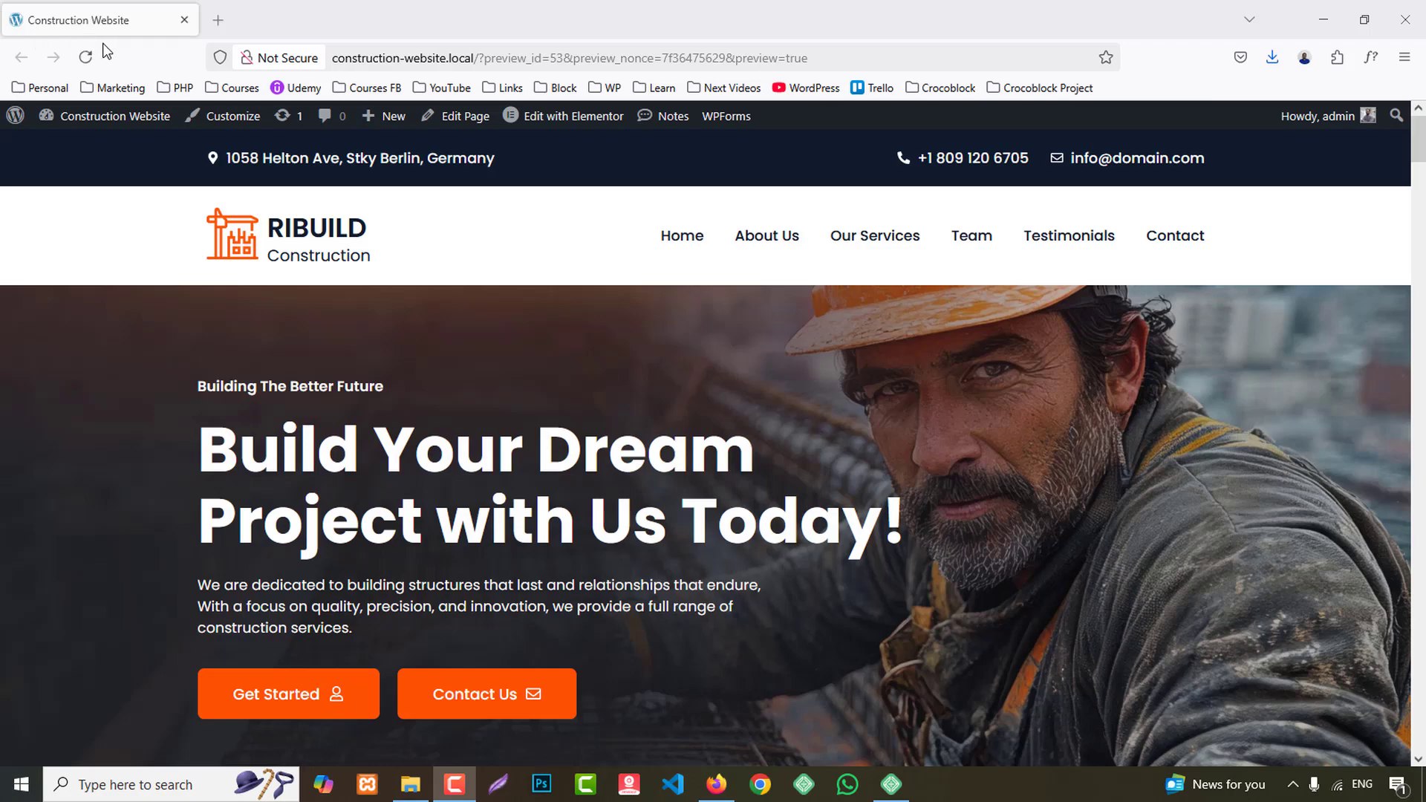
- Review the construction website preview from the hero section through services, projects, team, testimonials and contact form to the footer
click(86, 57)
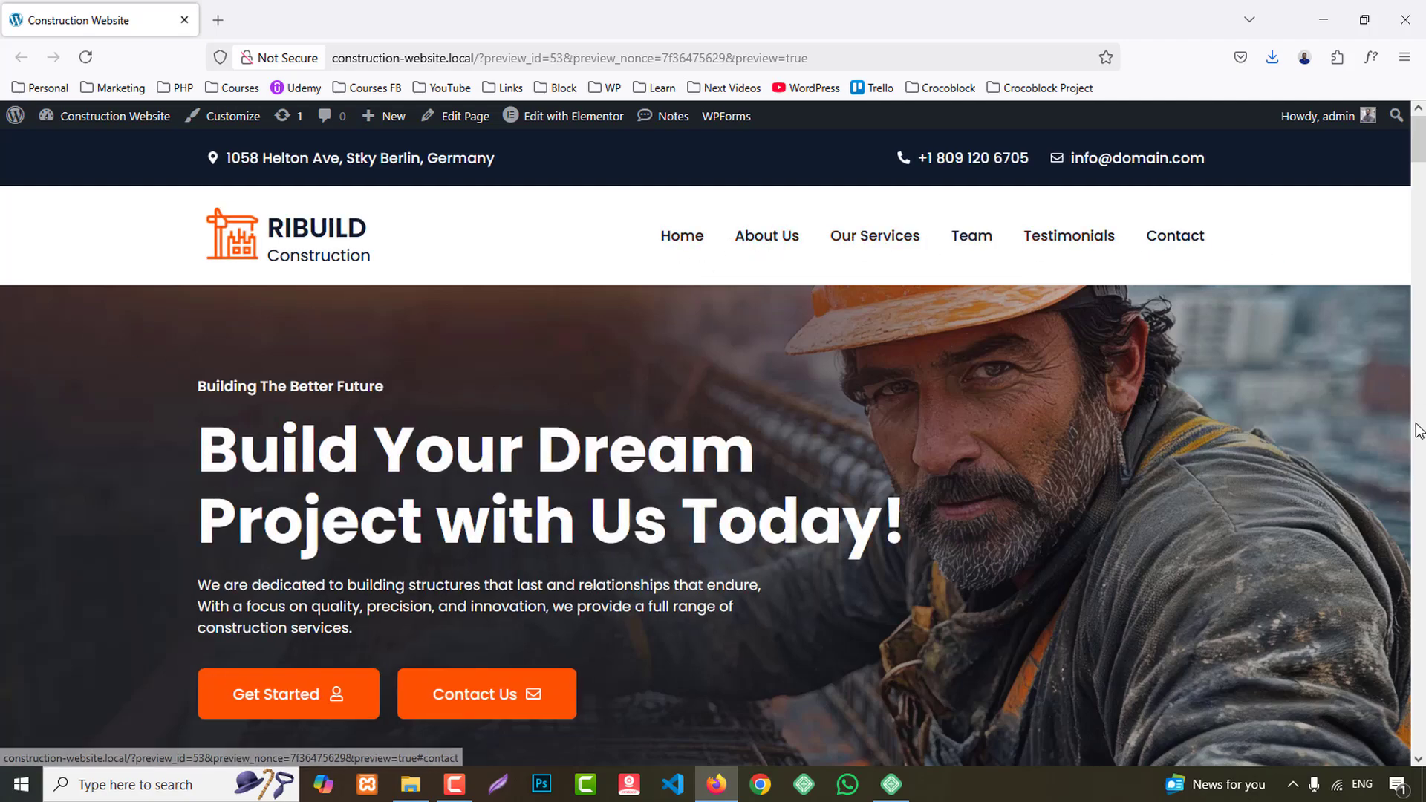
scroll(1418, 432, down, 2)
scroll(1419, 432, down, 3)
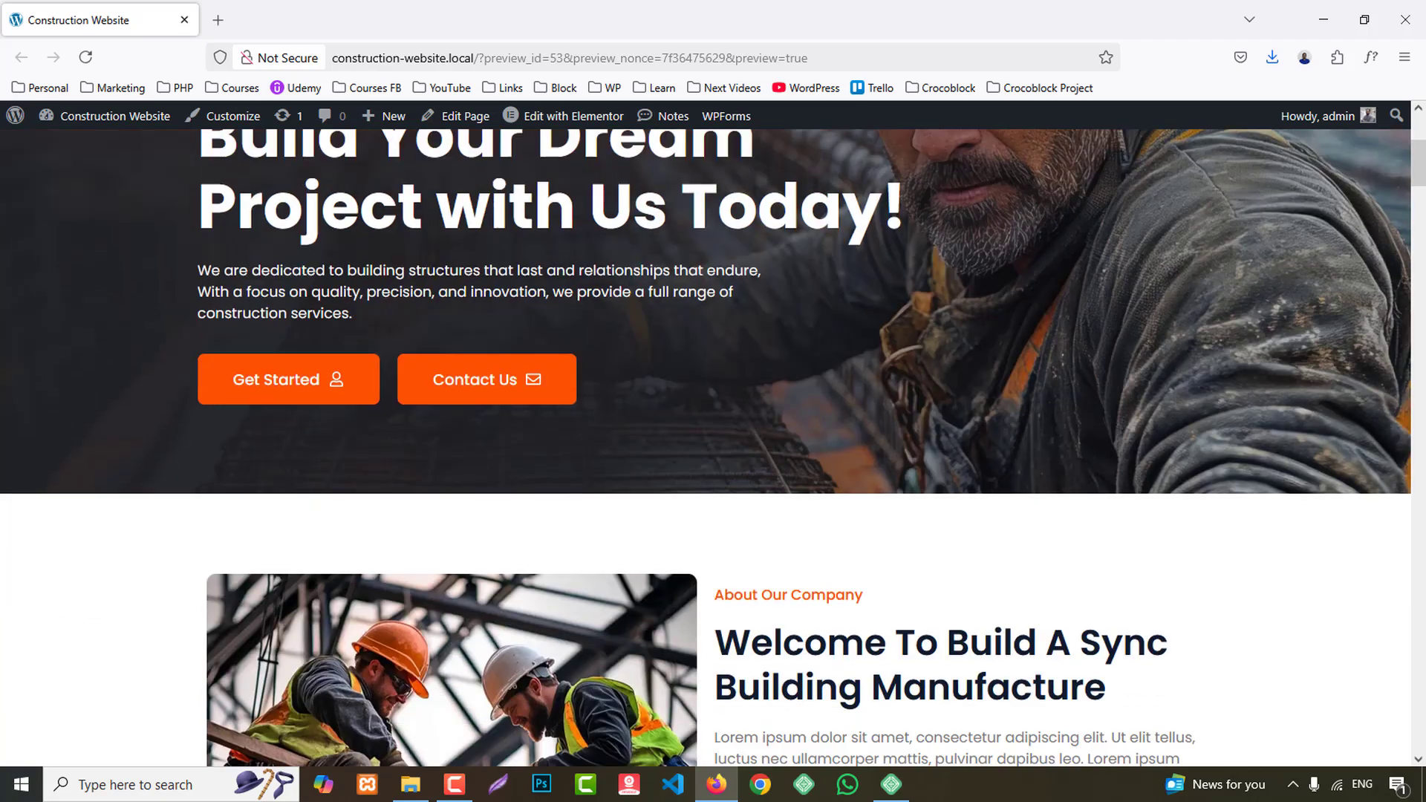
scroll(1423, 455, down, 5)
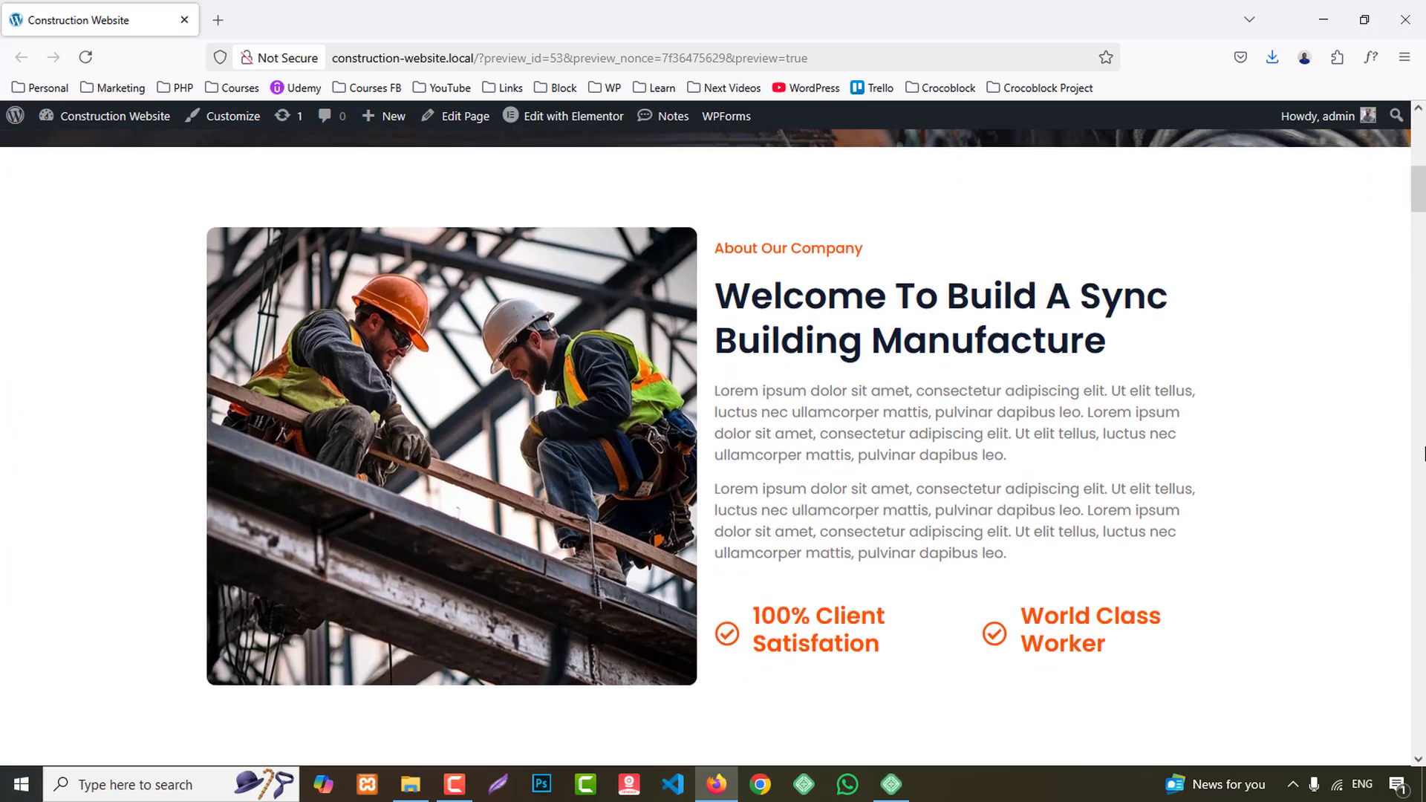
scroll(1422, 453, down, 2)
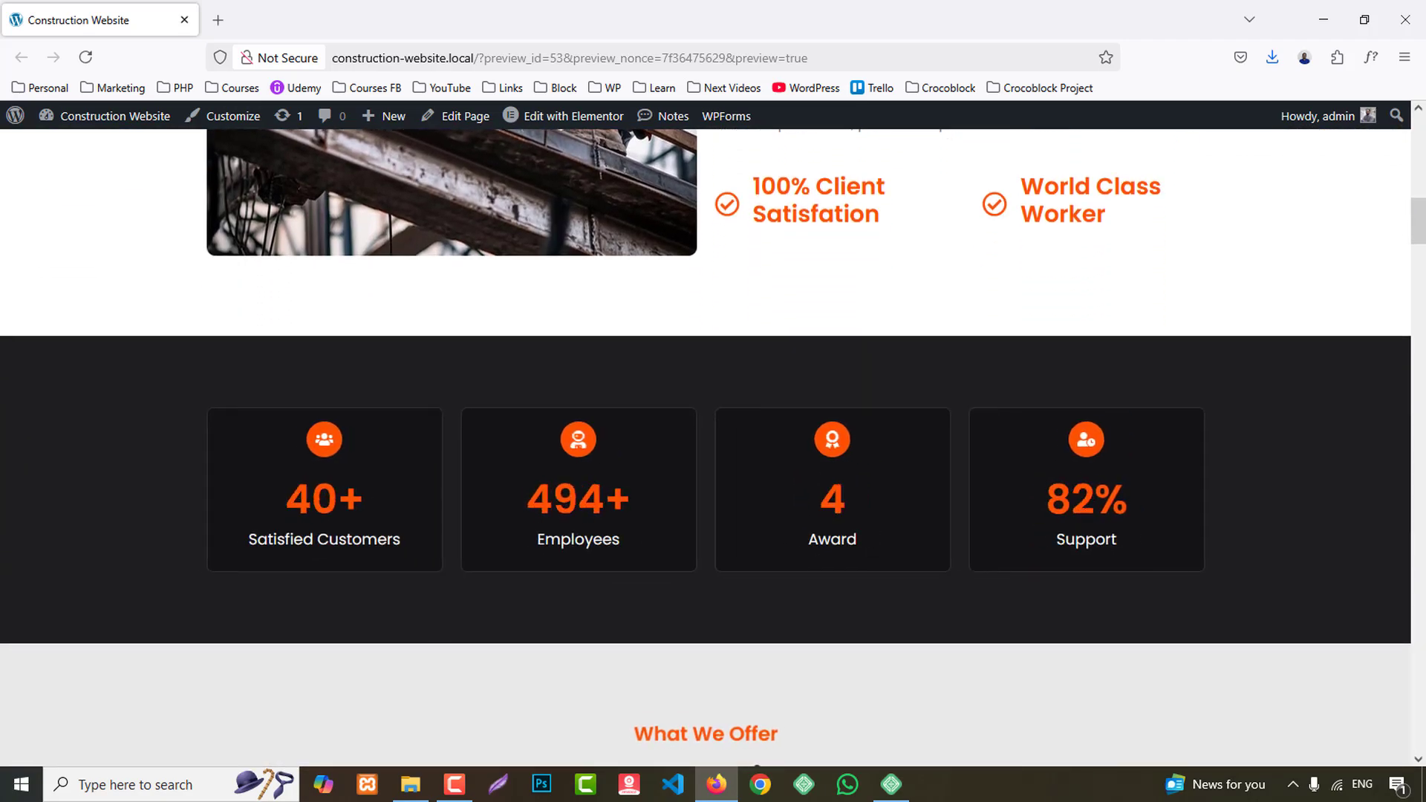
scroll(1422, 449, down, 3)
scroll(1423, 449, down, 5)
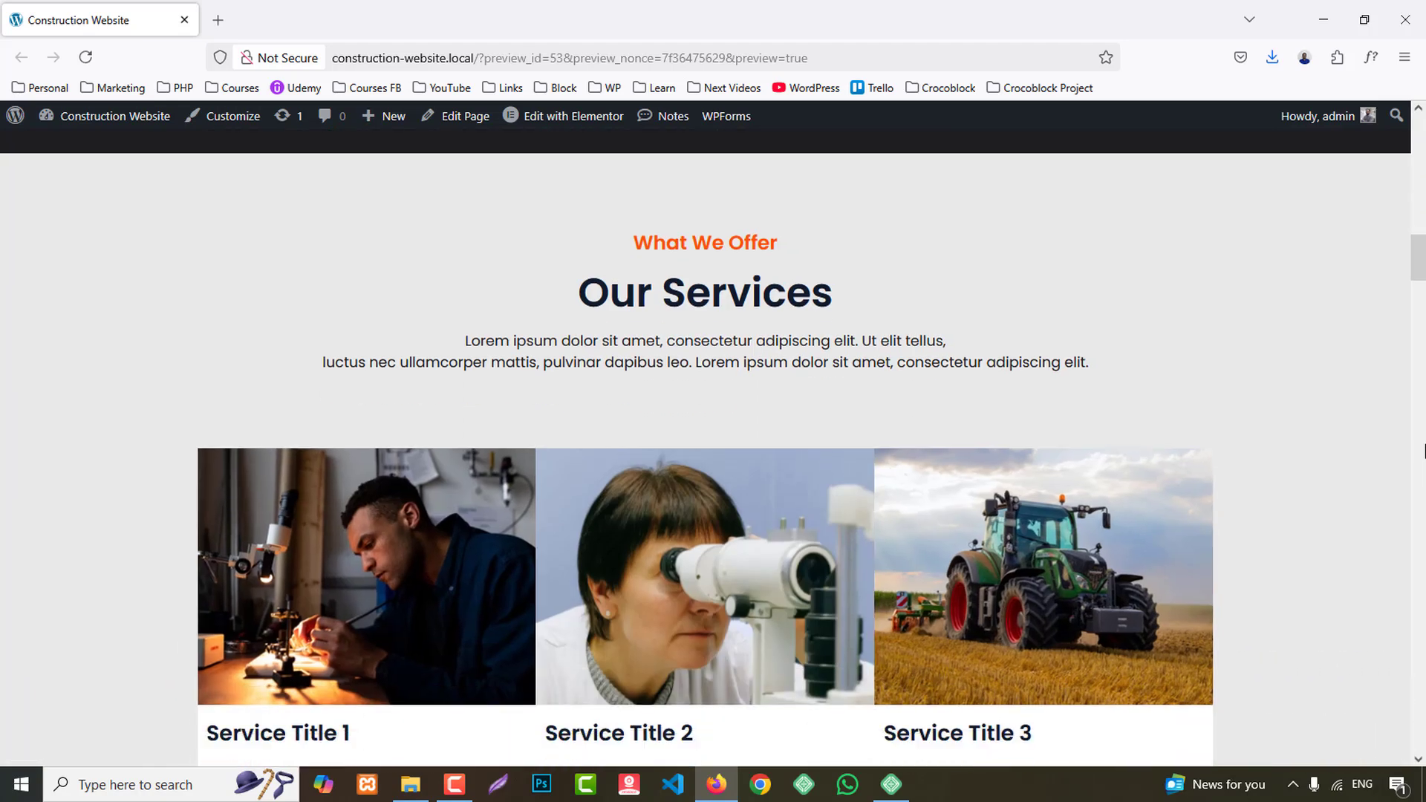
scroll(1424, 450, down, 7)
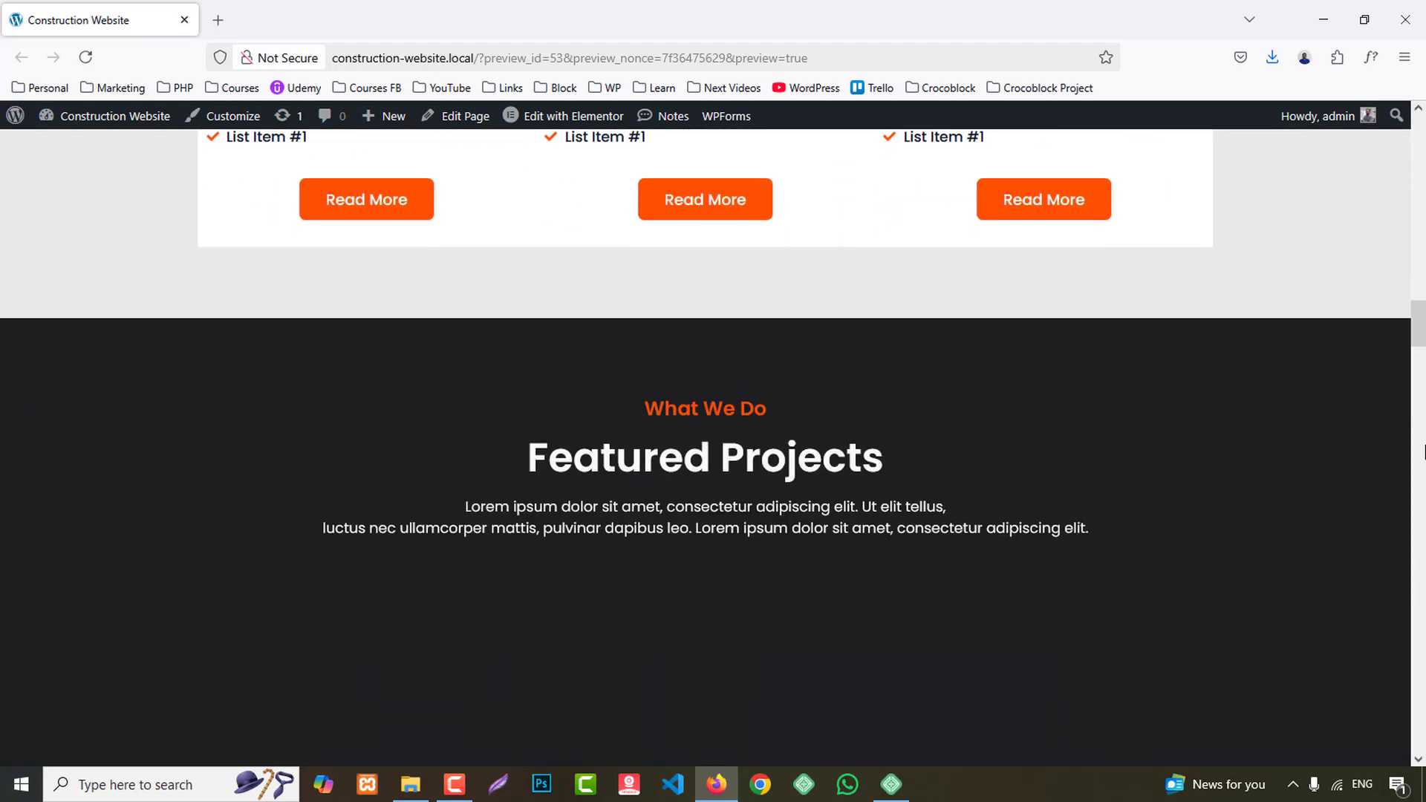
scroll(1424, 452, down, 12)
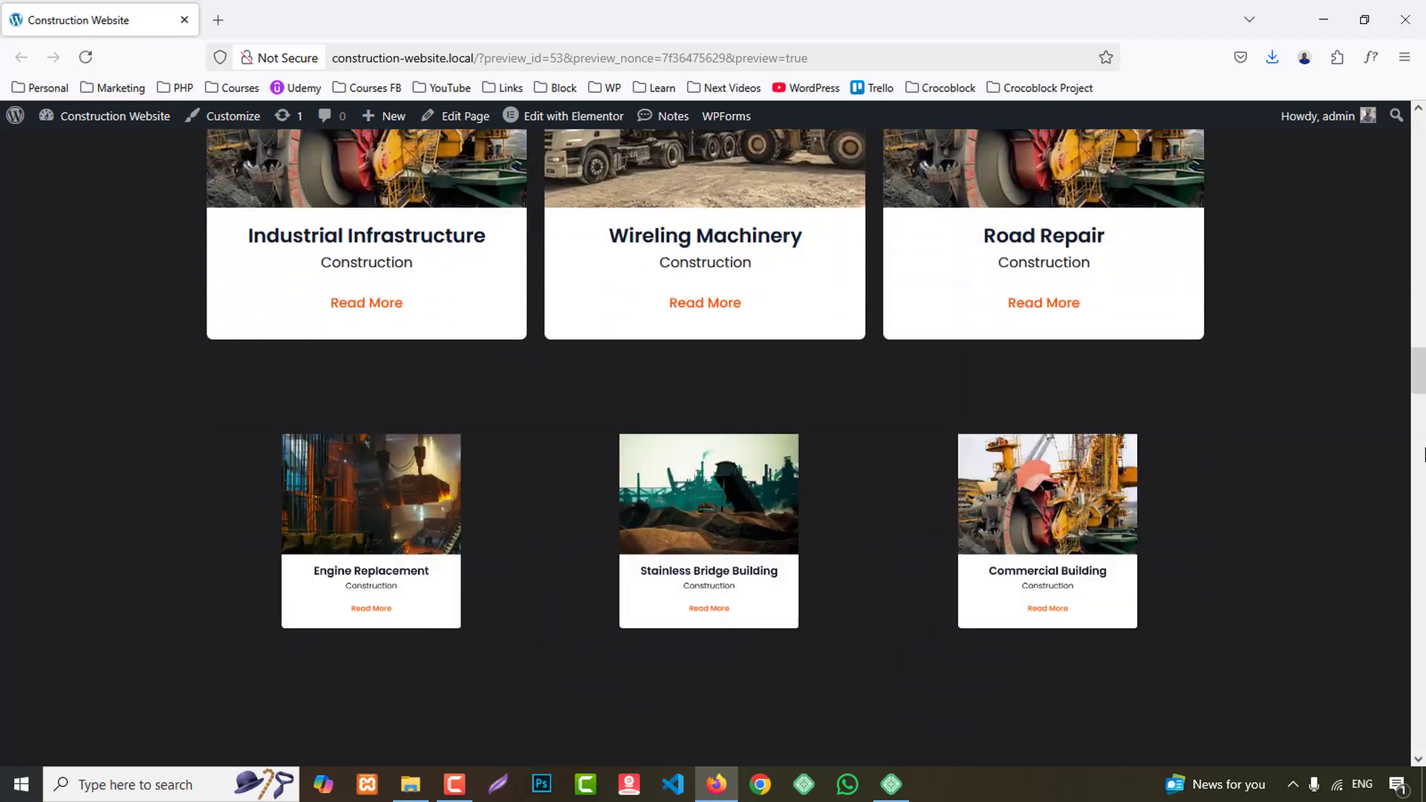
scroll(1423, 453, down, 6)
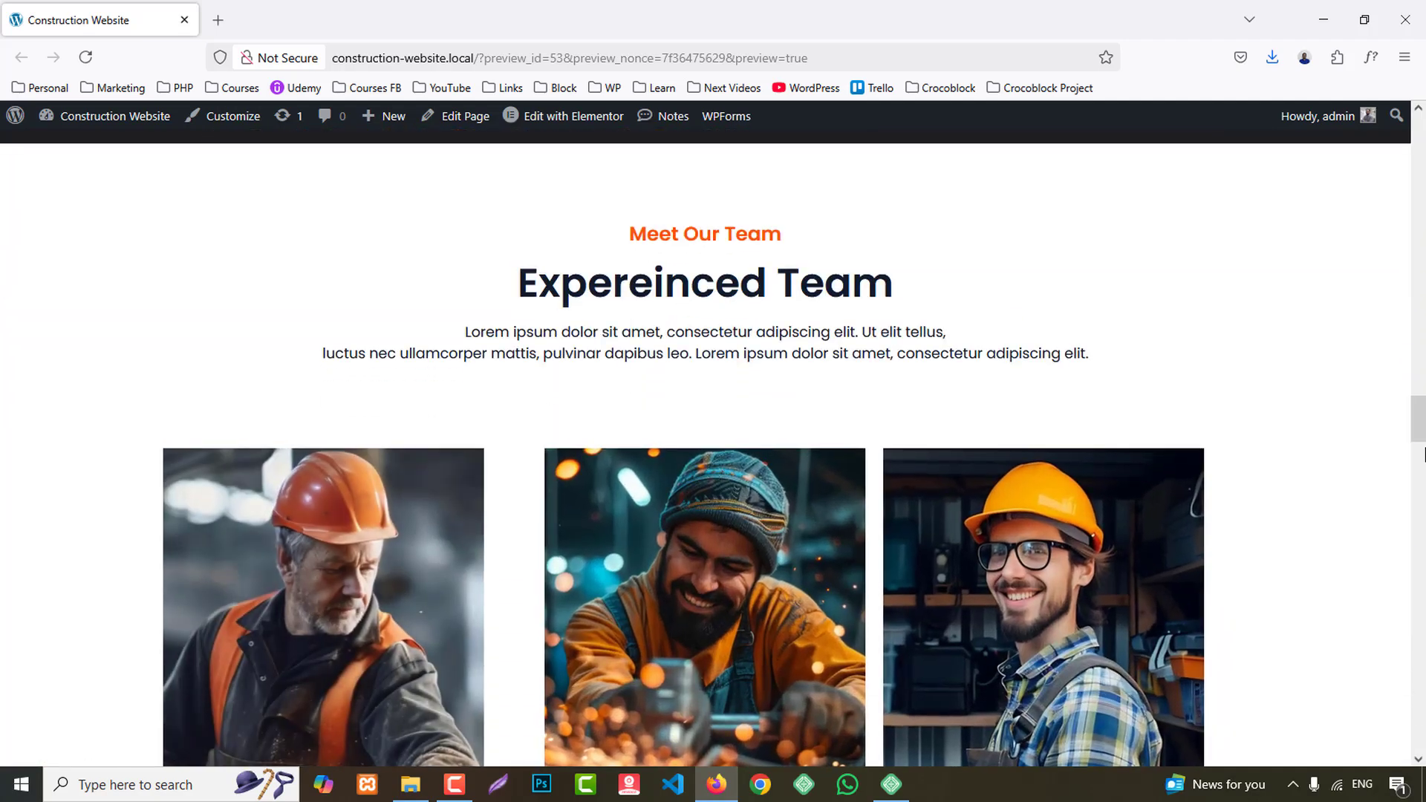
scroll(1424, 455, down, 8)
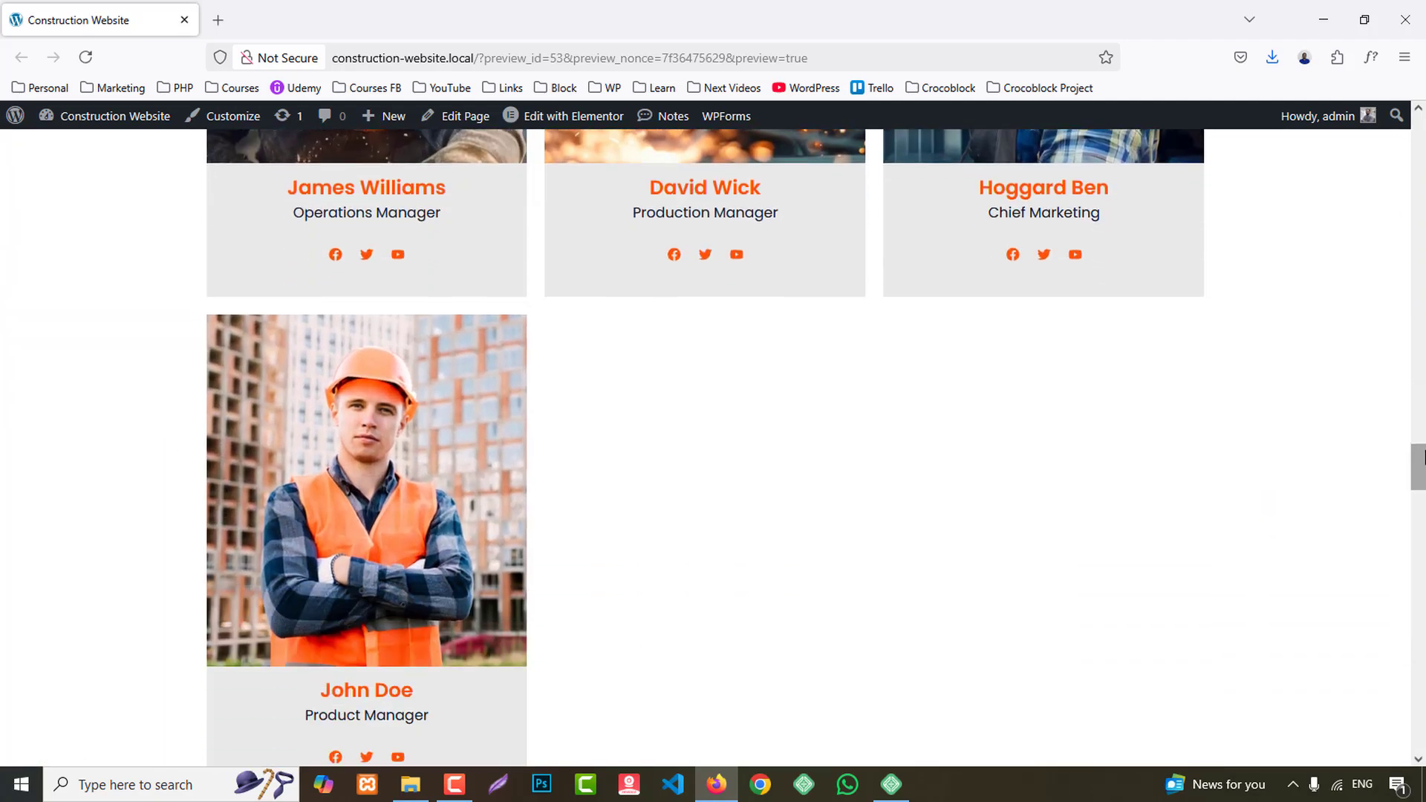
scroll(1424, 455, down, 4)
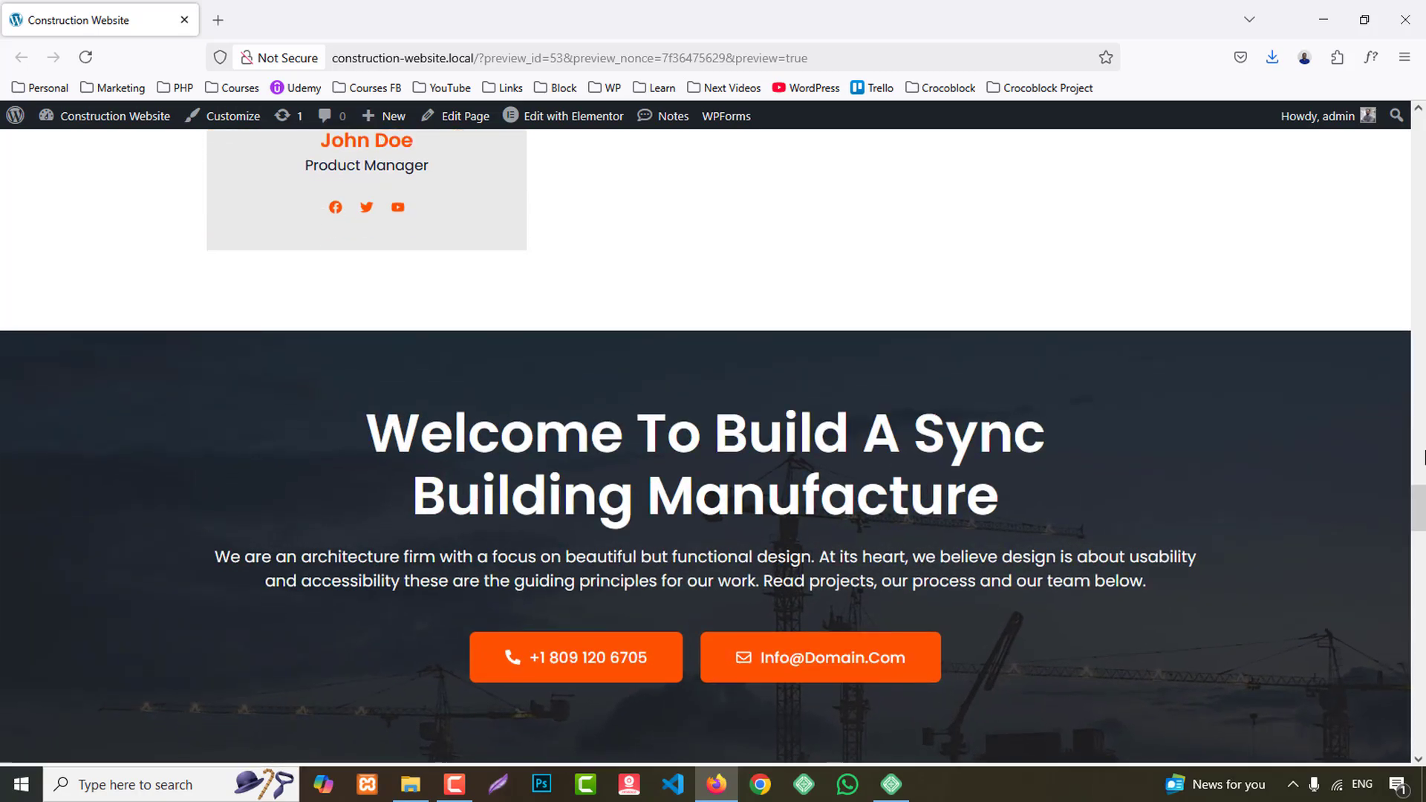
scroll(1424, 455, down, 6)
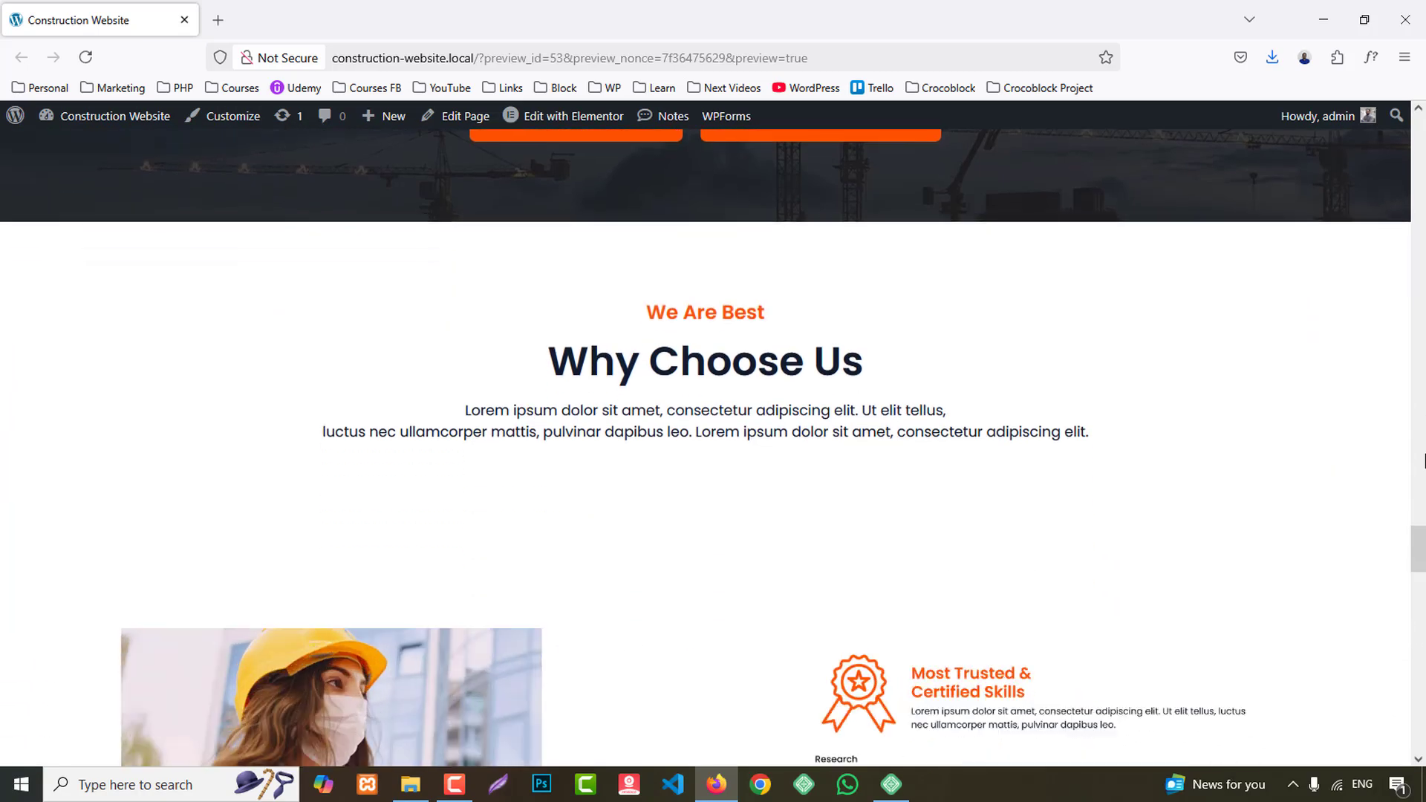
scroll(1423, 466, down, 10)
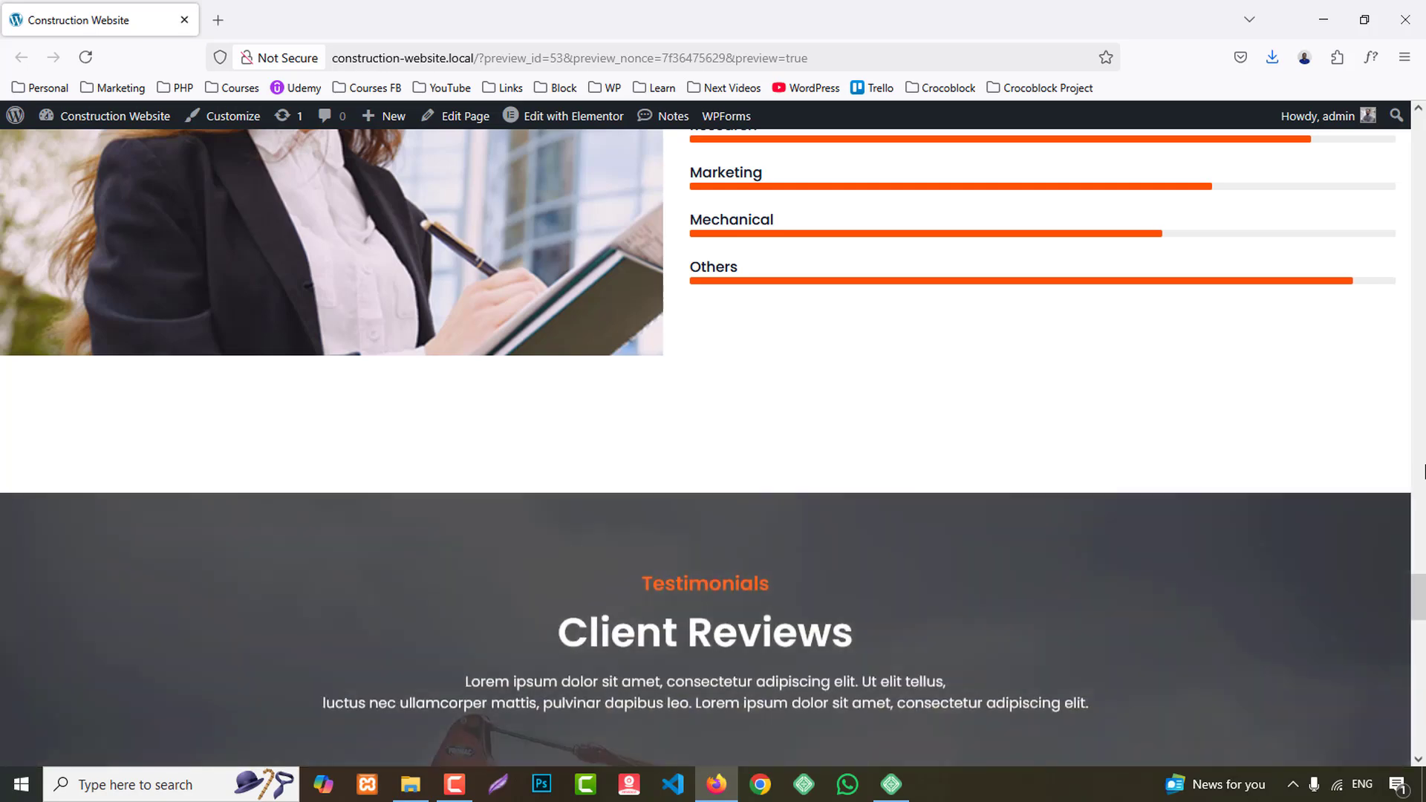
scroll(1424, 470, down, 8)
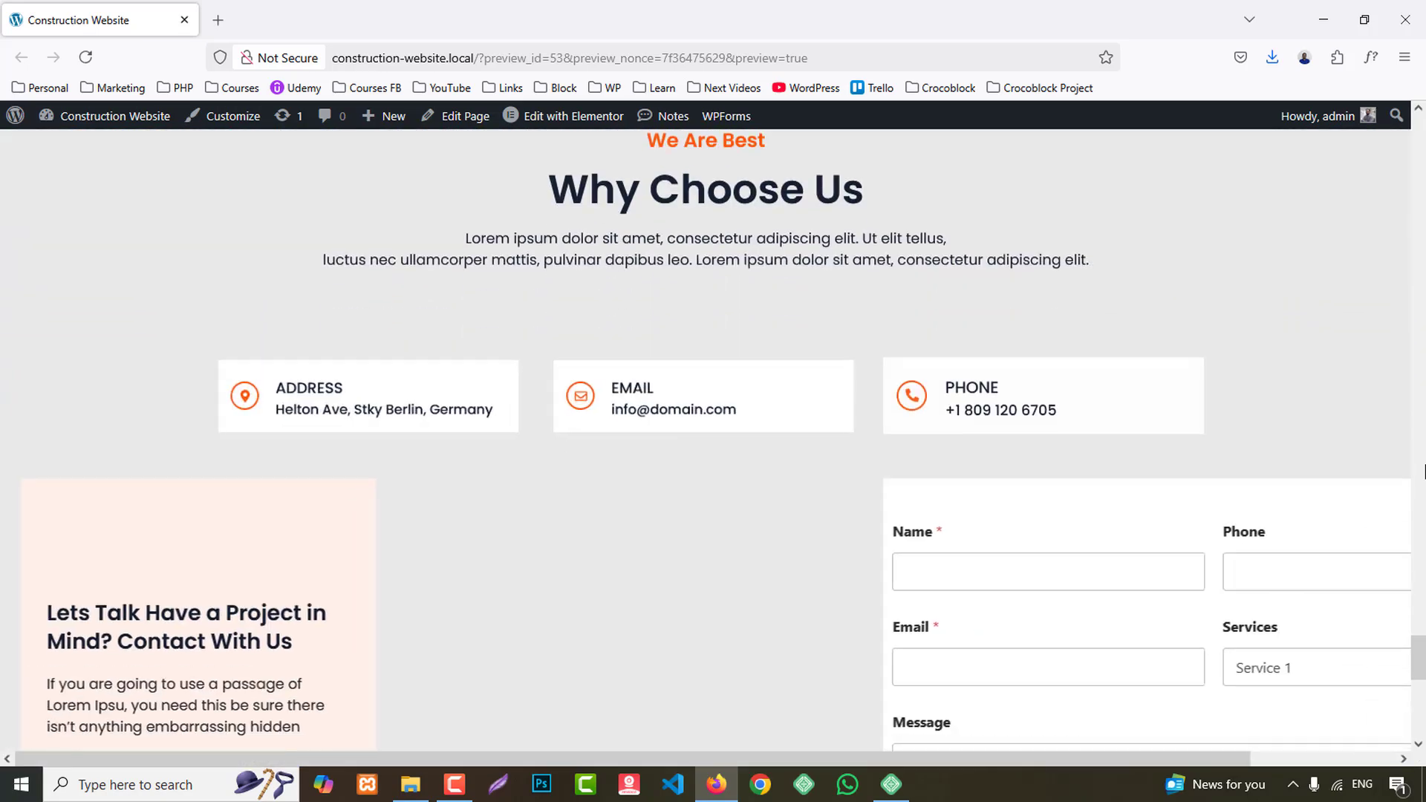
scroll(1423, 475, down, 9)
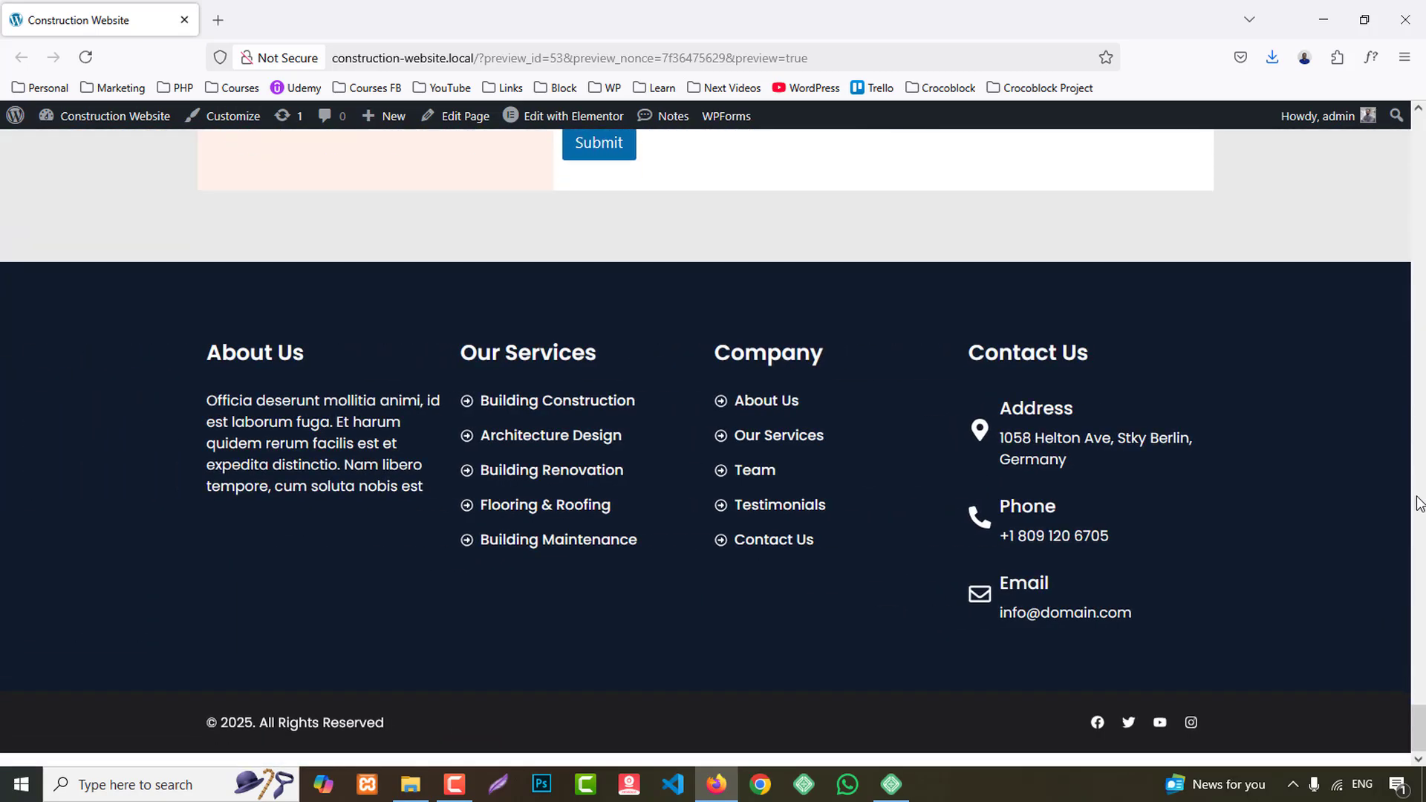
drag(1424, 728, 1424, 137)
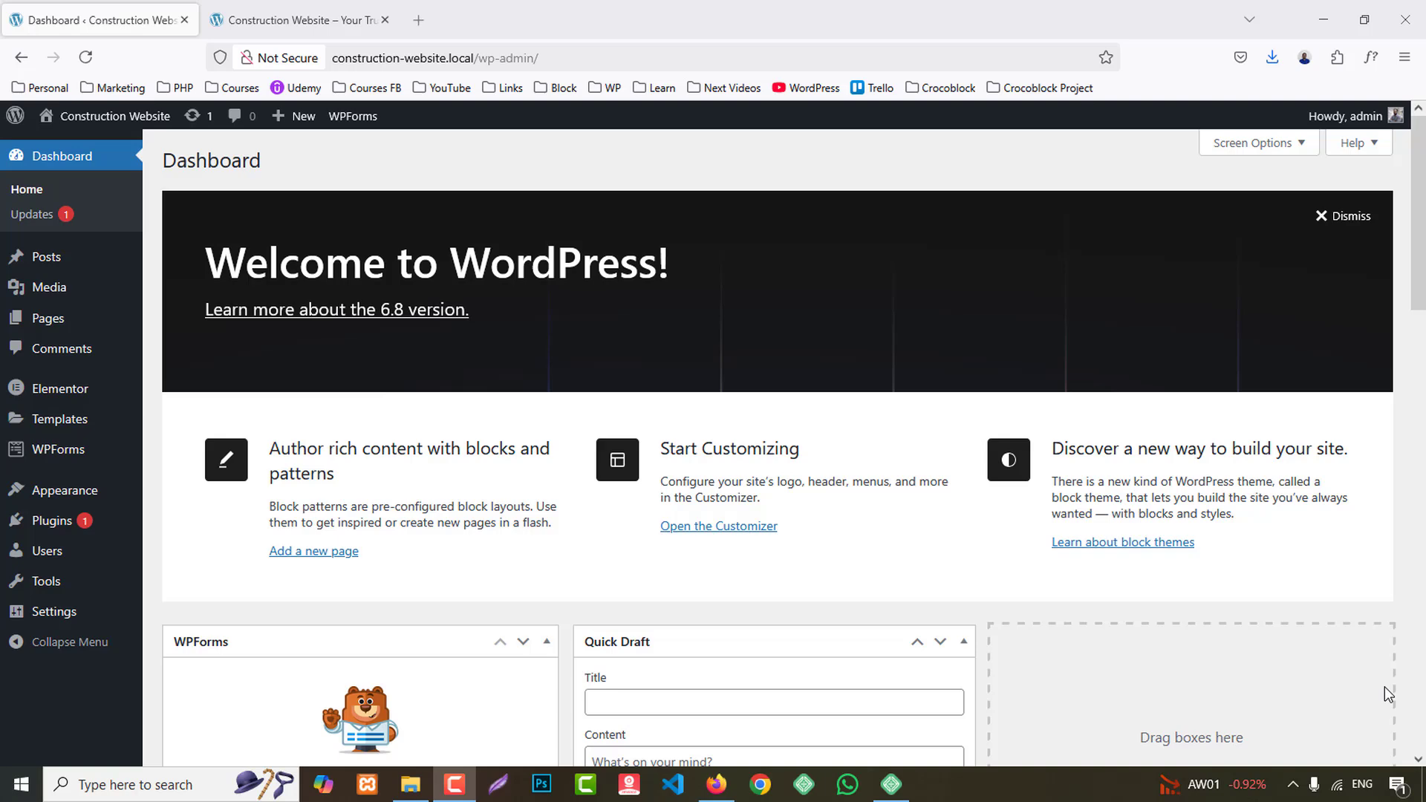
- Review the site's installed themes and its installed plugins in the WordPress admin
mouse_move(66, 503)
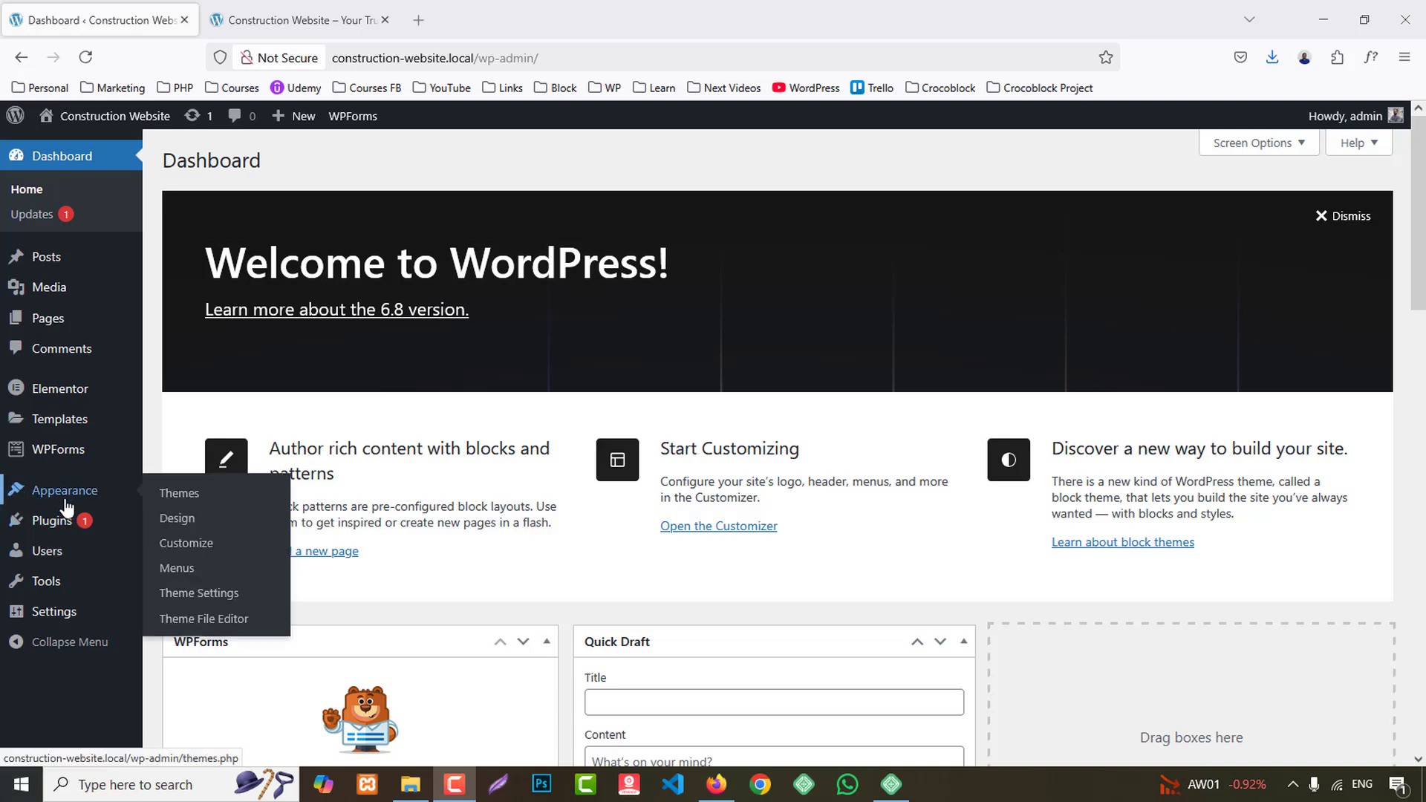
click(178, 497)
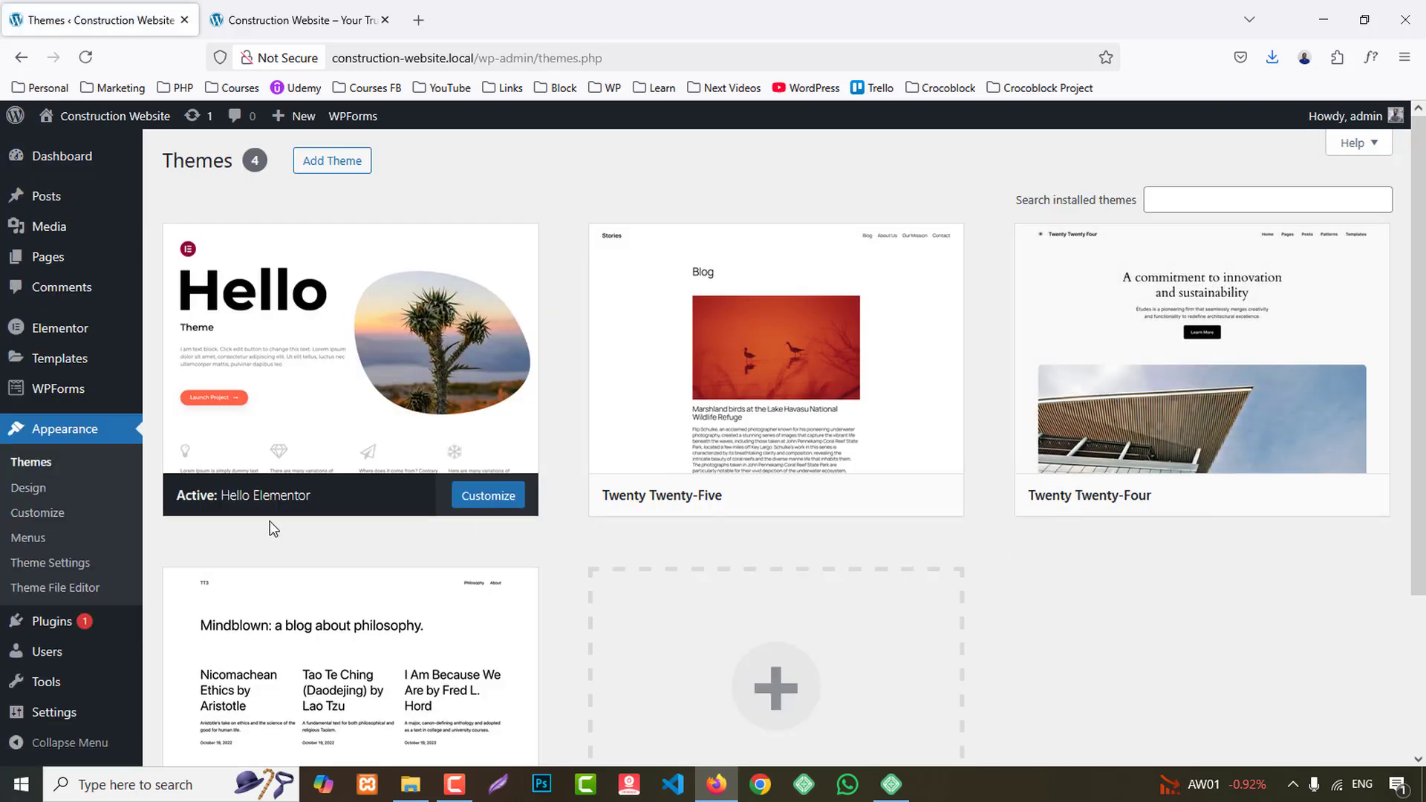
scroll(211, 557, down, 2)
click(54, 629)
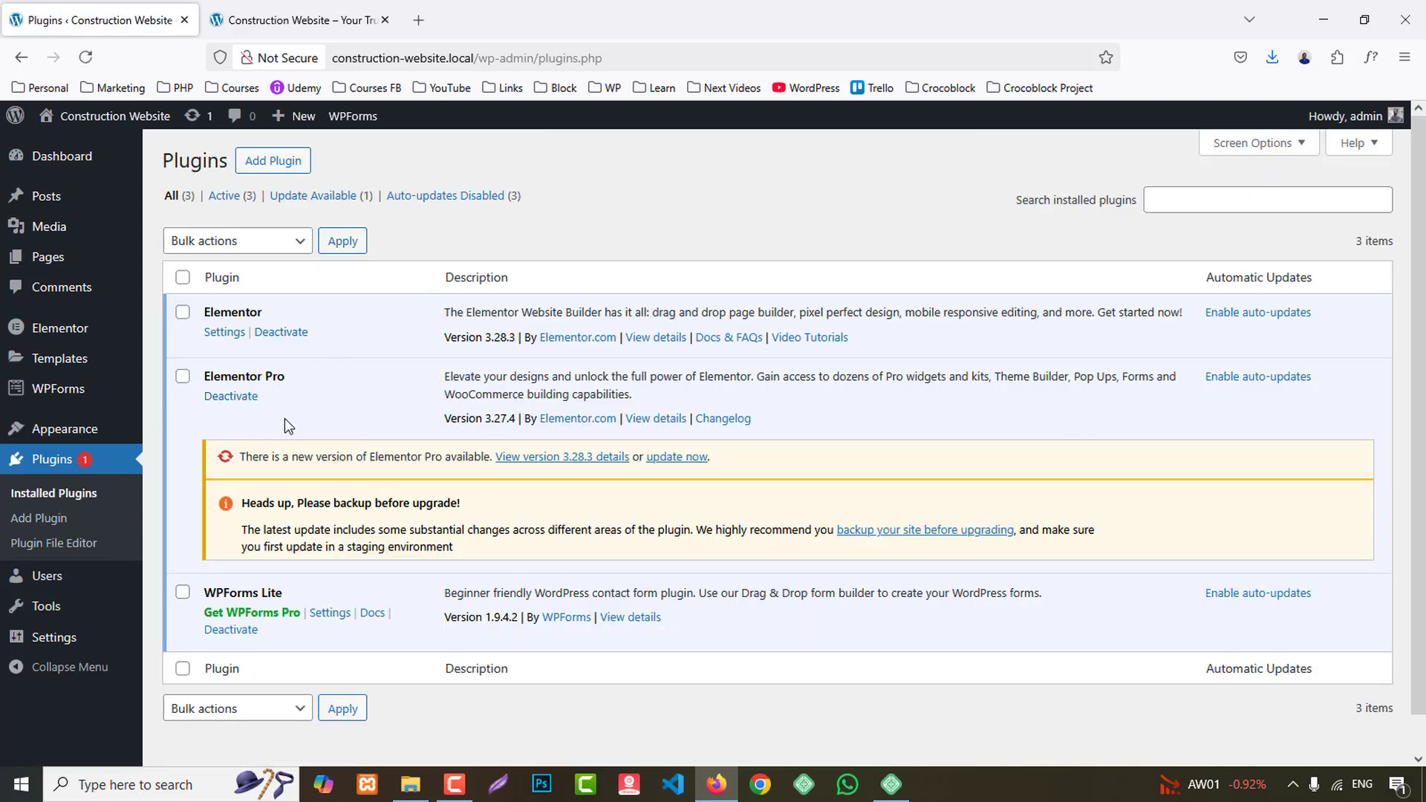
scroll(263, 632, down, 1)
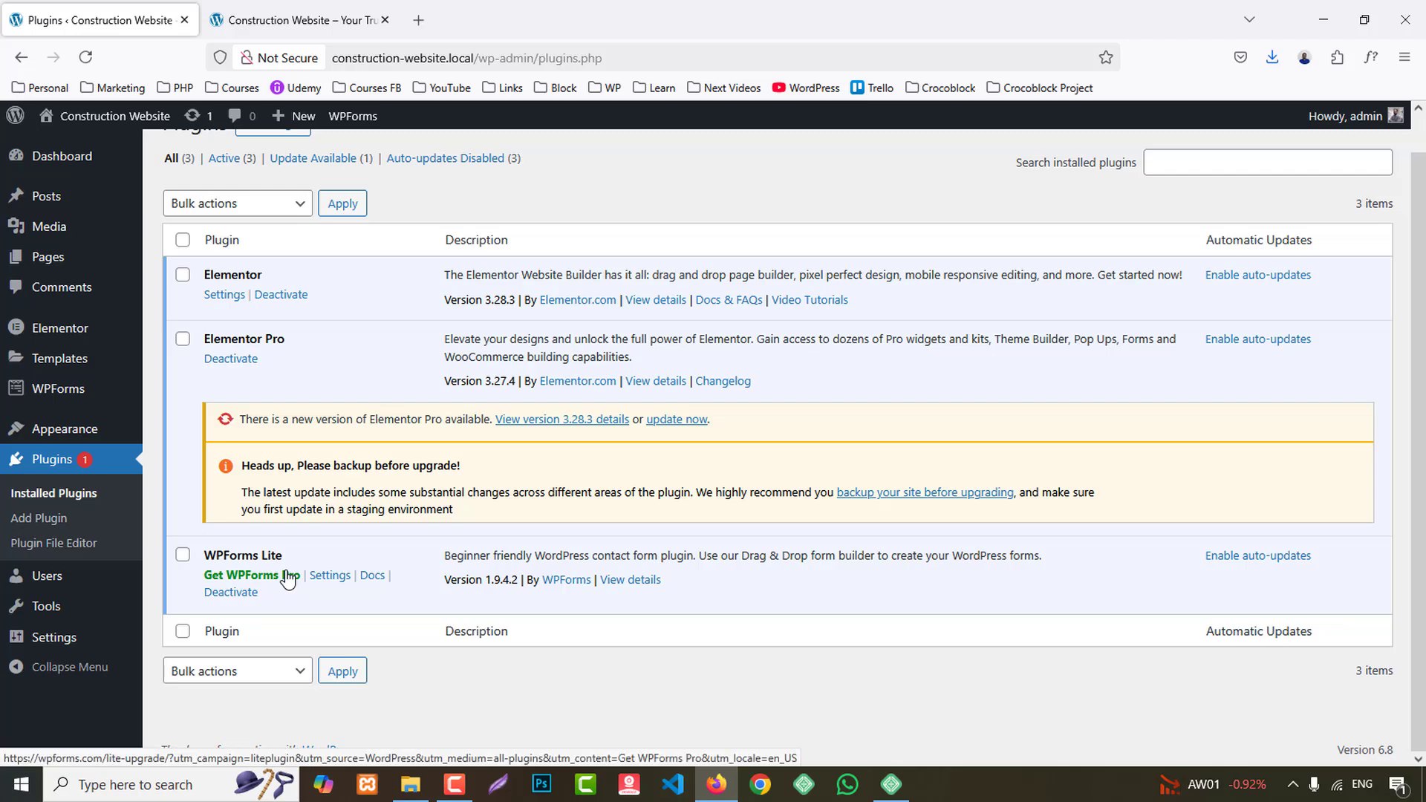
- Look through the images in the Media Library and view the finished reference homepage
click(66, 230)
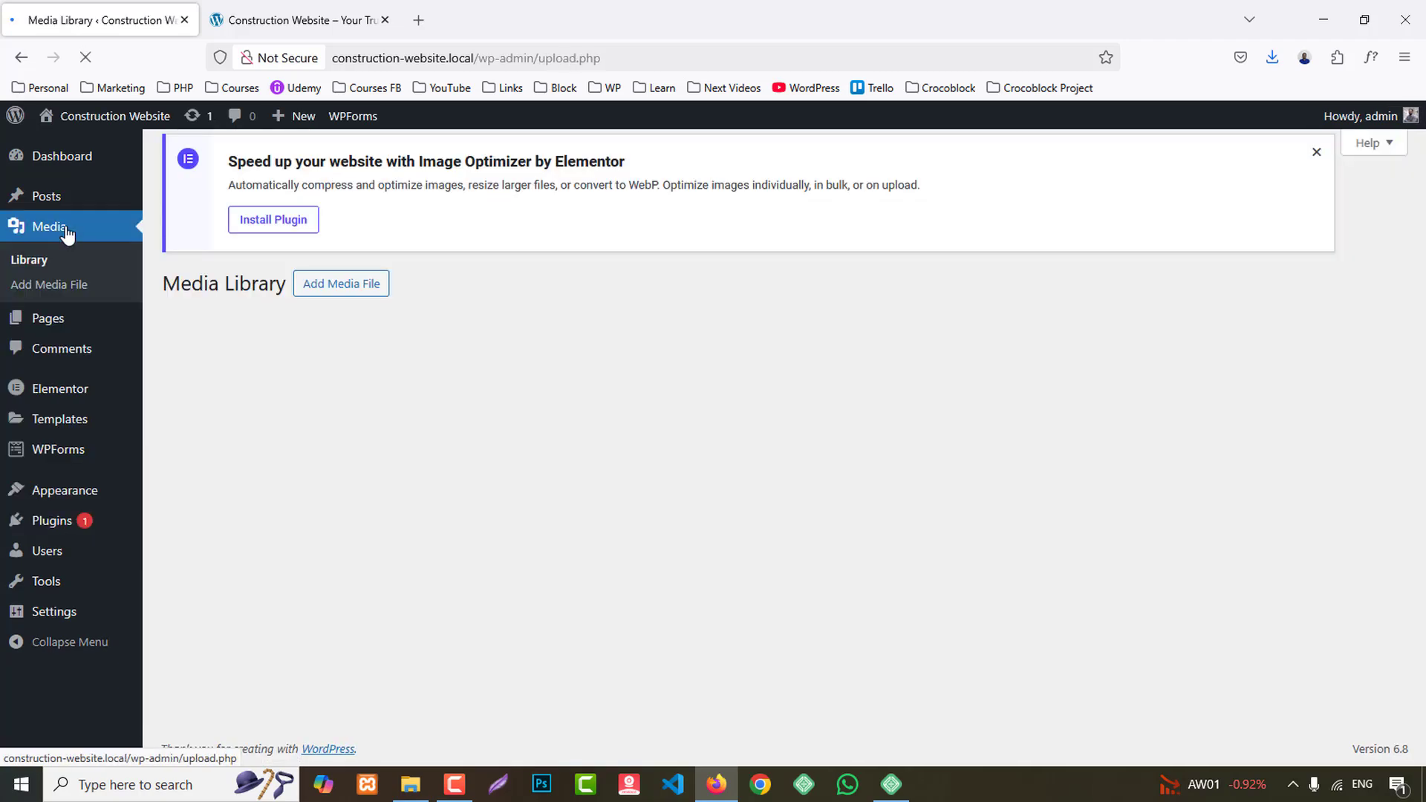
scroll(1340, 466, down, 4)
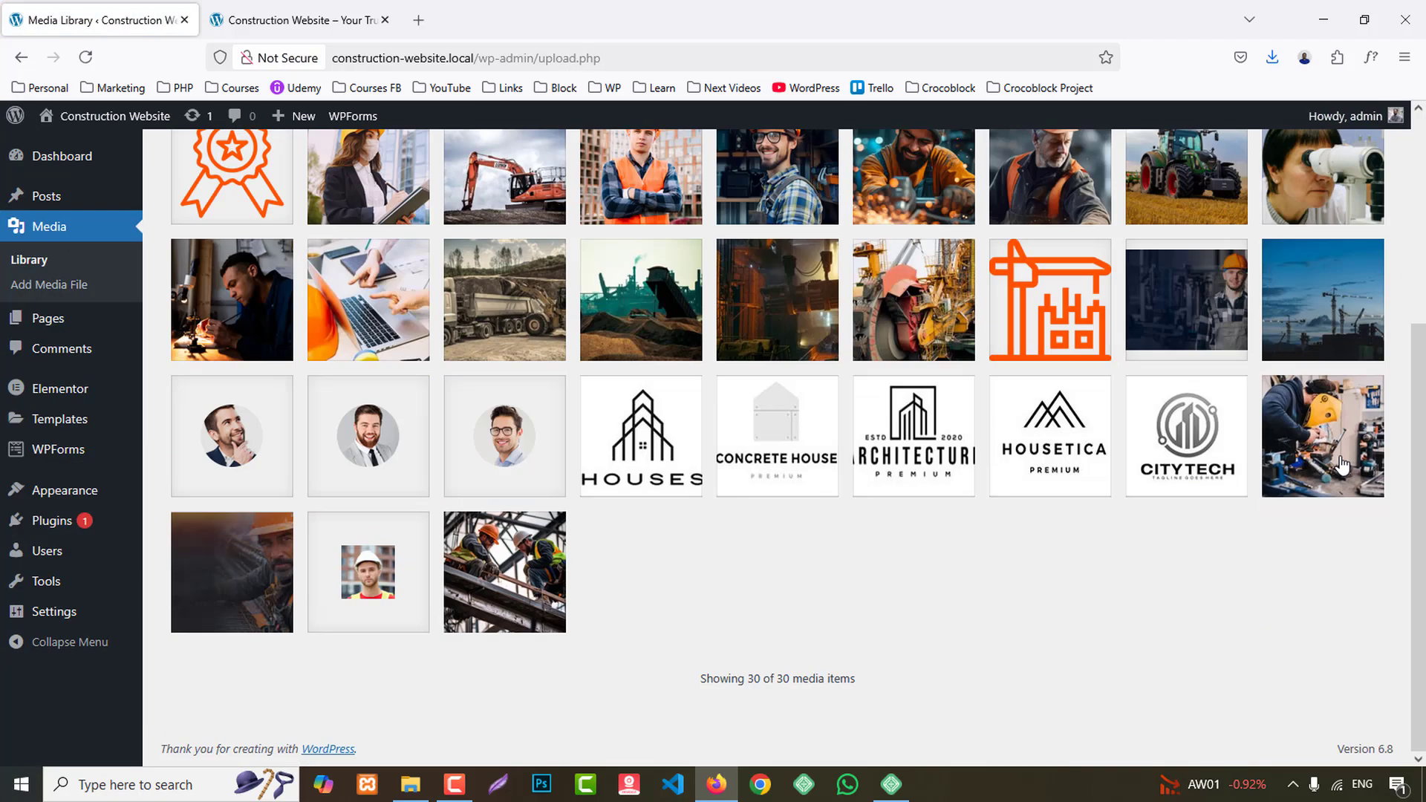
scroll(1341, 466, up, 4)
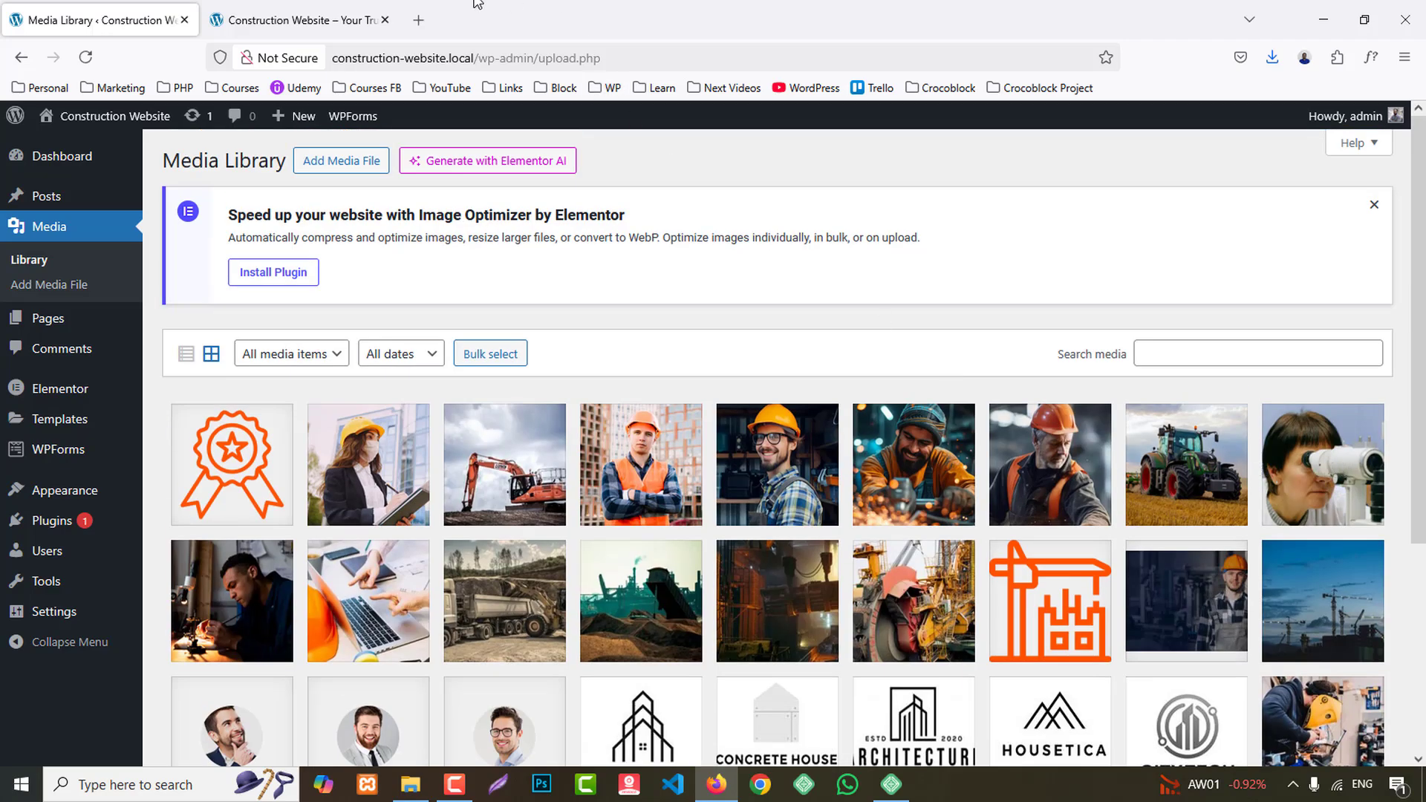
click(307, 6)
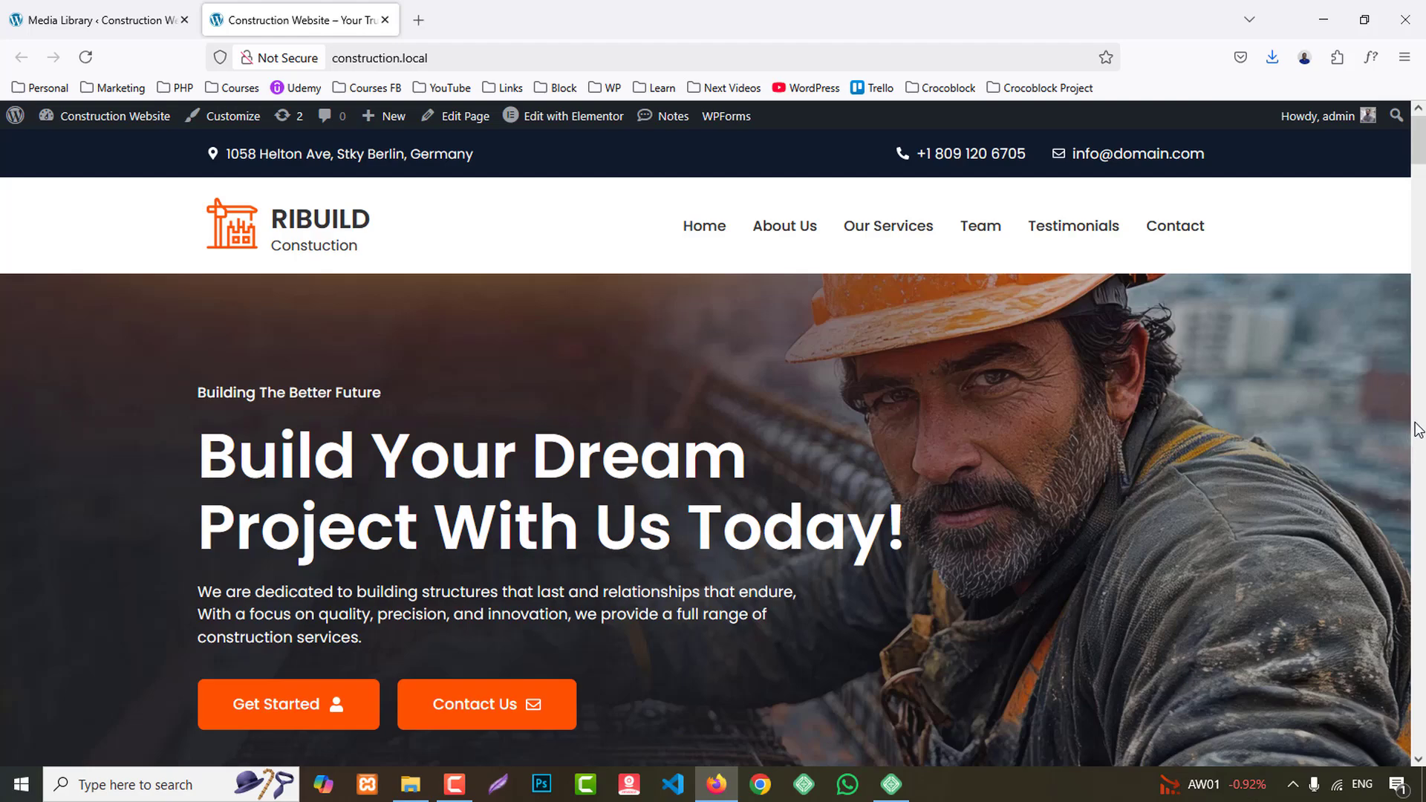
- Return to the WordPress admin and open the saved Elementor templates in a new tab
click(22, 9)
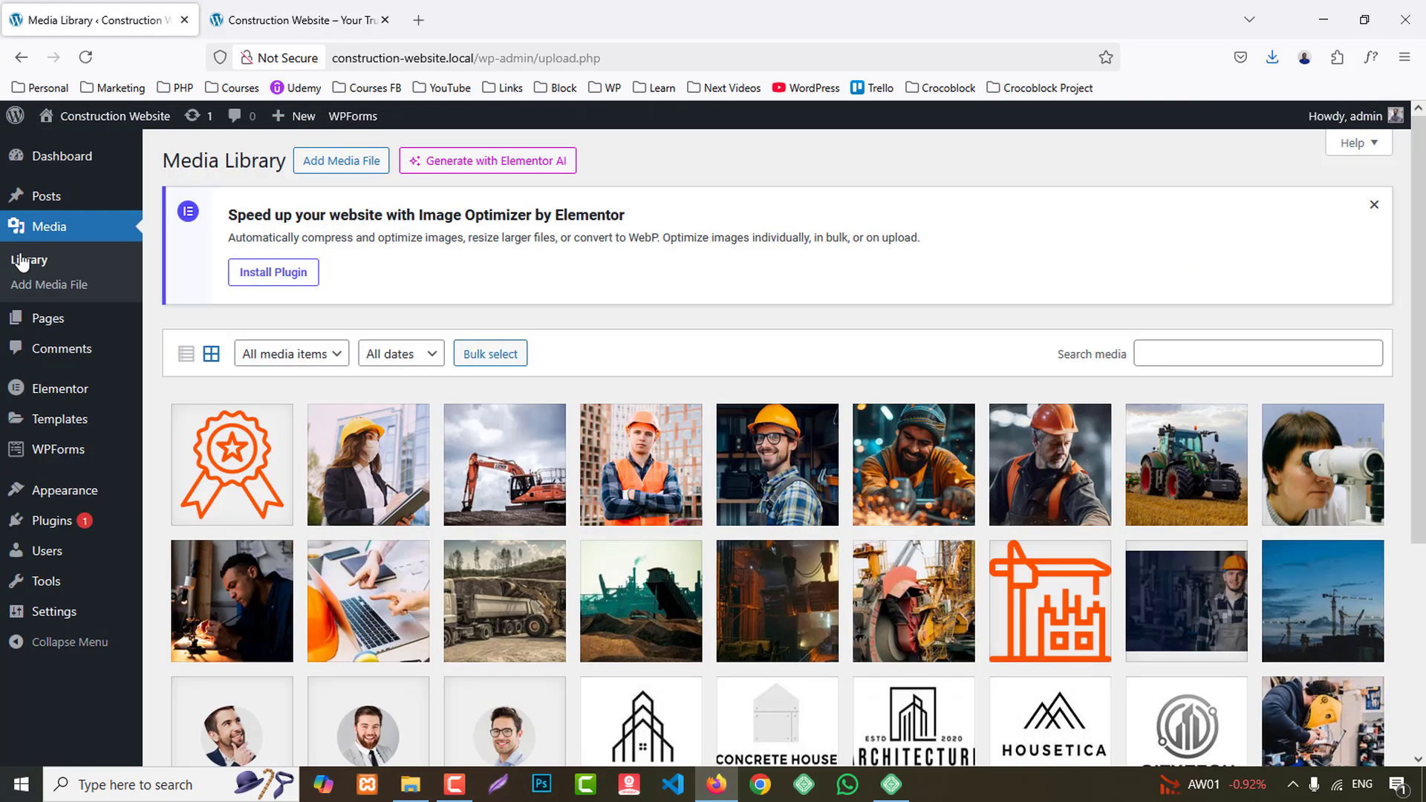
mouse_move(59, 425)
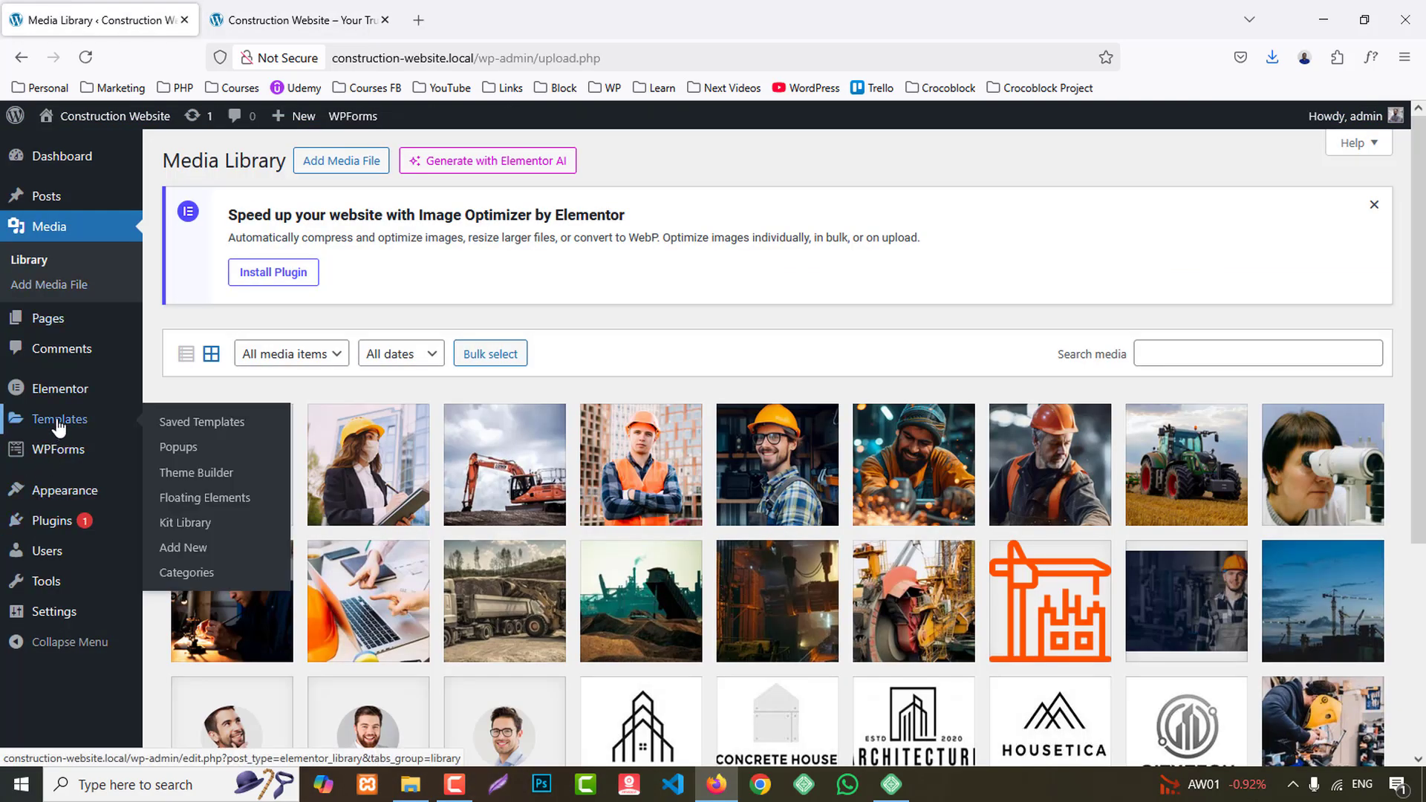
middle_click(181, 428)
click(301, 8)
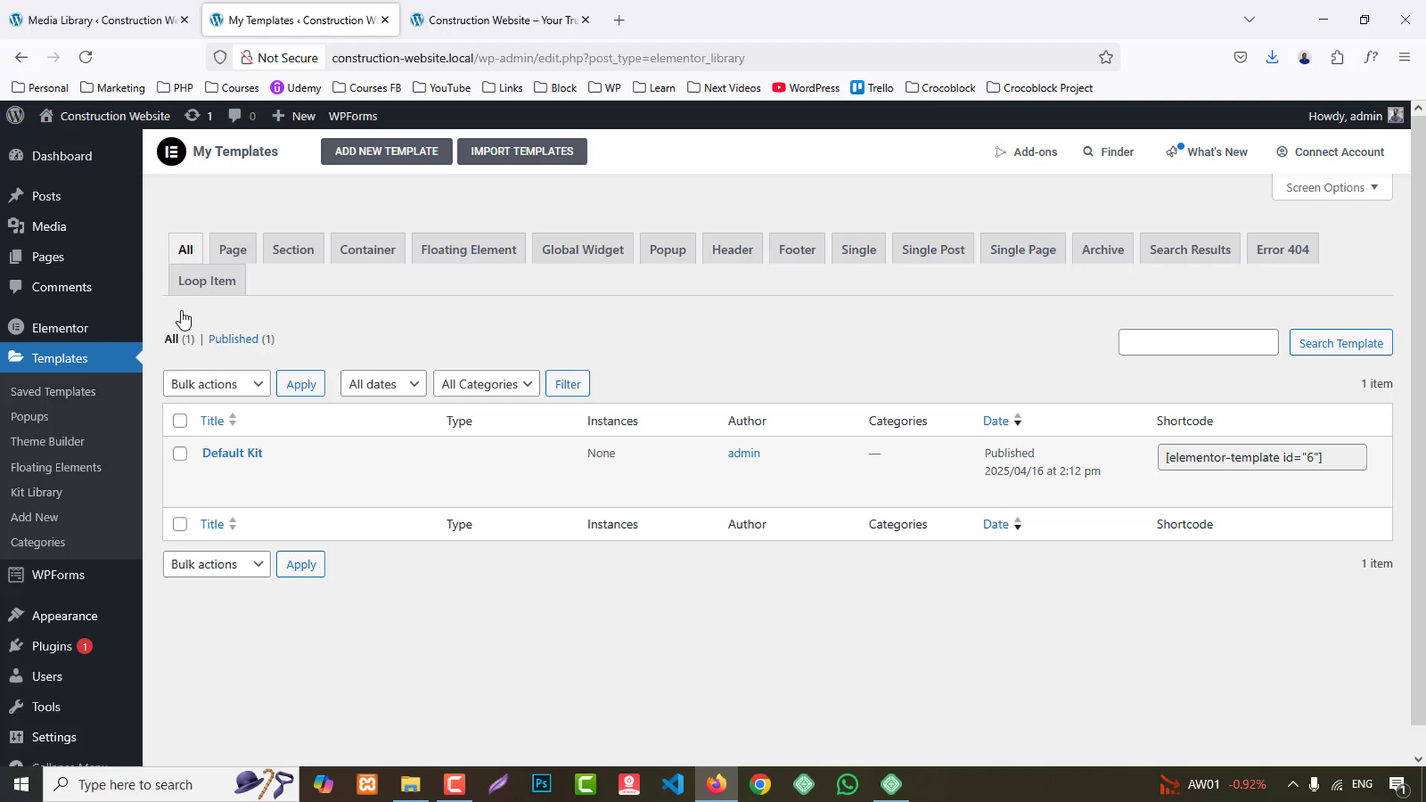
- Create a new Elementor template of type Header named "Header"
click(388, 153)
click(787, 429)
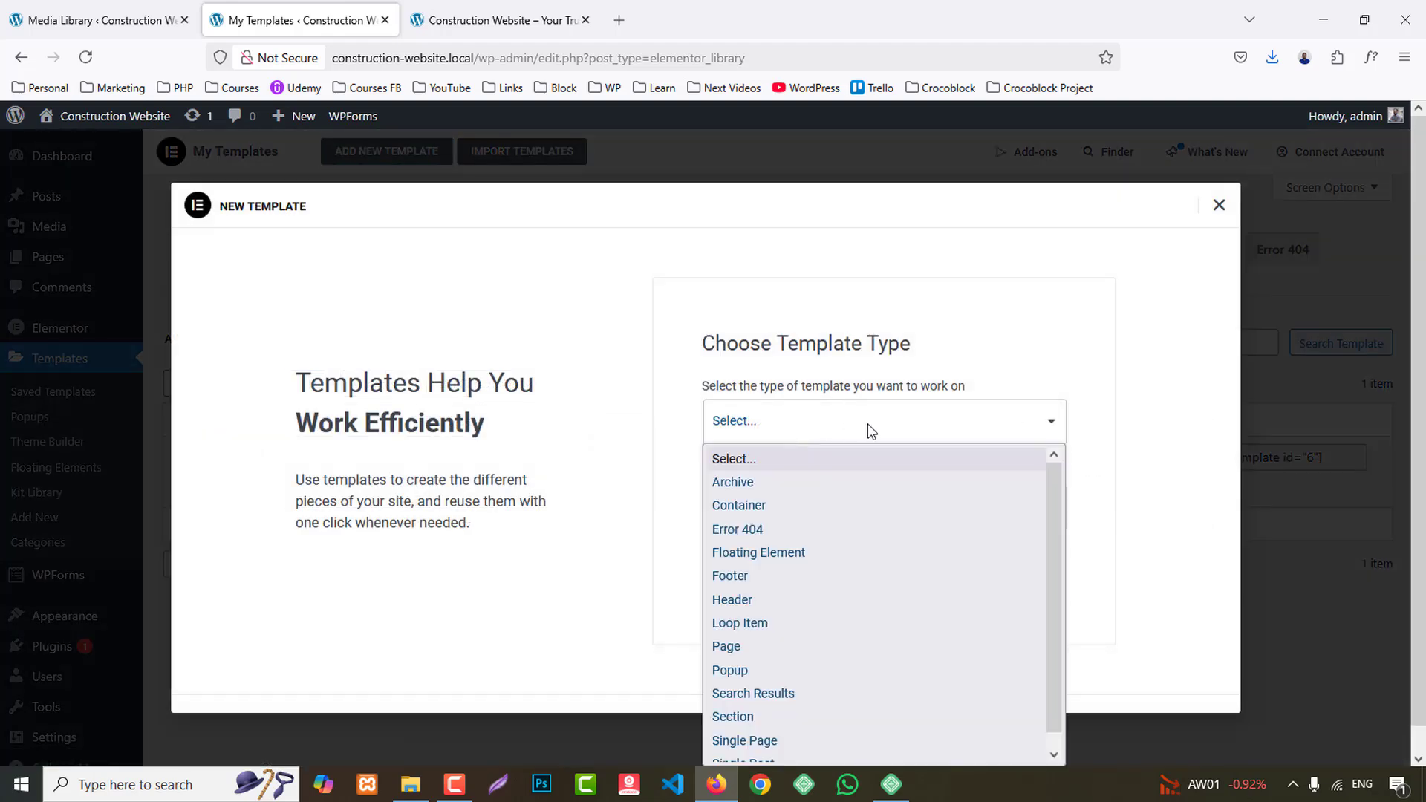
scroll(804, 635, down, 1)
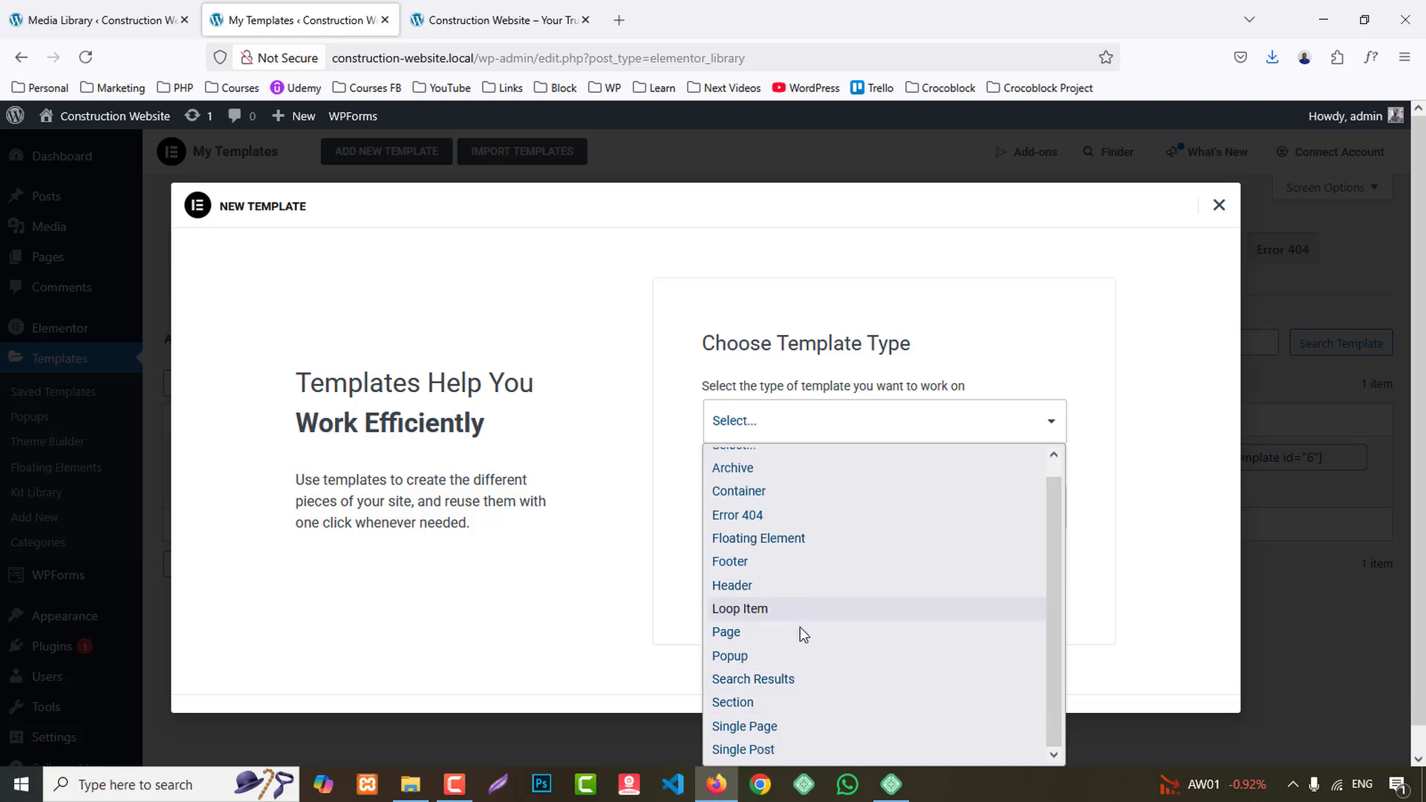
click(758, 585)
click(747, 509)
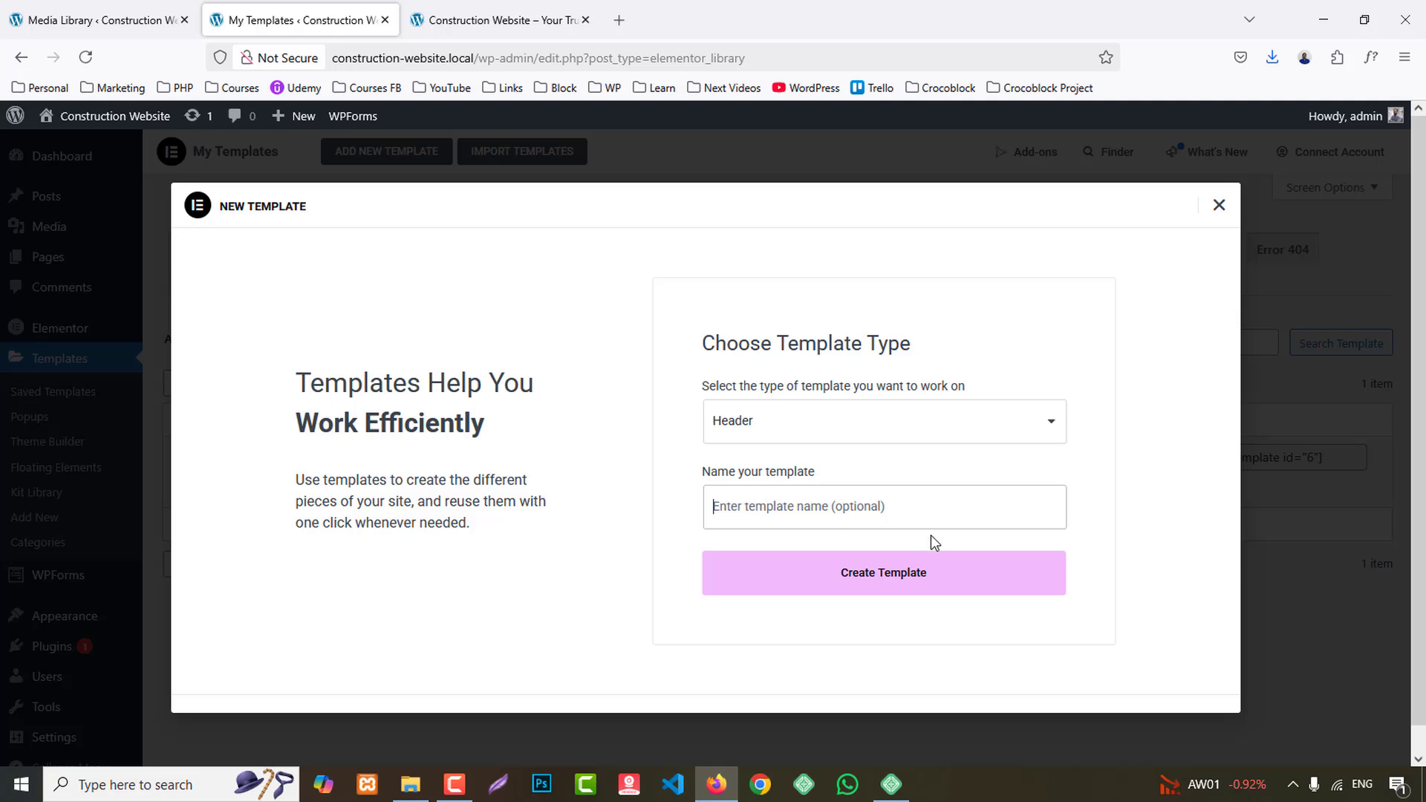
text(Header)
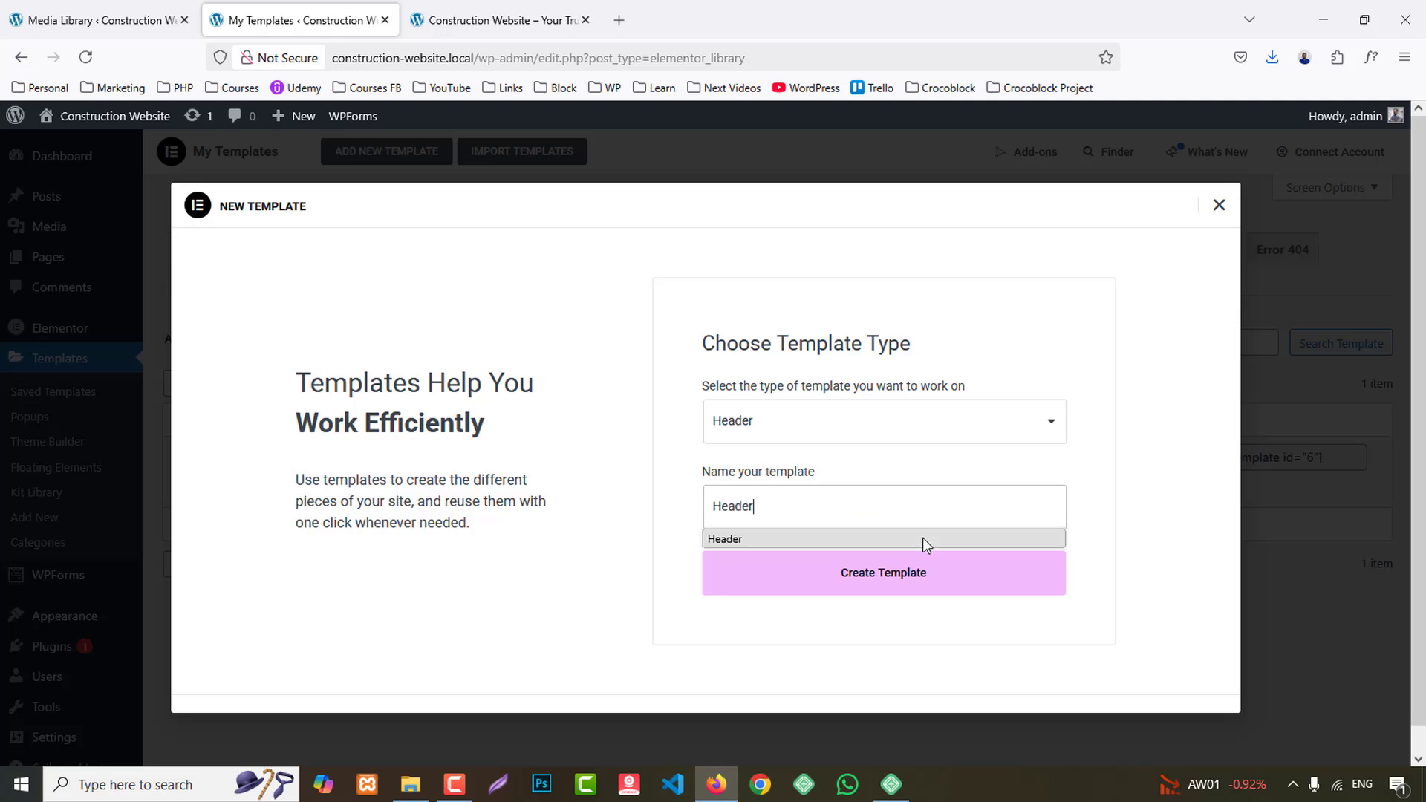
click(910, 594)
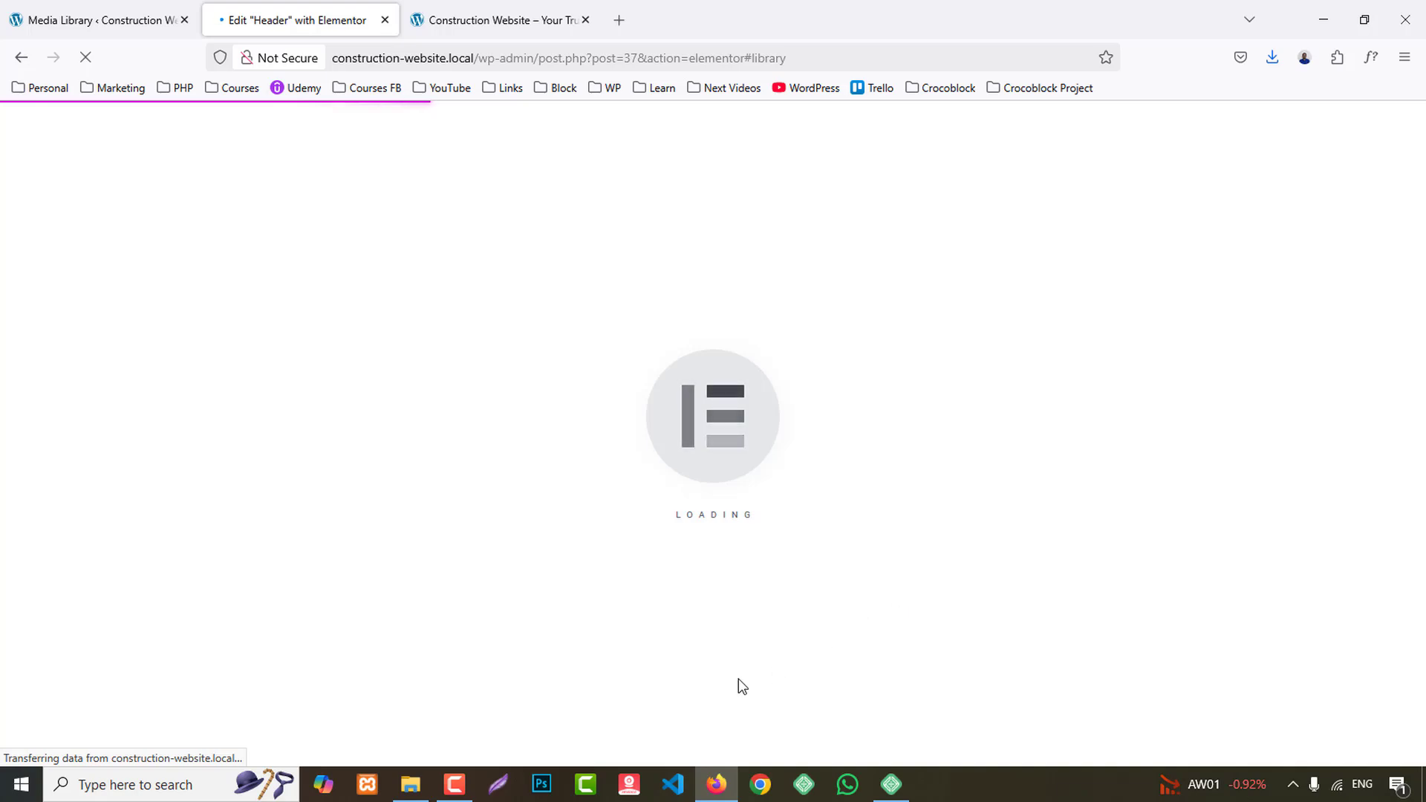
- On the reference homepage, inspect the hero buttons and copy their orange fill colour with the page colour picker
click(515, 7)
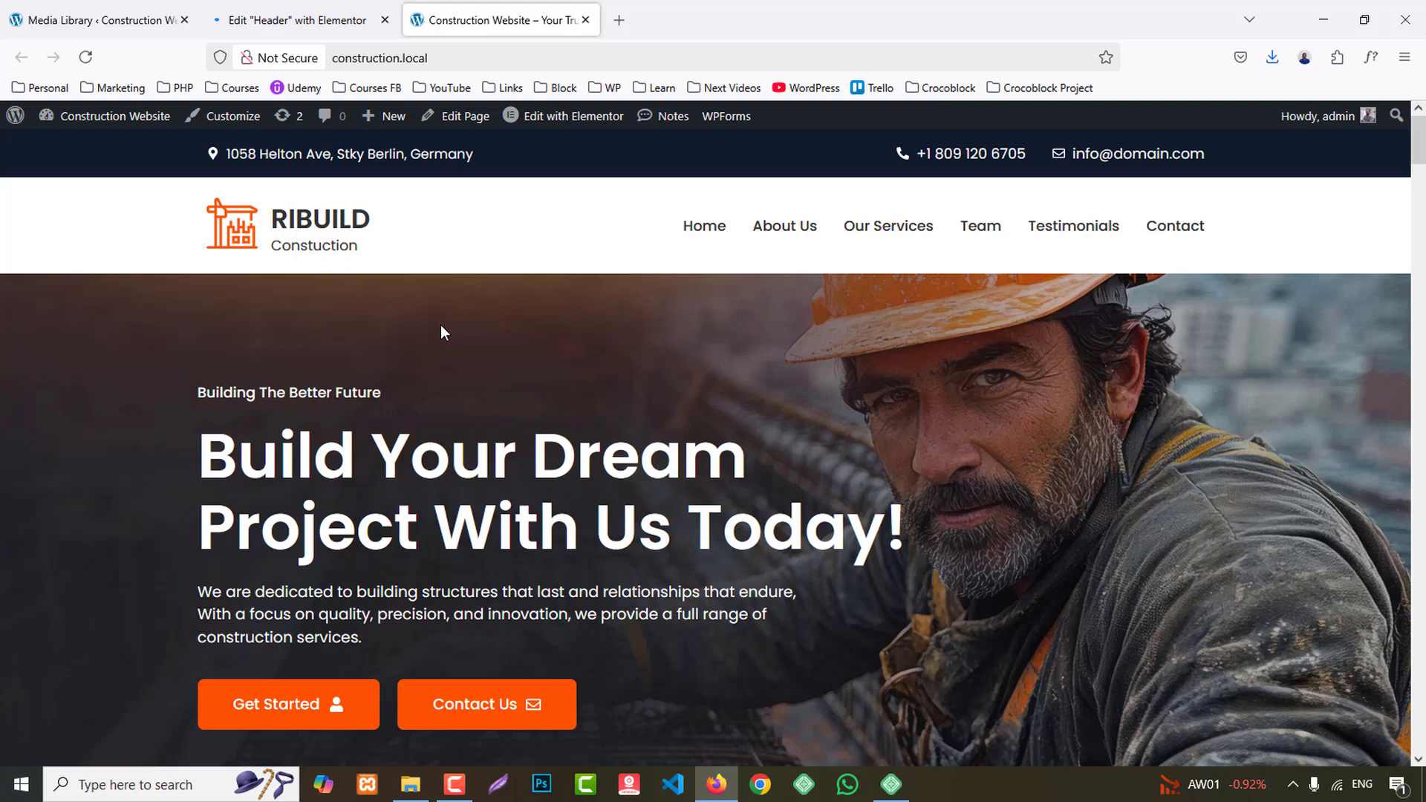
click(297, 19)
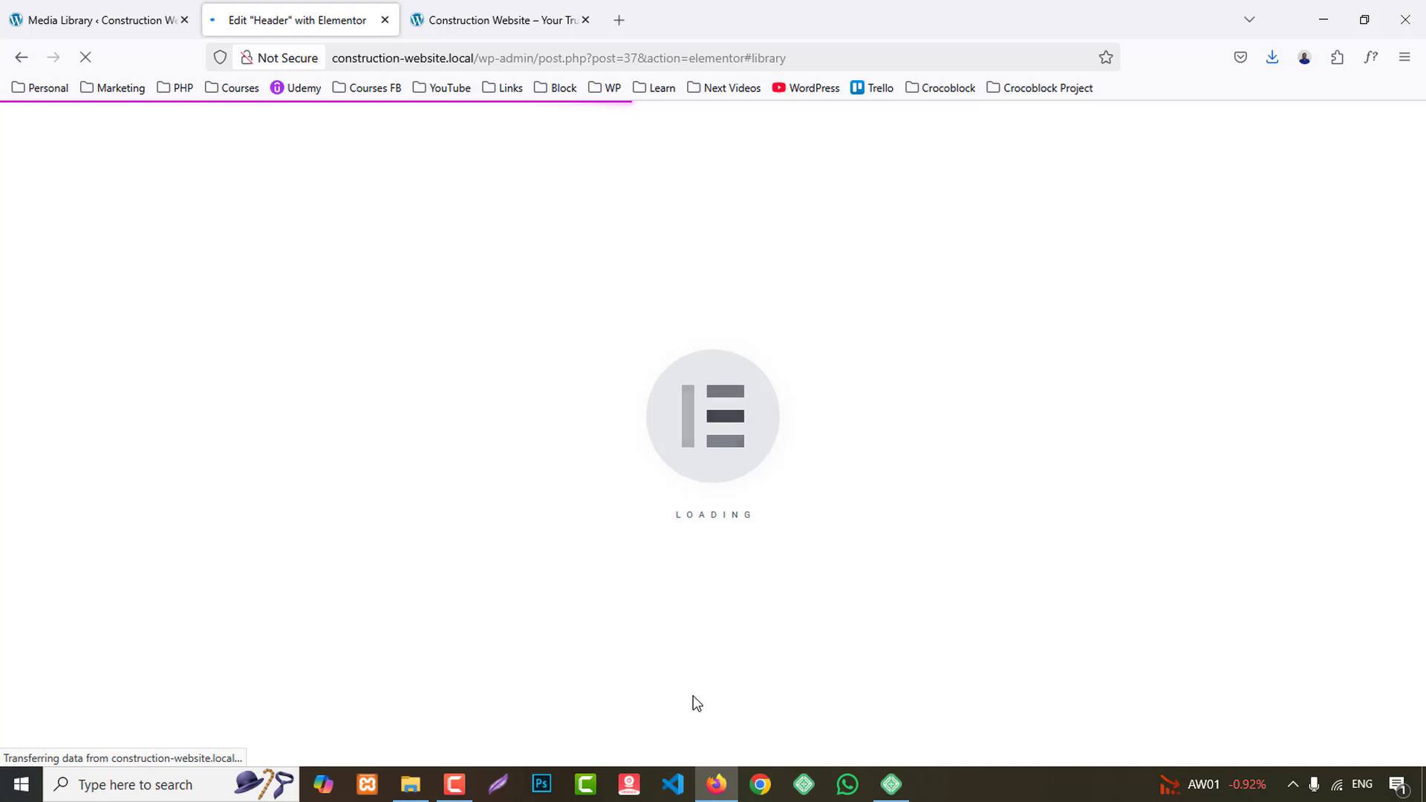
click(546, 18)
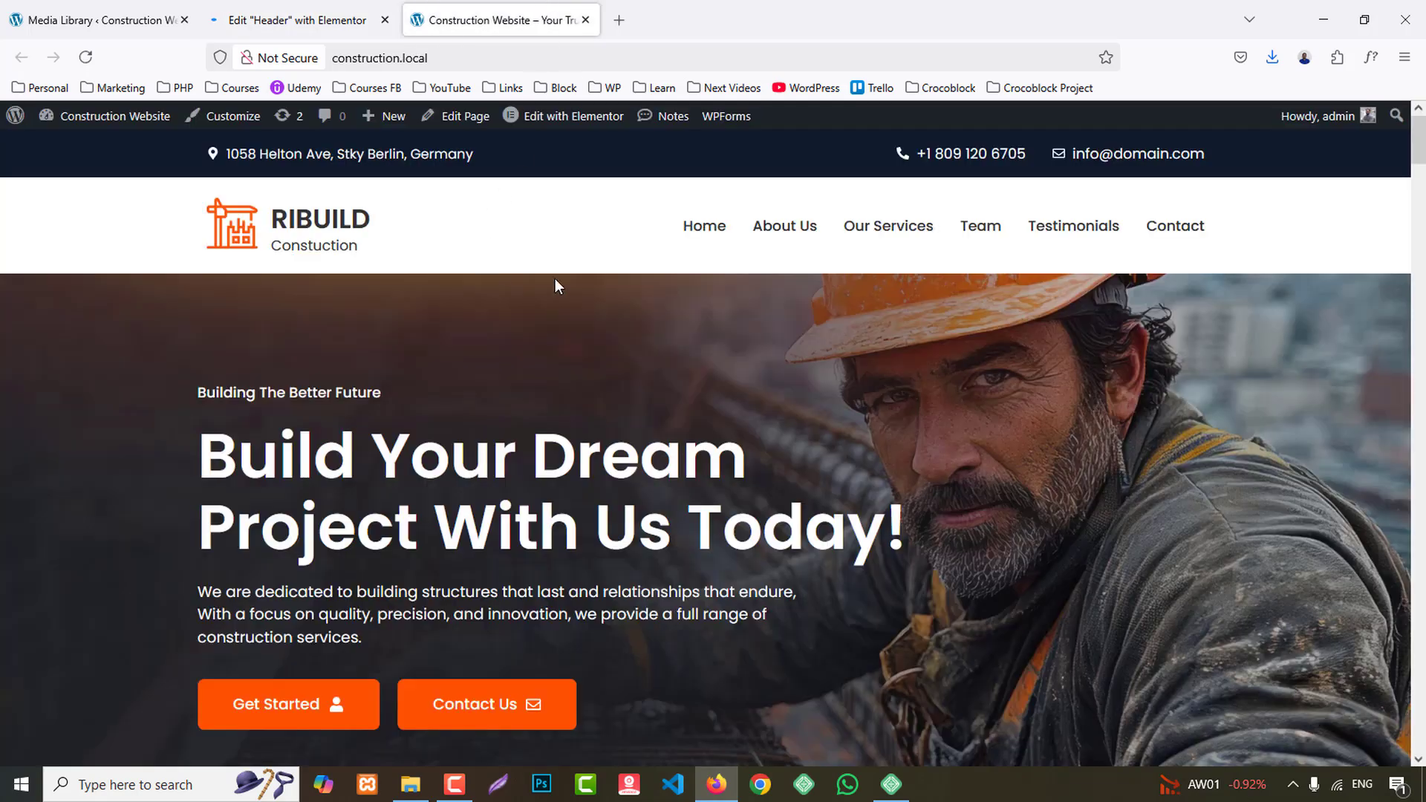
scroll(612, 386, down, 3)
scroll(519, 478, up, 3)
right_click(557, 705)
click(707, 625)
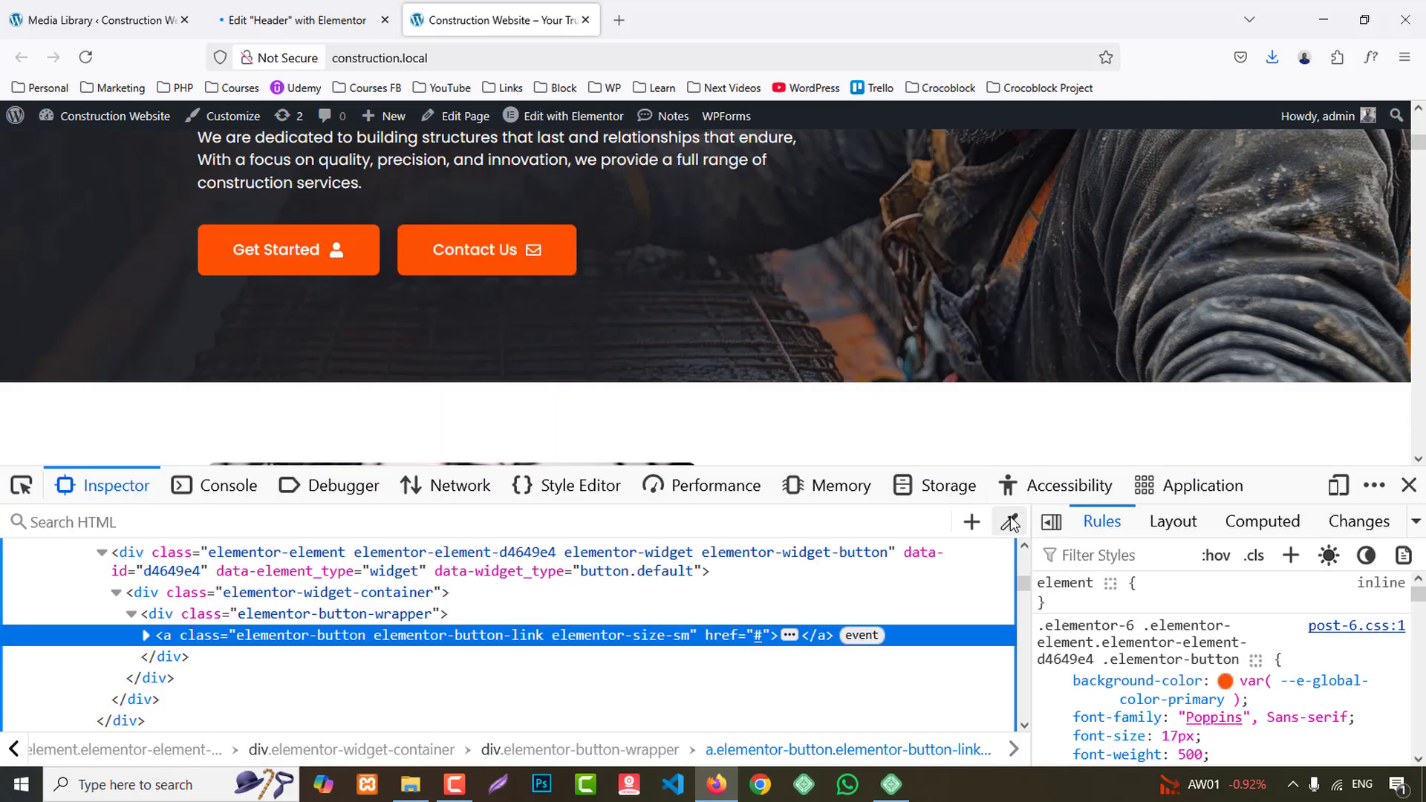
click(1010, 522)
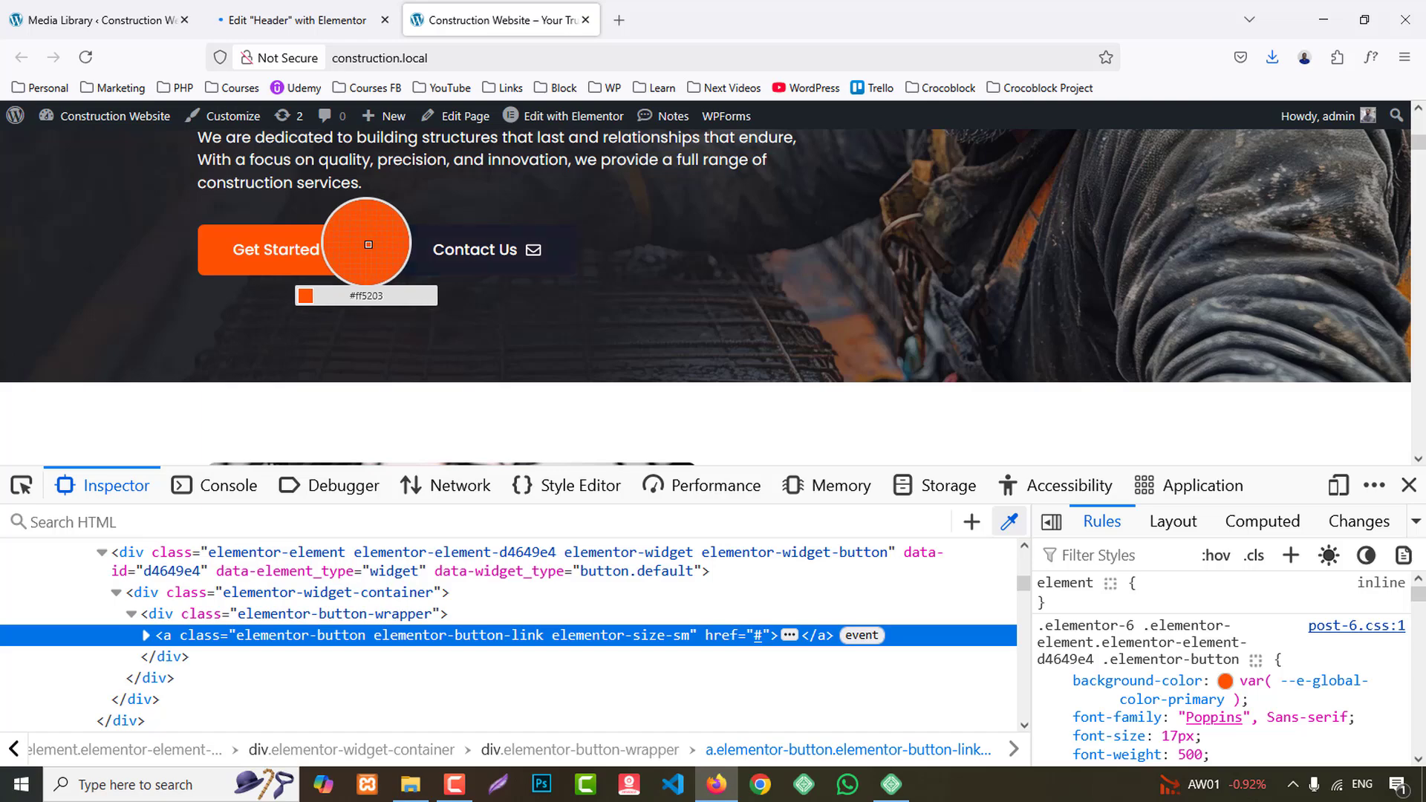
click(1409, 485)
- Check which fonts the reference homepage's hero and About headings use with WhatFont
scroll(1314, 435, up, 6)
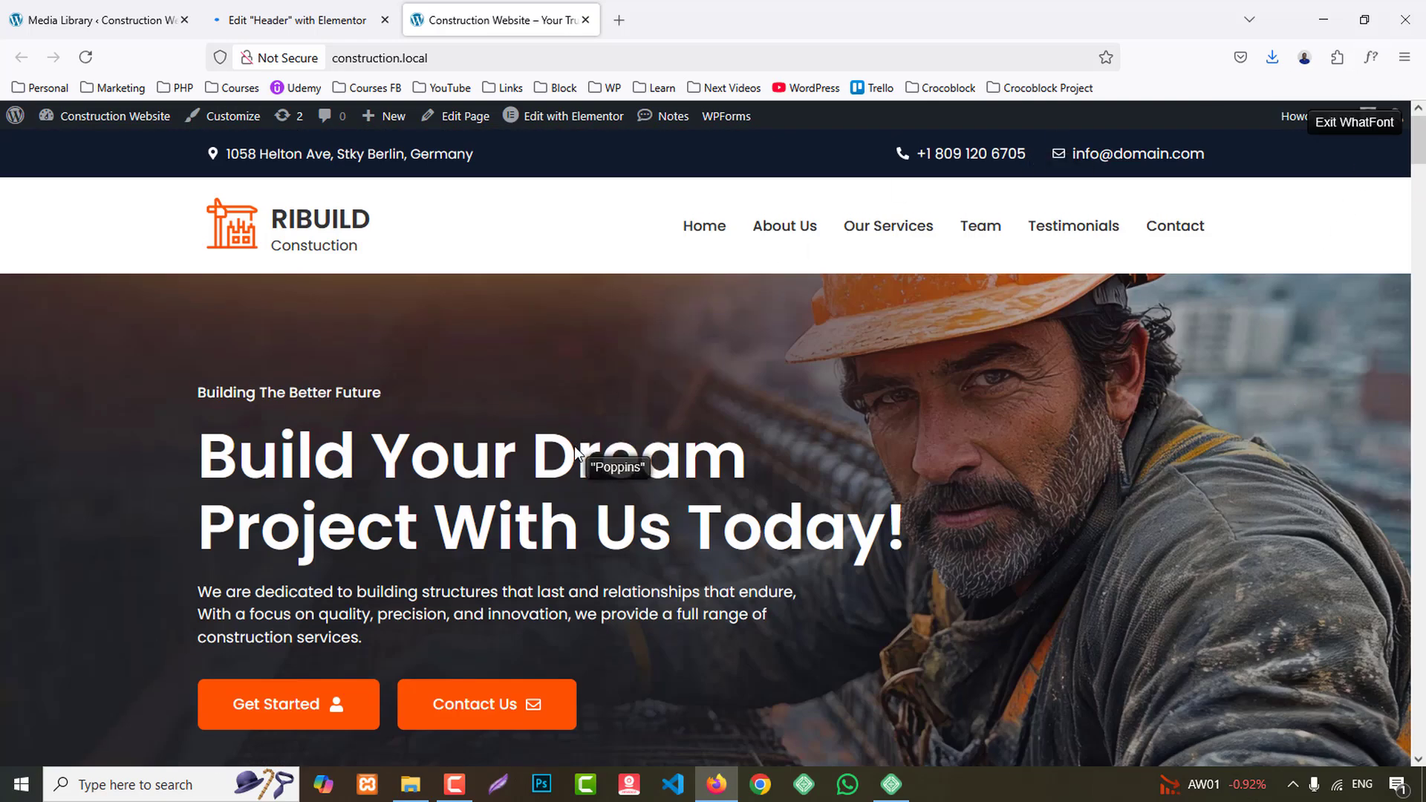
scroll(572, 448, down, 3)
scroll(591, 481, down, 2)
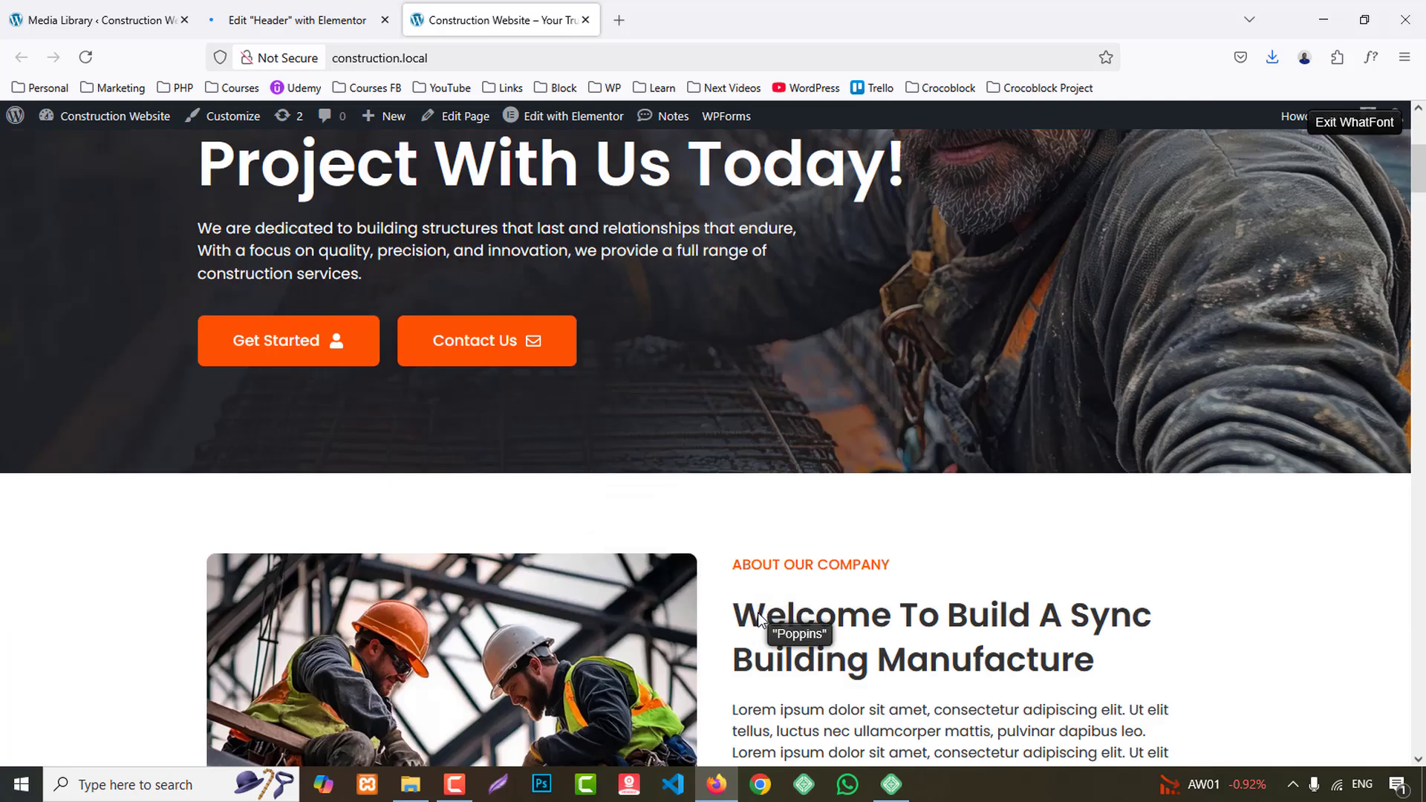
scroll(759, 620, up, 5)
click(1370, 60)
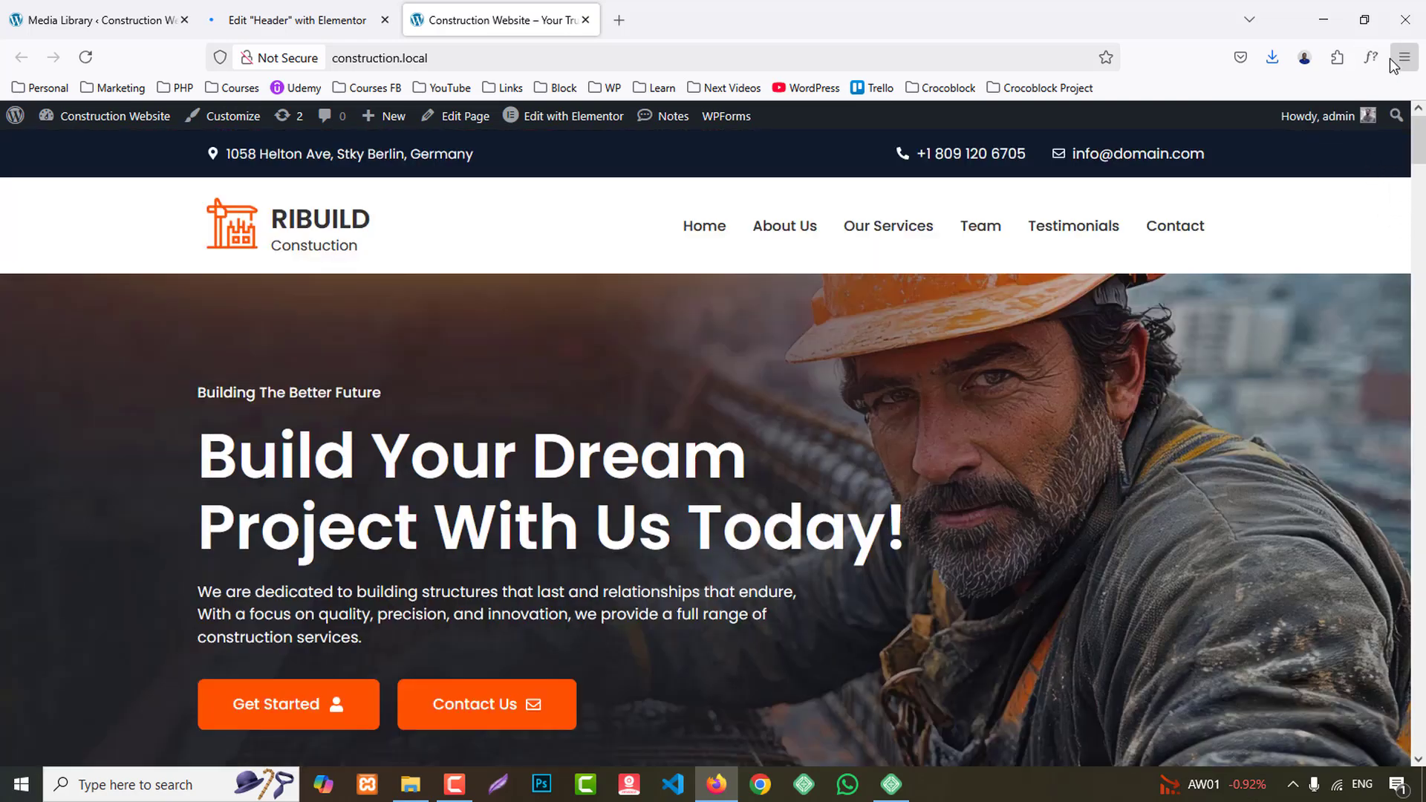
- In the Header template's site settings, set the global Primary colour to #FF5203
click(299, 15)
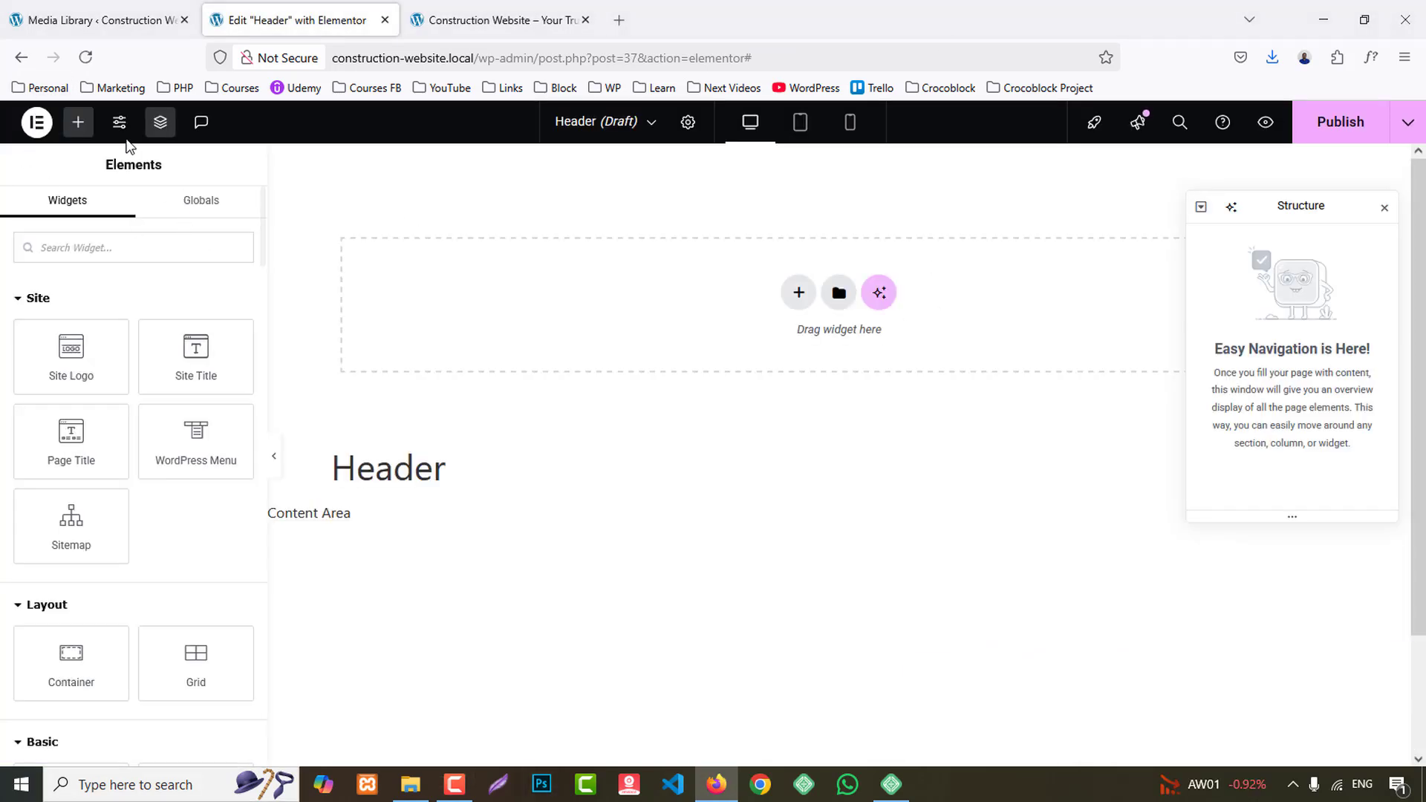
click(122, 128)
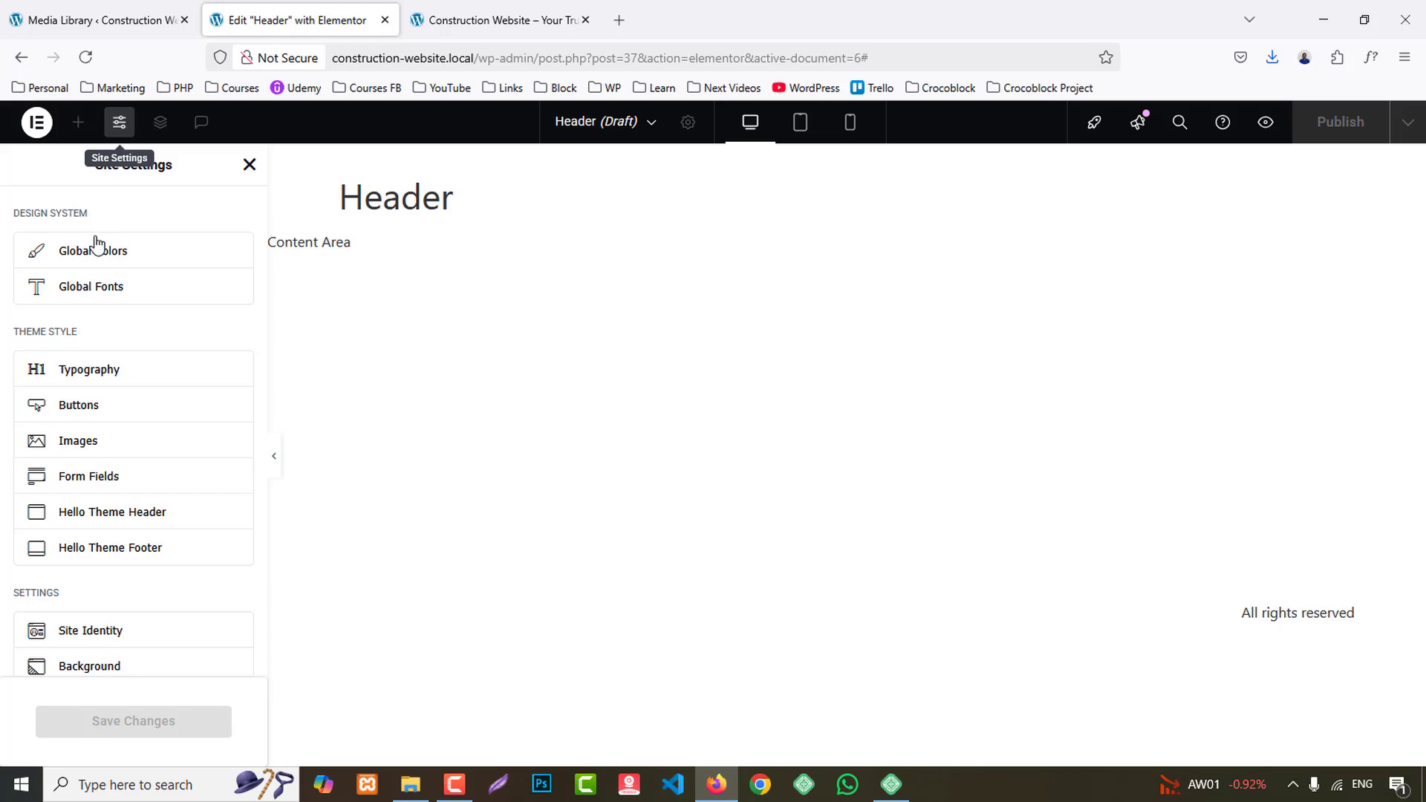
click(88, 251)
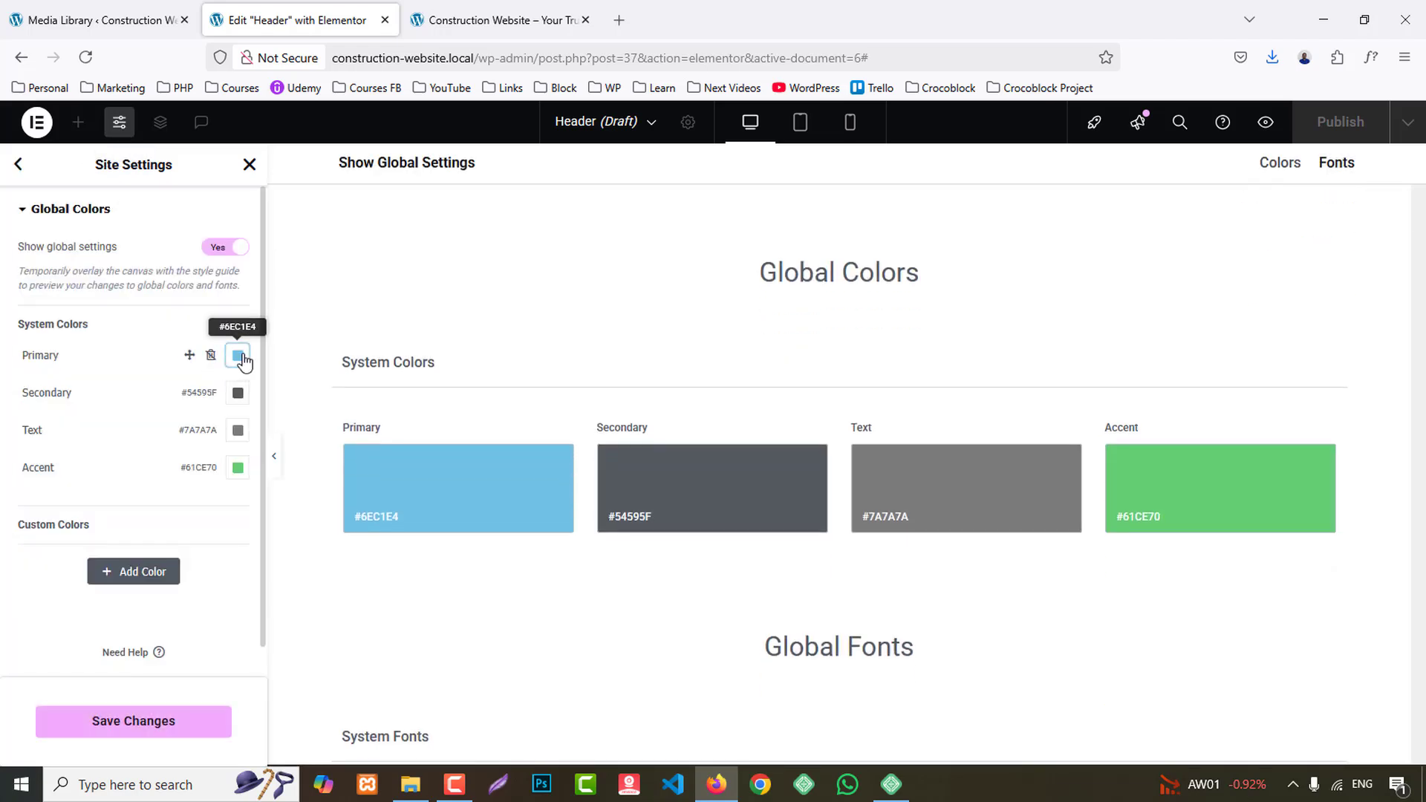
click(239, 357)
key(ctrl+v)
click(239, 357)
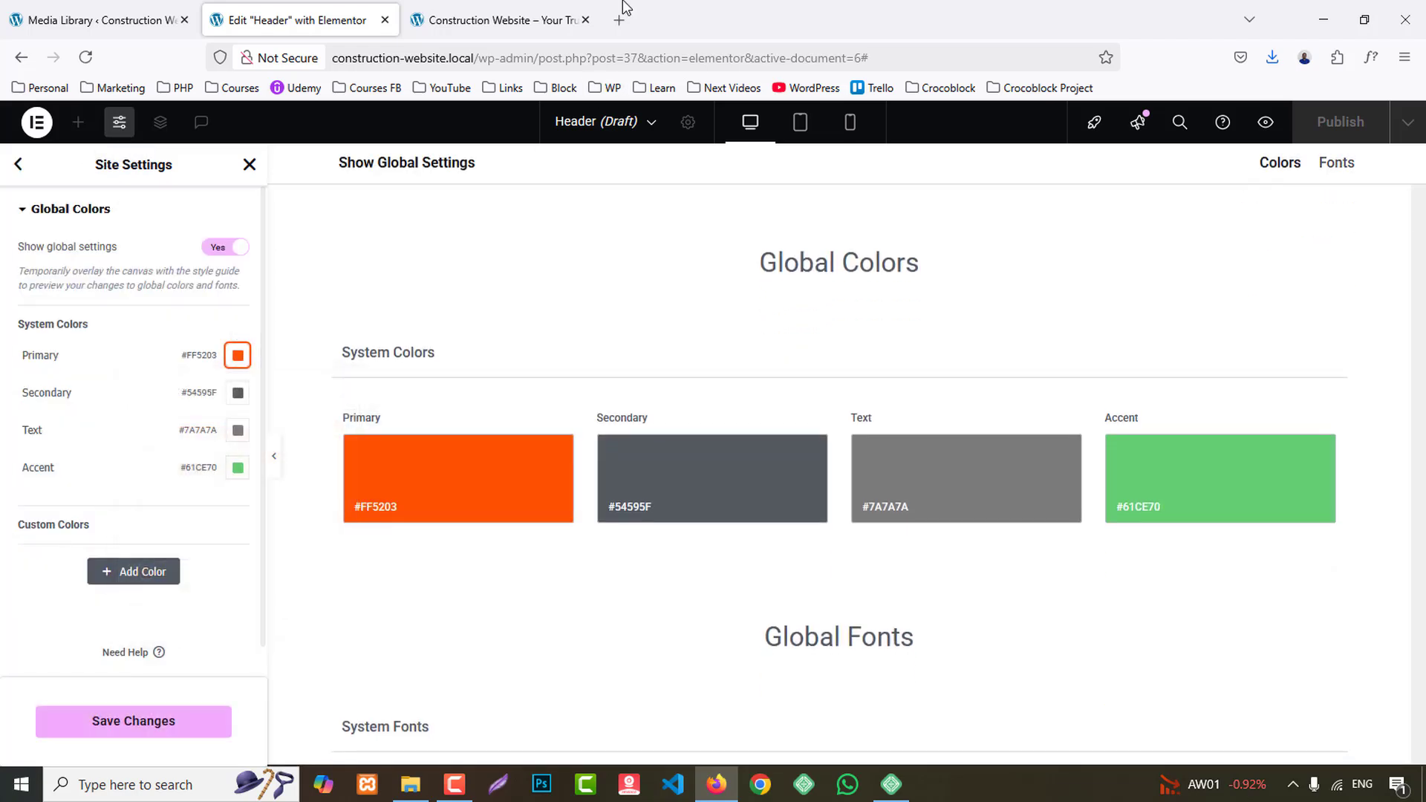
- Copy the dark navy colour of the reference homepage's top contact bar with the inspector's colour picker
click(497, 20)
scroll(787, 412, down, 15)
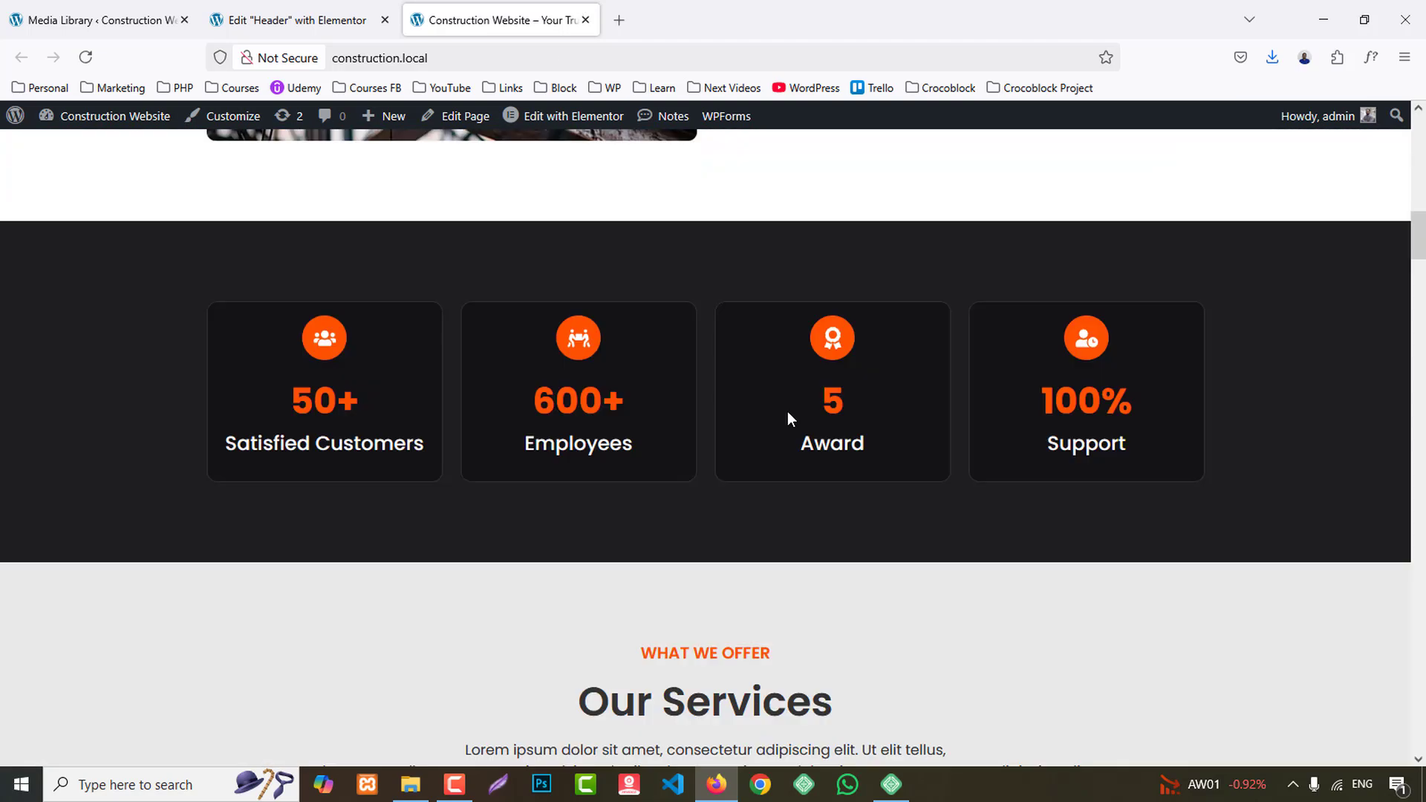
scroll(787, 412, up, 10)
scroll(787, 411, up, 10)
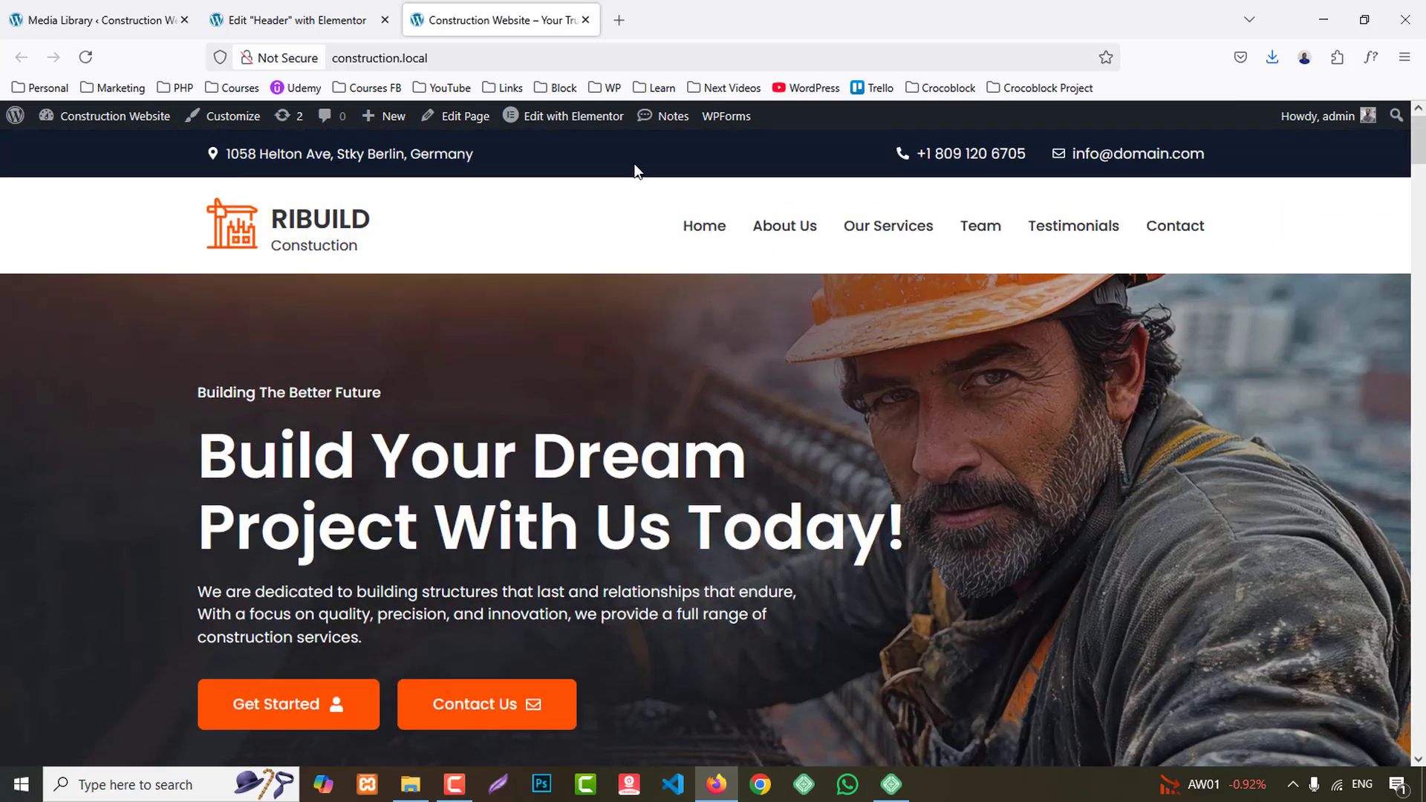
right_click(636, 168)
click(706, 403)
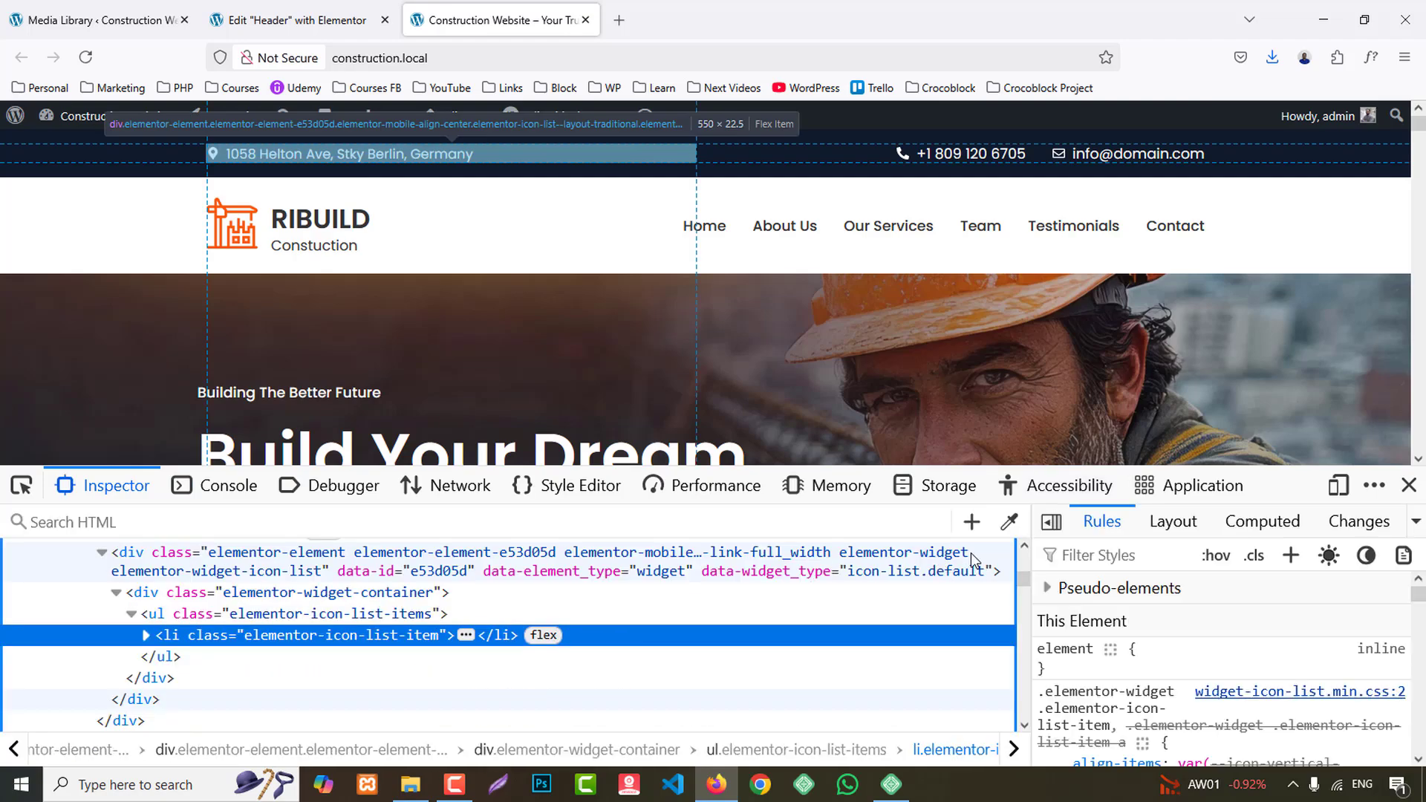
click(1009, 523)
- Set the global Secondary colour to #101B2C in the Elementor site settings
key(ctrl+Tab)
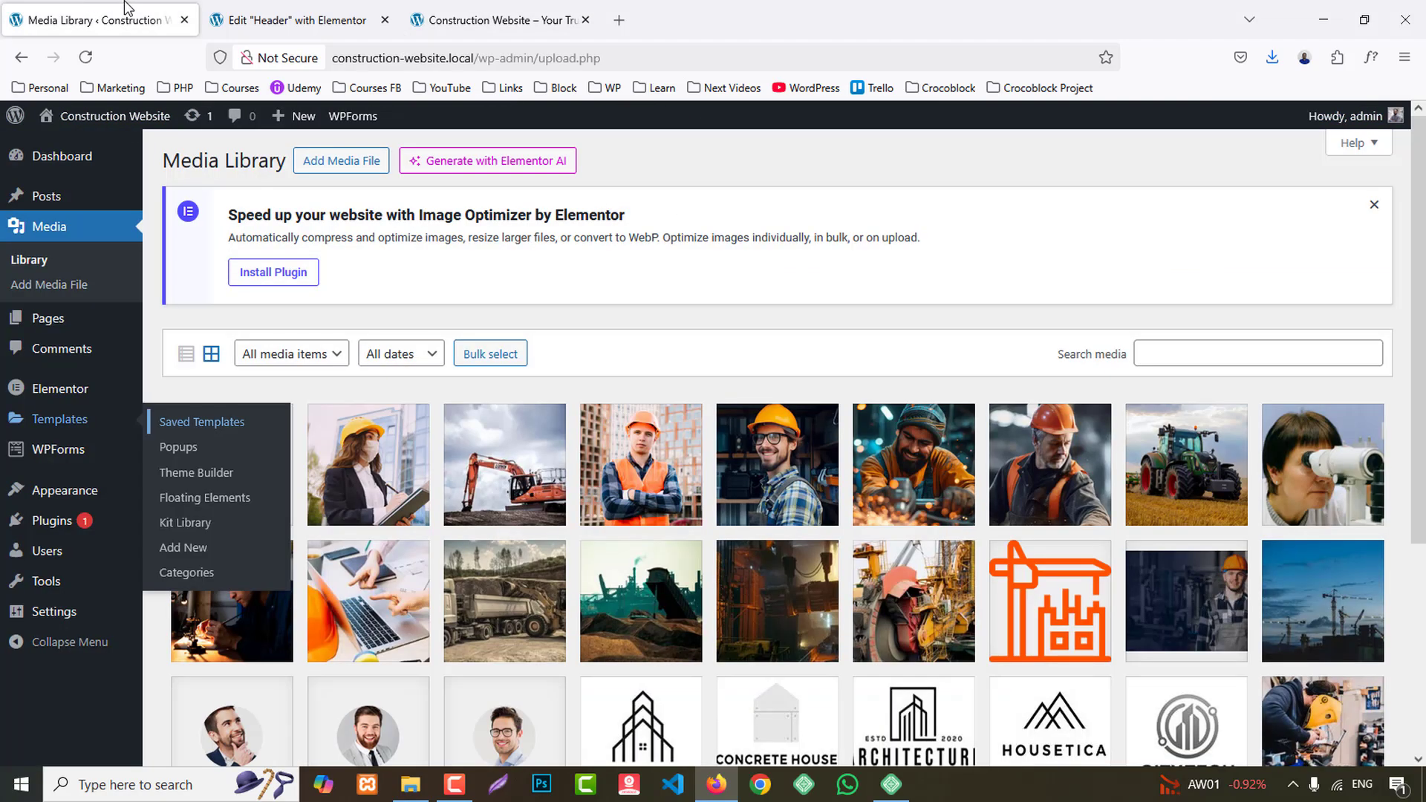
key(ctrl+Tab)
click(238, 397)
text(#101b2c)
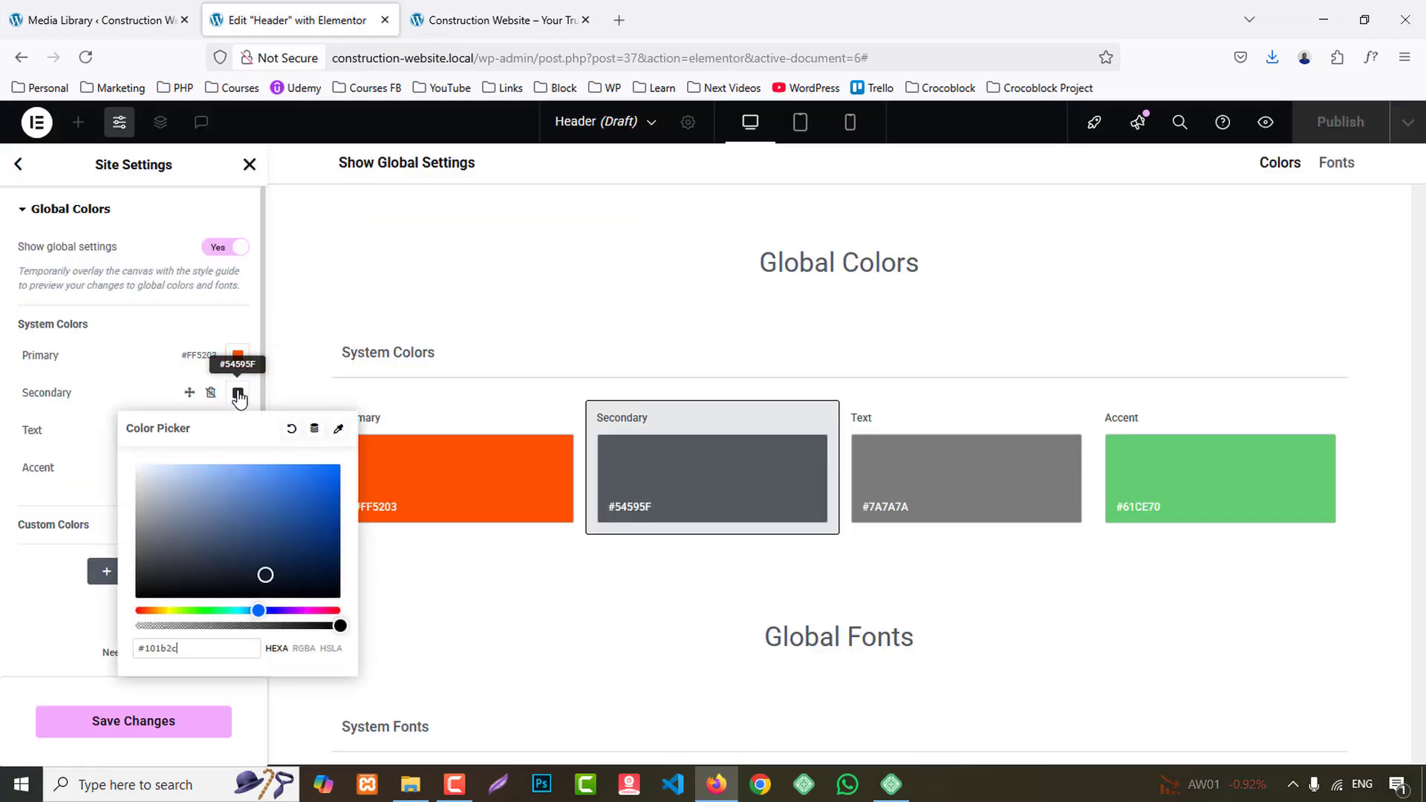
click(245, 398)
- Copy the dark background colour of the reference homepage's statistics counter section with the page colour picker
key(ctrl+Tab)
scroll(820, 373, down, 10)
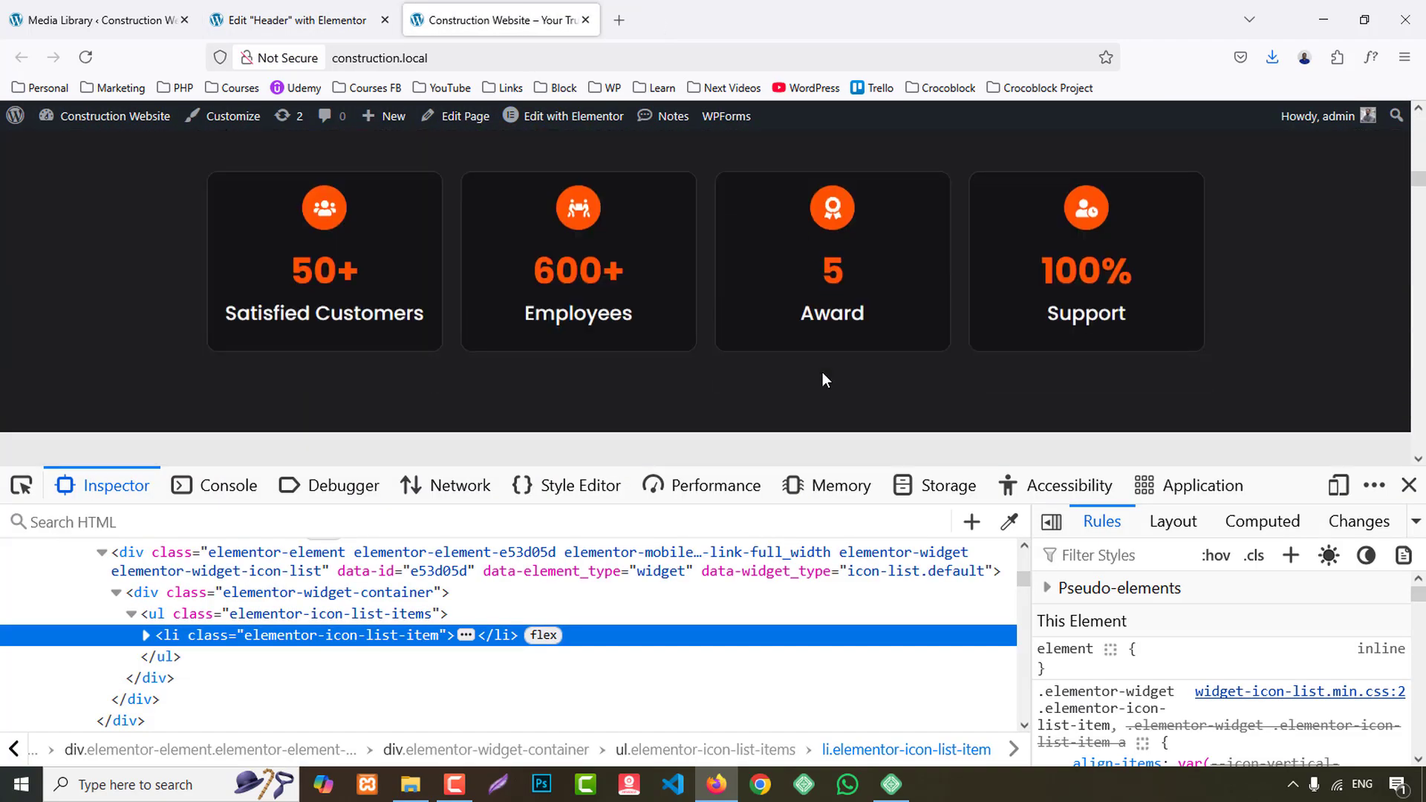
scroll(822, 372, up, 3)
click(1009, 521)
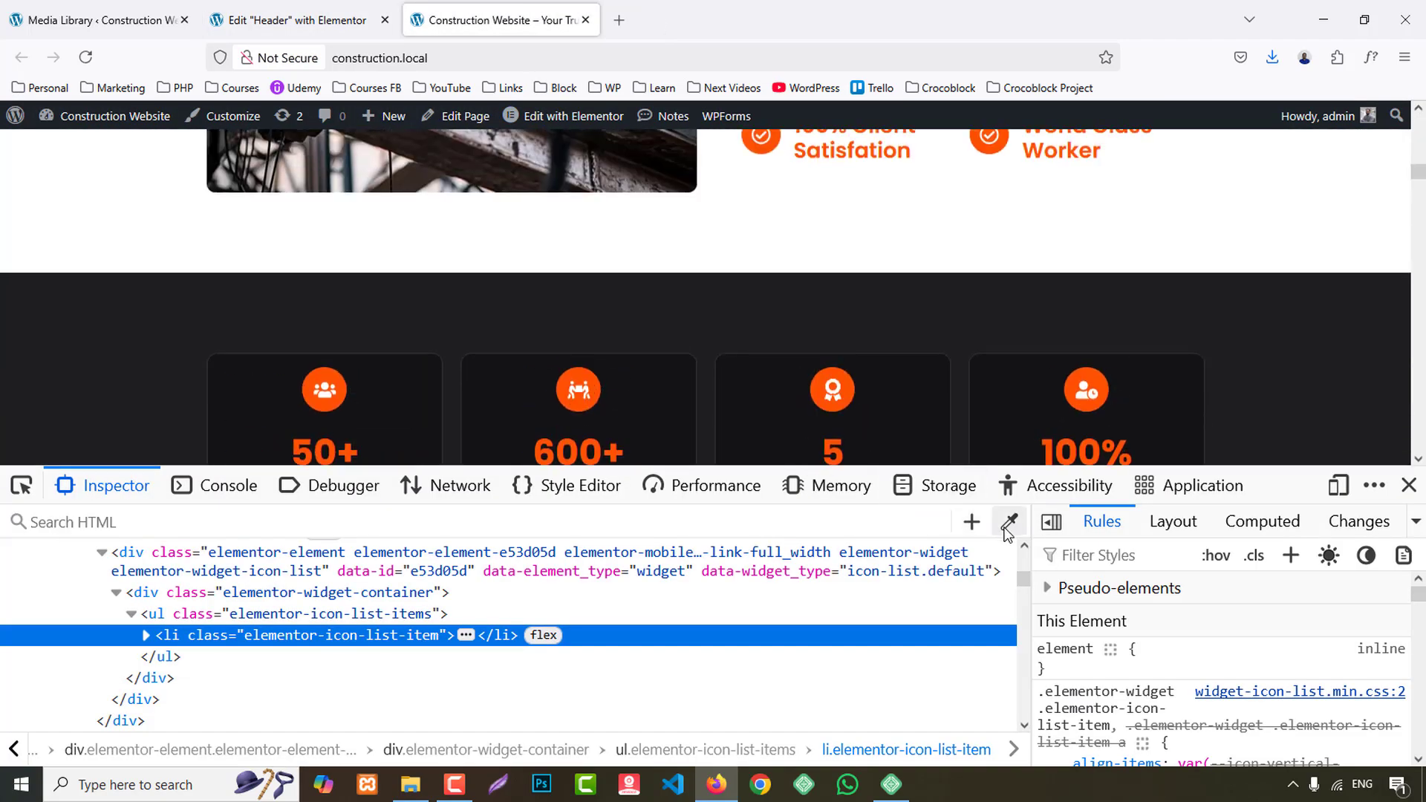
click(786, 318)
- Add a custom global colour named "BG 1" with the value #1E1E20
click(290, 20)
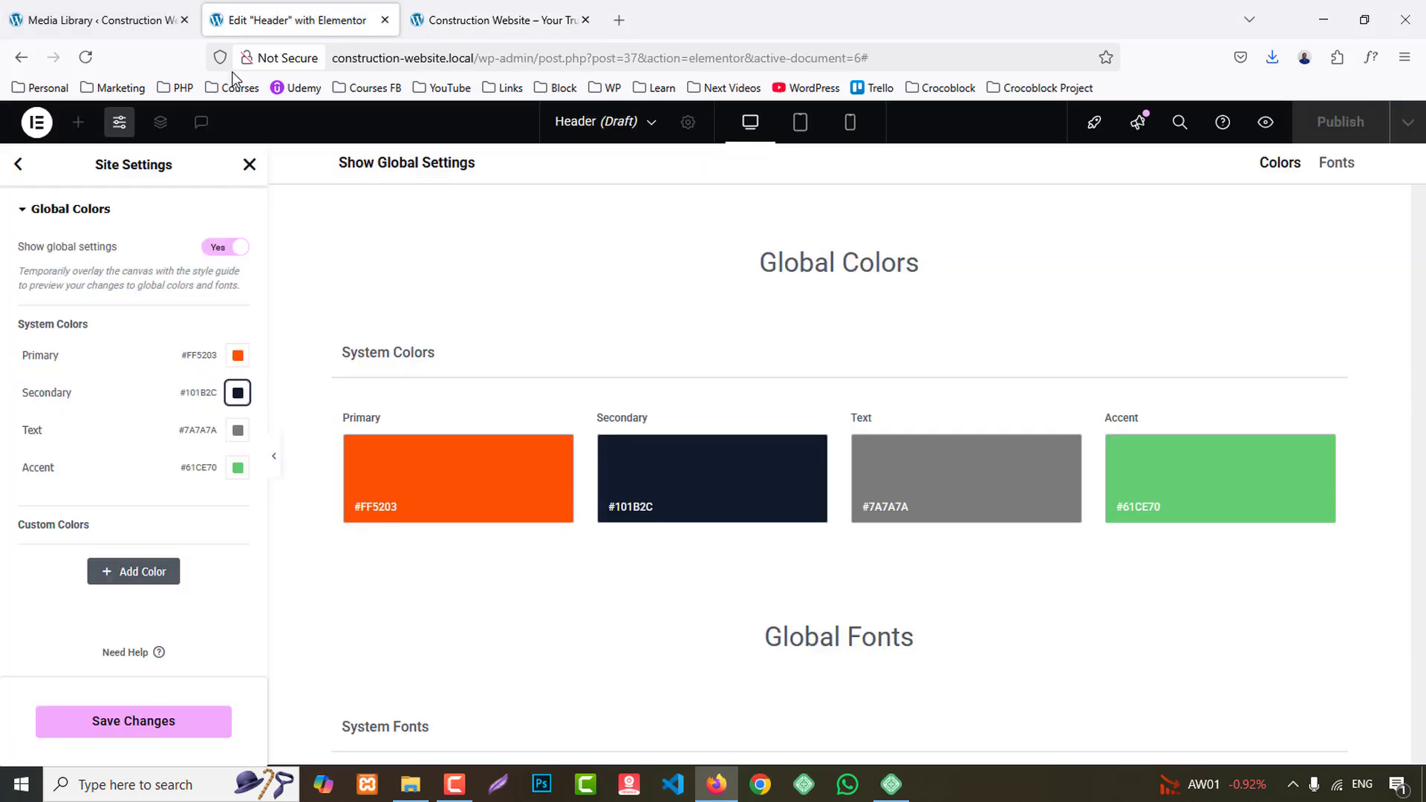
click(143, 572)
drag(90, 556, 3, 549)
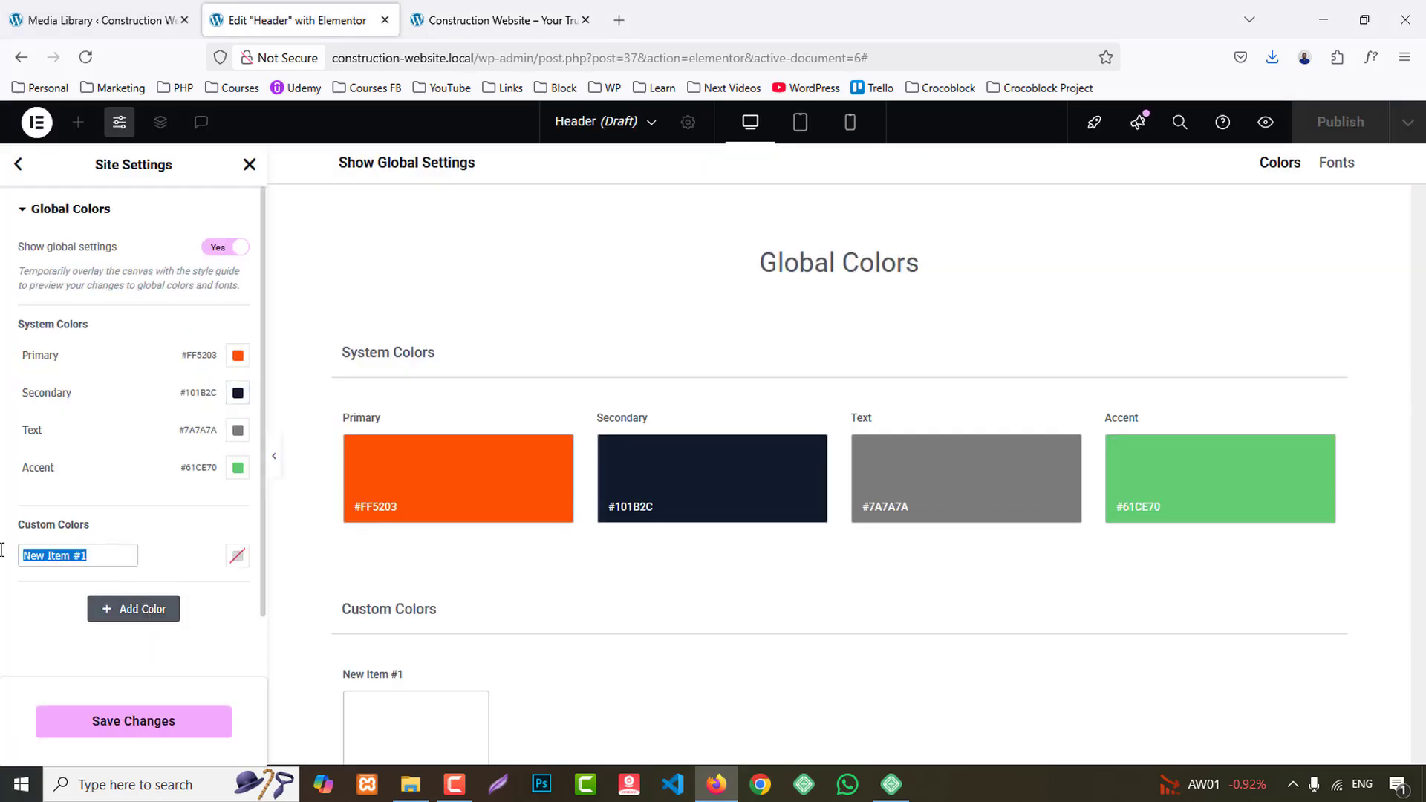
text(BG 1)
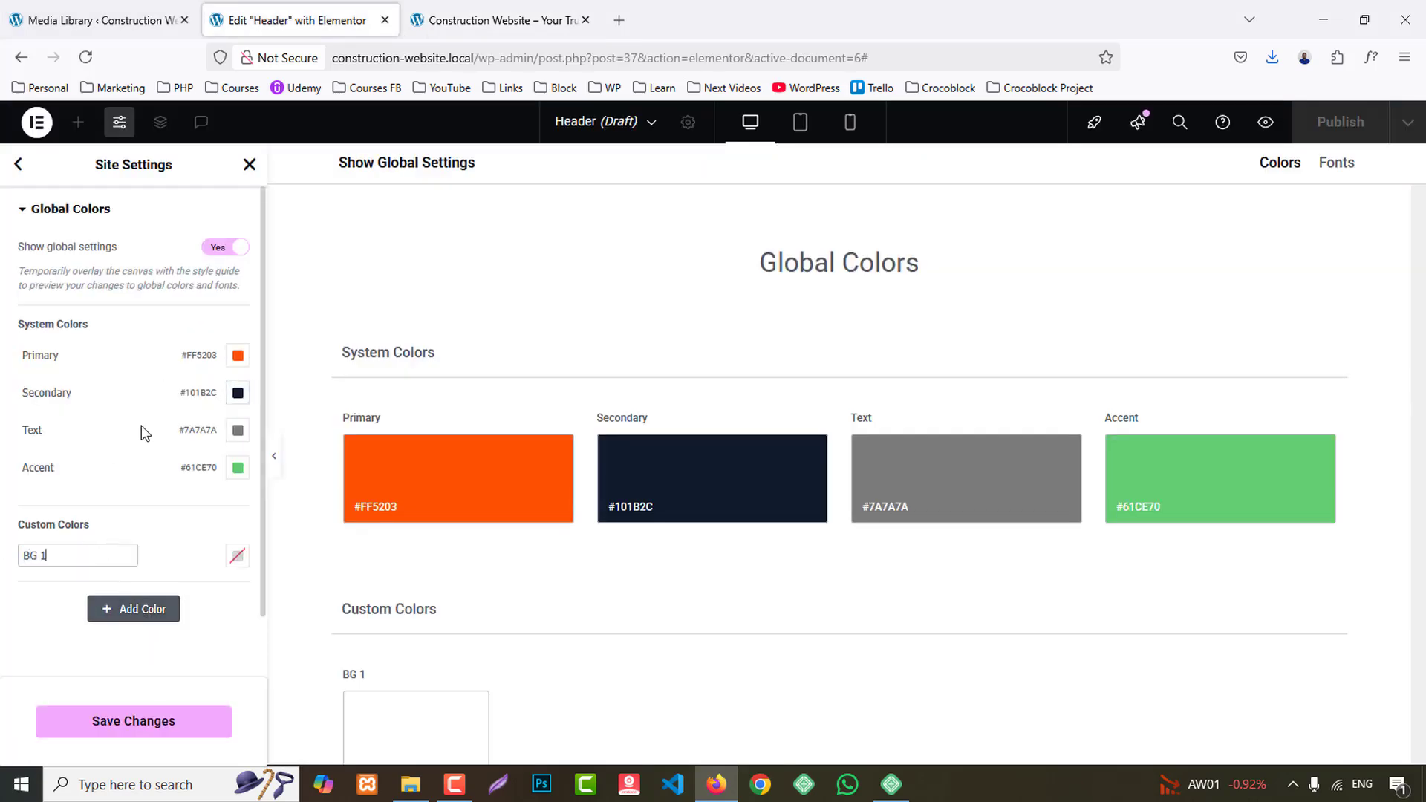
click(238, 555)
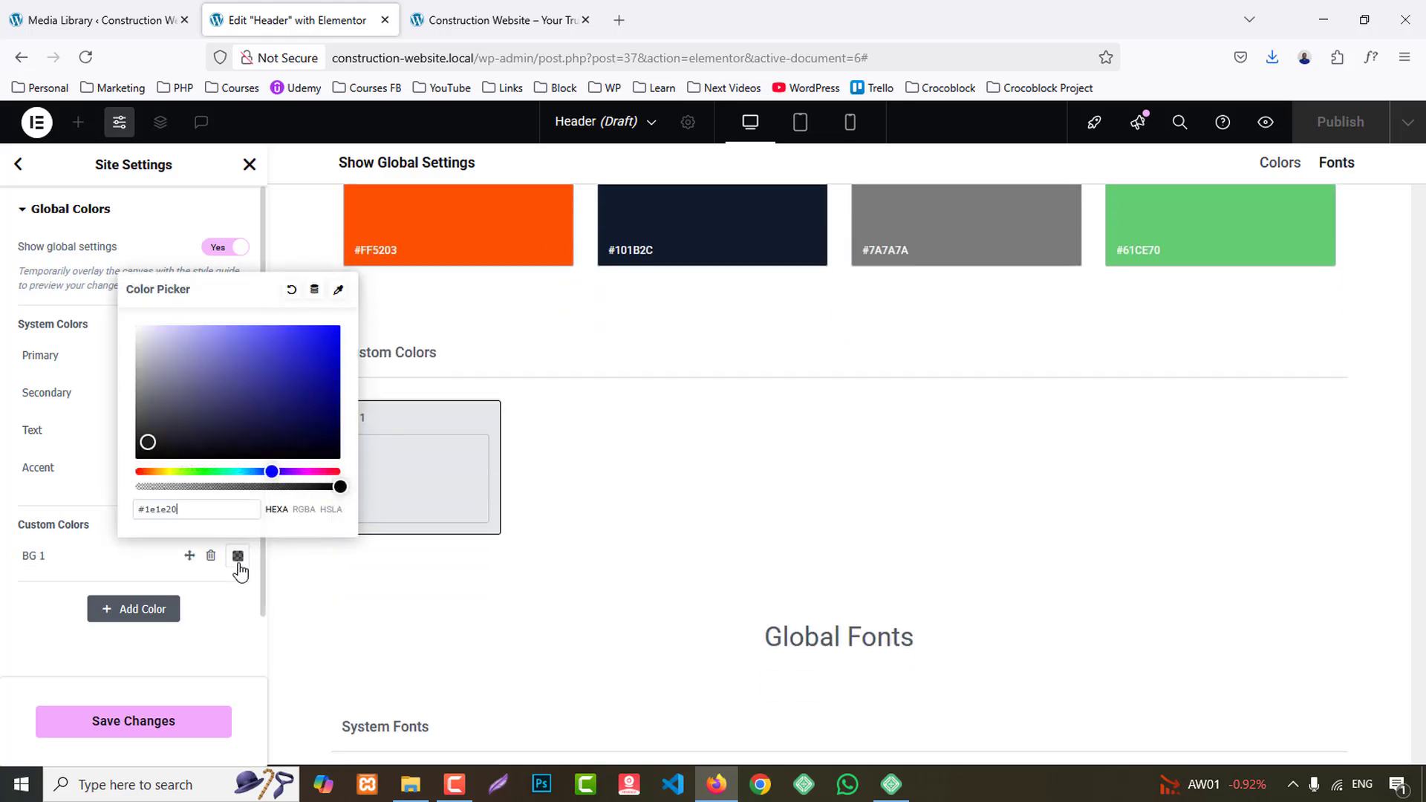
click(221, 603)
- Copy the light grey background colour of the reference homepage's Contact Us section with the page colour picker
click(497, 20)
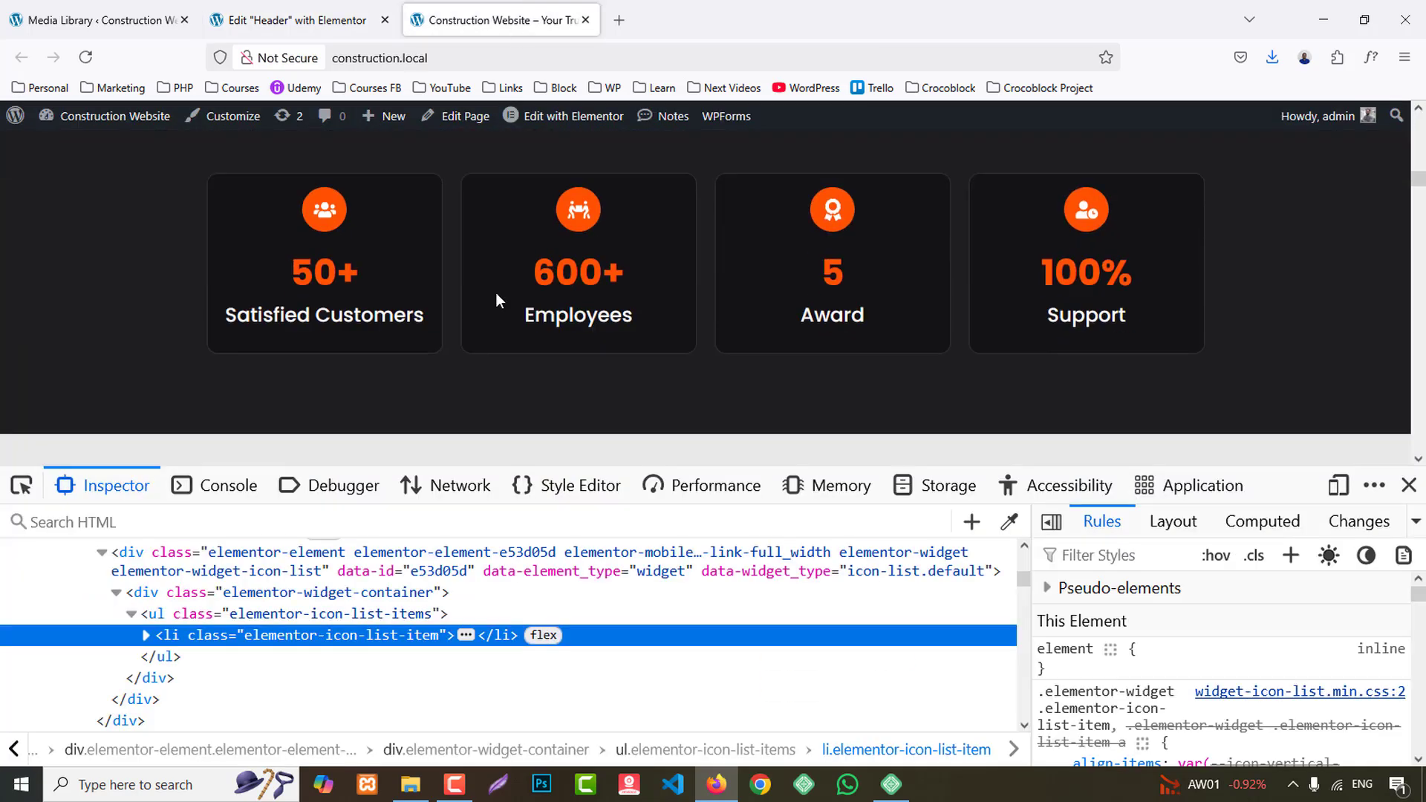
scroll(827, 346, down, 5)
scroll(835, 356, down, 10)
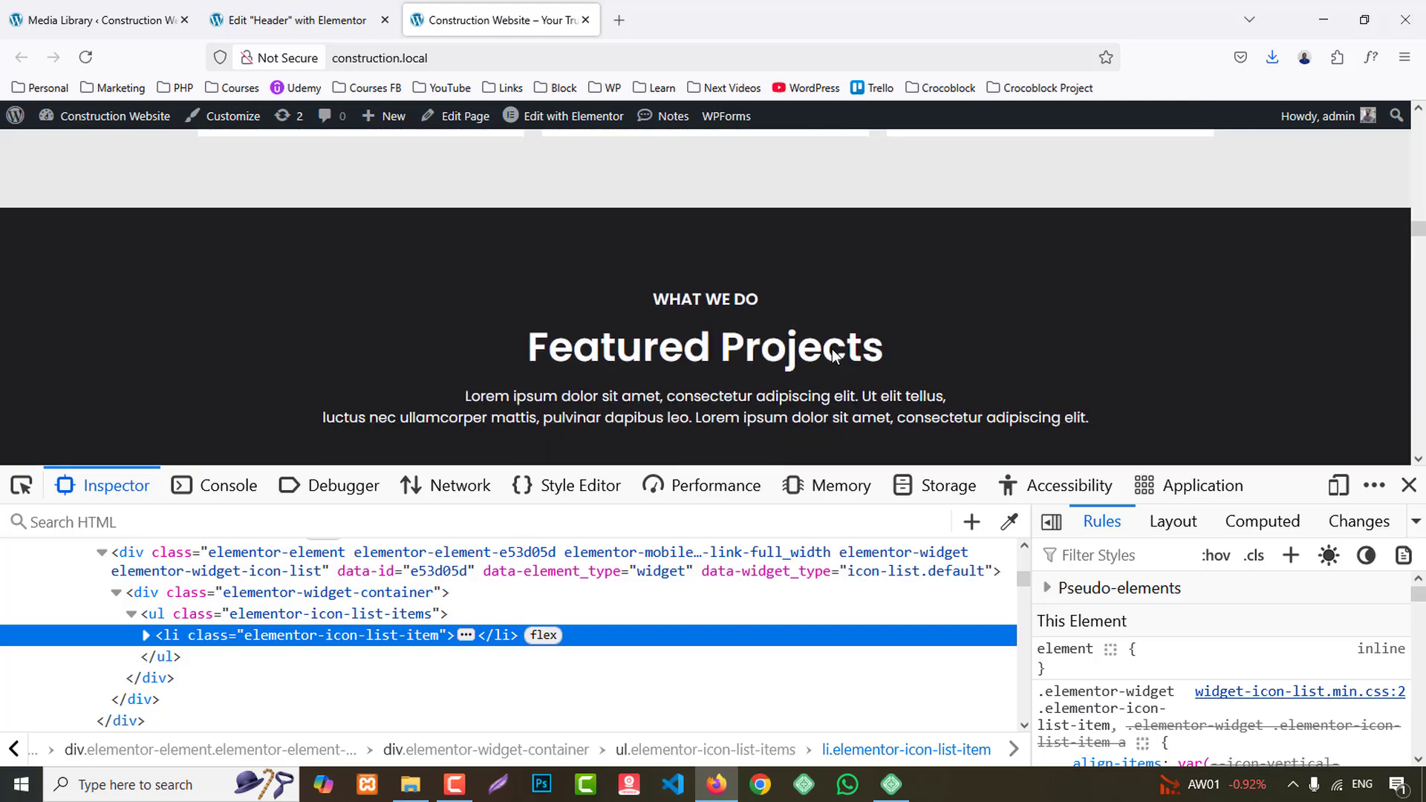
scroll(581, 375, down, 15)
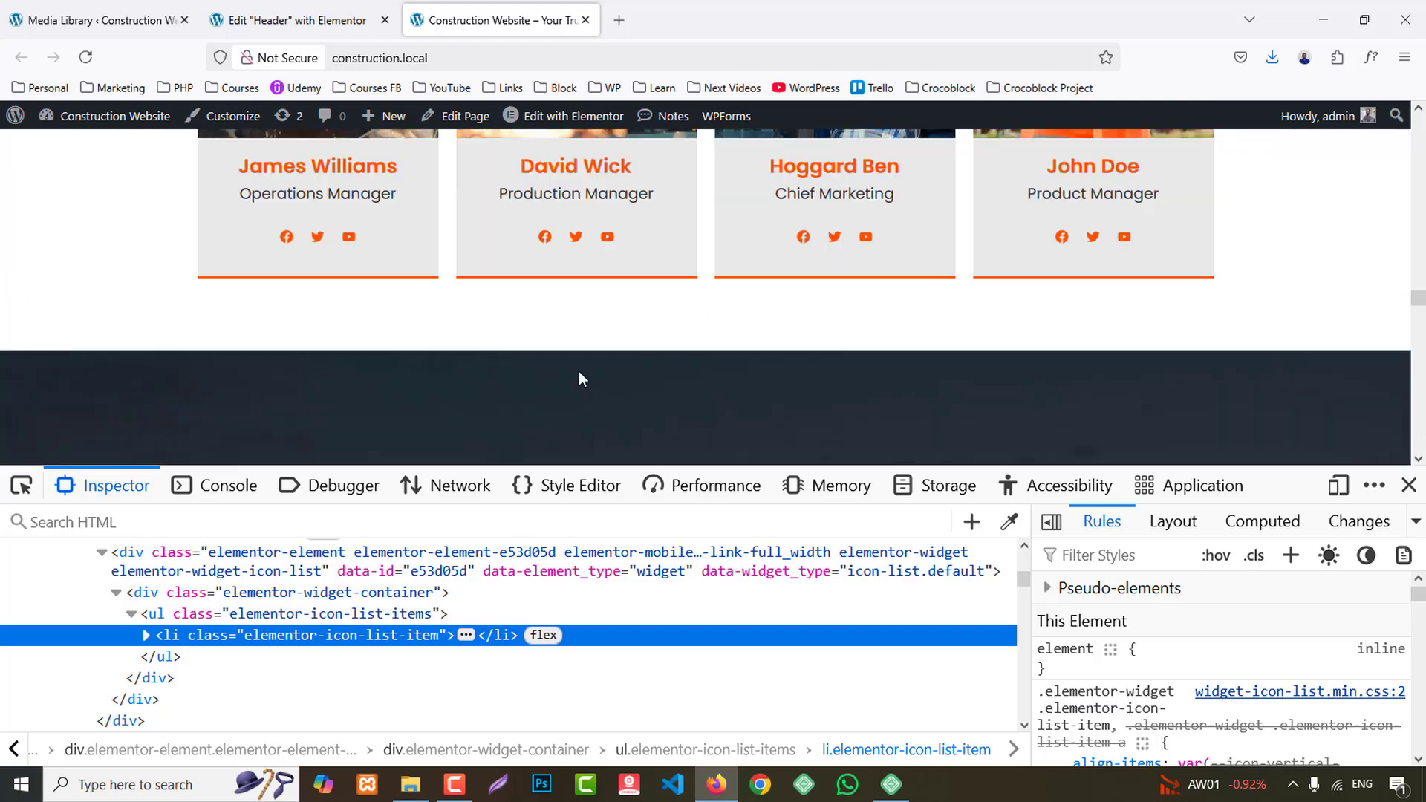
scroll(581, 375, down, 10)
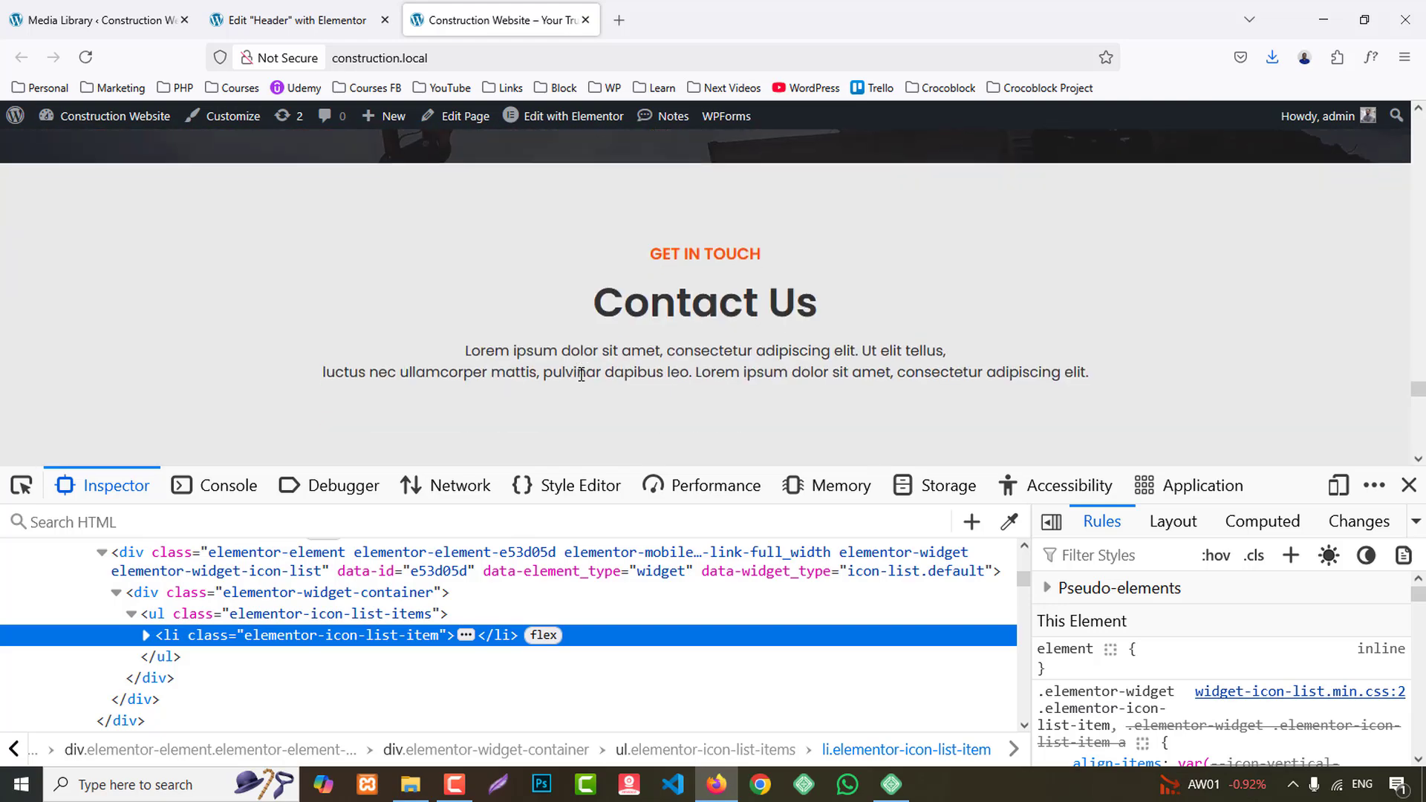
scroll(580, 376, up, 5)
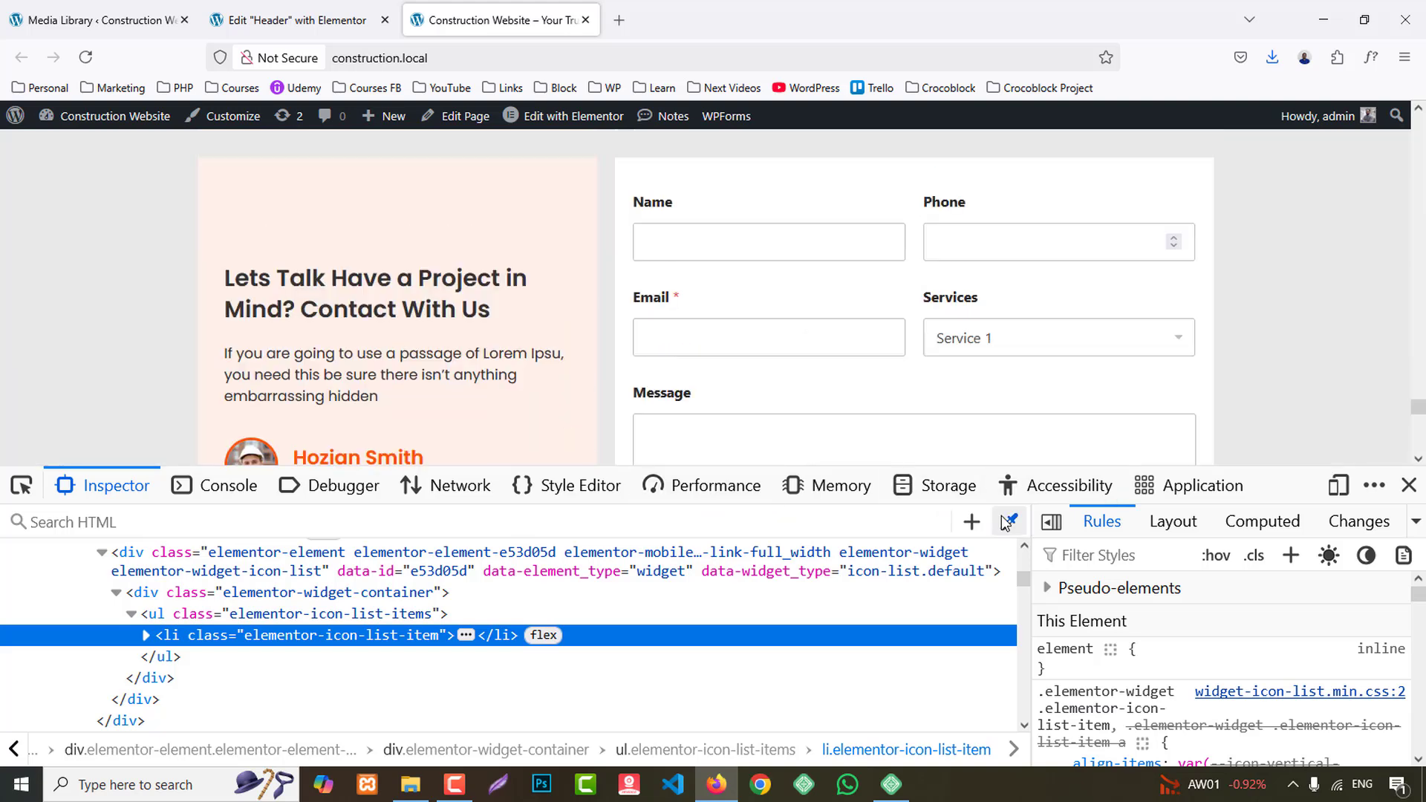
- Add a second custom global colour named "BG 2" with the value #E9E9E9
click(277, 9)
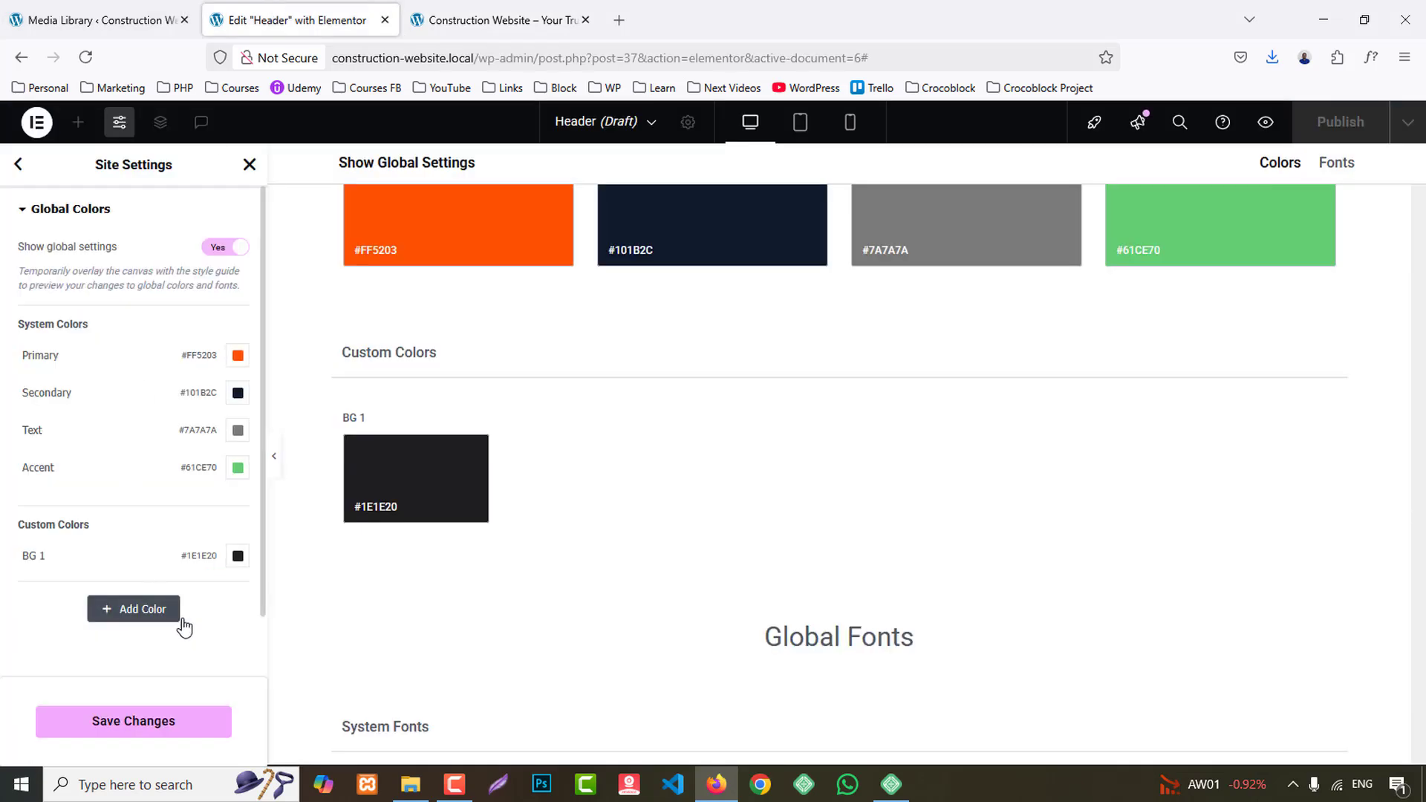
click(152, 615)
drag(111, 593, 3, 589)
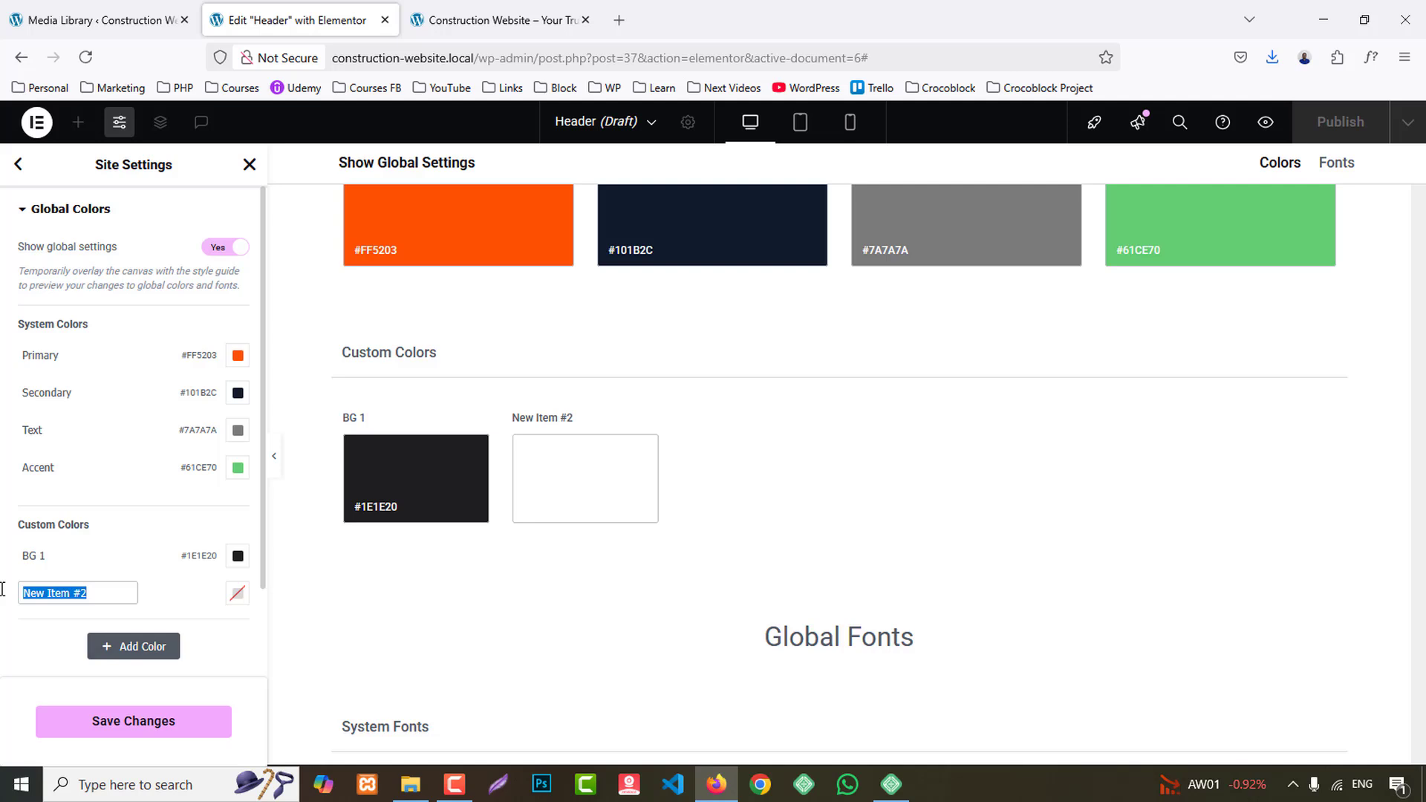
click(237, 594)
- Add a custom global colour named "White" with the value #FFFFFF and save the site settings
click(108, 640)
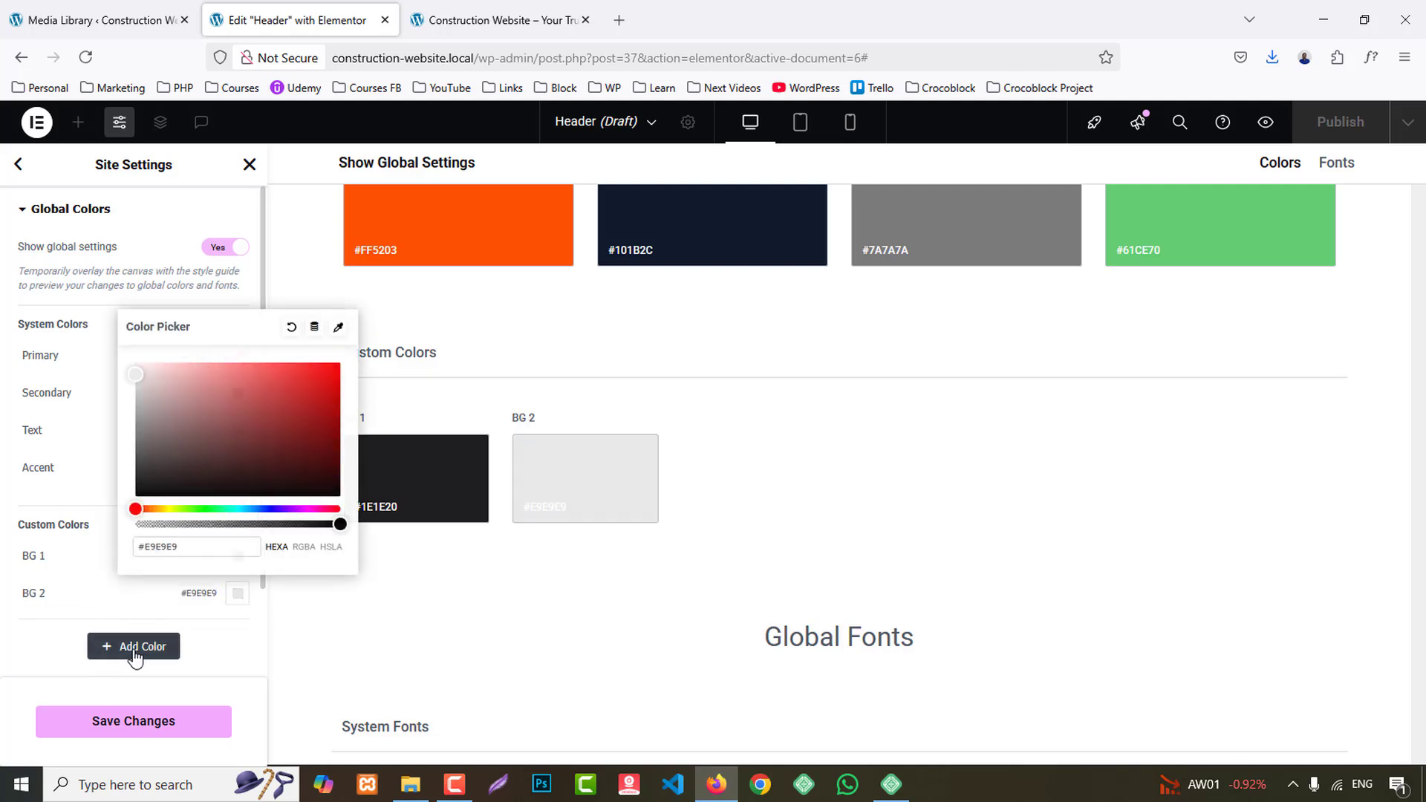
drag(112, 630, 11, 660)
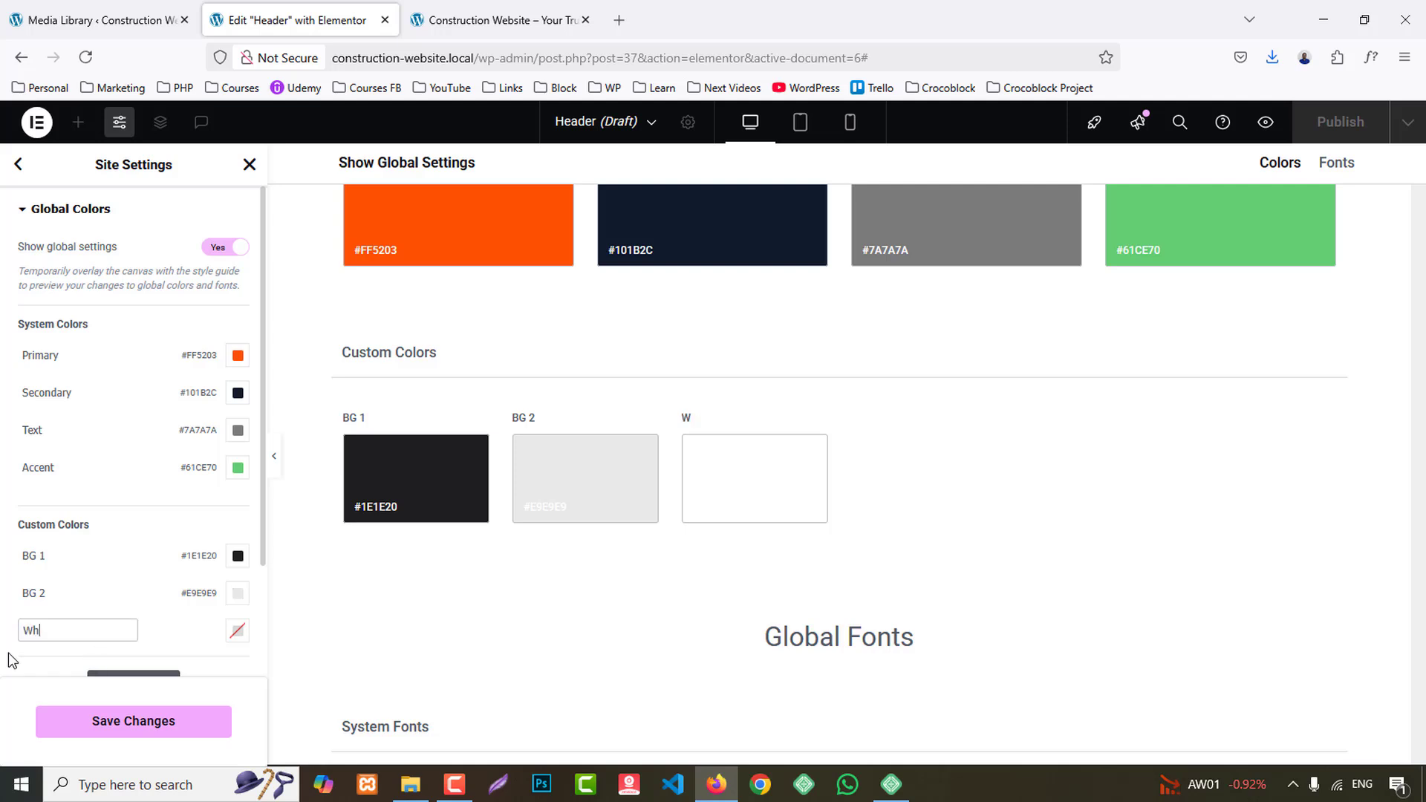
click(238, 631)
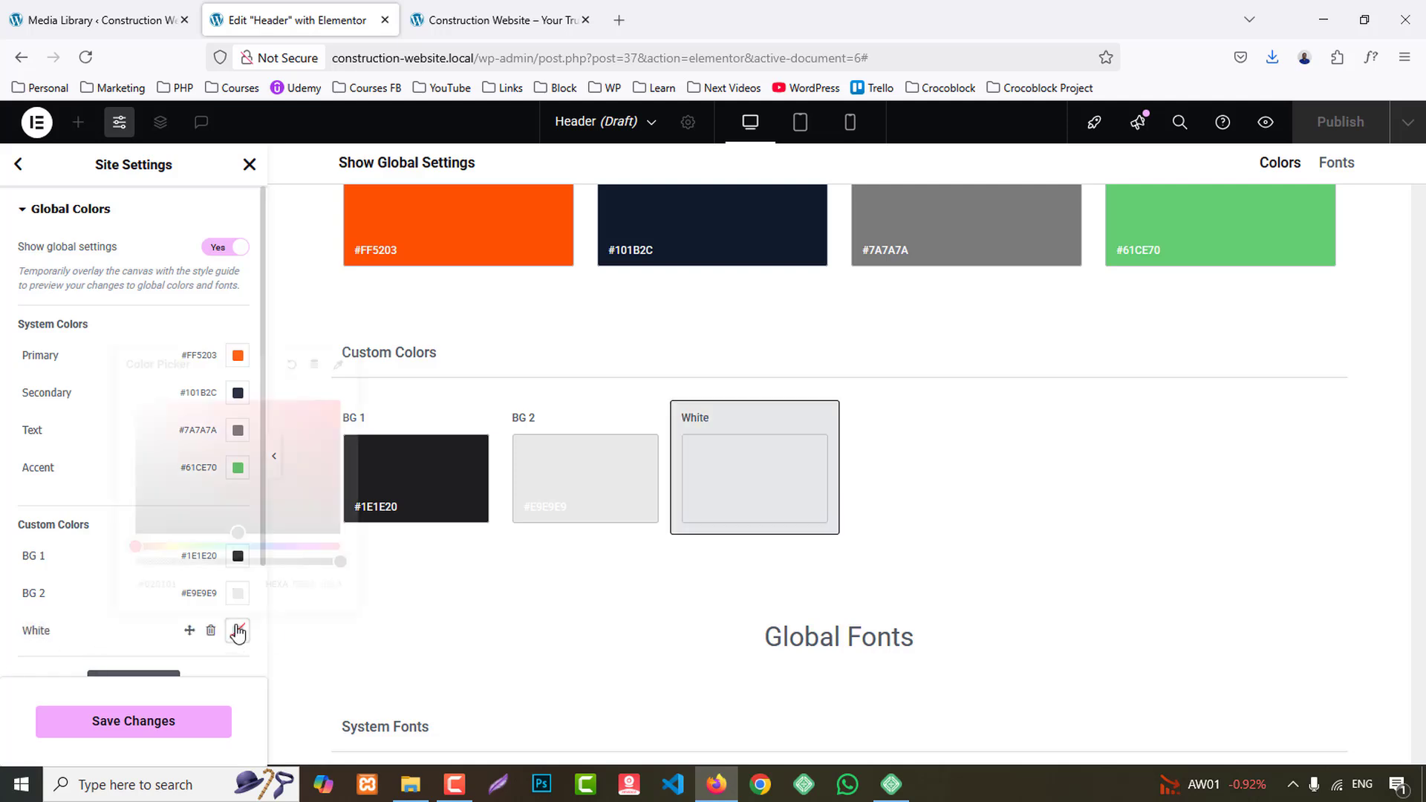
text(#FFFFFF)
click(11, 691)
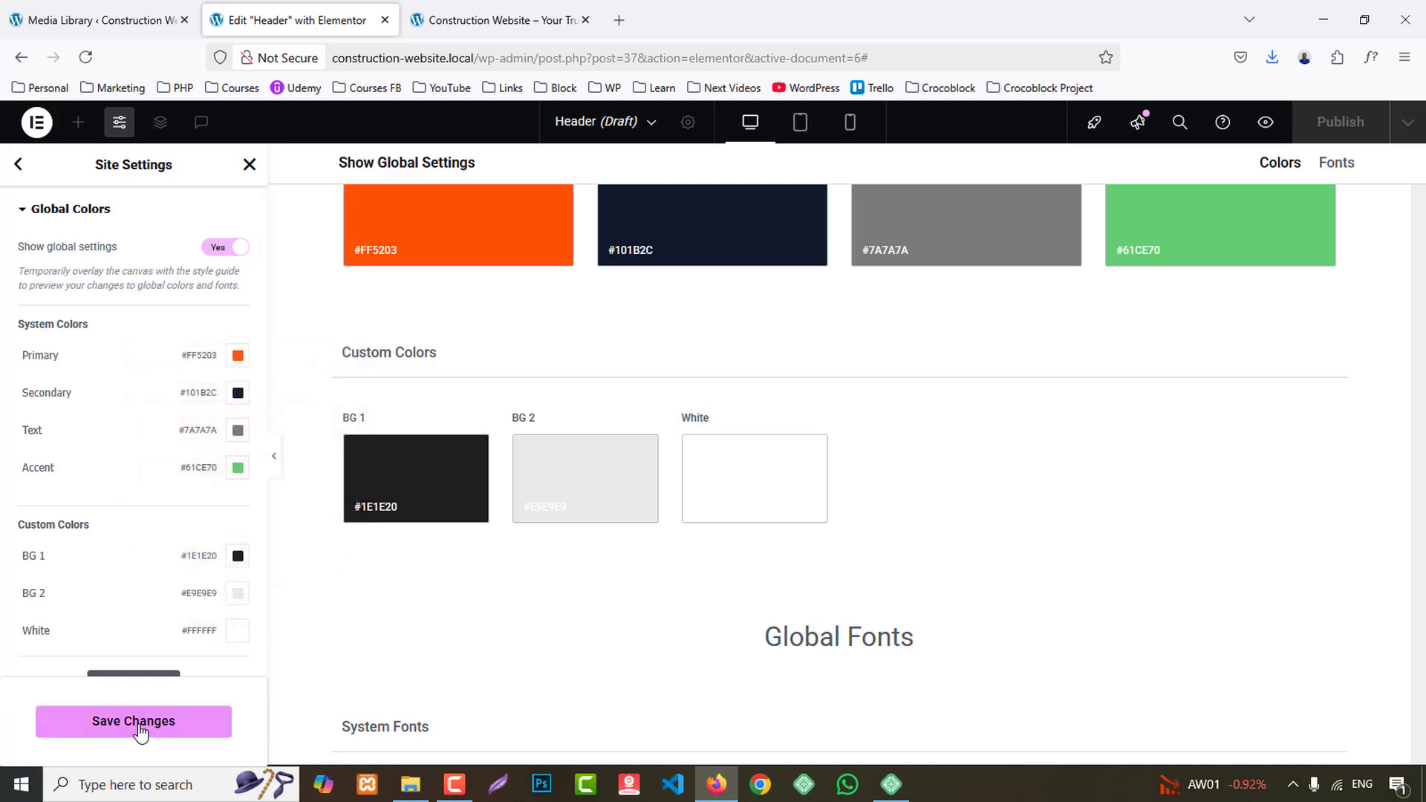
click(141, 732)
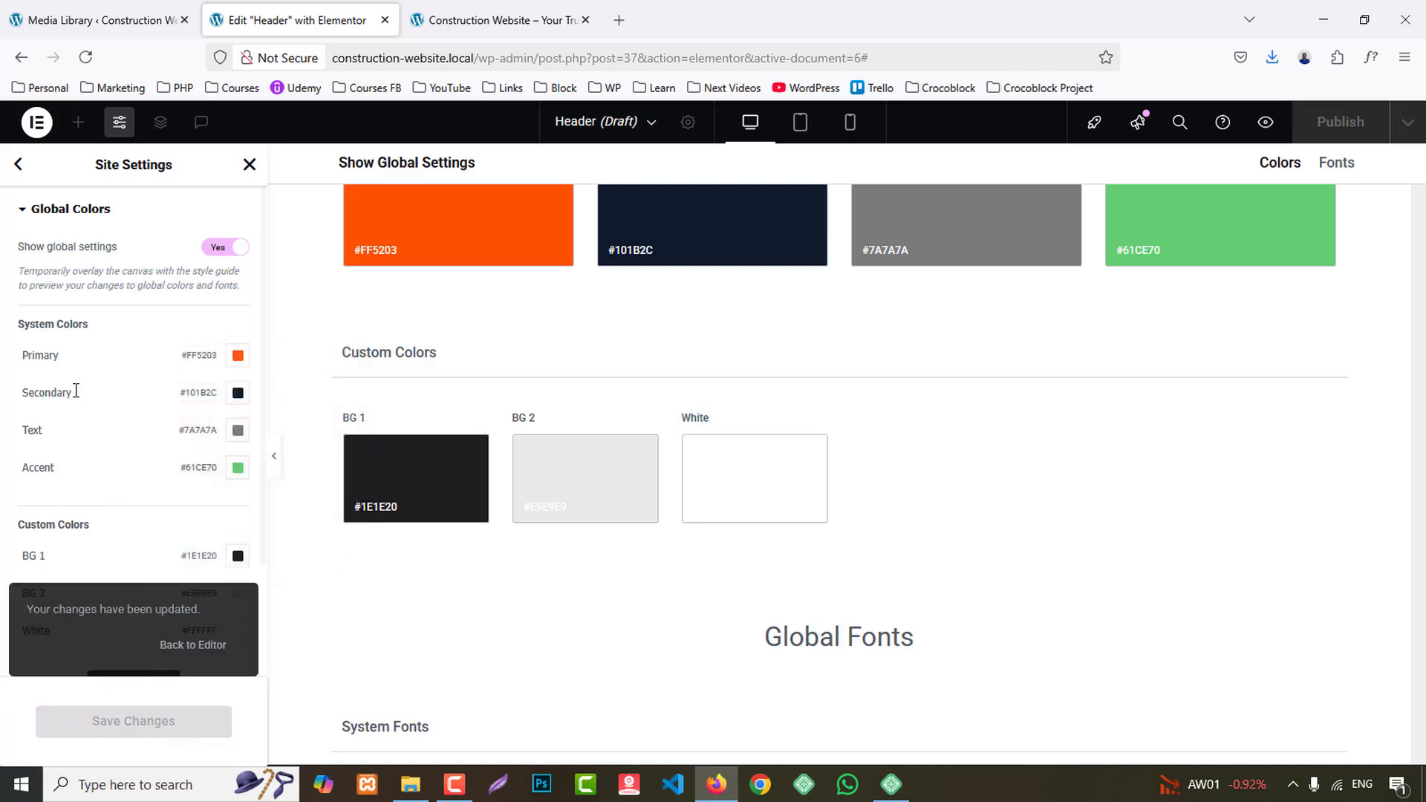
- Set the Primary system font in the site's Global Fonts to the Poppins family
click(18, 165)
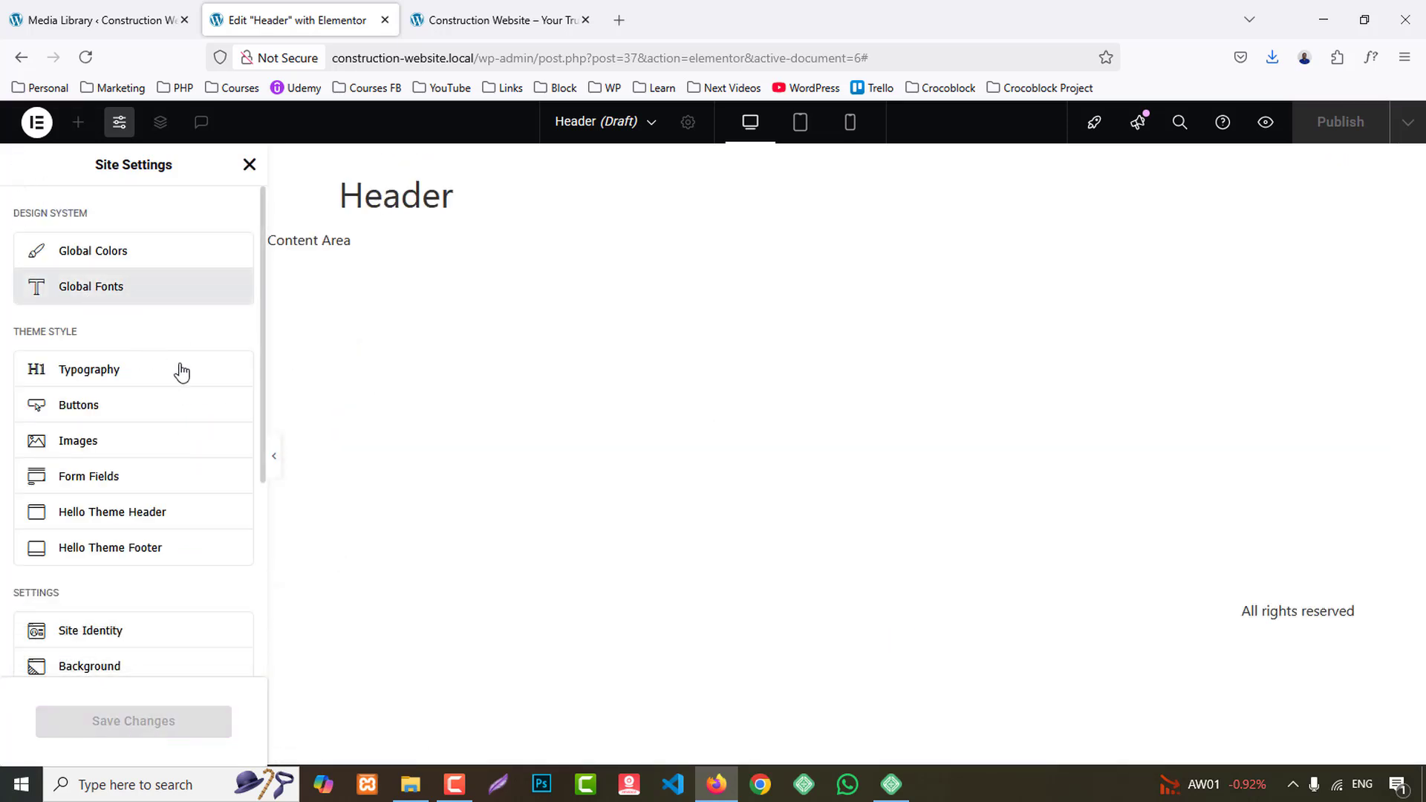
click(112, 286)
click(236, 355)
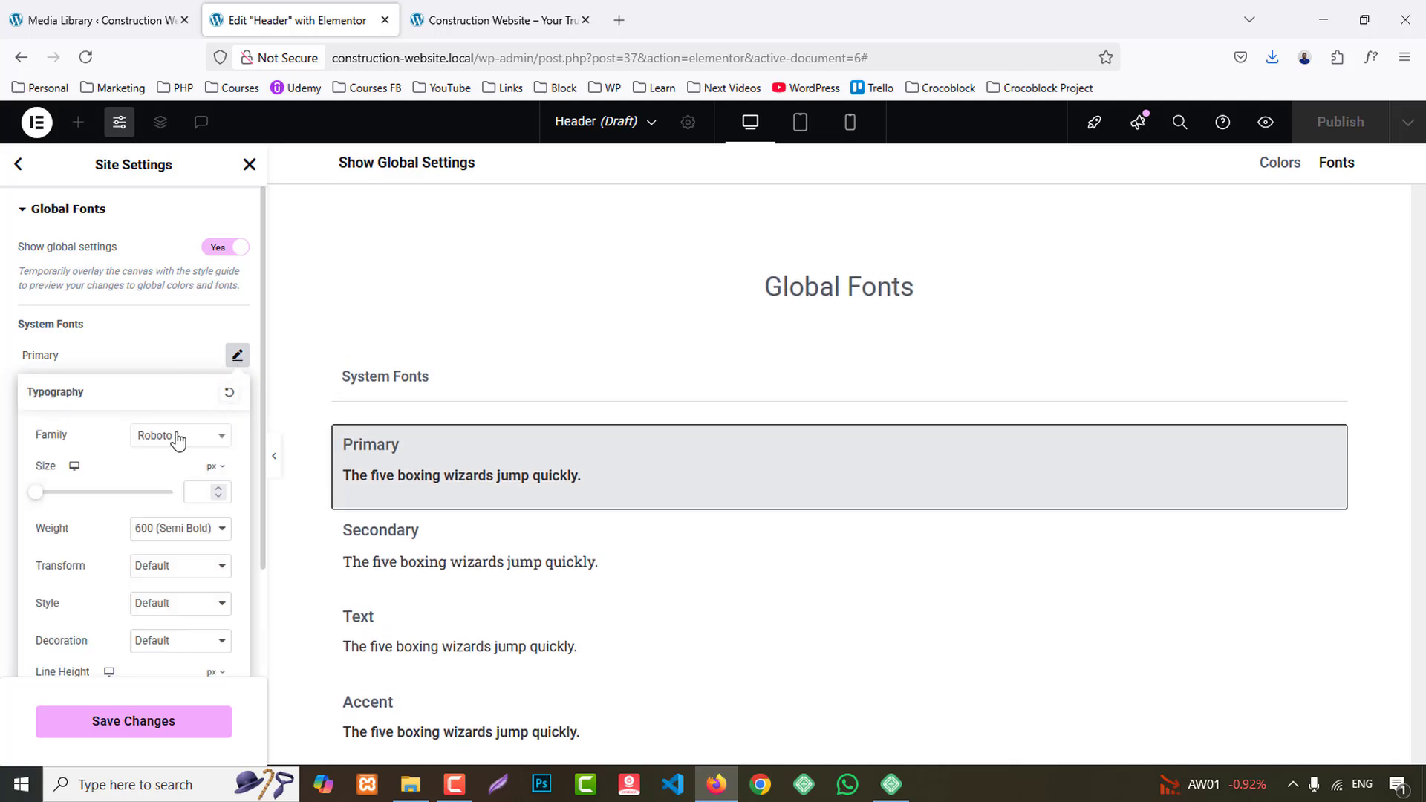
click(178, 436)
text(popp)
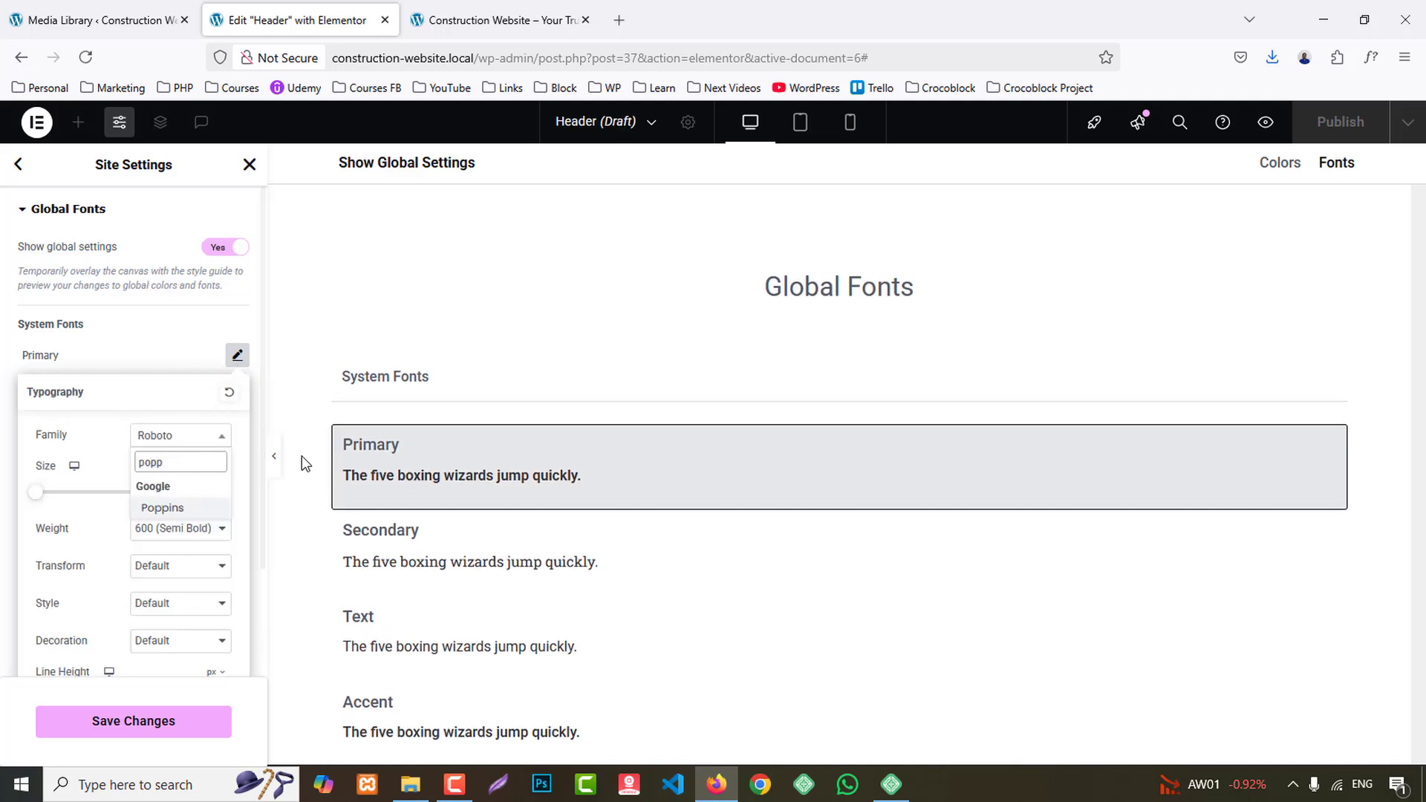
click(175, 511)
click(175, 368)
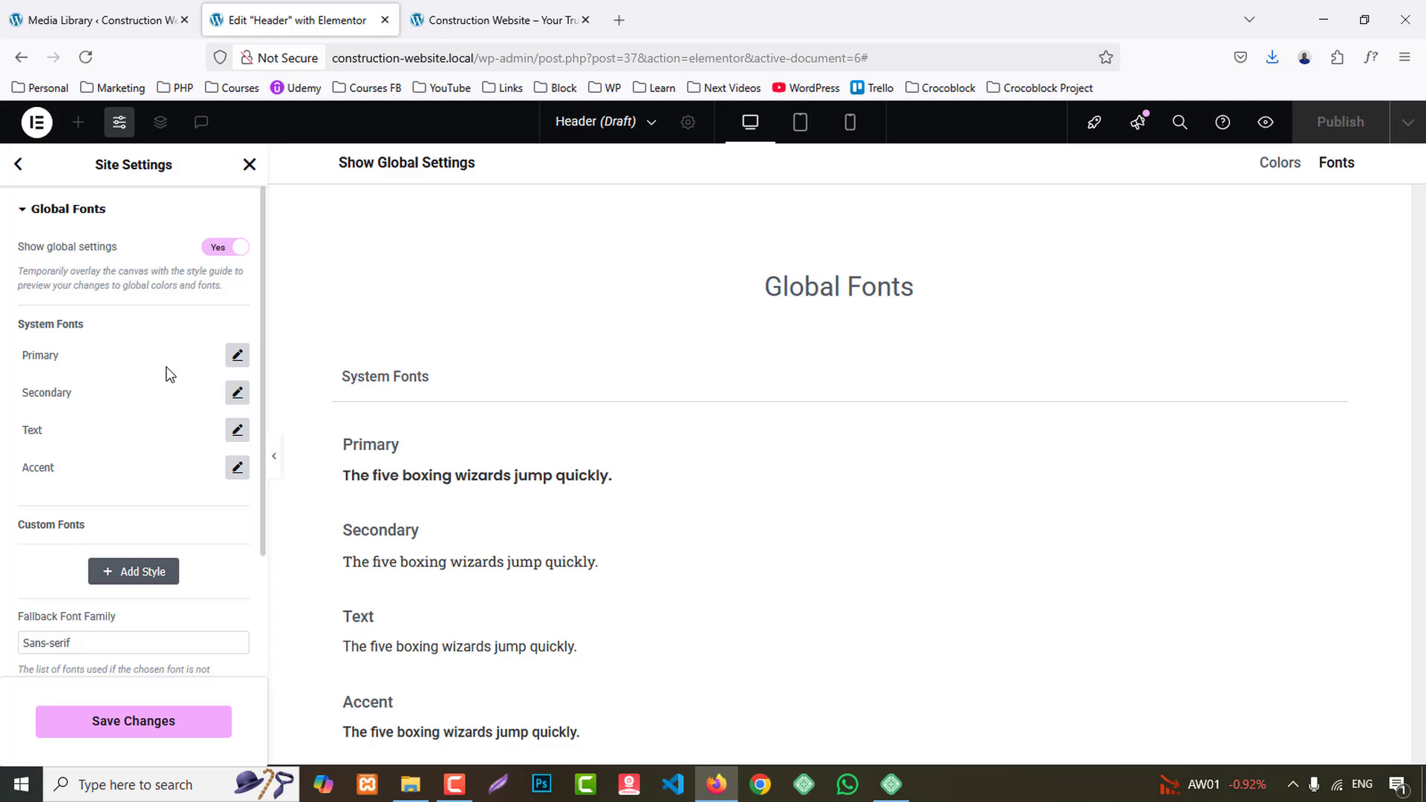
- Set the Secondary system font to the Poppins family
click(237, 392)
click(182, 473)
text(popp)
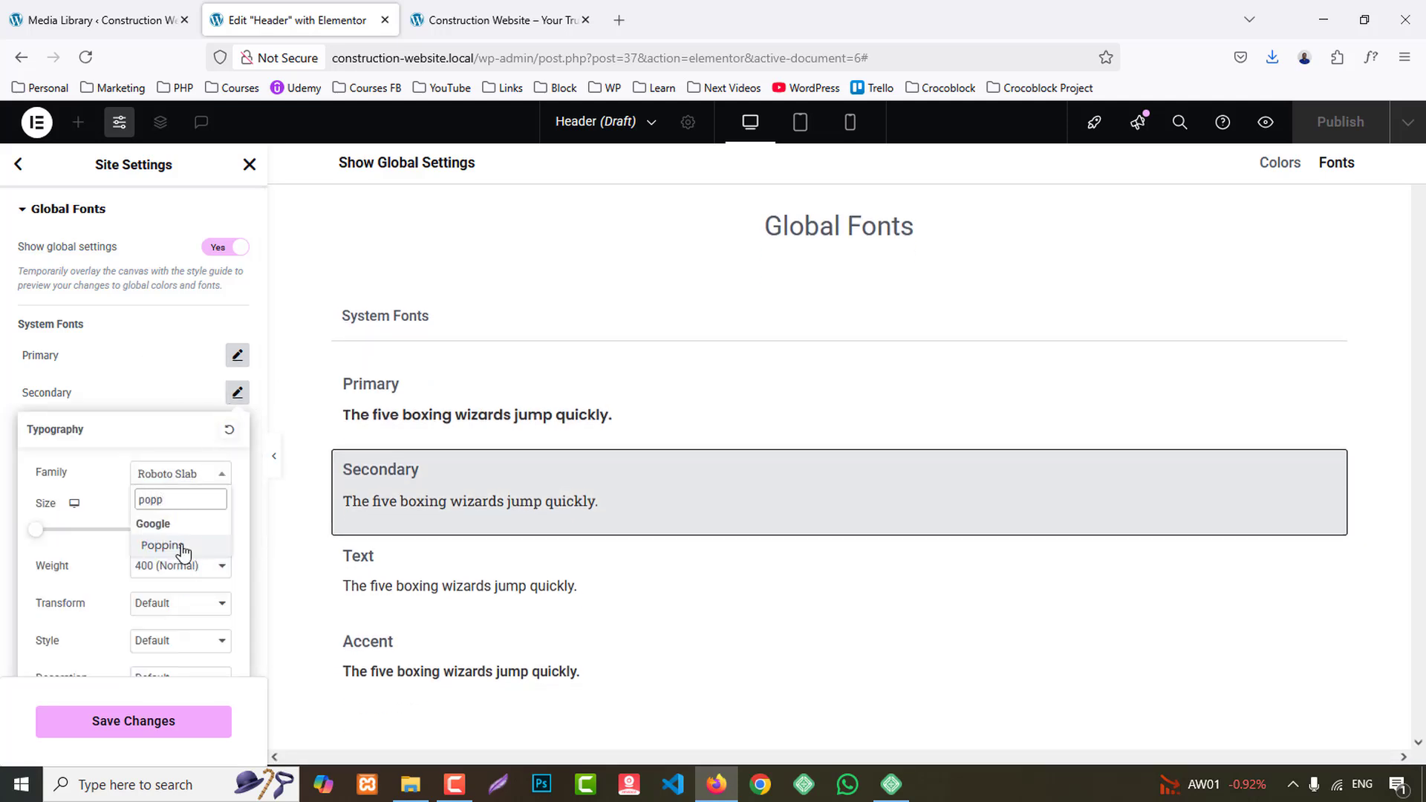
click(183, 546)
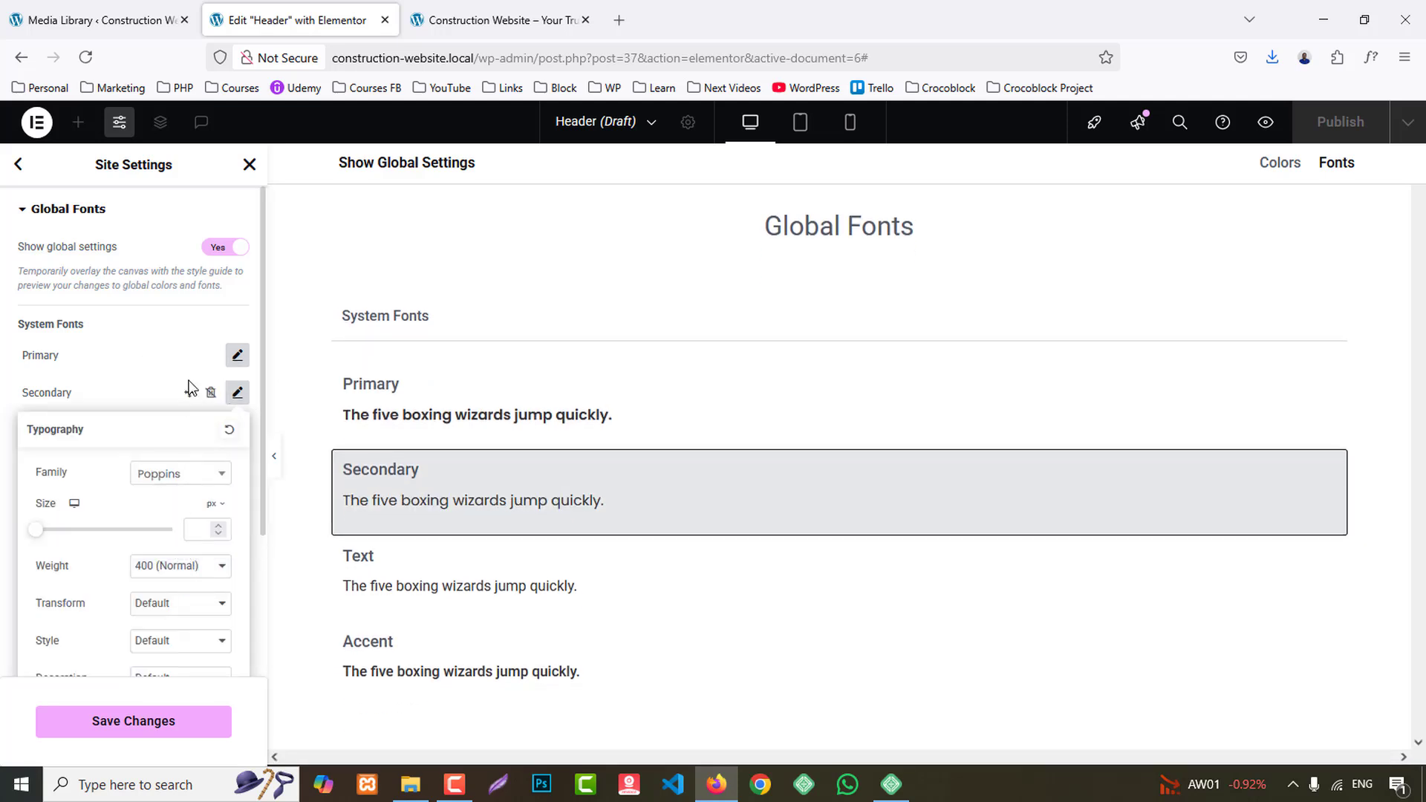
click(190, 388)
- Set the Text system font to the Poppins family
click(237, 430)
click(180, 510)
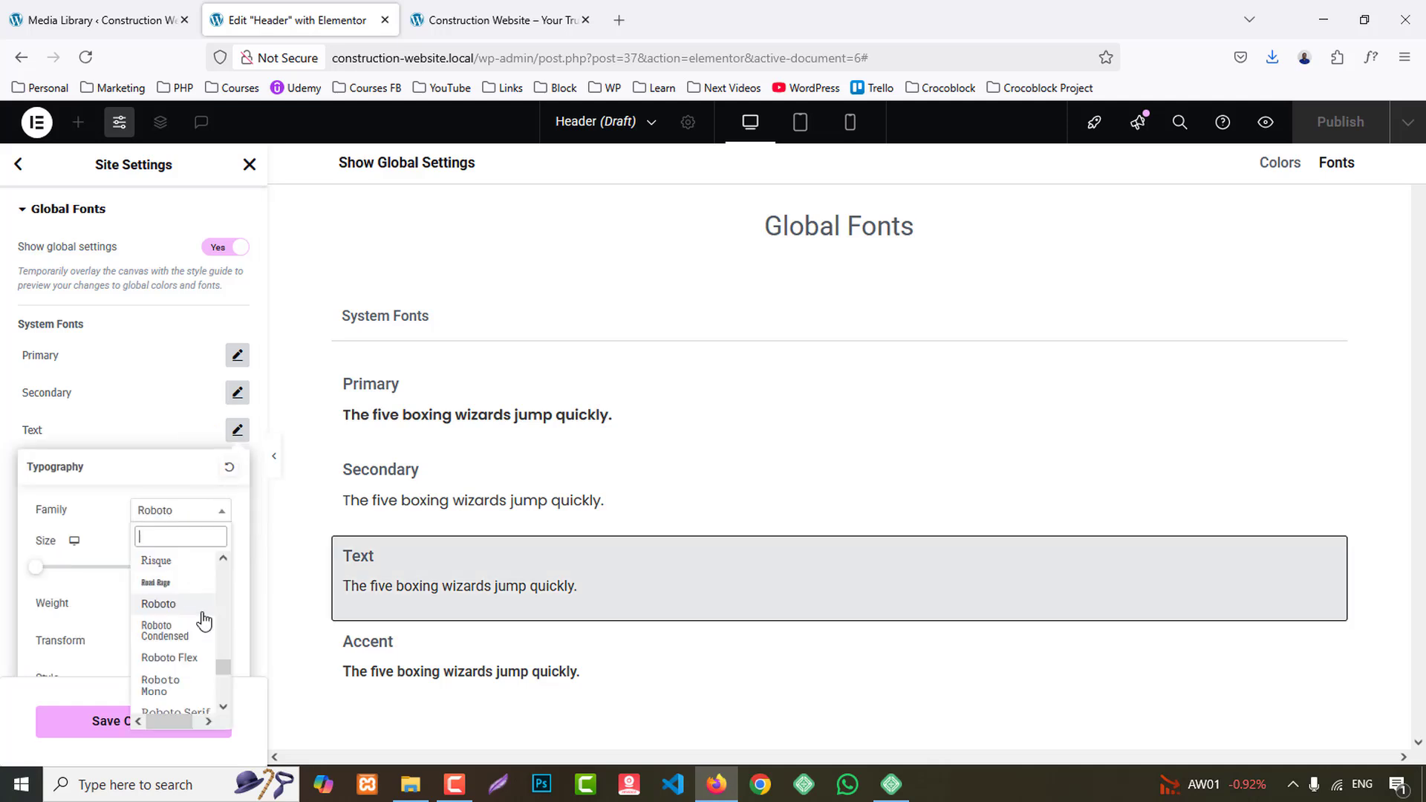
text(popp)
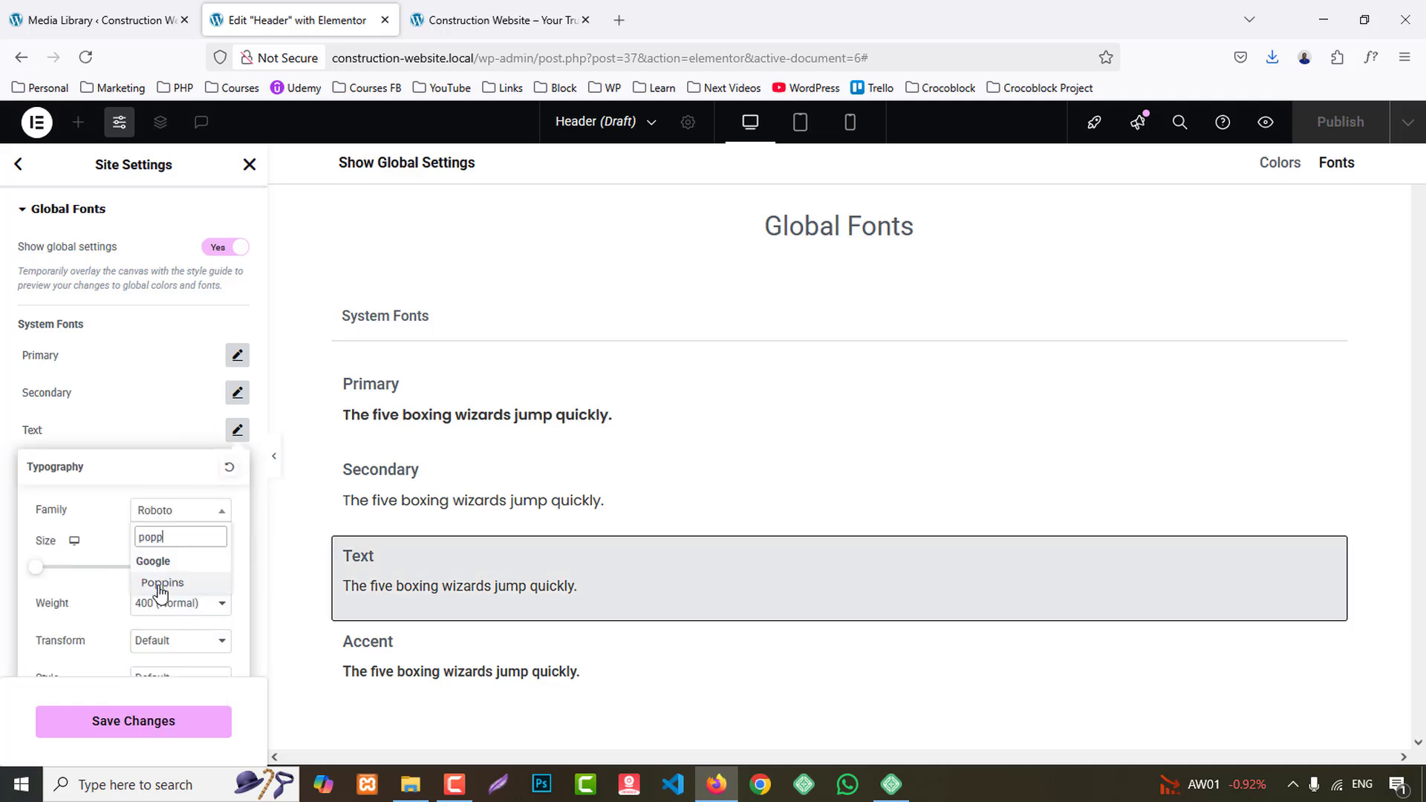
click(156, 583)
click(237, 430)
- Set the Accent system font to Poppins, save the site settings and return to the Header editor
click(237, 468)
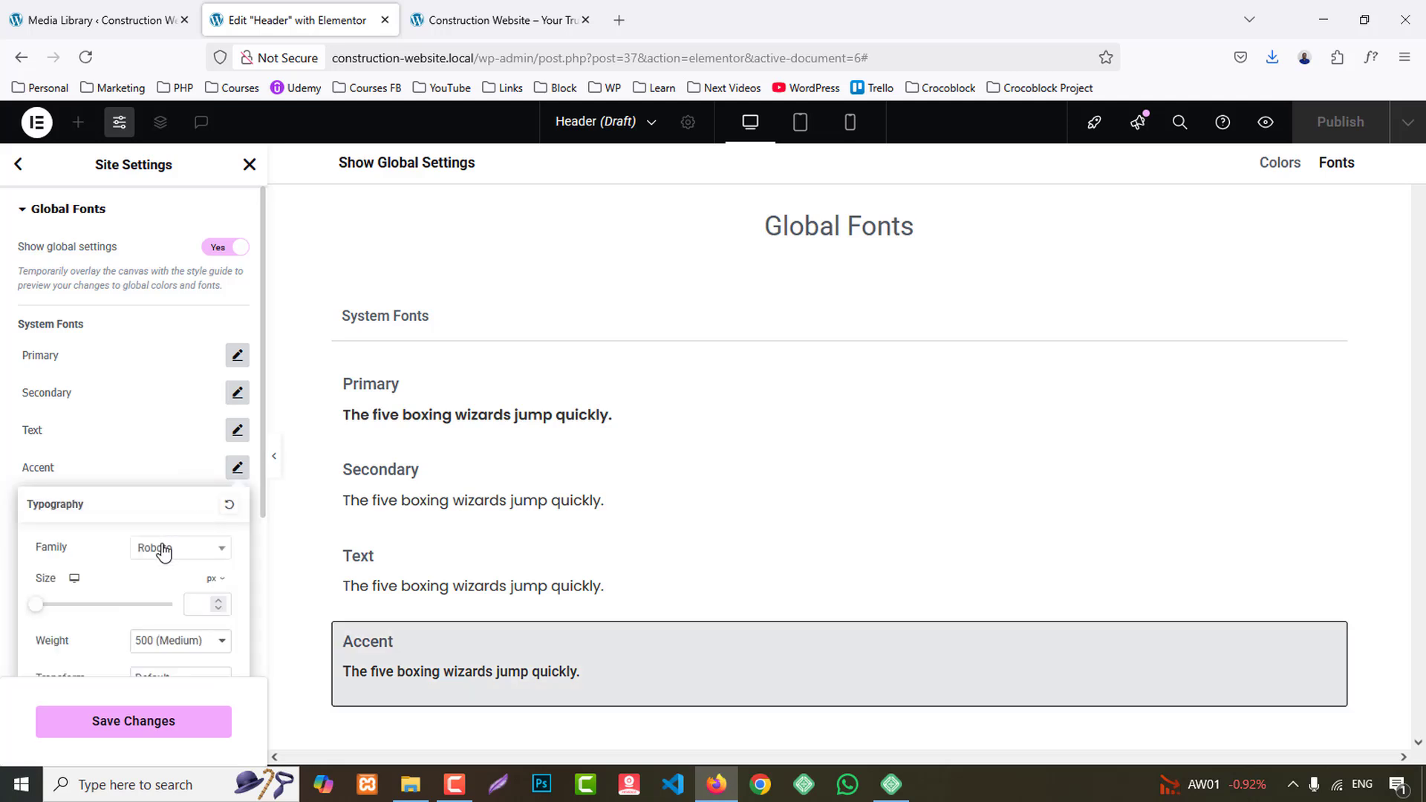
click(157, 556)
text(popp)
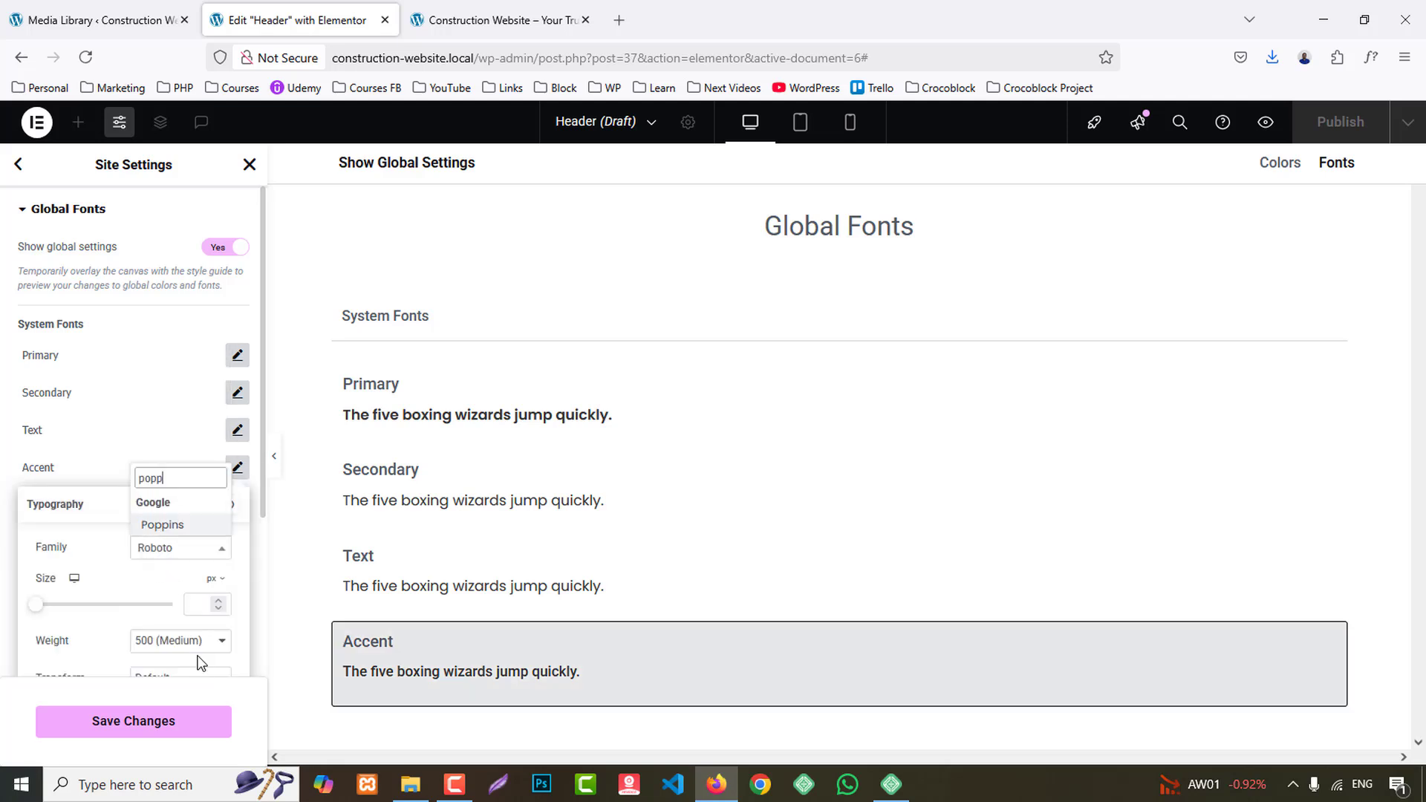
click(175, 528)
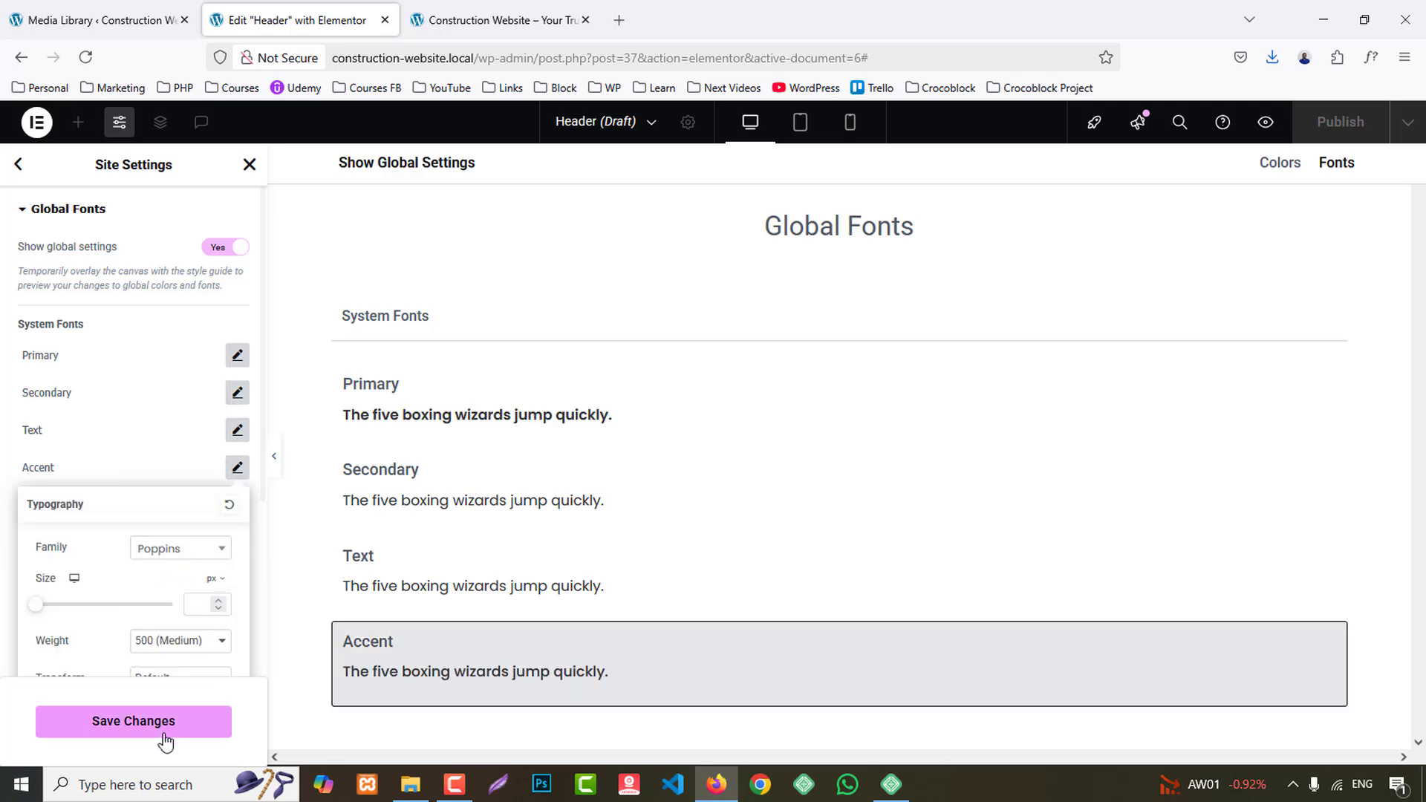
click(166, 735)
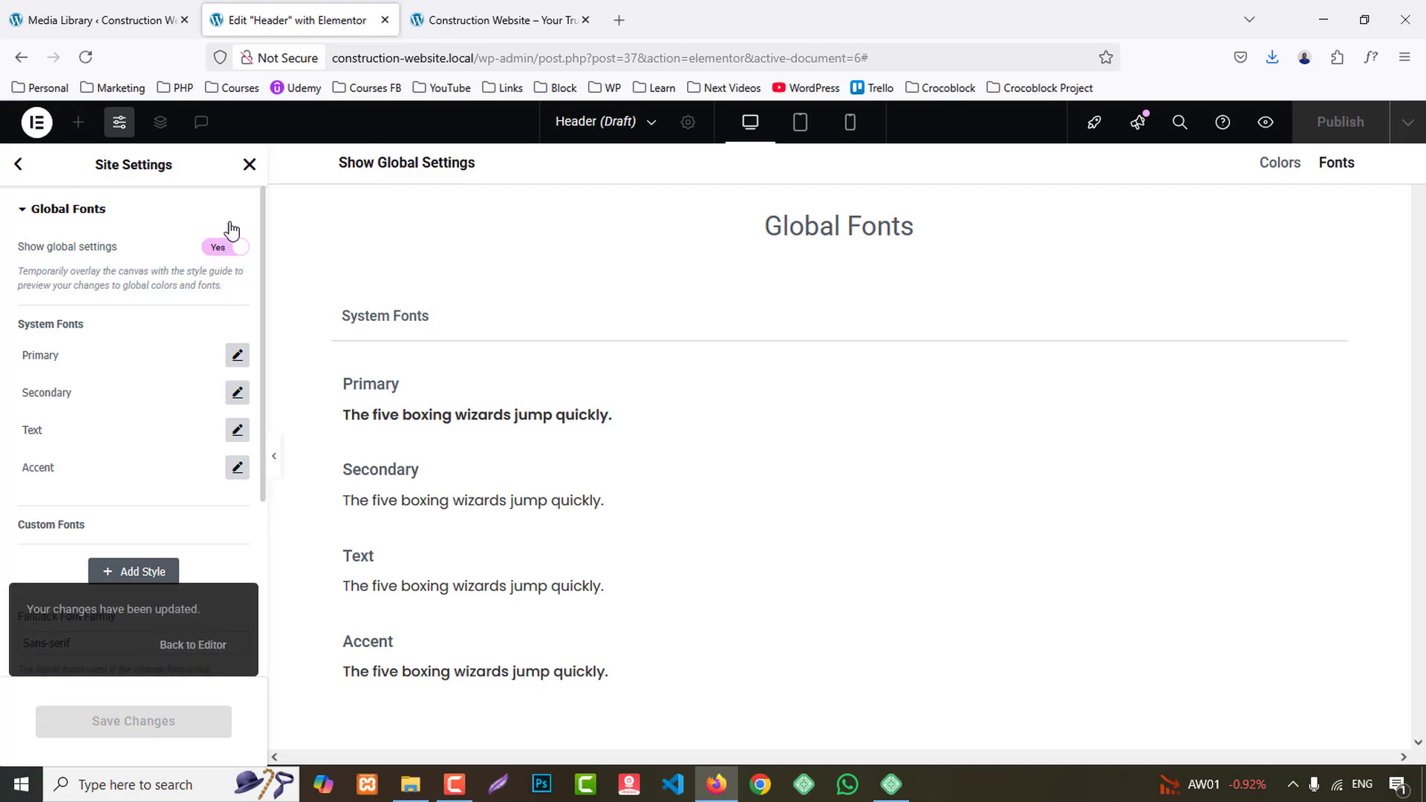
click(251, 167)
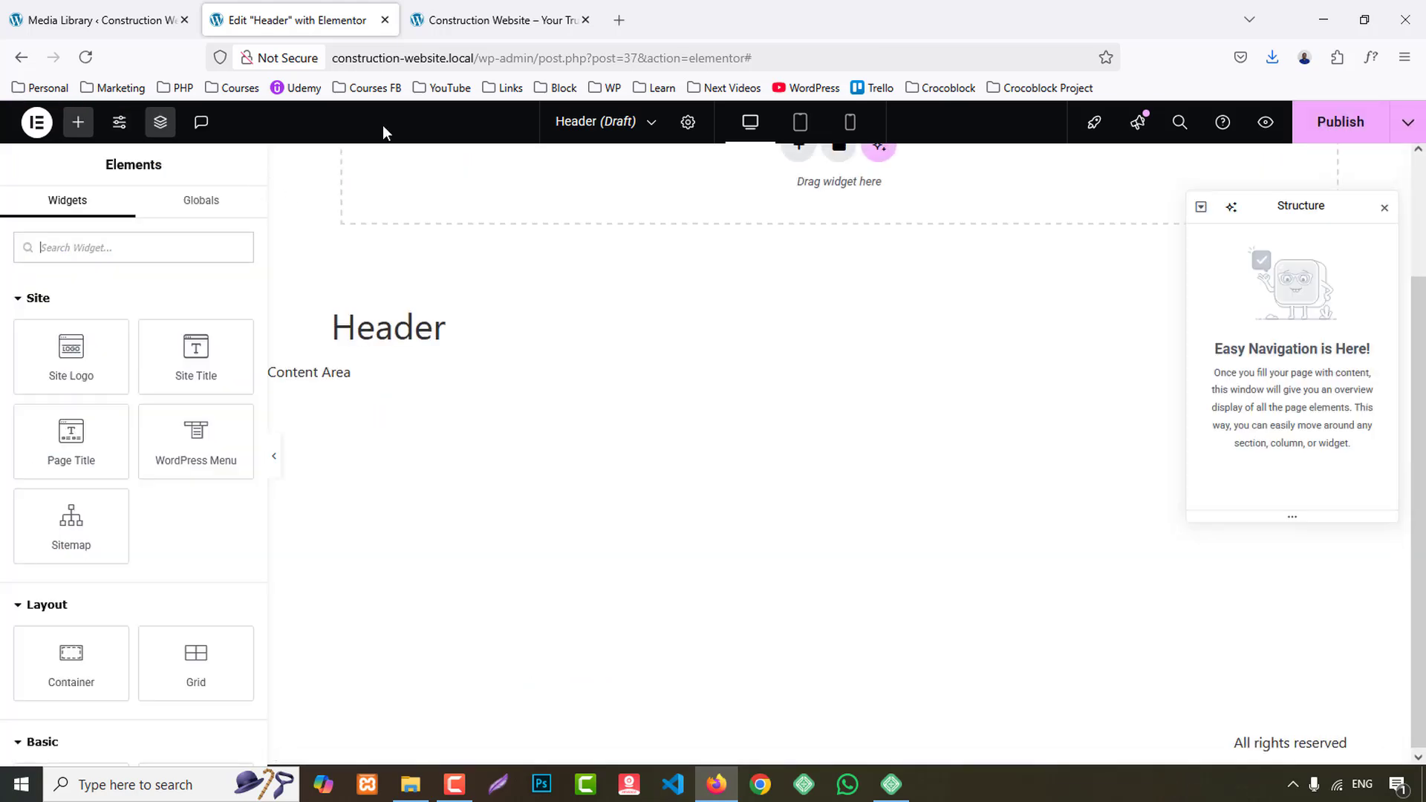
- Close the developer inspector on the reference homepage and examine the header at the start of the page
click(553, 9)
scroll(1045, 253, up, 5)
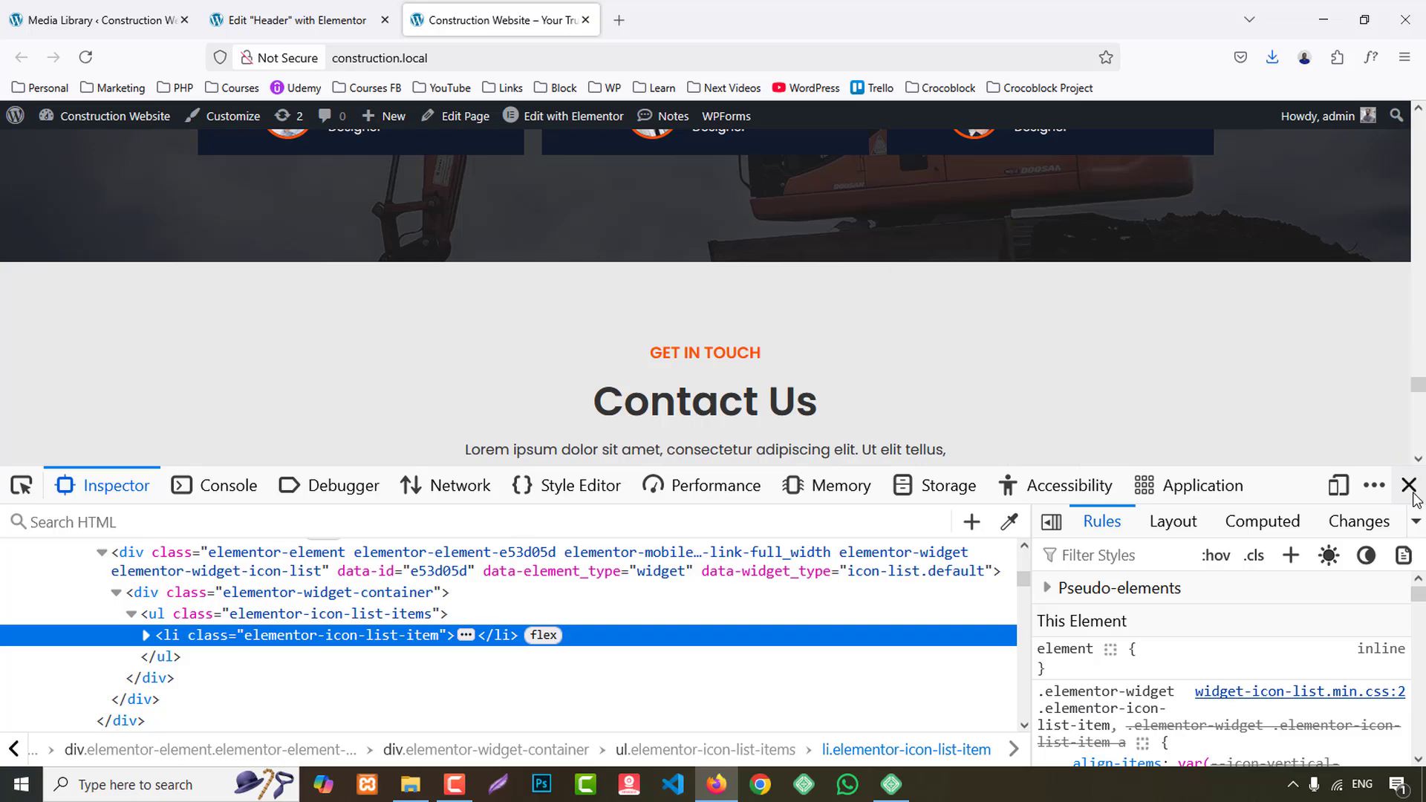
click(1410, 487)
key(Home)
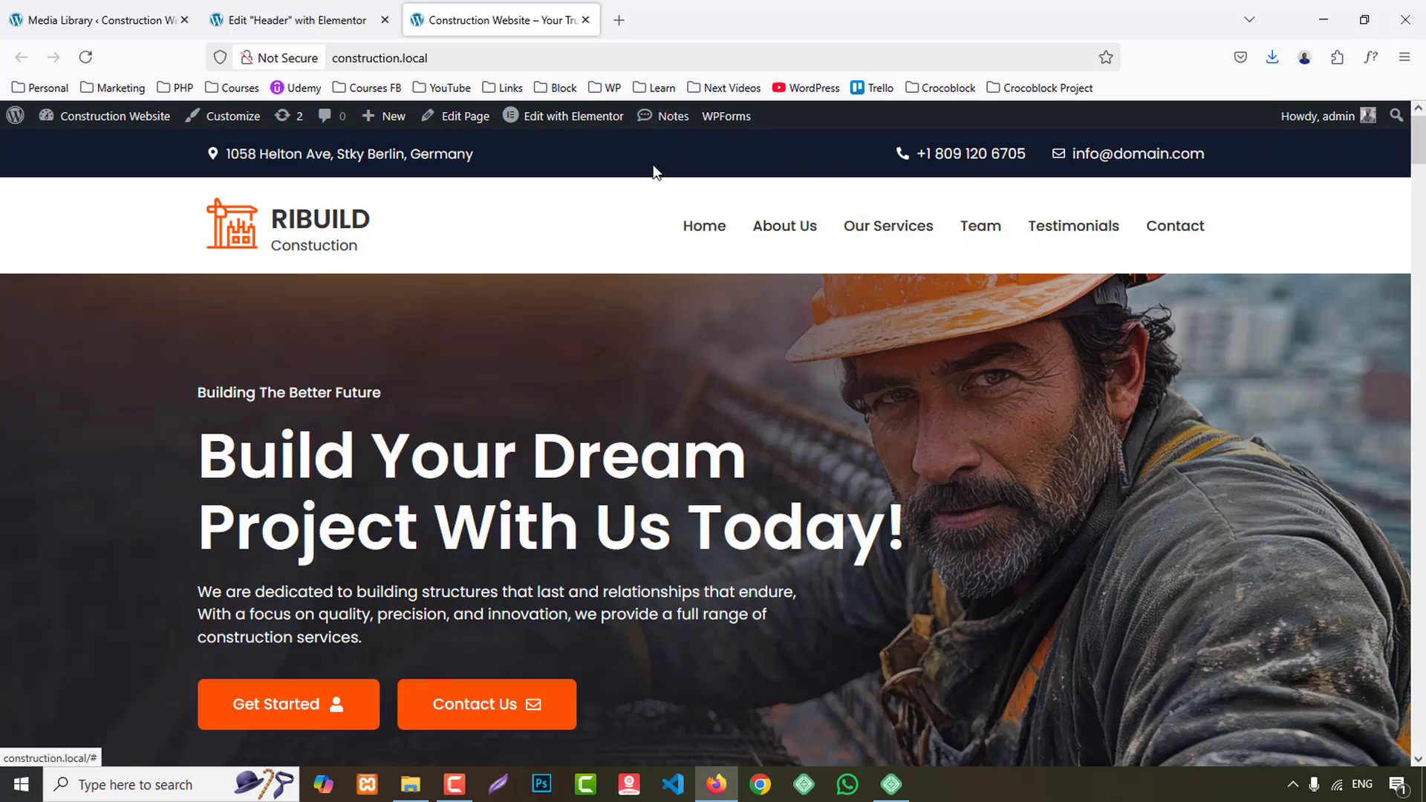
- Add a Flexbox container with two equal columns to the Header template and align its items to the center
click(296, 19)
click(802, 285)
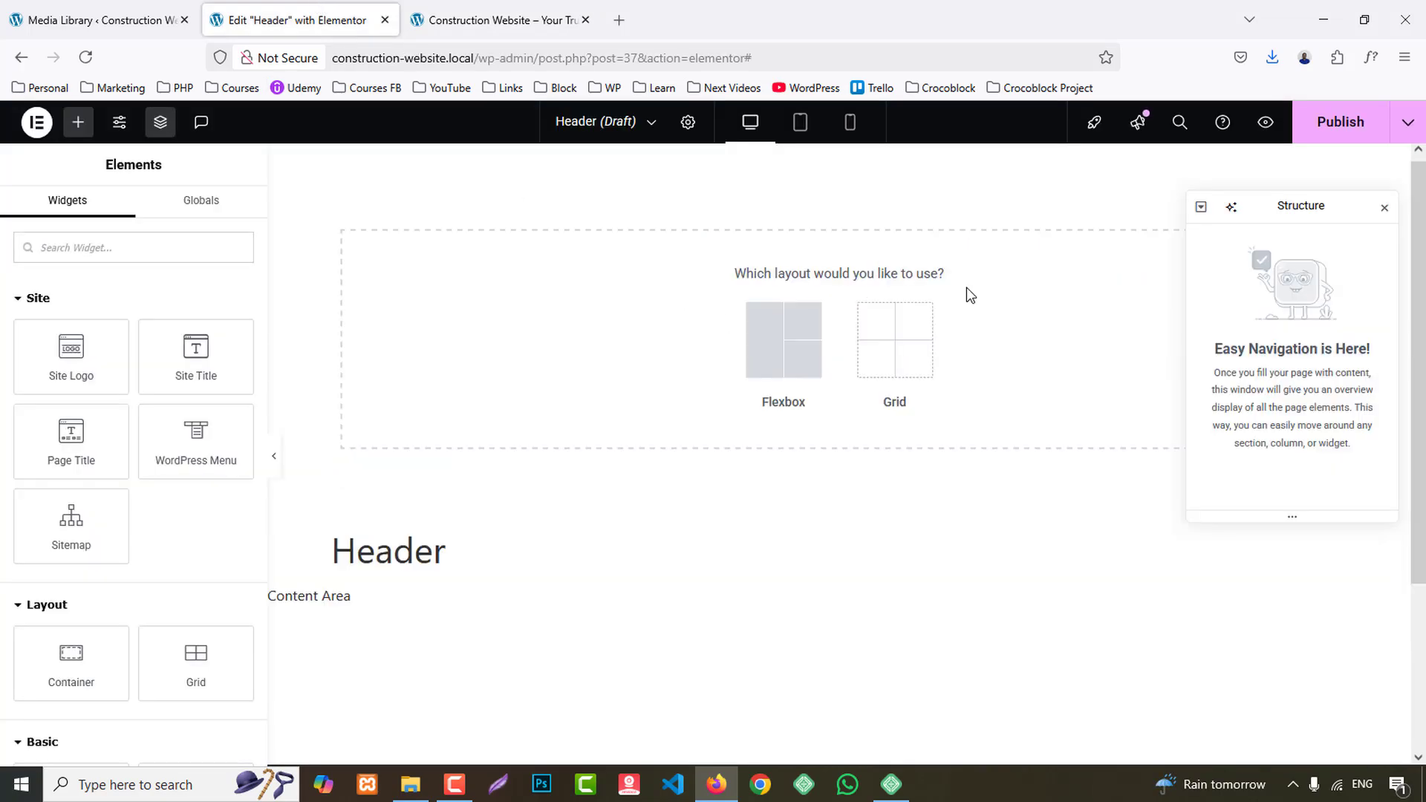
click(1385, 209)
click(782, 358)
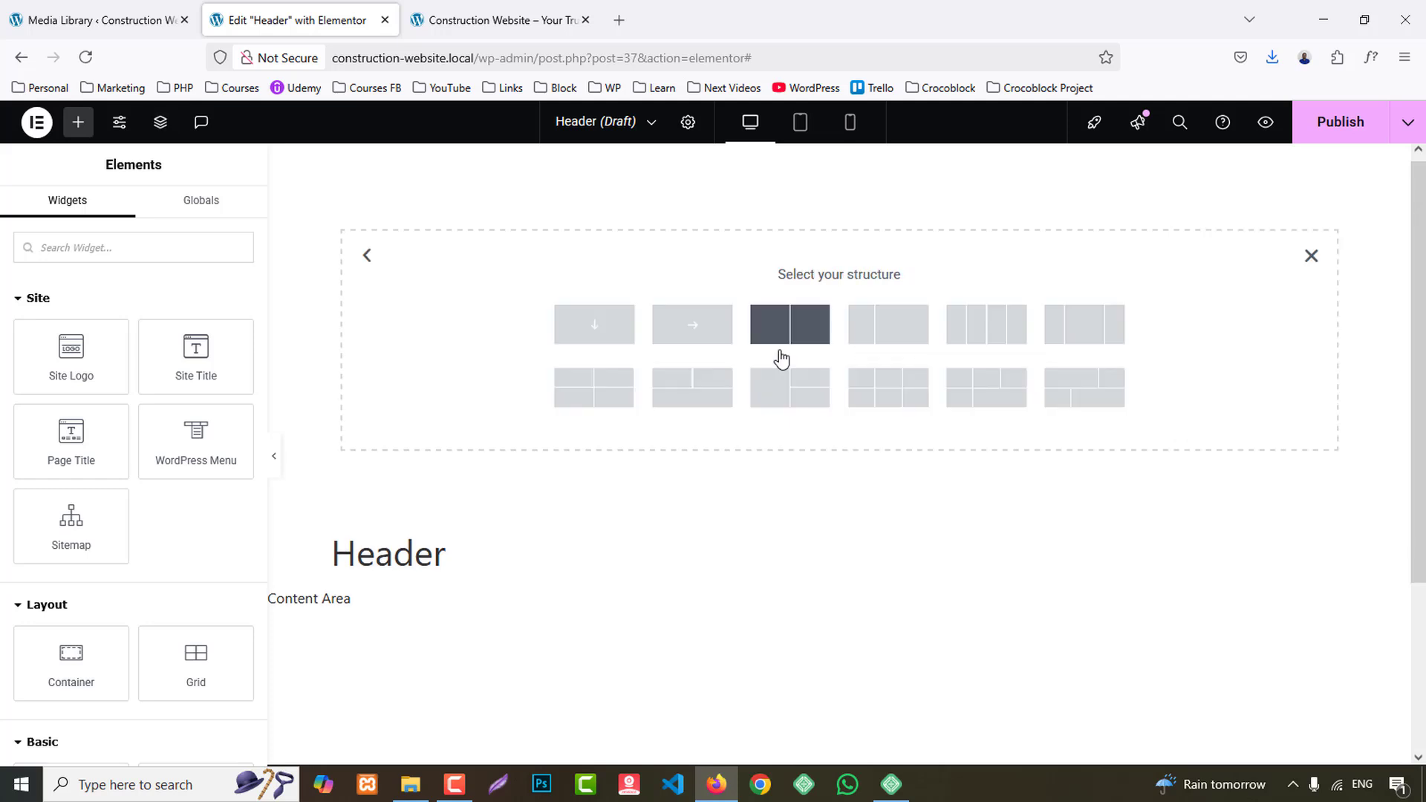
click(784, 335)
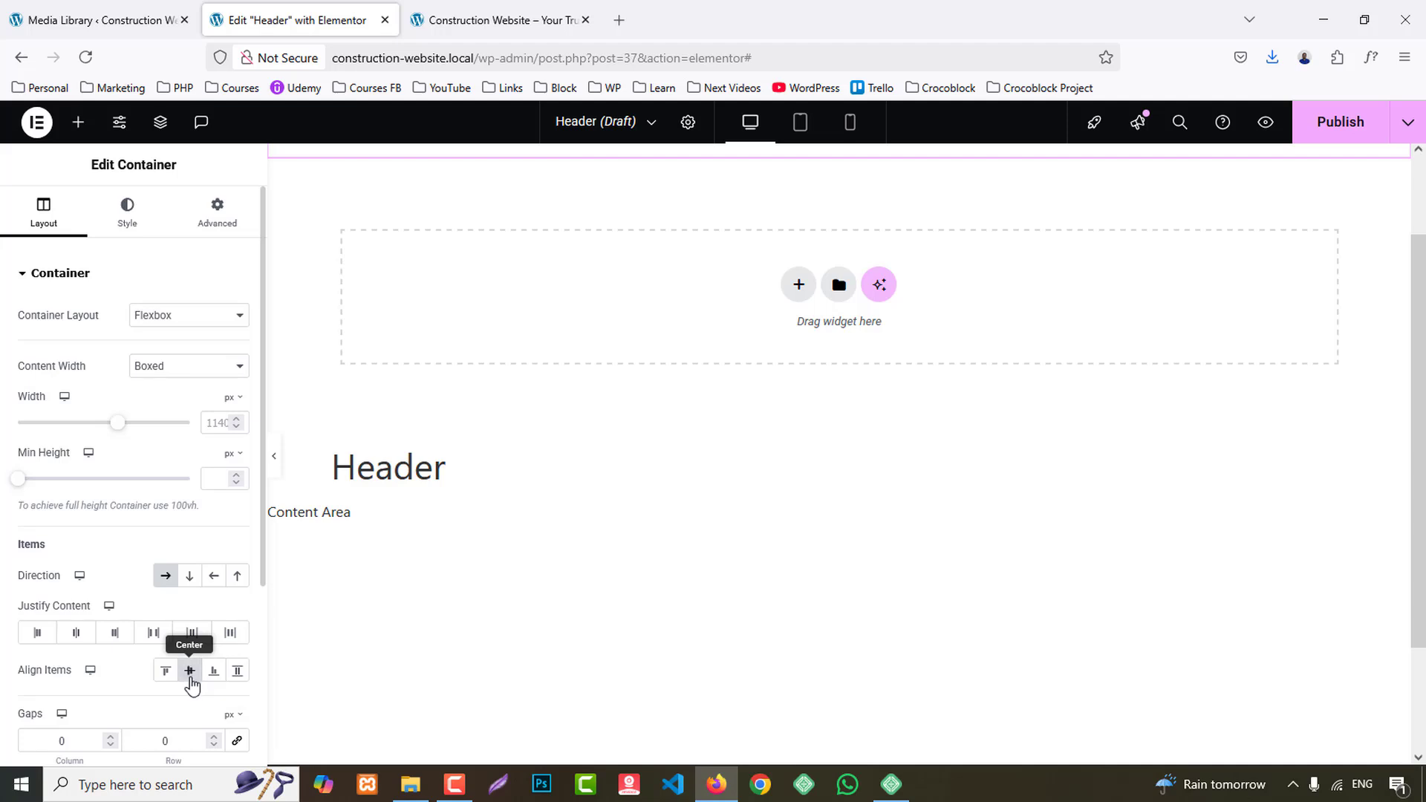
click(190, 671)
scroll(901, 321, up, 2)
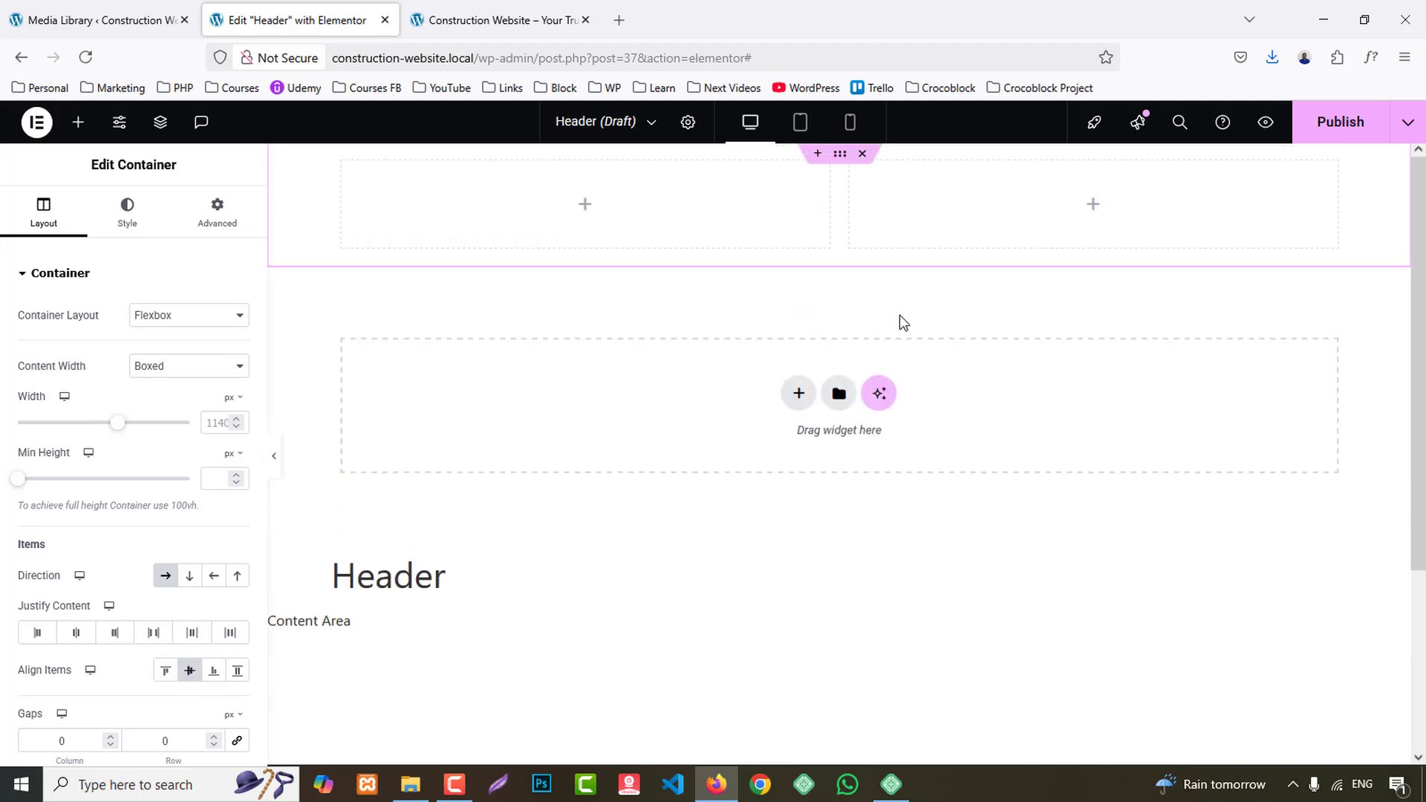
- Give the two-column container a classic background in the global Secondary colour
click(143, 215)
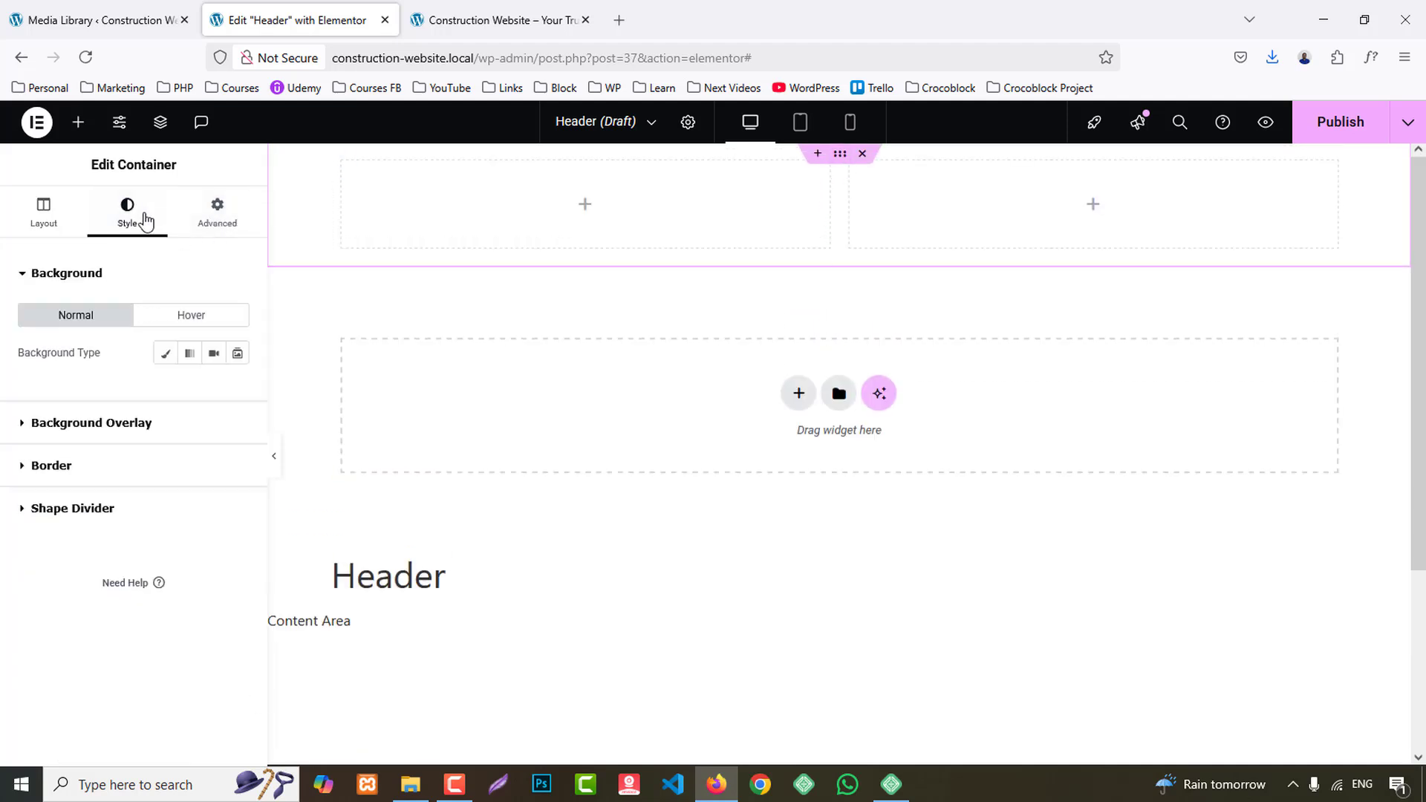
click(166, 354)
click(213, 390)
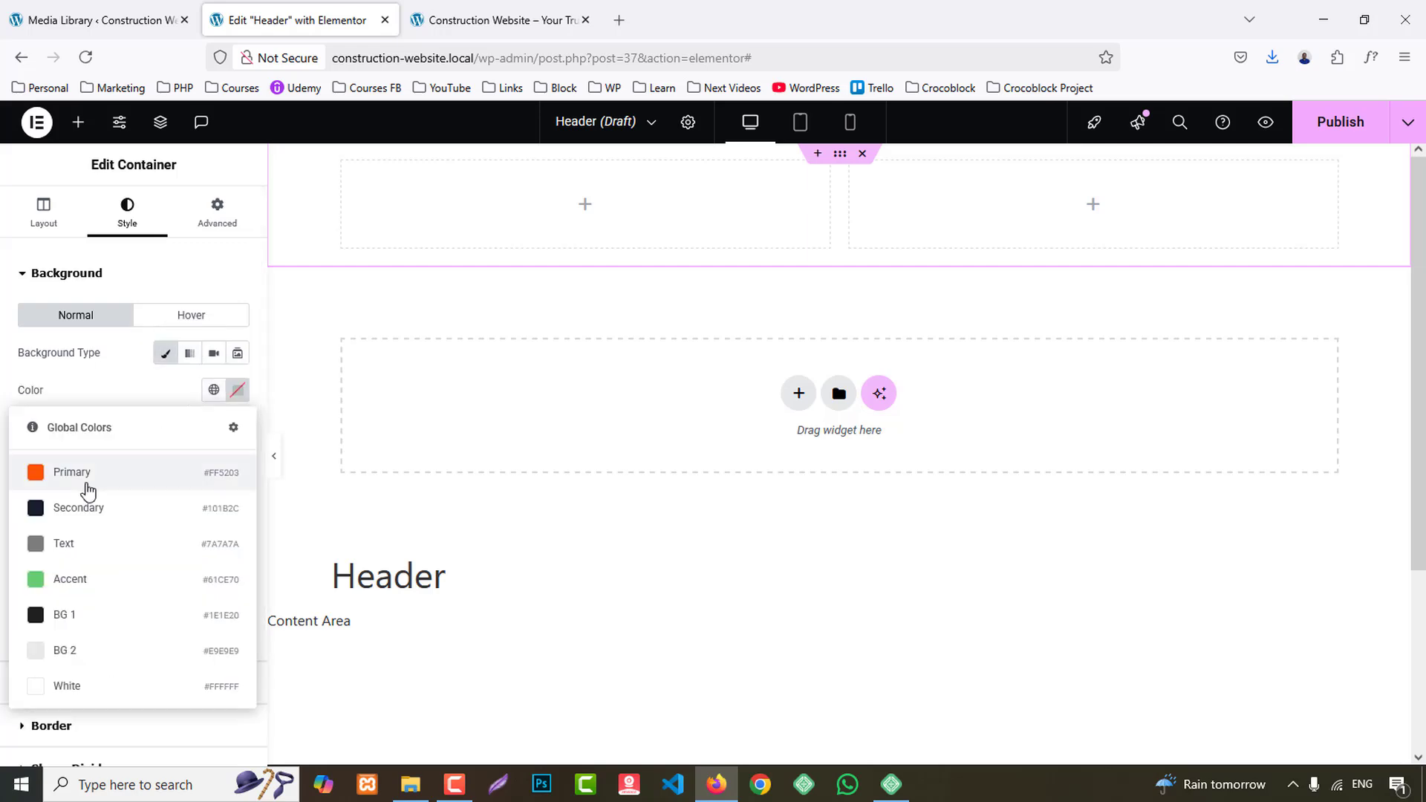
click(86, 509)
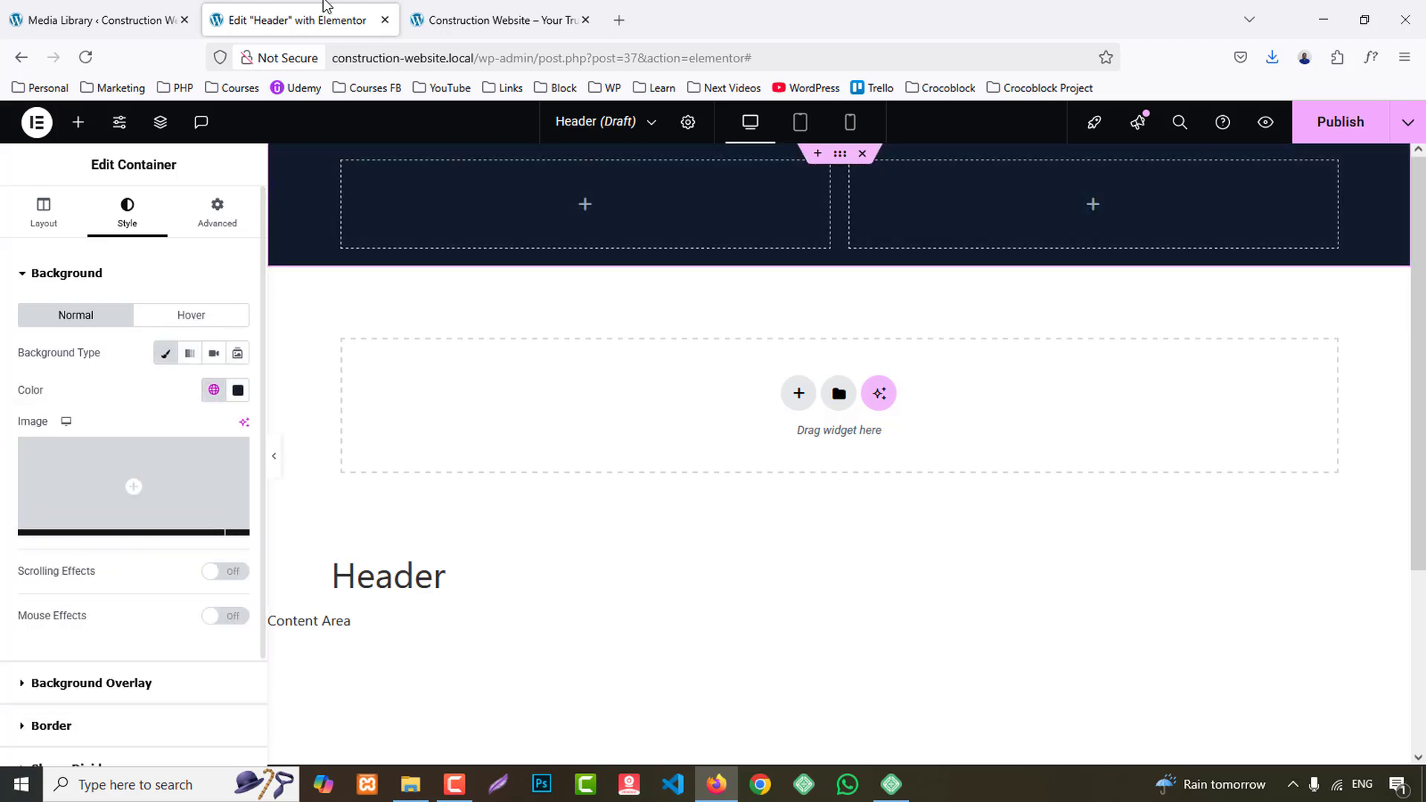
- Copy the street address from the reference homepage's top bar and return to the Header editor
click(513, 16)
drag(490, 172, 225, 170)
key(ctrl+c)
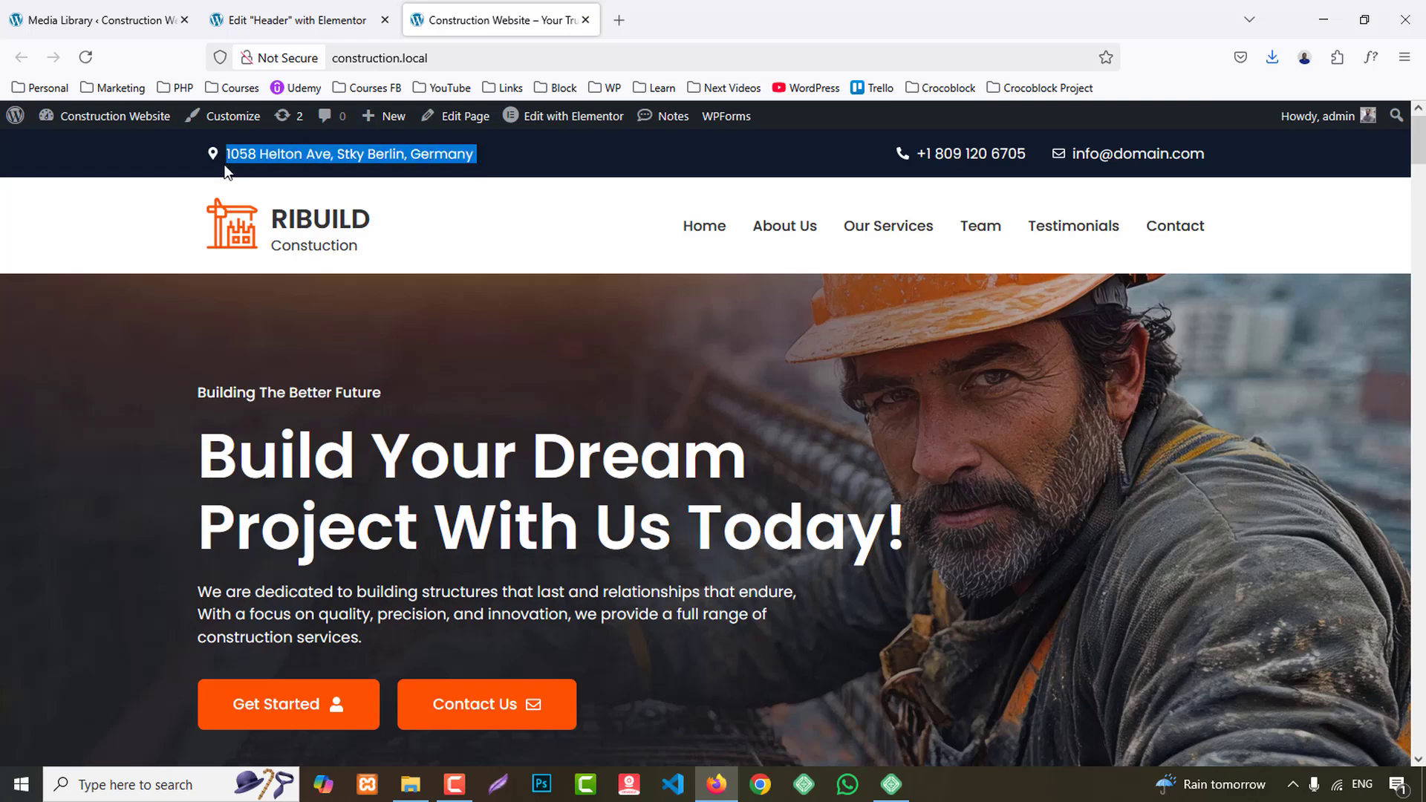
click(274, 15)
- Add an Icon List widget to the container's left column and remove all but its first item
click(78, 122)
text(lis)
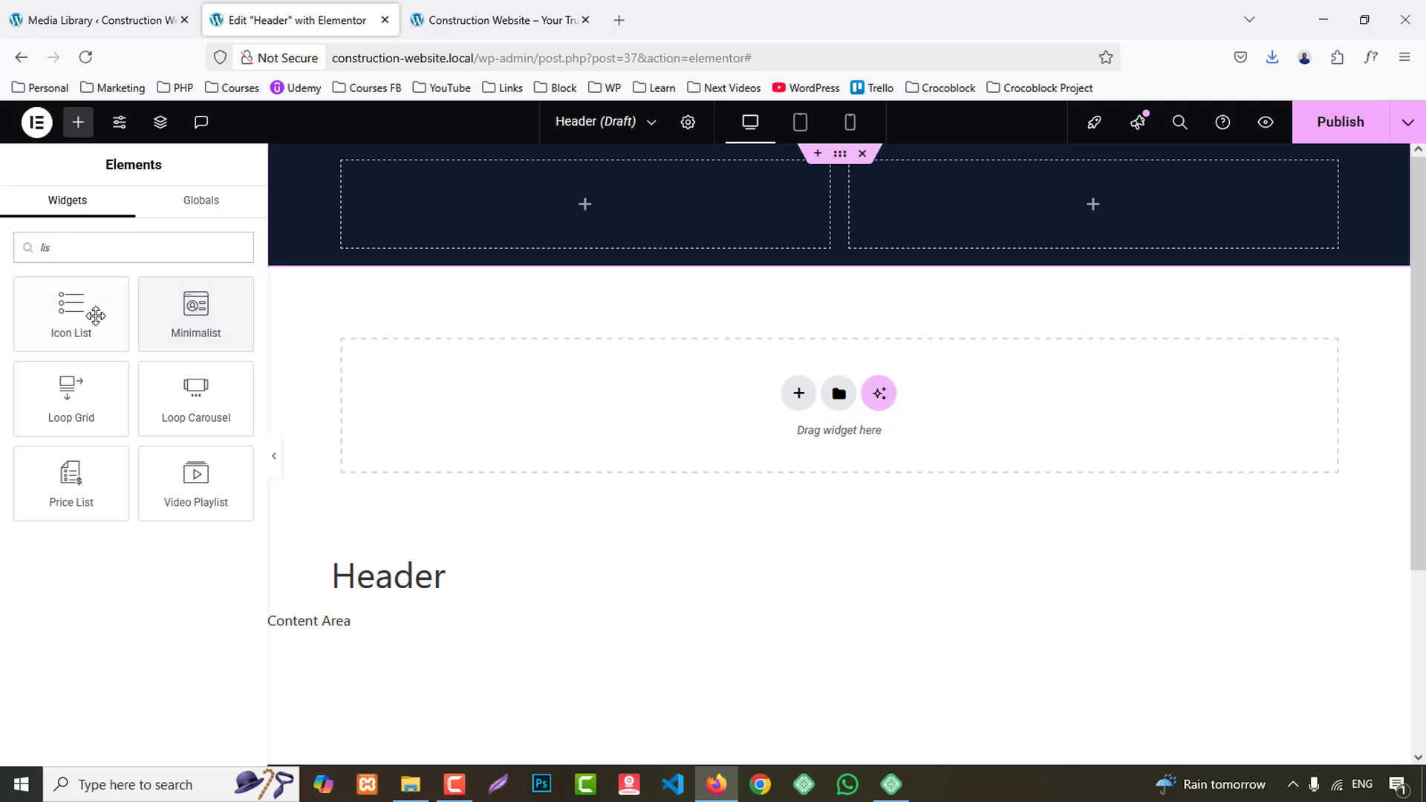
drag(95, 316, 624, 204)
click(231, 426)
click(231, 425)
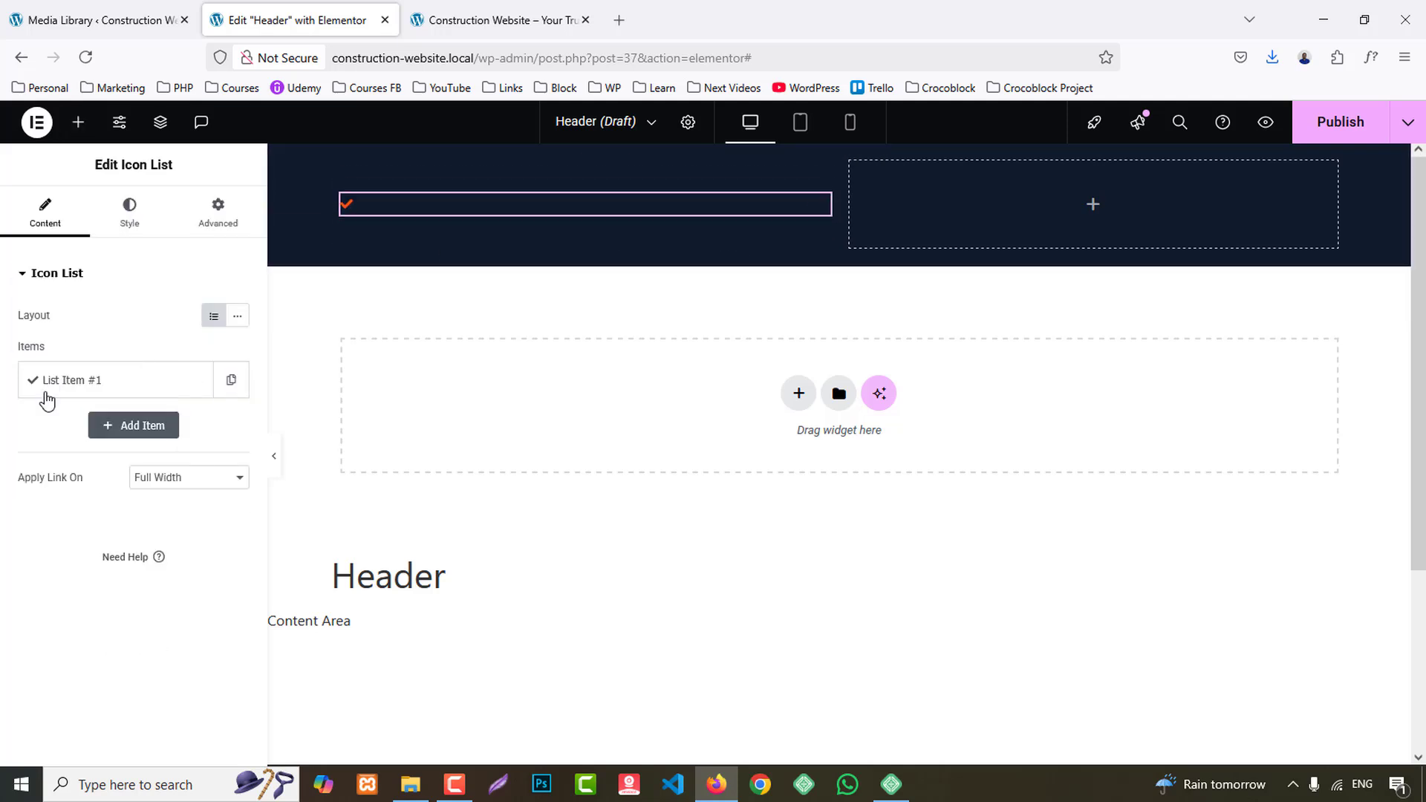
- Replace the list item's text with the copied street address and its icon with the map marker pin containing a hole
click(59, 380)
key(ctrl+v)
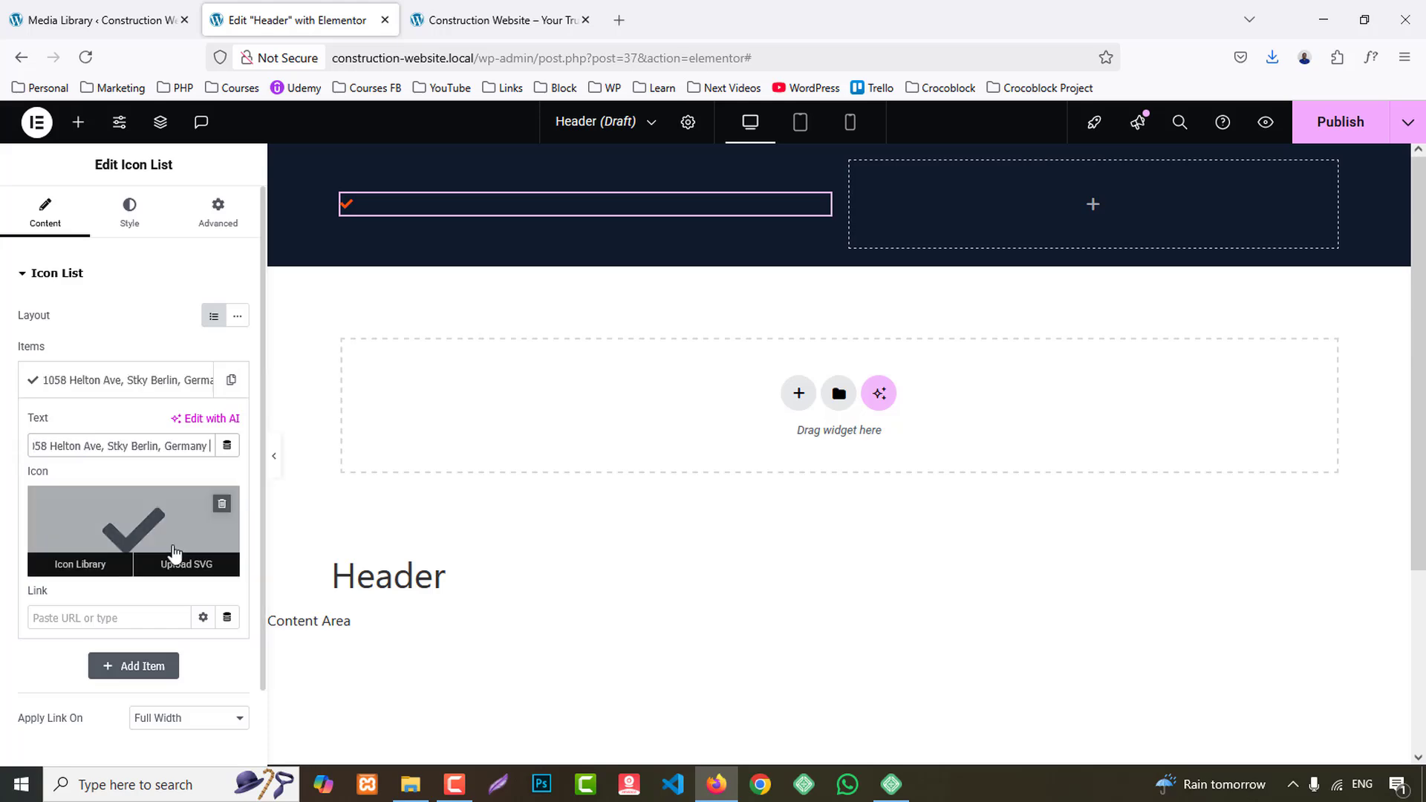
click(164, 535)
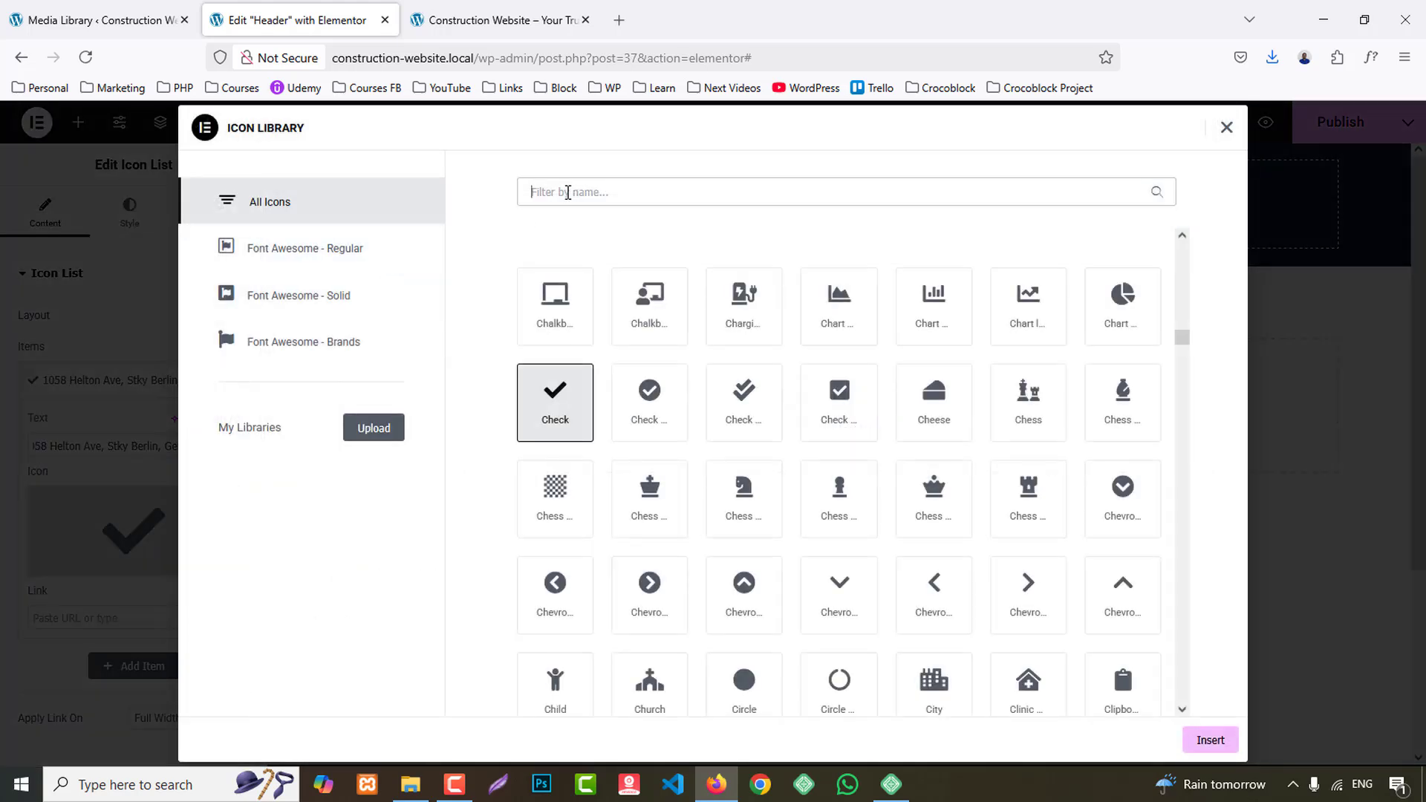
text(m)
key(BackSpace)
text(map)
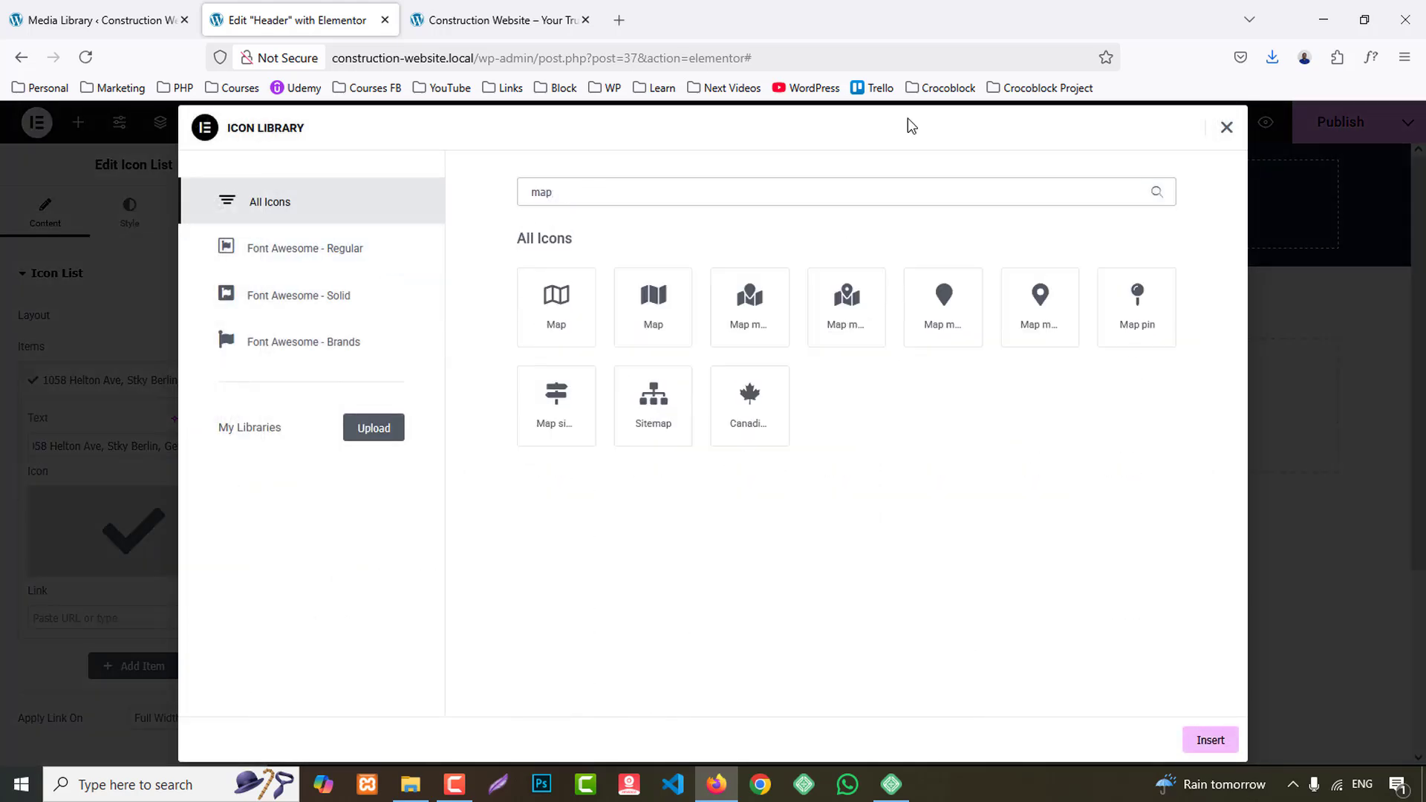
click(1064, 293)
click(1209, 740)
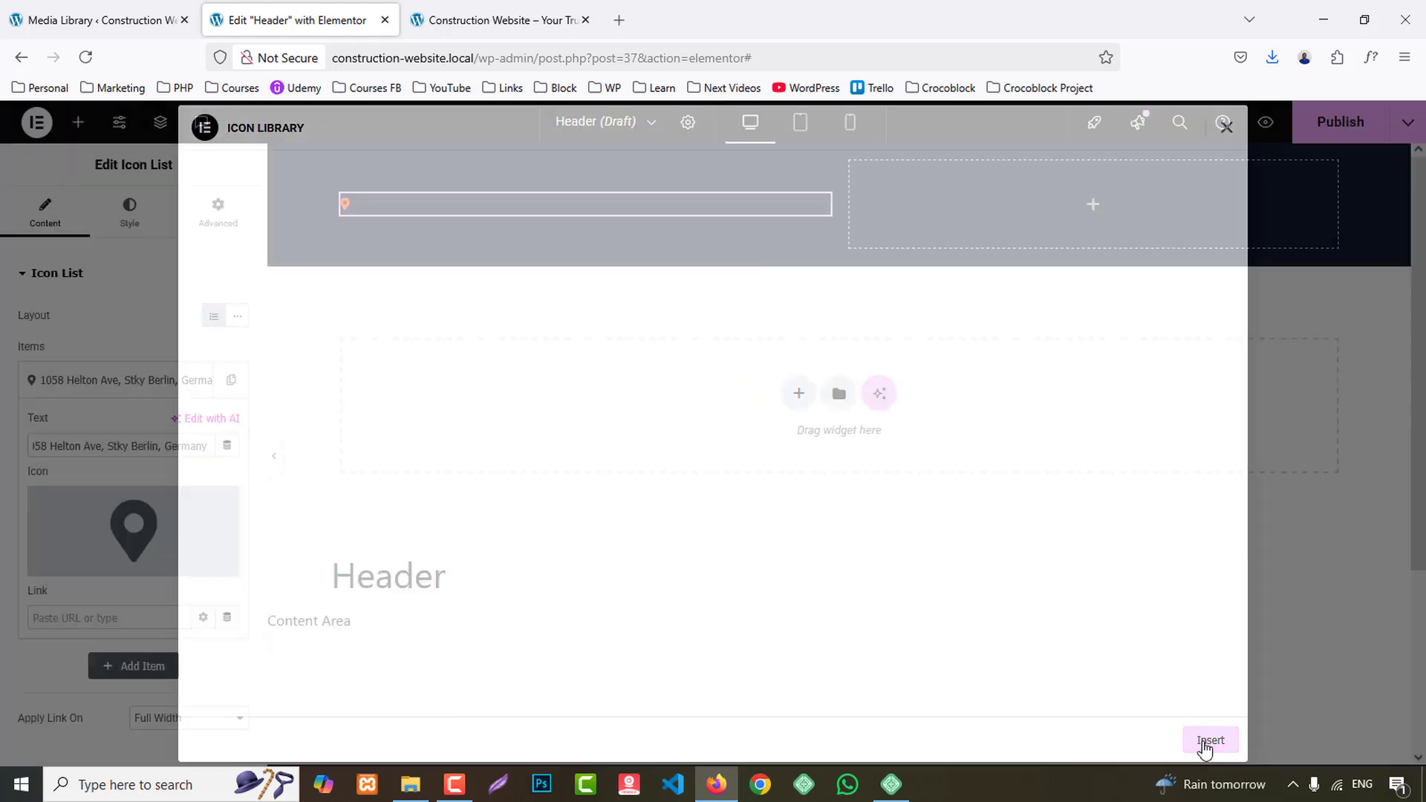
- Copy the address Icon List into the container's right column and duplicate its item to make two entries
right_click(443, 209)
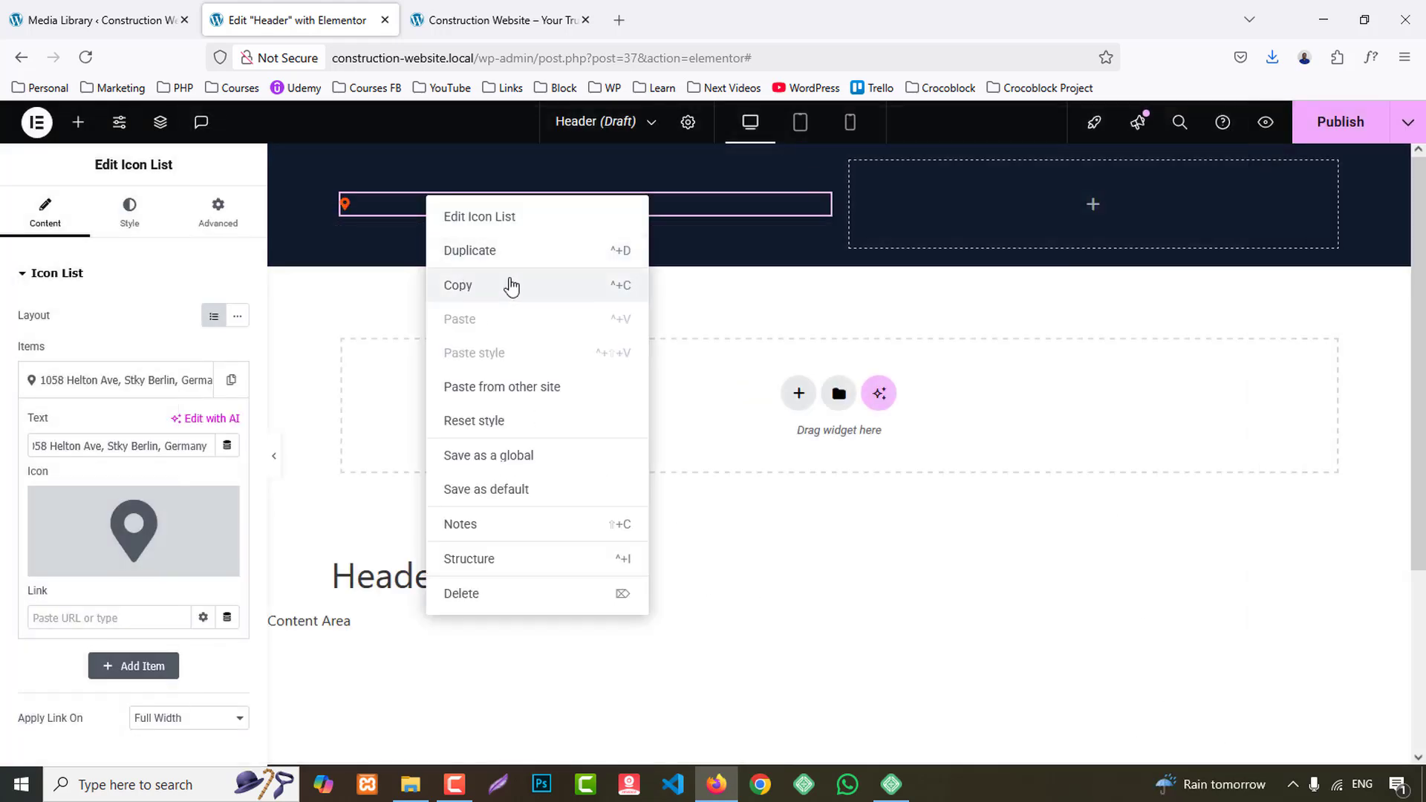
click(510, 282)
right_click(1009, 199)
click(1048, 346)
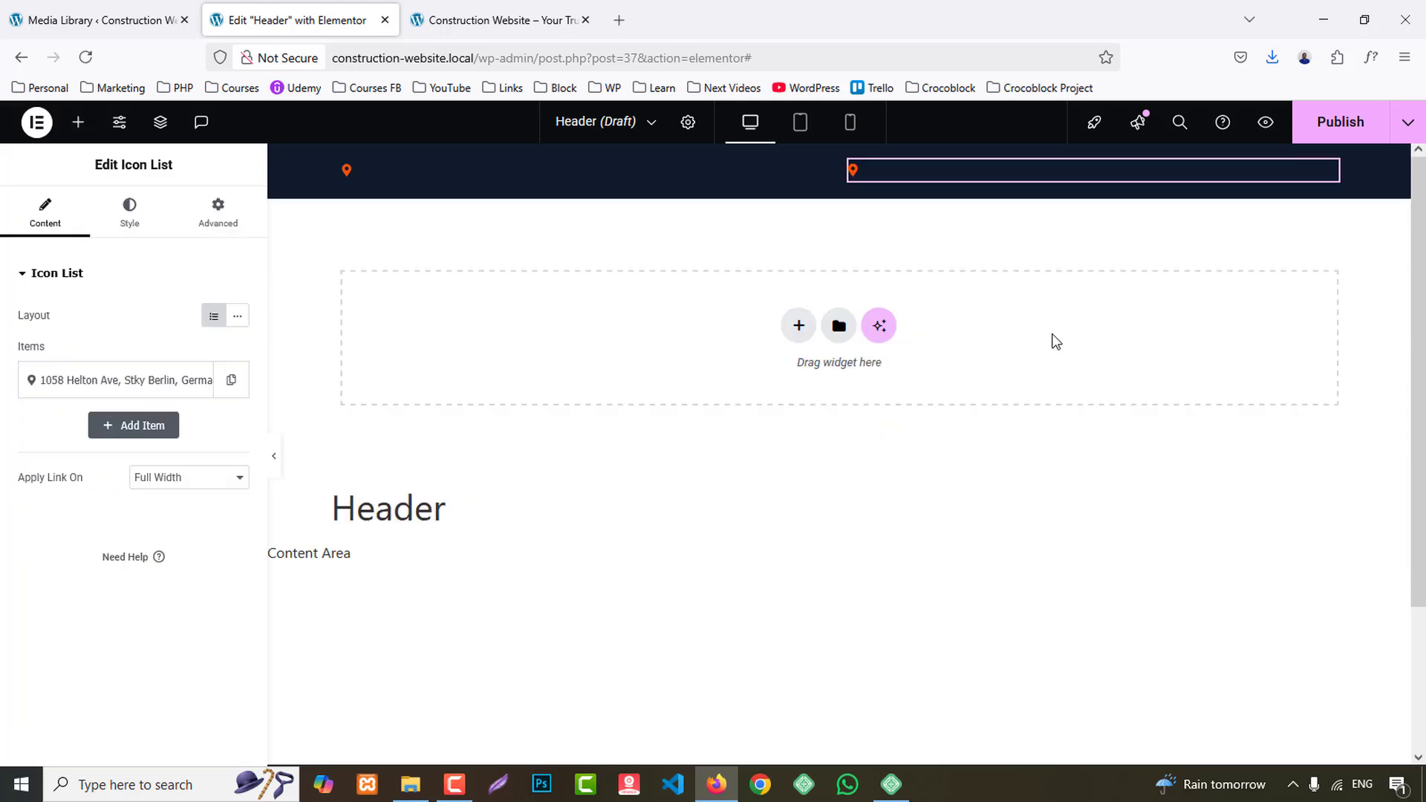
click(231, 379)
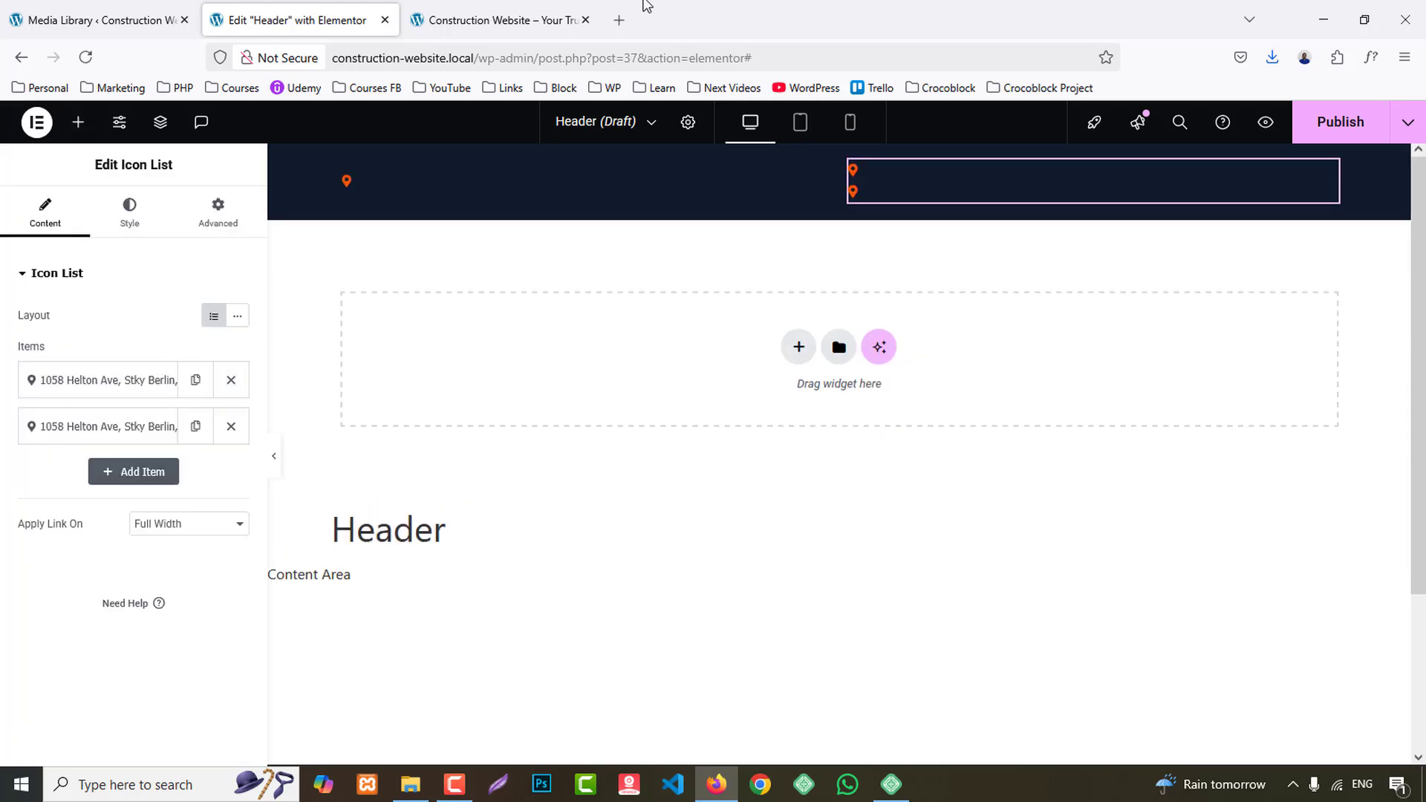
- Copy the phone number from the reference homepage's top bar and return to the Header editor
click(505, 20)
drag(1203, 155, 913, 150)
click(966, 172)
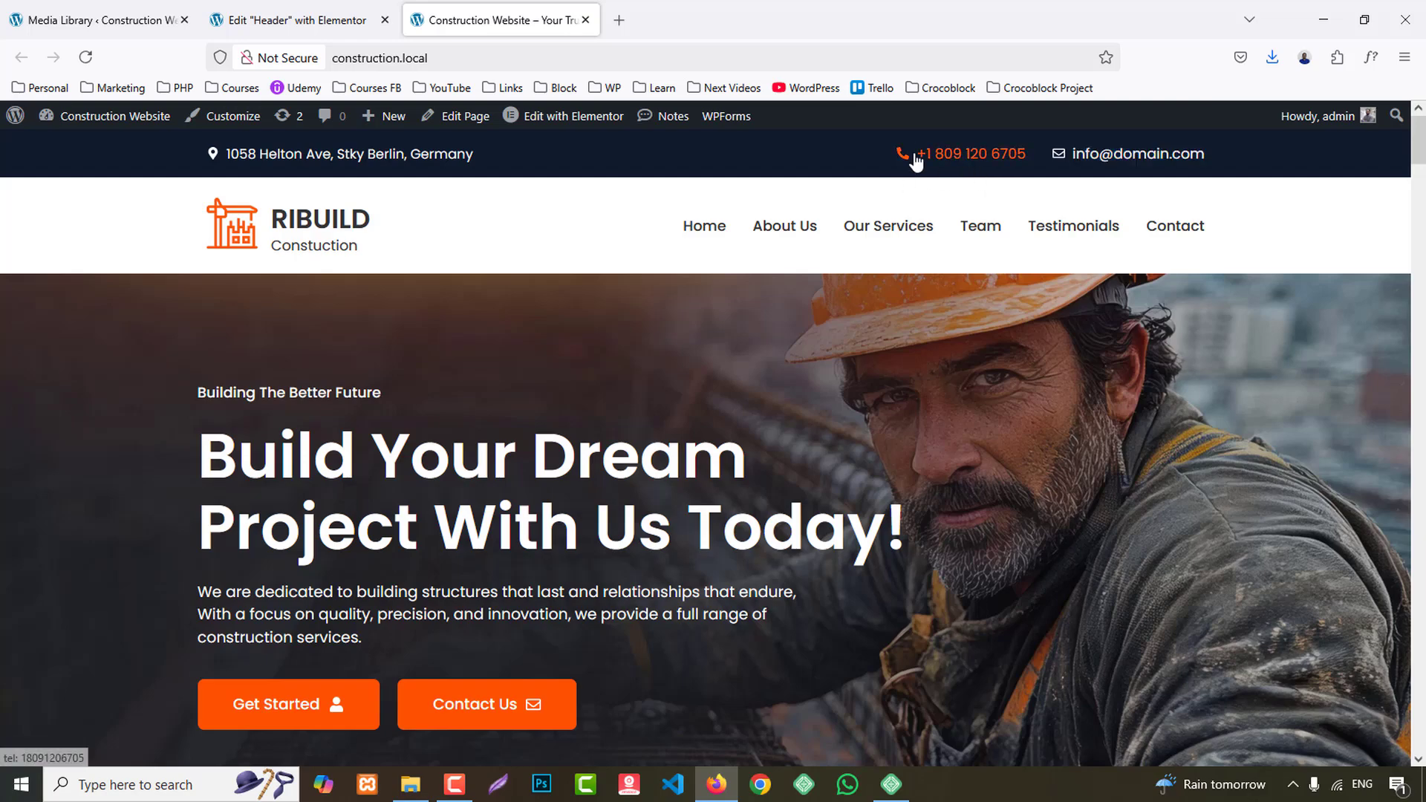
drag(1050, 153, 915, 157)
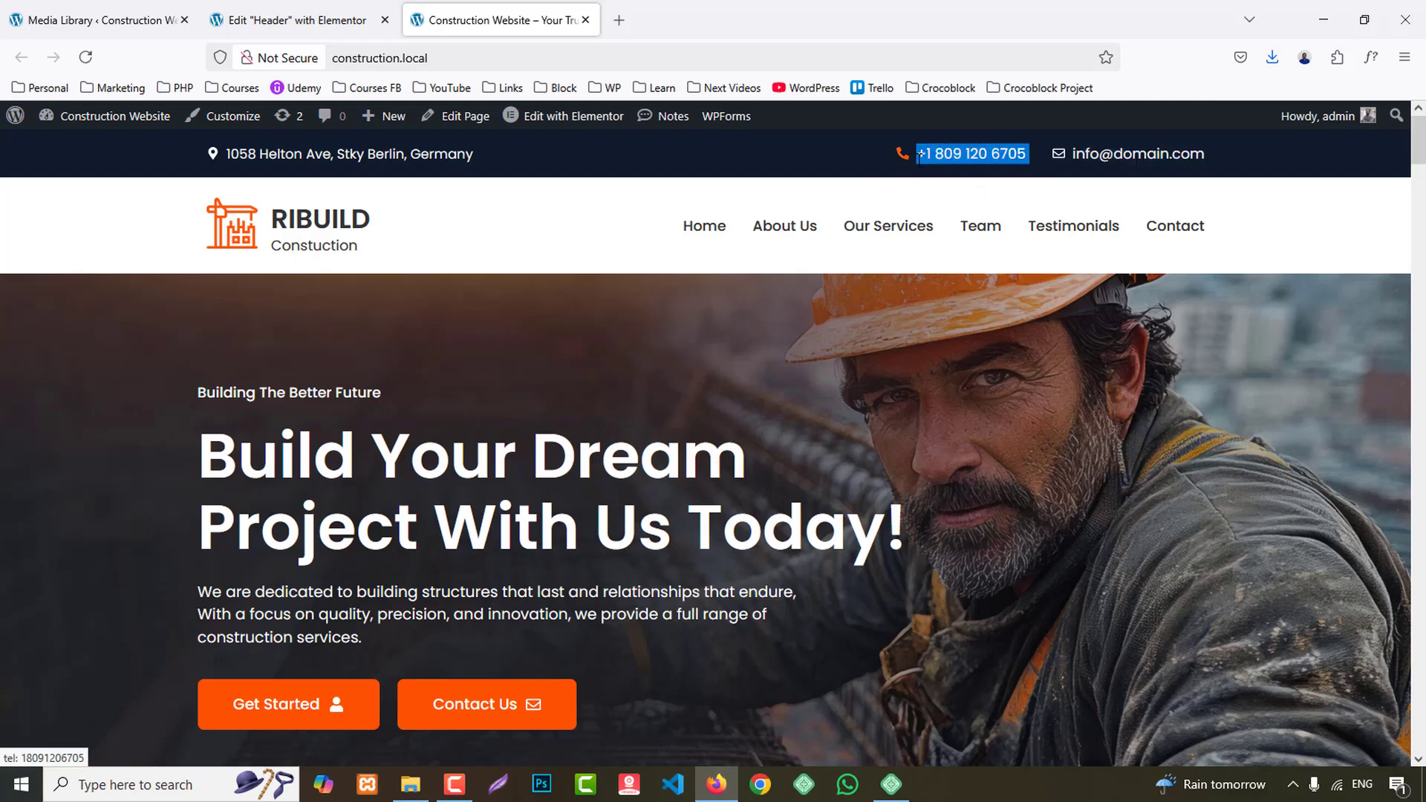
click(342, 8)
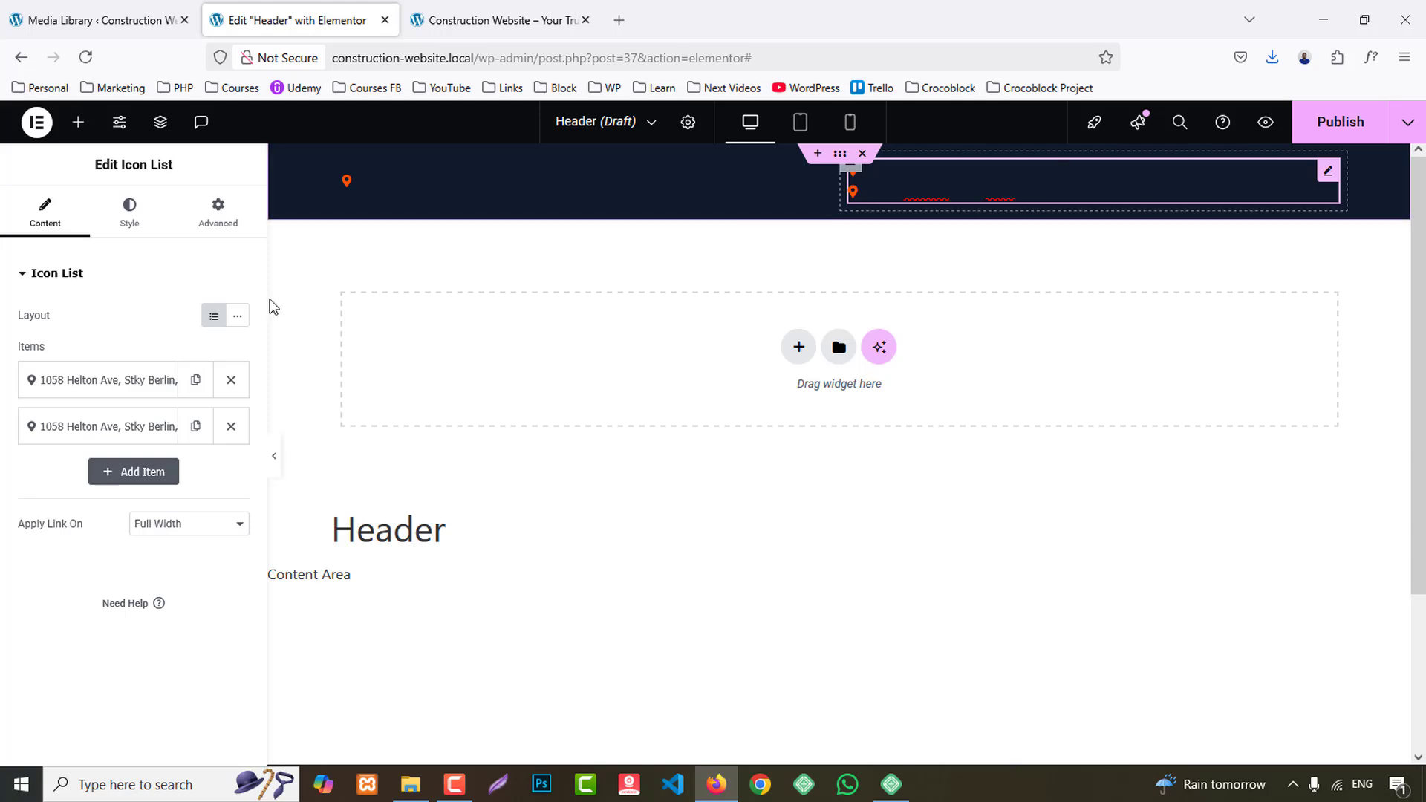
- Replace the text of the first item in the right column's Icon List with the copied phone number
click(119, 380)
triple_click(135, 446)
key(ctrl+v)
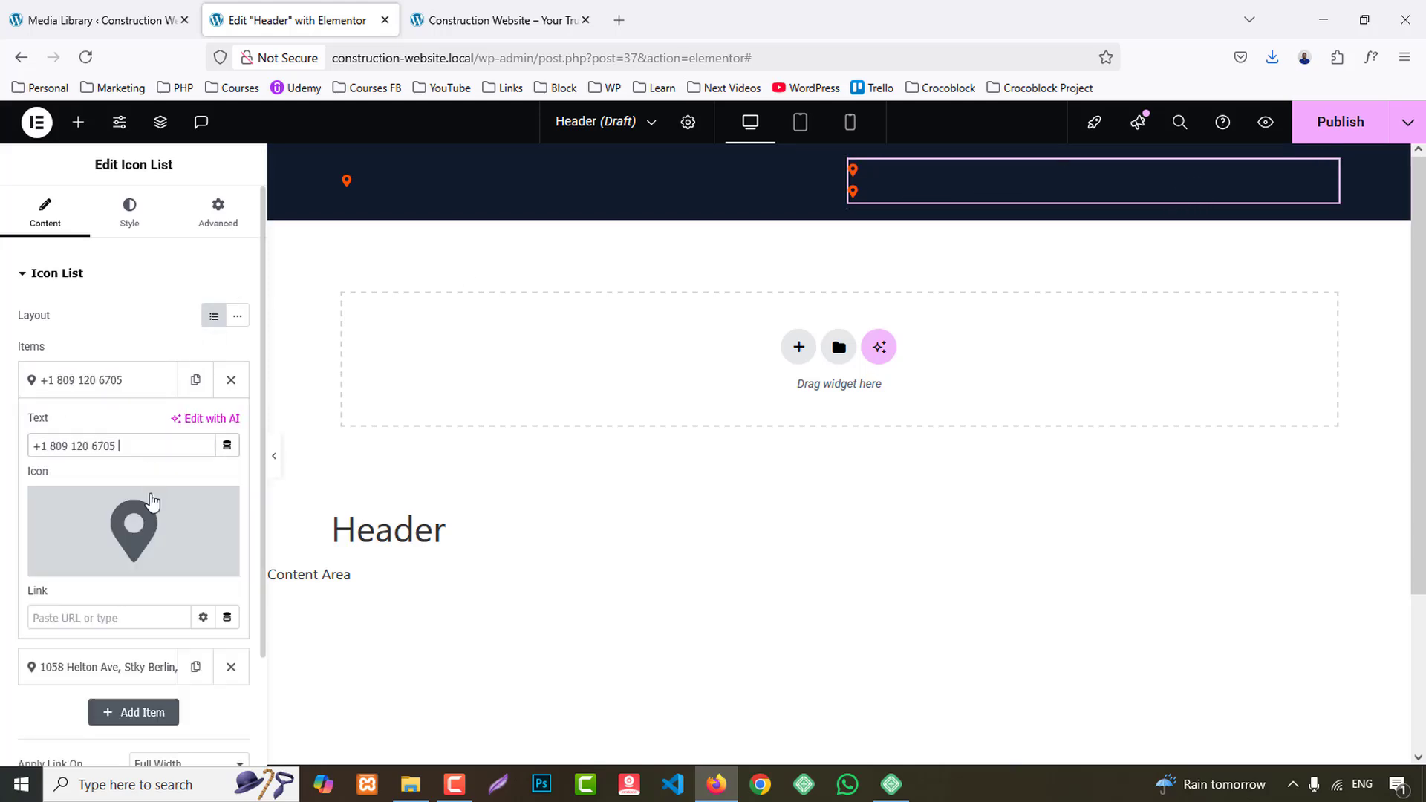
- Change the phone item's icon to the alternate solid phone handset and give it a tel: link with the phone number
click(119, 564)
text(phone)
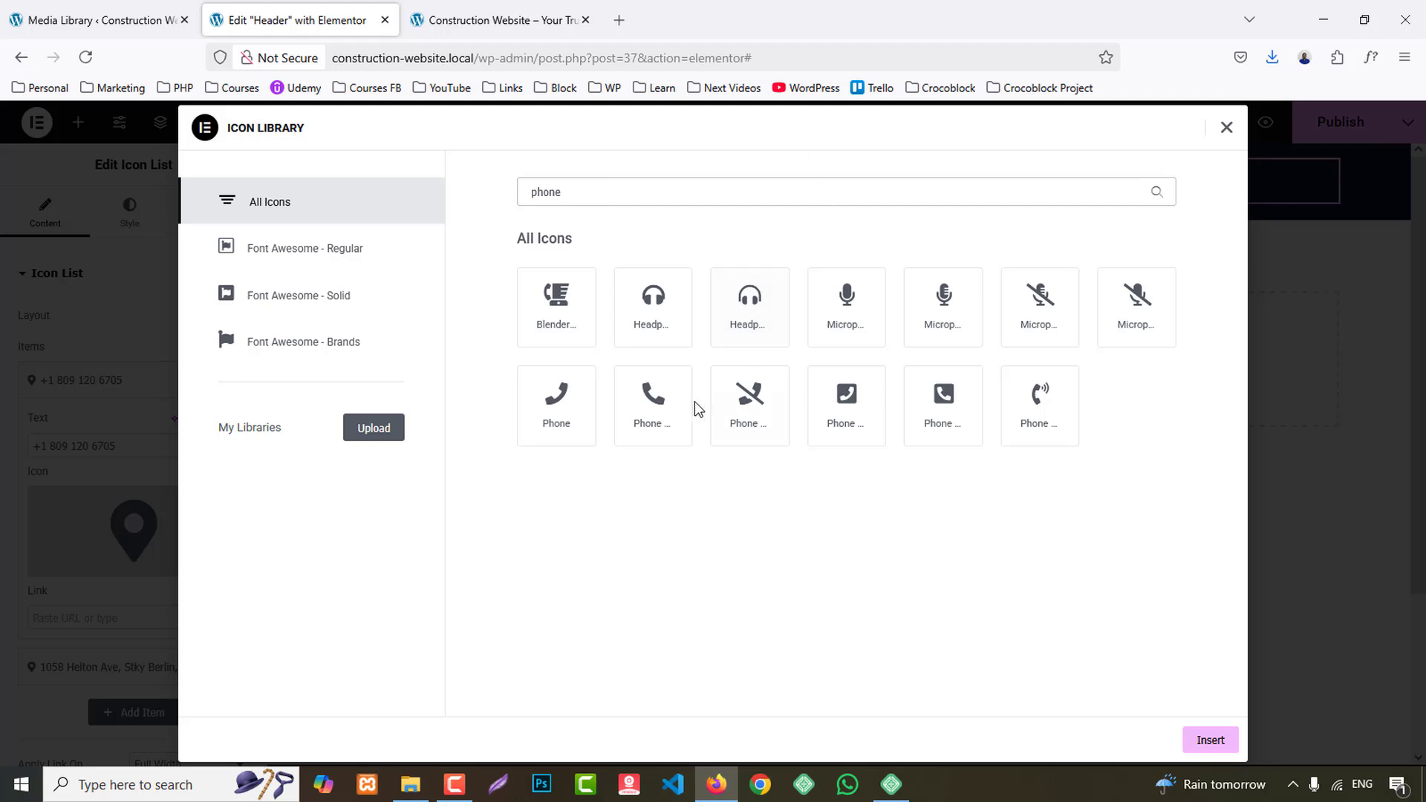
click(654, 401)
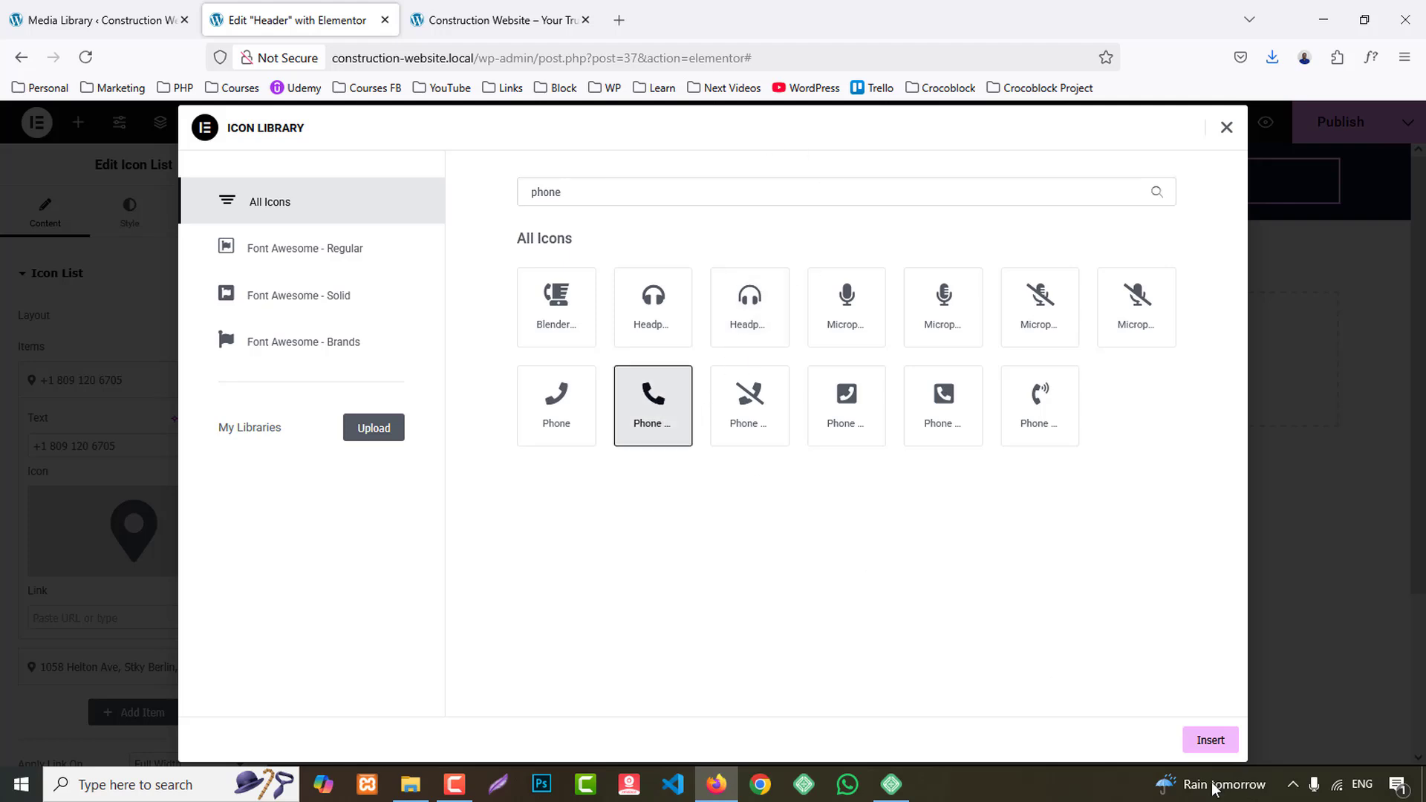
click(1211, 739)
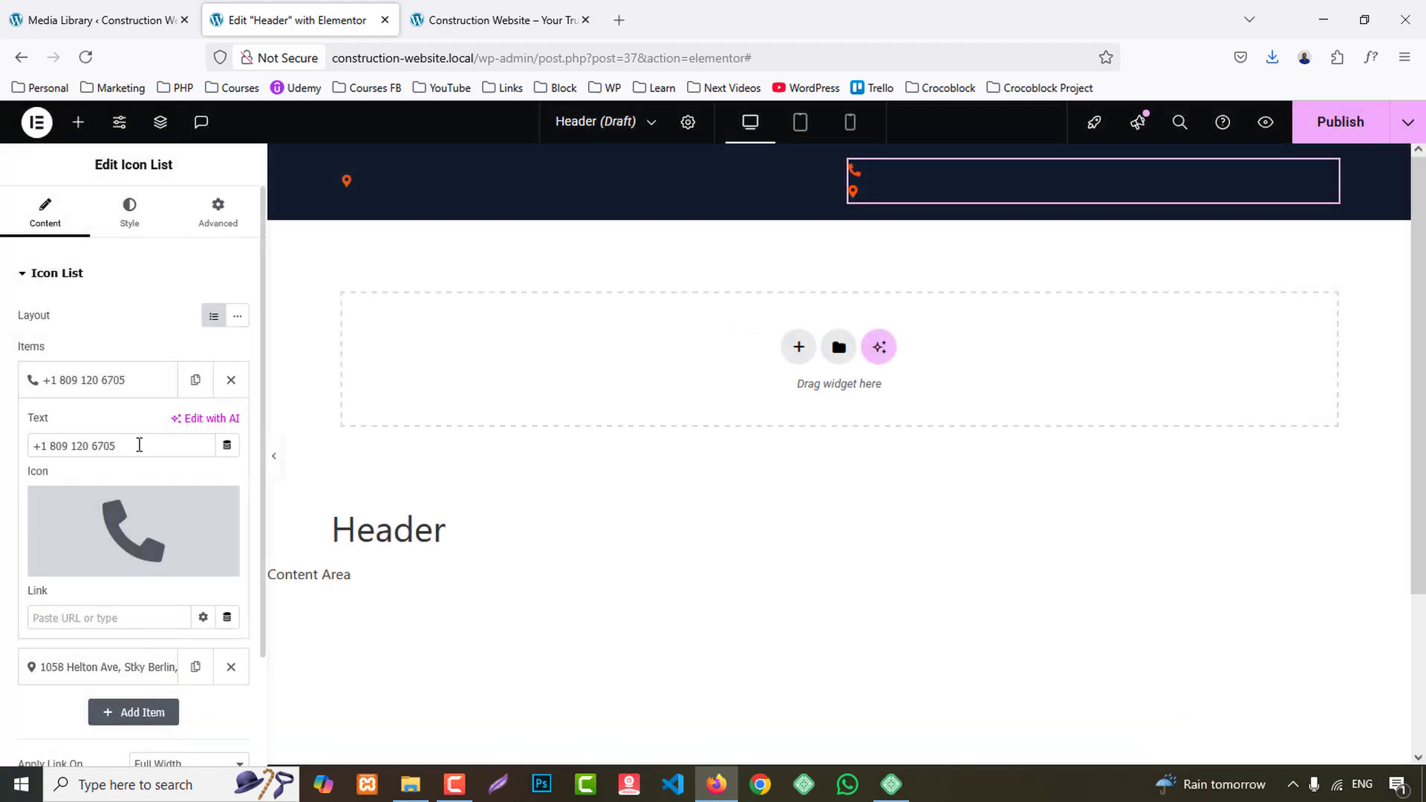
scroll(136, 456, down, 2)
click(50, 485)
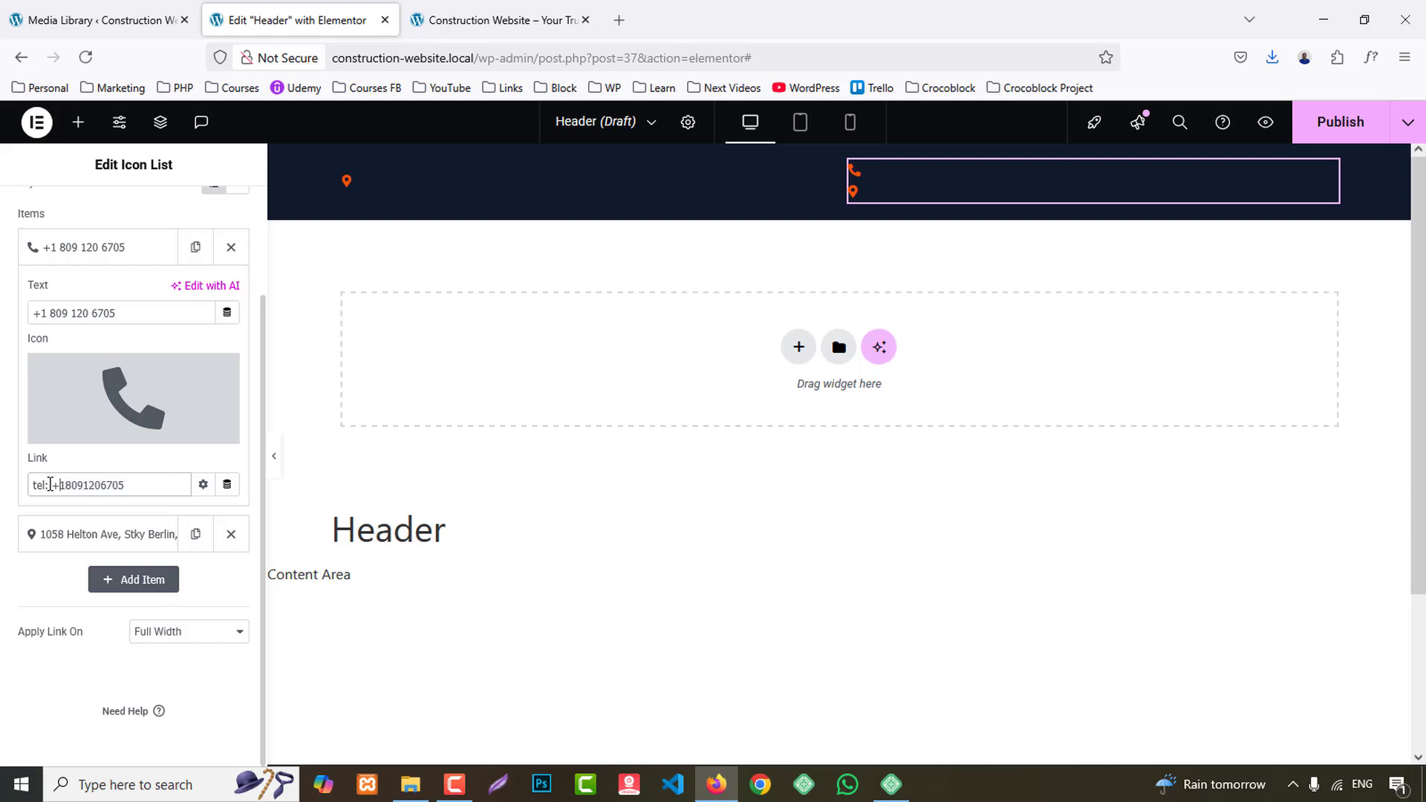
- Replace the second list item's text with the e-mail address copied from the reference homepage's top bar
click(560, 9)
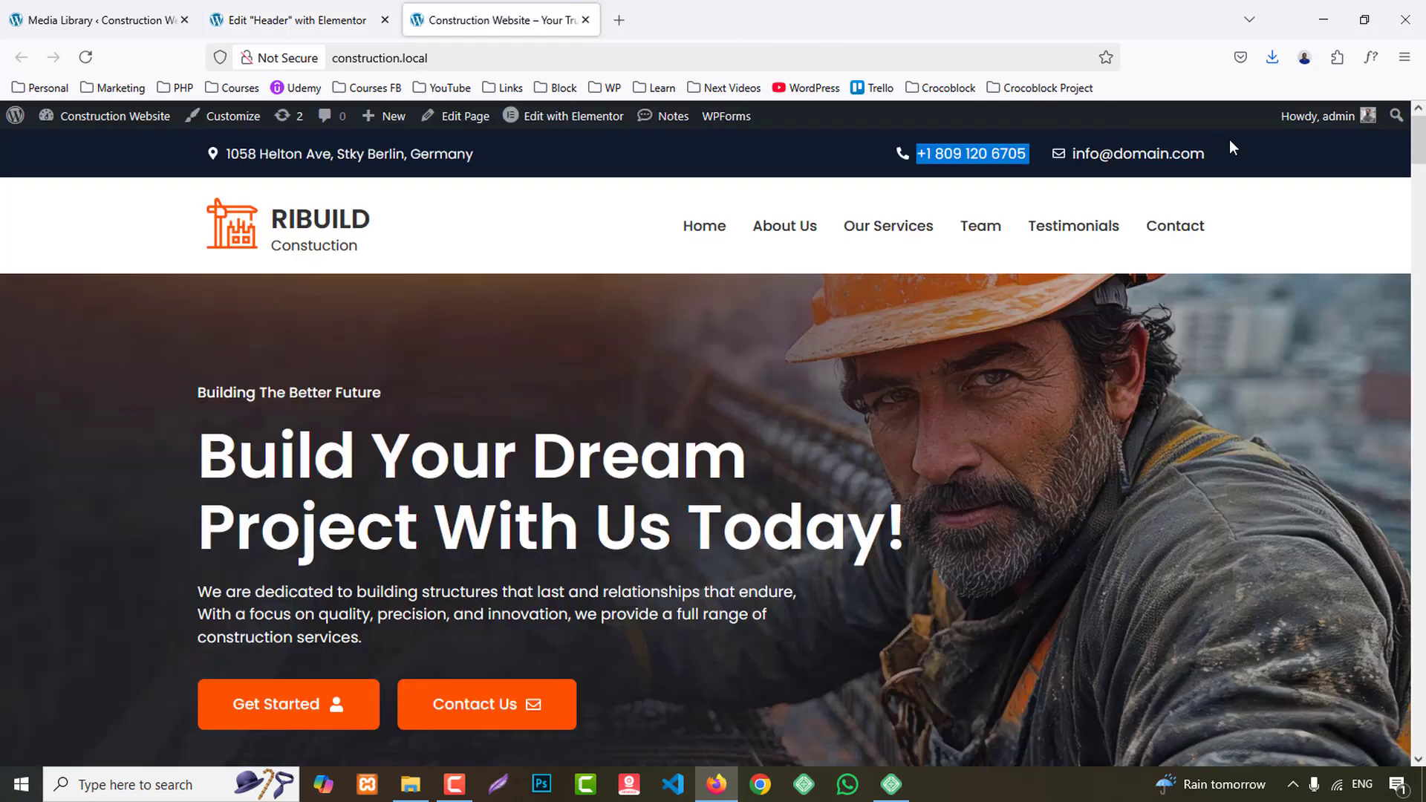
drag(1233, 147, 1069, 154)
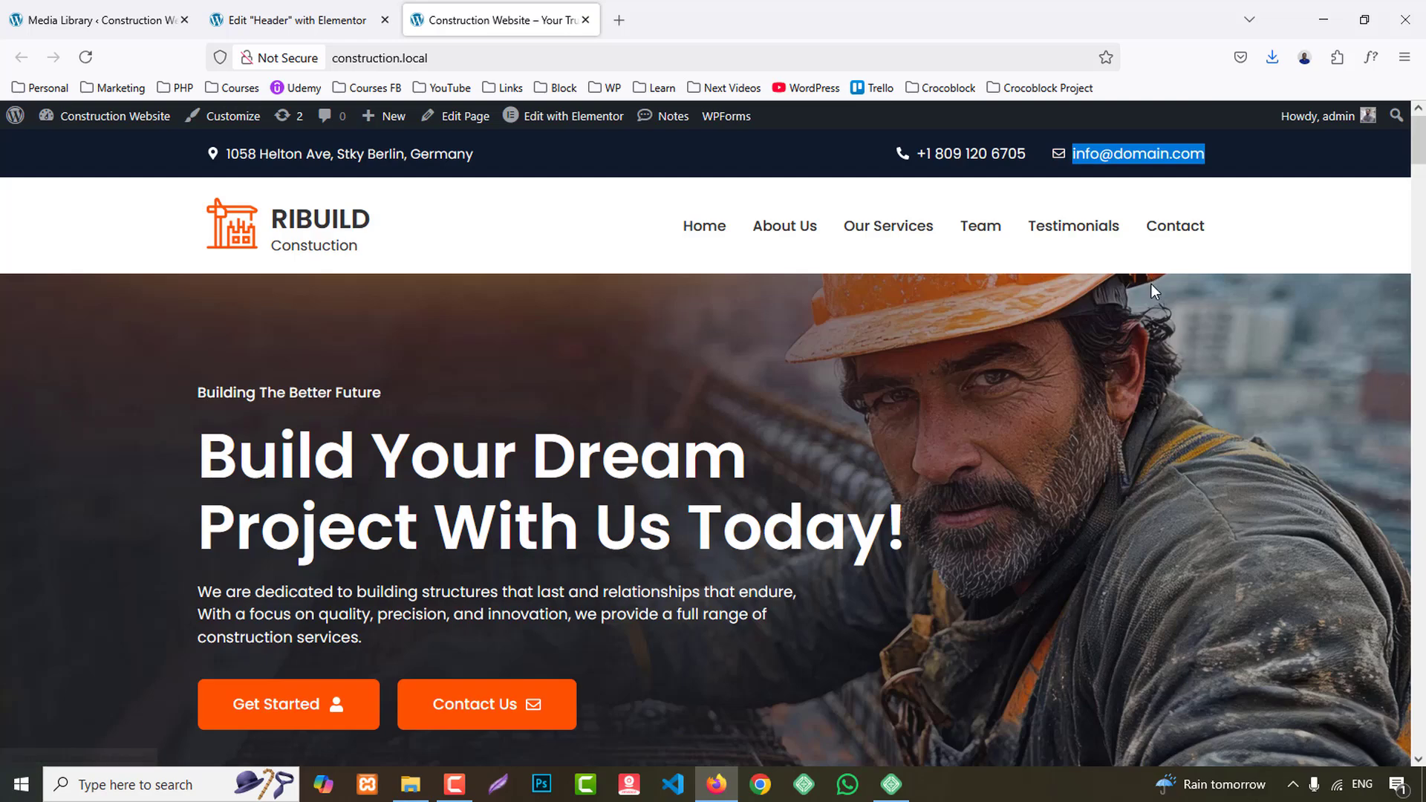
click(297, 20)
click(96, 534)
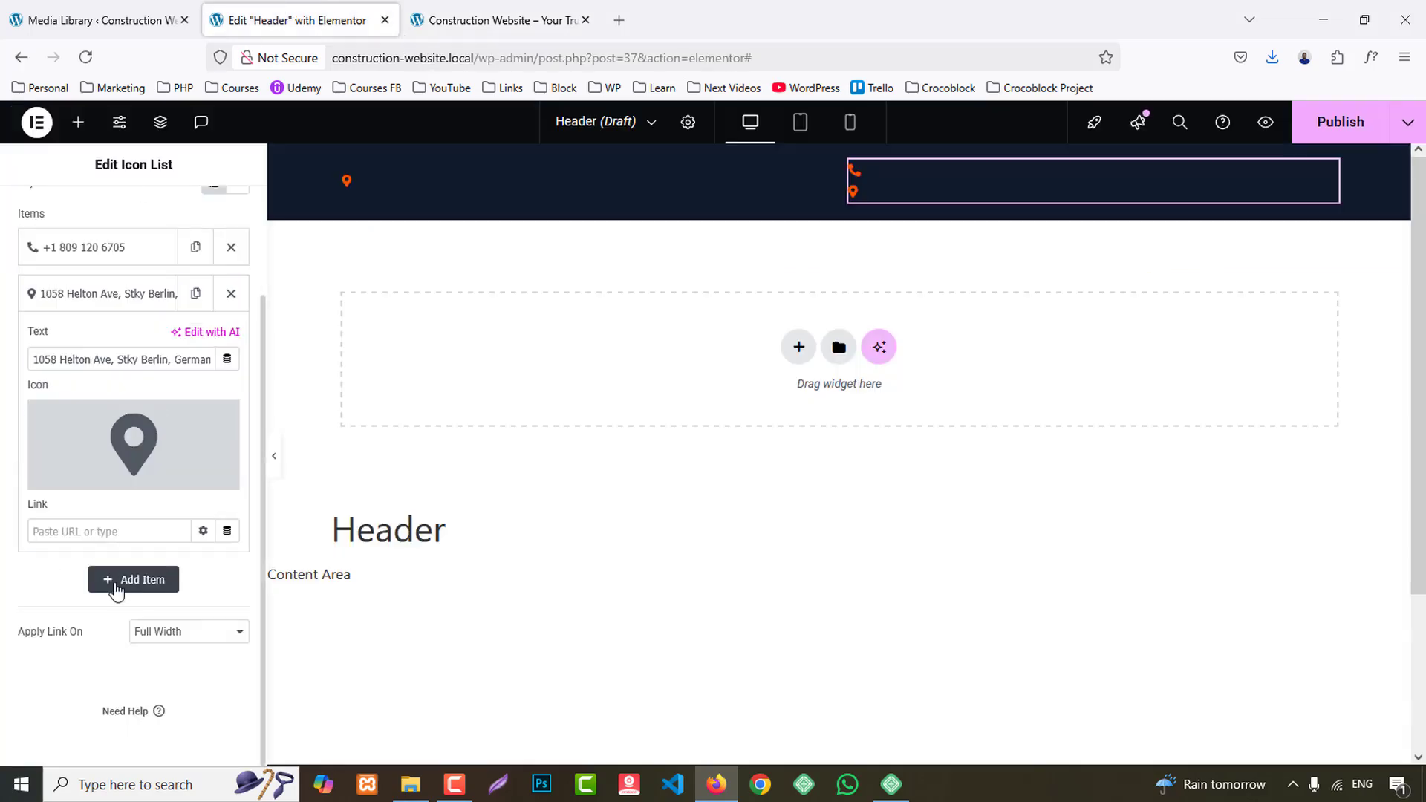
triple_click(96, 355)
key(ctrl+v)
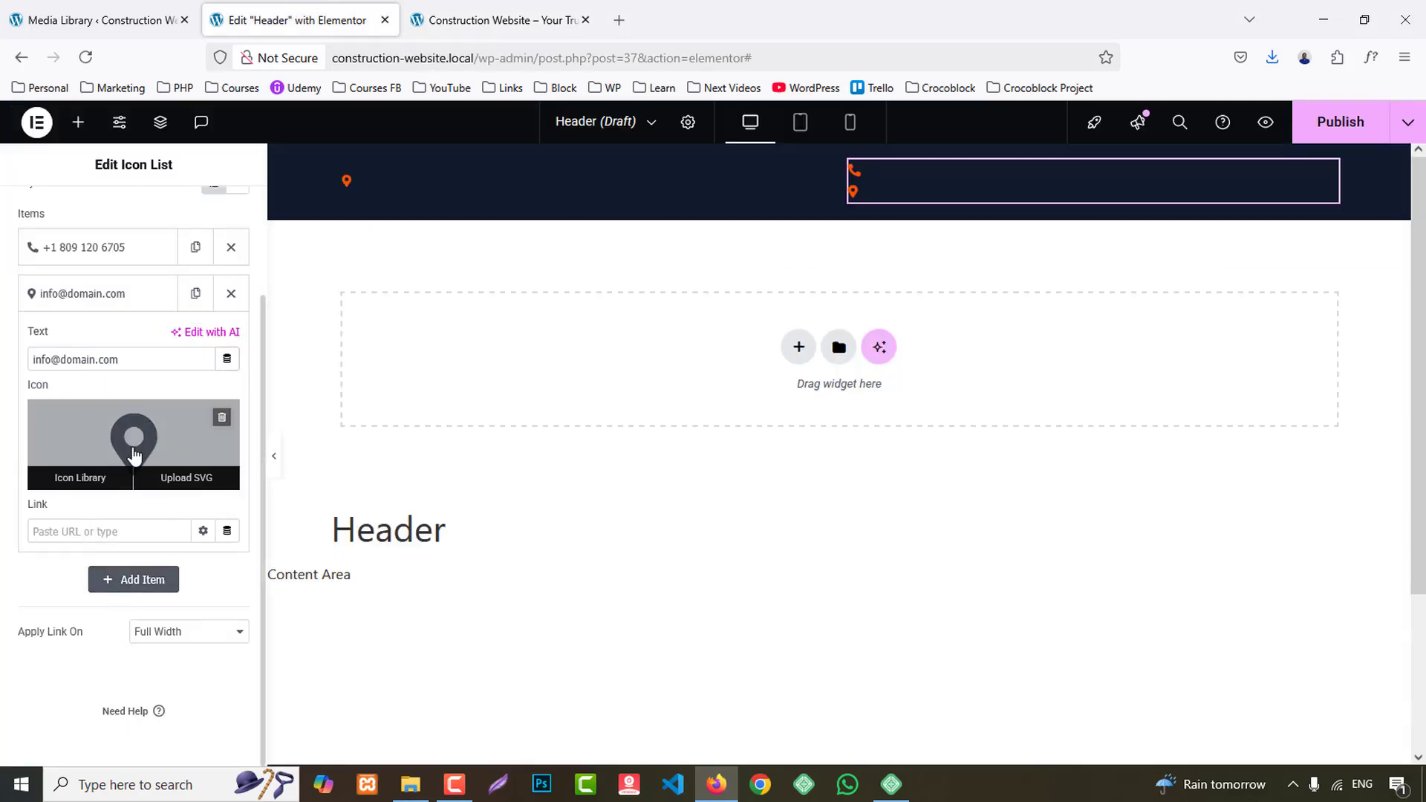
- Change the e-mail item's icon to the outlined envelope and give it a mailto: link with the e-mail address
click(134, 455)
text(enve)
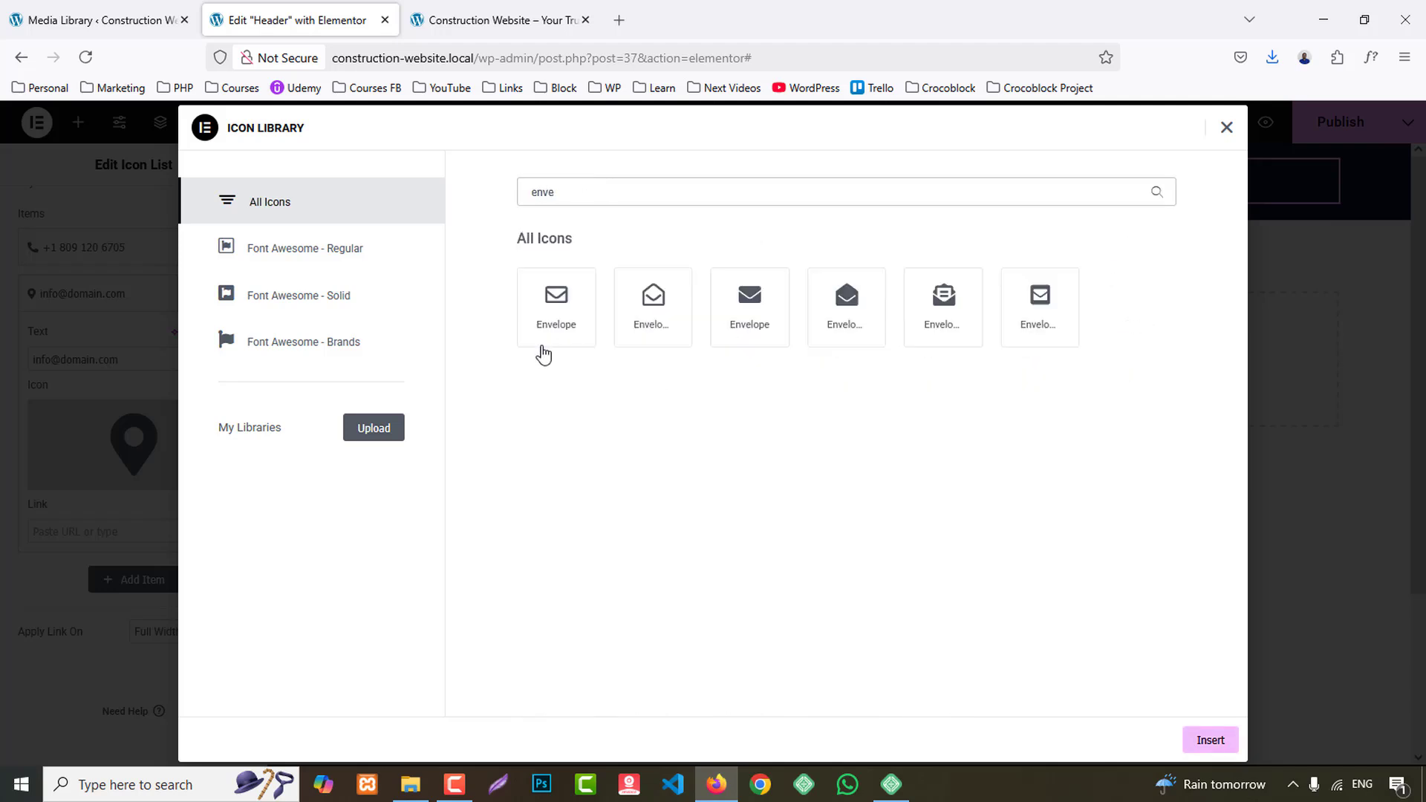
click(556, 335)
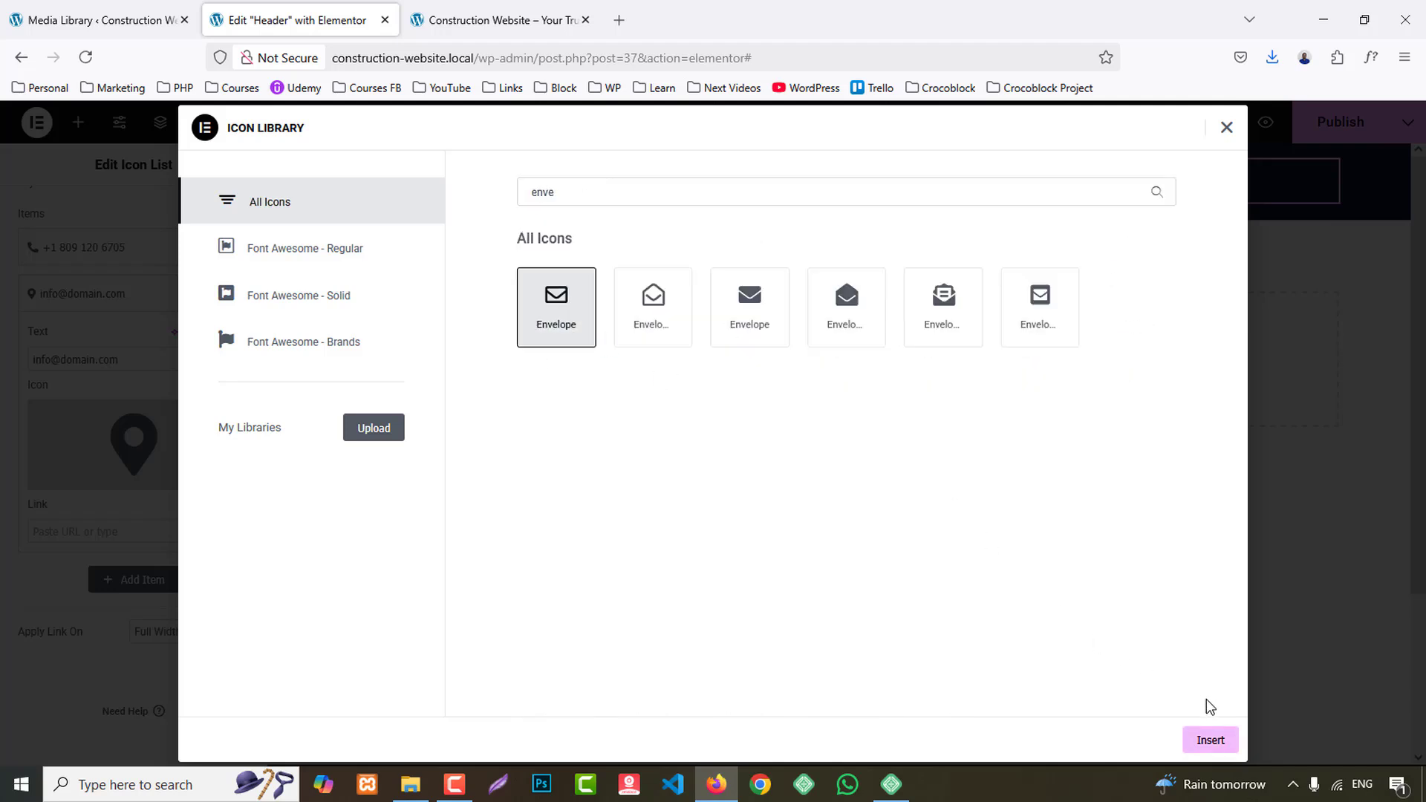
click(1210, 741)
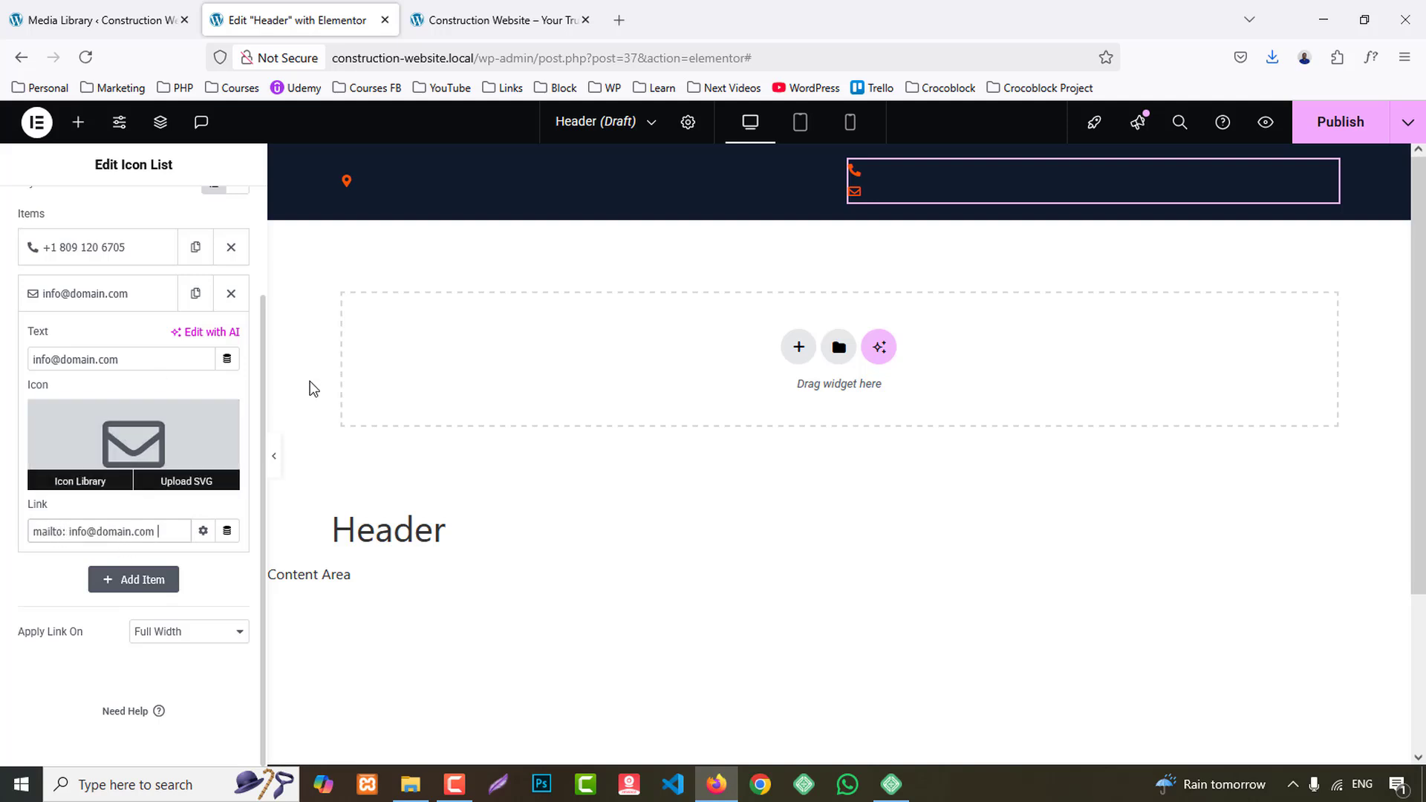
scroll(117, 191, up, 2)
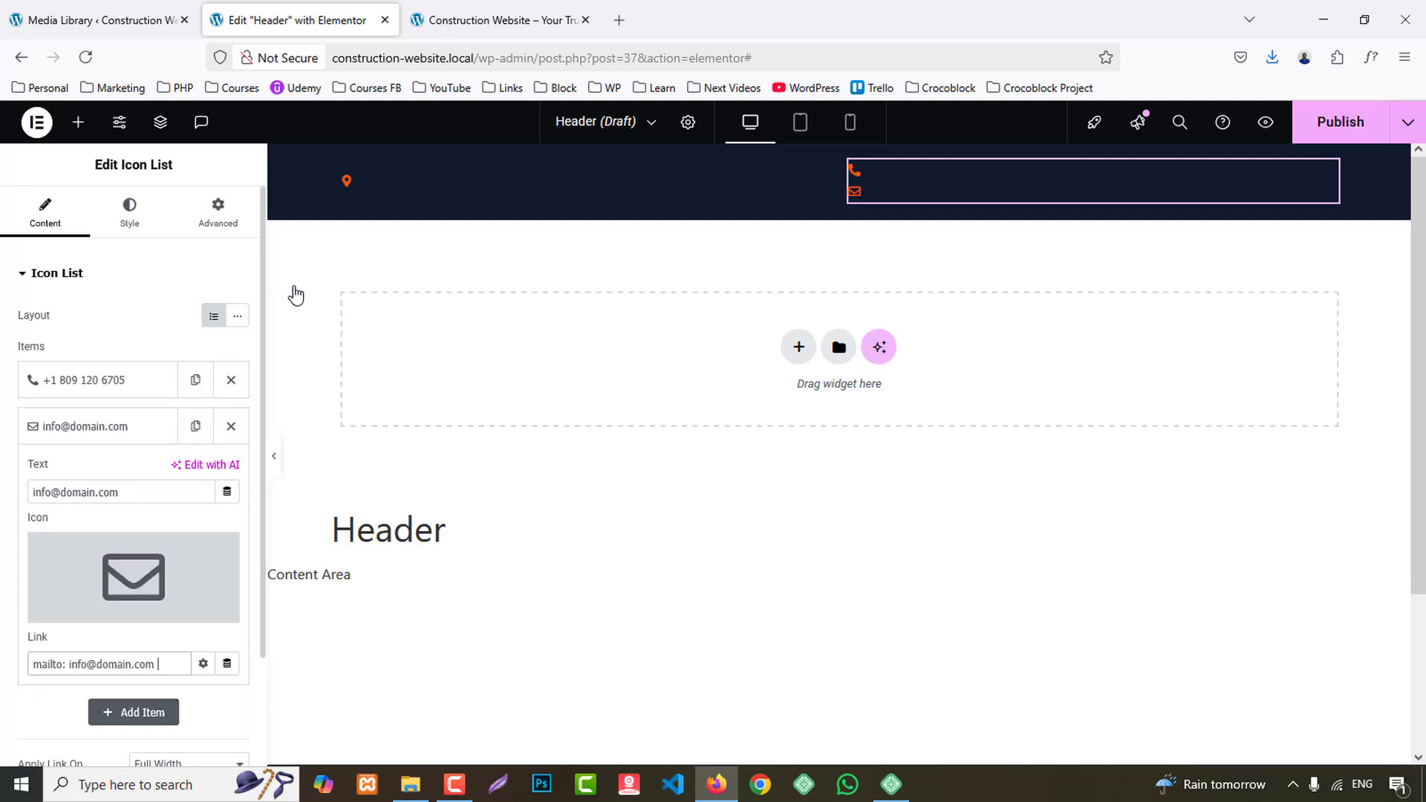
- Set the icon colour of the address Icon List to the global White colour
click(437, 179)
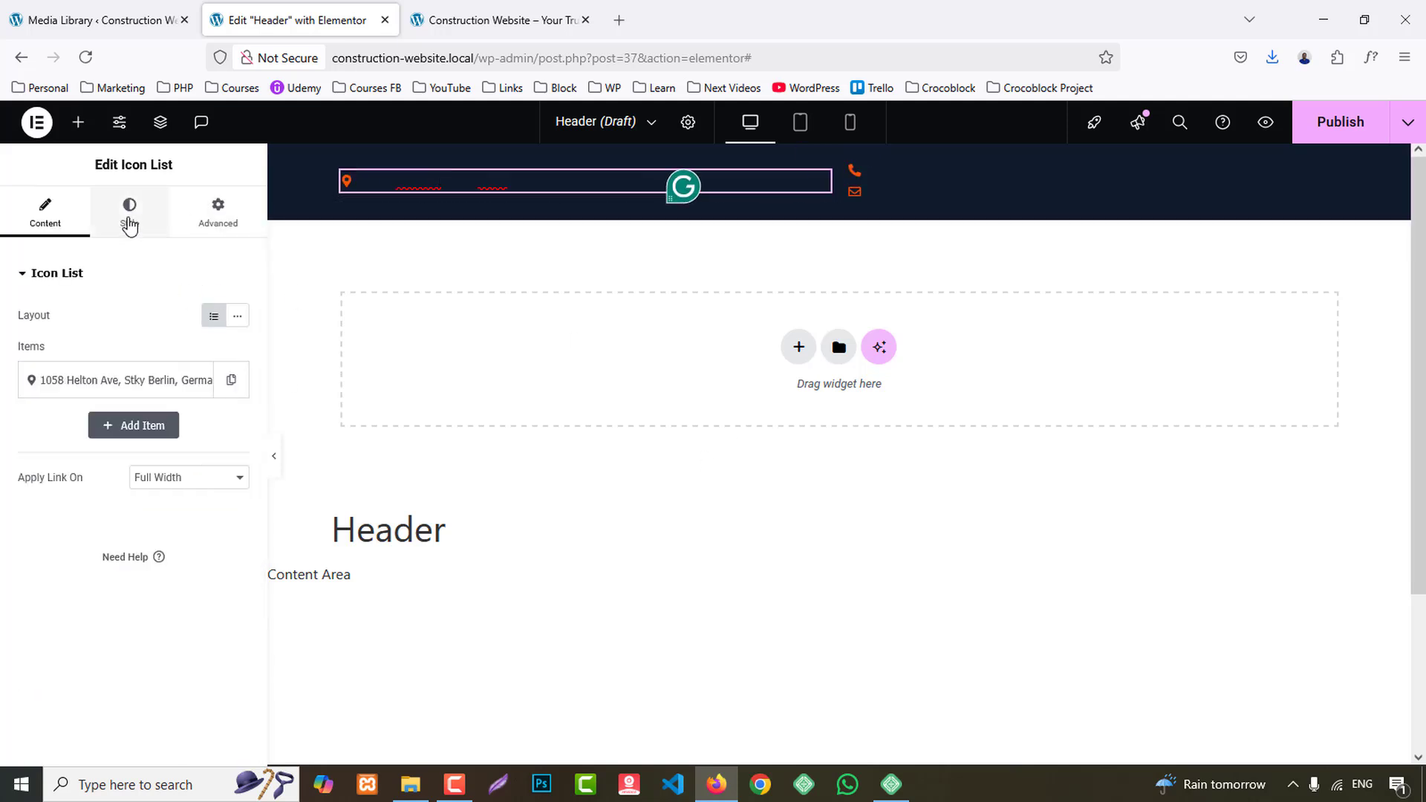
click(130, 215)
click(43, 485)
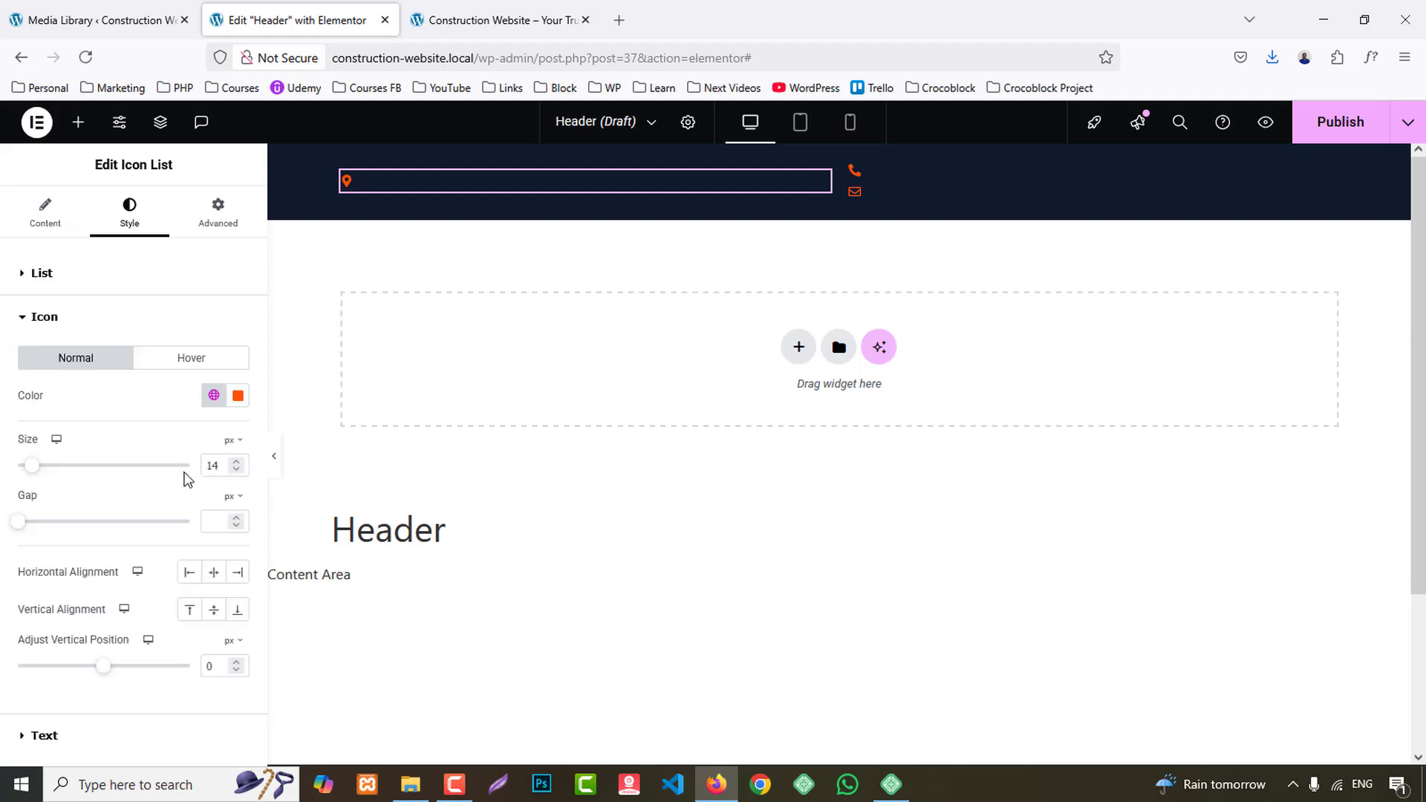
click(214, 395)
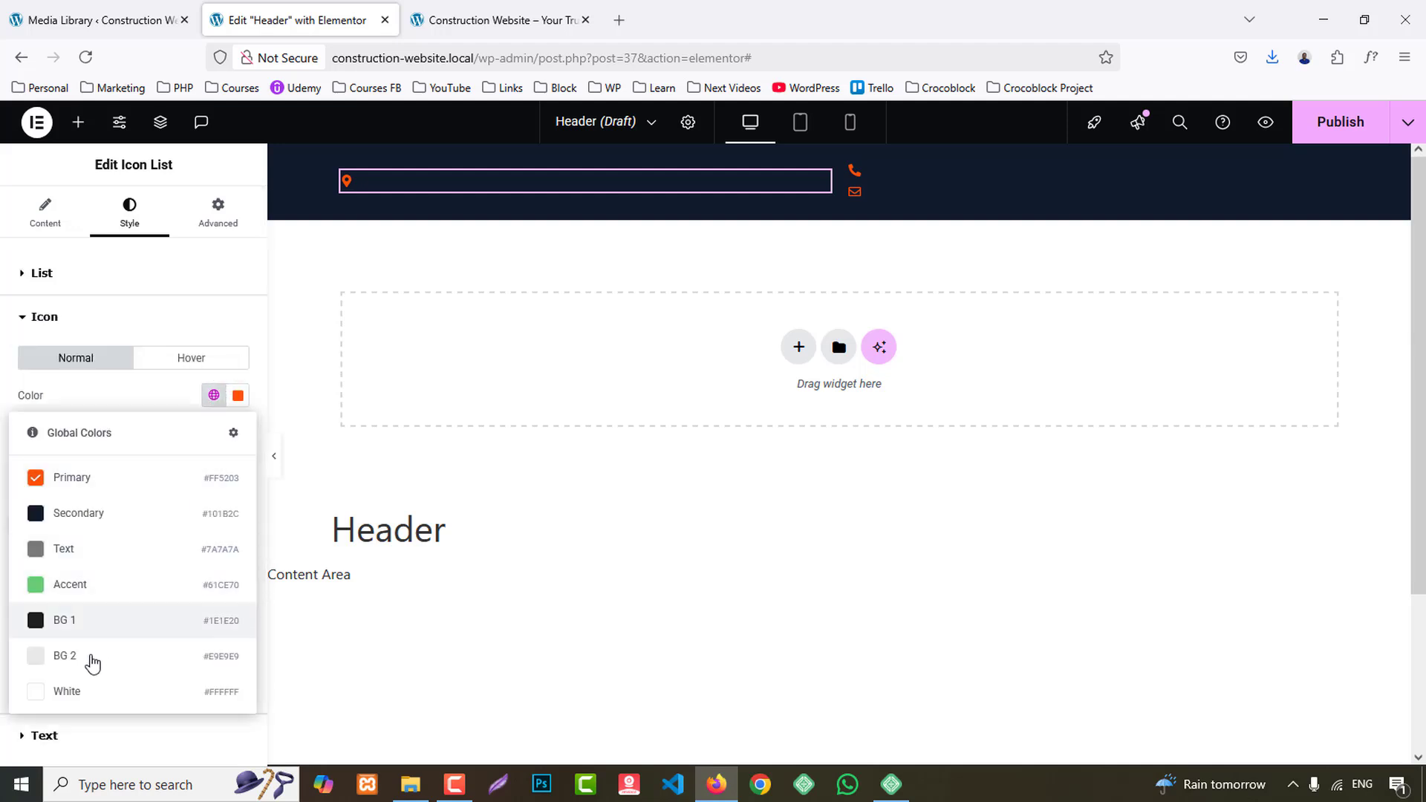
click(74, 689)
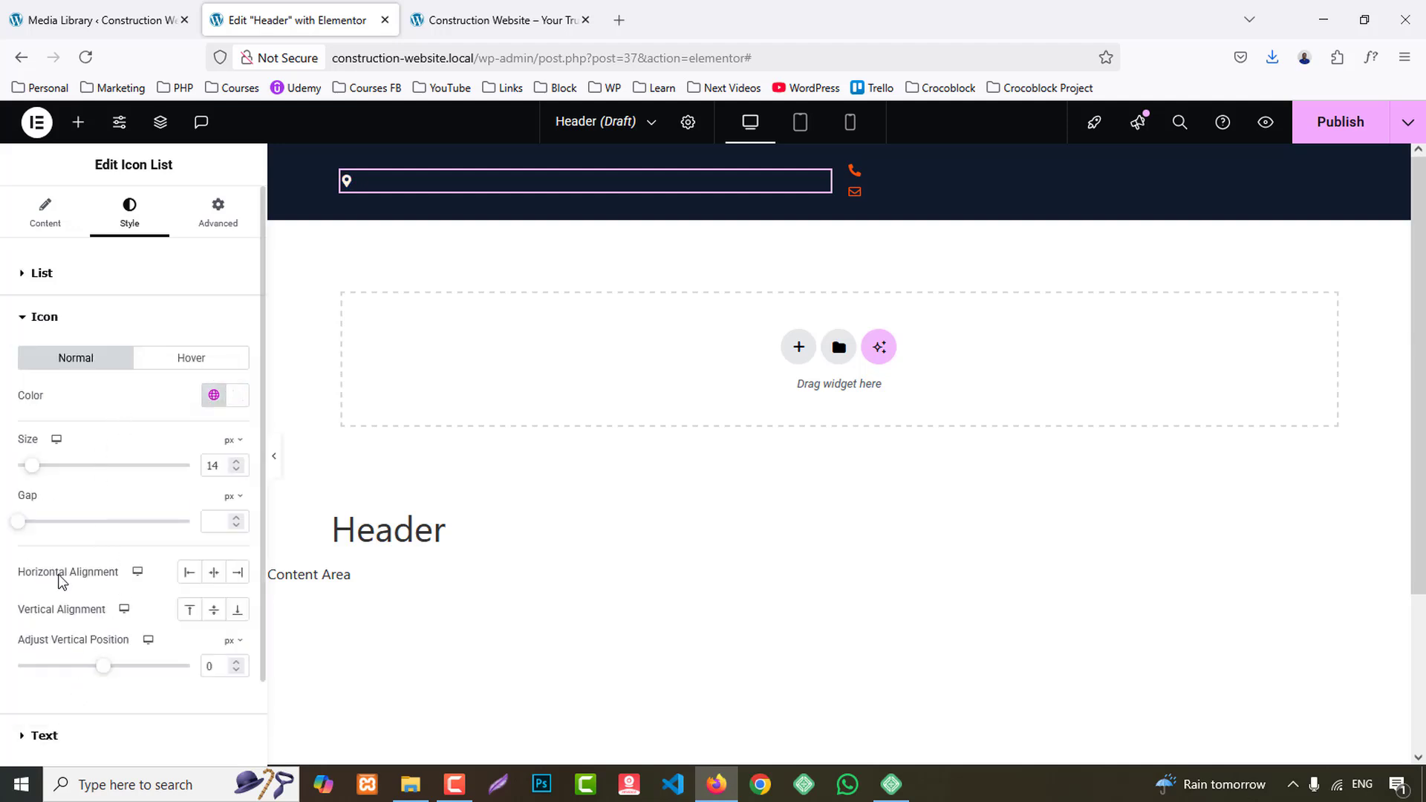
- Set the address list's text to the global White colour with a font weight of 500 (Medium)
click(33, 736)
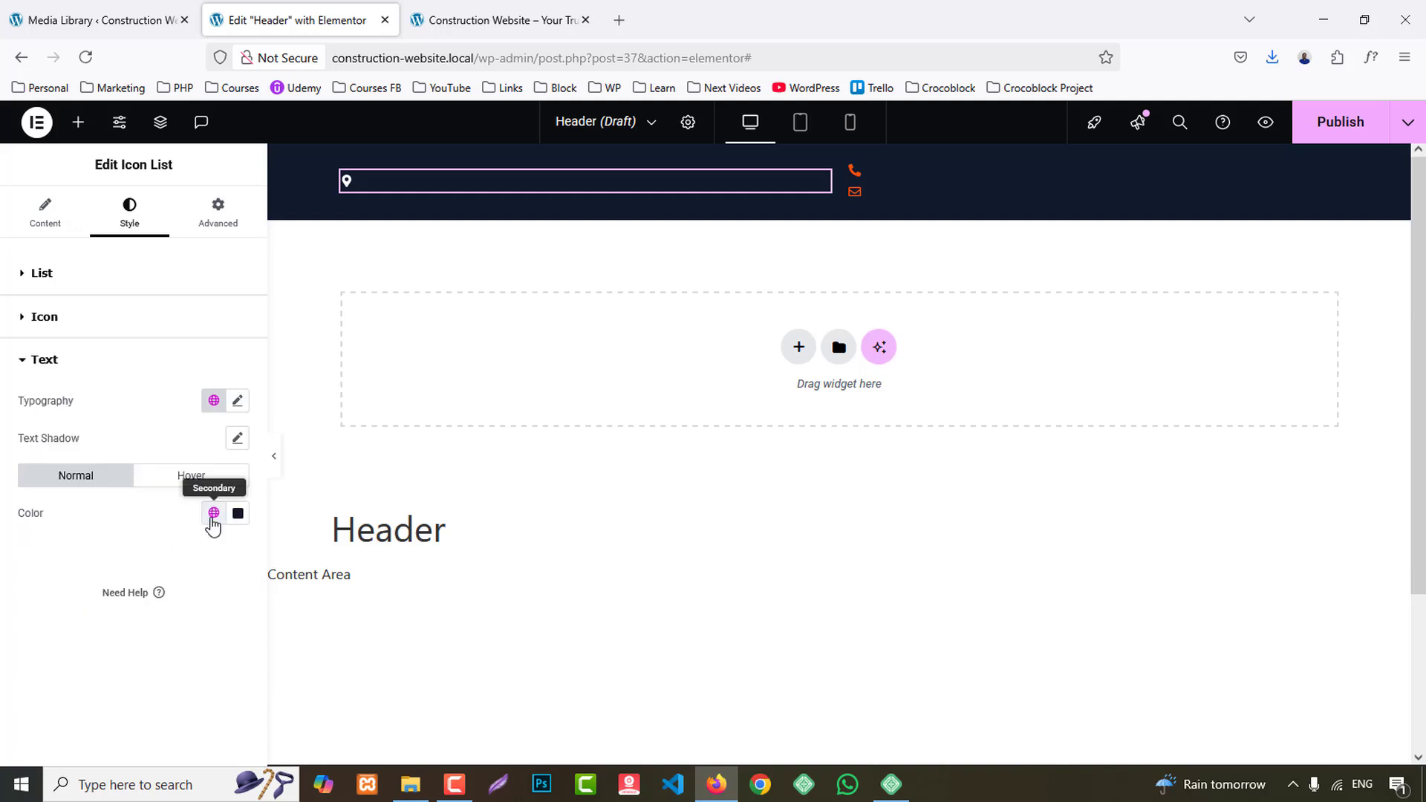
click(214, 512)
click(80, 479)
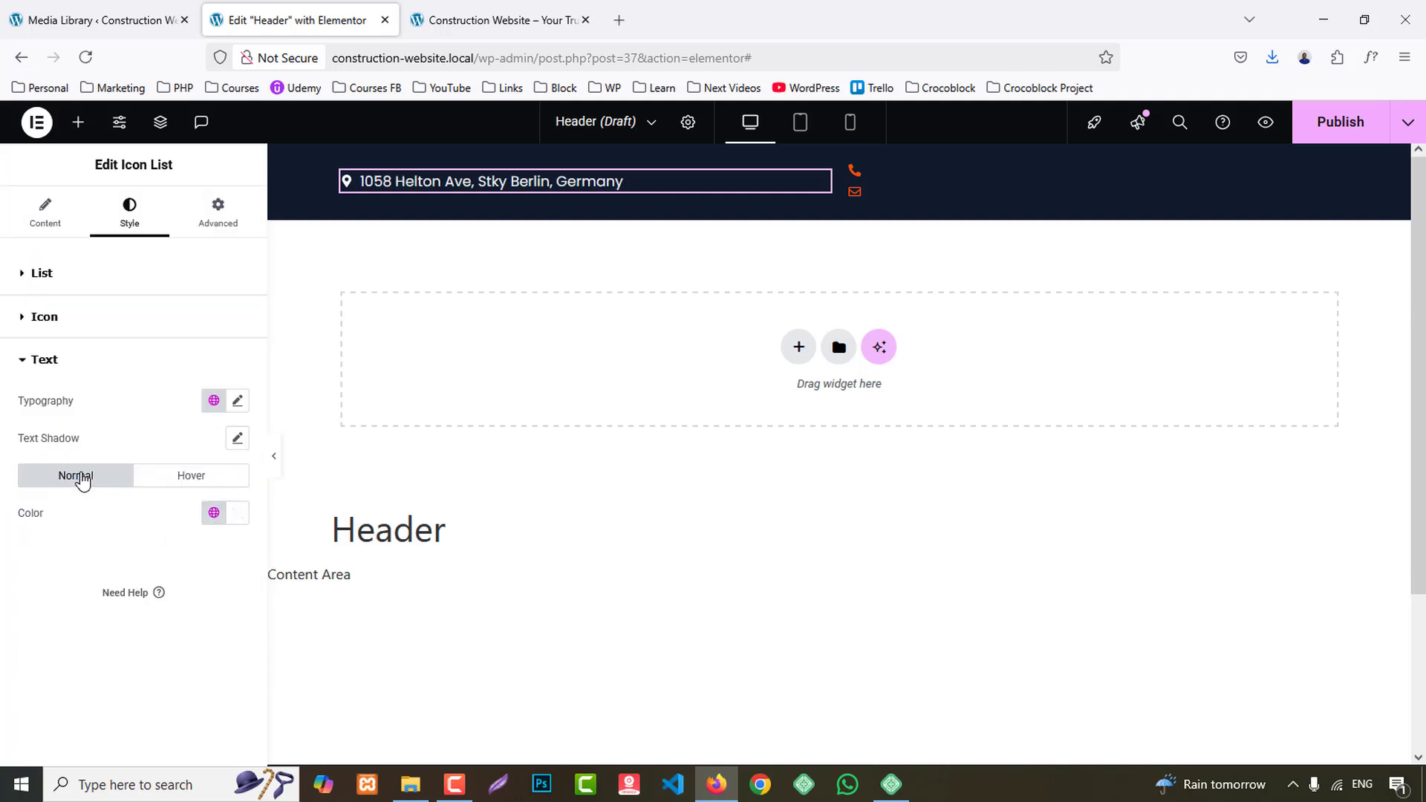
click(238, 405)
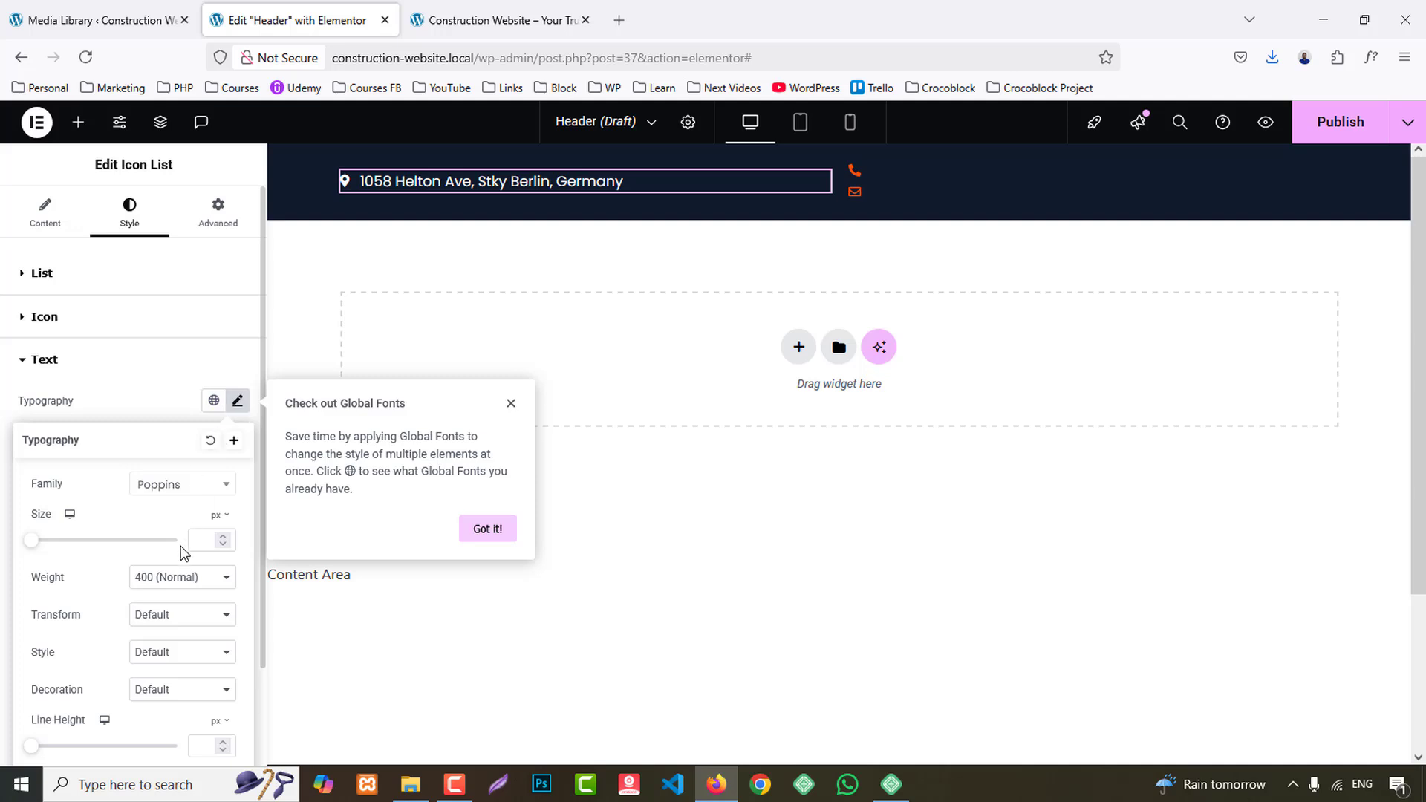
click(176, 578)
click(178, 418)
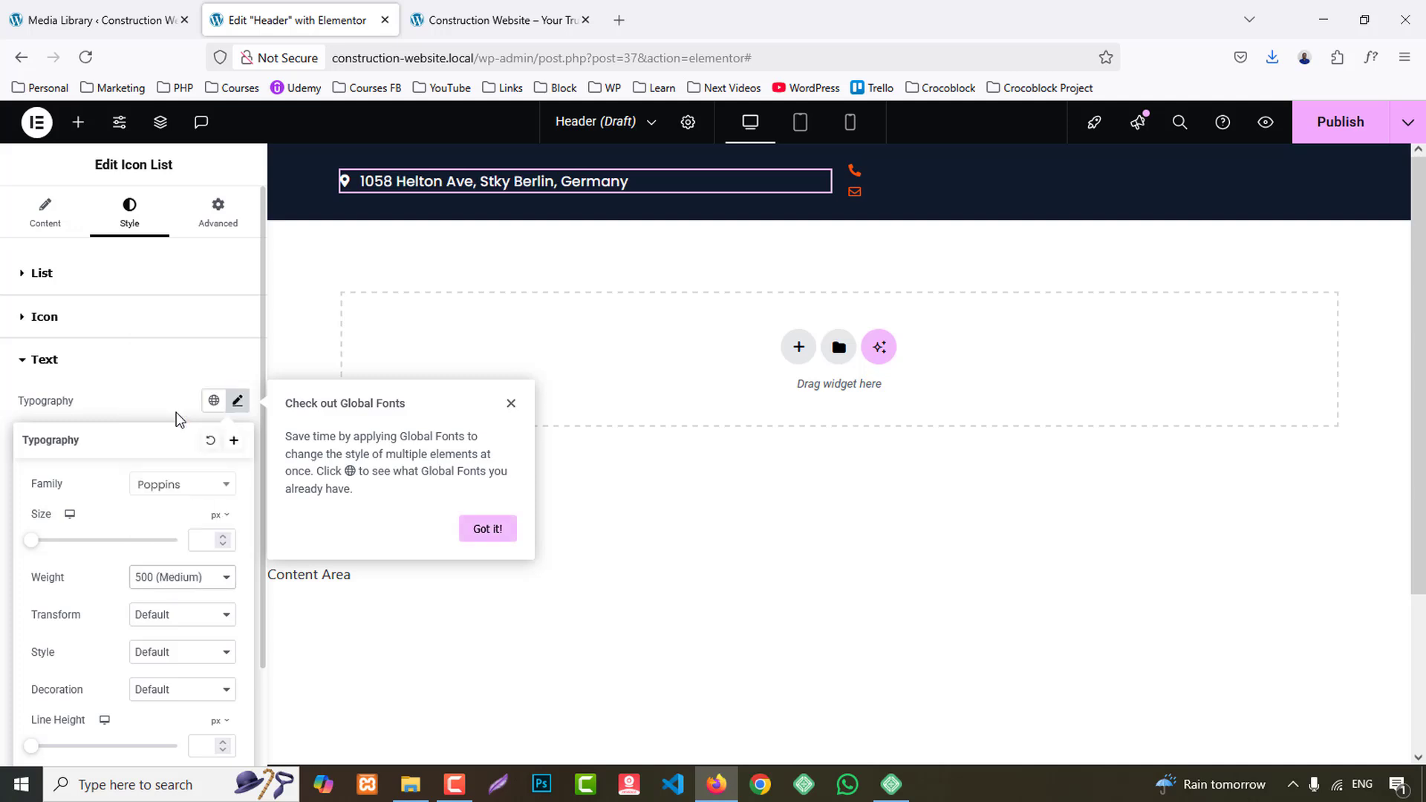
- Switch the phone and e-mail Icon List to the inline layout and align its items to the right
click(961, 199)
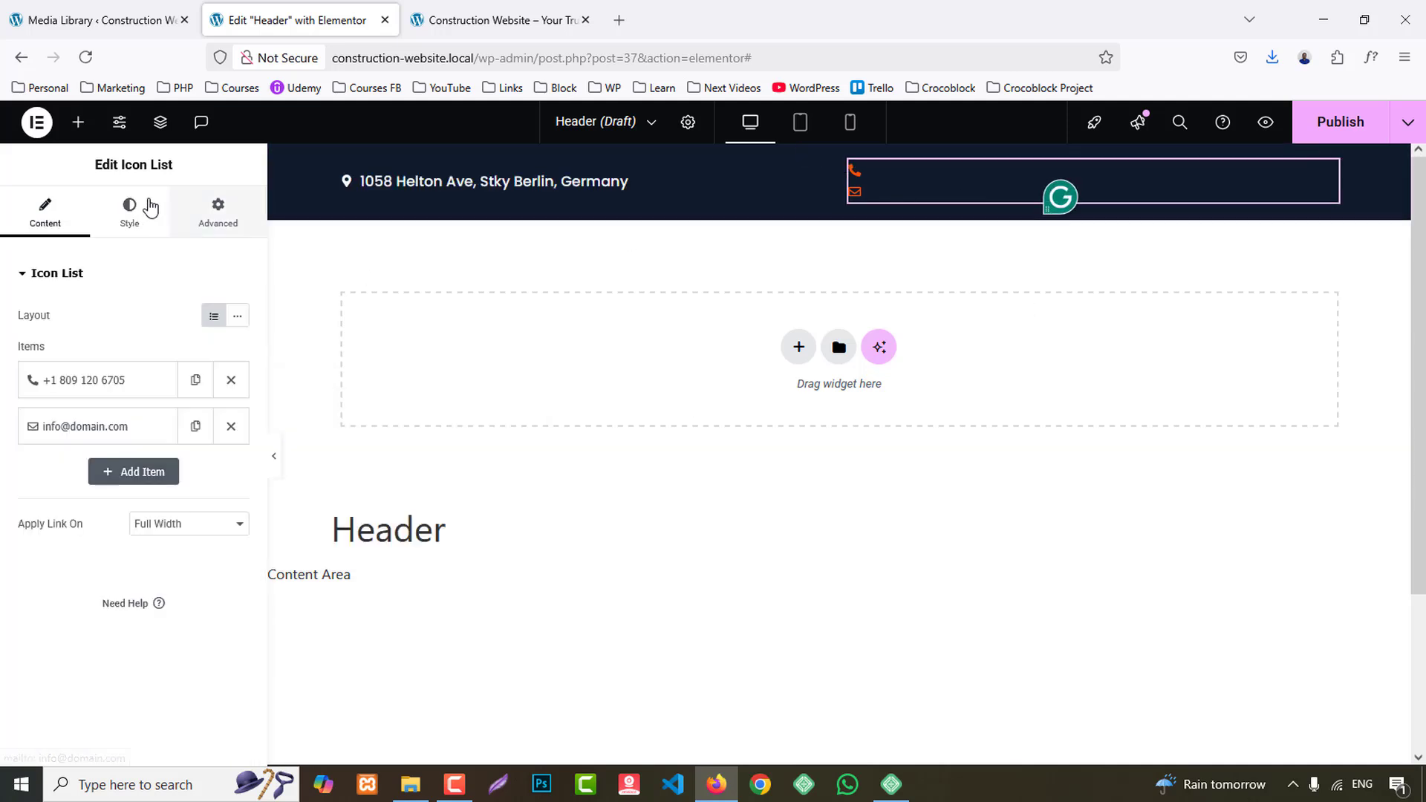
click(237, 315)
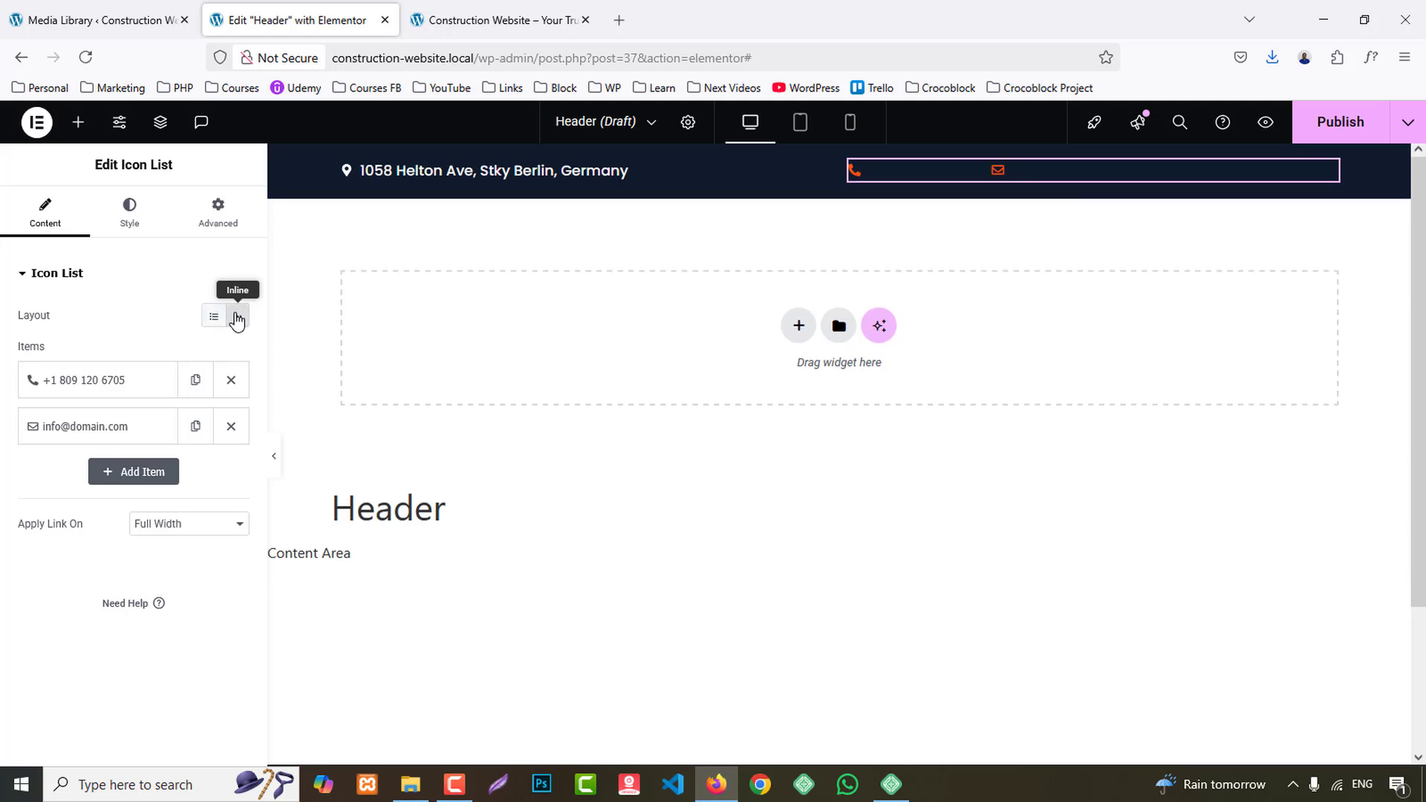
click(141, 219)
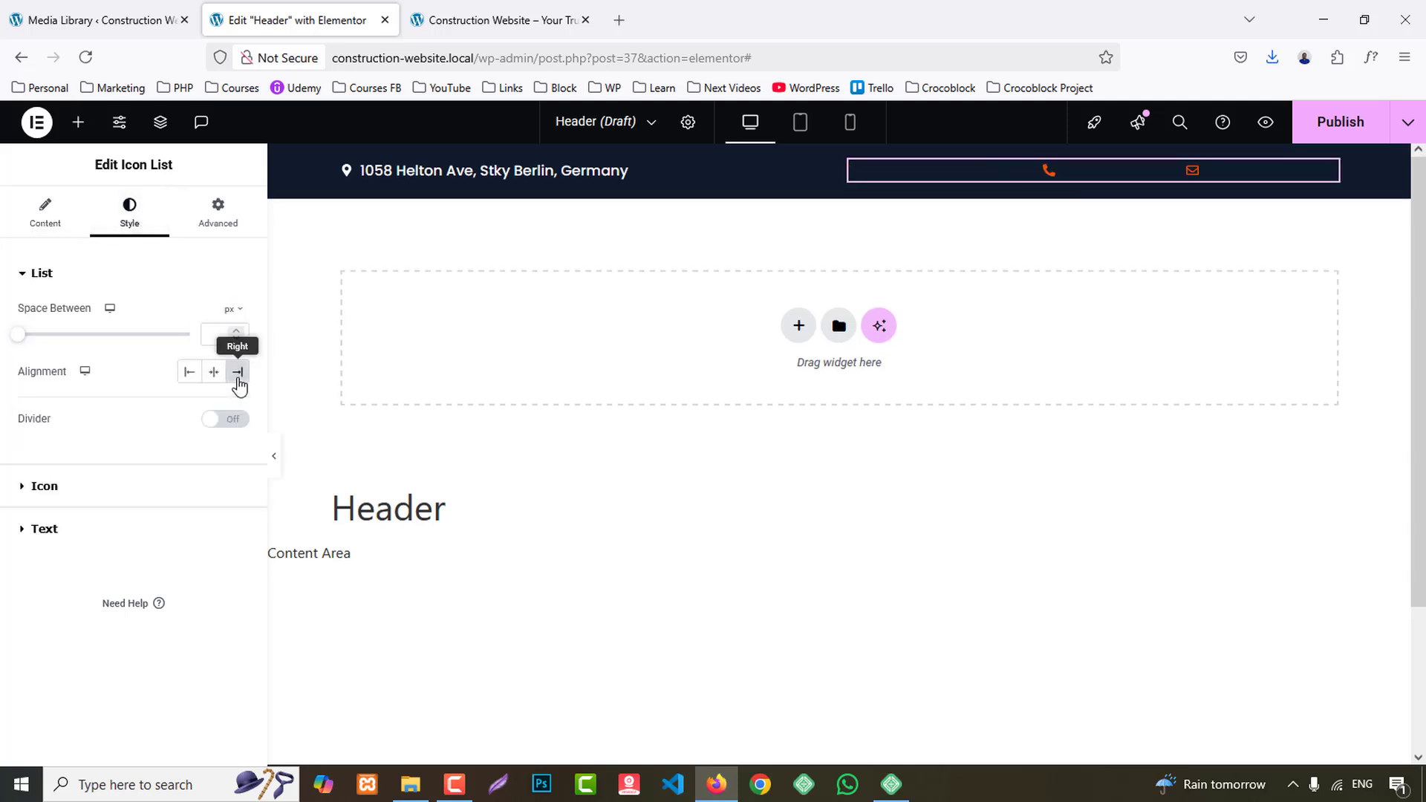
- Set the icon colour of the phone and e-mail list to the global White colour
click(56, 483)
click(213, 395)
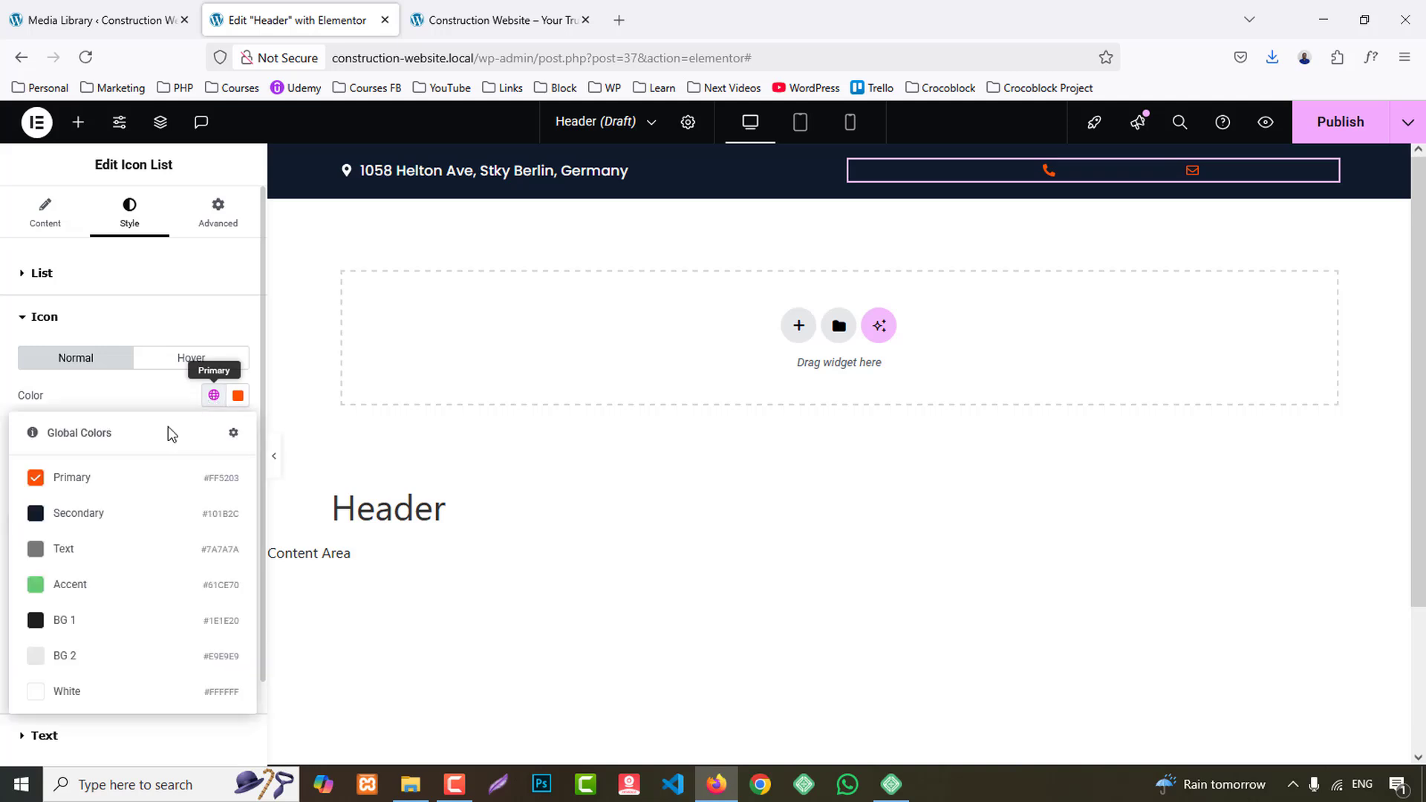
click(80, 692)
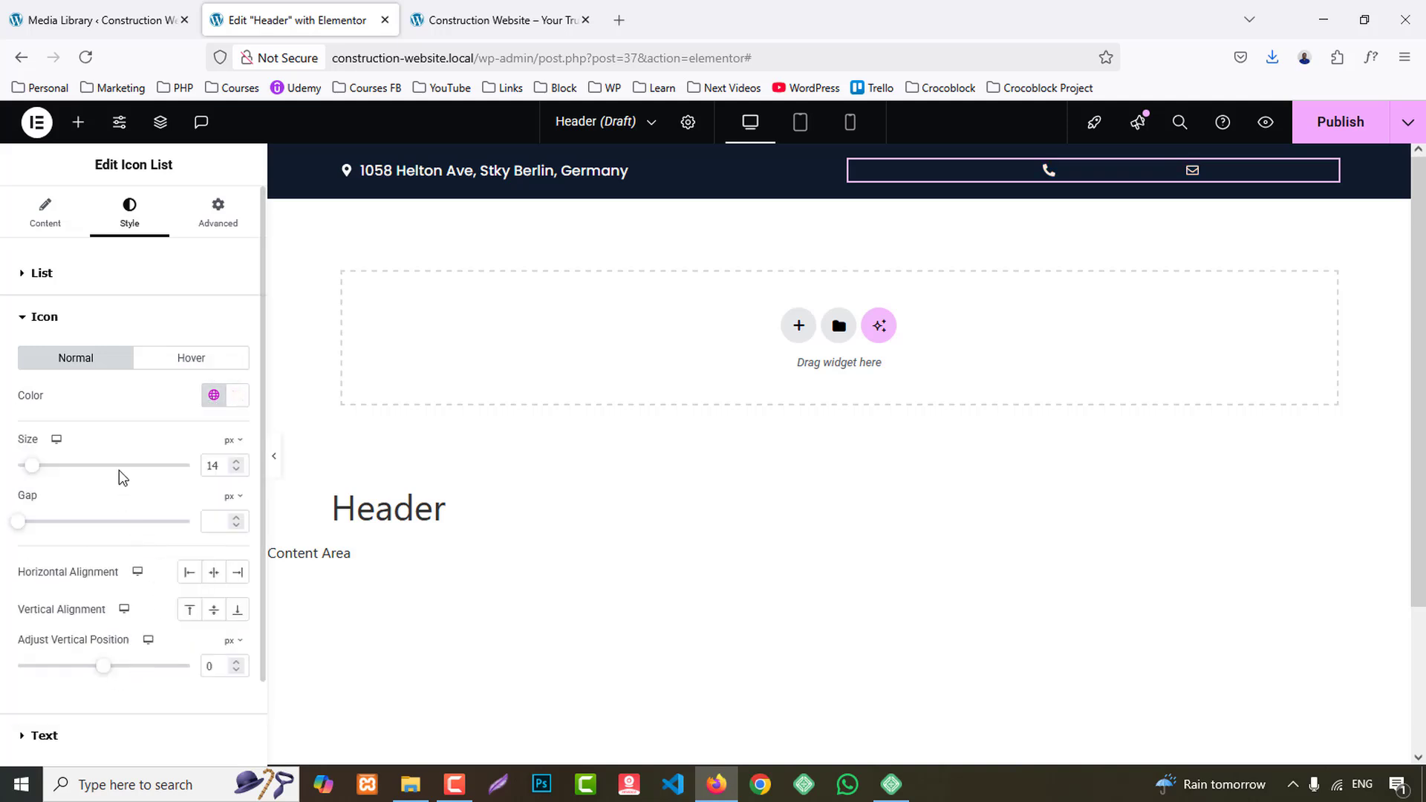
click(138, 286)
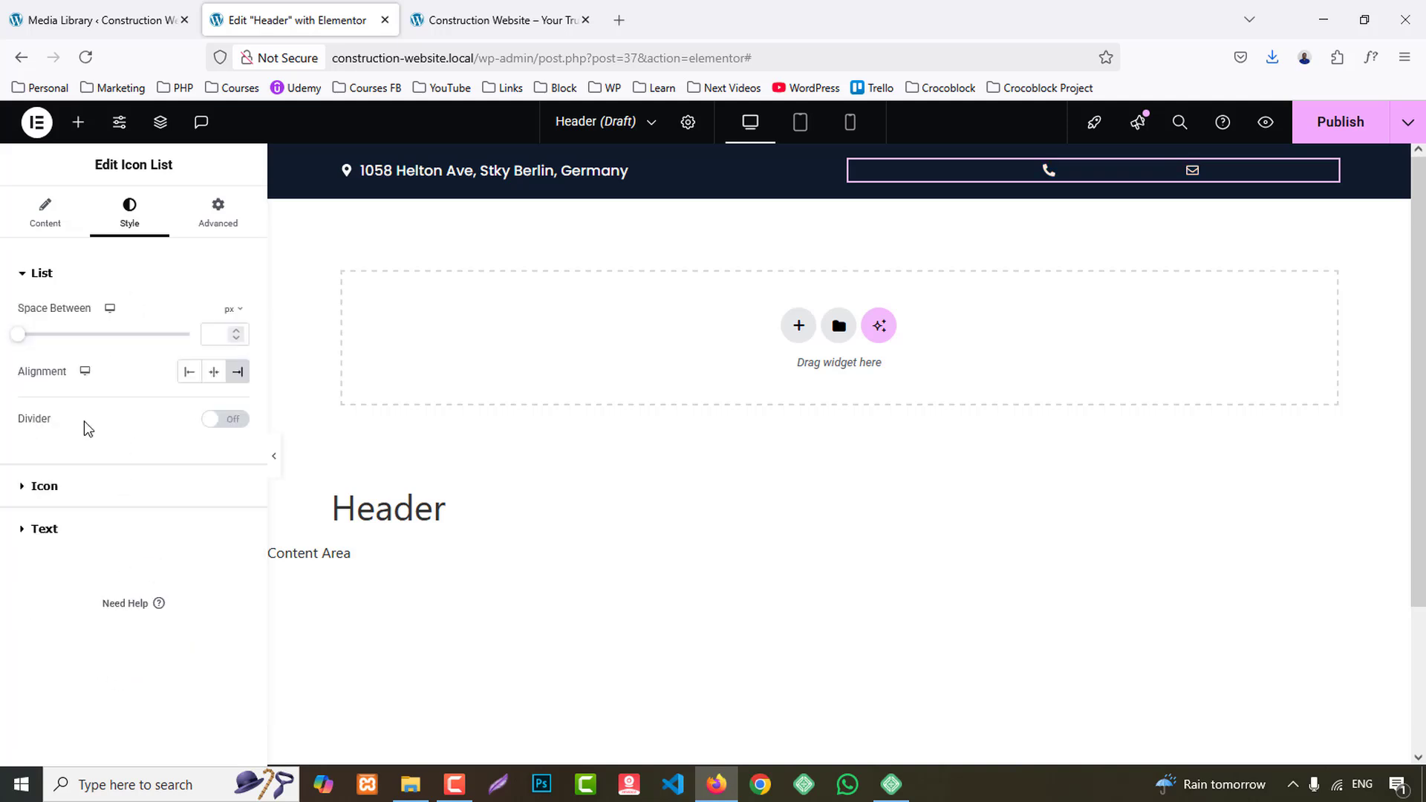
- Set the phone and e-mail list's text to the global White colour with a font weight of 500 (Medium)
click(71, 531)
click(214, 513)
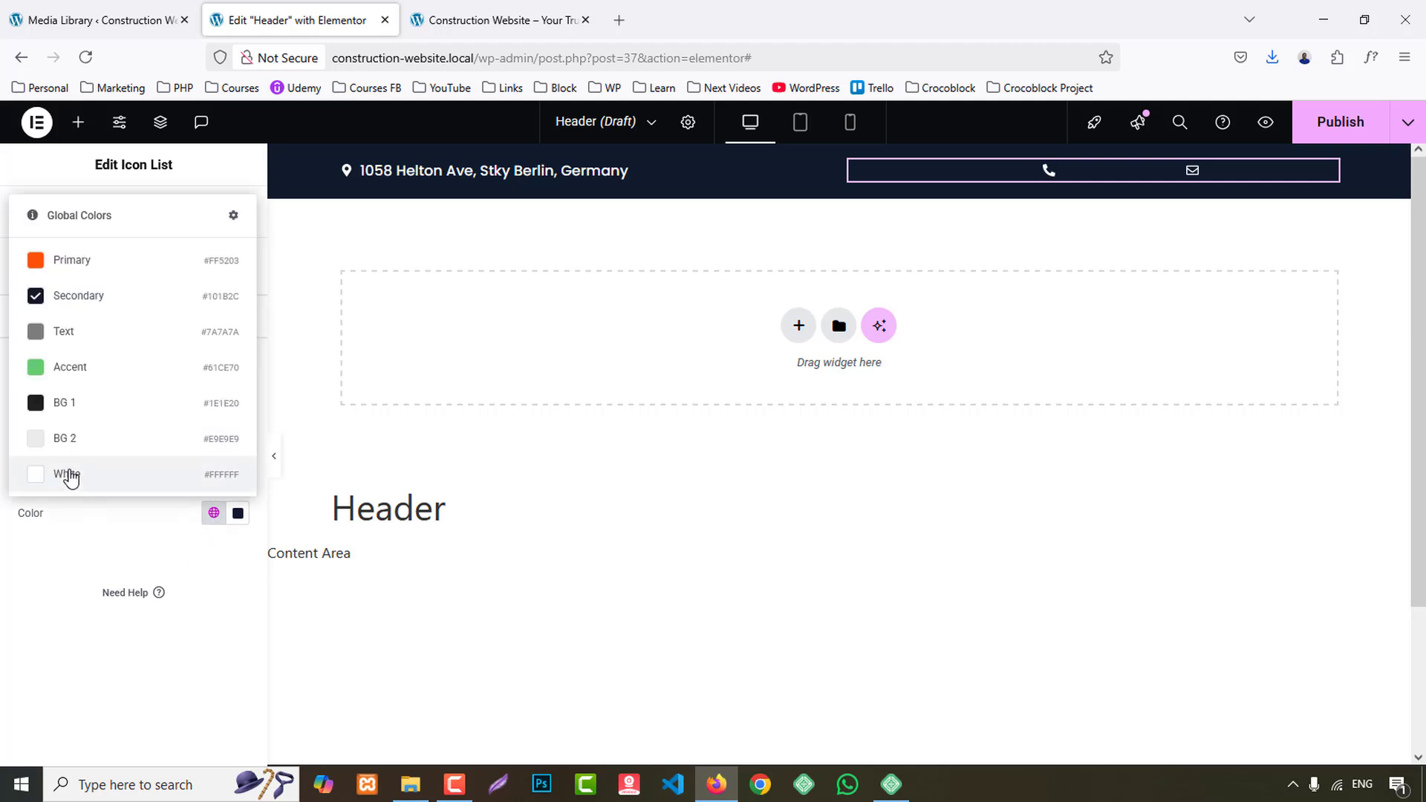
click(68, 473)
click(238, 401)
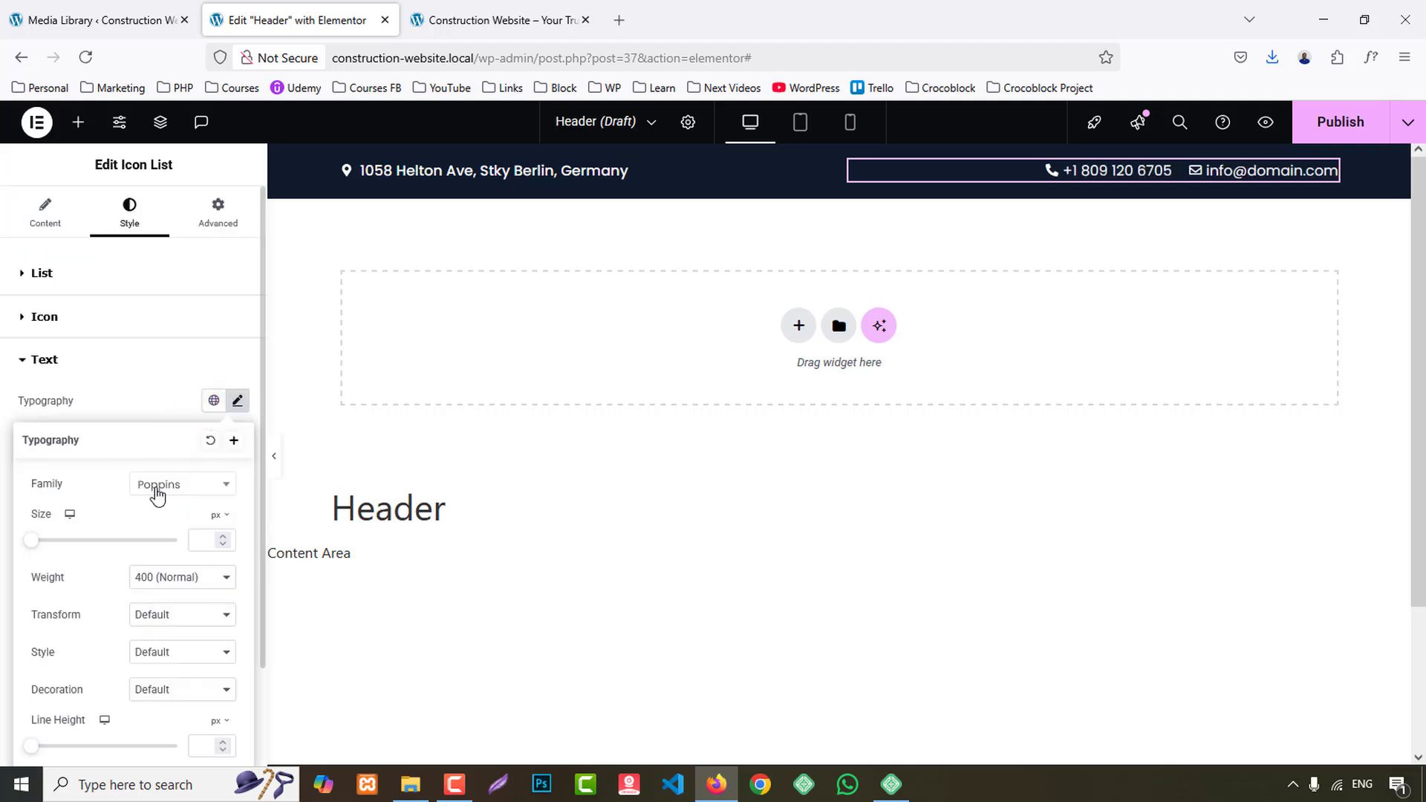
click(163, 583)
click(175, 410)
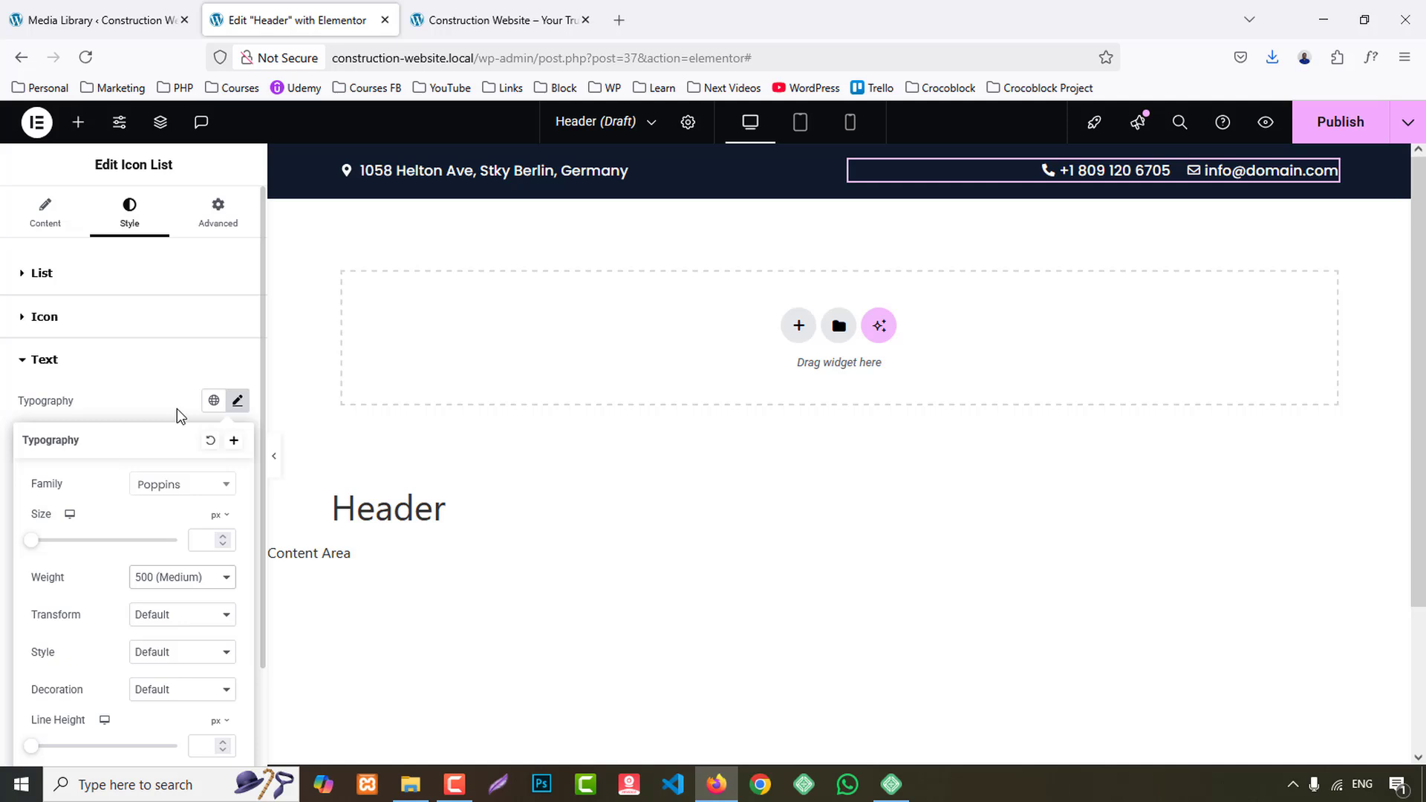
- Set the space between the phone and e-mail list items to 25 px
click(64, 213)
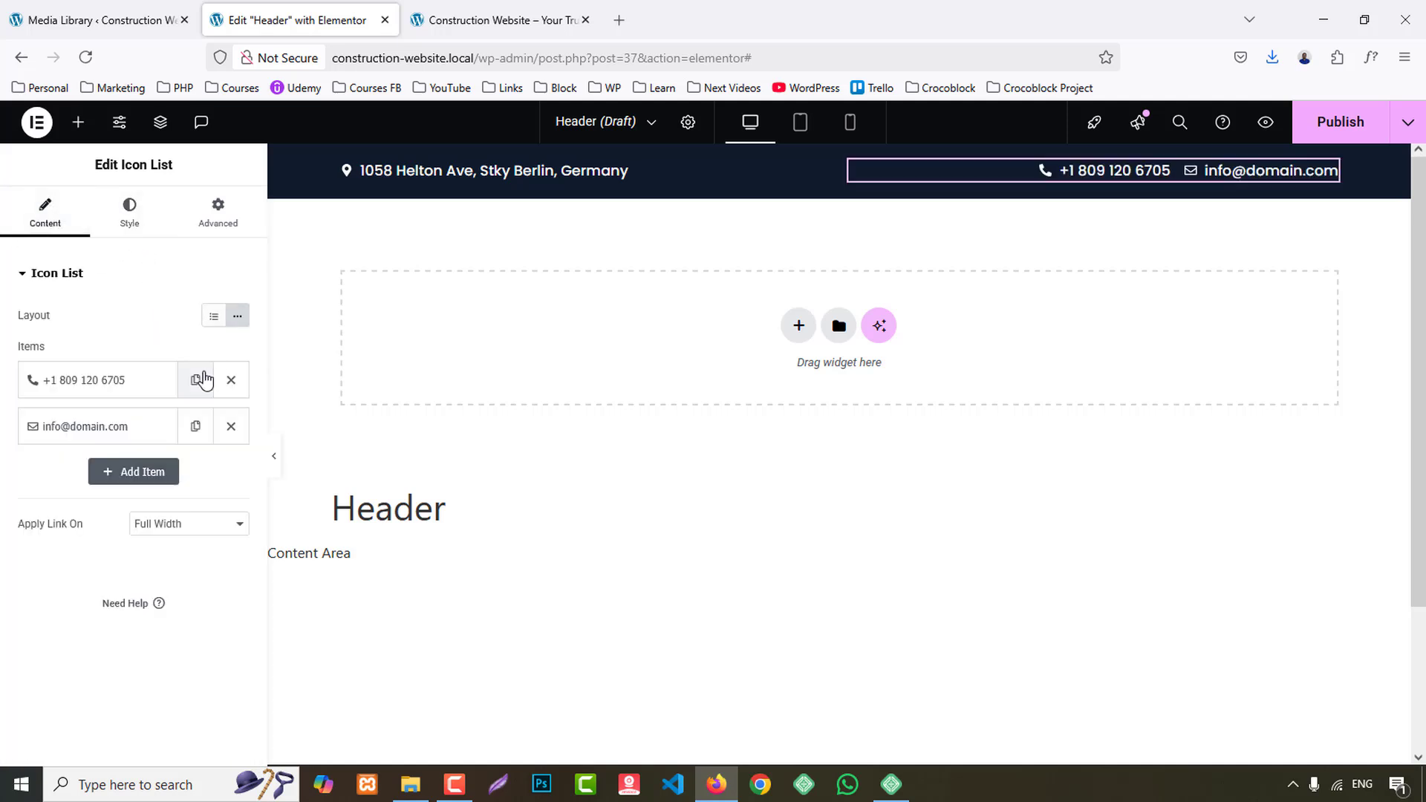
click(138, 215)
key(Up)
key(Up)
key(Up)
key(Up)
key(Up)
key(Up)
key(Up)
key(Up)
key(Up)
key(Up)
key(Up)
key(Up)
key(Up)
key(Up)
key(Up)
key(Up)
key(Up)
key(Up)
key(Up)
key(Up)
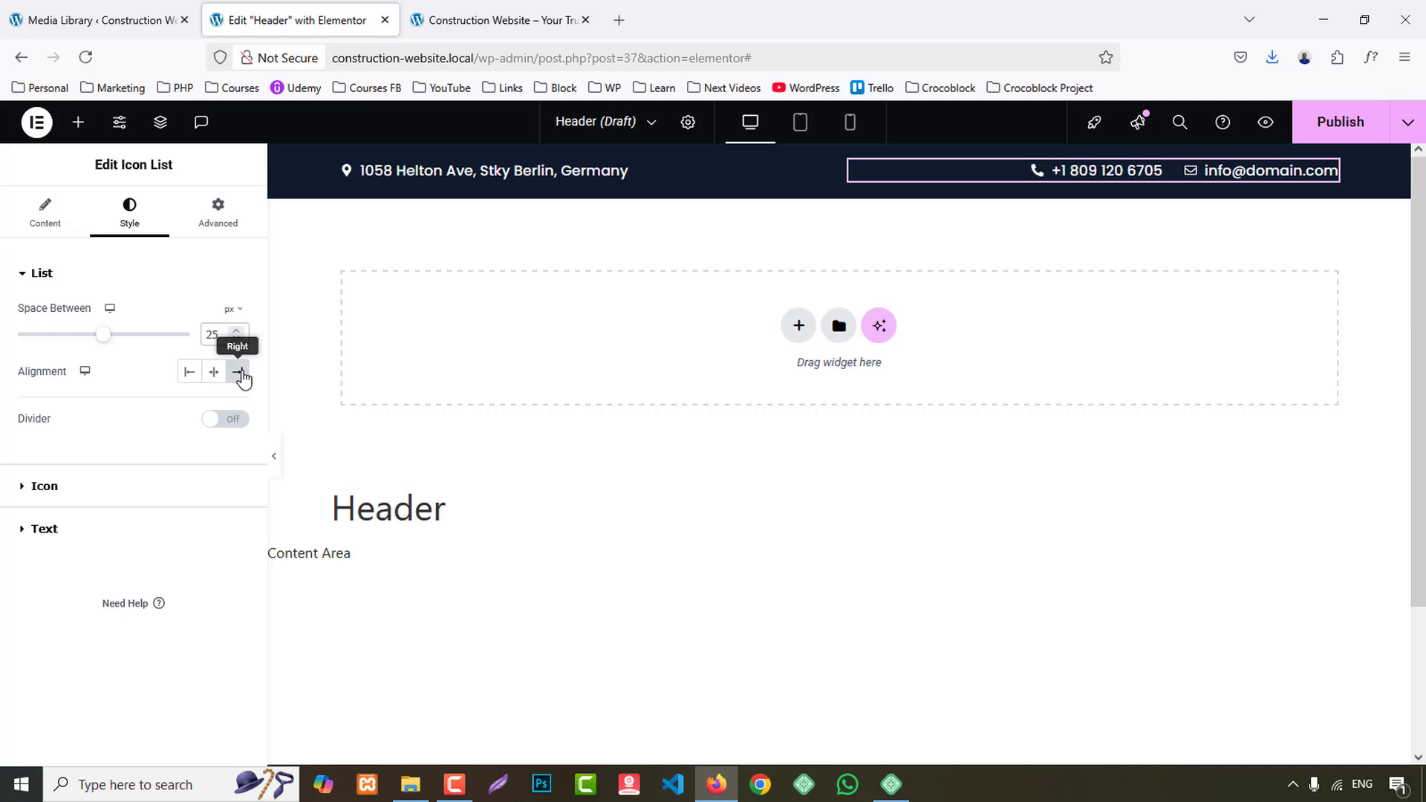
- Unlink the contact bar container's padding and set it to 10 px top and bottom, 0 px right and left
mouse_move(835, 167)
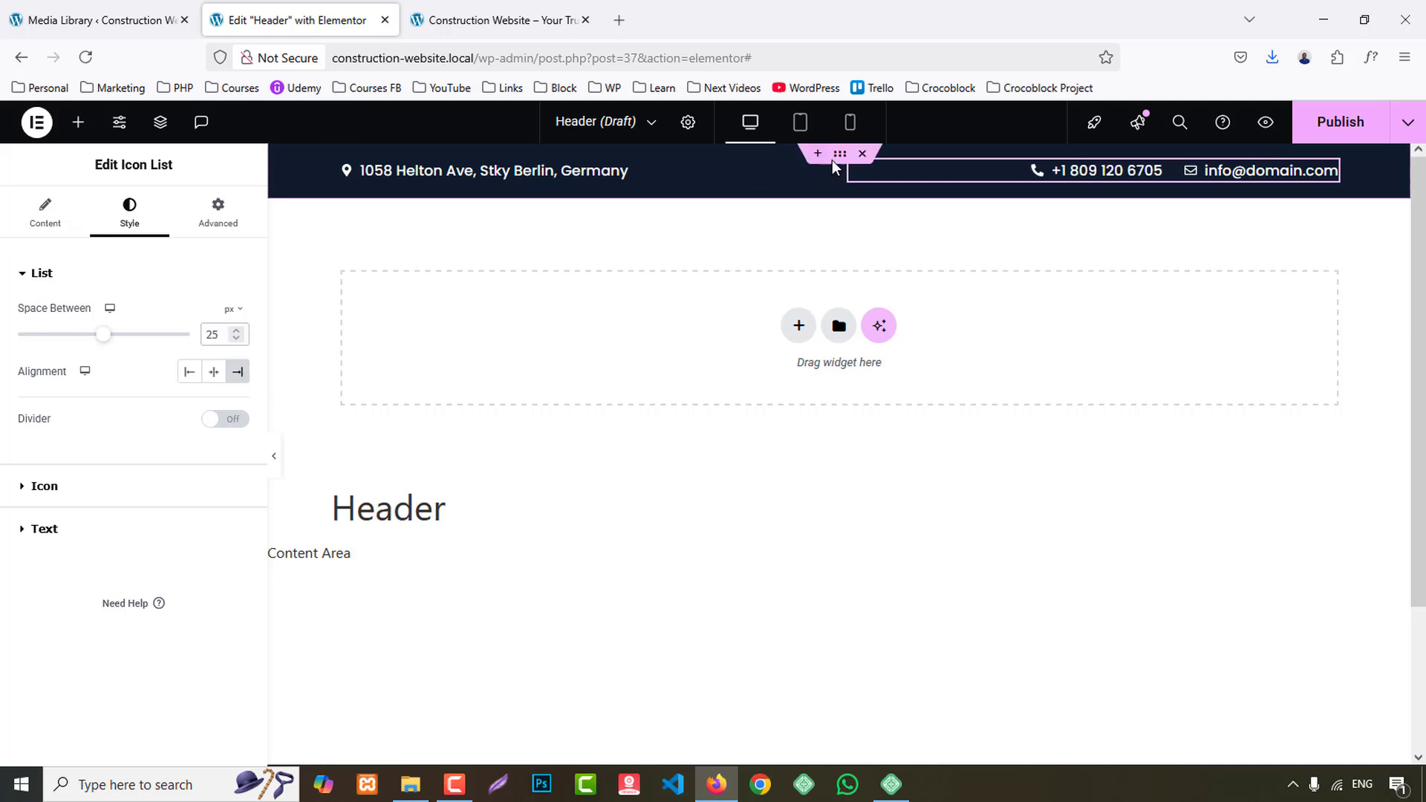
click(772, 155)
click(217, 212)
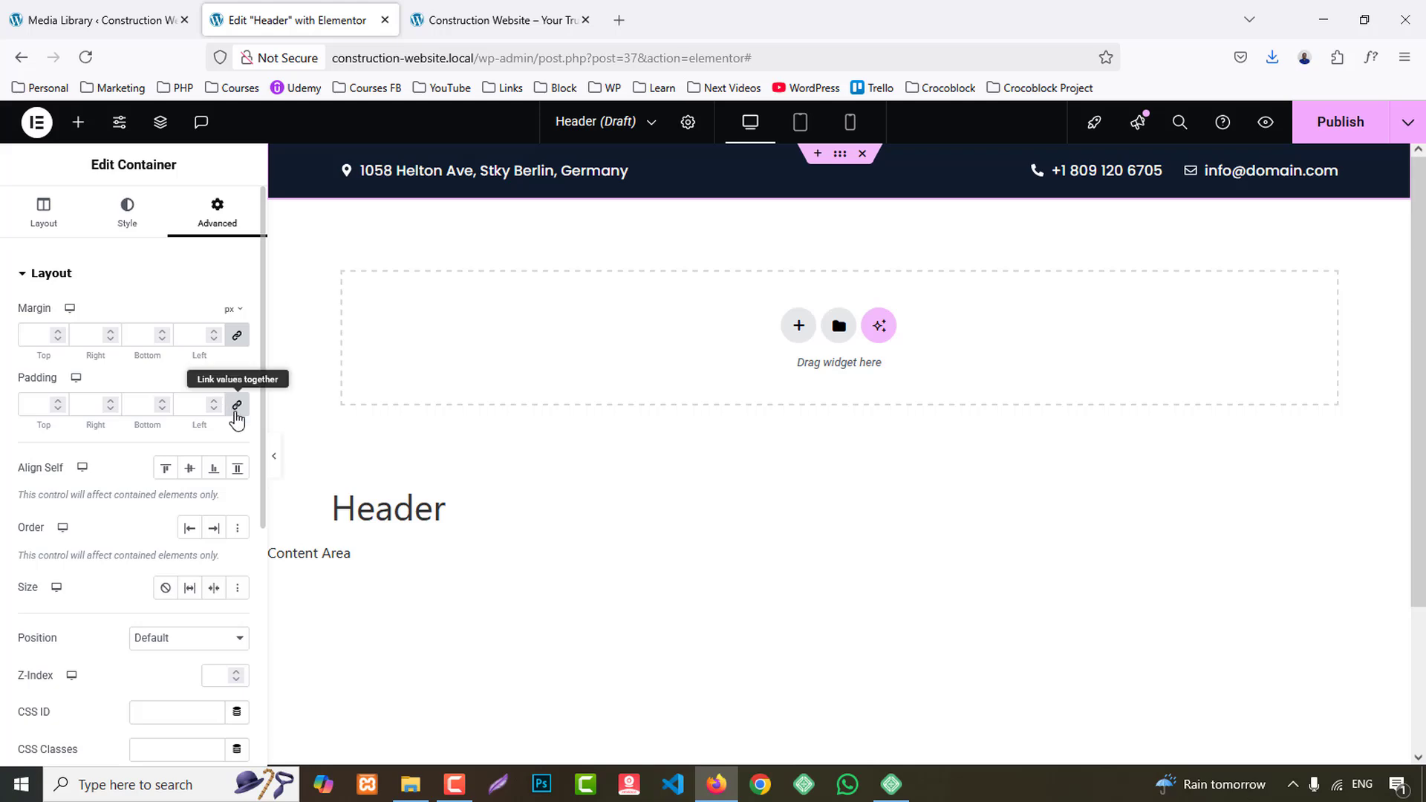
click(237, 405)
click(497, 20)
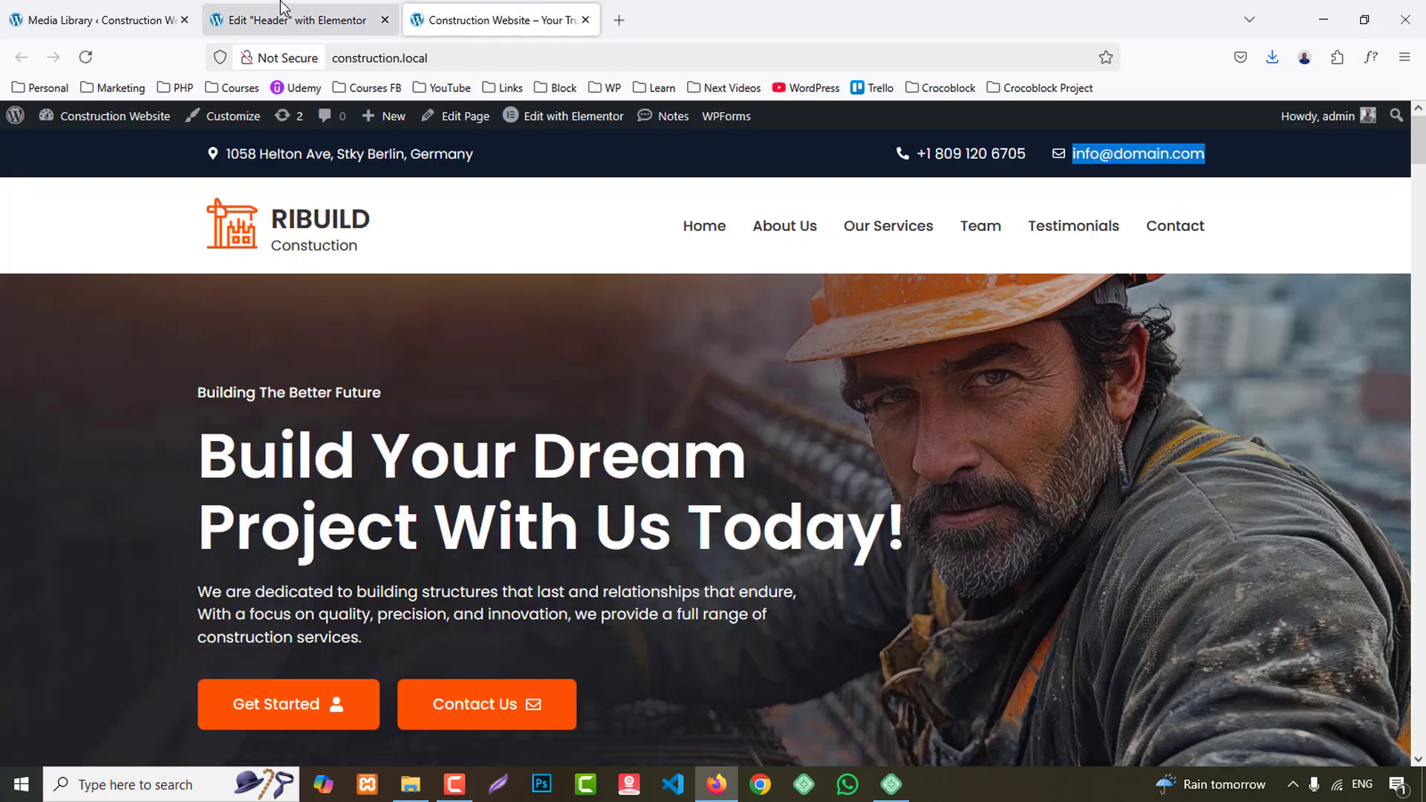
click(290, 21)
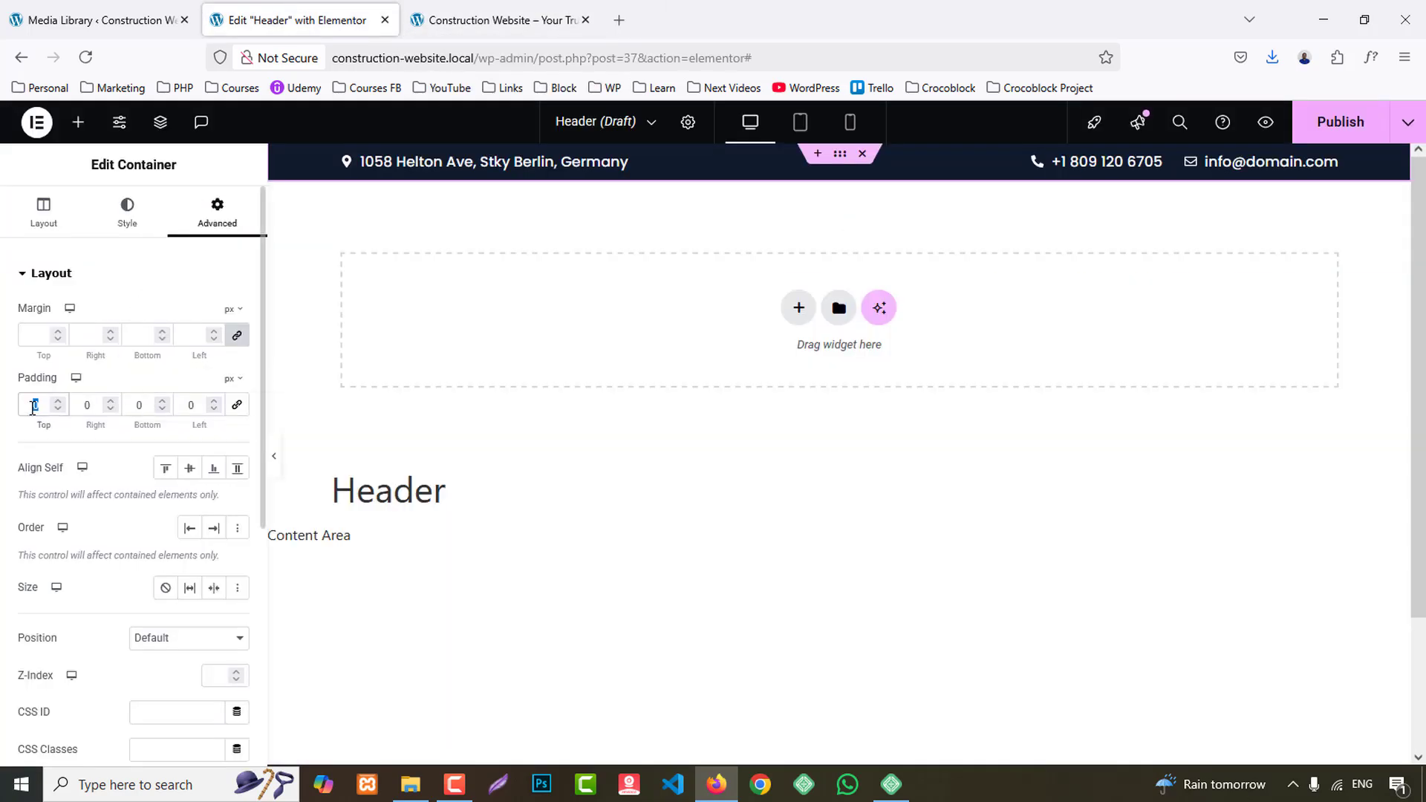
text(1)
click(137, 403)
text(1)
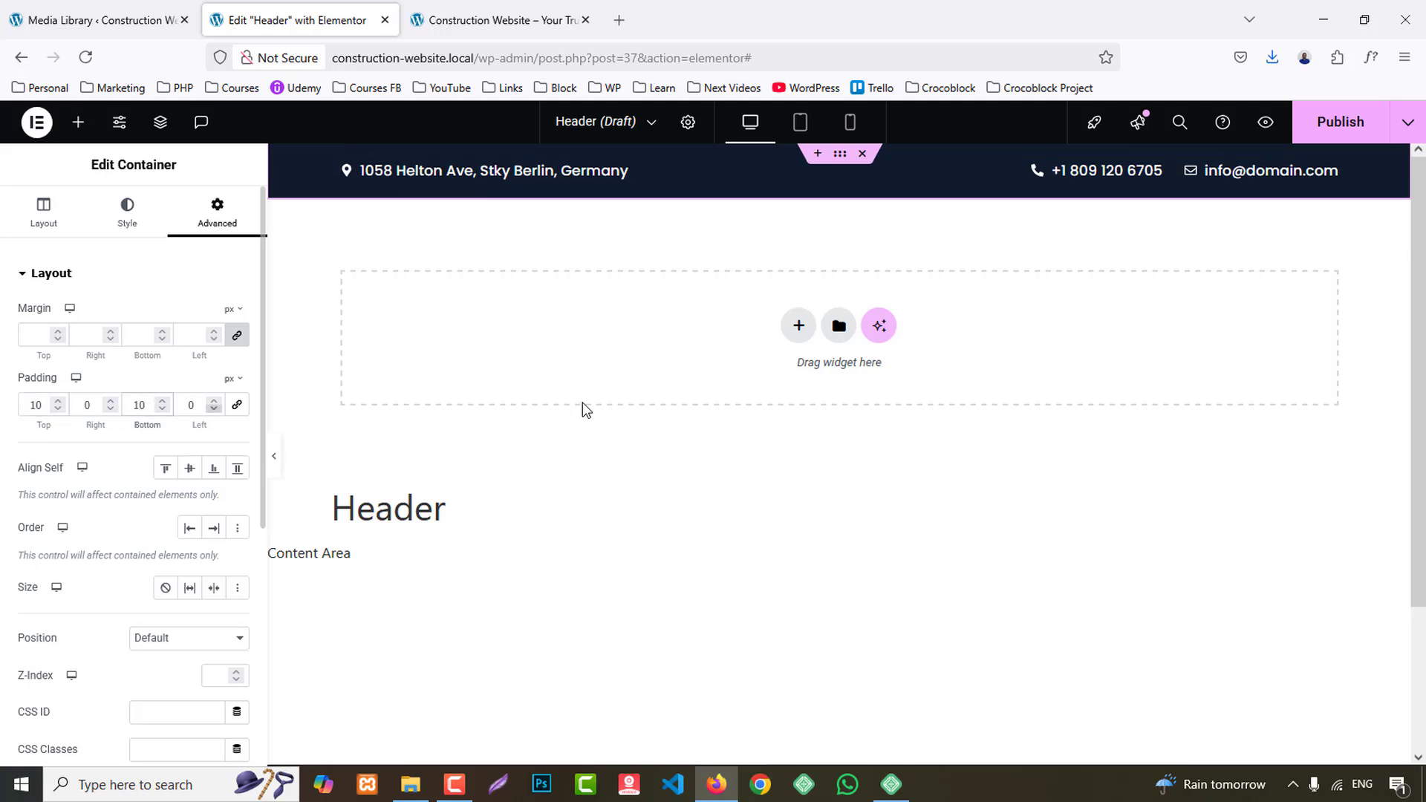
- Set the icon hover colour of the phone and e-mail list to the global orange colour
click(1099, 171)
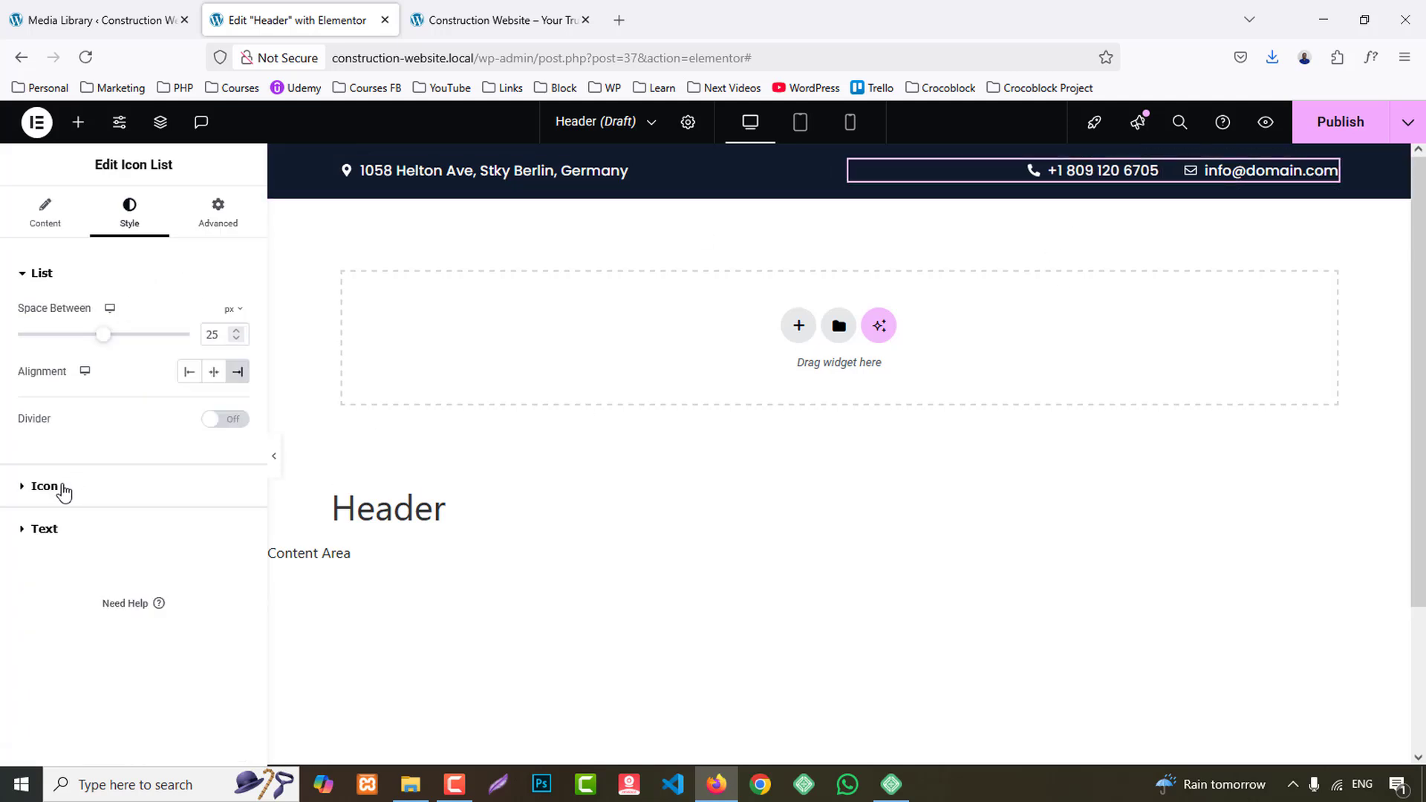
click(44, 486)
click(192, 357)
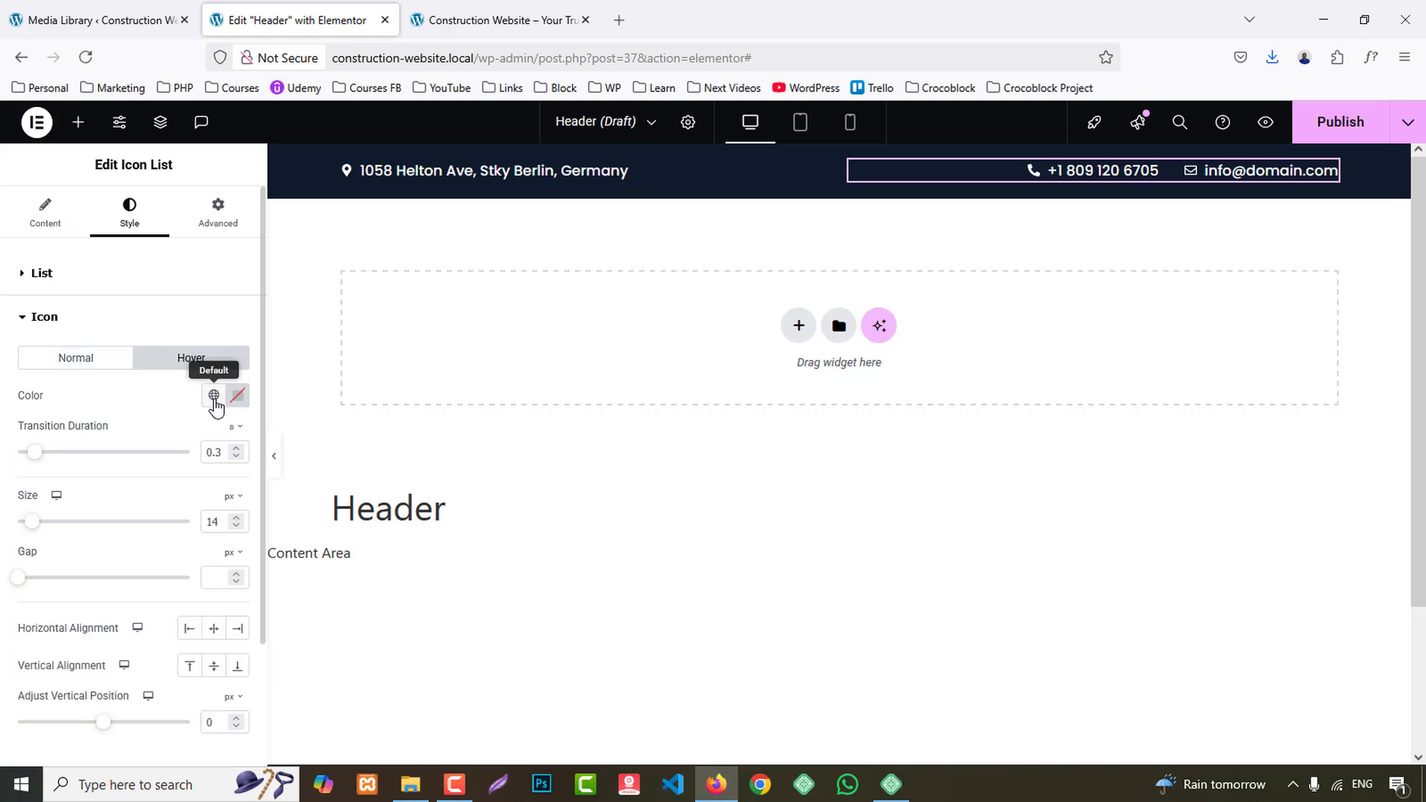
click(213, 395)
click(85, 479)
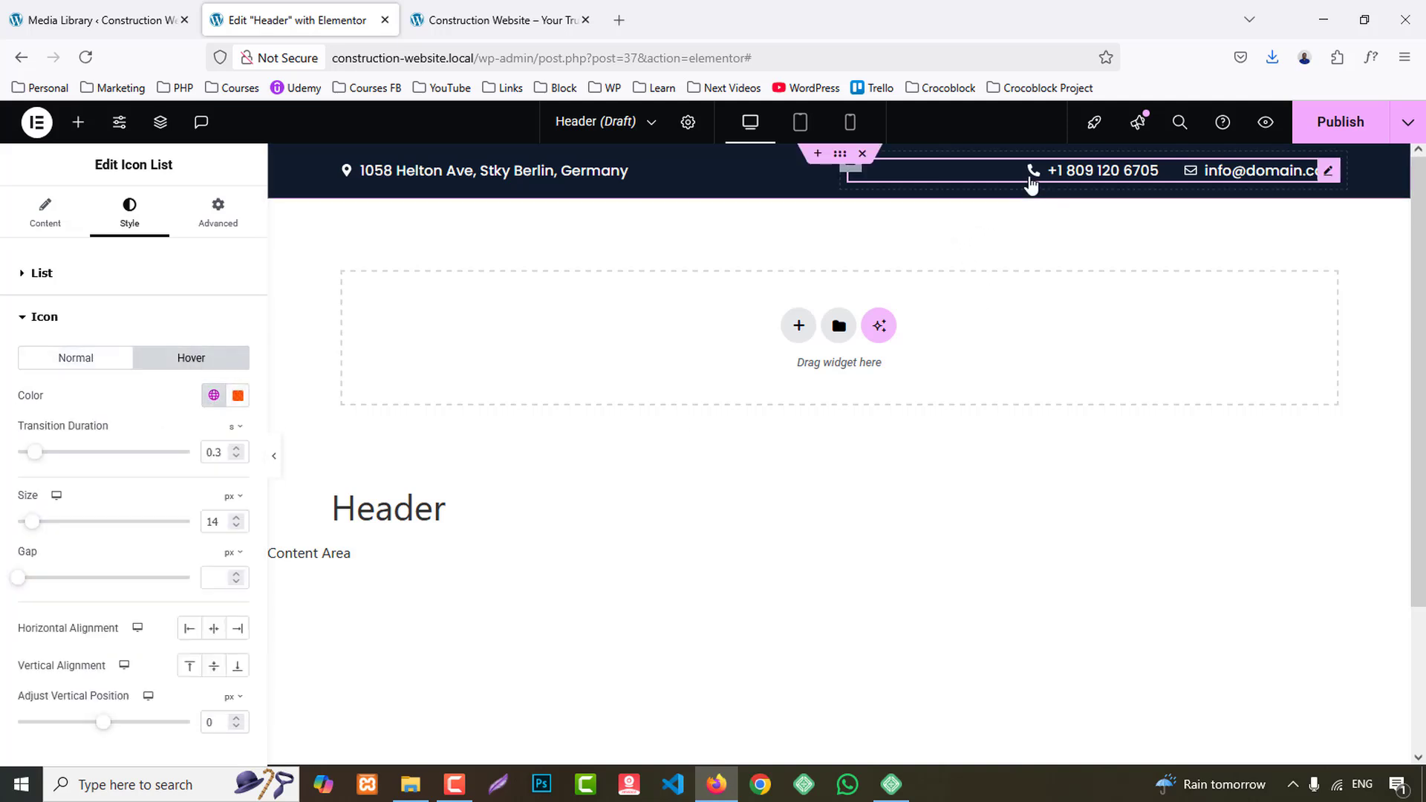
- Set the text hover colour of the phone and e-mail list to the global orange colour
click(33, 324)
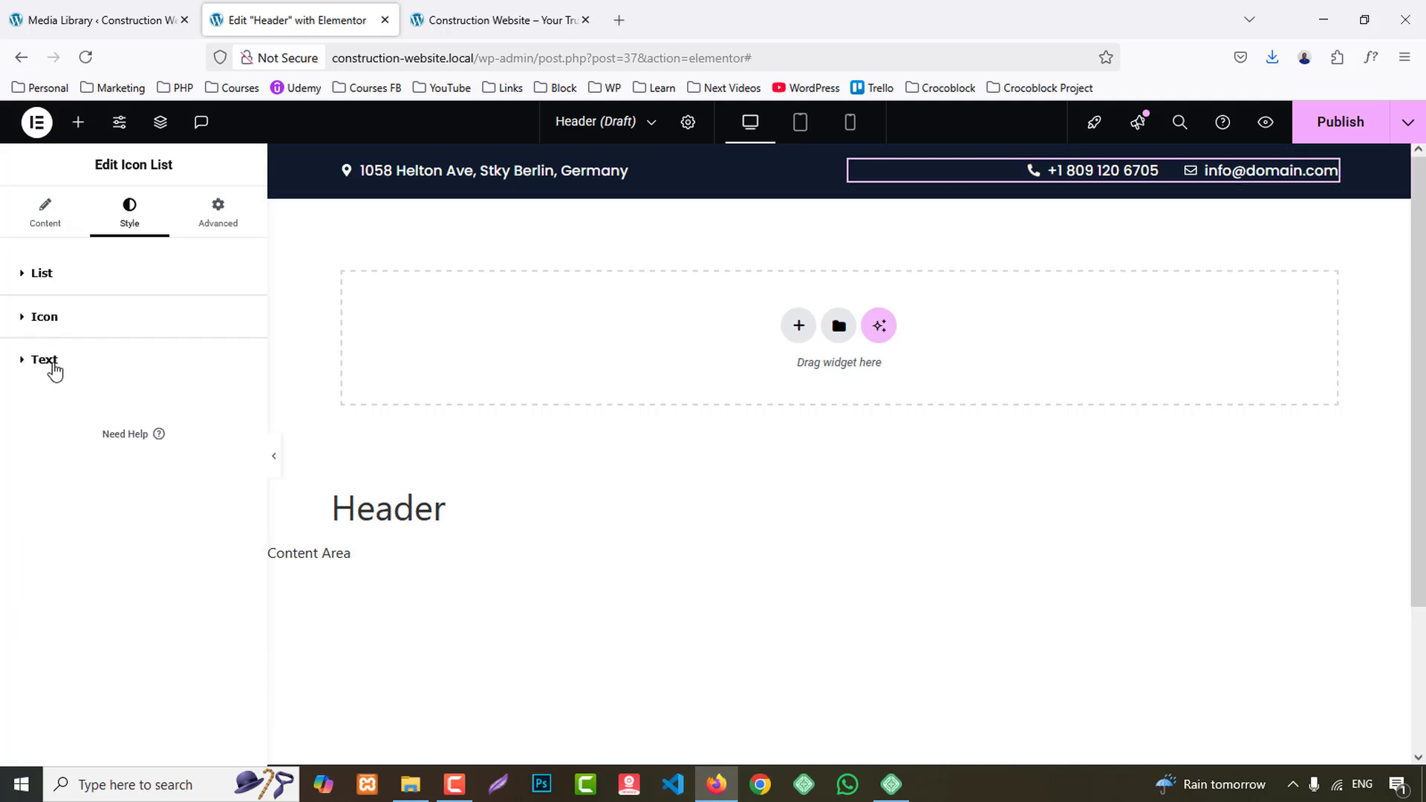
click(46, 360)
click(187, 476)
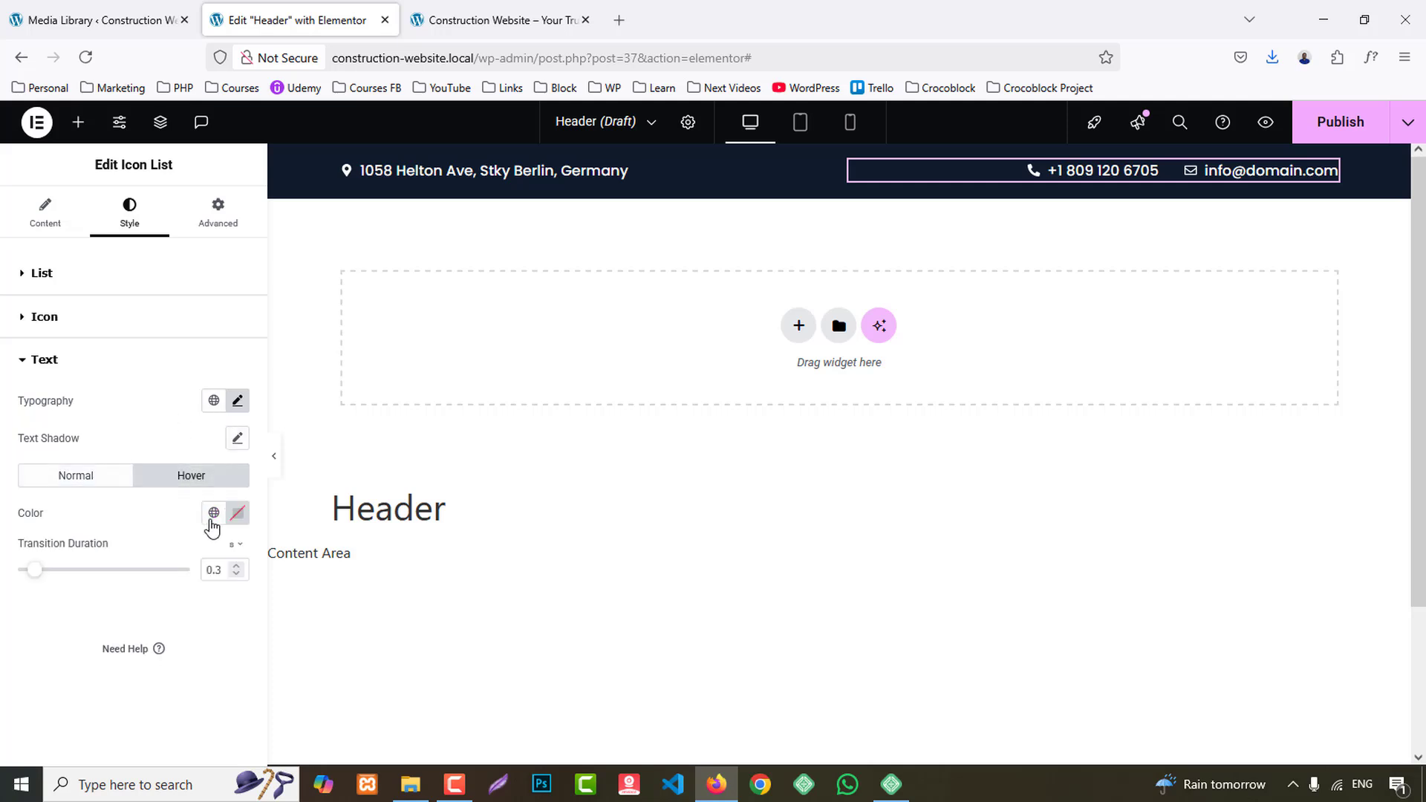
click(214, 512)
click(72, 260)
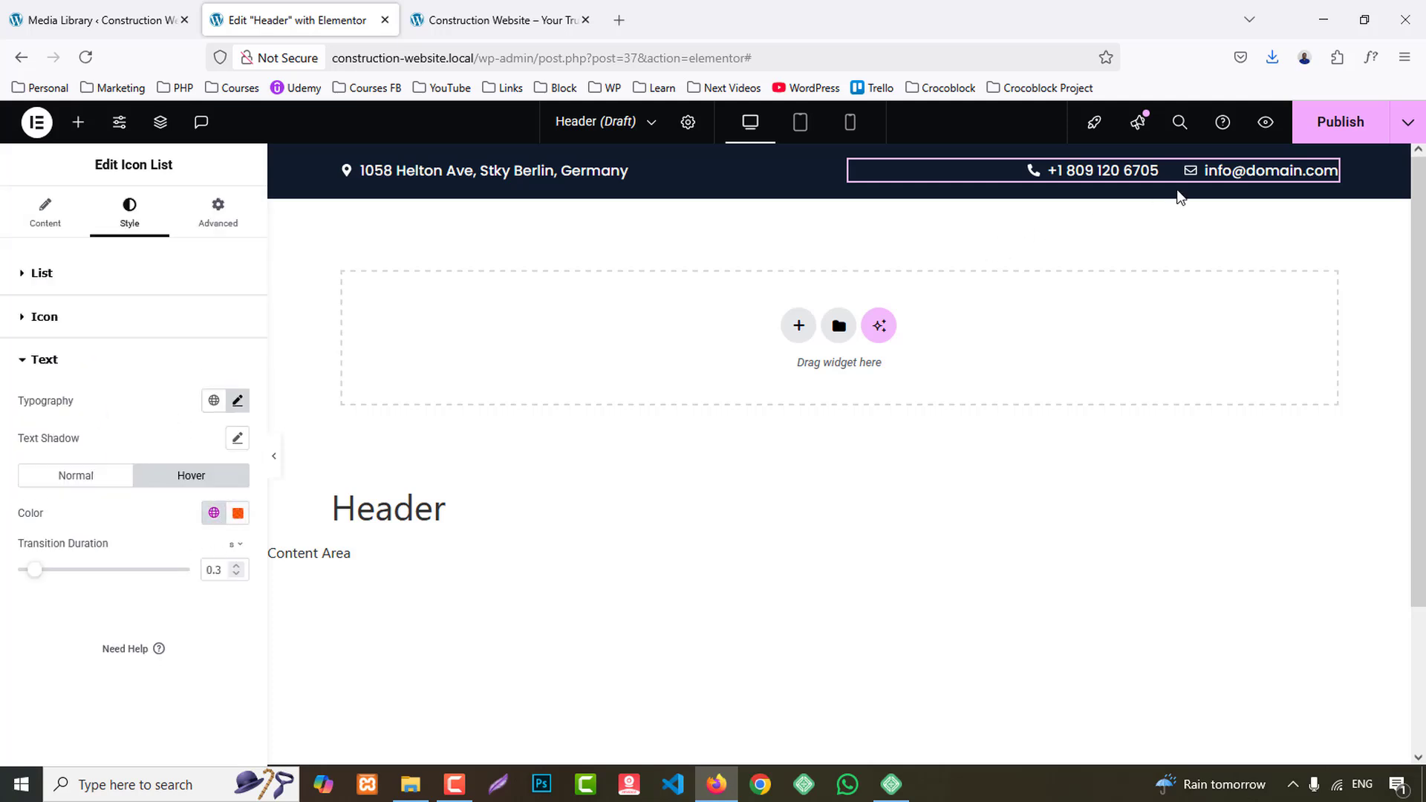
- Publish the Header template with the display condition Include Entire Site
click(1362, 127)
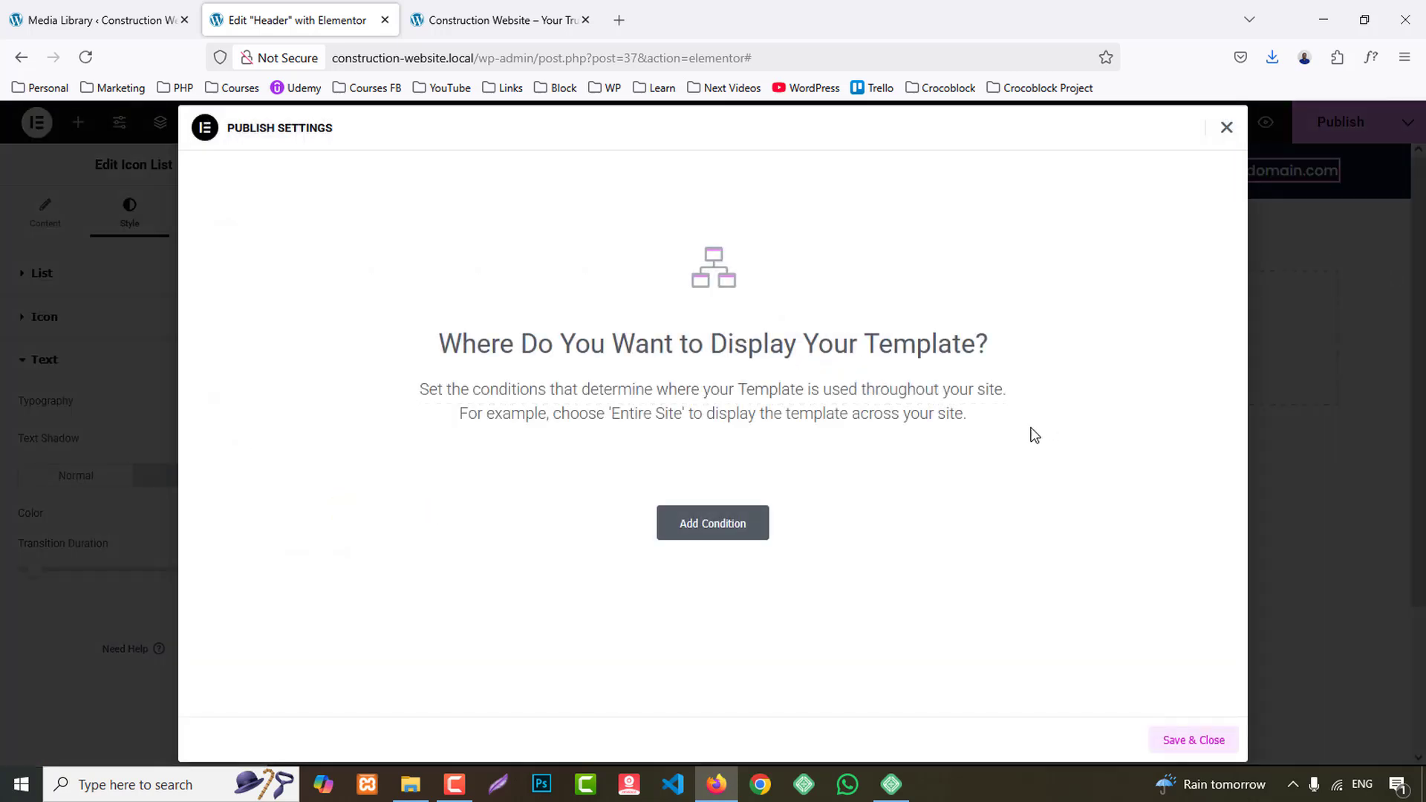
click(726, 525)
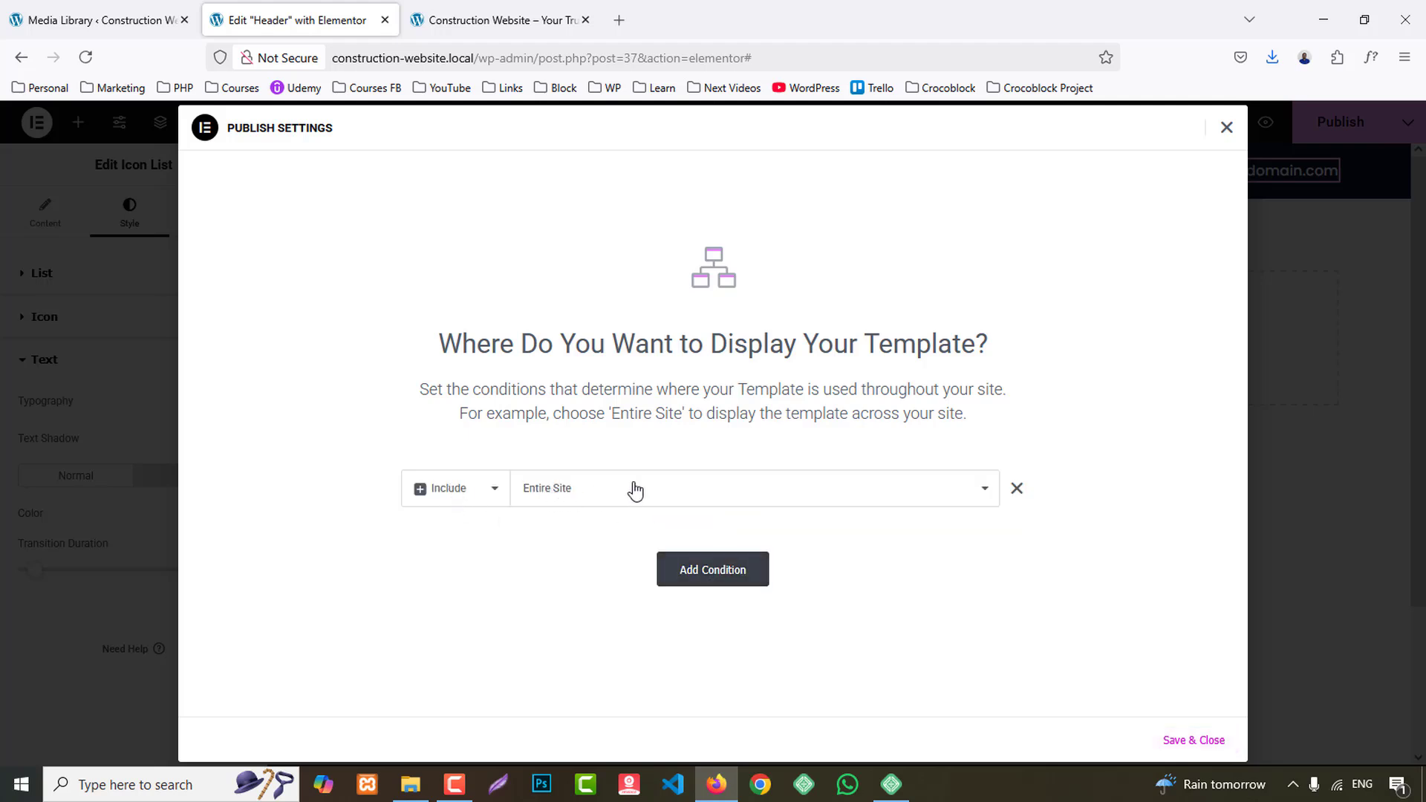
click(1190, 741)
- Check the reference site's navigation and open the new site's WordPress Menus page in a separate browser tab
click(490, 9)
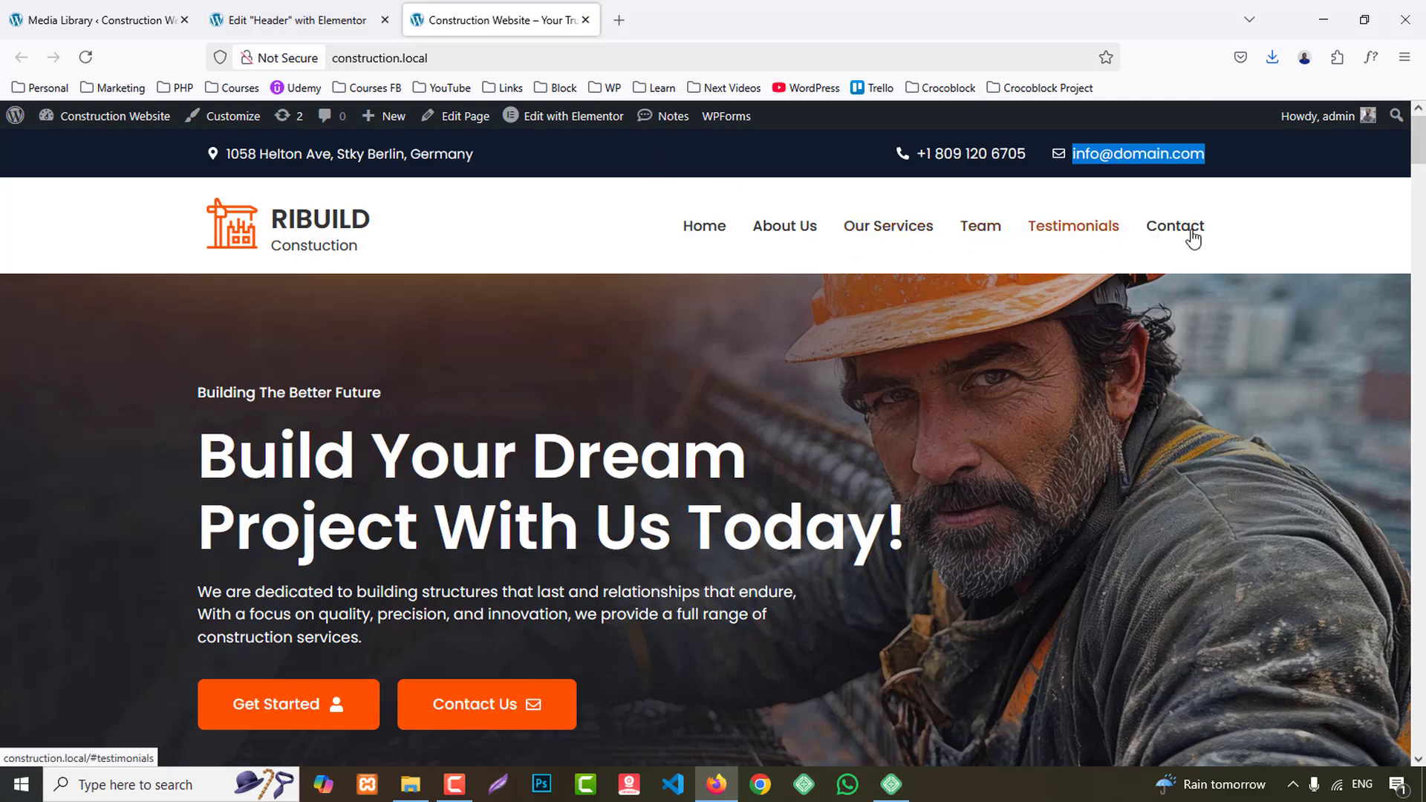
click(89, 20)
mouse_move(67, 434)
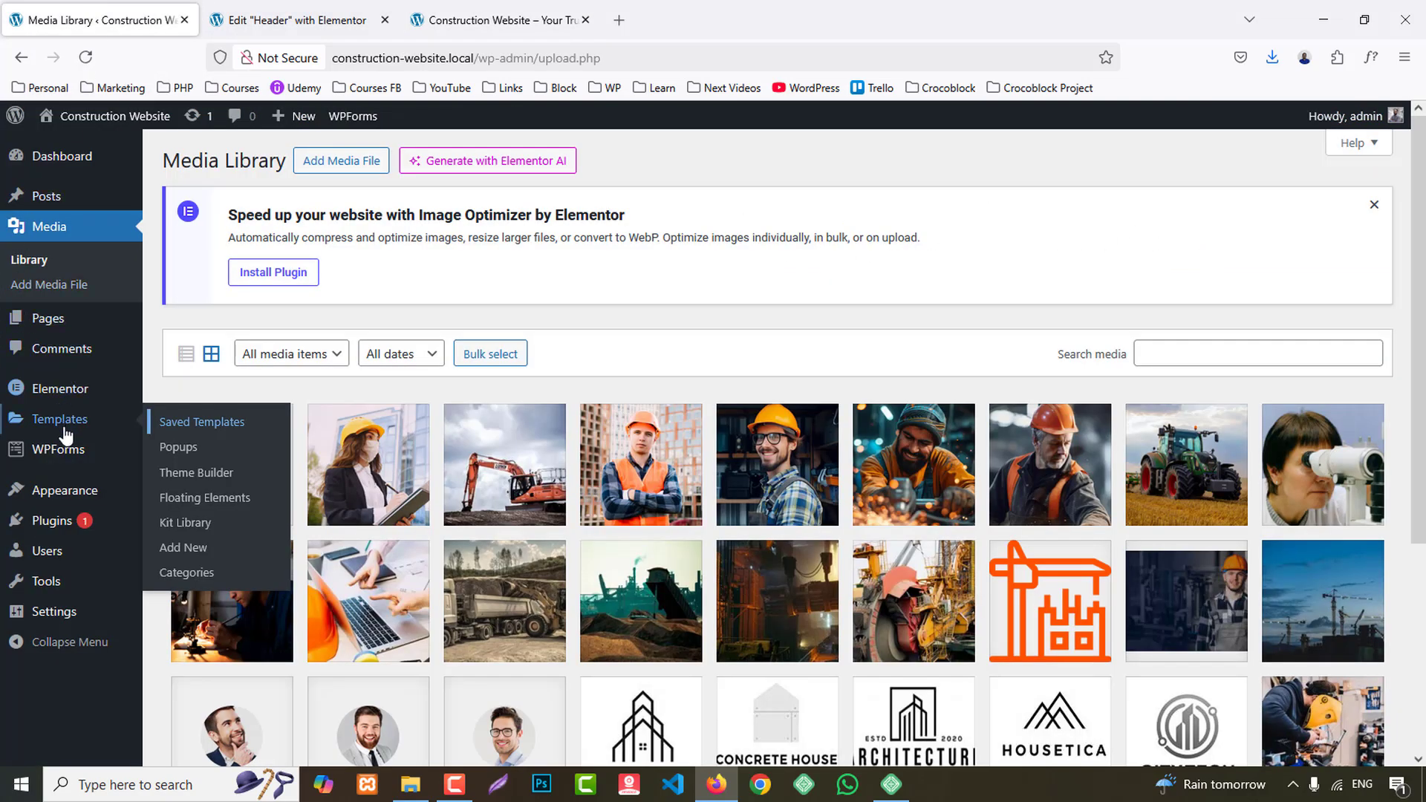
mouse_move(118, 499)
middle_click(177, 569)
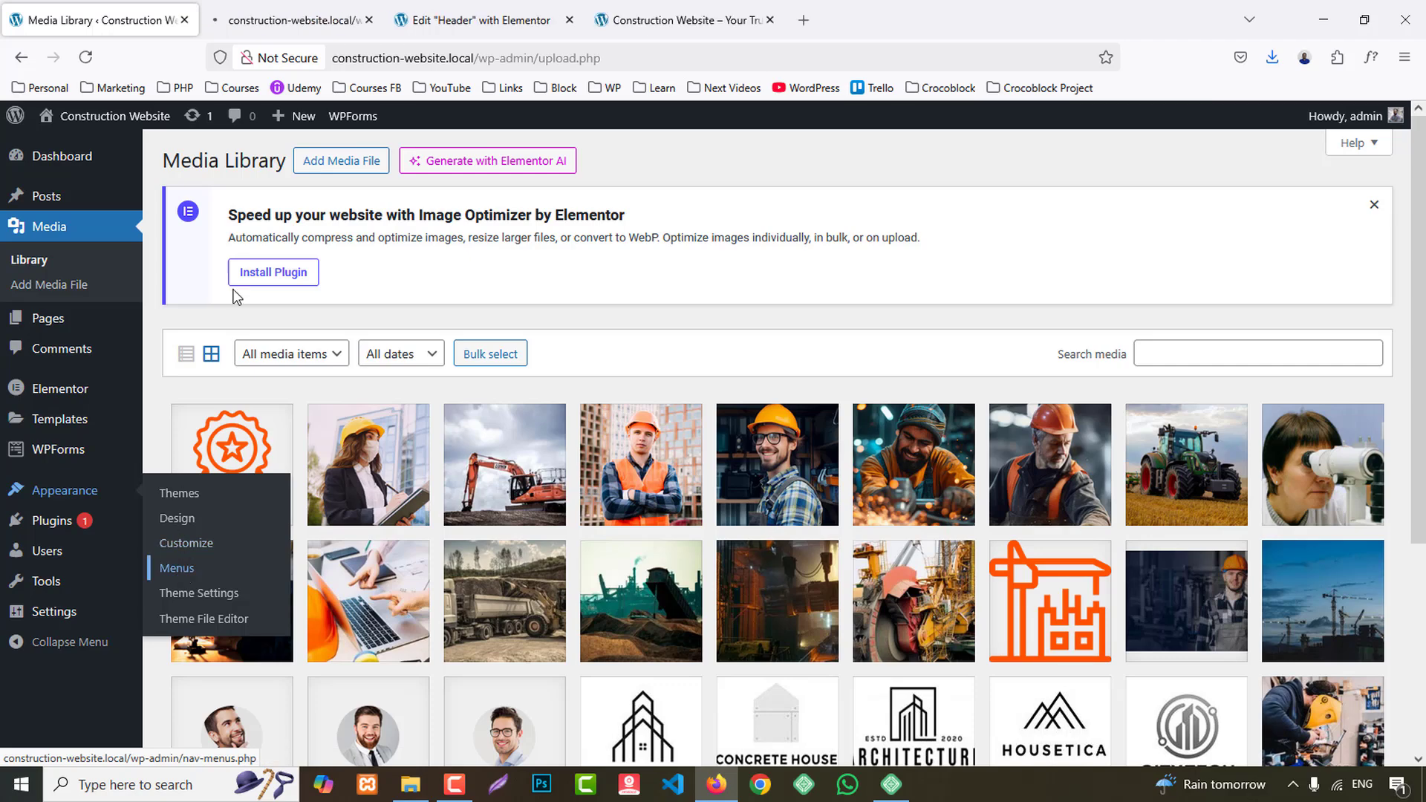
click(312, 11)
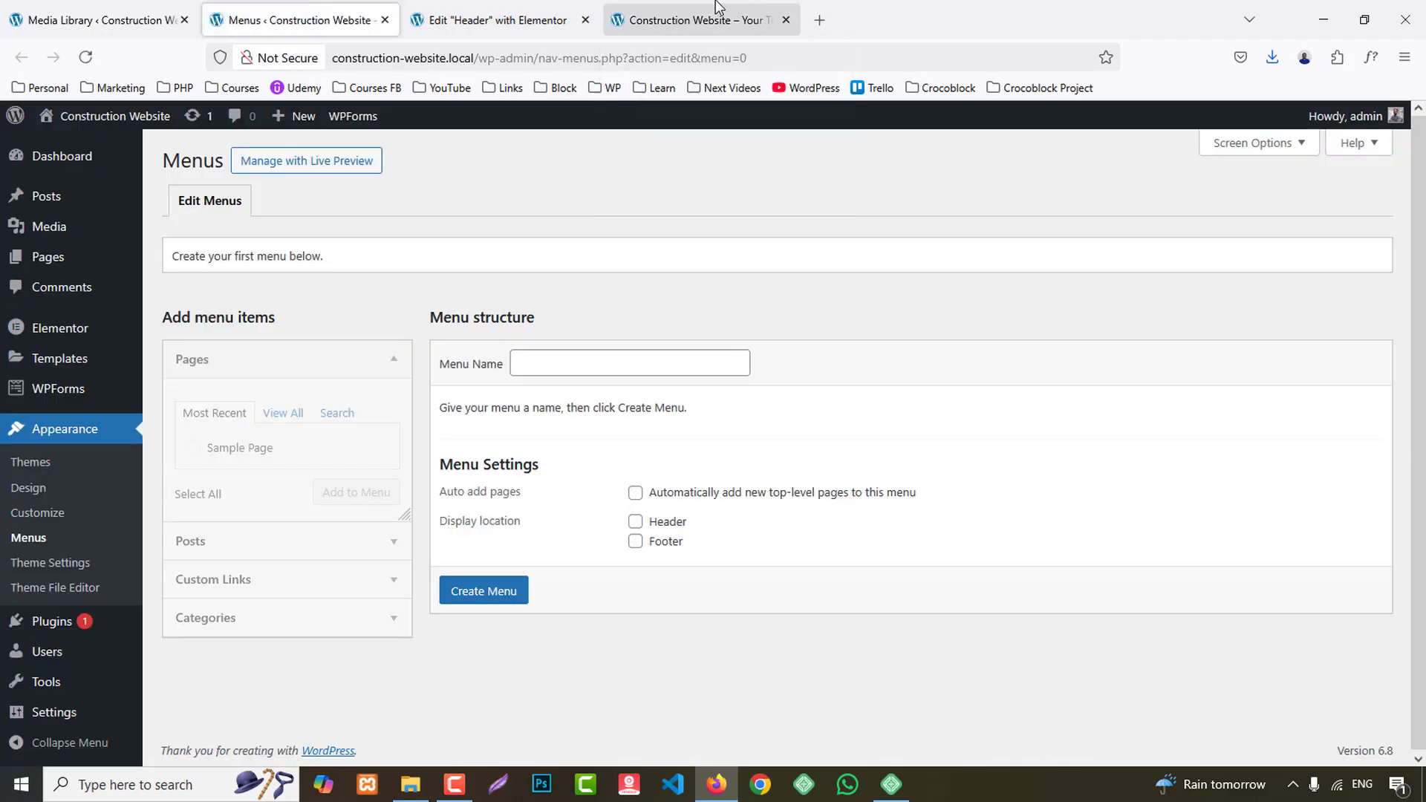
- Create a menu named Main Menu assigned to the Header display location
click(717, 11)
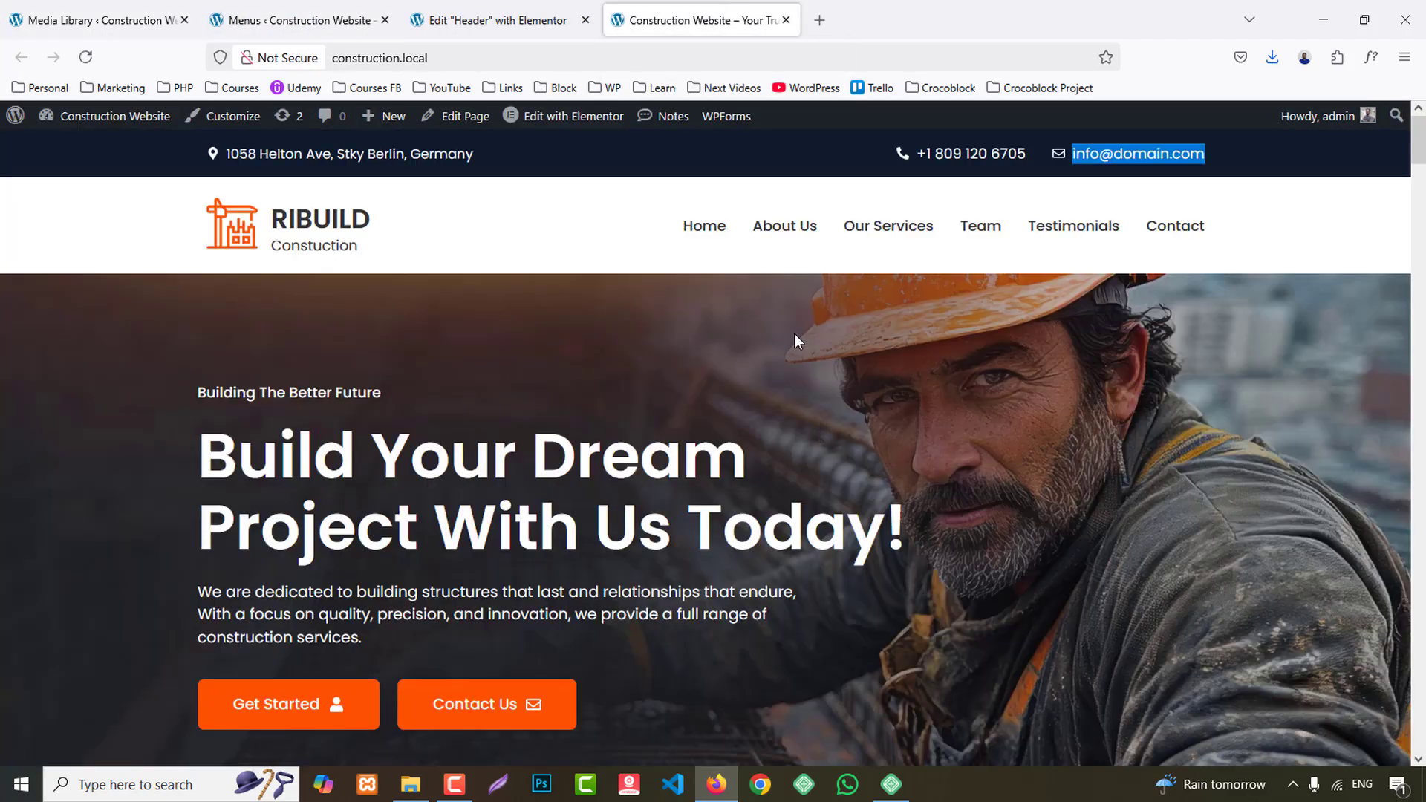
click(297, 20)
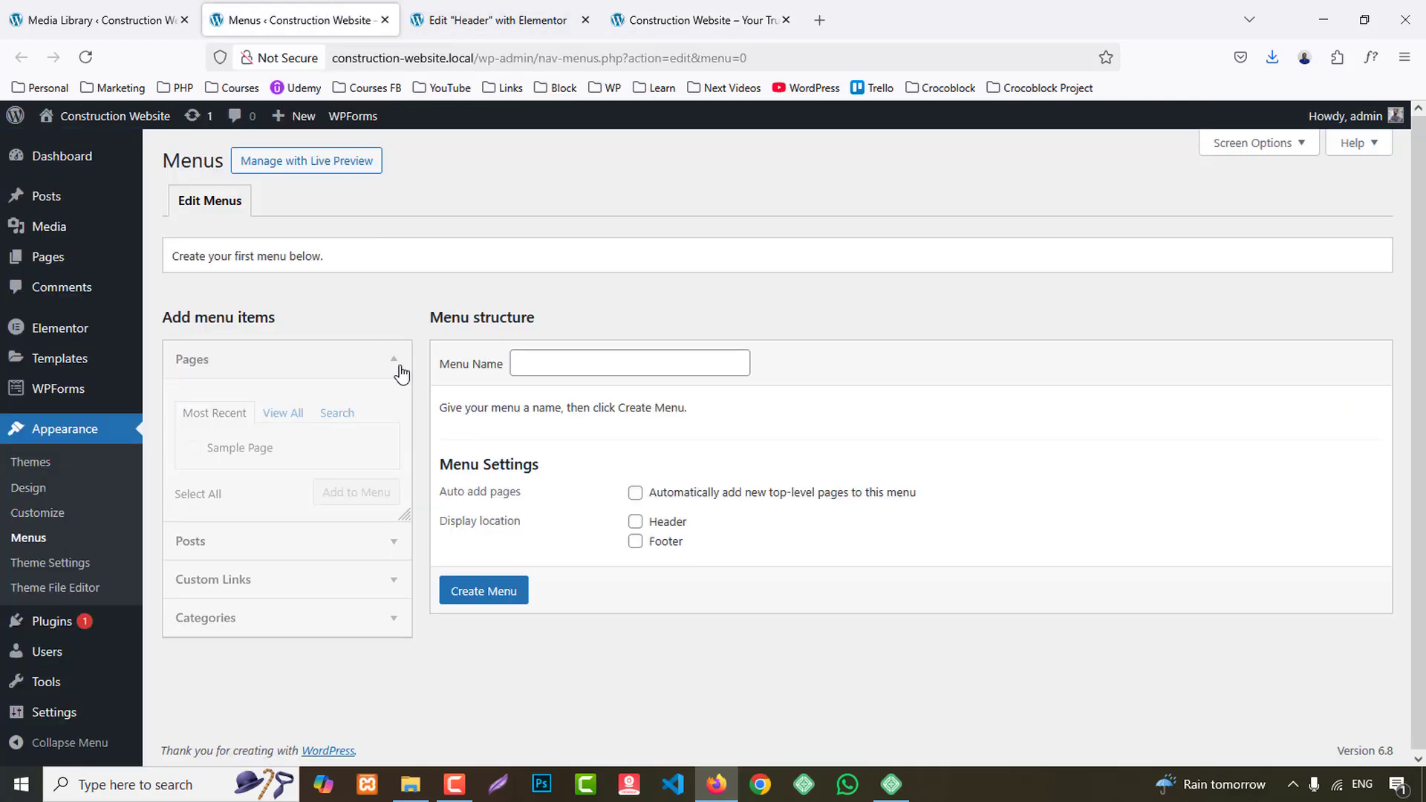
click(567, 366)
click(555, 388)
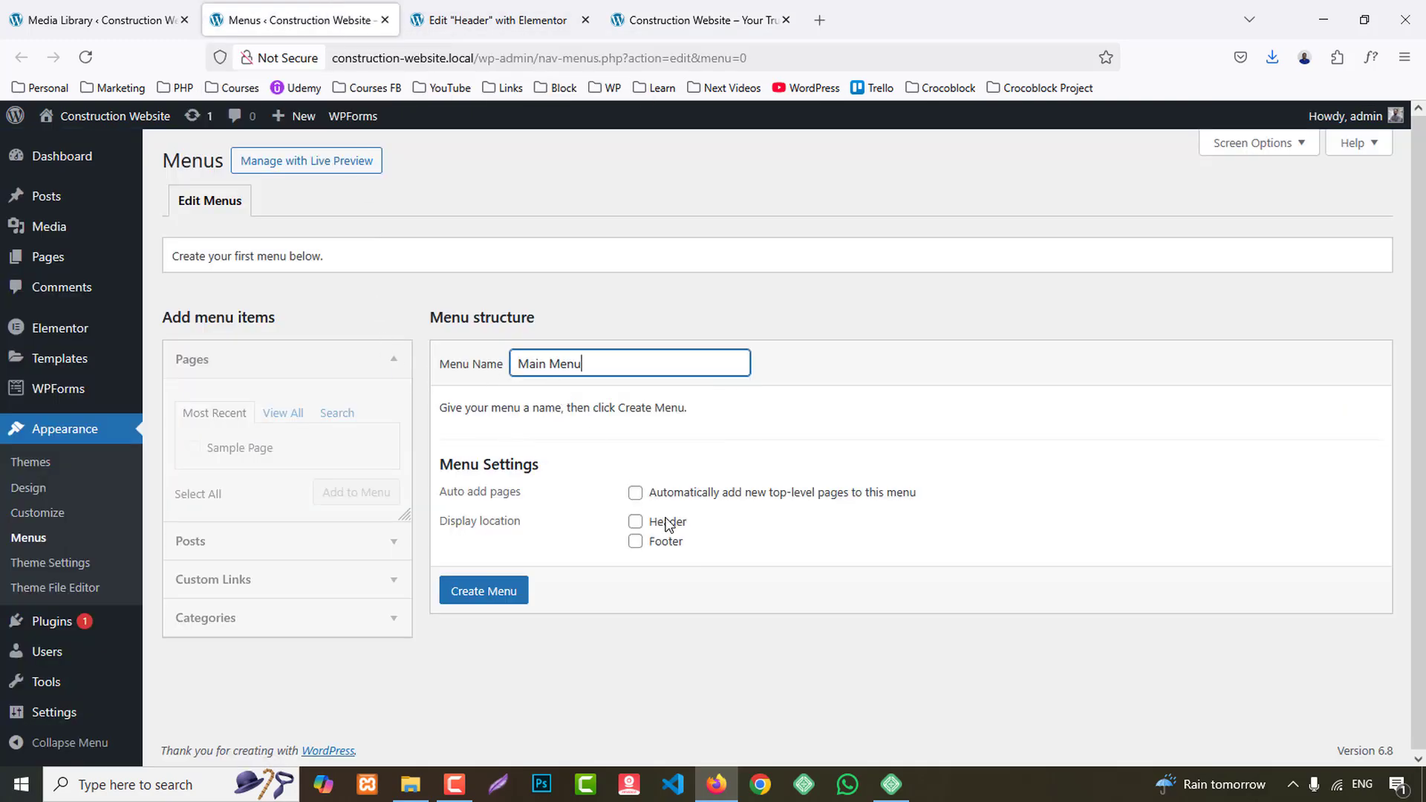
click(635, 524)
click(503, 591)
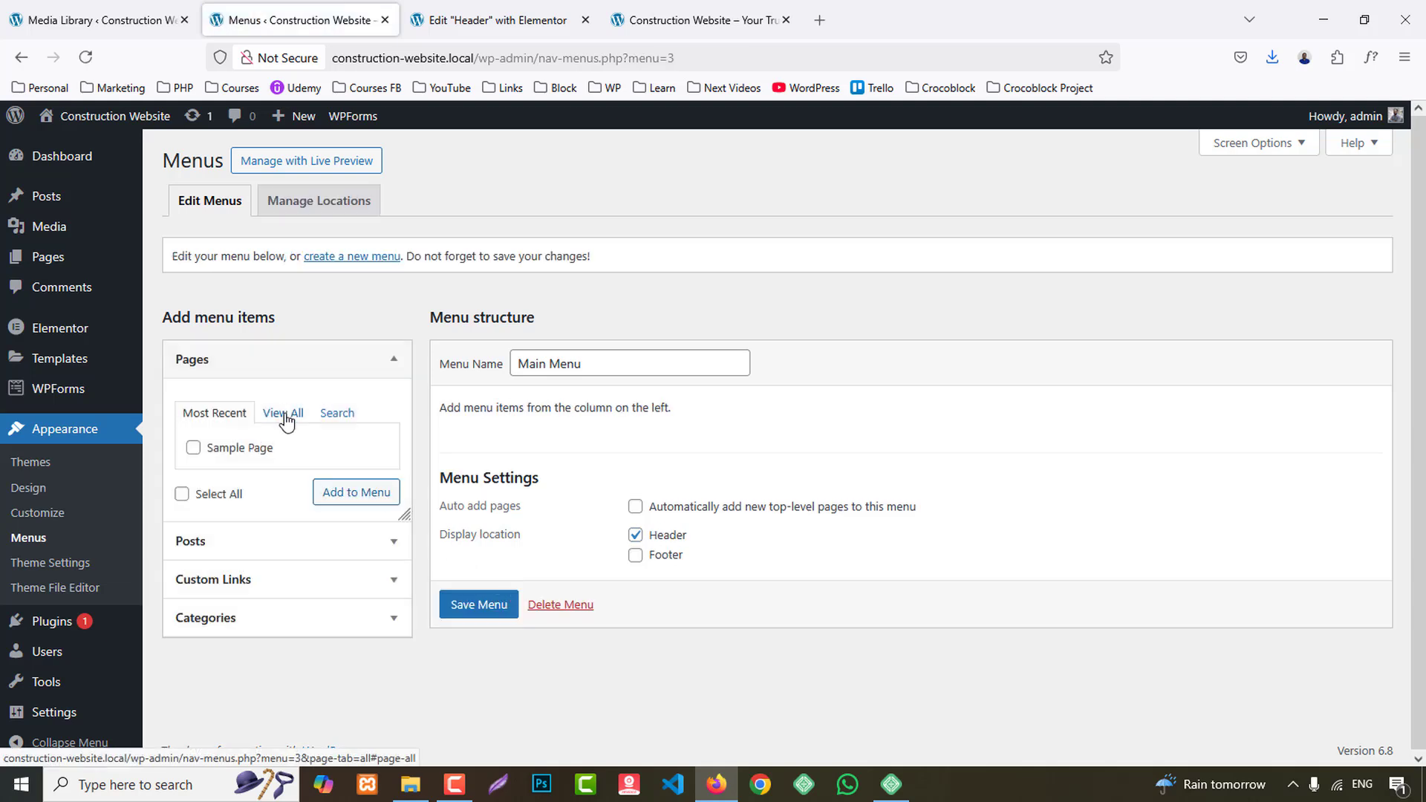
- Add a custom link with the text Home and the URL #home to Main Menu
click(286, 579)
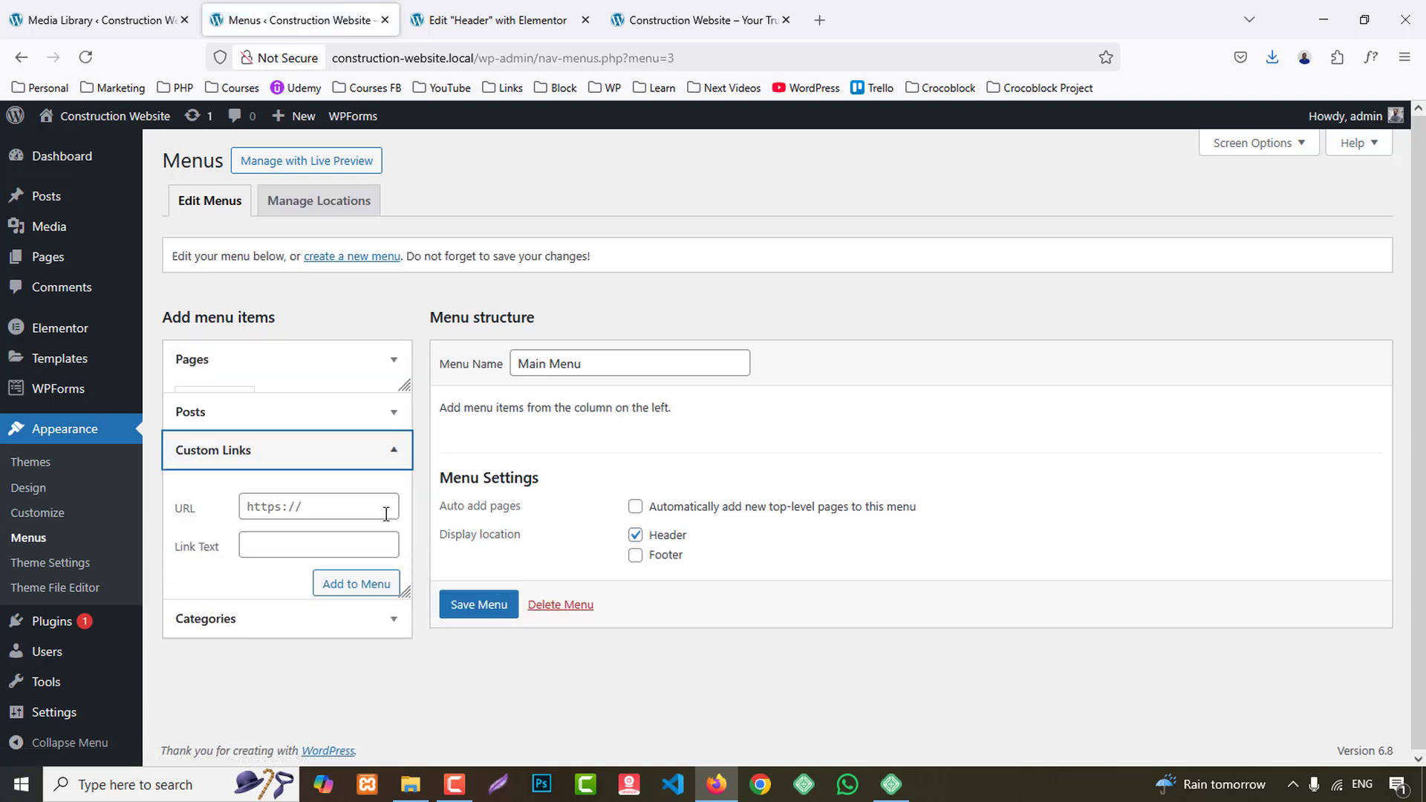
click(320, 496)
text(#)
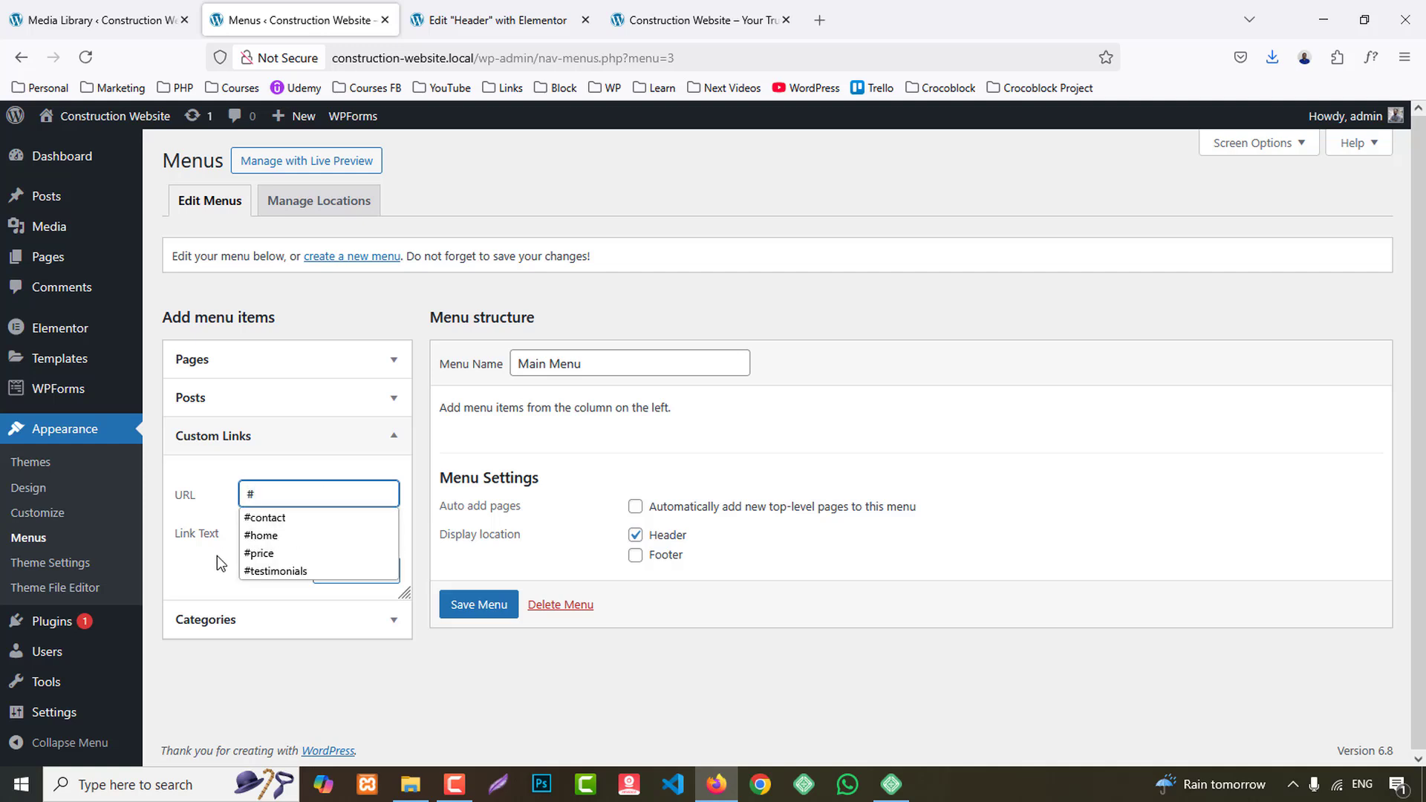
click(280, 535)
text(Home)
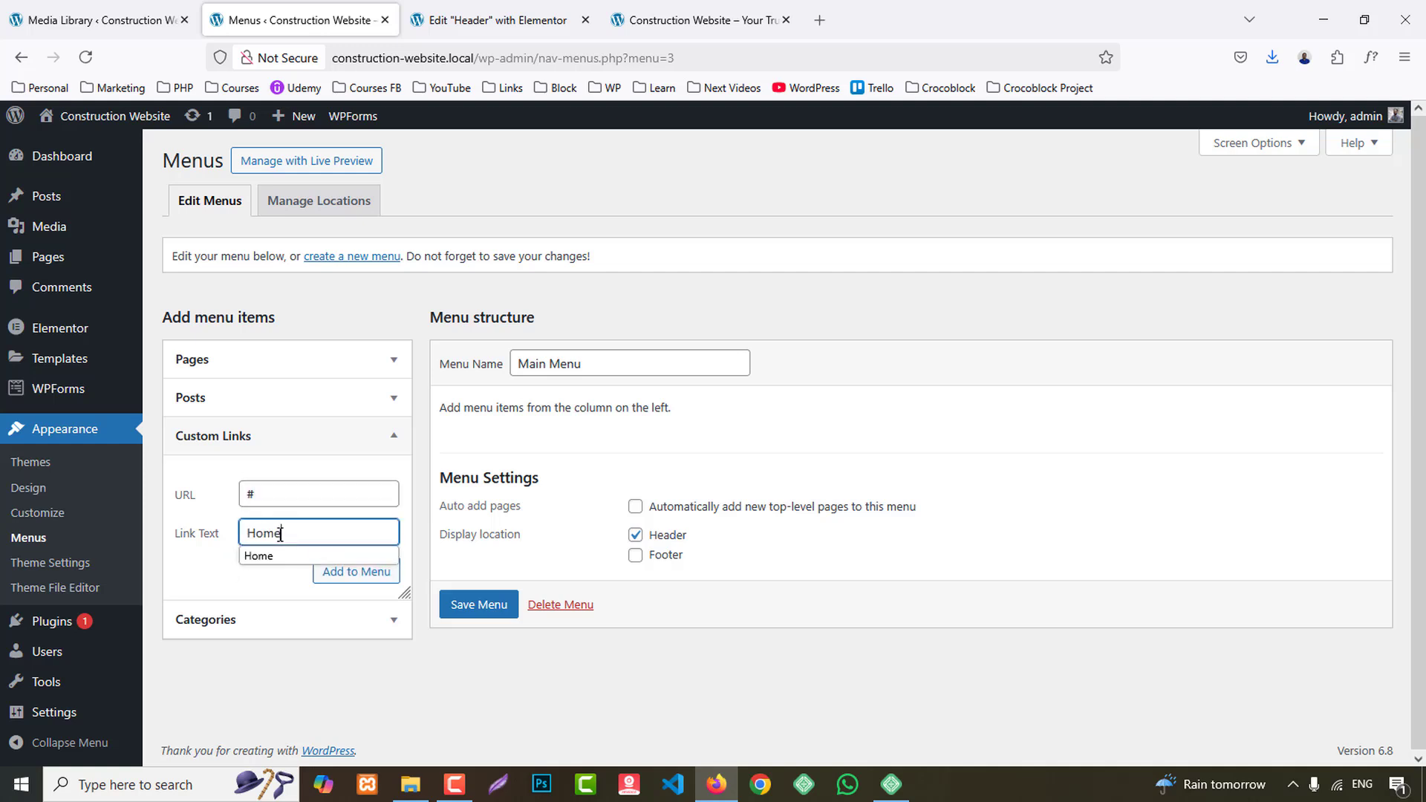
click(289, 491)
text(Ho)
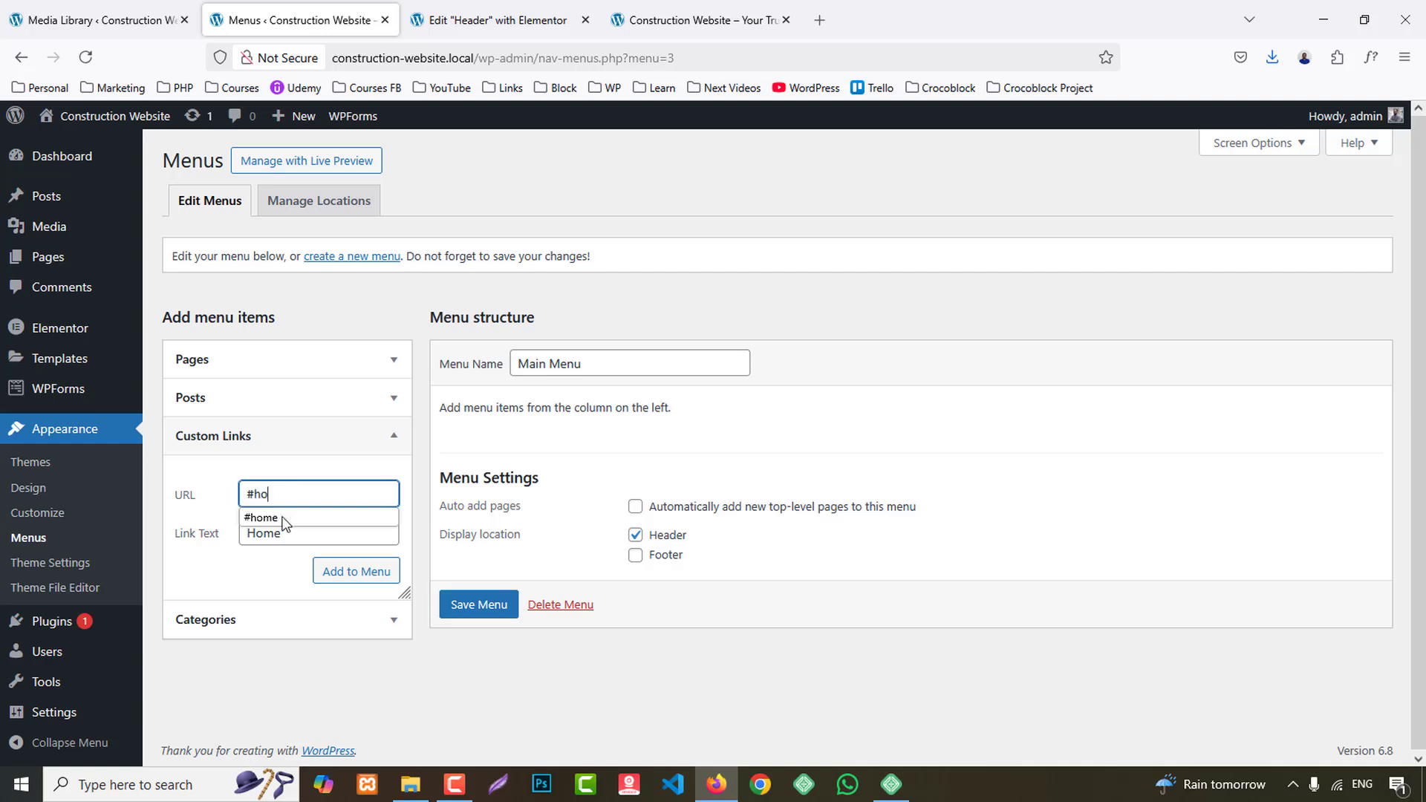
click(288, 522)
click(349, 576)
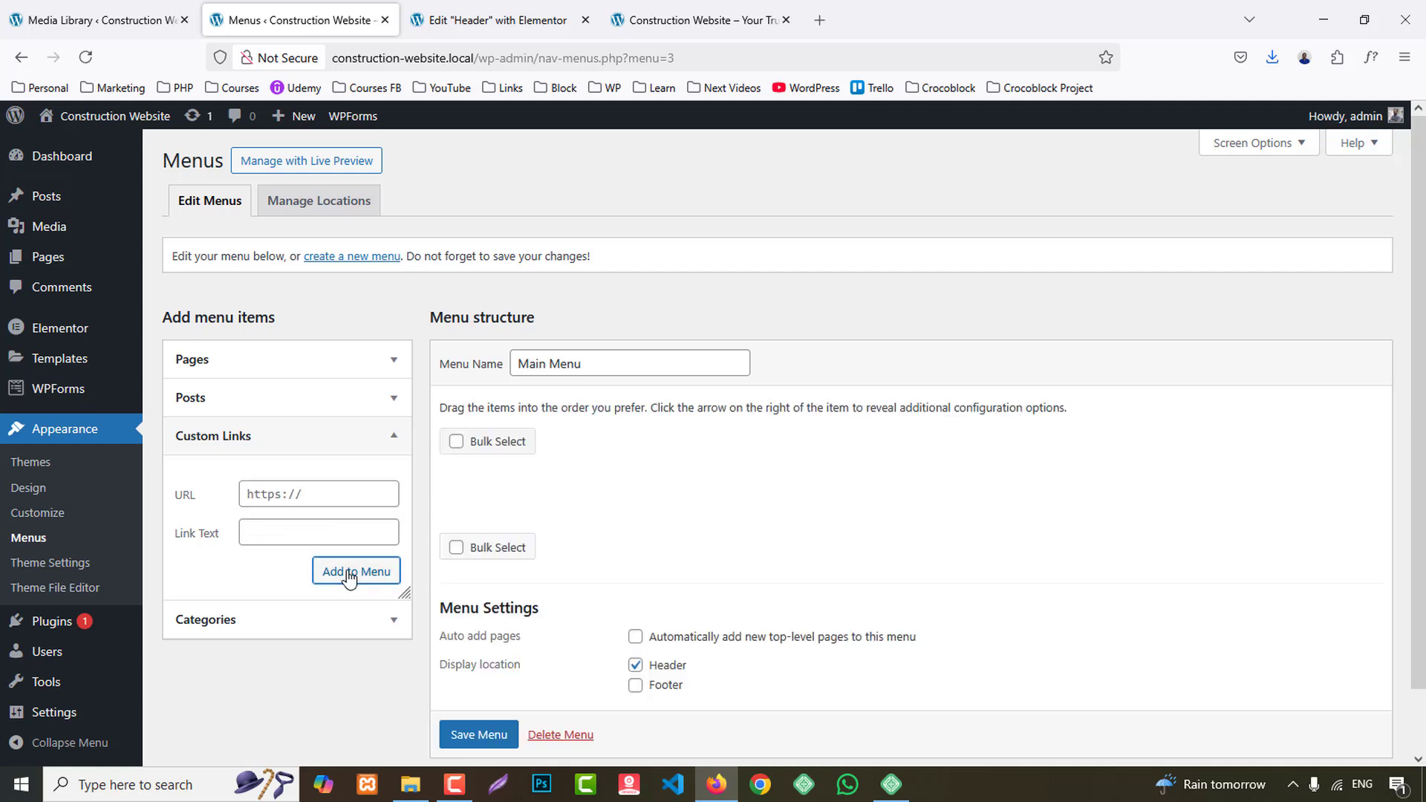
- Add a custom link with the text About Us and the URL #about to Main Menu
click(267, 493)
text(#about)
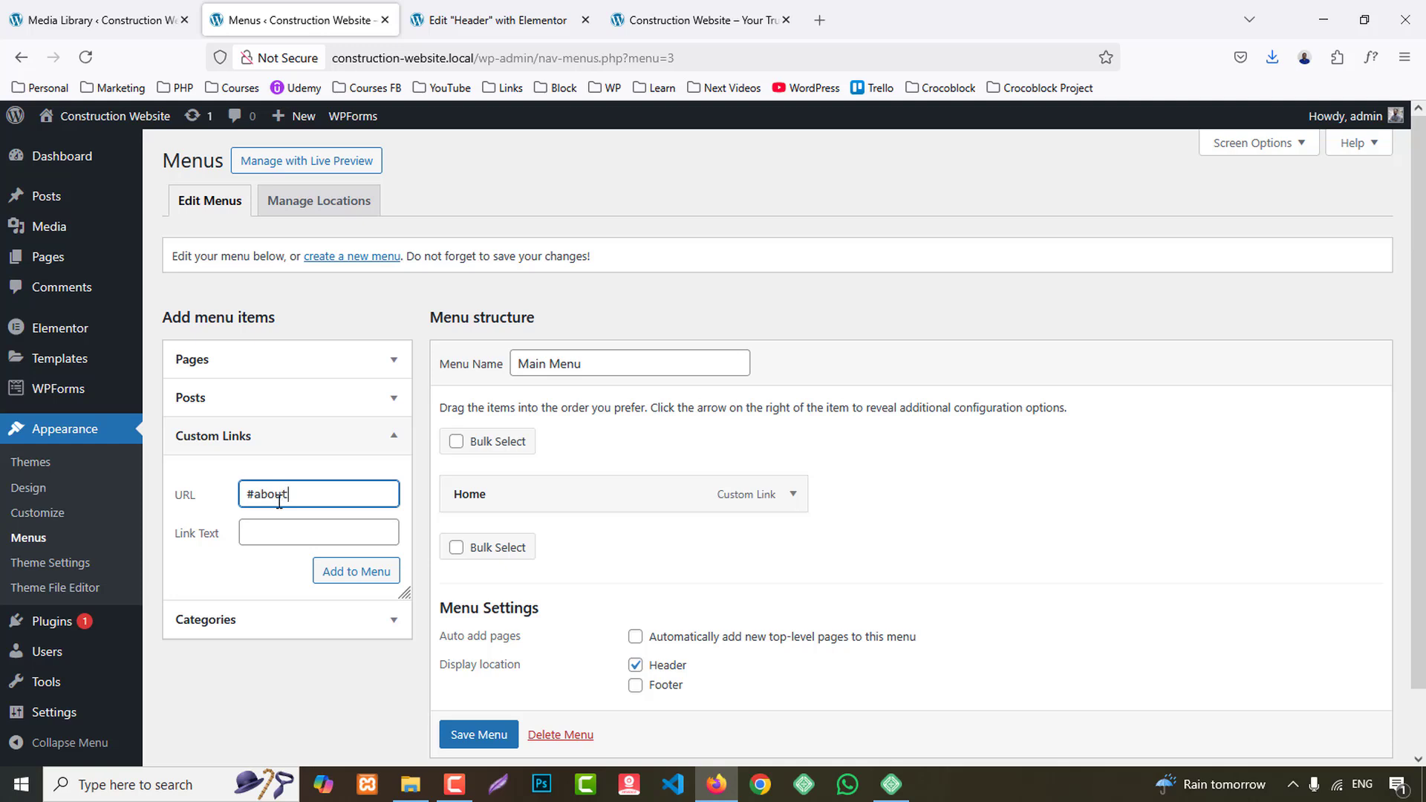
key(Tab)
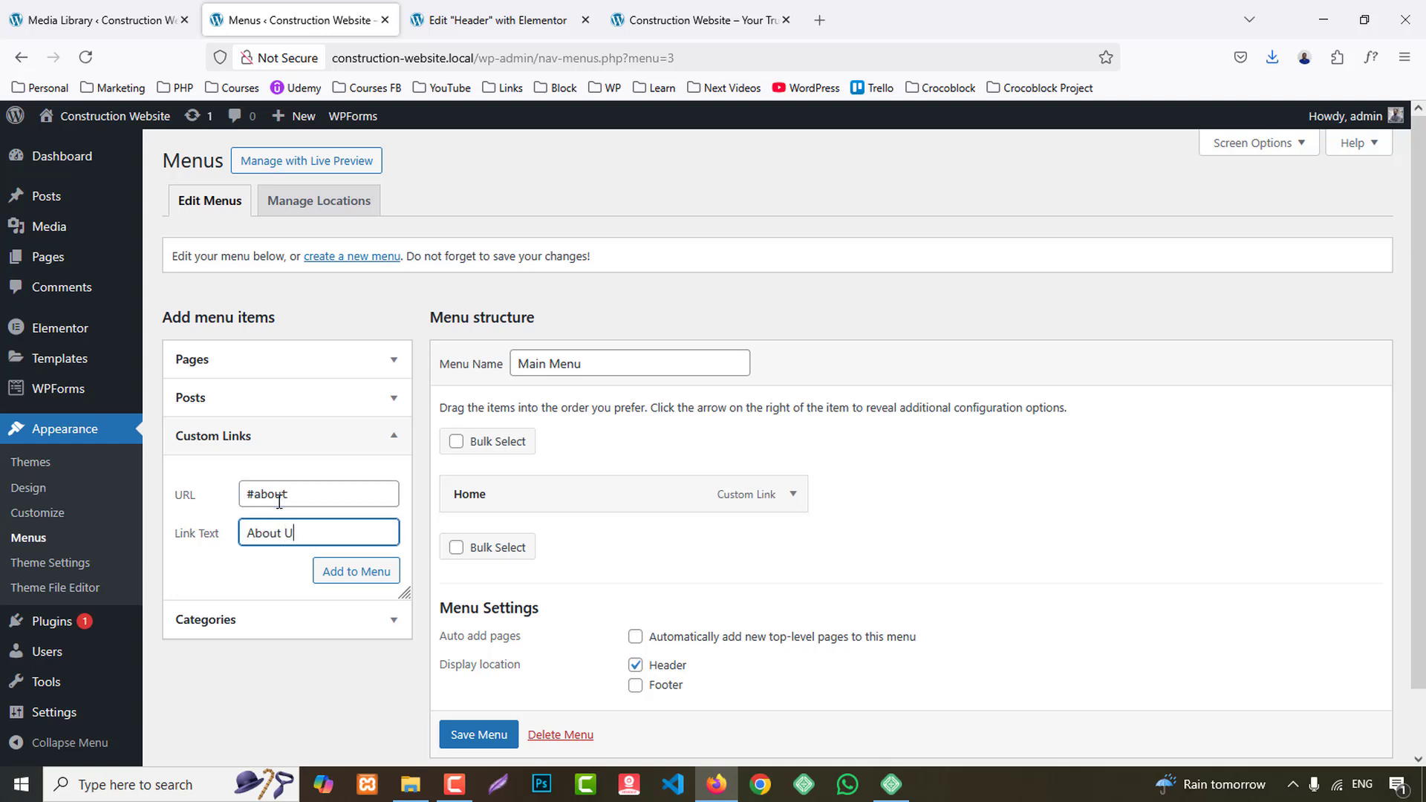
click(355, 566)
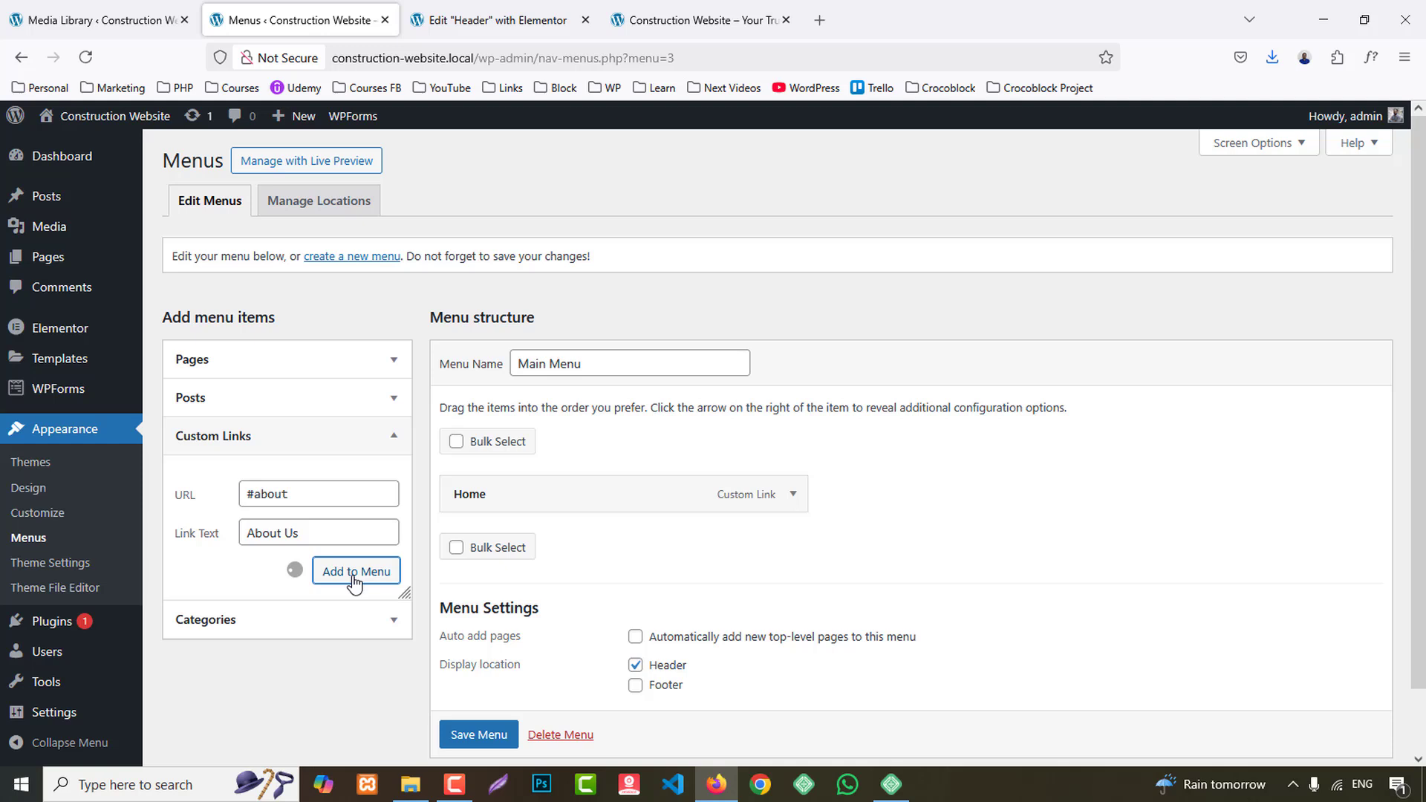
- Add a custom link with the text Our Services and the URL # to Main Menu
click(260, 496)
text(#)
key(Escape)
click(283, 527)
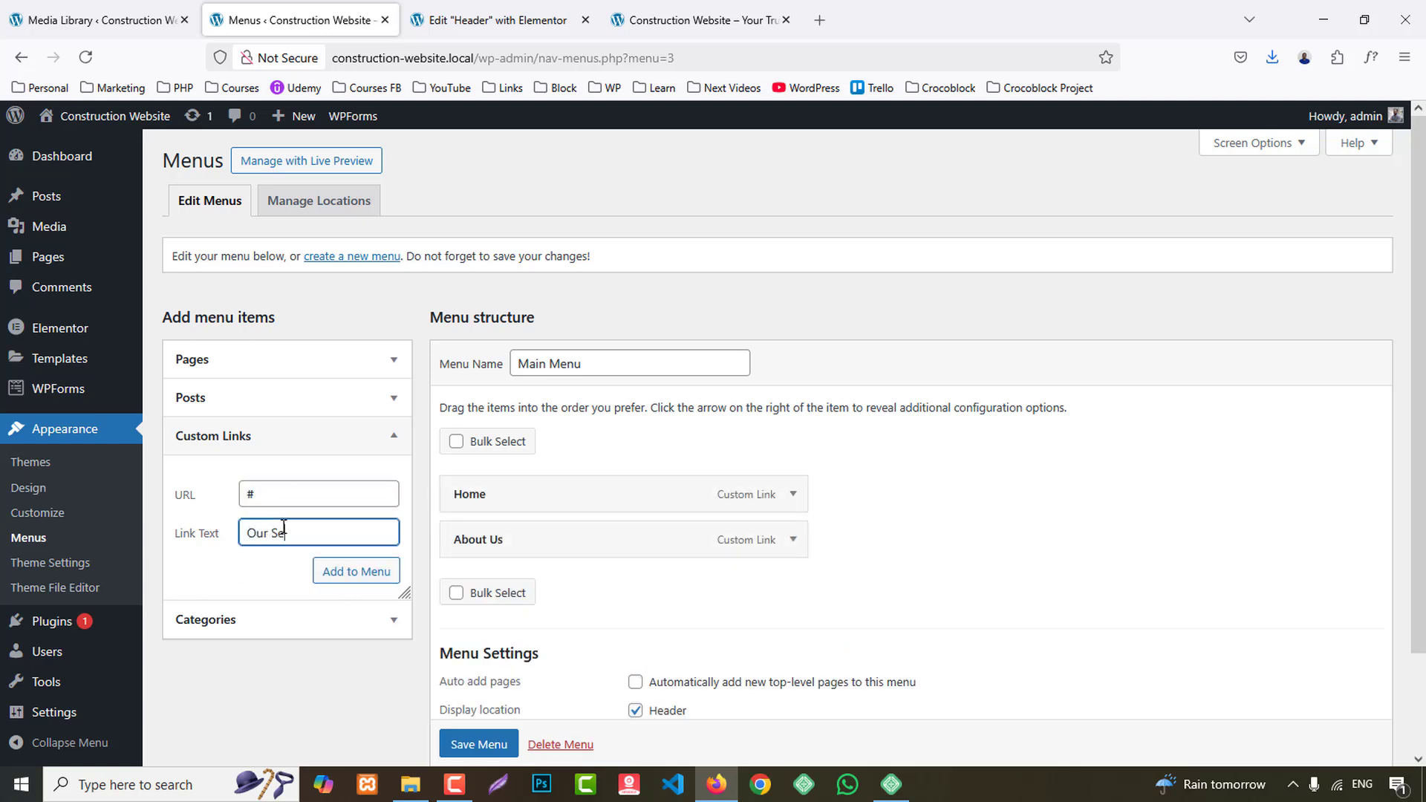
click(355, 571)
- Check the reference site's next menu item and add a custom link with the text Team and the URL #team
click(685, 9)
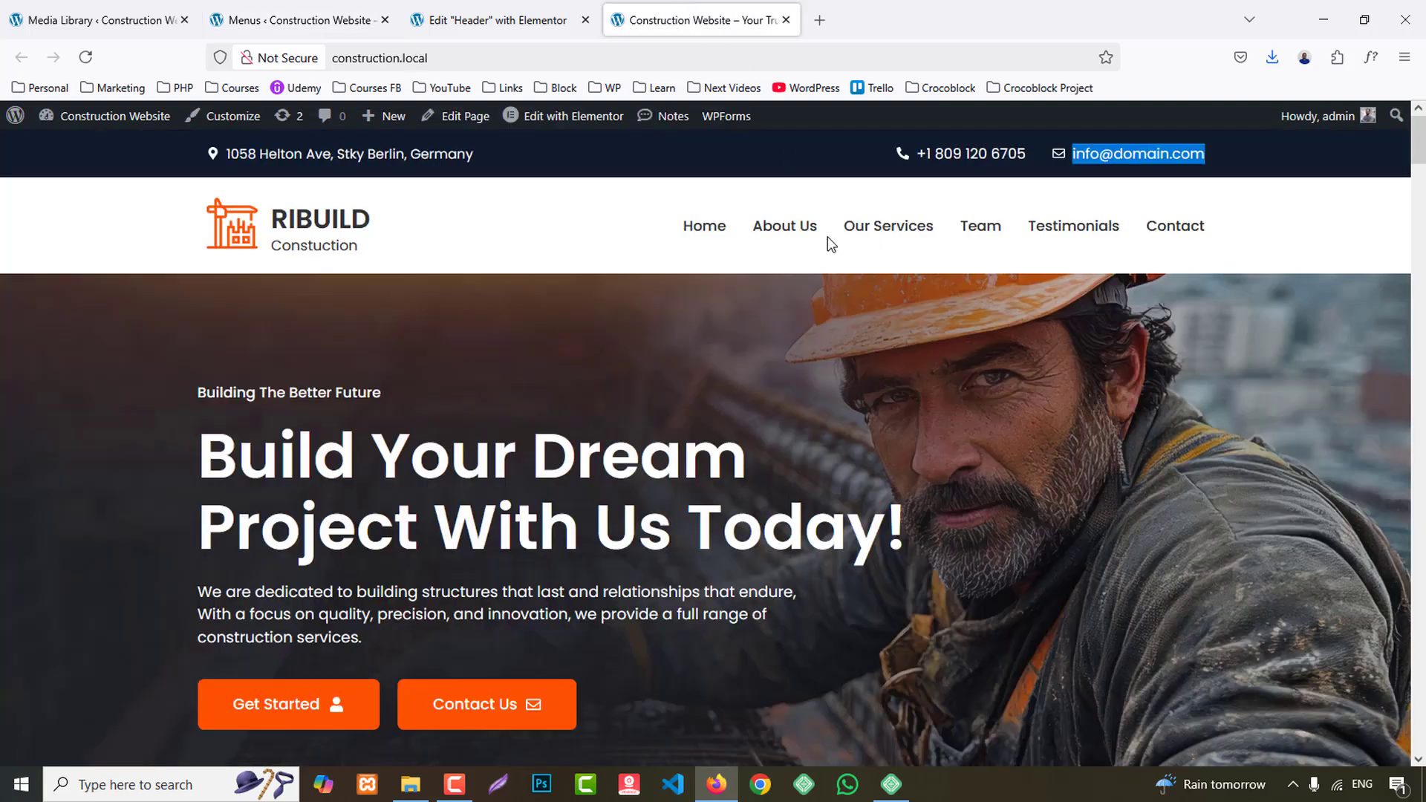
click(303, 11)
click(289, 493)
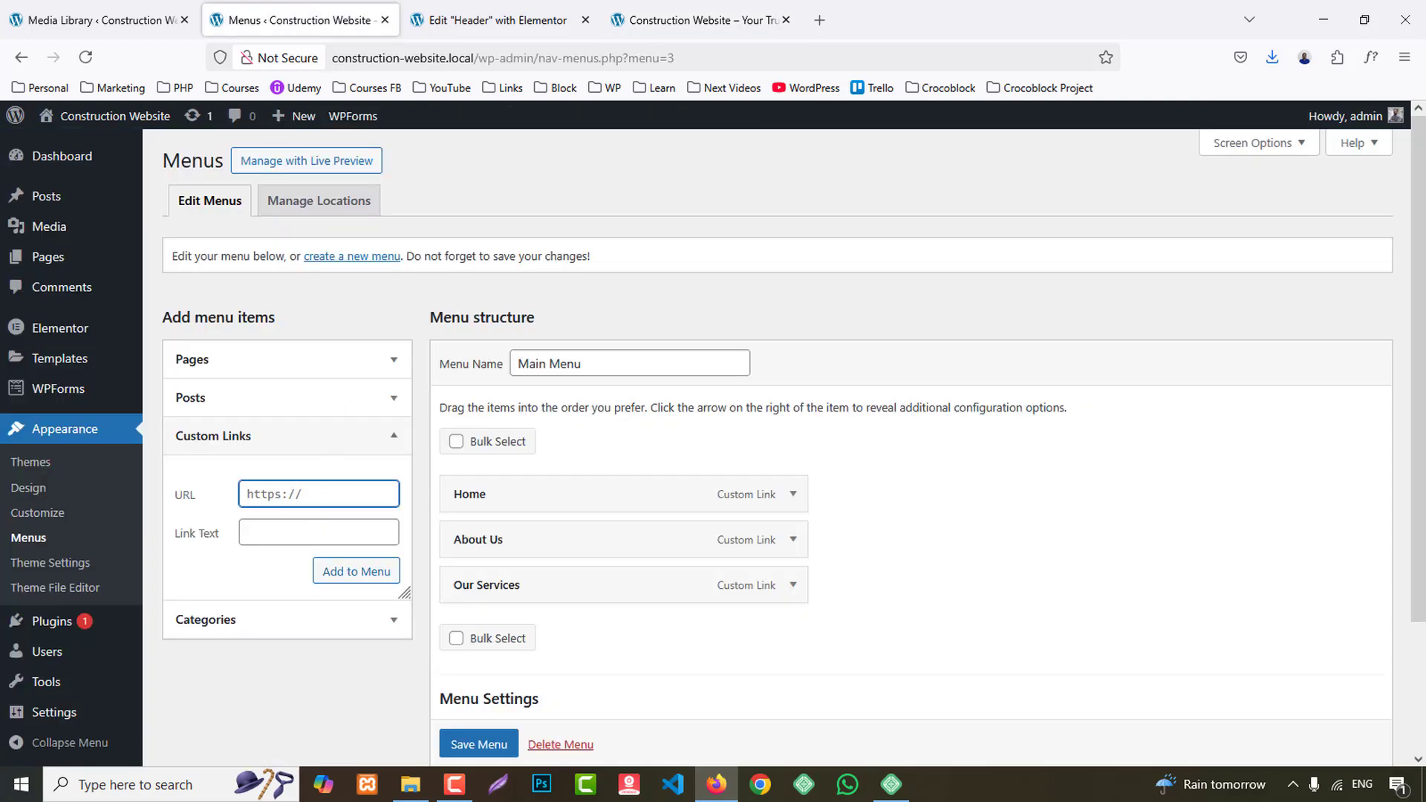
text(#team)
click(297, 532)
text(Tea)
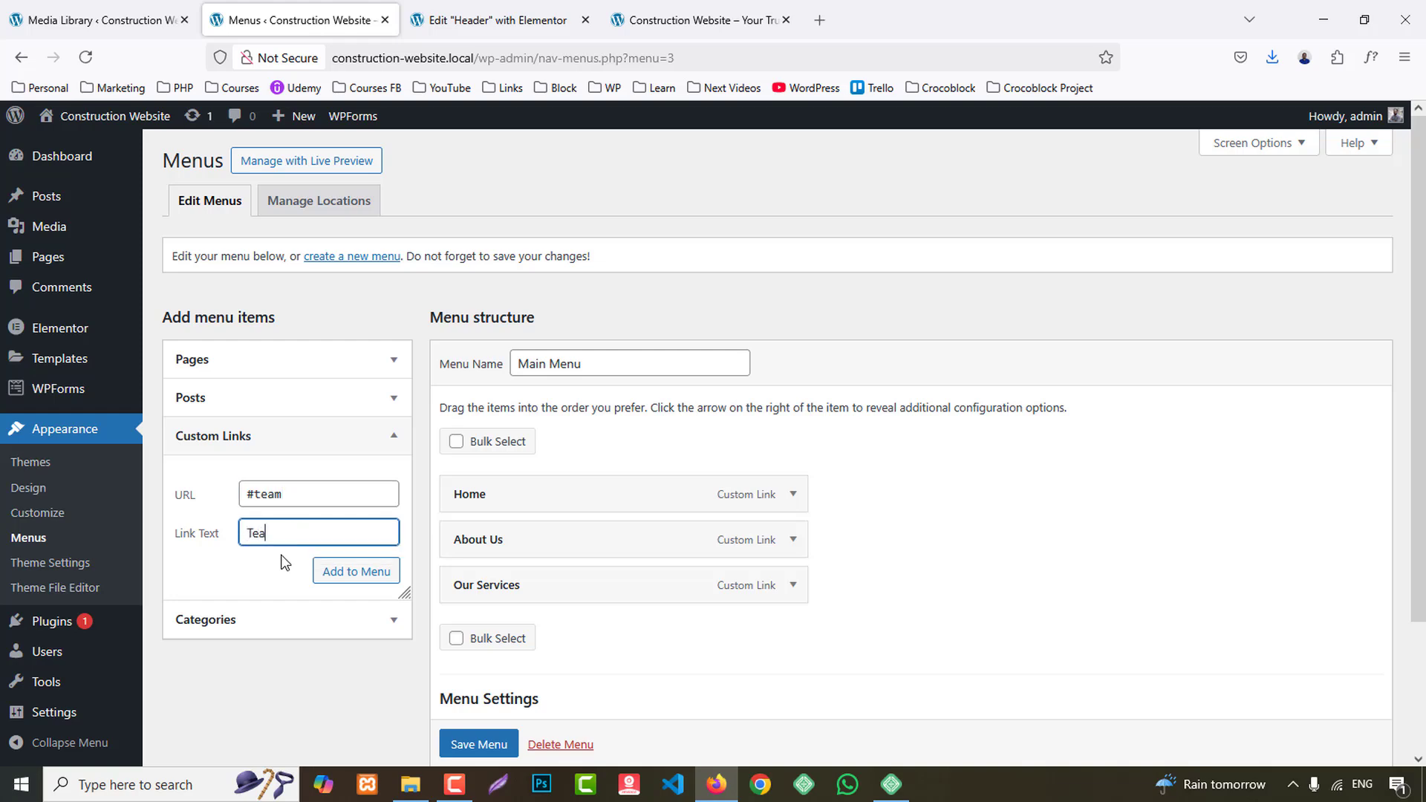
text(m)
click(315, 576)
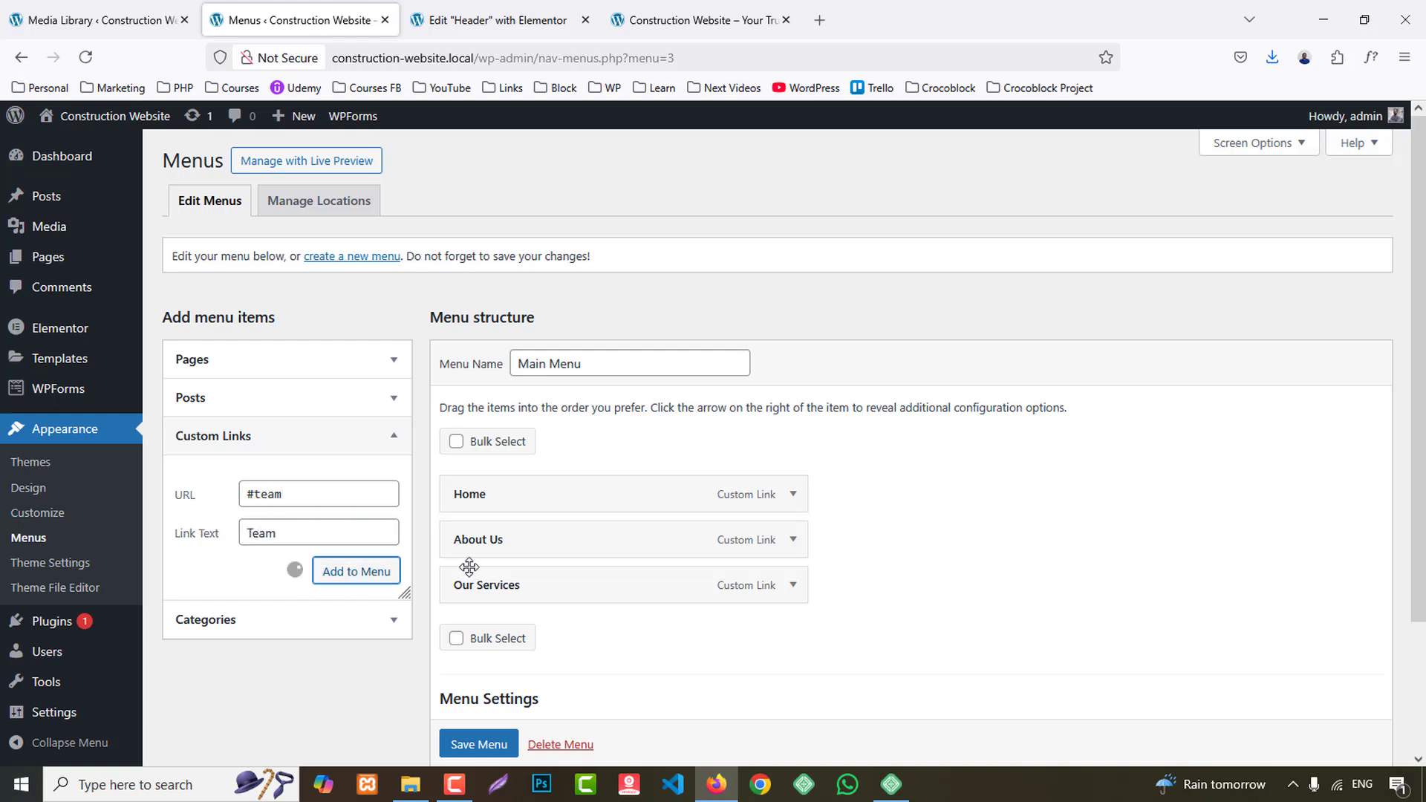
- Add a custom link with the text Testimonials and the URL #testimonials to Main Menu
scroll(331, 446, down, 2)
click(302, 401)
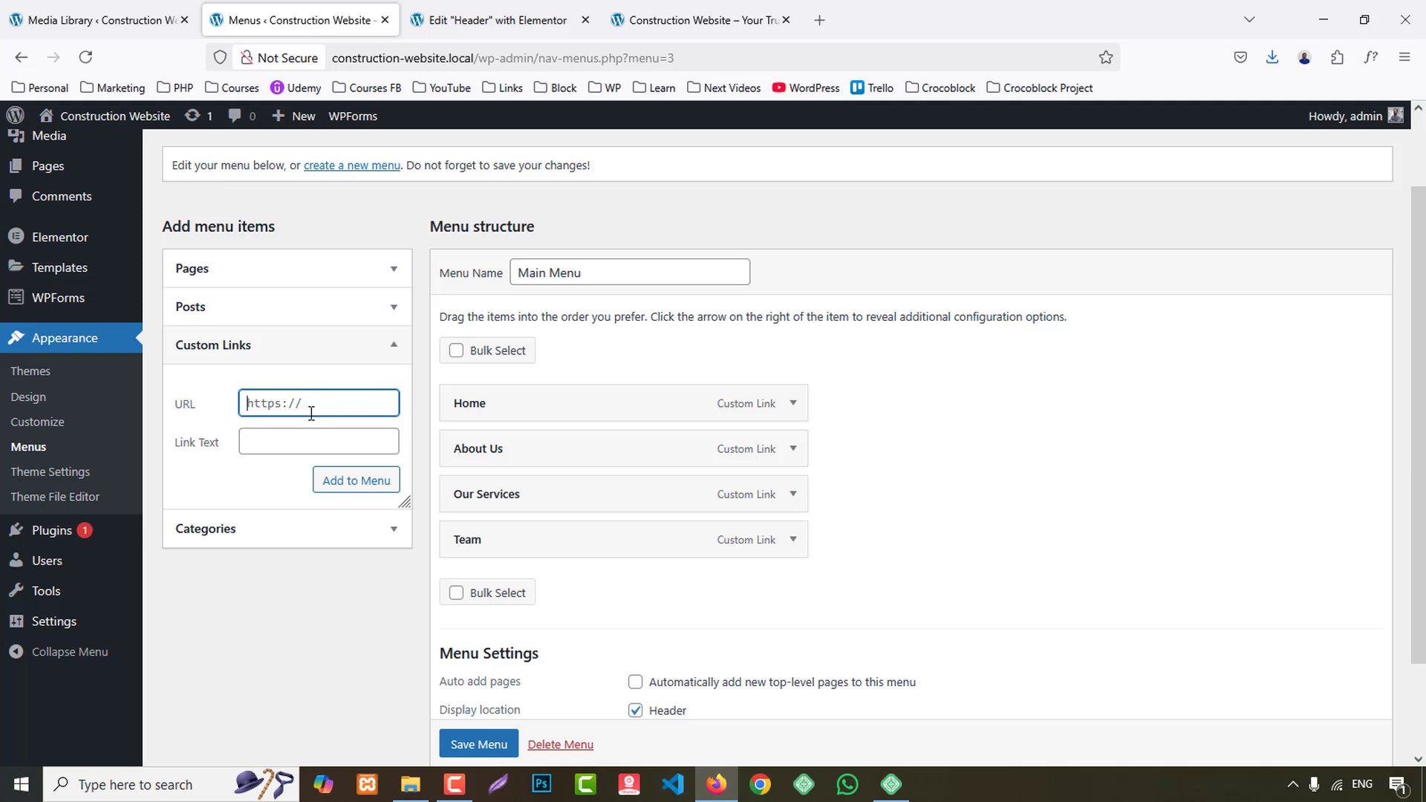
text(#testimonials)
click(307, 442)
text(T)
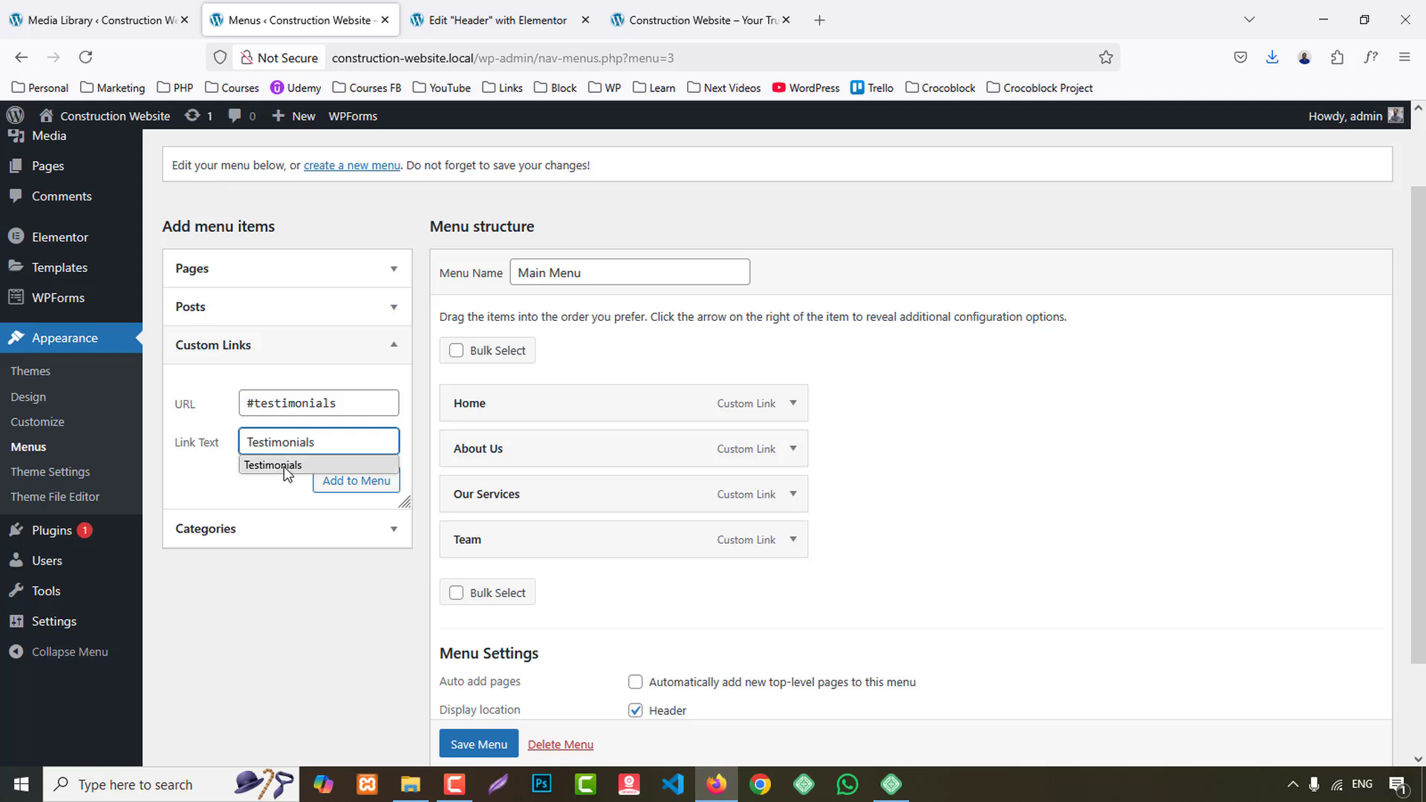
click(336, 485)
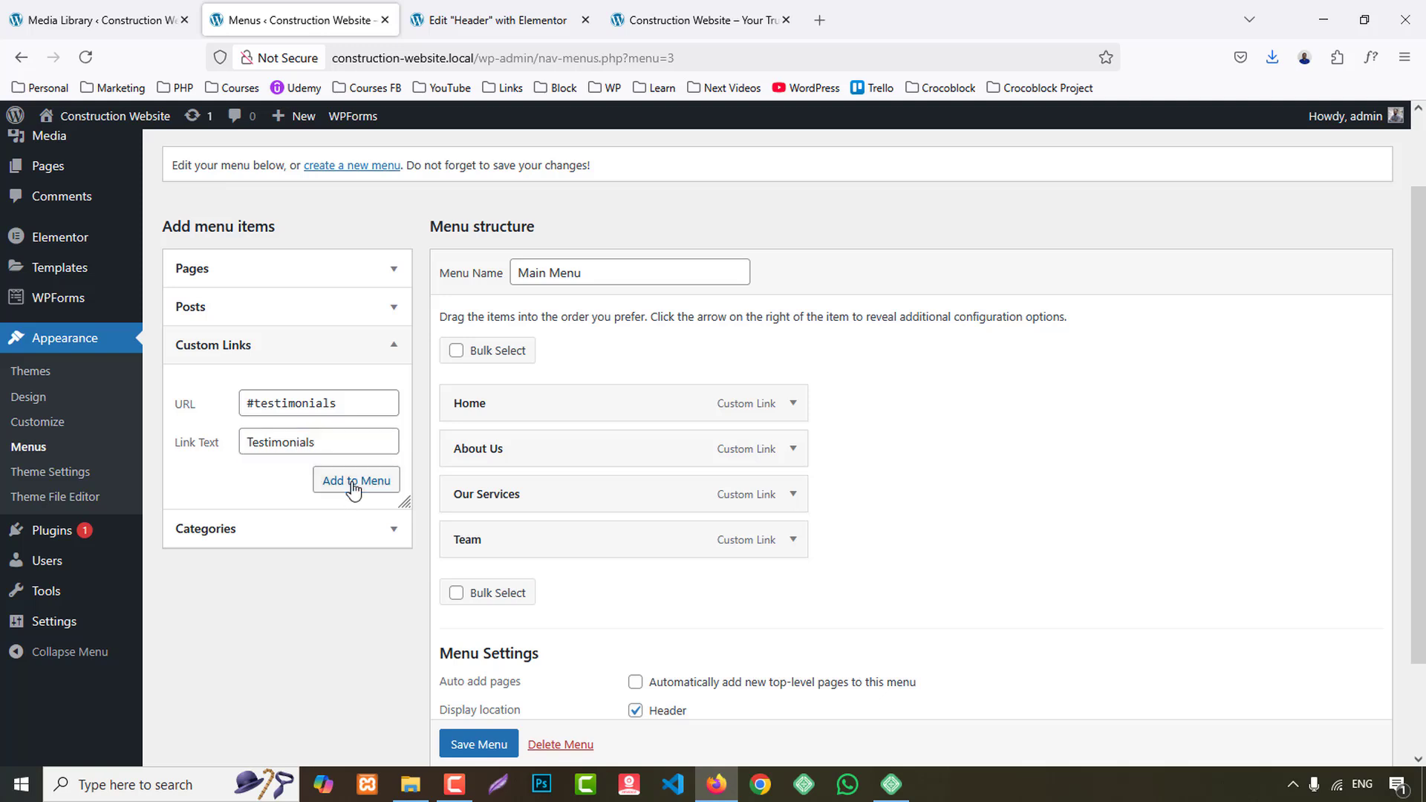
- Add a custom link with the text Contact and the URL #contact to Main Menu
click(280, 404)
text(#con)
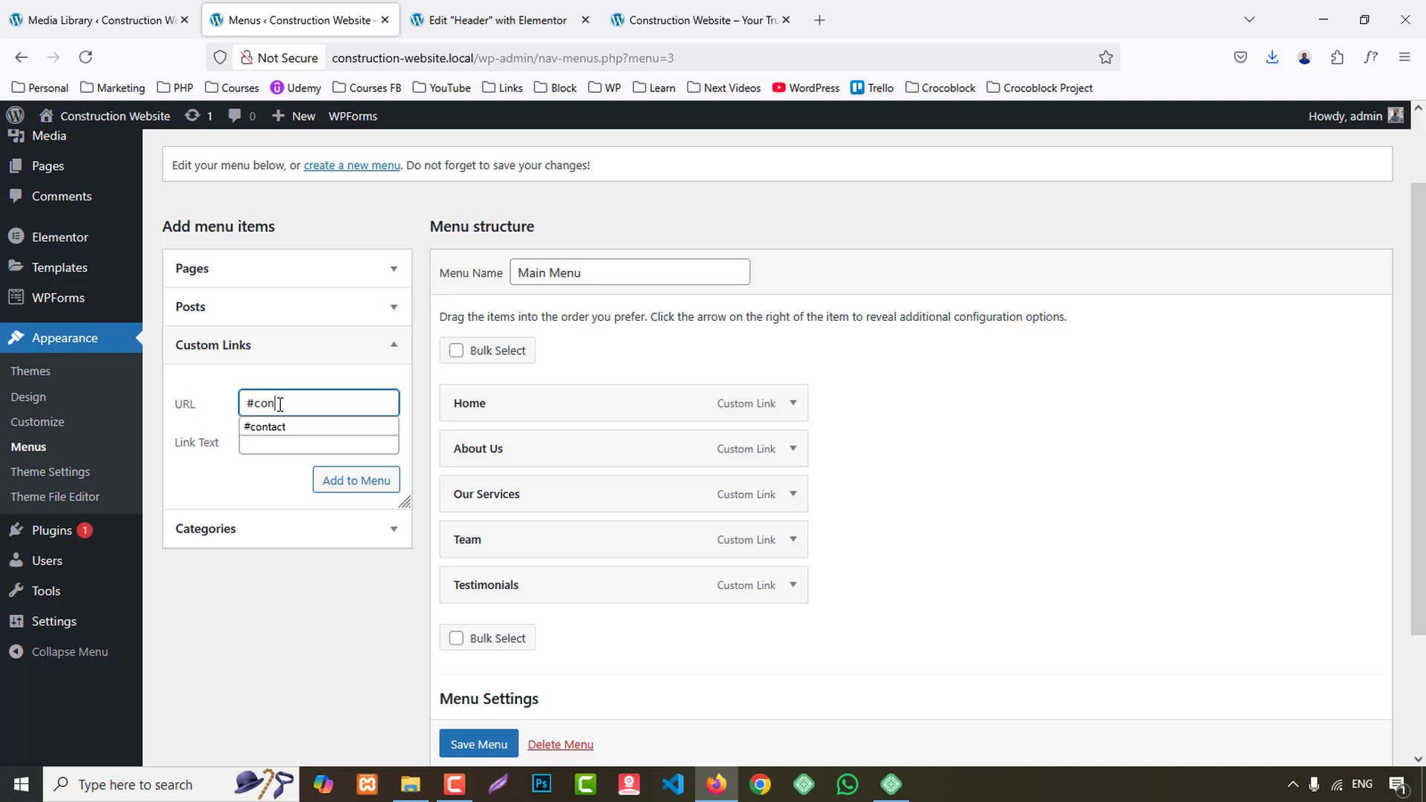
text(tact)
key(Tab)
text(Co)
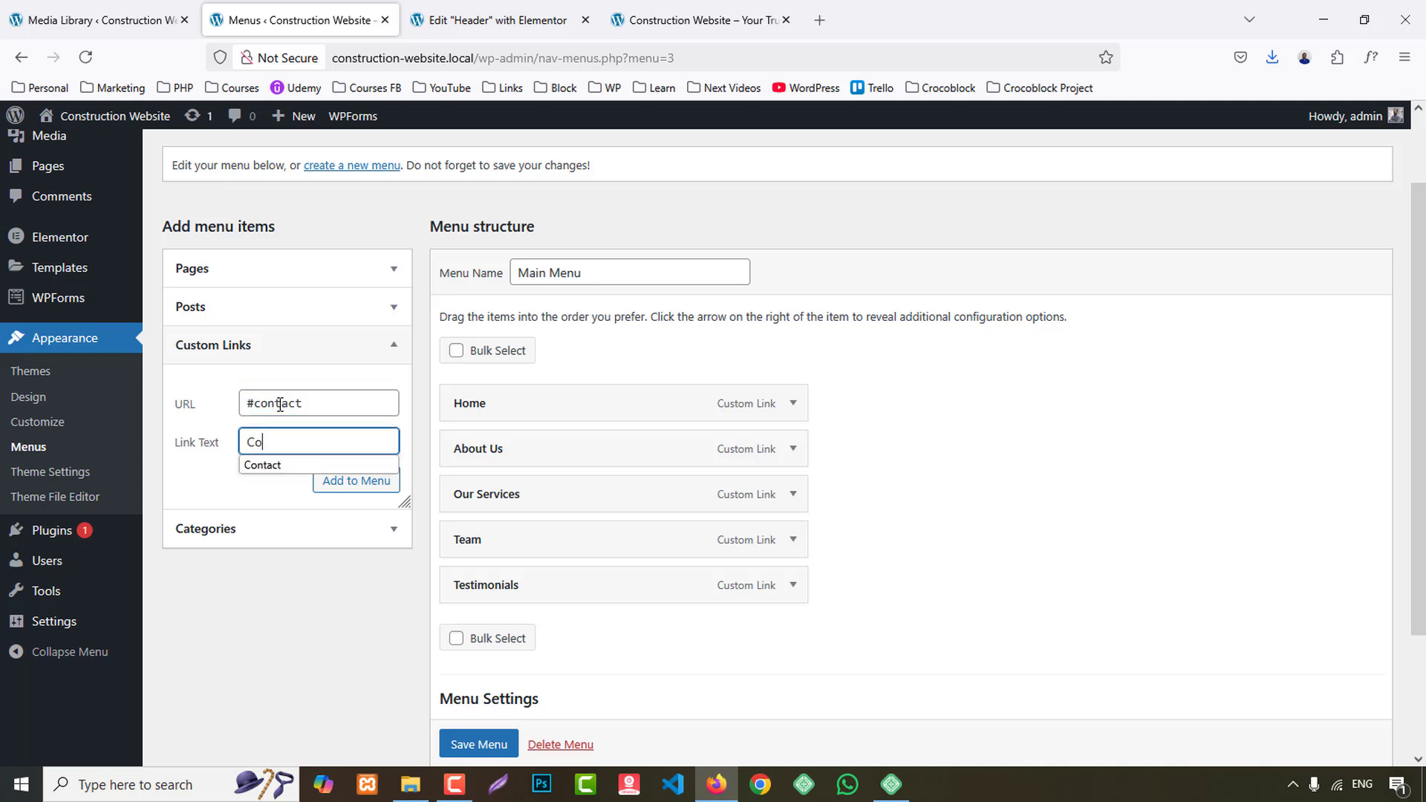
click(358, 482)
- Save Main Menu and reload the Header template in the Elementor editor
scroll(662, 586, down, 3)
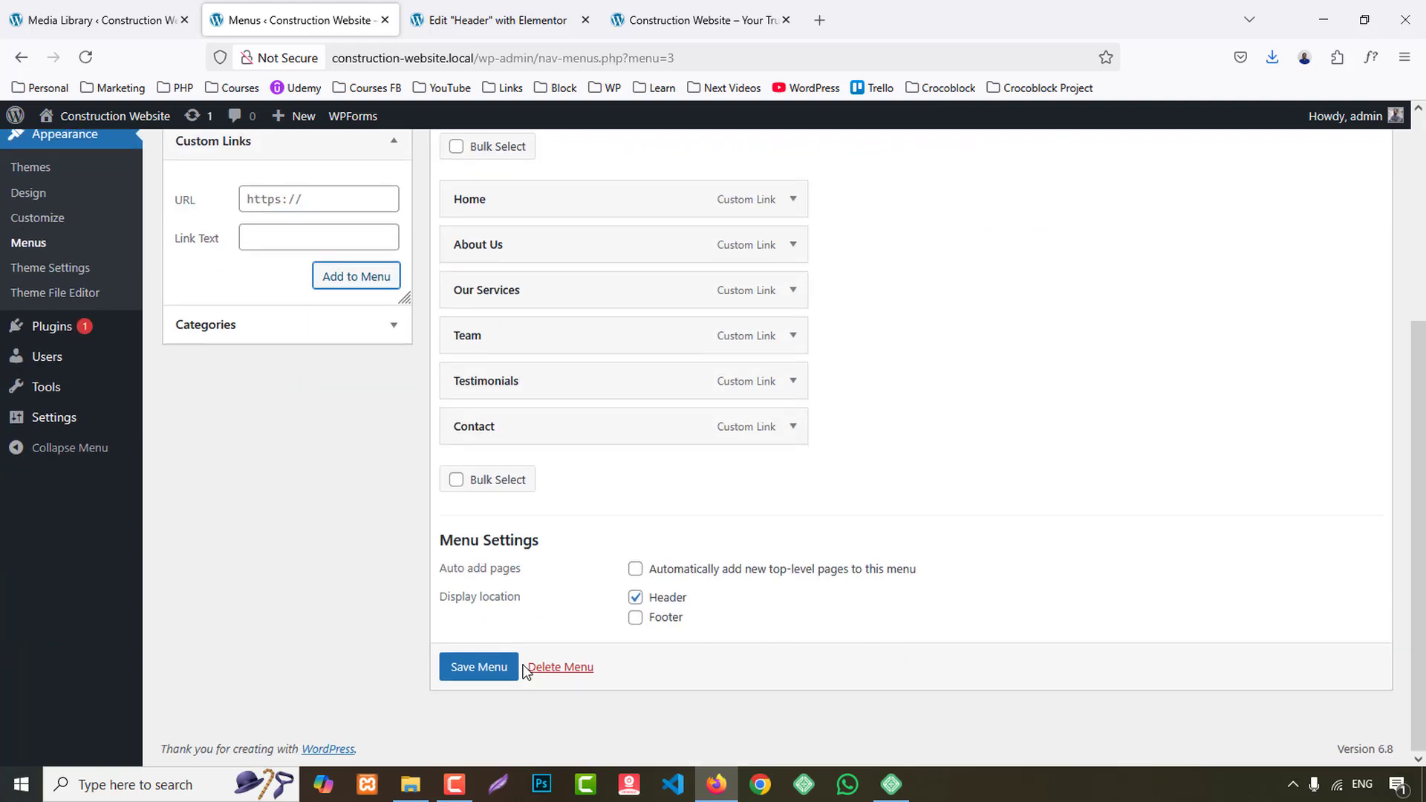
click(487, 680)
click(438, 8)
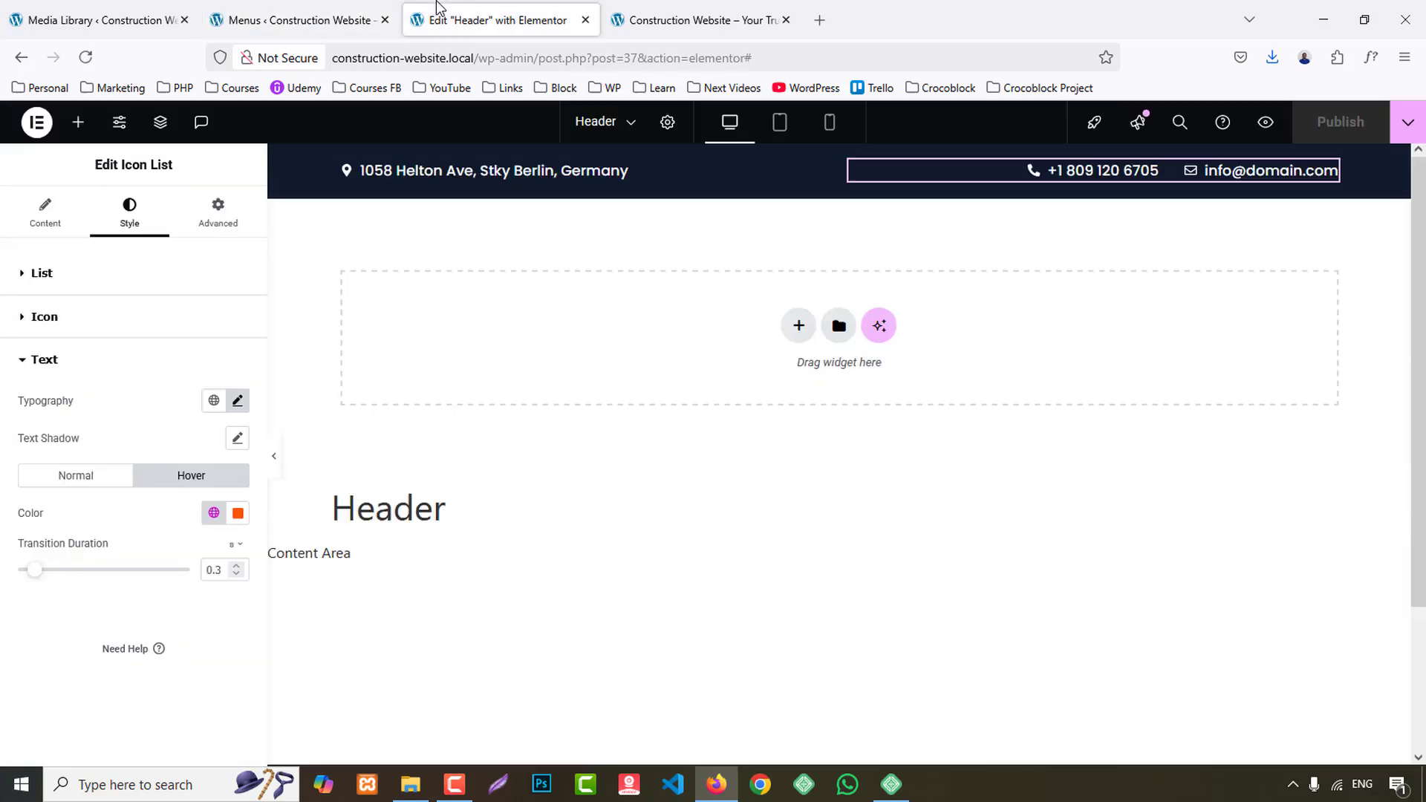
key(F5)
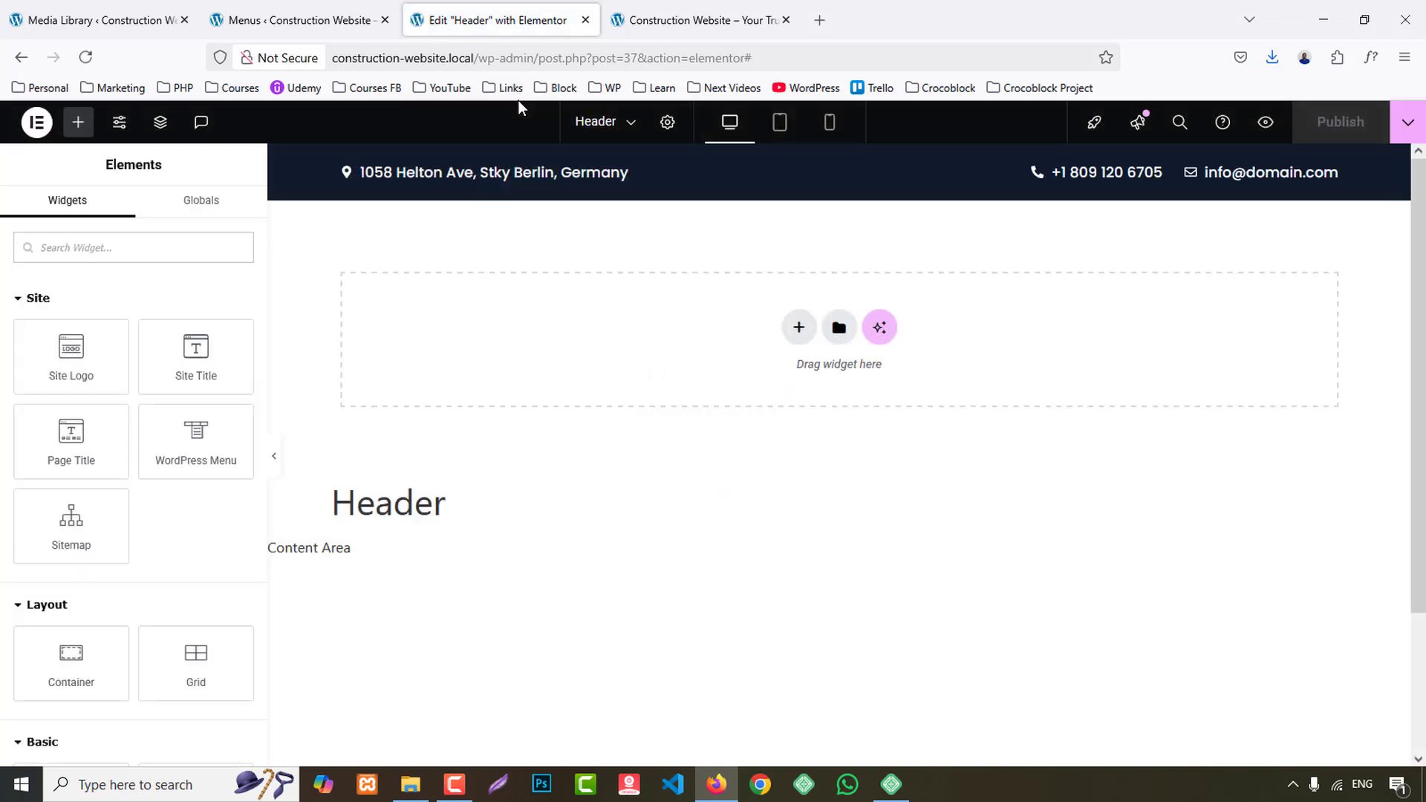
- Add a two-column Flexbox container with a narrow first and wide second column below the contact bar, and center its items vertically
click(794, 326)
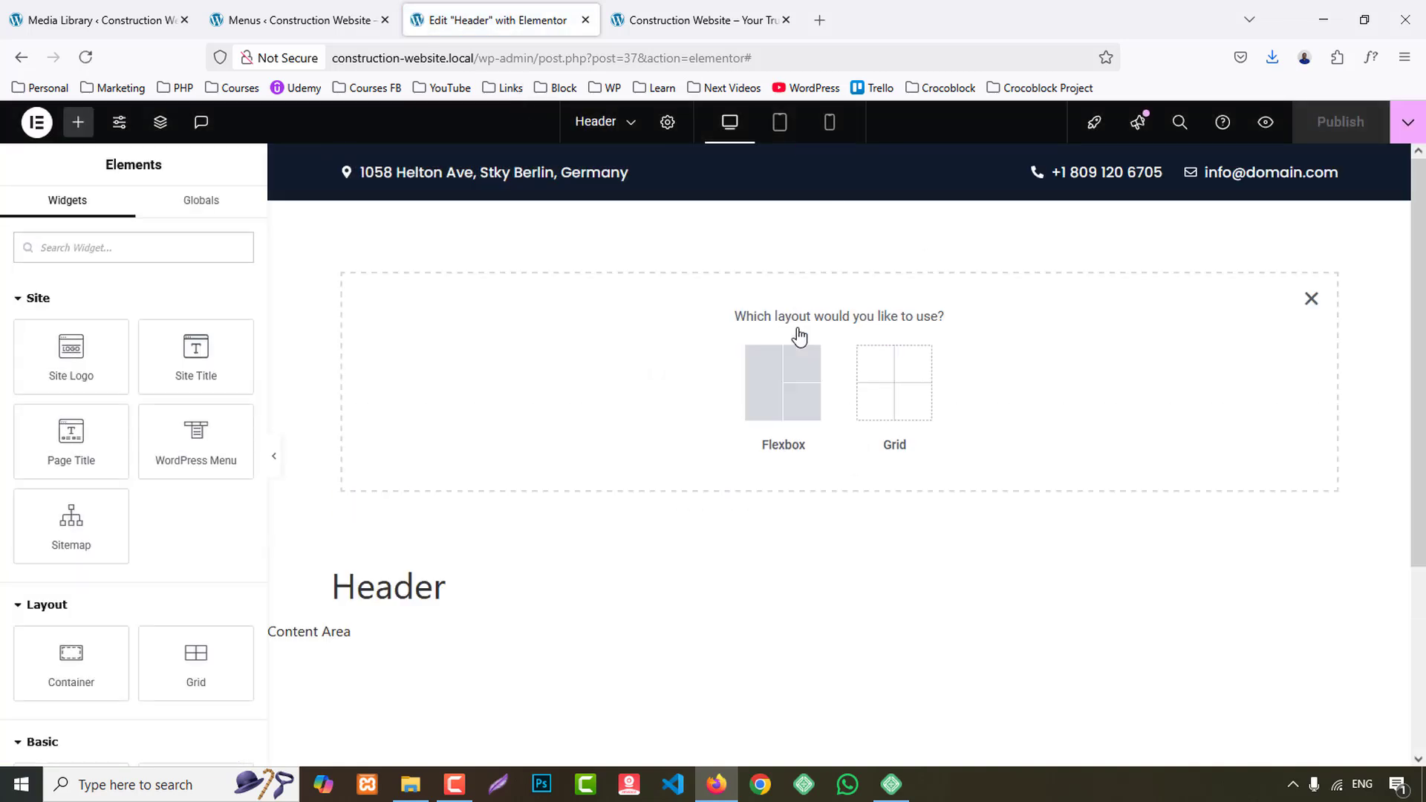
click(785, 395)
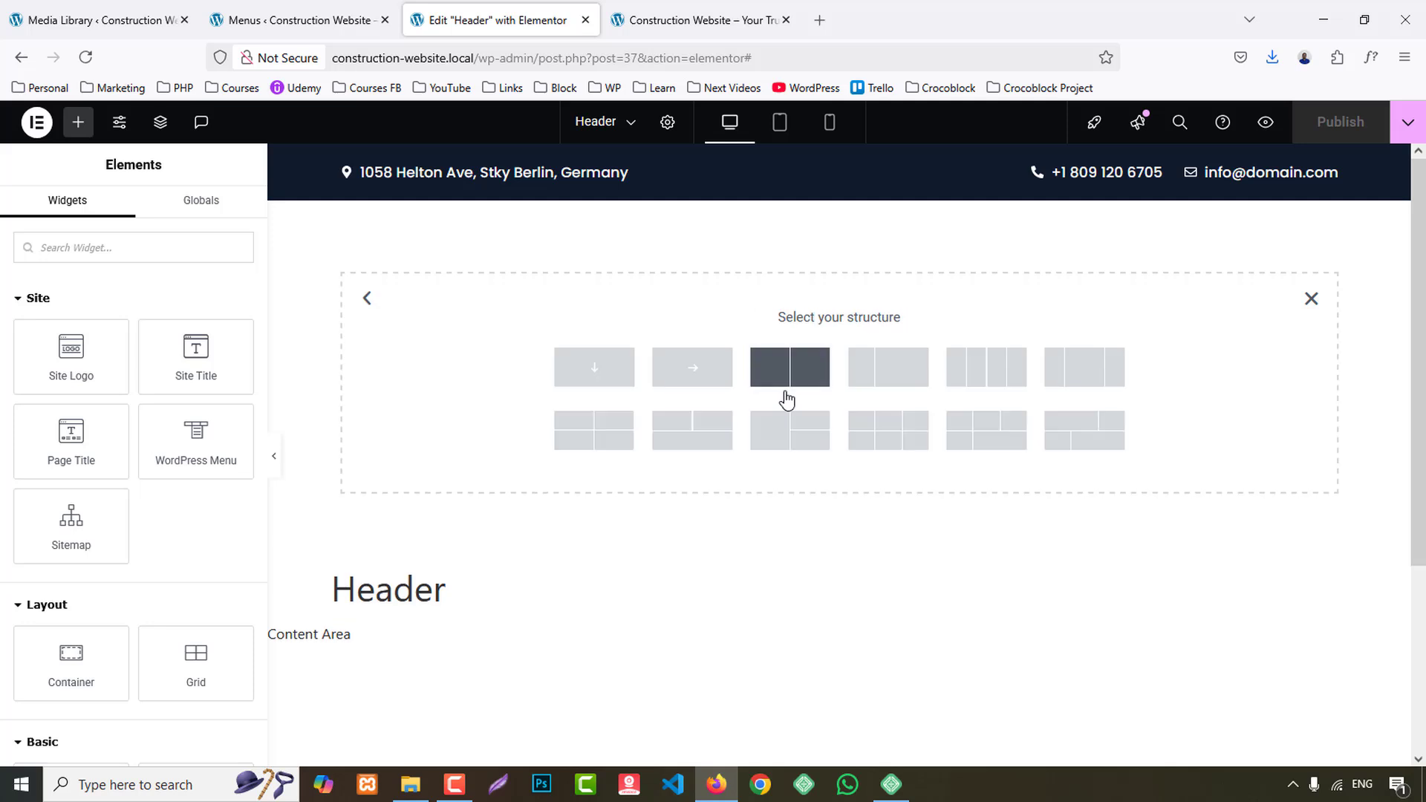
click(902, 377)
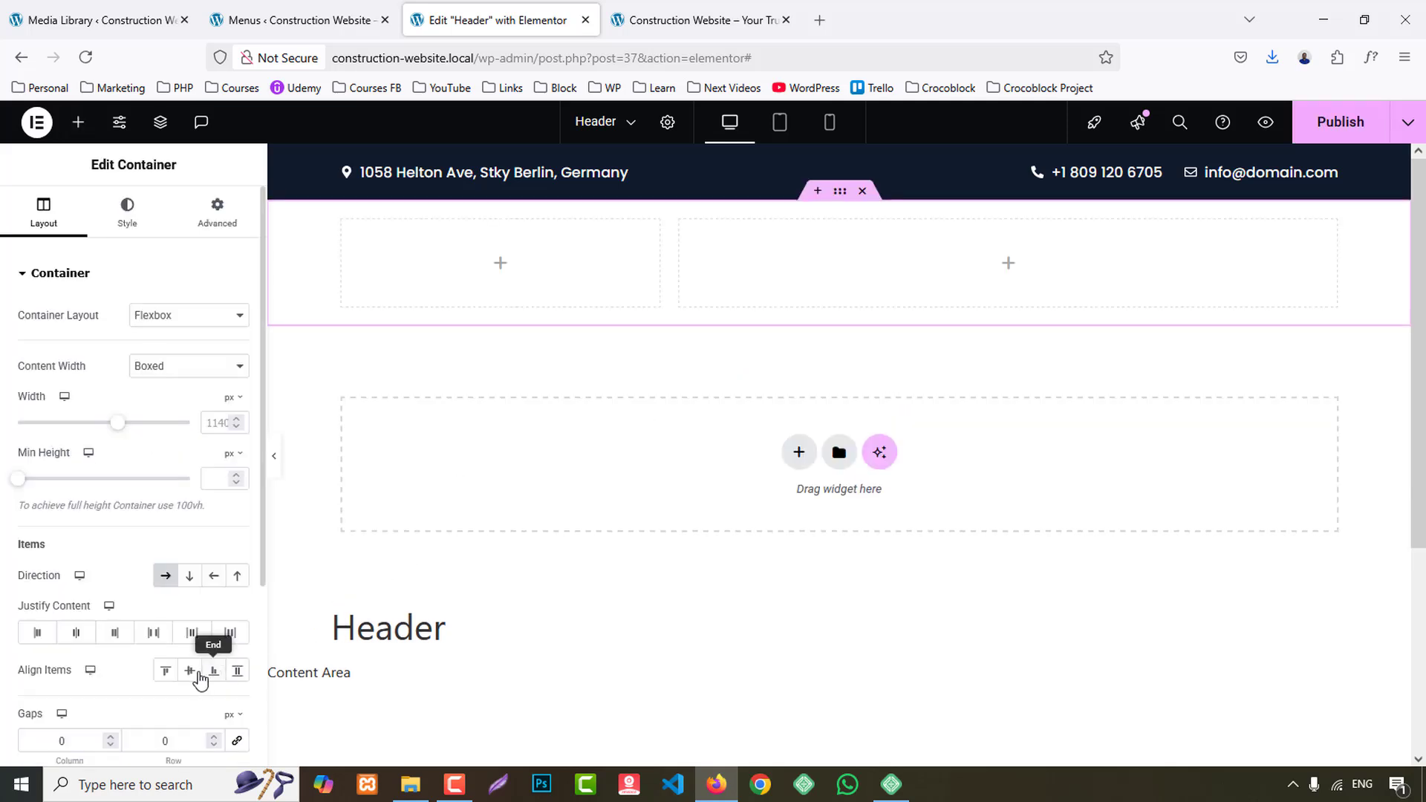
click(189, 670)
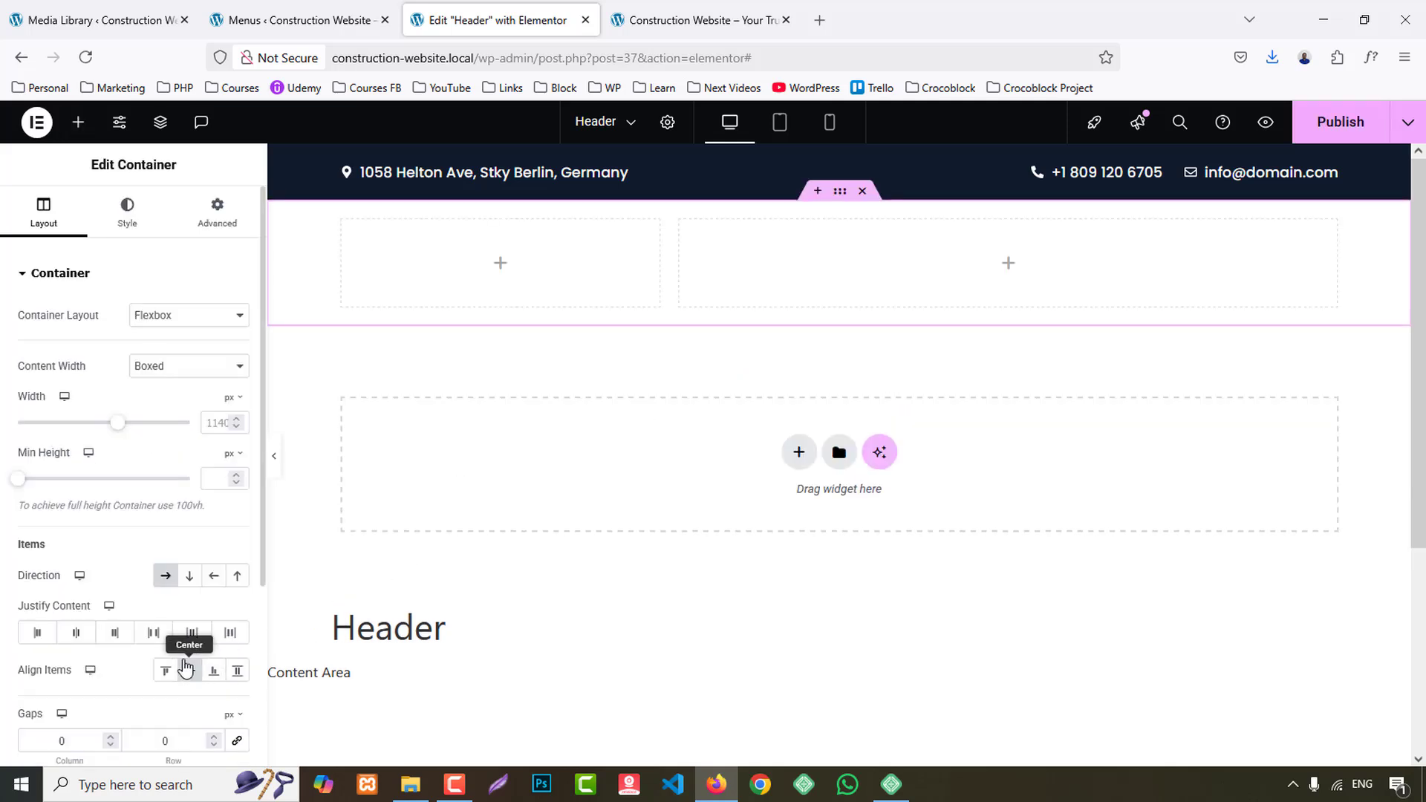
- Search the widgets for image and place an Image Box in the new container's narrow column
click(78, 122)
text(image)
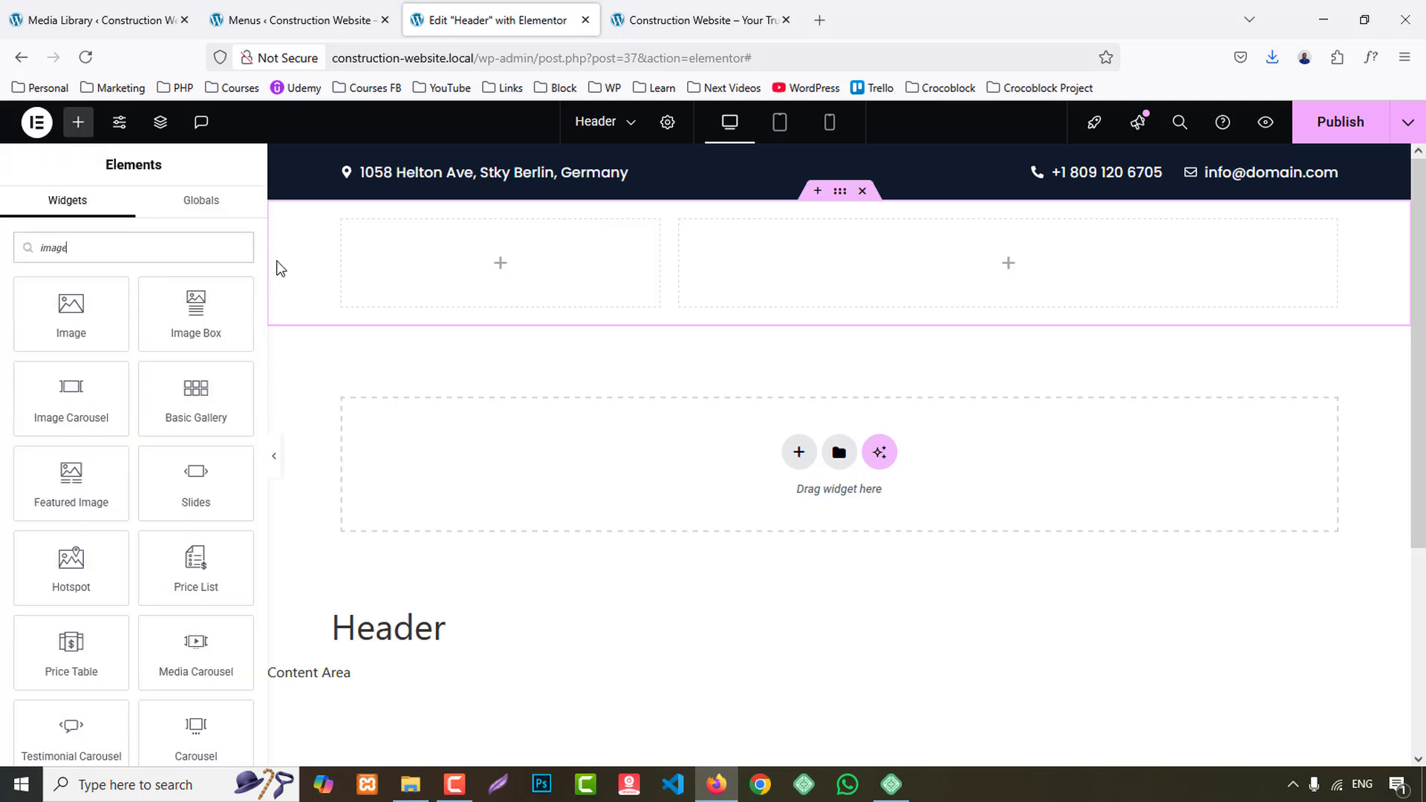
drag(196, 308, 594, 260)
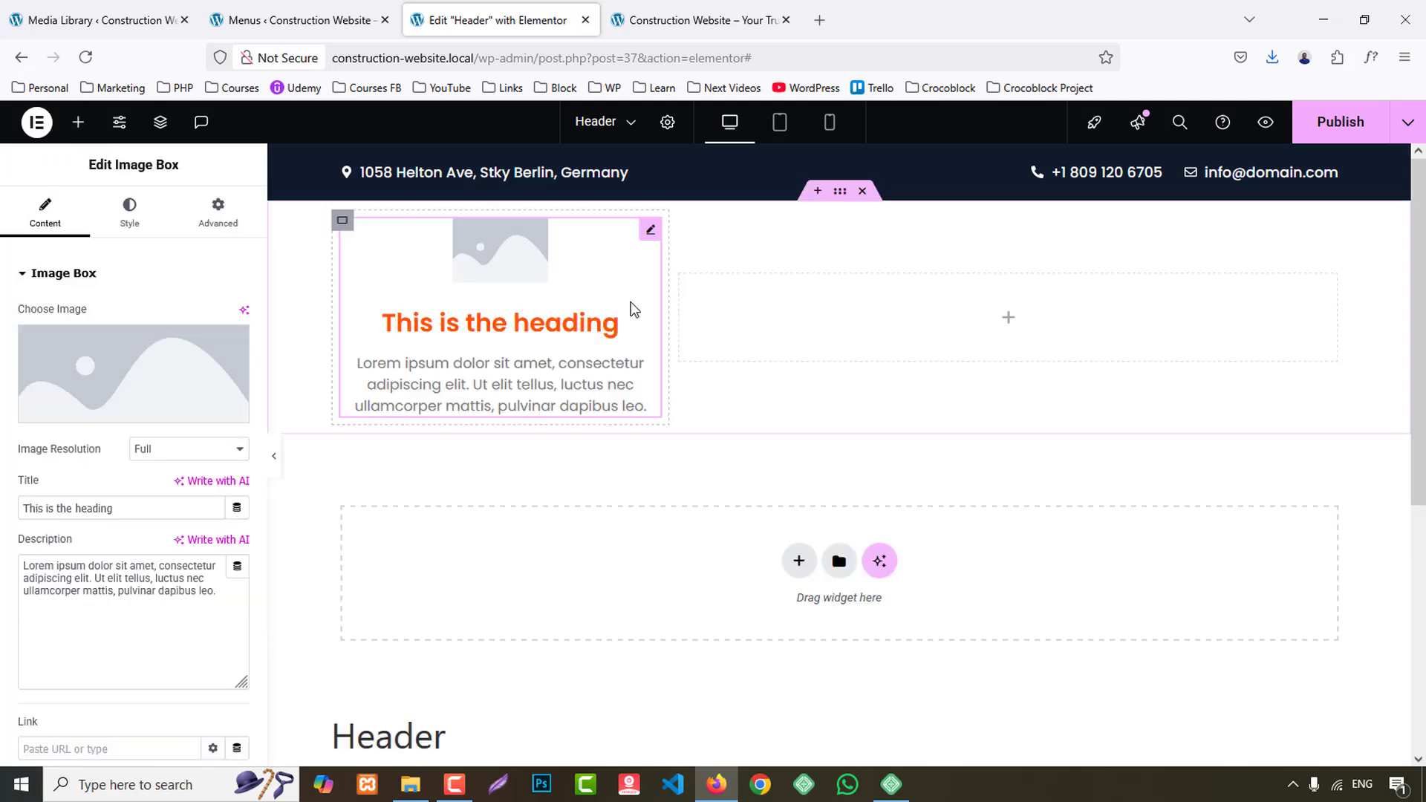
- Set the Image Box's image to logo.png from the Media Library
click(145, 363)
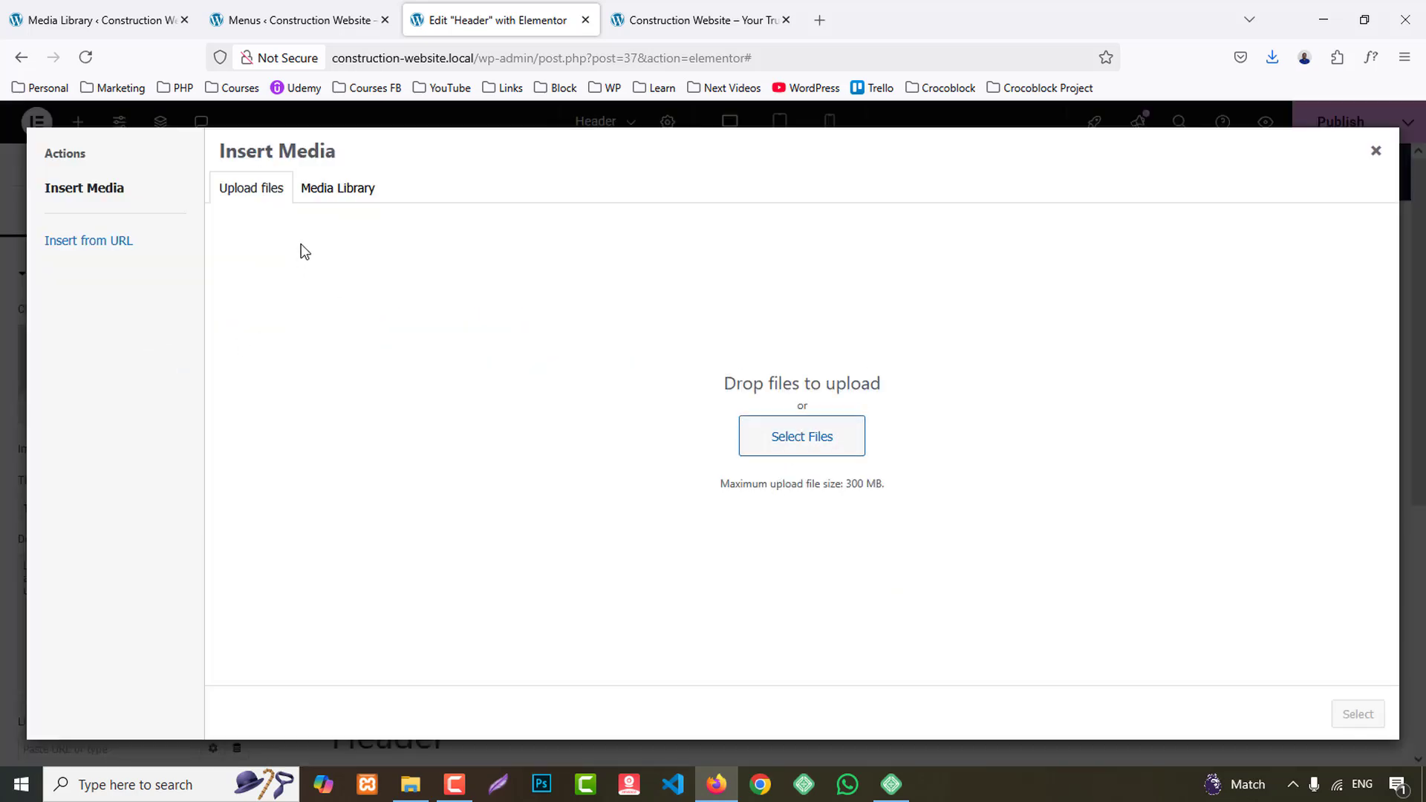
click(336, 195)
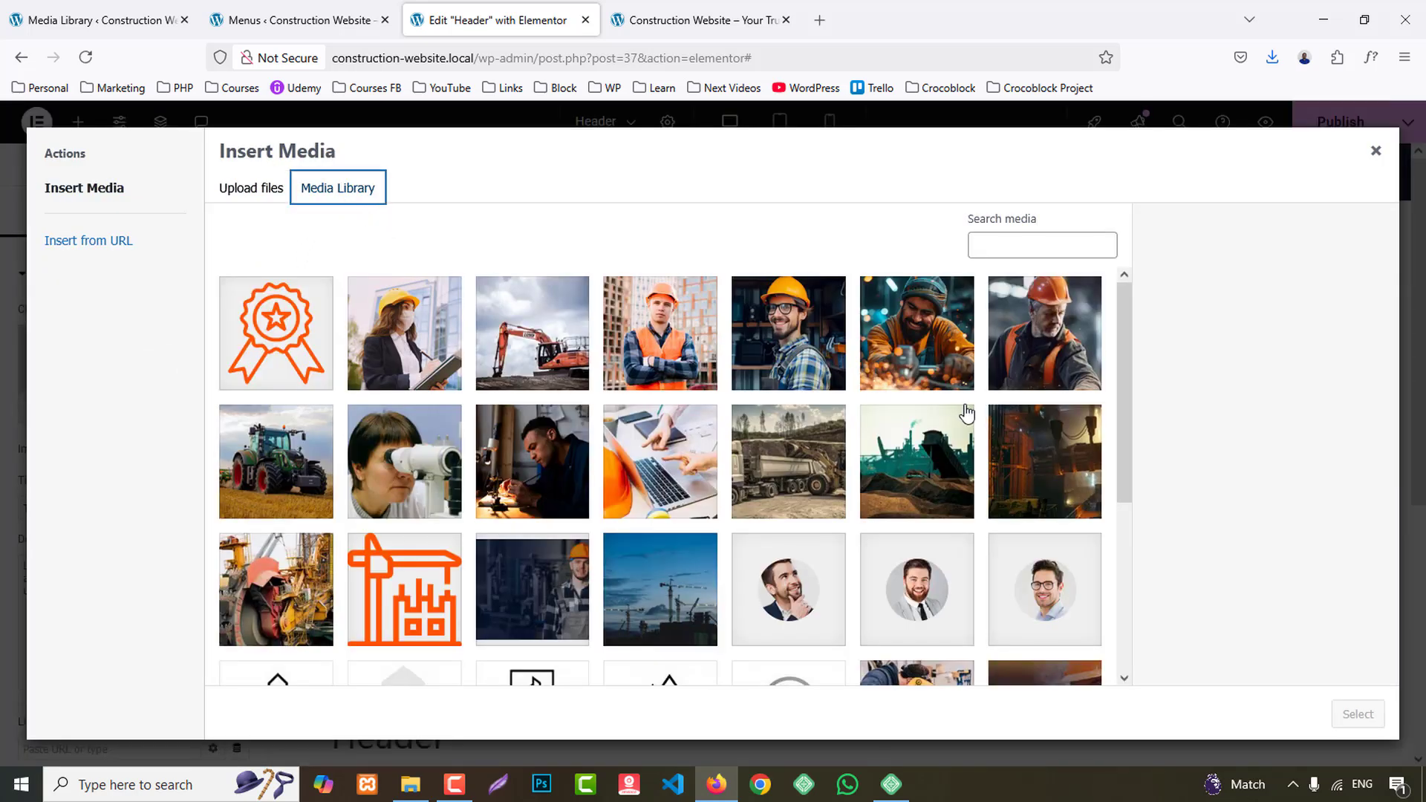
scroll(962, 438, down, 3)
click(449, 368)
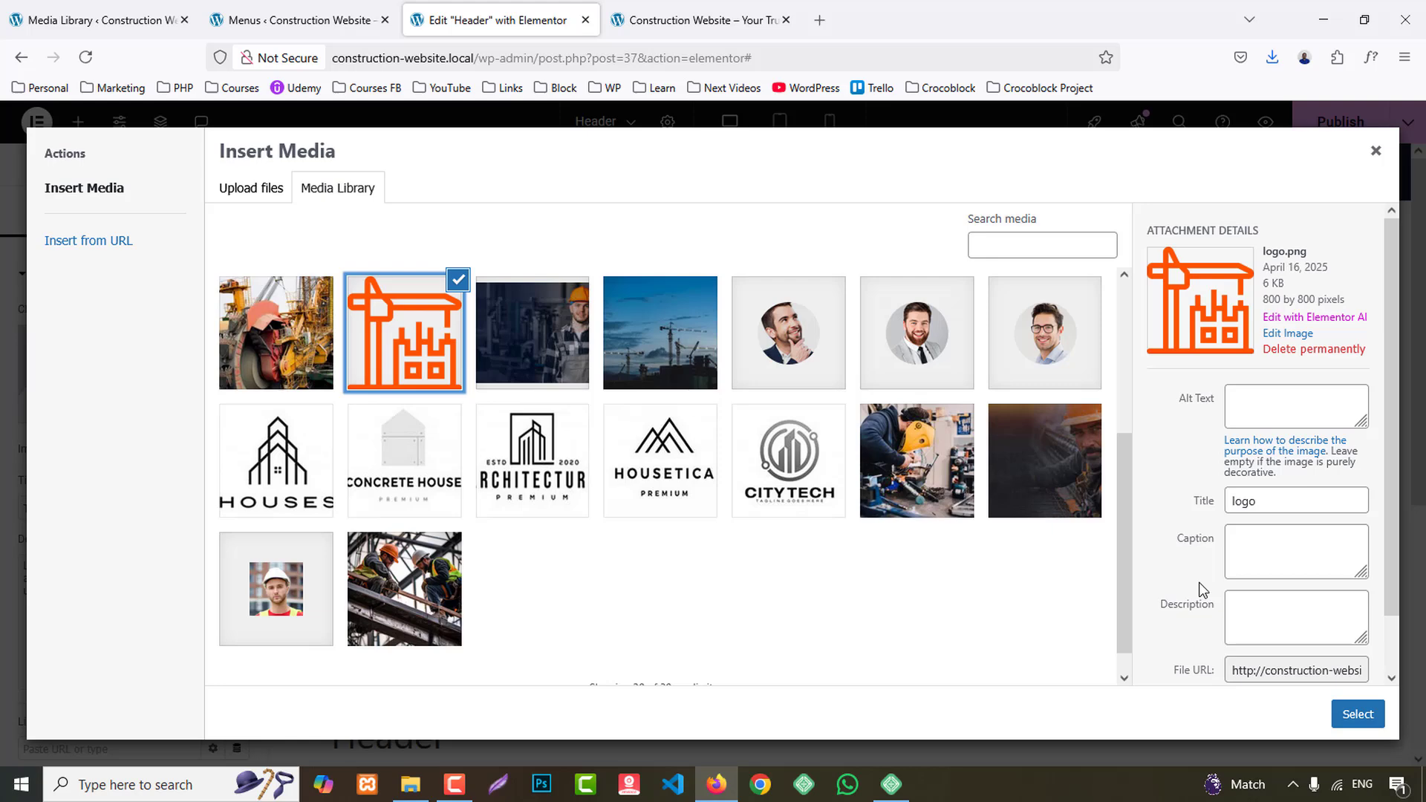
click(1358, 713)
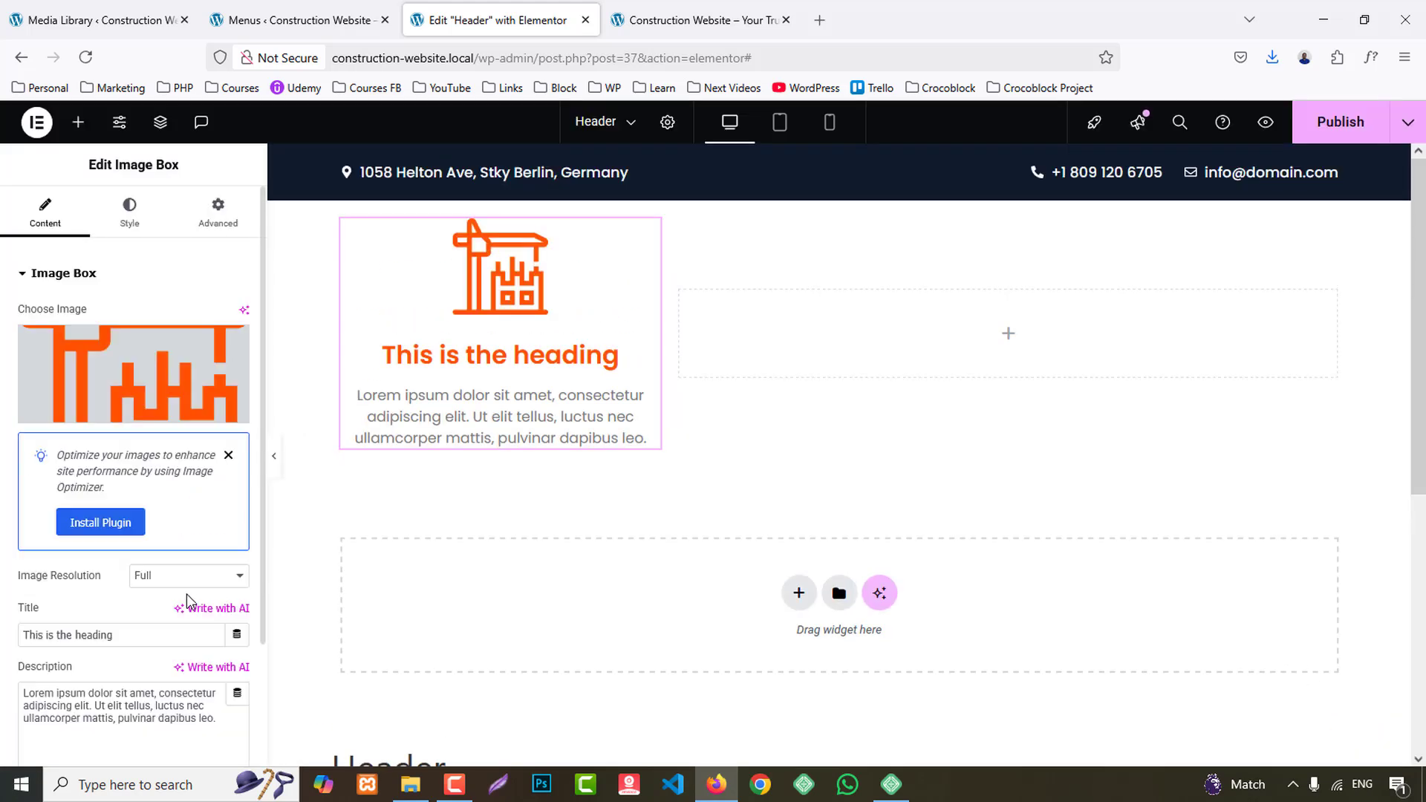
- Set the Image Box's title HTML tag to H4
scroll(156, 672, down, 4)
click(162, 649)
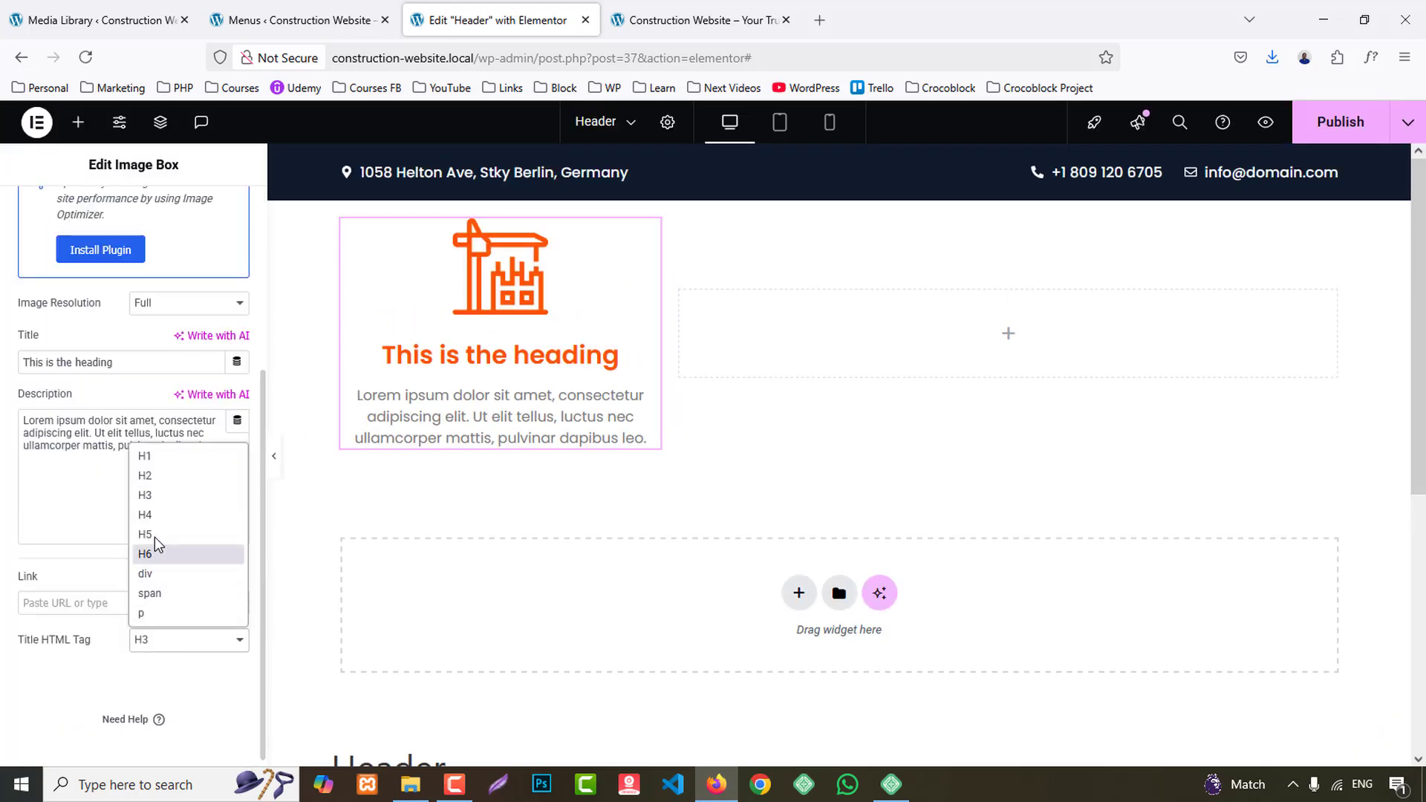
click(155, 514)
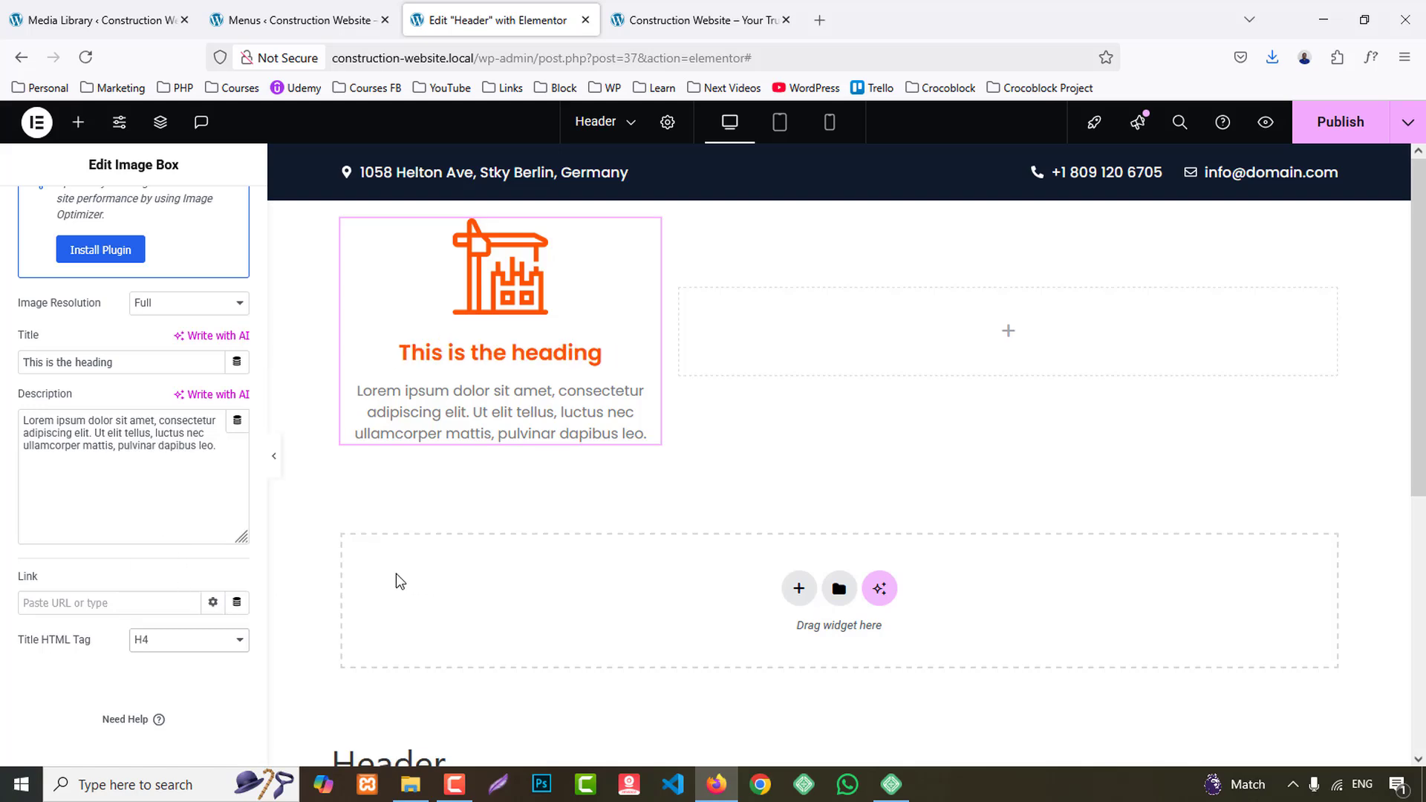
- Copy the logo name from the reference site's header and set the Image Box title to RiBuild
key(ctrl+Tab)
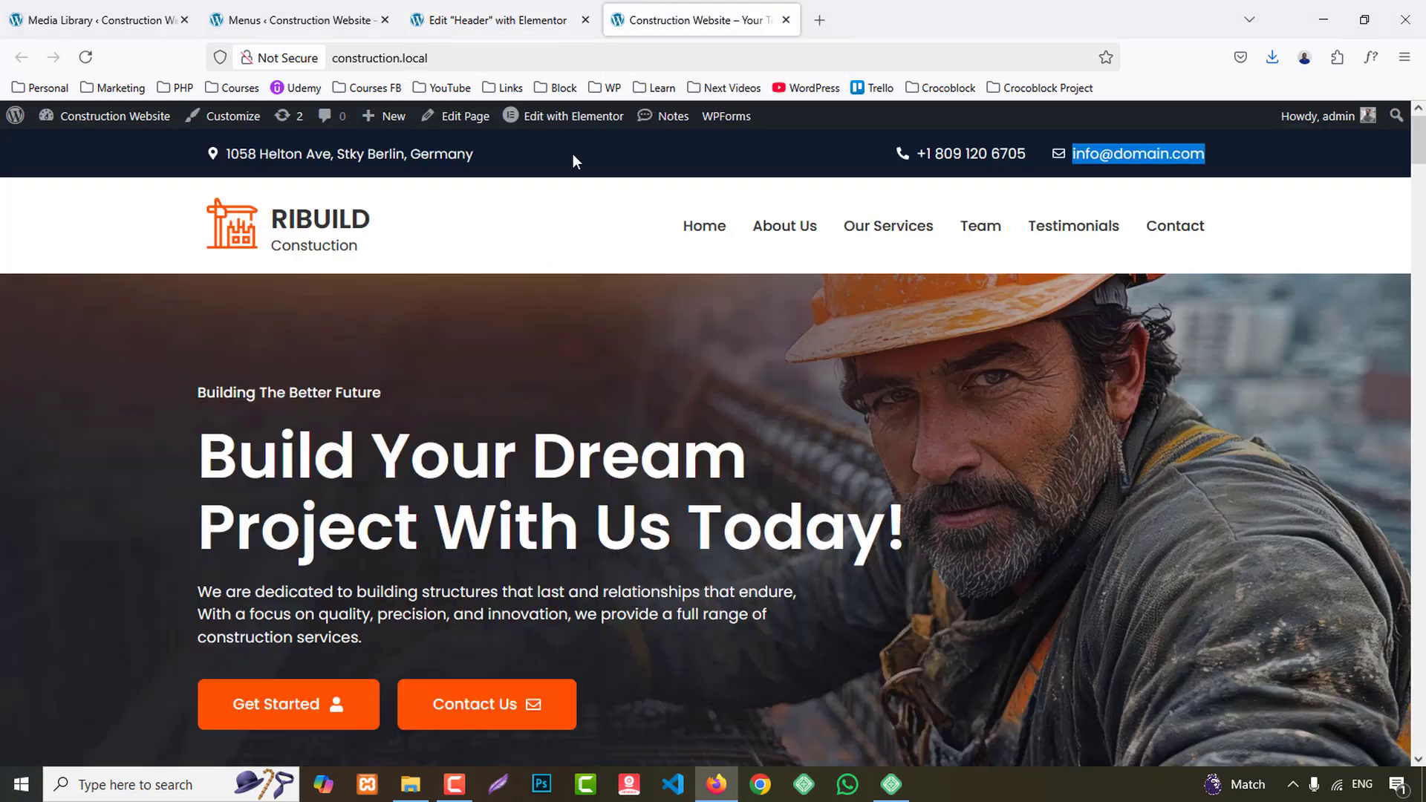
drag(401, 231, 269, 223)
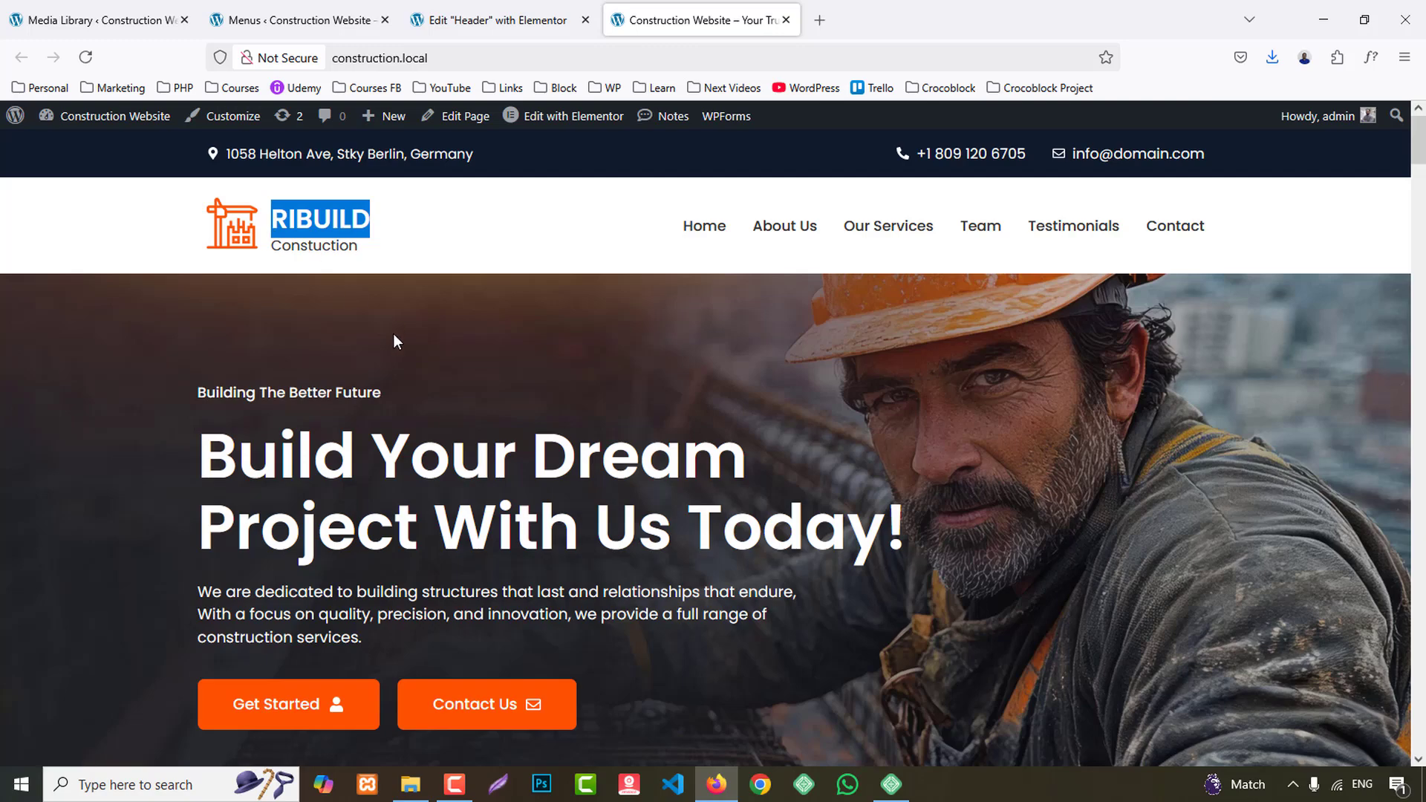
click(512, 12)
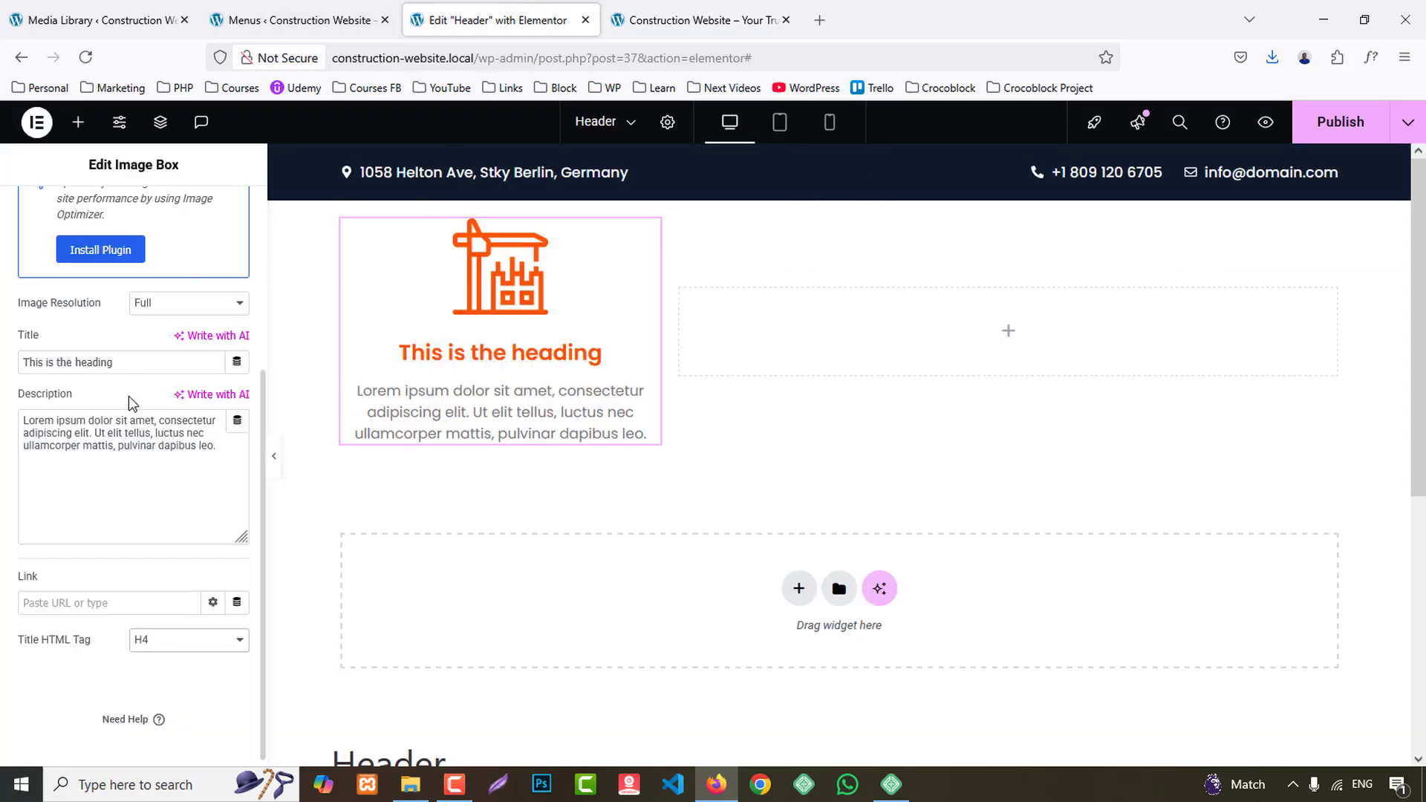
click(109, 448)
key(ctrl+a)
text(RiBuild)
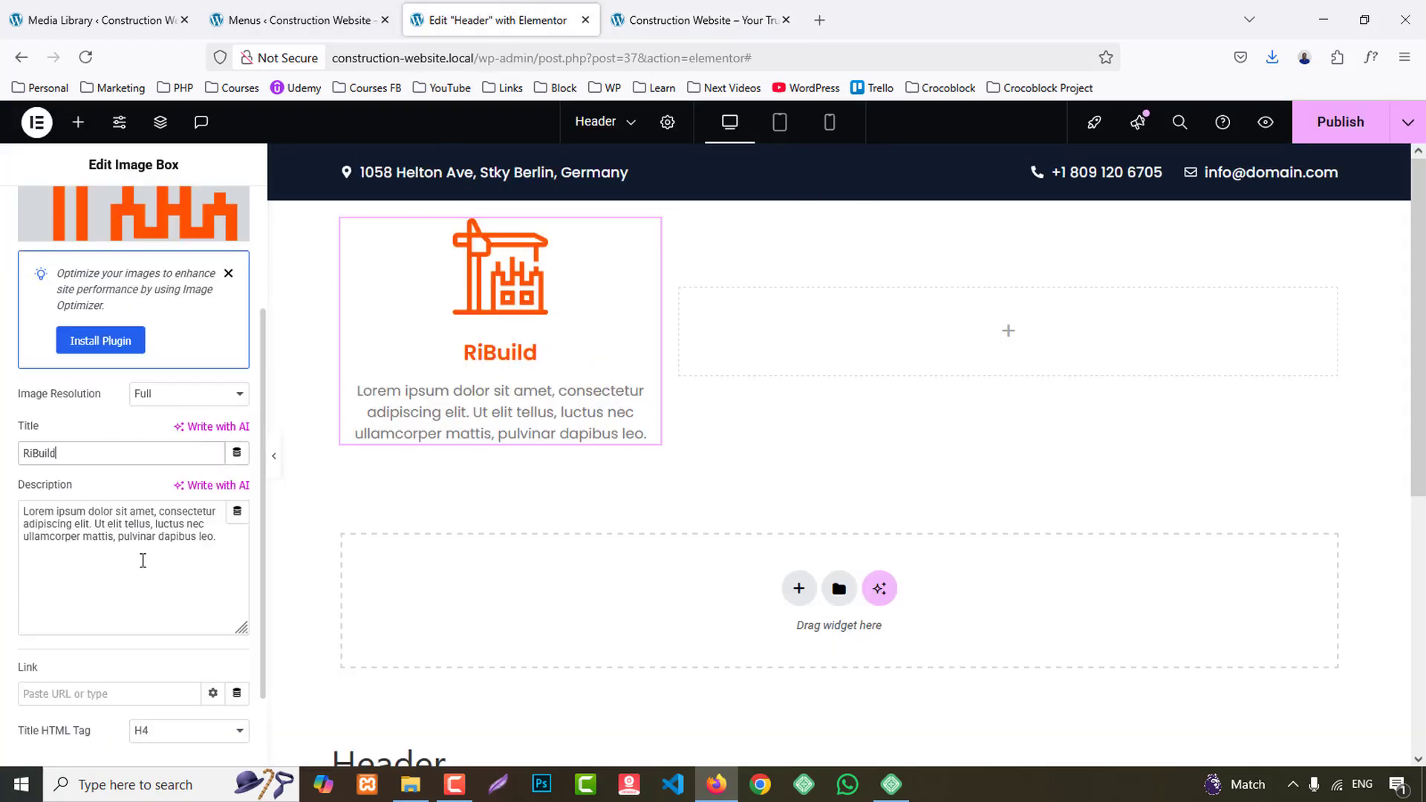
- Replace the Image Box description with Construction
click(128, 527)
key(ctrl+a)
text(Con)
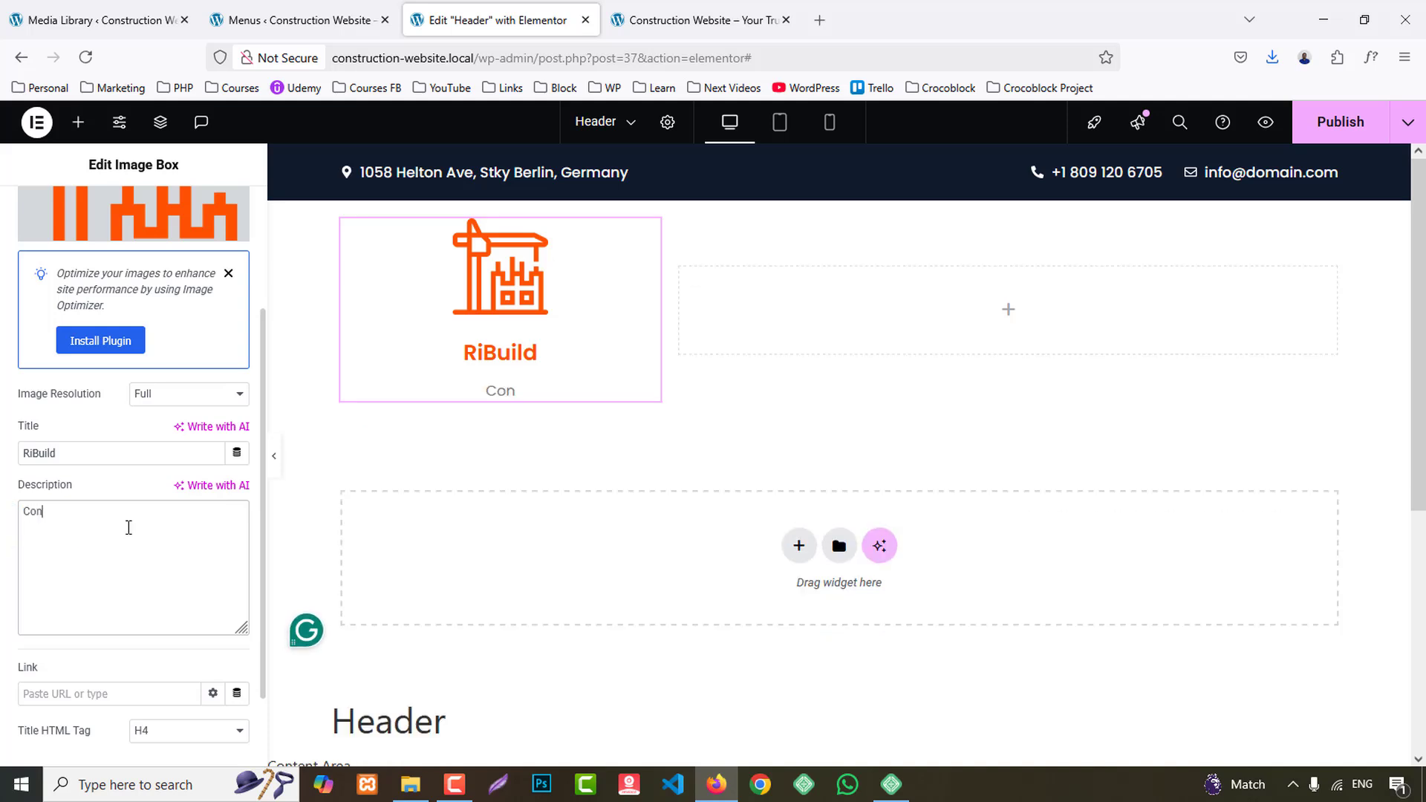
text(struction)
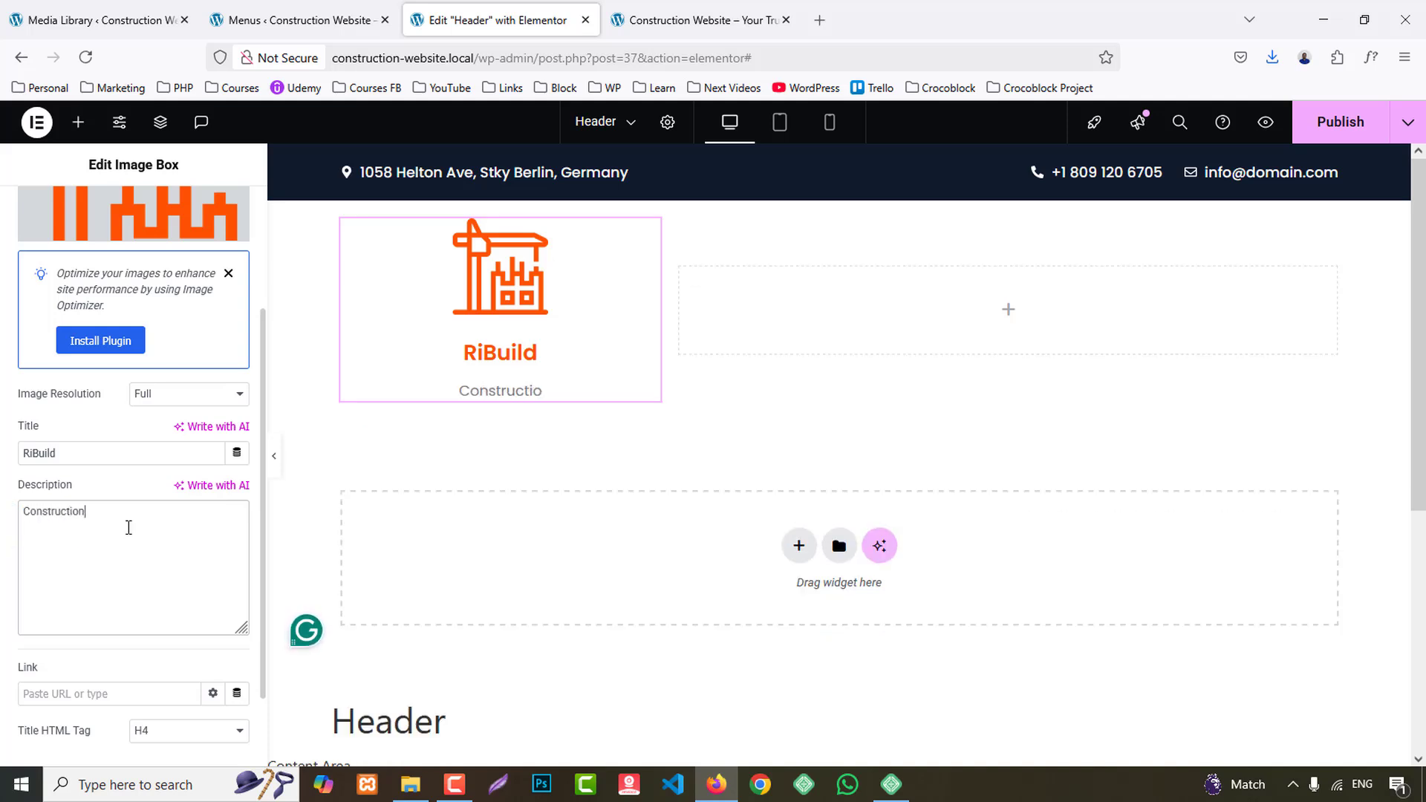
- Check the reference site's logo layout, then set the Image Box's image position to left and its vertical alignment to middle
click(672, 9)
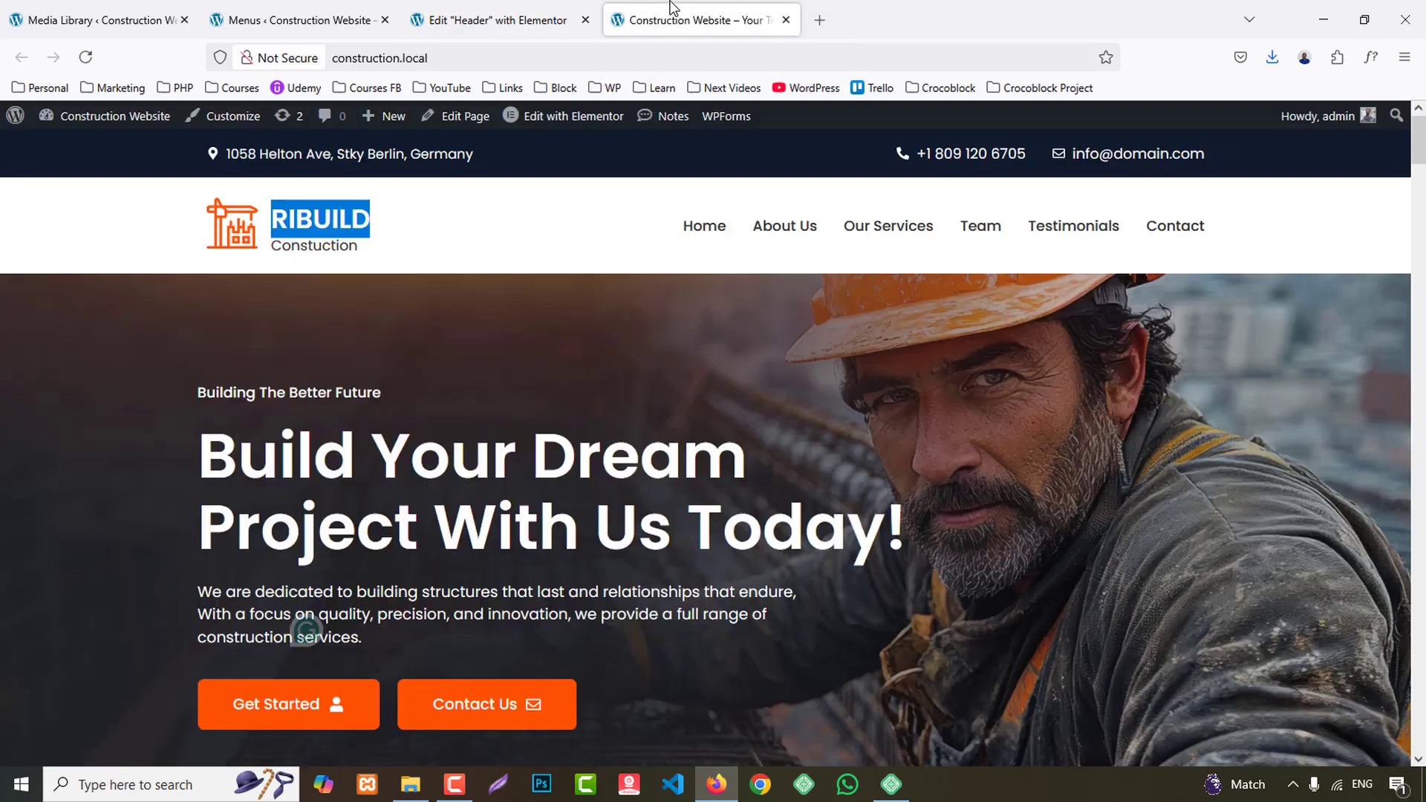
click(479, 17)
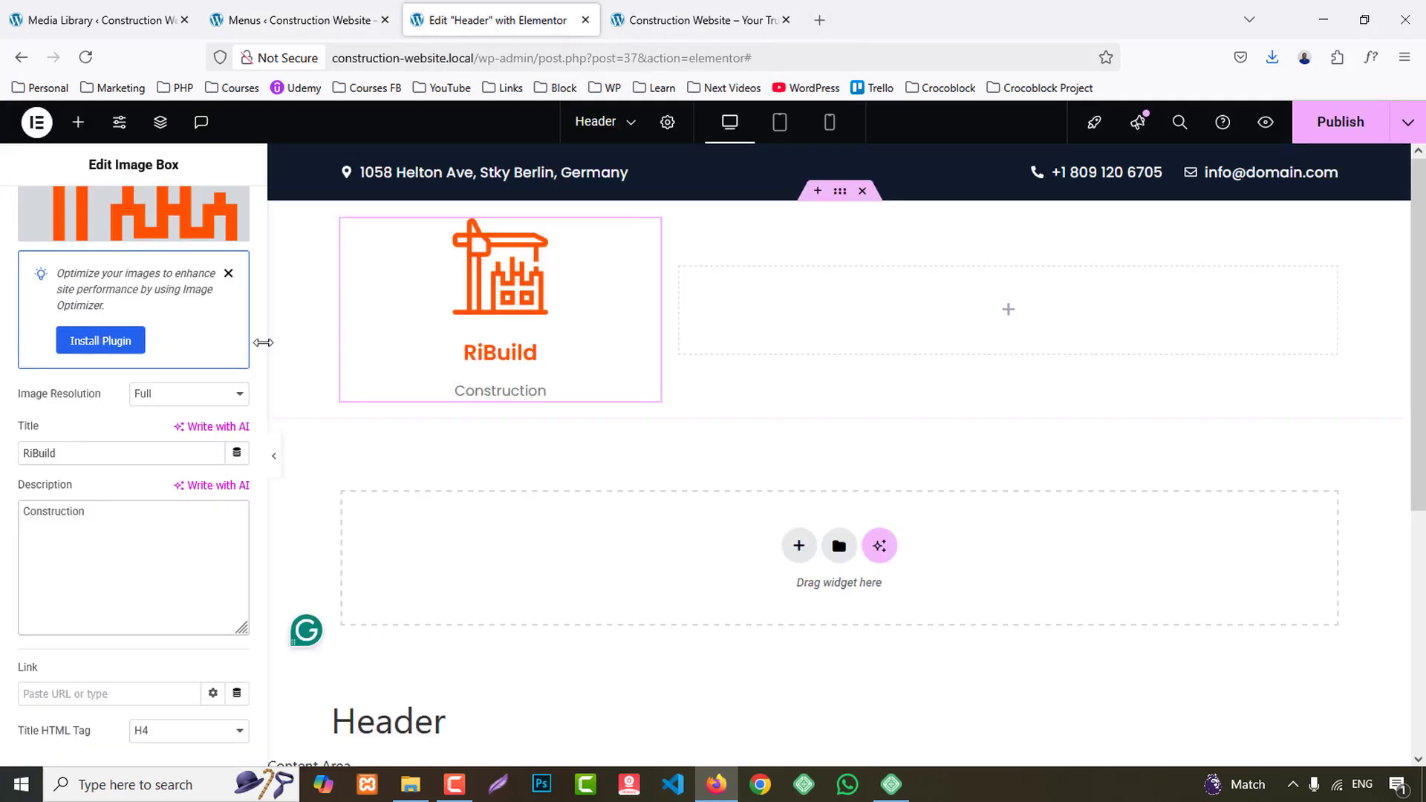
click(138, 208)
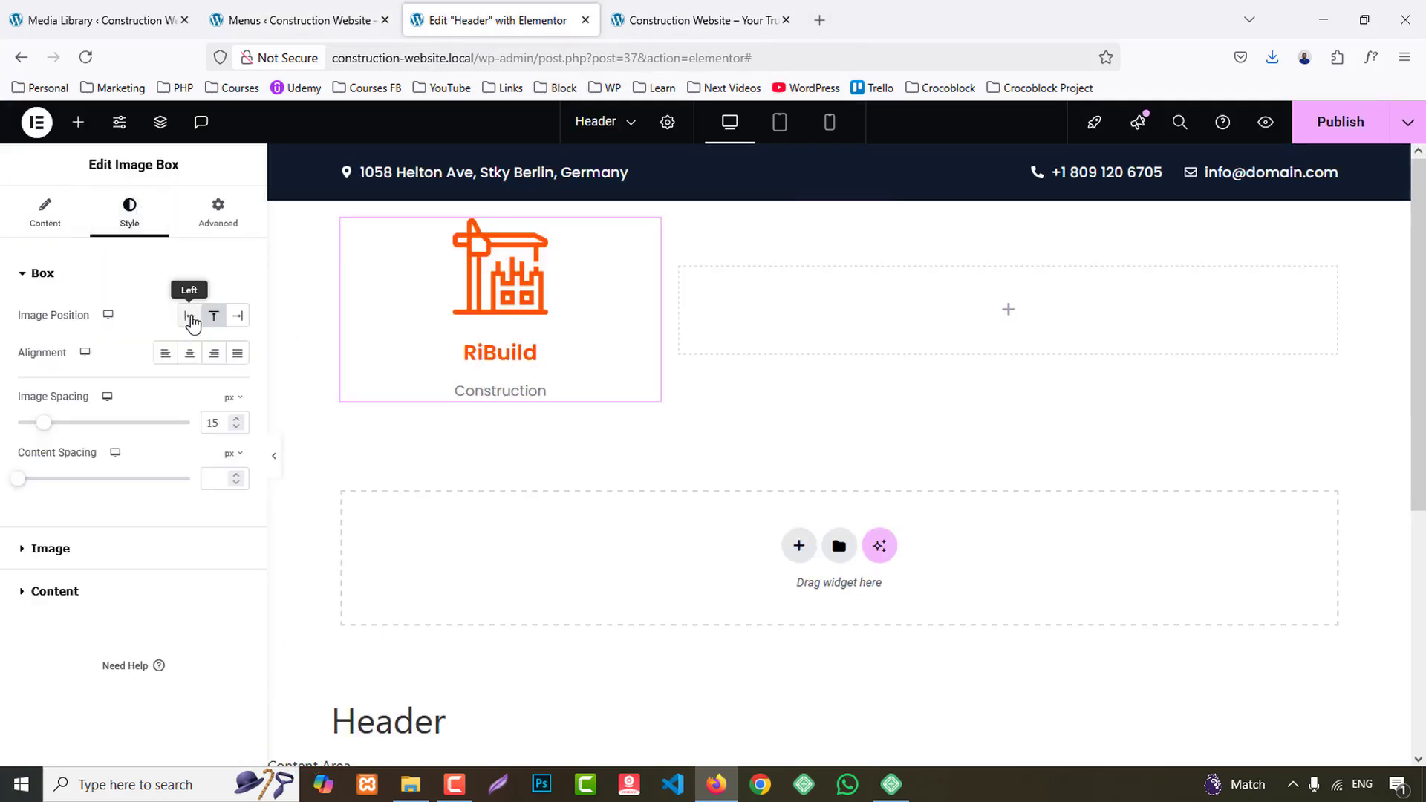
click(190, 317)
click(215, 353)
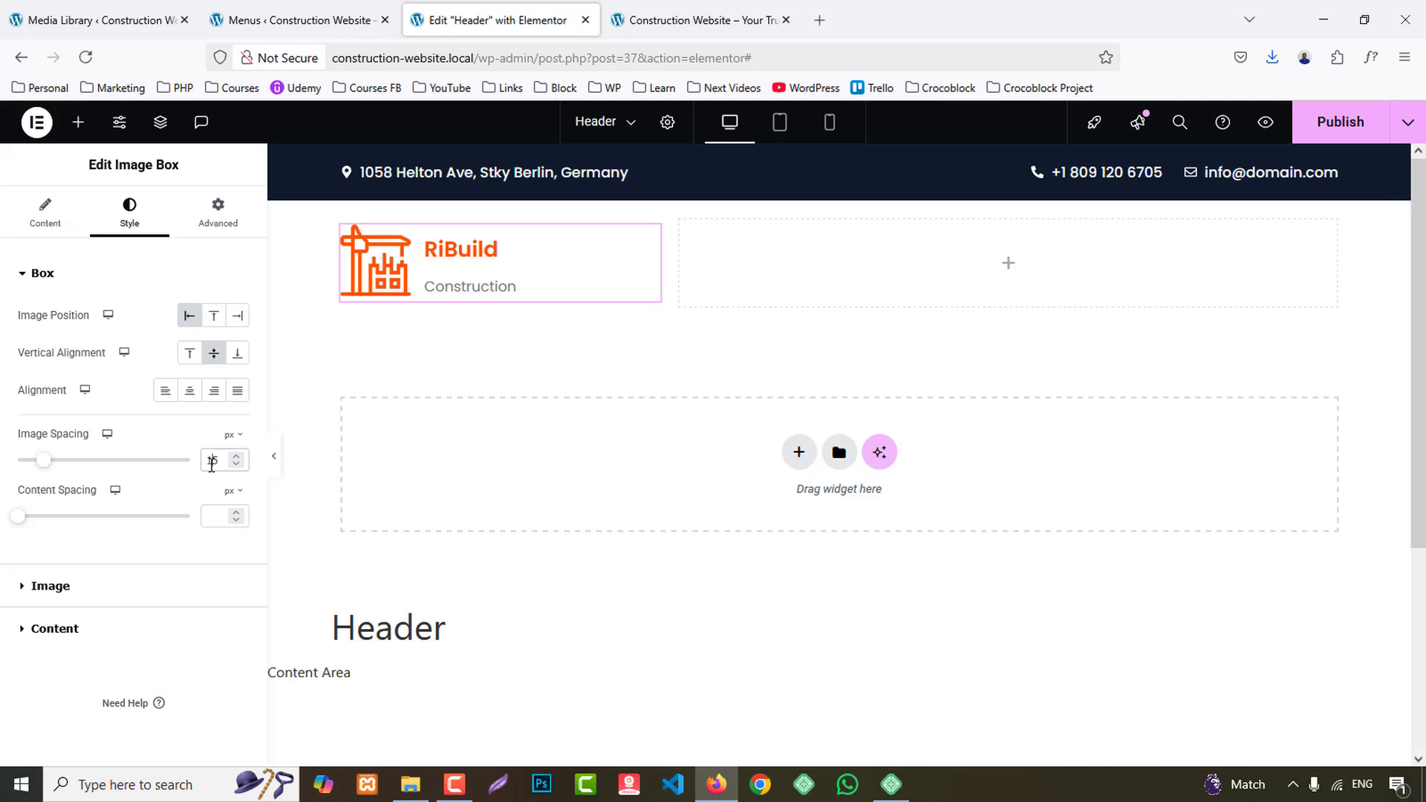
- Set the Image Box's image spacing to 10 px and content spacing to 1 px
key(Down)
key(Down)
key(Down)
key(Down)
key(Down)
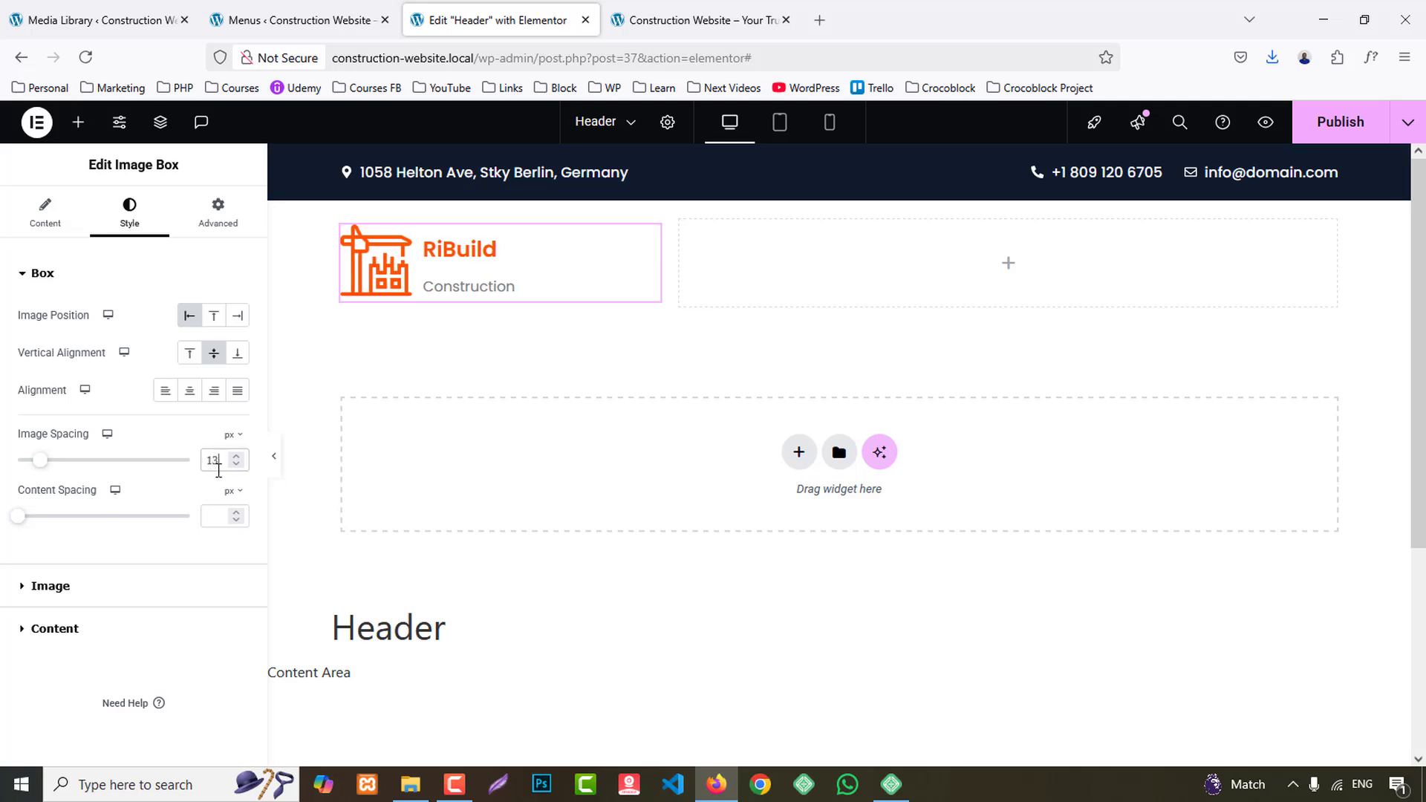
click(213, 516)
key(Up)
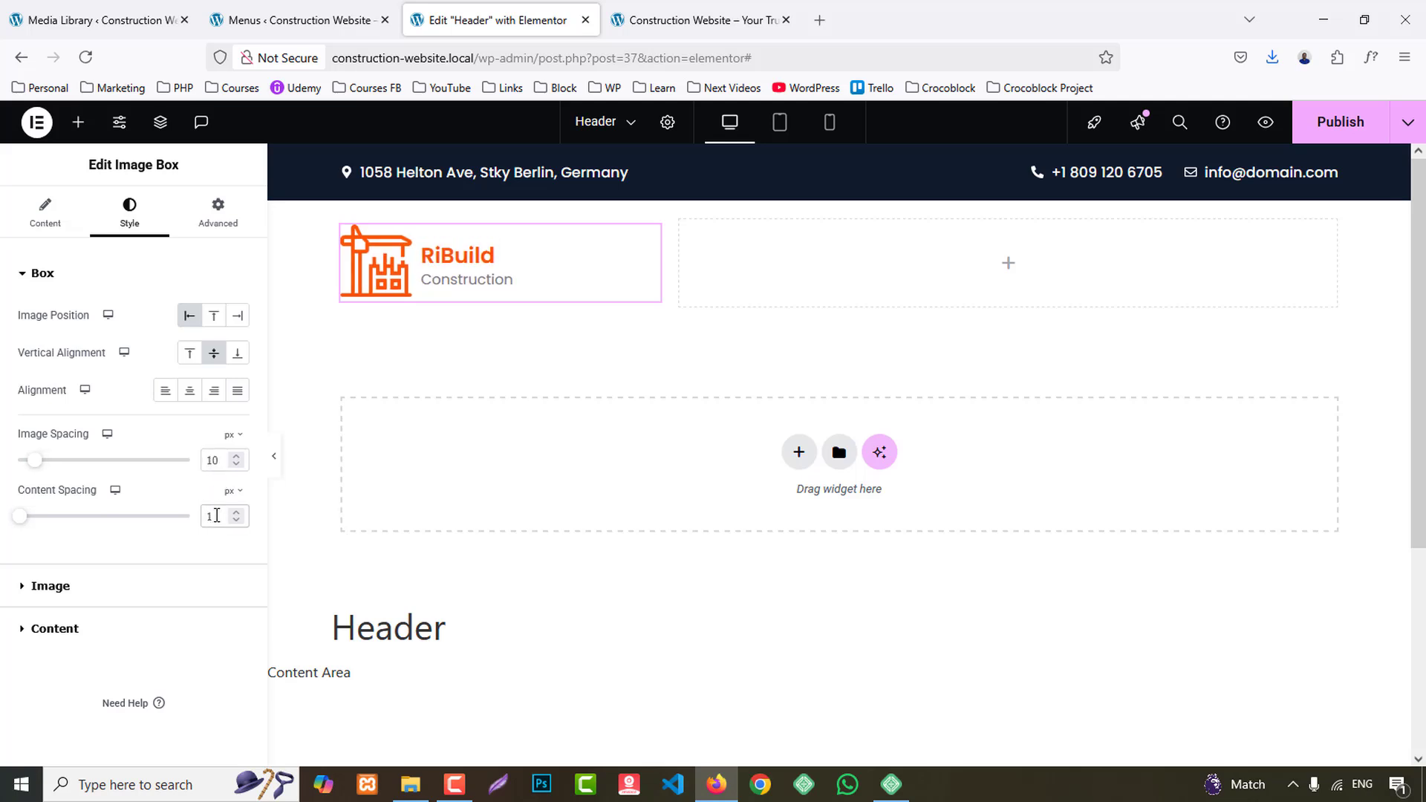
- Set the logo image width in the Image Box to 21% and compare it with the reference site's header
click(86, 586)
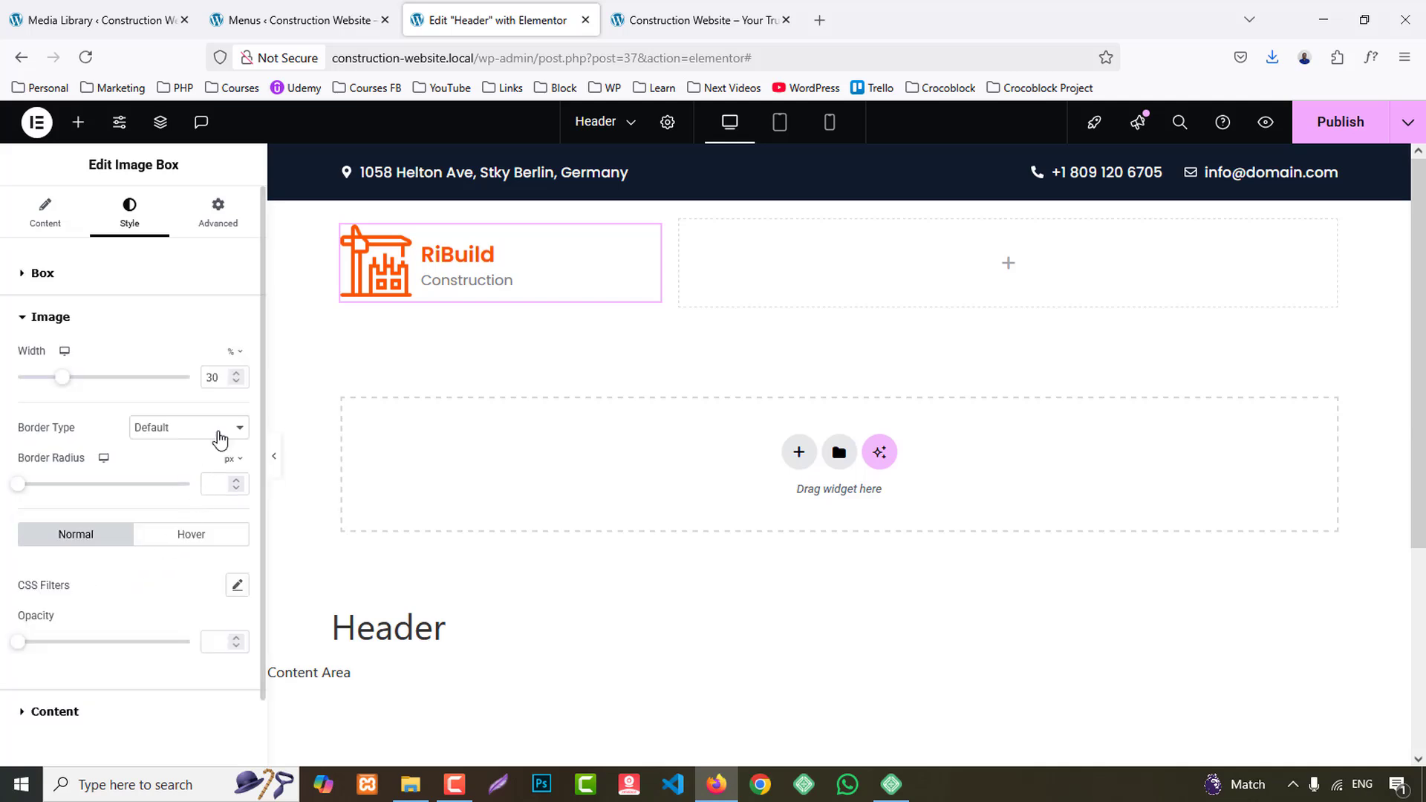
key(Down)
key(Down)
key(Down)
key(Down)
key(Down)
key(Down)
key(Down)
key(Down)
key(Down)
key(Down)
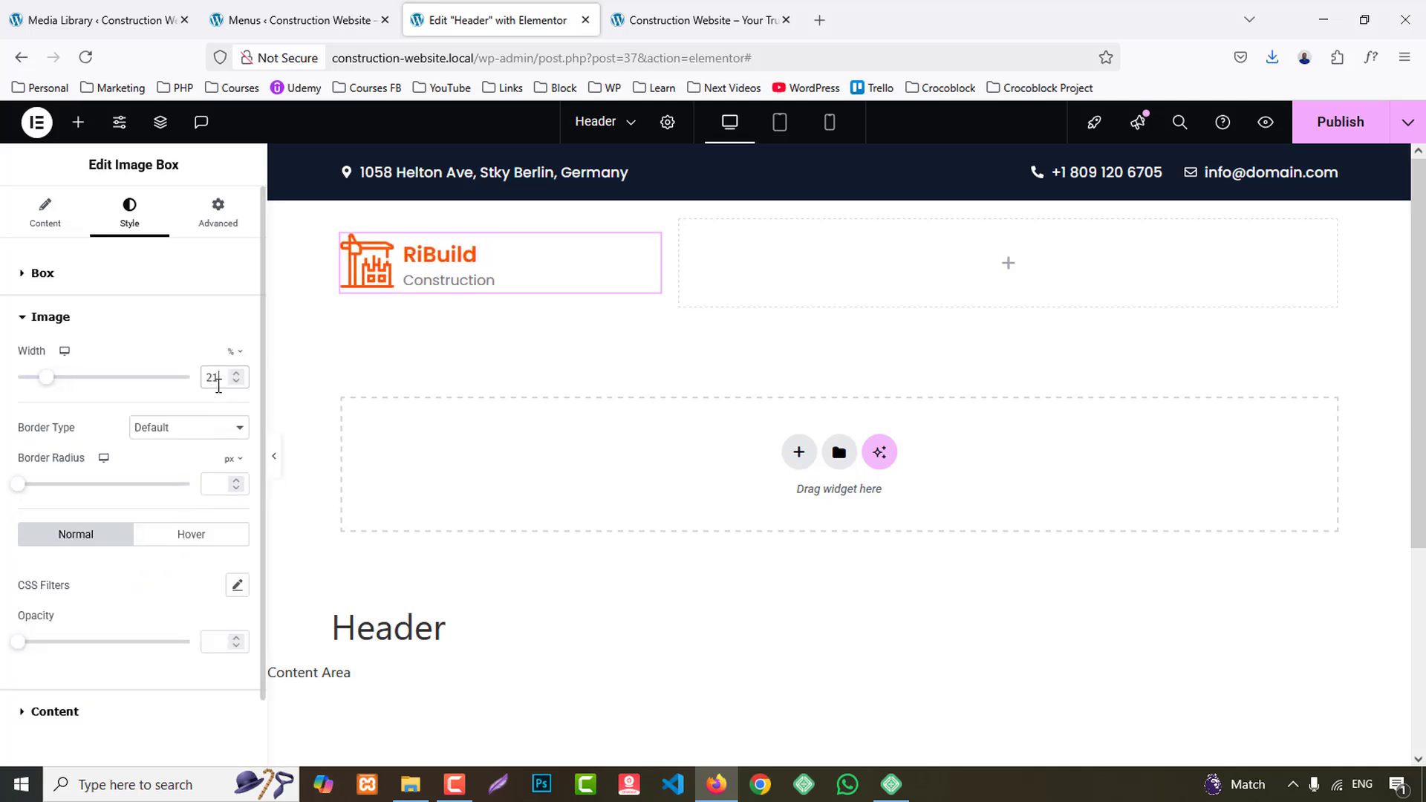
click(739, 10)
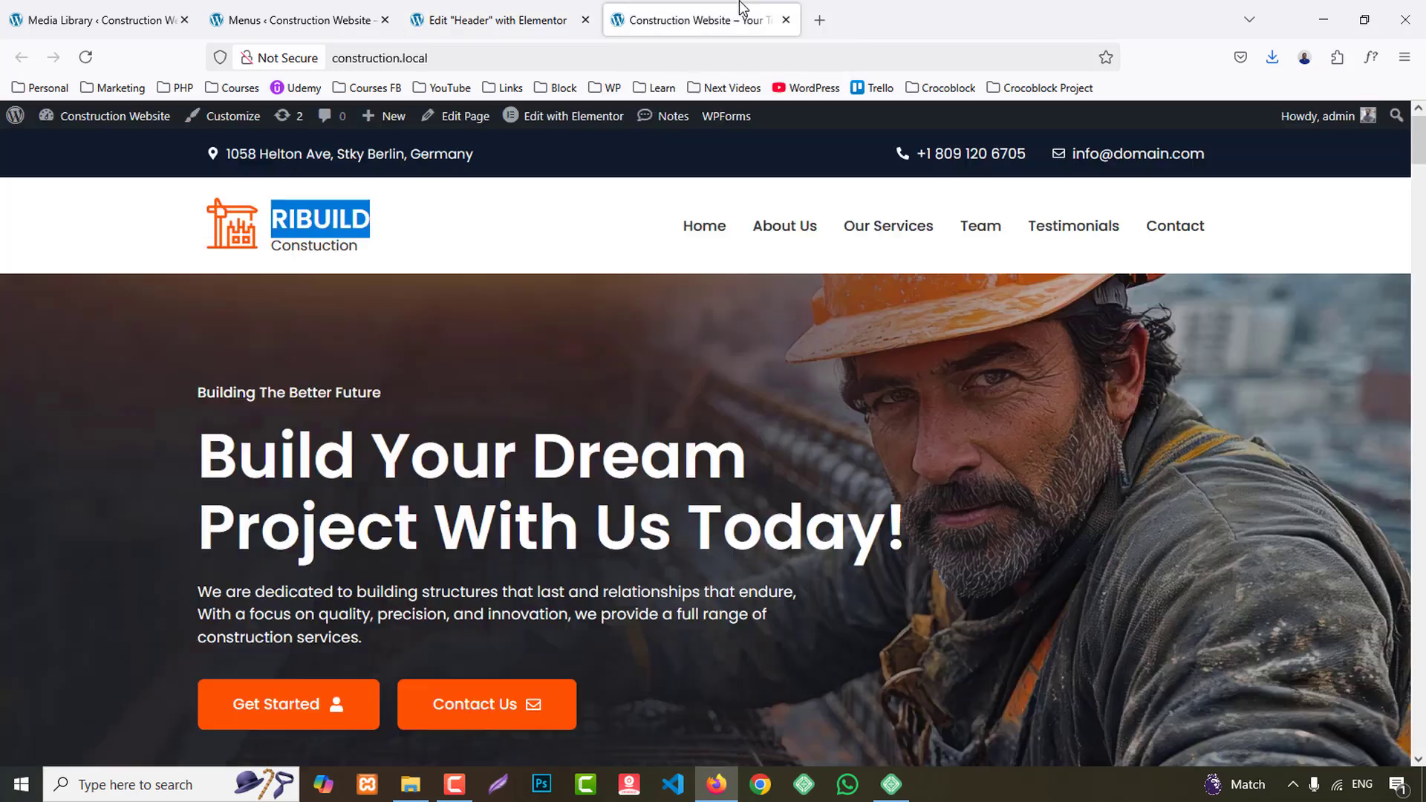
- Return to the Header template editor and set the Image Box title color to the dark navy global color
click(298, 20)
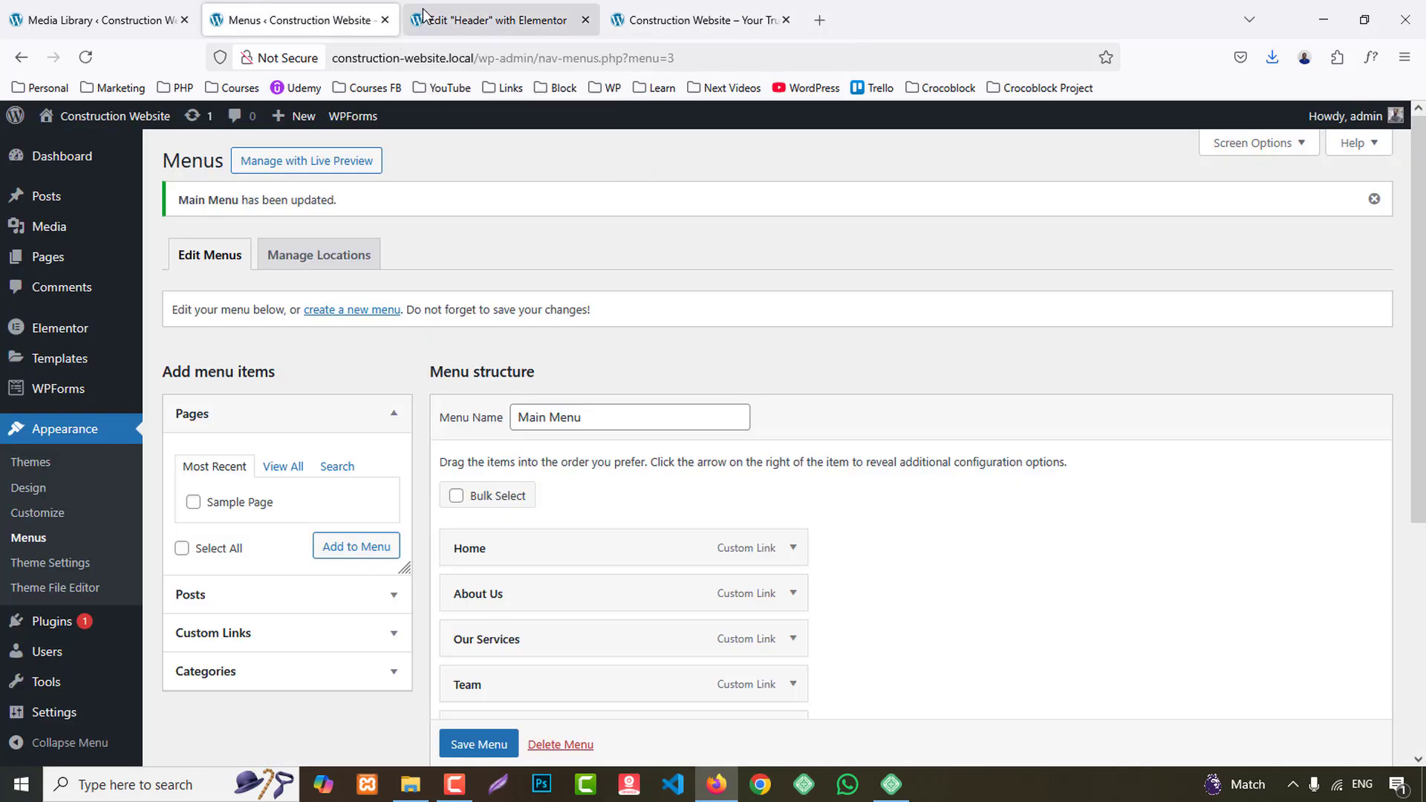
click(494, 20)
click(74, 715)
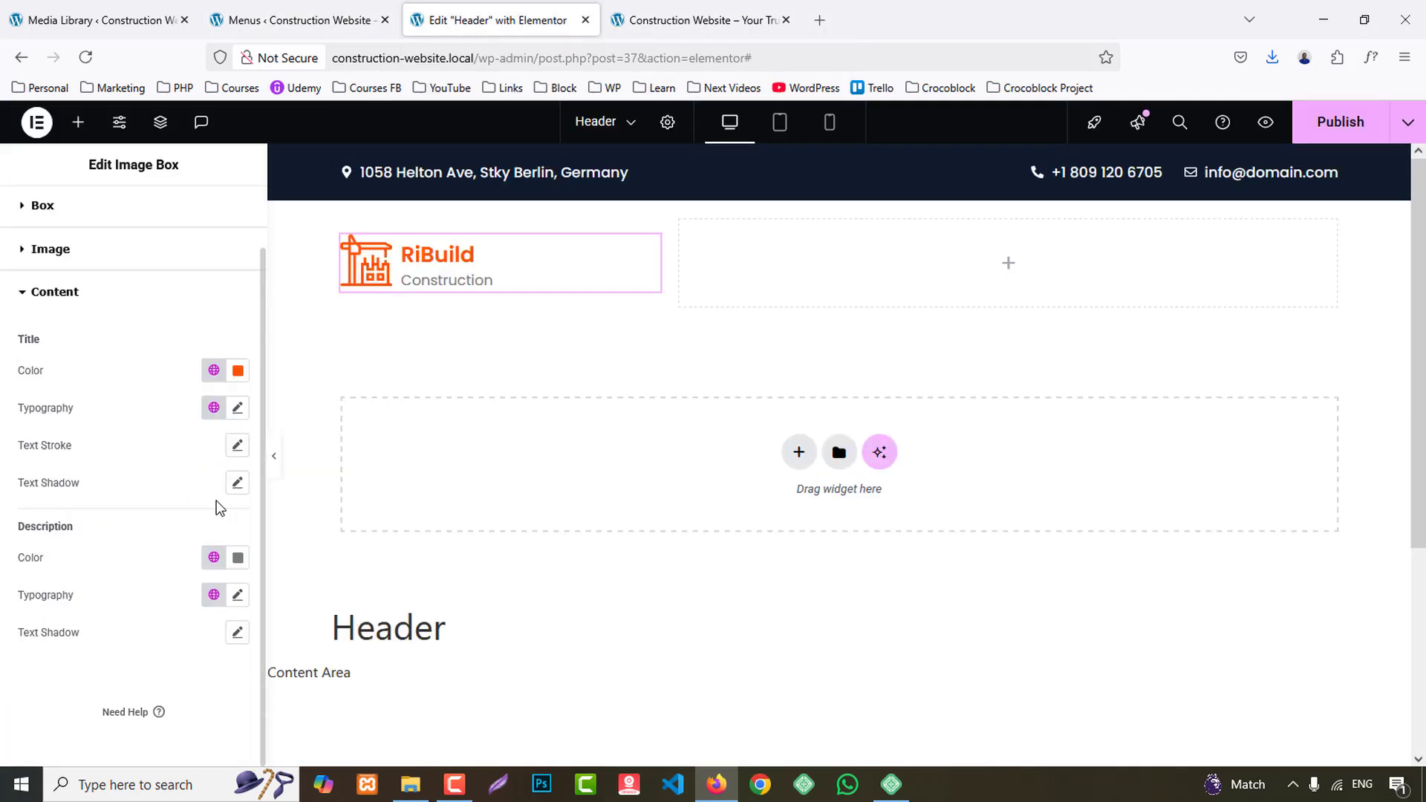
click(213, 370)
click(87, 492)
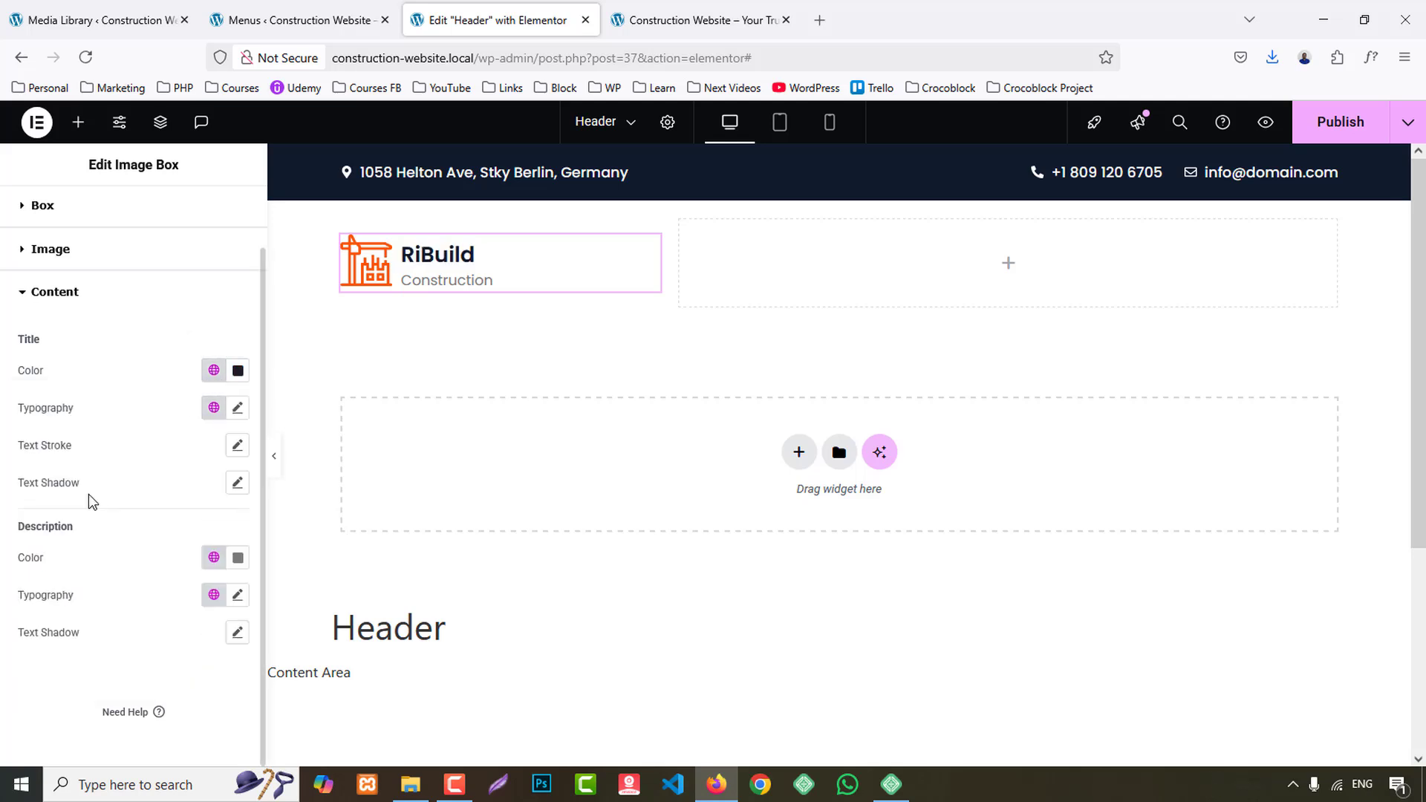
- Set the Image Box title's text transform to Uppercase and its font size to 28 px
click(238, 409)
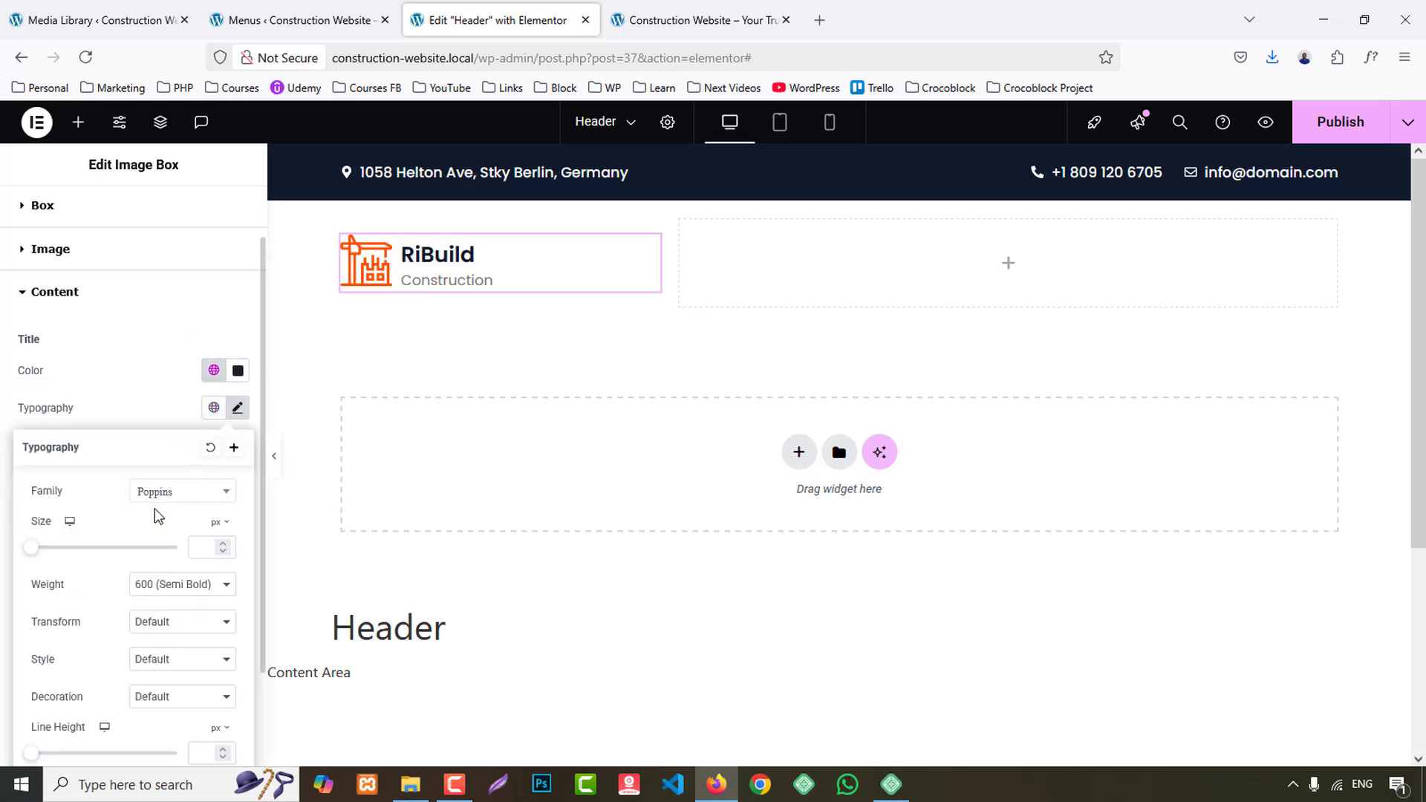
click(173, 587)
click(173, 624)
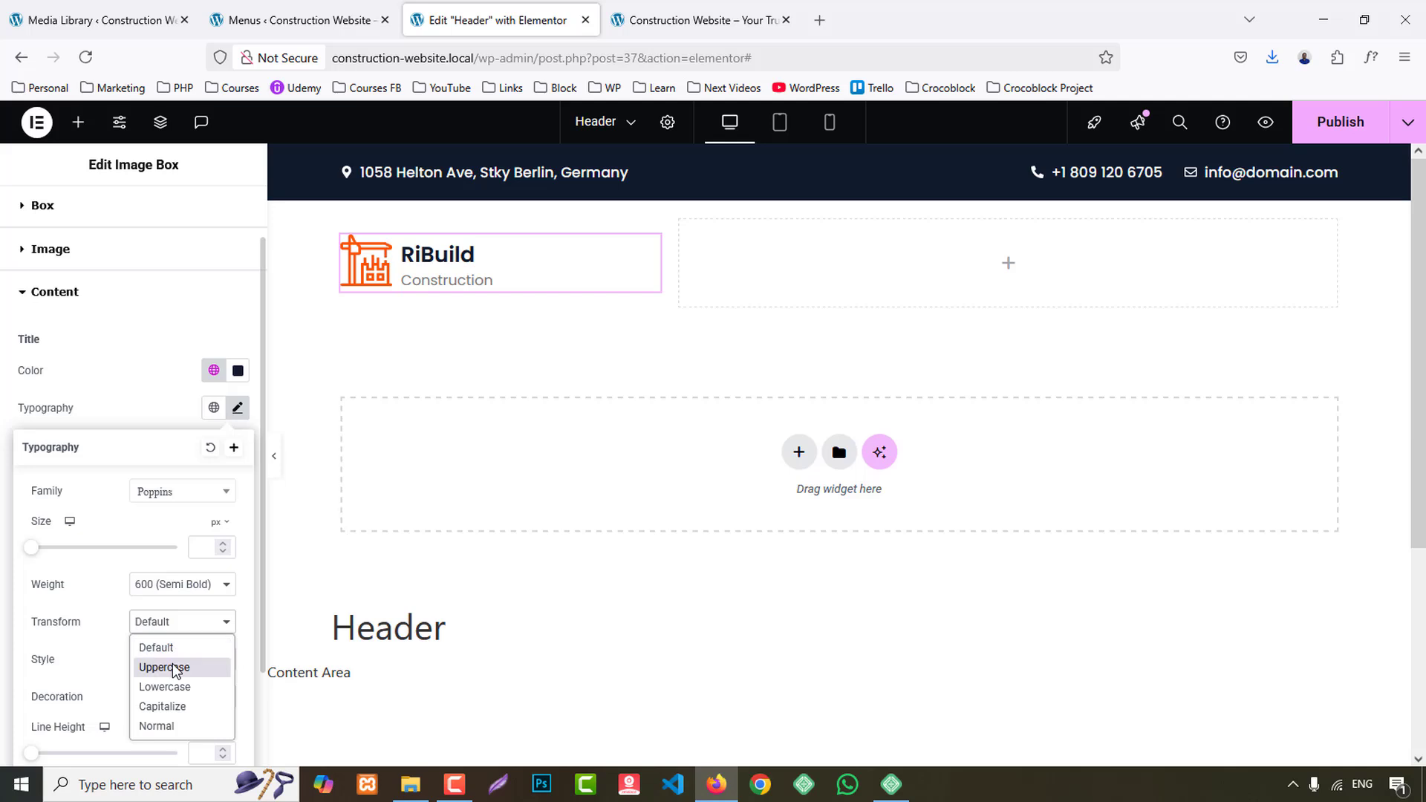
click(172, 666)
click(206, 548)
text(22)
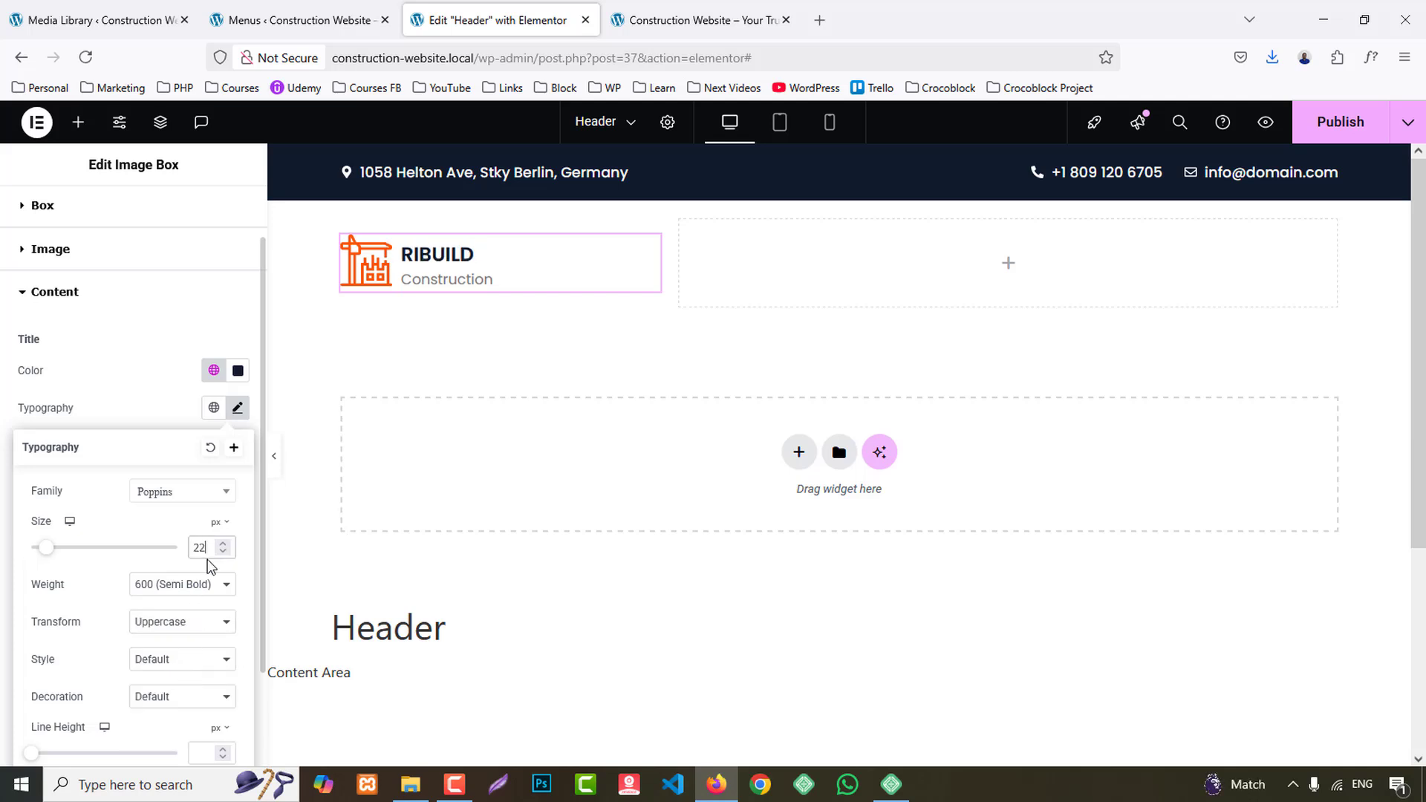
key(Up)
key(Up)
key(Up)
key(Up)
key(Up)
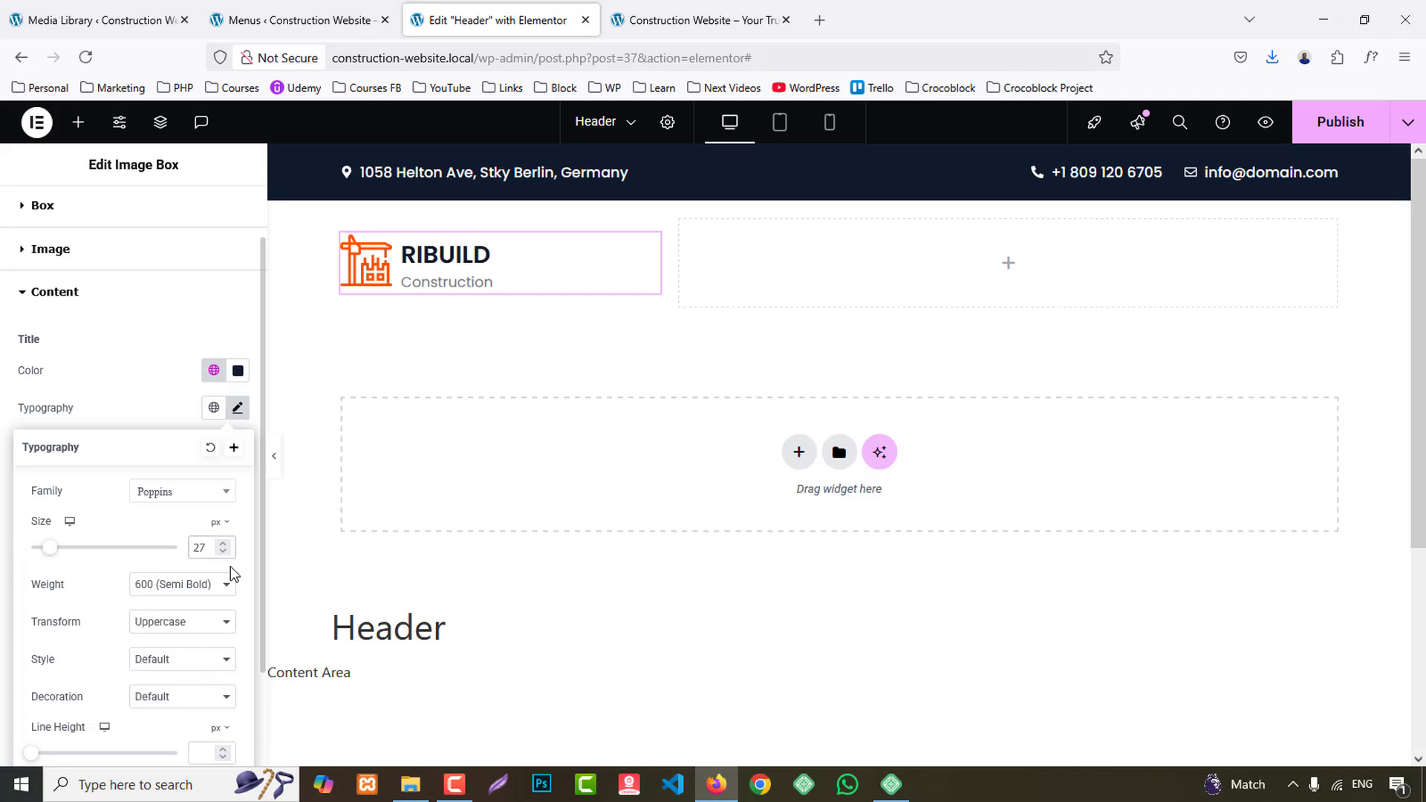
key(Up)
- Set the Image Box's content spacing to 0 px
click(42, 206)
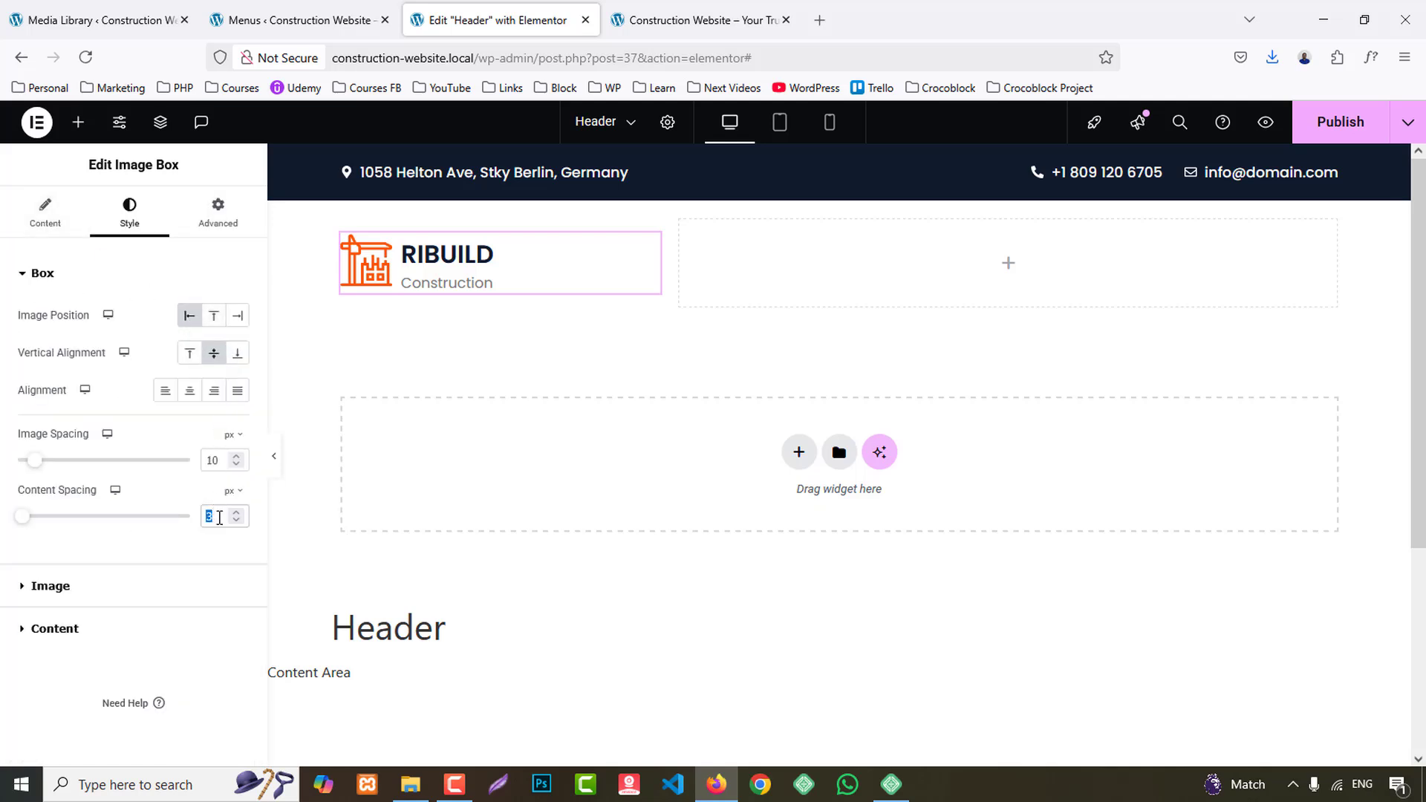
text(0)
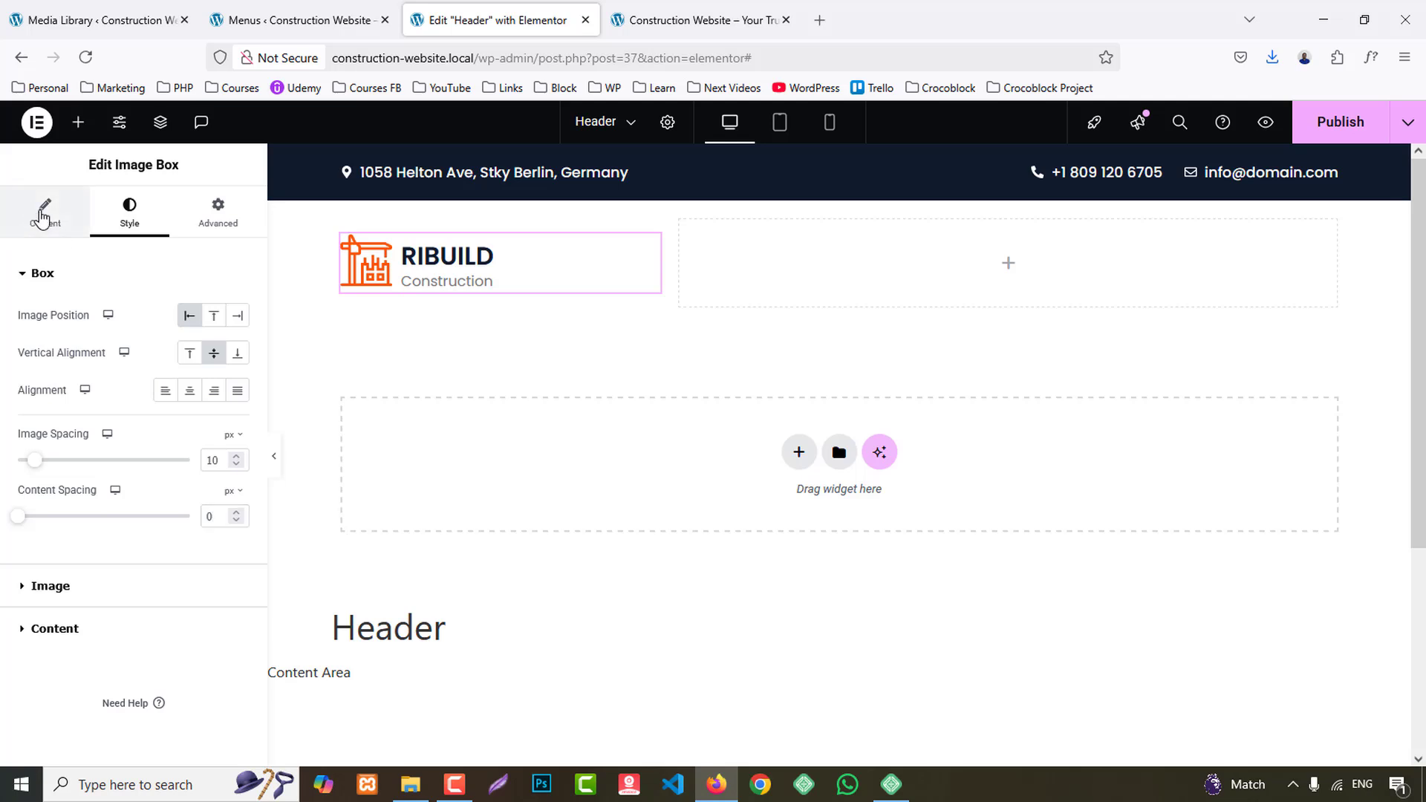
click(44, 211)
click(128, 223)
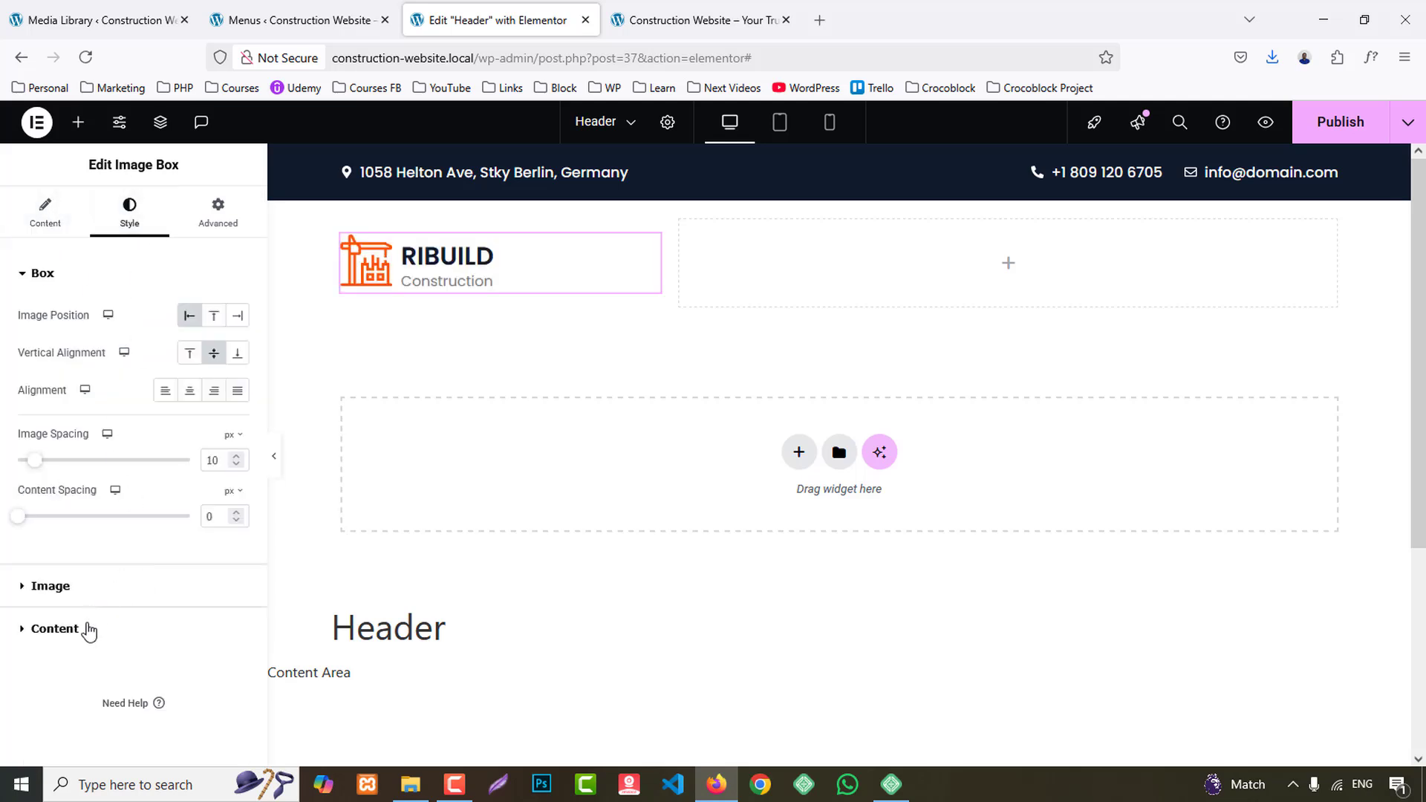
- Set the Image Box description color to the dark navy global color
click(86, 629)
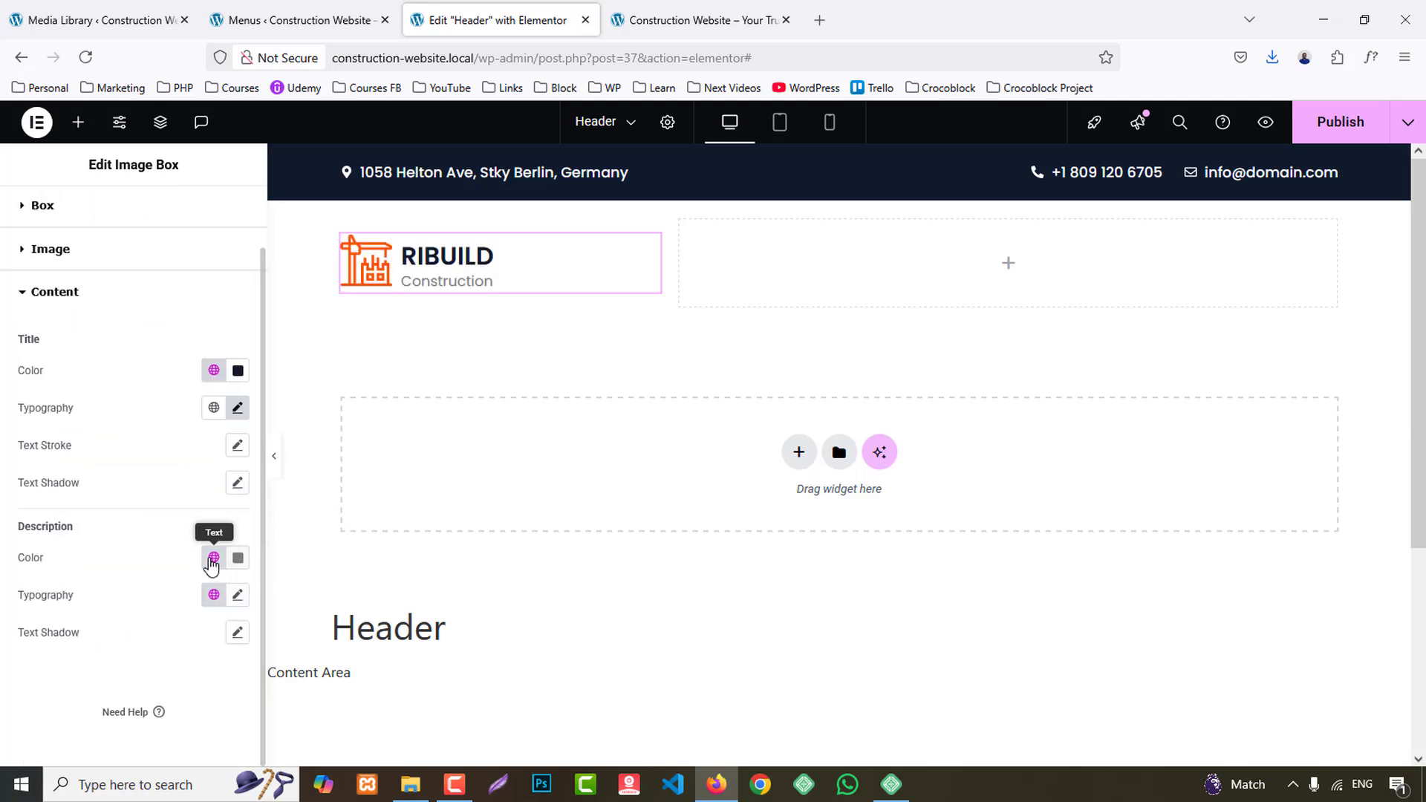
click(214, 557)
click(66, 341)
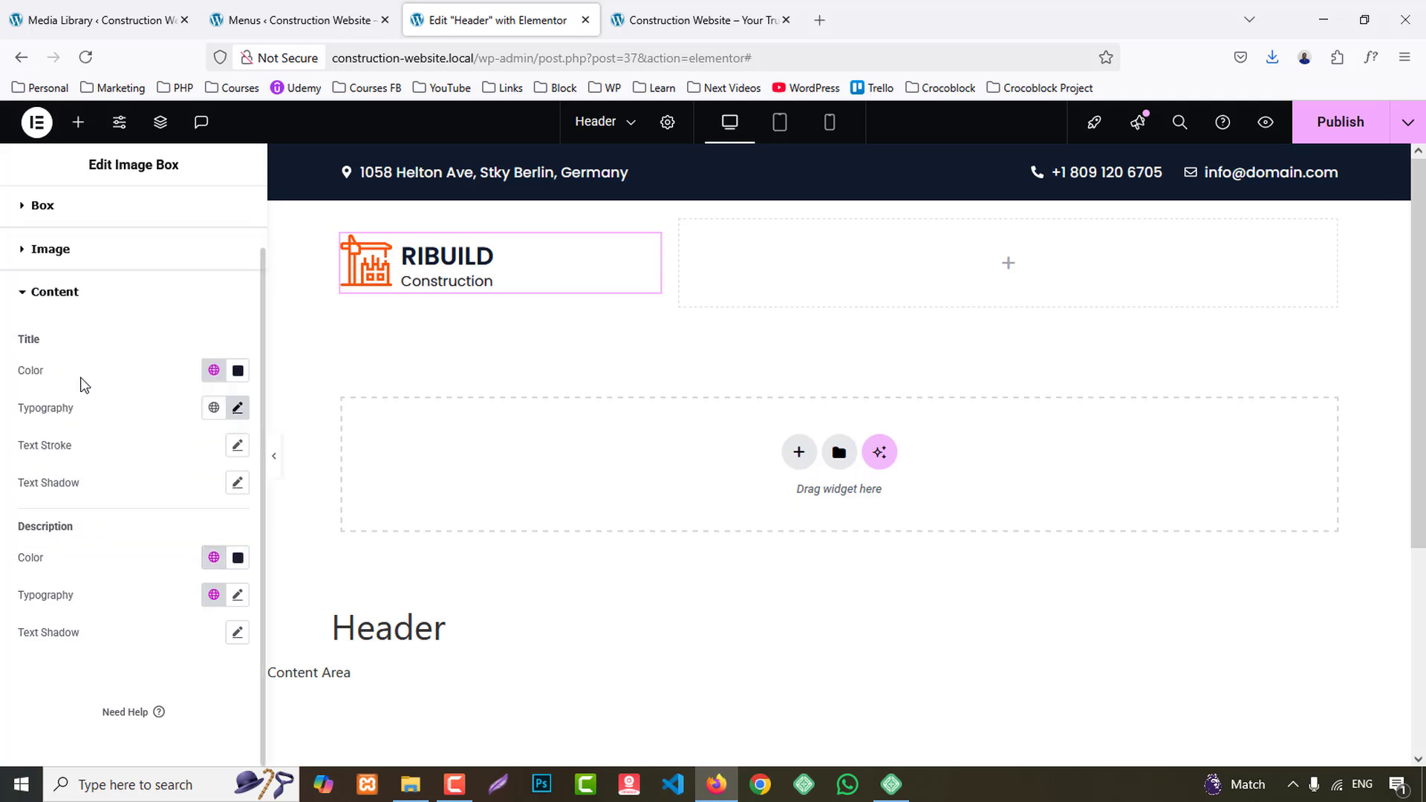
- Set the Image Box description's font size to 18 px
click(237, 595)
scroll(192, 613, down, 4)
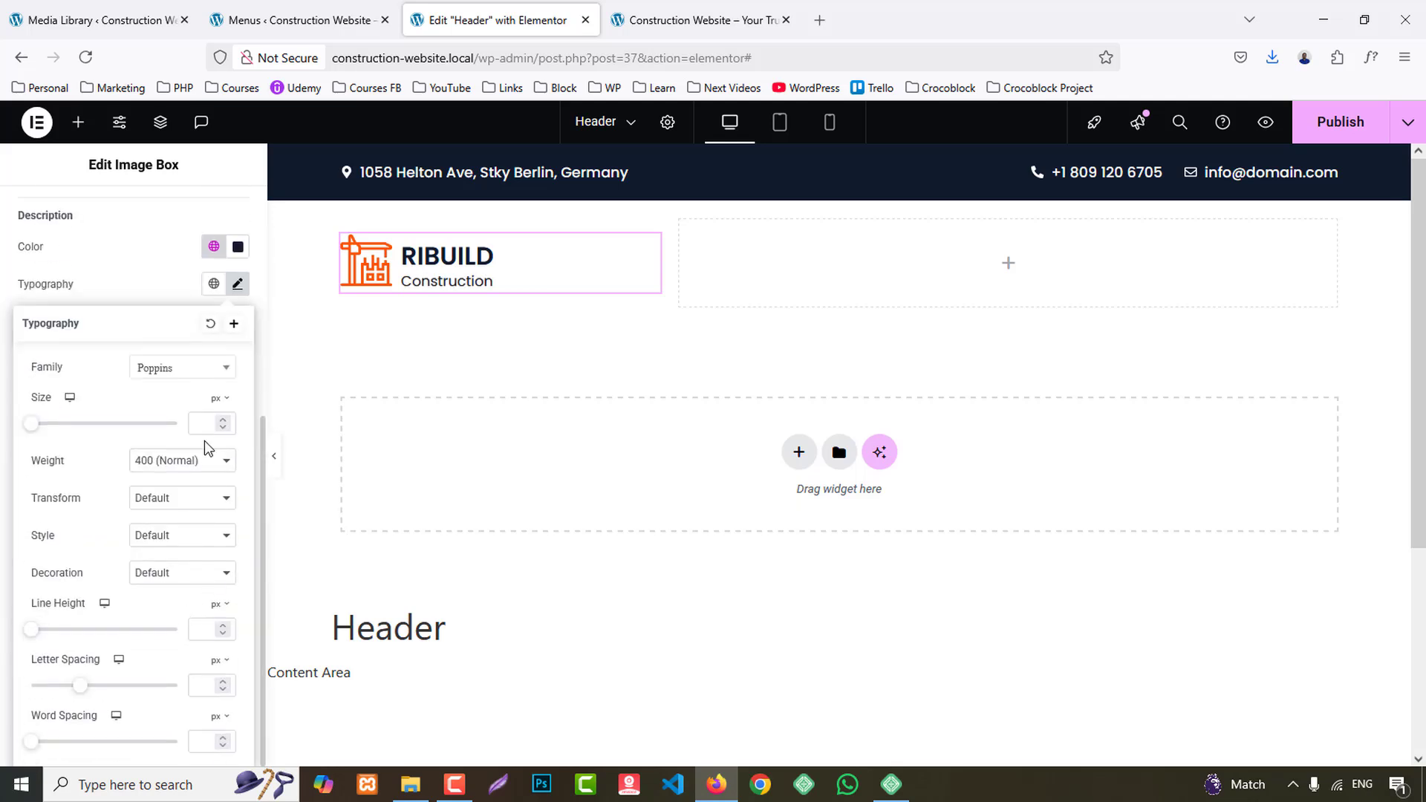
text(17)
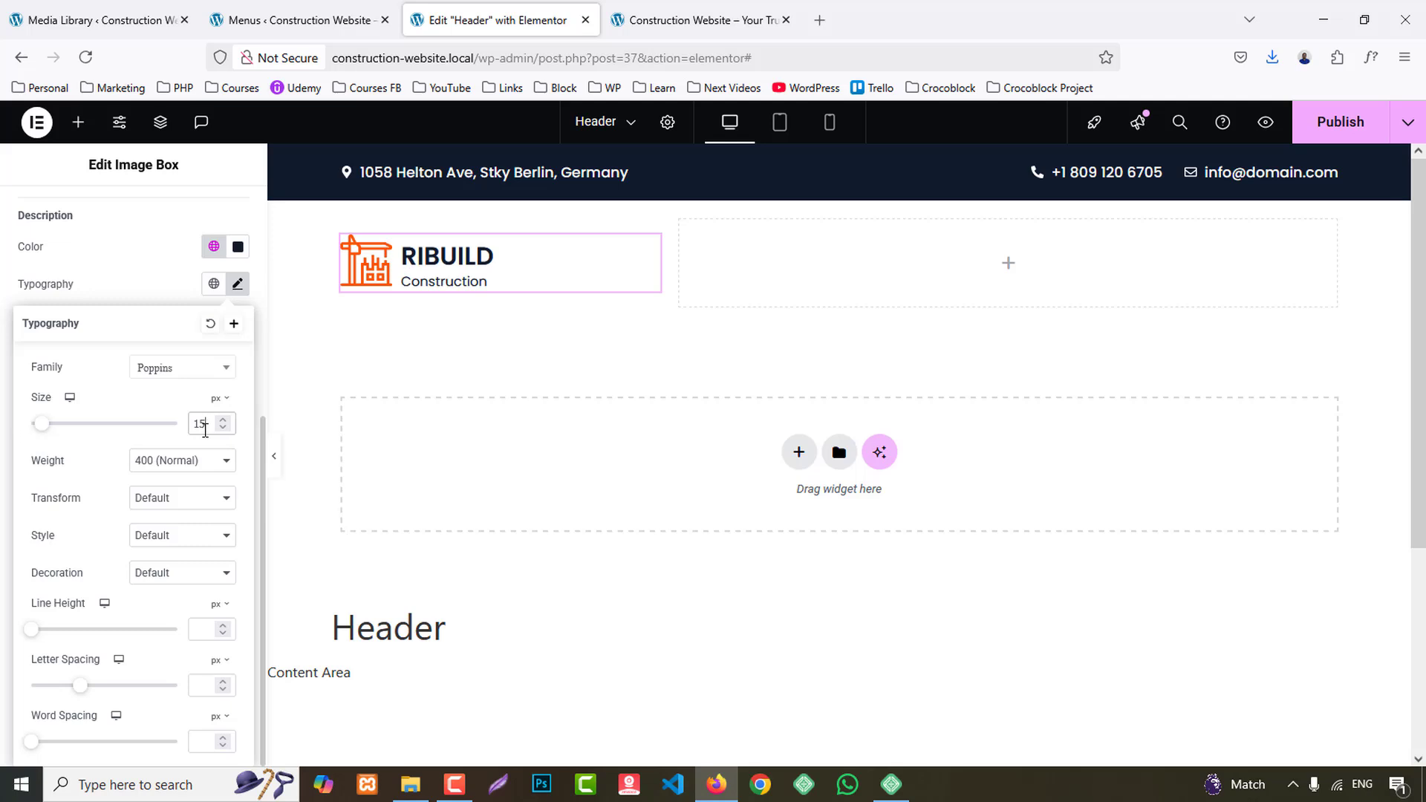
key(Up)
key(Up)
key(Up)
key(Down)
key(Down)
key(Down)
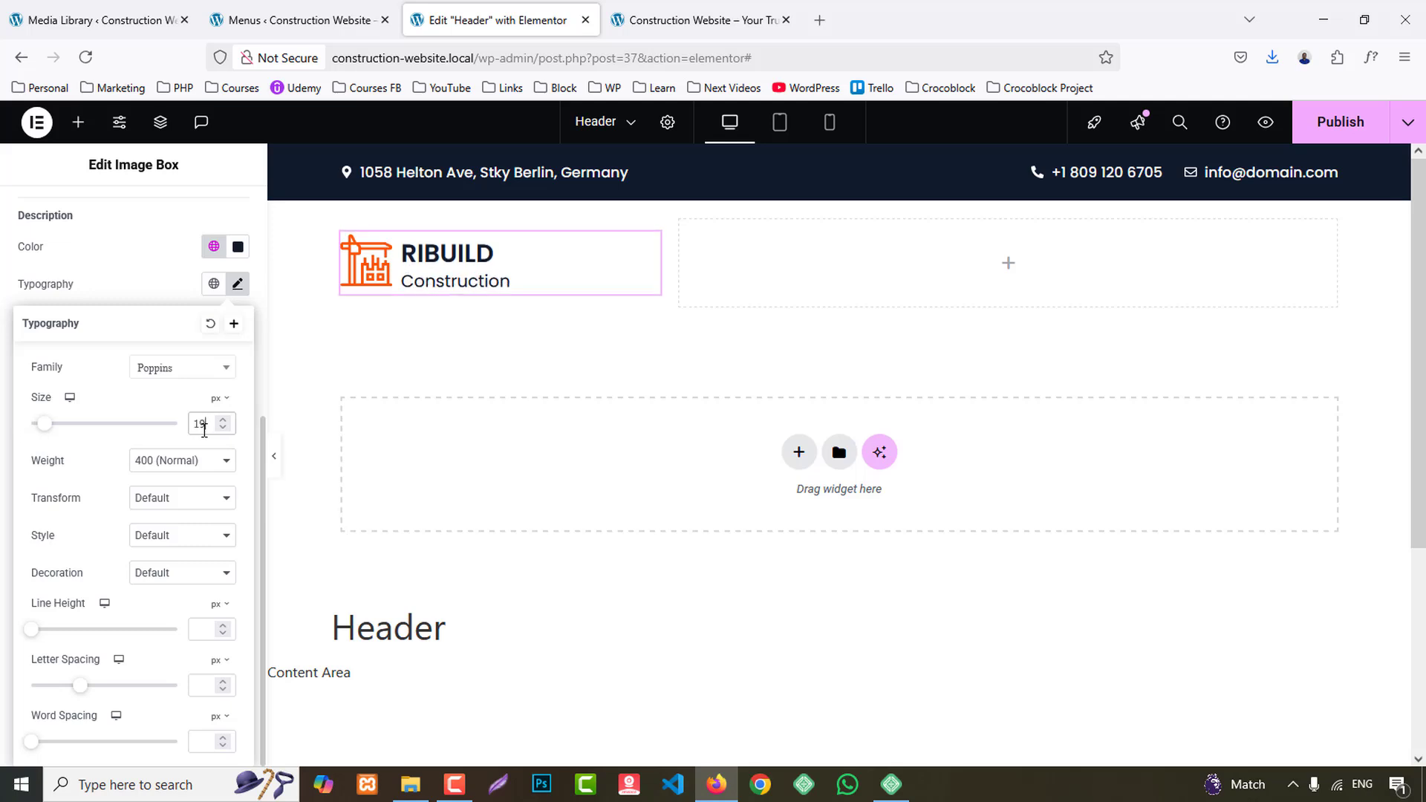
key(Up)
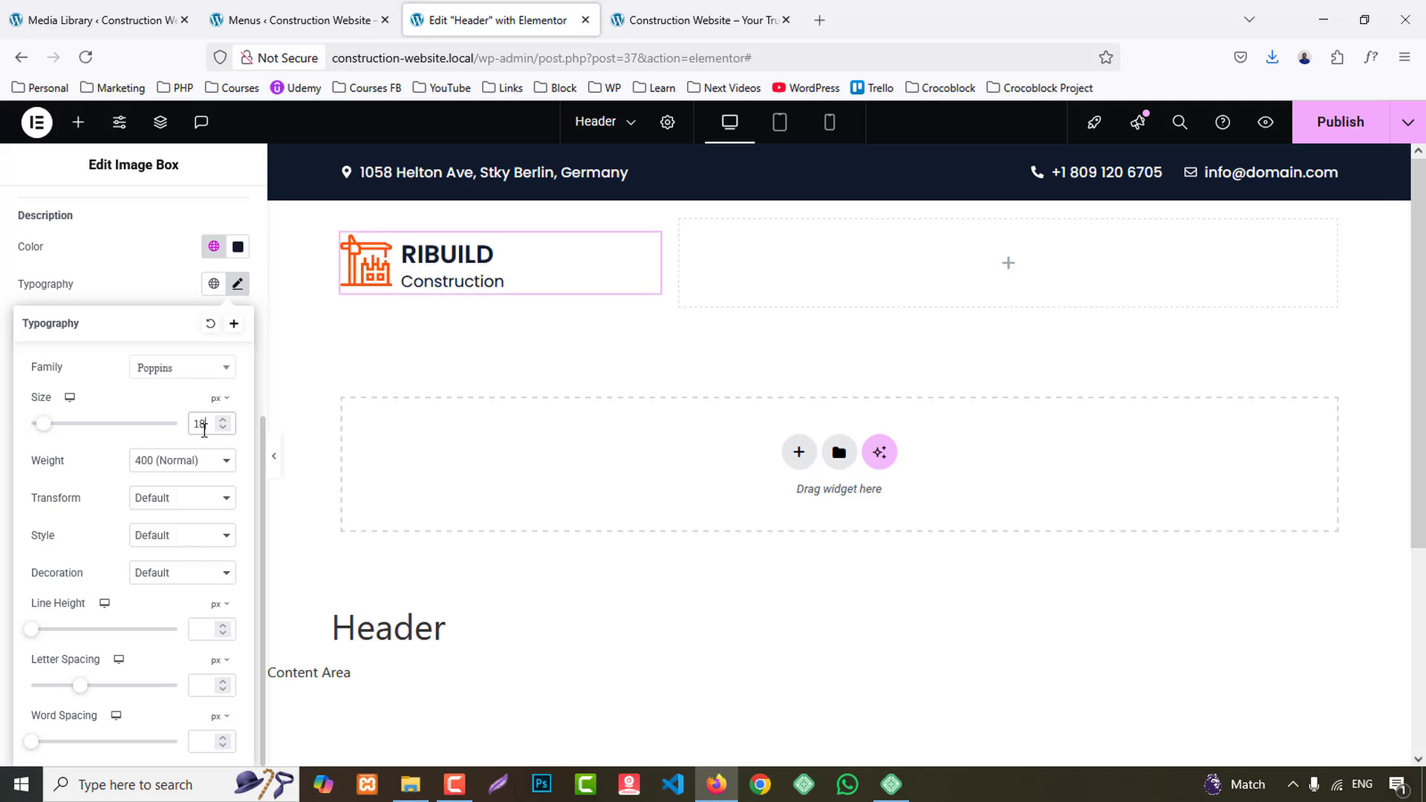
click(134, 265)
- Increase the Image Box title's font size to 30 px
scroll(134, 298, up, 3)
click(237, 279)
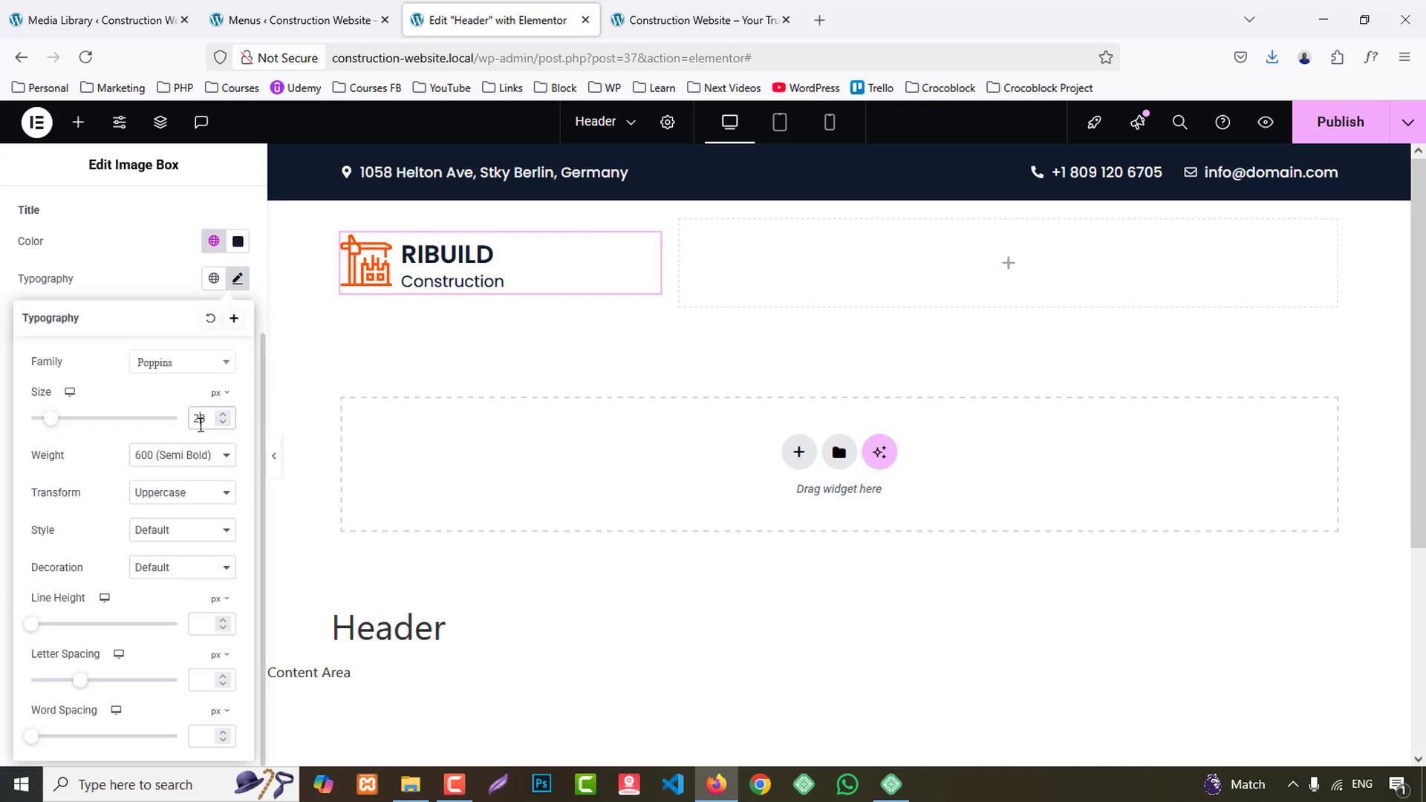
key(Up)
key(Up)
key(Up)
key(Up)
key(Down)
key(Down)
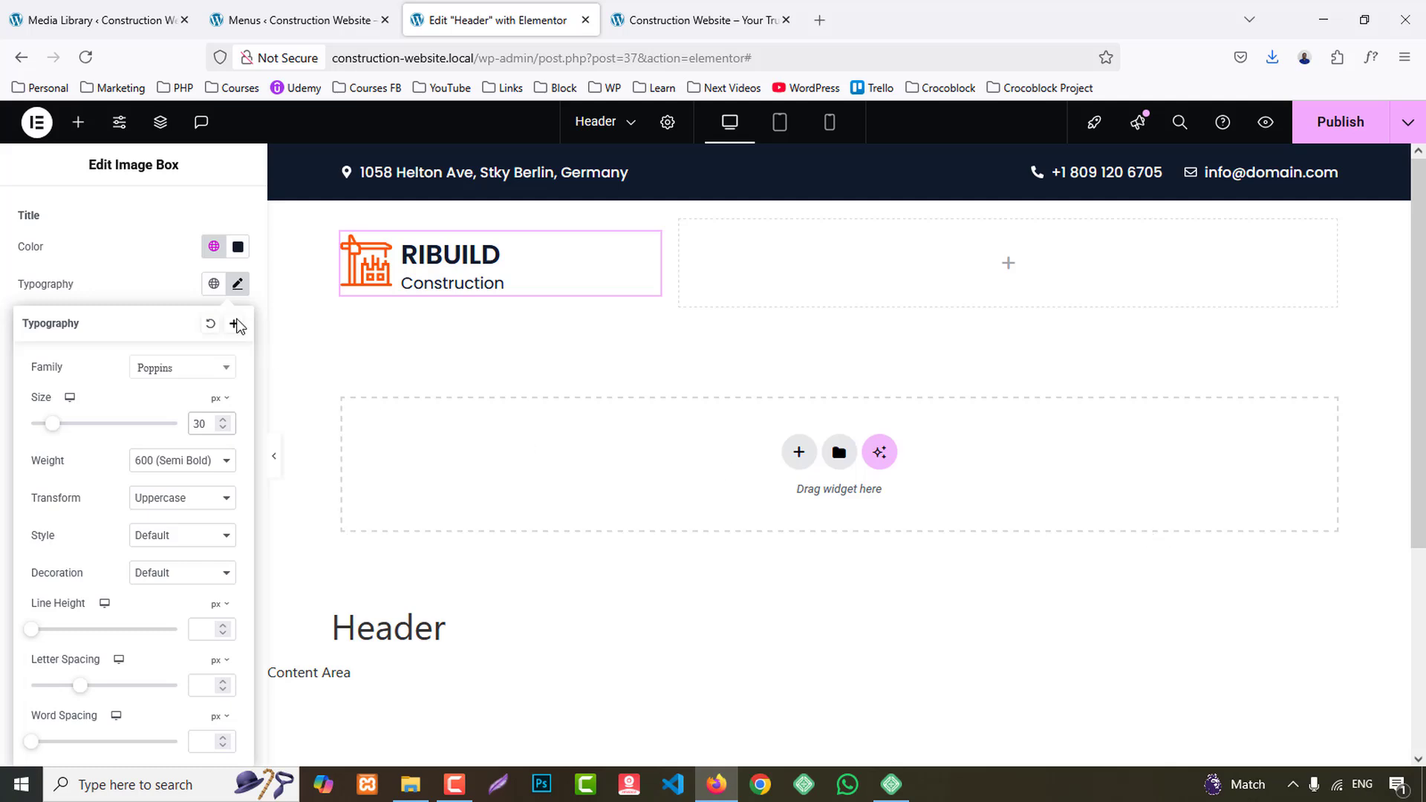
- Search the widgets for menu and add a WordPress Menu widget to the empty container beside the logo
click(80, 125)
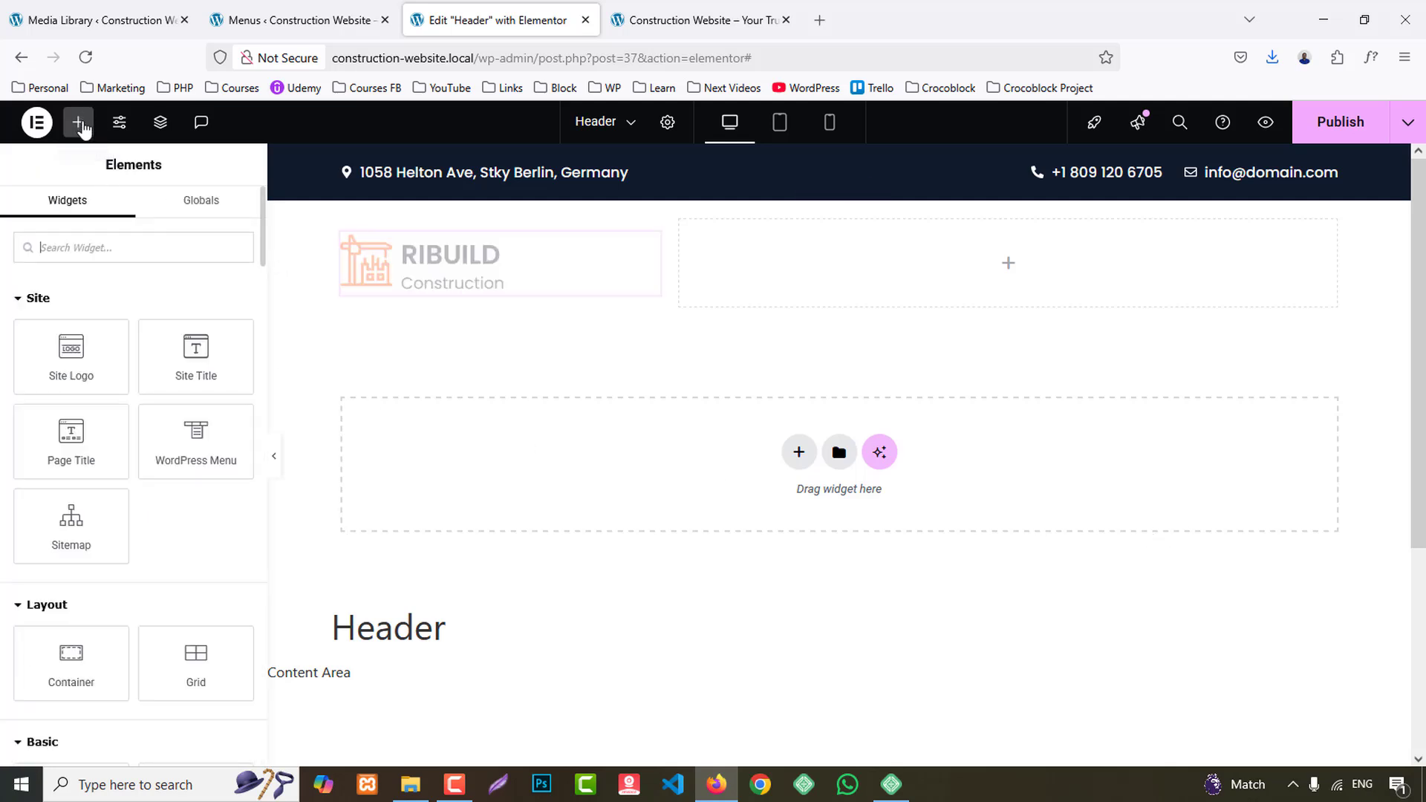
scroll(127, 605, down, 3)
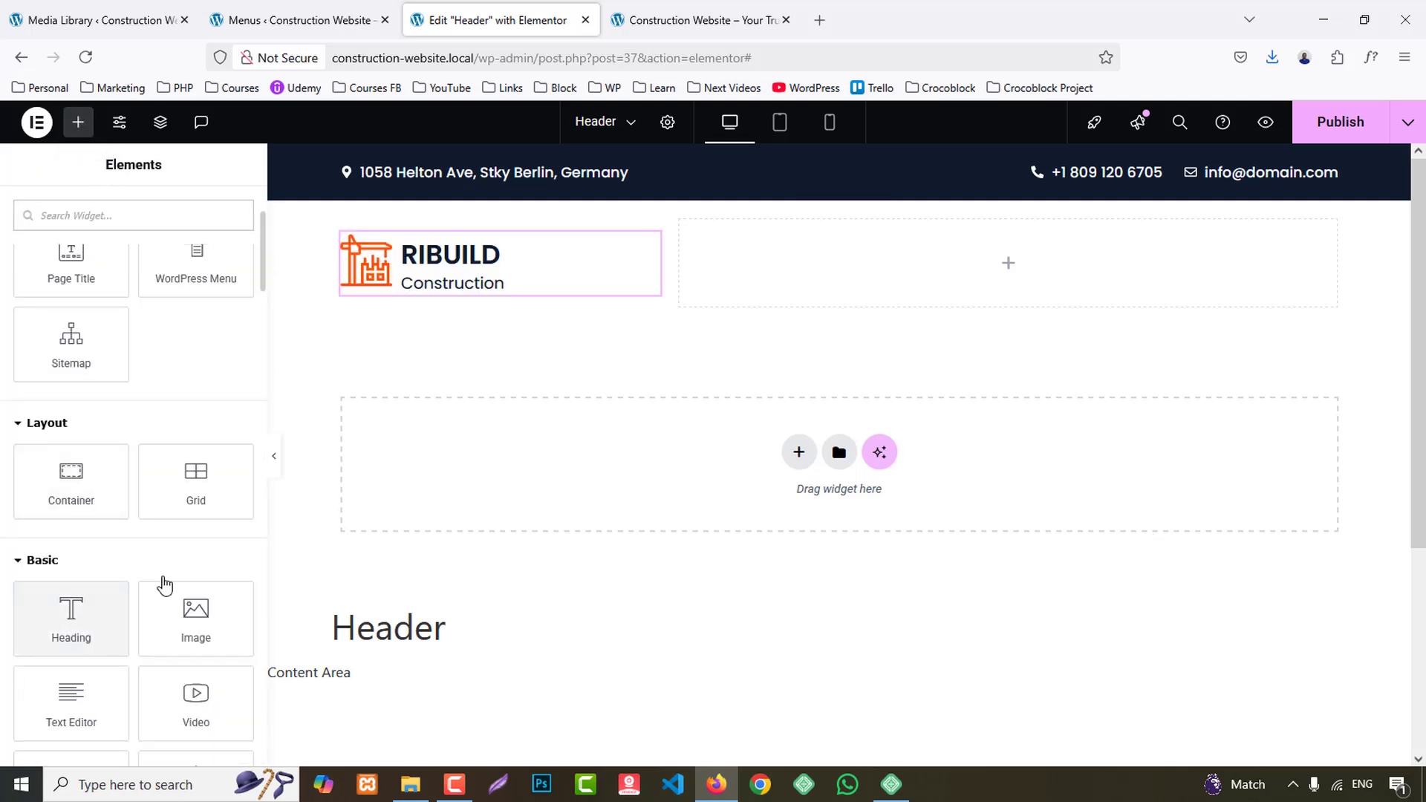
scroll(128, 390, up, 3)
text(menu)
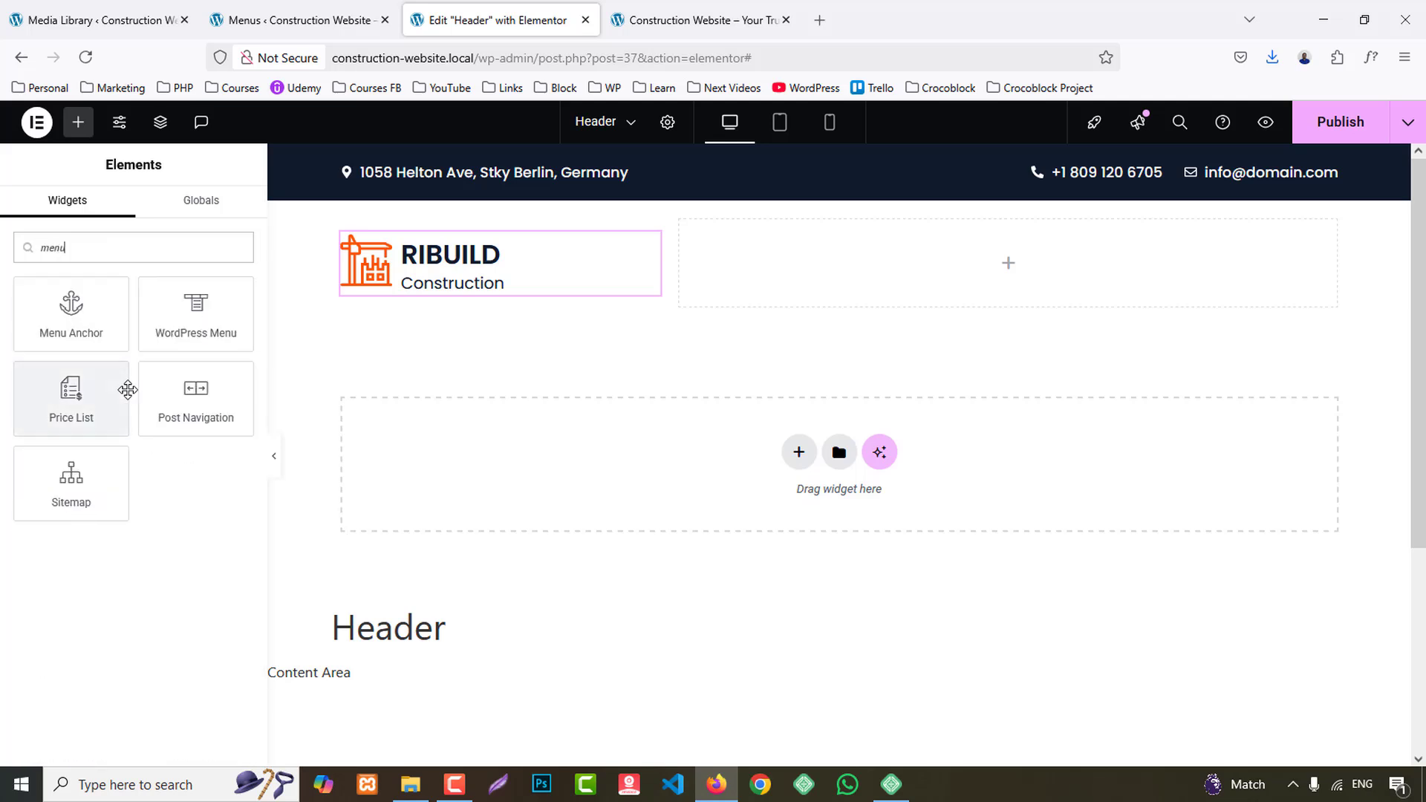
drag(196, 312, 929, 286)
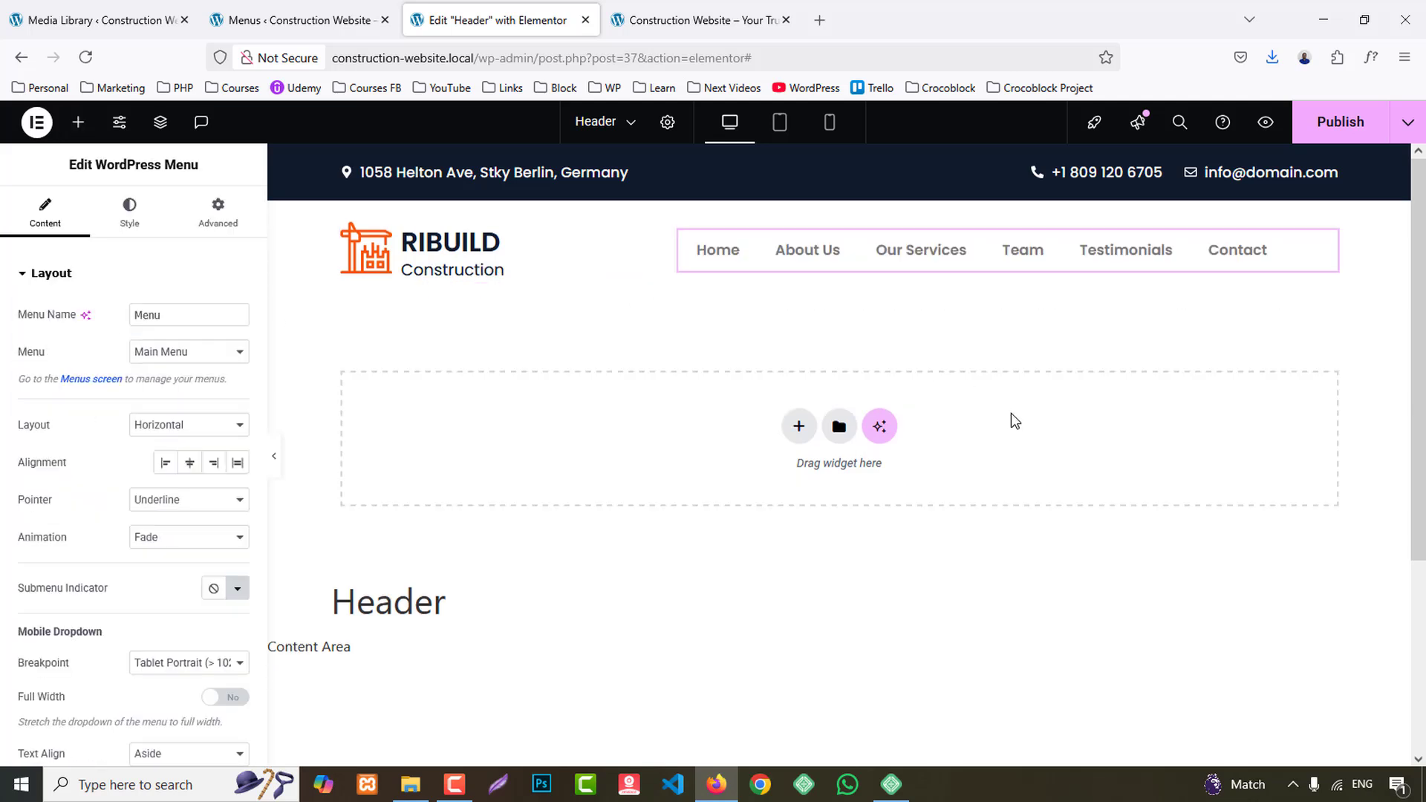
- Use Main Menu in the horizontal layout, aligned right, with the pointer set to None
click(171, 355)
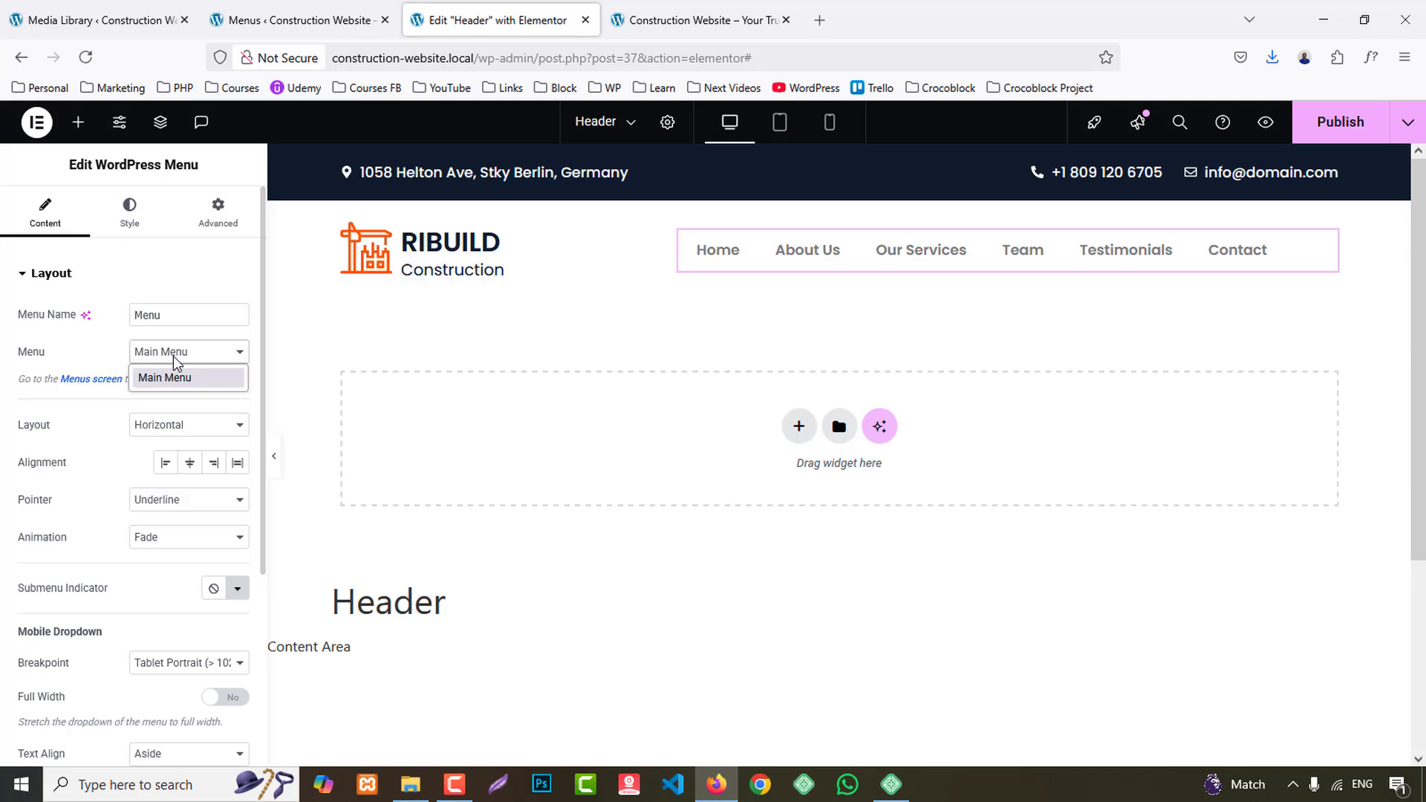
click(170, 368)
click(176, 436)
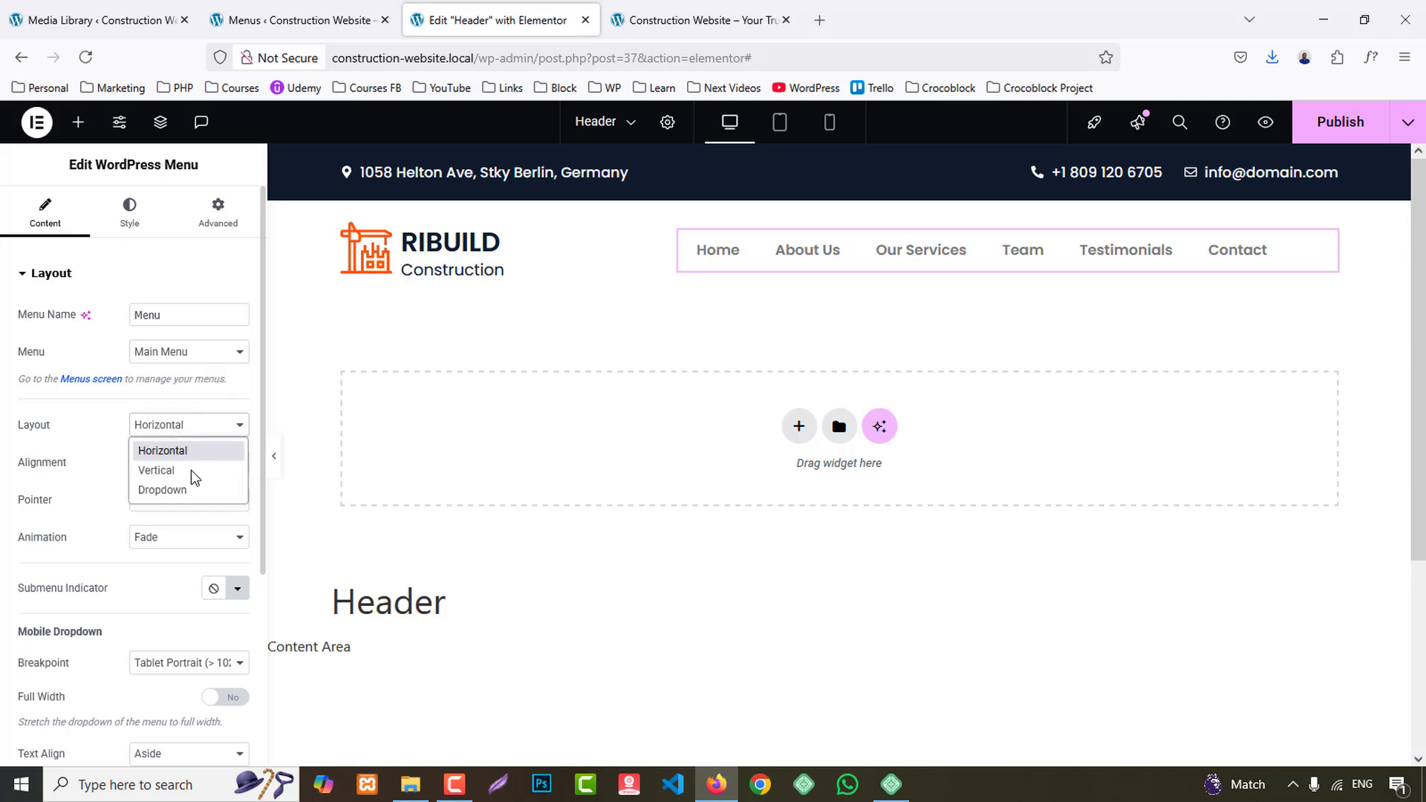
click(97, 487)
click(214, 463)
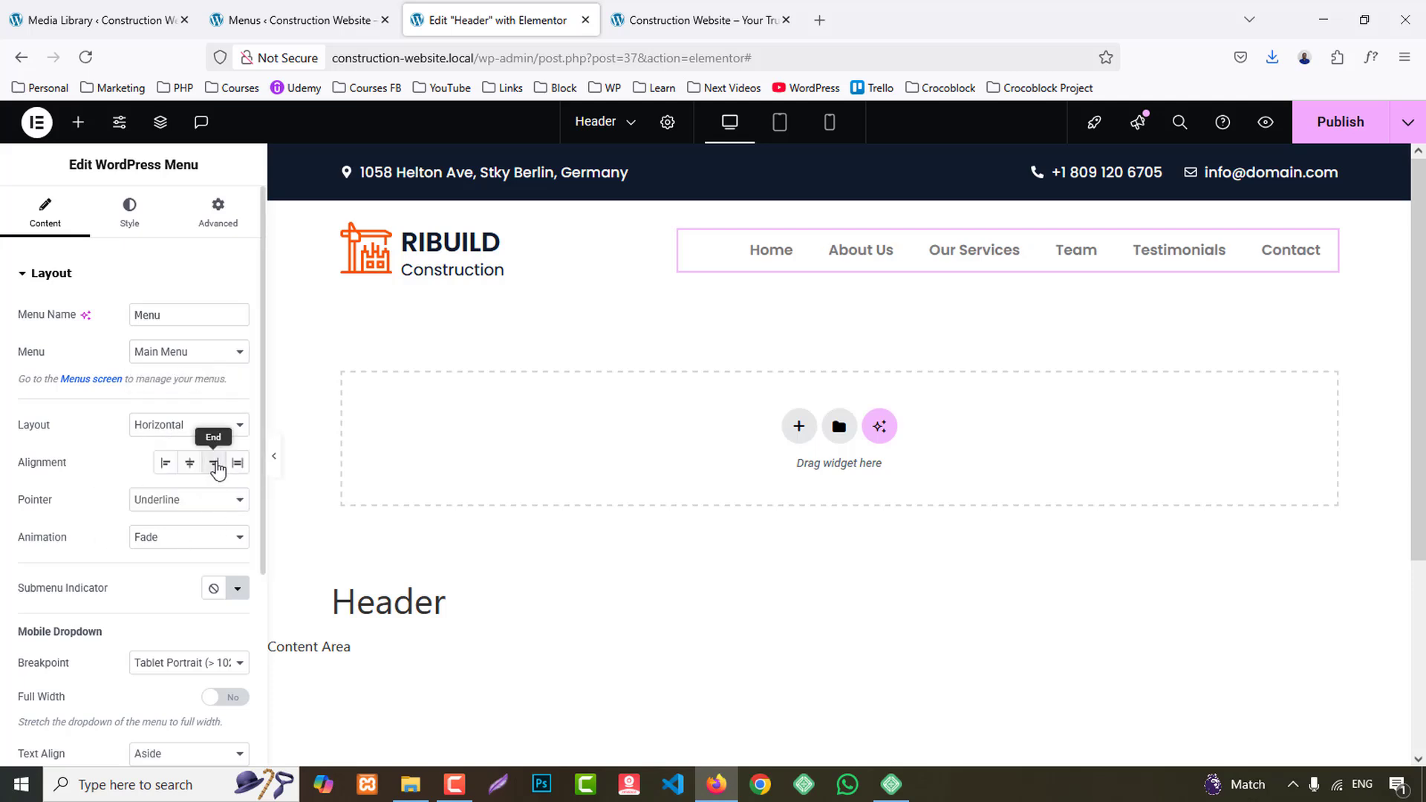
click(186, 507)
click(149, 519)
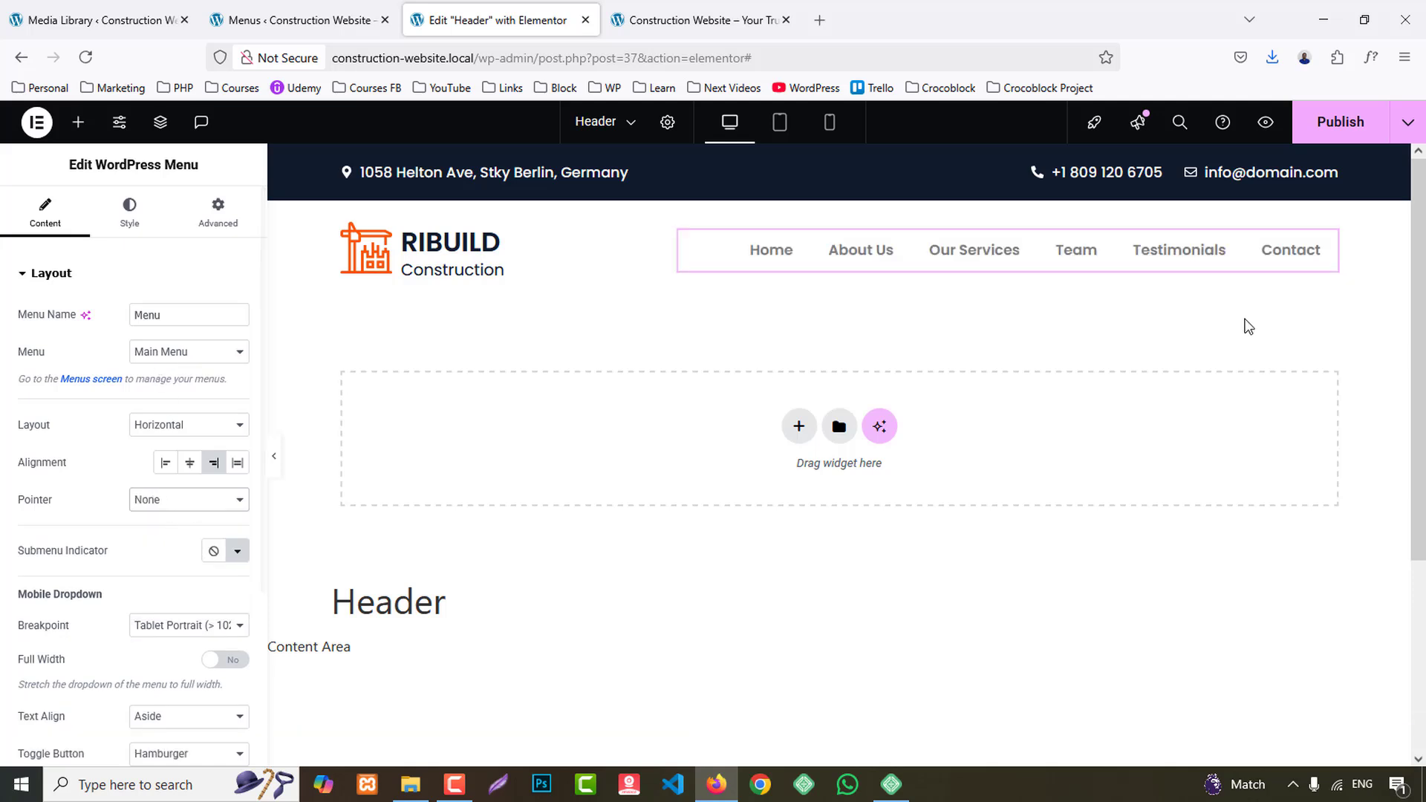
- Set the main menu's font weight to 500 (Medium) and its normal text color to the dark navy global color
click(129, 214)
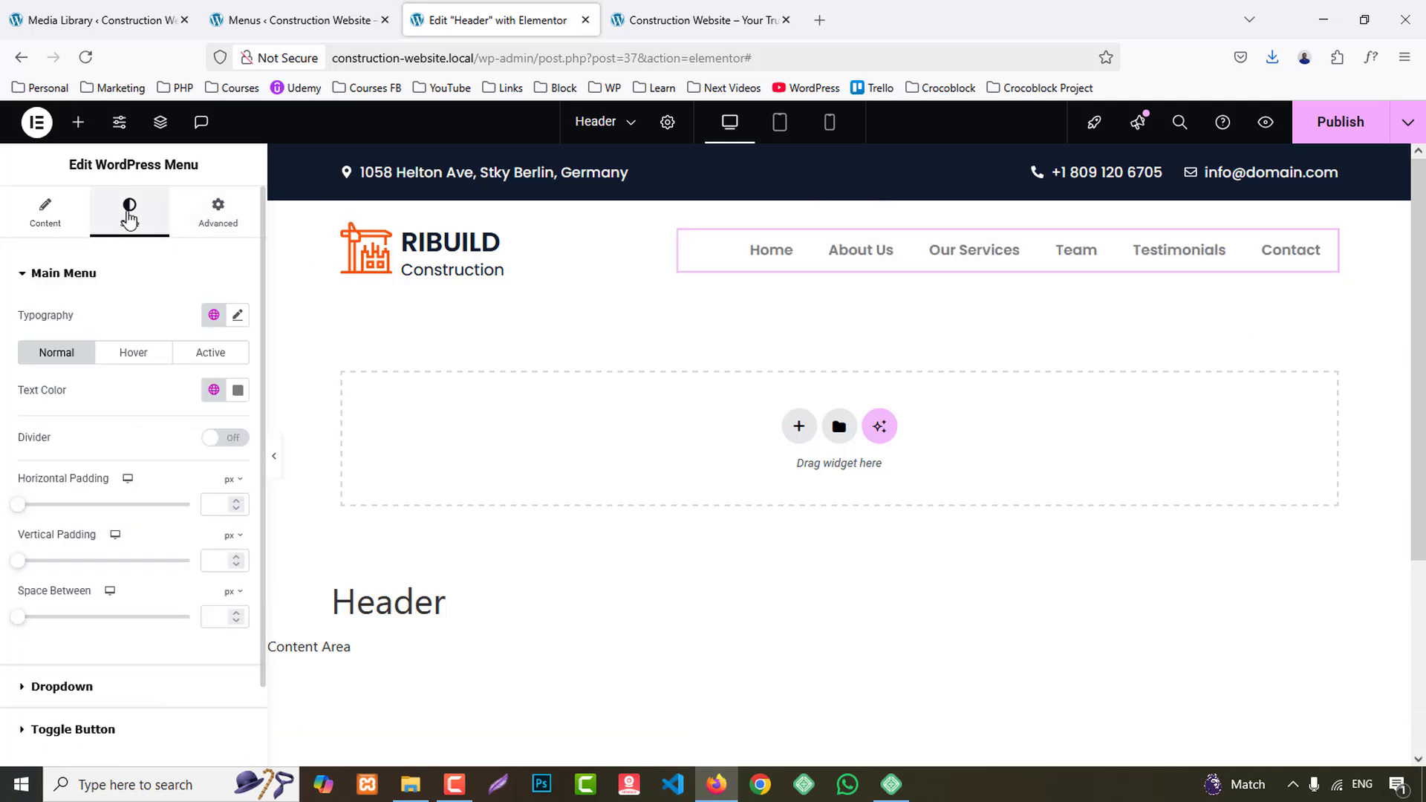
click(239, 316)
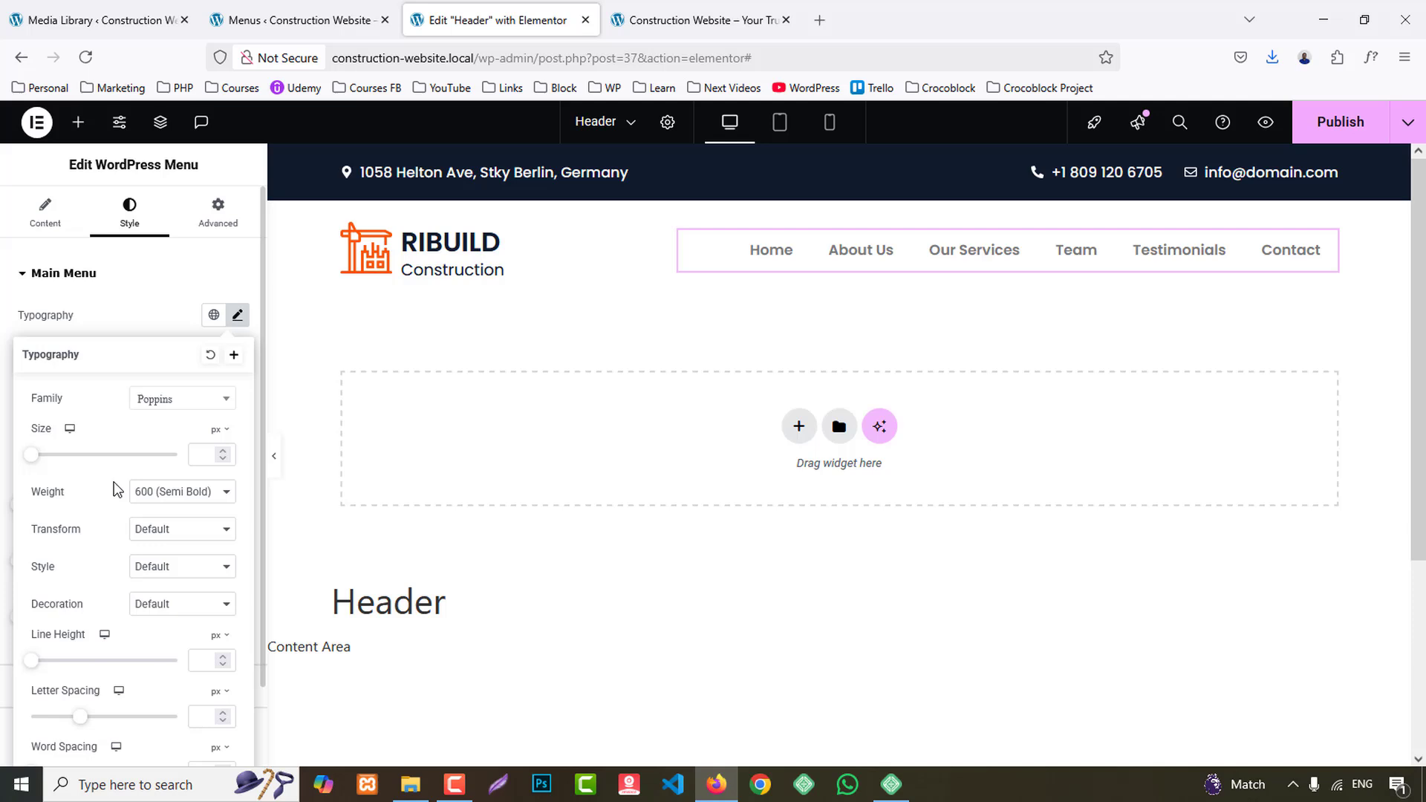
click(166, 498)
click(166, 595)
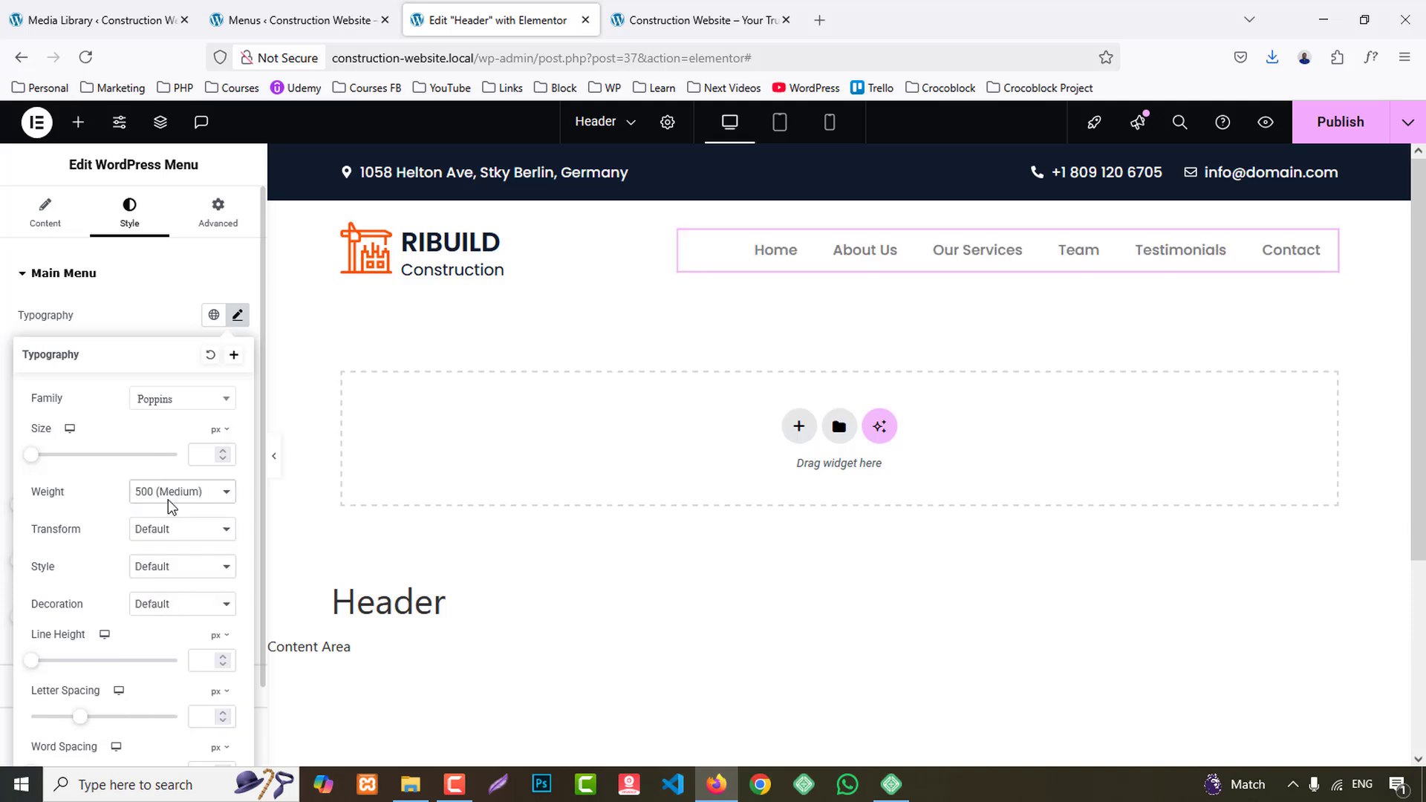
click(160, 317)
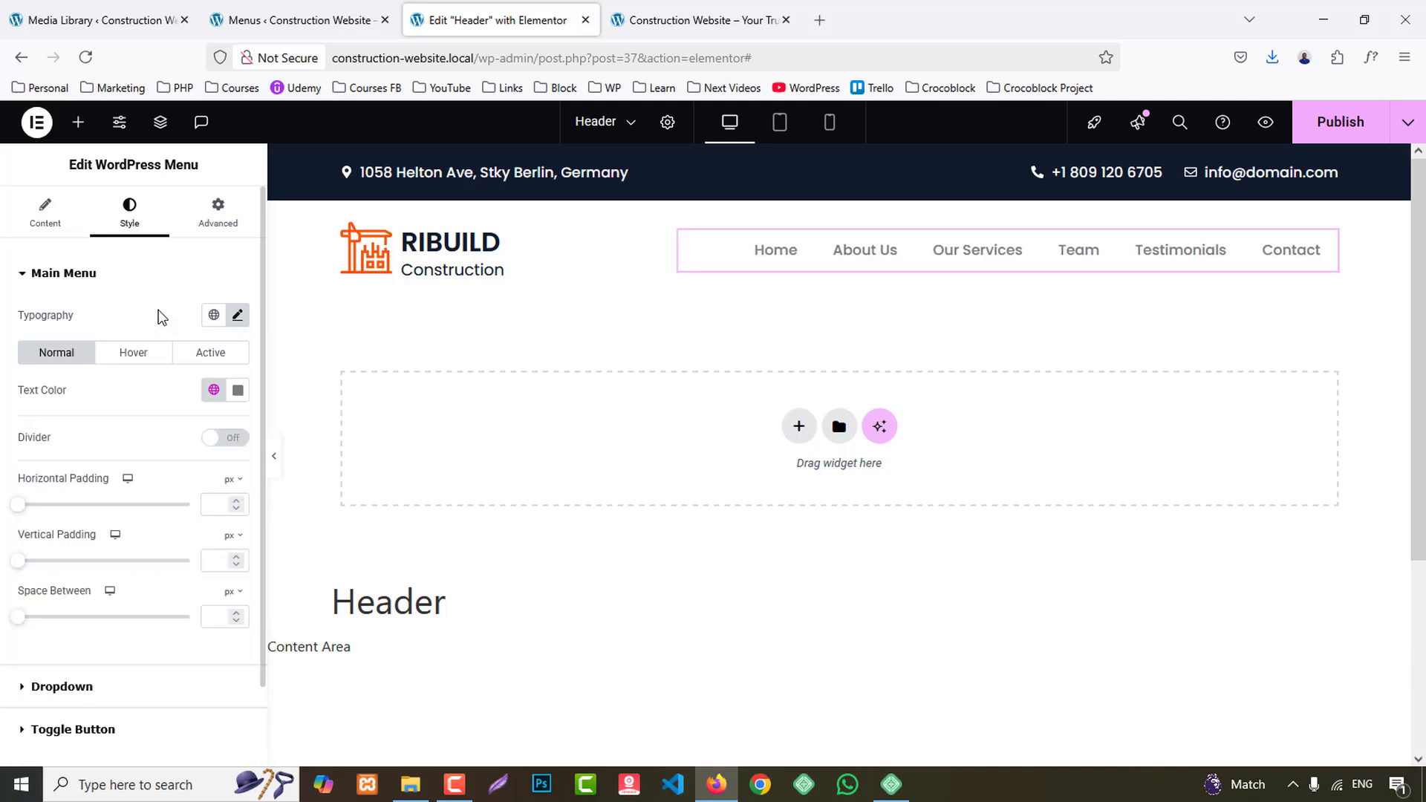
click(221, 395)
click(104, 505)
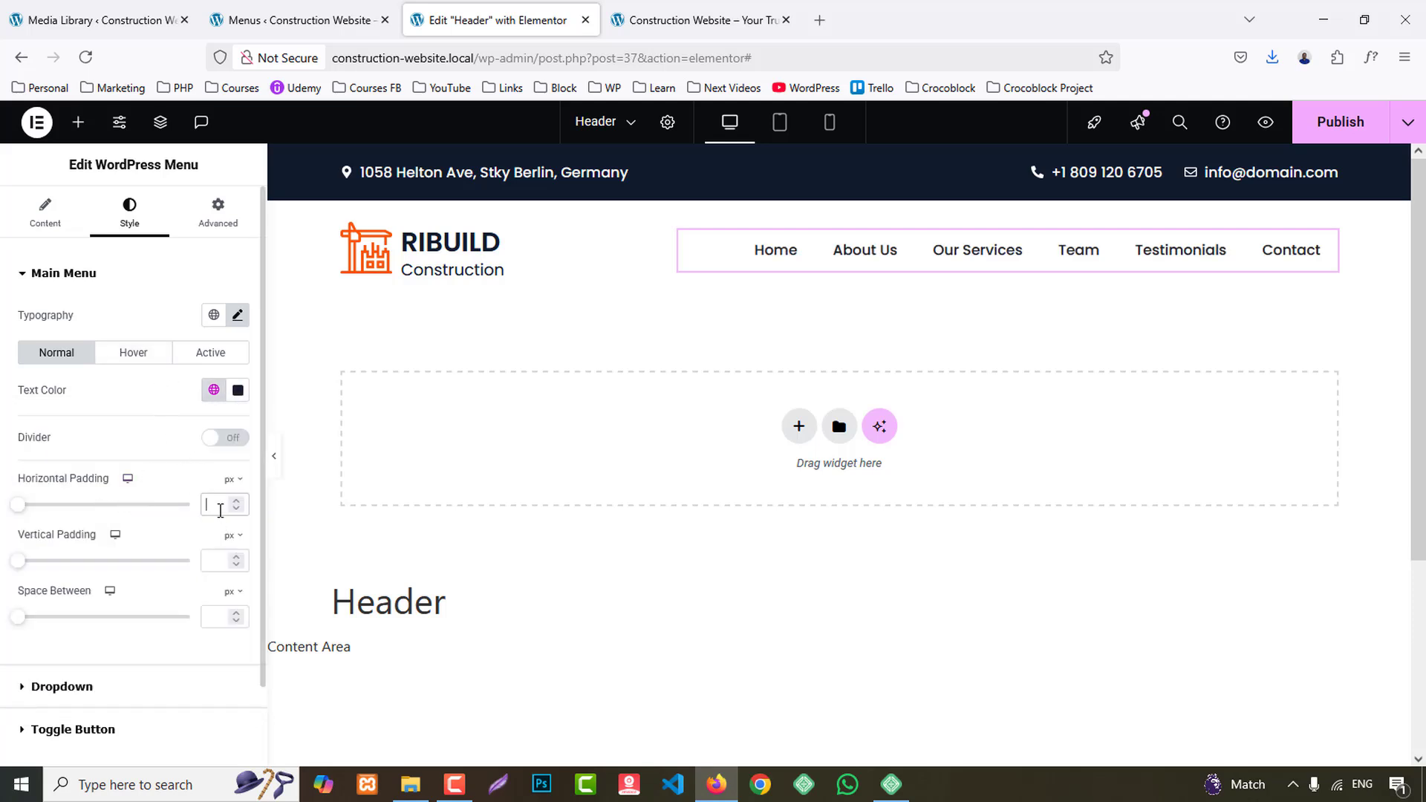
- Set the main menu's horizontal and vertical padding to 0 px
text(0)
click(217, 561)
text(0)
- Set the space between the main menu items to 45 px
click(219, 613)
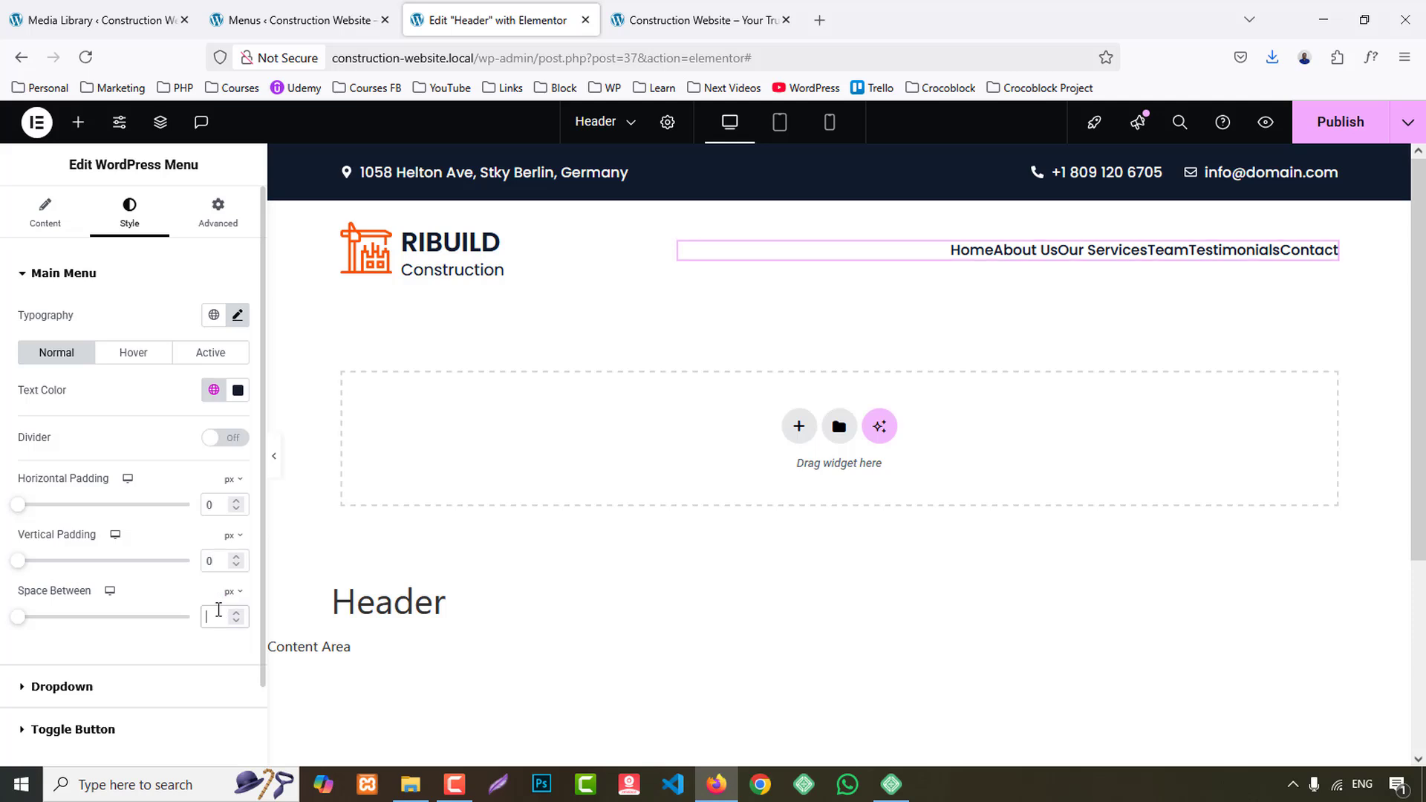
key(Up)
key(Up)
key(Up)
key(Up)
key(Up)
key(Up)
key(Up)
key(Up)
key(Up)
key(Up)
key(Up)
key(Up)
key(Up)
key(Up)
key(Up)
key(Up)
key(Up)
key(Up)
key(Up)
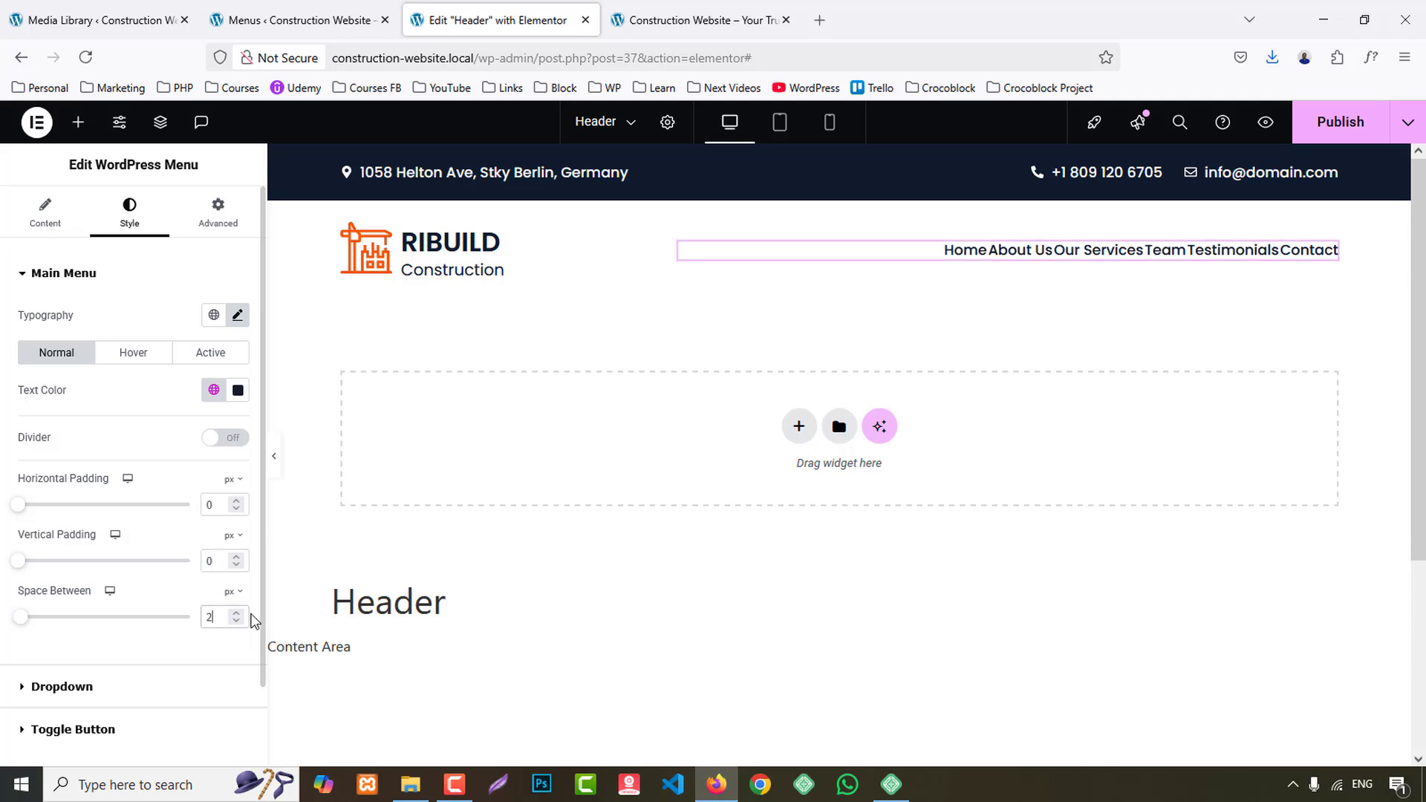
key(Up)
key(Up)
key(Up)
key(Up)
key(Up)
key(Up)
key(Up)
key(Up)
key(Up)
key(Up)
key(Up)
key(Up)
key(Up)
key(Up)
key(Up)
key(Up)
key(Up)
key(Up)
key(Up)
key(Up)
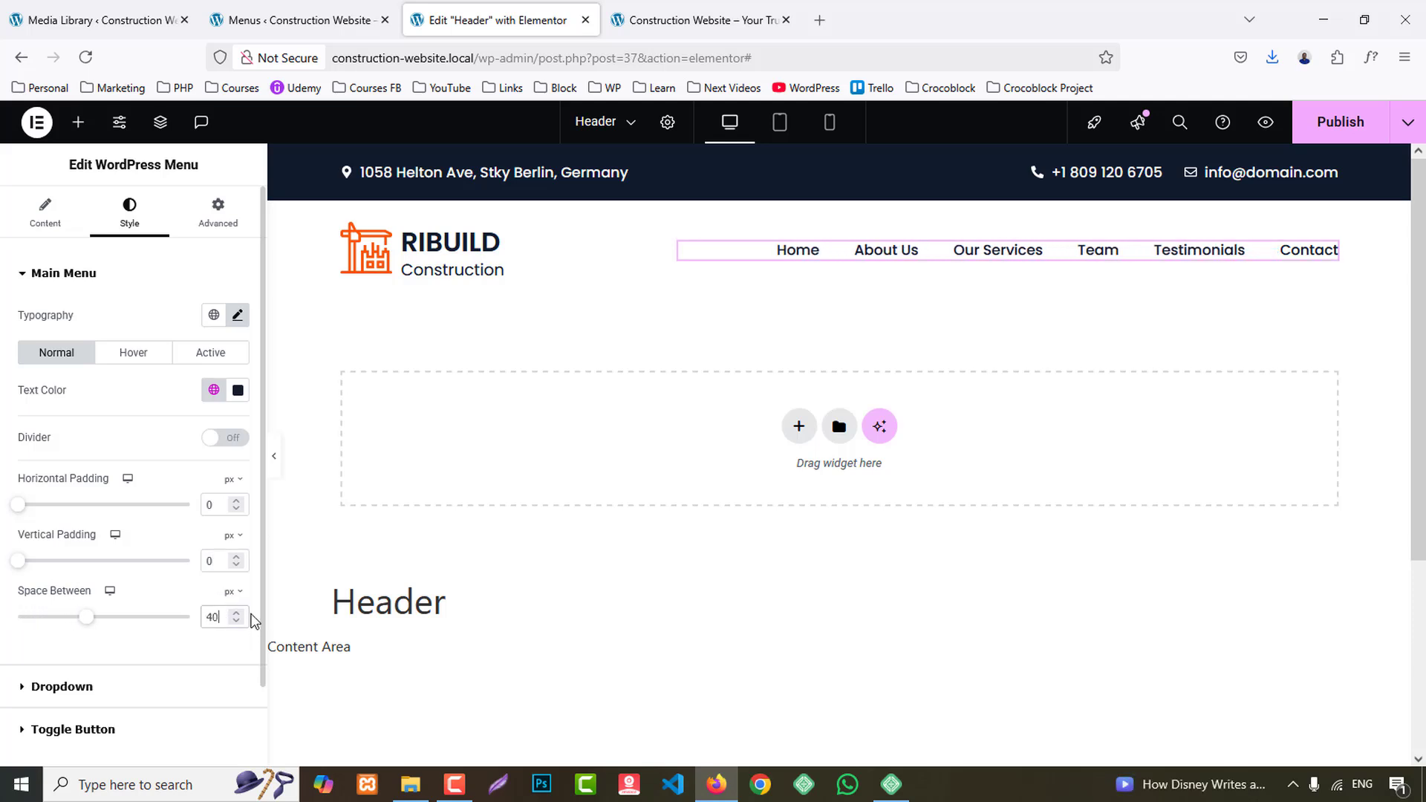
key(Up)
key(Down)
key(Down)
key(Down)
key(Down)
key(Down)
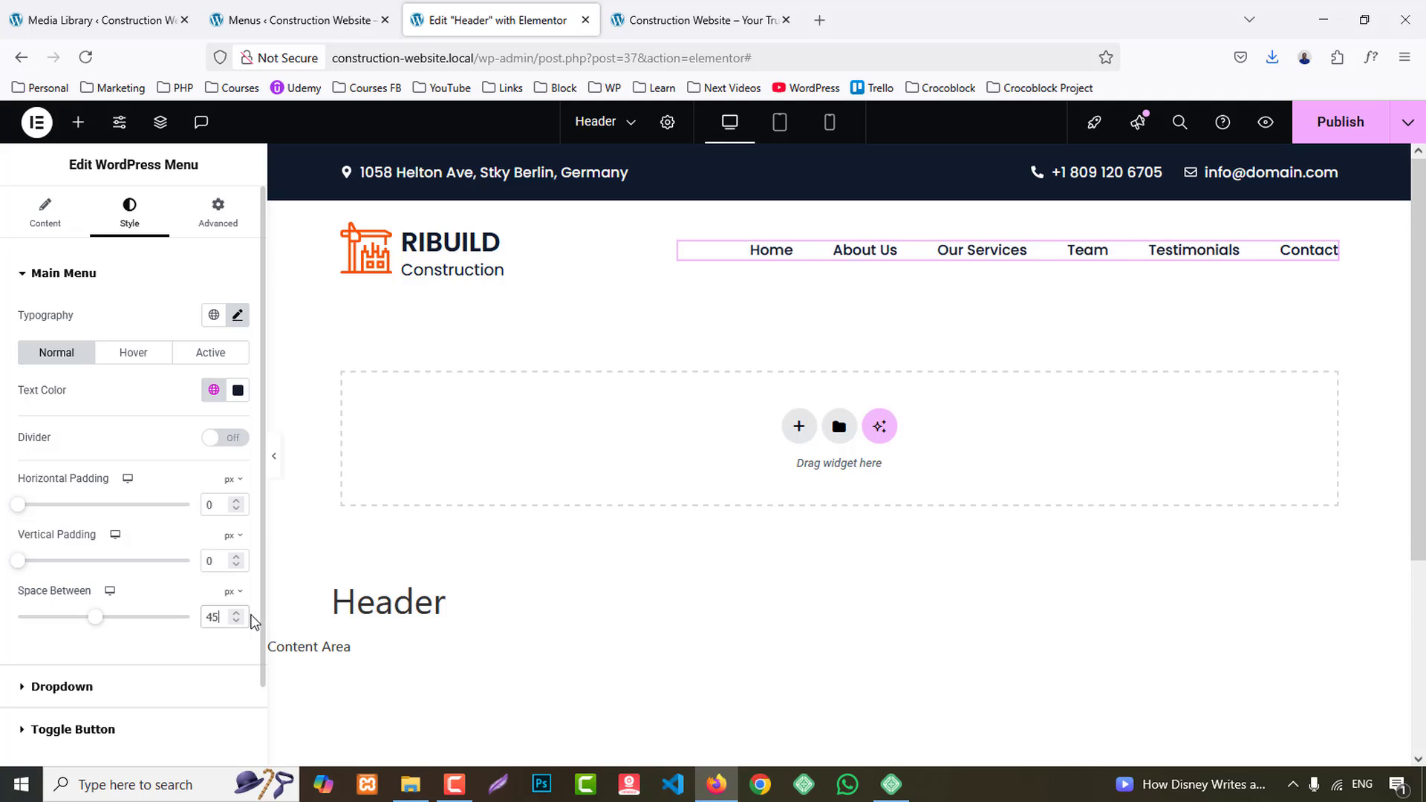
- Reduce the space between the main menu items to 40 px and set their hover and active text colors to the Primary global color
key(Down)
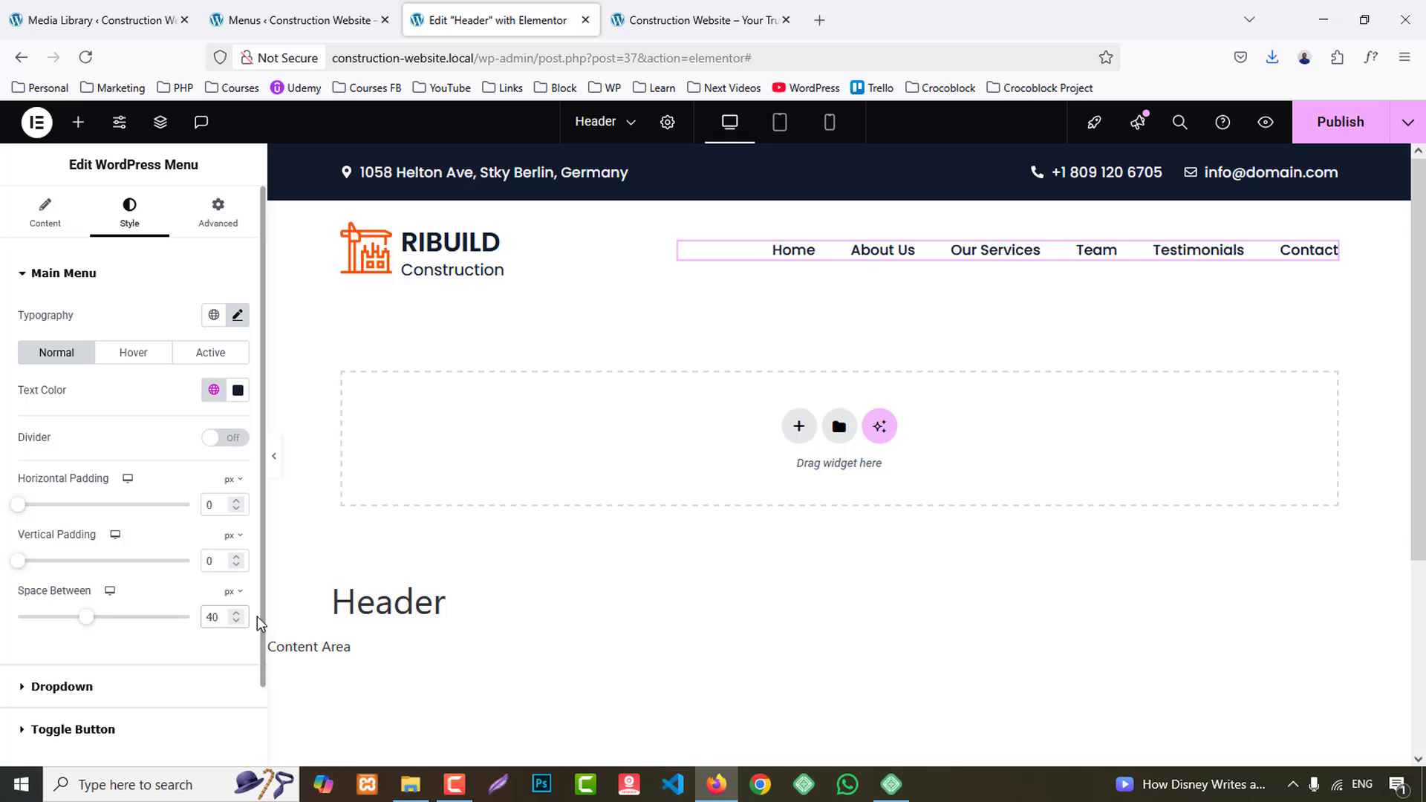
click(134, 352)
click(213, 389)
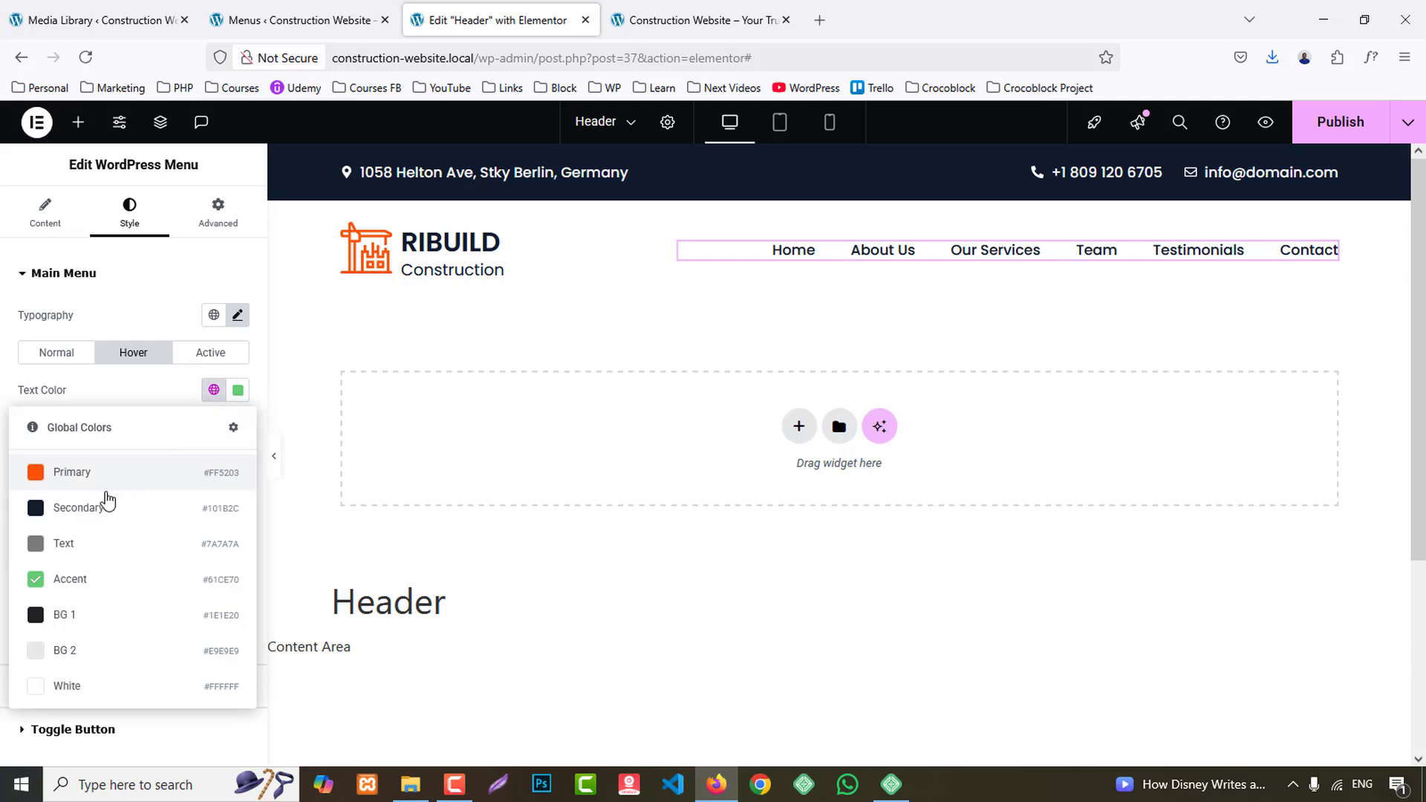
click(83, 477)
click(211, 353)
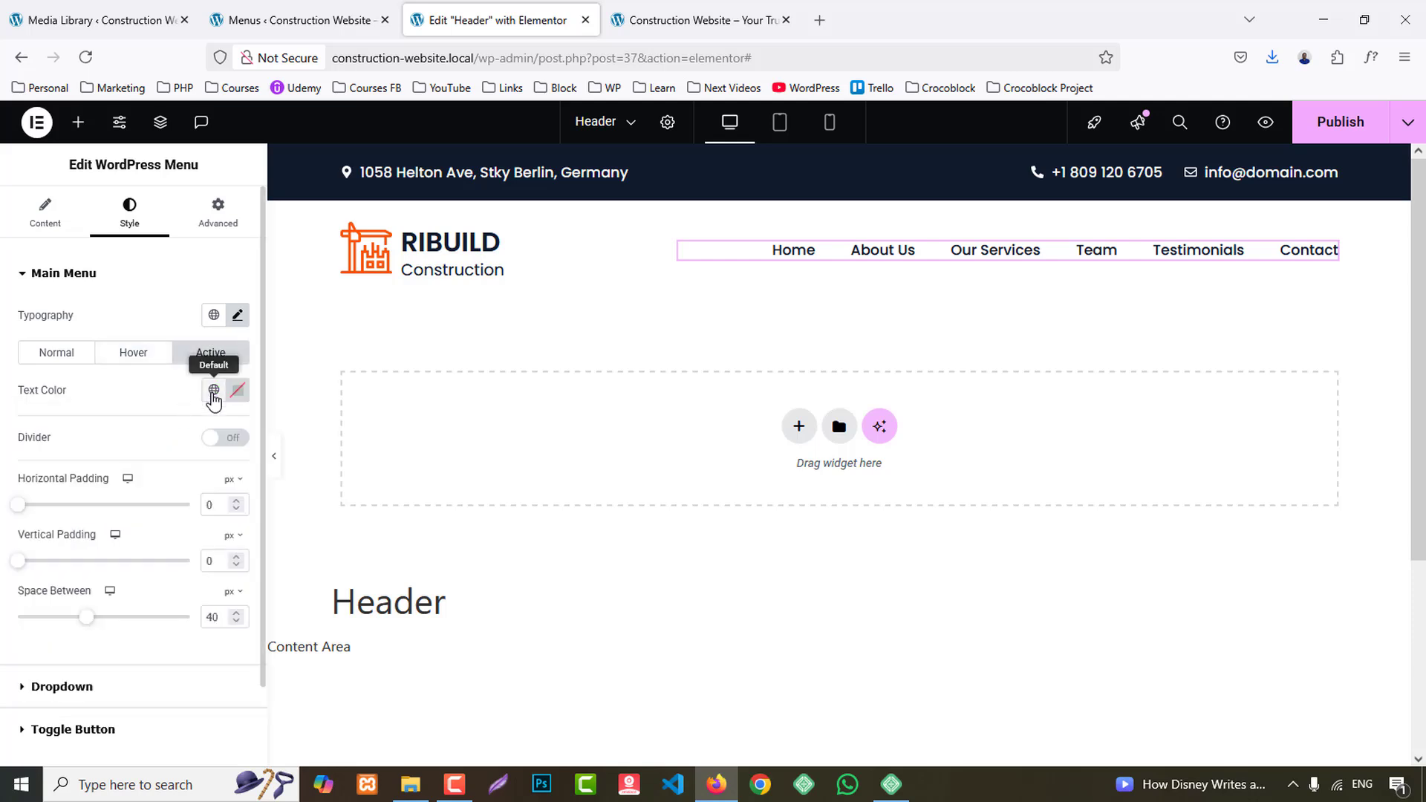
click(214, 389)
click(88, 476)
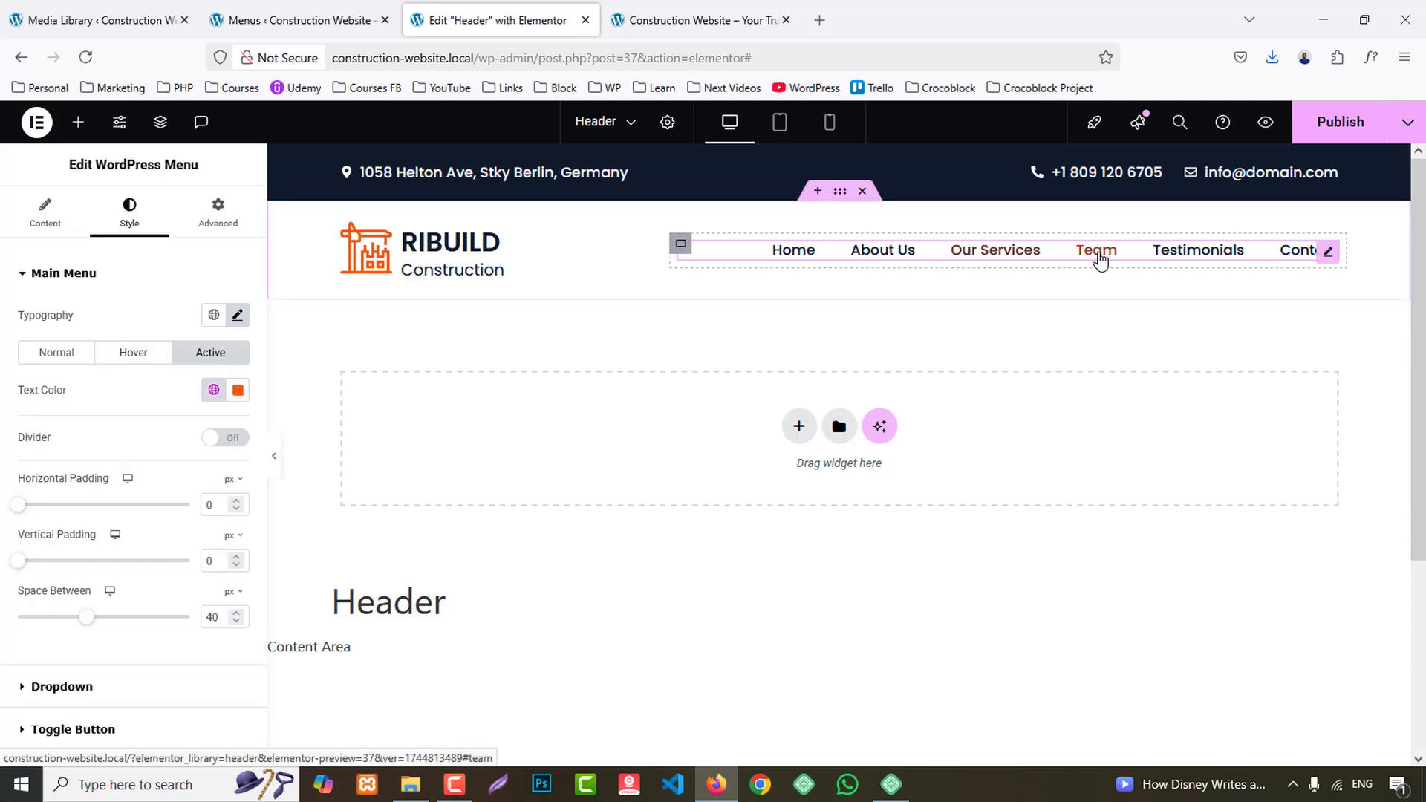
- Compare the menu spacing with the reference site and set the space between the main menu items to 35 px
click(704, 9)
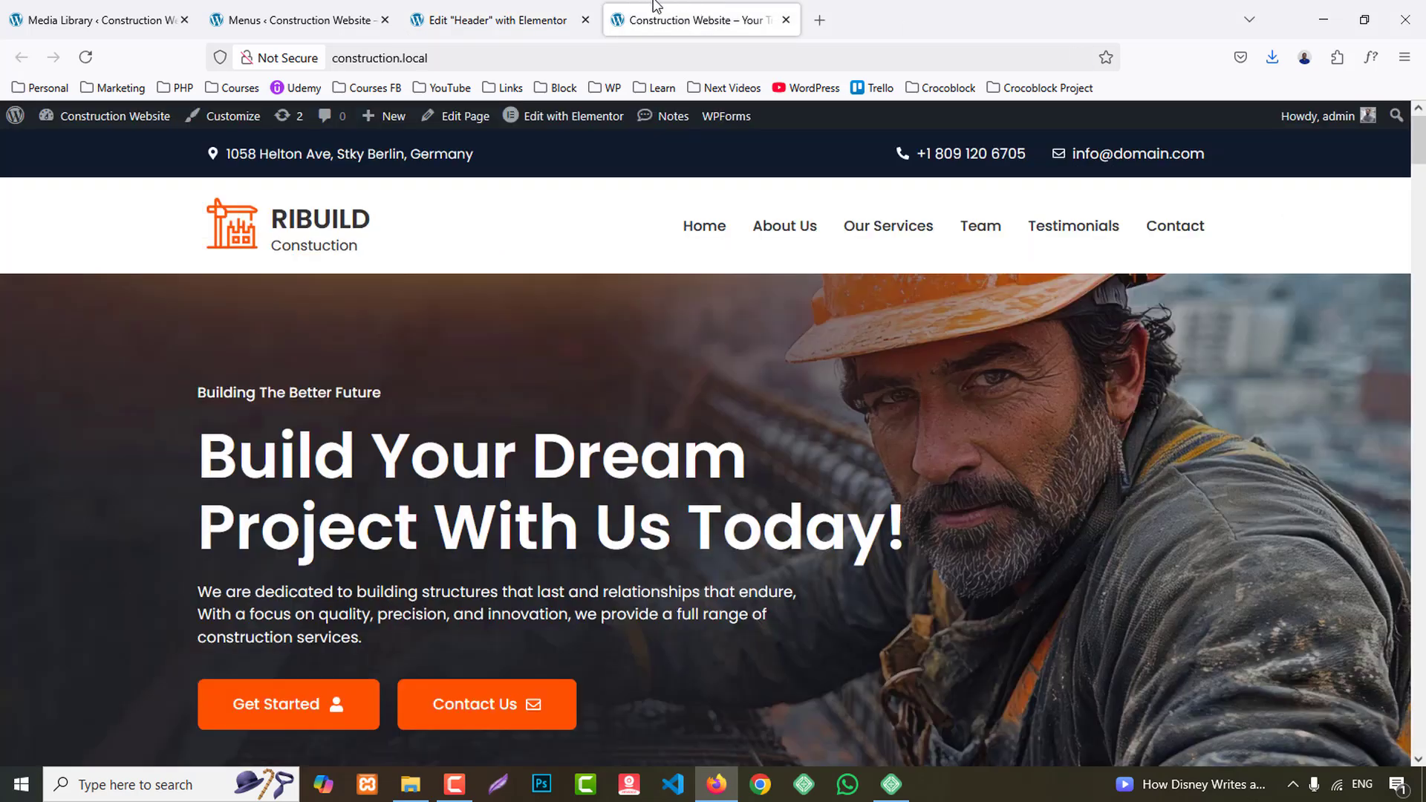
click(475, 13)
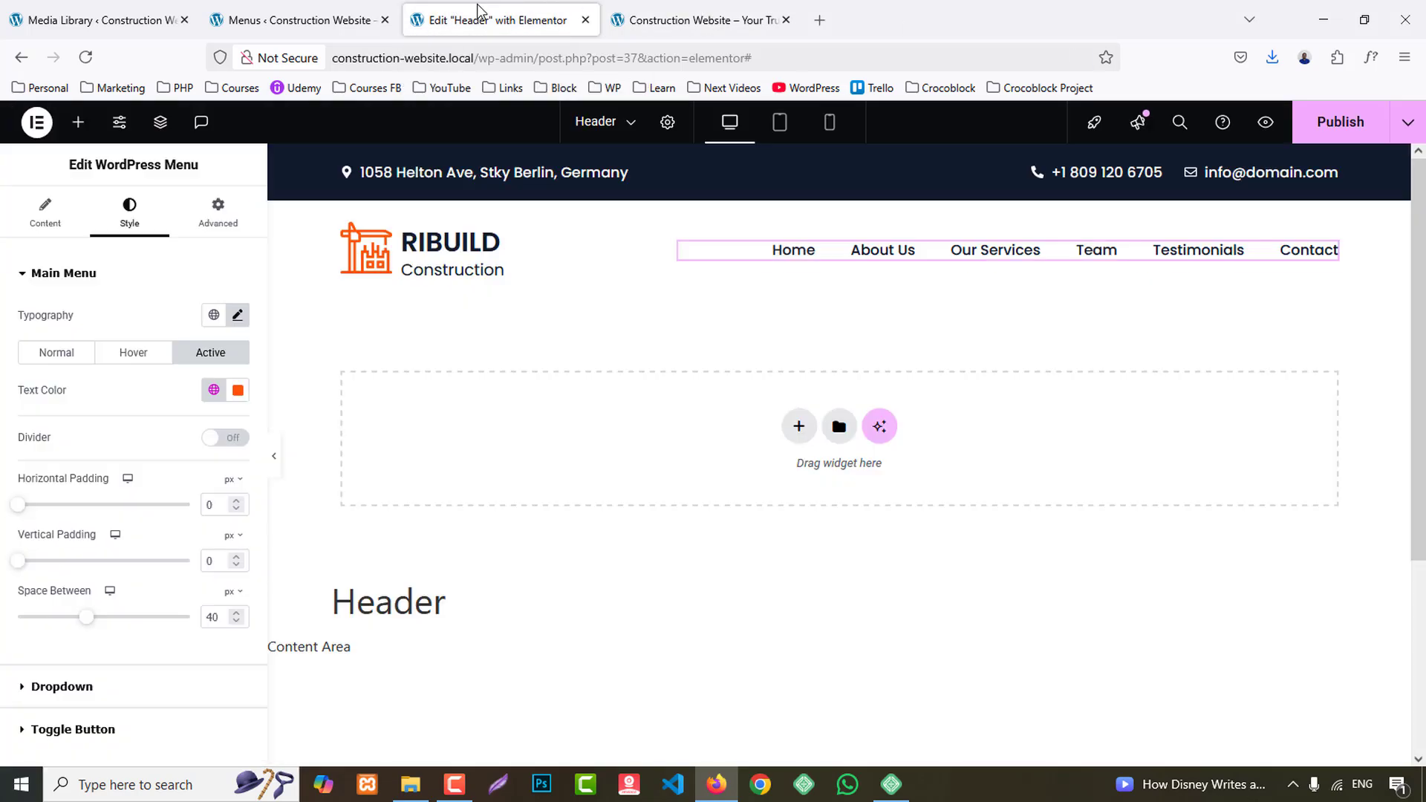
click(338, 9)
key(ctrl+Tab)
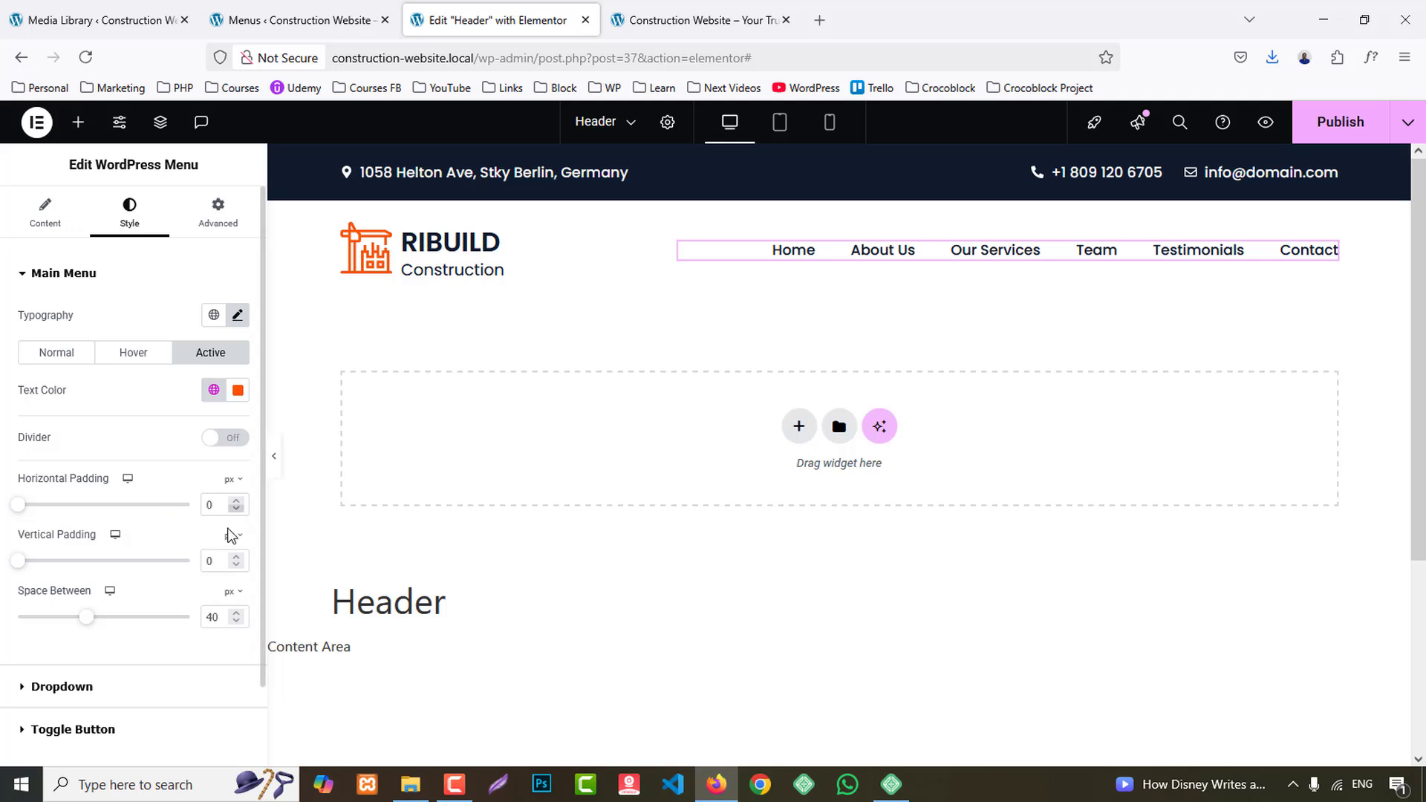
key(Down)
key(Down)
key(Down)
key(Down)
key(Down)
key(Down)
key(Down)
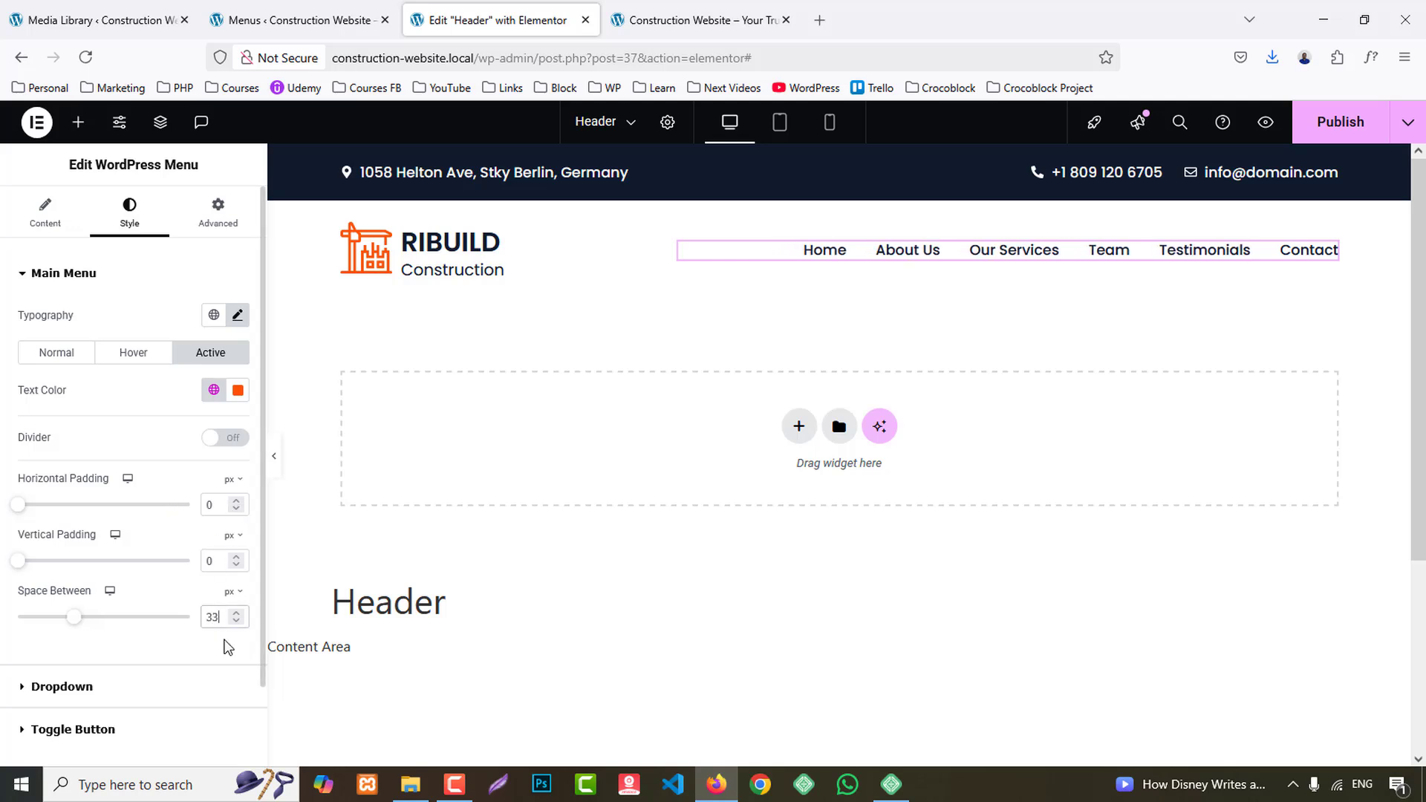
key(Up)
key(Up)
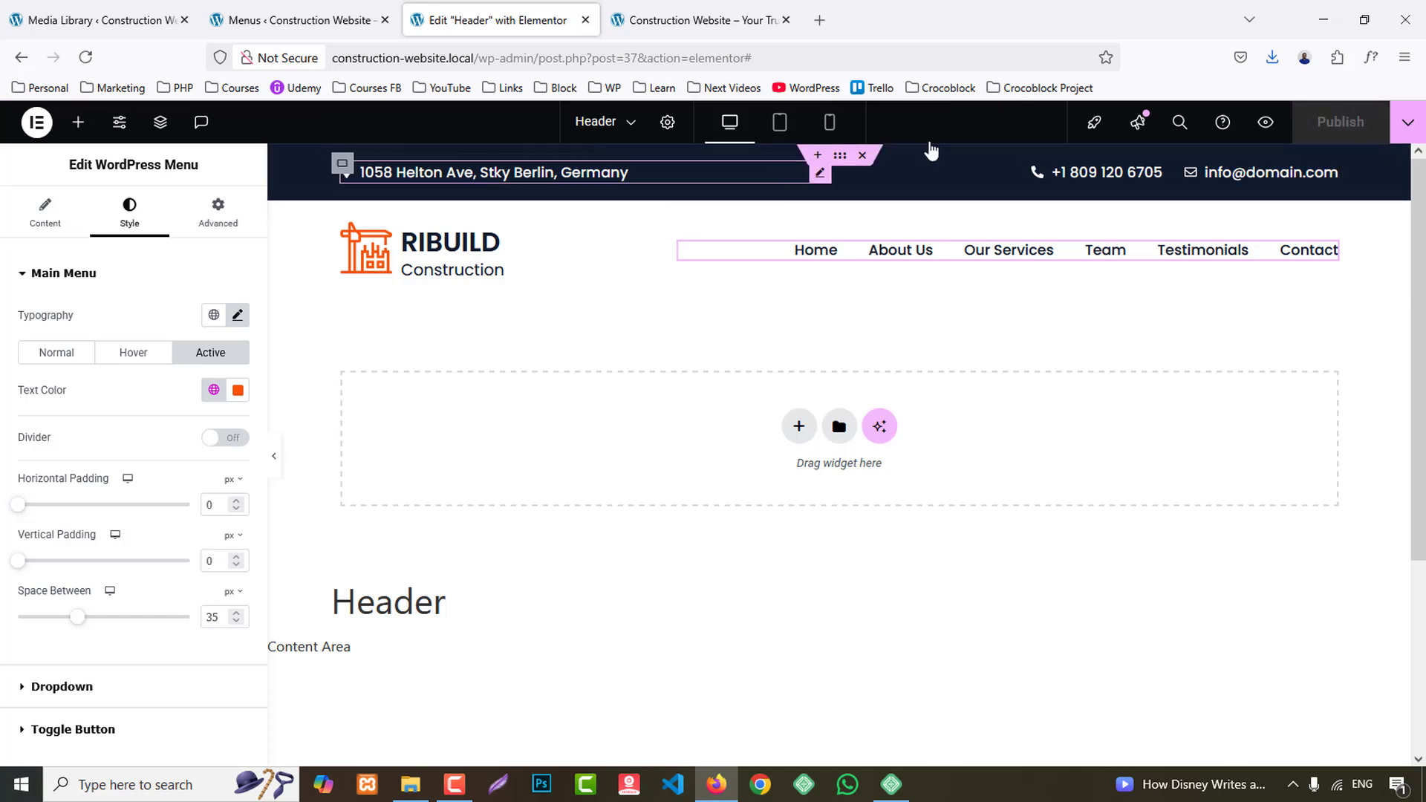
- Publish the Header template, preview it in the browser, and close both the preview and its editor
click(1267, 124)
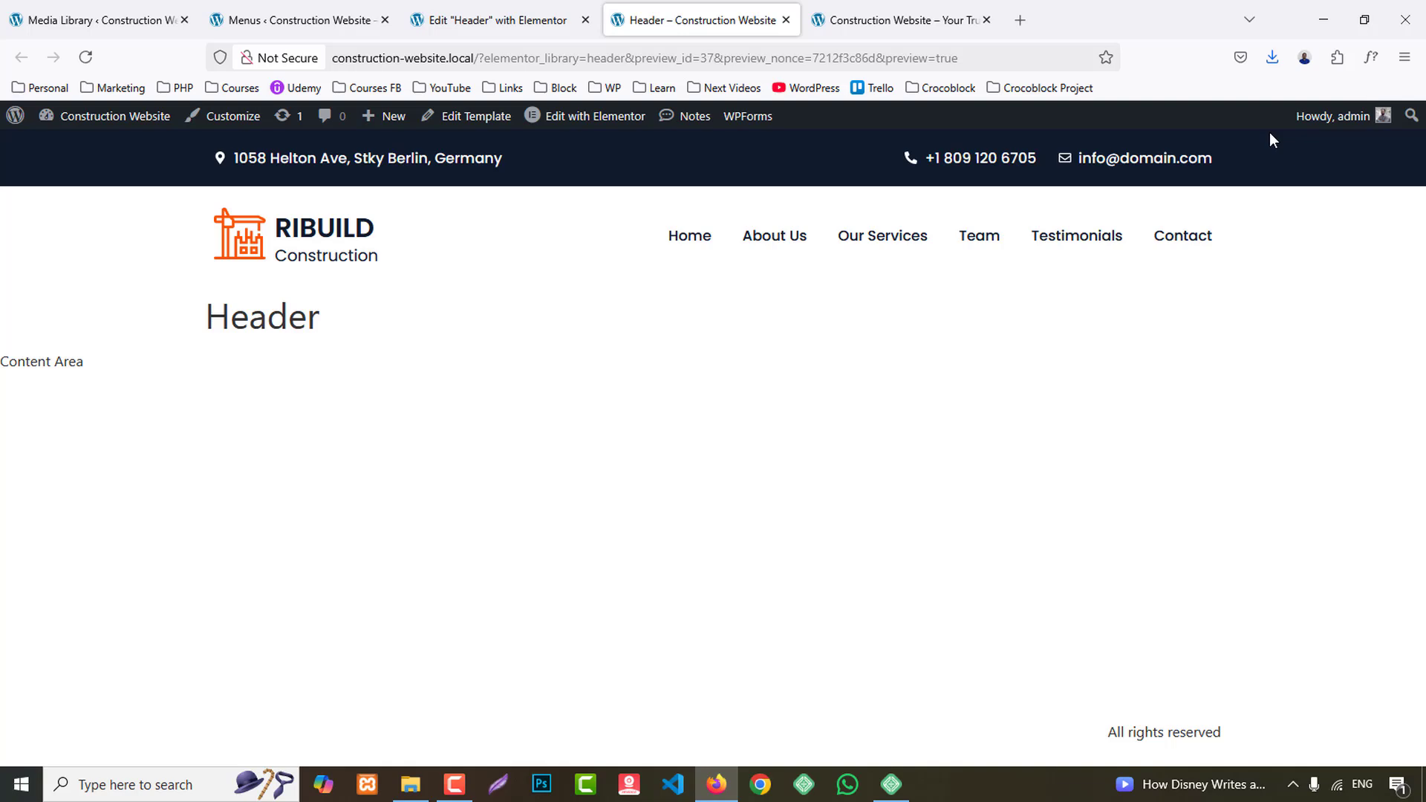
middle_click(683, 4)
middle_click(531, 4)
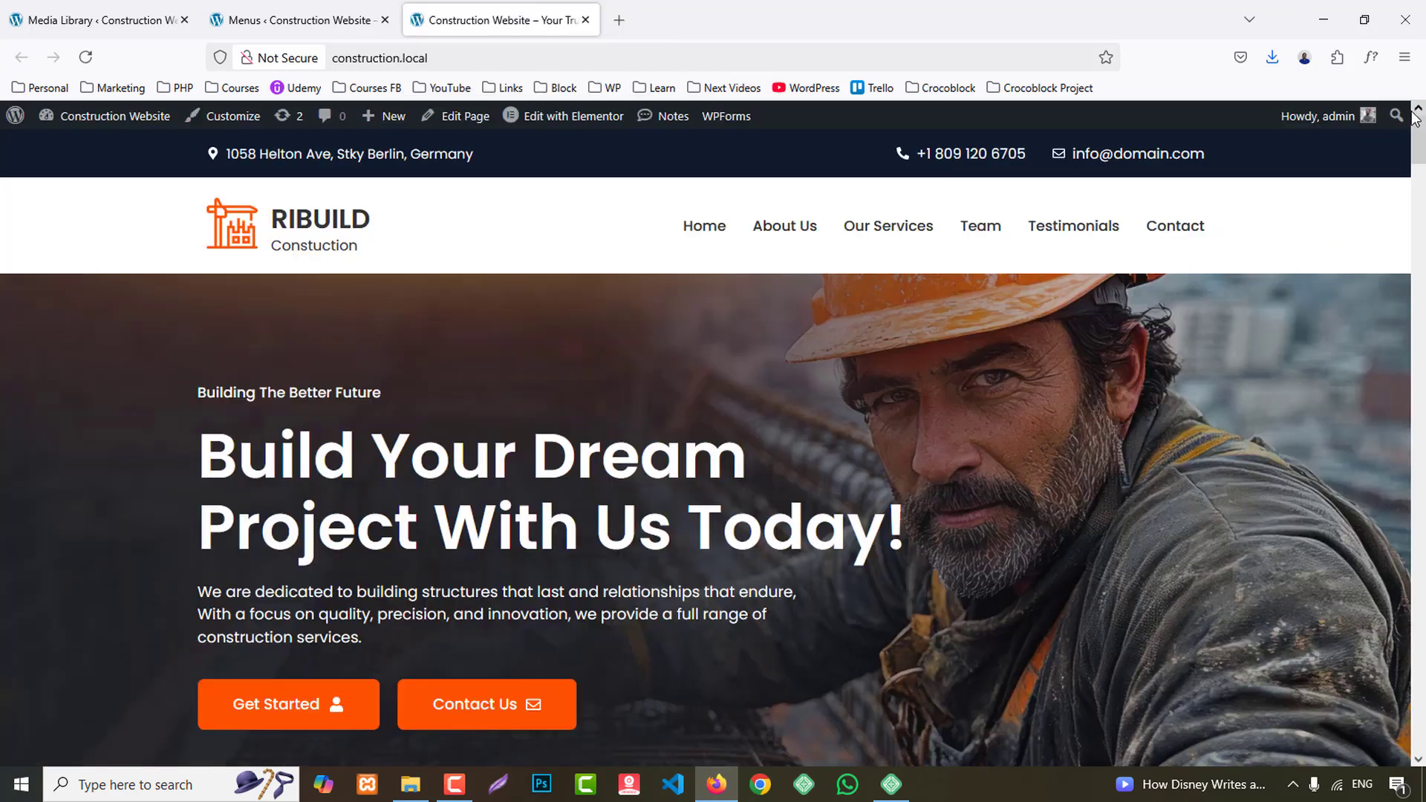
- Examine the lower sections of the reference construction website's home page
scroll(1415, 171, down, 20)
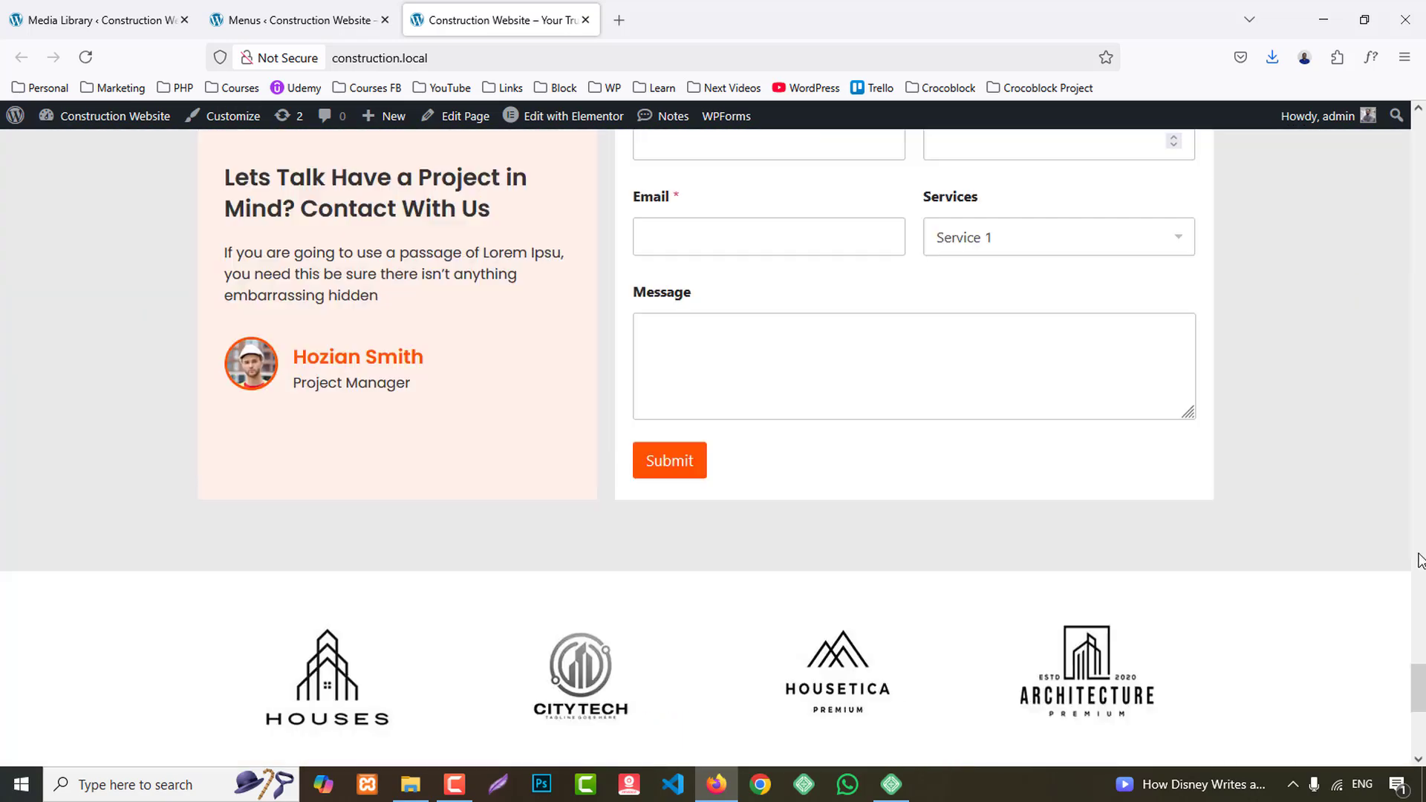
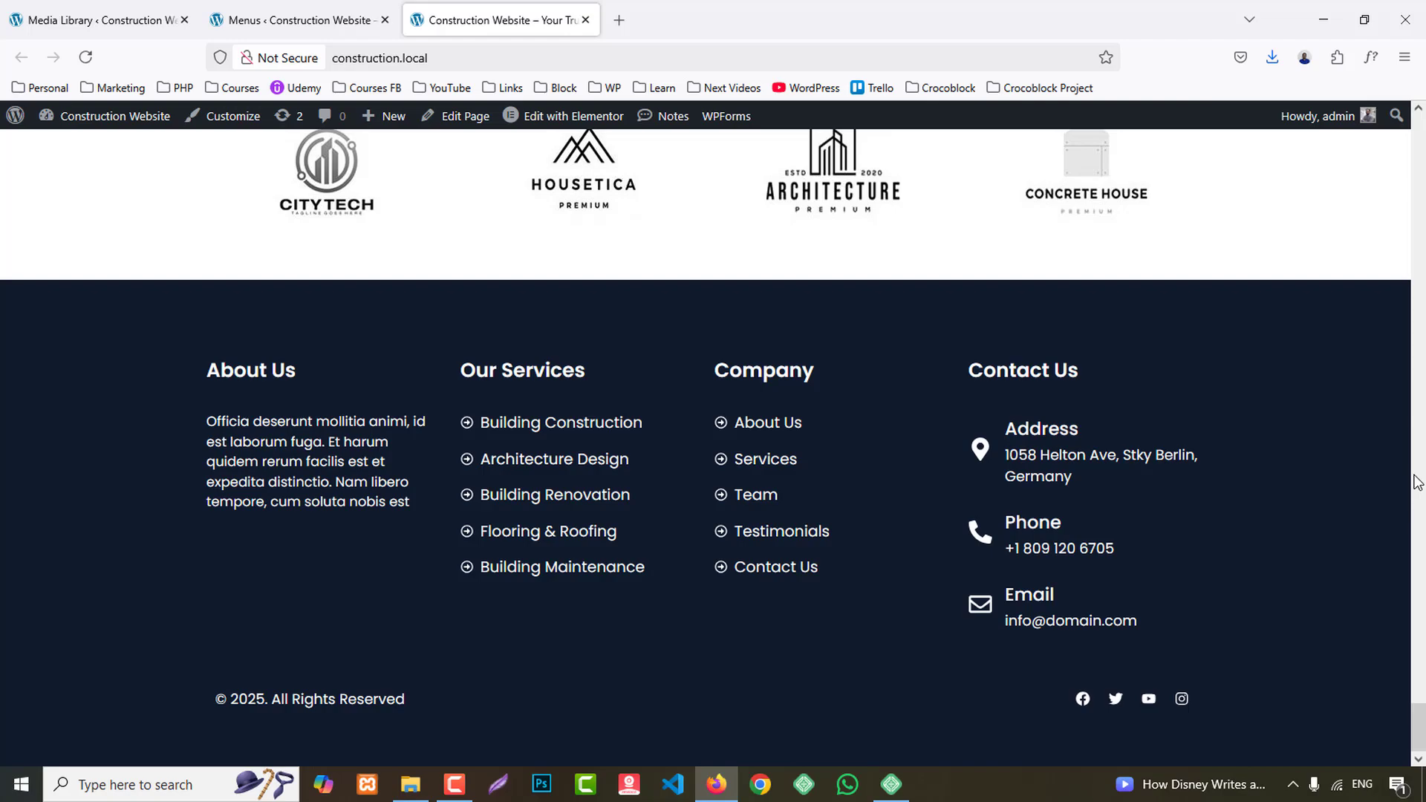
- Close the Menus page of the new site and open its Saved Templates page in a separate browser tab
click(45, 11)
click(319, 12)
middle_click(319, 11)
click(88, 8)
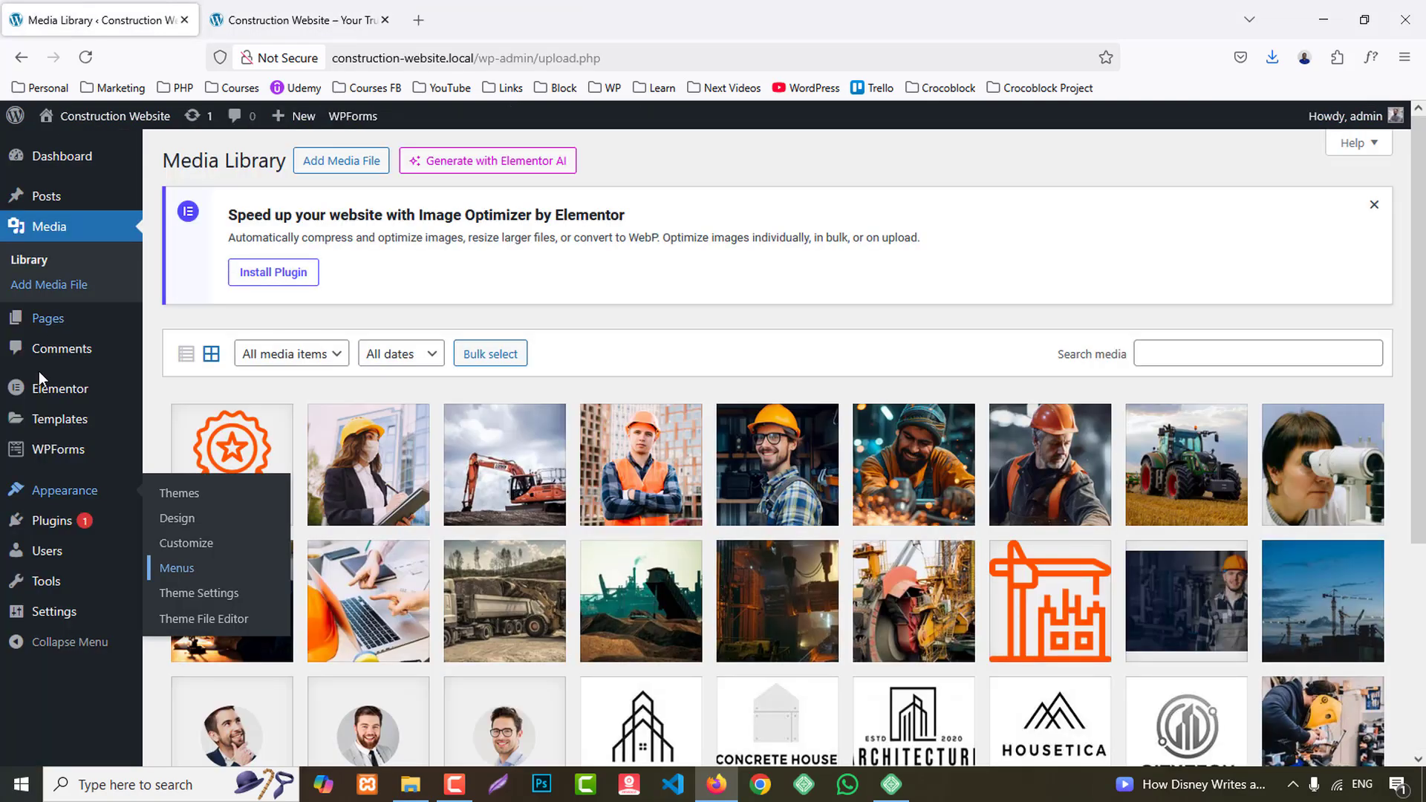
mouse_move(59, 419)
click(192, 423)
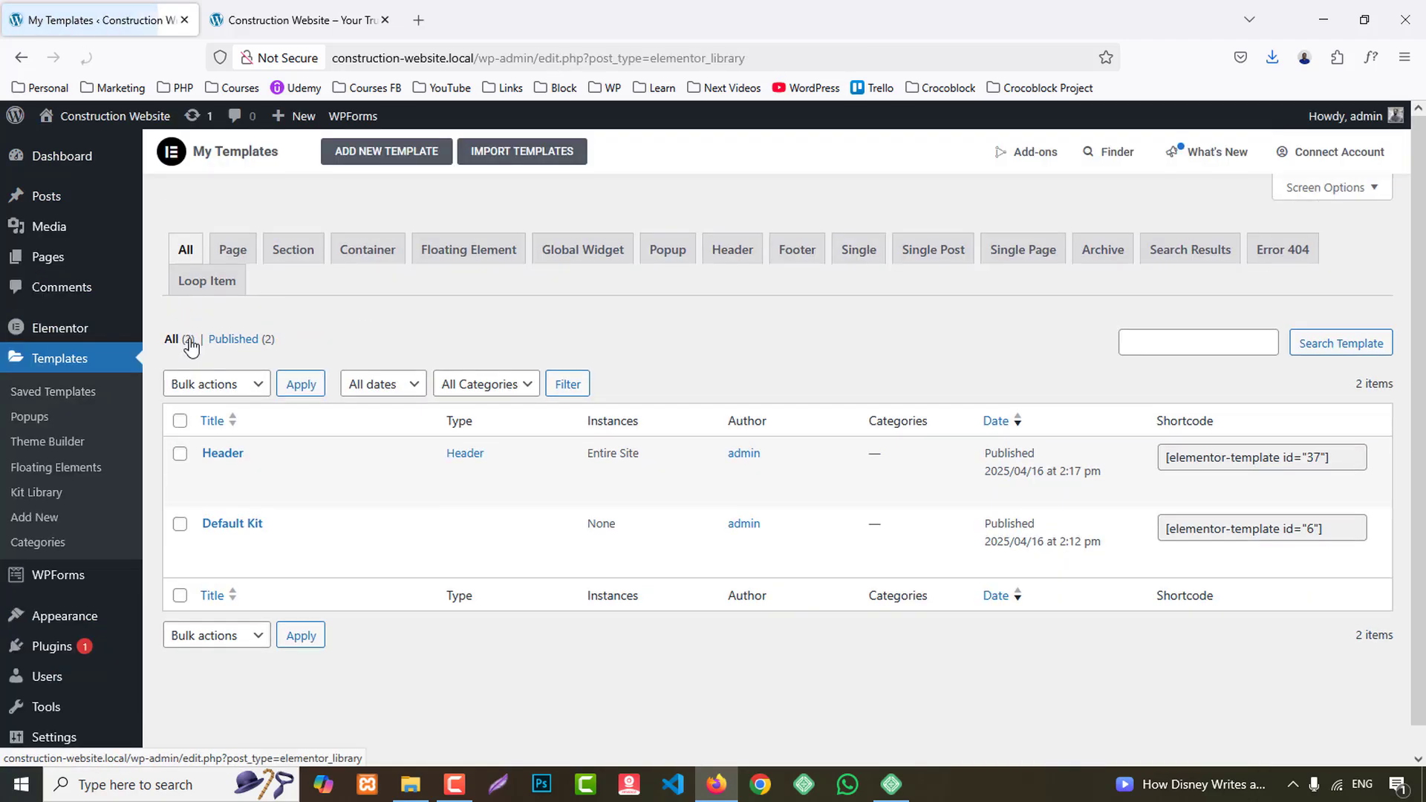
middle_click(51, 391)
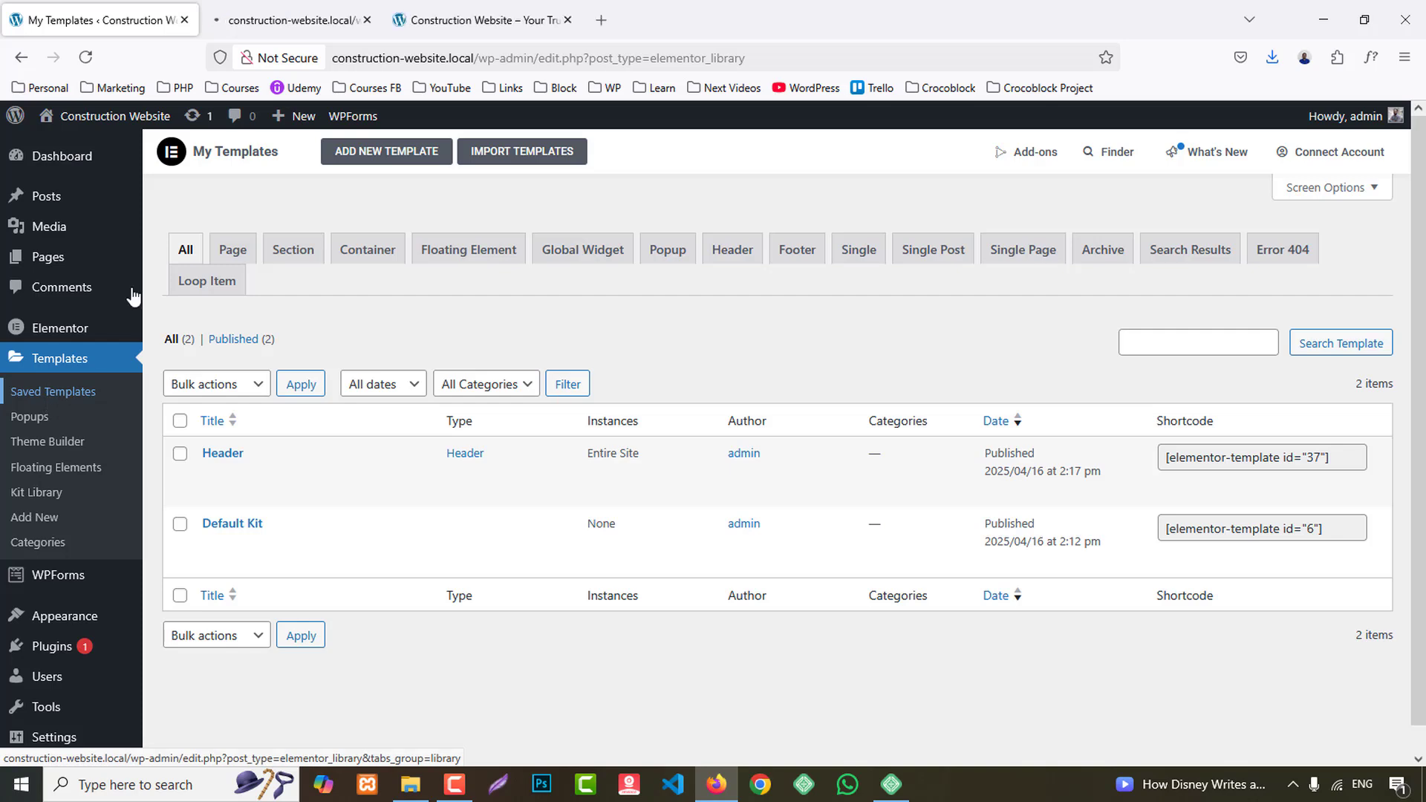
click(292, 7)
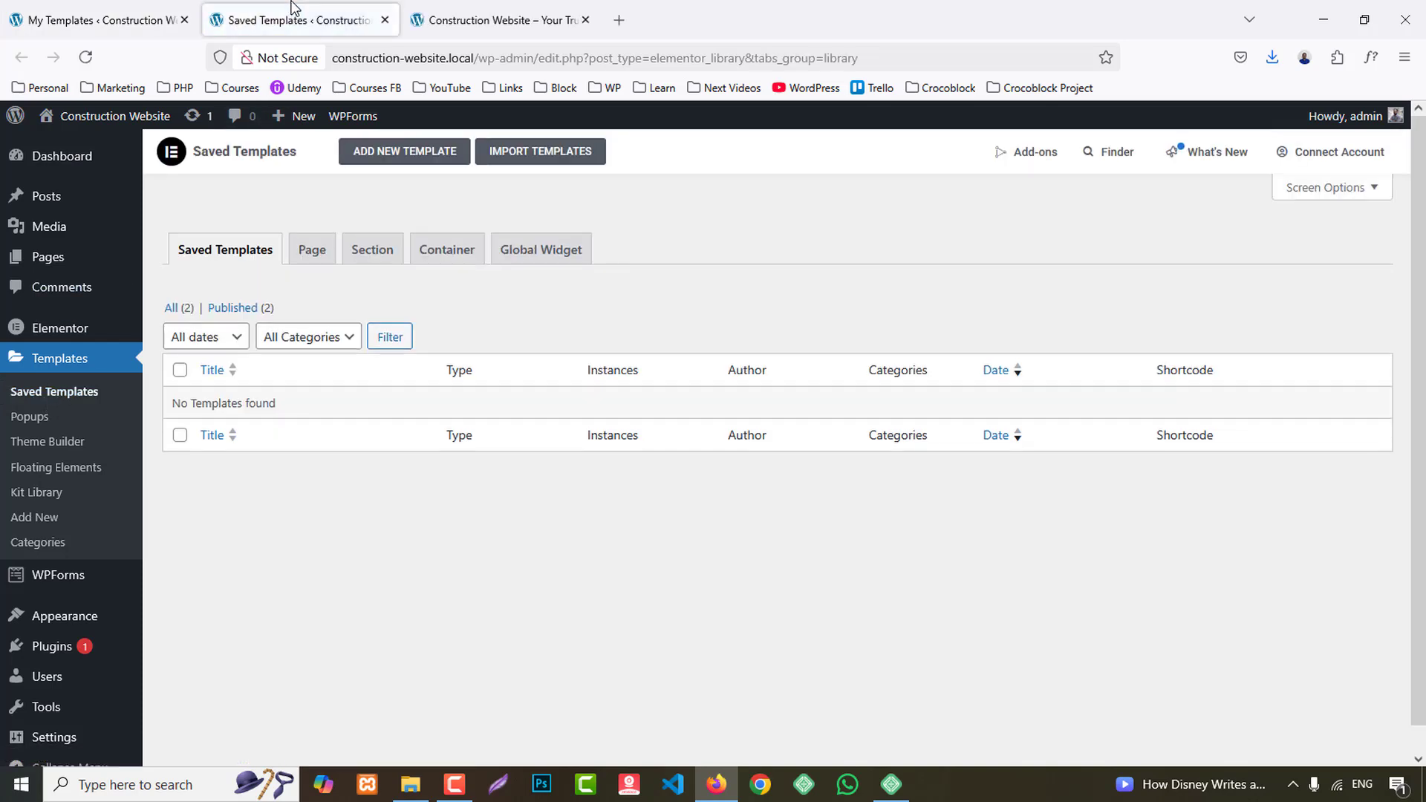
- Create a new template of type Footer named "Footer" and dismiss the block library that opens with it
click(376, 150)
click(764, 421)
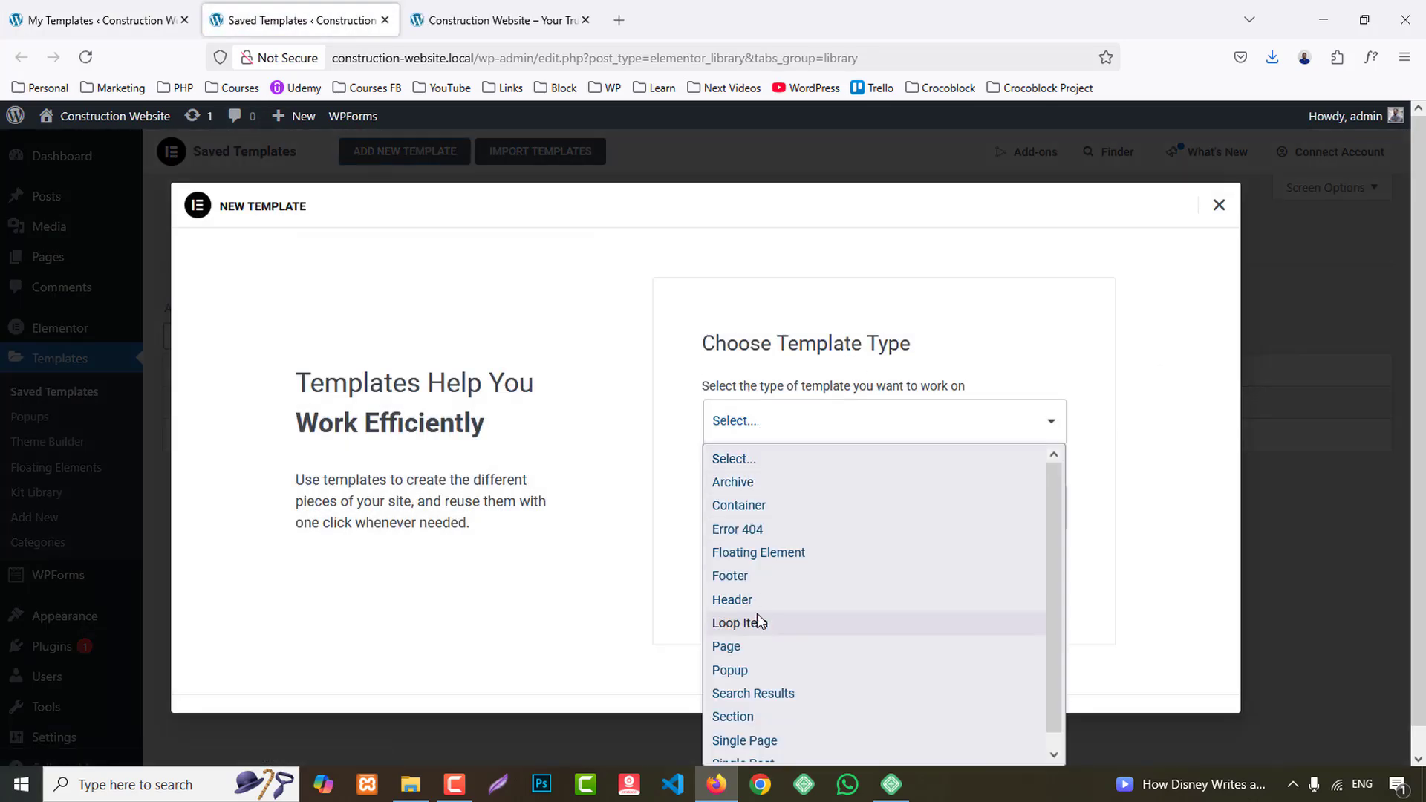
click(738, 576)
text(F)
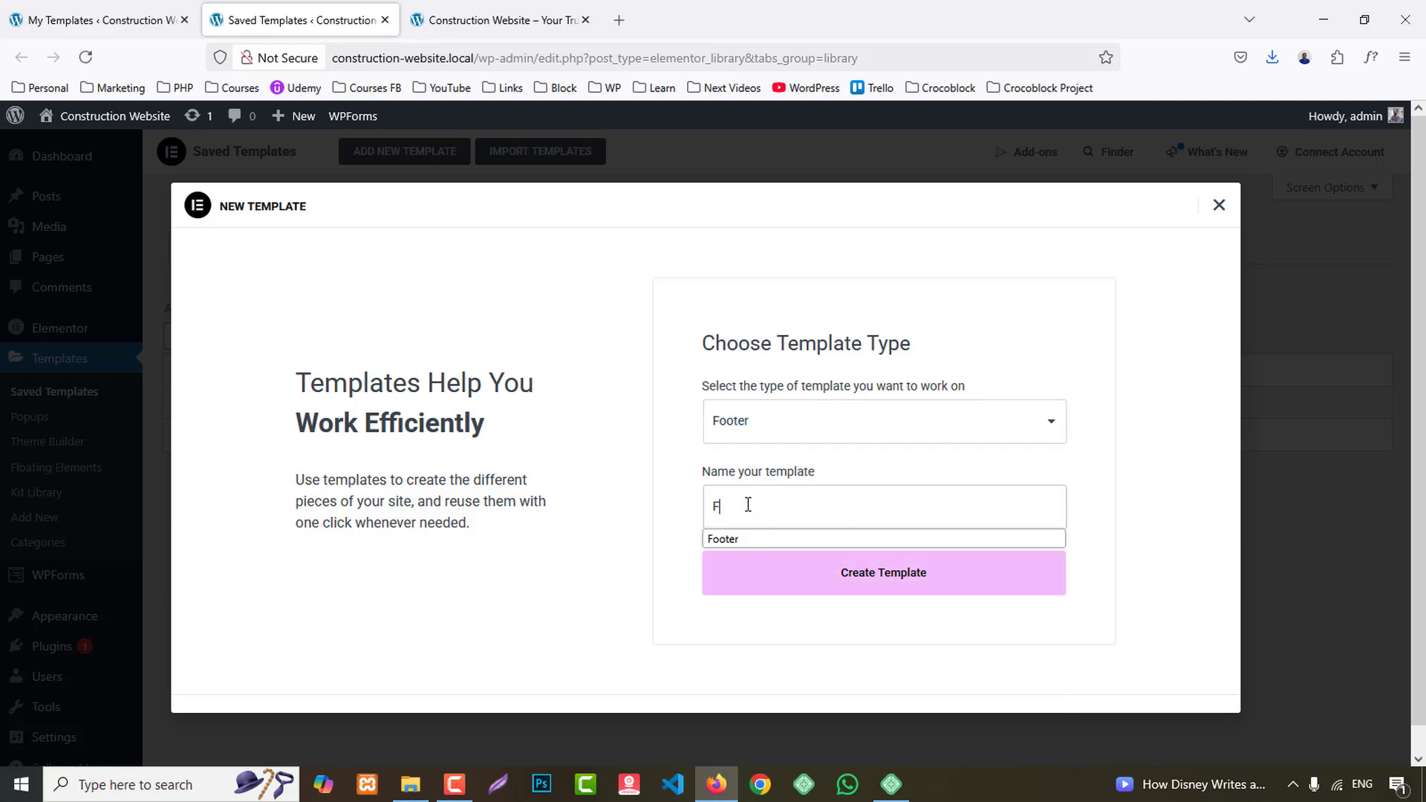
text(ooter)
click(881, 576)
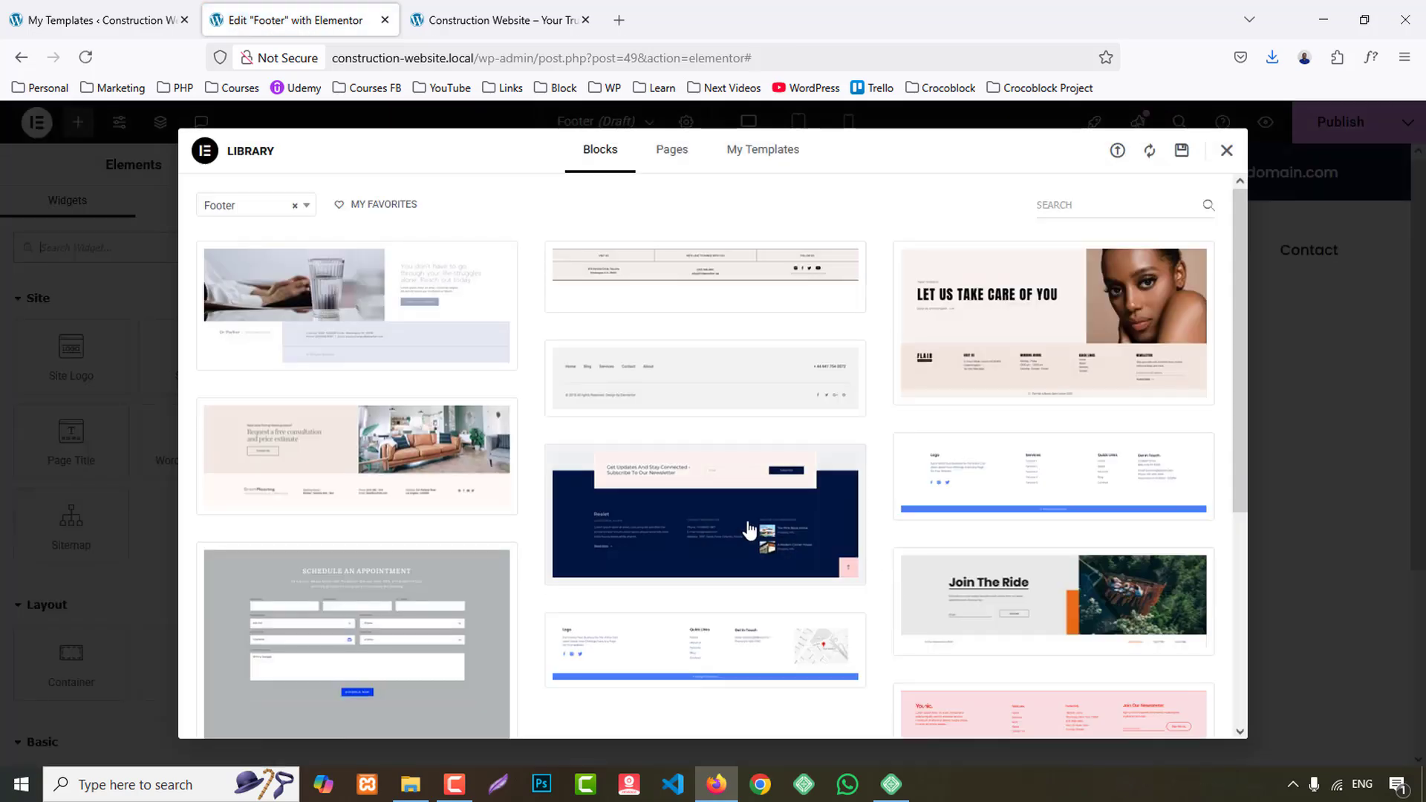
click(1227, 152)
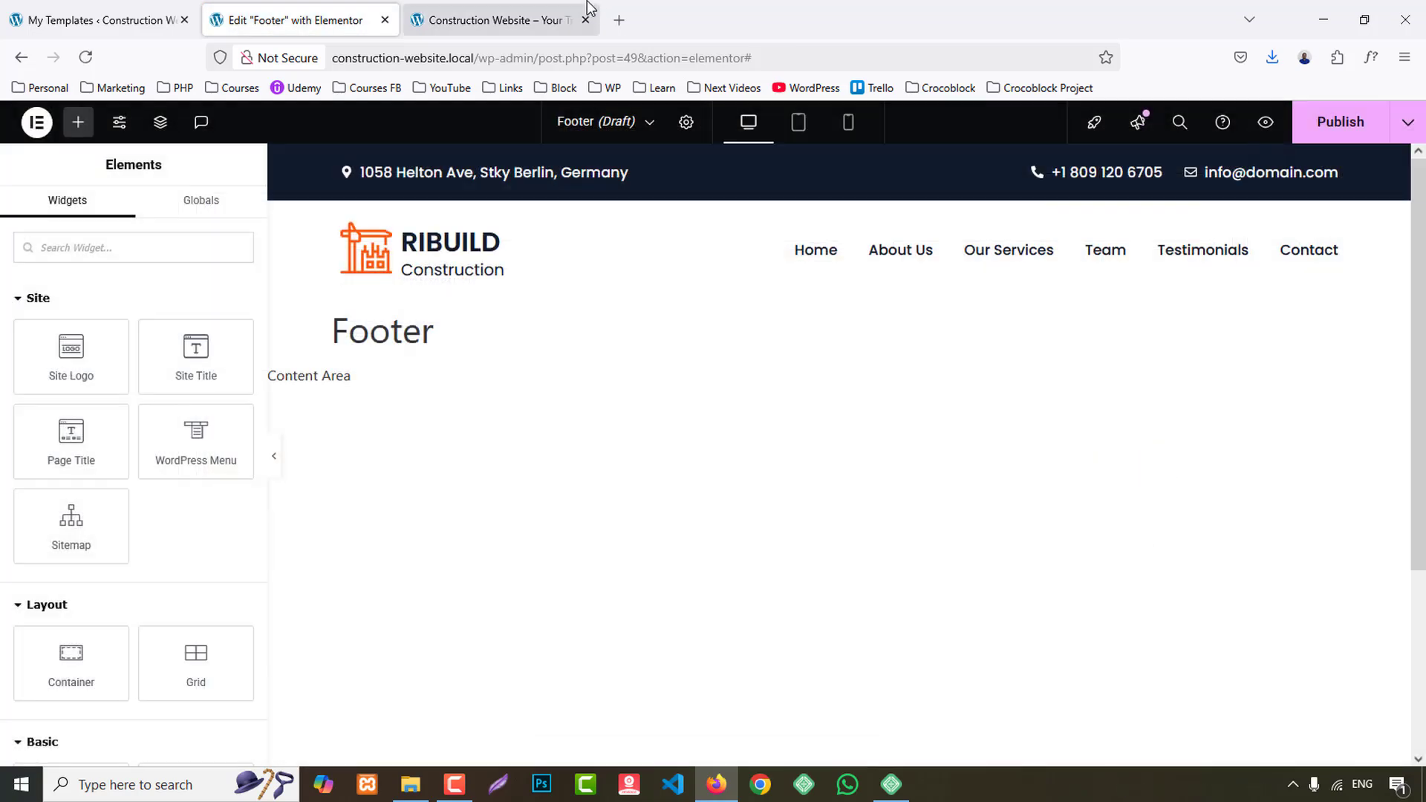
- Check the reference site's footer layout and add a container with four equal columns to the Footer template
click(568, 18)
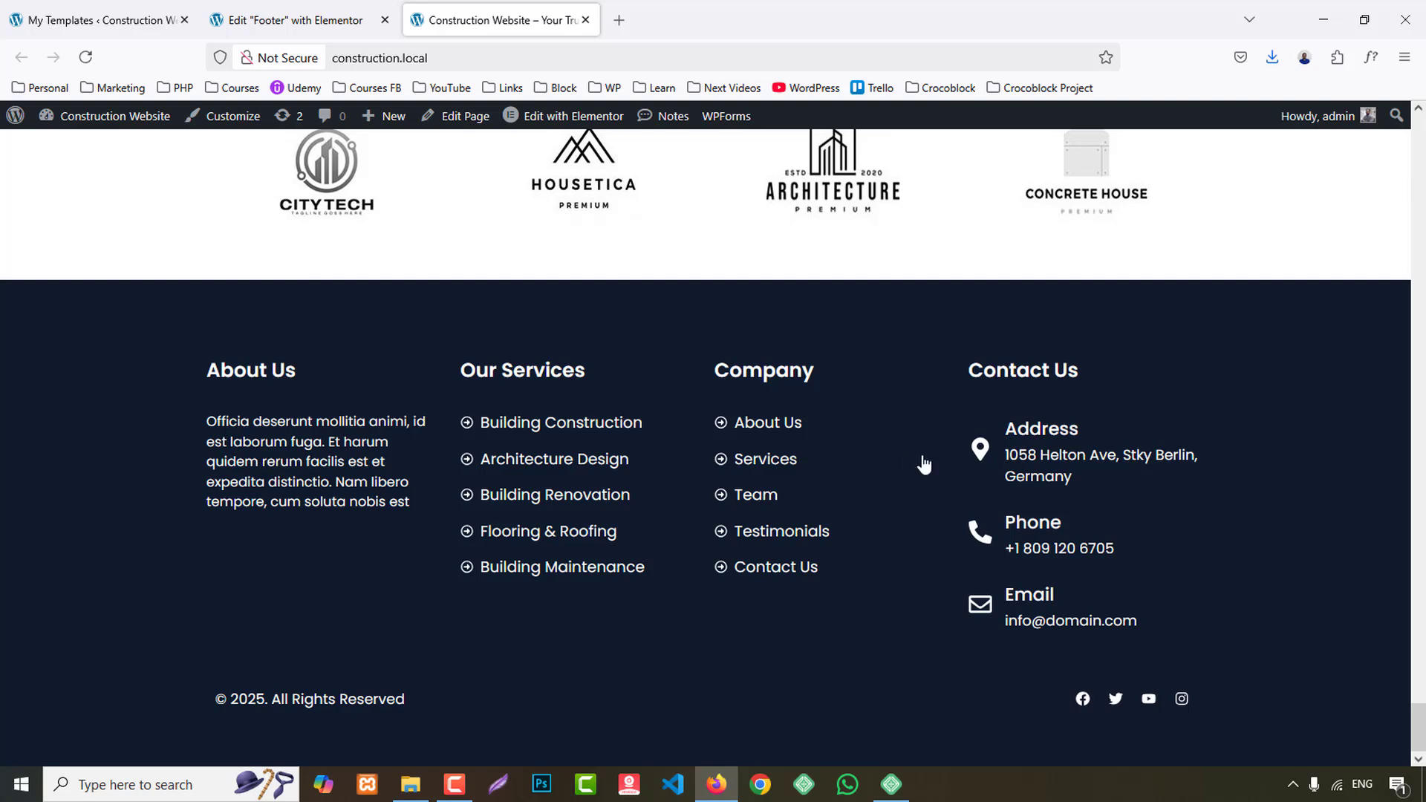
click(271, 16)
scroll(837, 615, down, 5)
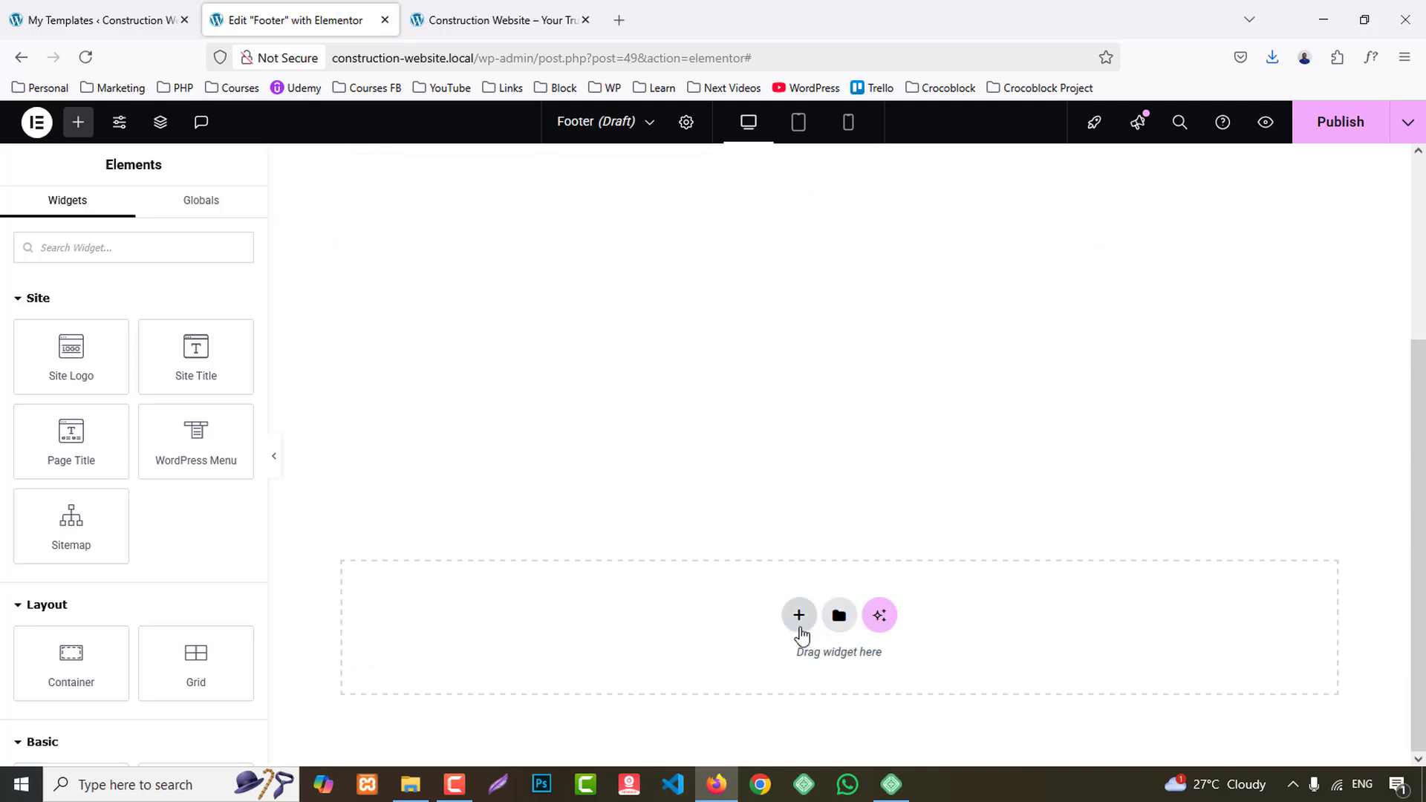
click(799, 616)
click(788, 558)
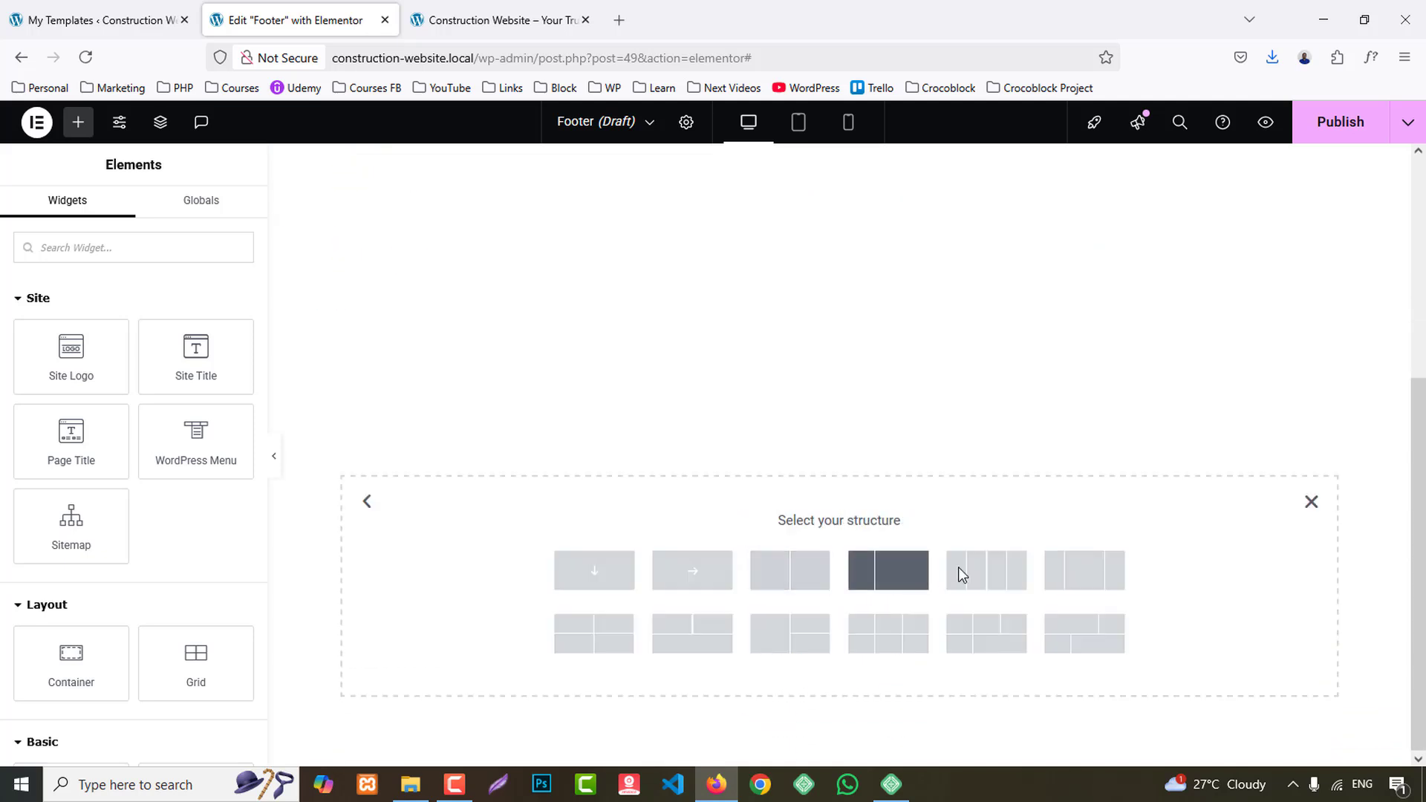
click(993, 573)
- Set the four-column container's padding to 80 px top and bottom and 0 px on the sides
click(234, 229)
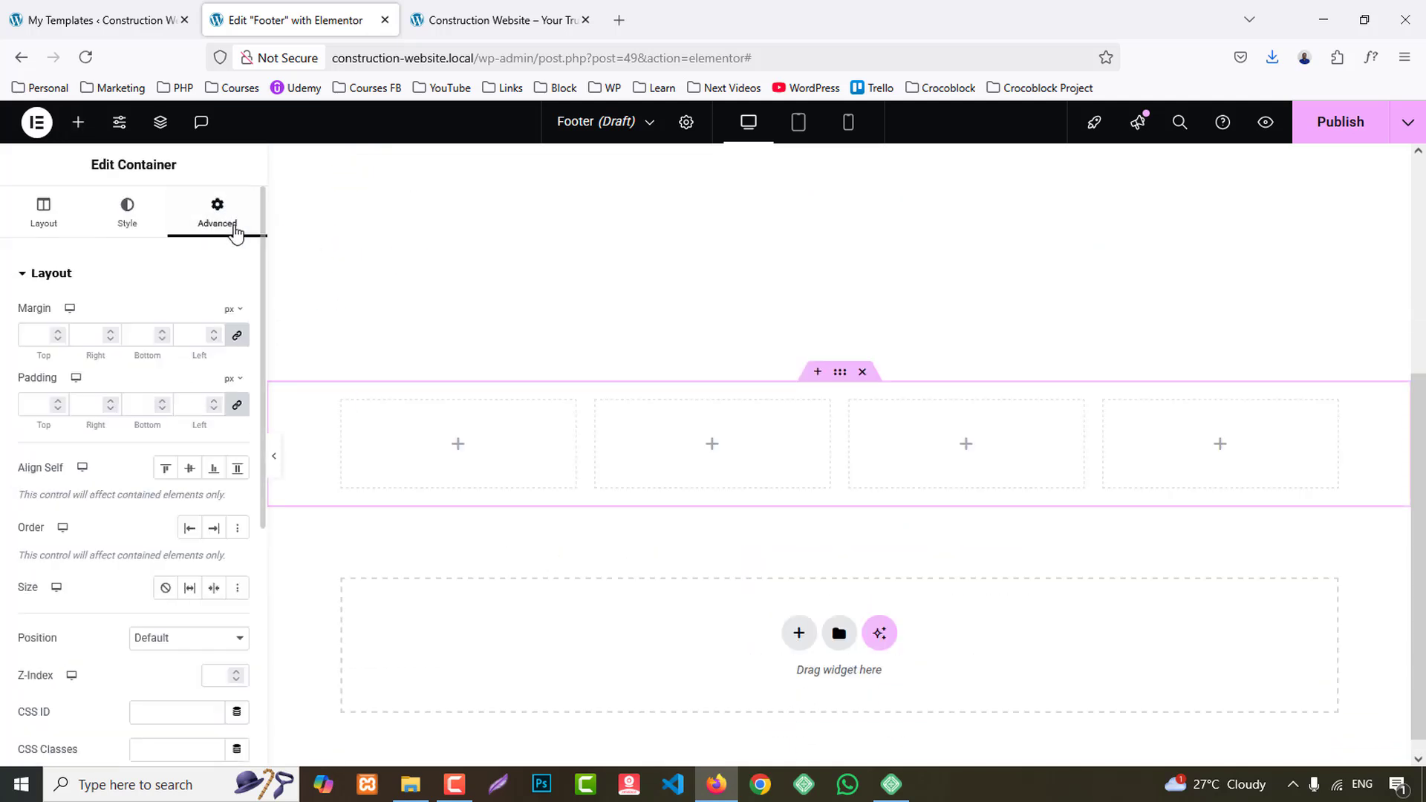
click(236, 406)
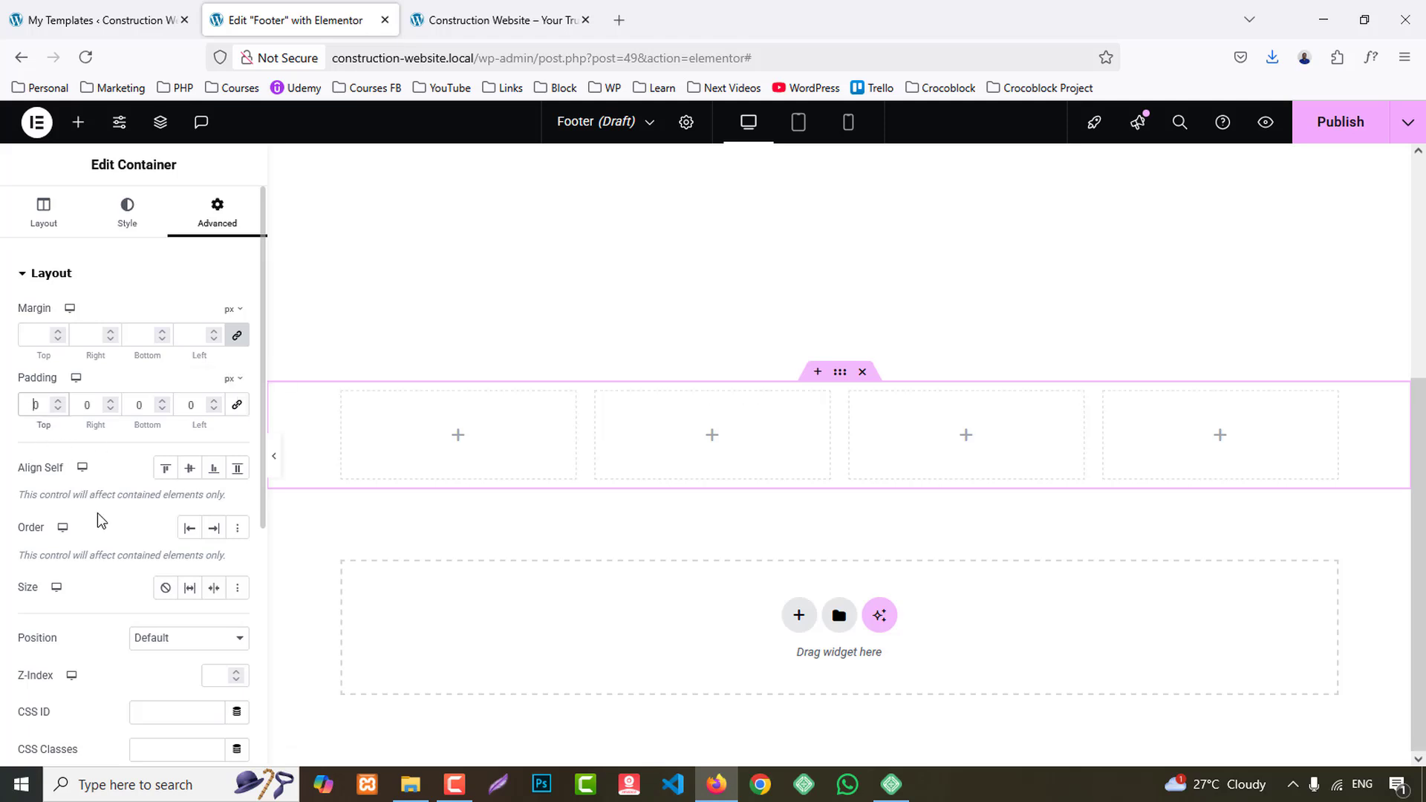
text(8)
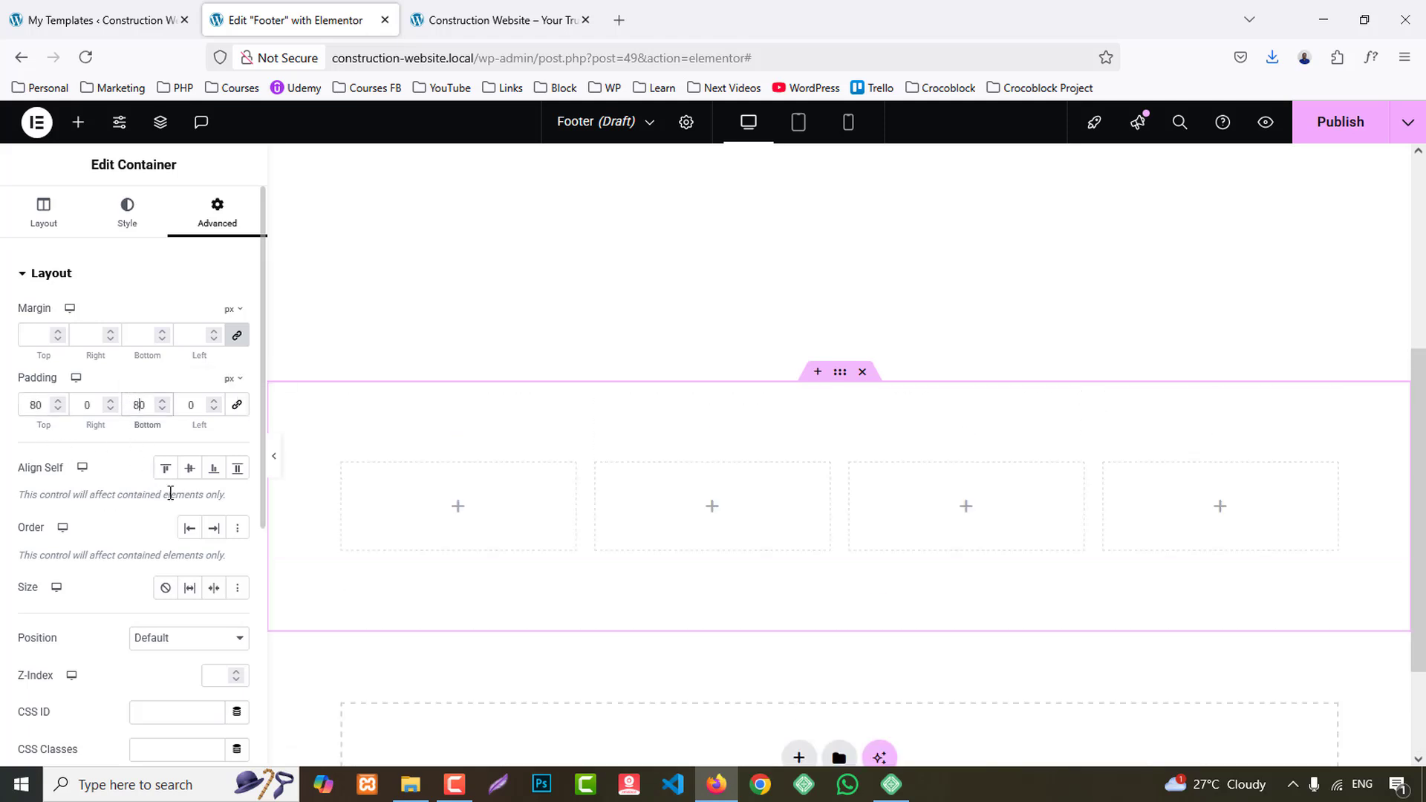
click(592, 8)
click(225, 9)
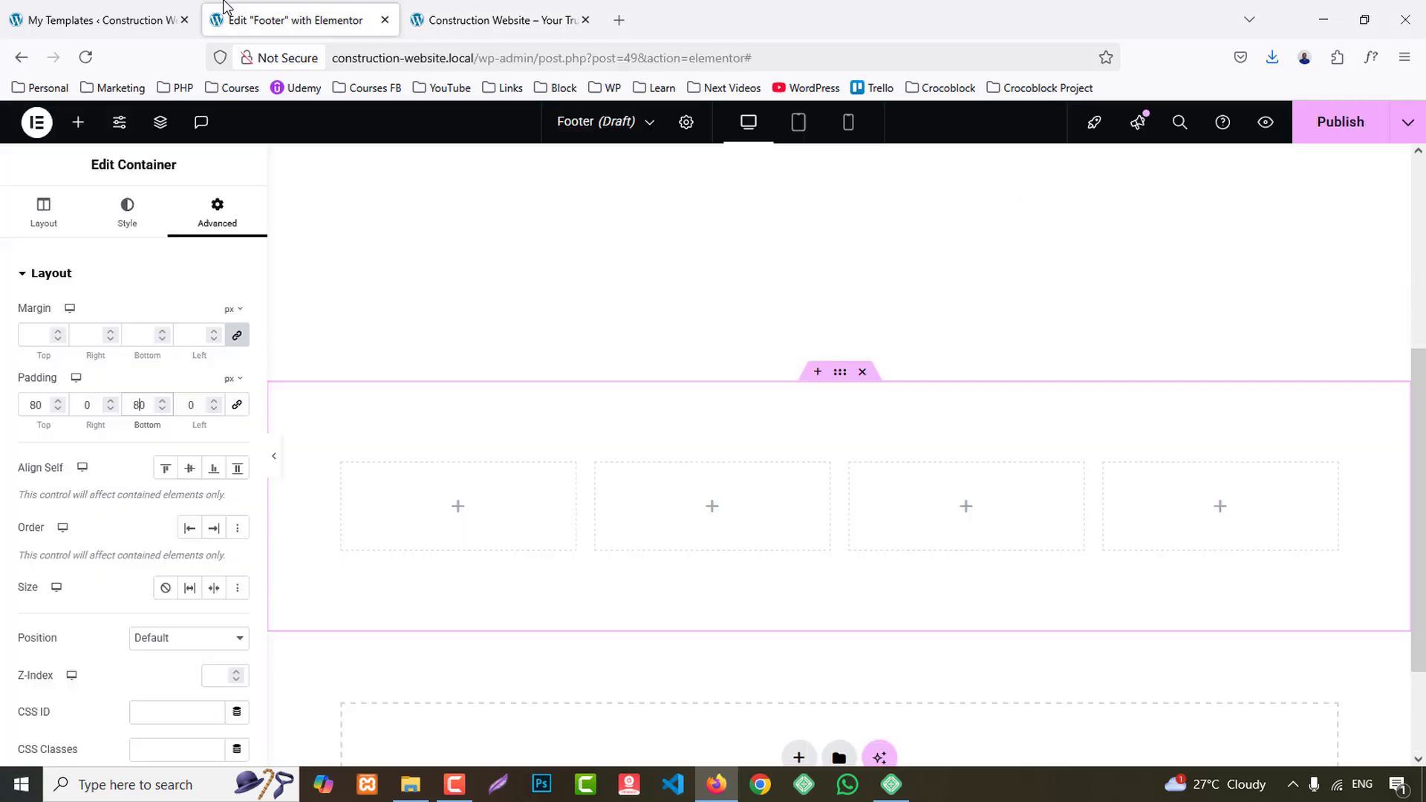
- Give the footer container a classic background in the Secondary global color and compare it with the reference footer
click(127, 215)
click(165, 354)
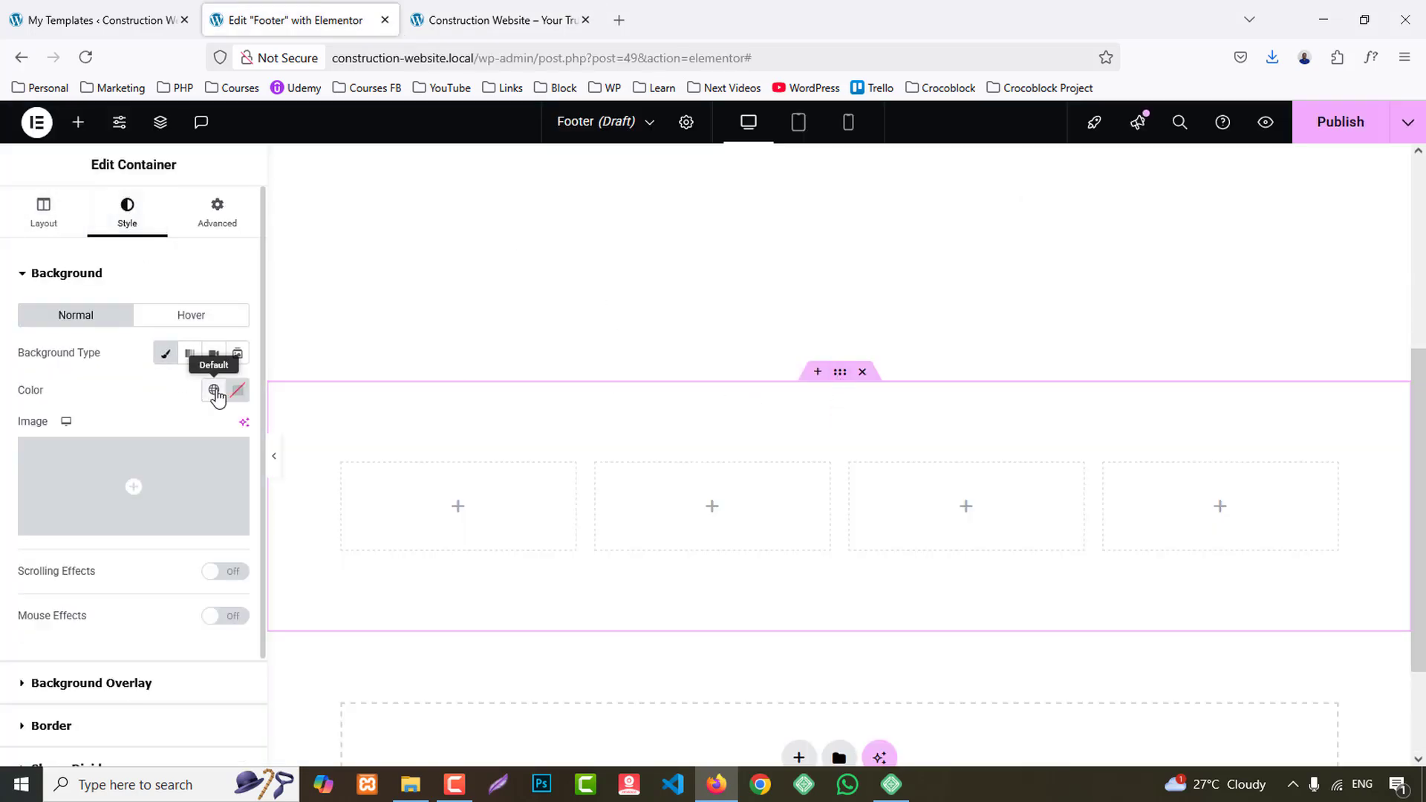
click(214, 390)
click(95, 508)
click(558, 28)
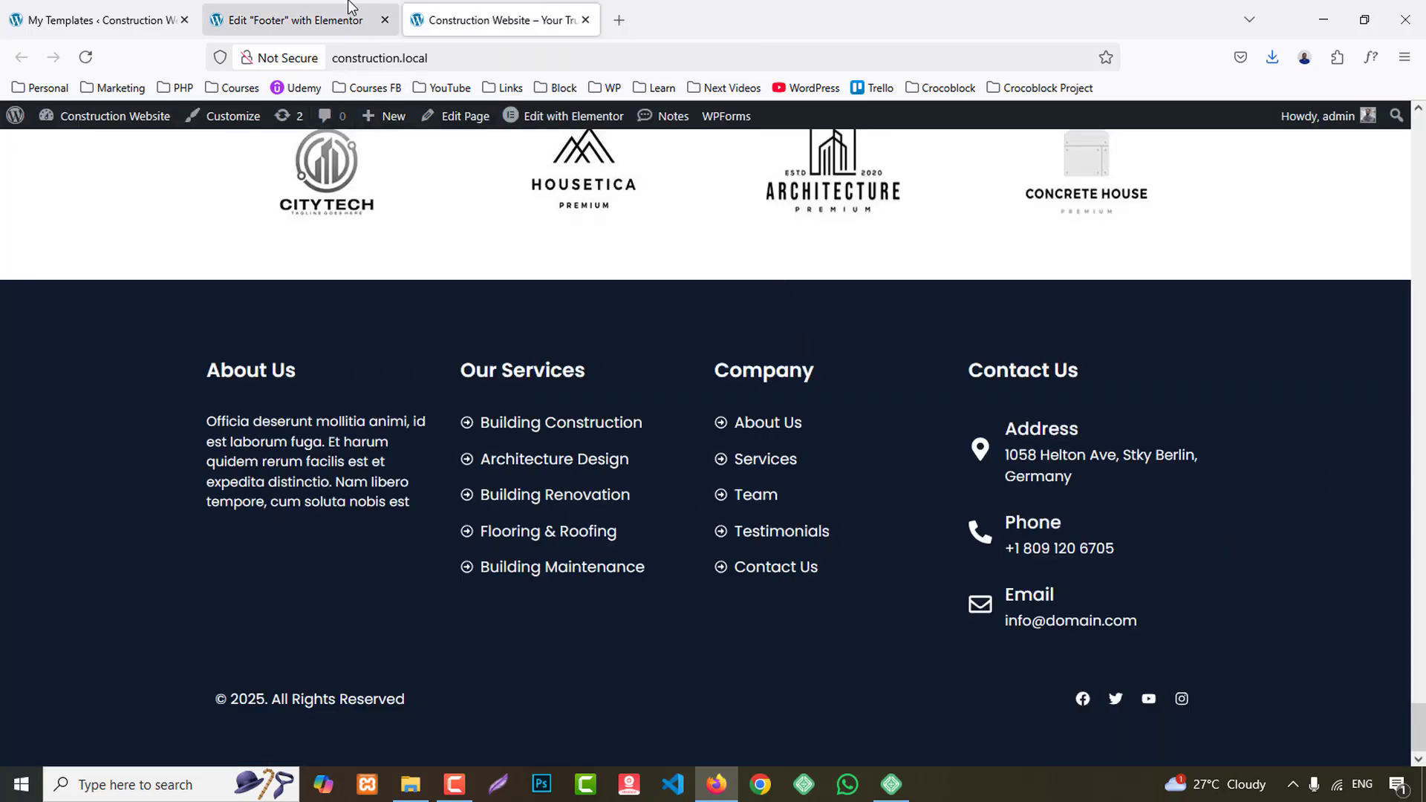
click(294, 20)
- Add a Heading widget to the footer's first column and set its HTML tag to H4
click(75, 122)
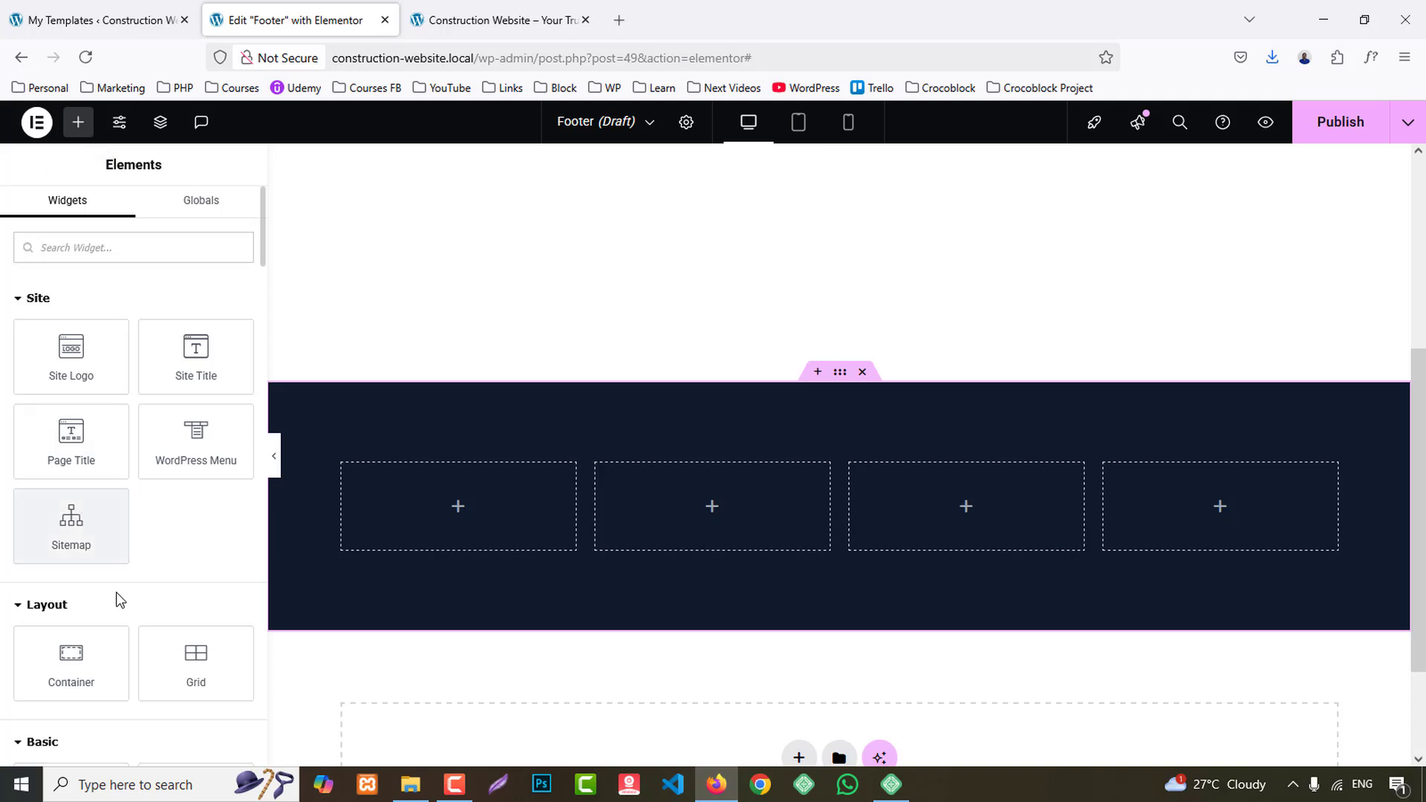
scroll(115, 595, down, 4)
drag(73, 522, 460, 520)
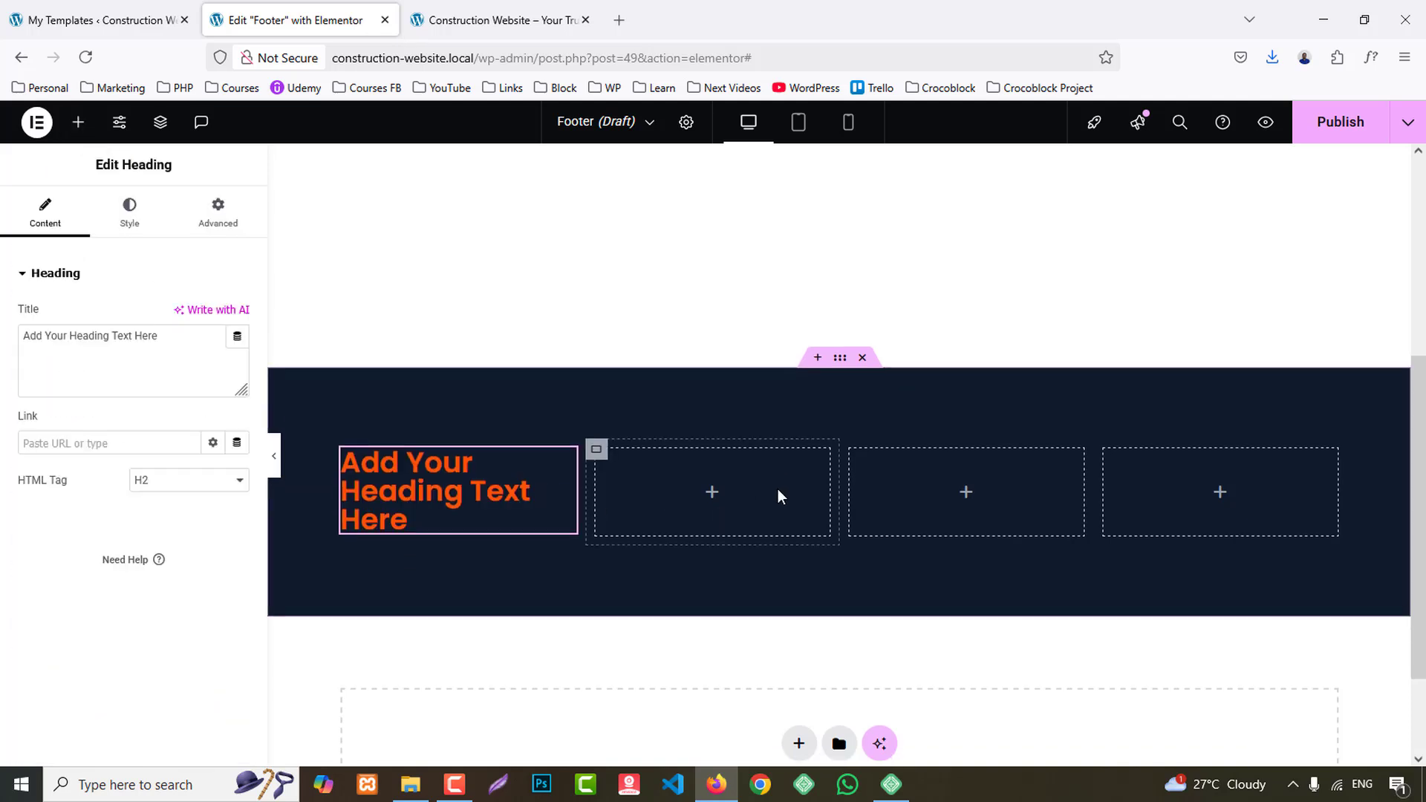
scroll(778, 488, down, 2)
click(157, 481)
click(152, 565)
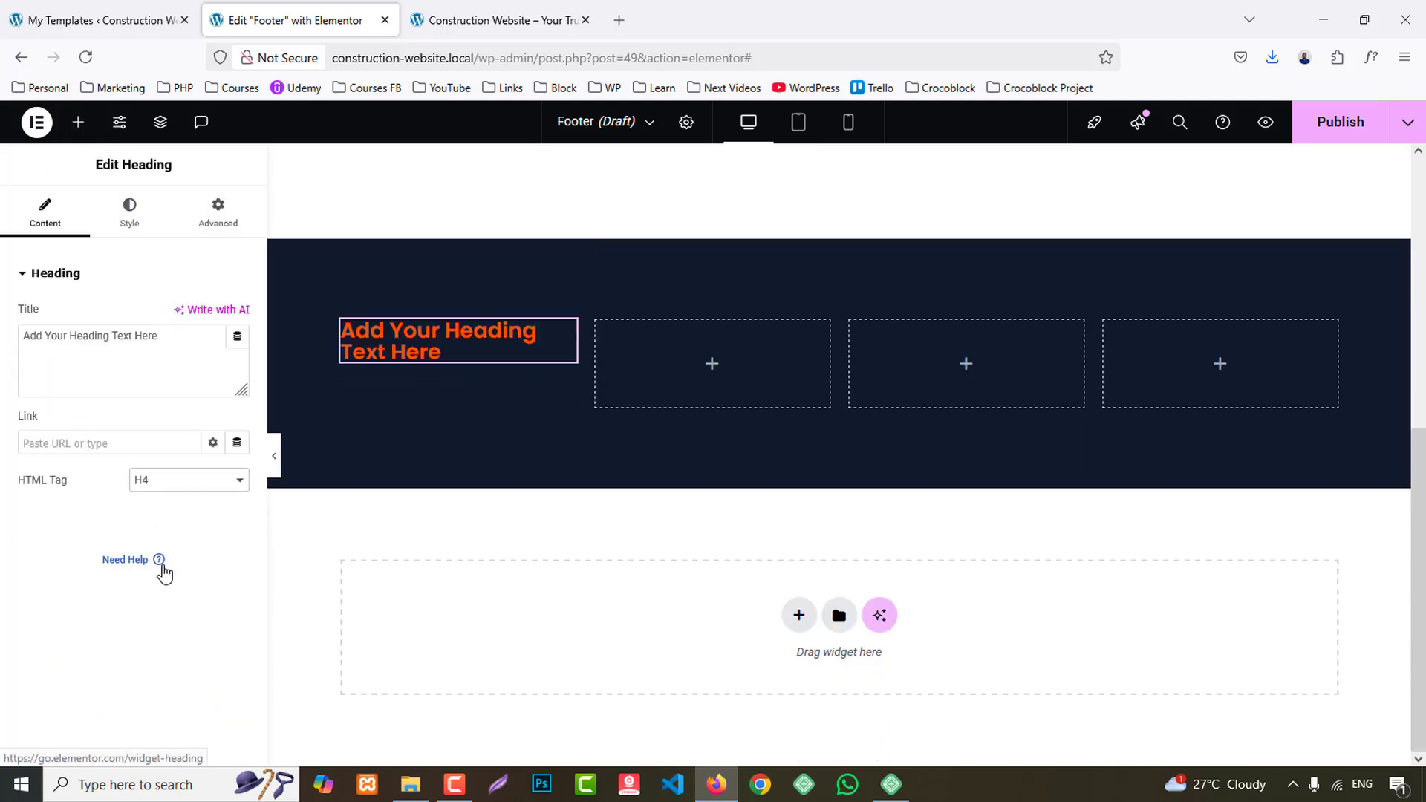
- Replace the first column's heading text with "About Us", taken from the reference footer
click(497, 20)
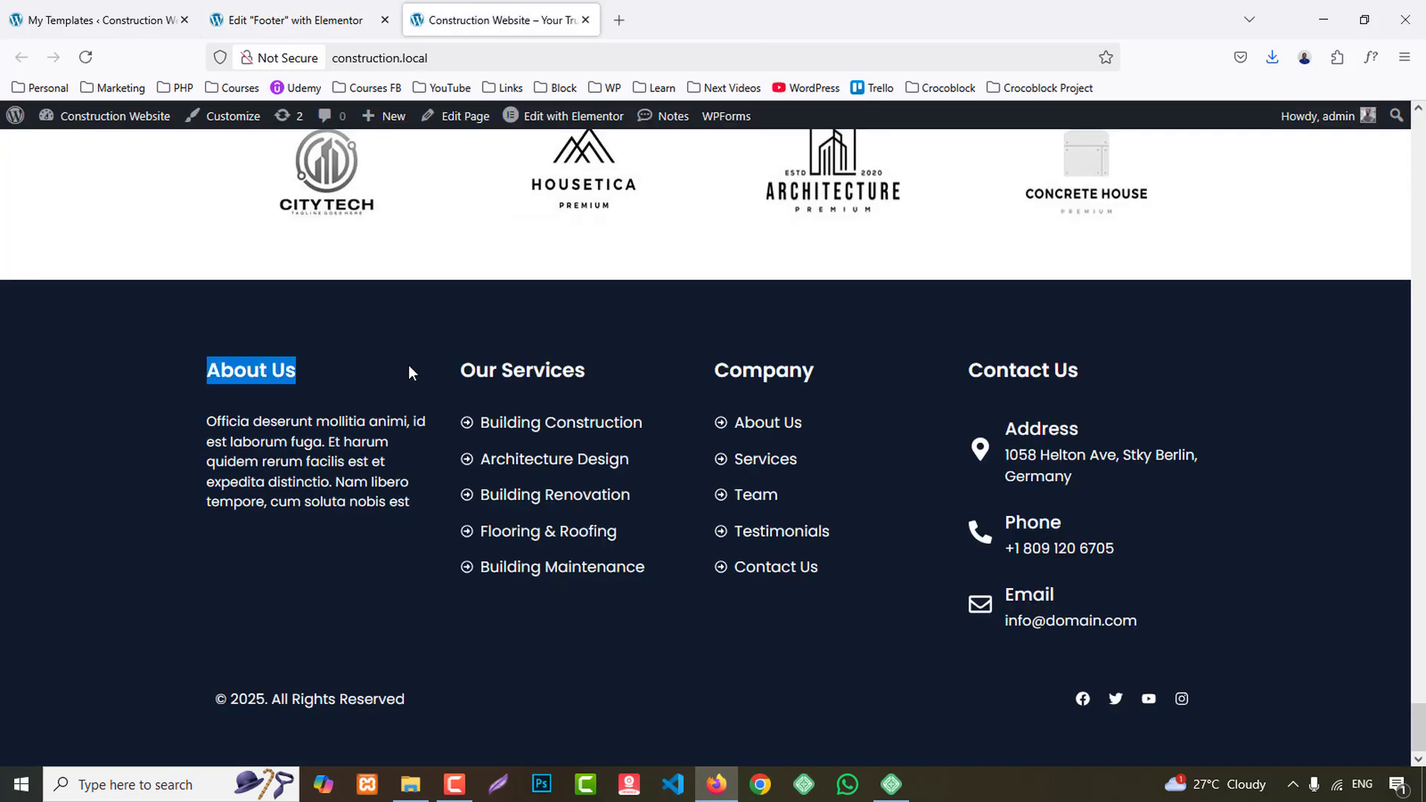
click(290, 20)
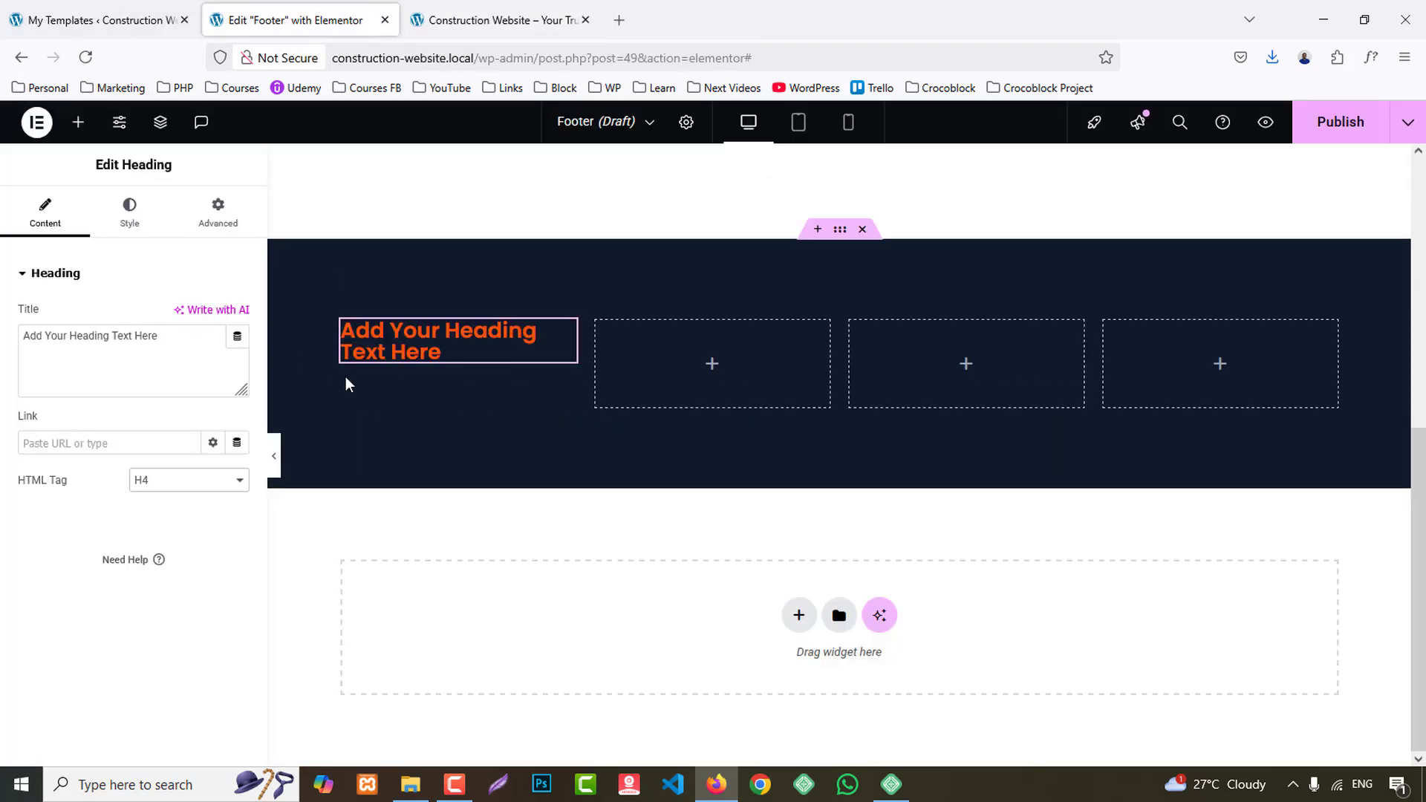
triple_click(101, 371)
text(About Us)
- Set the About Us heading's text color to the BG 2 global color and adjust its font size
click(126, 208)
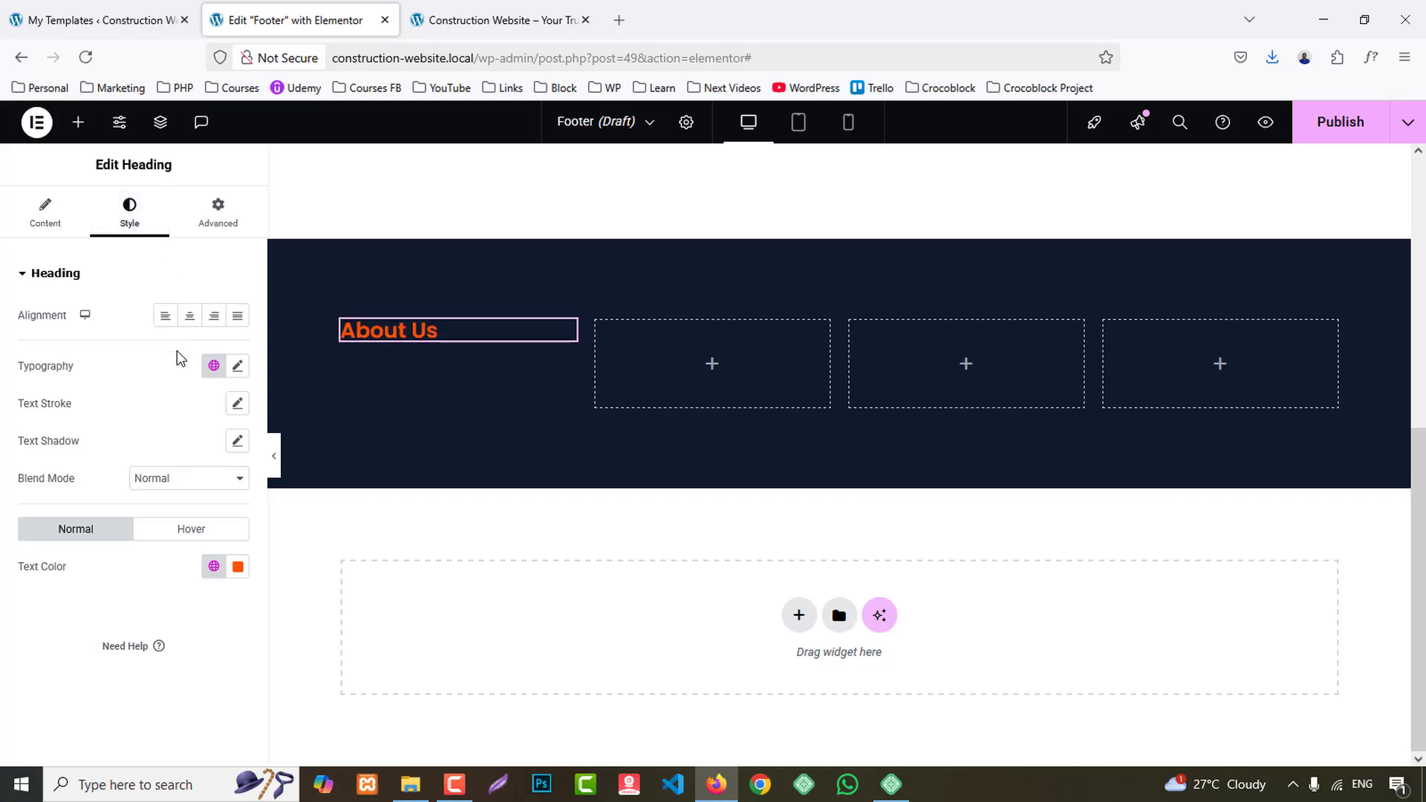
click(214, 567)
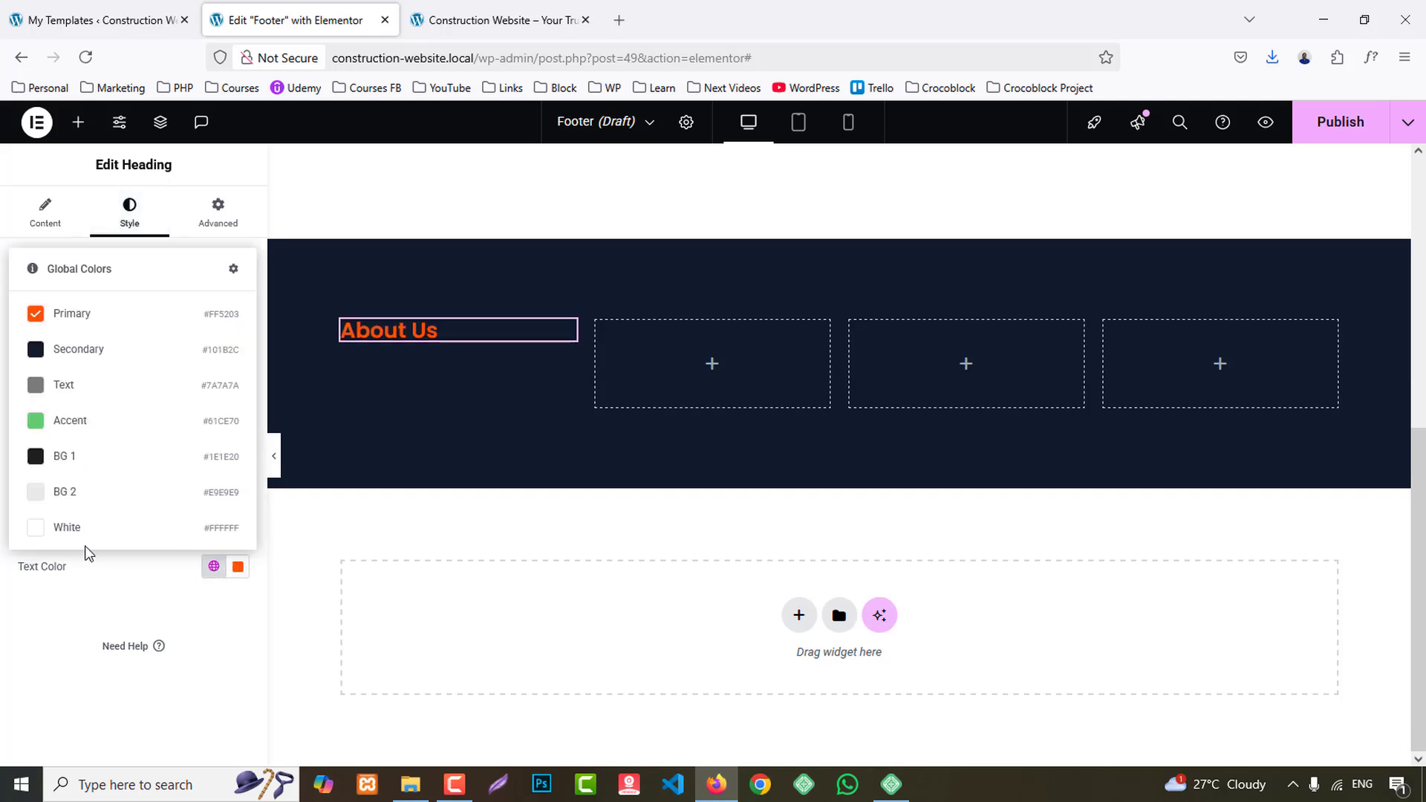
click(74, 494)
click(238, 366)
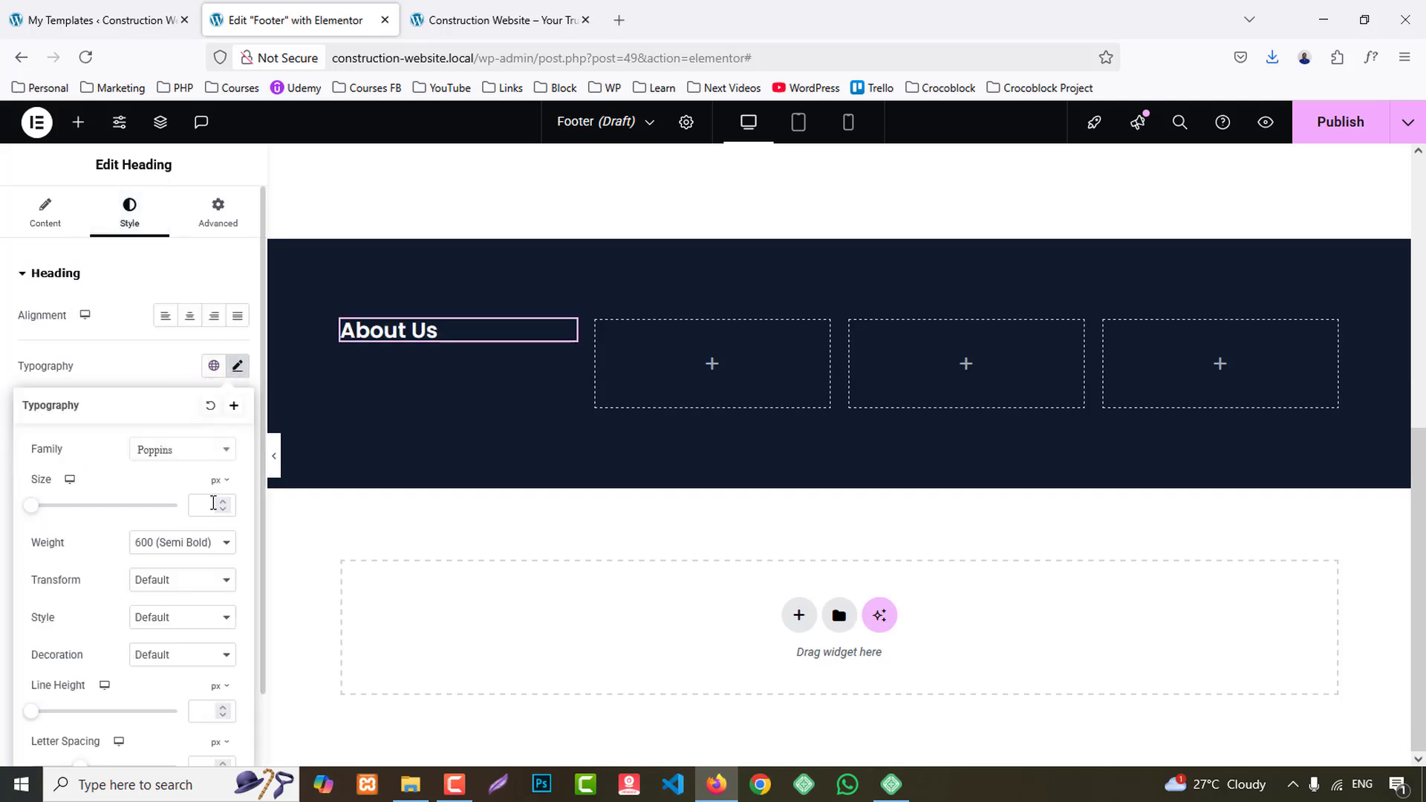
text(24)
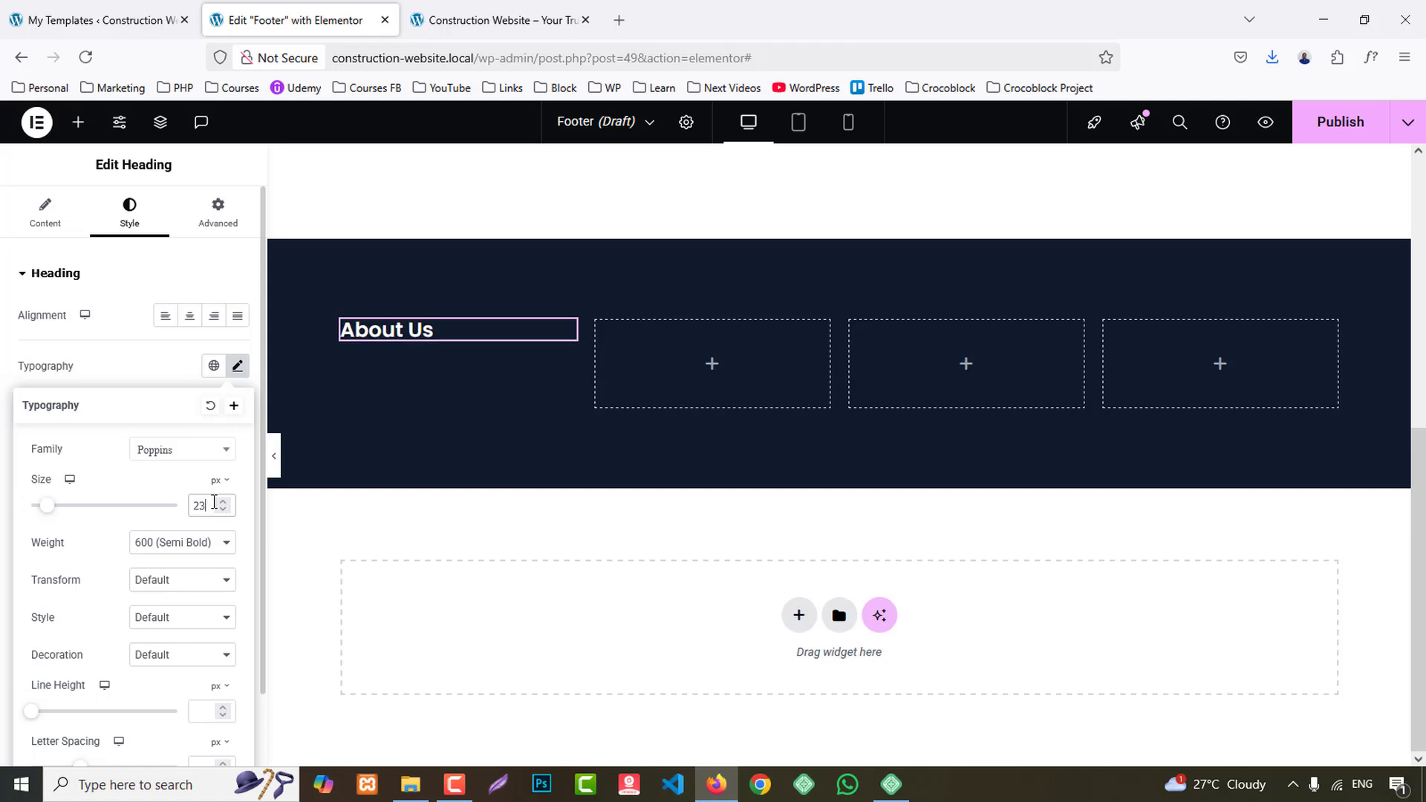
- Give the About Us heading a 30 px bottom margin with the other sides at 0, checking the spacing against the reference footer
click(216, 211)
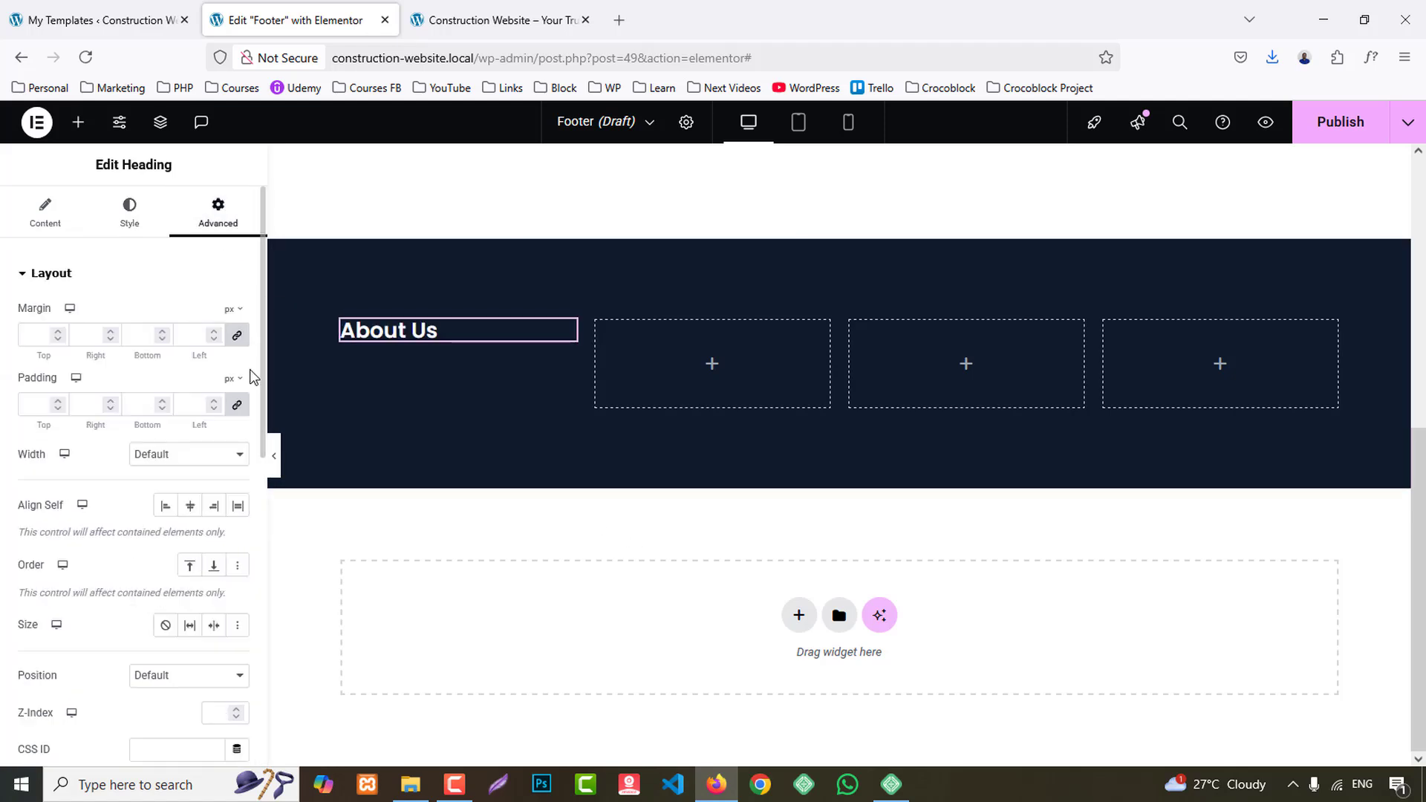
click(236, 339)
click(546, 7)
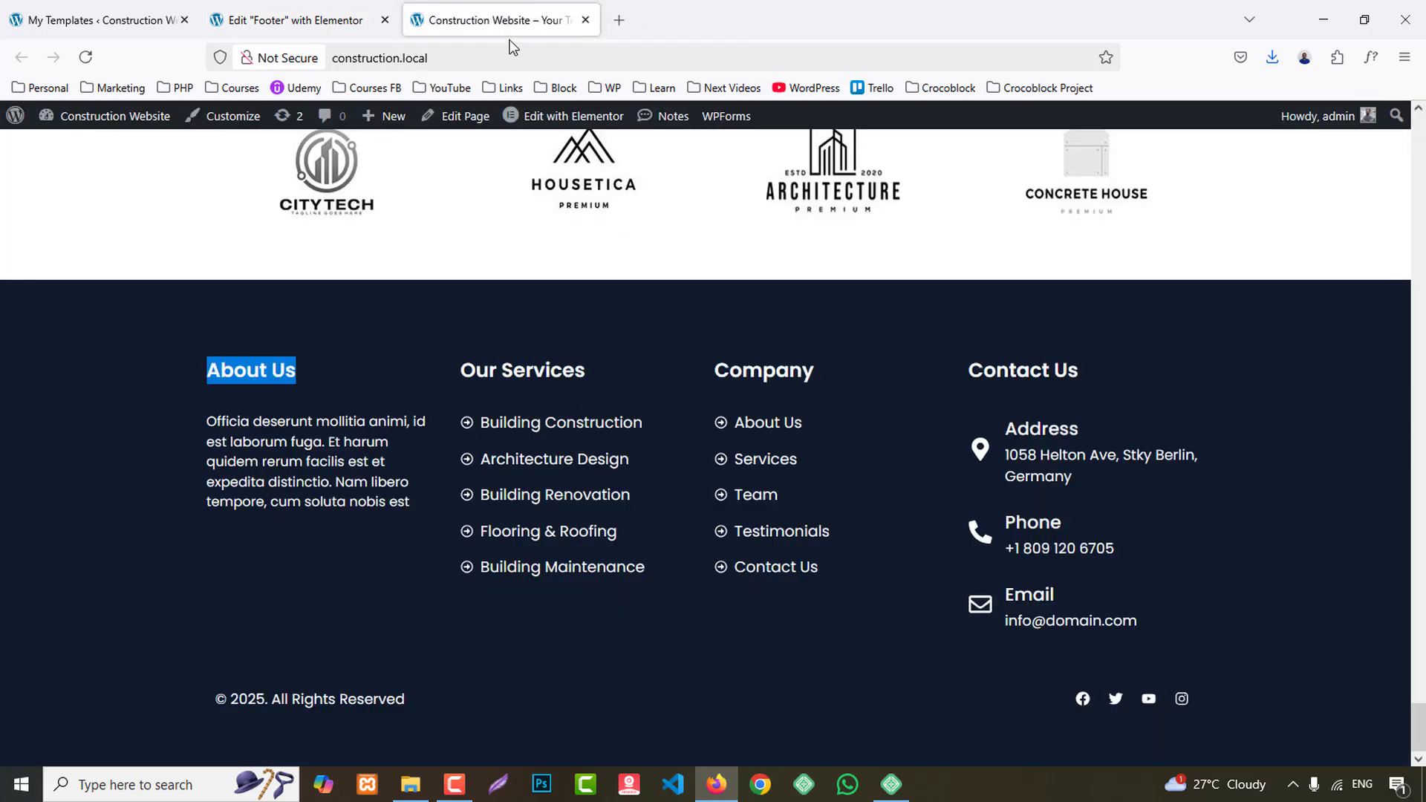
click(298, 20)
- Copy the About Us heading and paste it into the footer's second, third and fourth columns
right_click(390, 331)
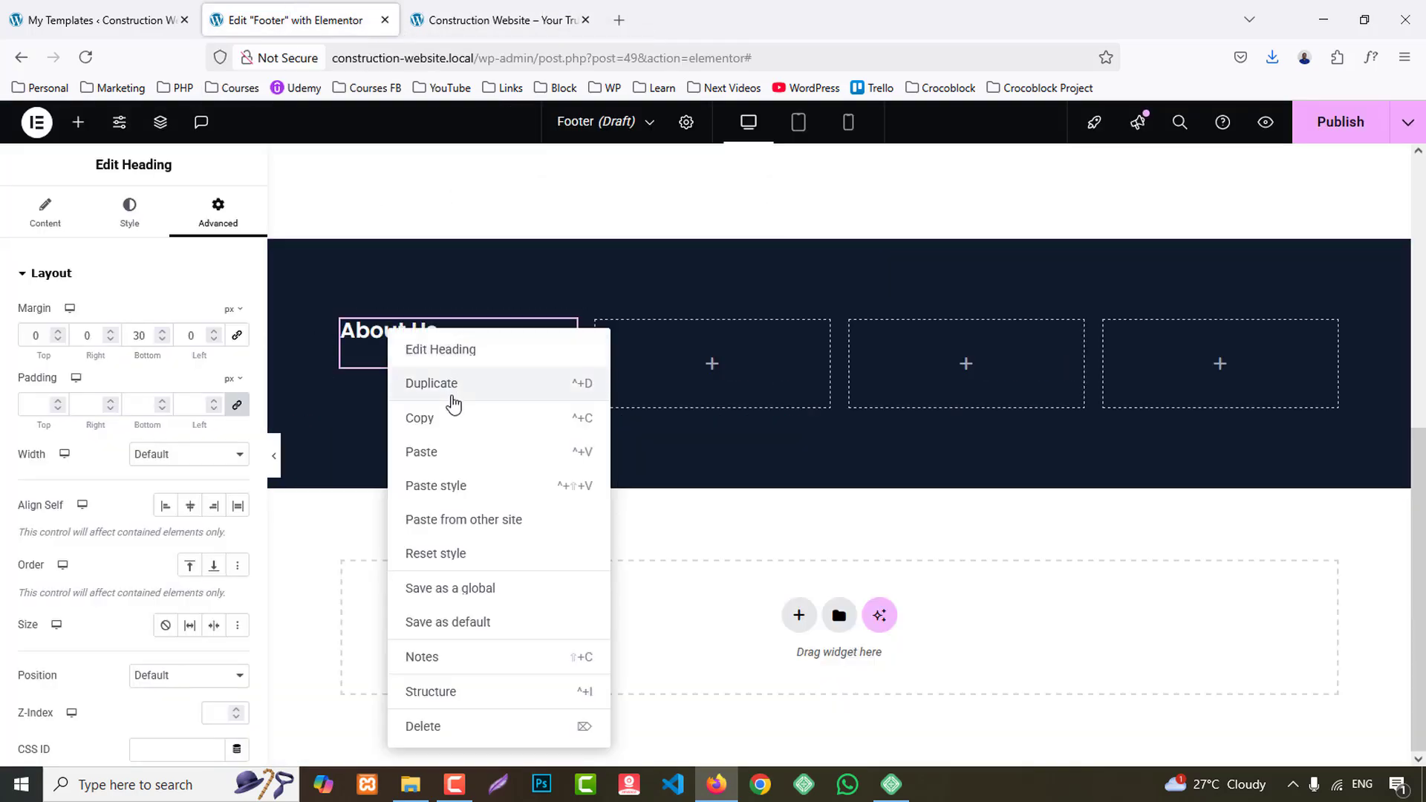
click(447, 418)
right_click(637, 377)
click(674, 437)
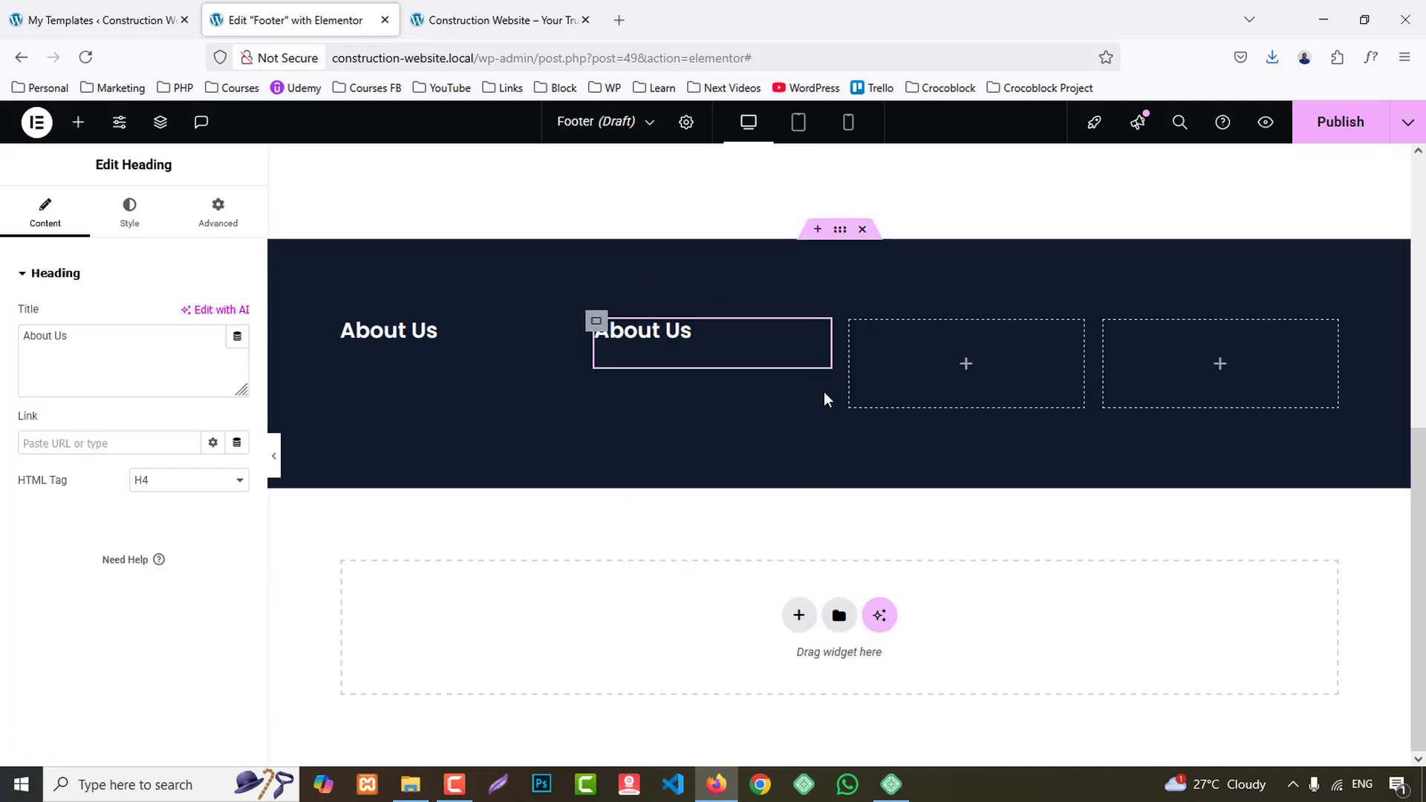
right_click(873, 386)
click(907, 443)
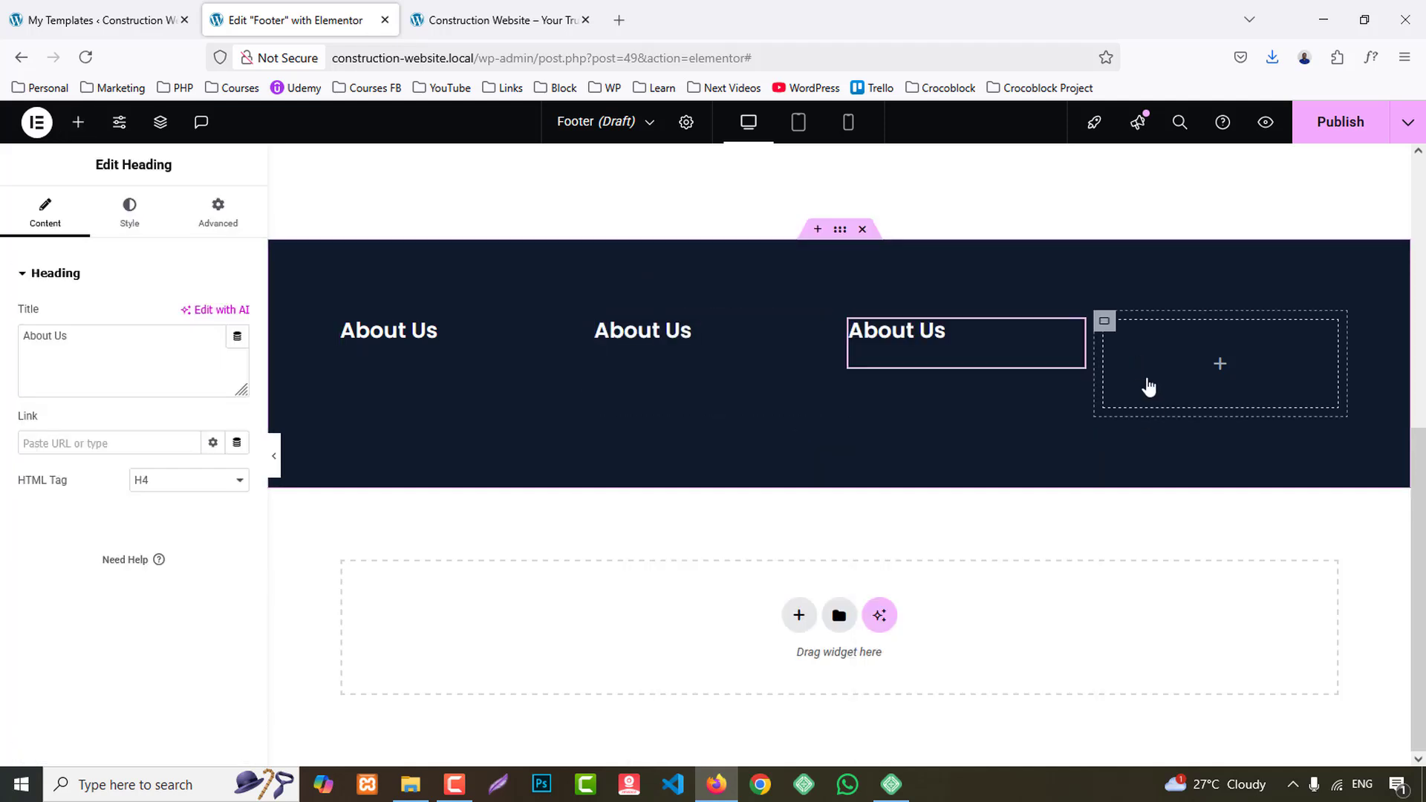
right_click(1148, 386)
click(1162, 437)
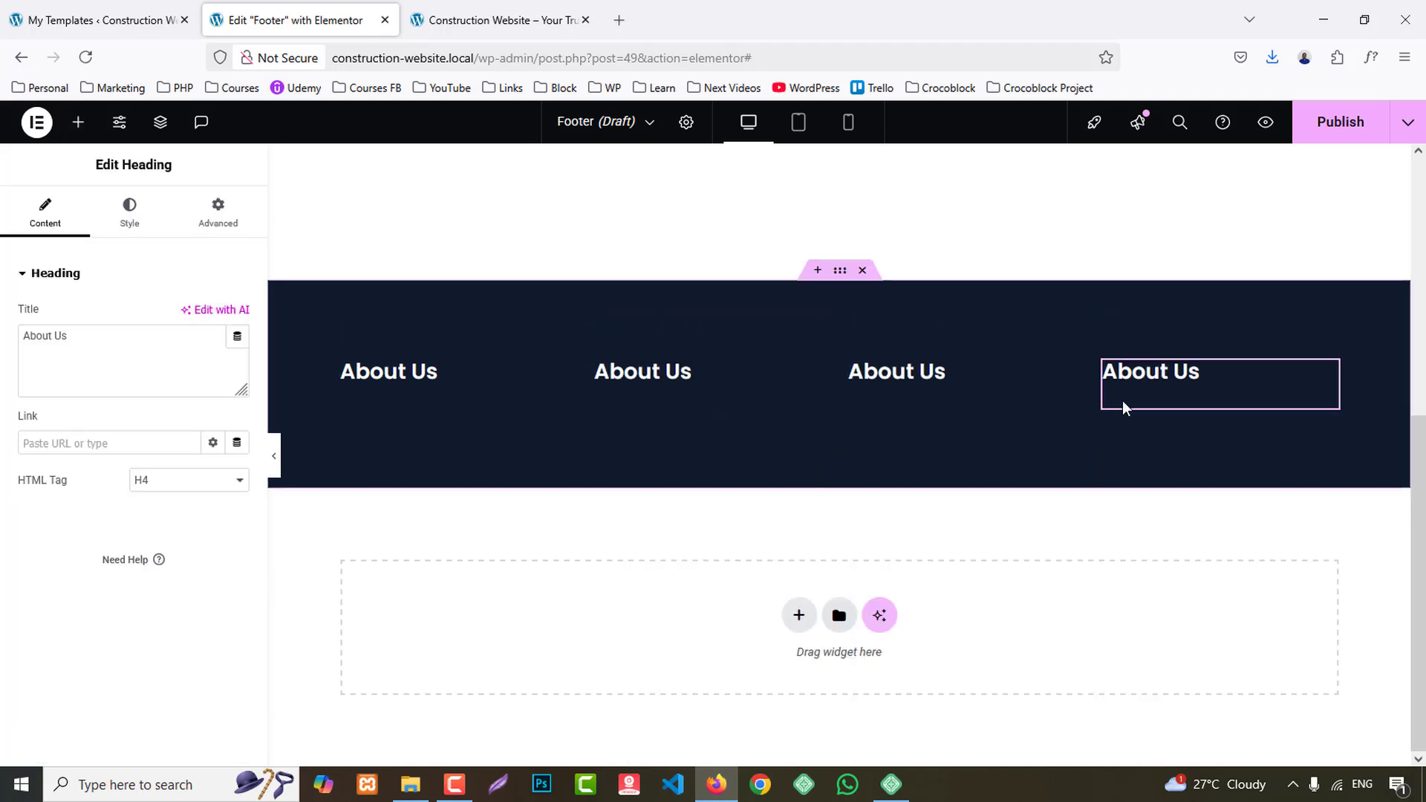
- Replace the second column's heading with "Our Services", copied from the reference footer
click(457, 7)
drag(461, 370, 600, 366)
key(ctrl+c)
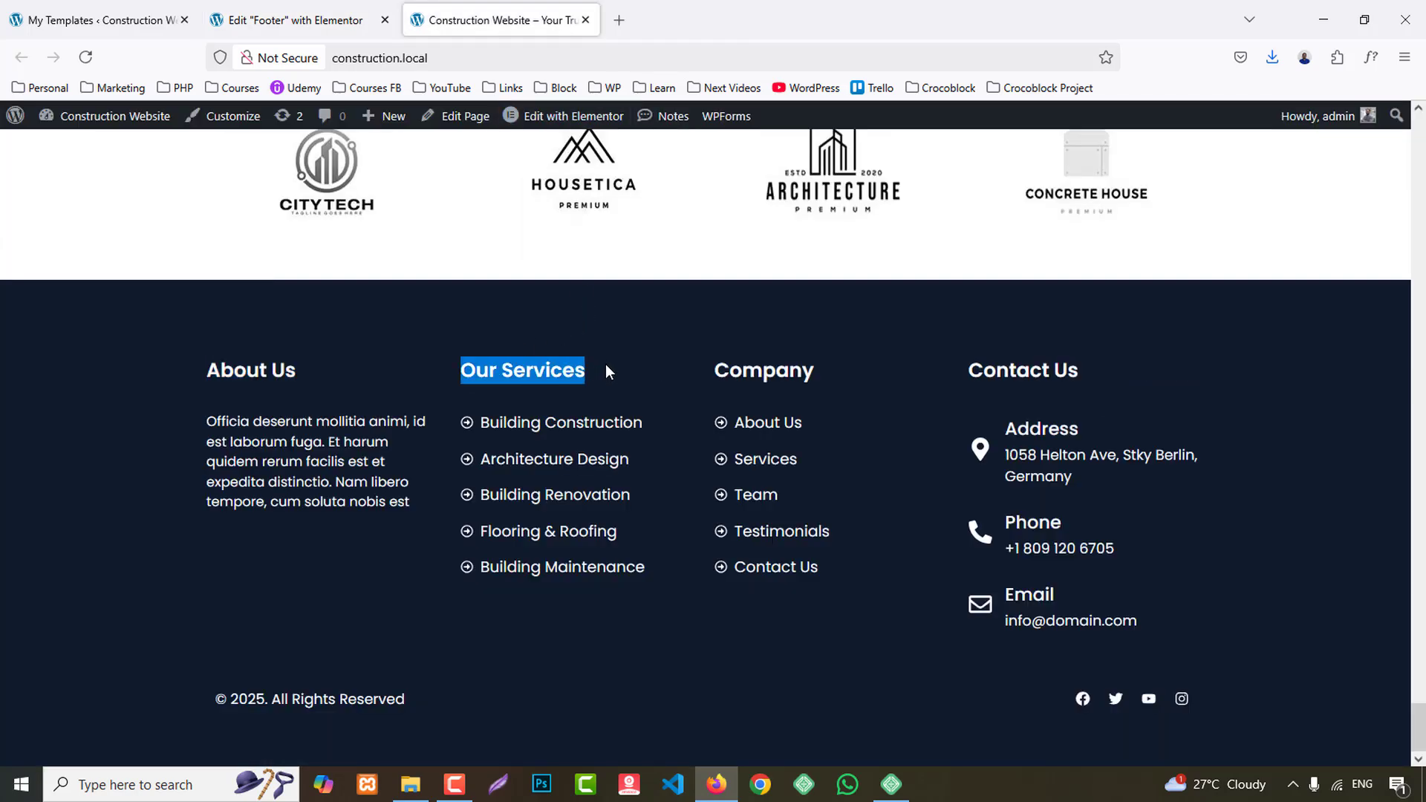
click(286, 11)
click(687, 371)
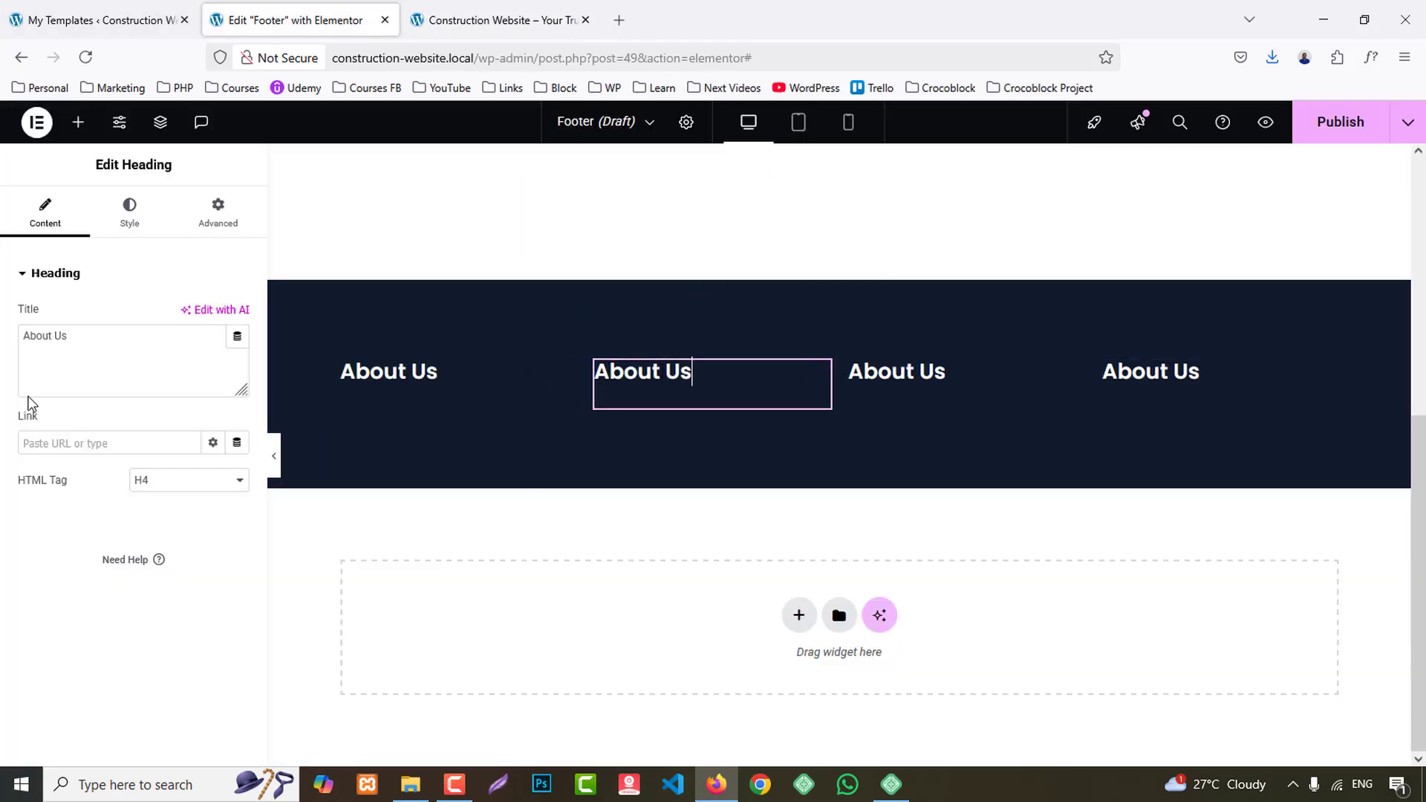
click(93, 356)
key(ctrl+a)
key(ctrl+v)
- Replace the third column's heading with "Company", copied from the reference footer
click(468, 15)
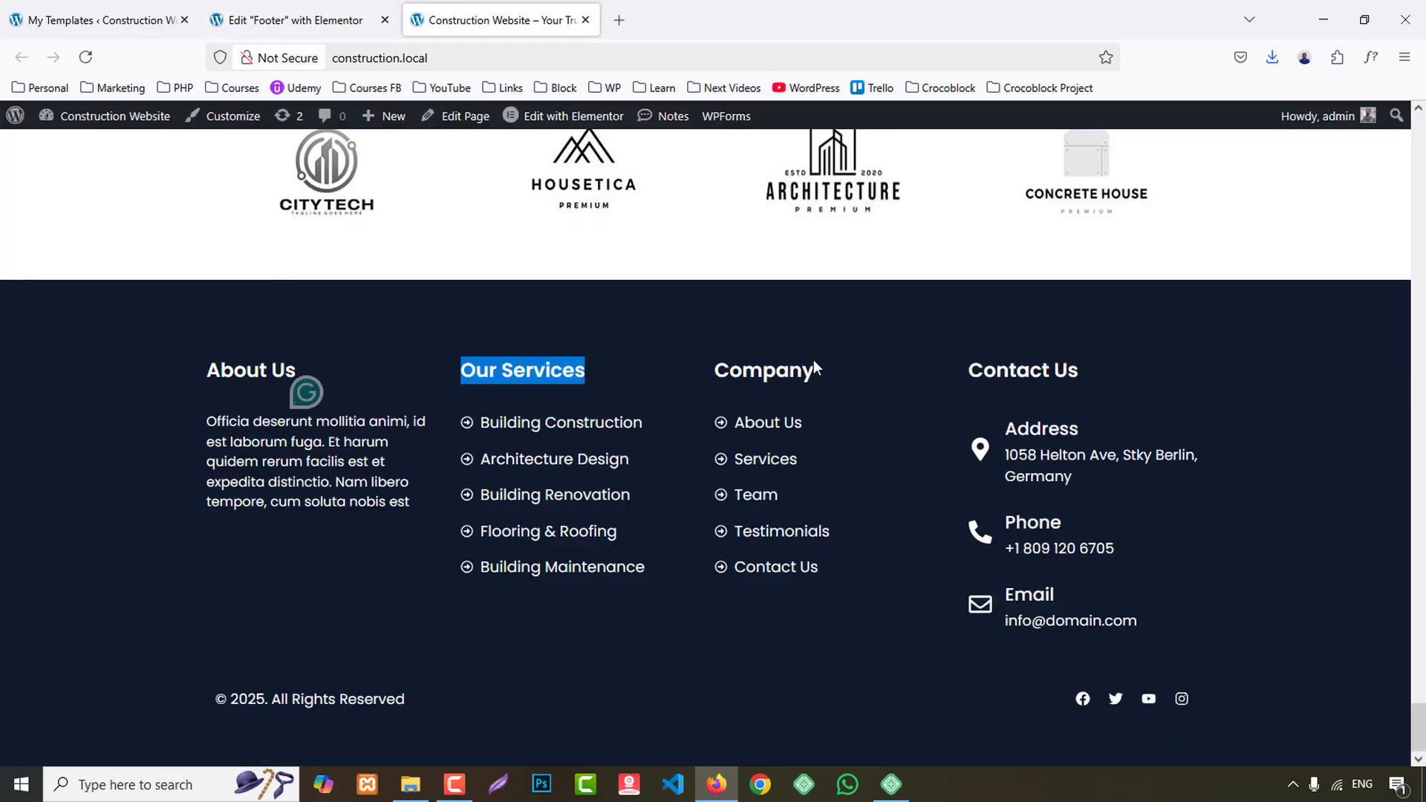
drag(814, 369, 715, 369)
key(ctrl+c)
click(286, 20)
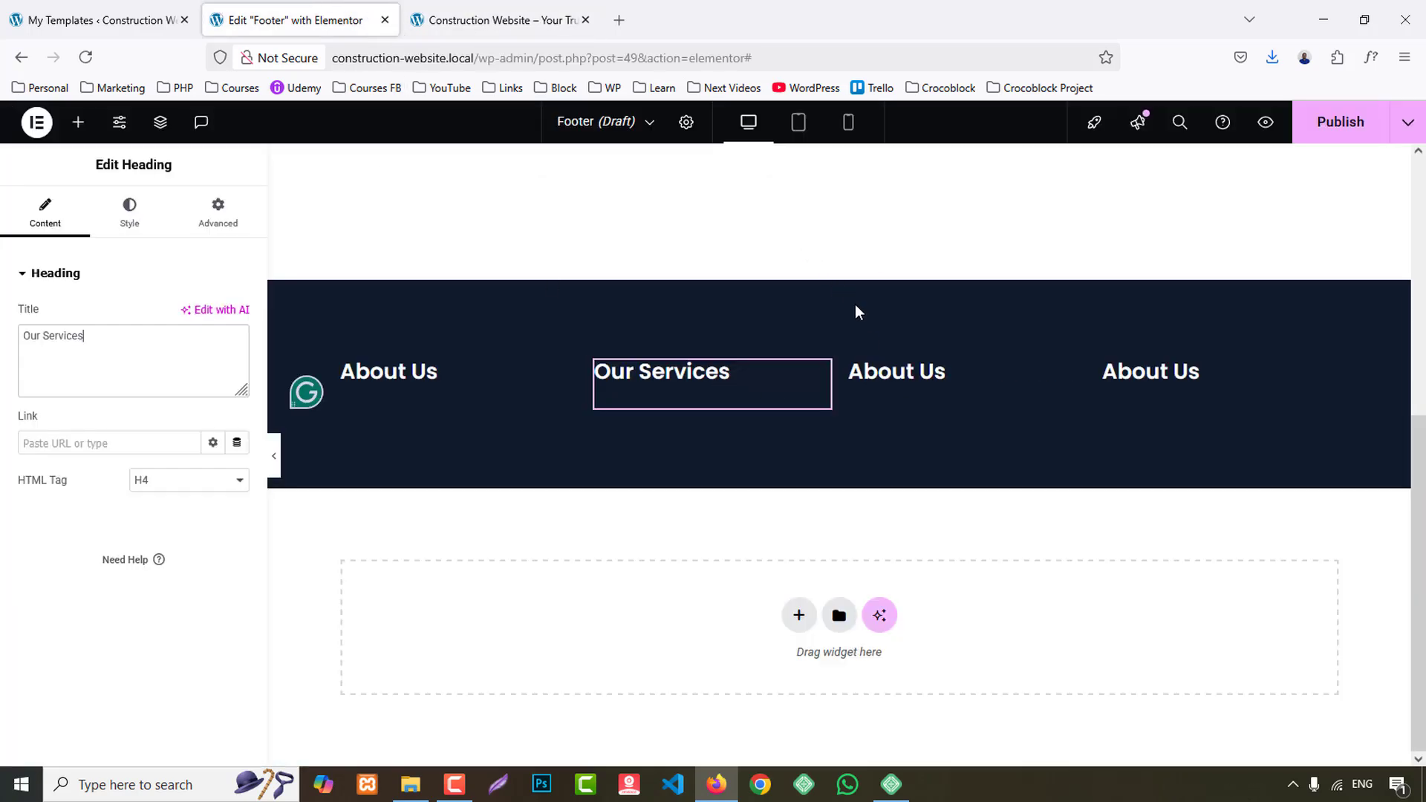
click(895, 371)
click(144, 352)
key(ctrl+a)
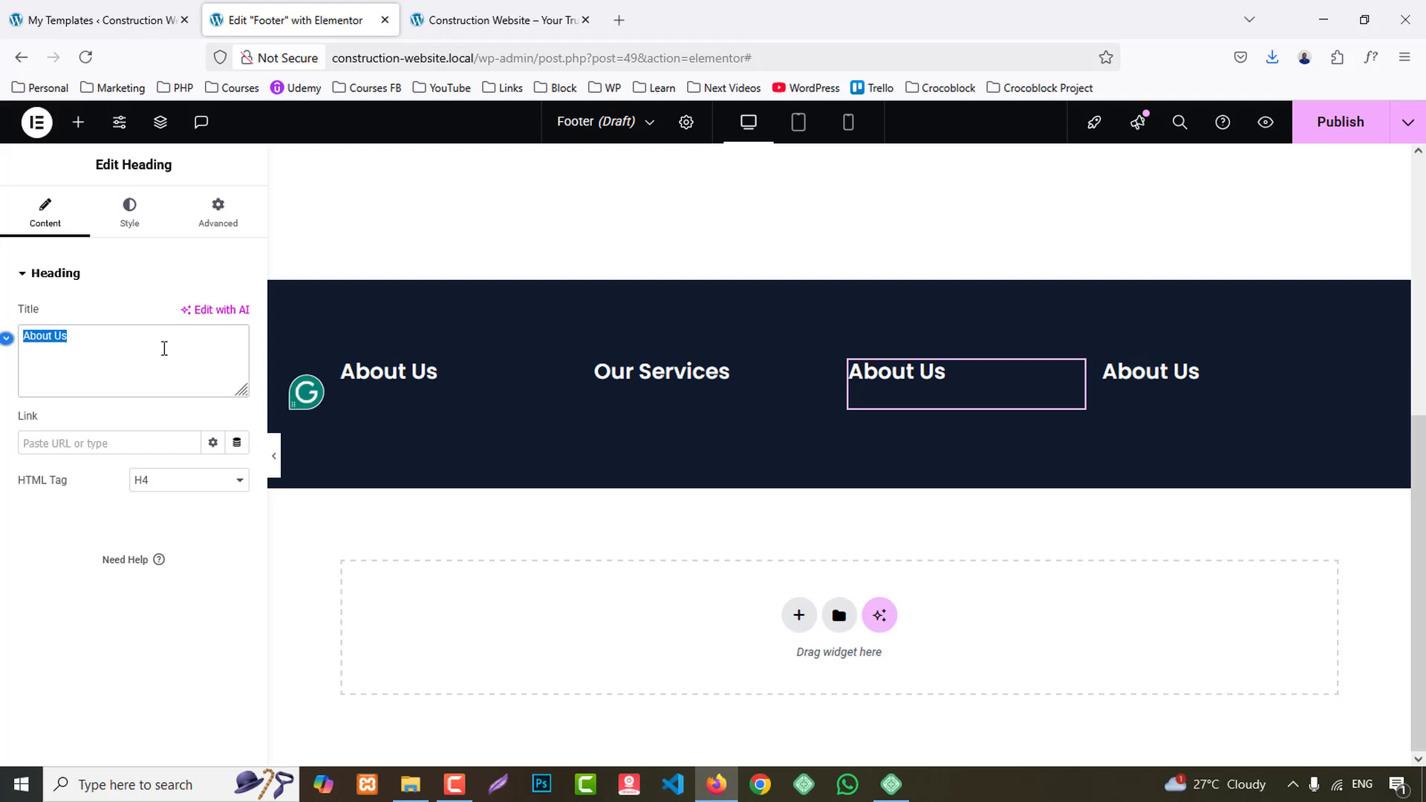
key(ctrl+v)
- Replace the fourth column's heading with "Contact Us", copied from the reference footer
click(488, 10)
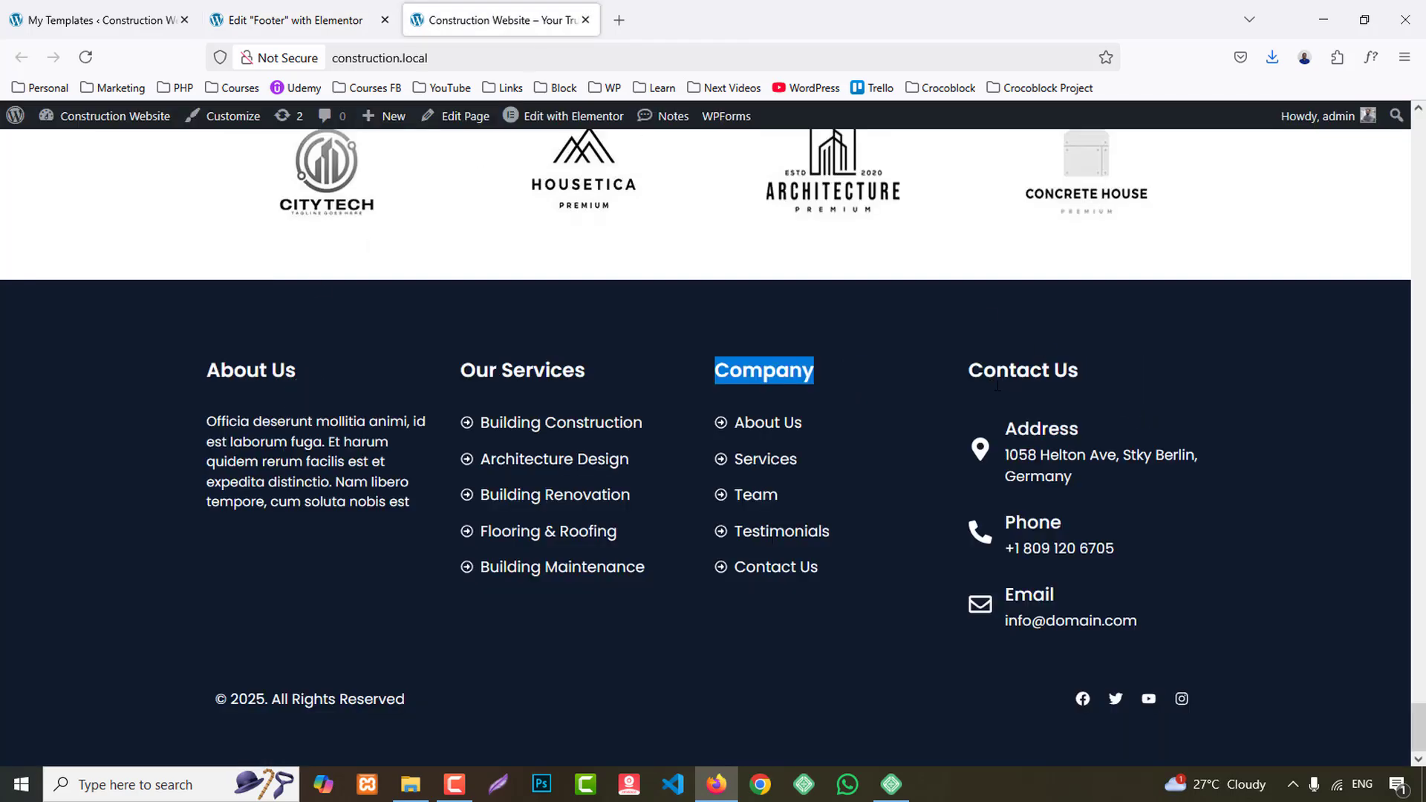
drag(970, 372, 1112, 379)
key(ctrl+c)
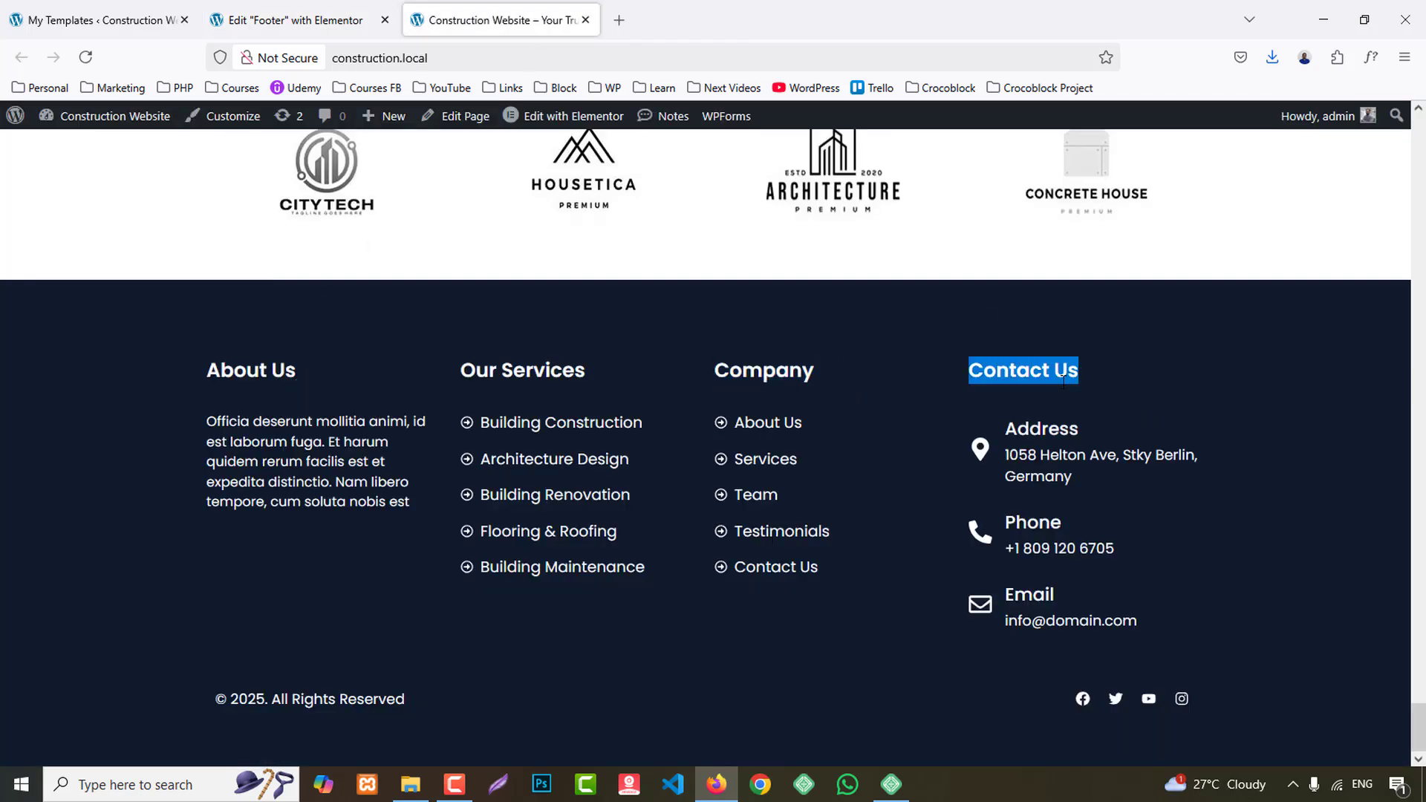
click(297, 20)
click(1151, 373)
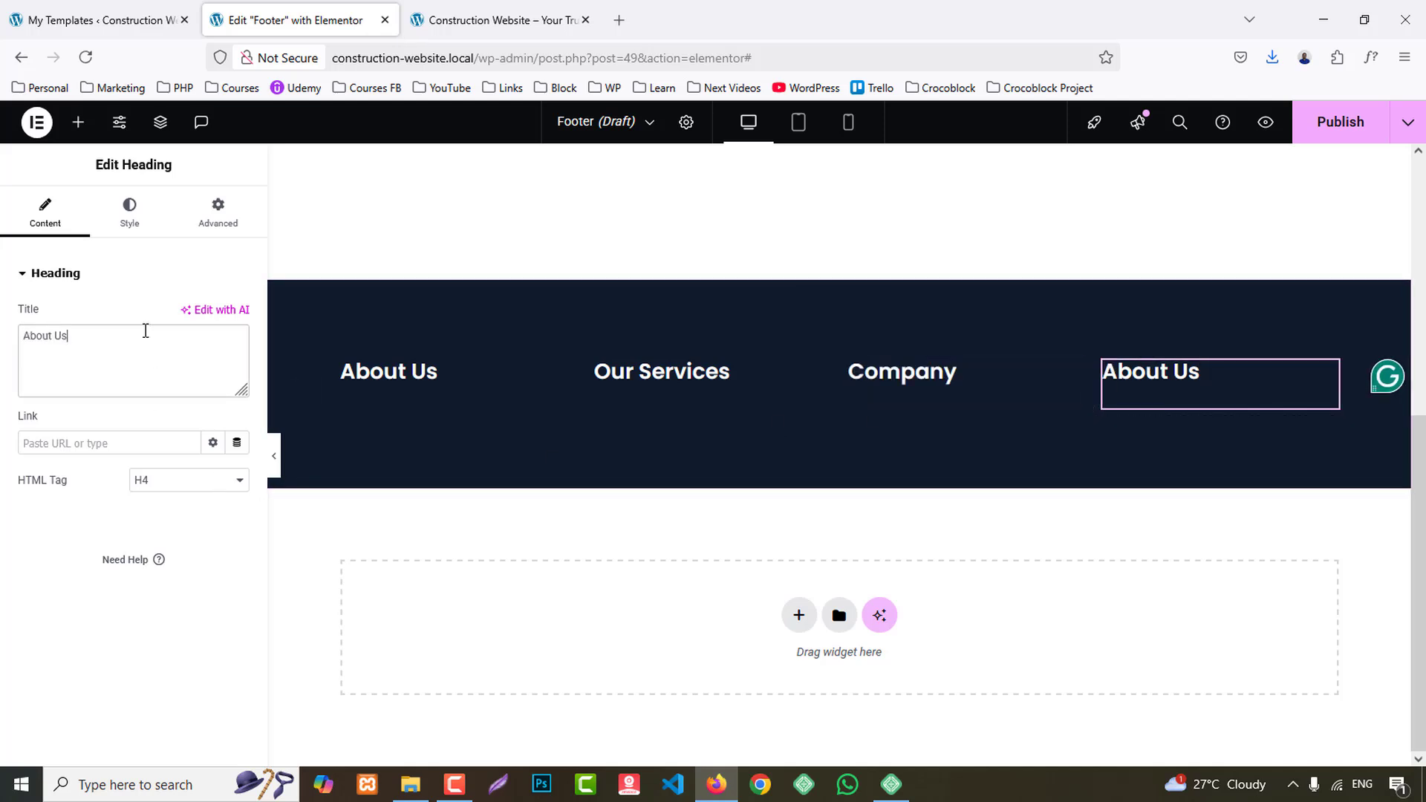
key(ctrl+v)
click(462, 369)
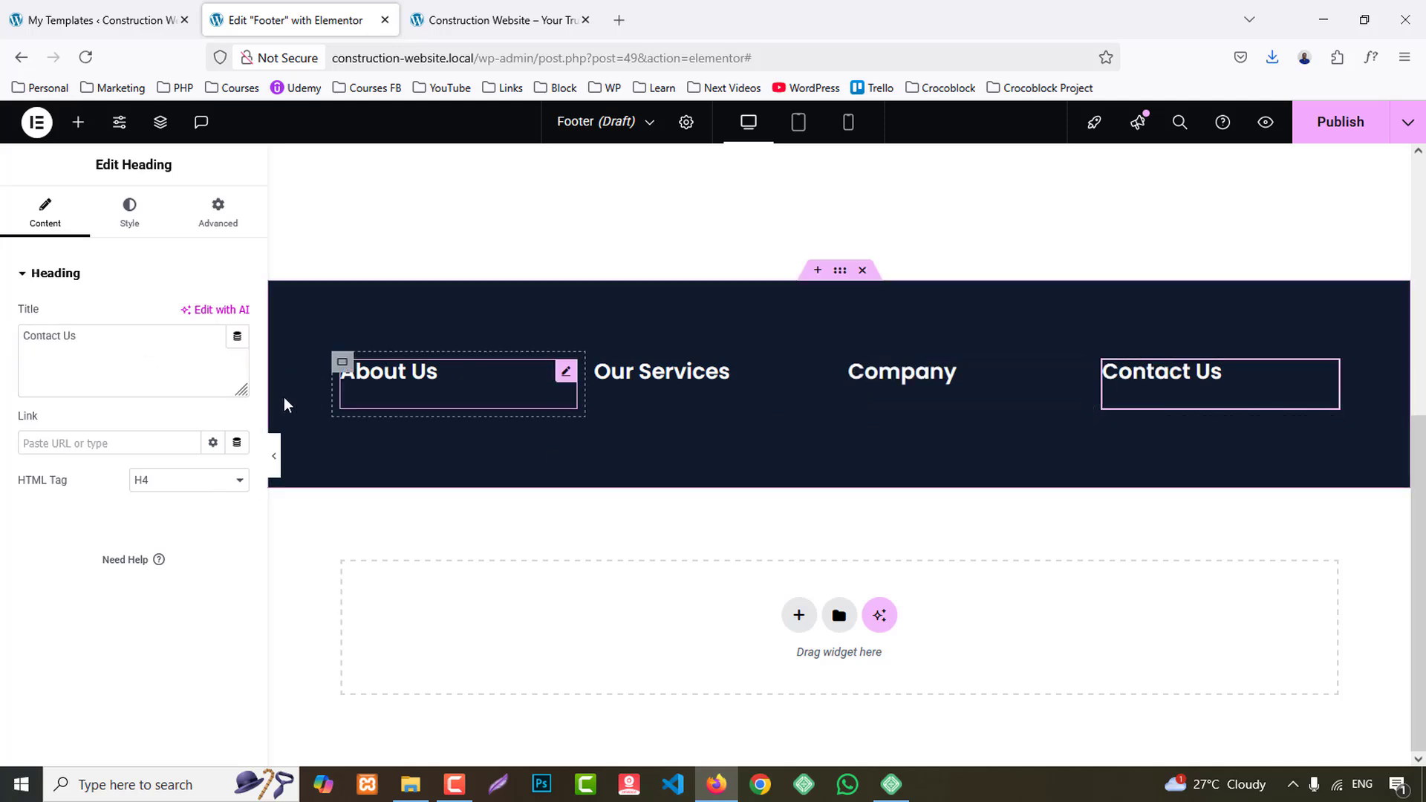
click(145, 218)
click(237, 368)
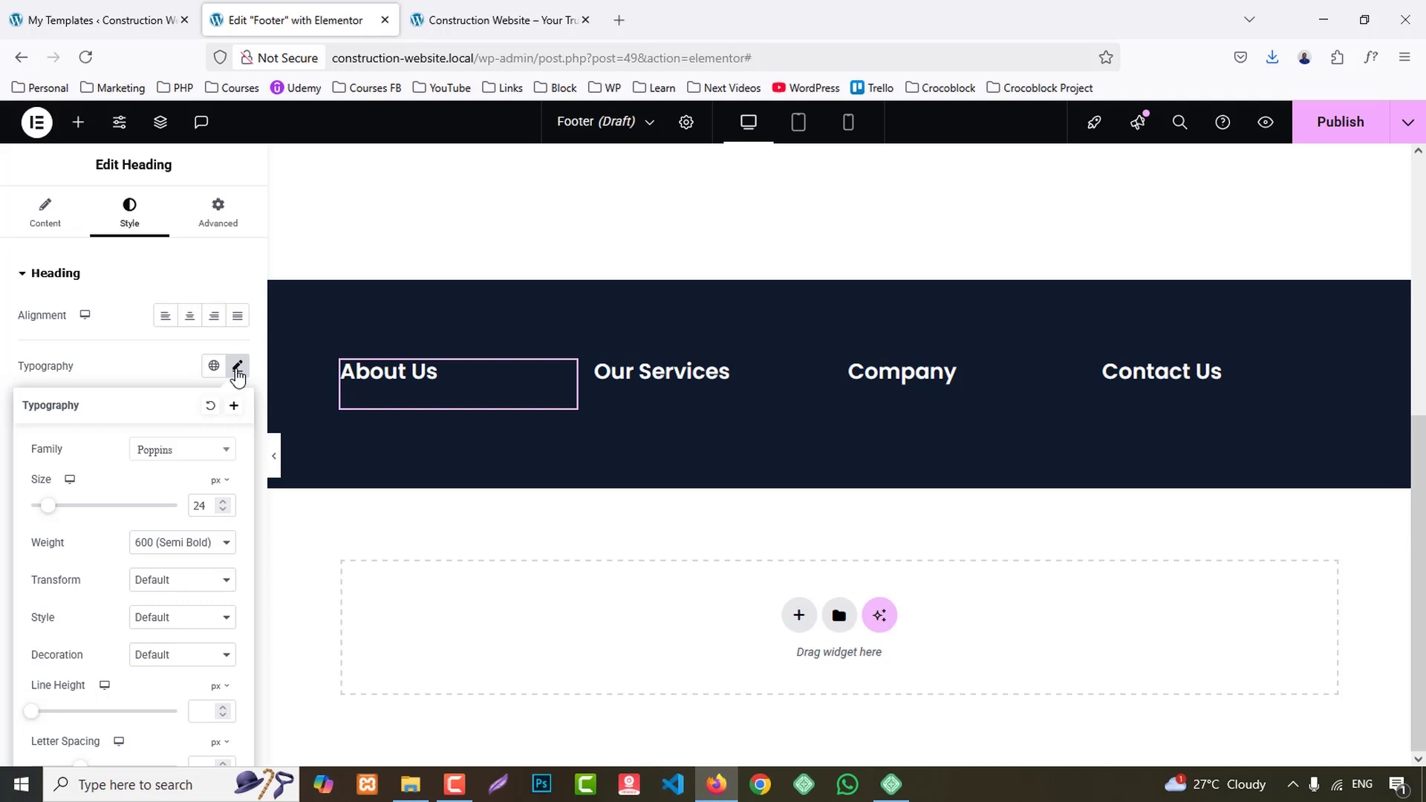
click(237, 368)
- Add a Text Editor widget below the About Us heading and replace its text with the paragraph copied from the reference footer
click(494, 20)
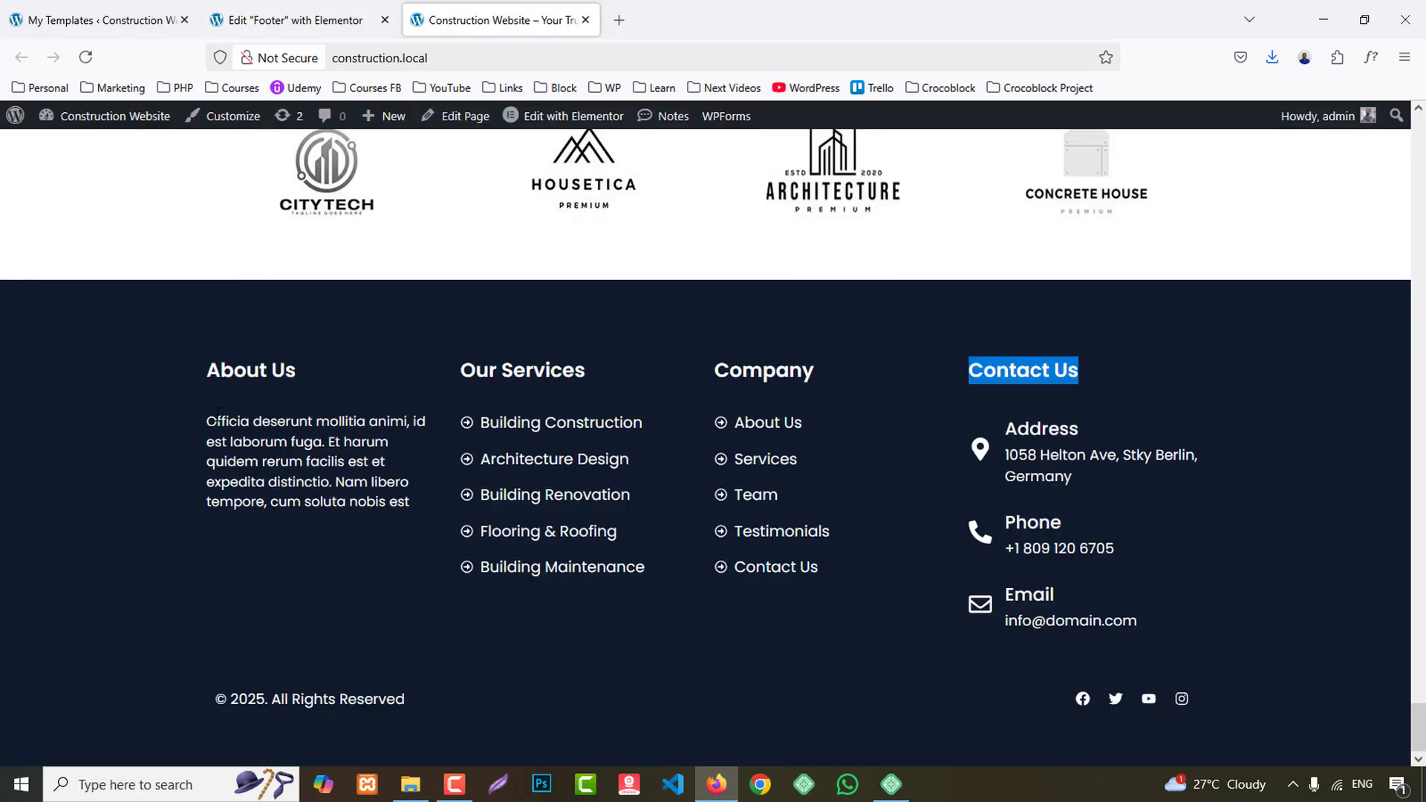
drag(207, 420, 417, 505)
key(ctrl+c)
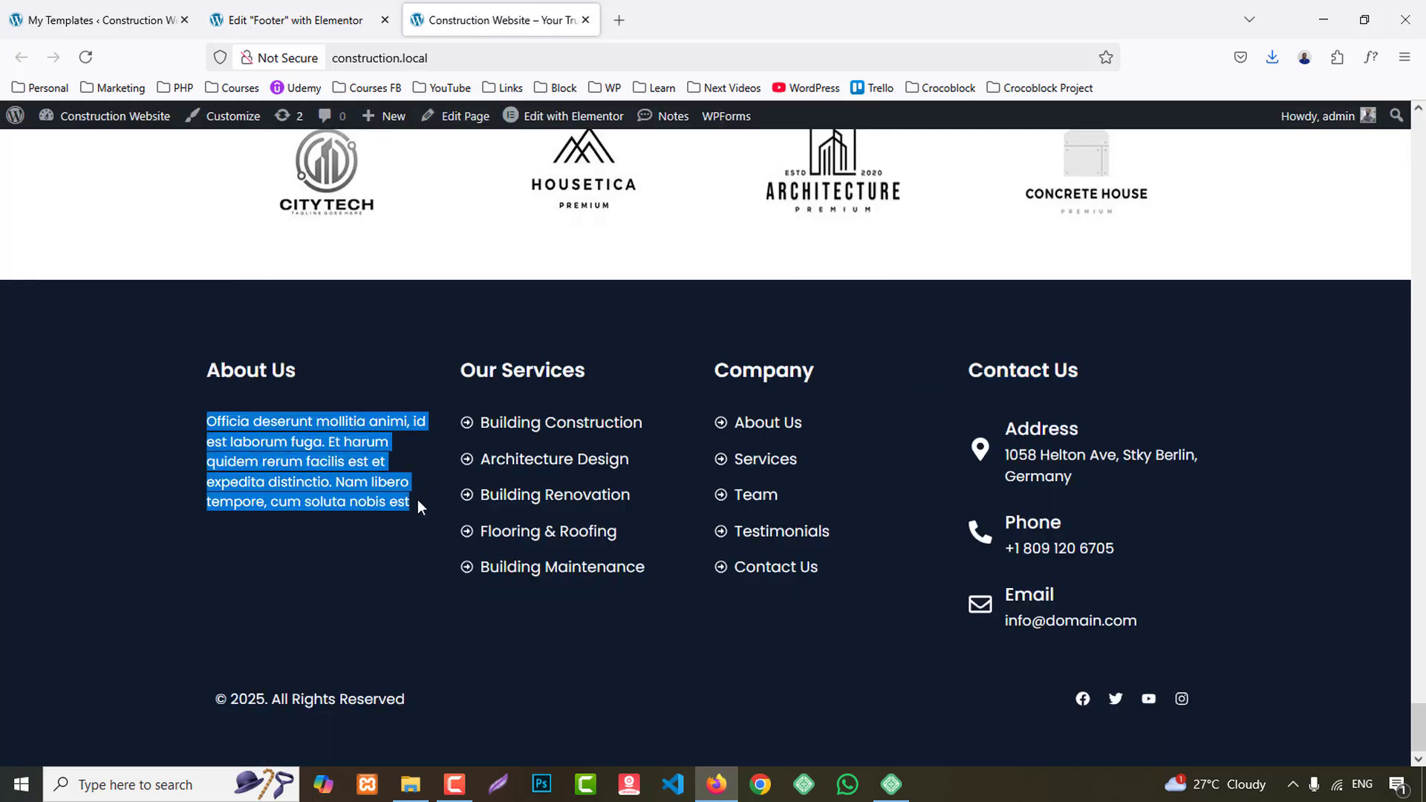
click(253, 22)
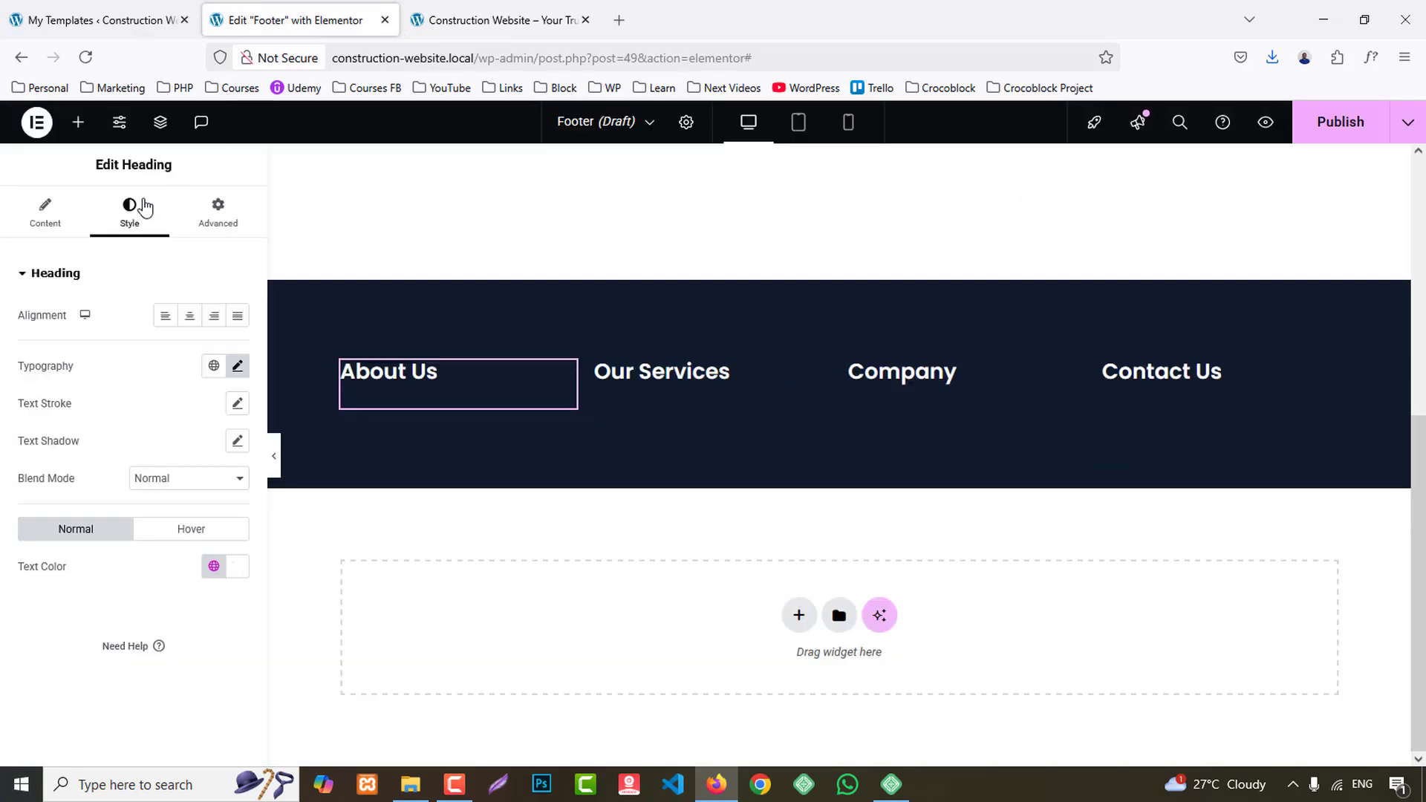
click(78, 122)
scroll(108, 568, down, 6)
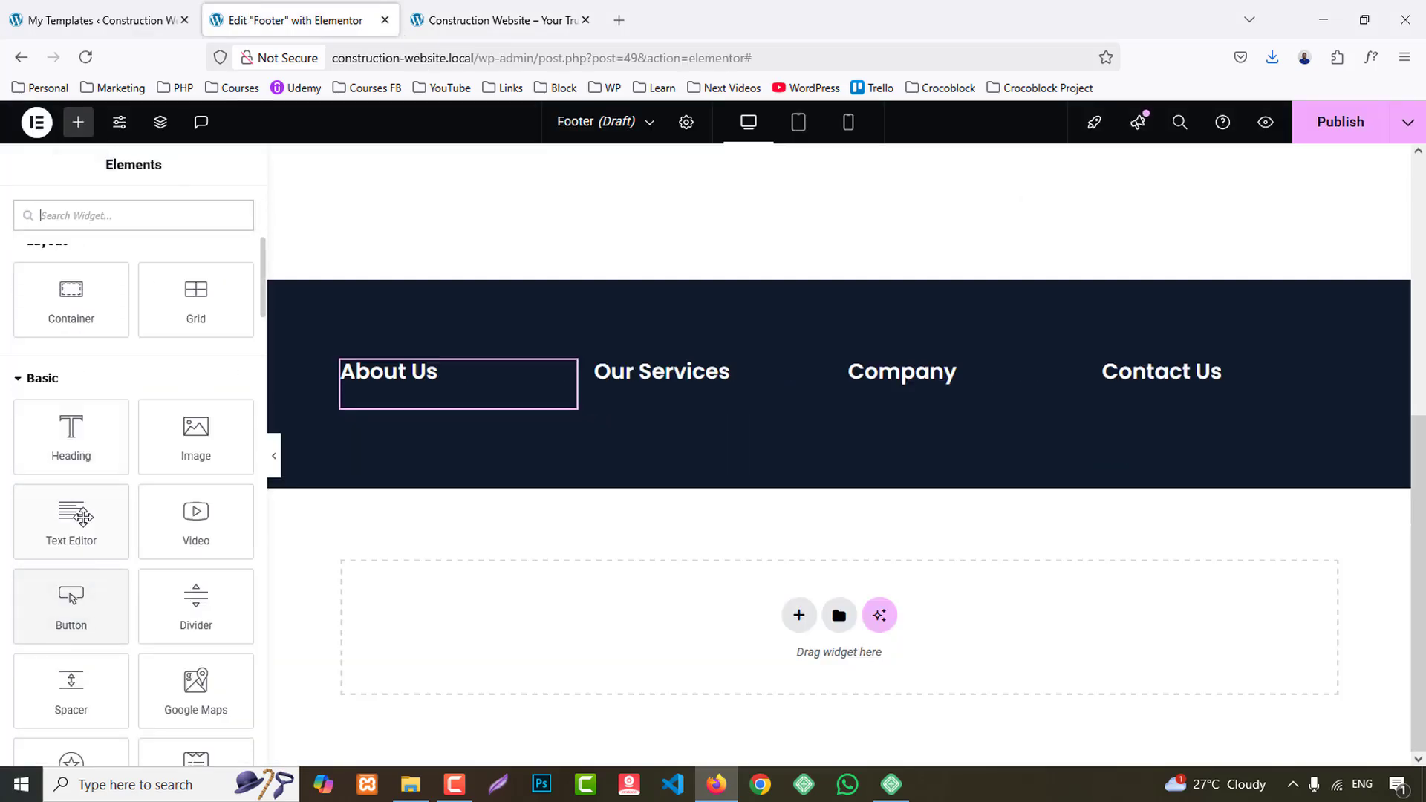
drag(96, 512, 416, 415)
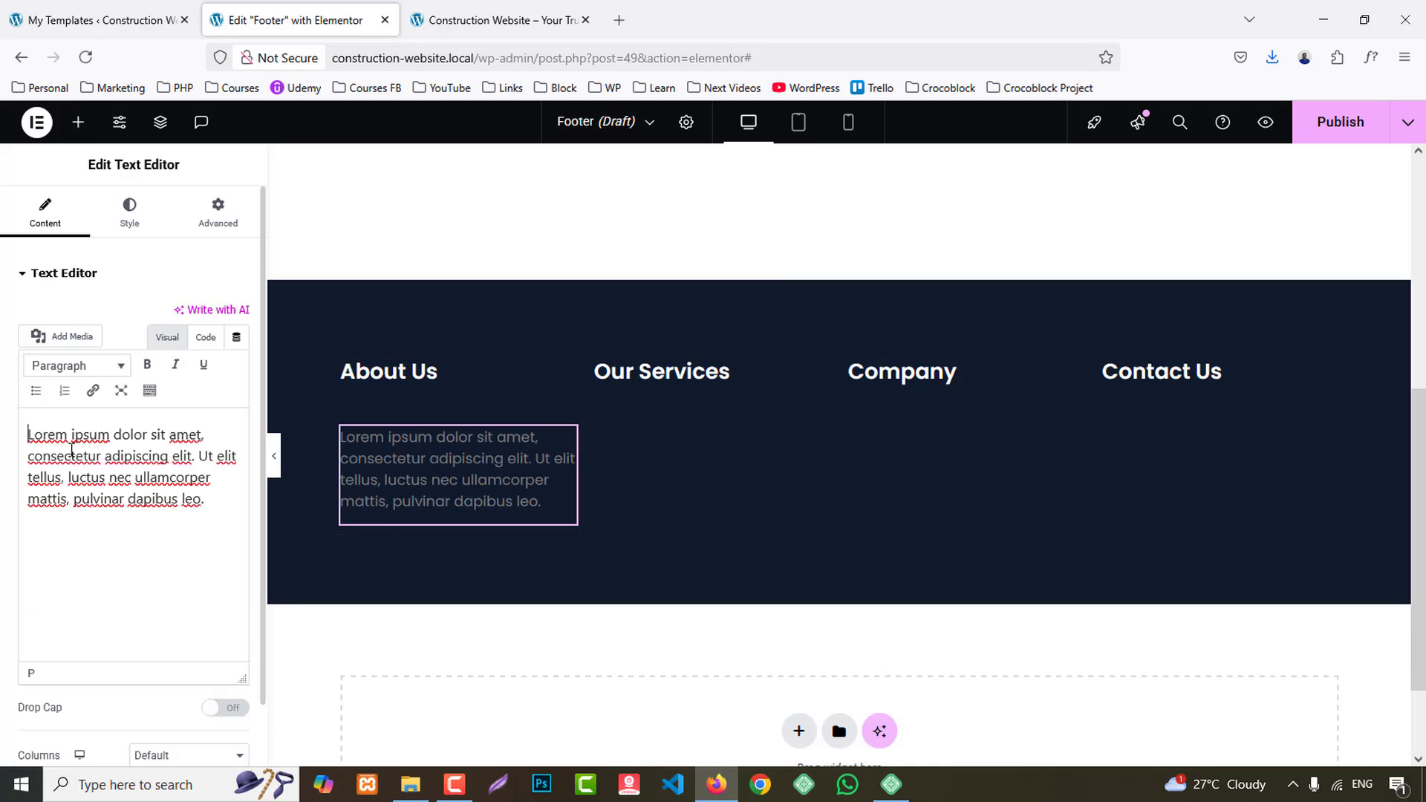
key(ctrl+a)
key(ctrl+v)
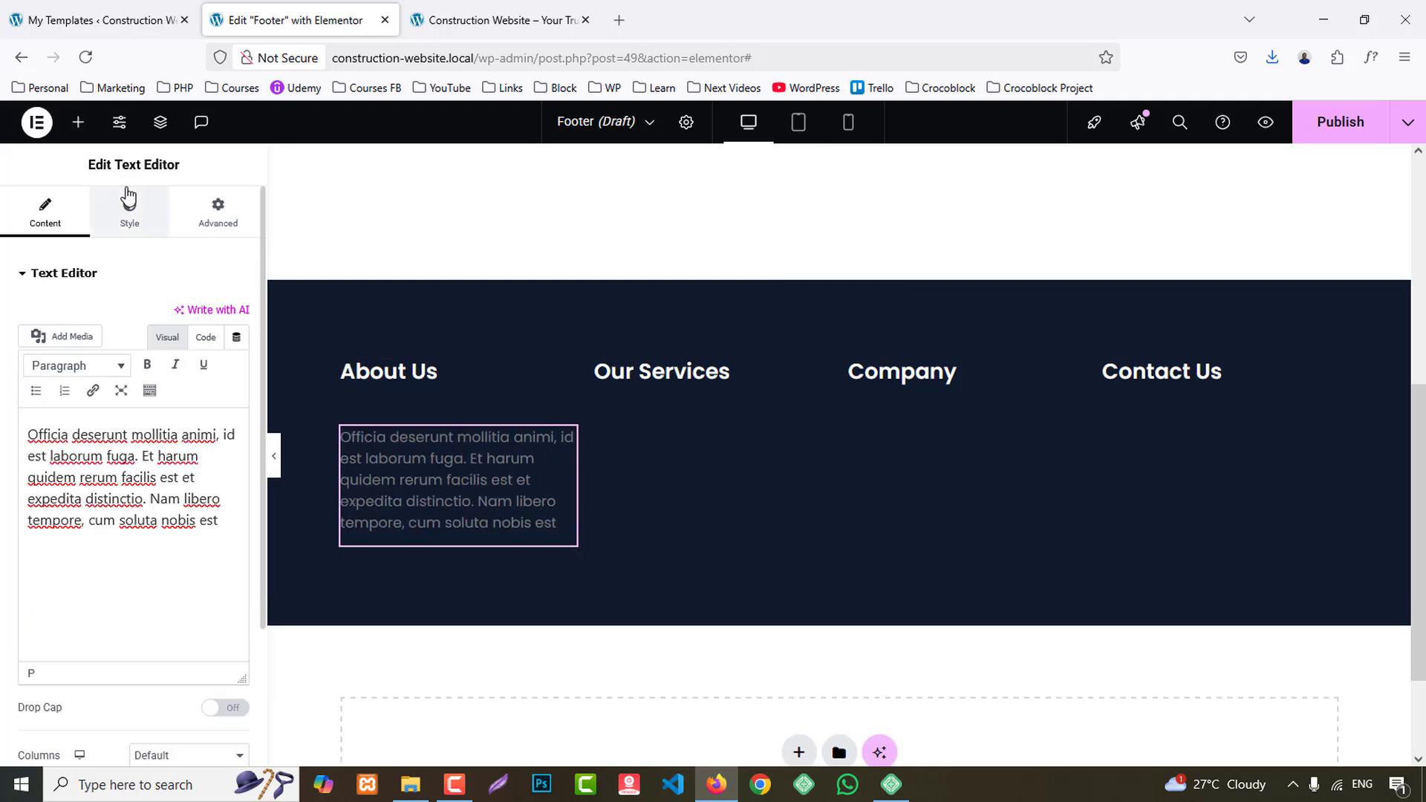
- Set the About Us paragraph's text color to the White global color
click(128, 206)
click(220, 586)
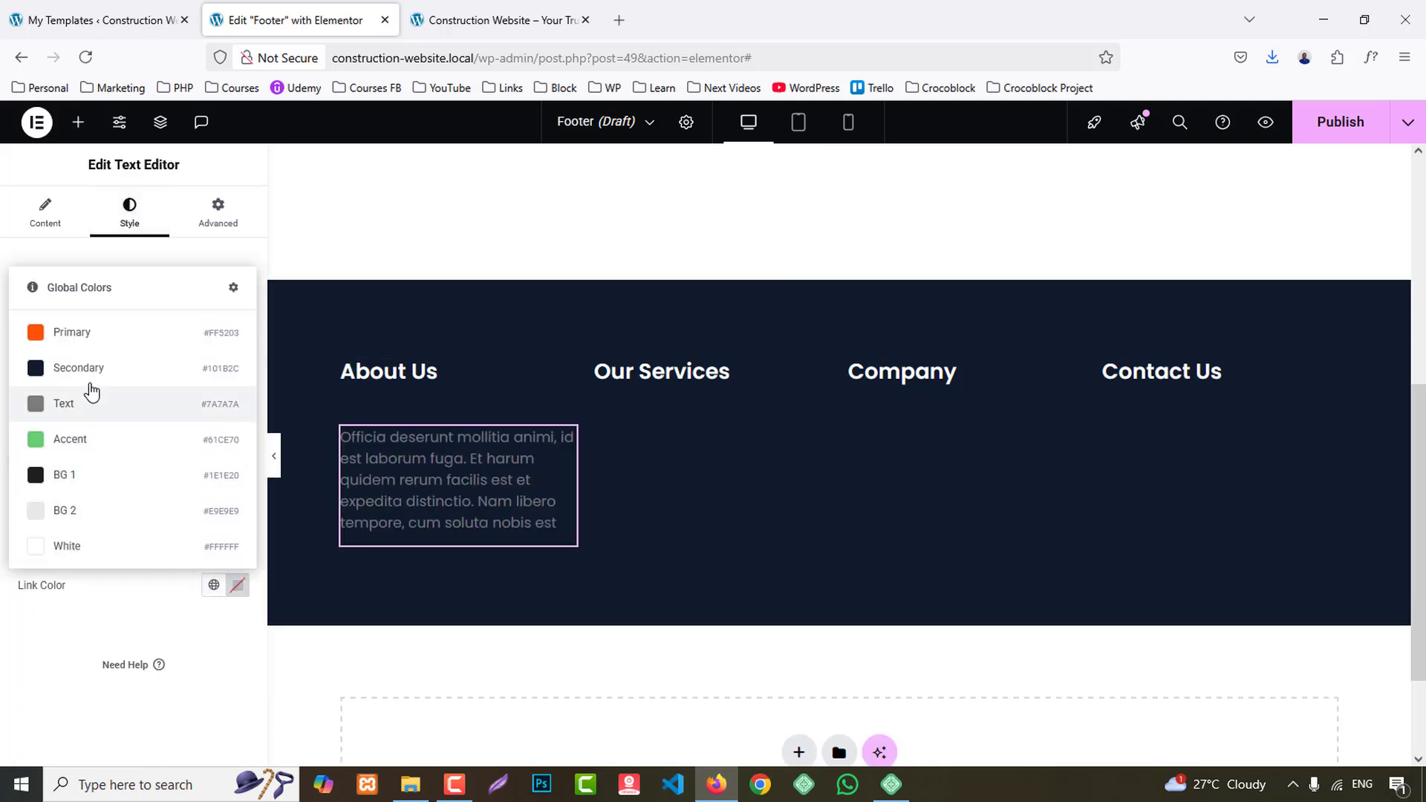
click(165, 599)
click(213, 549)
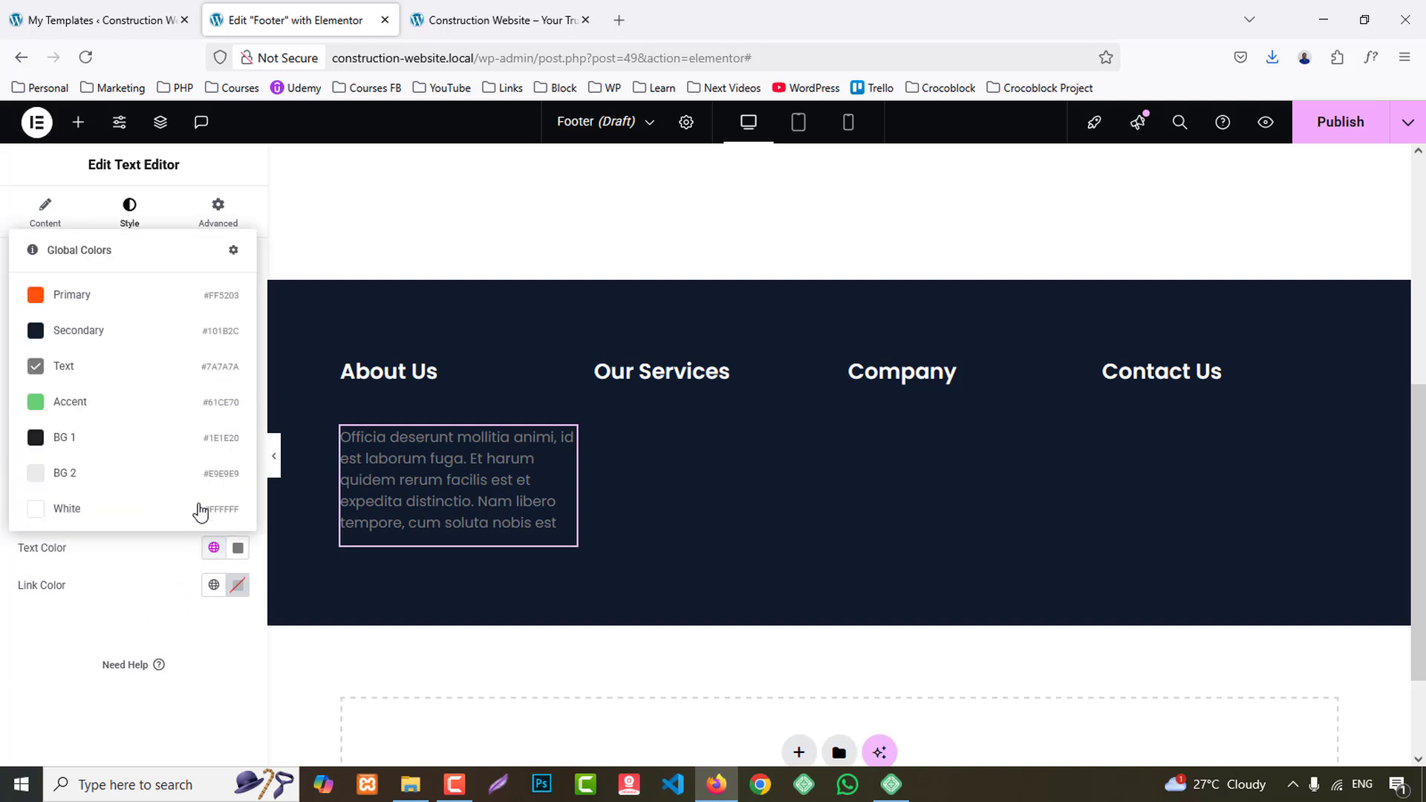
click(95, 520)
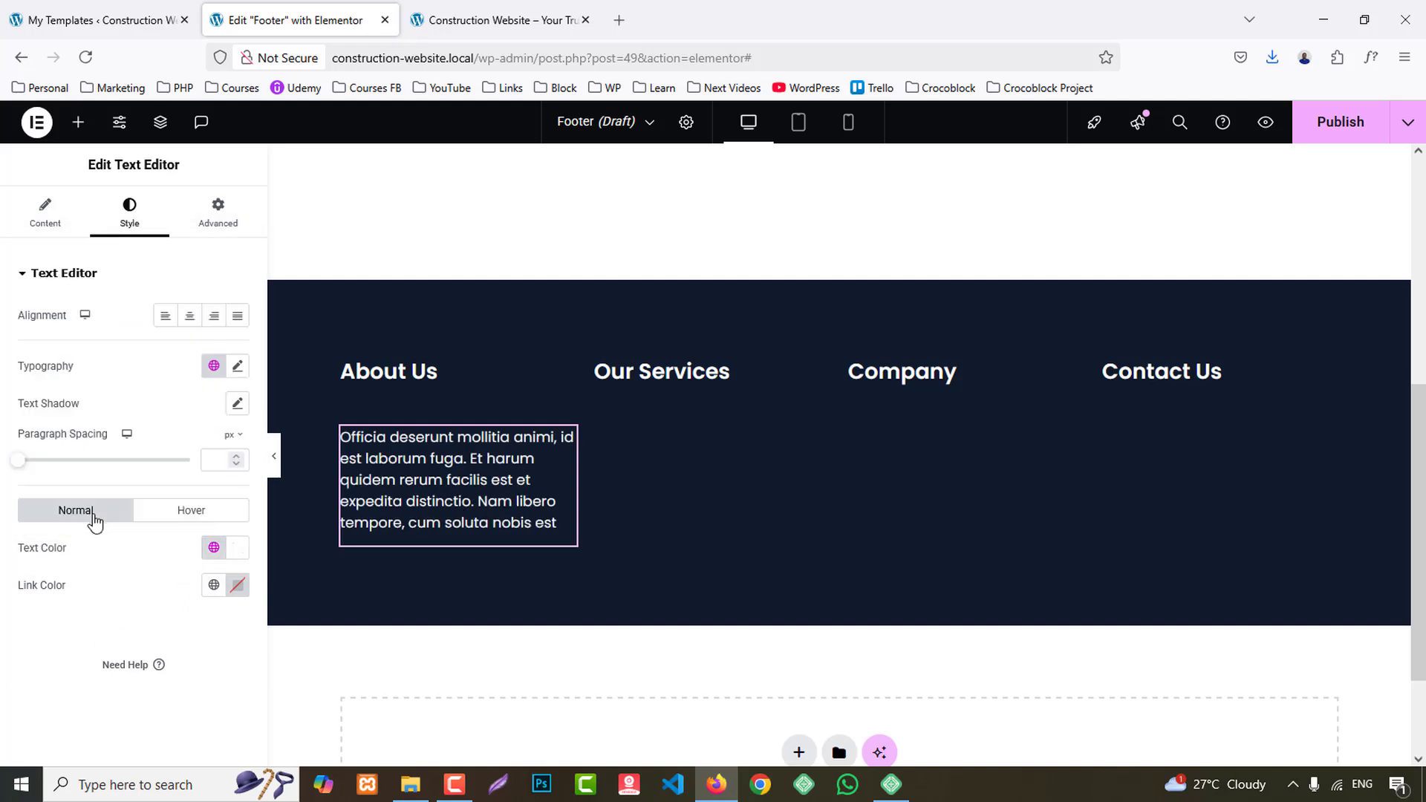
- Reduce the About Us heading's bottom margin to 10 px
click(437, 371)
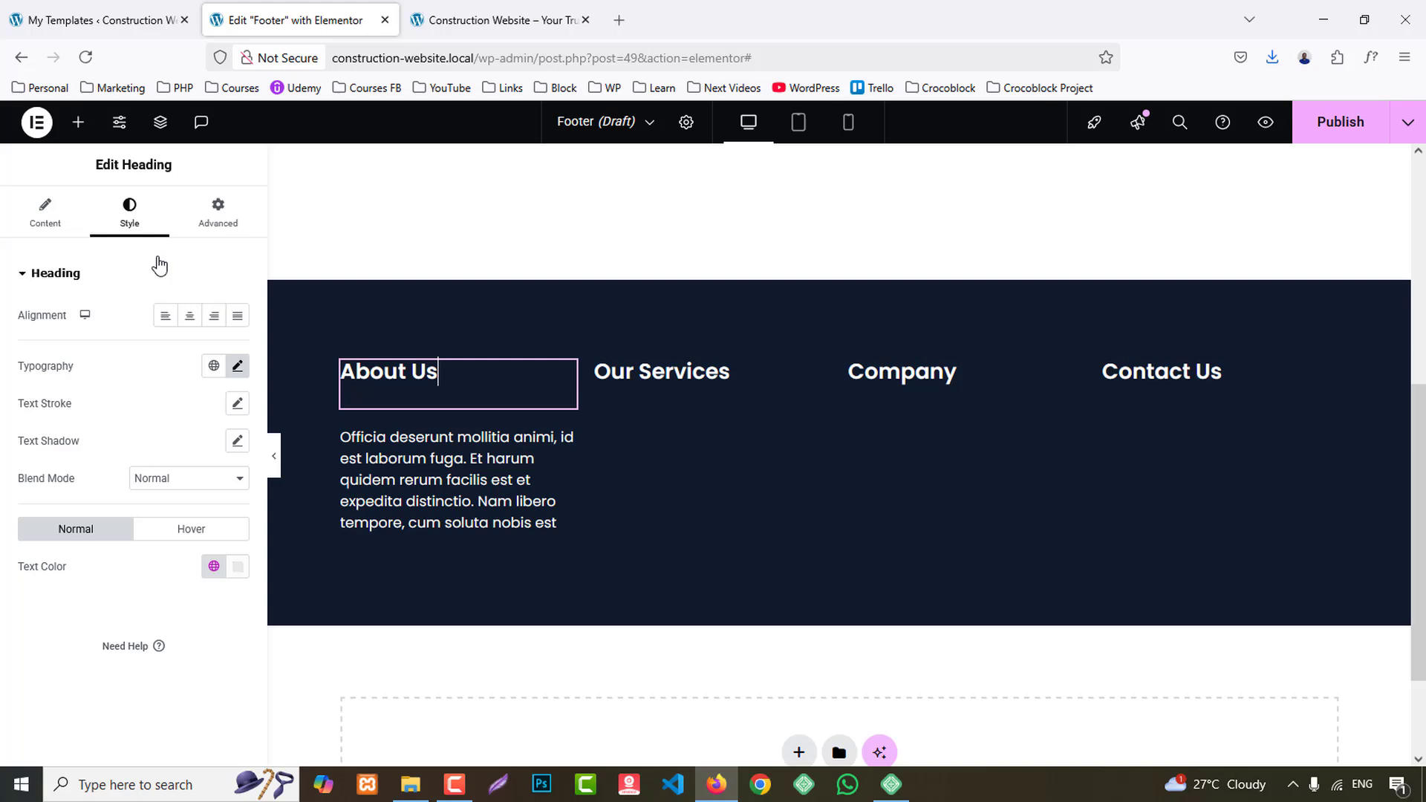
click(213, 217)
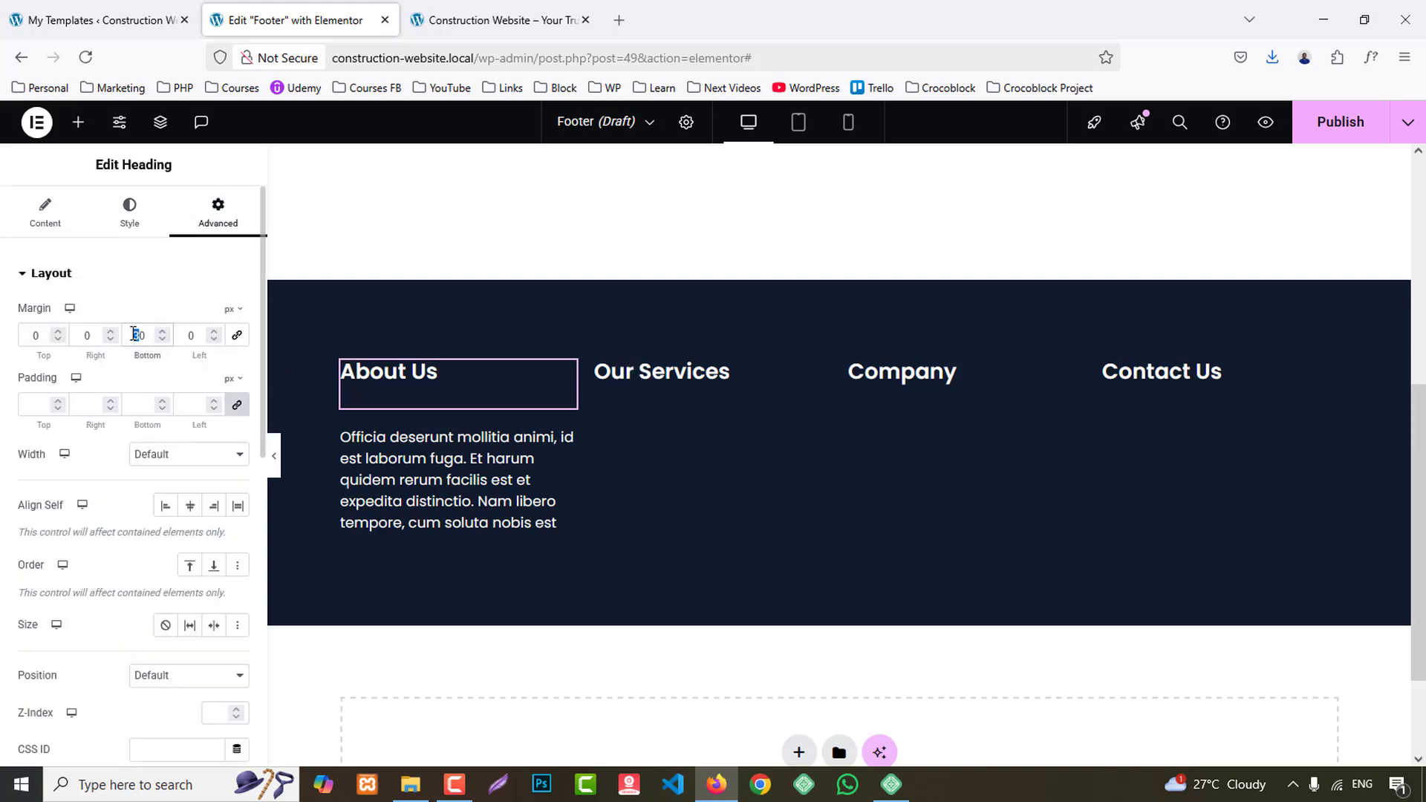
text(2)
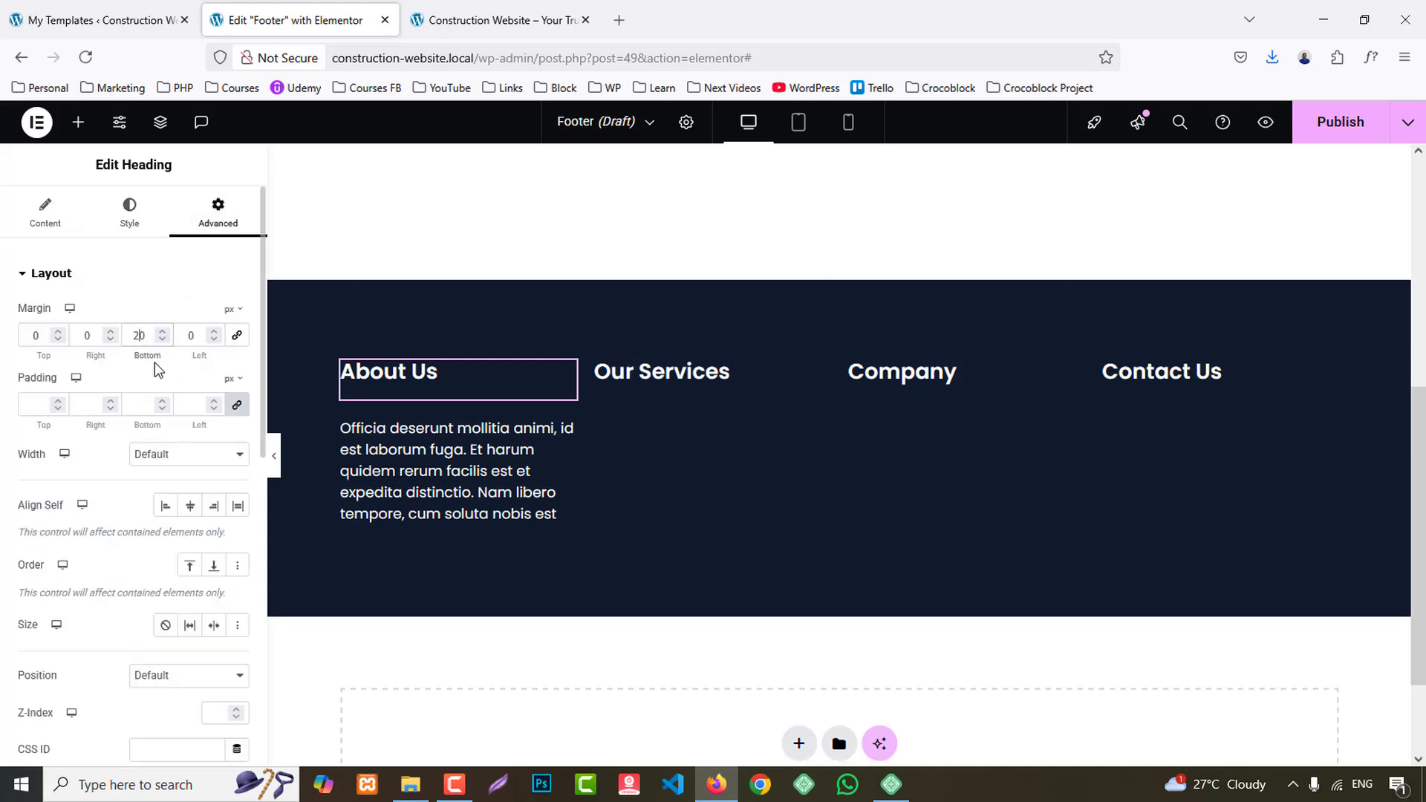
key(Down)
key(Down)
key(Down)
key(Down)
key(Down)
key(Down)
key(Down)
key(Down)
key(Down)
key(Down)
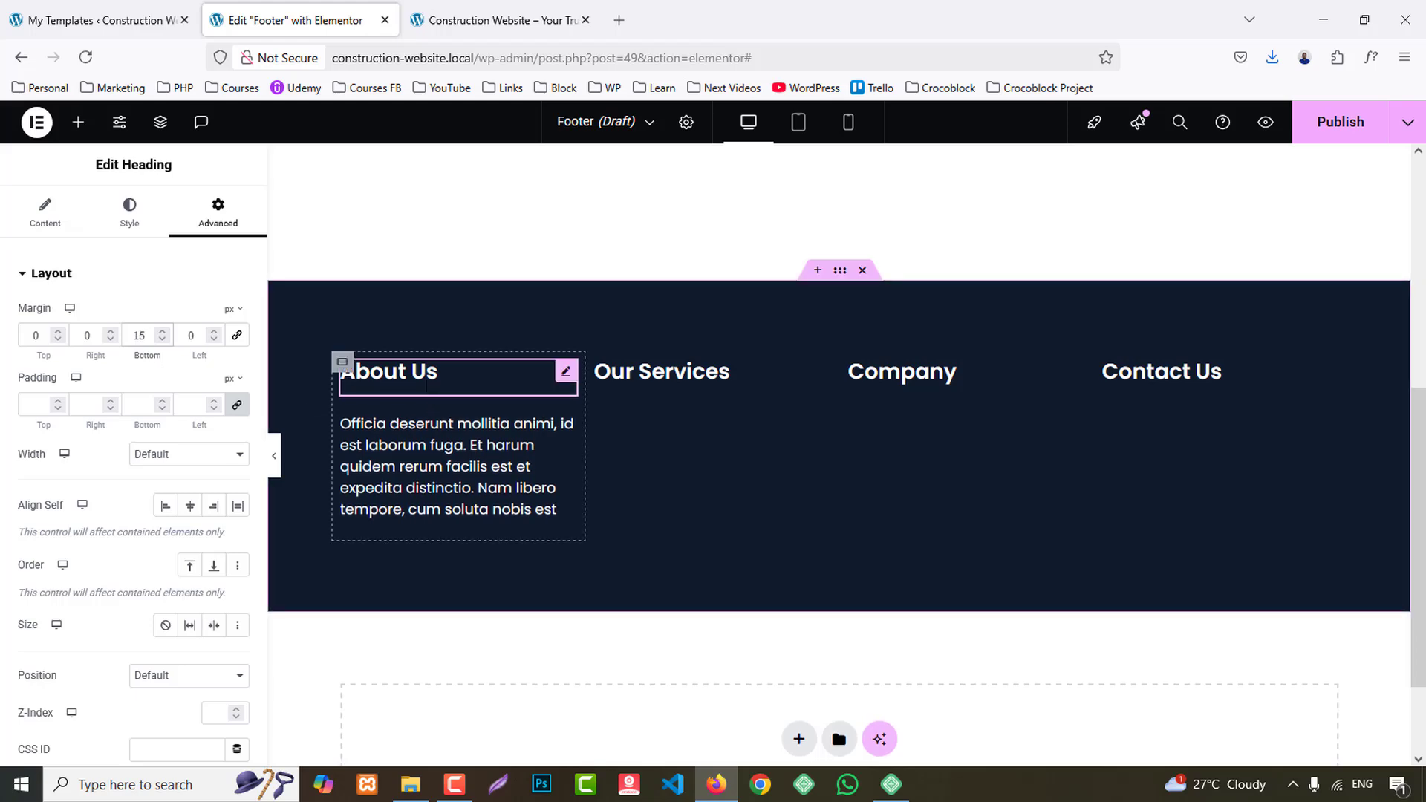
- Copy the About Us heading and paste its style onto the Our Services, Company and Contact Us headings
right_click(416, 380)
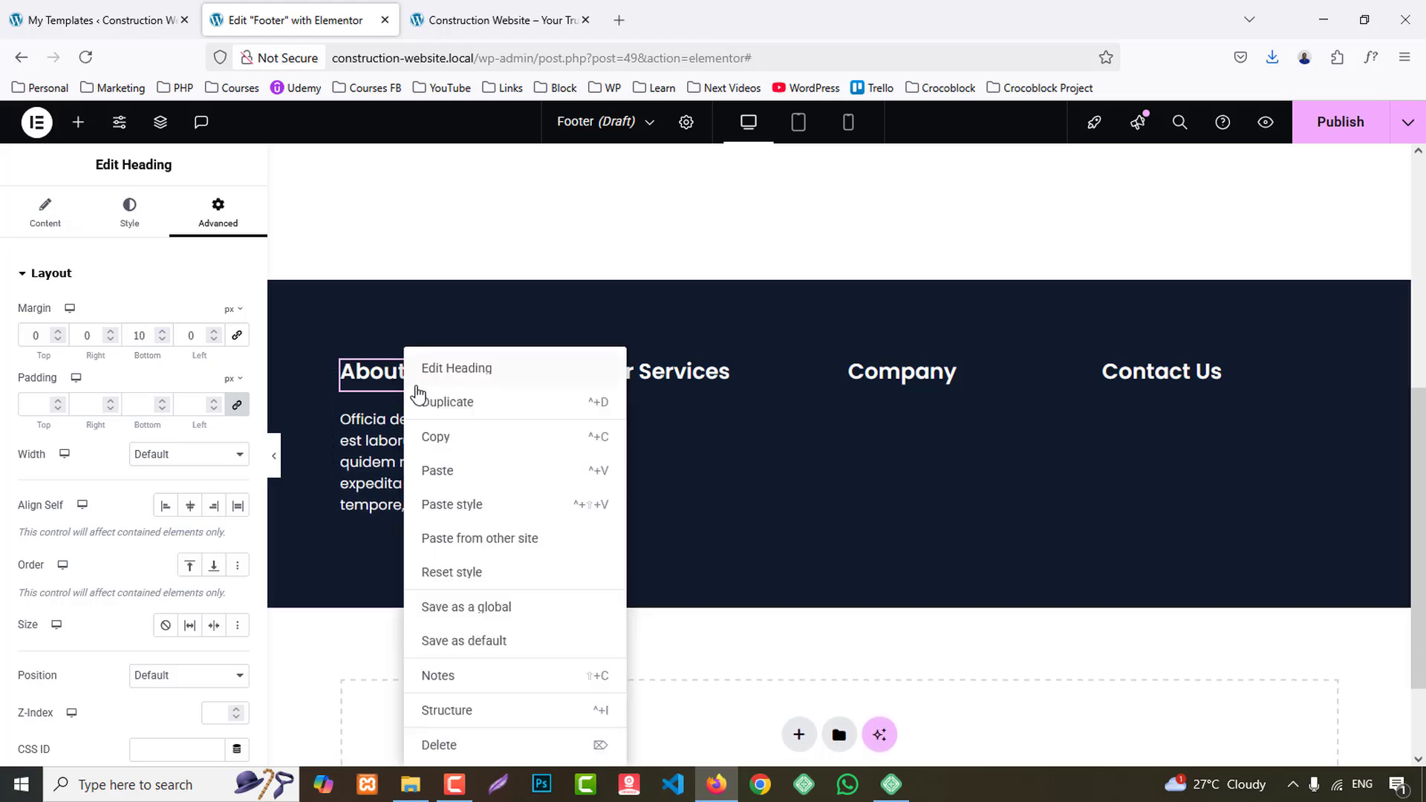
click(436, 451)
right_click(633, 398)
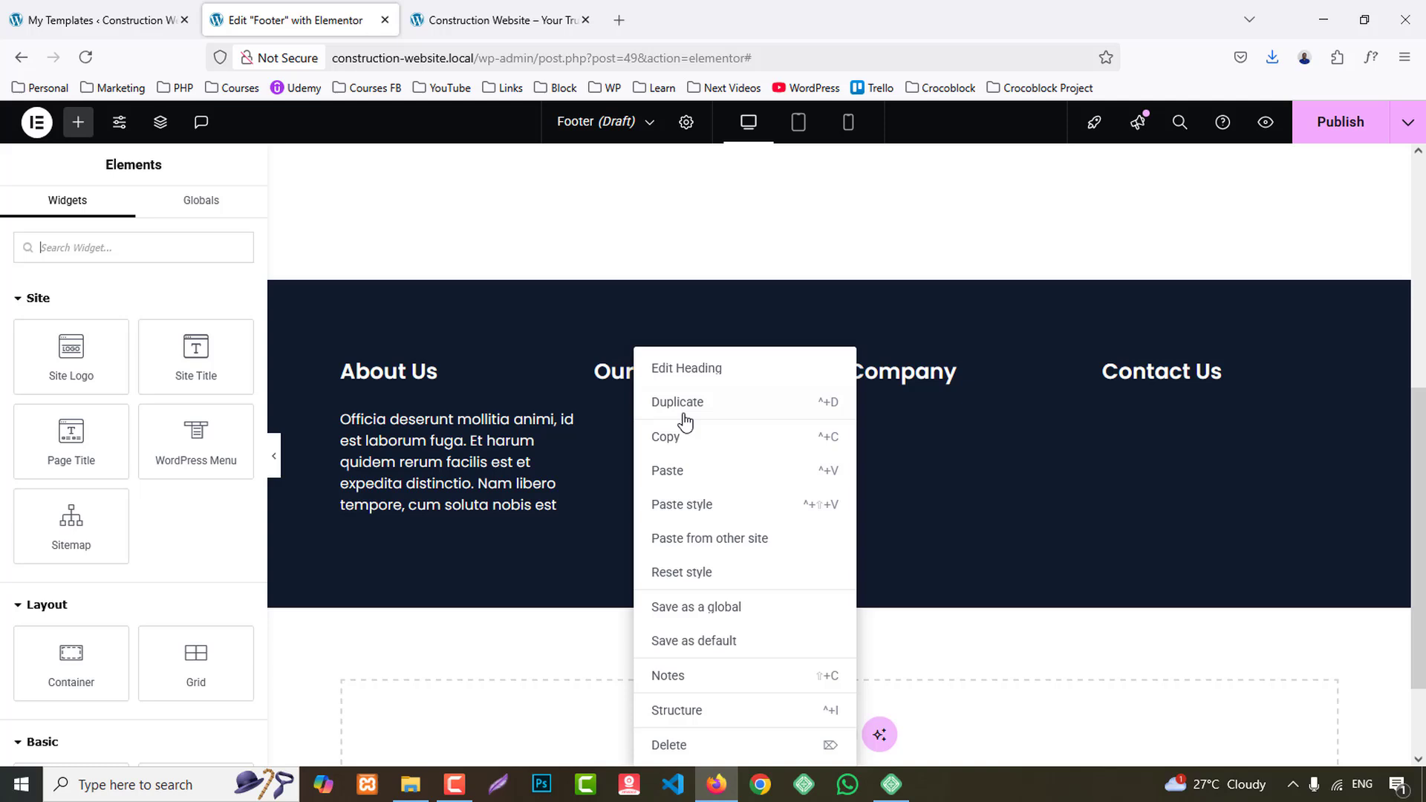
click(707, 505)
right_click(899, 408)
click(953, 513)
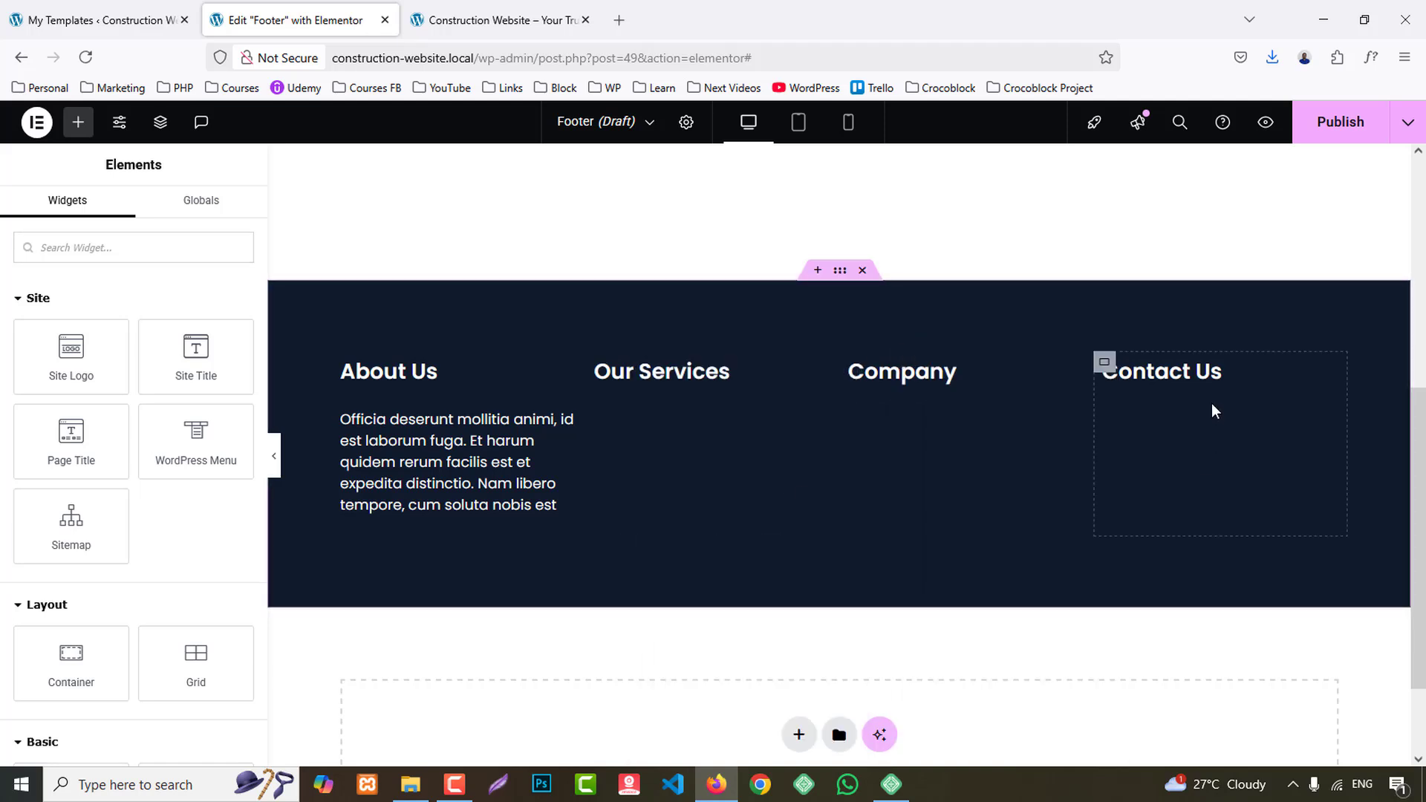
right_click(1212, 405)
click(1205, 509)
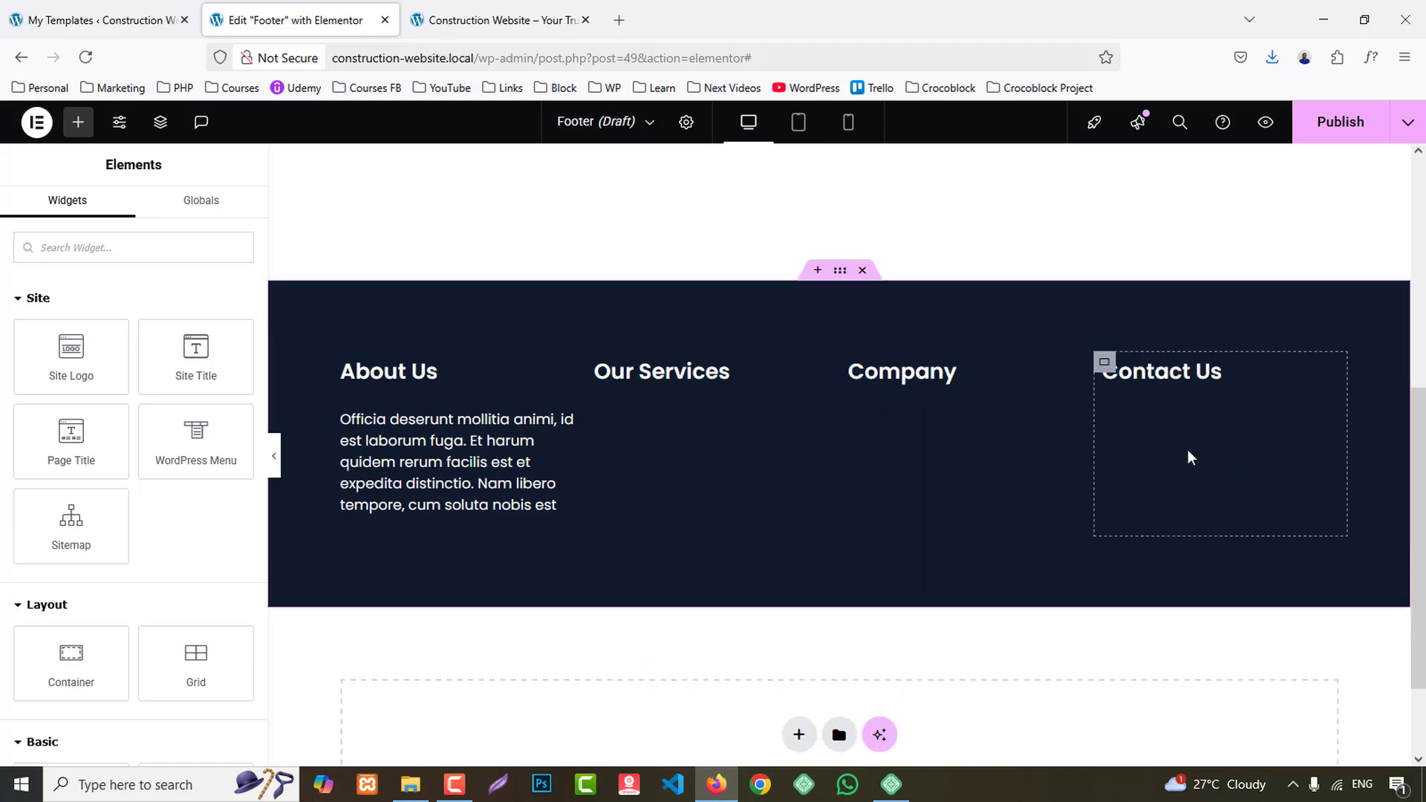
- Search the widgets for "ico" and add an Icon List below the Our Services heading
click(107, 250)
text(icon)
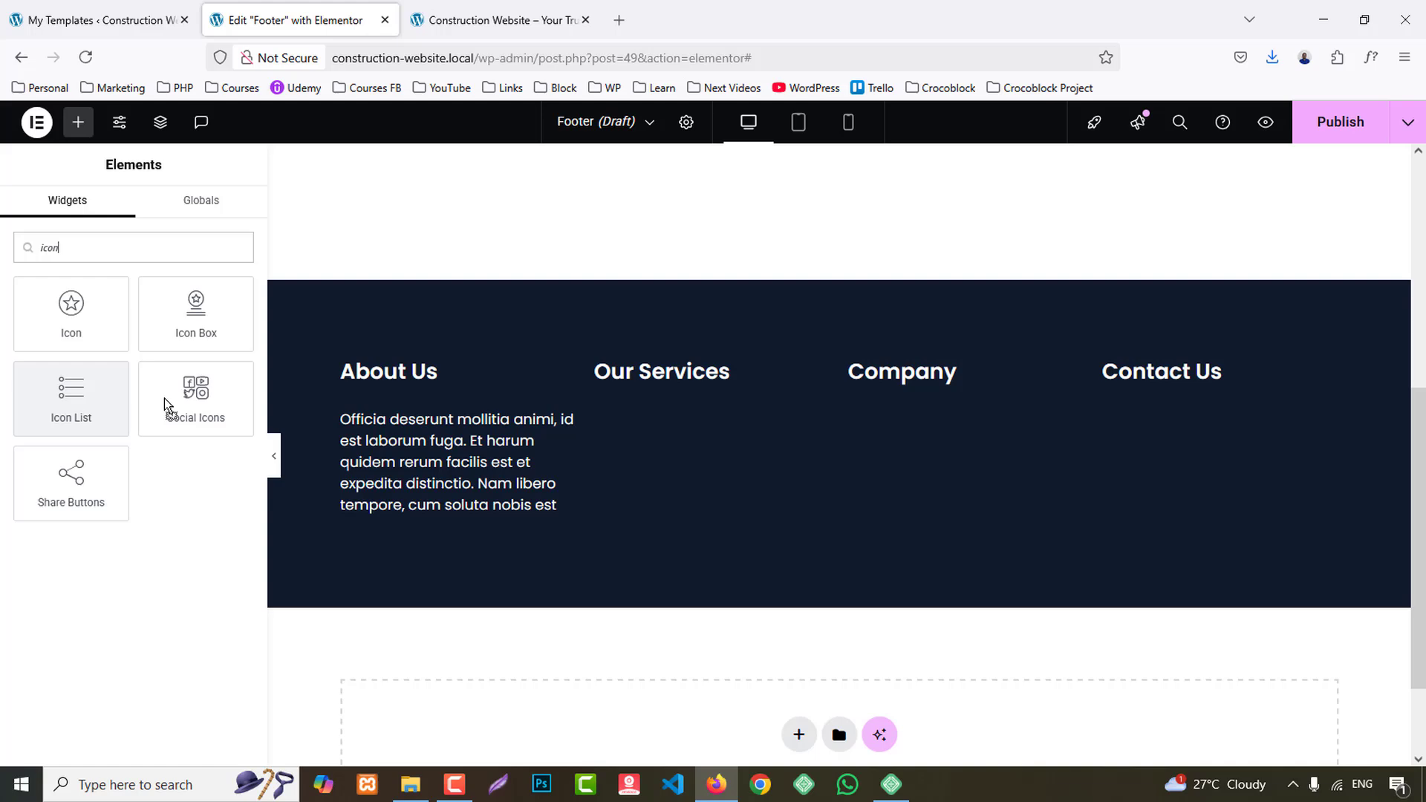
drag(163, 398, 746, 490)
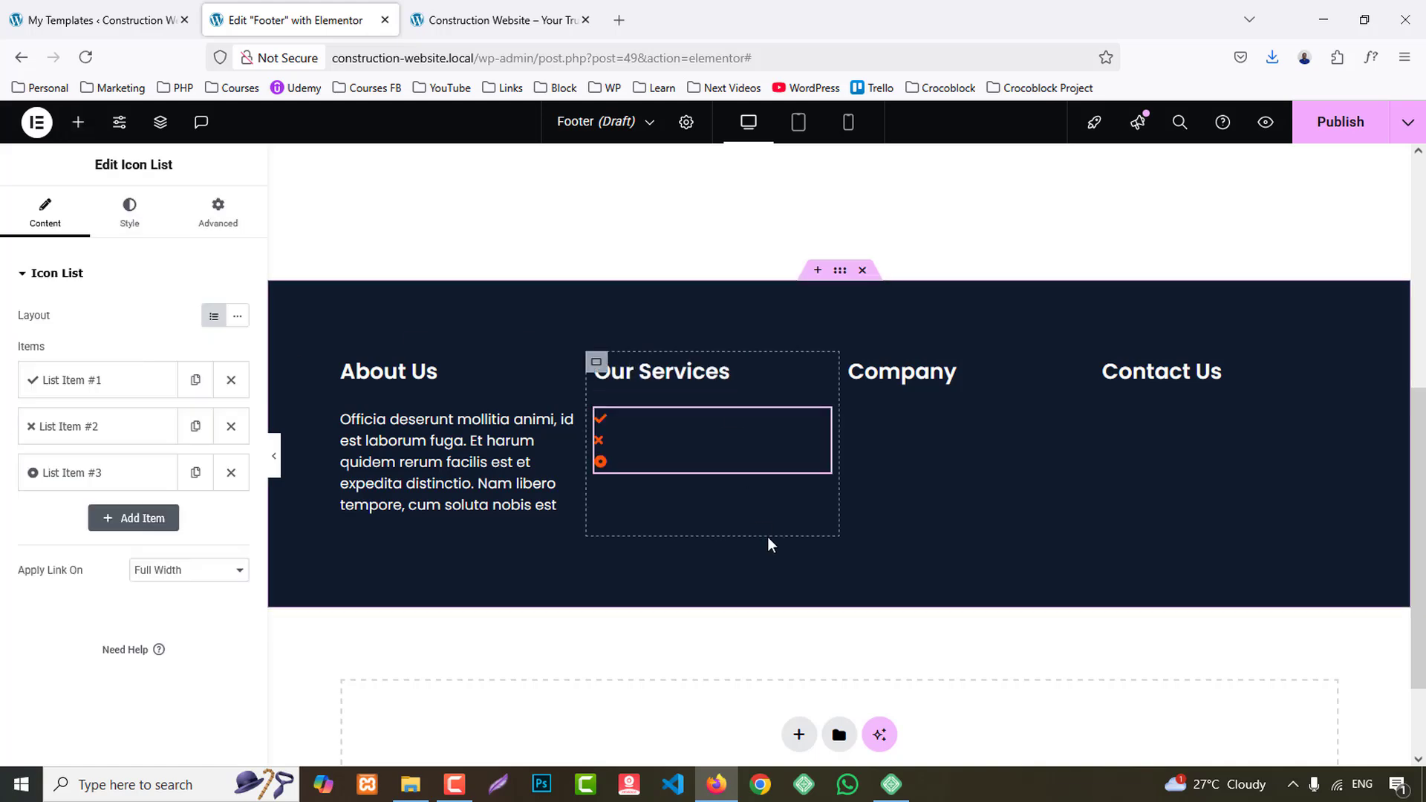
- Give the first list item the outlined circled right-arrow icon, found with "arrow", and delete the other two items
click(98, 386)
click(166, 539)
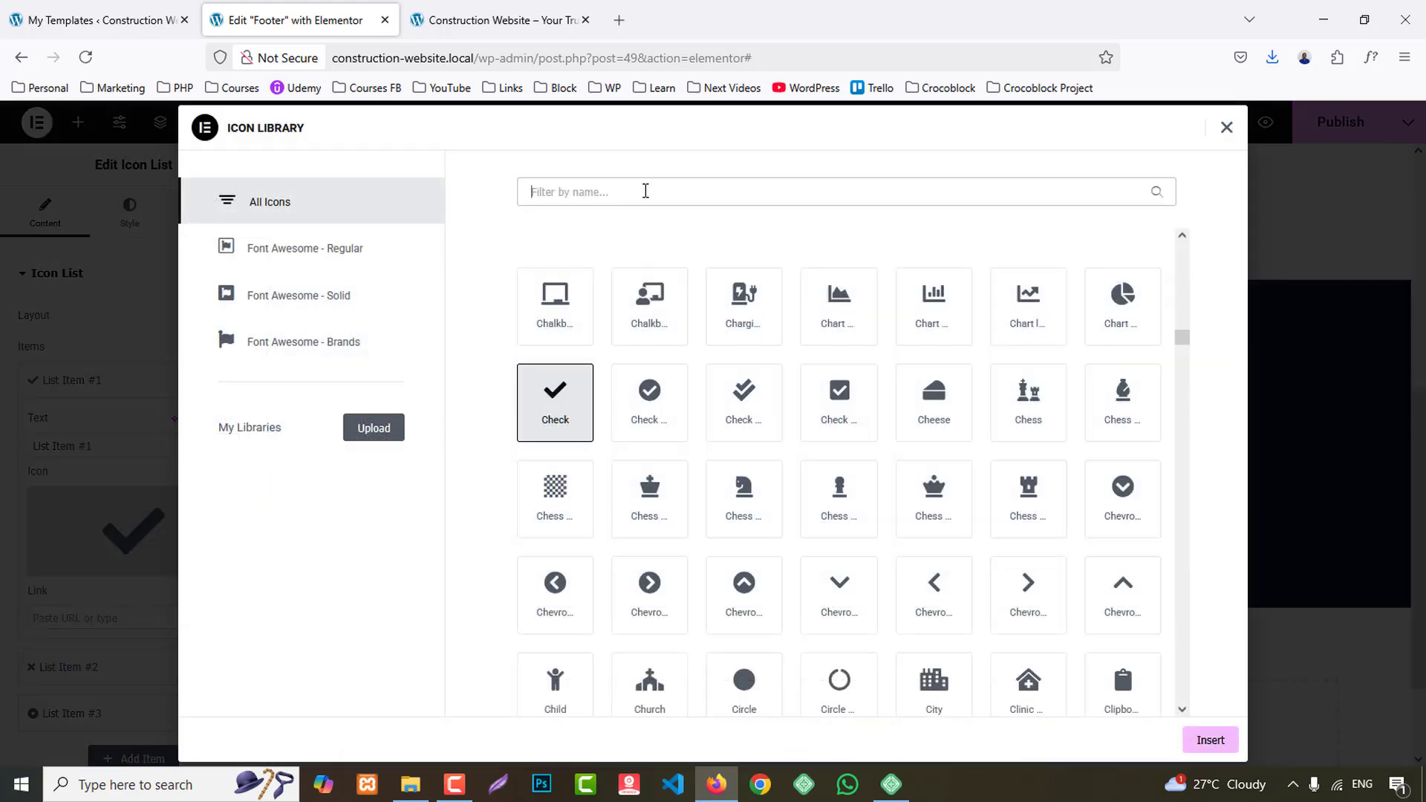
text(arrow)
click(759, 297)
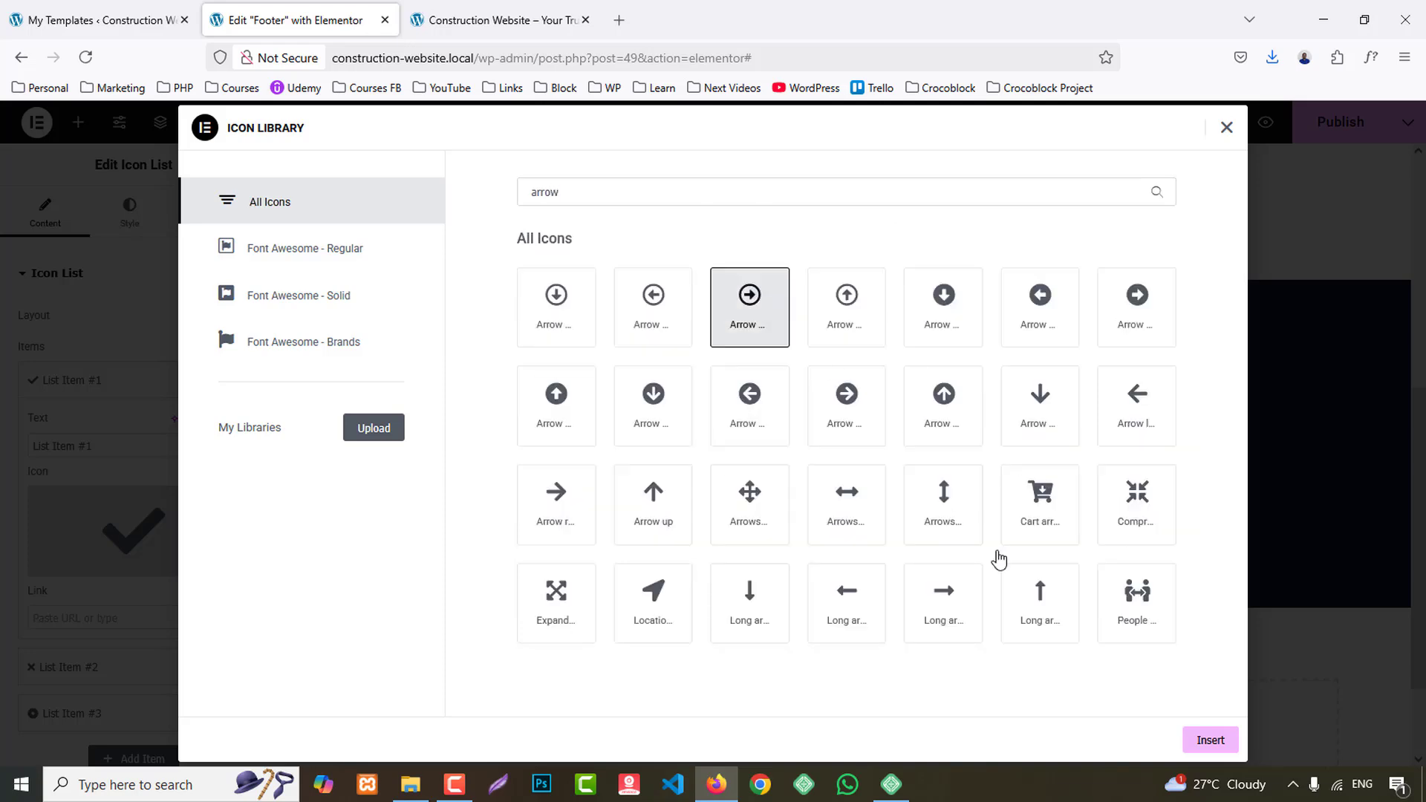
click(1205, 756)
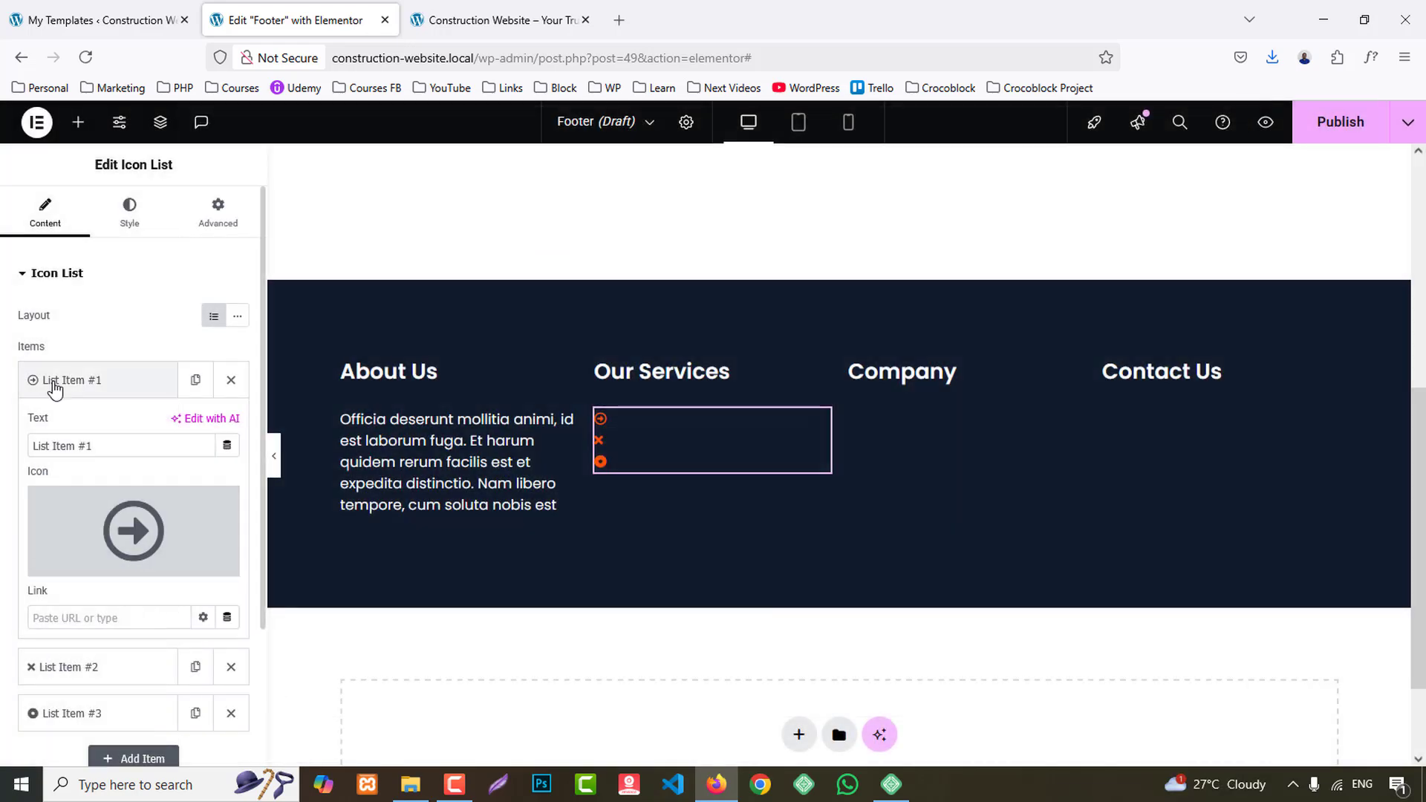
click(75, 382)
click(231, 427)
click(231, 426)
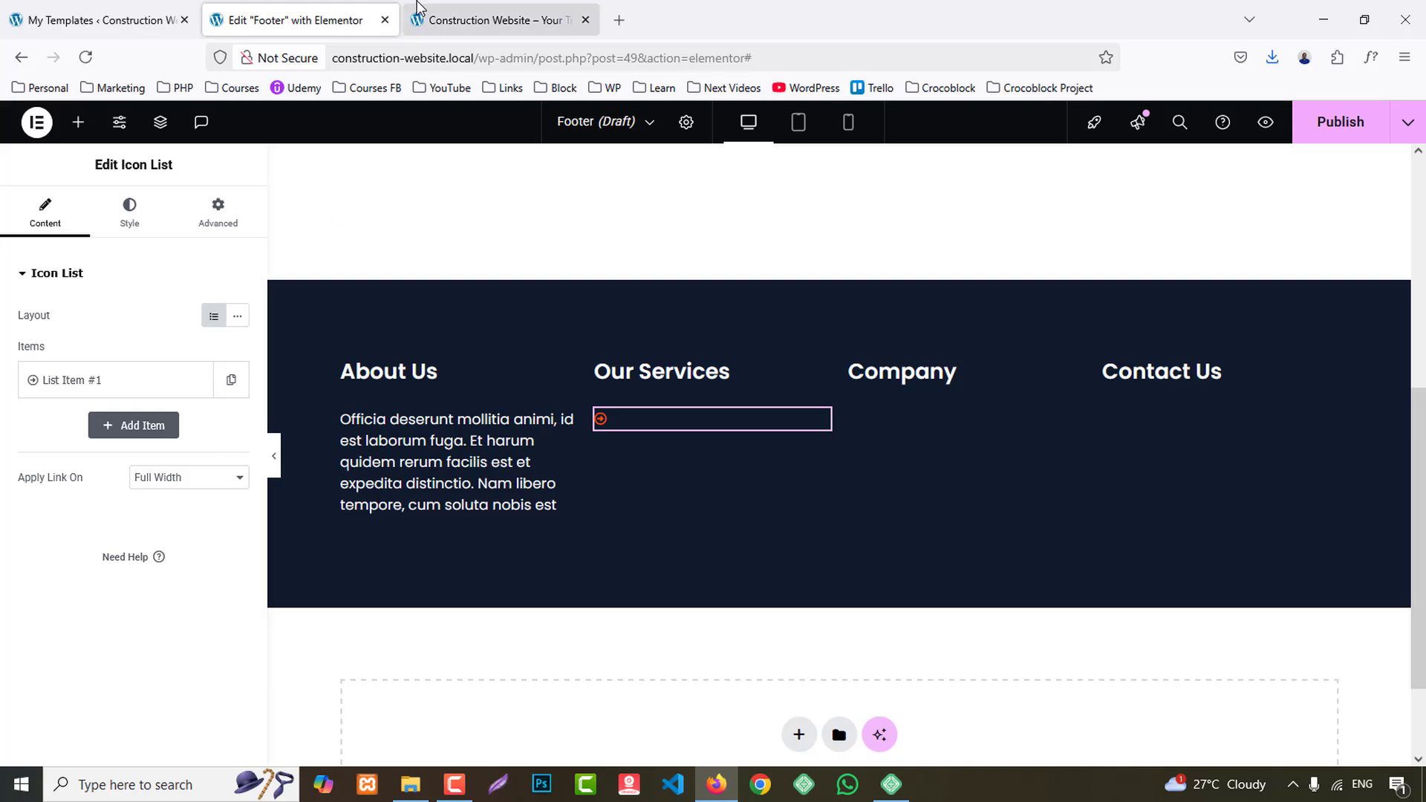
- Set the first Our Services list item's text to "Building Construction", copied from the reference site's footer, and its link to #
click(497, 20)
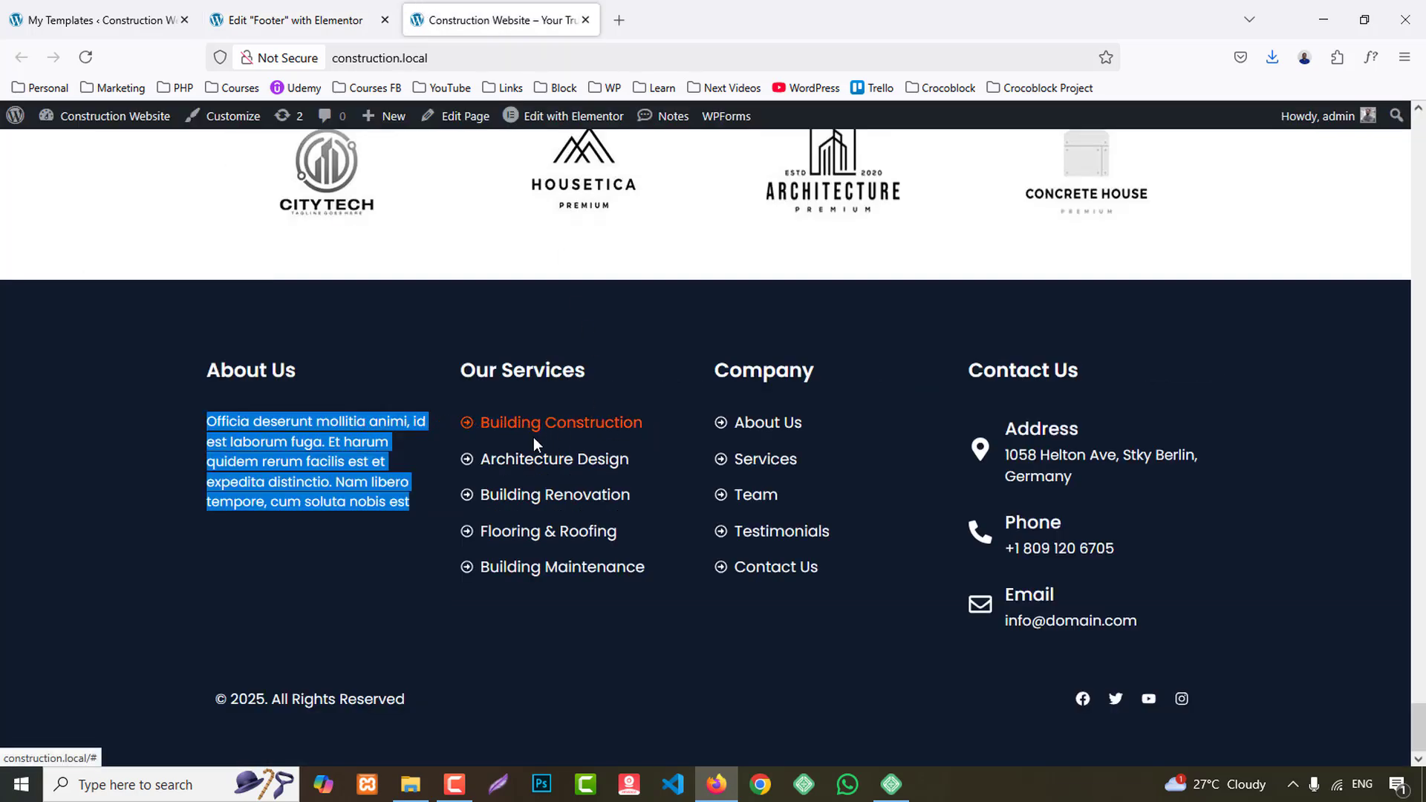
drag(451, 437, 484, 434)
click(710, 608)
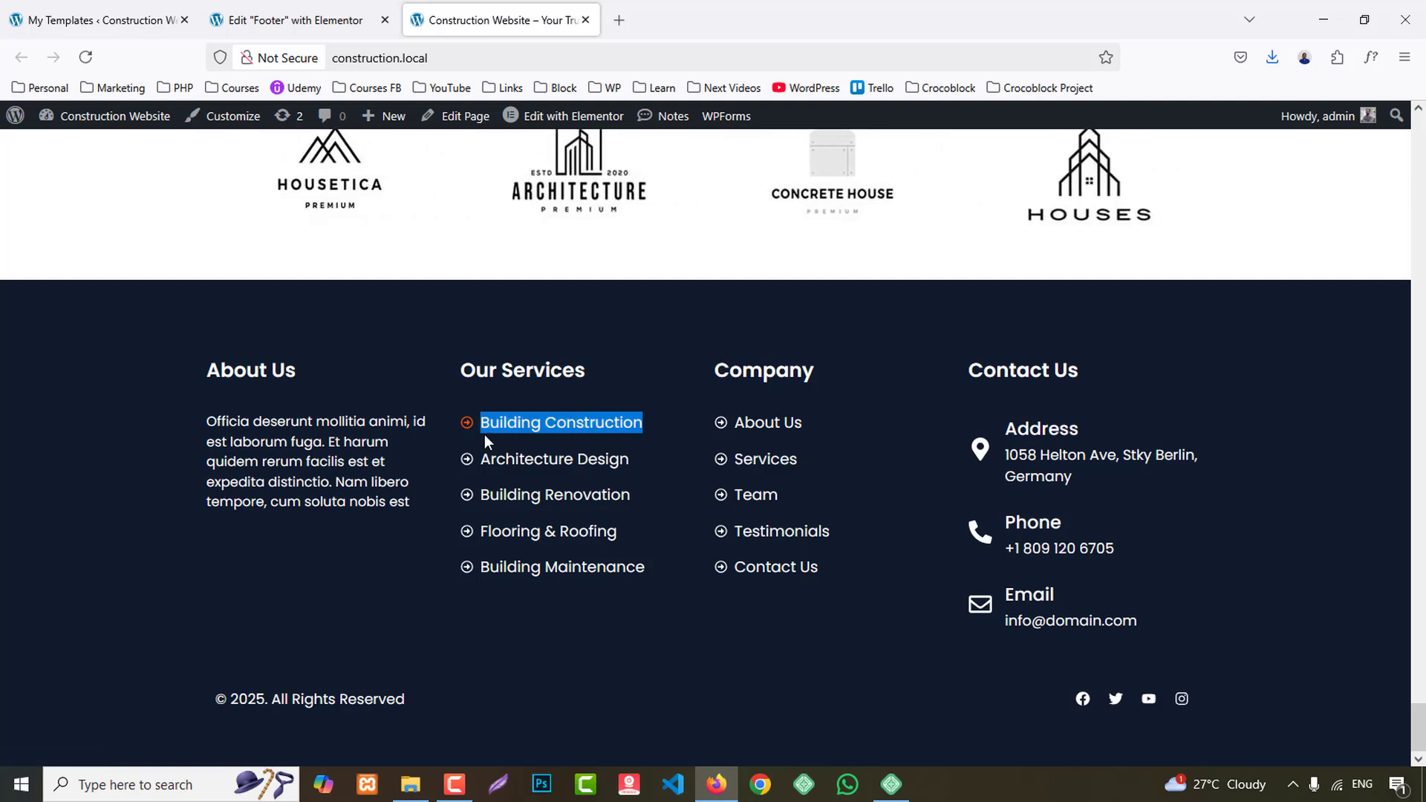
click(283, 20)
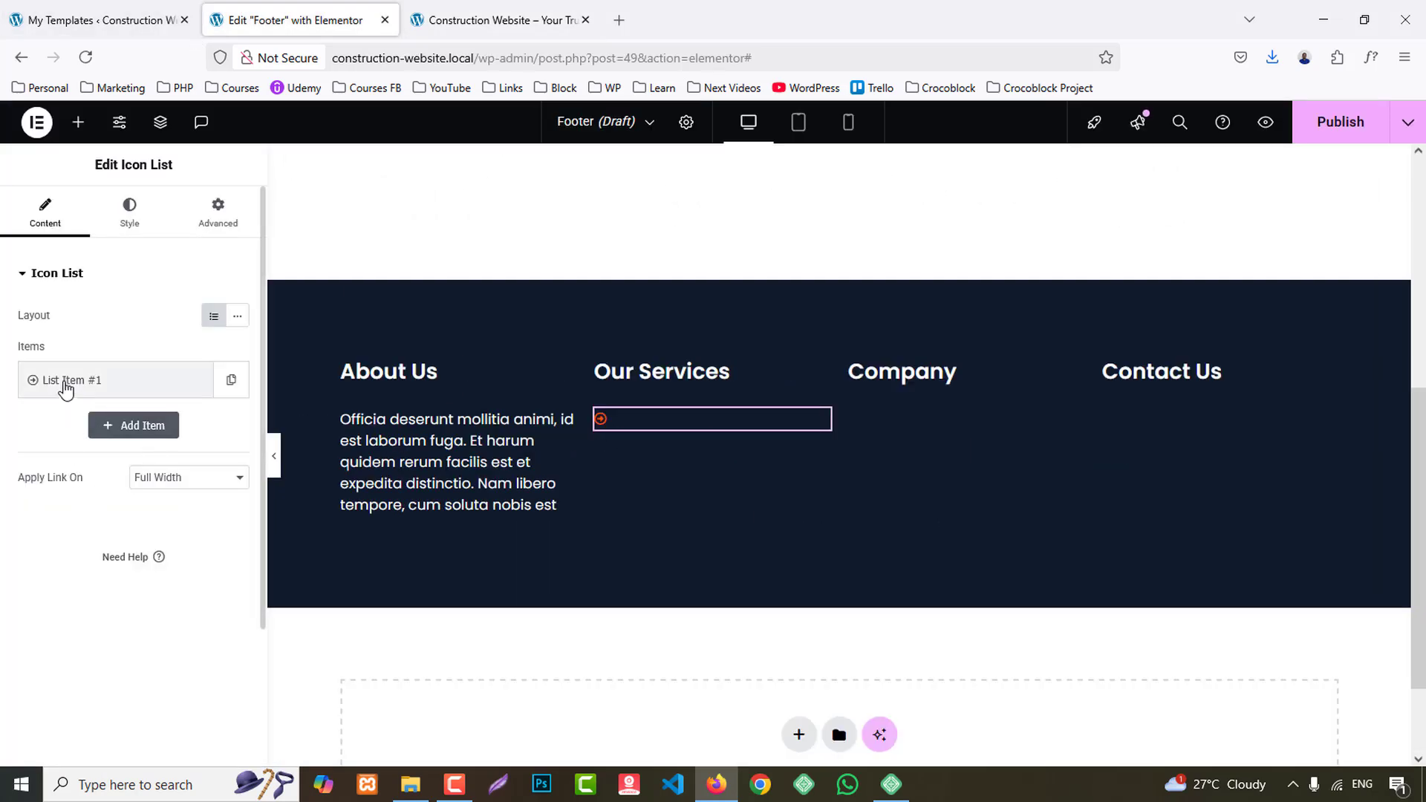
click(64, 380)
key(ctrl+v)
click(103, 624)
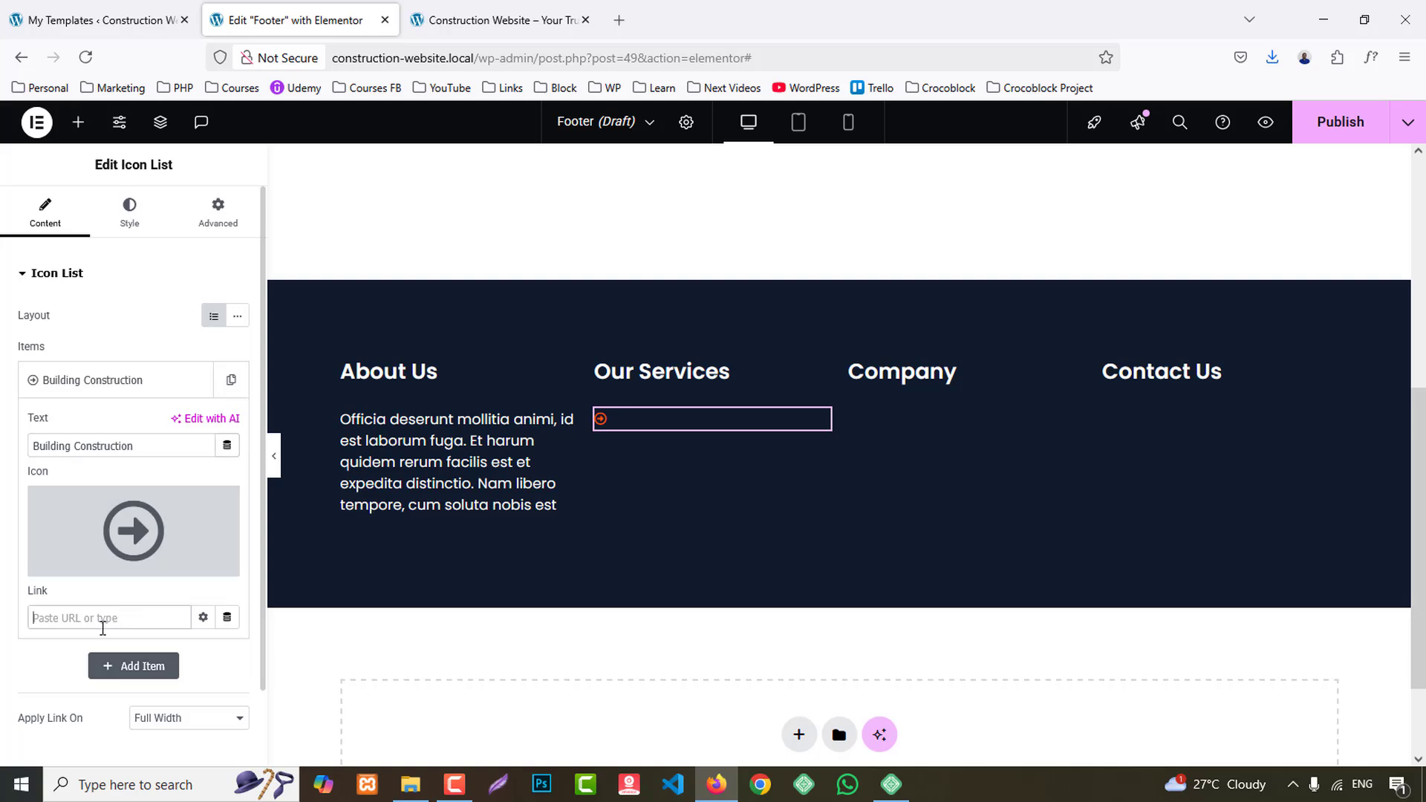
- Duplicate the Building Construction item to make five items, and set the second one's text to "Architecture Design", copied from the reference site
click(476, 20)
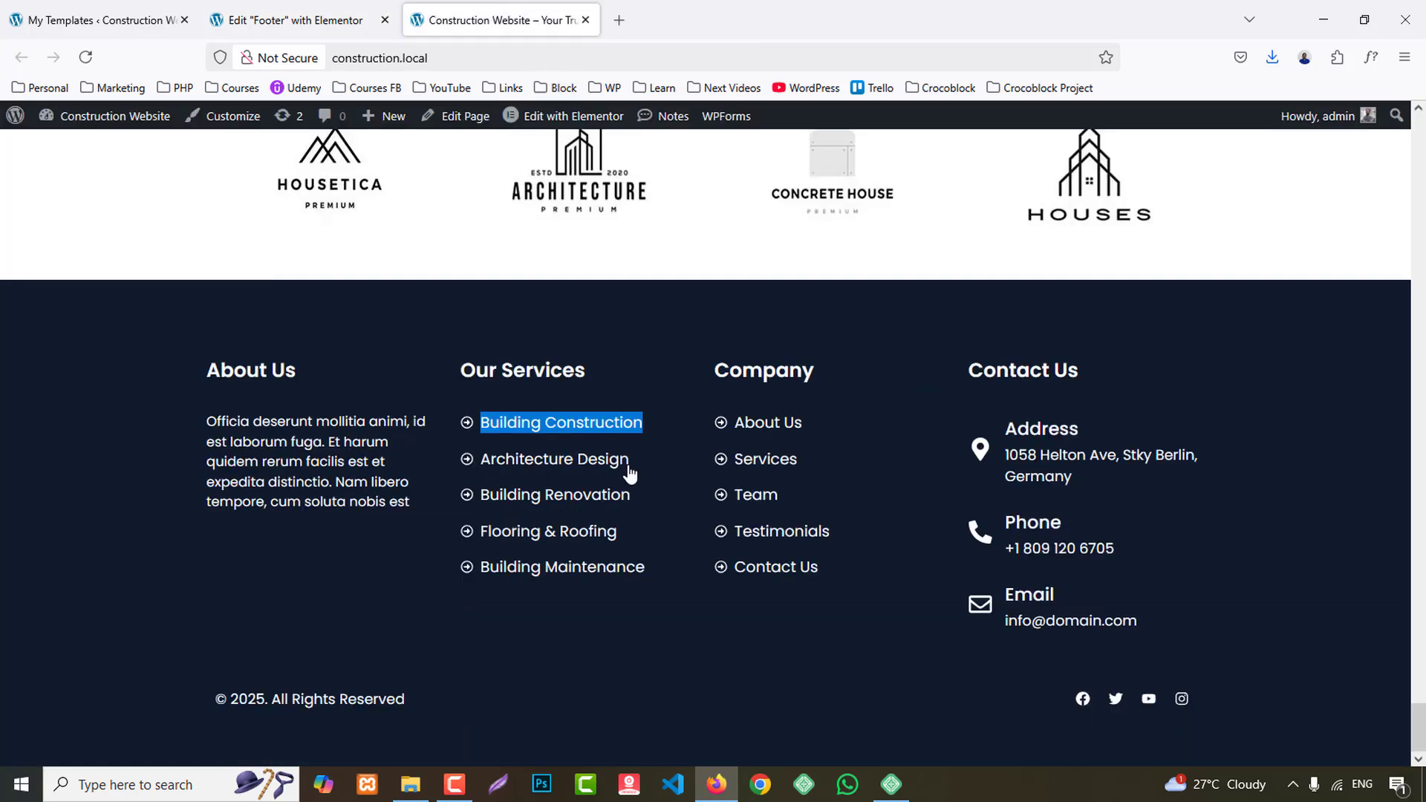
drag(645, 479, 600, 471)
drag(501, 470, 479, 461)
key(ctrl+c)
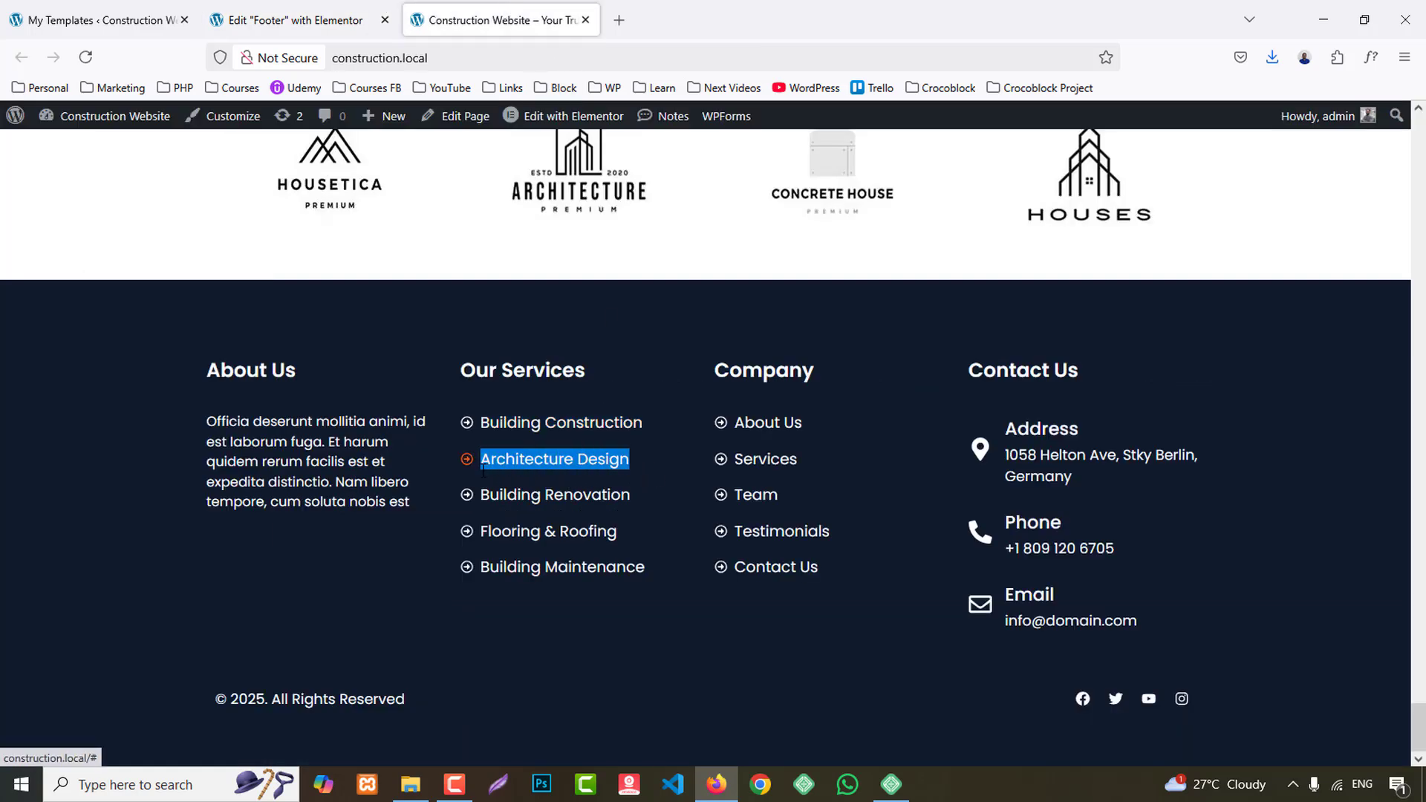
click(283, 20)
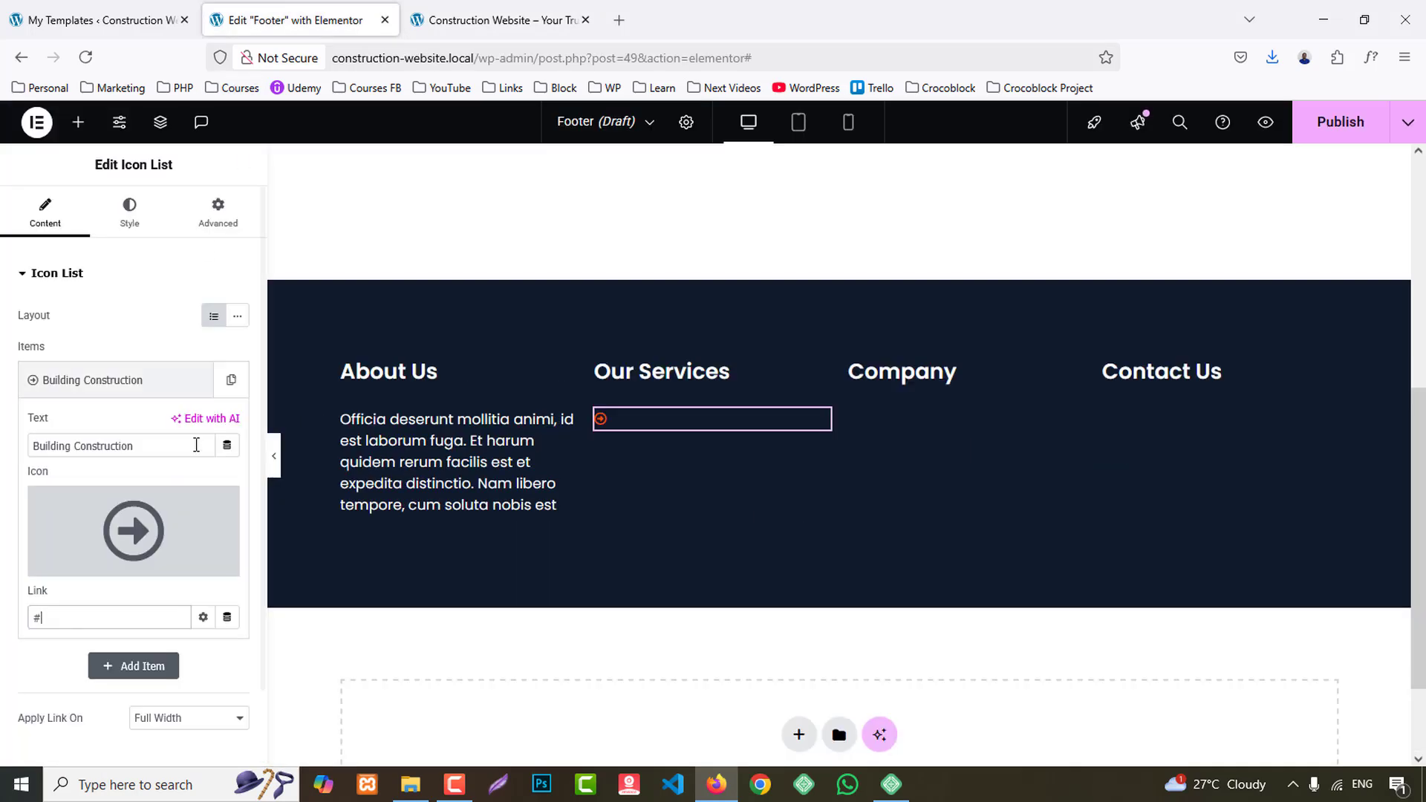
click(71, 380)
click(195, 380)
click(195, 380)
click(195, 380)
click(195, 380)
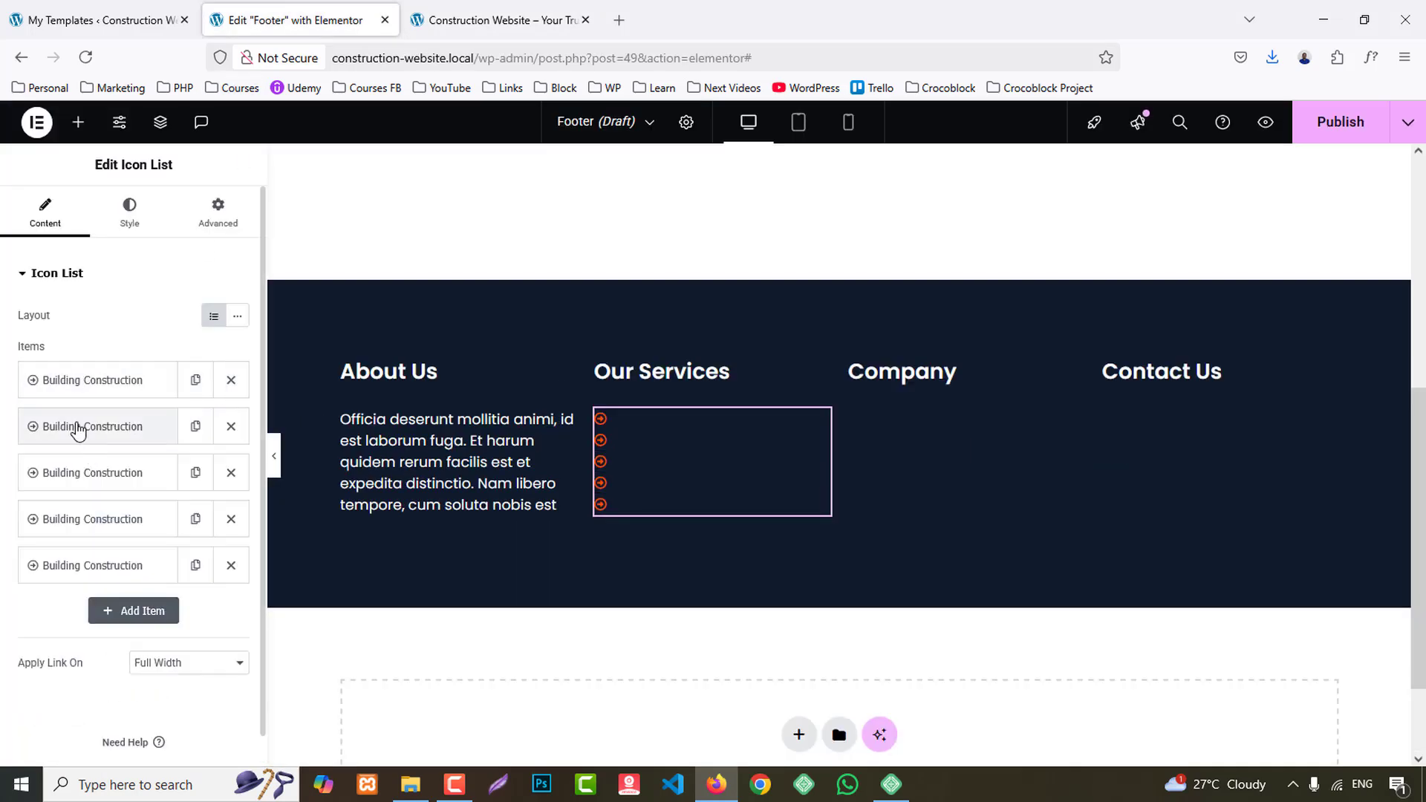
click(71, 425)
key(ctrl+v)
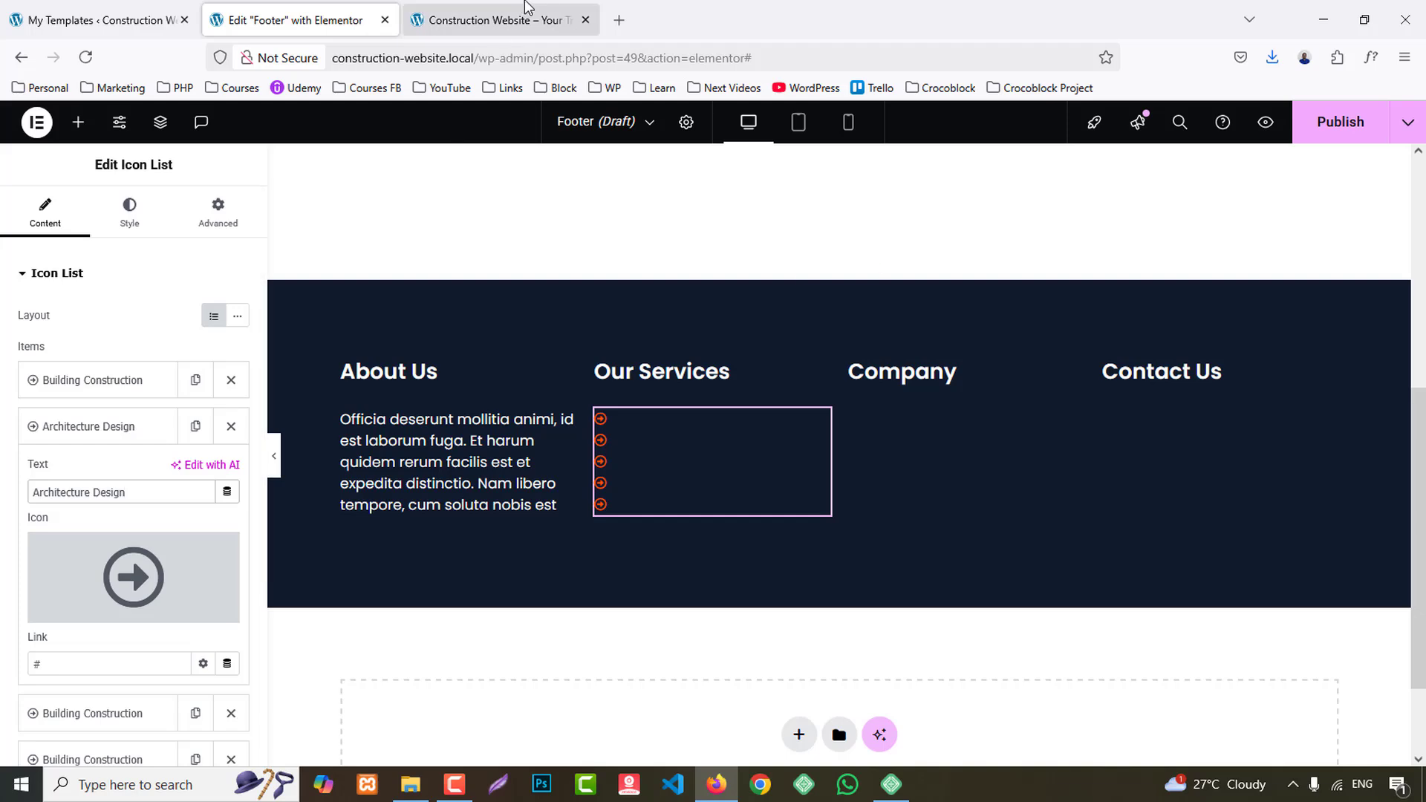
- Copy "Building Renovation" from the reference footer and paste it as the third Our Services list item's text
click(498, 20)
drag(646, 505, 479, 498)
key(ctrl+c)
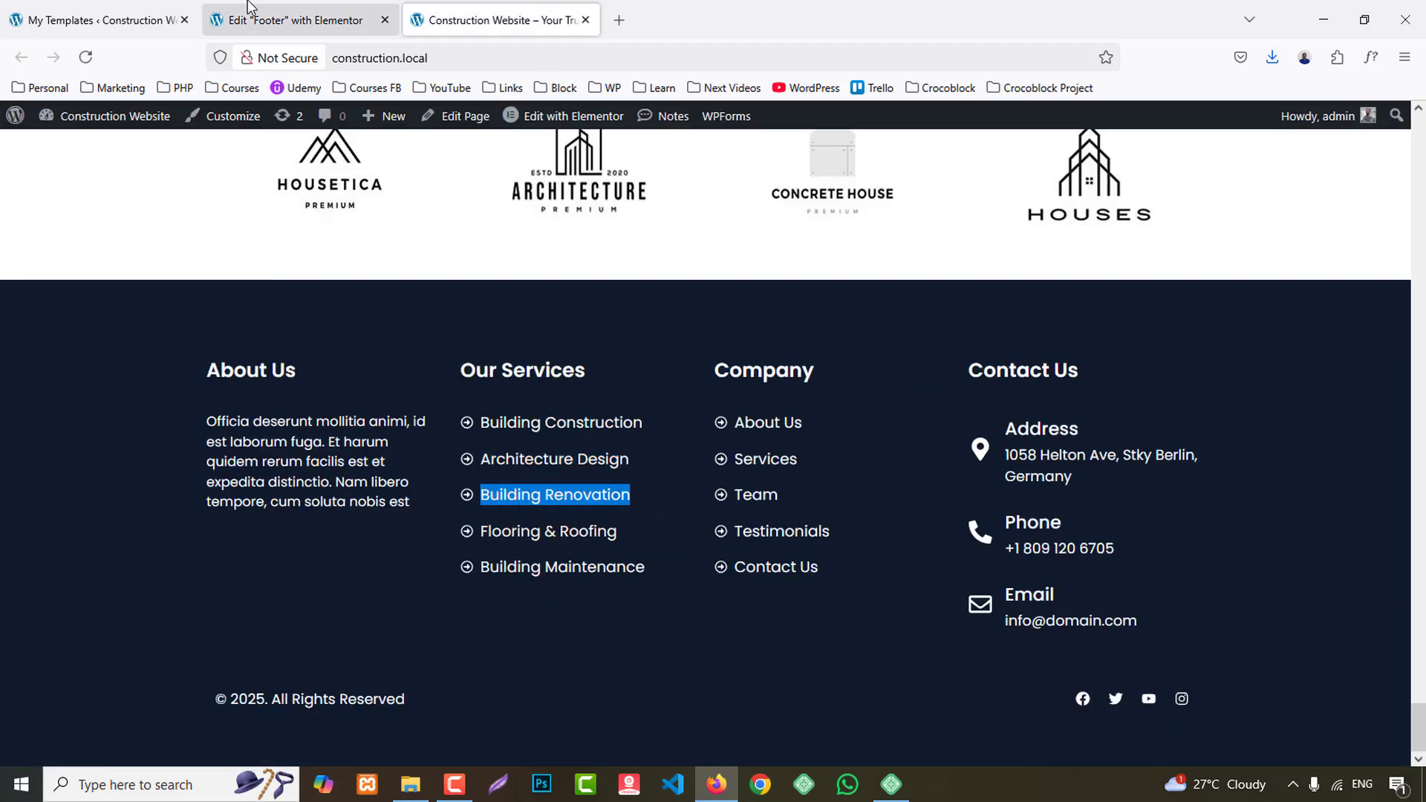
click(297, 20)
click(97, 426)
click(91, 461)
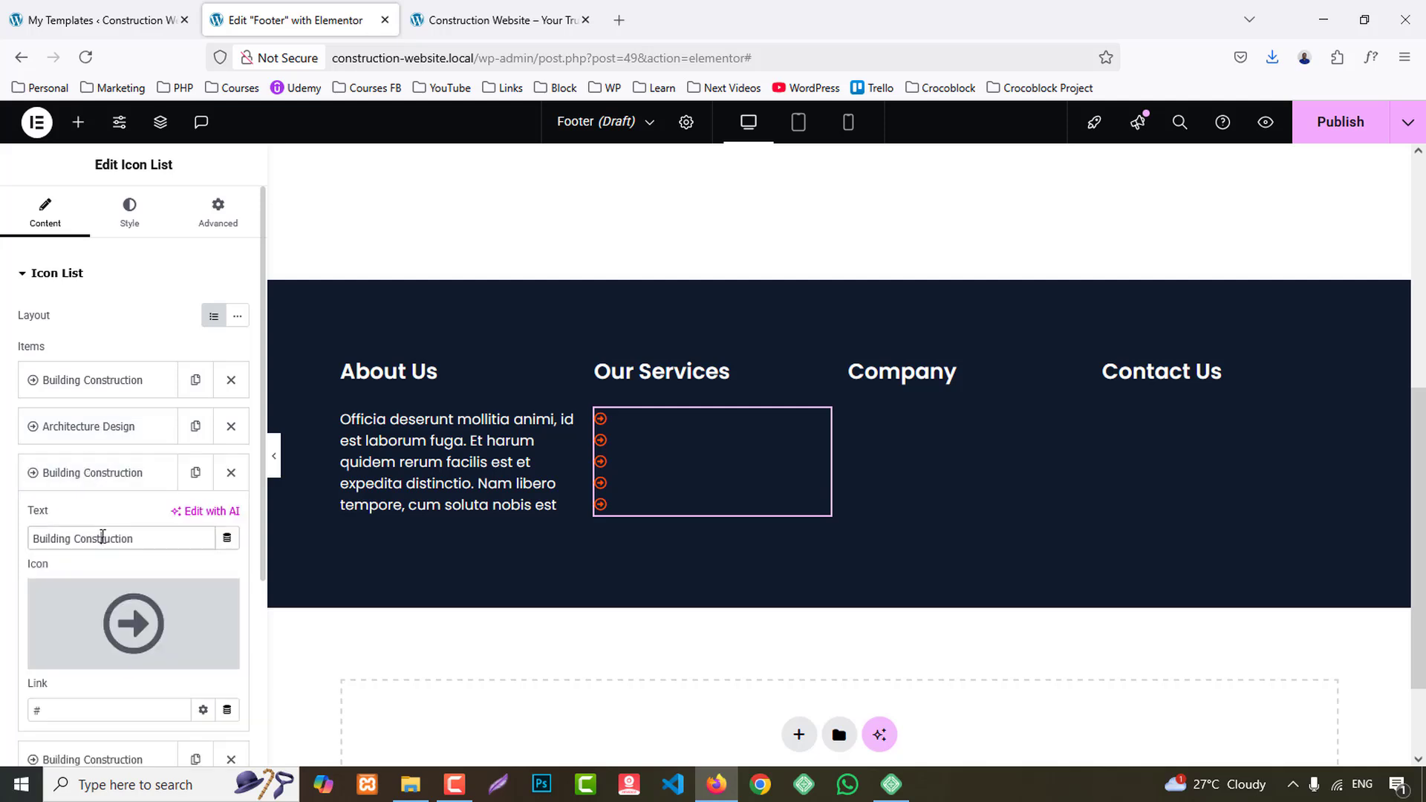
key(ctrl+v)
- Copy "Flooring & Roofing" from the reference footer and paste it as the fourth Our Services list item's text
key(ctrl+Tab)
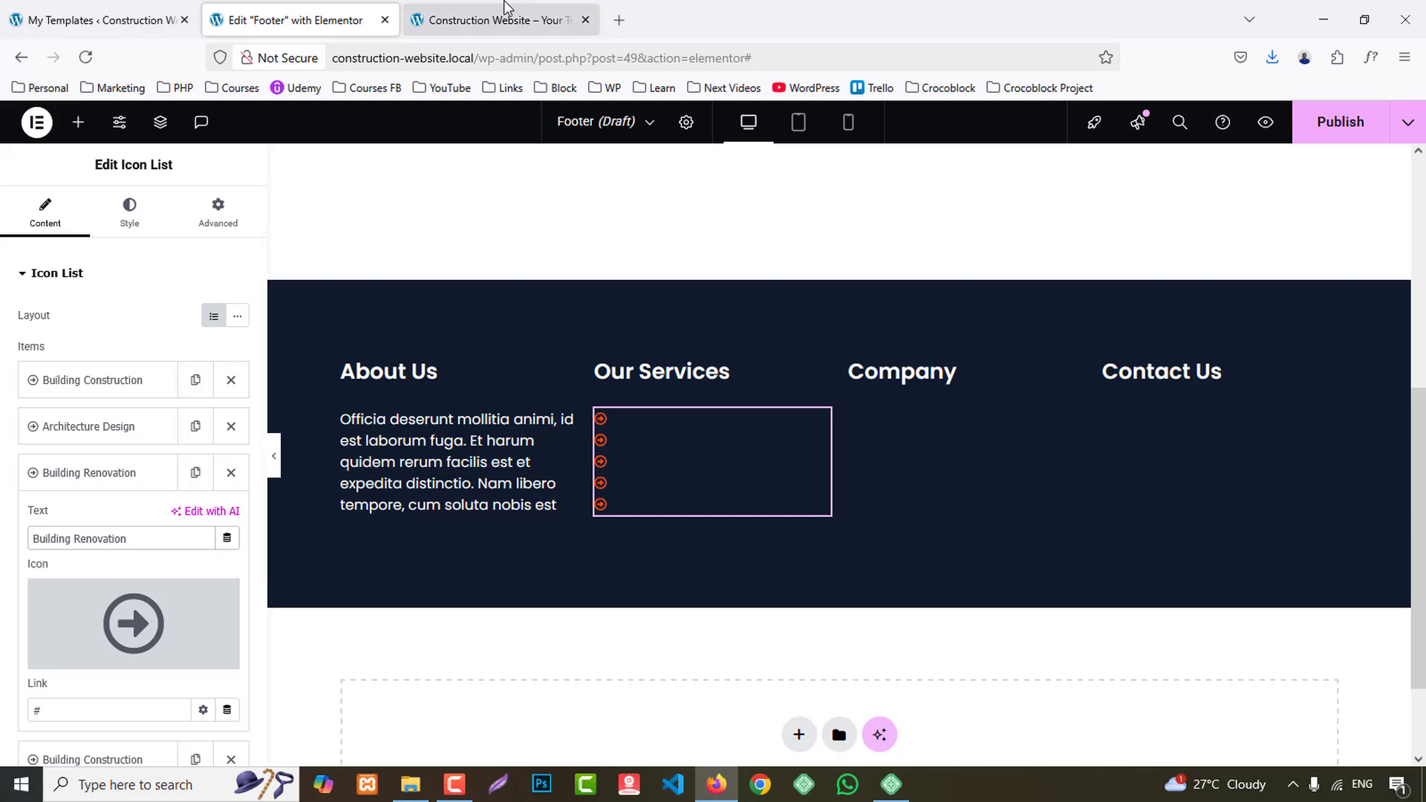
click(609, 546)
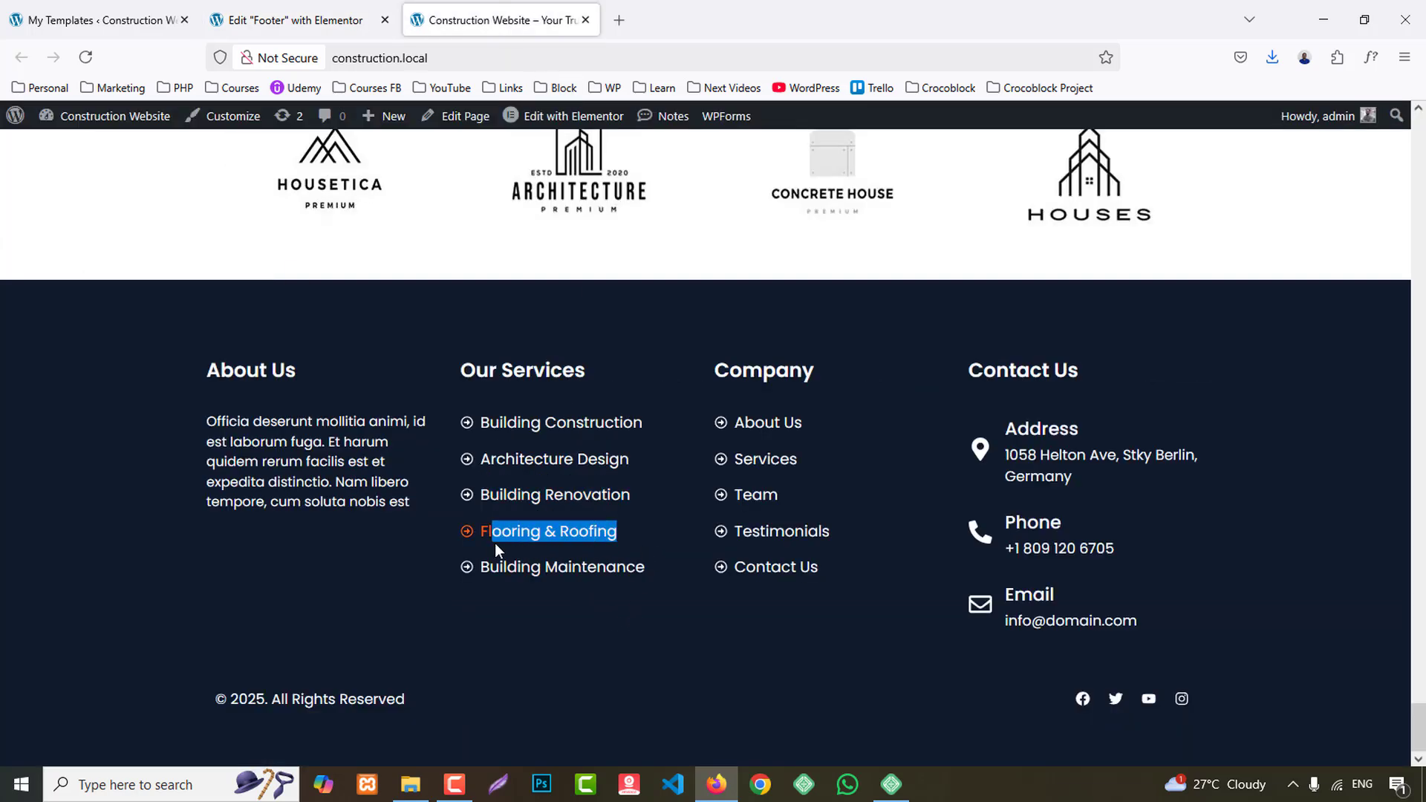
drag(495, 542, 482, 540)
key(ctrl+c)
click(290, 20)
click(97, 472)
click(96, 518)
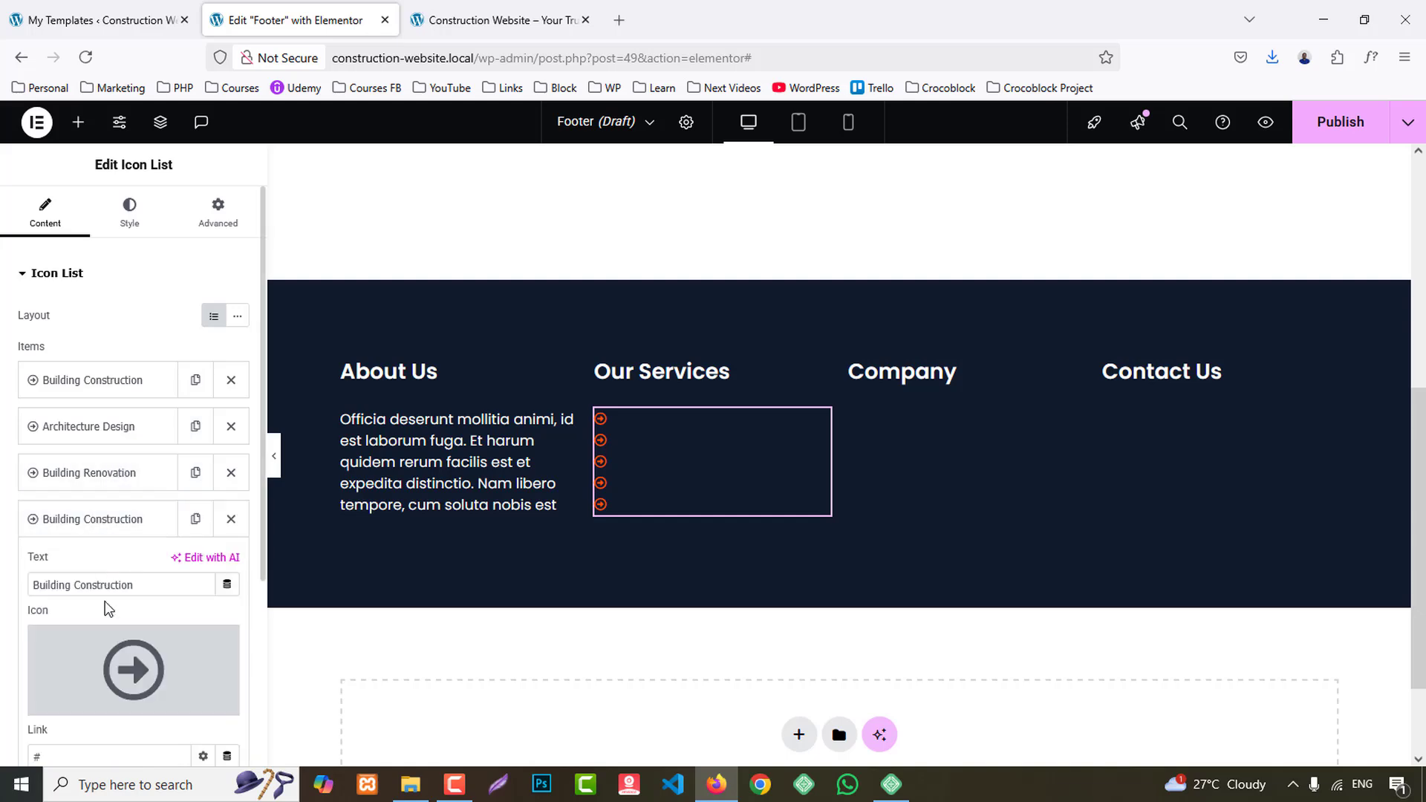
key(ctrl+v)
- Copy "Building Maintenance" from the reference footer and paste it as the fifth Our Services list item's text
click(501, 20)
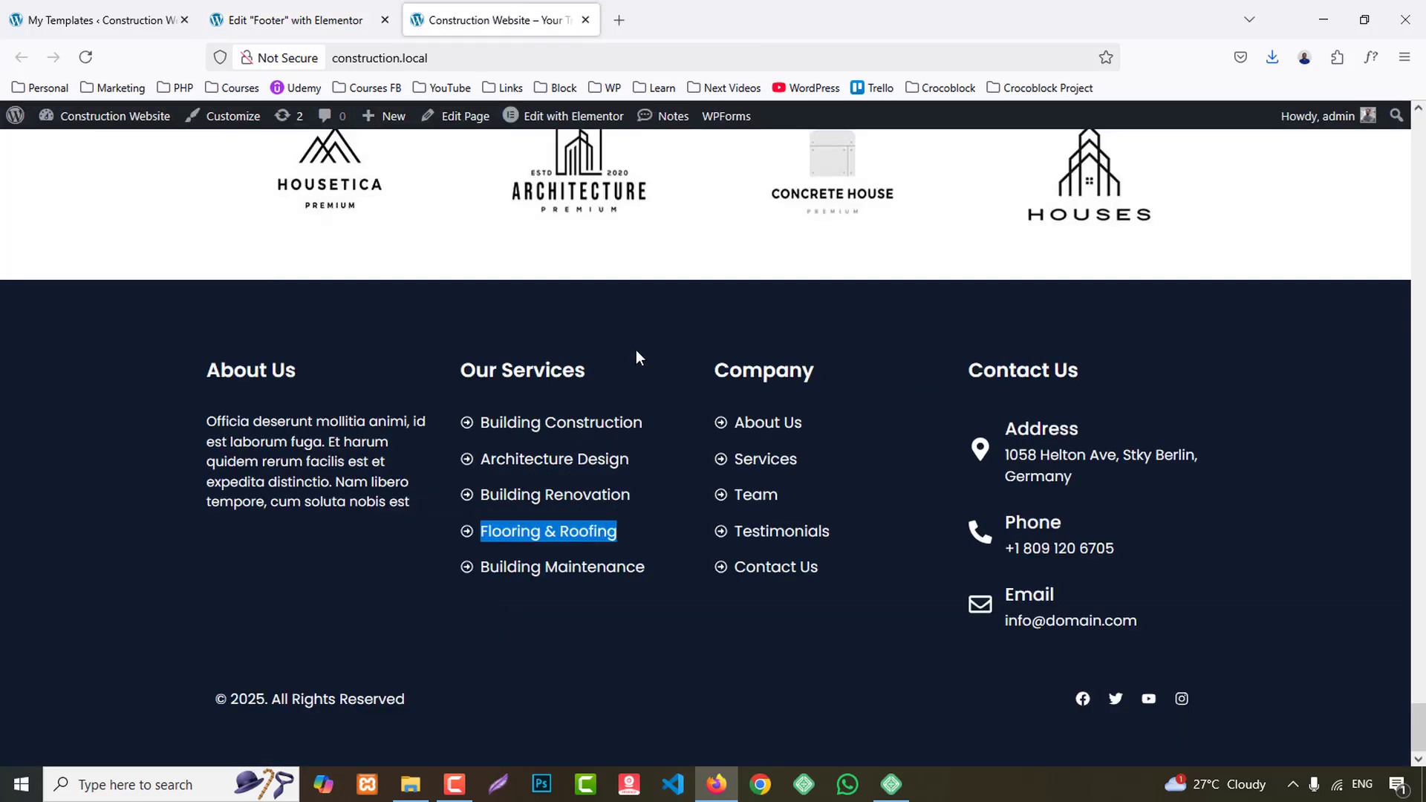
drag(660, 585, 523, 584)
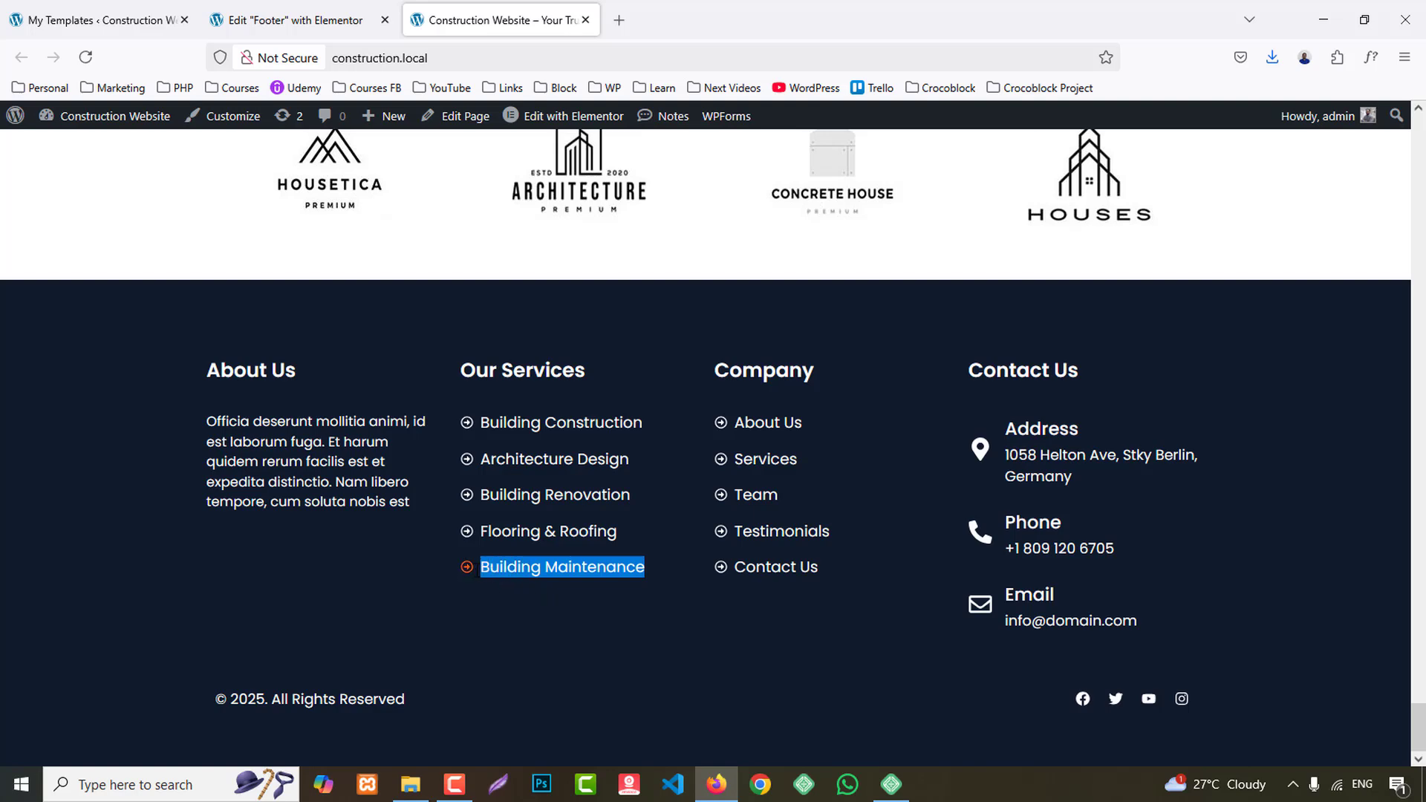
click(297, 20)
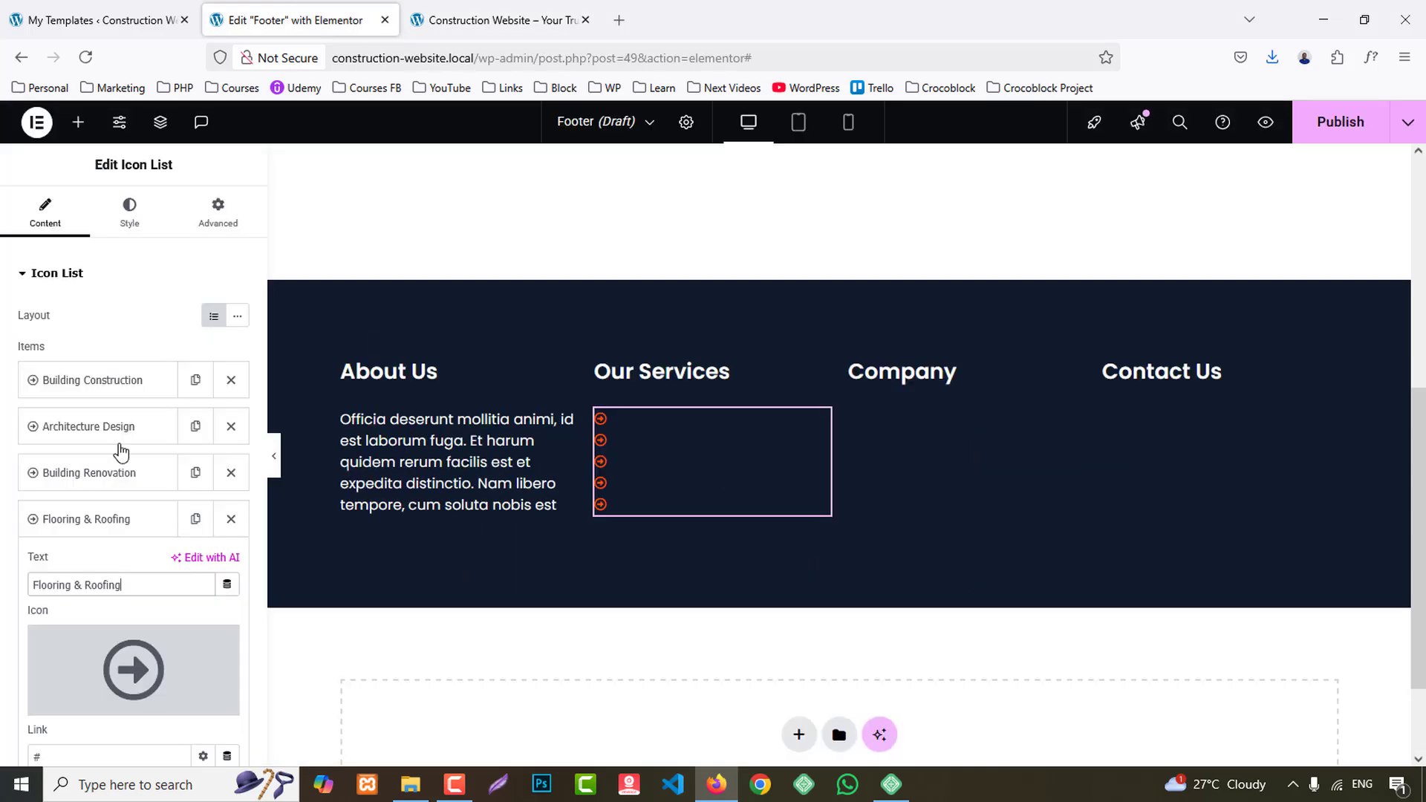
click(50, 529)
click(88, 571)
click(109, 635)
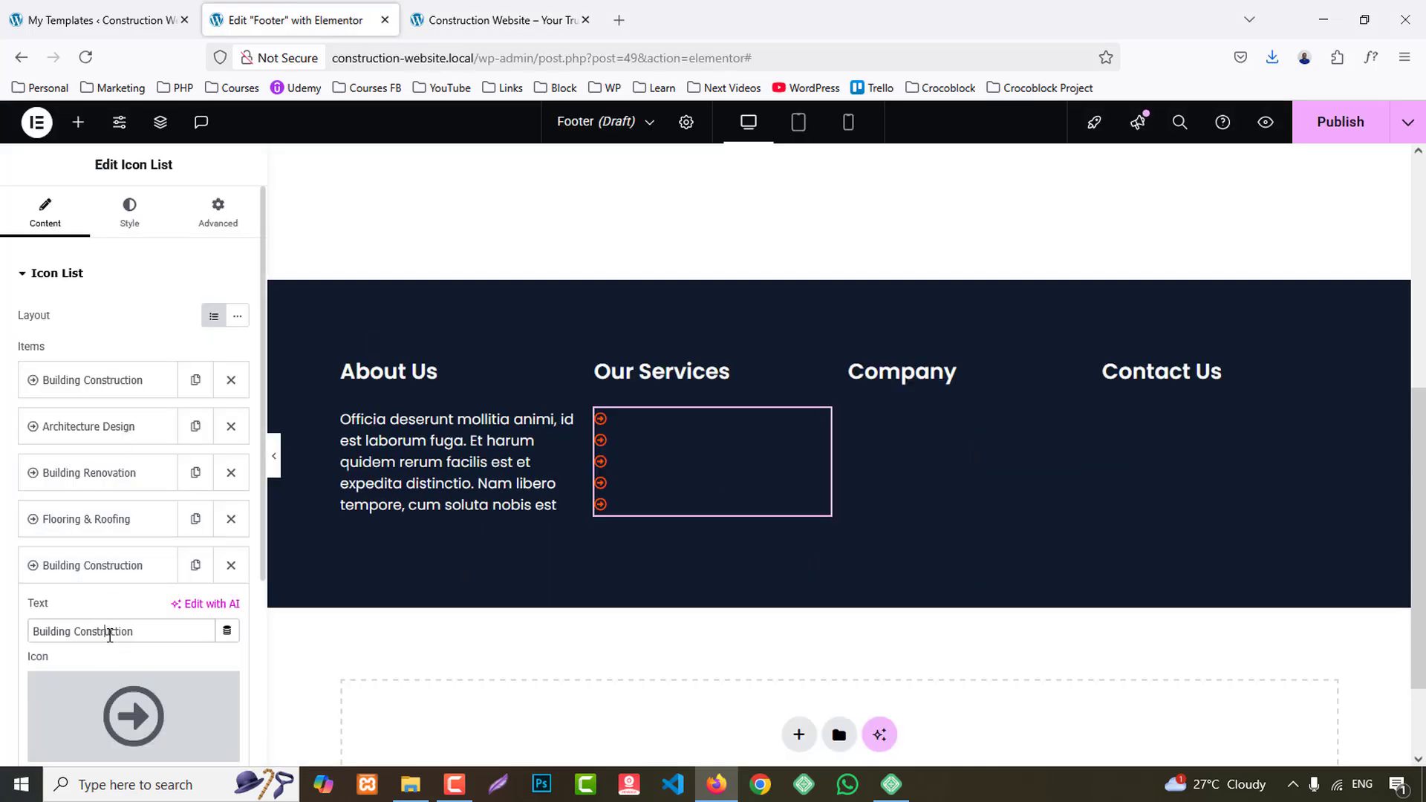
- Copy the Our Services icon list and paste it below the Company heading
right_click(646, 426)
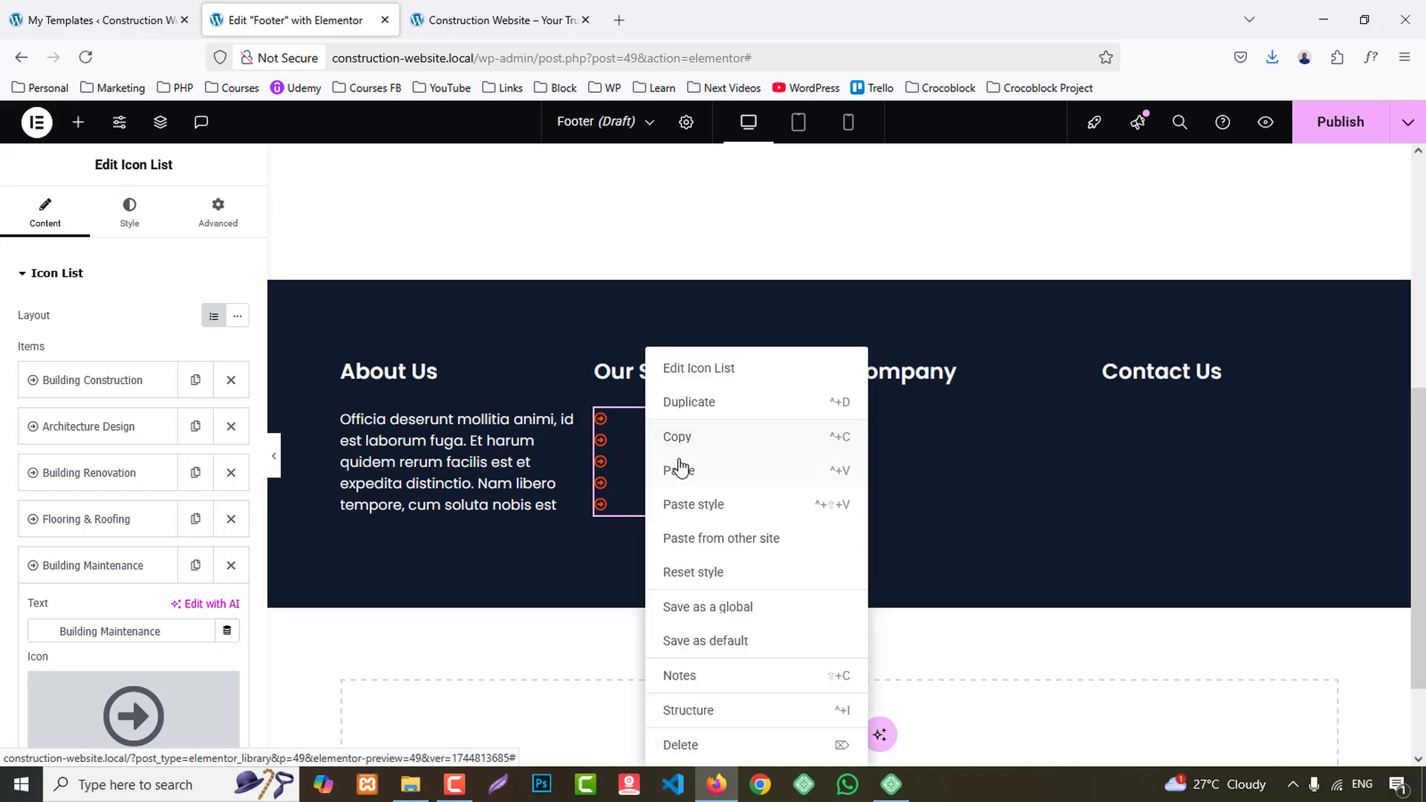
click(677, 437)
right_click(895, 416)
click(932, 470)
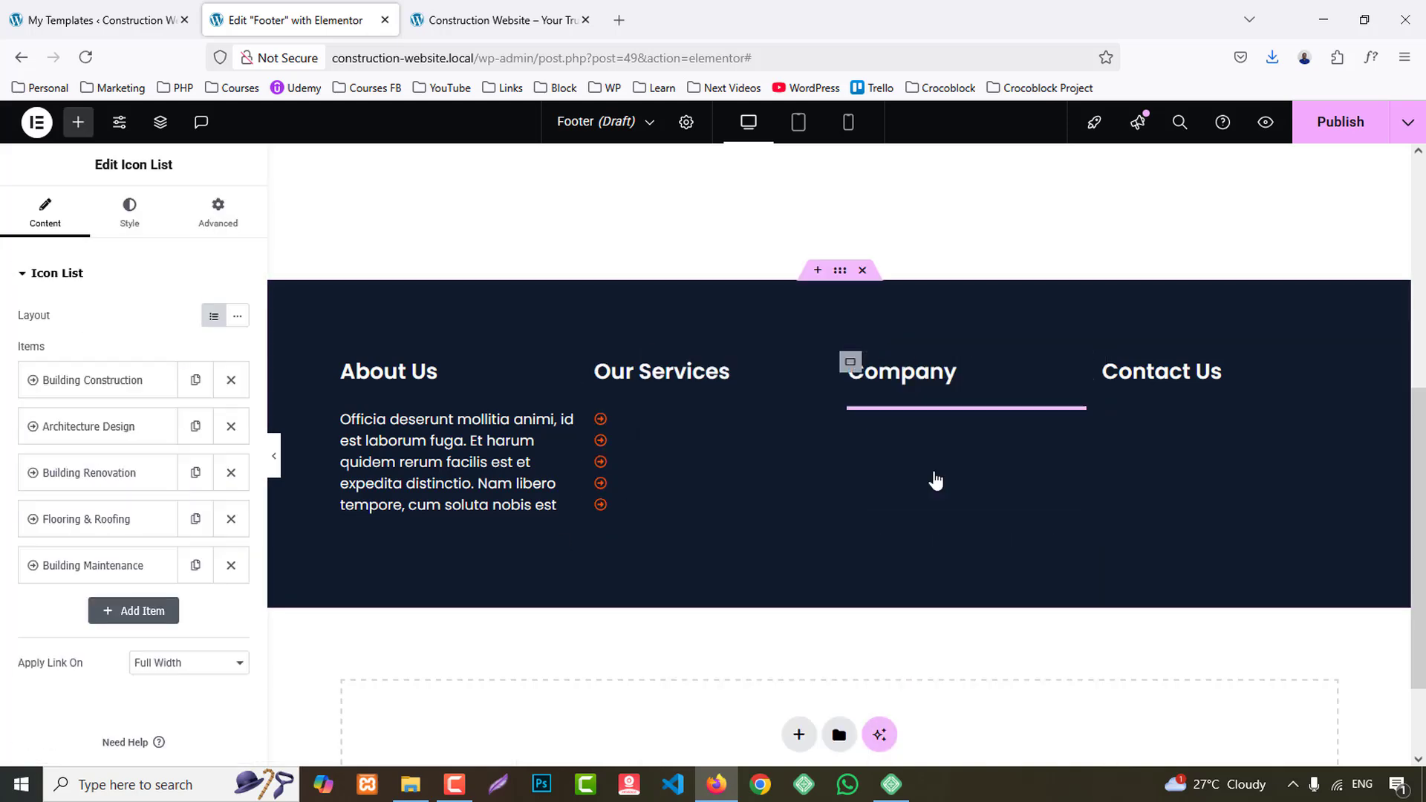
- Copy "About Us" from the reference site's Company column and paste it as the first Company list item's text
click(510, 9)
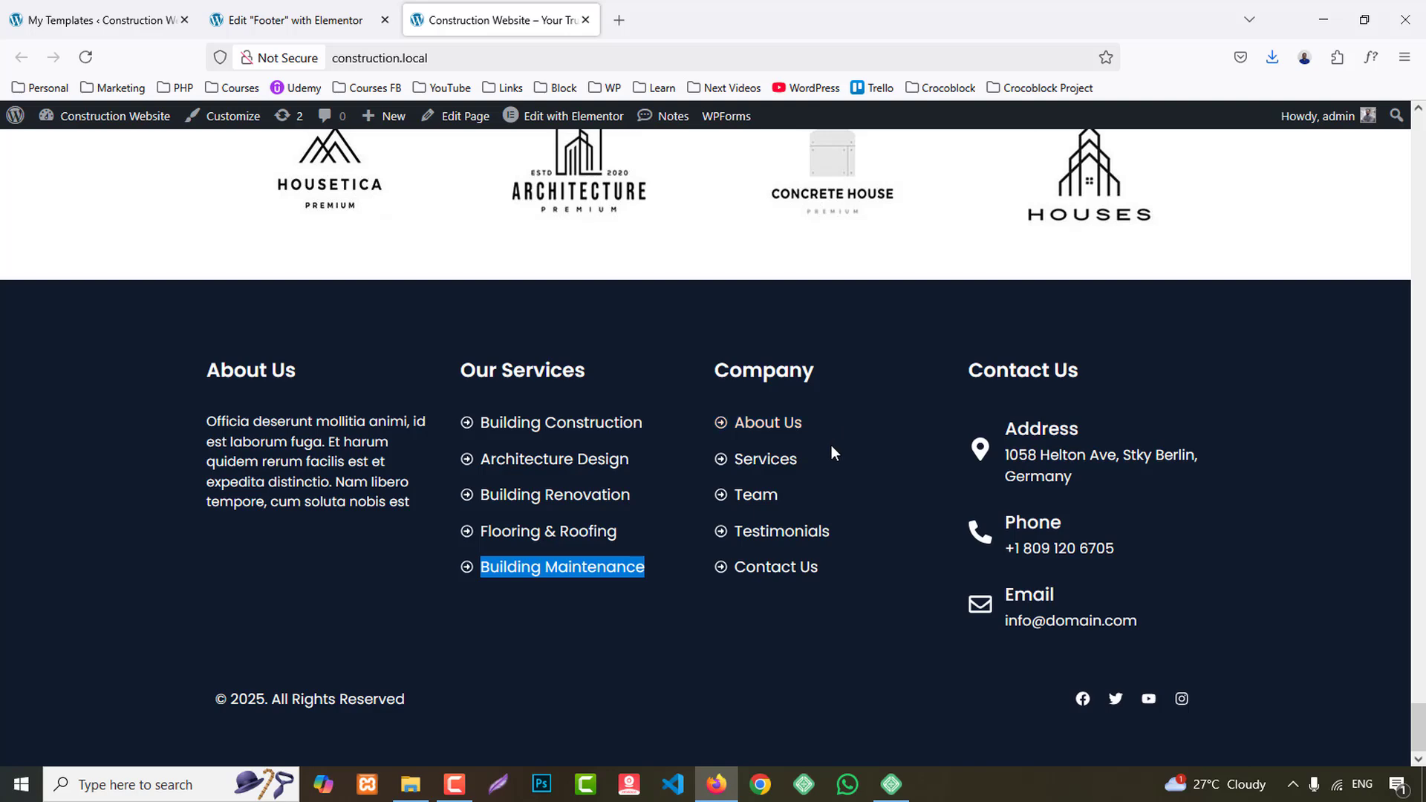
drag(831, 444, 729, 439)
key(ctrl+c)
click(902, 608)
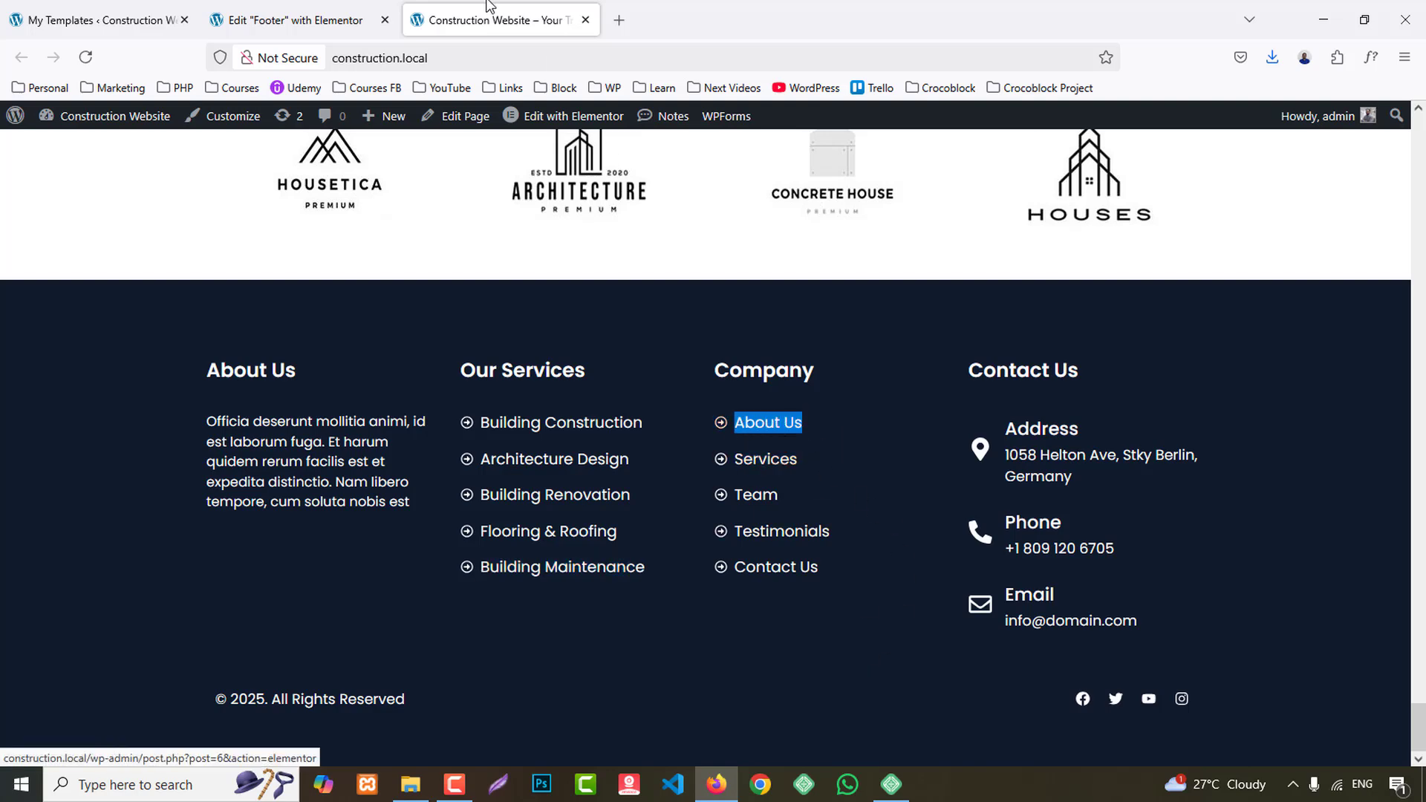
key(ctrl+shift+Tab)
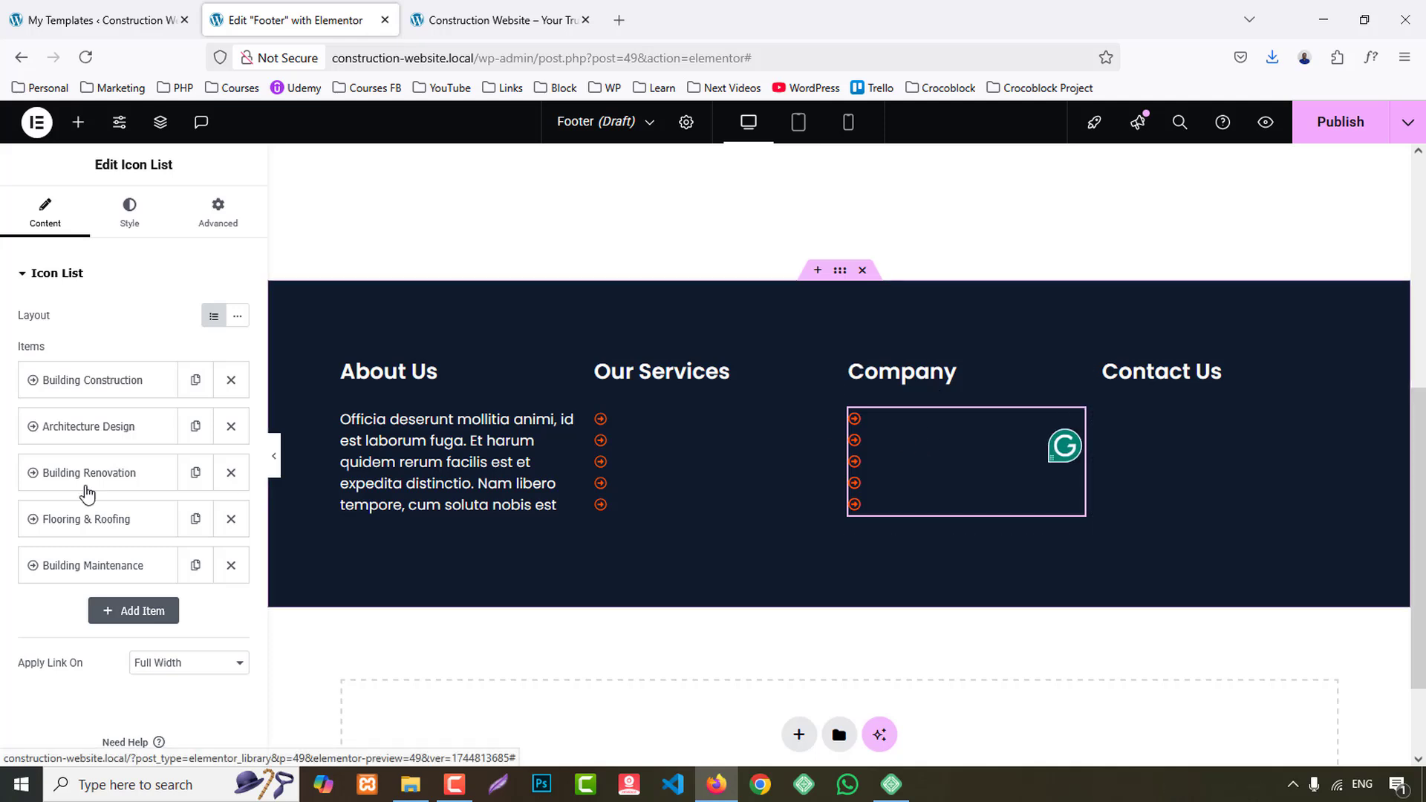
click(99, 380)
key(ctrl+v)
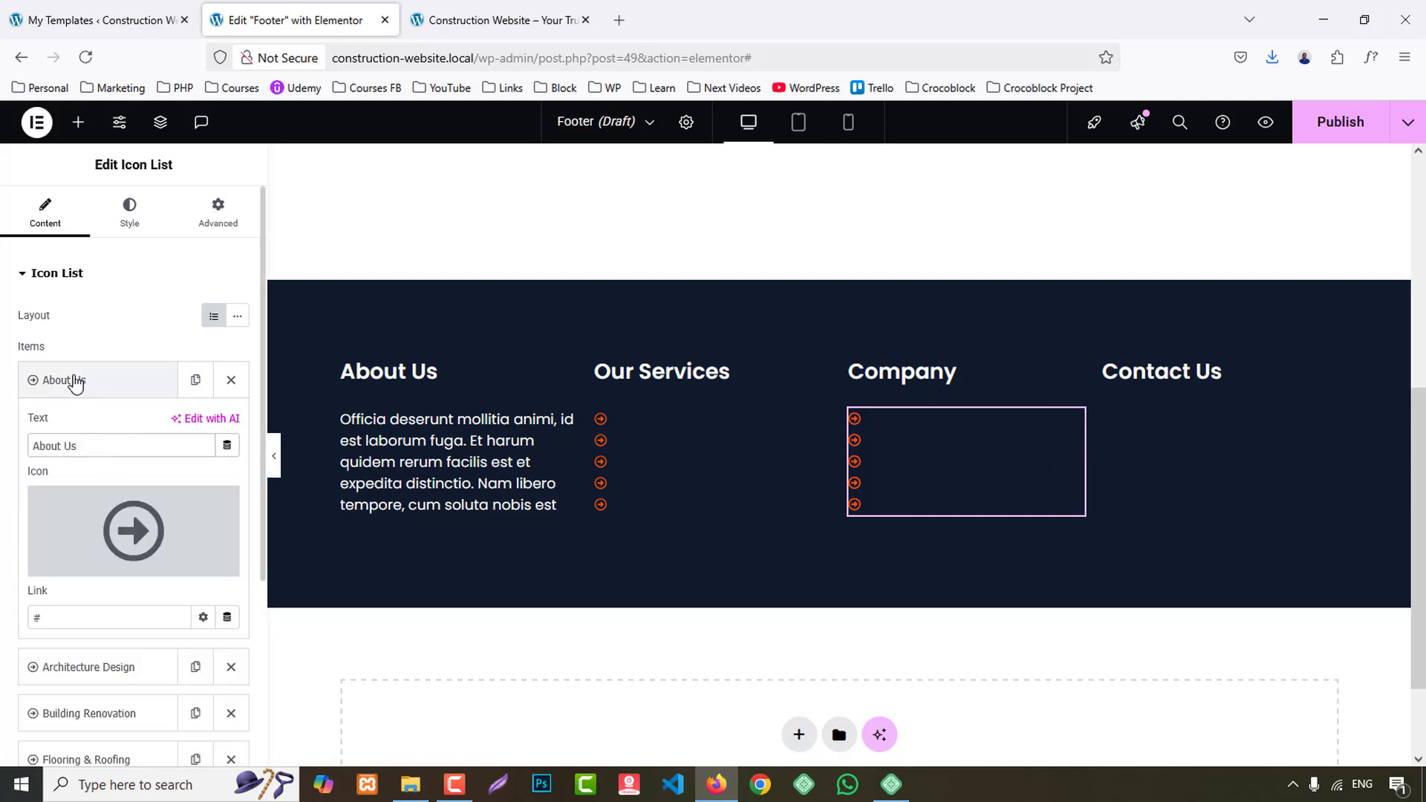
- Change the second Company list item's text to "Our Services", checking it against the reference footer
click(78, 381)
click(107, 426)
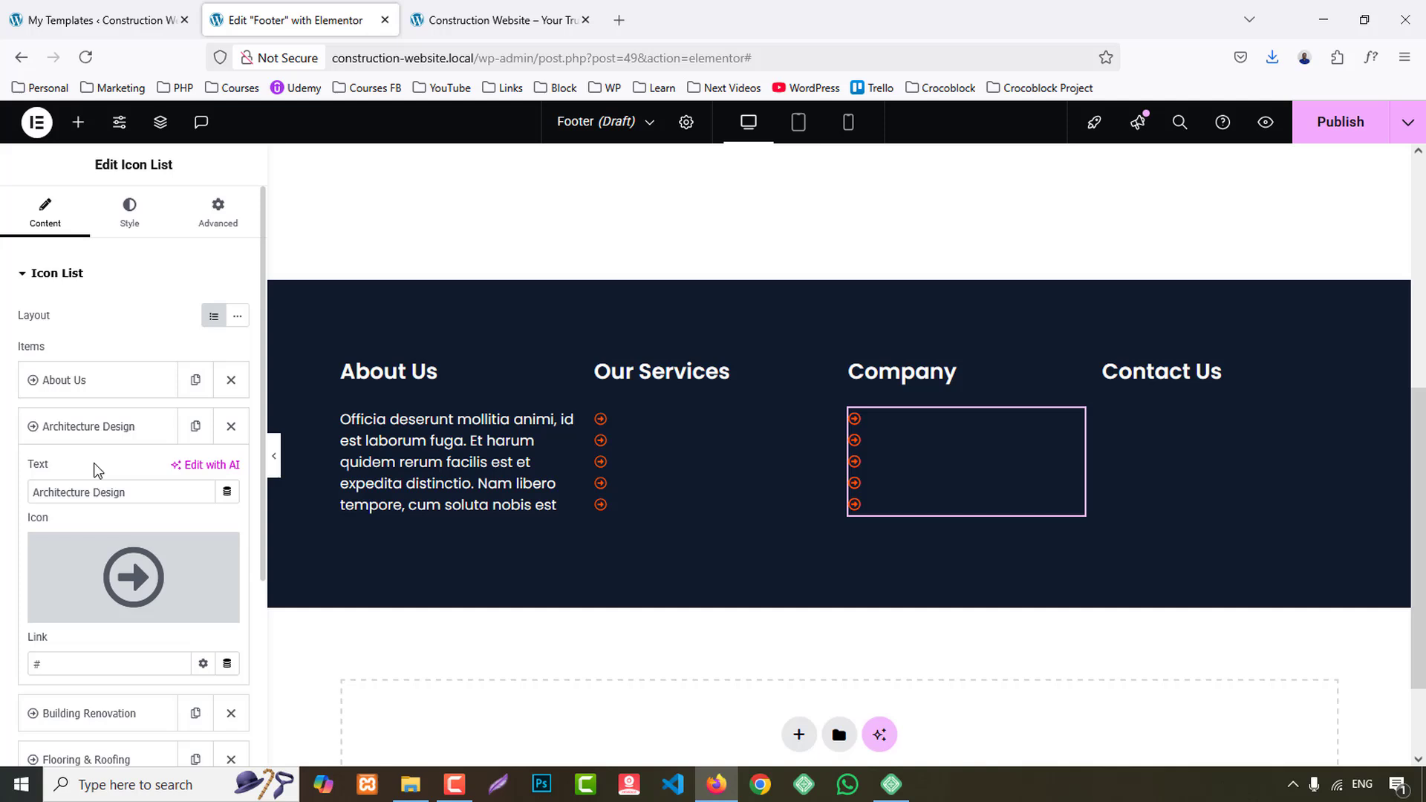
triple_click(147, 499)
text(Our Services)
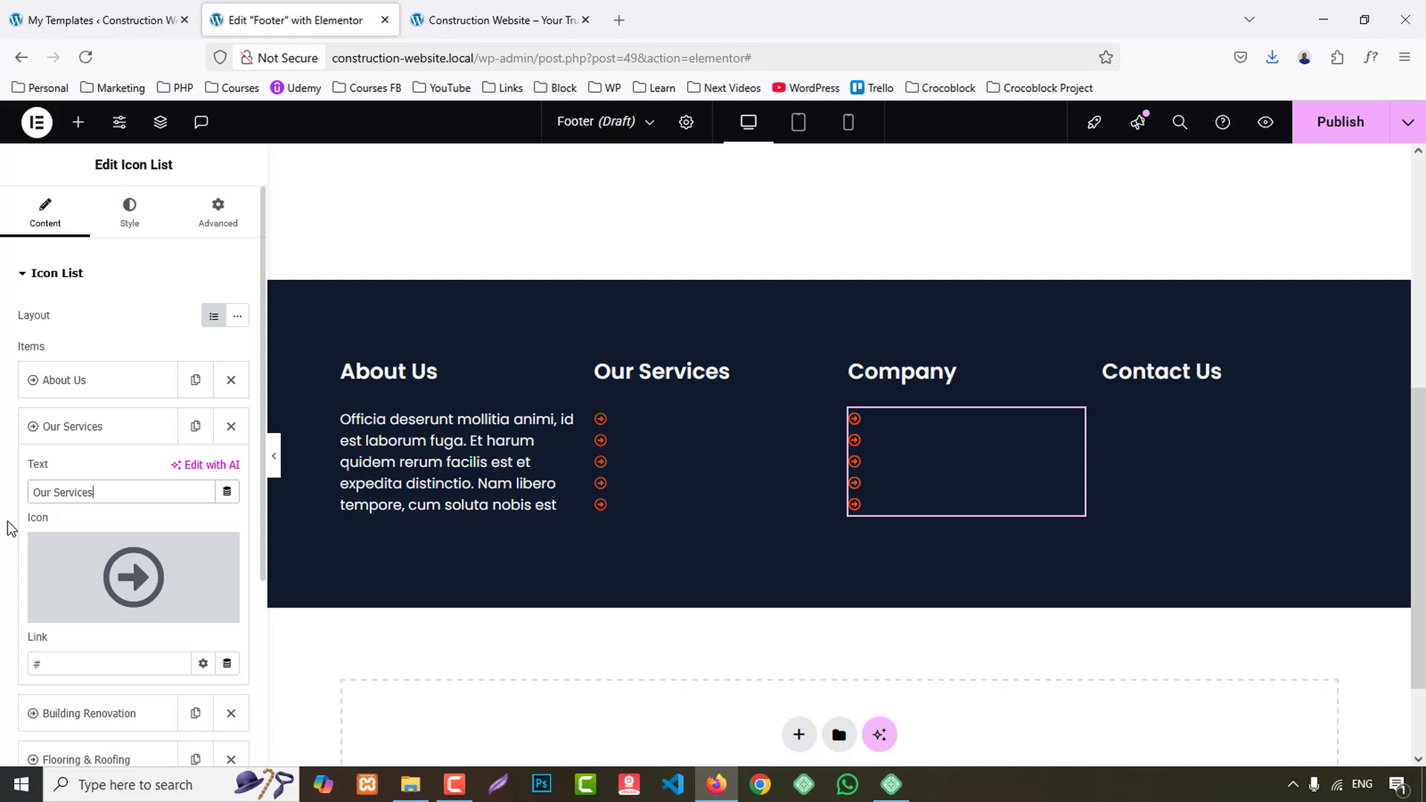
click(433, 10)
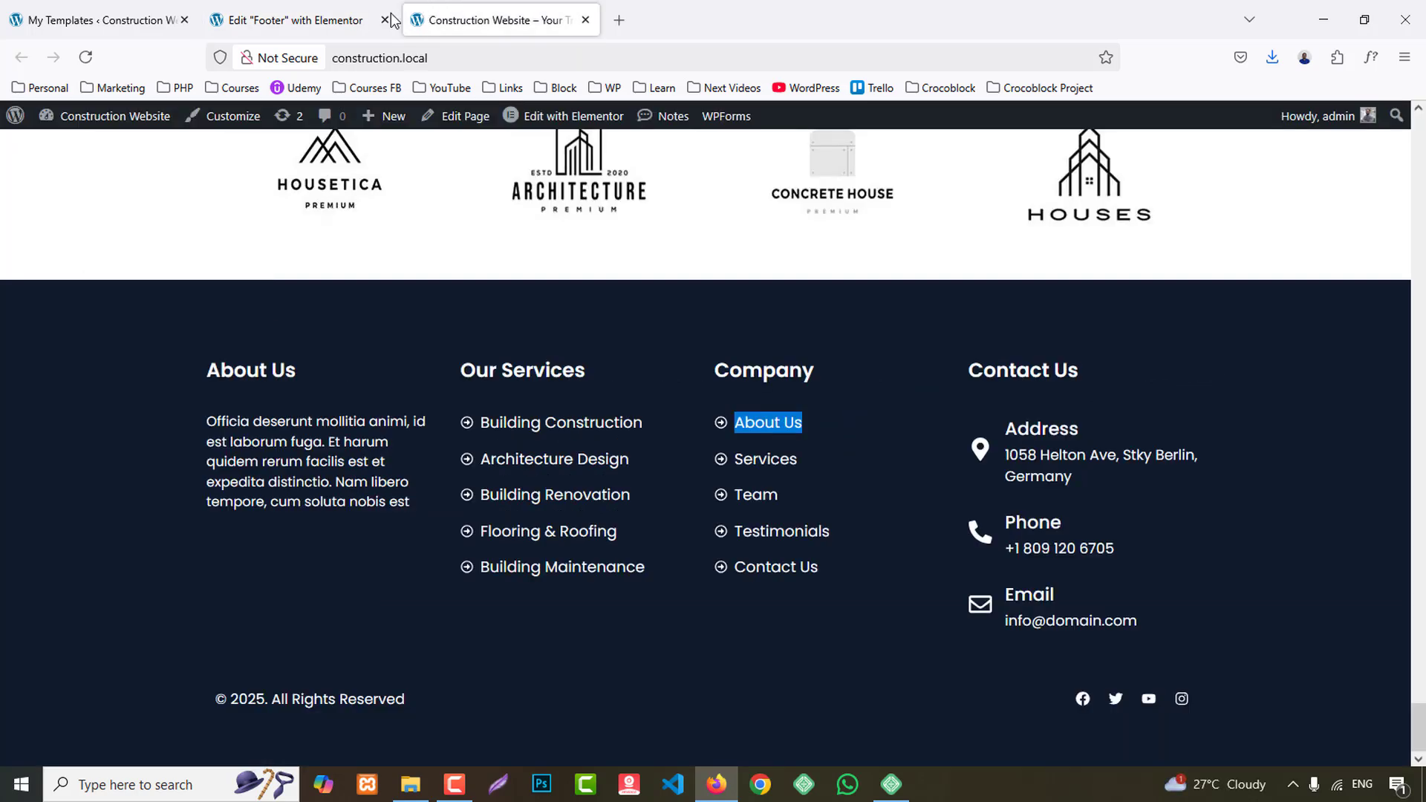
click(332, 17)
click(65, 425)
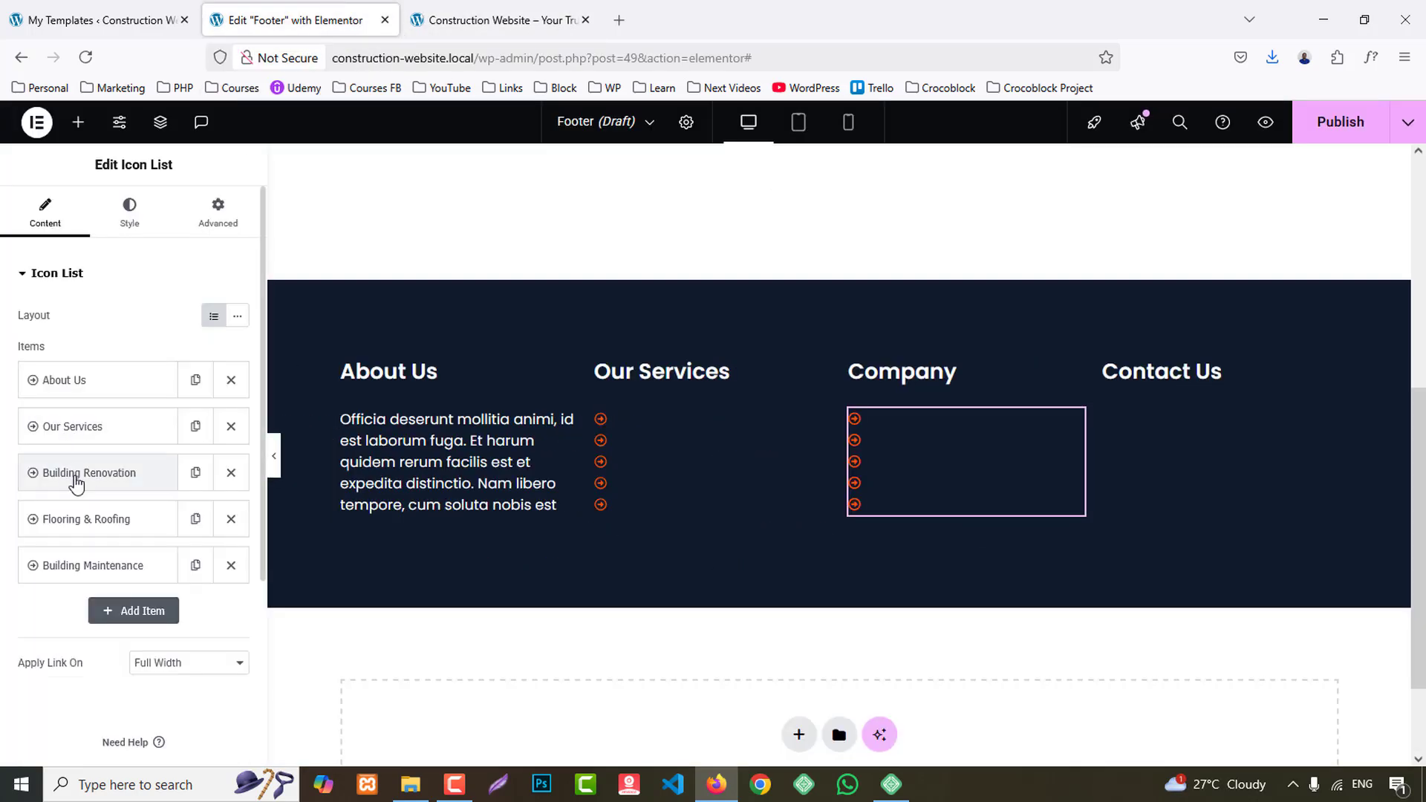
- Set the text of the third and fourth Company list items to "Team" and "Testimonials"
click(77, 483)
drag(127, 539, 4, 568)
text(Team)
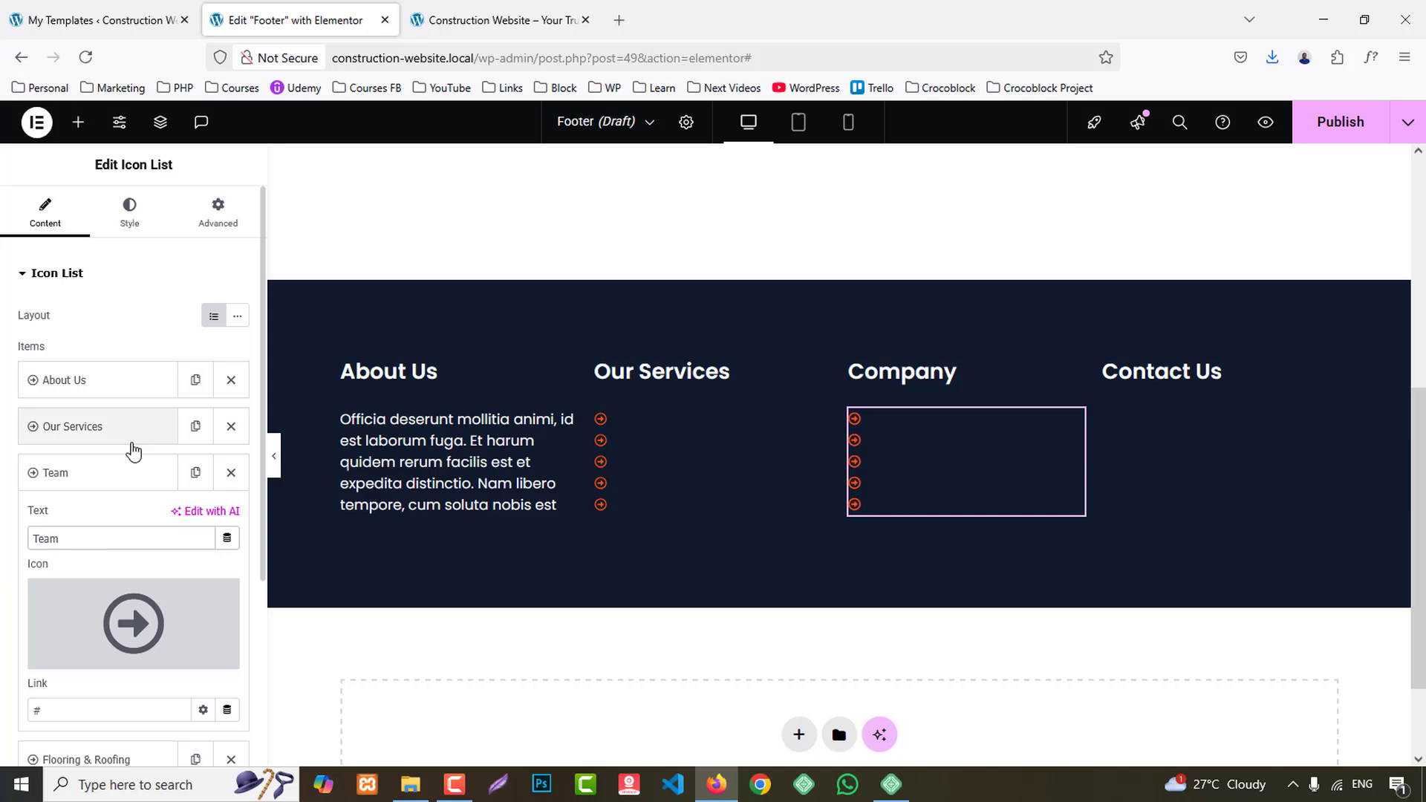
click(81, 472)
click(78, 505)
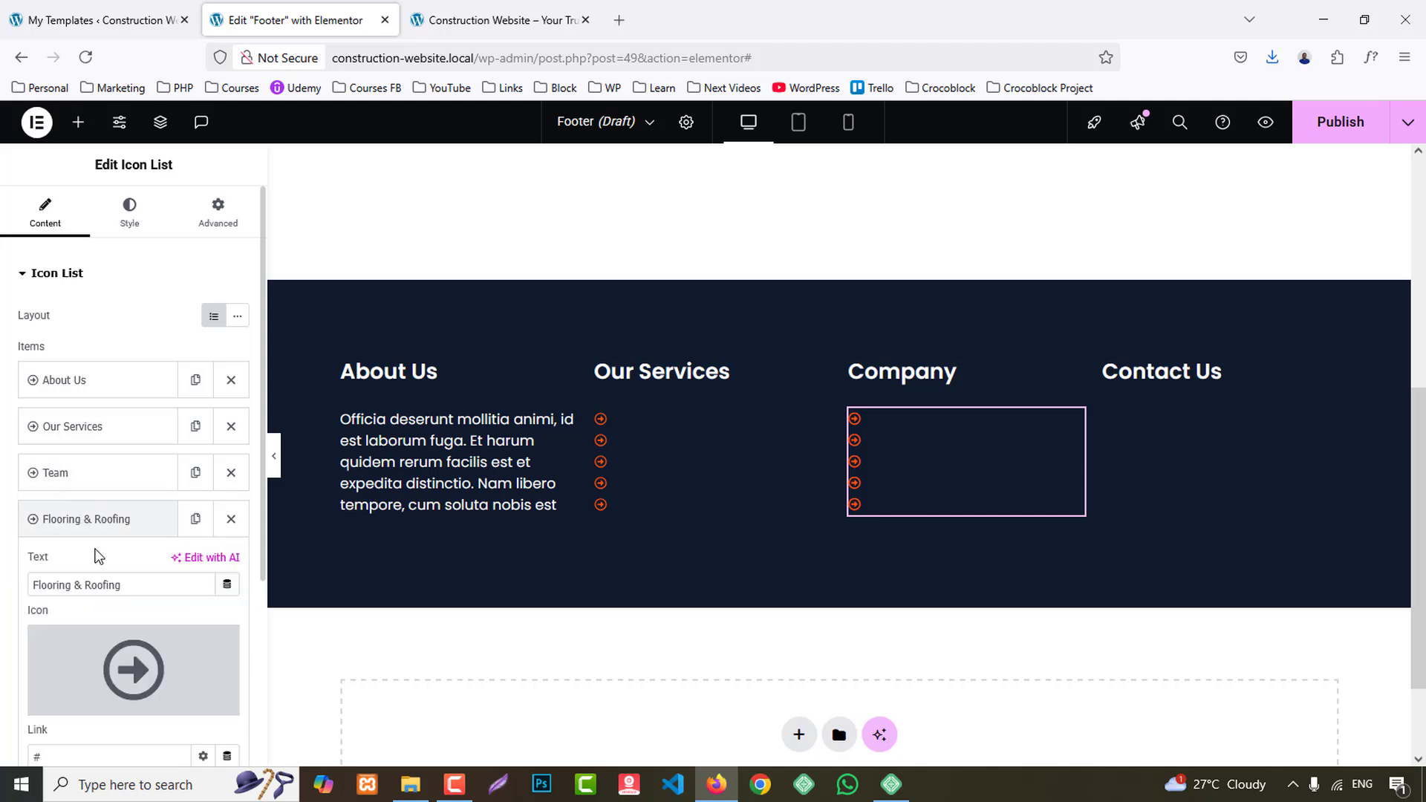
text(Testimonials)
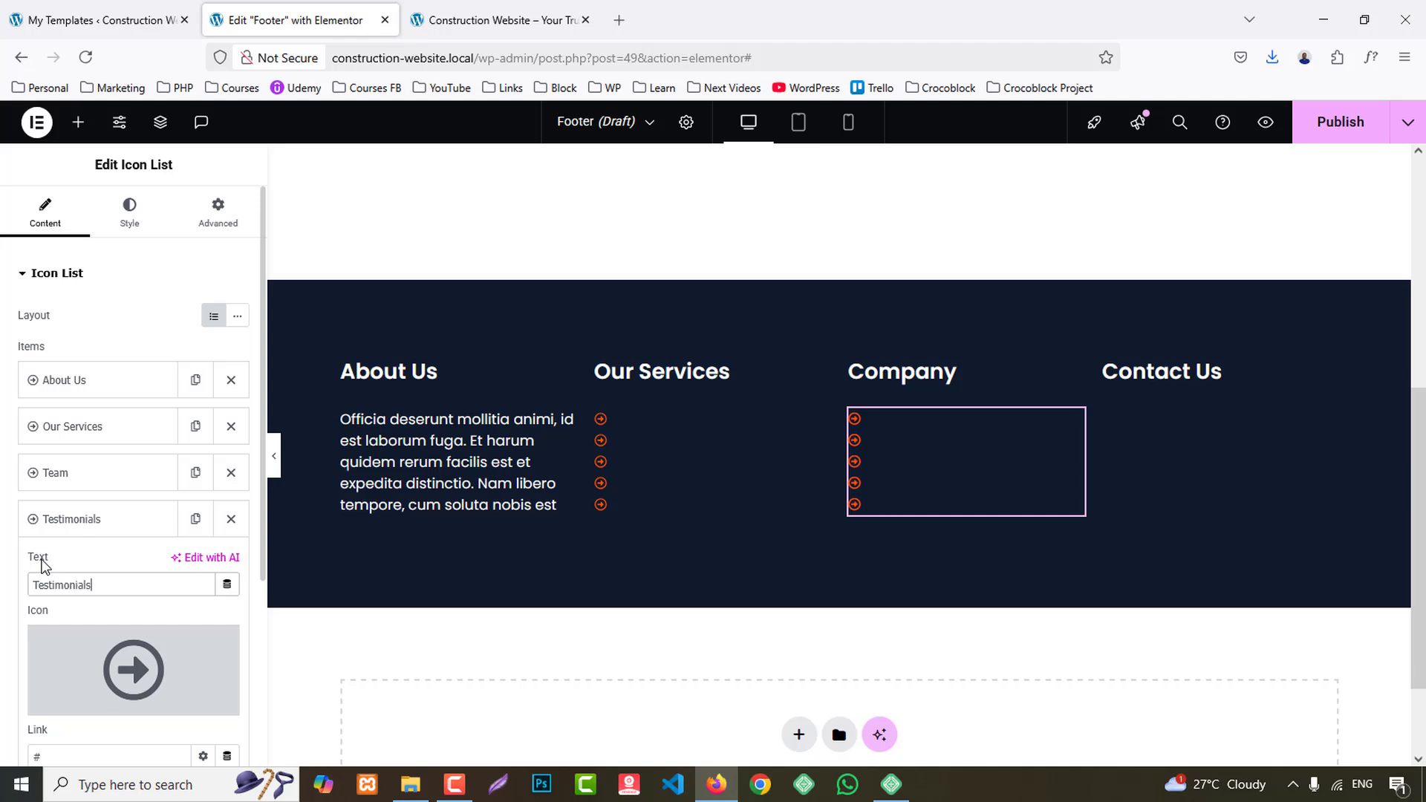
- Set the fifth Company list item's text to "Contact Us"
click(104, 519)
click(92, 561)
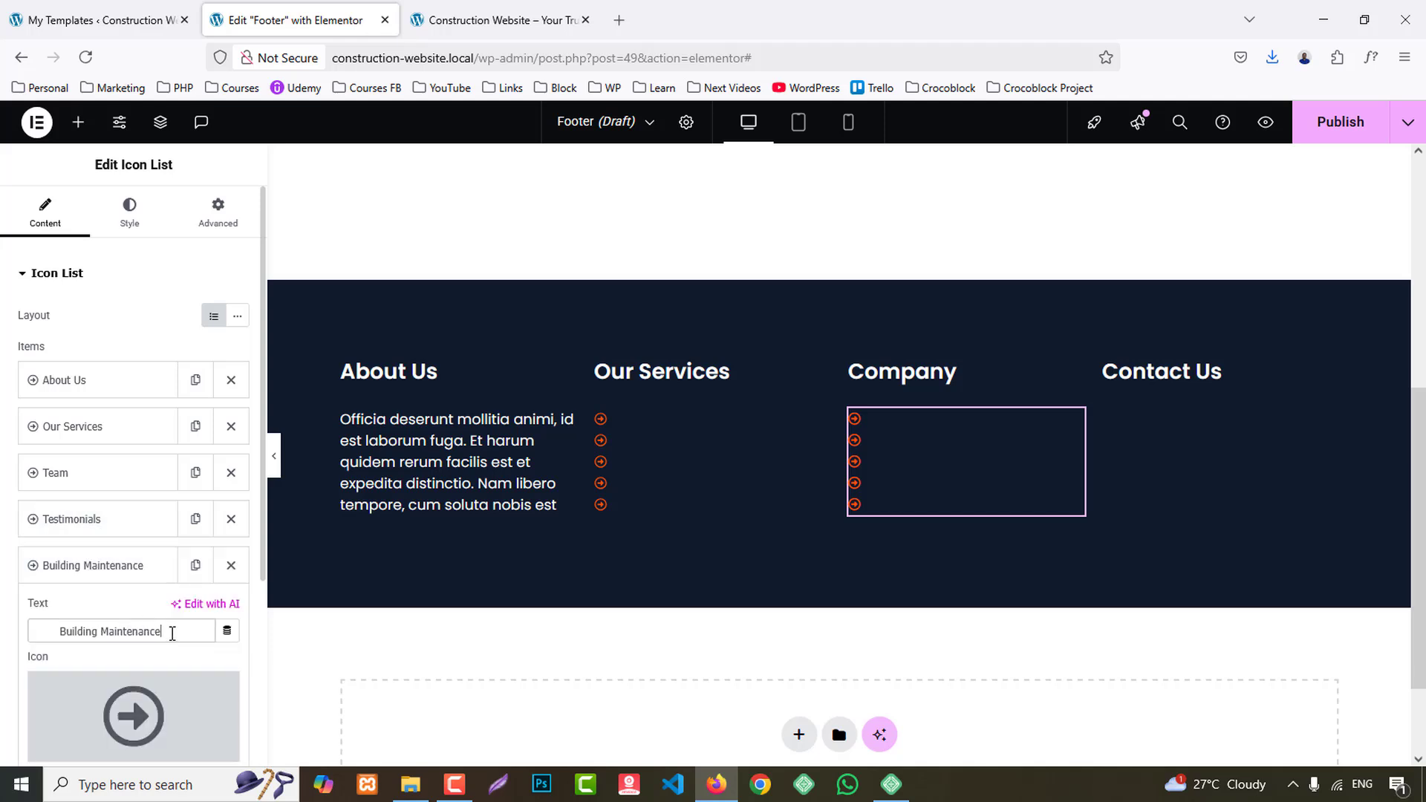
text(Contact Us)
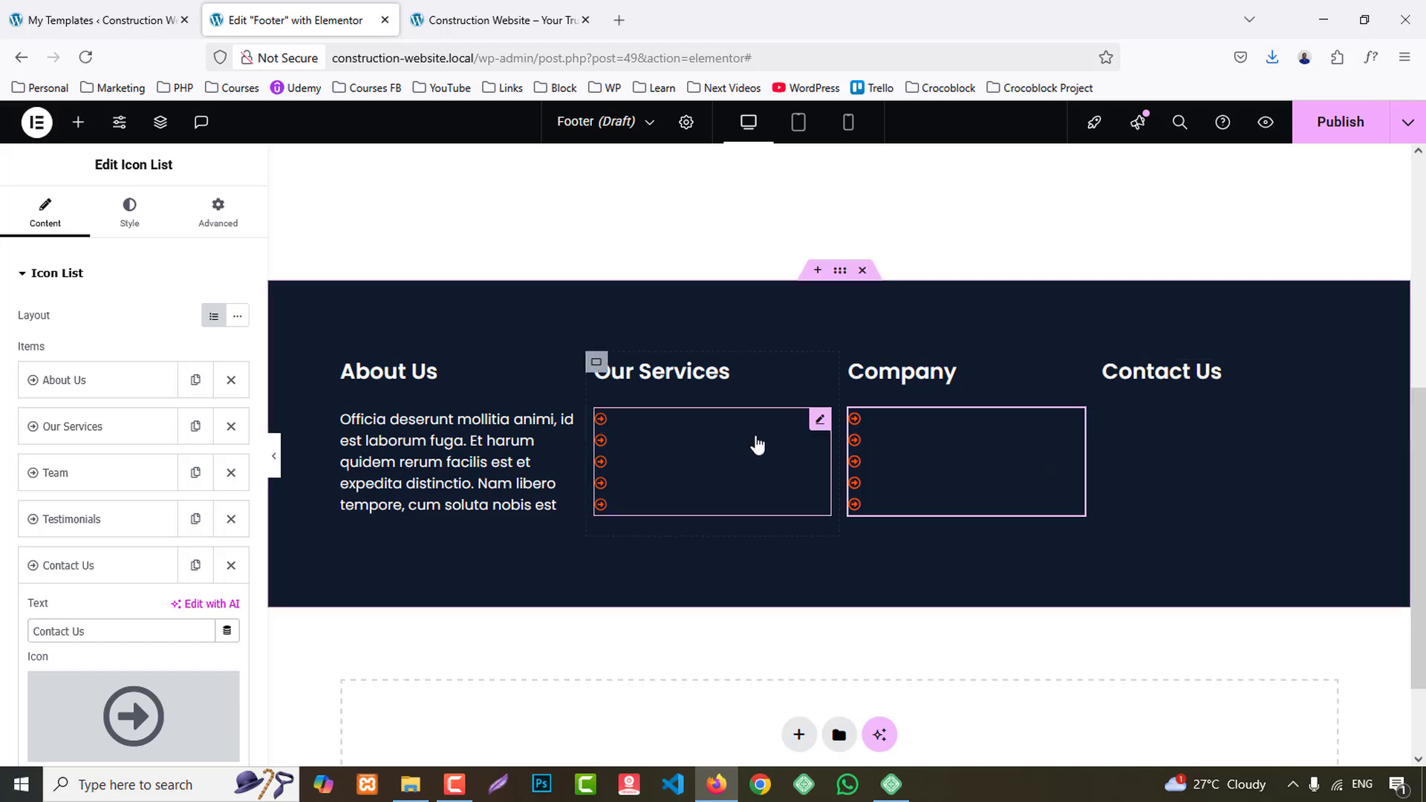
- Set the normal icon color of the Our Services icon list to the global White
key(ctrl+Tab)
key(ctrl+shift+Tab)
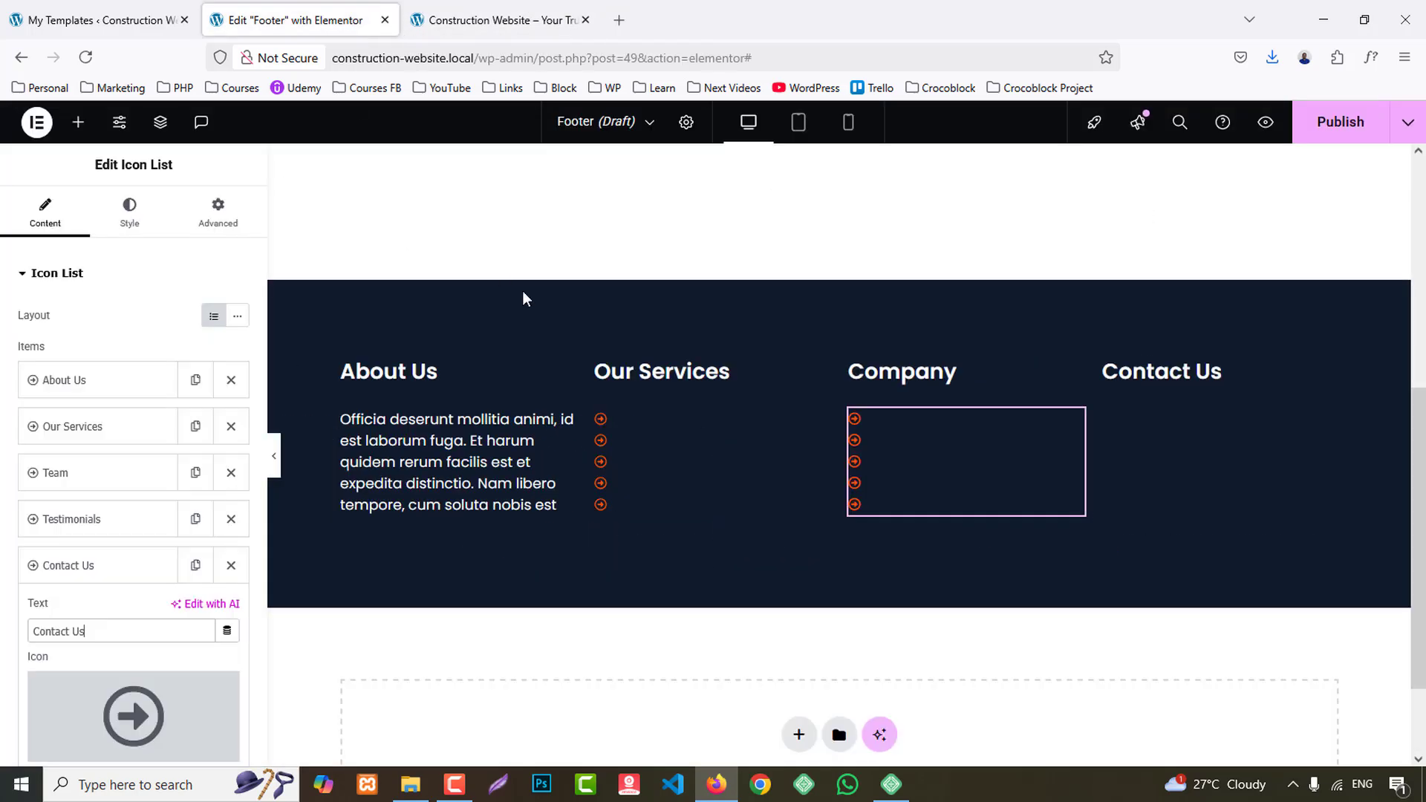
click(704, 436)
click(147, 210)
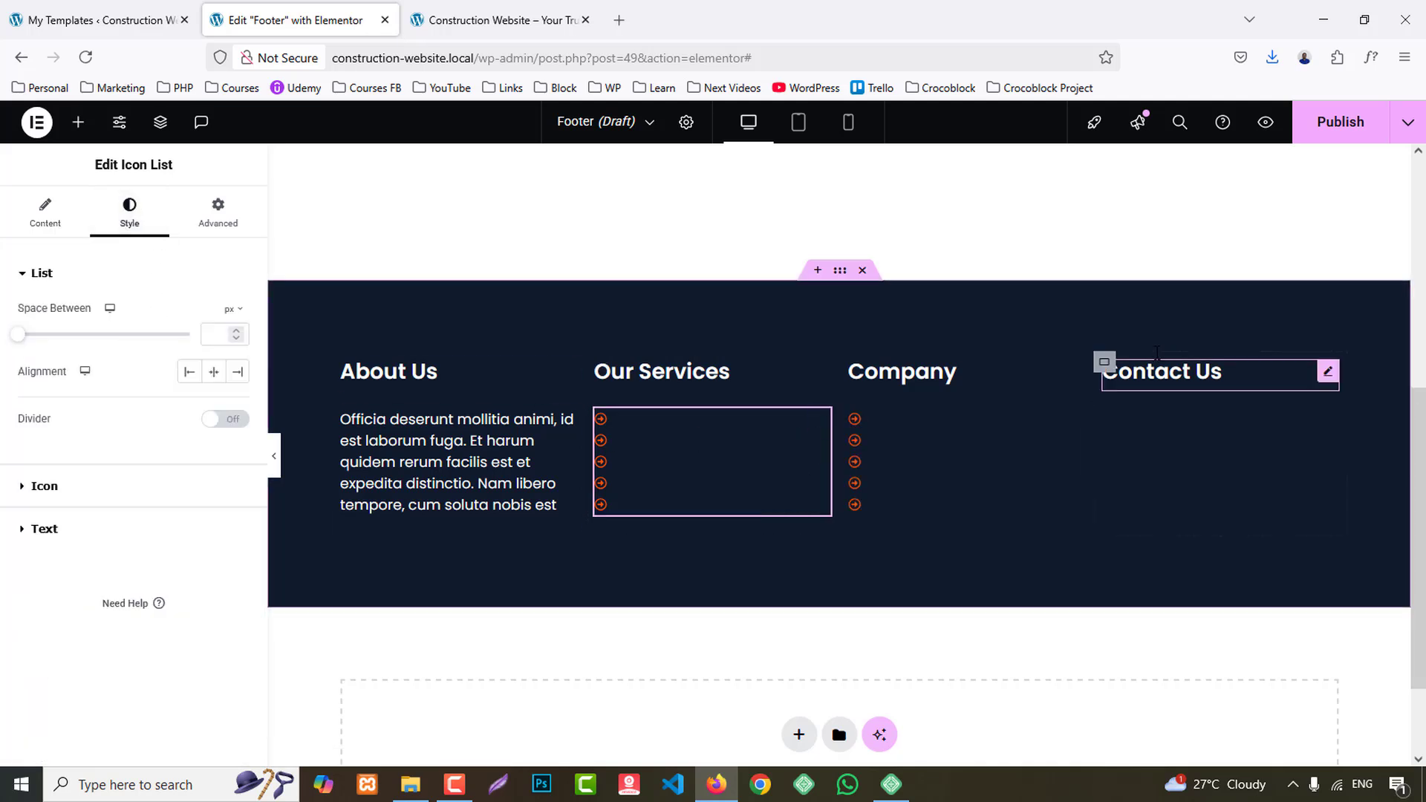
click(45, 486)
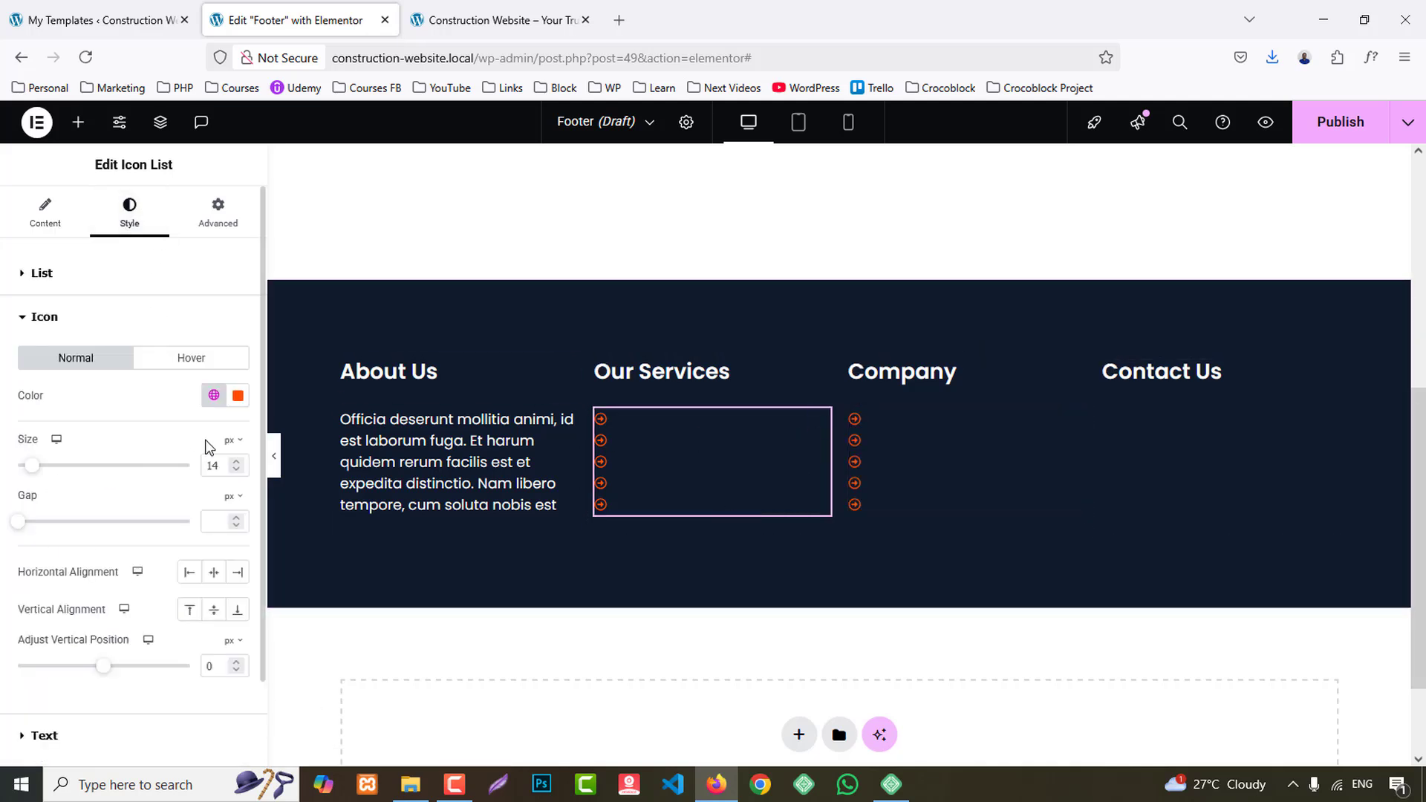
click(225, 396)
click(90, 690)
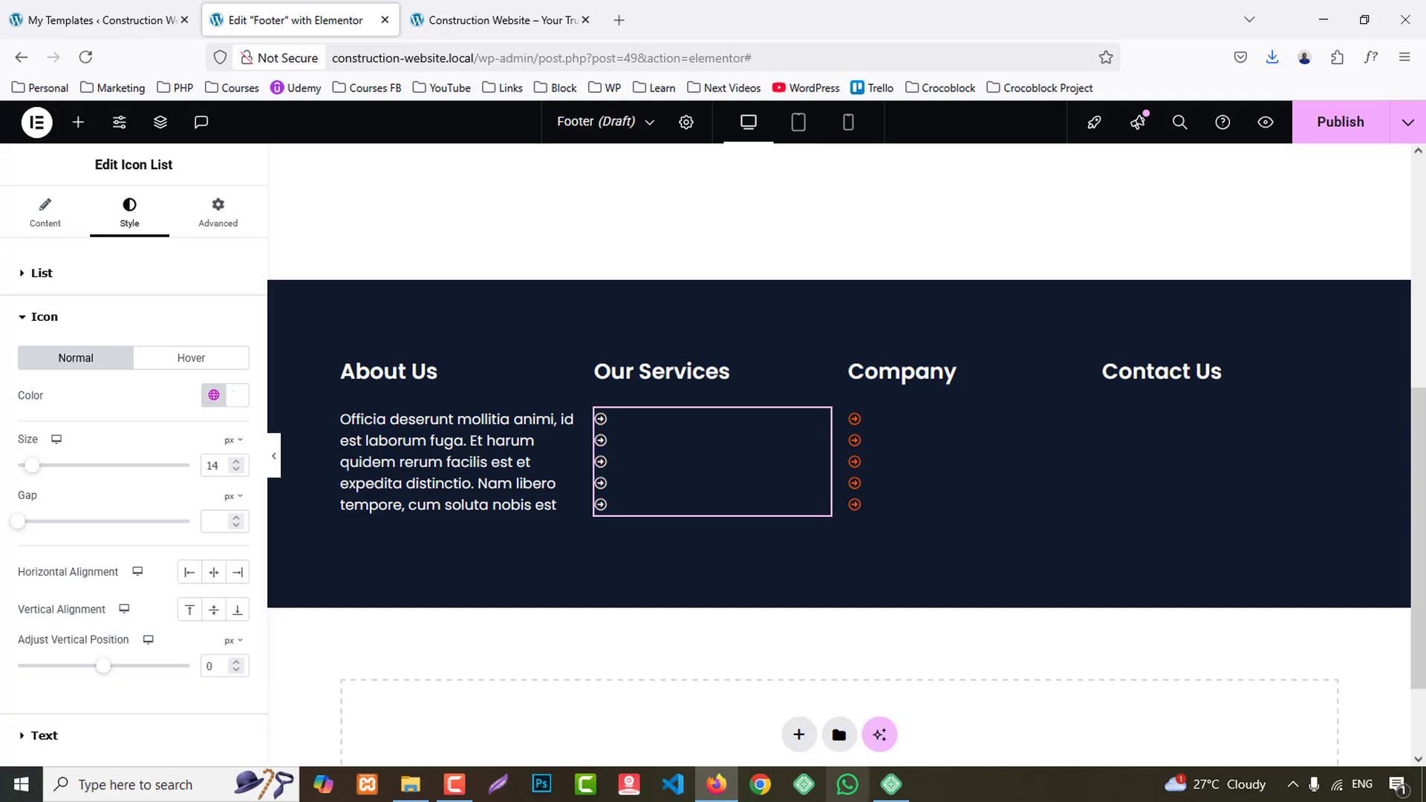
- Set the hover icon color of the Our Services list to the global Primary color
click(188, 359)
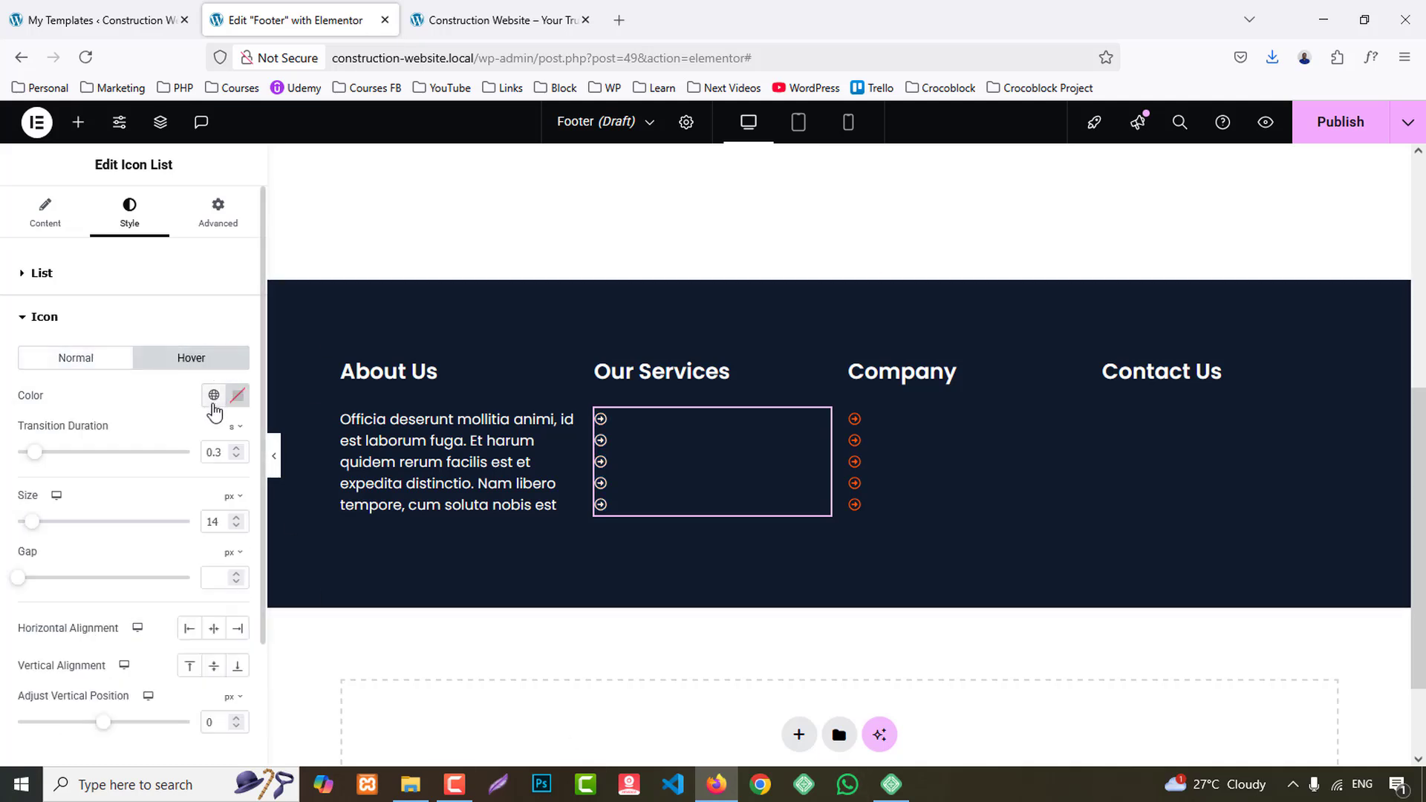
click(213, 401)
click(79, 479)
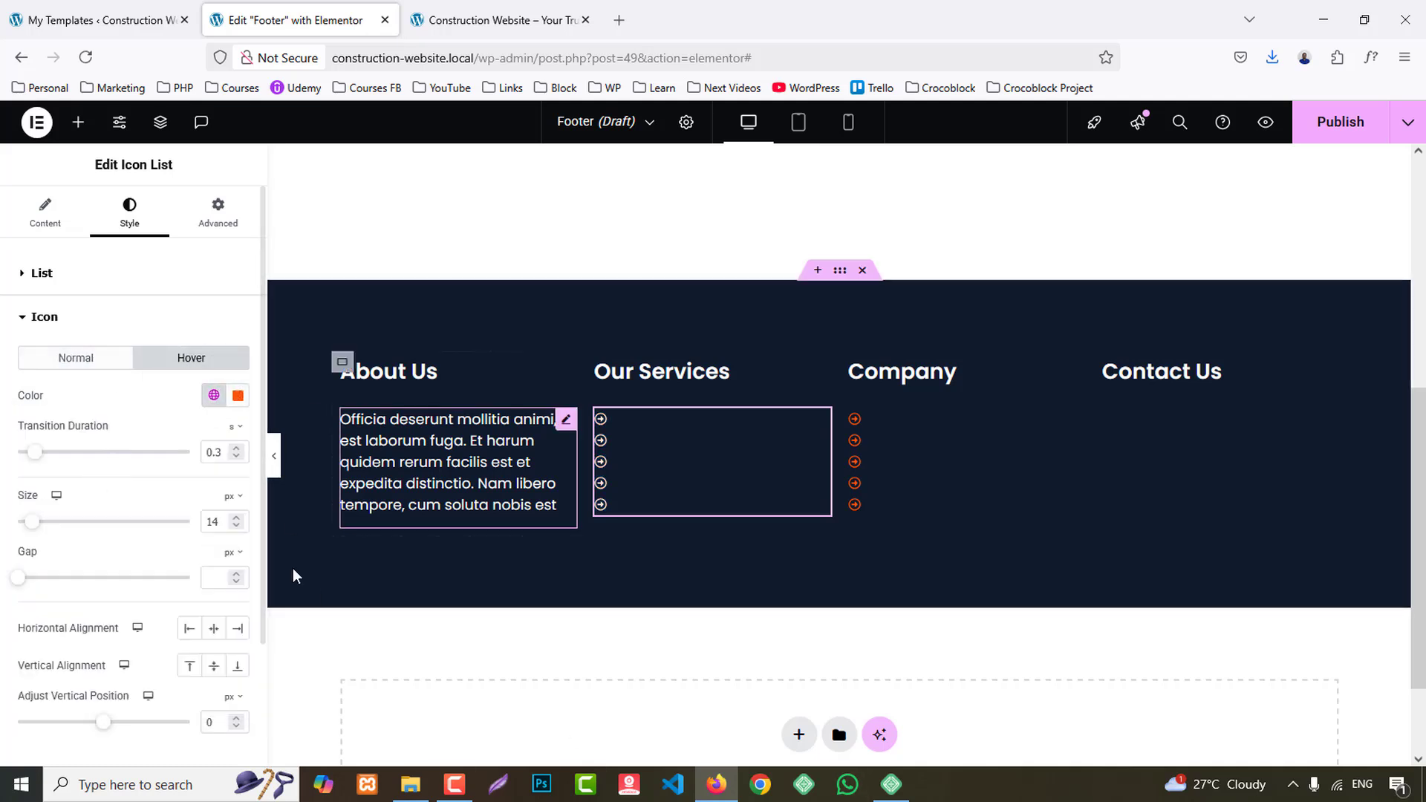
- Set the text weight of the Our Services list to 500 (Medium)
scroll(86, 637, down, 2)
click(77, 636)
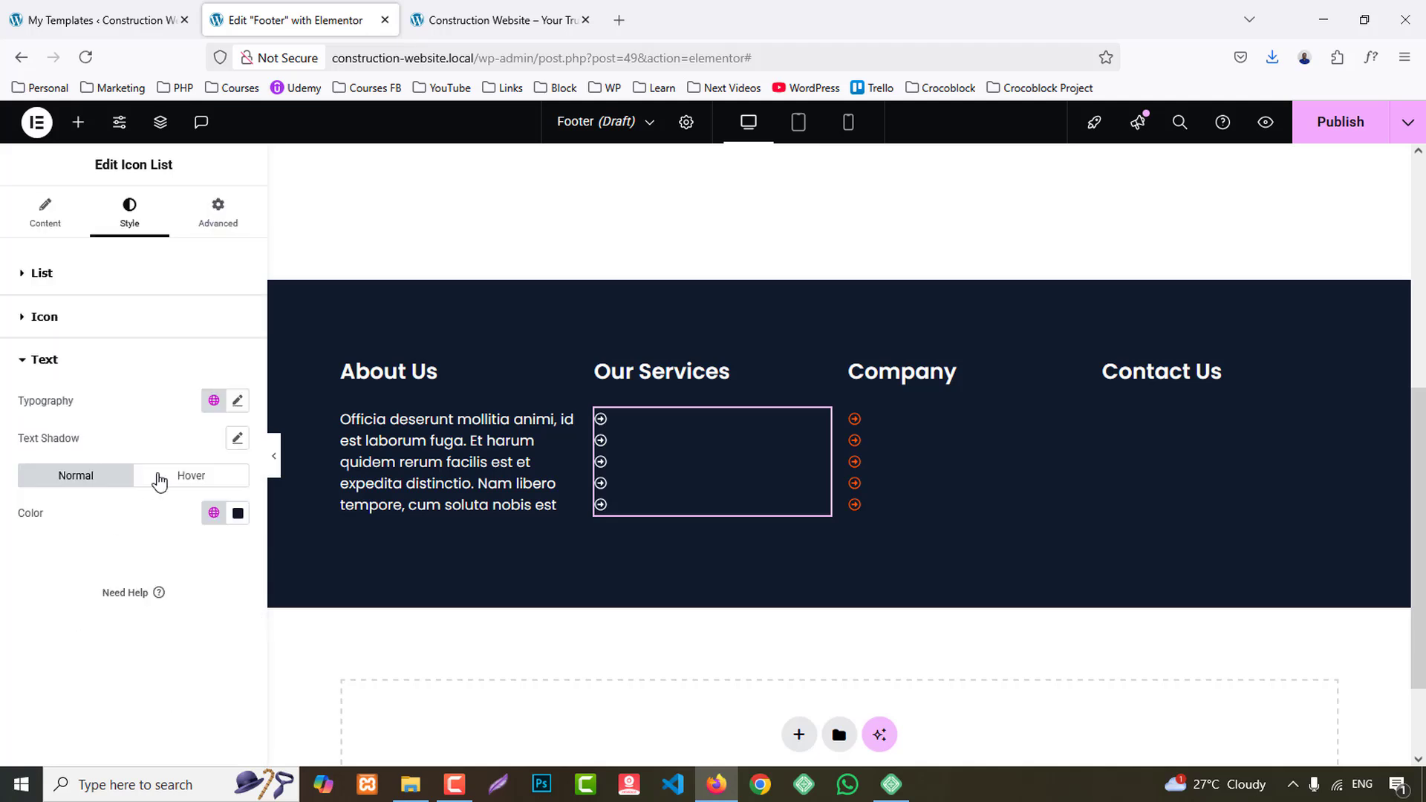
click(237, 402)
click(173, 578)
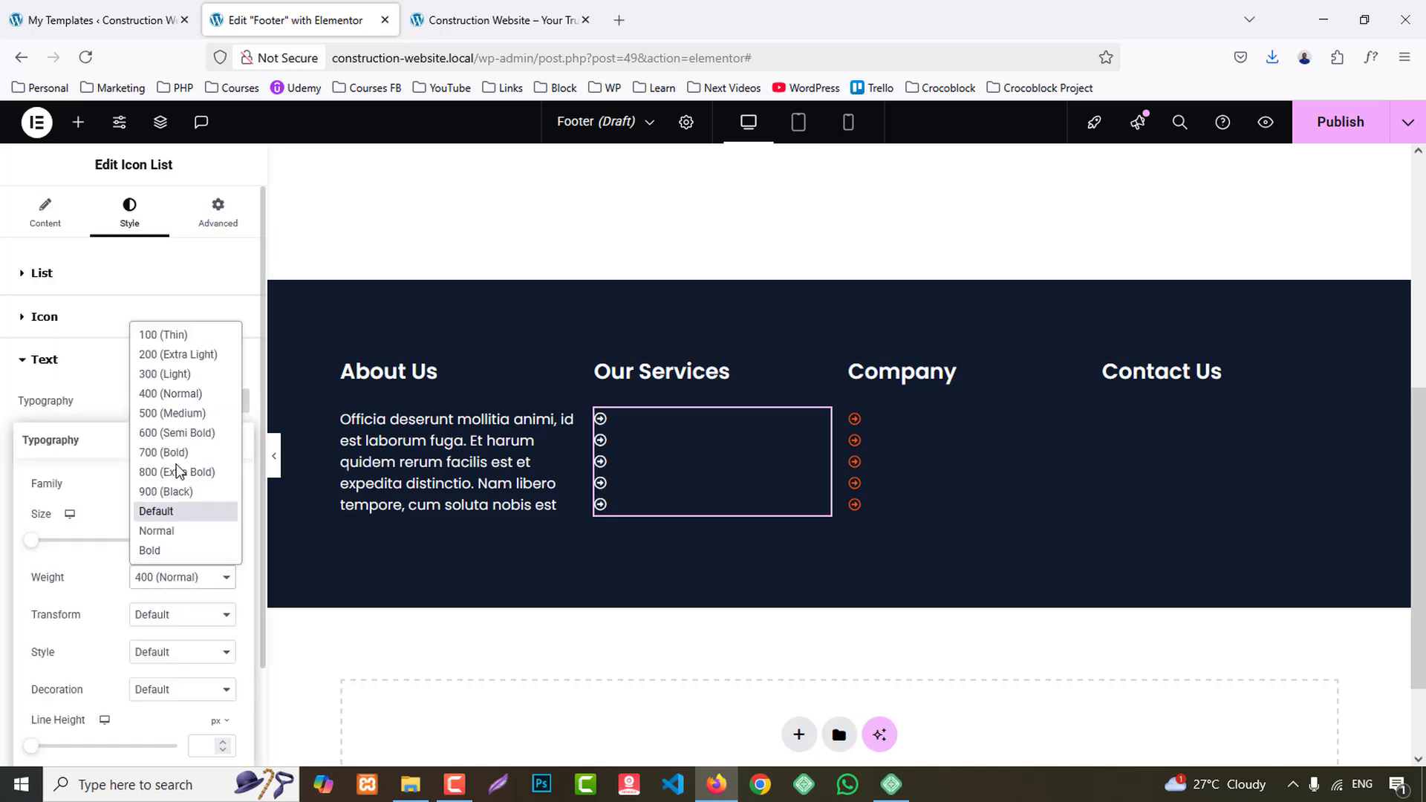
click(176, 419)
click(145, 375)
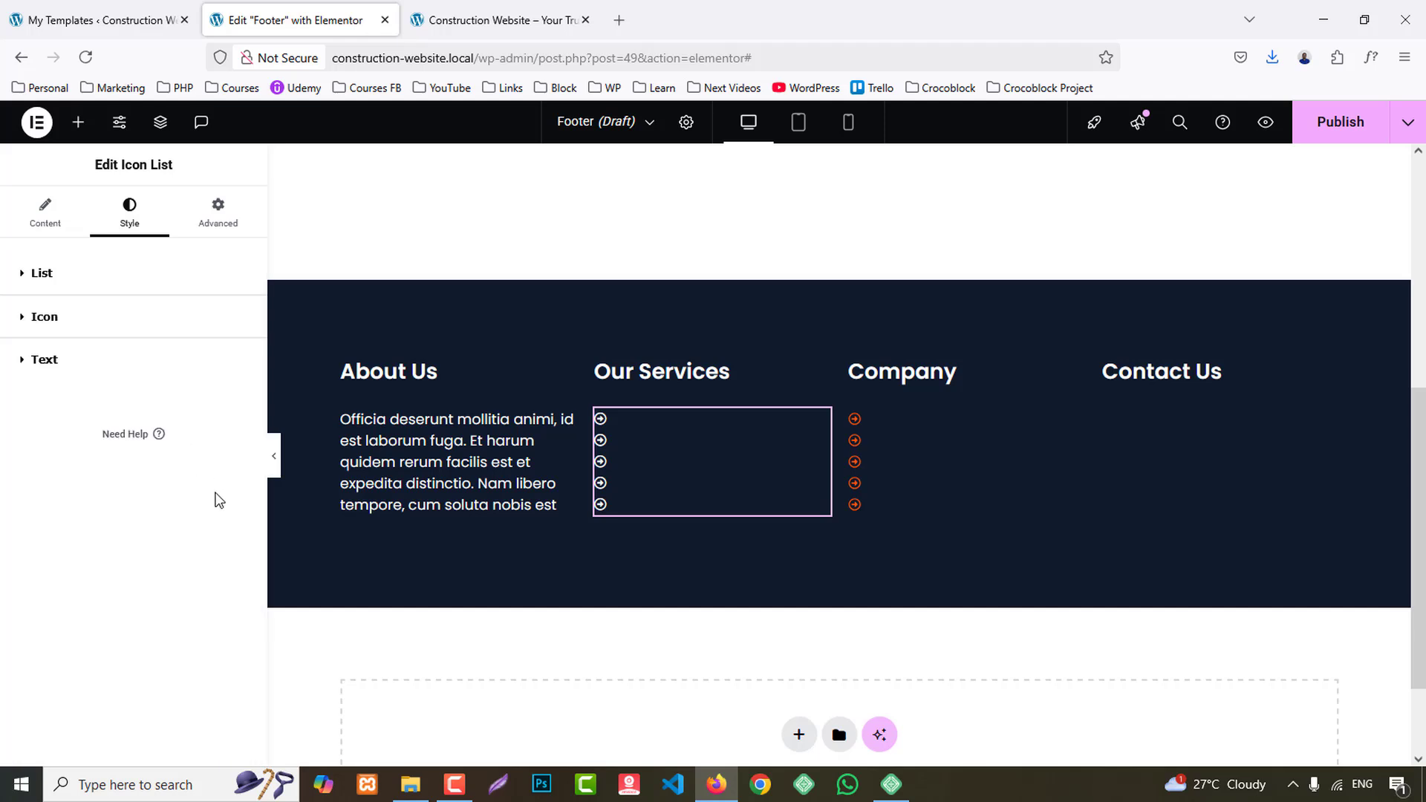
- Set the normal text color of the Our Services list to the global White
click(46, 361)
click(213, 512)
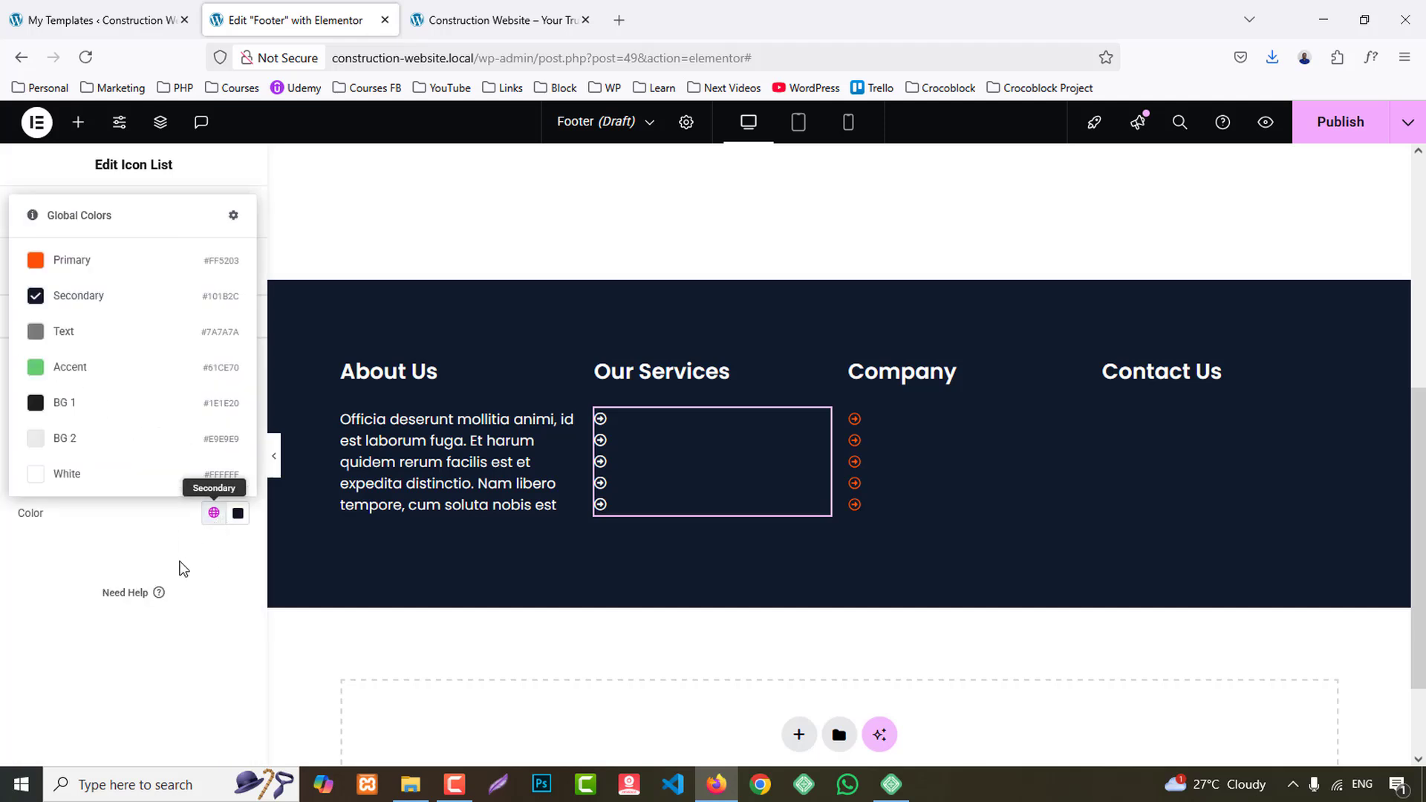
click(69, 439)
- Set the space between the Our Services list items to 15 px
click(36, 273)
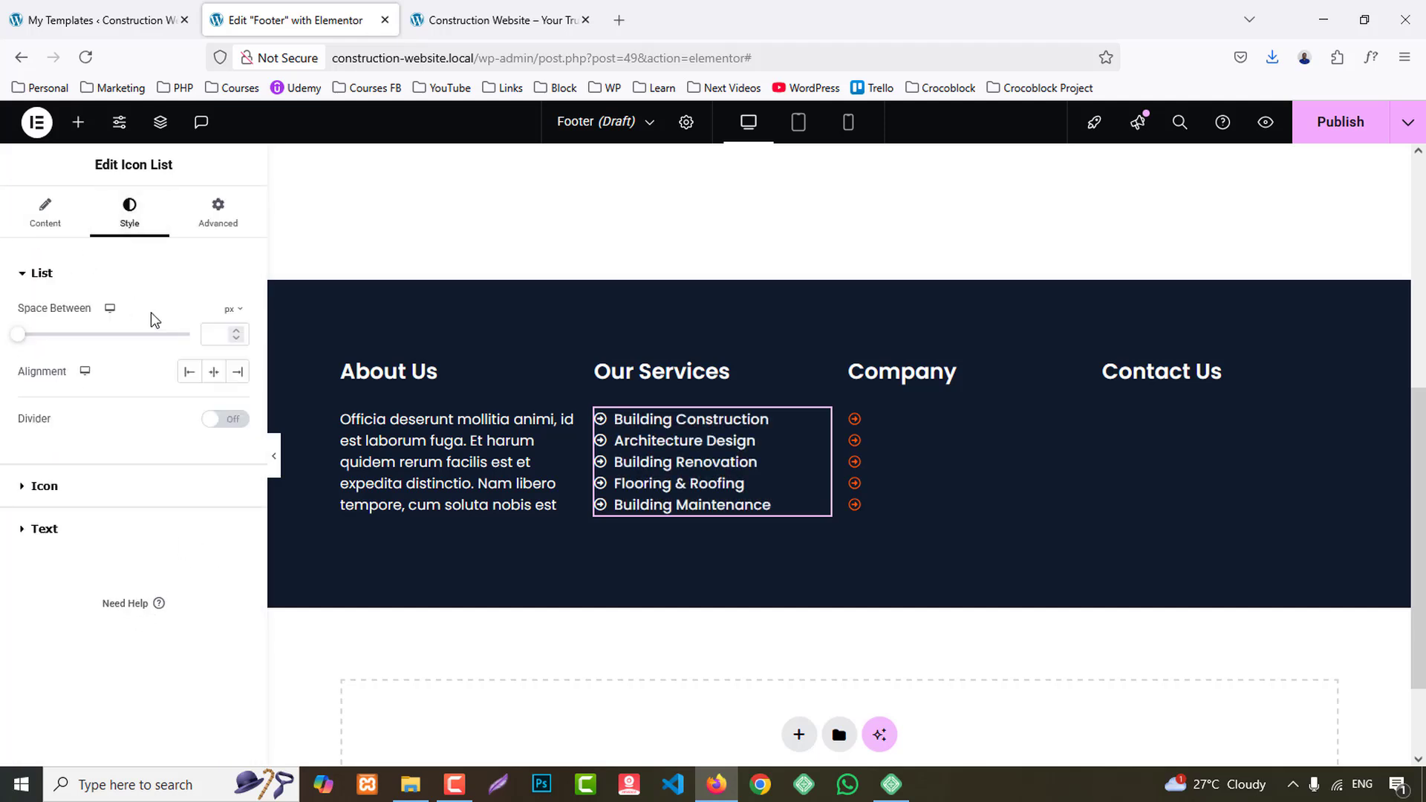
click(219, 333)
key(Up)
key(Up)
key(Up)
key(Up)
key(Up)
key(Up)
key(Up)
key(Up)
key(Up)
key(Up)
key(Up)
key(Up)
key(Up)
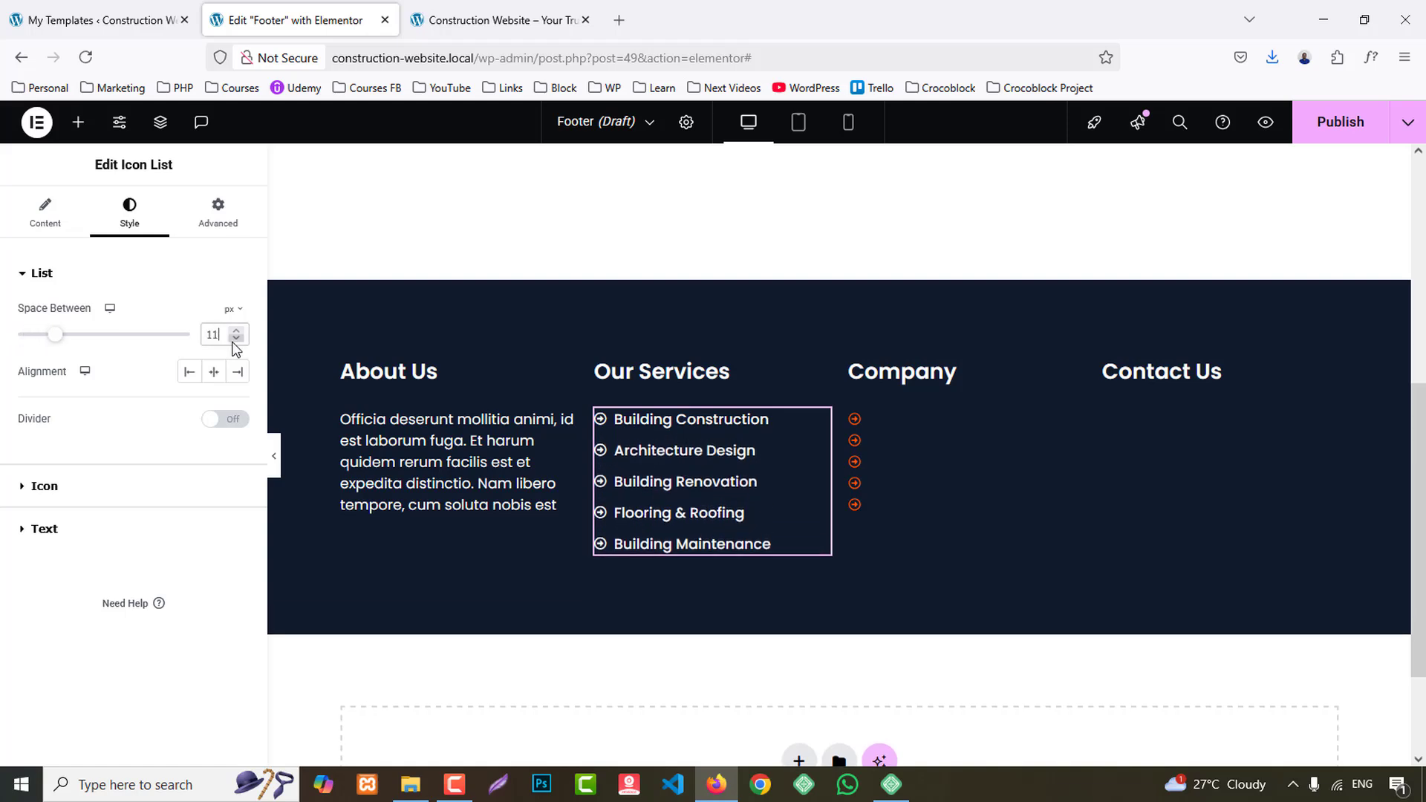
key(Up)
key(Up)
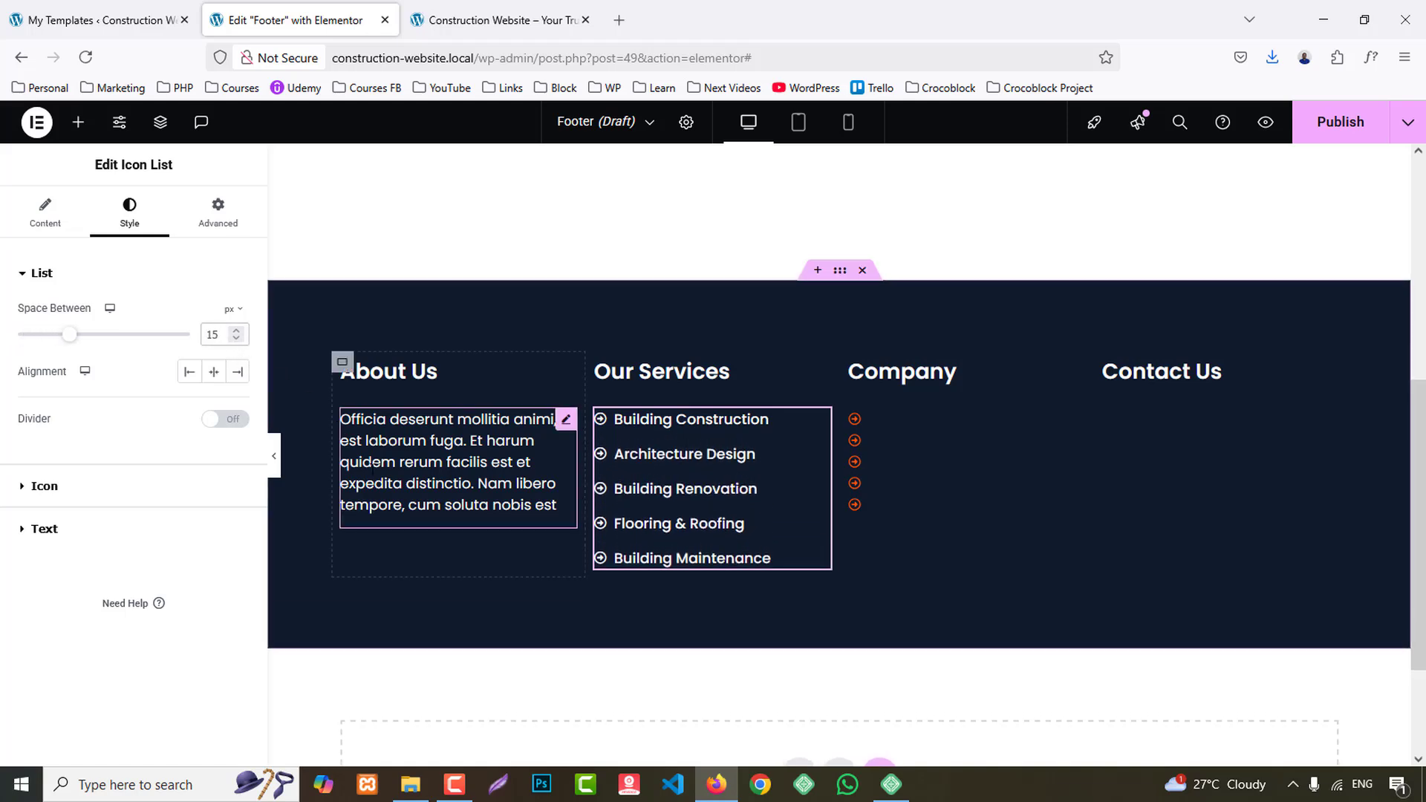
- Set the text size of the Our Services list to 16 px in its typography settings
click(83, 532)
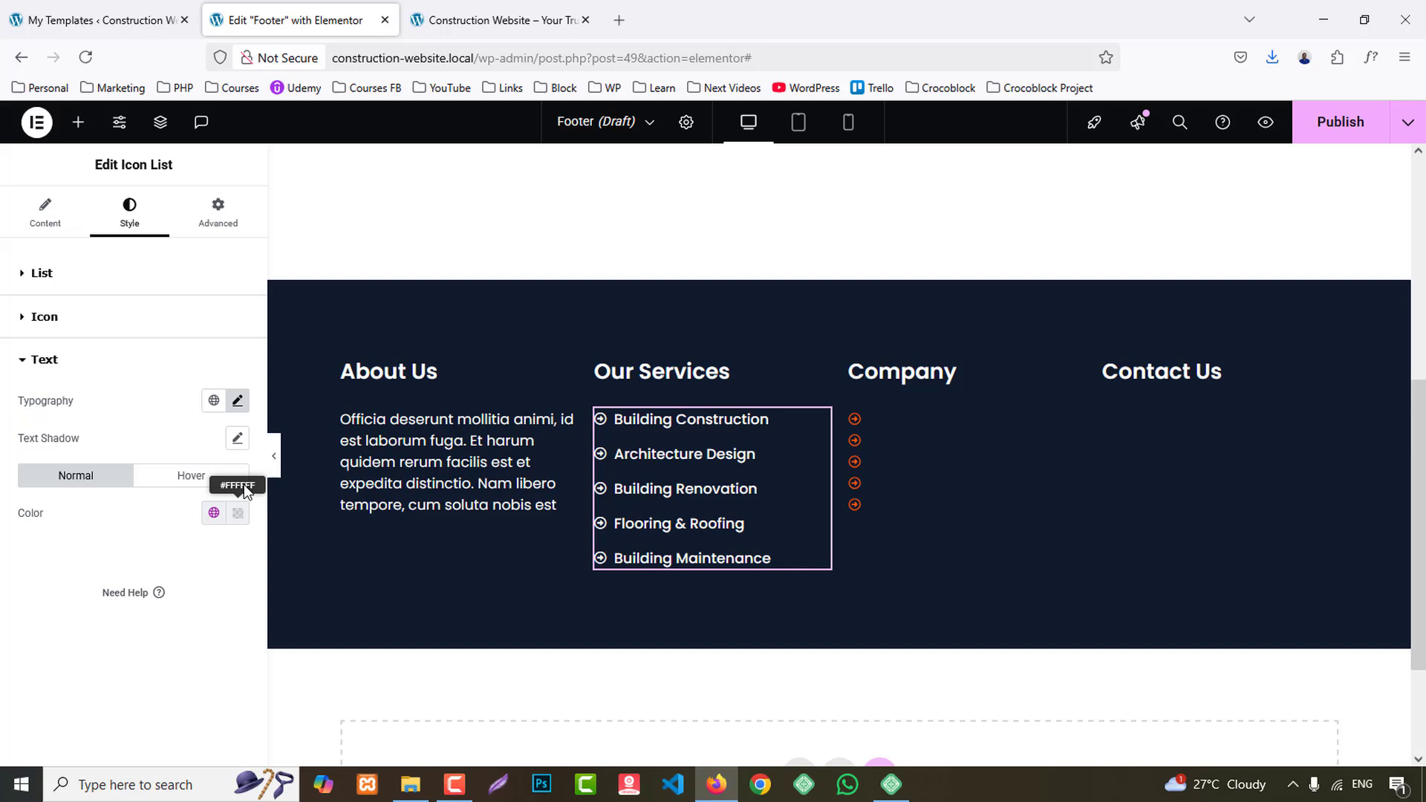
click(236, 403)
text(16)
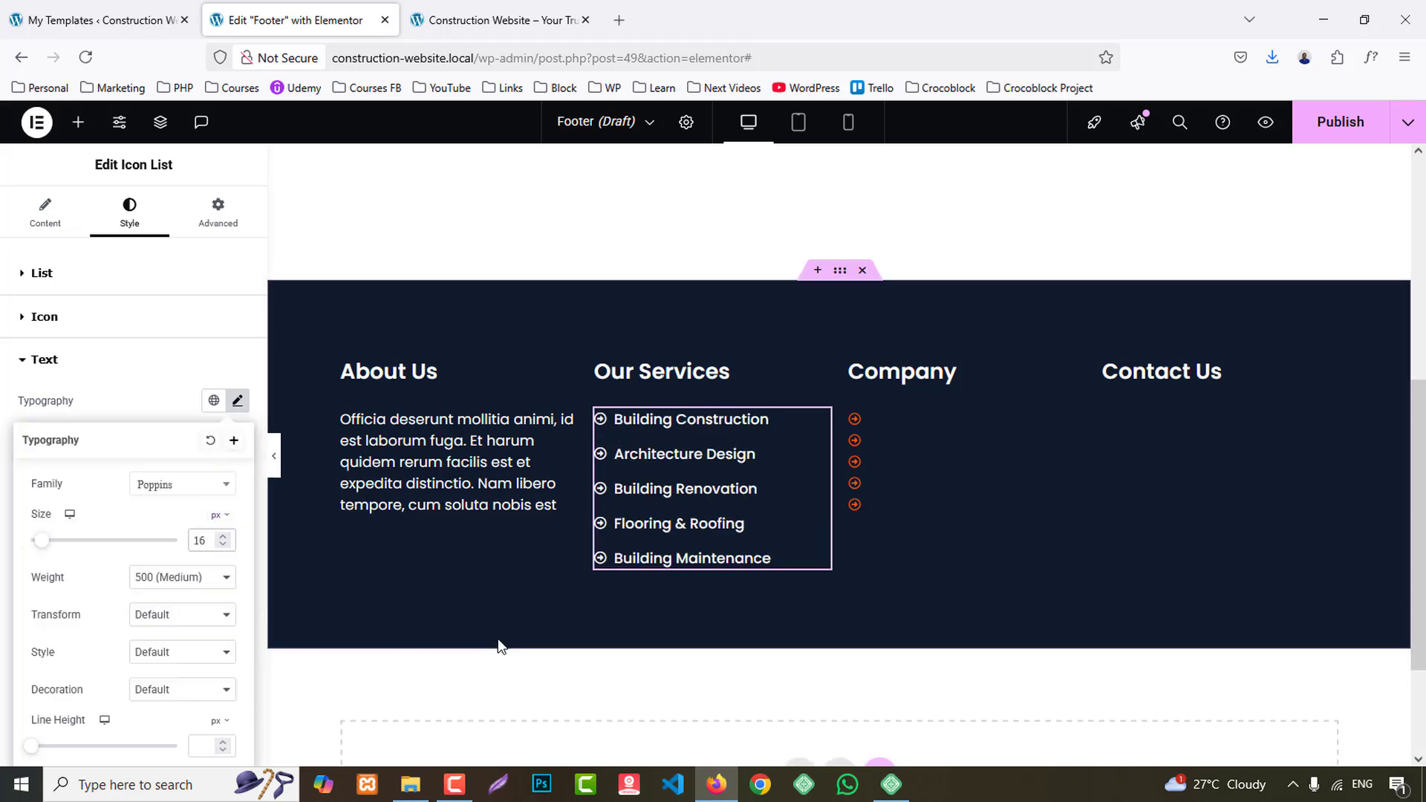
click(130, 396)
- Set the hover text color of the Our Services list to the global Primary color
click(161, 477)
click(213, 512)
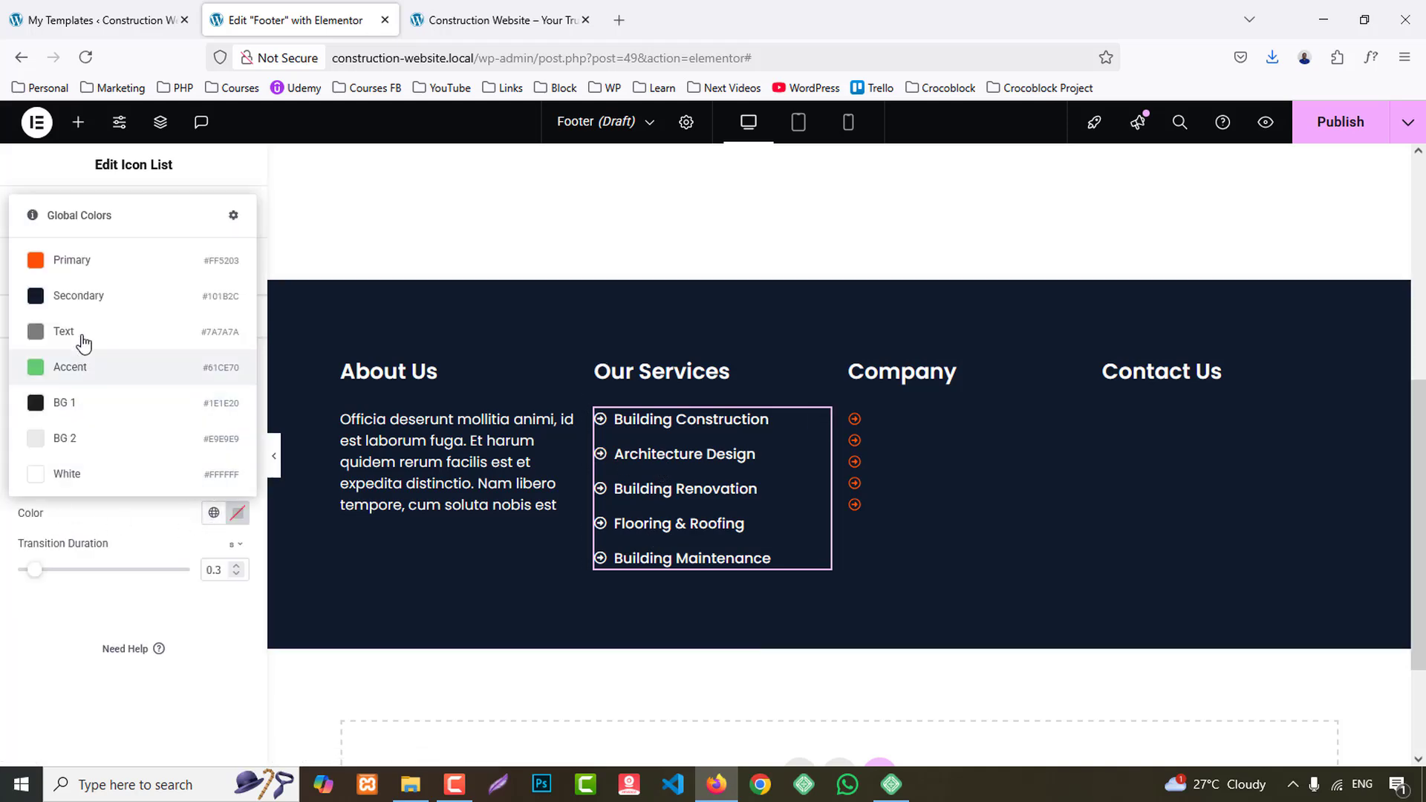
click(71, 262)
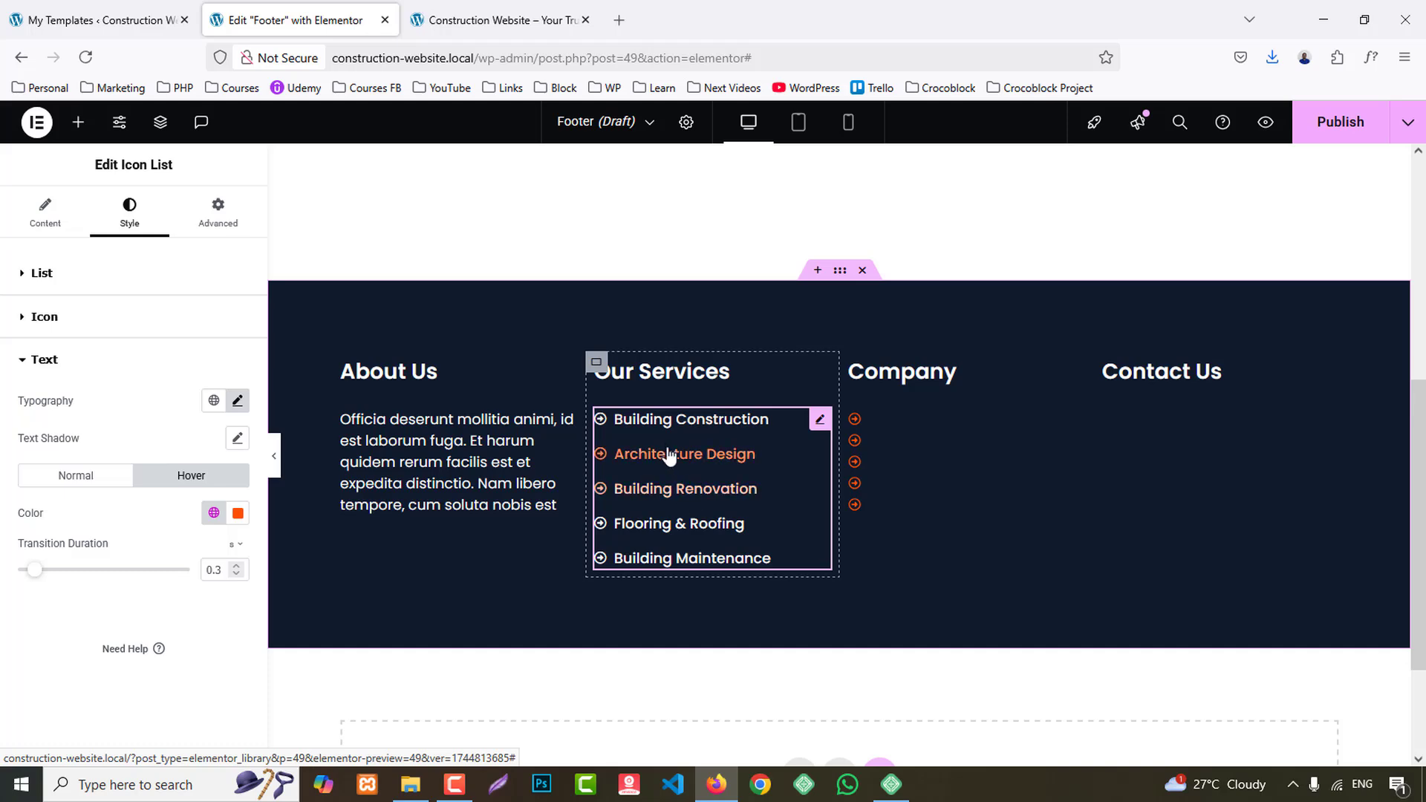
- Copy the Our Services icon list and paste its style onto the Company icon list
right_click(669, 468)
click(706, 436)
right_click(918, 423)
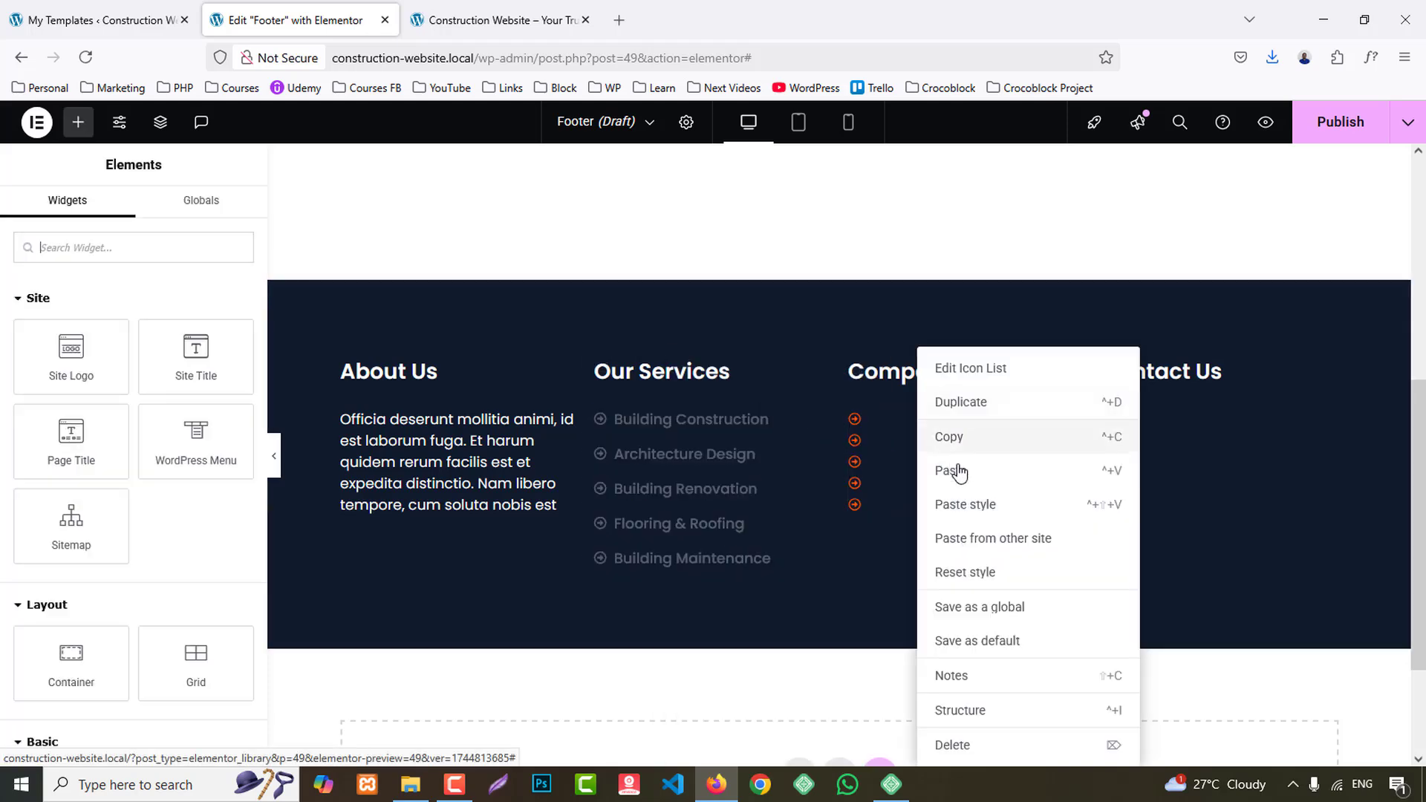
click(985, 510)
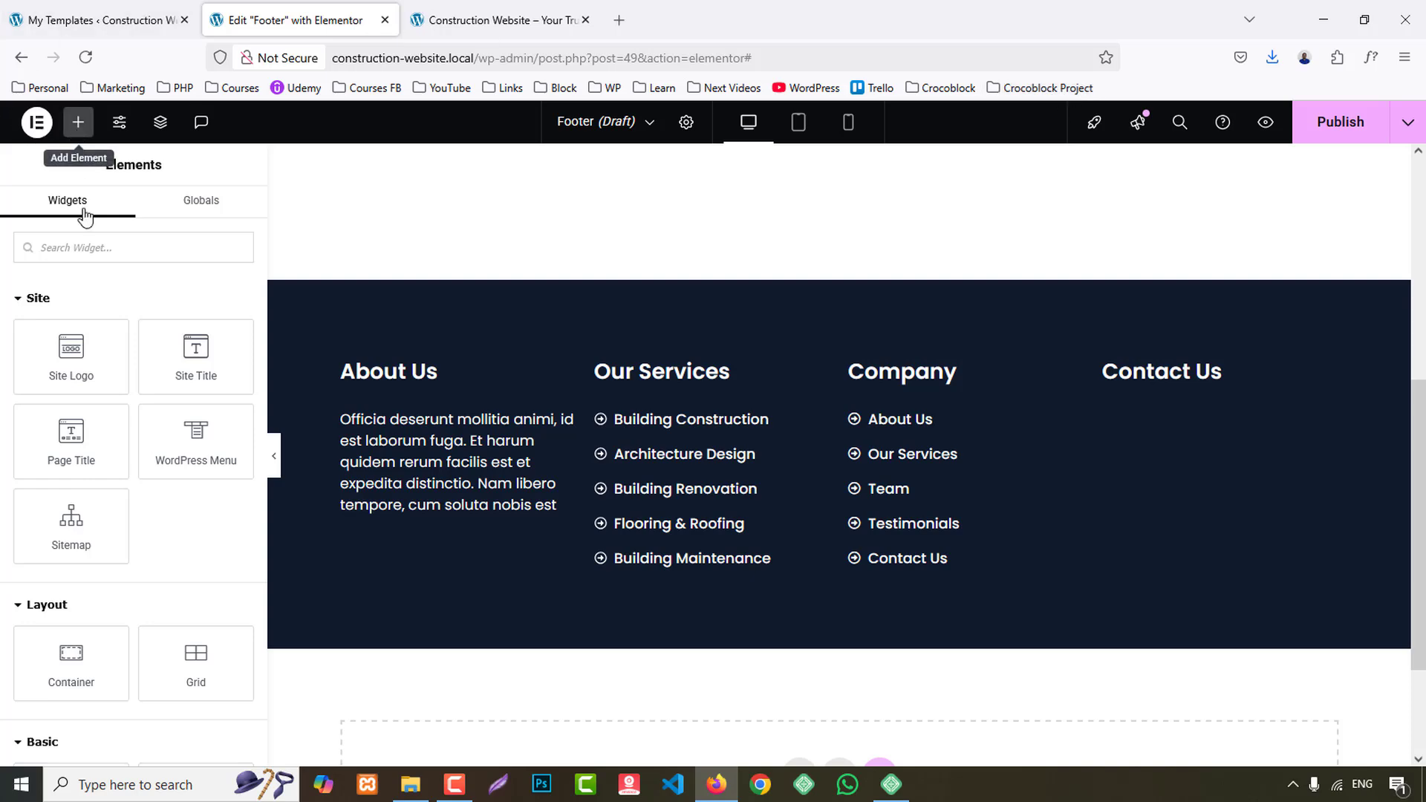
- Find the Icon Box widget and add one below the Contact Us heading
click(93, 241)
text(icon)
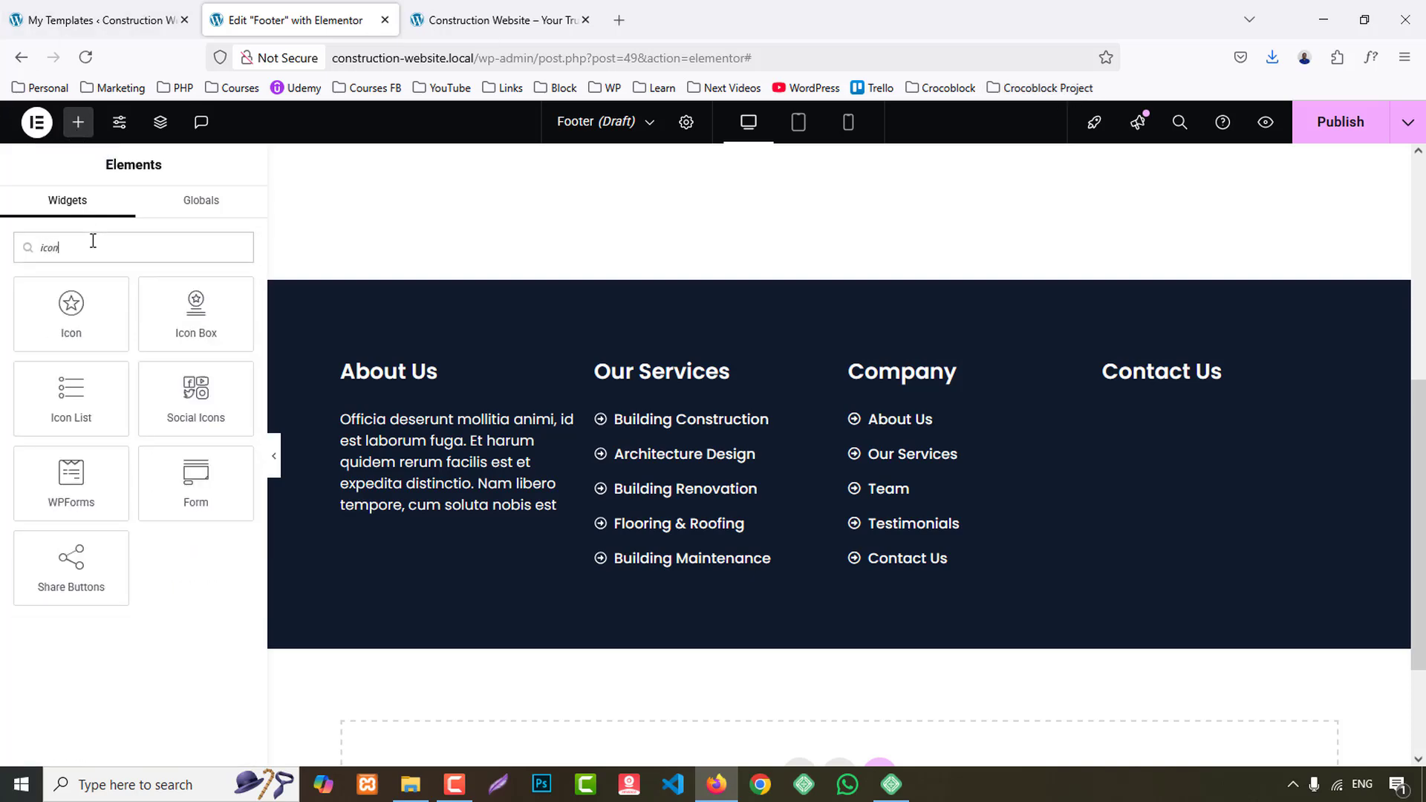
drag(191, 301, 1210, 394)
- Duplicate the Contact Us icon box twice to make three stacked boxes
right_click(1313, 607)
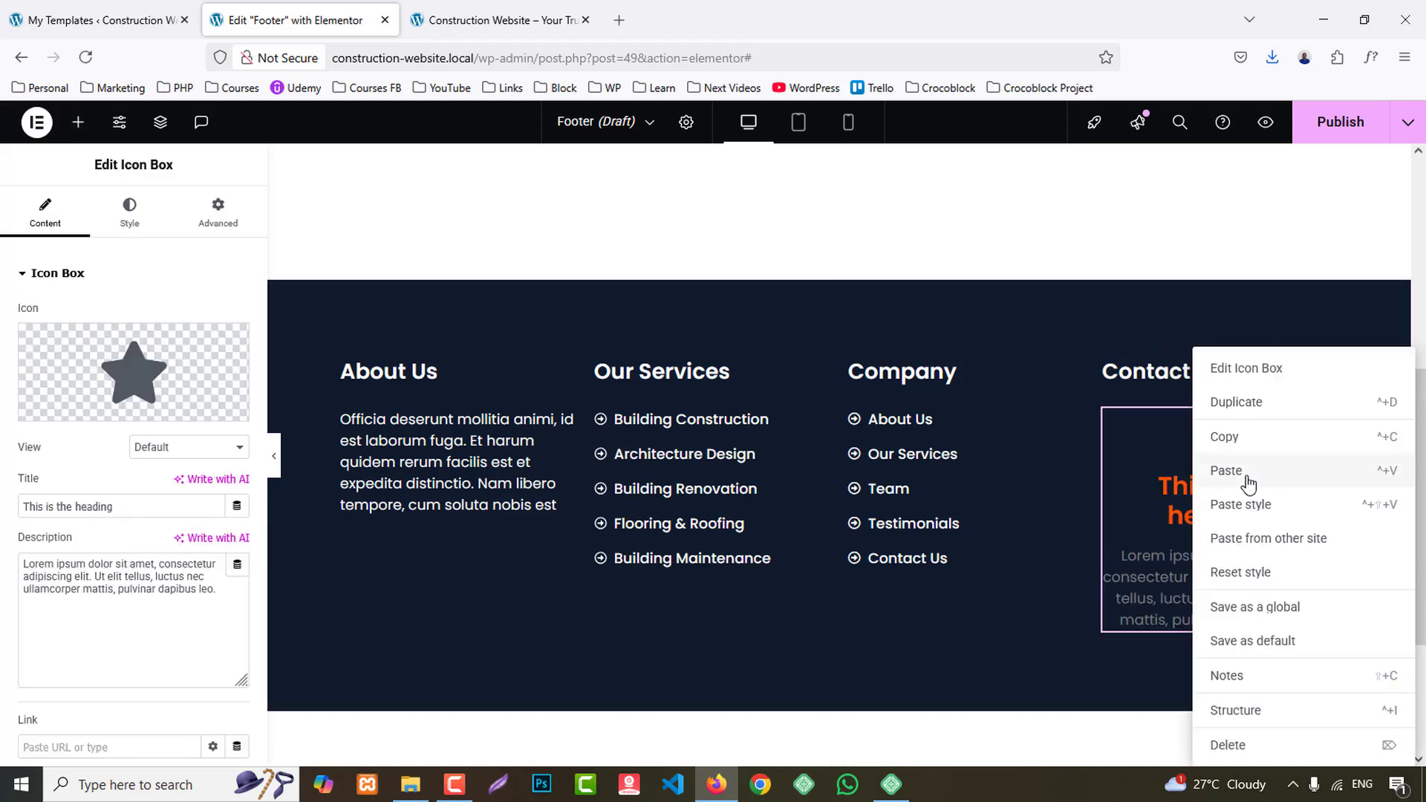
click(1233, 401)
scroll(1268, 476, down, 3)
right_click(1244, 477)
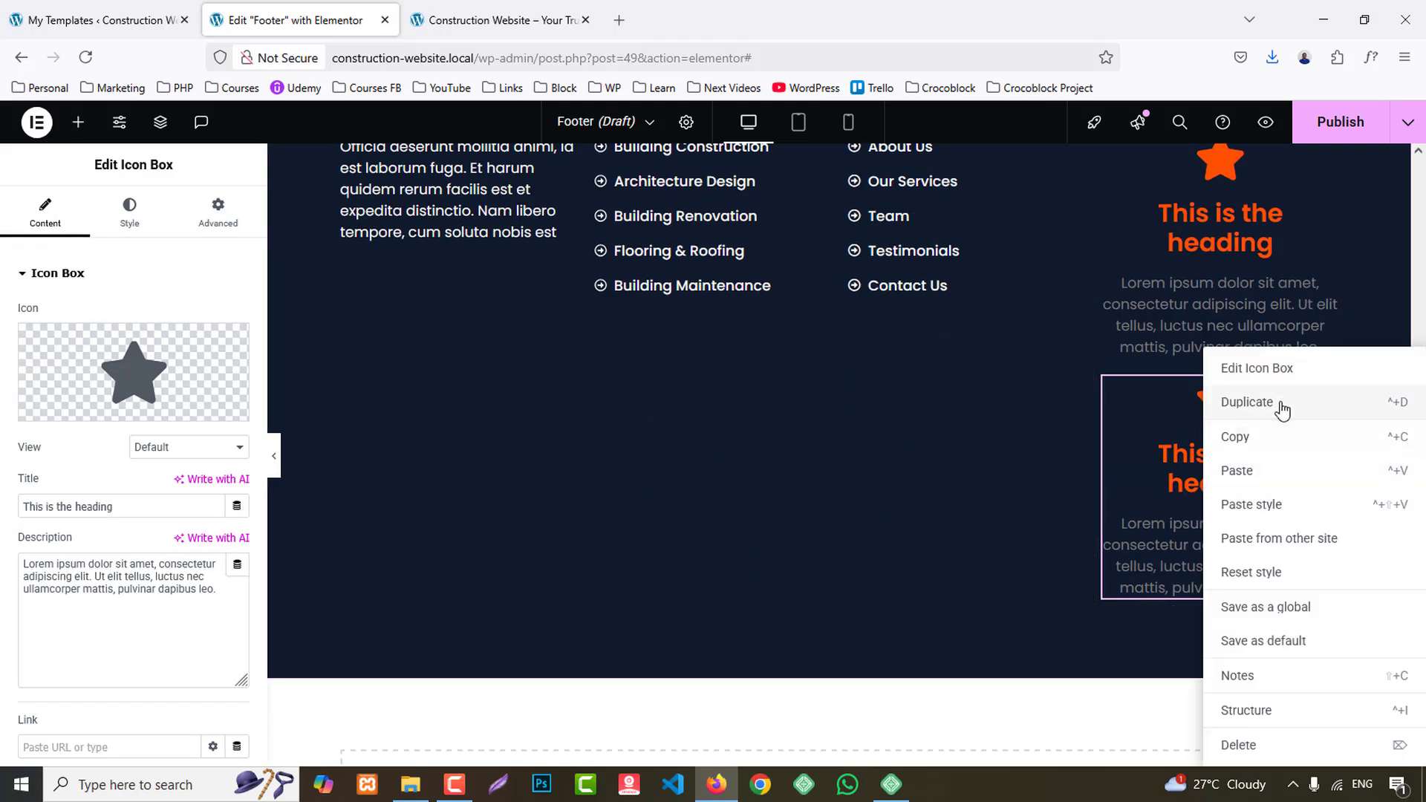
click(1279, 405)
- Copy the street address from the reference site's Contact Us column and return to the Footer template
click(494, 20)
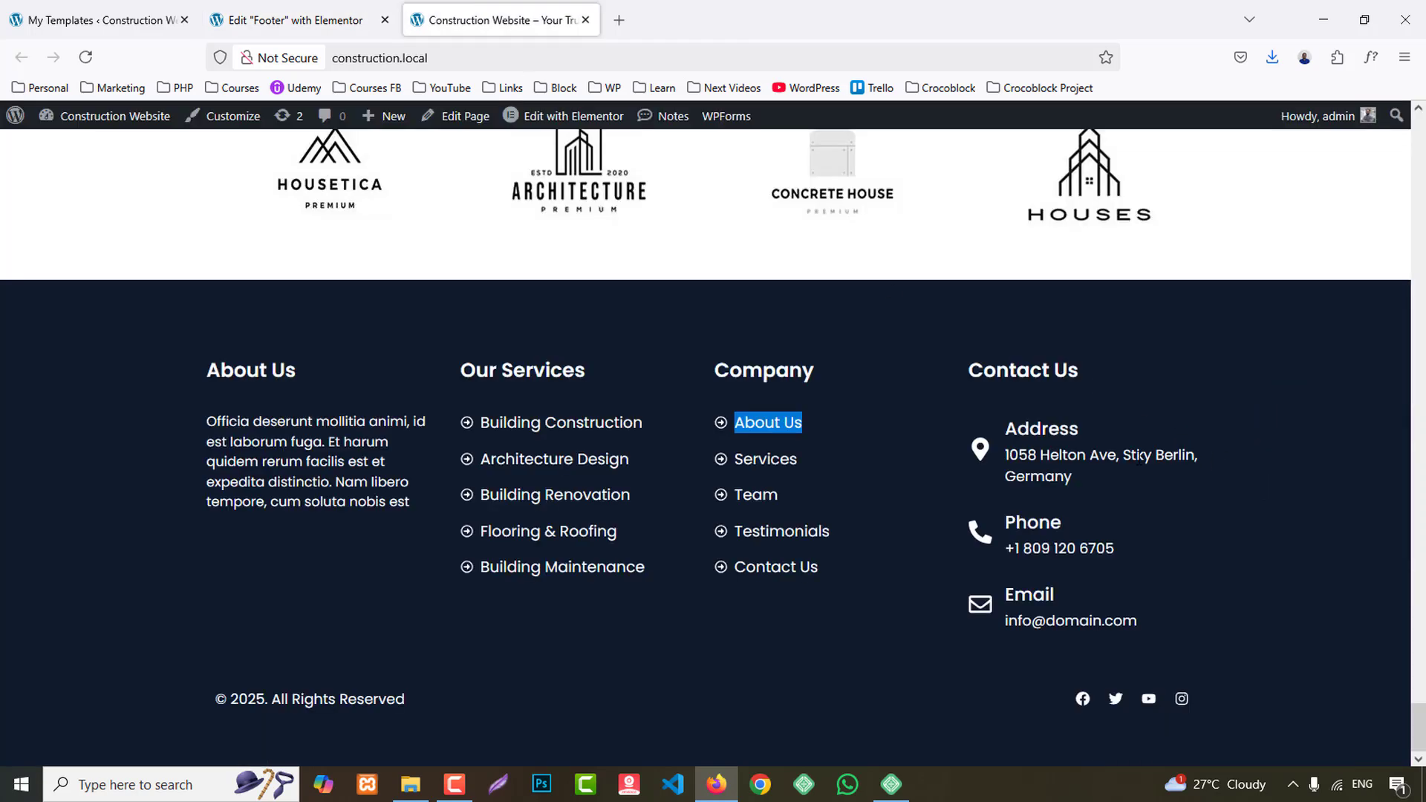
drag(1093, 475, 1003, 457)
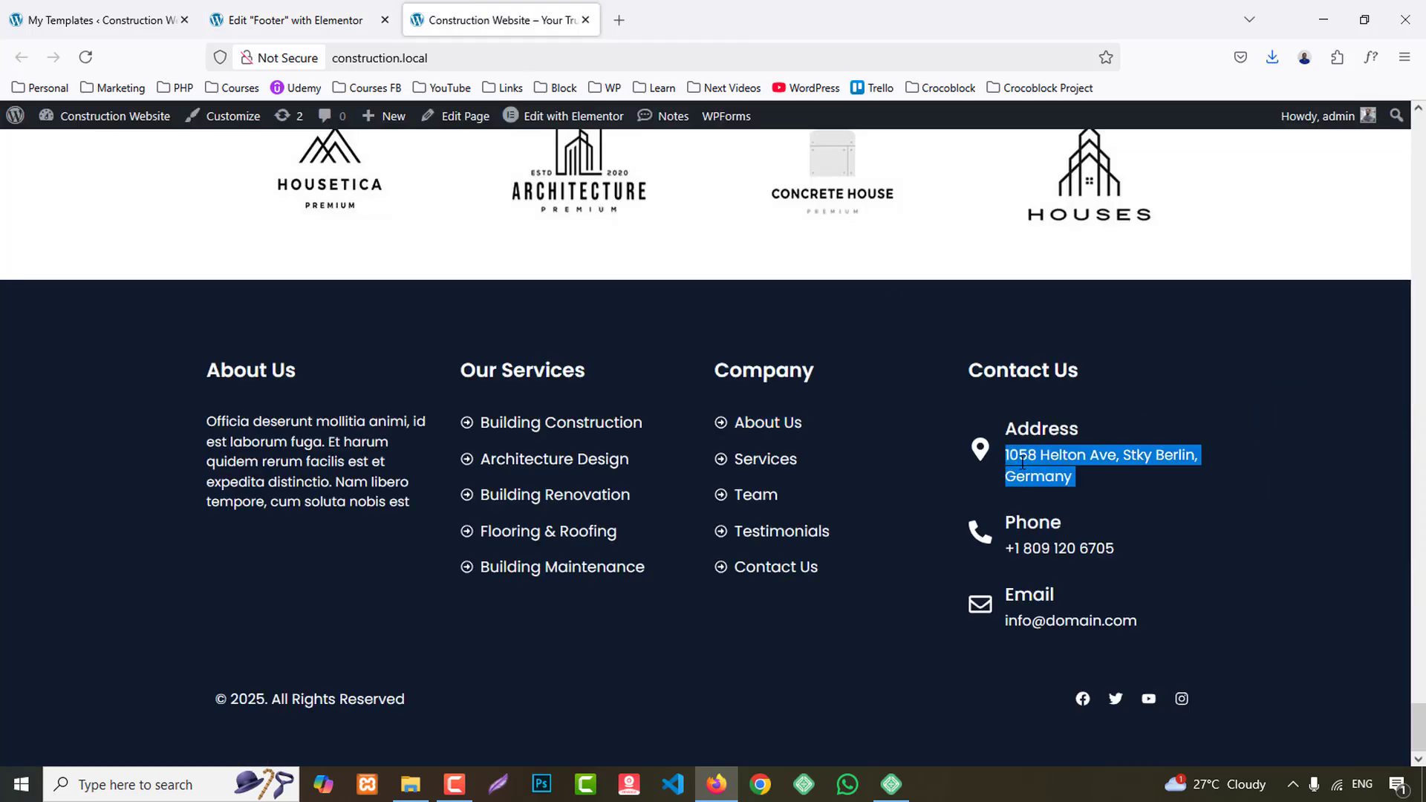
click(296, 20)
- Replace the first Contact Us icon box's star with the map marker icon that has a hole in it
scroll(1233, 431, up, 3)
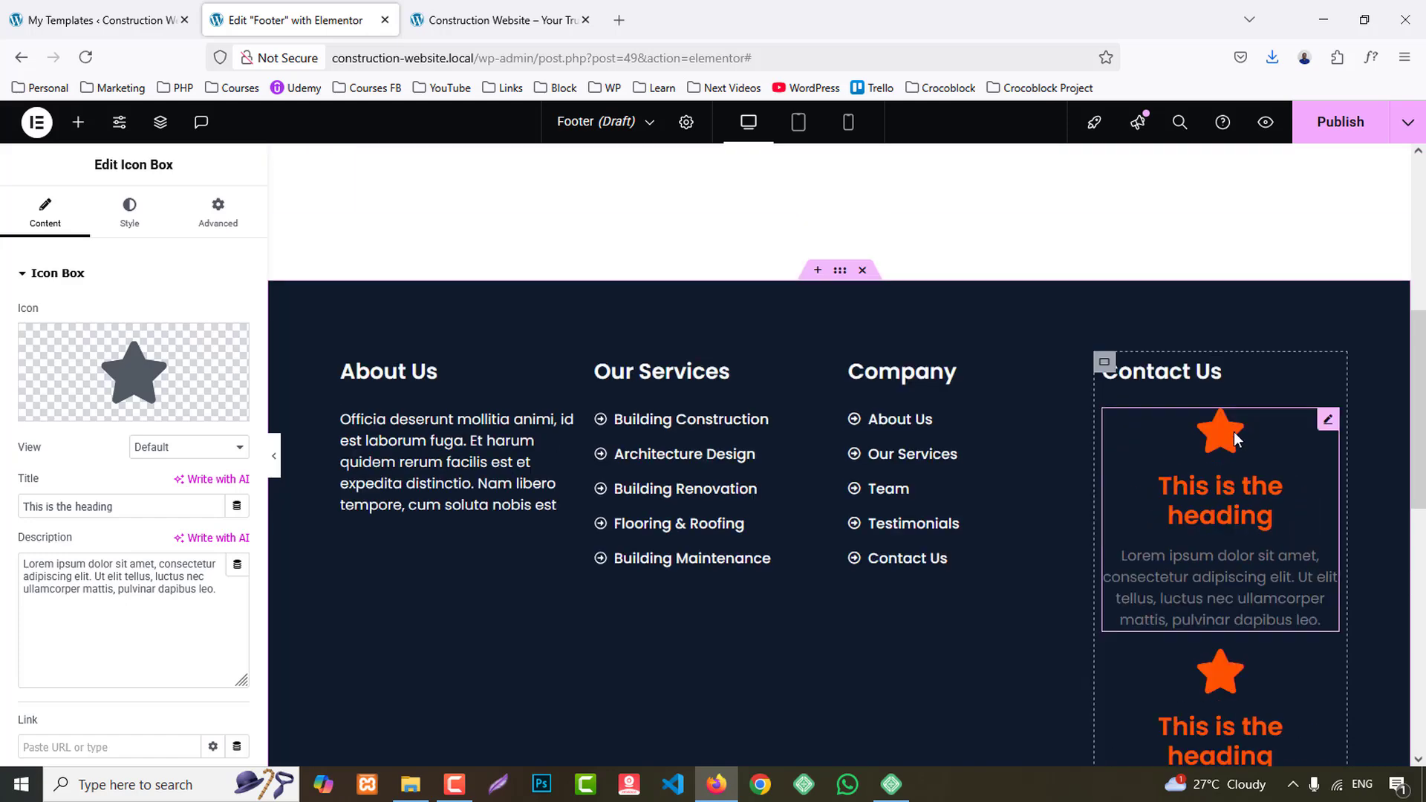
mouse_move(140, 380)
click(219, 364)
click(566, 195)
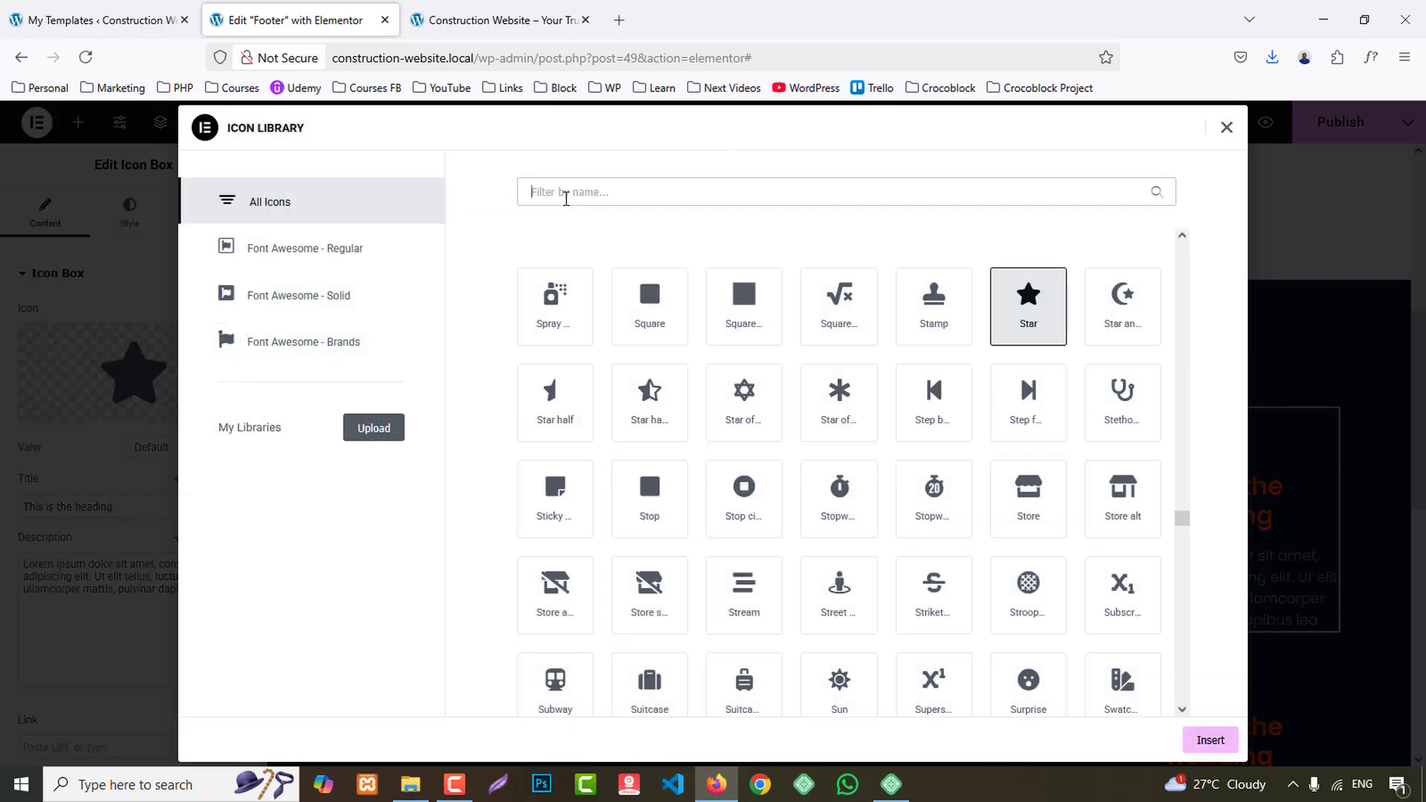
text(map)
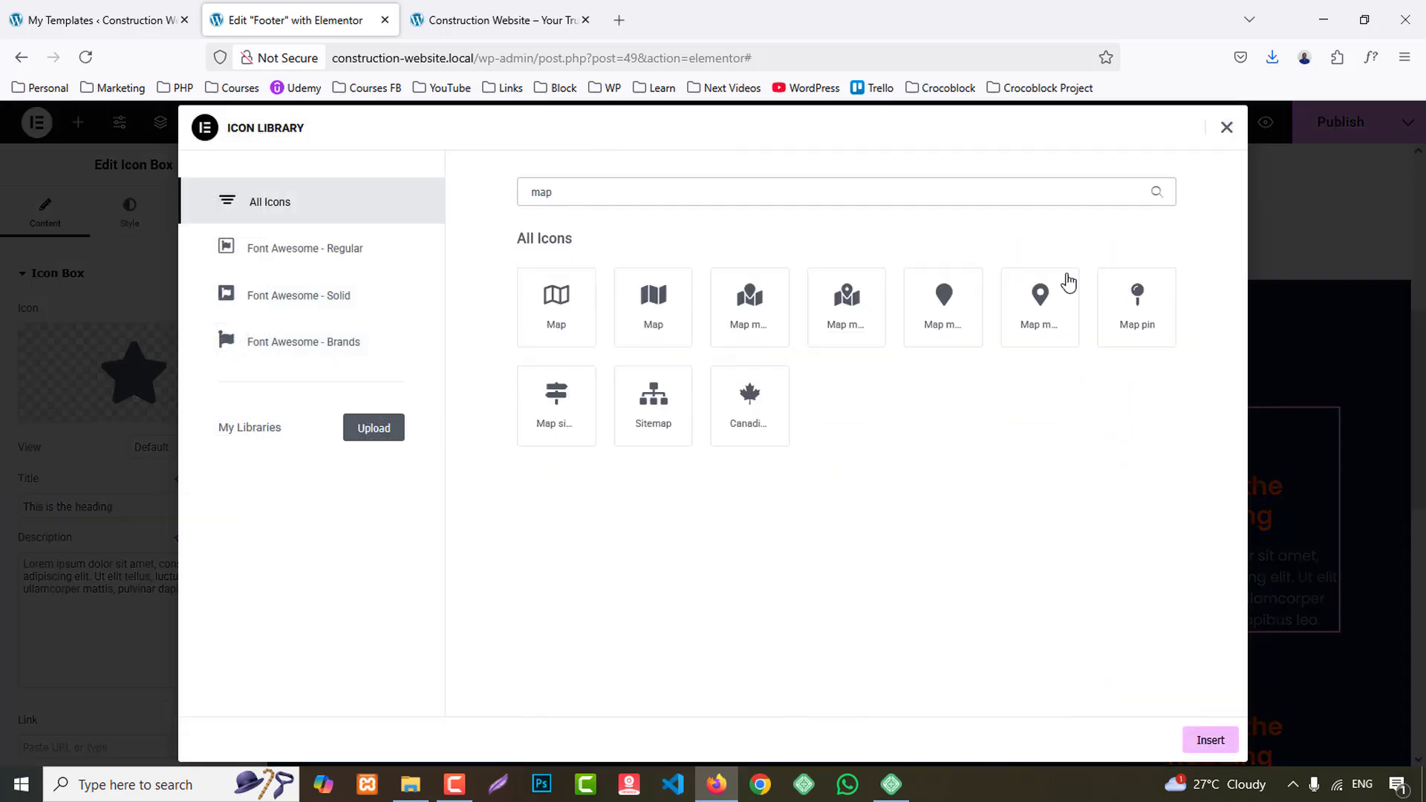
click(1039, 308)
click(1210, 740)
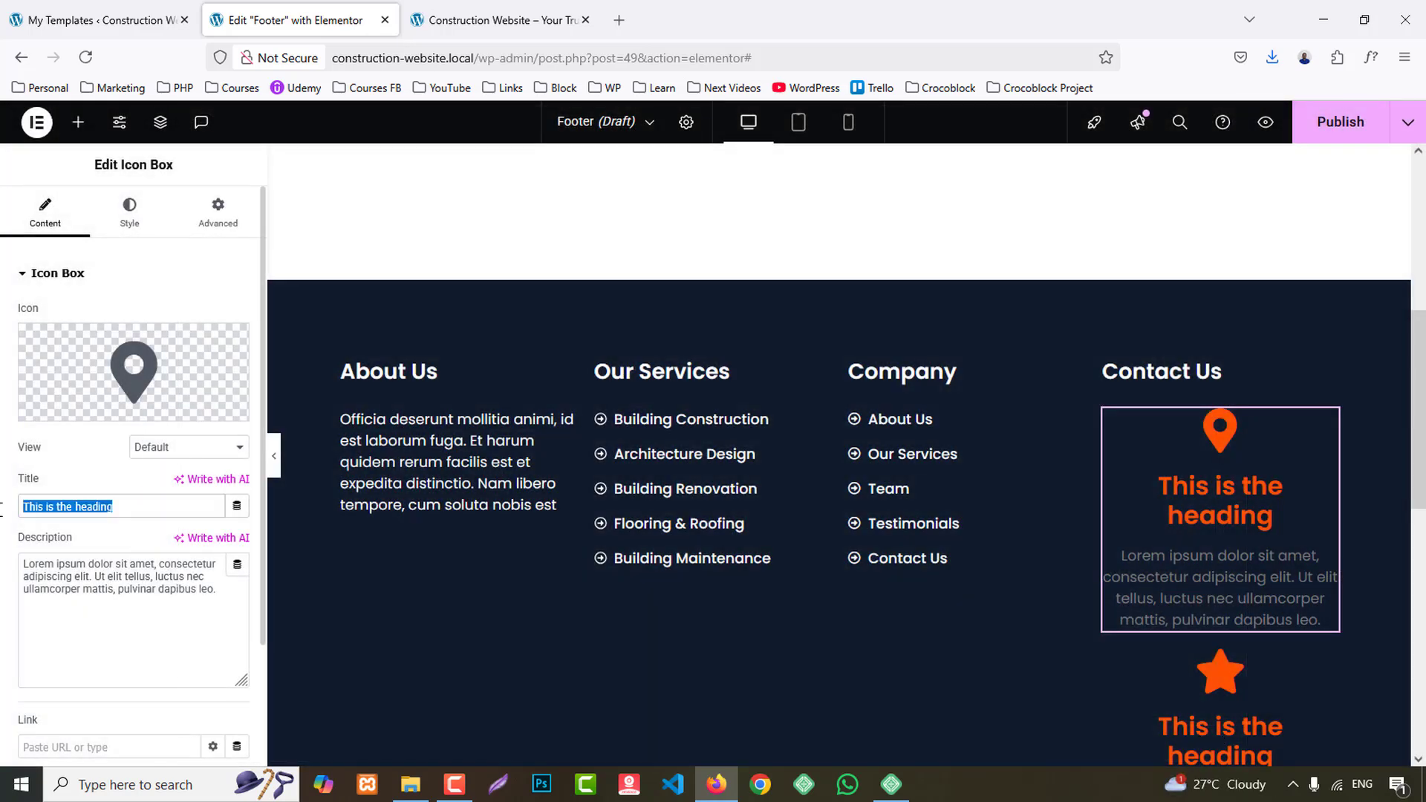
- Title the first icon box "Address" and replace its description with the copied street address
text(Address)
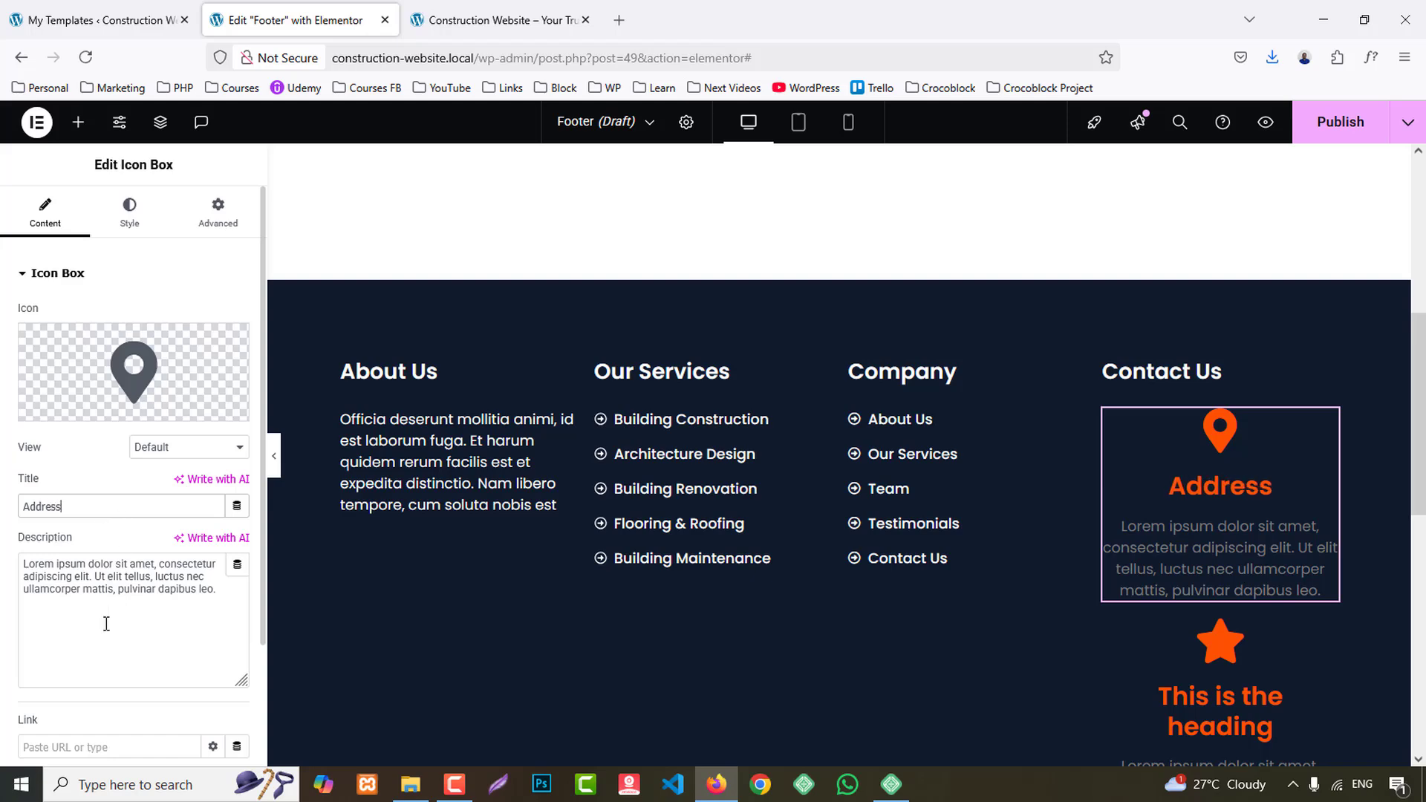
click(137, 610)
key(ctrl+a)
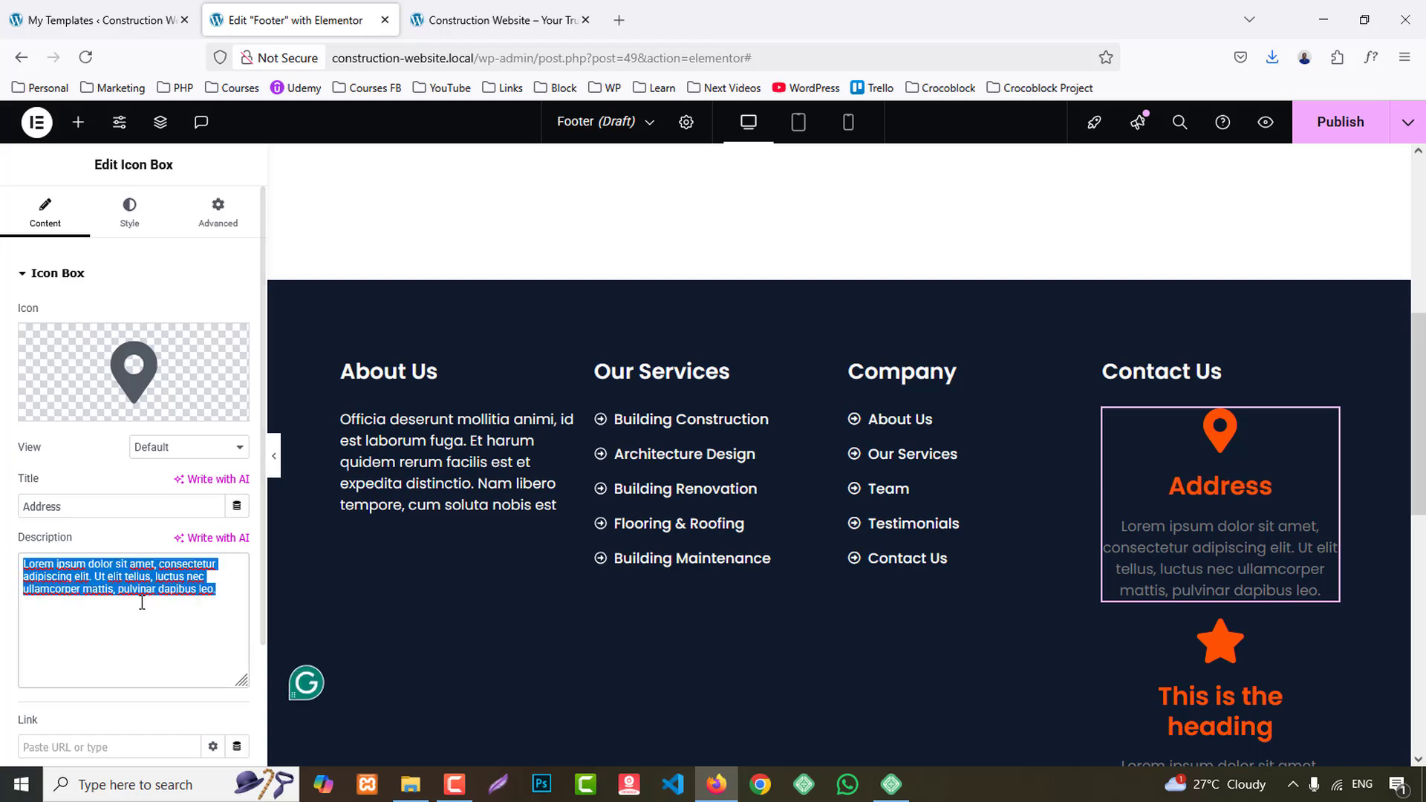
key(ctrl+v)
- Copy the phone number from the reference site's Contact Us column and return to the Footer template
click(494, 20)
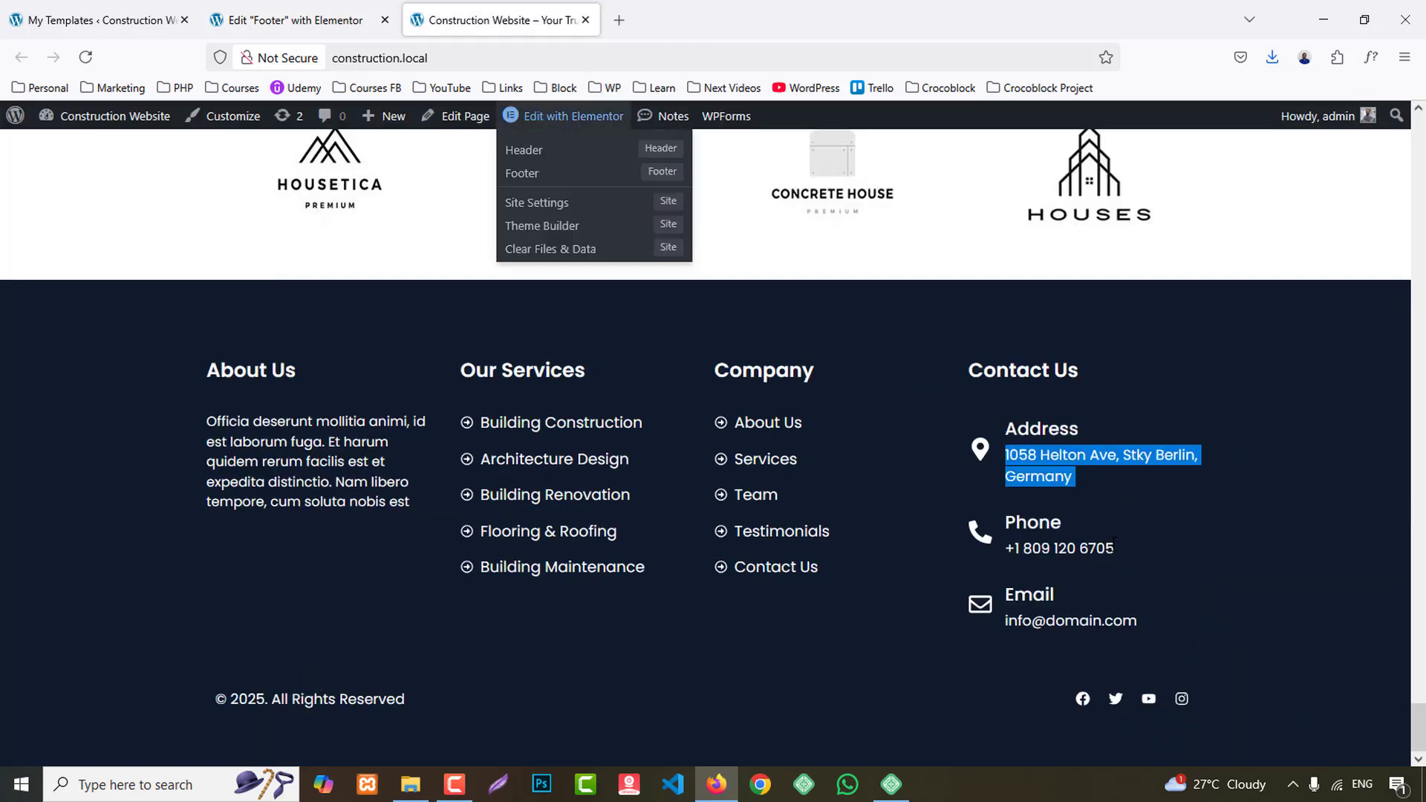
drag(1116, 548, 1004, 547)
key(ctrl+c)
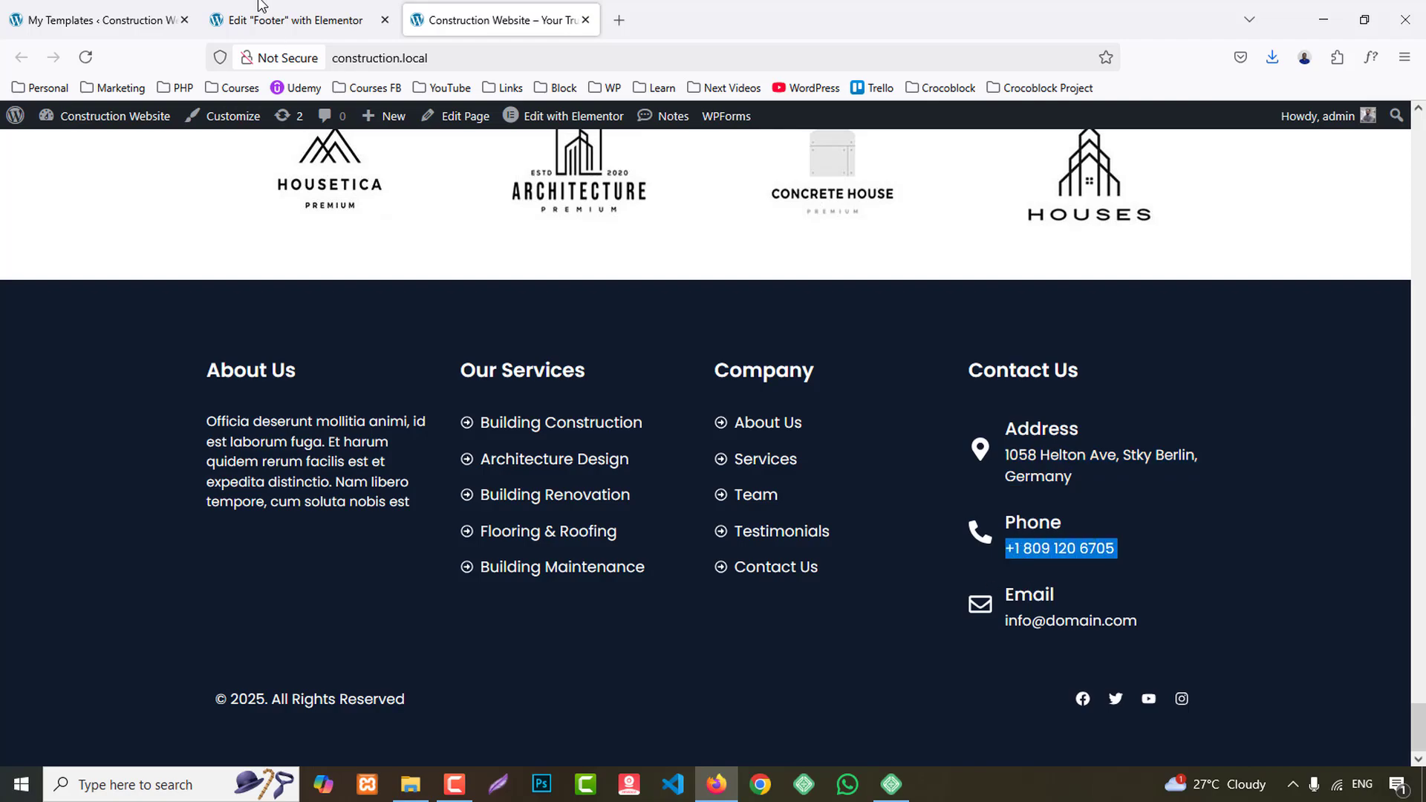
click(290, 20)
- Replace the second Contact Us icon box's star with the phone handset icon and paste the copied phone number as its title
click(1234, 527)
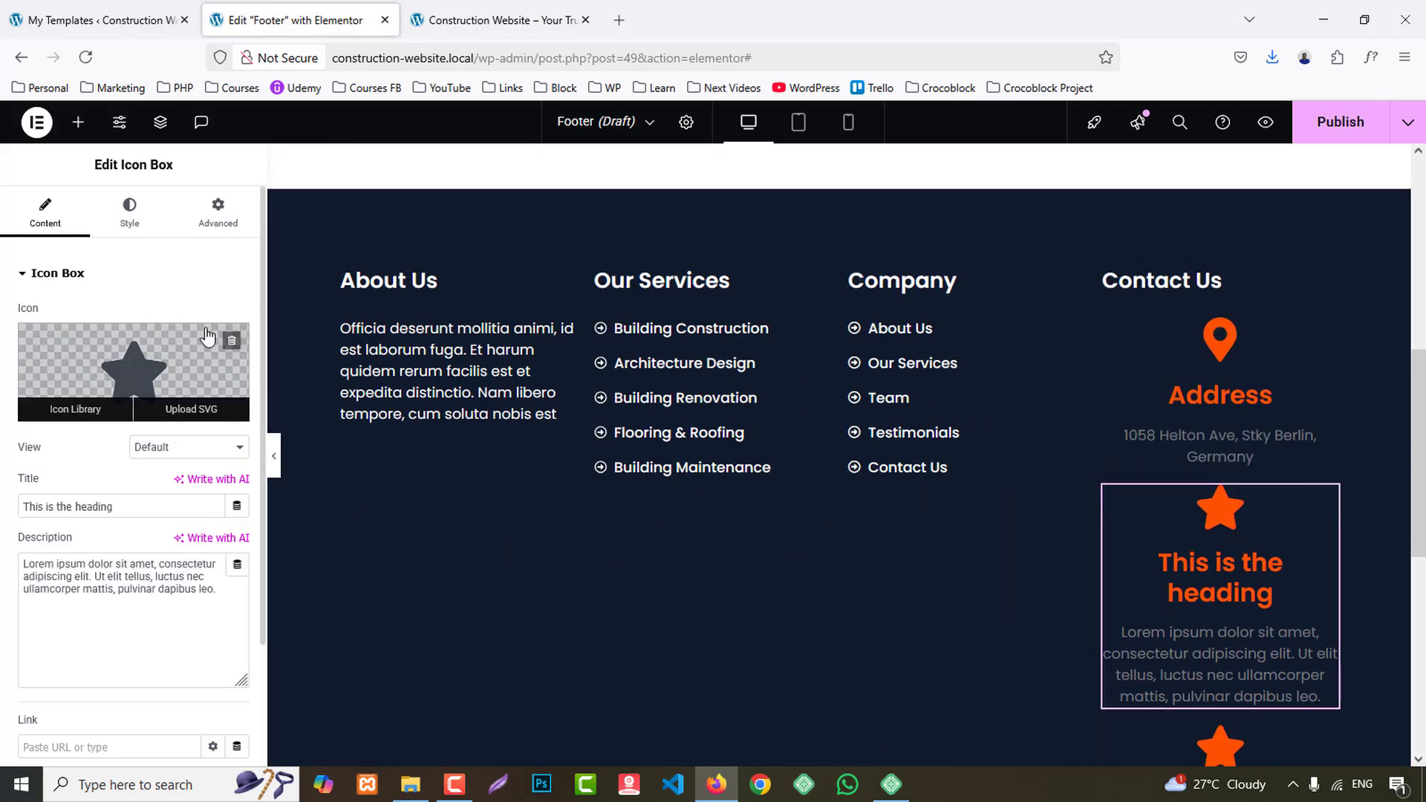
click(76, 404)
click(623, 202)
text(phone)
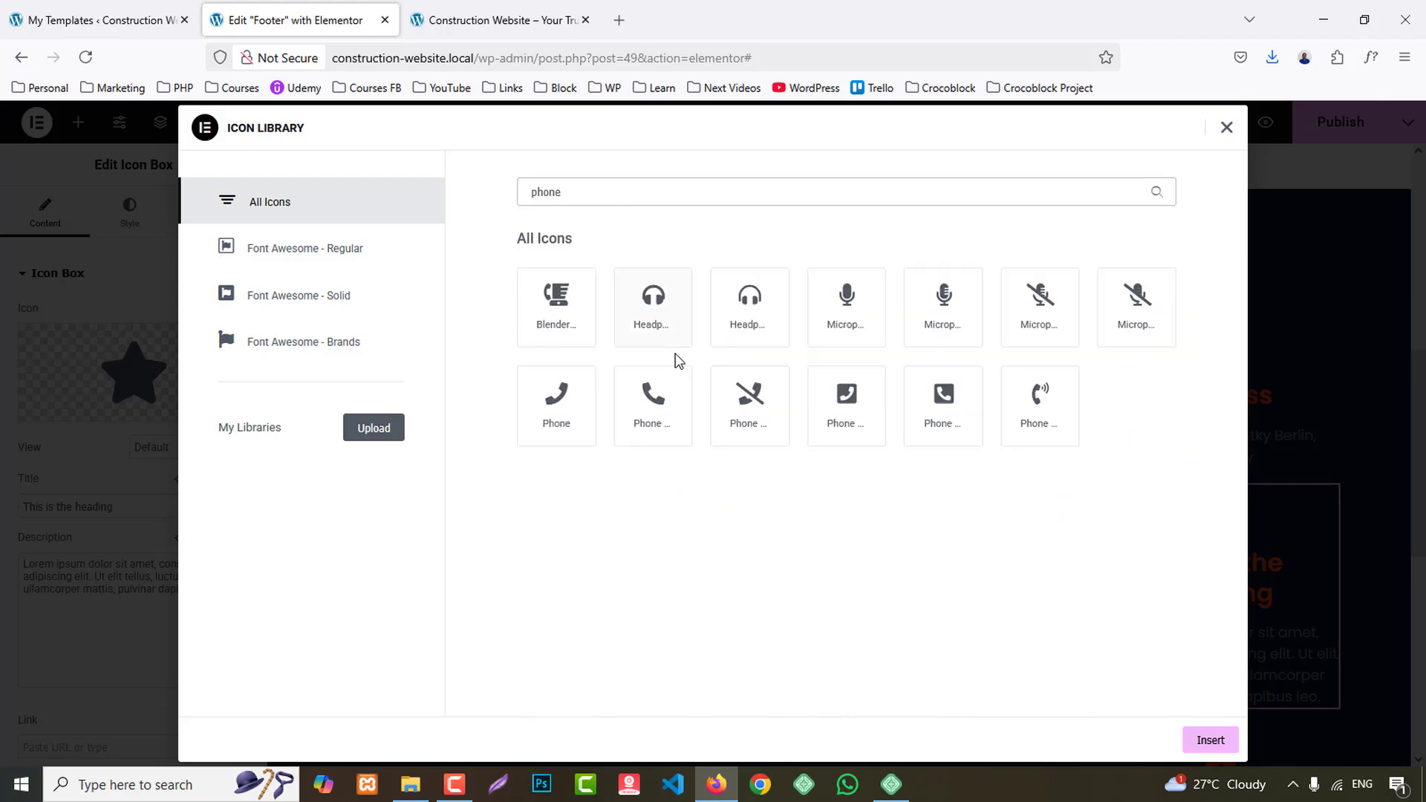
click(669, 412)
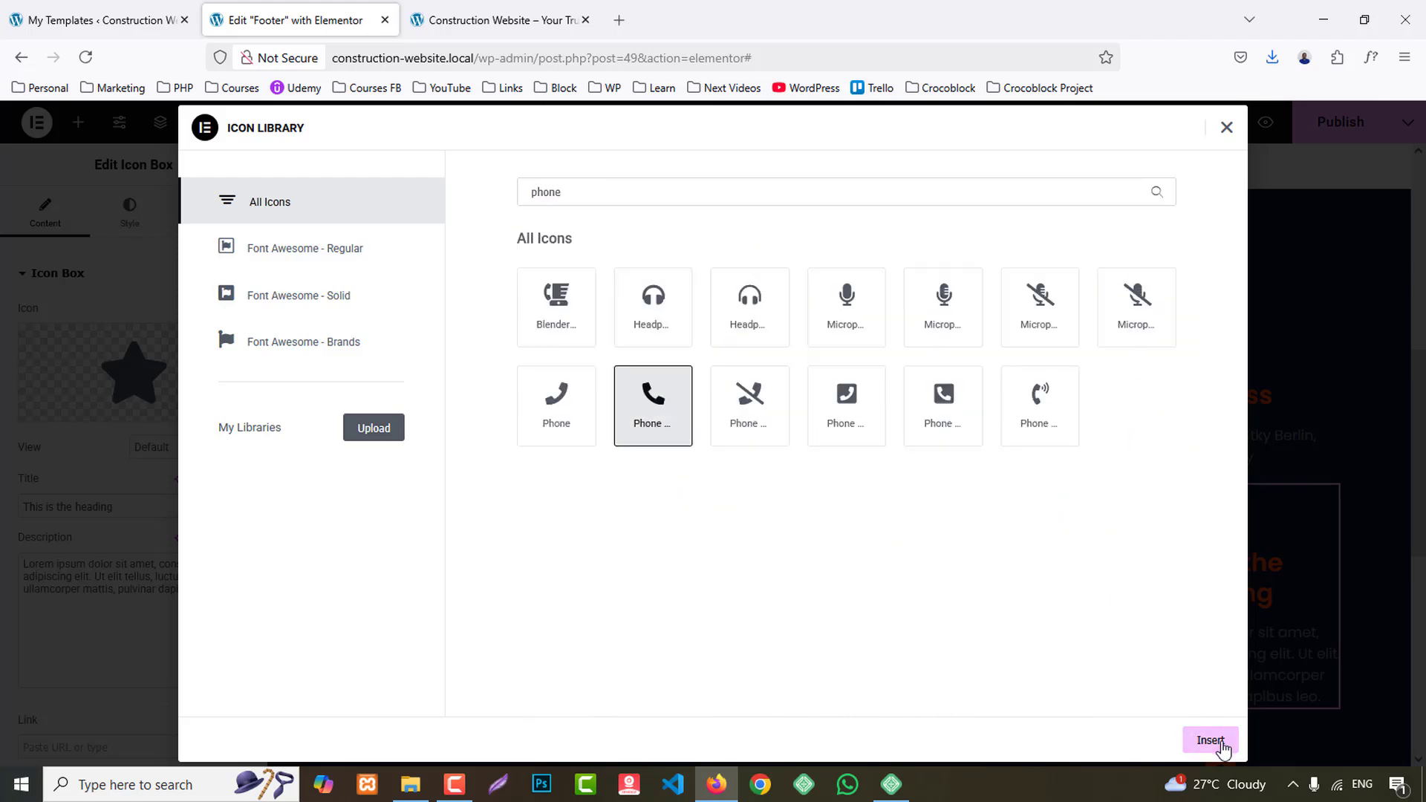
click(1209, 740)
key(ctrl+v)
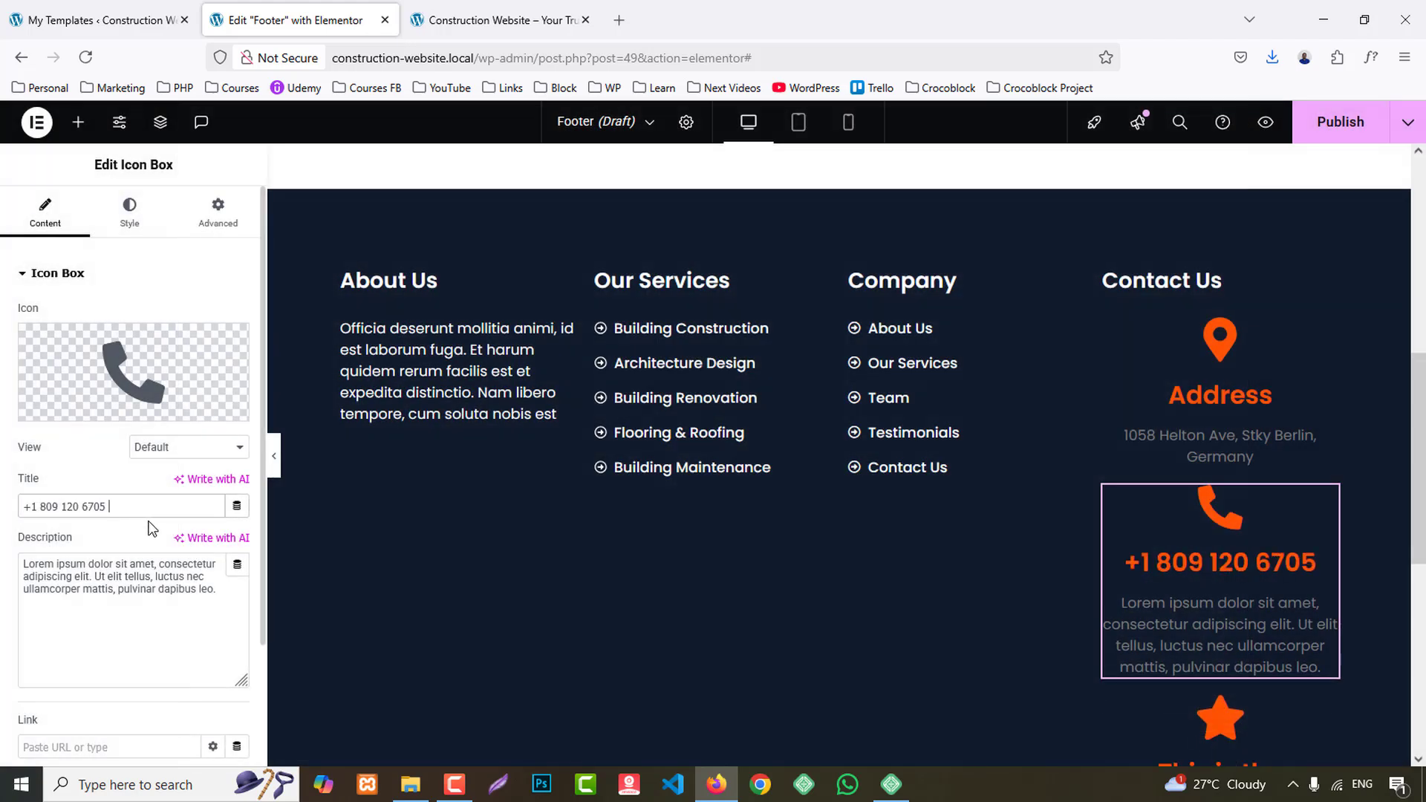
- Copy the email address from the reference site's Contact Us column and return to the Footer template
click(575, 22)
drag(1148, 617, 1001, 624)
key(ctrl+c)
click(297, 20)
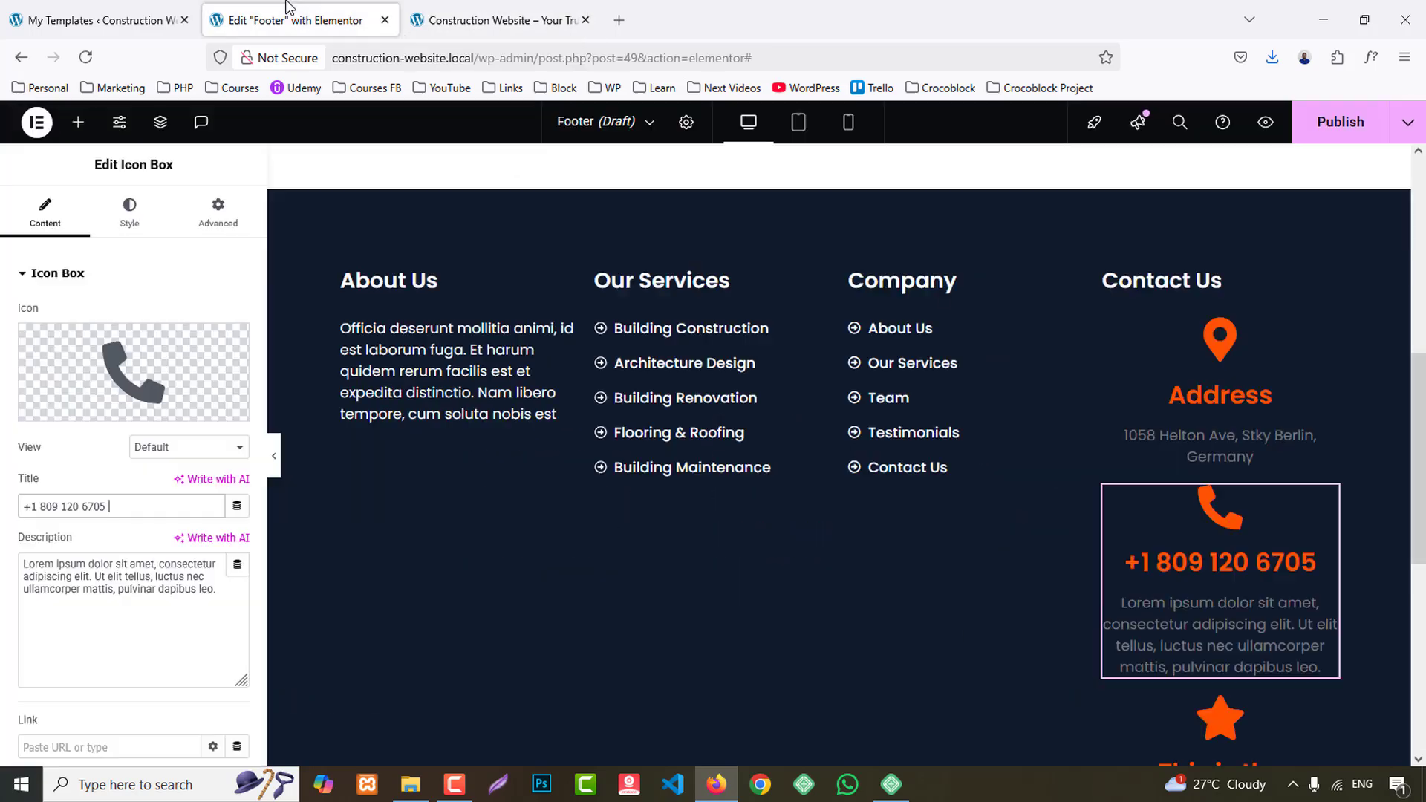
- Search the icon library for an envelope and insert the outlined Envelope icon into the second icon box
click(149, 357)
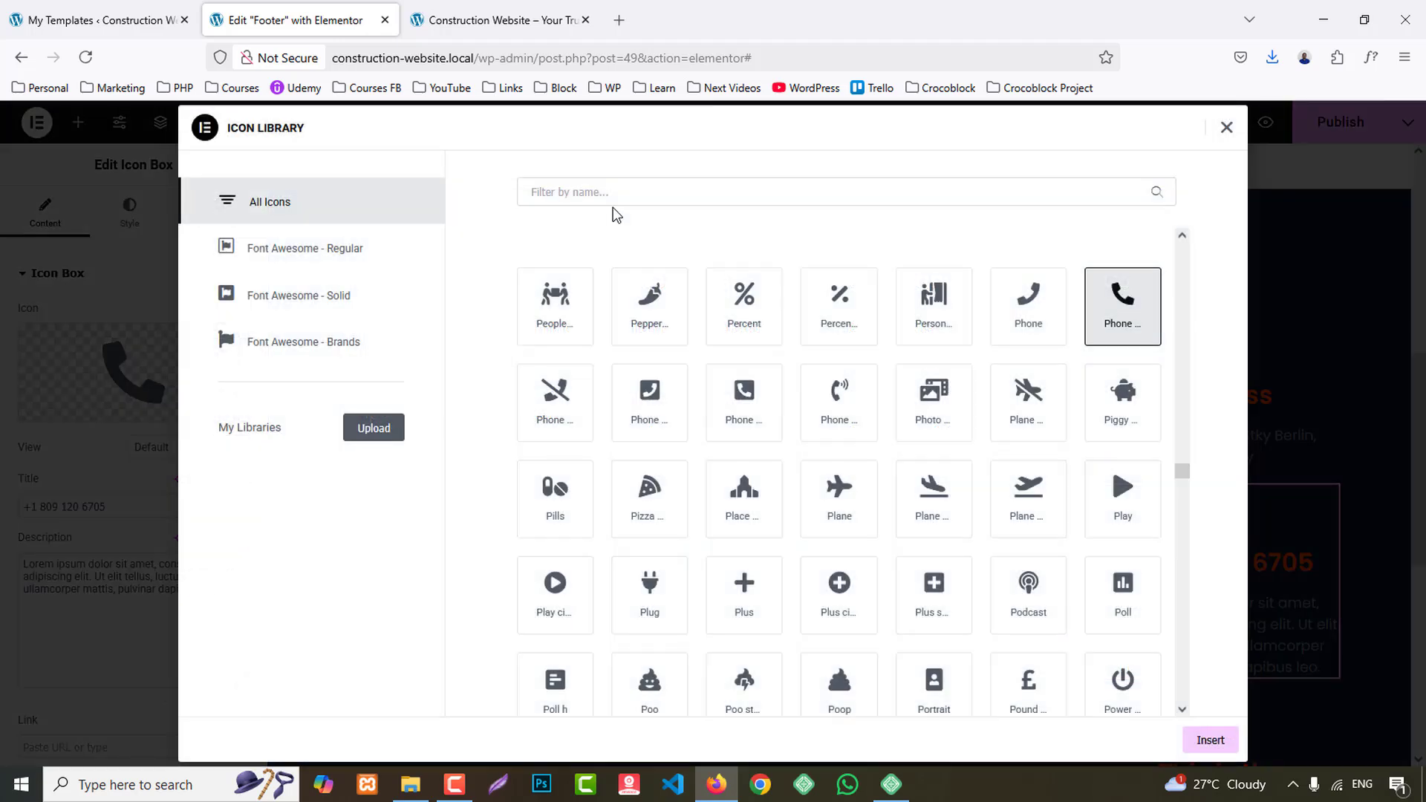
click(596, 192)
text(email)
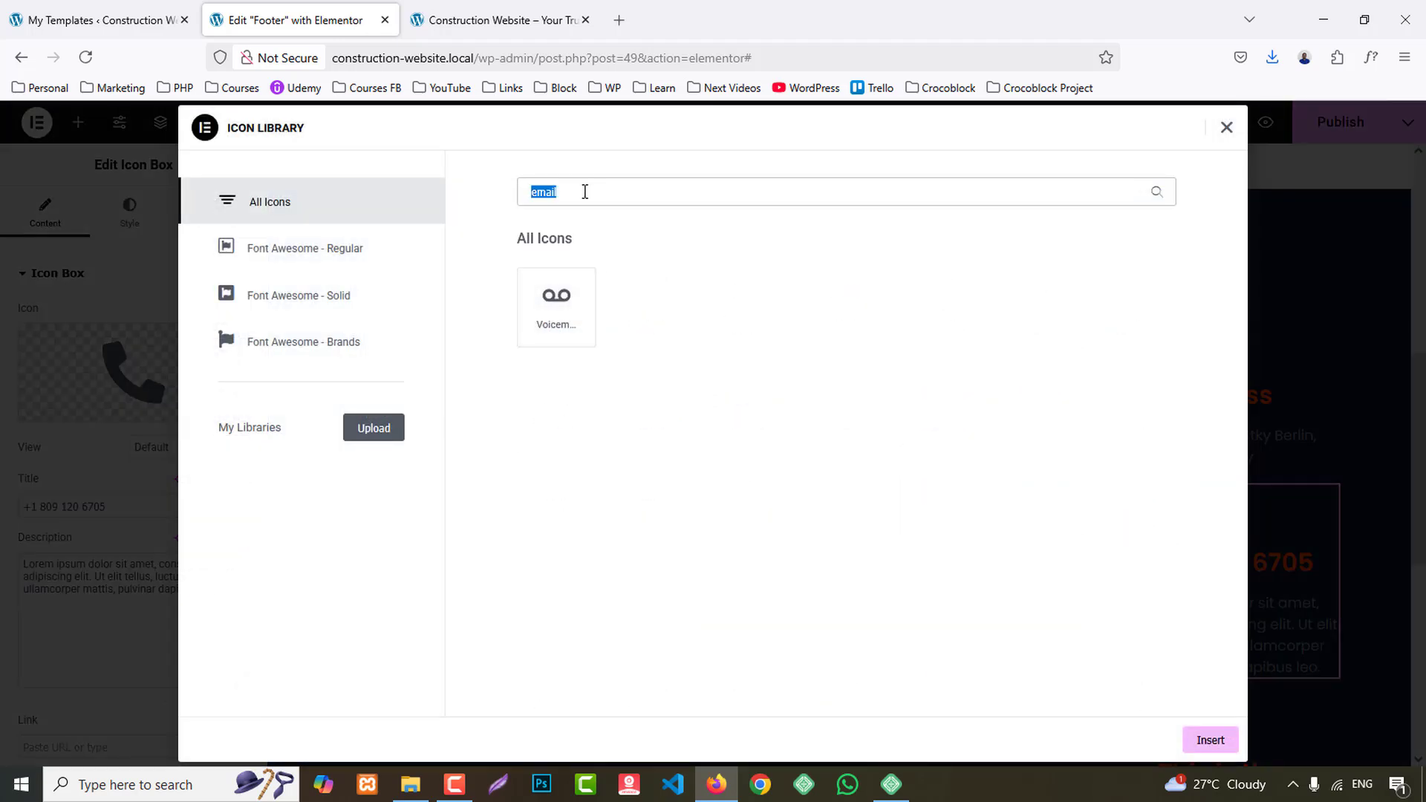
text(enve)
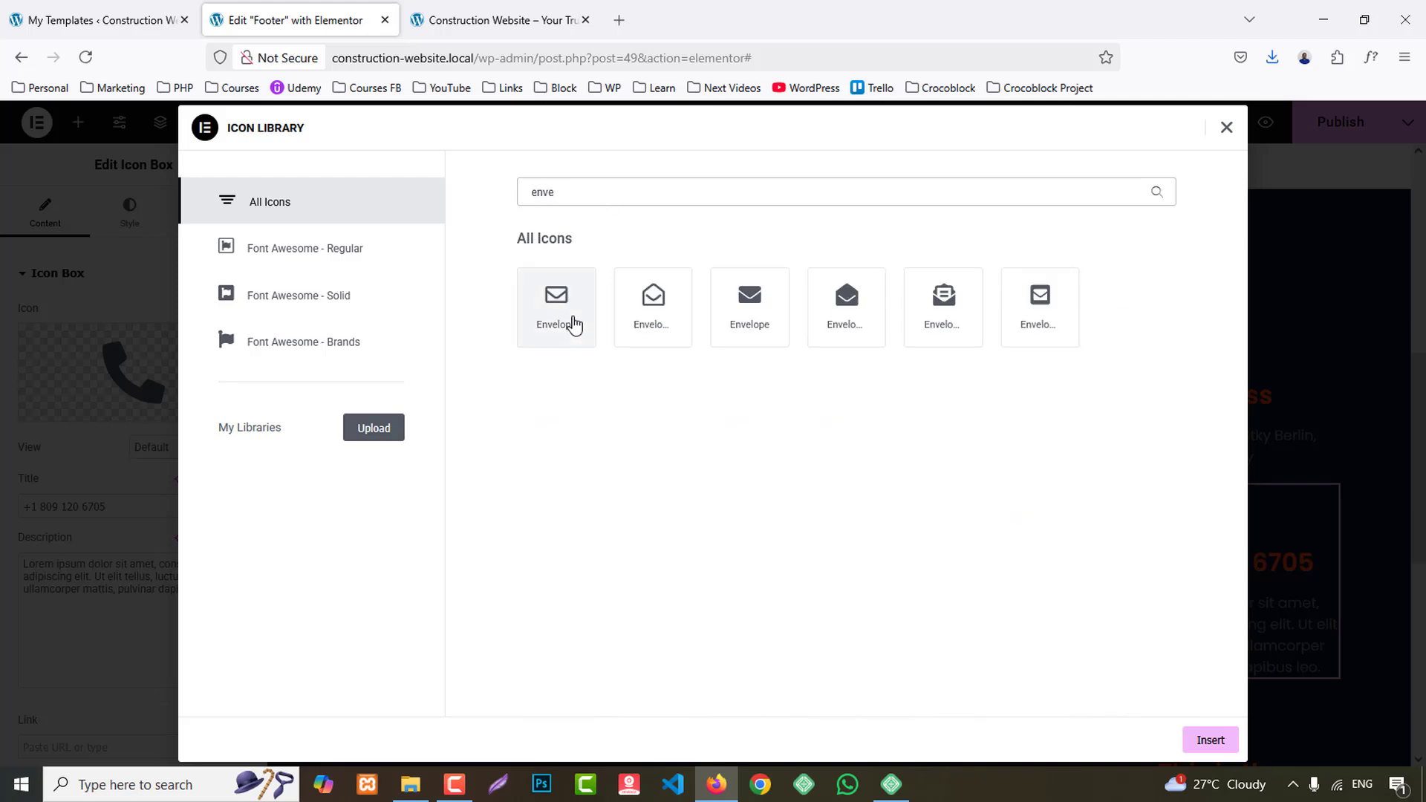
click(568, 323)
click(1207, 741)
click(137, 590)
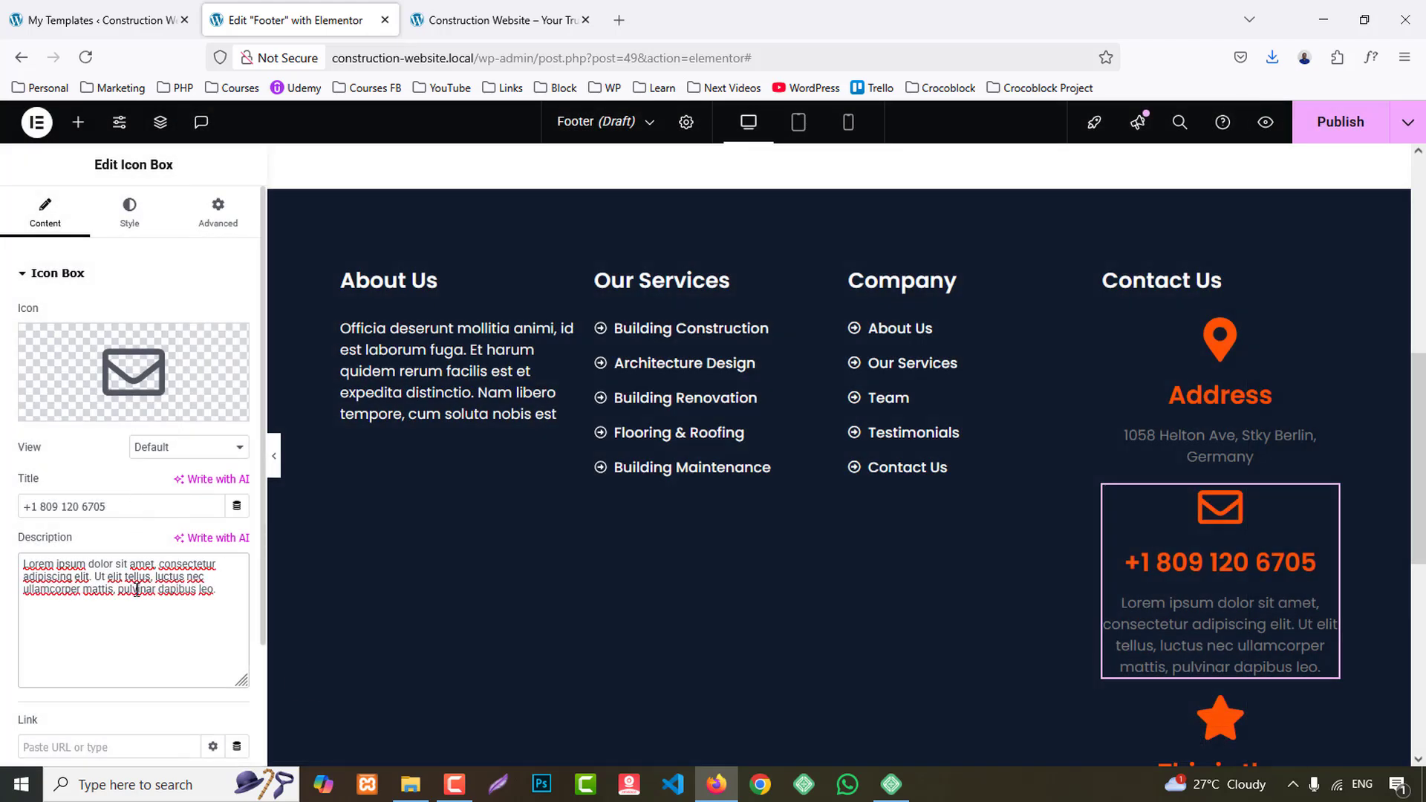
- Change the second icon box's icon back to the phone handset
scroll(1218, 519, down, 4)
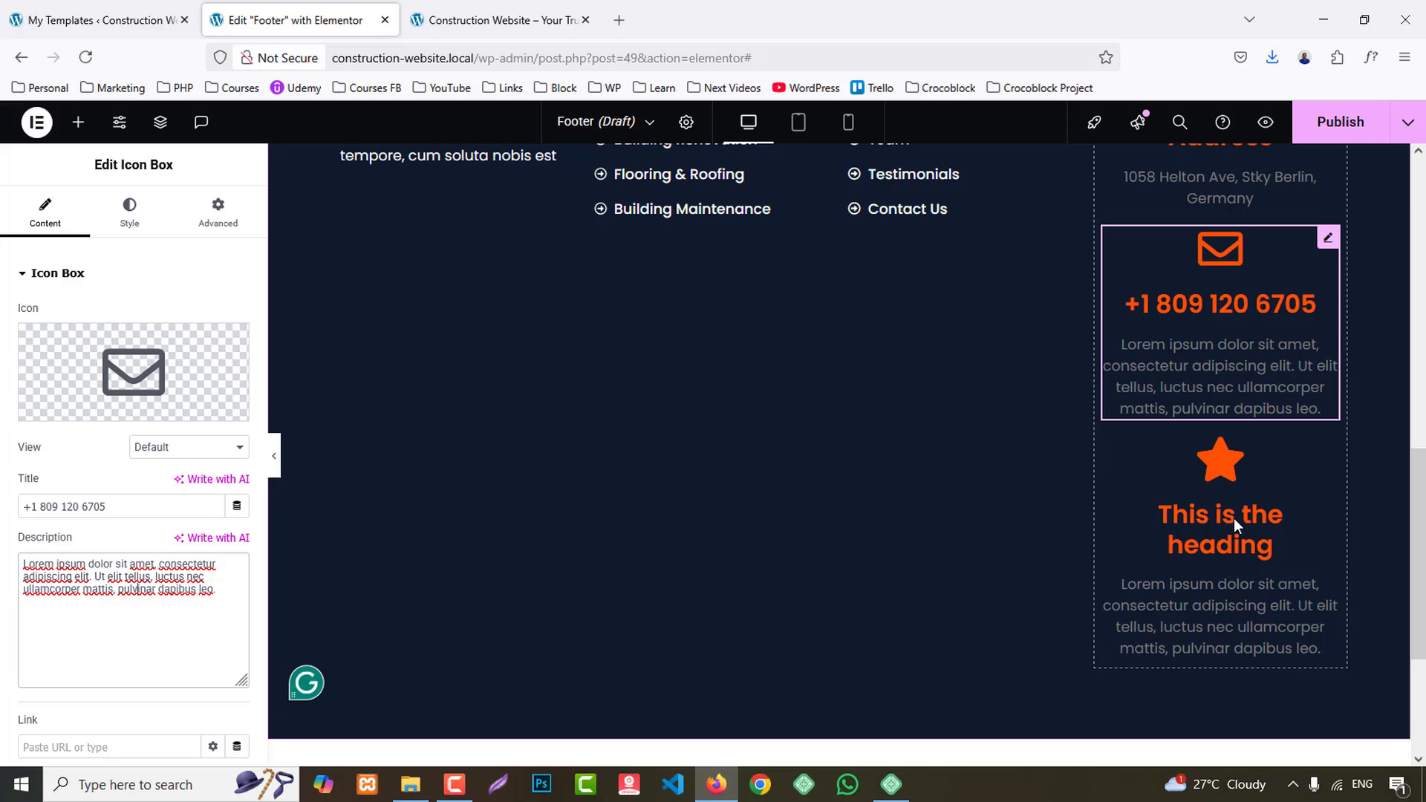
click(1221, 371)
click(78, 406)
click(626, 194)
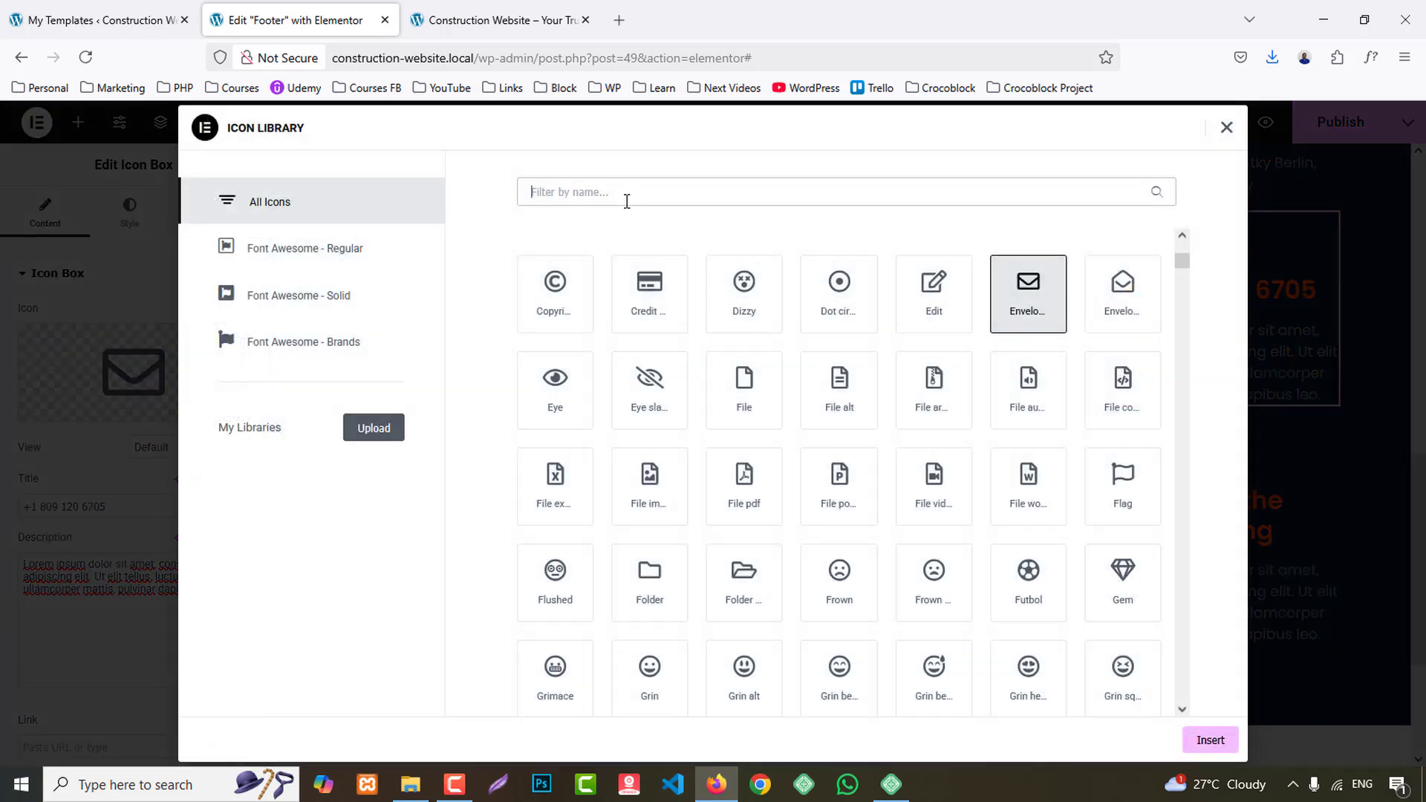
text(phone)
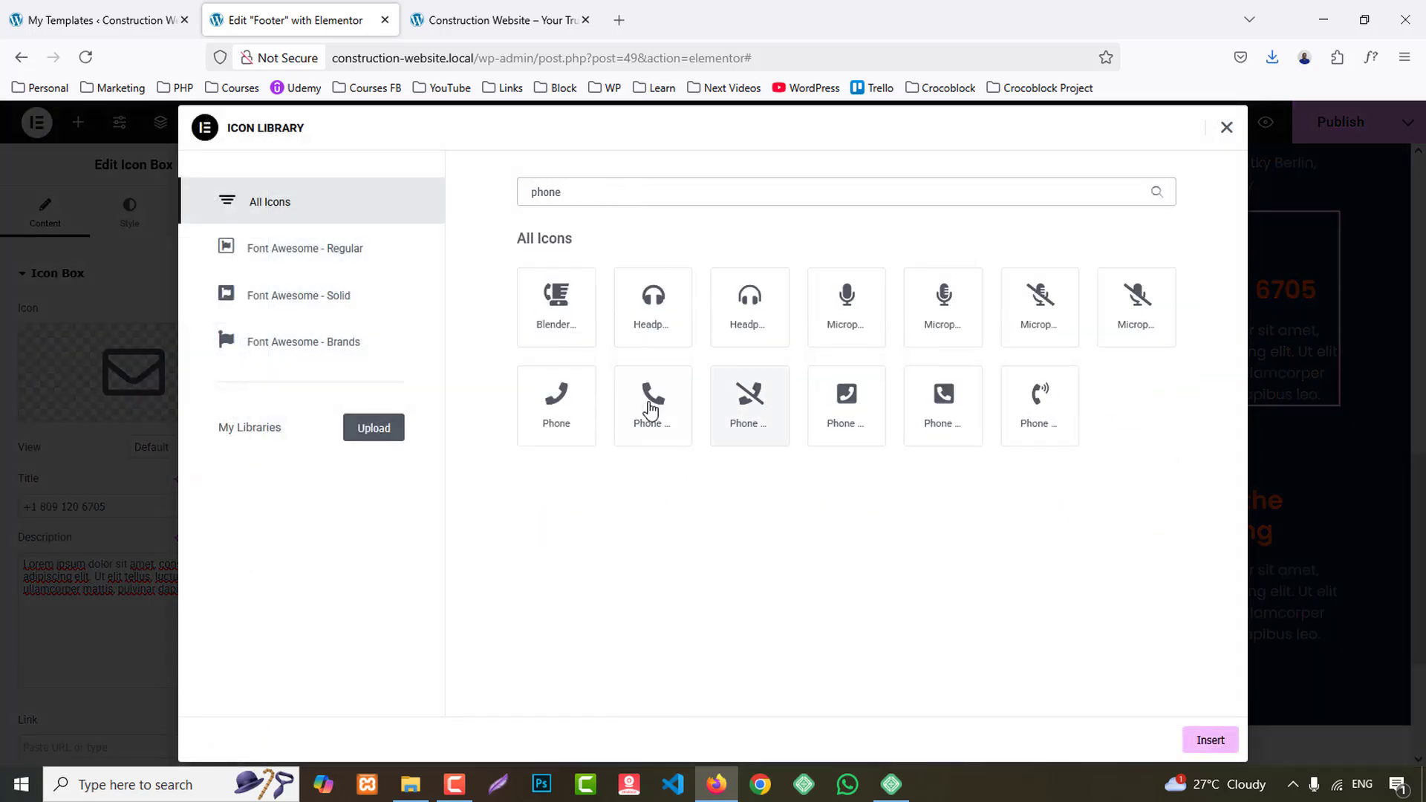
click(650, 409)
click(1218, 745)
- Replace the third Contact Us icon box's star with the outlined Envelope icon
click(1242, 613)
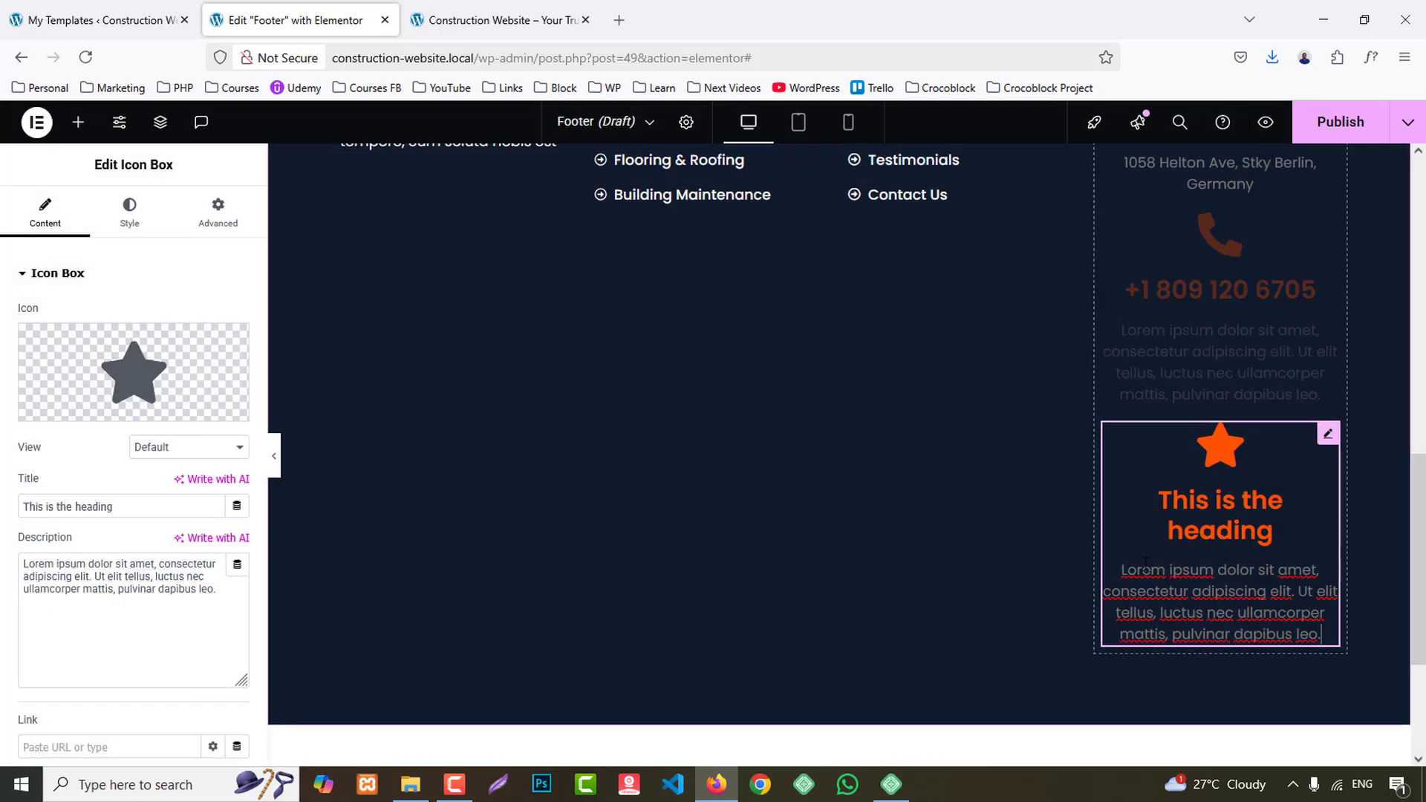
click(93, 407)
click(569, 194)
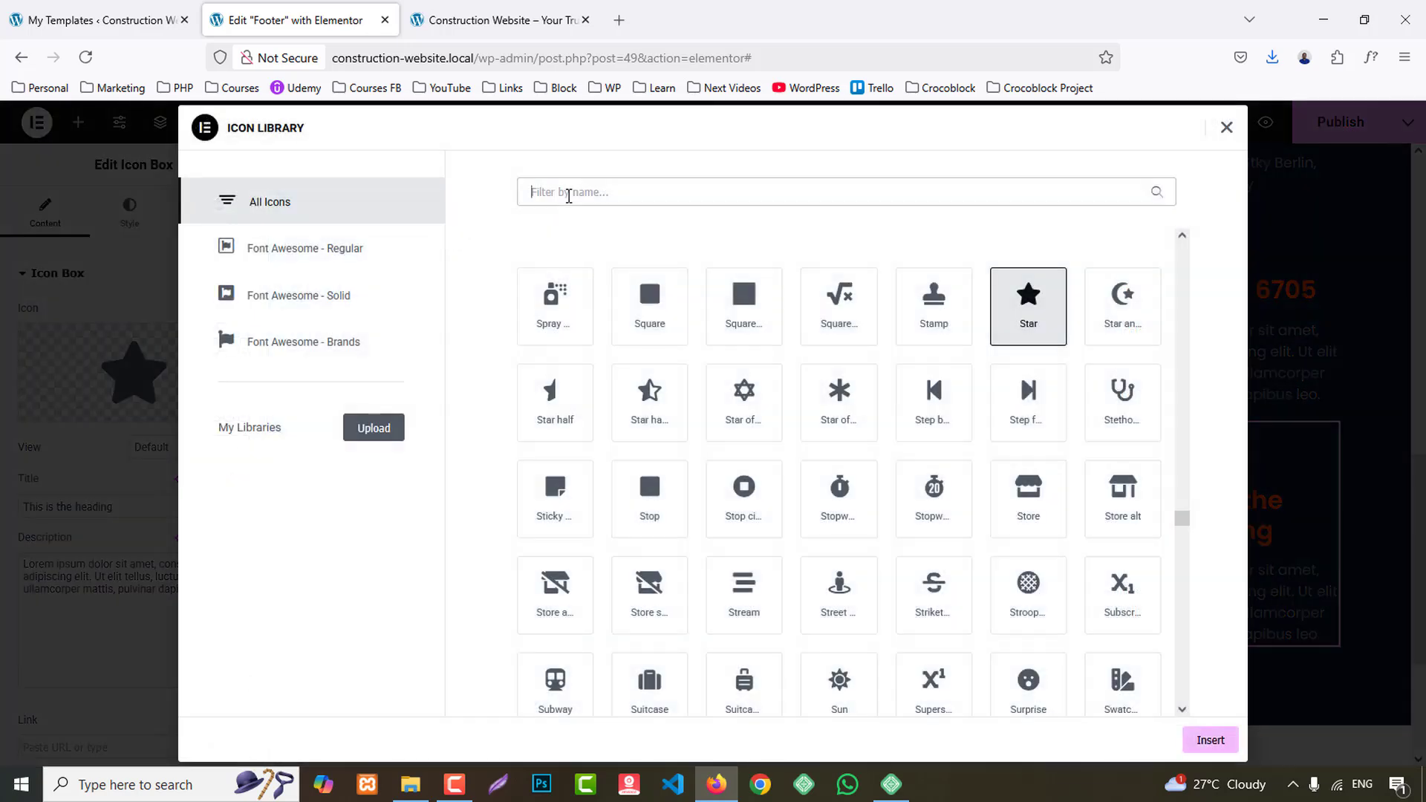
text(enve)
click(534, 328)
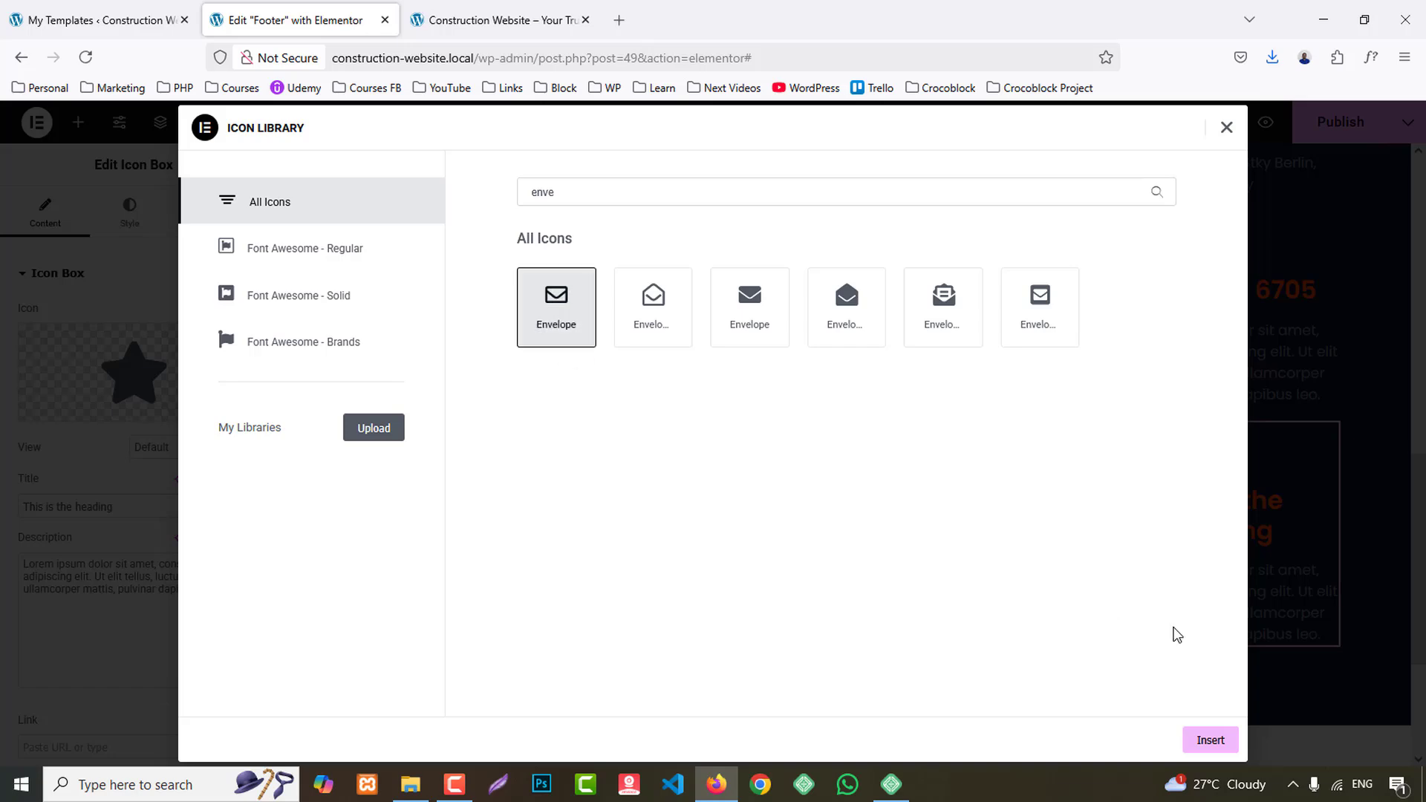
click(1211, 740)
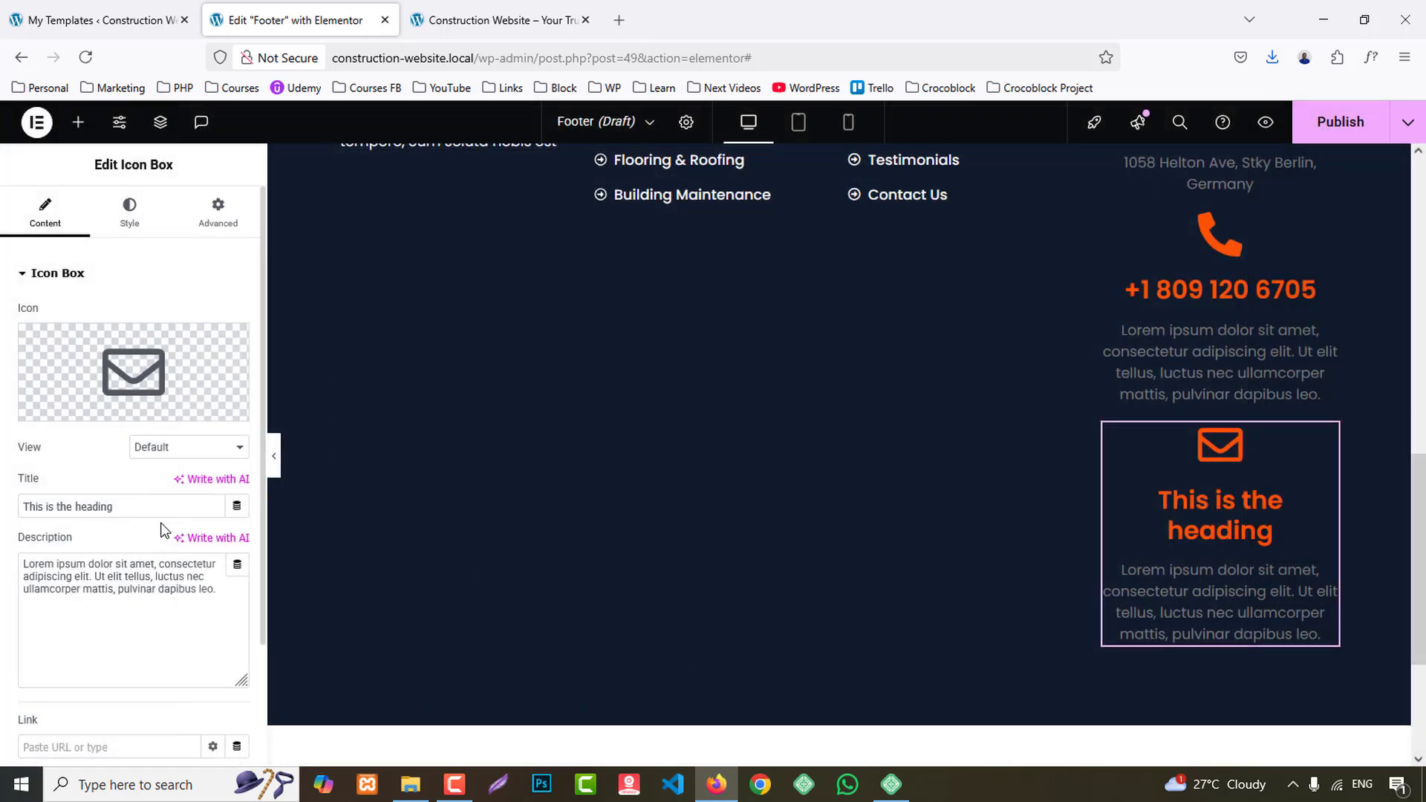
- Title the third icon box "email" and replace its description with the copied email address
drag(146, 513, 20, 515)
text(email)
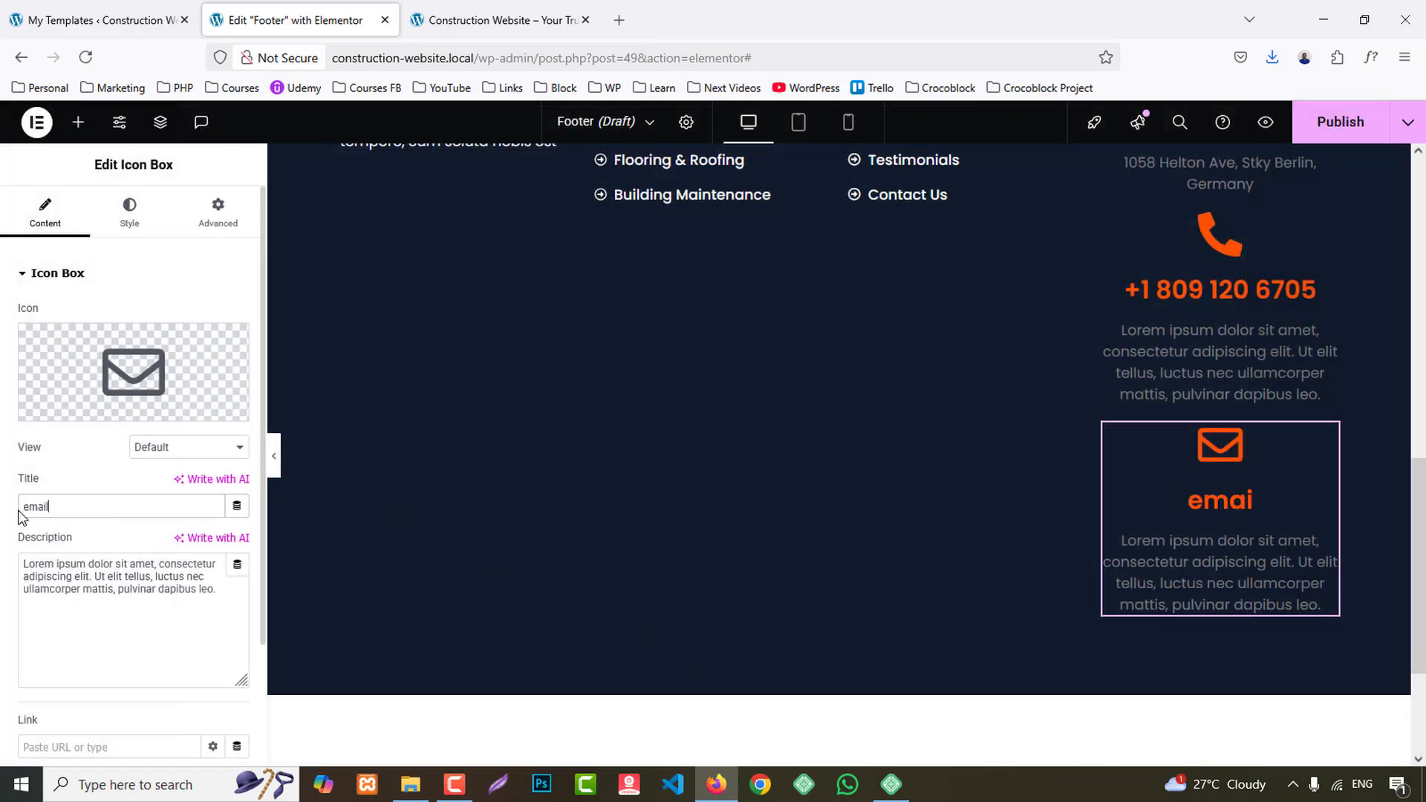
triple_click(138, 590)
key(ctrl+v)
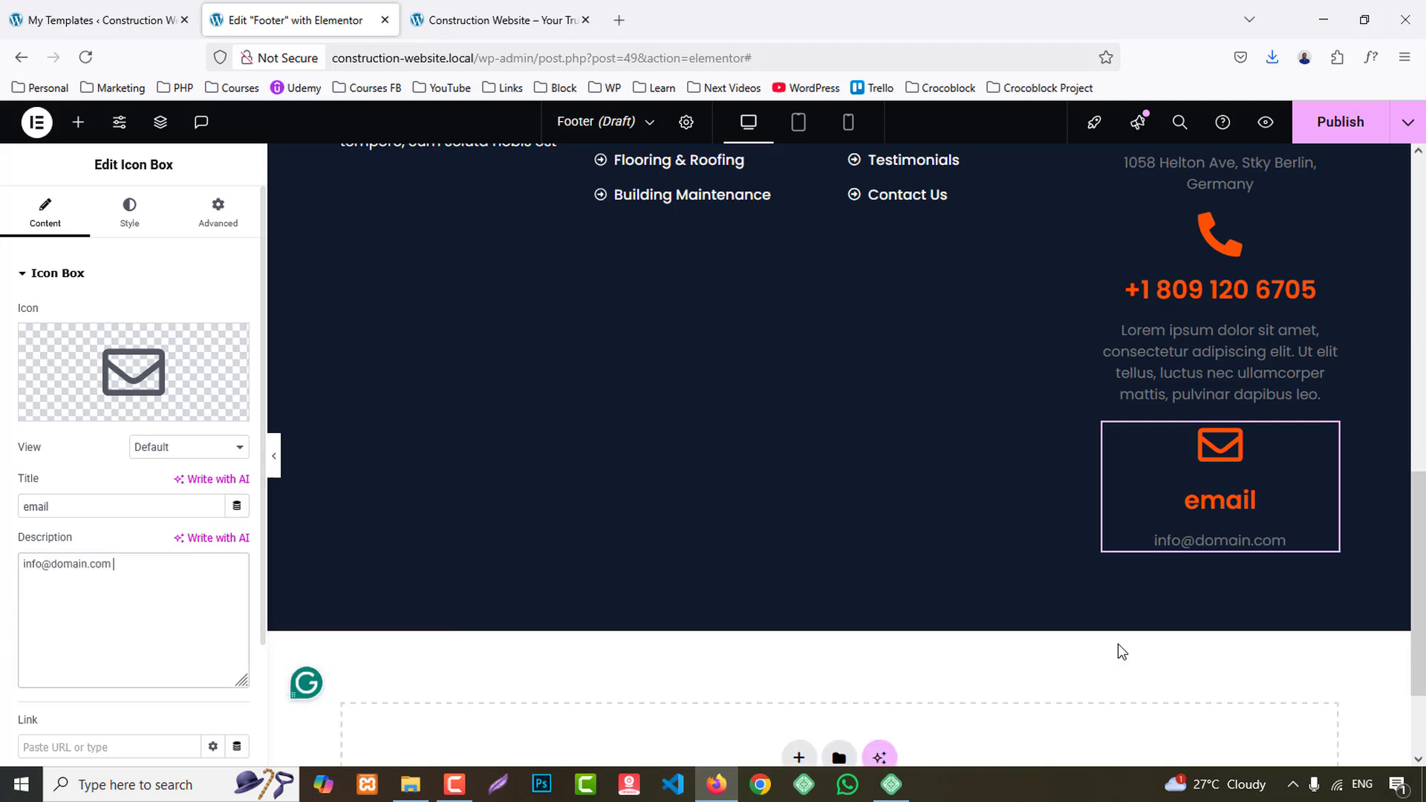
- Title the second icon box "phone" and replace its description with the phone number
scroll(1278, 637, up, 3)
click(1204, 562)
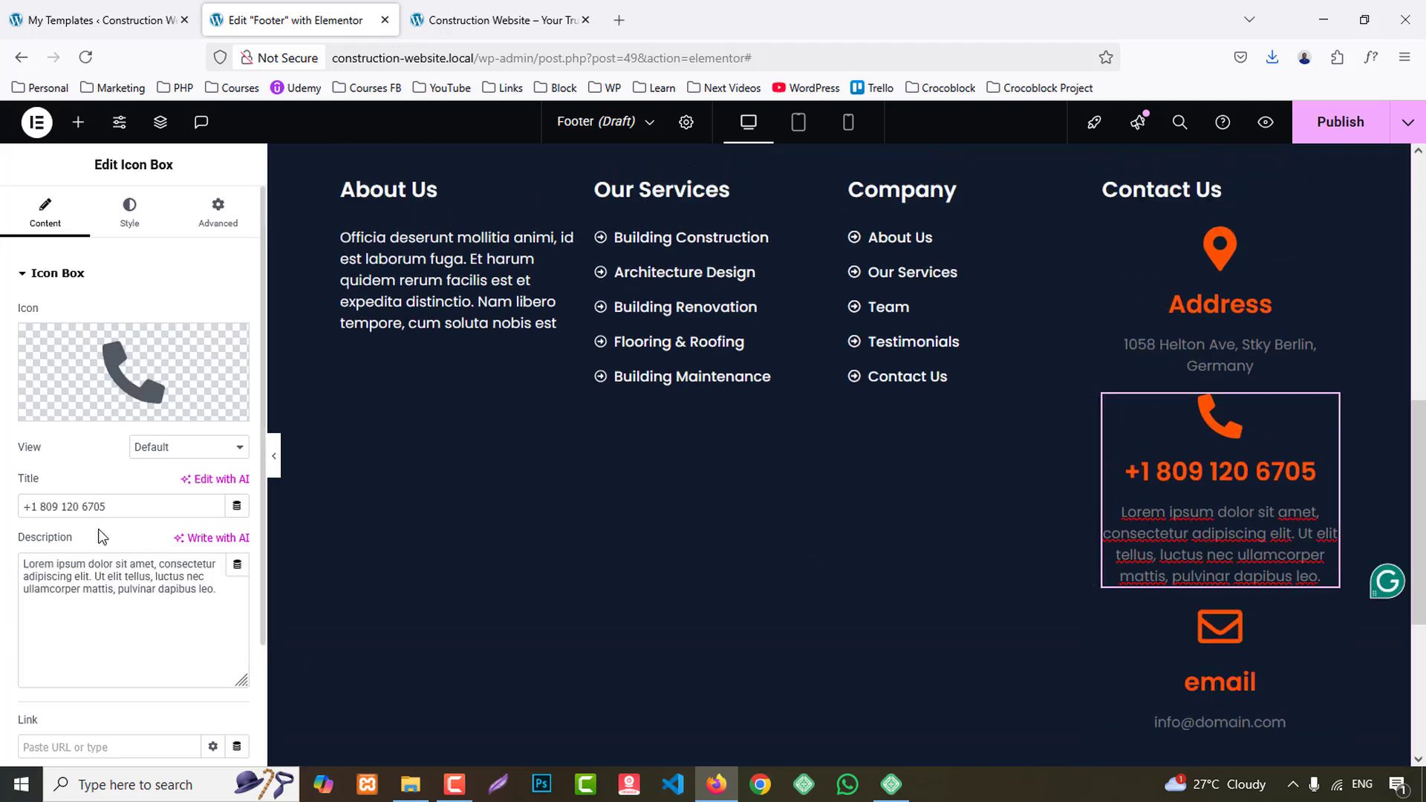
drag(116, 512, 4, 531)
key(ctrl+c)
text(phone)
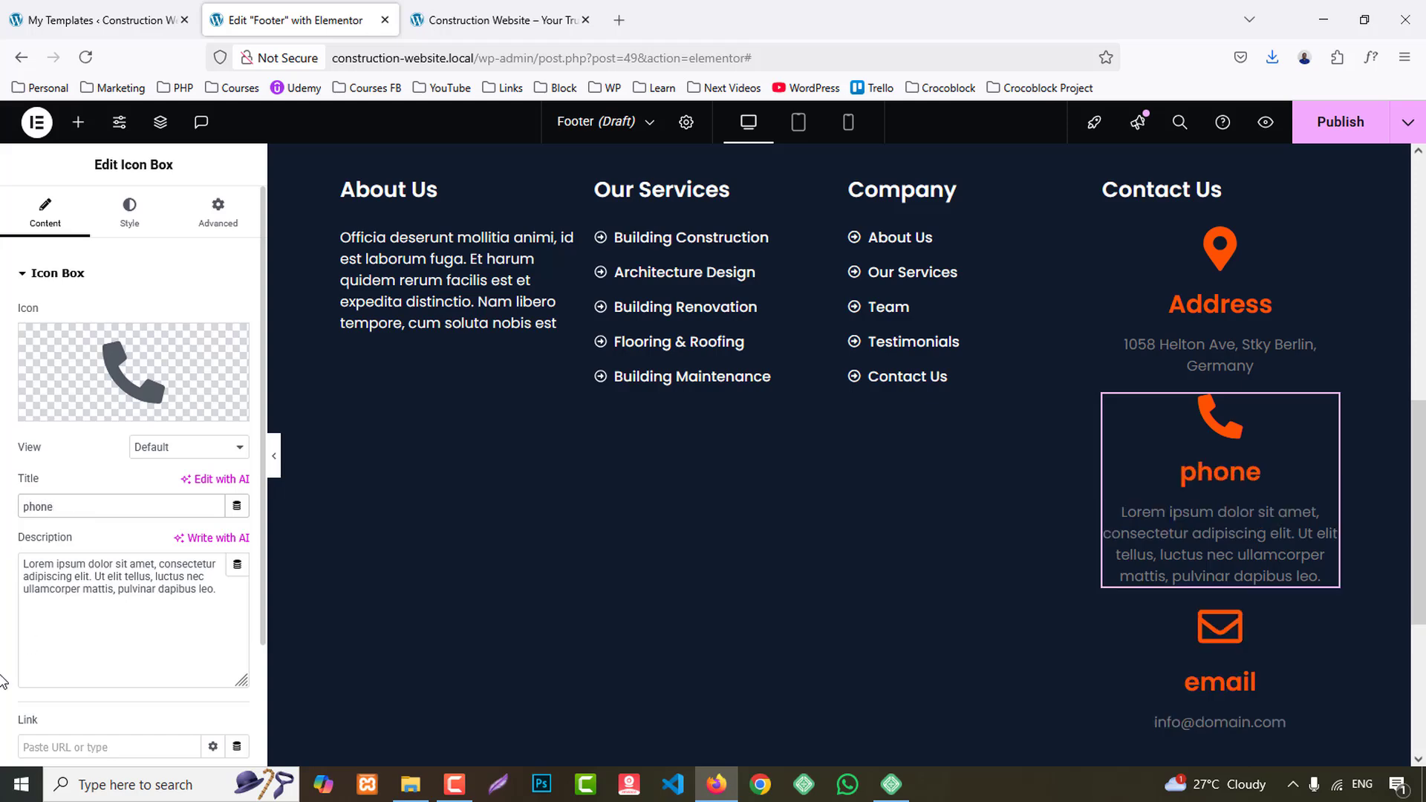
click(144, 605)
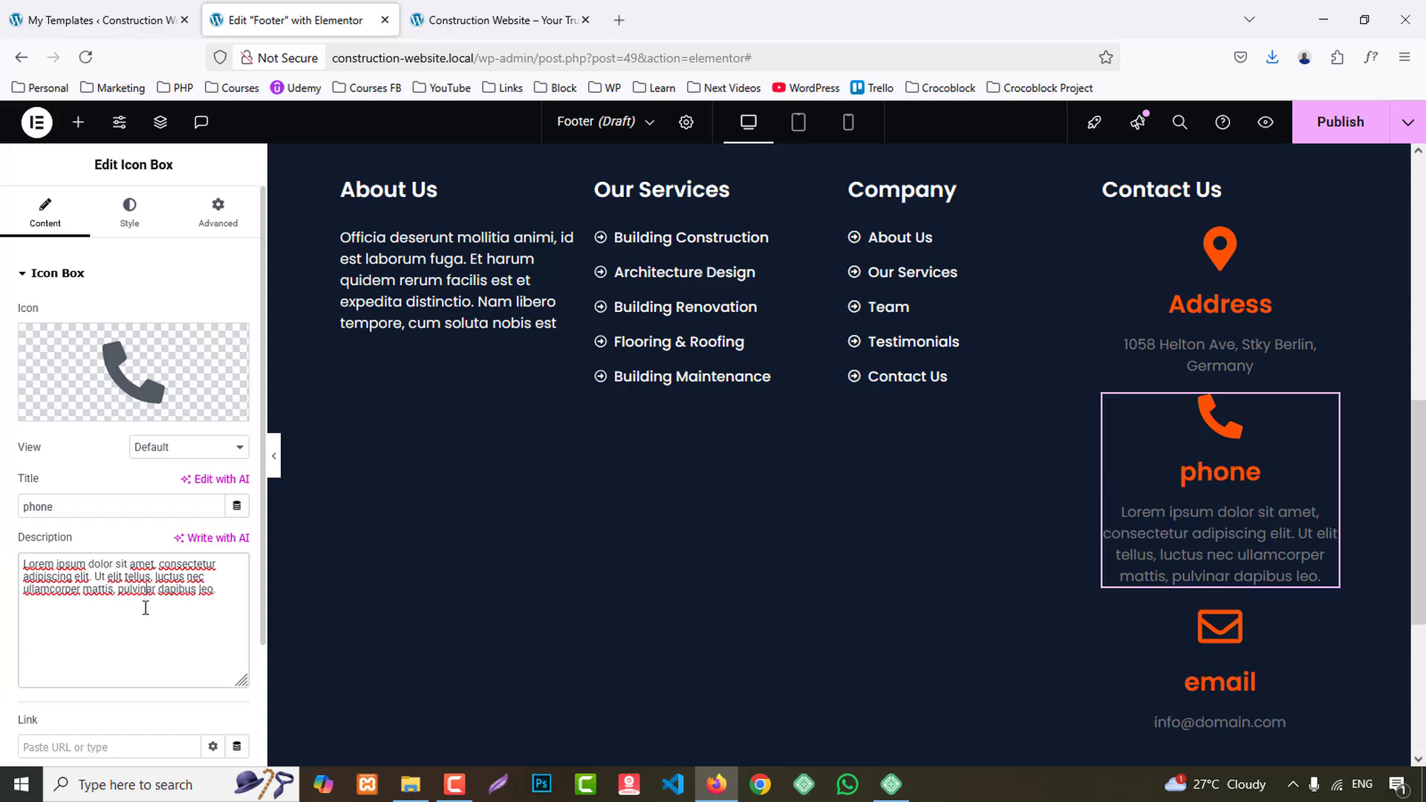
key(ctrl+a)
key(ctrl+v)
- Position the Address icon box's icon to the left of its text with middle vertical alignment
scroll(1277, 515, up, 3)
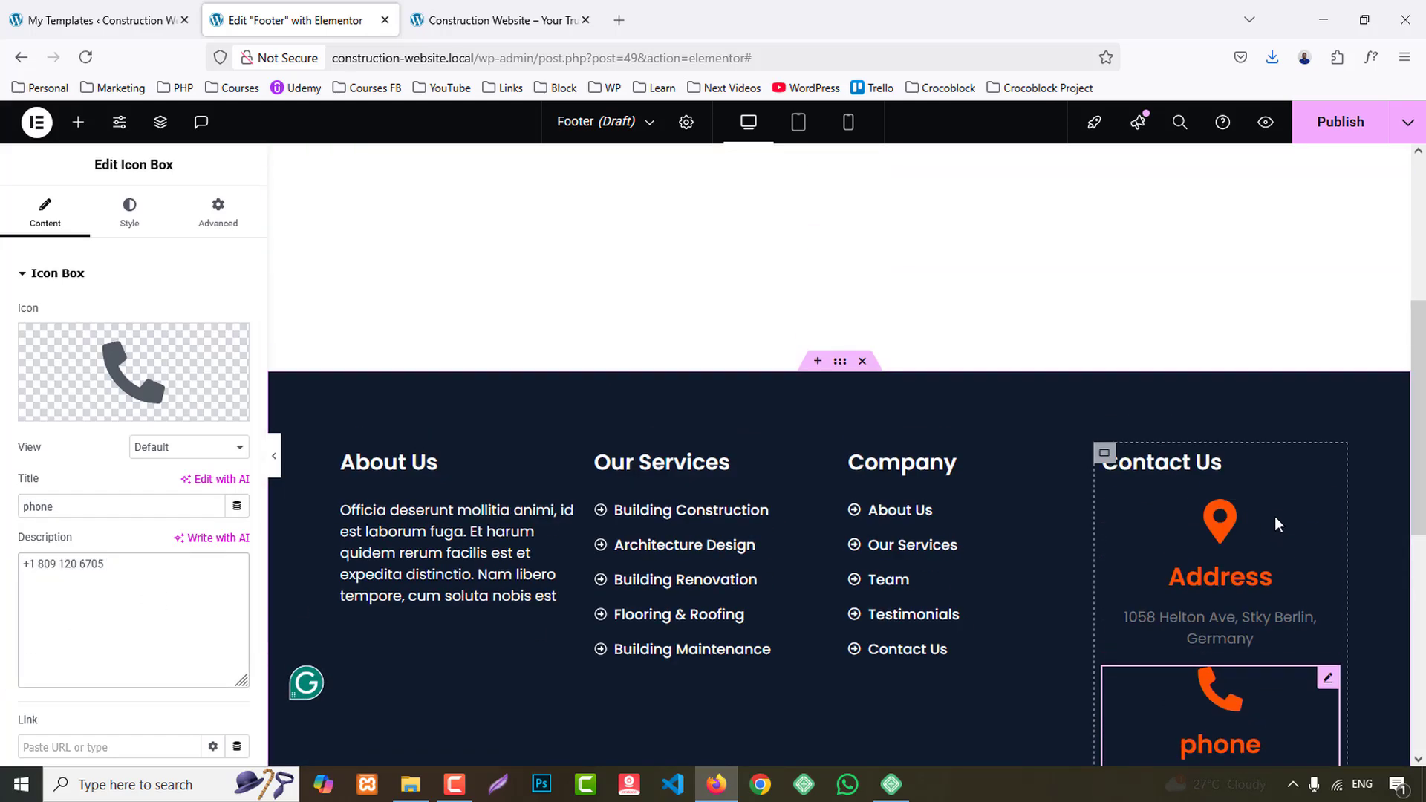
click(1232, 551)
click(128, 219)
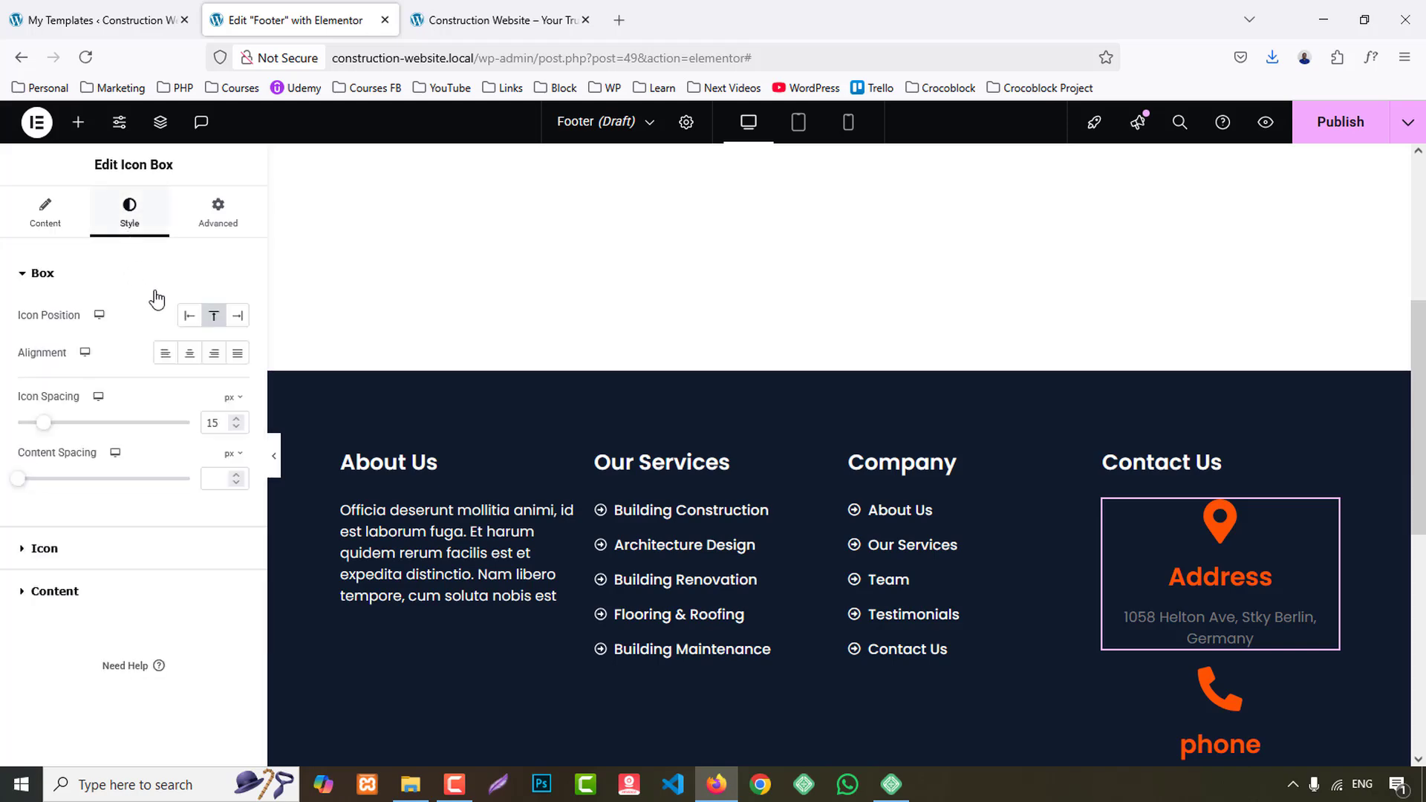
click(189, 322)
click(215, 361)
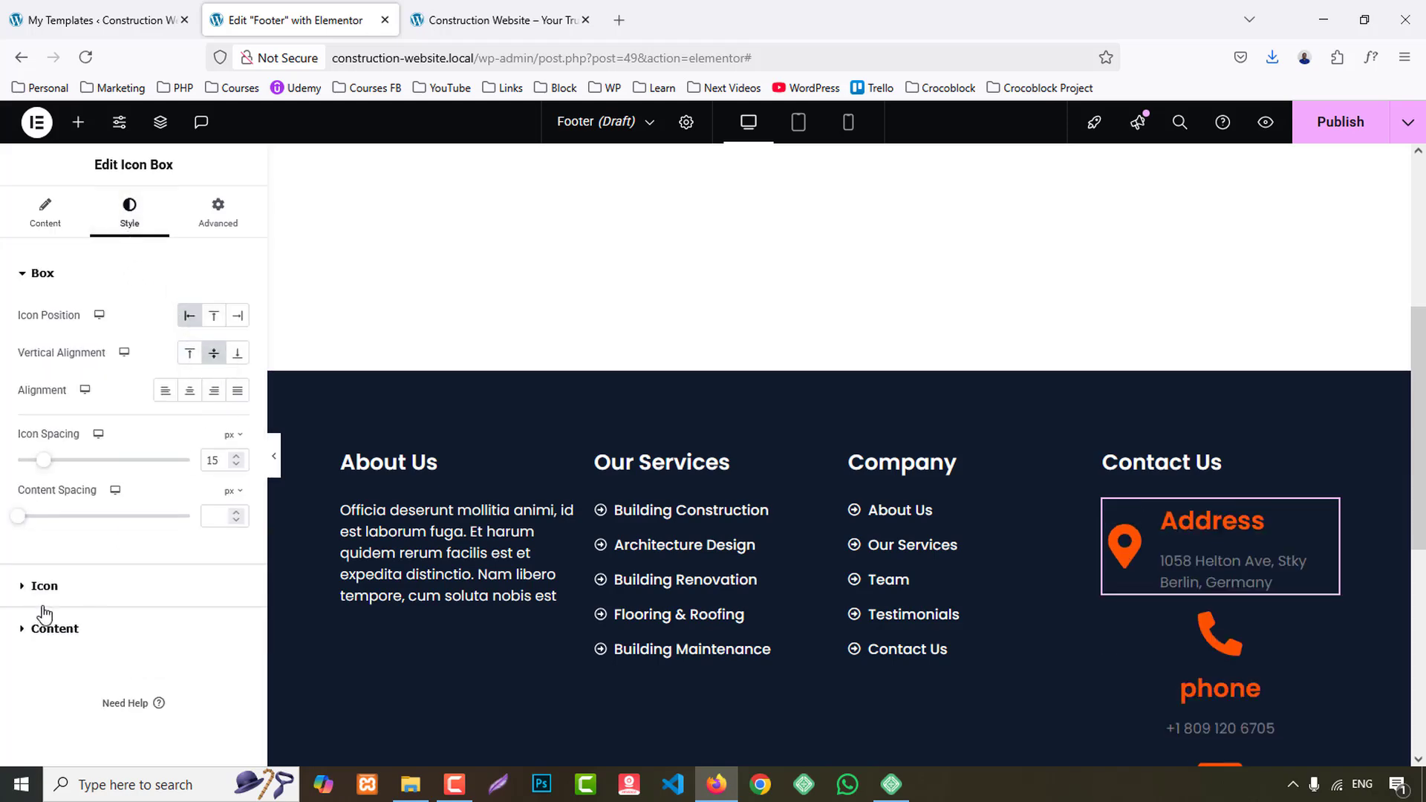
- Set the Address icon's primary color to the global White and its size to 25 px
click(45, 586)
click(213, 395)
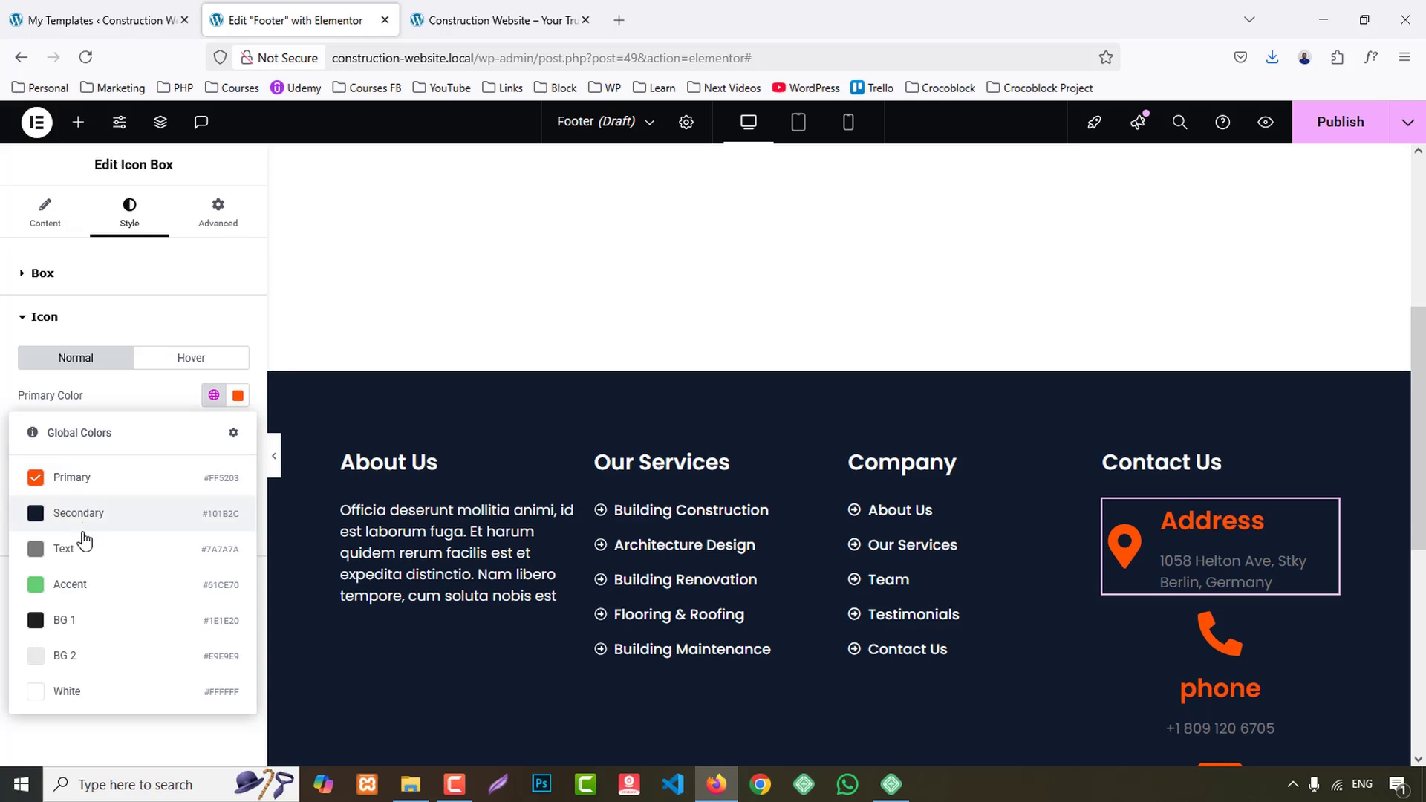
click(69, 688)
text(21)
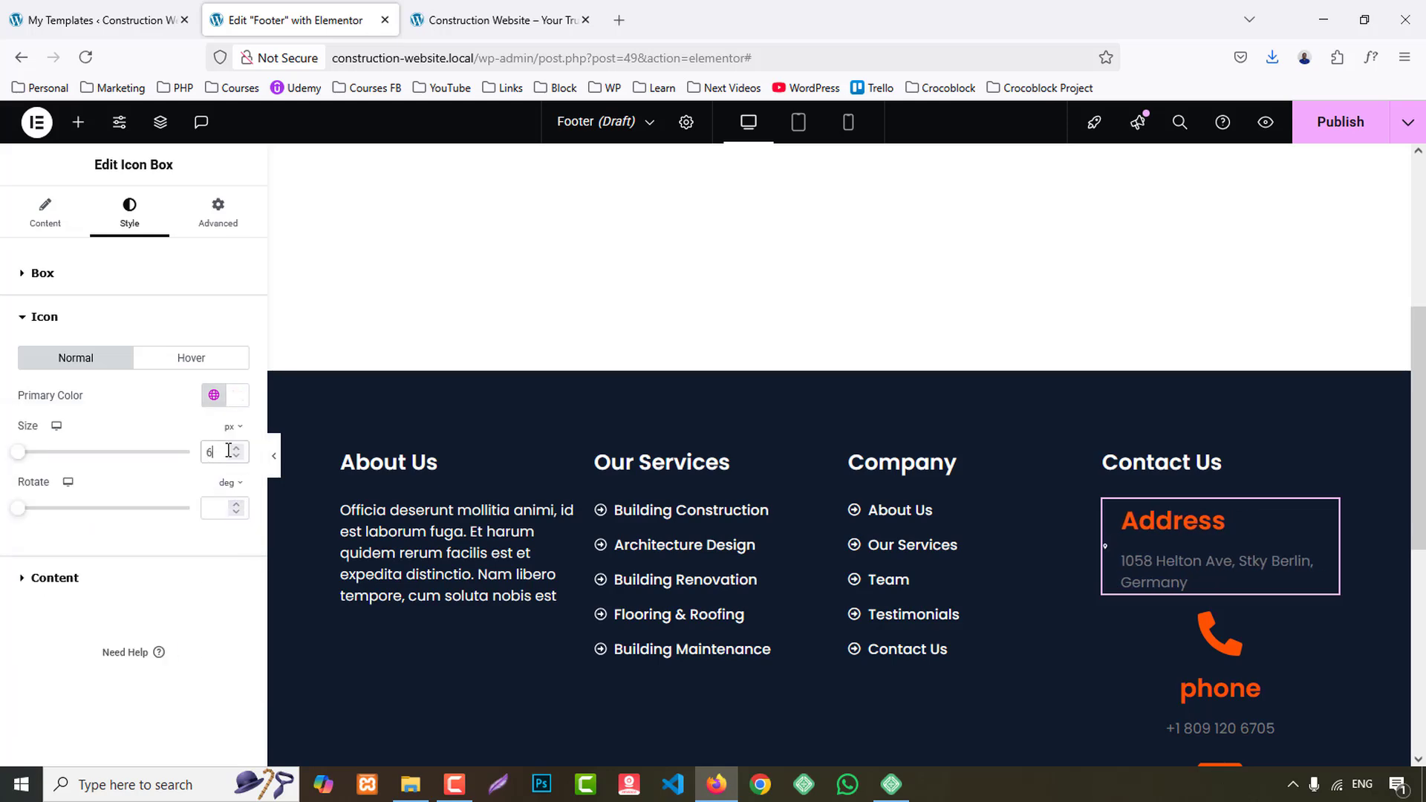
key(Up)
key(Up)
key(Up)
key(Up)
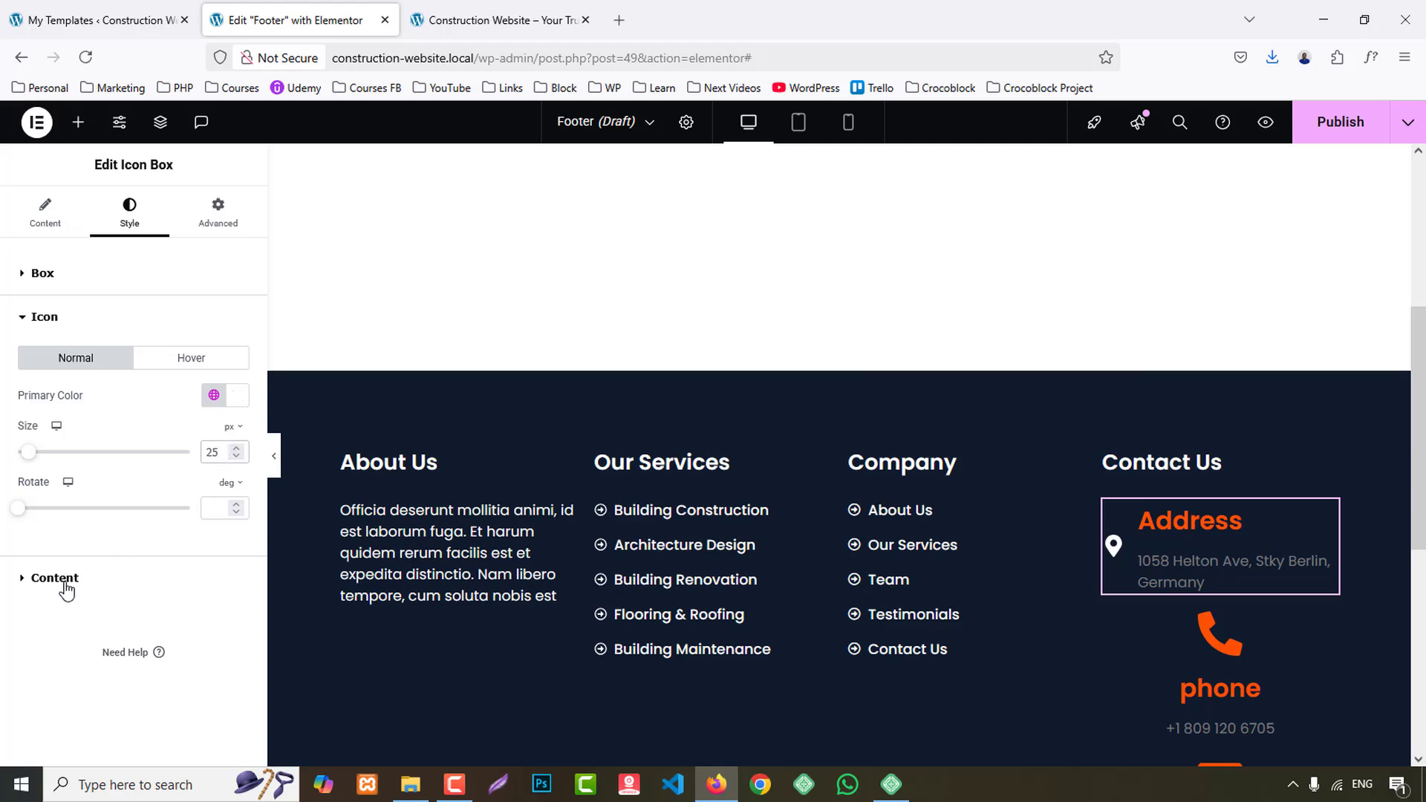
- Set the Address icon box's icon spacing to 10 px and its content spacing to 5 px
click(63, 286)
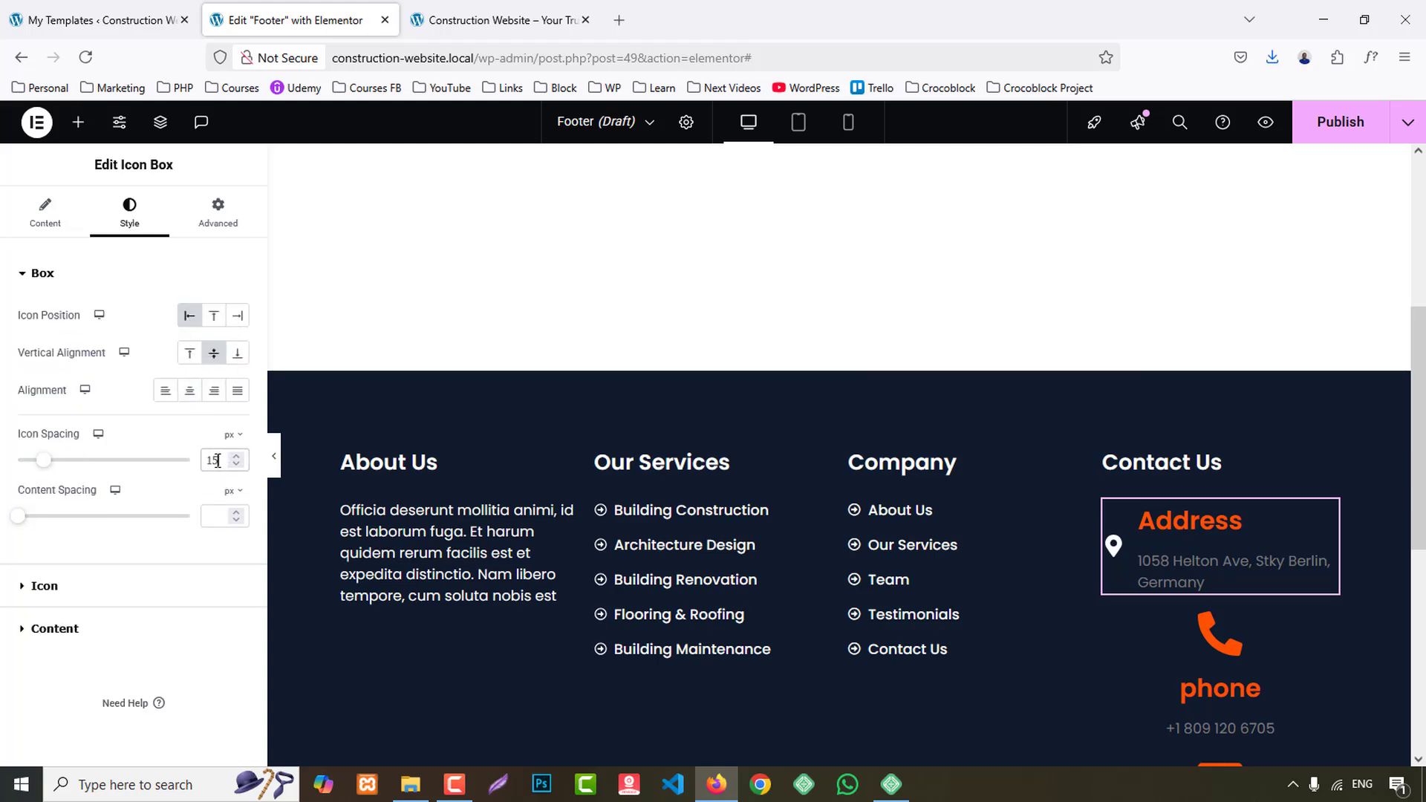
key(Down)
key(Down)
key(Down)
key(Down)
key(Down)
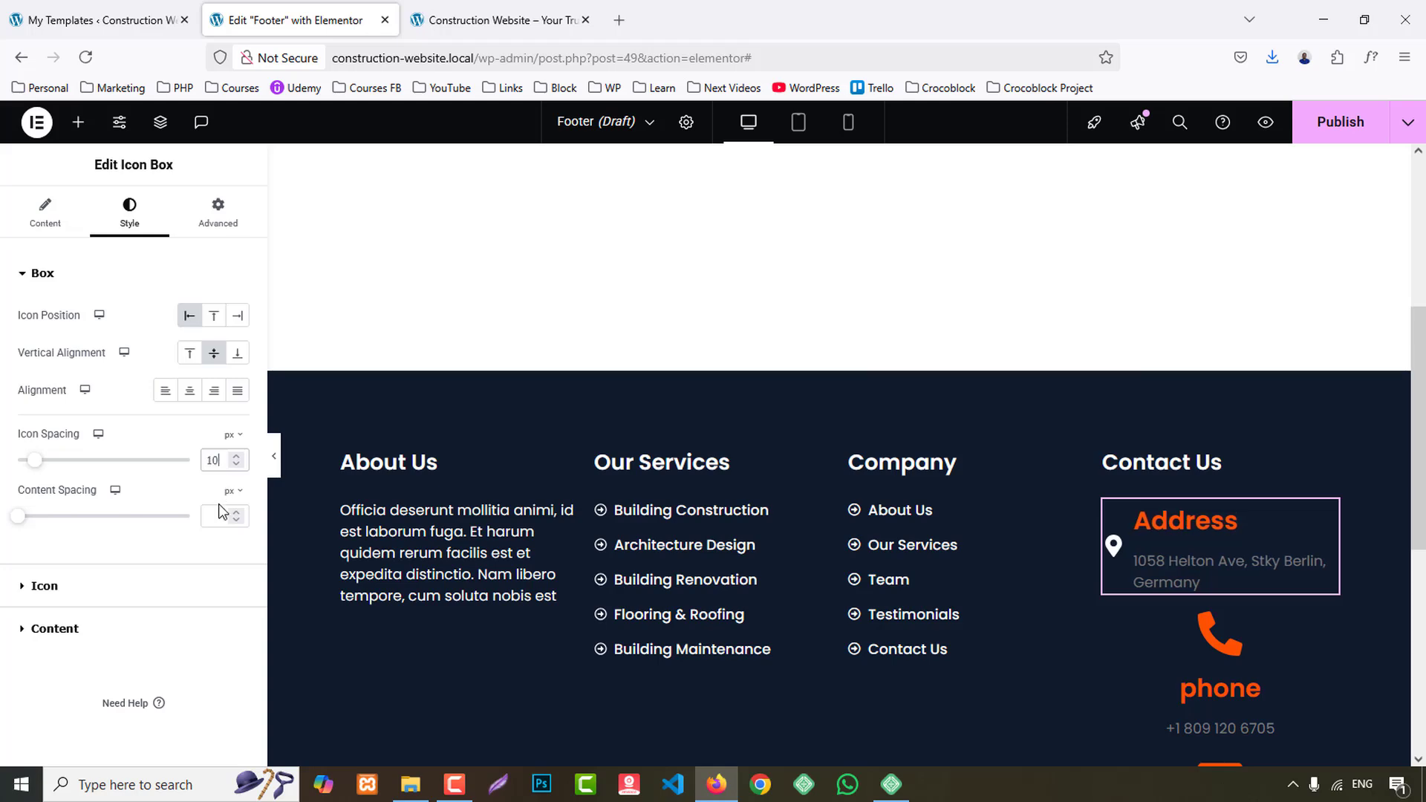
key(Up)
key(Up)
key(Up)
key(Up)
key(Up)
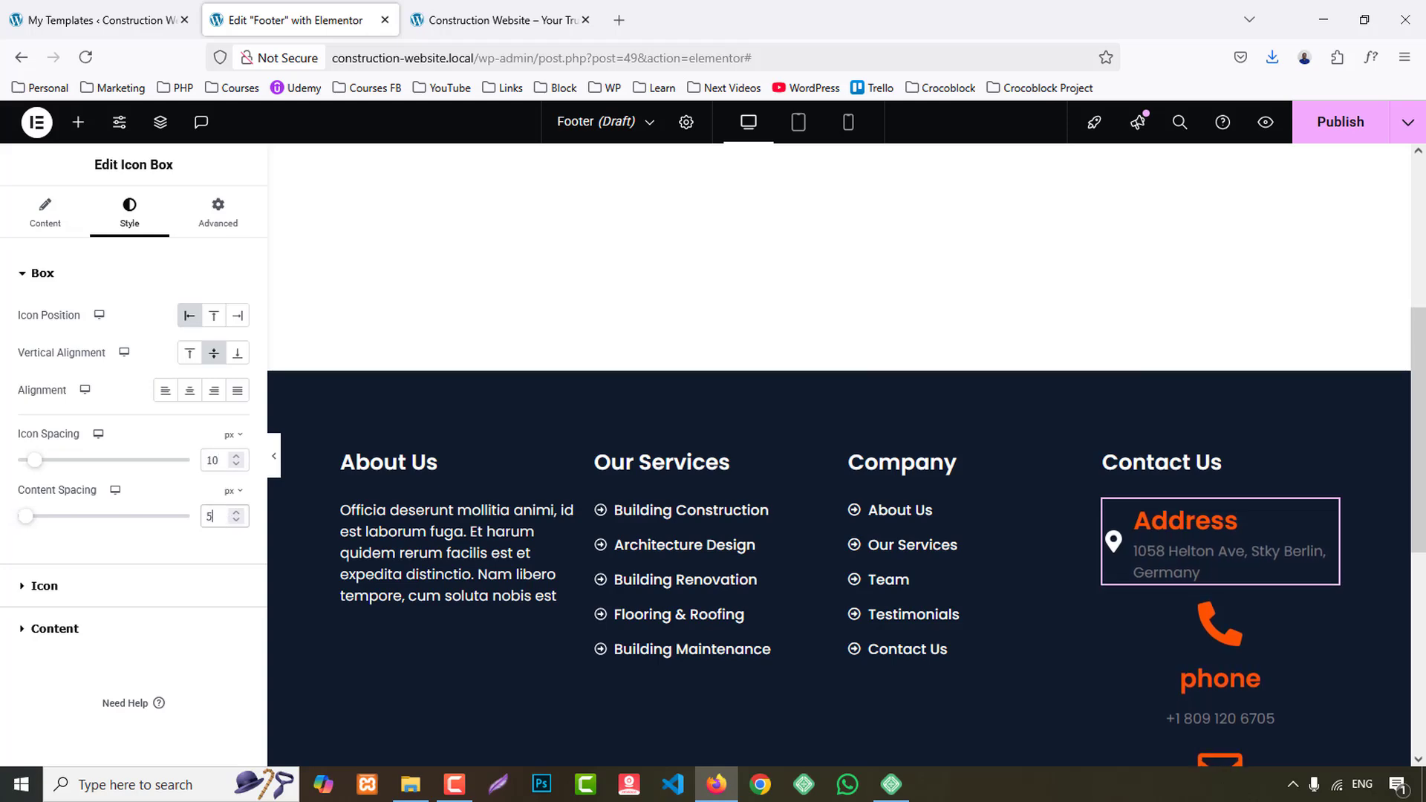
- Set the Address title's color to the global White and check the styling on the reference site
click(65, 624)
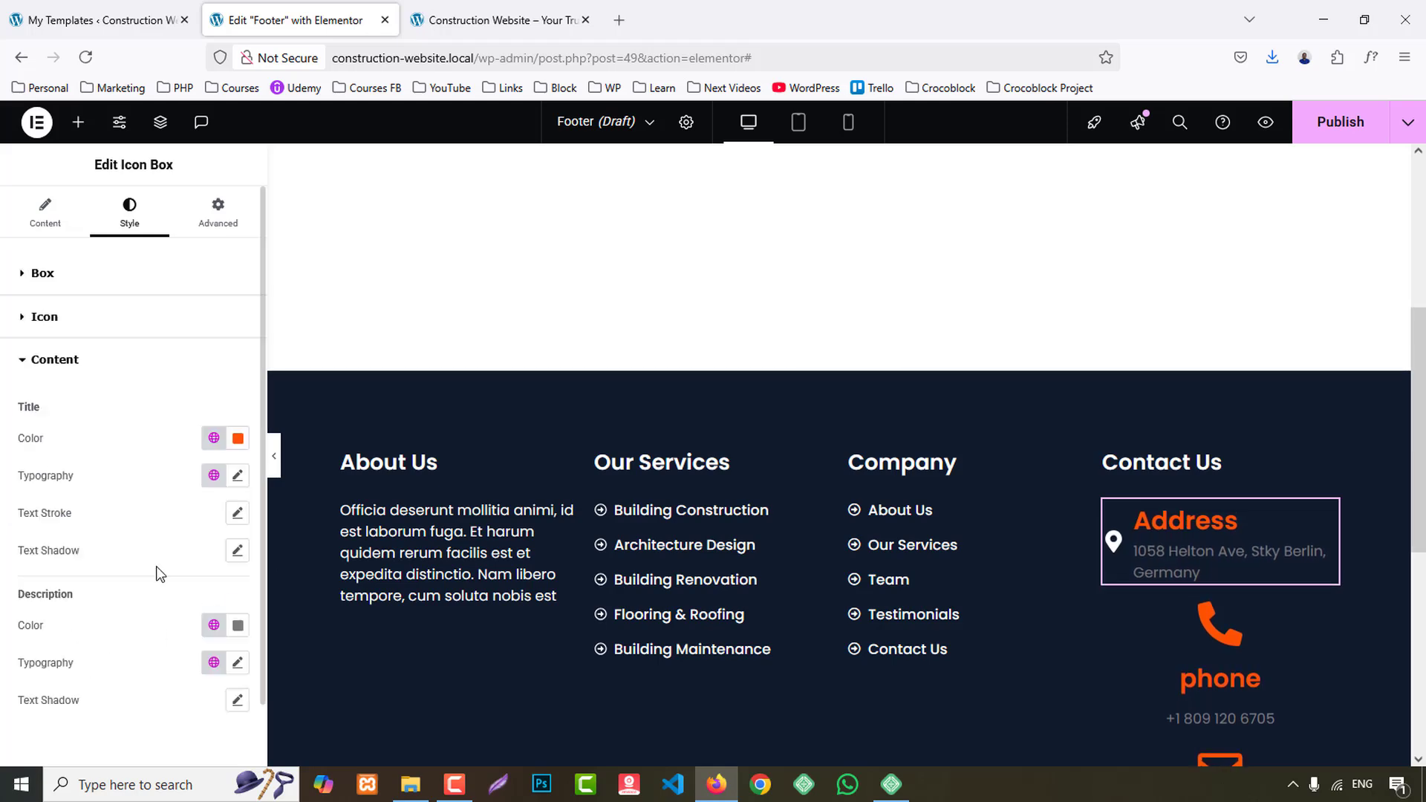
click(213, 370)
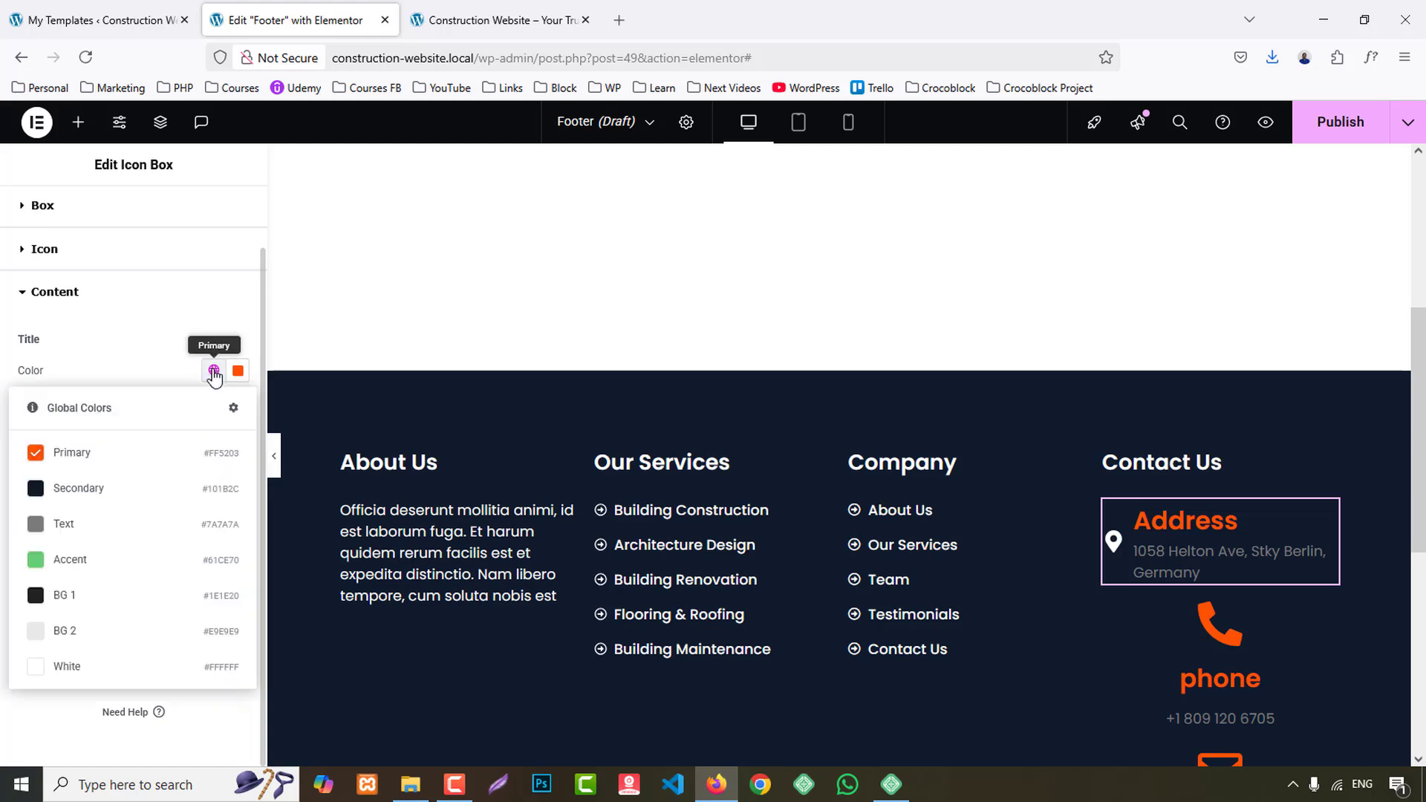
click(97, 664)
click(486, 15)
click(309, 15)
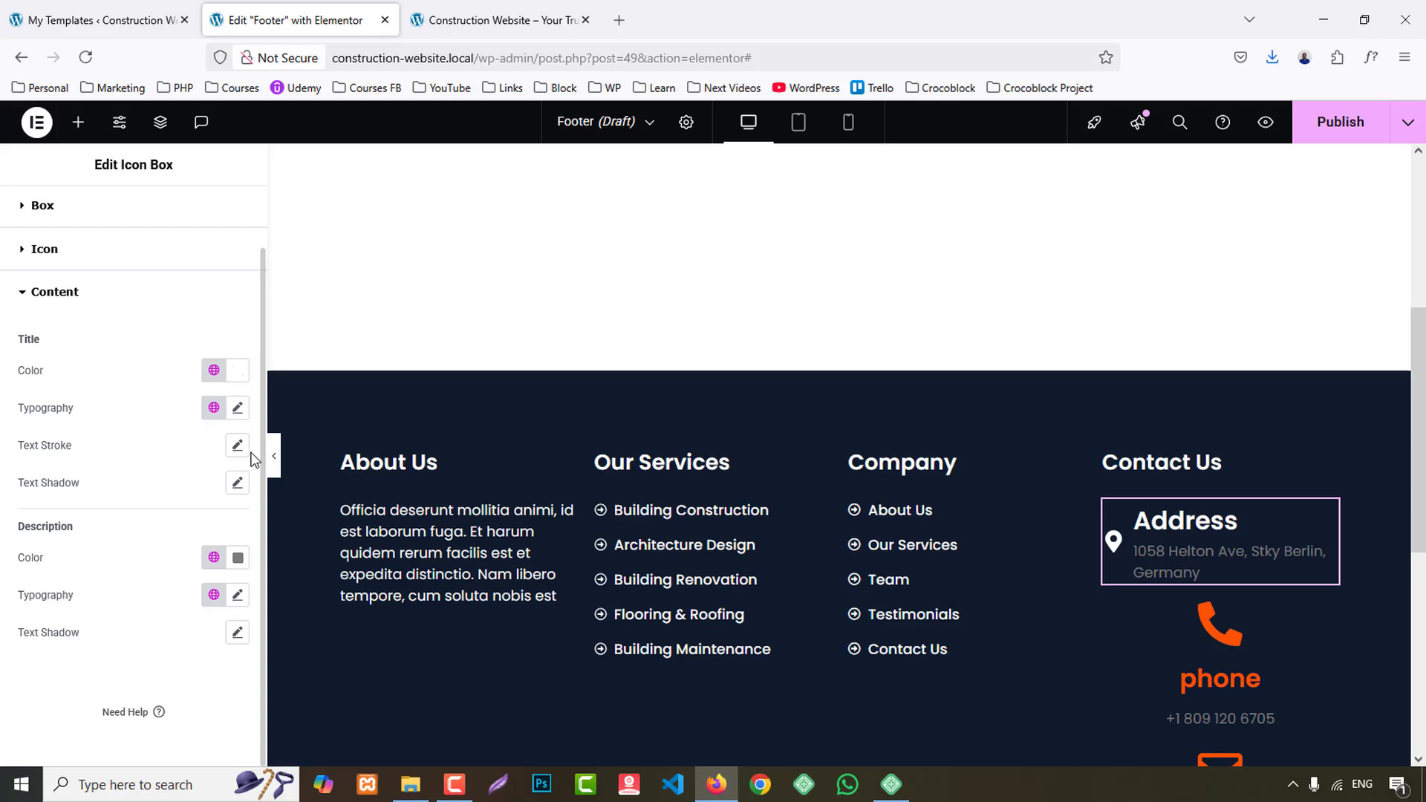
- Set the Address title's font weight to 500 (Medium)
click(238, 408)
click(183, 587)
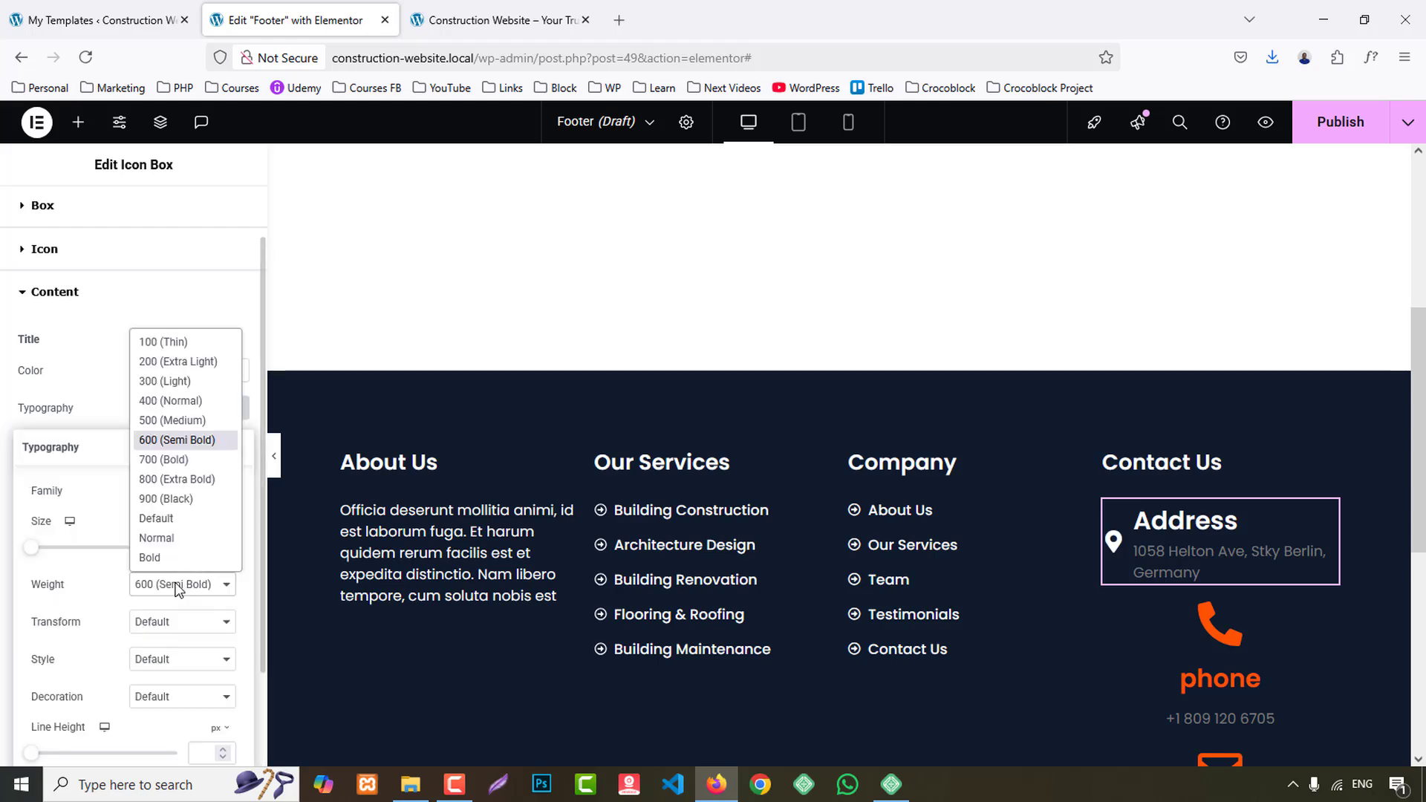
click(178, 440)
click(173, 591)
click(161, 401)
click(185, 587)
click(159, 417)
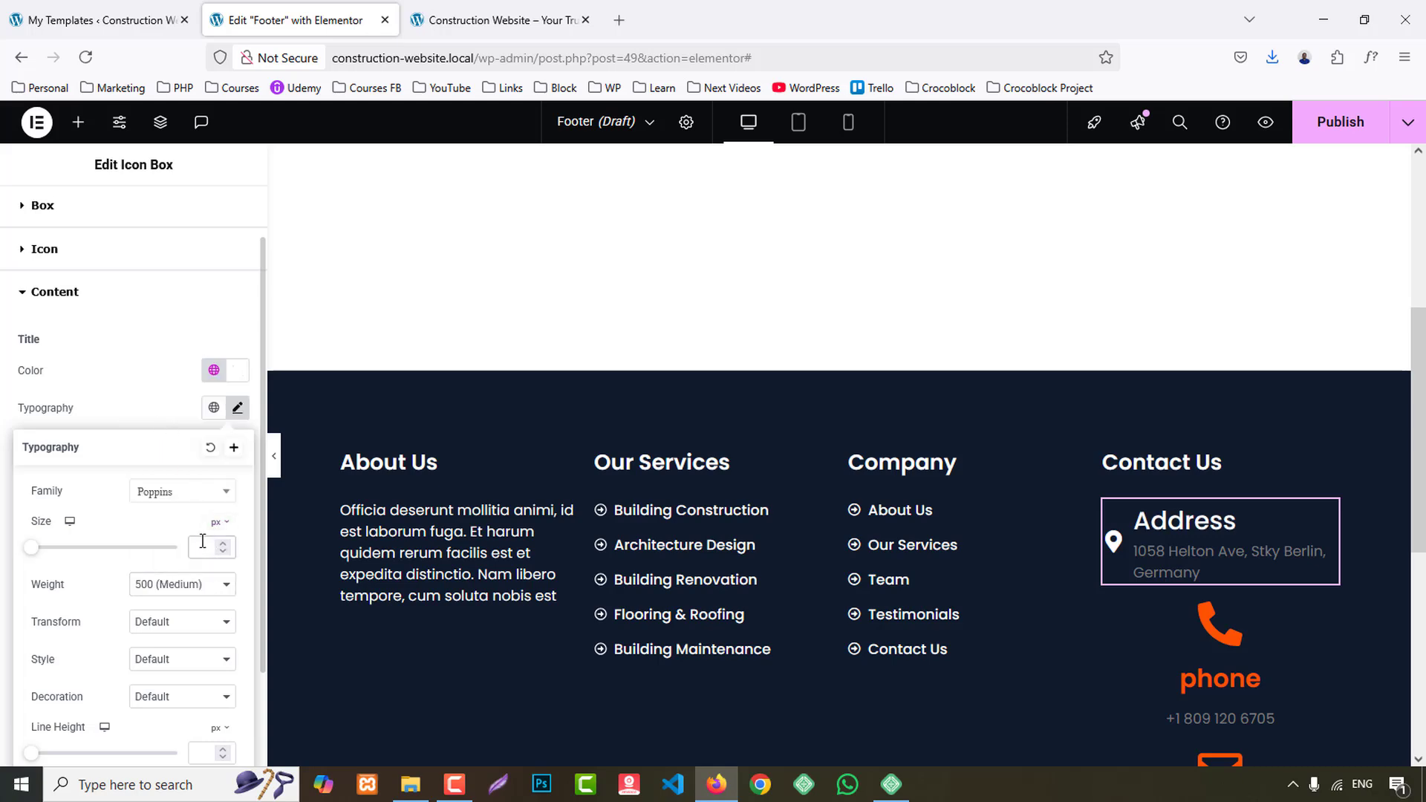
- Set the Address title's font size to 20 px and its text transform to Capitalize
text(22)
key(Up)
key(Down)
key(Down)
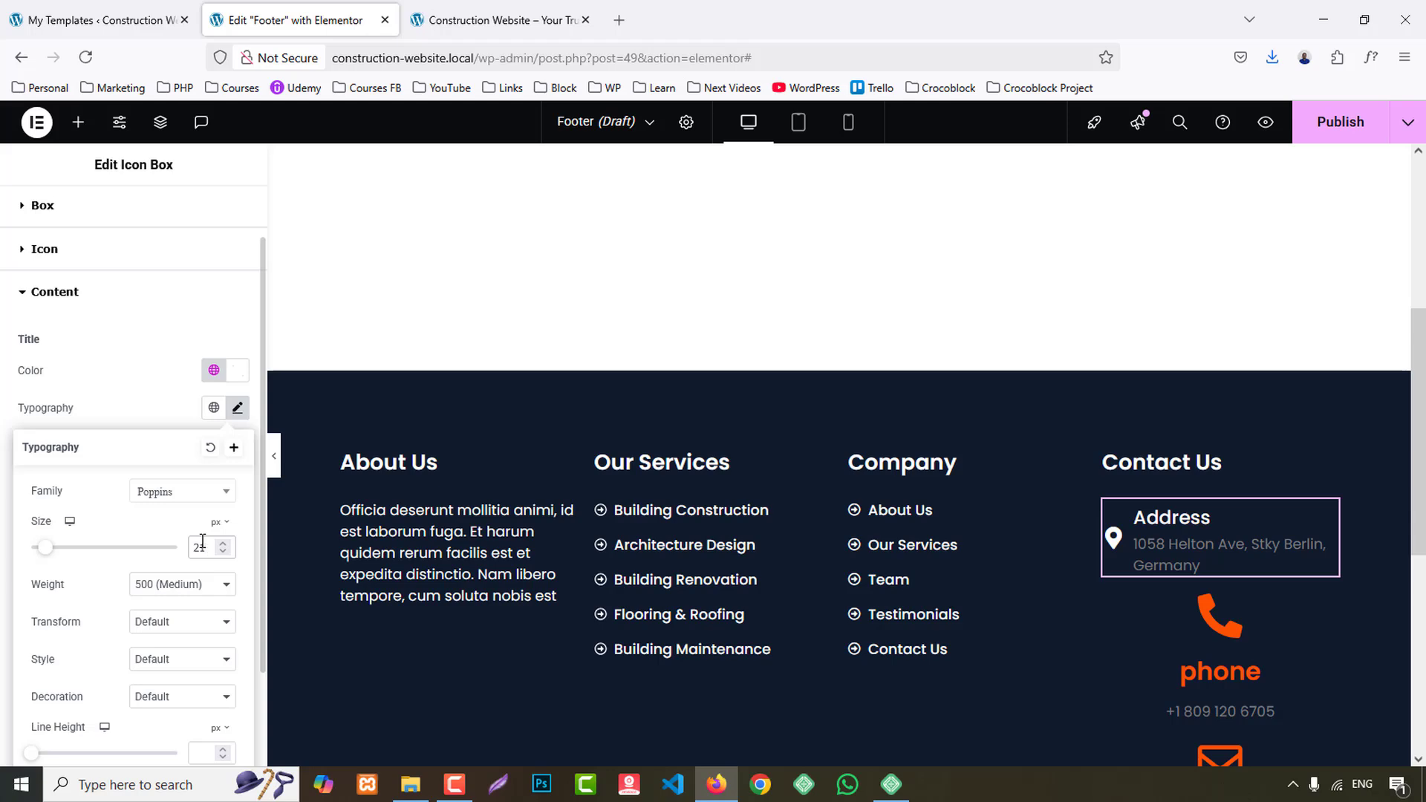
key(Down)
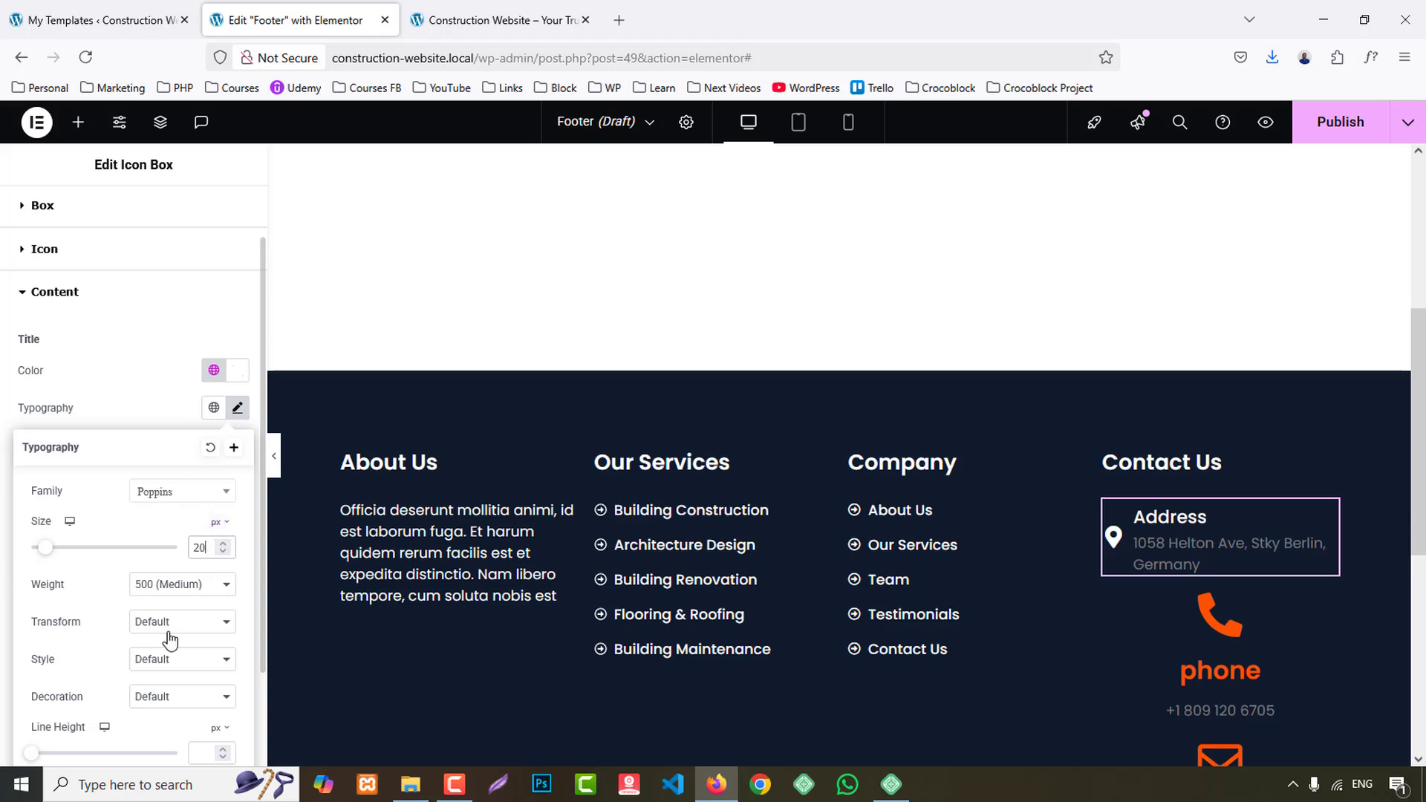
click(172, 637)
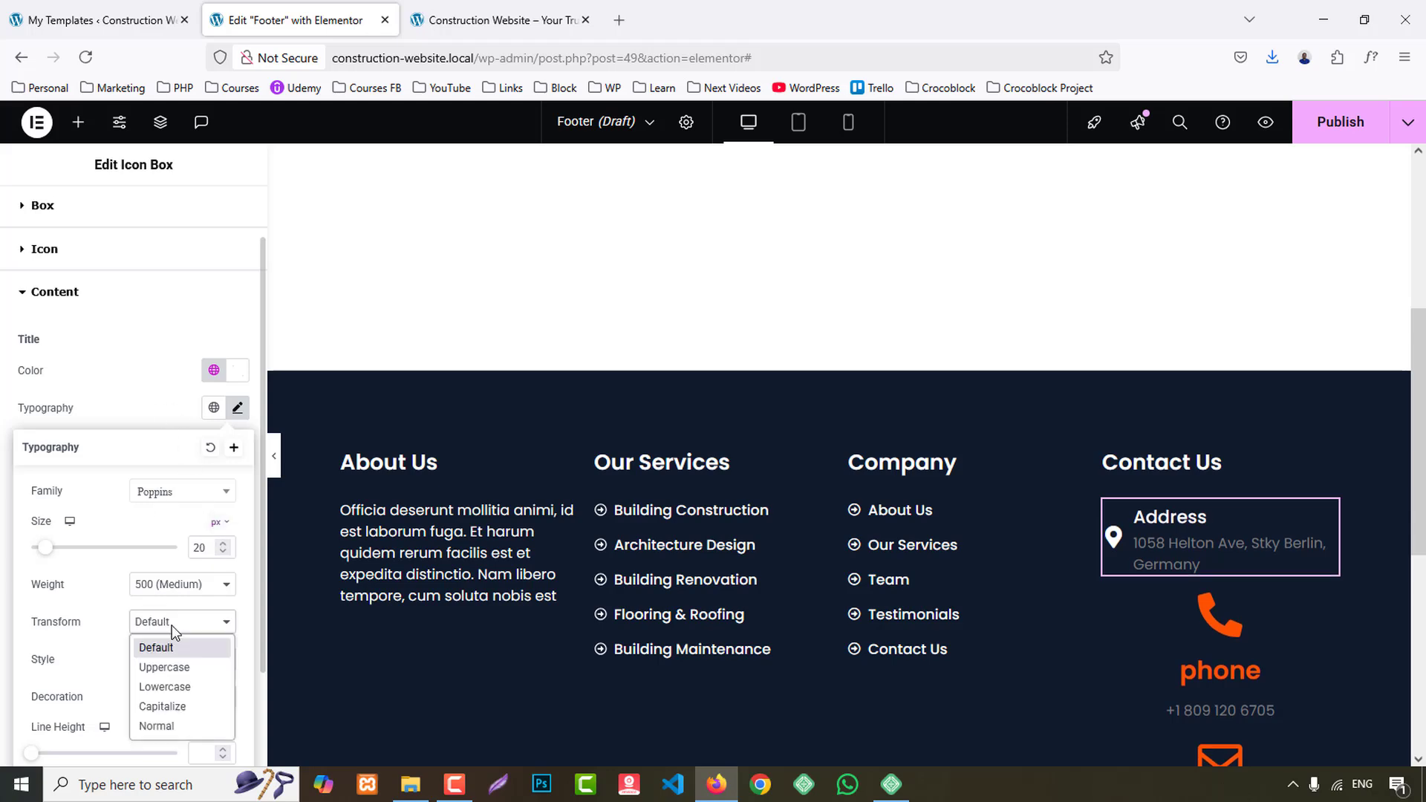
click(167, 707)
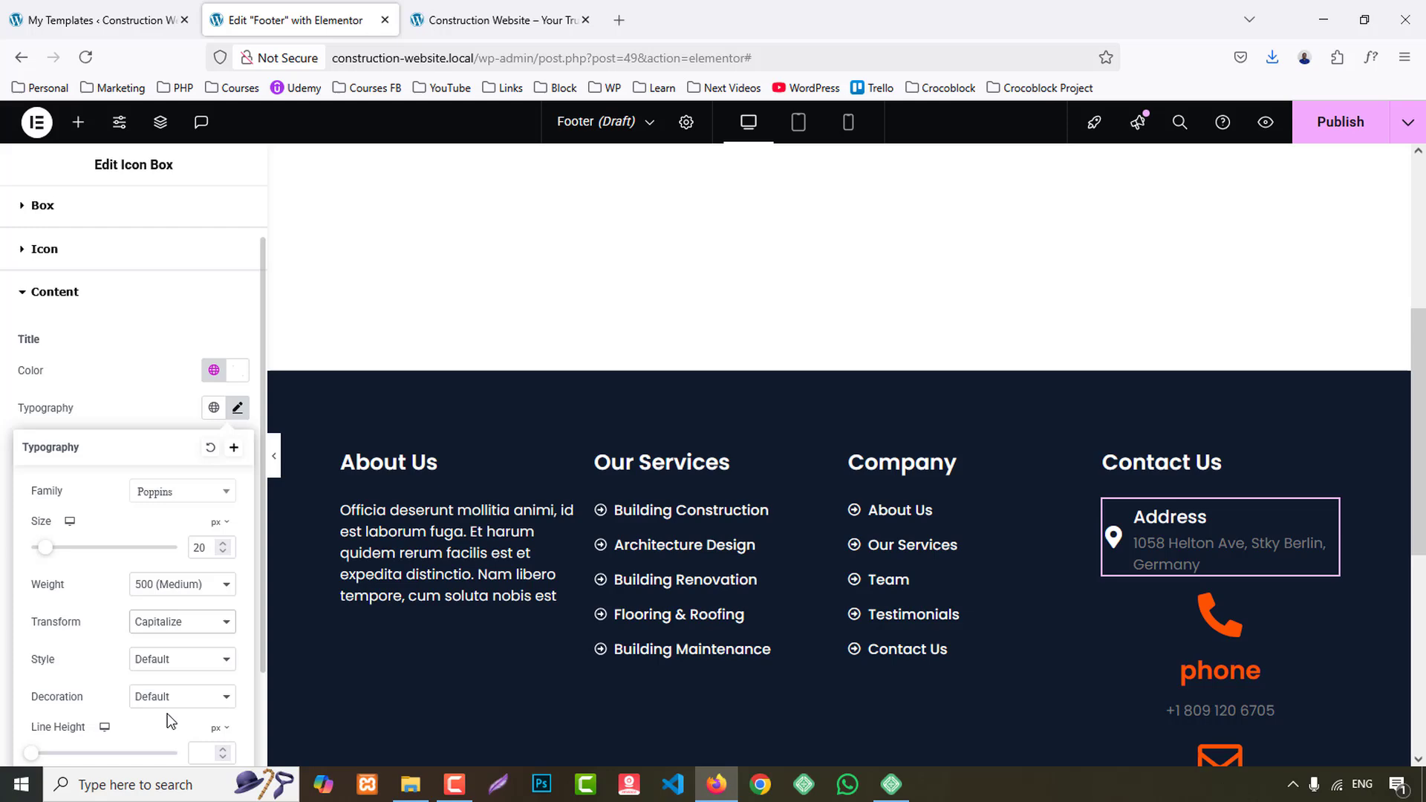
click(163, 394)
- Set the Address icon box's description color to the global White
click(214, 557)
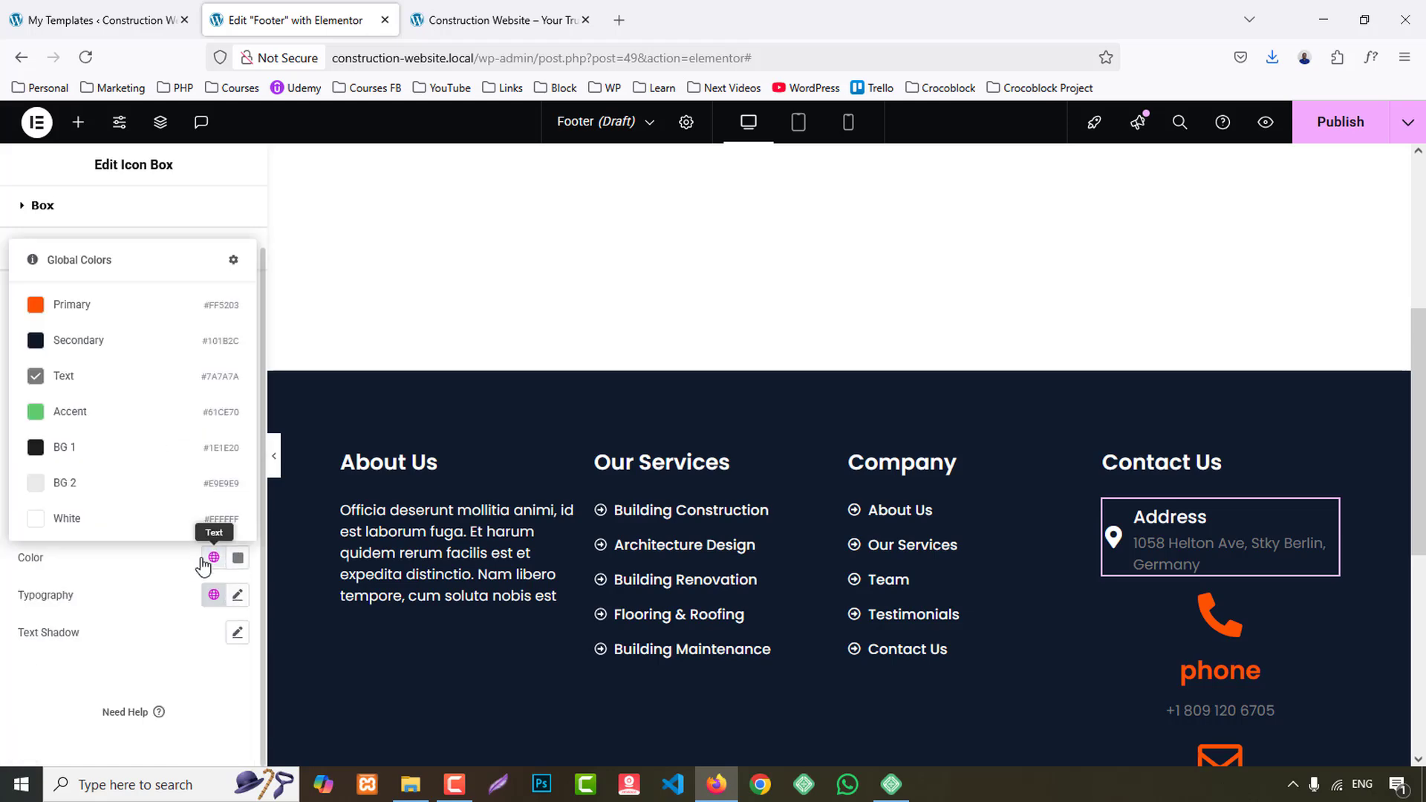
click(66, 516)
scroll(1201, 479, down, 1)
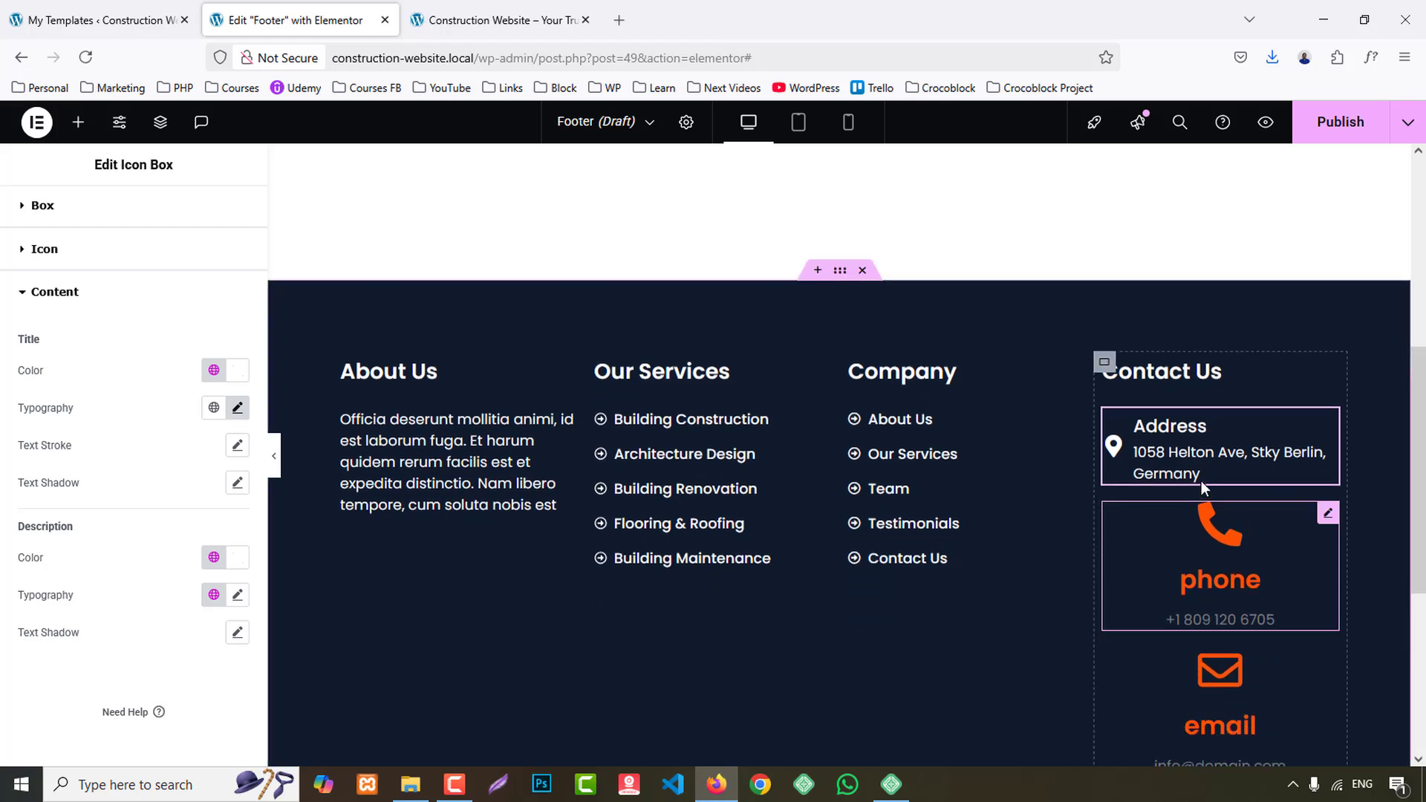
scroll(98, 289, up, 1)
- Set the Address icon box's content spacing to 10 px
click(43, 273)
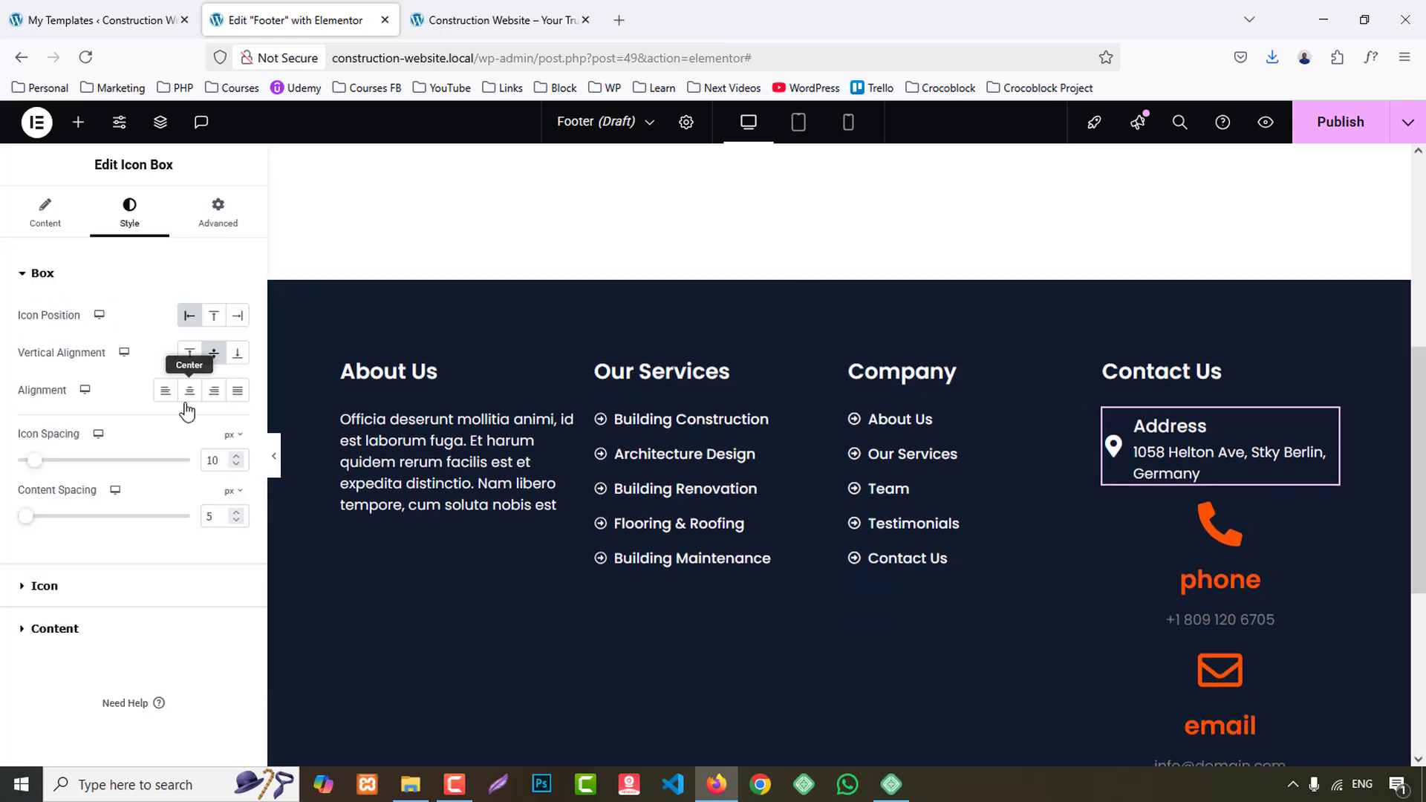
double_click(228, 512)
text(8)
click(236, 512)
click(235, 512)
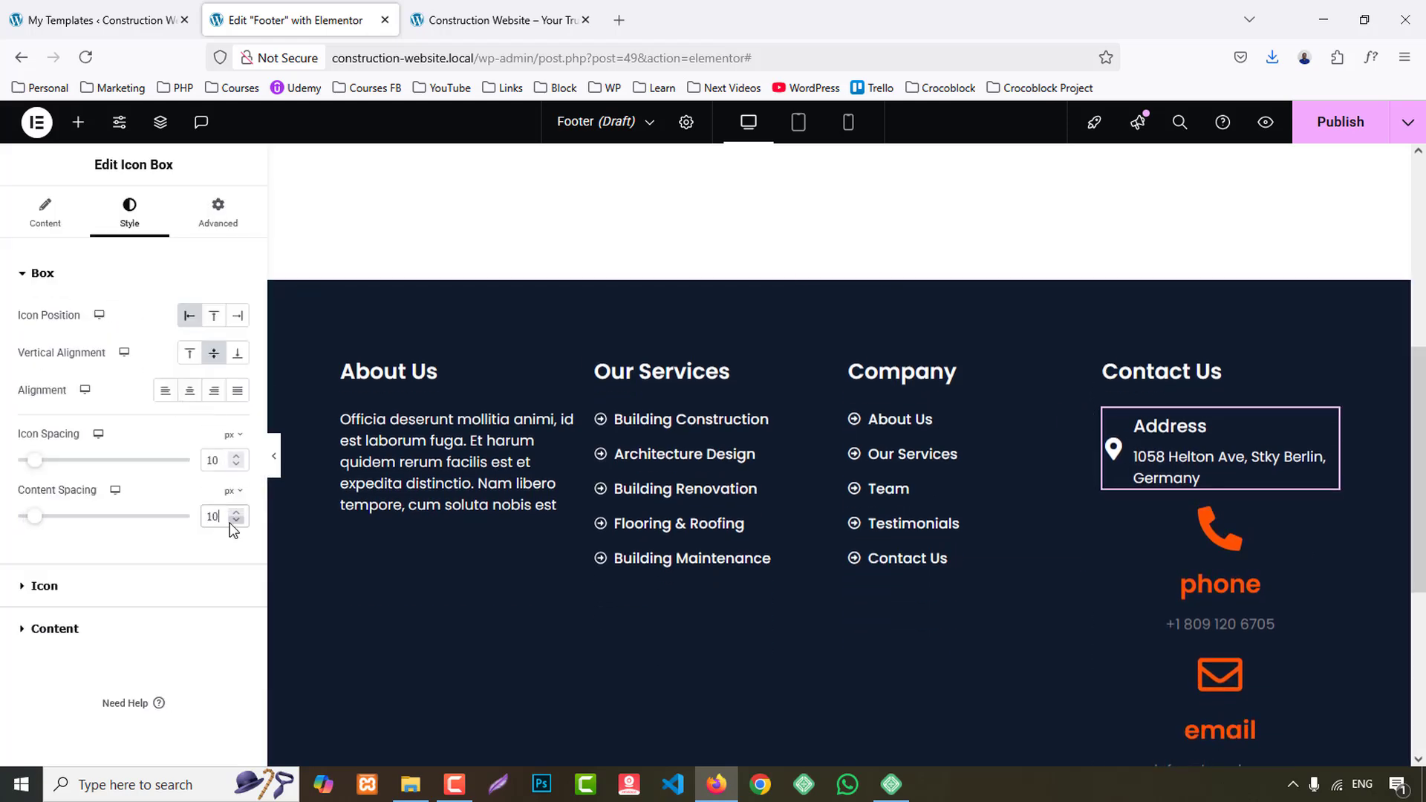
right_click(1307, 446)
click(1235, 472)
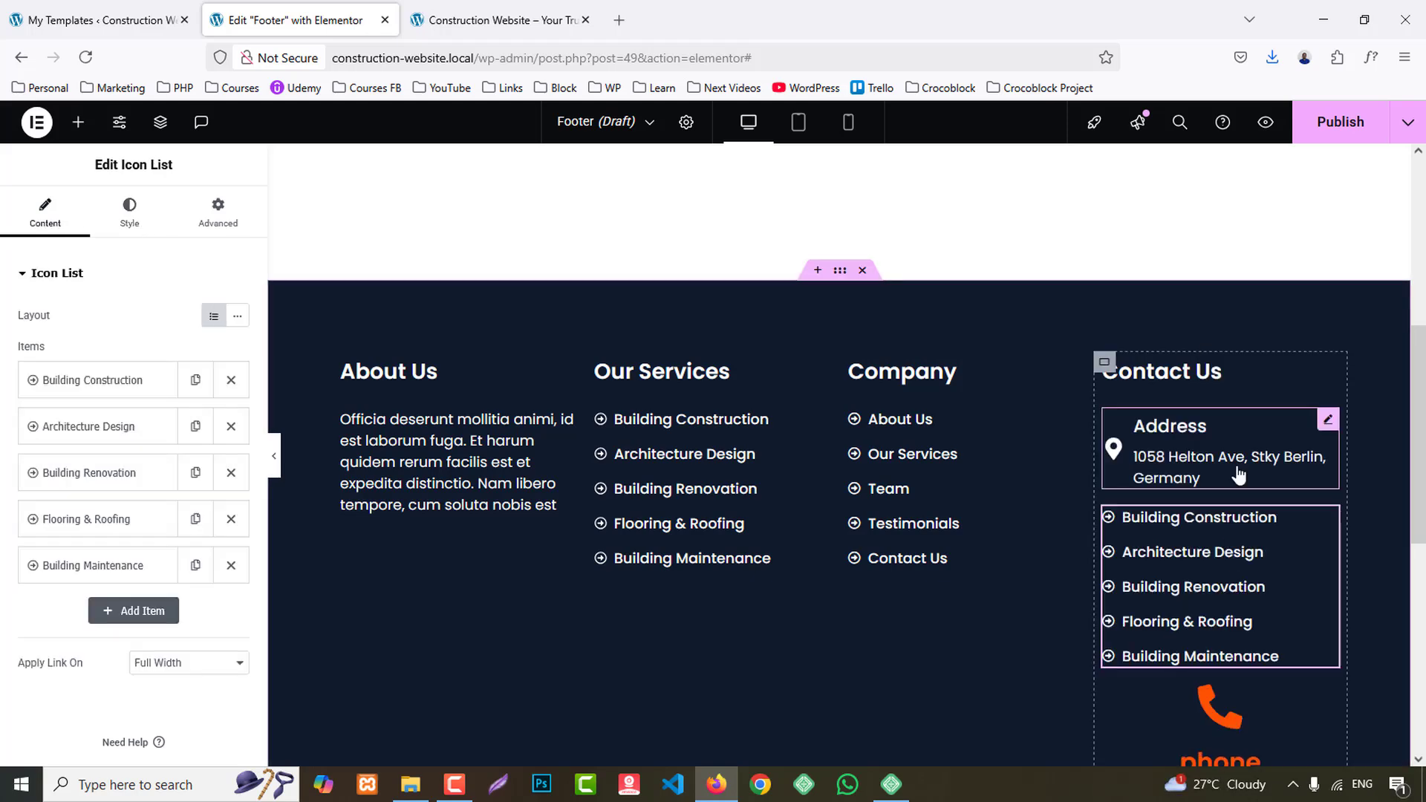
key(ctrl+z)
- Copy the Address icon box and paste its style onto the Phone and Email icon boxes
right_click(1220, 460)
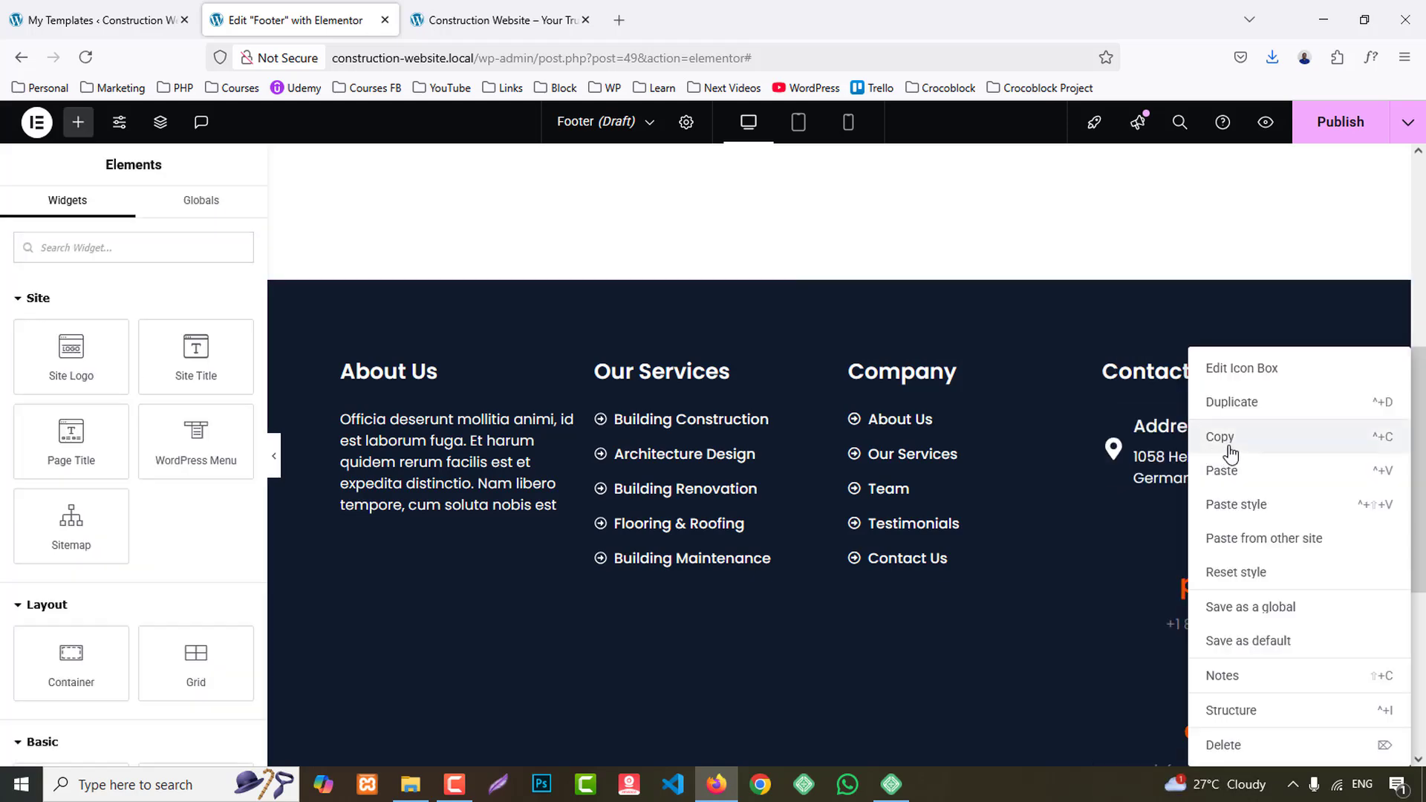
click(1230, 451)
scroll(1224, 456, down, 2)
right_click(1213, 465)
click(1218, 504)
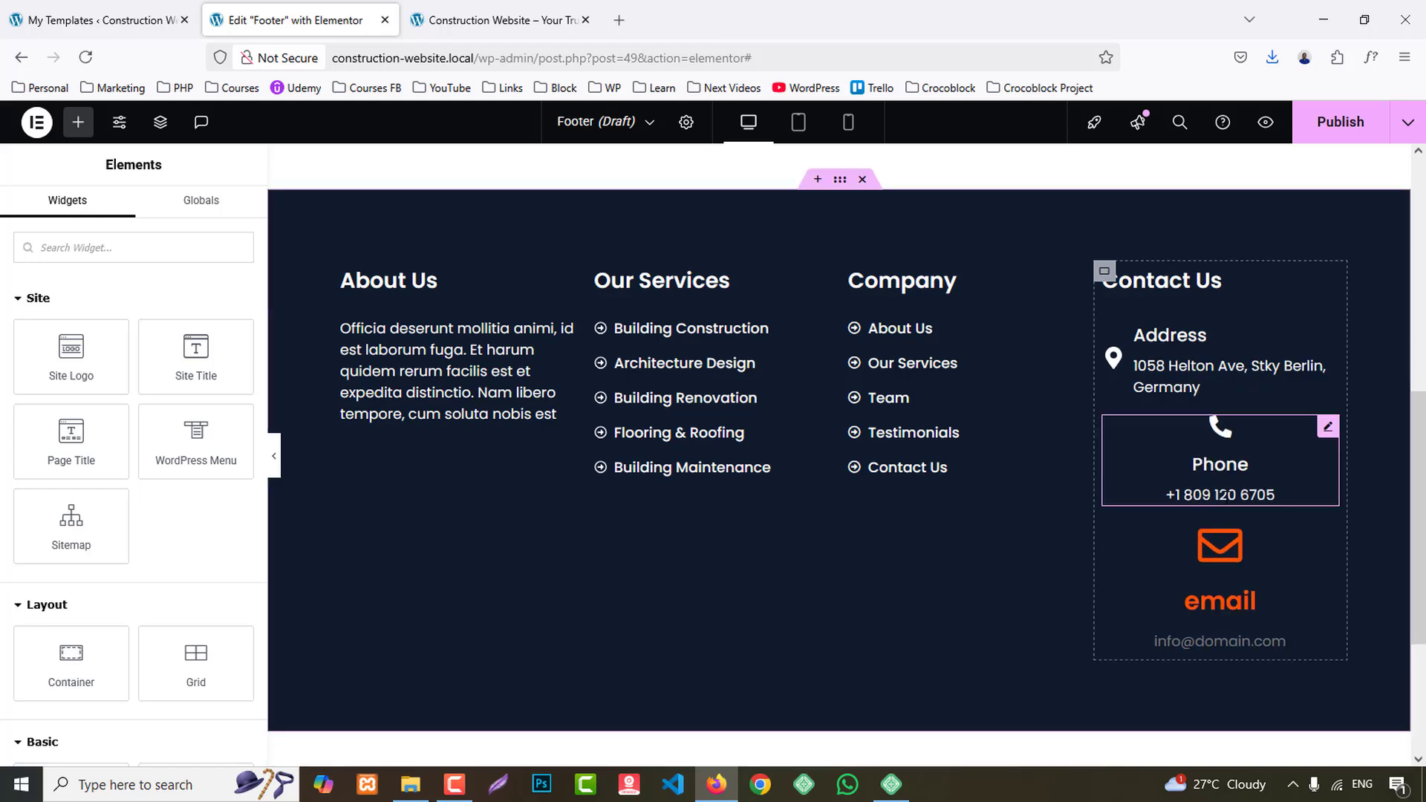
right_click(1166, 573)
click(1233, 505)
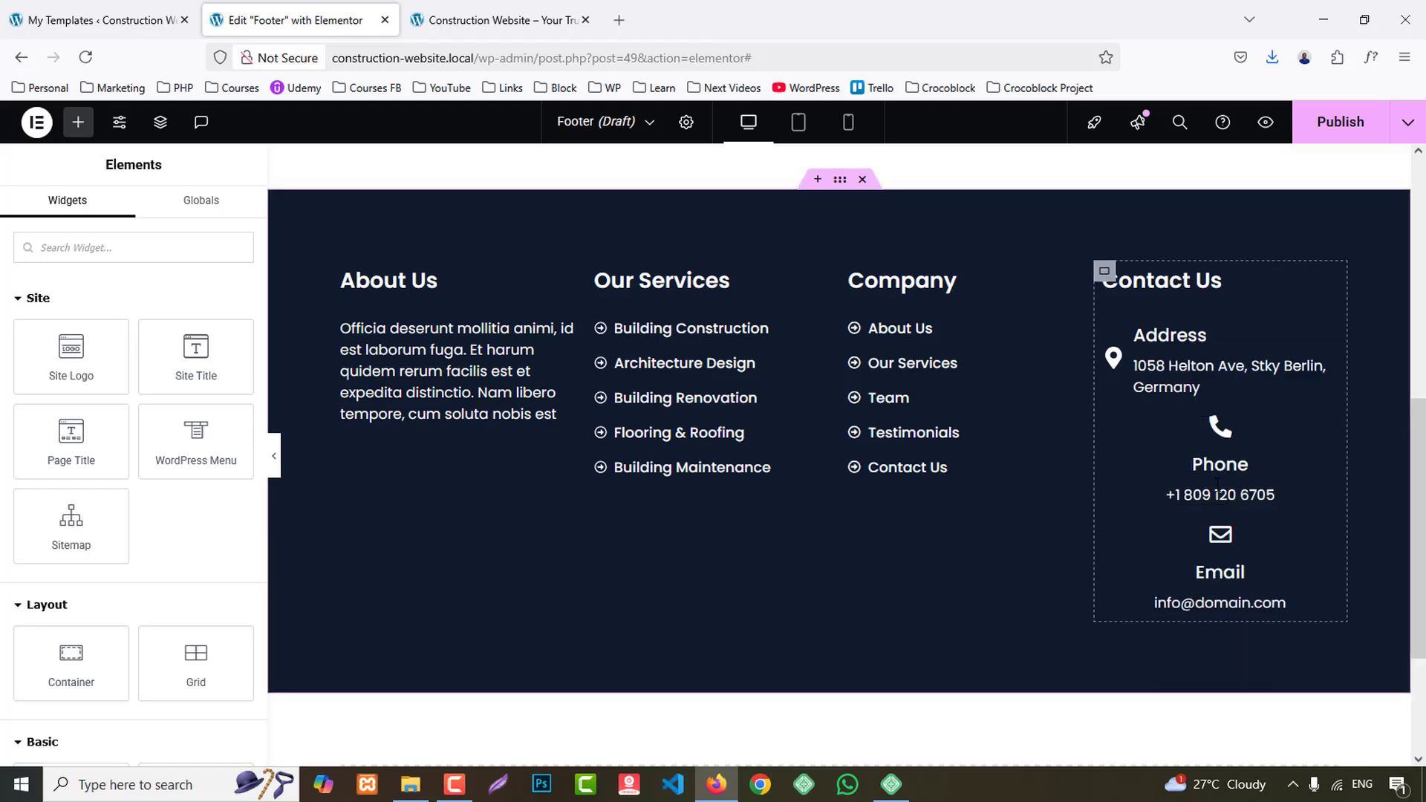
- Set the Phone icon box's icon position to the left of its text
click(1221, 460)
click(129, 212)
click(213, 314)
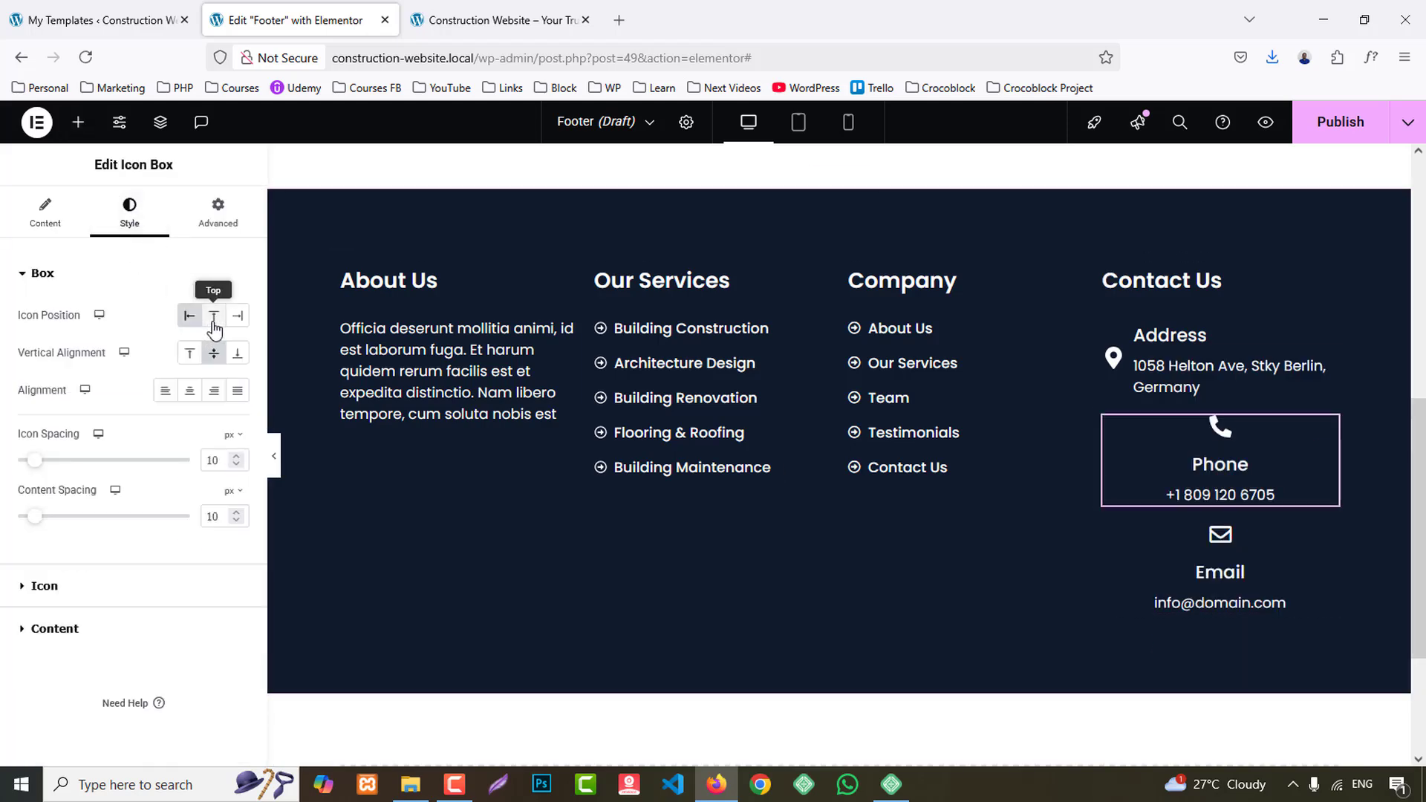
click(190, 315)
- Set the Email icon box's icon position to the left of its text
click(1171, 542)
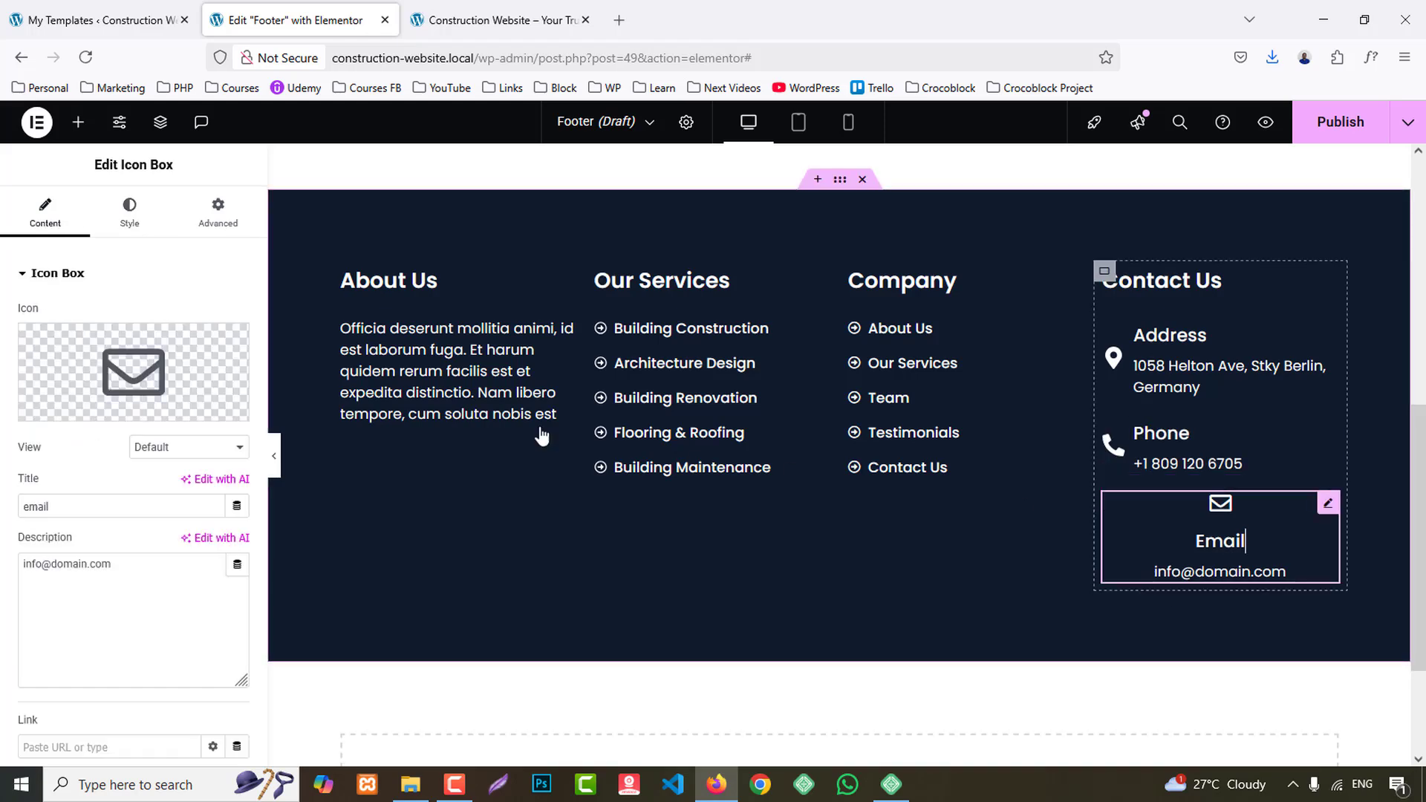
click(130, 212)
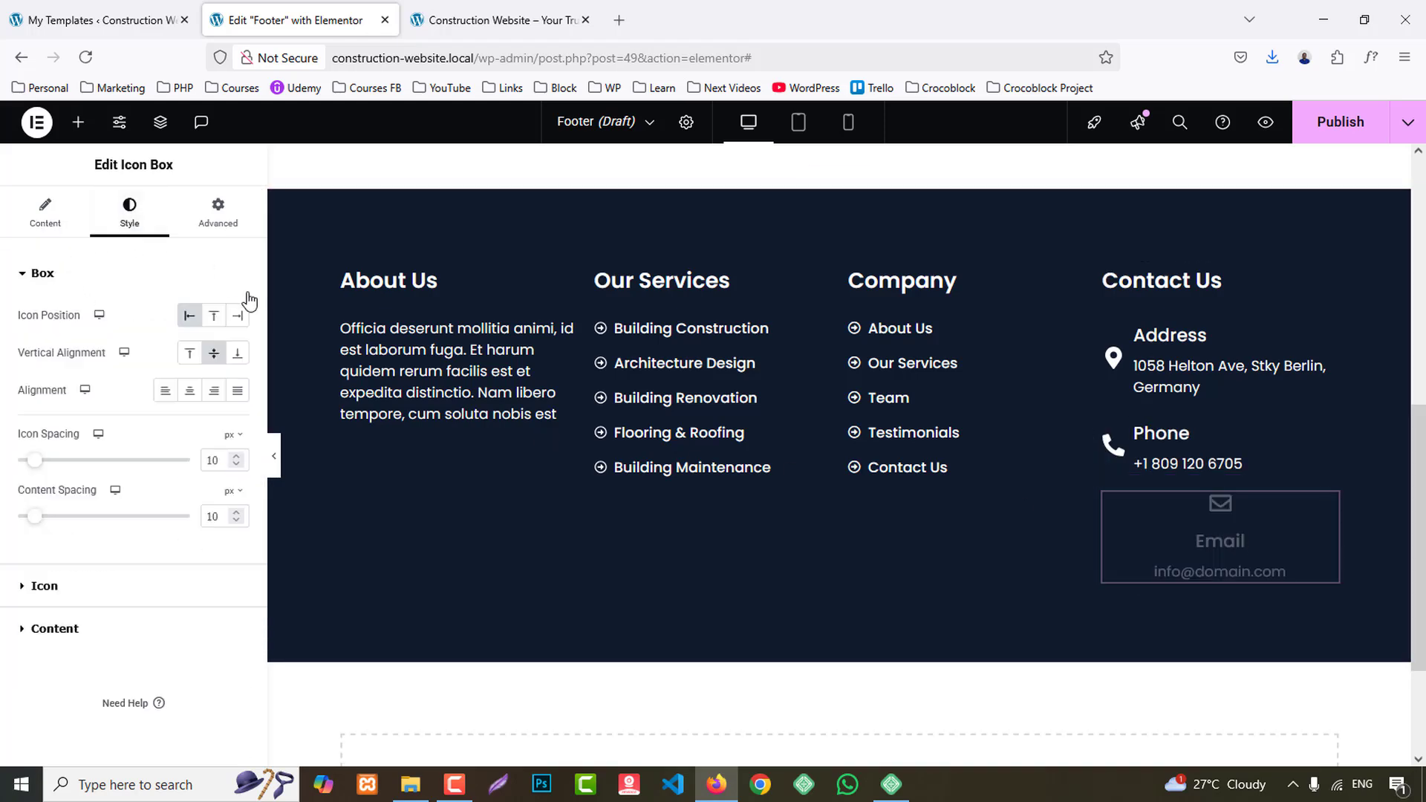
click(213, 317)
click(191, 318)
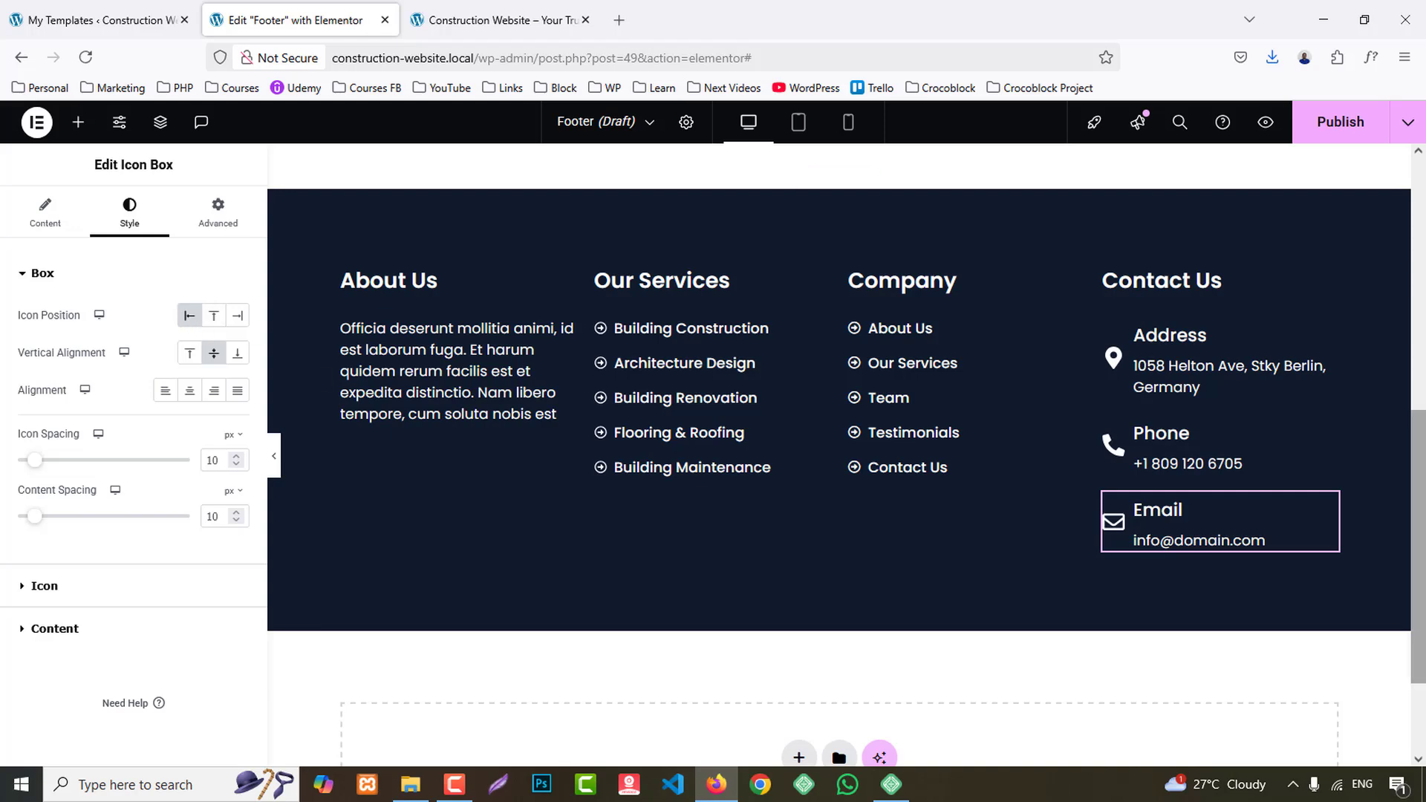
- Publish the Footer template with an Include condition for the Entire Site
click(1326, 128)
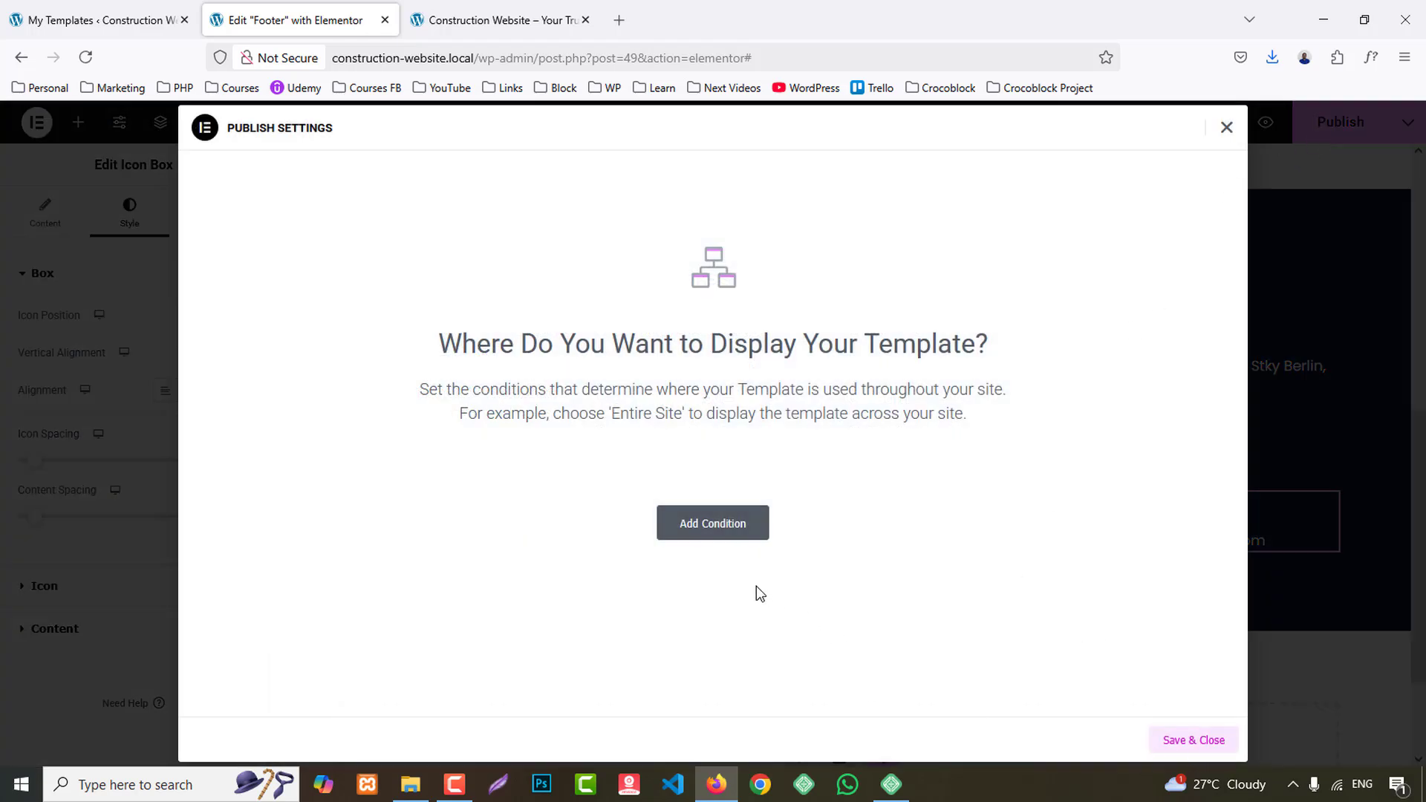
click(710, 531)
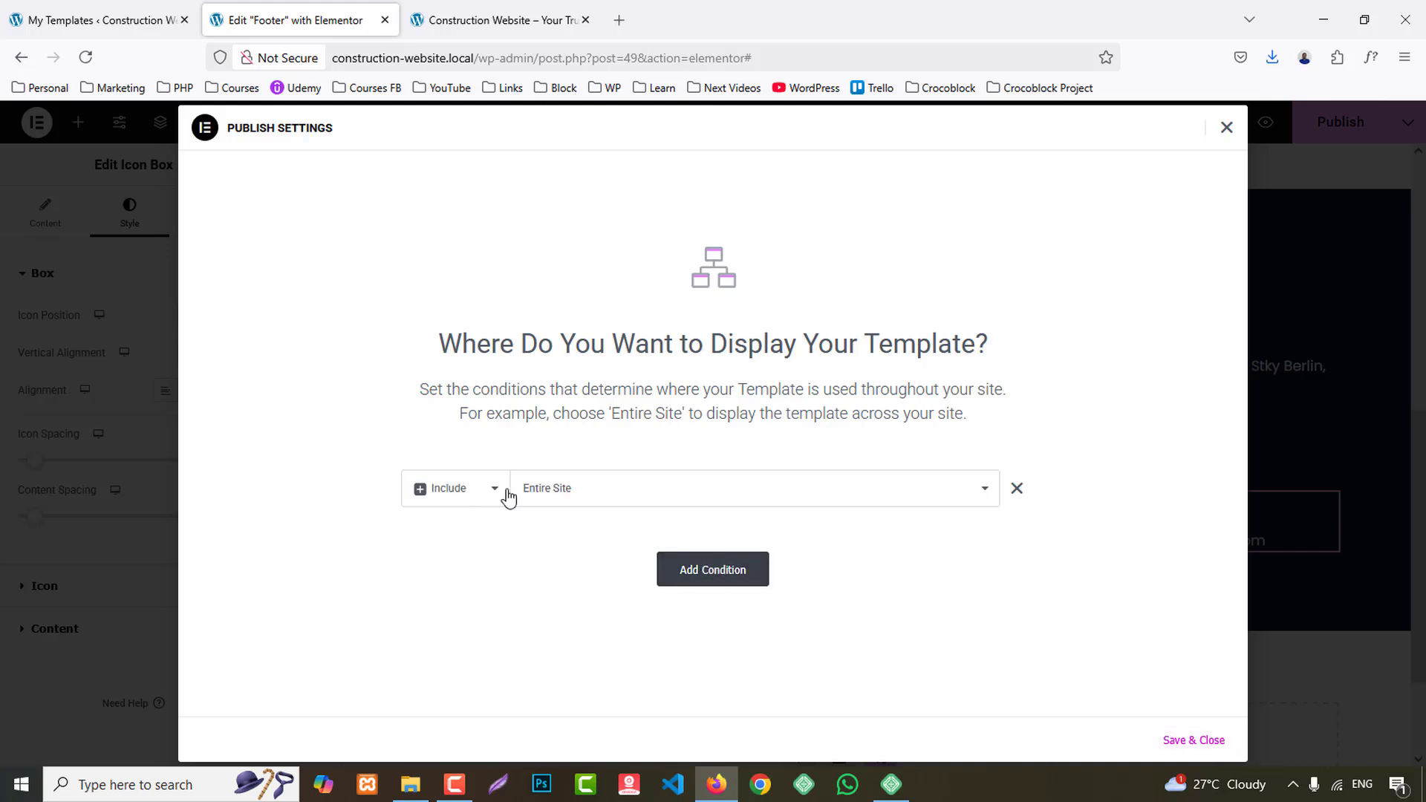
click(1216, 740)
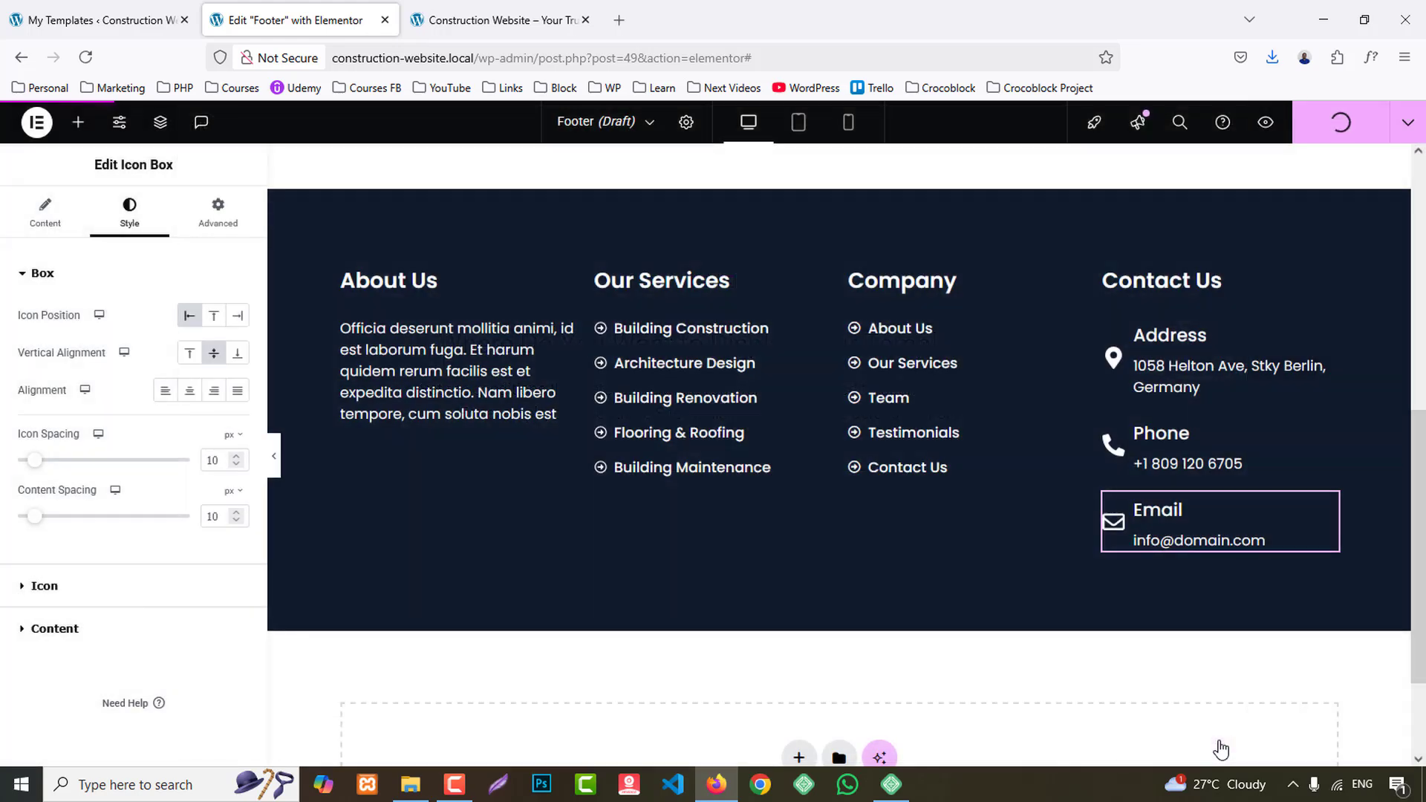
- Add a container with two equal columns below the footer columns, following the reference site, and align its items to the center
click(572, 22)
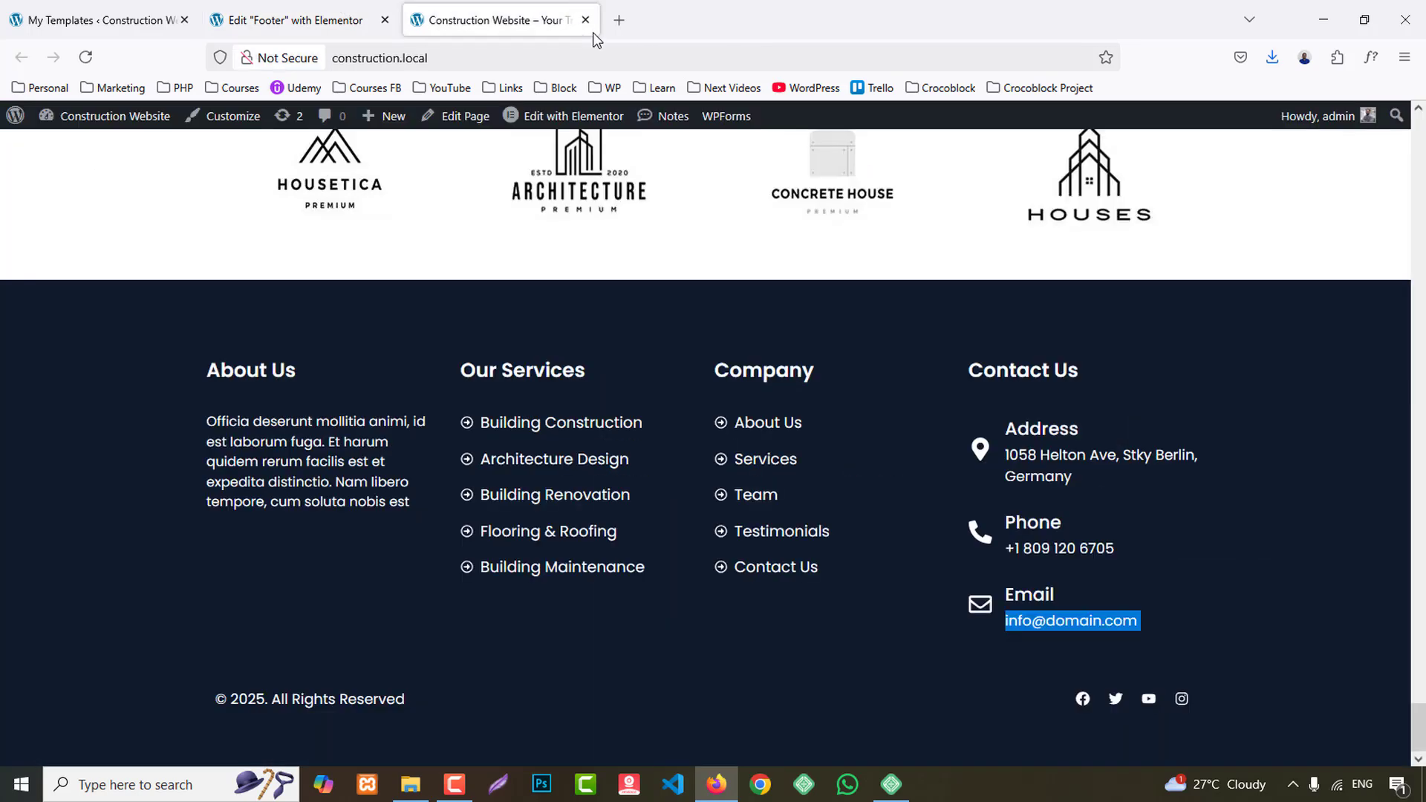
click(297, 20)
scroll(748, 457, down, 2)
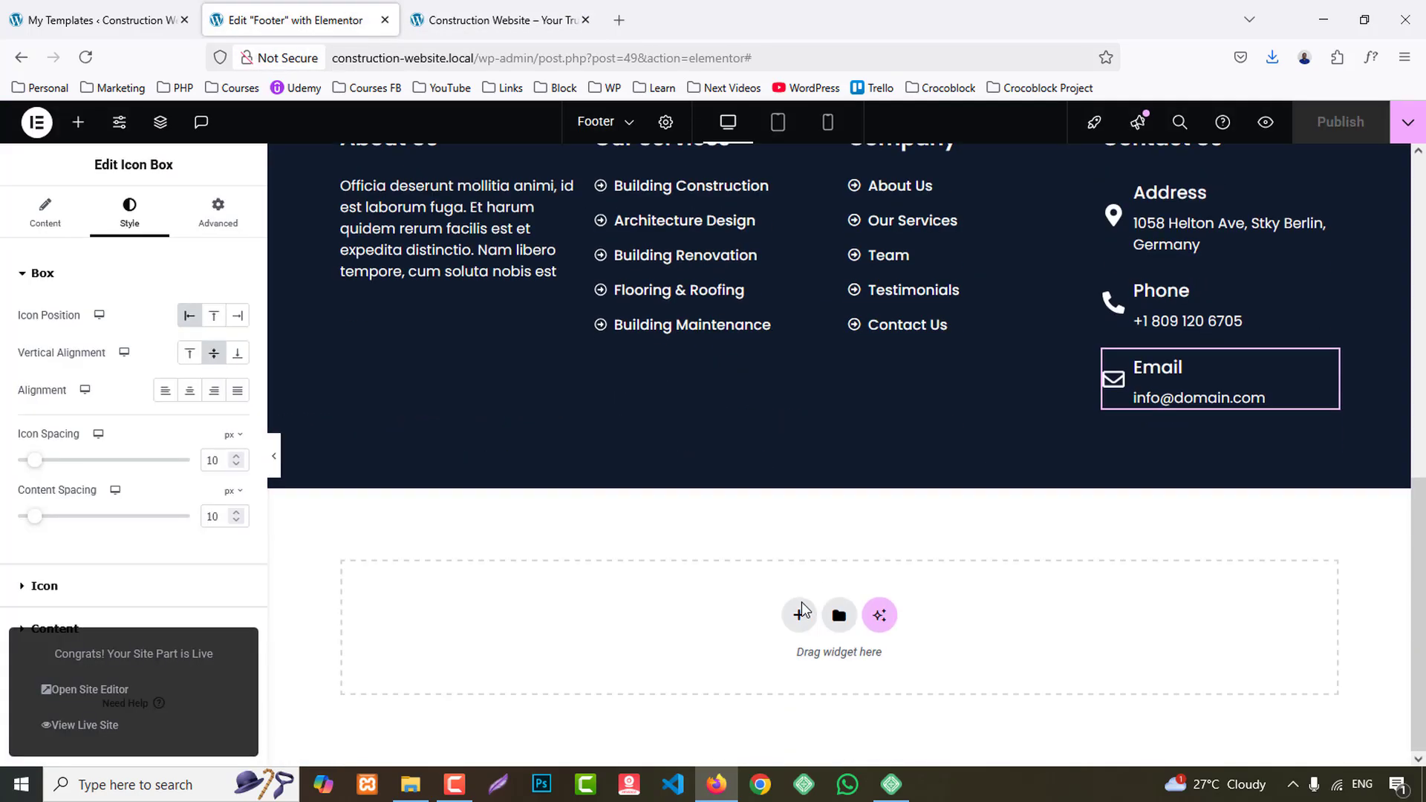
click(801, 605)
click(789, 680)
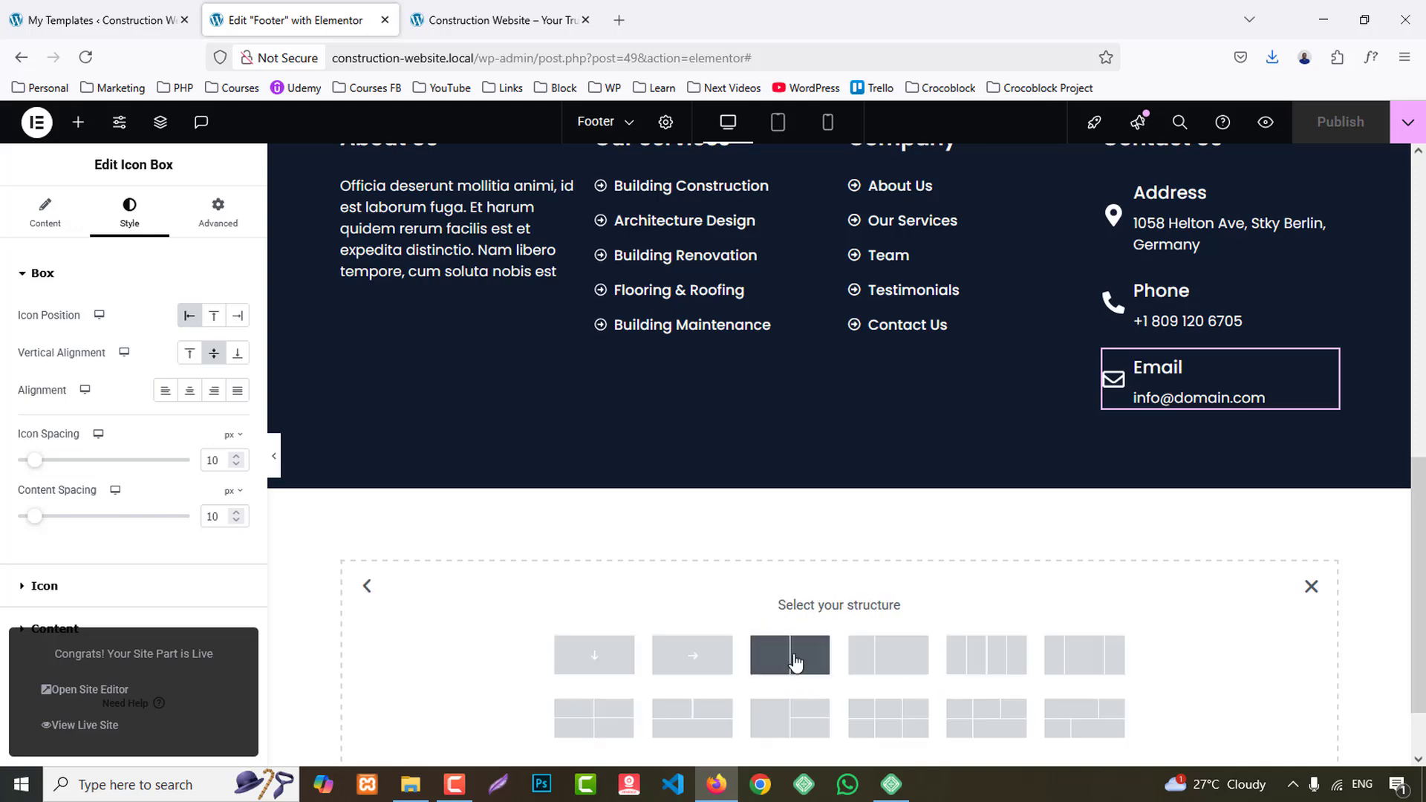
click(792, 656)
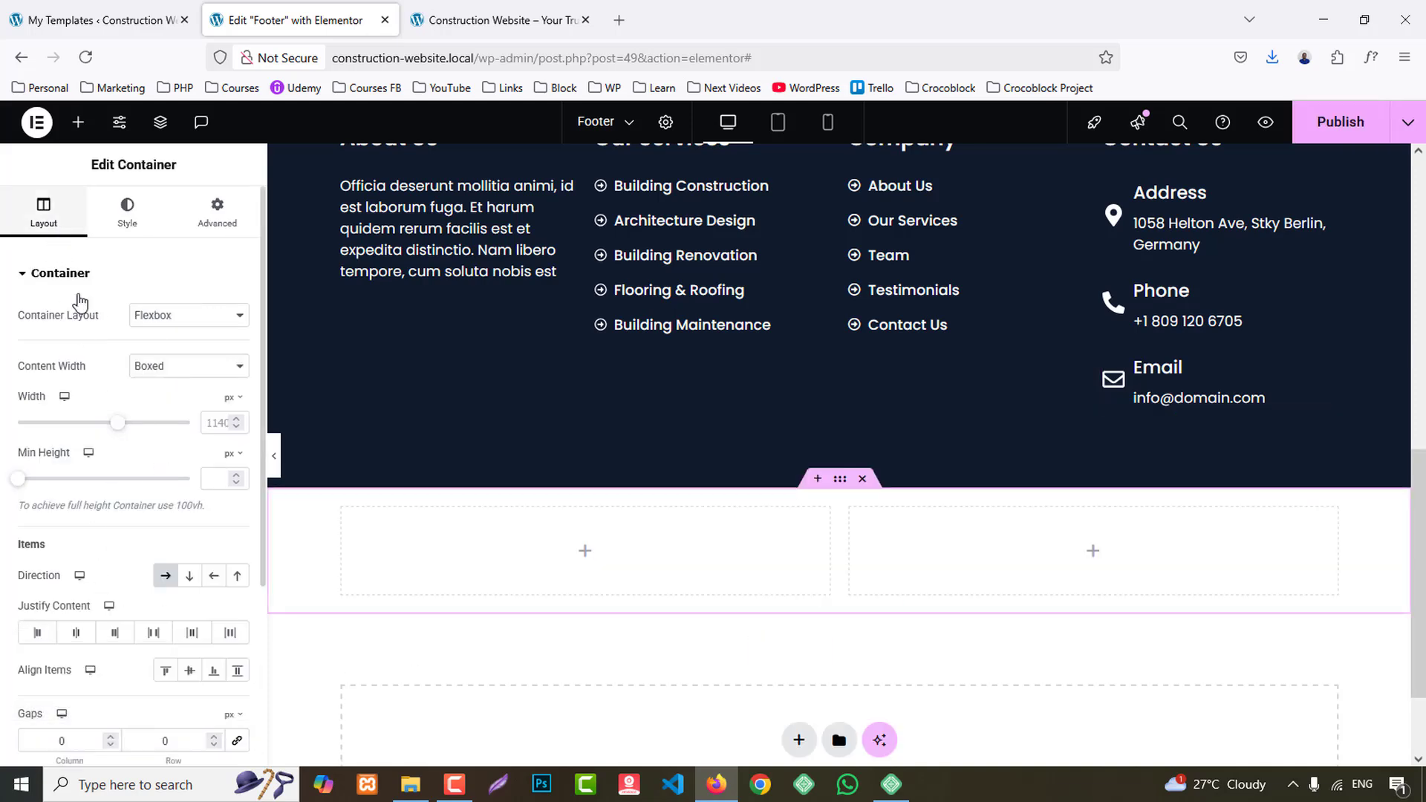
scroll(149, 519, down, 2)
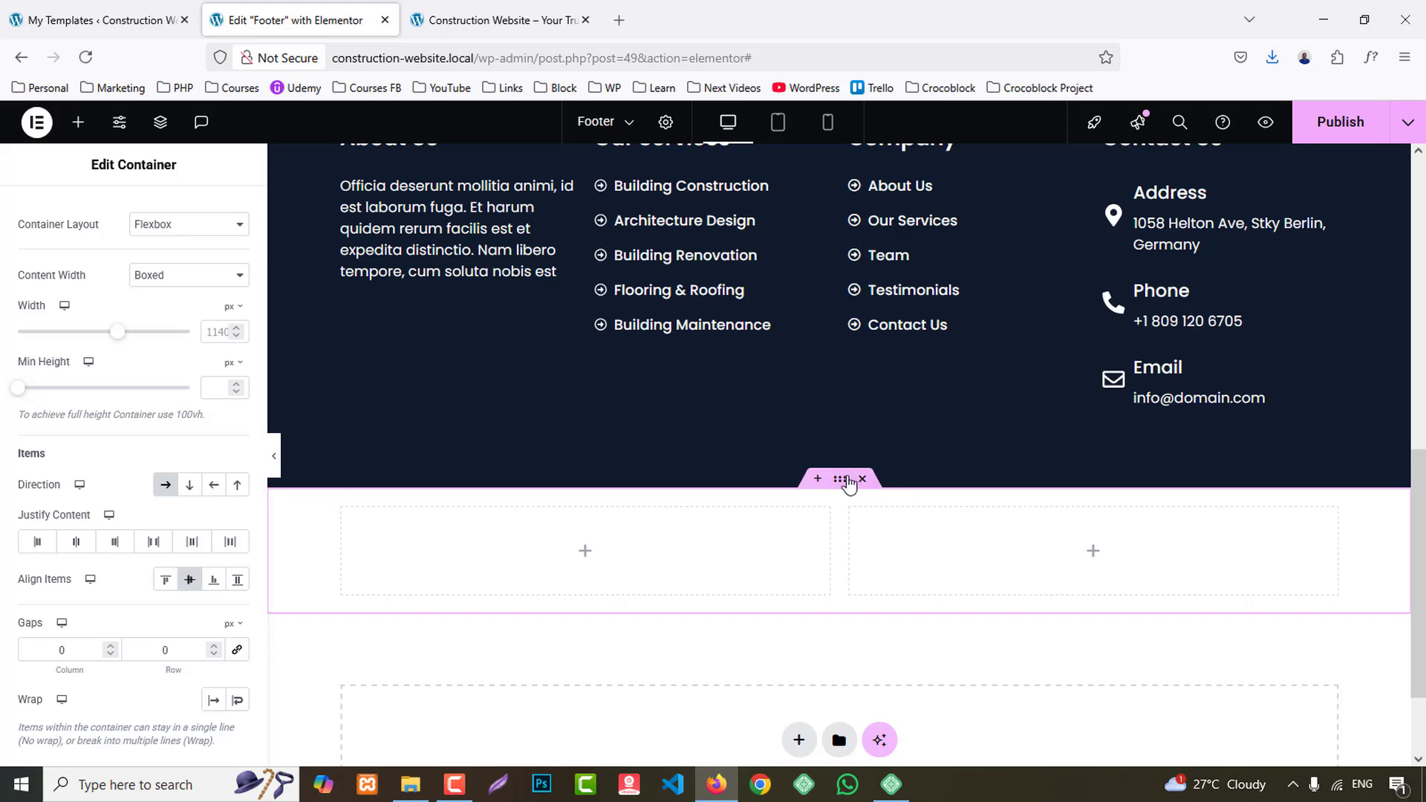
scroll(137, 202, up, 2)
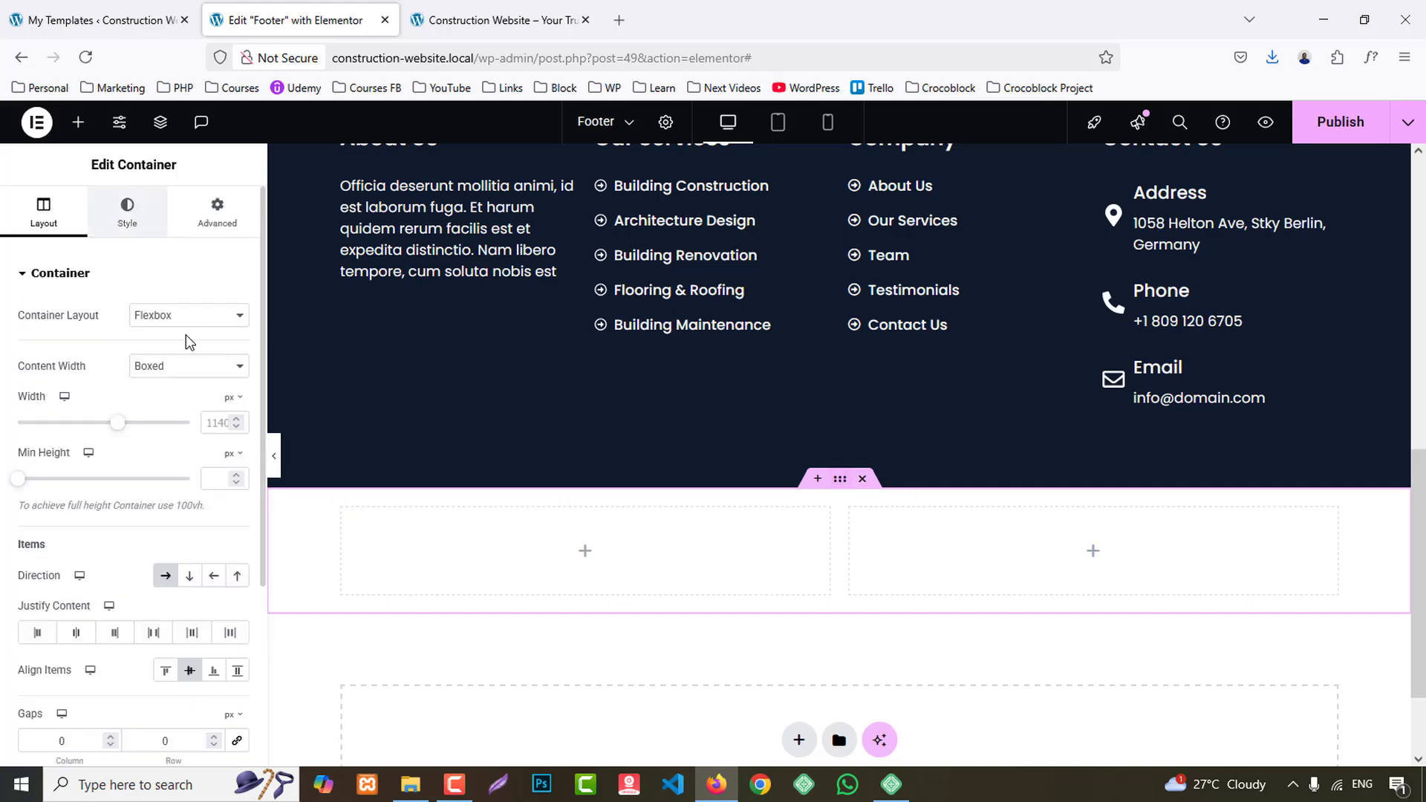
- Give the new two-column container a classic background in the global BG 1 color
click(127, 212)
click(165, 352)
click(214, 390)
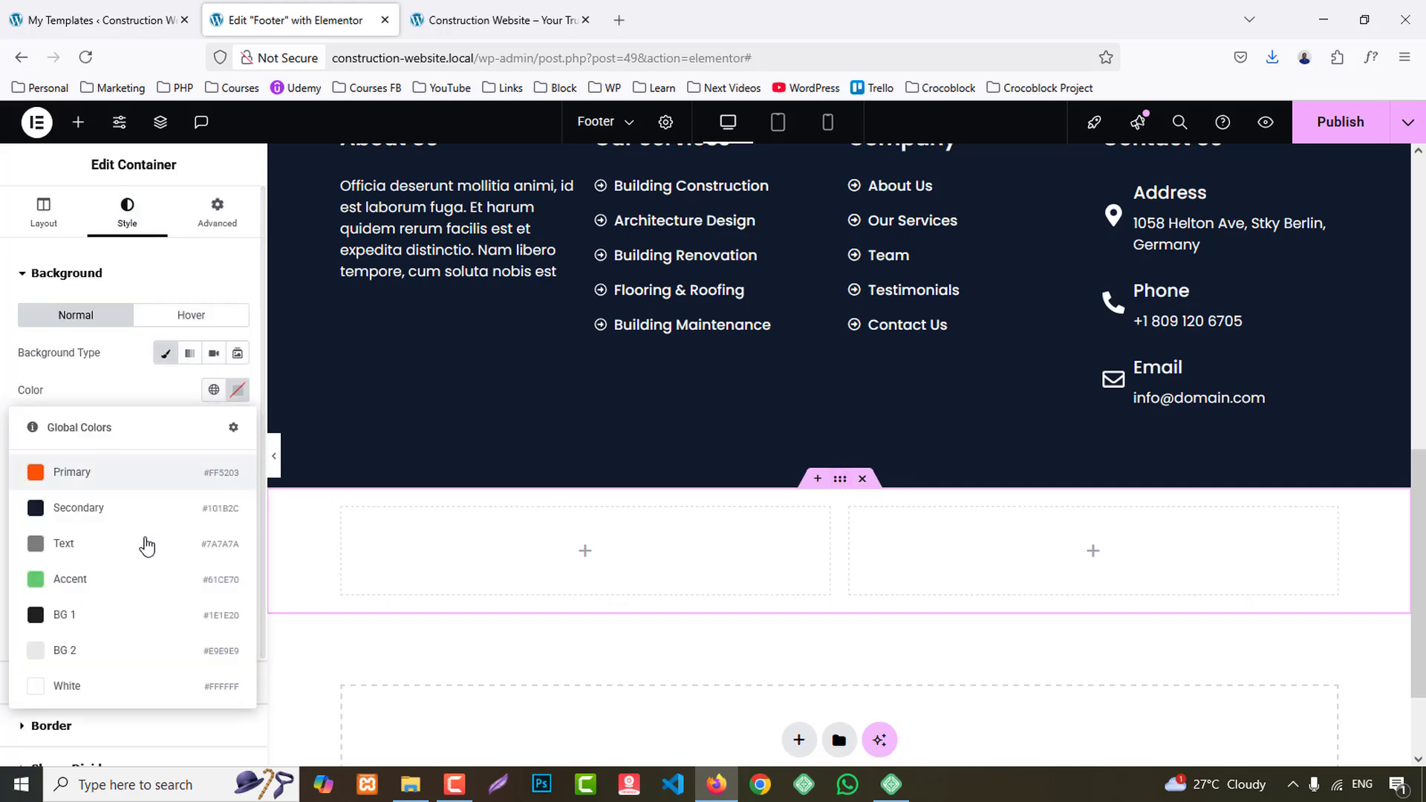
click(98, 614)
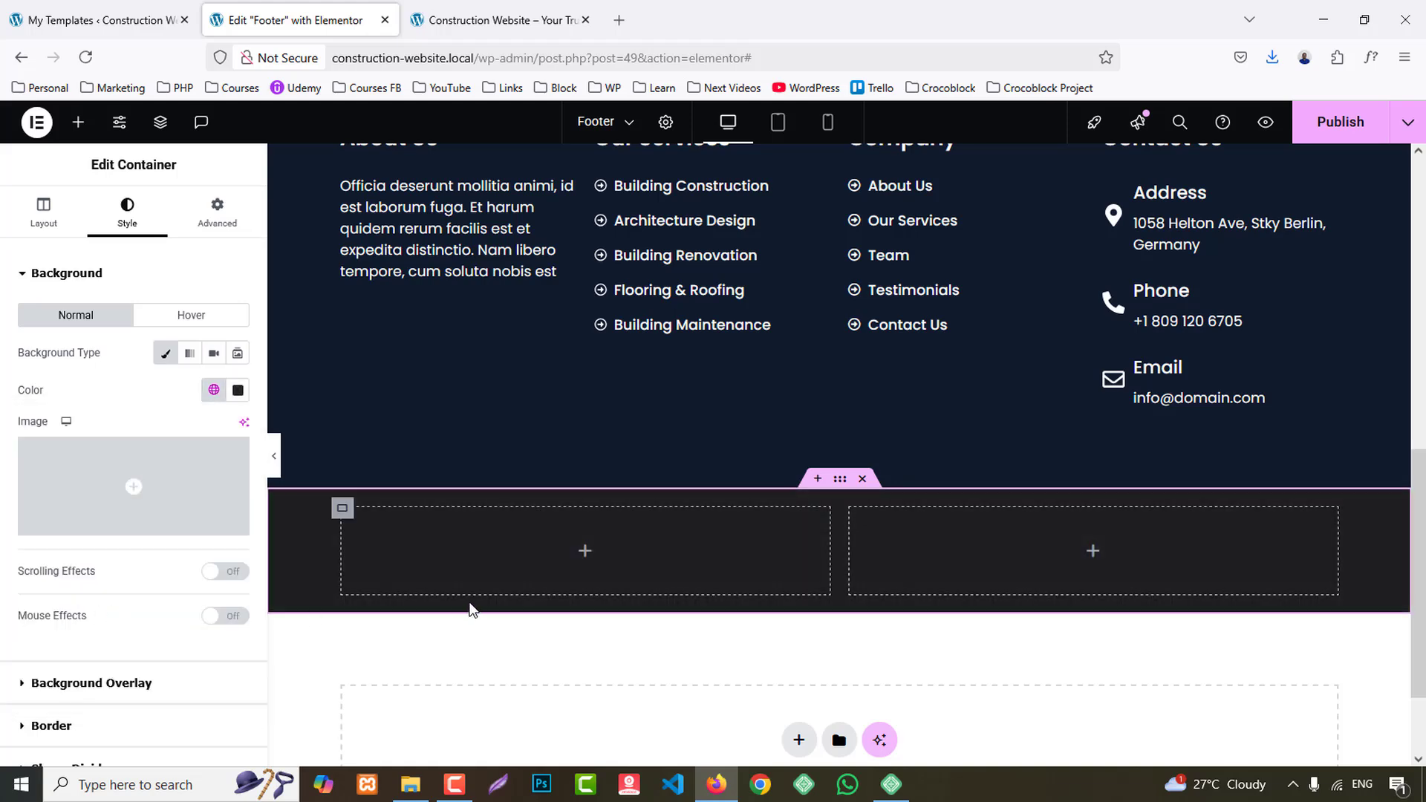
- Add a Heading widget to the first column of the dark bottom container
click(78, 122)
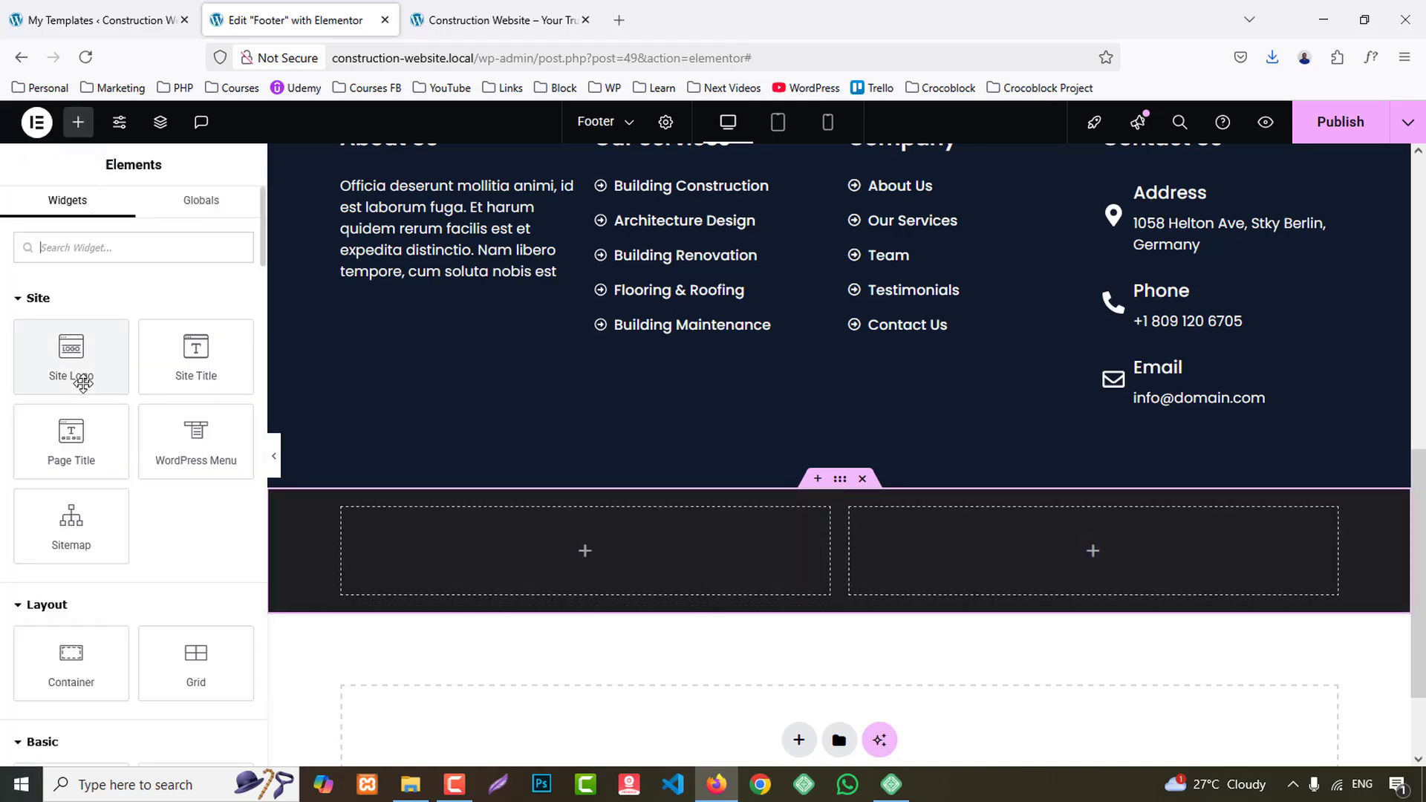
scroll(69, 564, down, 3)
drag(70, 594, 553, 548)
- Replace the heading text with the reference site's "© 2025. all rights reserved" line and set its HTML tag to p
click(493, 20)
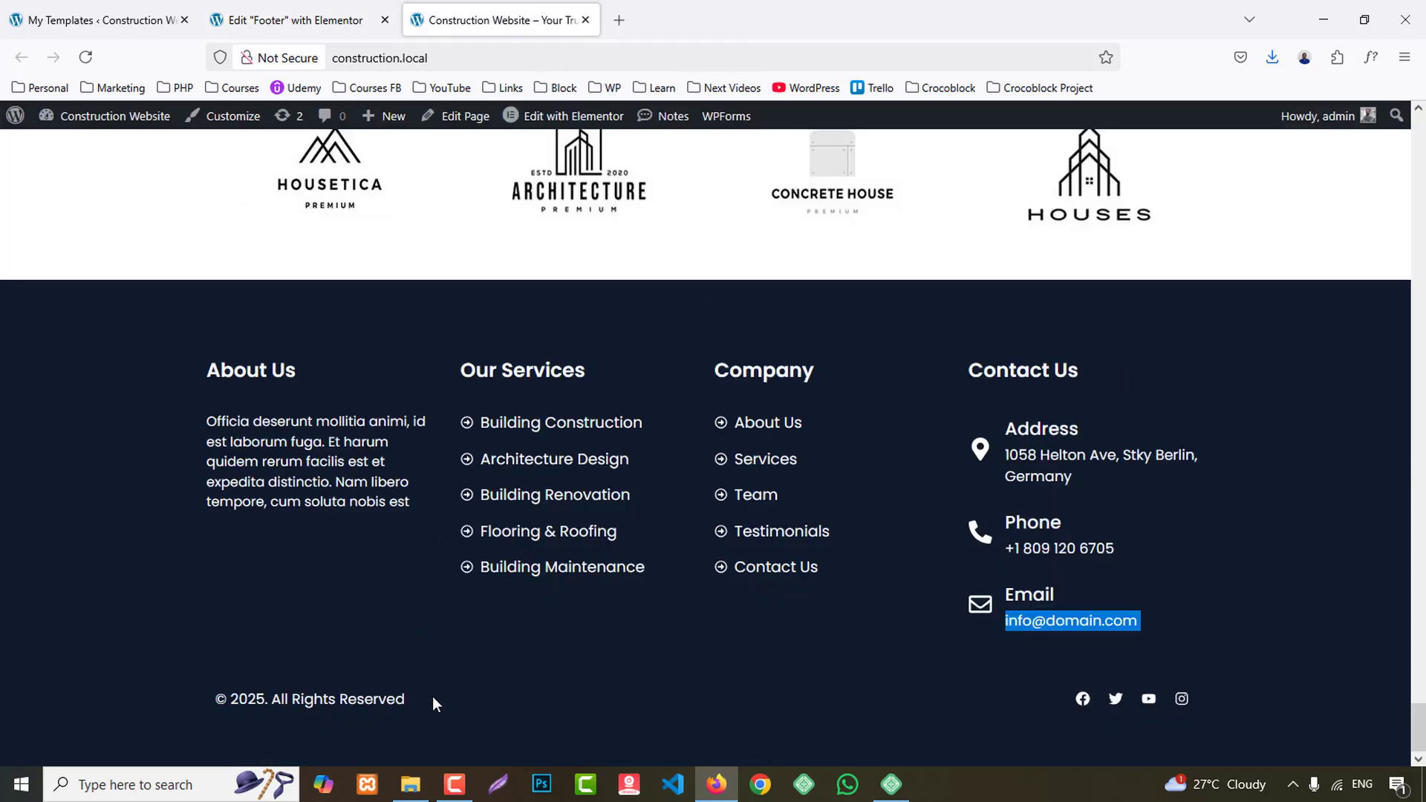
drag(434, 703, 204, 703)
click(289, 20)
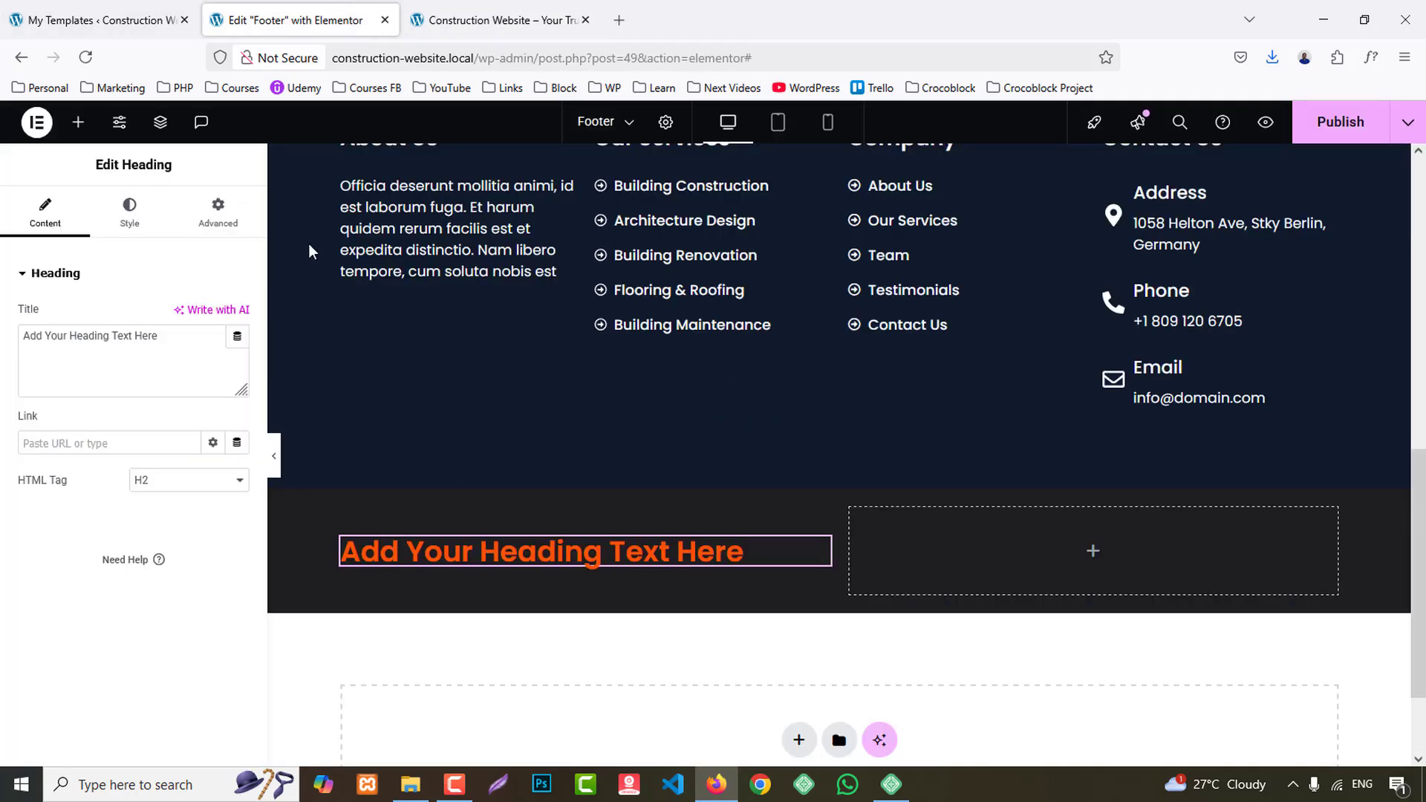
key(ctrl+a)
text(© 2025. all rights reserved)
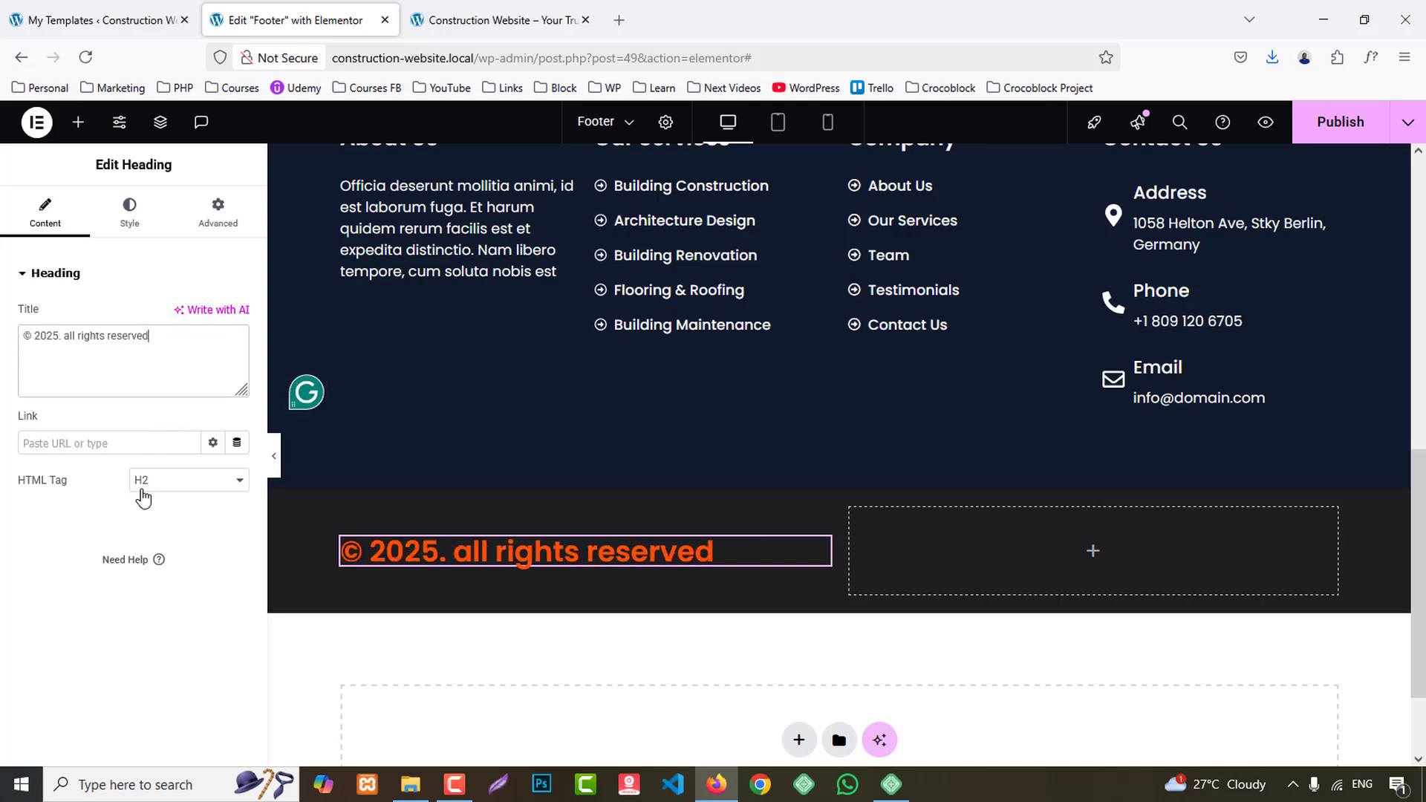
click(163, 483)
click(172, 664)
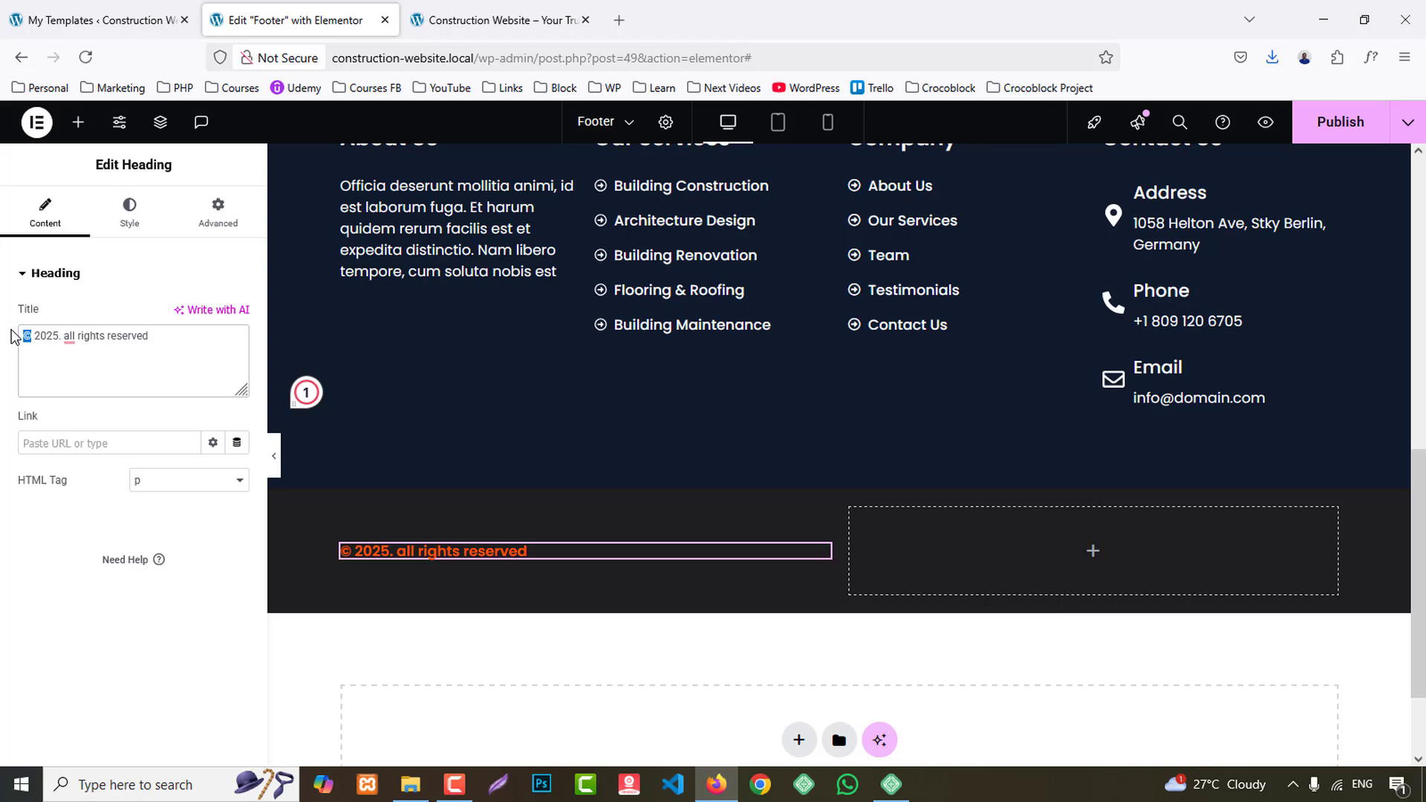
- Replace the copyright symbol in the bottom heading's text with the &copy; entity and check the reference site's bottom bar
text(copy;)
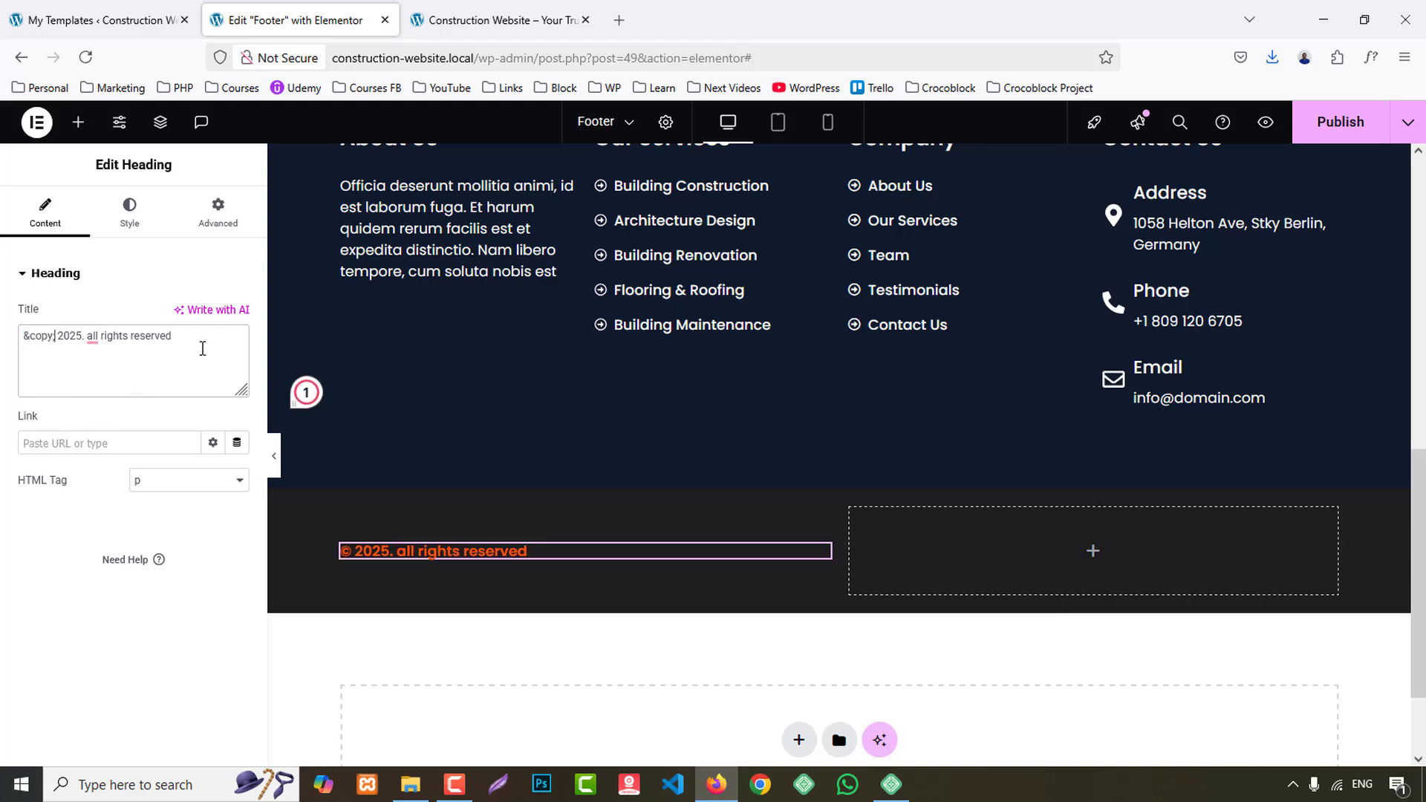
click(517, 11)
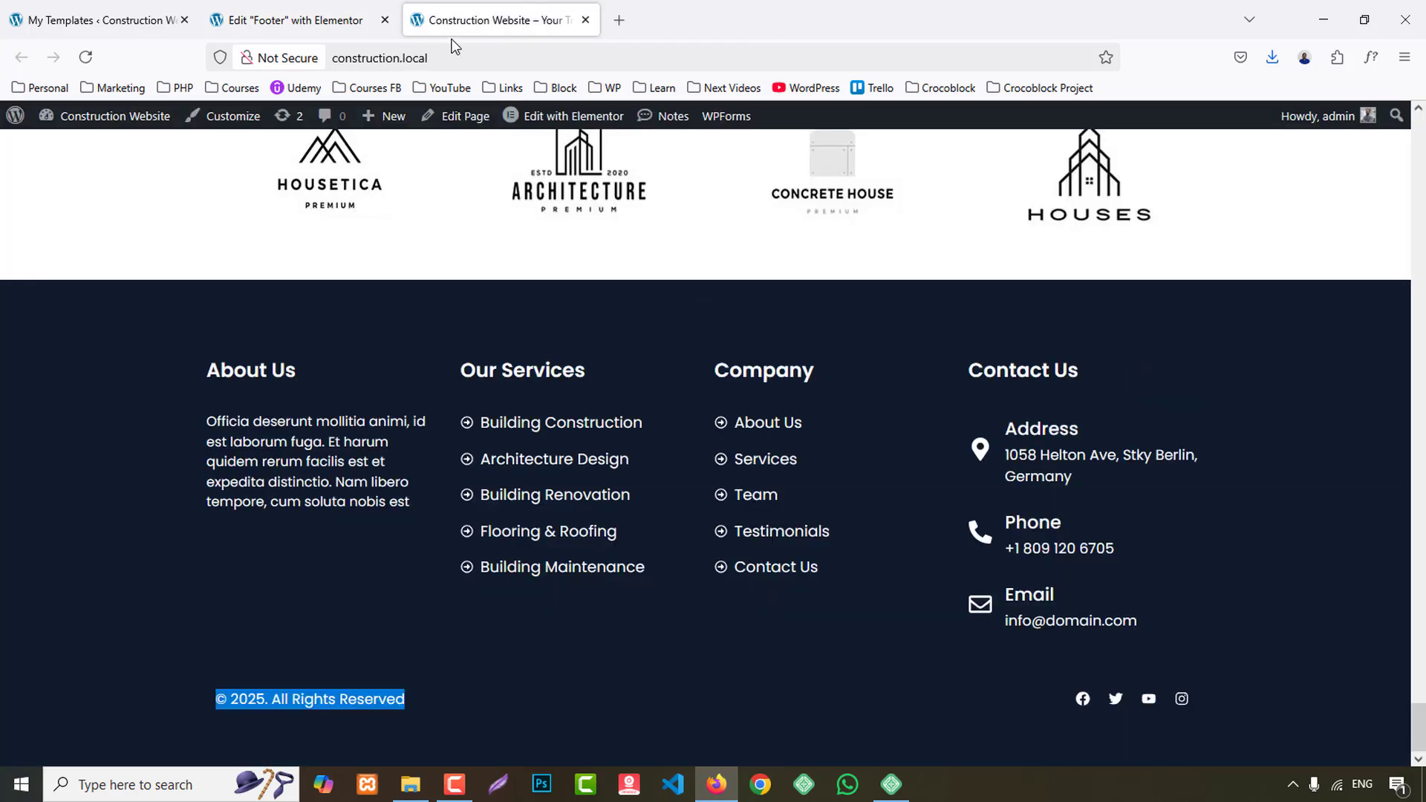
click(295, 9)
- Find the Social Icons widget and add it to the empty second column of the bottom container
click(78, 121)
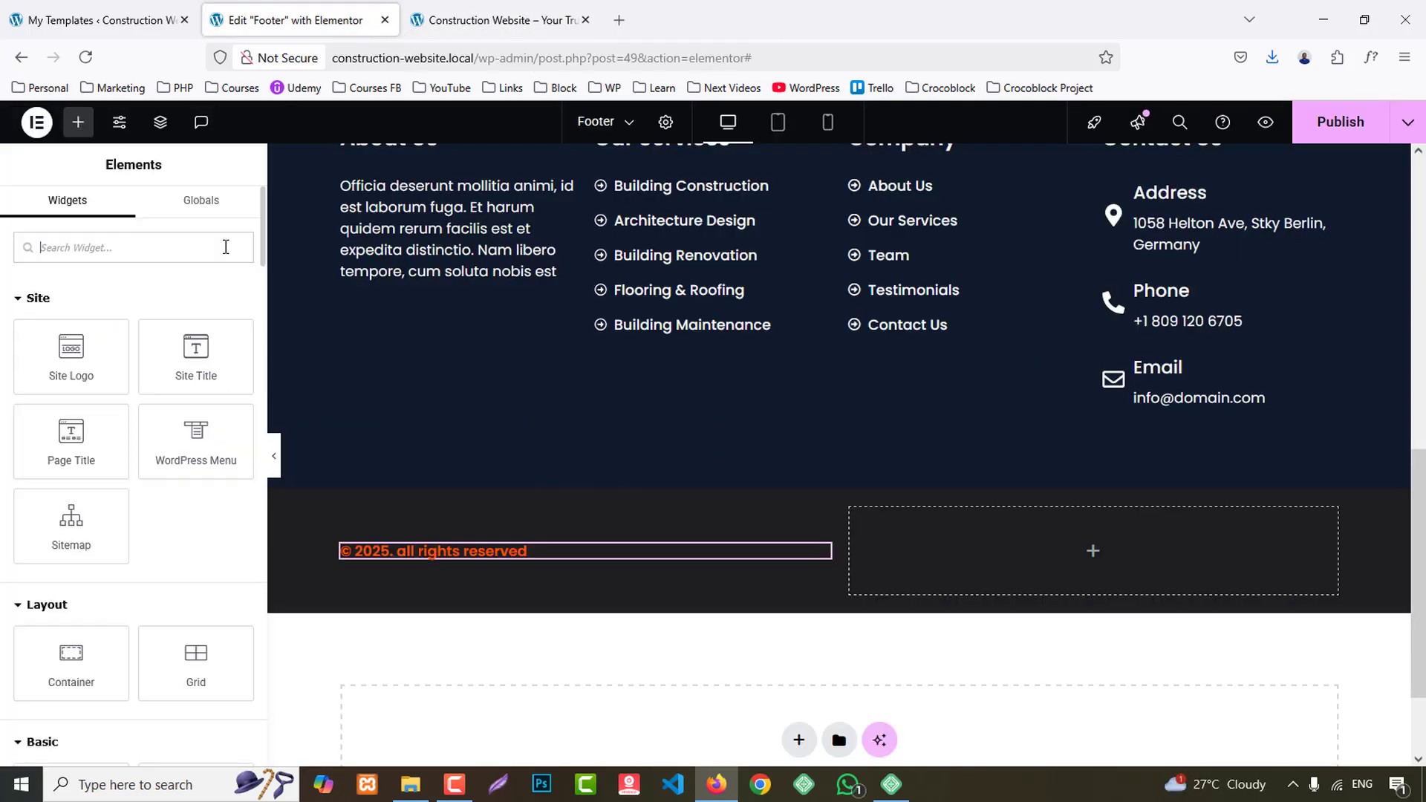
text(socia)
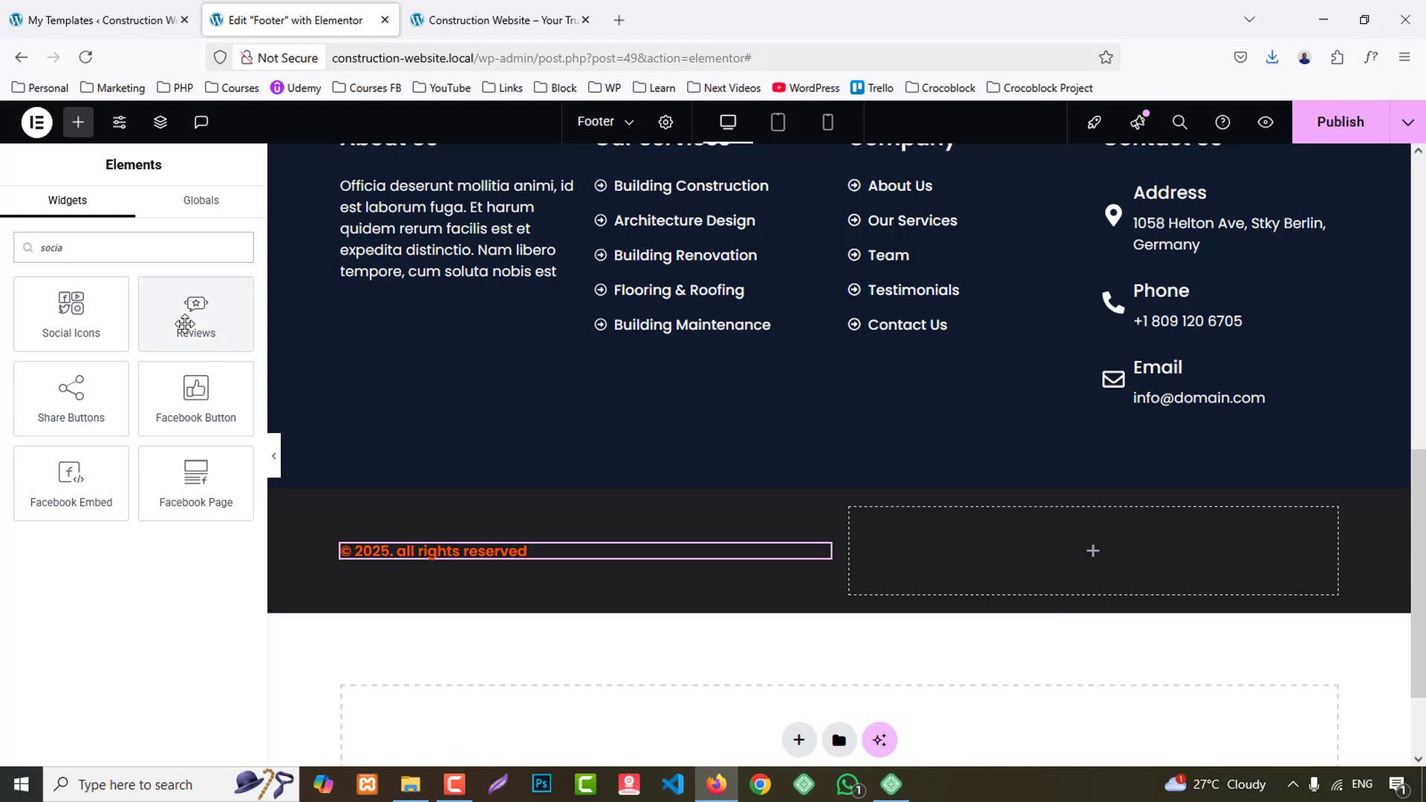
drag(70, 312, 1157, 529)
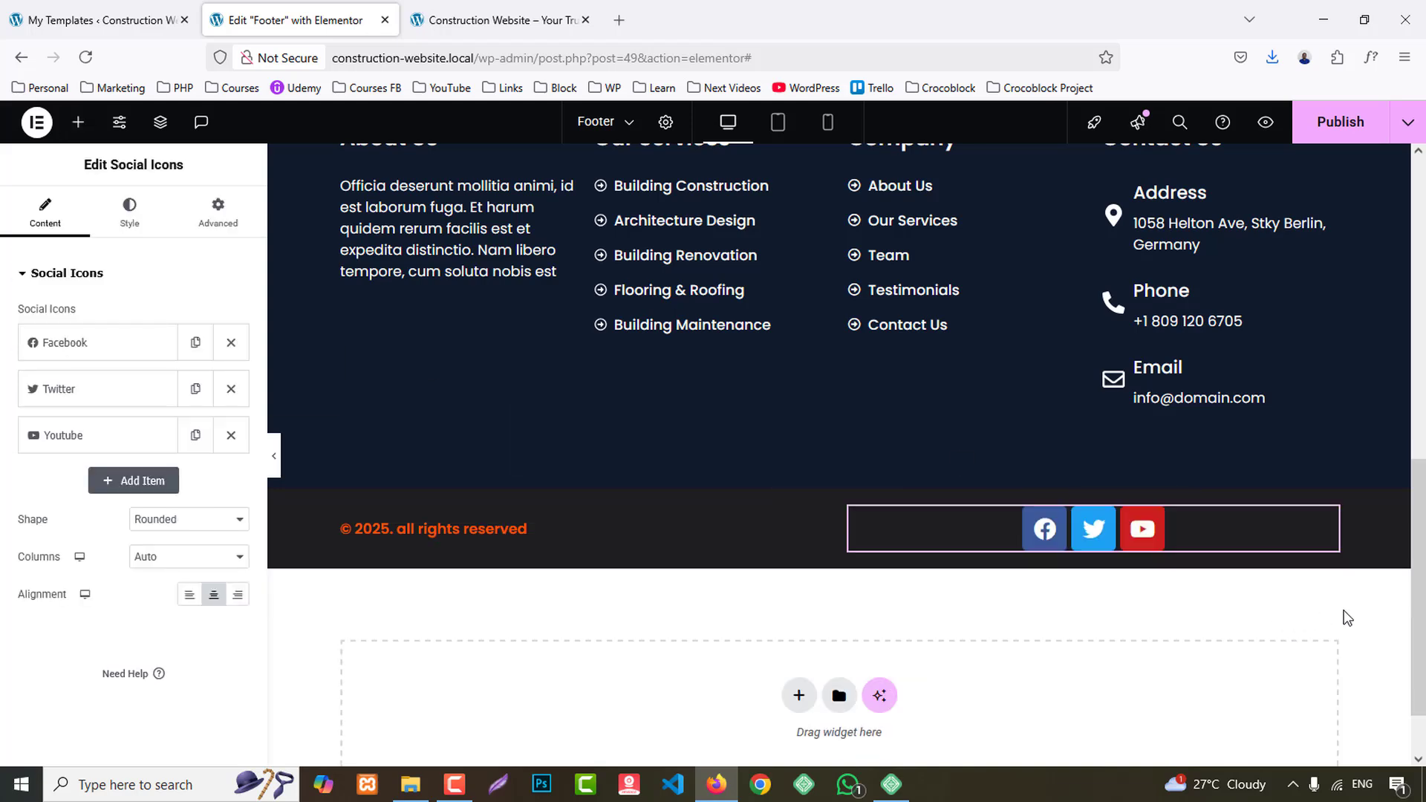
- Add a fourth item to the social icons and give it the Instagram icon from the icon library
click(148, 479)
click(129, 535)
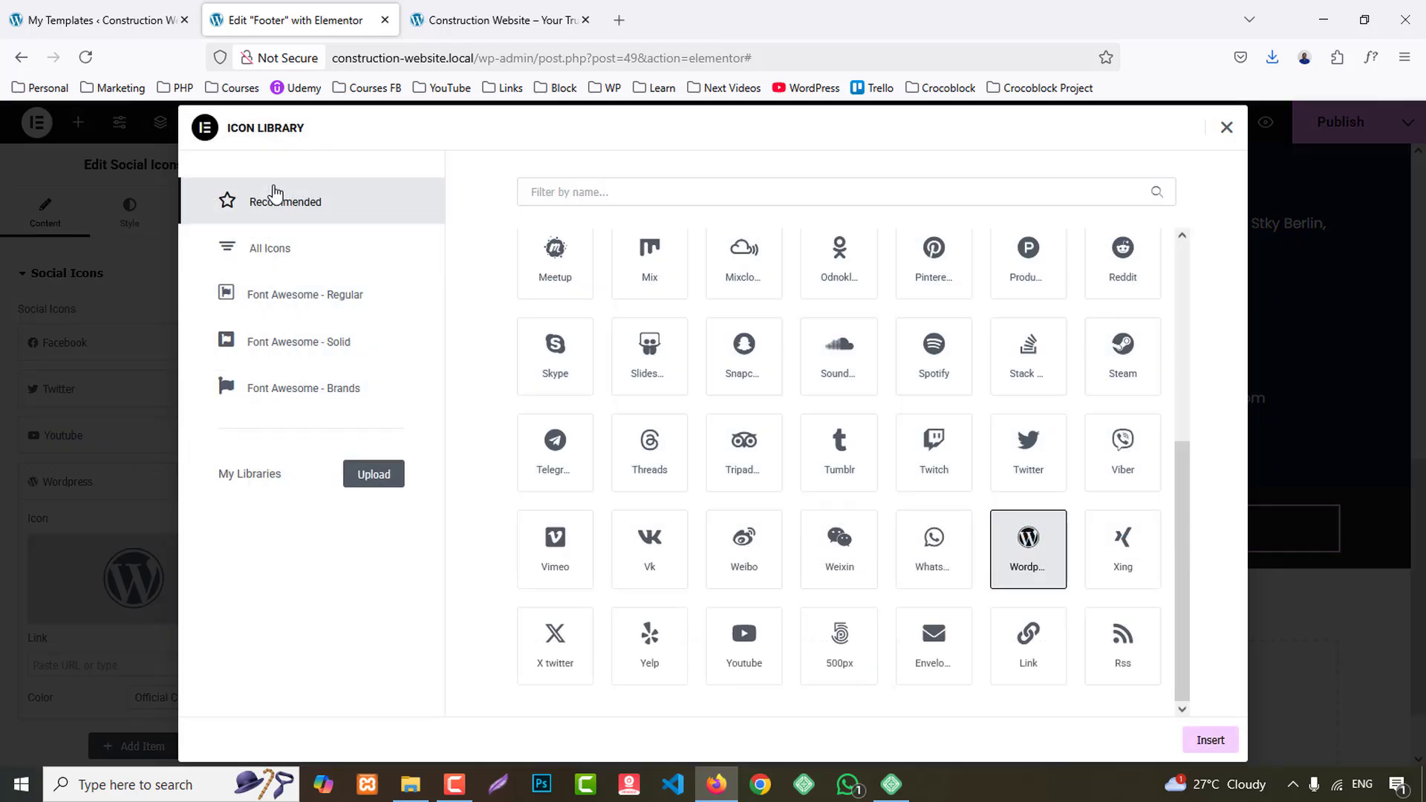
text(insta)
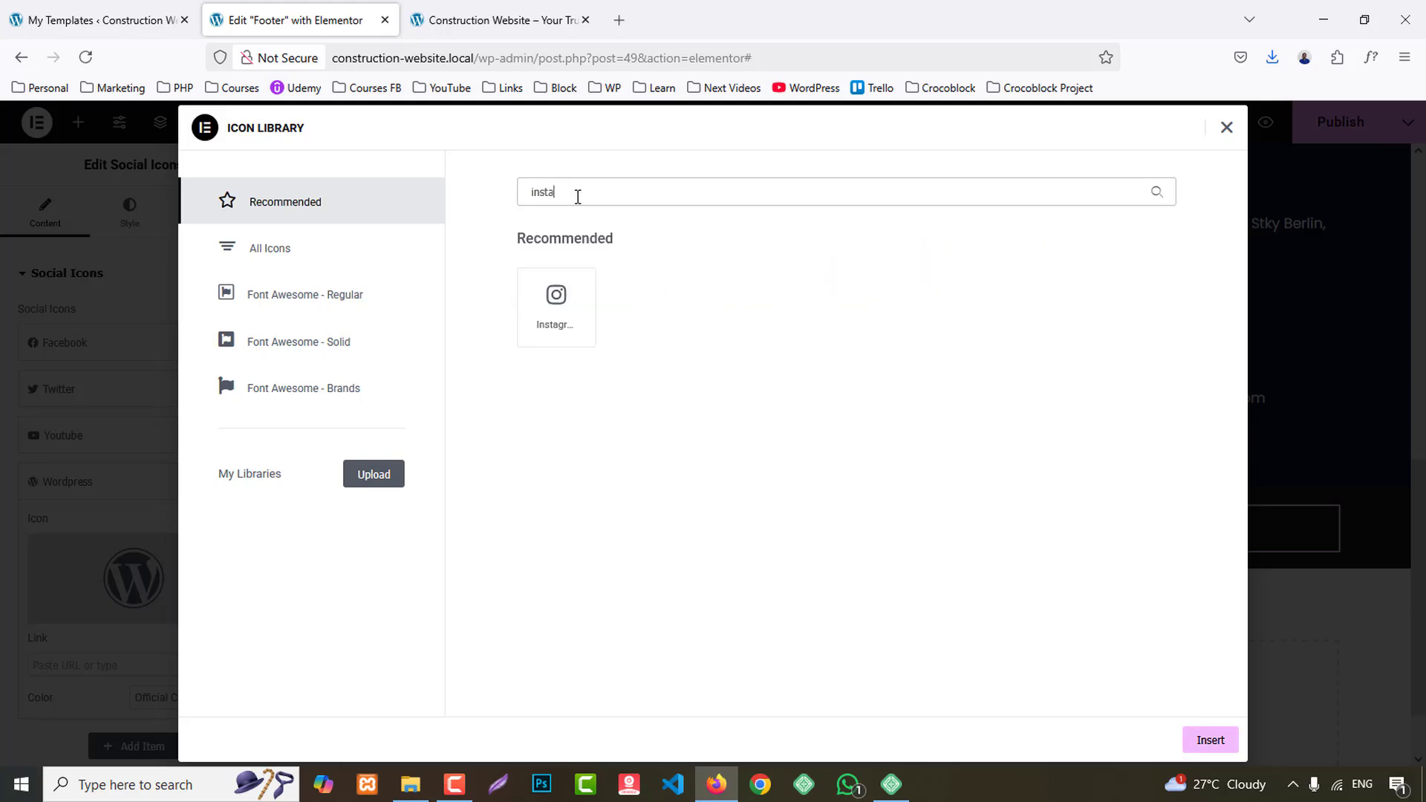
click(565, 304)
click(1222, 748)
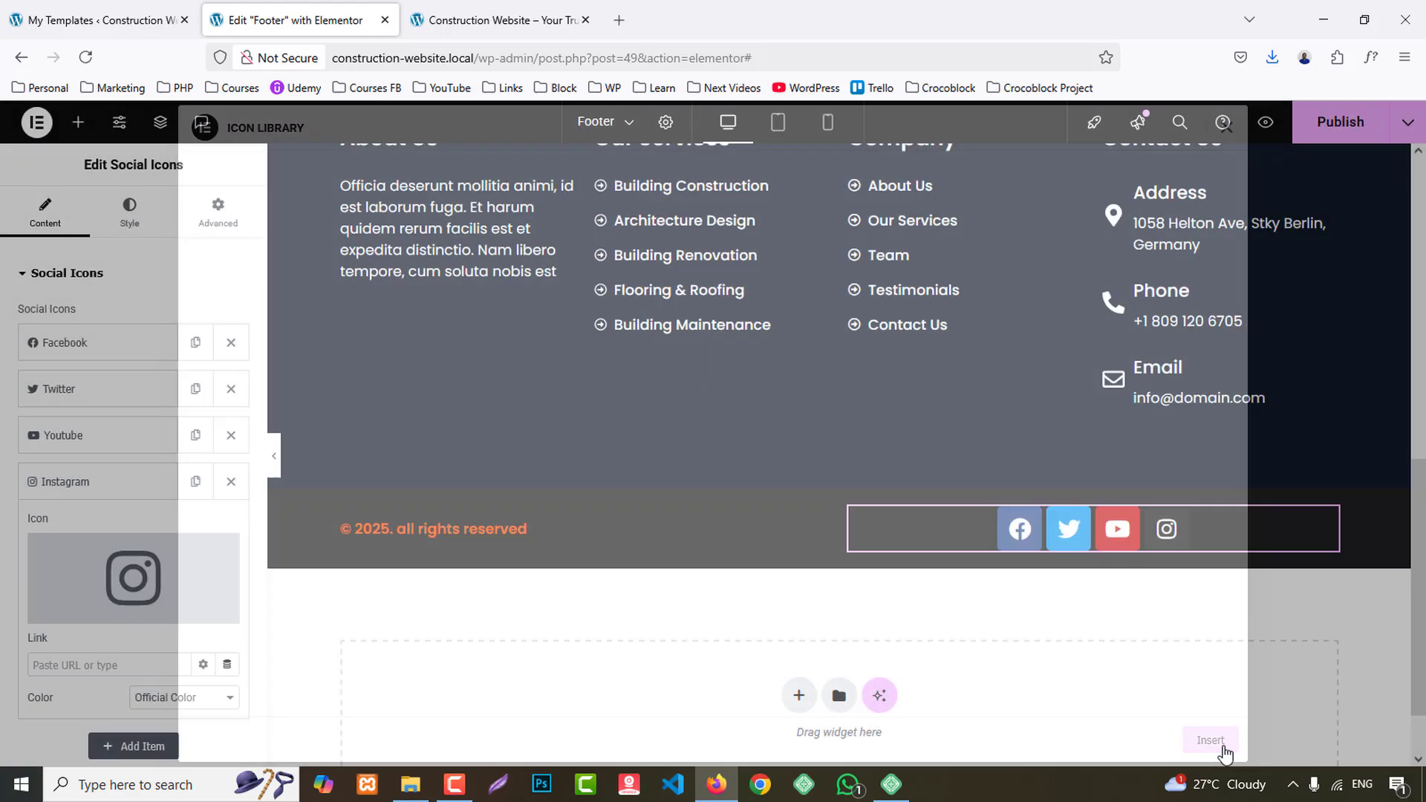
- Switch the social icons to Custom color and set their secondary color to the global White
click(129, 213)
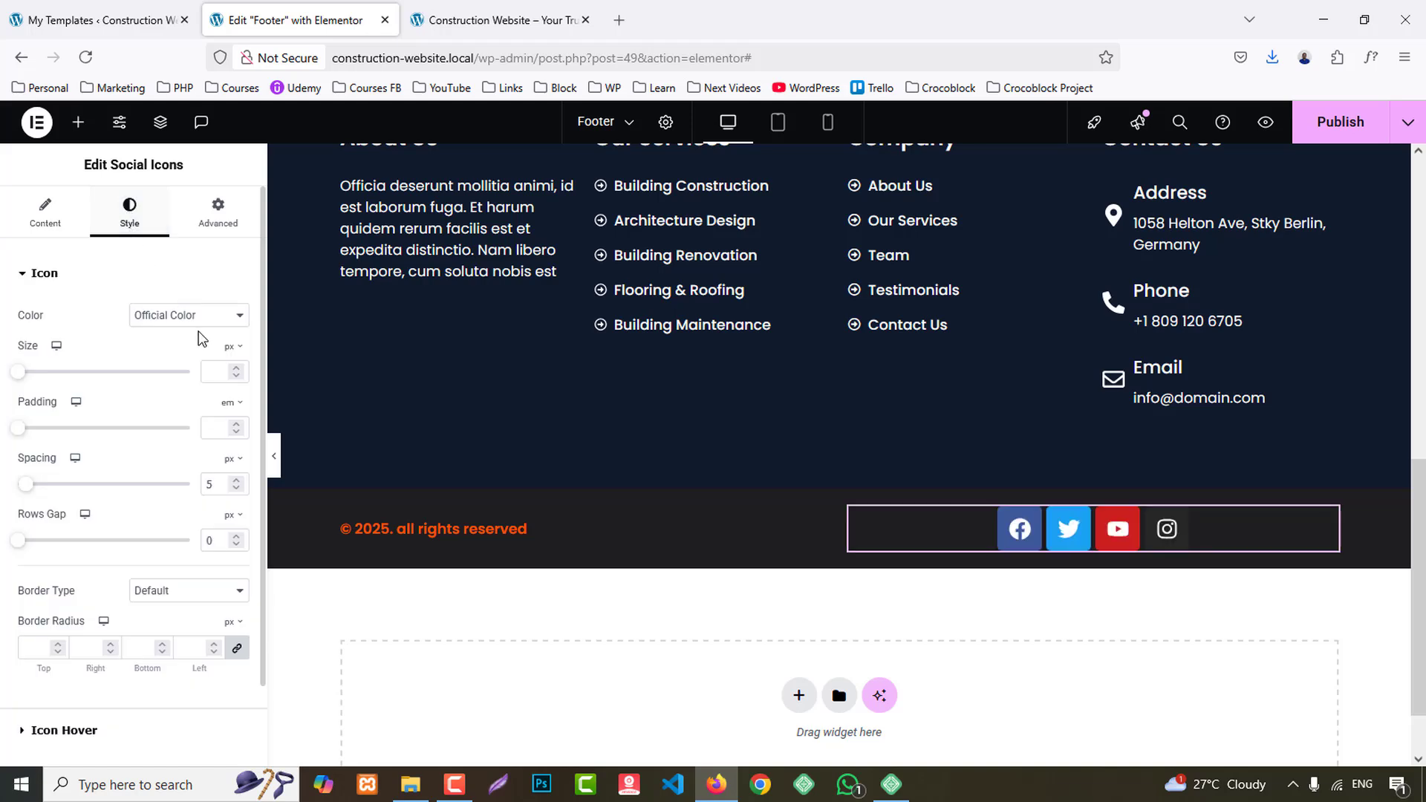
click(186, 321)
click(167, 360)
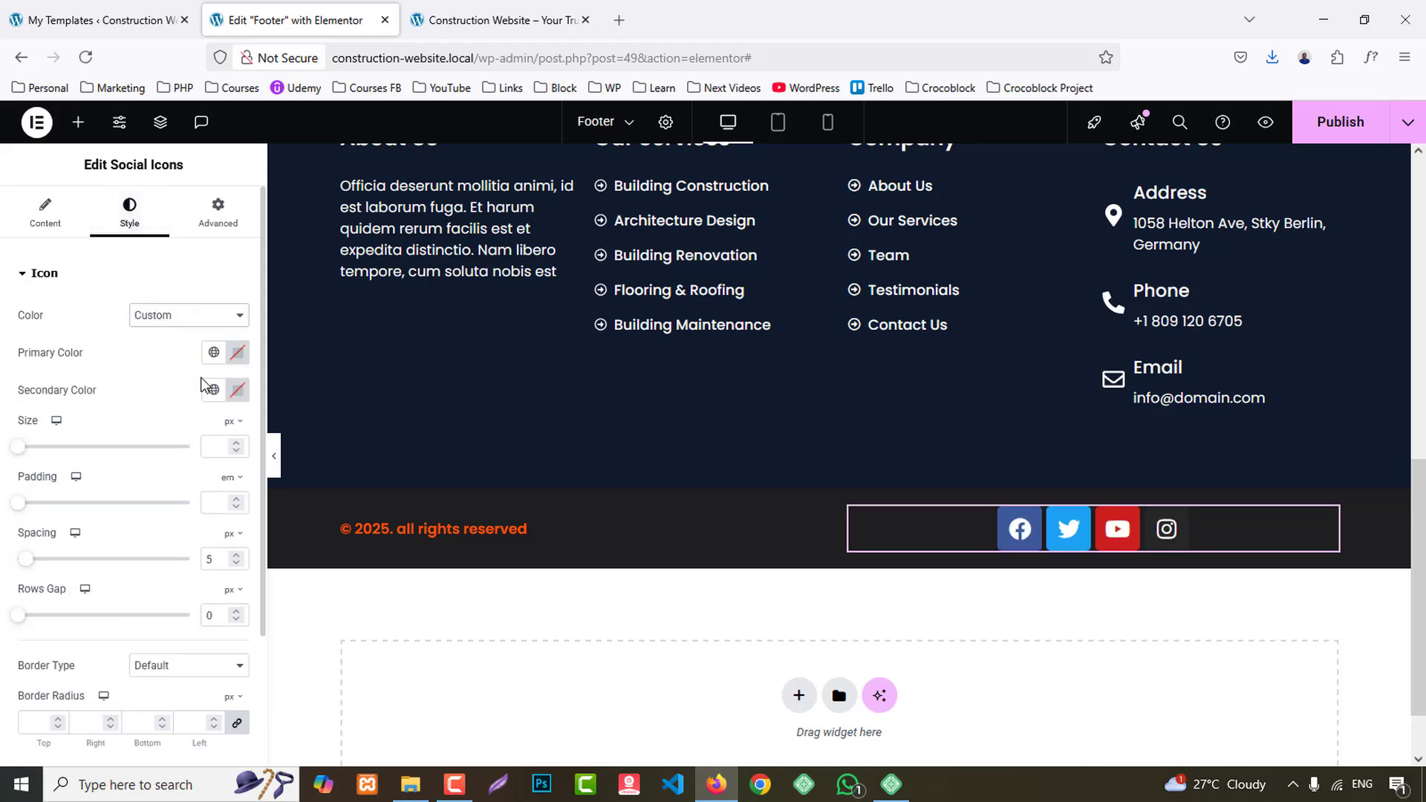
click(214, 390)
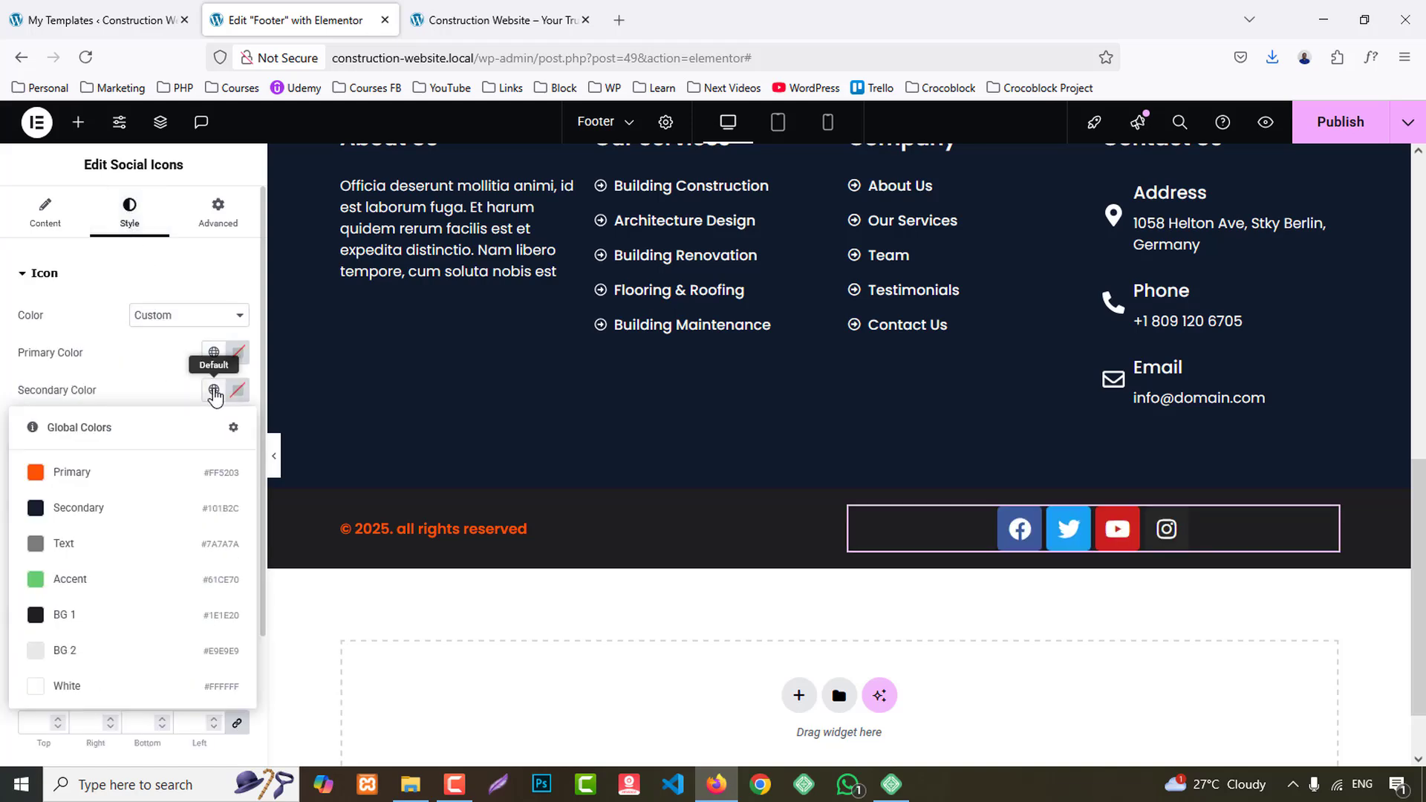
click(82, 679)
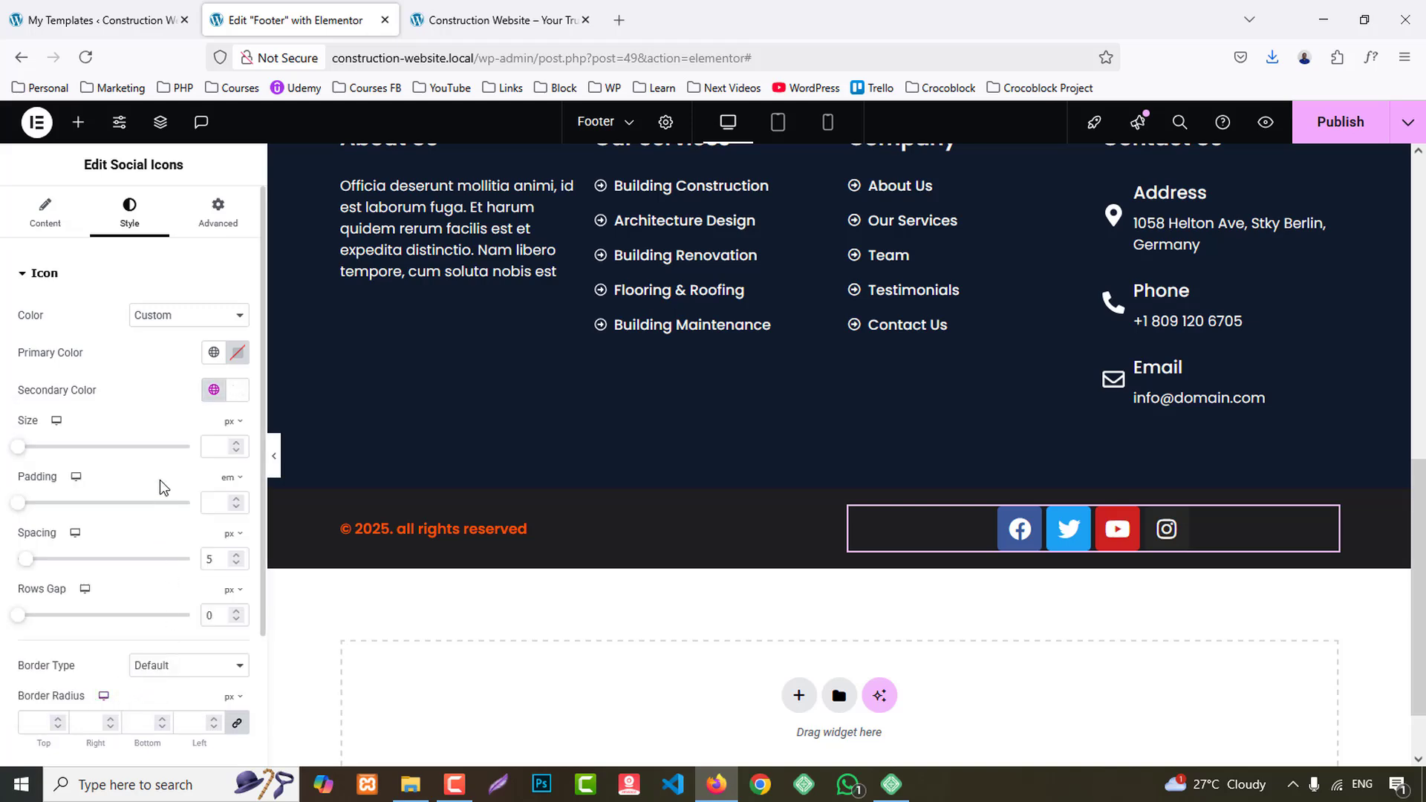
- Try the global White as the social icons' primary color and clear that color again
click(212, 354)
click(88, 653)
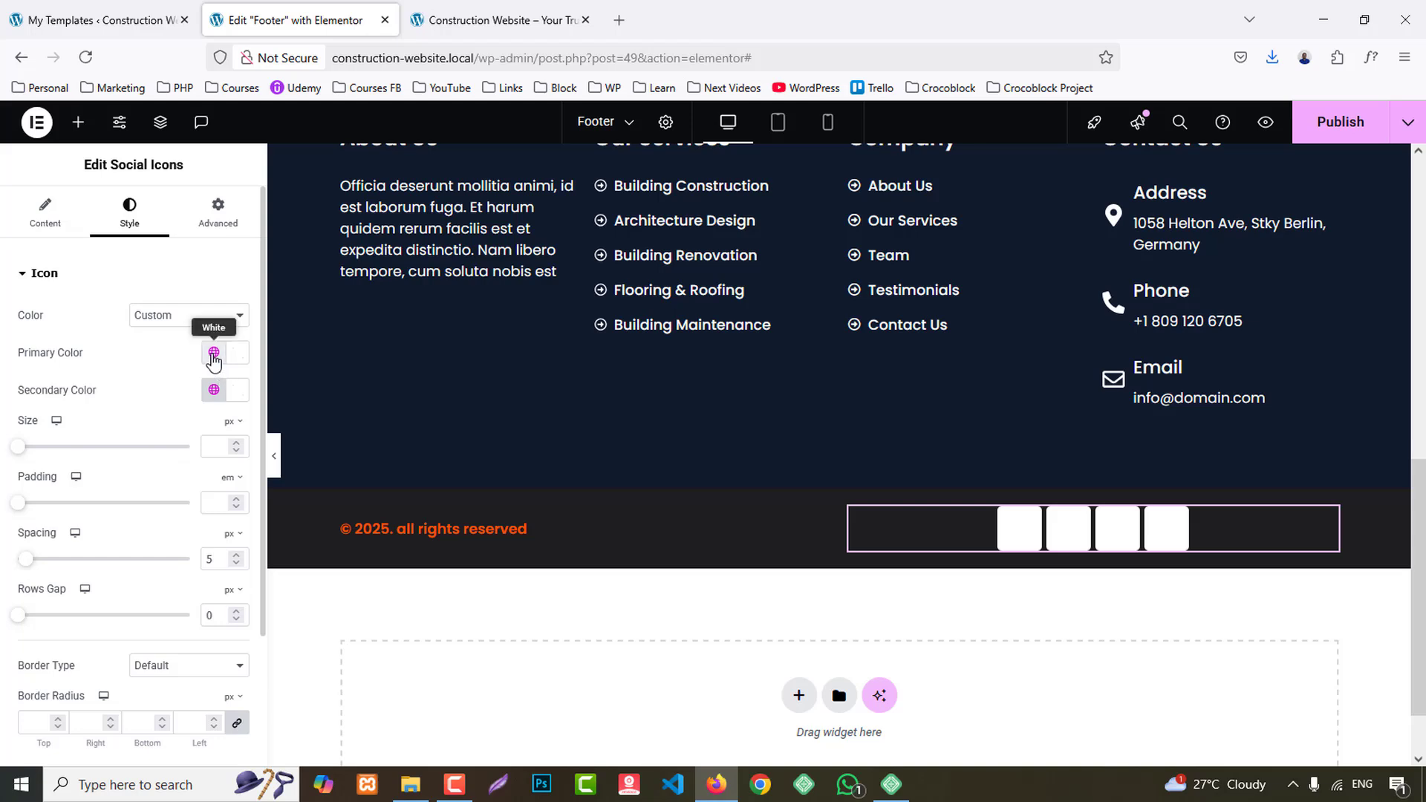
click(214, 352)
click(235, 364)
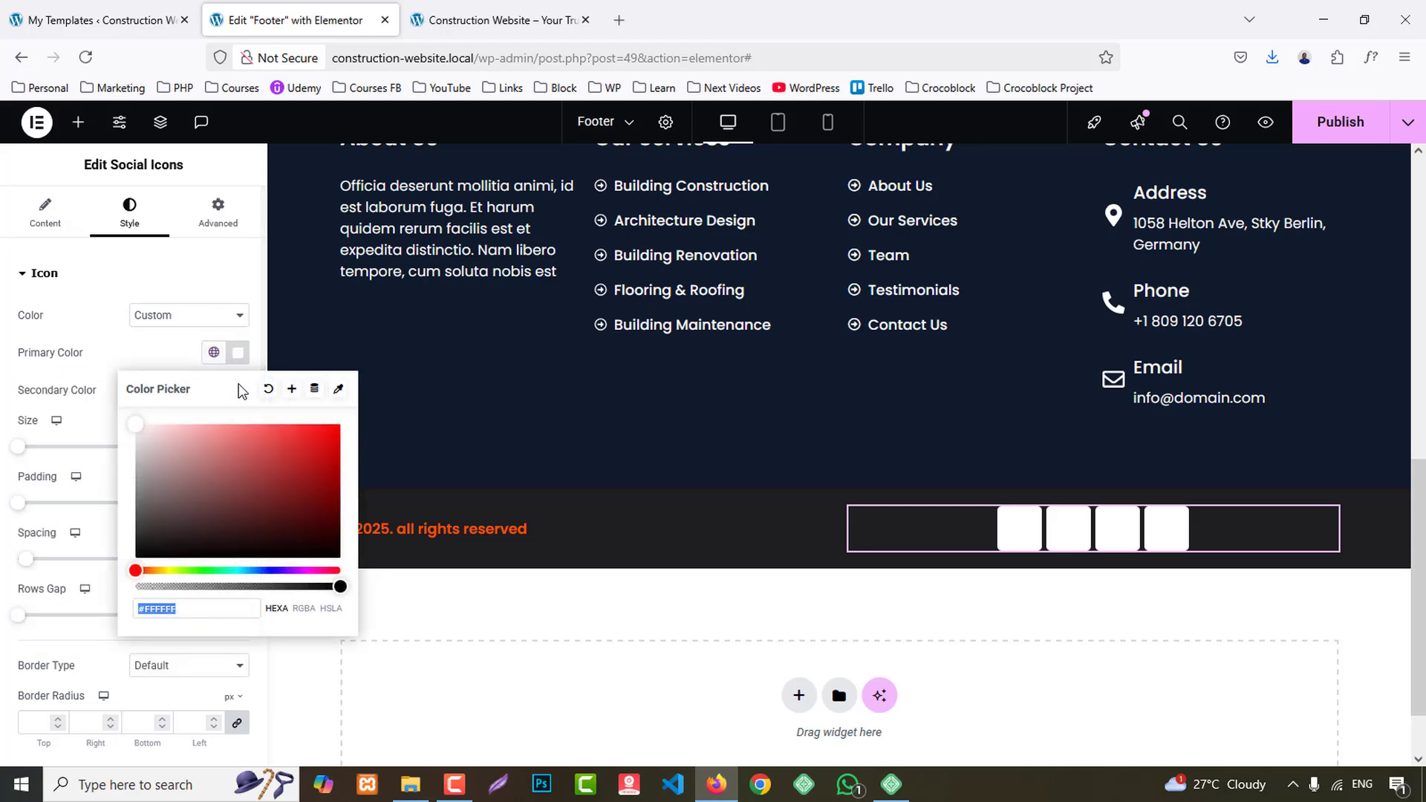
click(331, 388)
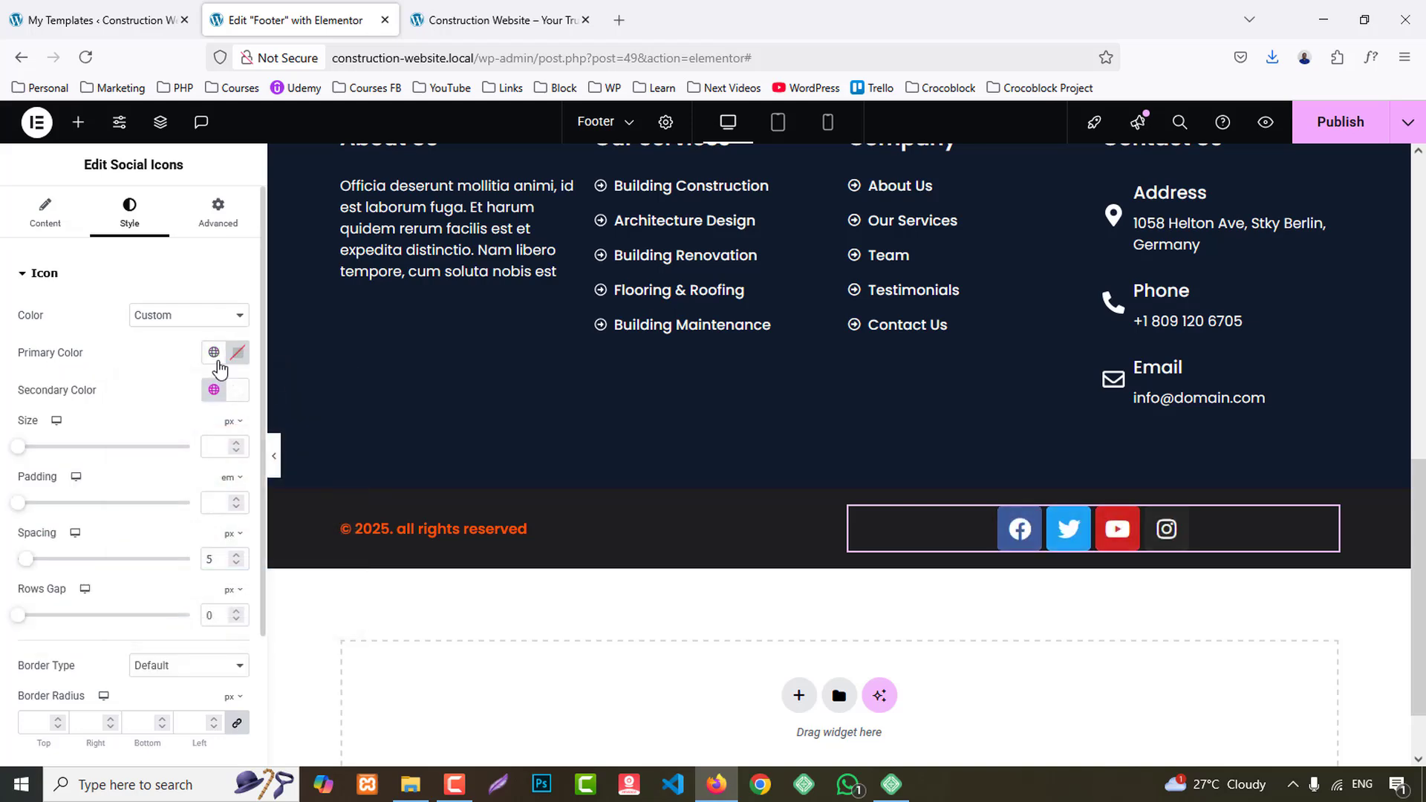
- Make the social icons' primary color fully transparent by lowering its opacity to zero
click(237, 354)
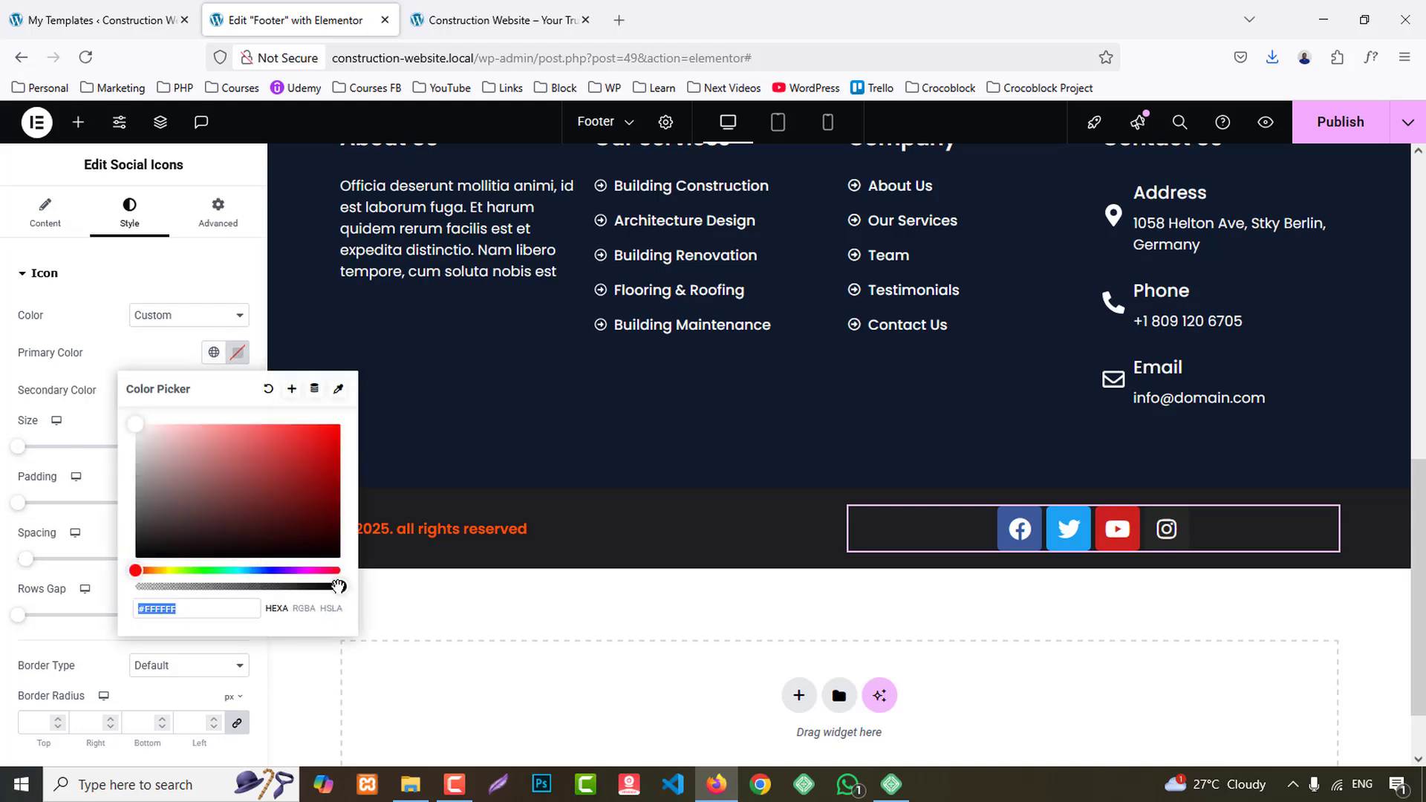
drag(339, 586, 133, 582)
click(129, 351)
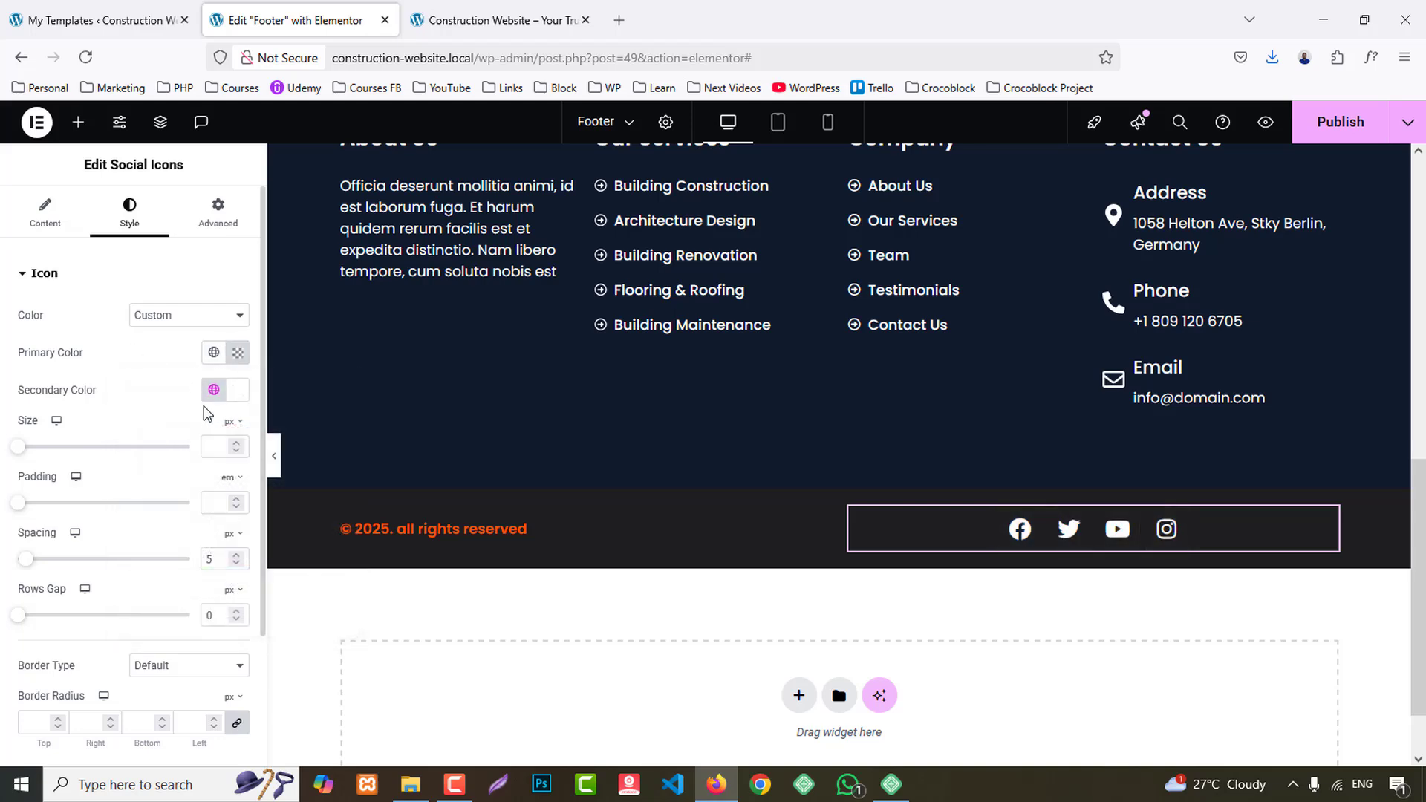
- Set the social icons' size to 15 px and their alignment to Right
text(16)
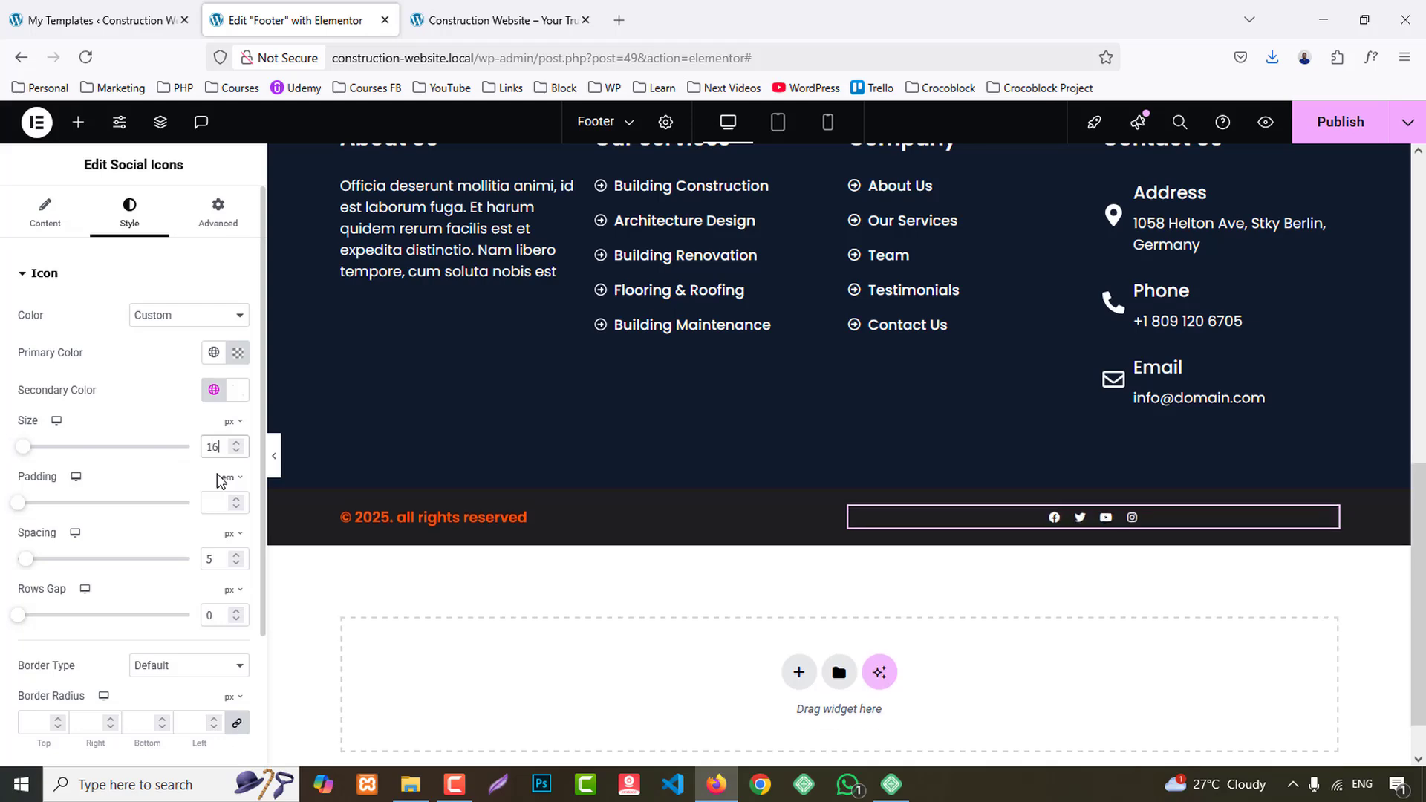
key(Down)
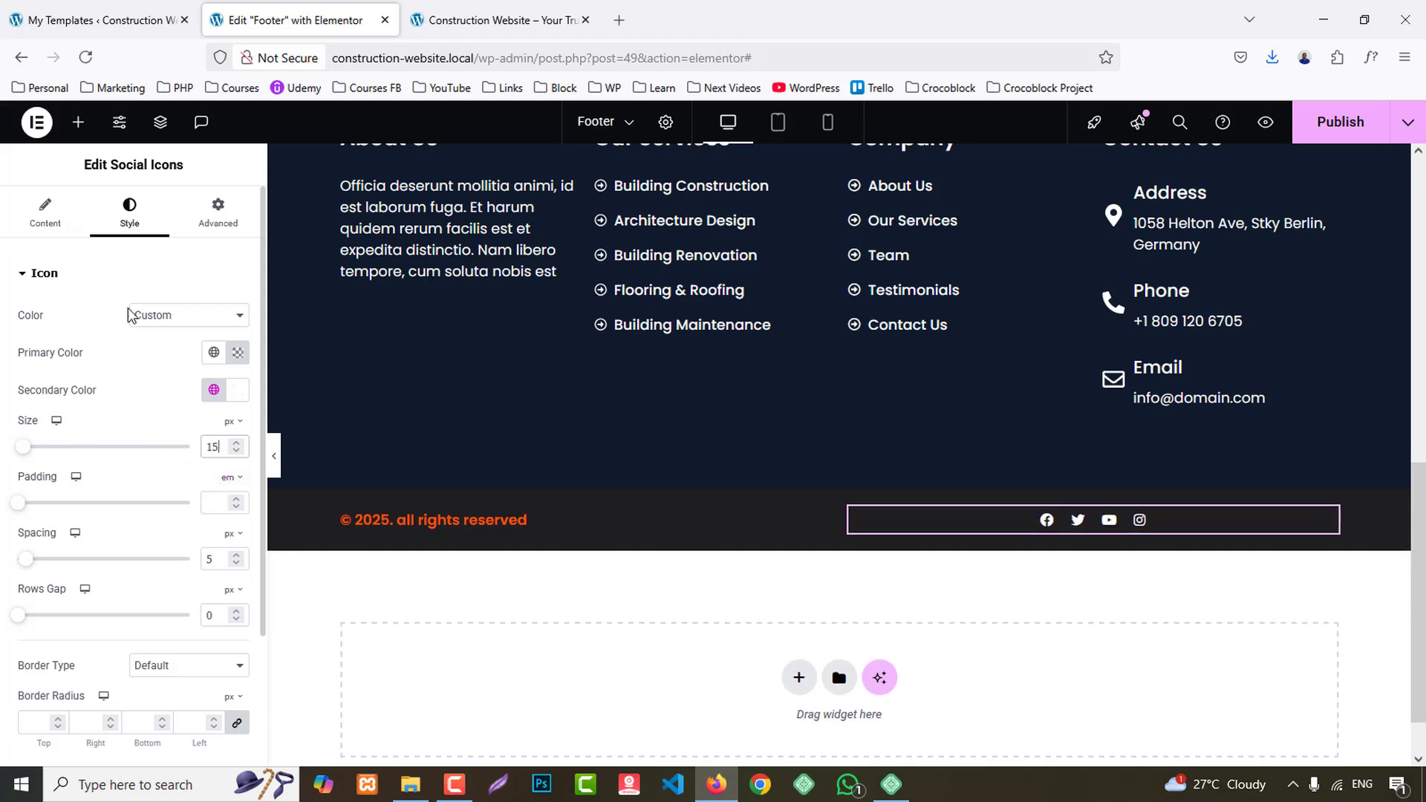
click(61, 228)
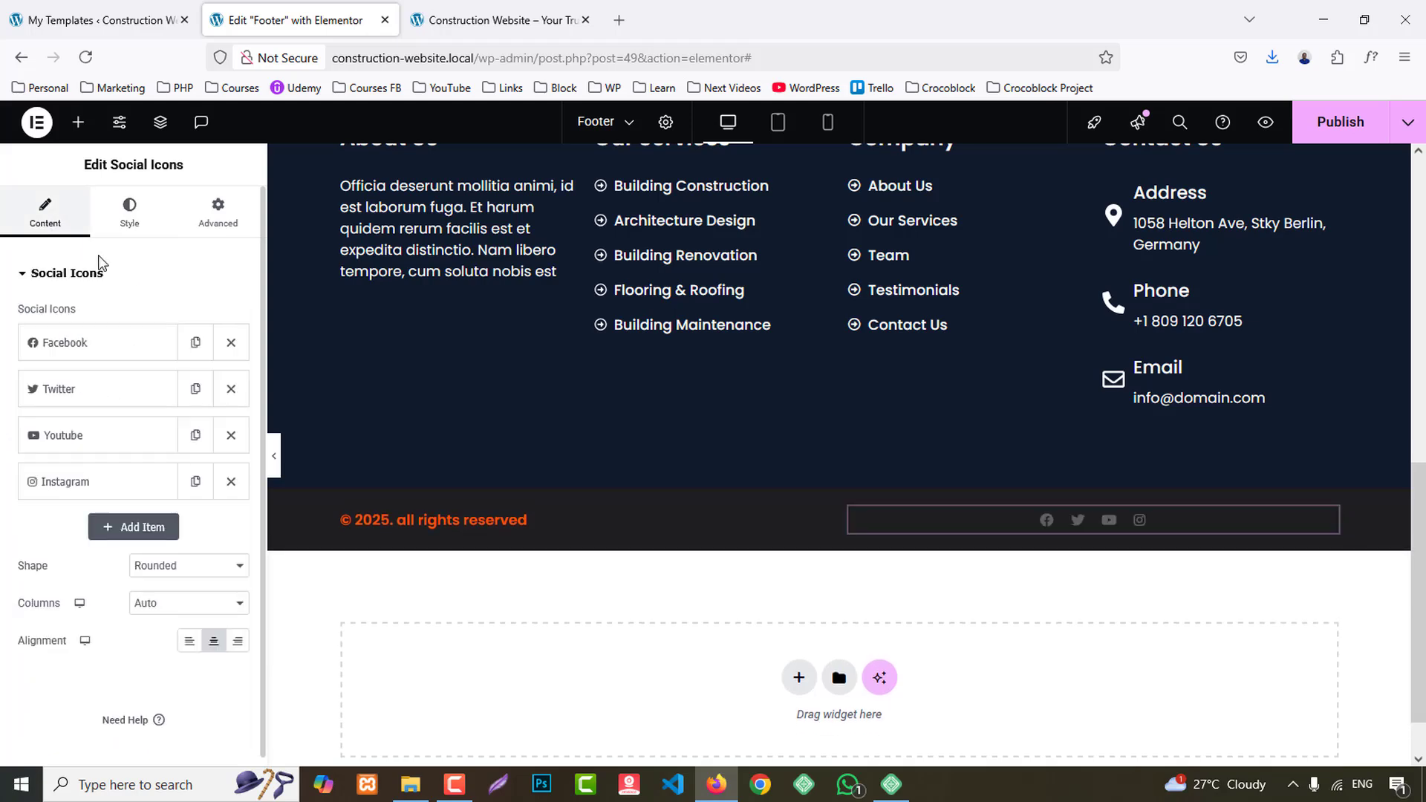
click(129, 212)
scroll(103, 435, down, 3)
scroll(74, 334, up, 3)
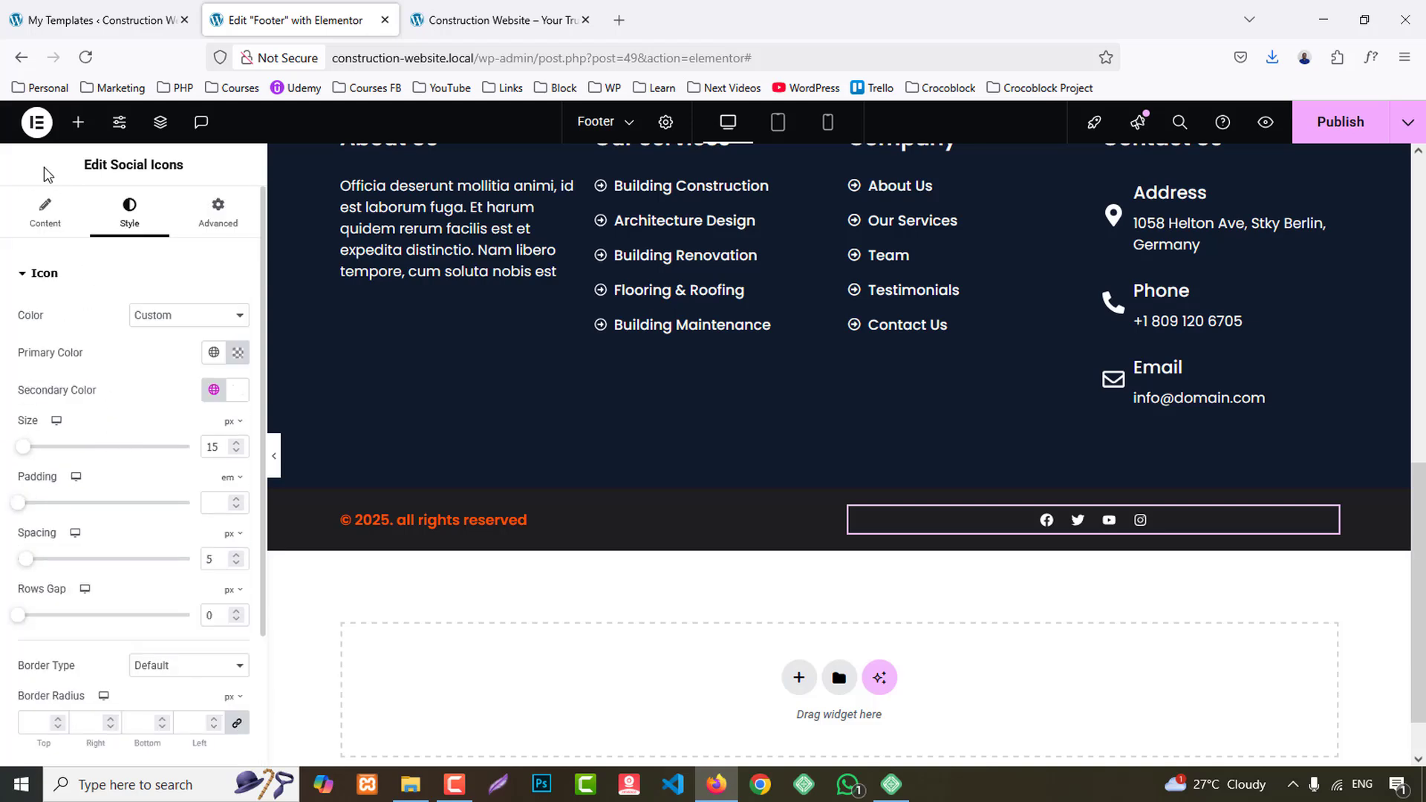
click(45, 214)
scroll(149, 446, down, 1)
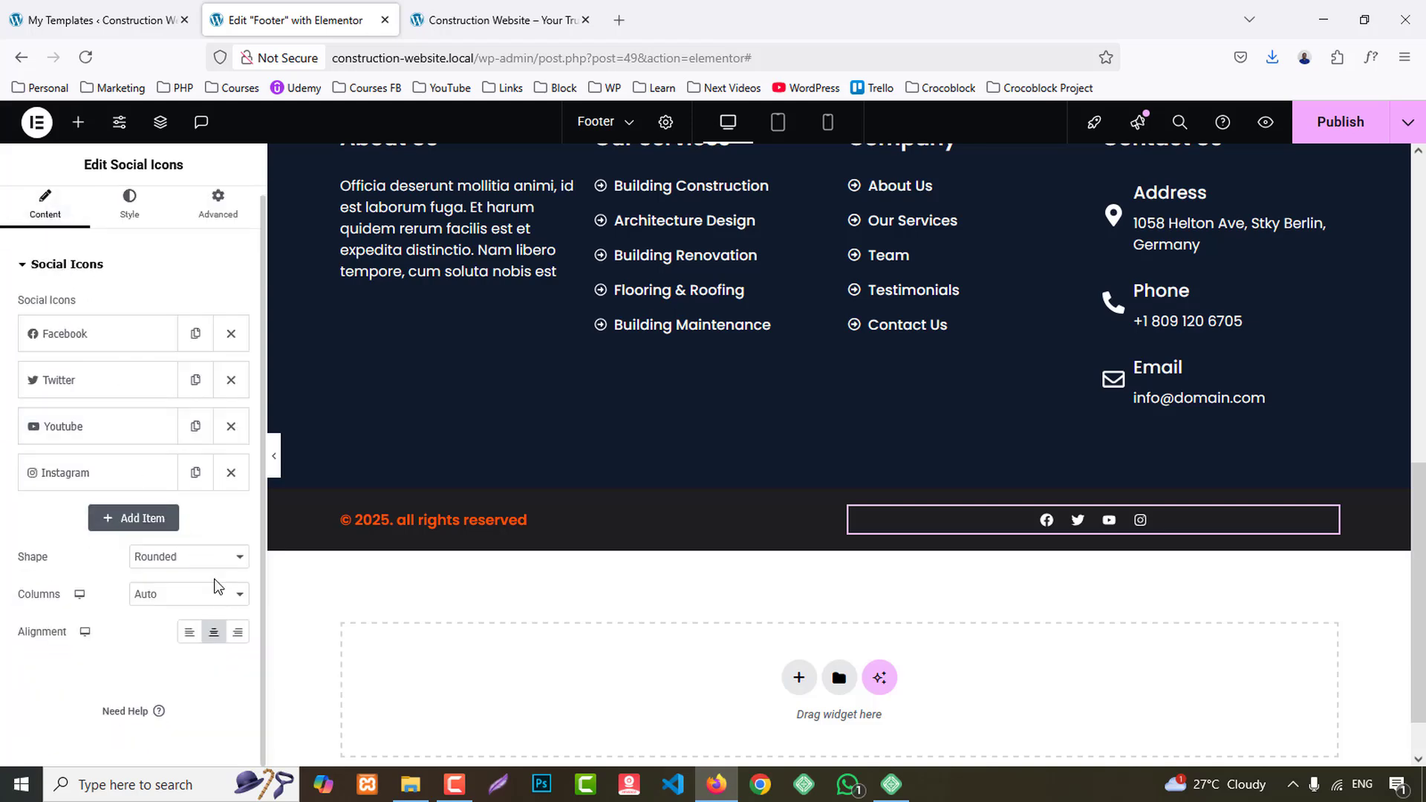
click(238, 635)
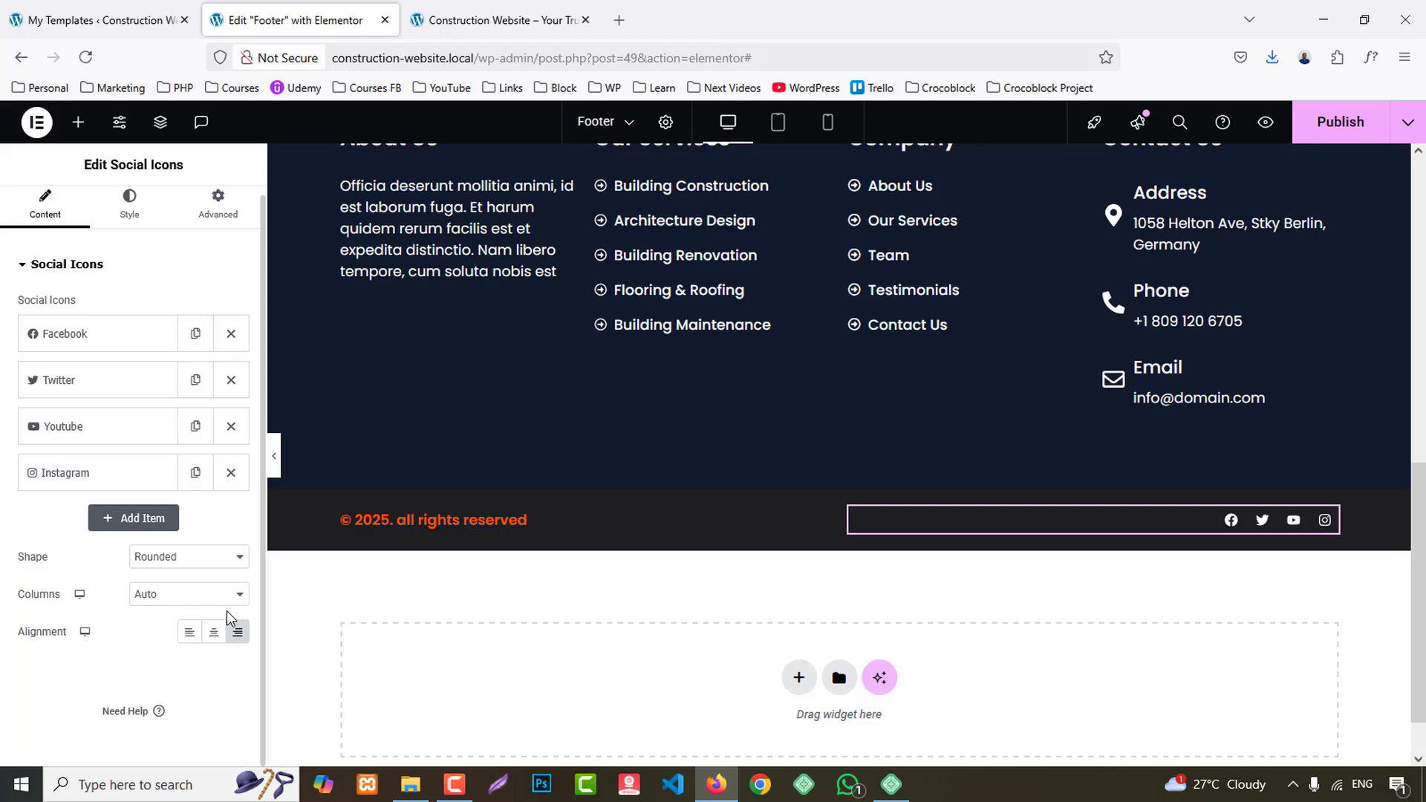
- Set the copyright heading's font weight to 400 (Normal)
click(524, 522)
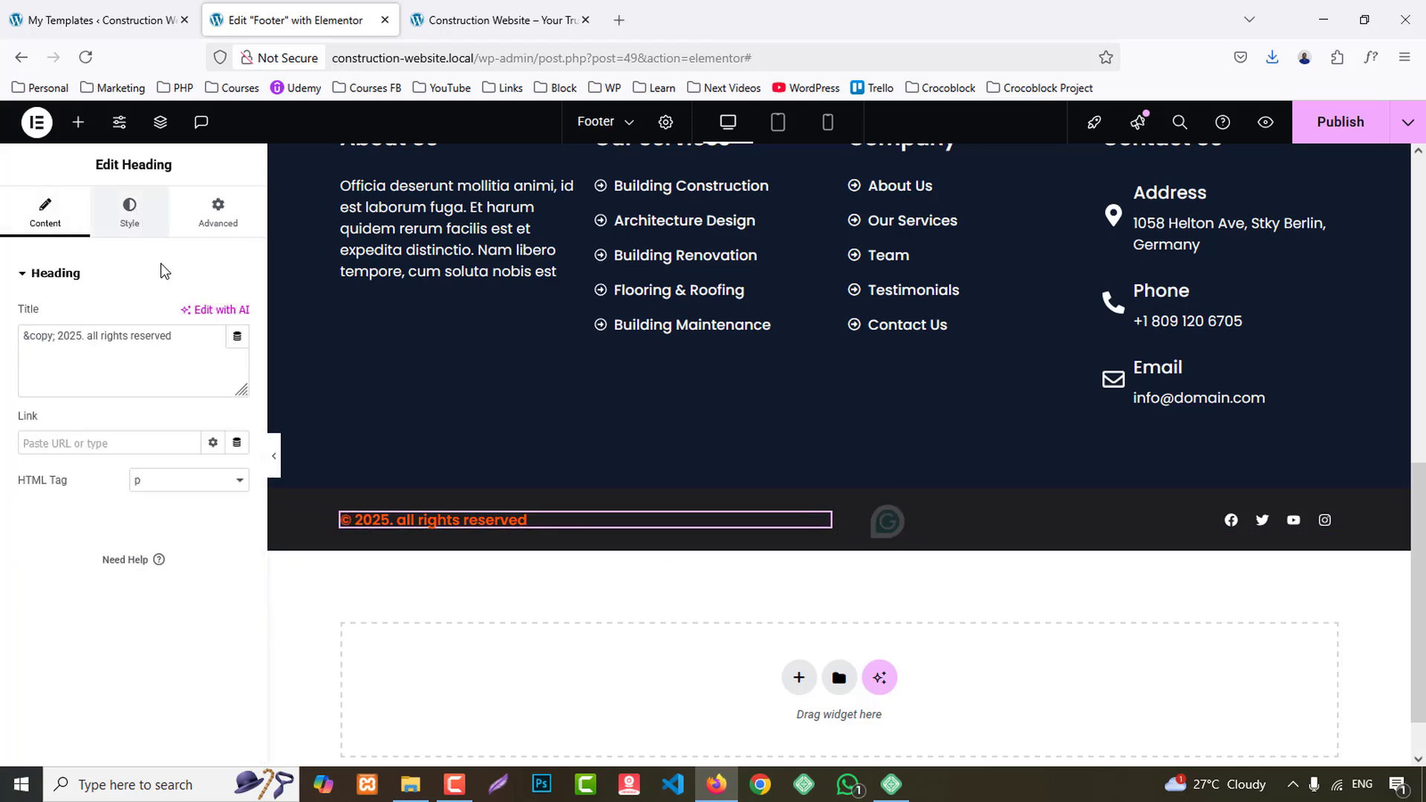
click(129, 212)
click(237, 365)
click(167, 550)
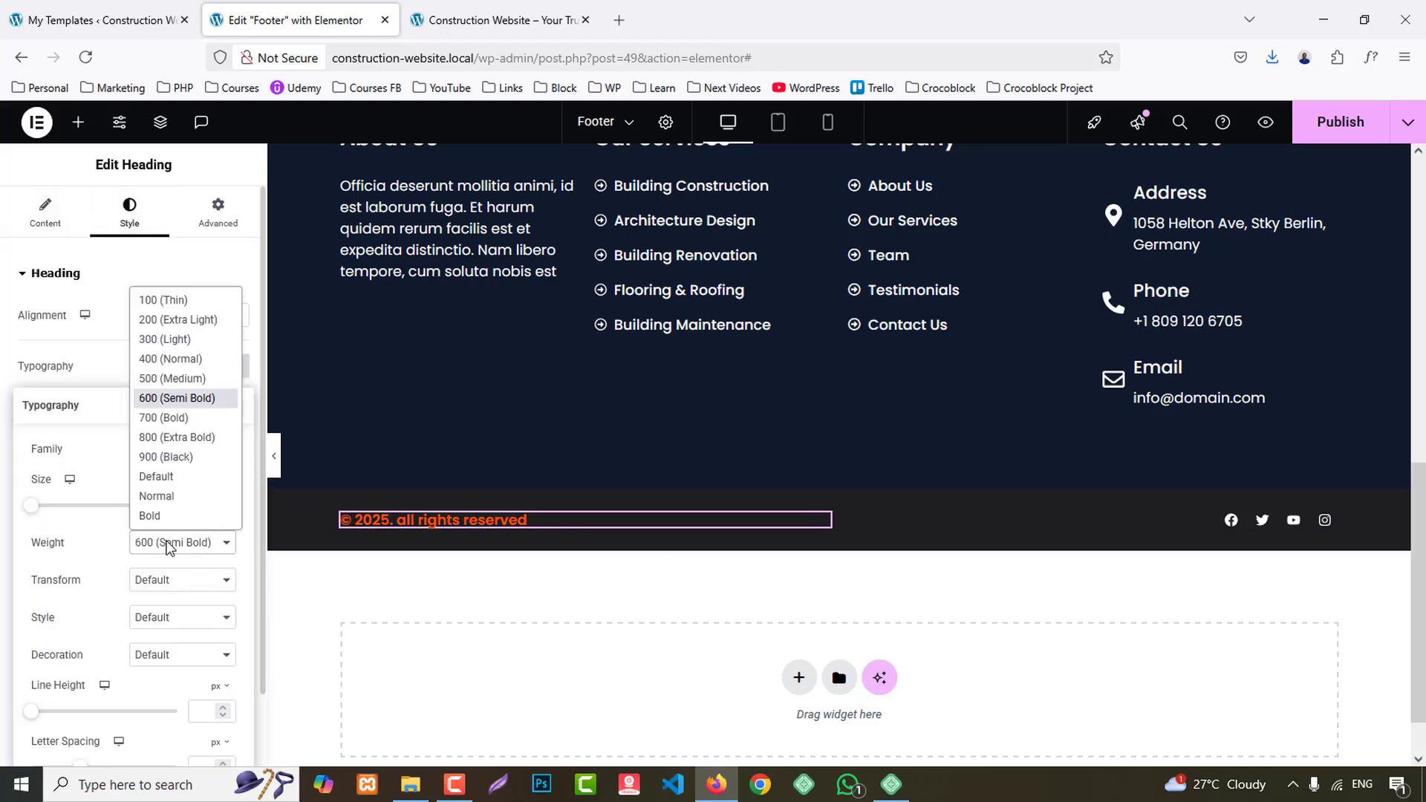
click(162, 356)
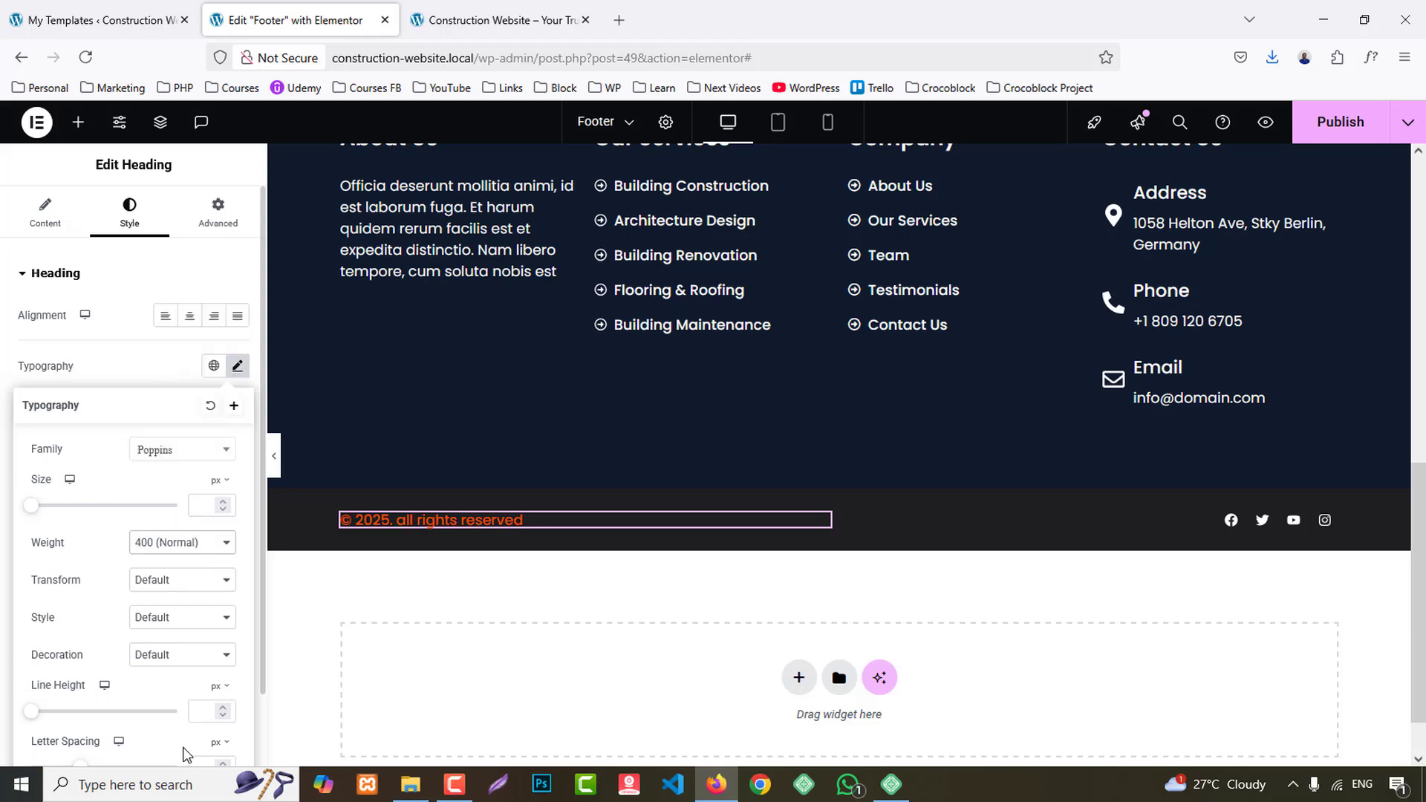
- Change the copyright heading's text color to the global White
scroll(127, 478, down, 1)
click(127, 292)
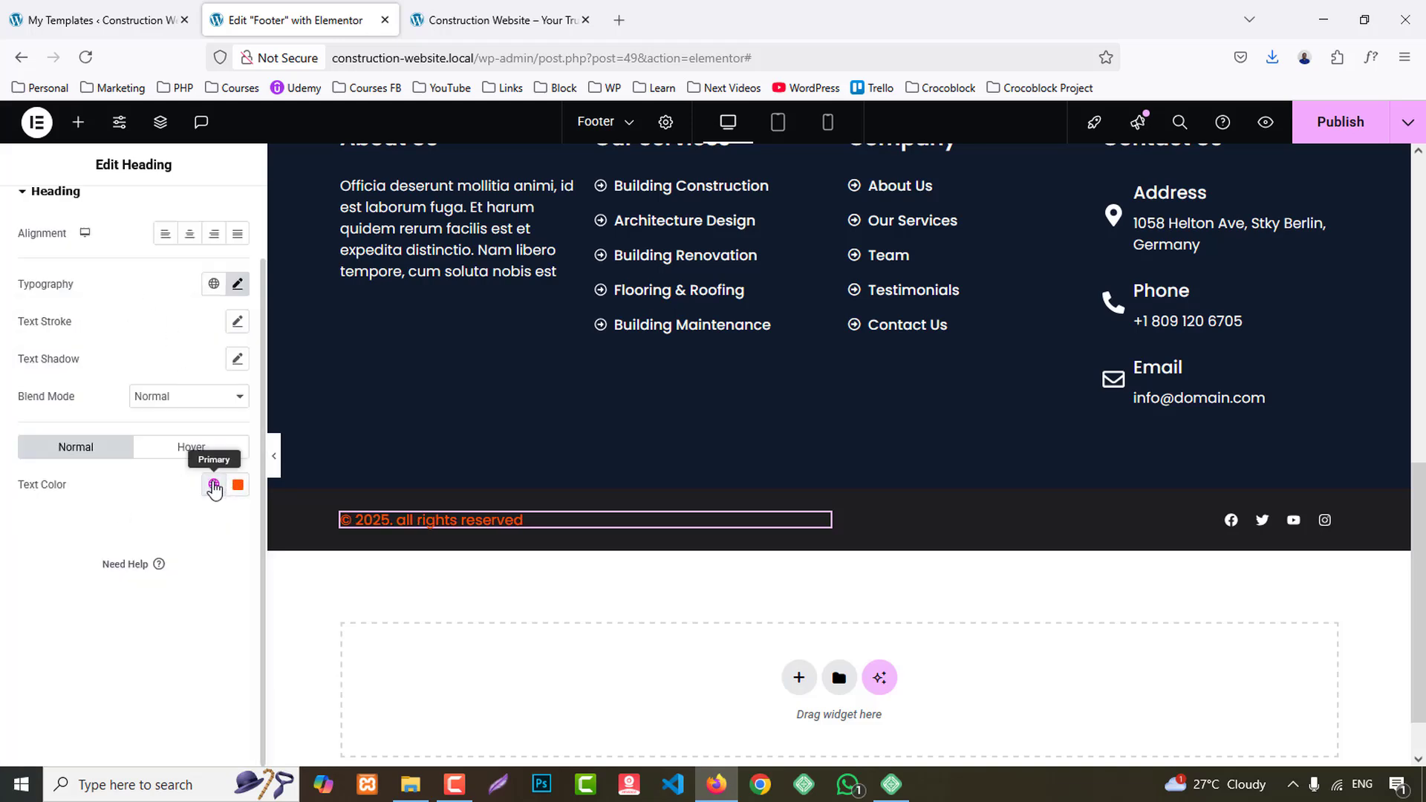
click(213, 484)
click(70, 448)
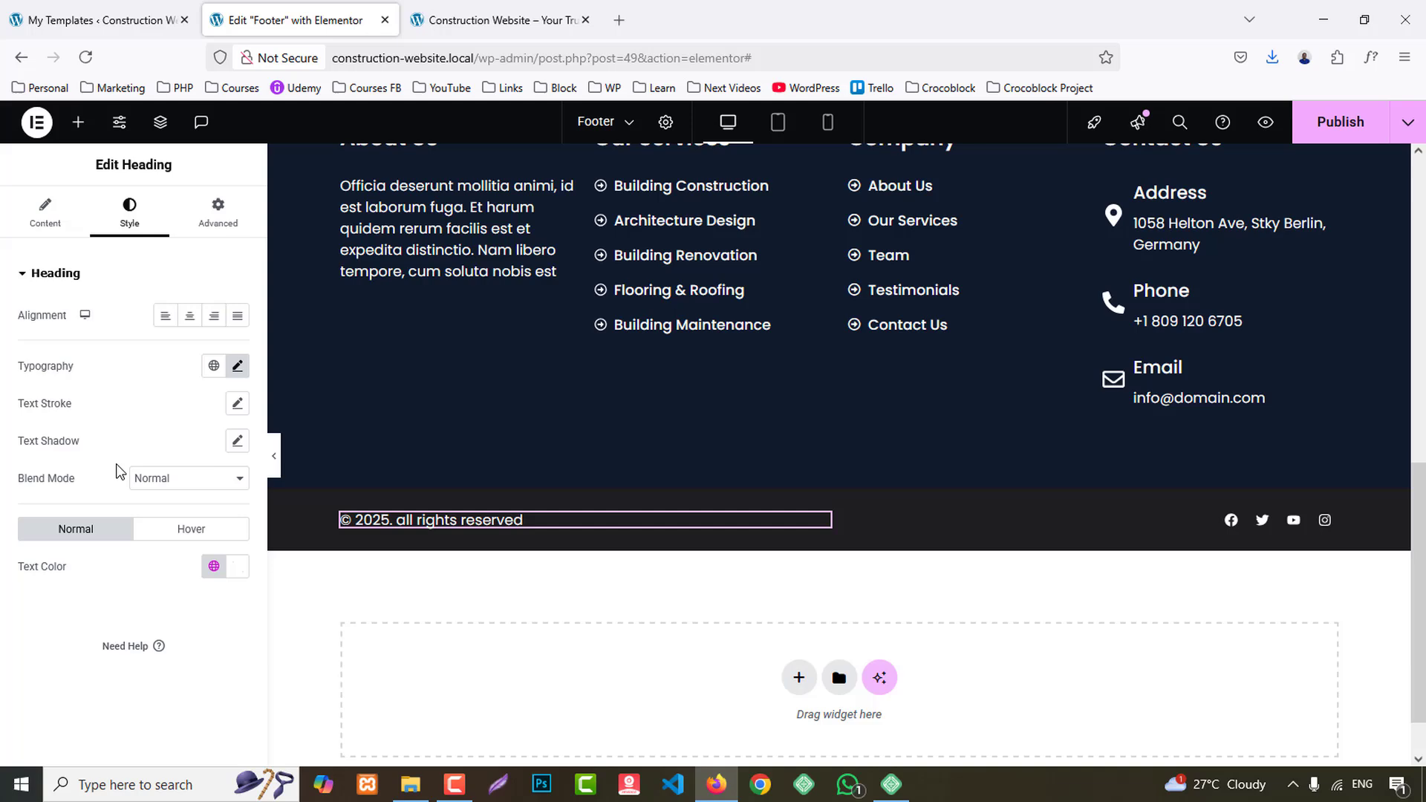
- Set the copyright heading's font size to 15 px and its text transform to Capitalize
click(239, 367)
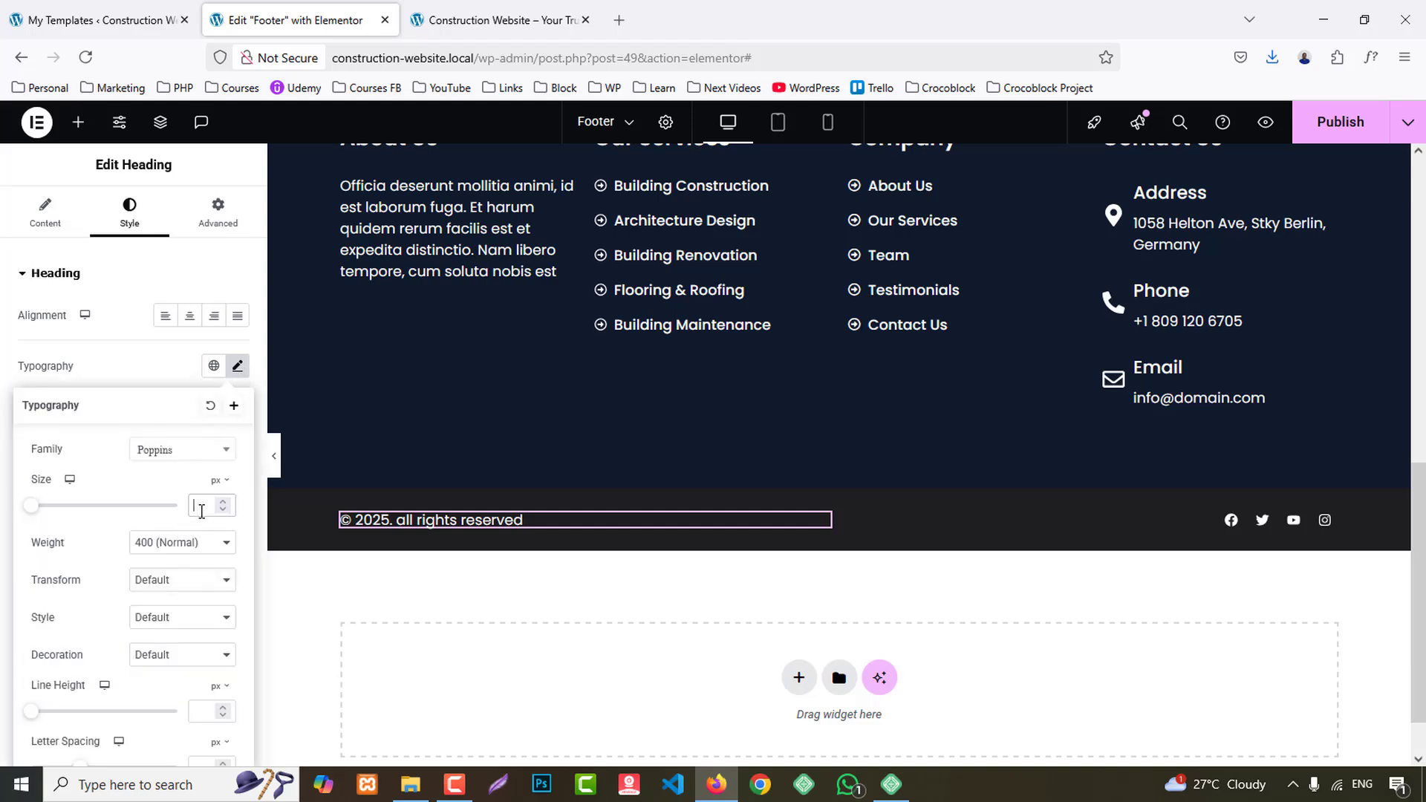
text(15)
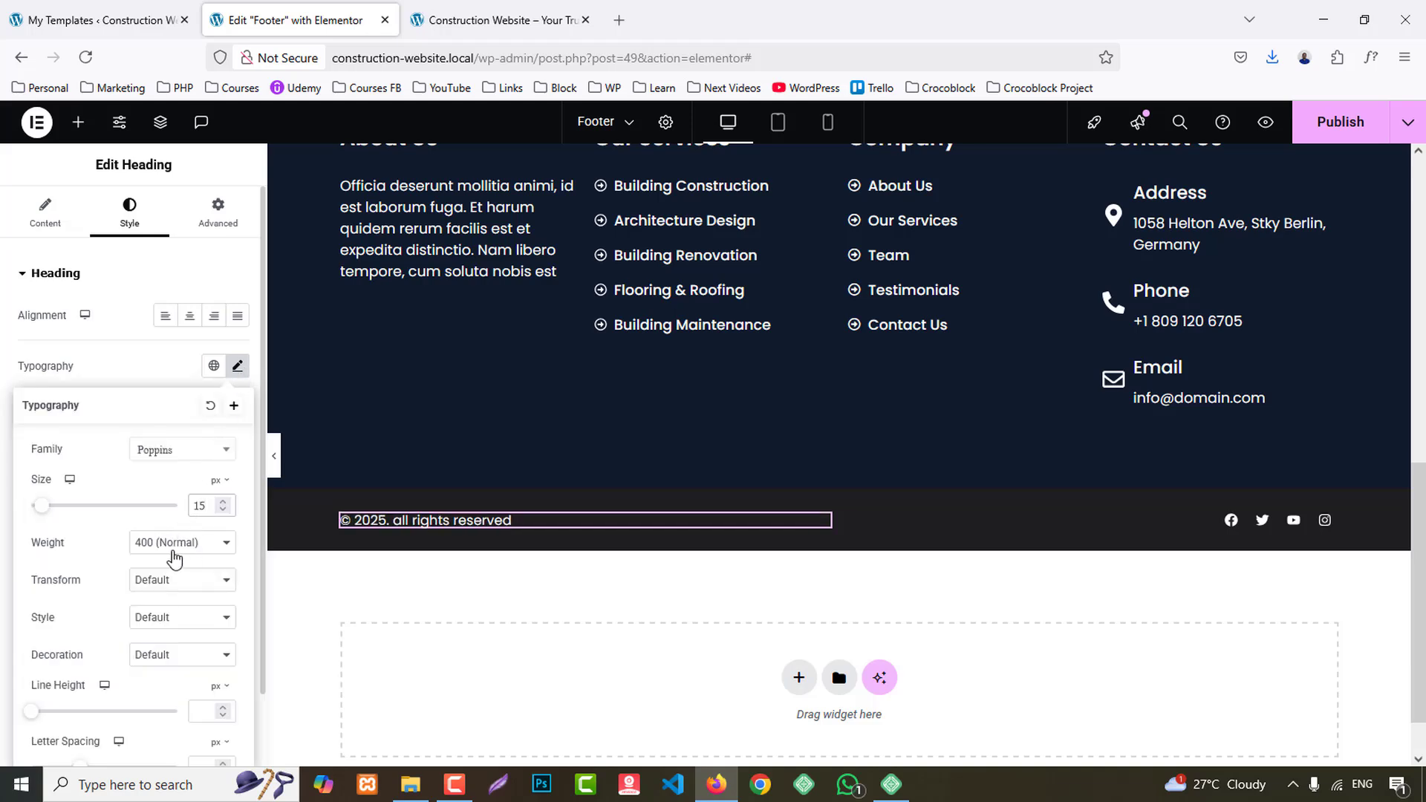
click(171, 545)
click(178, 586)
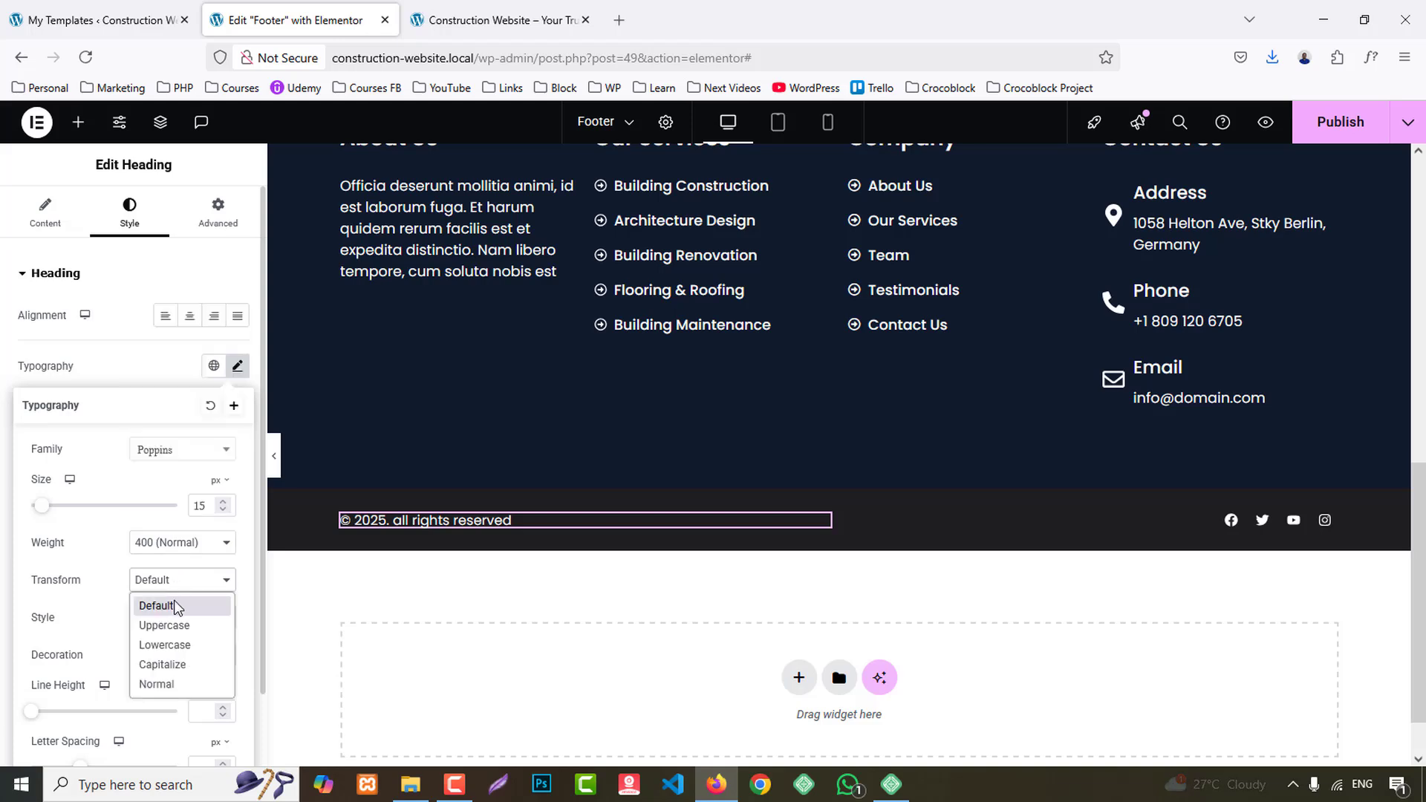
click(173, 668)
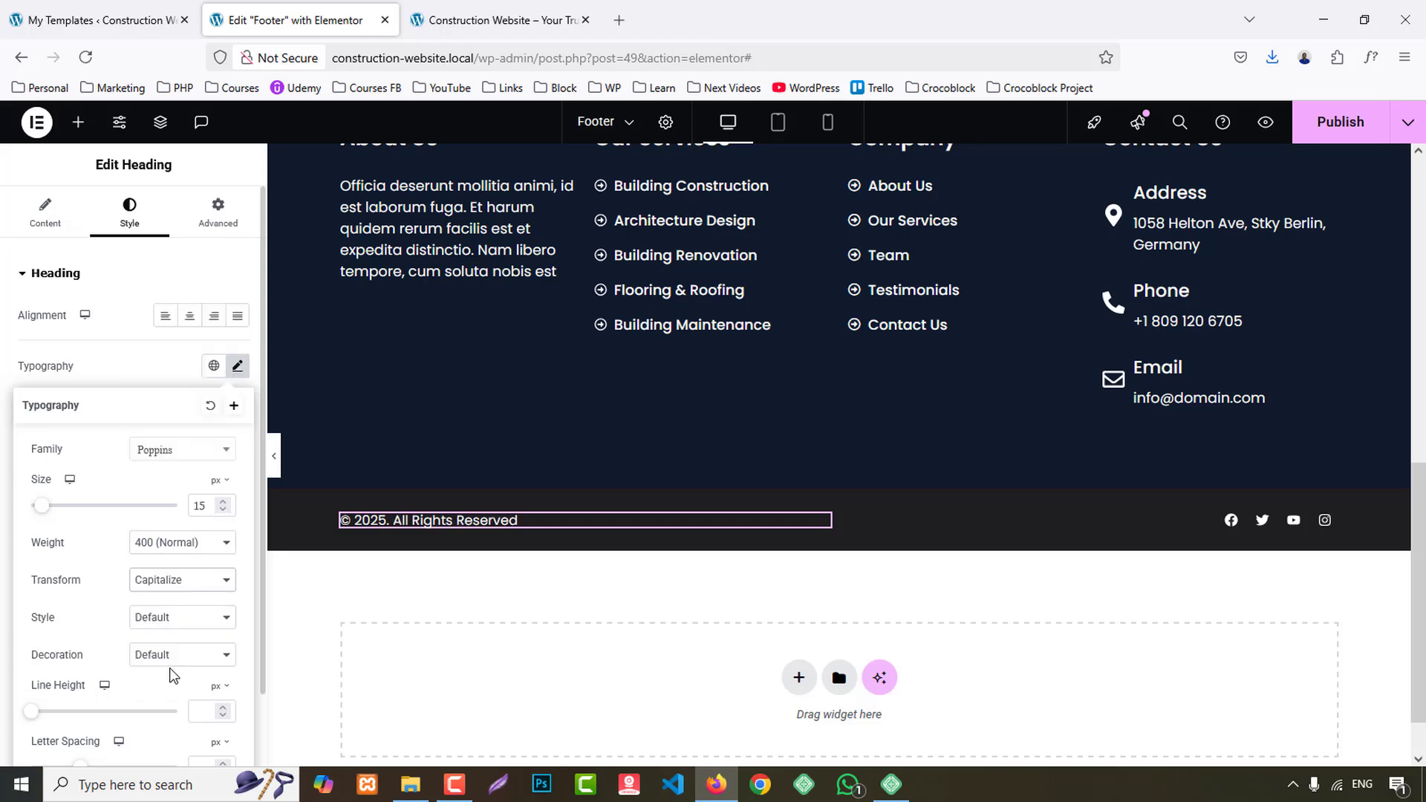
- Publish the Footer template and close its editor to return to the My Templates list
click(1356, 127)
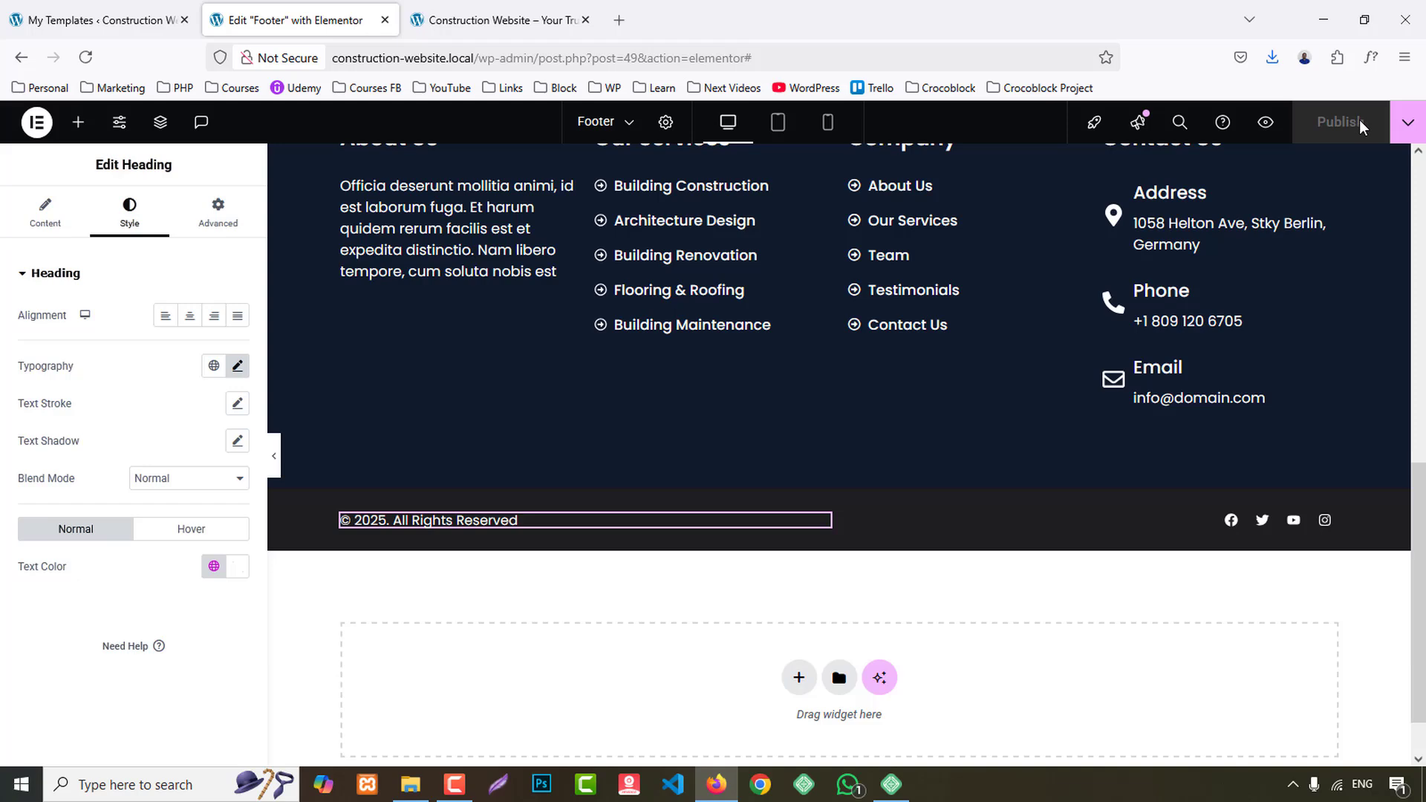
scroll(689, 359, up, 7)
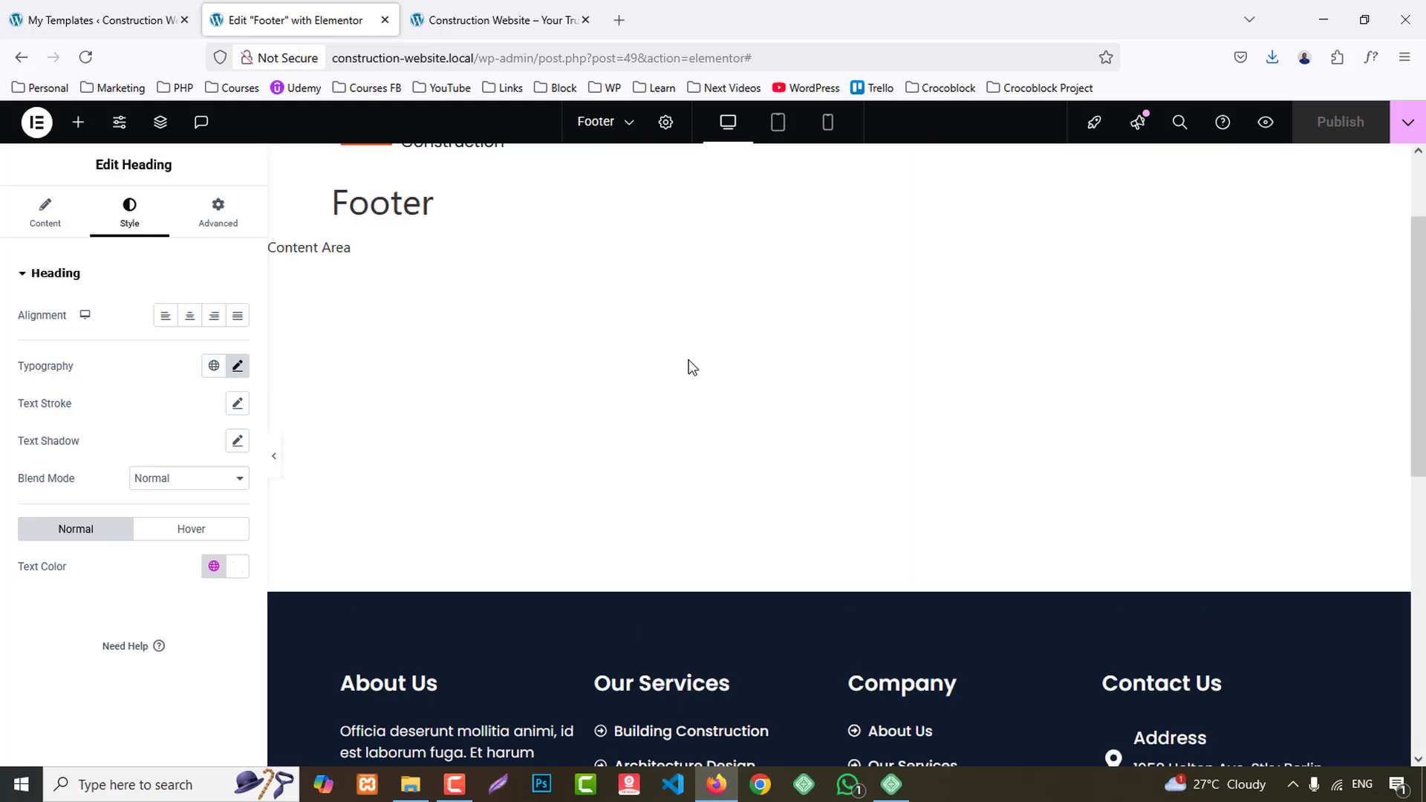
middle_click(330, 8)
click(108, 7)
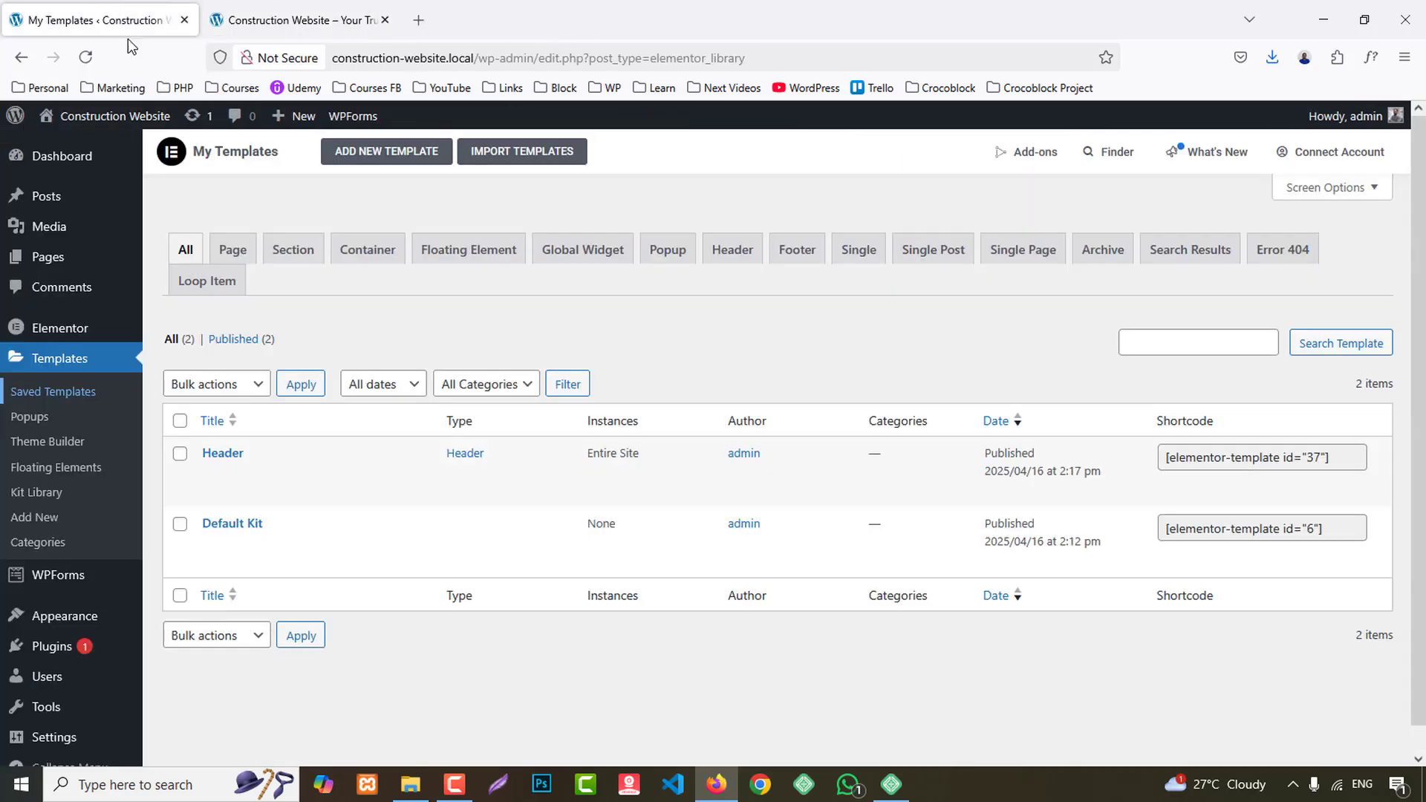
- Publish a new page titled Home and open it for editing with Elementor
click(60, 257)
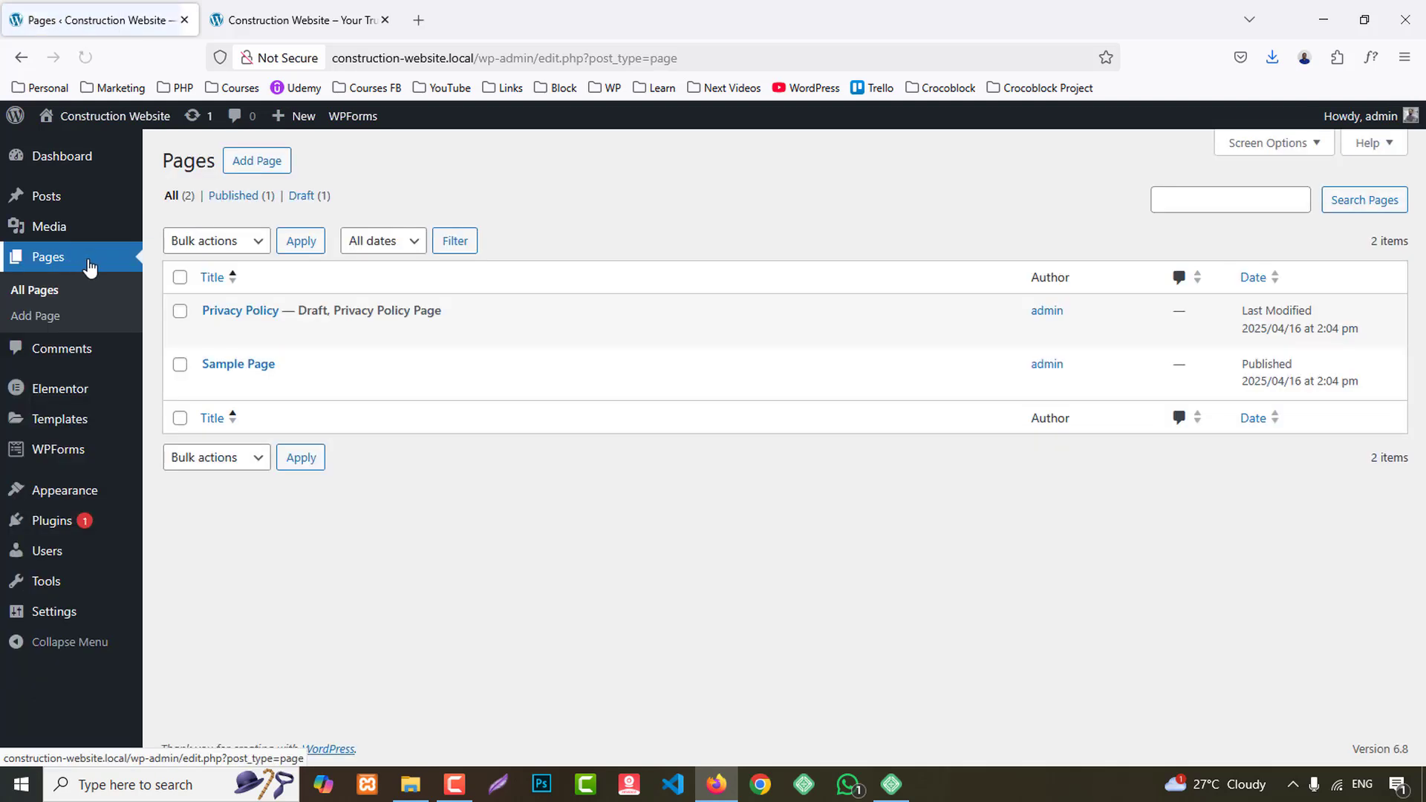
middle_click(256, 160)
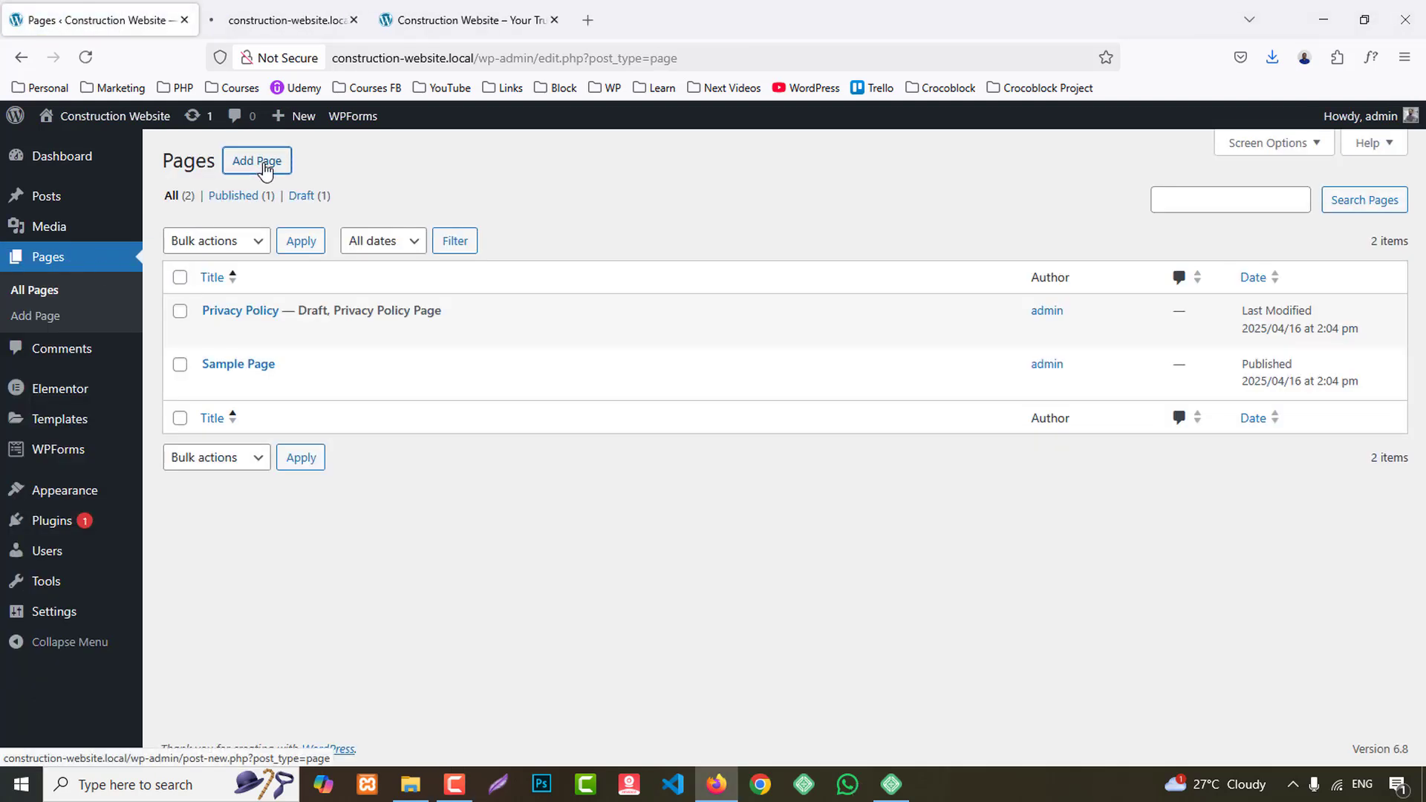
click(331, 20)
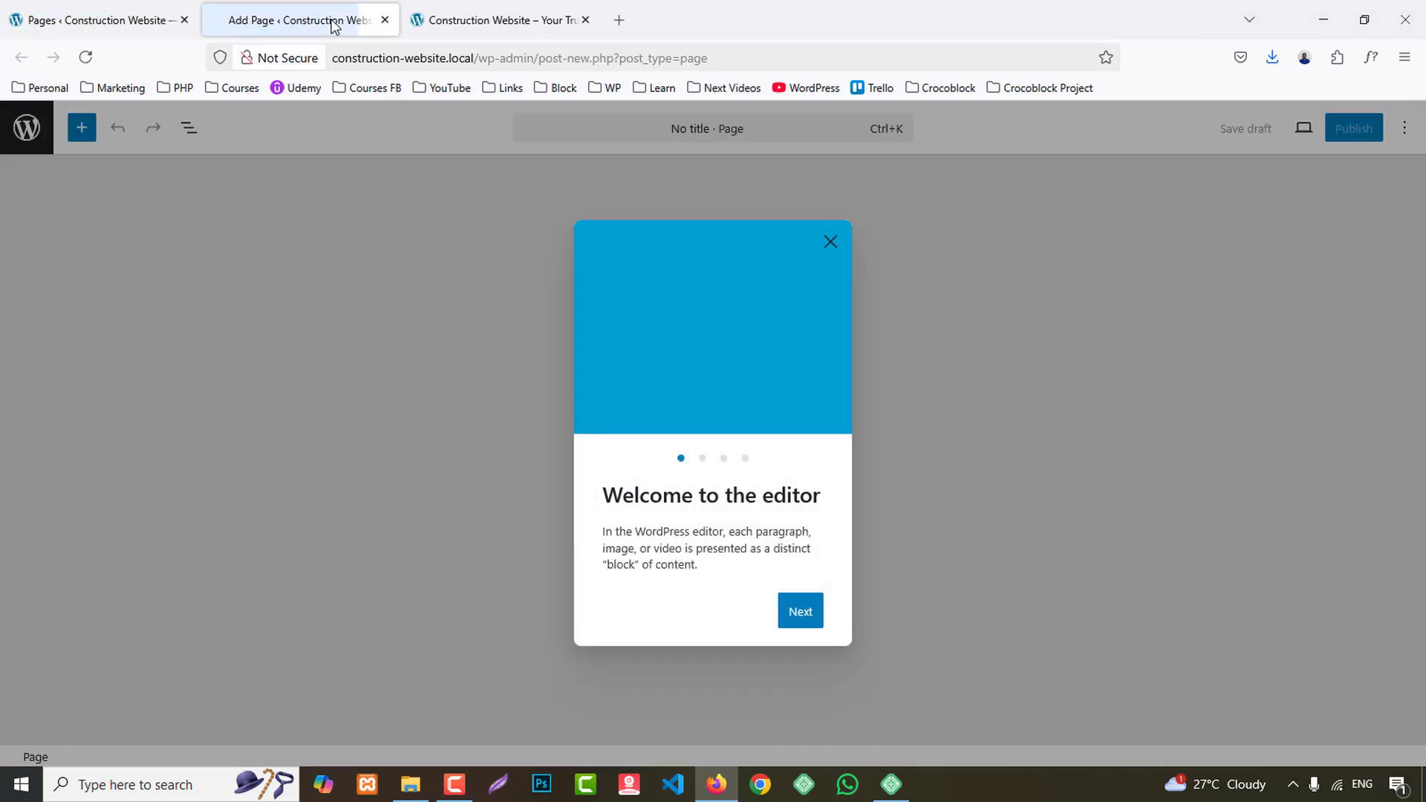
click(830, 243)
text(Home)
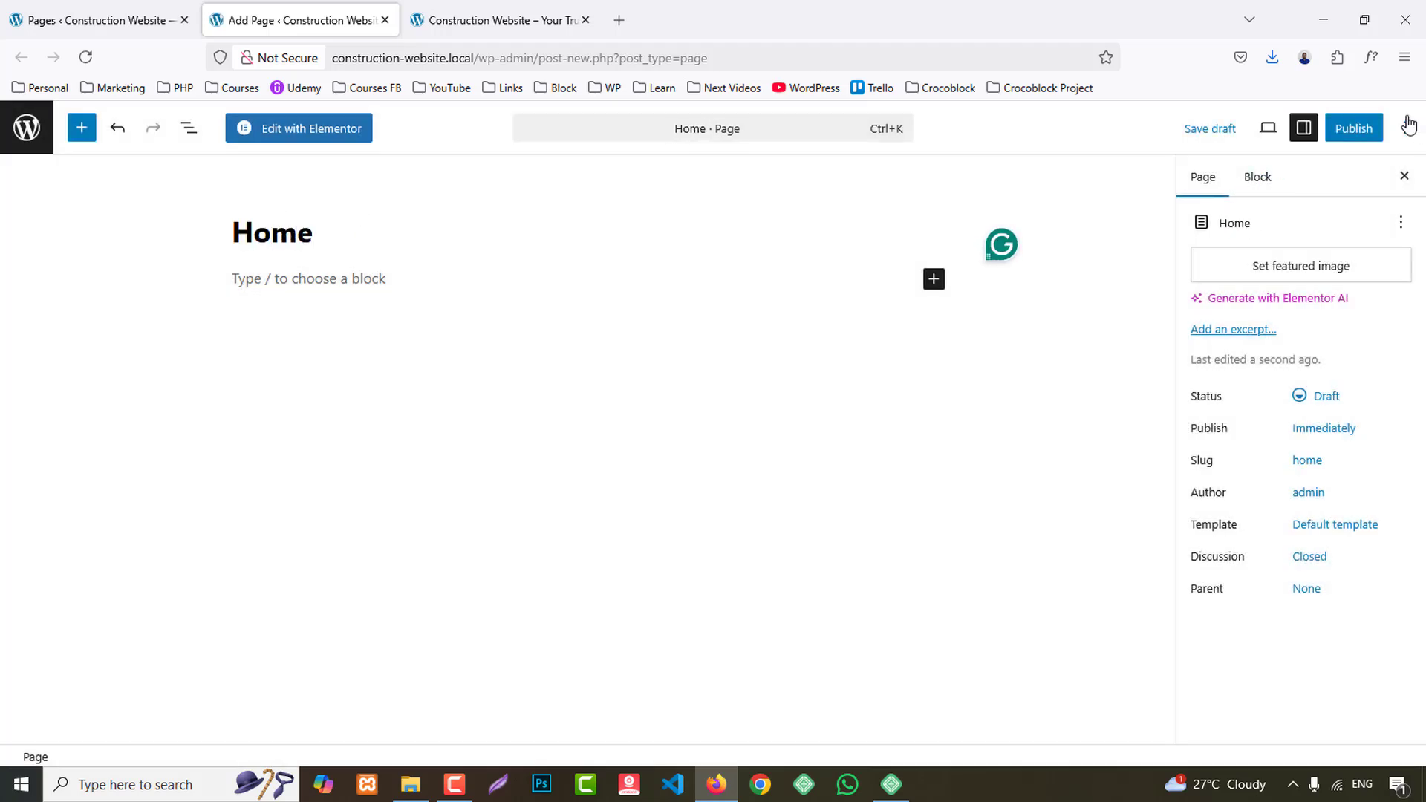
click(1354, 127)
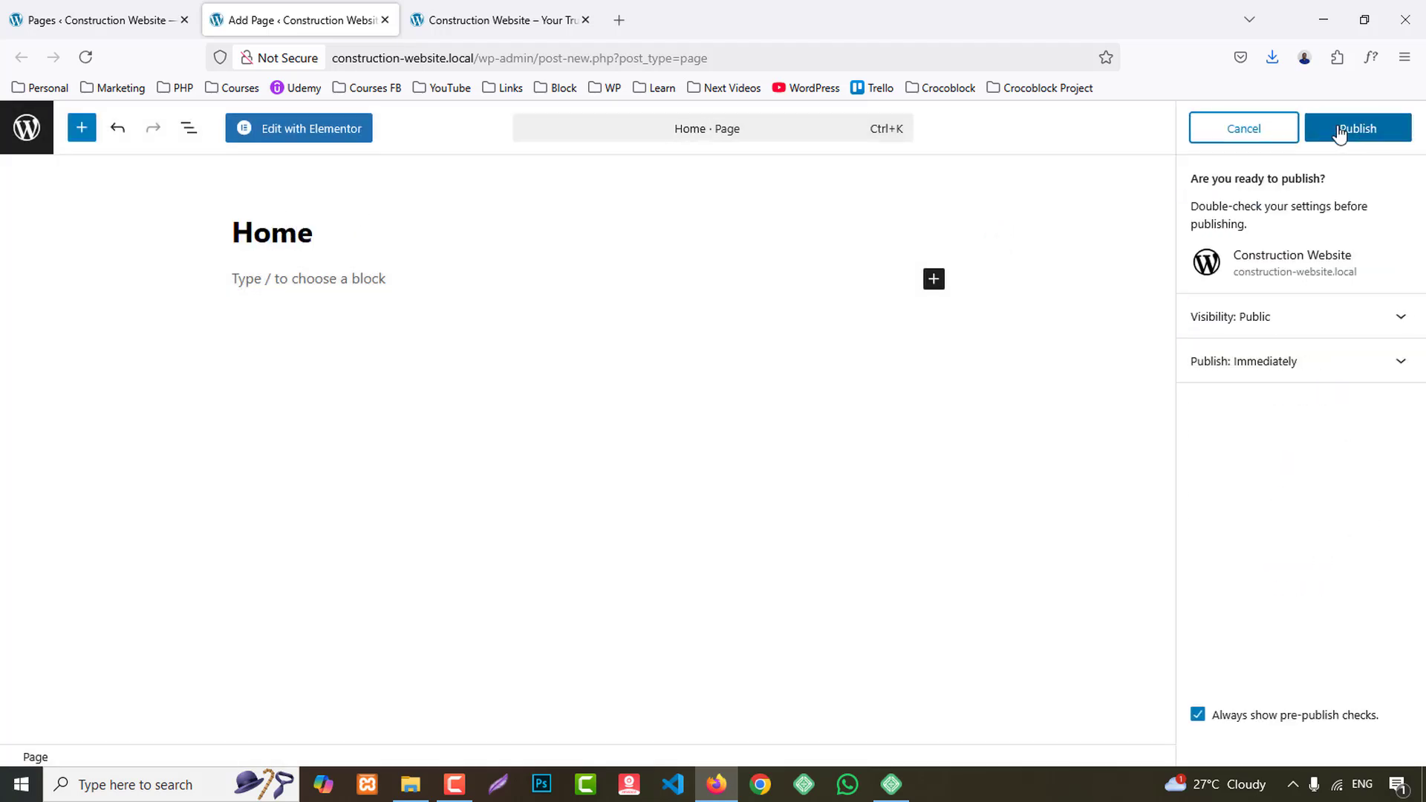
click(1348, 129)
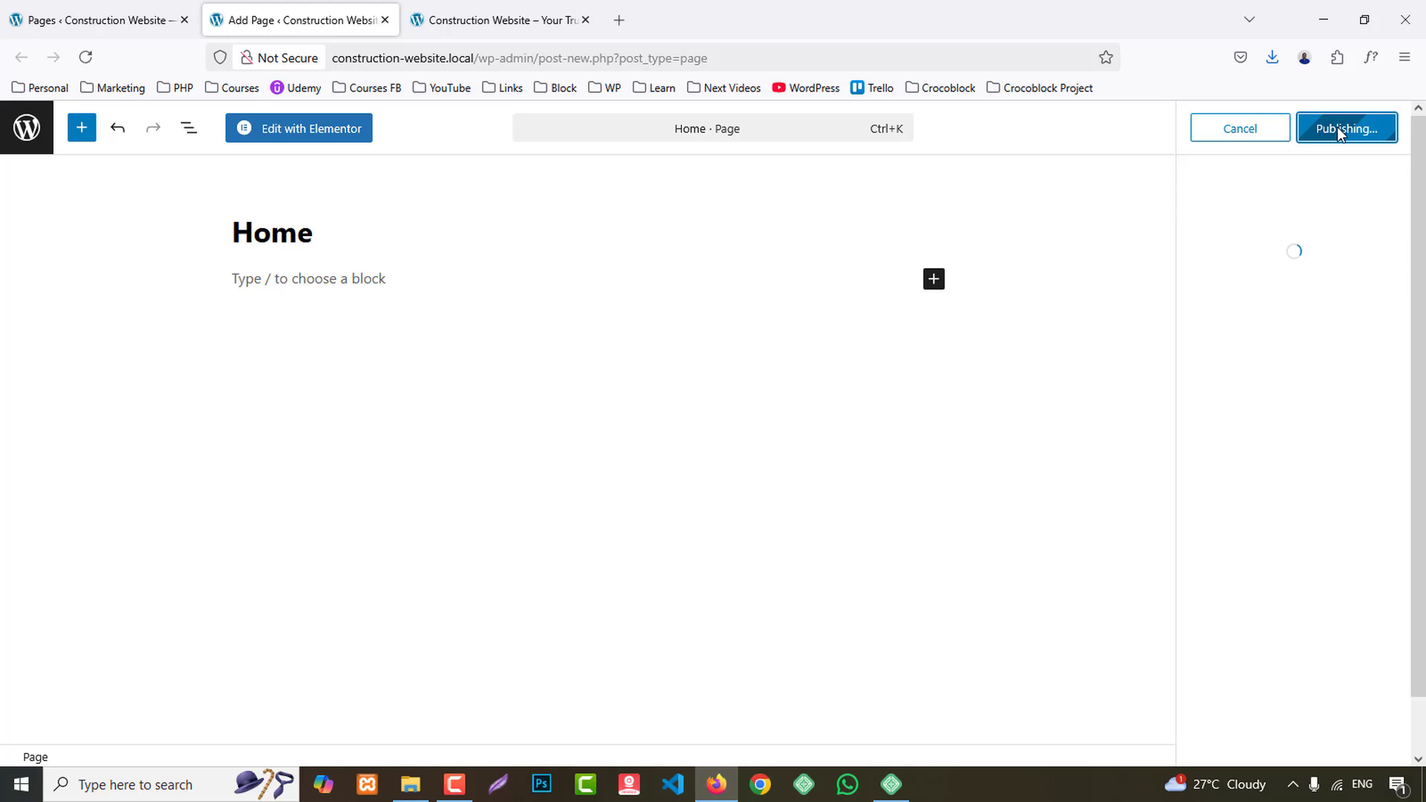
click(287, 130)
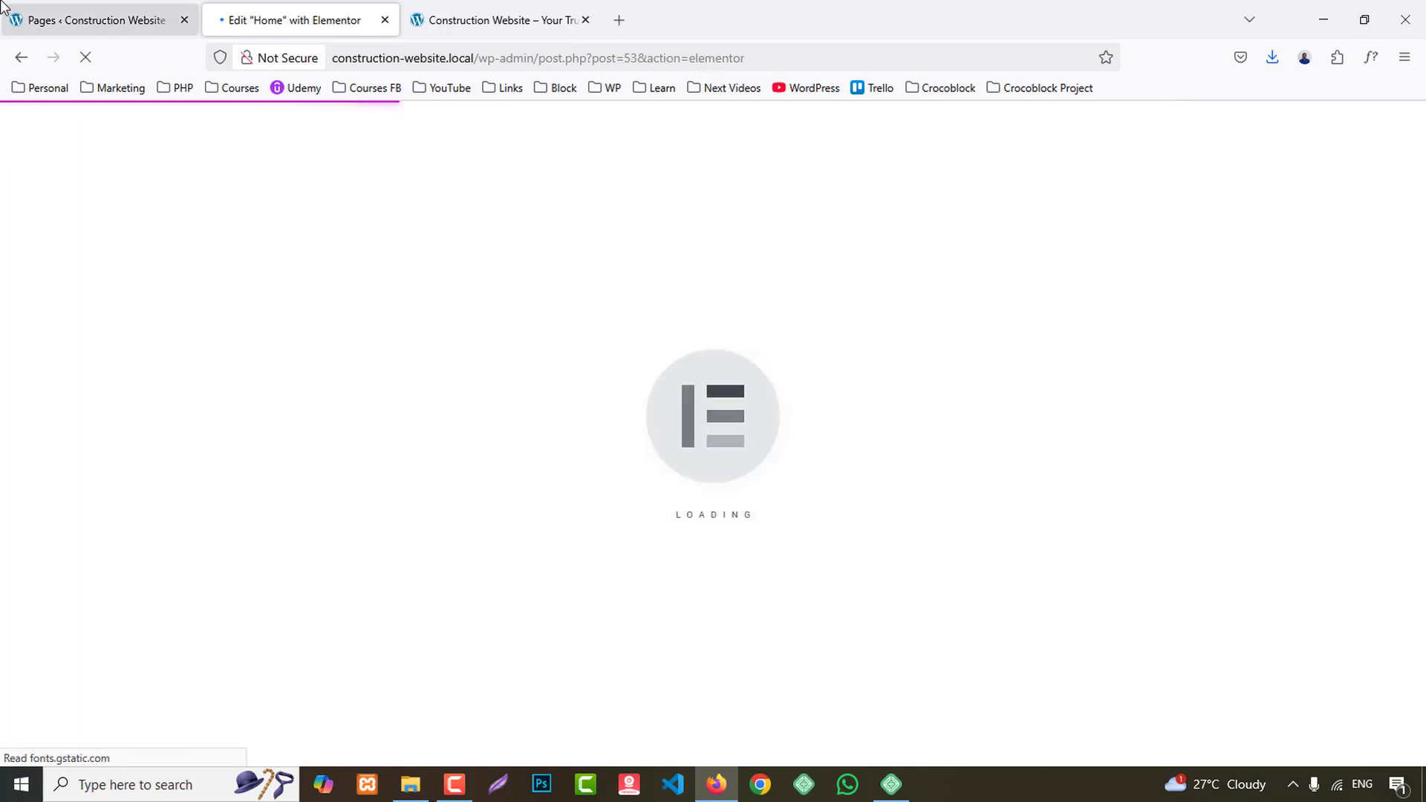
- Reload the Pages list in its own browser tab and bring up the site's settings categories
click(100, 20)
click(85, 58)
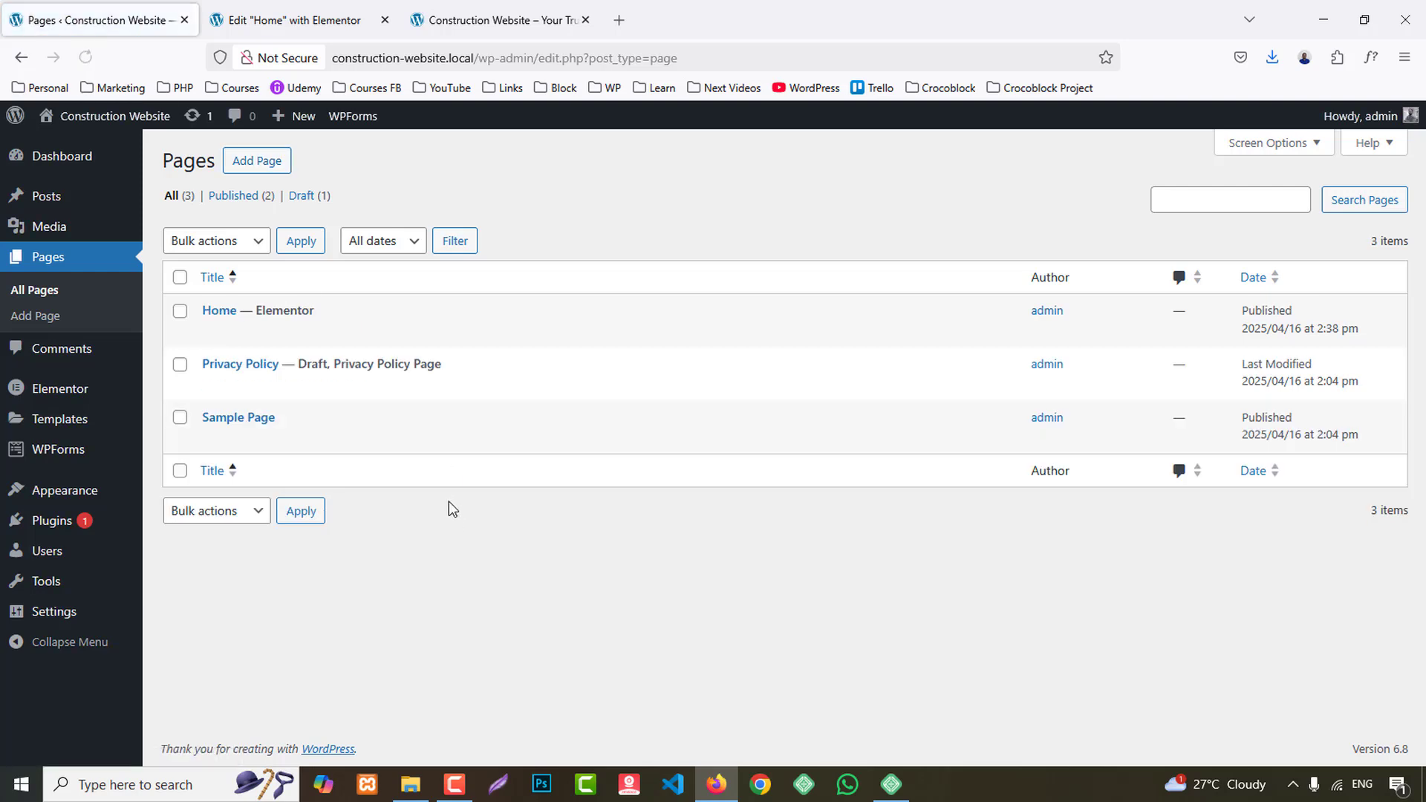
mouse_move(67, 614)
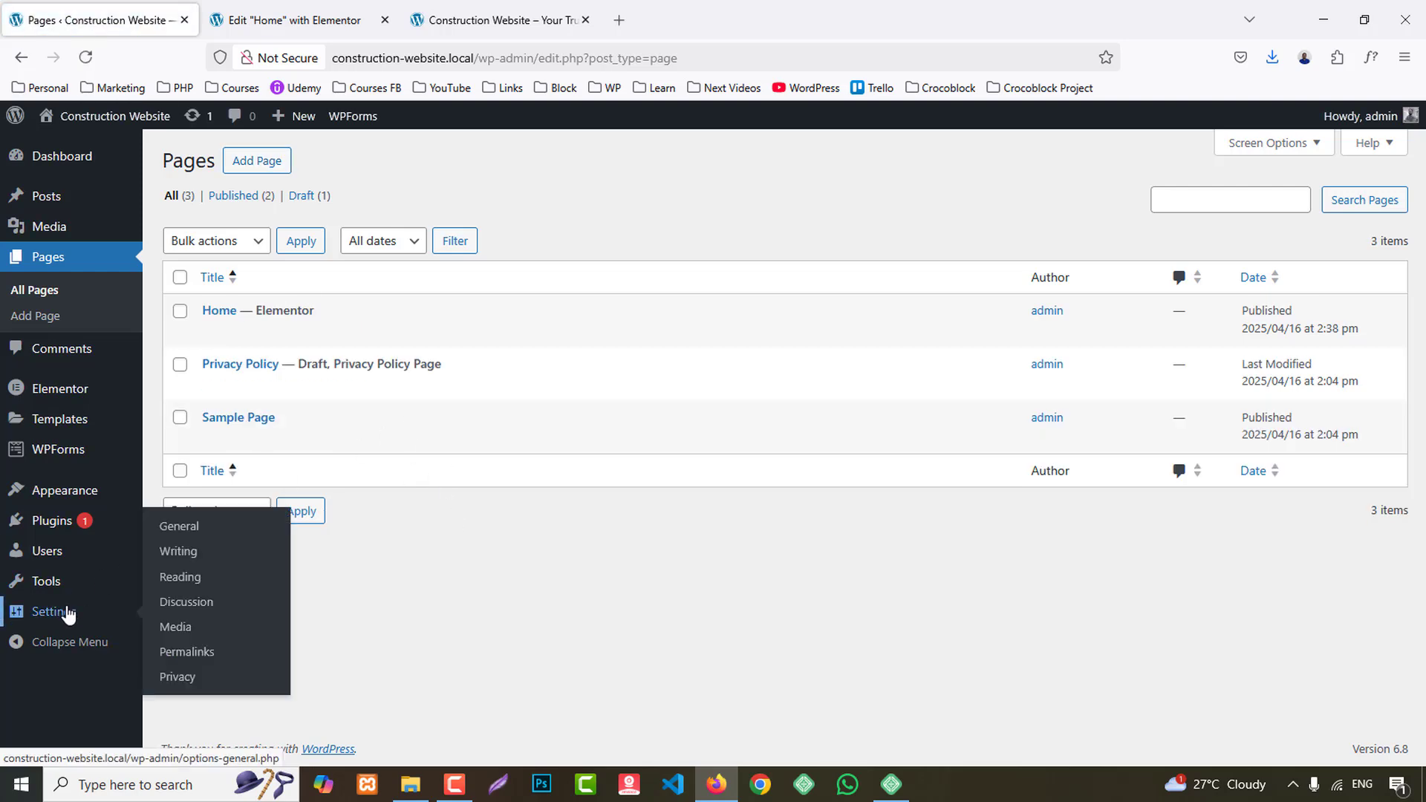
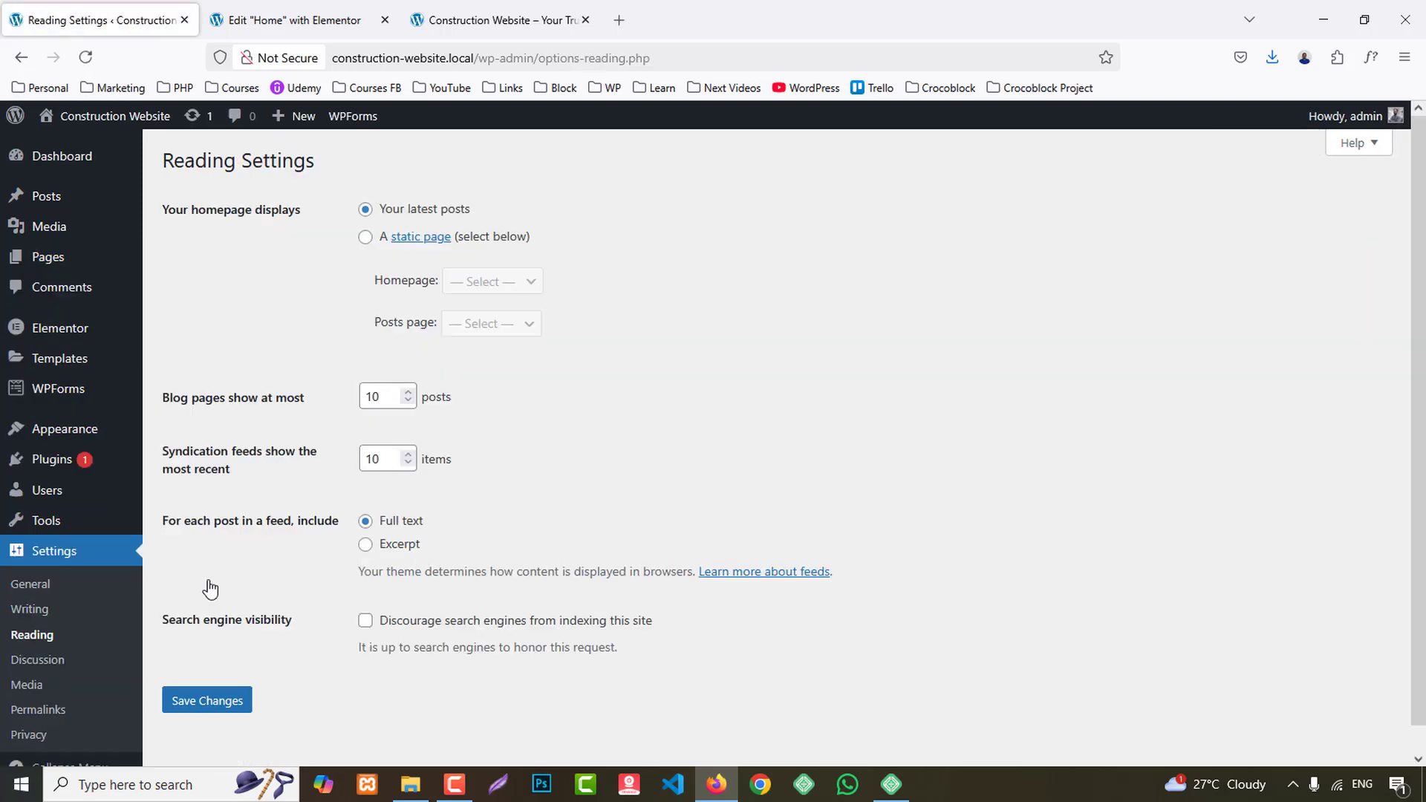
- Set the site's homepage to display the static page Home and save the reading settings
click(365, 236)
click(496, 282)
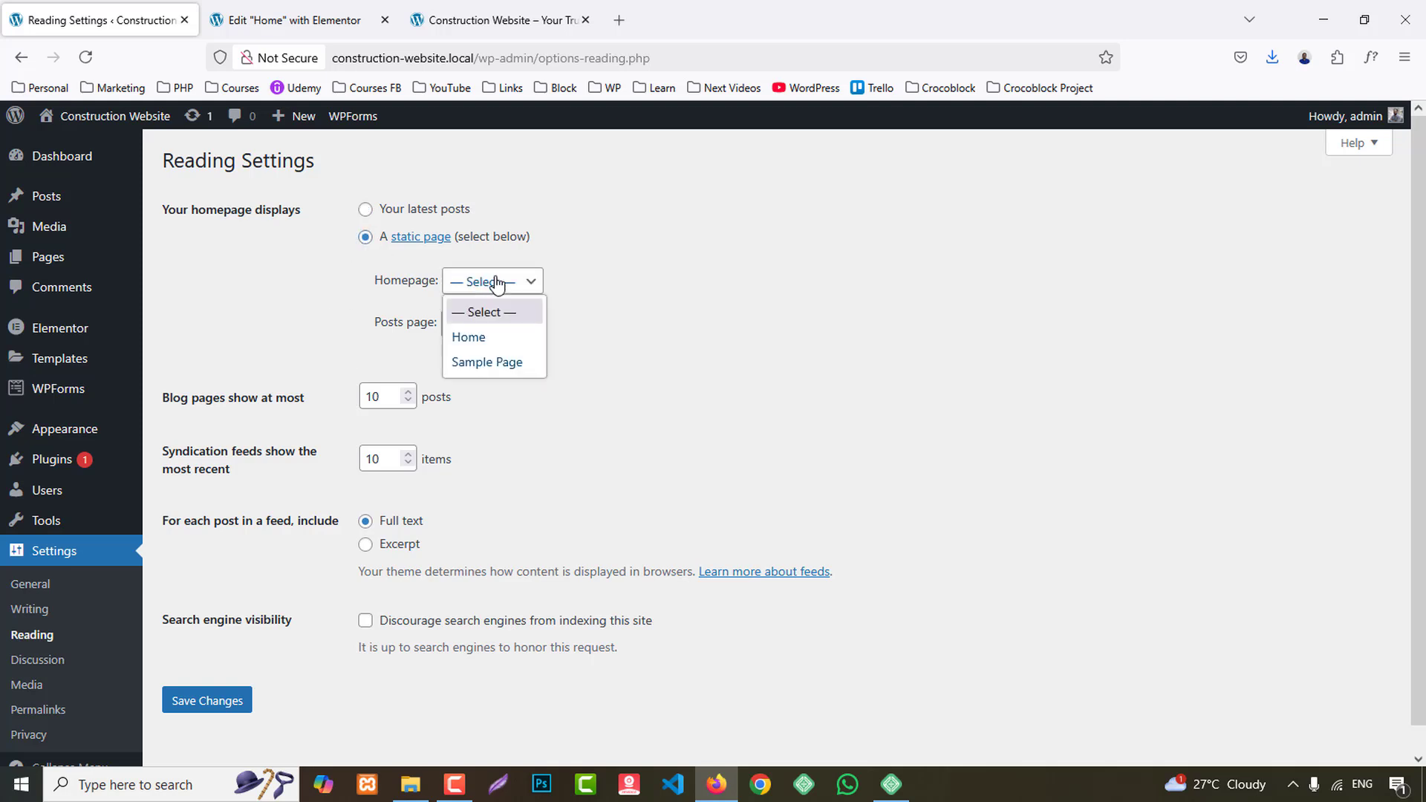
click(496, 338)
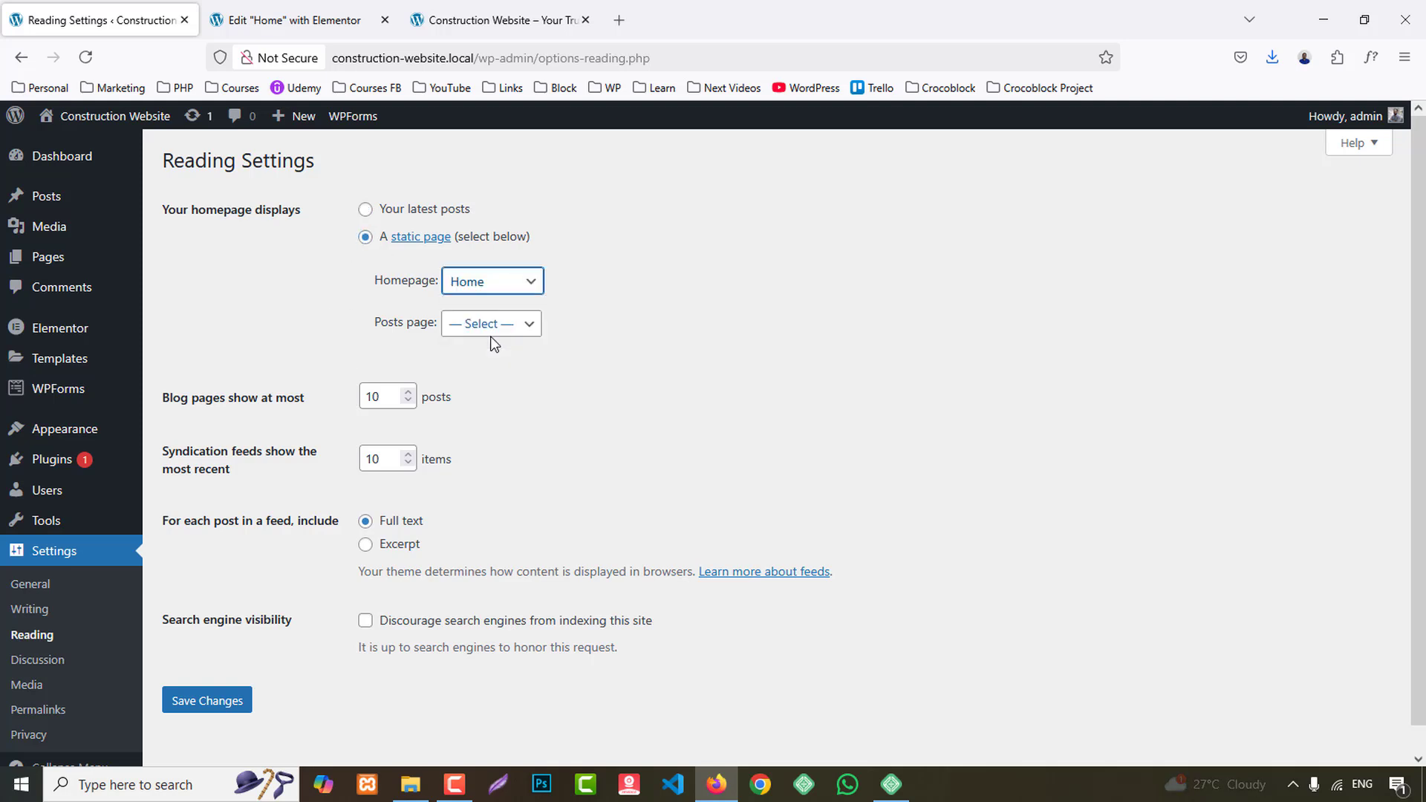
click(234, 714)
- Reload the Home page's Elementor editor and preview the page in a new browser tab
click(297, 28)
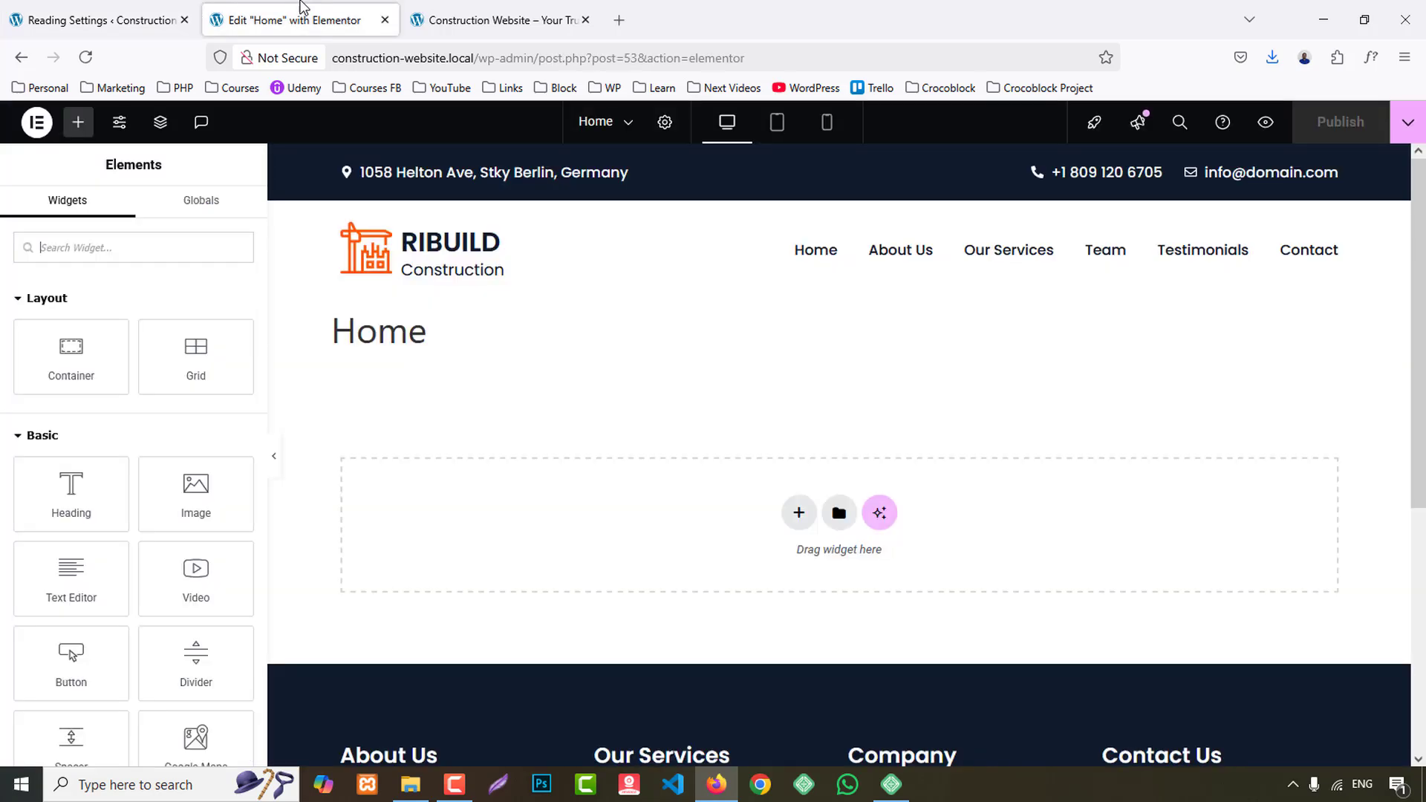
click(85, 57)
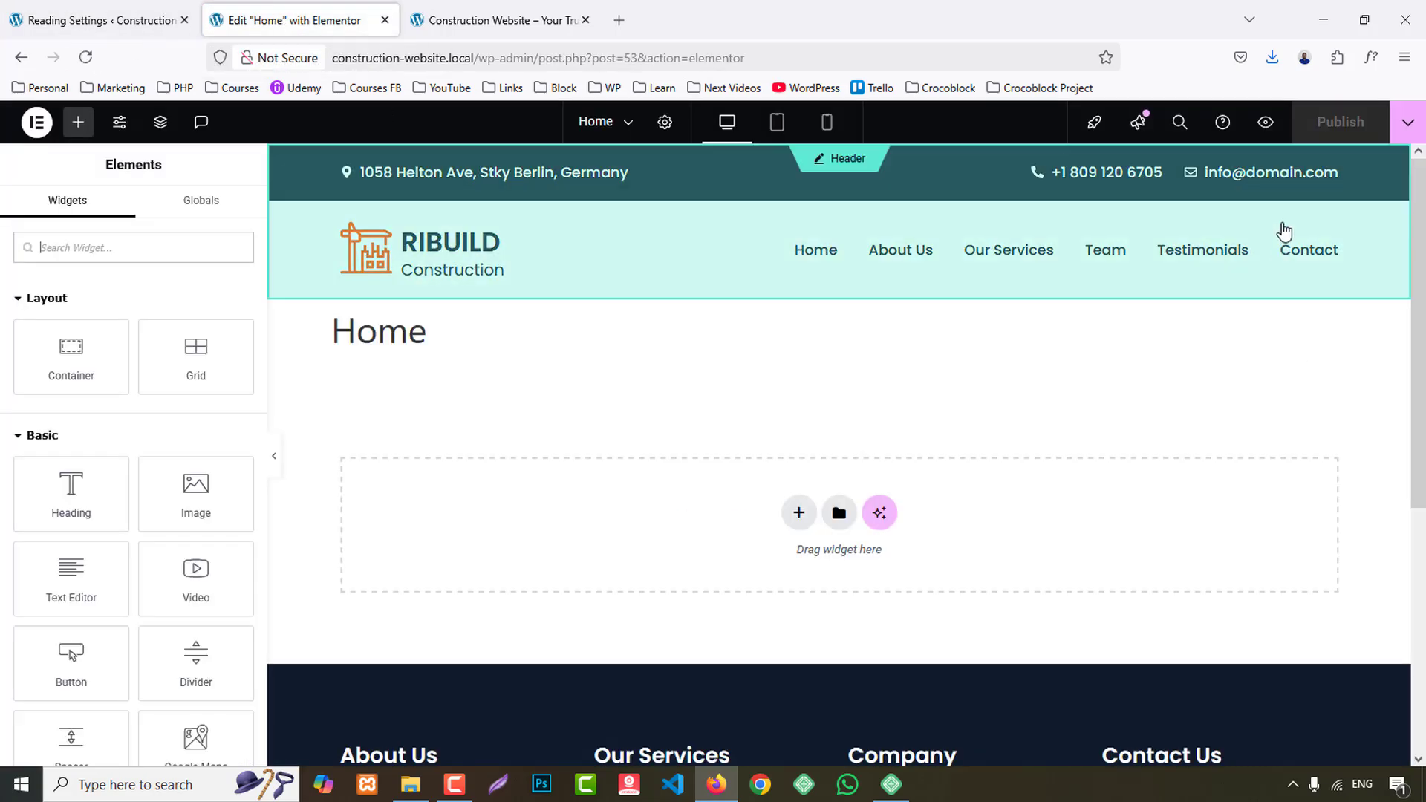
click(1266, 121)
mouse_move(1285, 136)
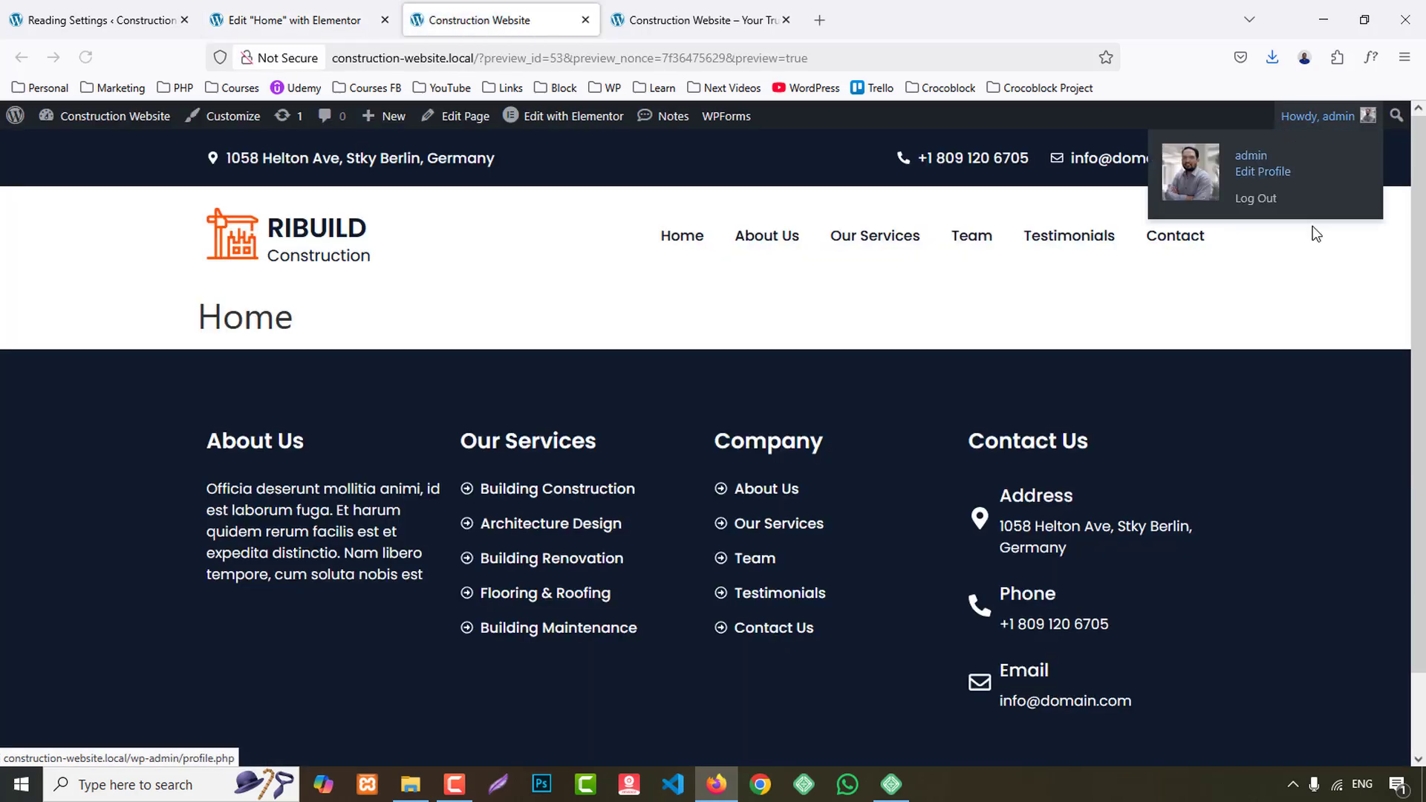
- Change the Home page's layout to one without the page title but with header and footer, and check the preview
click(297, 20)
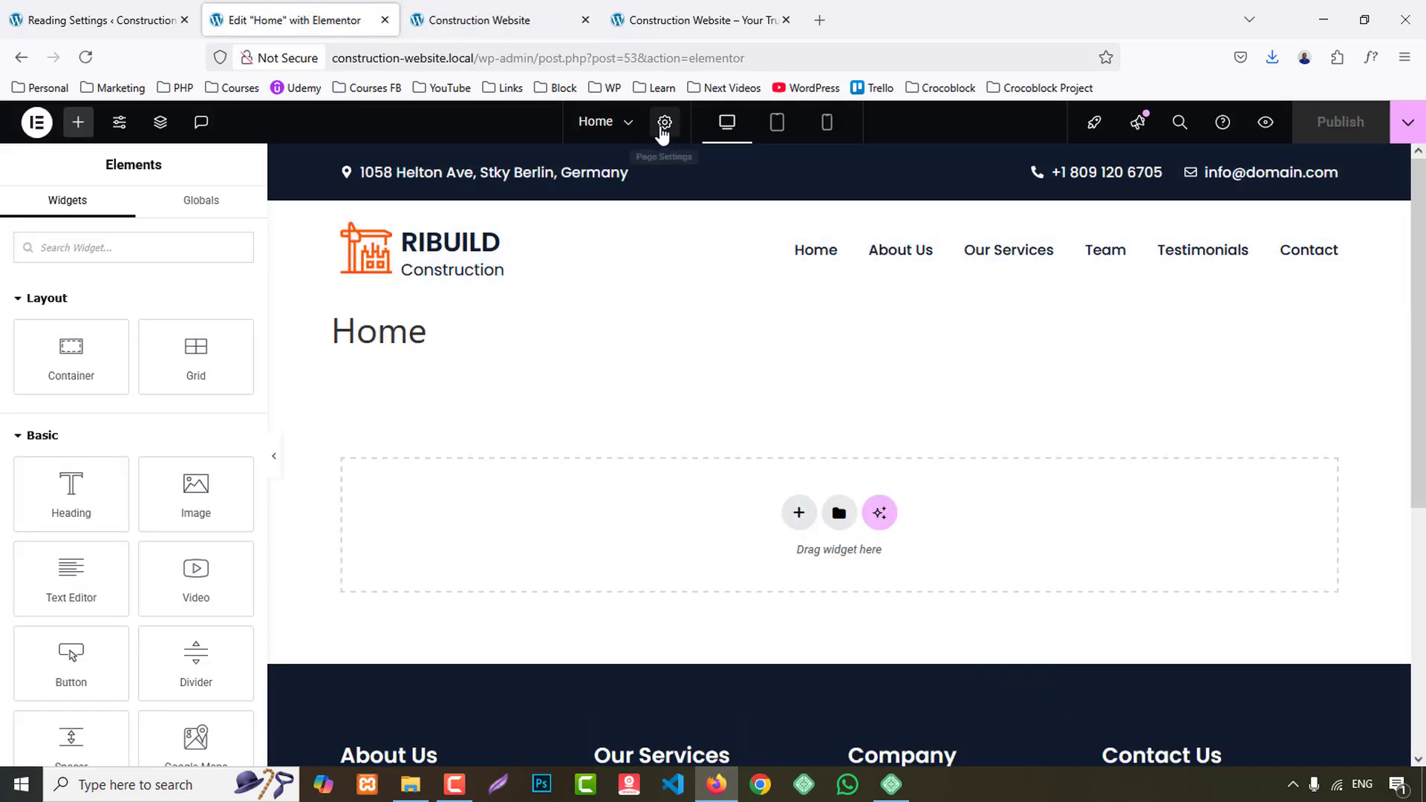
click(665, 128)
scroll(128, 569, down, 2)
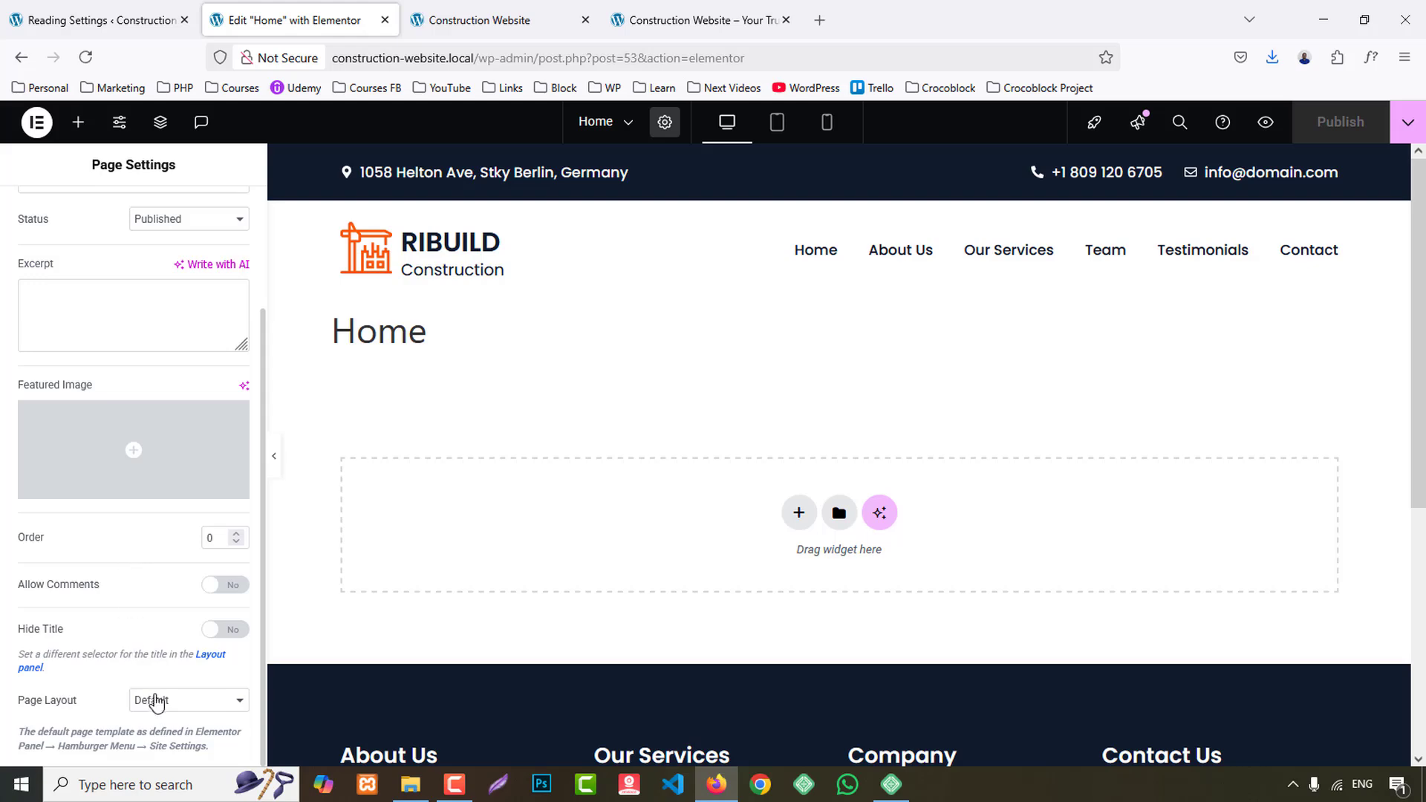
click(156, 702)
click(182, 654)
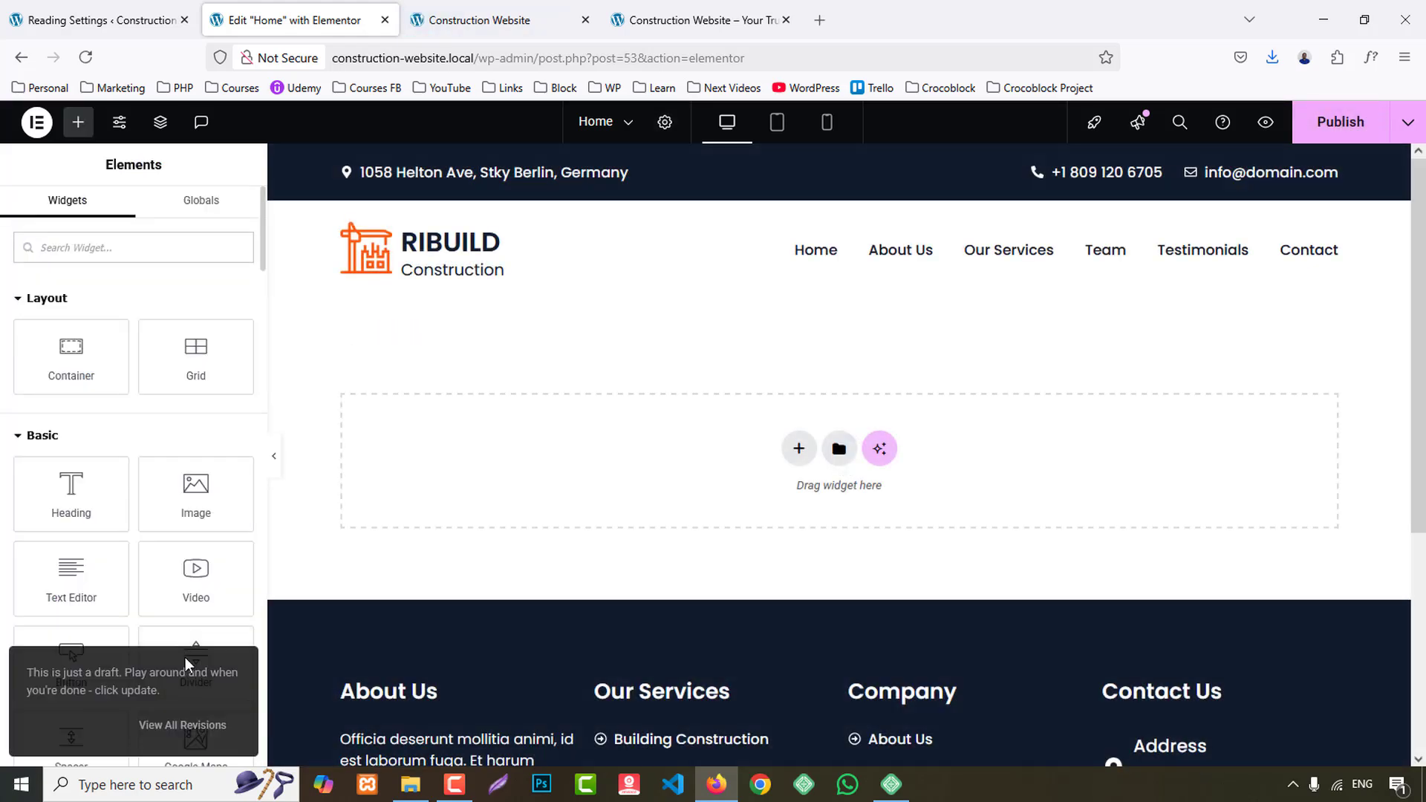
click(698, 20)
click(505, 20)
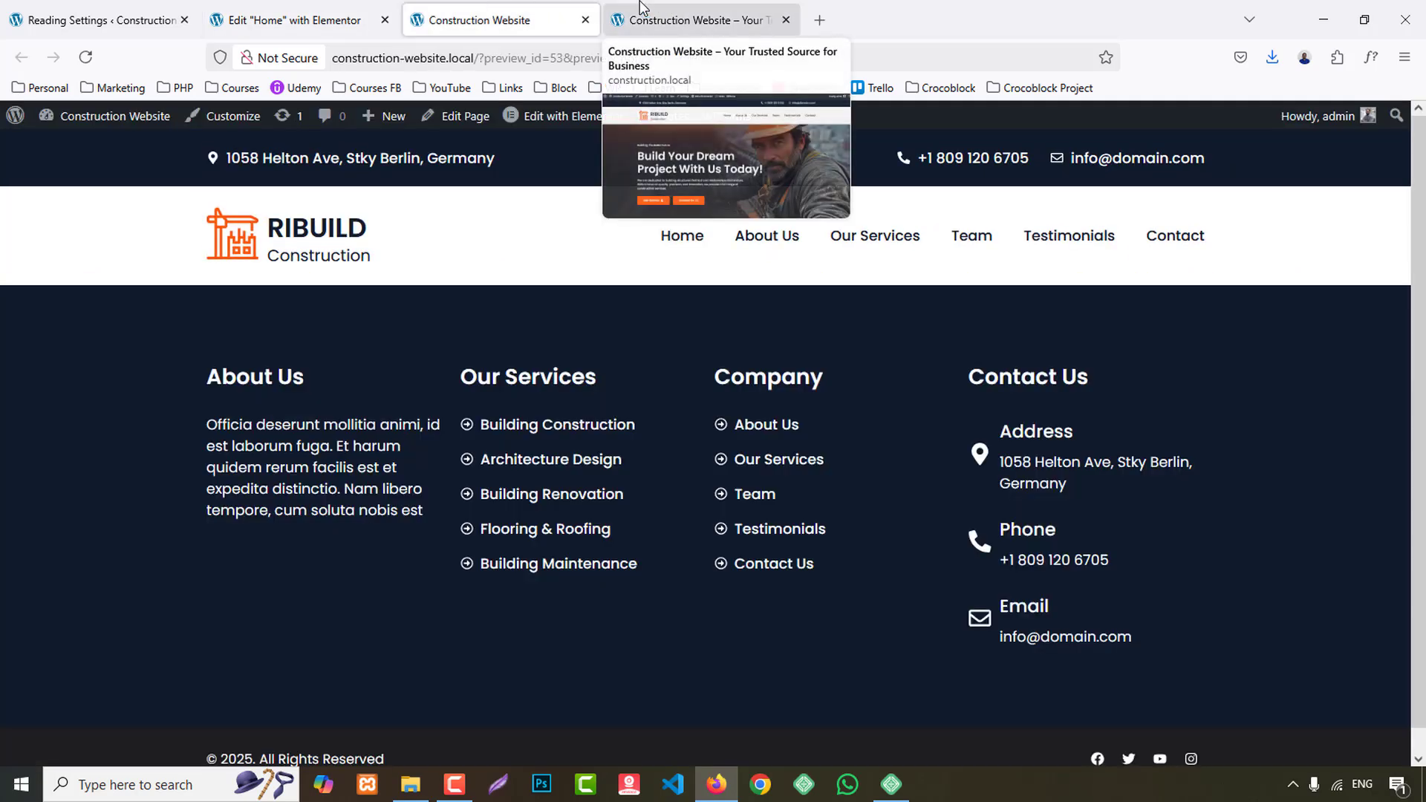
- Review the reference site's hero section and add a single-column flexbox container to the Home page
click(643, 10)
scroll(1031, 297, down, 1)
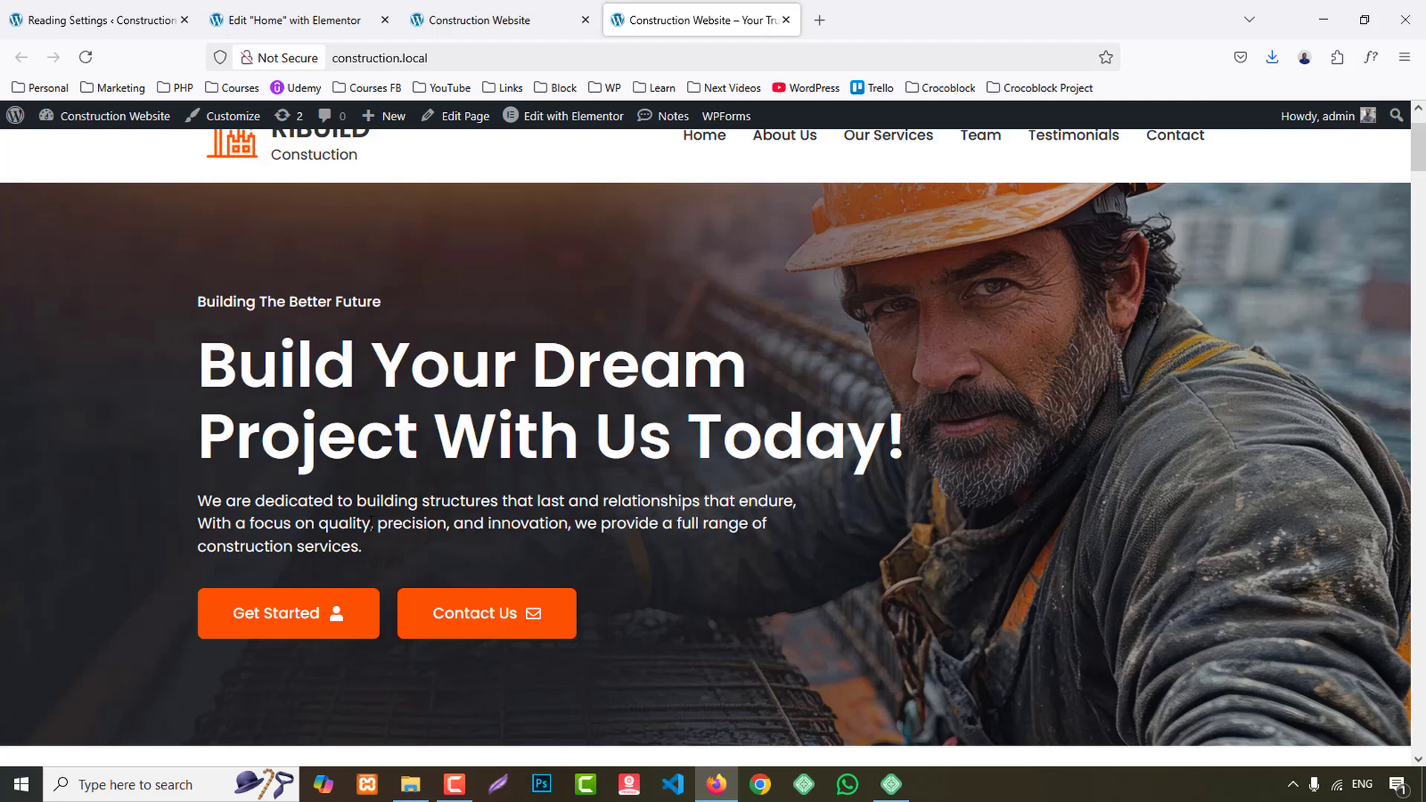
click(327, 20)
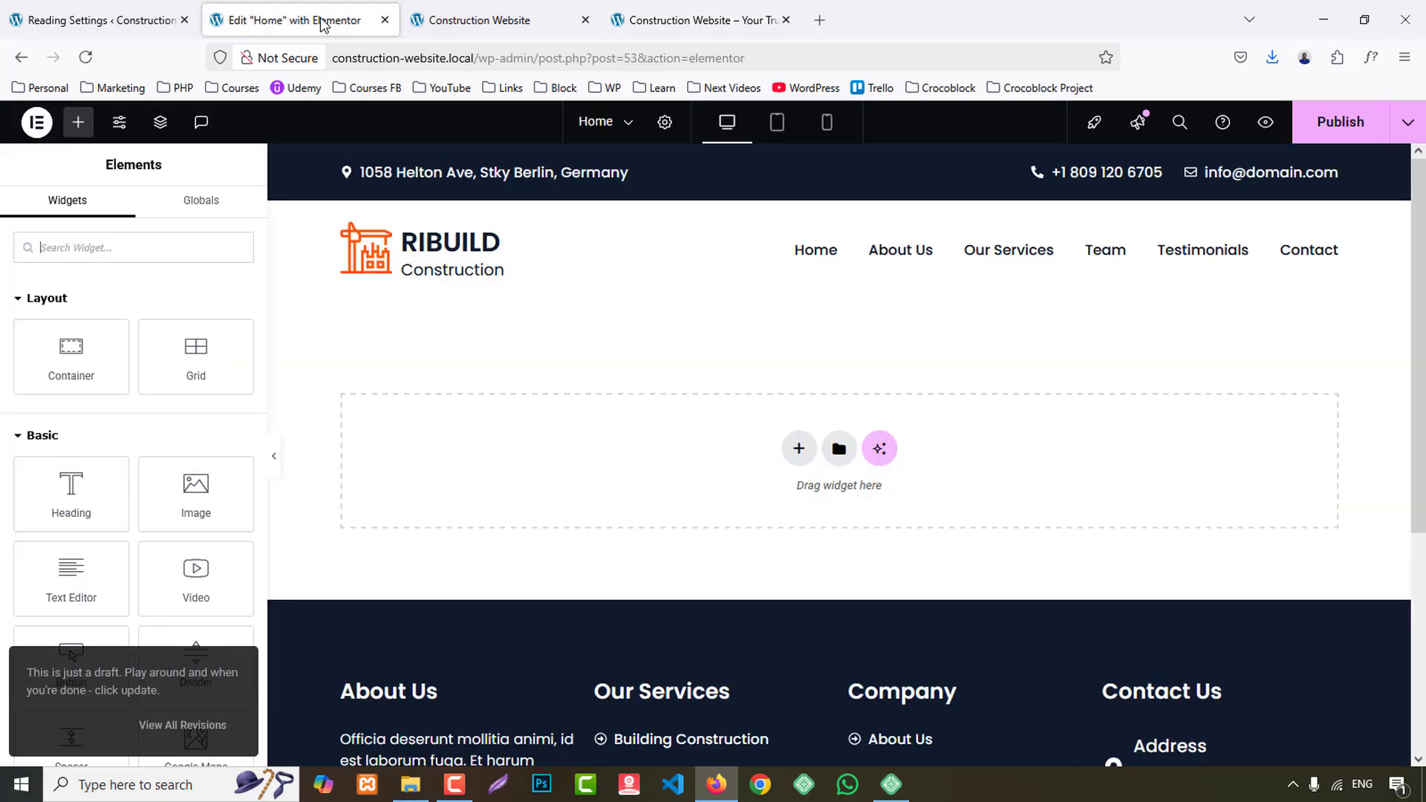
click(798, 448)
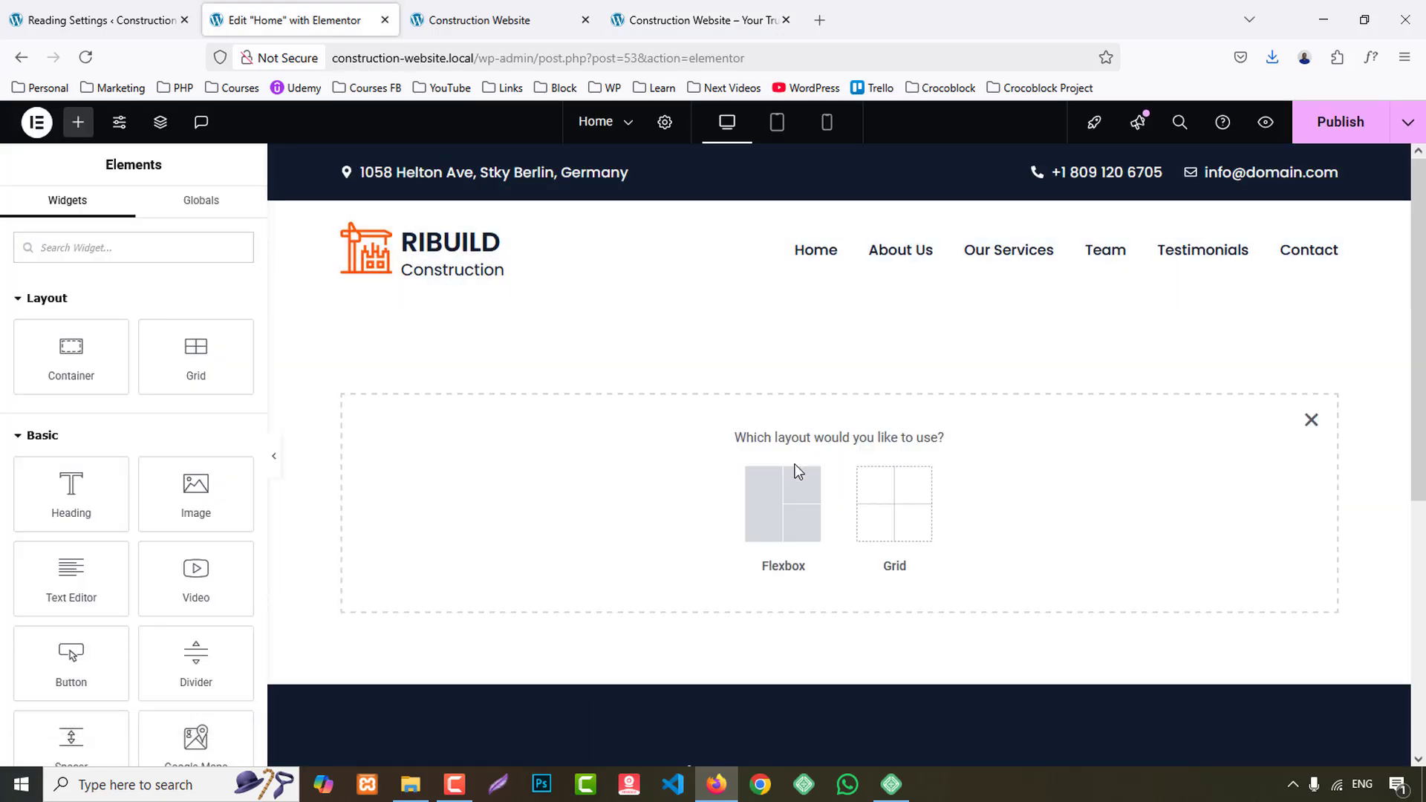
click(771, 509)
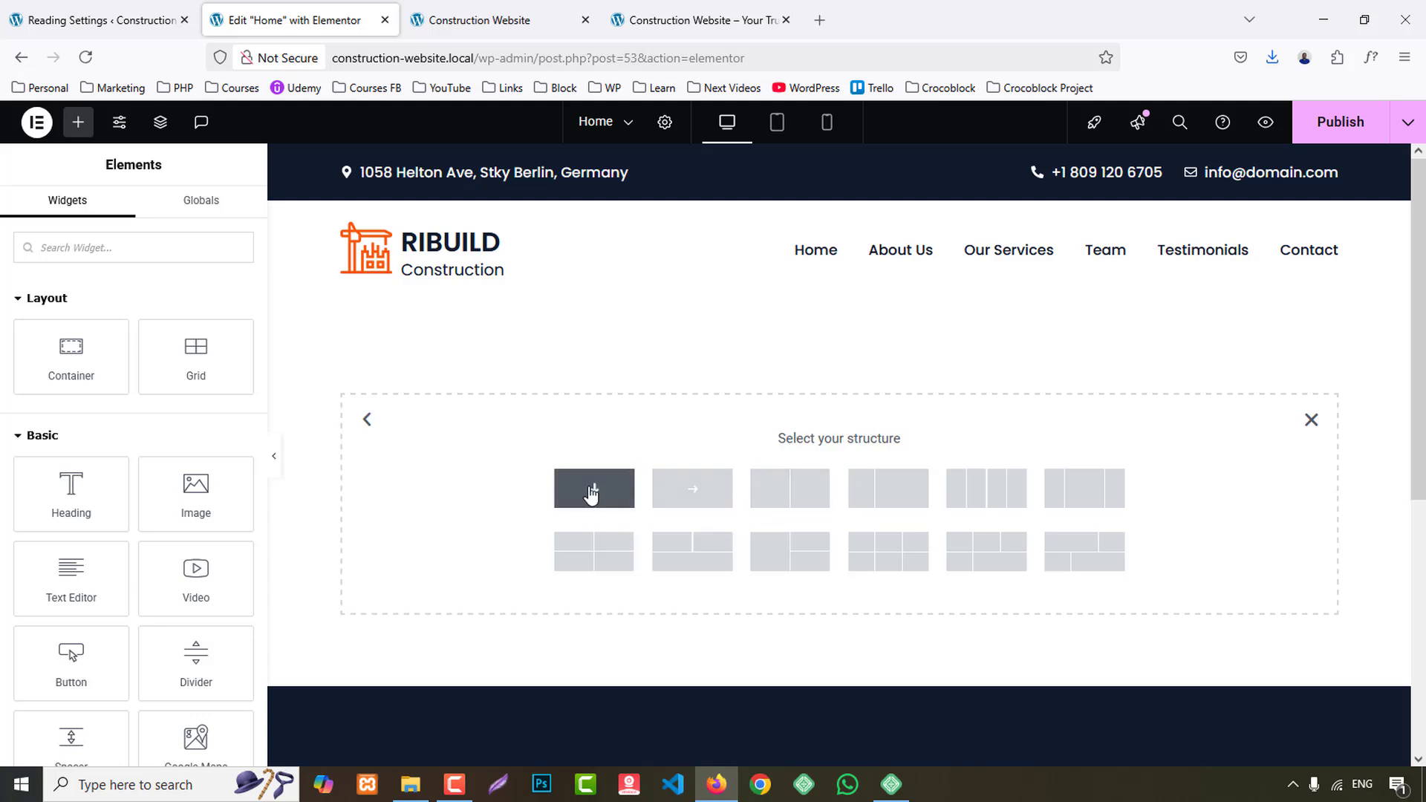
click(598, 494)
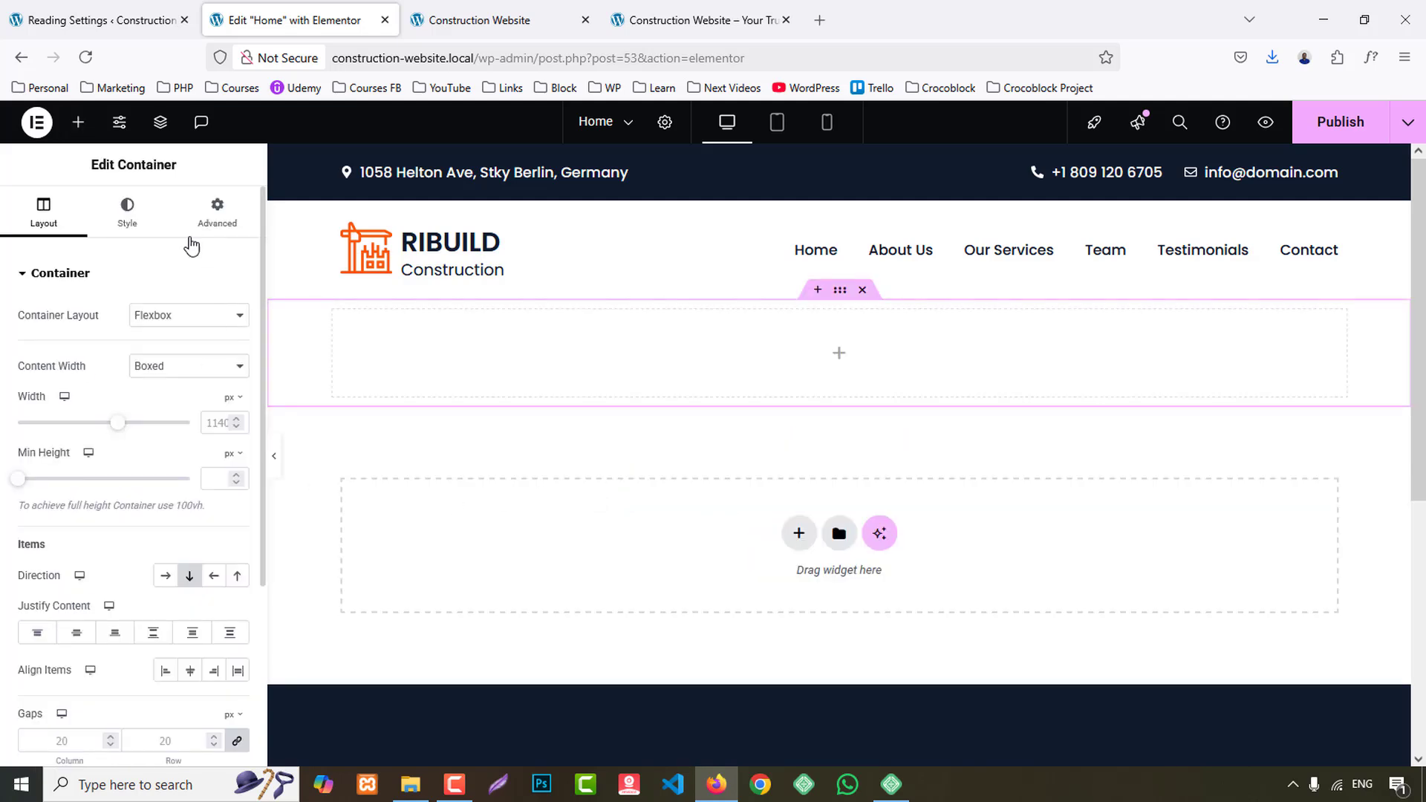
- Give the new container a classic background with the image banner.jpg from the media library
click(118, 213)
click(165, 354)
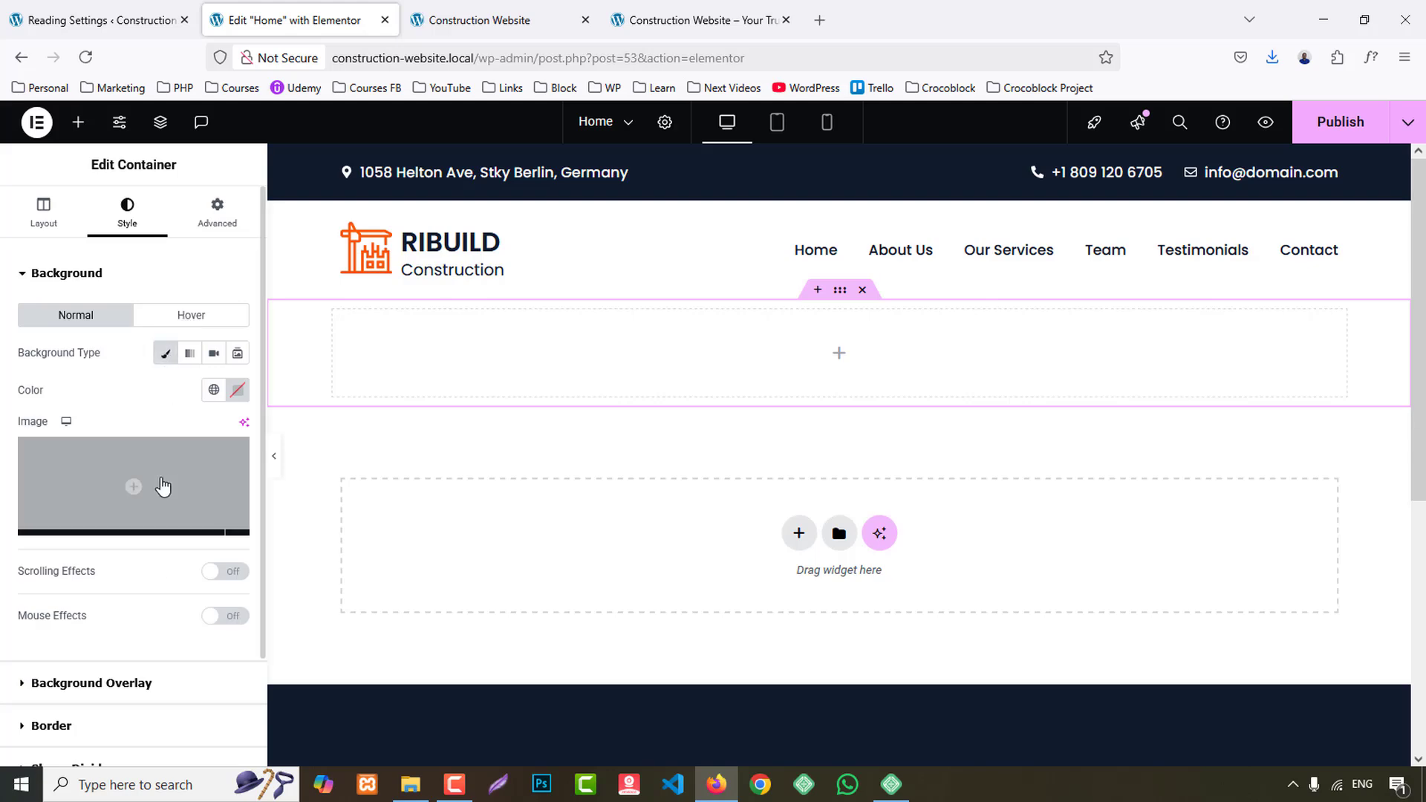
click(164, 478)
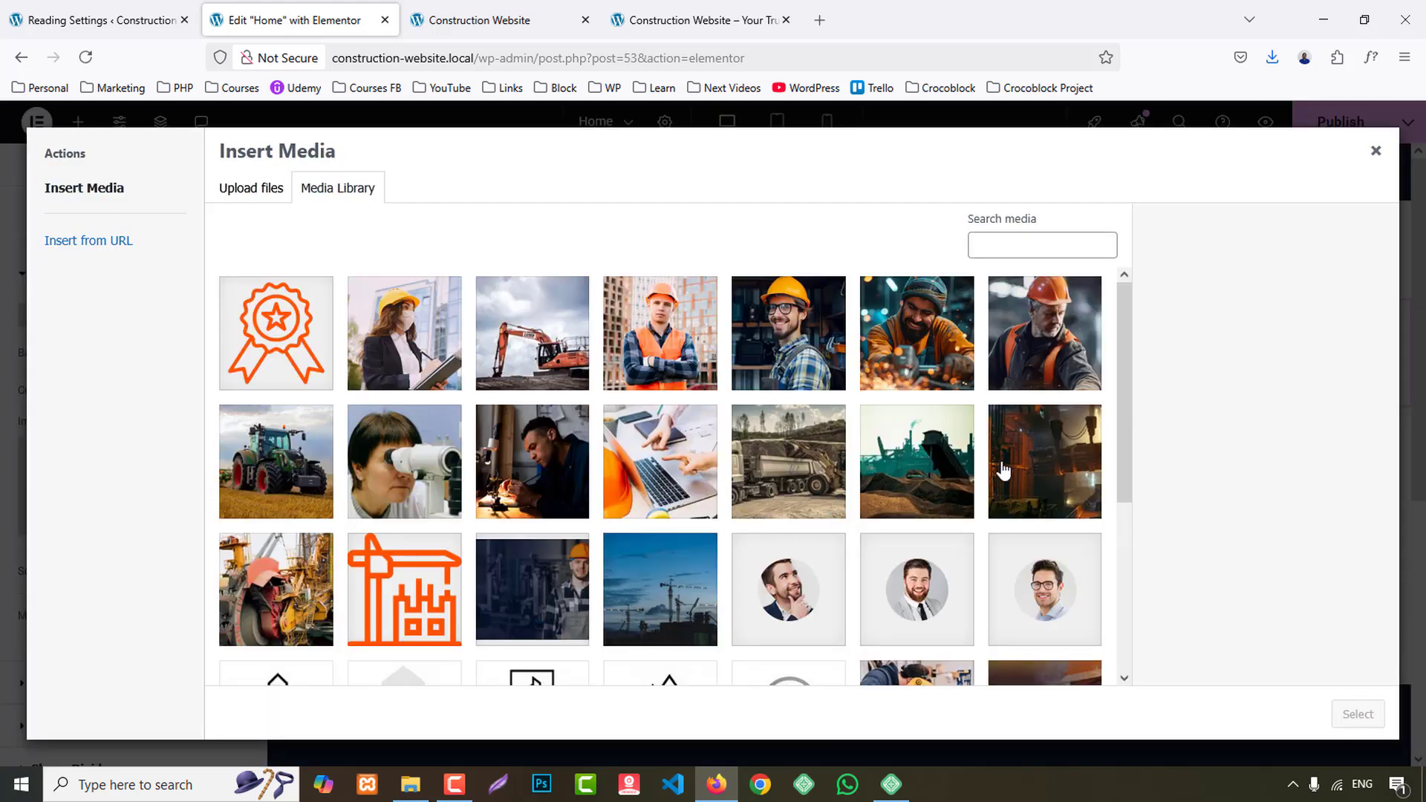
scroll(1003, 471, down, 4)
click(1044, 487)
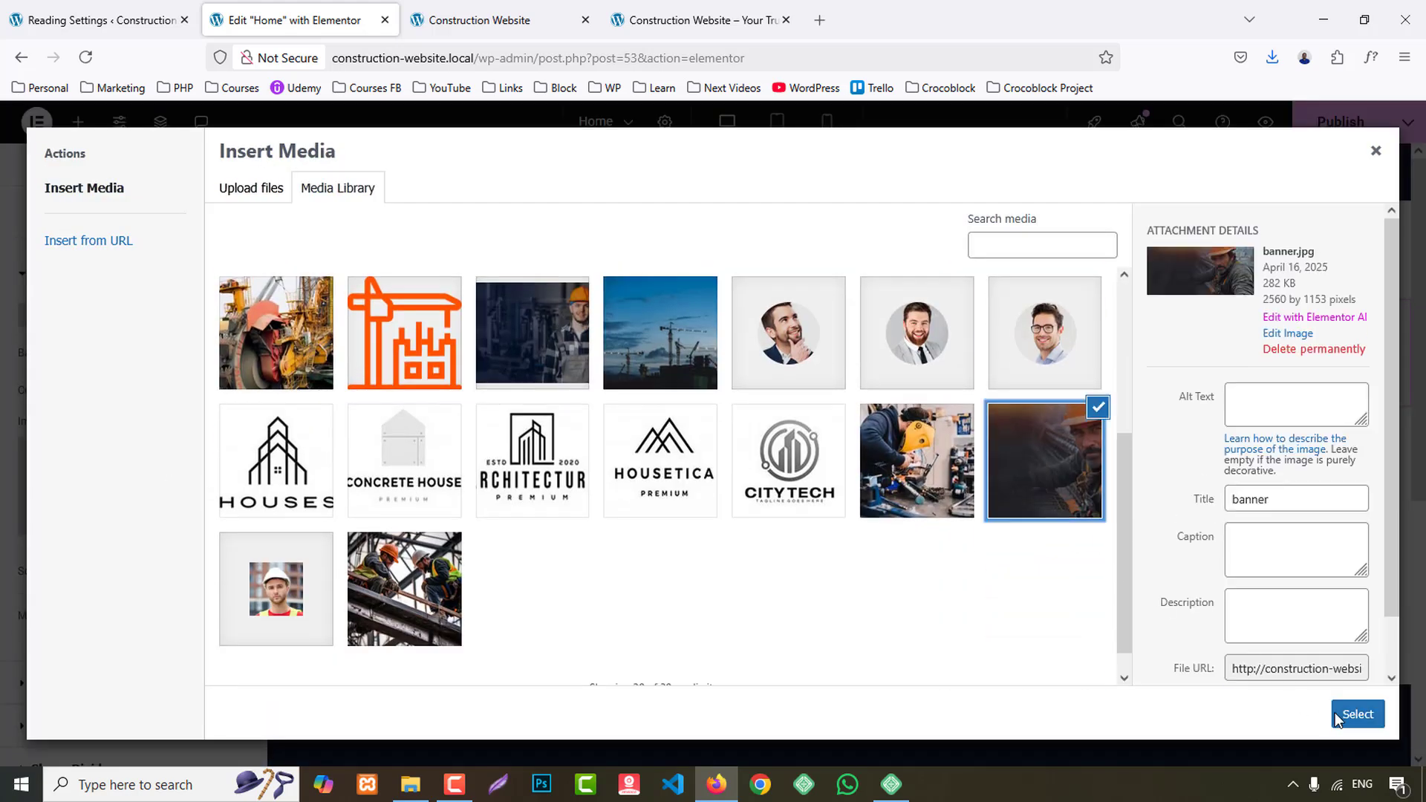
click(1357, 714)
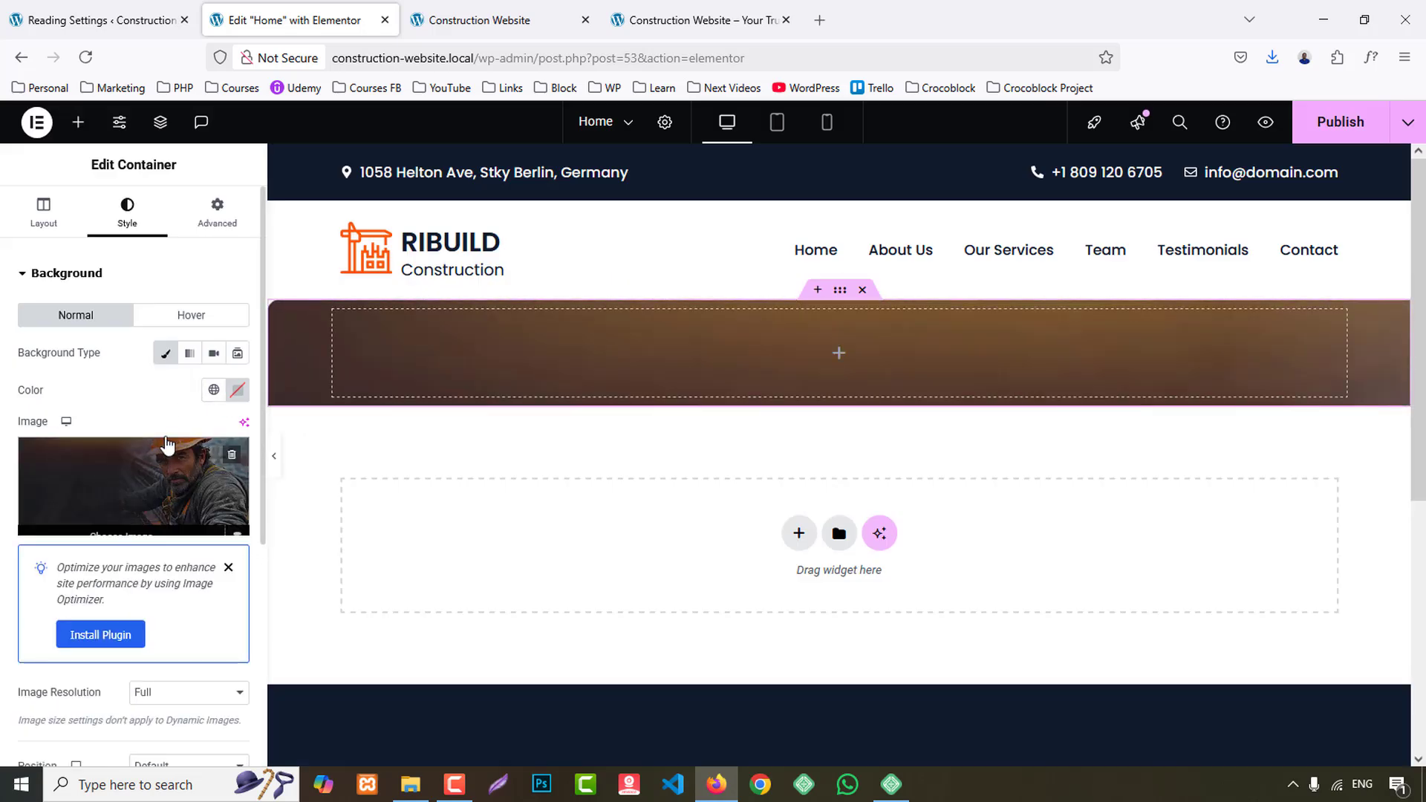
- Set the container's background image position to Center Center and its display size to Cover
scroll(166, 444, down, 5)
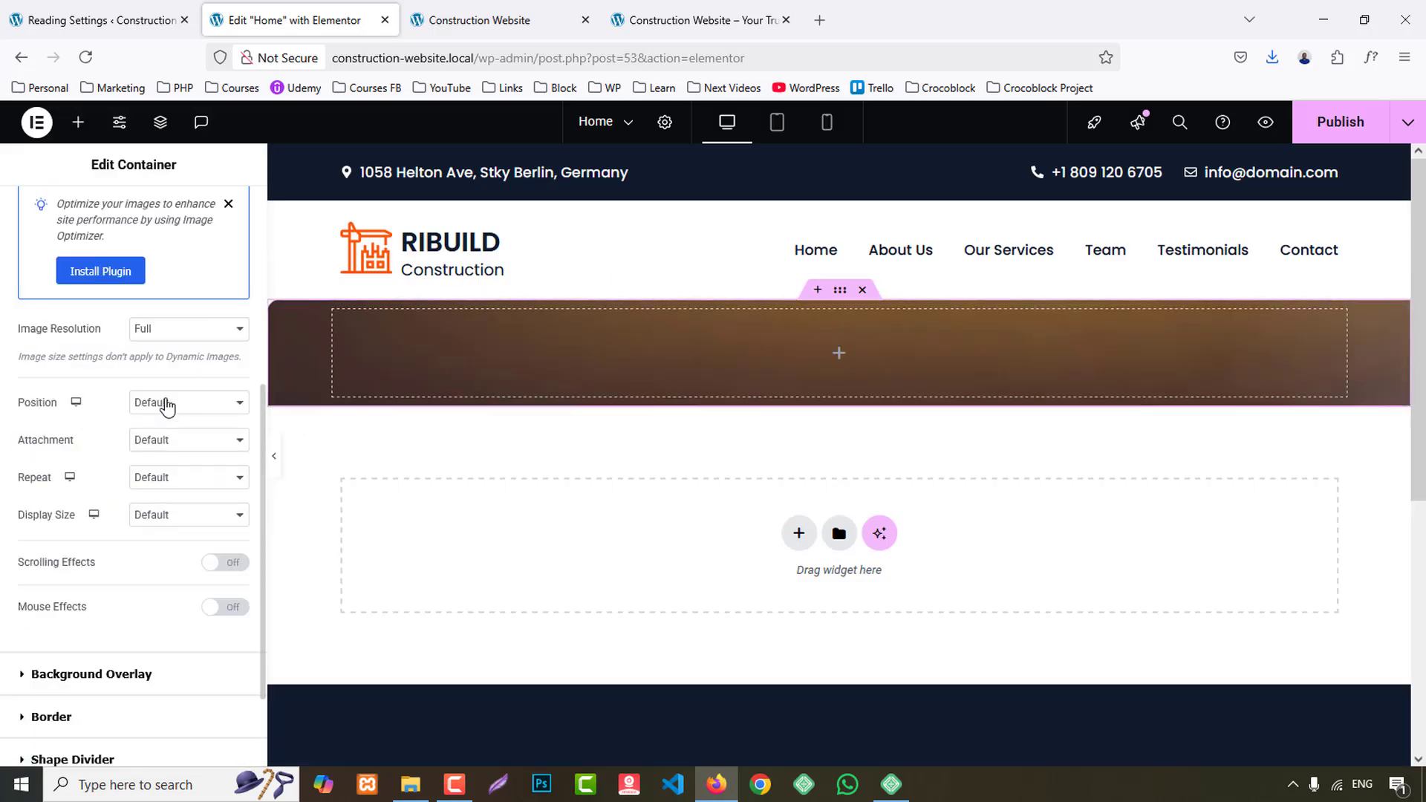
click(167, 405)
click(185, 447)
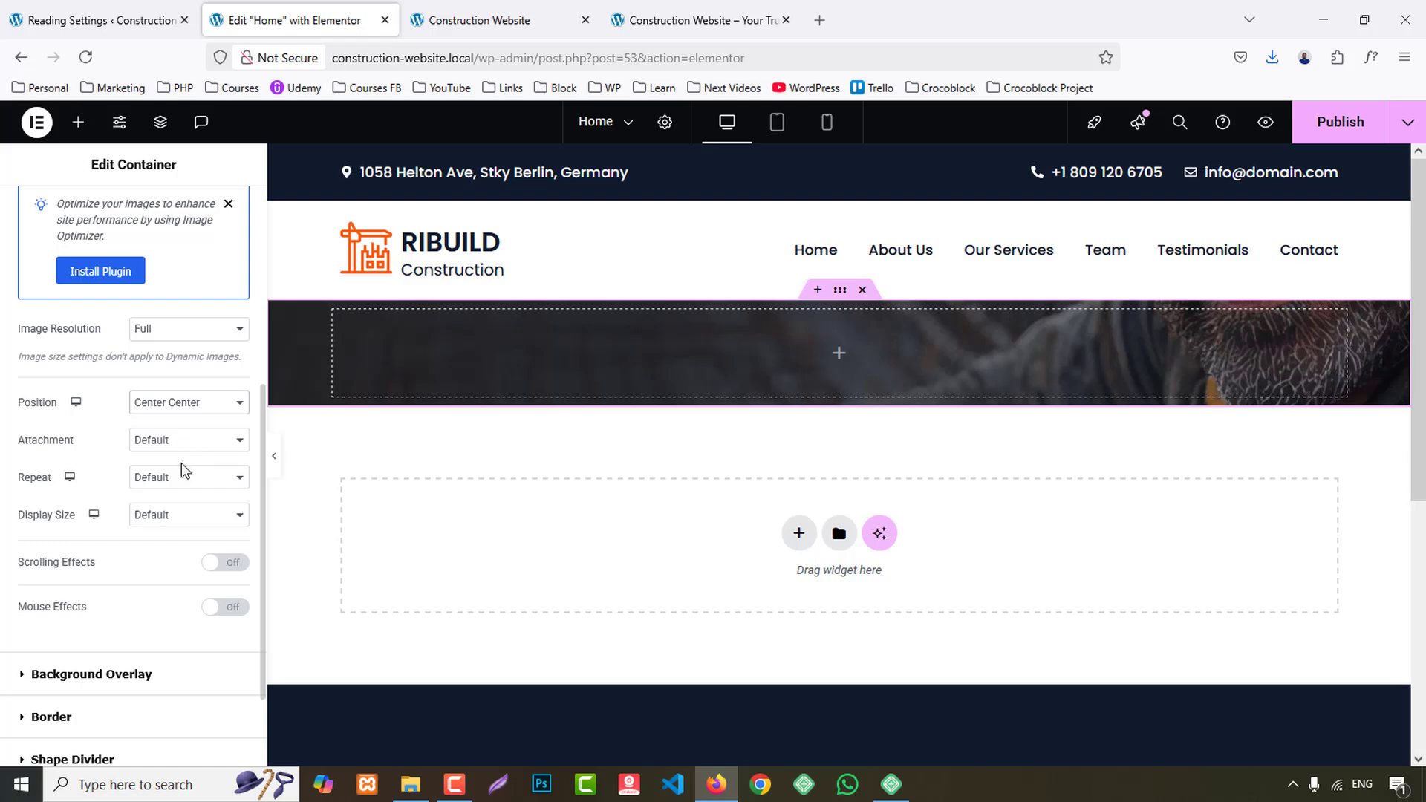
click(188, 522)
click(177, 581)
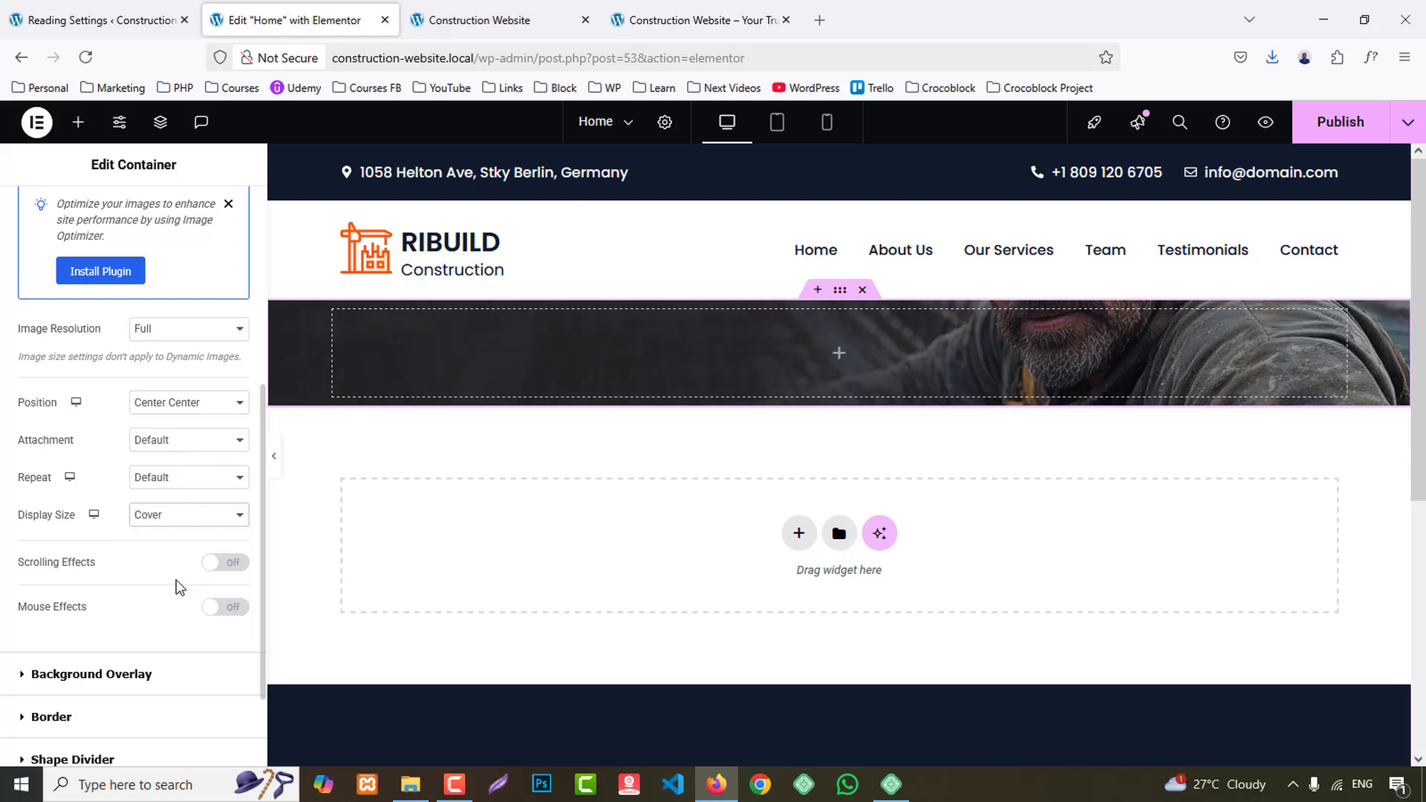
- Copy the line "Building The Better Future" from the reference site's hero and add a Heading widget to the banner container
click(694, 23)
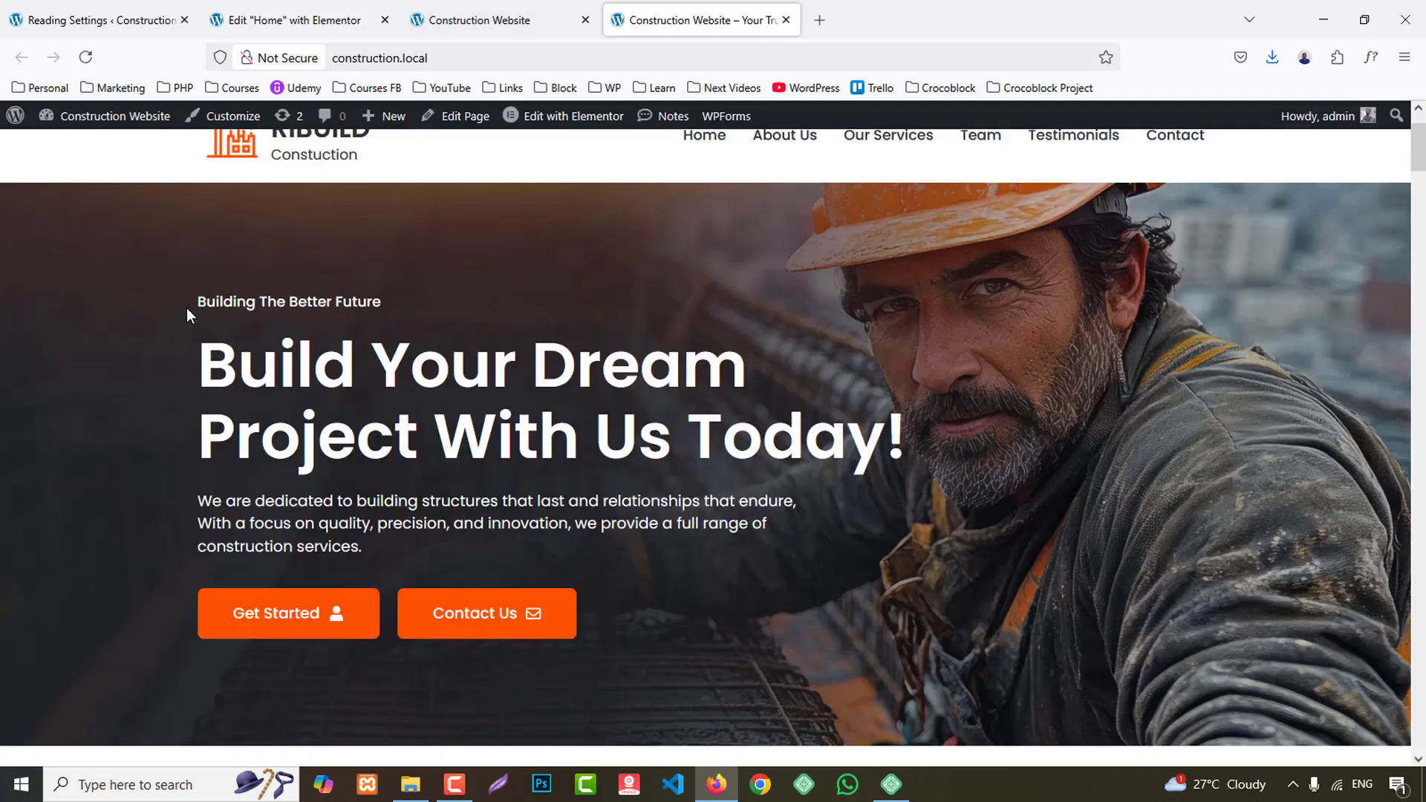
drag(187, 315, 411, 313)
key(ctrl+c)
click(279, 6)
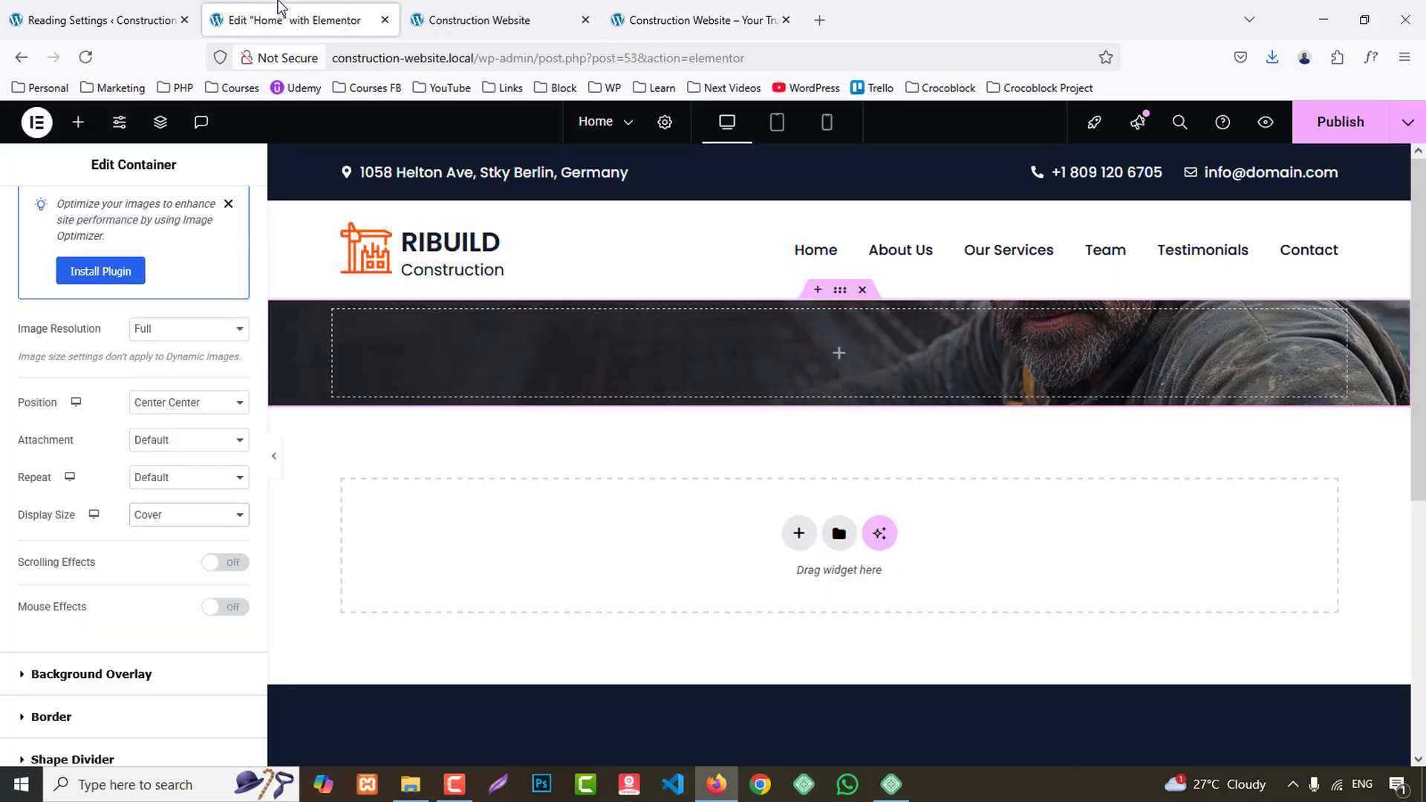
scroll(159, 261, up, 5)
click(78, 122)
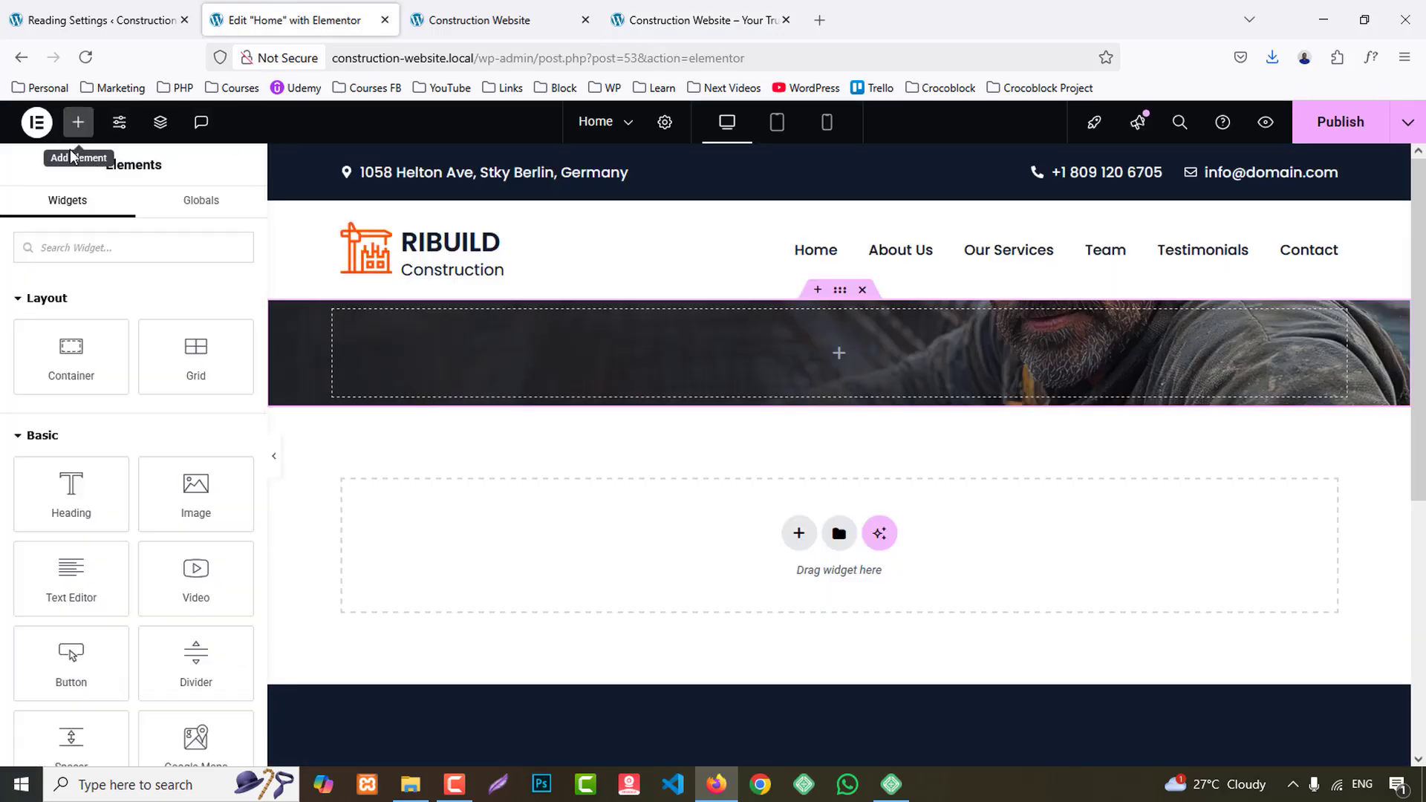
drag(74, 494, 617, 357)
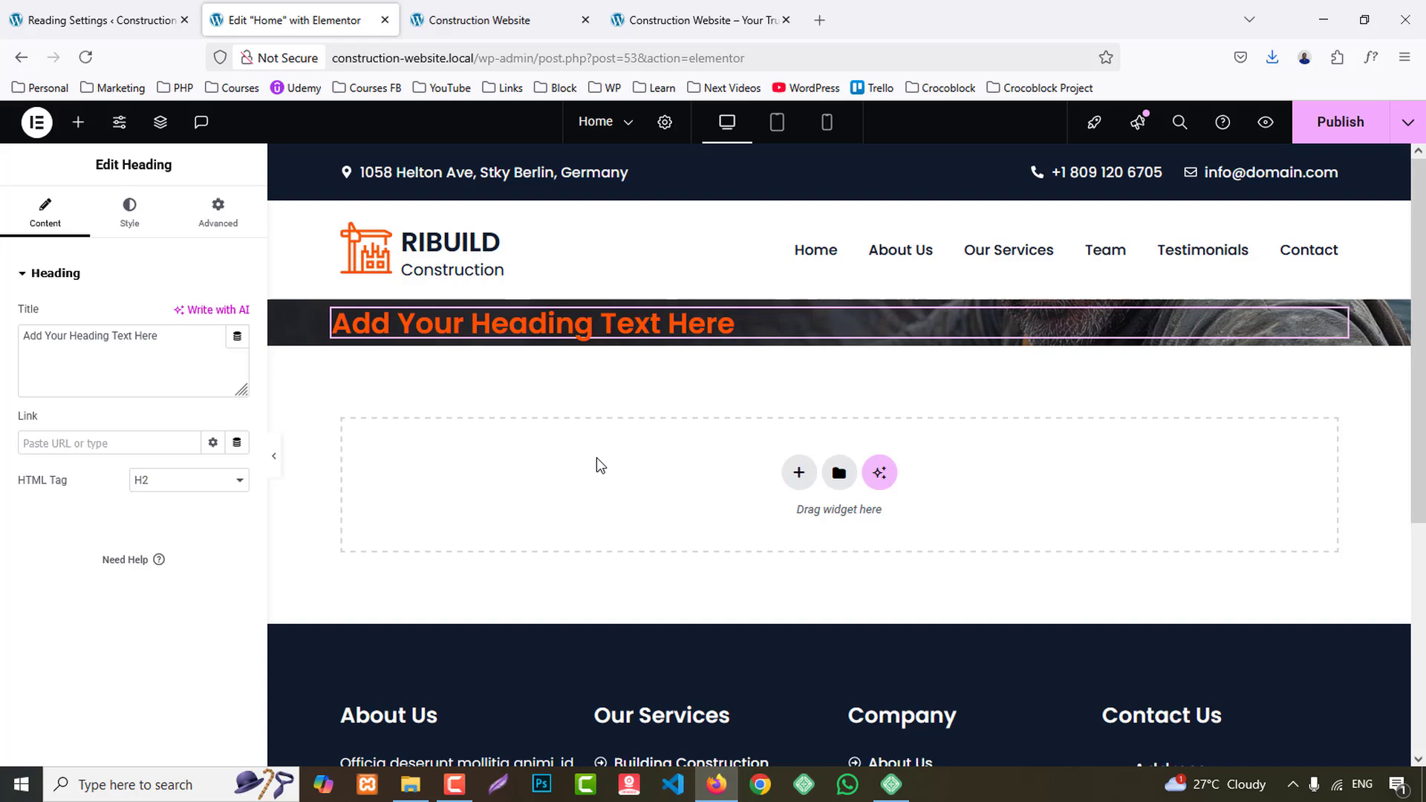
- Set the heading's HTML tag to span and its title to "Building The Better Future"
click(160, 488)
click(159, 644)
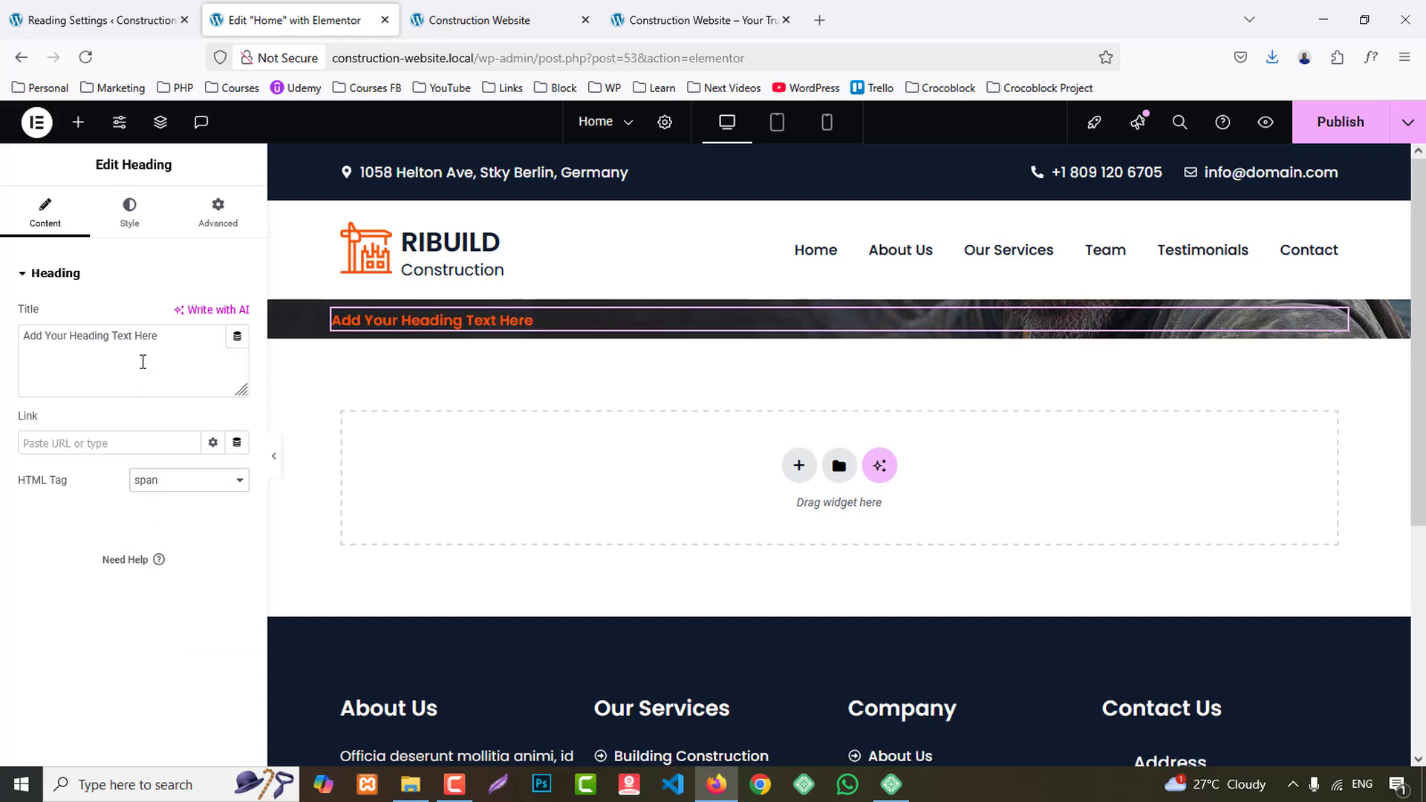
key(ctrl+a)
key(ctrl+v)
- Add a second heading below the first with the reference site's headline "Build Your Dream Project with Us Today!"
click(698, 20)
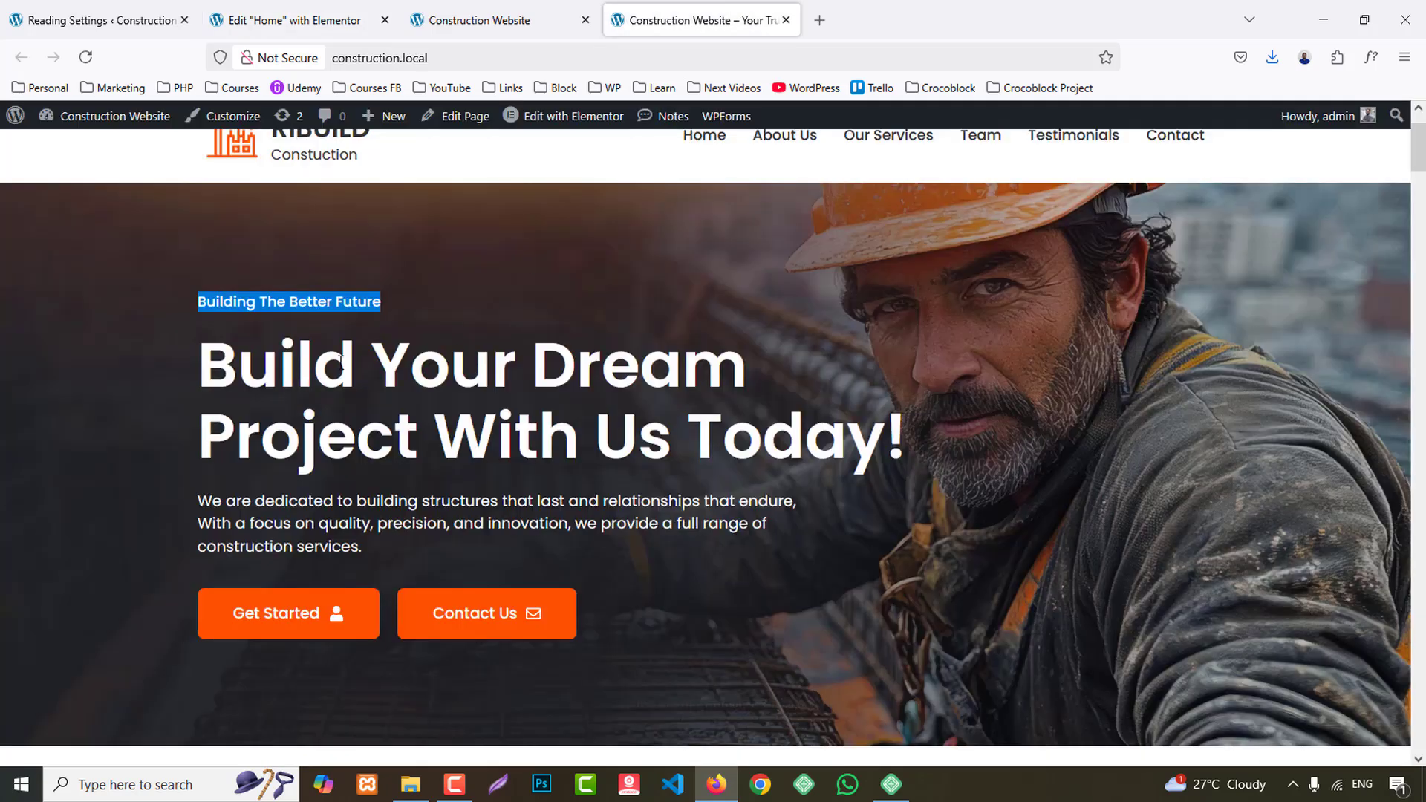
drag(200, 374, 907, 446)
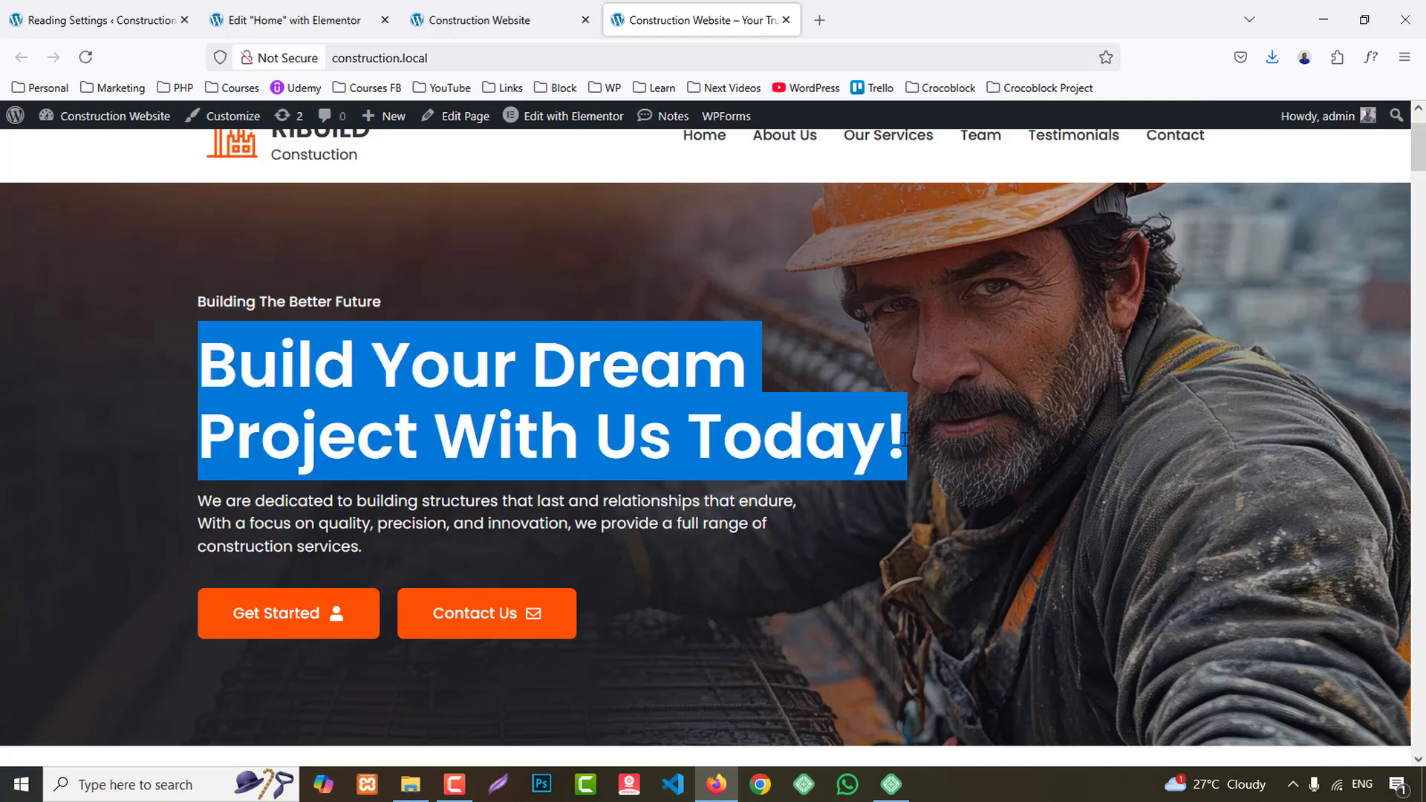
click(293, 20)
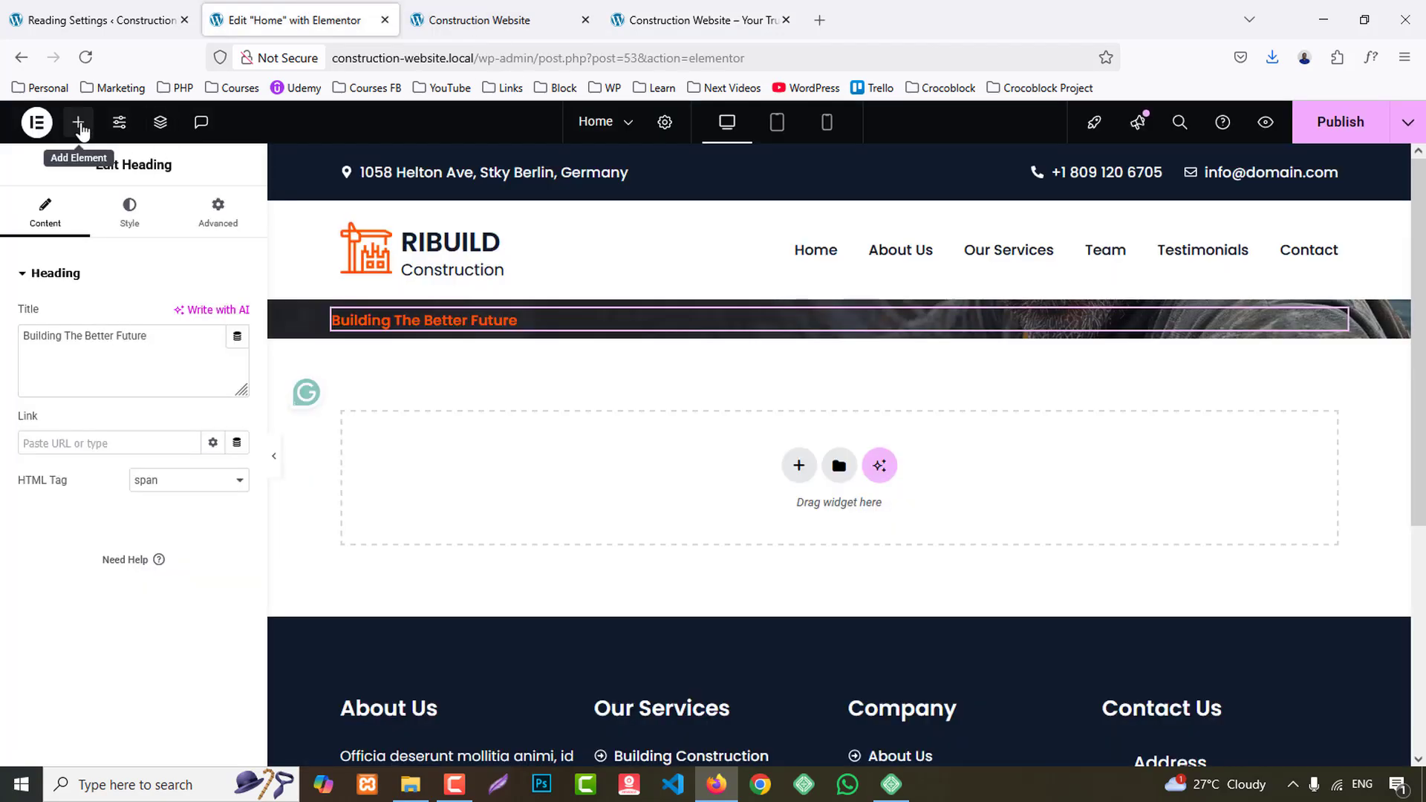
click(78, 122)
drag(92, 497, 470, 327)
key(ctrl+a)
text(Build Your Dream Project with Us Today!)
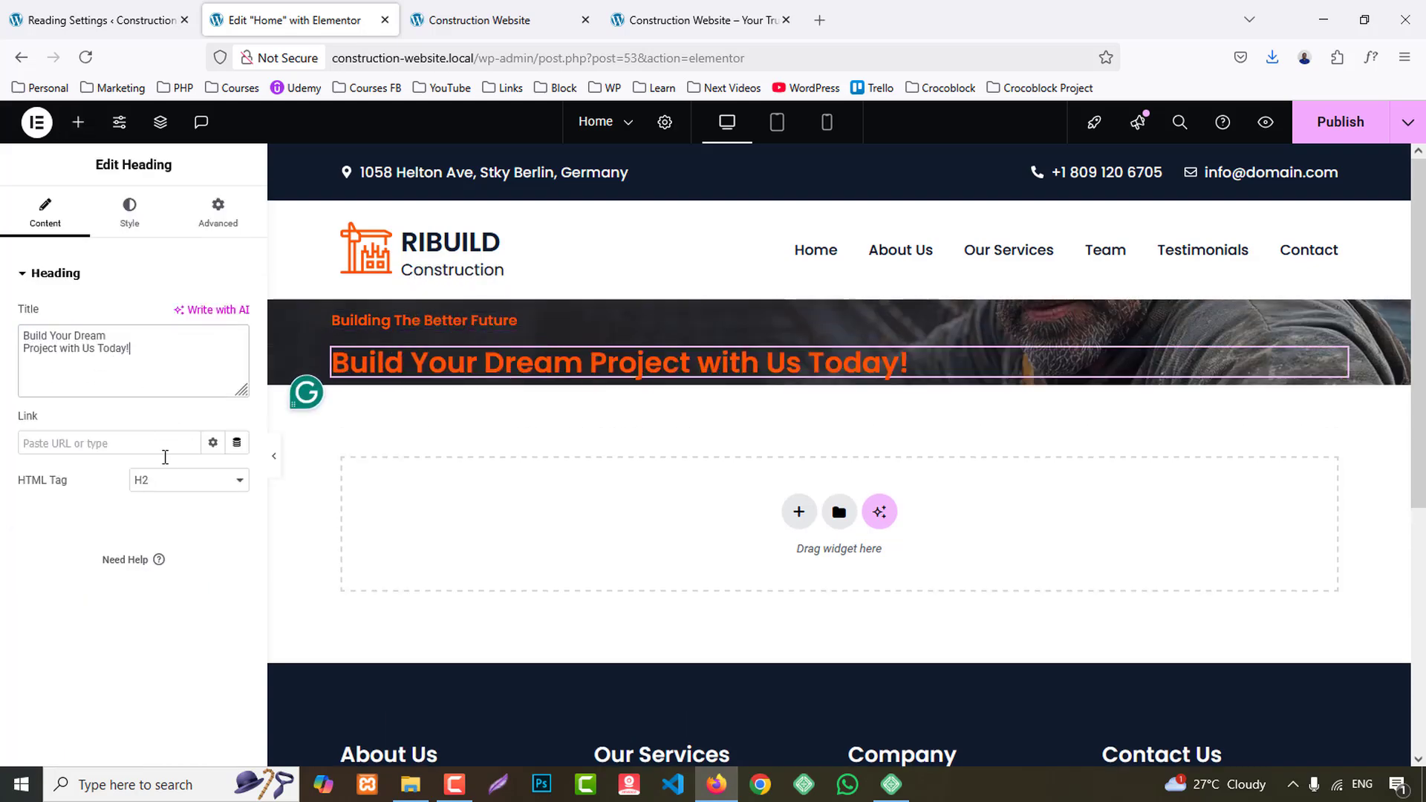
- Set the headline's HTML tag to H1 and insert a <br/> line break after "Build Your Dream"
click(169, 480)
click(169, 498)
click(142, 336)
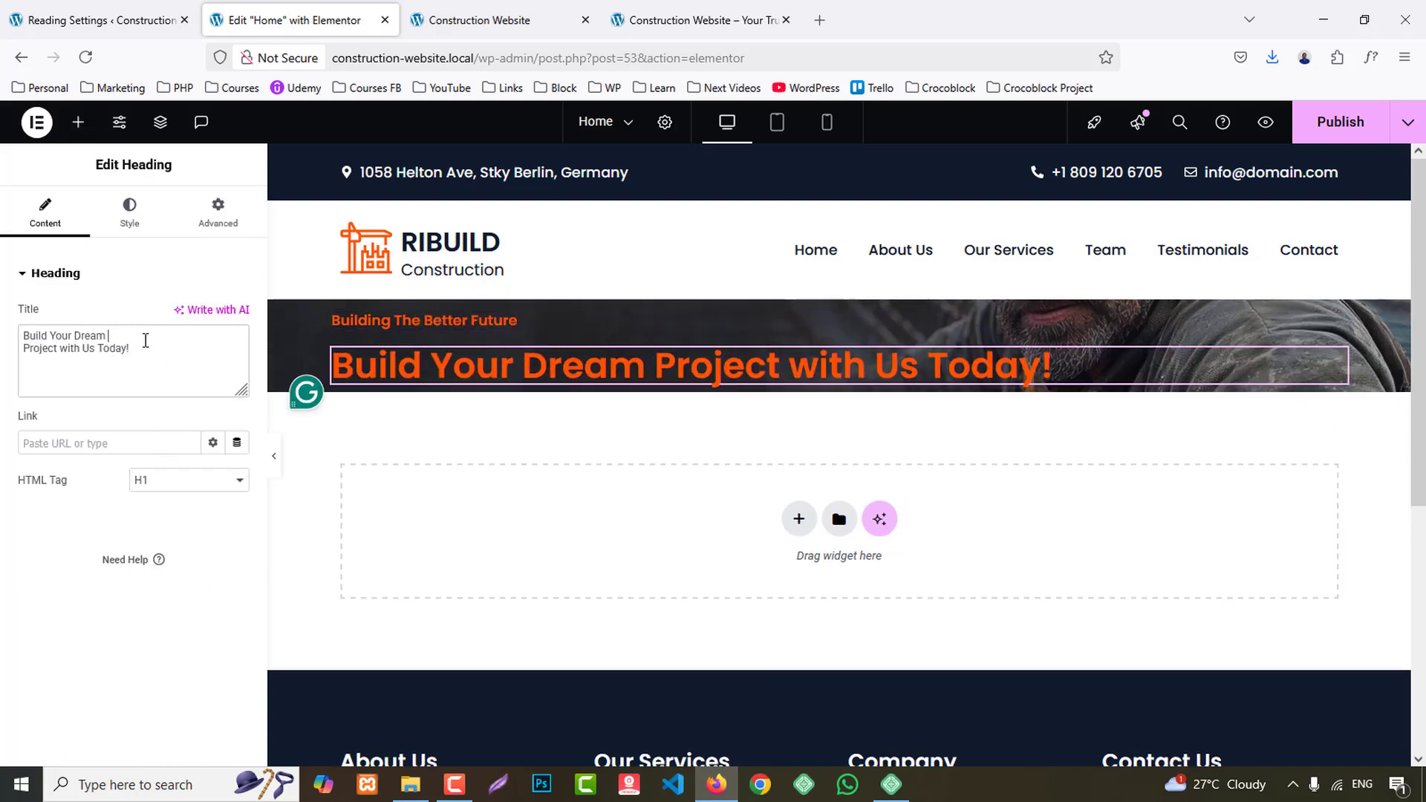
text(<>)
text(b)
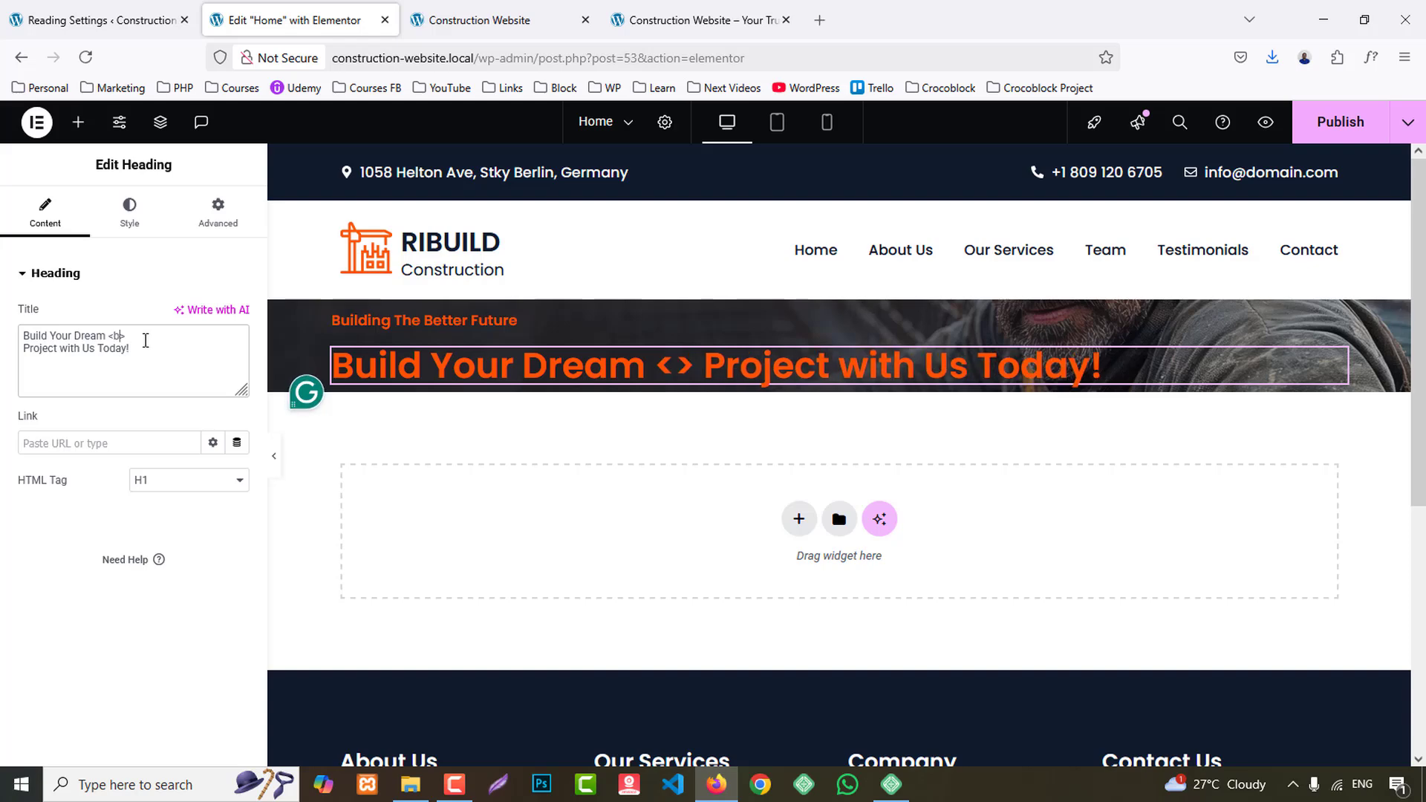
text(r/)
- Copy the hero paragraph from the reference site and add it below the headline in a Text Editor widget
click(686, 13)
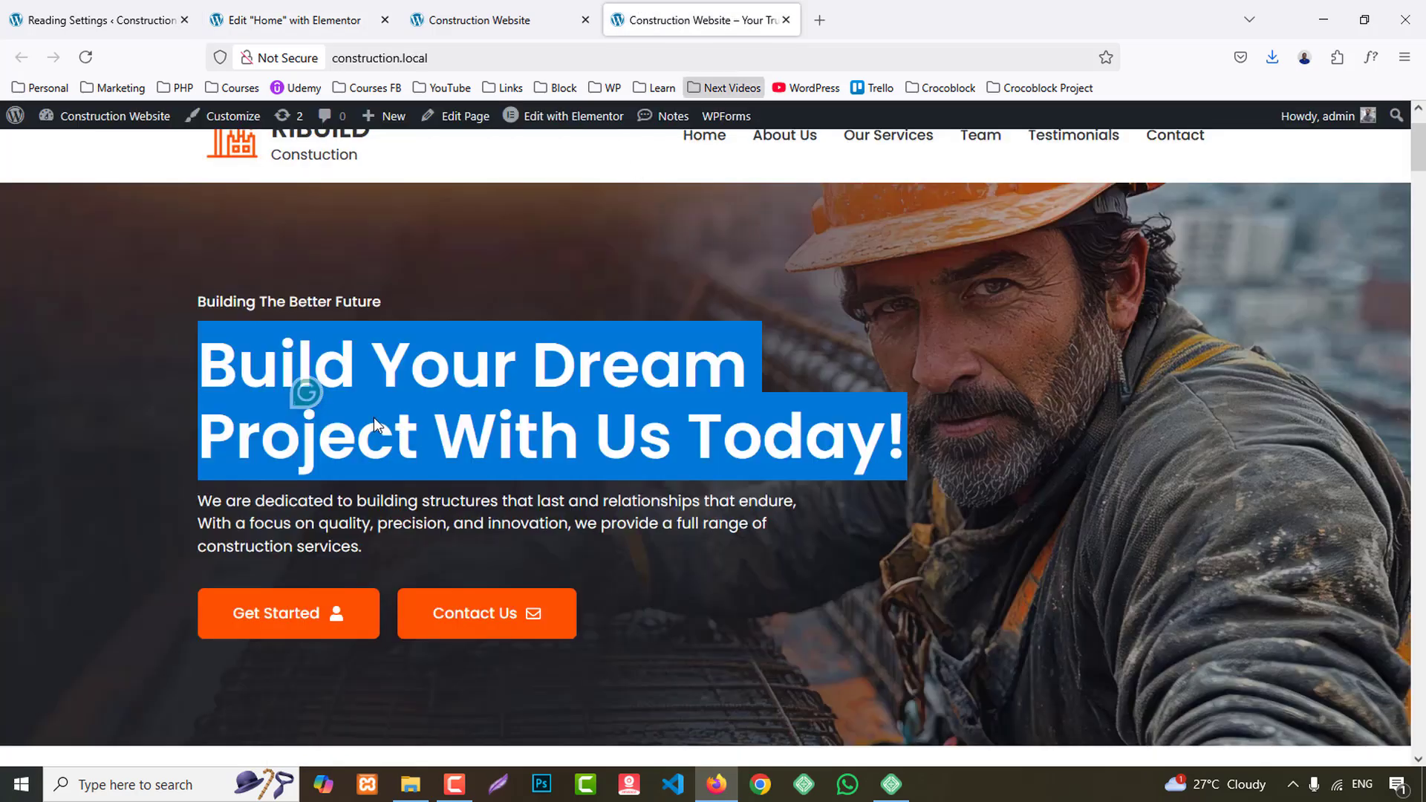
drag(204, 507, 379, 549)
key(ctrl+c)
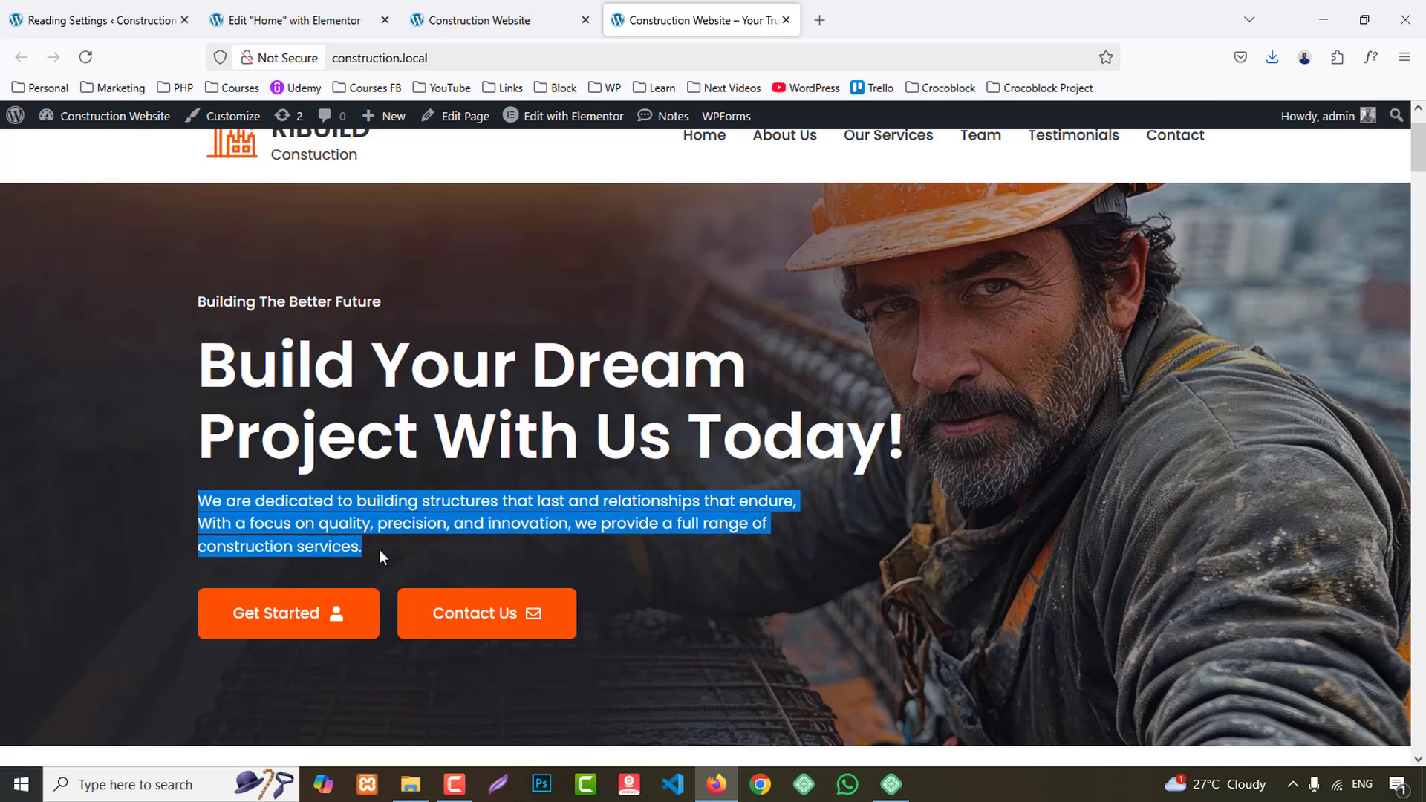
click(307, 9)
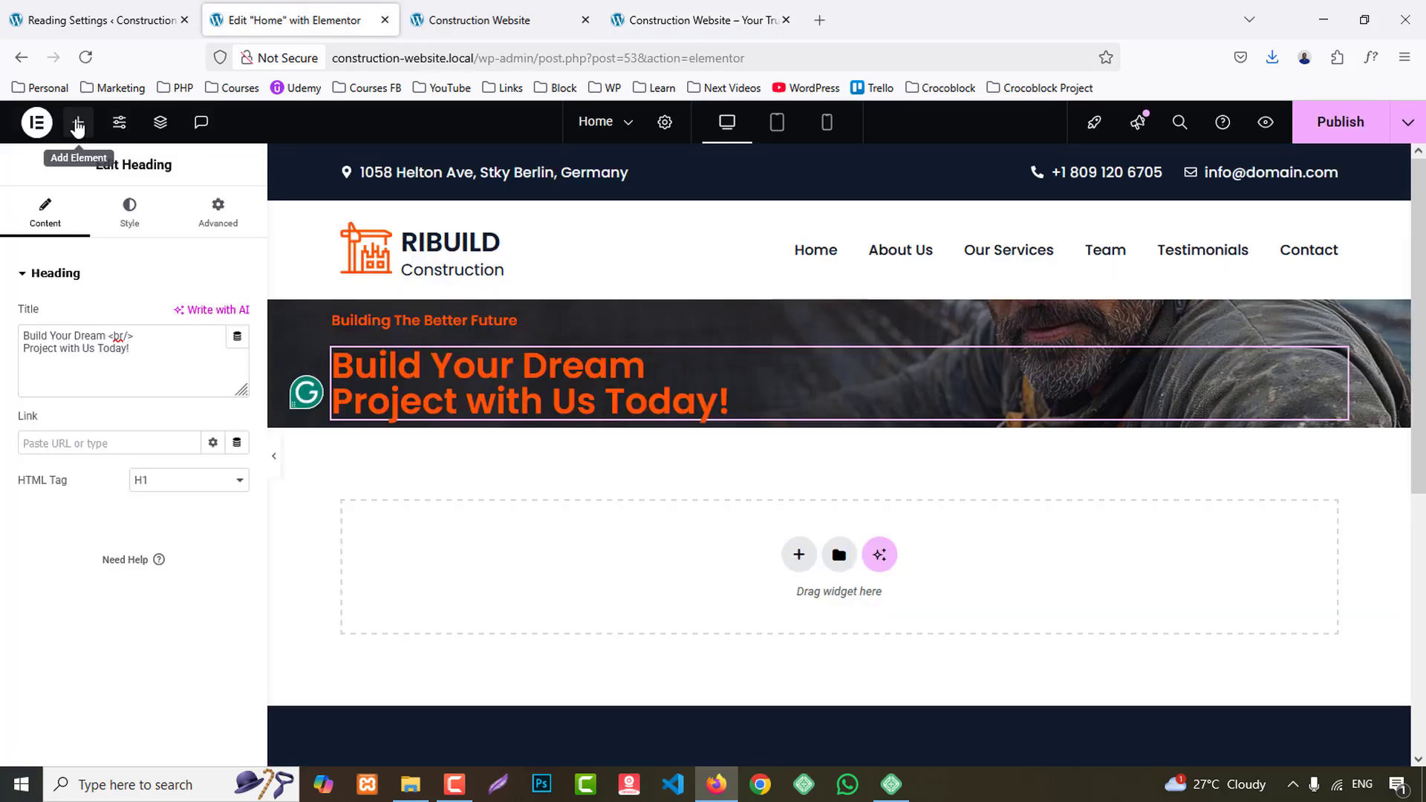
click(77, 122)
drag(72, 586, 524, 427)
triple_click(186, 472)
key(ctrl+v)
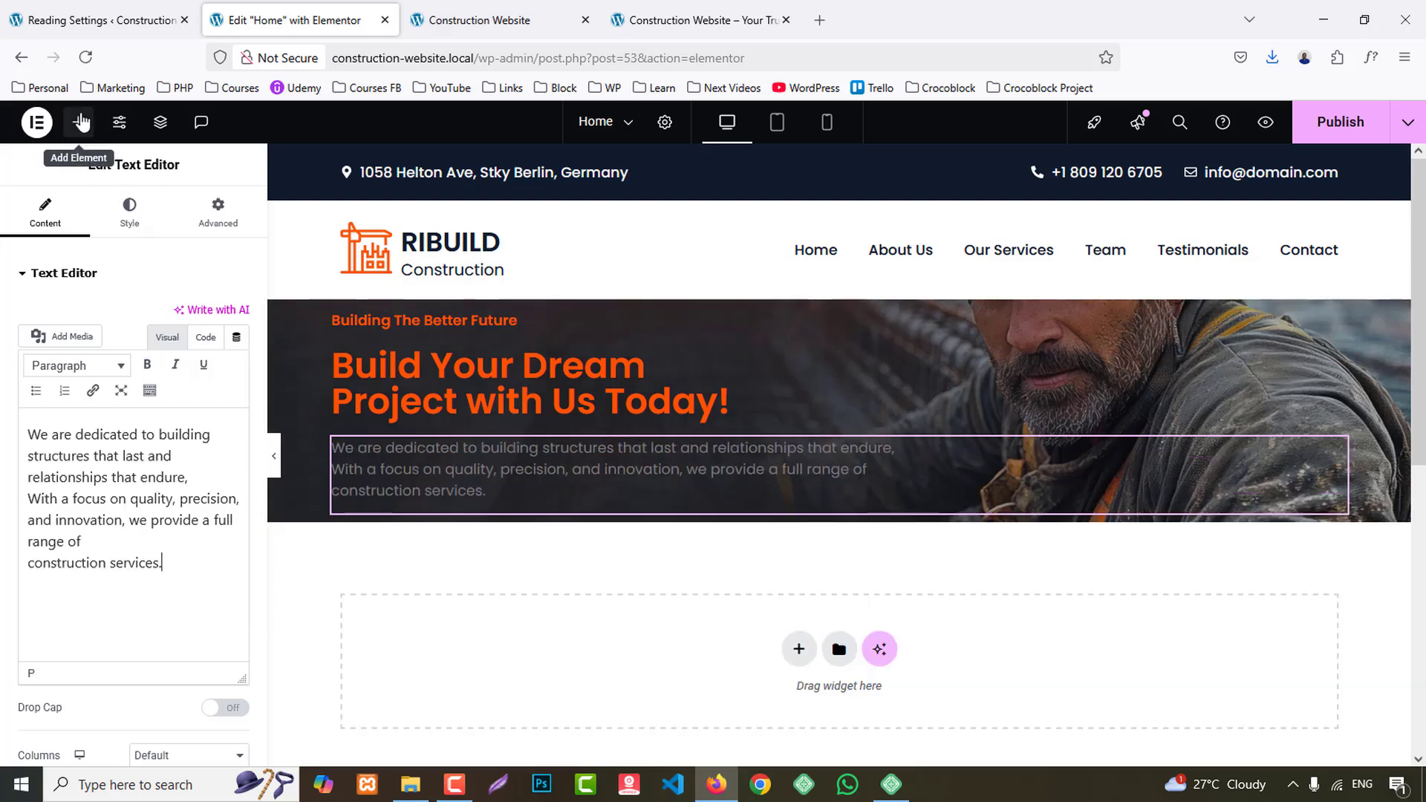
- Add an inner container below the paragraph, place a Button widget in it and duplicate the button
click(78, 122)
drag(71, 352, 682, 563)
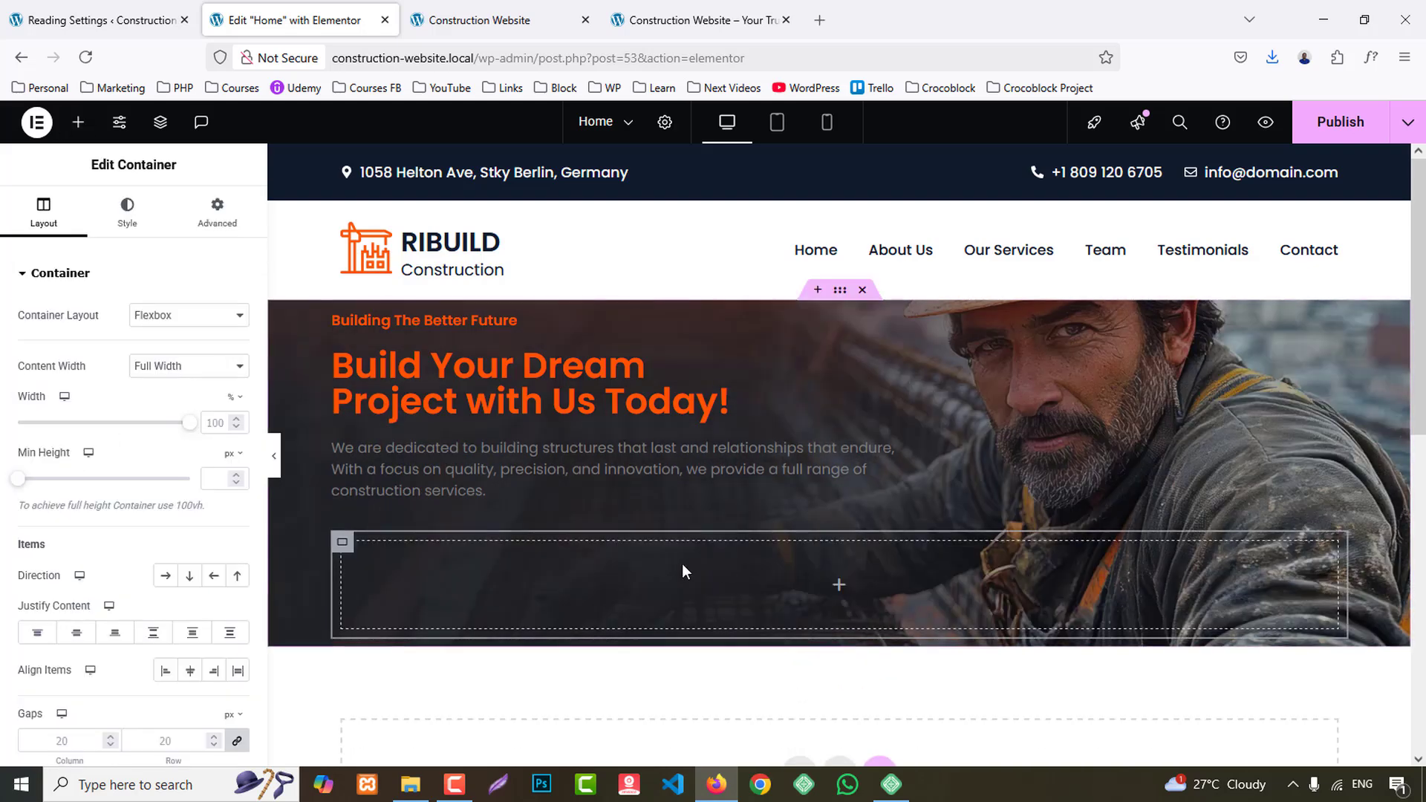
click(78, 122)
scroll(172, 594, down, 2)
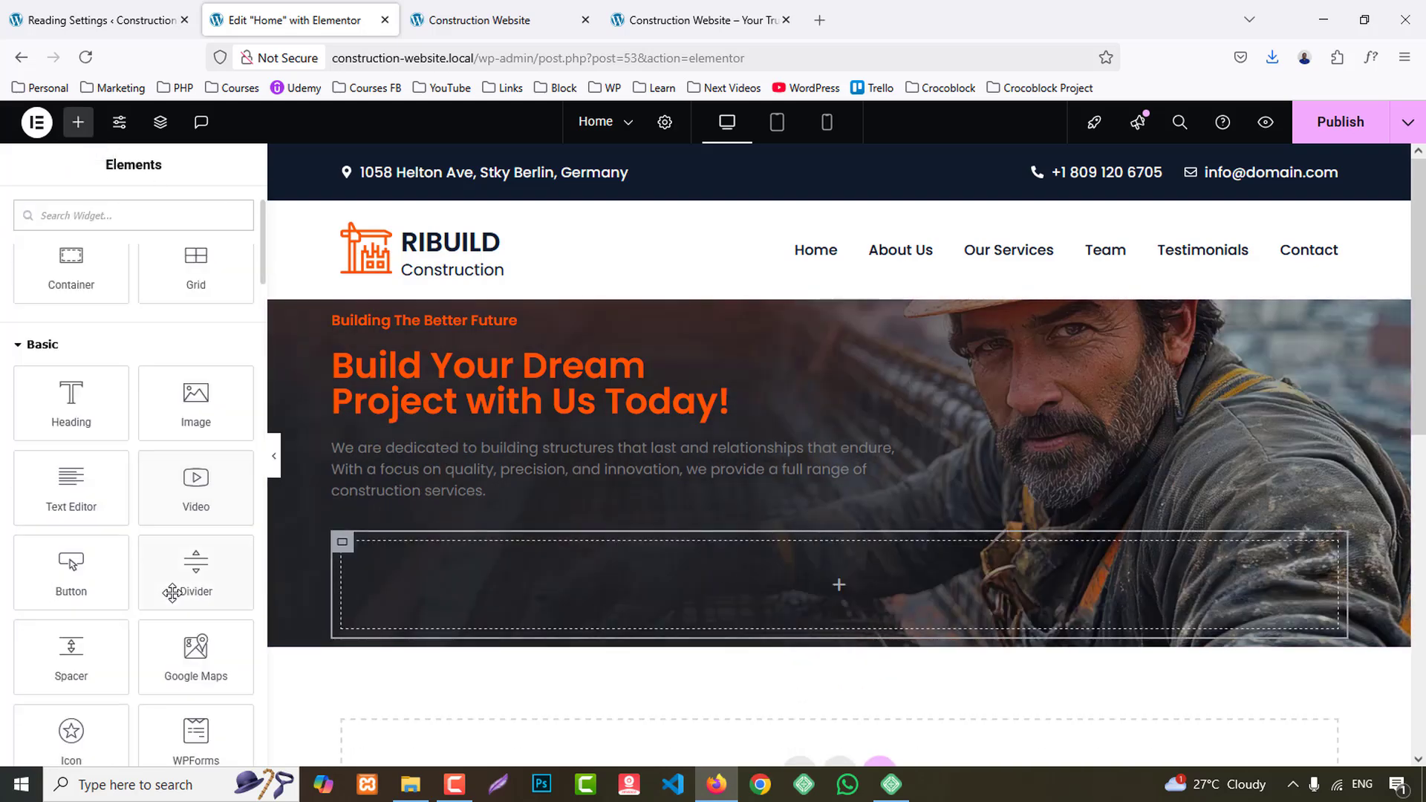
drag(122, 582, 535, 568)
scroll(358, 422, down, 2)
right_click(363, 373)
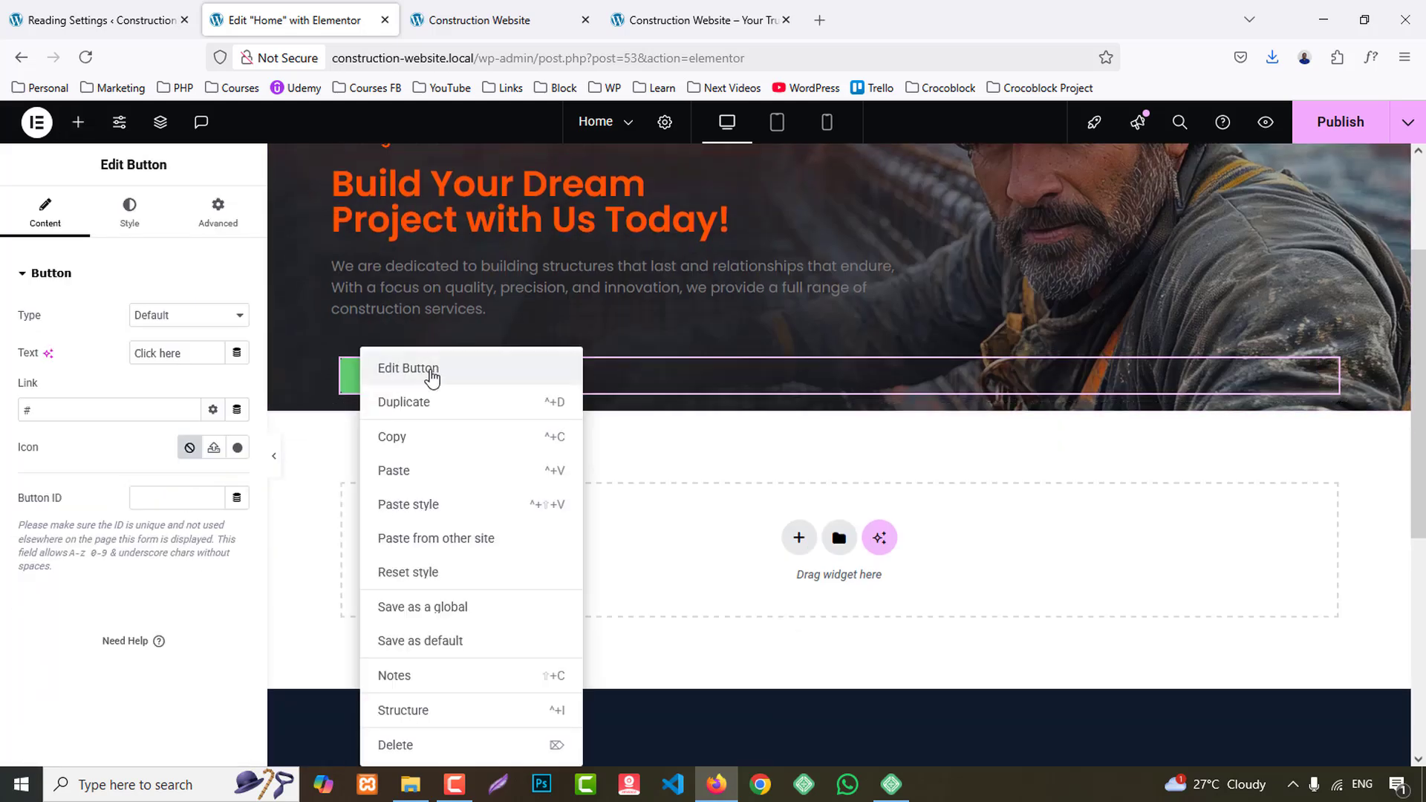
click(470, 401)
- Set the button container's direction to row and unlink its padding so all four sides are 0
click(343, 364)
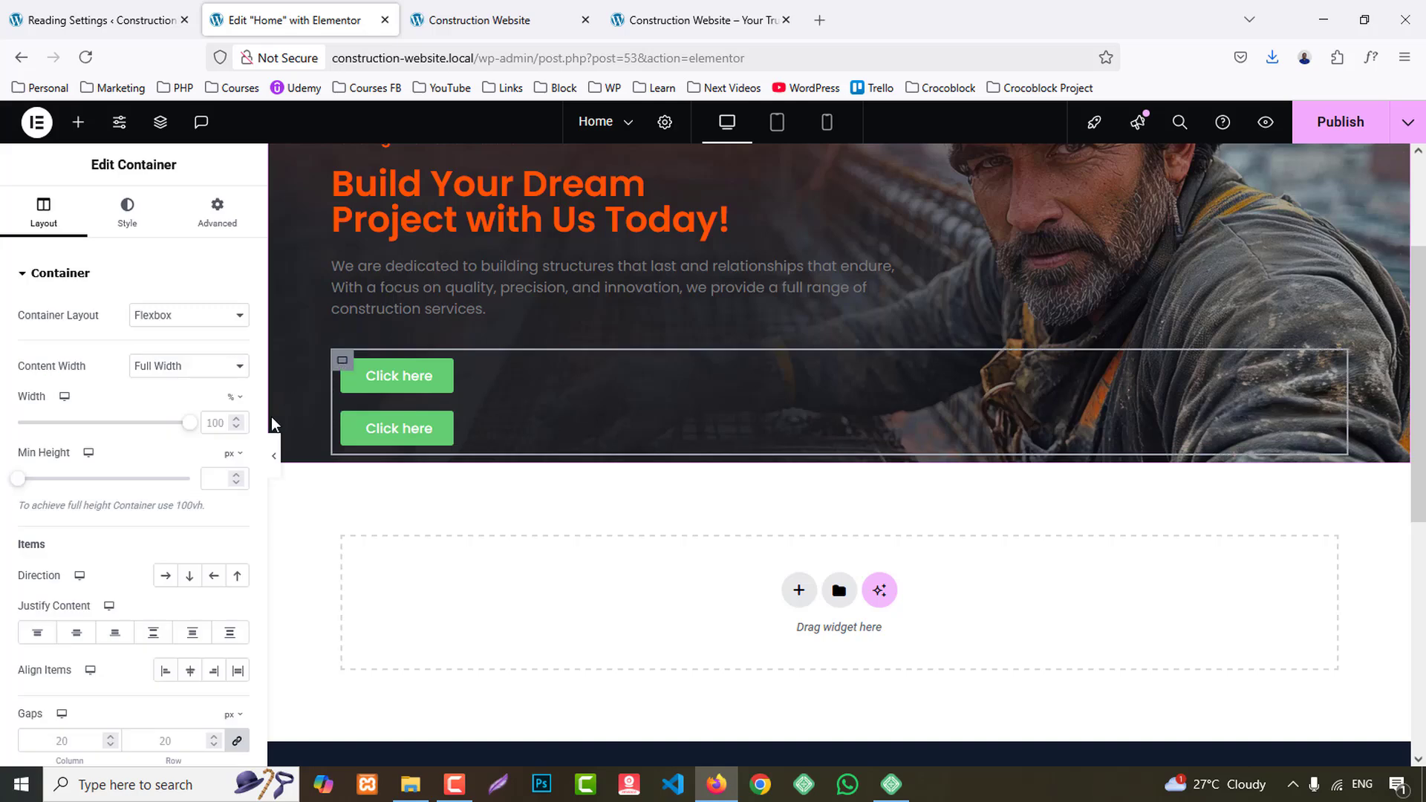
click(165, 578)
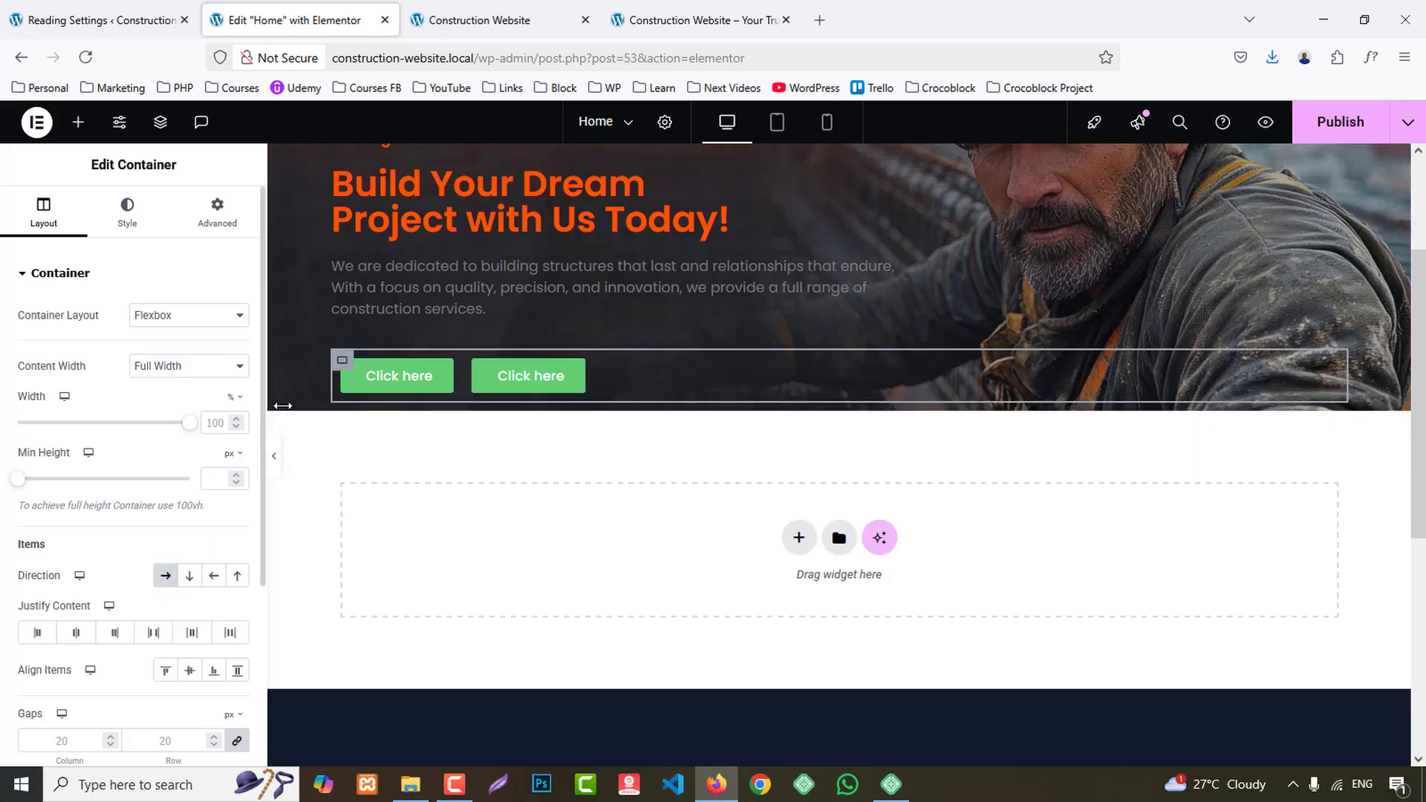
click(216, 212)
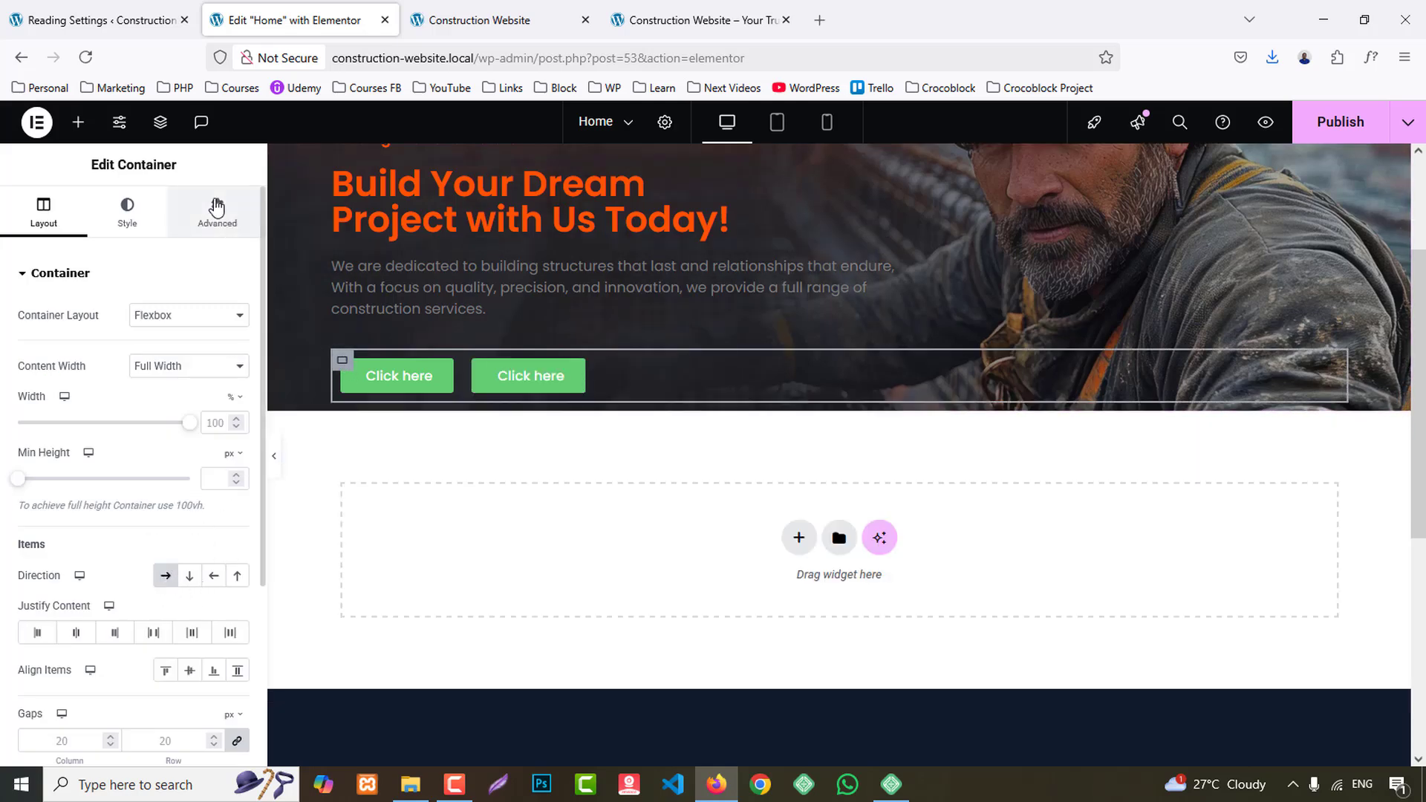
click(238, 403)
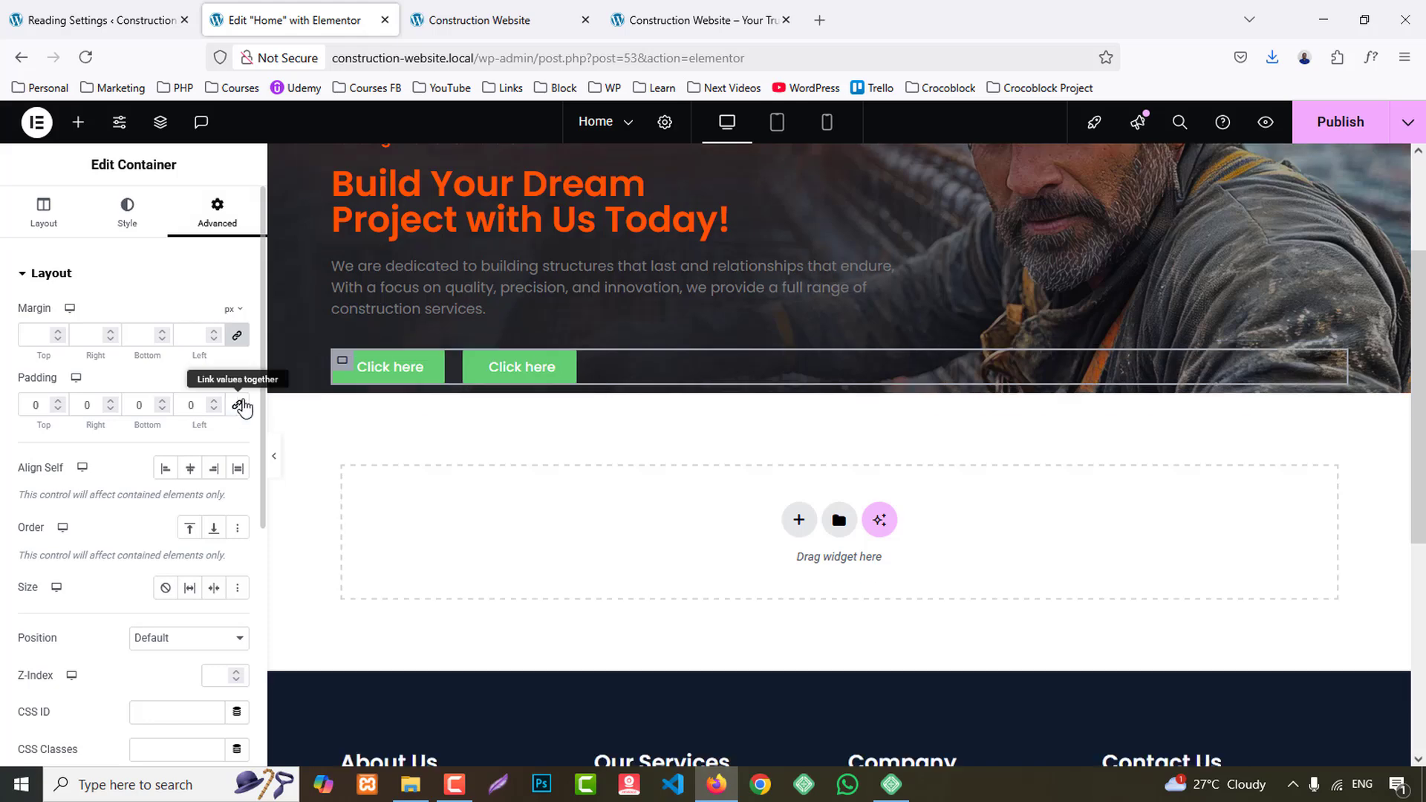
- Check the button labels on the reference site and set the first button's text to "get started"
click(735, 10)
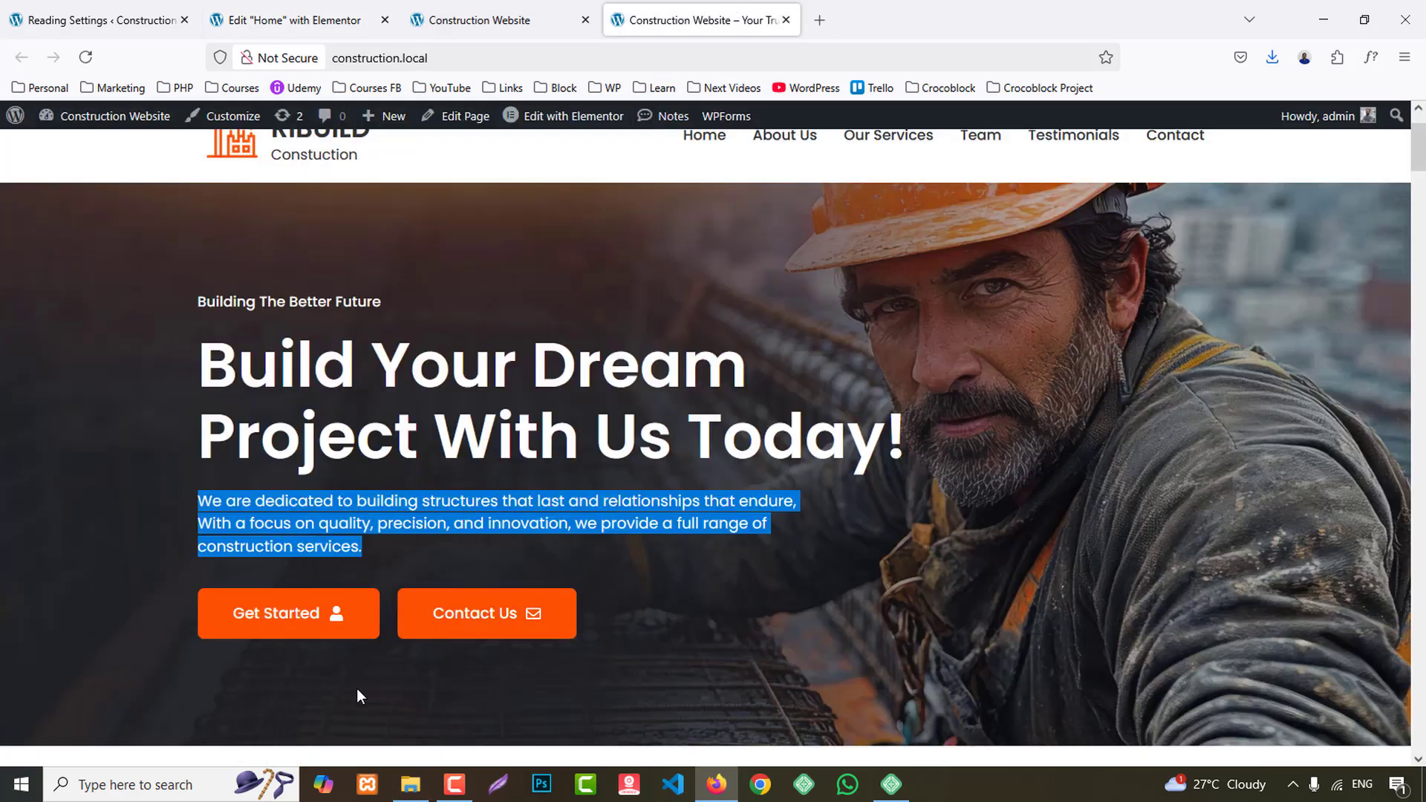
click(379, 14)
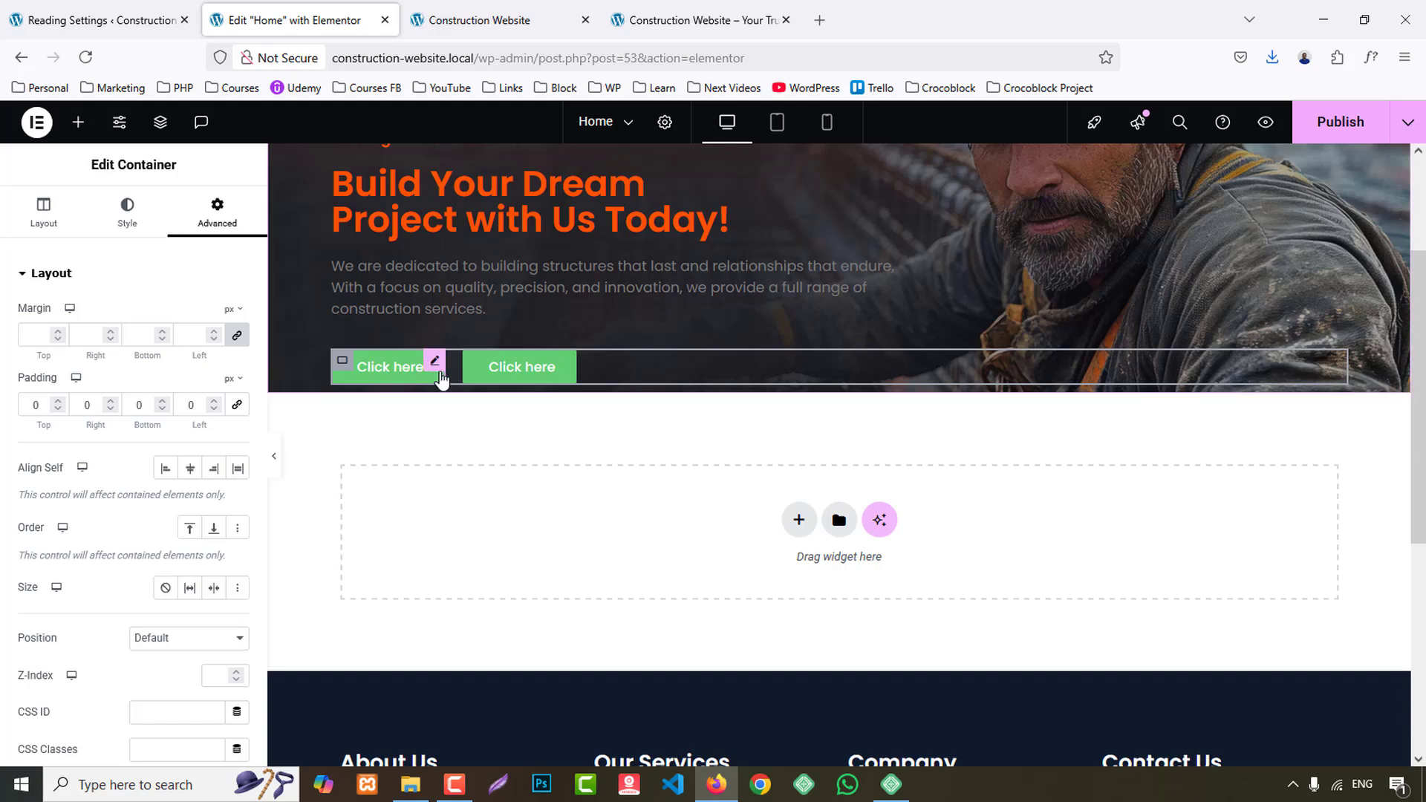
click(421, 366)
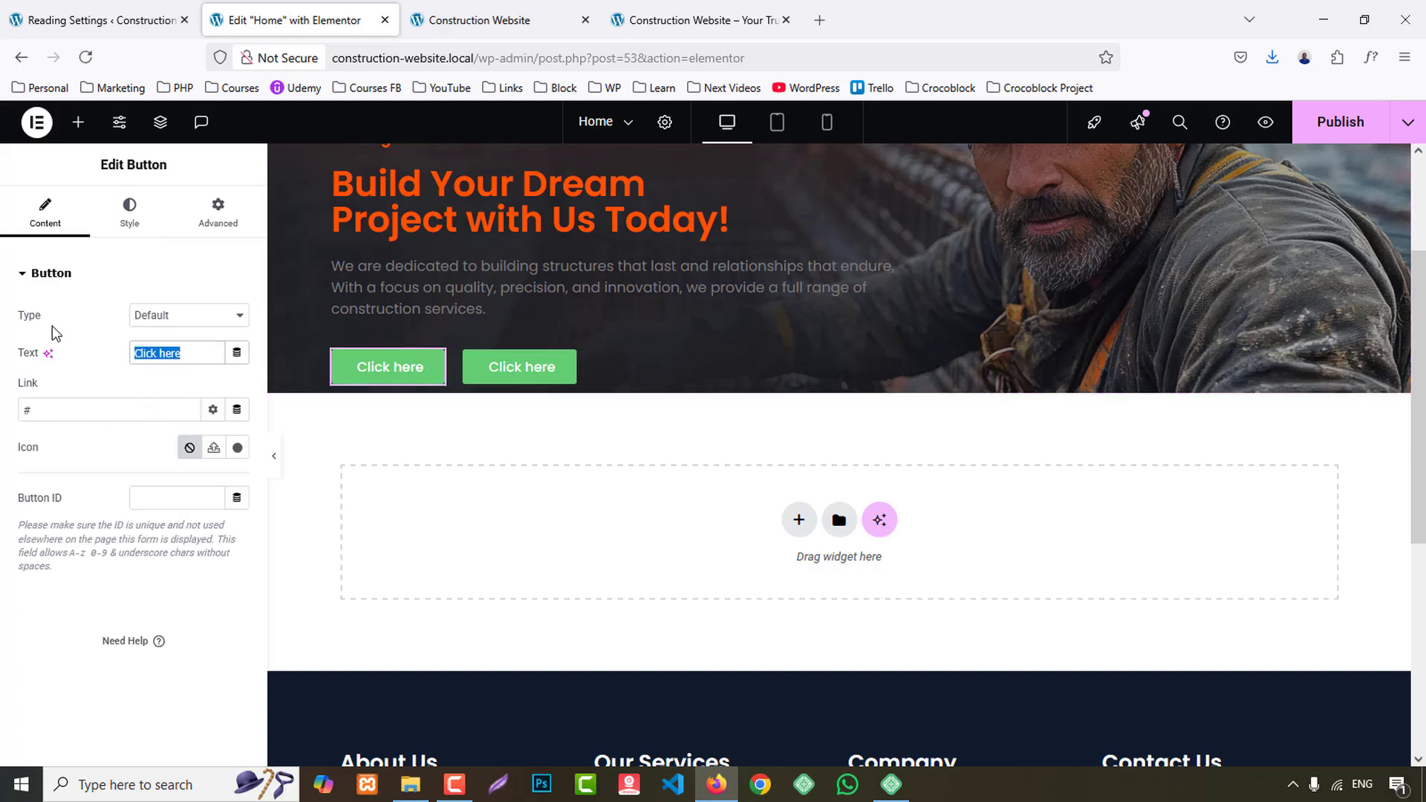
text(get started)
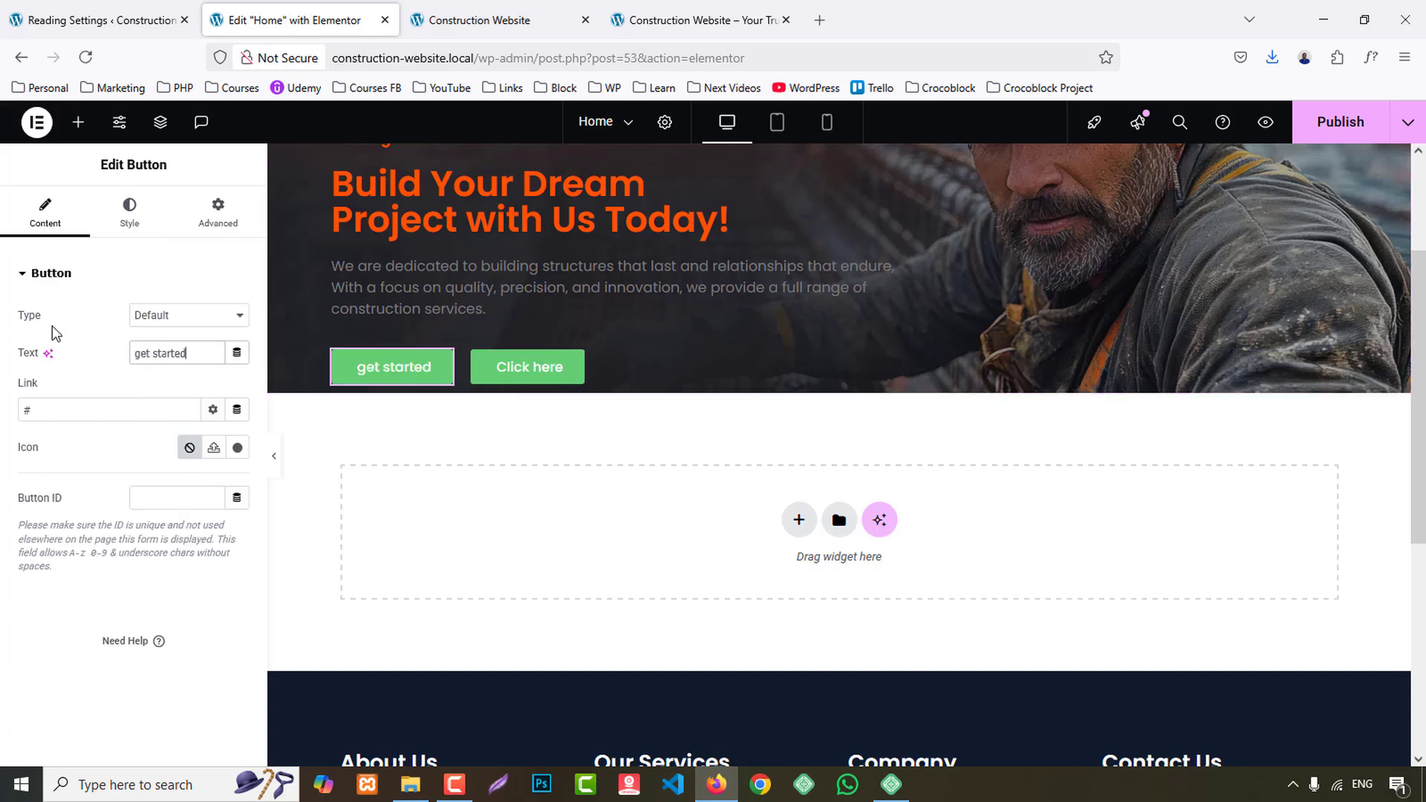
- Add the outlined User icon to the "get started" button and position it after the text
click(238, 447)
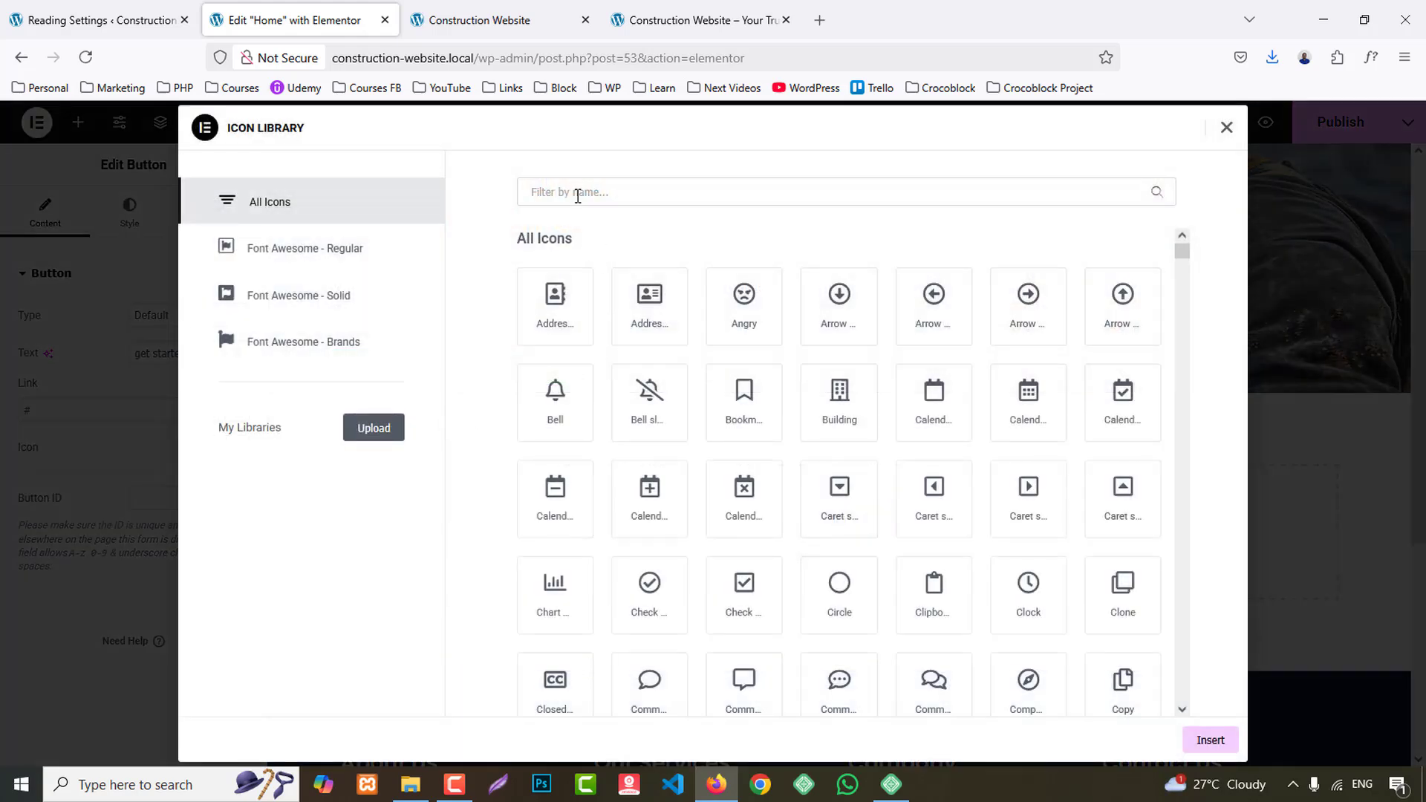
click(574, 192)
text(pe)
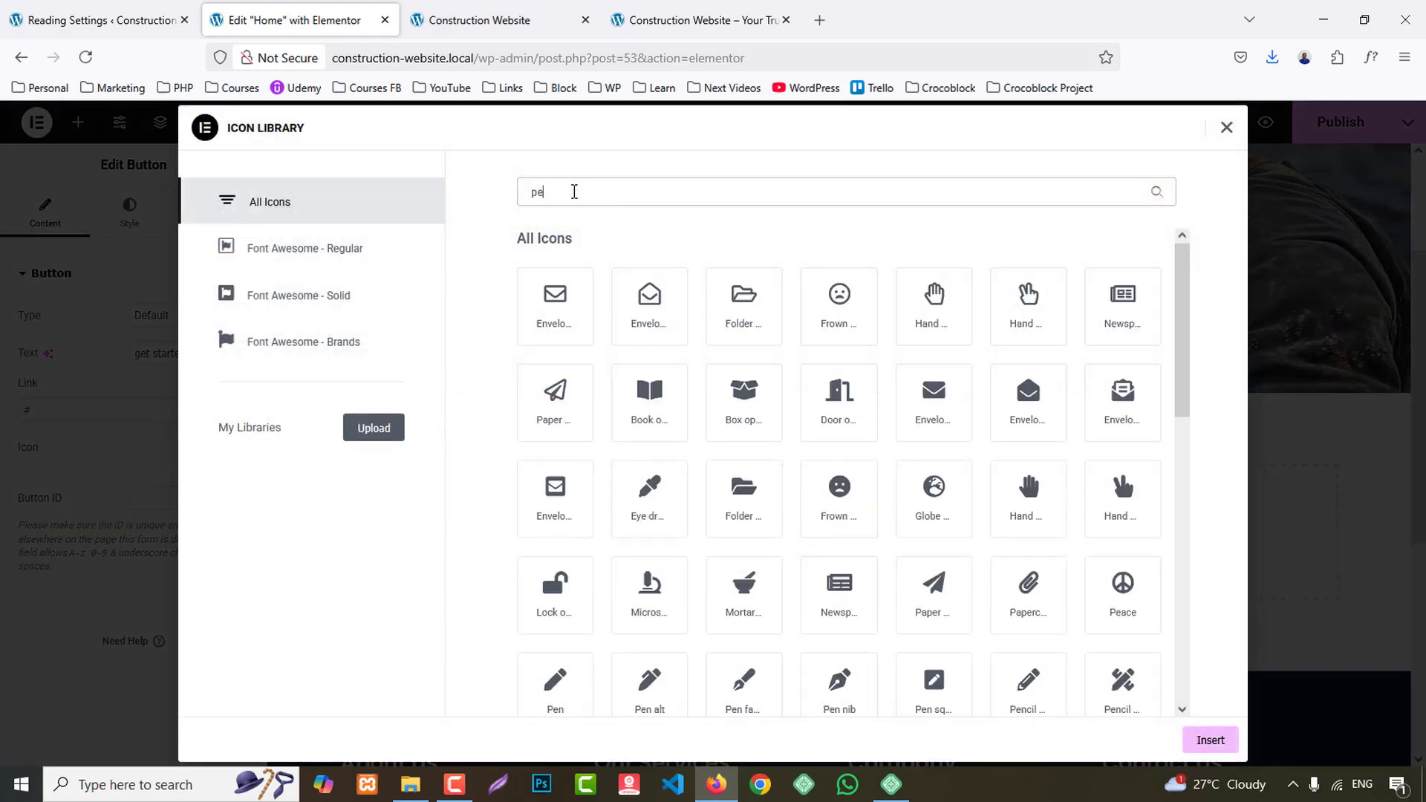
key(BackSpace)
key(BackSpace)
text(user)
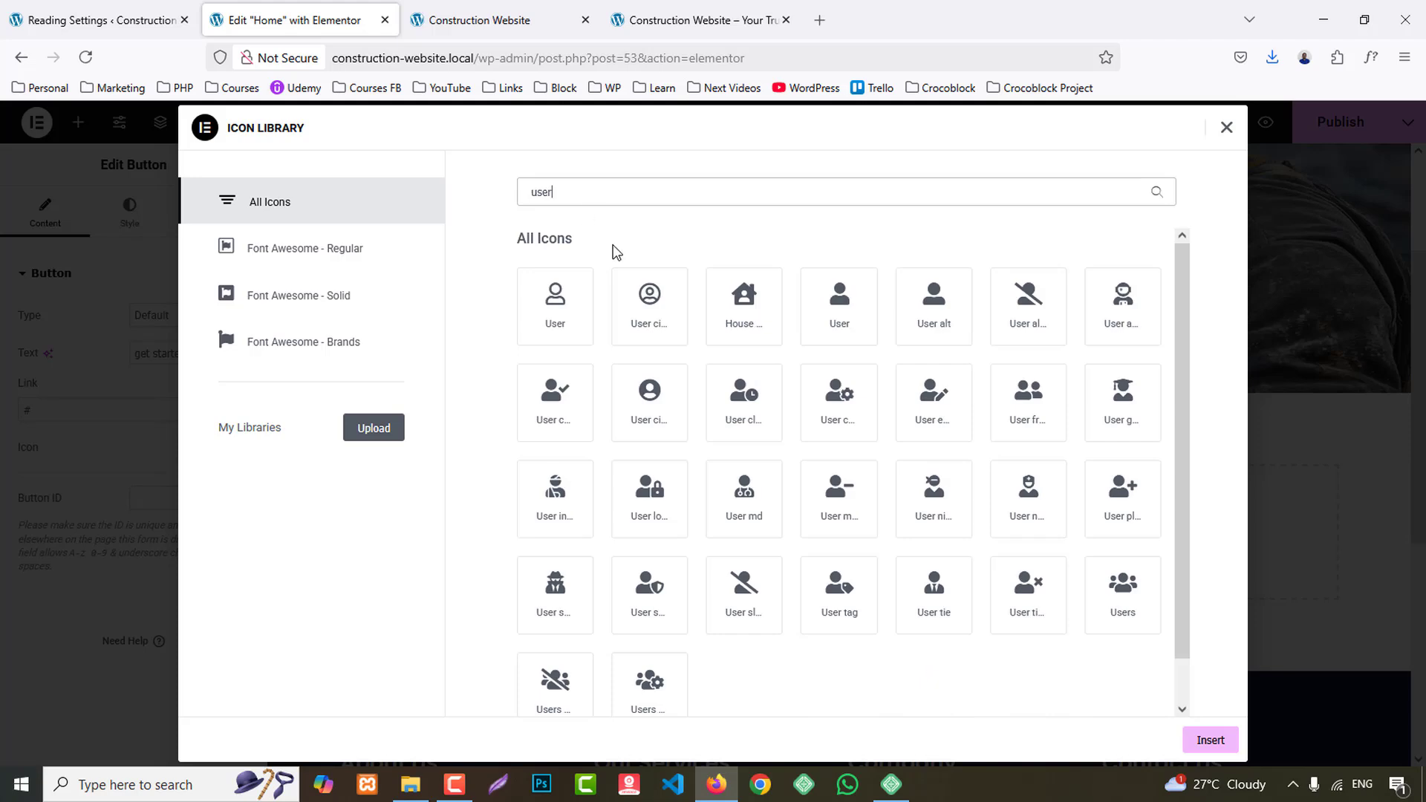
click(555, 301)
click(1207, 739)
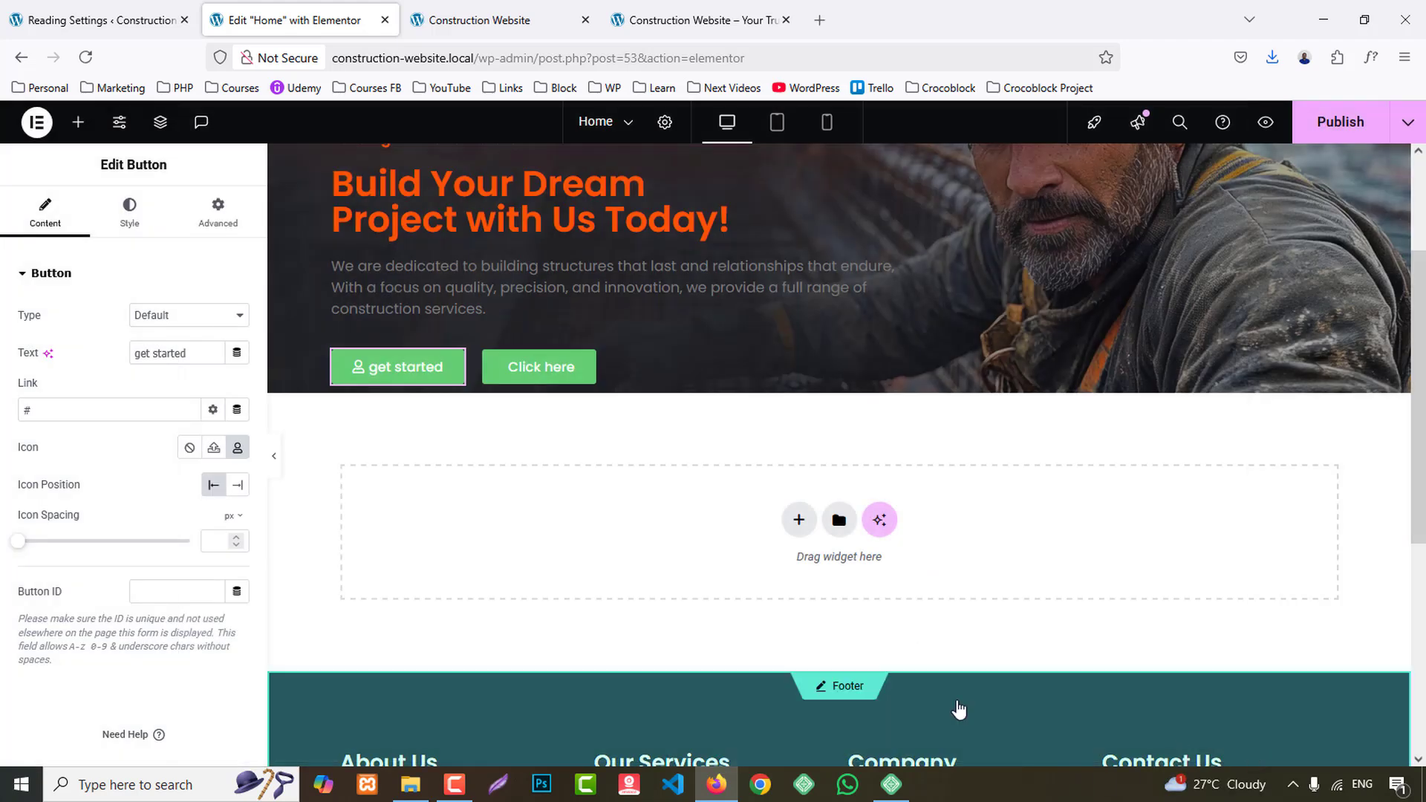
click(239, 487)
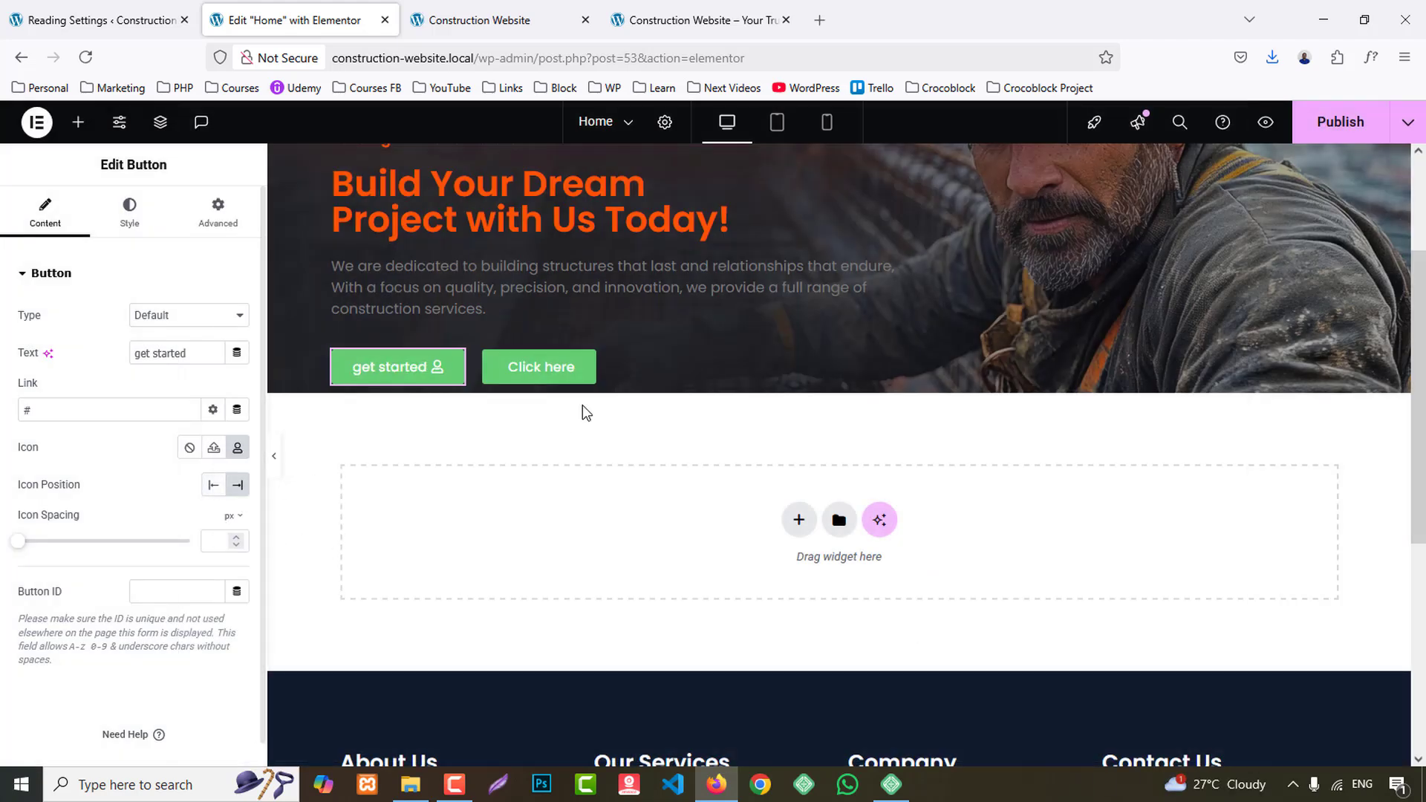
- Set the second button's text to "contact us" and give it the outlined Envelope icon
click(582, 367)
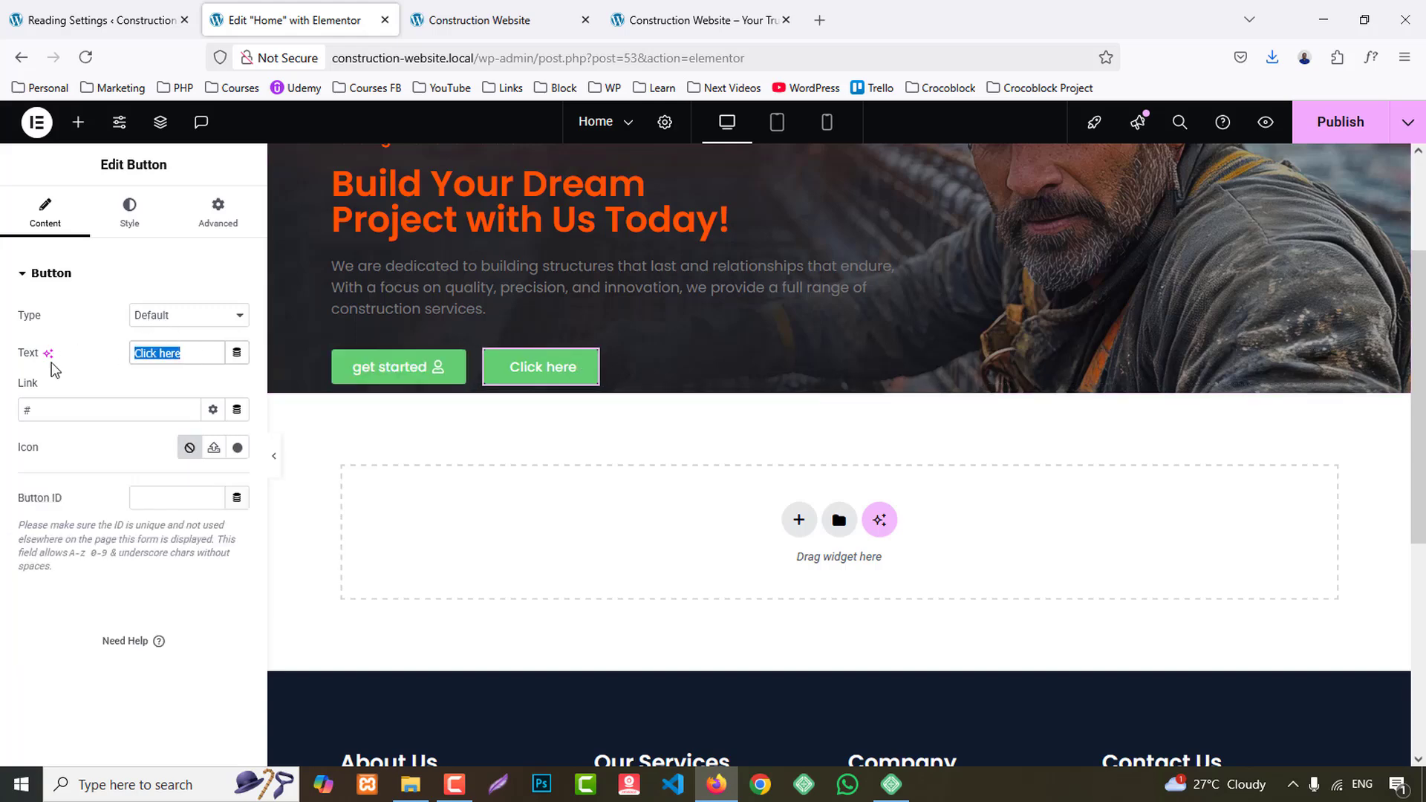
text(contact us)
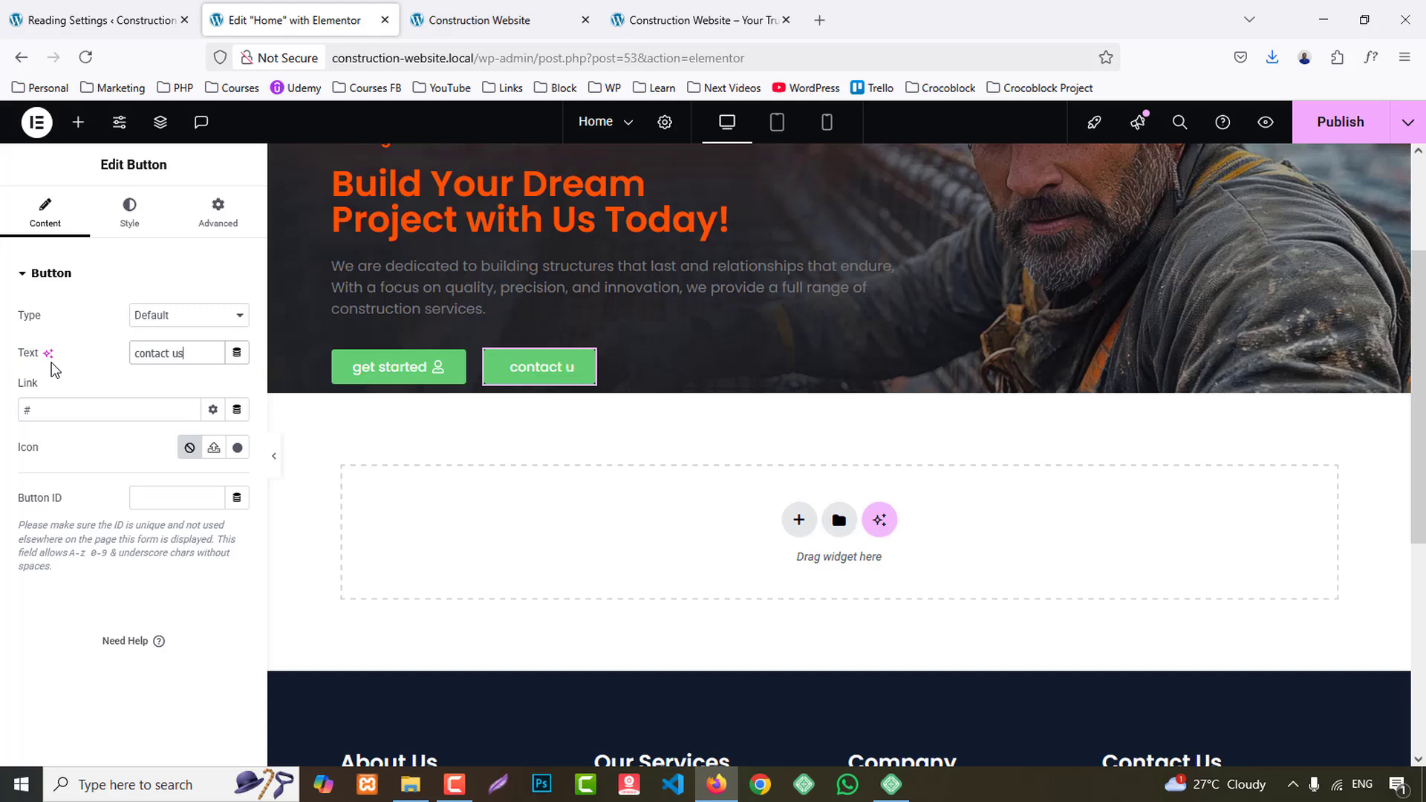
click(237, 447)
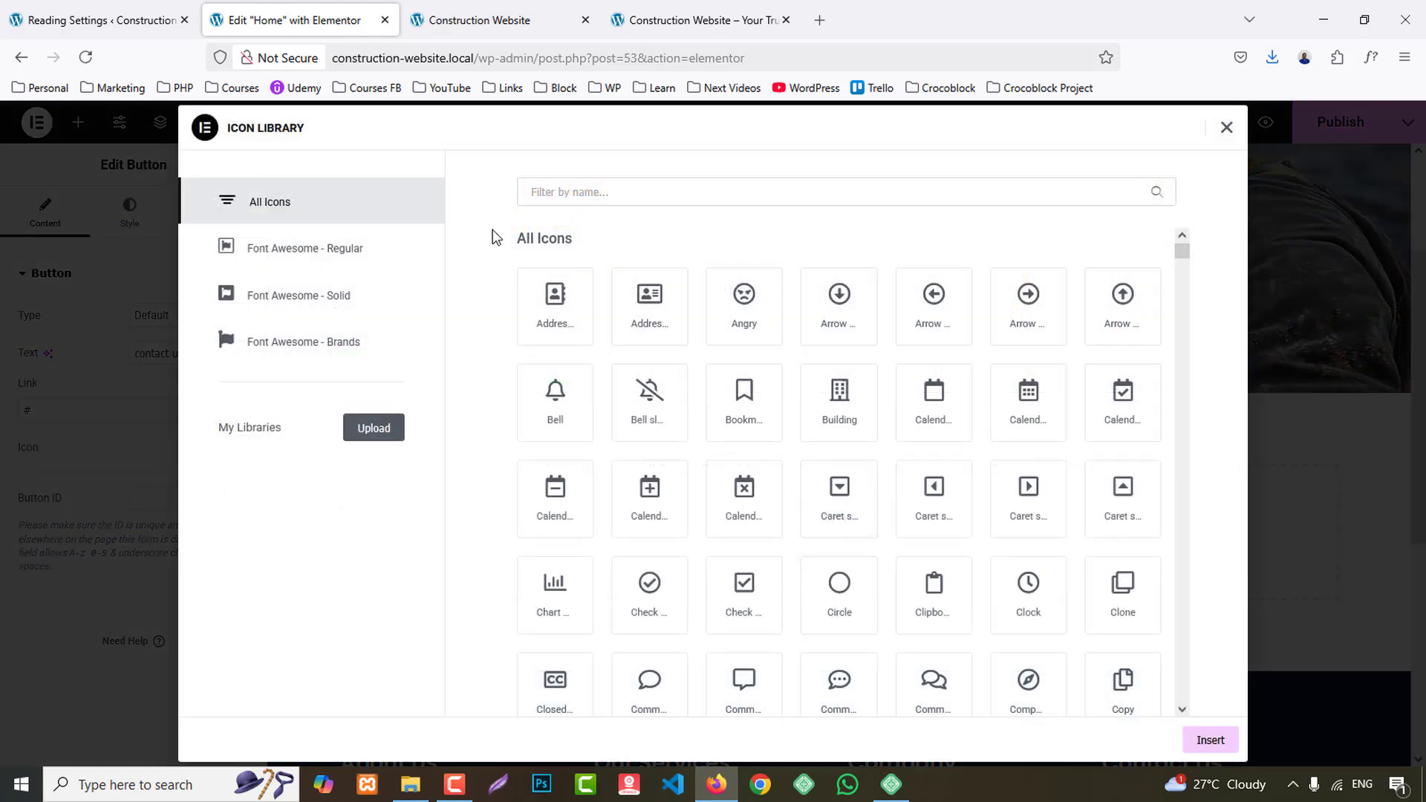
text(enve)
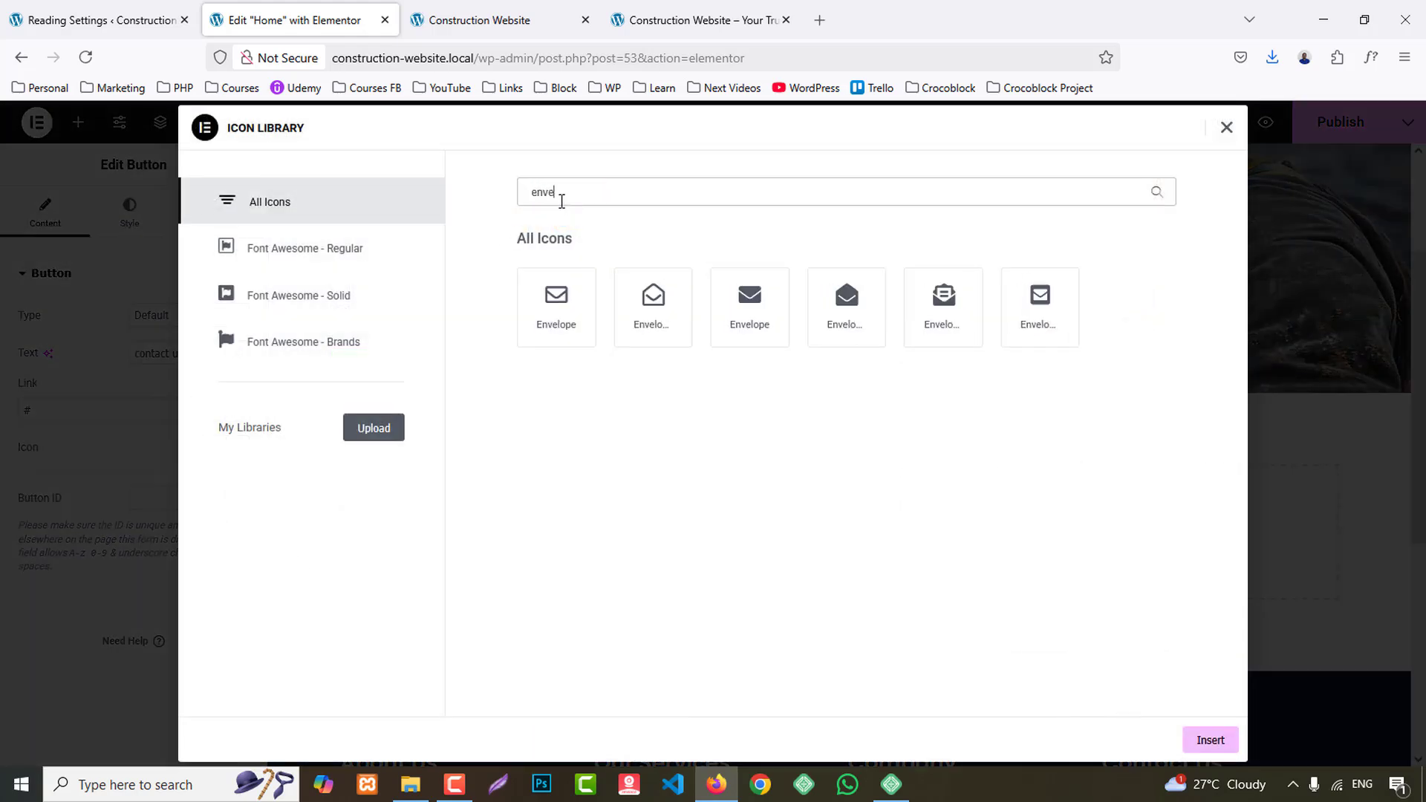
click(575, 306)
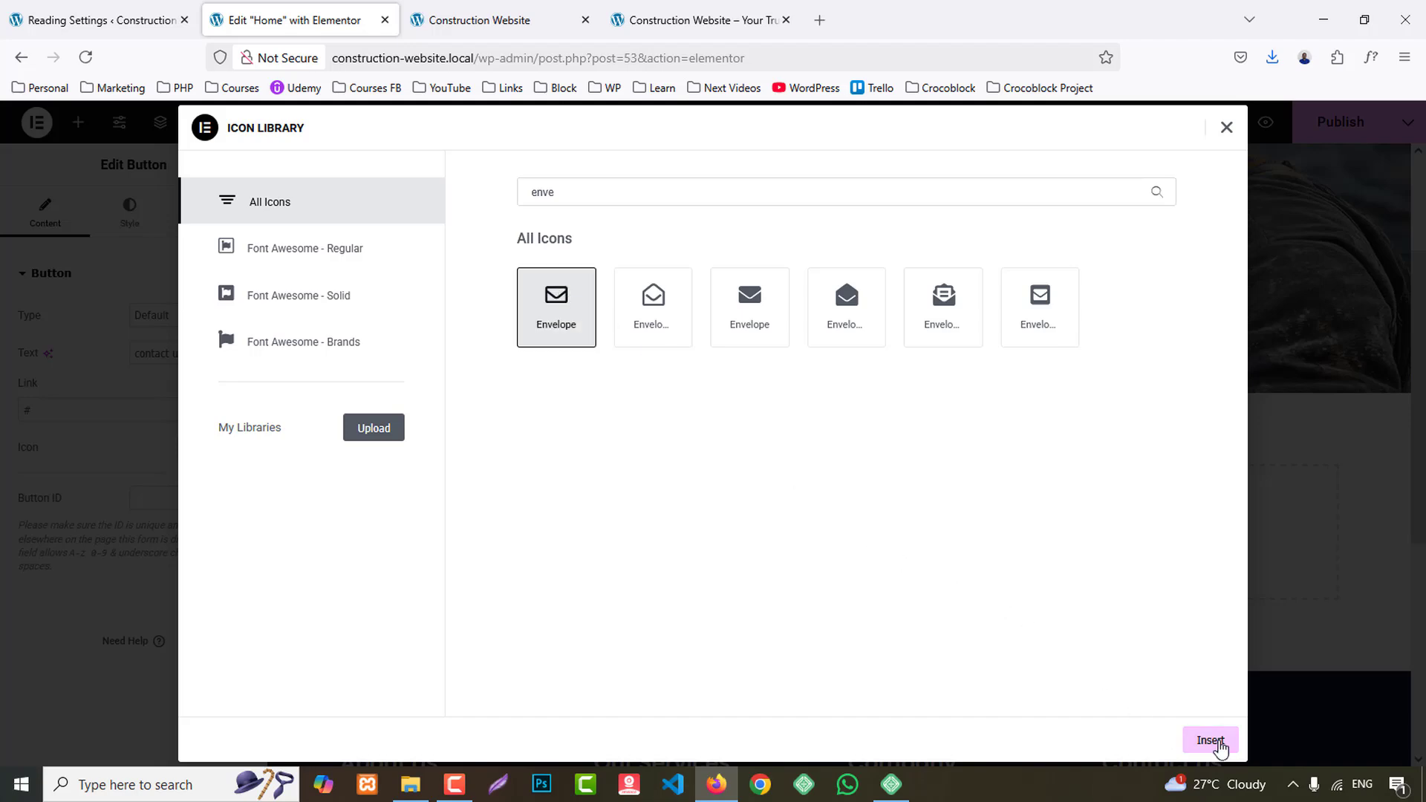
click(1211, 741)
- Unlink the banner container's padding values and set its top padding to 120 px
scroll(837, 295, up, 3)
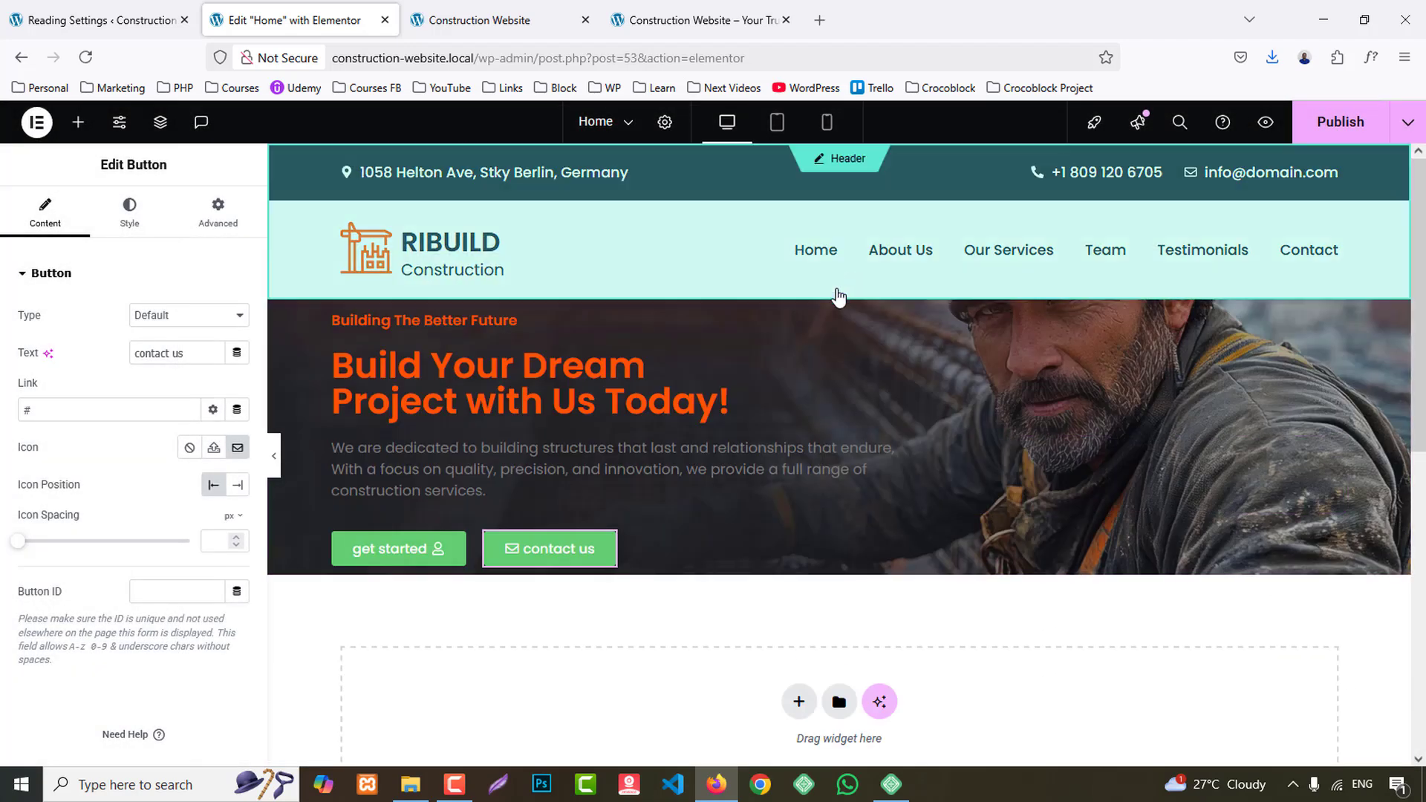
click(373, 301)
click(216, 213)
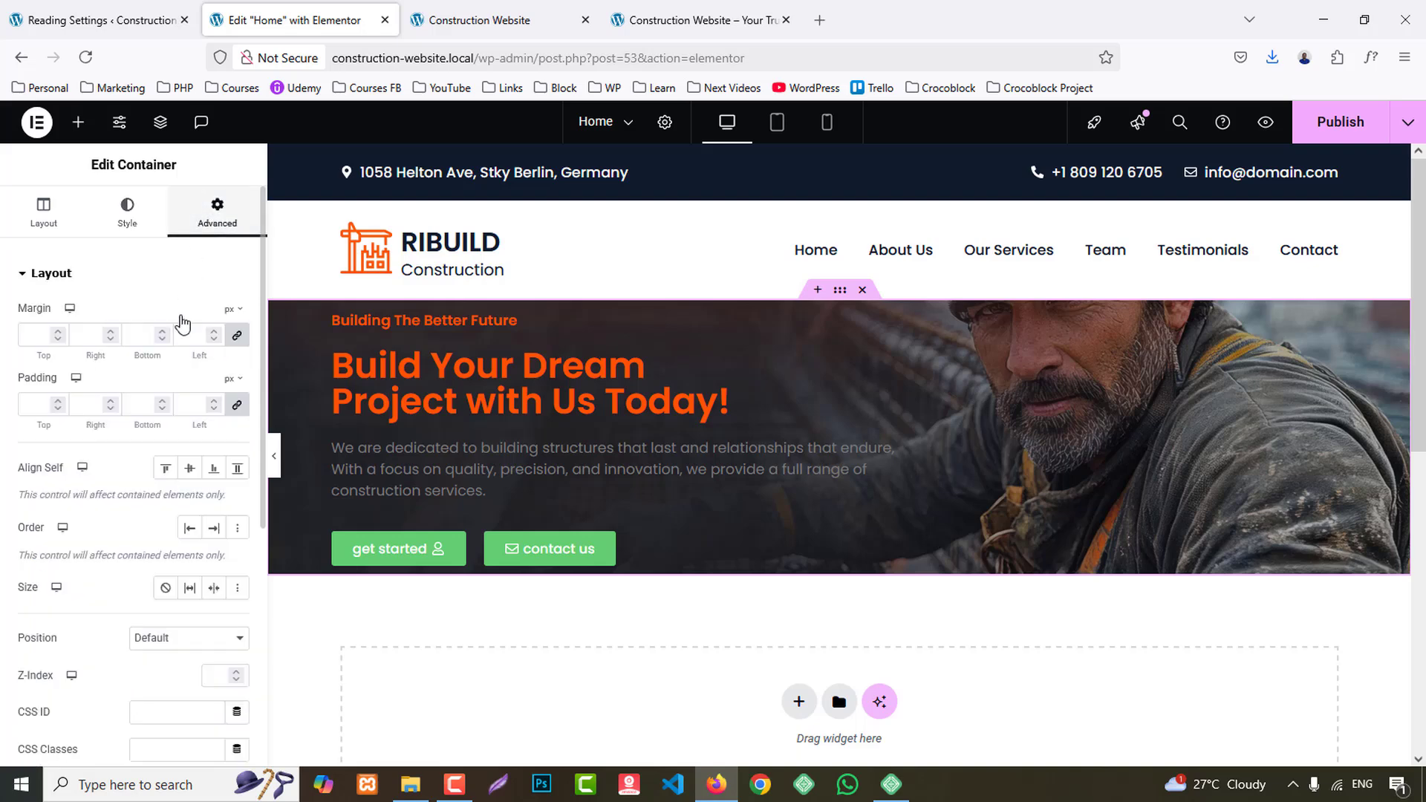
click(237, 408)
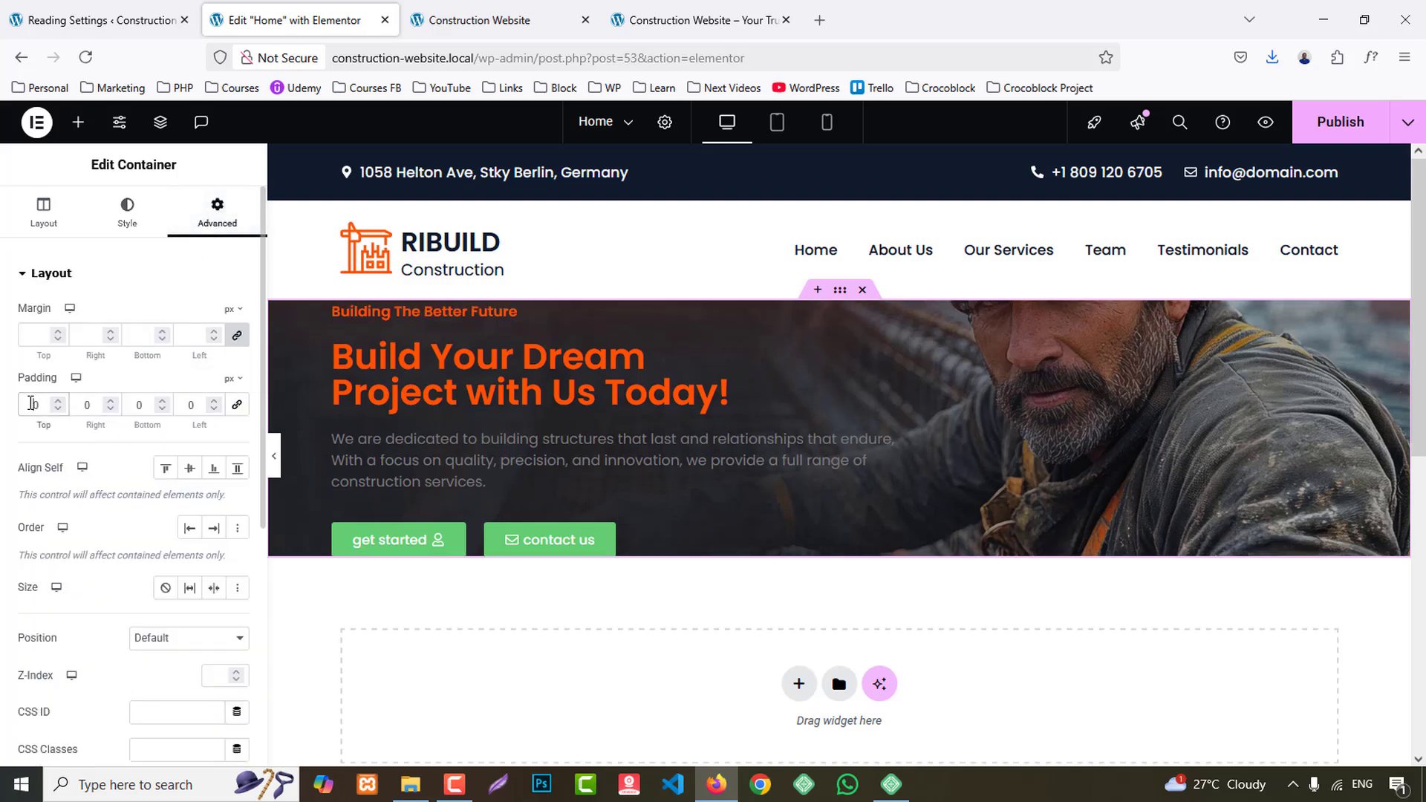
double_click(45, 405)
text(120)
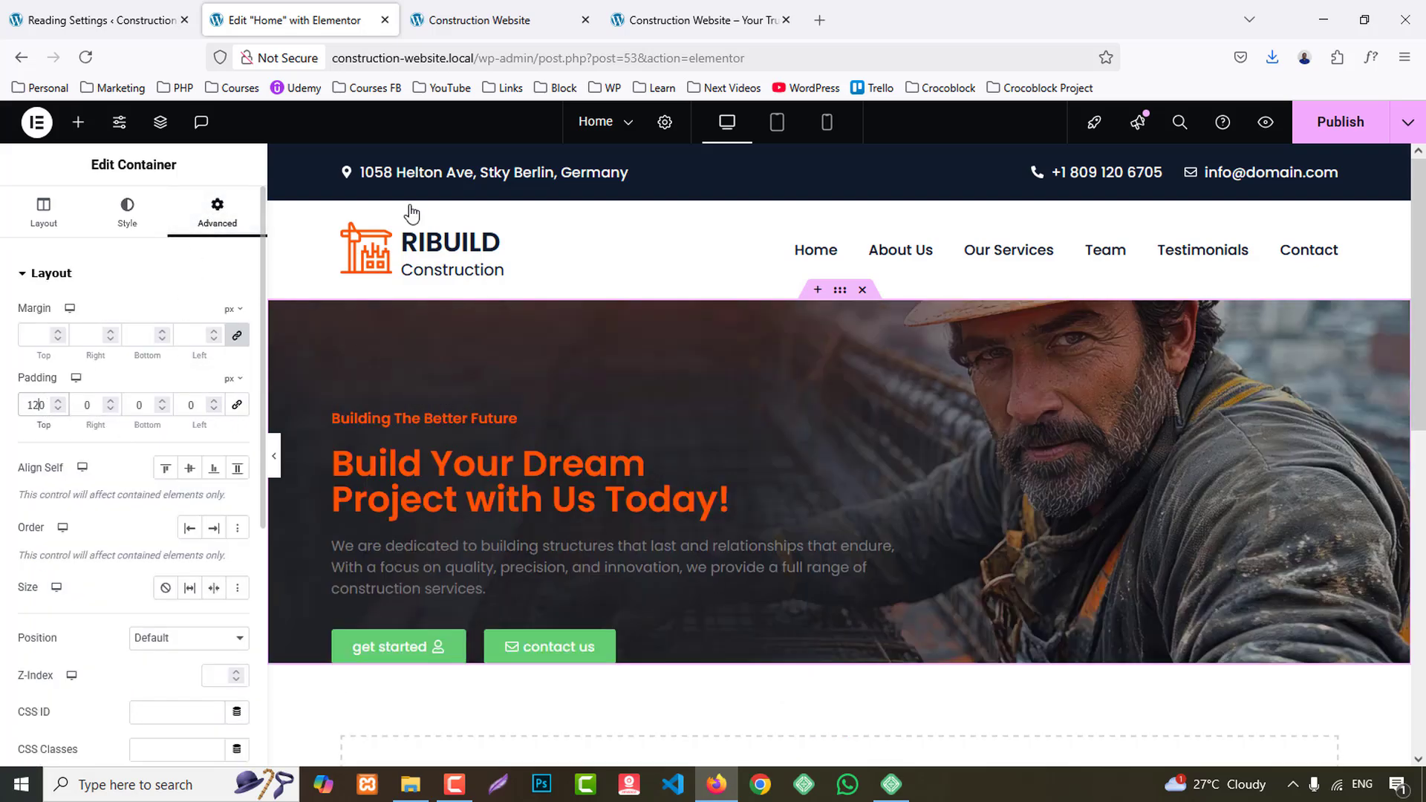
- Compare the banner with the reference site and set its top and bottom padding to 100 px each
click(709, 8)
scroll(569, 304, up, 2)
click(301, 22)
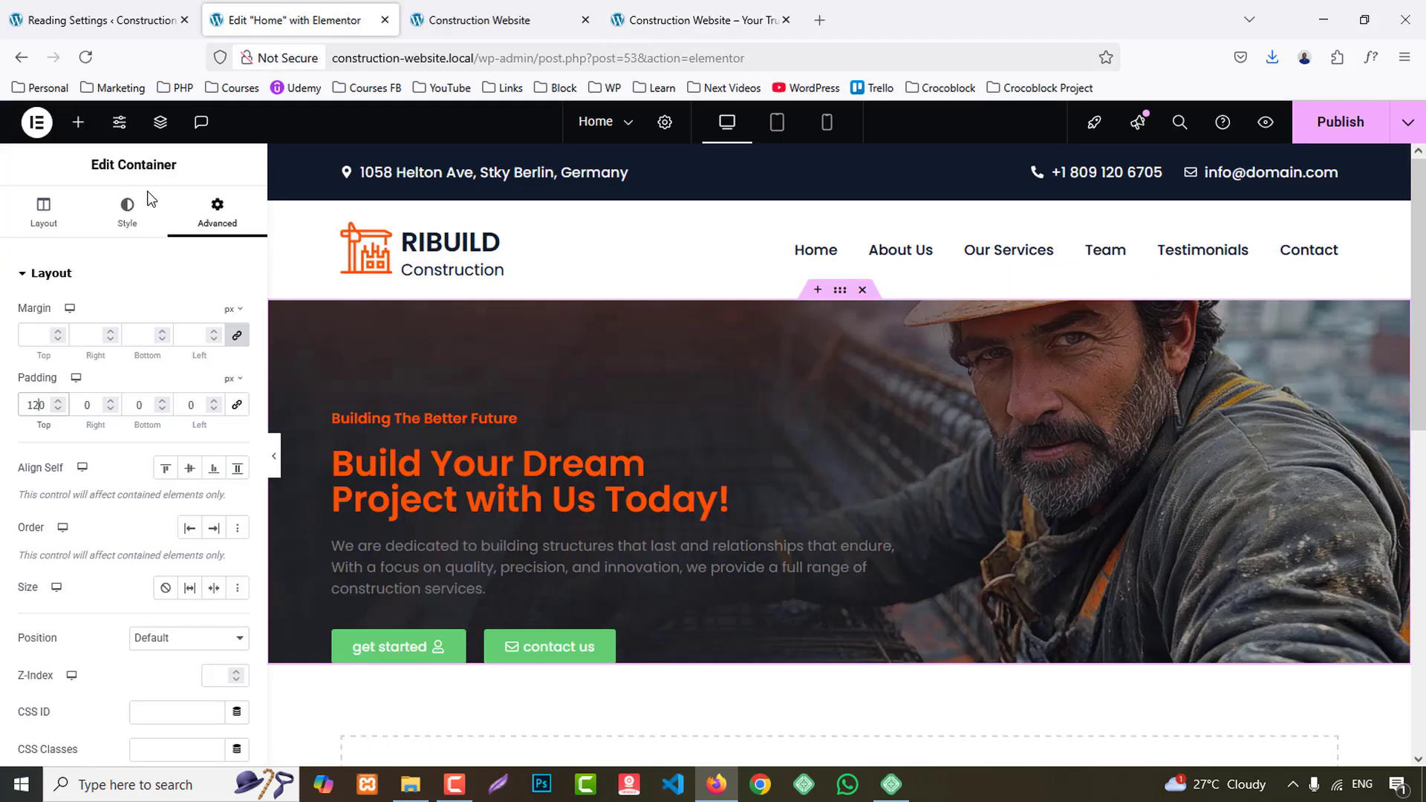
key(BackSpace)
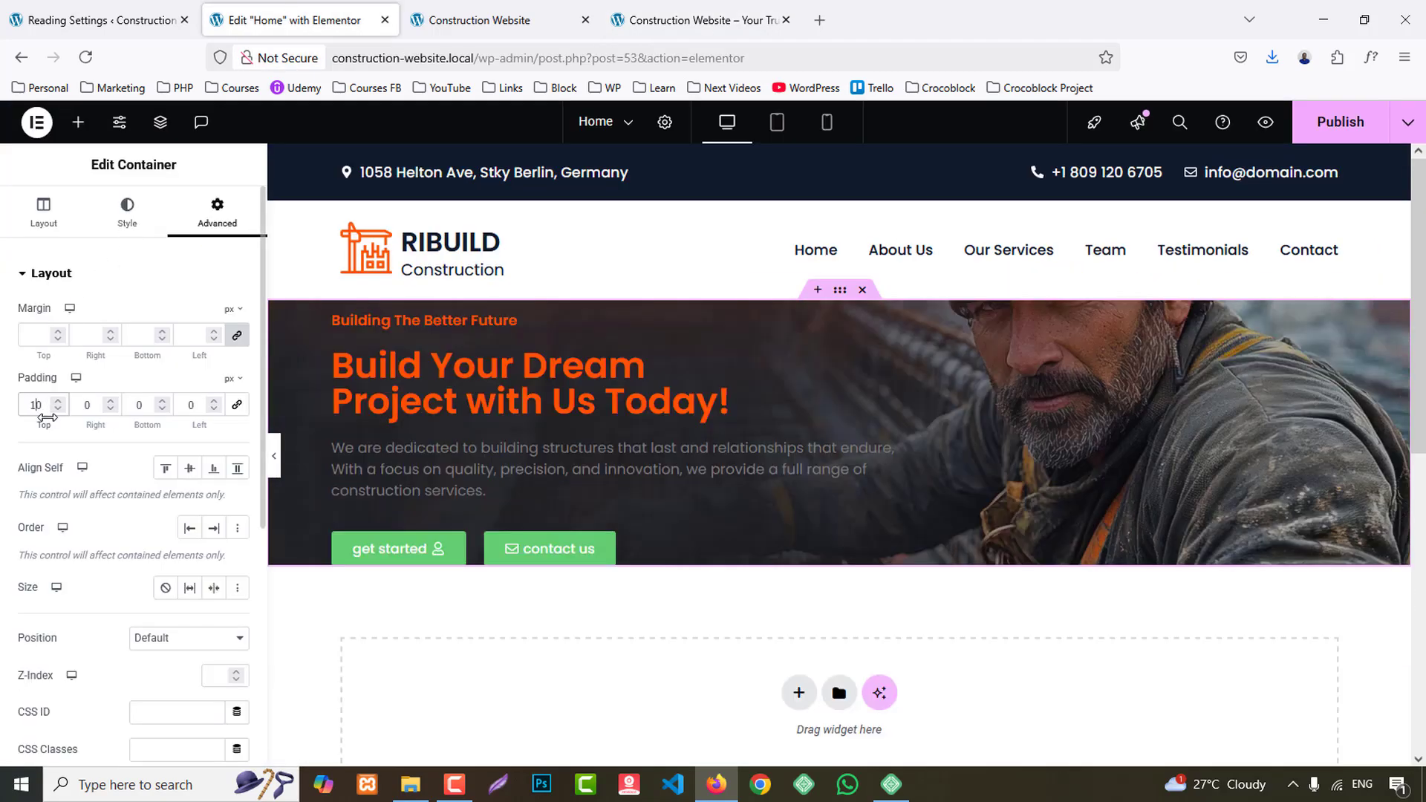
text(0)
text(1)
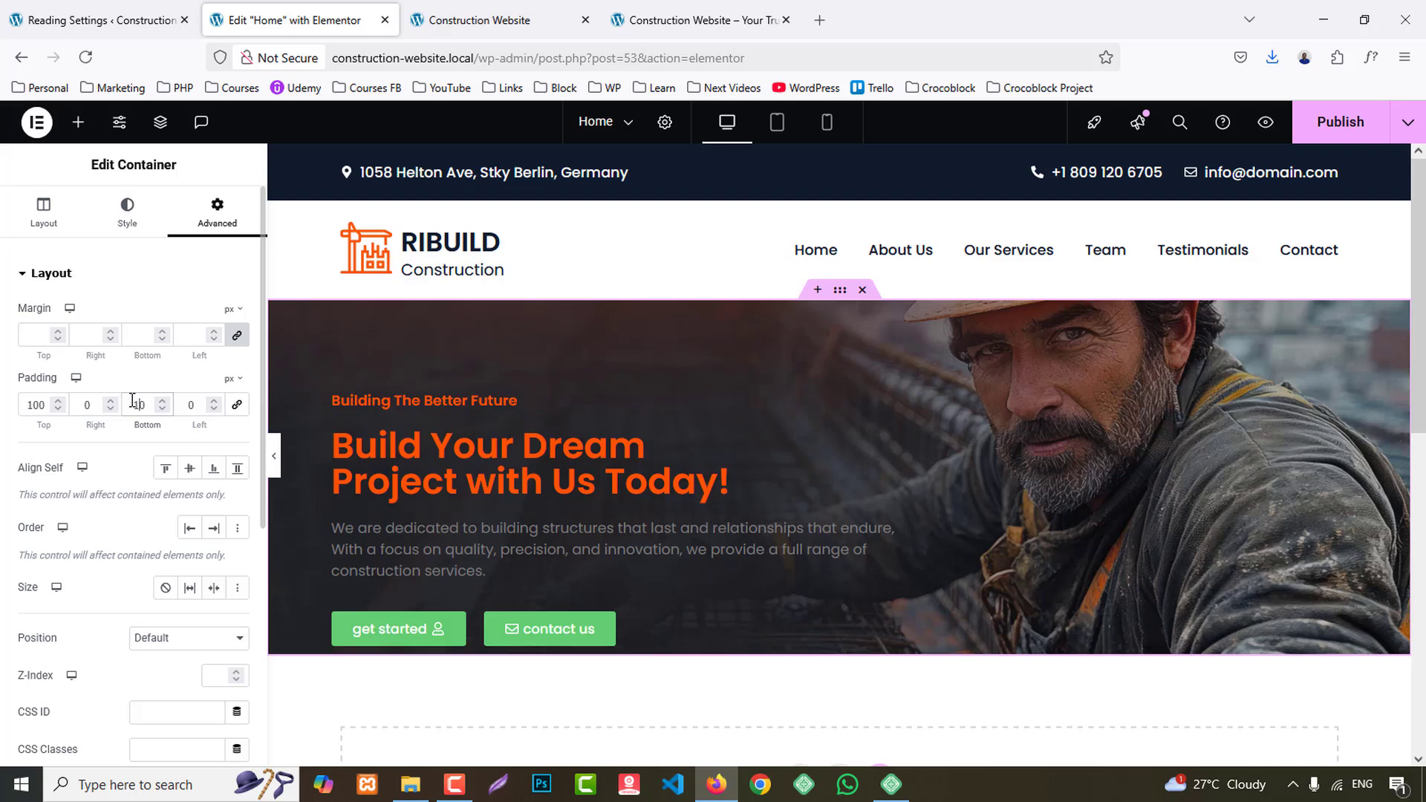
text(00)
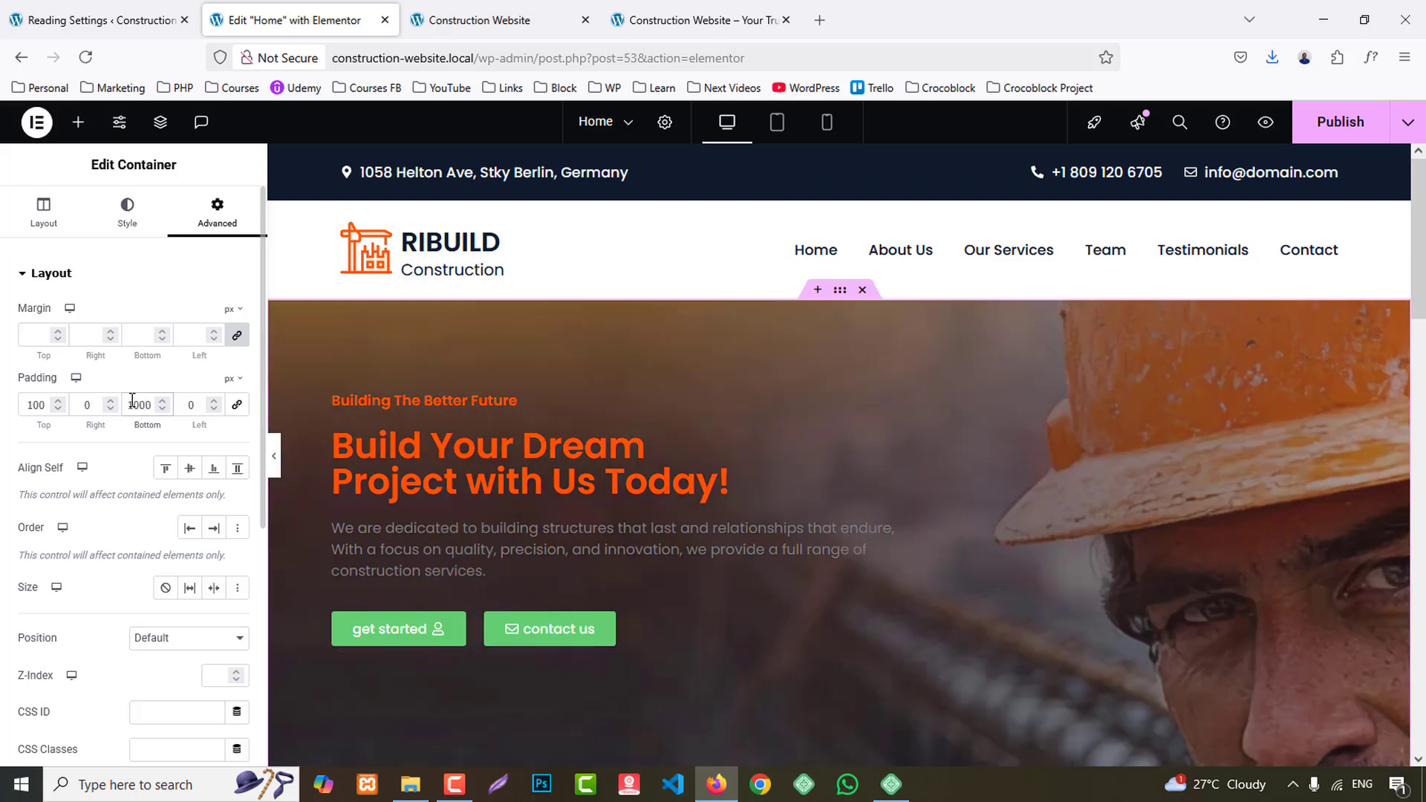
scroll(564, 502, down, 4)
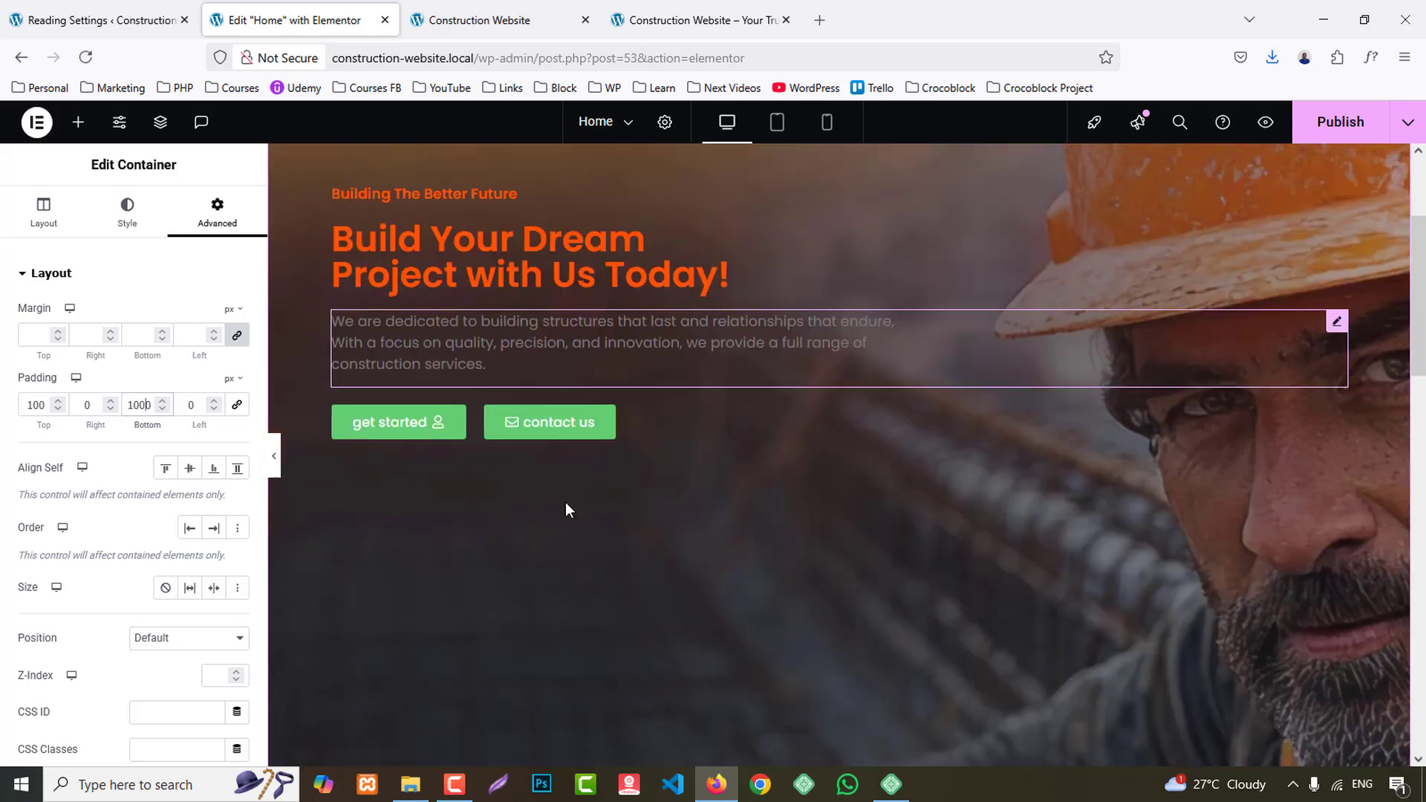
scroll(577, 505, up, 4)
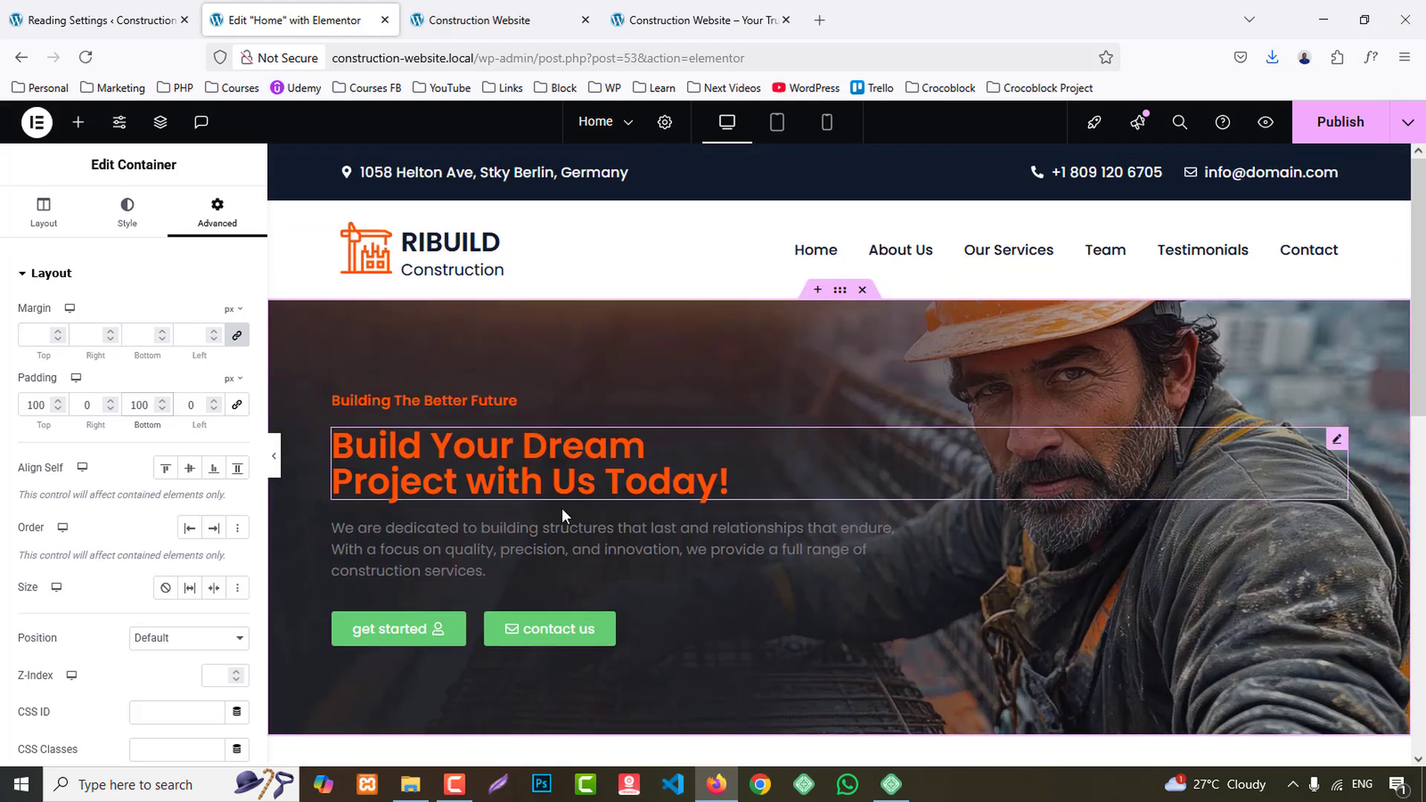
- Set the "Building The Better Future" heading's text color to the global White and check the banner against the reference site
click(483, 400)
click(130, 211)
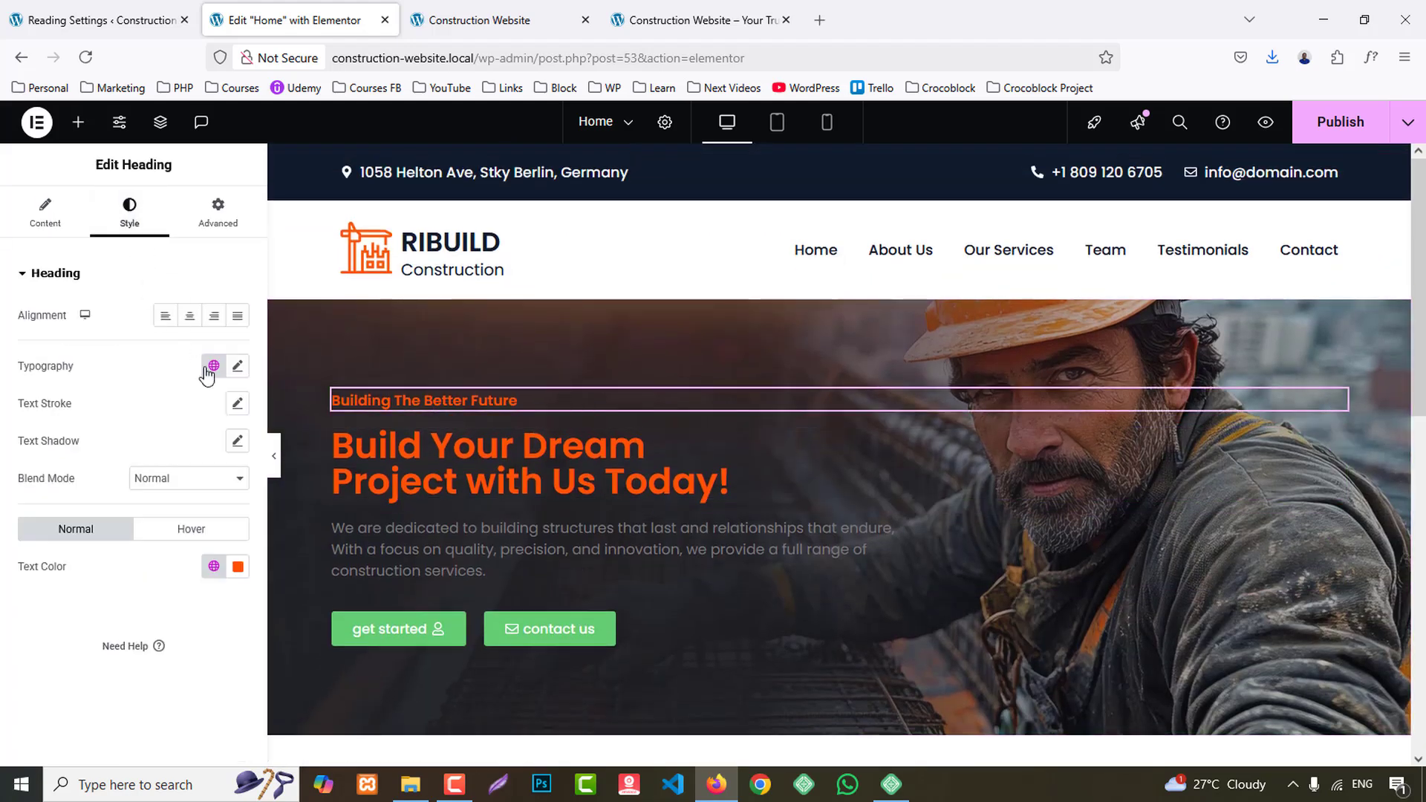
click(214, 566)
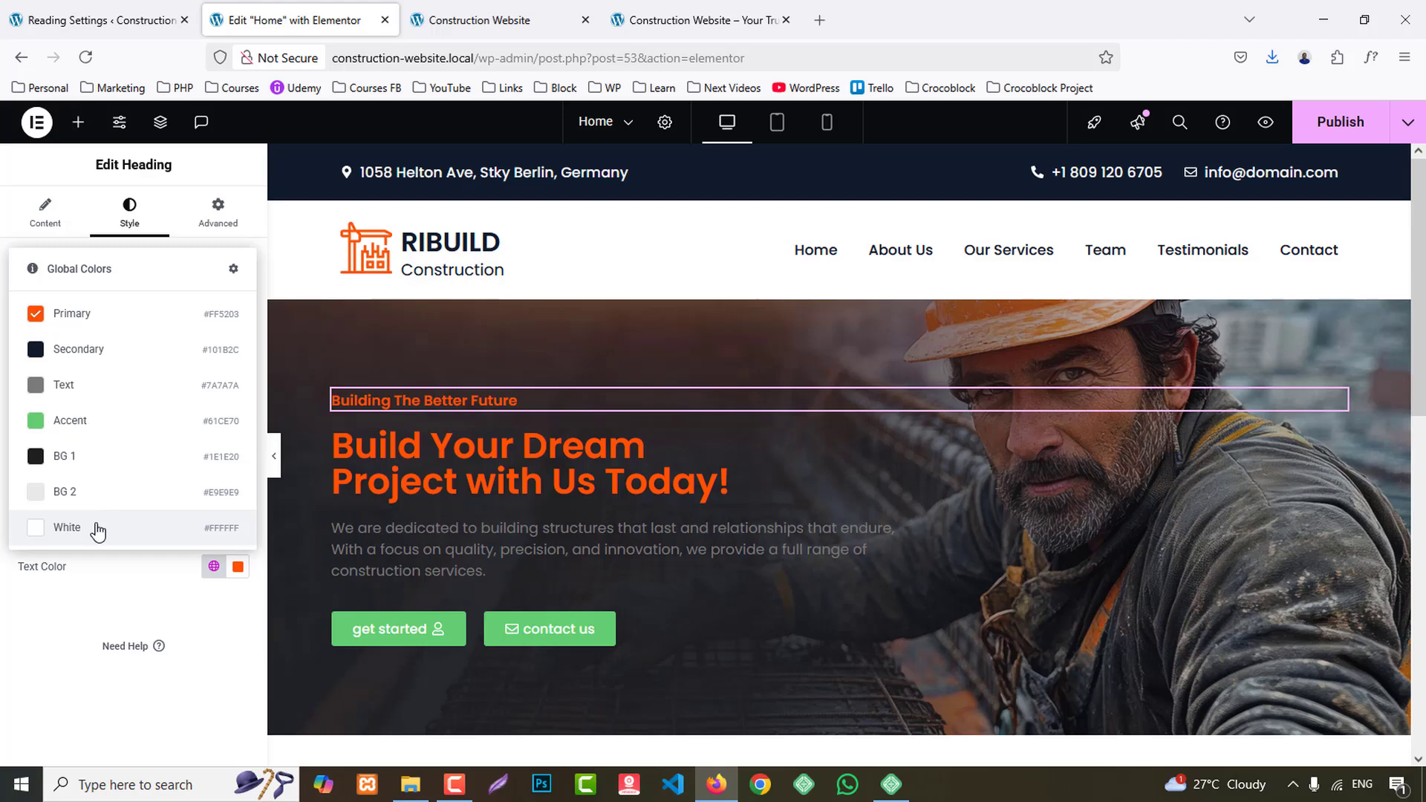
click(97, 531)
click(682, 8)
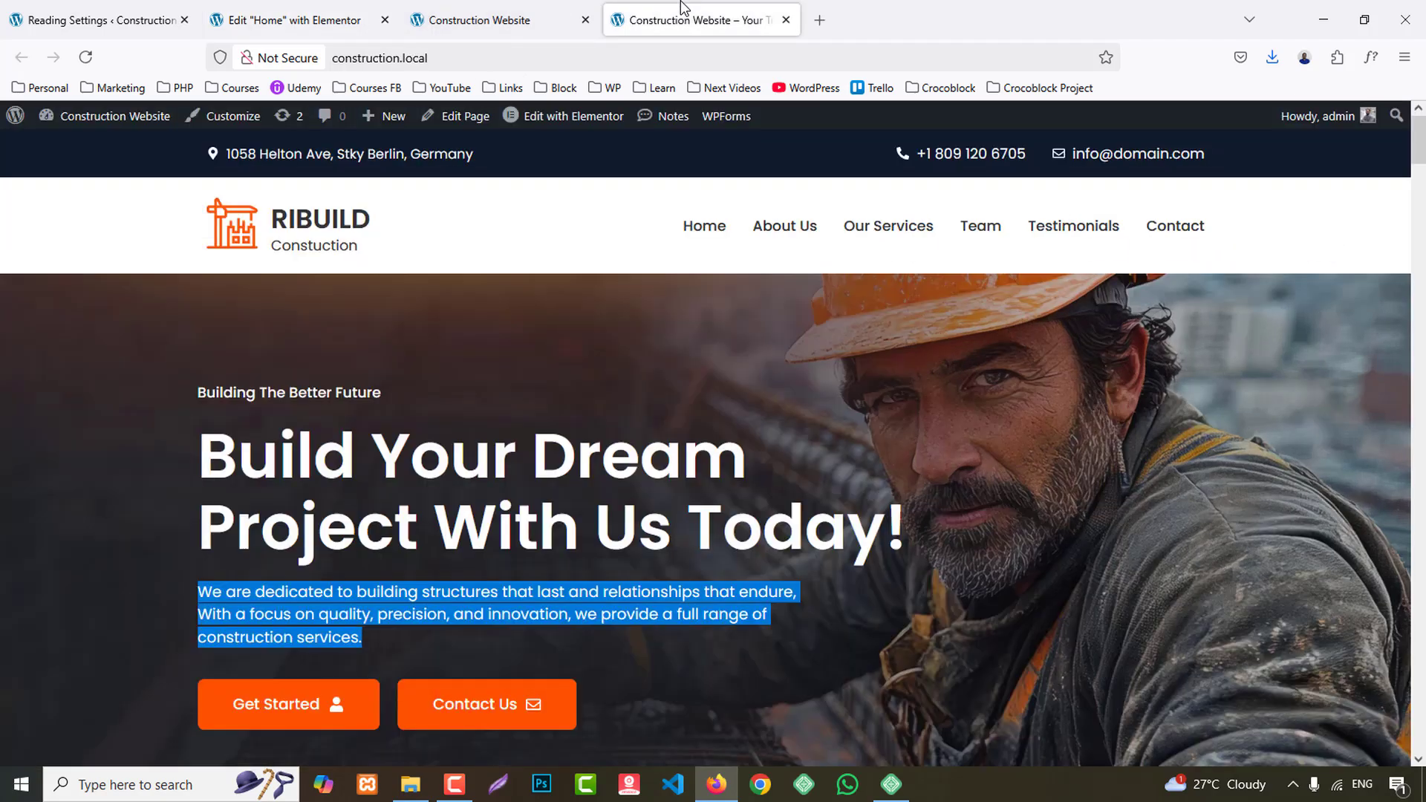
click(327, 20)
- Set the "Build Your Dream Project with Us Today!" heading's weight to 700 (Bold) and its text color to the global White
click(141, 212)
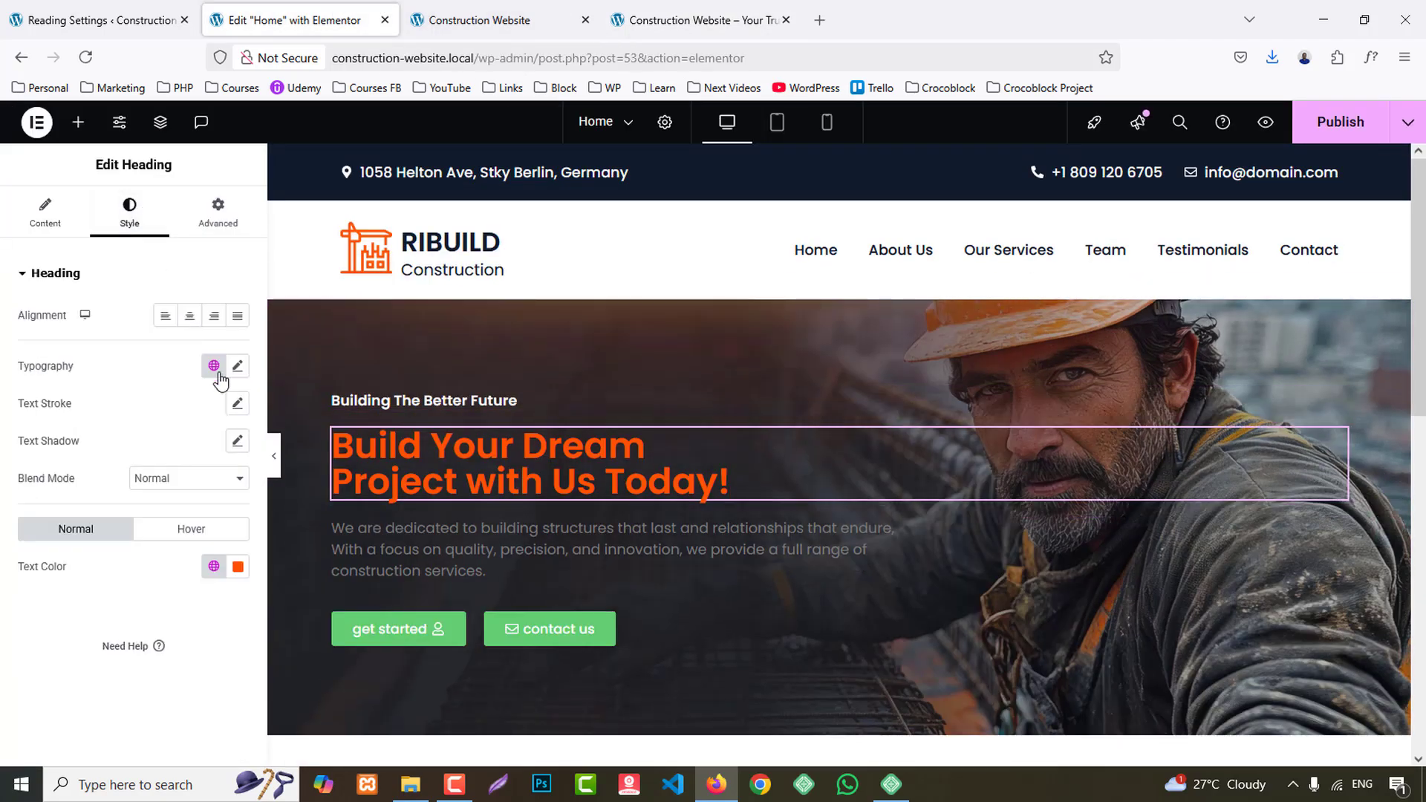
click(238, 365)
click(162, 553)
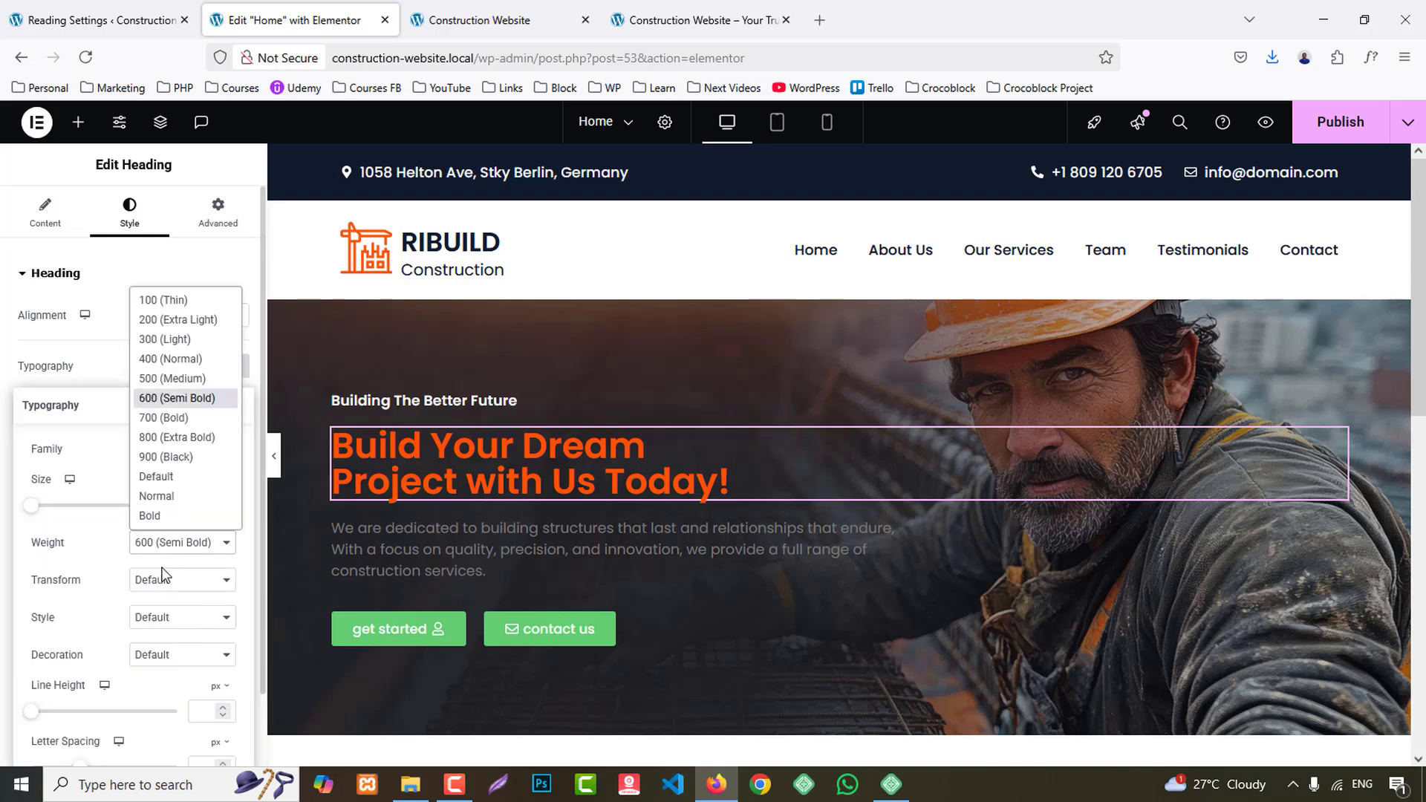
click(159, 417)
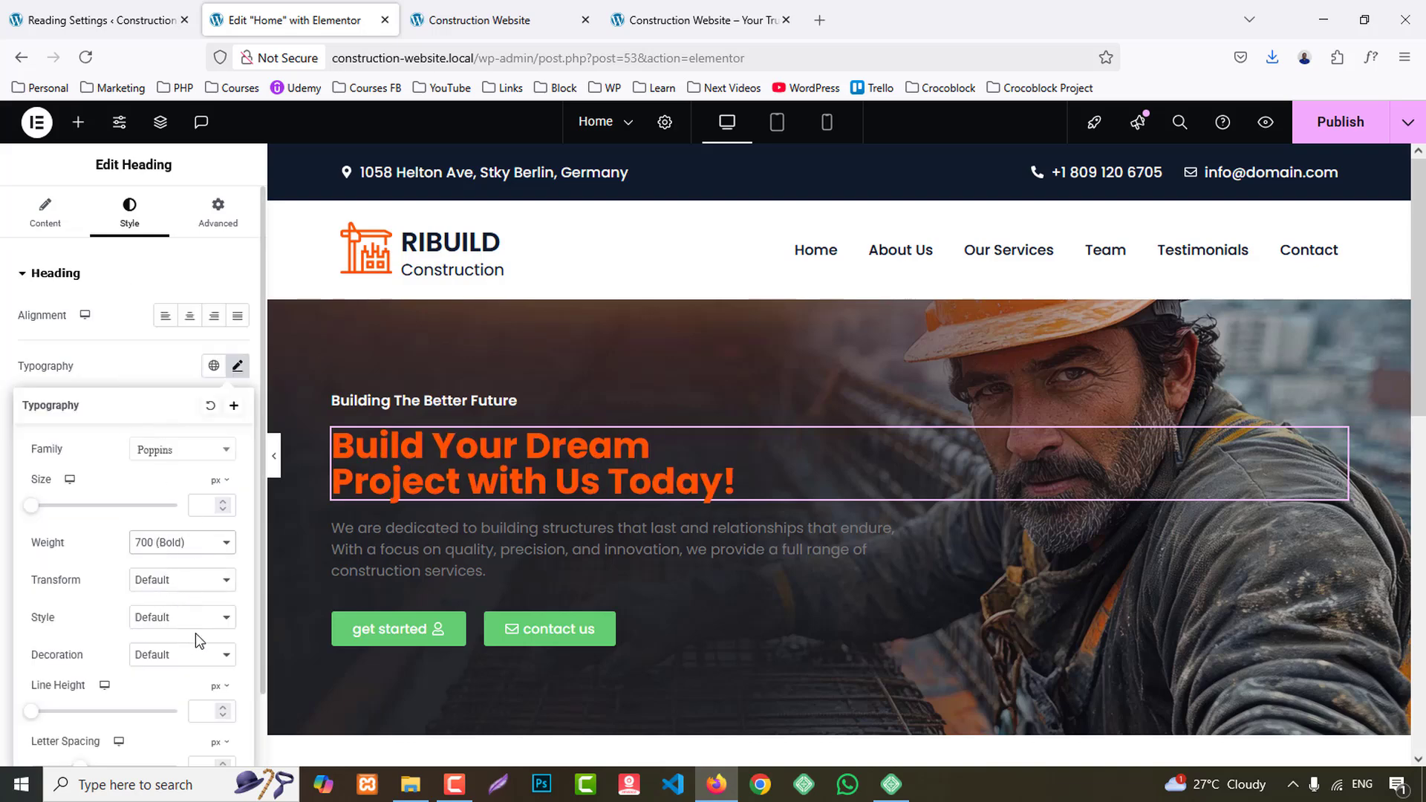
scroll(181, 623, down, 1)
click(124, 288)
click(213, 484)
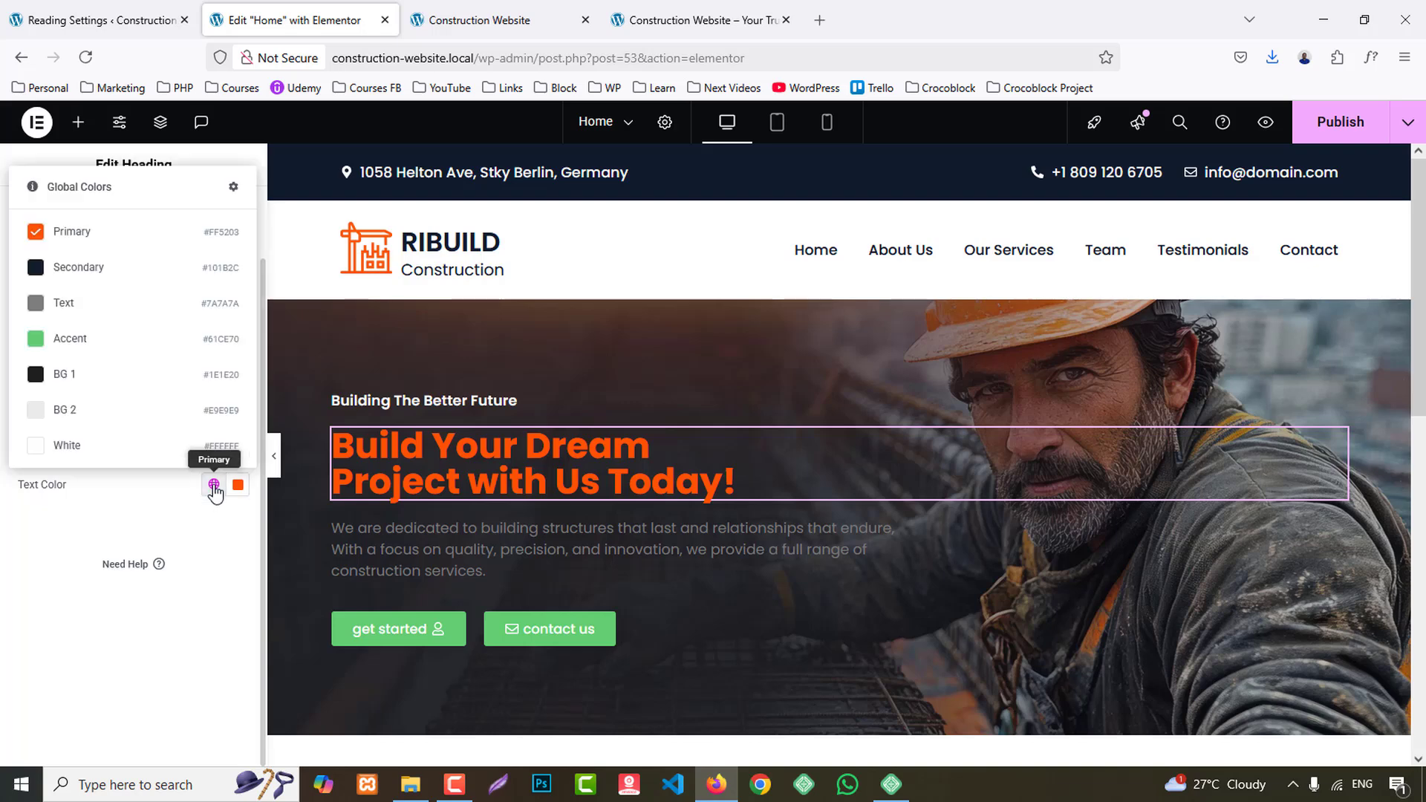
click(84, 446)
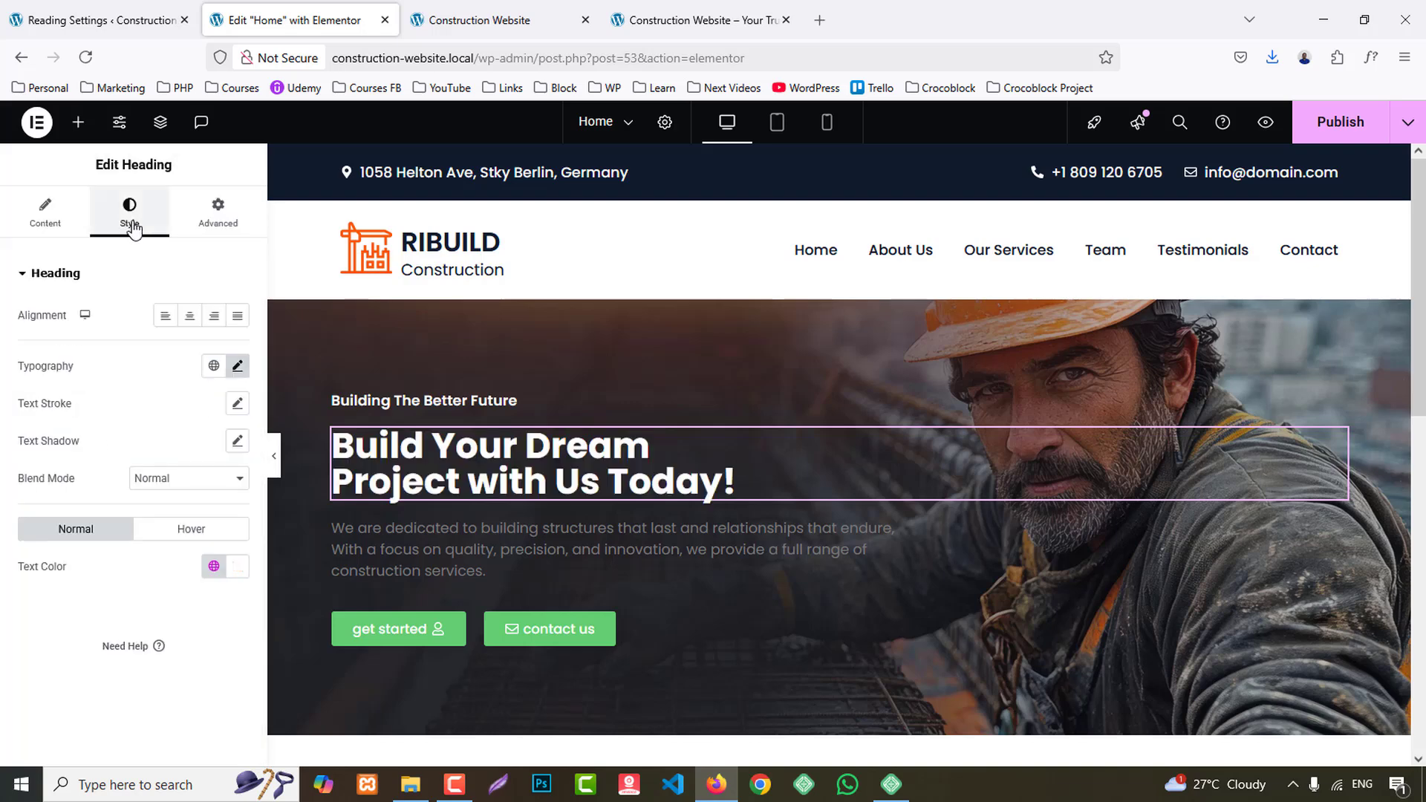
- Set the main banner heading's font size to 70 px and line height to 80 px, then compare it with the reference site
click(238, 367)
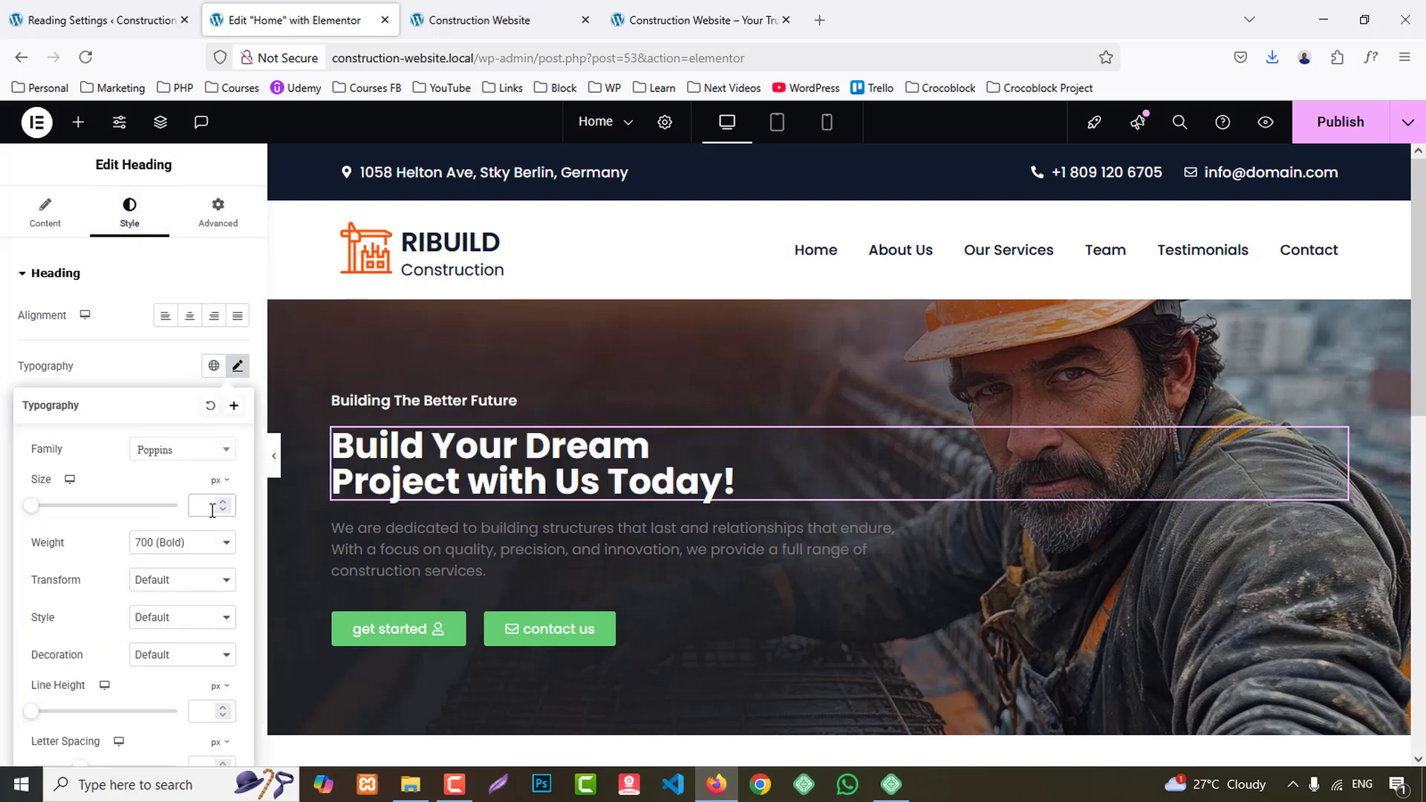
click(211, 506)
text(60)
key(Up)
key(Up)
key(Up)
key(Up)
key(Up)
key(Up)
key(Up)
key(Up)
key(Up)
key(Up)
key(Up)
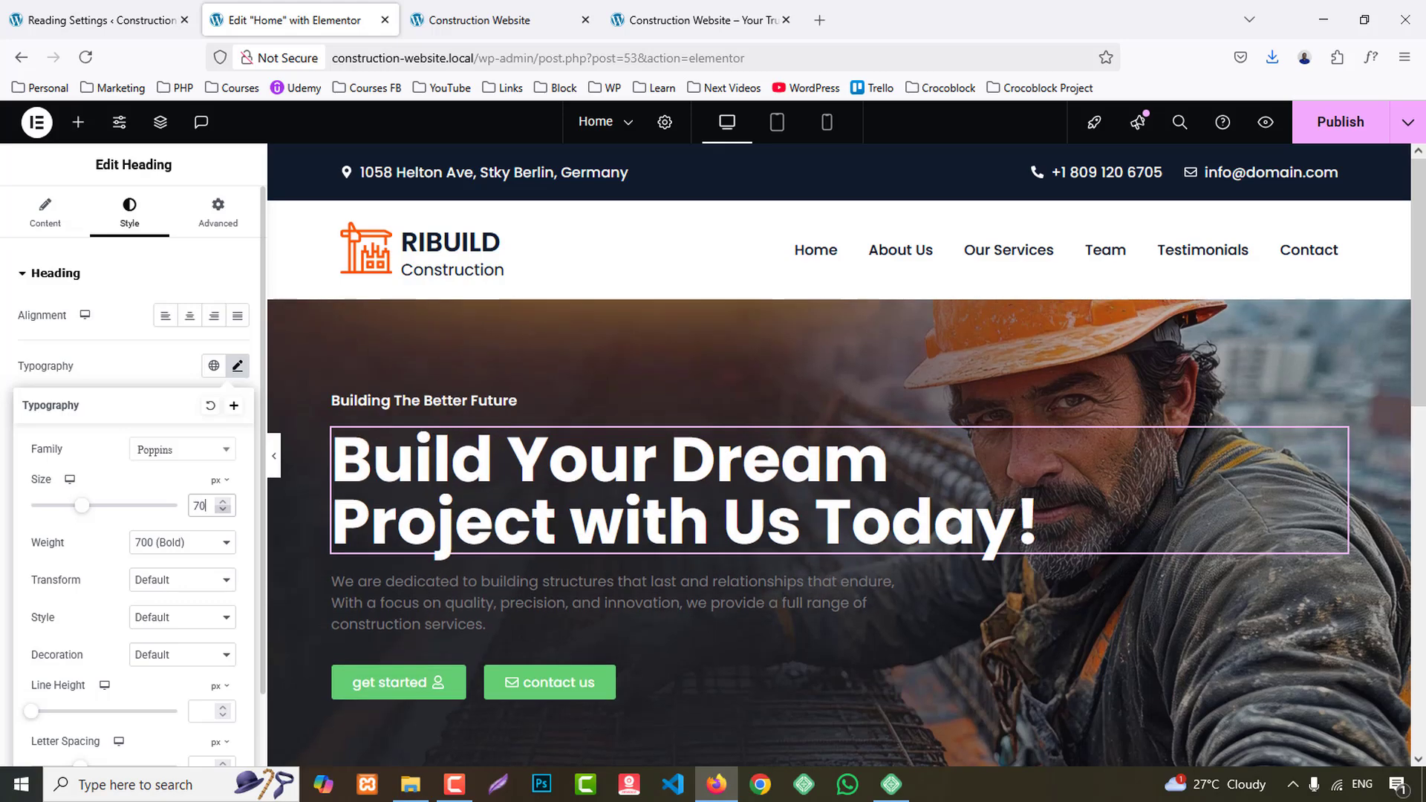
key(Down)
text(80)
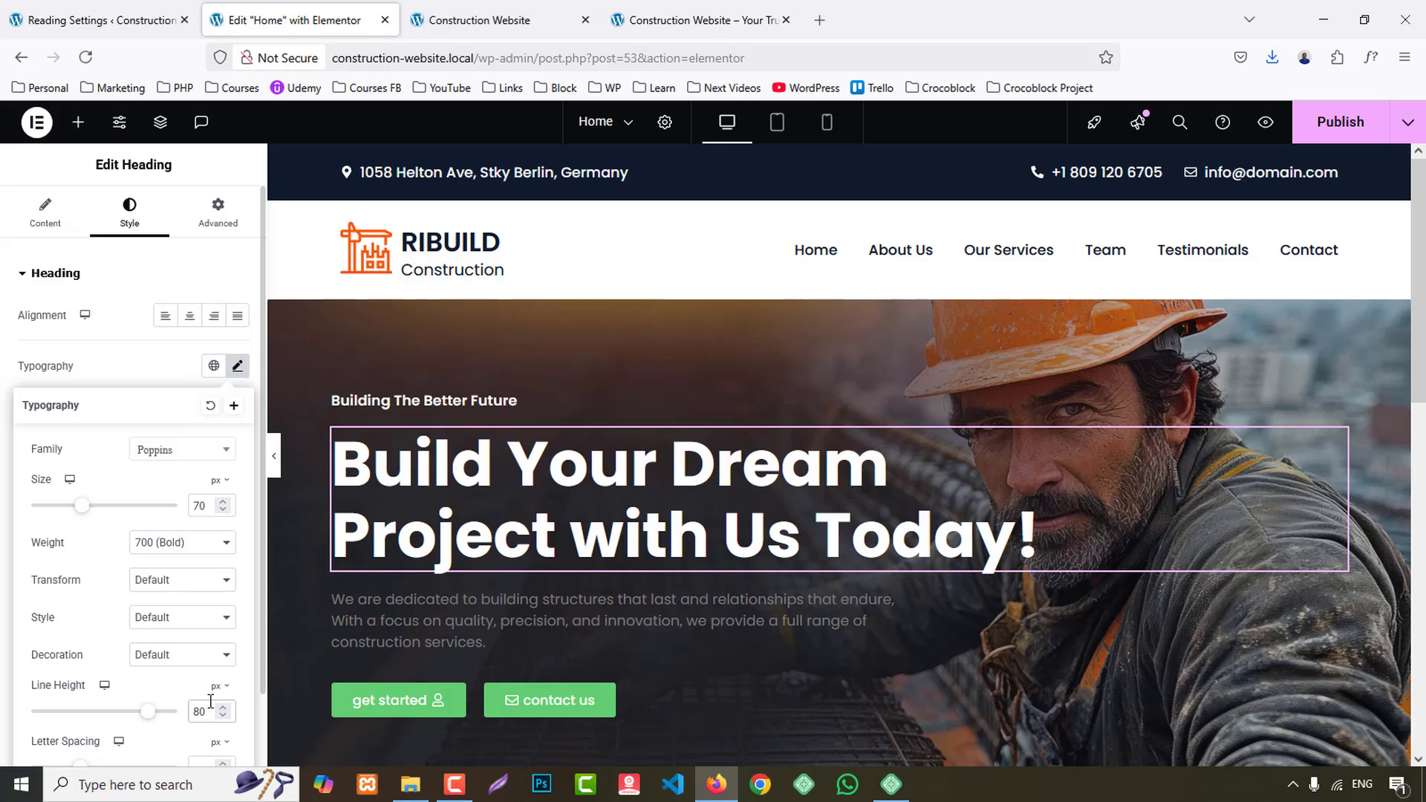
click(673, 15)
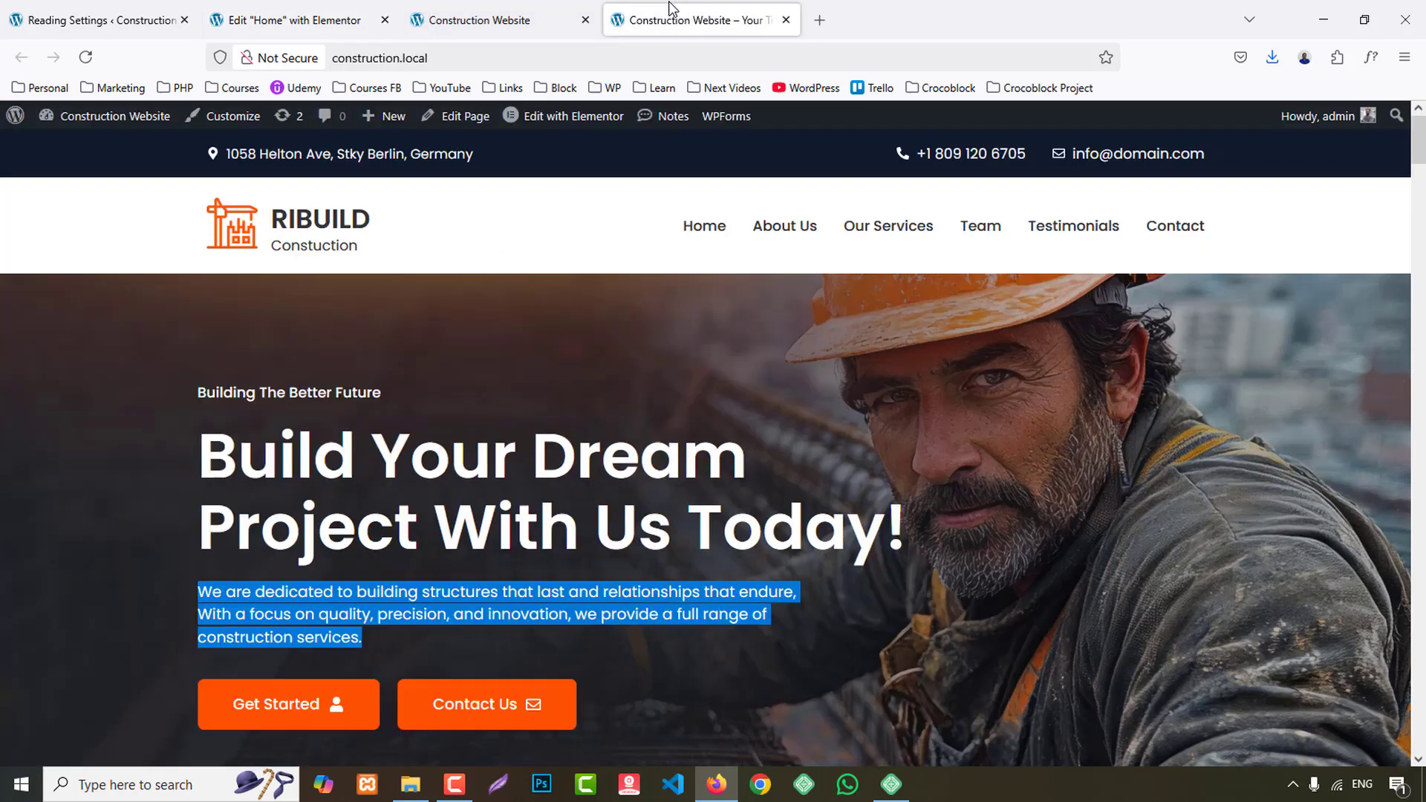
click(295, 15)
- Set the banner description paragraph's text color to the global White
scroll(483, 444, down, 3)
click(475, 442)
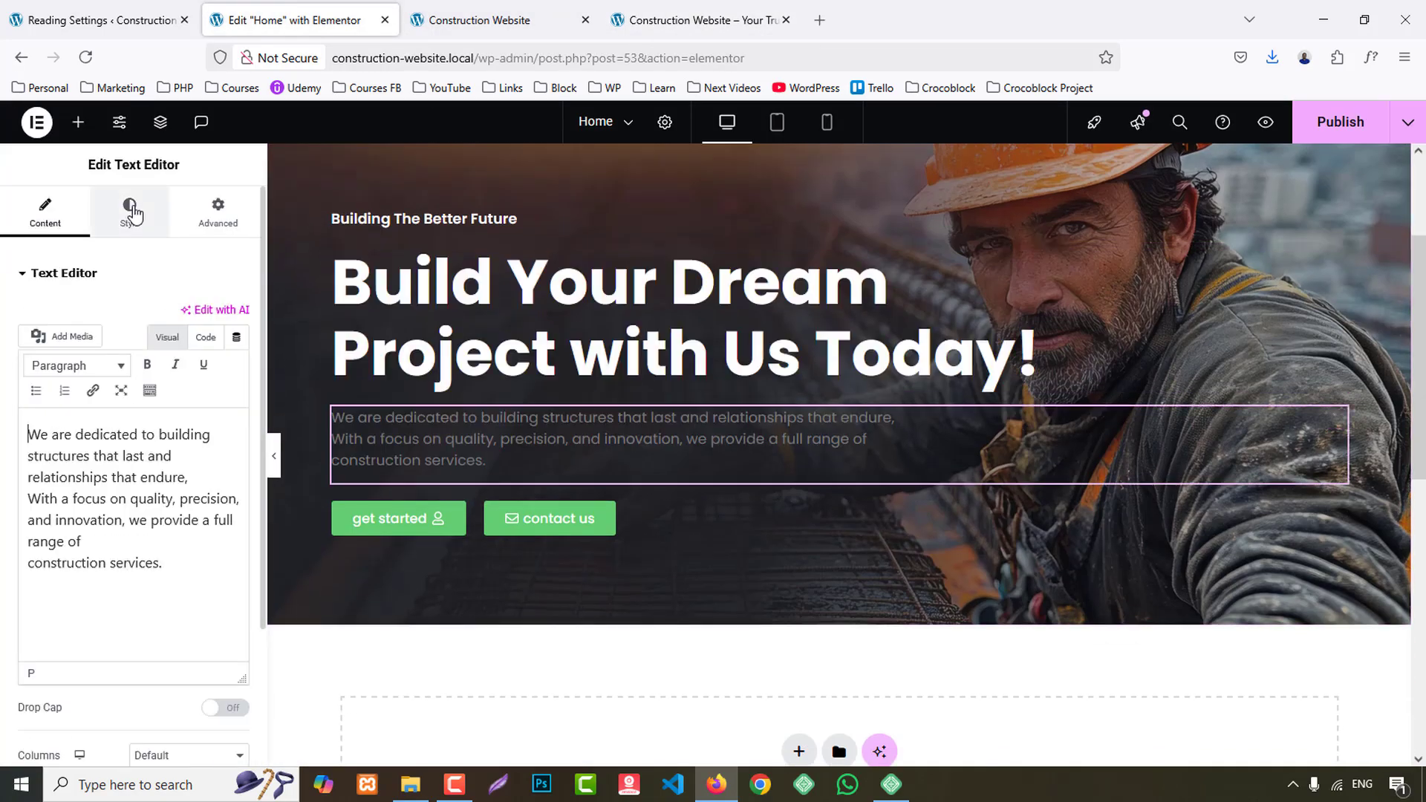
click(129, 212)
click(238, 367)
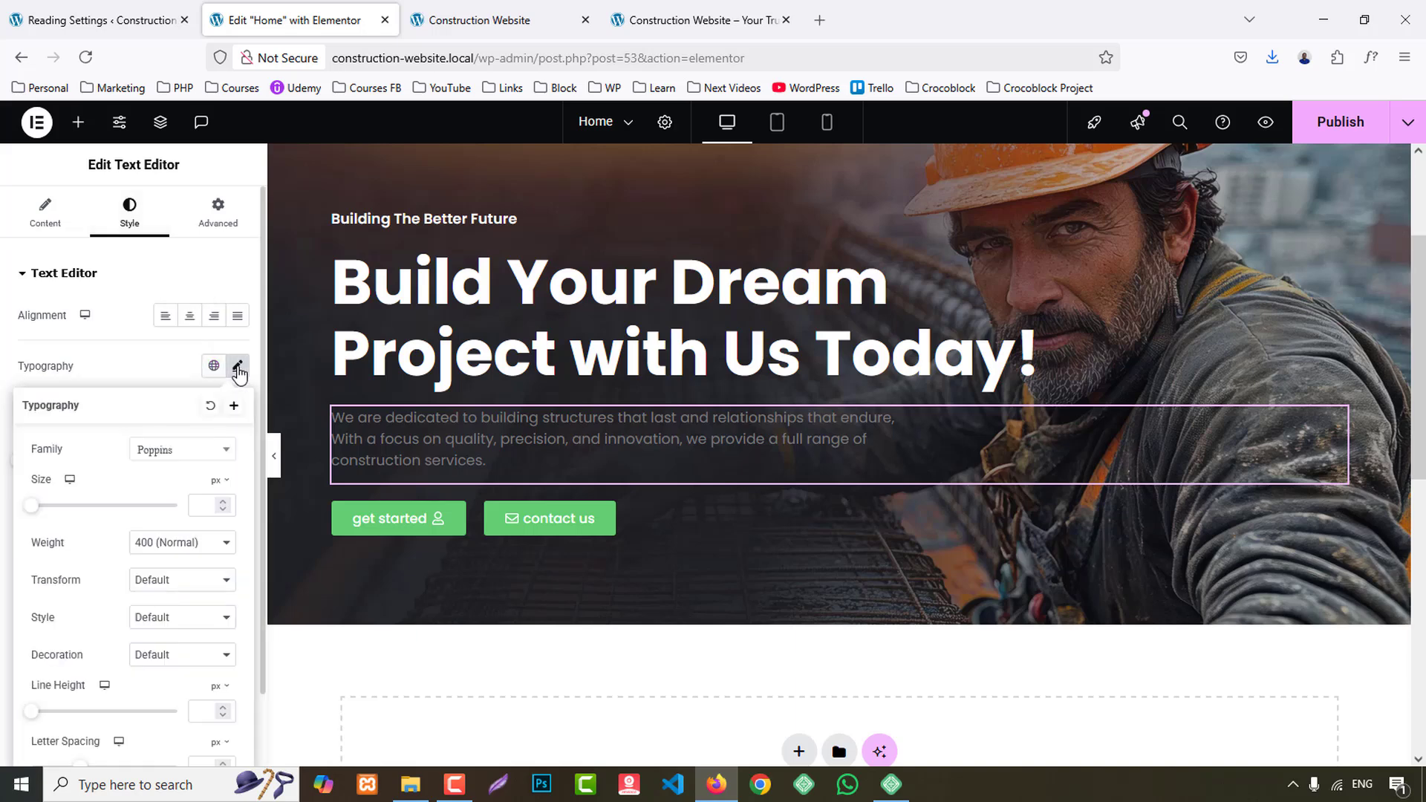
click(158, 383)
click(213, 549)
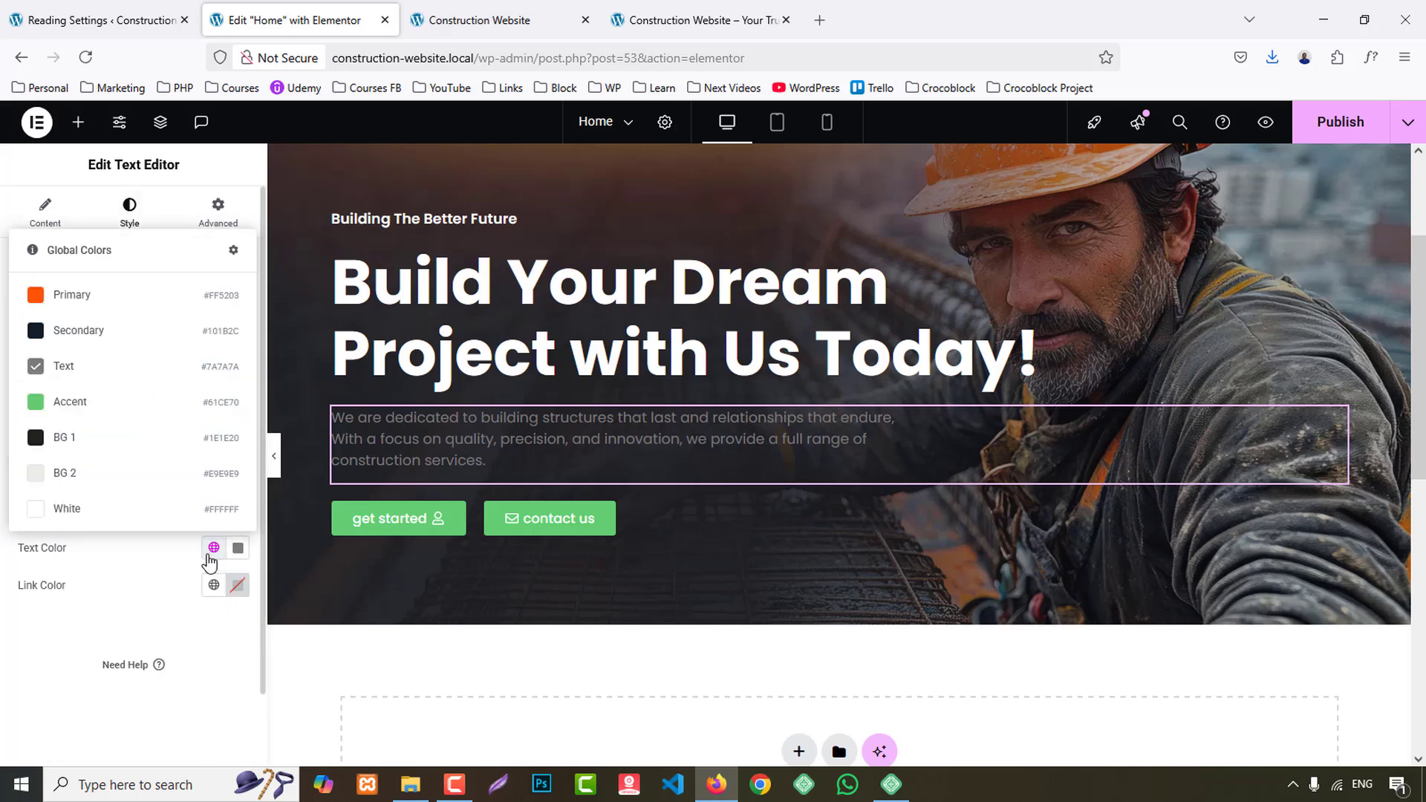
click(67, 509)
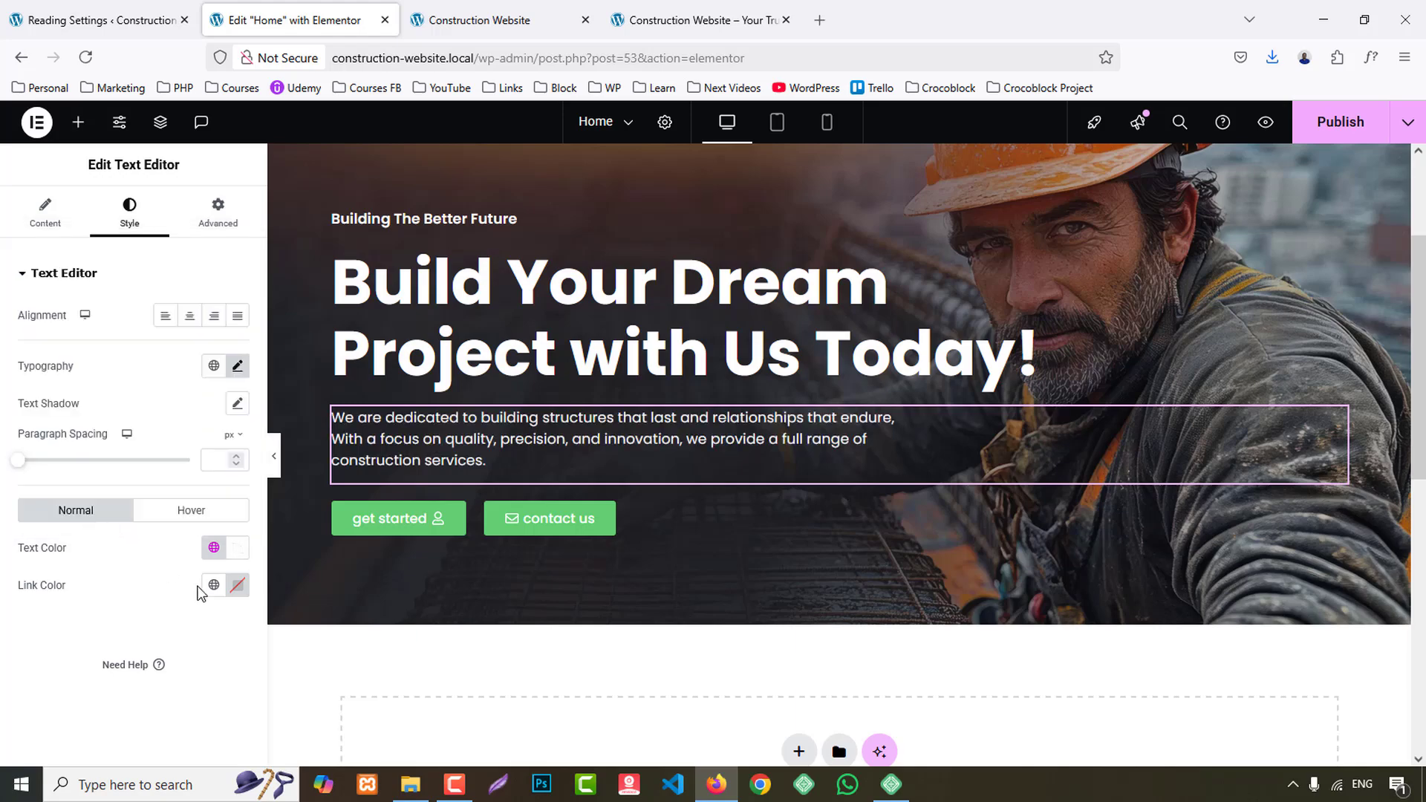
- Set the "get started" button's background color to the global Primary orange
click(454, 516)
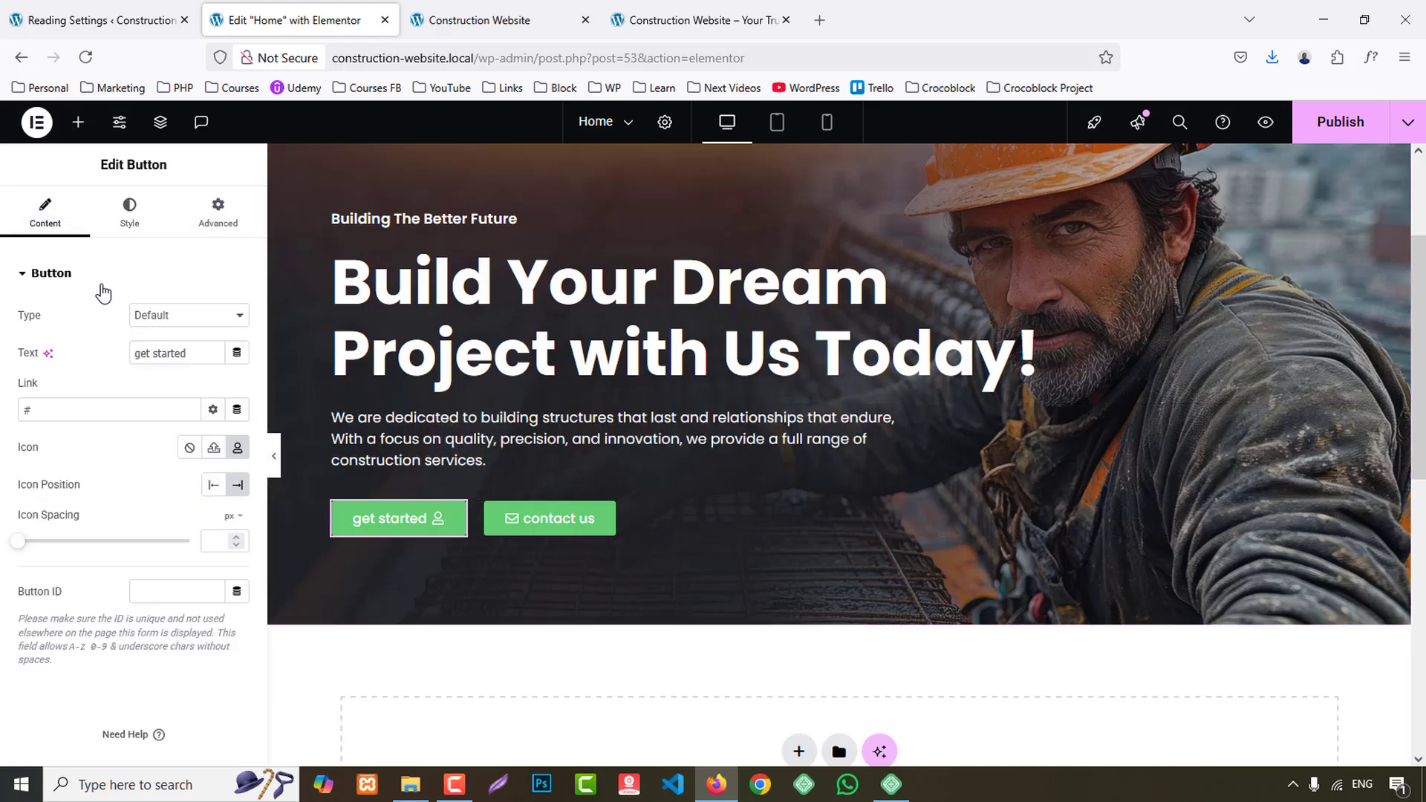
click(130, 211)
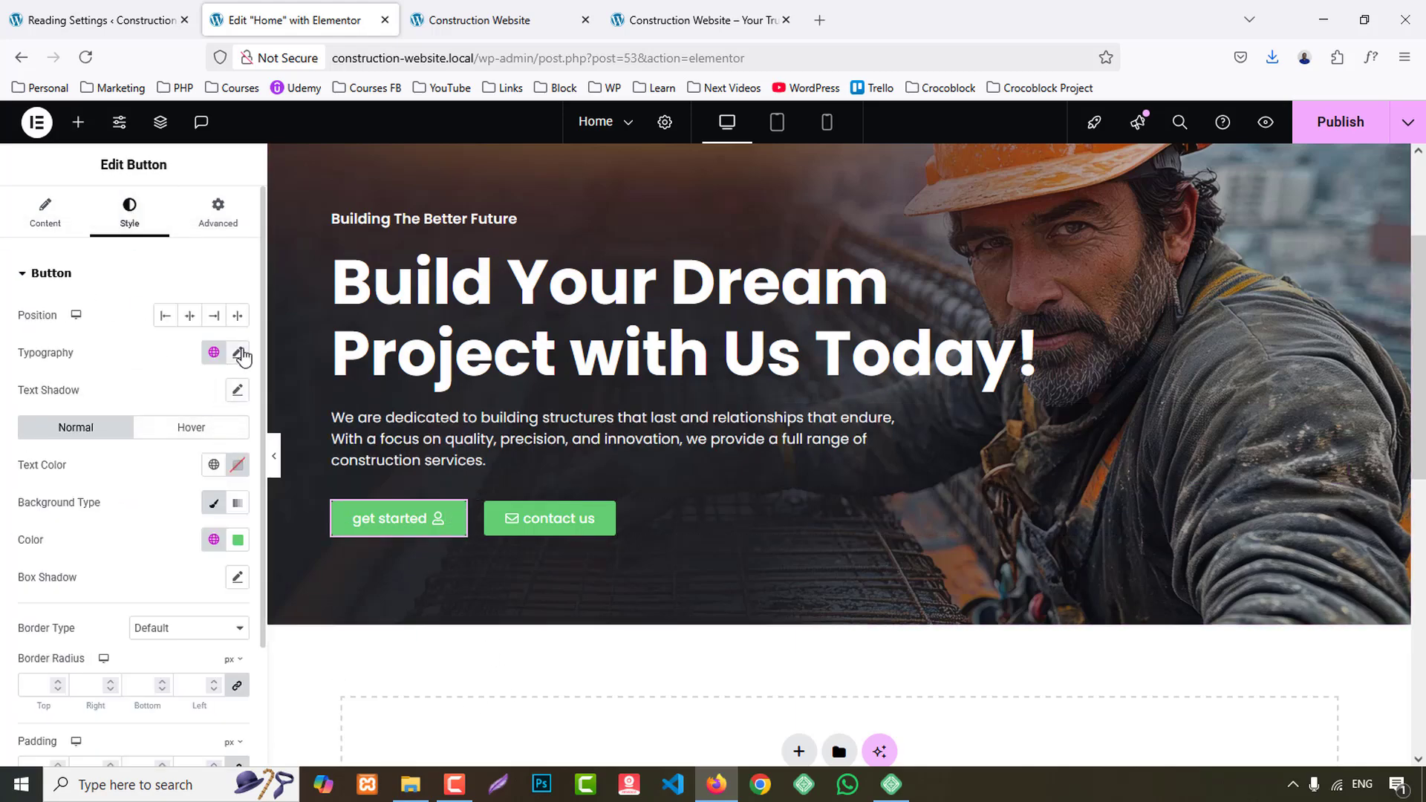
click(238, 353)
click(175, 370)
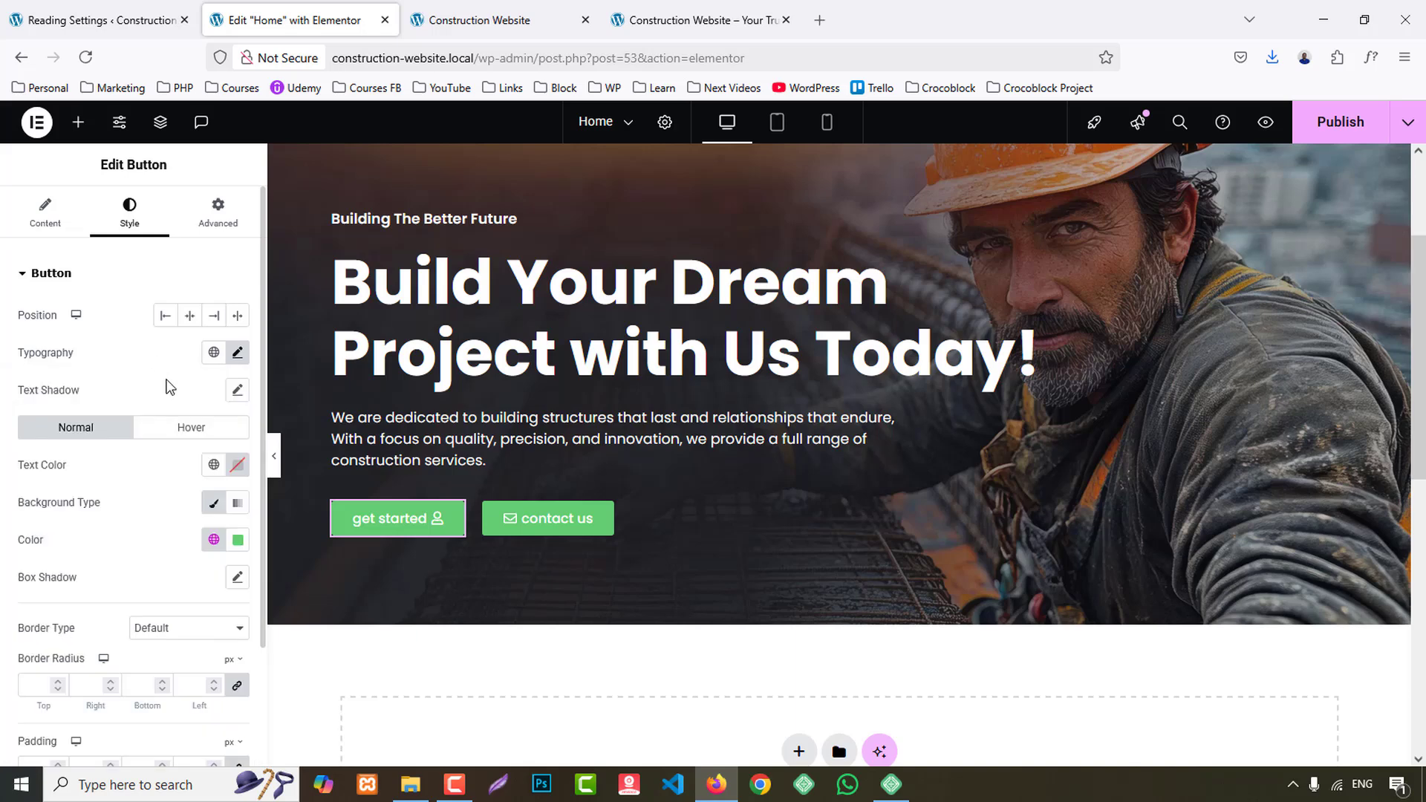
click(215, 542)
click(85, 283)
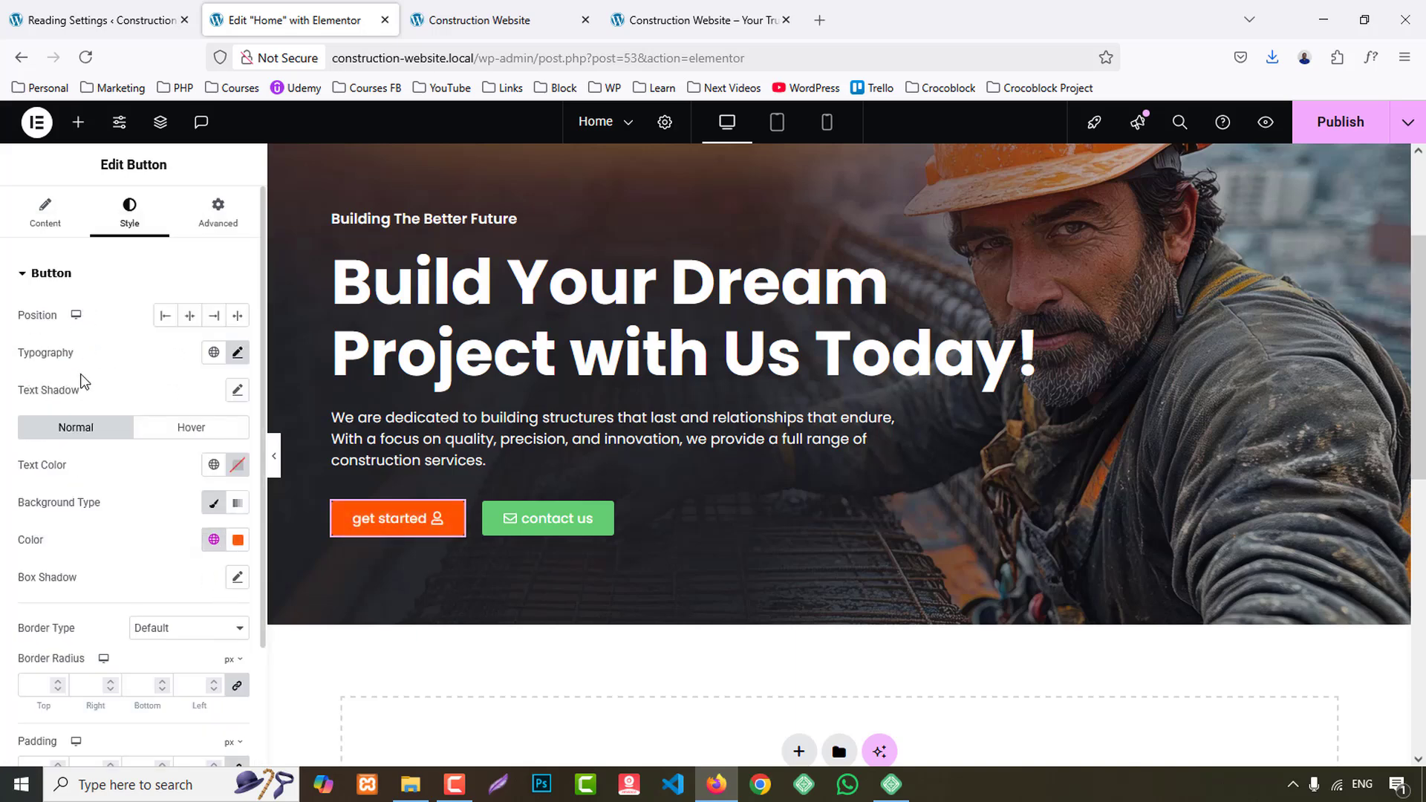
- Unlink the "get started" button's padding values and set 15 px top and bottom, 40 px right and left
scroll(84, 381, down, 2)
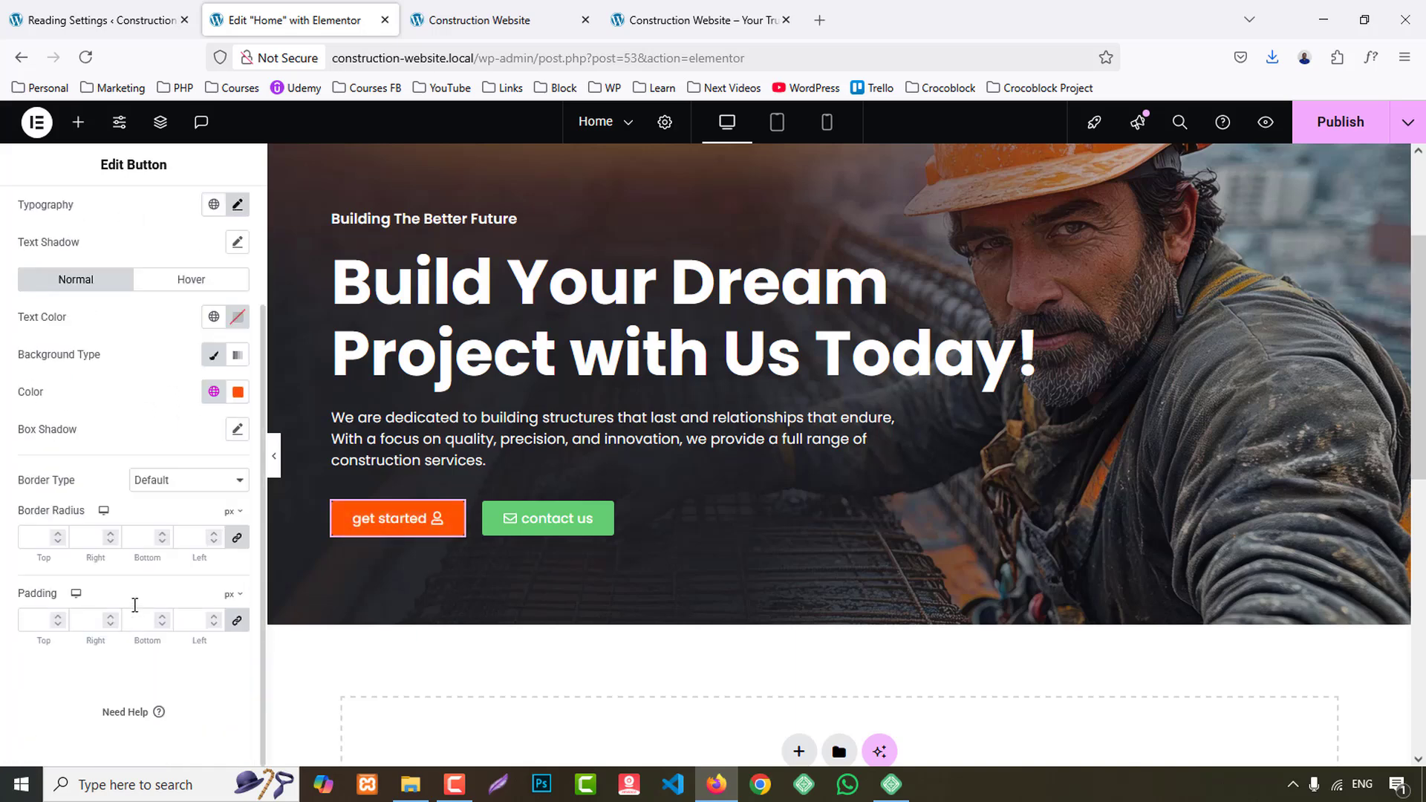
click(240, 624)
text(10)
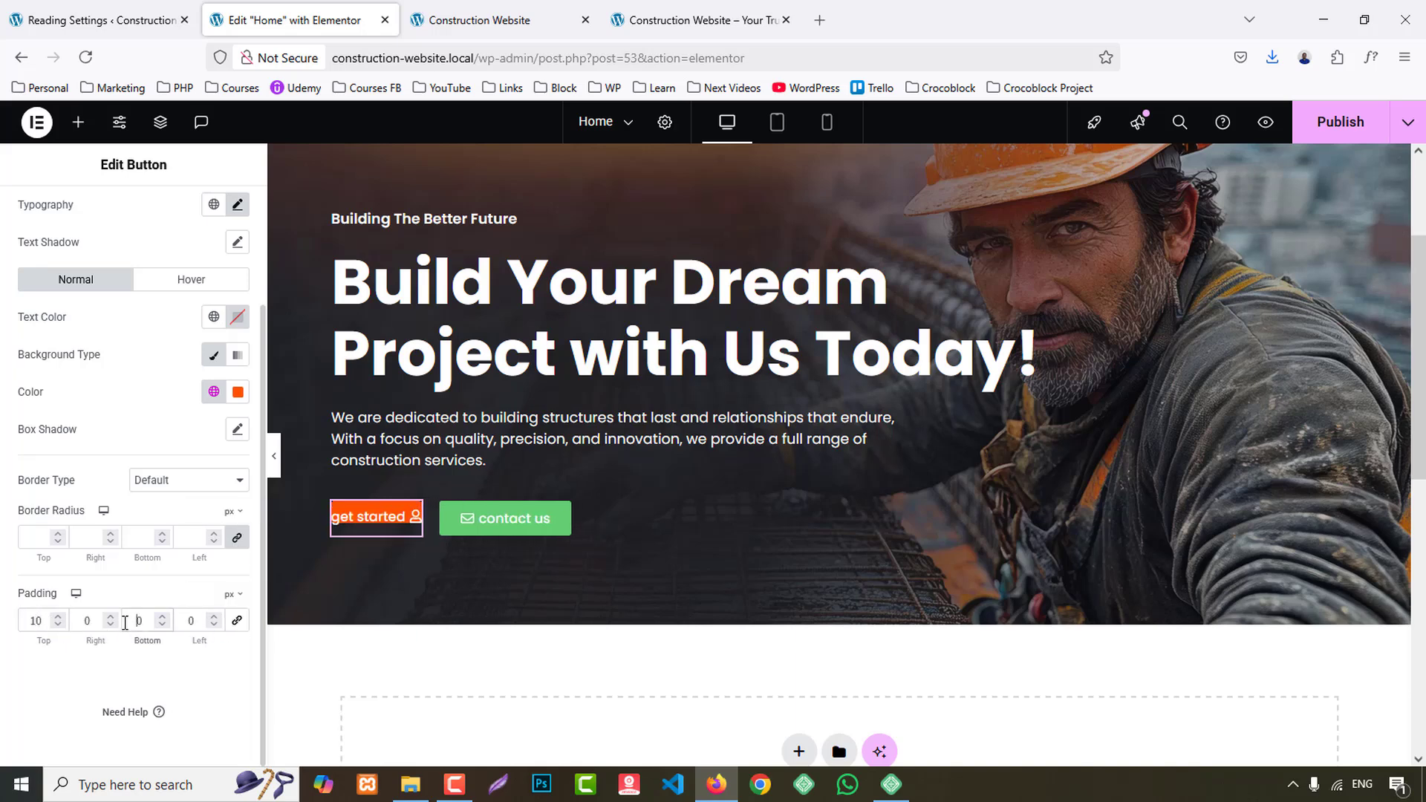
key(BackSpace)
text(4)
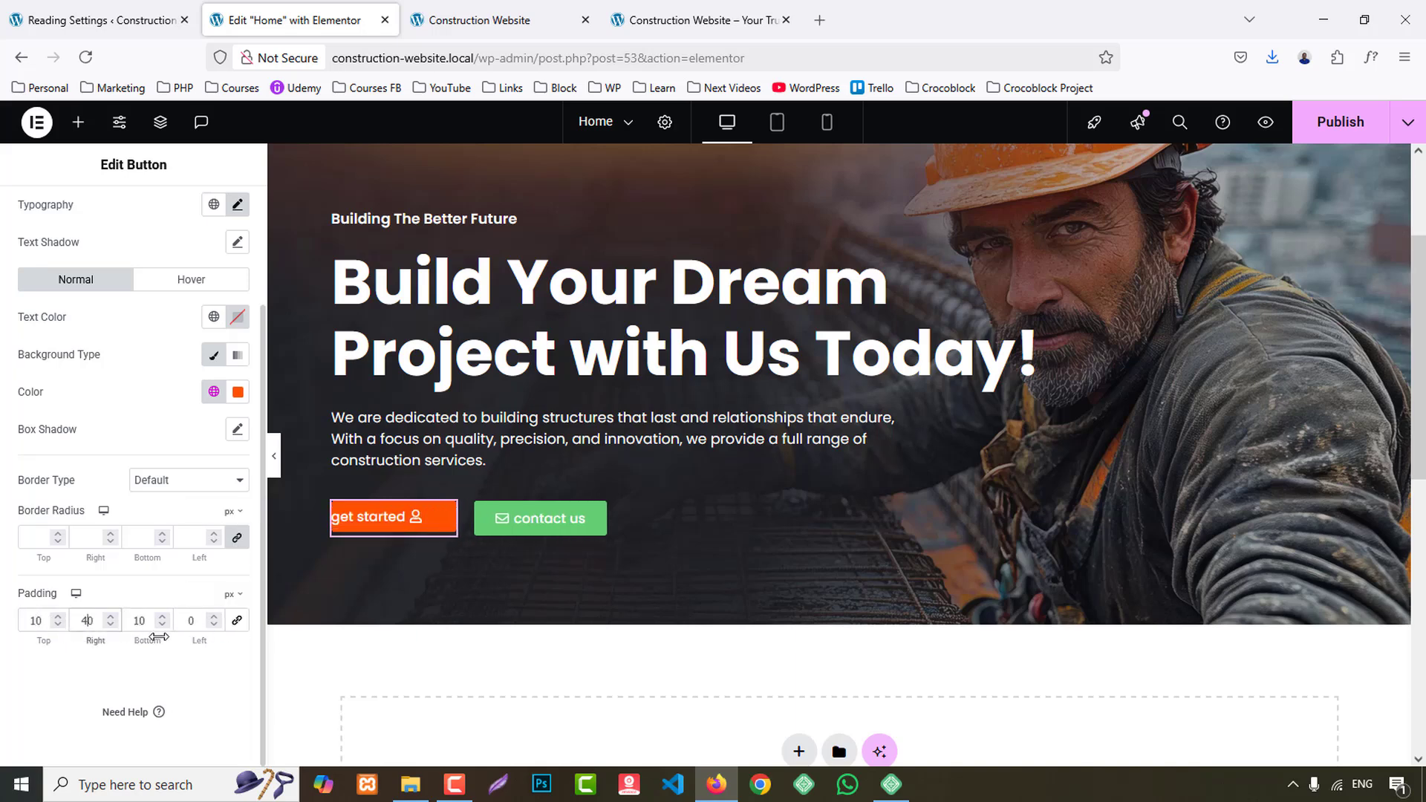
text(4)
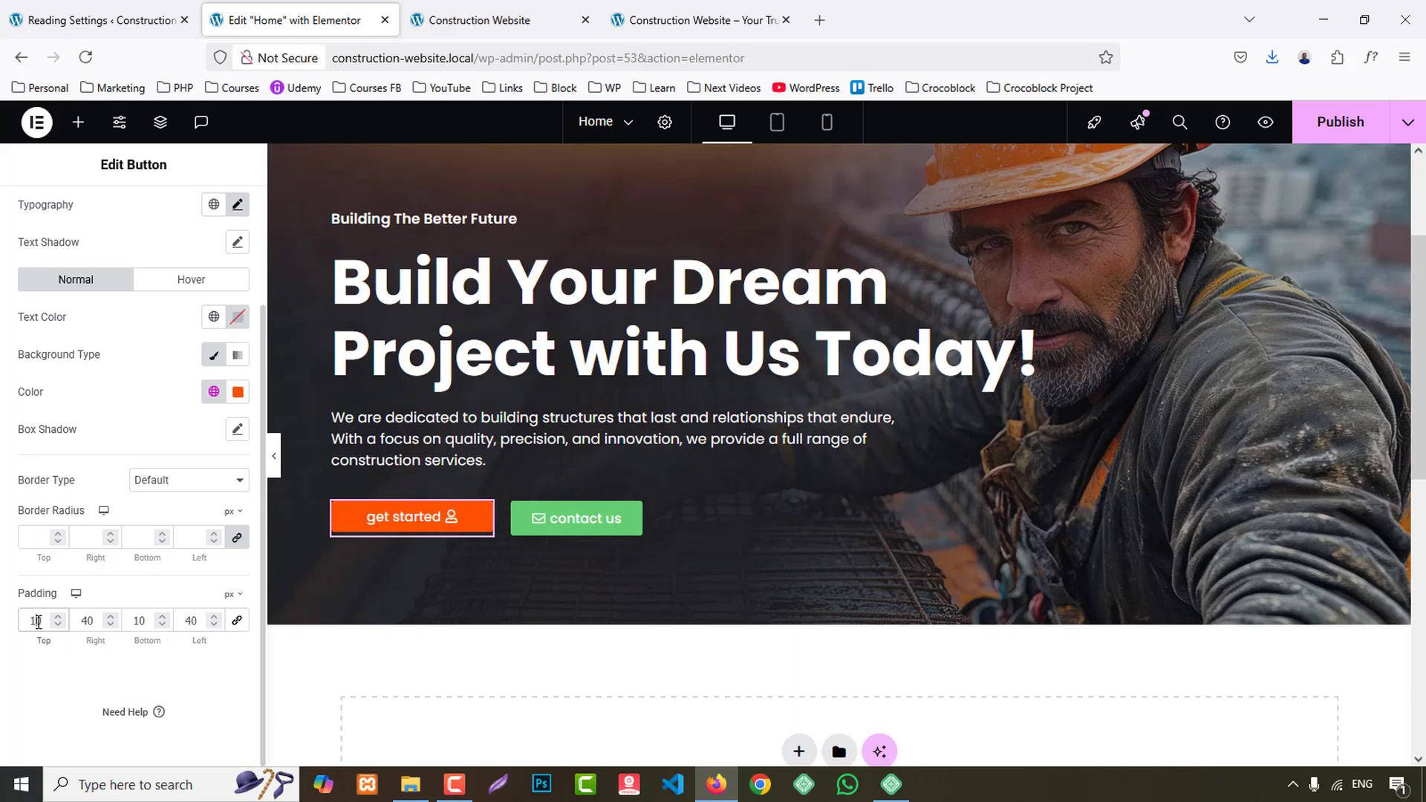
text(15)
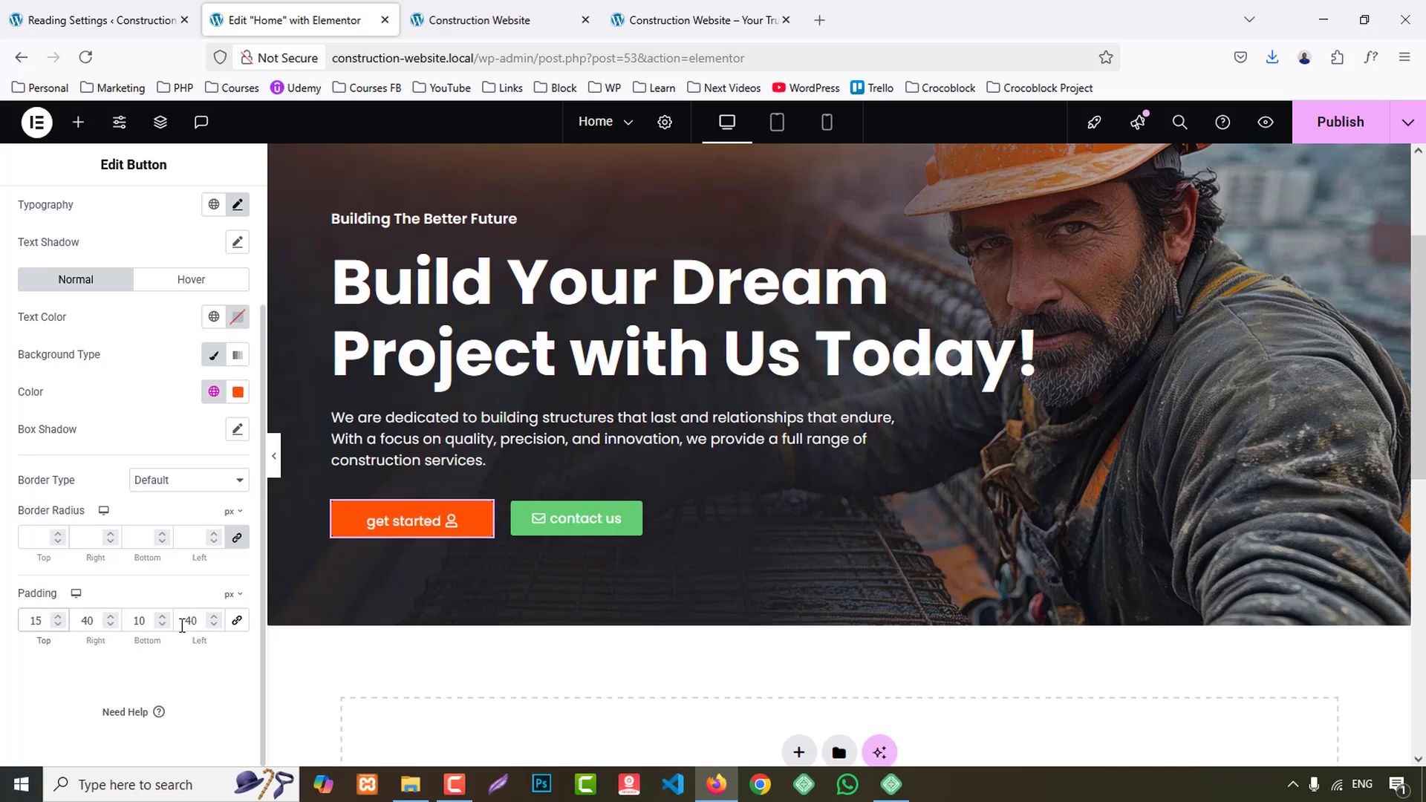
click(148, 626)
key(BackSpace)
text(6)
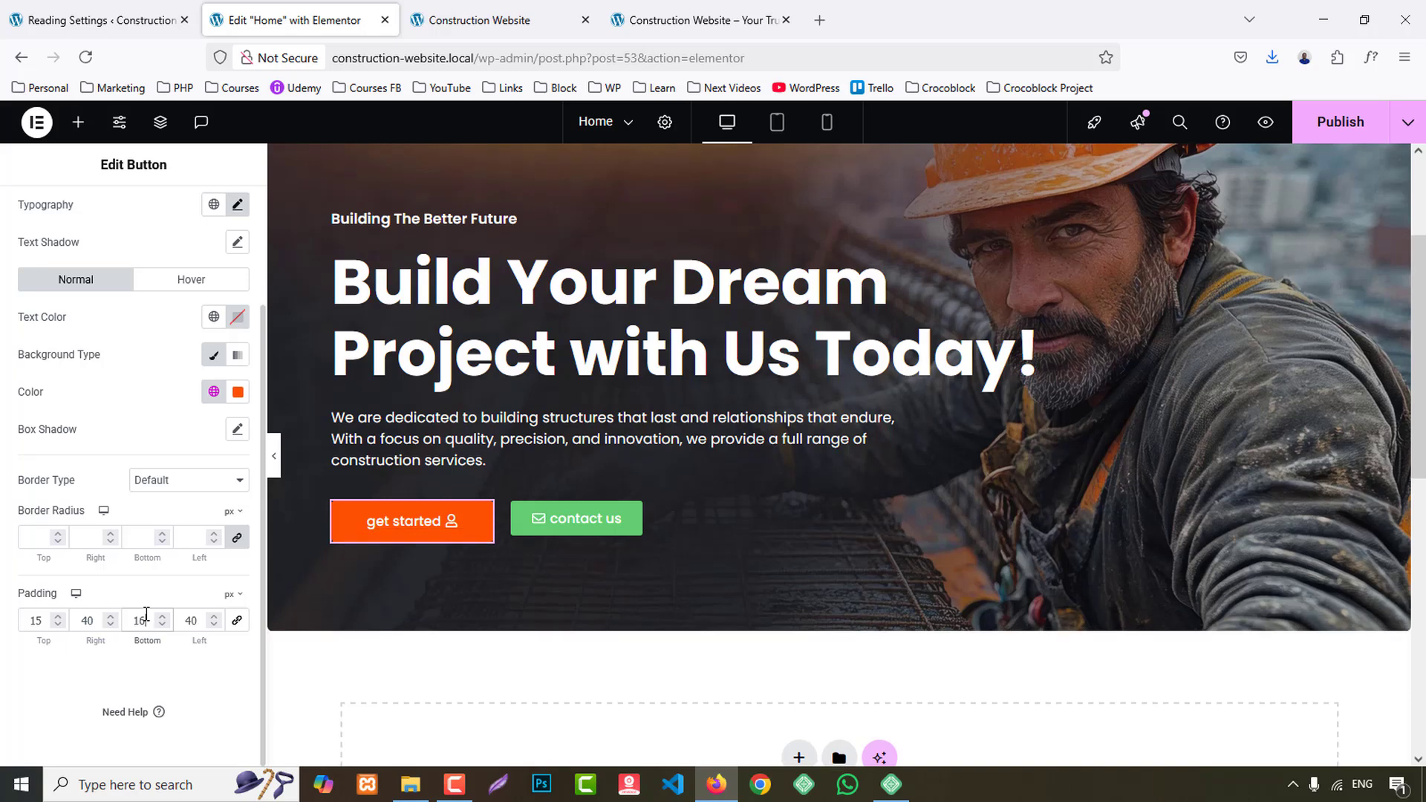
key(BackSpace)
text(5)
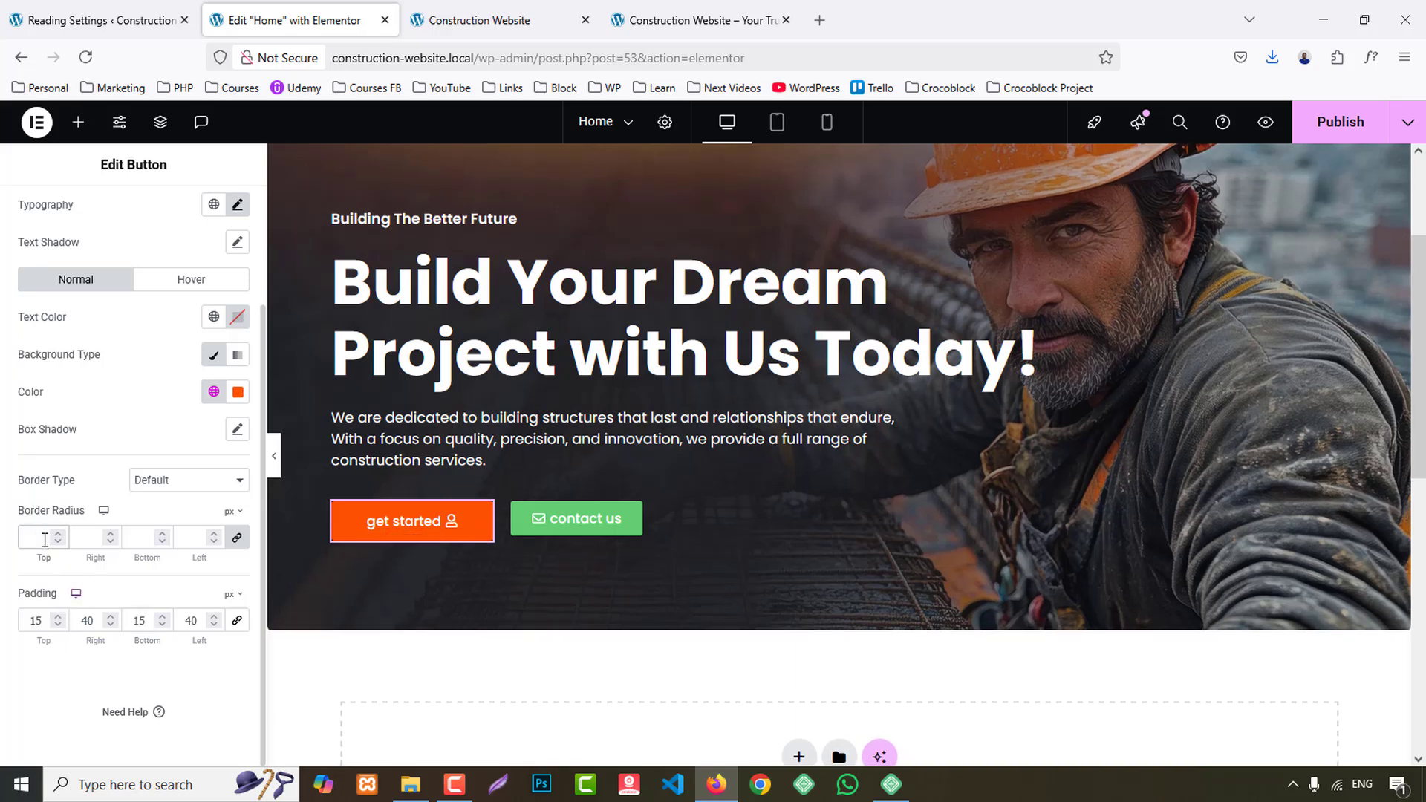
- Give the "get started" button a 7 px border radius on all corners and compare it with the reference site
click(274, 456)
click(7, 451)
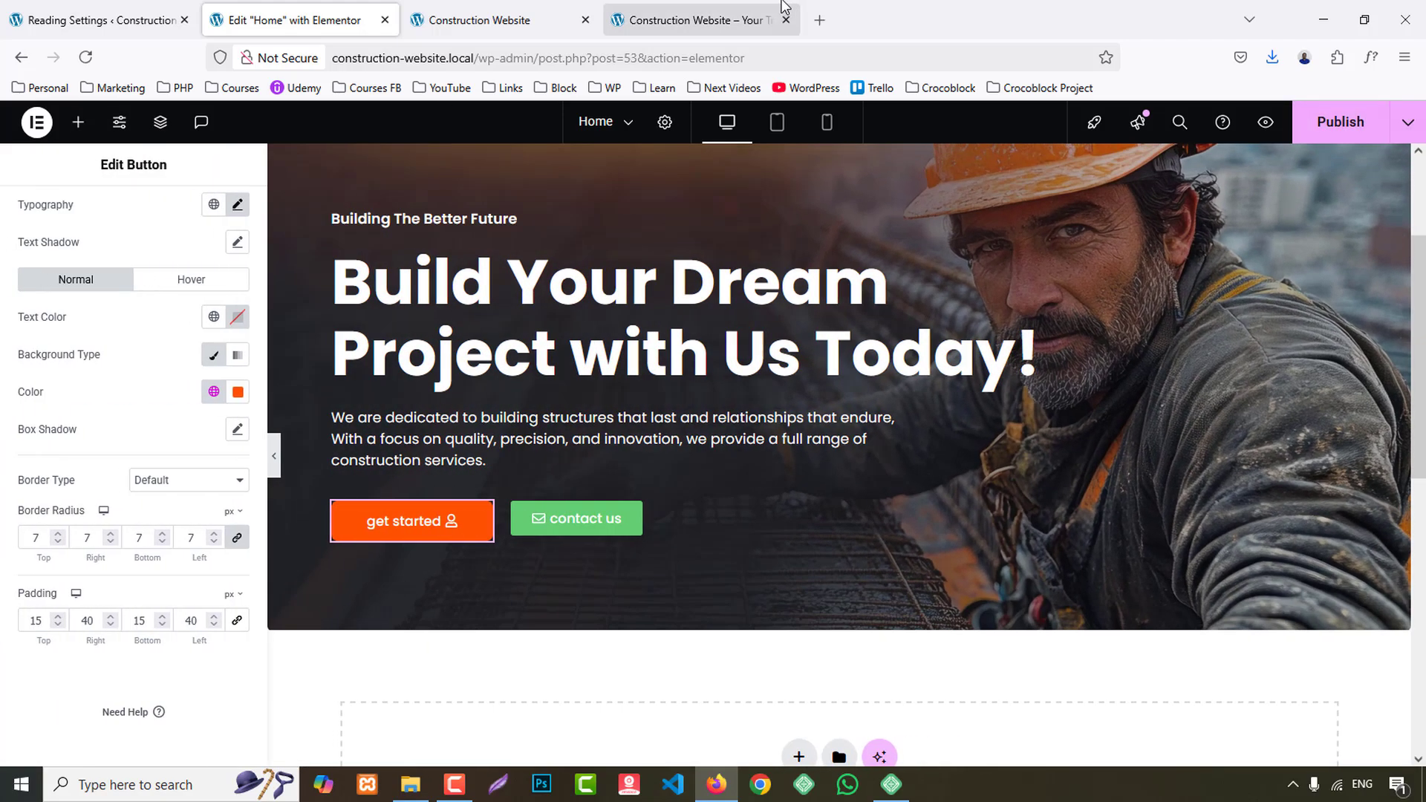
click(782, 11)
click(293, 15)
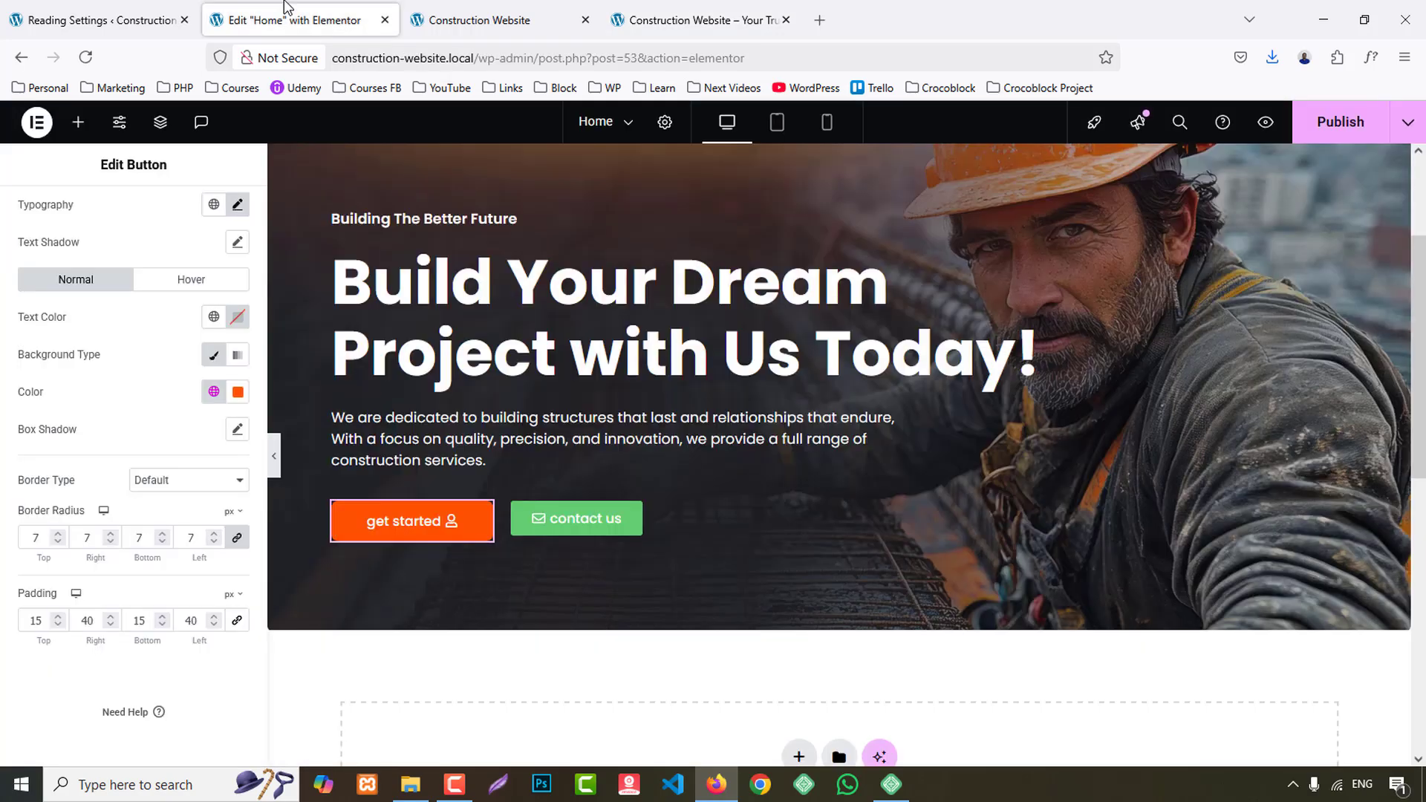
- Increase the "get started" button's top and bottom padding to 20 px each
click(29, 622)
key(Up)
key(Up)
key(Up)
key(Up)
key(Up)
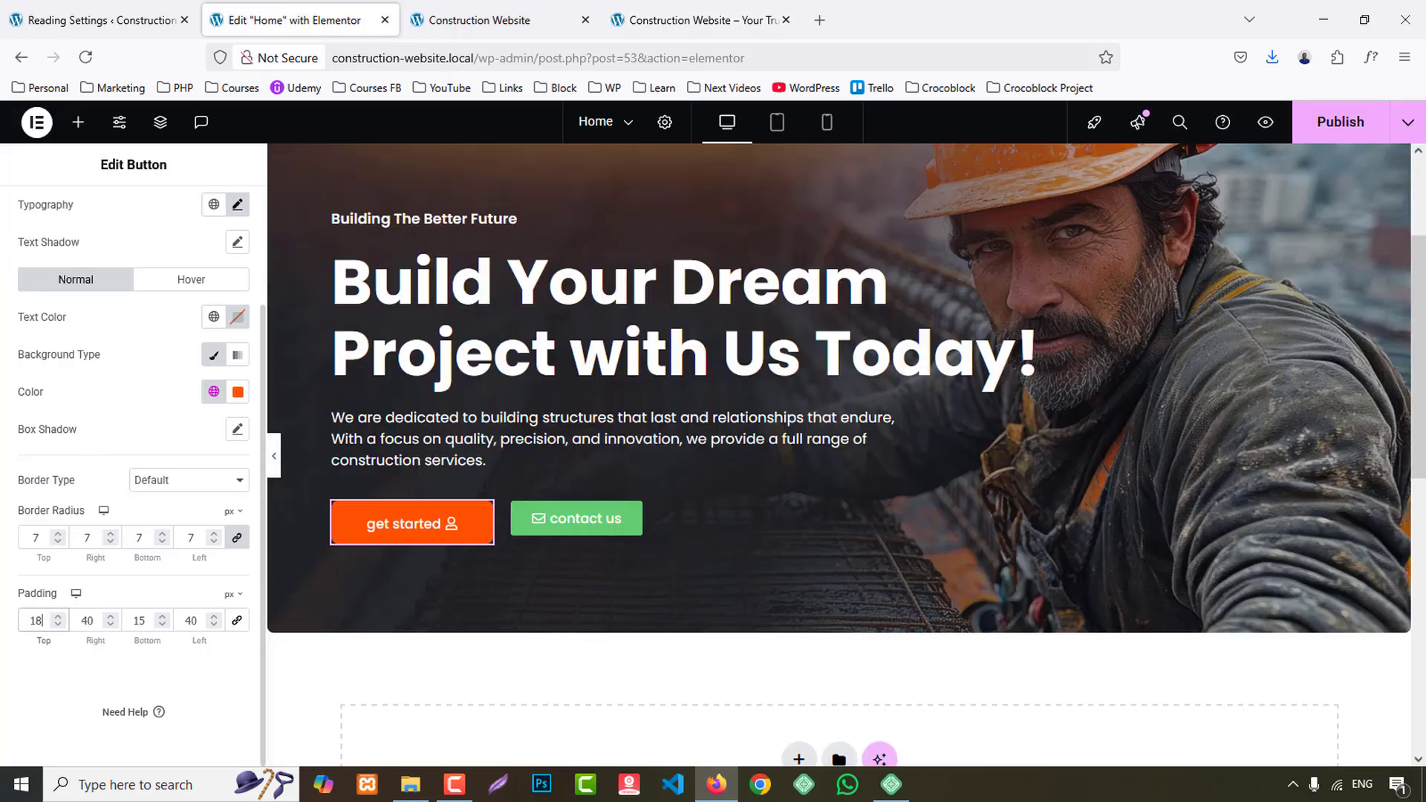
click(141, 620)
key(Up)
key(Up)
key(Up)
key(Up)
key(Up)
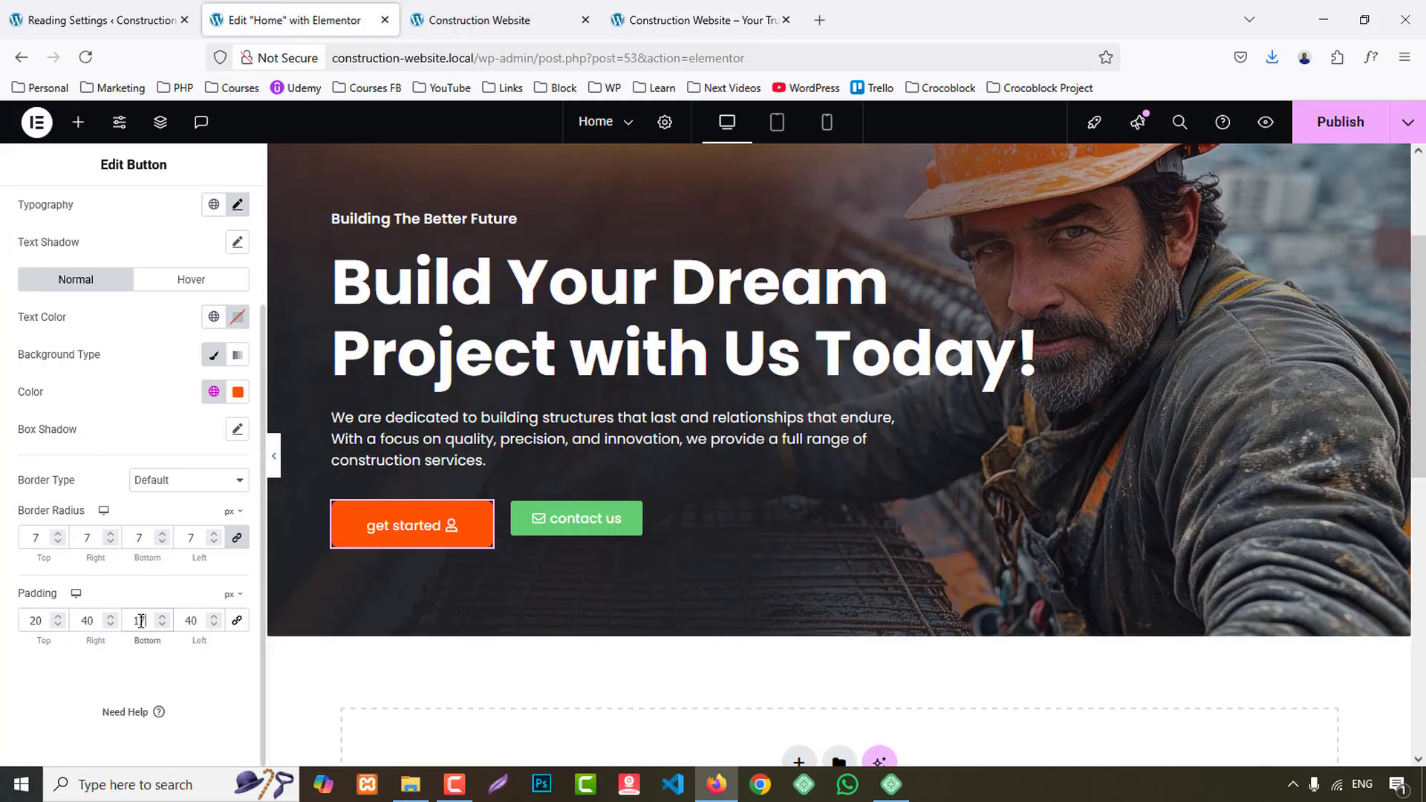
- Set the "get started" button's font size to 17 px and its text transform to Capitalize
scroll(172, 425, up, 2)
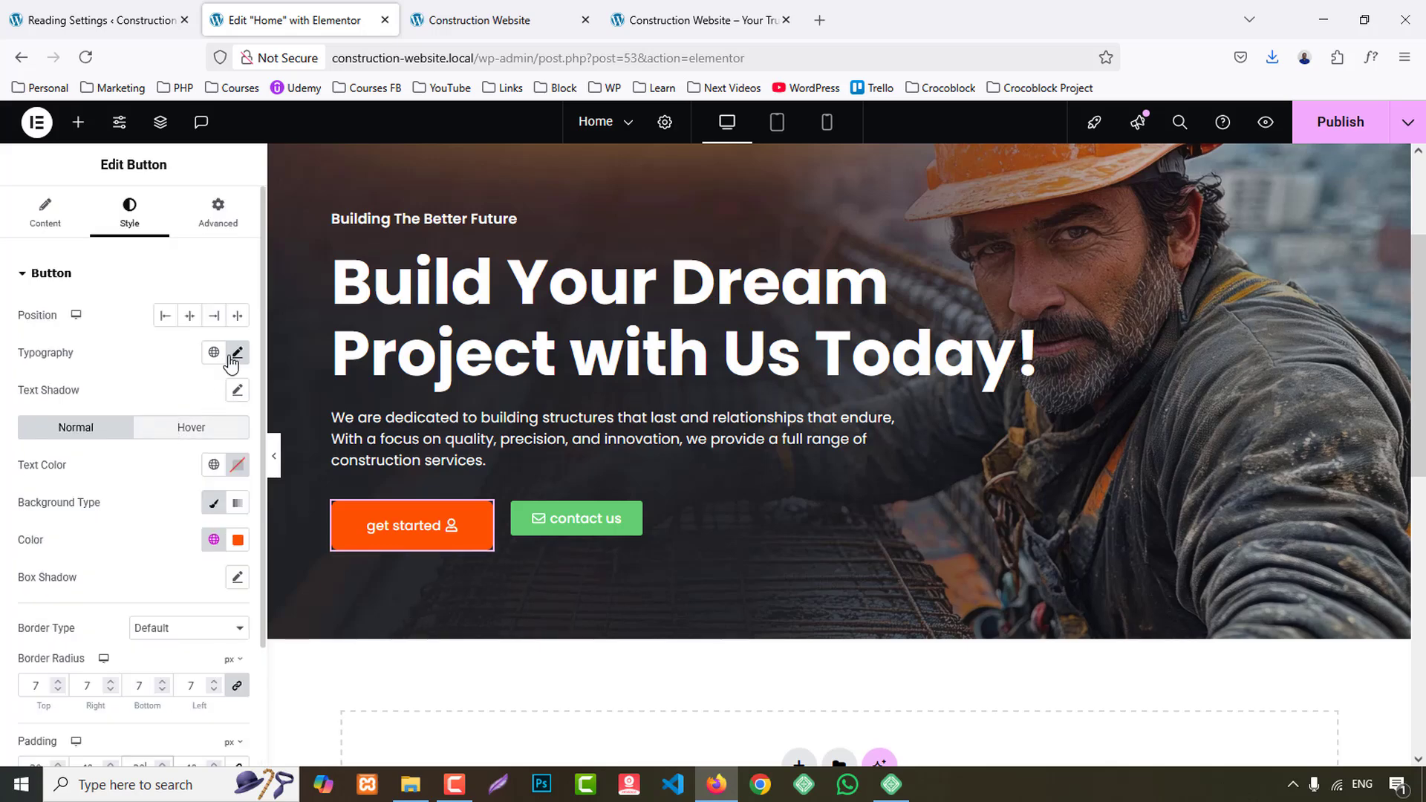
click(237, 352)
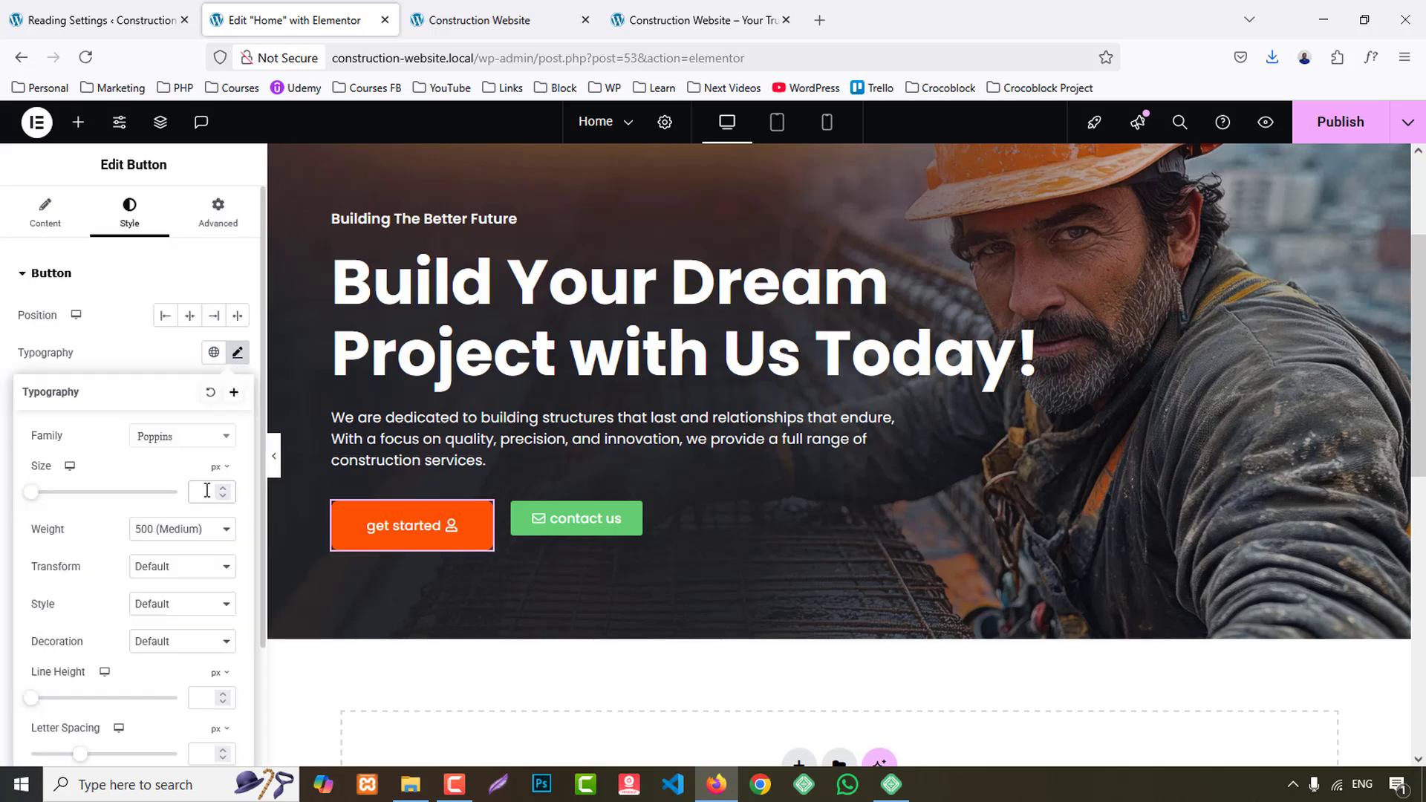
click(207, 491)
text(17)
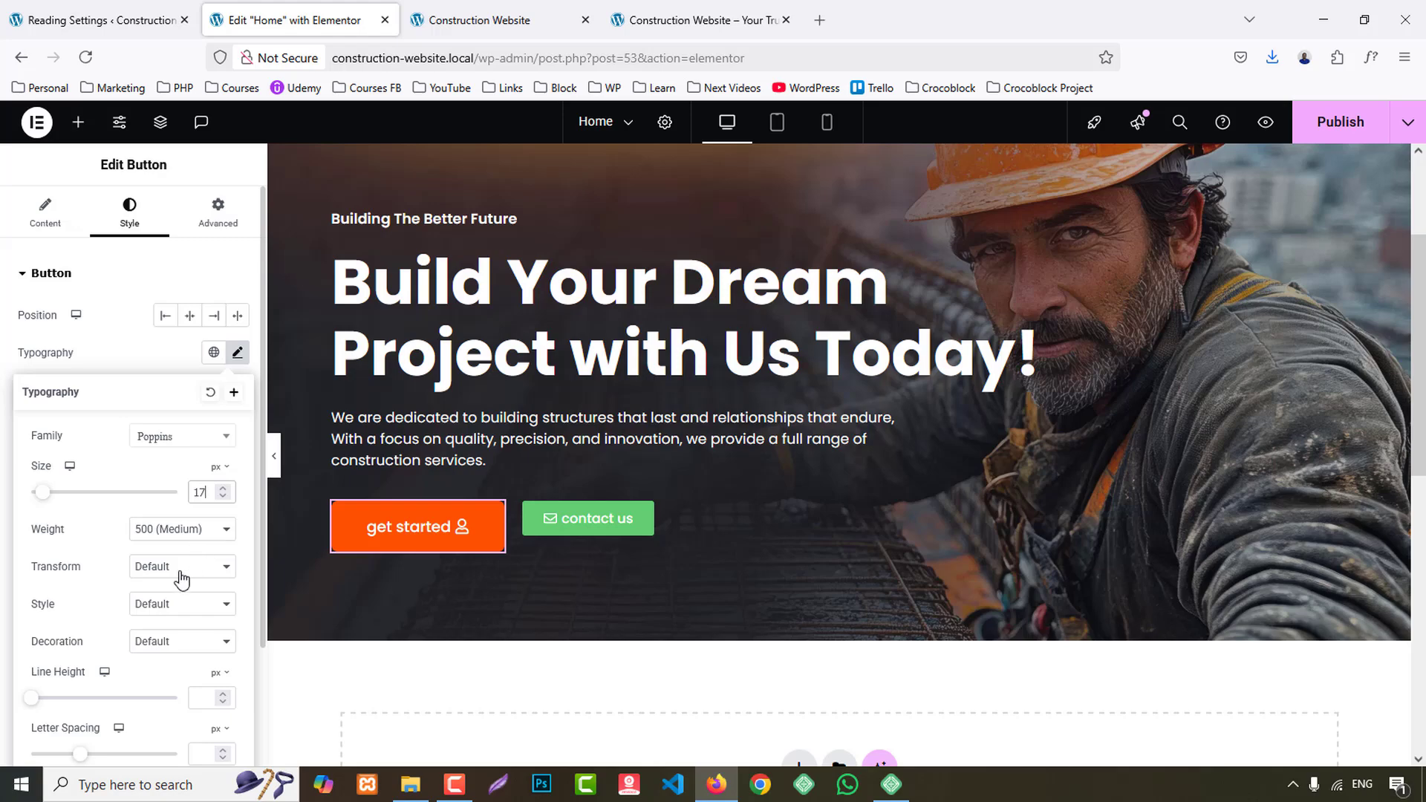
click(182, 577)
click(163, 650)
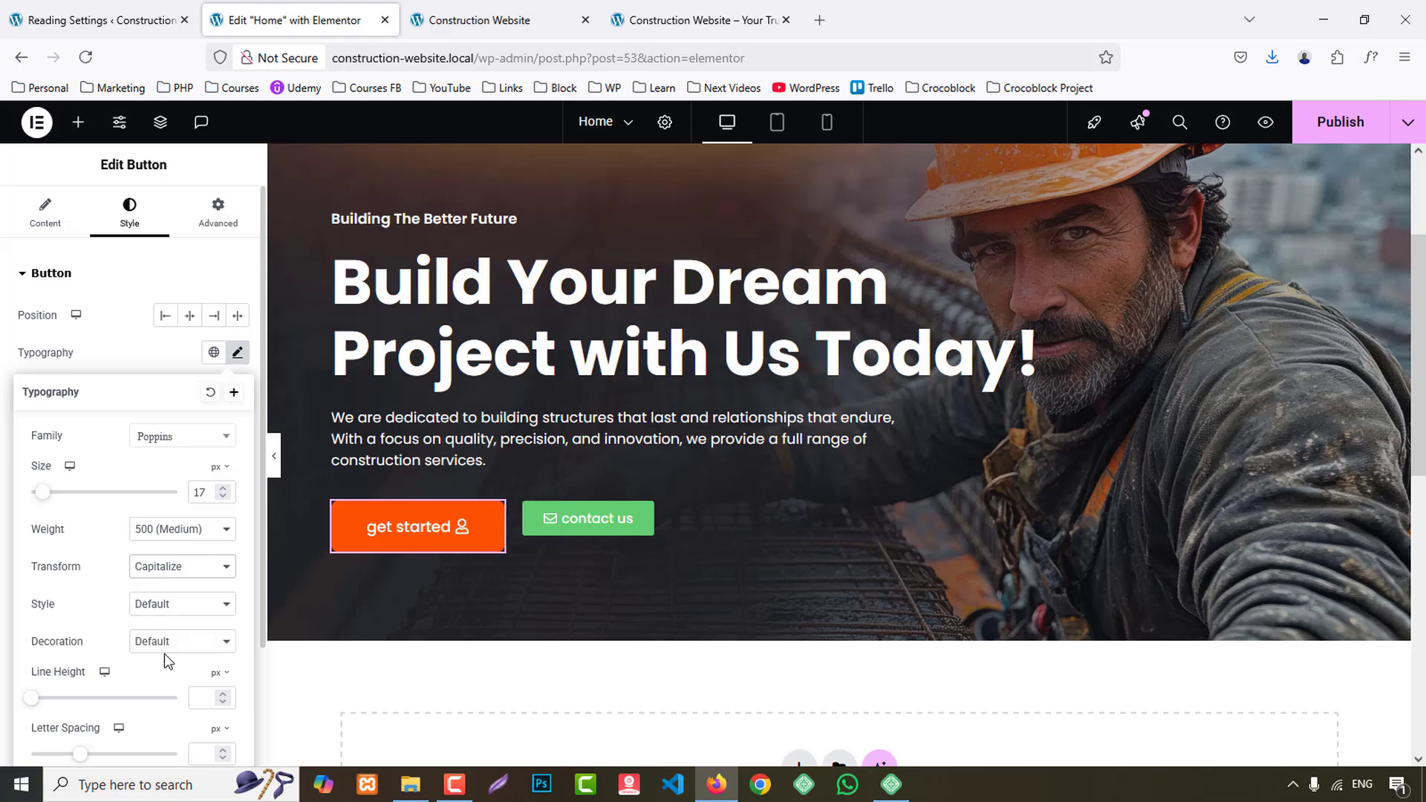
- Set the "get started" button's hover background colour to the global Secondary colour
click(698, 9)
click(328, 10)
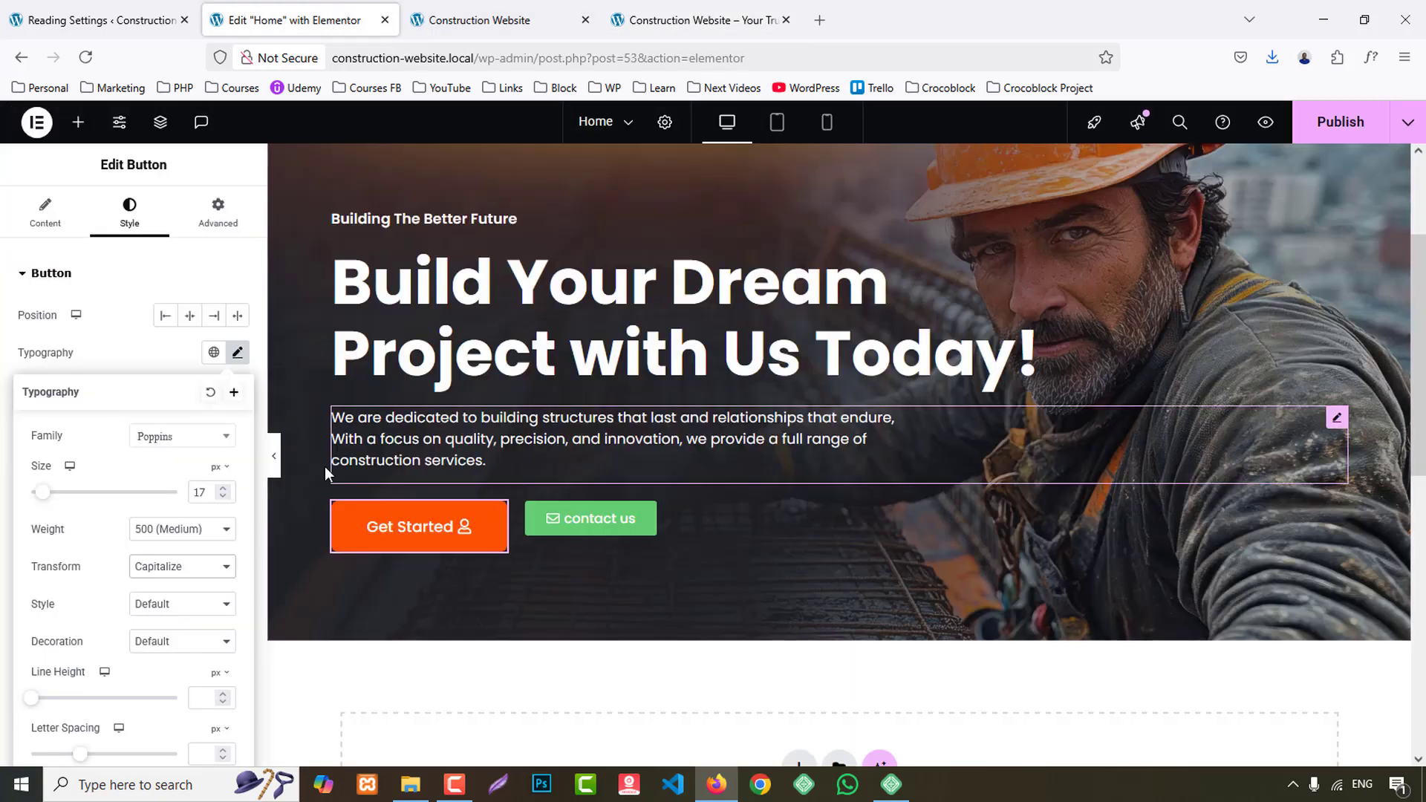
click(191, 427)
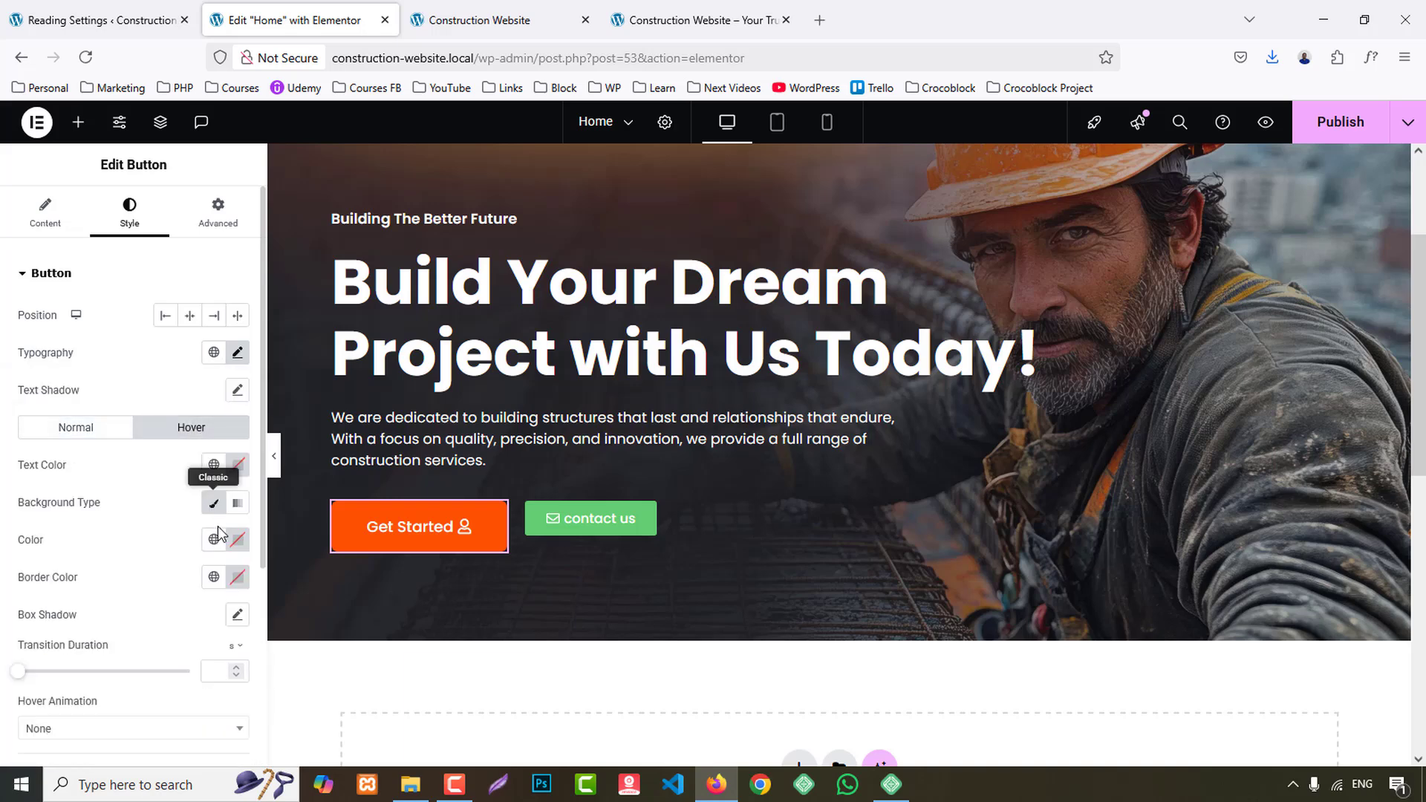
click(215, 541)
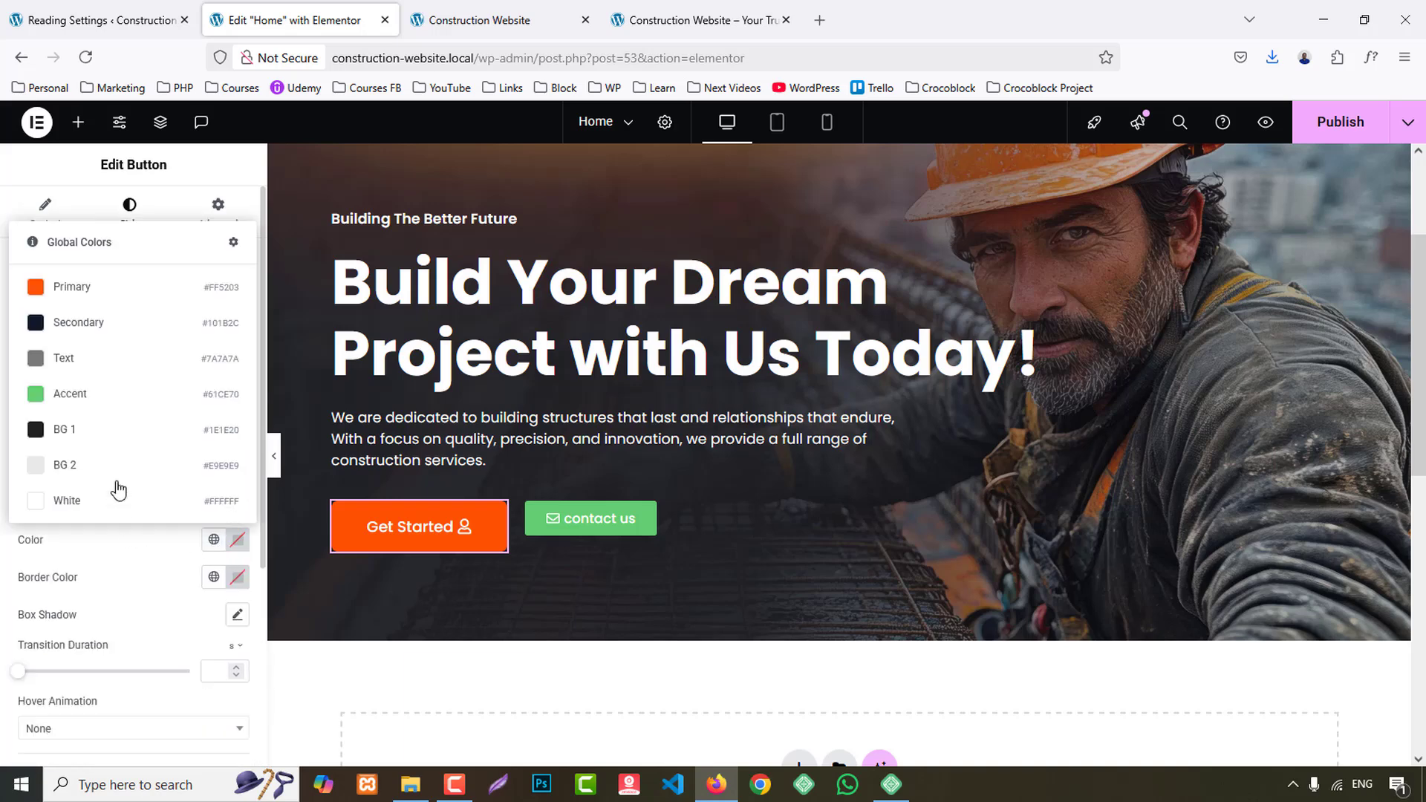
click(96, 321)
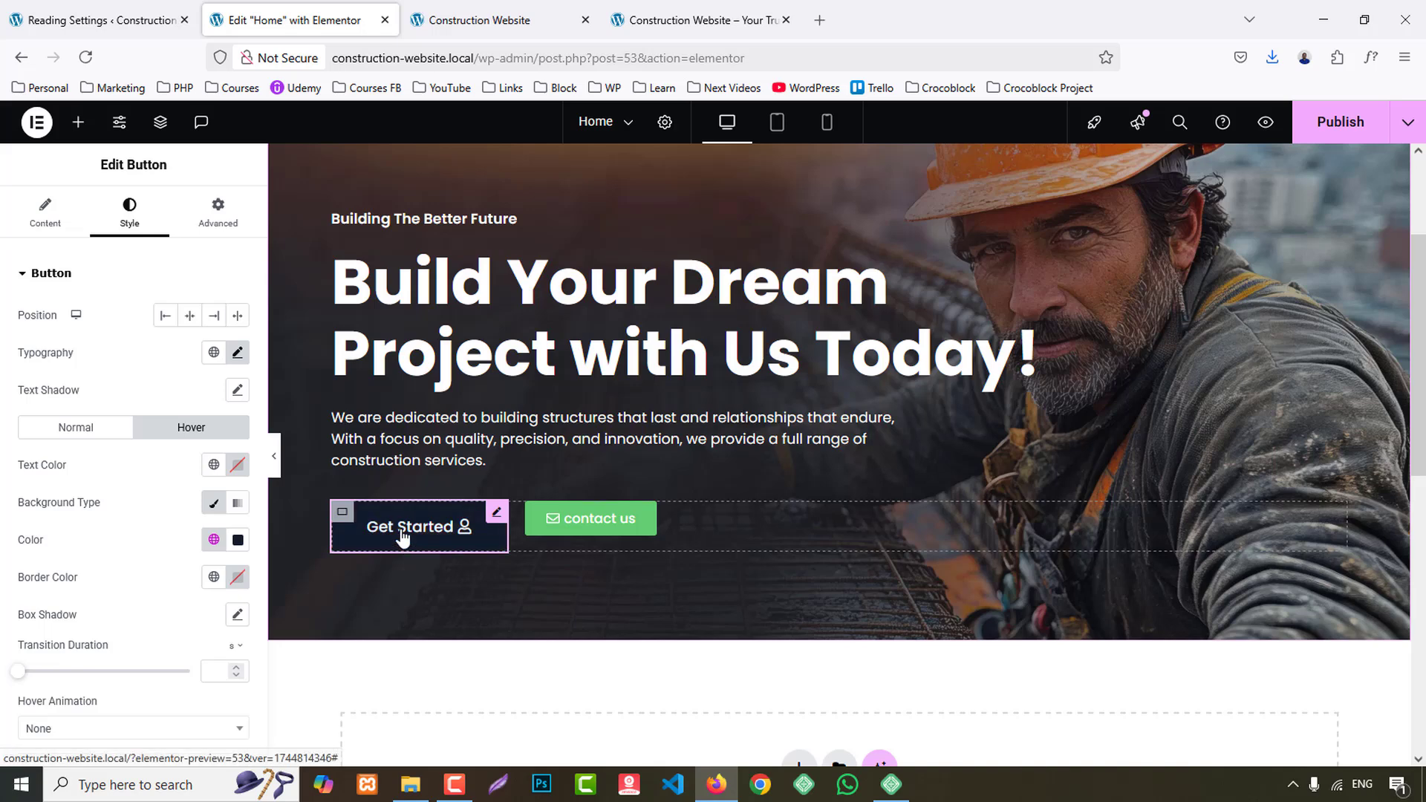
- Copy the "get started" button's style onto the "contact us" button and compare the result with the reference site
right_click(404, 534)
click(487, 436)
right_click(568, 520)
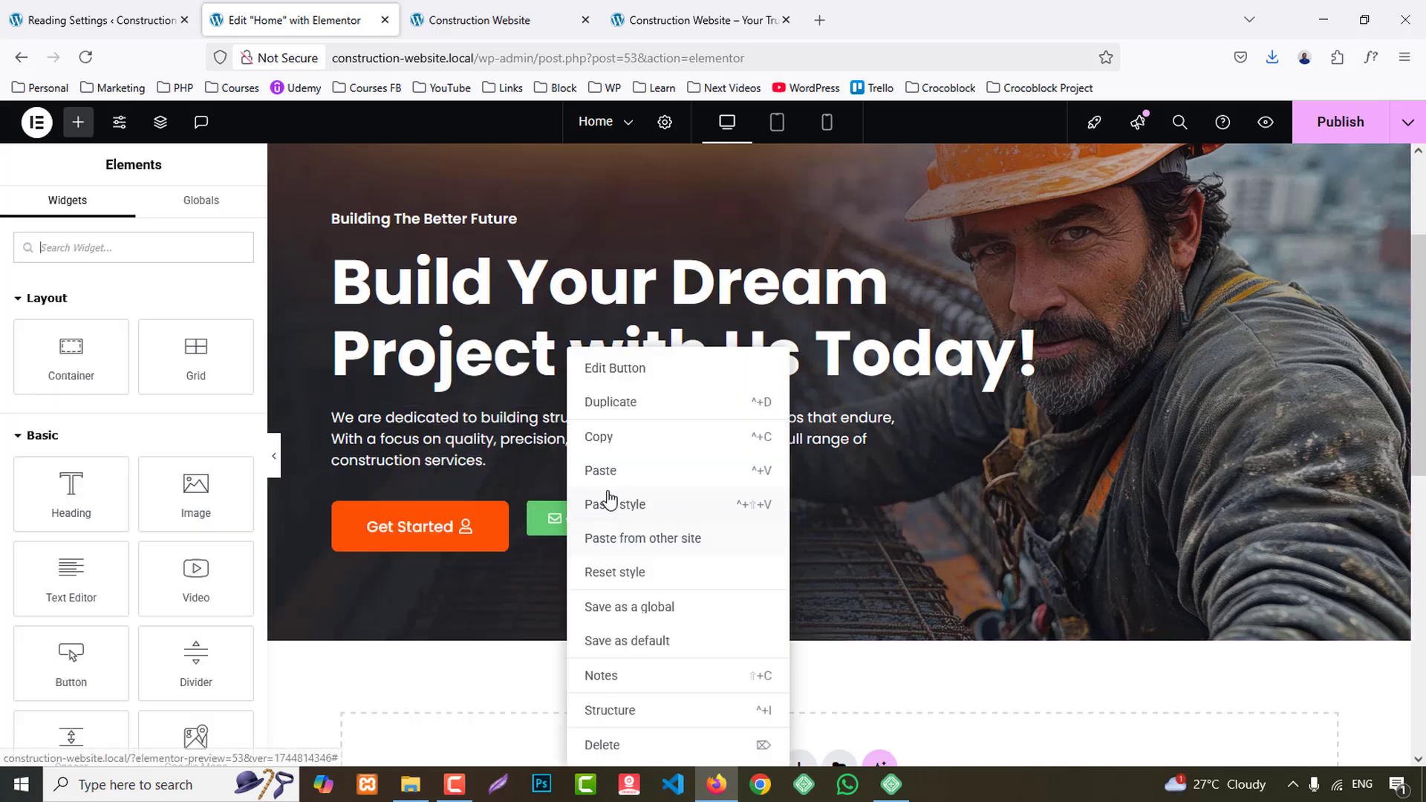
click(623, 505)
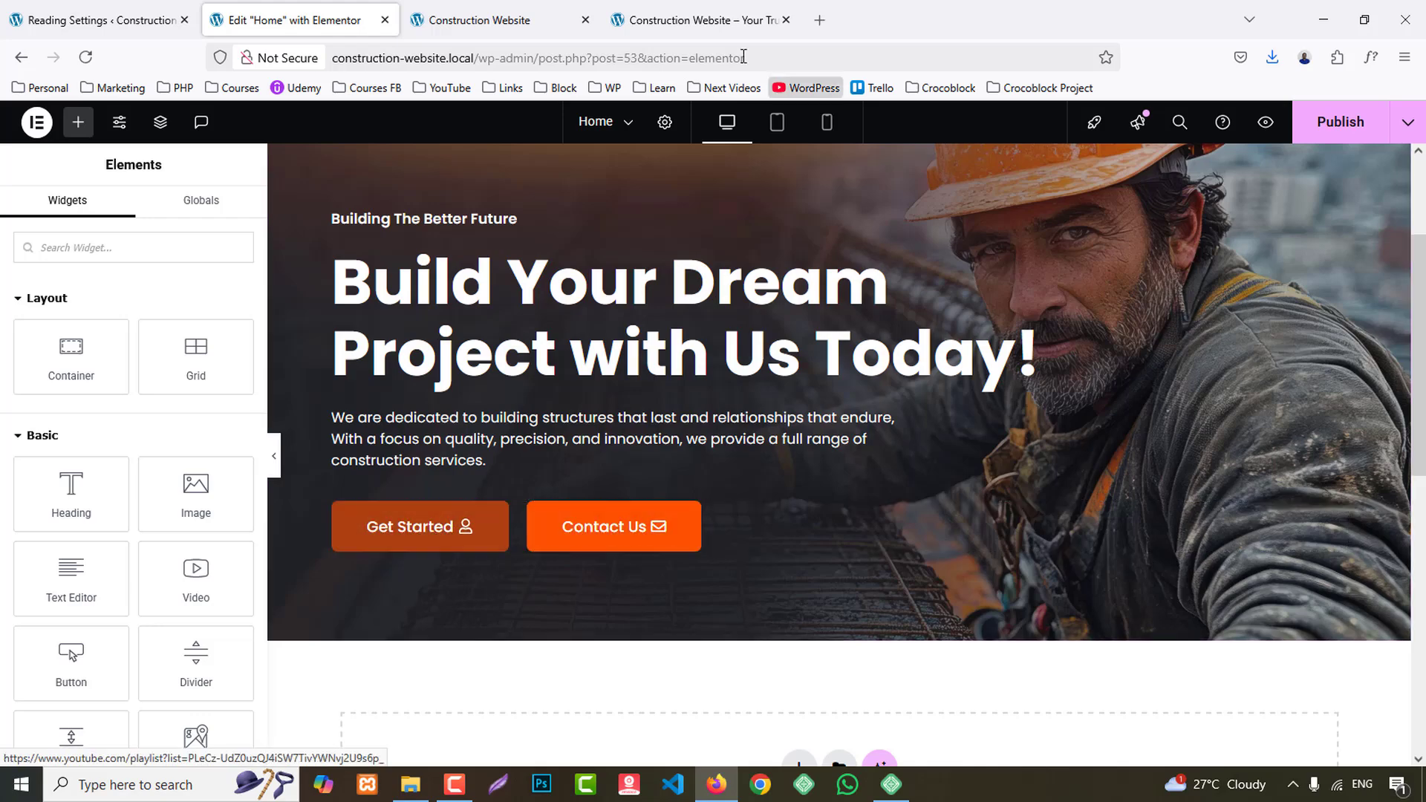
click(694, 9)
click(555, 9)
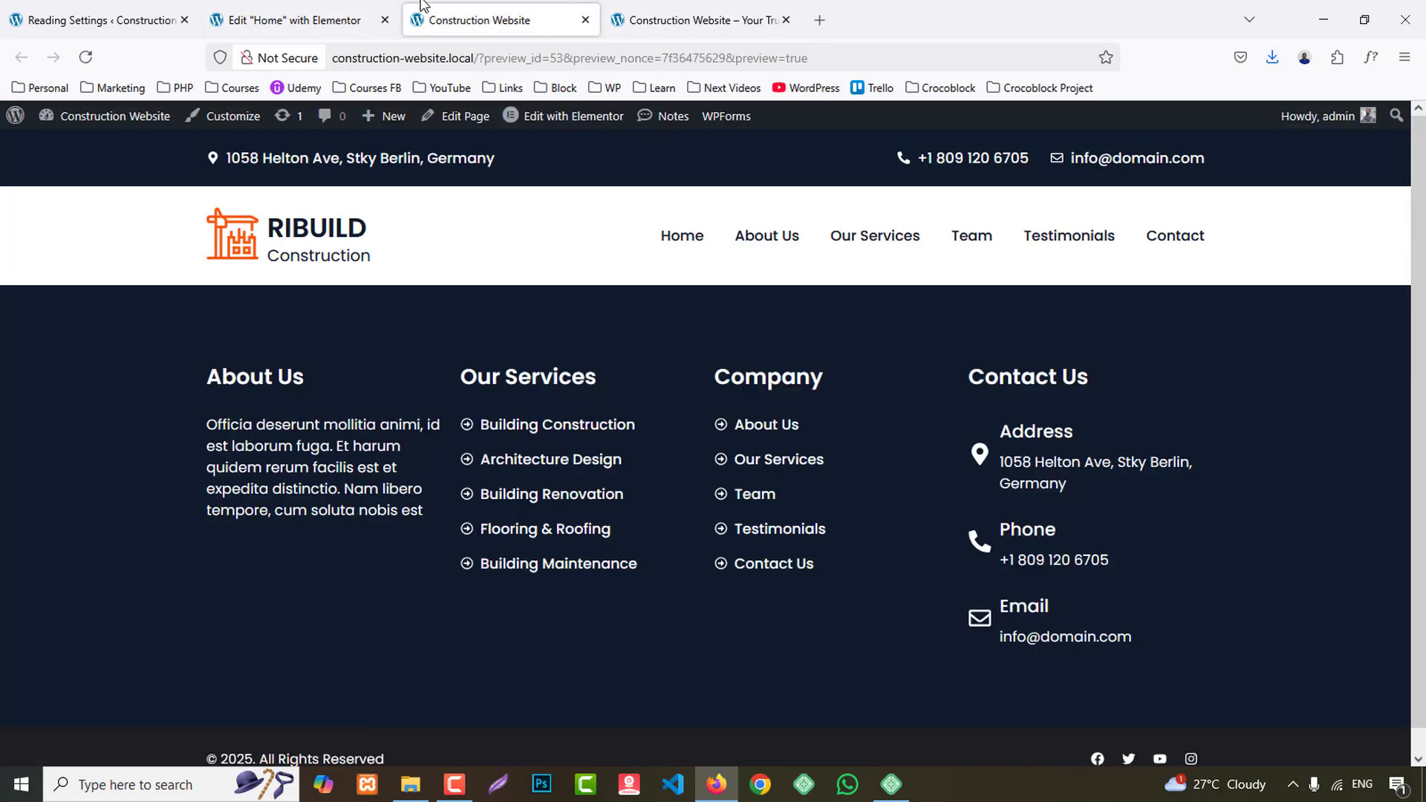
click(319, 9)
- Set the "get started" button's icon spacing to 10 px
click(427, 514)
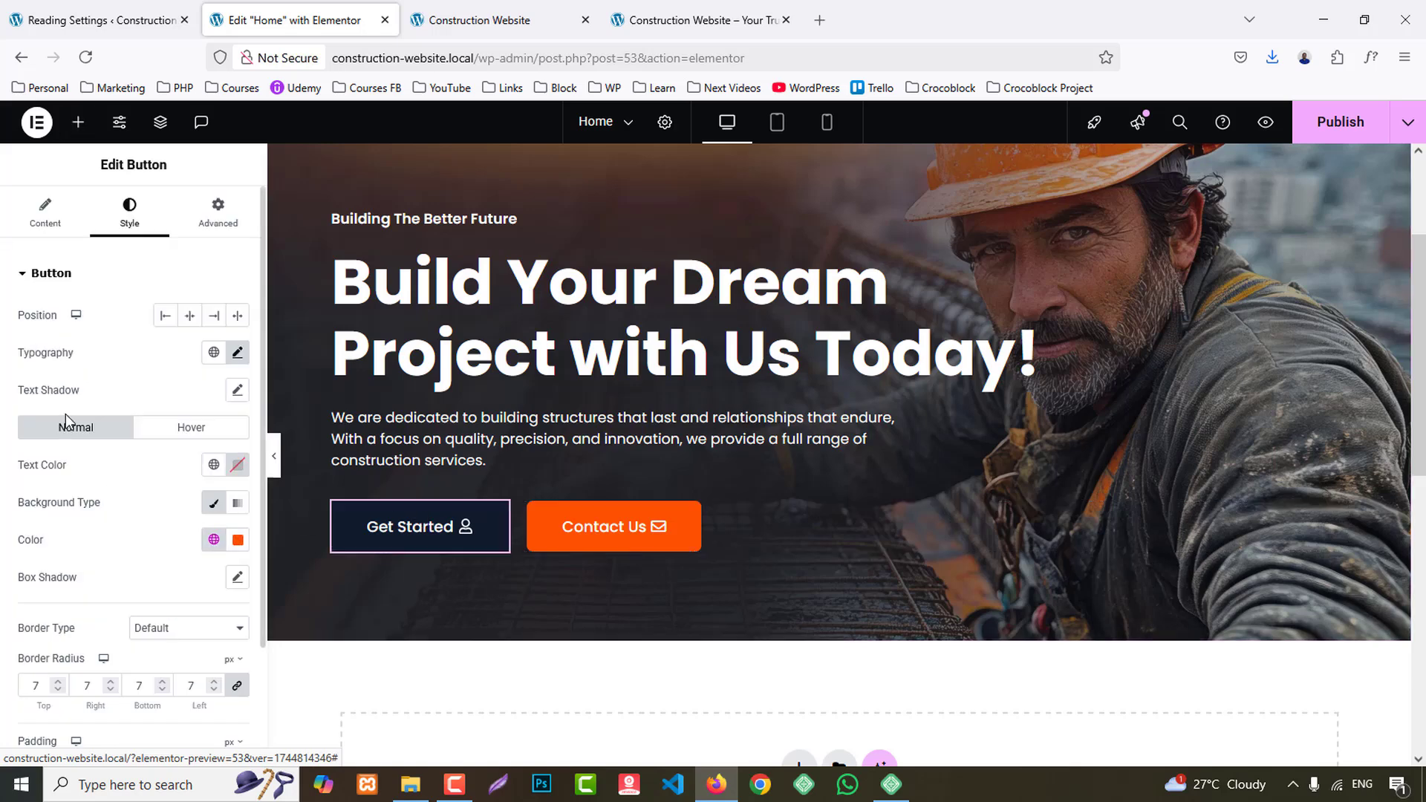
scroll(155, 567, down, 2)
scroll(163, 609, up, 2)
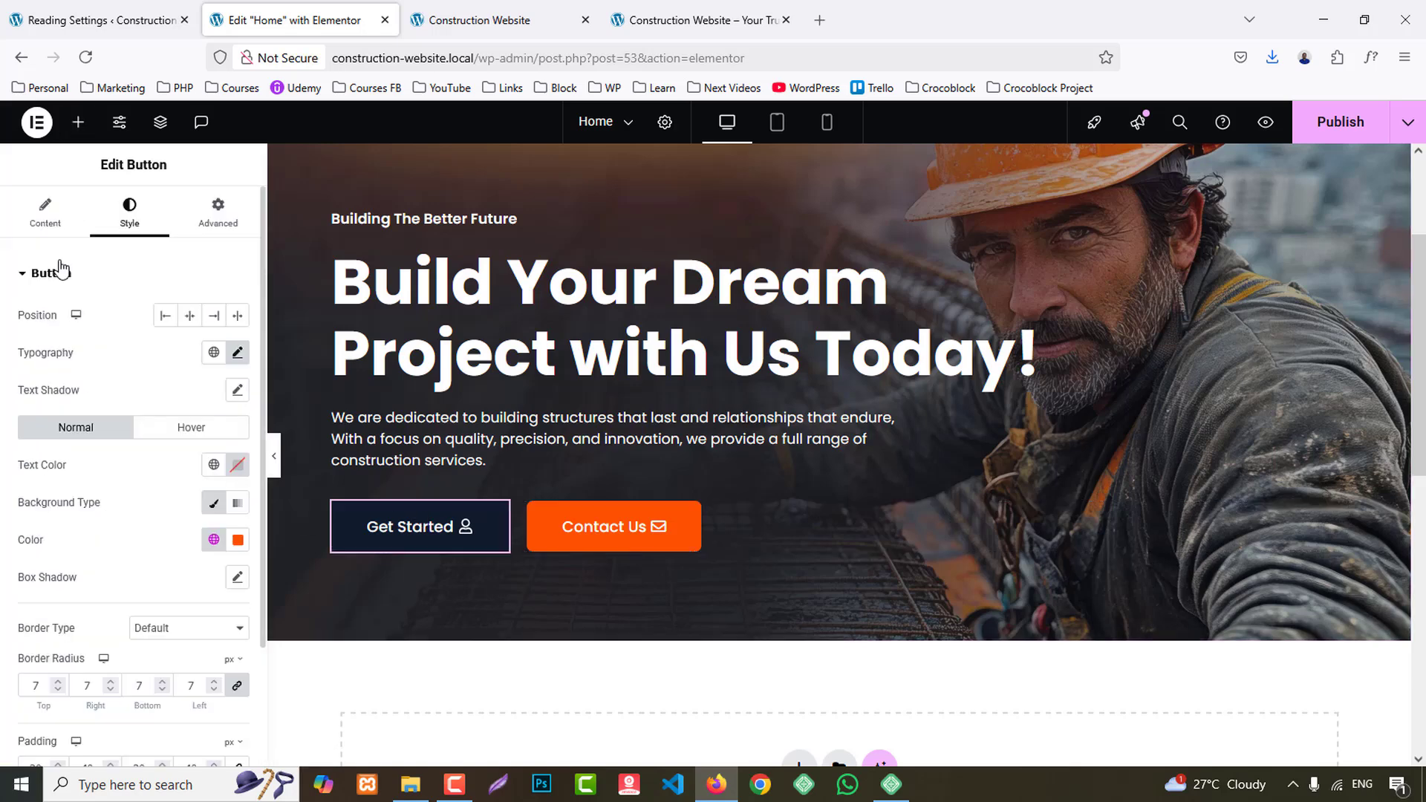
click(44, 213)
key(Up)
key(Up)
key(Up)
key(Up)
key(Up)
key(Up)
key(Up)
key(Up)
key(Up)
key(Up)
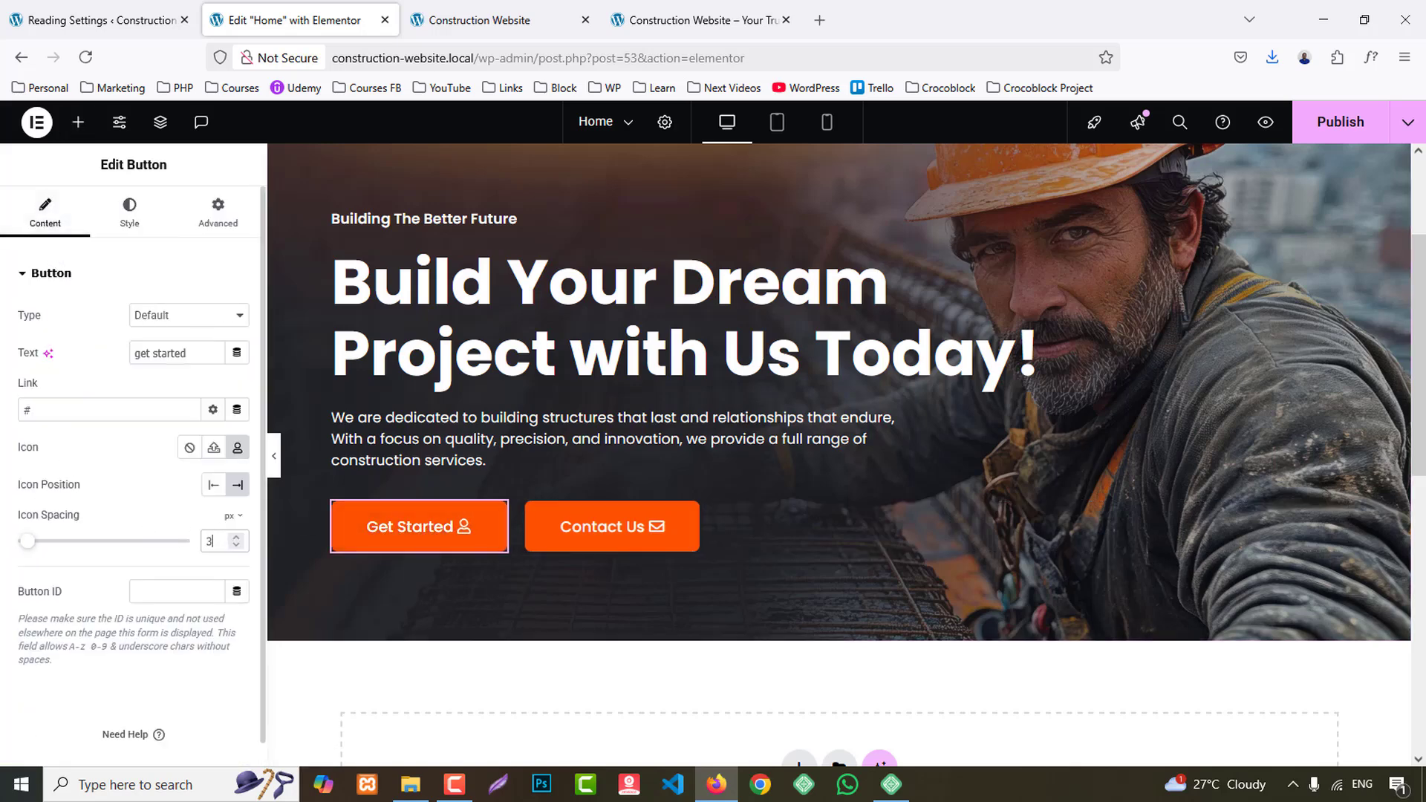
- Reapply the "get started" button's updated style to the "contact us" button
right_click(420, 546)
click(446, 437)
right_click(628, 536)
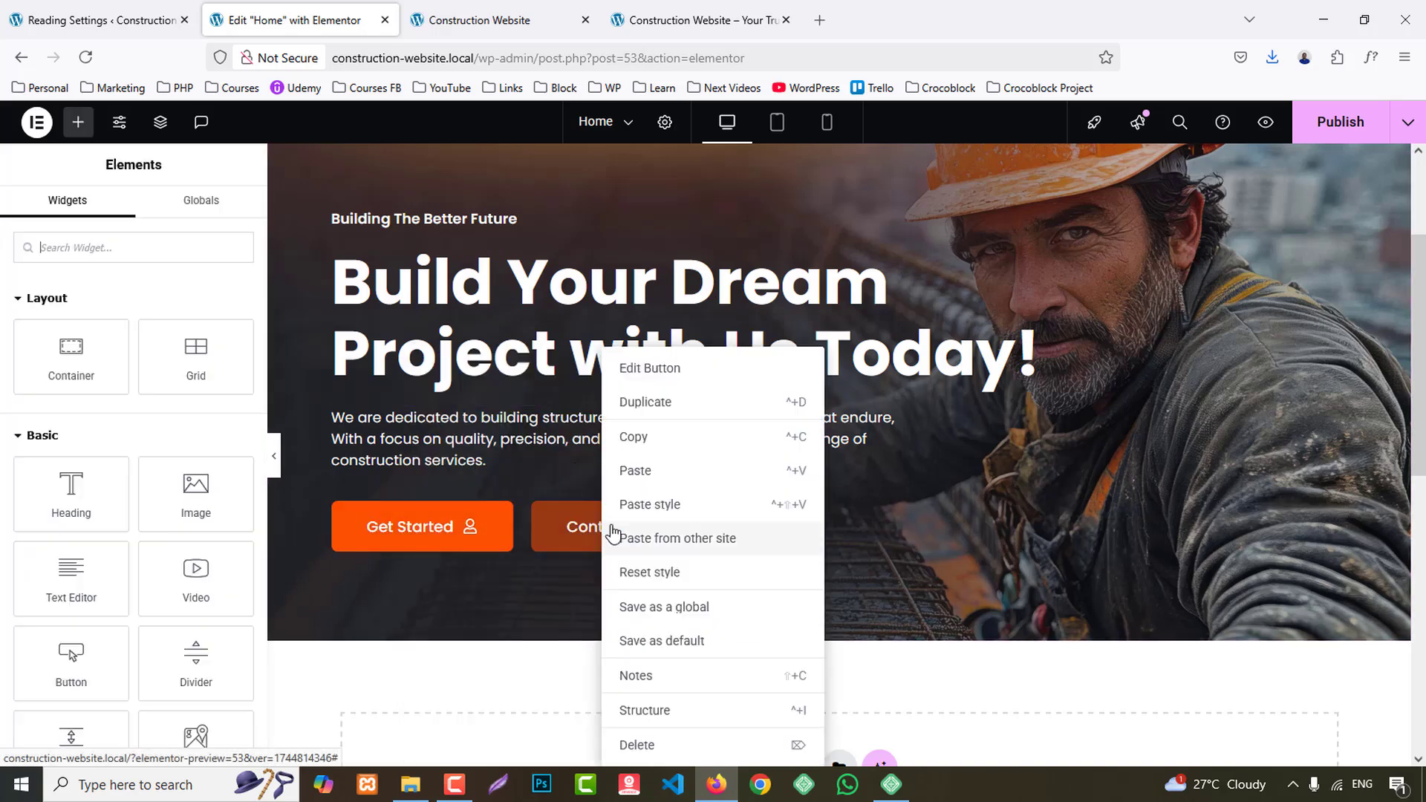
click(628, 500)
- Publish the Home page and preview its hero banner on the front end
scroll(653, 508, up, 3)
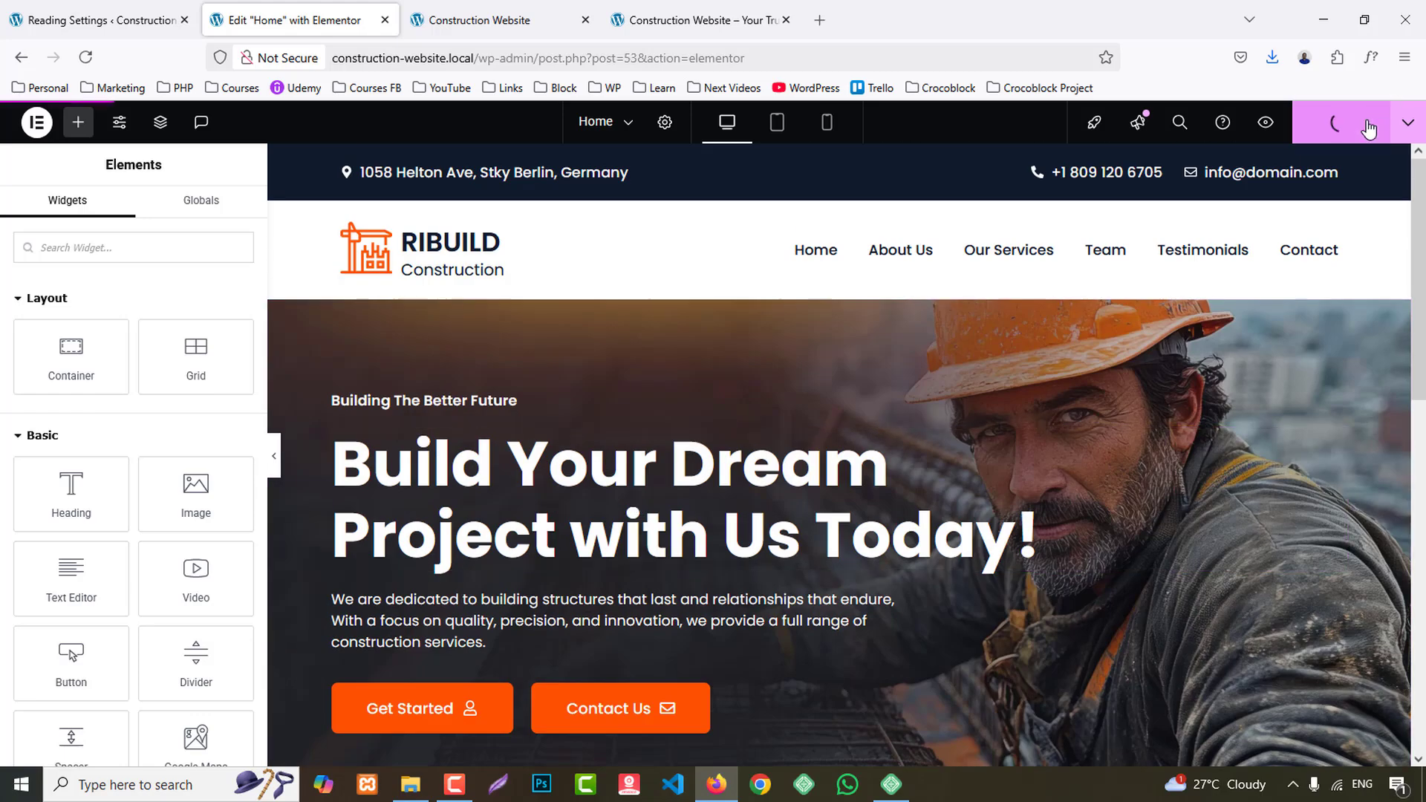
click(1265, 122)
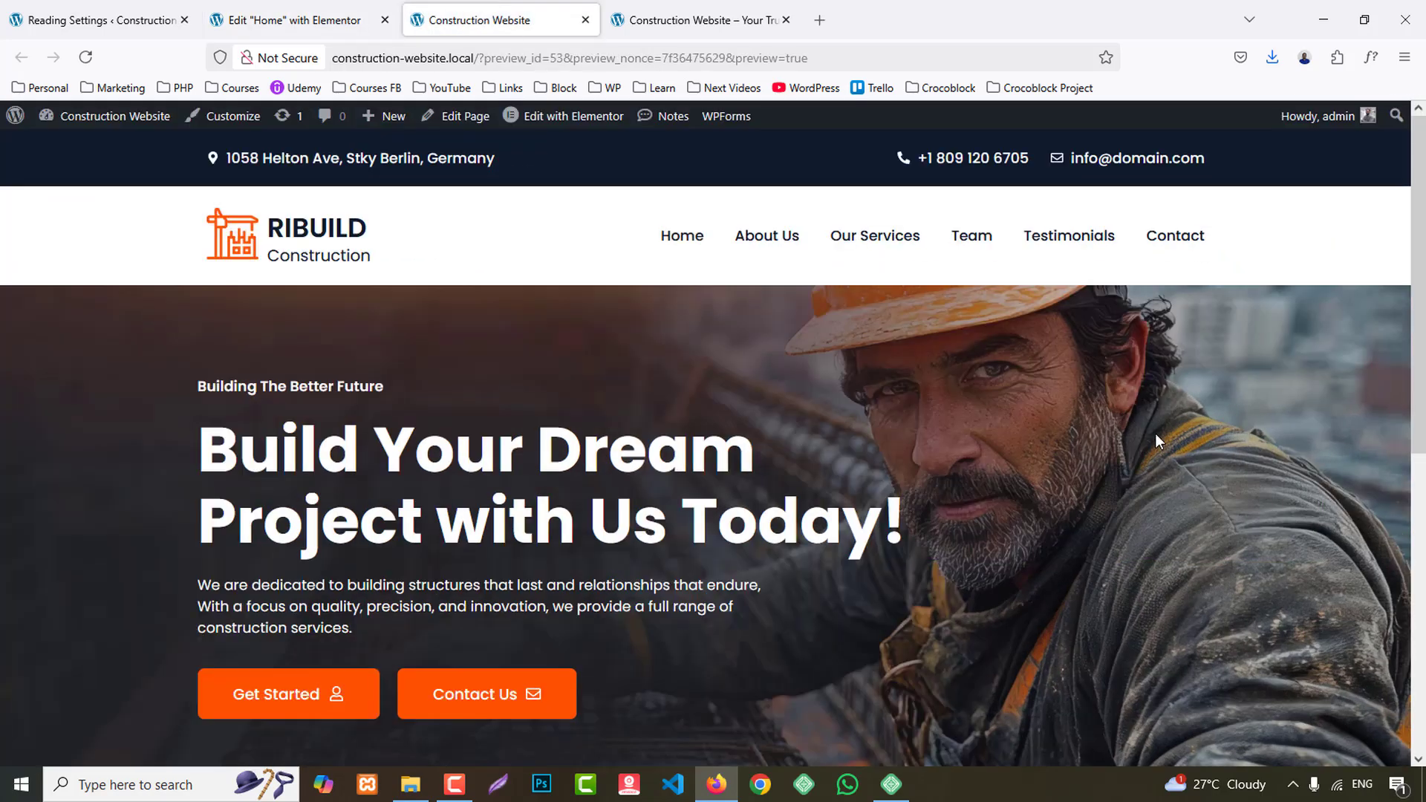
scroll(1270, 479, down, 3)
scroll(1277, 484, up, 3)
- Add a two-column Flexbox container below the hero banner, following the layout of the reference site's about section
click(737, 11)
scroll(1205, 391, down, 7)
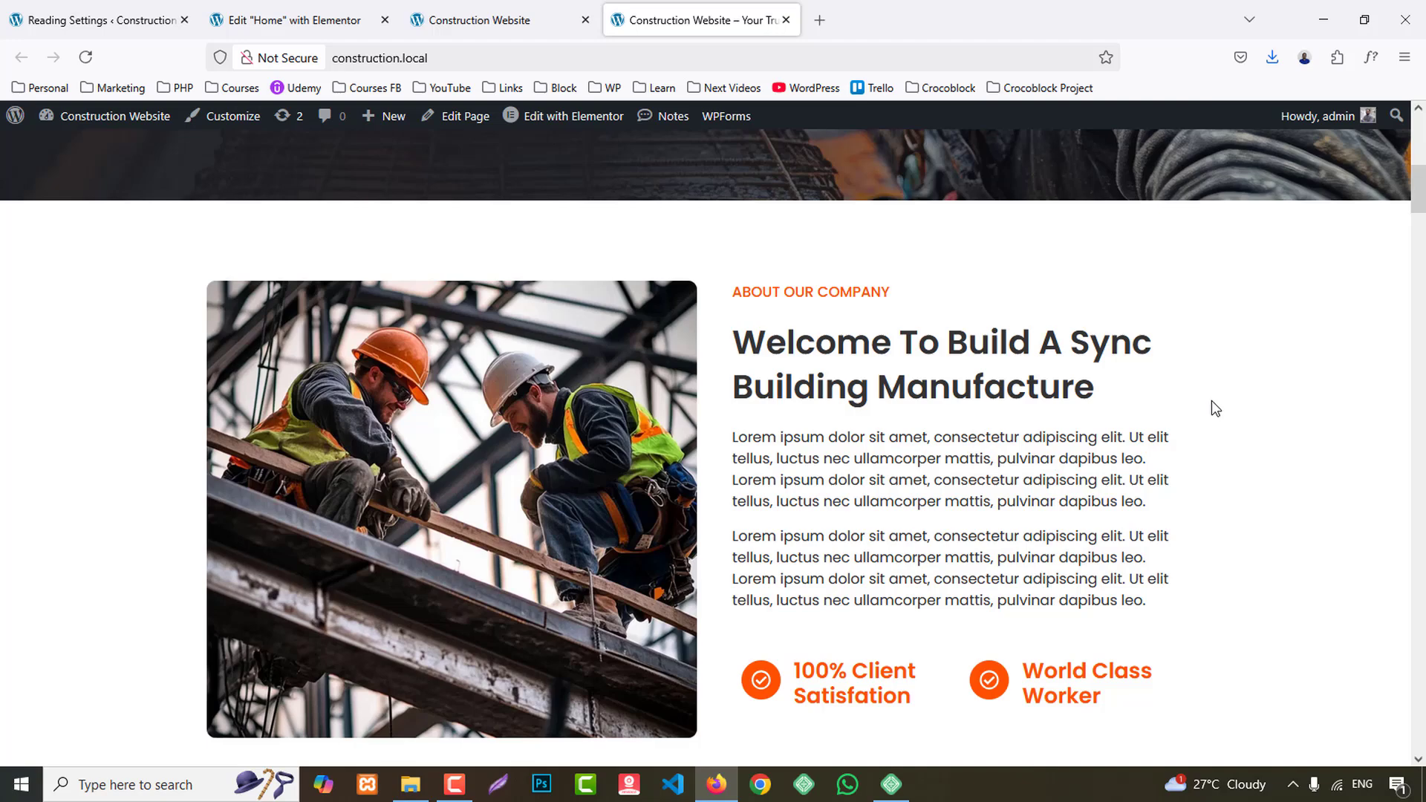
scroll(1213, 401, down, 3)
scroll(1215, 401, up, 4)
click(223, 20)
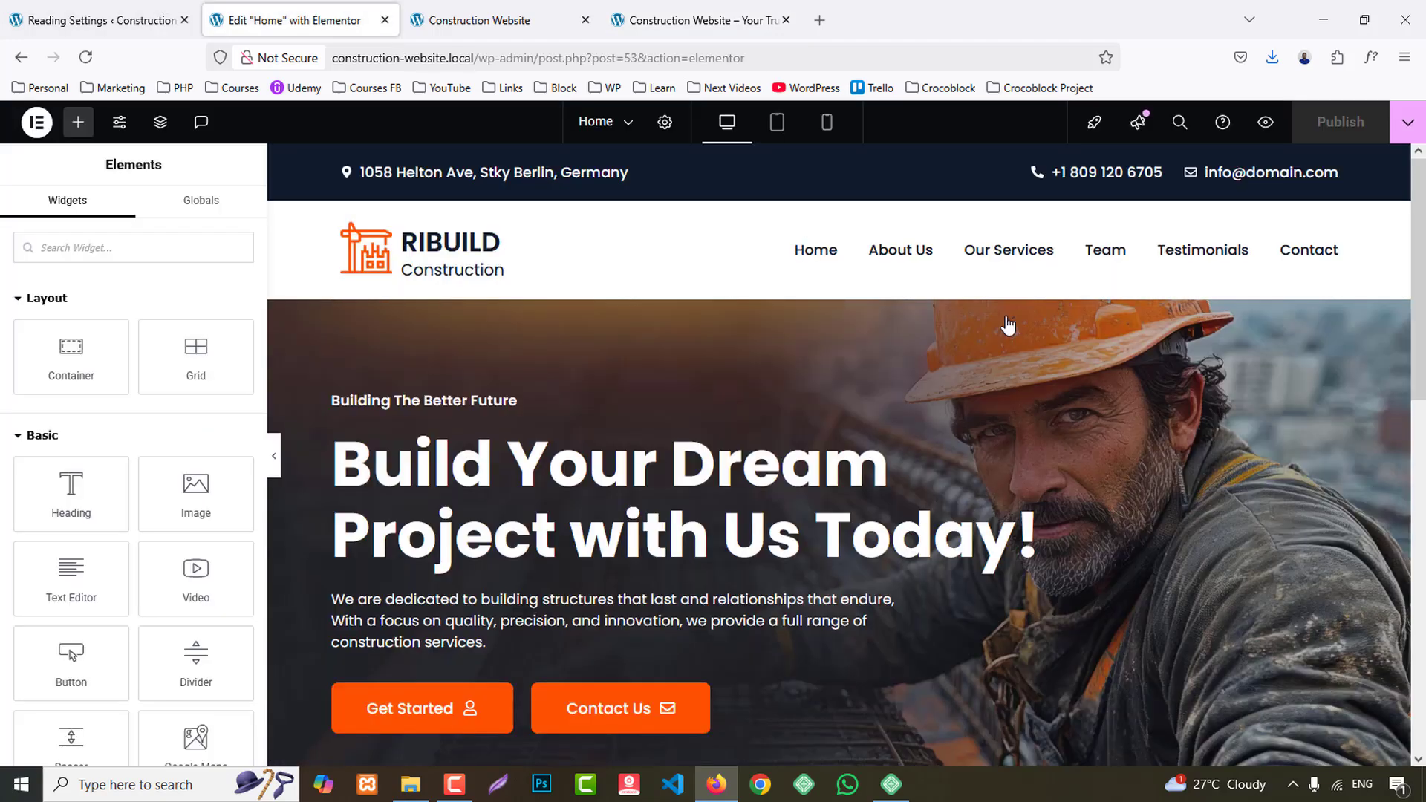
scroll(1114, 483, down, 10)
click(809, 405)
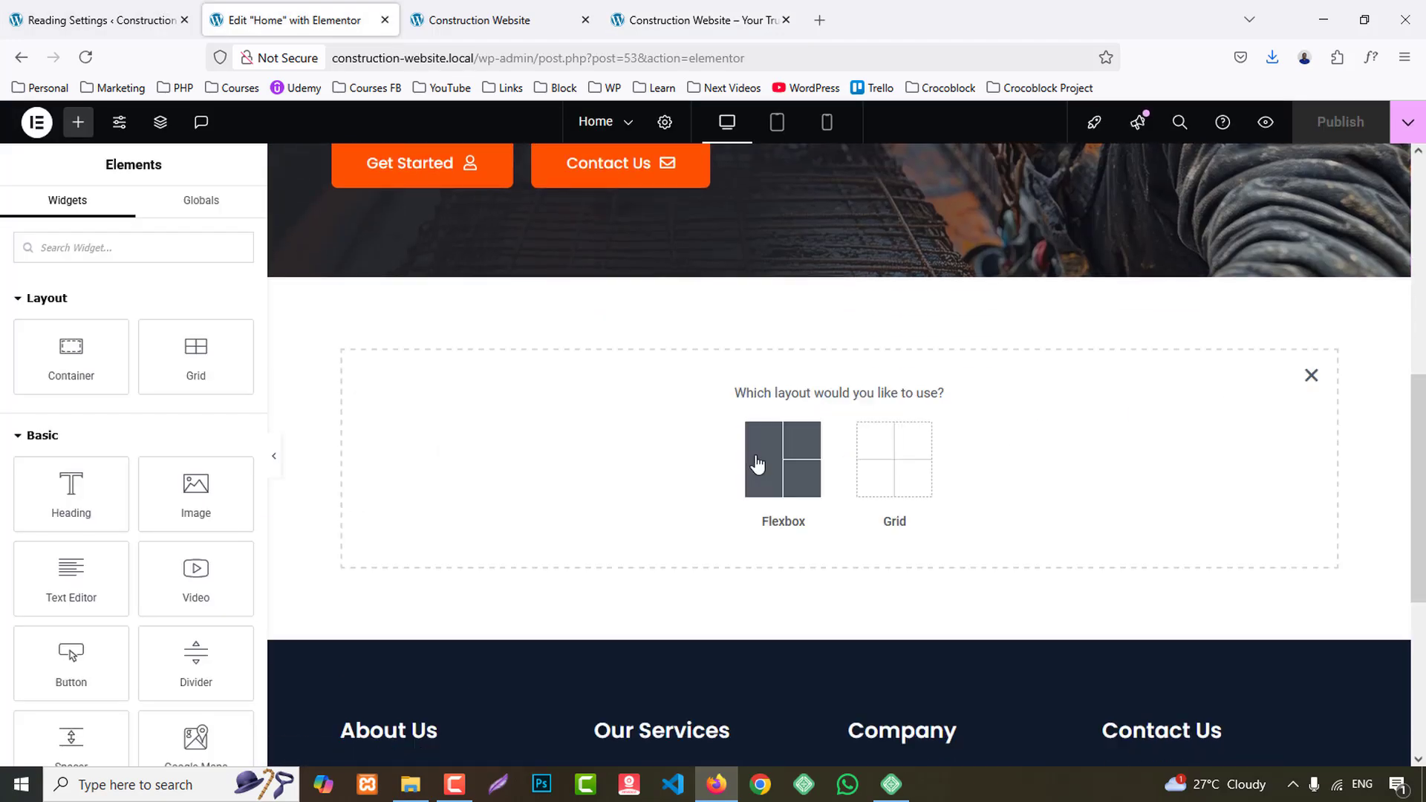
click(757, 465)
click(797, 464)
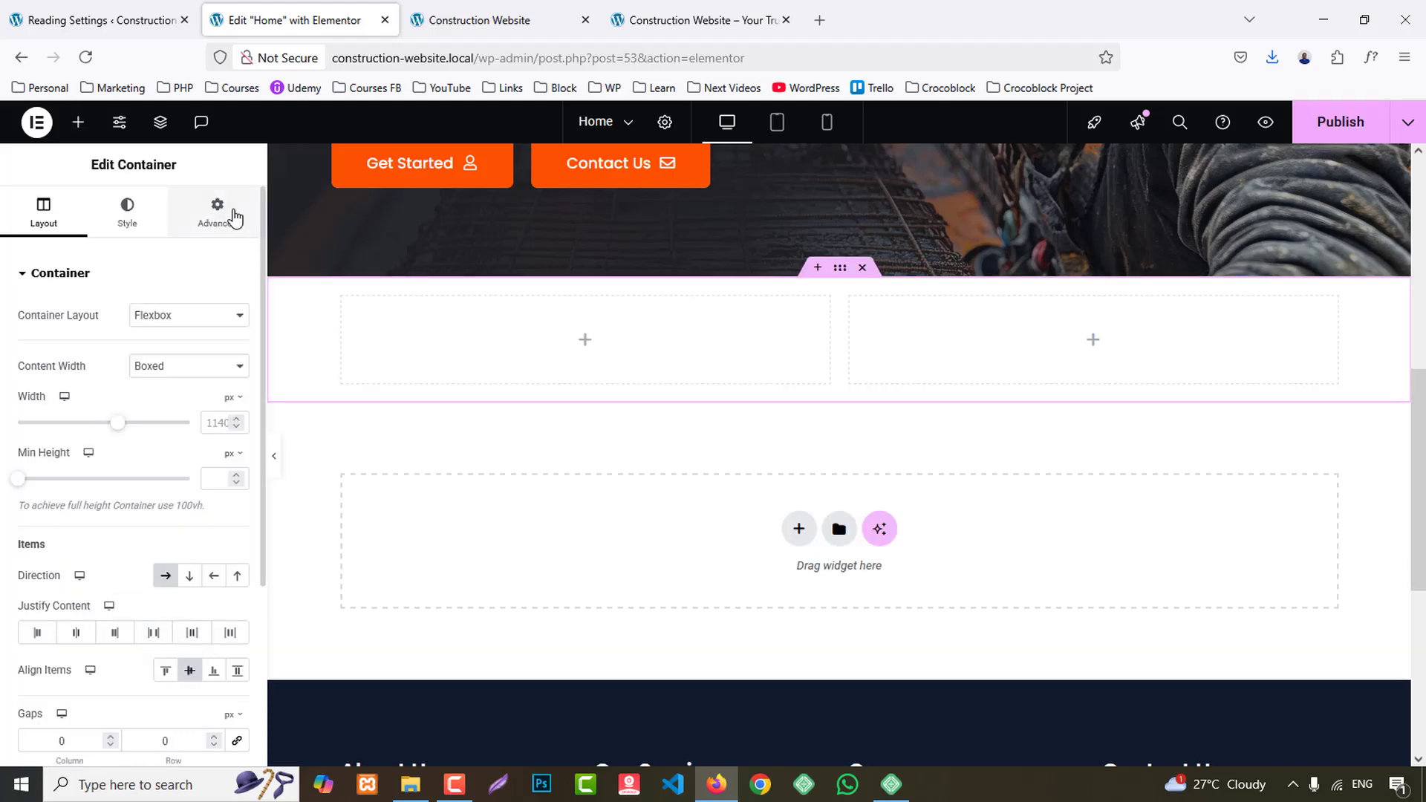
- Unlink the new container's padding values and set 80 px top and bottom, keeping 0 on the sides
click(223, 214)
click(239, 407)
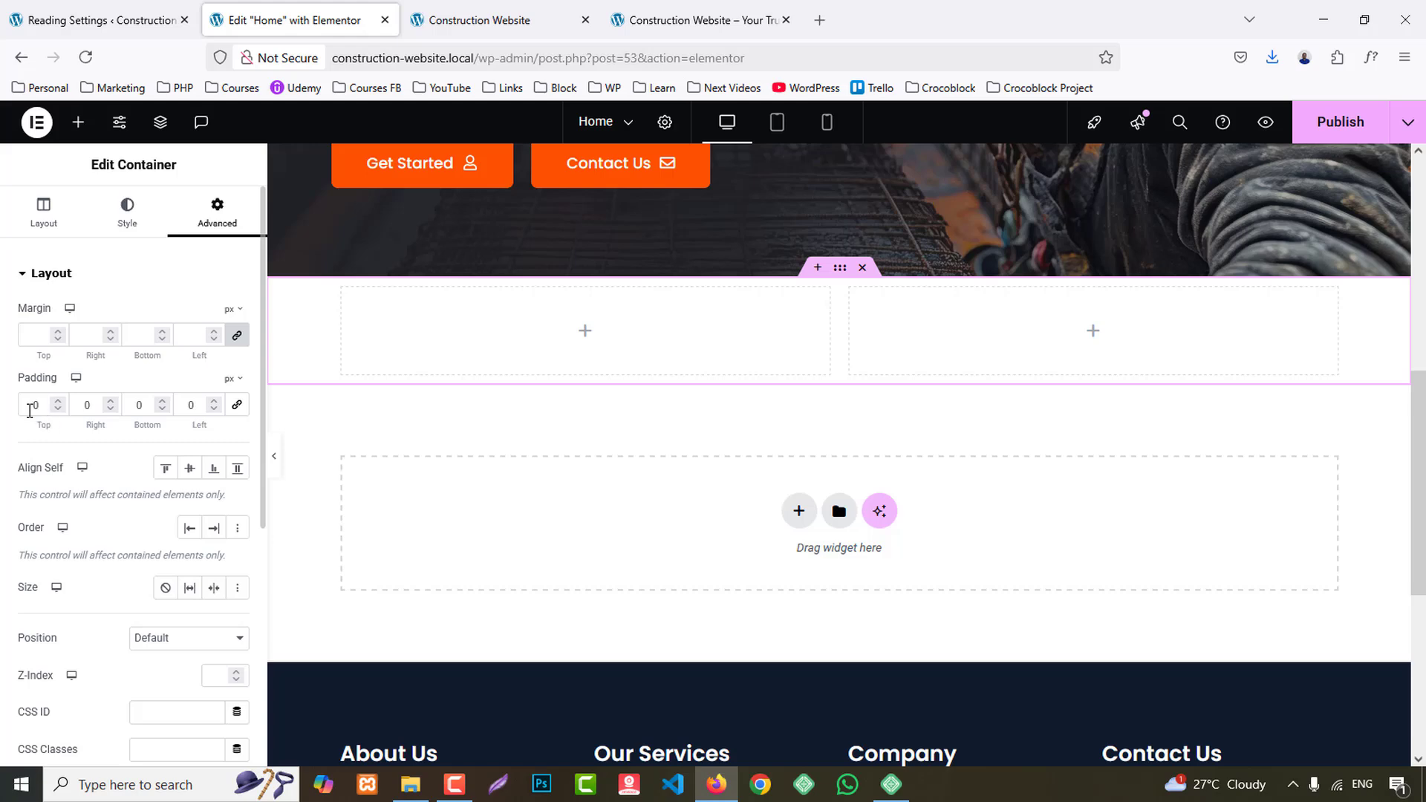
click(28, 410)
text(8)
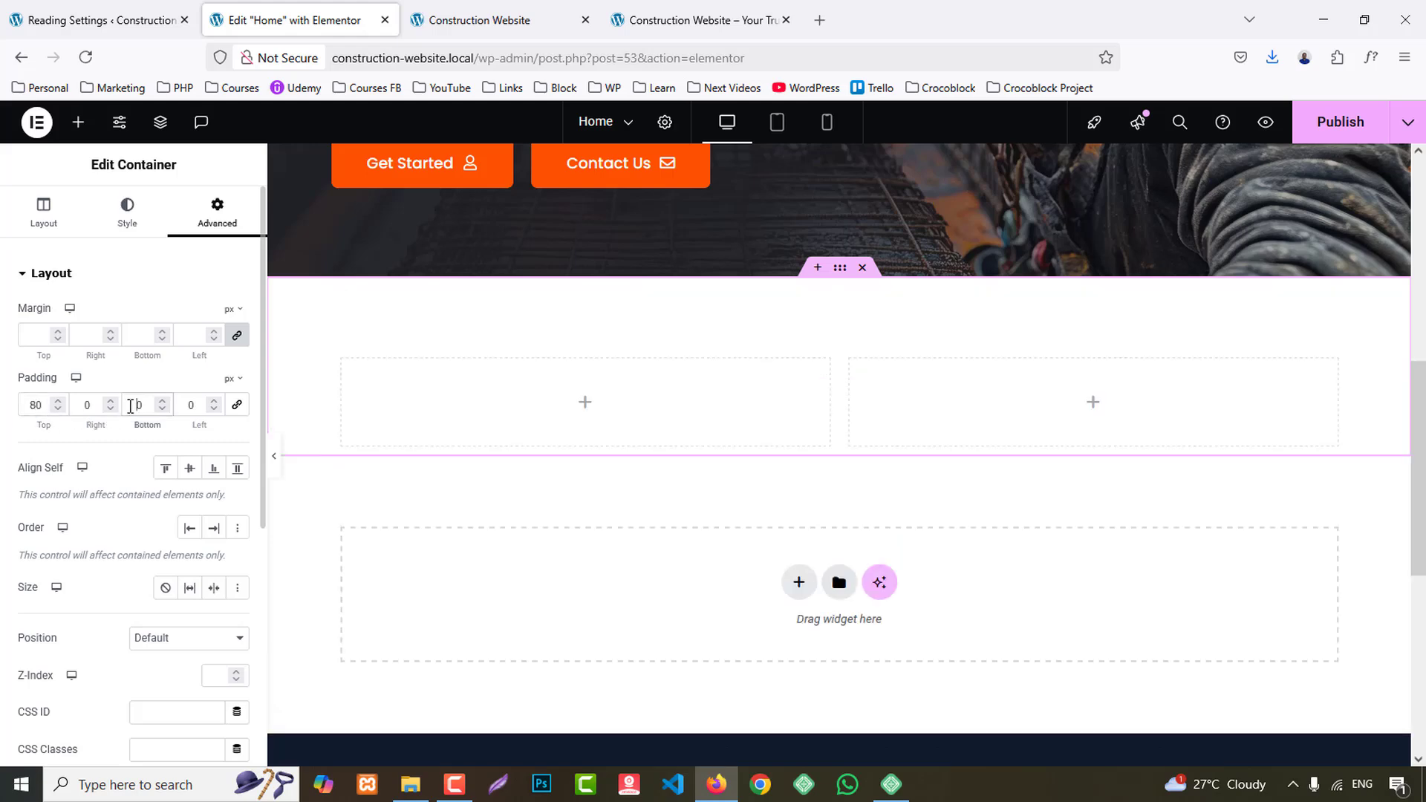
click(131, 406)
text(8)
- Add an Image widget to the new two-column section and try to move it into one of the columns
click(78, 122)
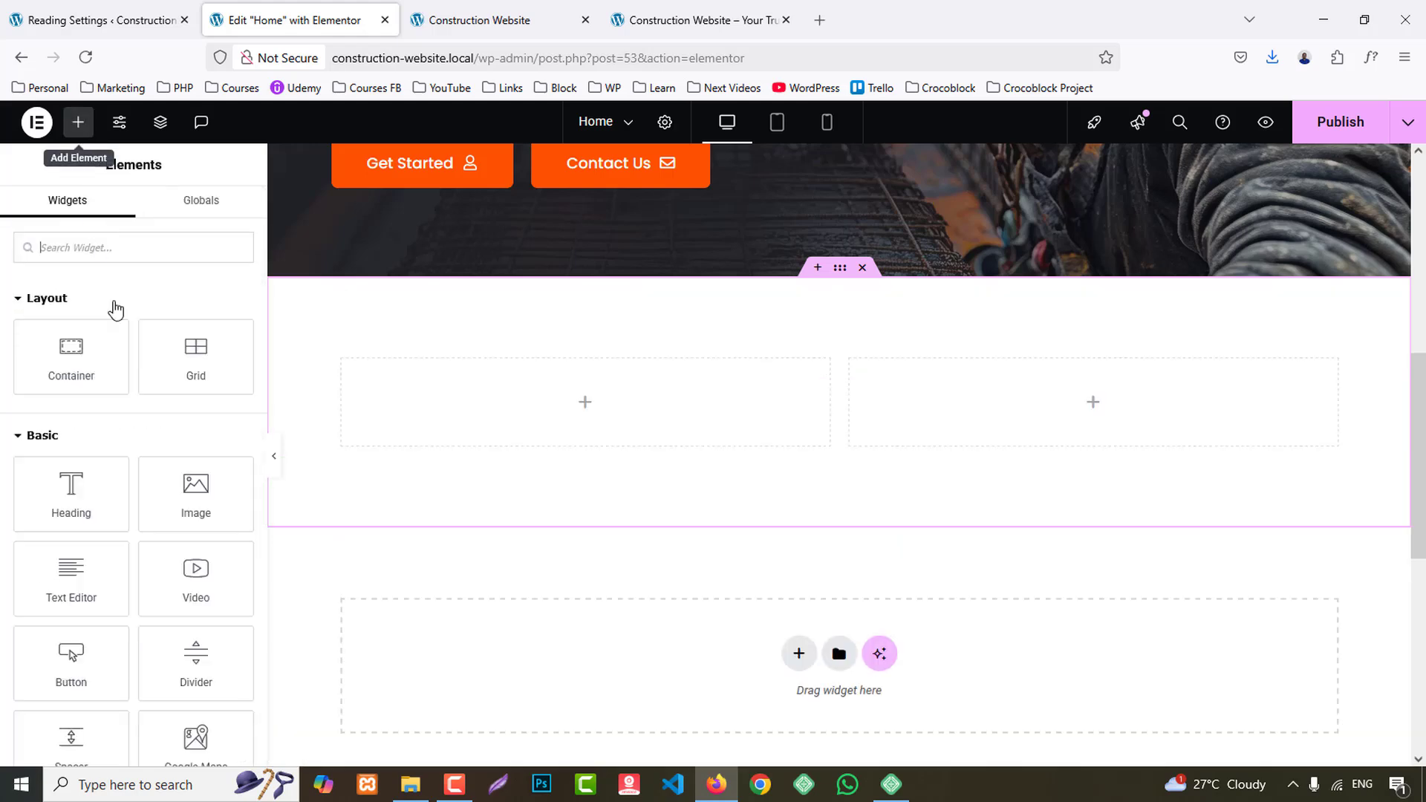
drag(196, 487, 641, 447)
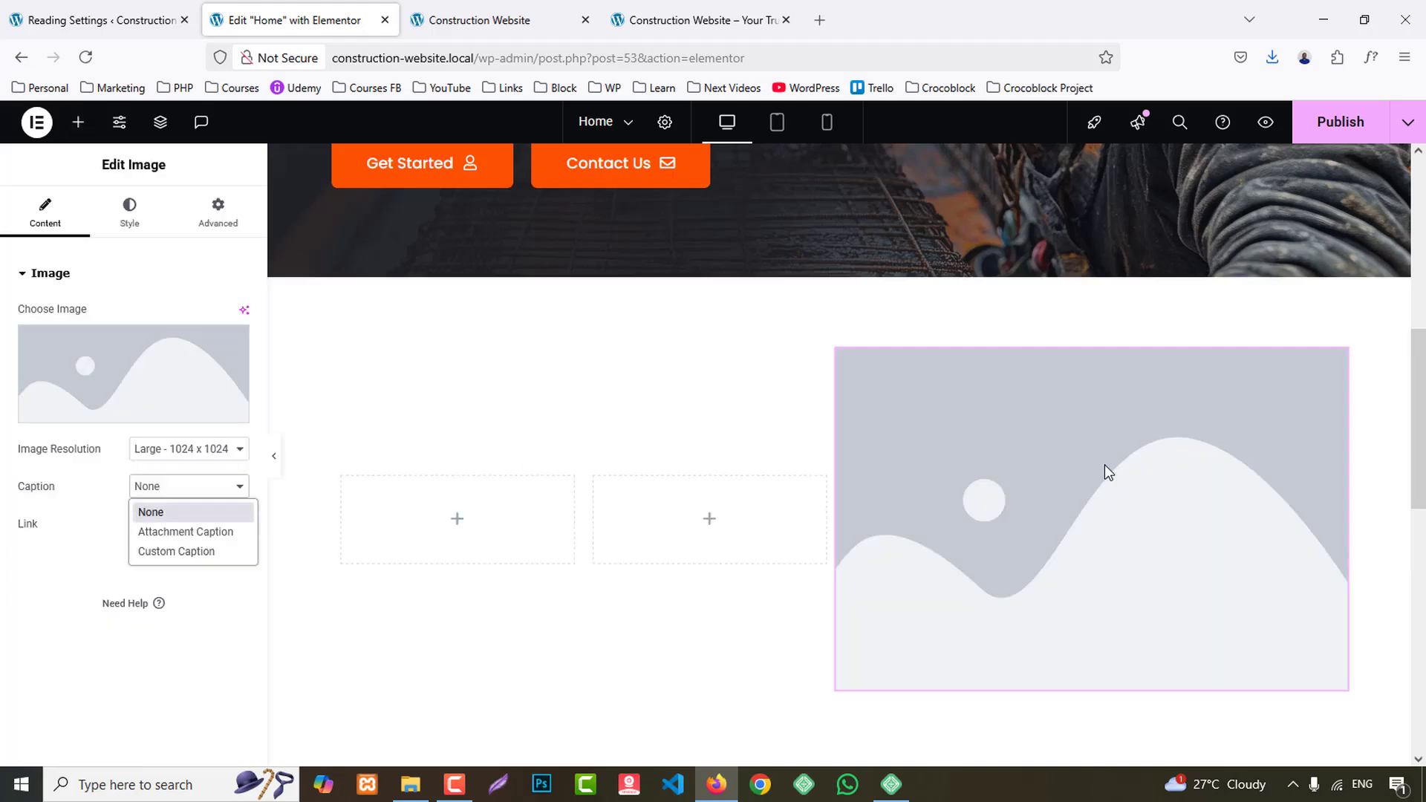
drag(1105, 466, 646, 507)
key(ctrl+z)
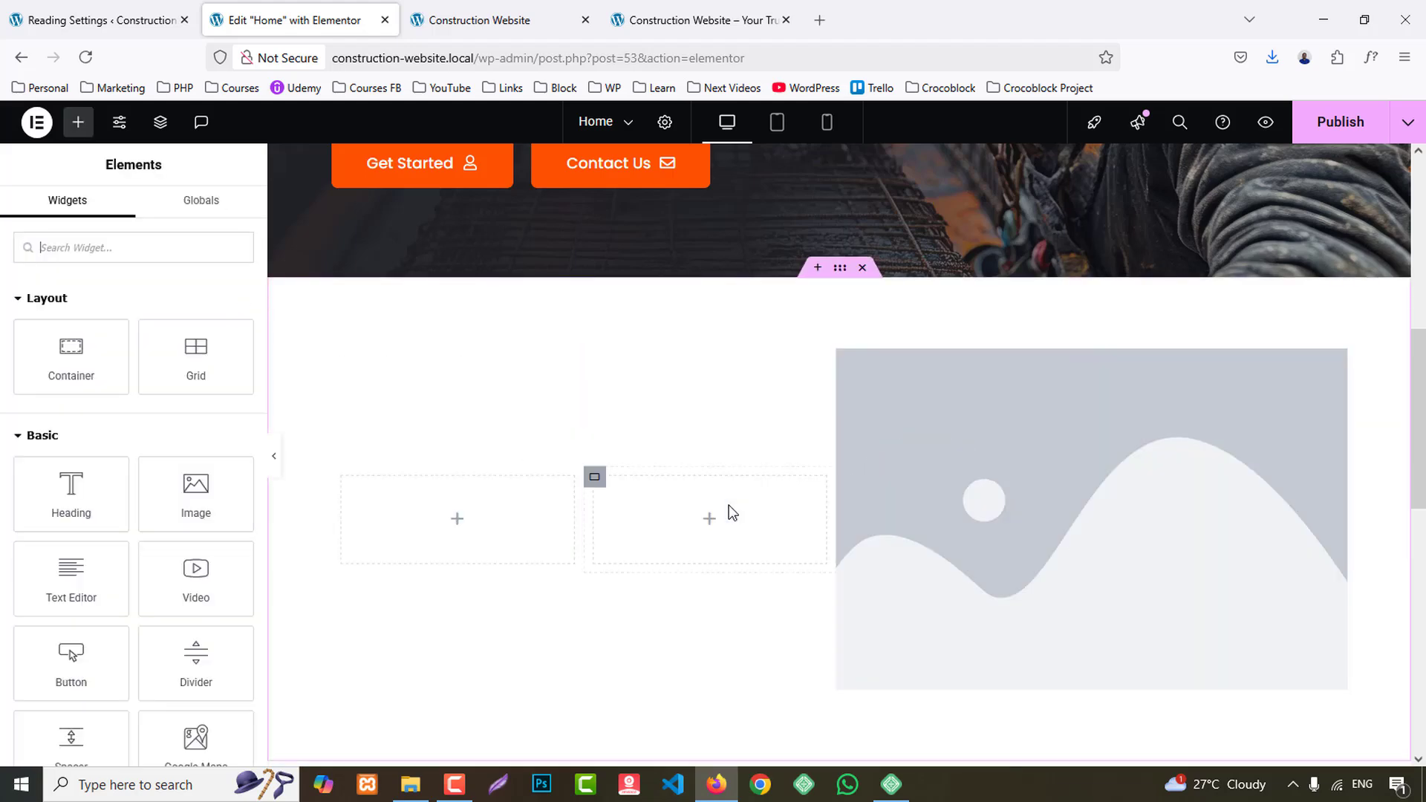
- Delete the second empty inner container and move the Image widget into the remaining one
right_click(606, 484)
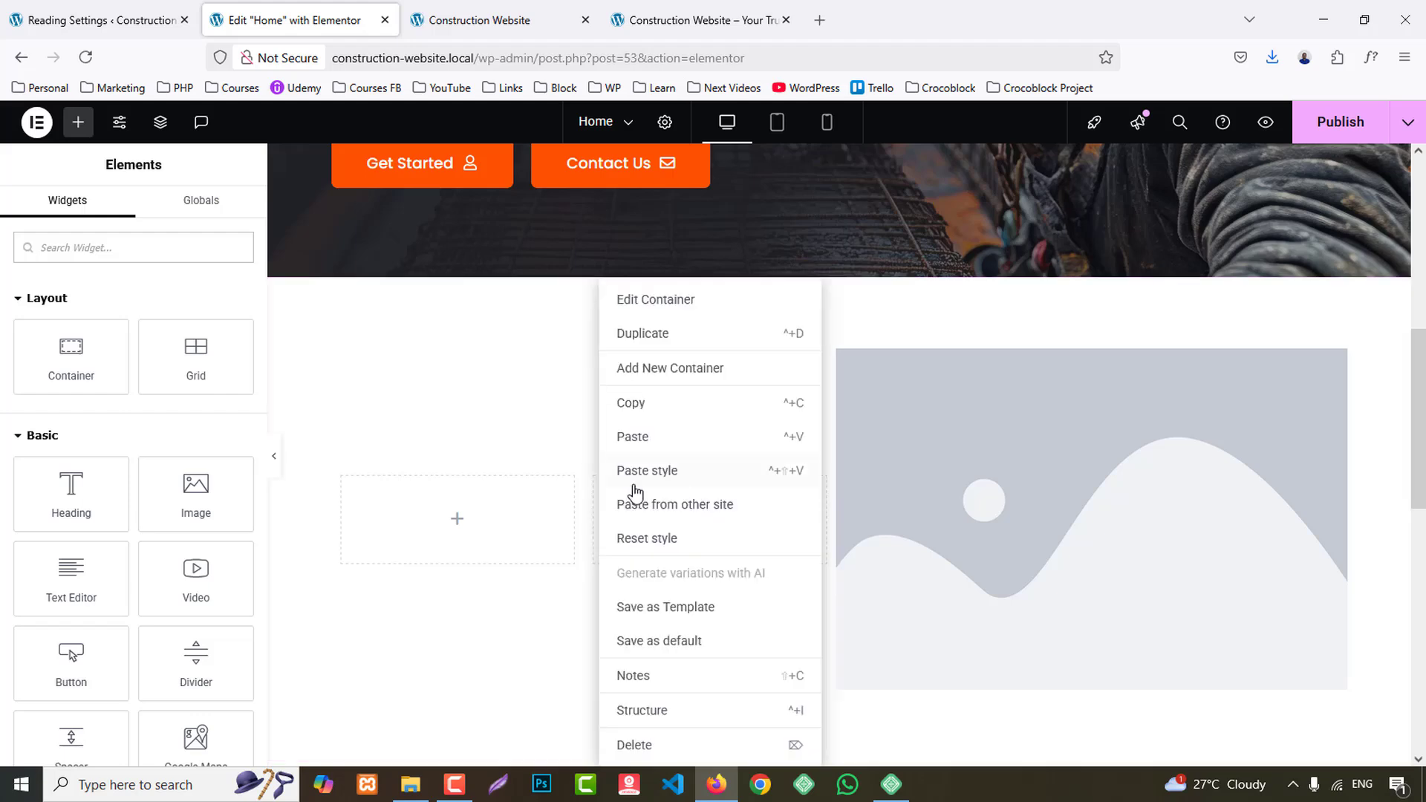
click(650, 746)
drag(827, 643, 468, 609)
- Search the media library for "abo" and insert the photo of two construction workers into the Image widget
click(98, 389)
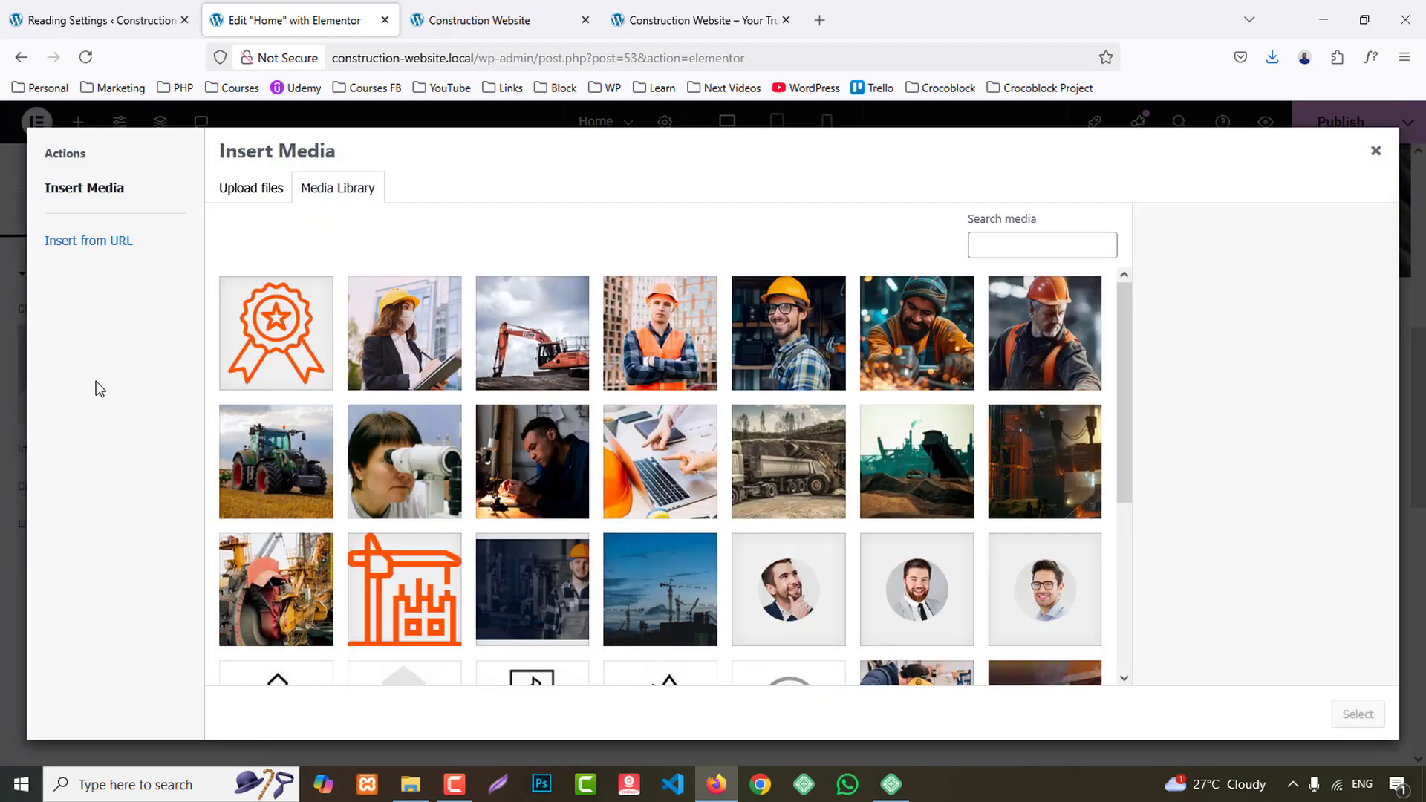
scroll(479, 540, down, 4)
scroll(1012, 475, up, 4)
scroll(1042, 443, down, 4)
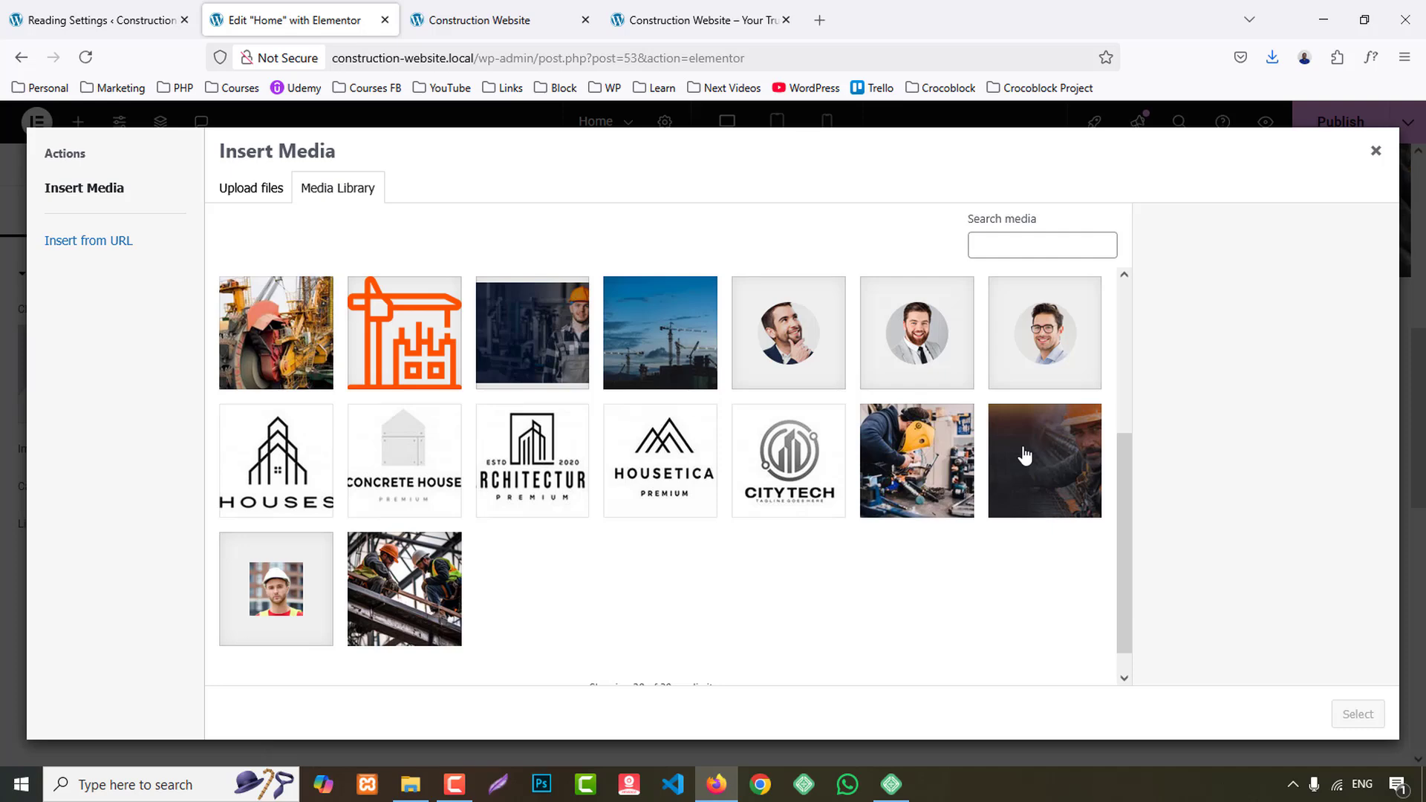
scroll(1024, 455, up, 4)
click(994, 250)
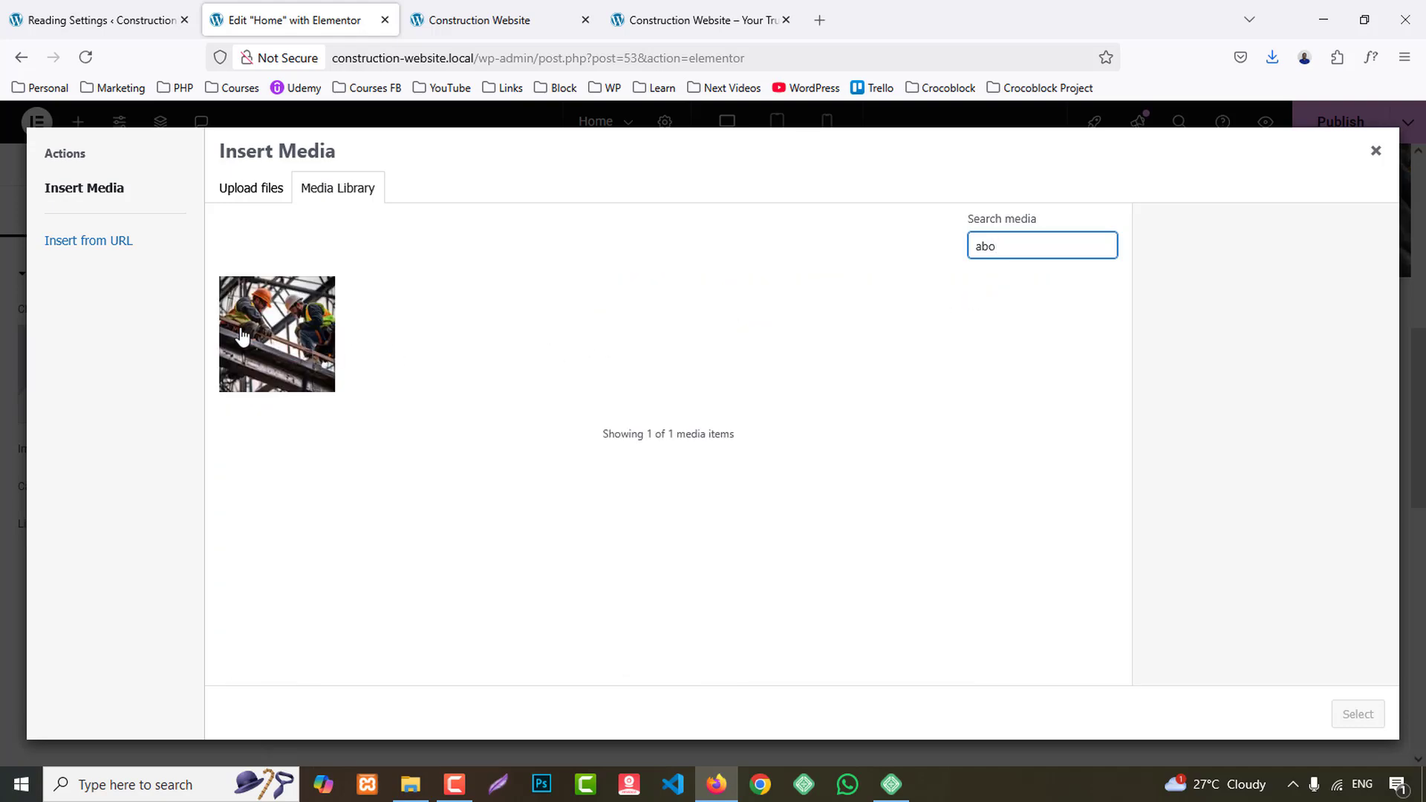
click(242, 336)
click(1358, 714)
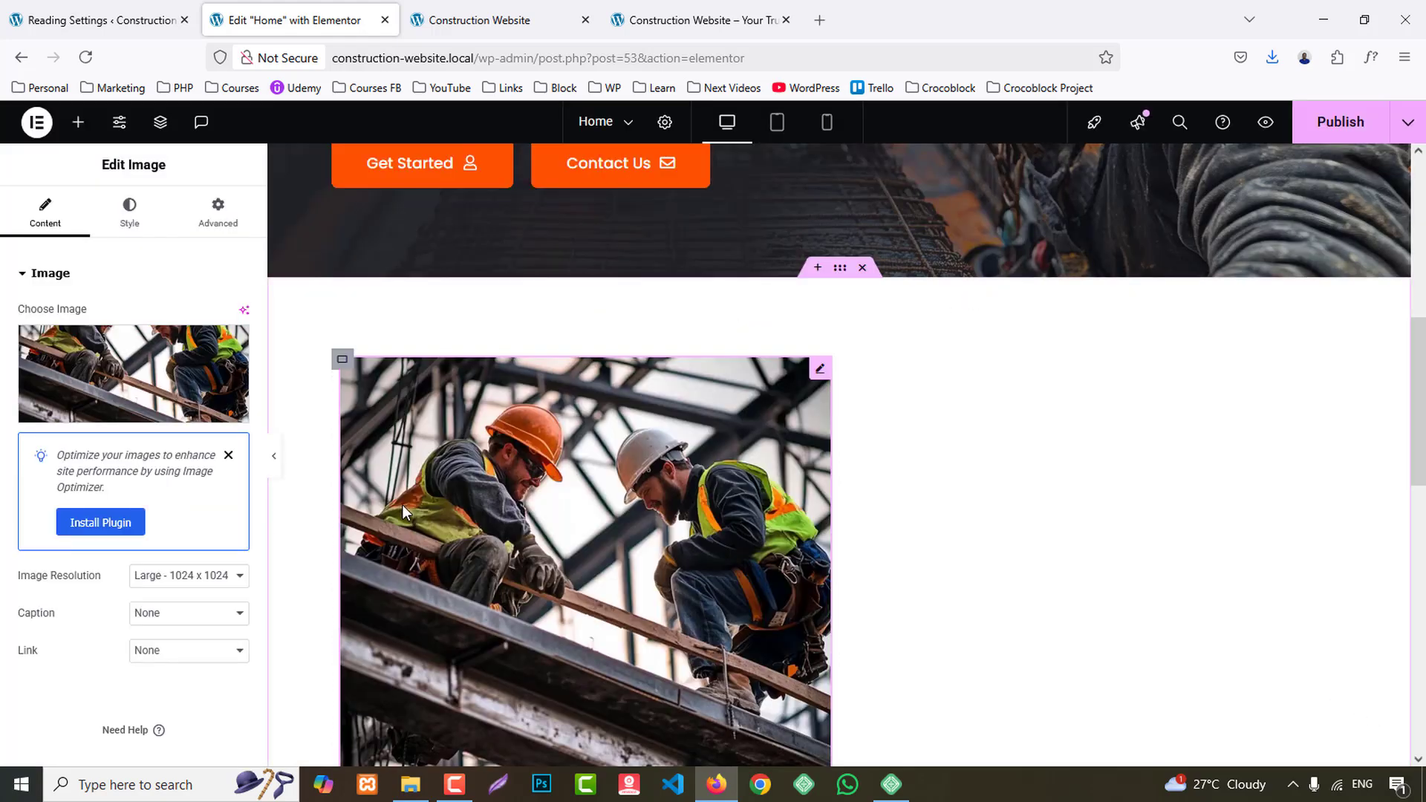
- Review the image's style options and copy the "ABOUT OUR COMPANY" text from the reference site's about section
scroll(402, 505, down, 3)
click(133, 208)
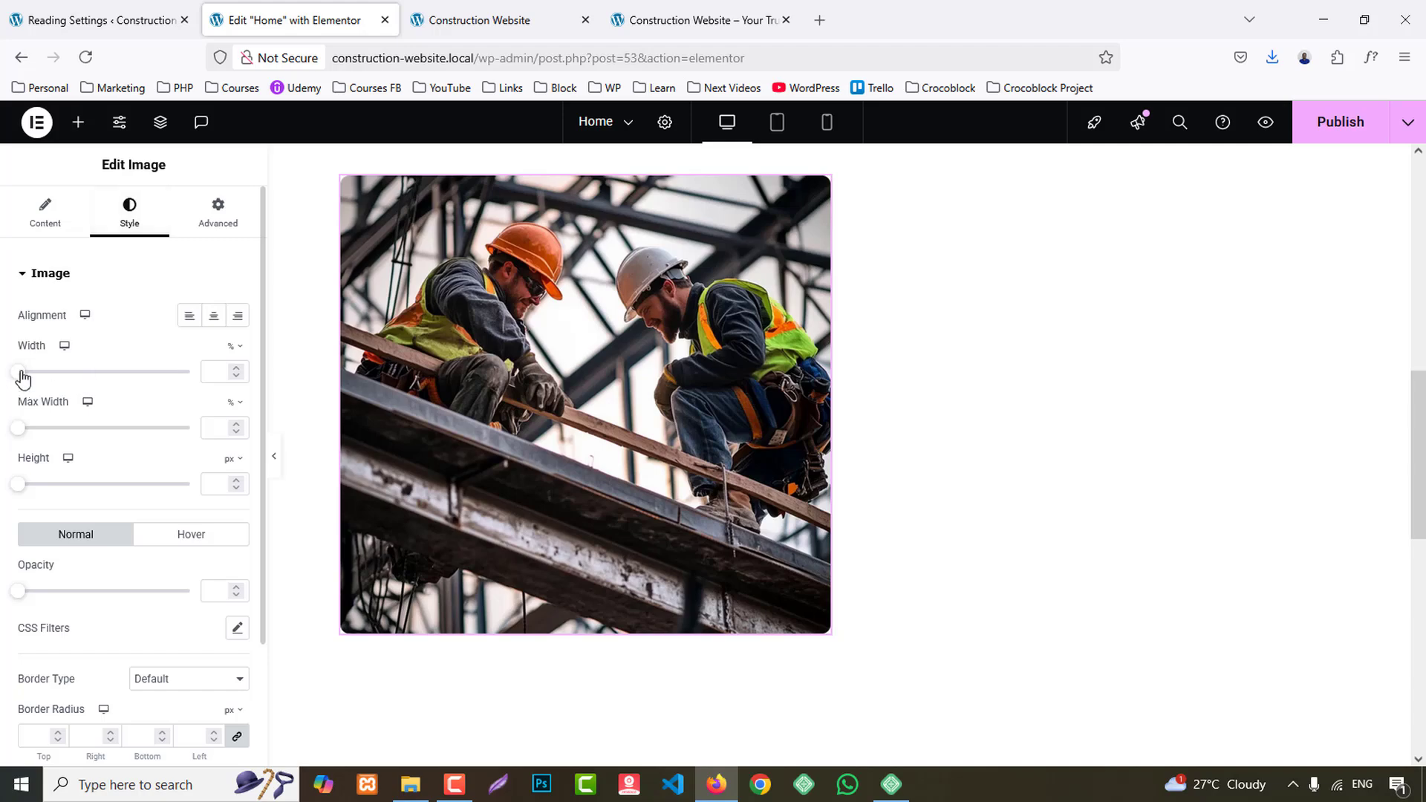
click(698, 20)
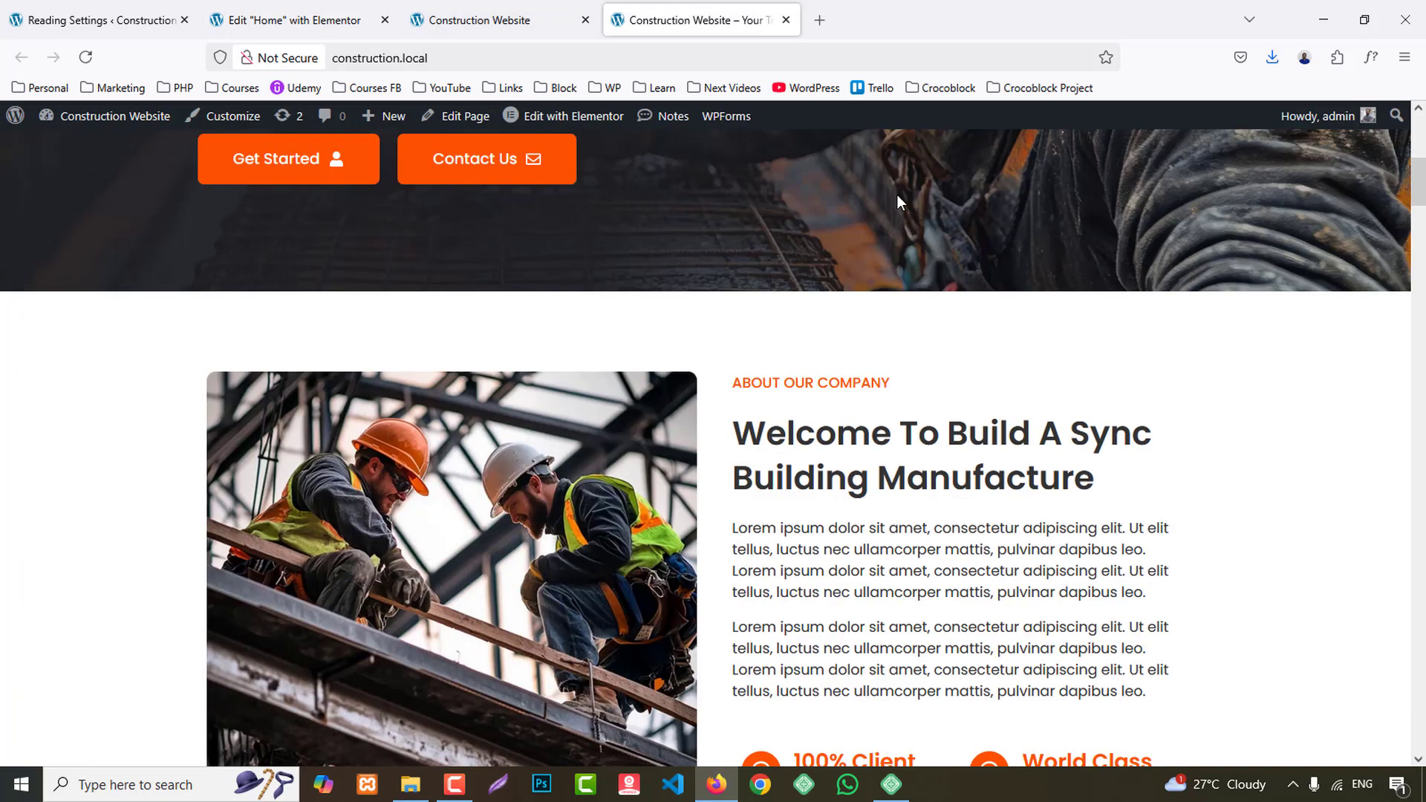
drag(739, 380, 917, 382)
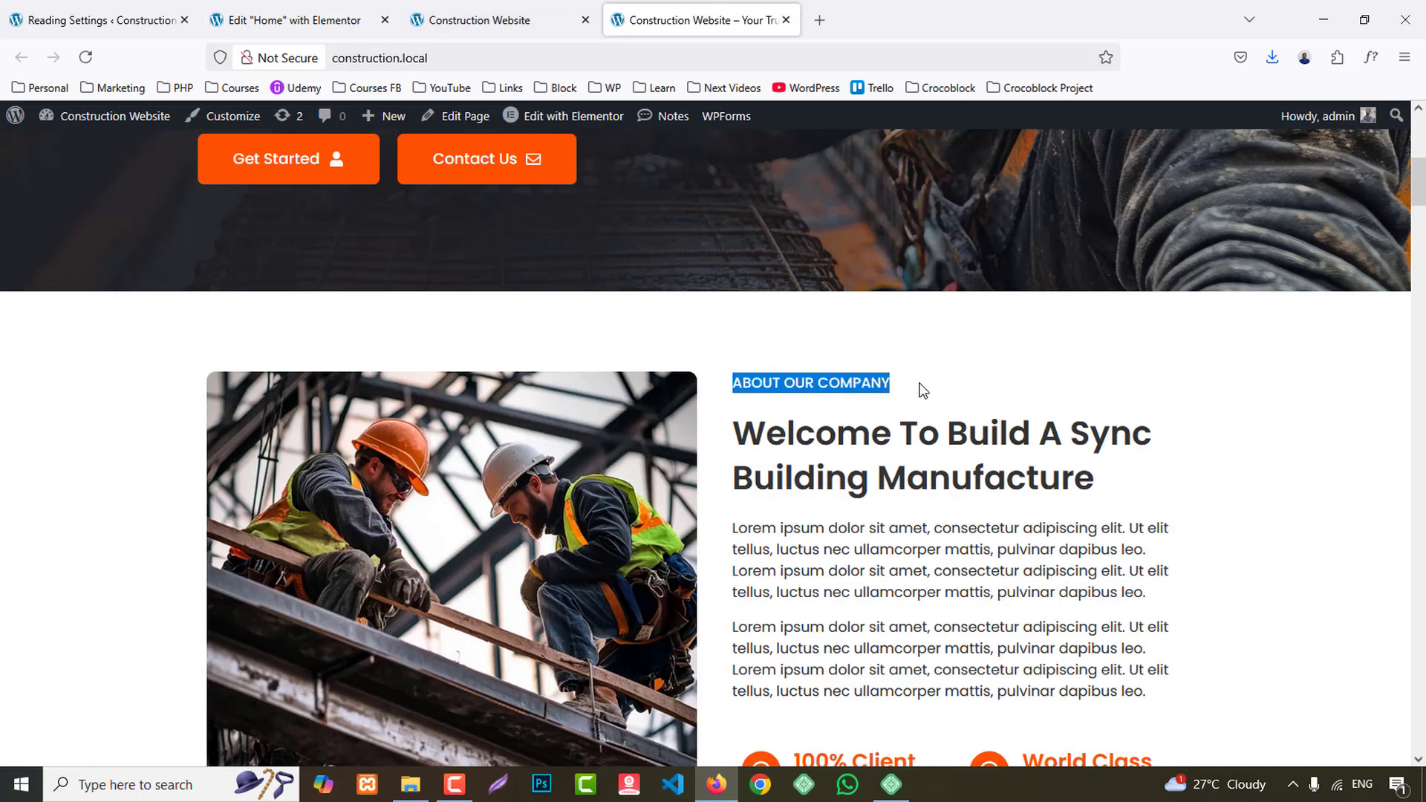
click(287, 17)
- Try to add a Heading widget in the empty area beside the construction workers photo
click(78, 122)
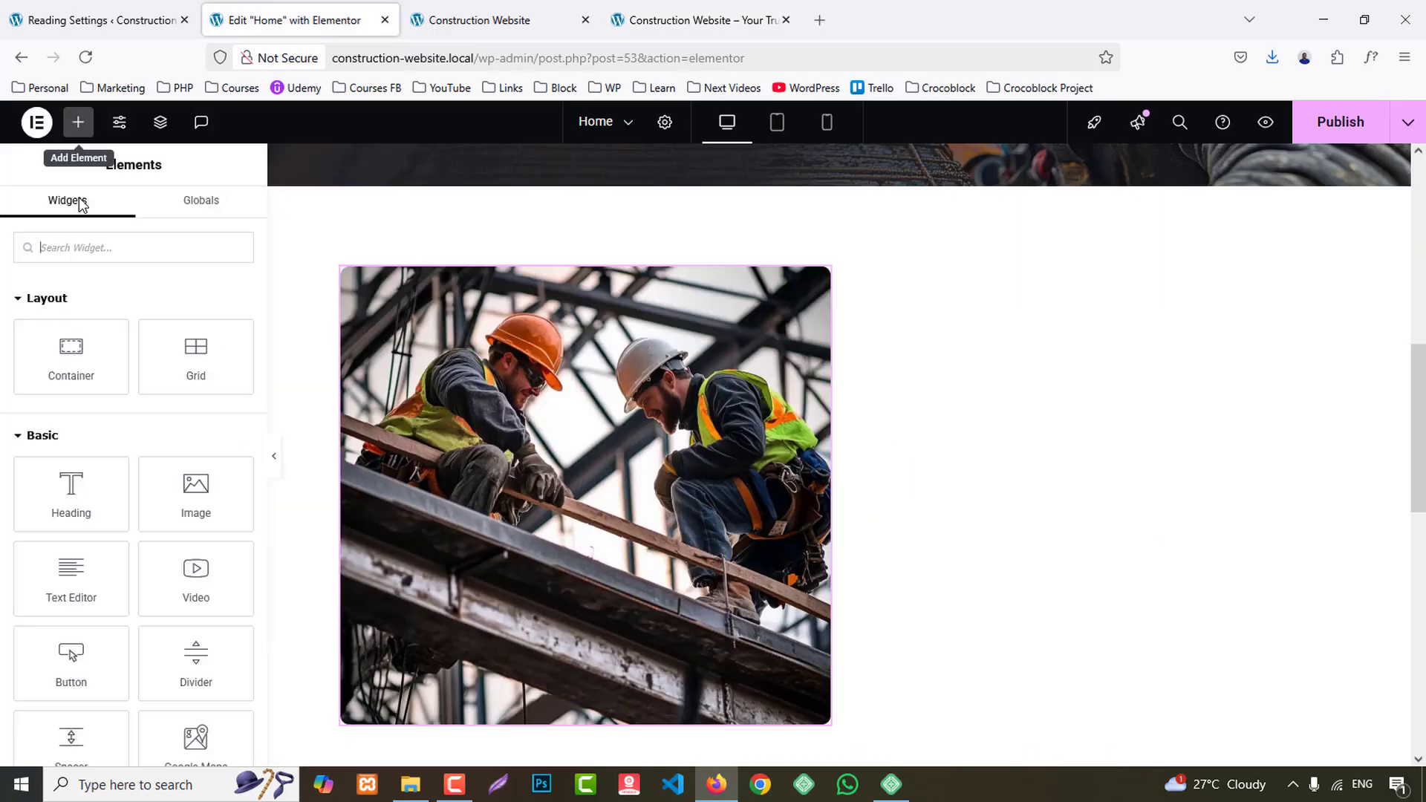
drag(71, 490, 1183, 484)
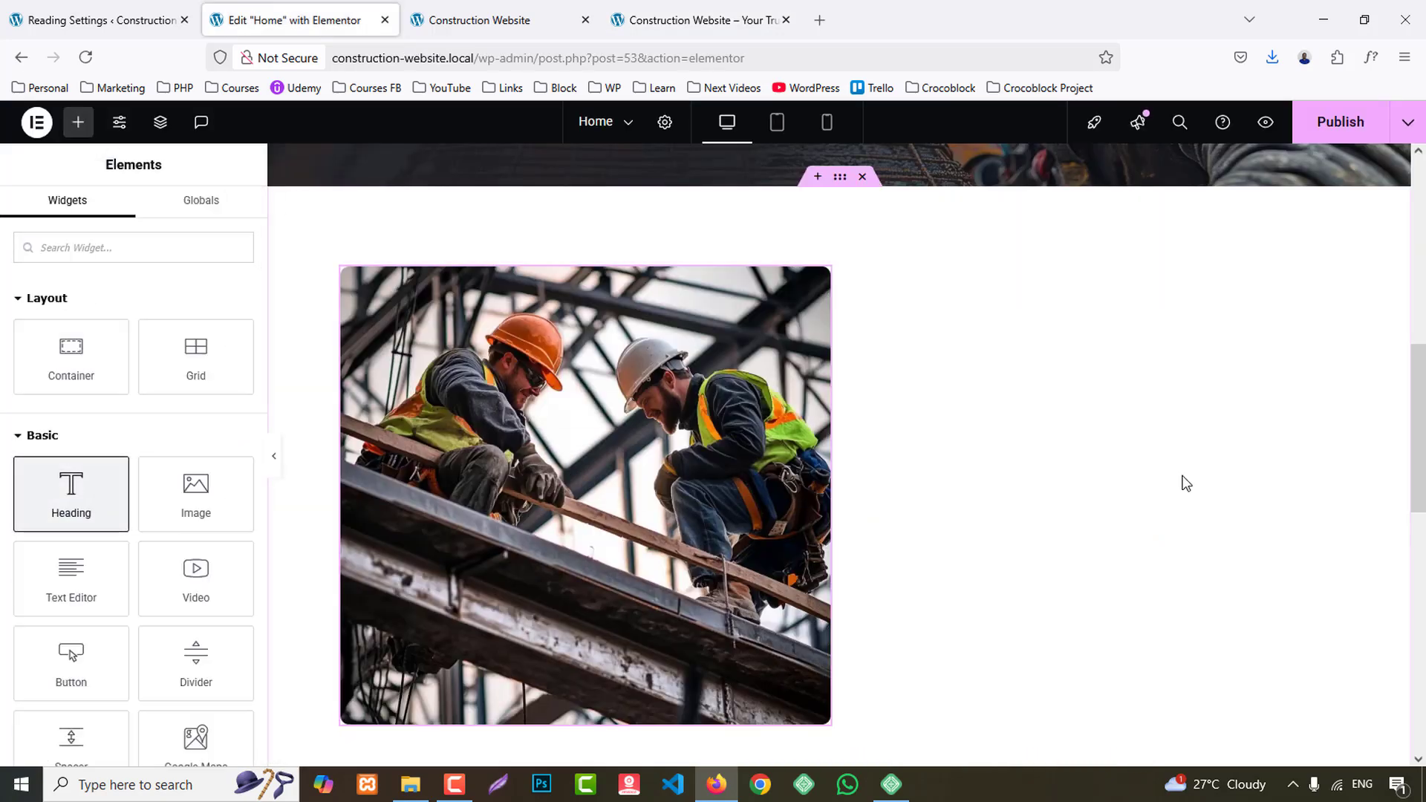
scroll(1177, 476, down, 2)
scroll(817, 505, up, 4)
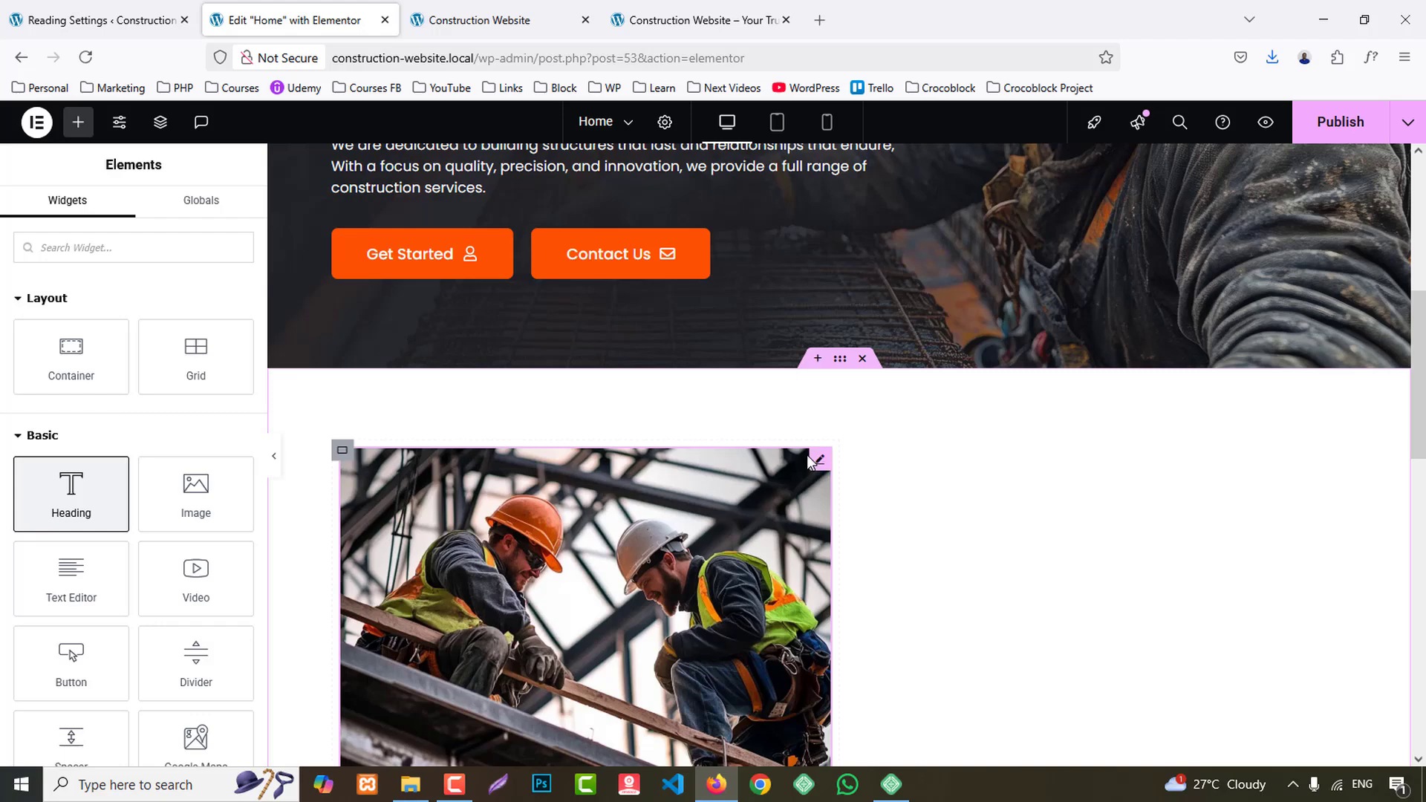
- Duplicate the container holding the construction workers photo and delete the Image widget from the copy
right_click(344, 455)
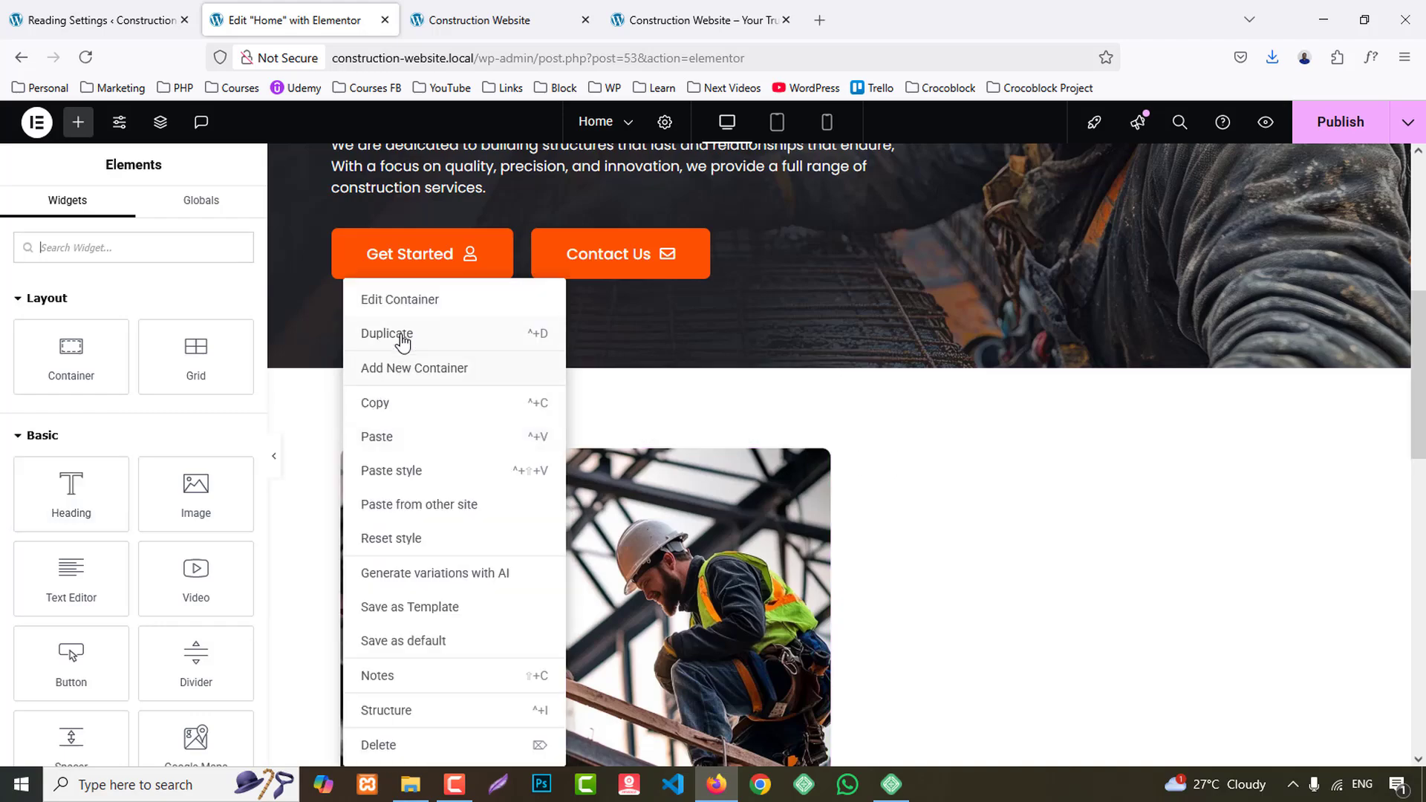
click(520, 340)
scroll(942, 439, down, 3)
right_click(950, 453)
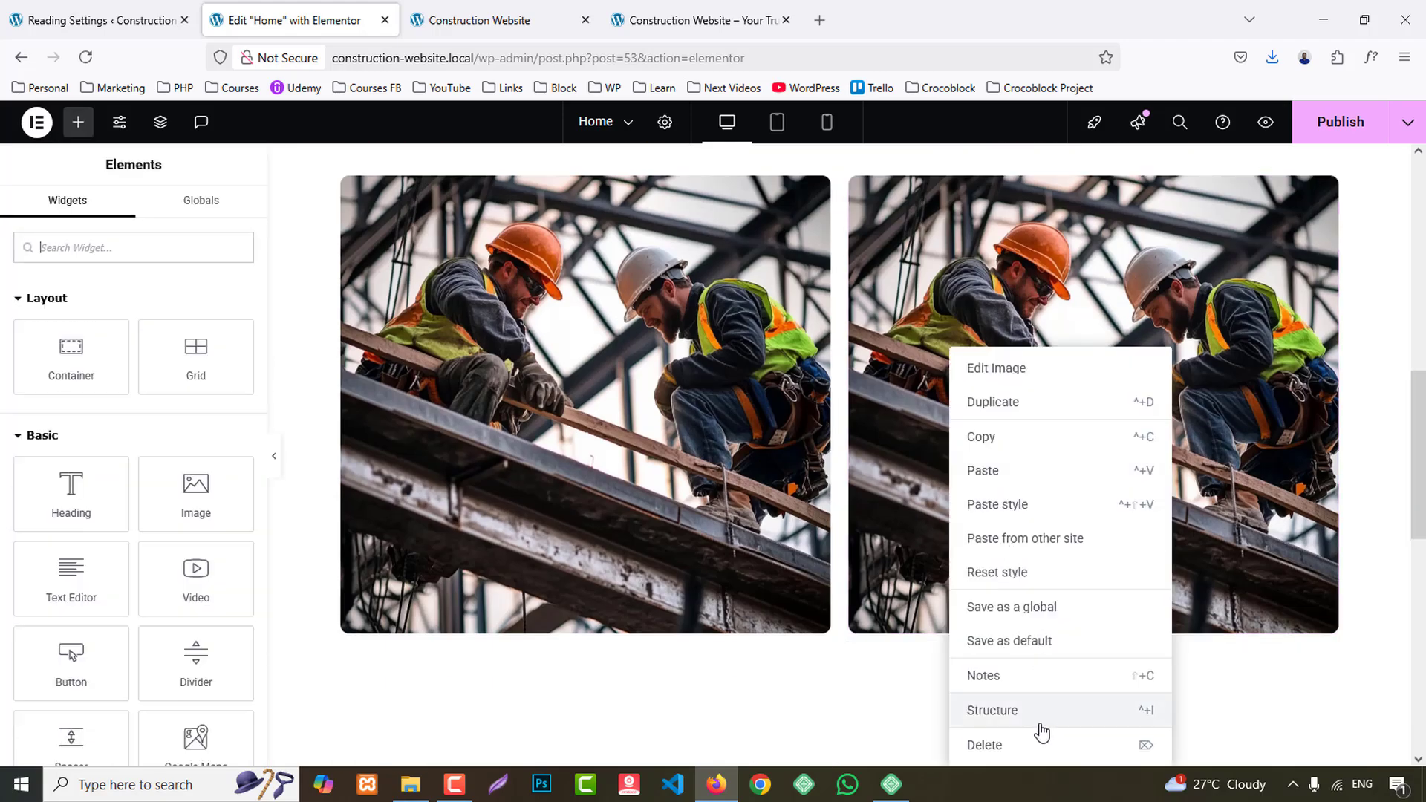
click(1033, 743)
- Add a Heading widget to the emptied container with HTML tag p and the title "about our company"
drag(81, 486, 988, 380)
click(154, 481)
click(159, 658)
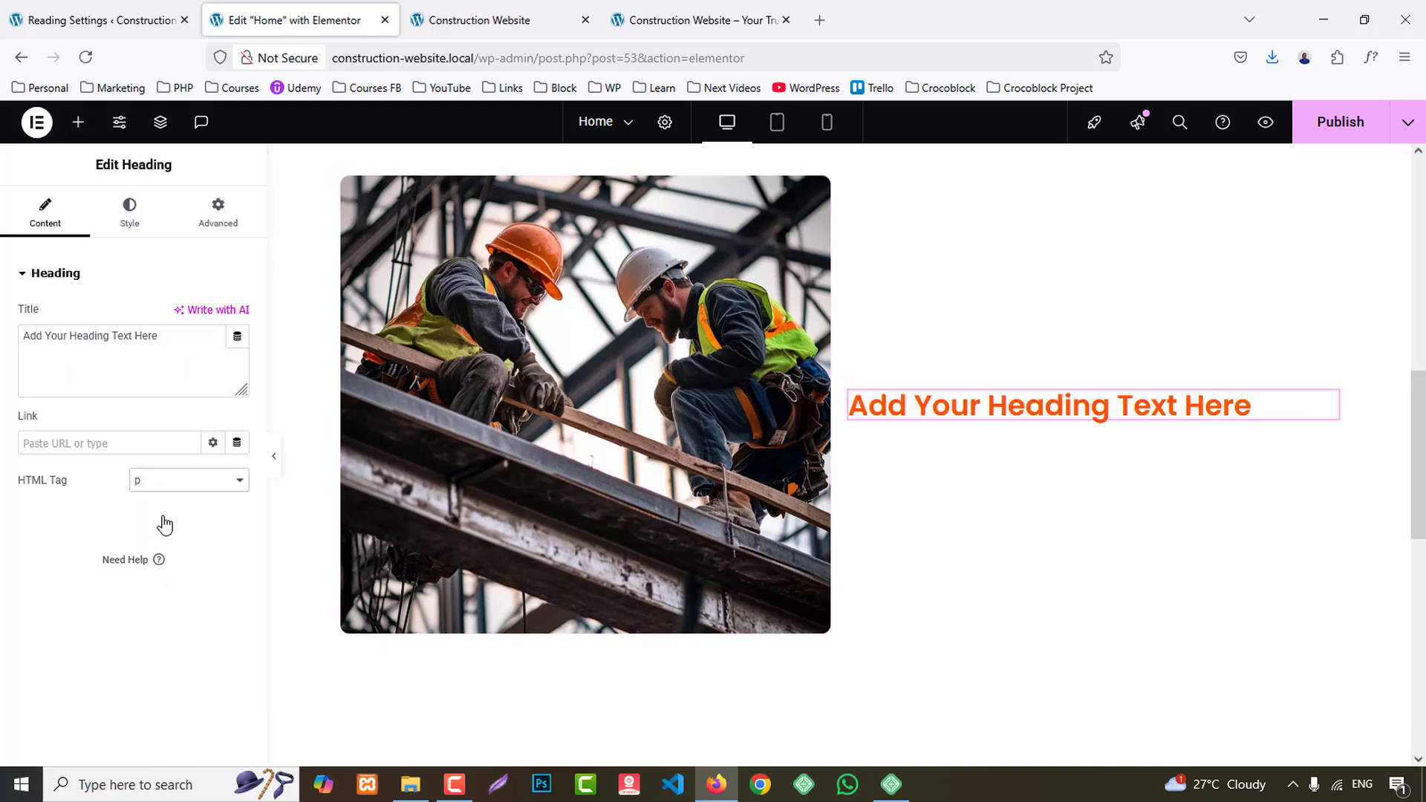
triple_click(134, 356)
text(about our company)
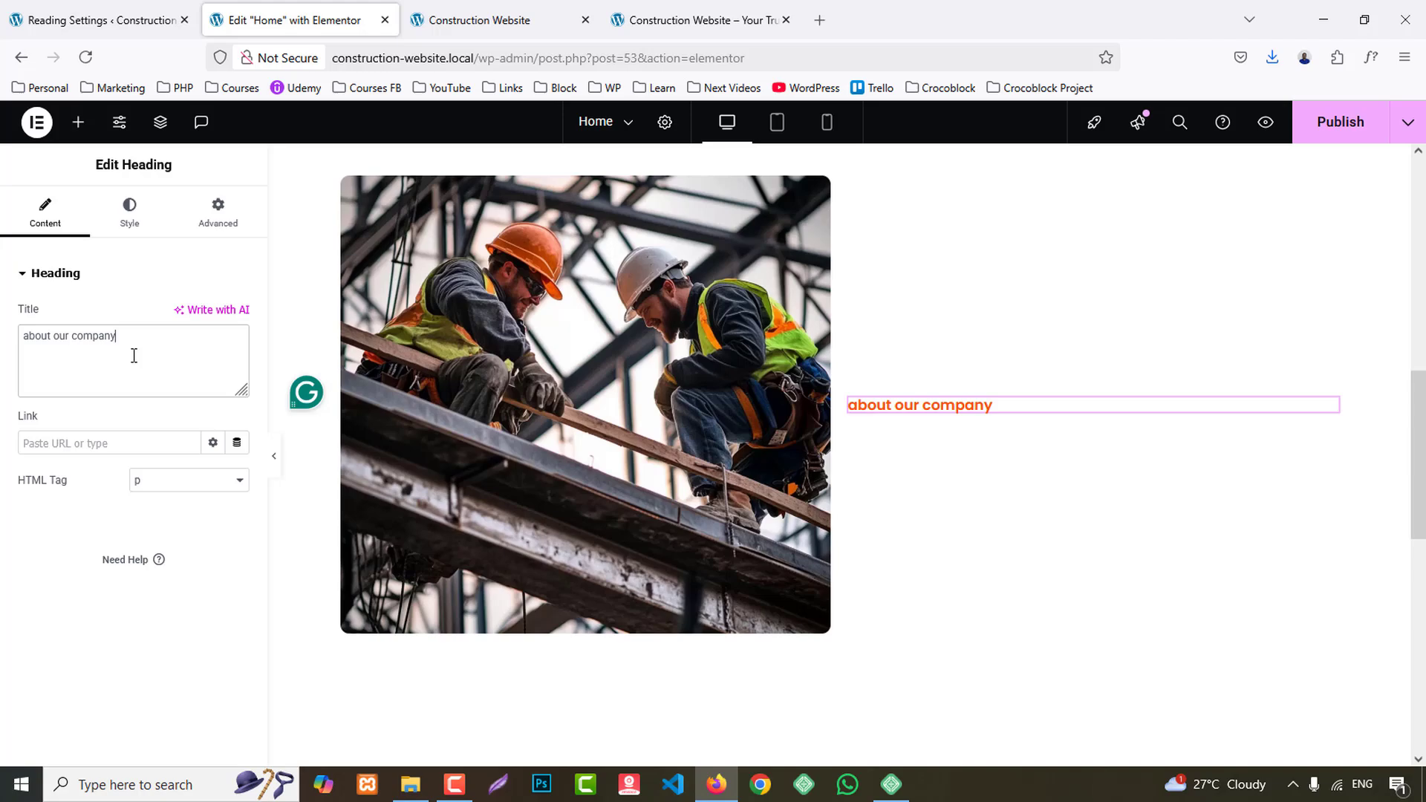
- Add a second Heading titled "Welcome to build a sync building manufacture", copied from the reference site, and give it a smaller heading tag
click(653, 20)
drag(734, 433, 1111, 486)
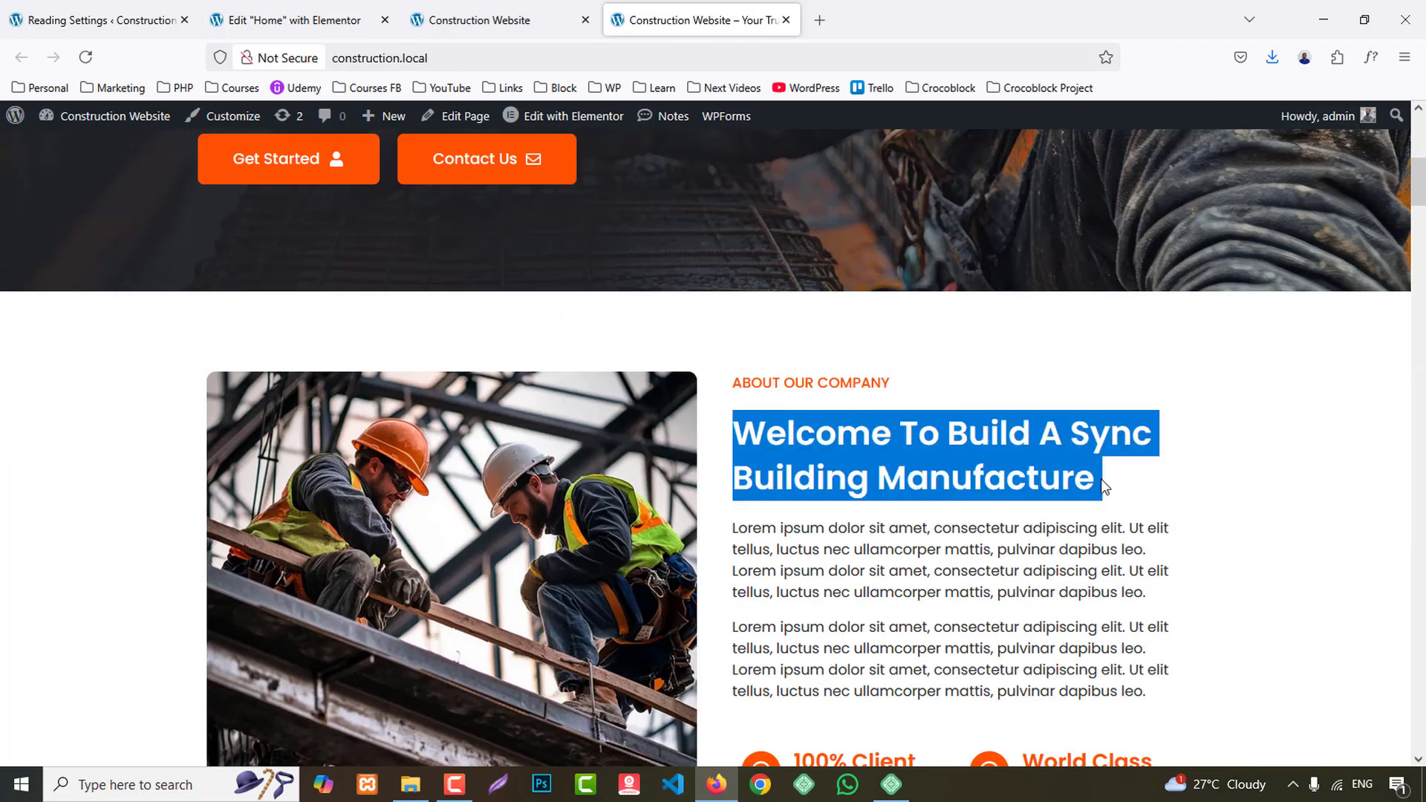
click(297, 20)
click(78, 122)
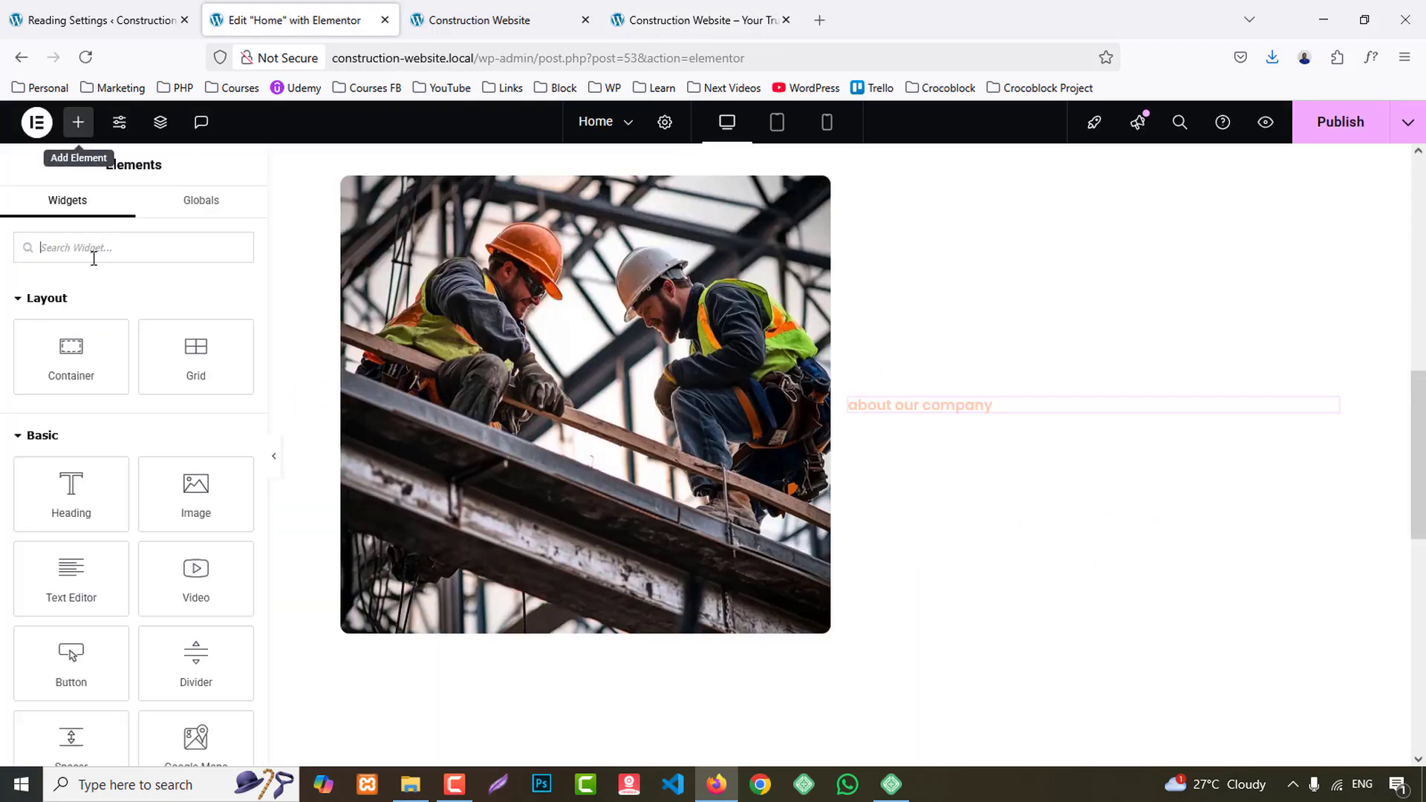
drag(71, 492, 954, 410)
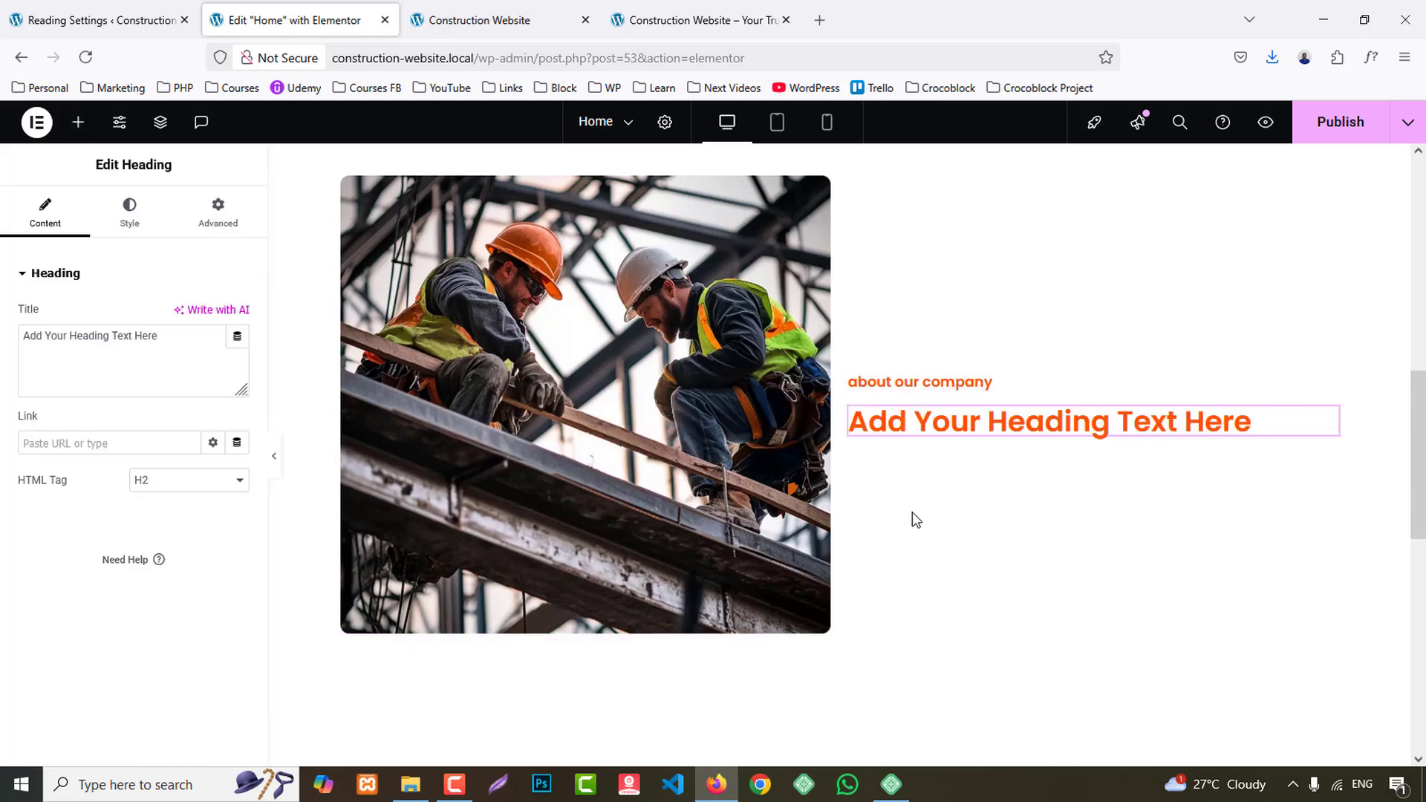
triple_click(133, 355)
text(Welcome to build a sync building manufacture)
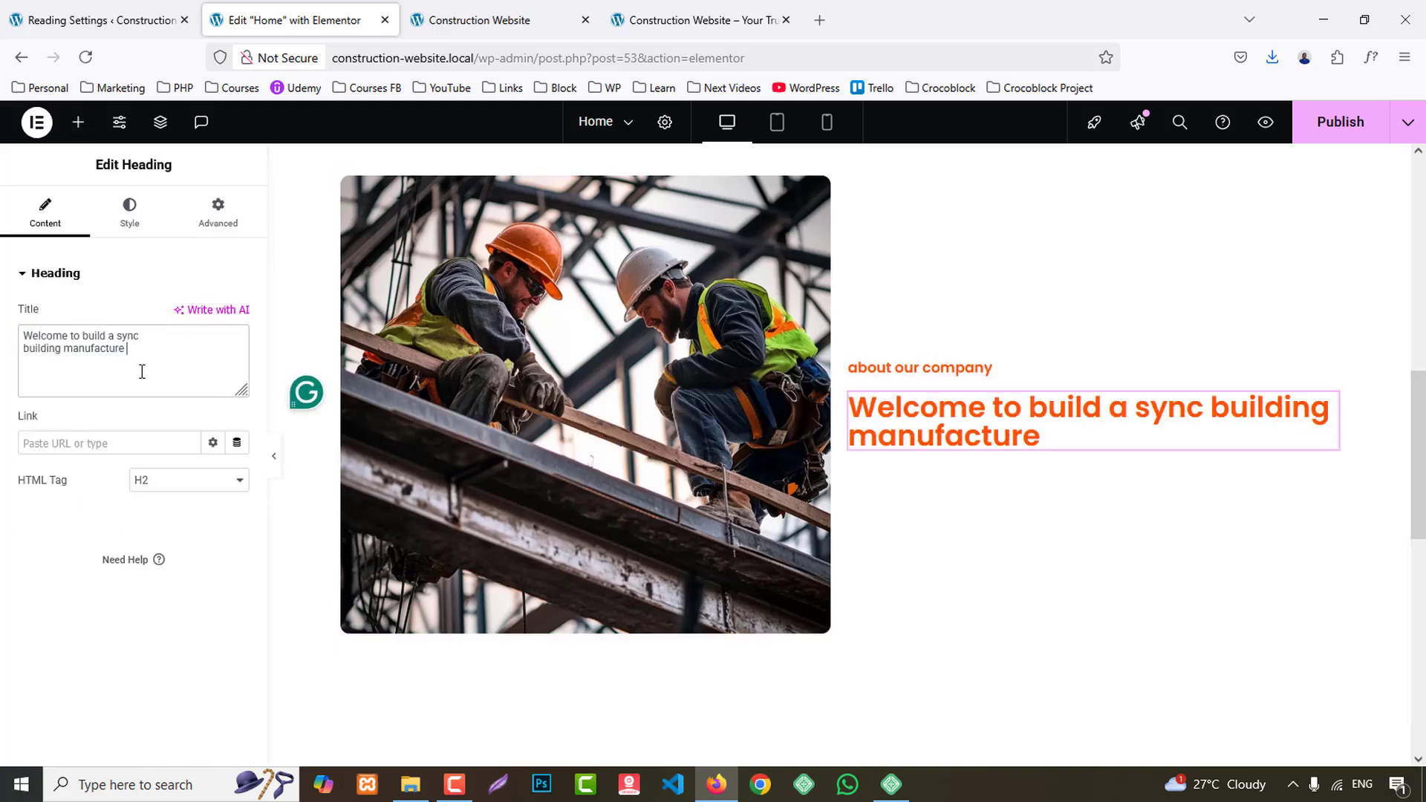
click(188, 480)
click(159, 554)
- Add a Text Editor widget below the headings and replace its content with the two lorem ipsum paragraphs copied from the reference site
click(694, 20)
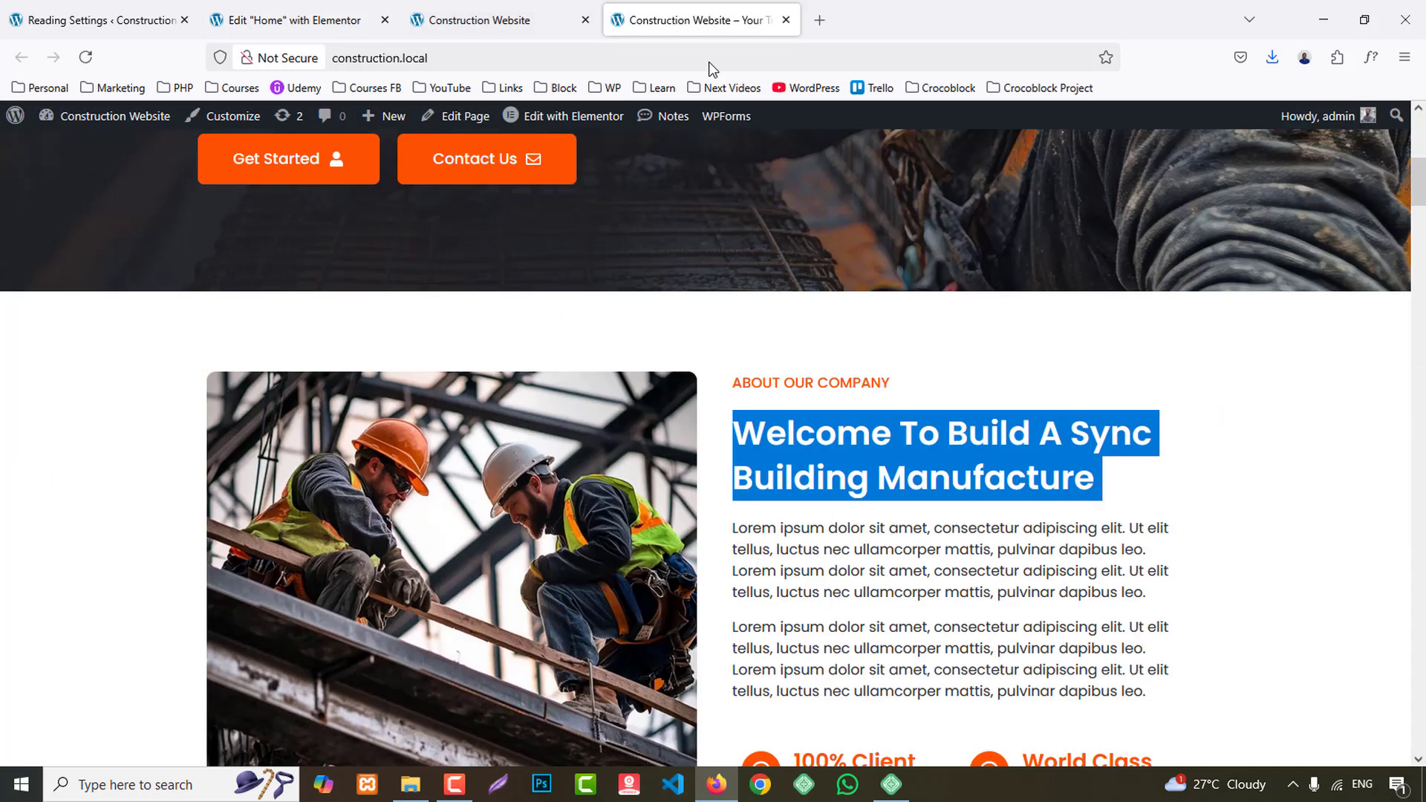
scroll(757, 379, down, 3)
drag(736, 349, 1154, 518)
key(ctrl+c)
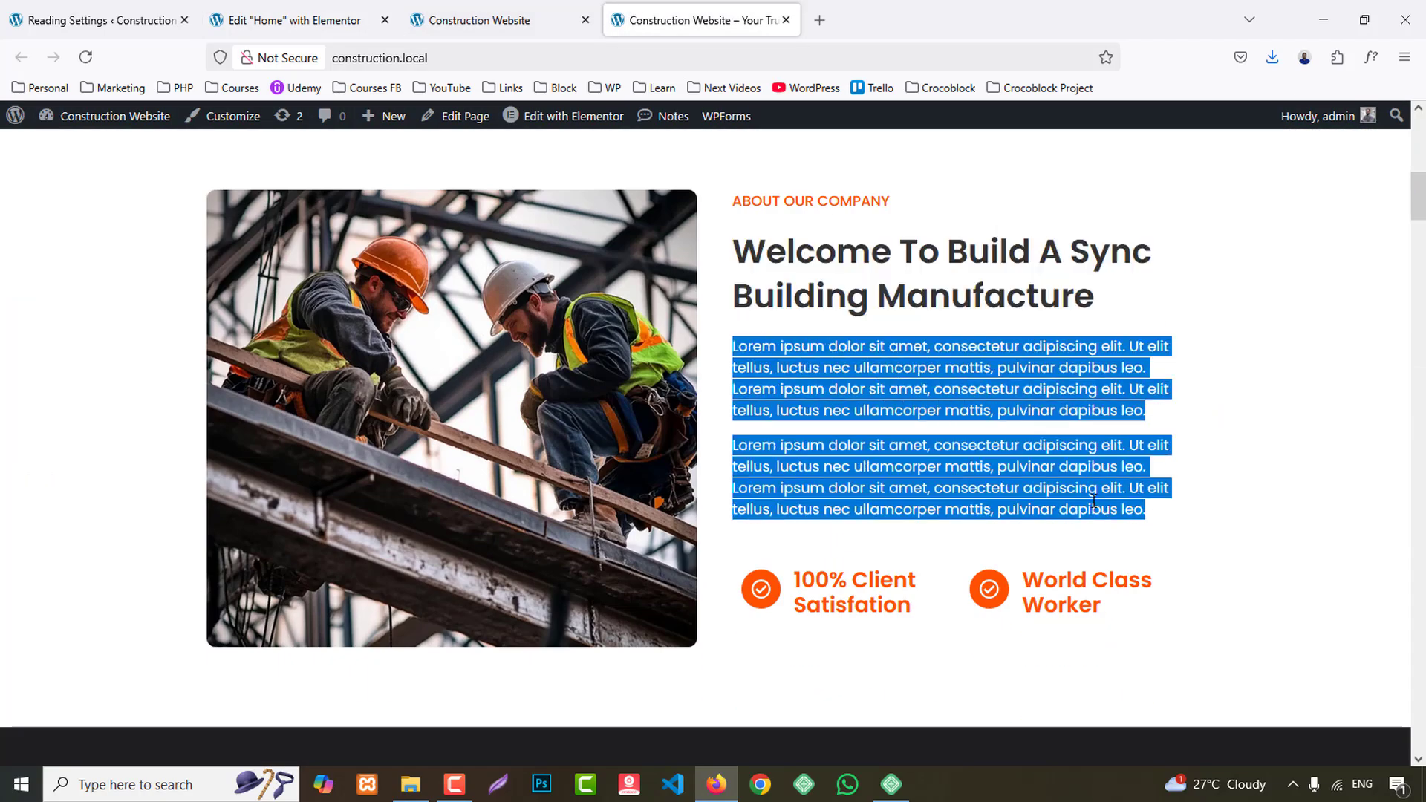
click(287, 19)
click(77, 123)
drag(71, 573, 970, 446)
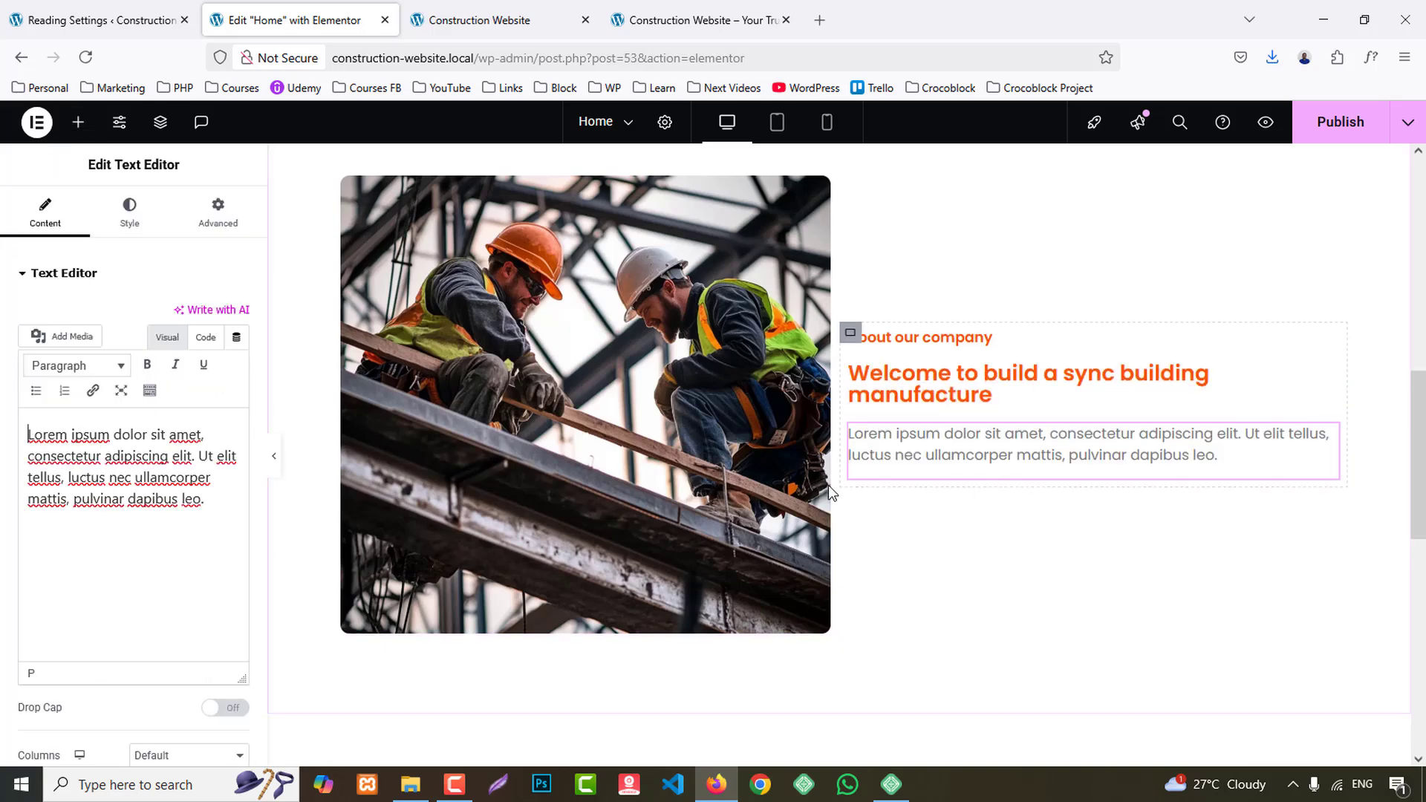
click(152, 474)
key(ctrl+a)
key(ctrl+v)
- Add an inner container below the paragraphs and place an Icon Box widget in it
click(693, 15)
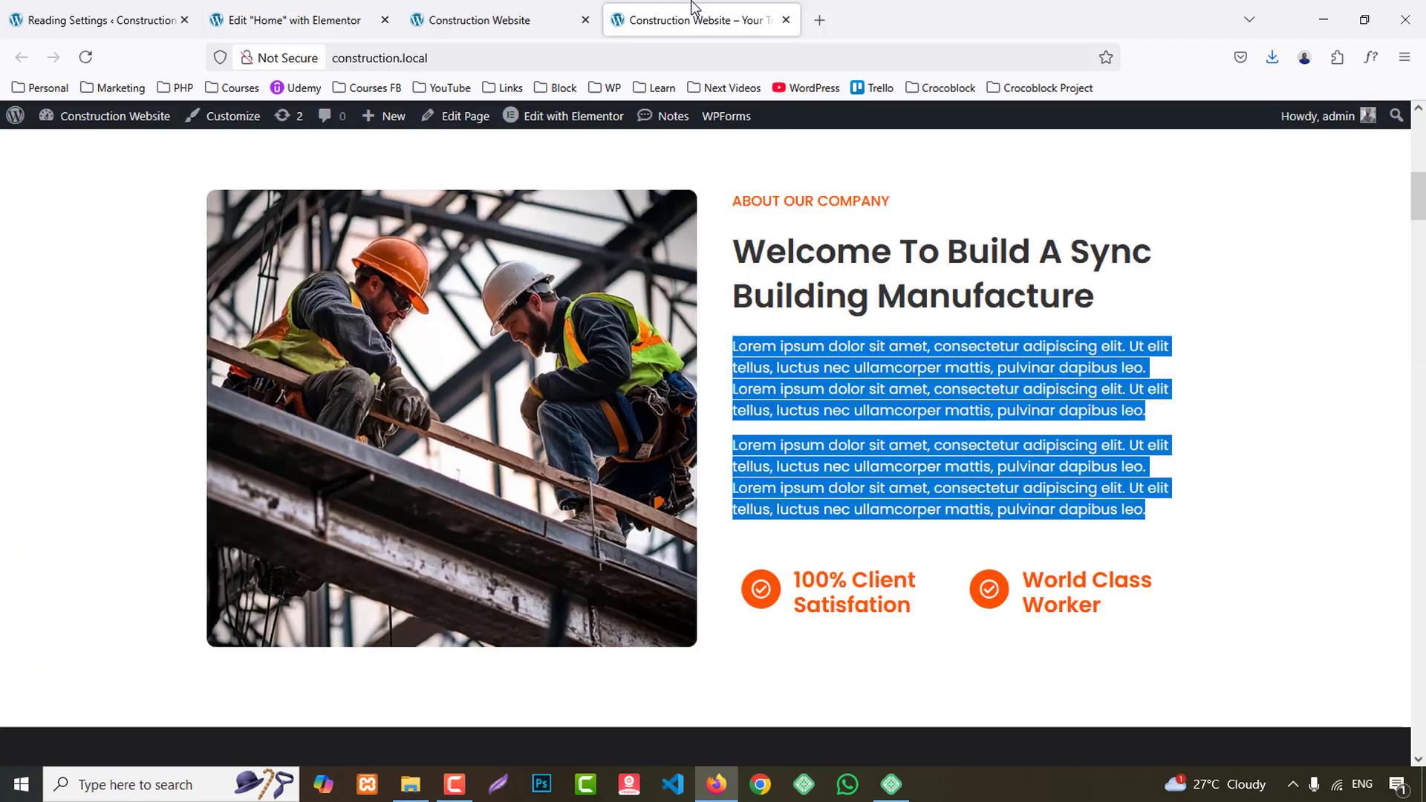
click(324, 8)
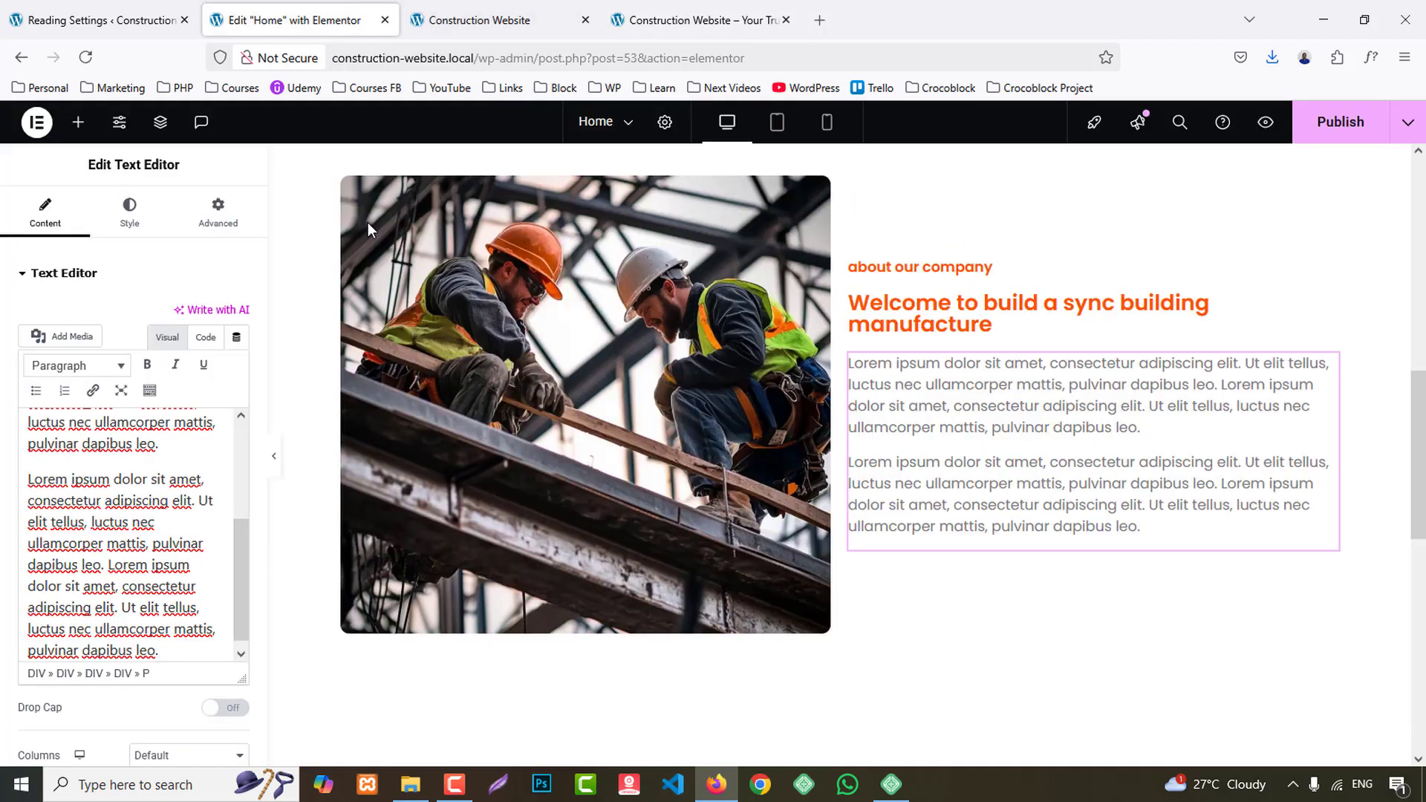
click(78, 122)
drag(71, 356, 1219, 503)
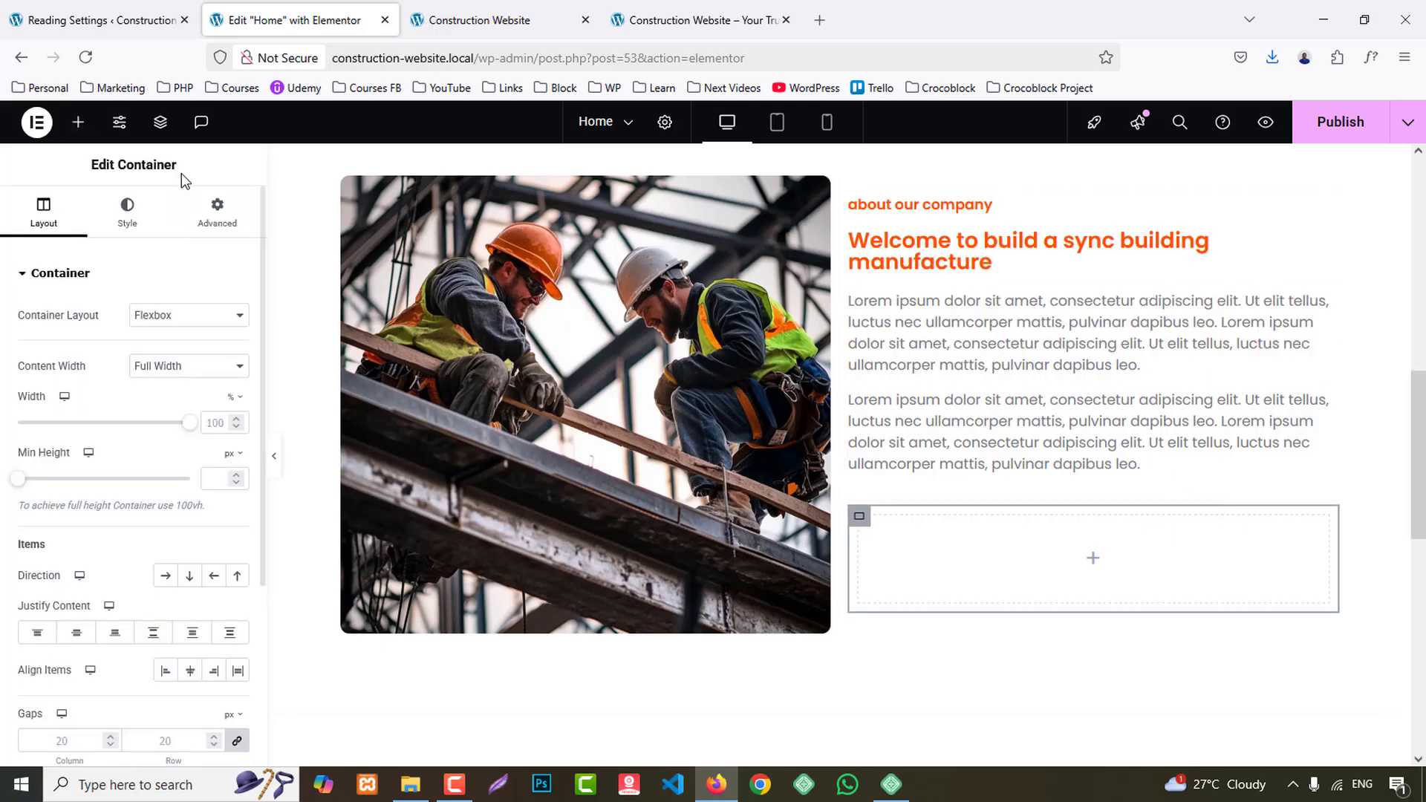
click(78, 122)
text(icon)
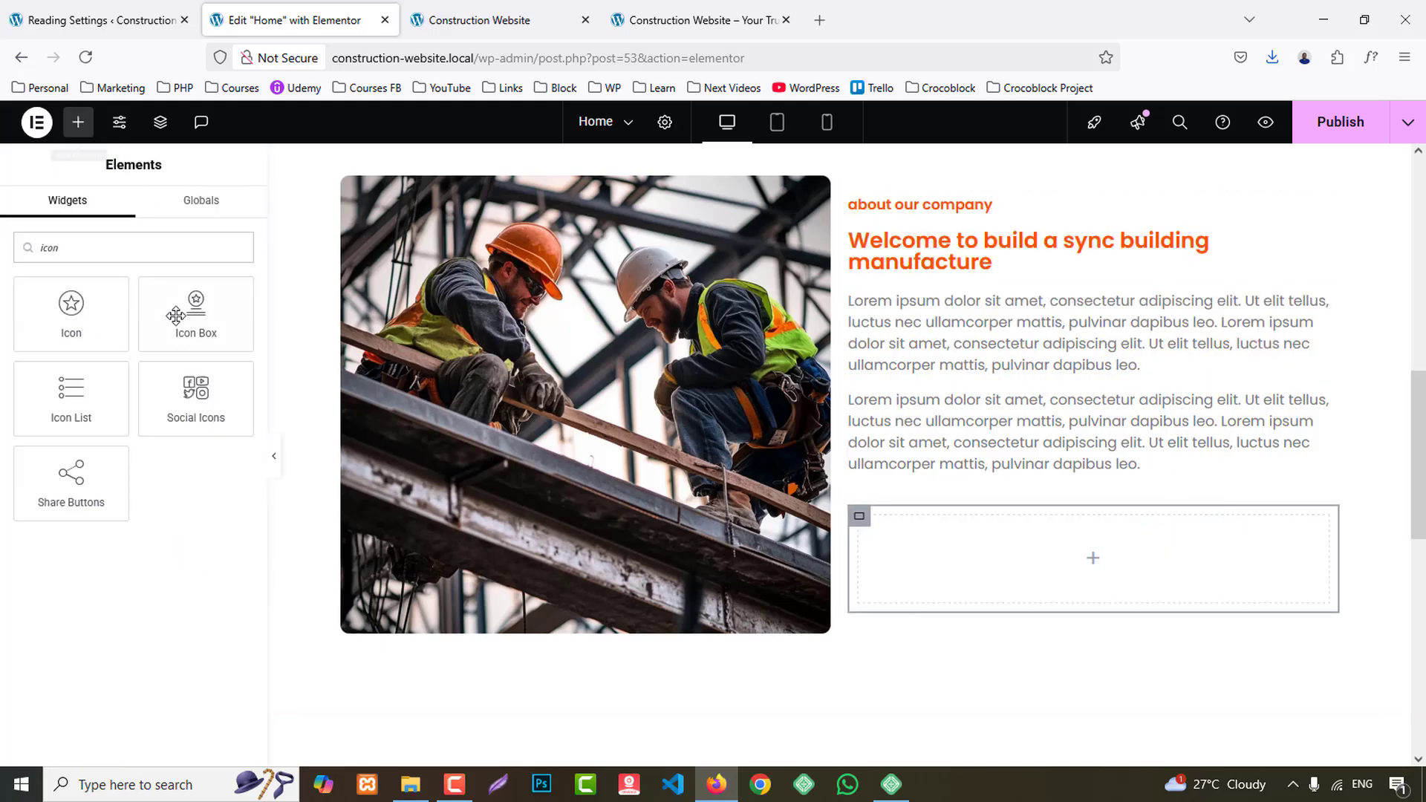
drag(196, 312, 1045, 573)
- Duplicate the Icon Box and set the inner container's direction to horizontal row
scroll(1077, 534, down, 3)
right_click(1025, 401)
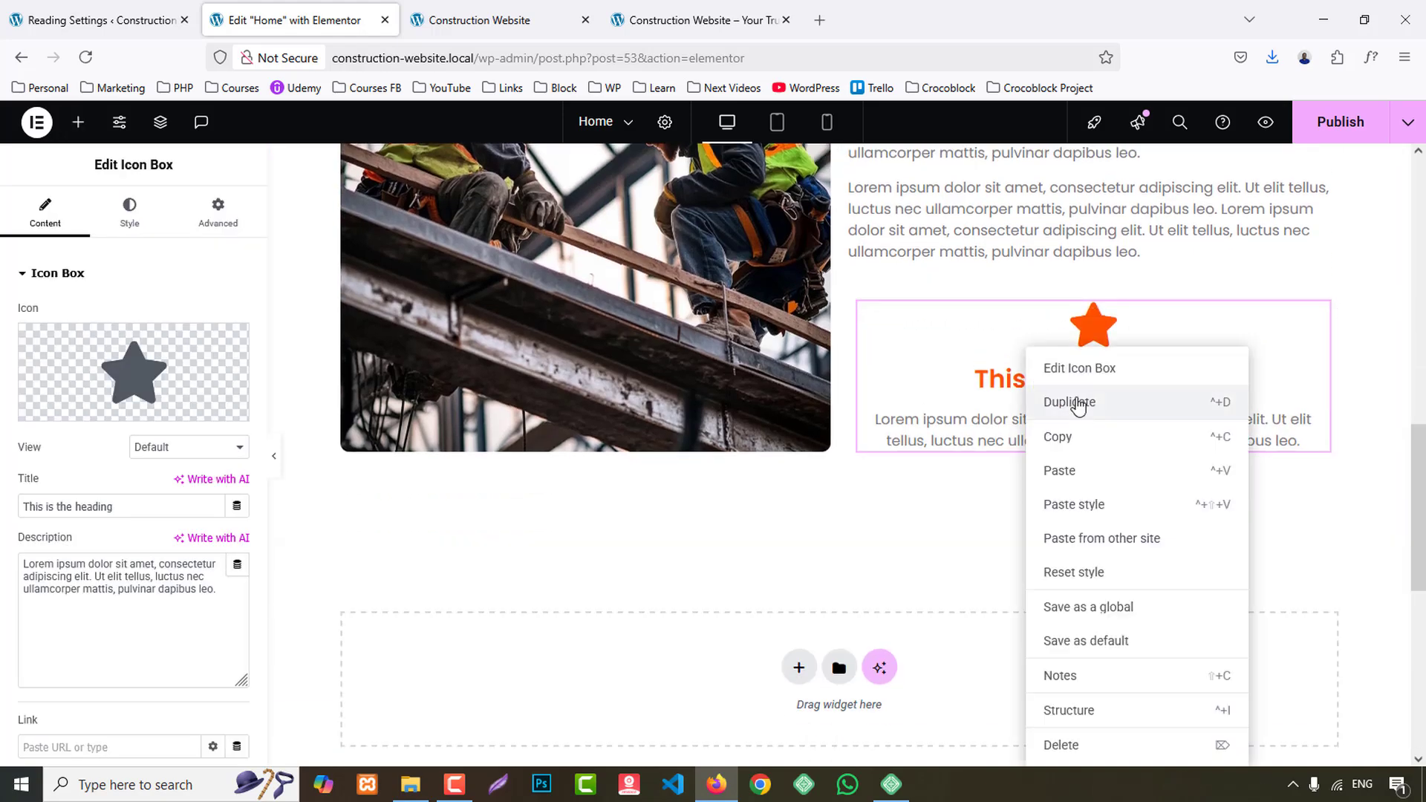
click(1075, 408)
click(859, 303)
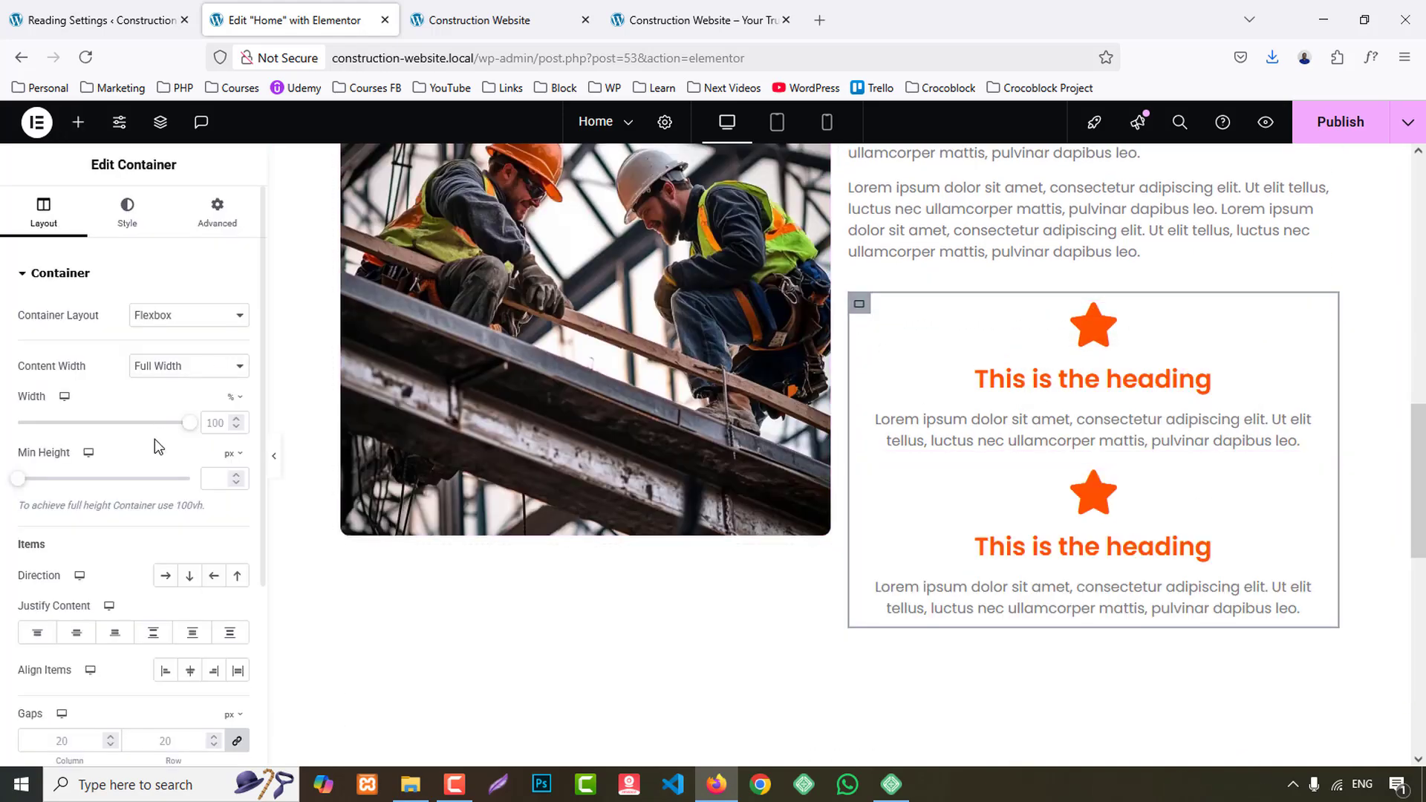
click(166, 578)
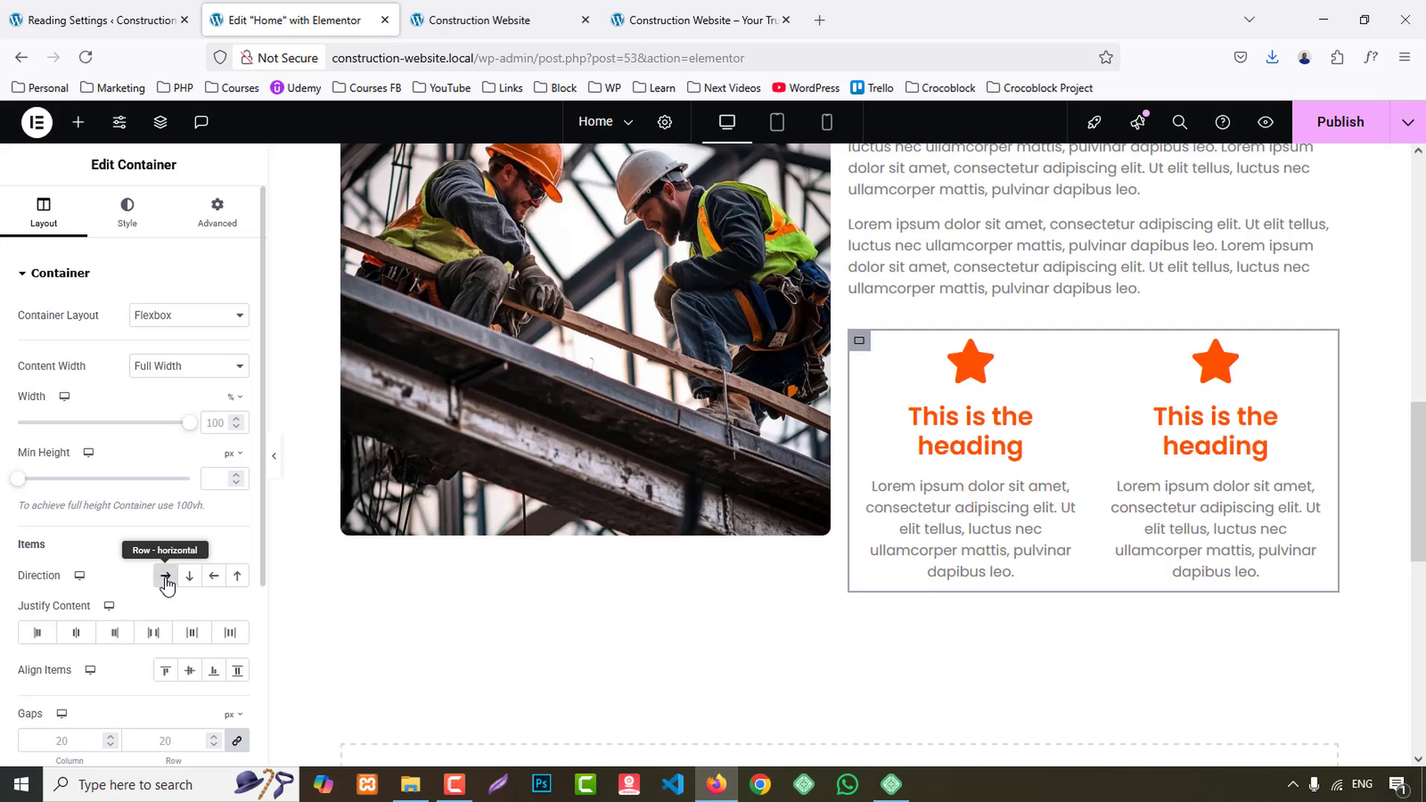
- Title the first icon box "100% Client Satisfation", copied from the reference site, and clear its description
click(688, 20)
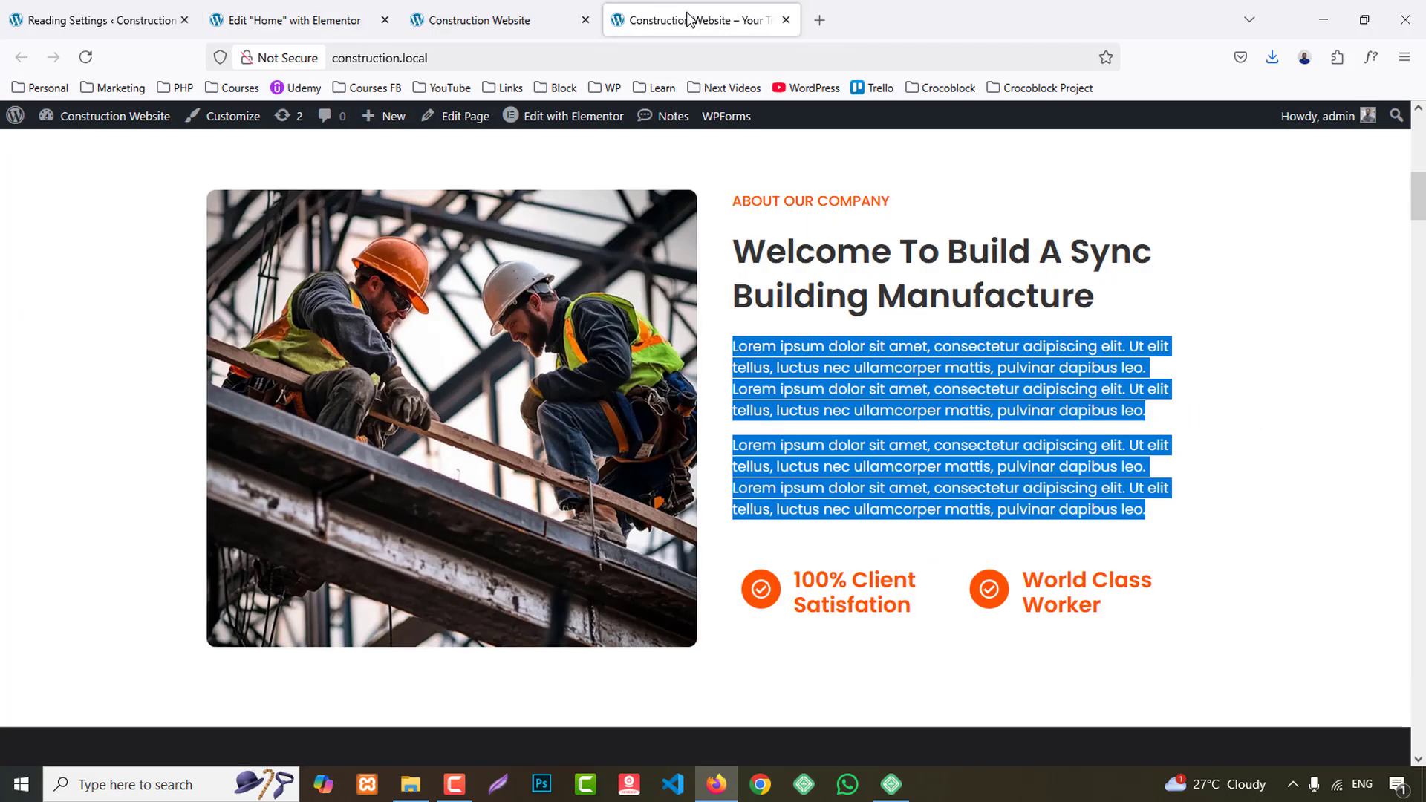
drag(795, 578, 917, 603)
key(ctrl+c)
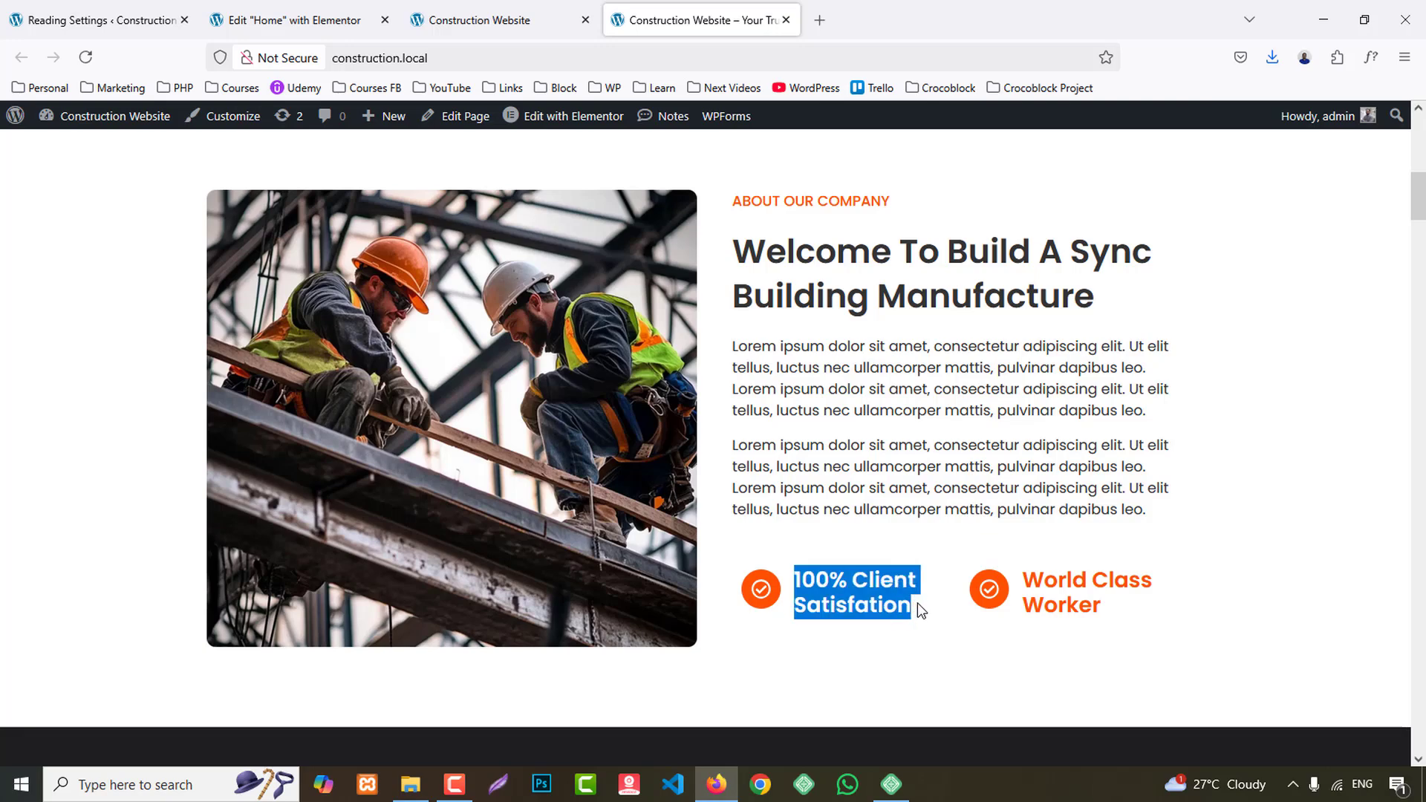
click(316, 21)
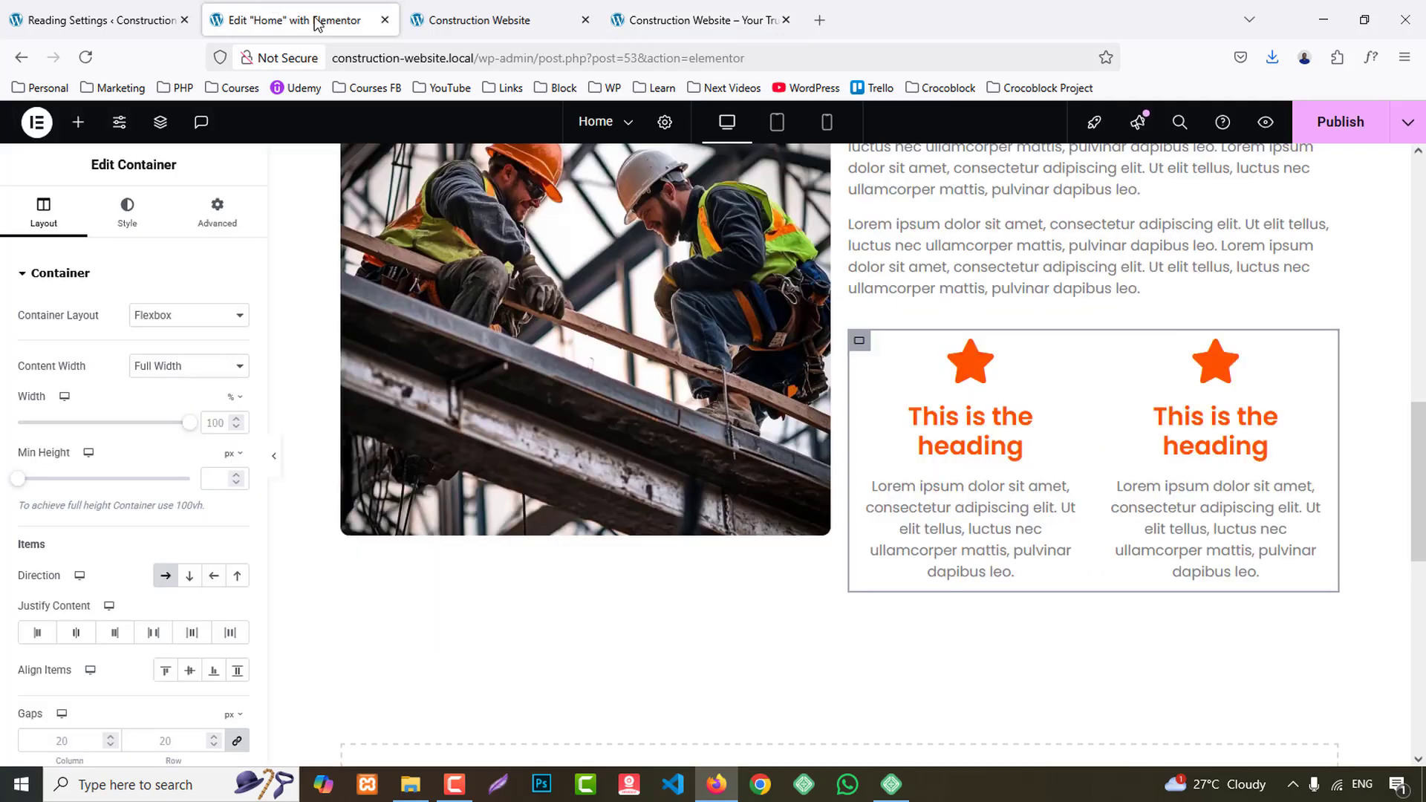
click(961, 507)
click(100, 505)
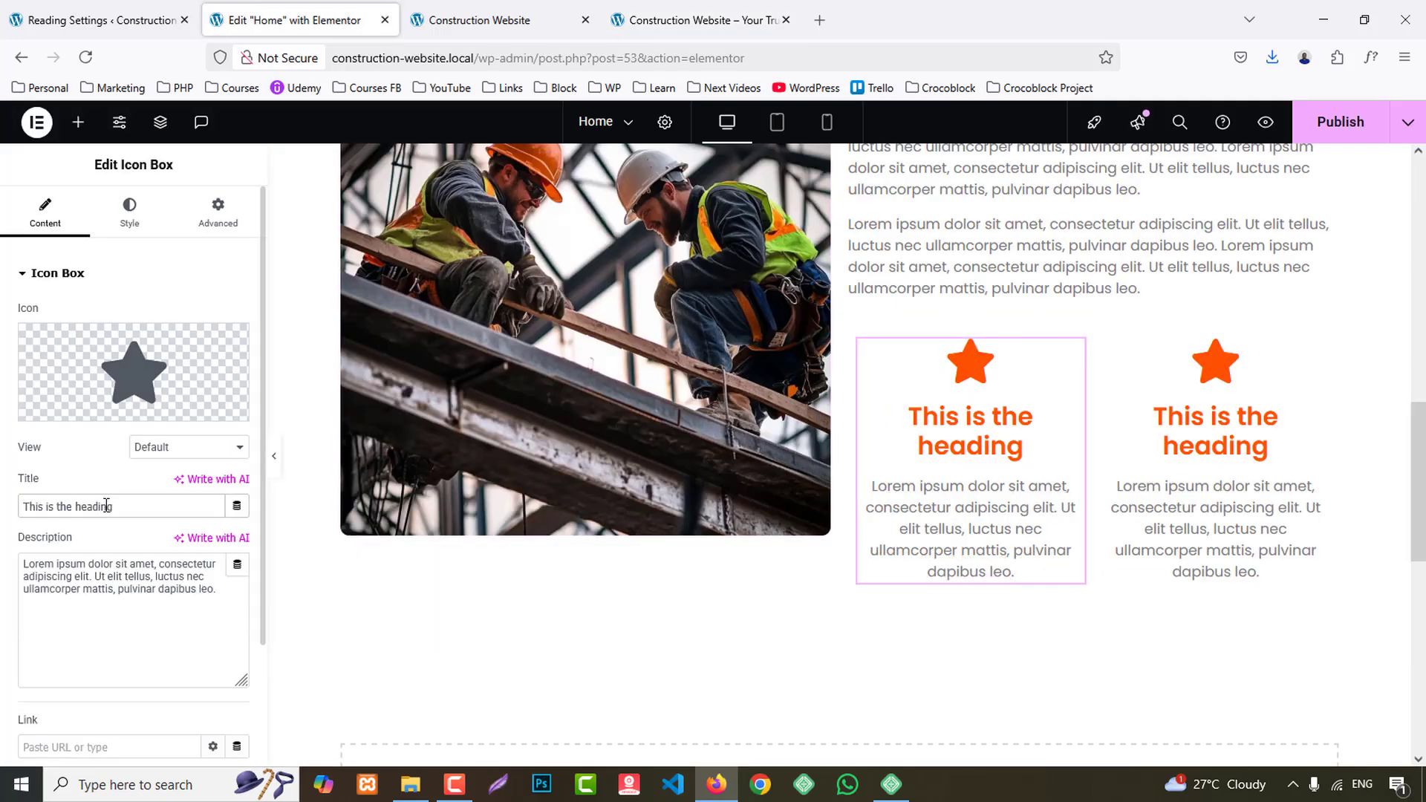
key(ctrl+v)
click(144, 586)
key(ctrl+a)
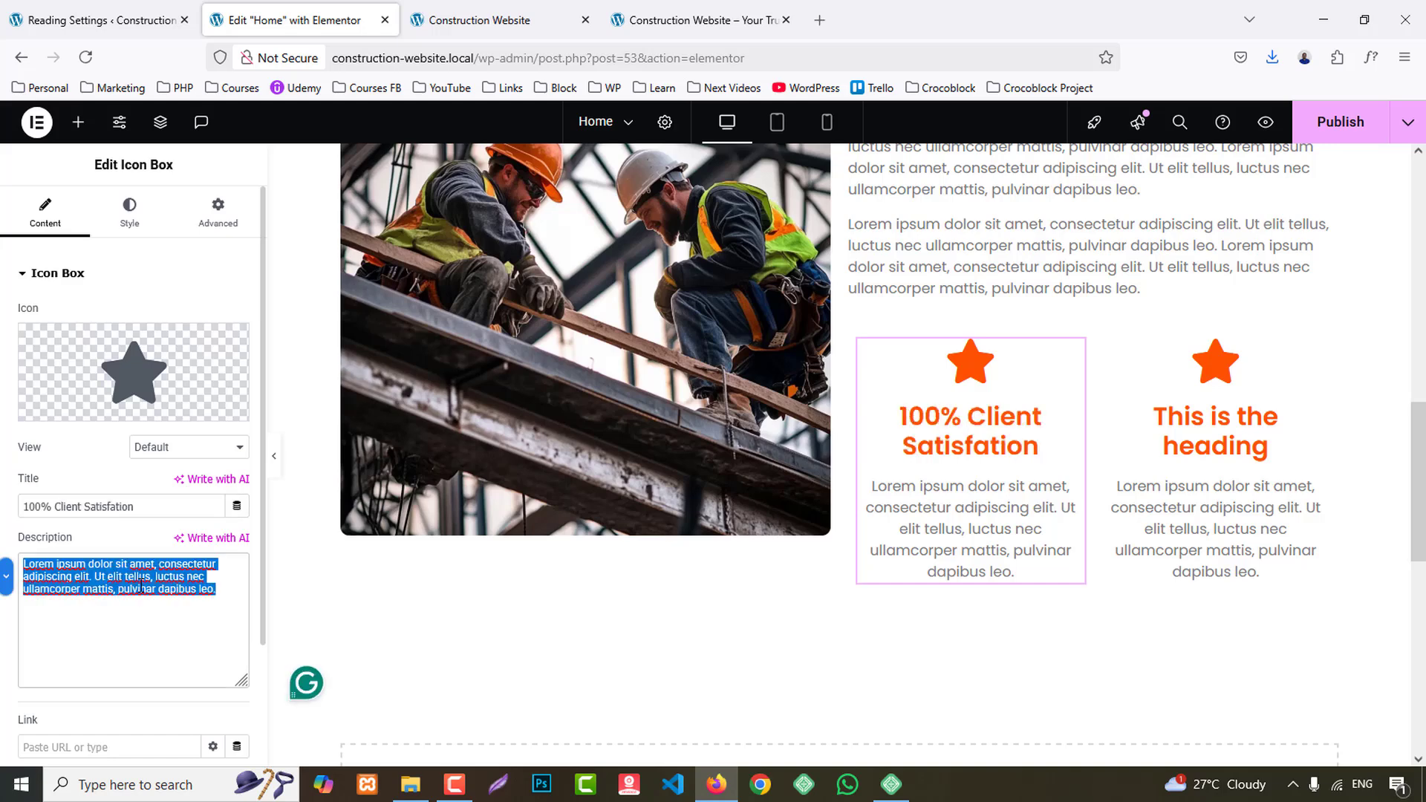
key(BackSpace)
- Title the second icon box "World Class Worker", copied from the reference site, and clear its description
click(698, 20)
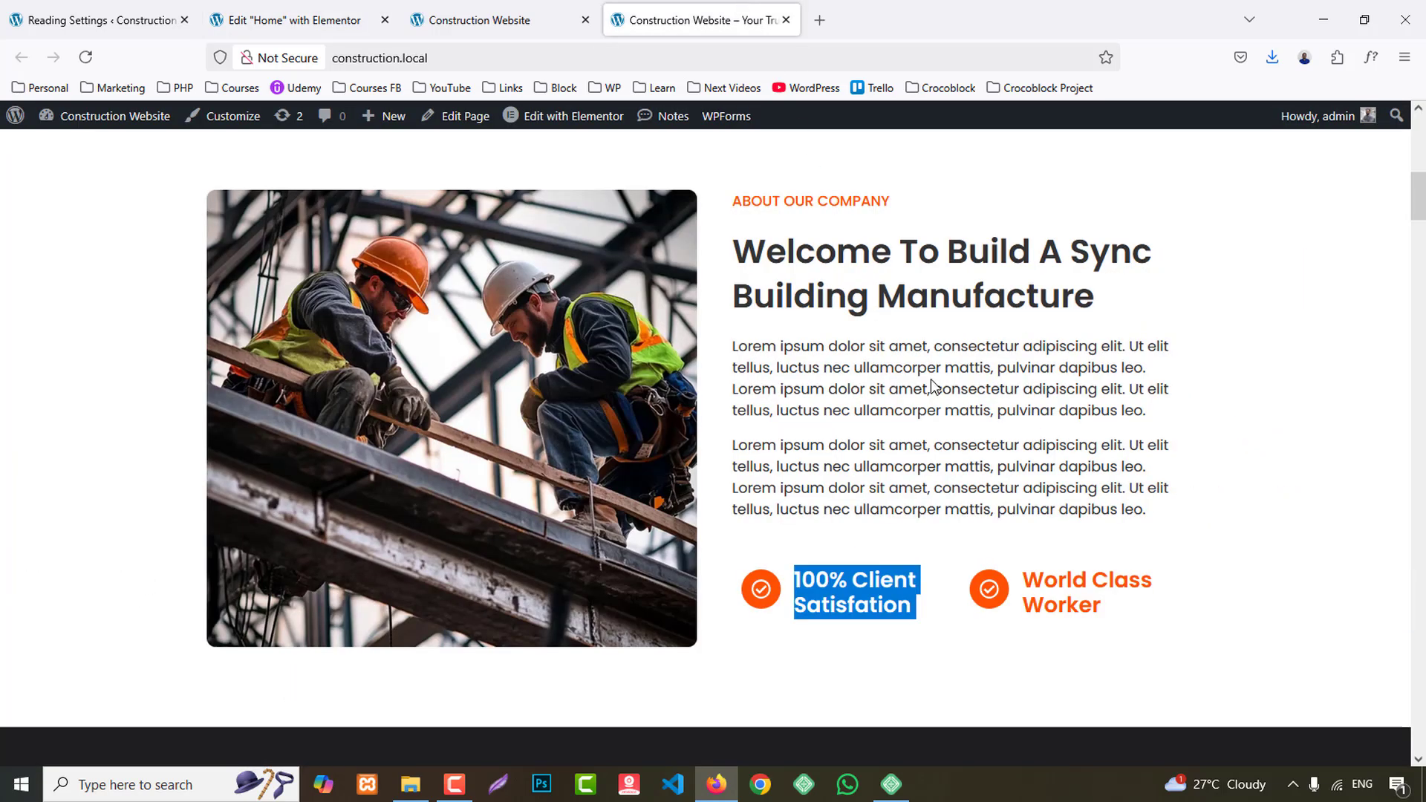
drag(1019, 582, 1199, 611)
key(ctrl+c)
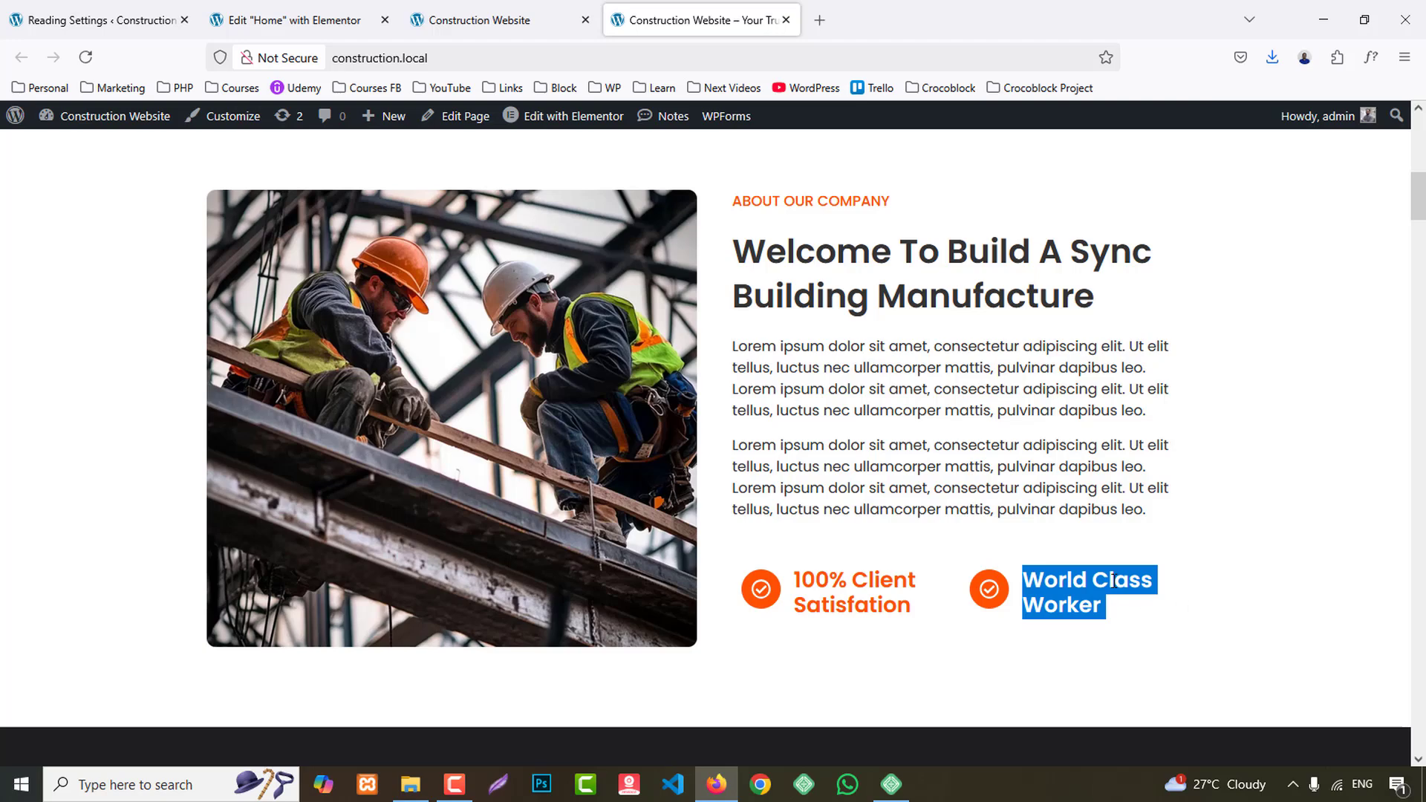
click(290, 20)
click(1163, 479)
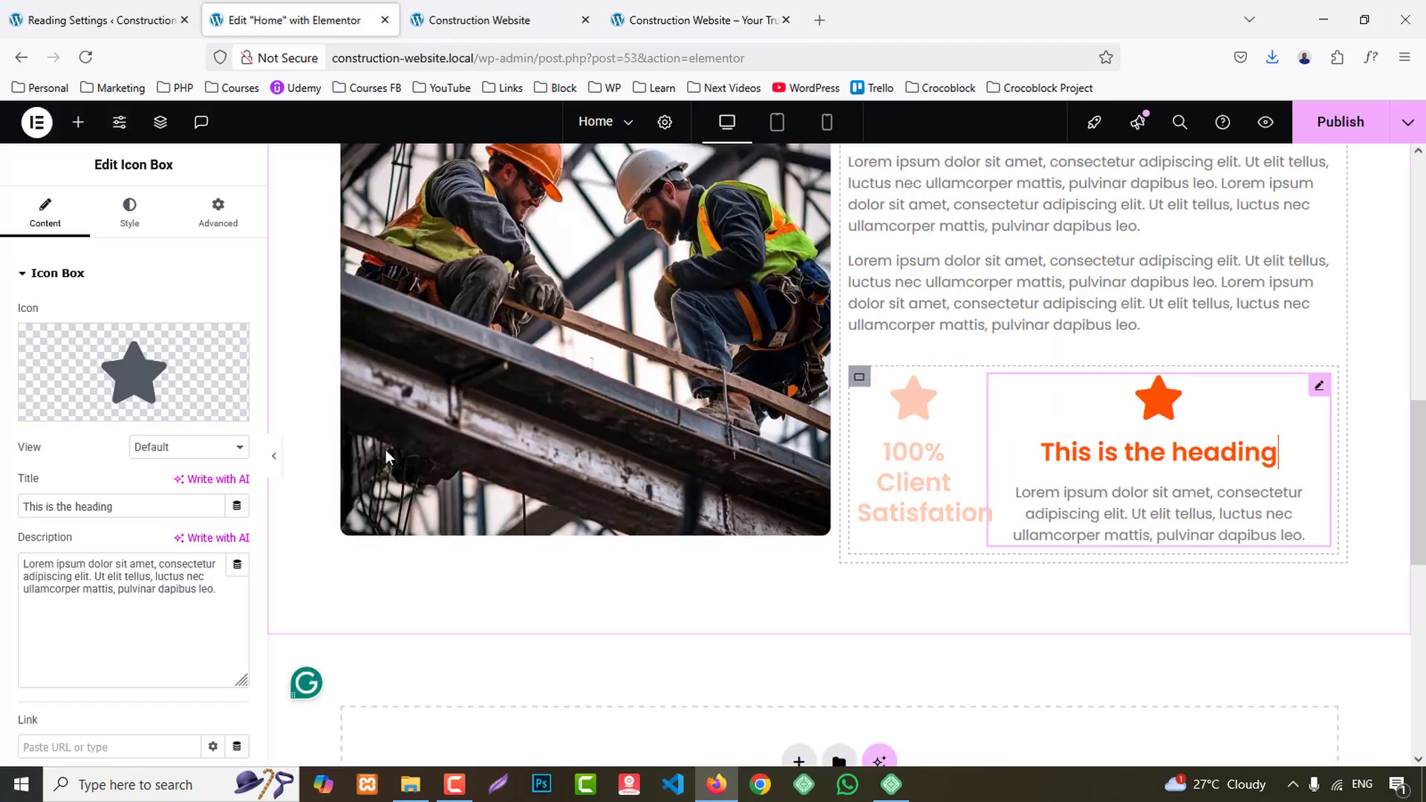
click(117, 516)
key(ctrl+a)
key(ctrl+v)
click(154, 589)
key(ctrl+a)
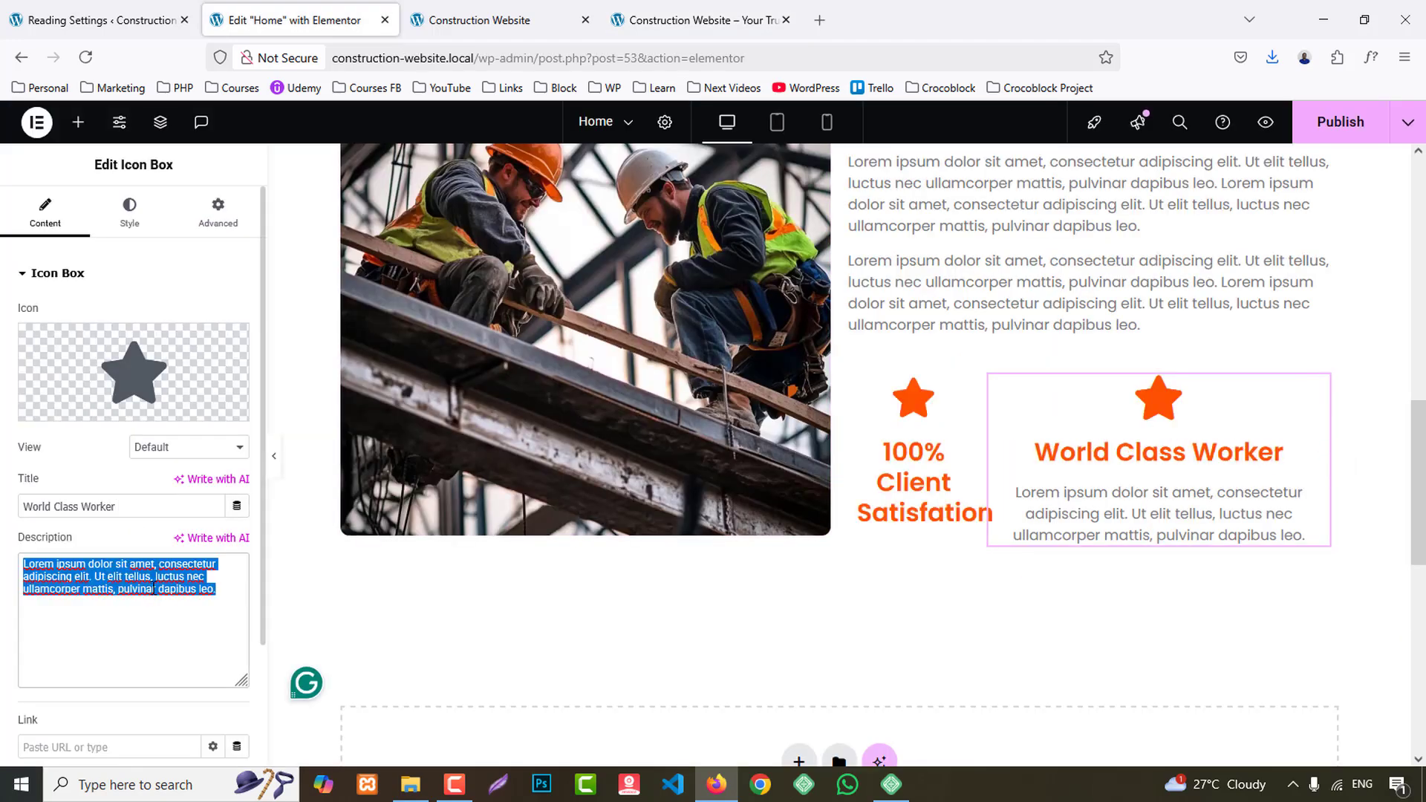
key(BackSpace)
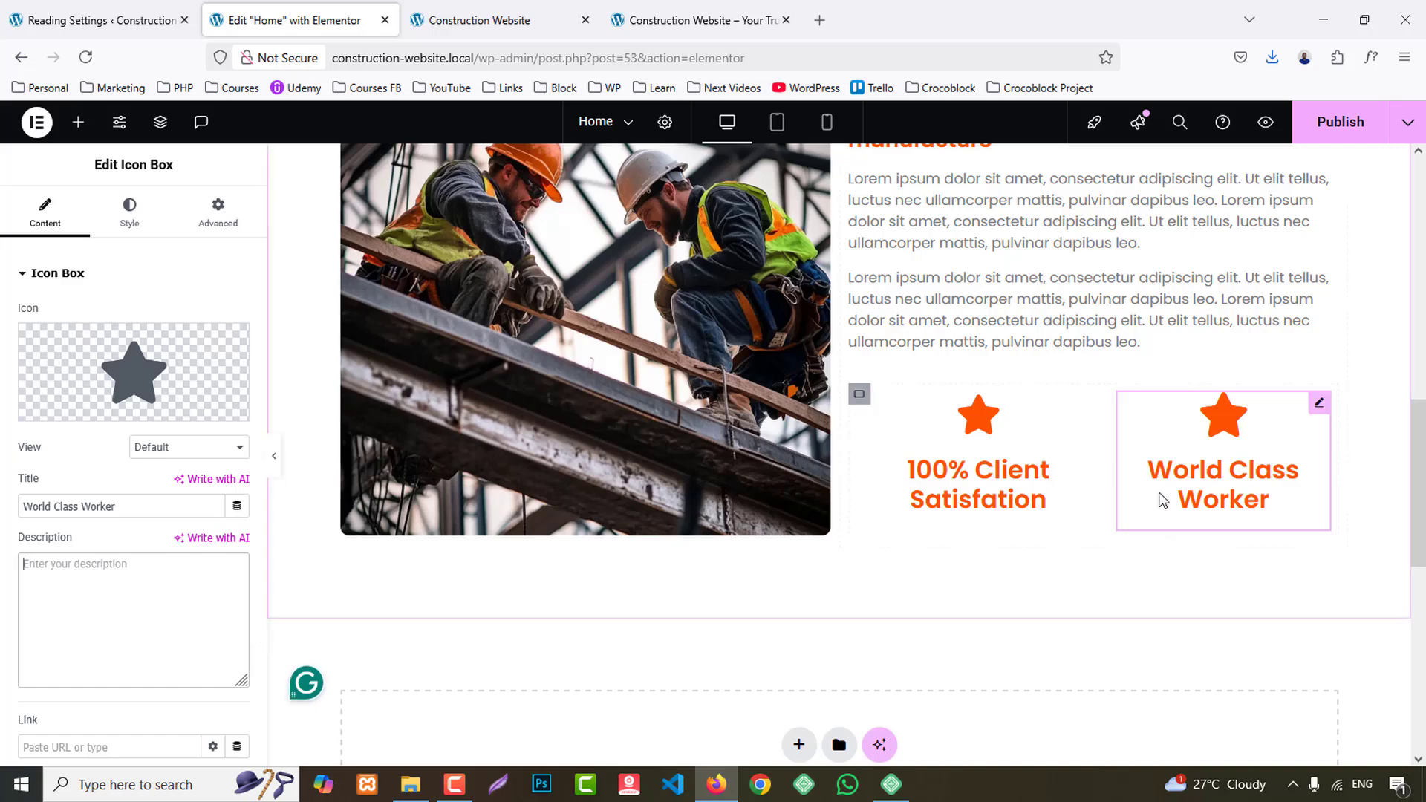
- Replace the "100% Client Satisfation" box's star with the outlined check circle icon, searching the icon library for "chec"
click(965, 497)
click(691, 6)
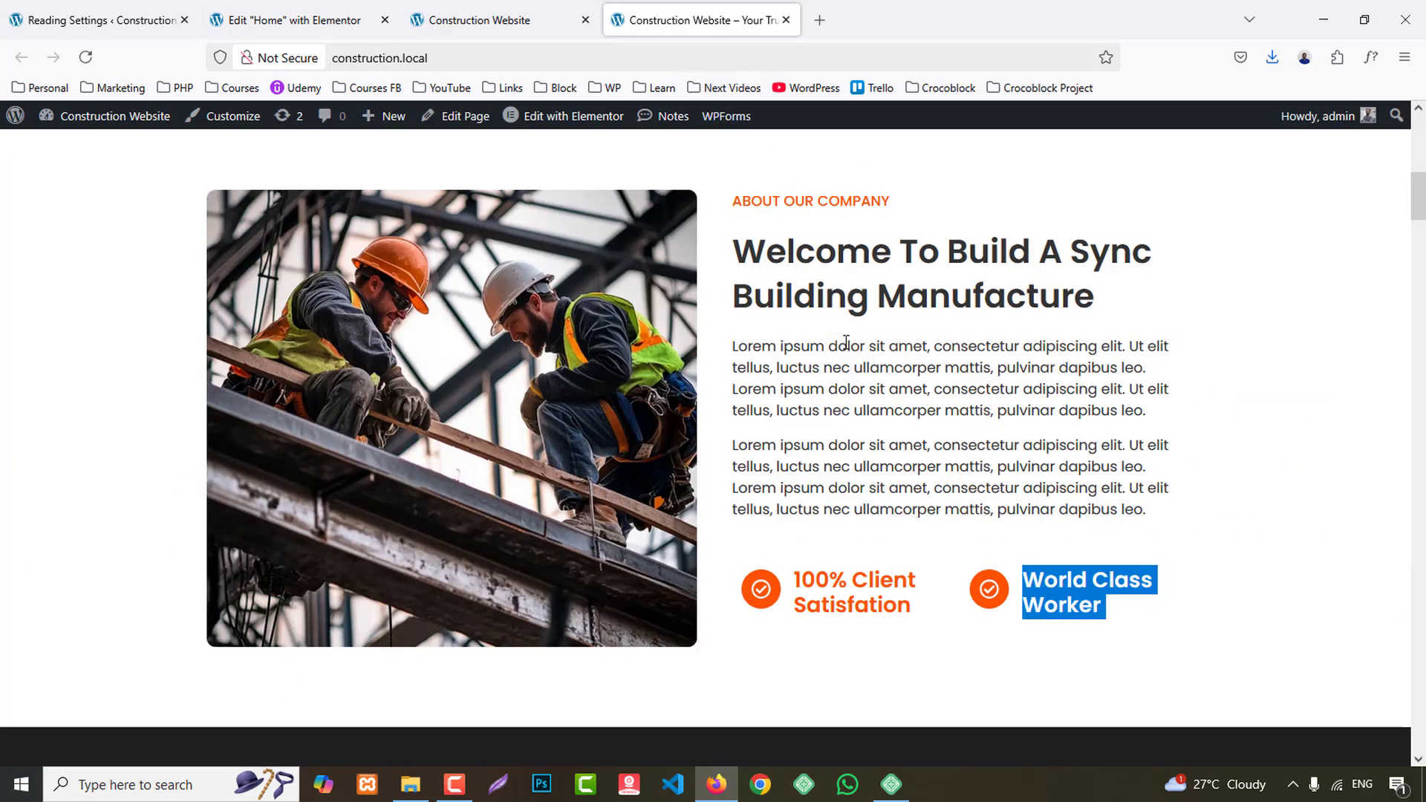
click(364, 9)
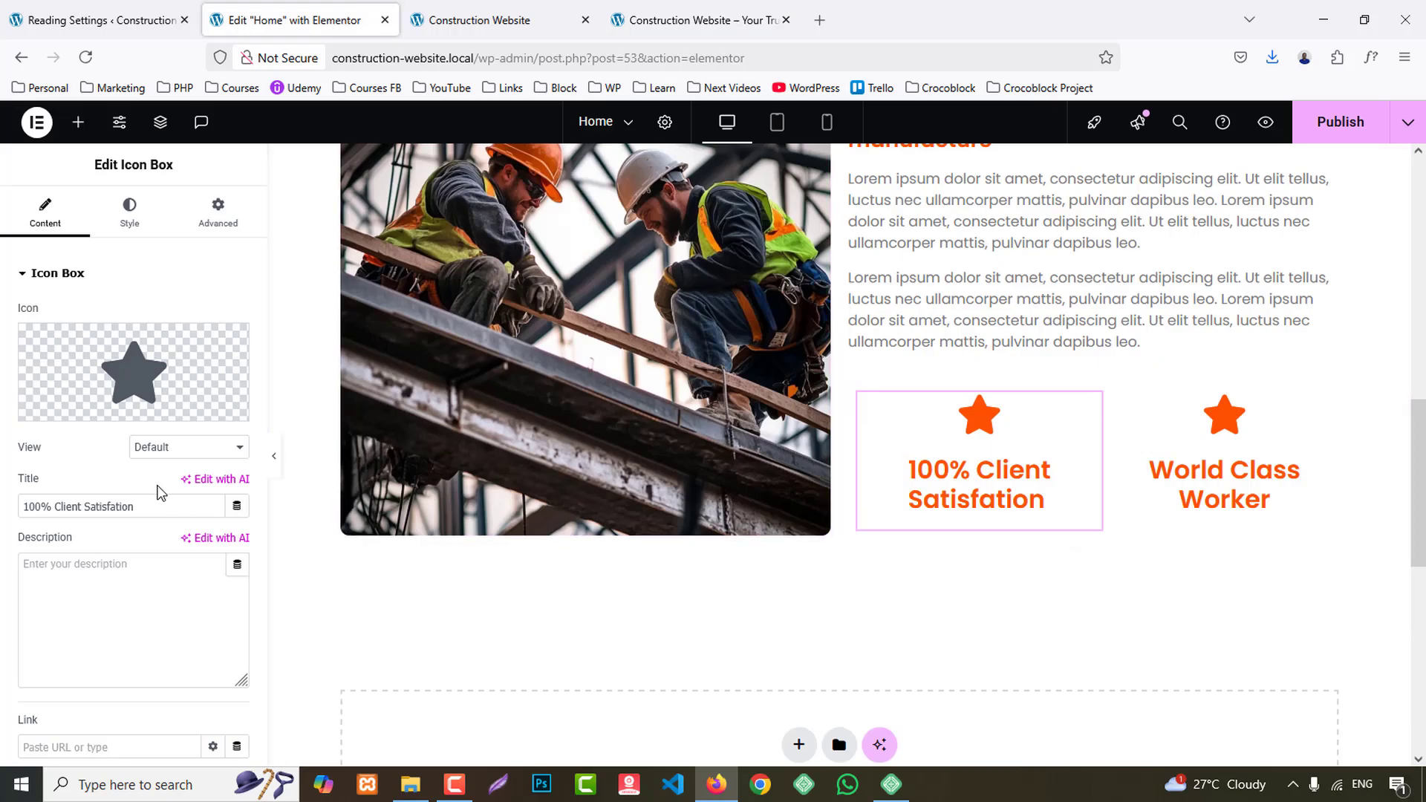
click(214, 361)
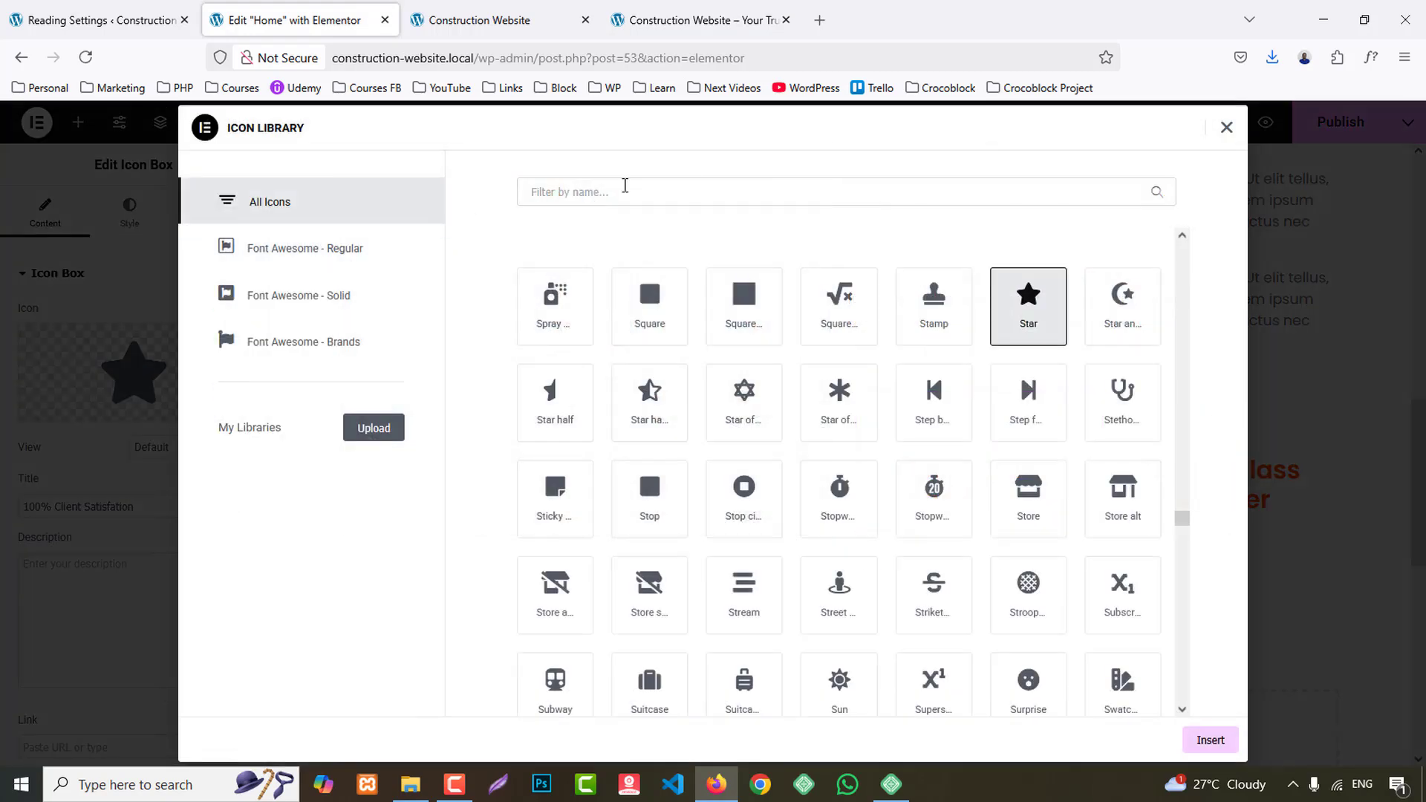
click(667, 193)
text(chec)
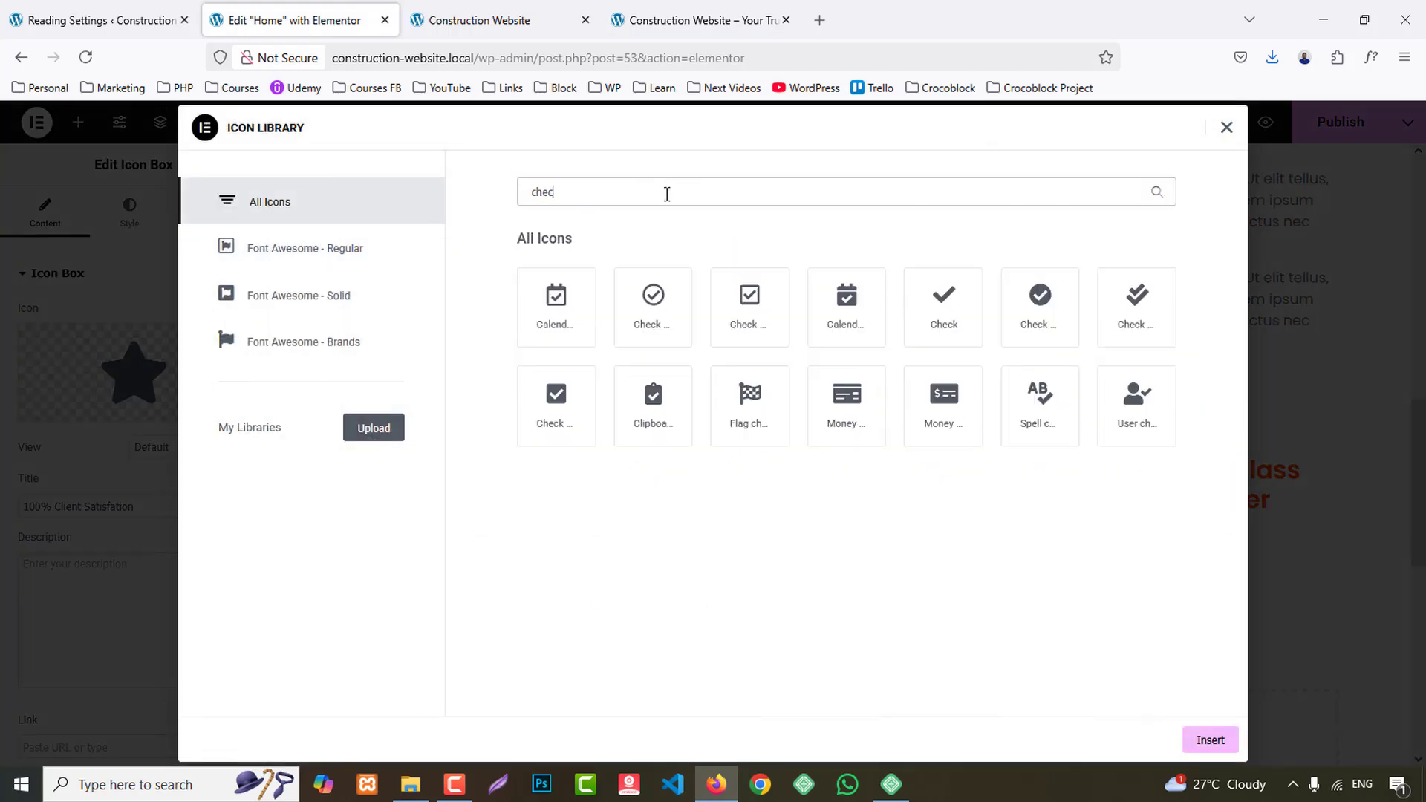
click(659, 295)
click(1211, 740)
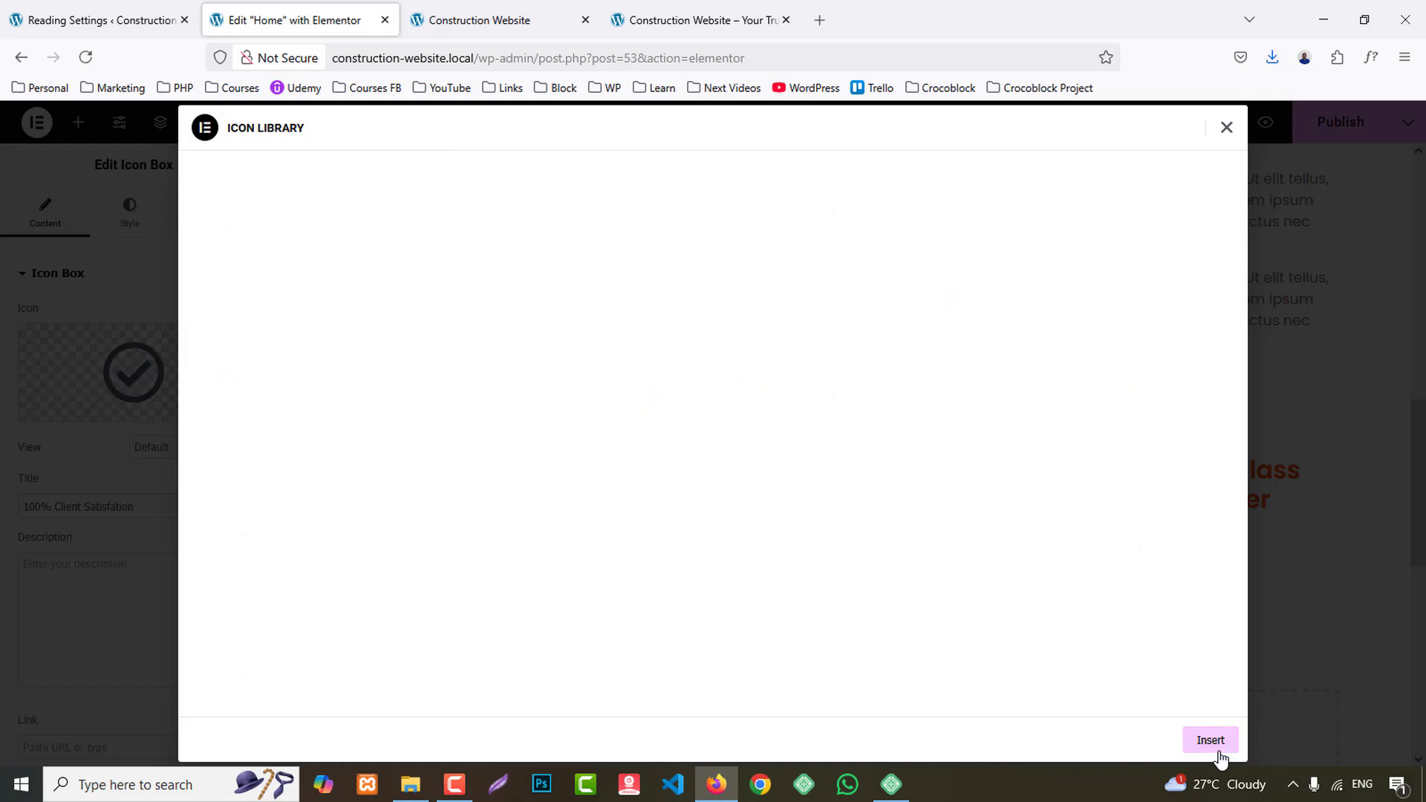
- Replace the "World Class Worker" box's star with the outlined check circle icon, searching the icon library for "chec"
click(1260, 500)
click(156, 349)
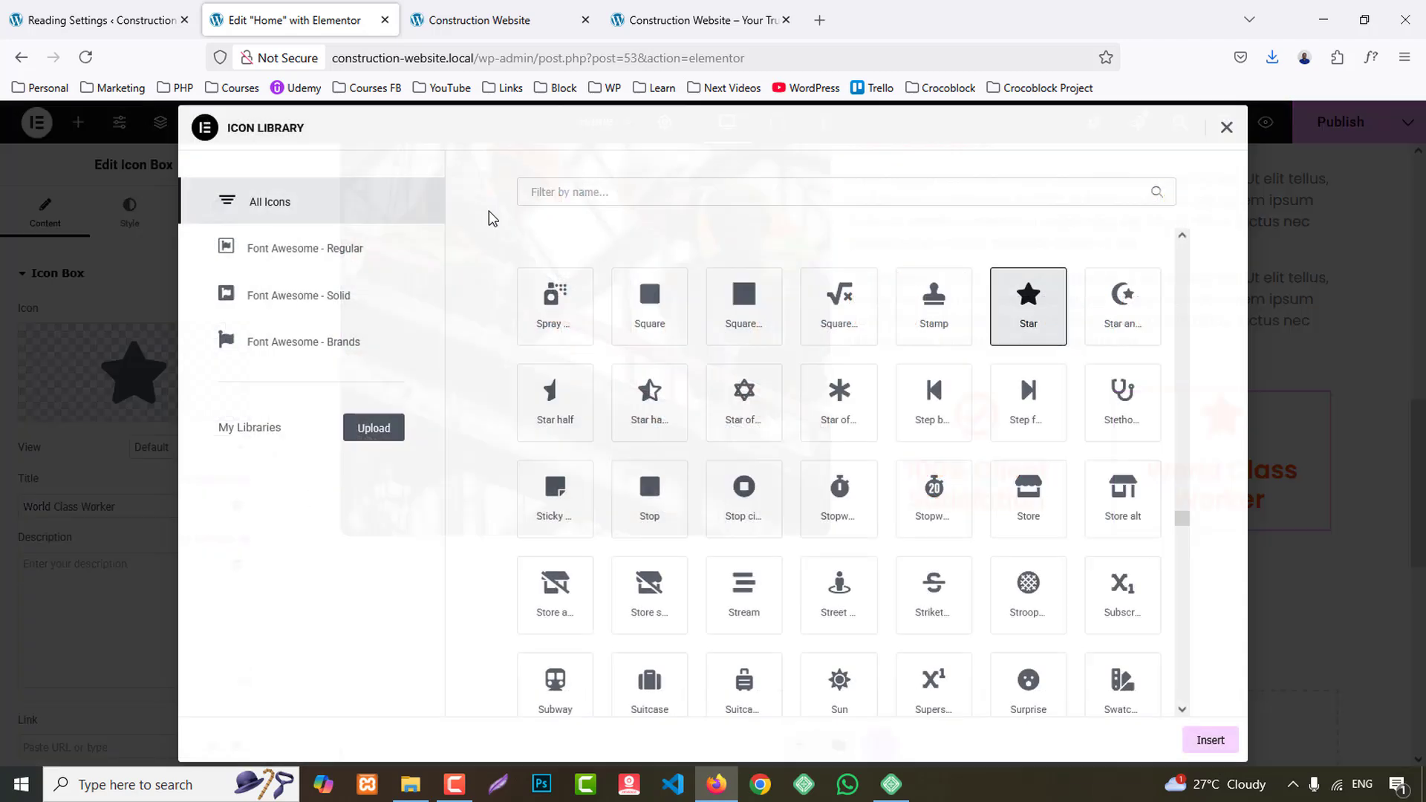
click(583, 191)
text(chec)
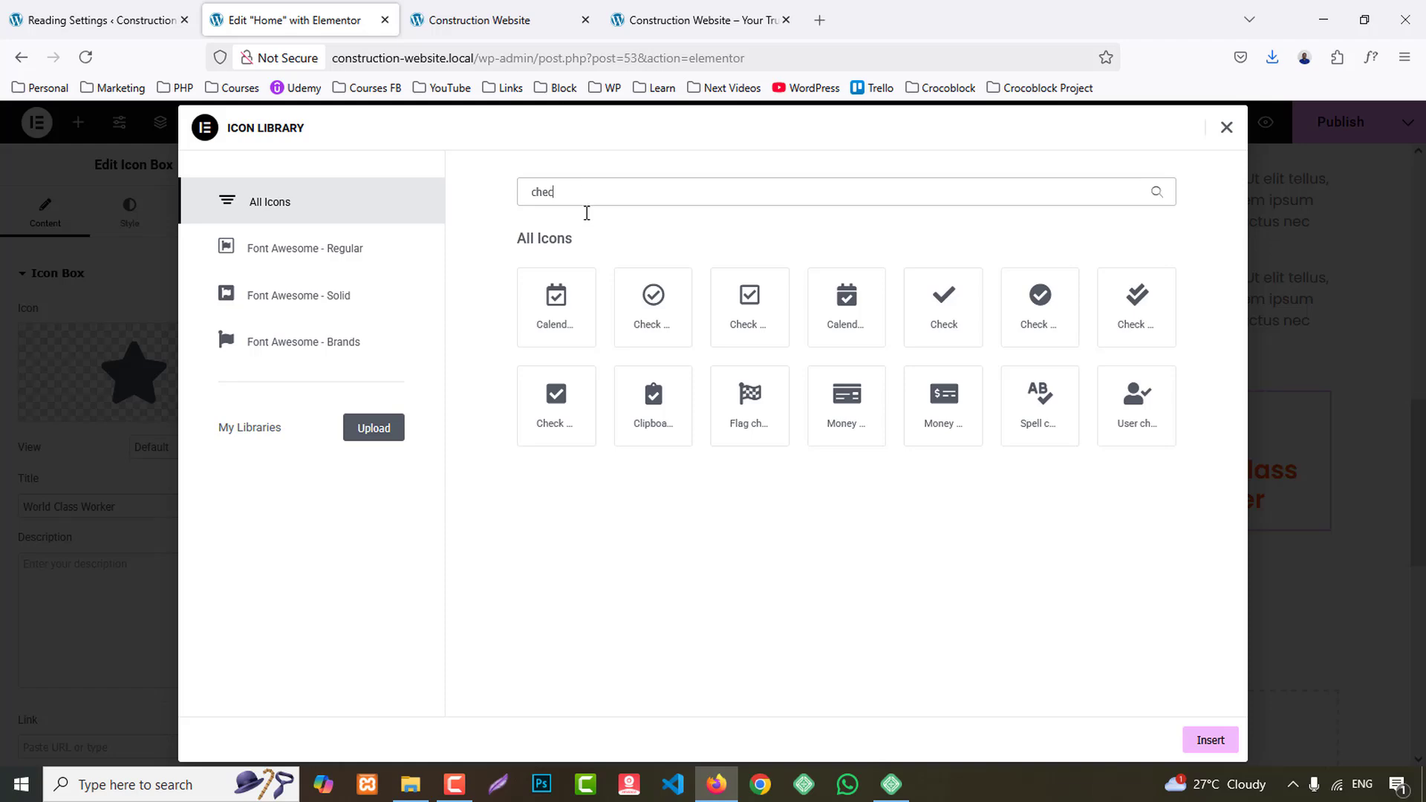
click(654, 300)
click(1210, 740)
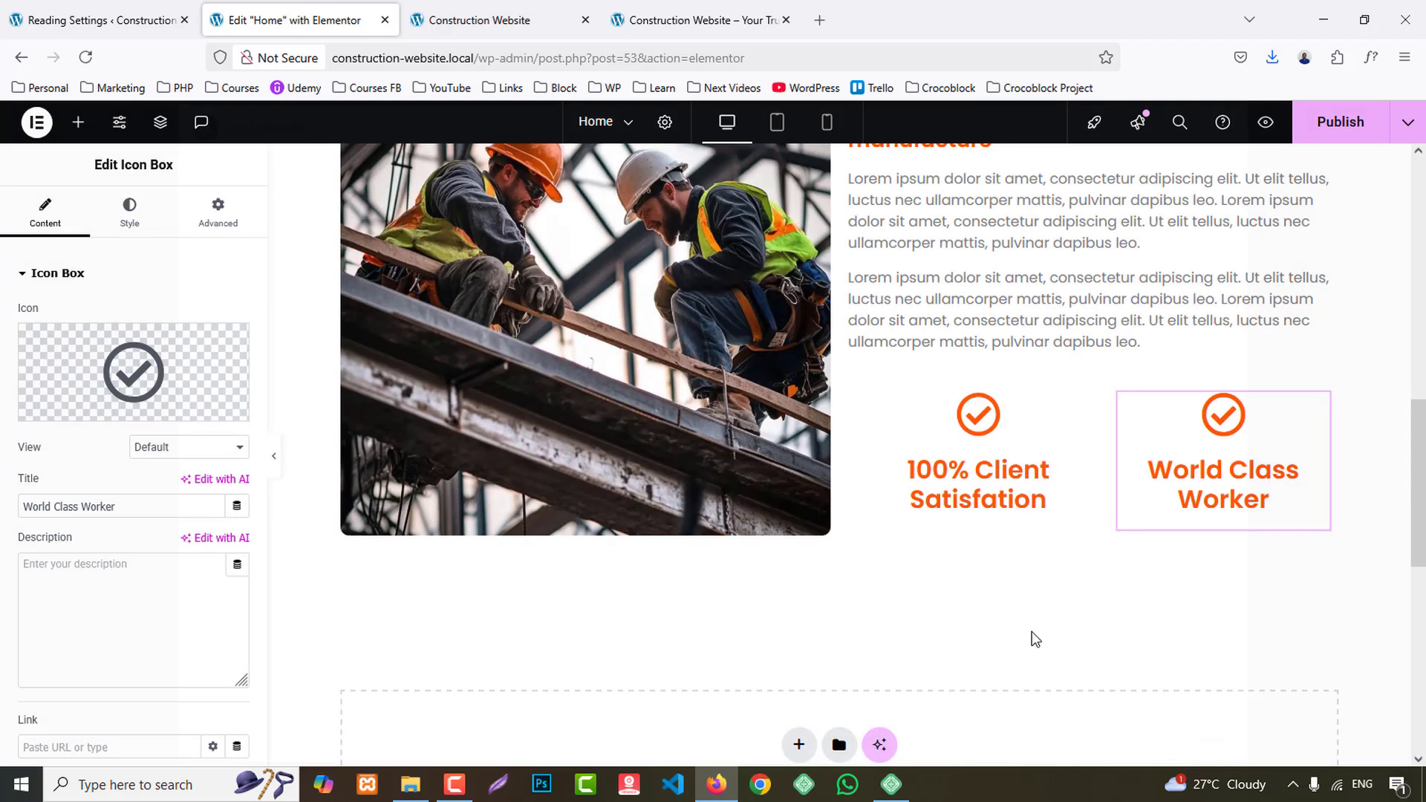
- Place the "100% Client Satisfation" box's icon to the left of its title with middle vertical alignment
click(973, 461)
click(130, 215)
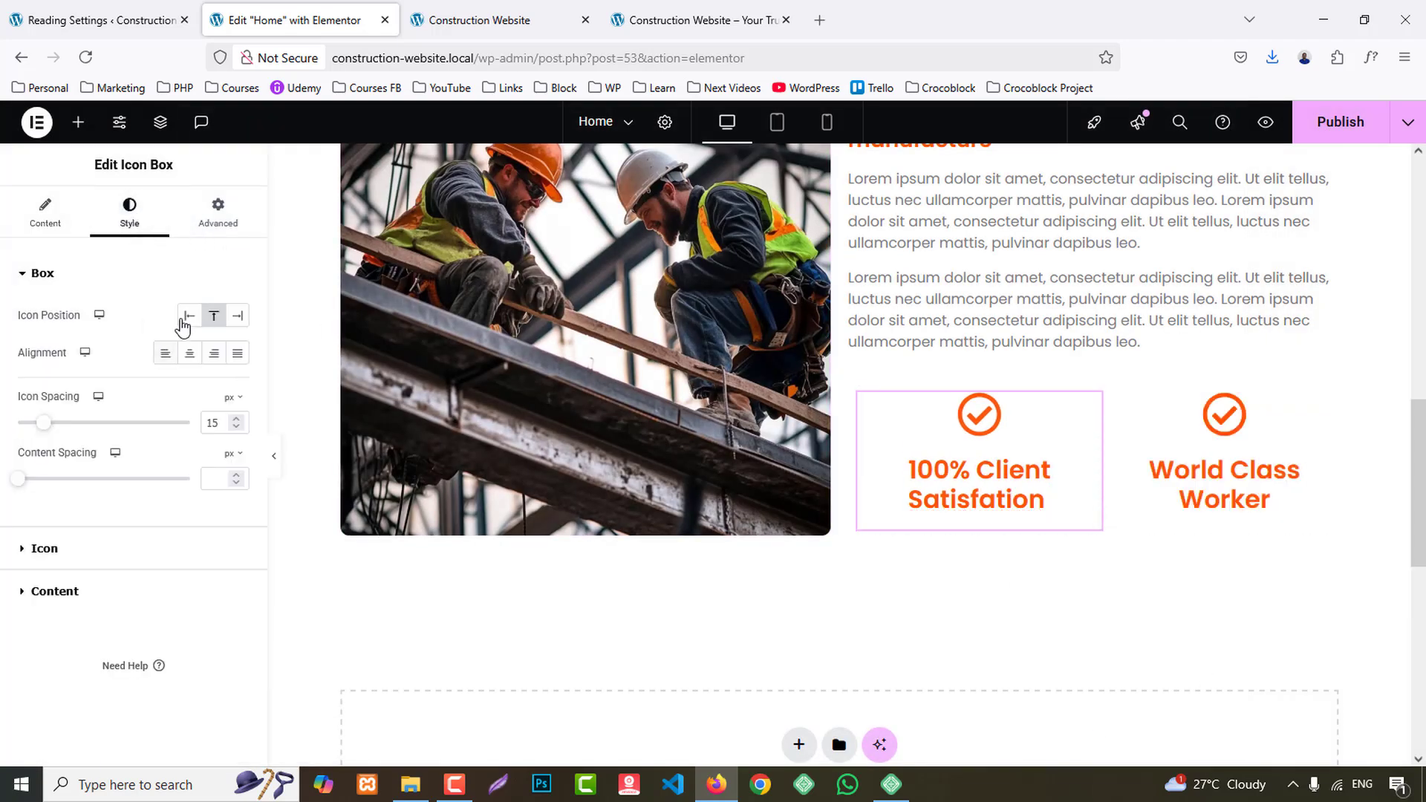
click(189, 316)
click(214, 355)
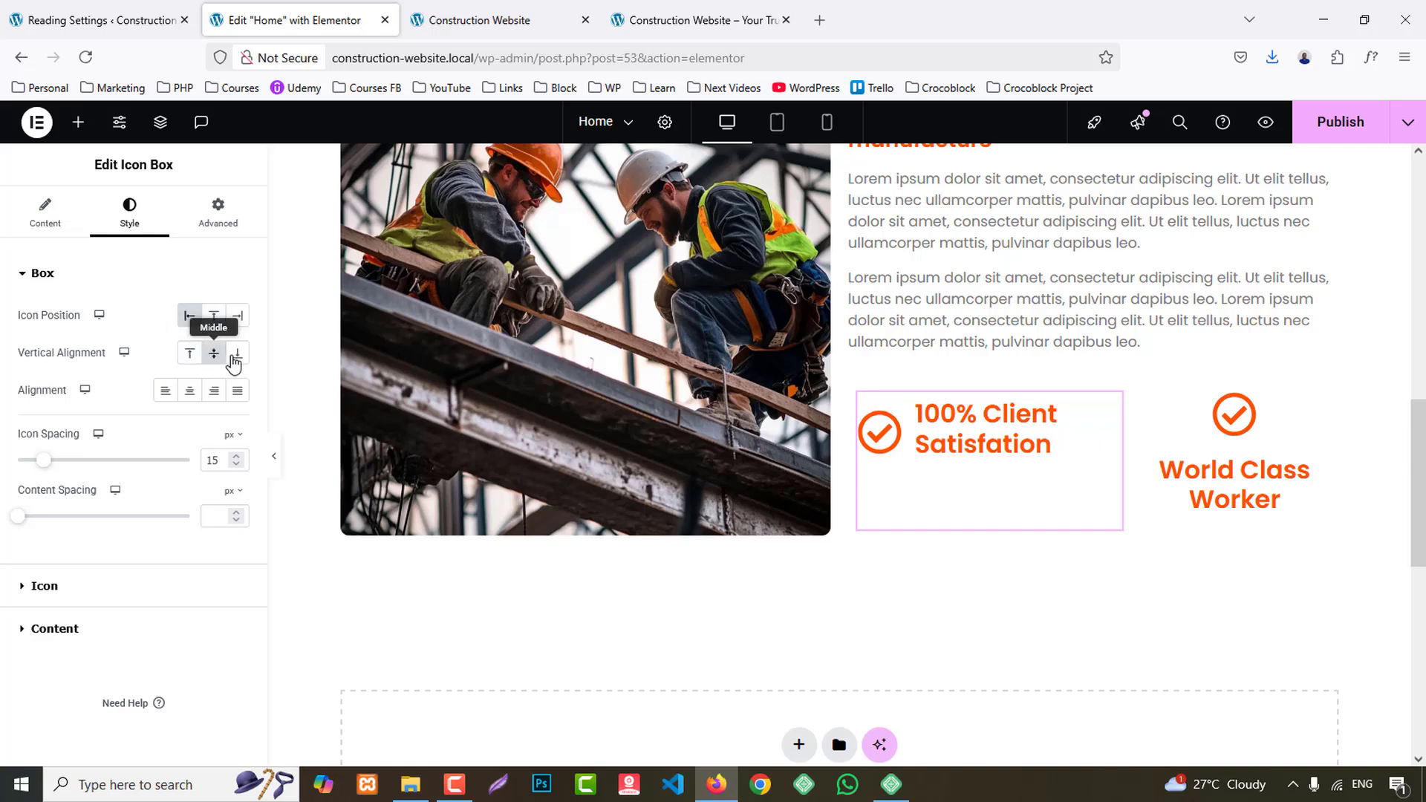
- Set the padding of the container holding the two icon boxes to 0 px on every side
click(859, 394)
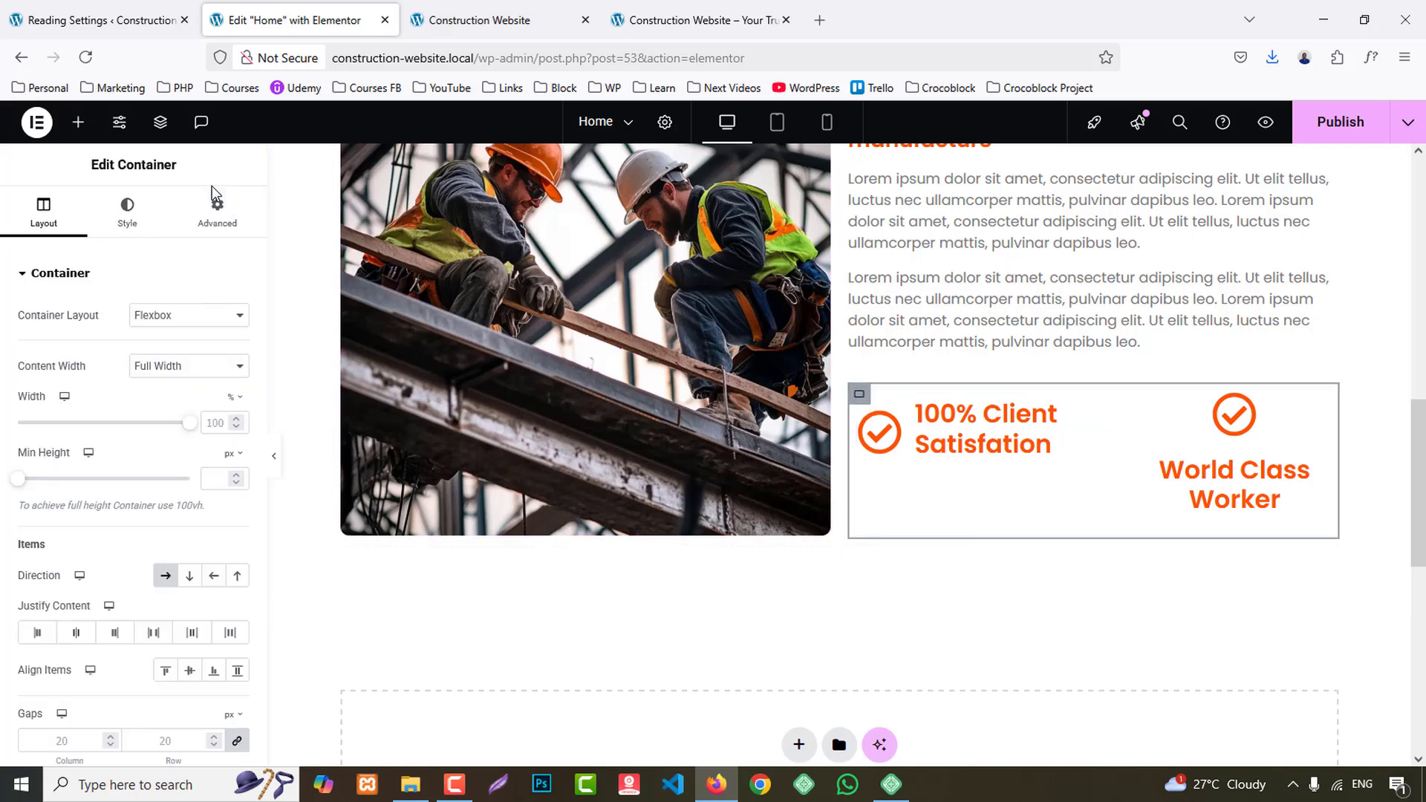
click(217, 214)
click(237, 404)
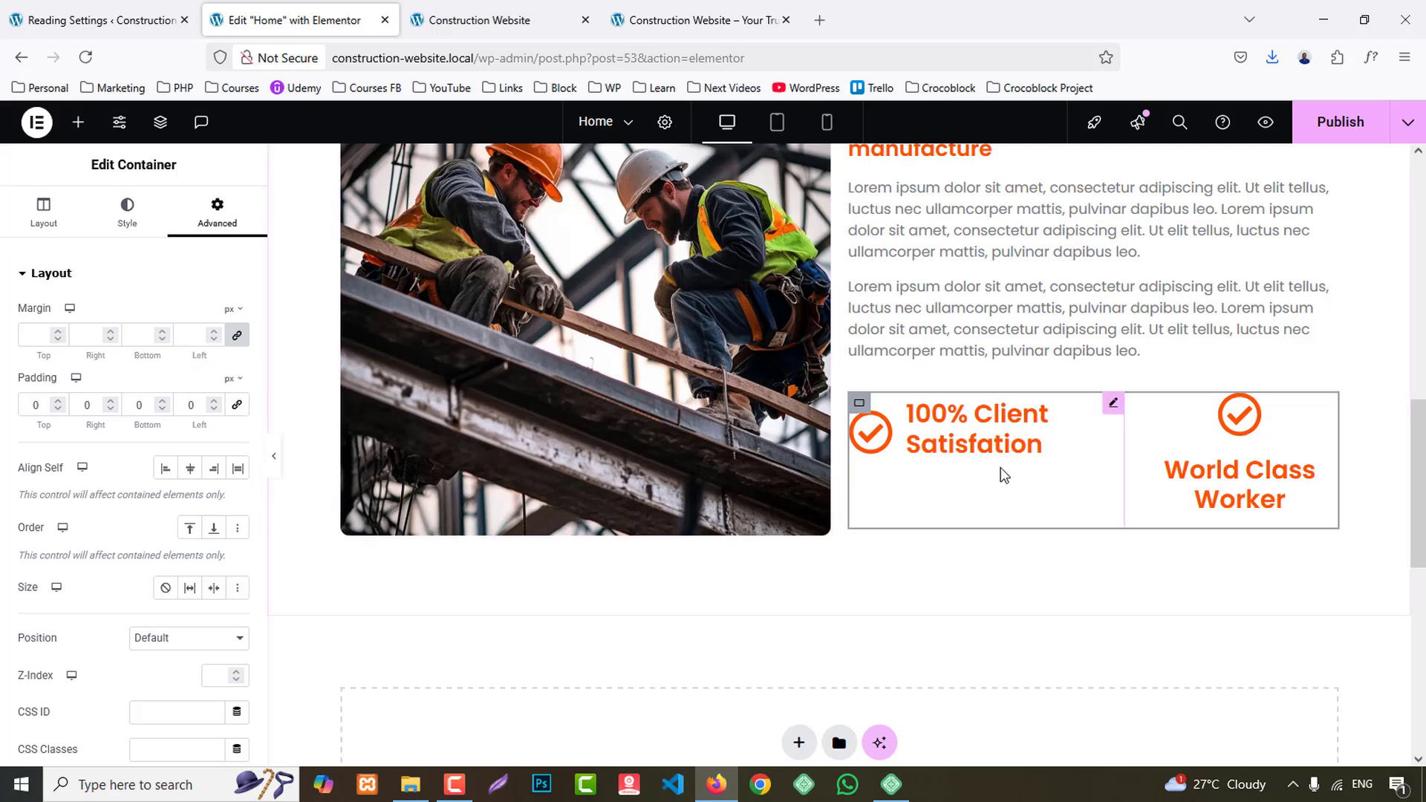
- Set the "100% Client Satisfation" box's title font size to 26 px
click(974, 425)
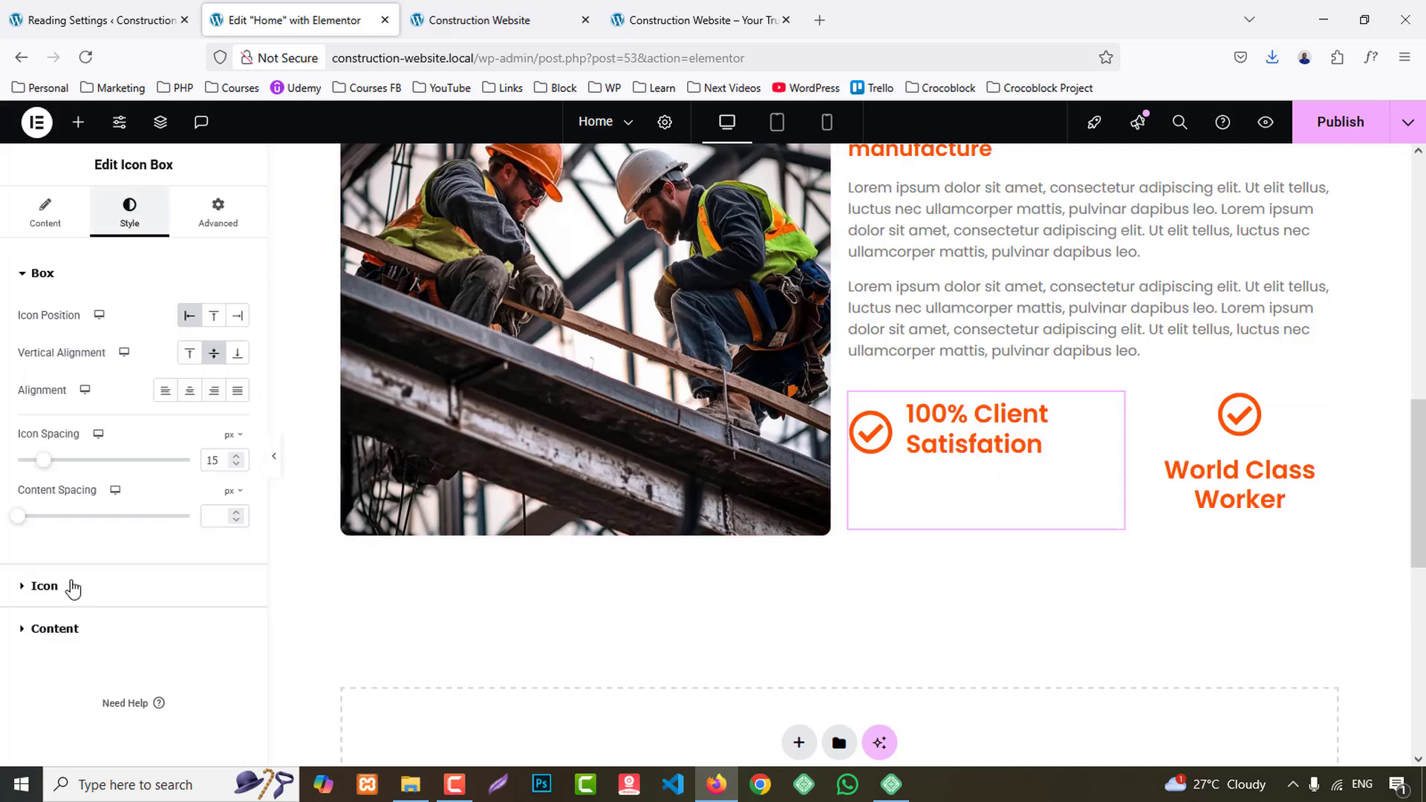
click(74, 628)
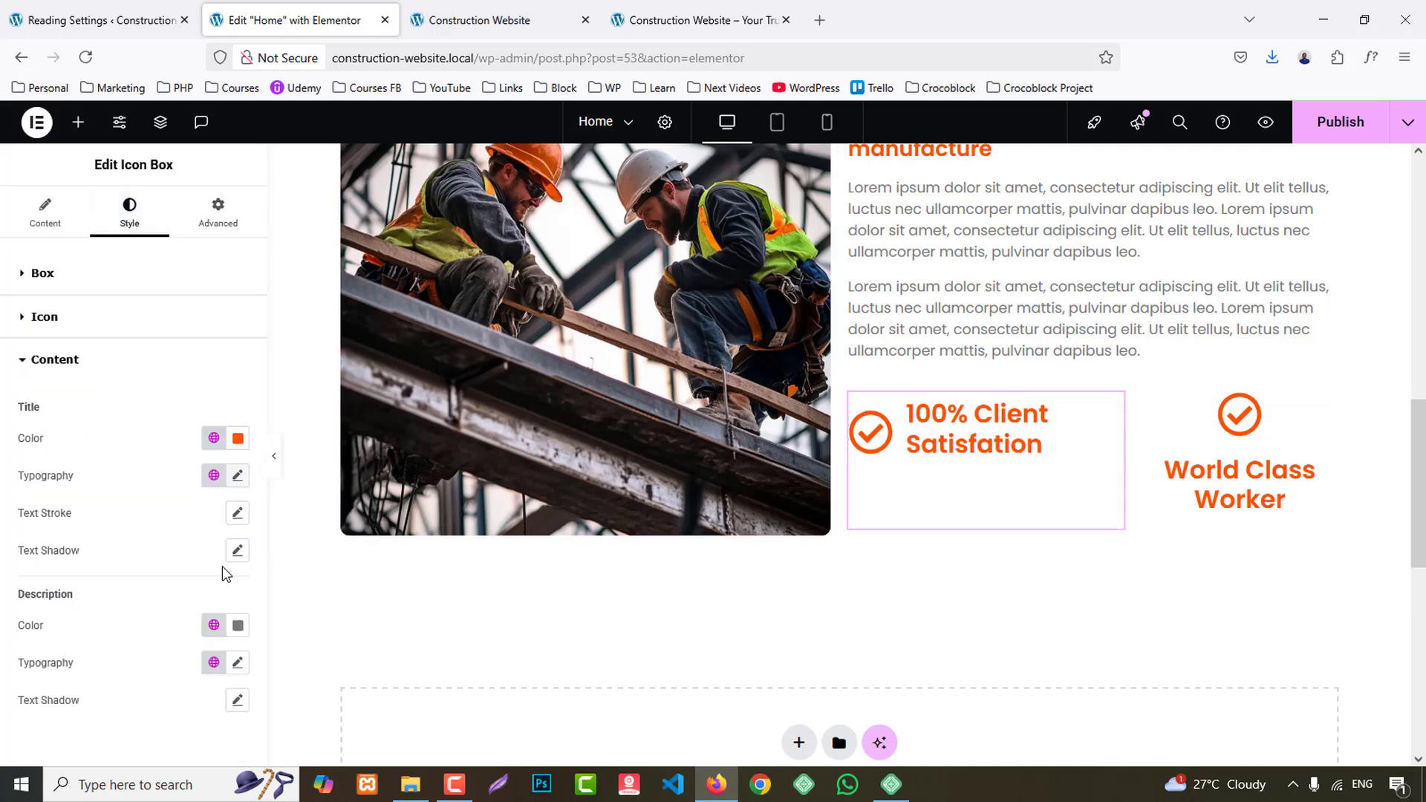
click(237, 476)
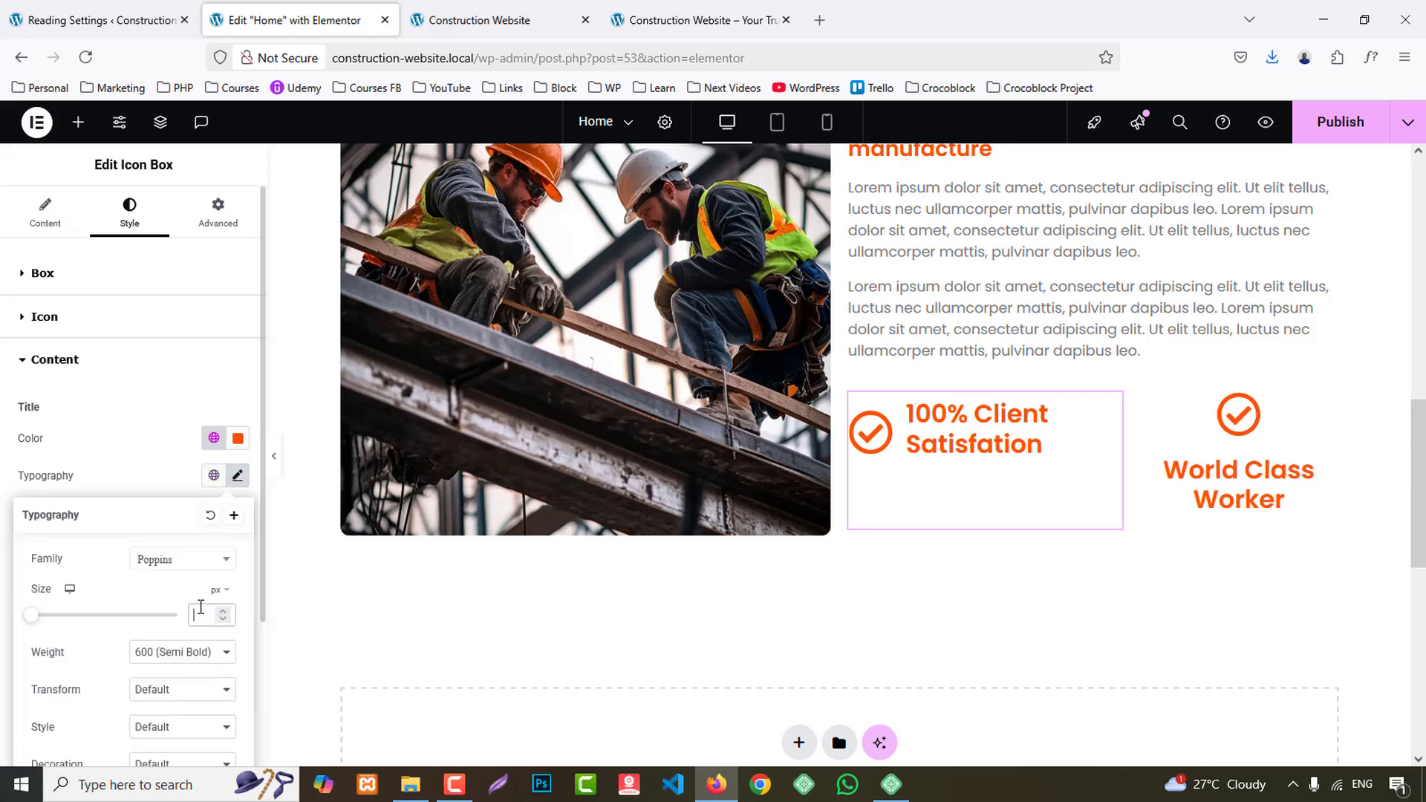
text(30)
key(Down)
key(Down)
key(Down)
key(Down)
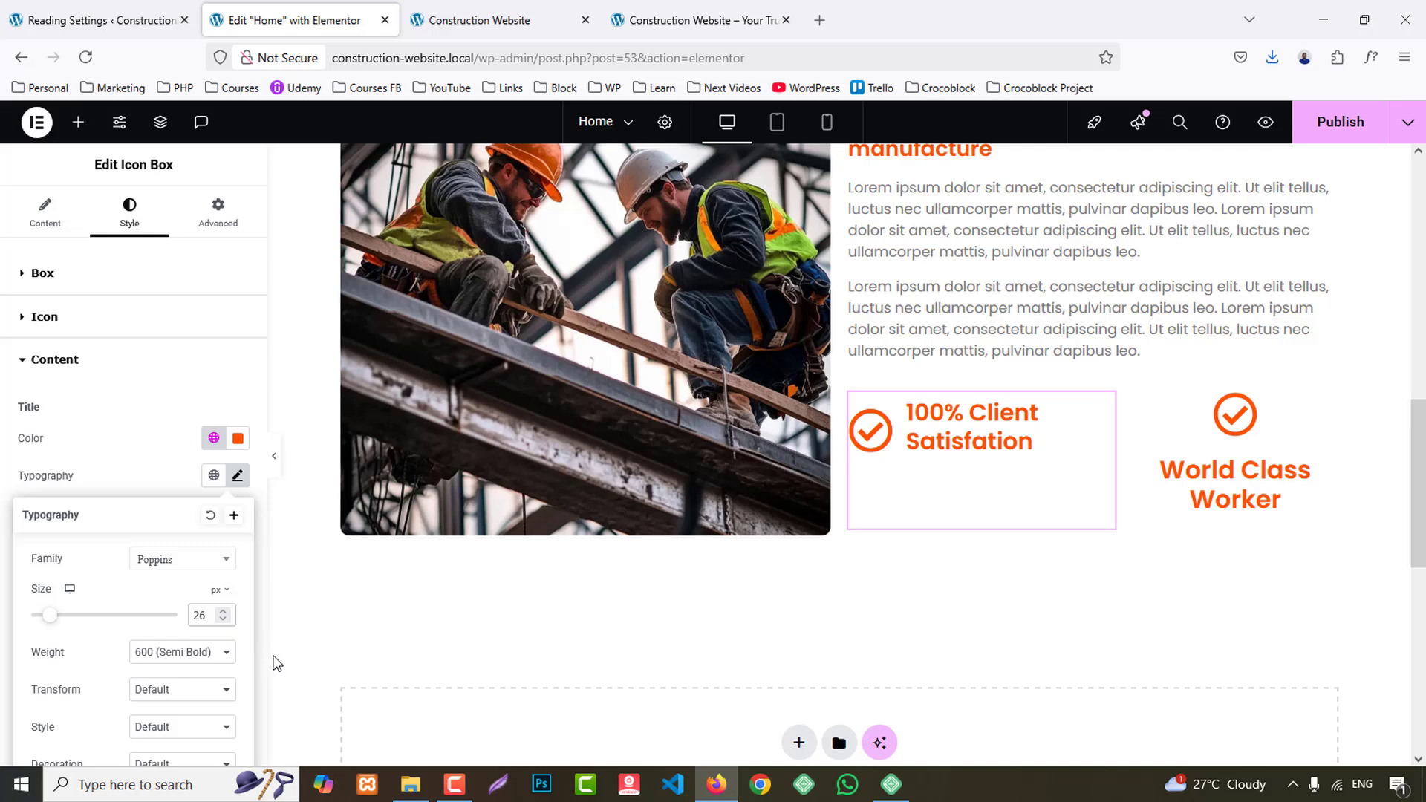
- Set the "100% Client Satisfation" box's icon size to 28 px
click(133, 432)
click(41, 318)
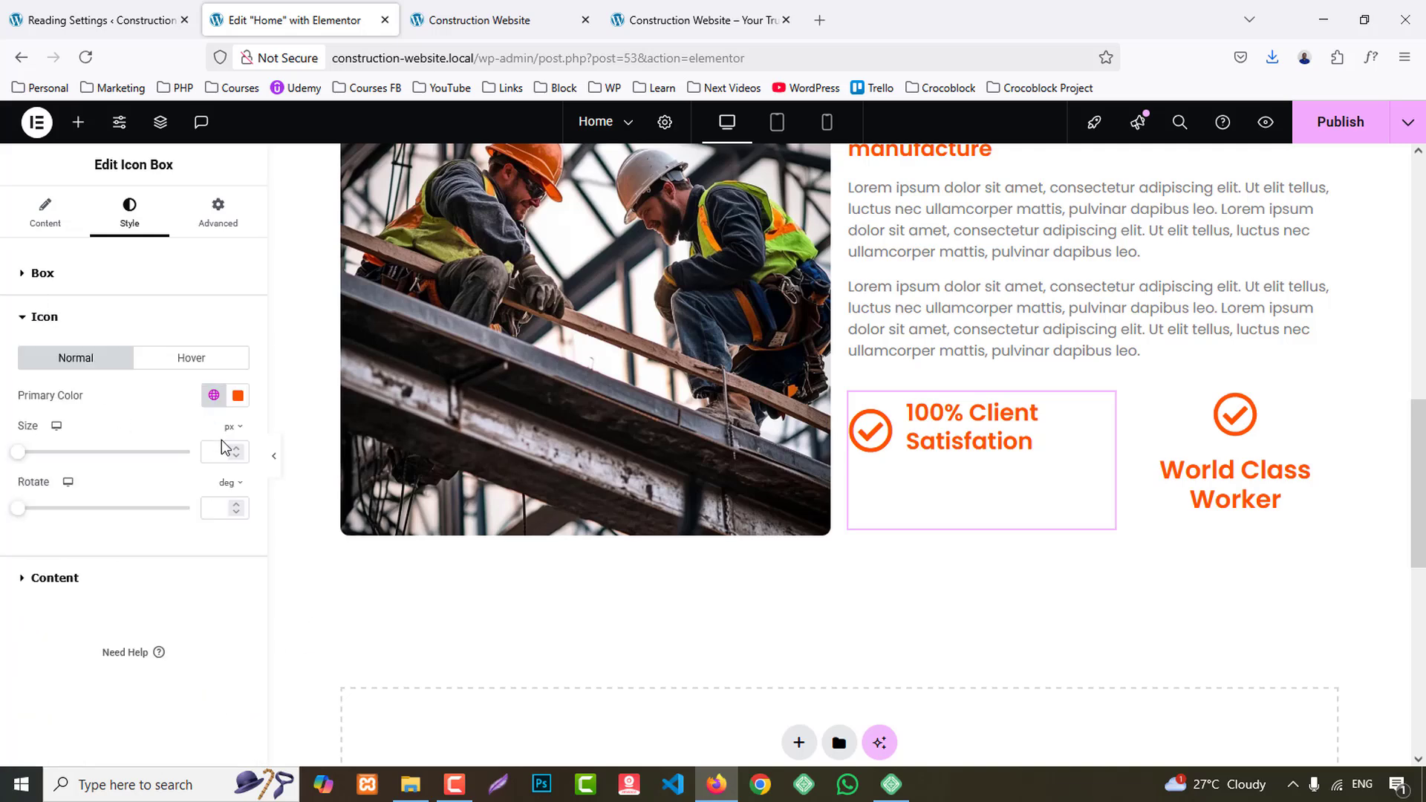
key(Up)
key(Up)
key(Up)
key(Up)
key(Up)
key(Up)
key(Up)
key(Up)
key(Up)
key(Up)
key(Up)
key(Up)
key(Up)
key(Up)
key(Up)
key(Up)
key(Up)
key(Up)
key(Up)
key(Up)
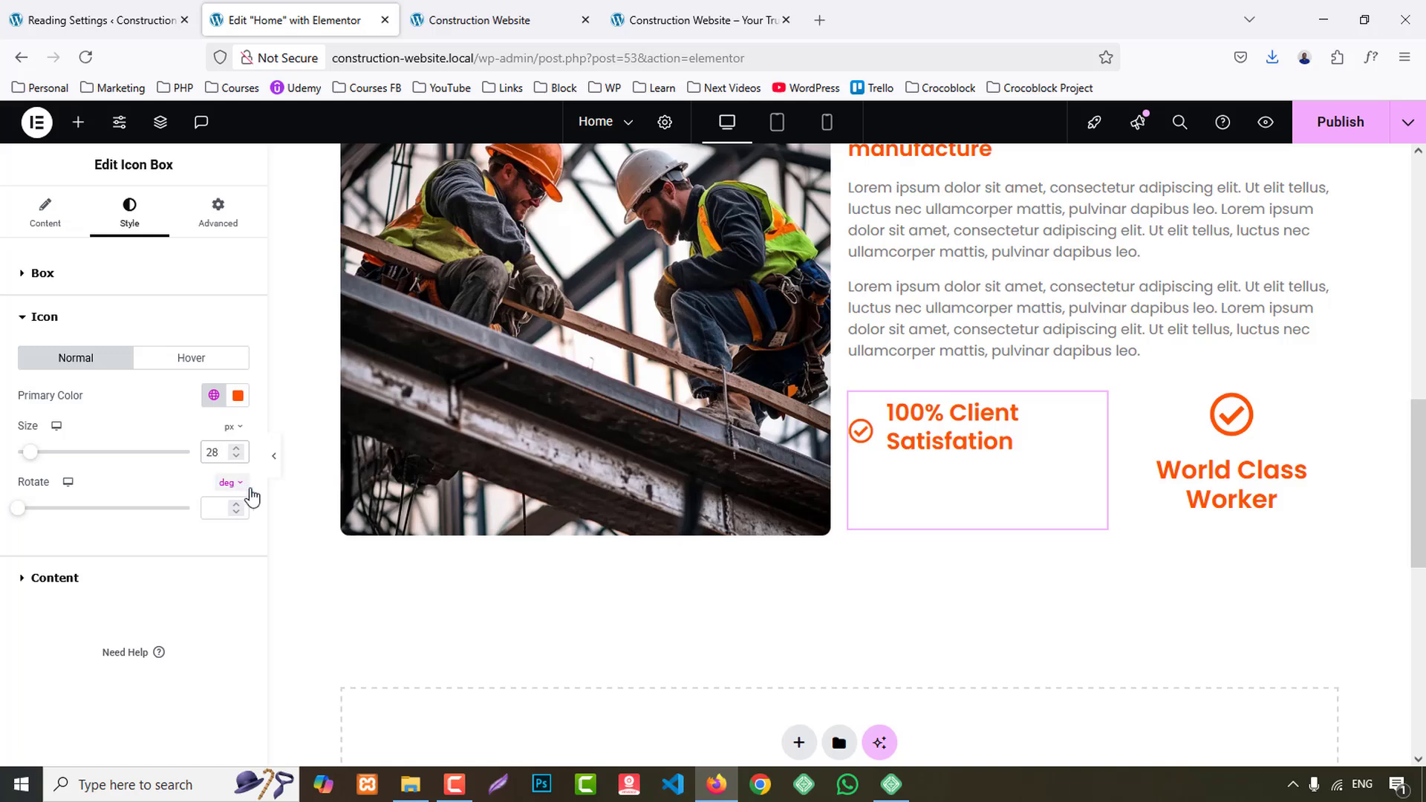
- Copy the "100% Client Satisfation" box and paste its style onto the "World Class Worker" box
right_click(994, 476)
click(1017, 438)
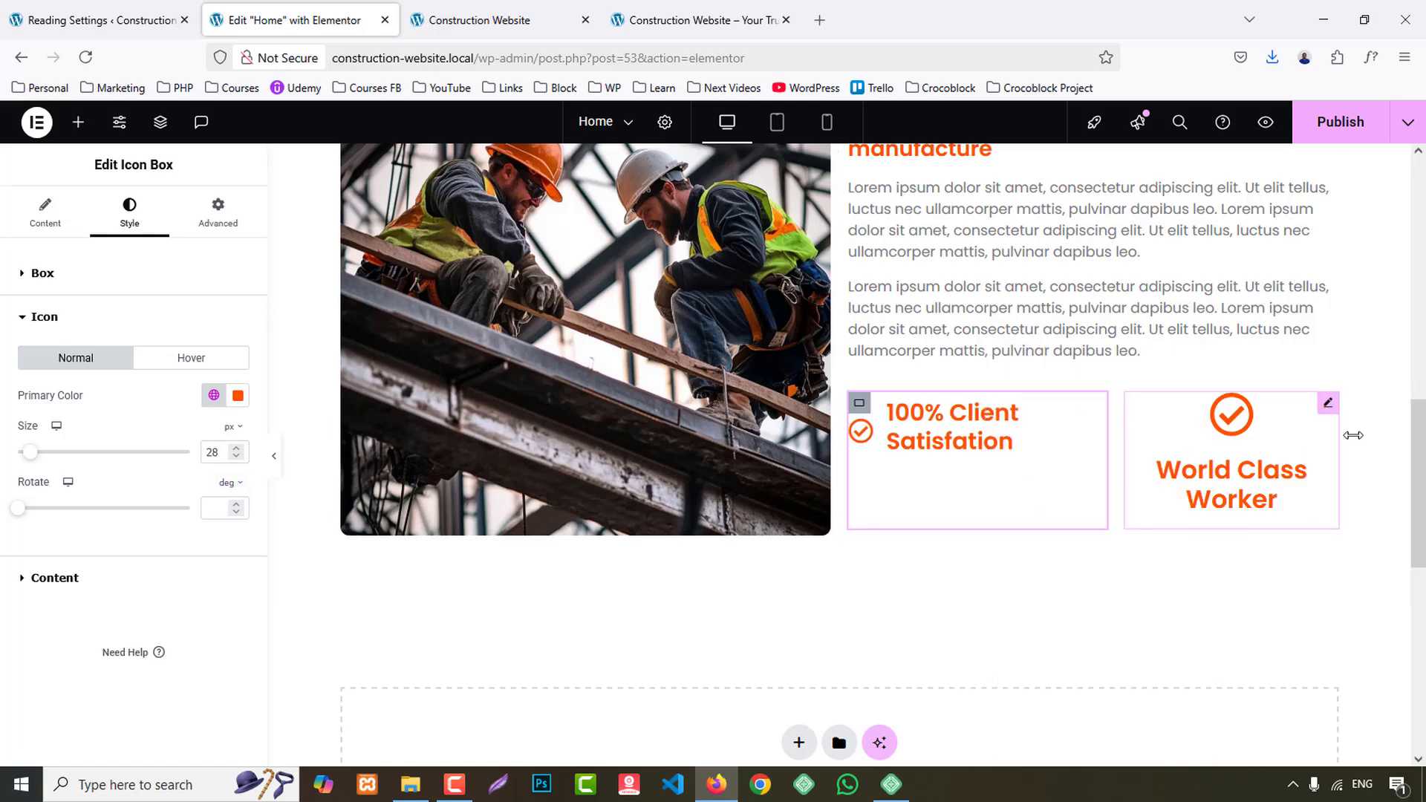
right_click(1264, 432)
click(1297, 506)
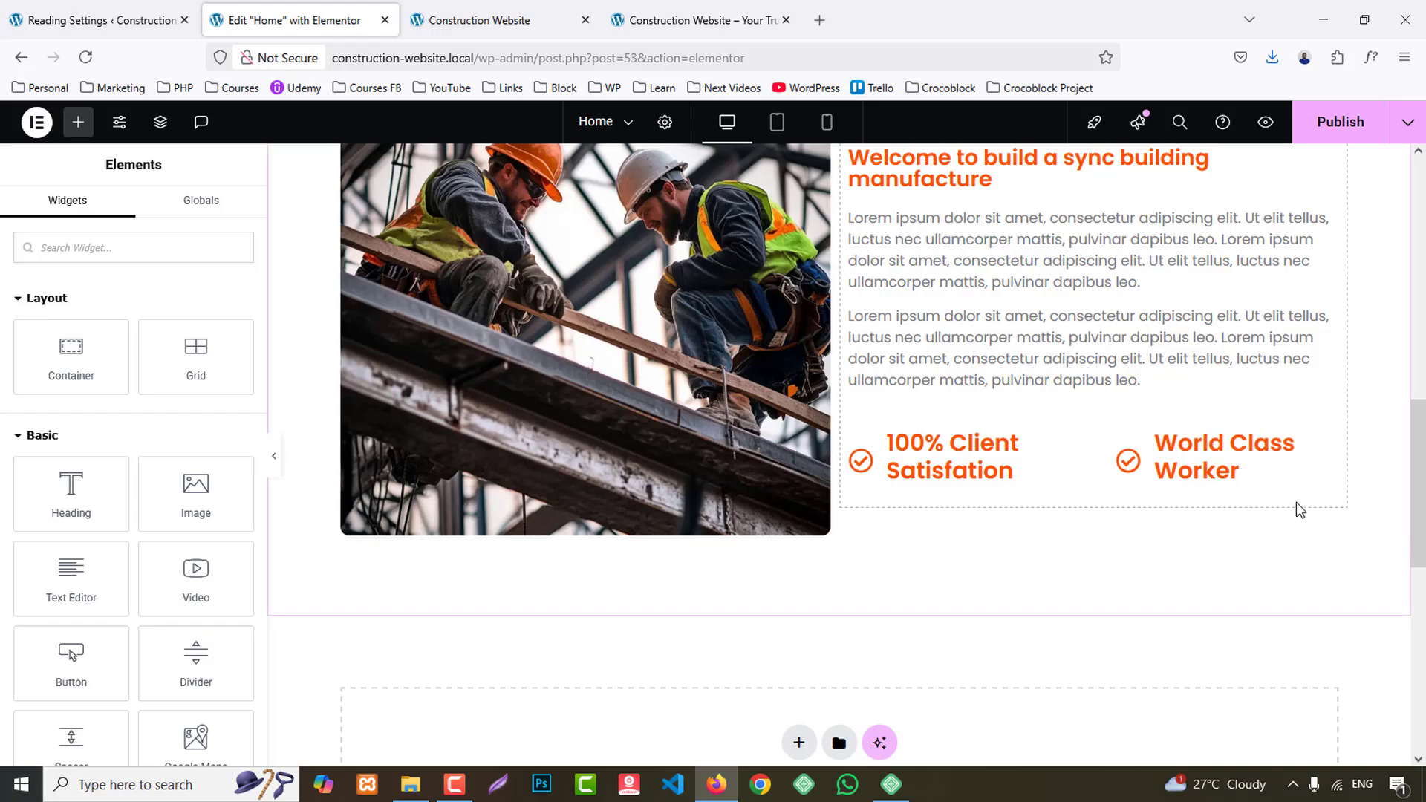
- Publish the Home page after a look at the reference site, and check the about section in the reloaded preview
mouse_move(1332, 165)
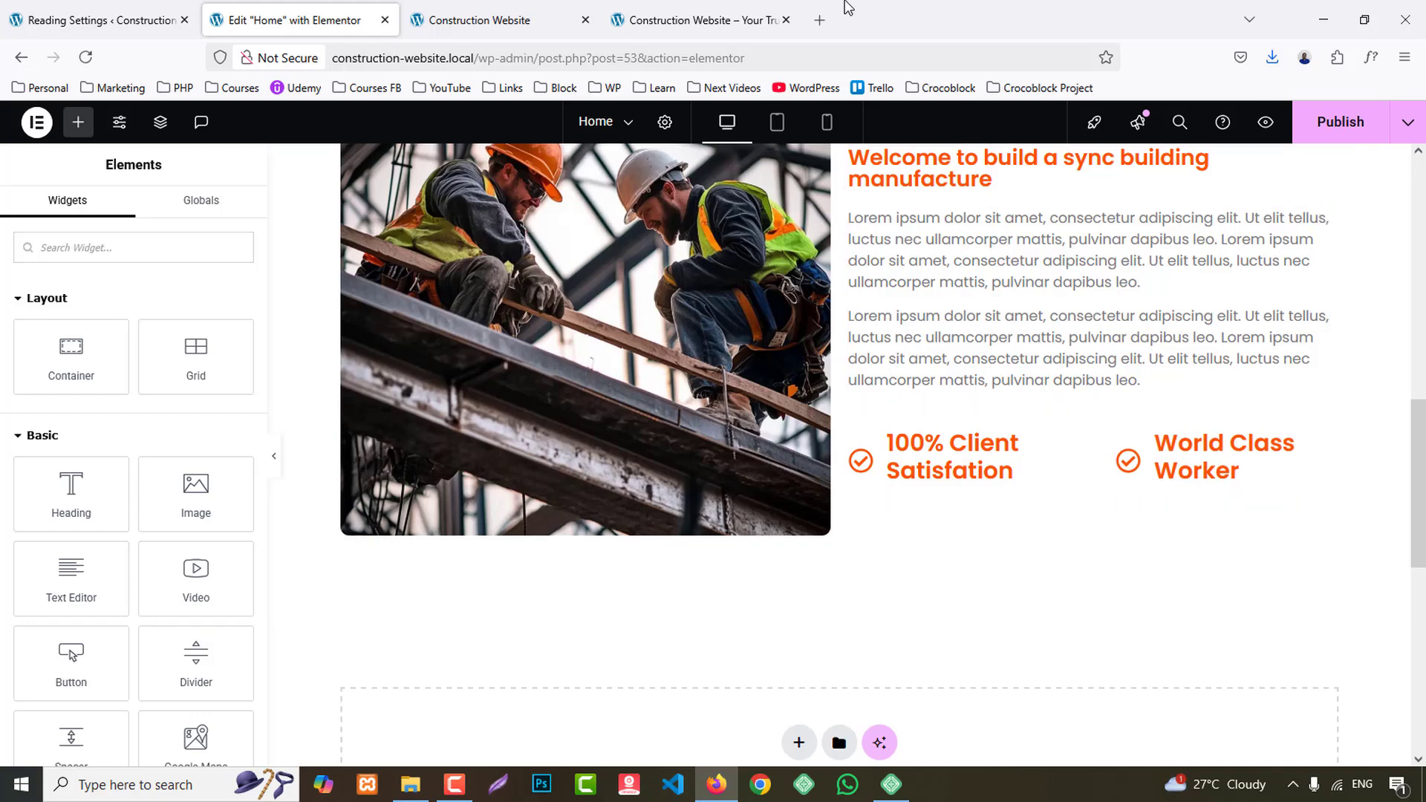
click(740, 8)
click(1228, 490)
click(297, 20)
click(1307, 138)
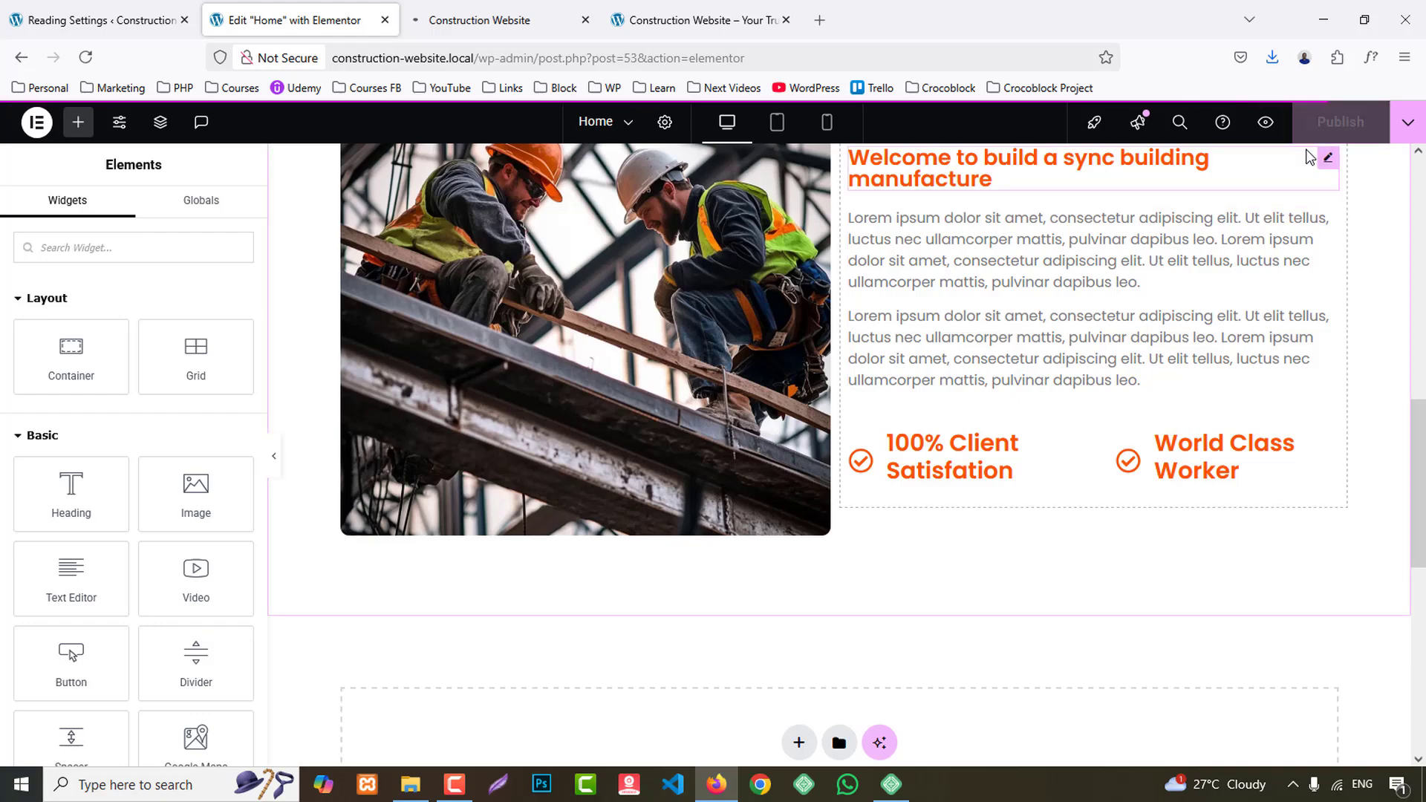
click(557, 8)
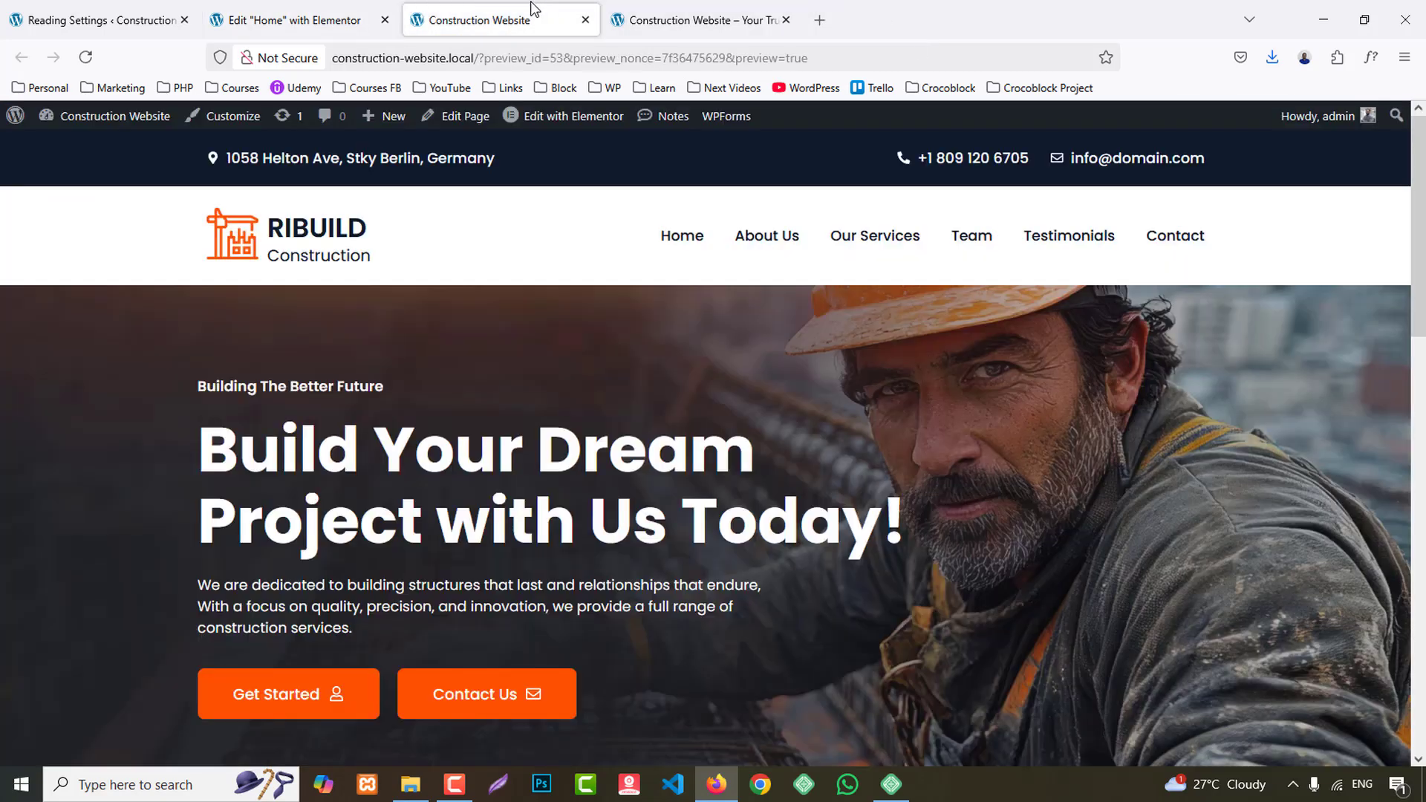
click(86, 60)
scroll(940, 471, down, 10)
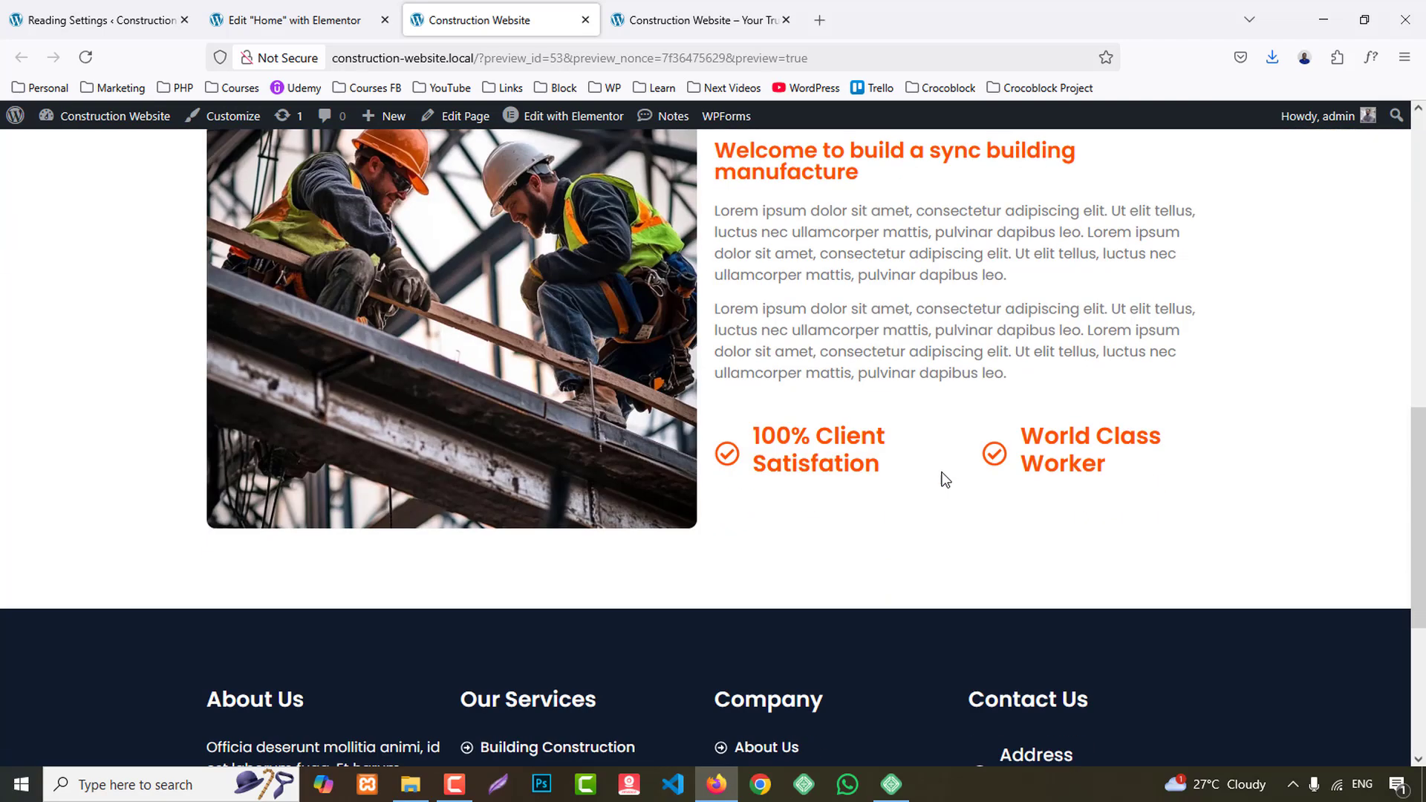
scroll(944, 476, up, 2)
click(350, 21)
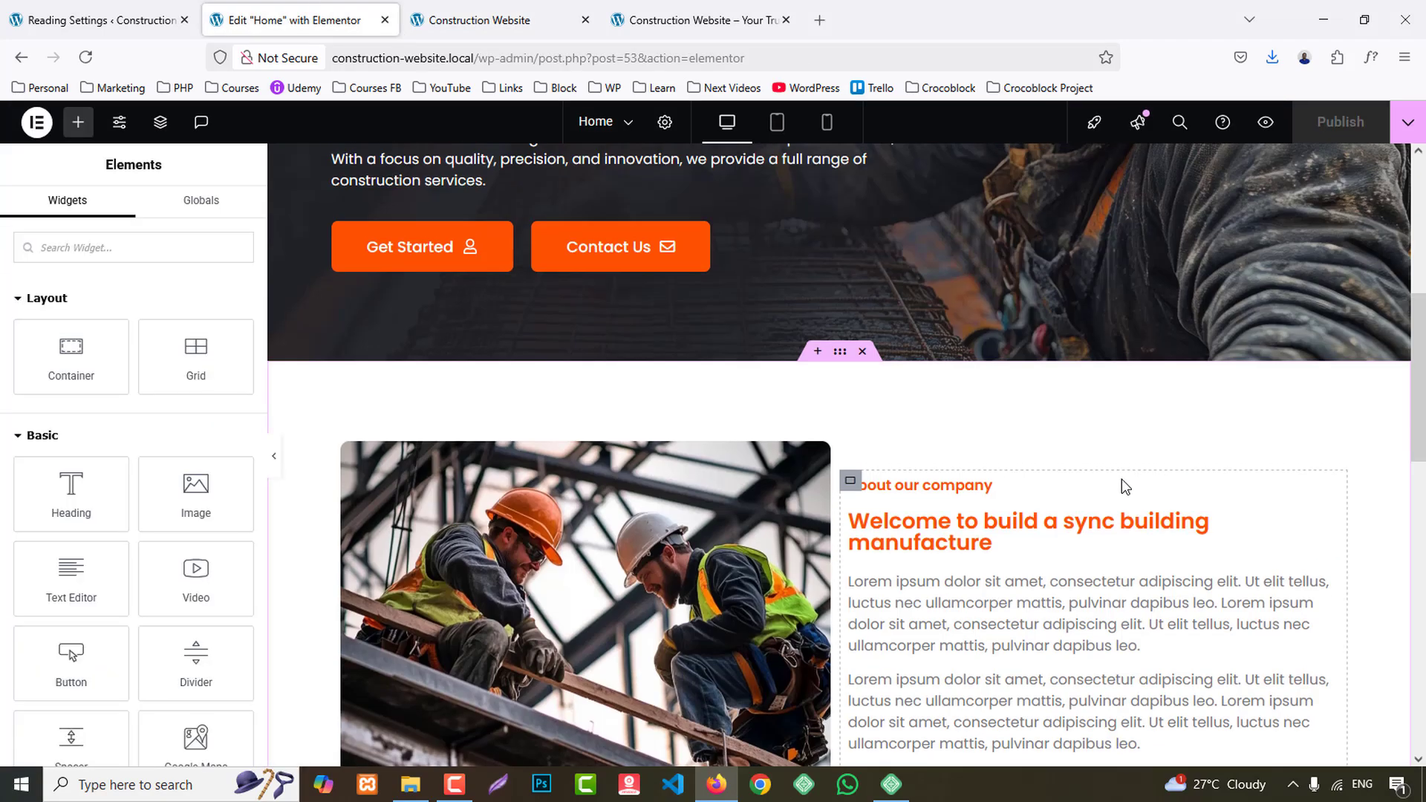
- Set the "about our company" heading's font weight to 500 (Medium) and its text transform to Capitalize
click(945, 481)
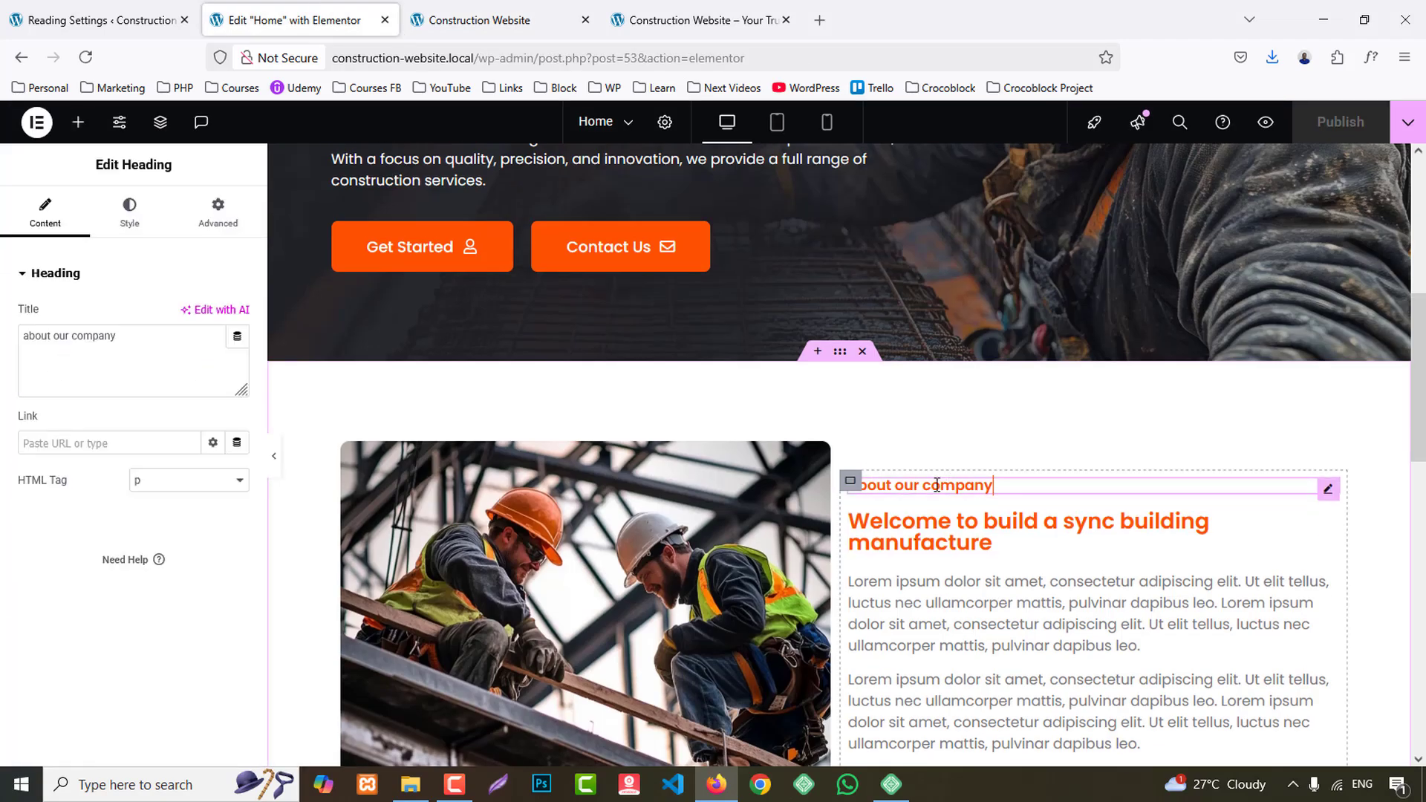
click(149, 231)
click(235, 365)
click(174, 548)
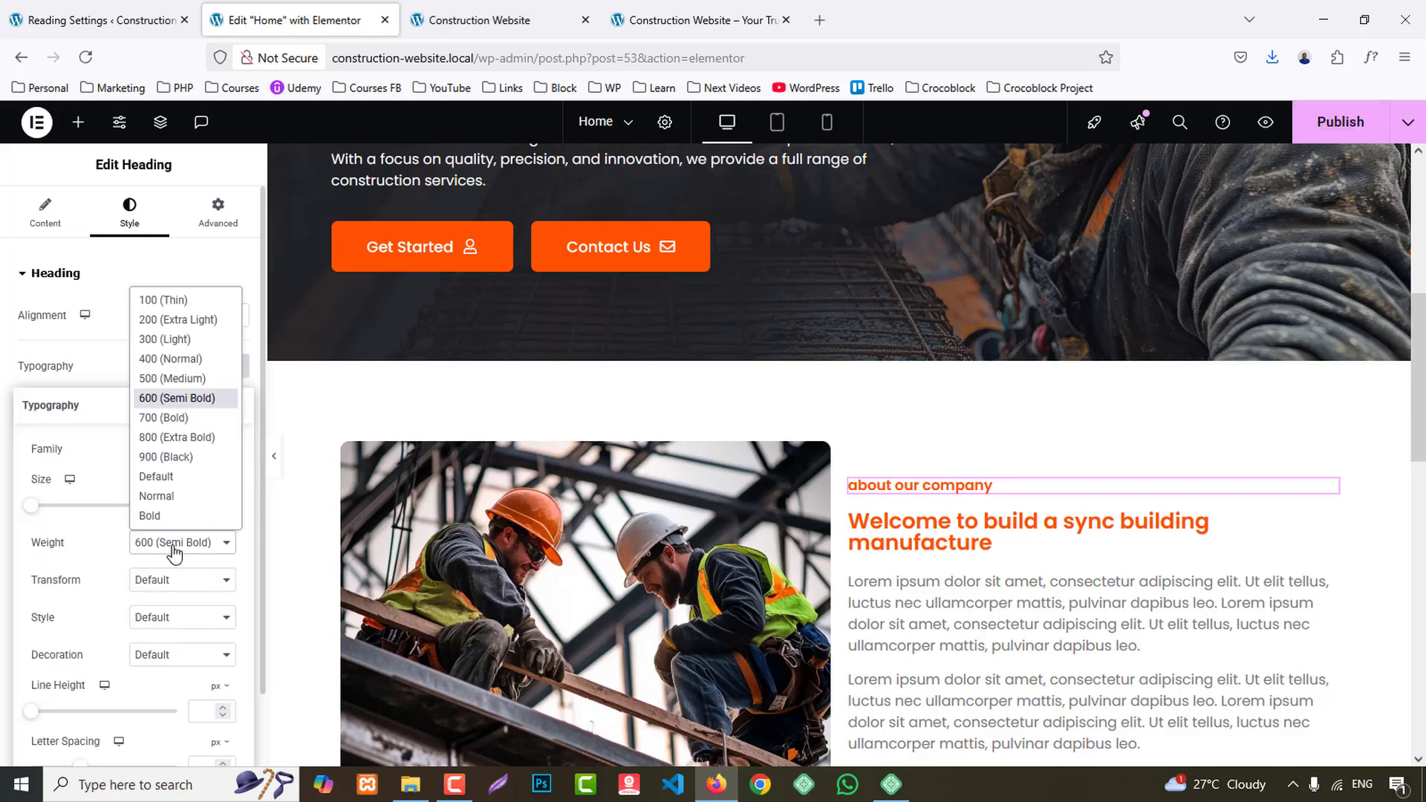
click(163, 380)
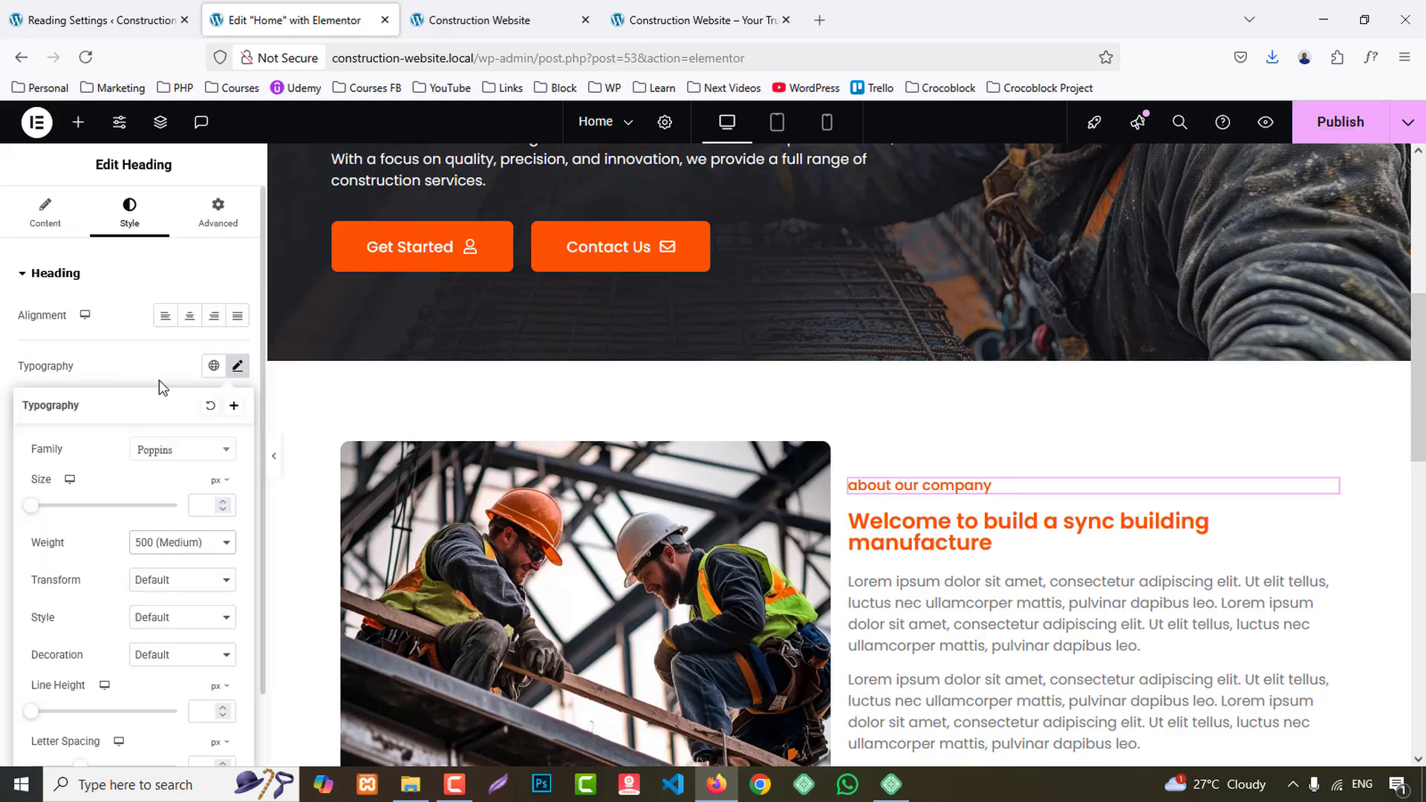
click(182, 580)
click(174, 663)
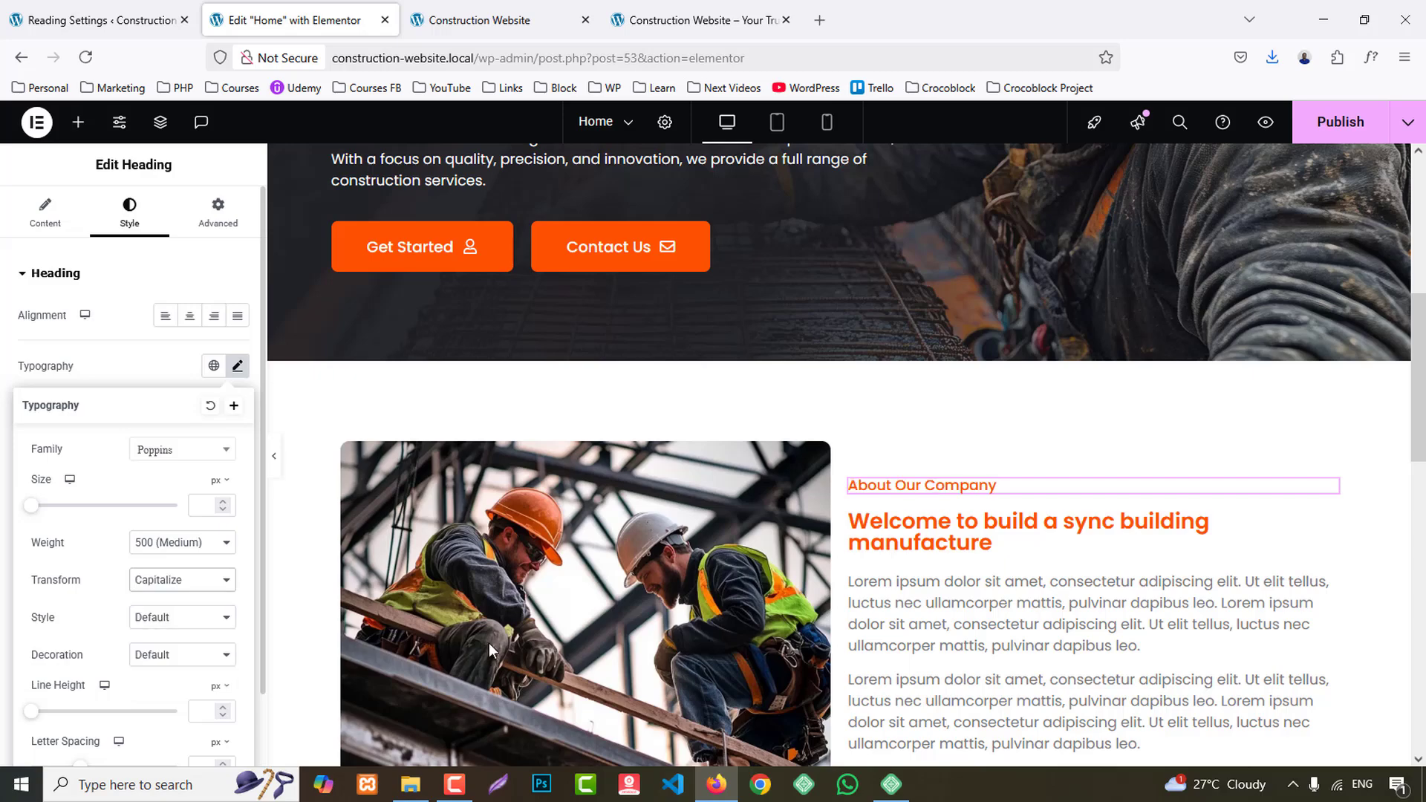
- Compare the "Welcome to build a sync building manufacture" heading with the reference site and give it the Secondary global text color
scroll(1114, 559, down, 2)
click(1039, 439)
click(698, 20)
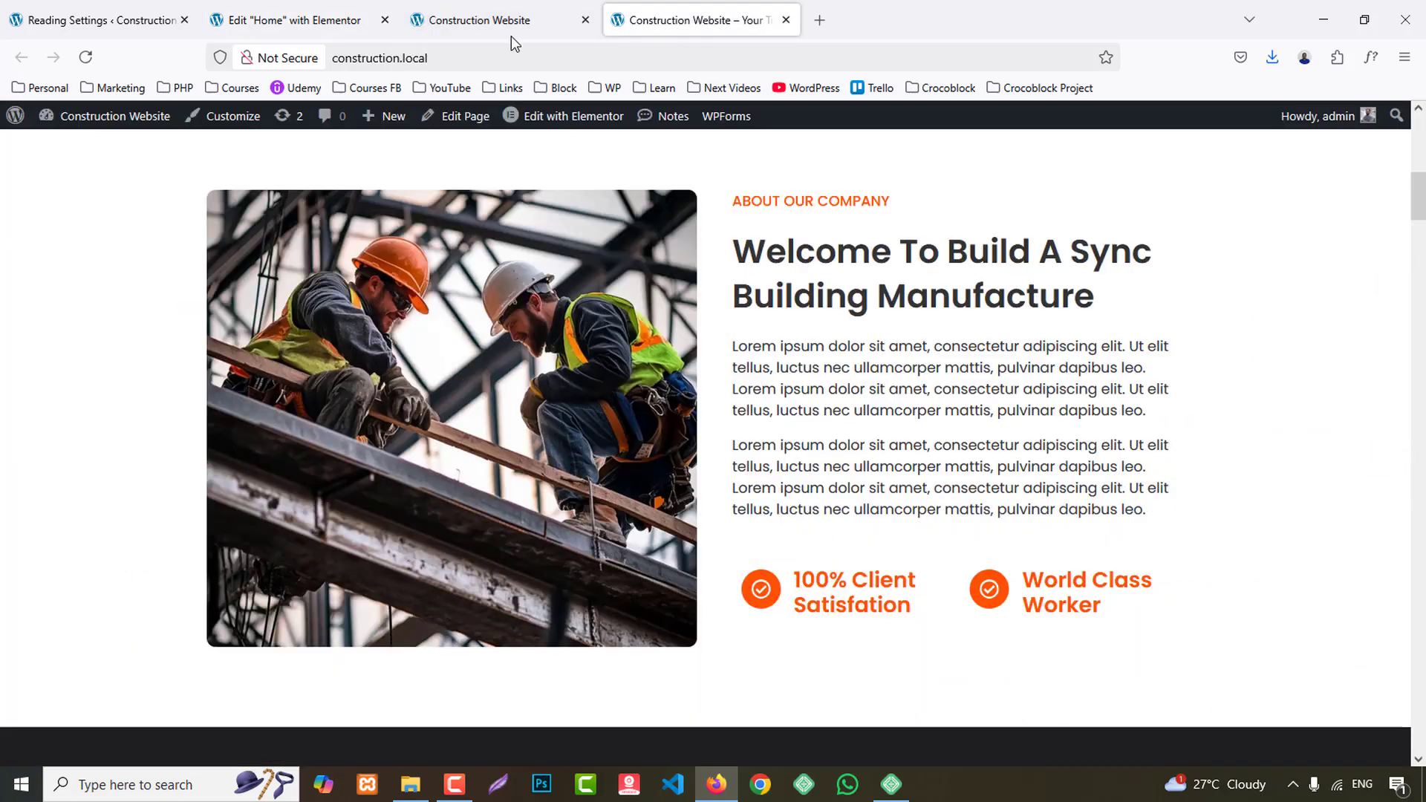
click(301, 11)
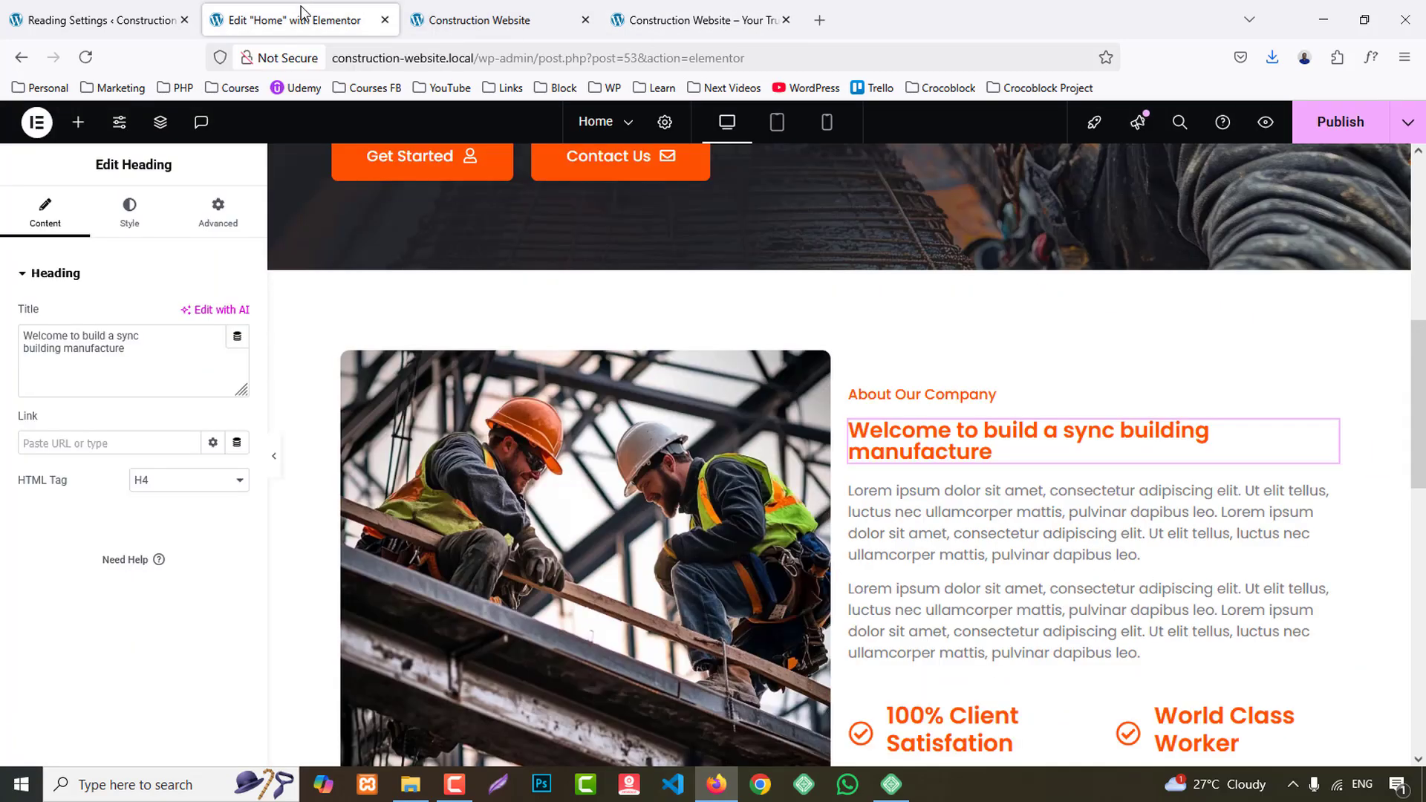
click(143, 230)
click(214, 567)
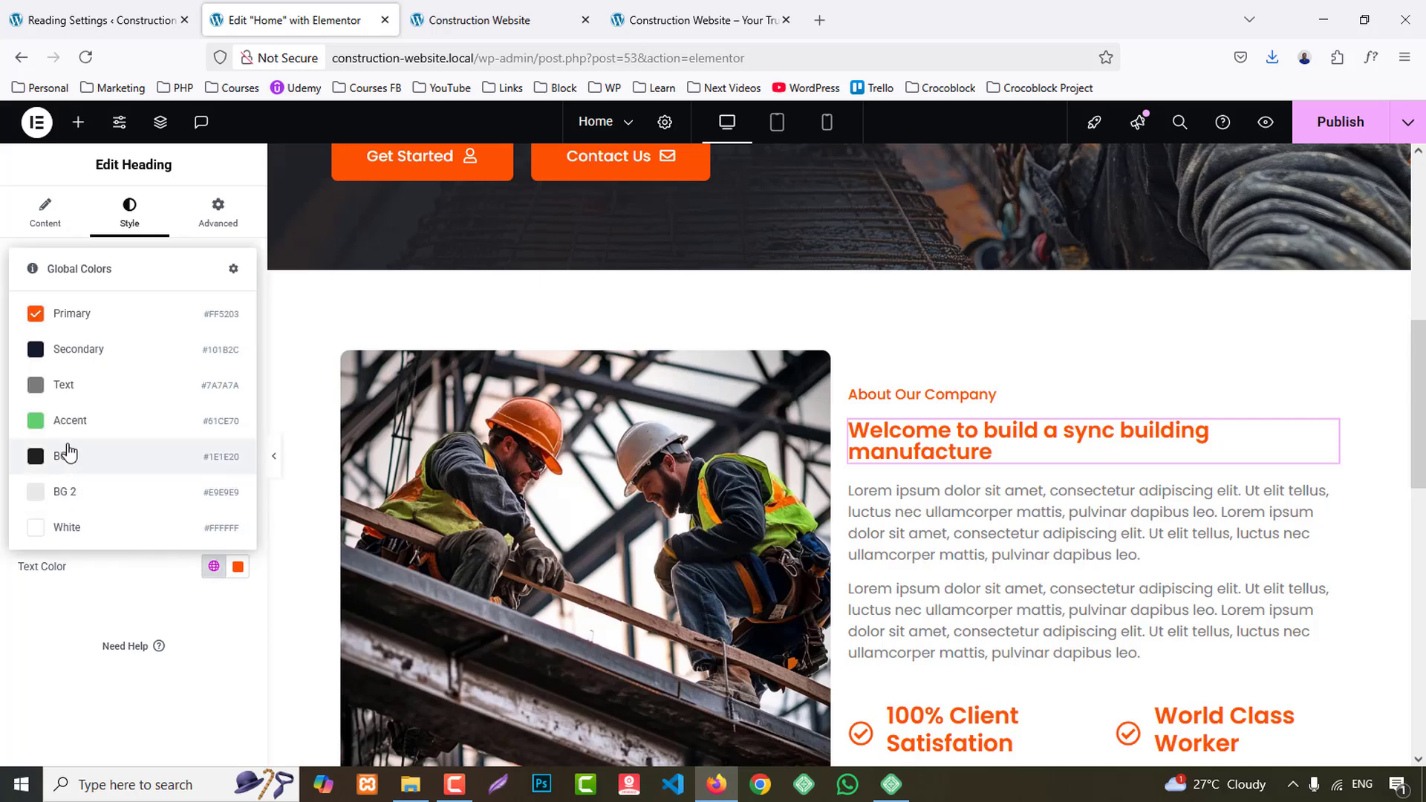
click(75, 347)
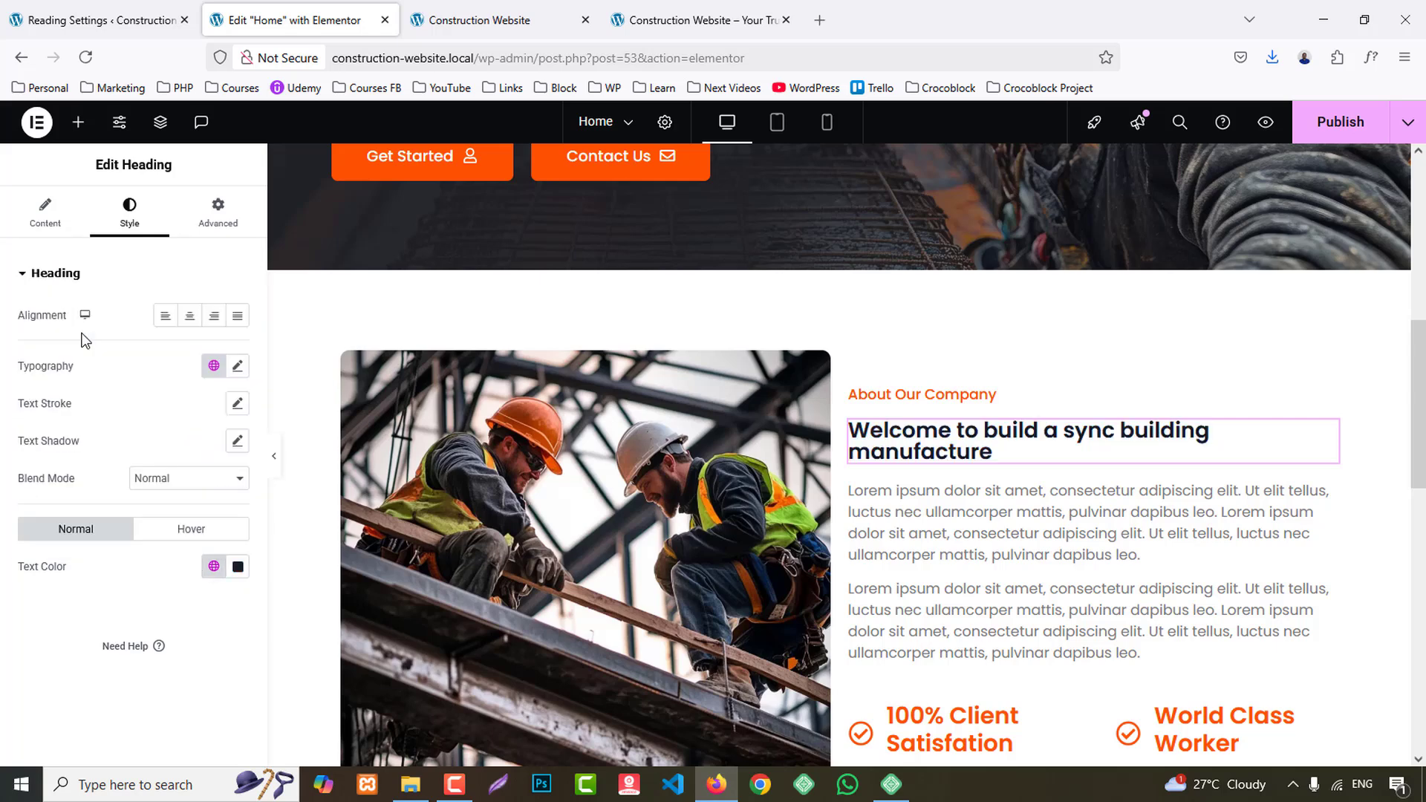
- Set the "Welcome to build a sync building manufacture" heading's font size to 40 px and its text transform to Capitalize
click(237, 367)
text(24)
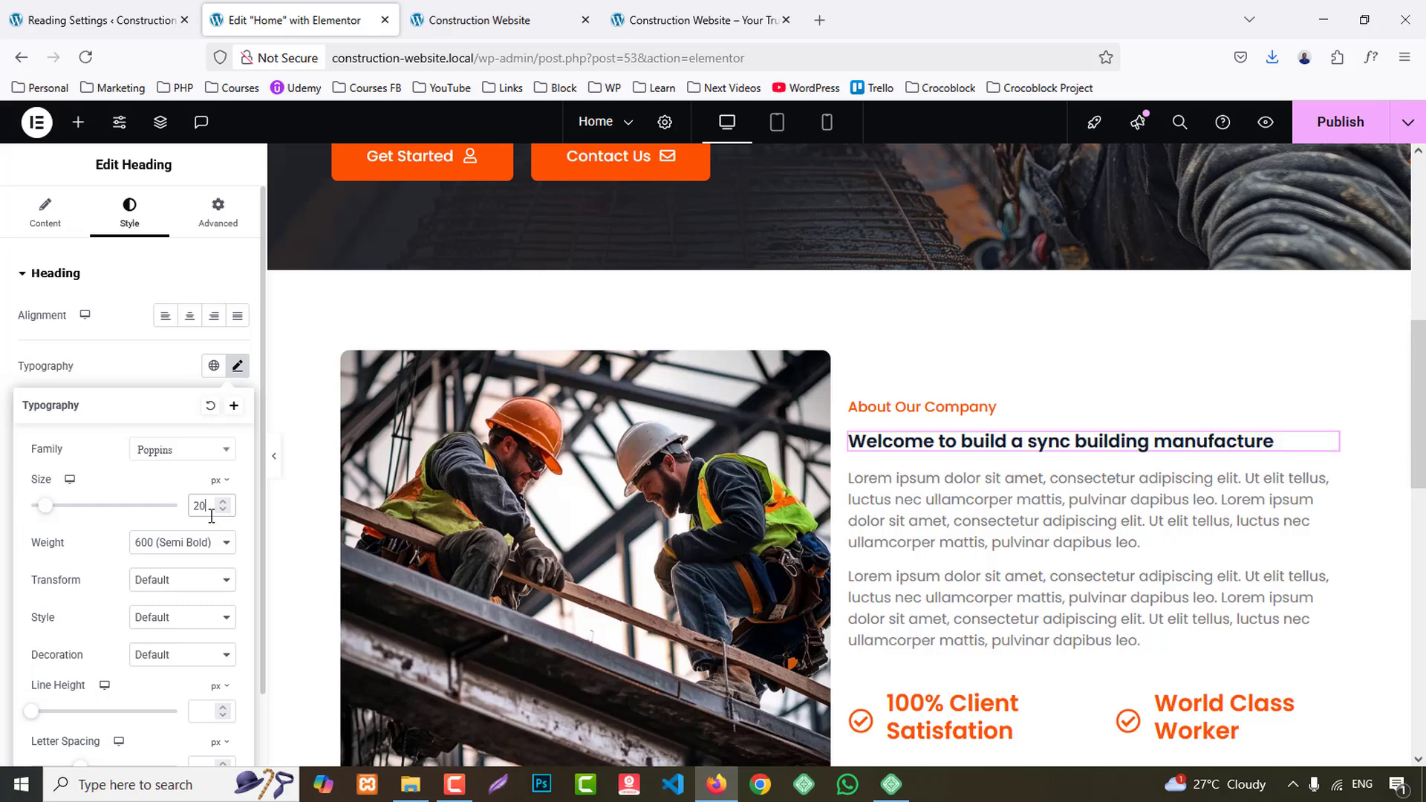
key(Up)
key(Up)
key(Up)
key(Up)
key(Up)
key(Up)
key(Up)
key(Up)
key(Up)
key(Up)
key(Up)
key(Up)
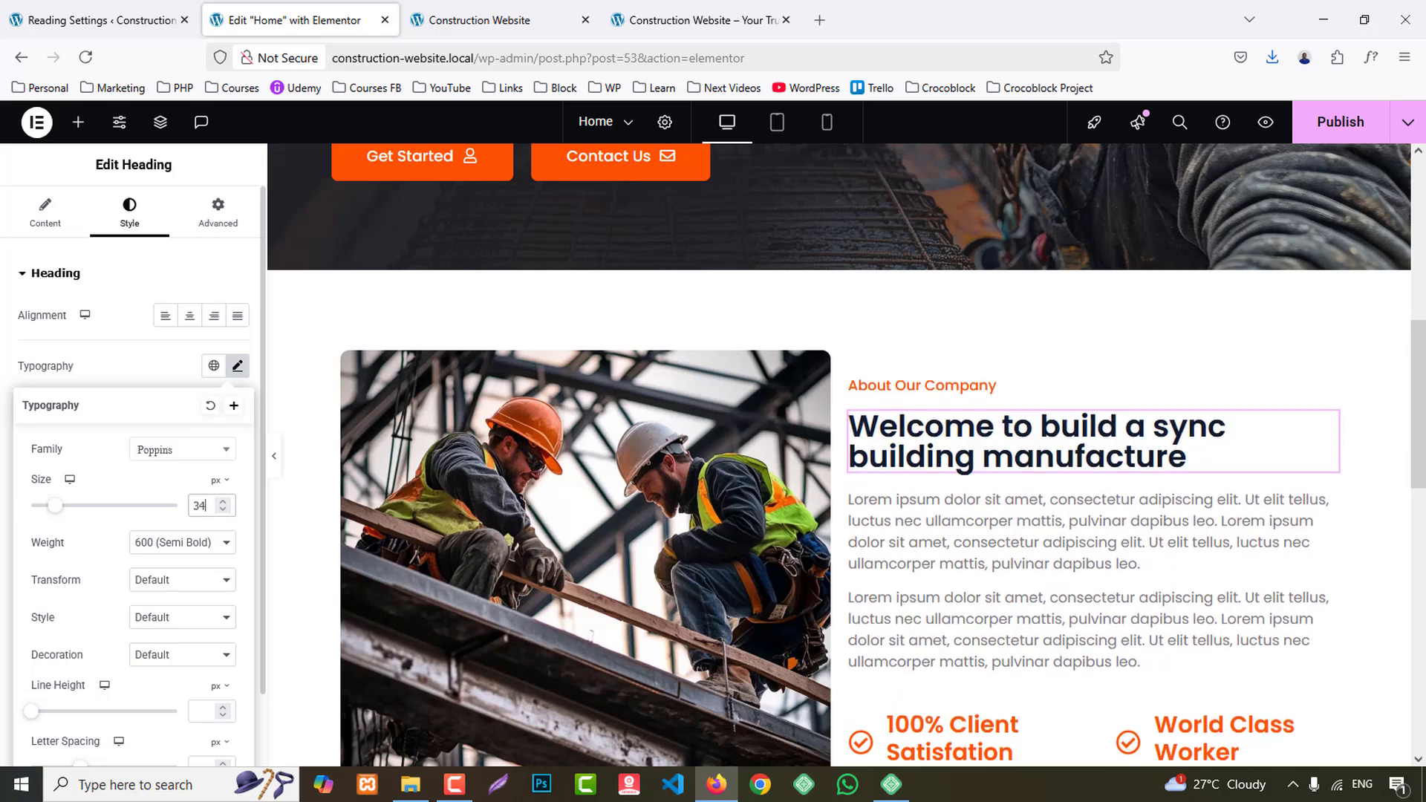
key(Up)
key(Up)
key(Up)
key(Up)
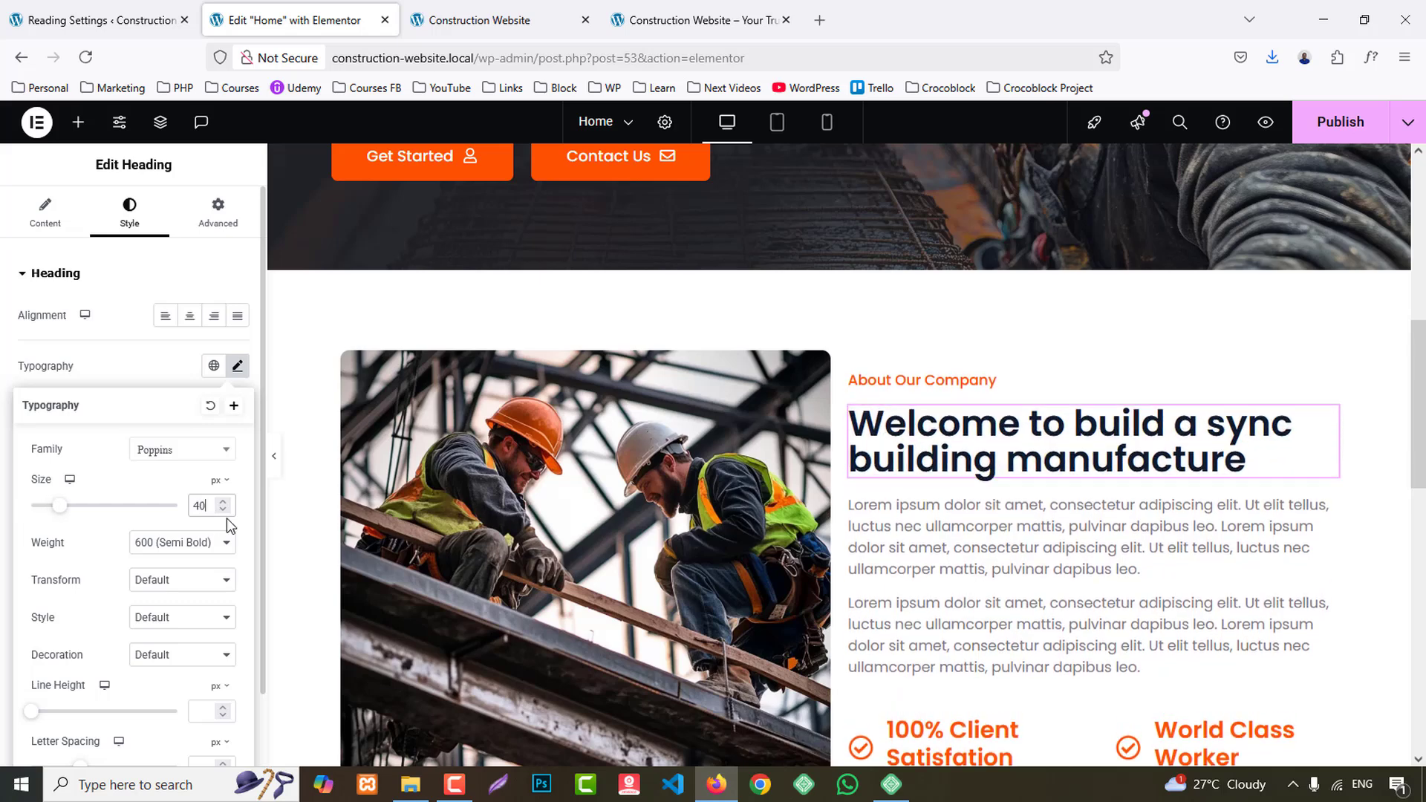
click(182, 587)
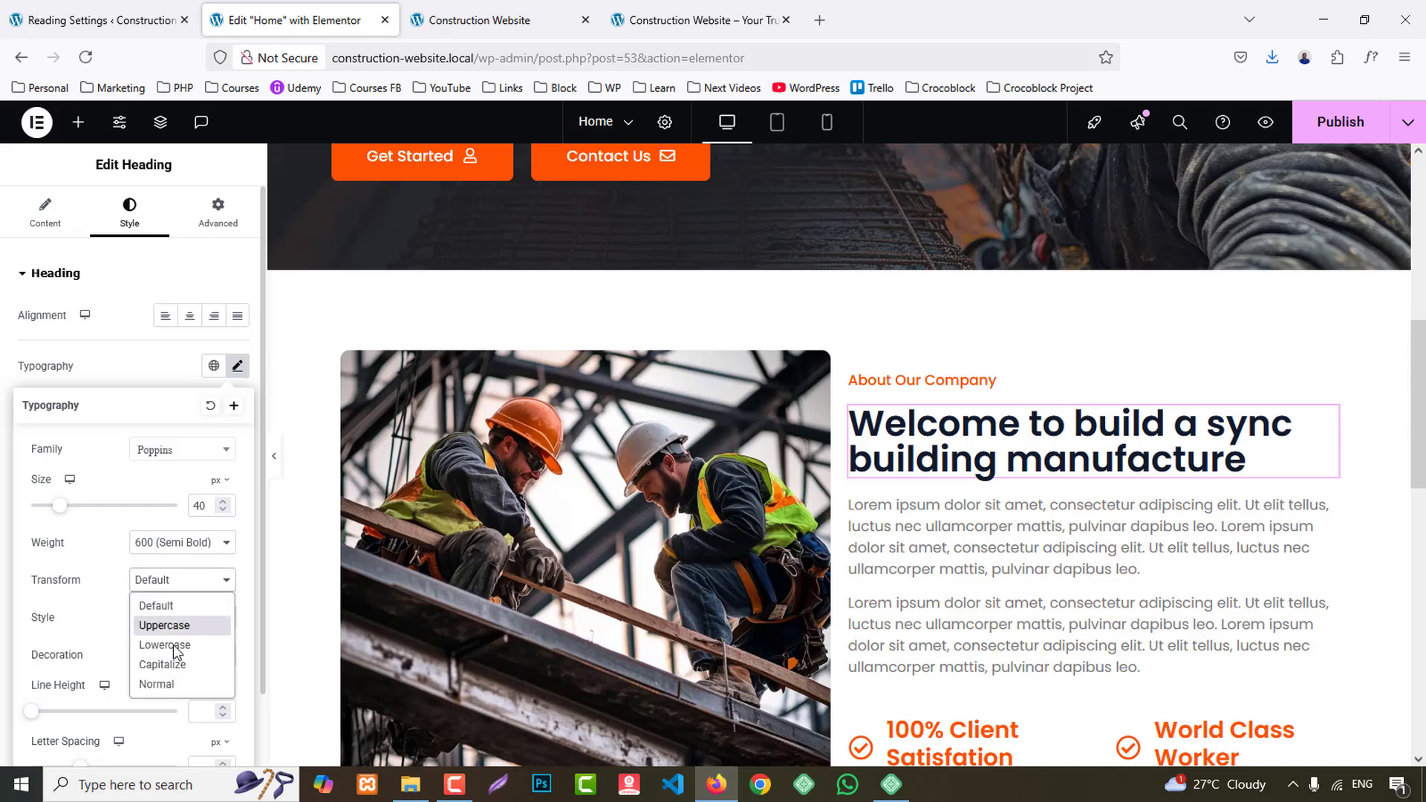
click(167, 667)
- Try the 700 (Bold) font weight on the welcome heading and set it back to 600 (Semi Bold)
click(177, 548)
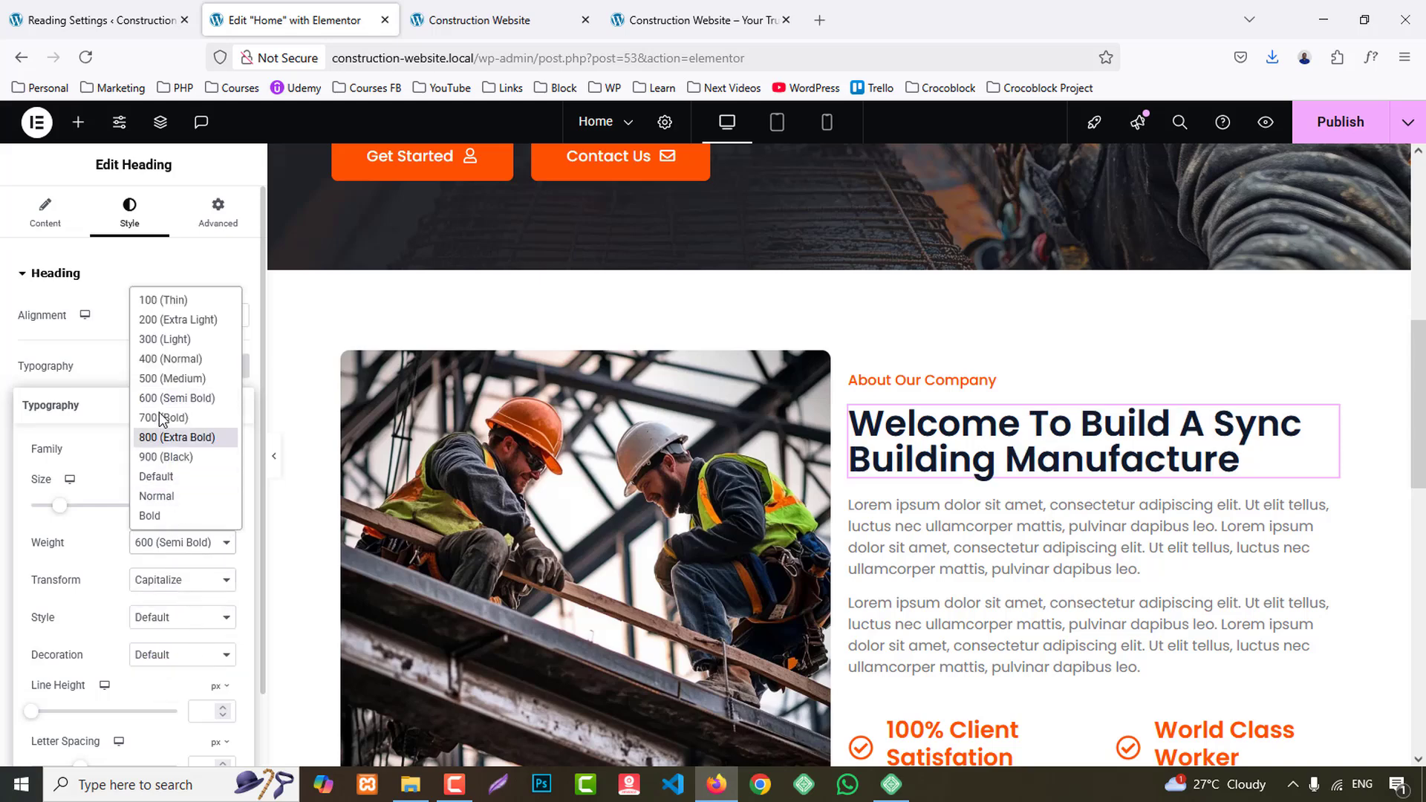
click(162, 417)
click(176, 542)
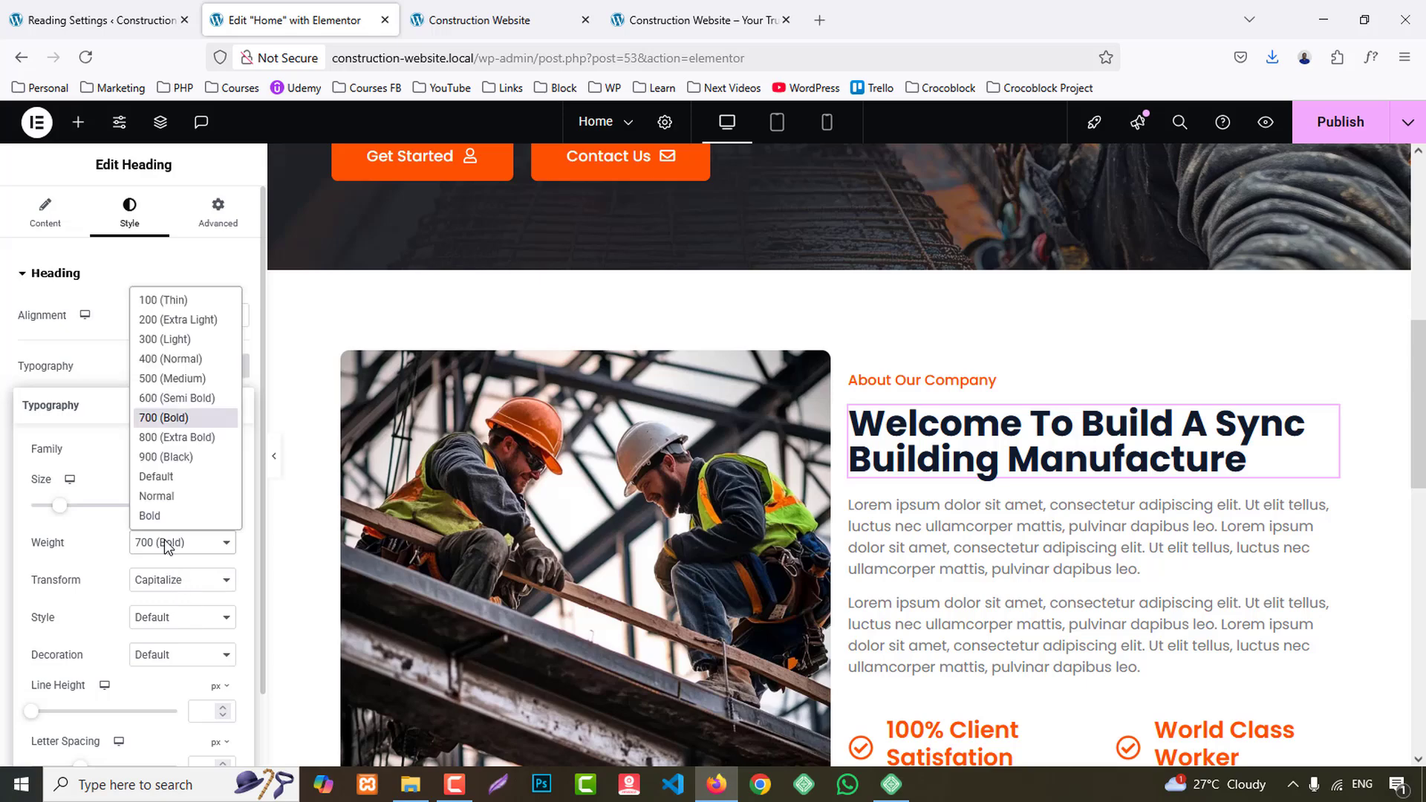
click(171, 395)
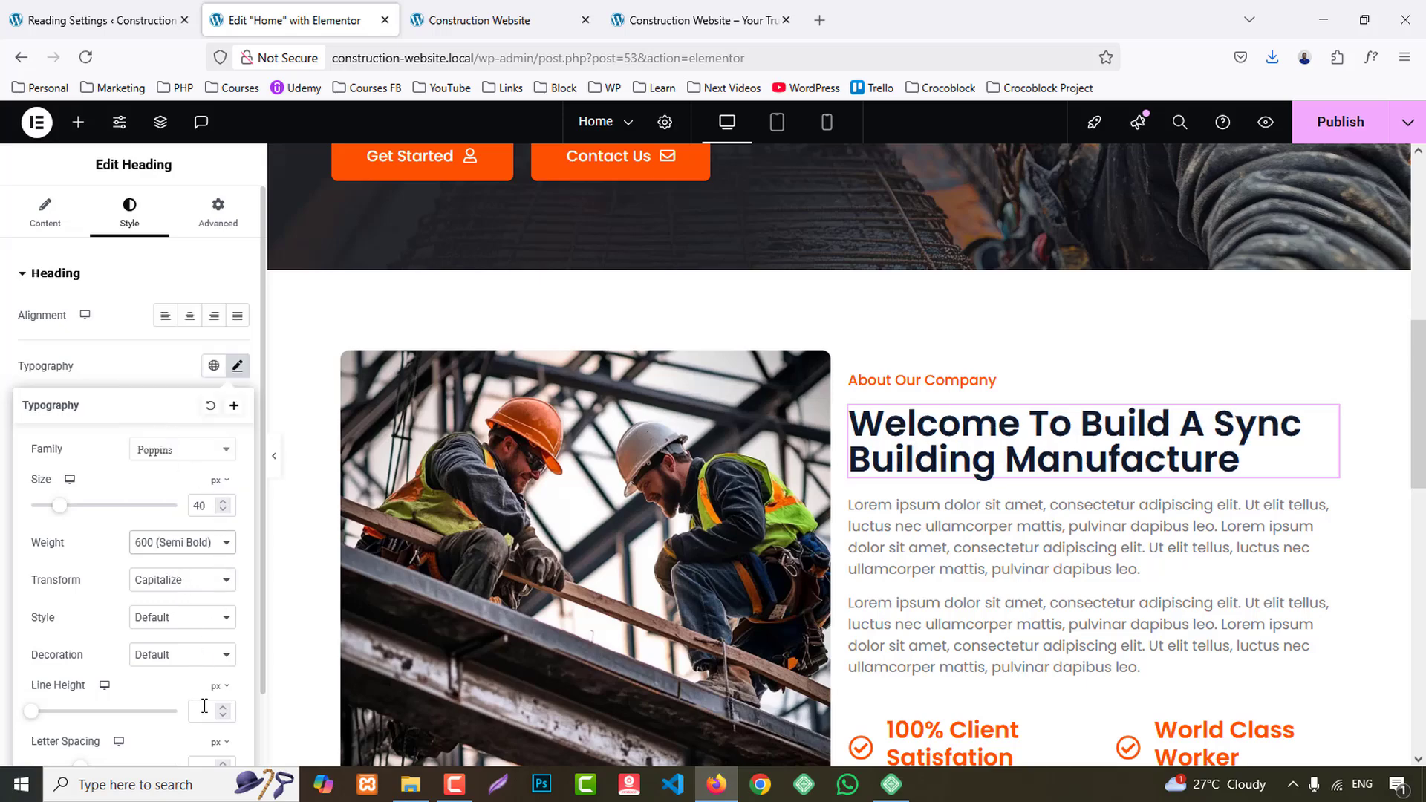
- Set the "Welcome to build a sync building manufacture" heading's line height to 50 px
text(50)
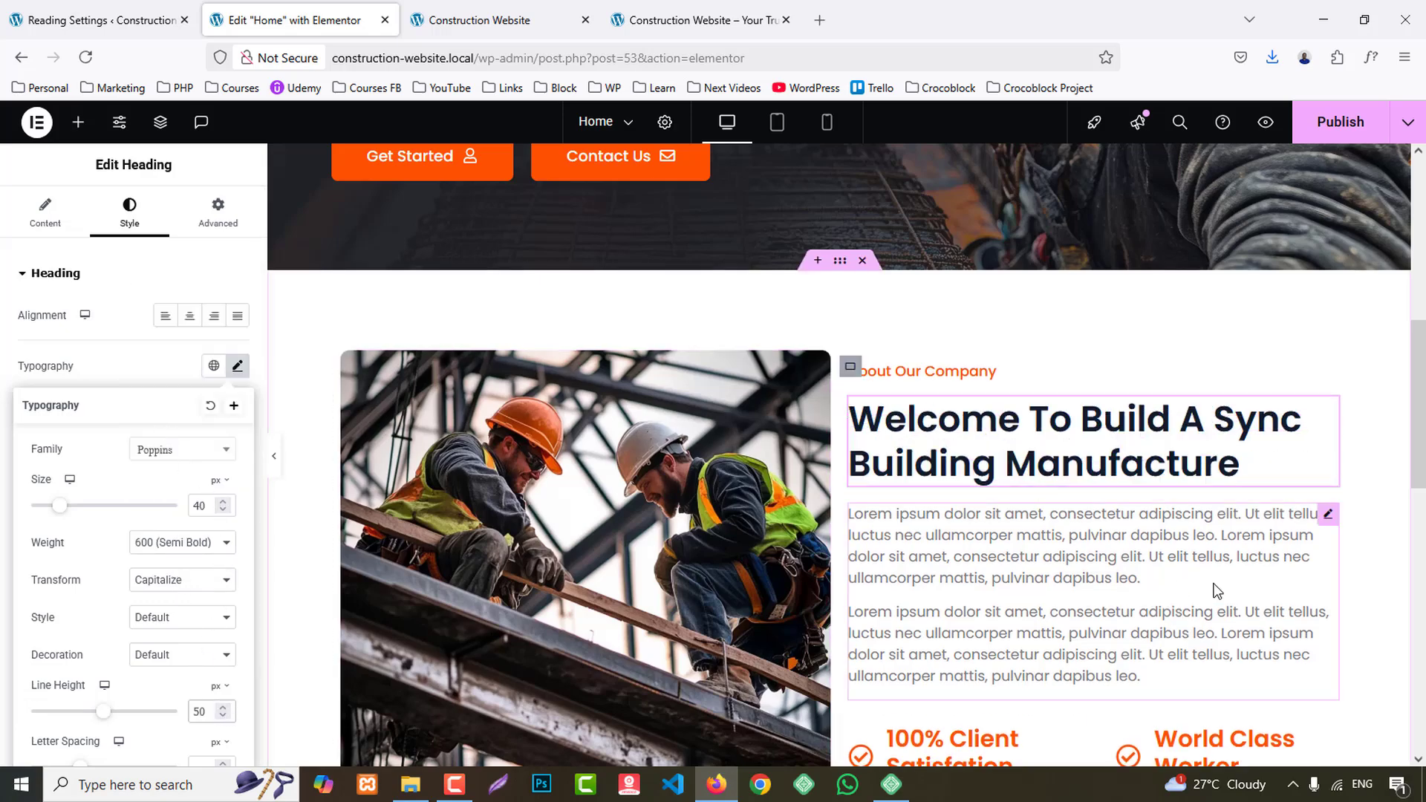
- Give the lorem ipsum paragraphs below the welcome heading the Secondary global text color and publish the page
scroll(998, 503, down, 1)
click(997, 503)
click(131, 211)
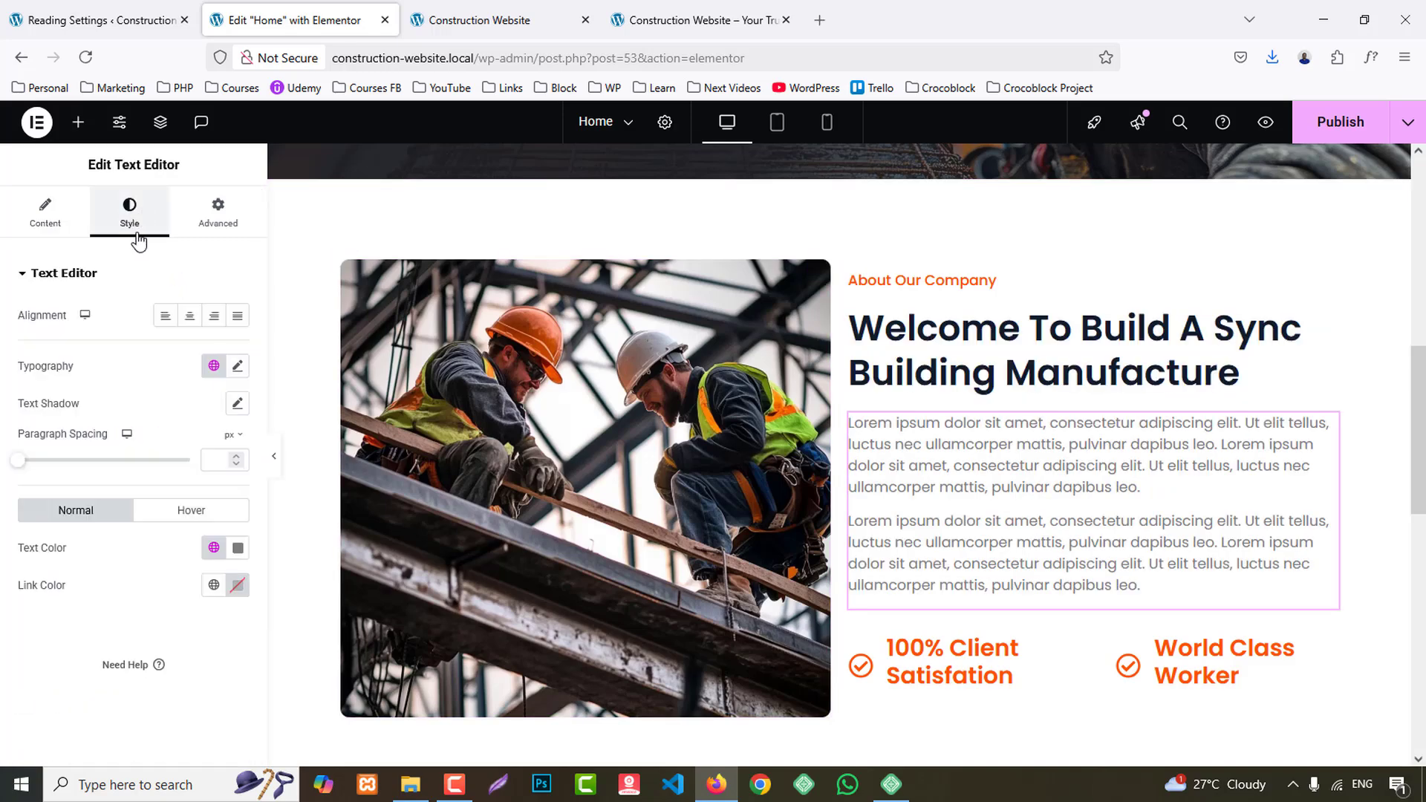
click(214, 550)
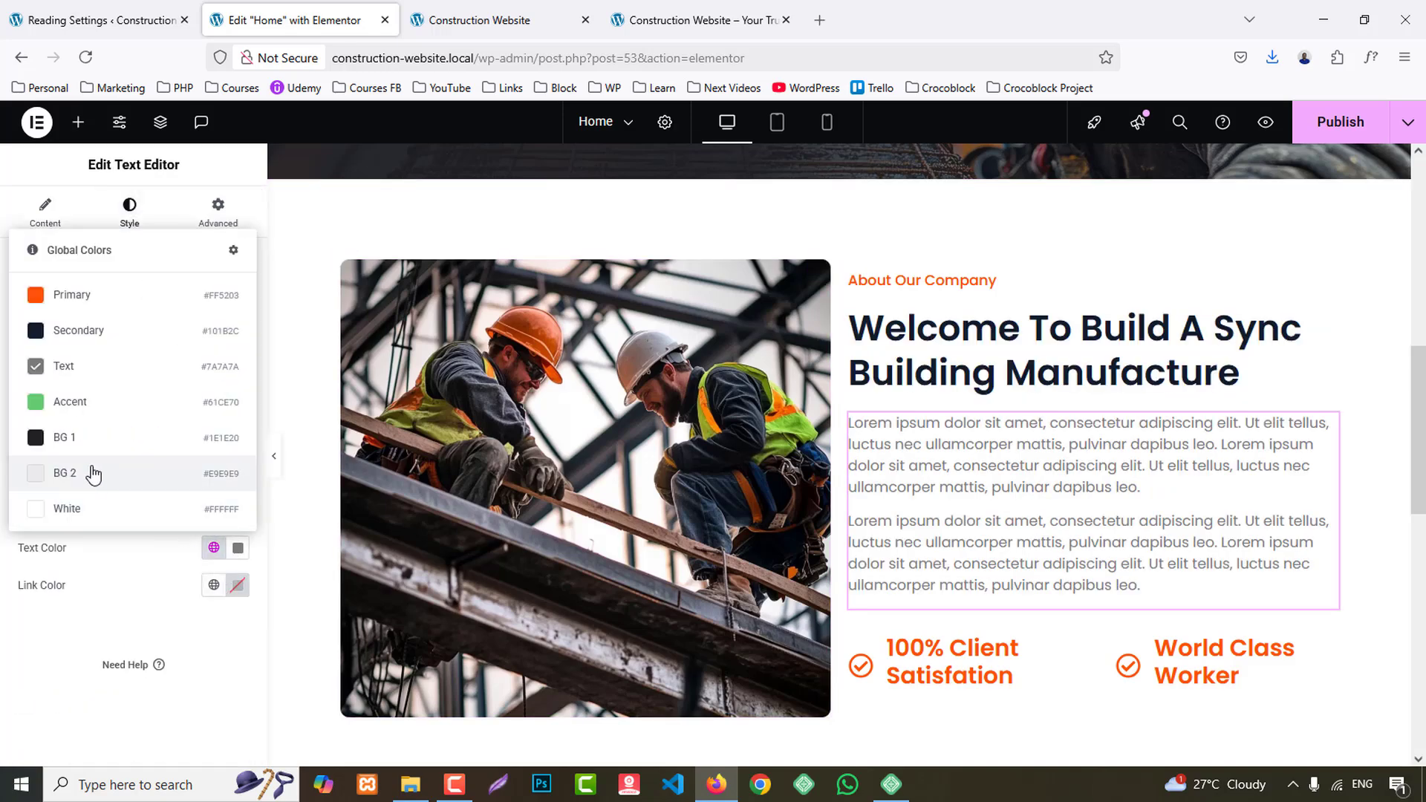
click(80, 514)
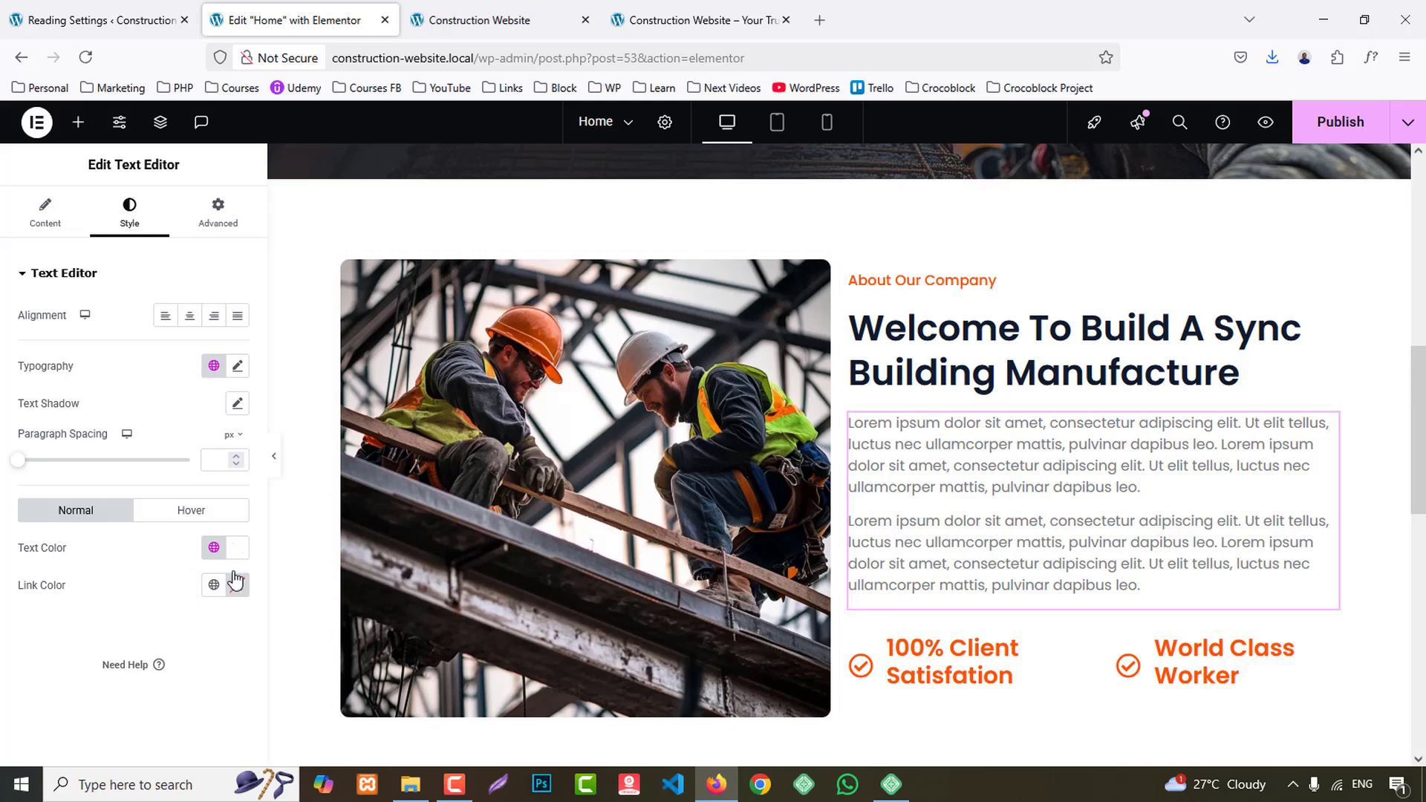
click(213, 547)
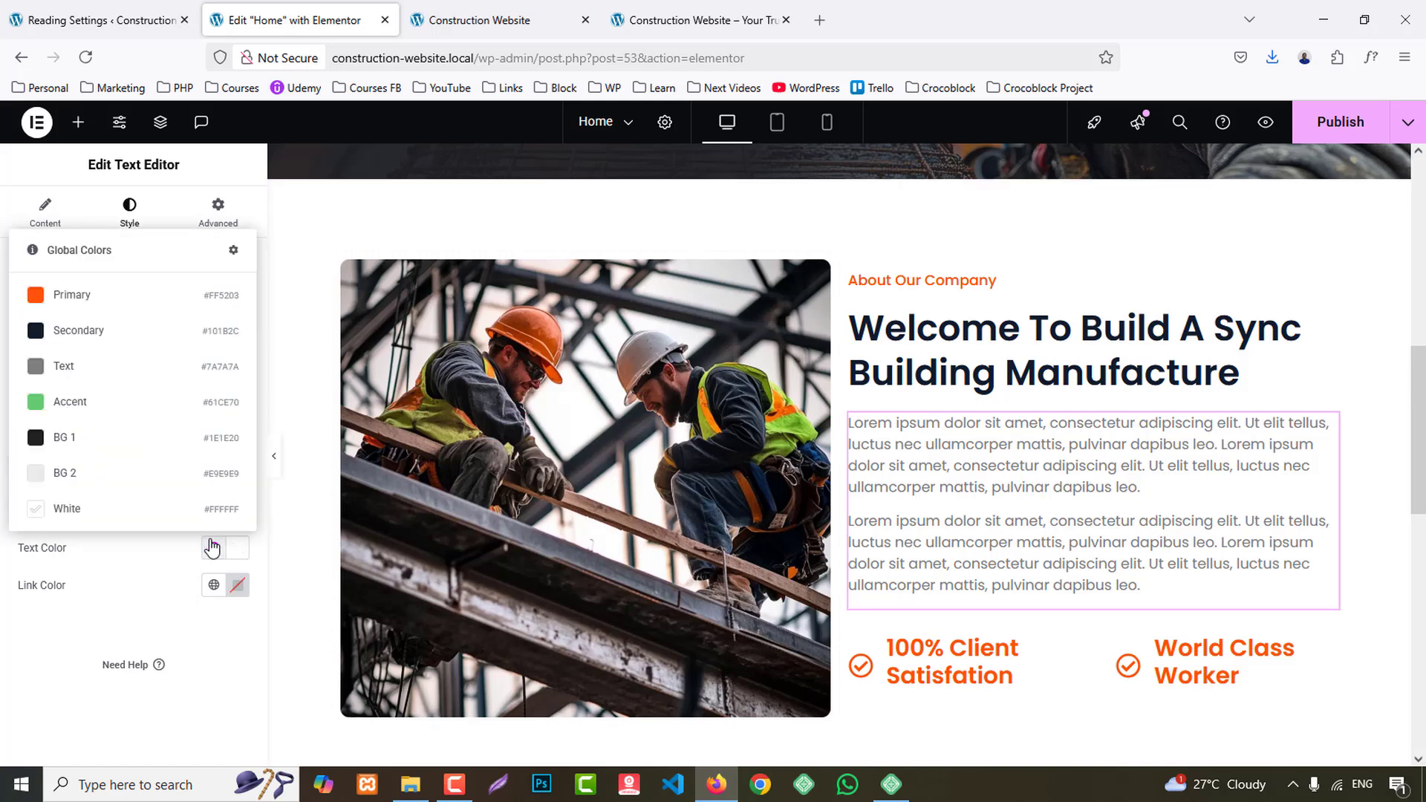
click(71, 325)
click(948, 555)
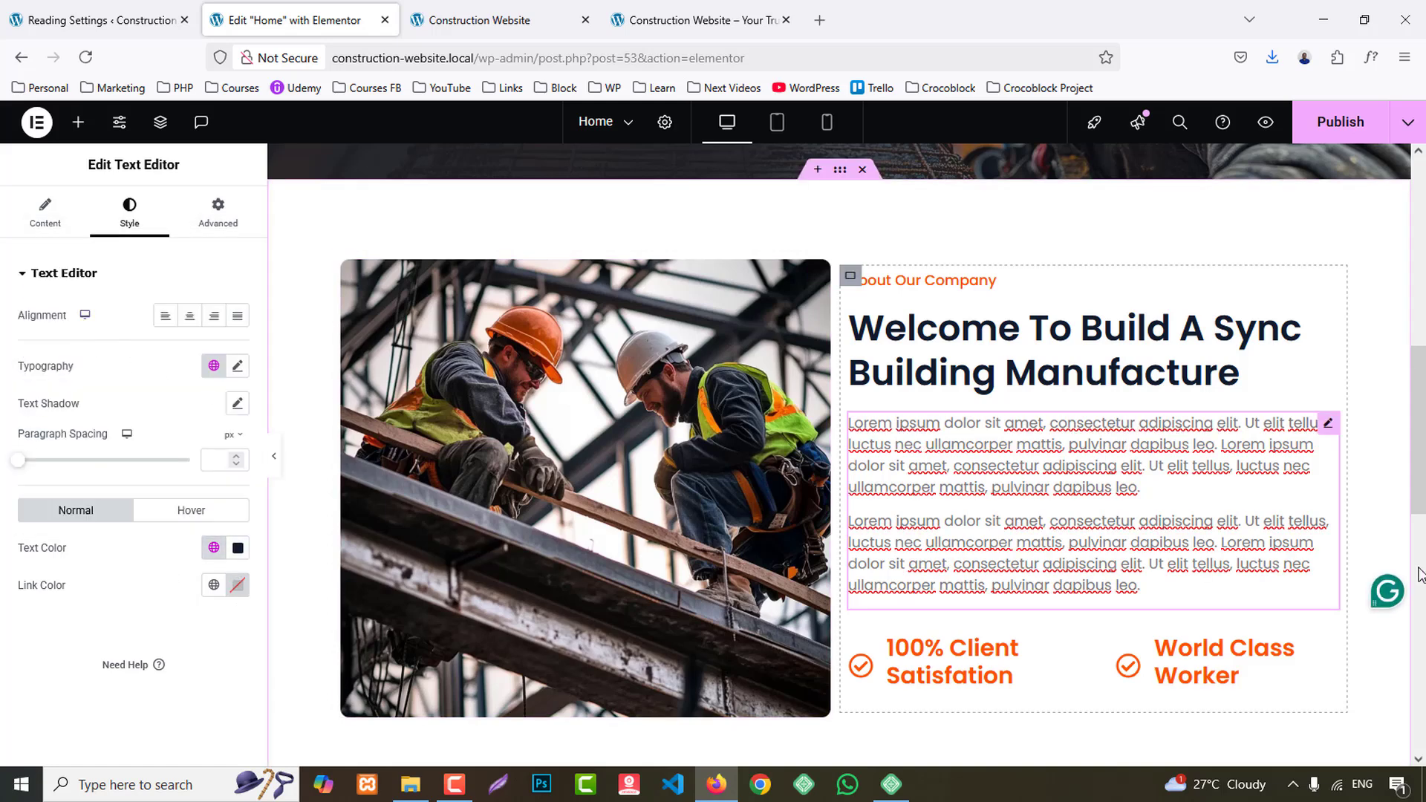
click(1387, 390)
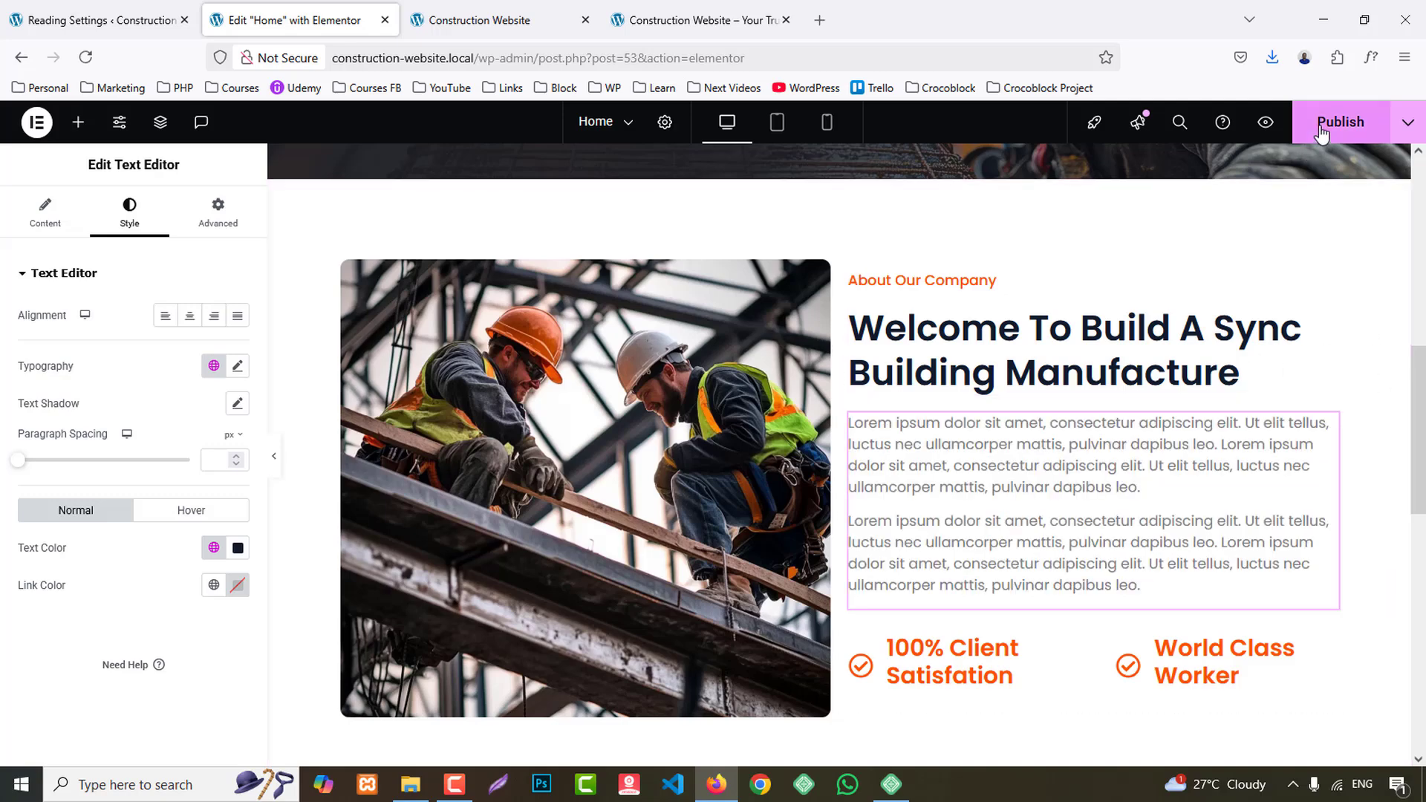
click(1266, 122)
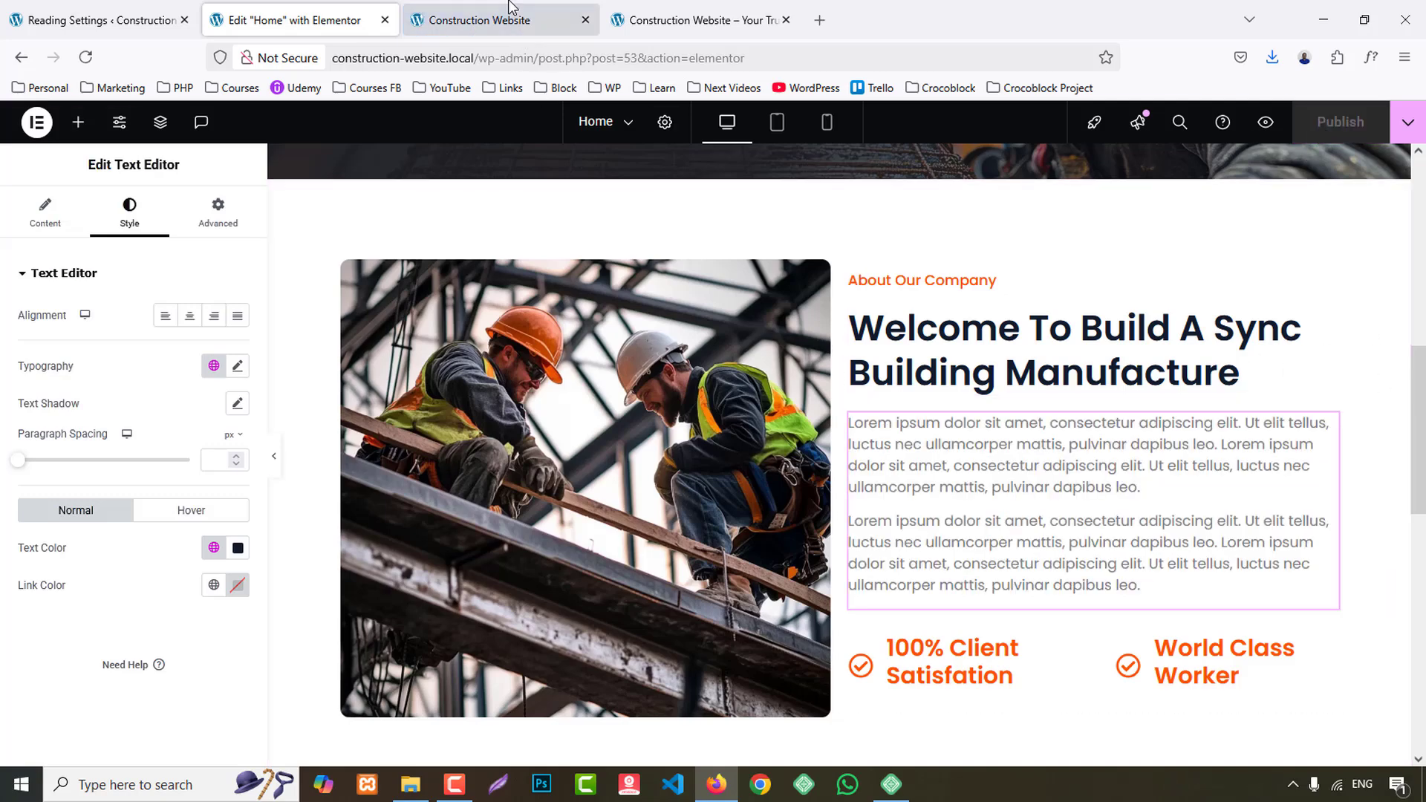
- Compare the page preview with the reference site's statistics section and add a four-column flexbox container below the about section
scroll(1270, 428, down, 5)
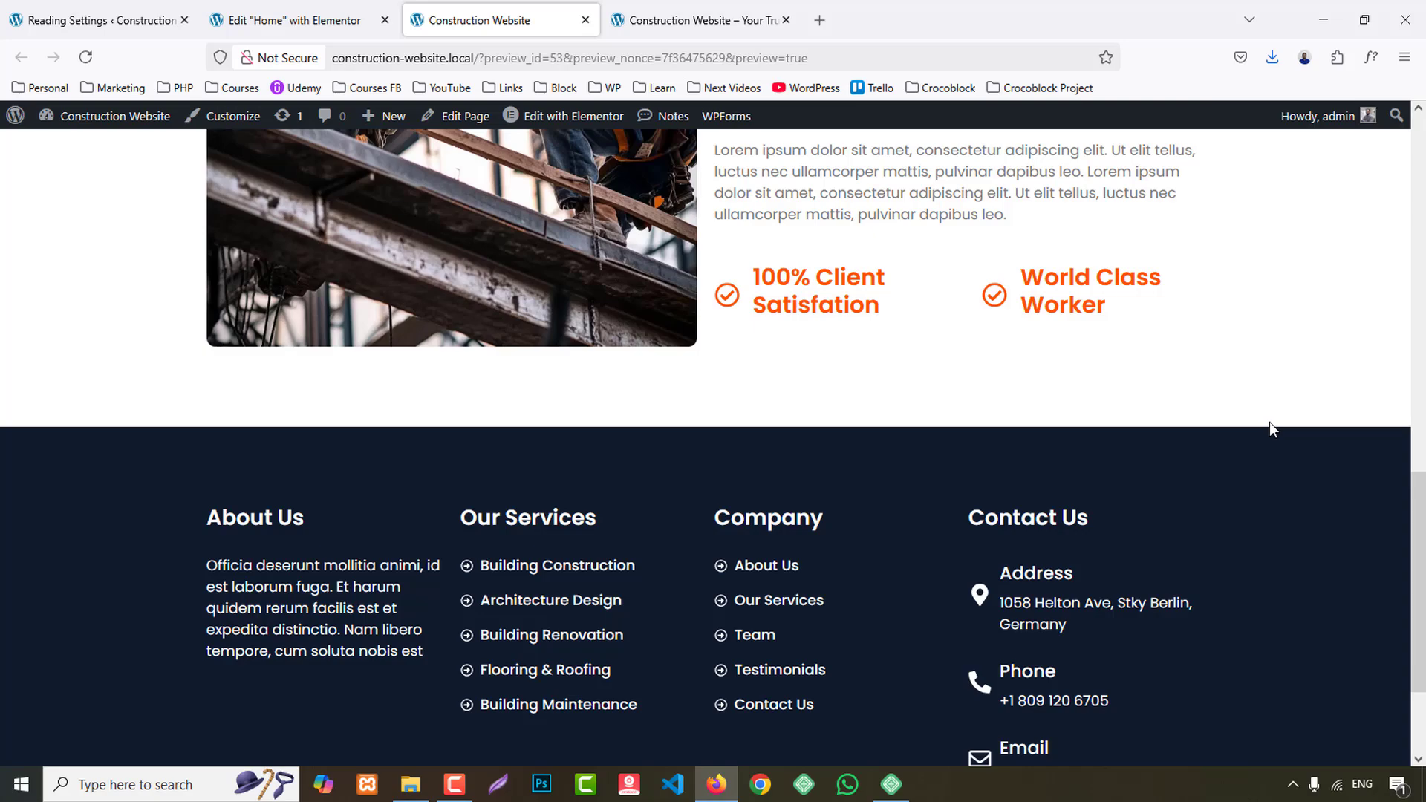
scroll(1271, 426, up, 8)
click(675, 28)
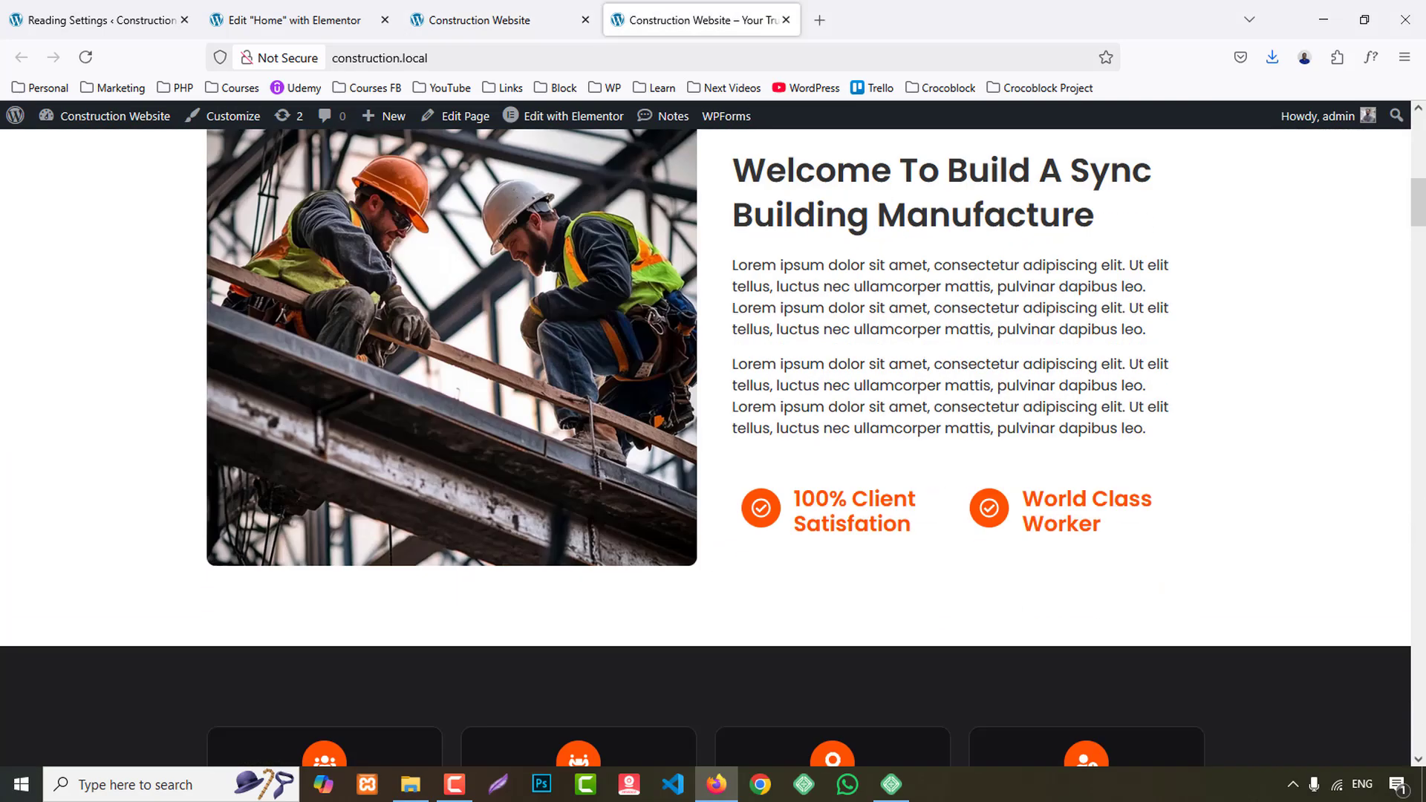
scroll(1424, 486, down, 5)
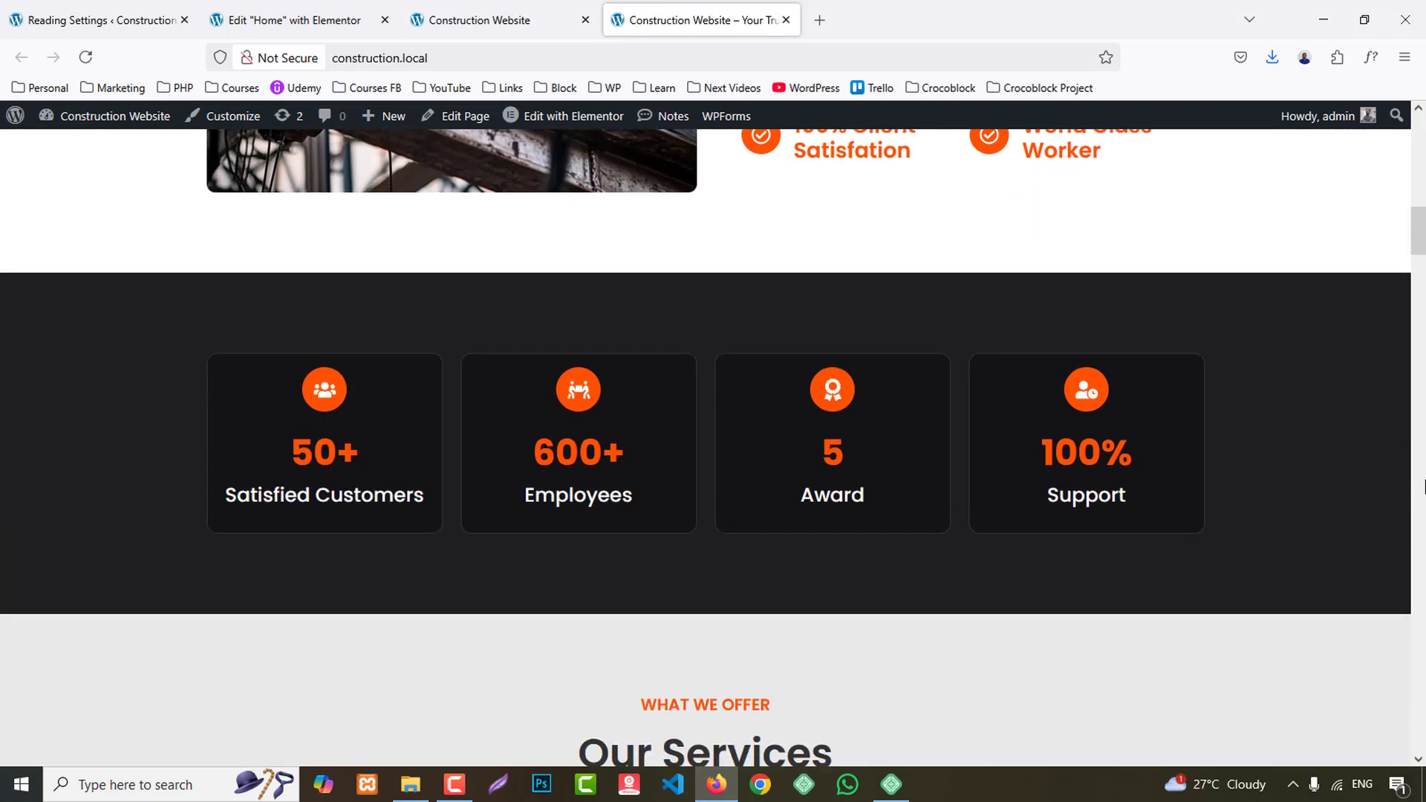
click(245, 16)
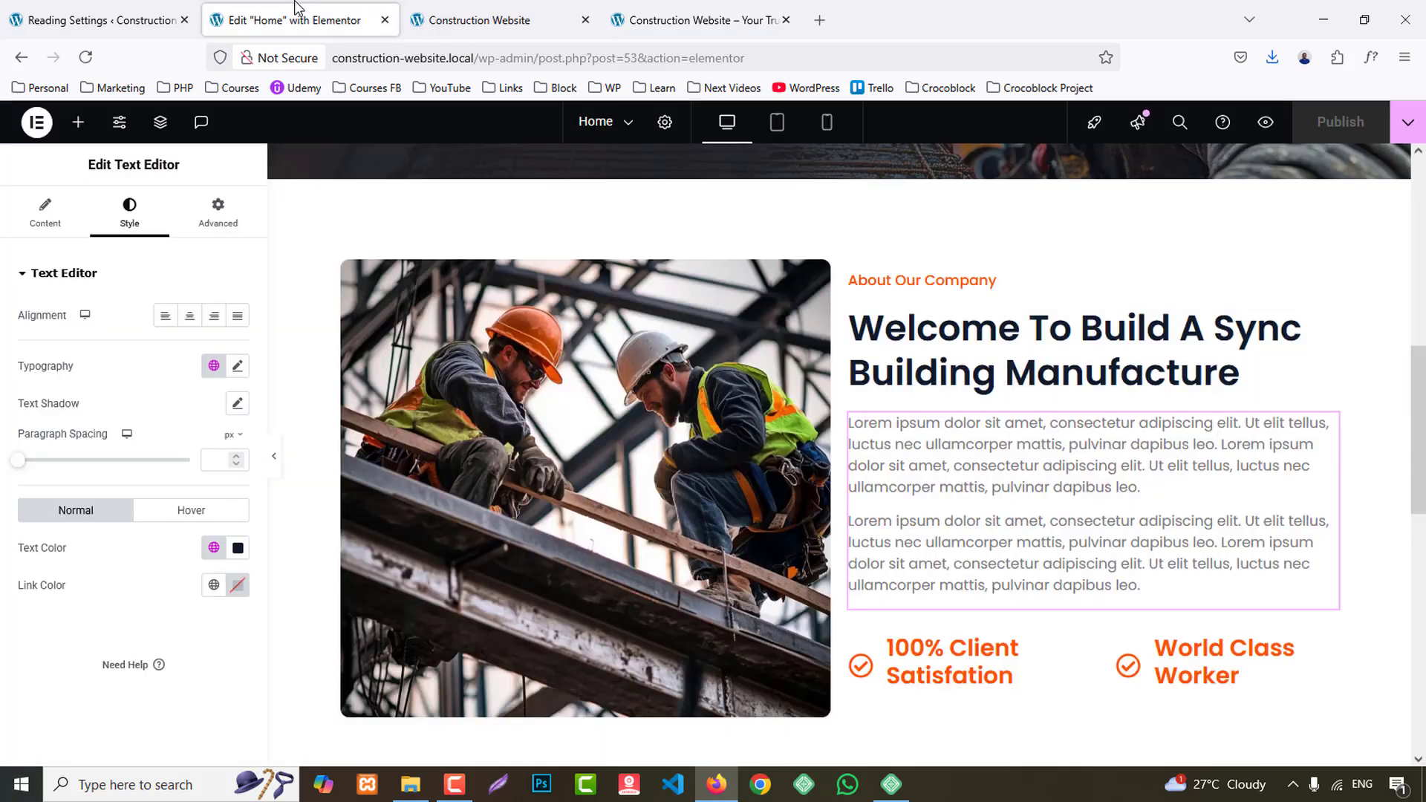
scroll(884, 490, down, 5)
click(795, 563)
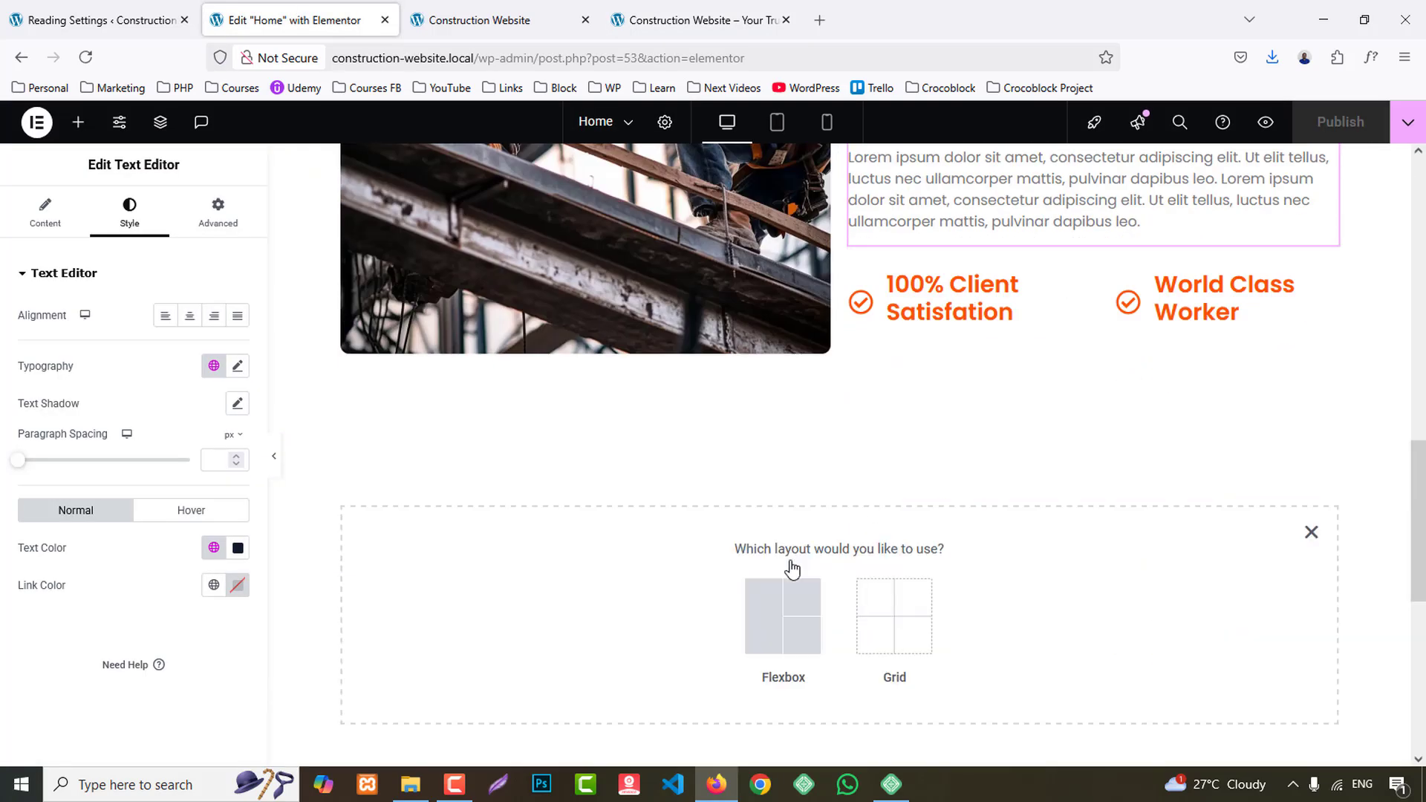
click(782, 613)
click(995, 522)
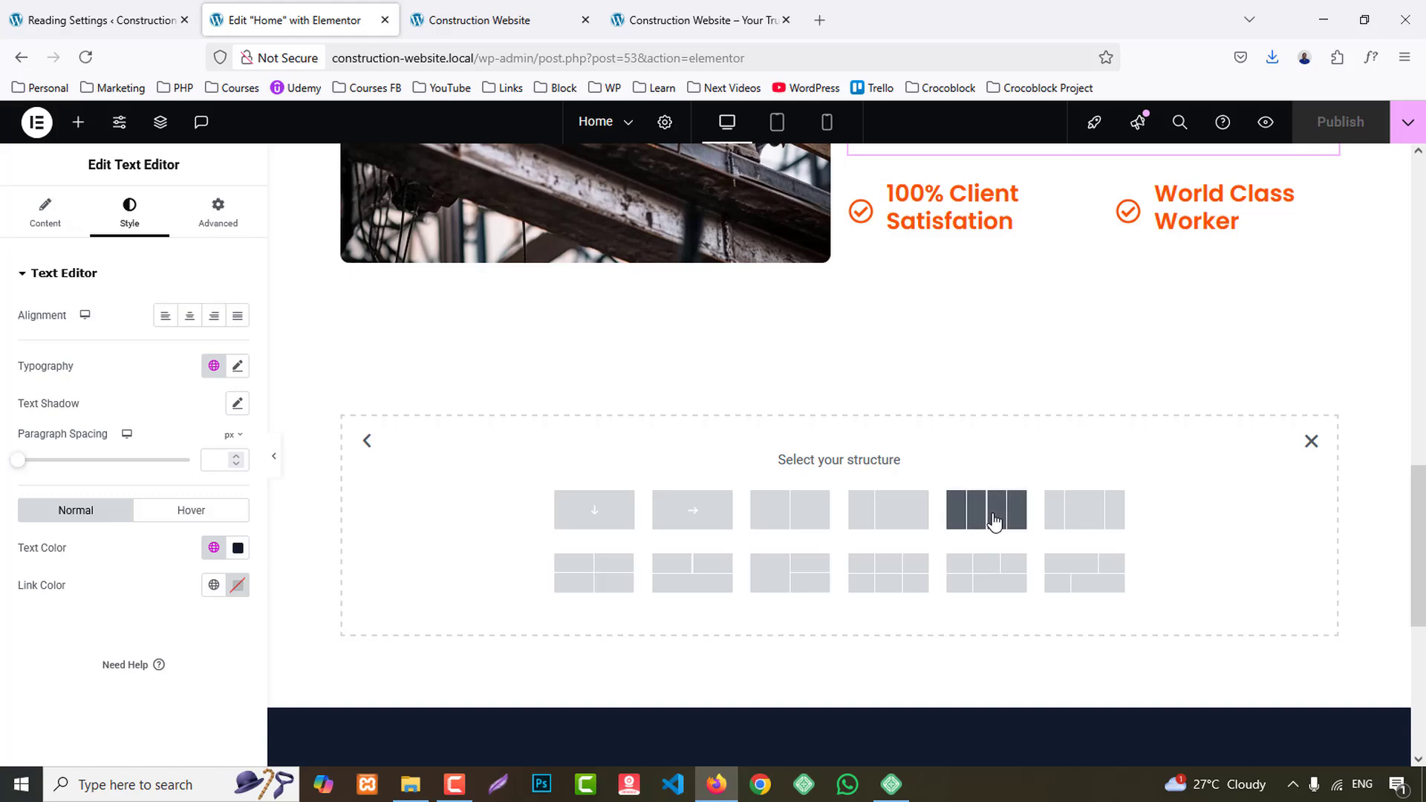
- Give the new four-column container a classic background with the BG 1 global color
click(126, 215)
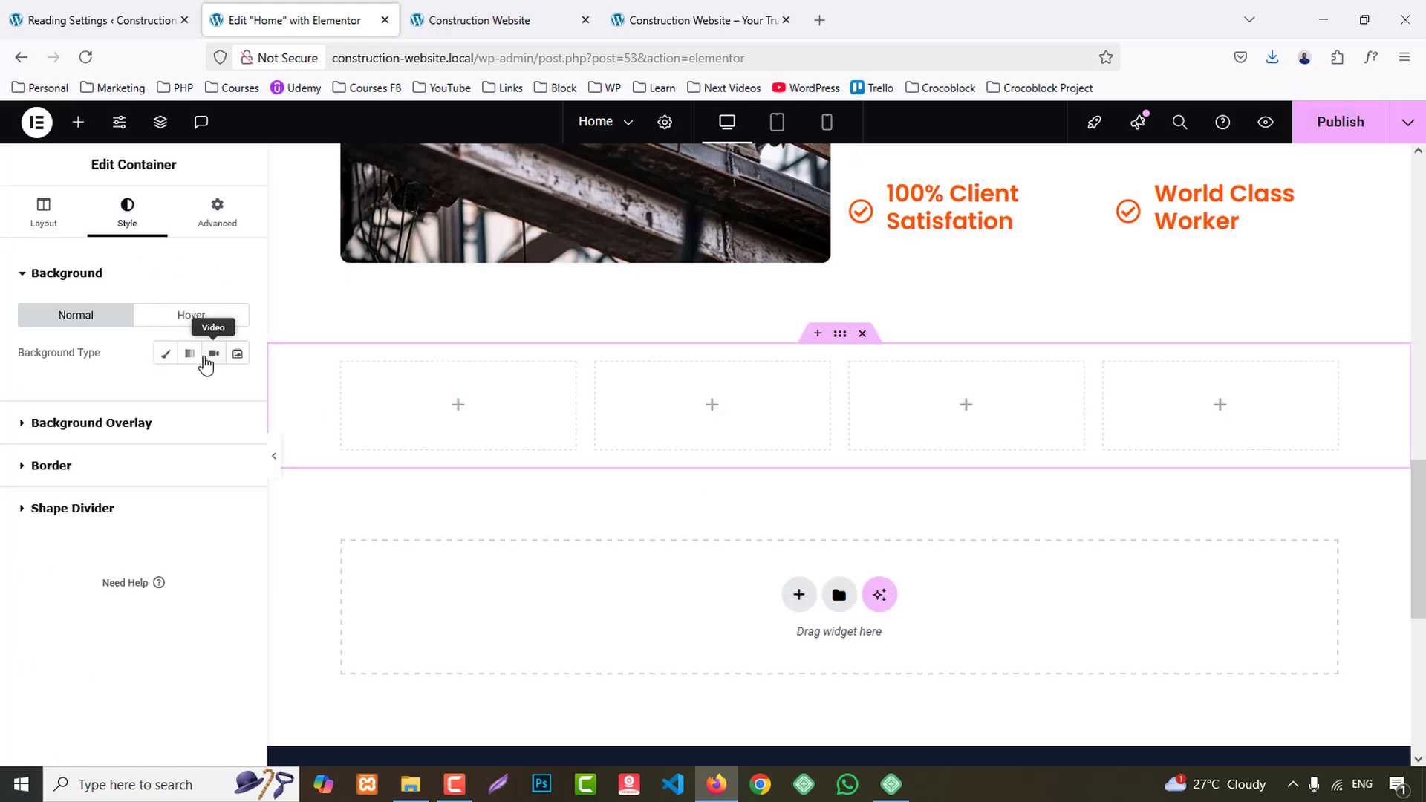
click(166, 353)
click(214, 389)
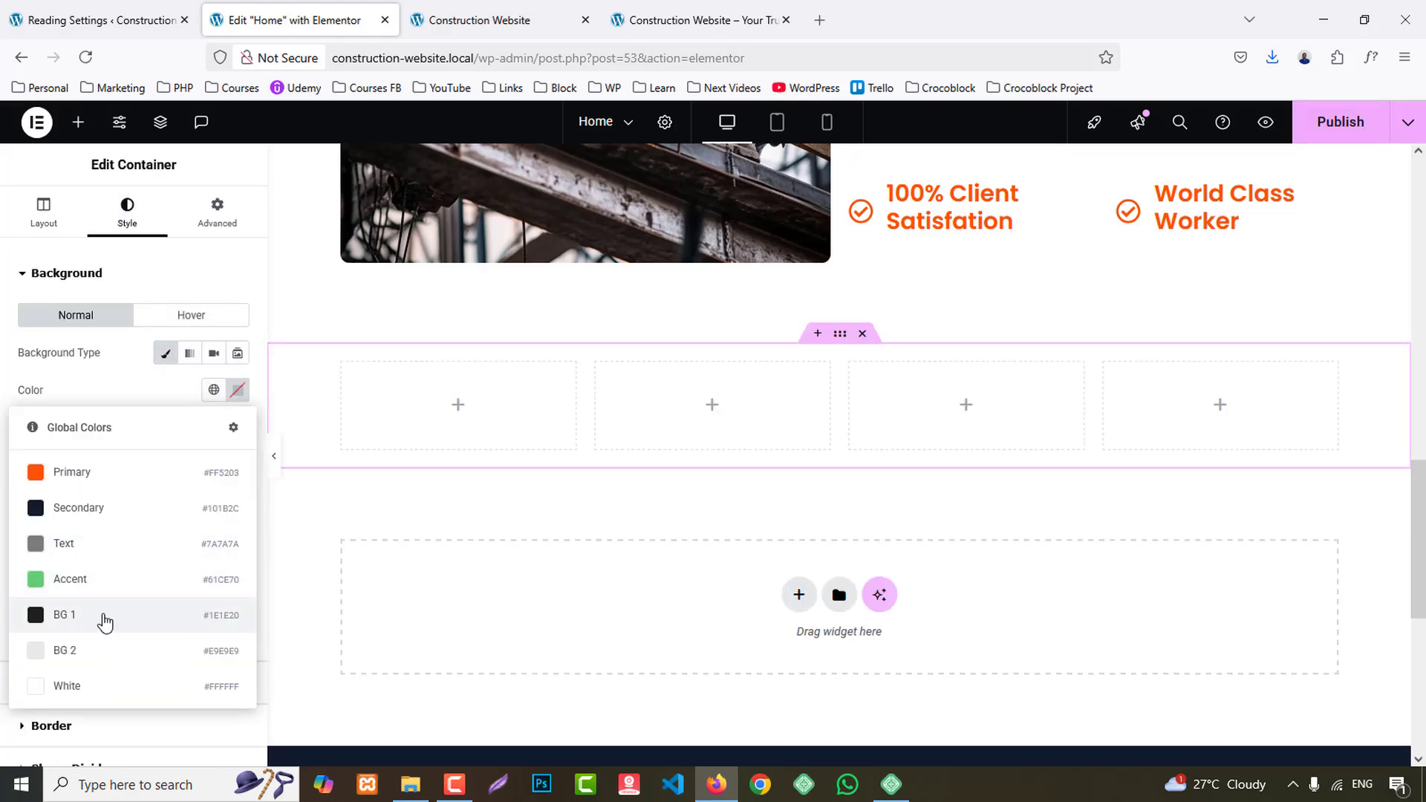
click(105, 614)
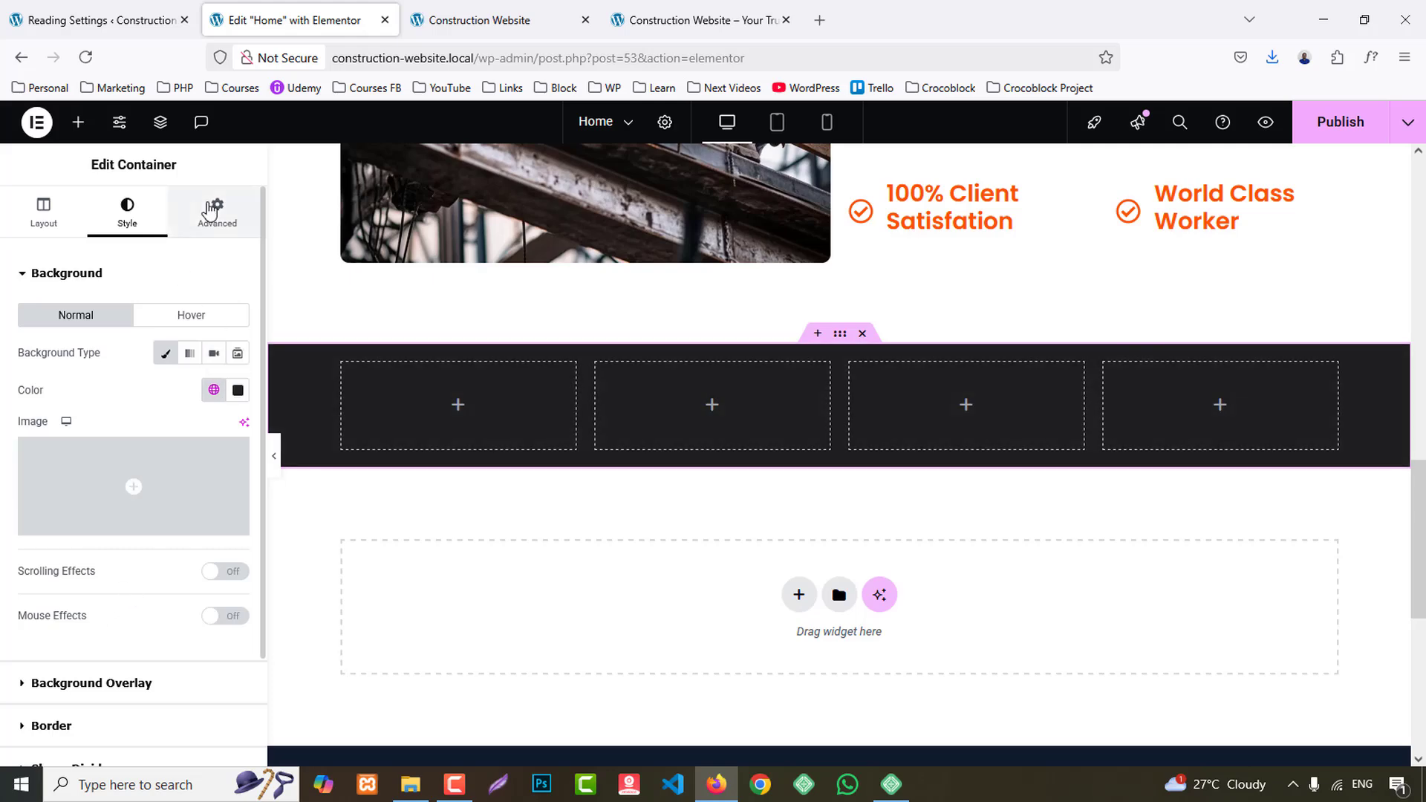
- Unlink the four-column container's padding and set it to 70 px at the top and bottom with 0 on the sides
click(211, 212)
click(236, 404)
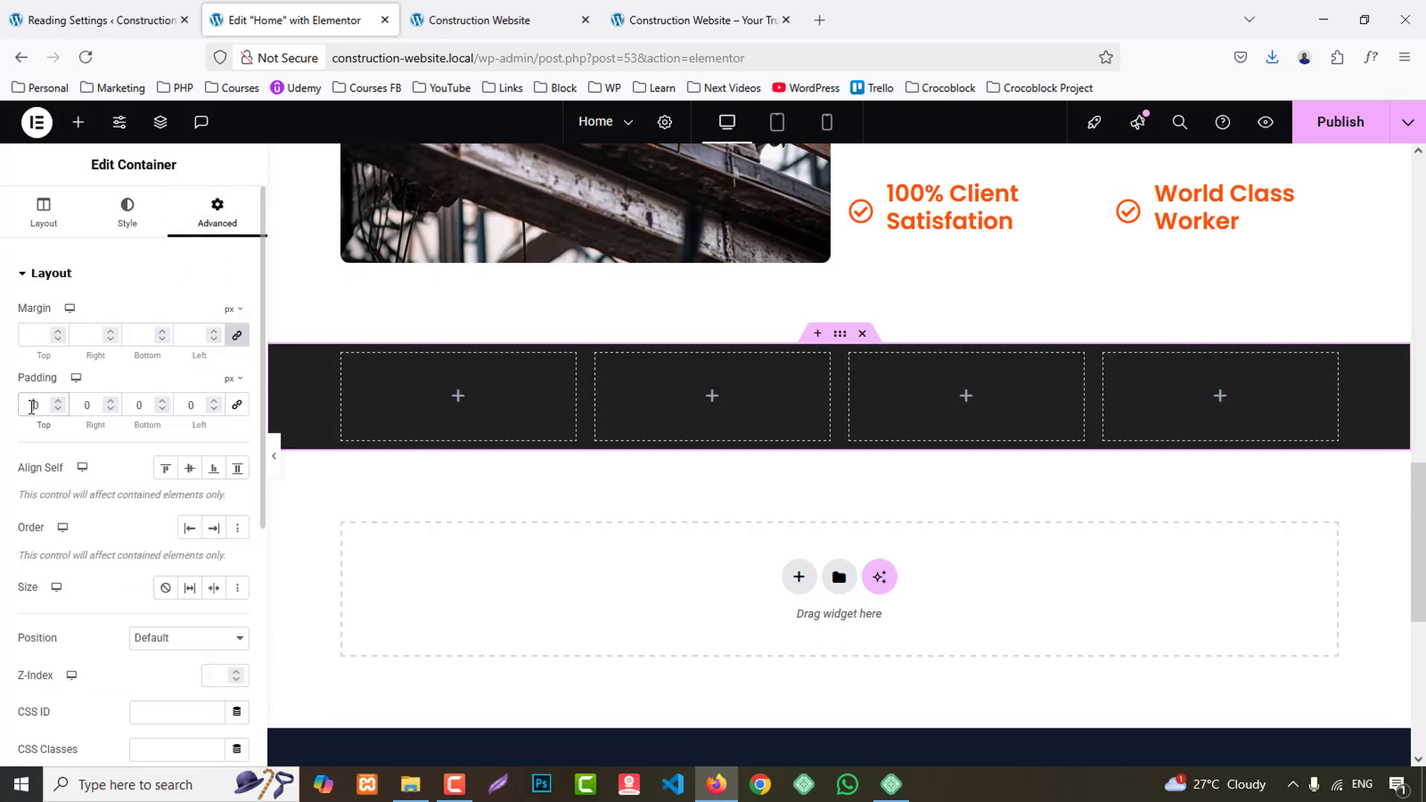
text(80)
key(Left)
key(BackSpace)
text(7)
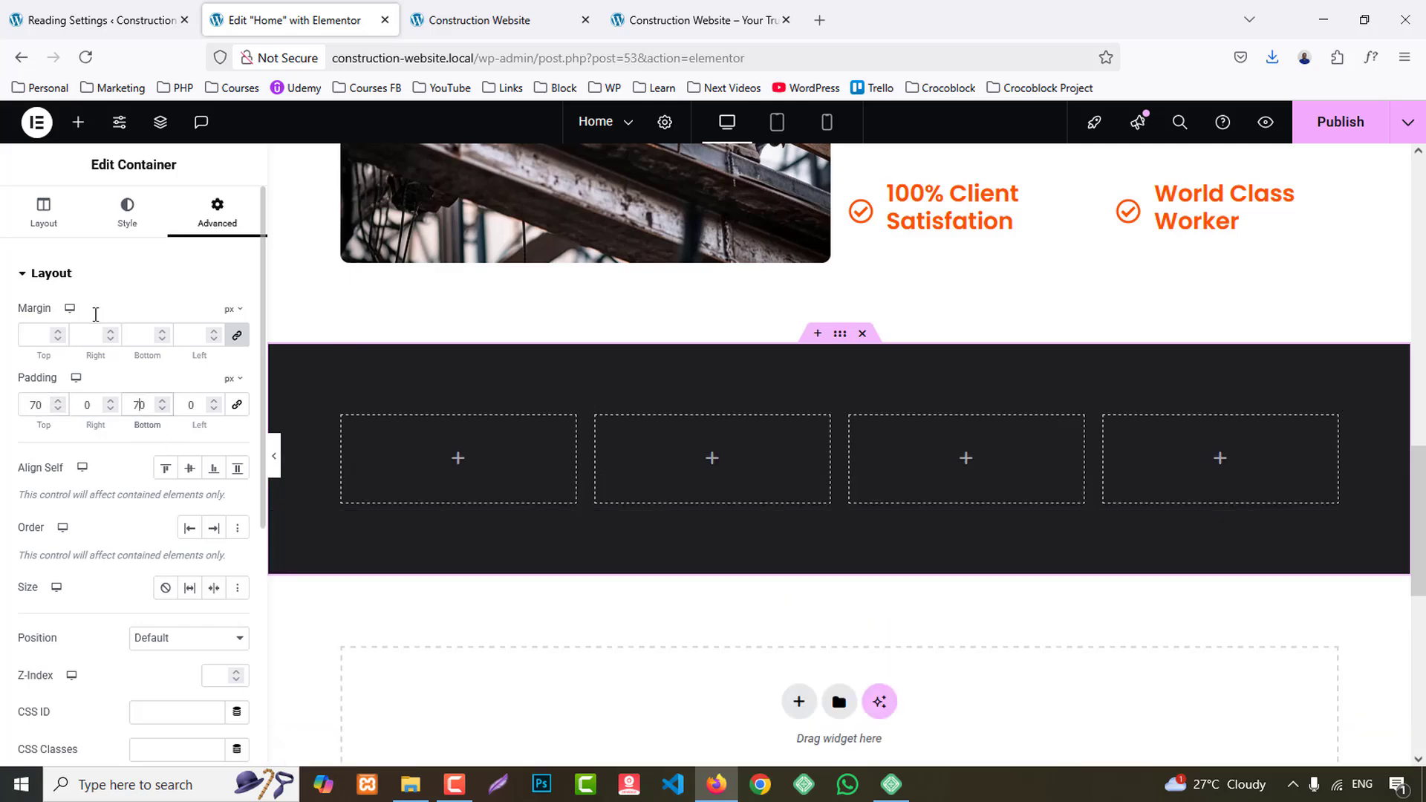
- Check the reference site's statistics cards and place a nested container inside the first column of the dark section
click(78, 122)
click(734, 10)
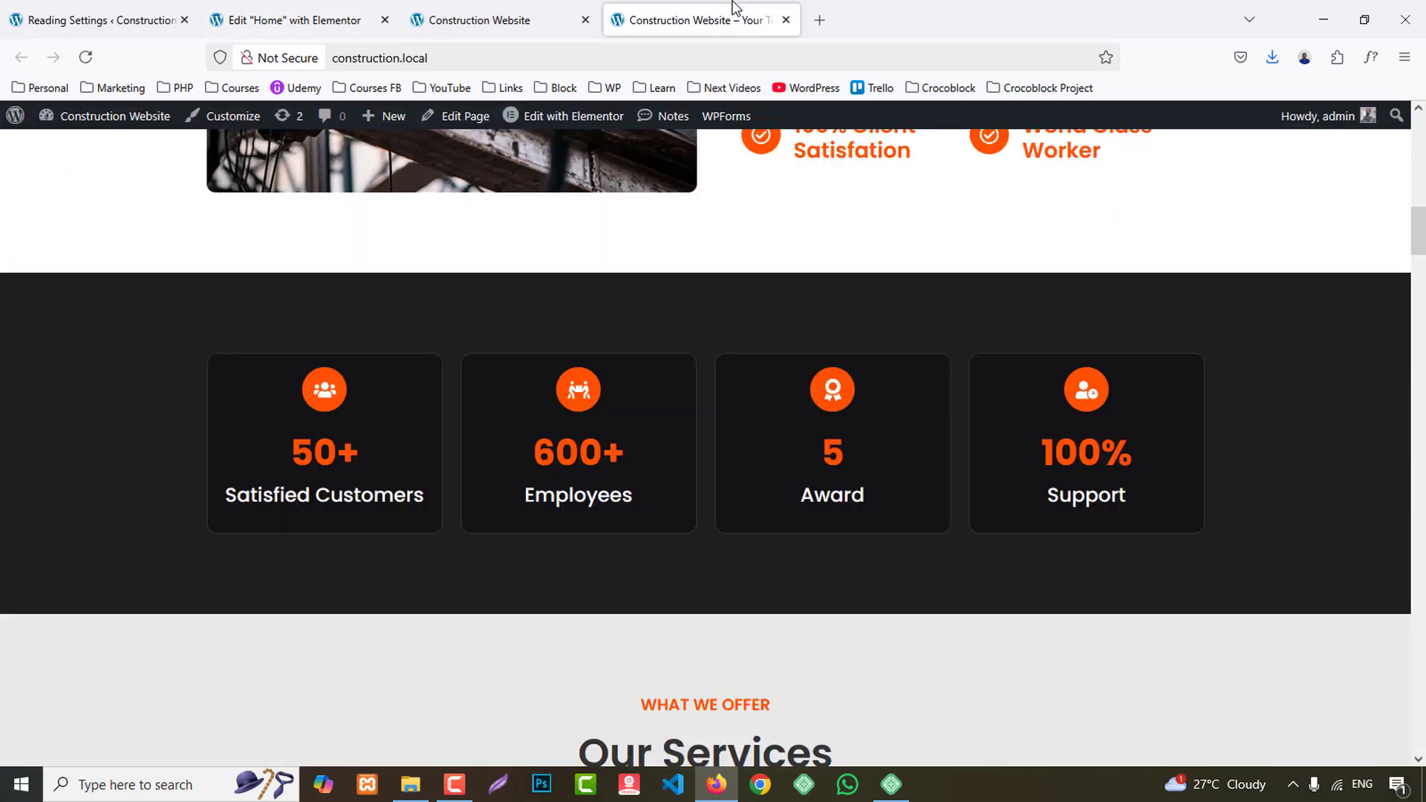
click(327, 9)
drag(84, 380, 614, 503)
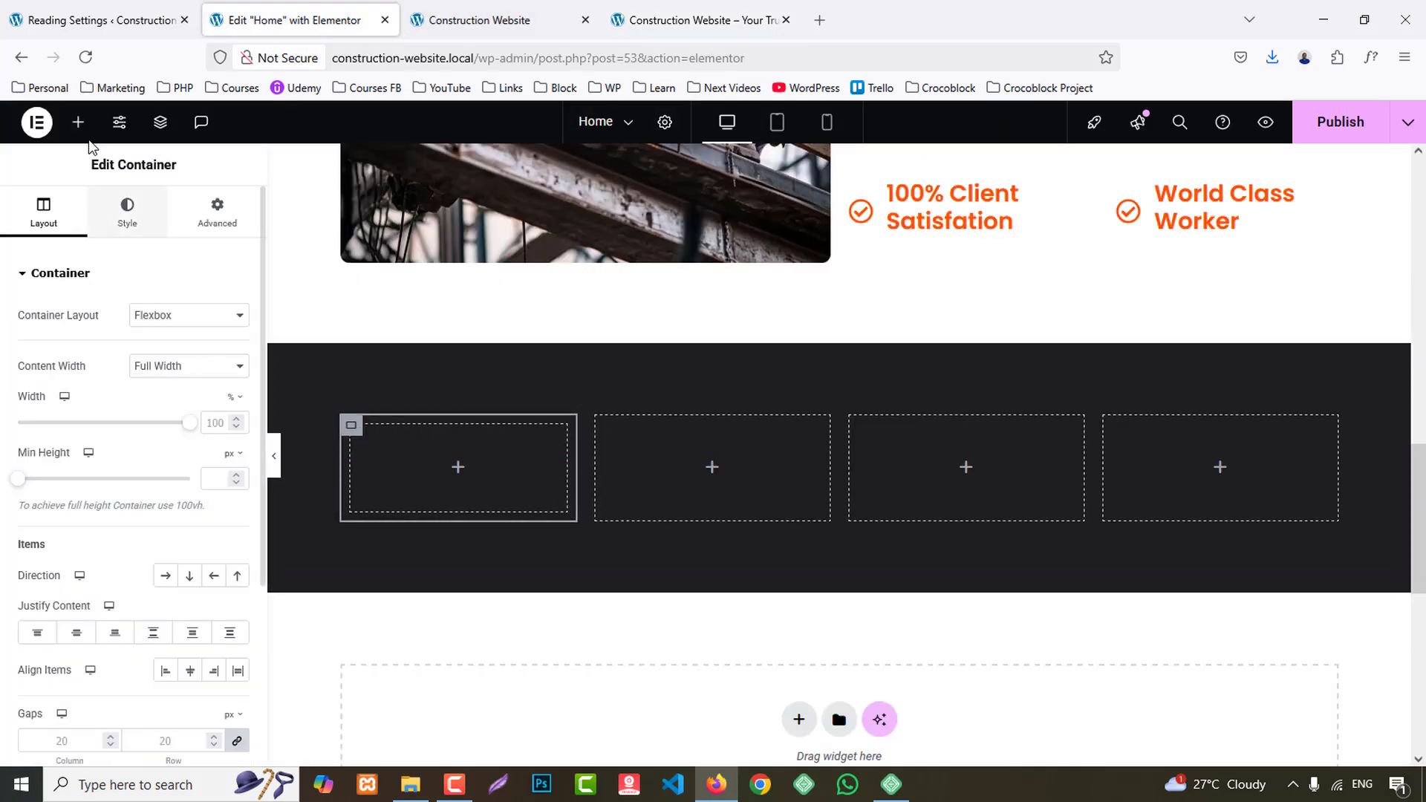
- Search the widget library for an icon widget to fill the first column
click(78, 122)
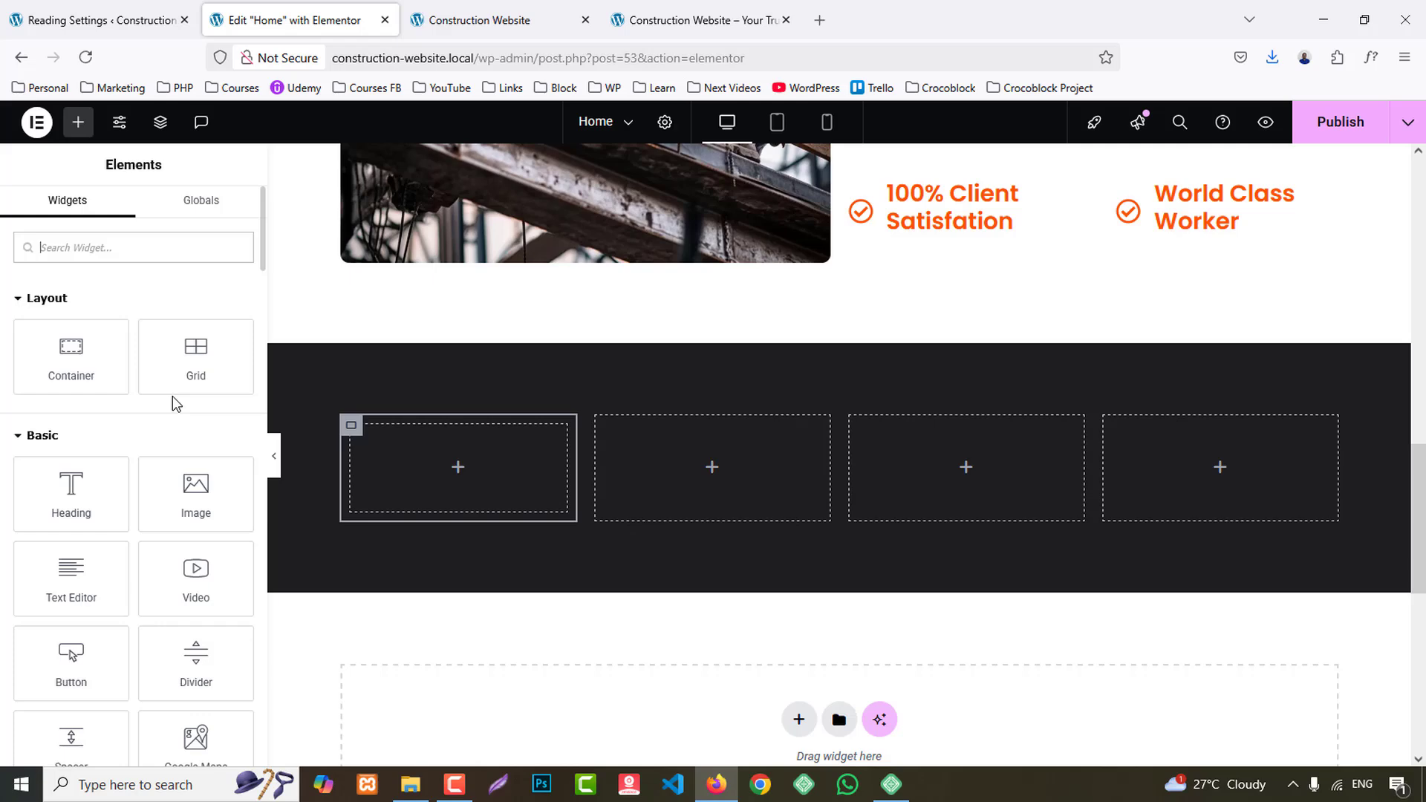
text(iocn)
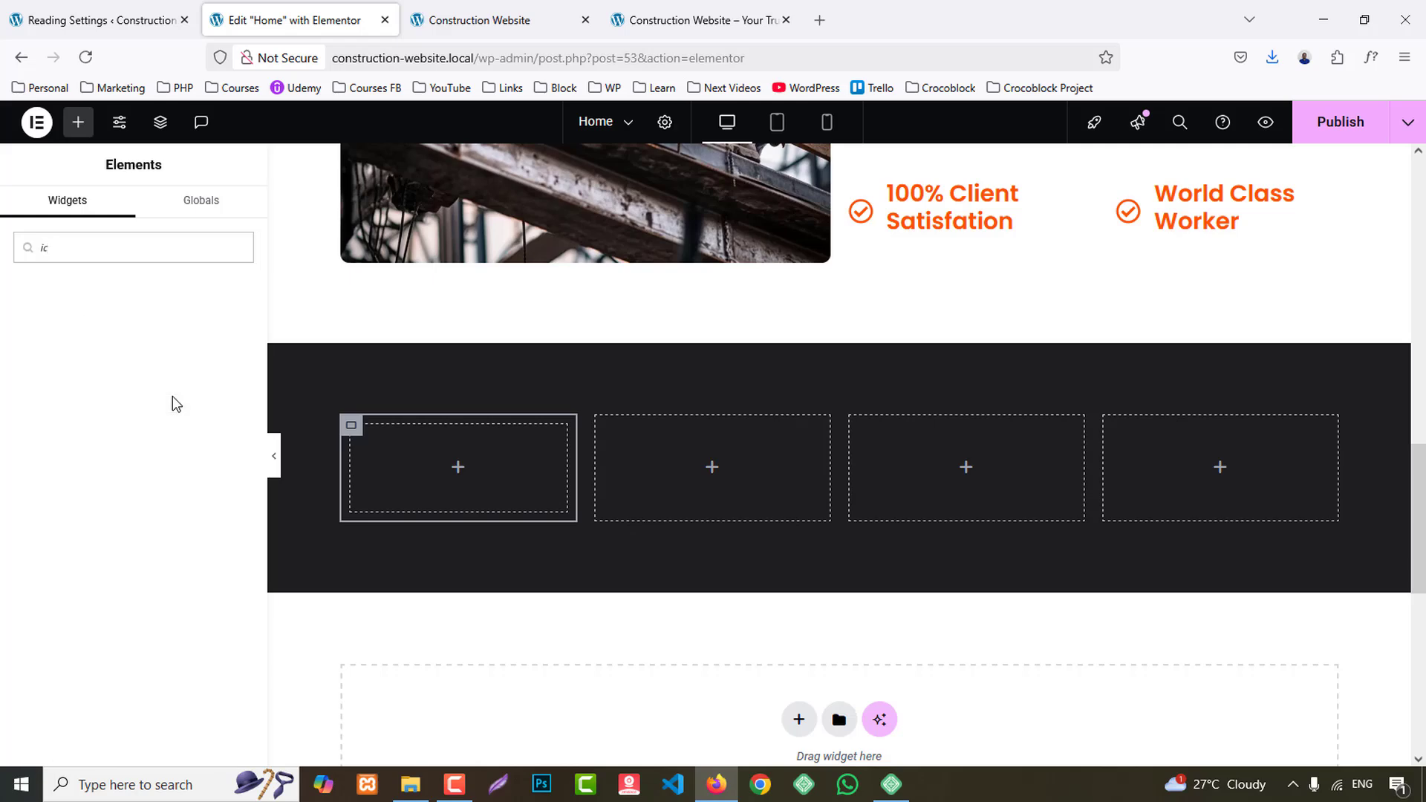
- Add an Icon widget and, below it, a Counter widget to the nested container in the dark section's first column
key(BackSpace)
text(ic)
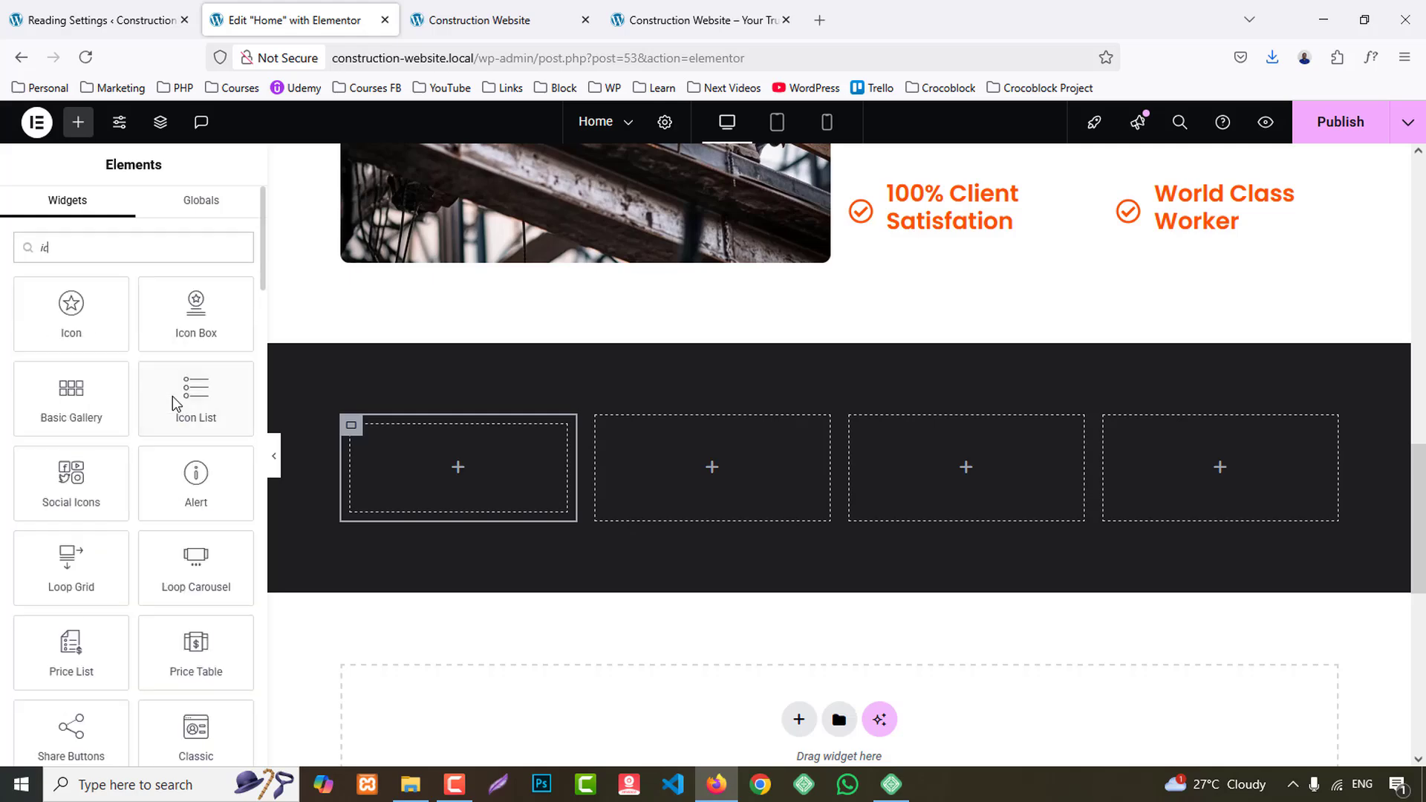
drag(71, 308, 450, 469)
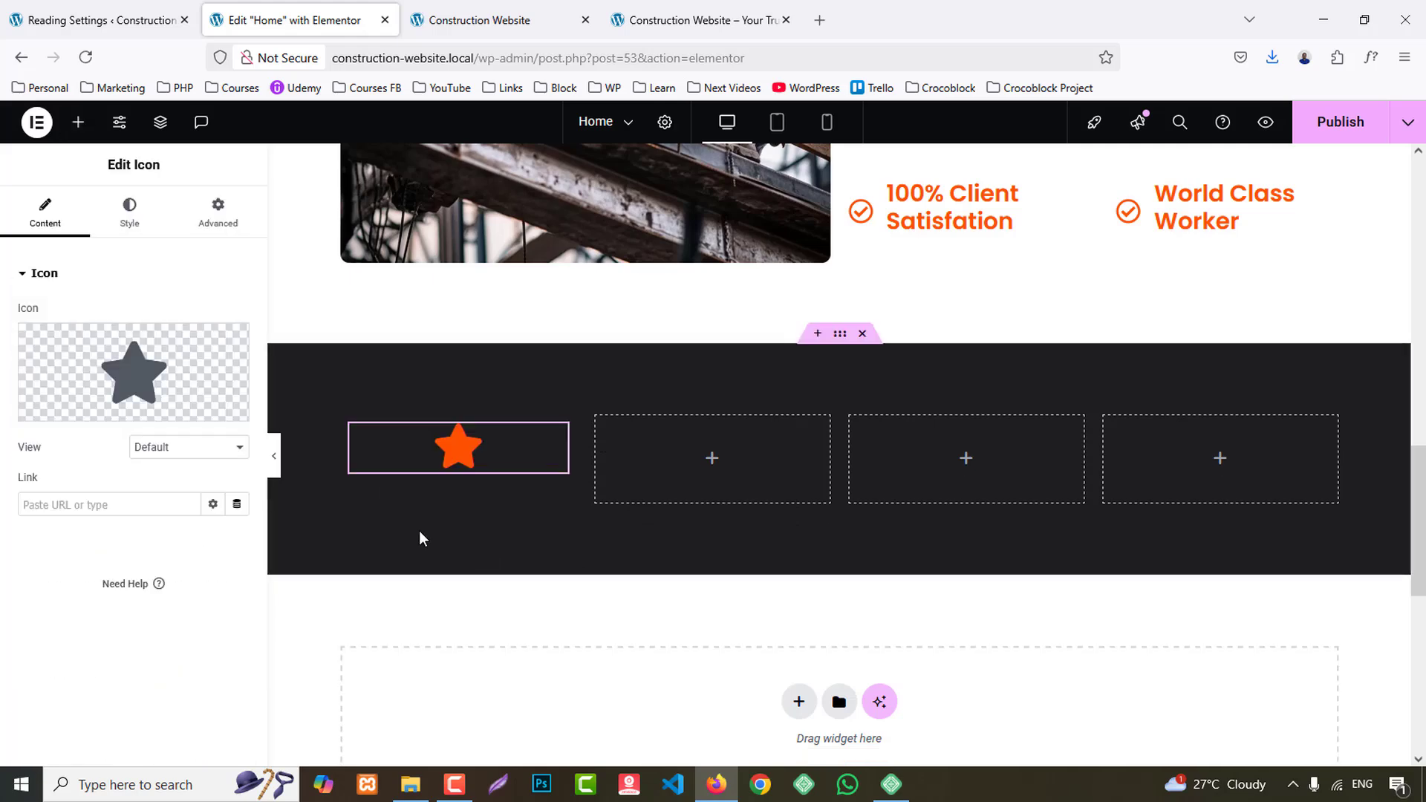
click(77, 123)
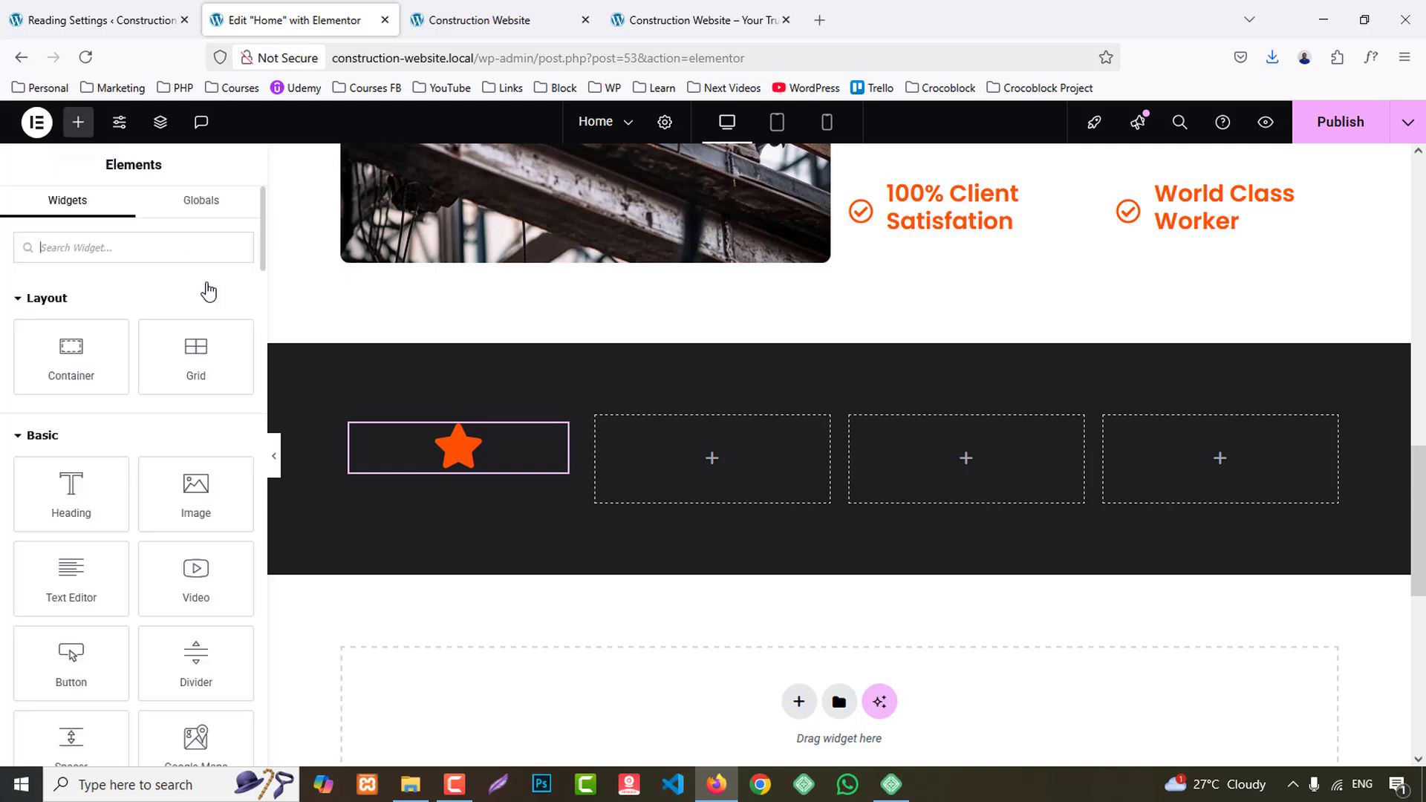
text(coun)
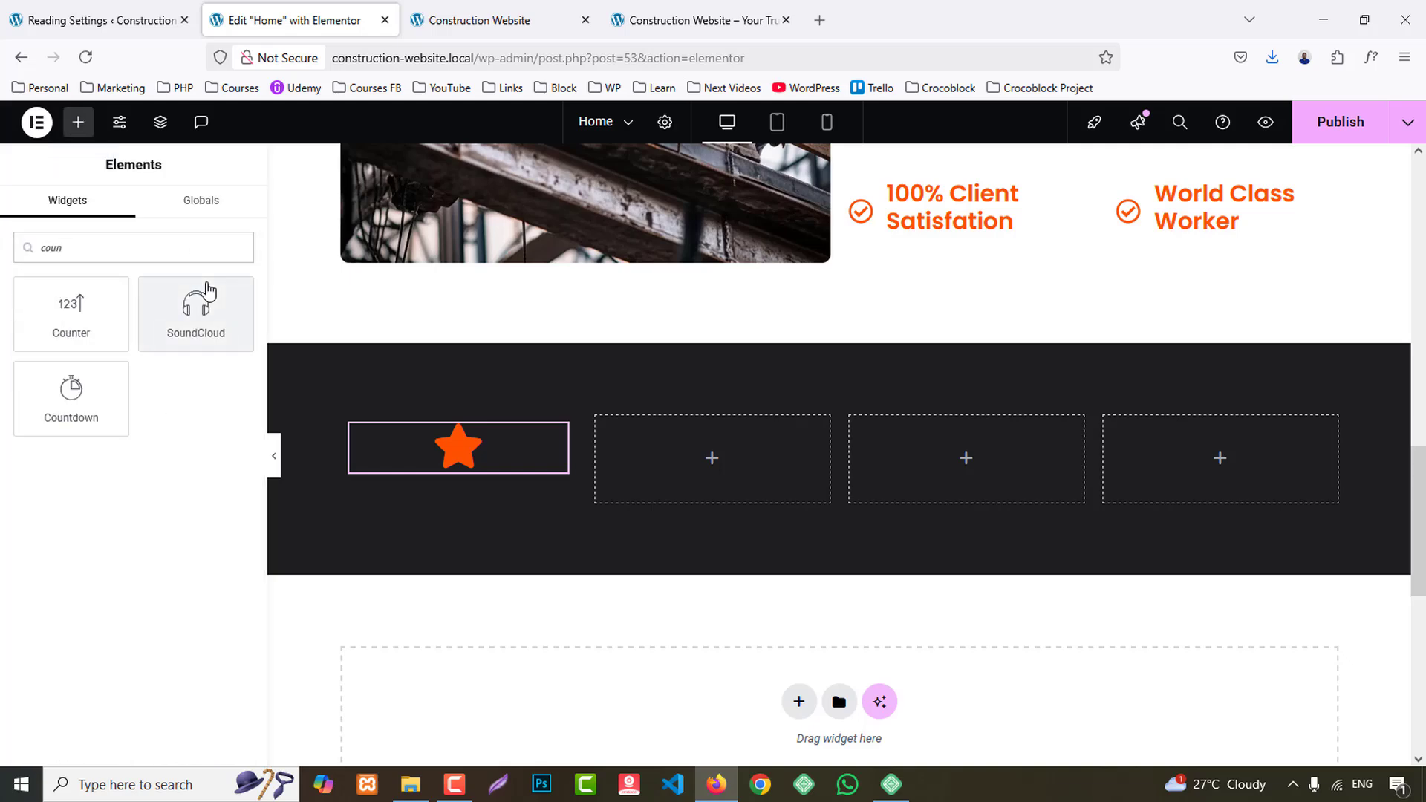
drag(86, 331, 469, 457)
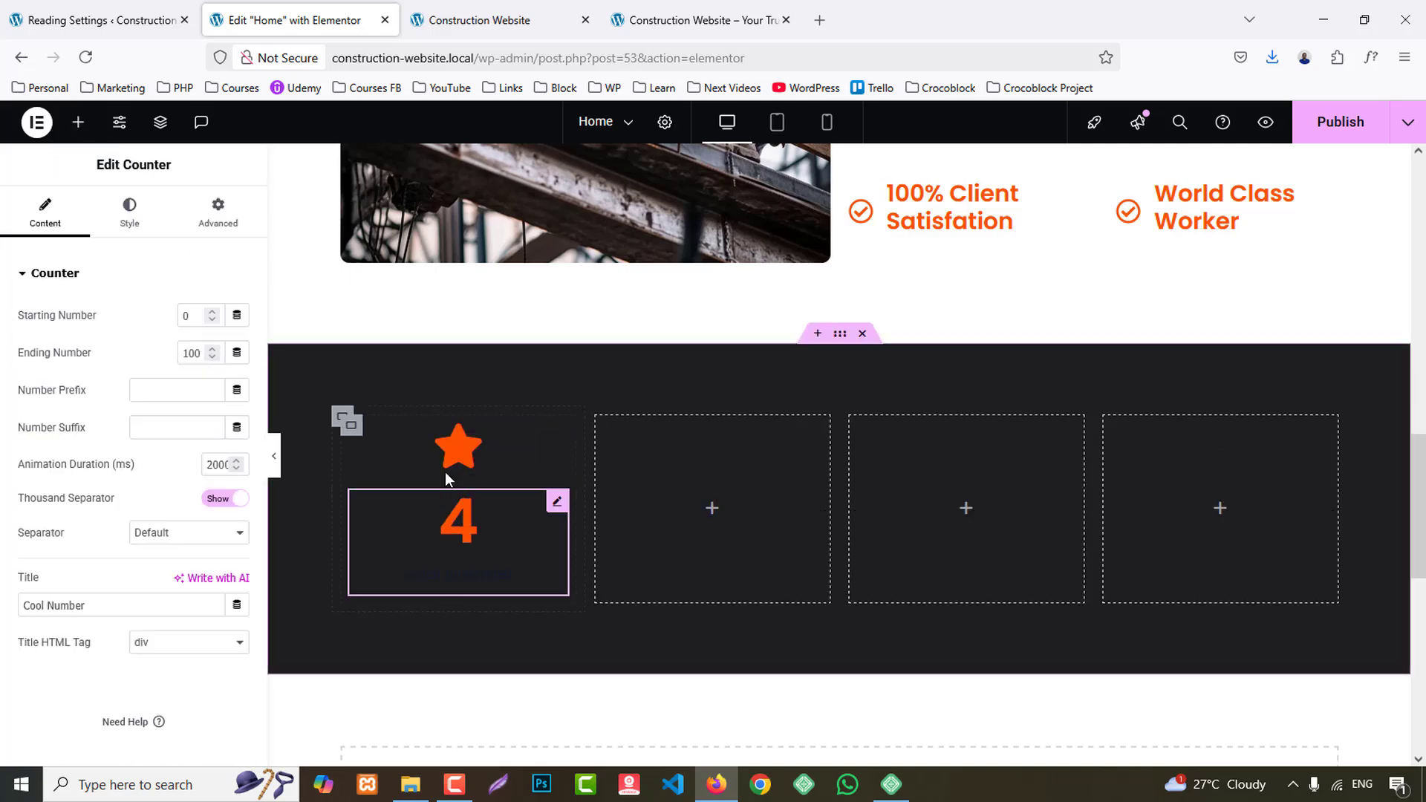
- Copy the first column's nested container holding the icon and counter, and paste it into the other three columns
click(343, 417)
right_click(357, 420)
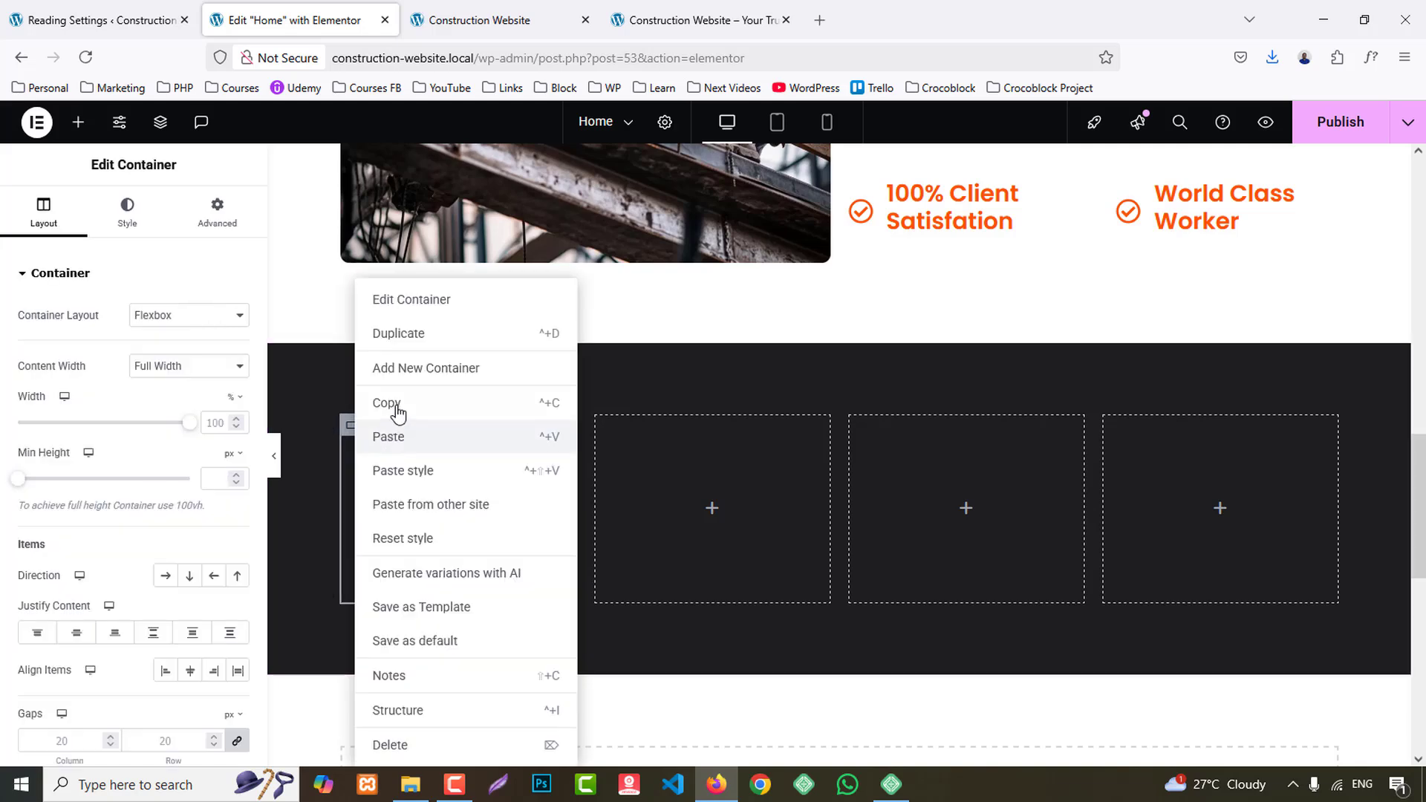
click(395, 411)
right_click(662, 484)
click(716, 438)
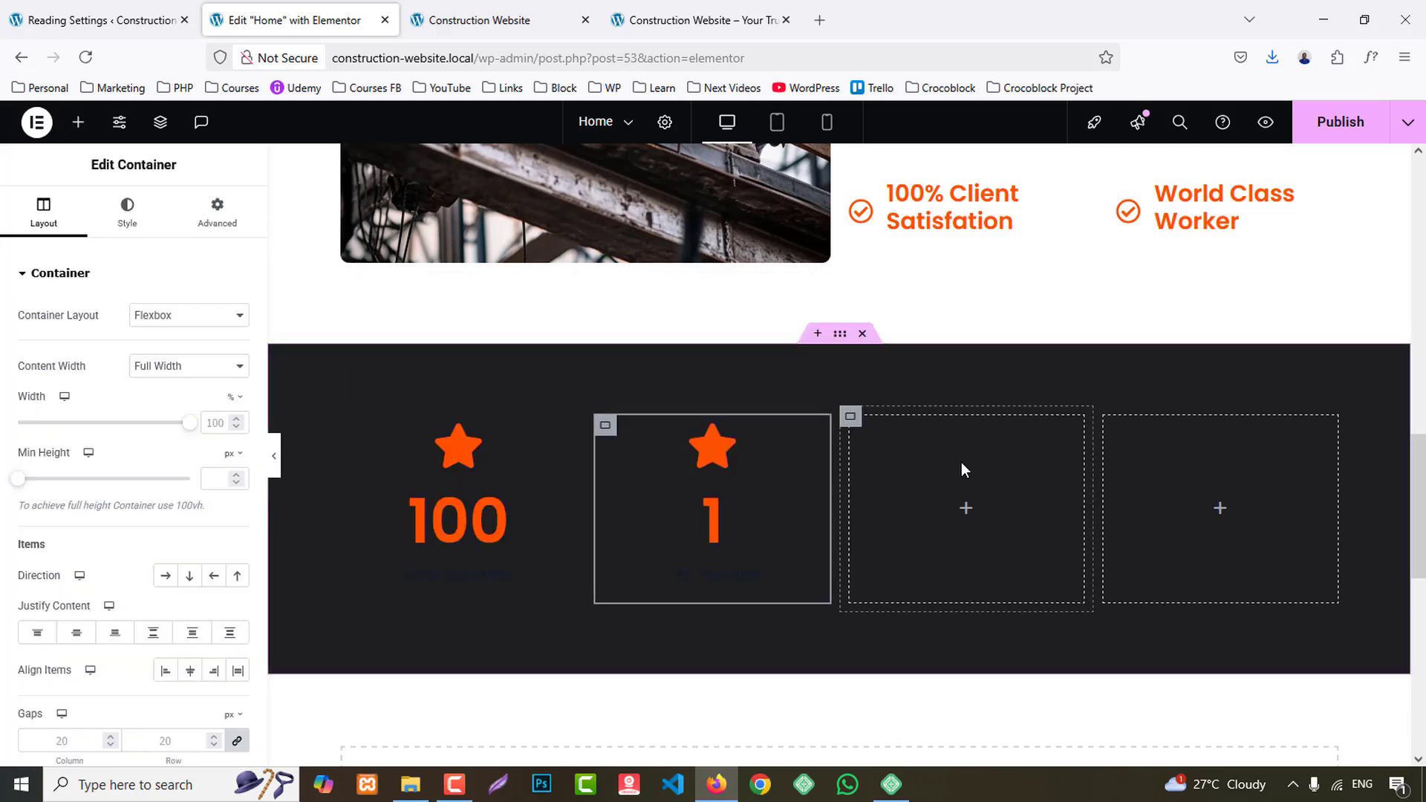
right_click(941, 473)
click(985, 438)
right_click(1196, 460)
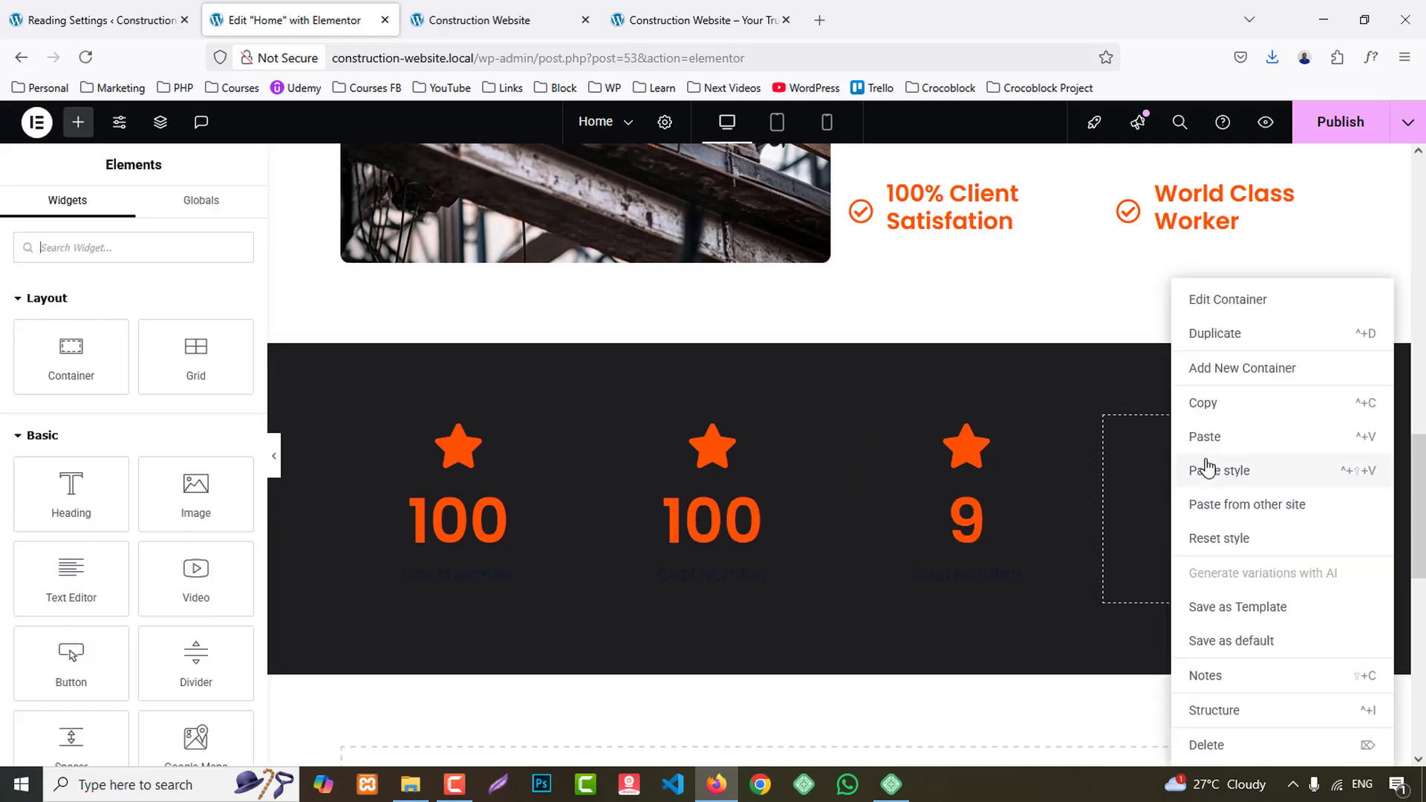
click(1213, 443)
- Copy the "Satisfied Customers" title from the reference site's first statistics card and return to the Home page editor
click(700, 5)
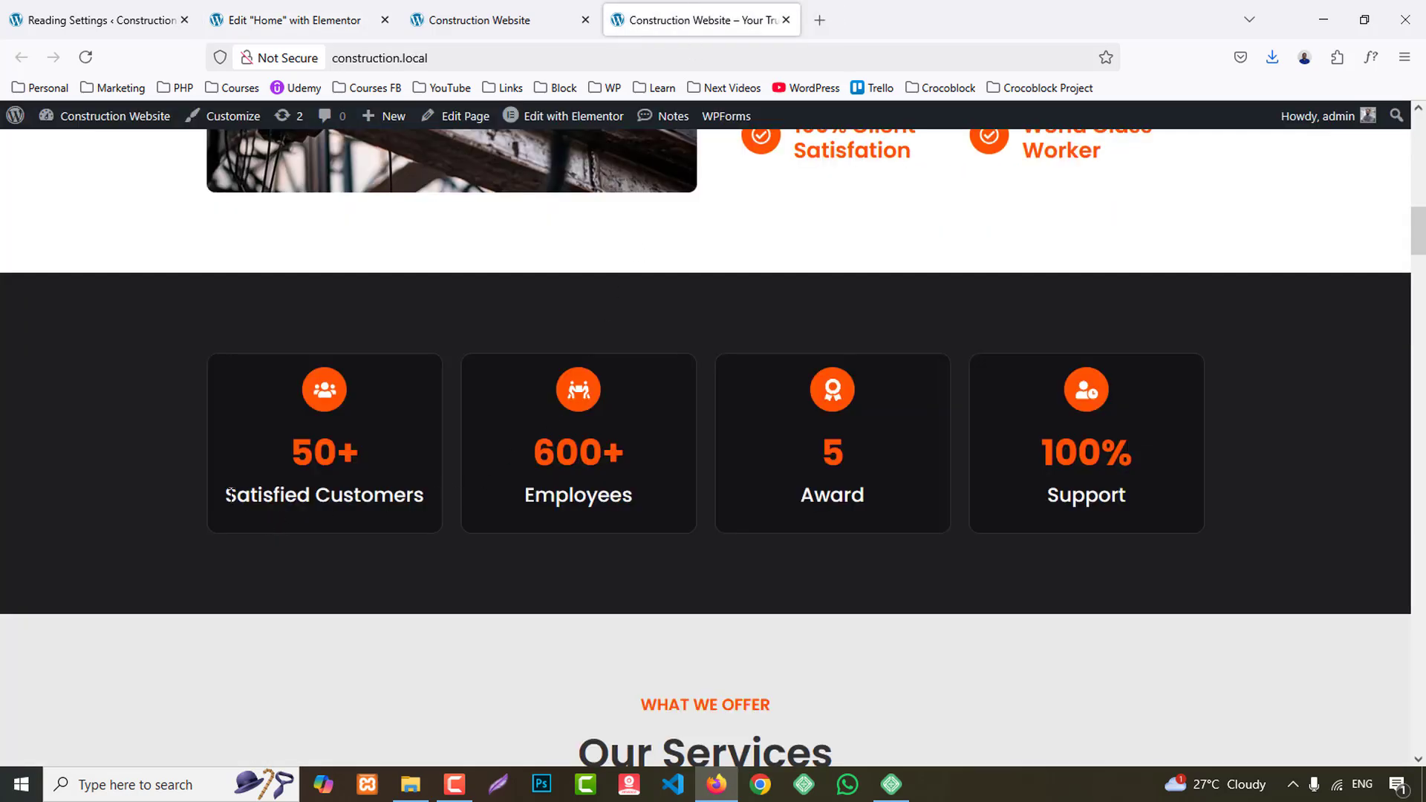
drag(229, 495, 422, 494)
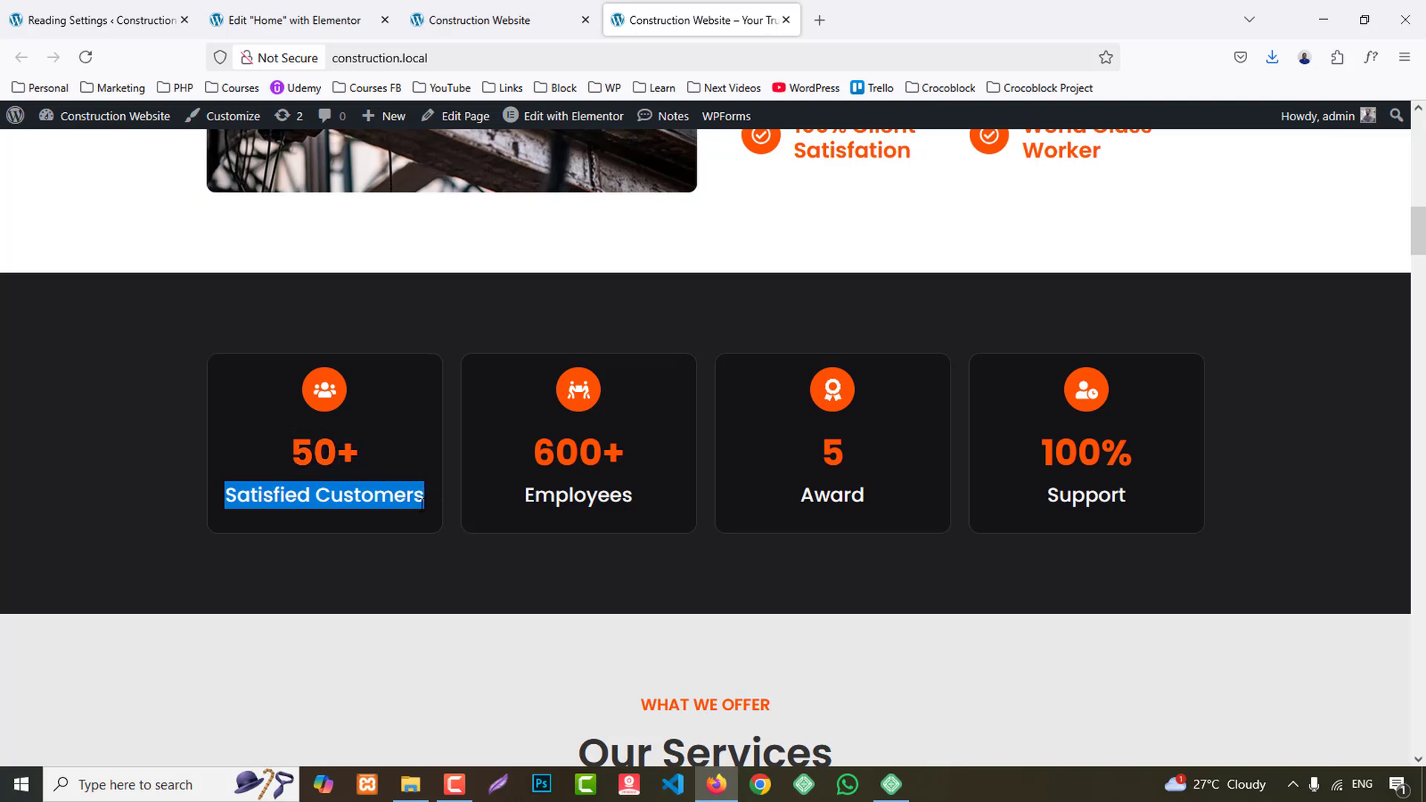
click(376, 16)
- Replace the first column's star with the Users icon from the icon library
click(448, 440)
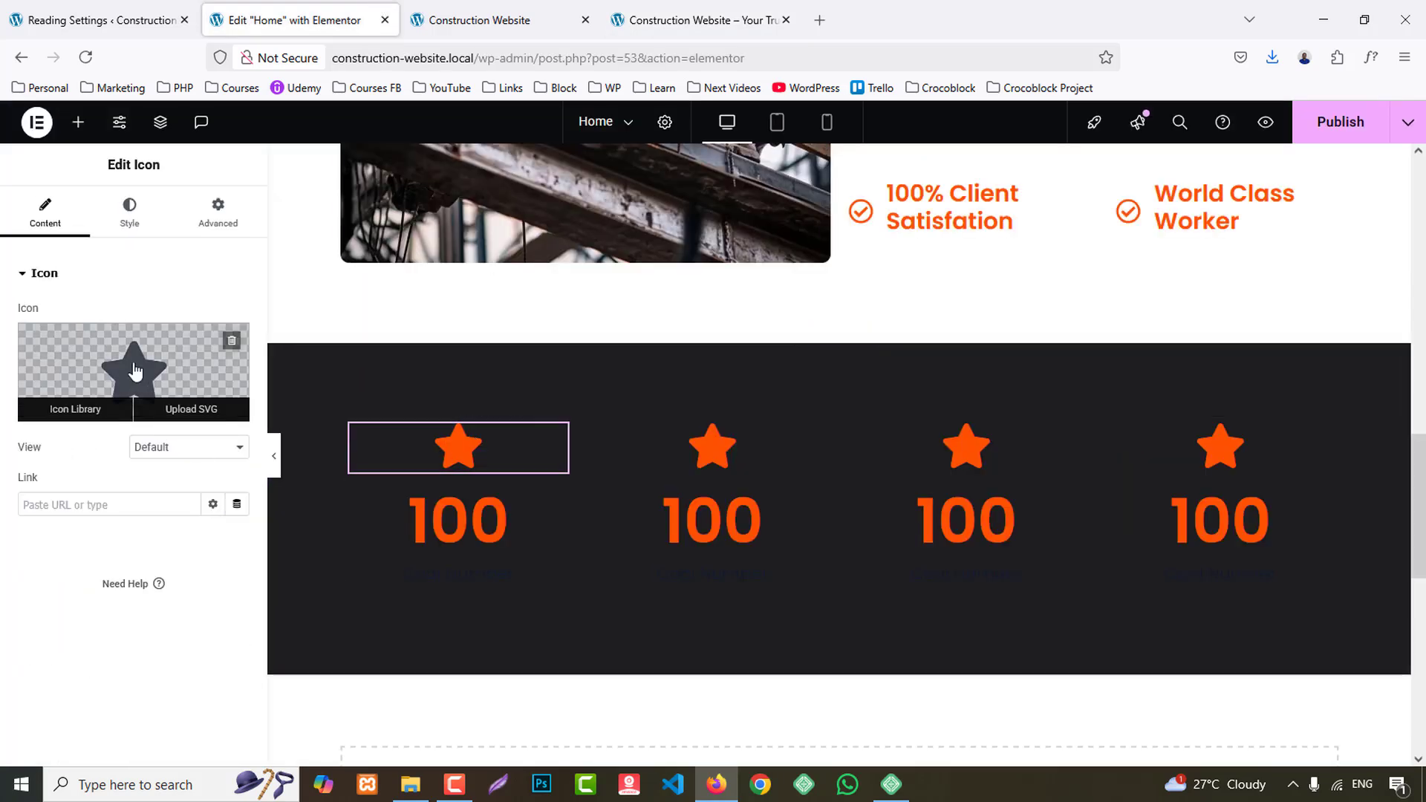
click(134, 372)
click(590, 191)
text(us)
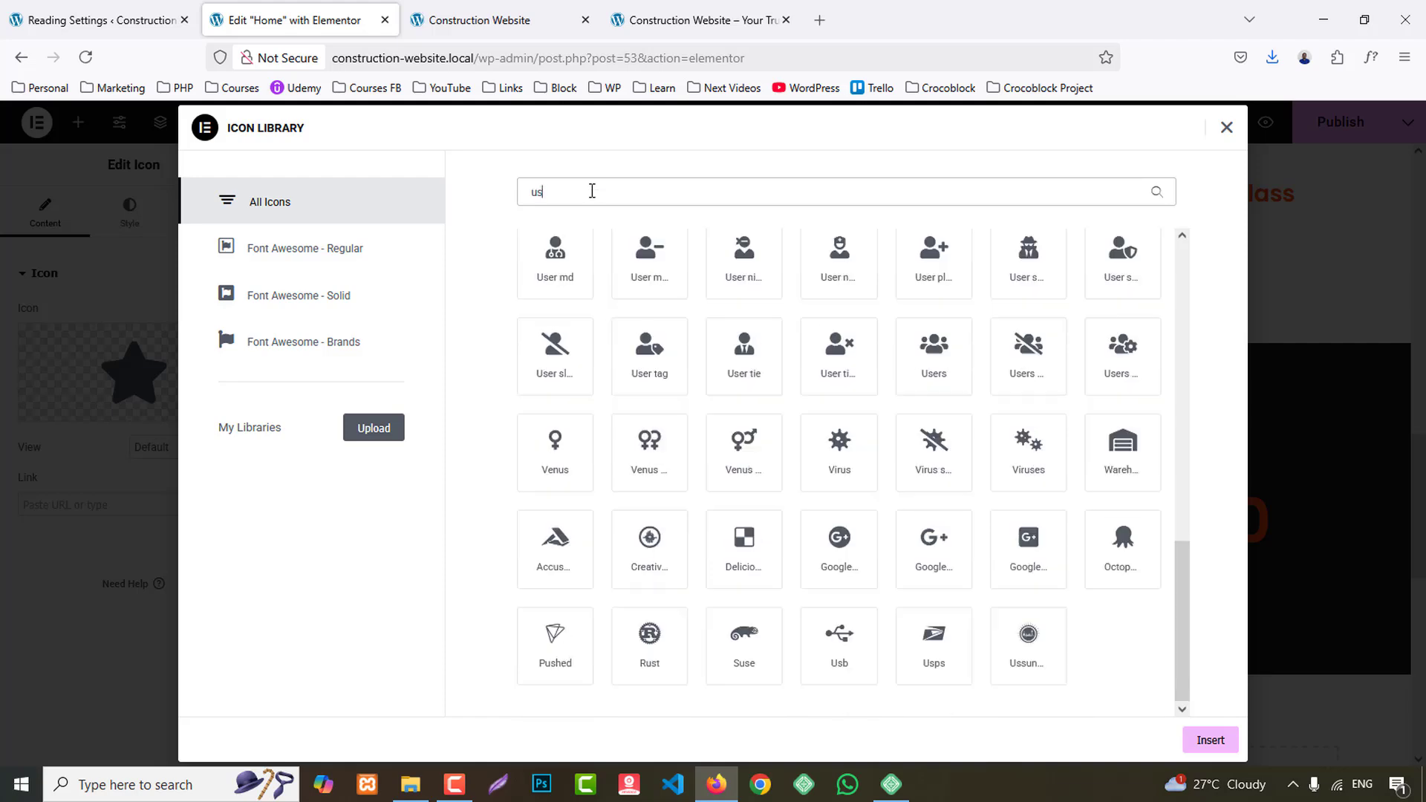
text(ers)
click(559, 293)
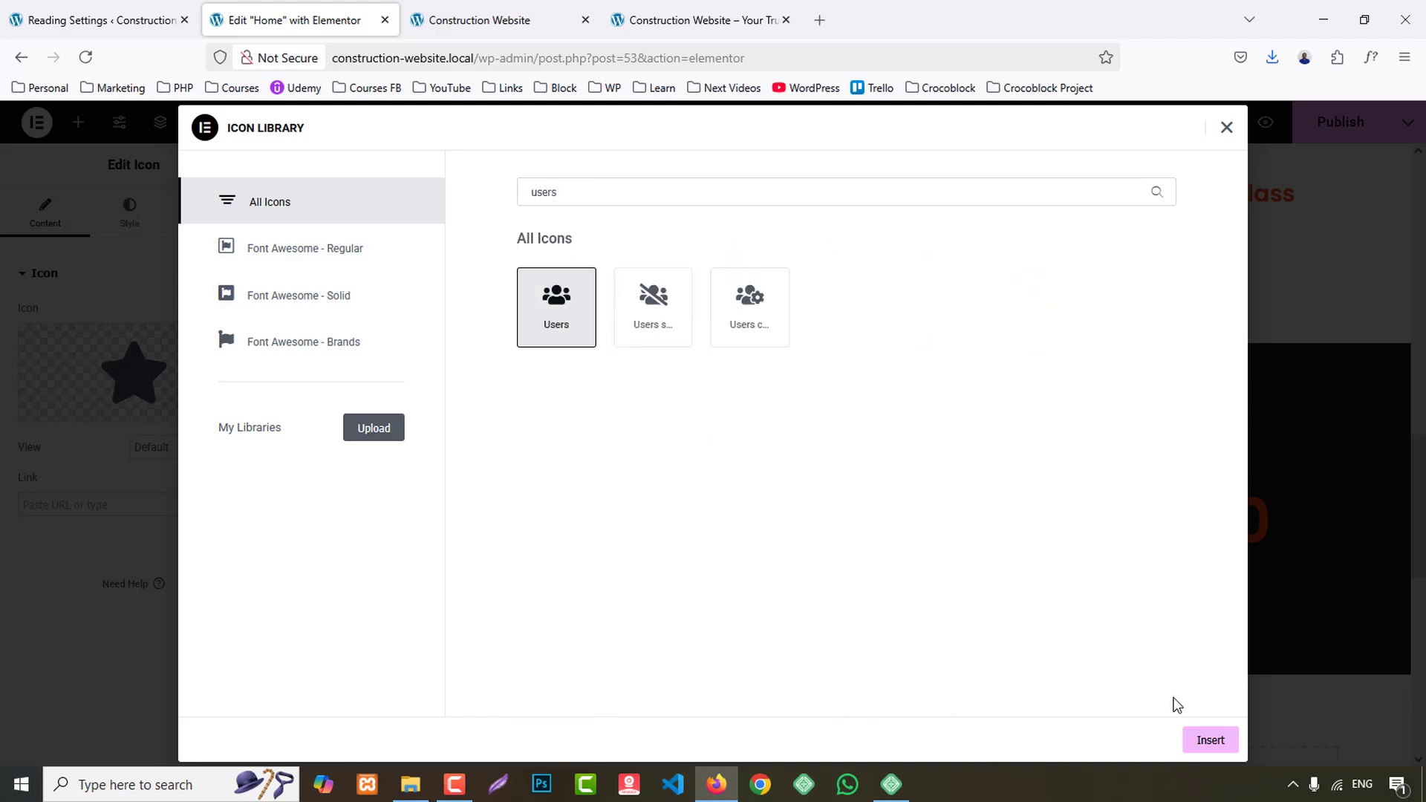
click(1211, 741)
- Set the first counter's ending number to 50, its suffix to +, and its title to the copied "Satisfied Customers"
click(529, 526)
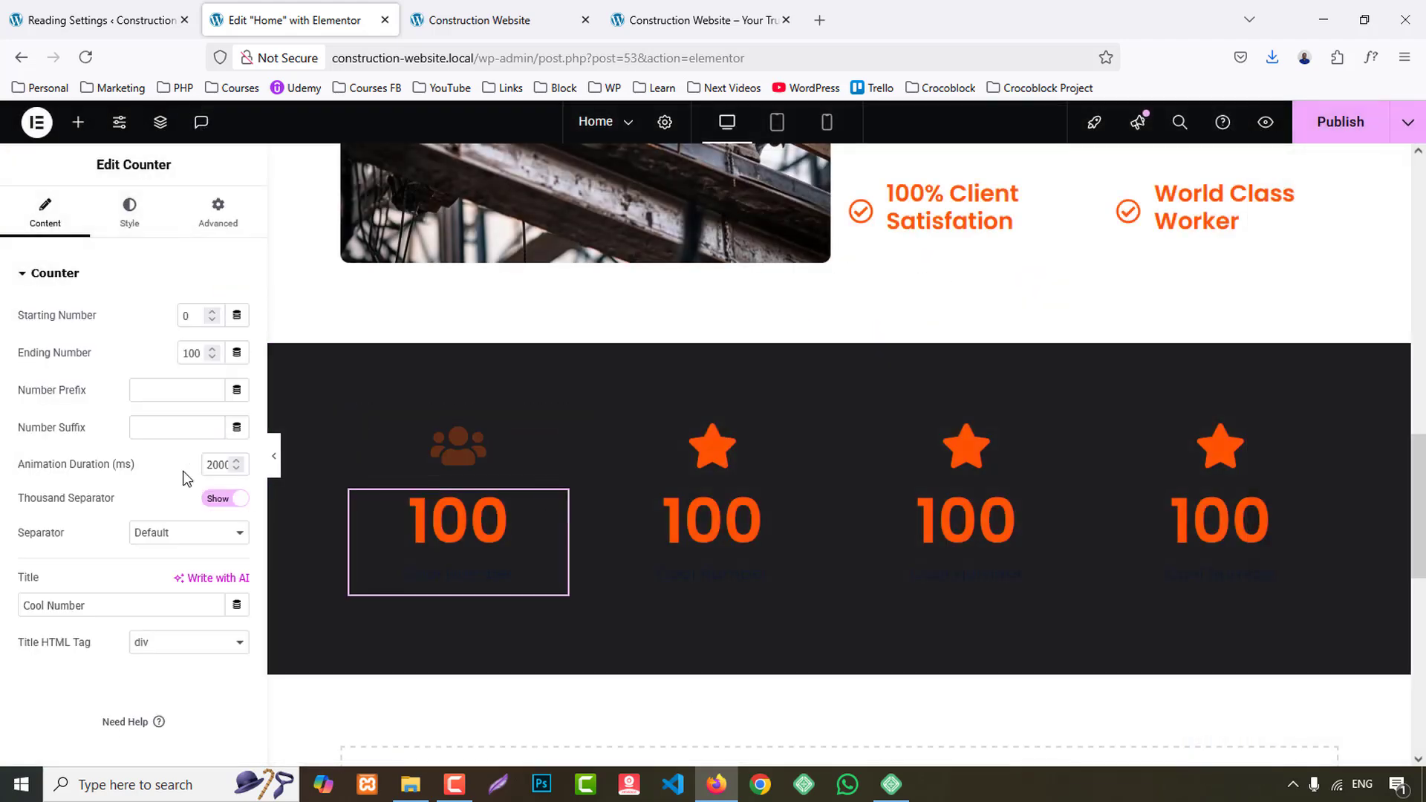
text(50)
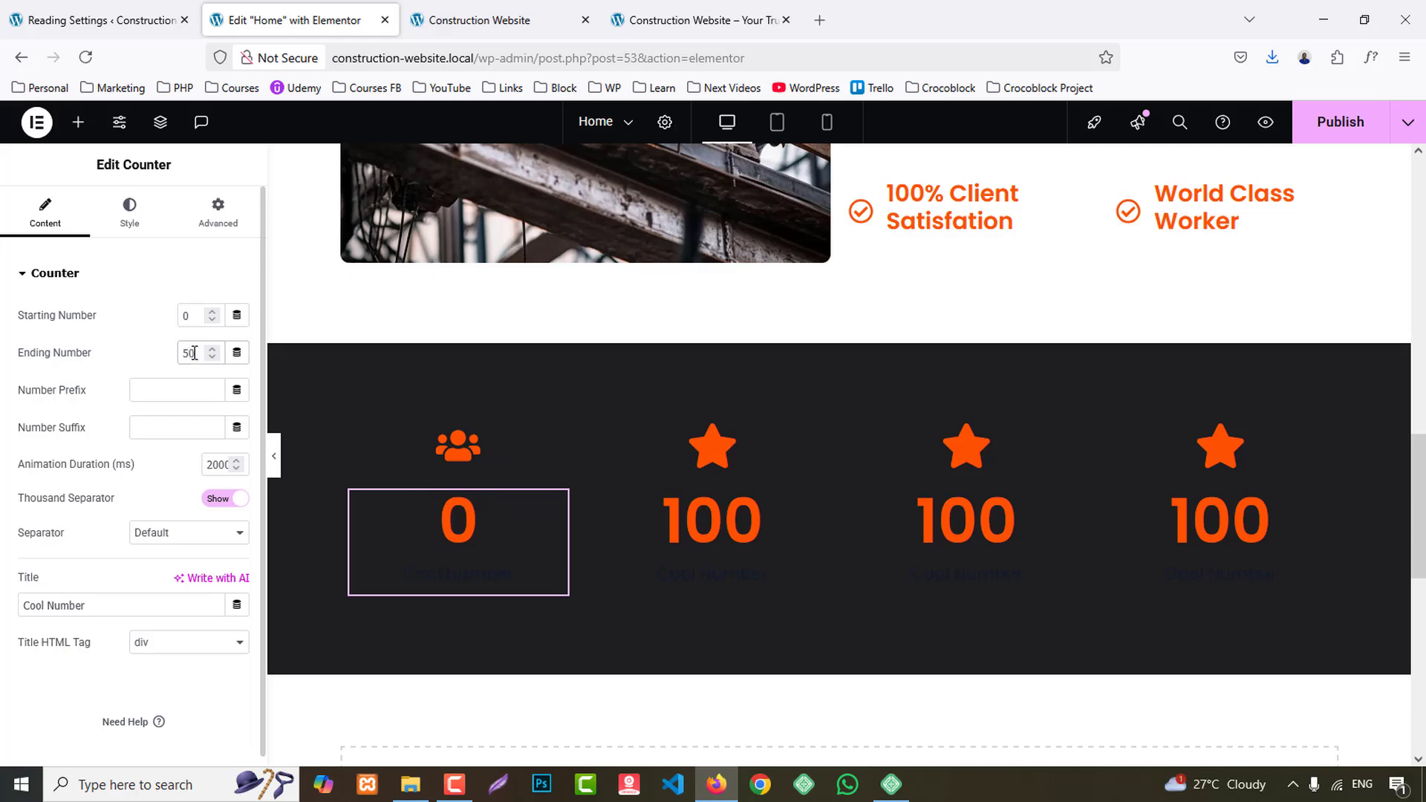
click(158, 427)
text(+)
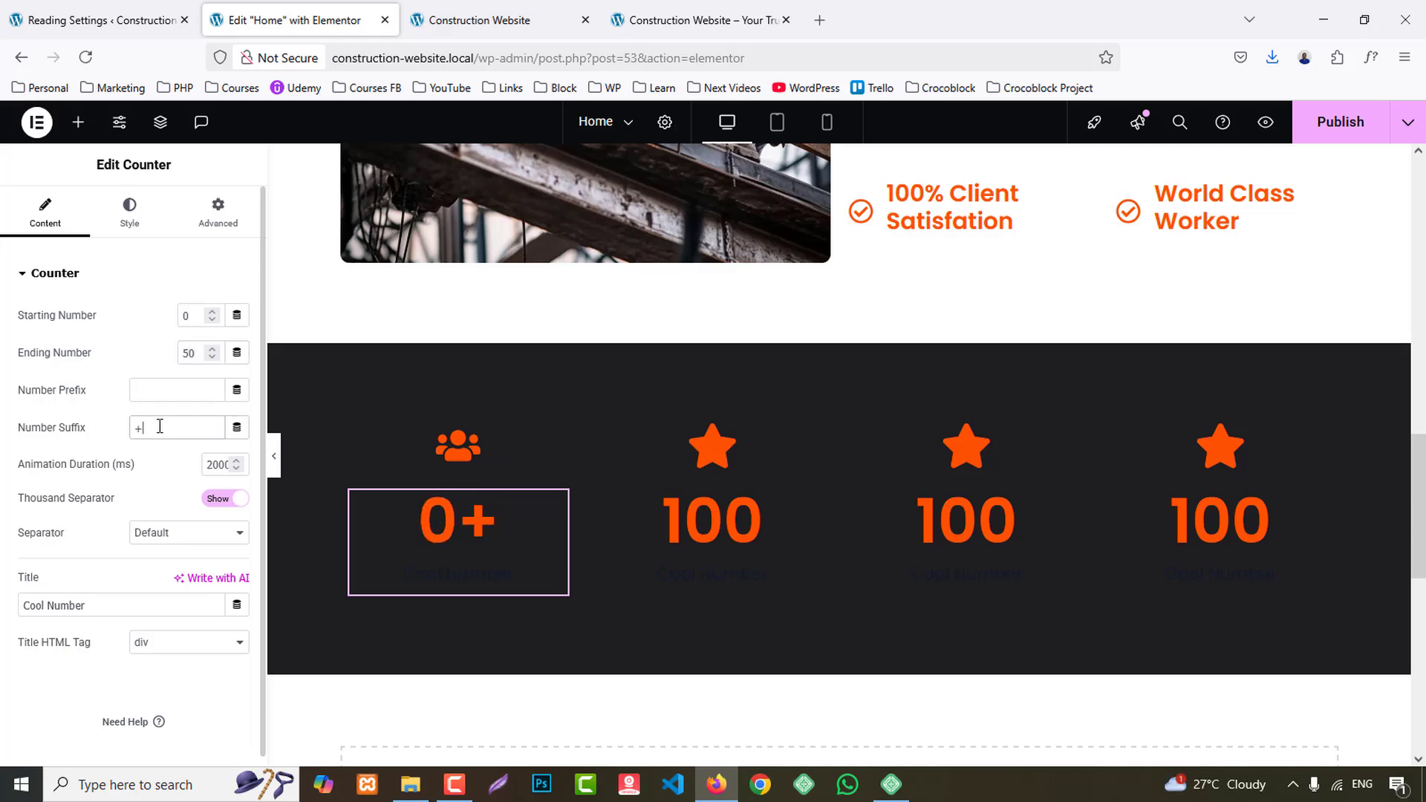
drag(100, 608, 2, 603)
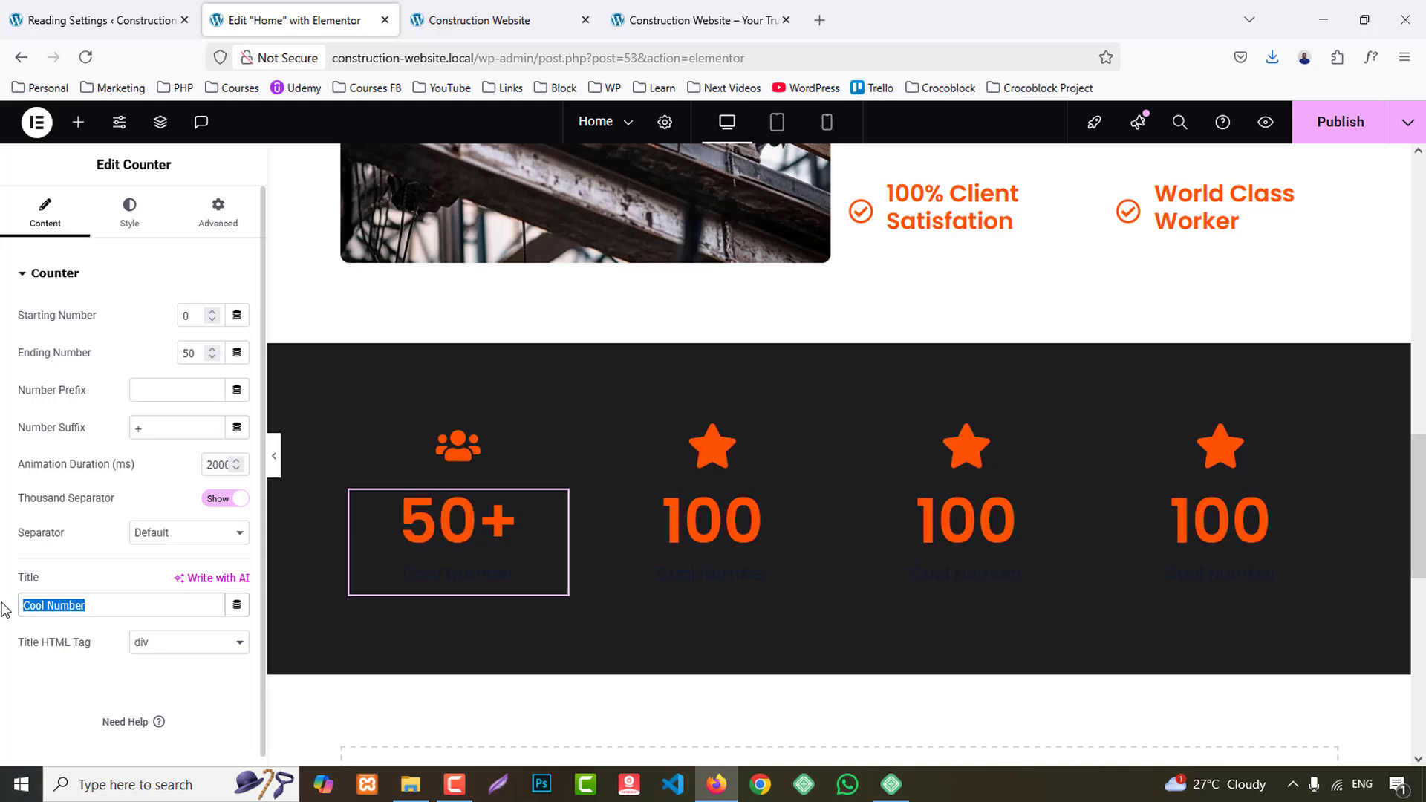
key(ctrl+v)
- Copy the "Employees" title from the reference site's second statistics card and return to the Home page editor
click(702, 20)
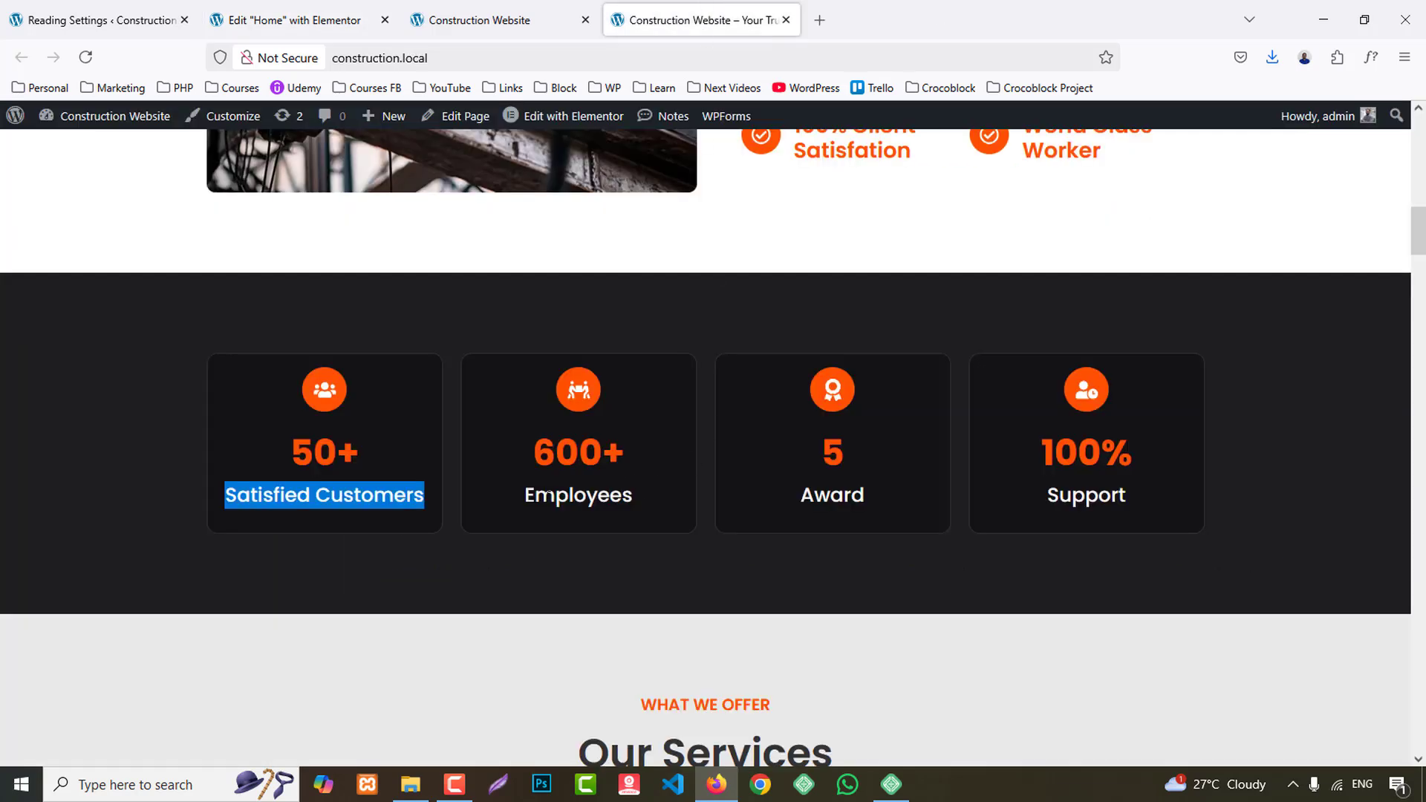
drag(526, 496, 632, 496)
key(ctrl+c)
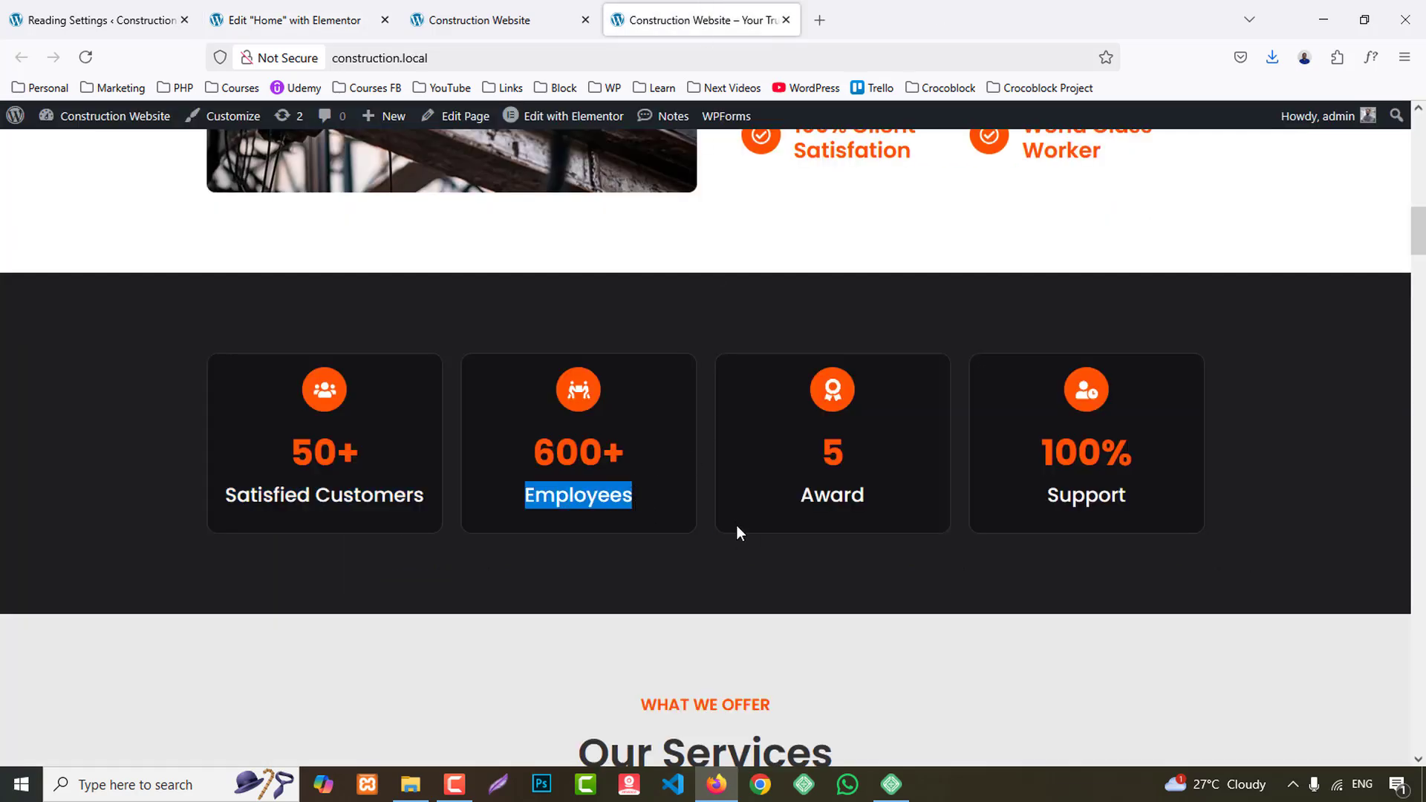
click(297, 20)
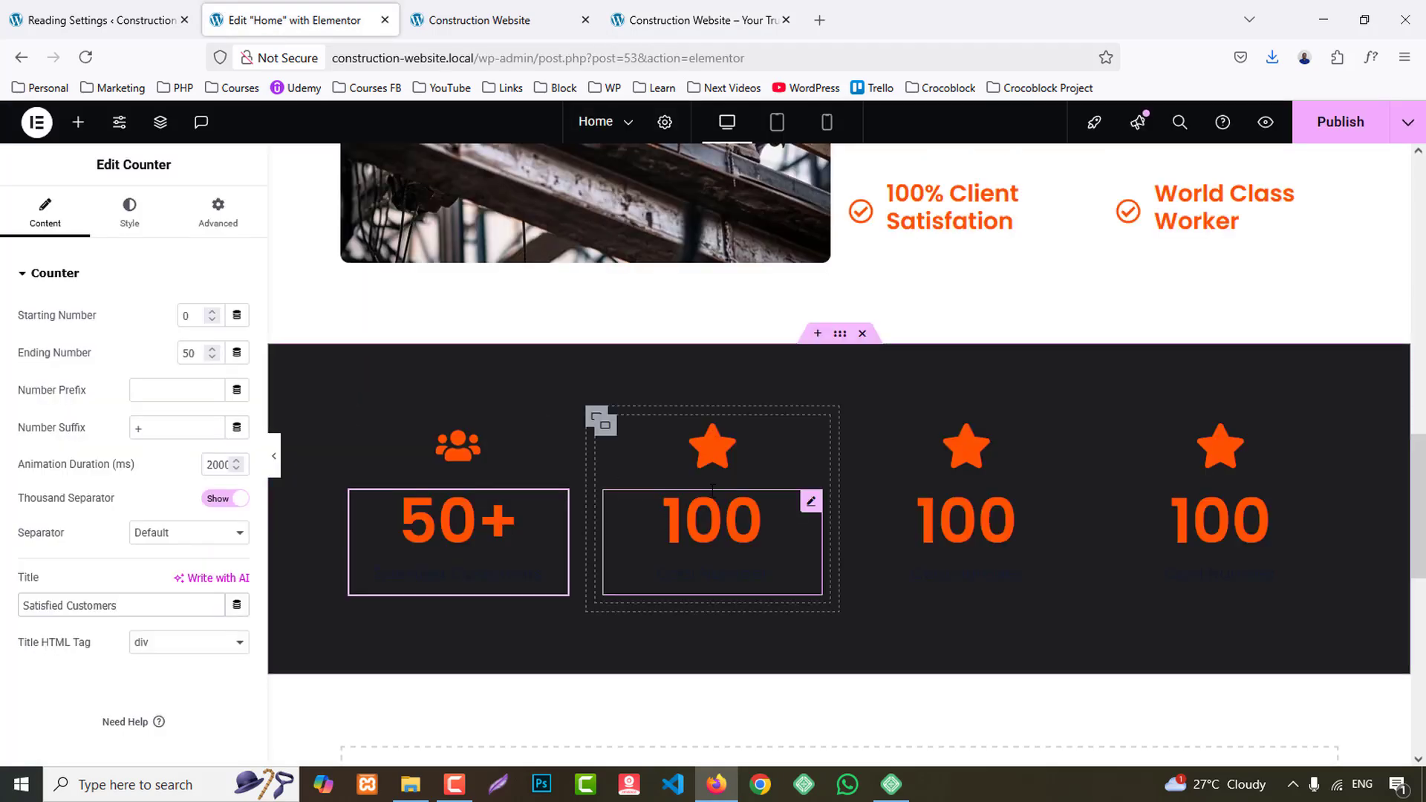
- Replace the second column's star with the astronaut icon found by searching the icon library for "user"
click(710, 442)
click(75, 414)
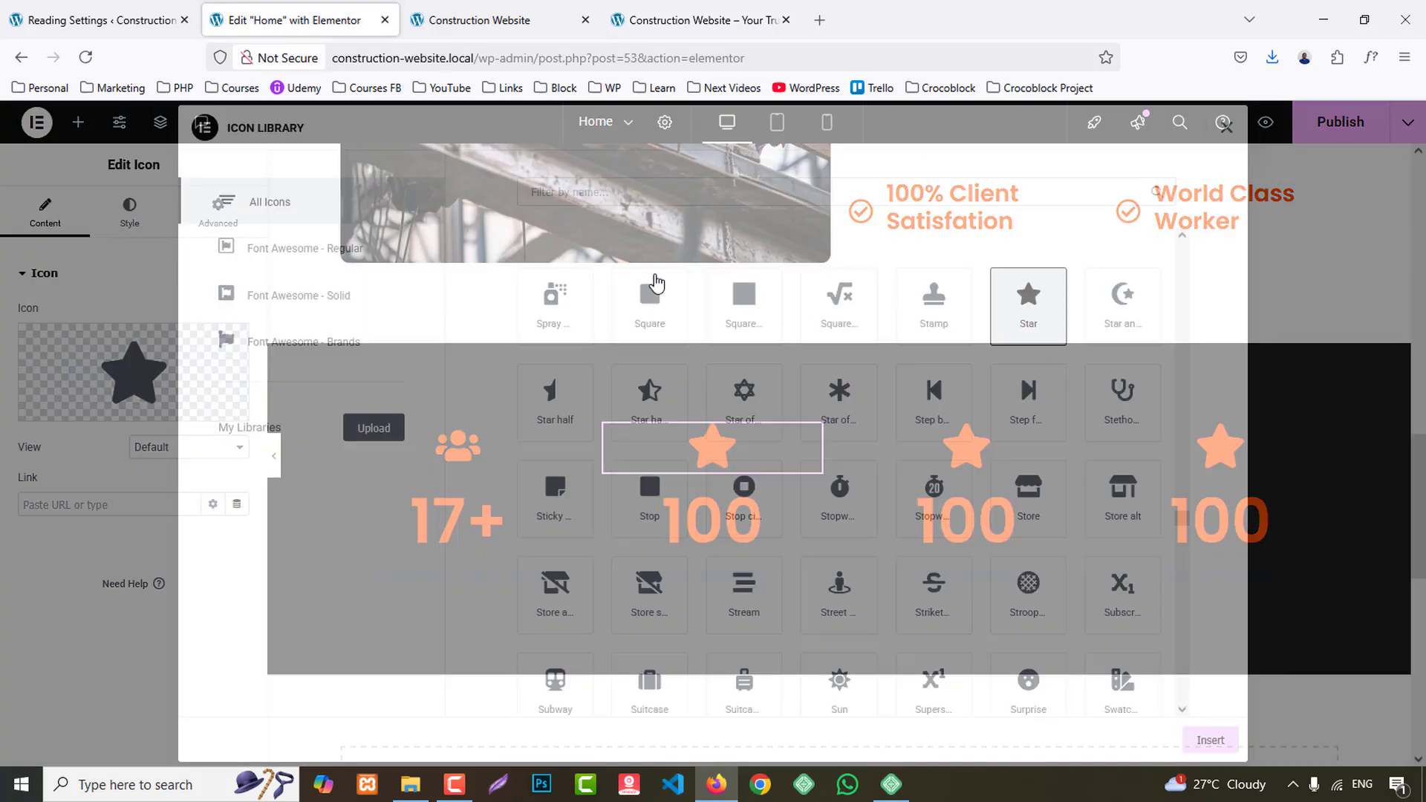
click(629, 191)
text(wor)
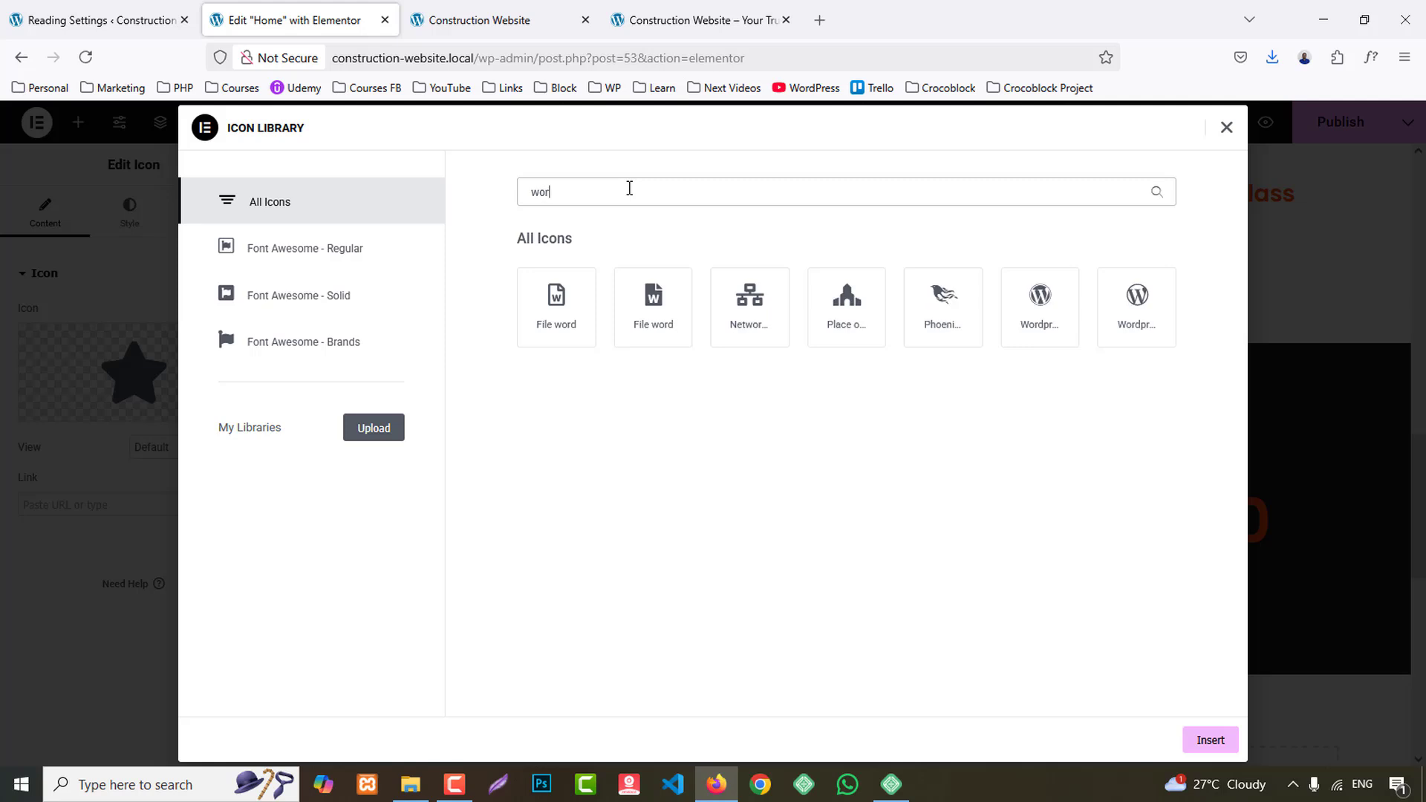
key(BackSpace)
key(BackSpace)
key(BackSpace)
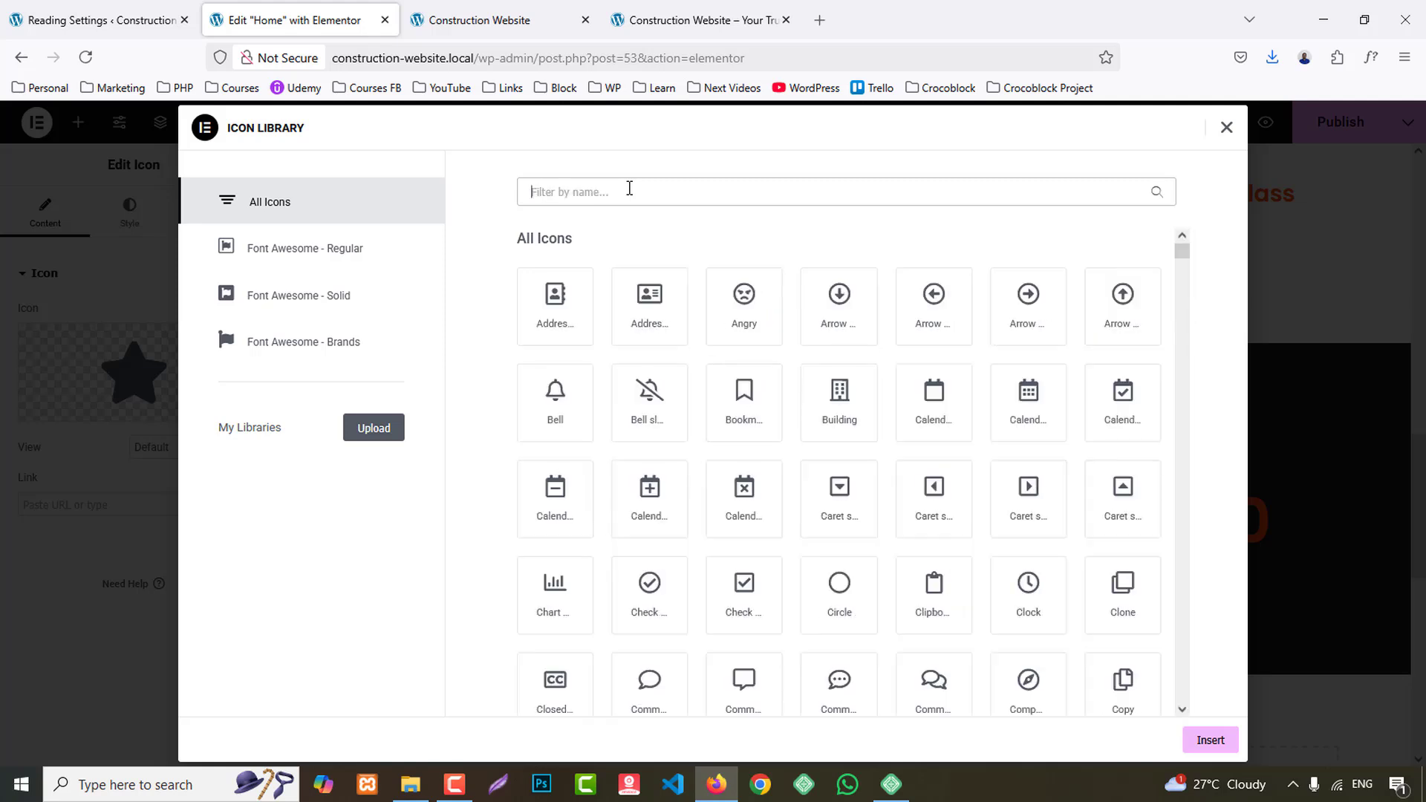
text(user)
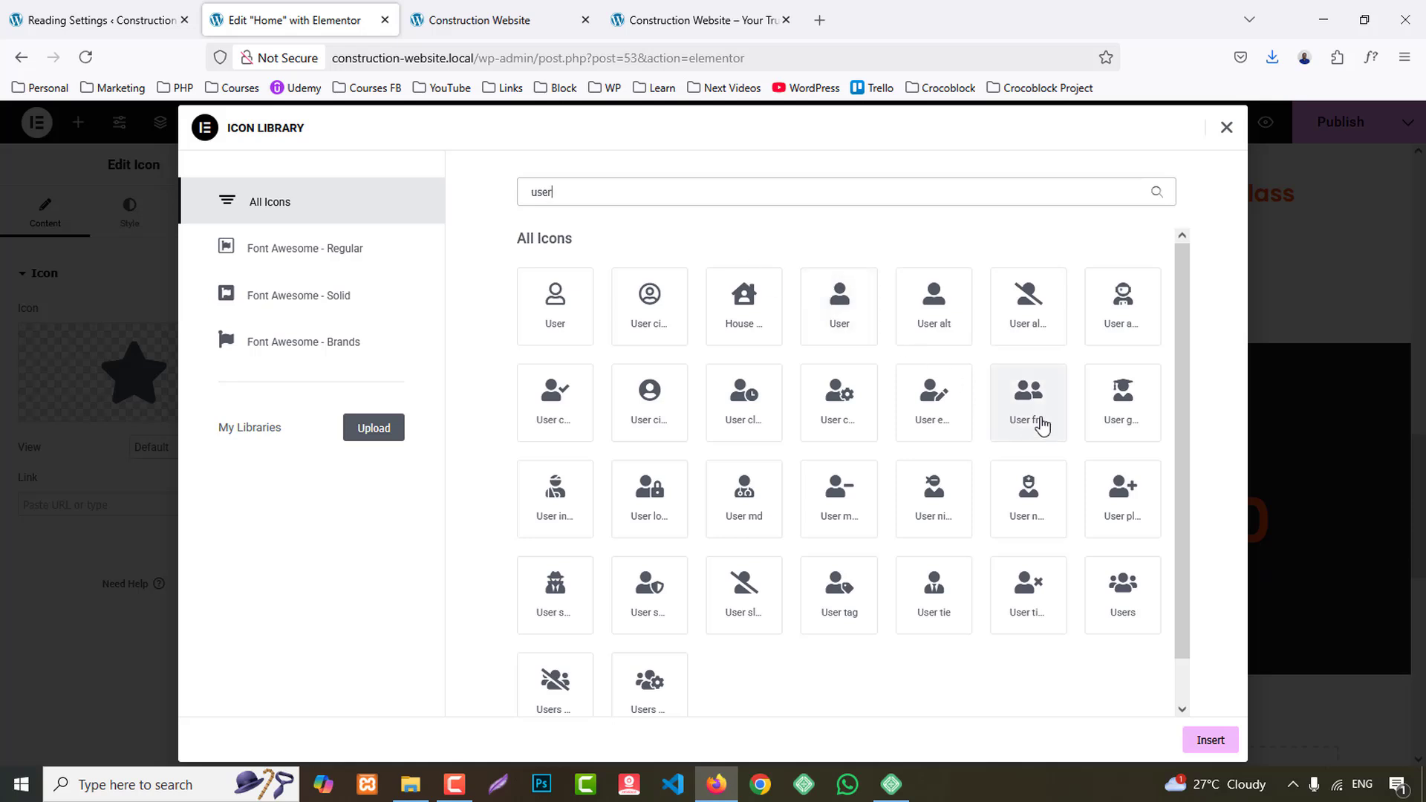
scroll(1040, 422, down, 1)
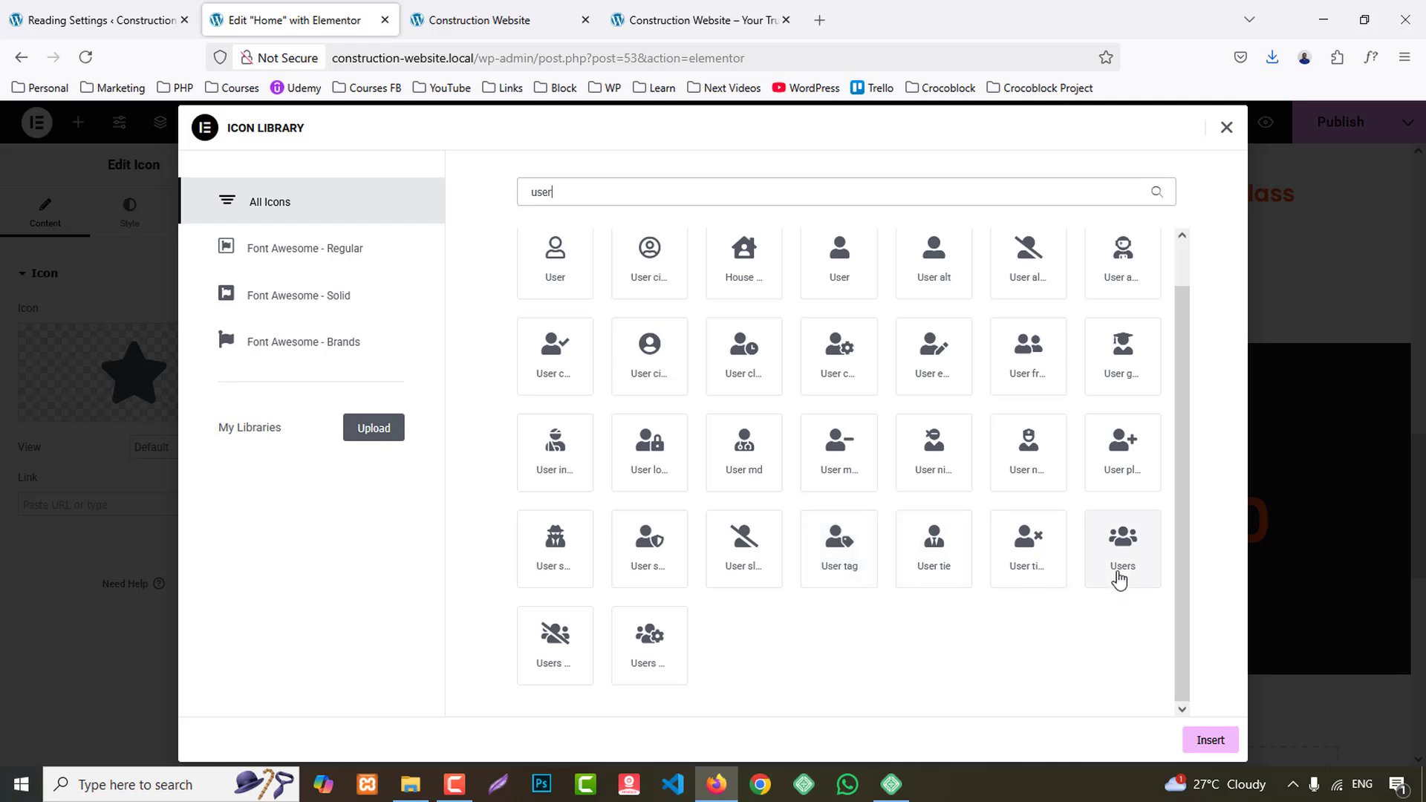
scroll(1120, 580, up, 1)
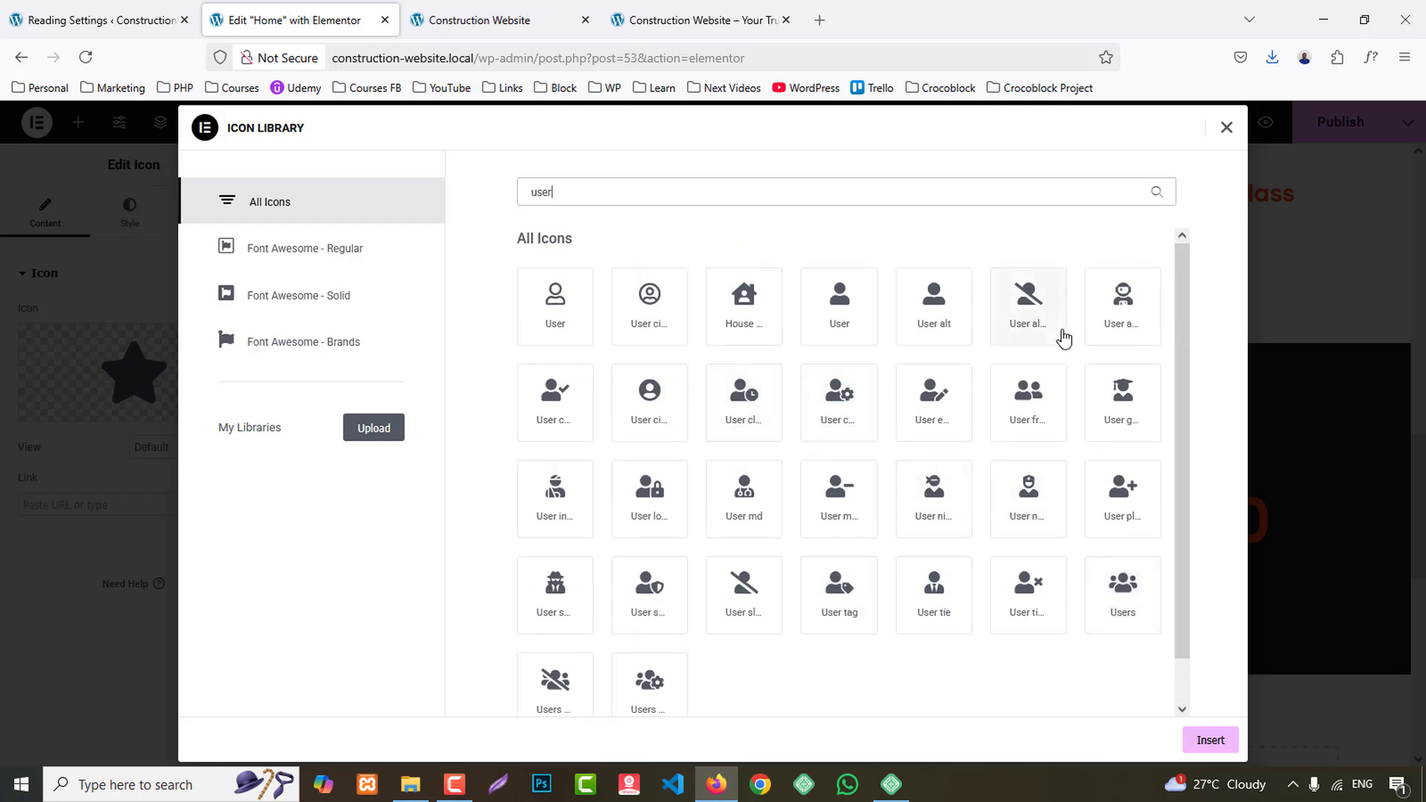
click(1122, 312)
click(1224, 741)
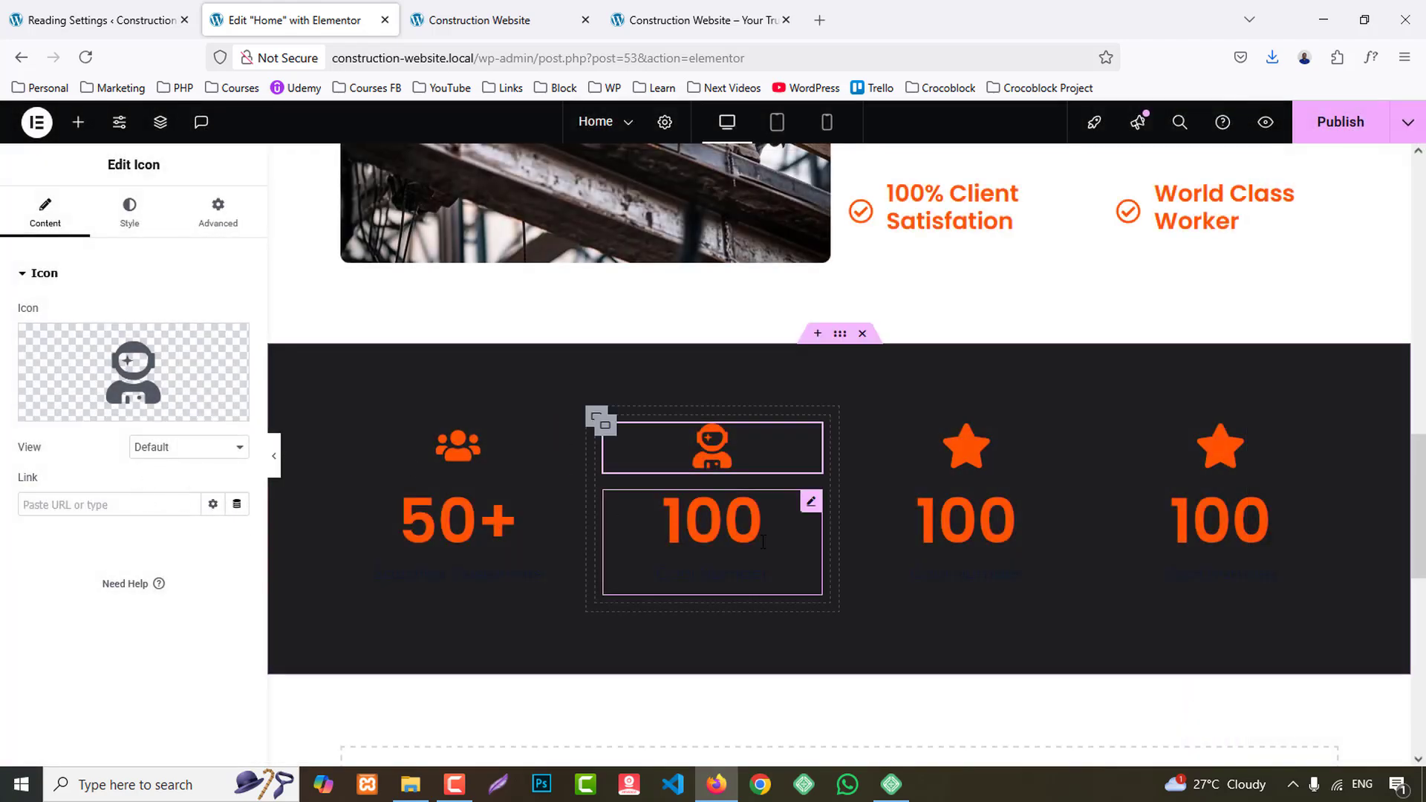
- Set the second counter's ending number to 600, its suffix to +, and its title to the copied "Employees"
click(691, 520)
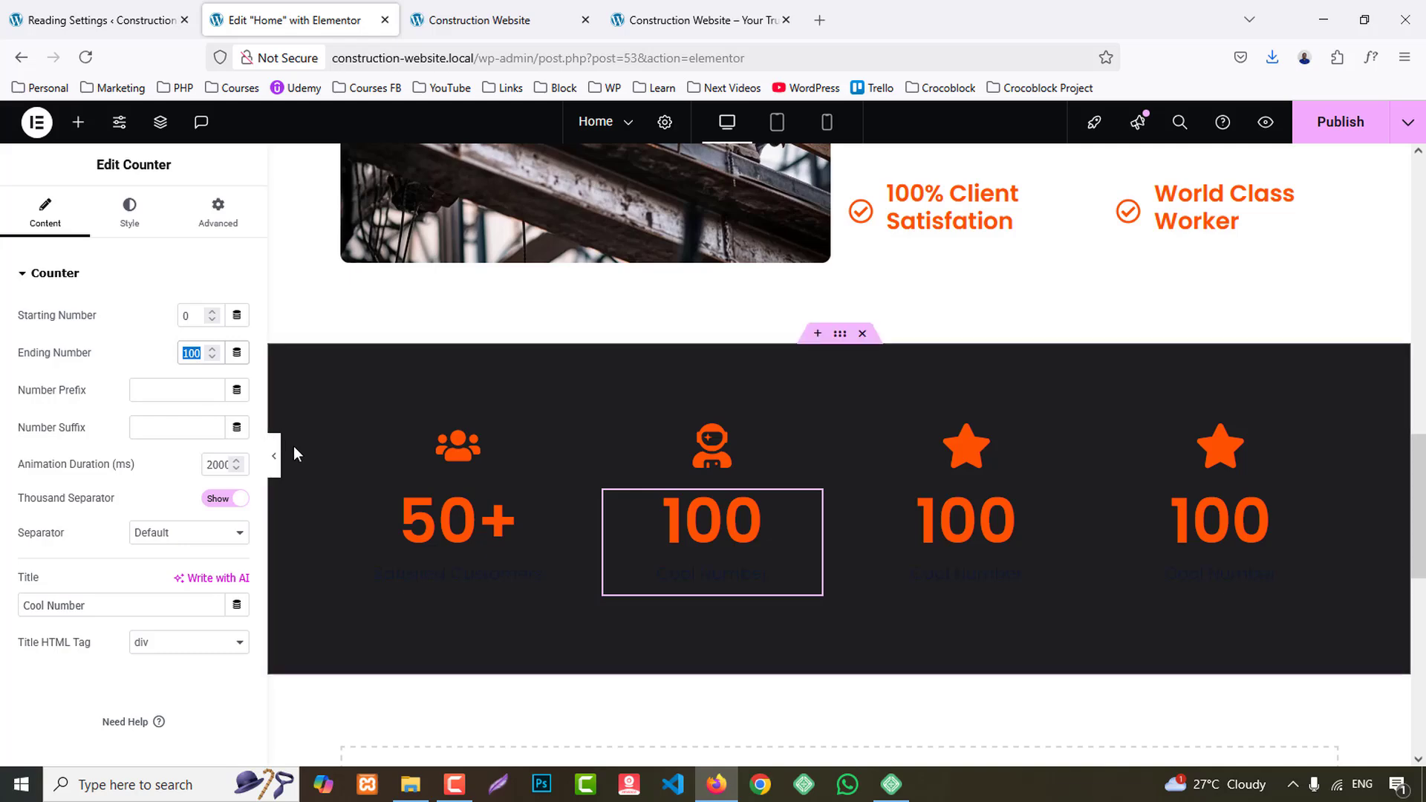
text(600)
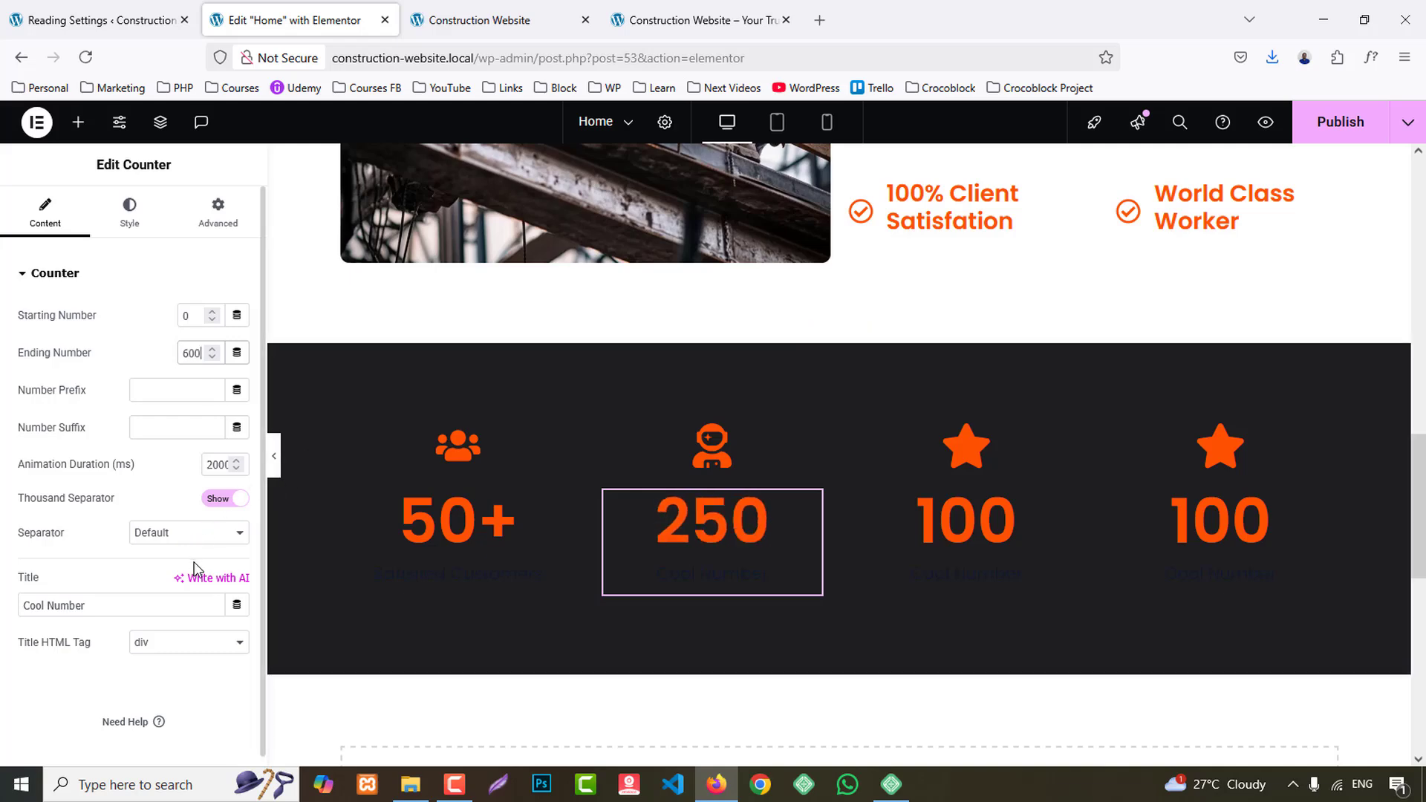
click(190, 428)
text(+)
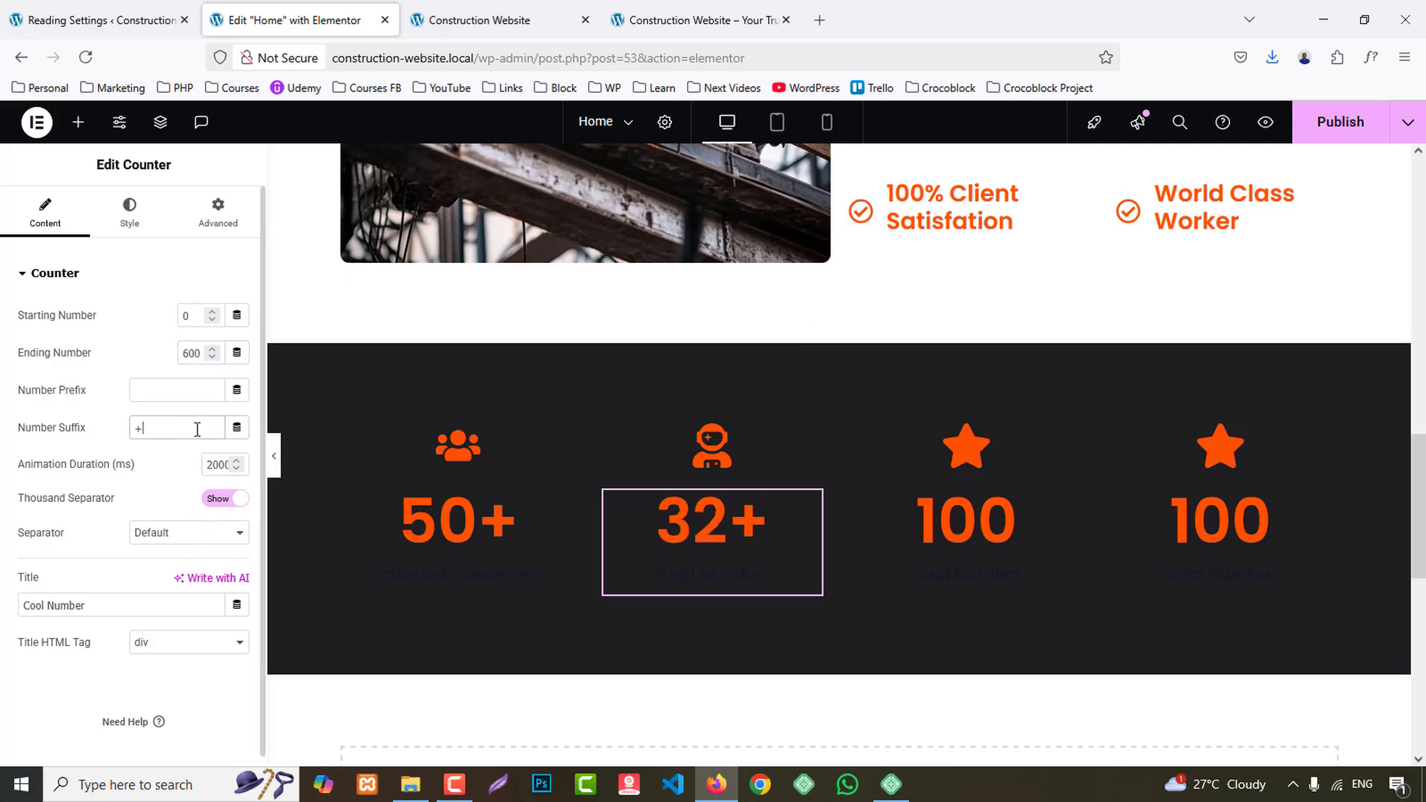
triple_click(132, 604)
key(ctrl+v)
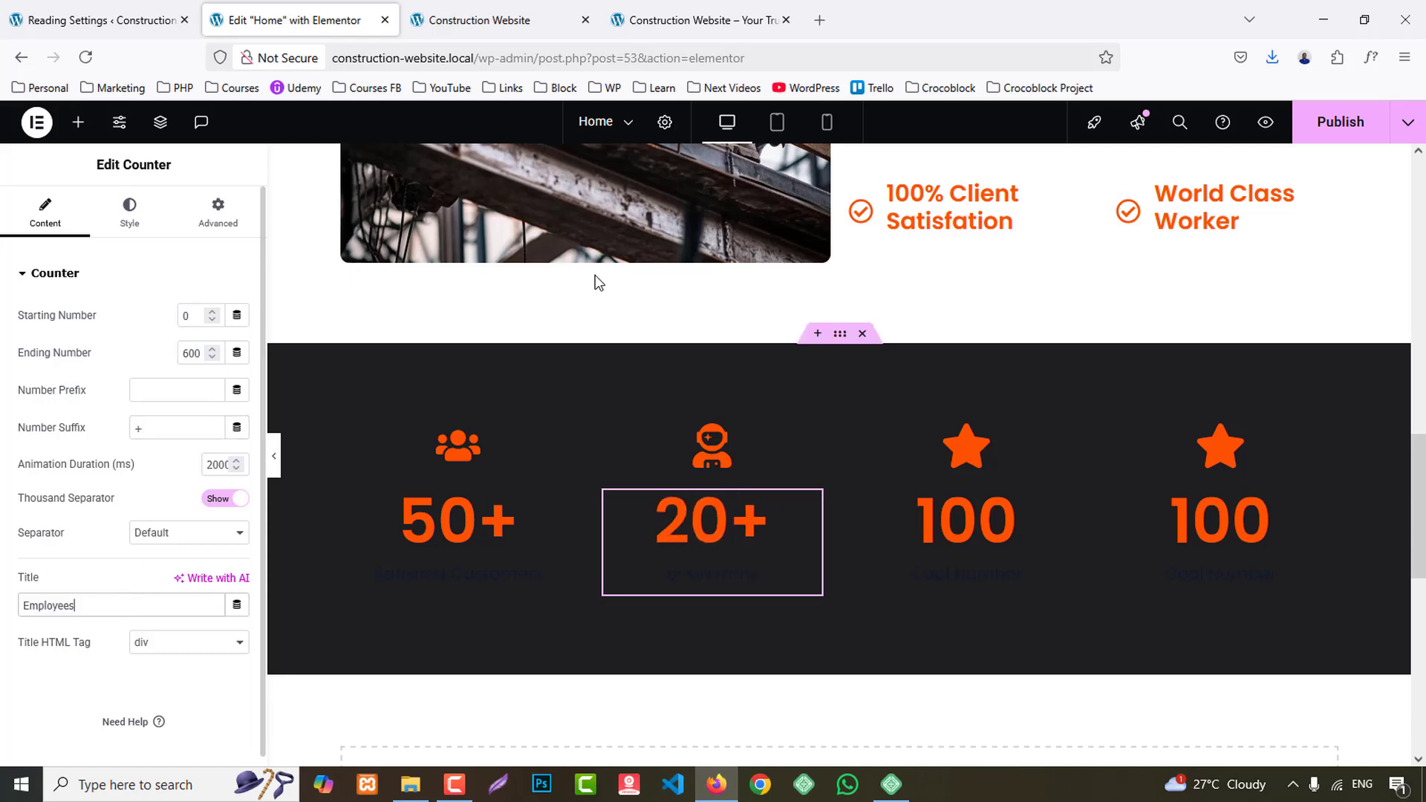
- Copy the "Award" title from the reference site's third statistics card and return to the Home page editor
click(709, 8)
double_click(838, 495)
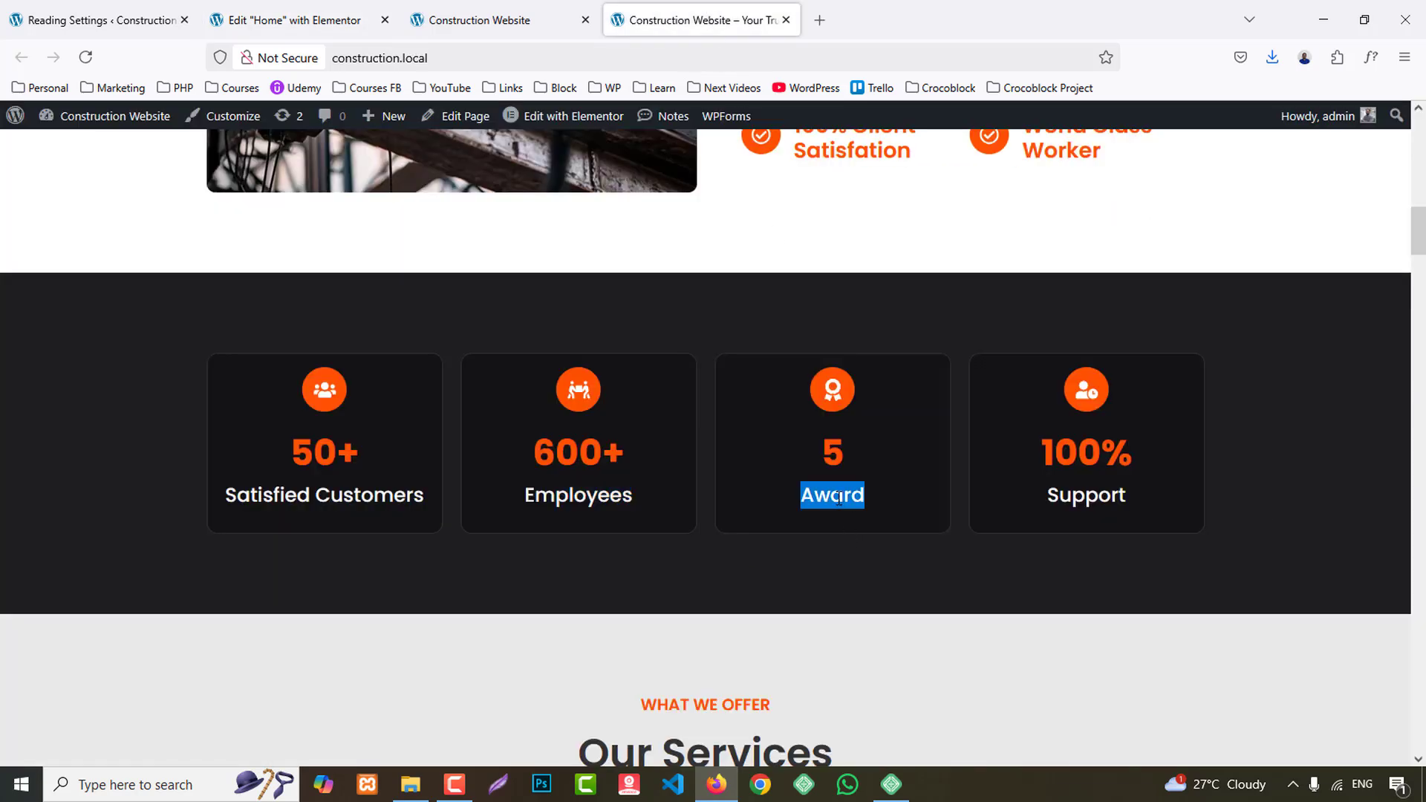
click(262, 6)
- Replace the third column's star with the Award icon from the icon library
click(976, 444)
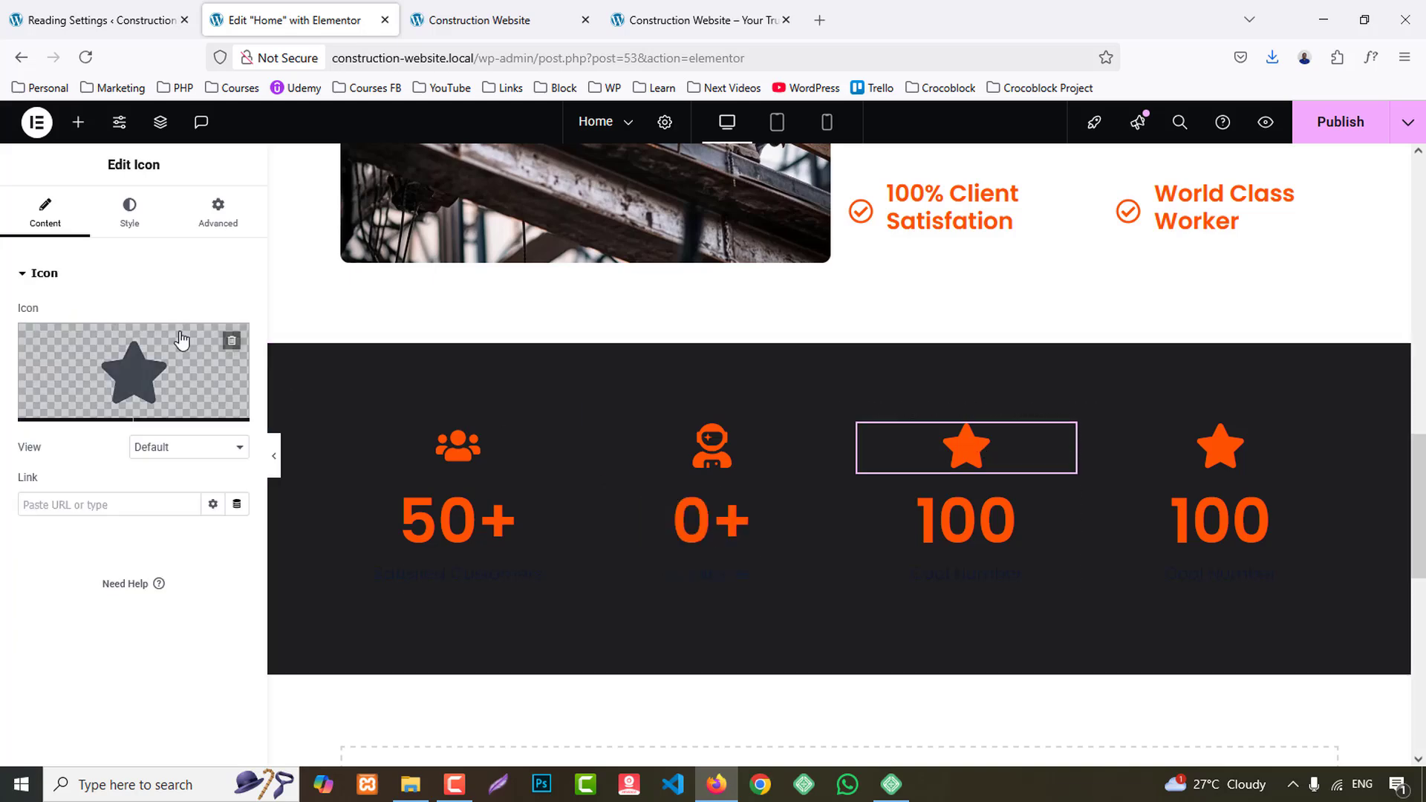
click(167, 356)
text(awa)
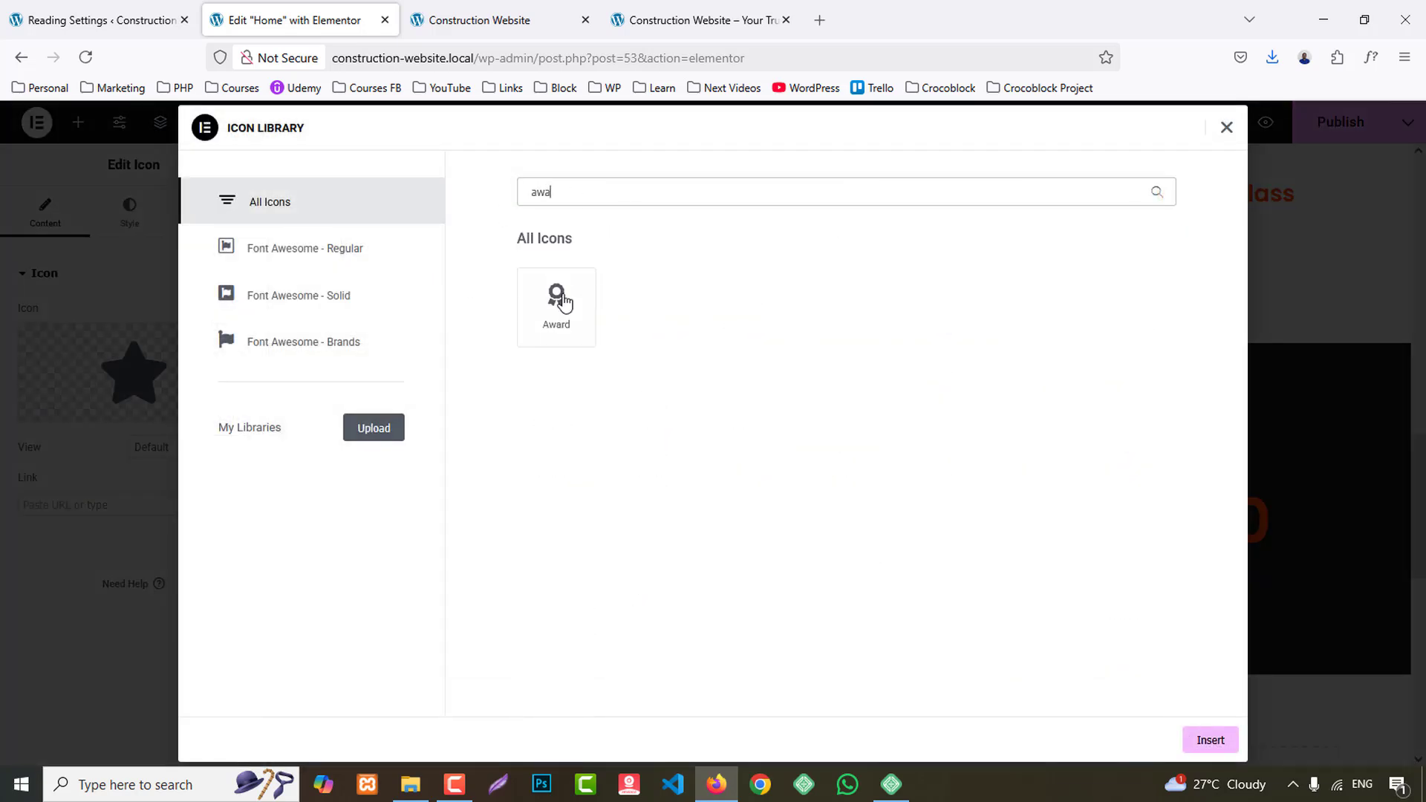
click(1211, 740)
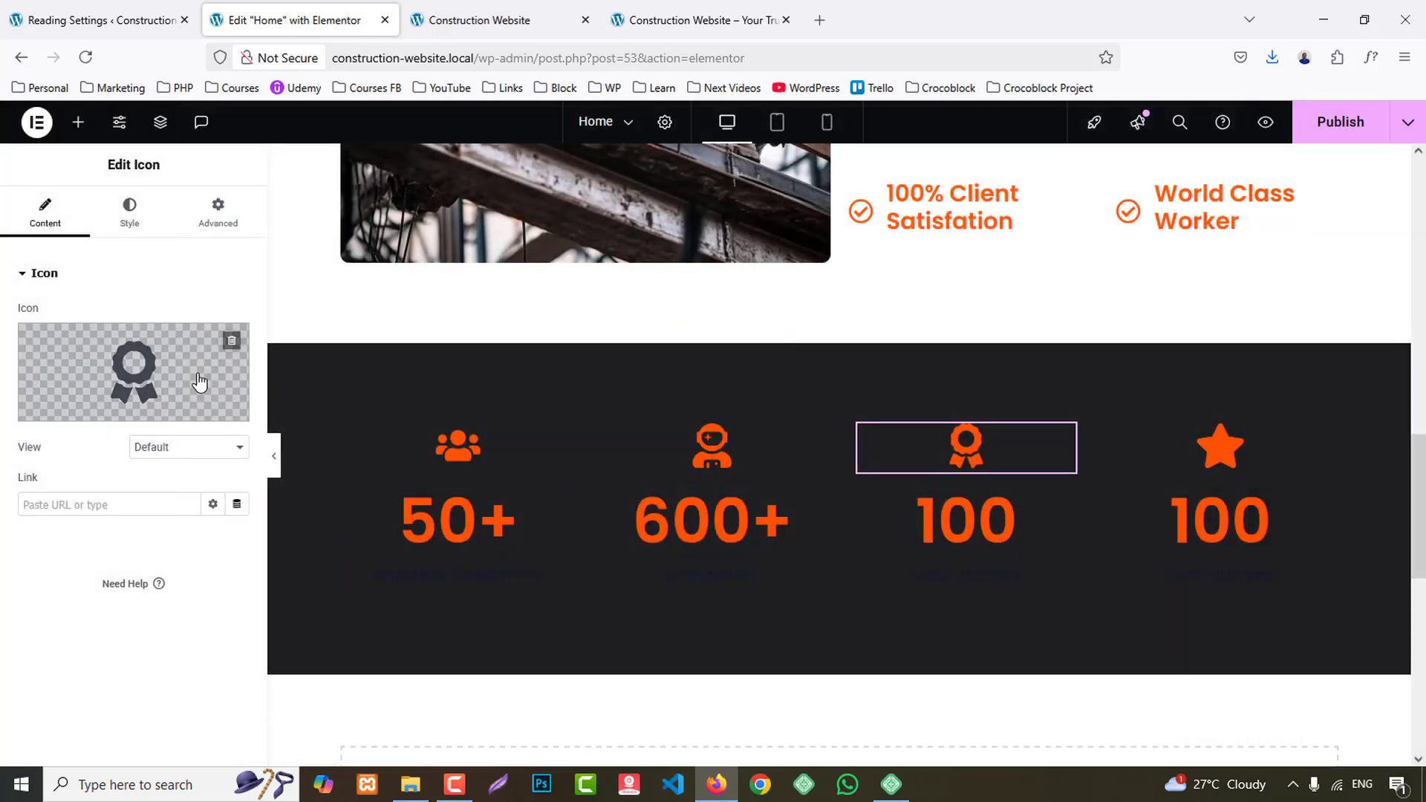
- Set the third counter's ending number to 5 and its title to the copied "Award"
click(966, 535)
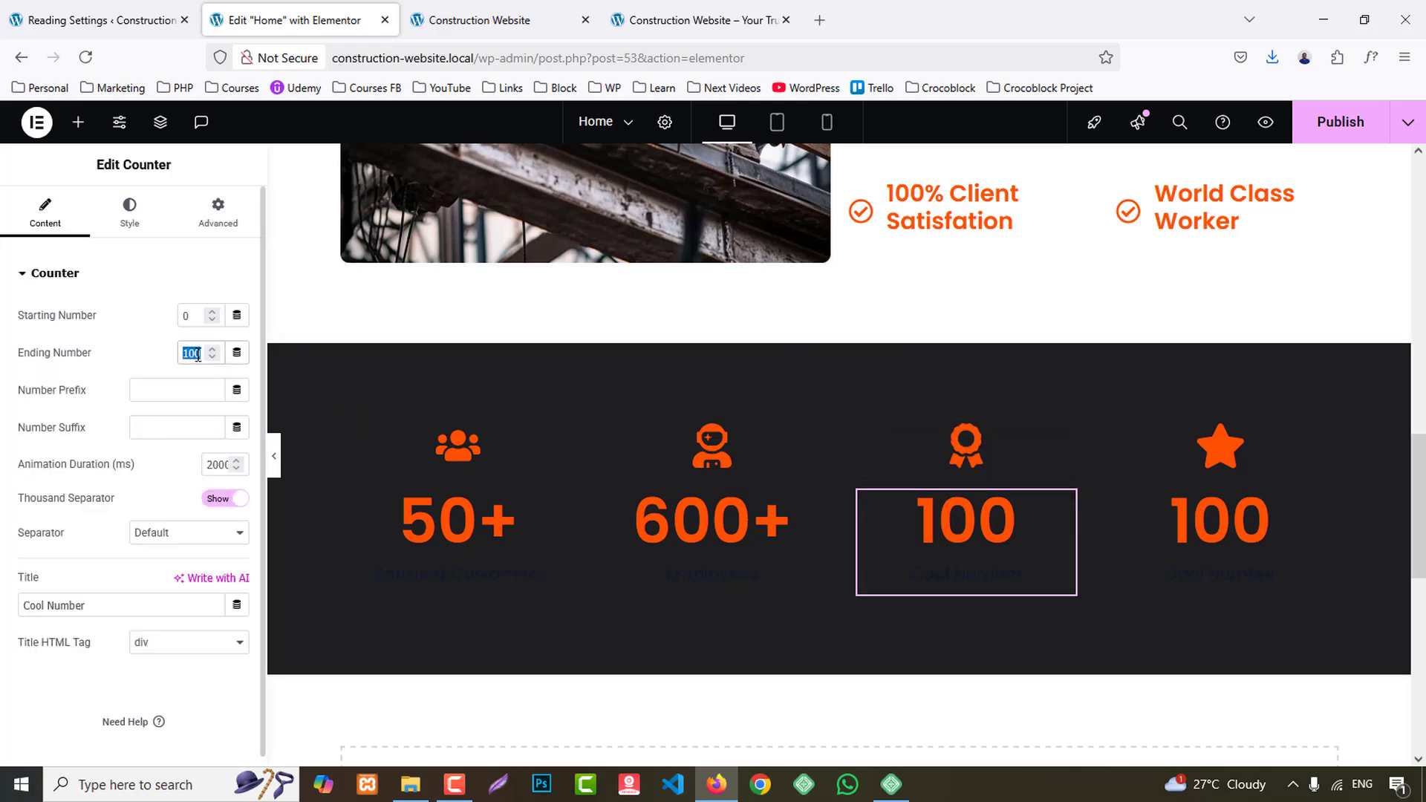
text(6)
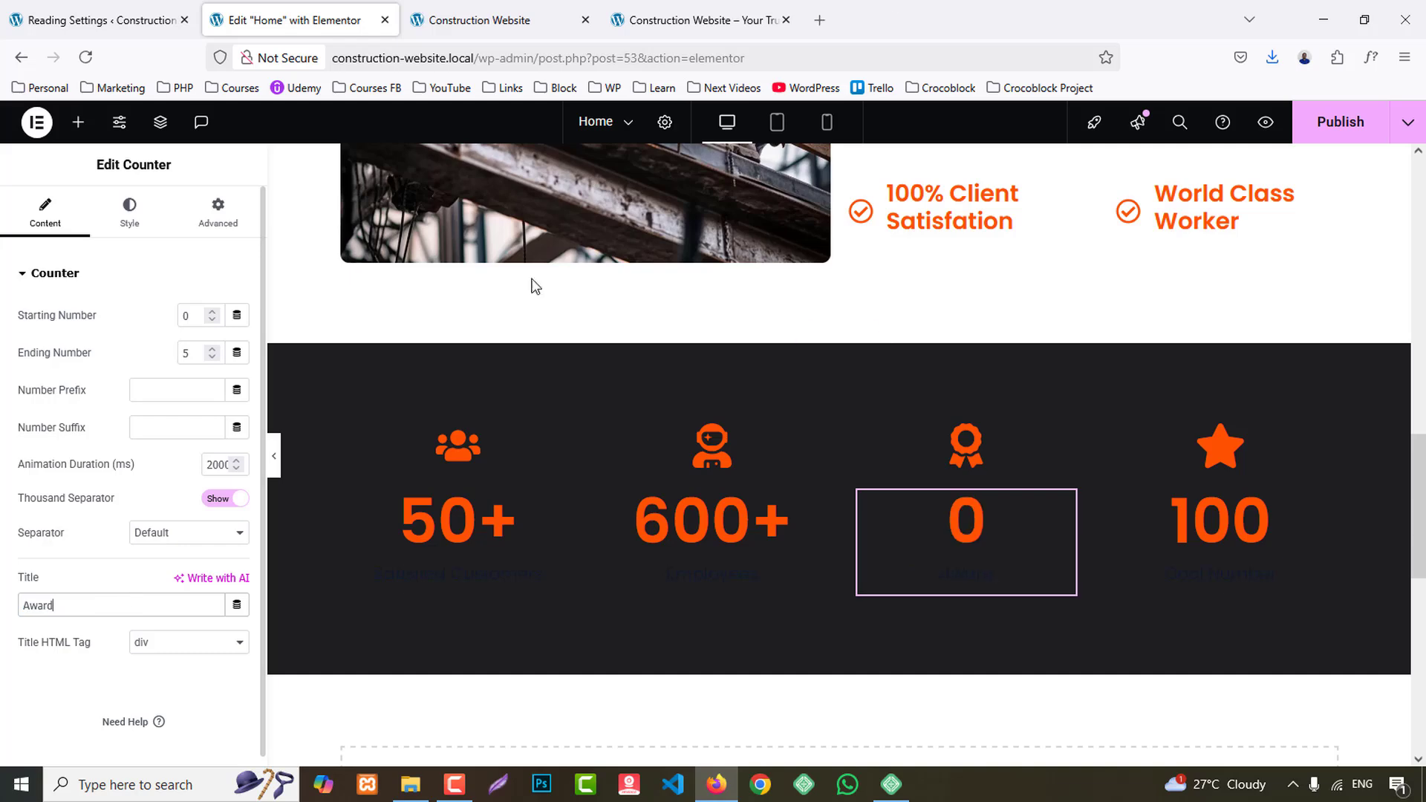
- Copy the "Support" title from the reference site's fourth statistics card and return to the Home page editor
click(698, 20)
double_click(1078, 498)
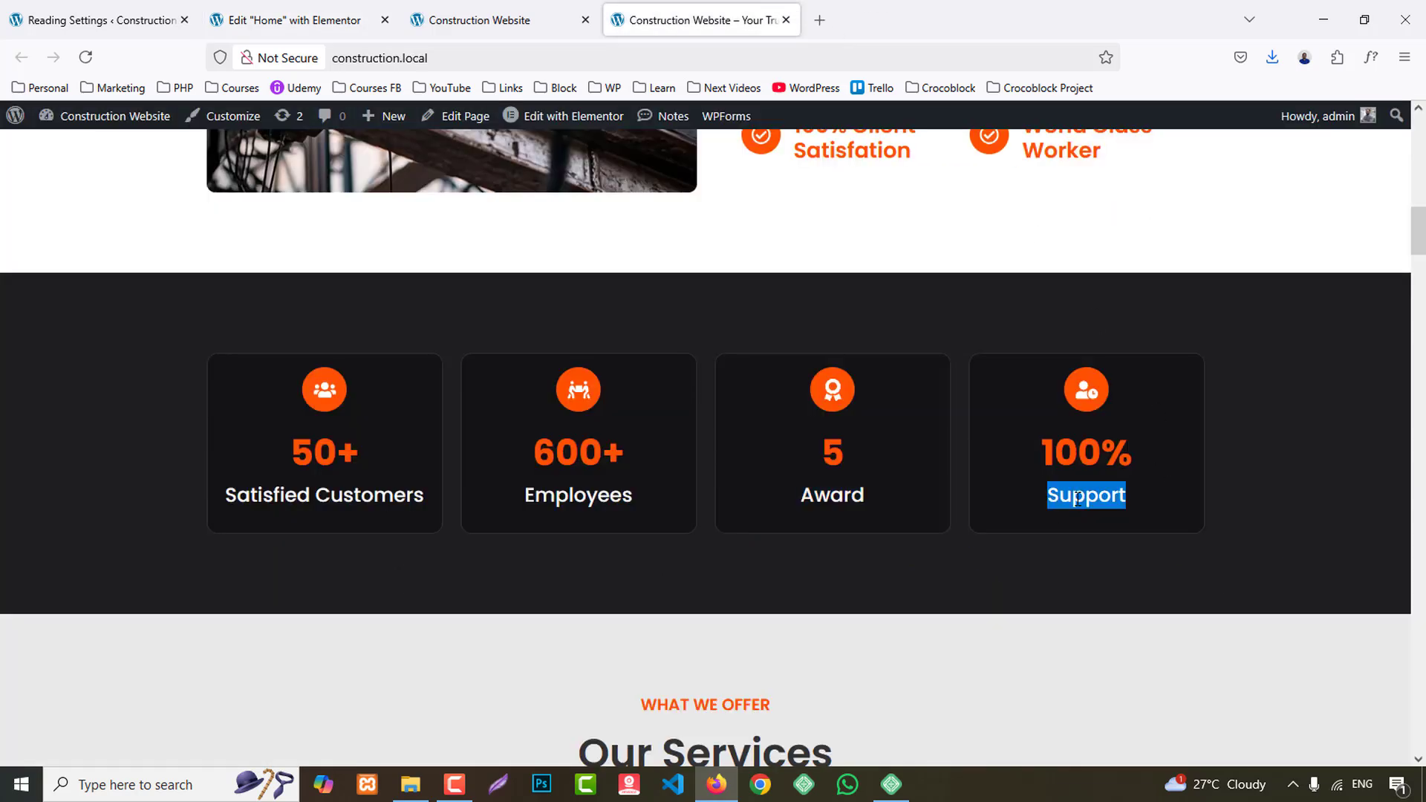
click(245, 20)
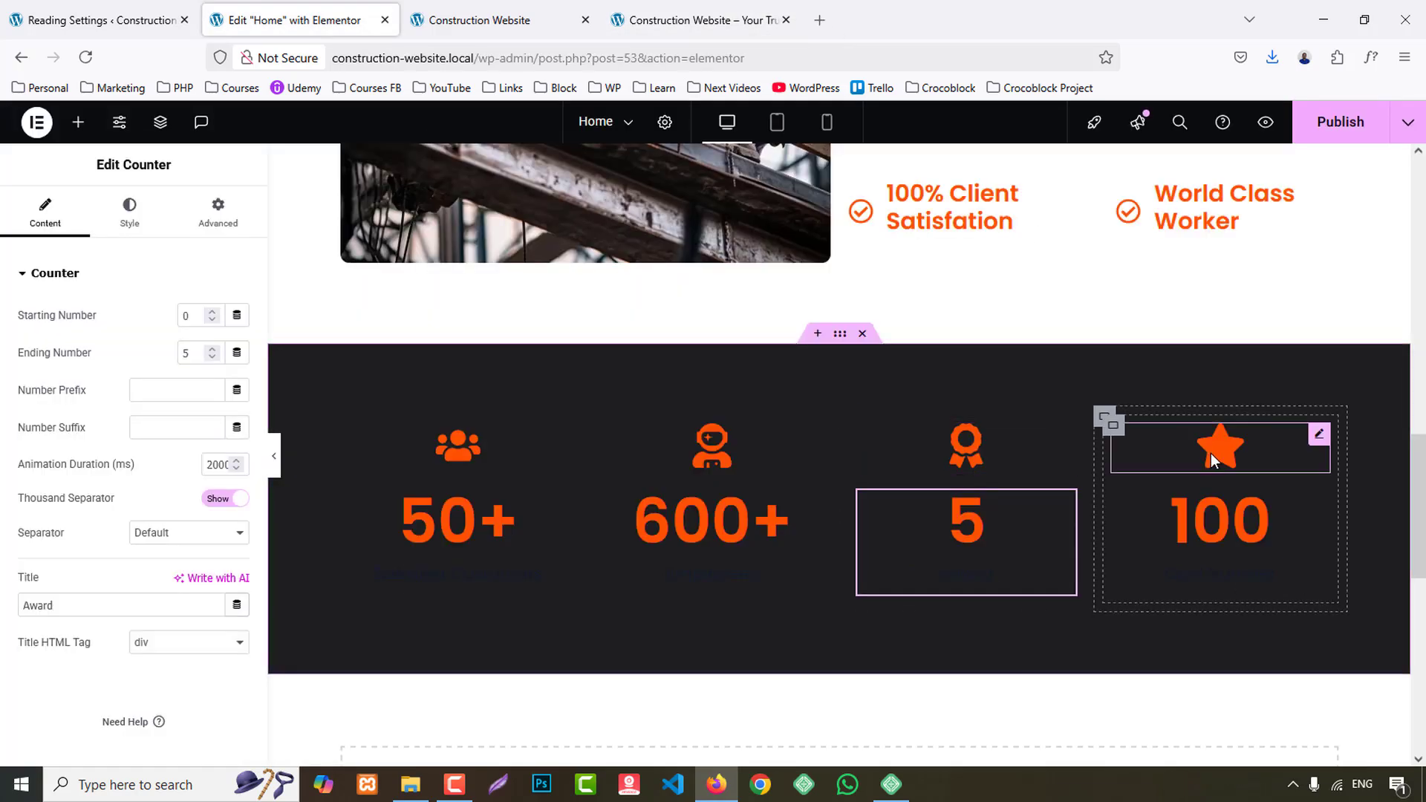
- Replace the fourth column's star with the user clock icon found by searching the icon library for "cloc"
click(1215, 449)
click(186, 390)
click(607, 192)
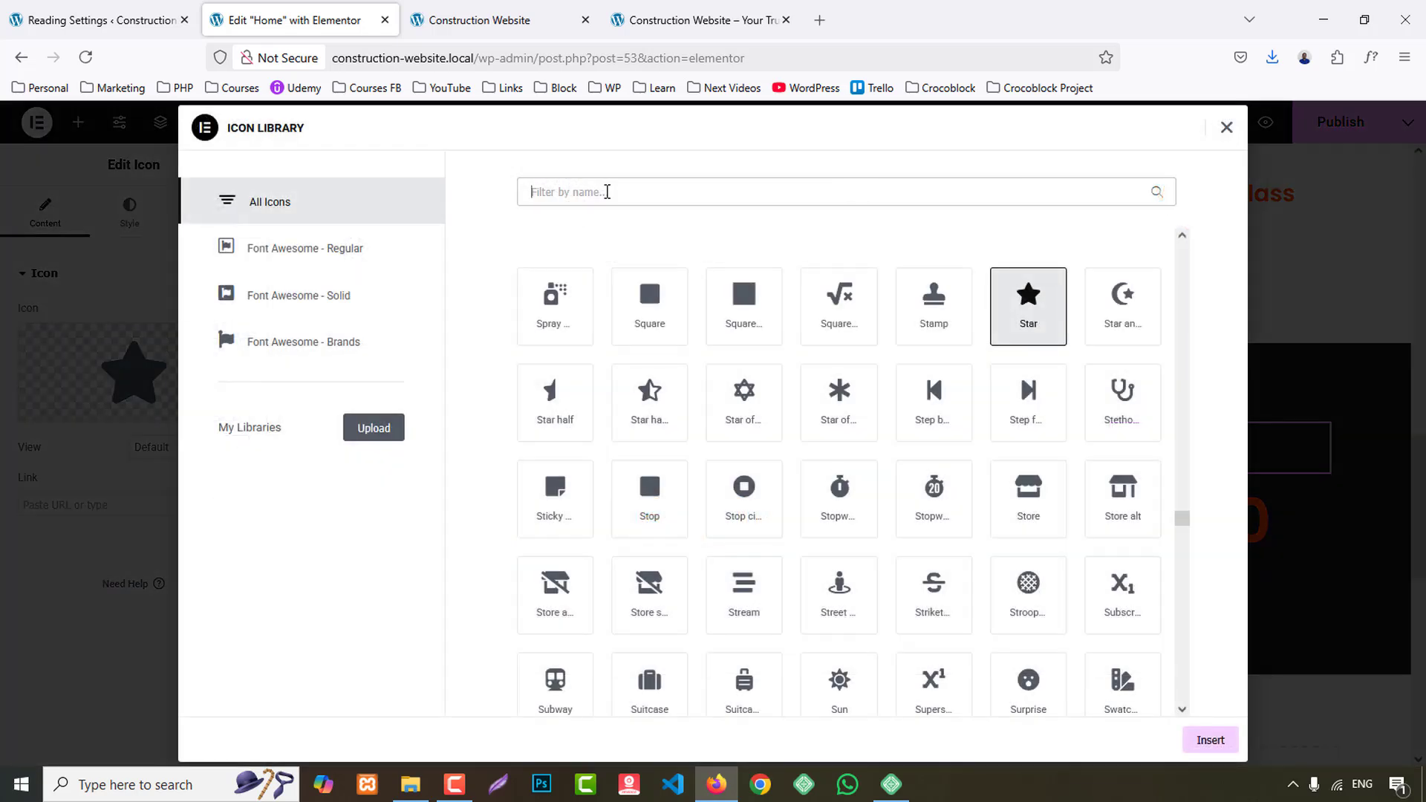
text(c)
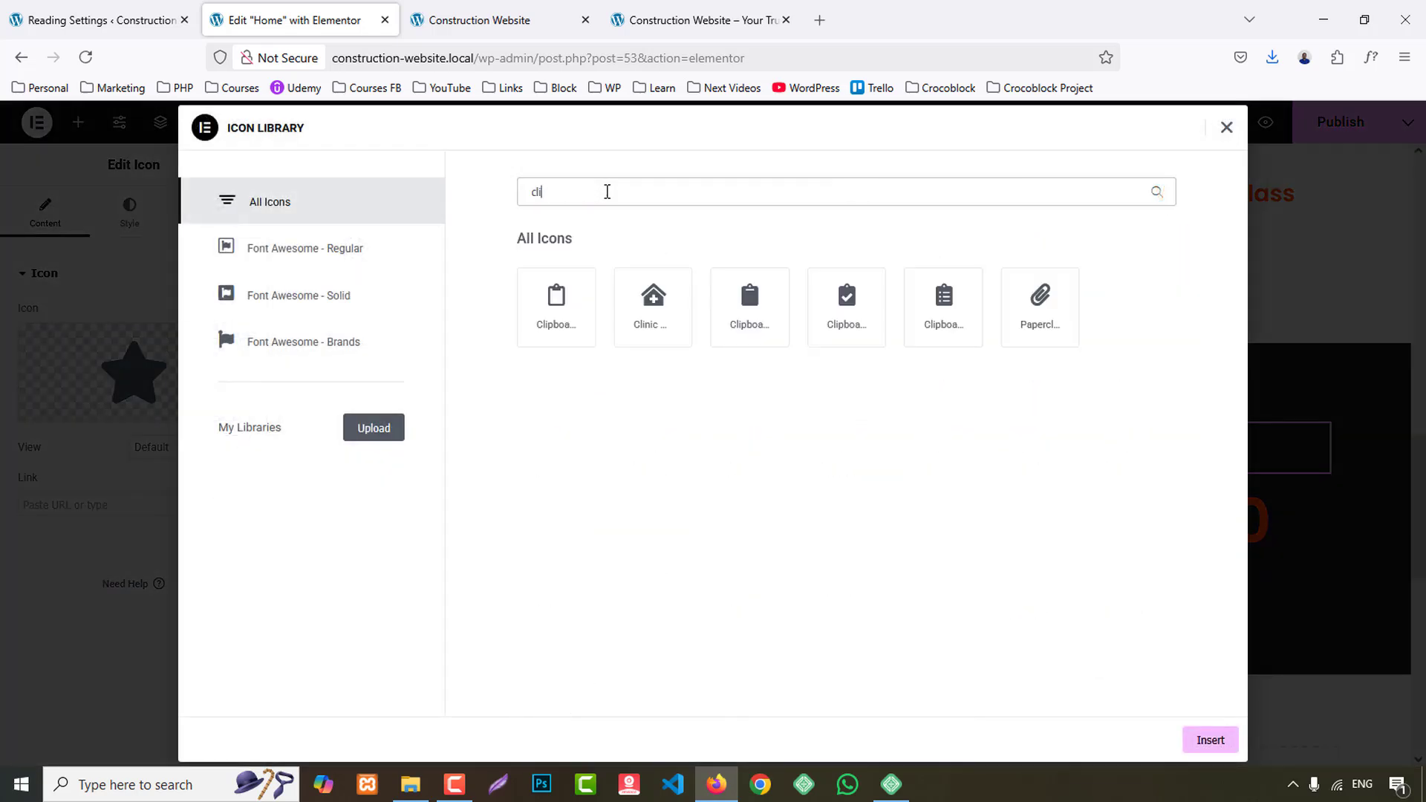
text(loc)
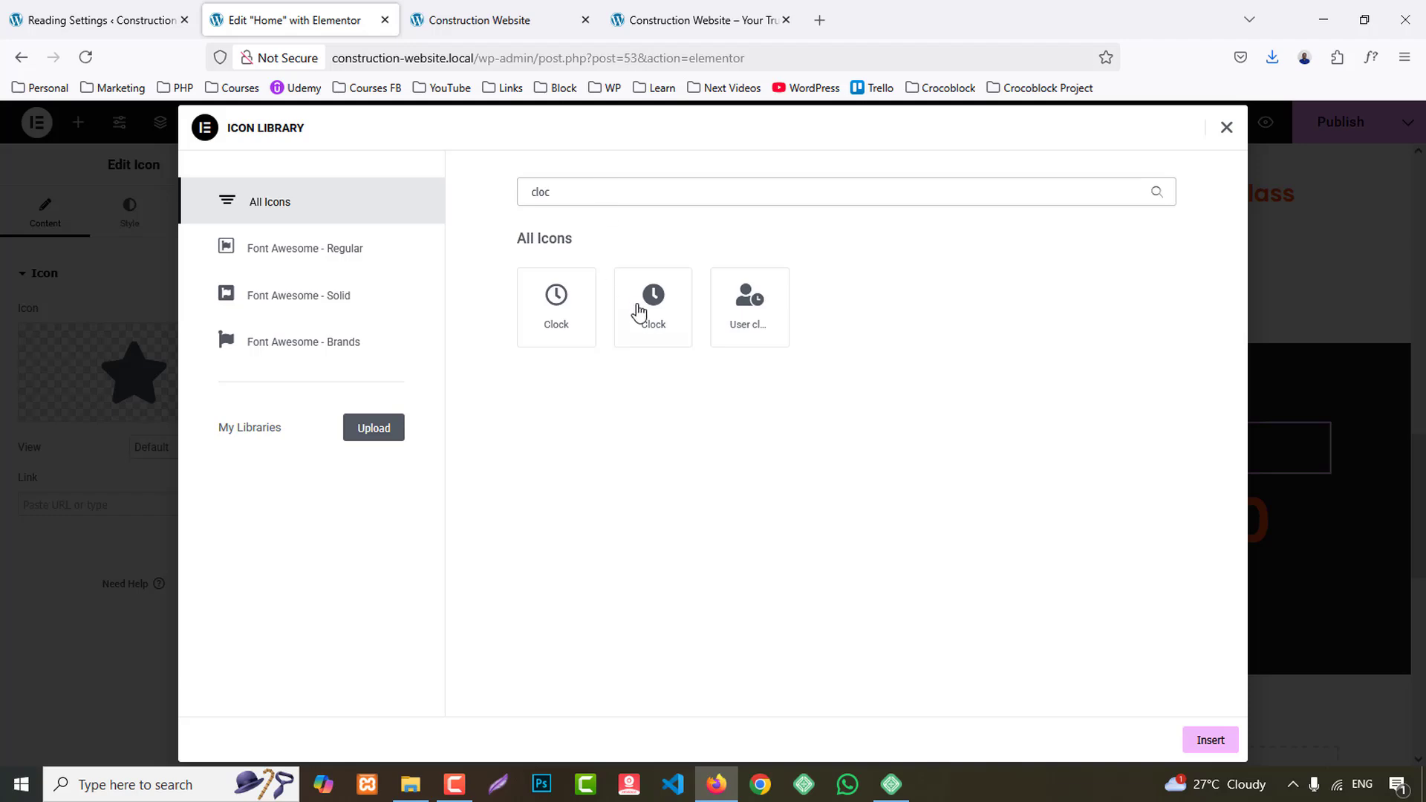
click(758, 334)
click(1189, 745)
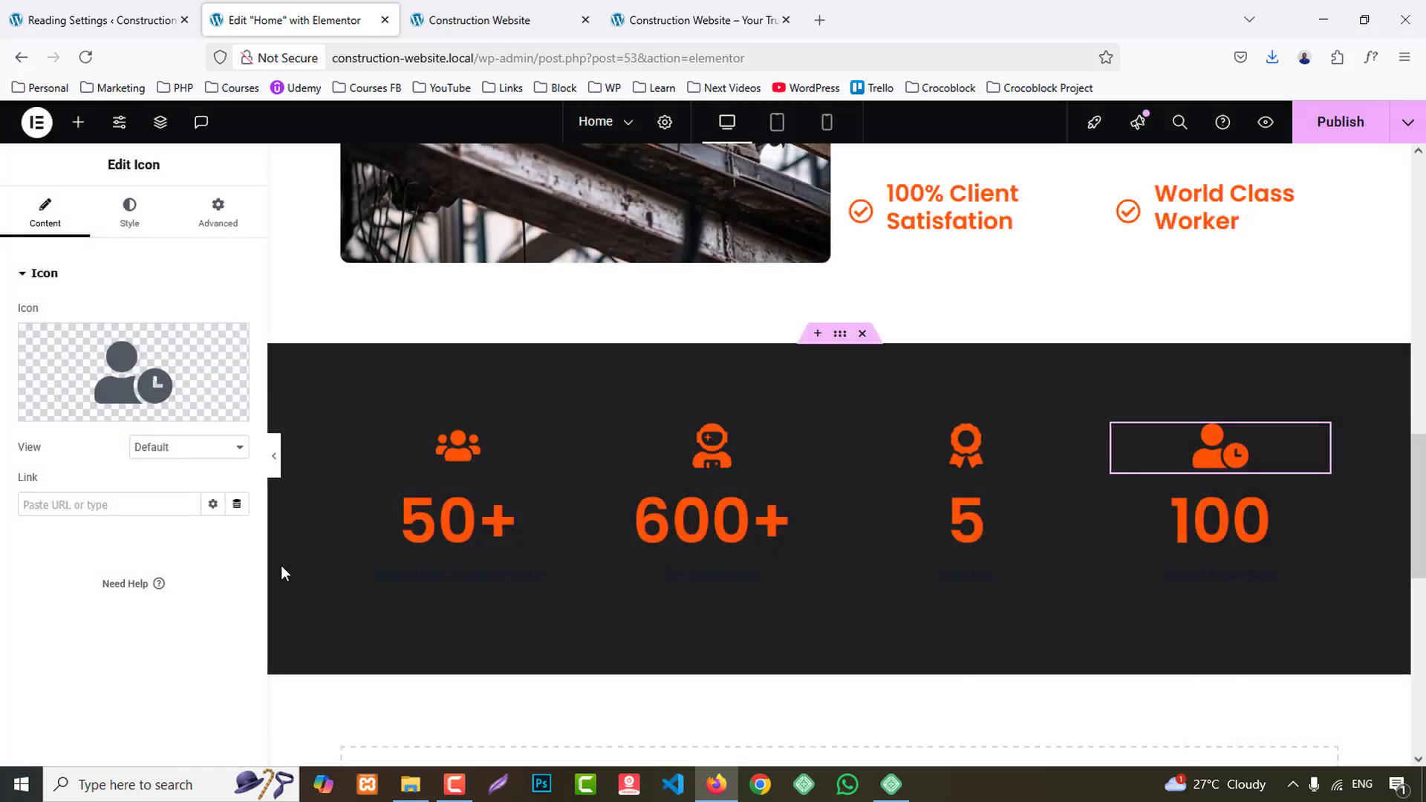
- Set the fourth counter's suffix to % and its title to the copied "Support"
click(1186, 541)
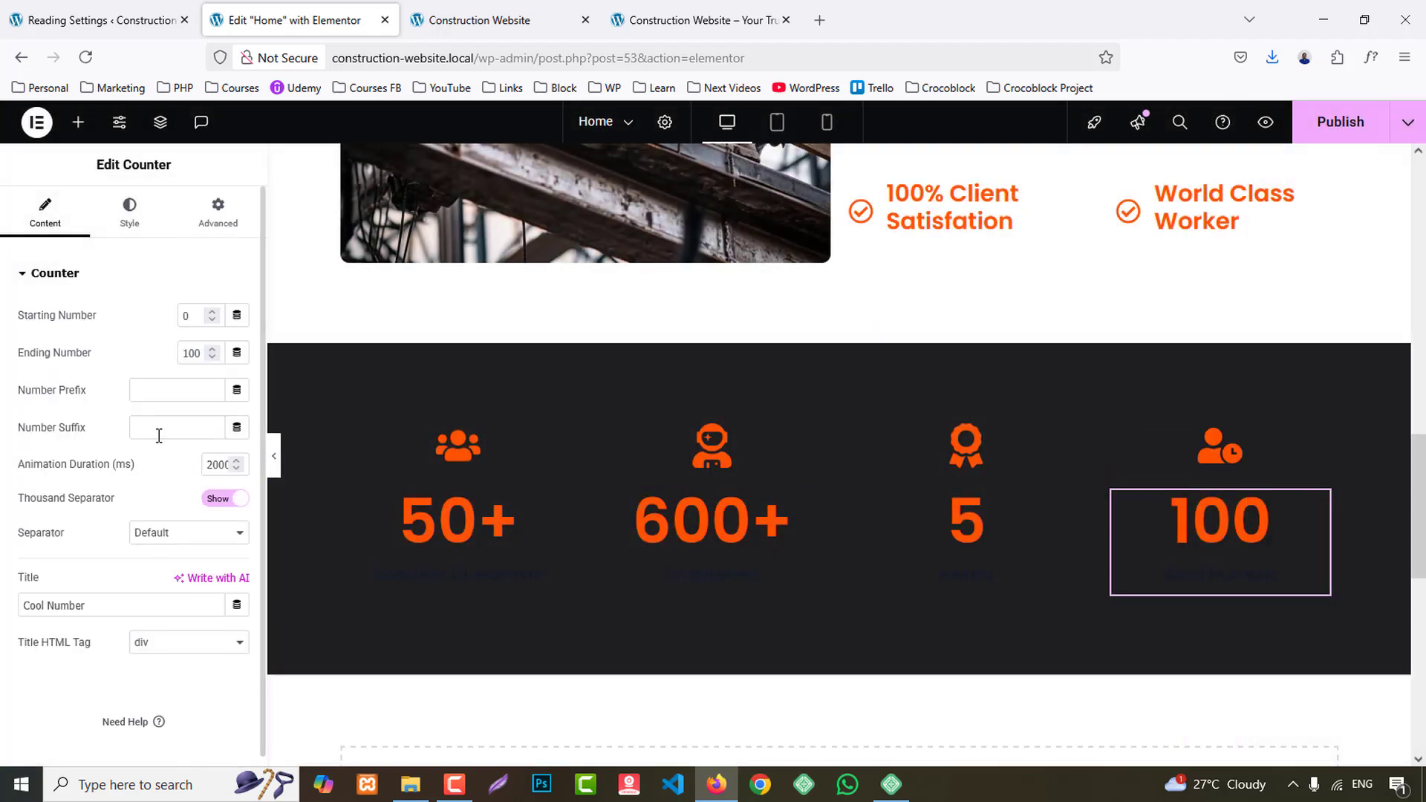
text(%)
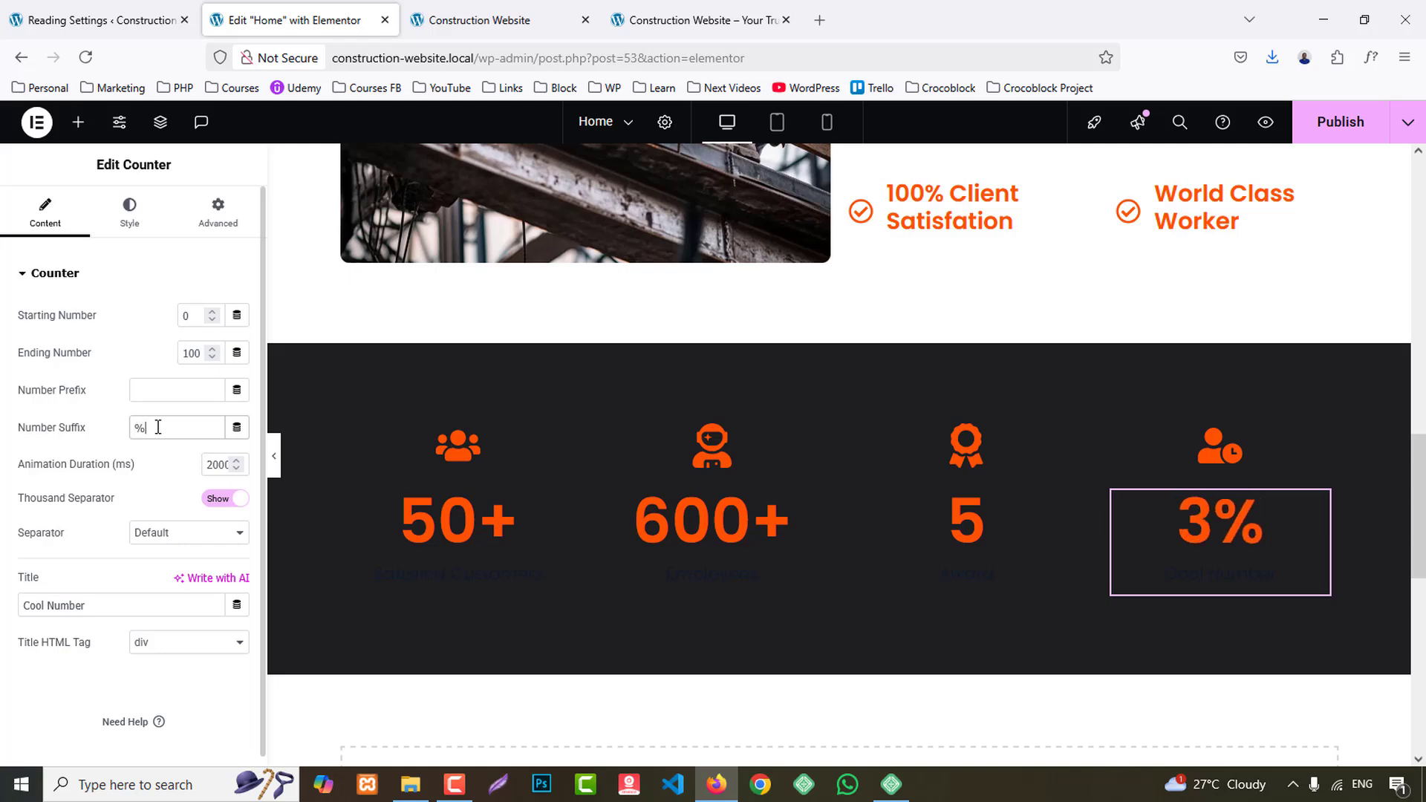
click(98, 606)
triple_click(99, 606)
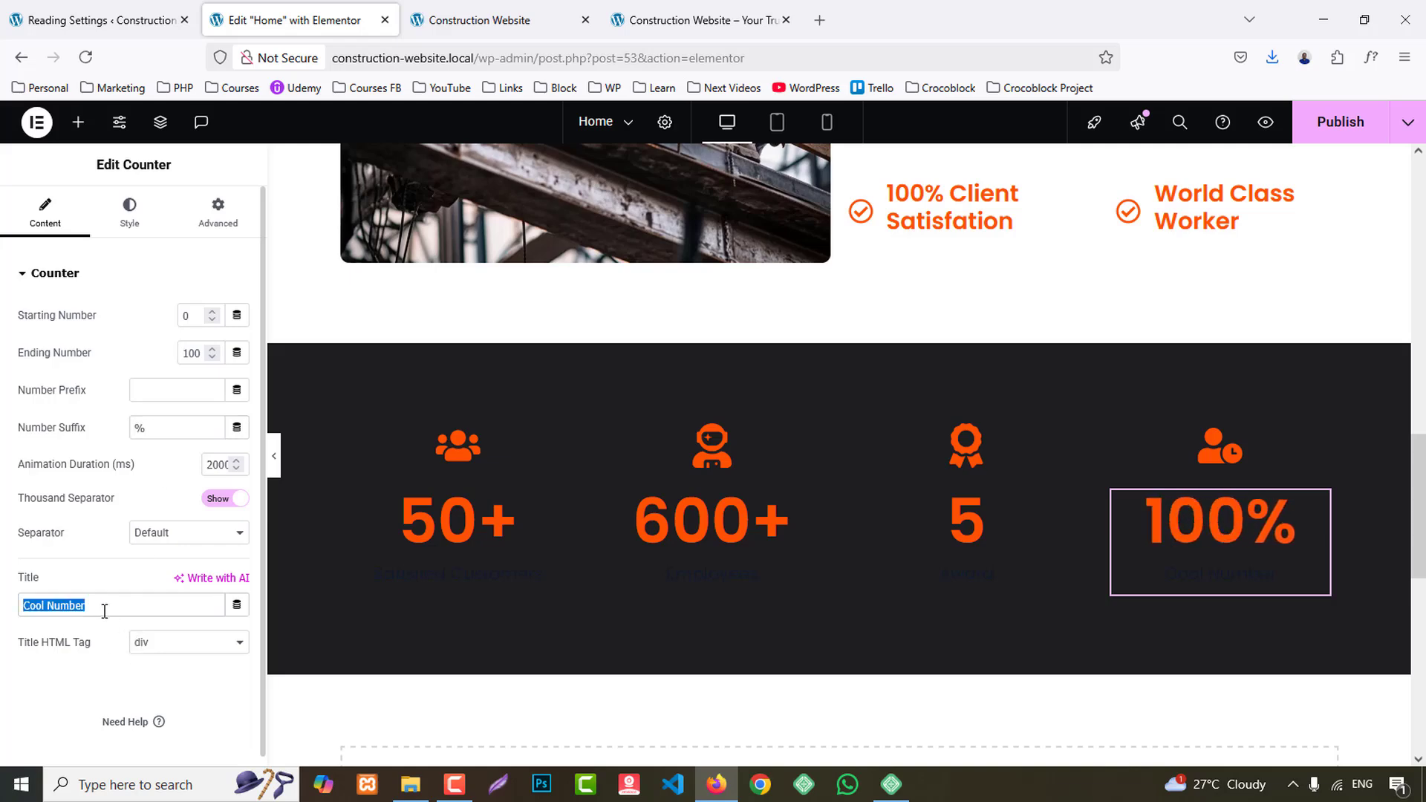
text(Support)
- Sample the statistics card's background colour on the reference site with the inspector's eyedropper and return to the Home page editor
click(685, 9)
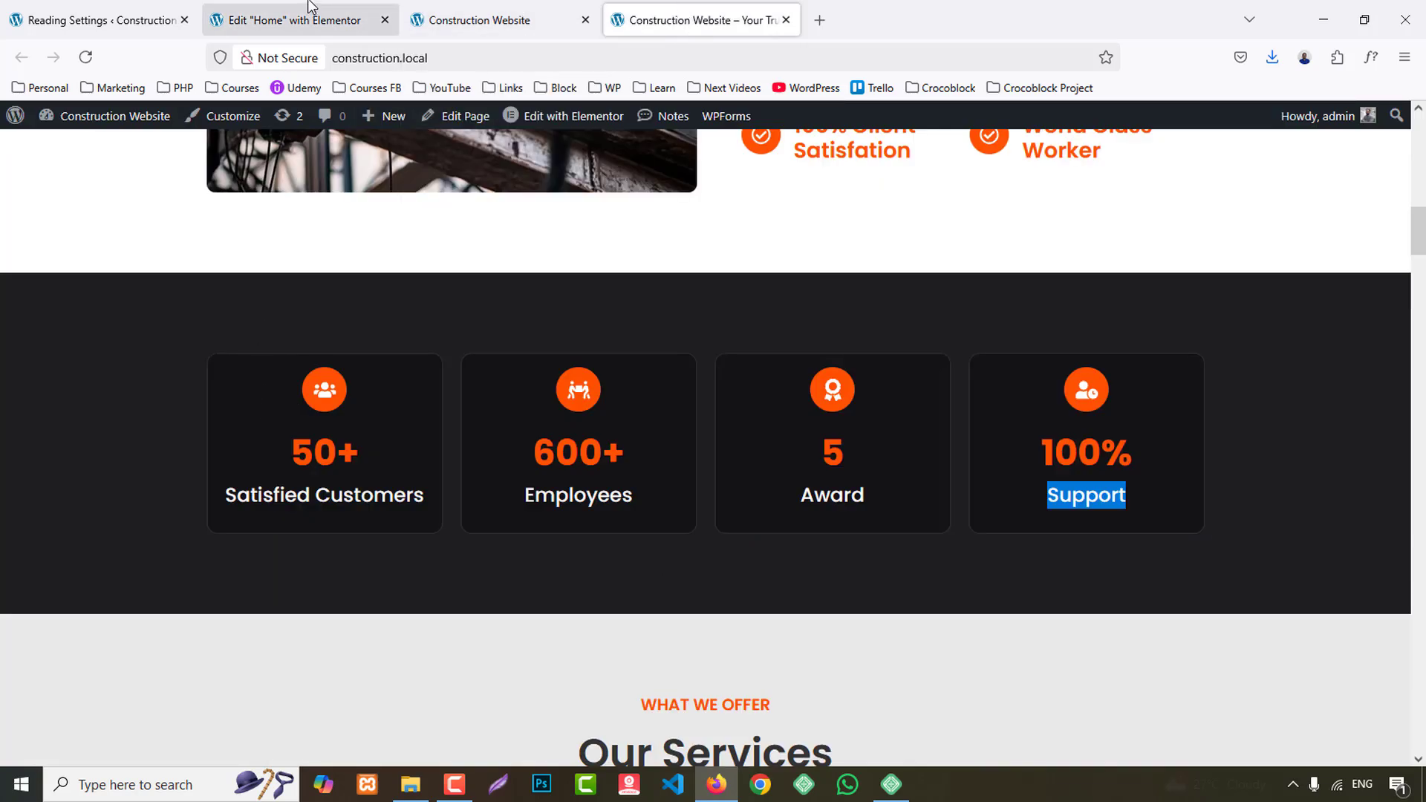
right_click(273, 373)
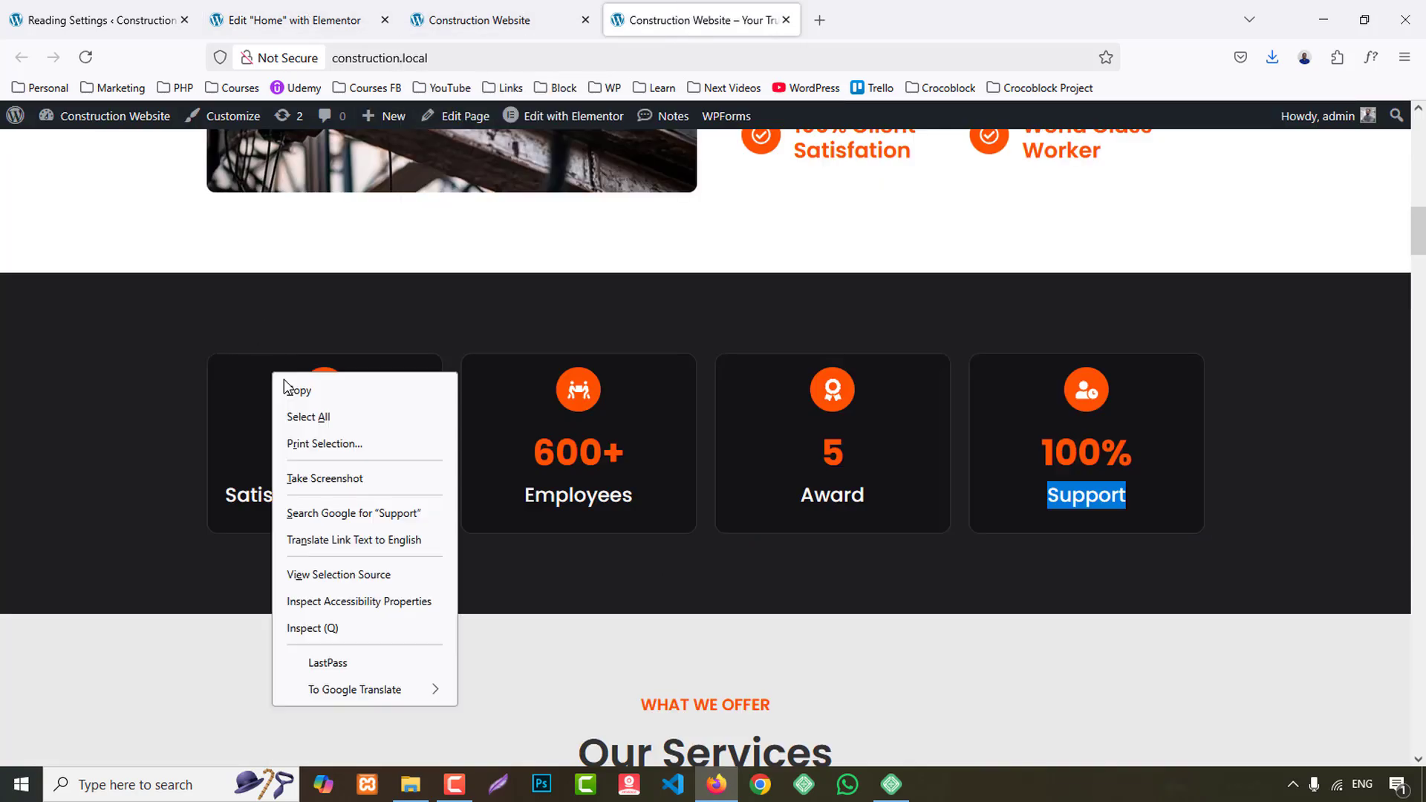
click(349, 629)
click(1009, 521)
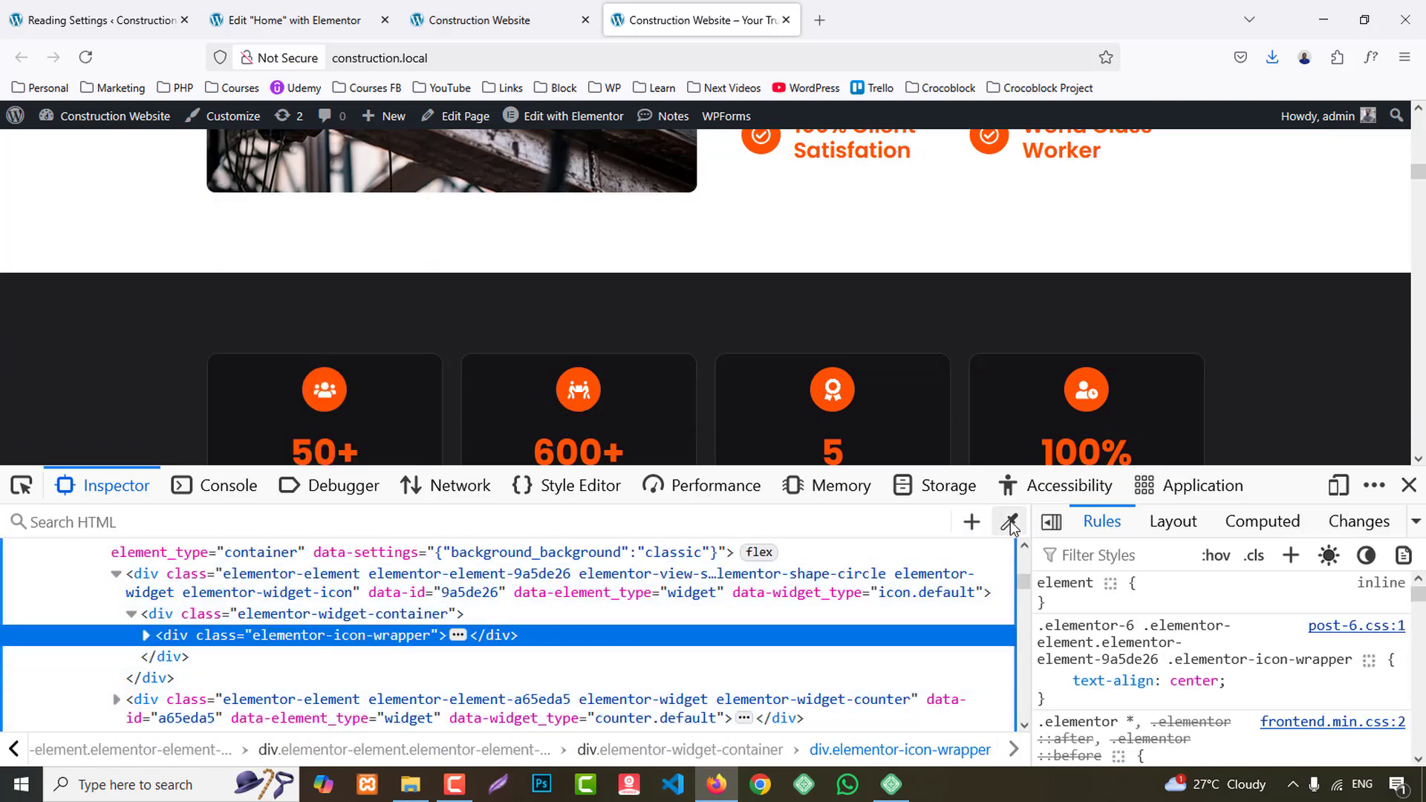
click(983, 406)
click(251, 7)
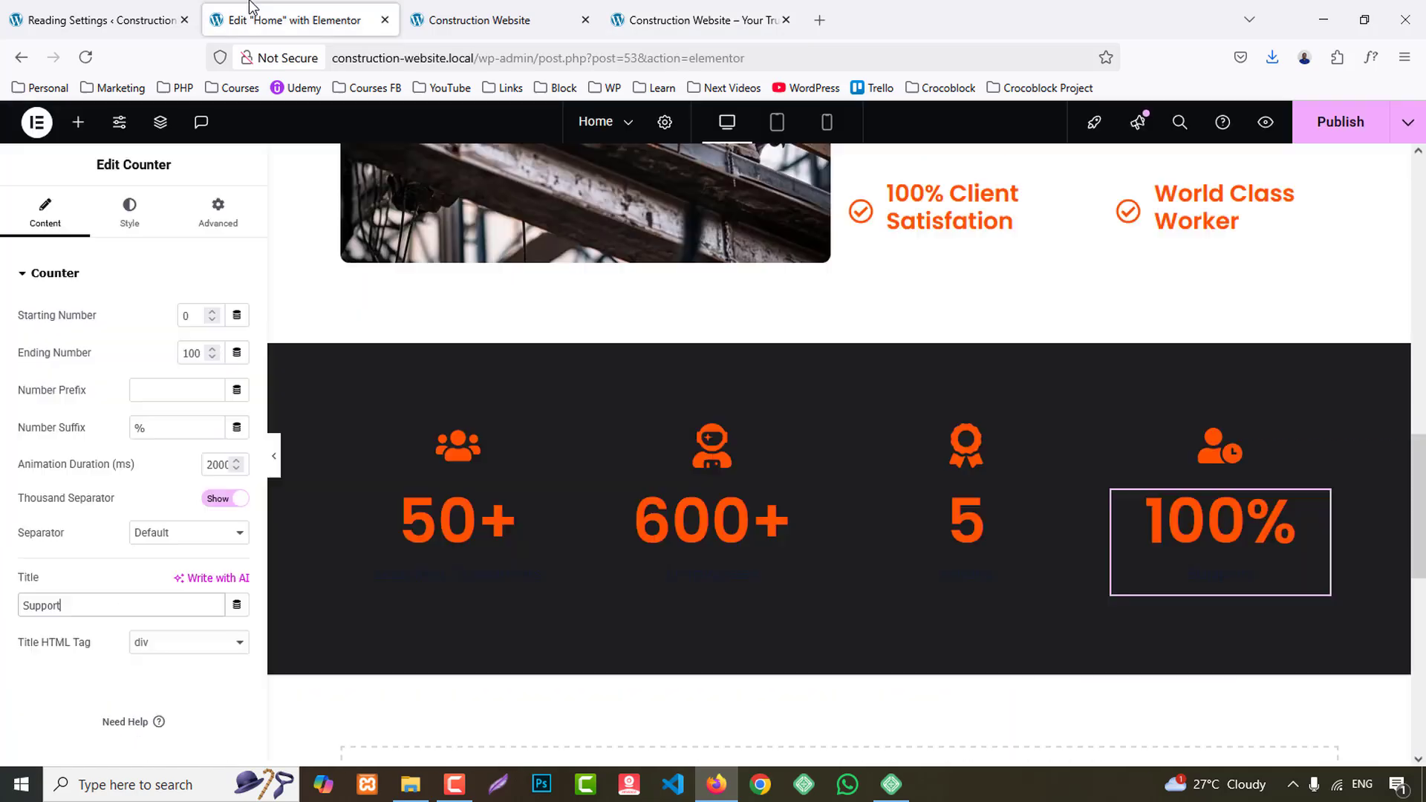
- Give the first statistics column's container a classic background in colour #141416
click(359, 432)
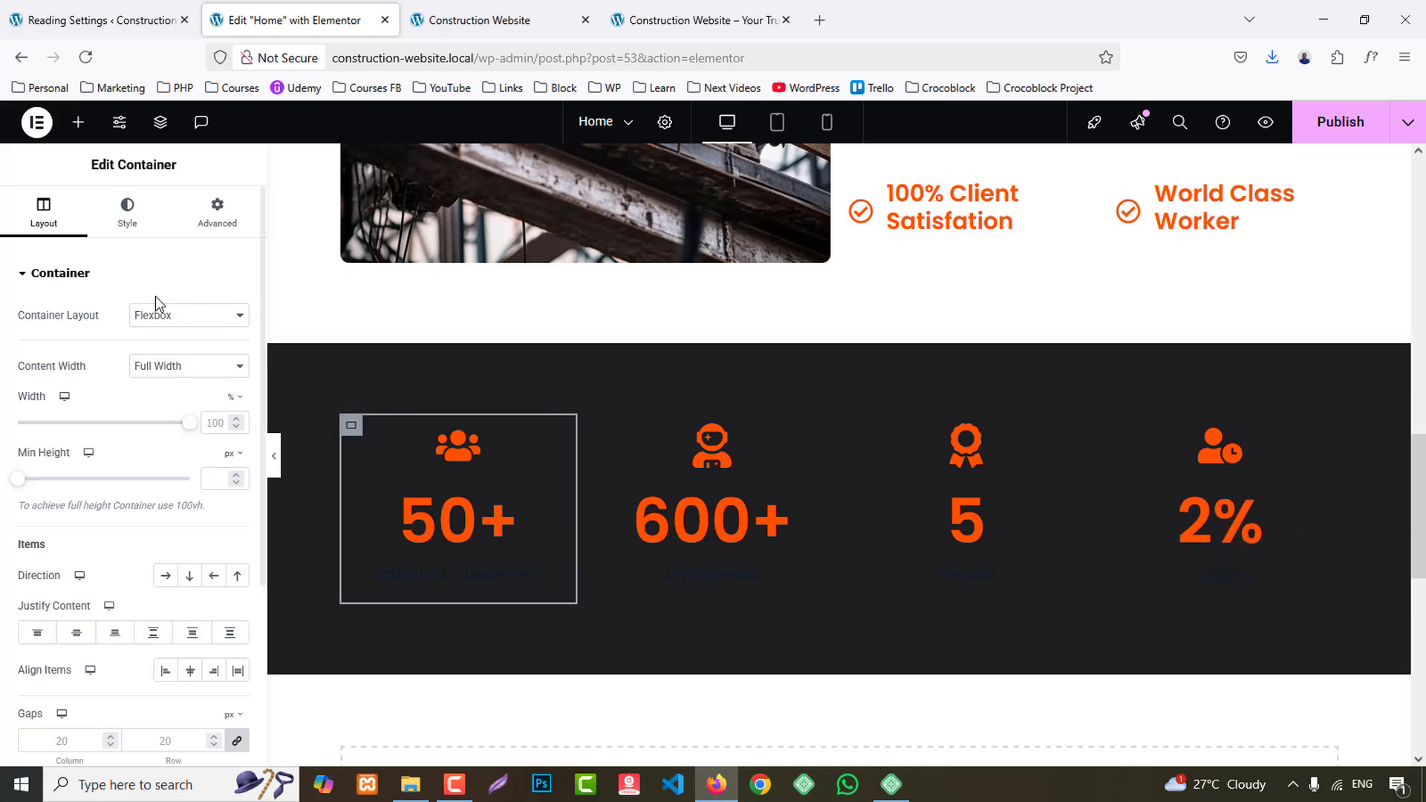
click(129, 215)
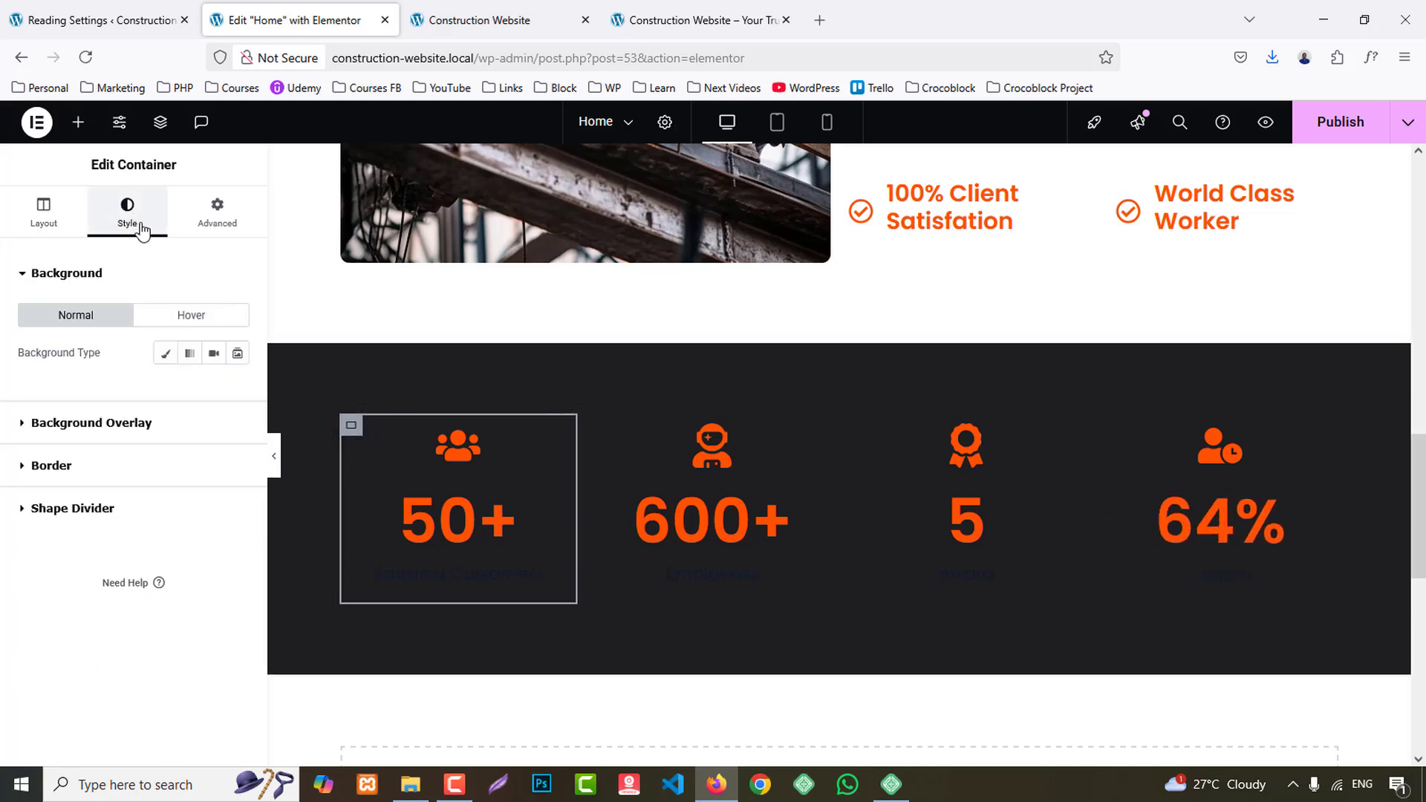
click(165, 354)
click(236, 390)
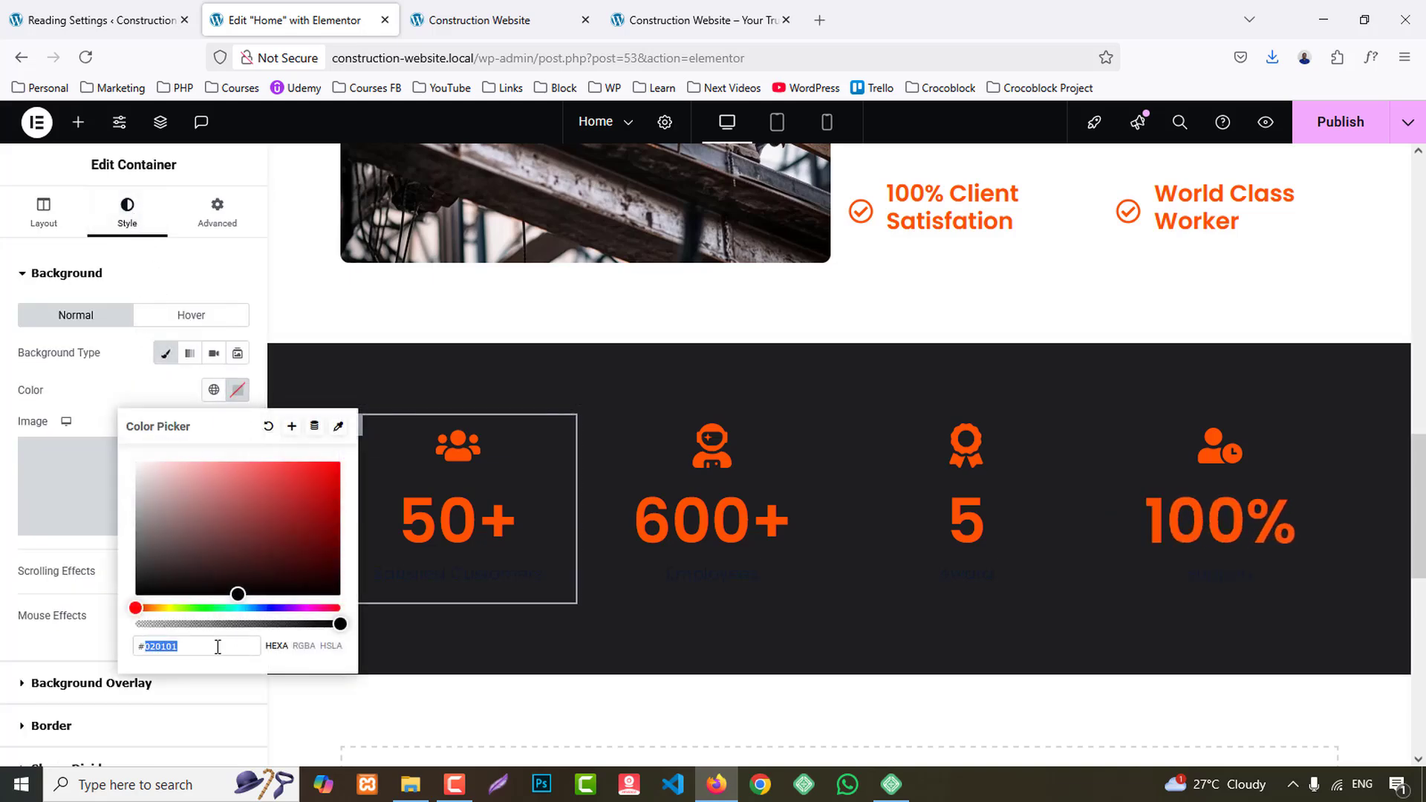
click(214, 646)
text(#141416)
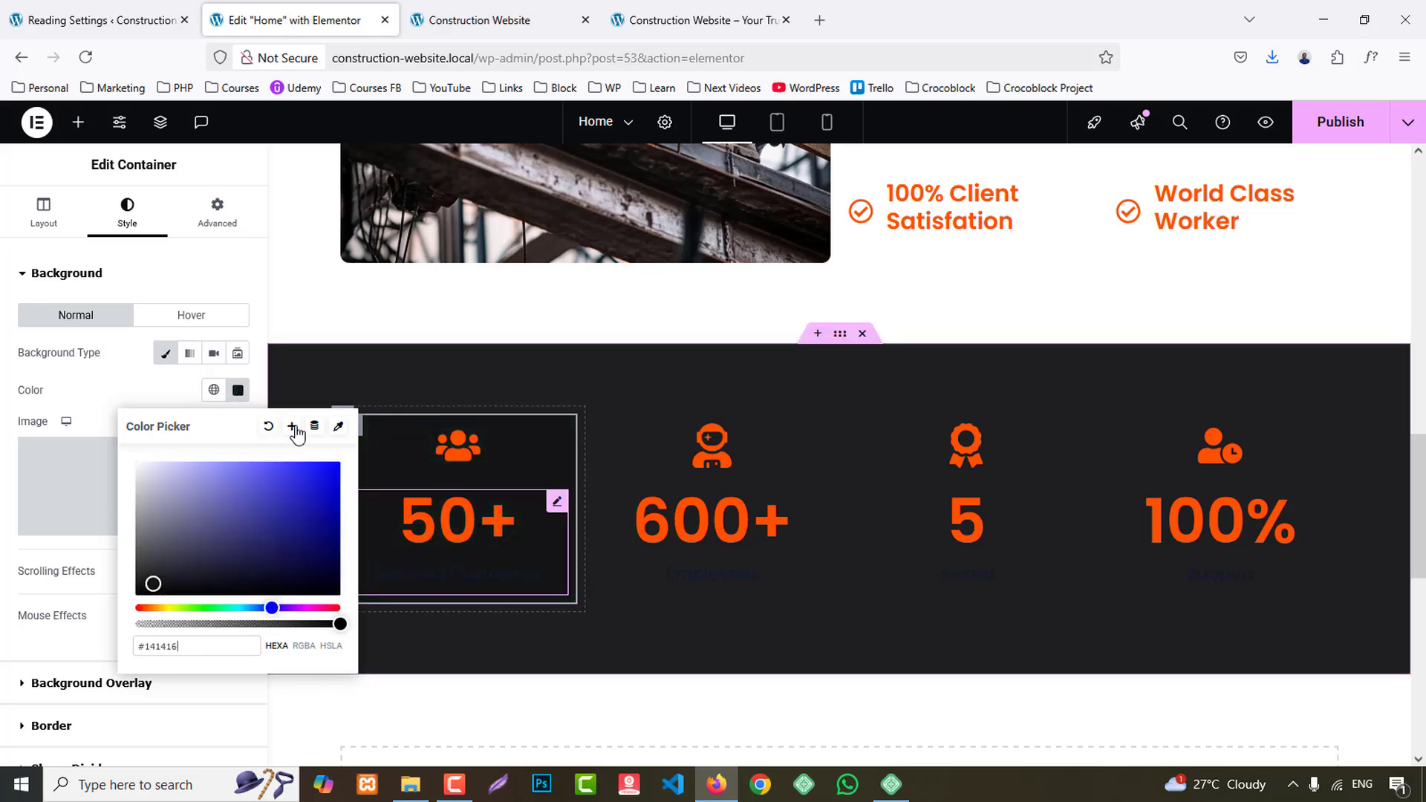
- Inspect the reference site's first statistics card for its border width, border colour, corner radius and padding rules
click(694, 20)
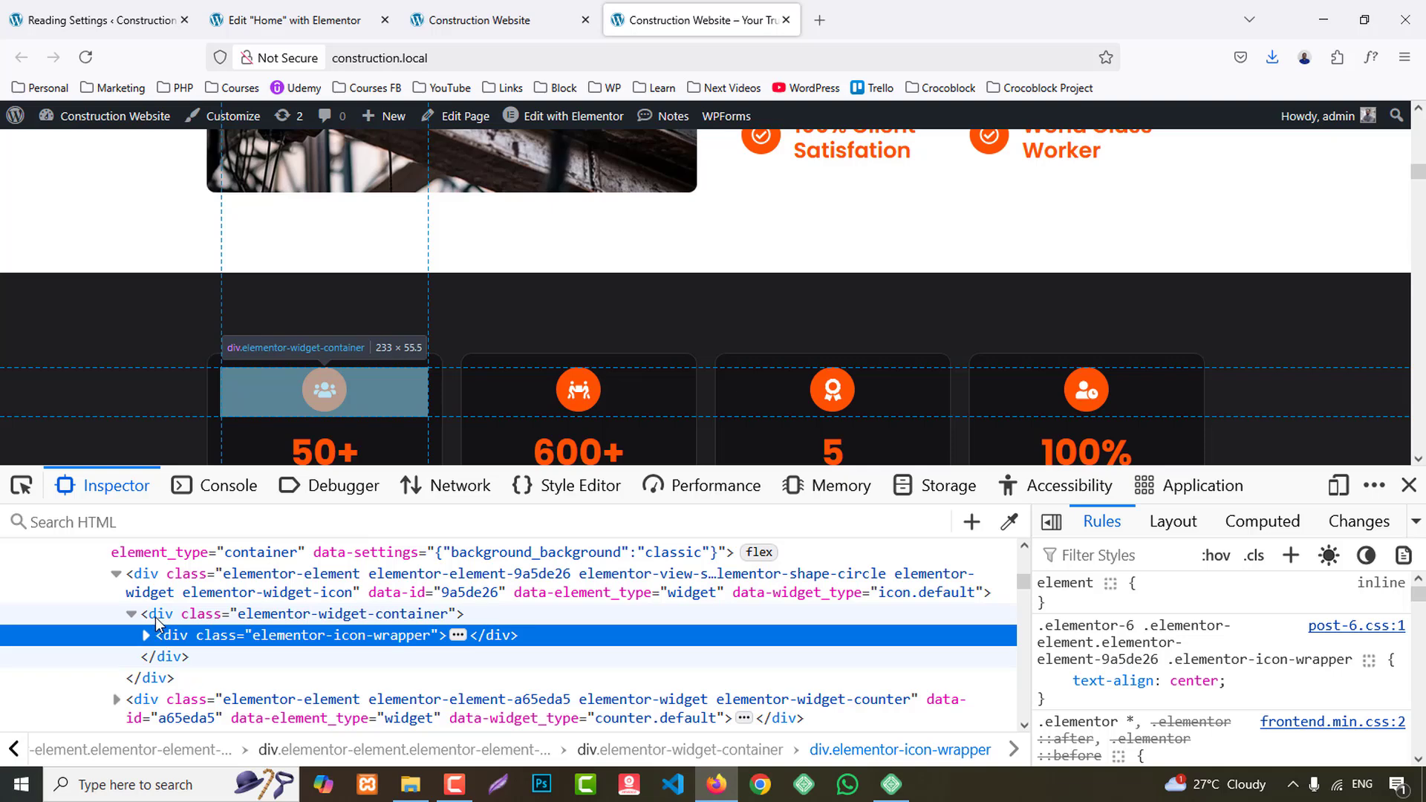
scroll(123, 654, up, 2)
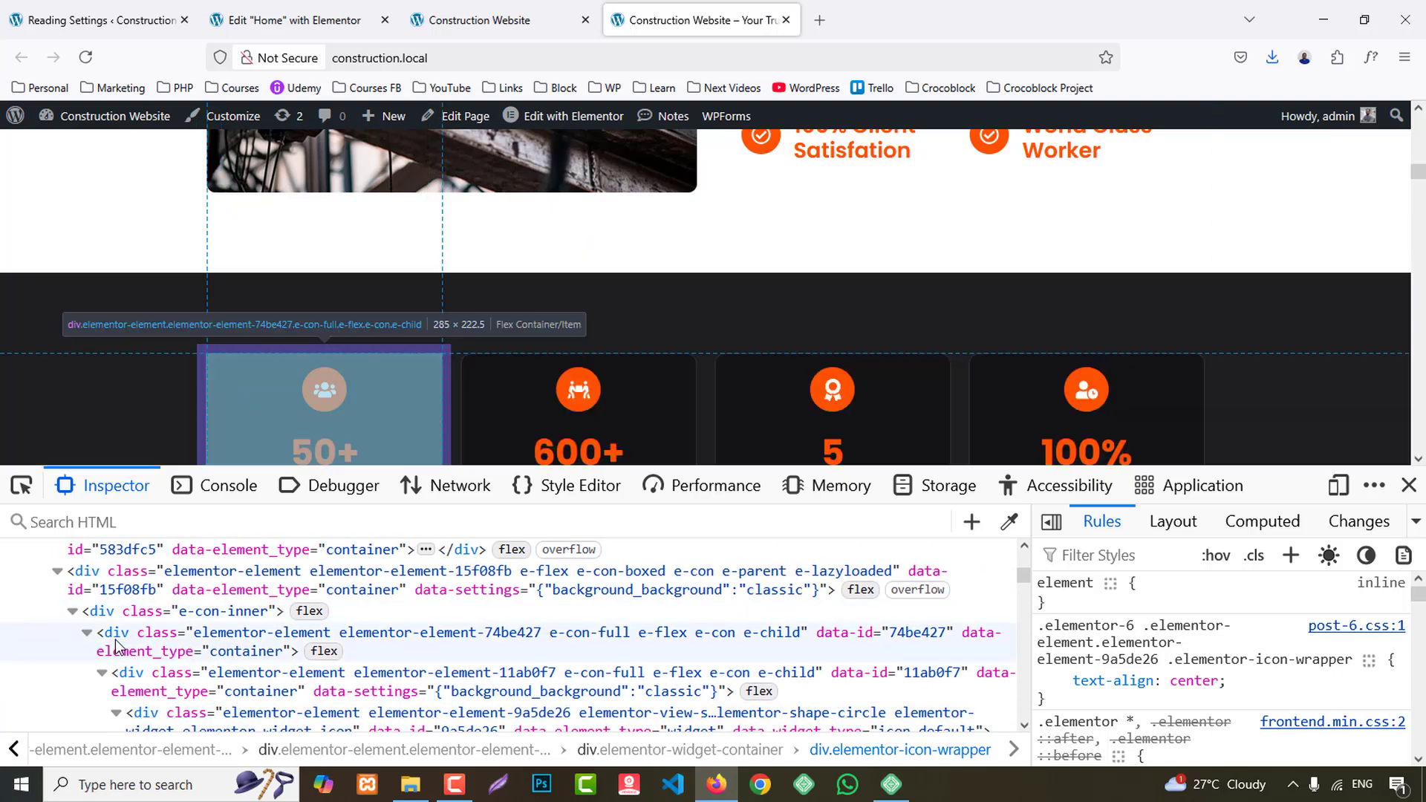
click(121, 659)
scroll(1337, 683, down, 3)
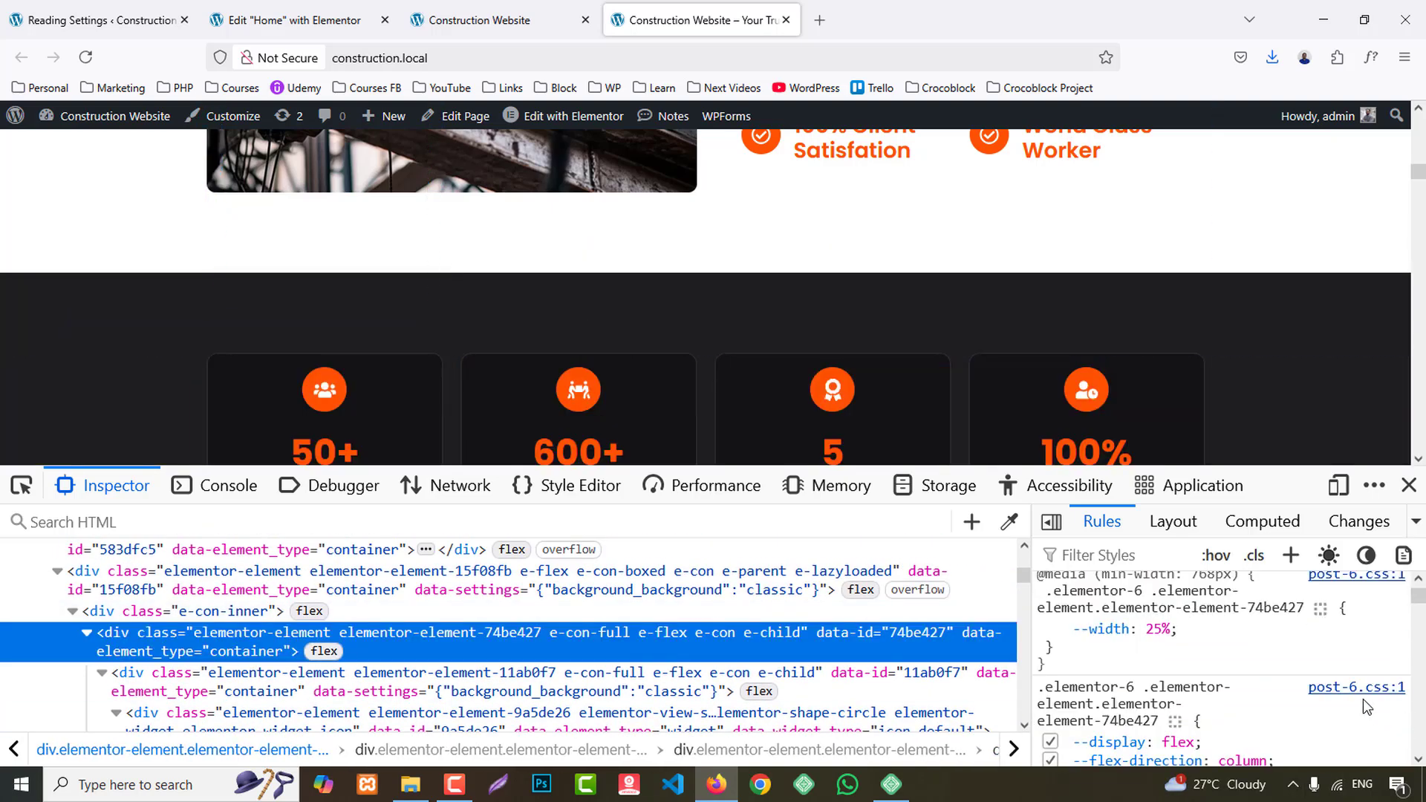
scroll(1349, 706, down, 3)
click(297, 681)
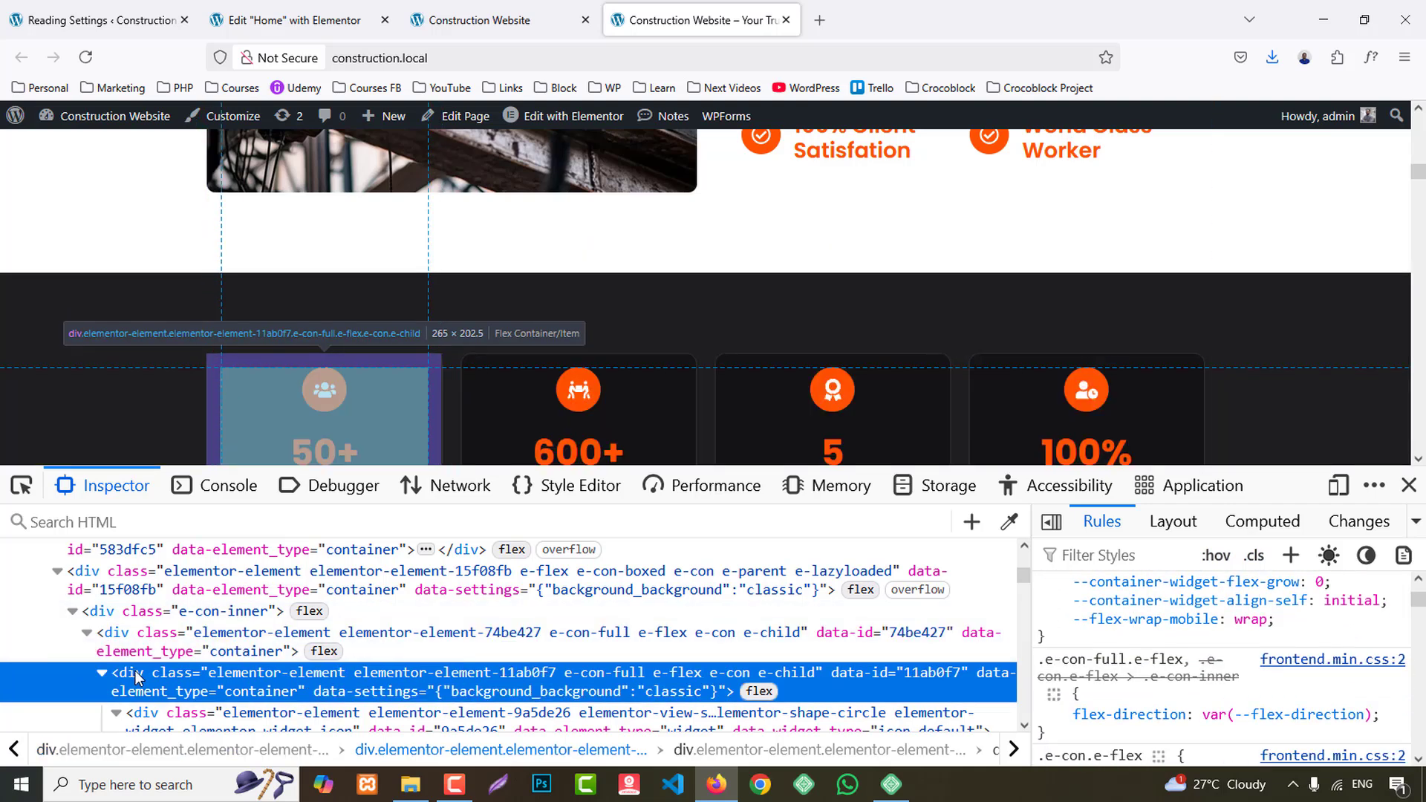
scroll(1418, 696, up, 5)
scroll(1418, 696, down, 5)
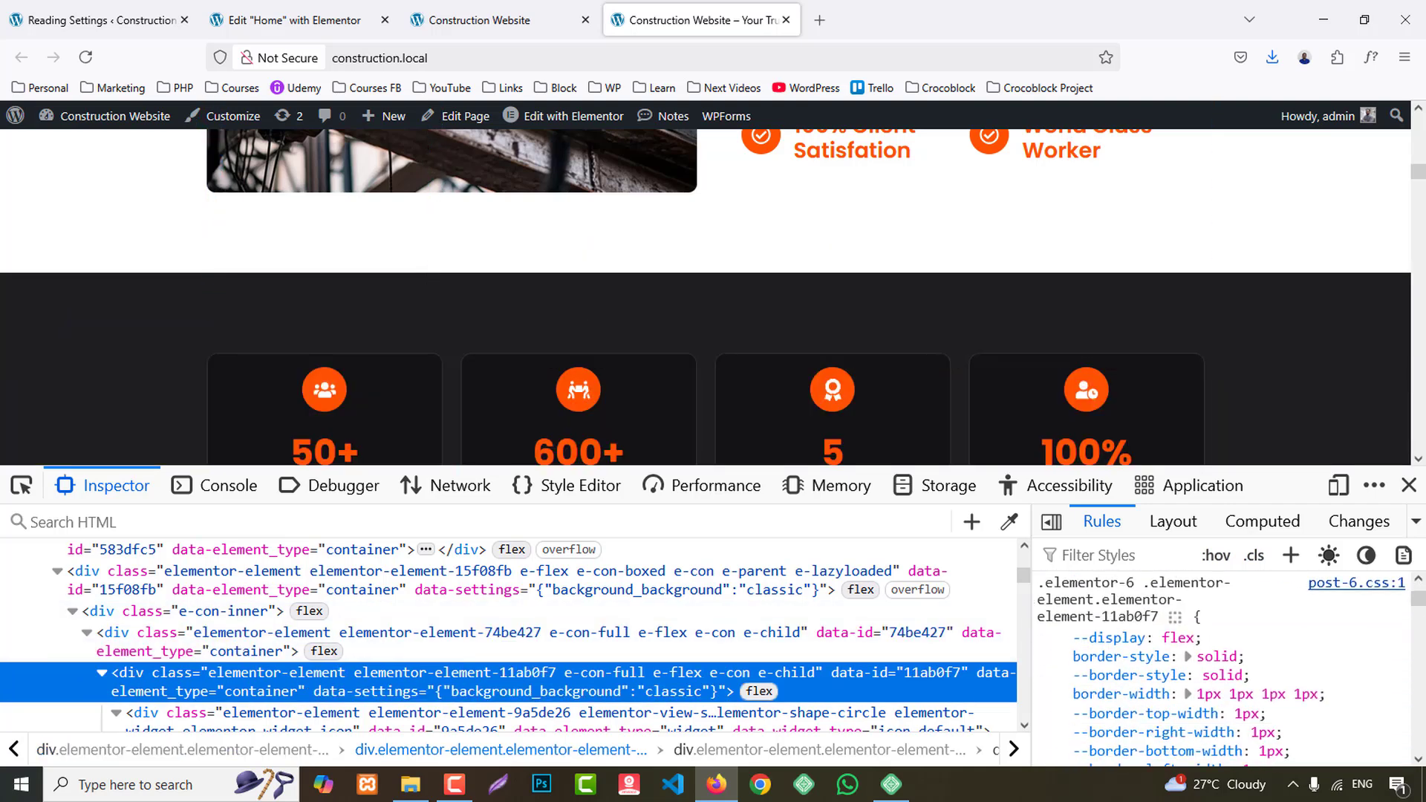
scroll(1305, 640, down, 3)
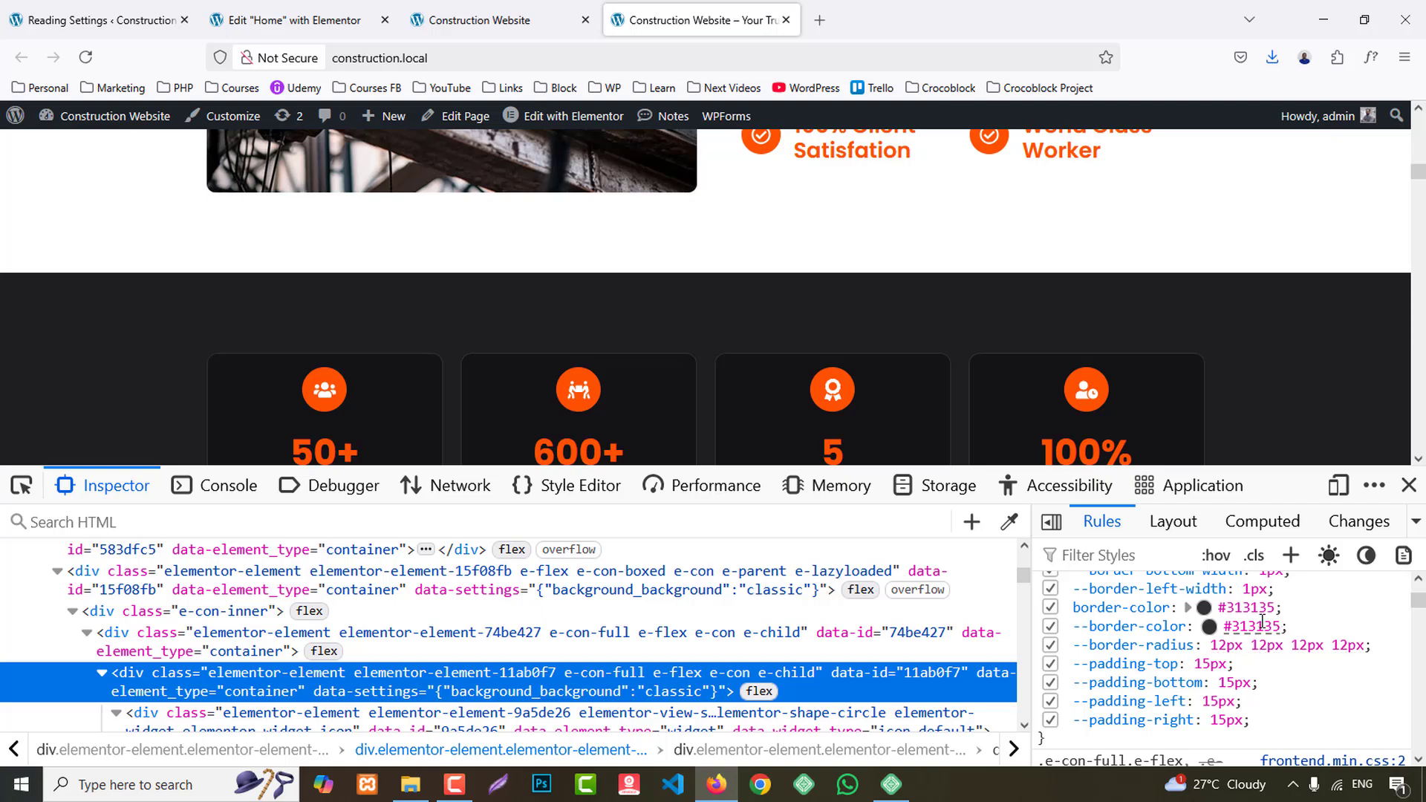
- Add a solid 1 px border in colour #313135 to the first statistics column's container
click(275, 20)
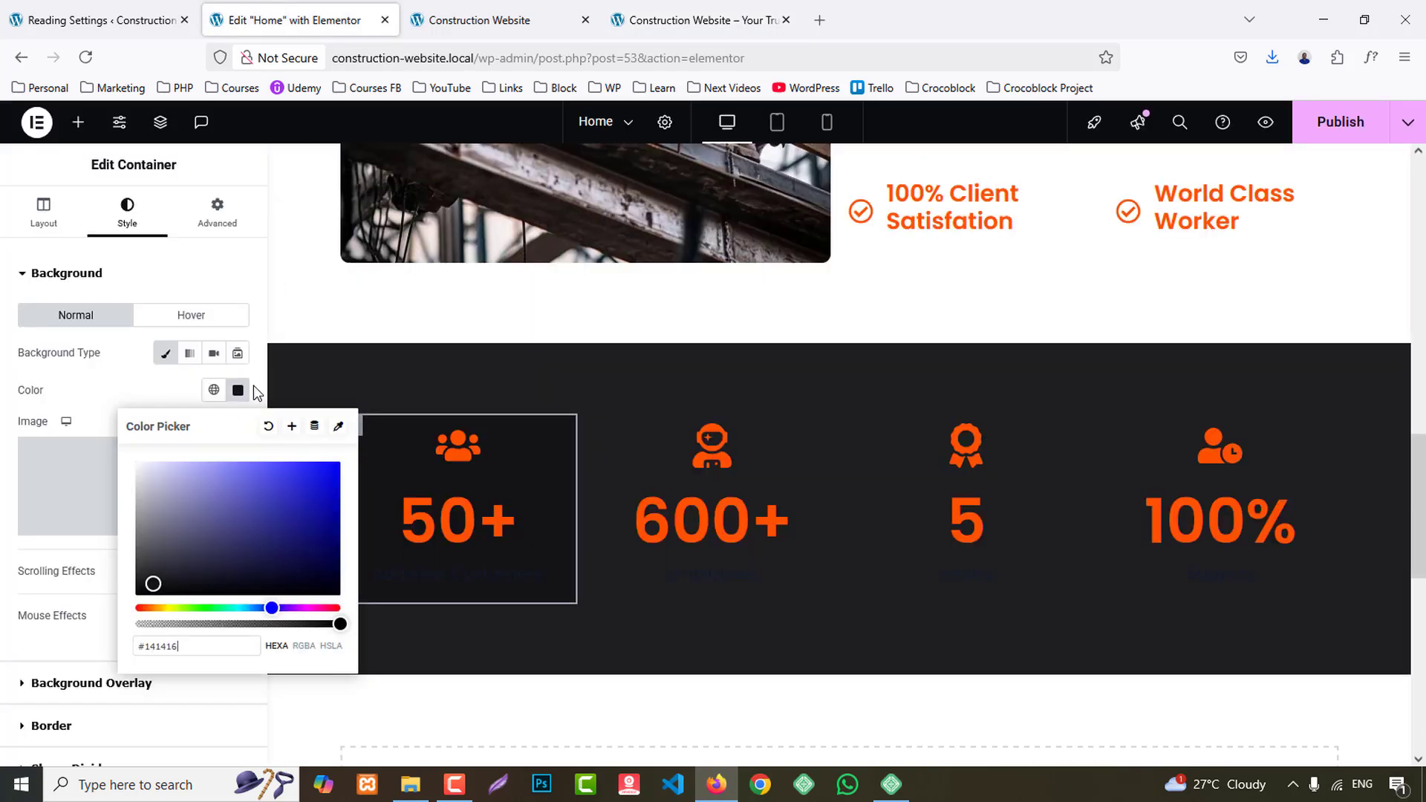
scroll(21, 576, down, 2)
click(51, 594)
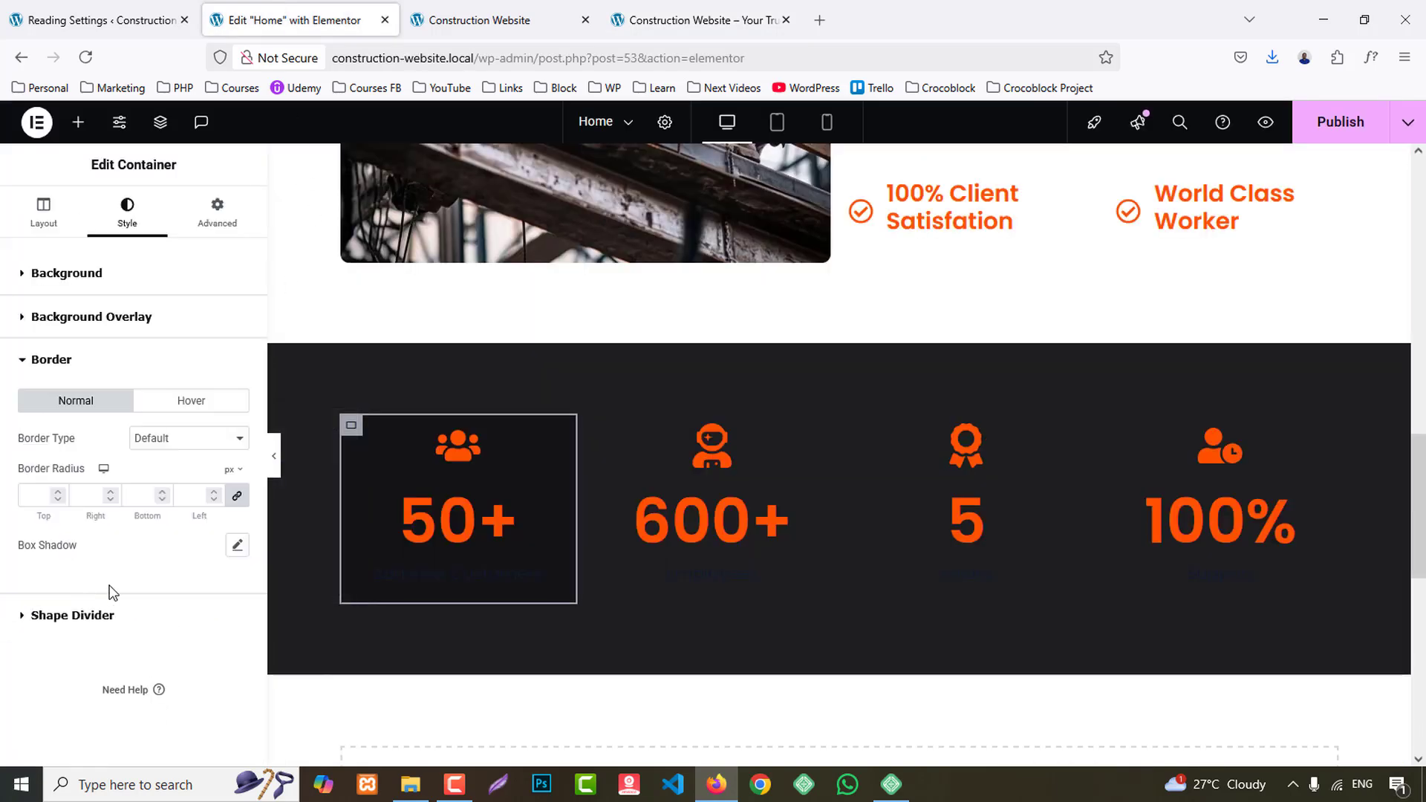
click(182, 439)
click(142, 500)
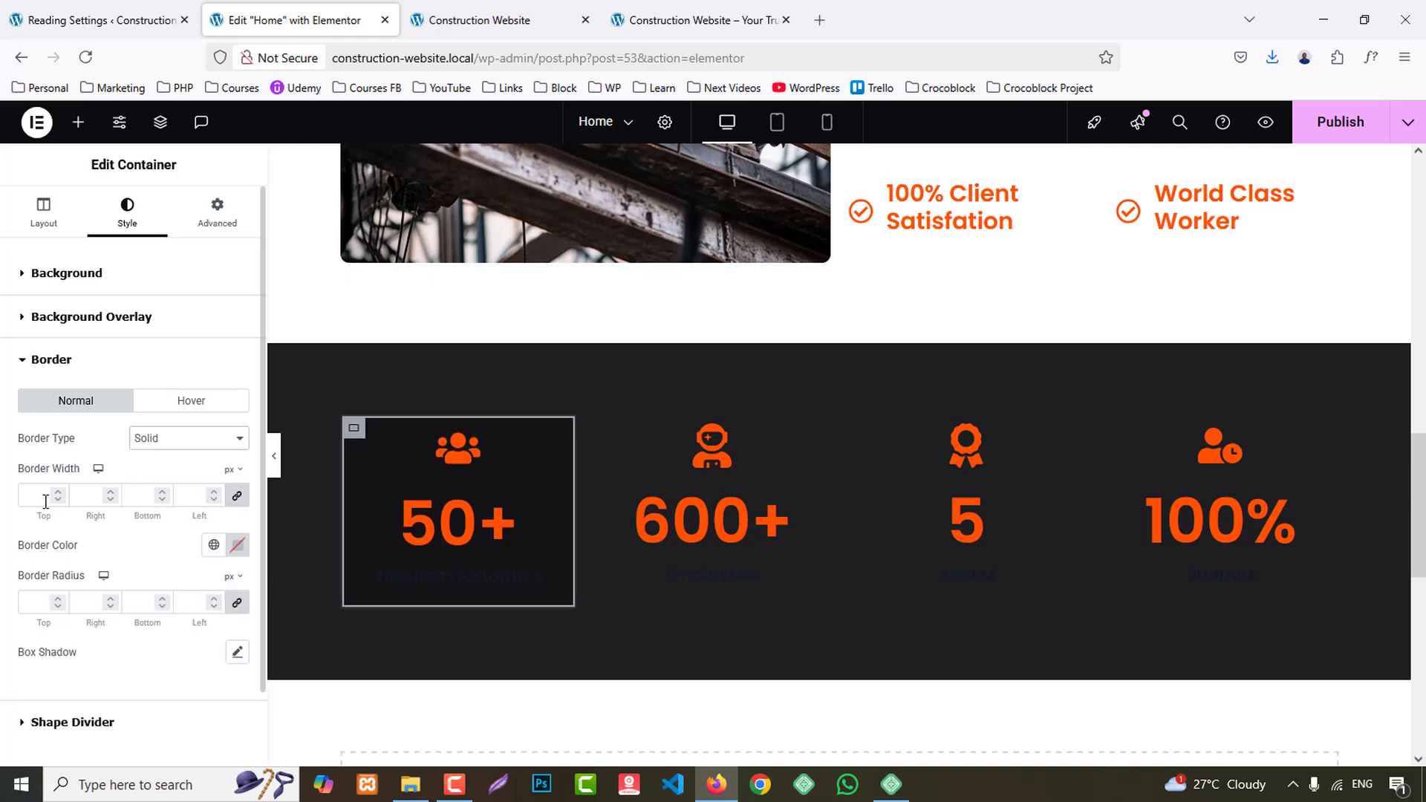
click(236, 544)
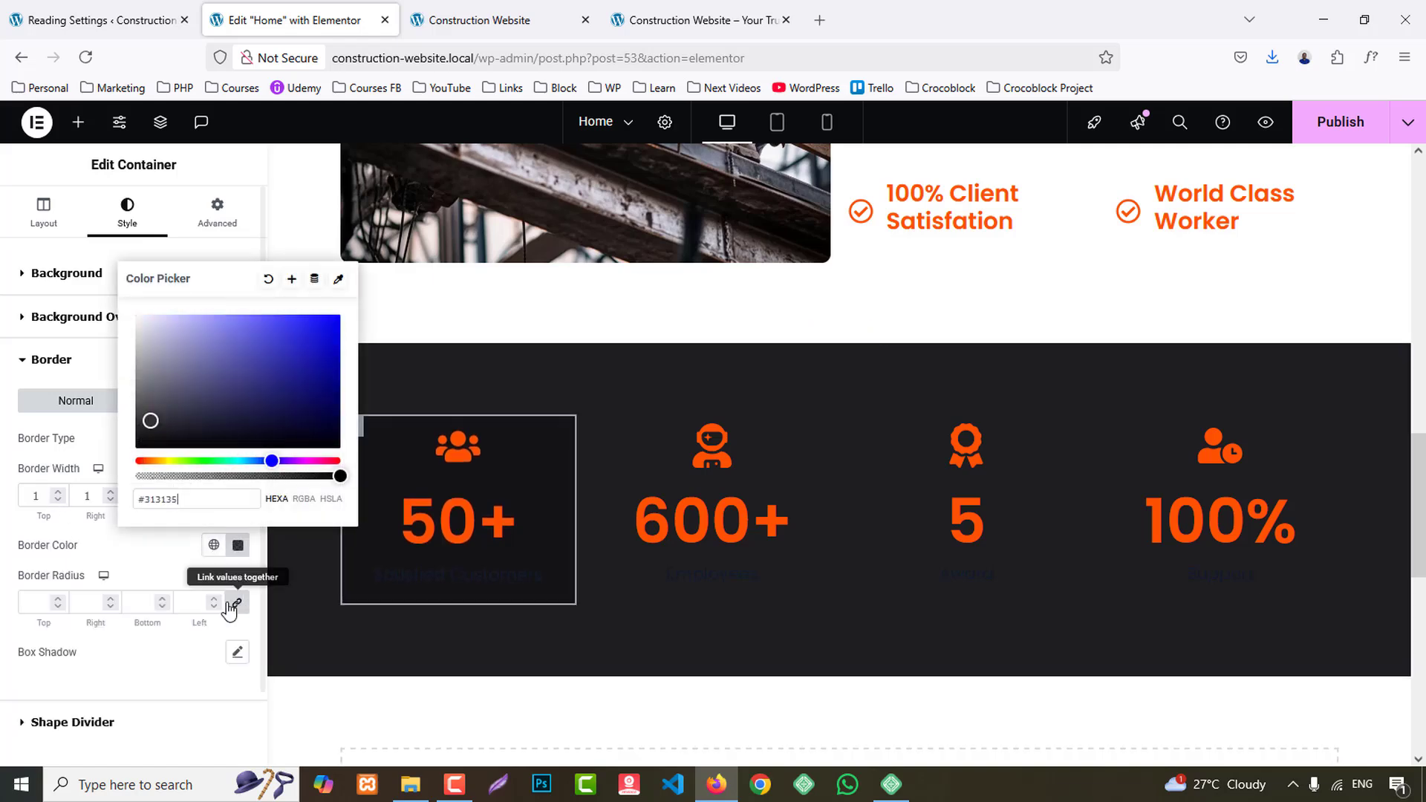
- Preview the bordered first column, return to editing and set its container's border radius to 7 px on all corners
click(191, 659)
click(270, 455)
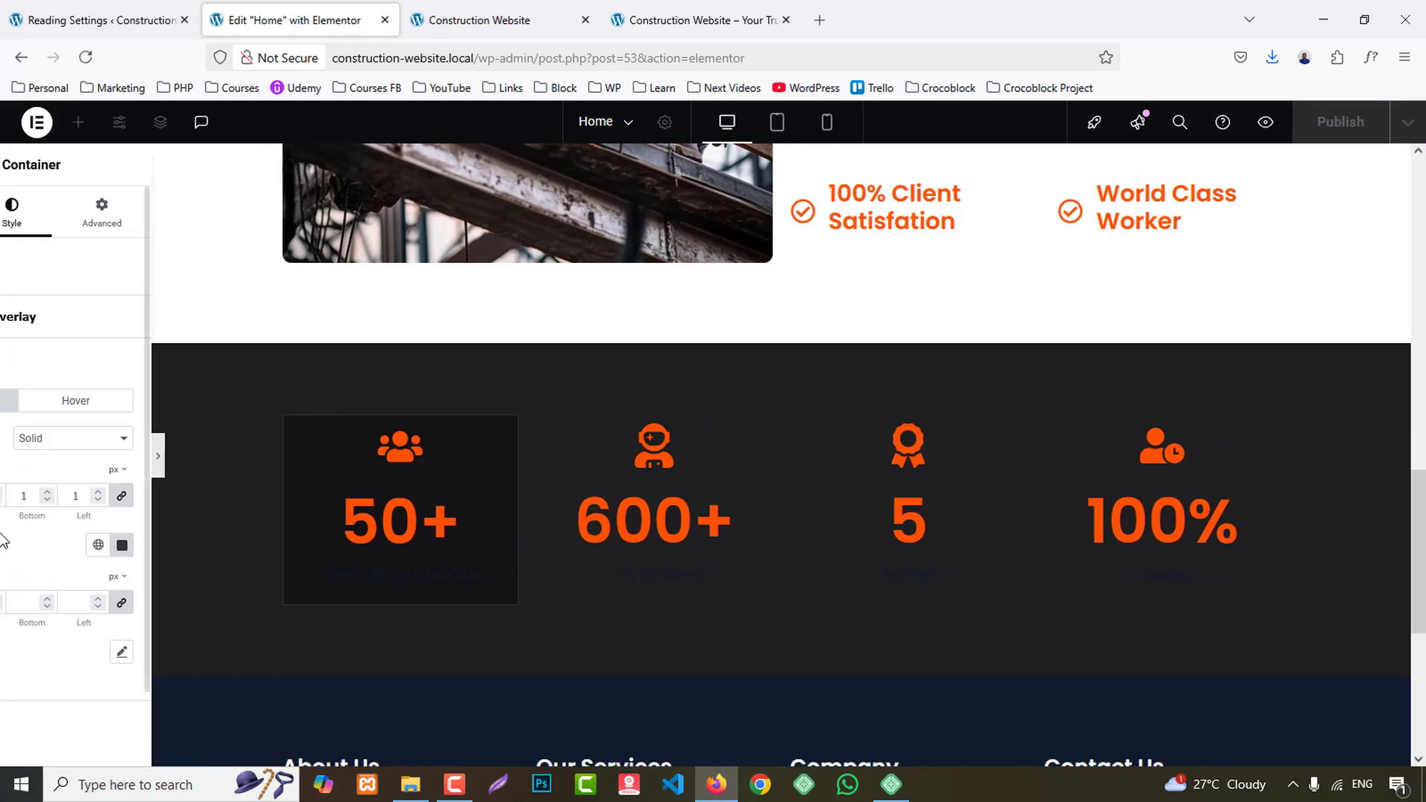
key(ctrl+p)
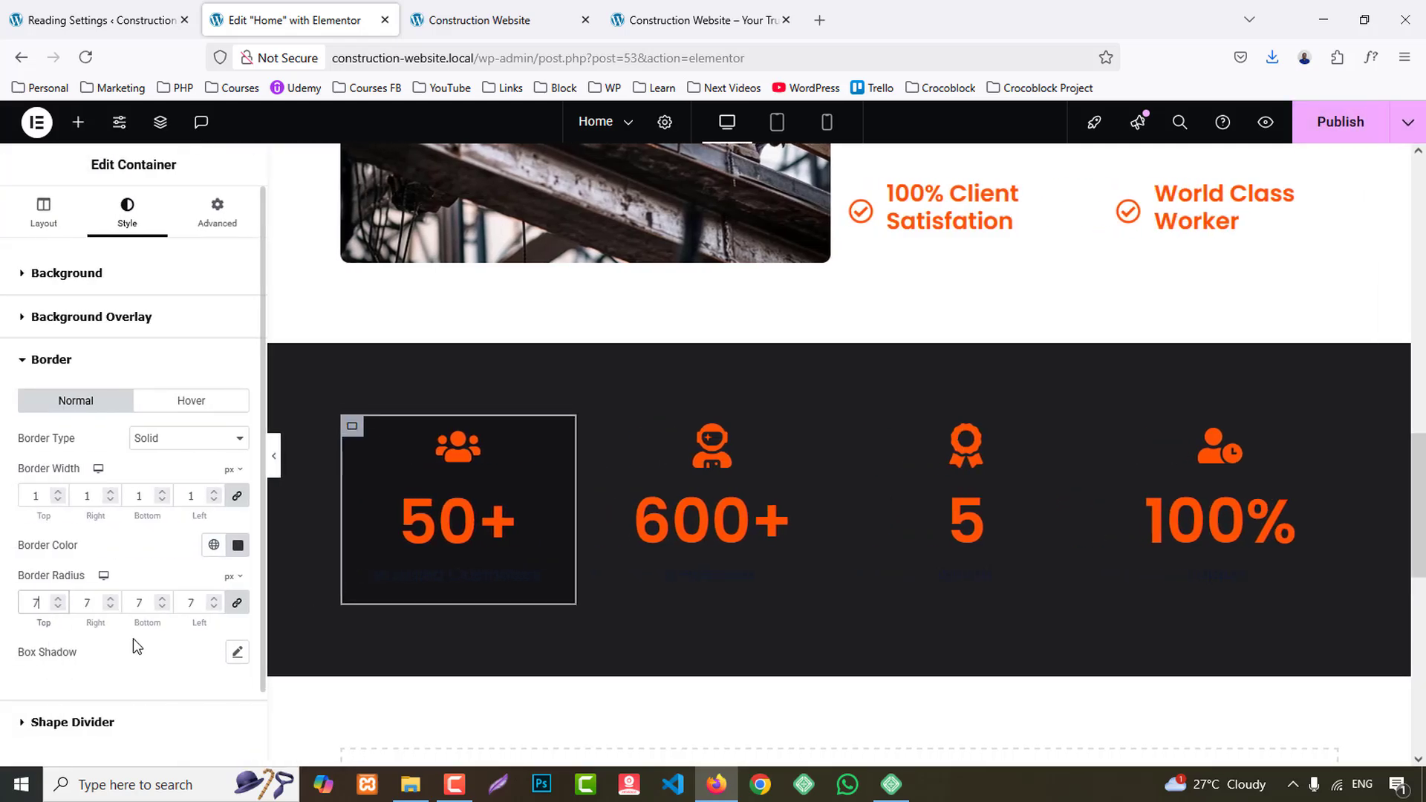
- Set the first column's icon to the Stacked view with a circle shape
click(465, 450)
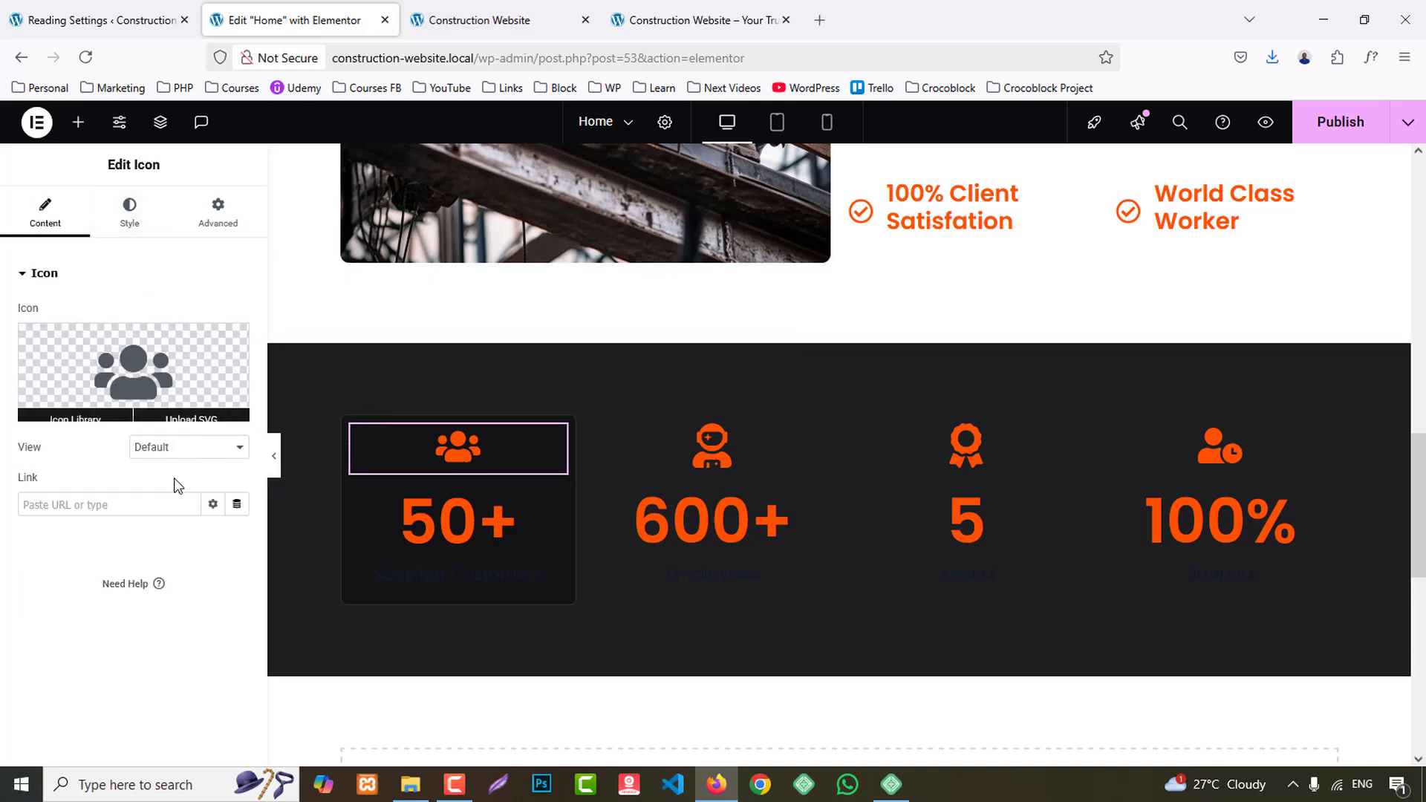
click(178, 449)
click(175, 512)
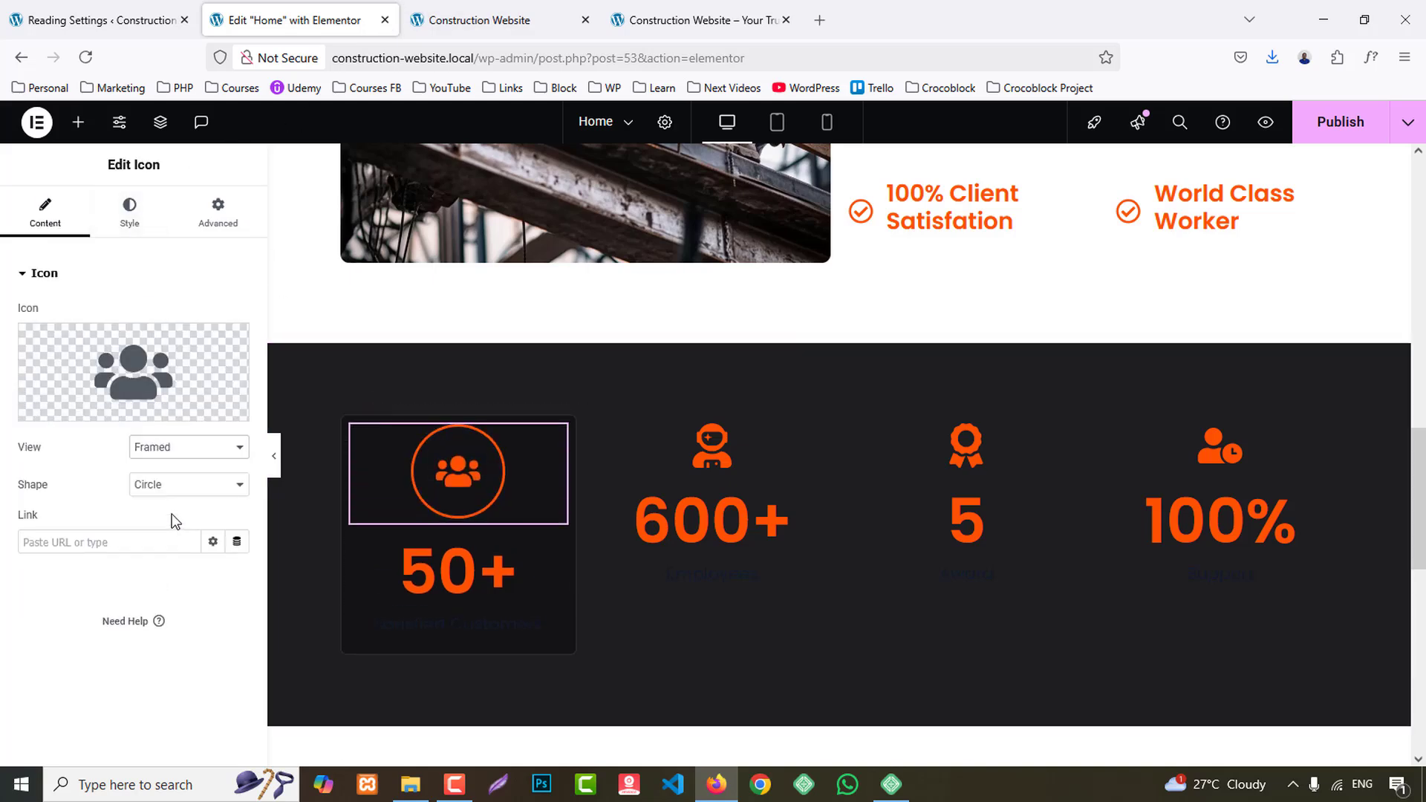
click(168, 492)
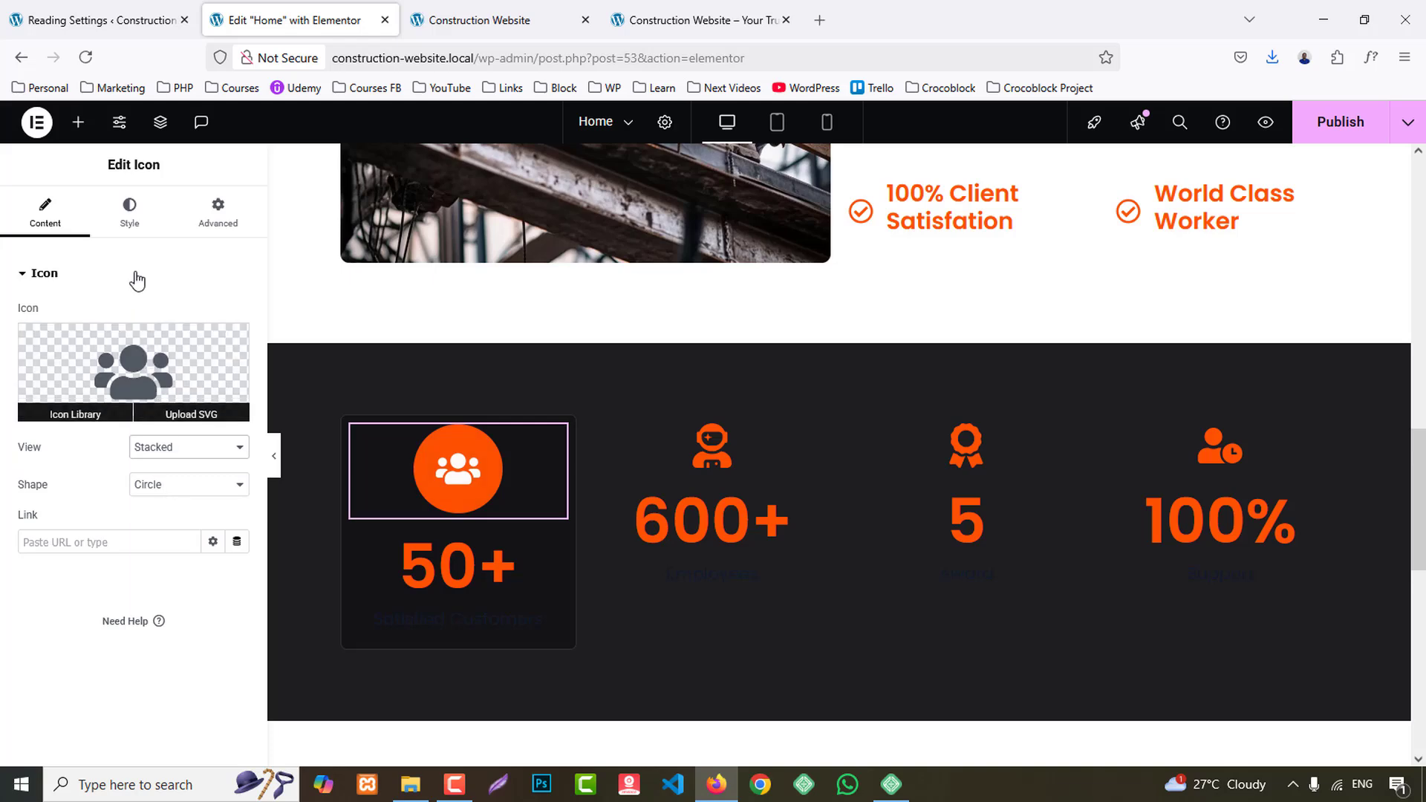
- Set the first statistics icon's size to 20 px and compare it with the reference site's icon
click(129, 213)
click(217, 499)
text(6)
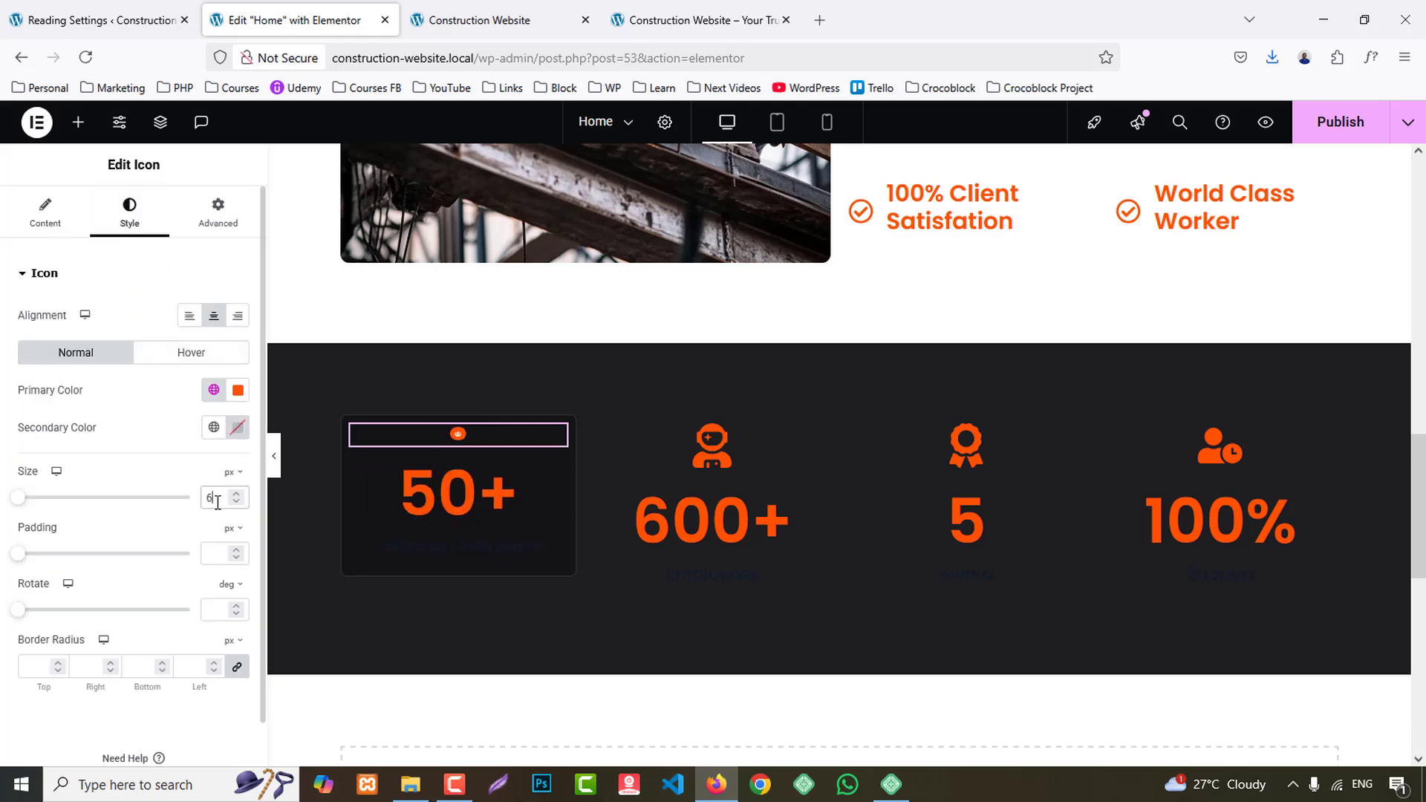
key(BackSpace)
text(9)
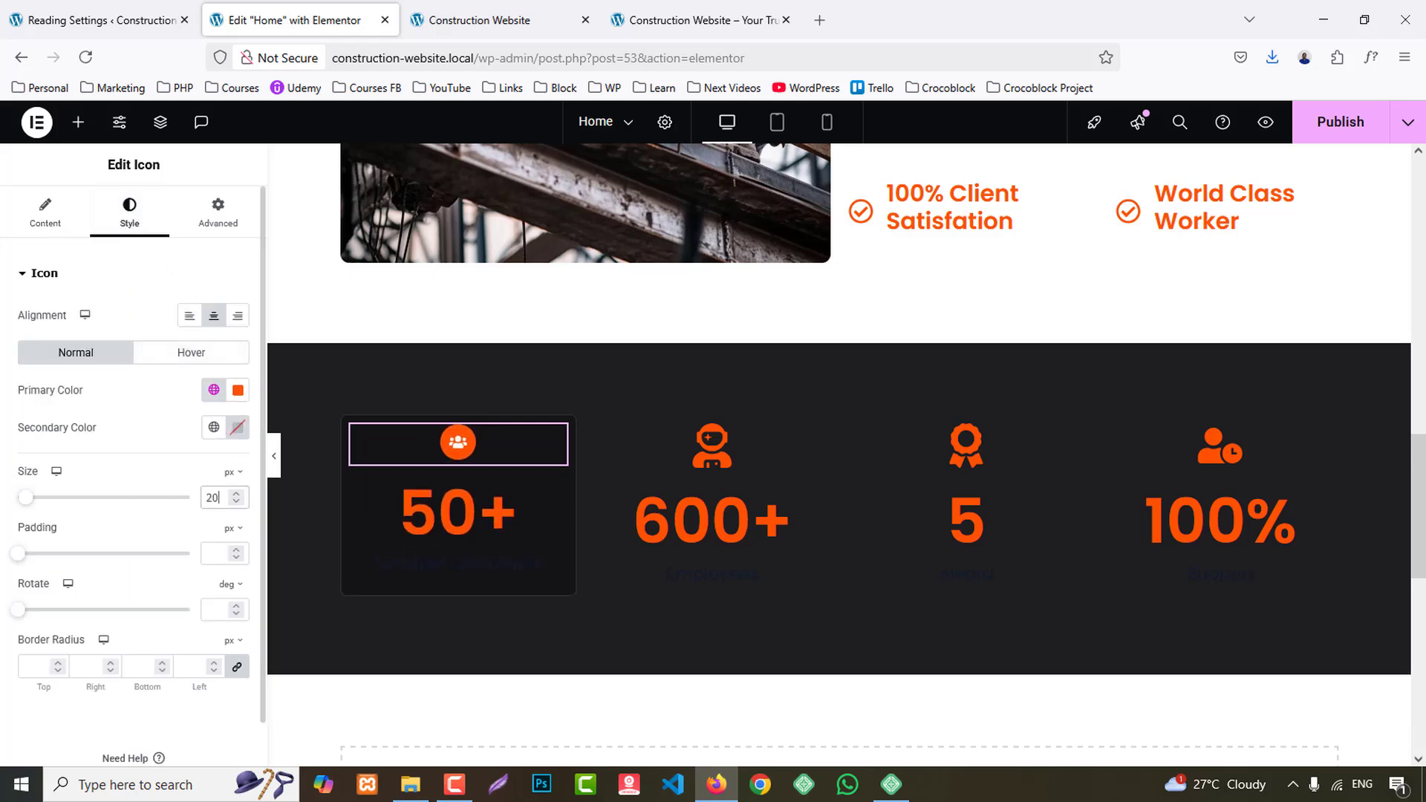
click(769, 9)
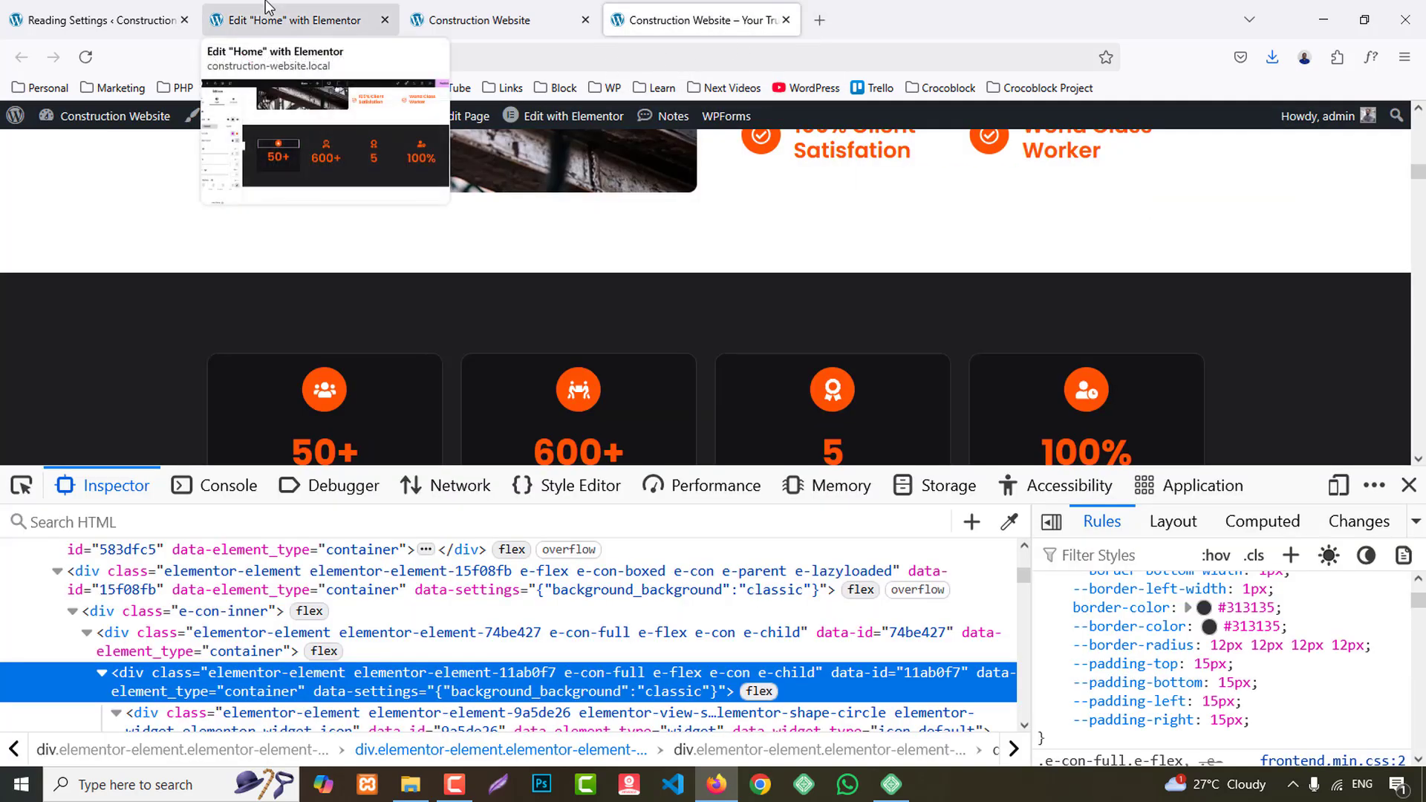
click(294, 20)
- Set the first statistics counter's number typography size to 45 px
click(458, 520)
click(125, 216)
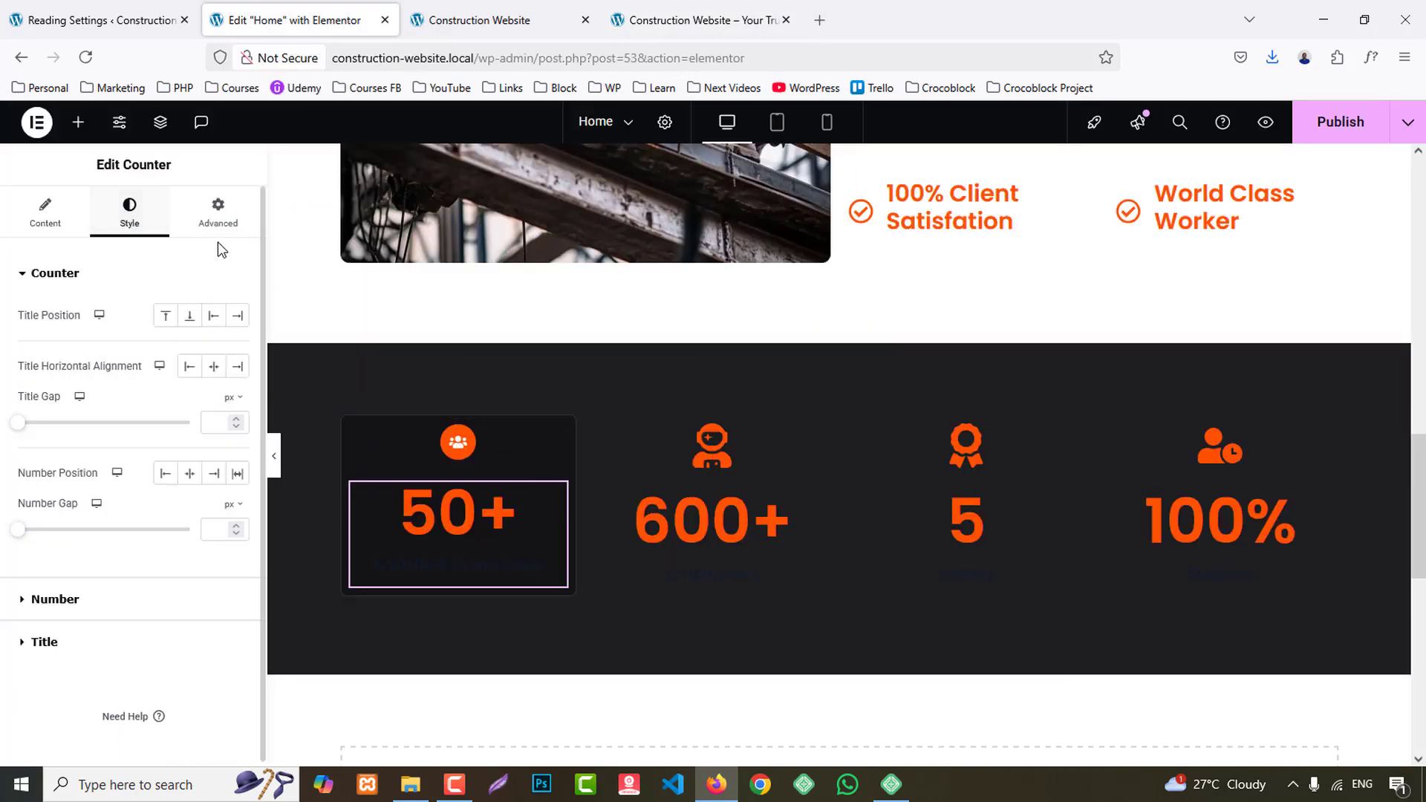
click(55, 600)
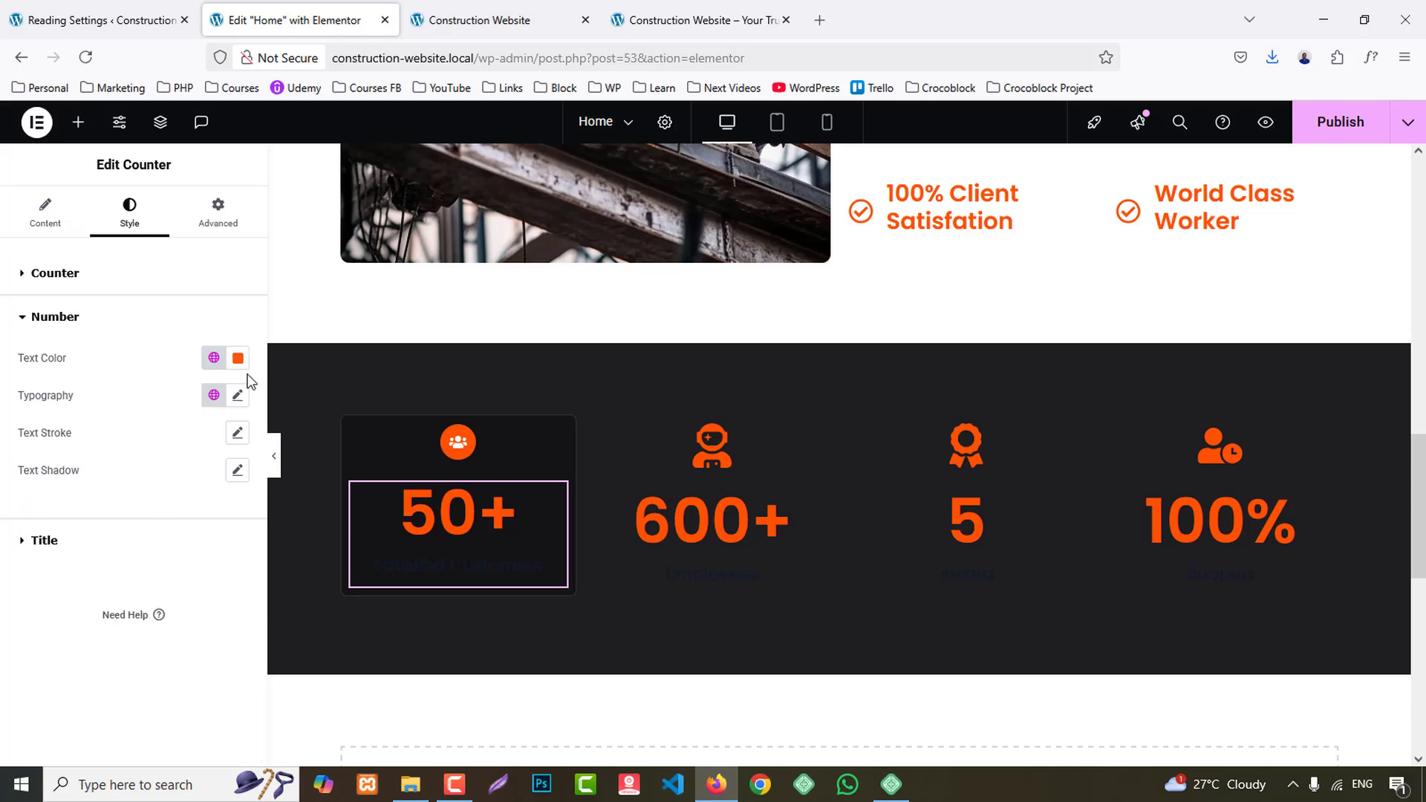
click(237, 395)
click(213, 538)
text(25)
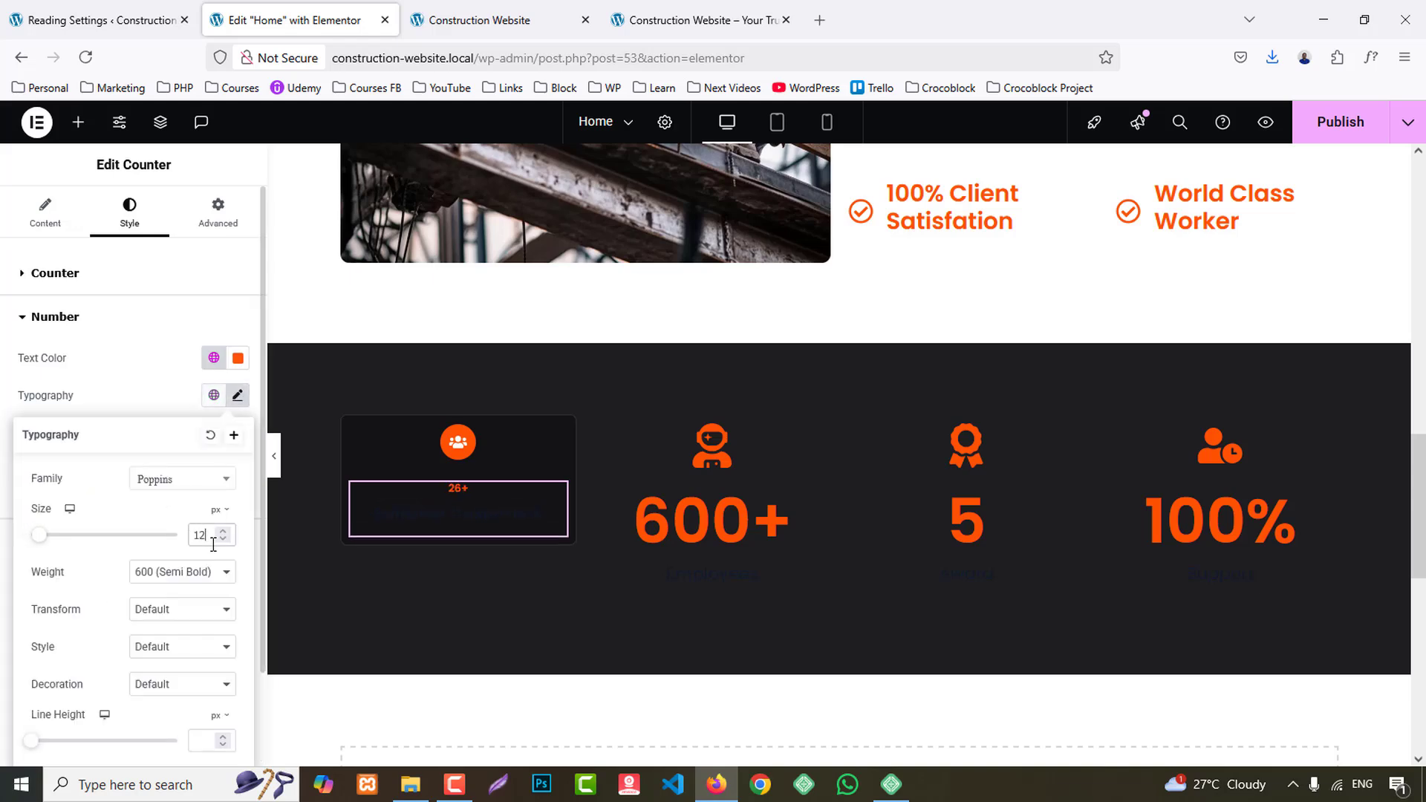
key(BackSpace)
key(BackSpace)
text(48)
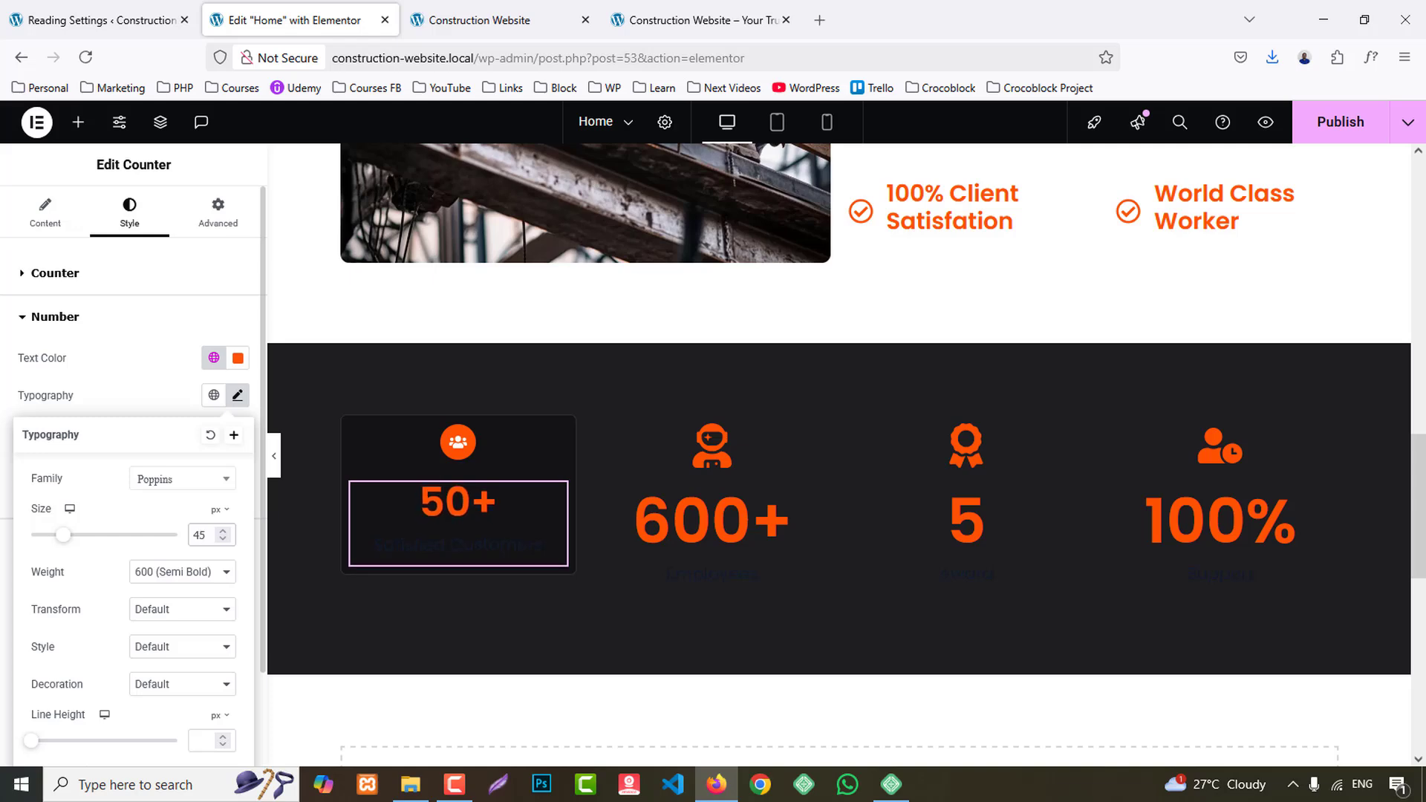
click(144, 395)
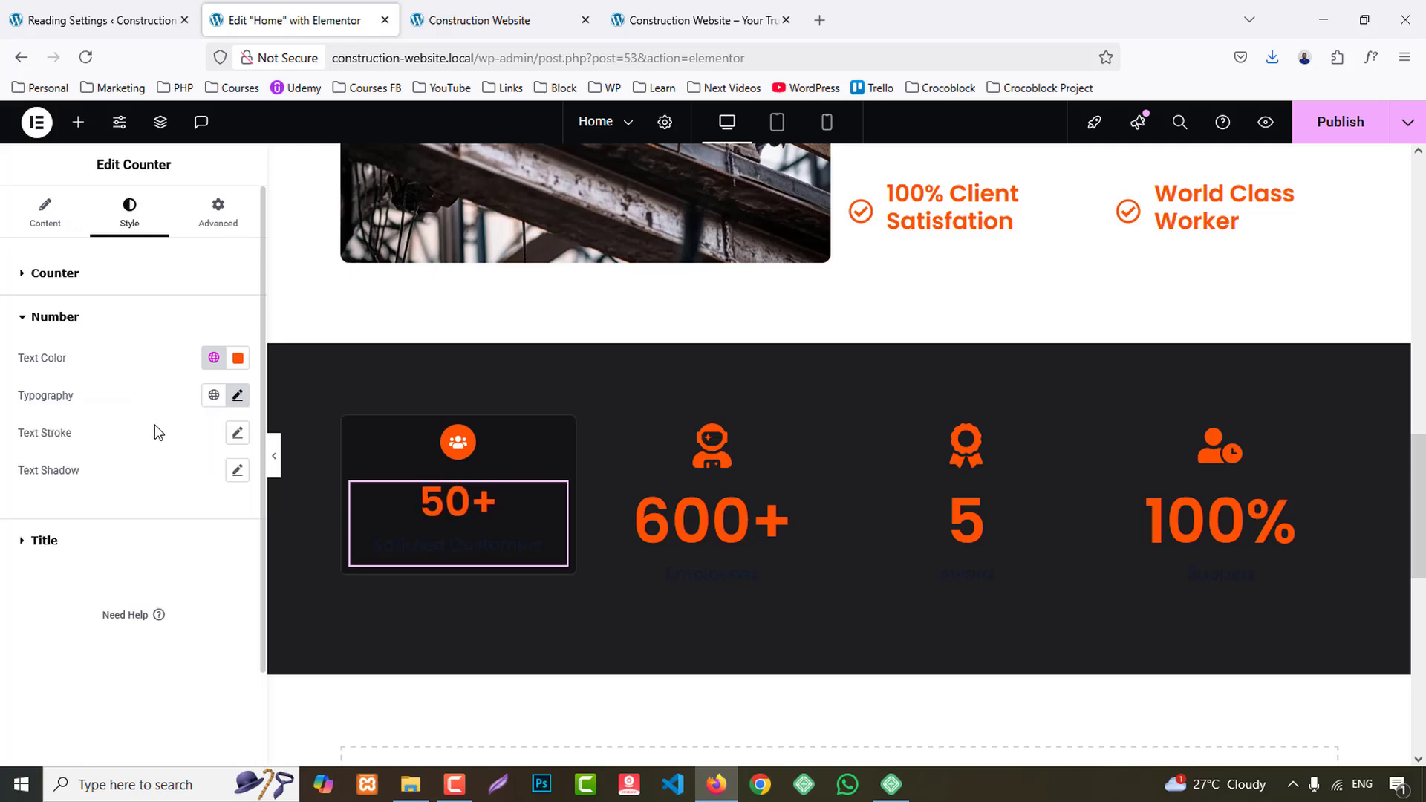
- Give the first counter's title the global White colour and a 17 px font size
click(46, 541)
click(216, 402)
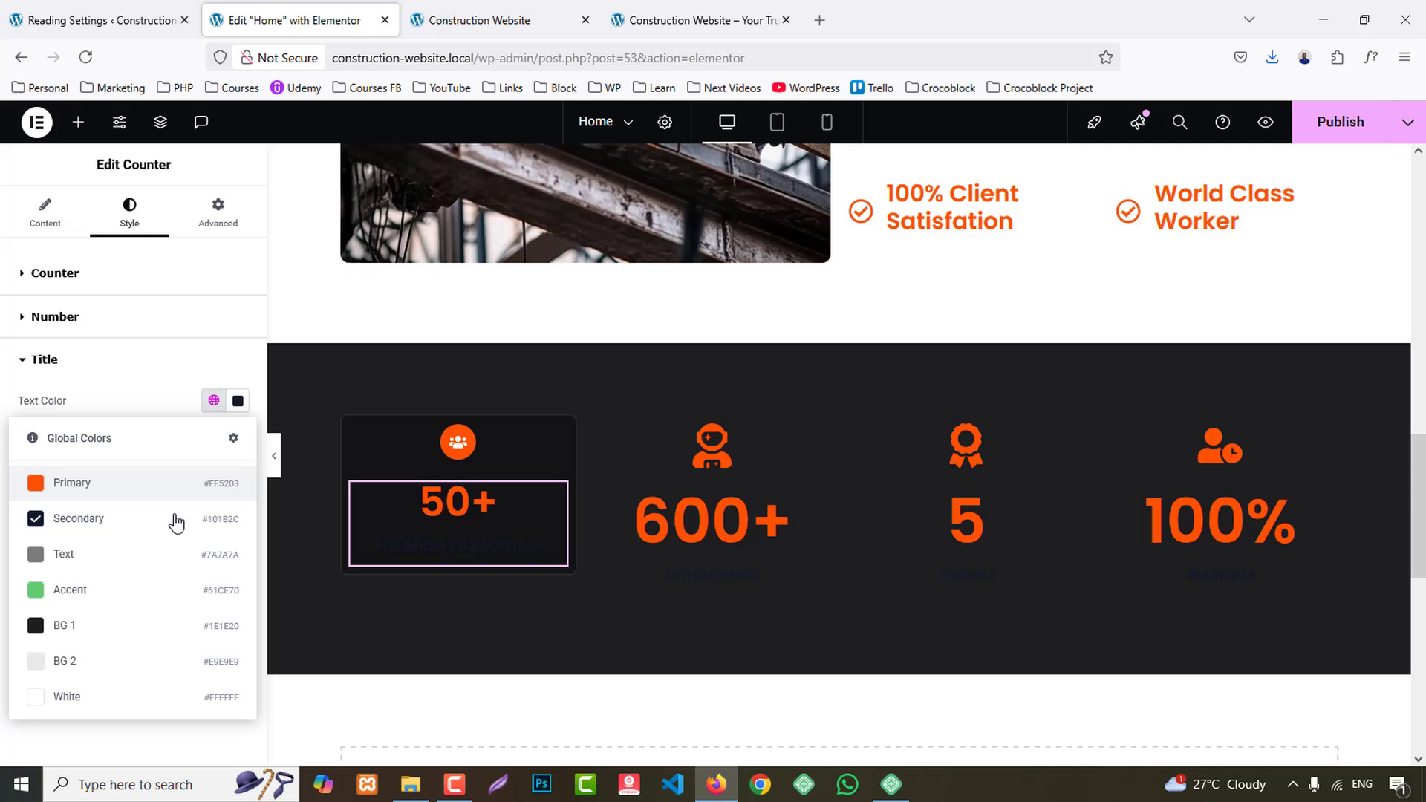
click(81, 698)
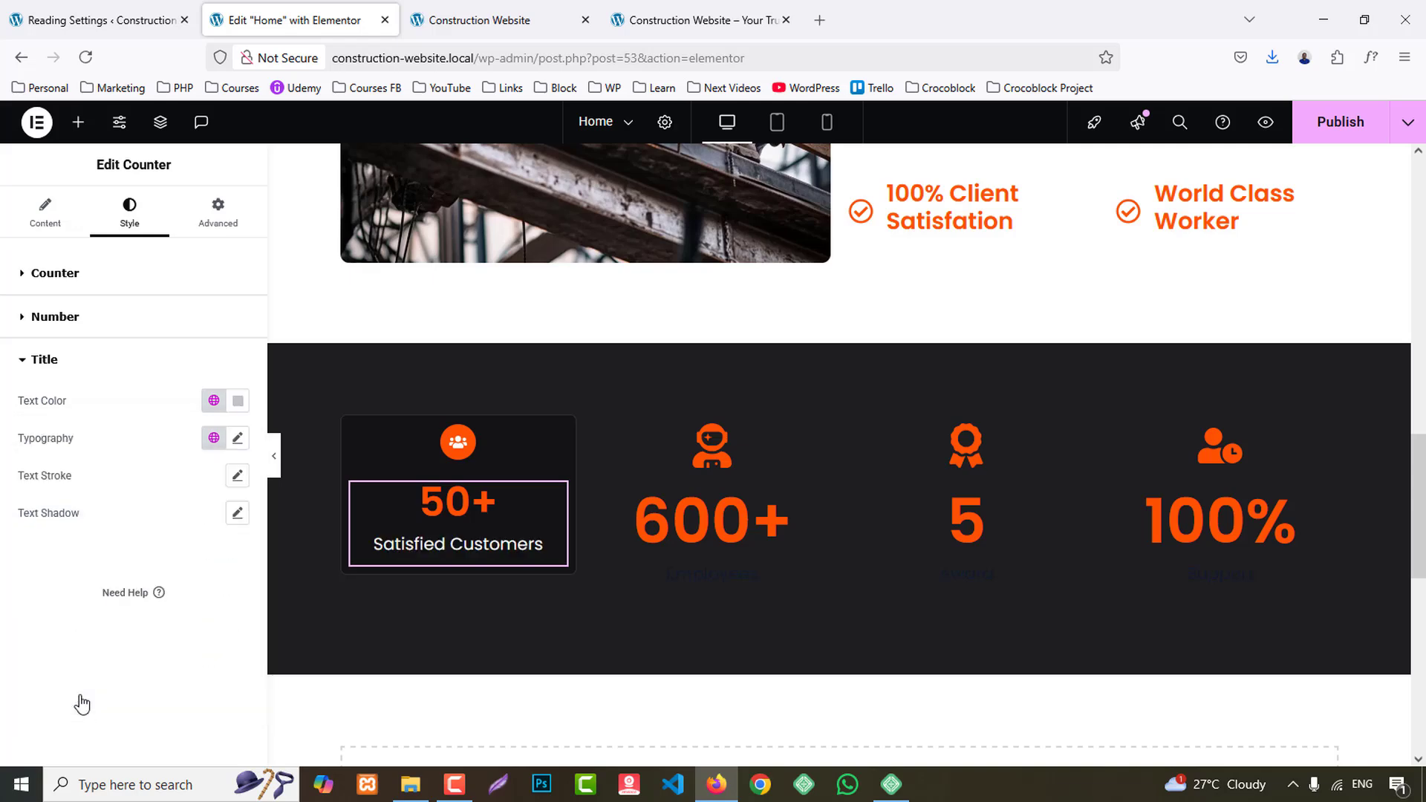
click(237, 439)
text(18)
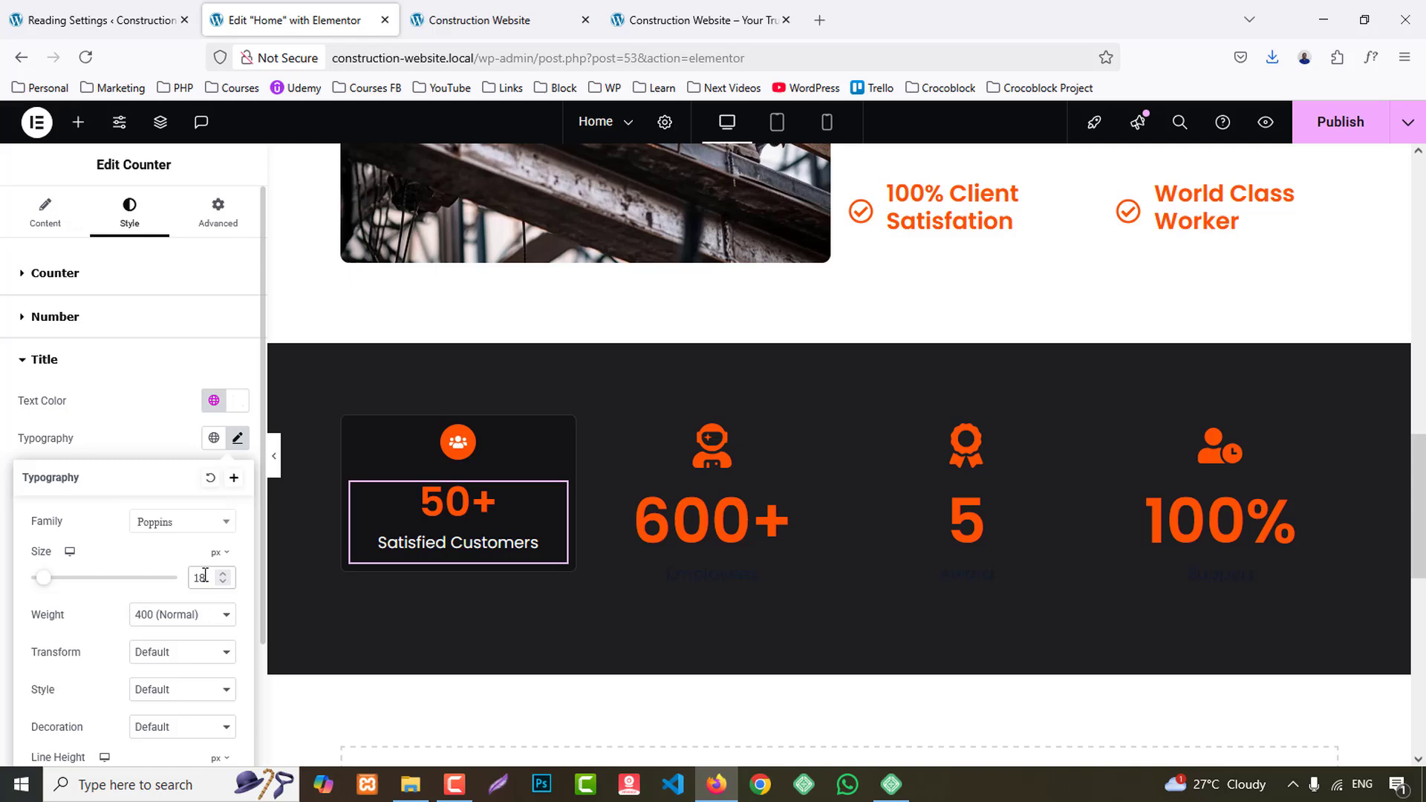
key(BackSpace)
text(7)
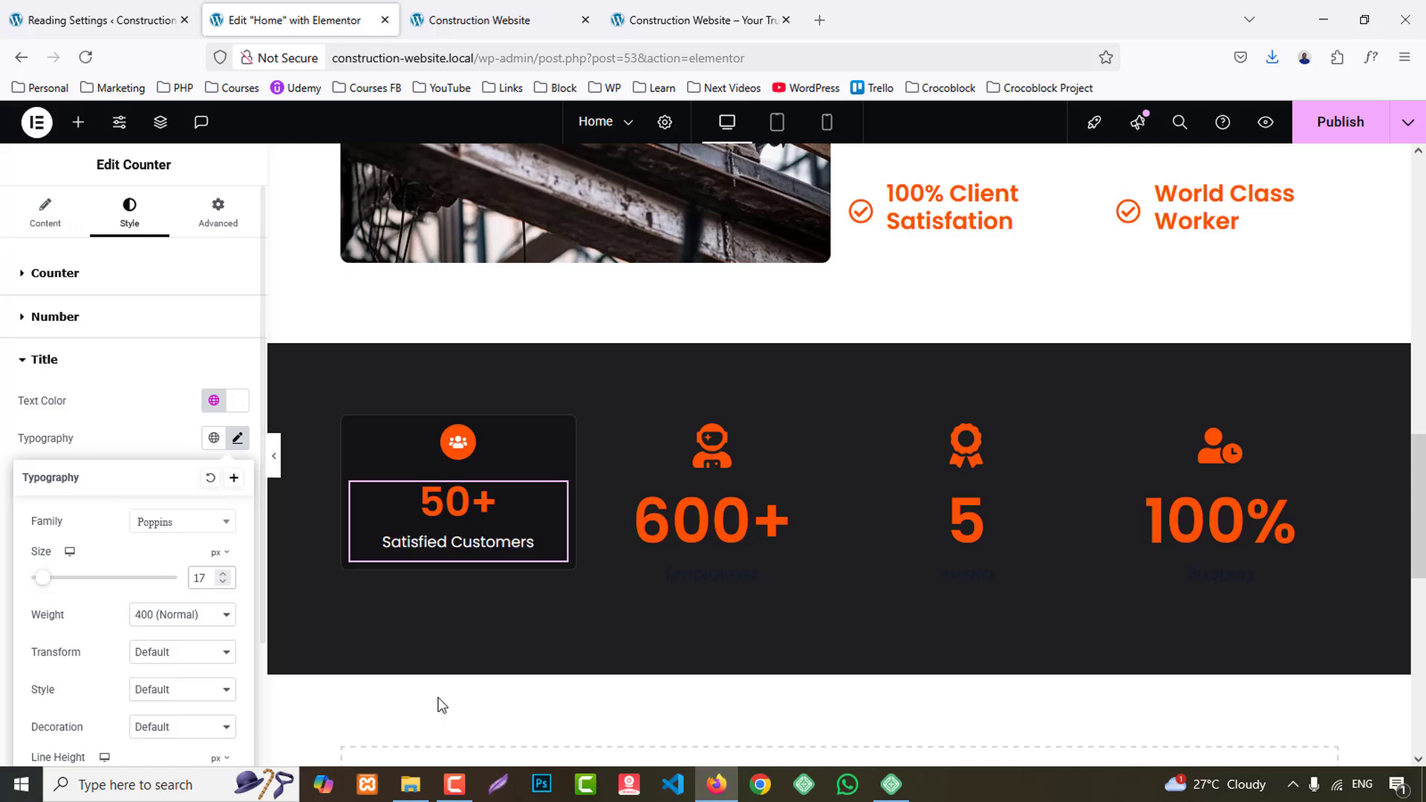
- Set the first statistics column container's padding to 15 px on all sides
click(352, 425)
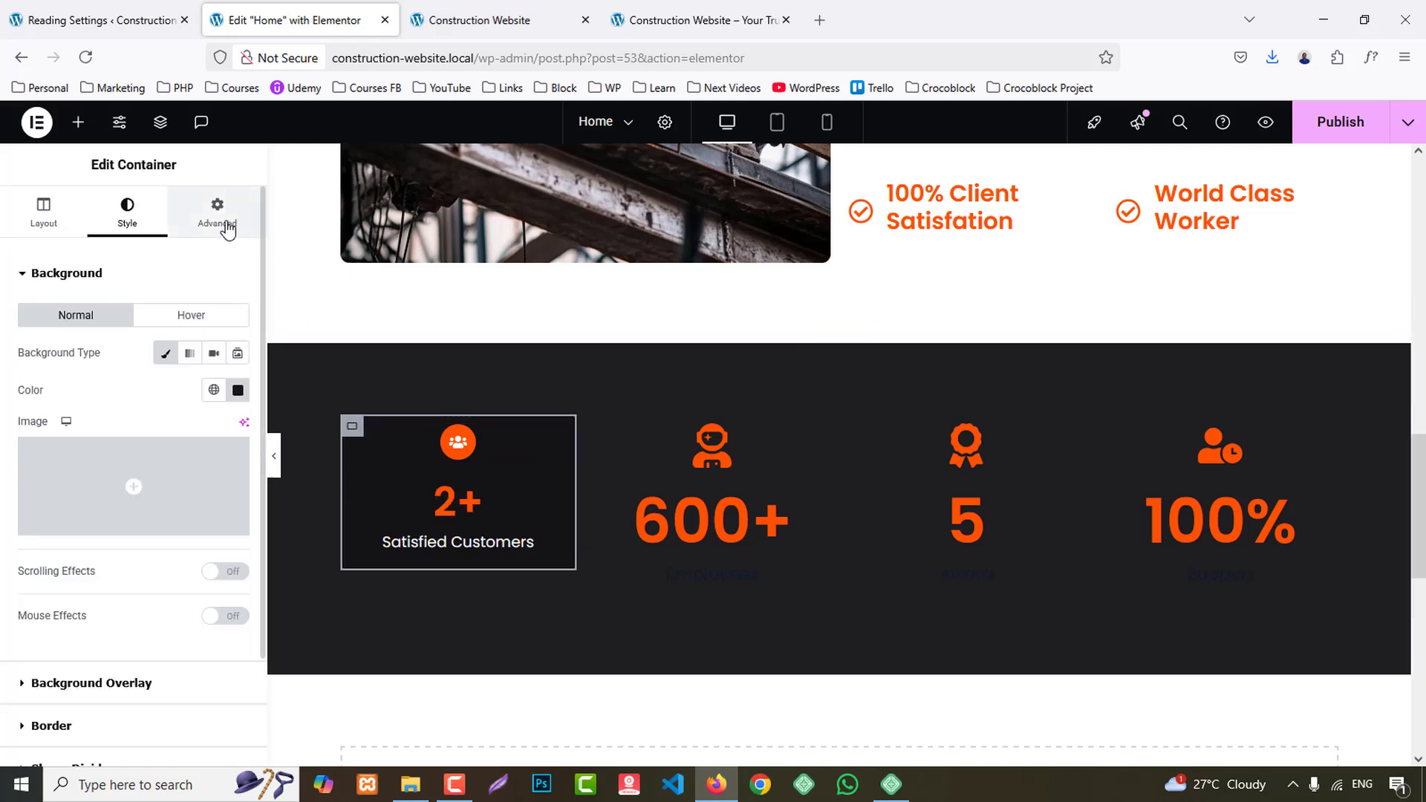
click(218, 213)
text(15)
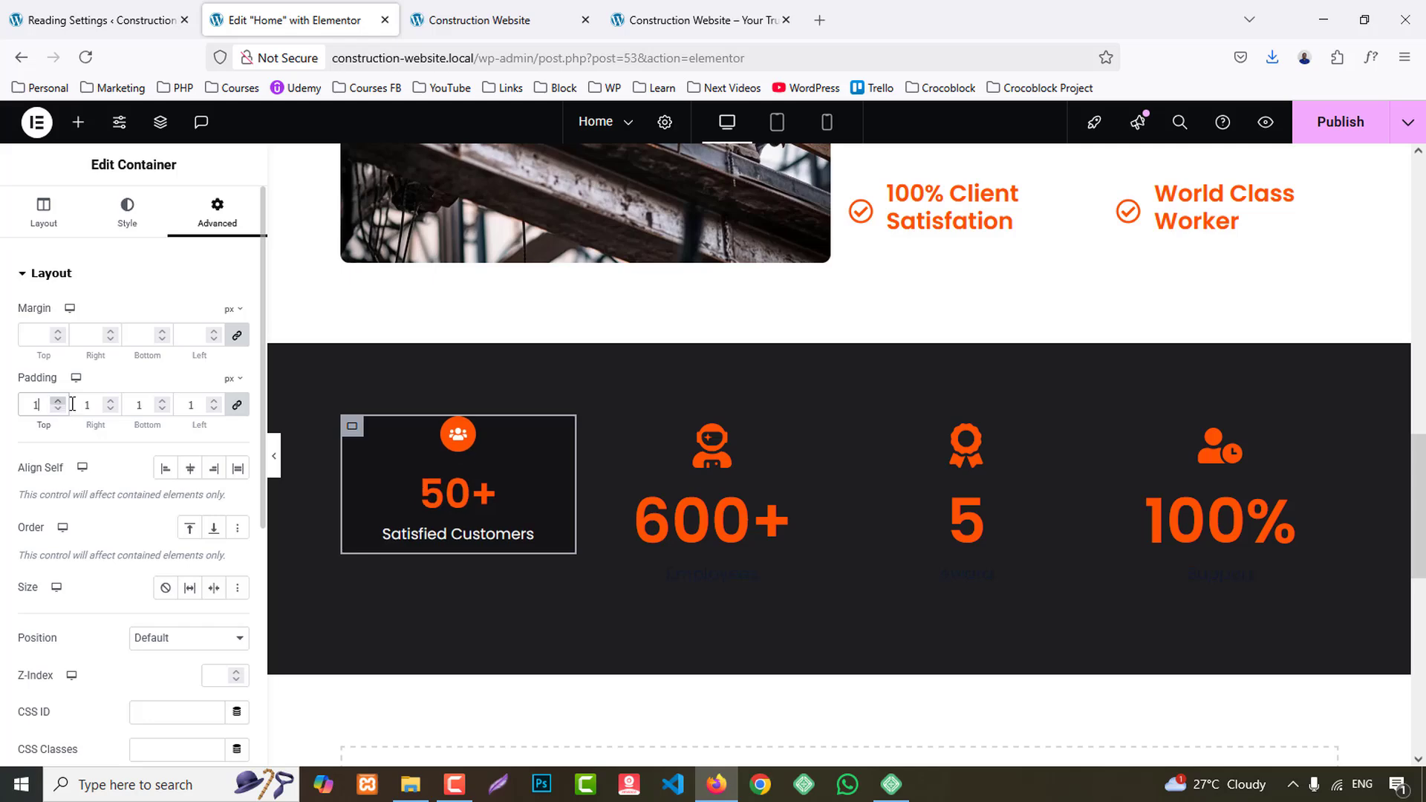
- Copy the first statistics container and paste its style onto the other three column containers
right_click(355, 432)
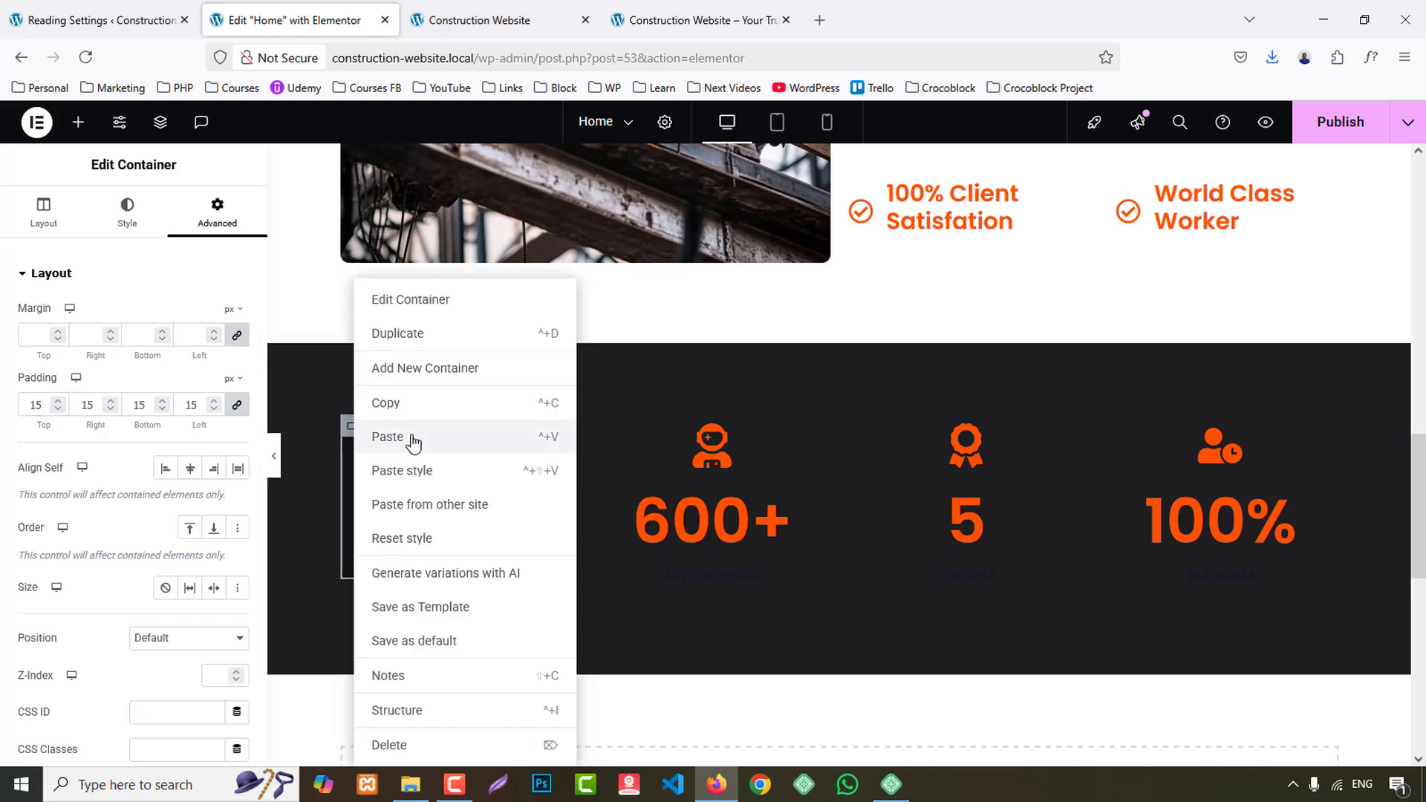
click(403, 406)
right_click(605, 429)
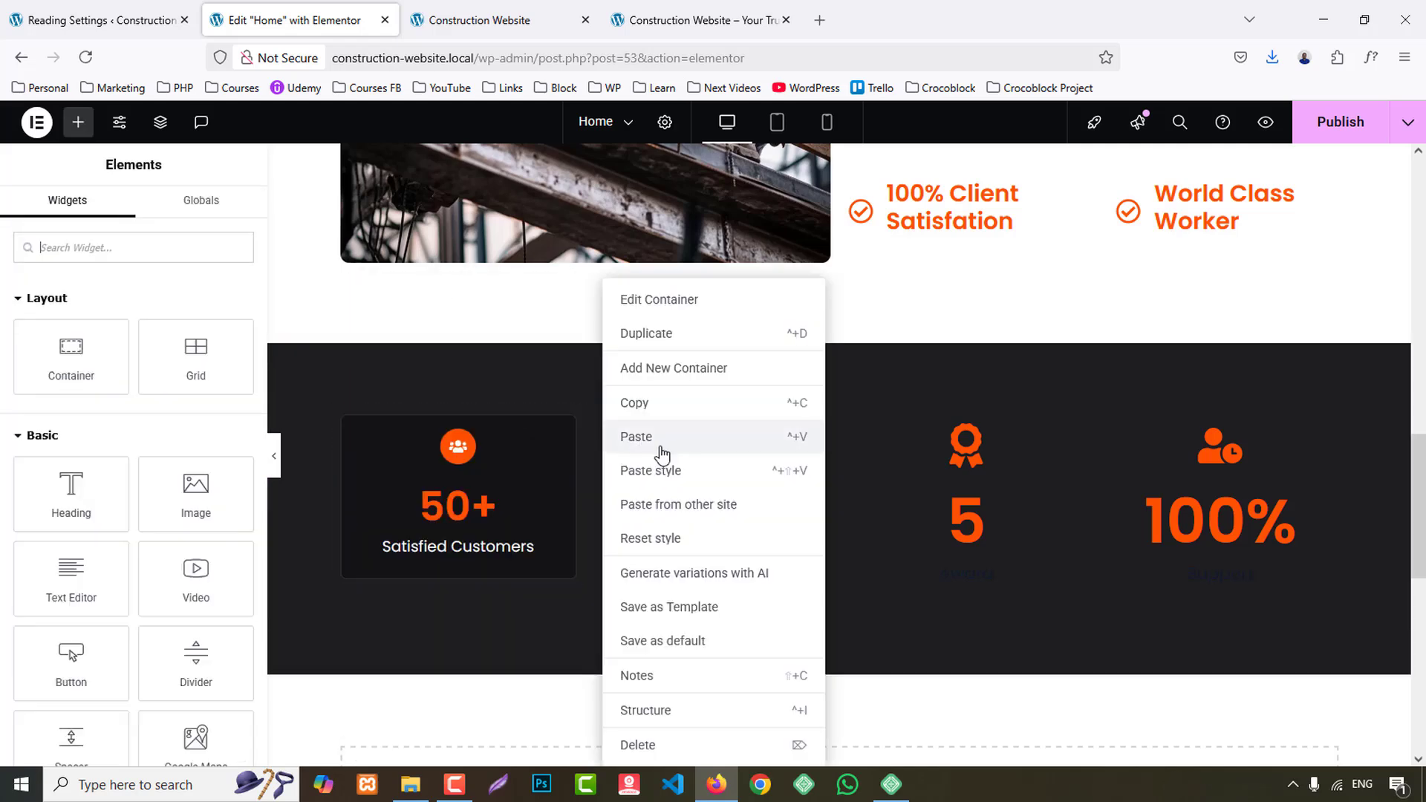
click(672, 474)
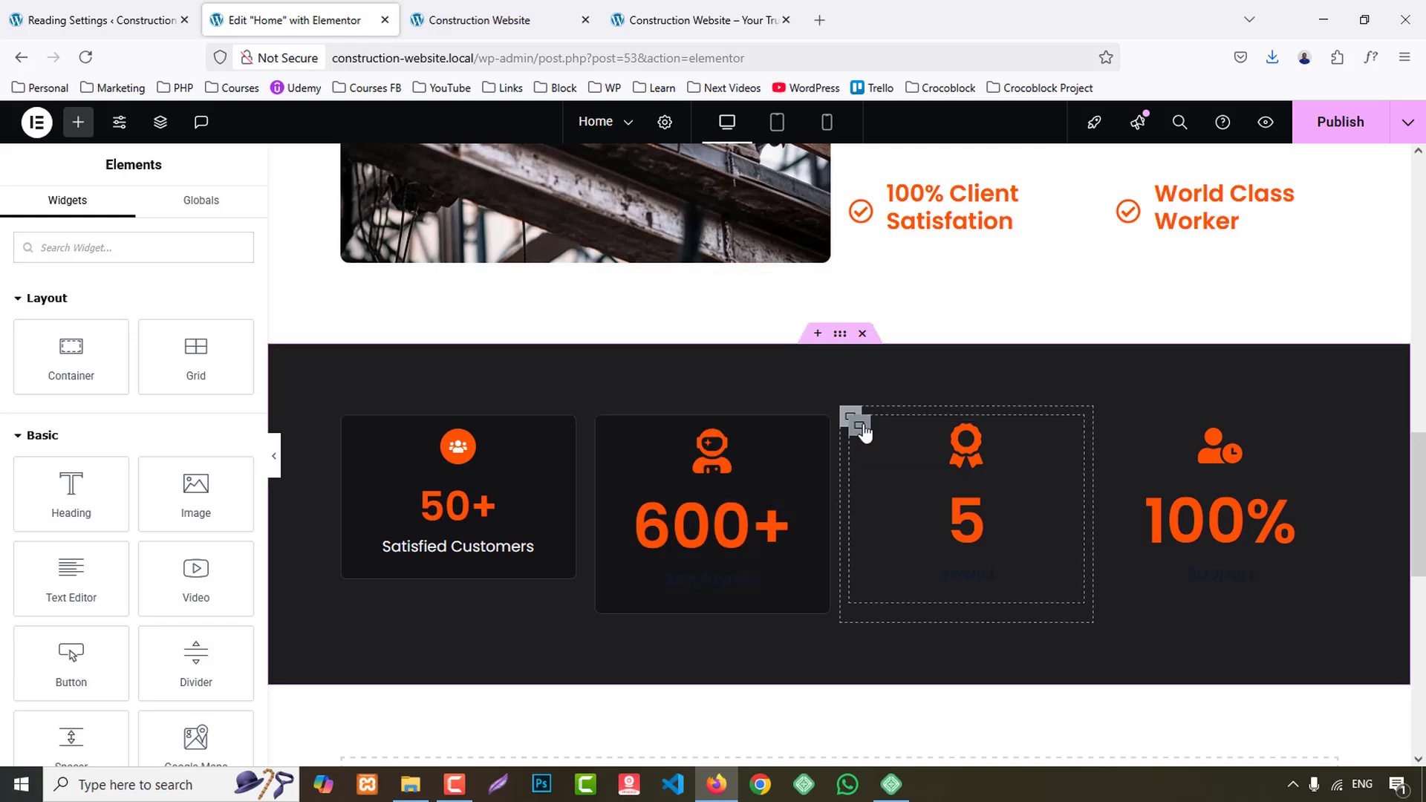
right_click(855, 420)
click(933, 473)
right_click(1126, 433)
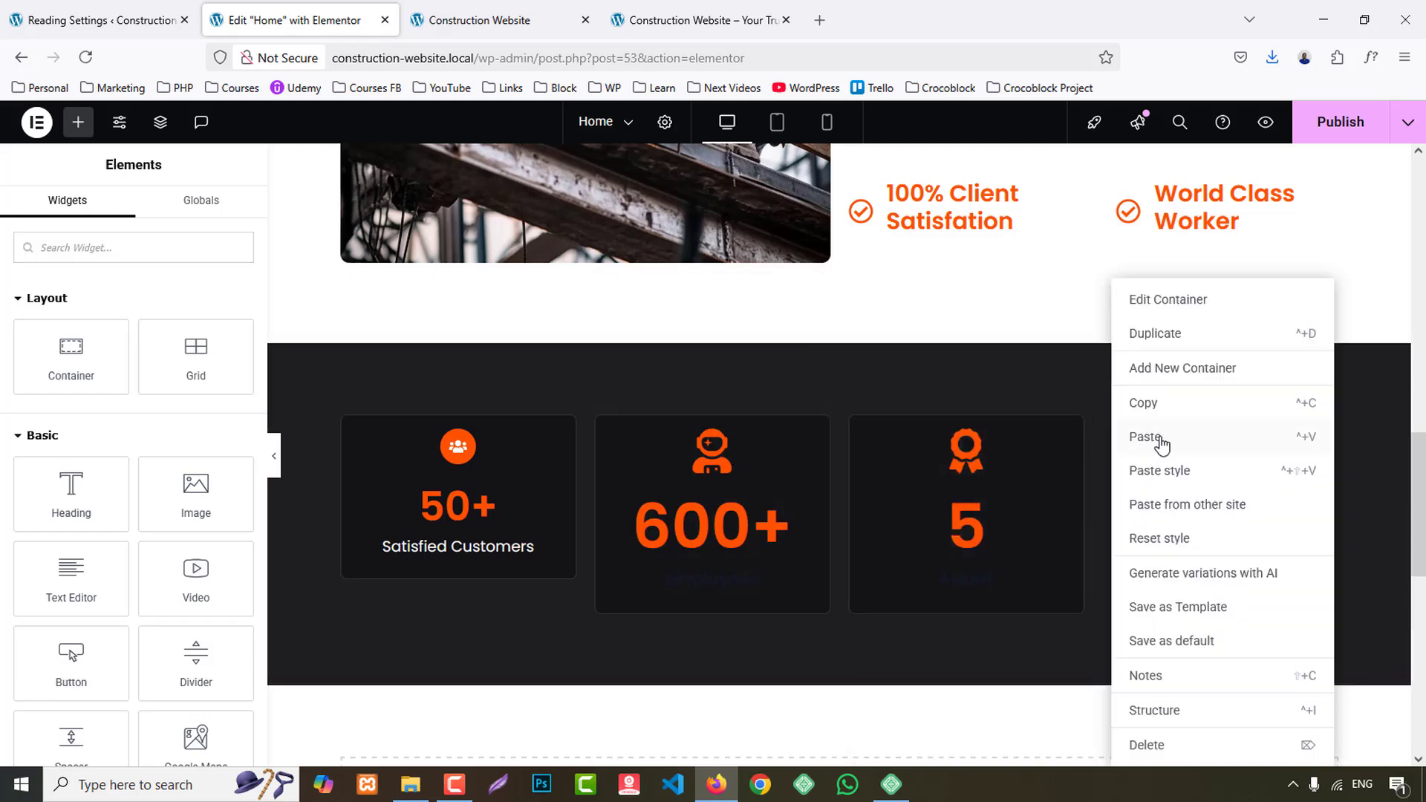
click(1181, 474)
- Copy the Satisfied Customers counter and paste its style onto the Employees, Award and Support counters
right_click(458, 450)
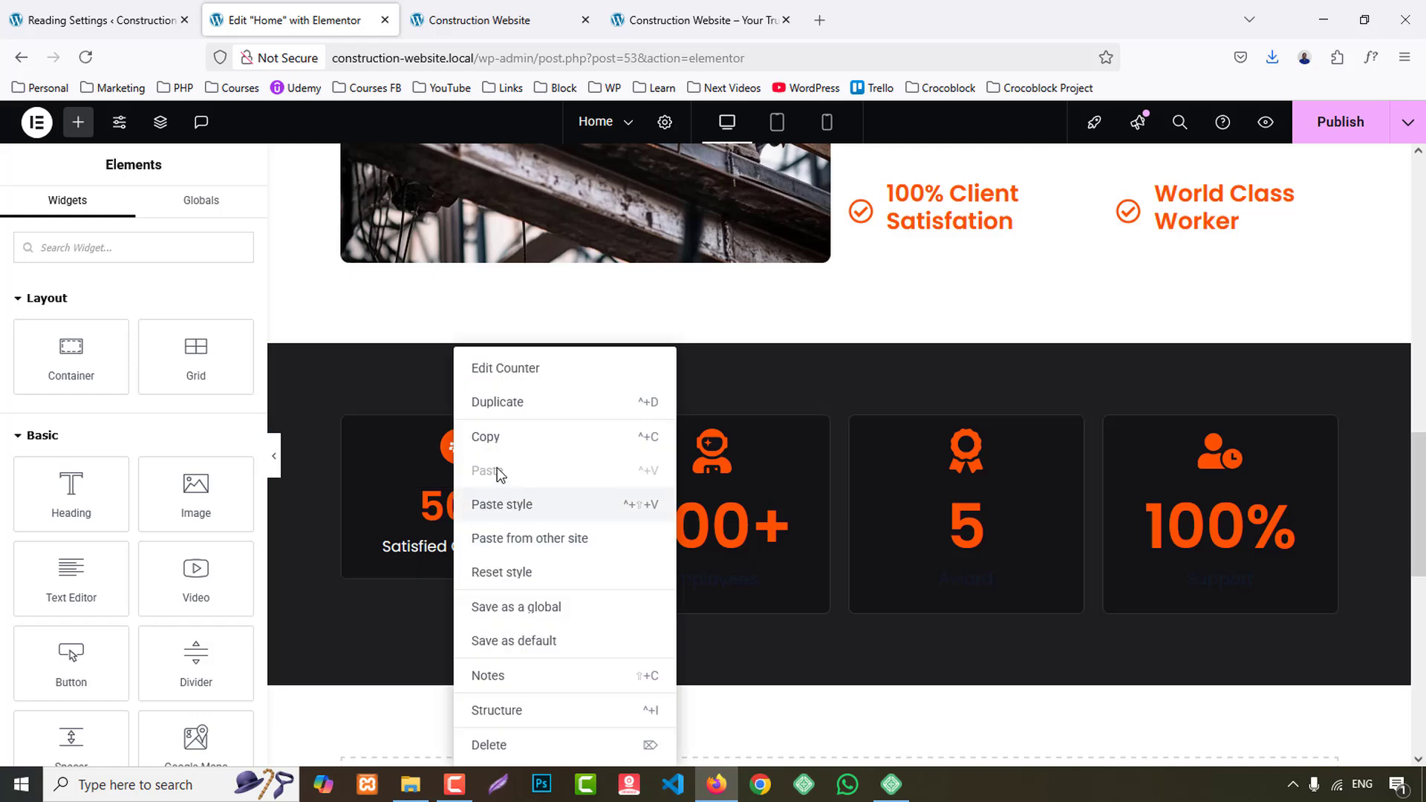
click(494, 504)
right_click(739, 520)
click(786, 505)
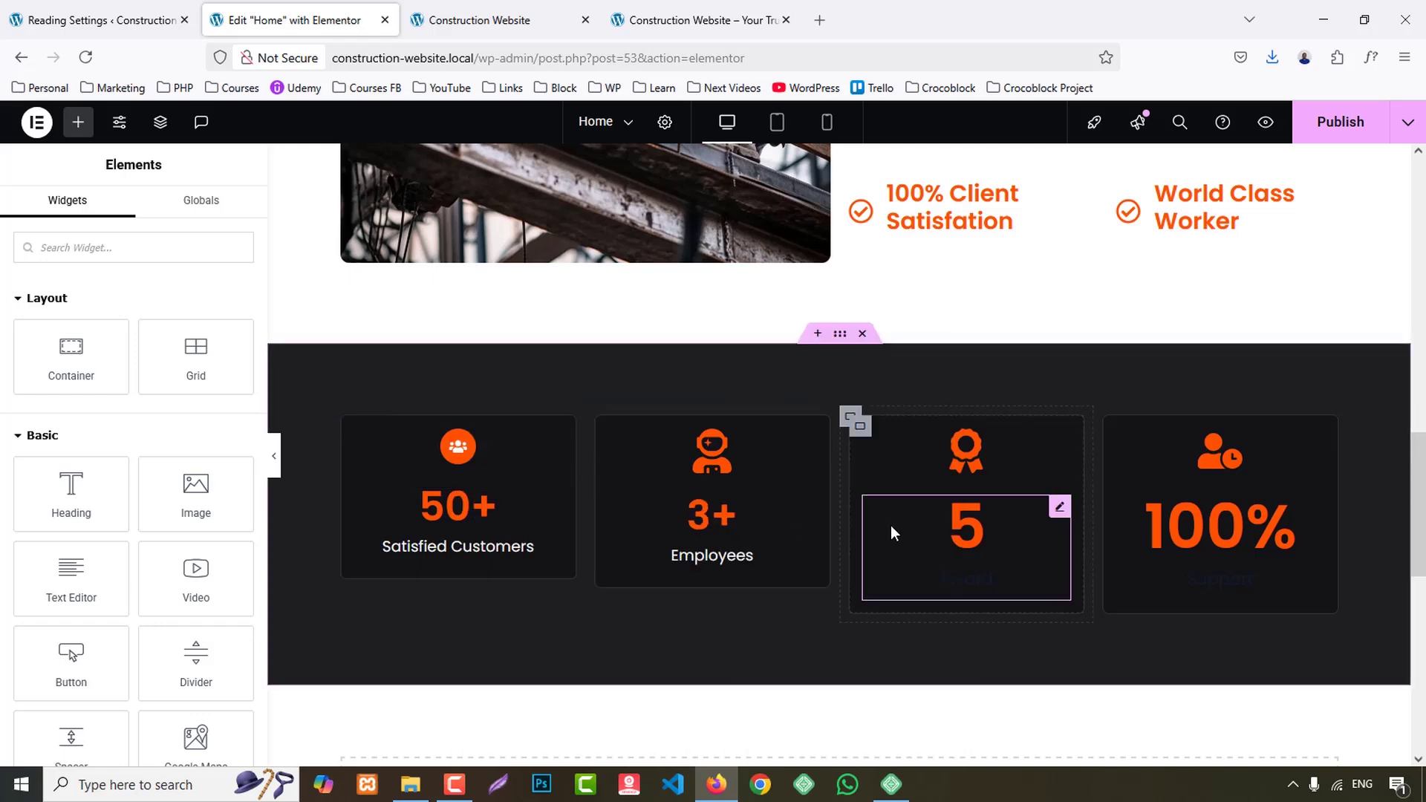
right_click(933, 524)
click(990, 503)
right_click(1169, 523)
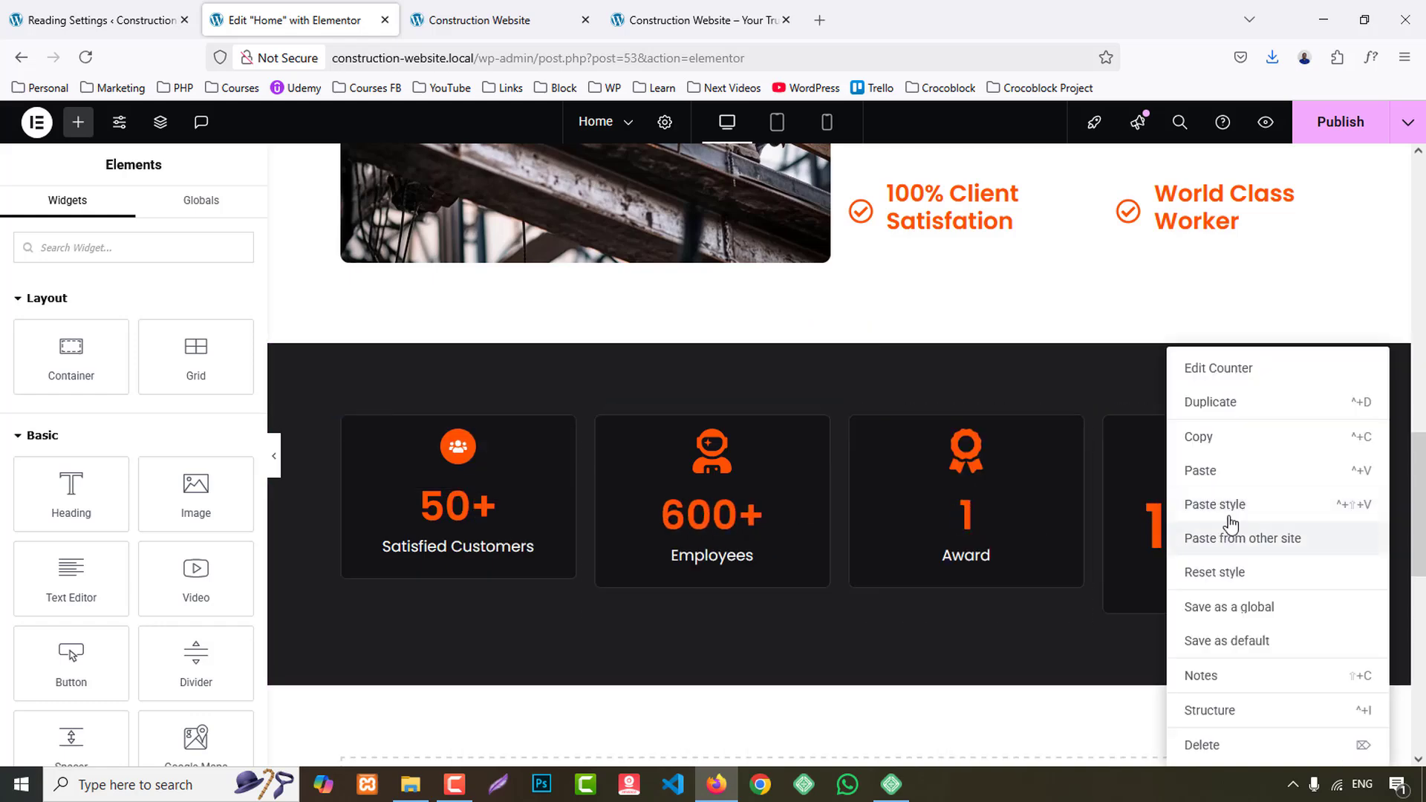
click(1183, 502)
- Copy the first statistics icon, paste its style onto the other three icons and publish the changes
right_click(450, 460)
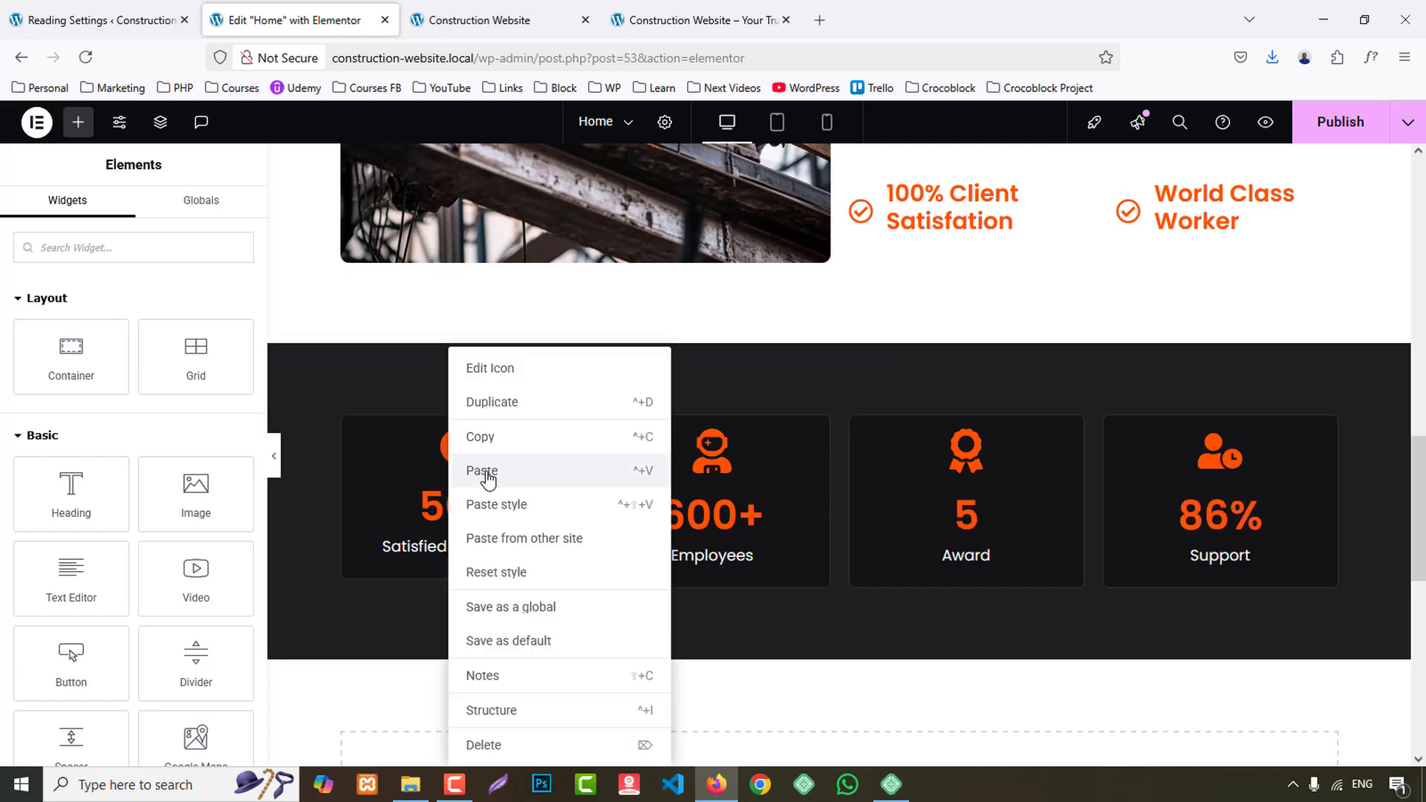
click(483, 438)
right_click(712, 452)
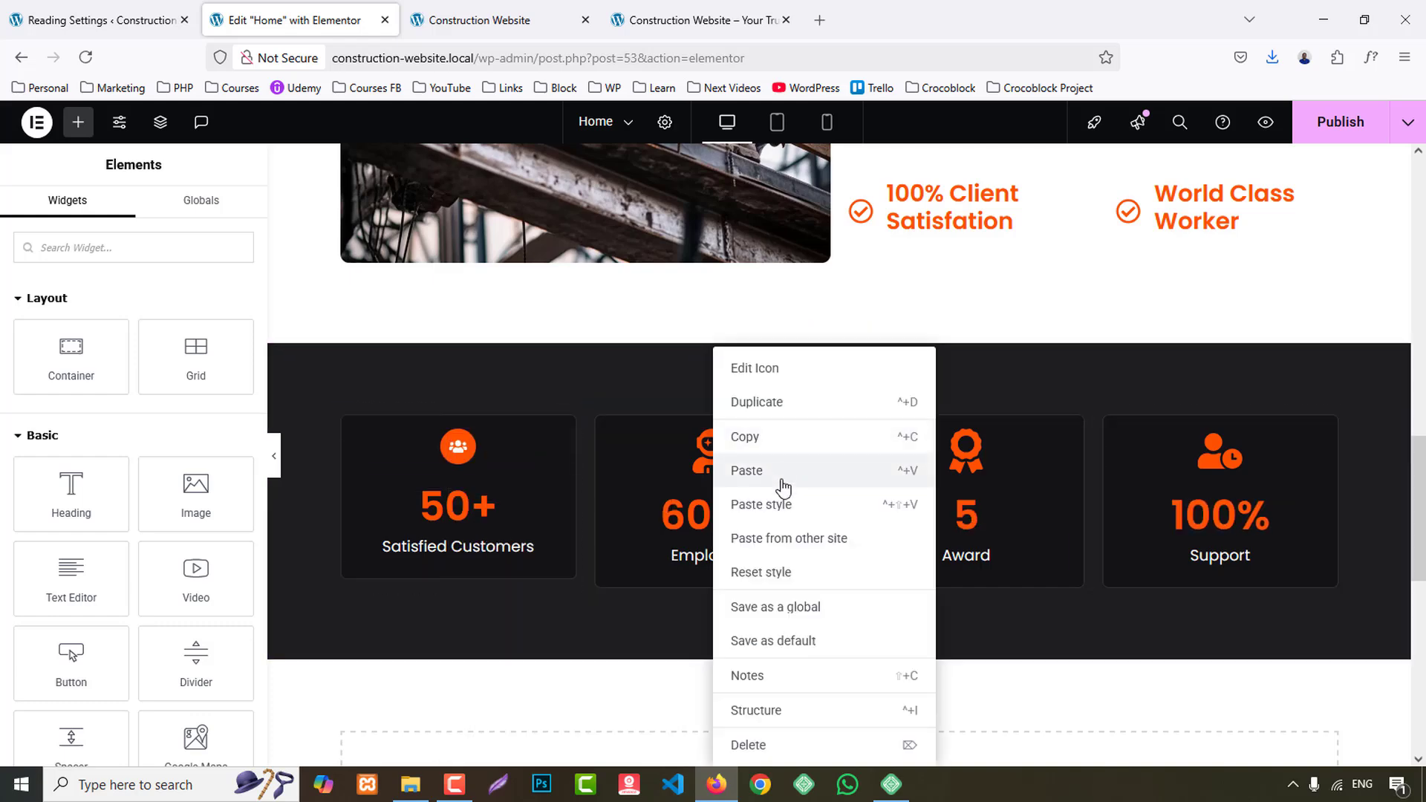
click(776, 469)
right_click(970, 452)
click(1032, 485)
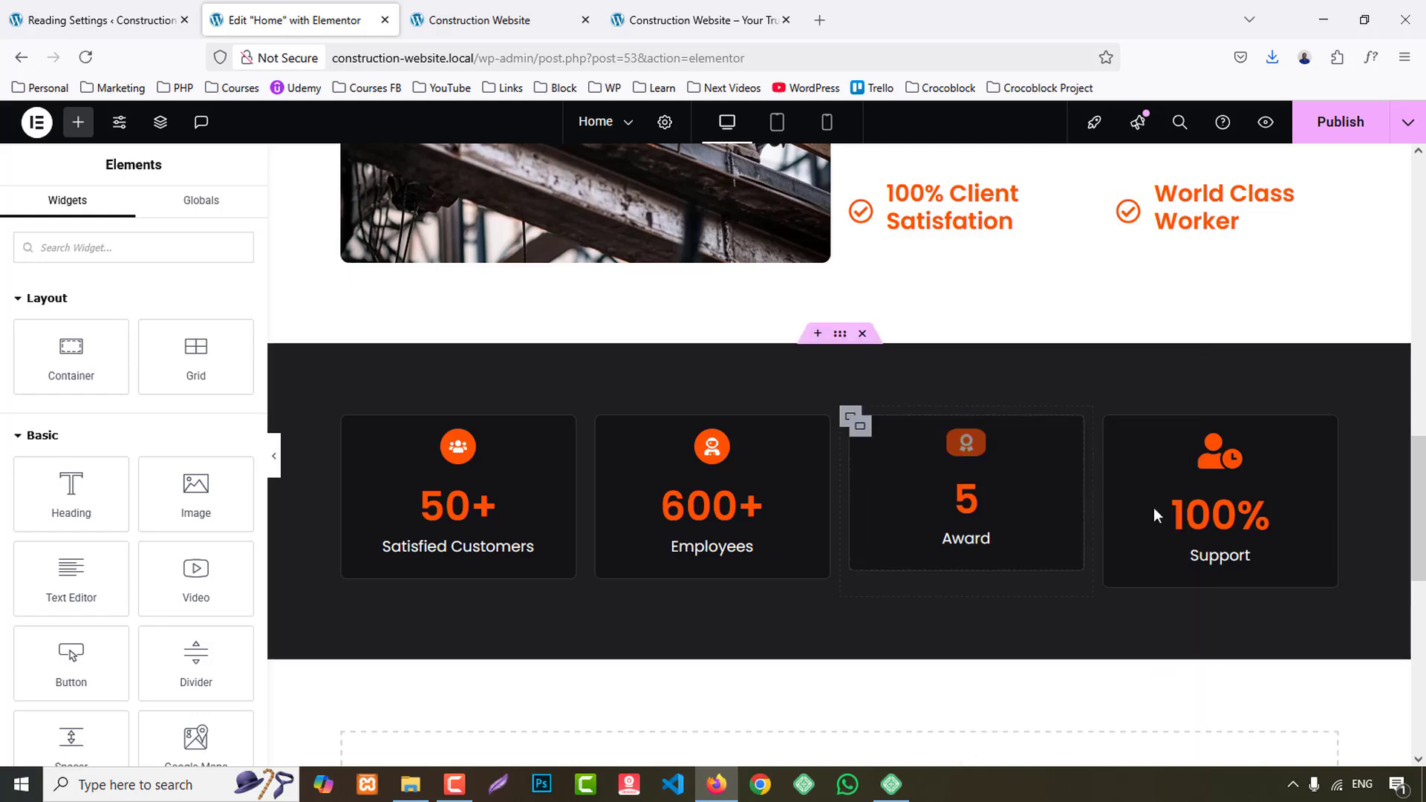
right_click(1218, 449)
click(1263, 517)
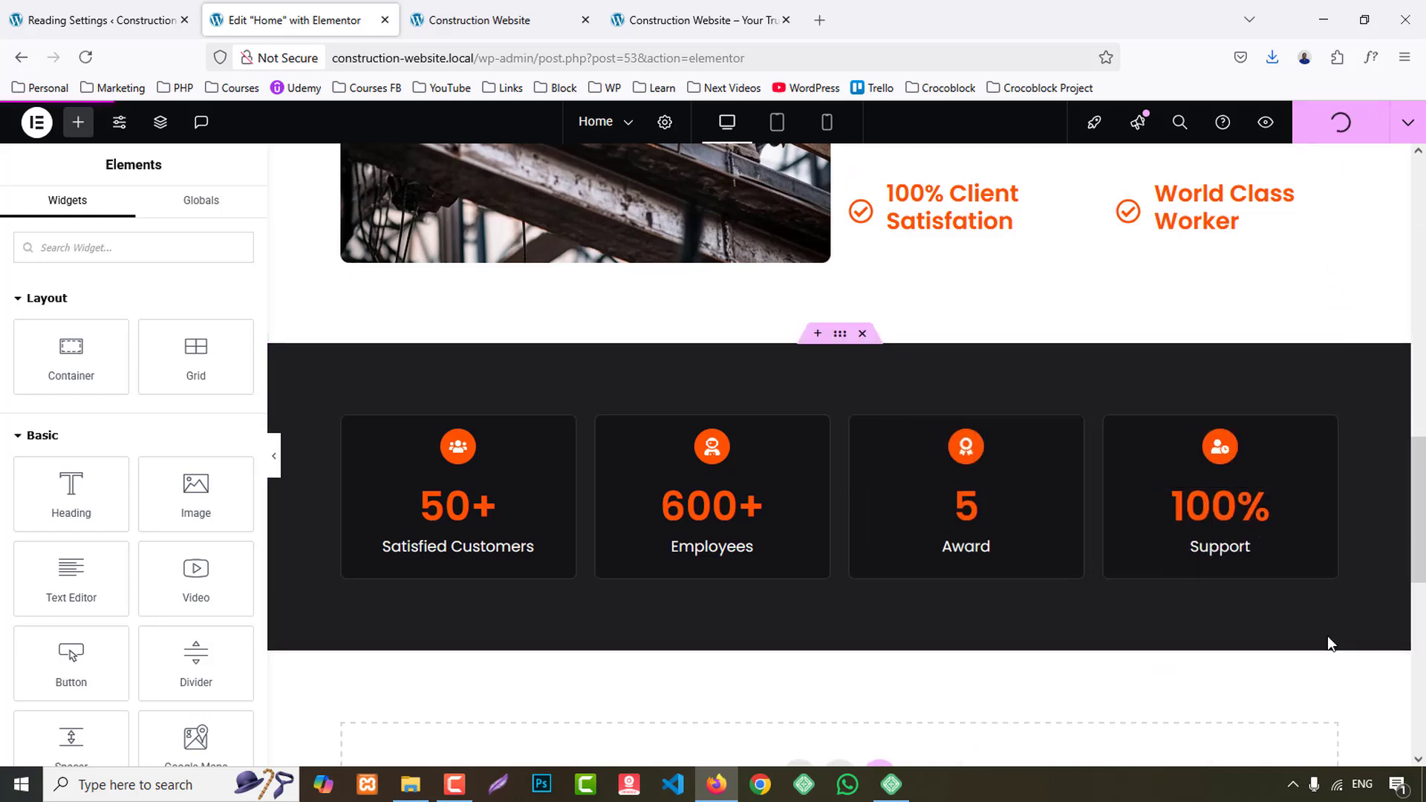
- Check the statistics cards in the page preview, then examine the Our Services heading and service card layout on the reference site
click(478, 11)
scroll(1256, 465, down, 15)
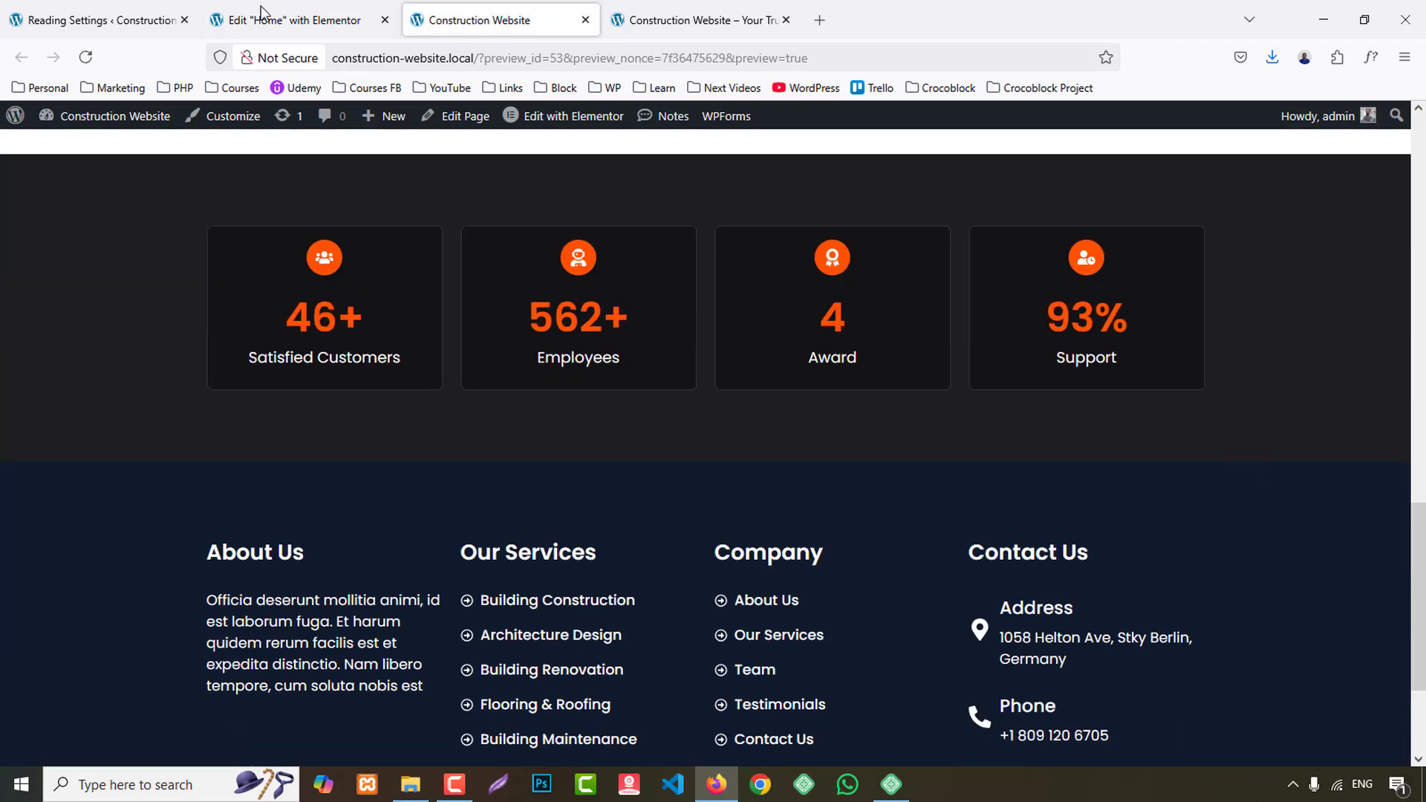
click(743, 11)
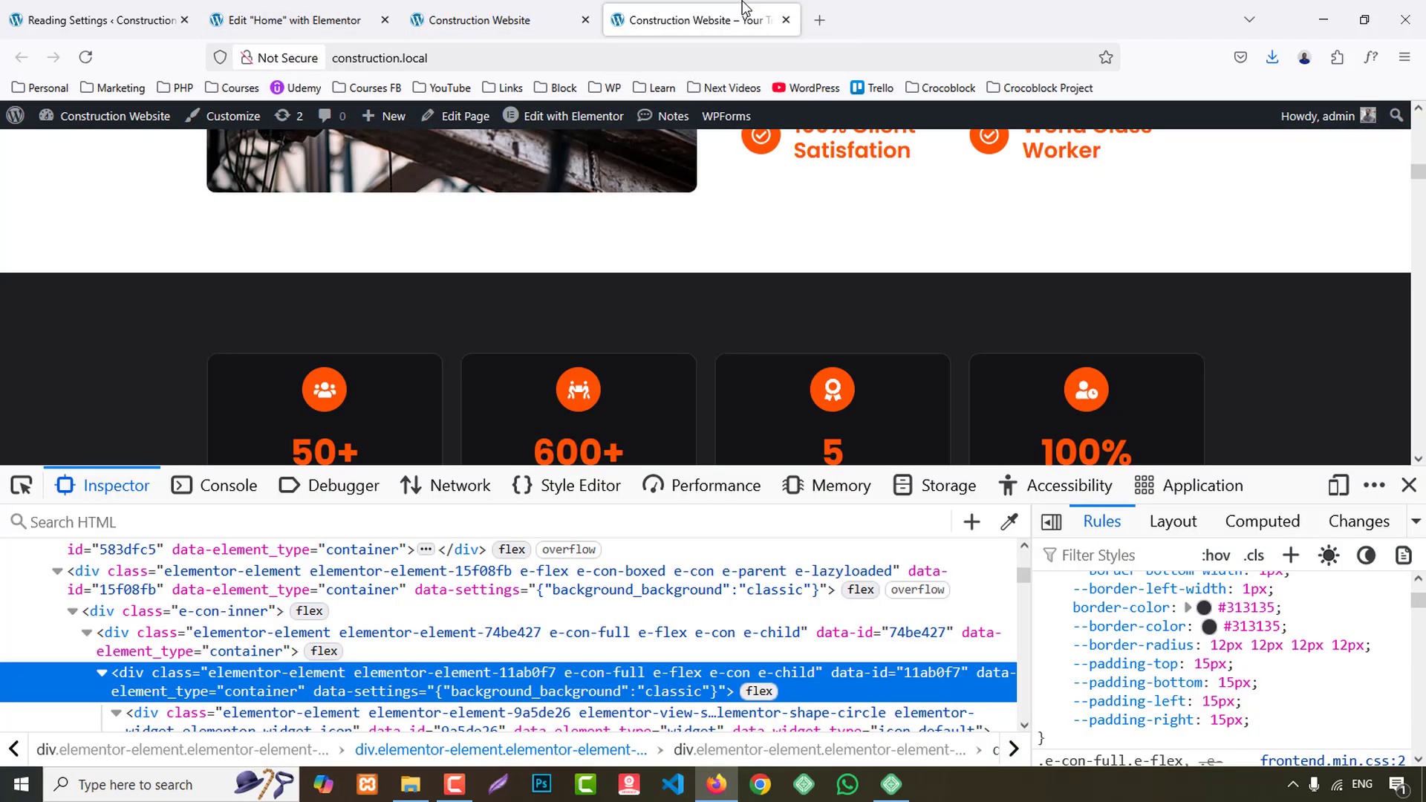
click(1409, 485)
scroll(1326, 496, down, 6)
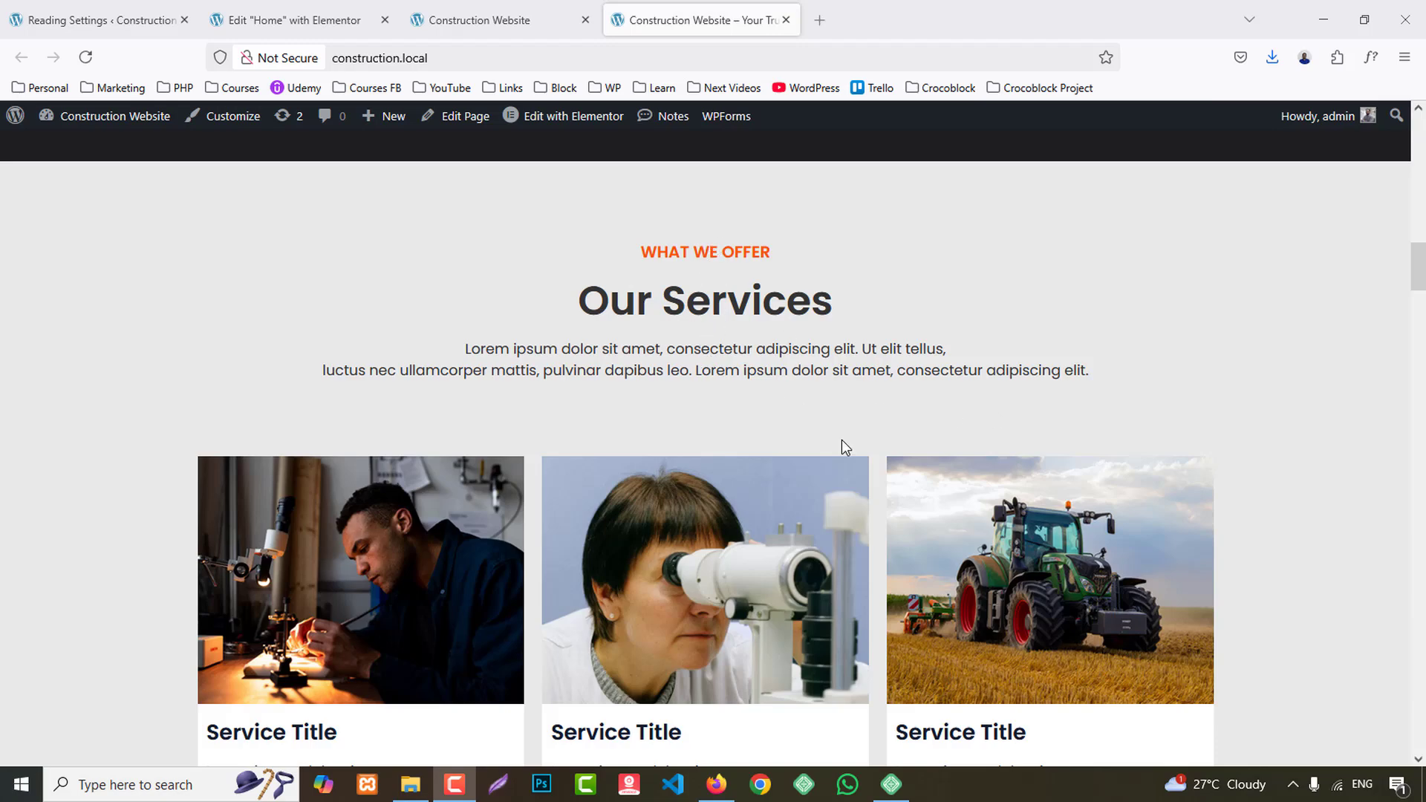
scroll(609, 488, down, 4)
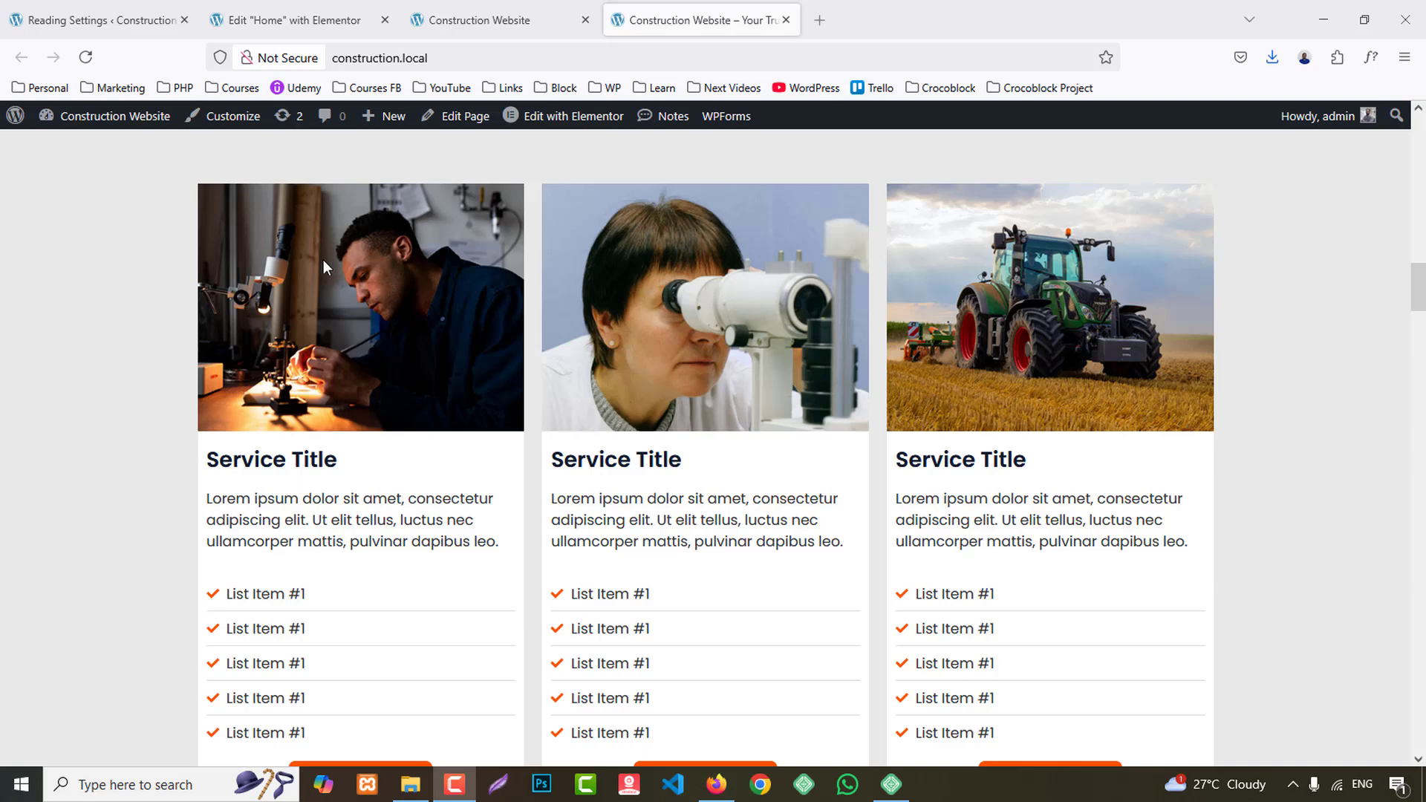
scroll(401, 538, down, 3)
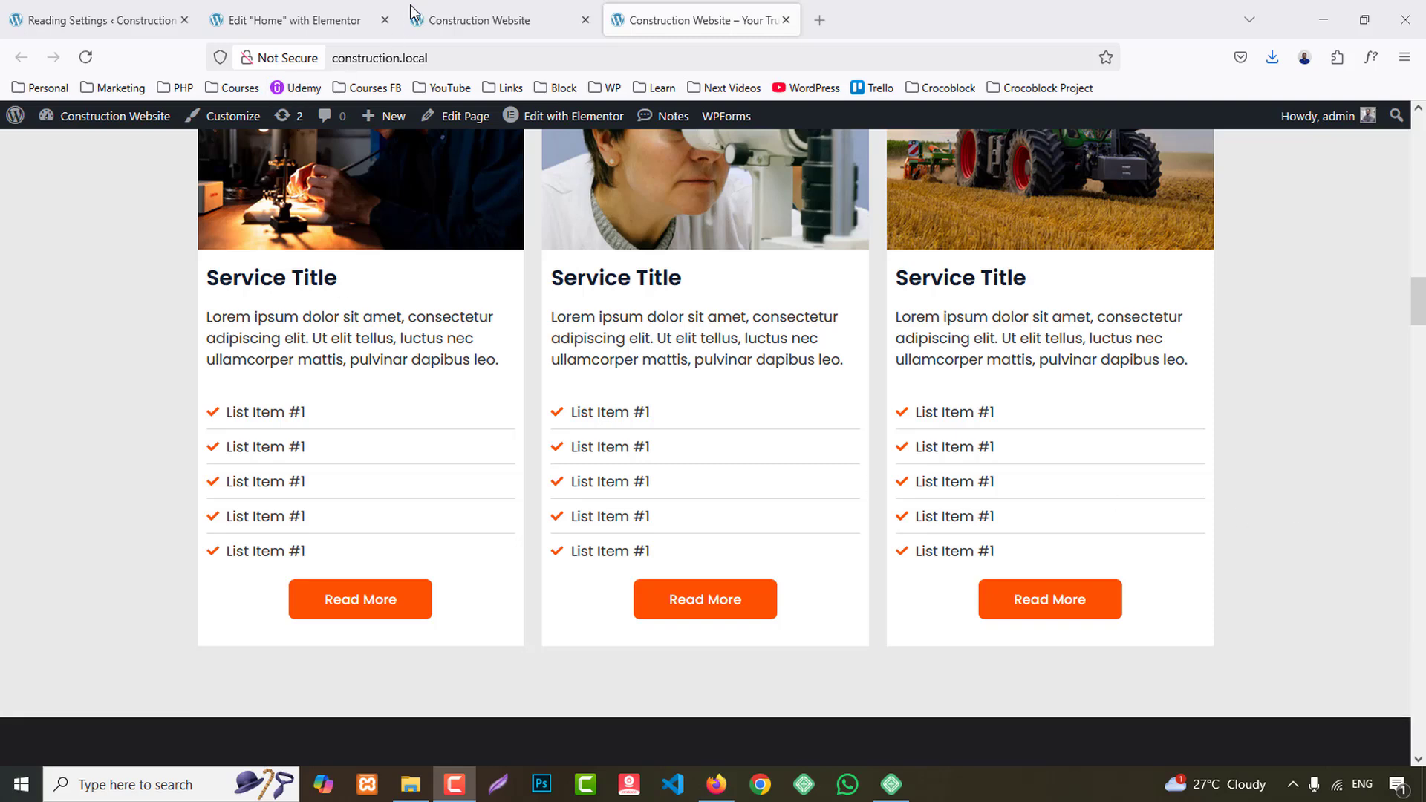
- Add a new flexbox container below the statistics section using the structure with two rows of three columns
click(289, 20)
scroll(865, 546, down, 4)
click(799, 506)
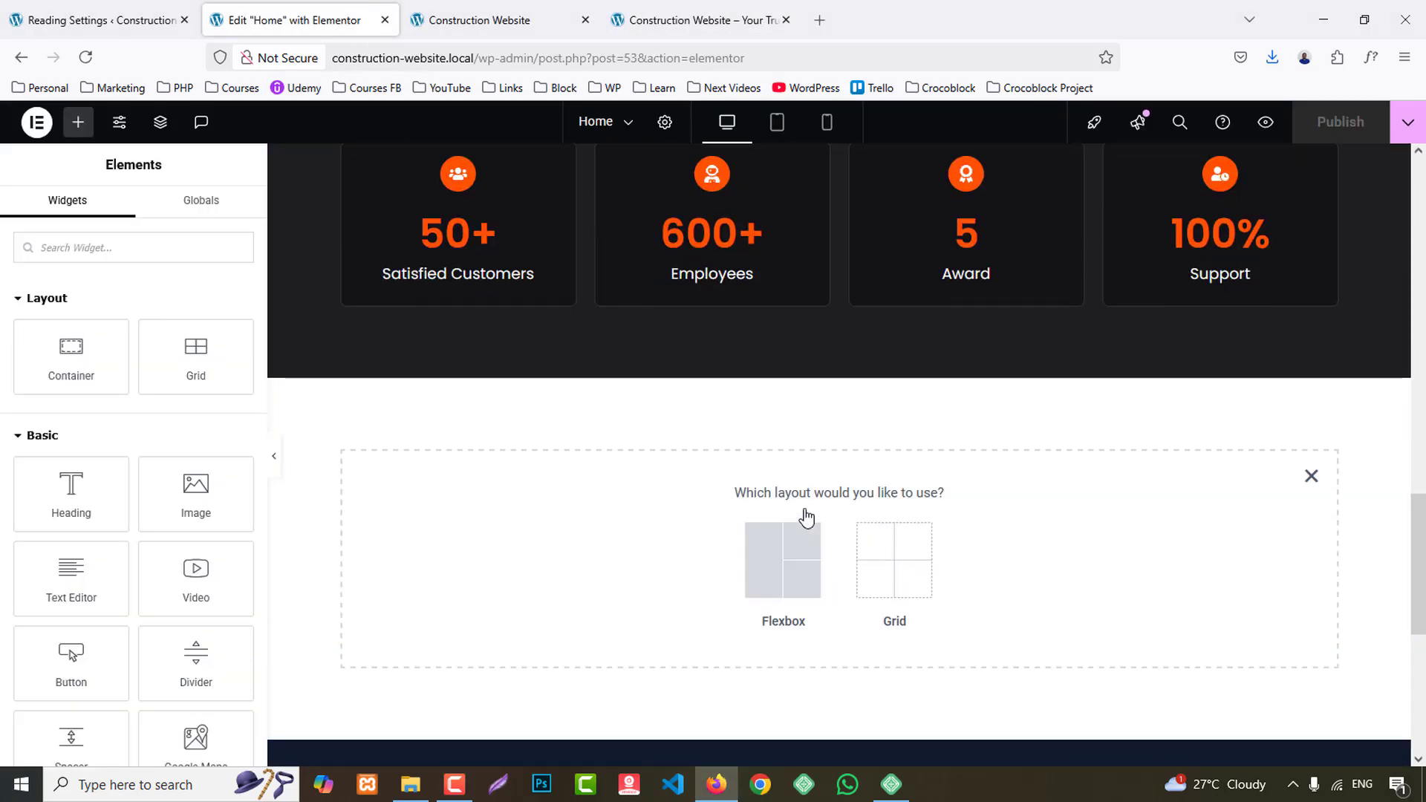
scroll(815, 520, down, 1)
click(765, 474)
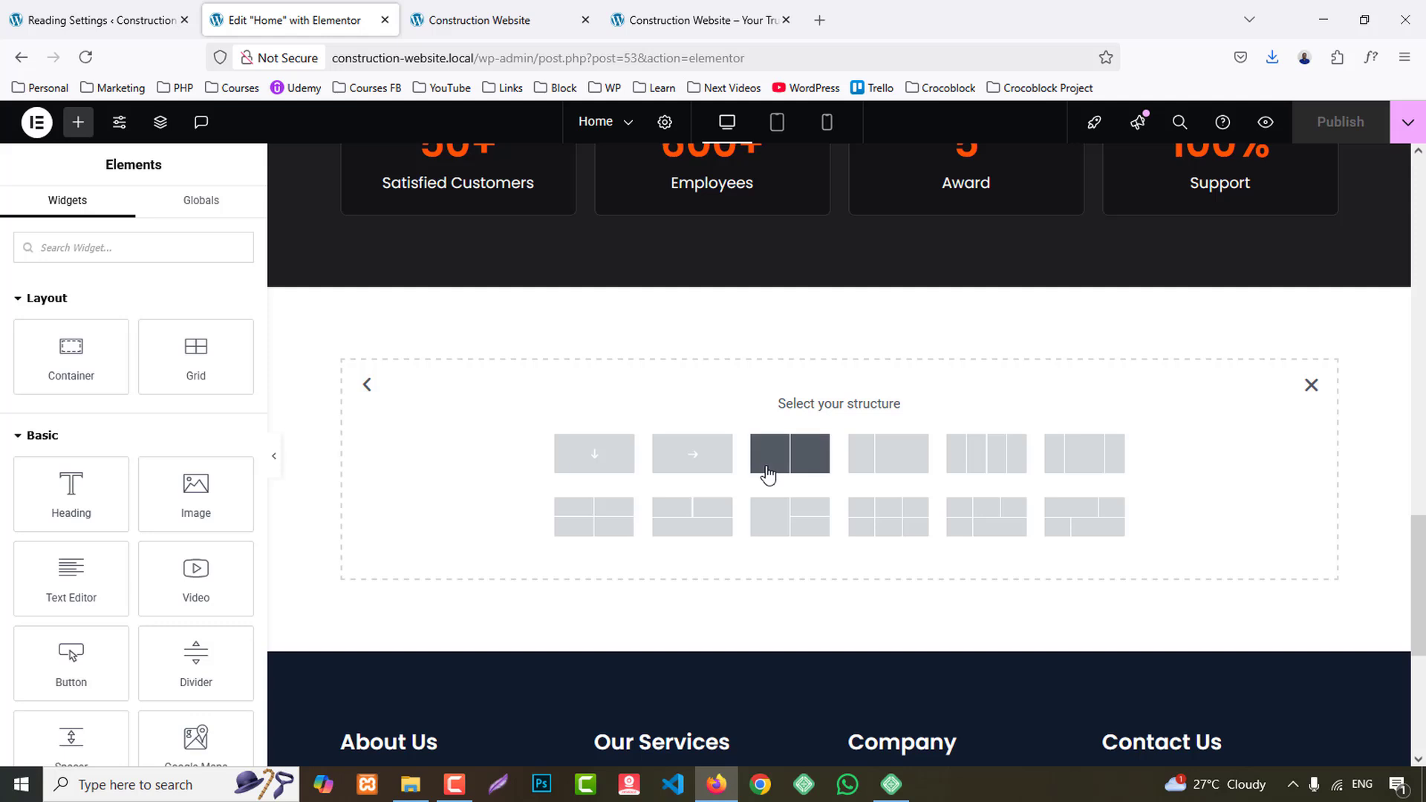
click(895, 526)
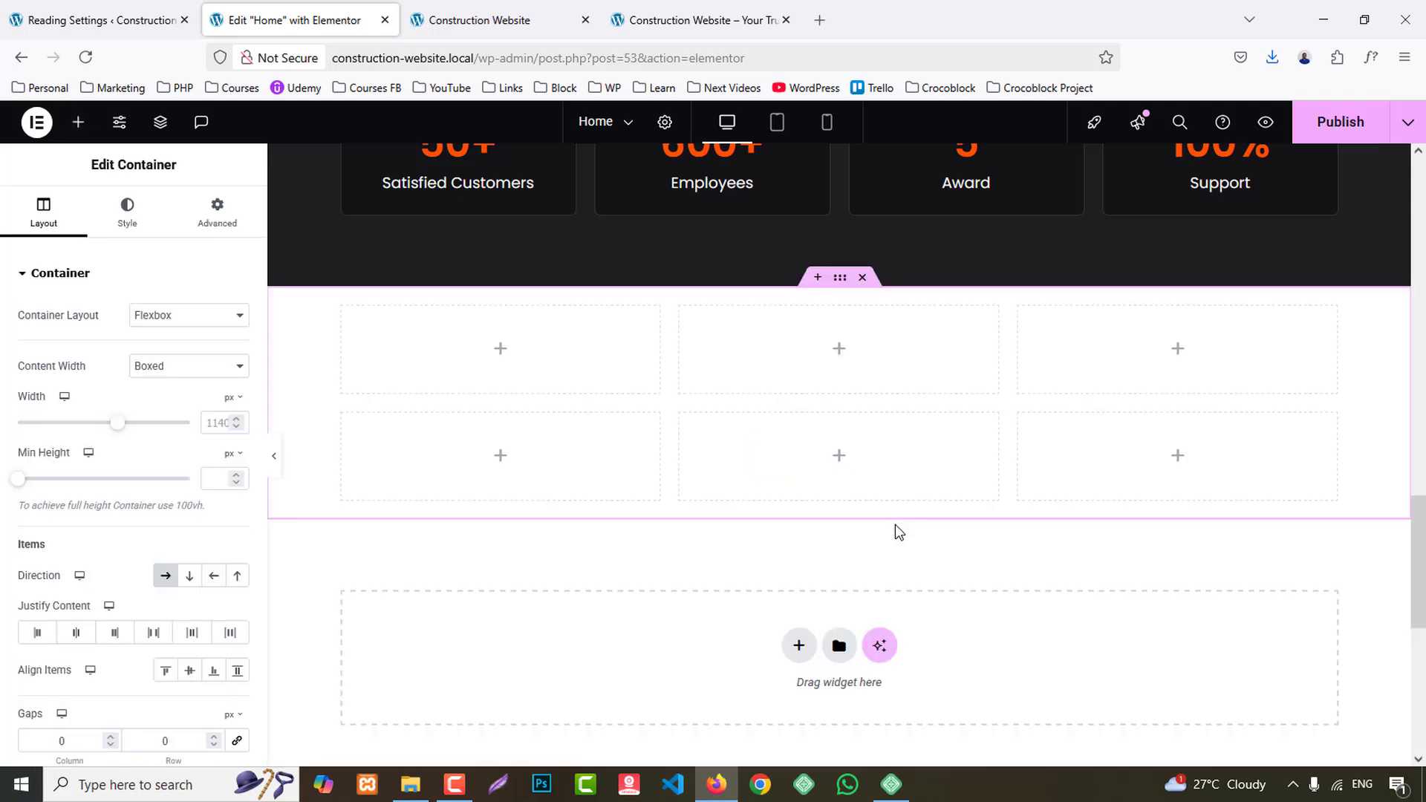
- Set the new services container's padding to 80 px top and bottom, leaving the other sides at 0
click(216, 211)
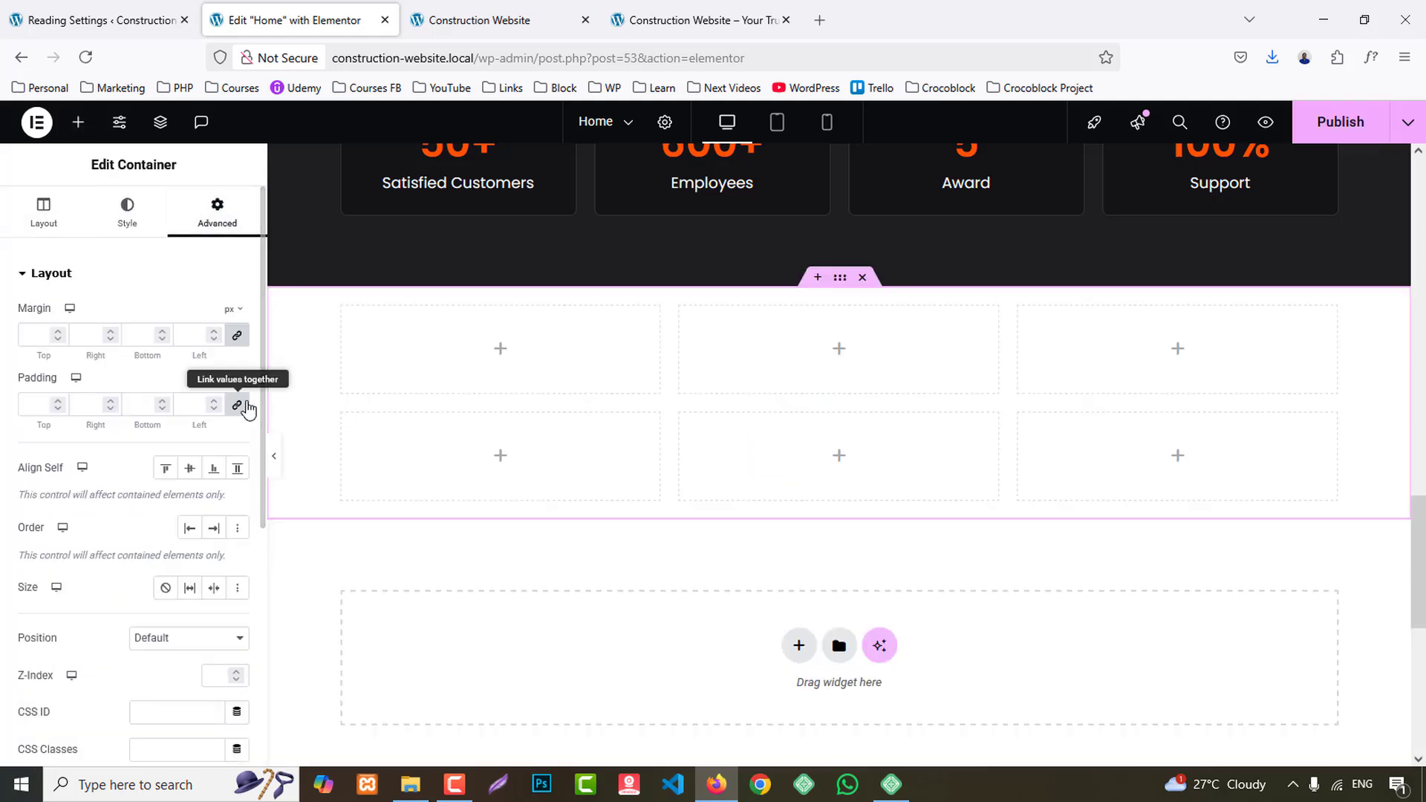
click(237, 405)
click(28, 404)
text(80)
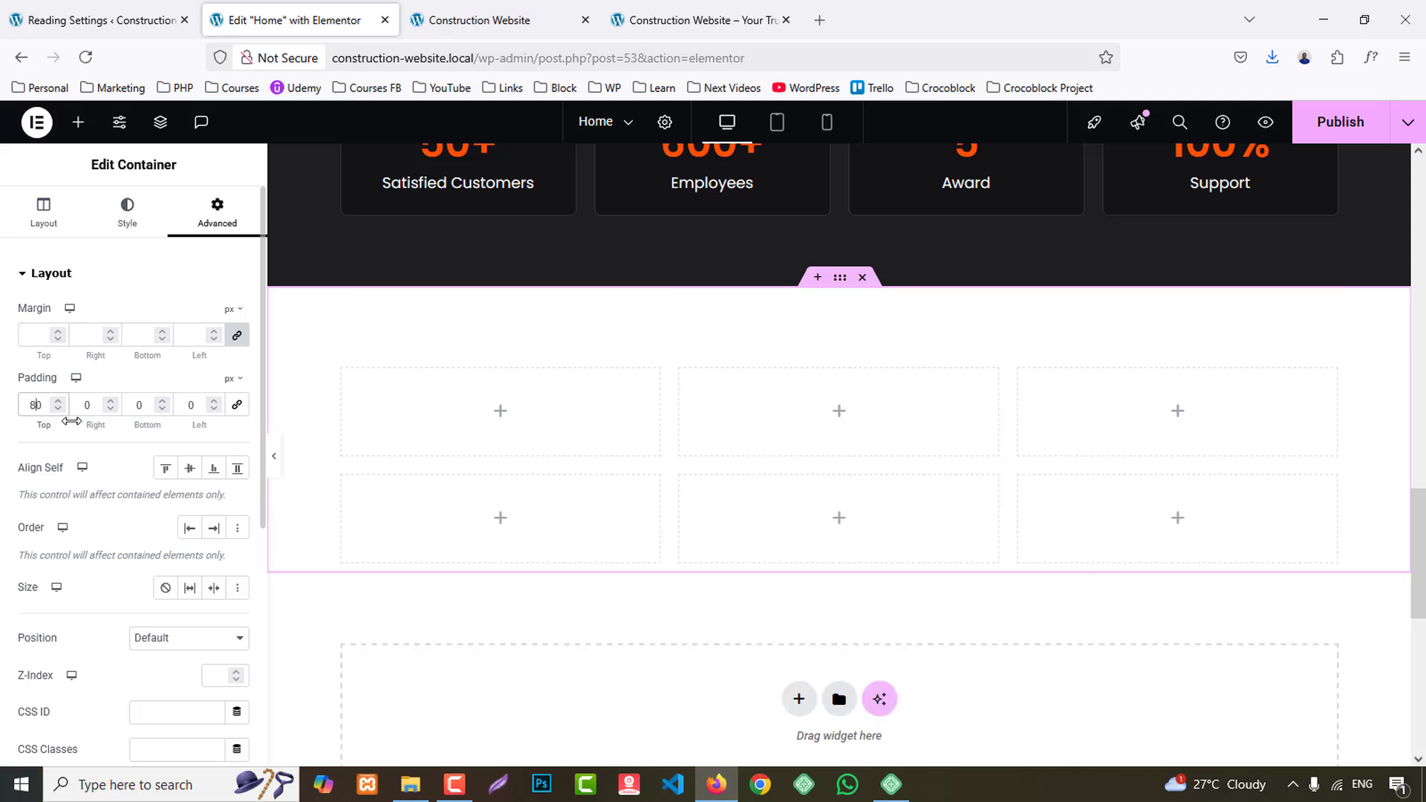
click(130, 413)
text(8)
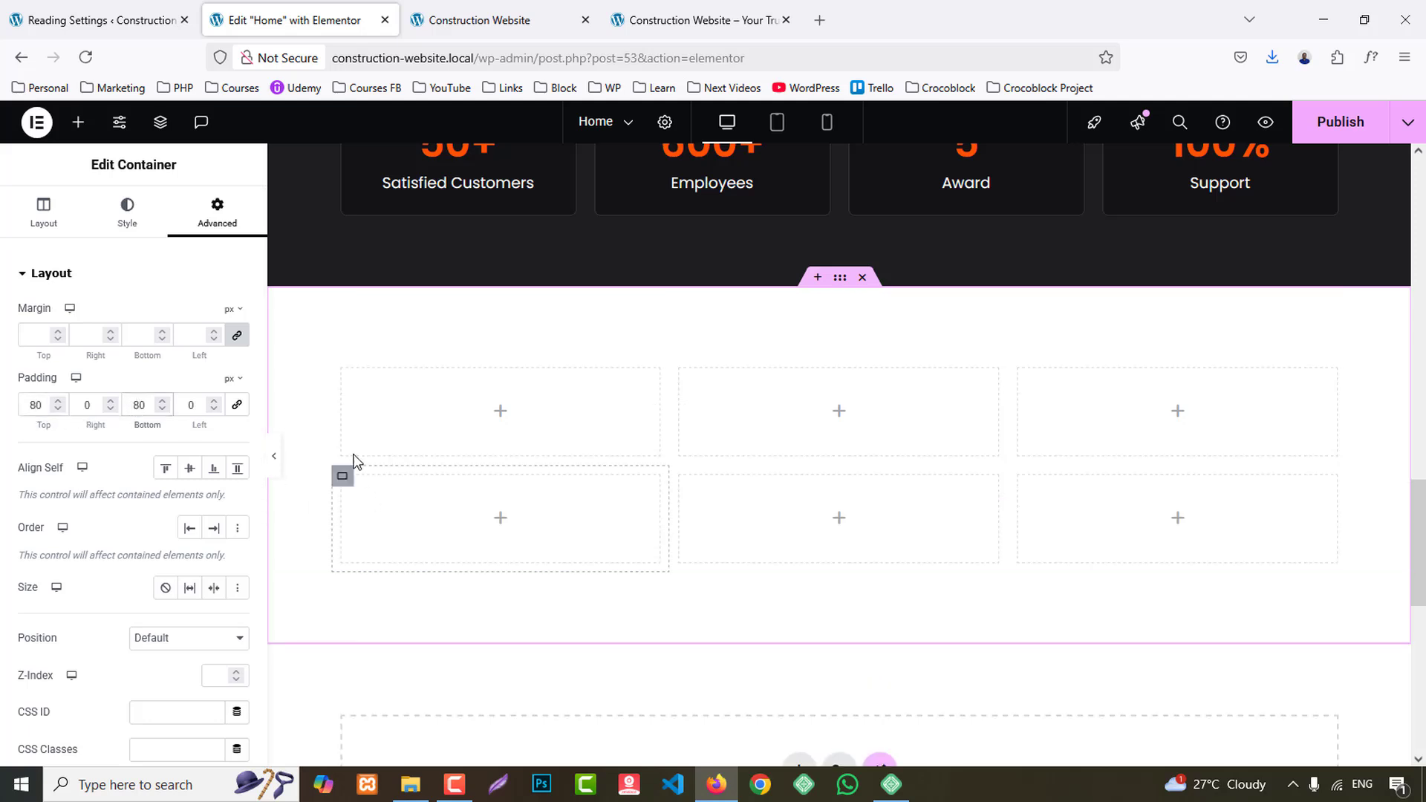
- Set the first column container's width to 100% and its bottom margin to 60 px
click(337, 373)
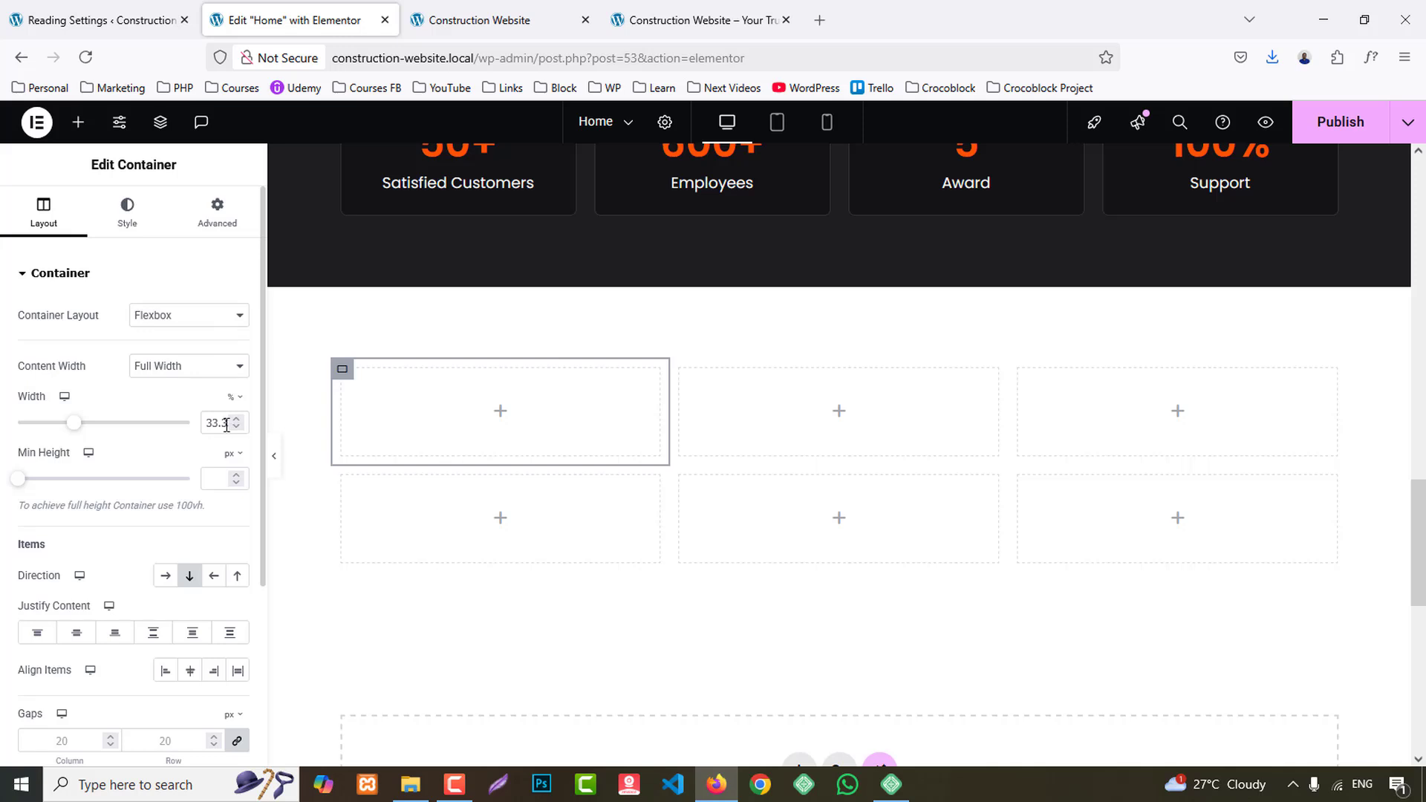
text(100)
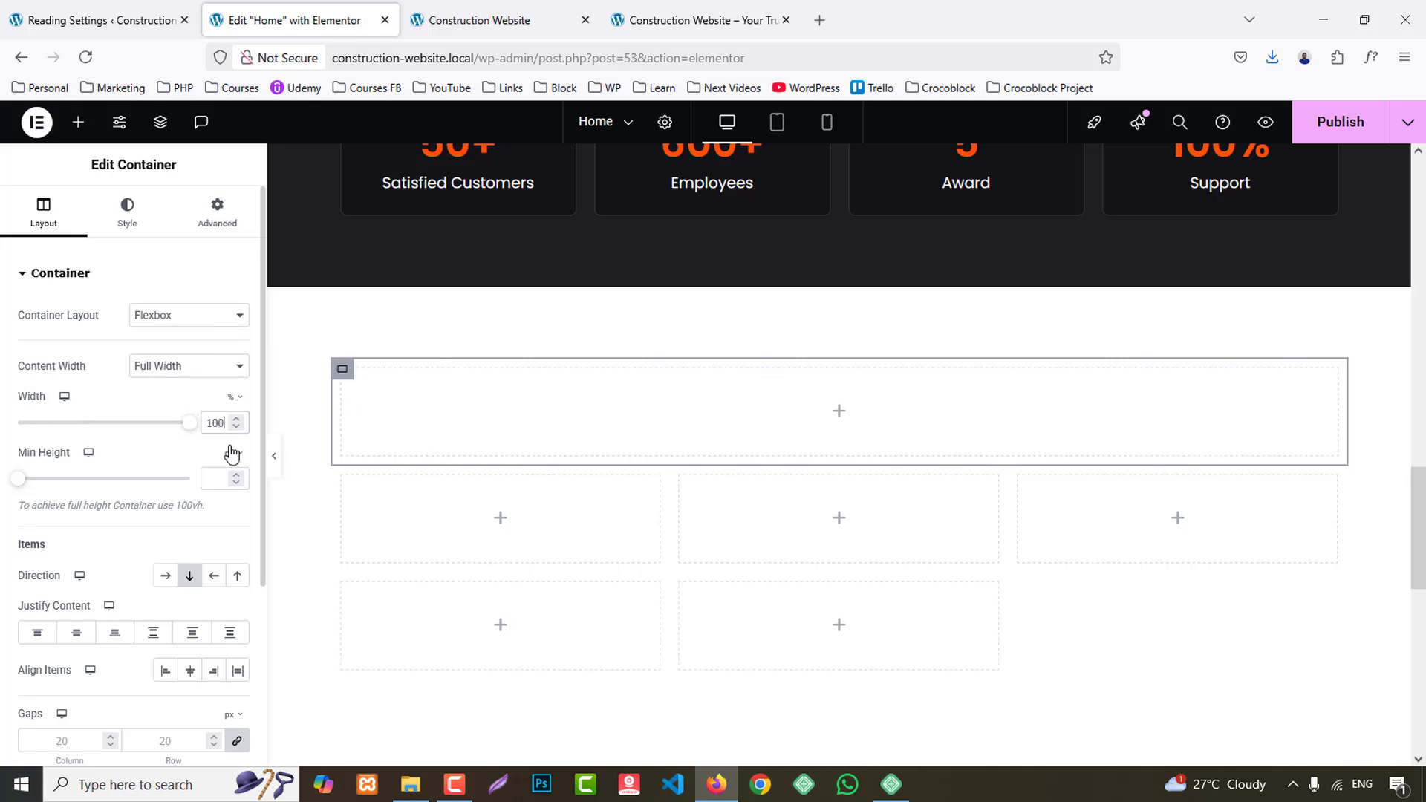
click(215, 227)
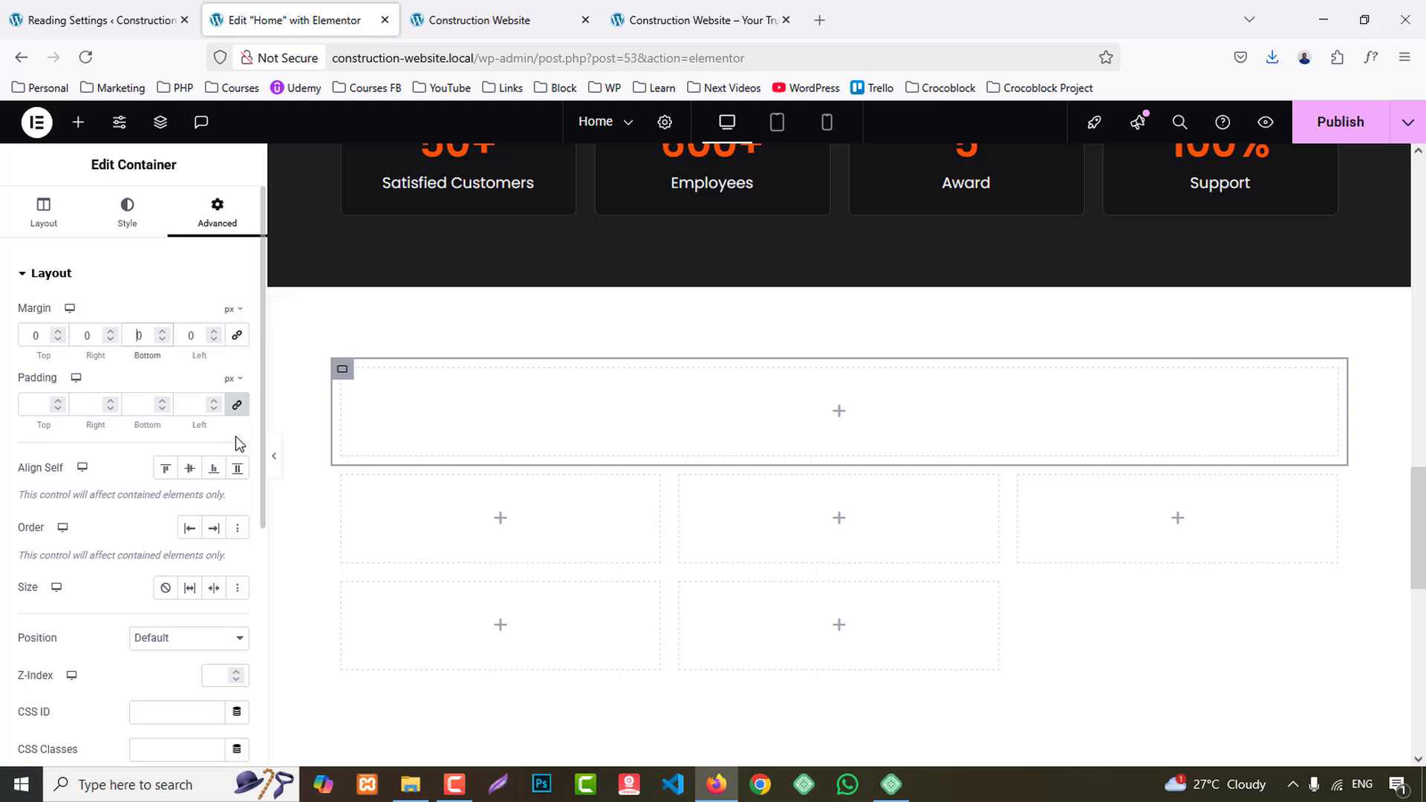
scroll(1018, 414, down, 3)
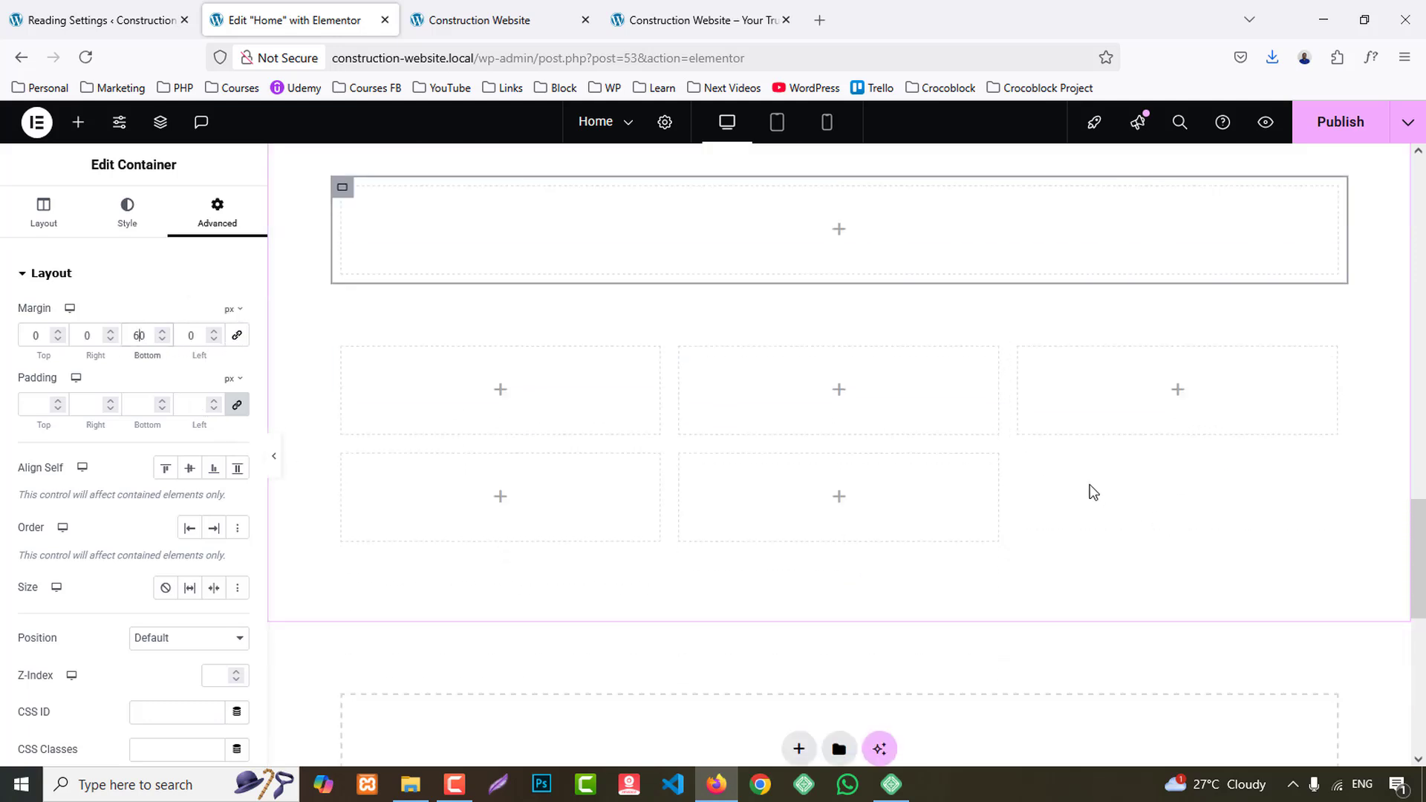
right_click(338, 464)
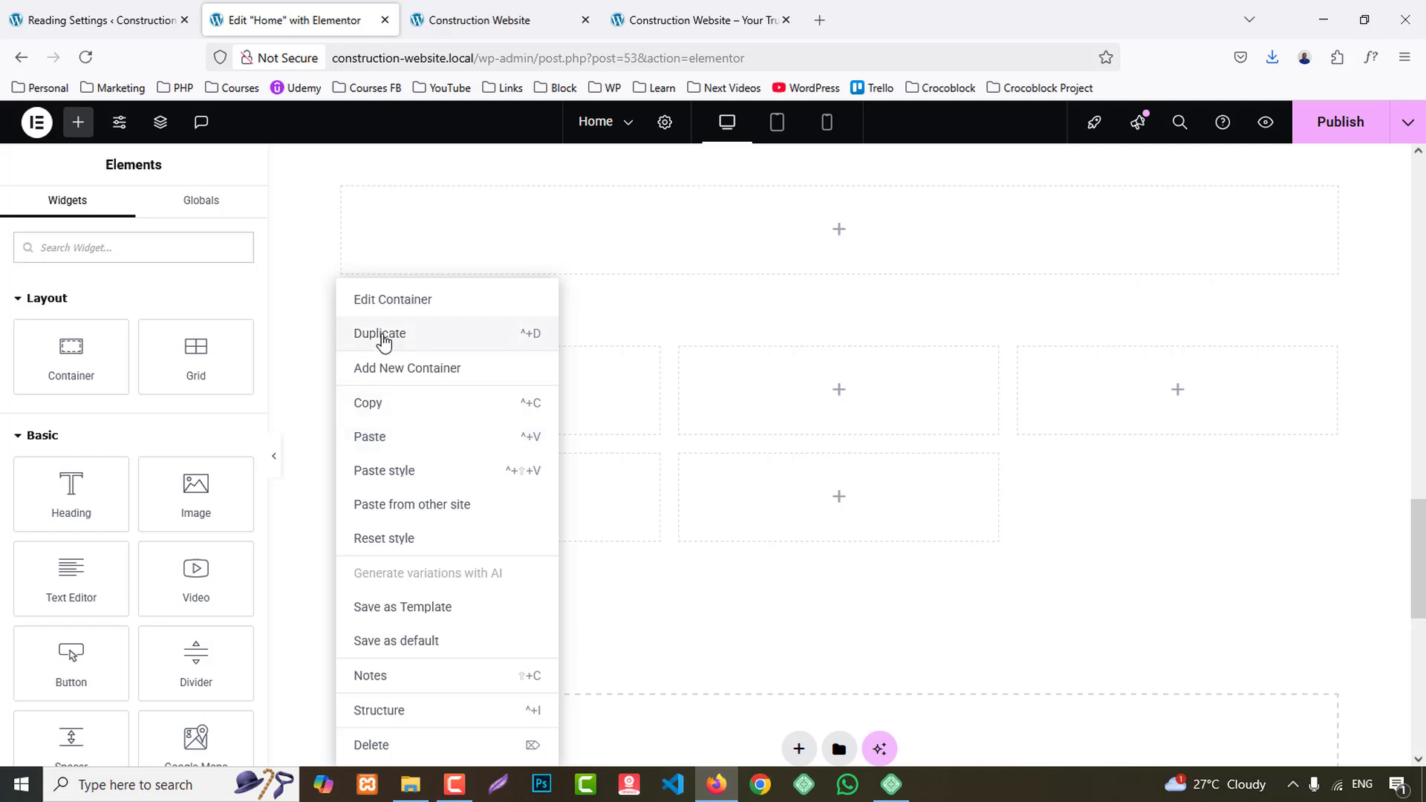
click(379, 332)
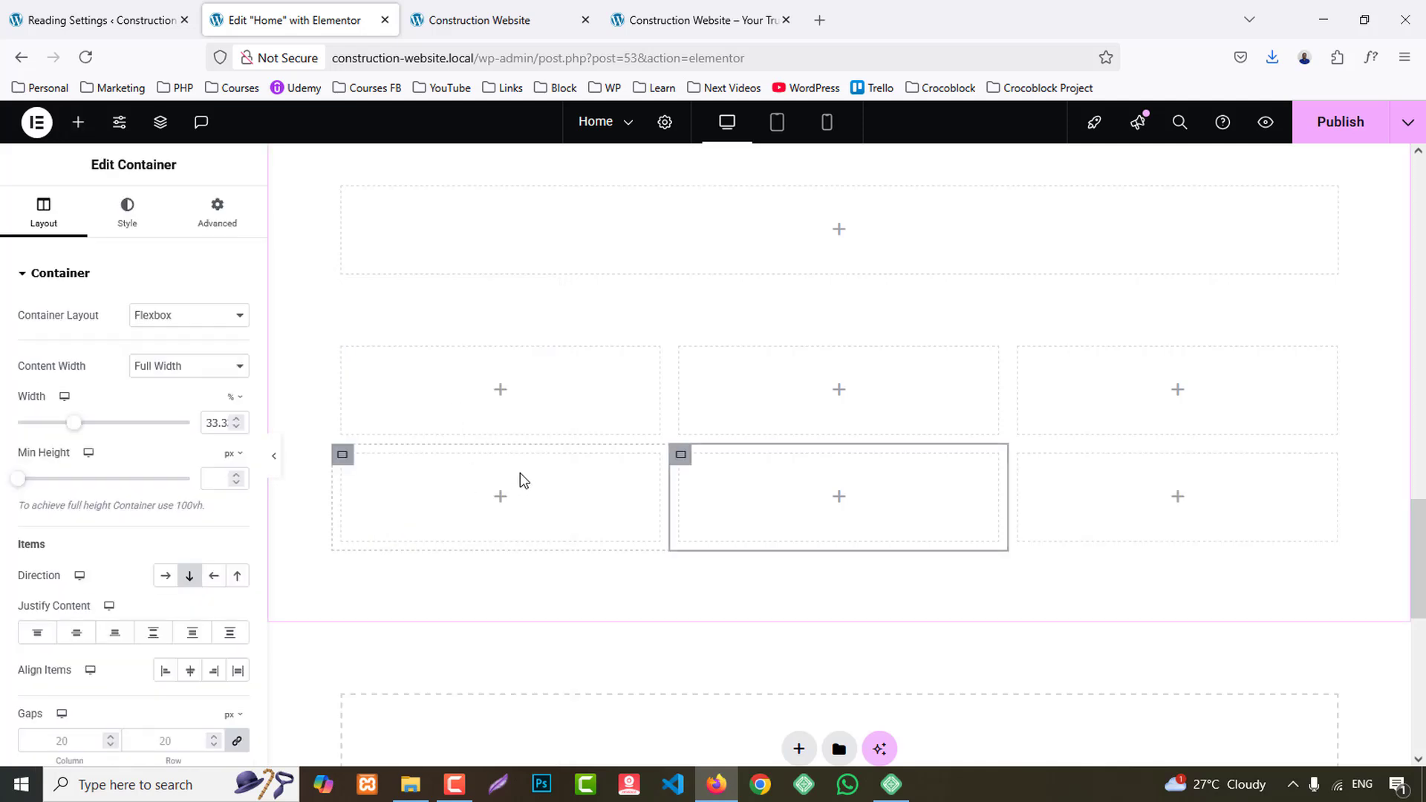
right_click(348, 456)
click(386, 745)
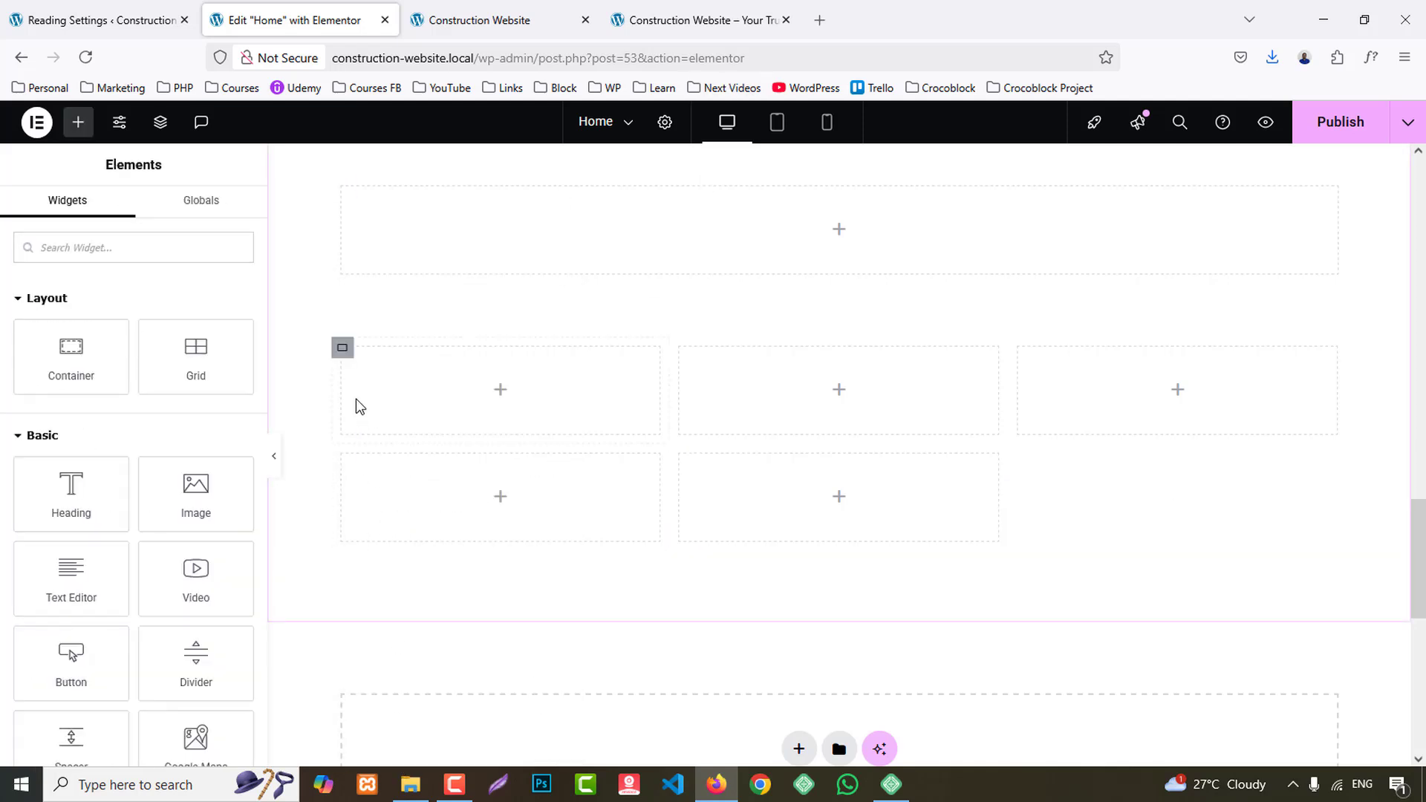
- Delete two more column containers to leave one row of three, and nest a container inside the first column
right_click(343, 357)
click(384, 743)
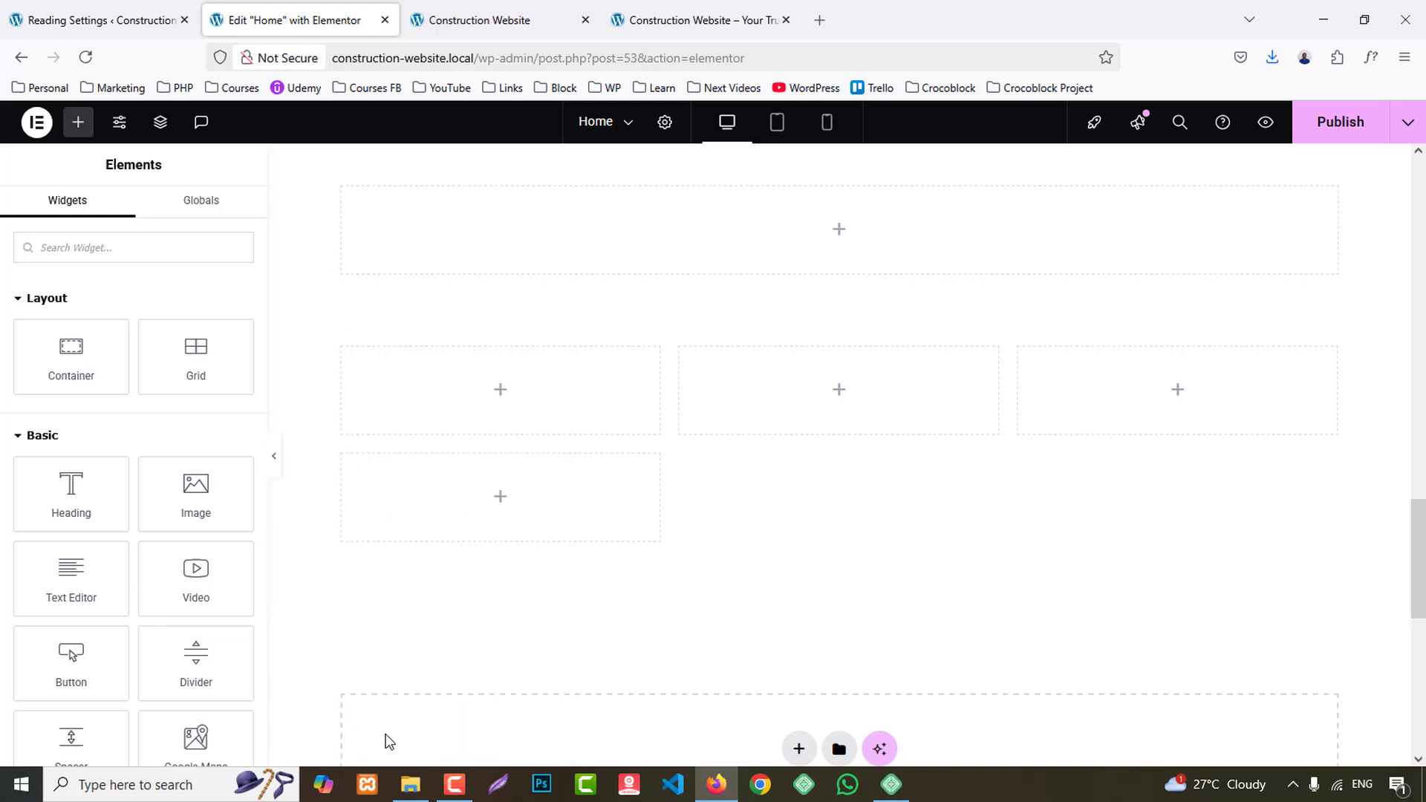
click(698, 20)
scroll(655, 334, up, 8)
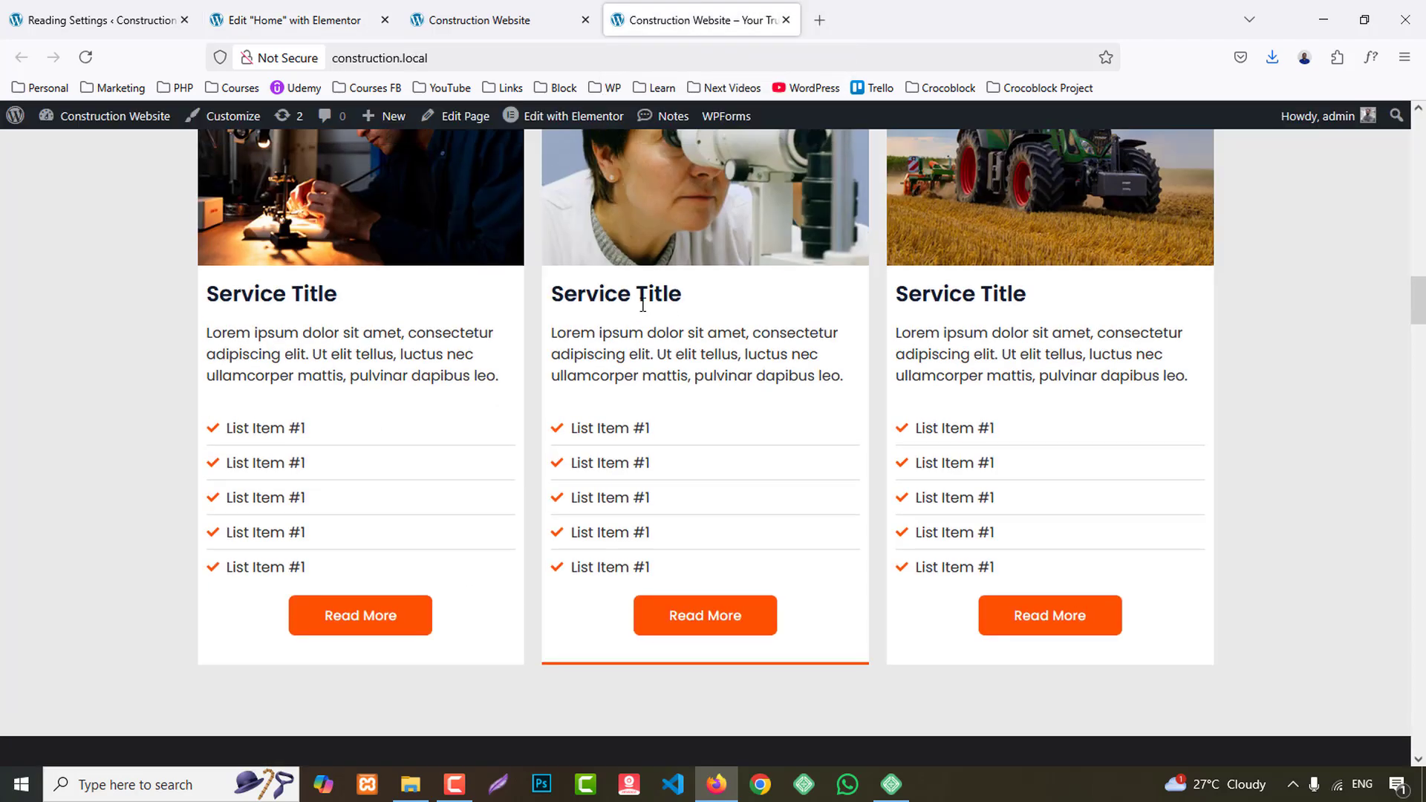
scroll(655, 334, down, 8)
click(361, 9)
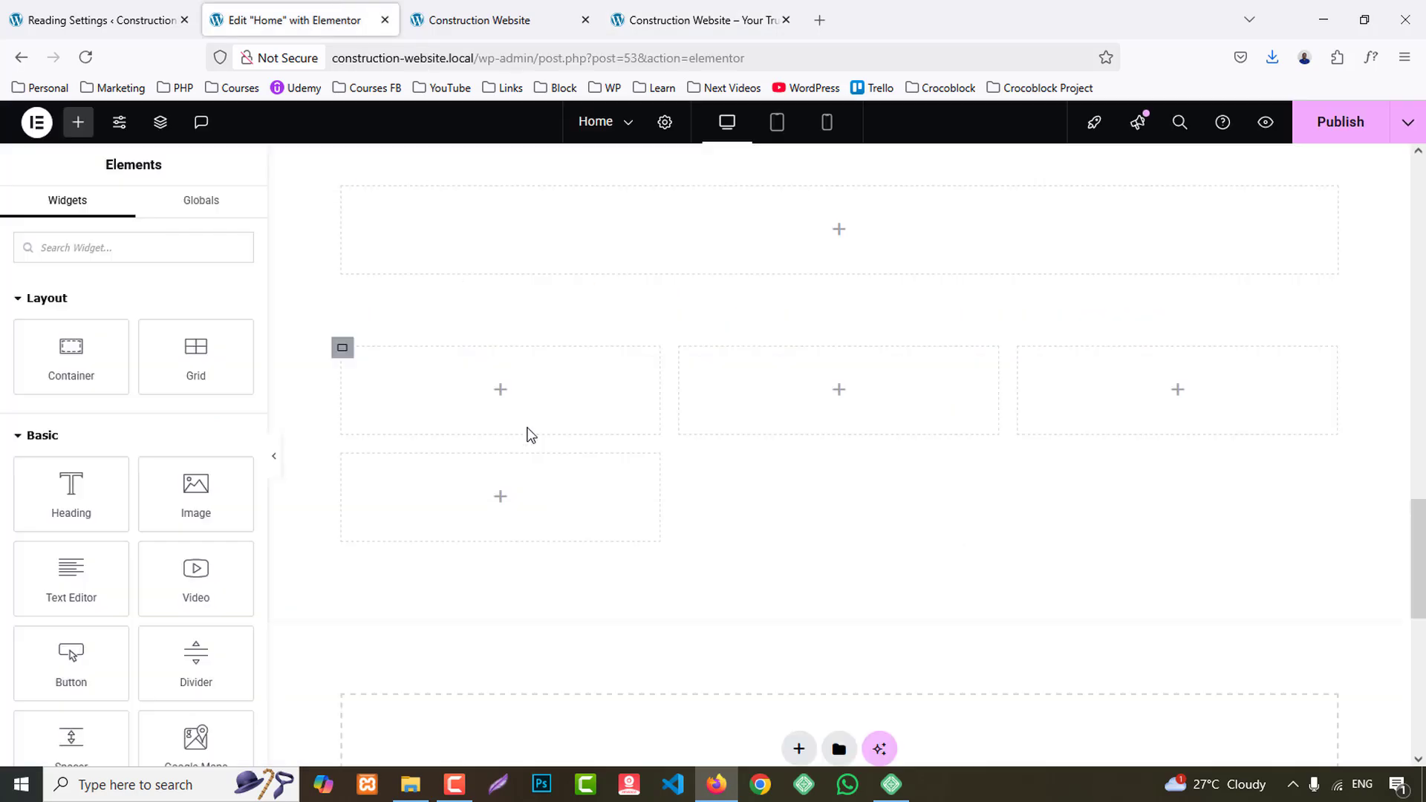
right_click(692, 355)
click(730, 746)
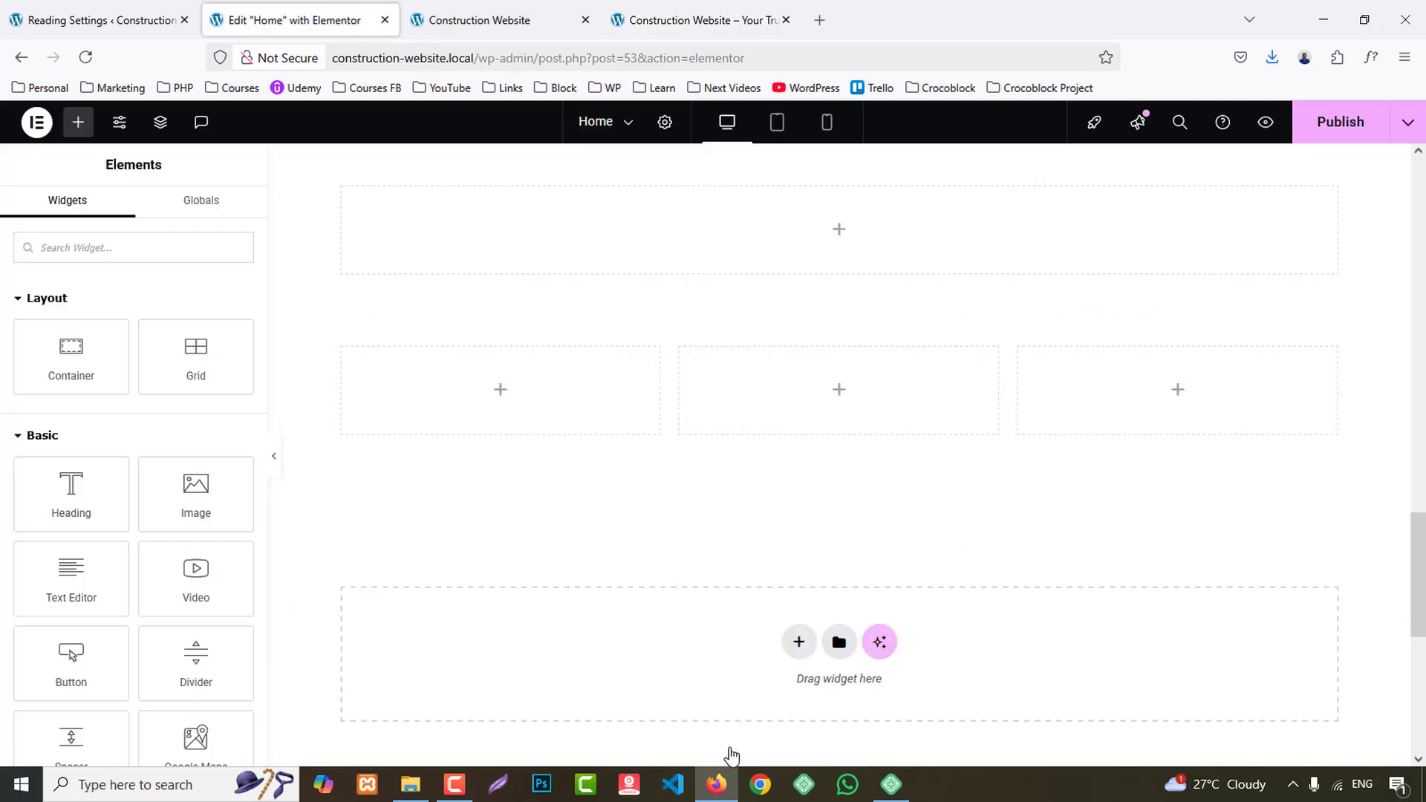
drag(76, 349, 453, 404)
- Copy the WHAT WE OFFER subtitle text above the Our Services heading on the reference site
click(666, 6)
scroll(719, 348, up, 5)
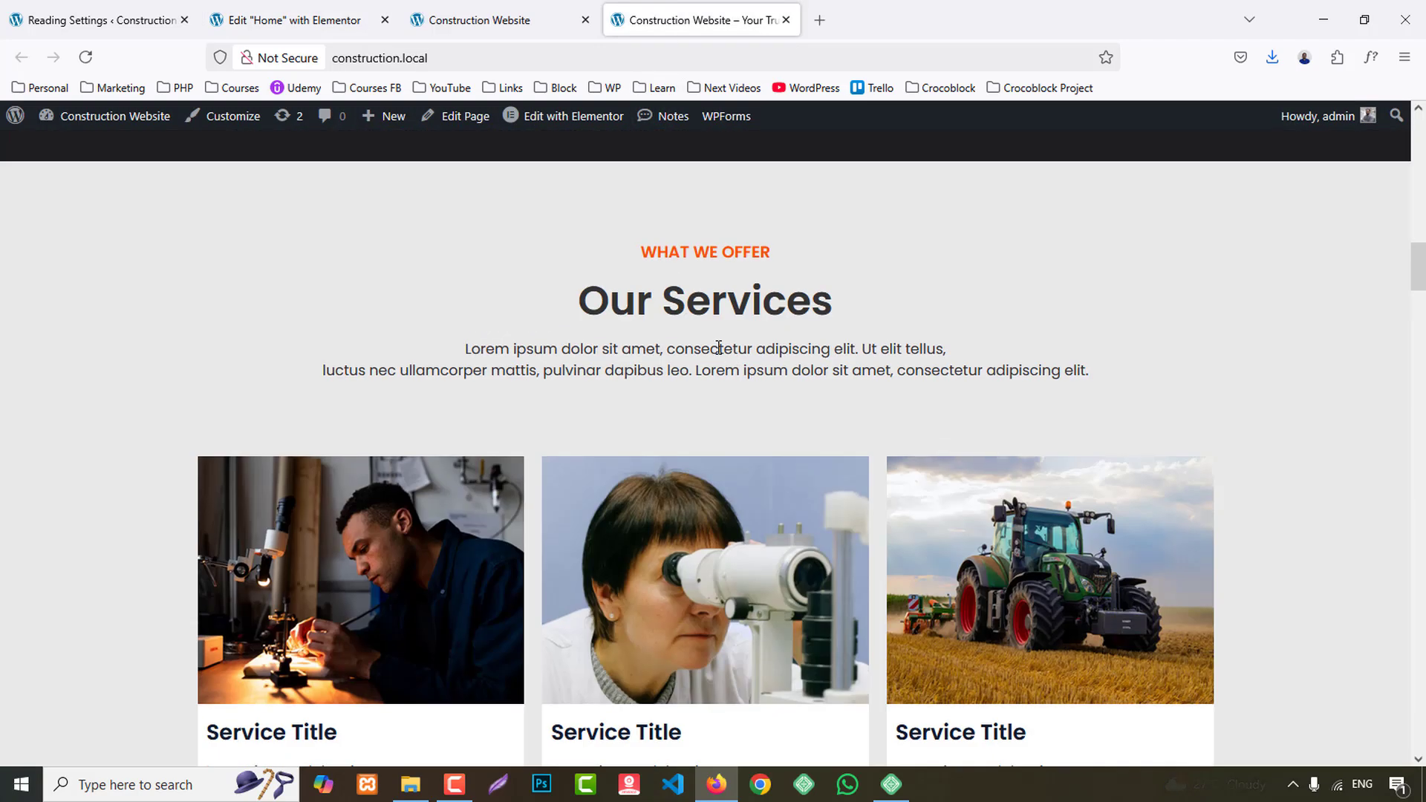
drag(652, 245, 795, 266)
click(667, 250)
drag(689, 250, 775, 261)
click(647, 262)
click(640, 253)
drag(640, 253, 765, 252)
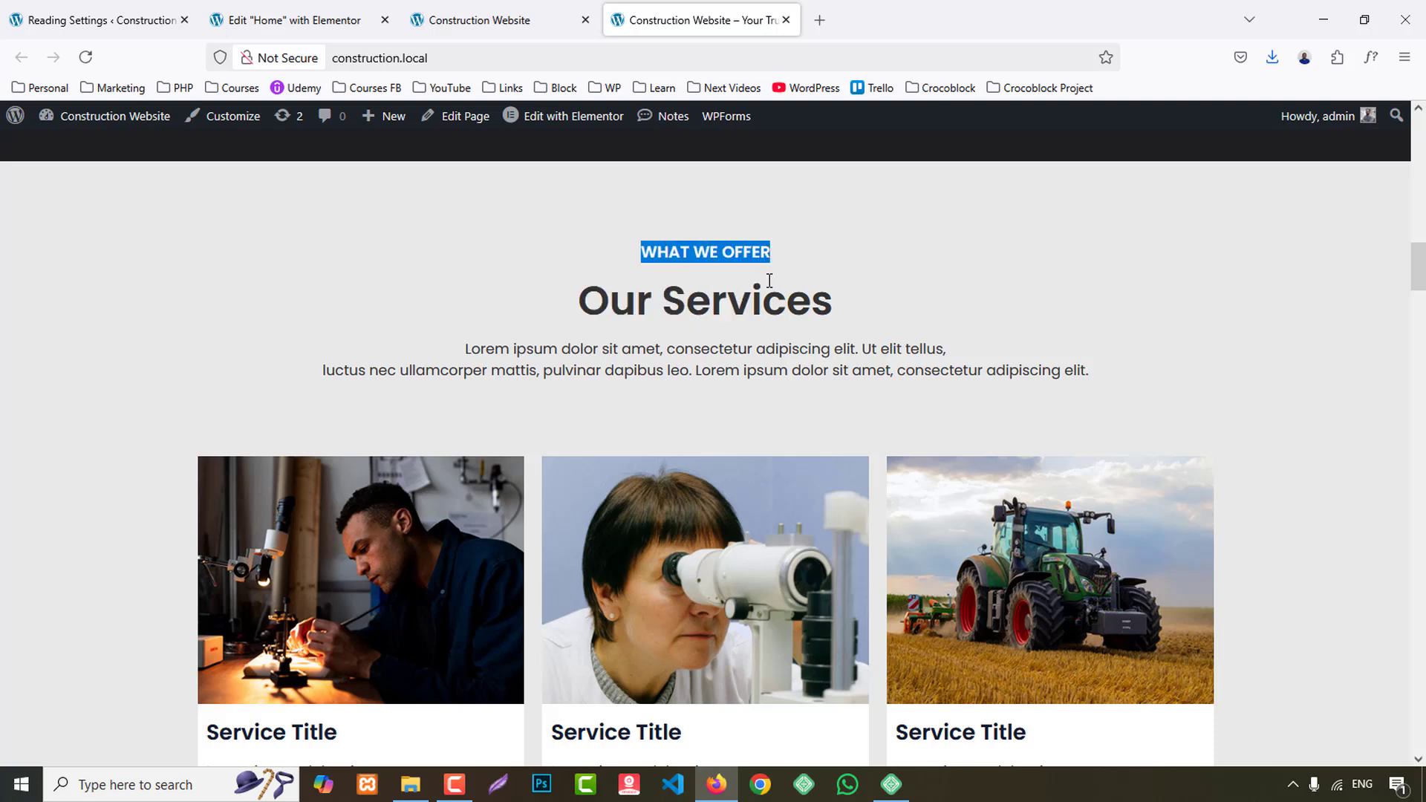
- Add a Heading widget to the full-width container, with the HTML tag span and the title "what we offer"
click(293, 20)
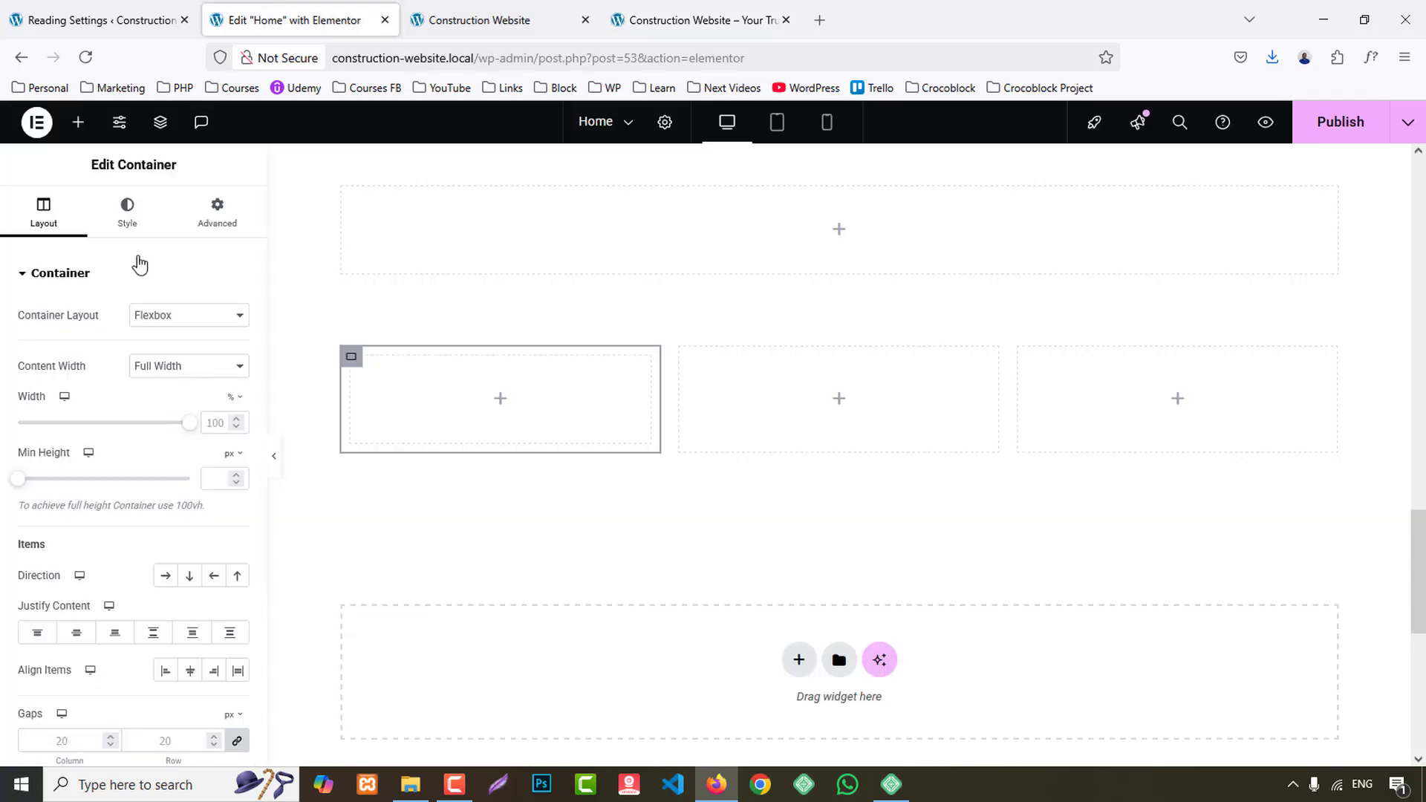
click(78, 124)
drag(86, 489, 854, 253)
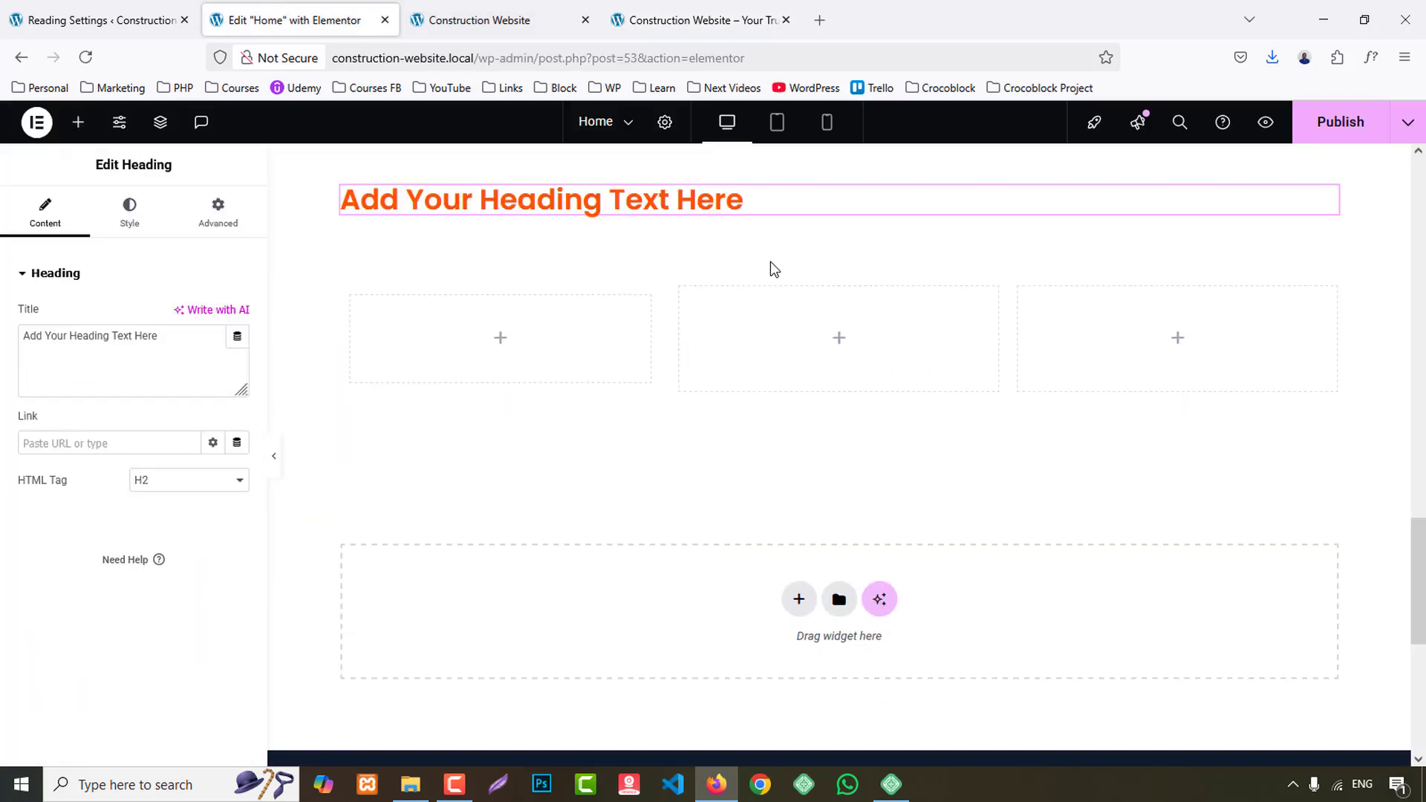
click(187, 481)
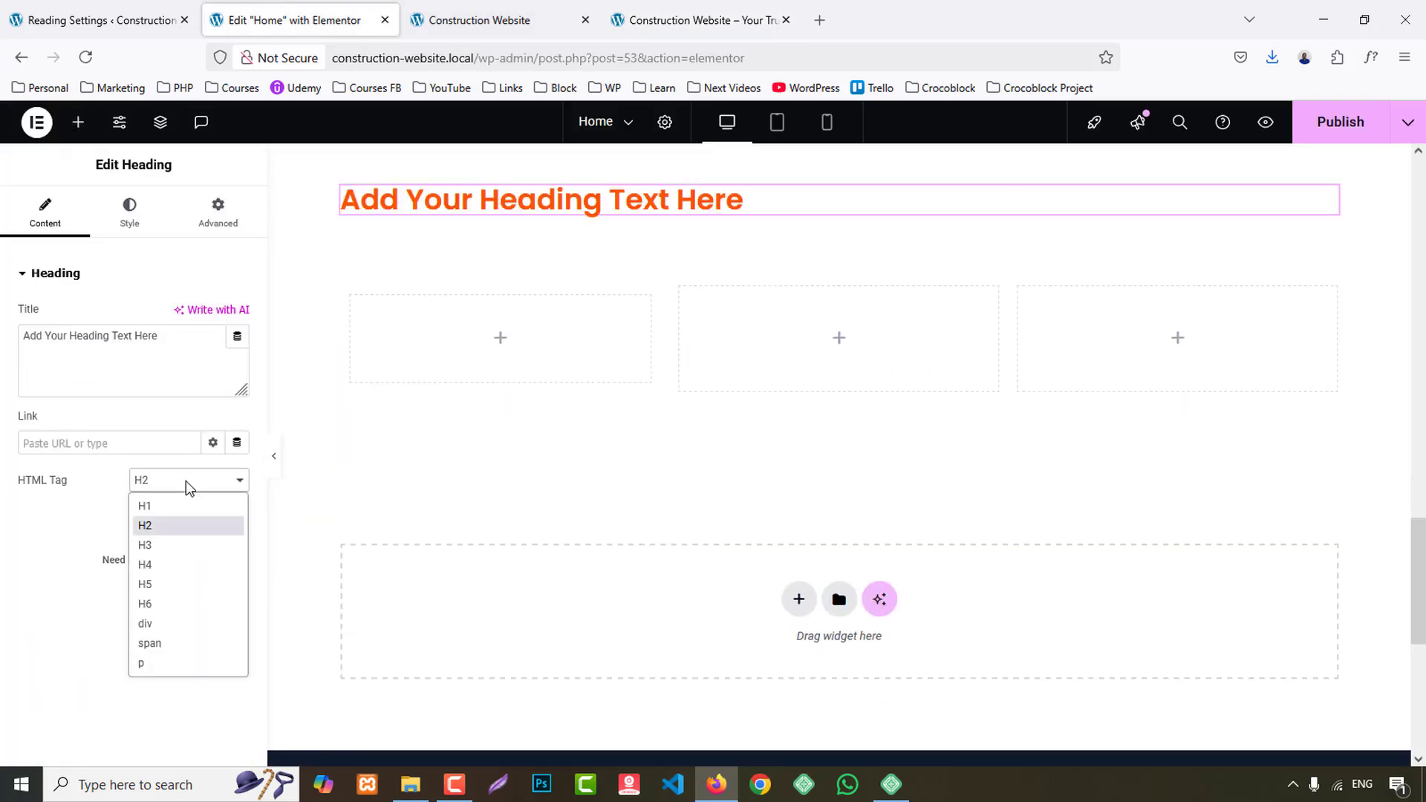
click(151, 645)
key(ctrl+a)
text(what we offer)
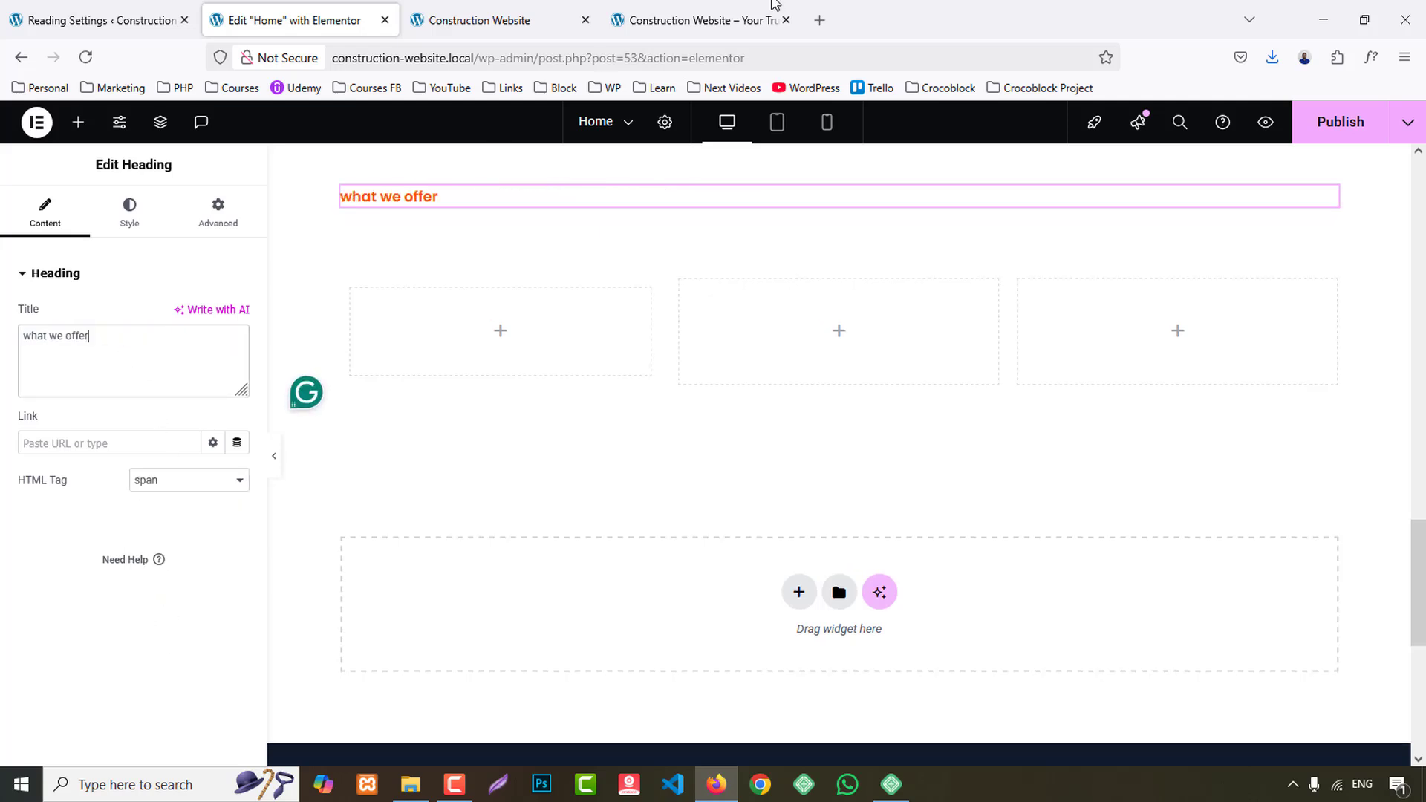
- Duplicate the "what we offer" heading, replace its title with "our Services" from the reference site and set its HTML tag to H4
click(742, 20)
drag(583, 301, 829, 300)
click(275, 23)
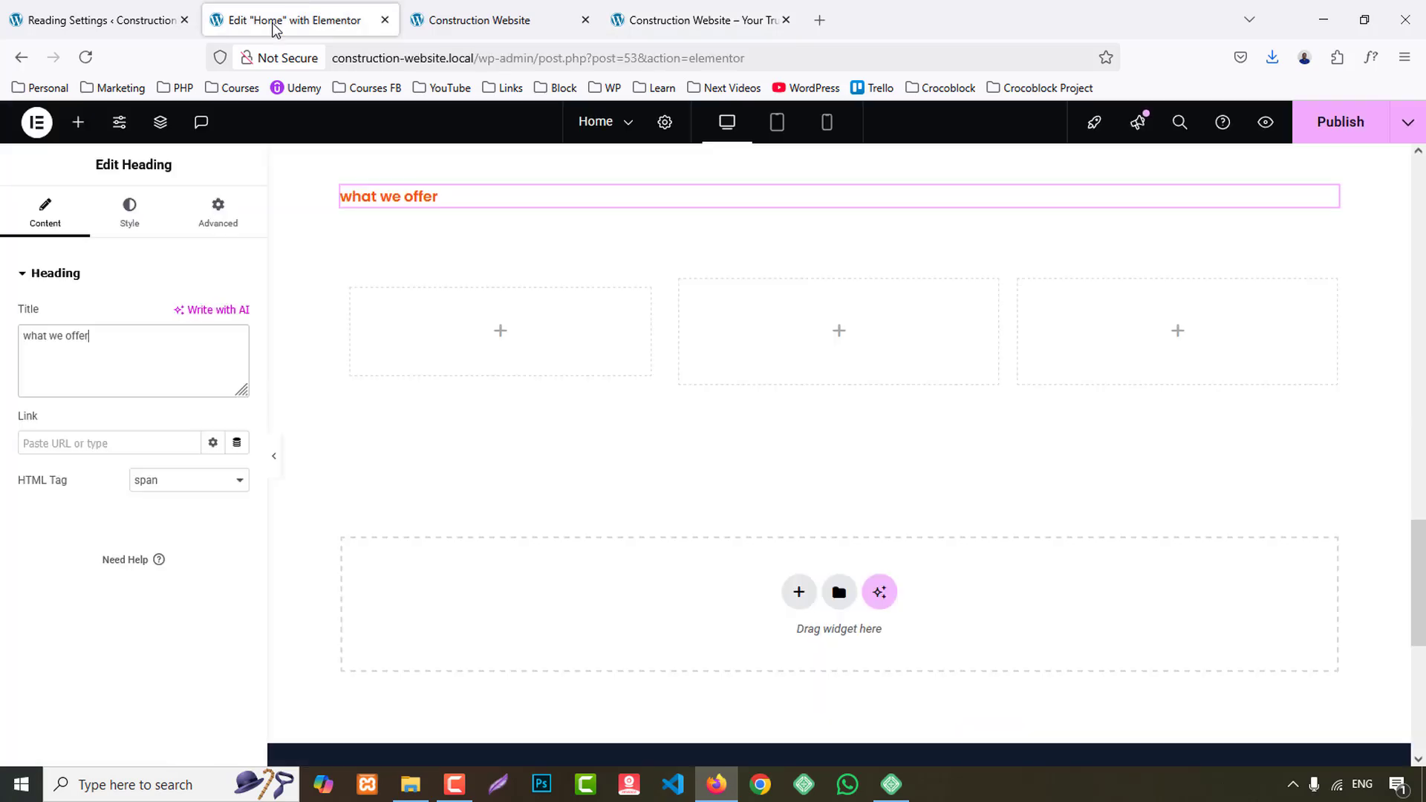
right_click(405, 199)
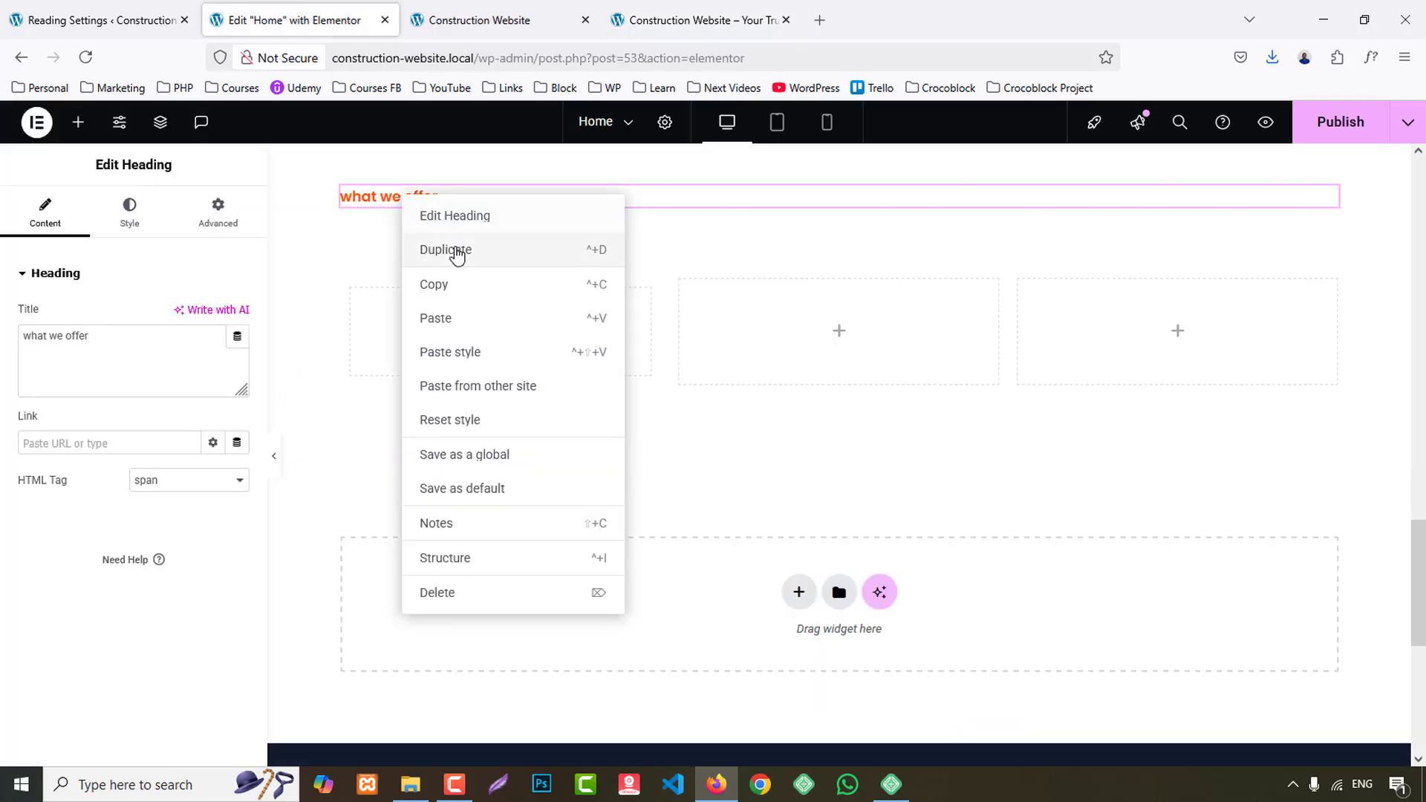
click(445, 248)
text(our Services)
click(179, 484)
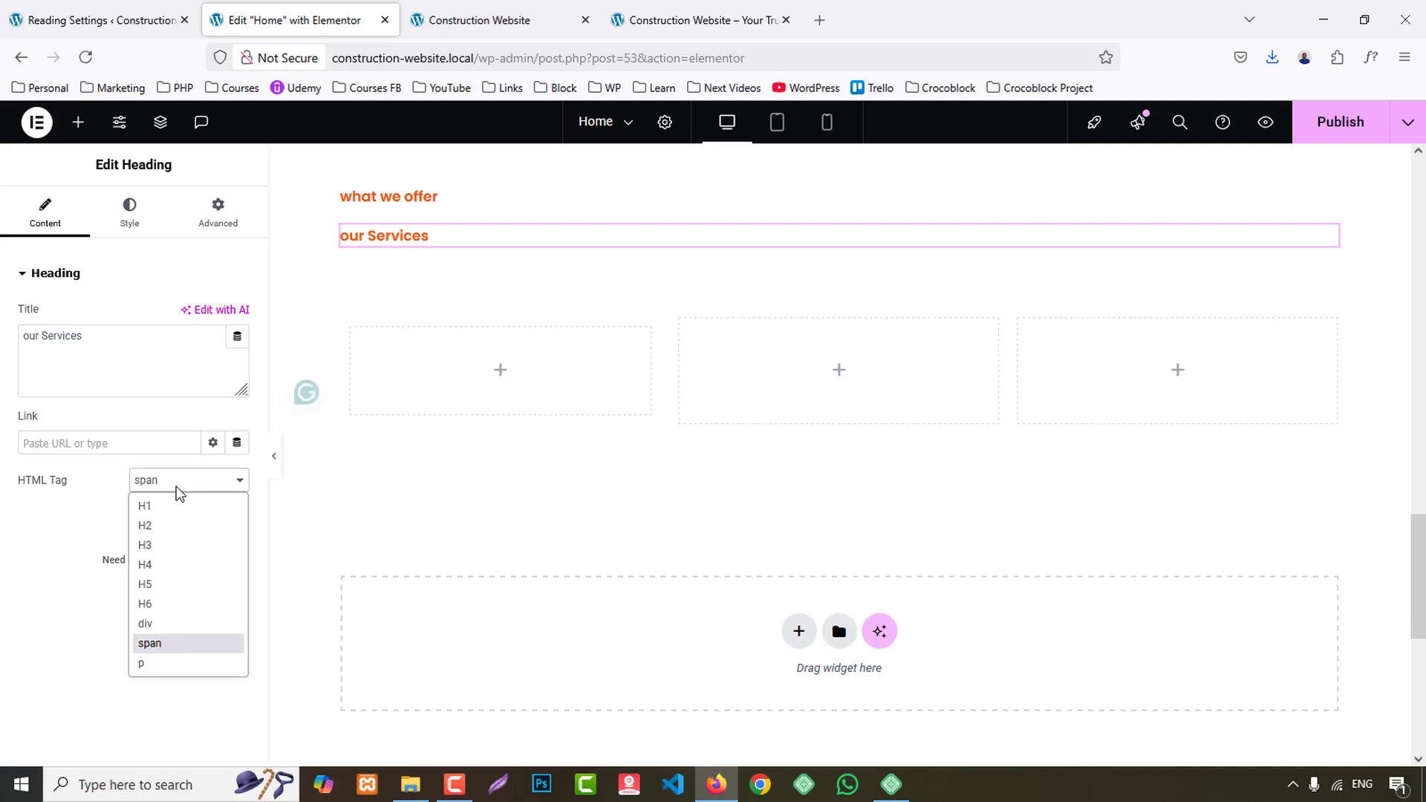
click(172, 561)
- Add a Text Editor widget below the "our Services" heading, containing the two-line Lorem ipsum paragraph copied from the reference site
click(689, 10)
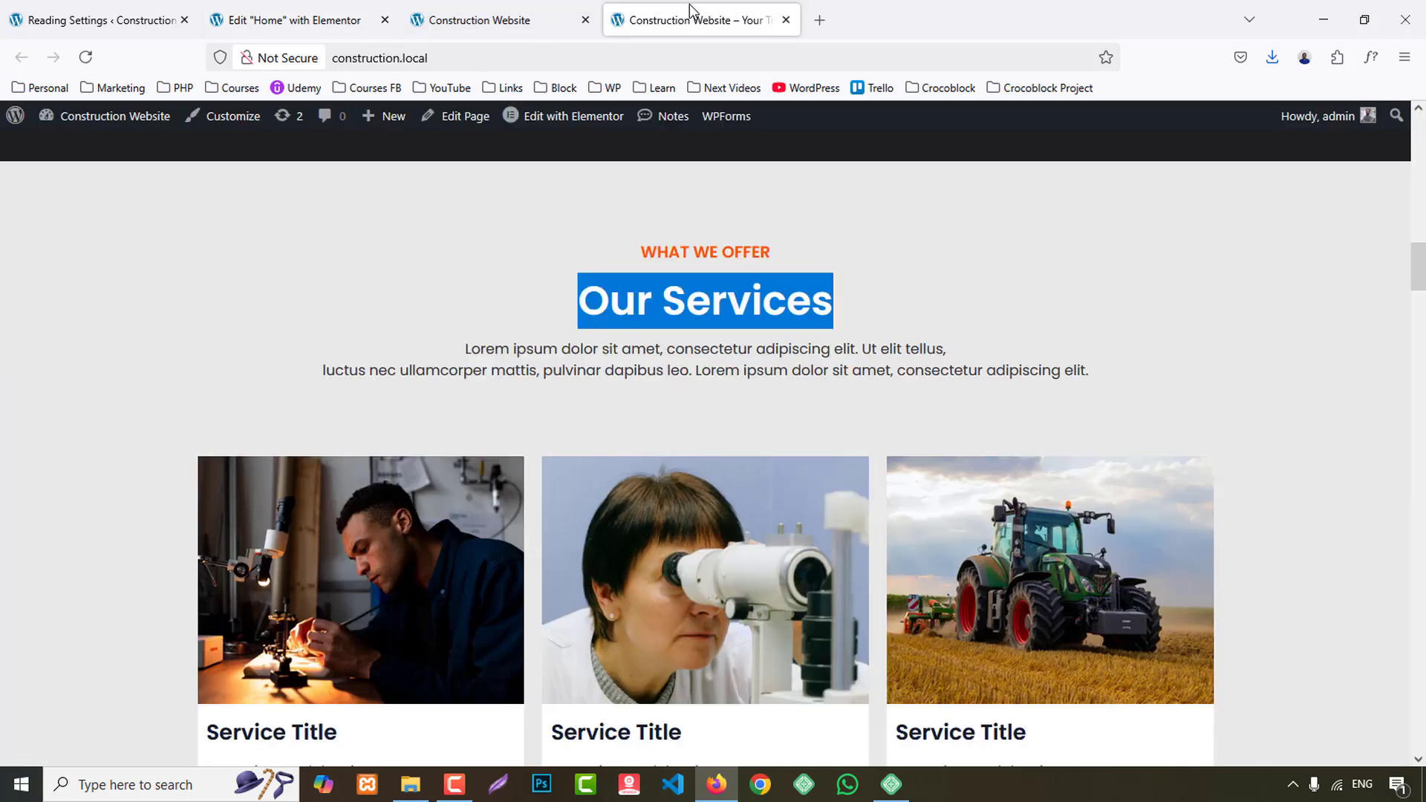
drag(473, 351, 864, 356)
click(772, 378)
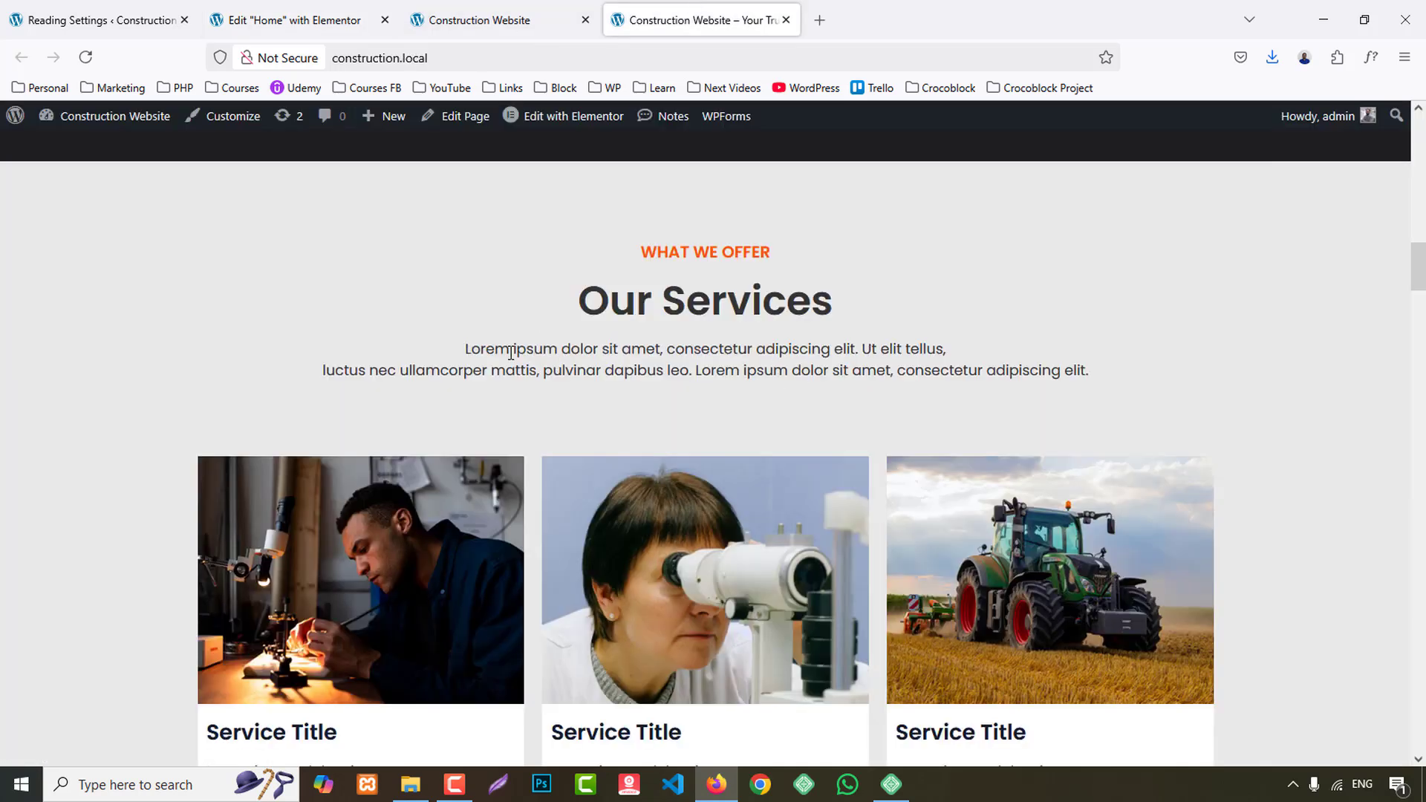
drag(467, 346, 1132, 374)
key(ctrl+c)
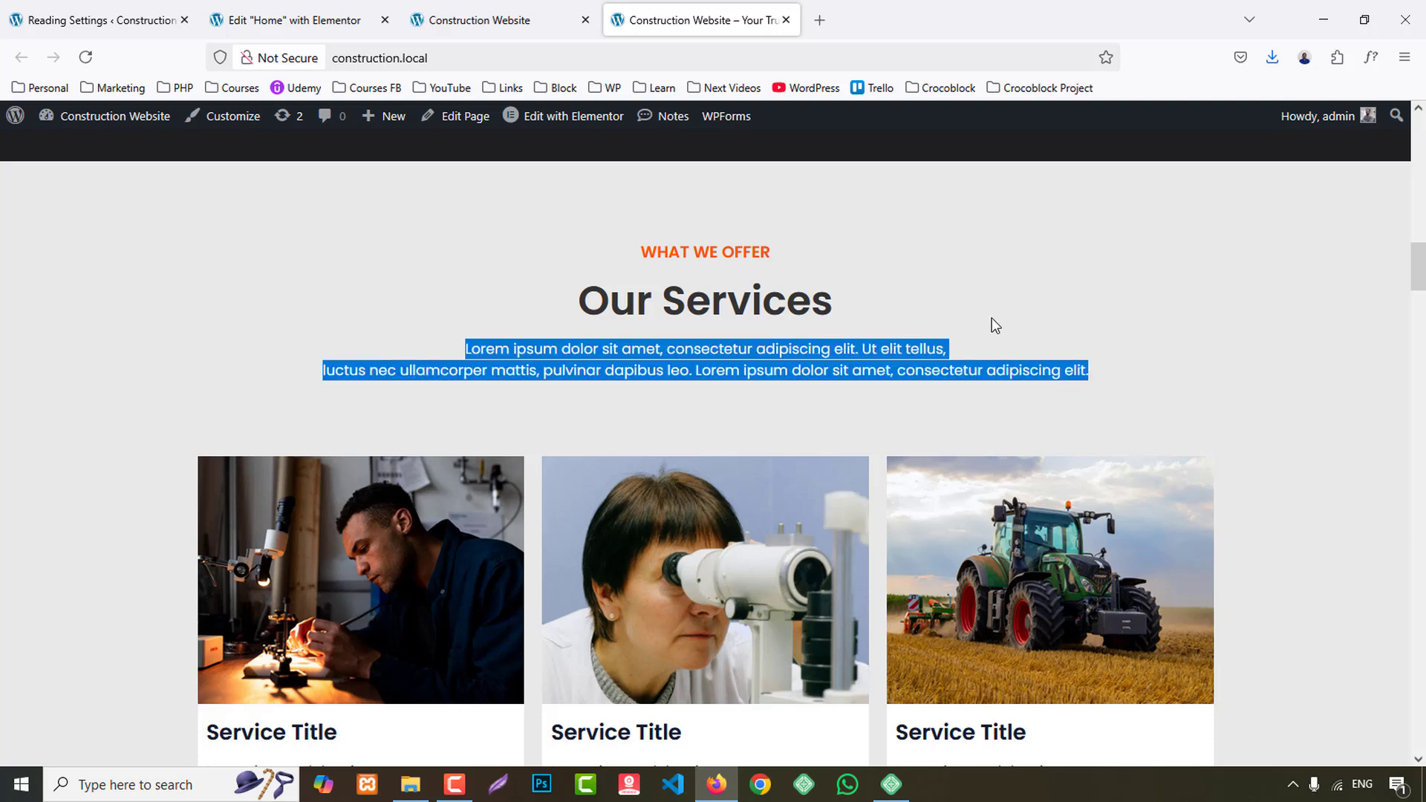
click(326, 9)
click(77, 122)
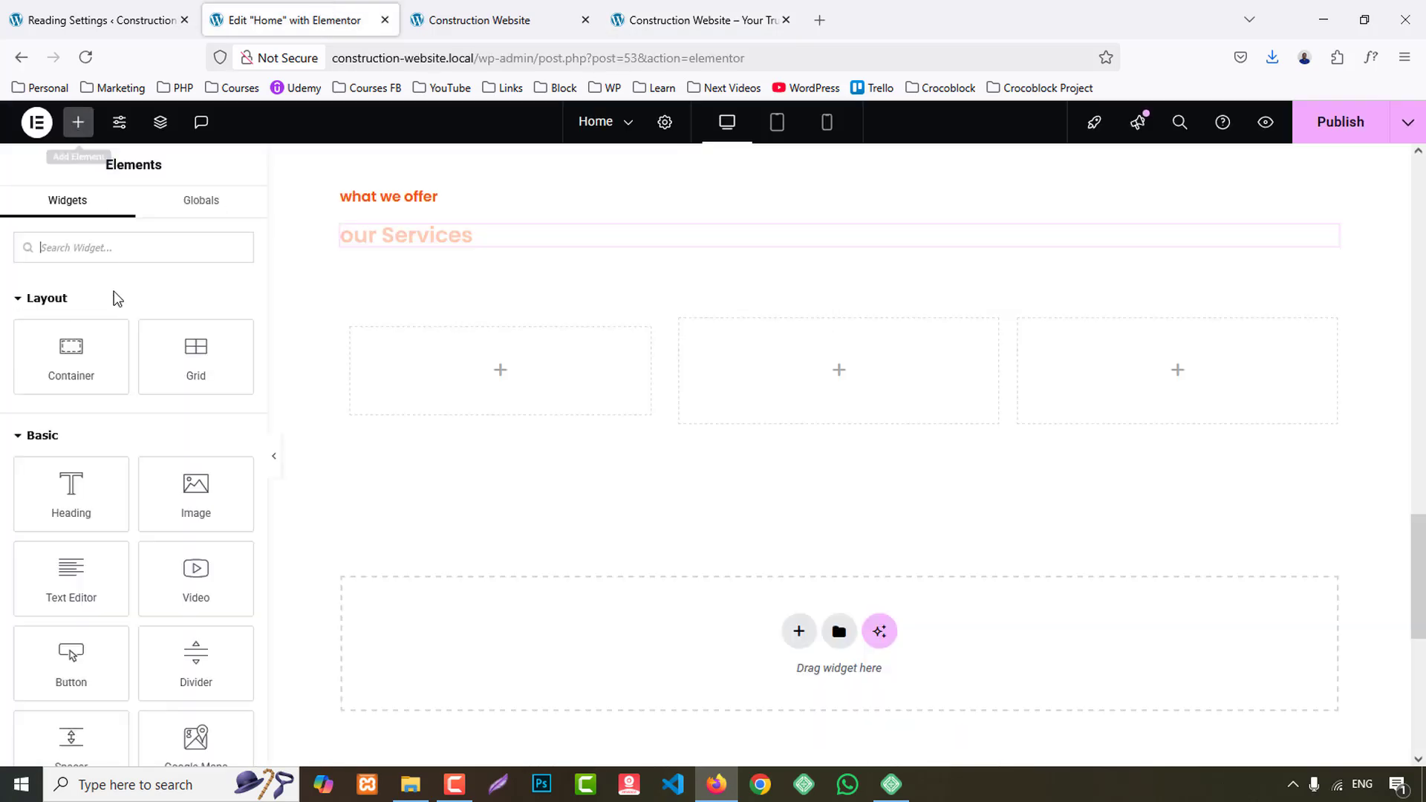
drag(70, 580, 468, 236)
triple_click(143, 455)
key(ctrl+v)
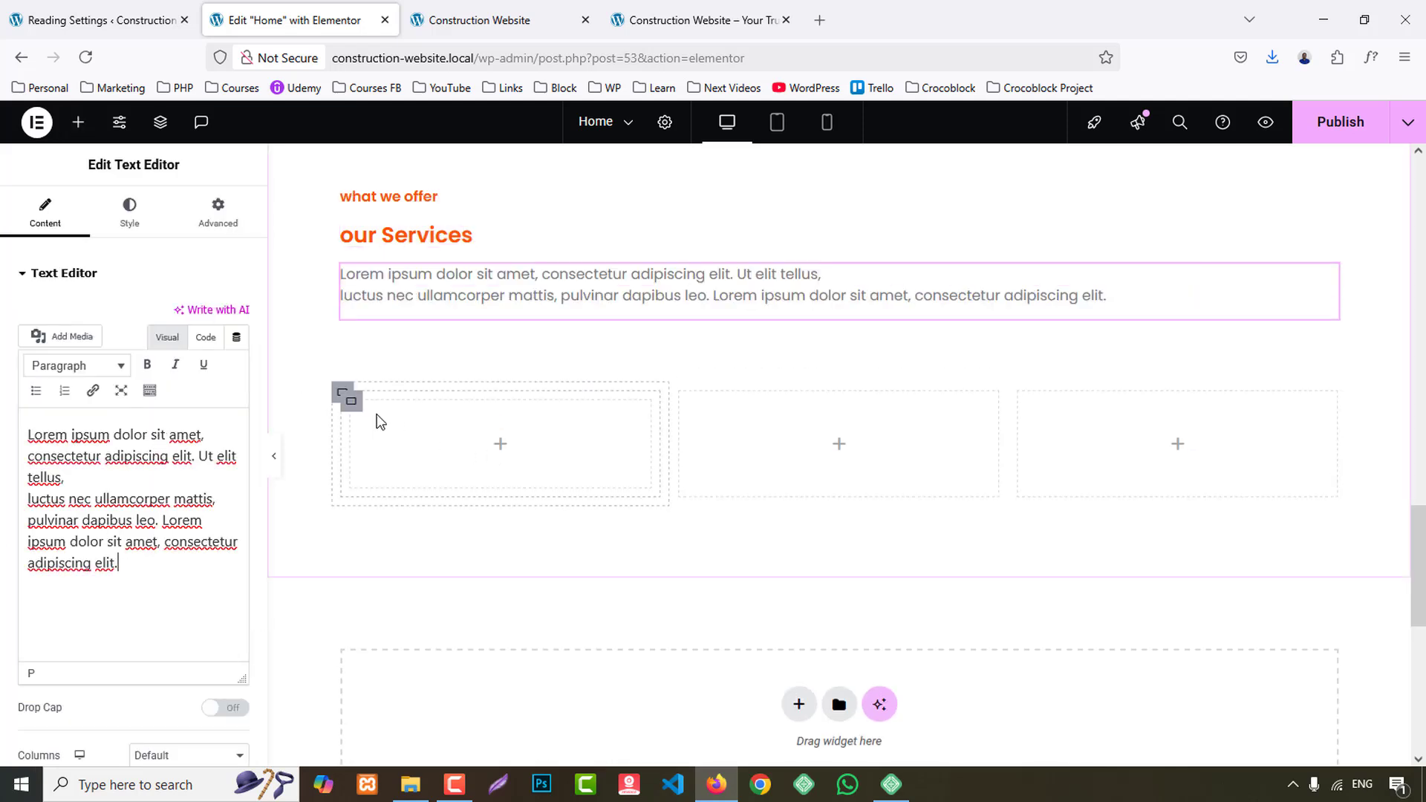
- Check the service card layout on the reference site and add an Image widget to the nested container in the first column
click(352, 402)
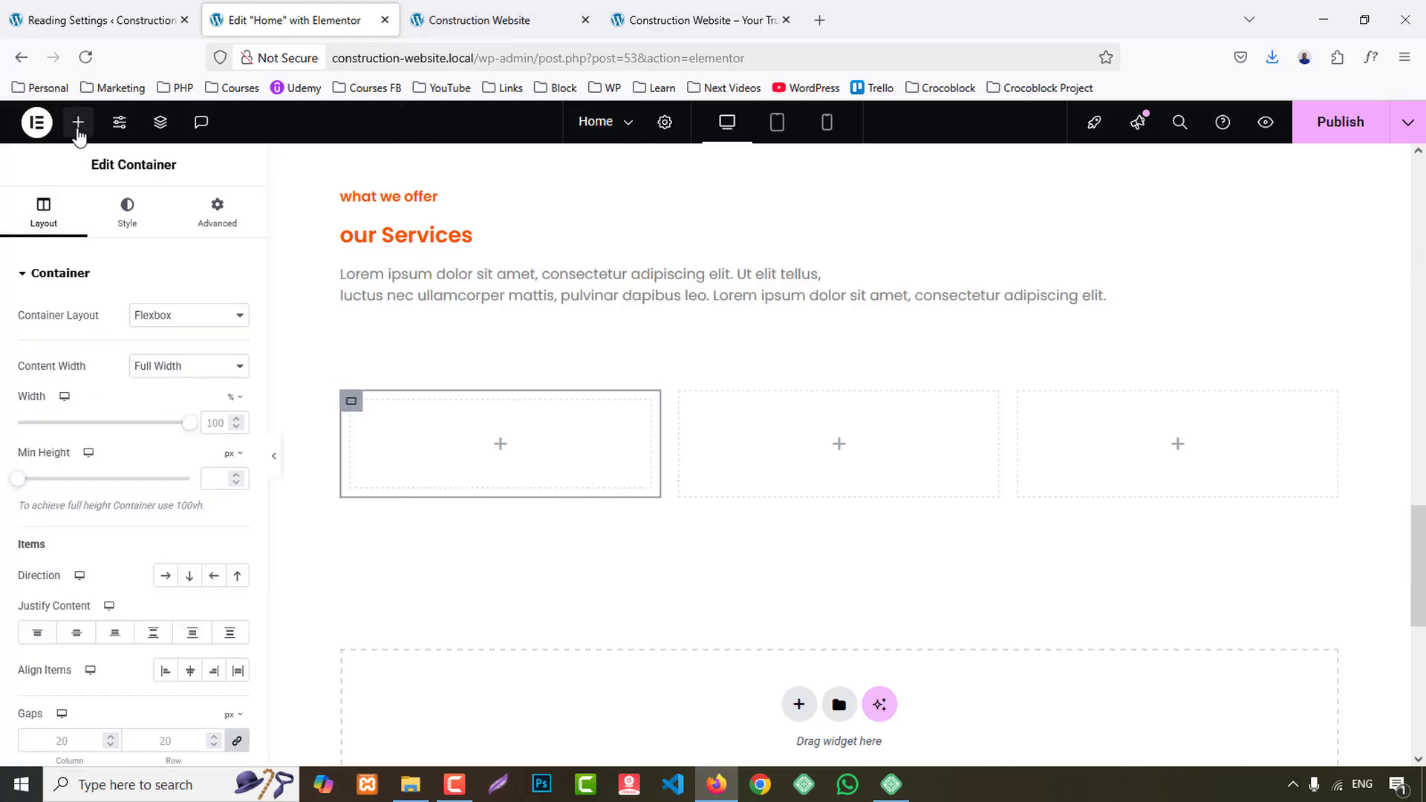
click(661, 3)
scroll(407, 549, down, 3)
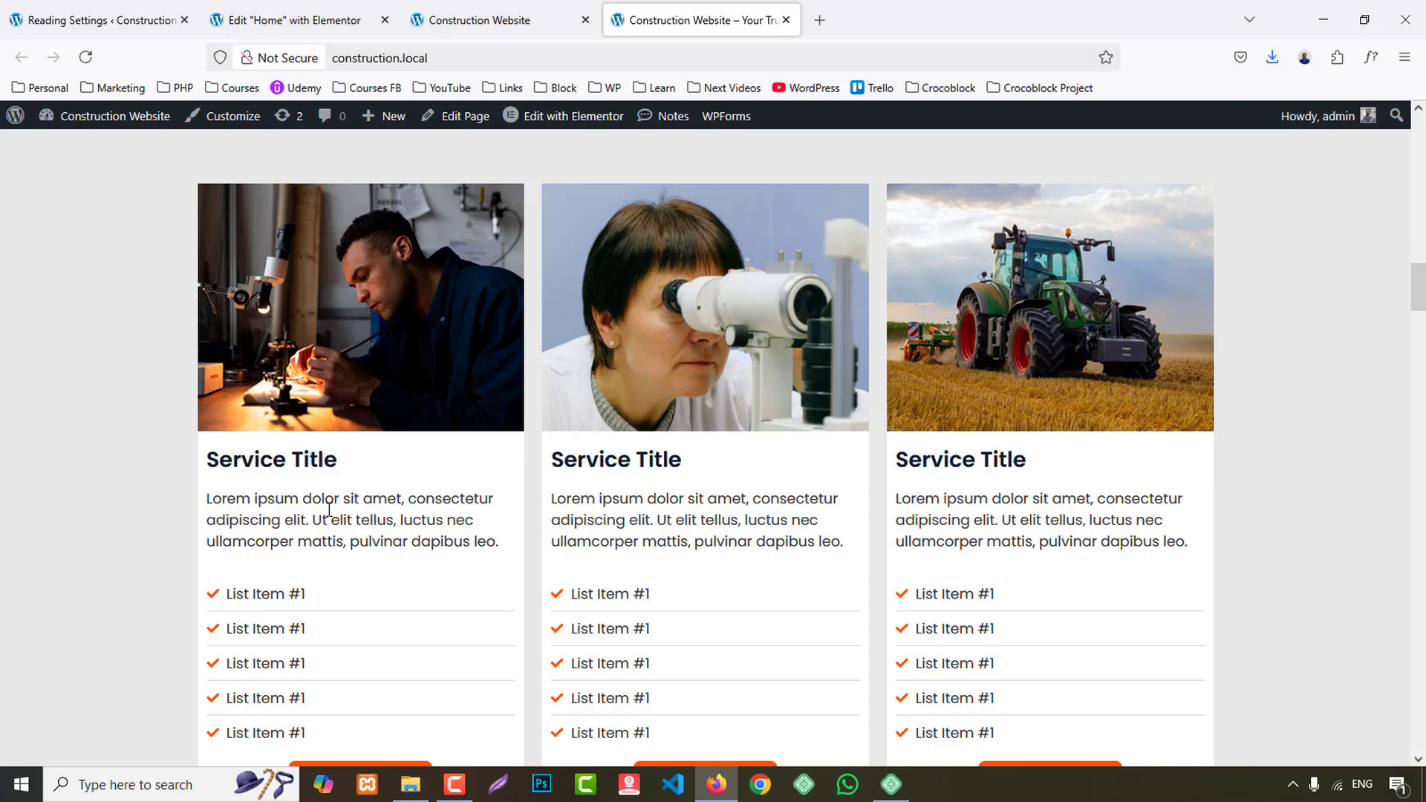
click(291, 20)
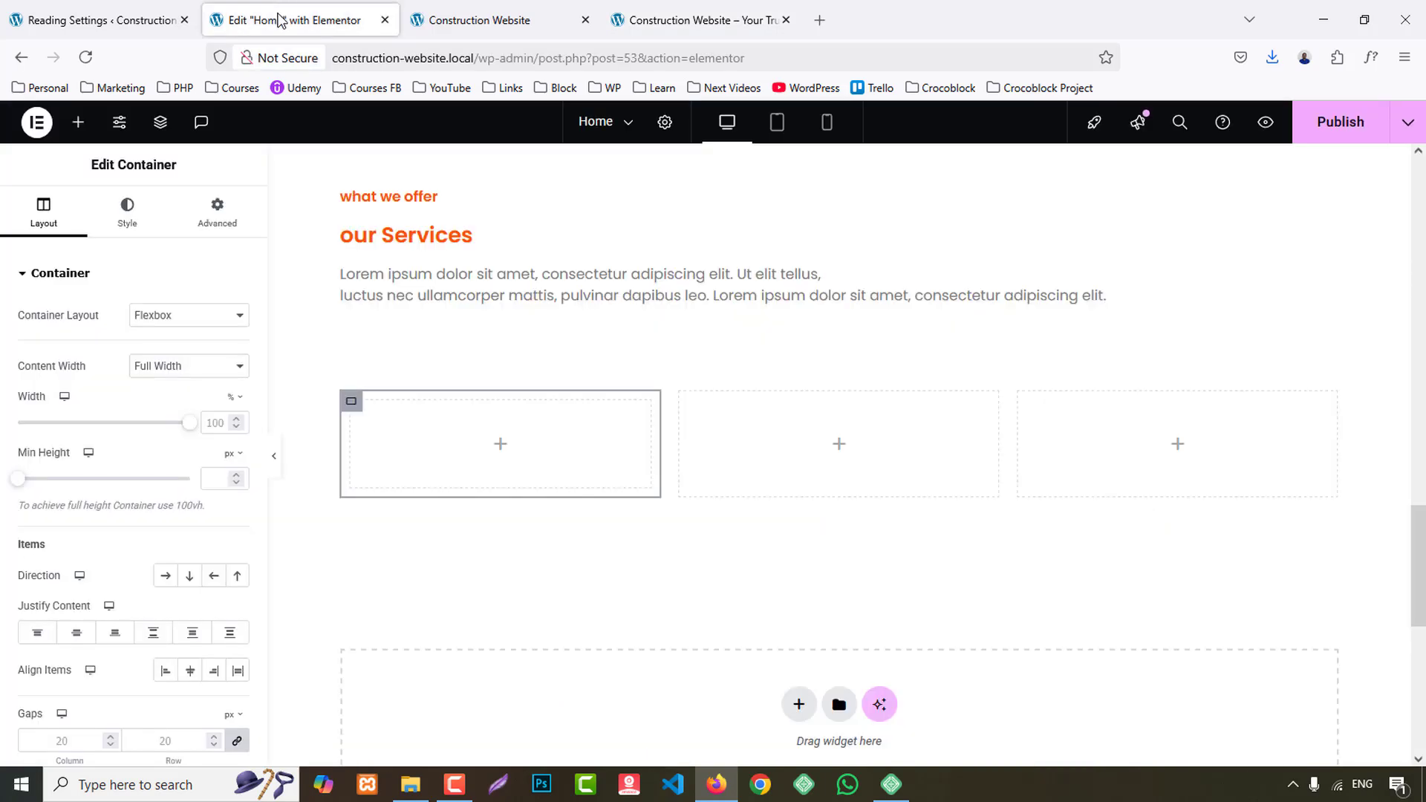
click(130, 213)
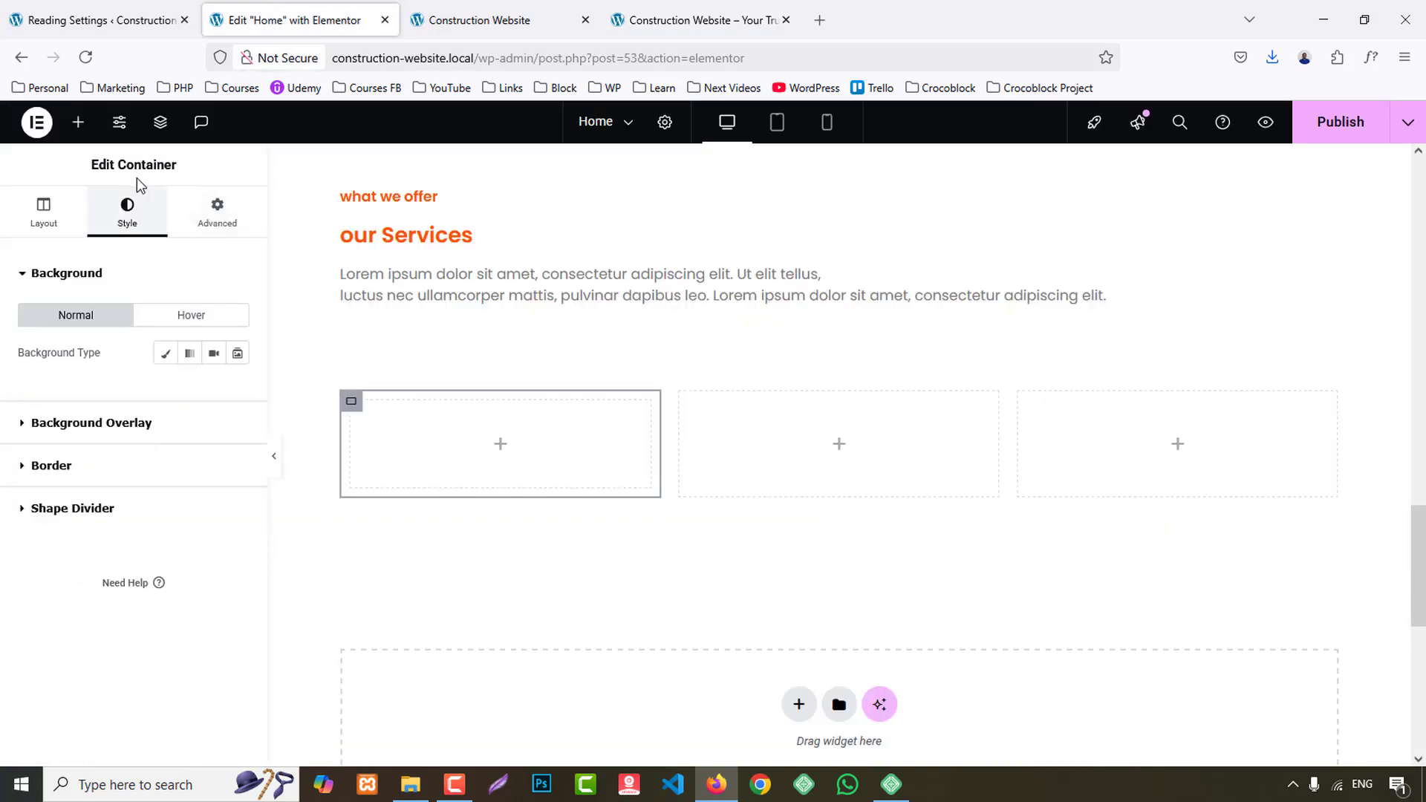
click(78, 121)
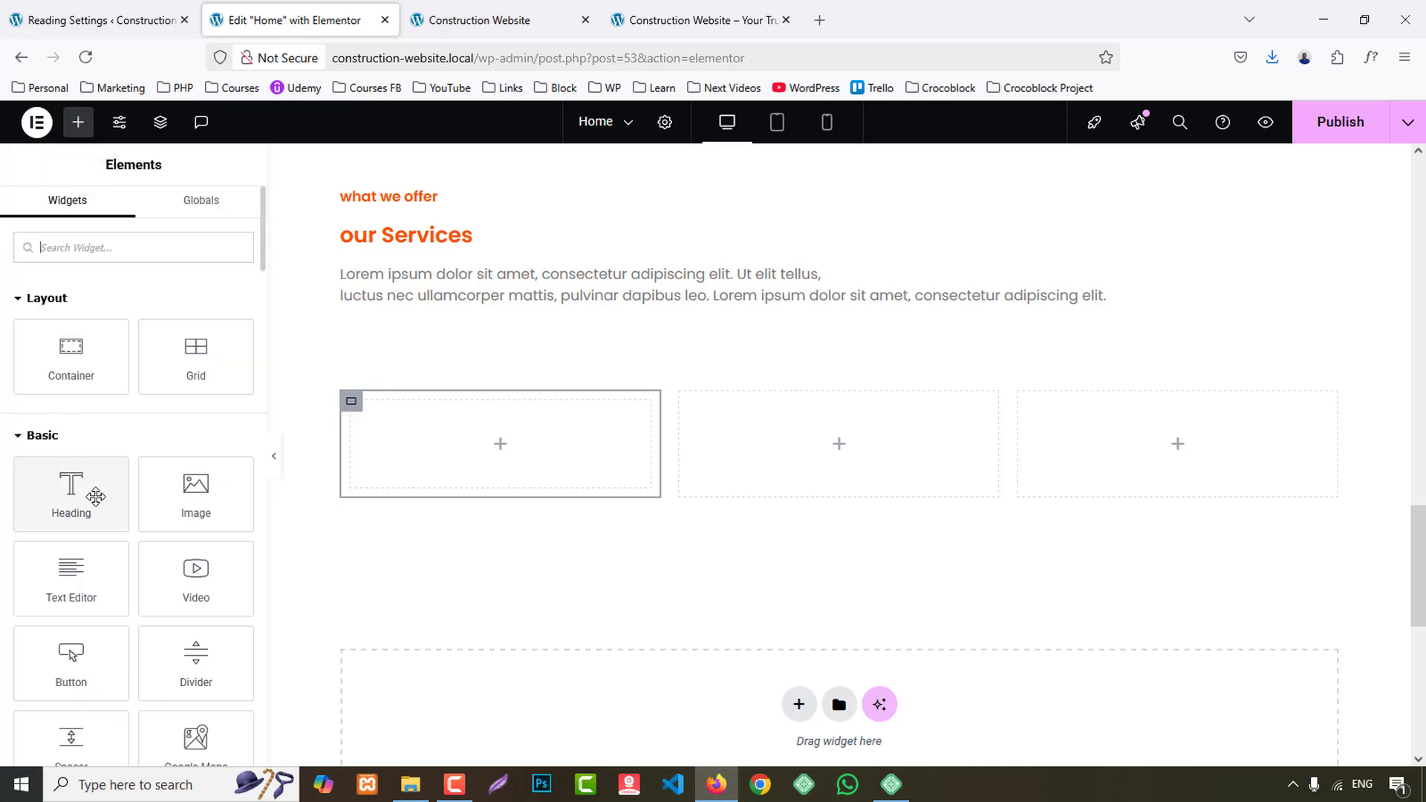
drag(197, 508, 603, 442)
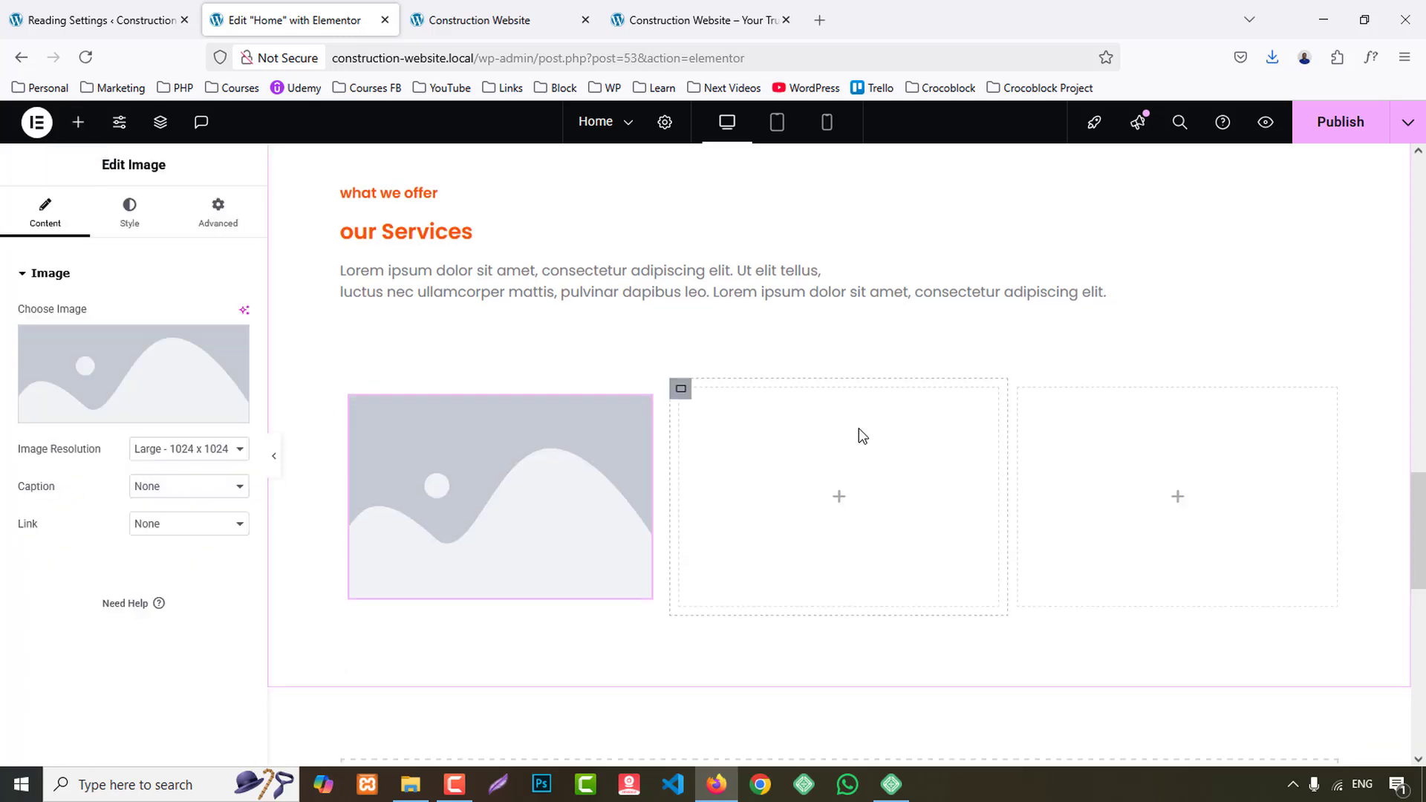
- Add a Heading widget below the image in the first service card and set its HTML tag to H4
scroll(859, 427, down, 2)
click(87, 122)
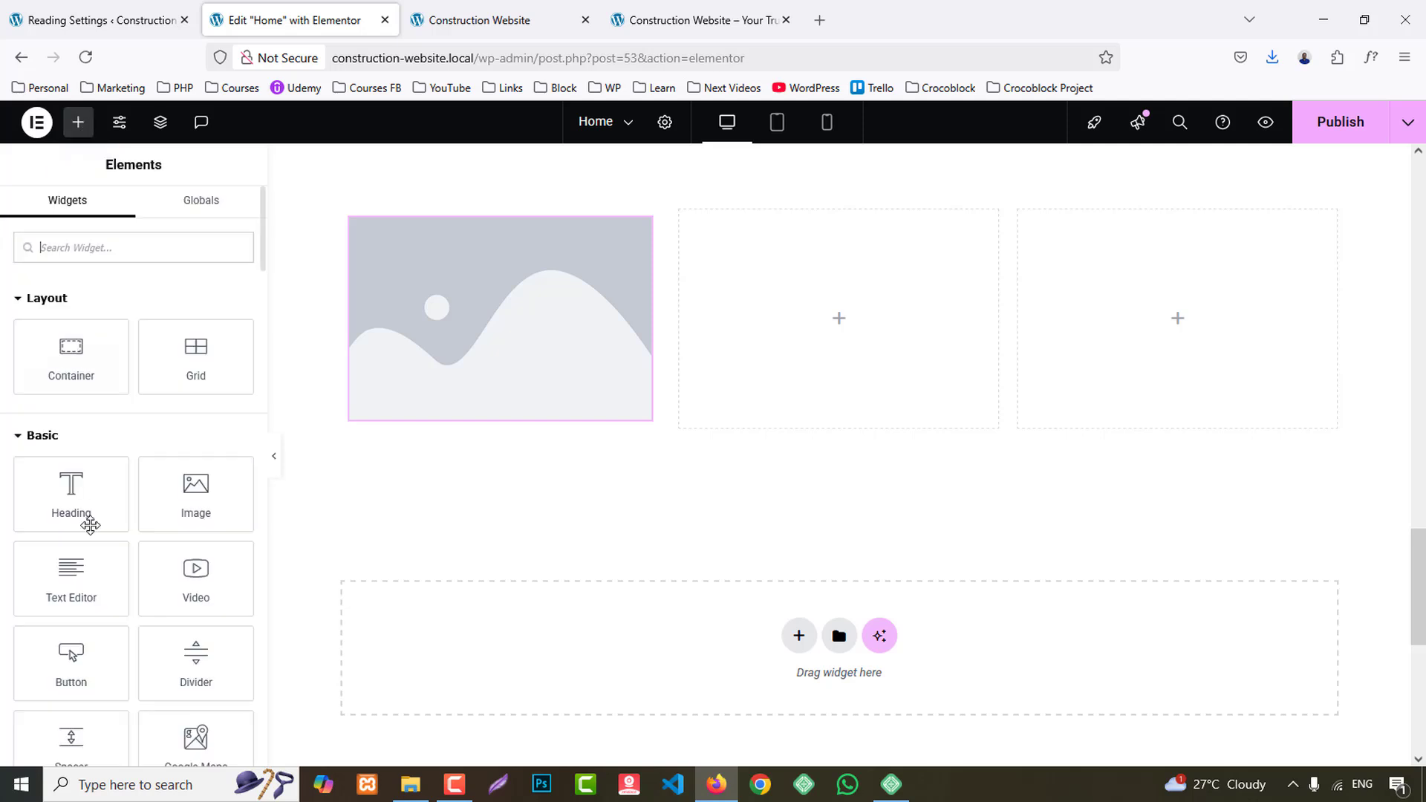
drag(87, 518, 581, 412)
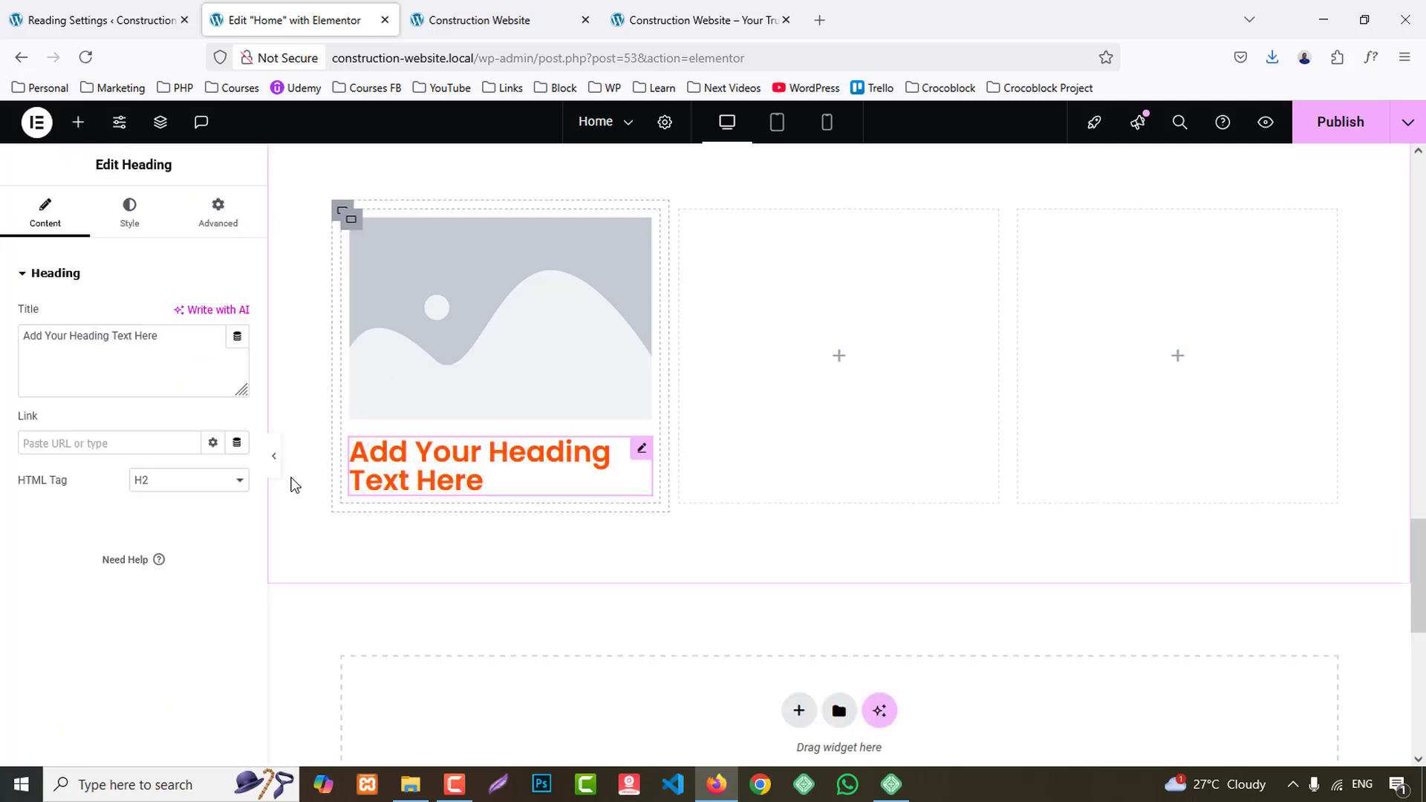
click(167, 481)
click(168, 565)
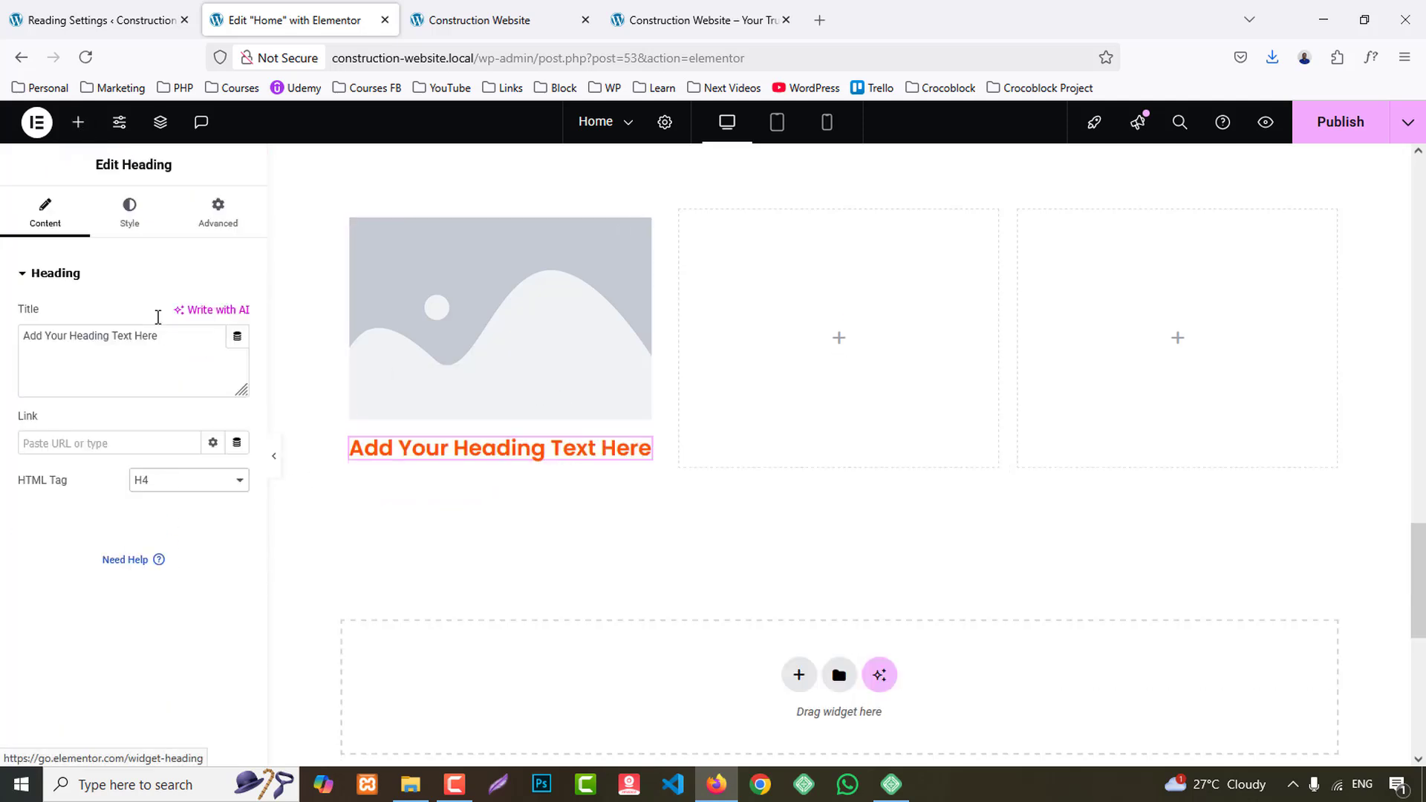
- Add a Text Editor widget below the heading in the first service card
click(78, 122)
drag(100, 549, 513, 462)
scroll(715, 468, down, 3)
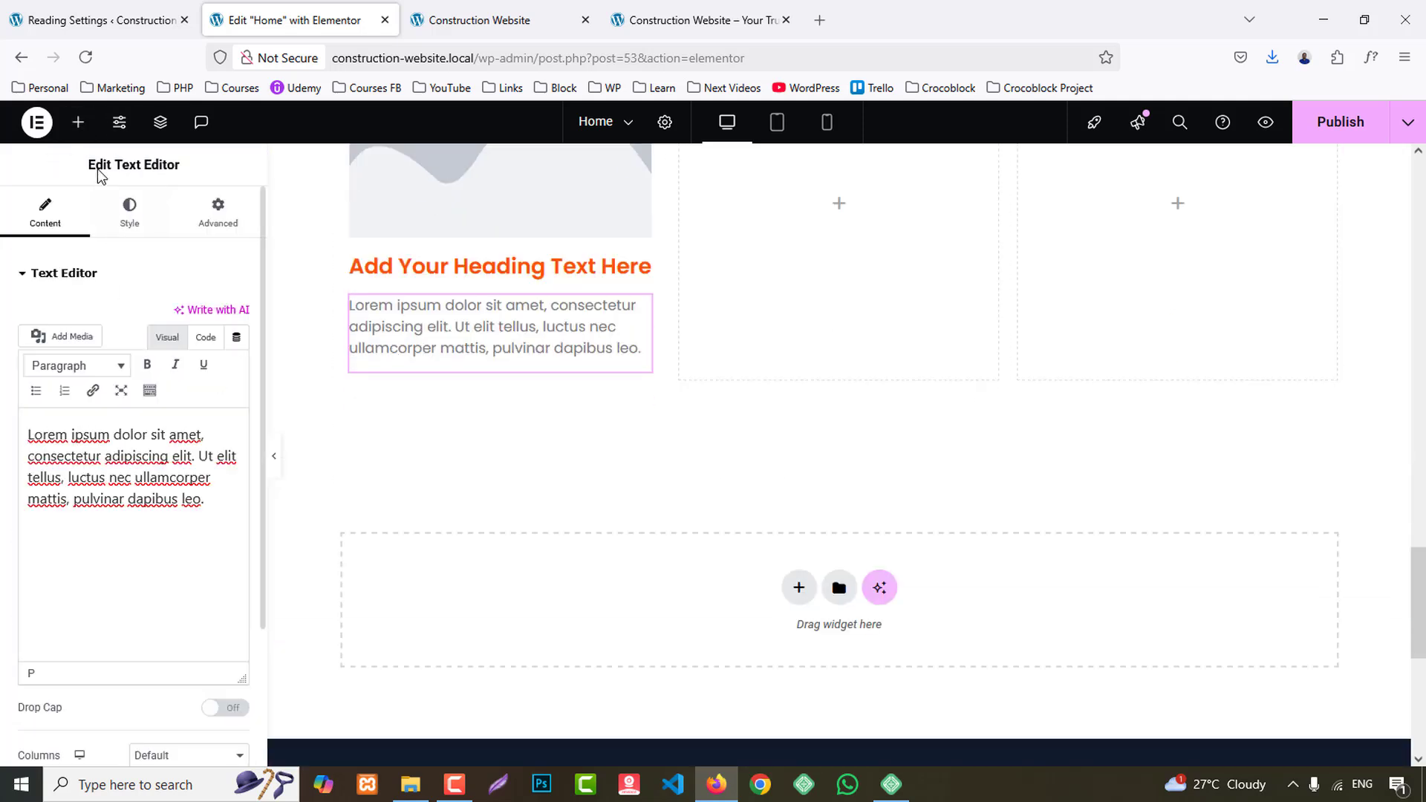
- Find the Icon List widget and place it below the paragraph in the first service card
click(78, 122)
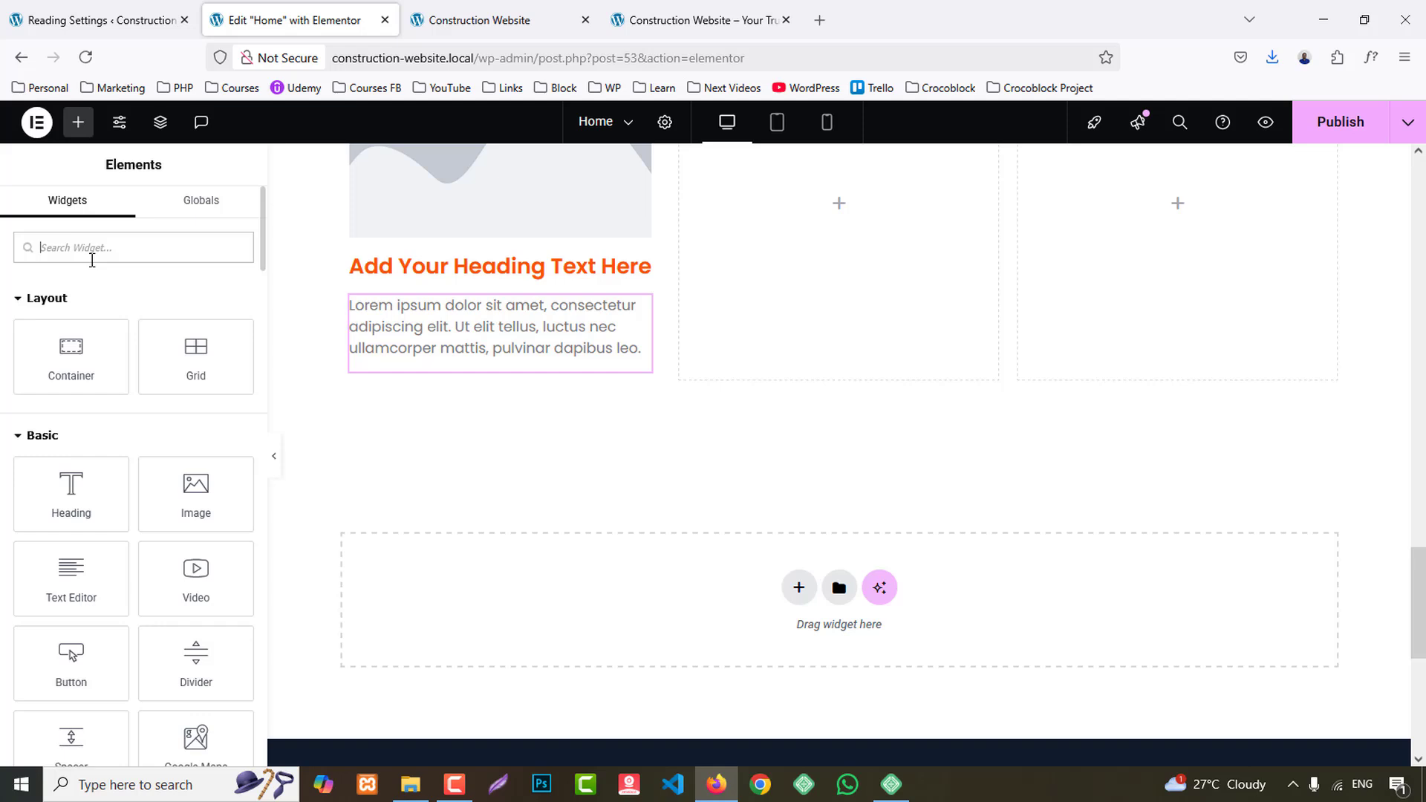
text(list)
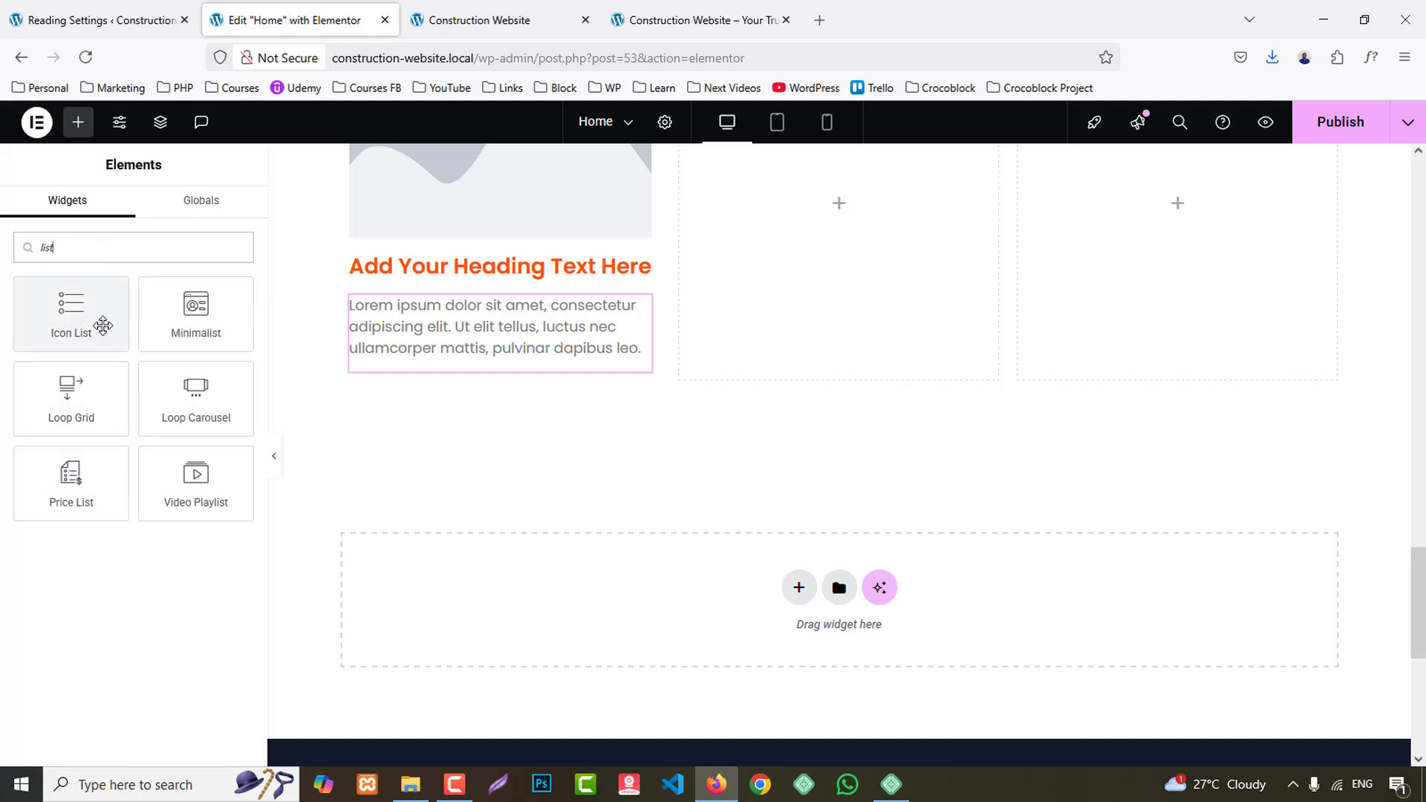
drag(102, 325, 527, 368)
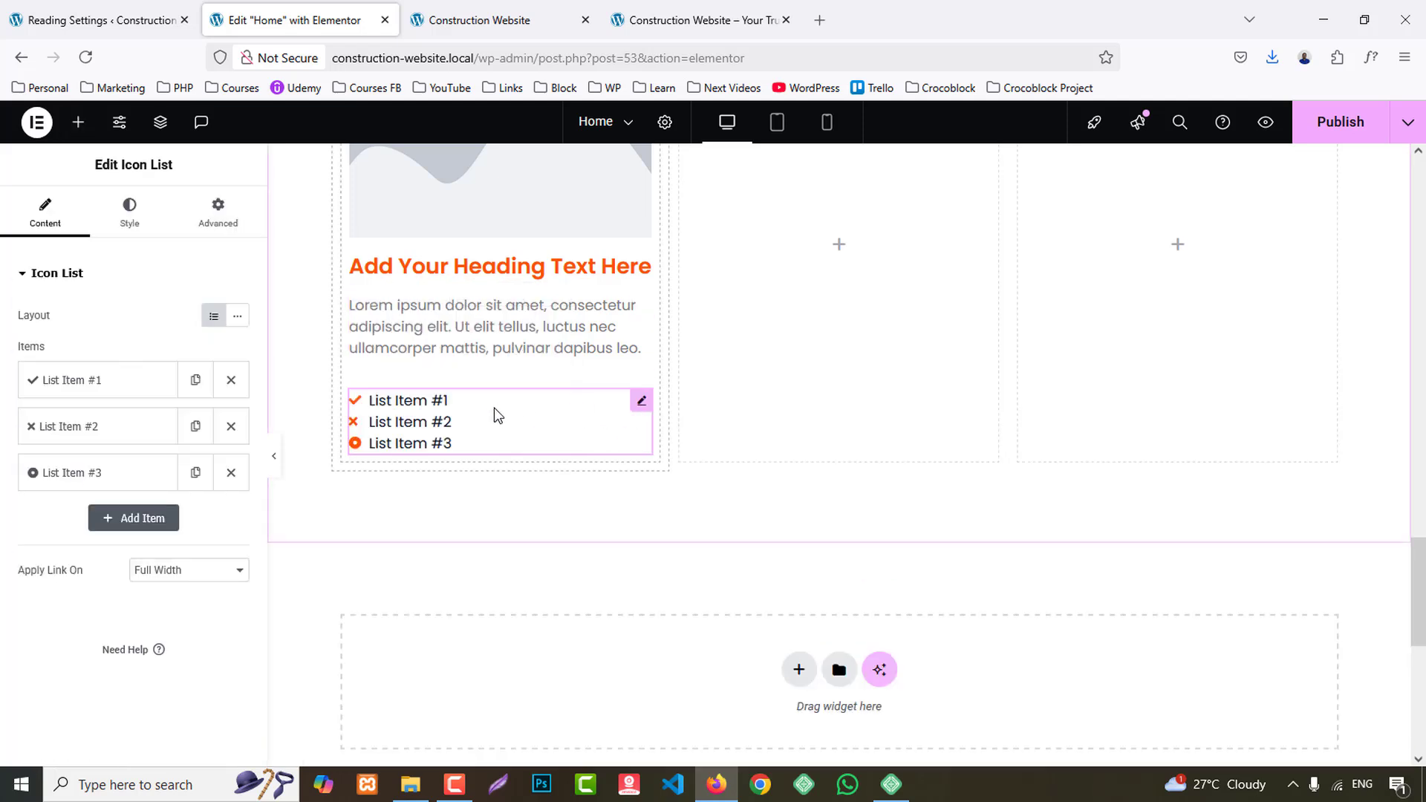
- Remove the second and third icon list items and duplicate the check-marked "List Item #1" until the list has five
click(231, 427)
click(231, 427)
click(196, 380)
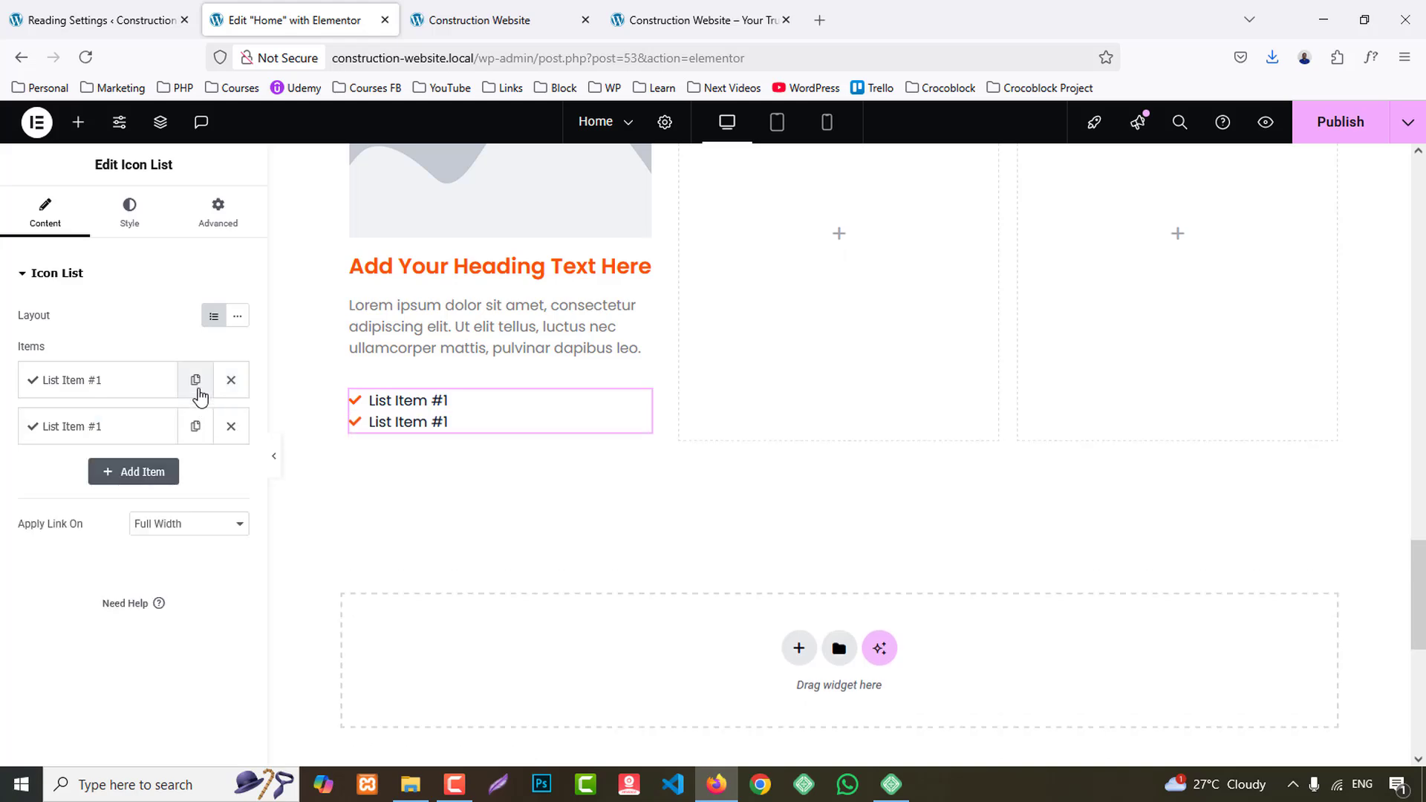
click(195, 379)
click(196, 379)
click(195, 380)
- Check the lower part of the service cards on the reference site and add a Button widget below the icon list
click(698, 20)
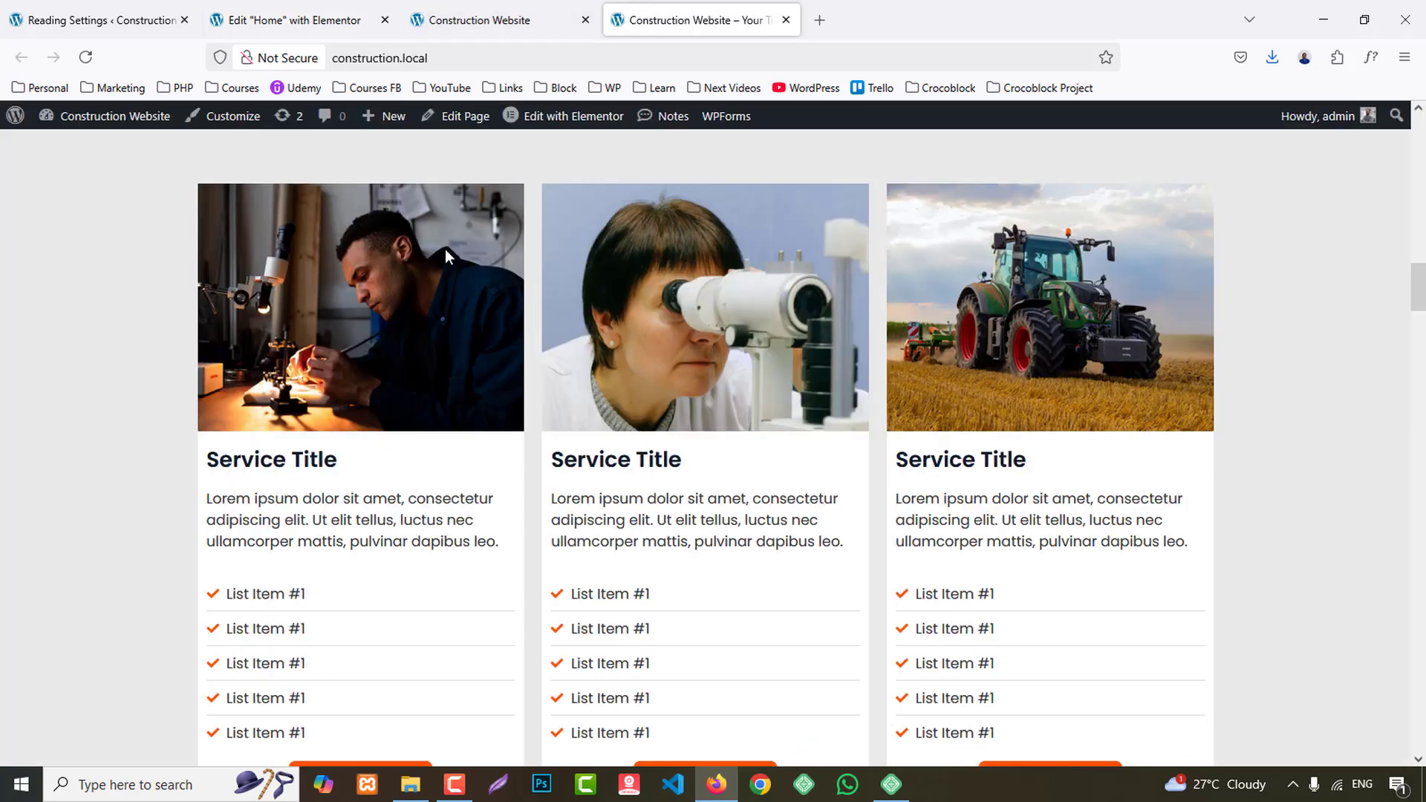
scroll(418, 362, down, 3)
click(271, 20)
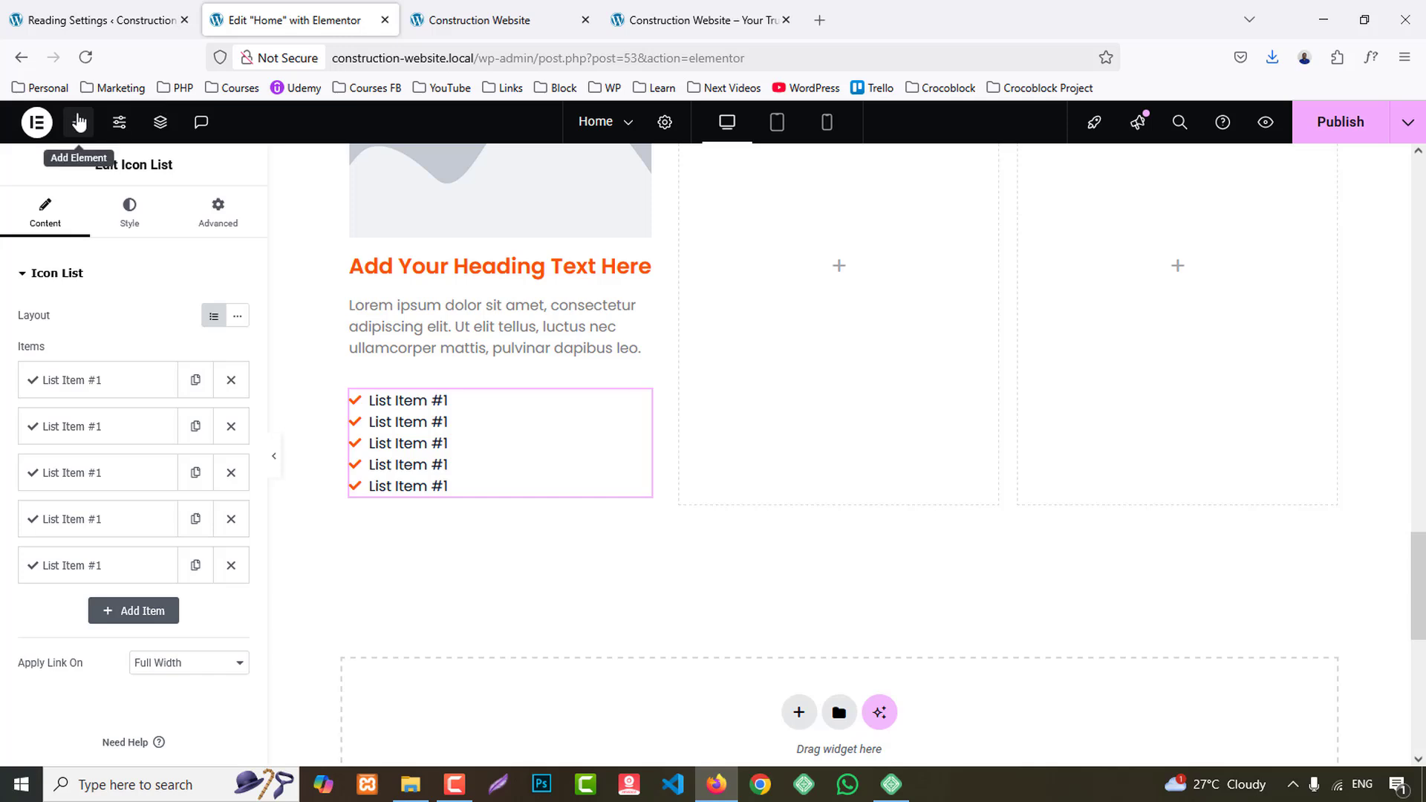
click(78, 122)
scroll(115, 535, down, 1)
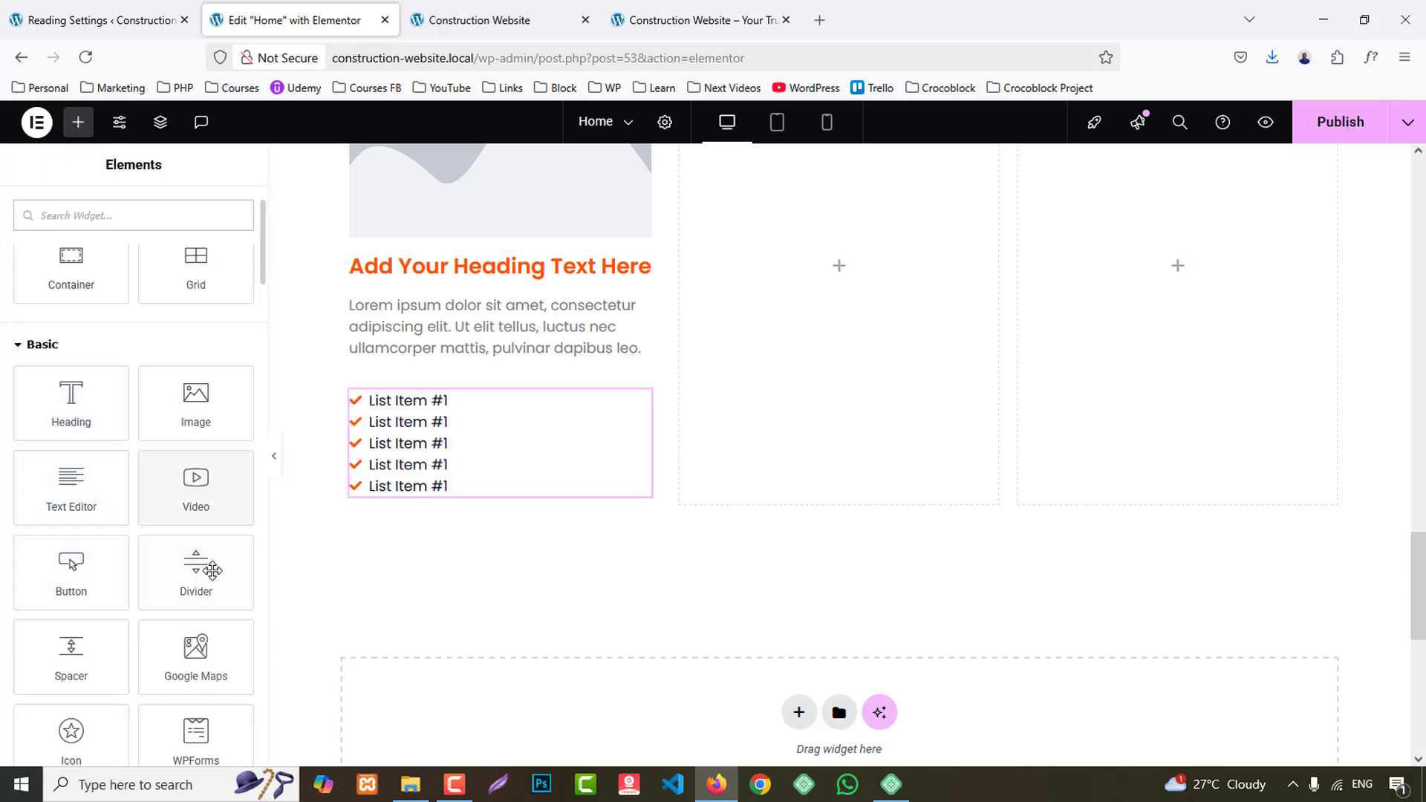
drag(80, 572, 475, 509)
- Copy the first card's nested container with its widgets and paste it into the empty containers of the second and third columns
scroll(849, 515, up, 3)
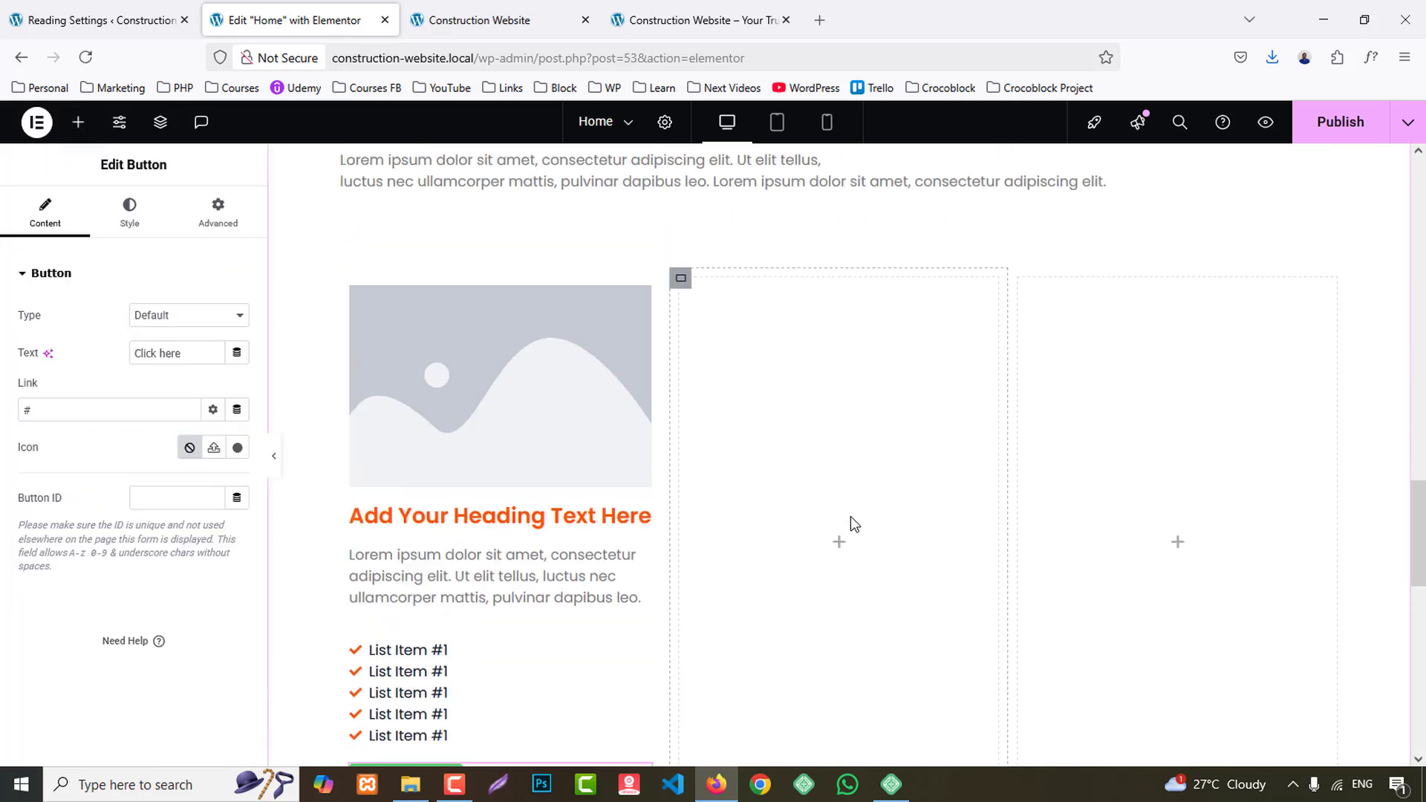
scroll(849, 515, up, 1)
right_click(346, 310)
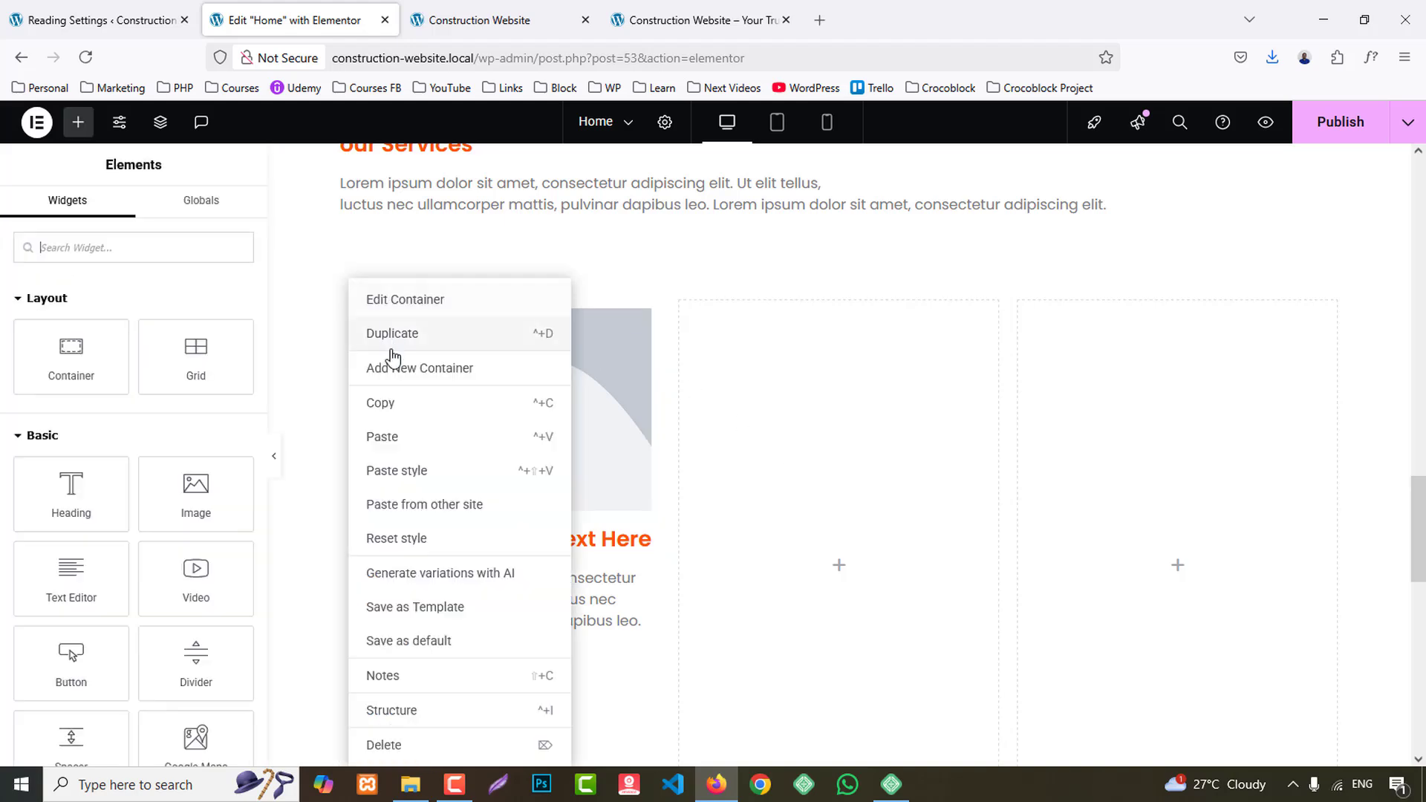
click(394, 403)
right_click(823, 390)
click(866, 438)
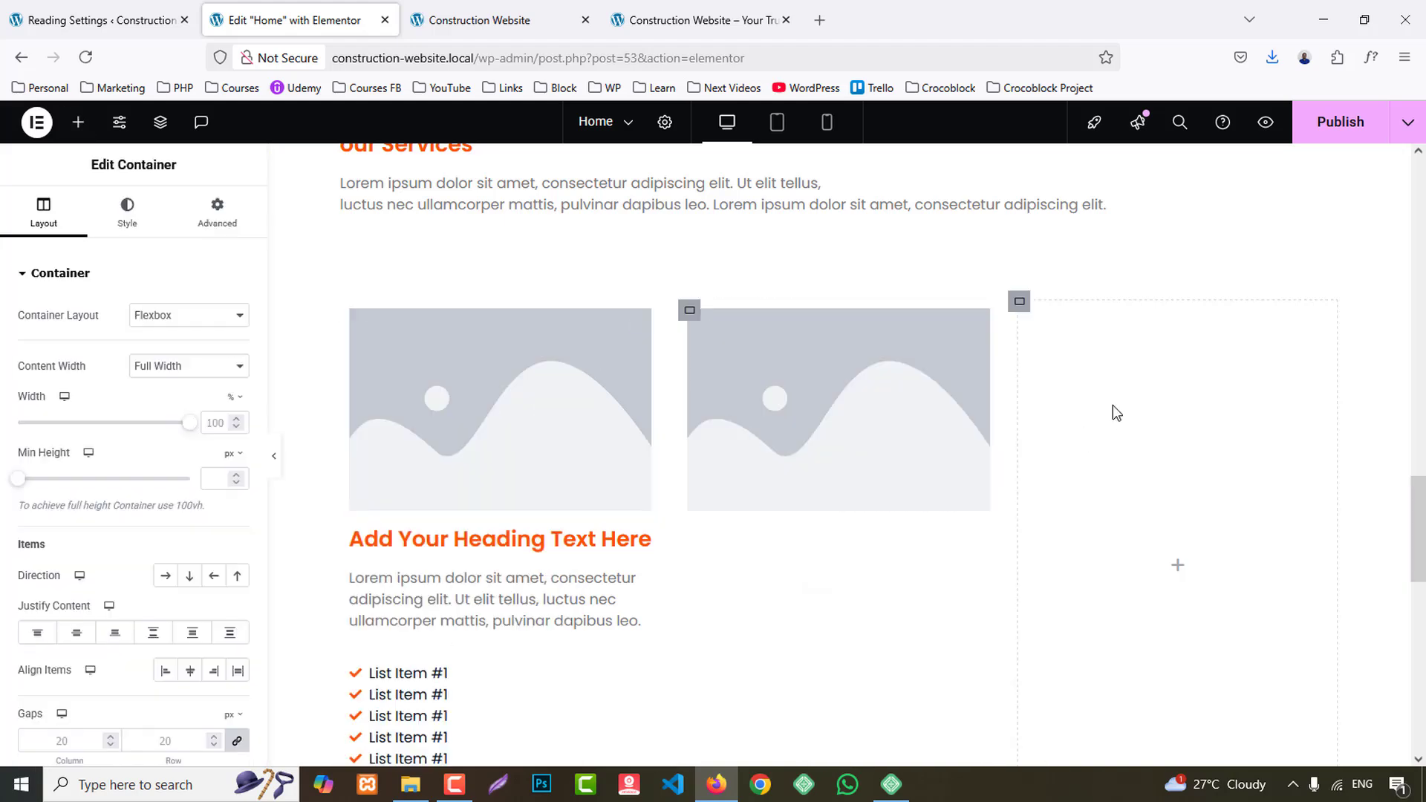
right_click(1116, 413)
click(1155, 438)
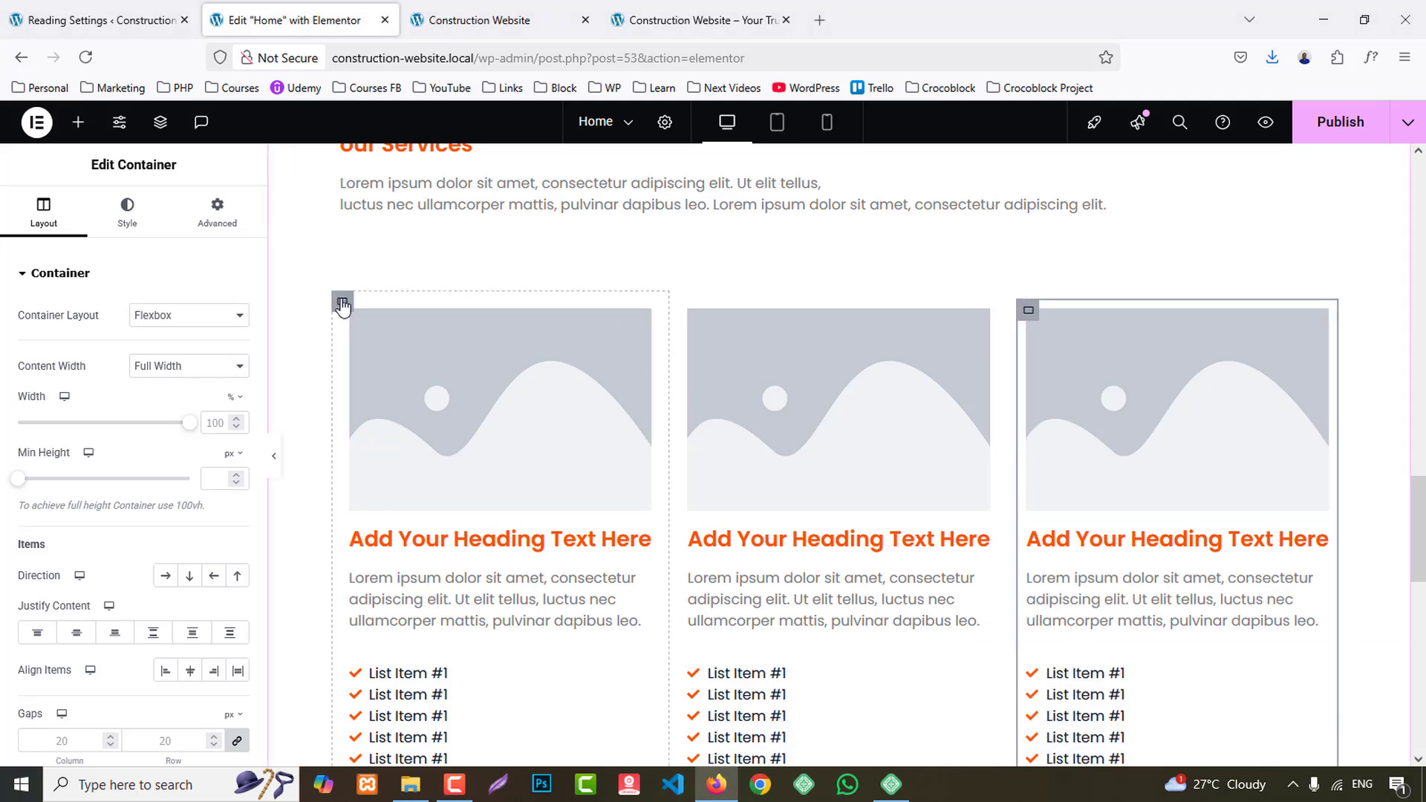
- Set the padding of the first column's outer container to 0 on all sides
click(342, 304)
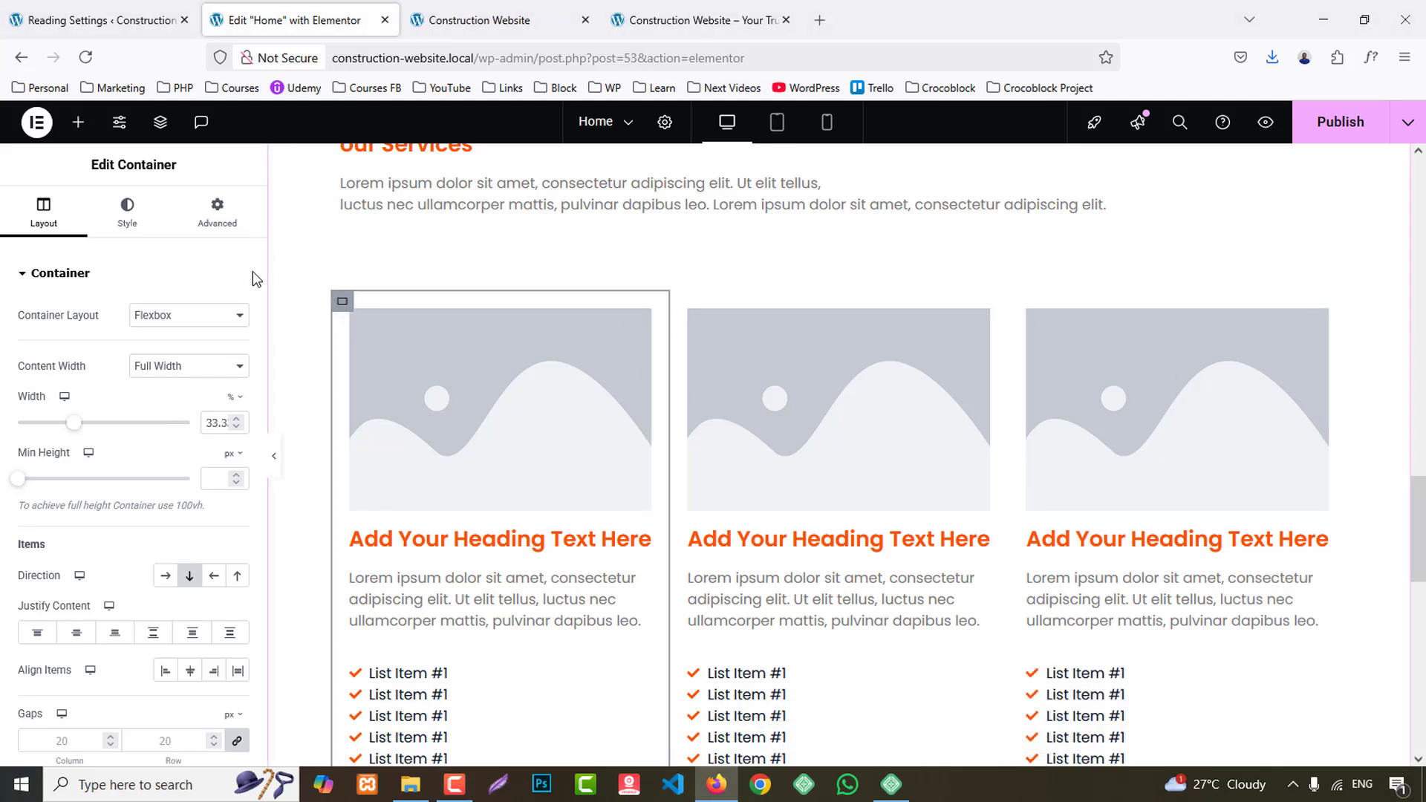
click(217, 214)
click(236, 408)
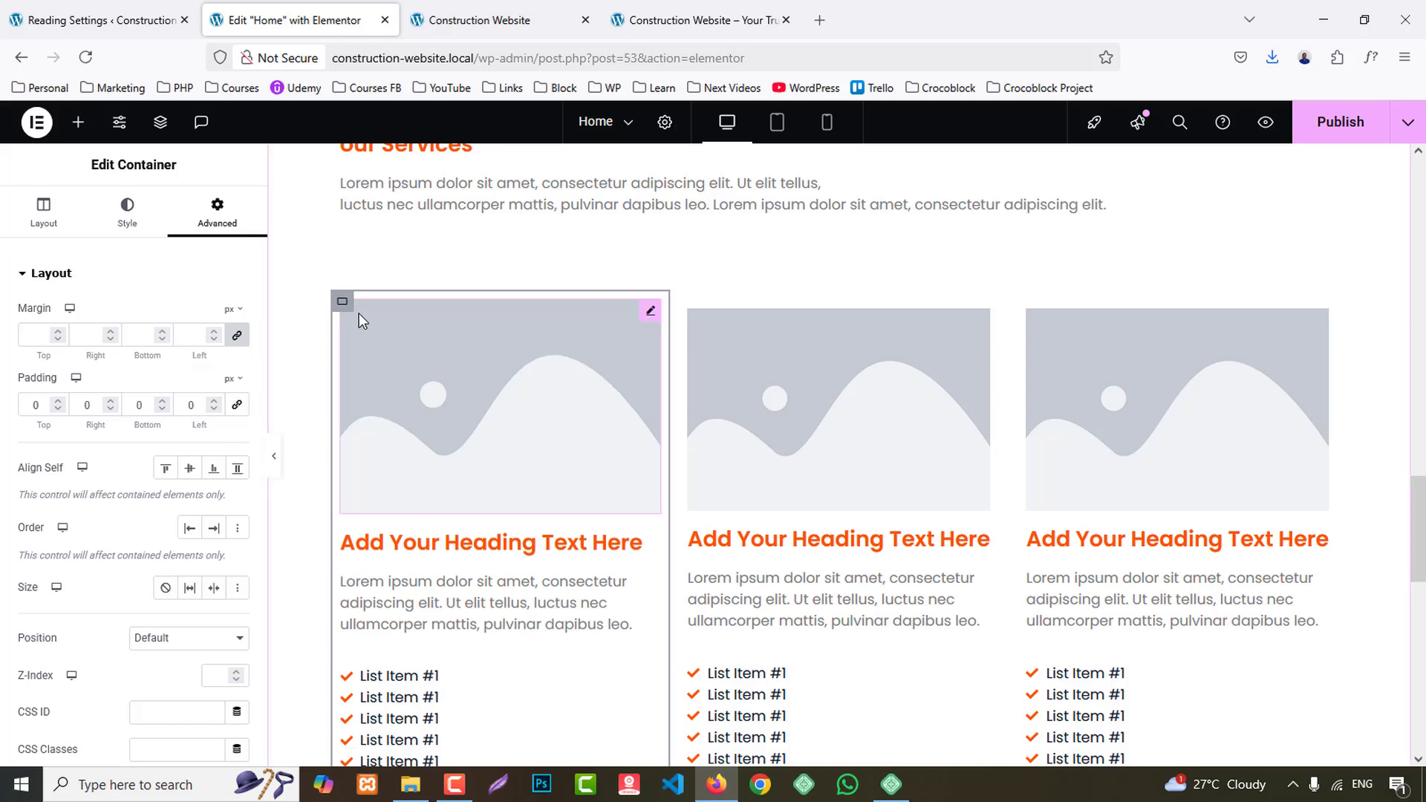
- Replace the first card's placeholder image with service1.jpg from the media library
click(439, 411)
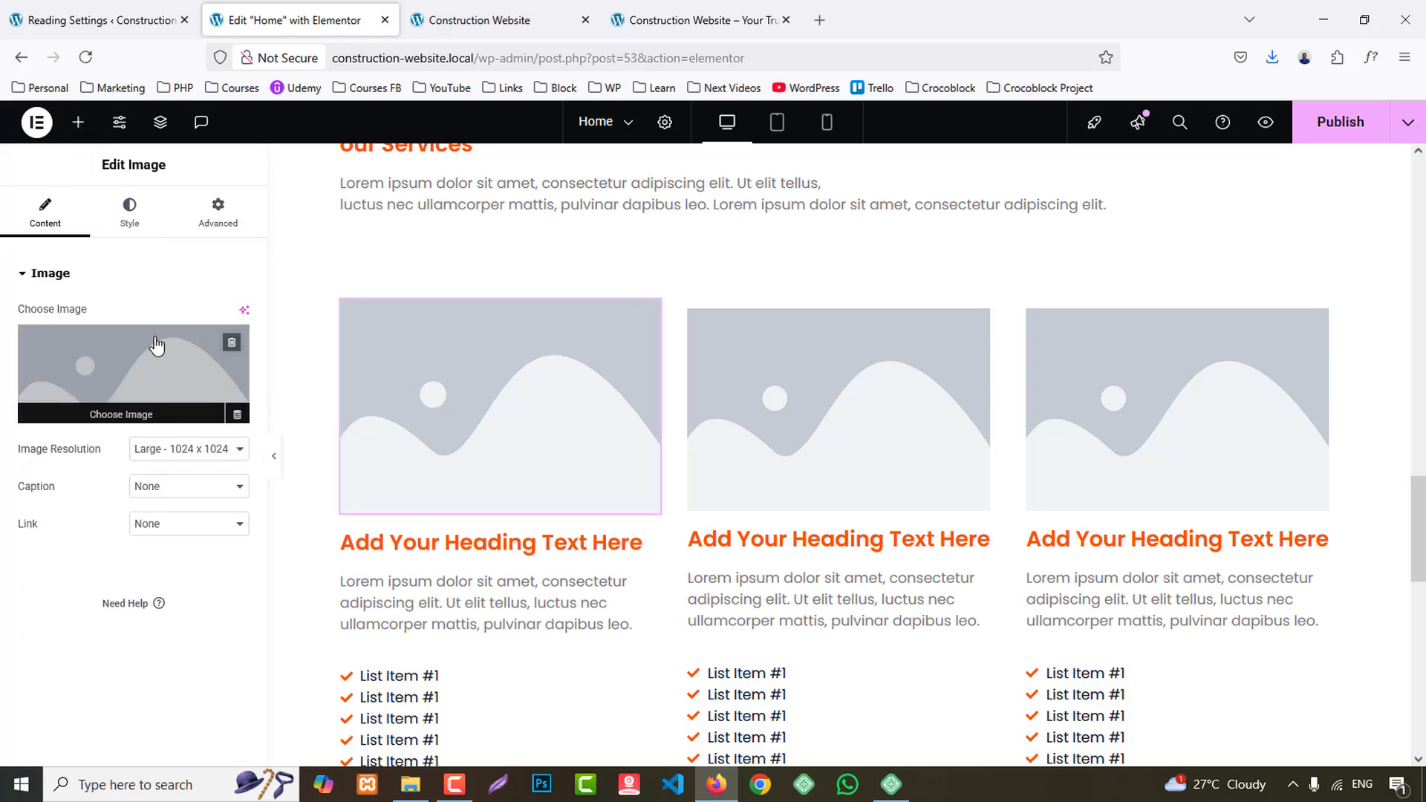
click(156, 343)
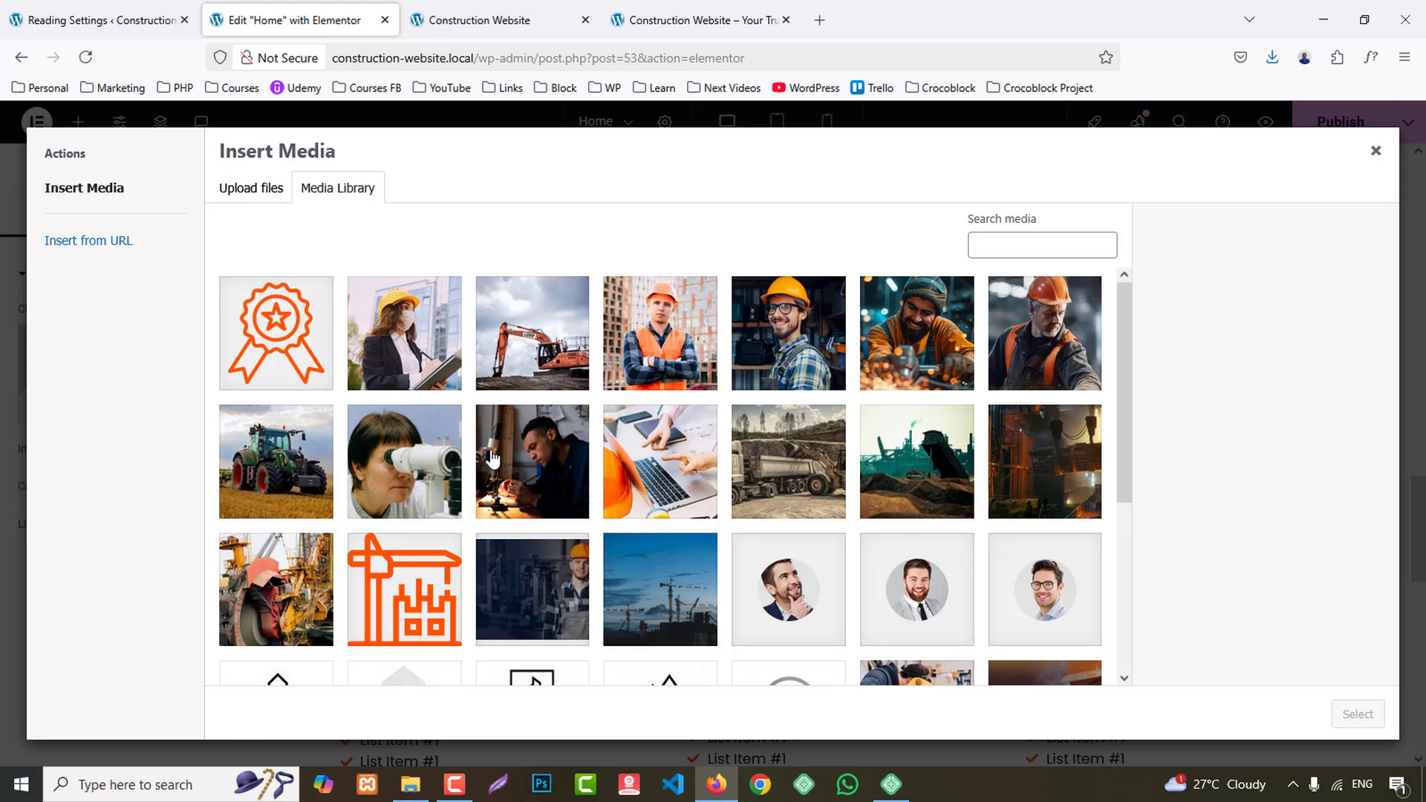
click(419, 467)
click(488, 470)
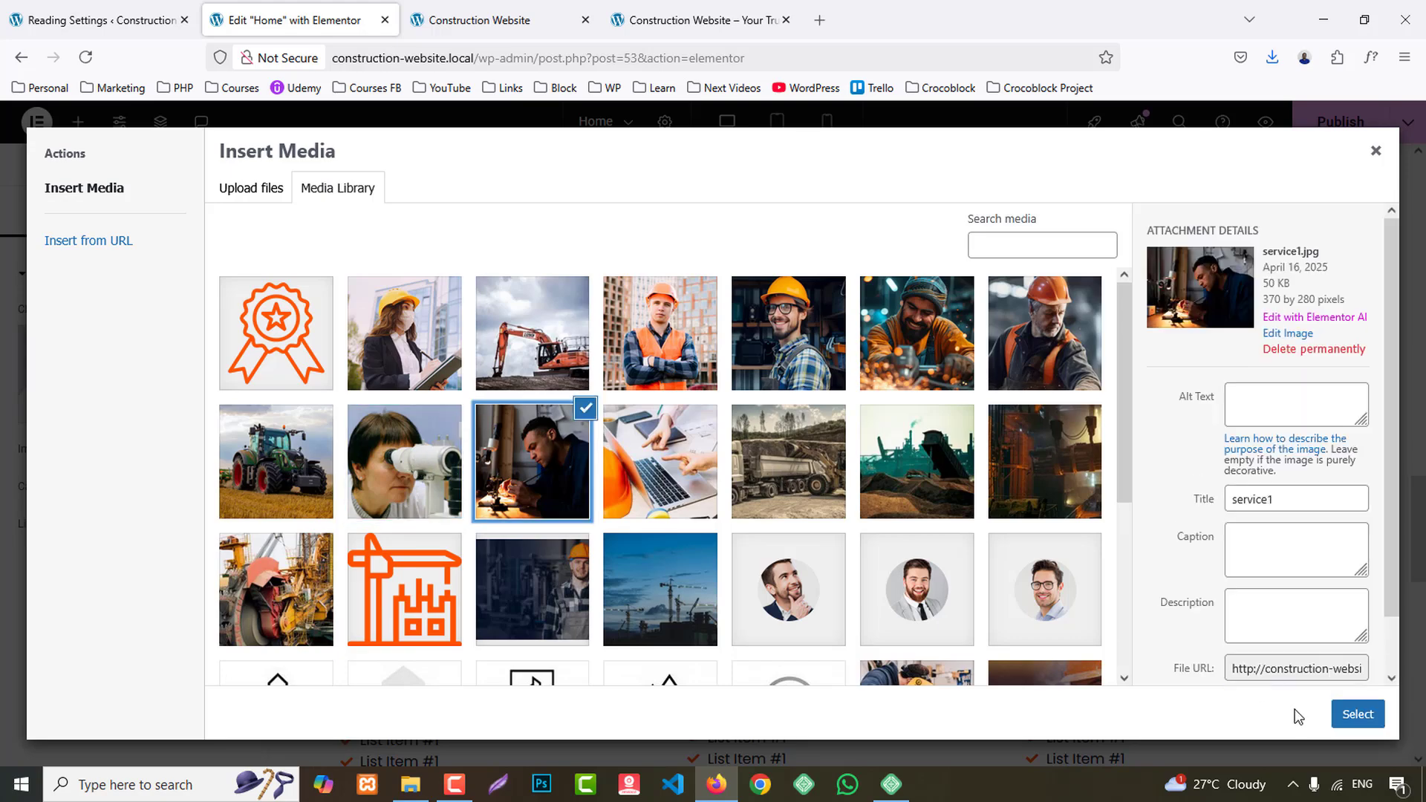
click(1353, 715)
- Set the second card's image to the photo of the woman at the microscope from the media library
click(132, 350)
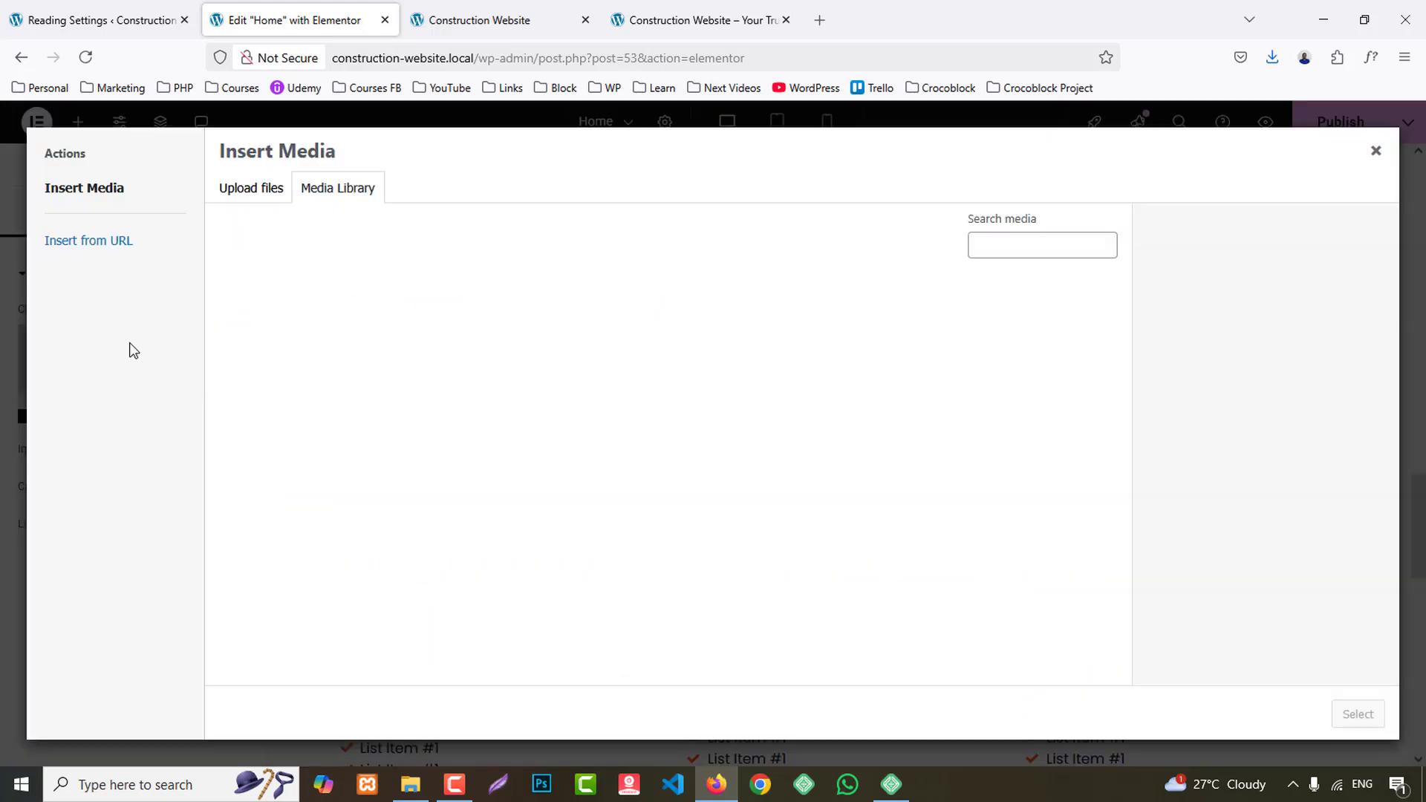
click(392, 475)
click(1372, 723)
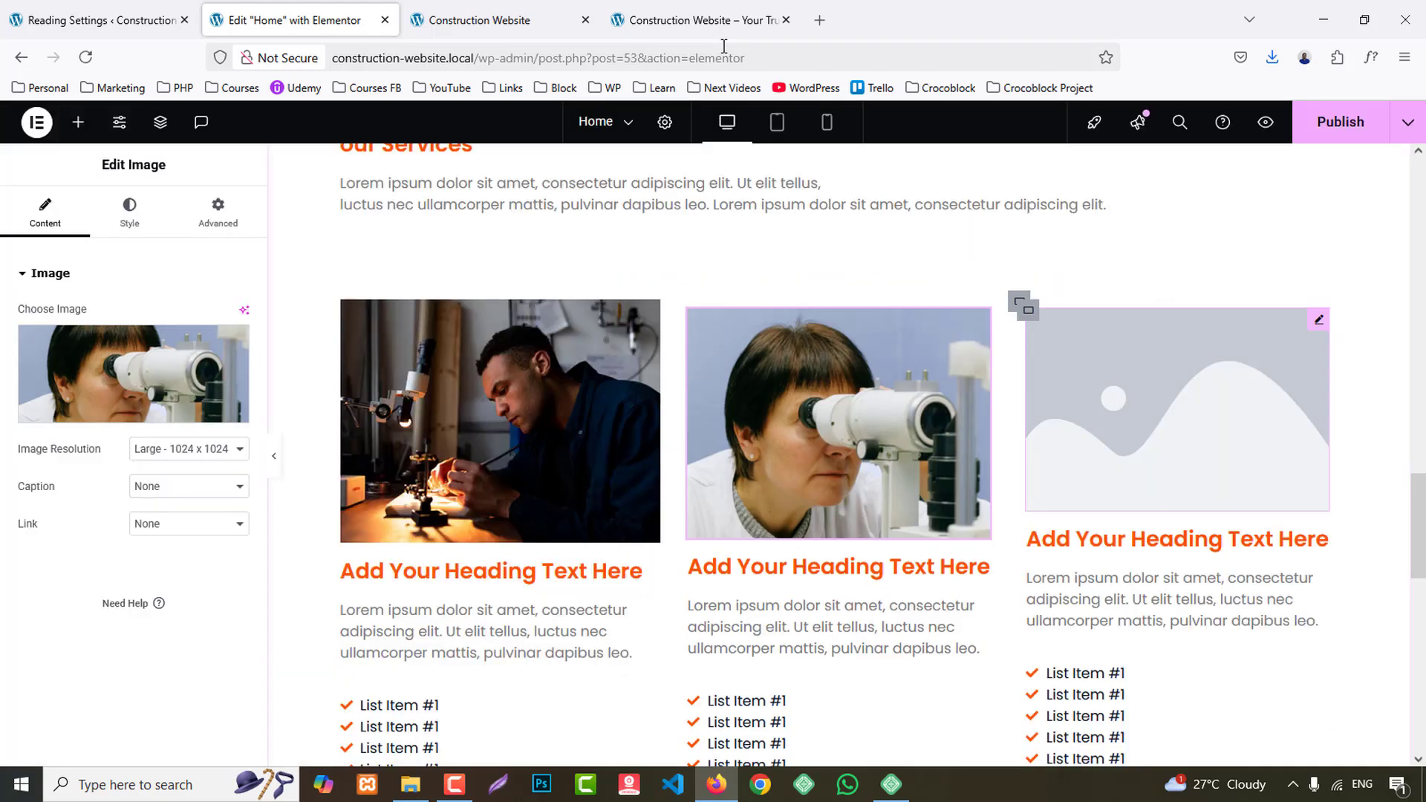
- Check the third service image on the reference site and set the third card's image to the green tractor photo
click(698, 9)
scroll(987, 449, up, 5)
click(357, 4)
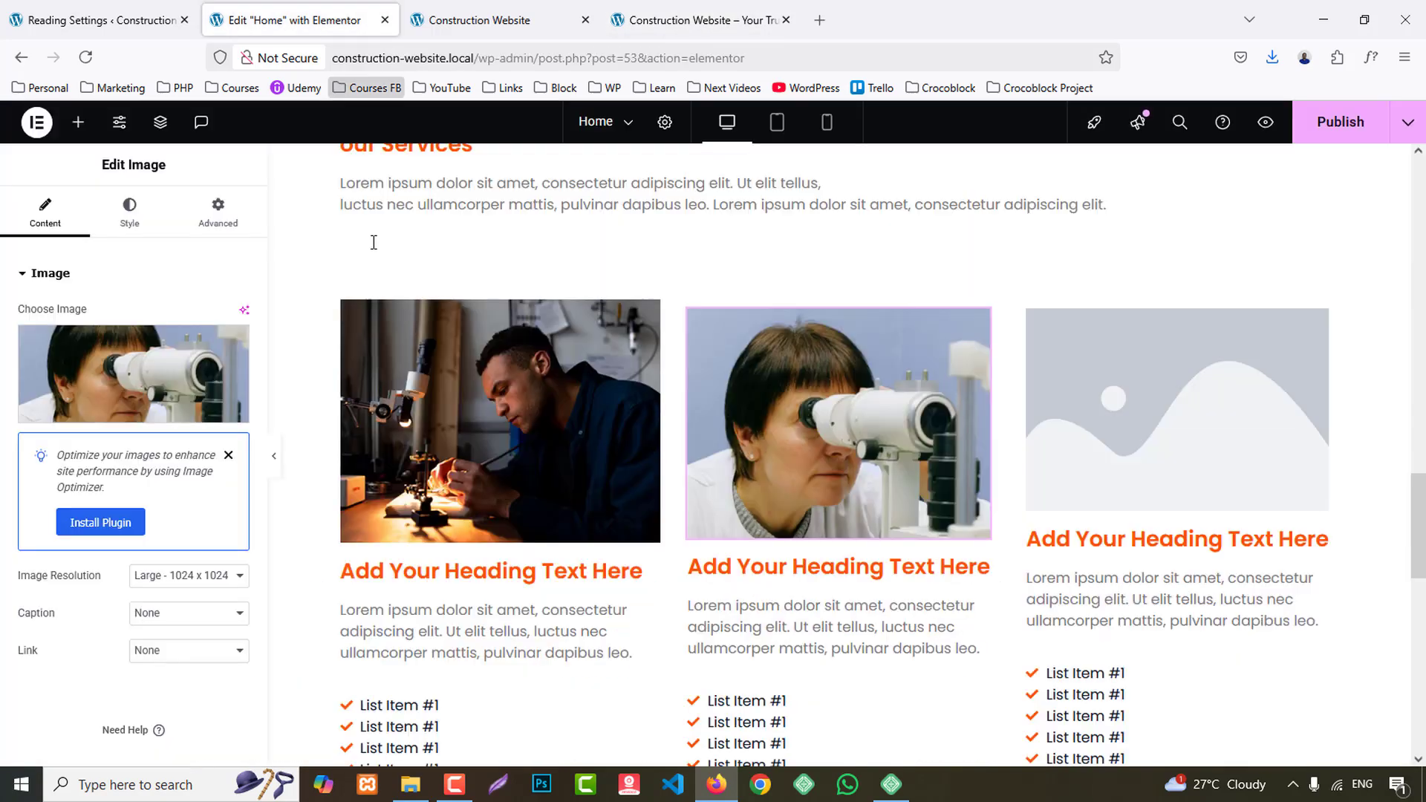
click(1088, 416)
click(77, 368)
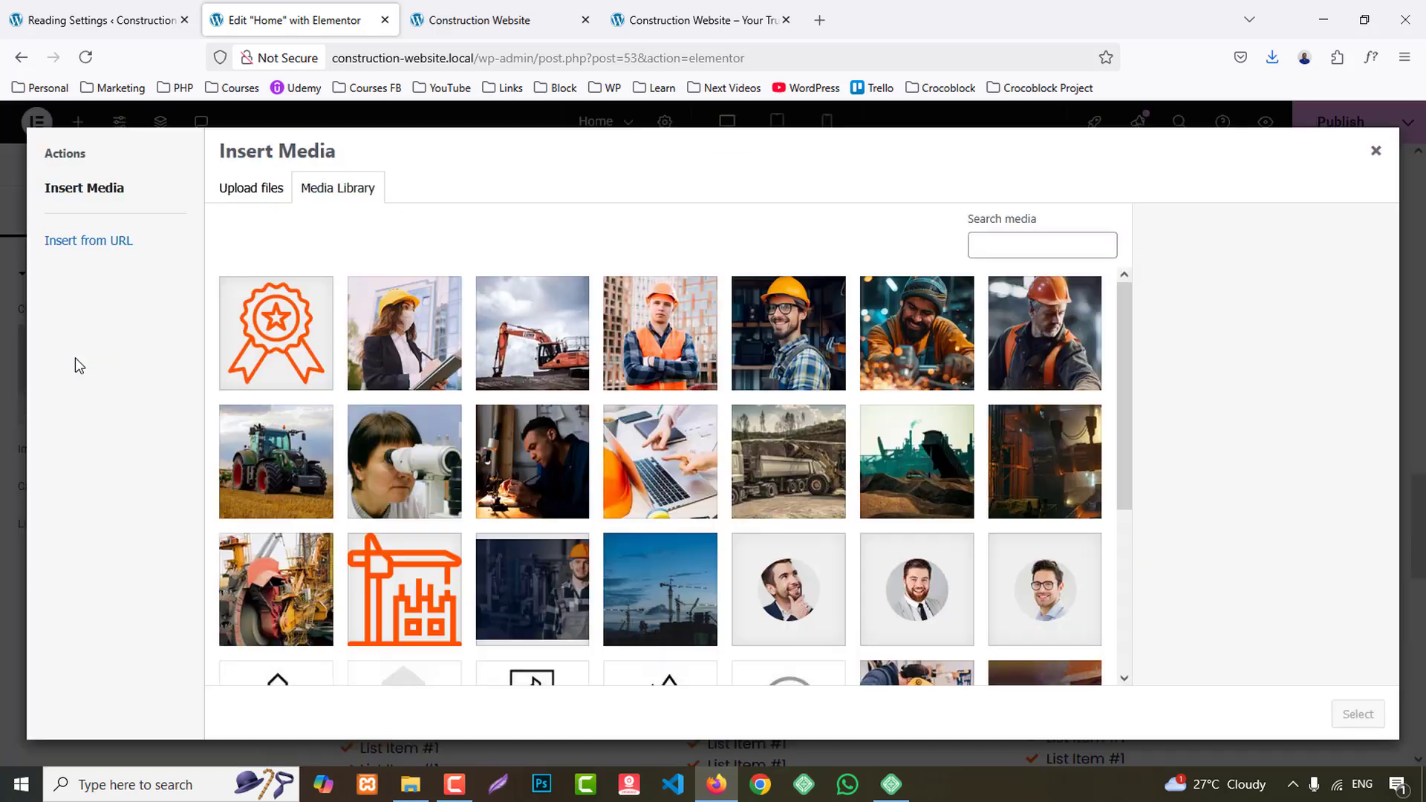
click(288, 455)
click(1369, 717)
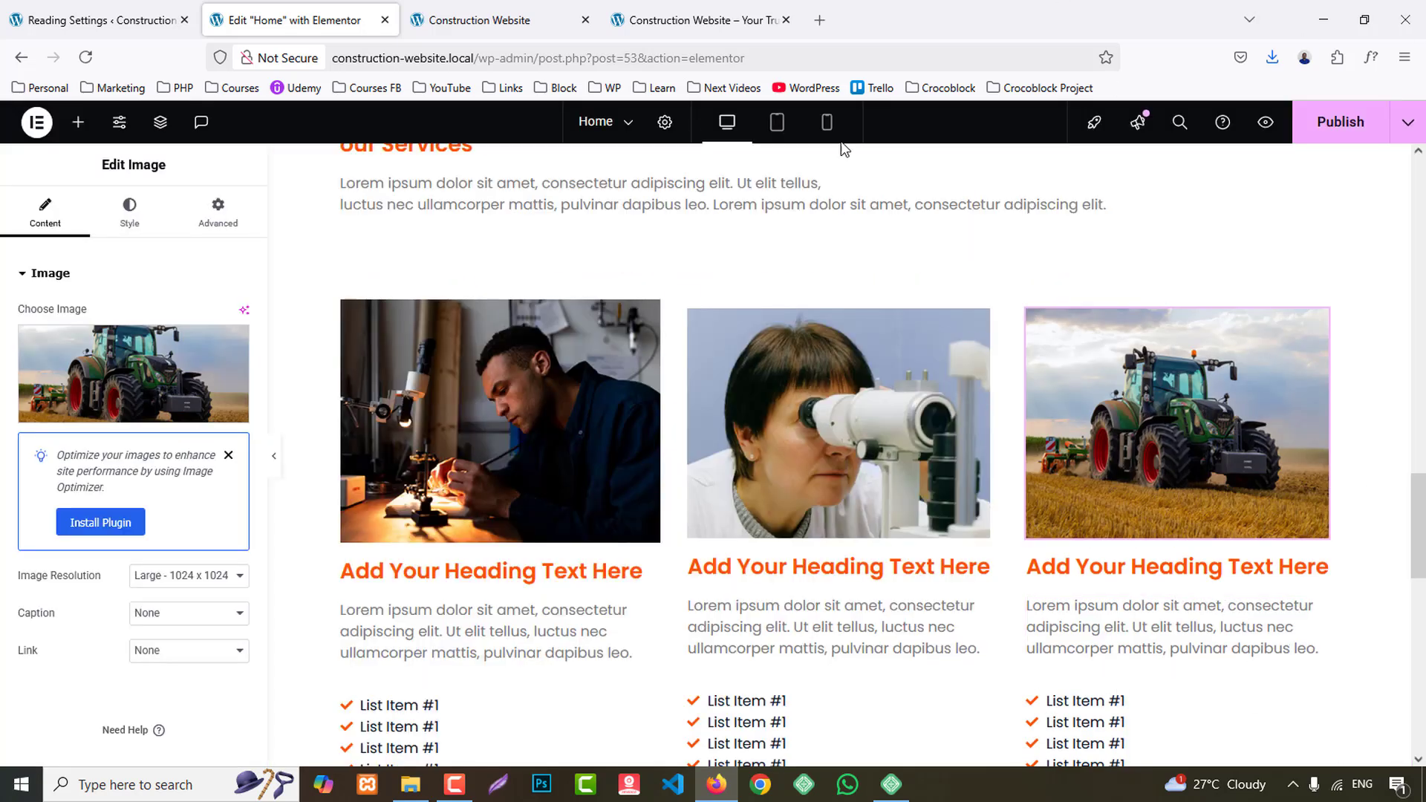
- Set the padding of the second and third columns' outer containers to 0 on all sides
click(681, 303)
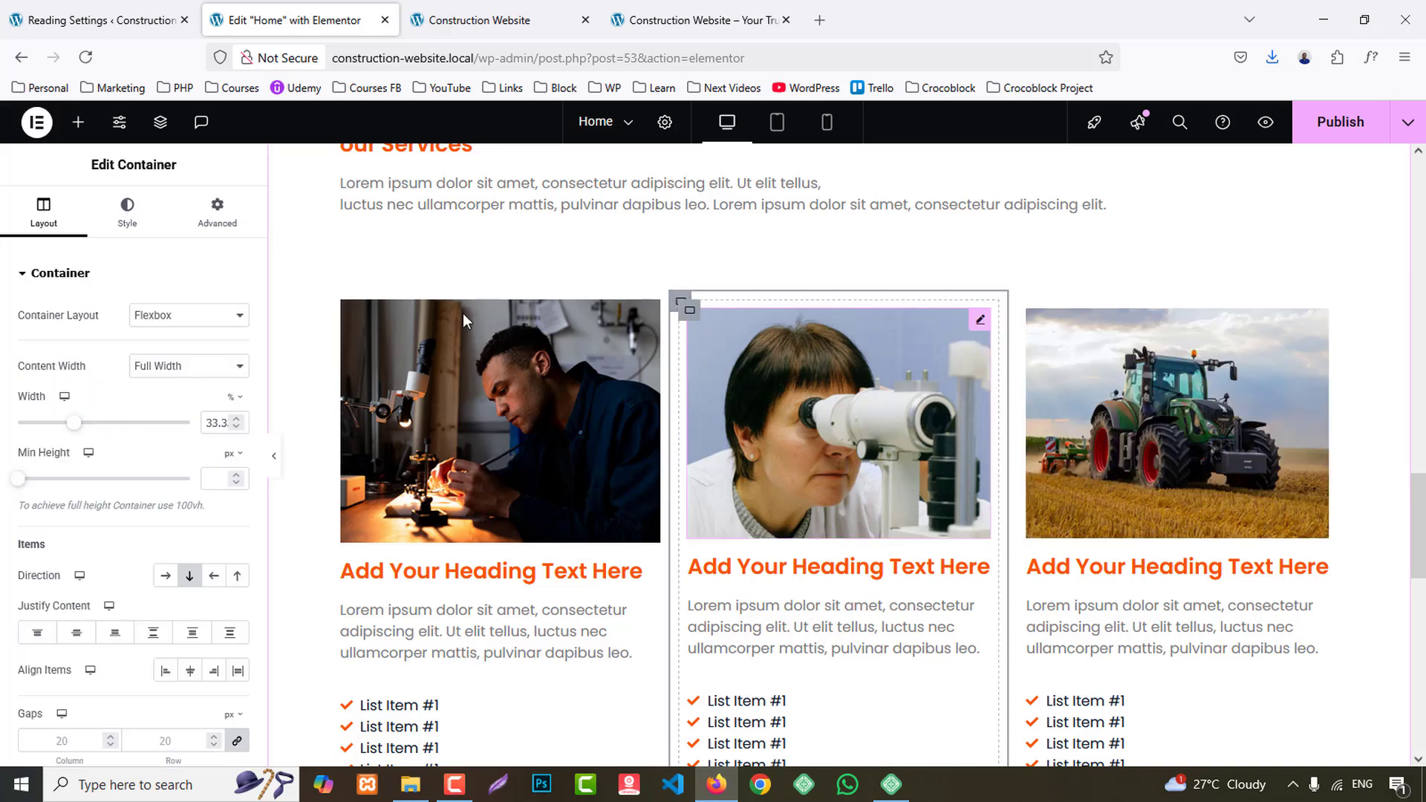
click(225, 225)
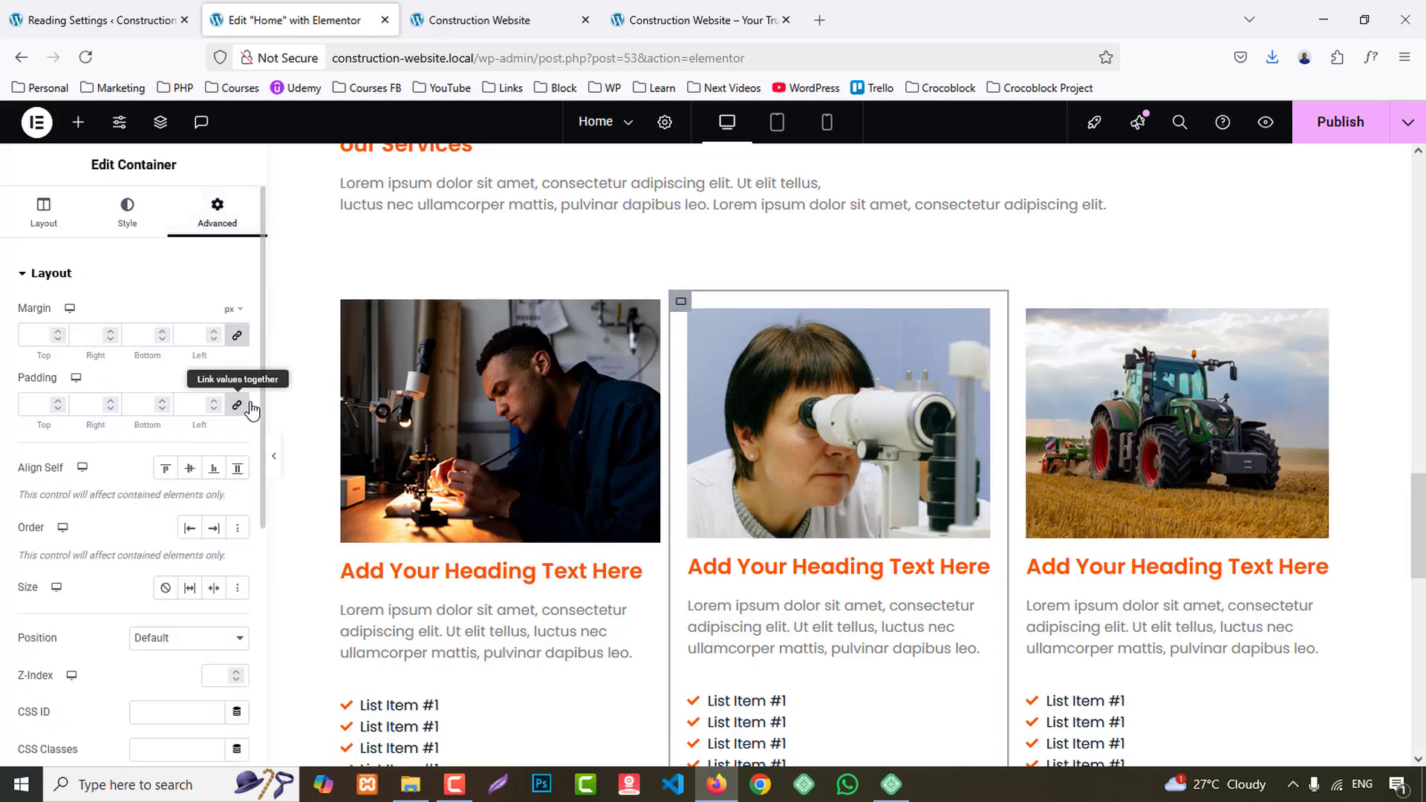
click(244, 407)
click(1019, 303)
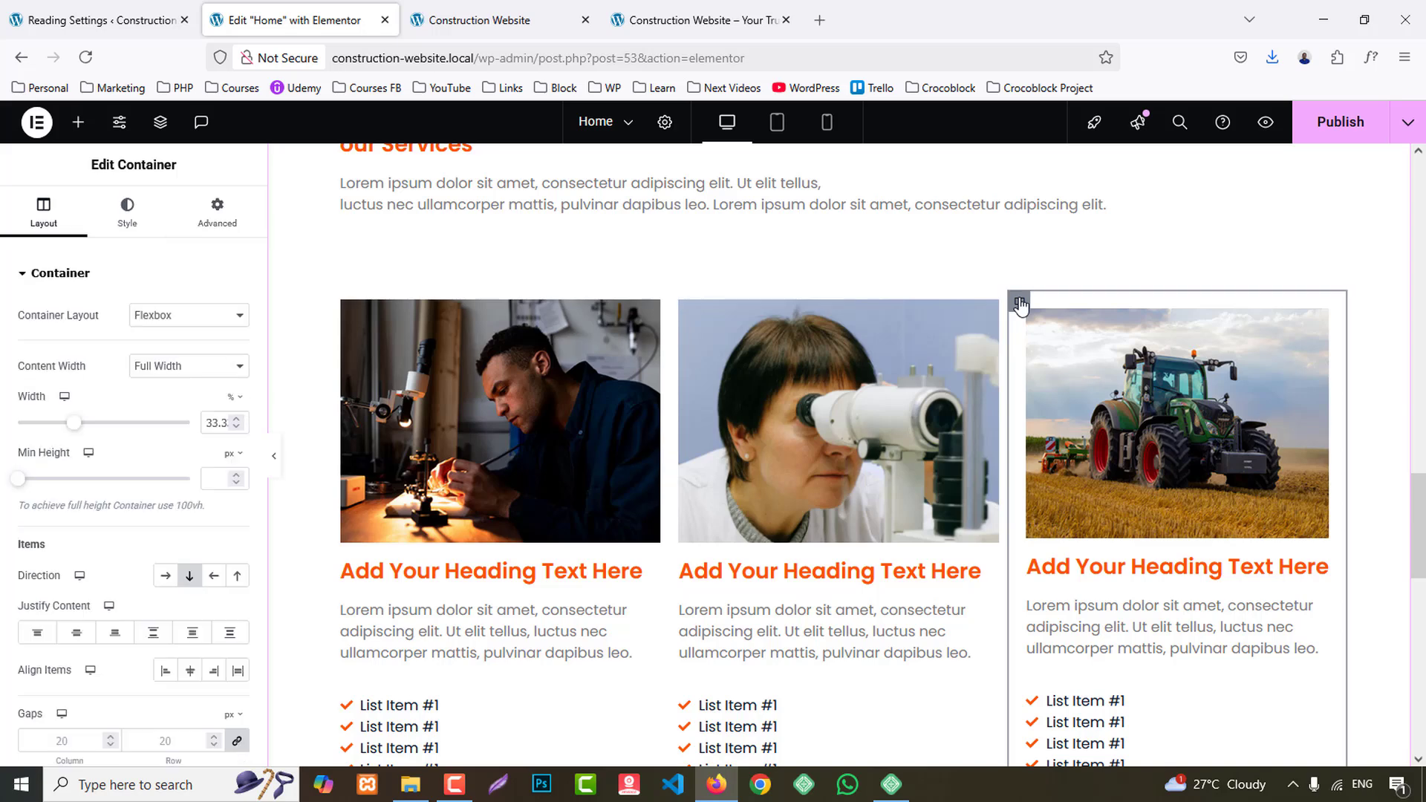
click(217, 213)
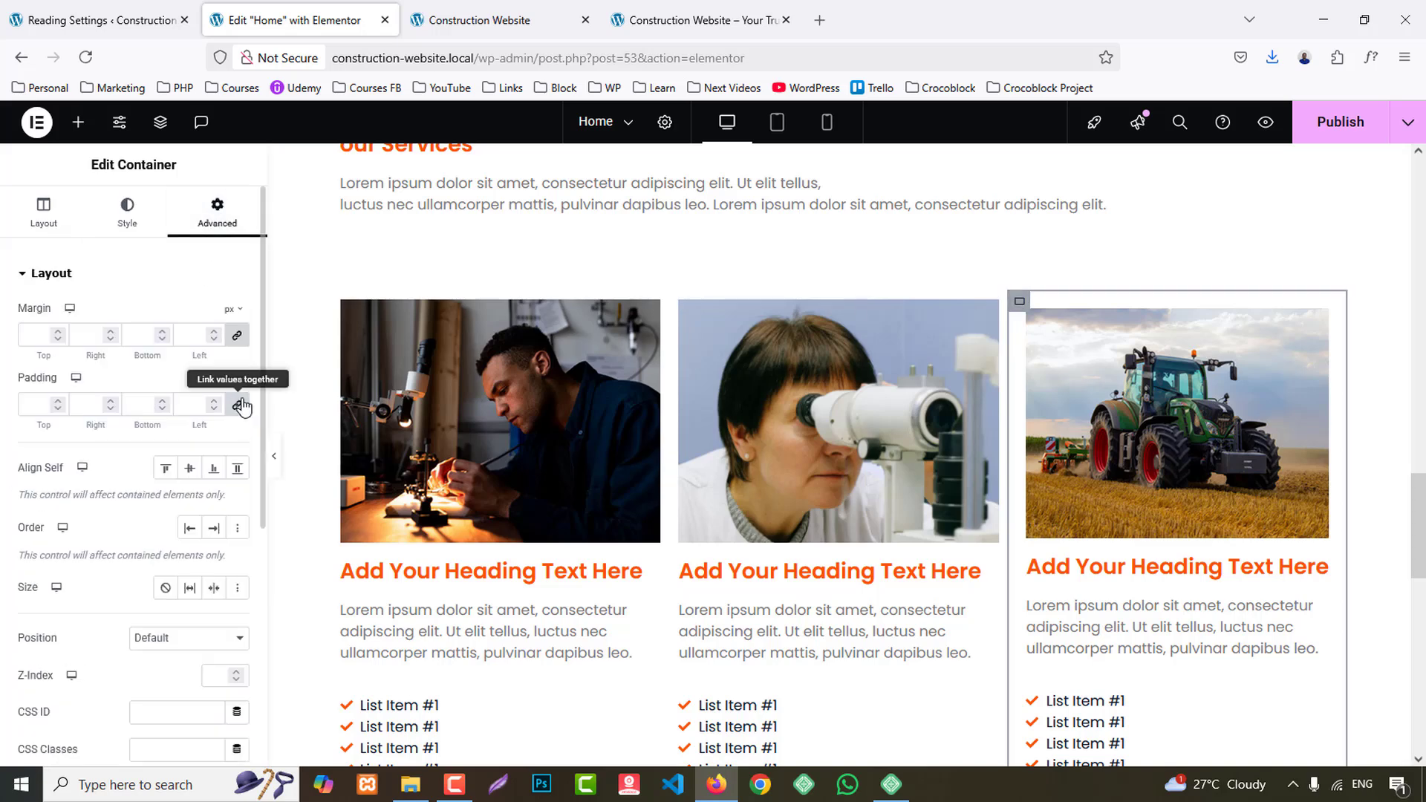
click(237, 405)
- Copy "Service Title" from the reference site and change the first card's heading to "Service Title 1"
click(698, 9)
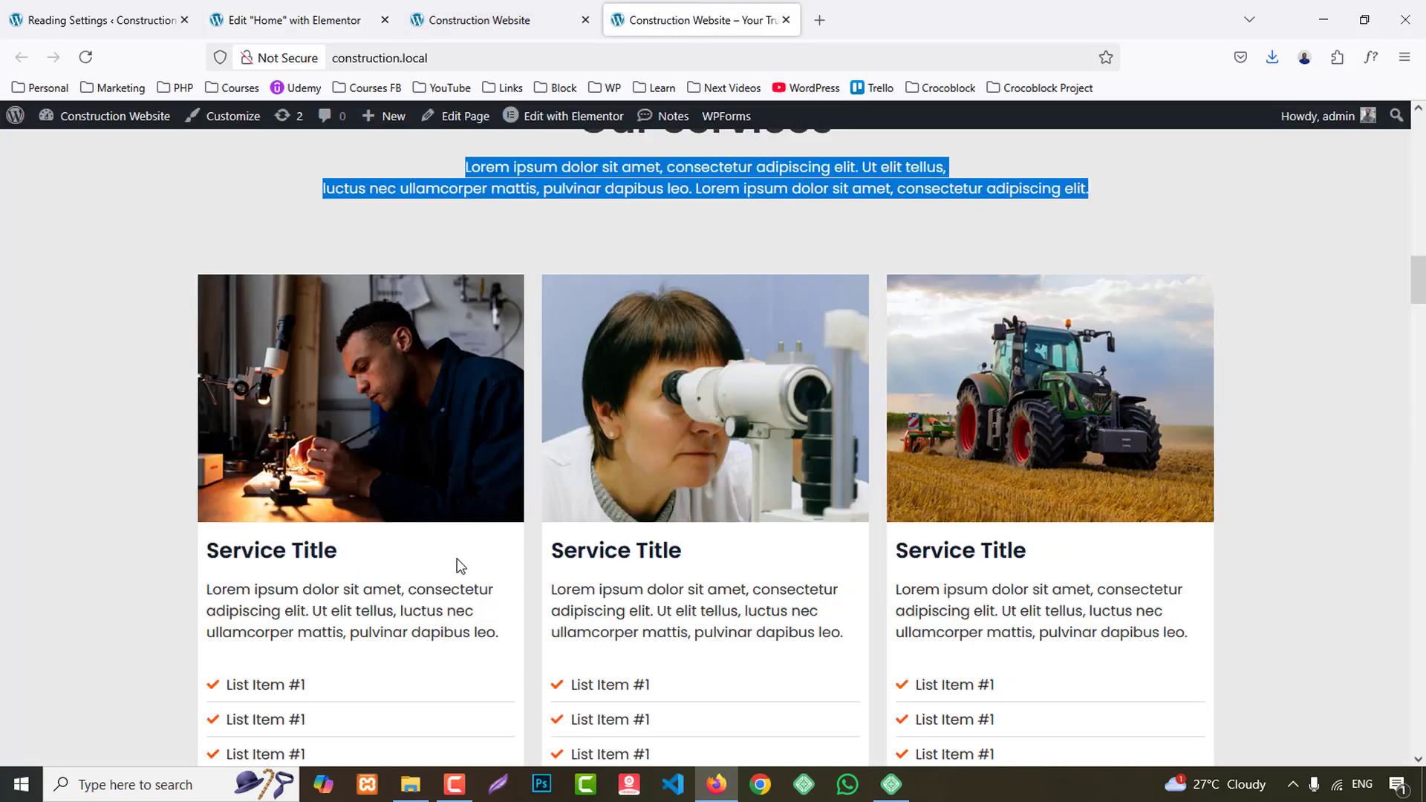
drag(215, 559, 405, 537)
key(ctrl+c)
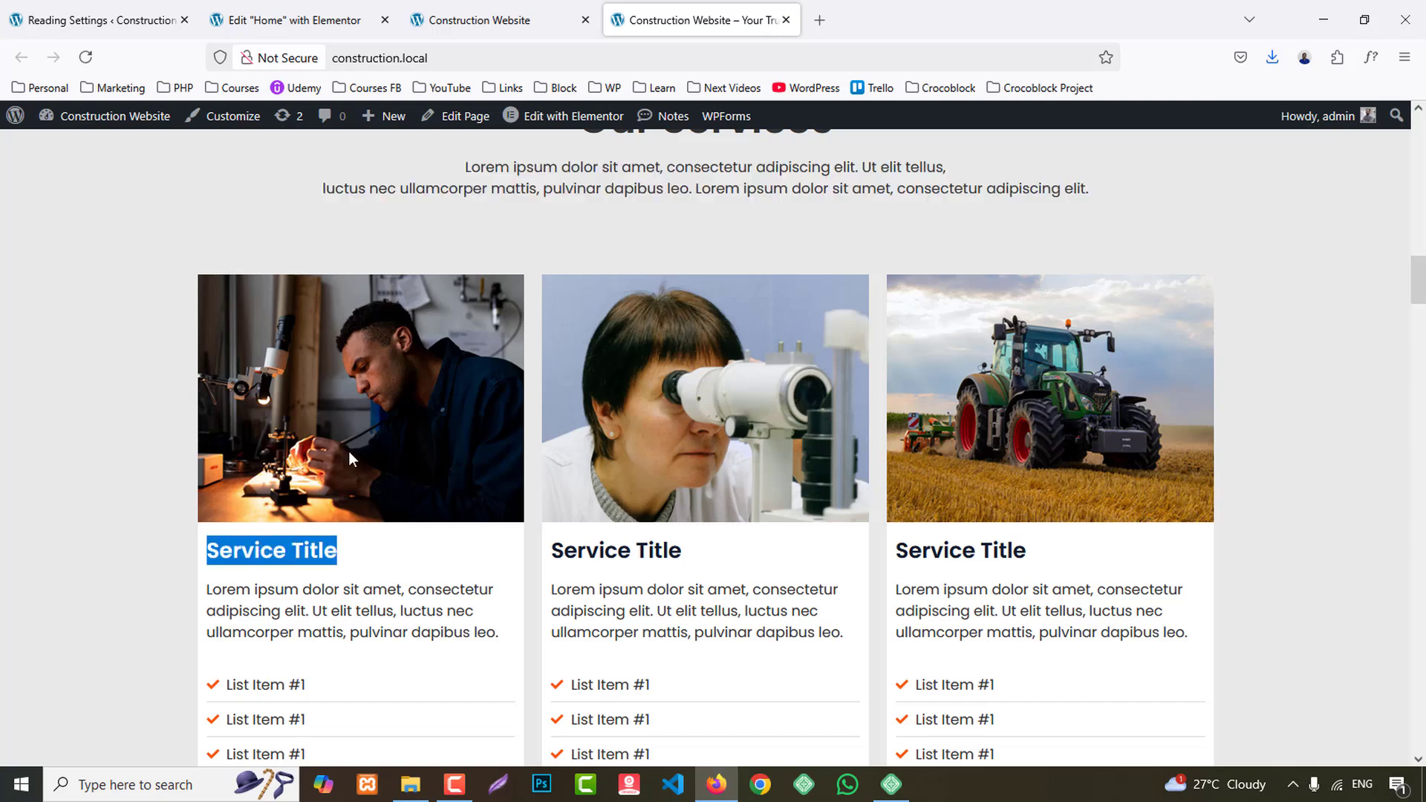
click(235, 8)
click(462, 569)
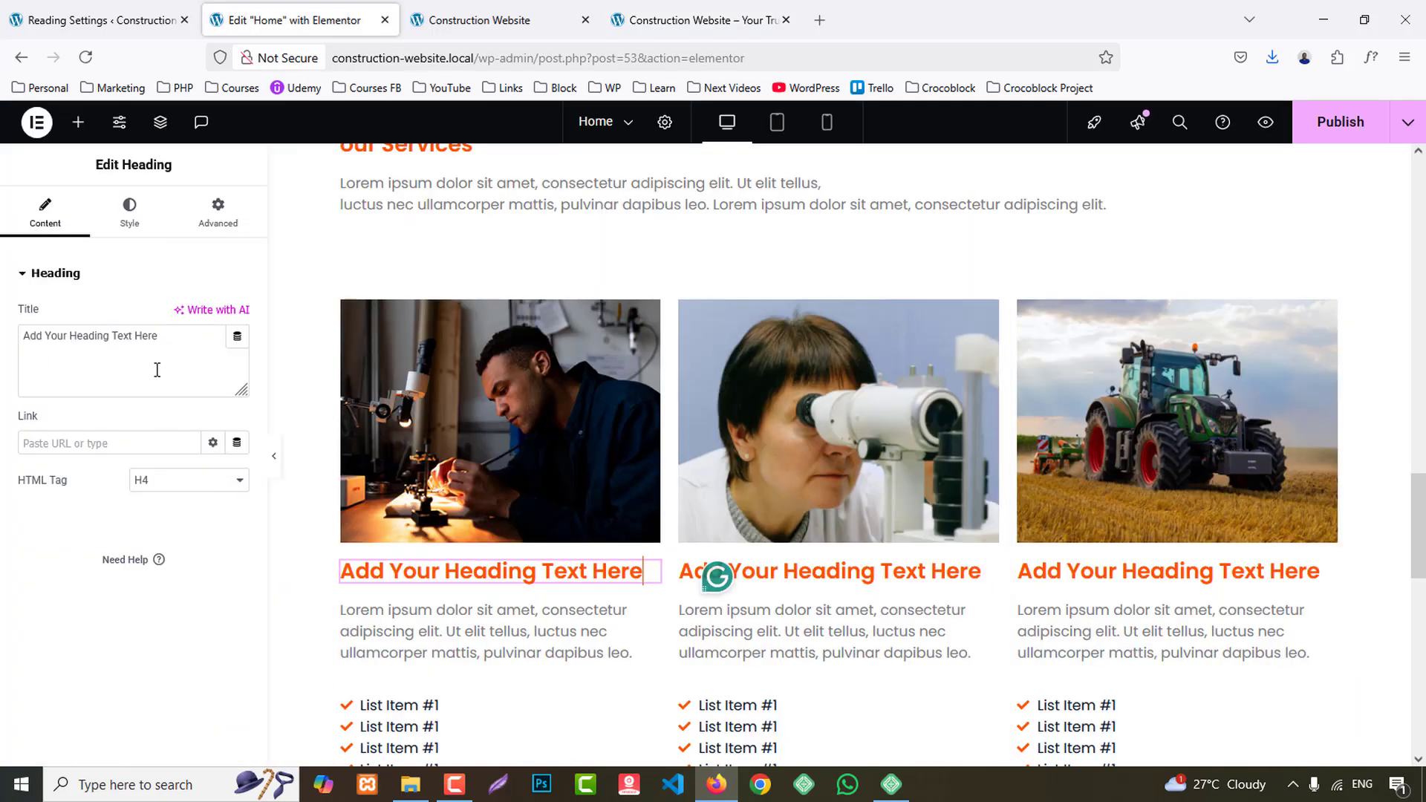
triple_click(156, 384)
key(ctrl+v)
text(1)
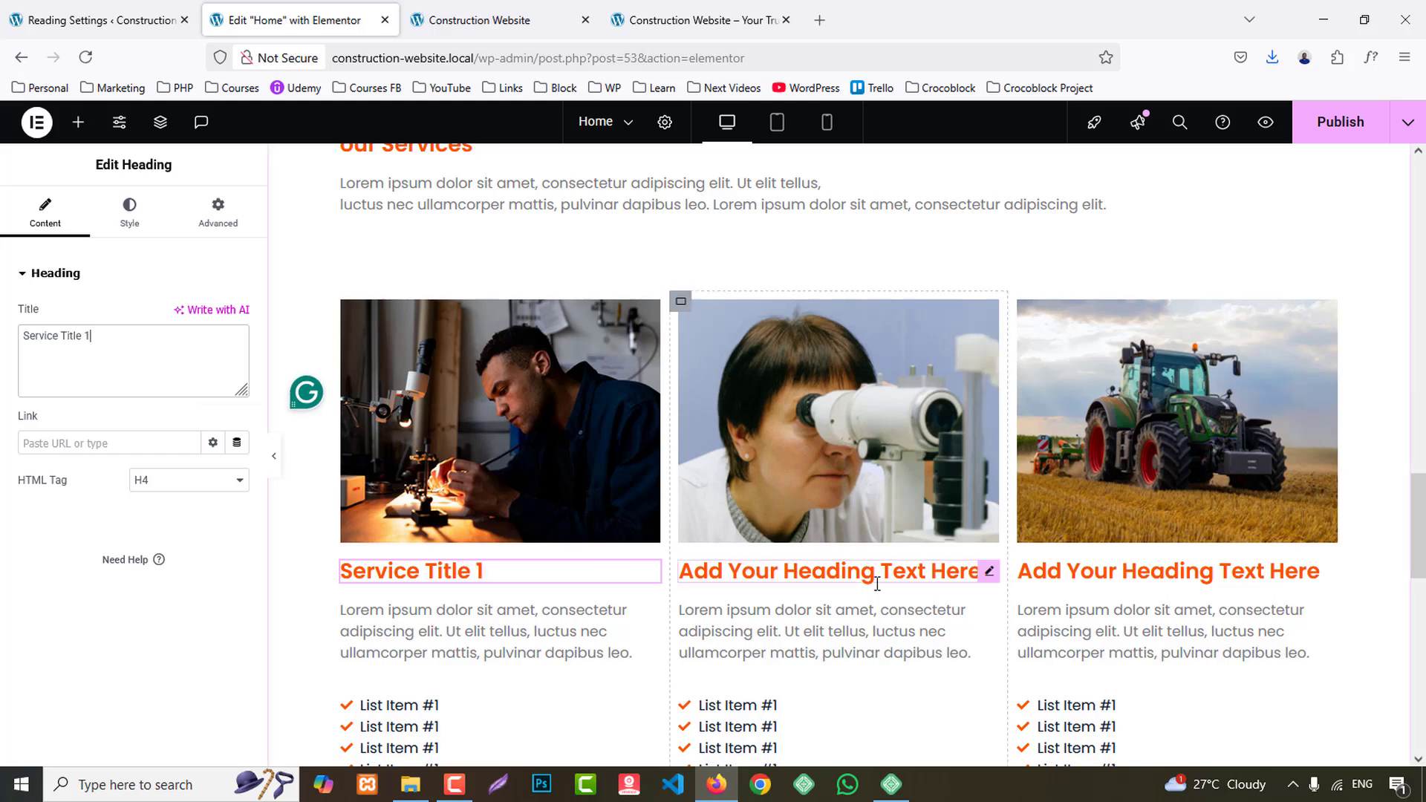
- Change the second card's heading to "Service Title 2" using the copied text
scroll(869, 572, down, 1)
click(929, 480)
triple_click(164, 352)
key(ctrl+v)
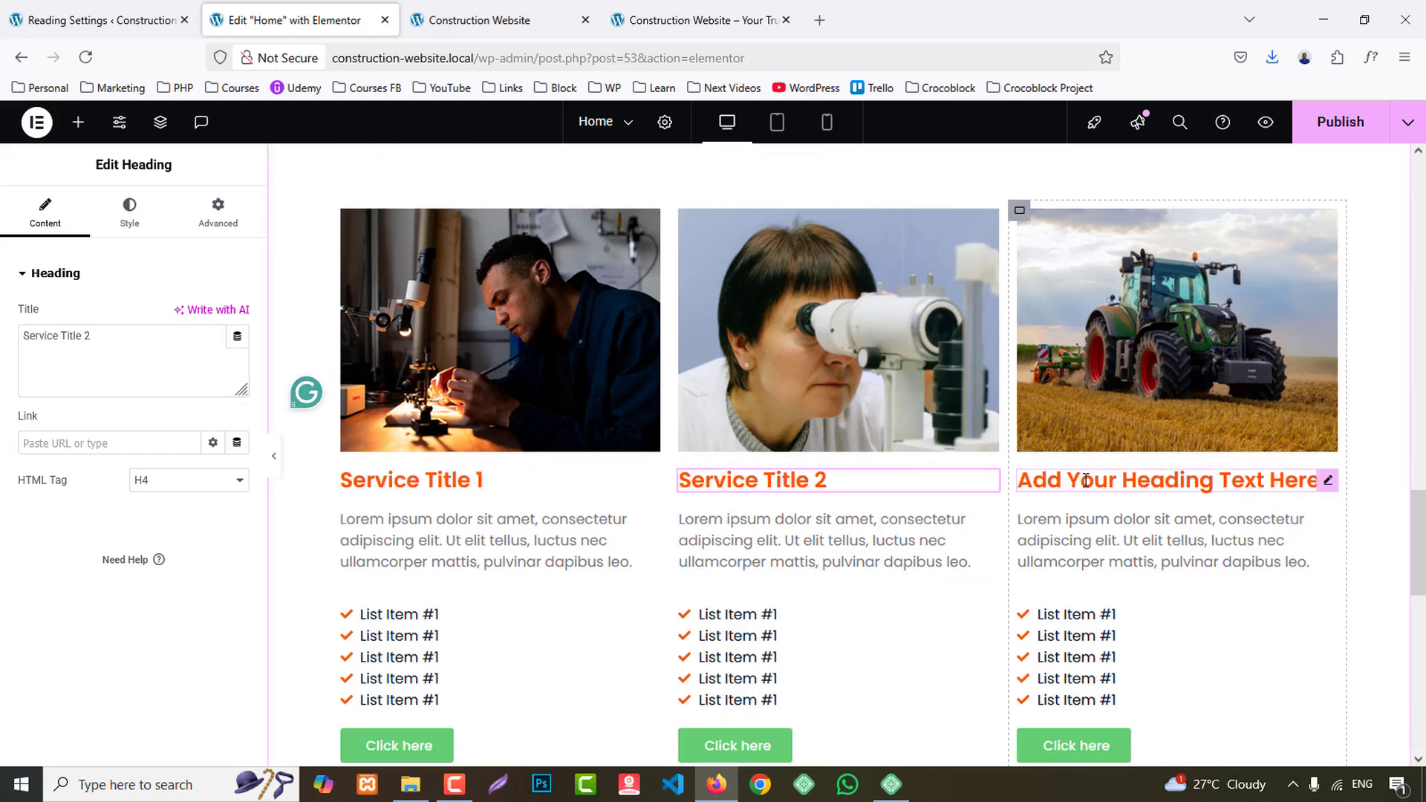
- Change the third card's heading to "Service Title 3" using the copied text
click(1322, 481)
triple_click(135, 368)
key(ctrl+v)
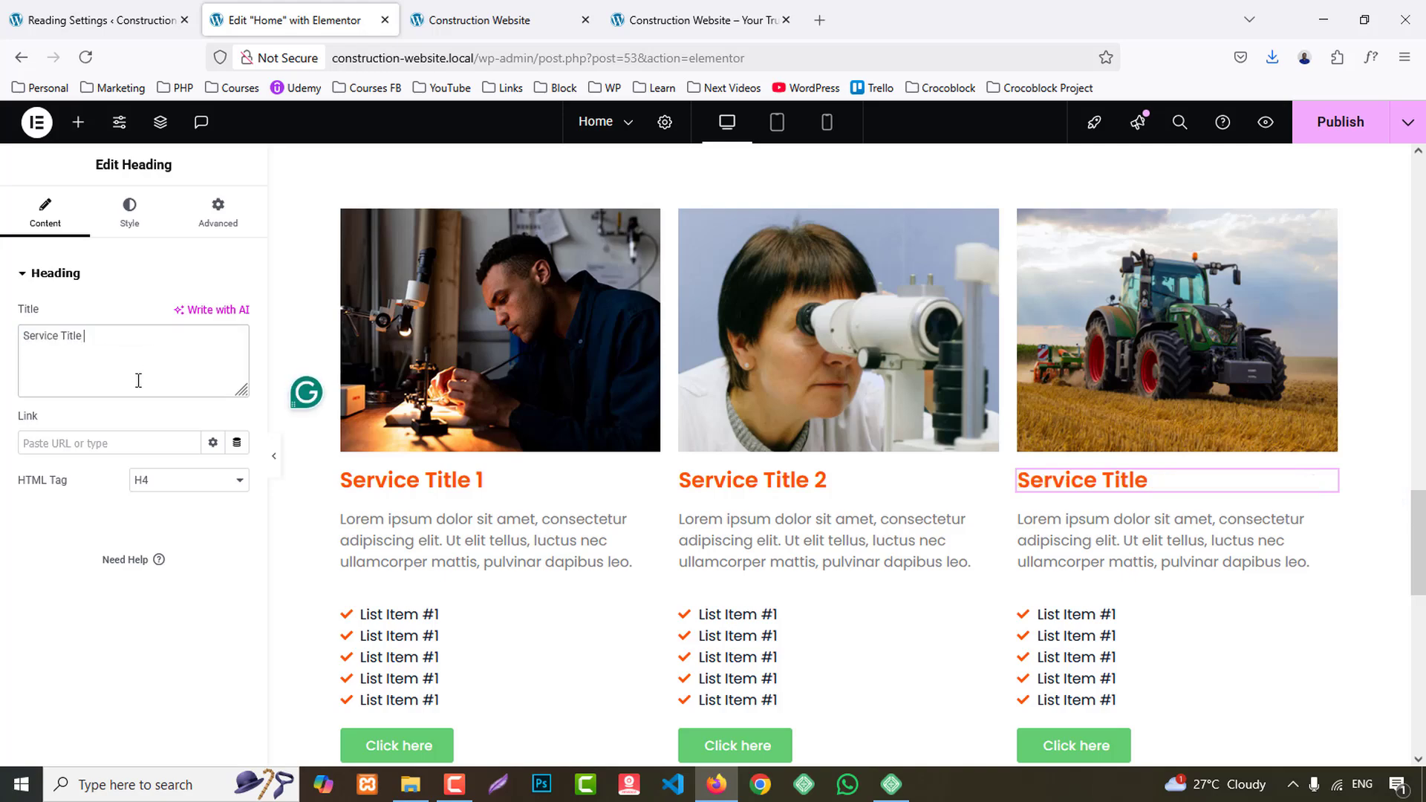
text(3)
- Give the services section's container a classic background in the global color BG 2
scroll(970, 416, up, 5)
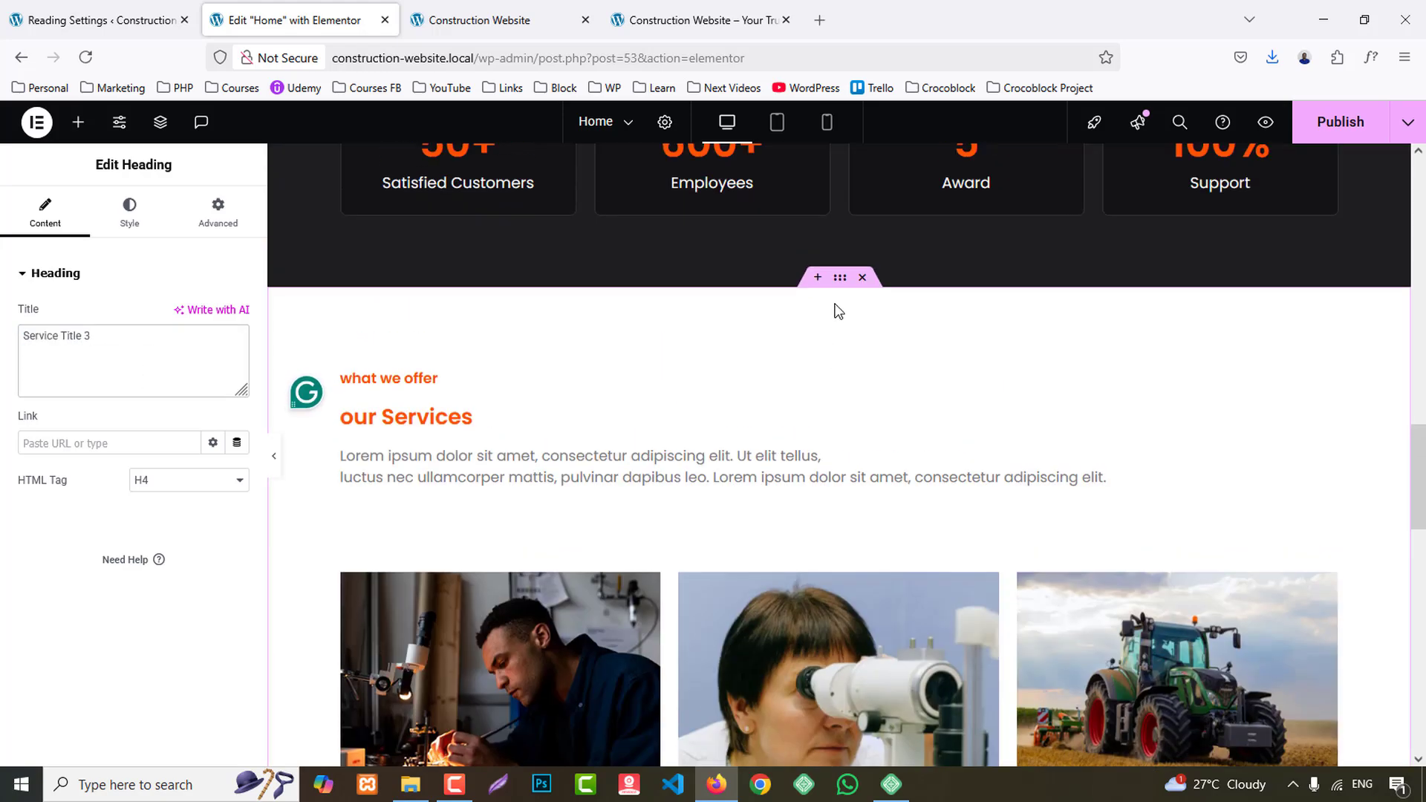
click(807, 296)
click(130, 214)
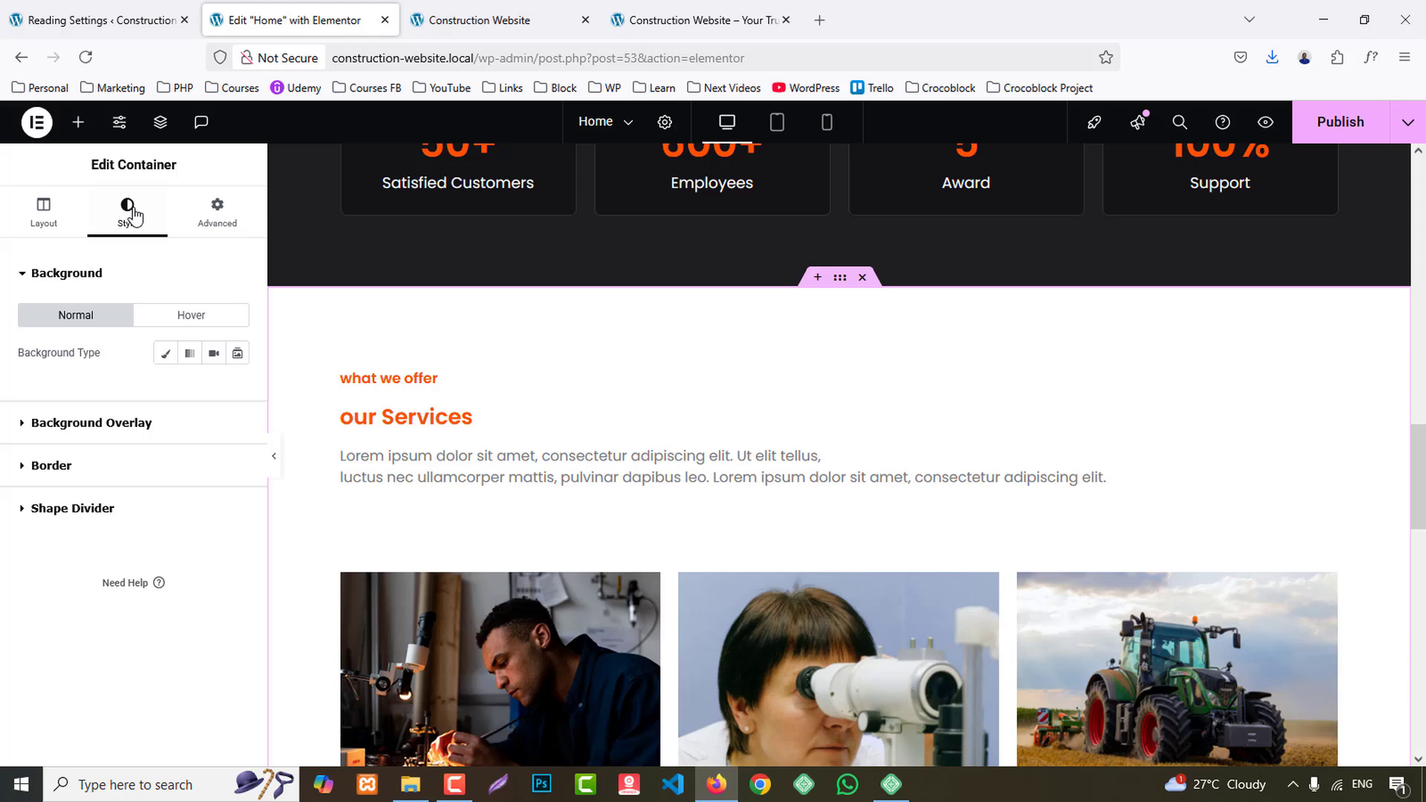
click(166, 354)
click(214, 394)
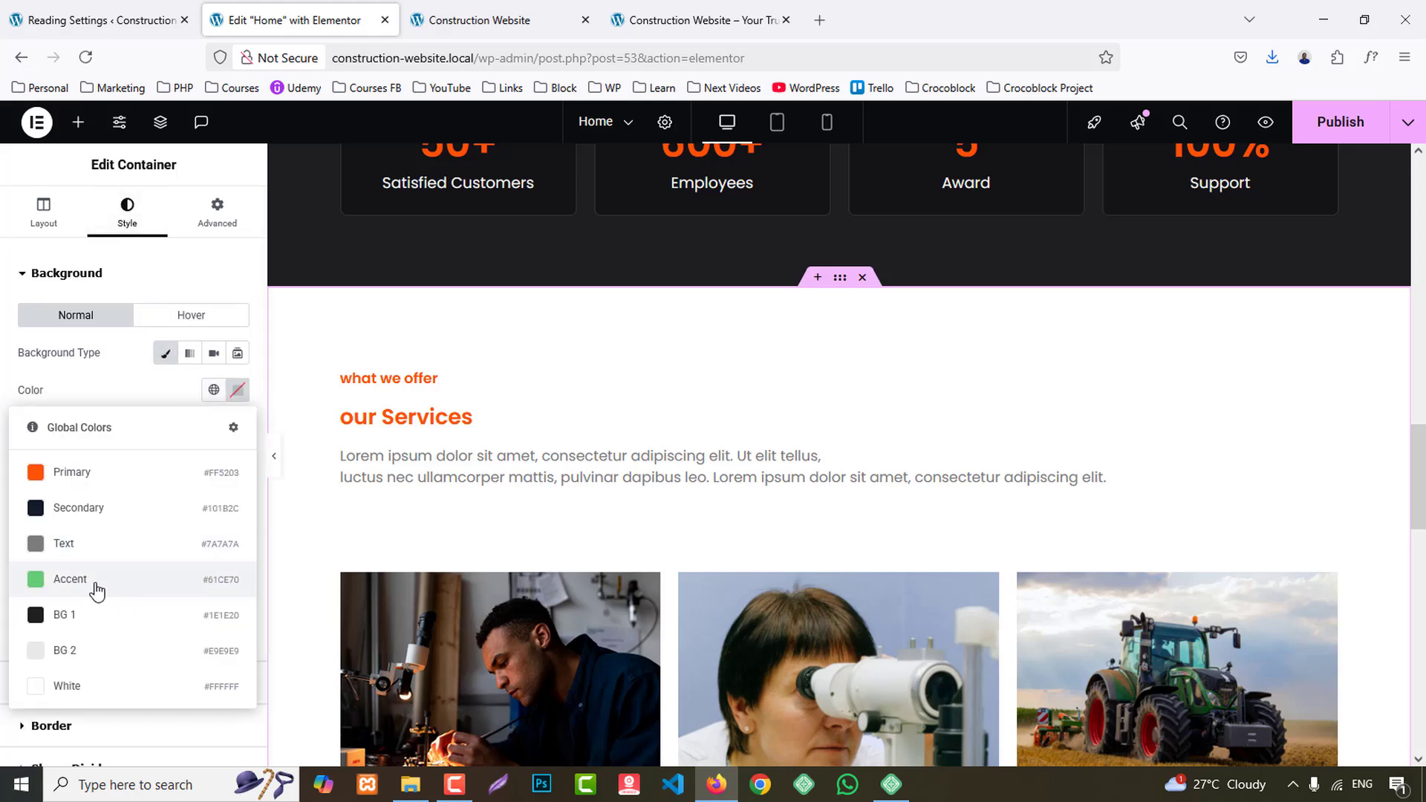
click(68, 652)
- Center the "what we offer" heading, capitalize it and set its font size to 22 px
click(595, 380)
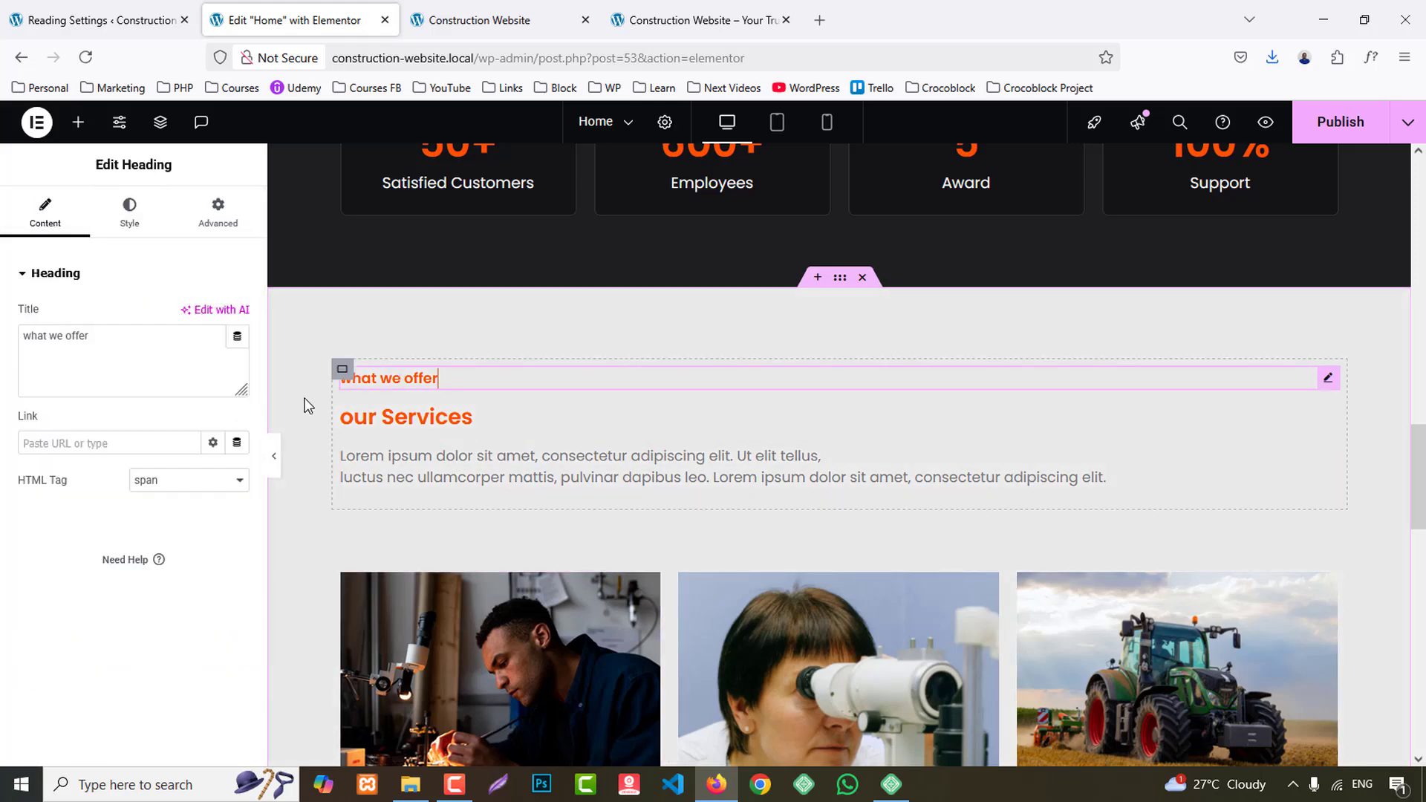
click(131, 215)
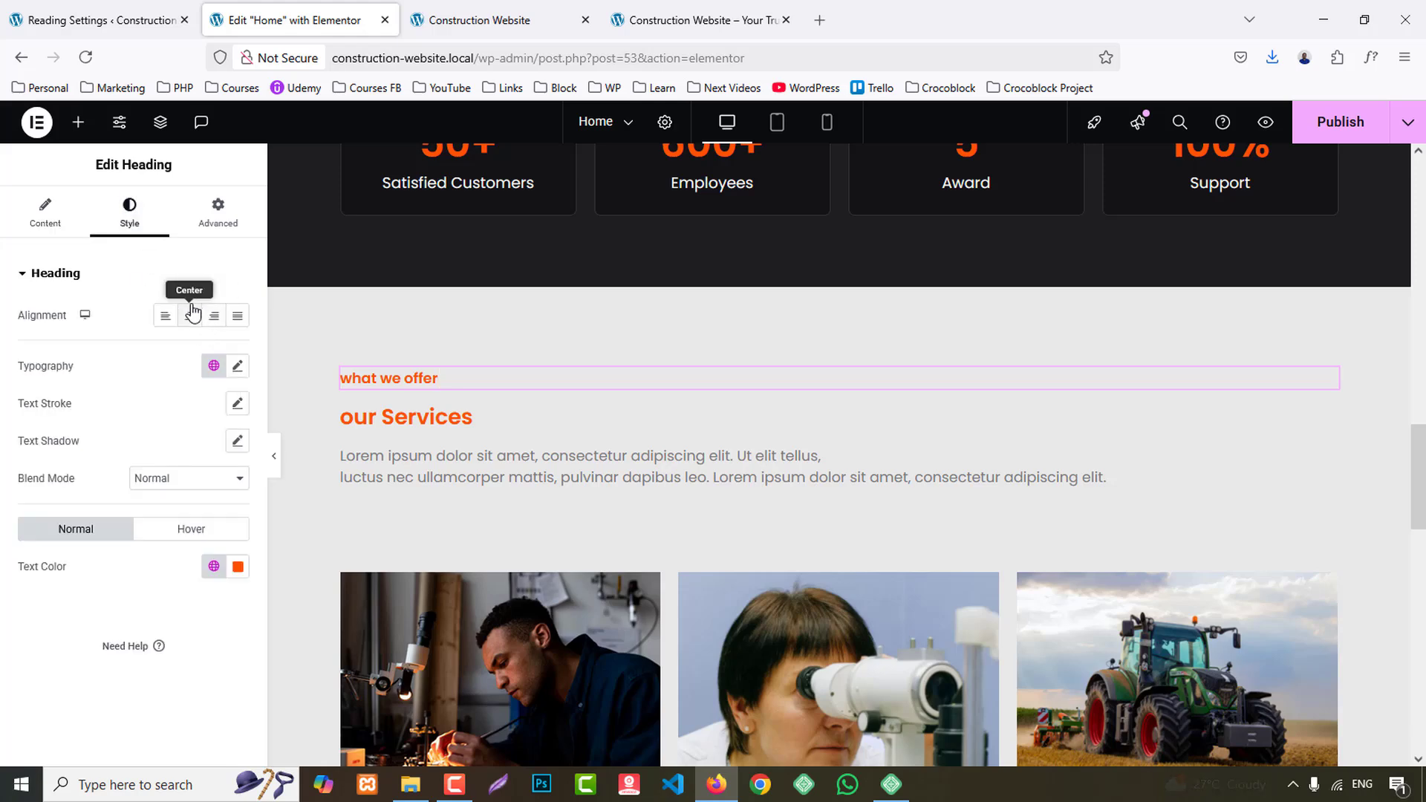
click(238, 367)
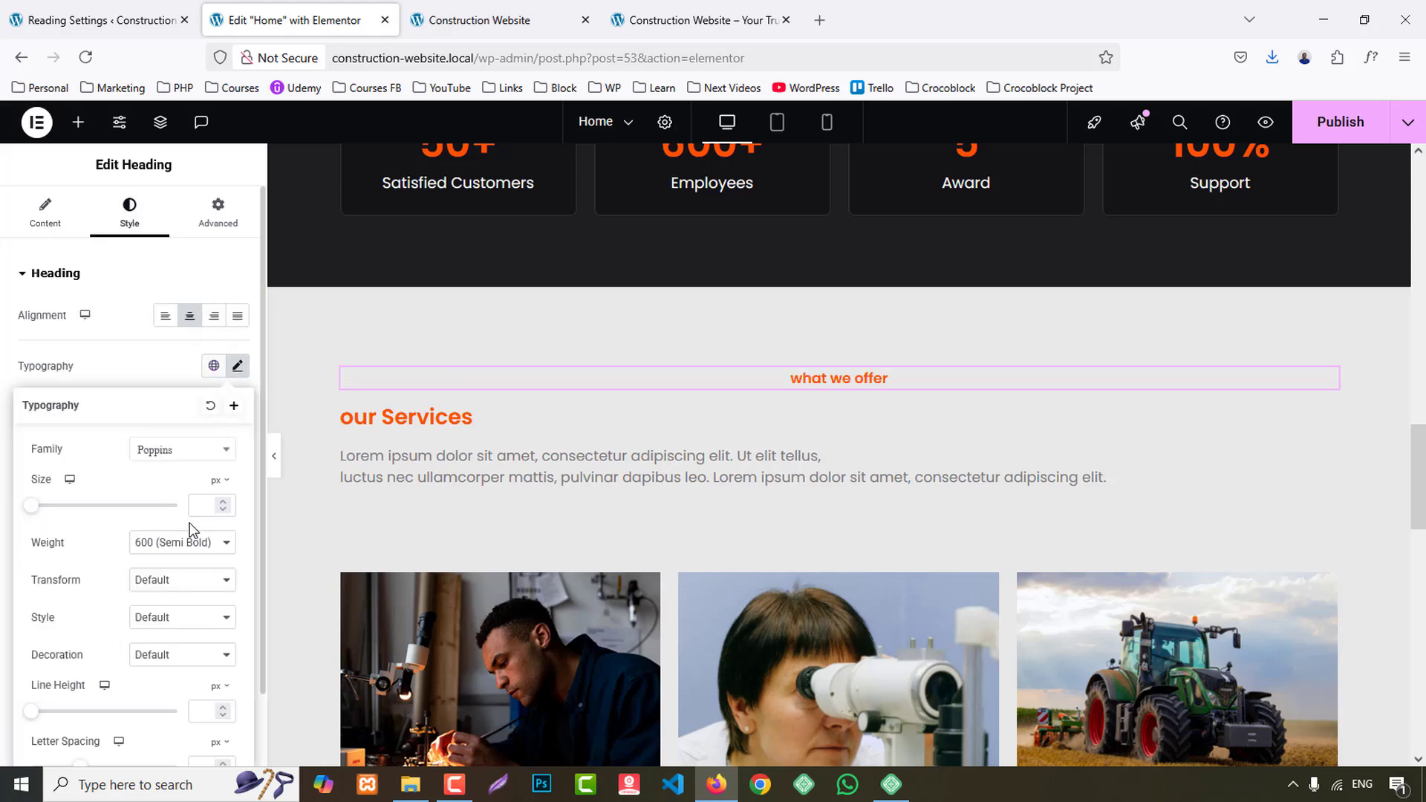
click(177, 587)
click(169, 663)
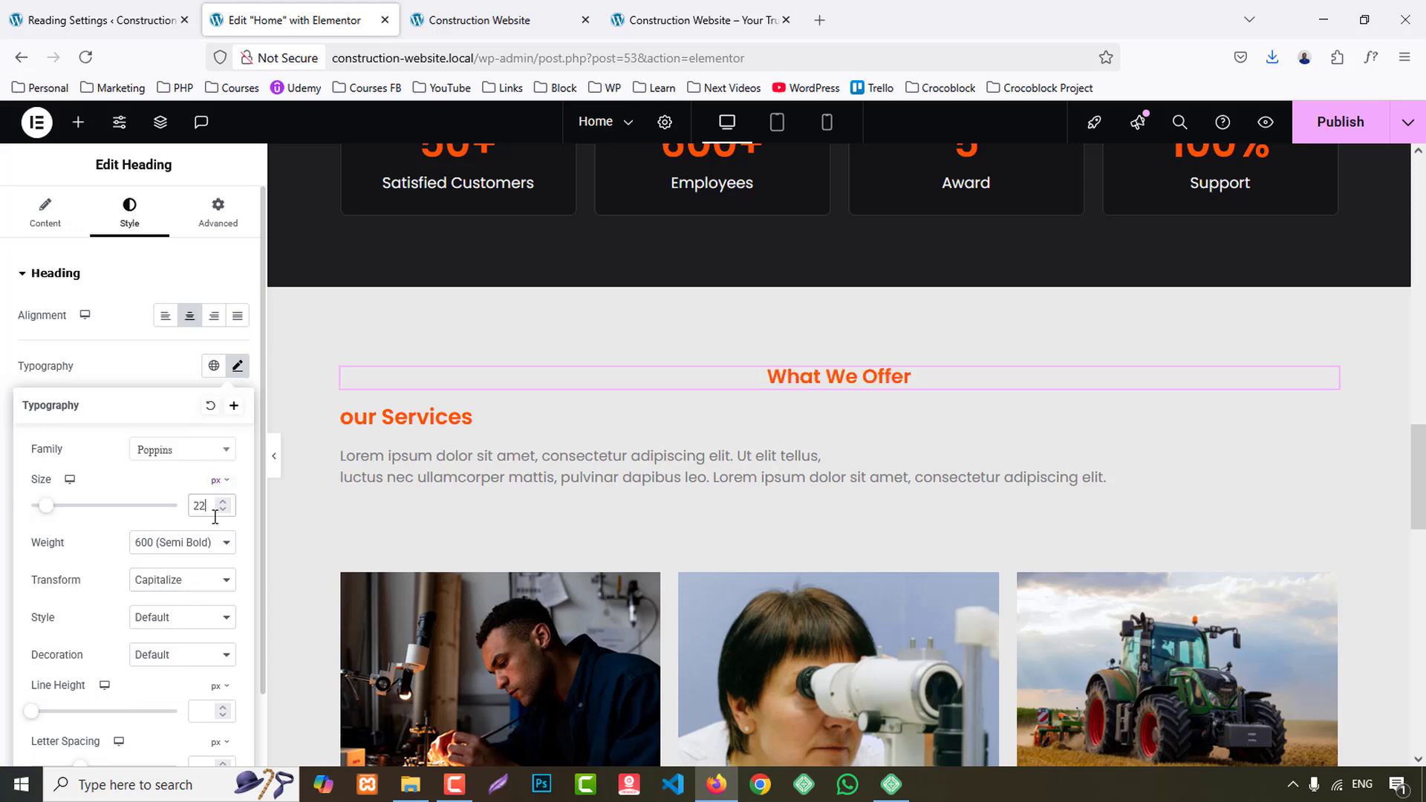
- Center the "our Services" heading and set its font size to 45 px
click(440, 416)
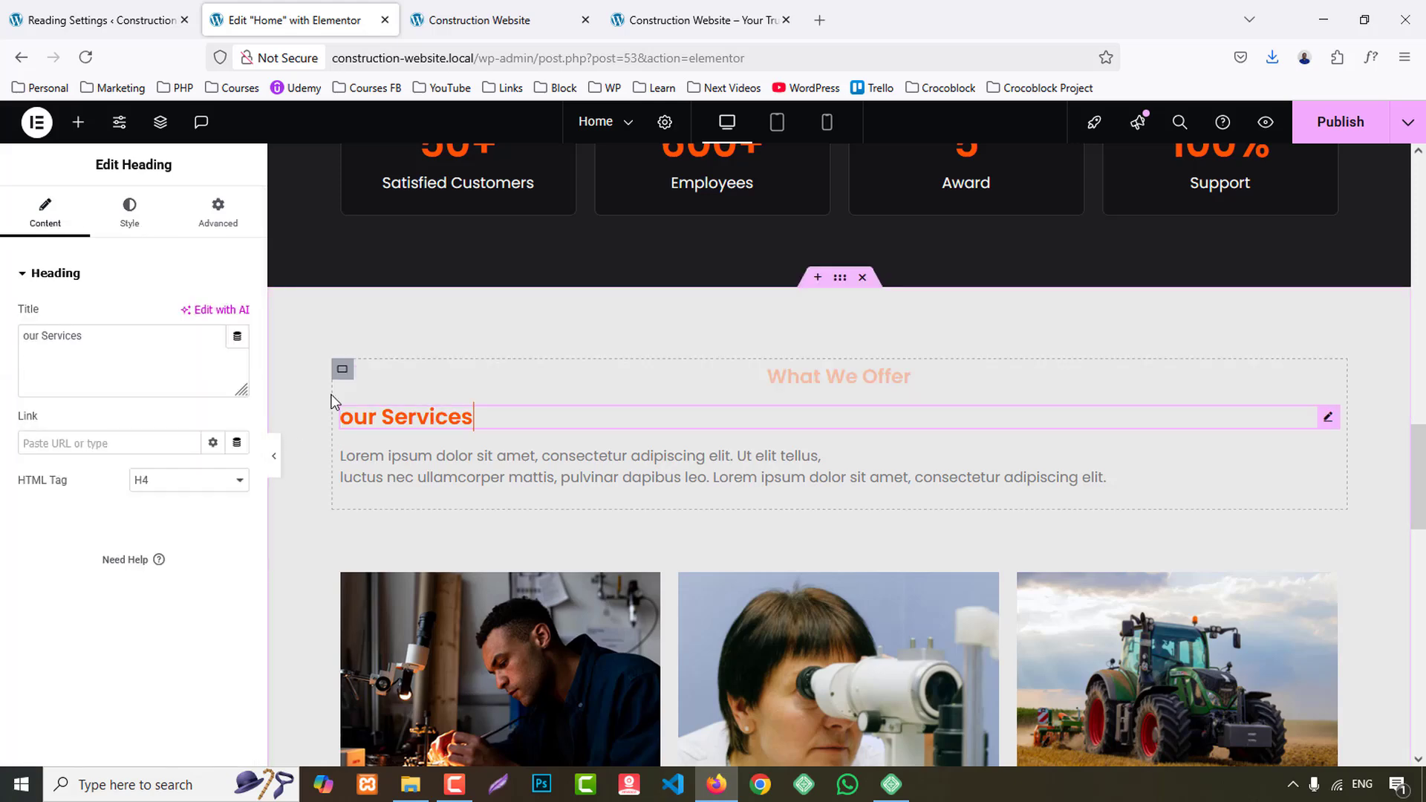
click(138, 216)
click(189, 319)
click(236, 368)
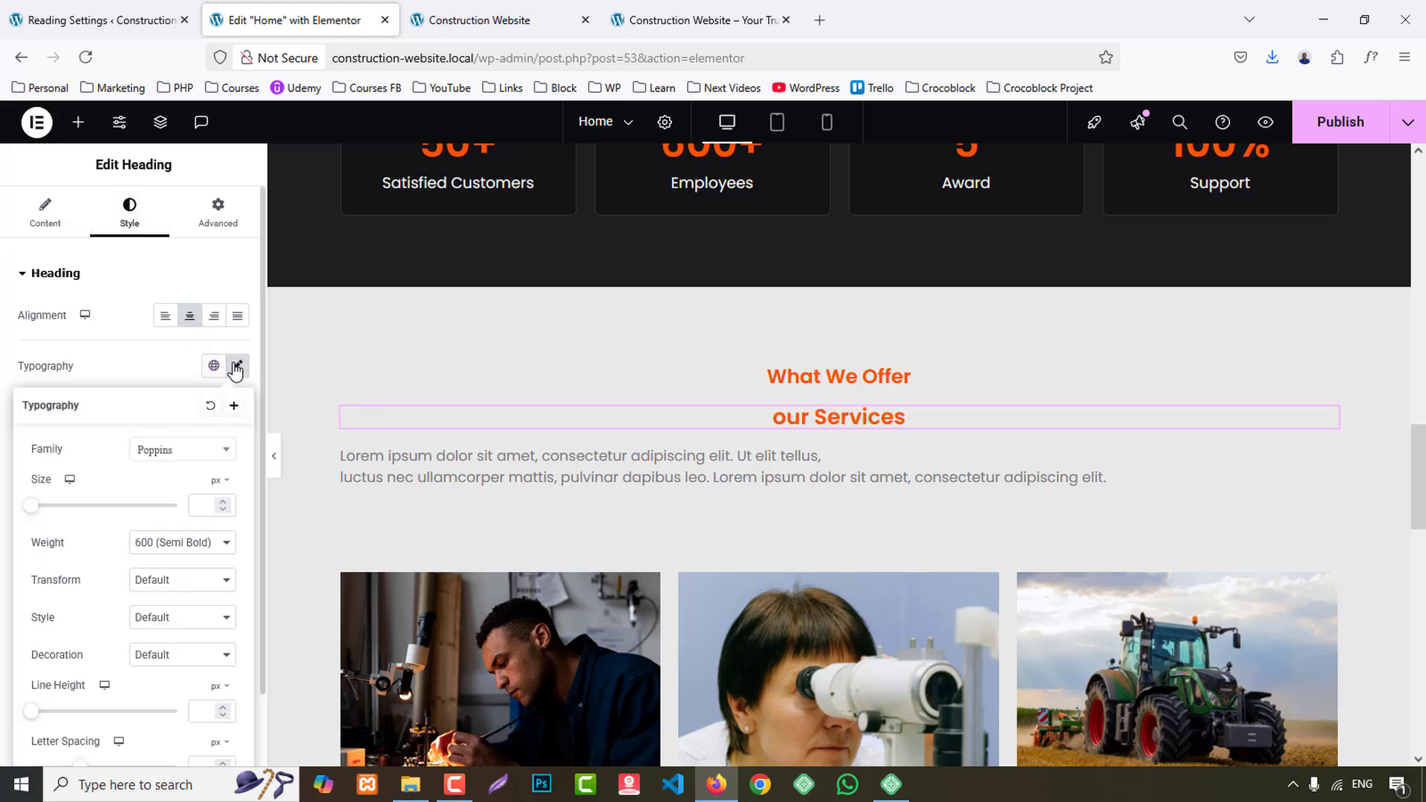
text(30)
click(230, 502)
click(230, 502)
click(229, 503)
click(229, 503)
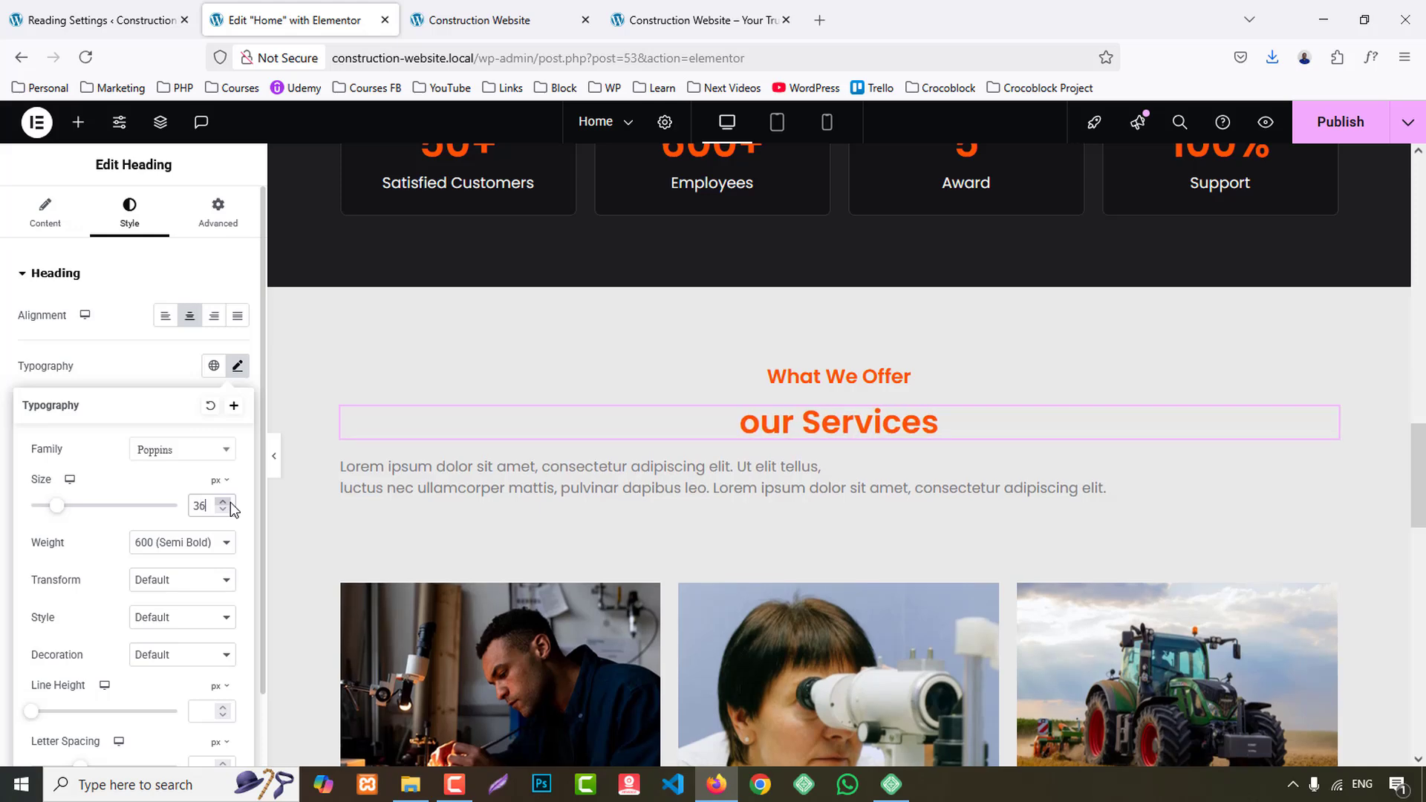
click(229, 503)
click(230, 503)
click(230, 503)
click(229, 502)
key(Down)
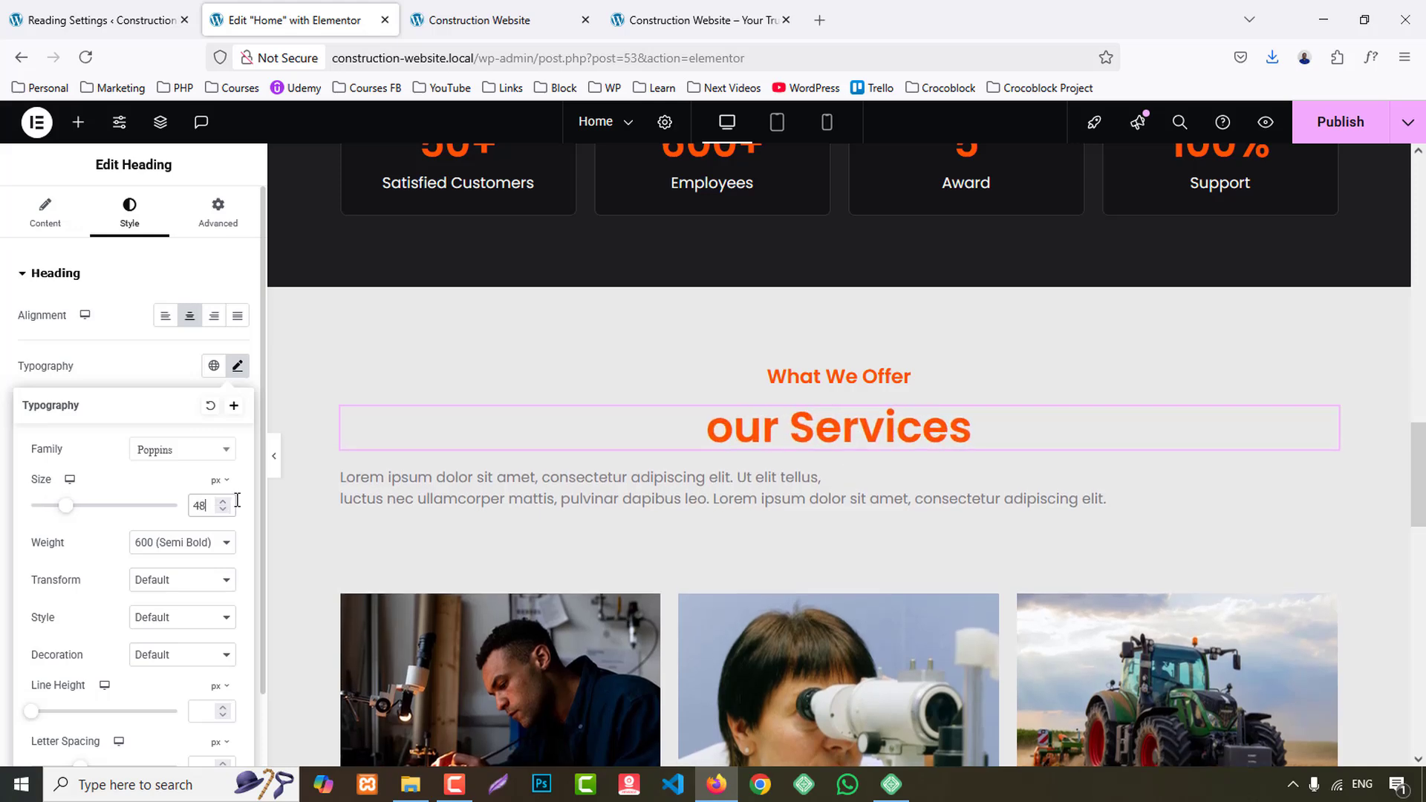
key(Up)
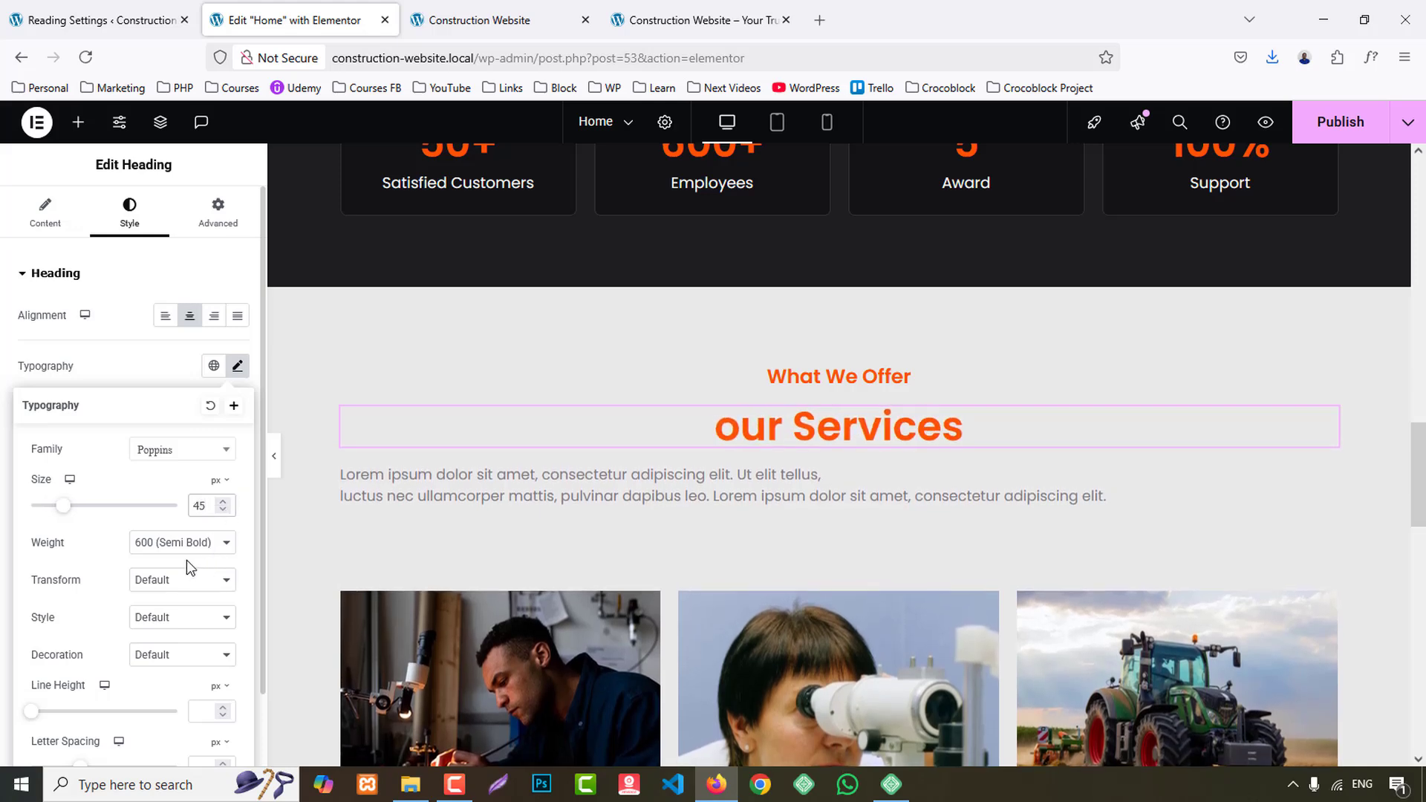
- Set the "our Services" heading's text color to the global Secondary color and its text transform to Capitalize
click(180, 371)
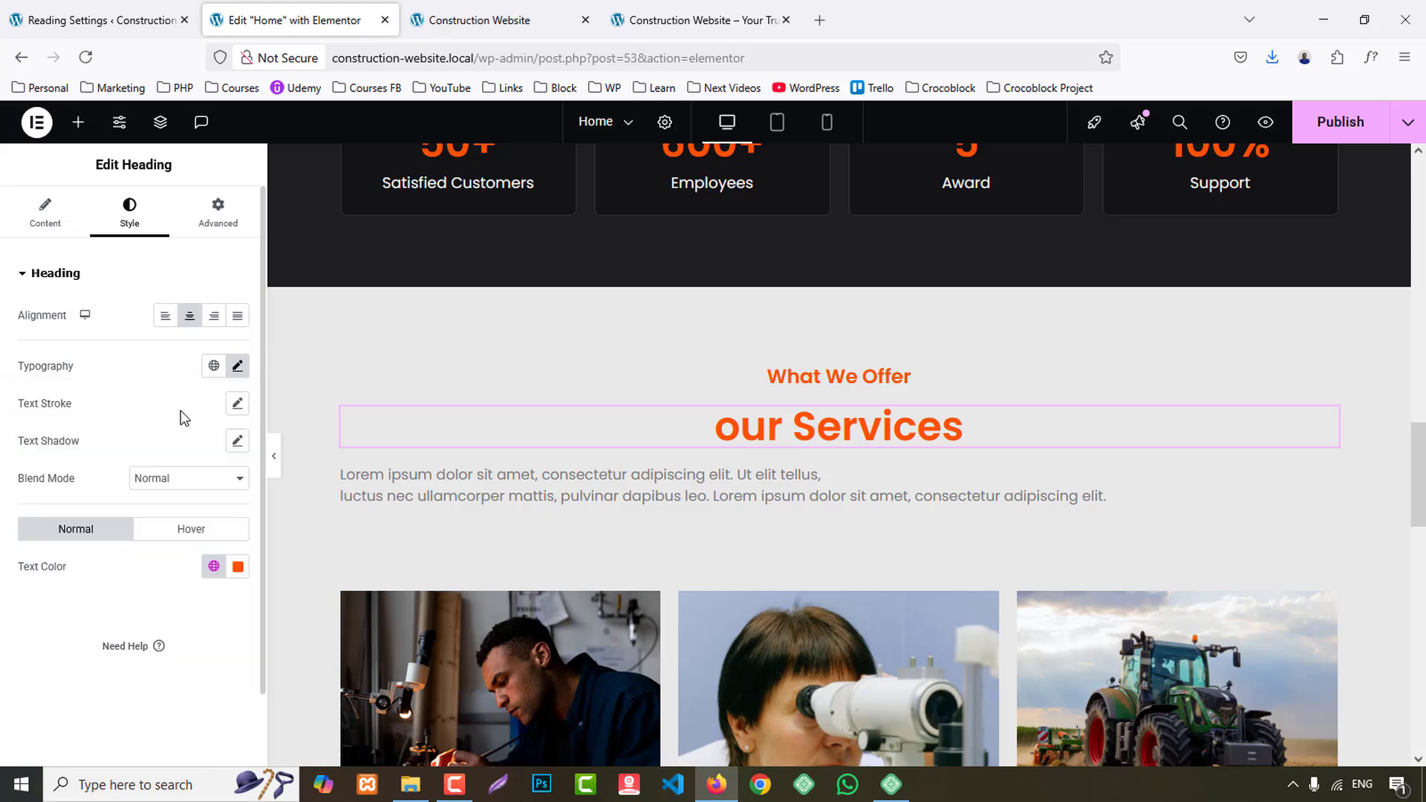
click(216, 567)
click(84, 346)
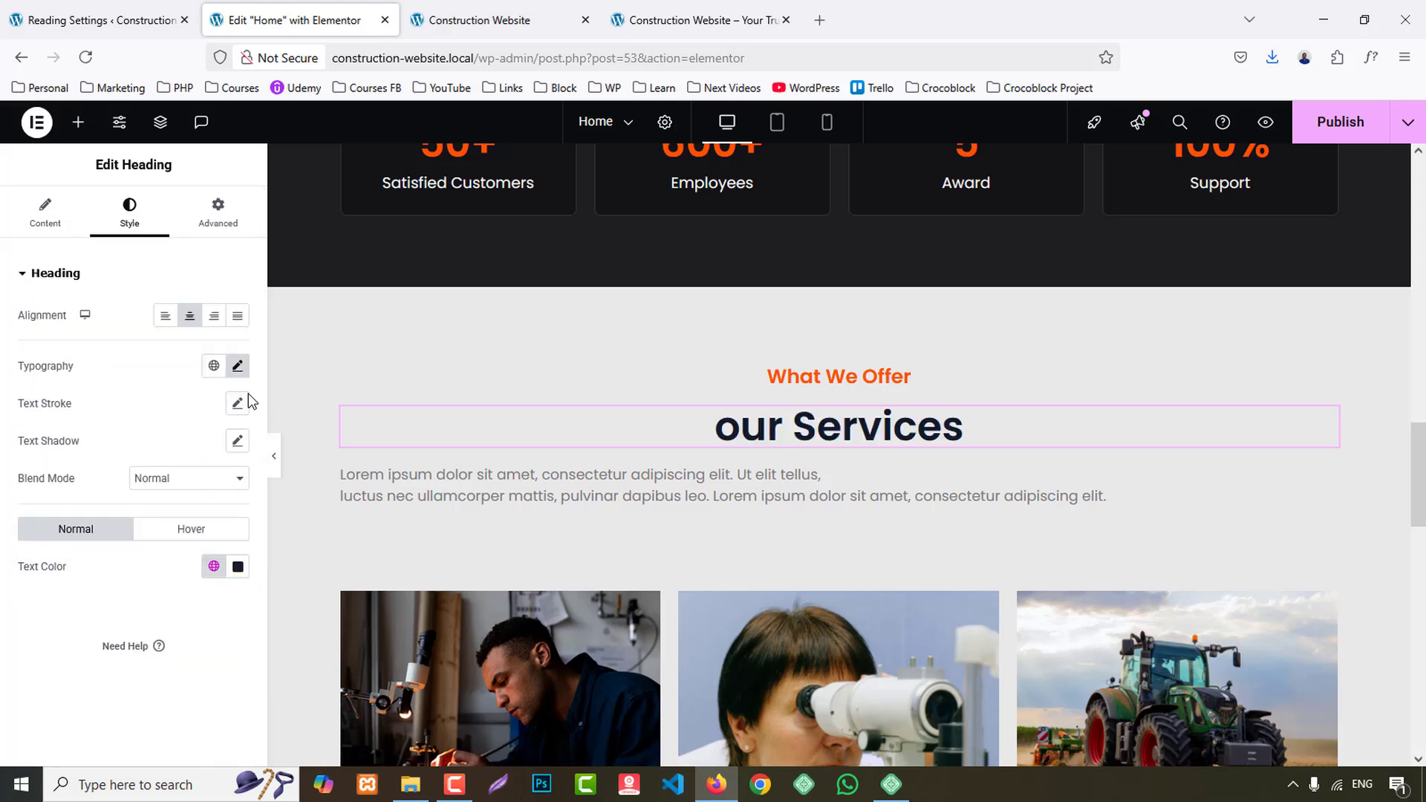
click(237, 366)
click(172, 580)
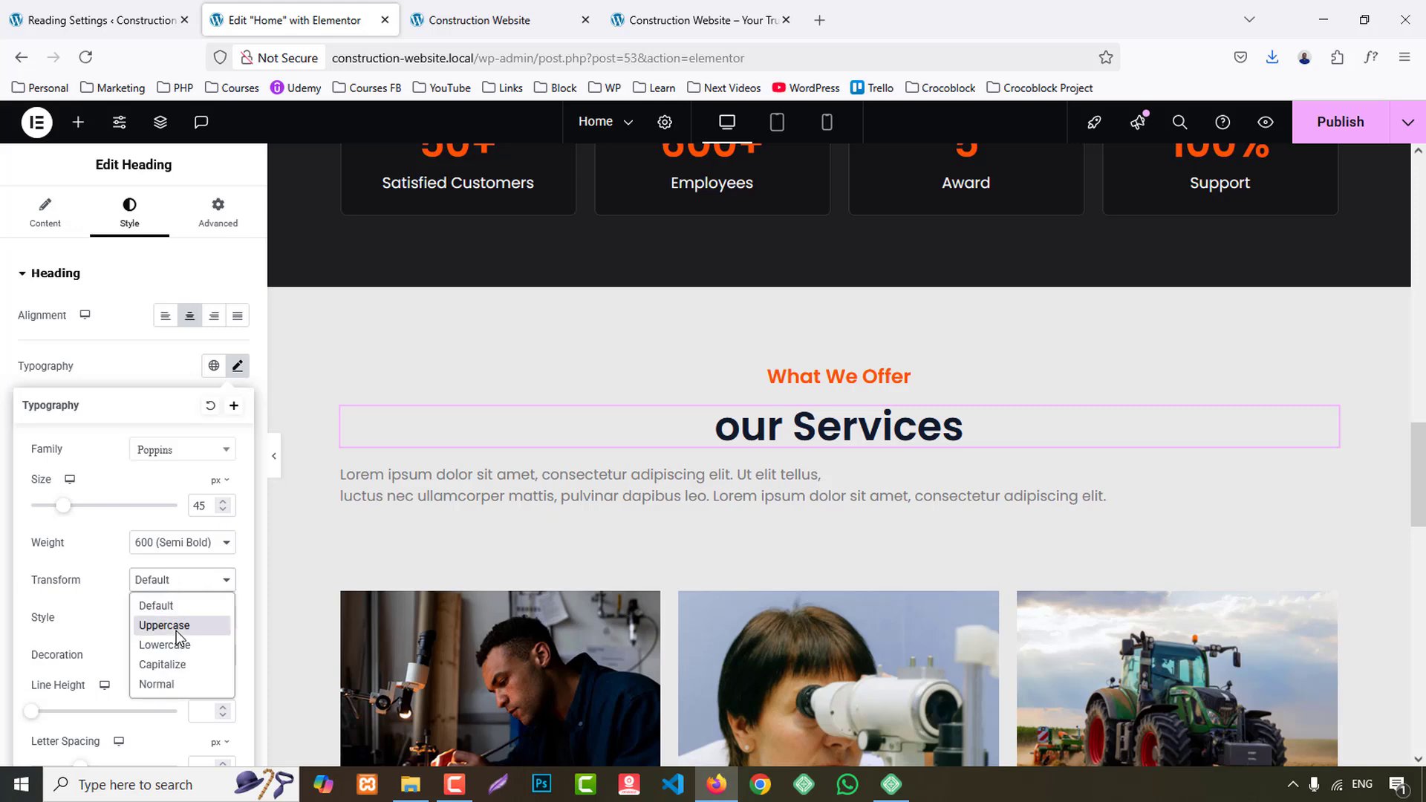
click(177, 663)
- Center the description paragraph under the "Our Services" heading and set its text color to the global BG 1
scroll(748, 497, down, 2)
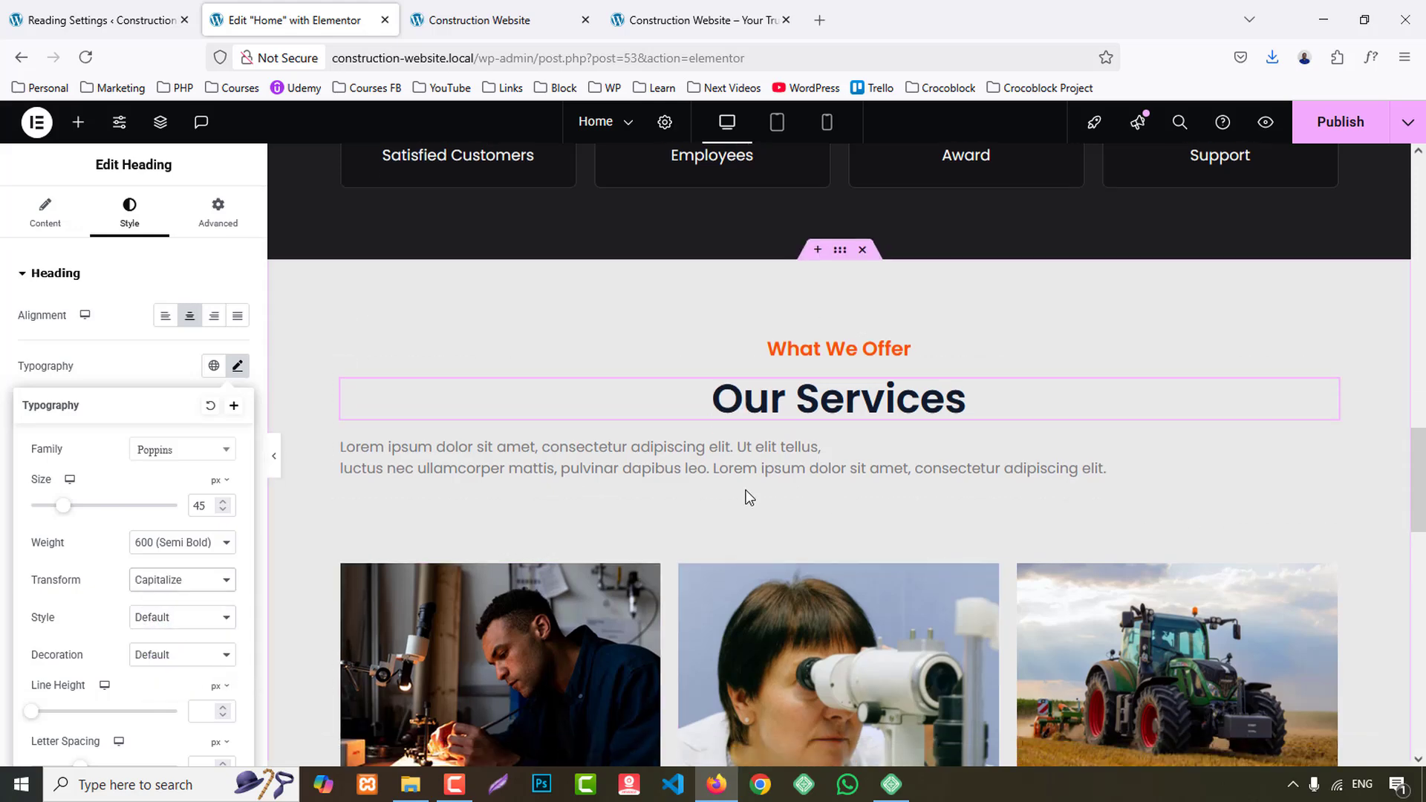
click(629, 404)
click(129, 210)
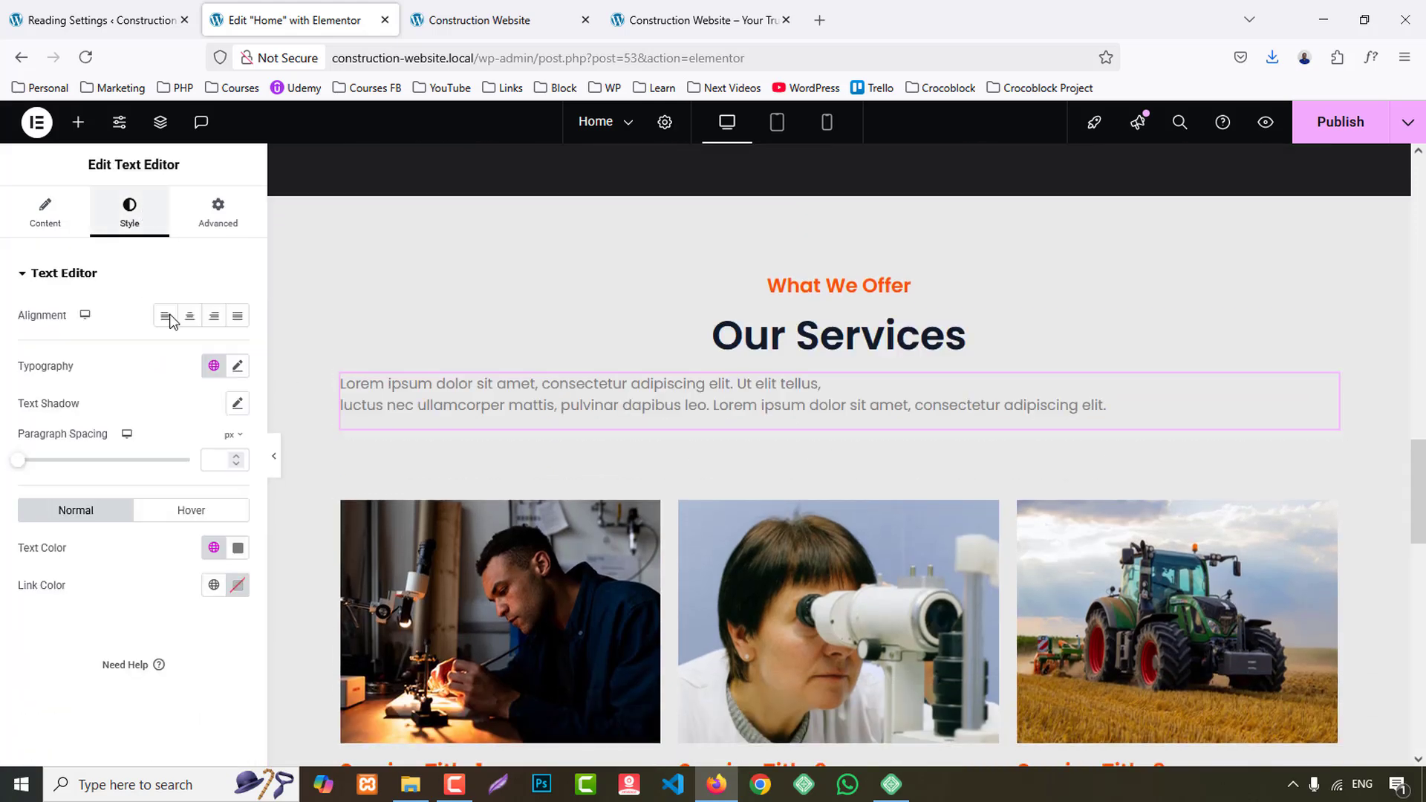
click(191, 316)
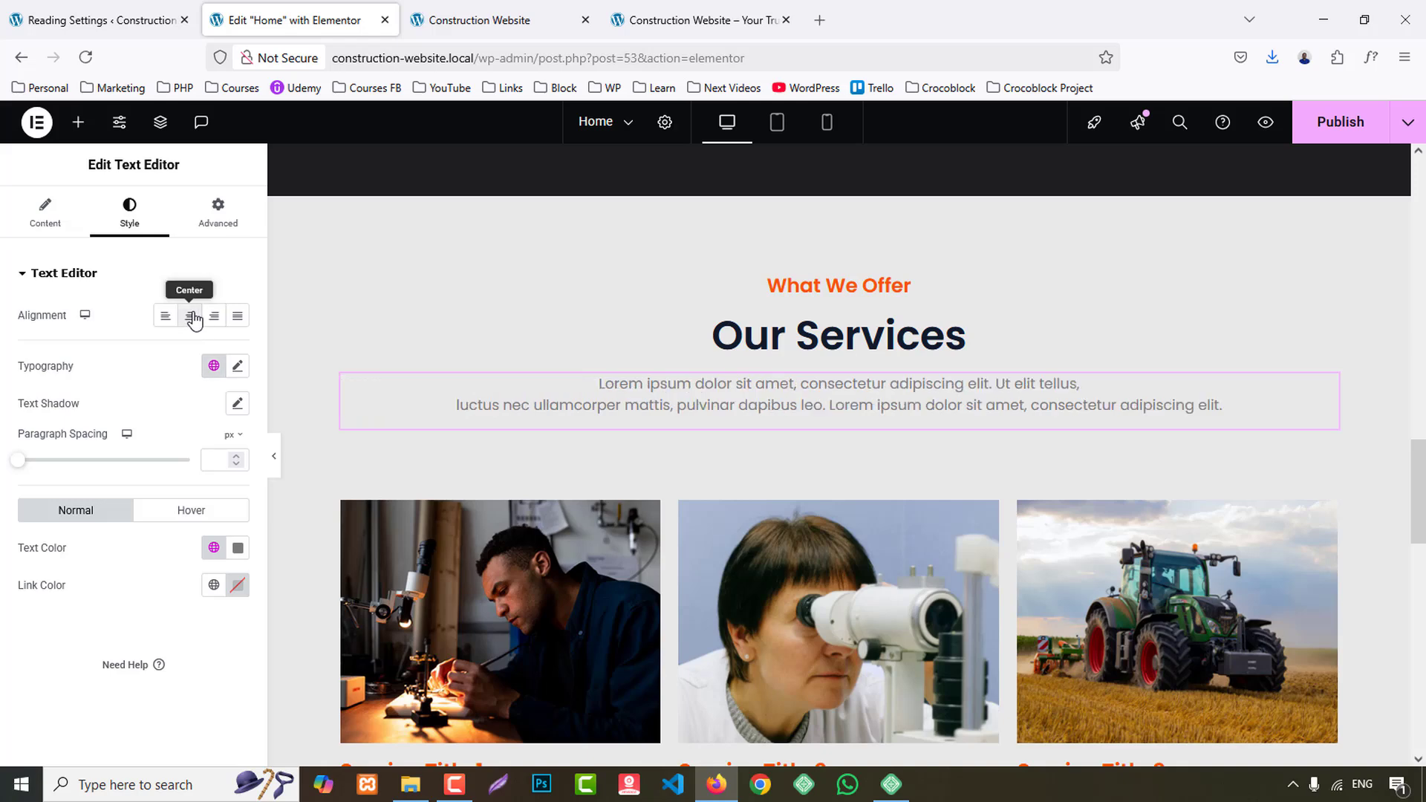
click(214, 549)
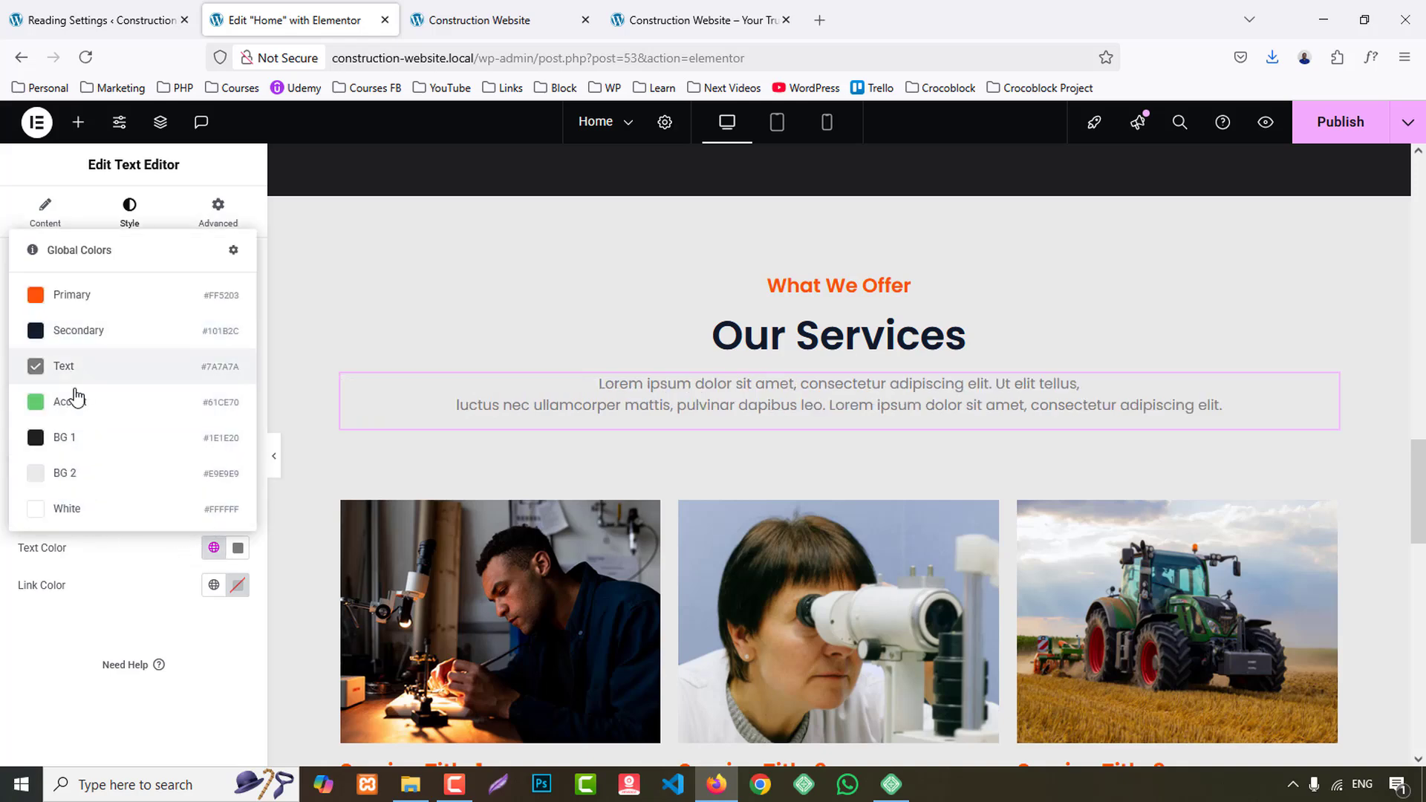
click(78, 438)
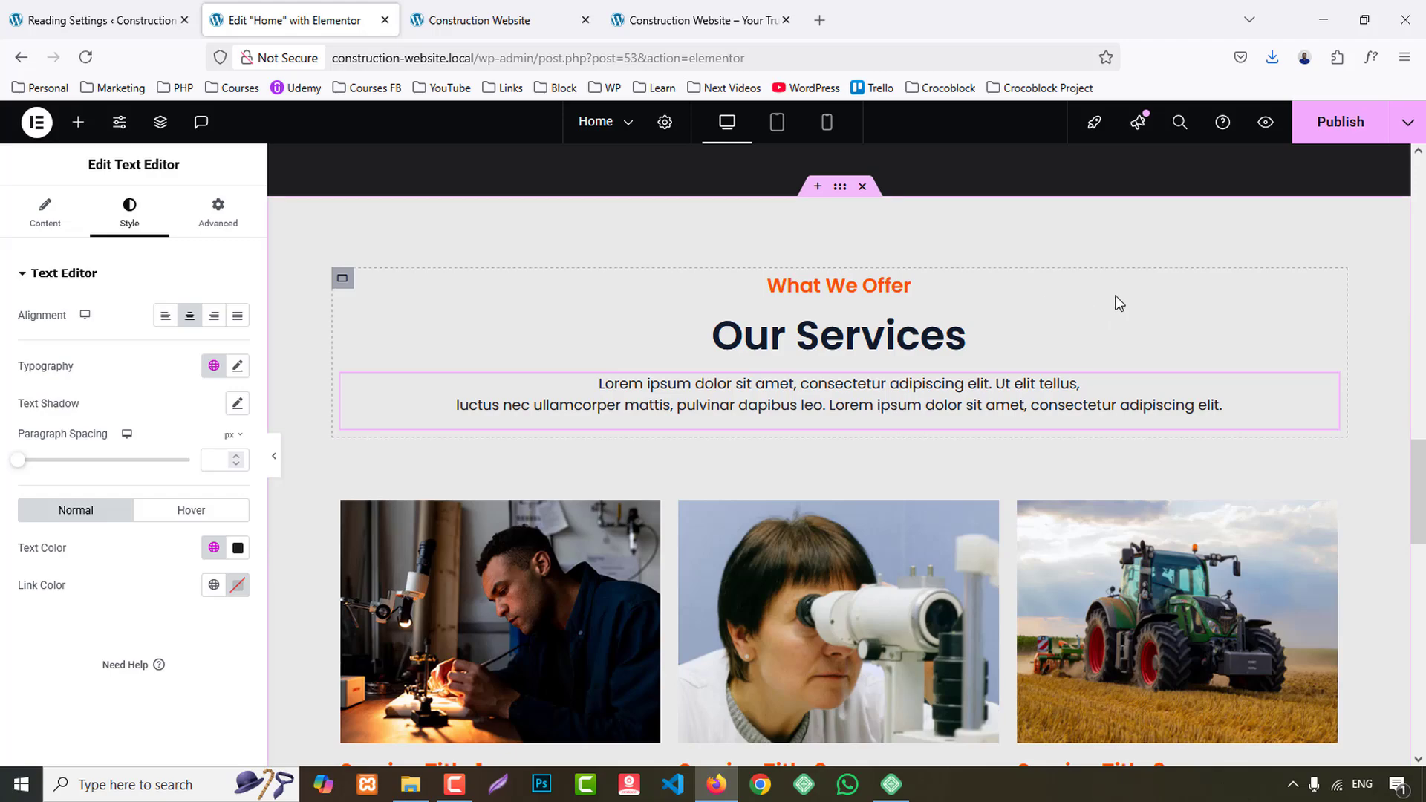
- Try a padding of 0 on all sides of the first service card's container and clear it again
scroll(1040, 312, down, 3)
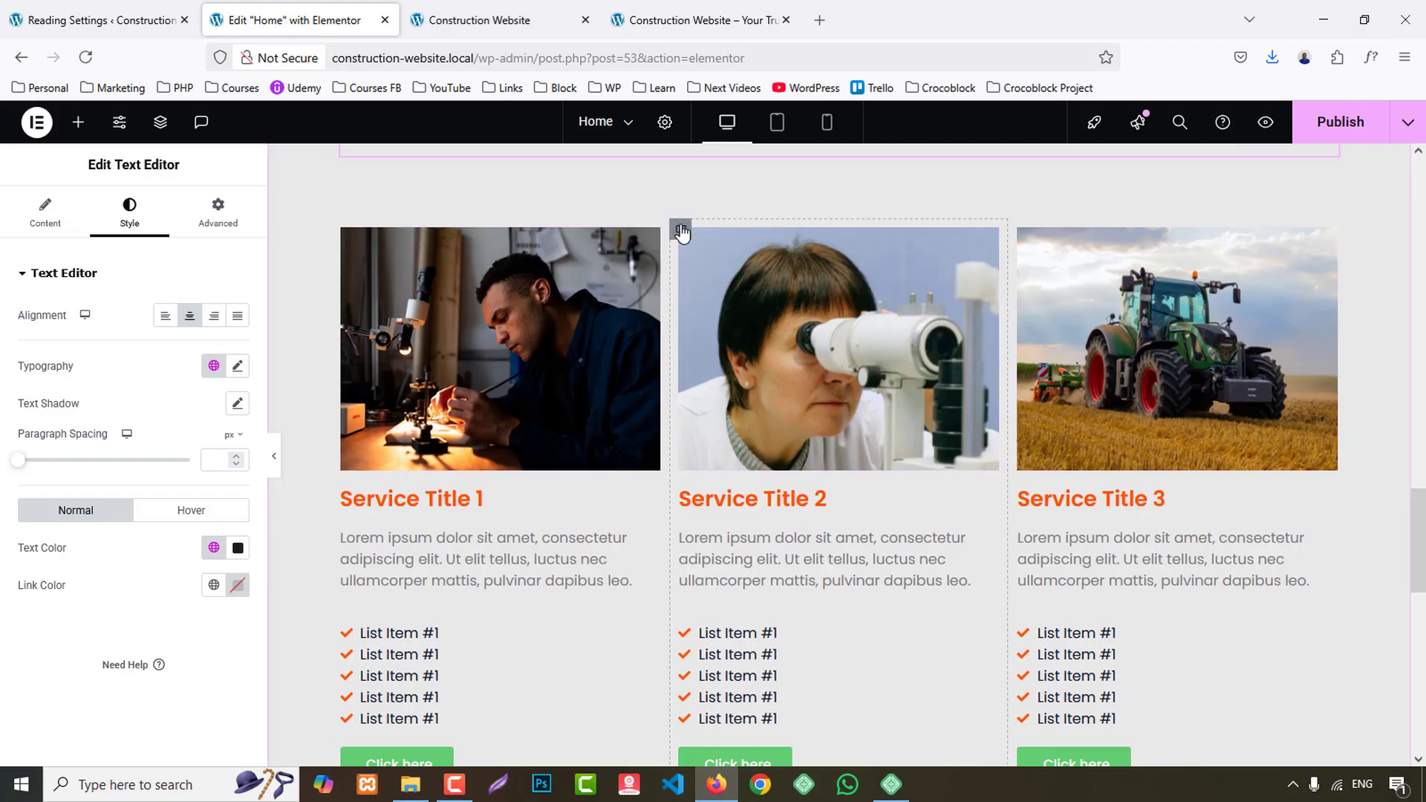
click(681, 231)
click(835, 319)
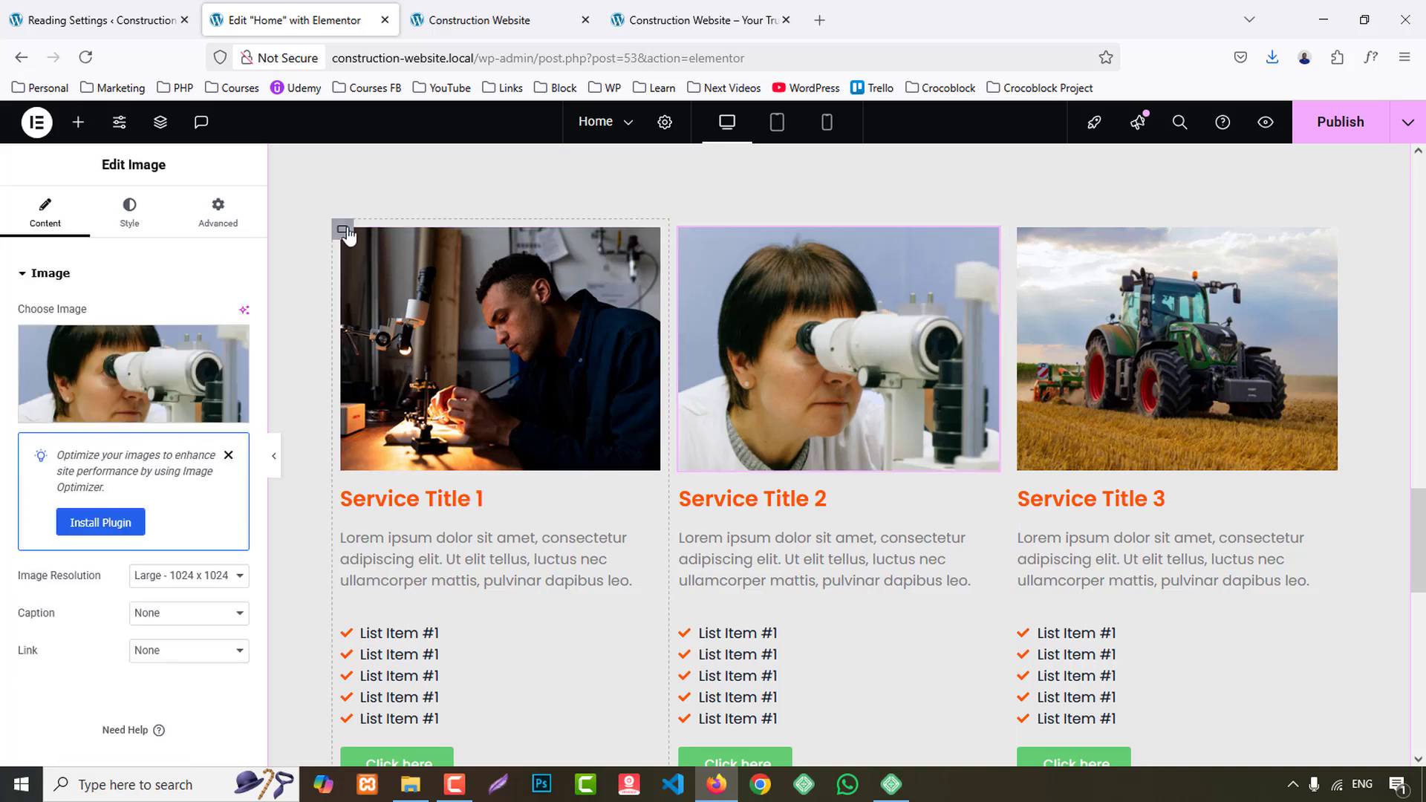
click(344, 232)
click(217, 208)
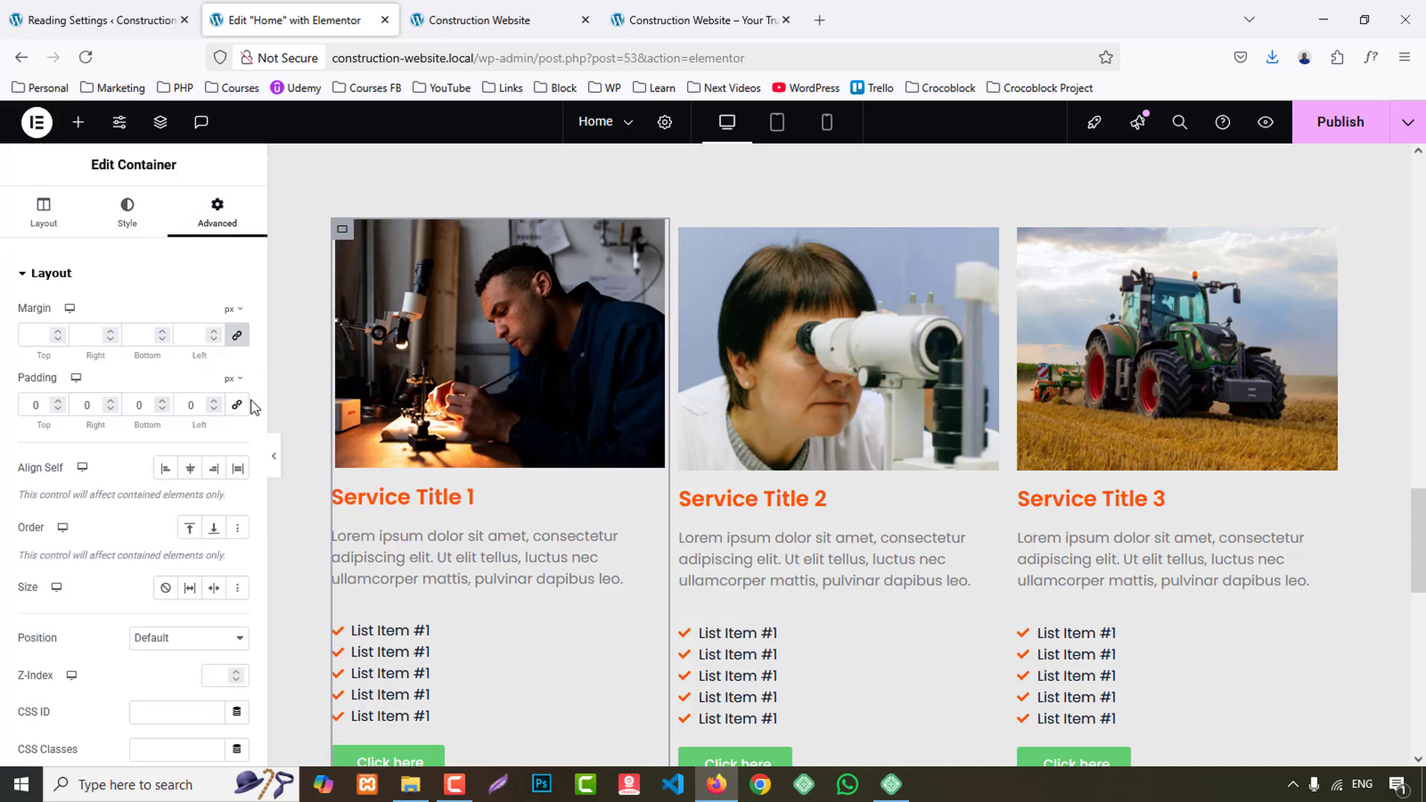
click(237, 406)
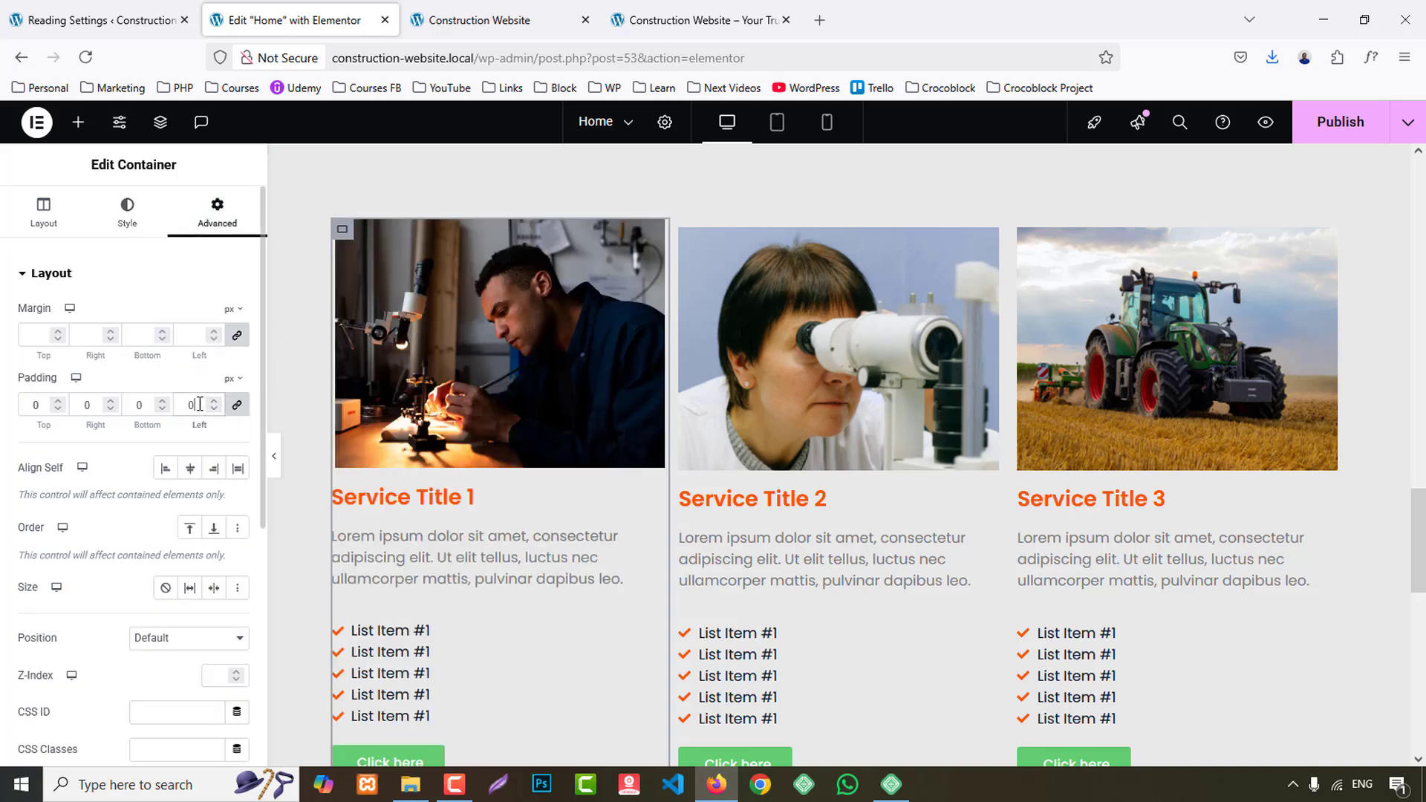
click(238, 408)
click(237, 408)
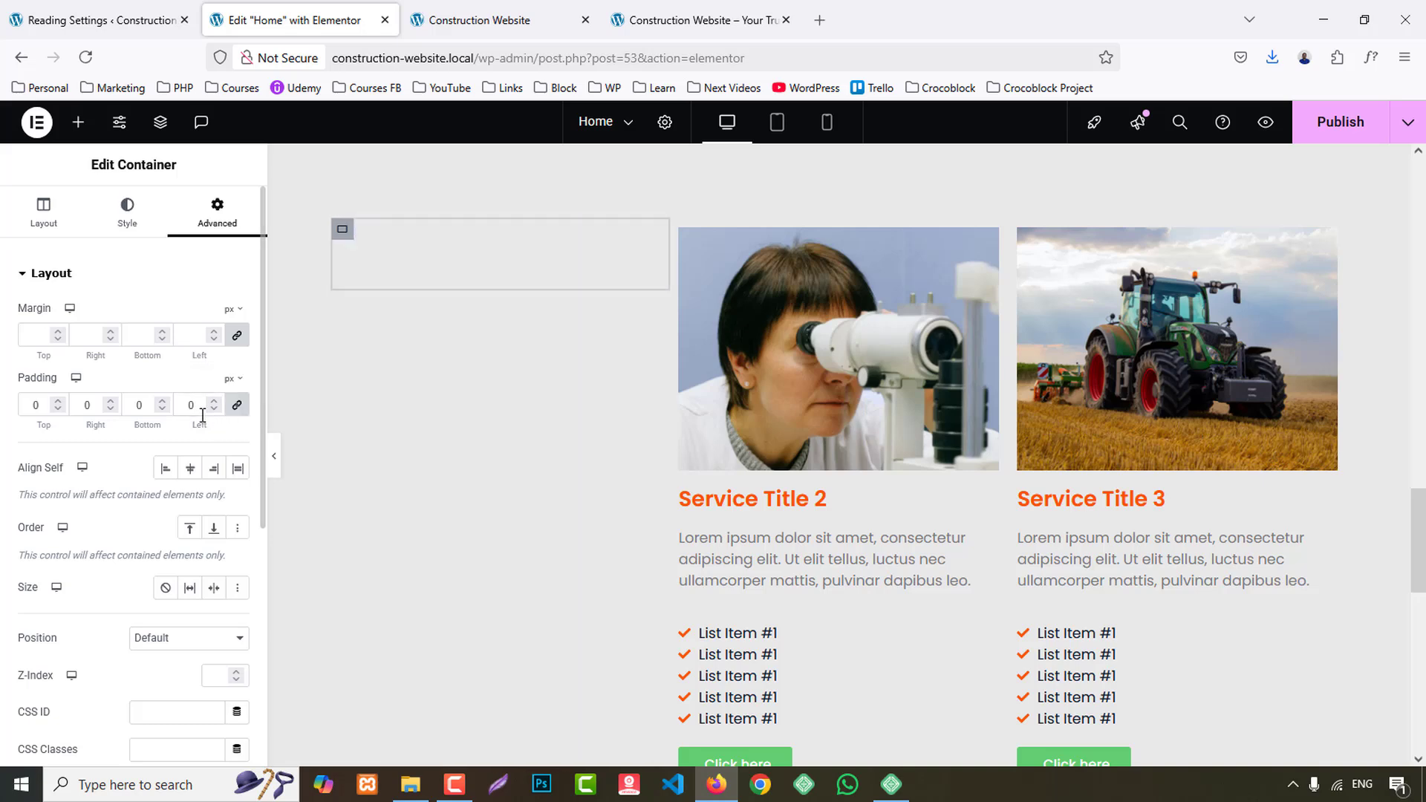
key(BackSpace)
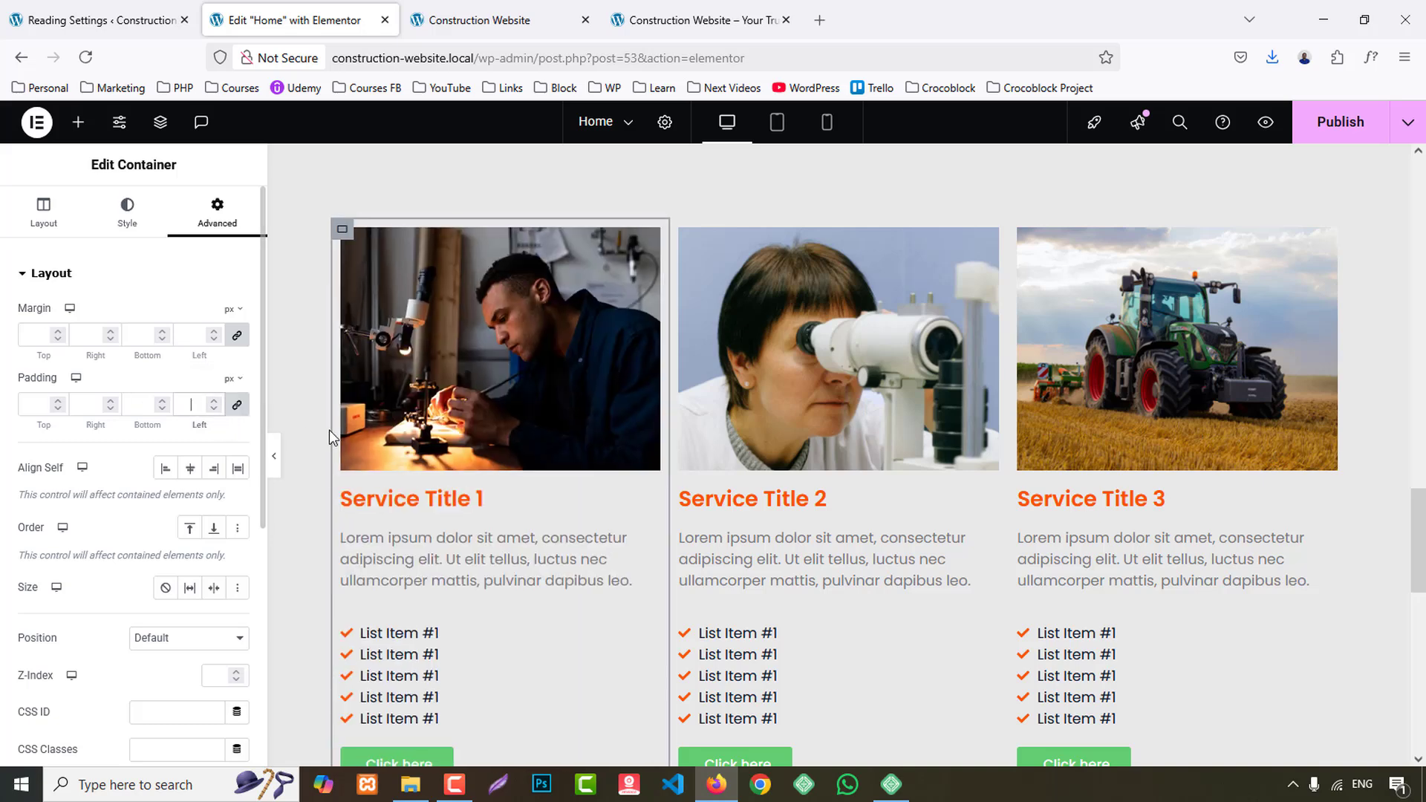
click(680, 231)
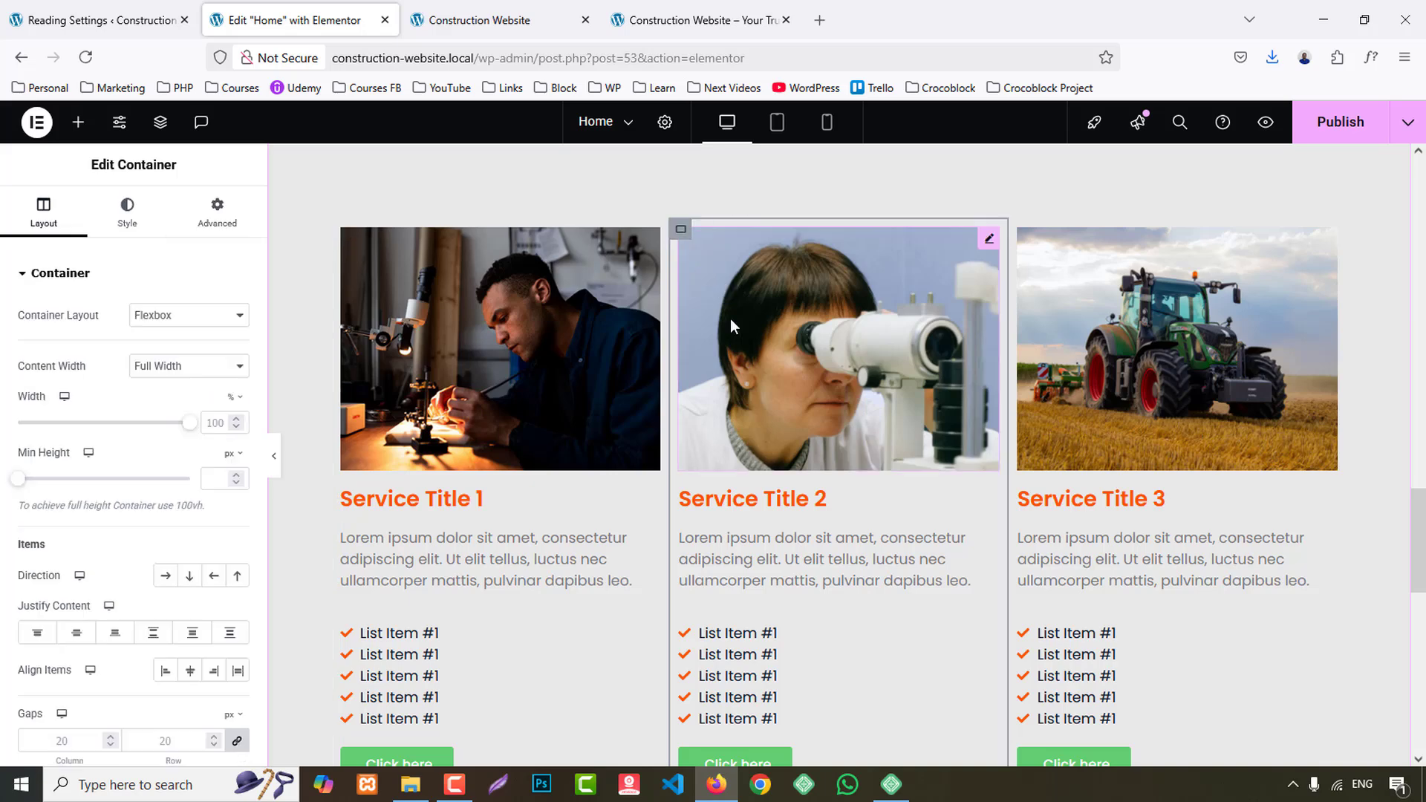
right_click(992, 479)
click(1066, 312)
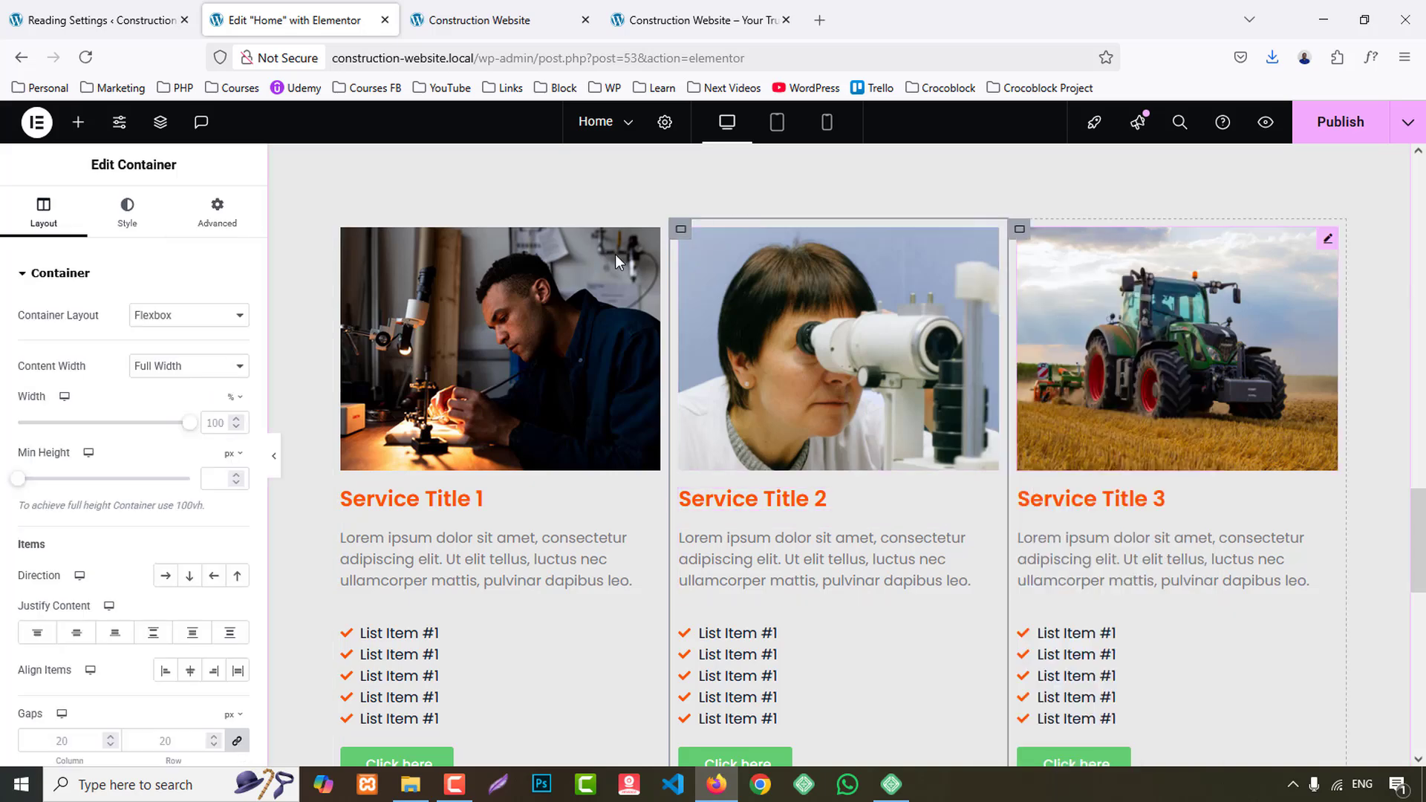
click(217, 213)
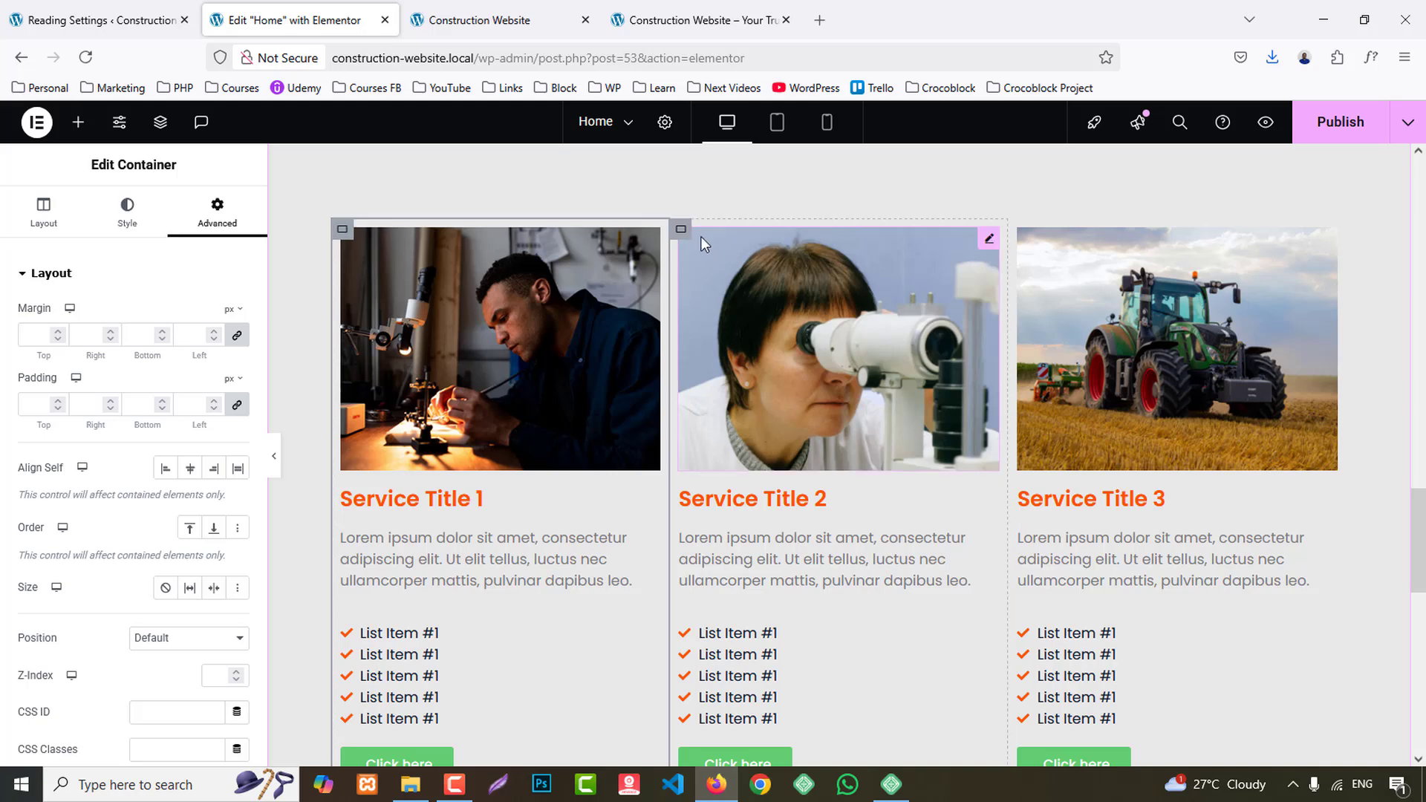
- Give the first service card's container a classic background in the global White color
click(341, 229)
click(127, 208)
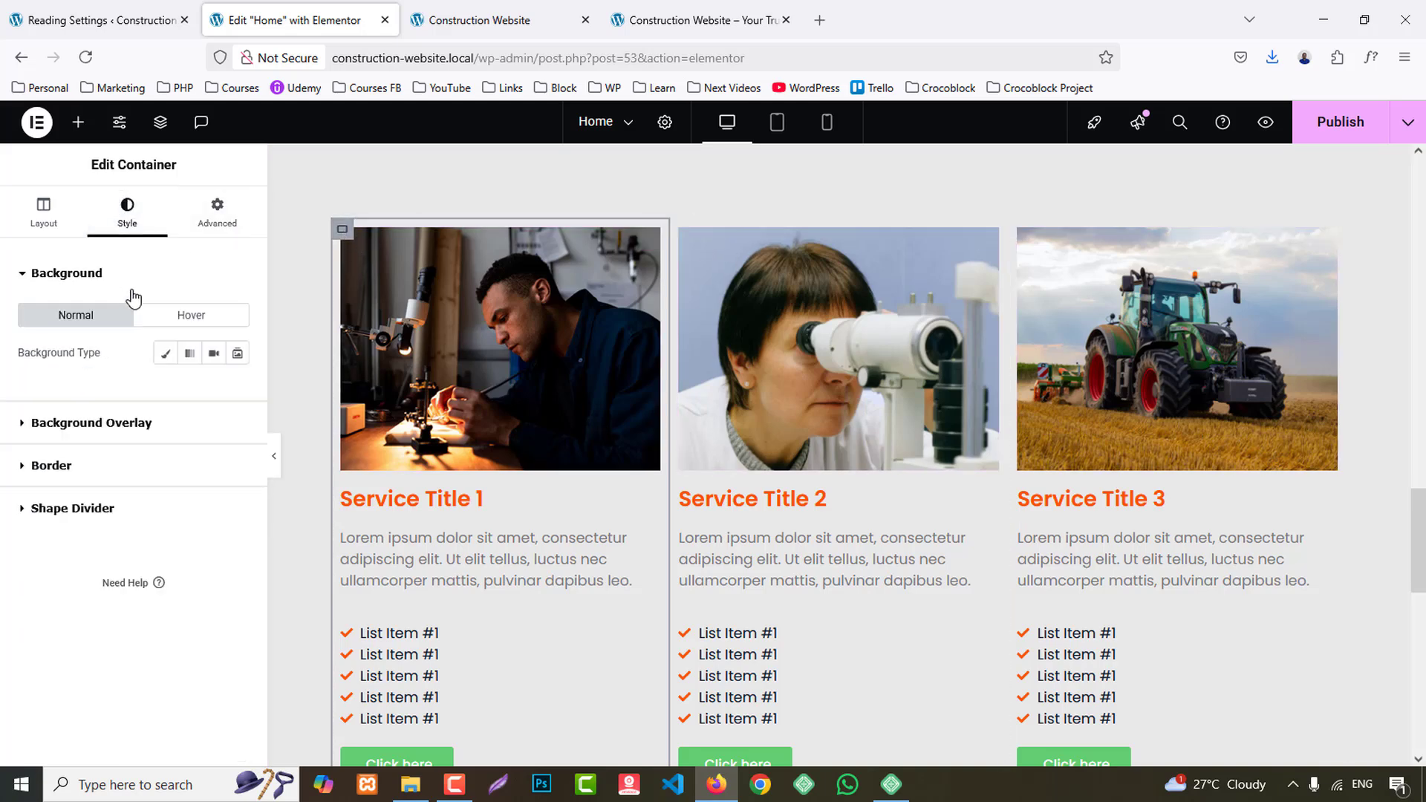
click(165, 352)
click(213, 389)
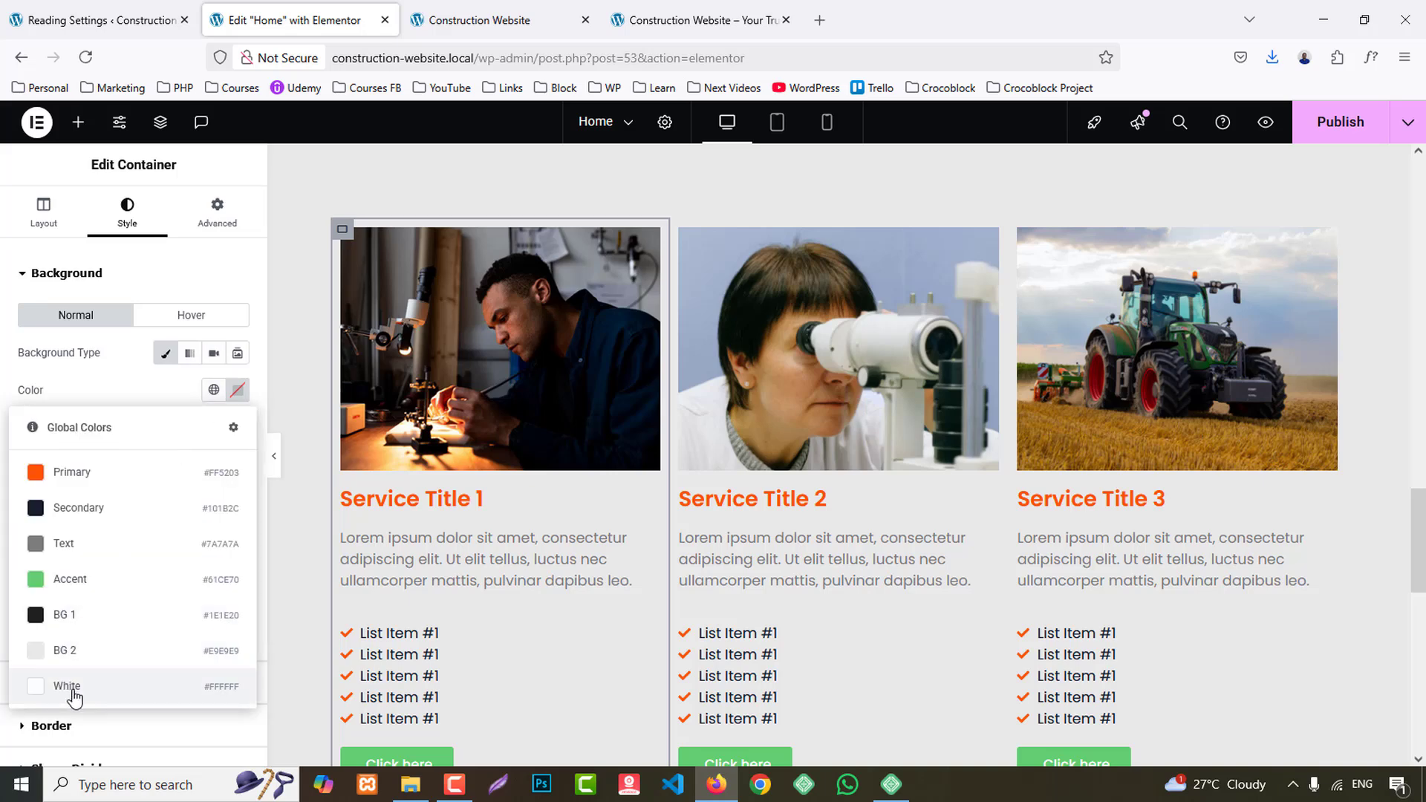
click(75, 686)
click(460, 296)
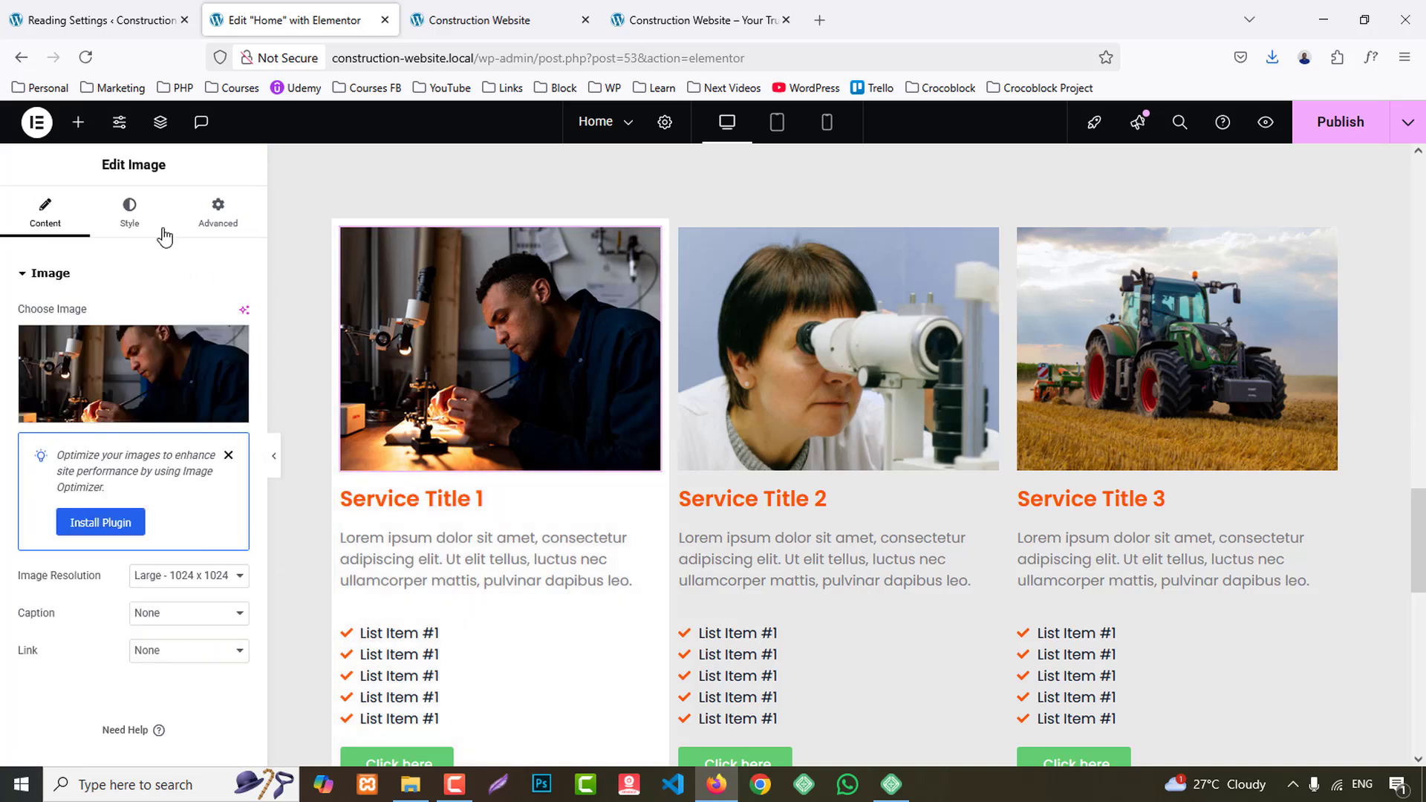
click(129, 211)
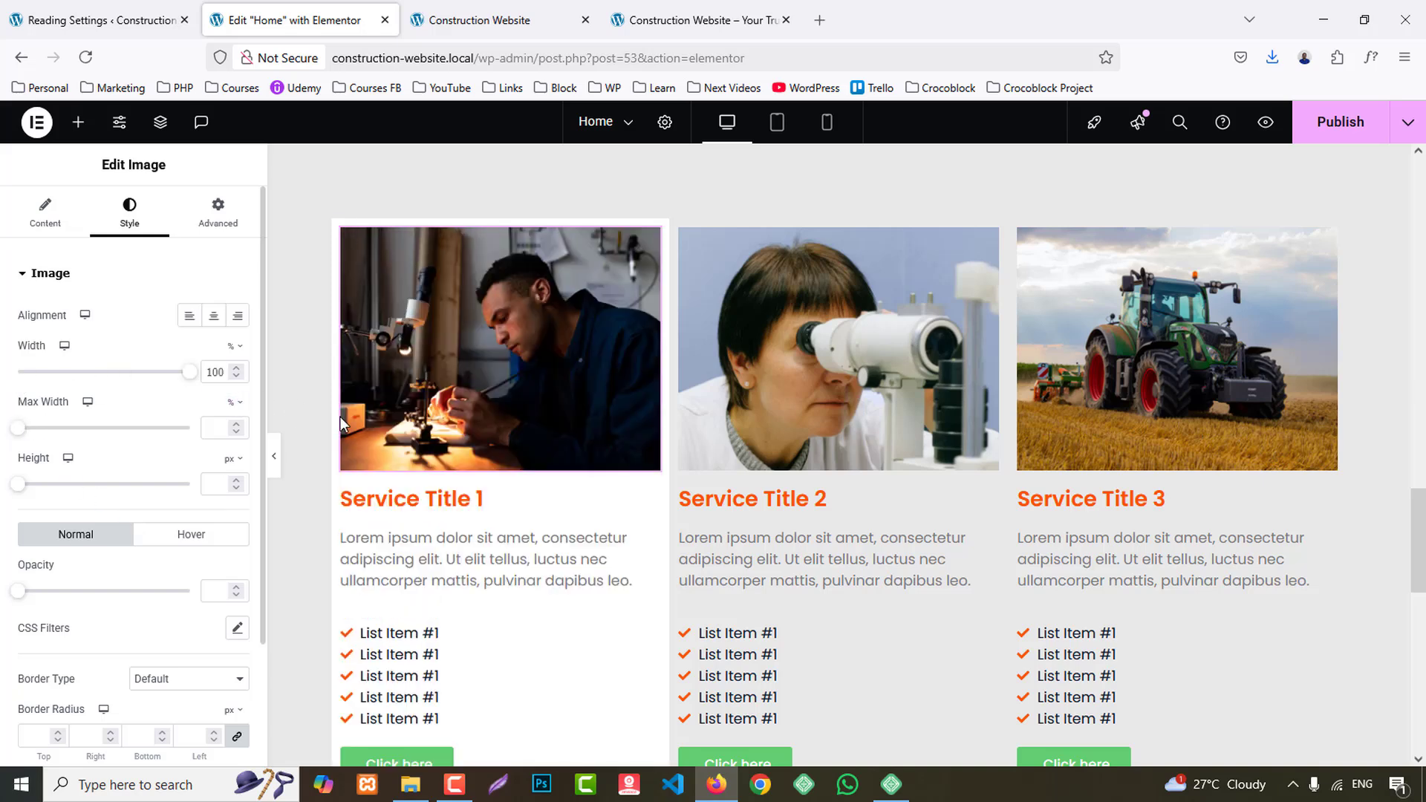
click(342, 229)
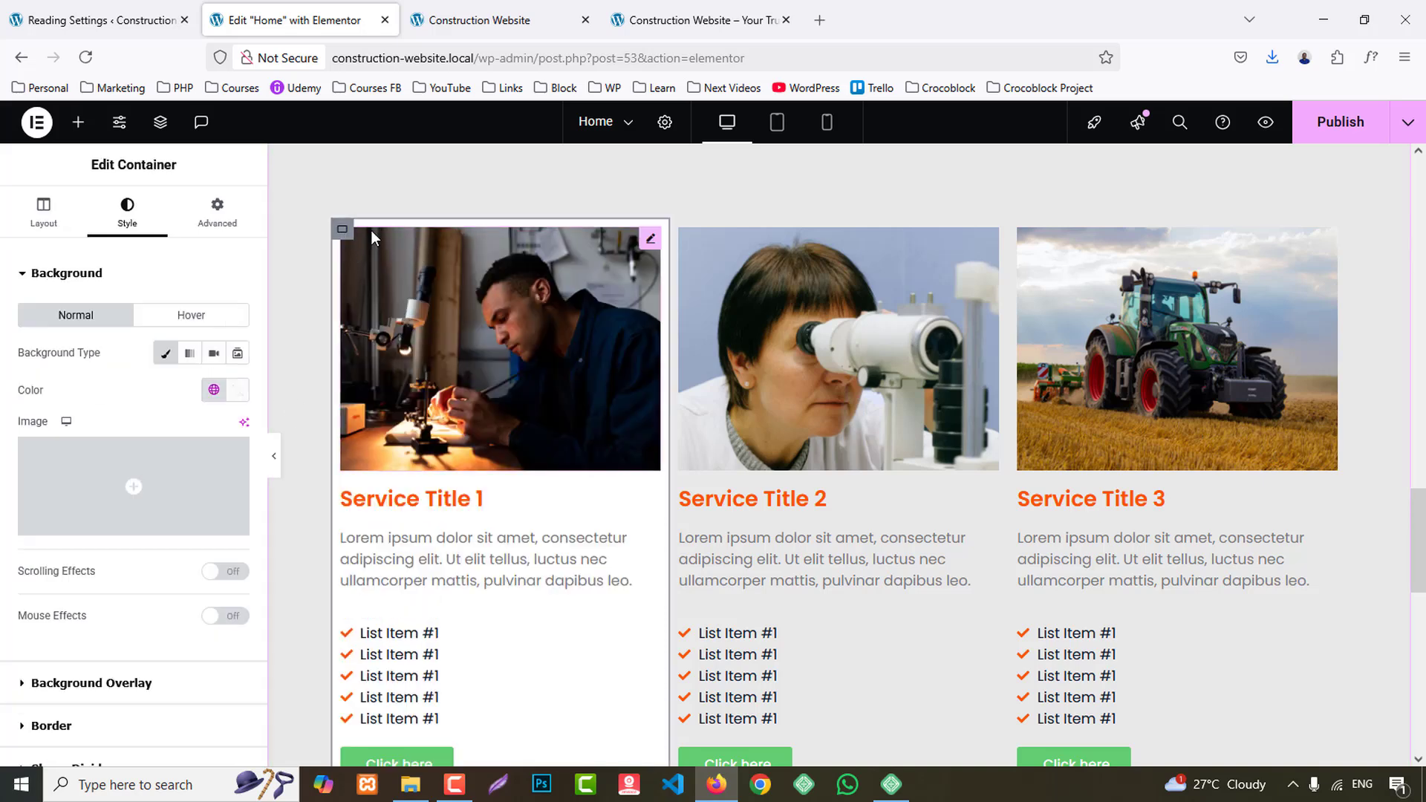
- Set the first service card container's padding to 0 on all sides and paste its style onto the second and third card containers
click(218, 212)
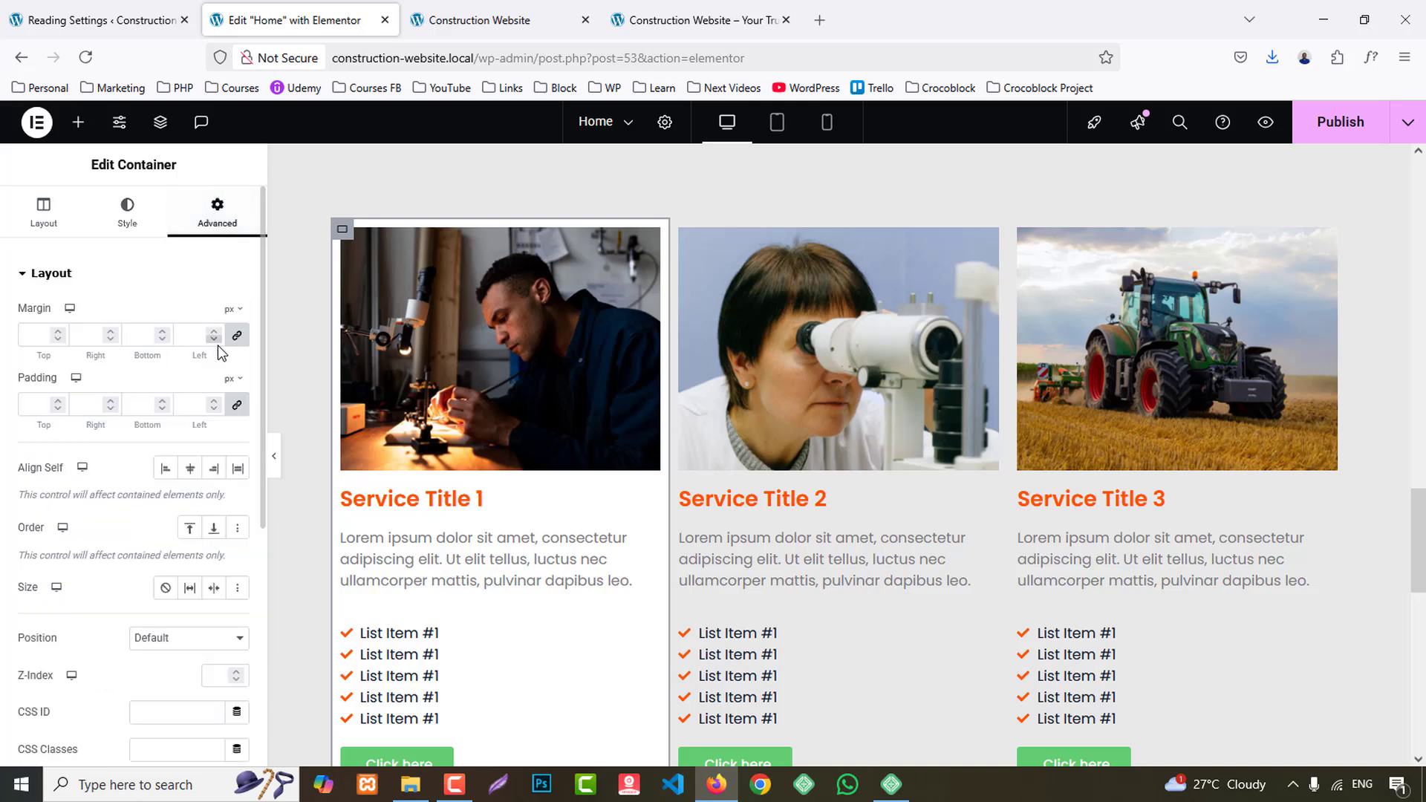
click(237, 404)
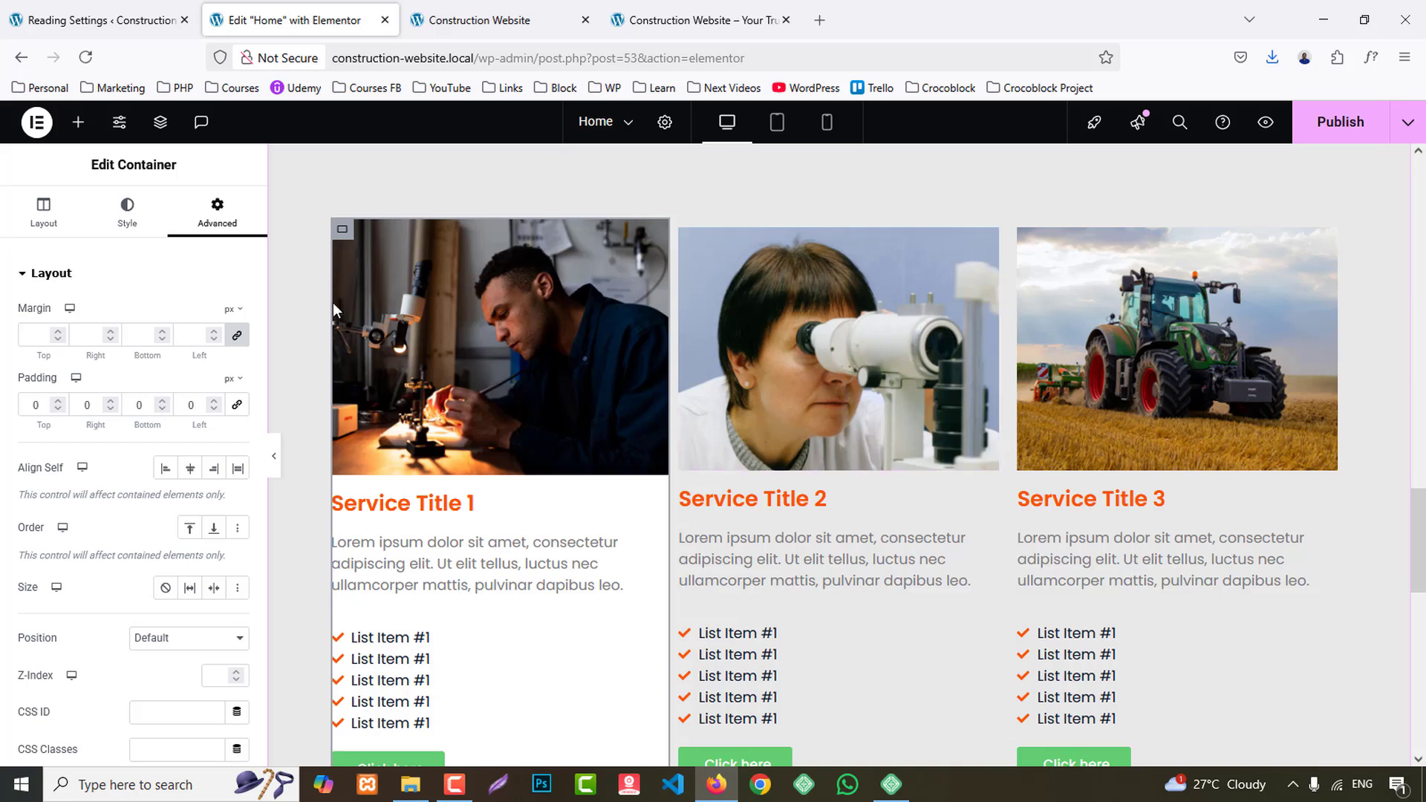
right_click(343, 235)
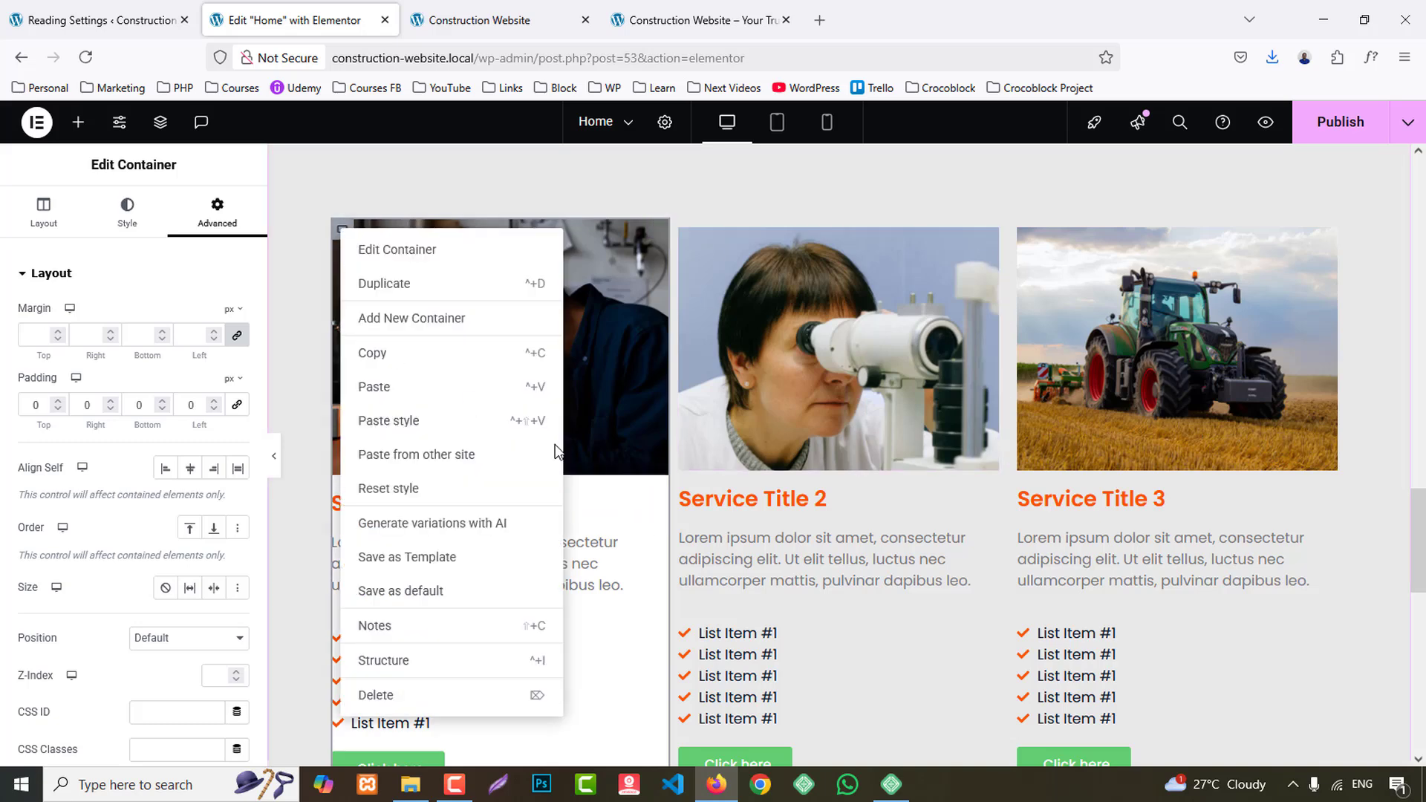
right_click(684, 235)
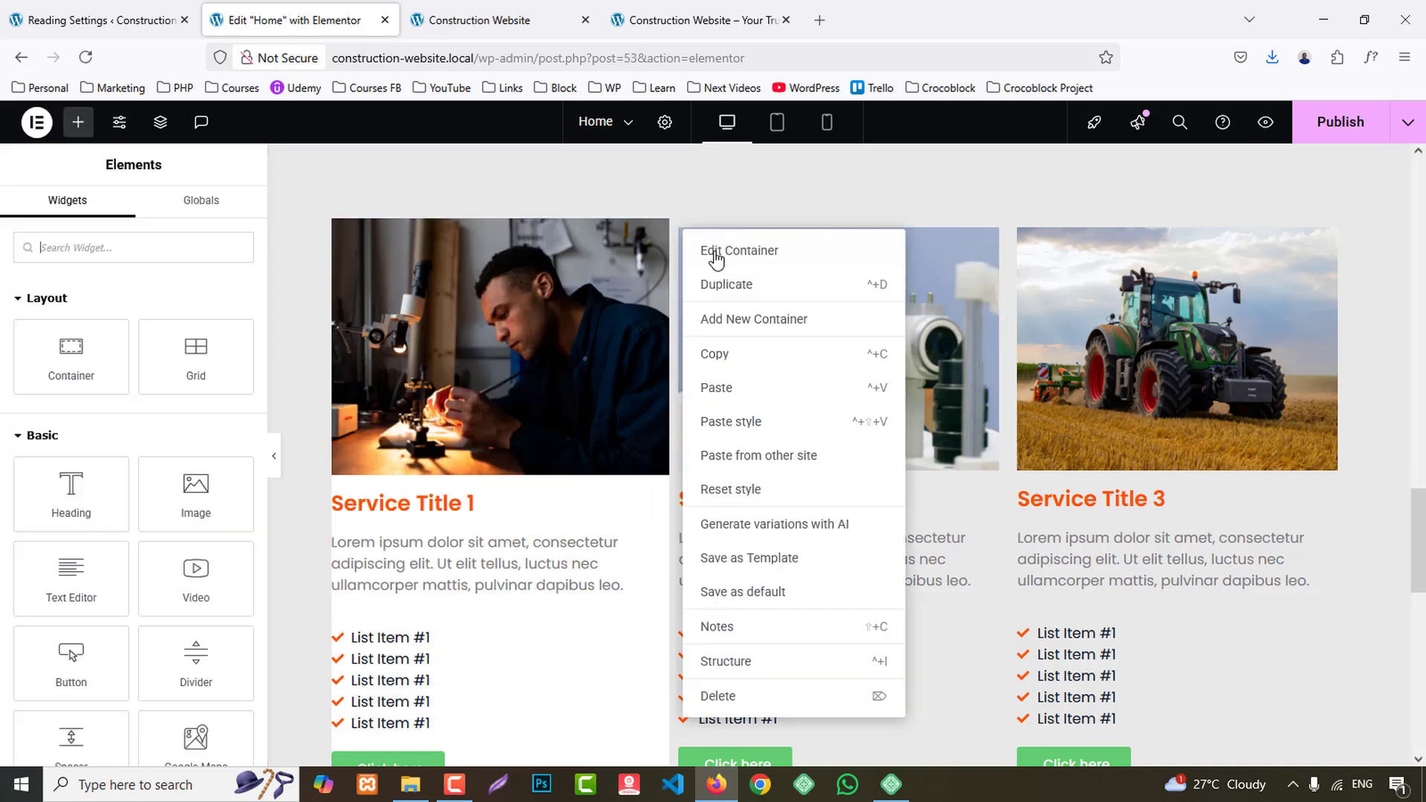
click(804, 423)
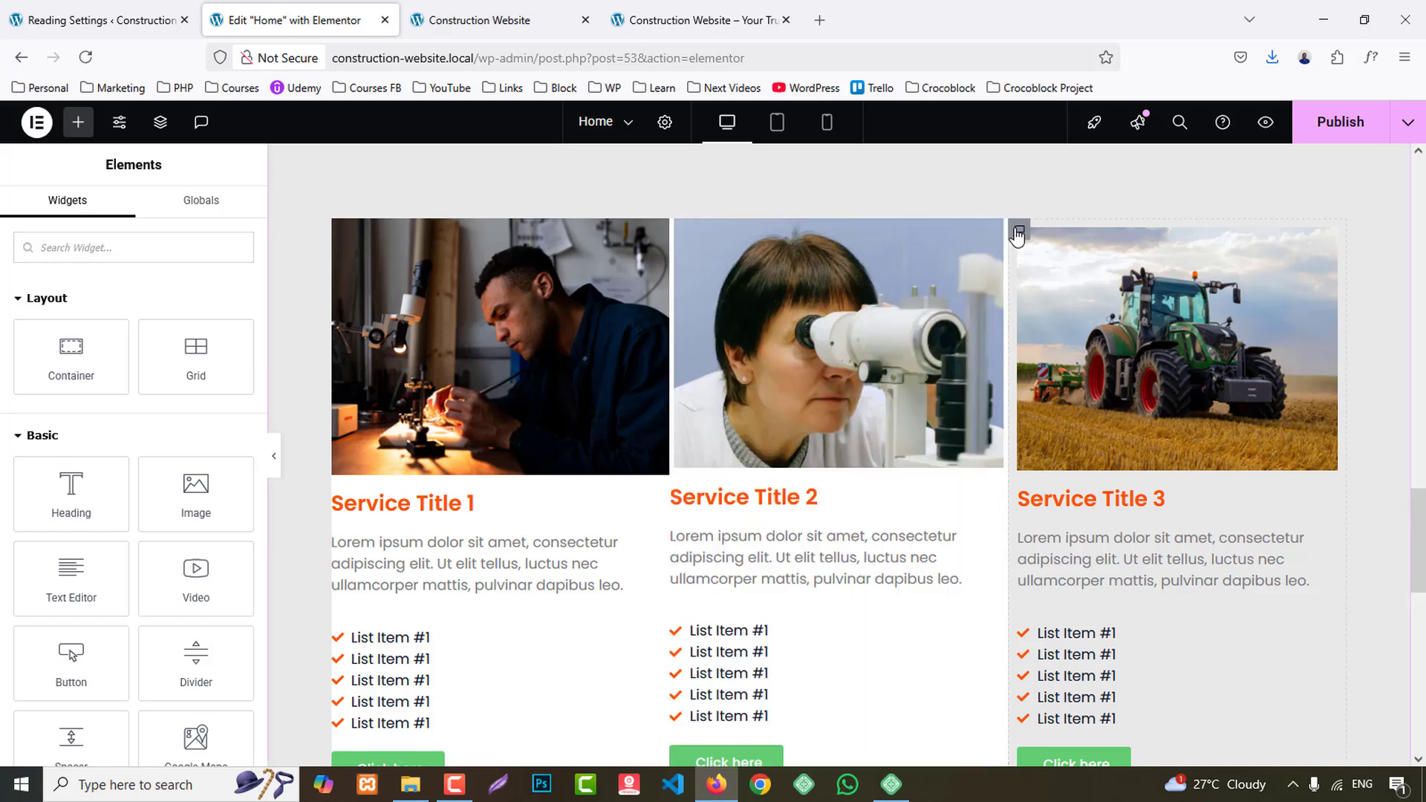
right_click(1016, 233)
click(1086, 421)
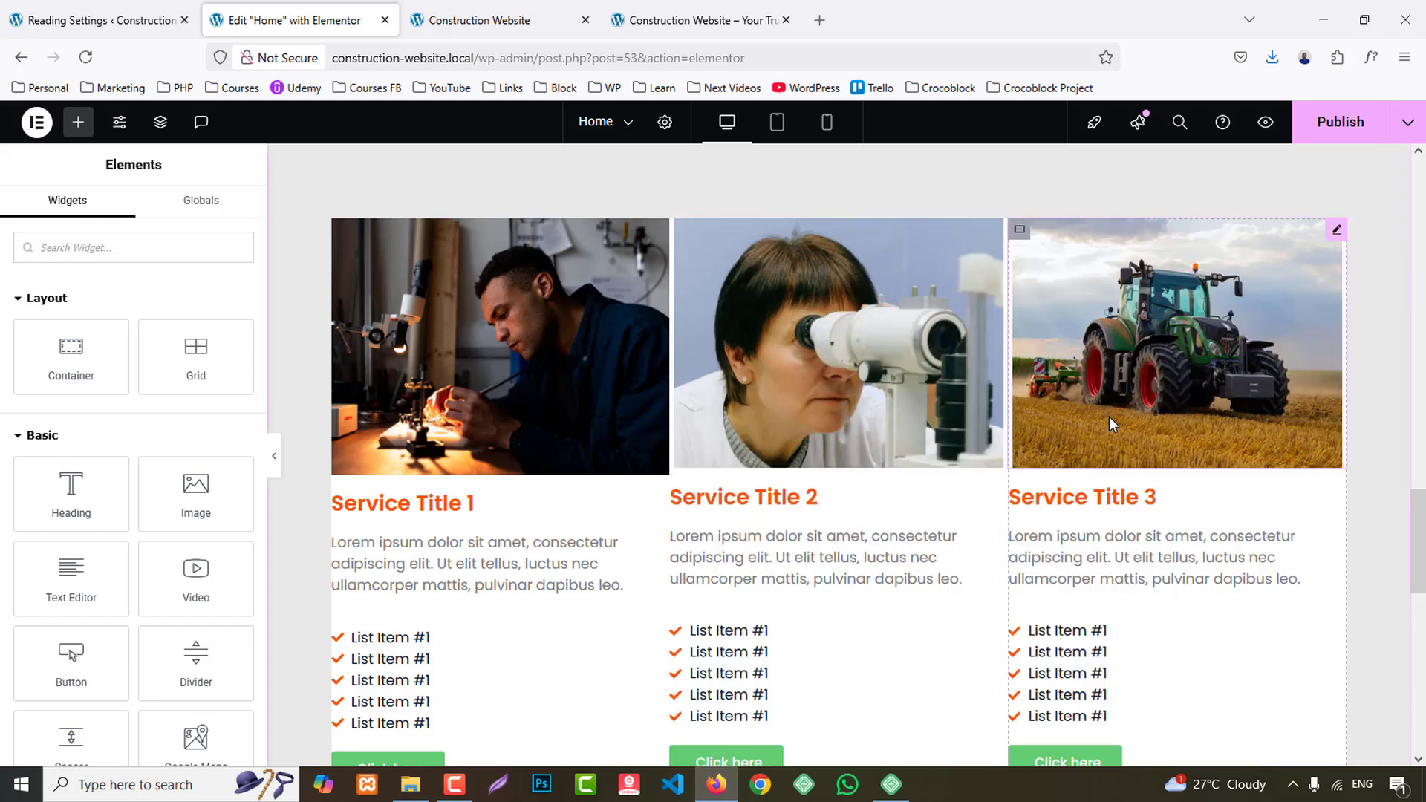
- Copy the first service card's image and paste its style onto the images of the second and third cards
right_click(465, 229)
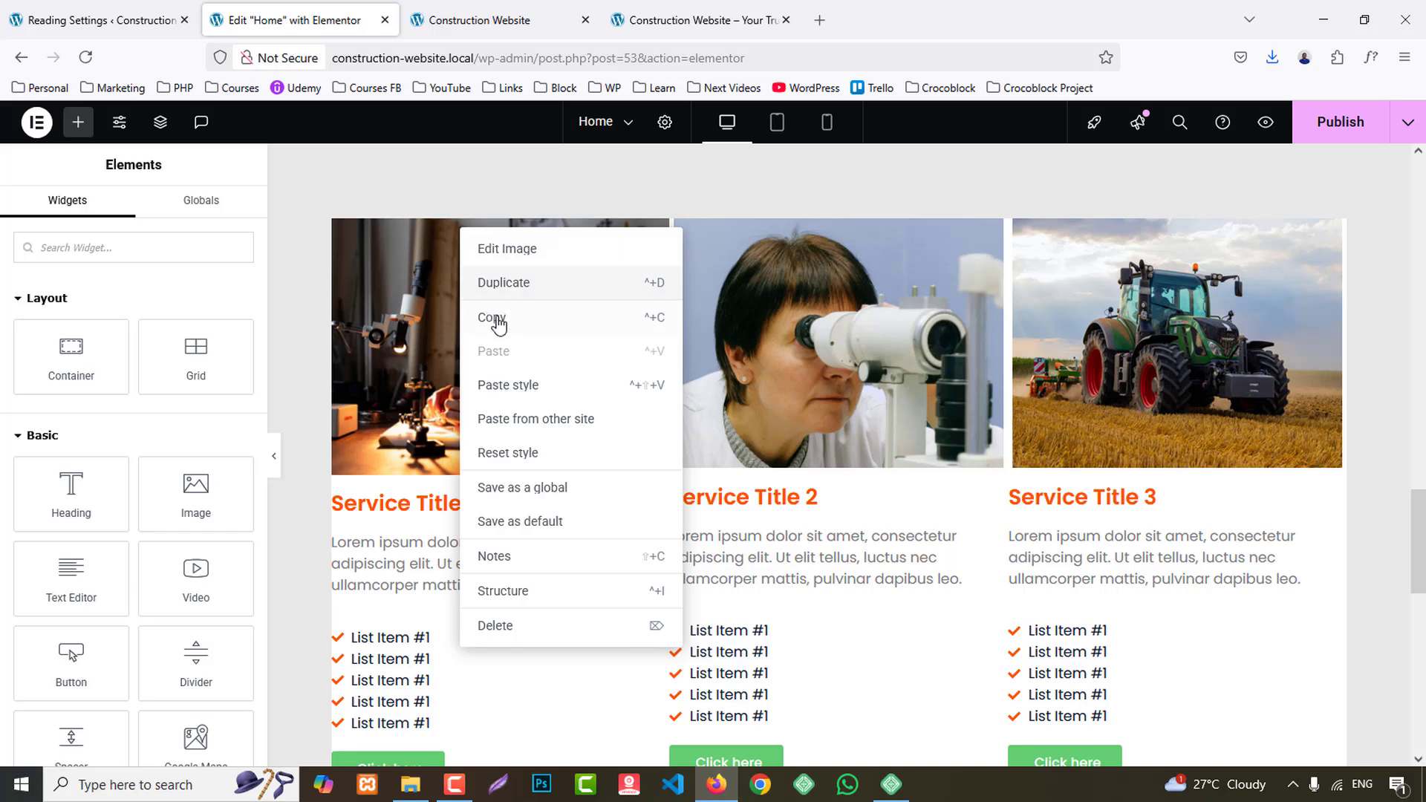
right_click(683, 315)
click(795, 469)
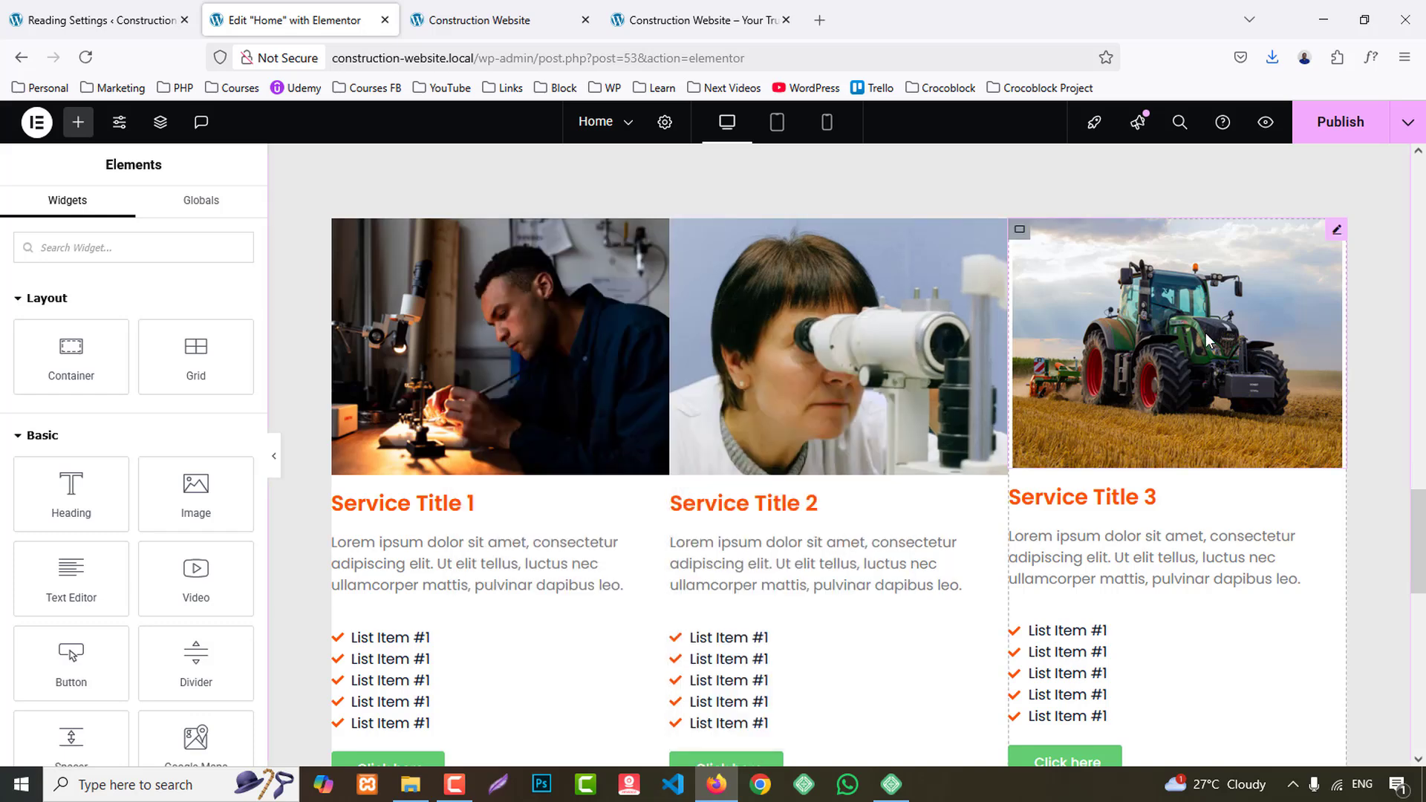
right_click(1210, 340)
click(1278, 481)
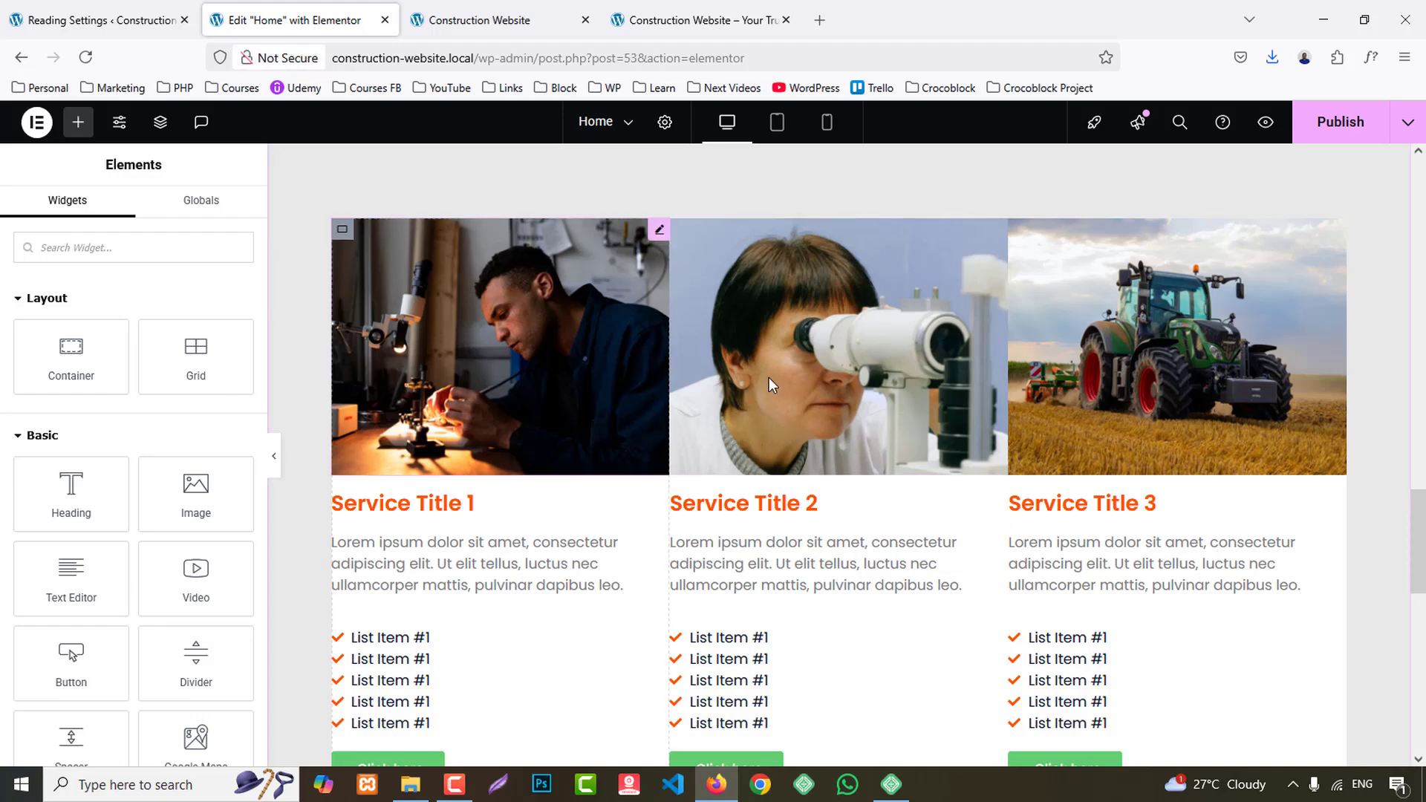
- Set the "Service Title 1" heading's text color to the global Secondary color and its right and left margins to 10 px
scroll(954, 422, down, 3)
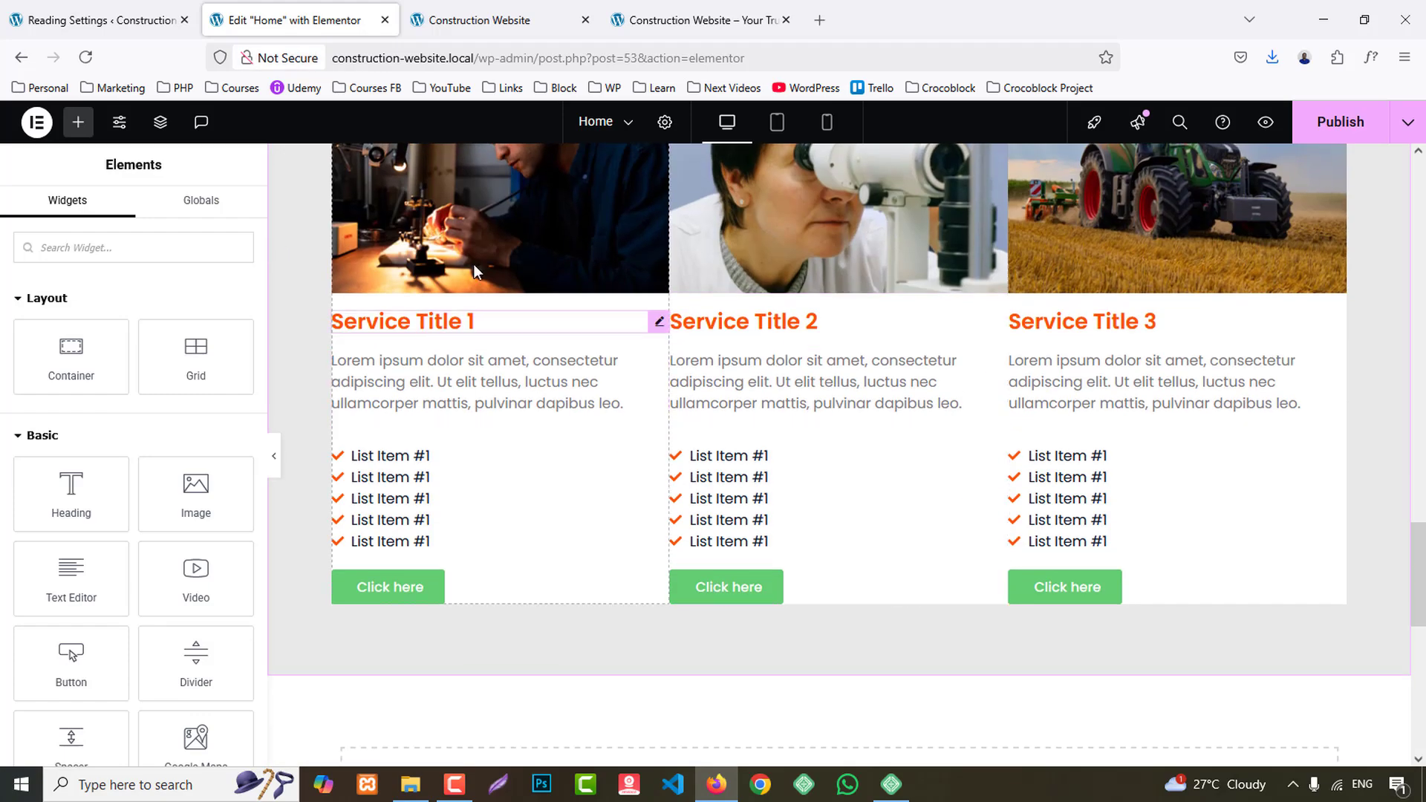
click(698, 20)
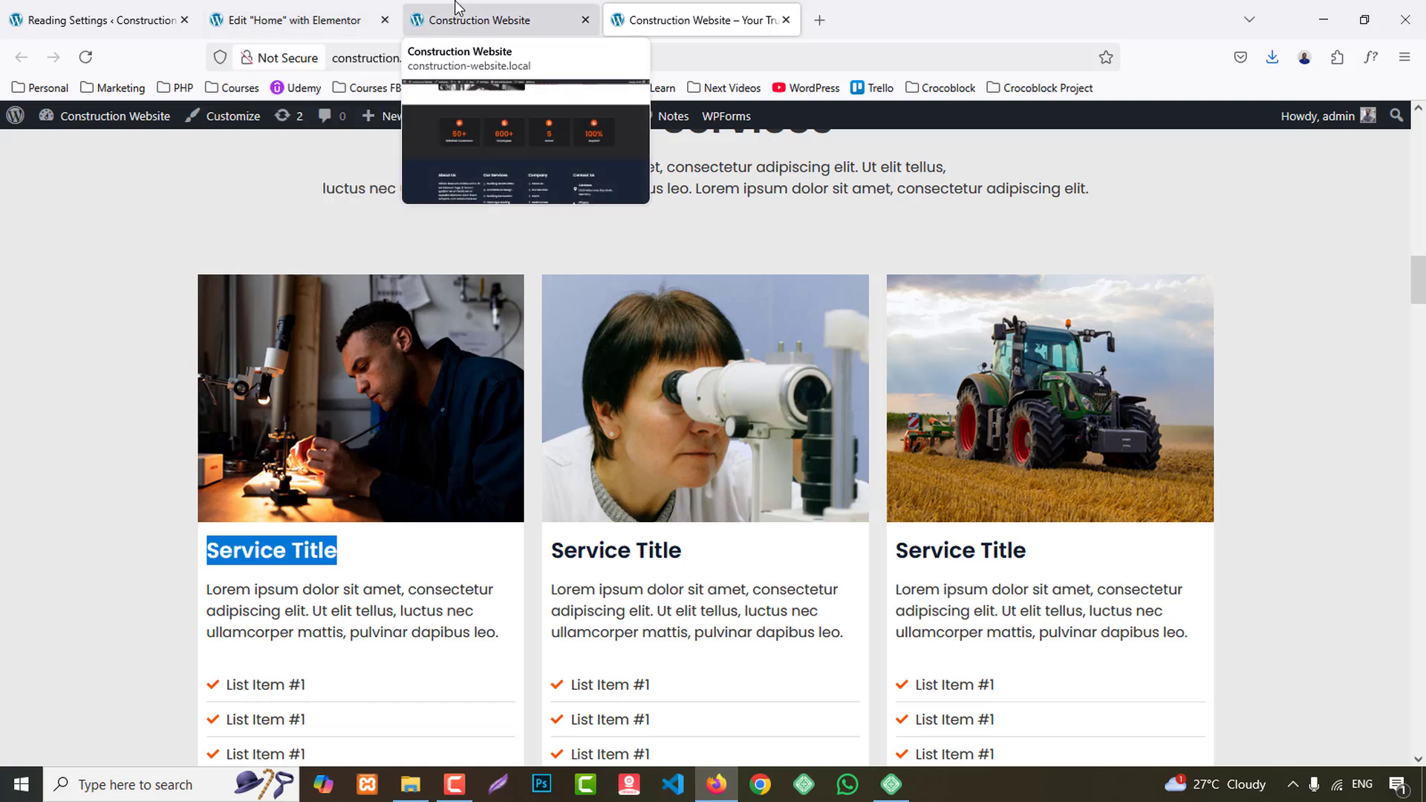
click(312, 20)
click(461, 321)
click(140, 216)
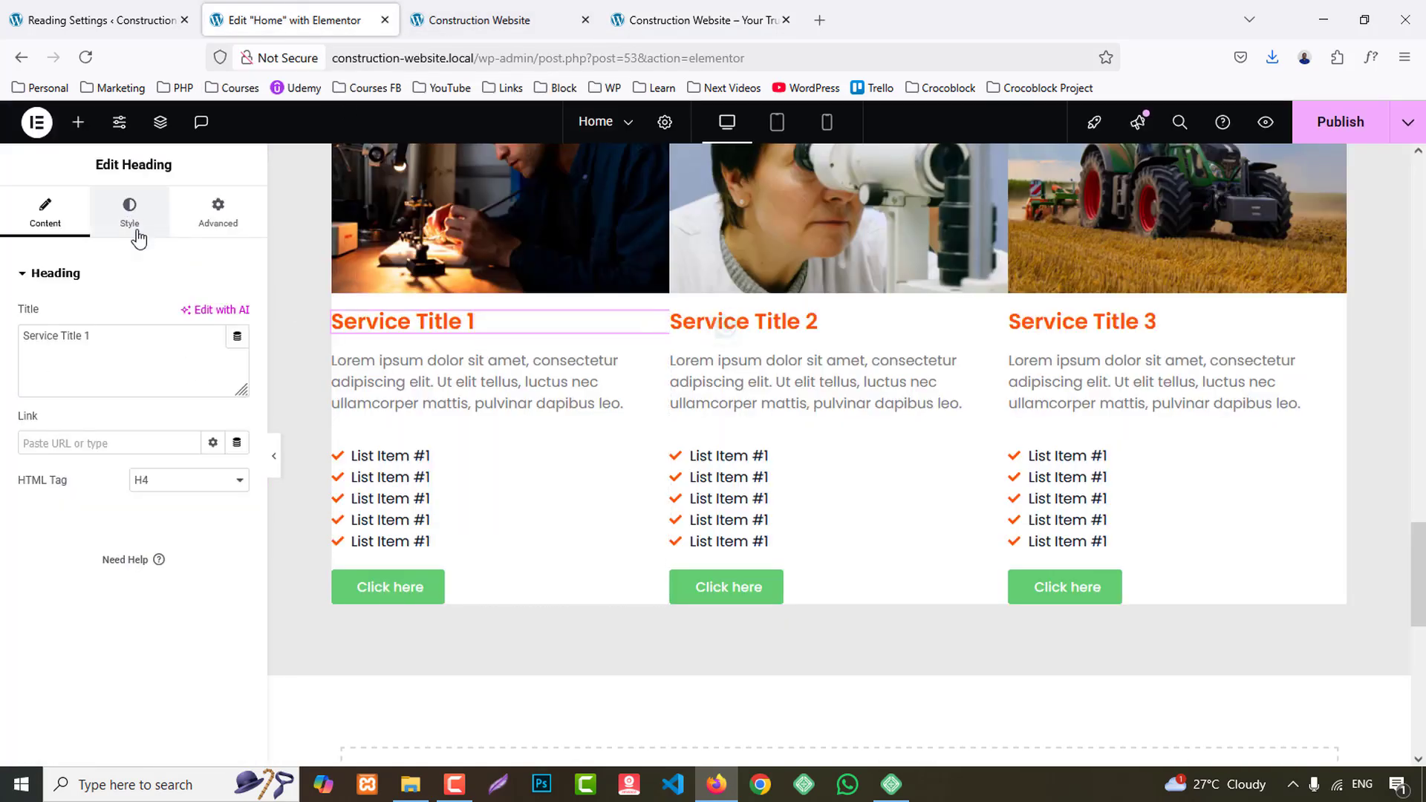
click(214, 566)
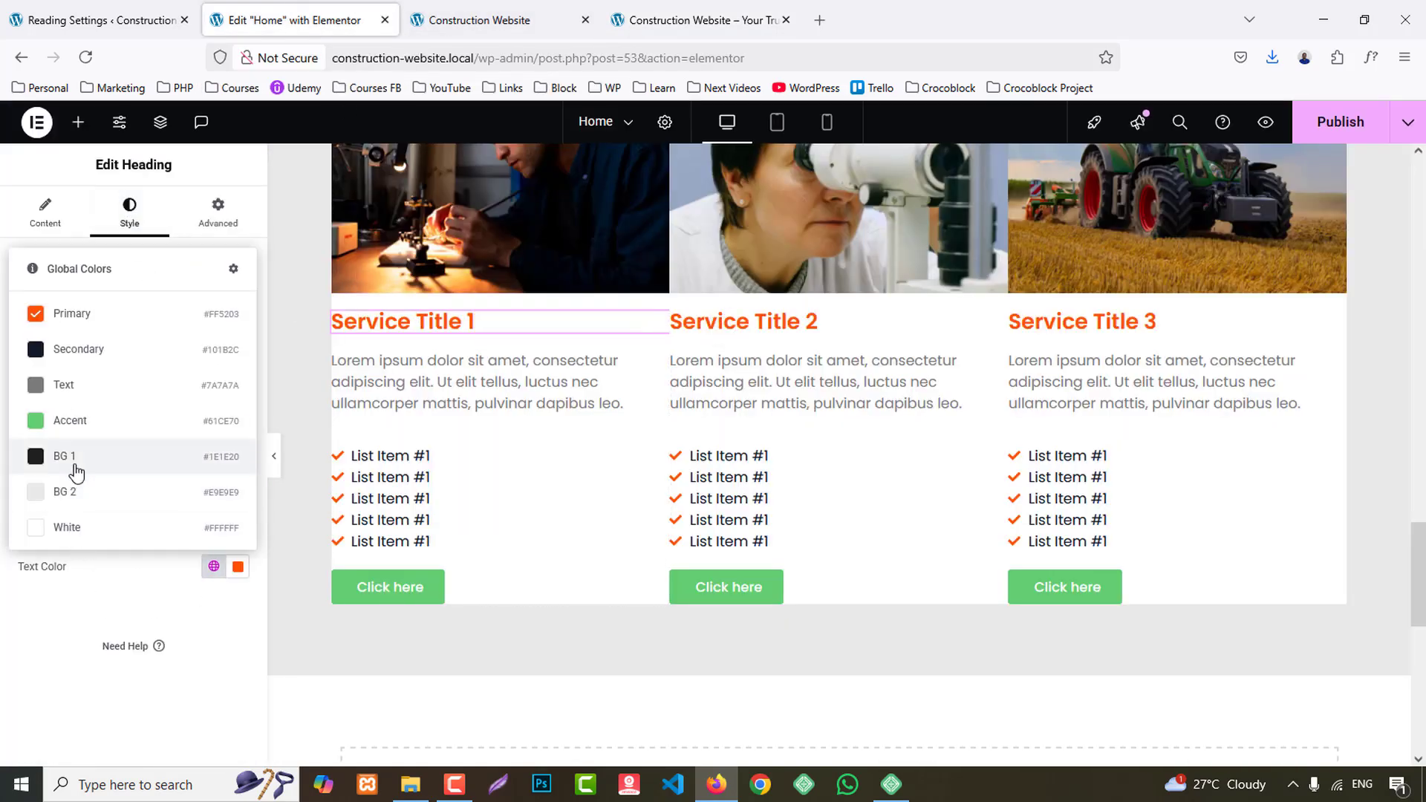
click(92, 350)
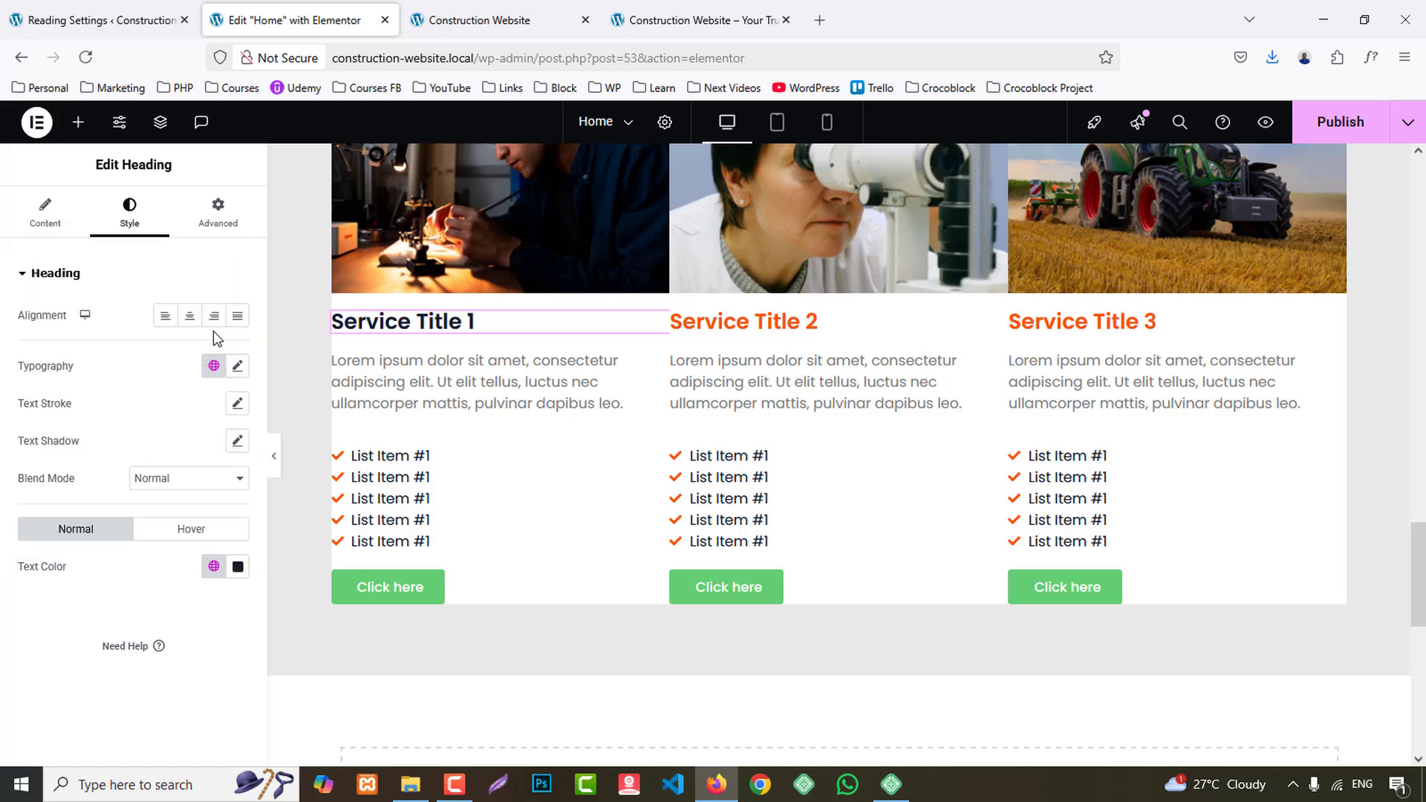
click(220, 199)
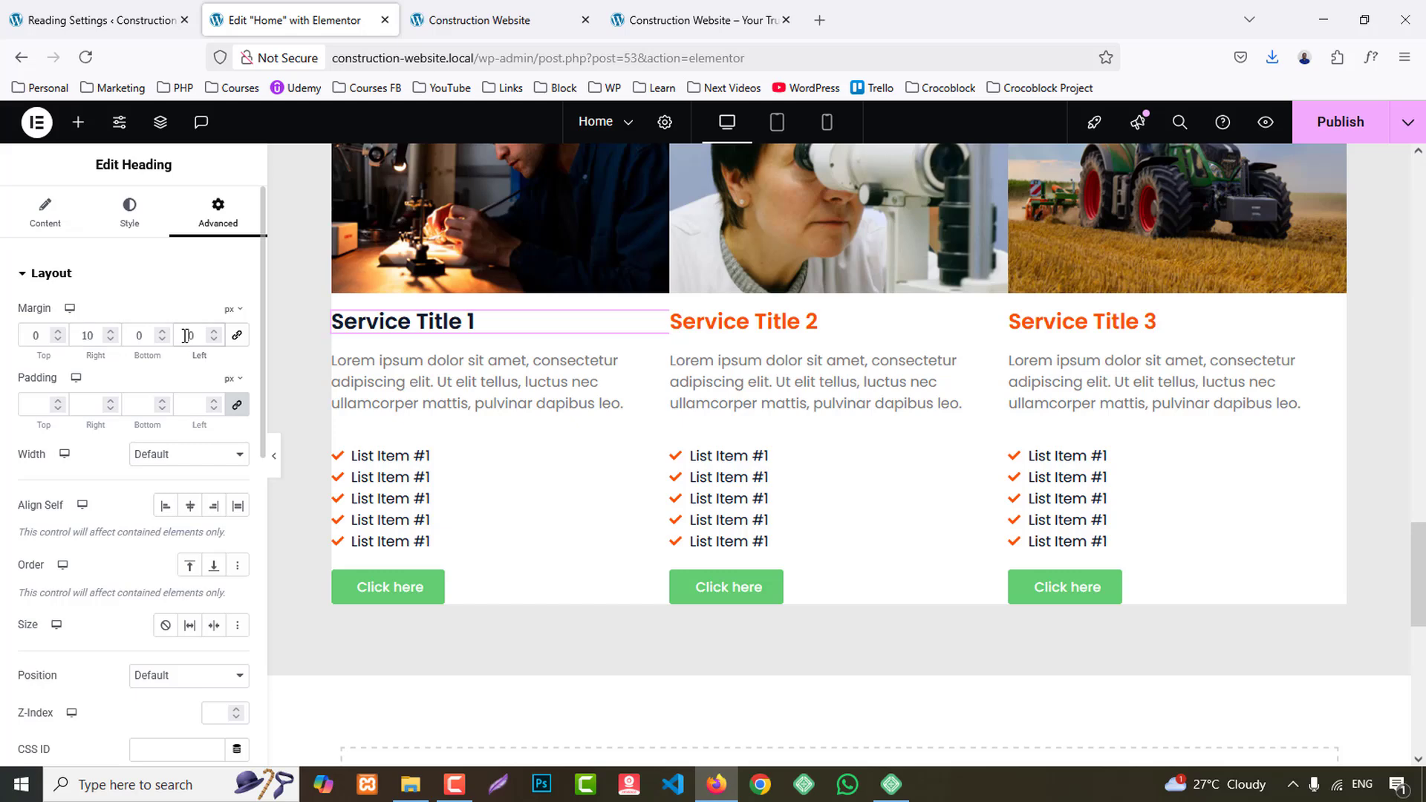
text(1)
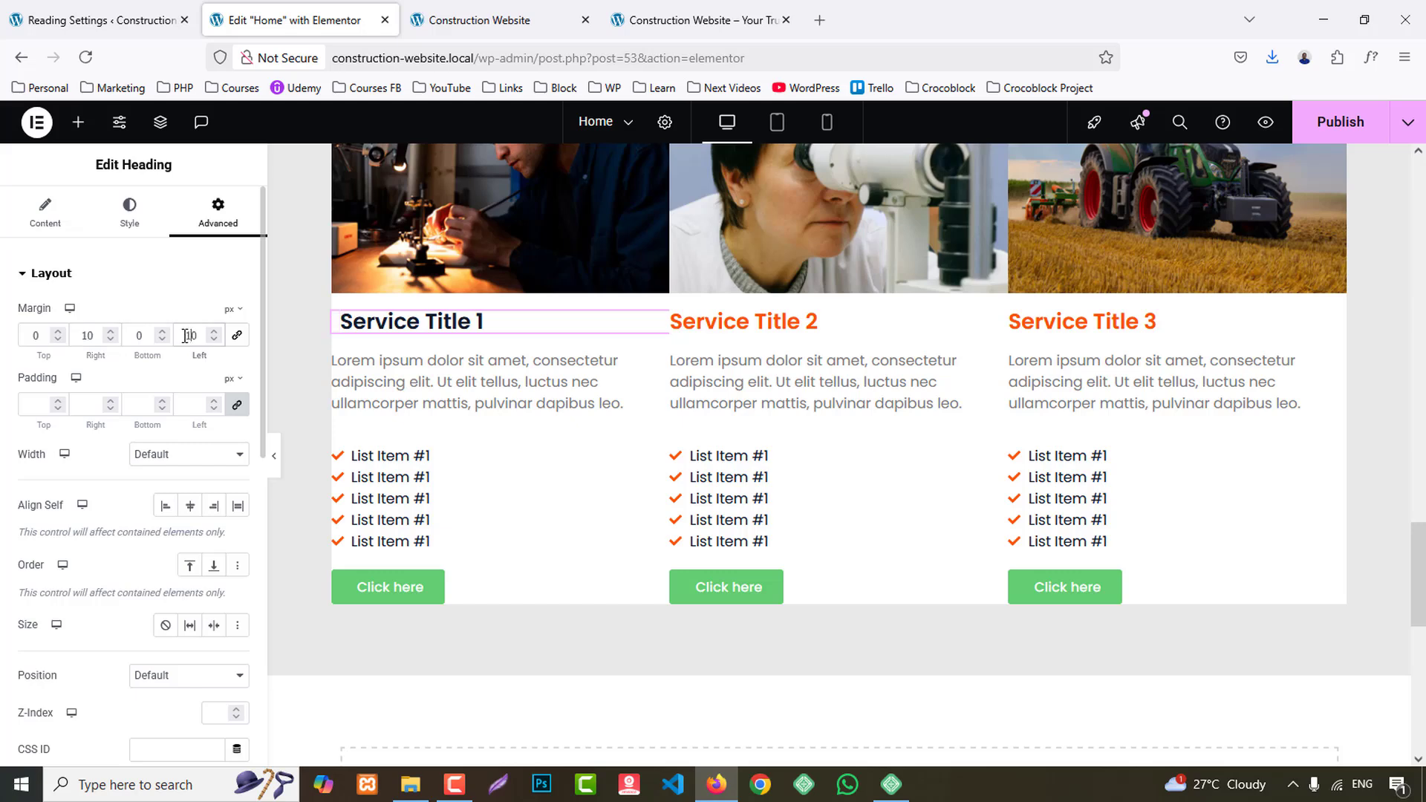
- Unlink the margin values of the first service card's description text and set its left margin to 10 px
click(418, 385)
click(129, 212)
click(218, 212)
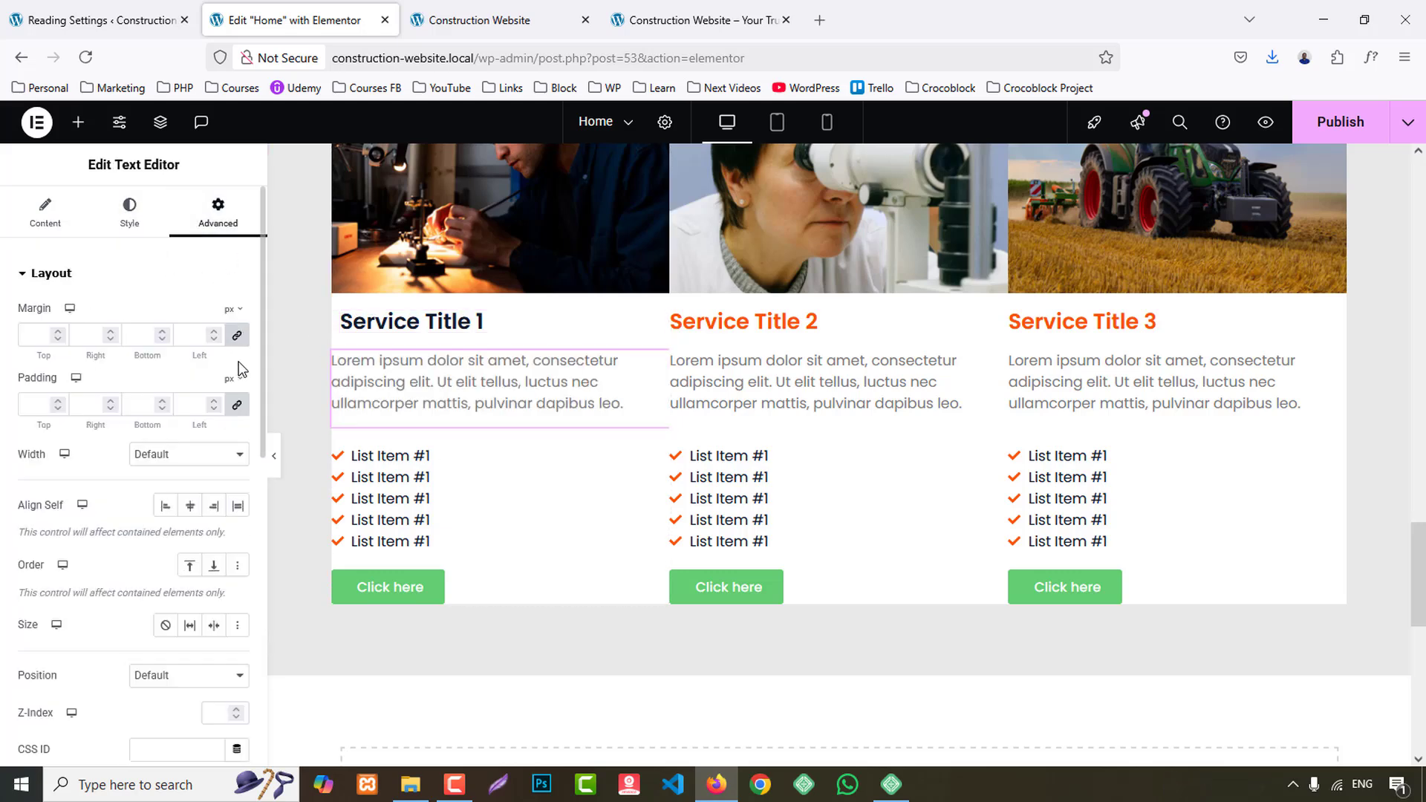
click(237, 338)
click(182, 334)
text(10)
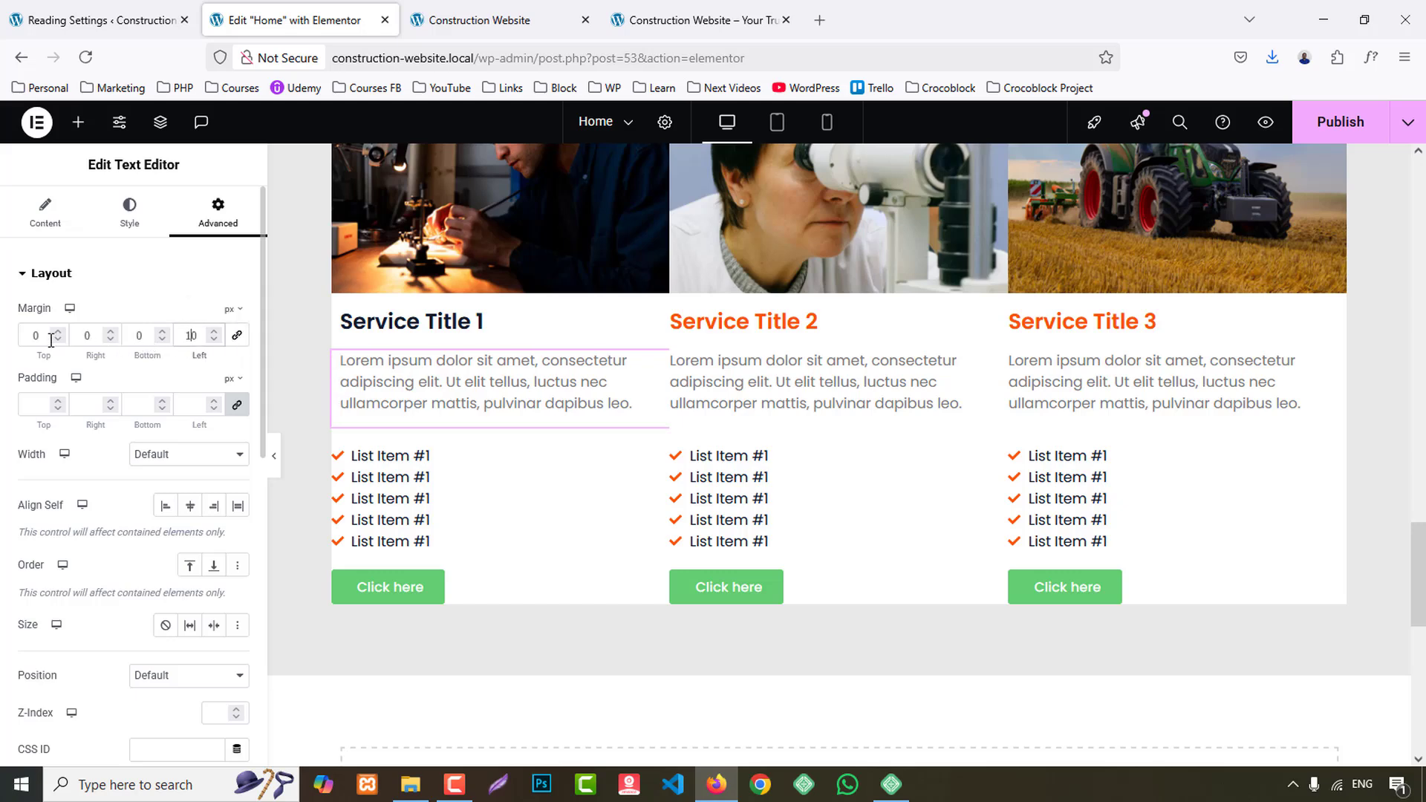
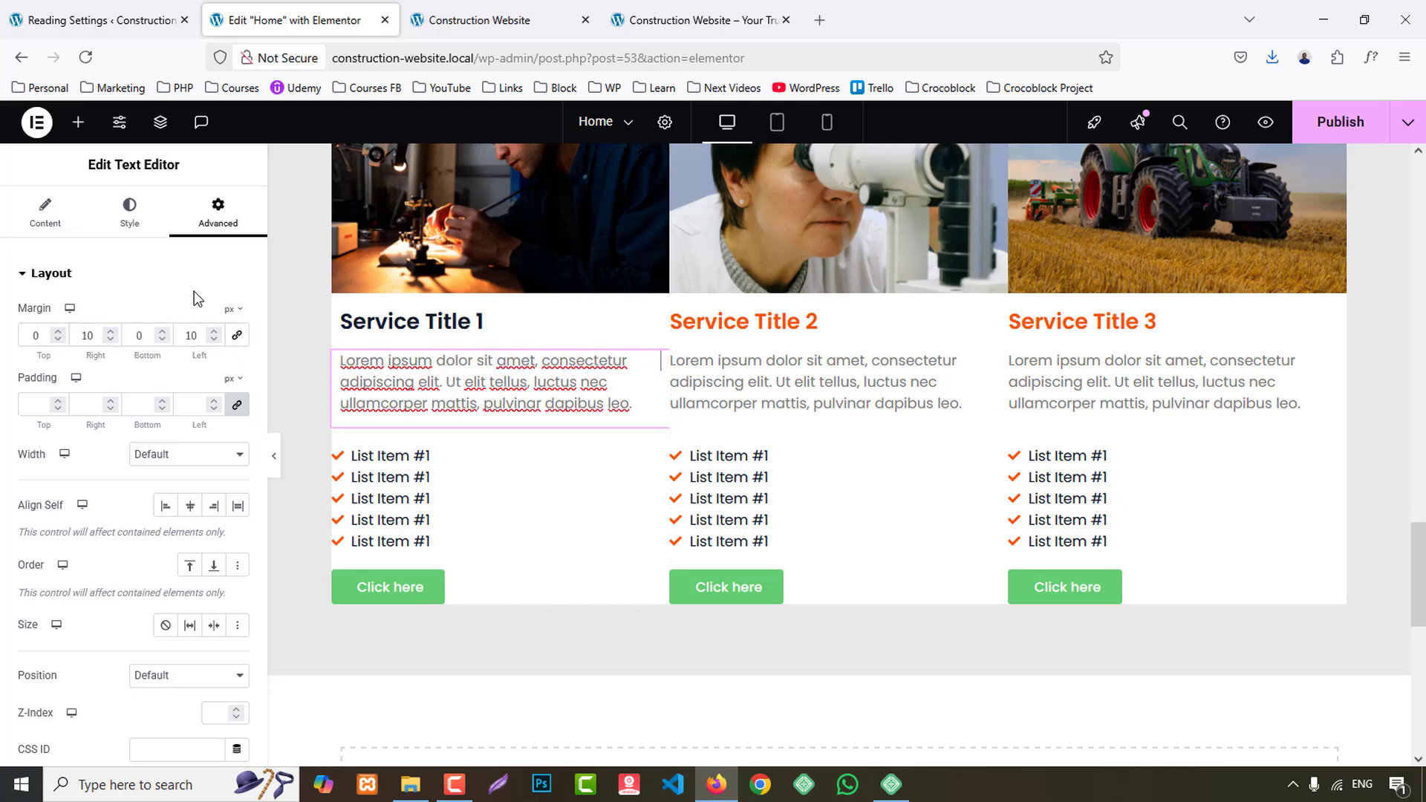
- Set the text color of the first service card's description to the BG 1 global color
click(130, 221)
click(214, 549)
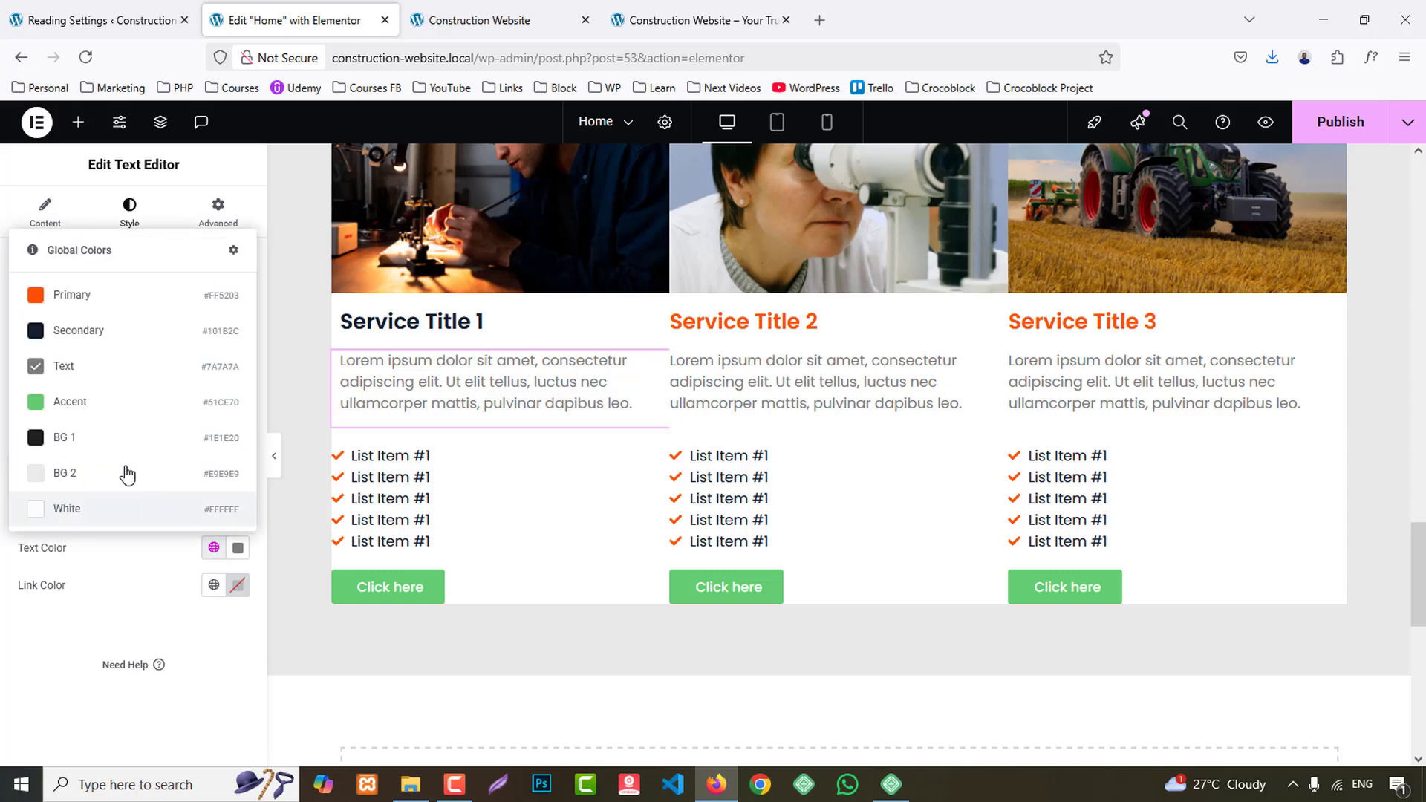
click(87, 439)
- Set the first service card's icon list margins to 0 top, 10 right, 0 bottom and 10 left px
click(548, 496)
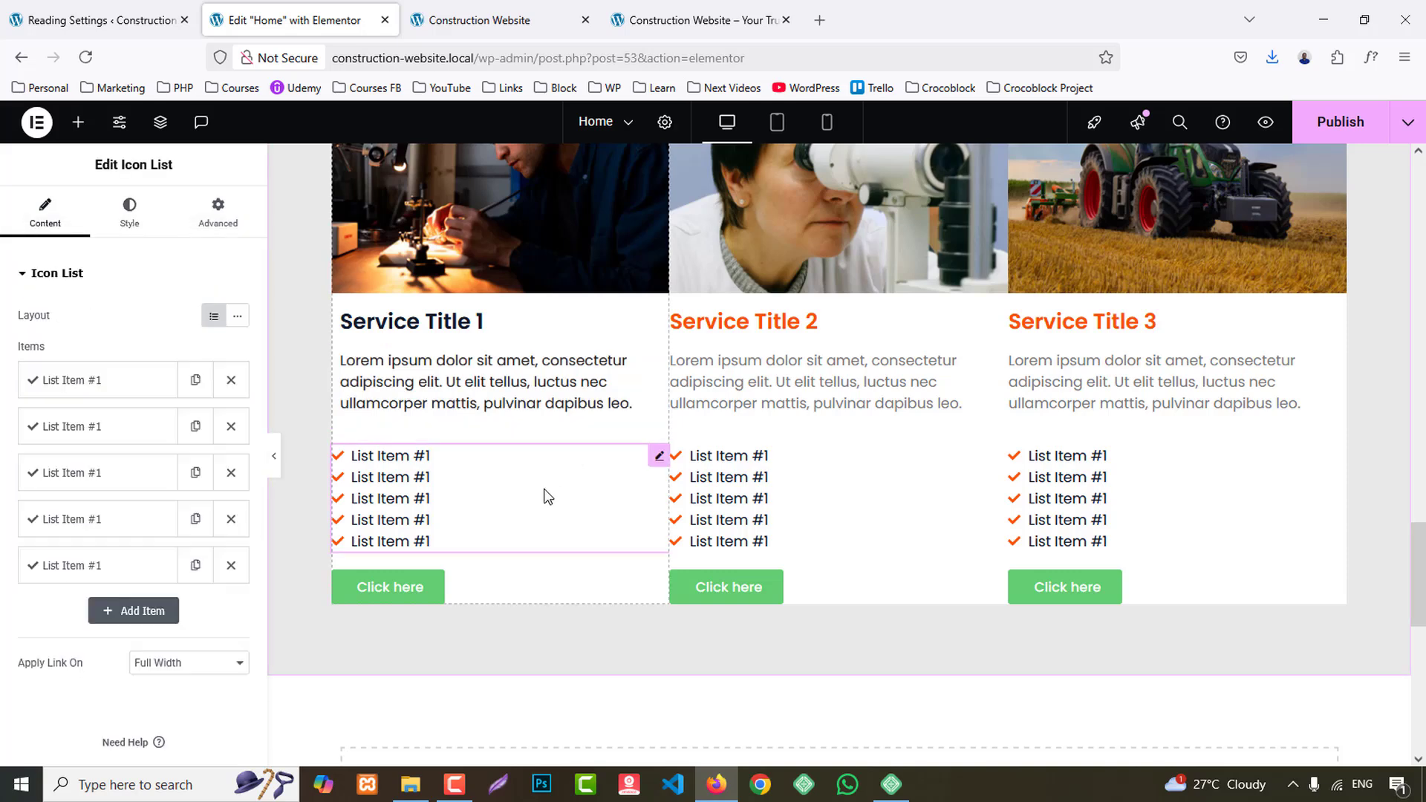
click(223, 214)
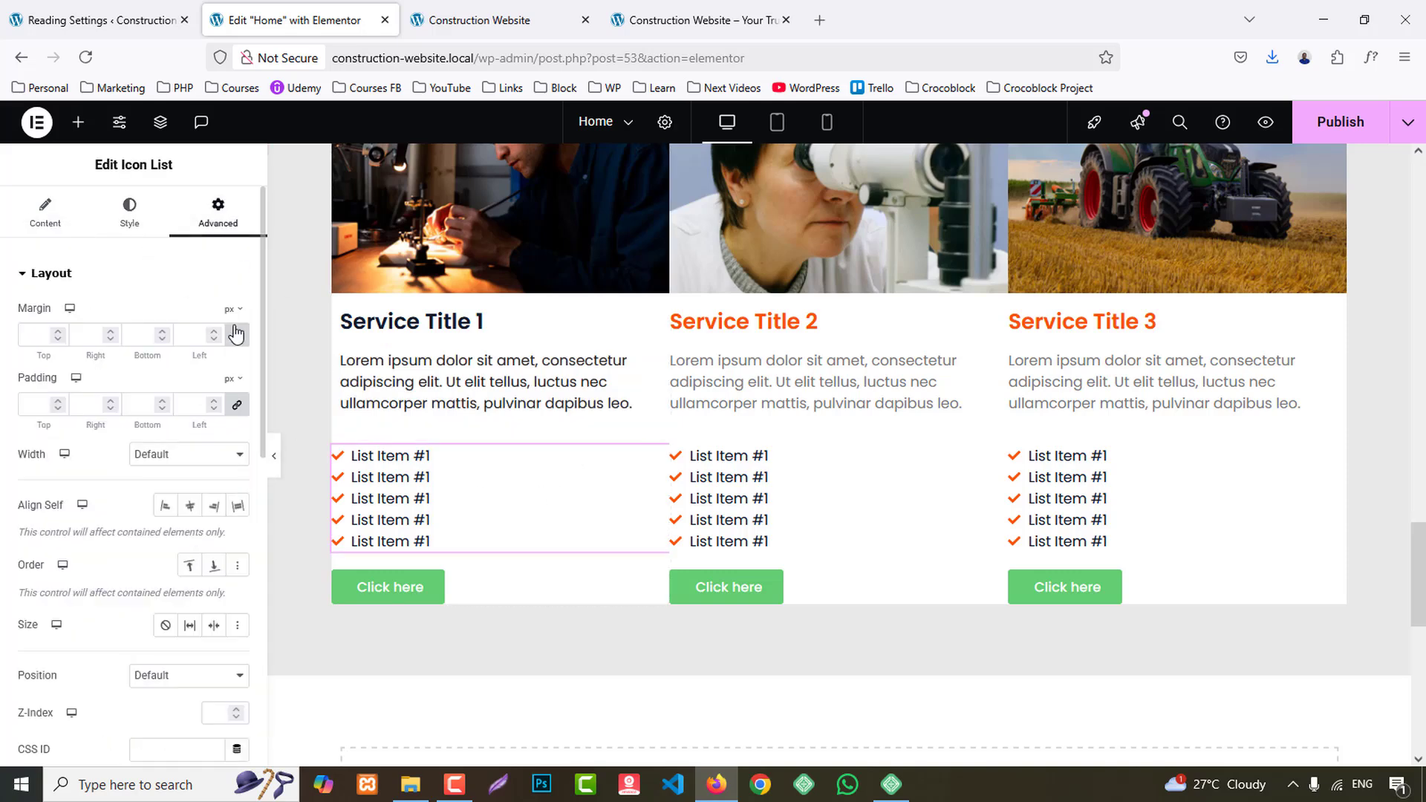
click(38, 336)
text(0)
- Enable the divider on the first card's icon list and set the space between items to 16 px, matching the reference site
click(646, 15)
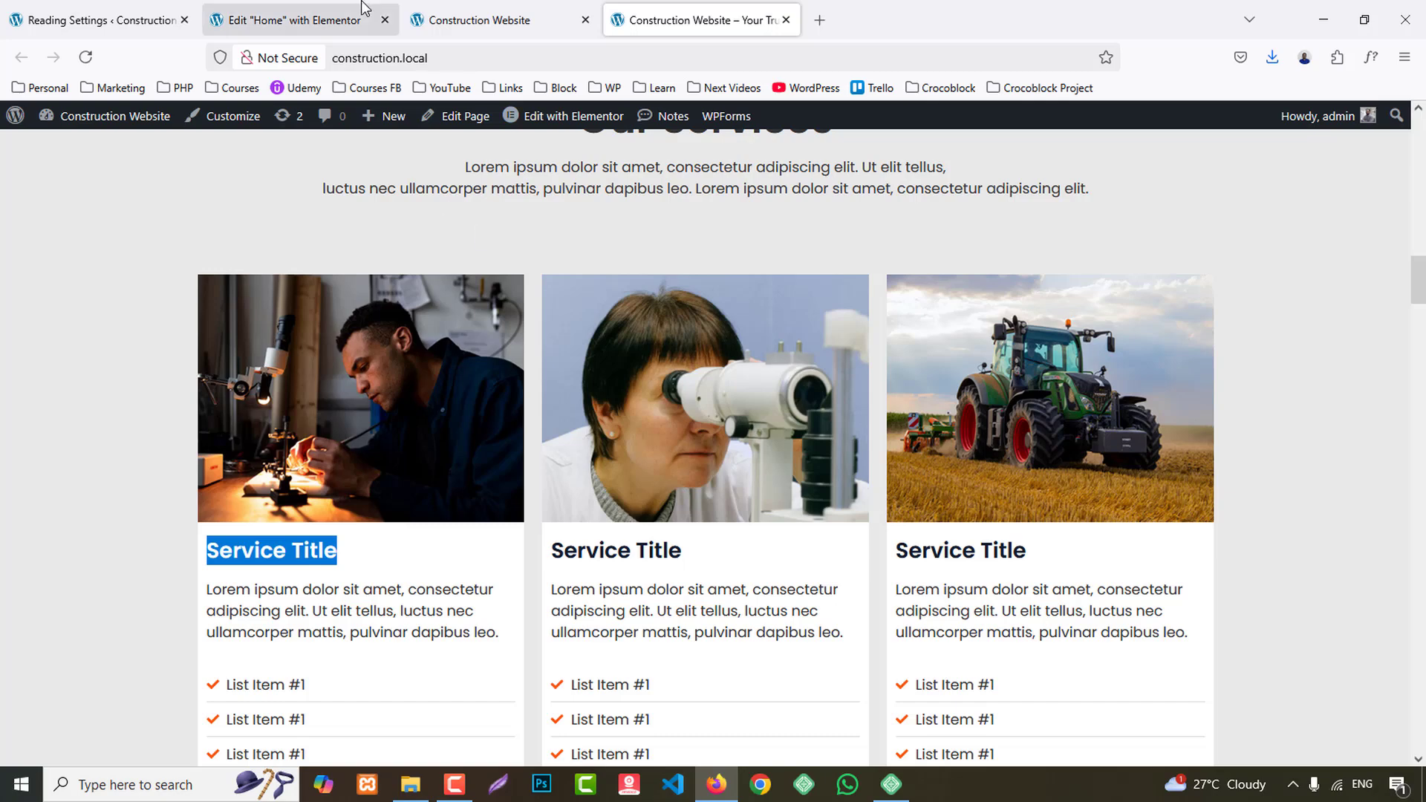
click(286, 20)
click(130, 215)
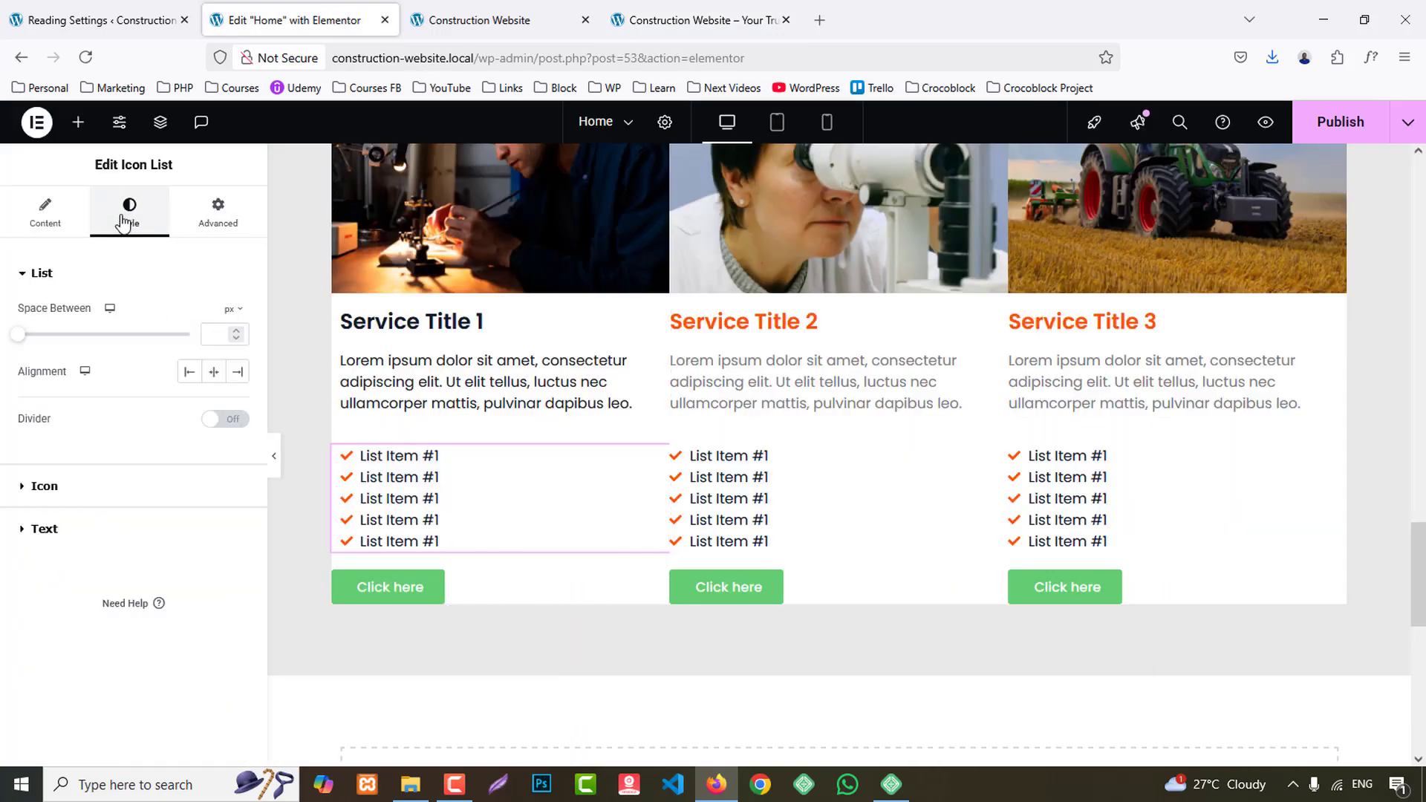
click(242, 420)
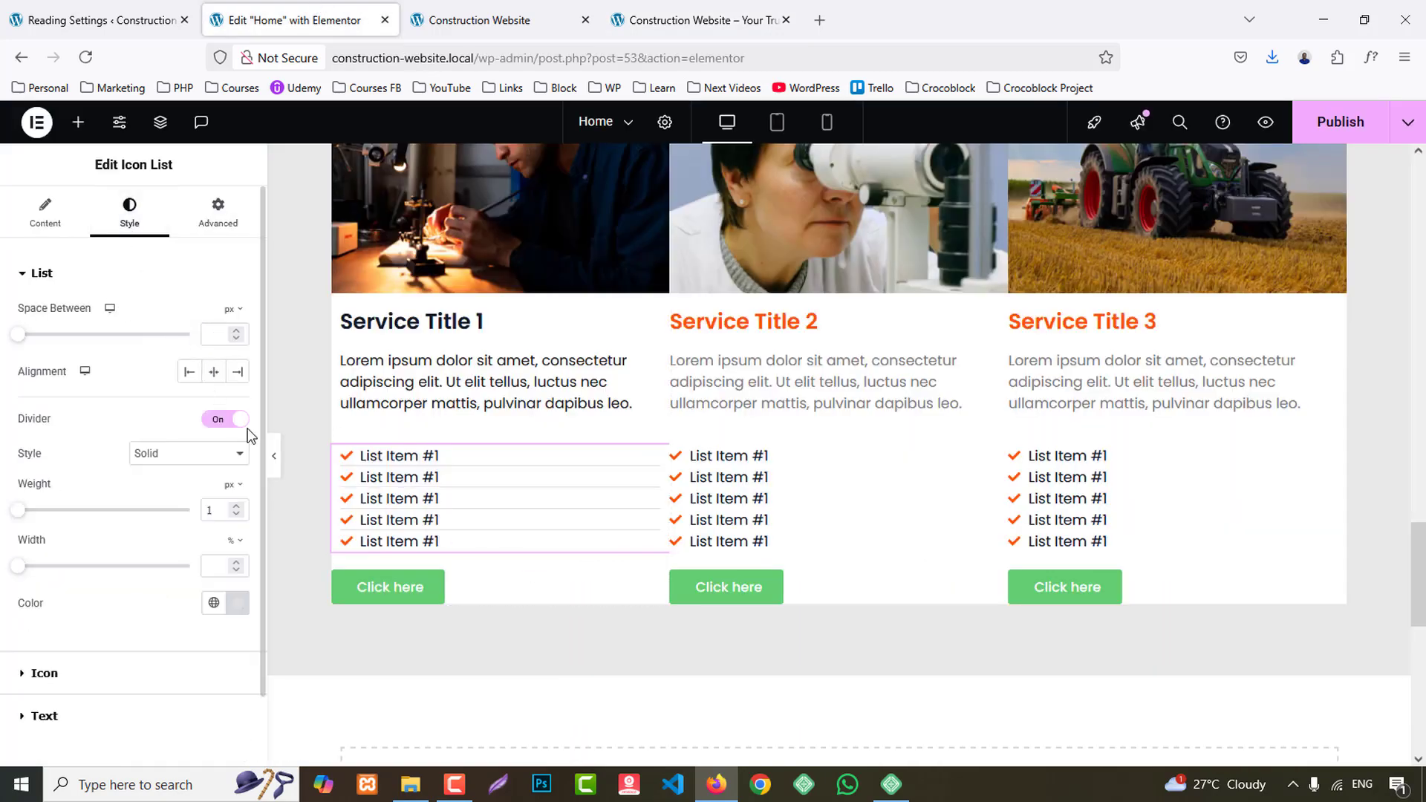
click(224, 332)
text(16)
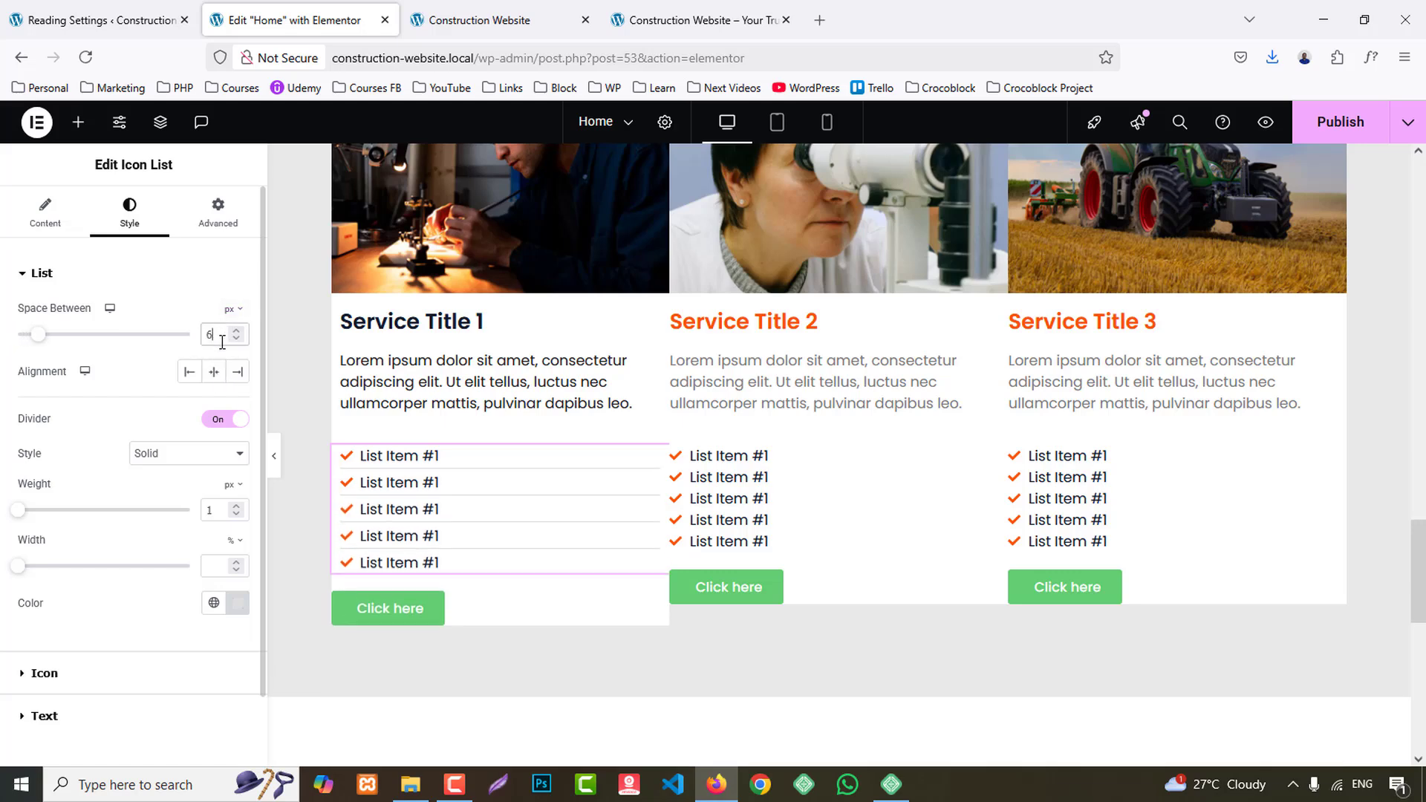
key(Up)
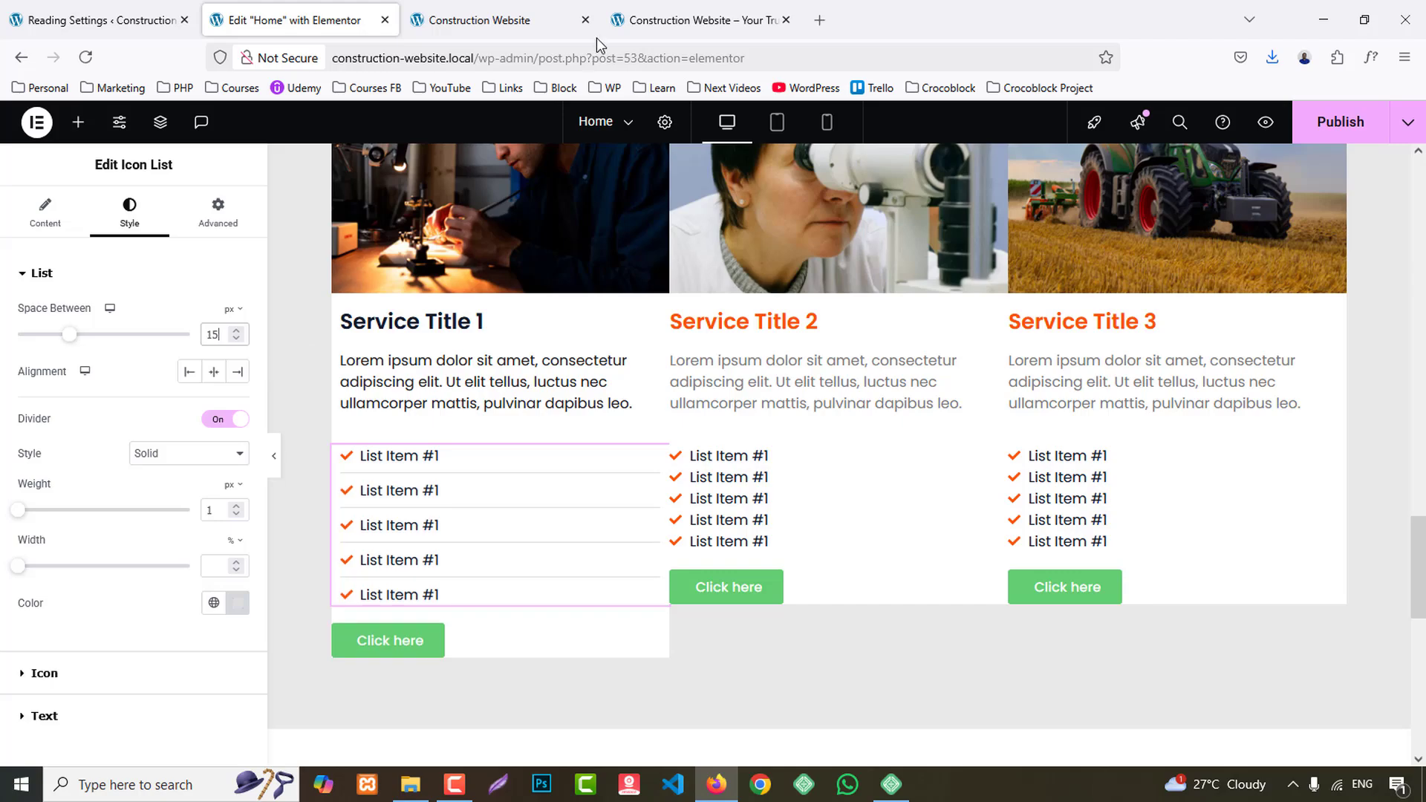
click(716, 4)
click(301, 13)
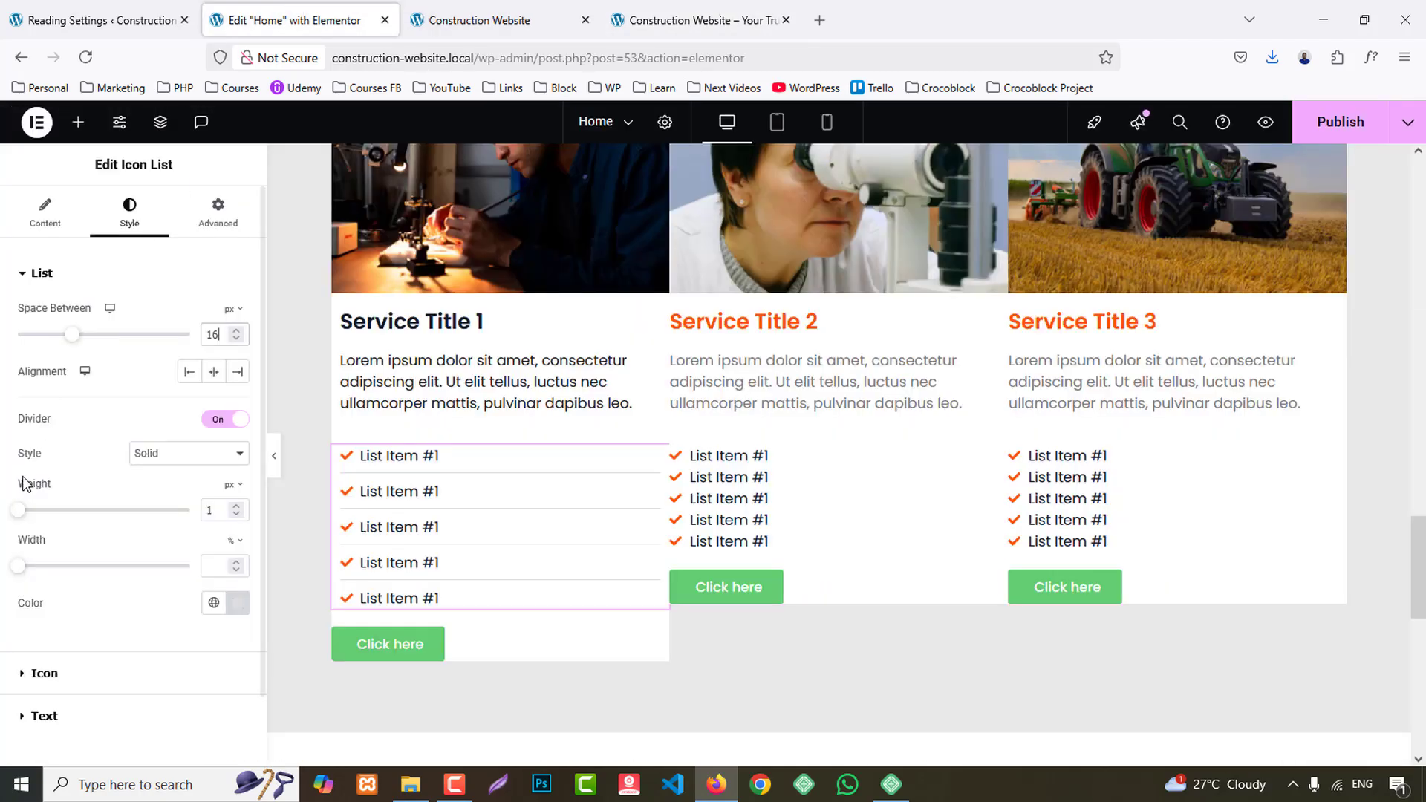
click(775, 6)
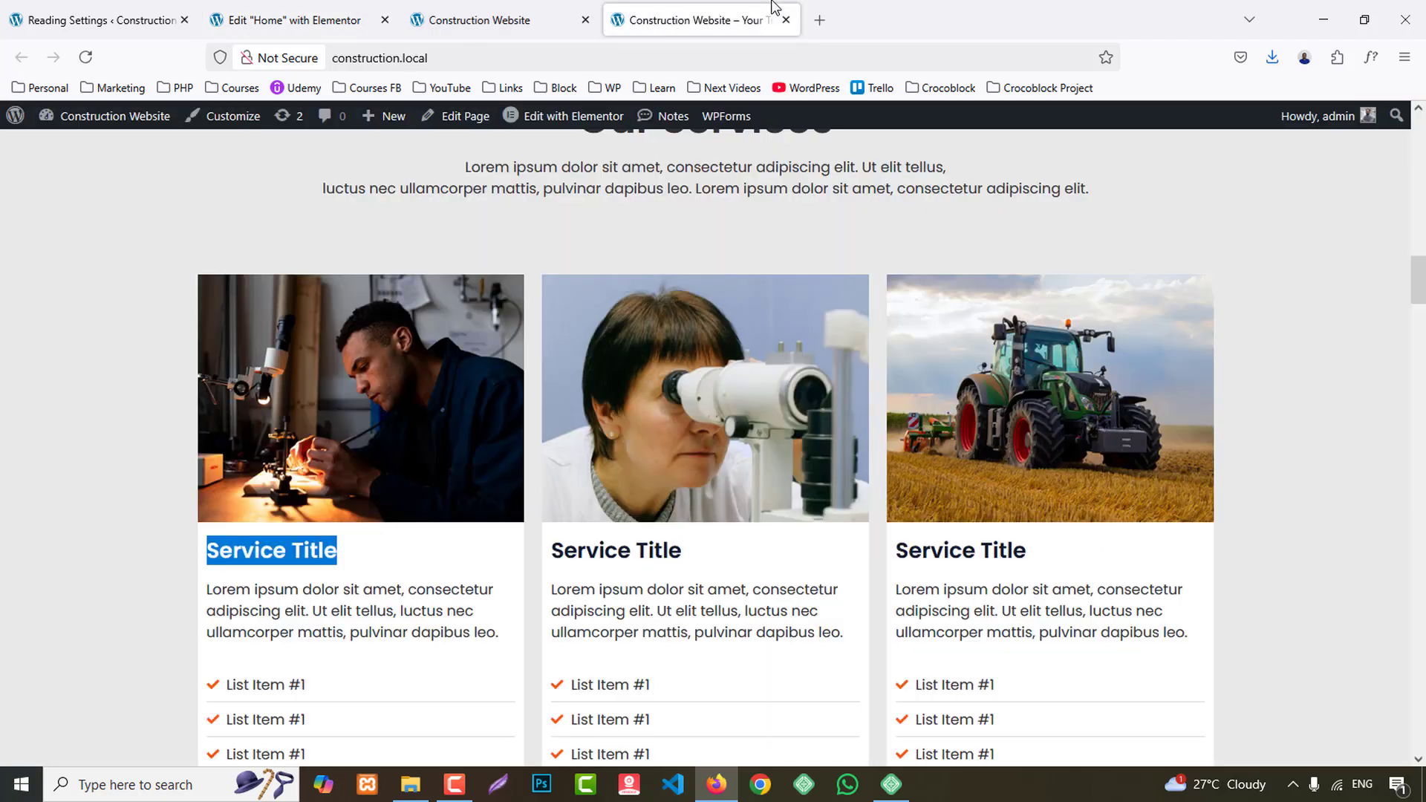
click(301, 17)
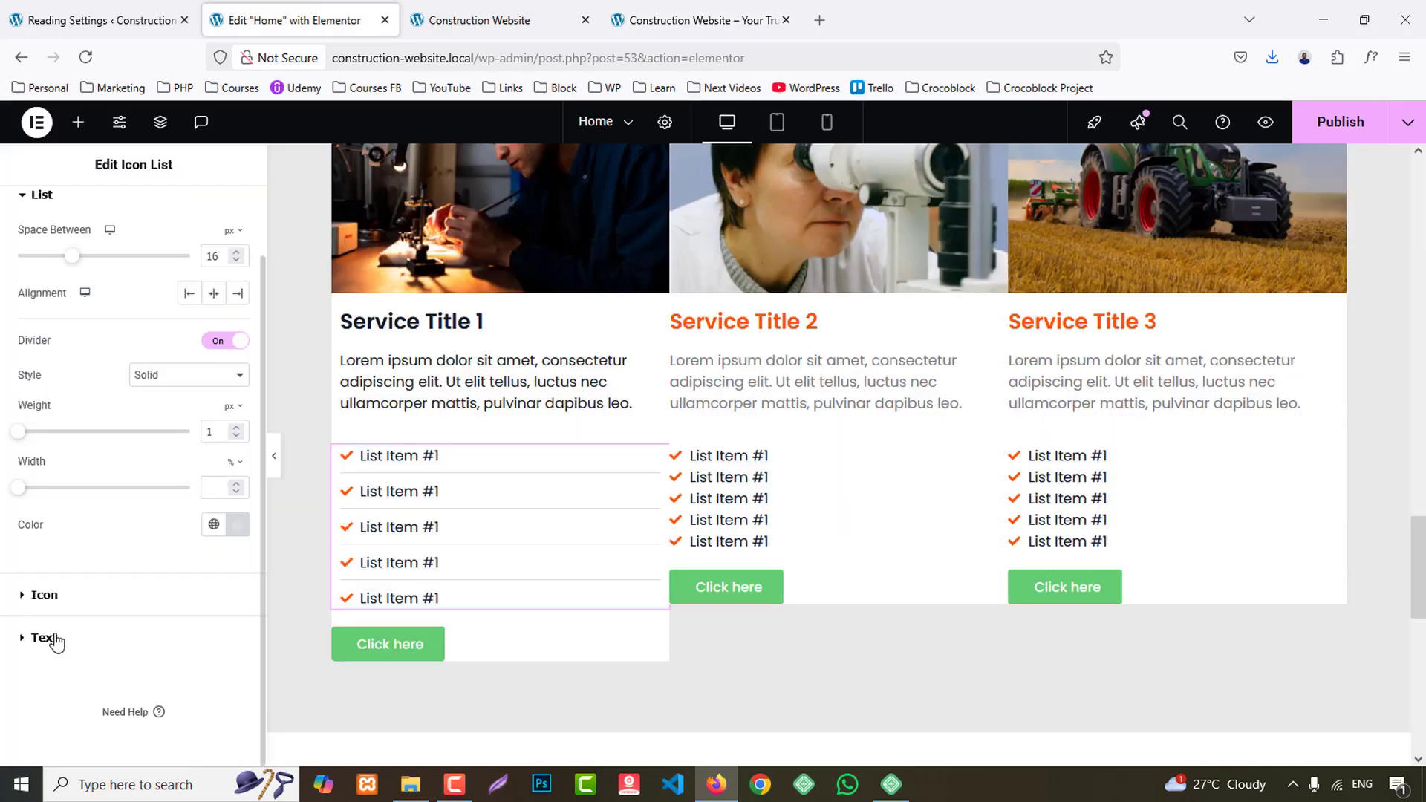
- Set the font weight of the first card's list text to 500 (Medium)
click(43, 638)
click(238, 401)
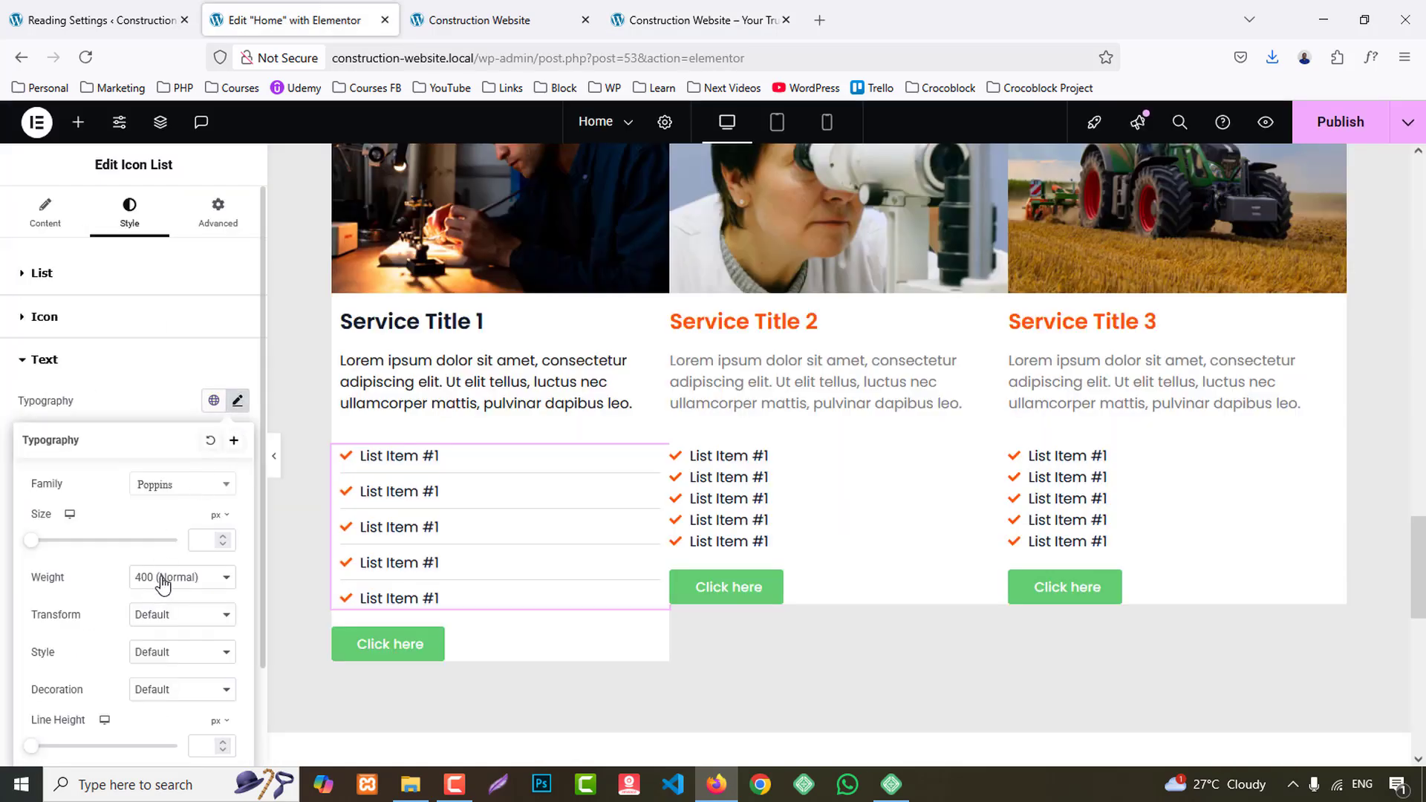
click(163, 585)
click(171, 411)
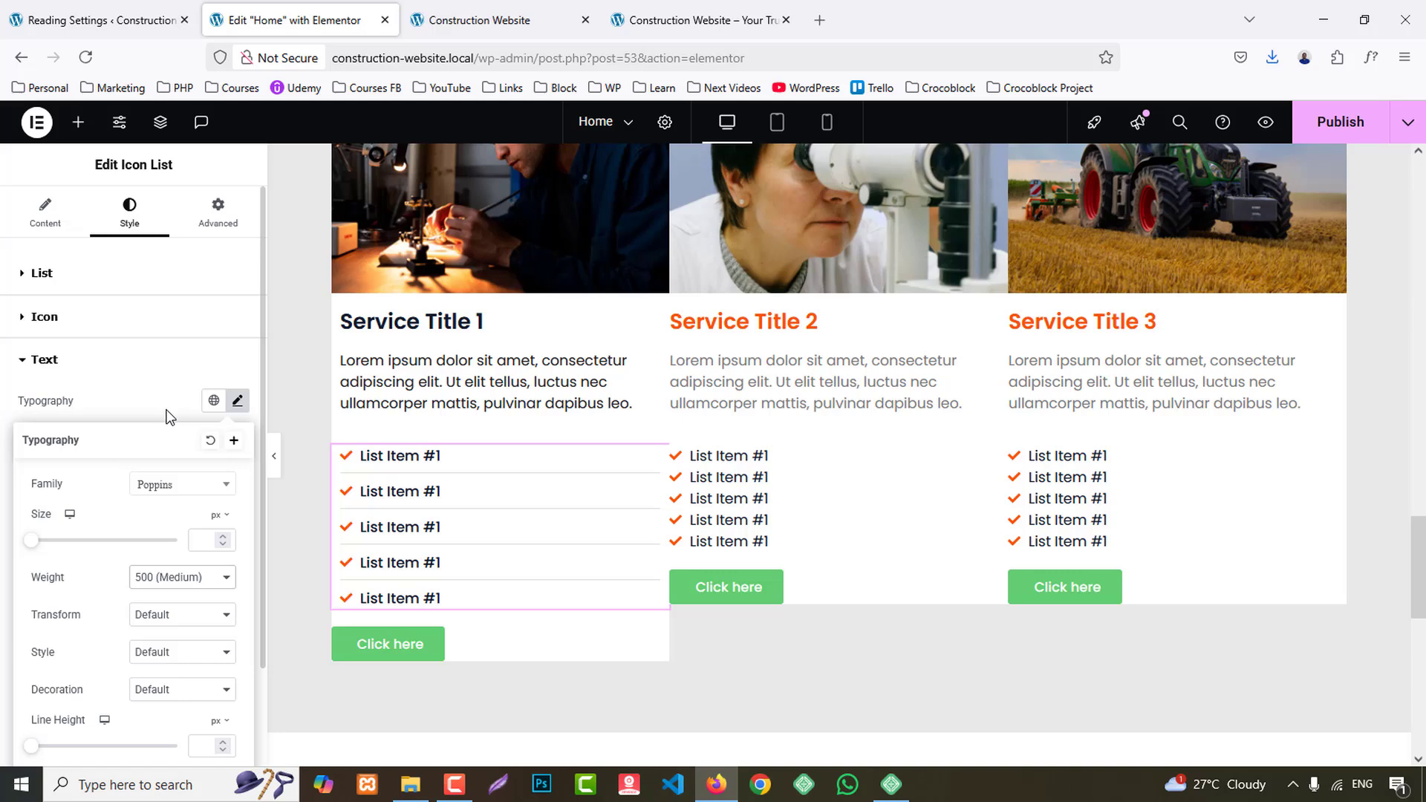
- Copy the first card's icon list and paste its style onto the lists in the second and third service cards
right_click(502, 518)
click(563, 437)
right_click(852, 483)
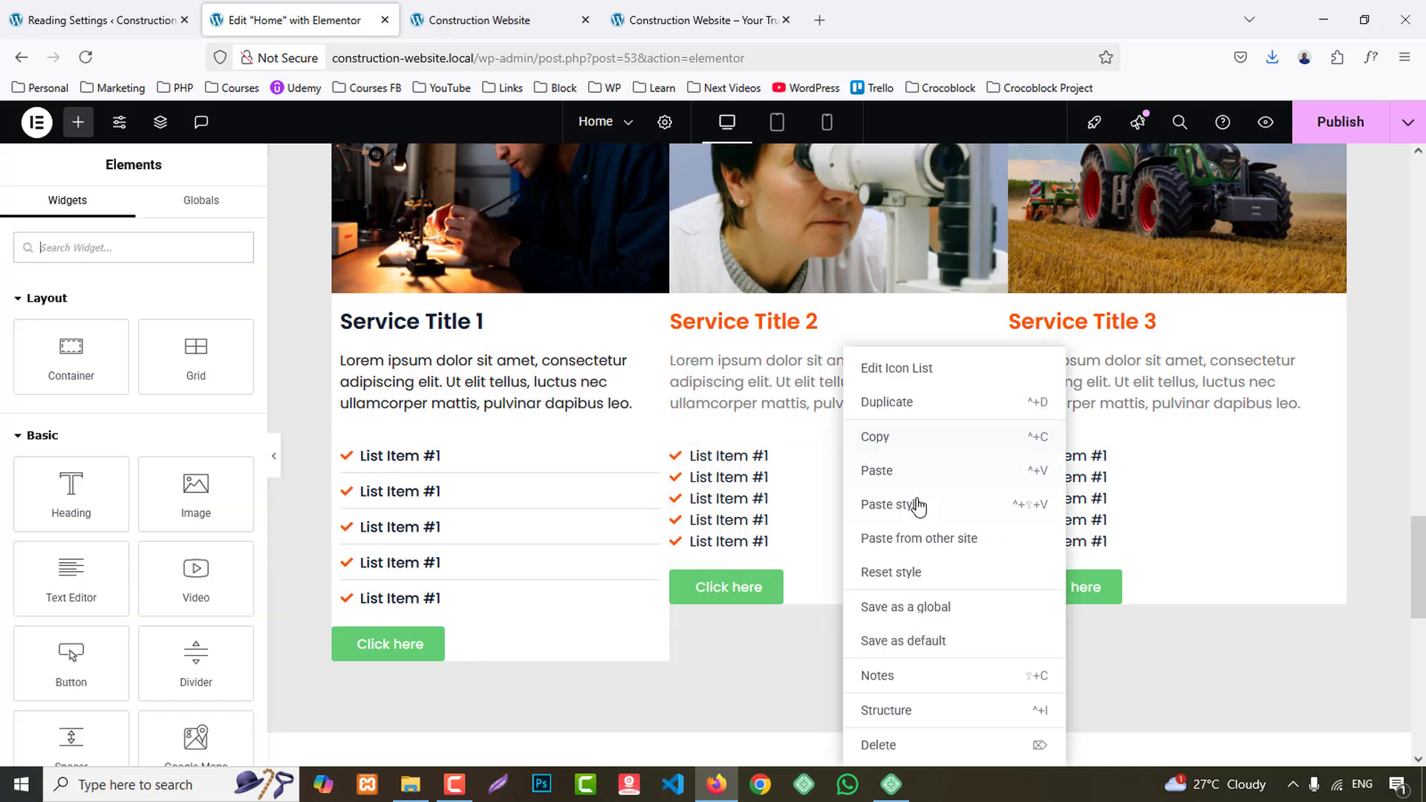
click(919, 505)
right_click(1125, 509)
click(1198, 513)
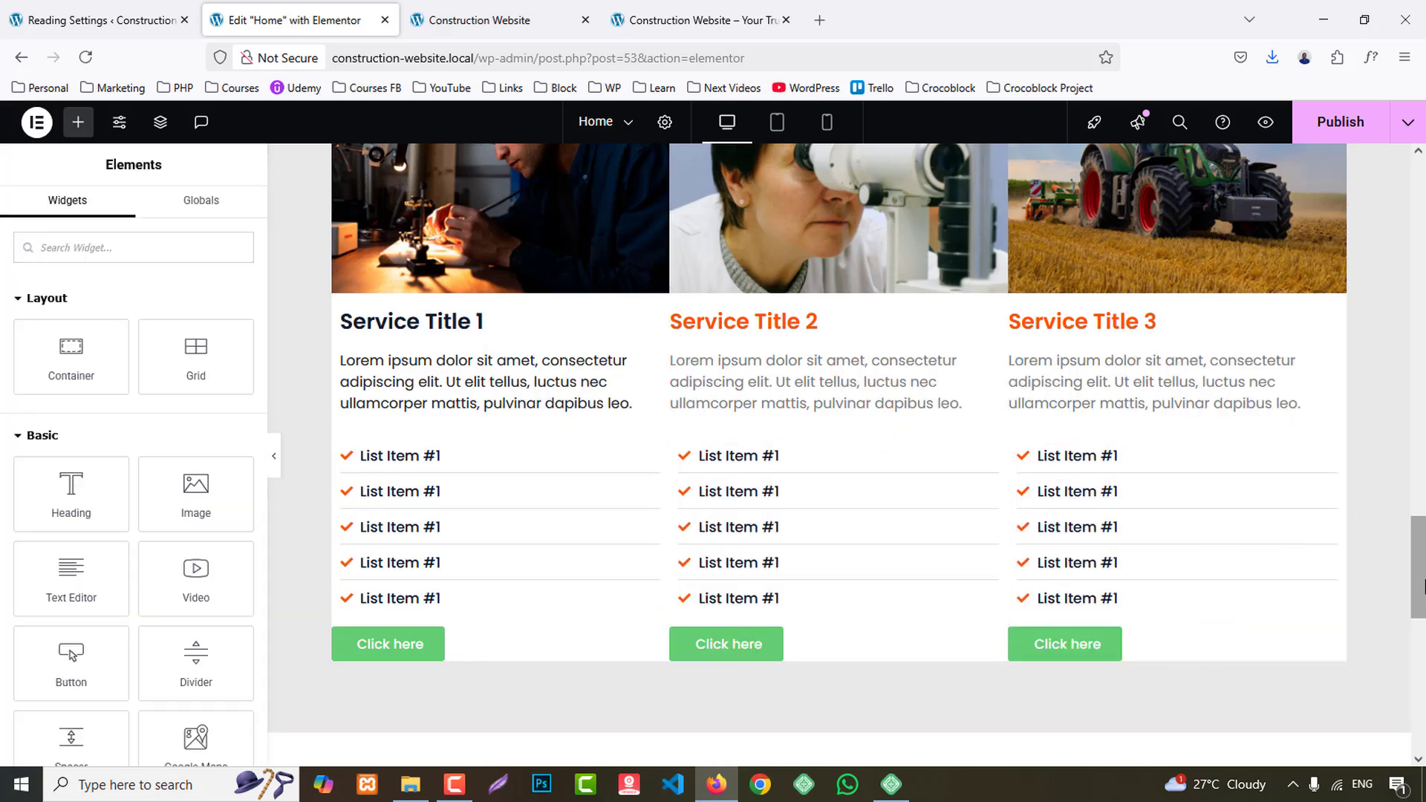
- Set the bottom padding of the first service card's container to 30 px
scroll(990, 589, down, 3)
scroll(450, 493, up, 4)
scroll(449, 492, up, 1)
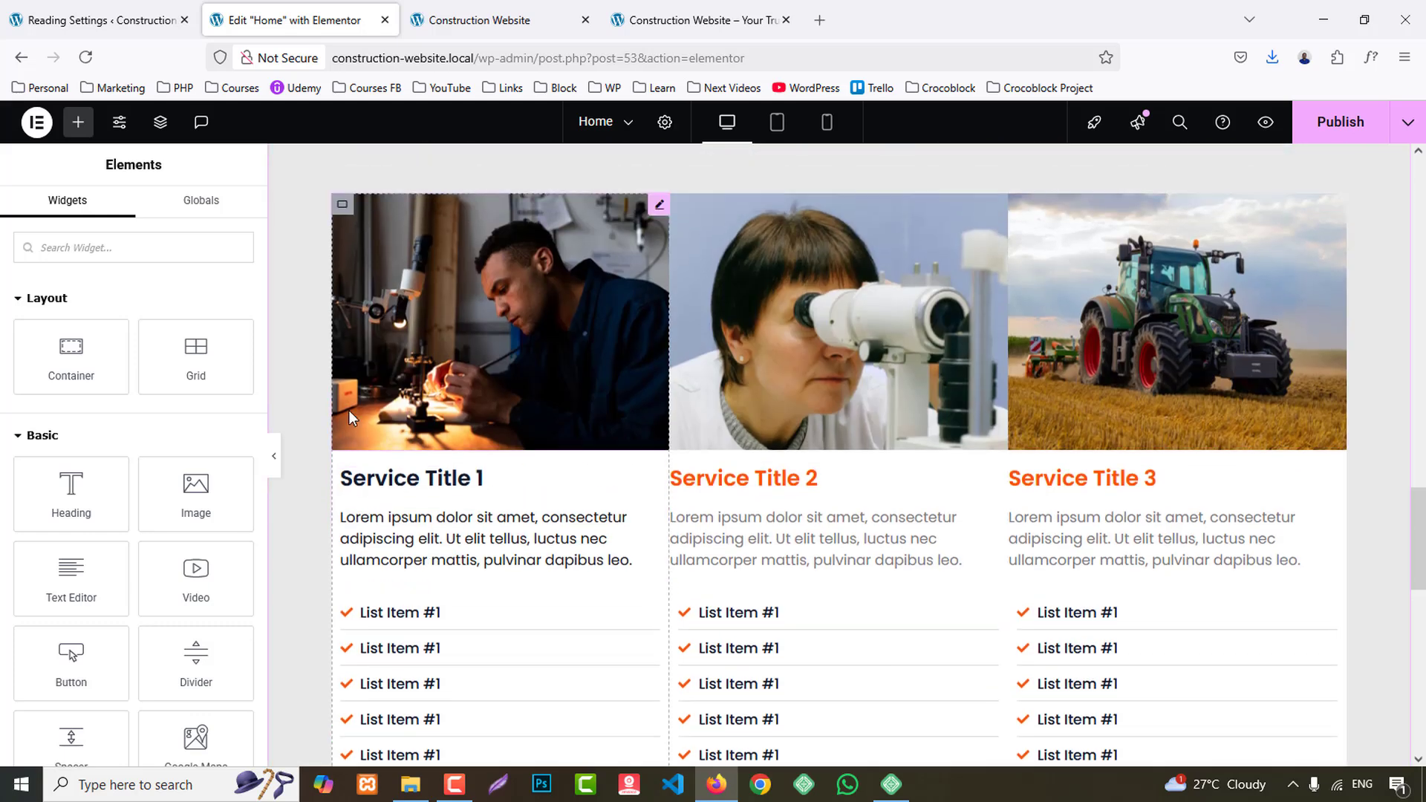
click(342, 231)
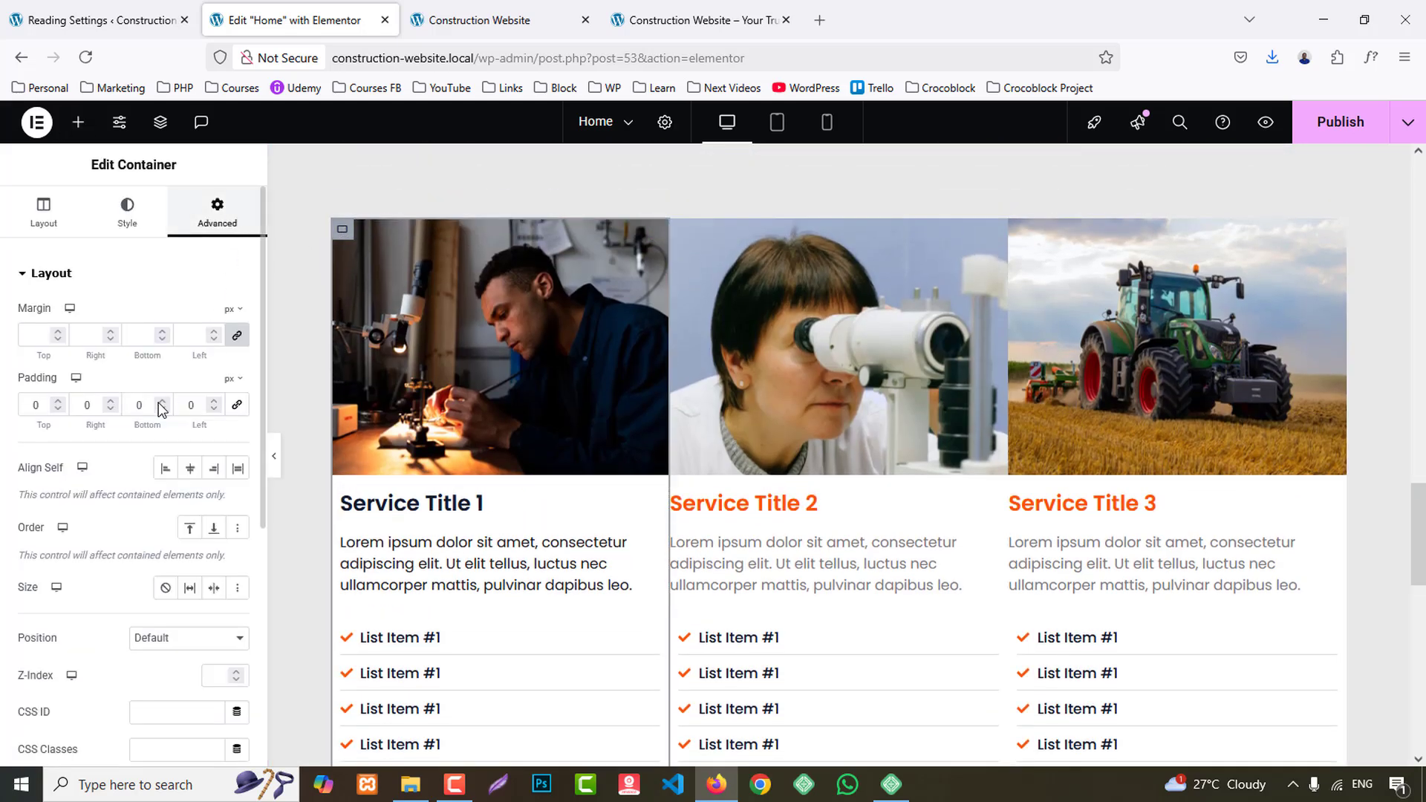
text(3)
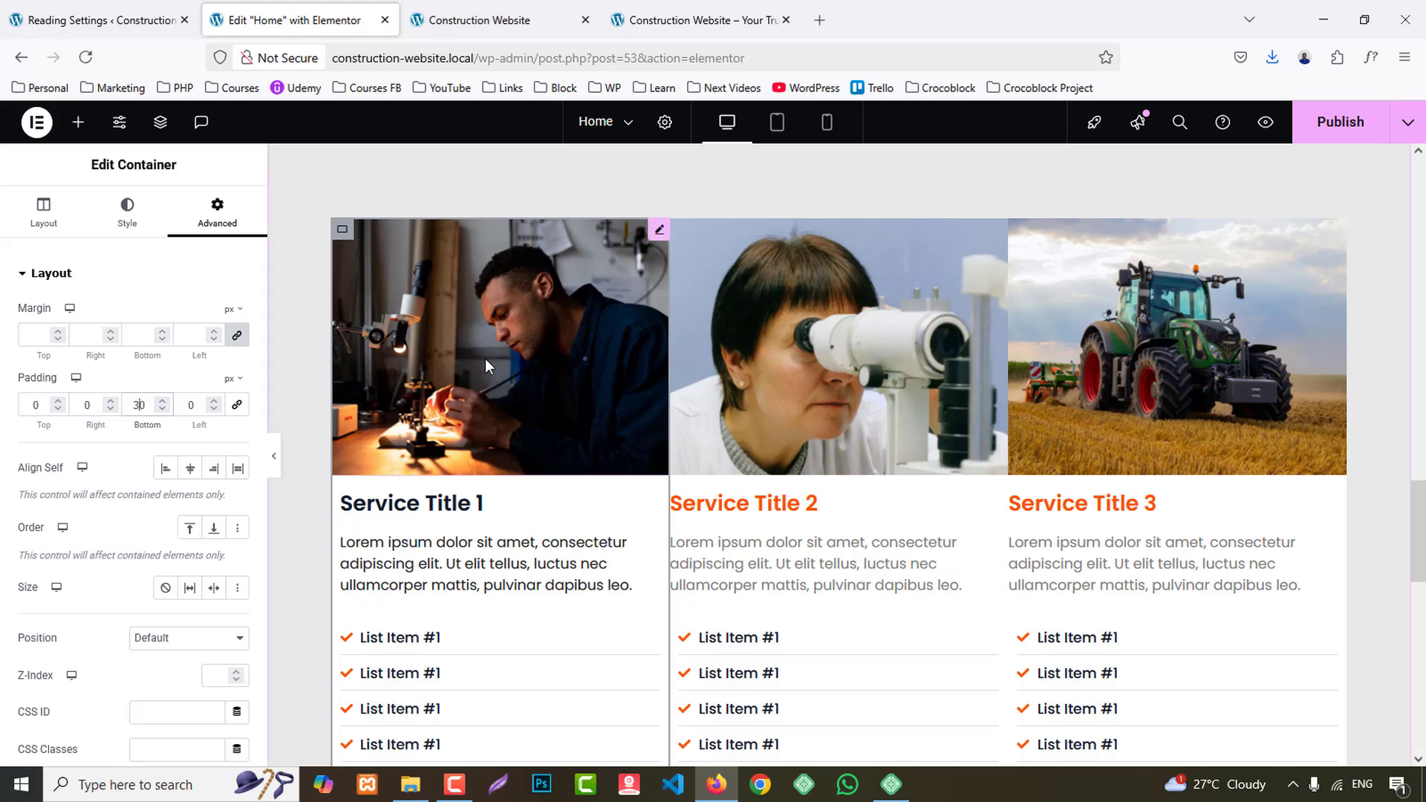
scroll(484, 359, down, 5)
scroll(436, 533, up, 5)
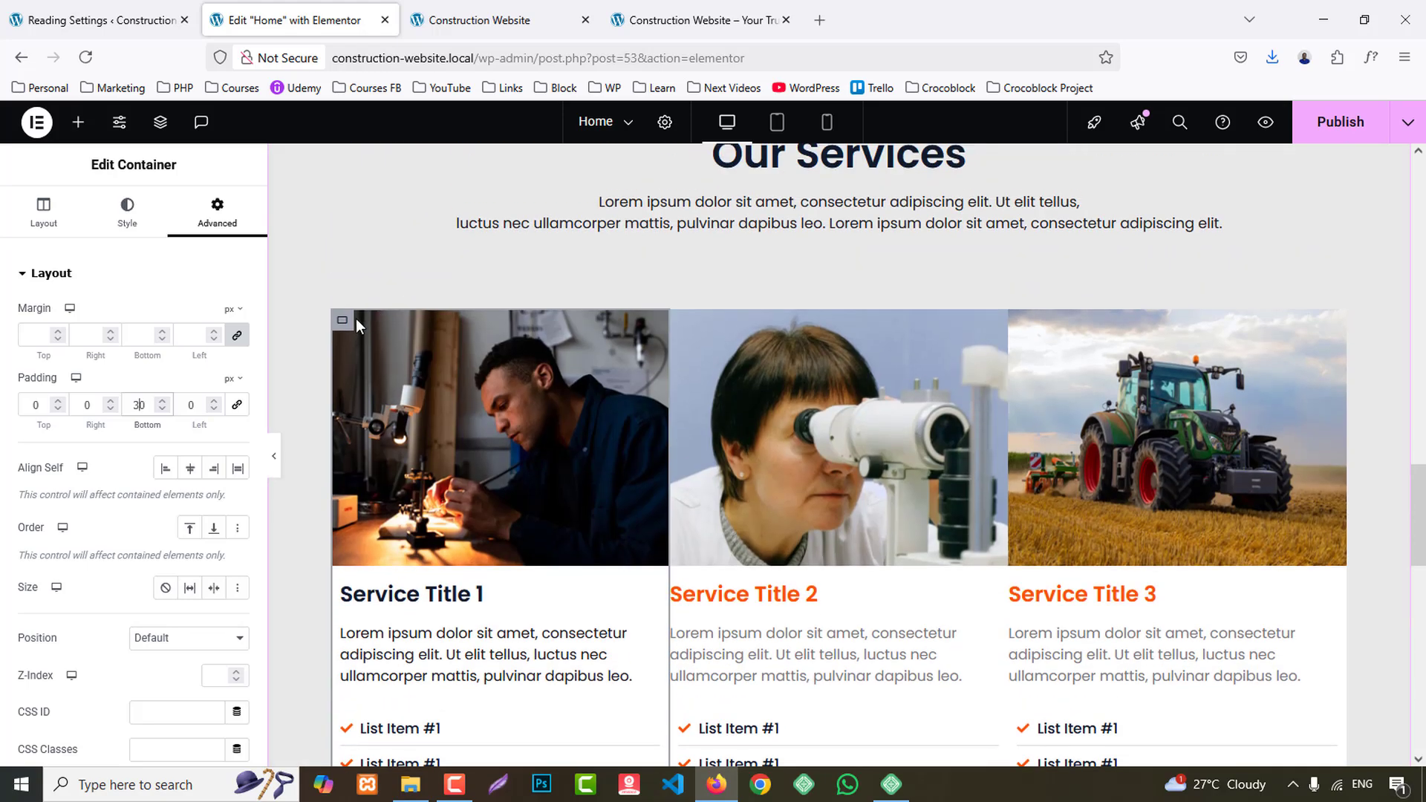
- Copy the first service card's container and paste its style onto the second and third card containers
right_click(355, 319)
click(381, 408)
right_click(682, 321)
click(891, 470)
right_click(1019, 321)
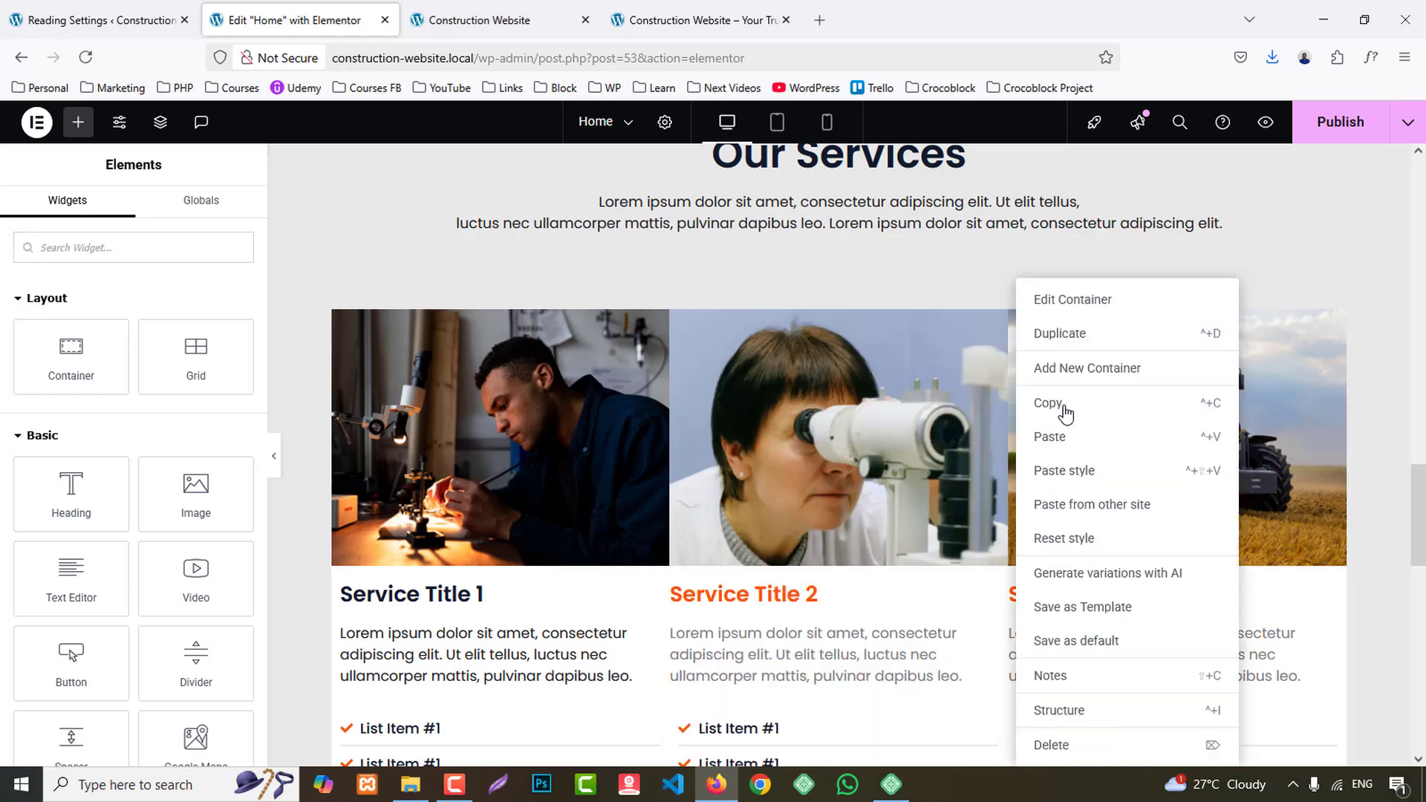
click(1086, 468)
scroll(483, 515, down, 5)
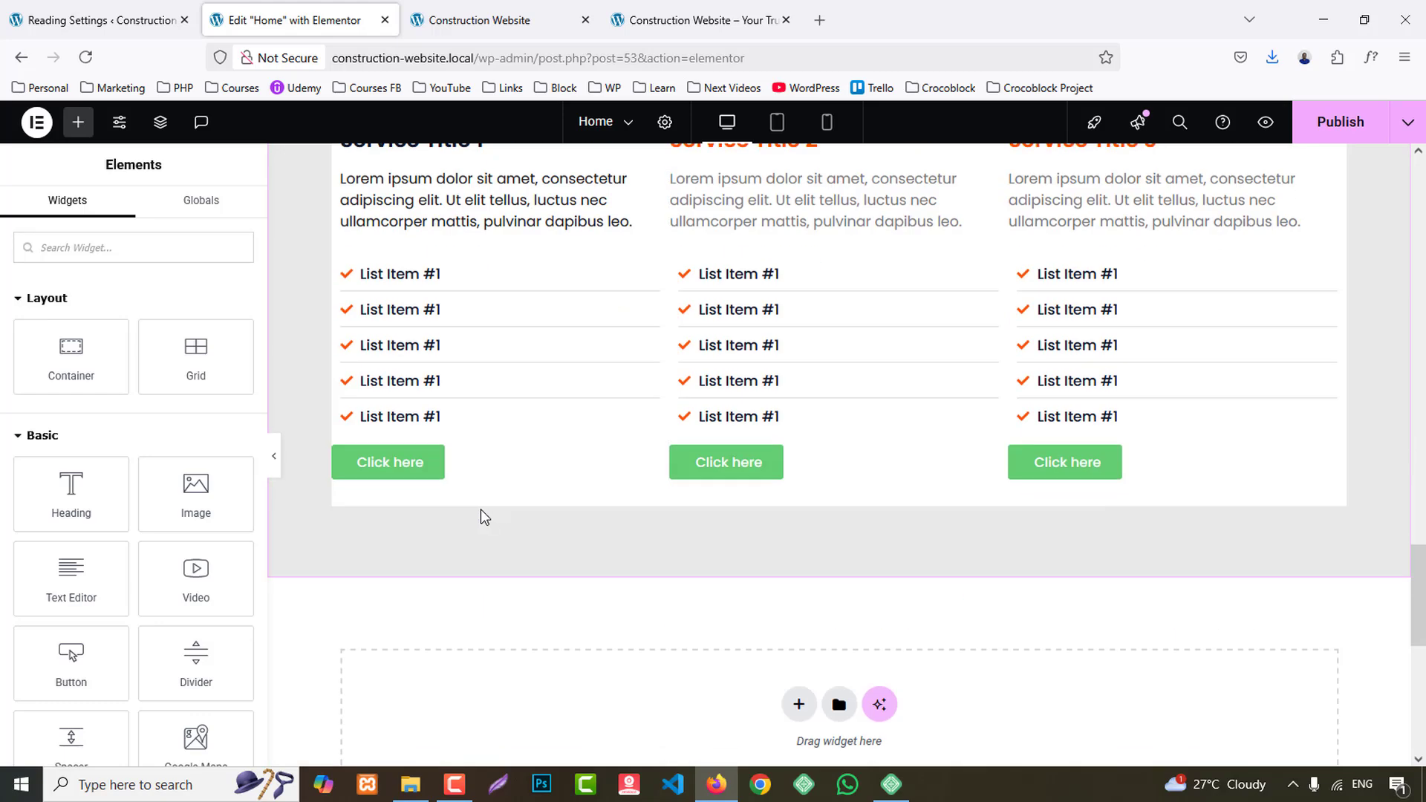
- Check the reference site's buttons, then copy the hero's Get Started button and paste its style onto the first service card's button
click(731, 9)
scroll(444, 381, down, 5)
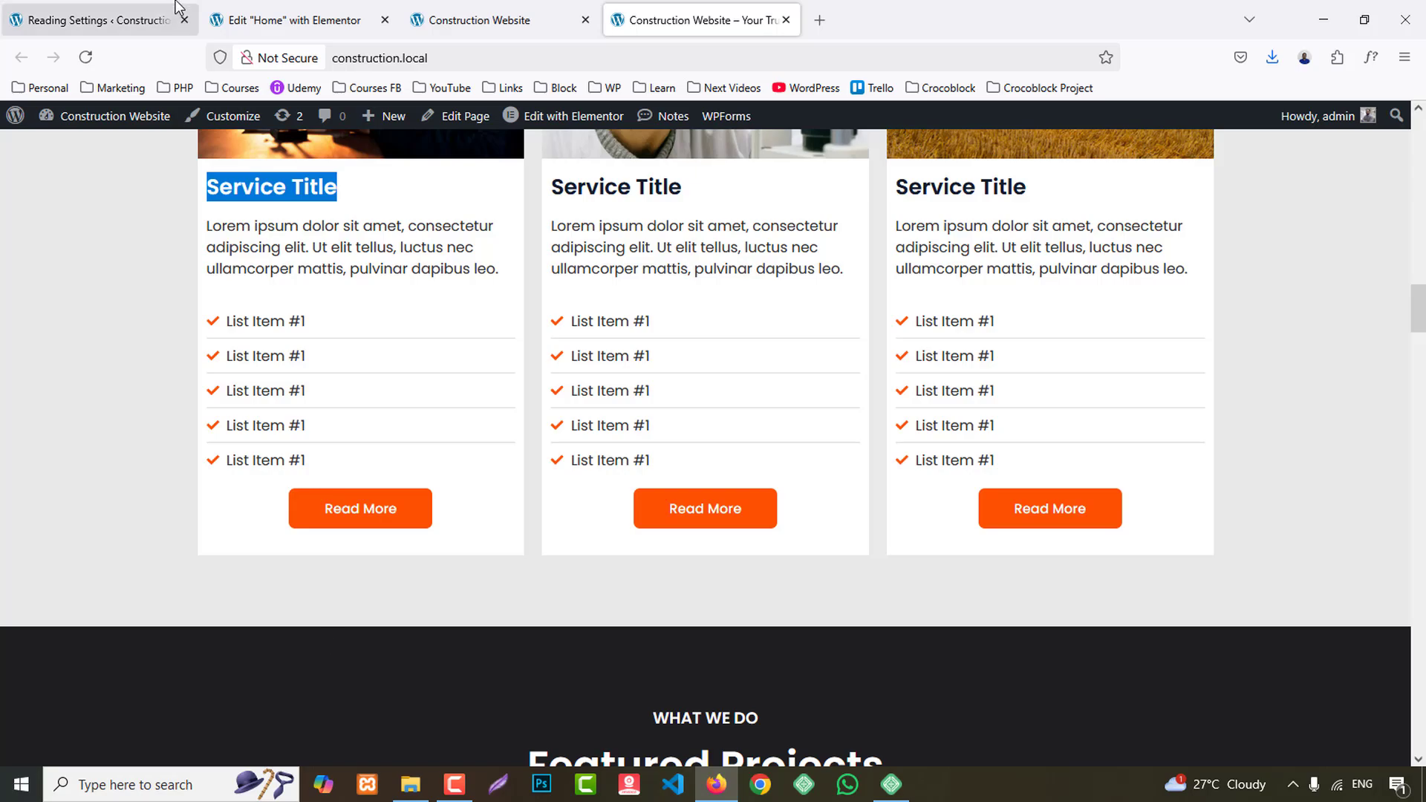
click(298, 20)
scroll(393, 276, up, 15)
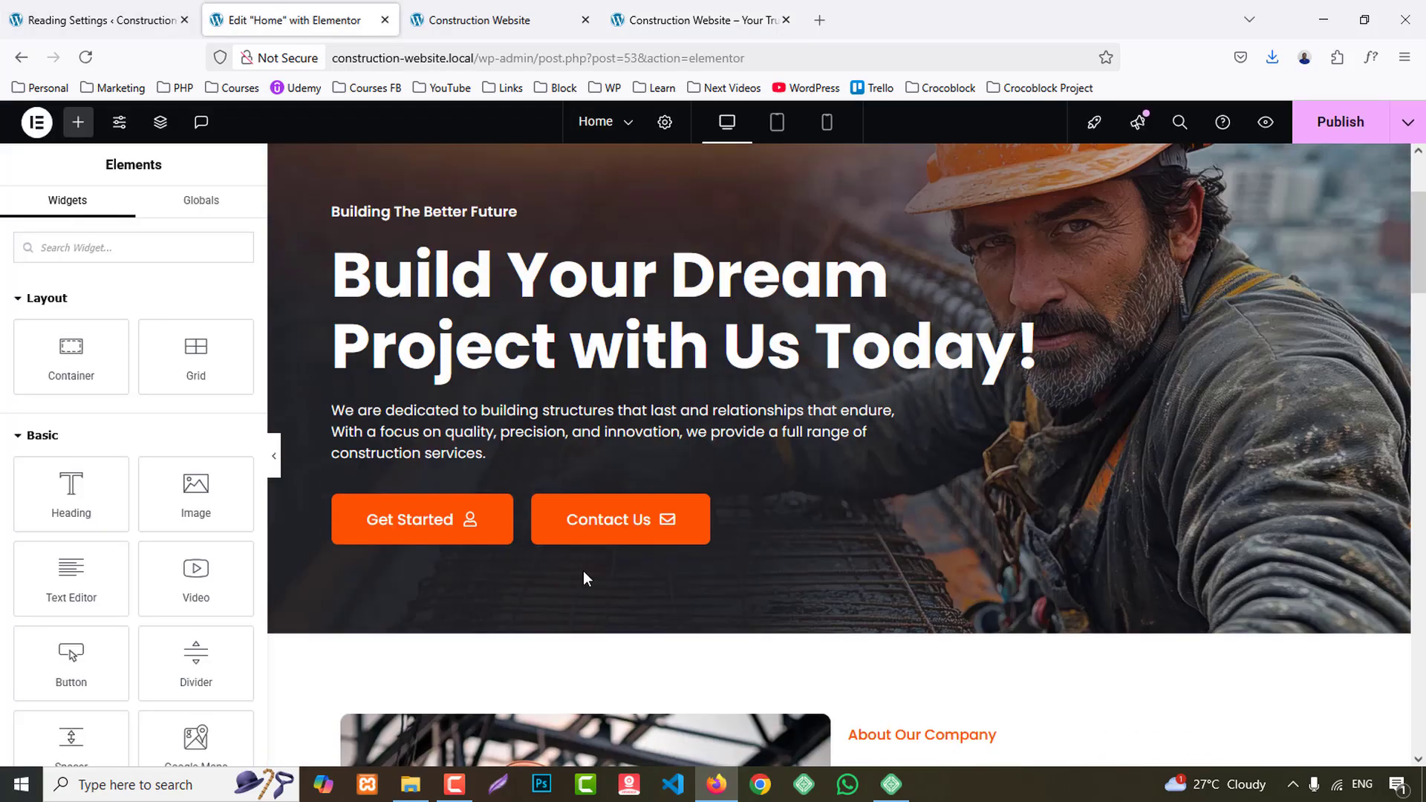
scroll(440, 505, down, 5)
scroll(541, 659, up, 4)
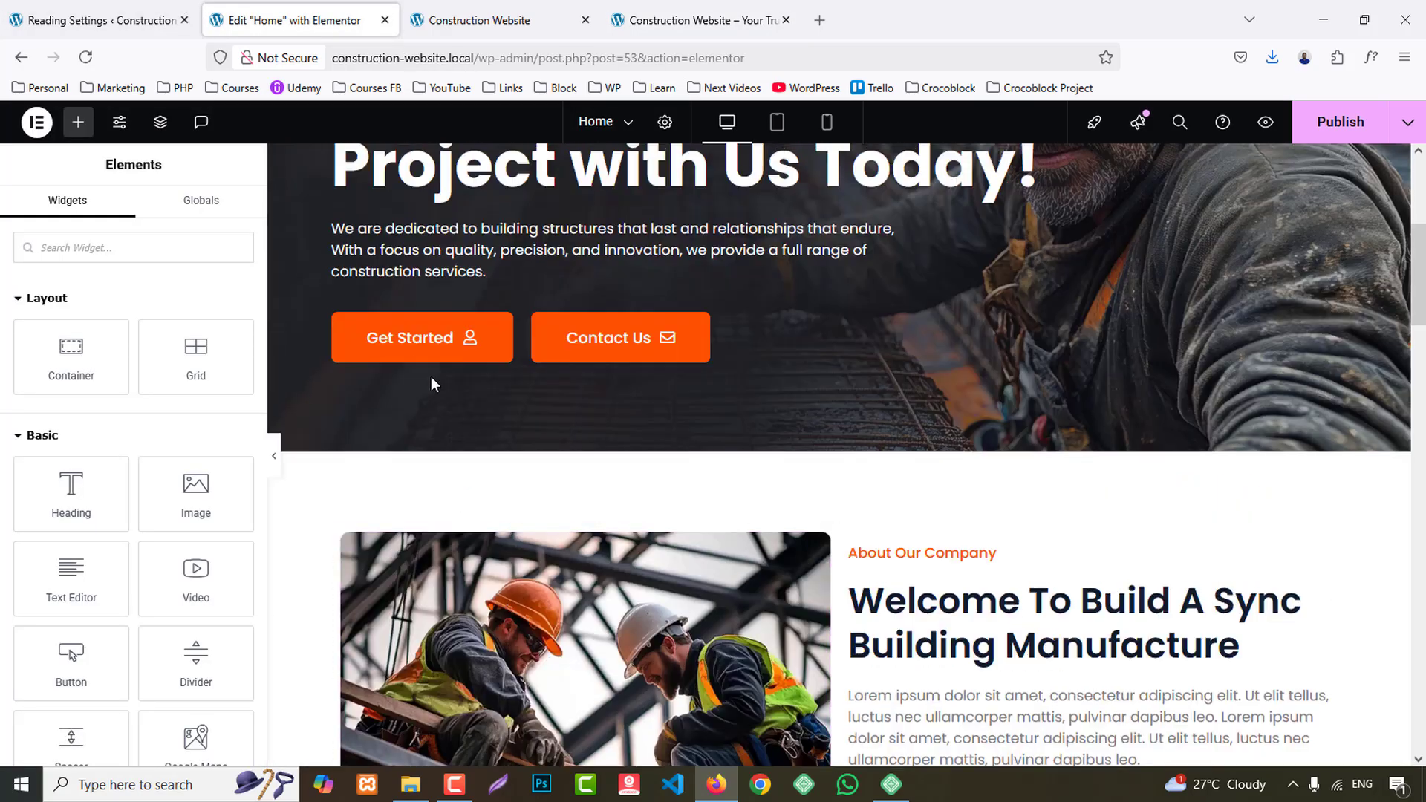
right_click(405, 355)
click(435, 443)
scroll(559, 621, down, 10)
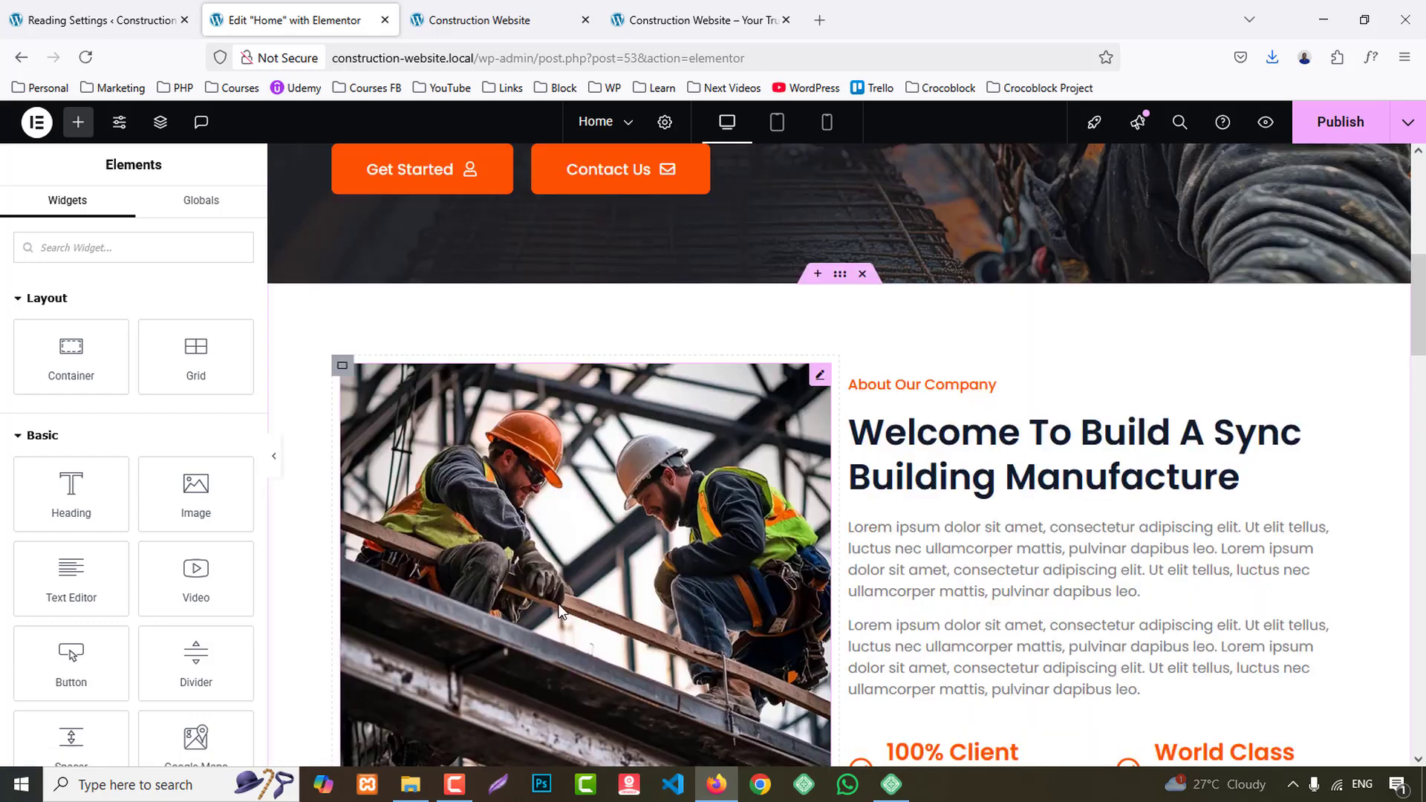
scroll(503, 595, down, 8)
scroll(366, 388, up, 3)
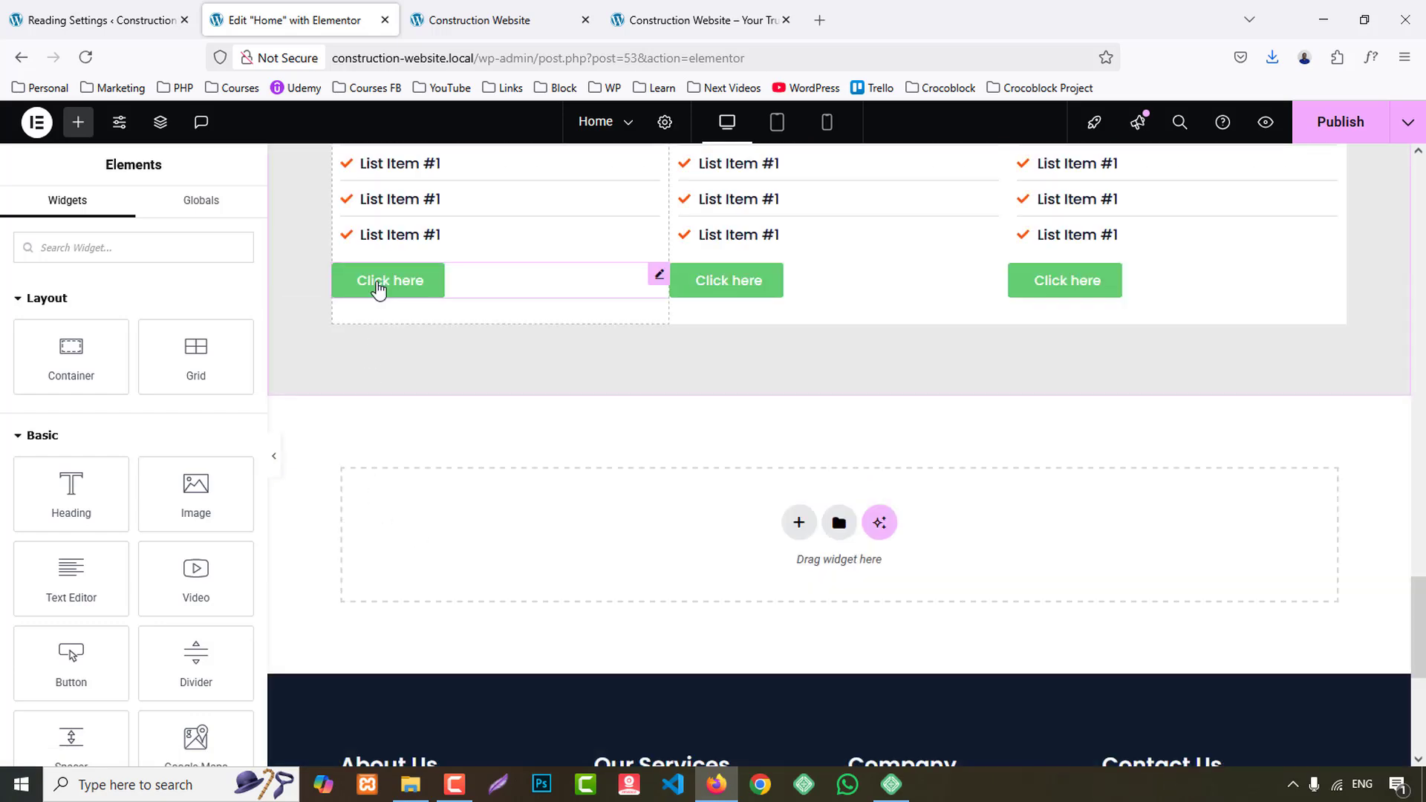
right_click(379, 286)
click(444, 440)
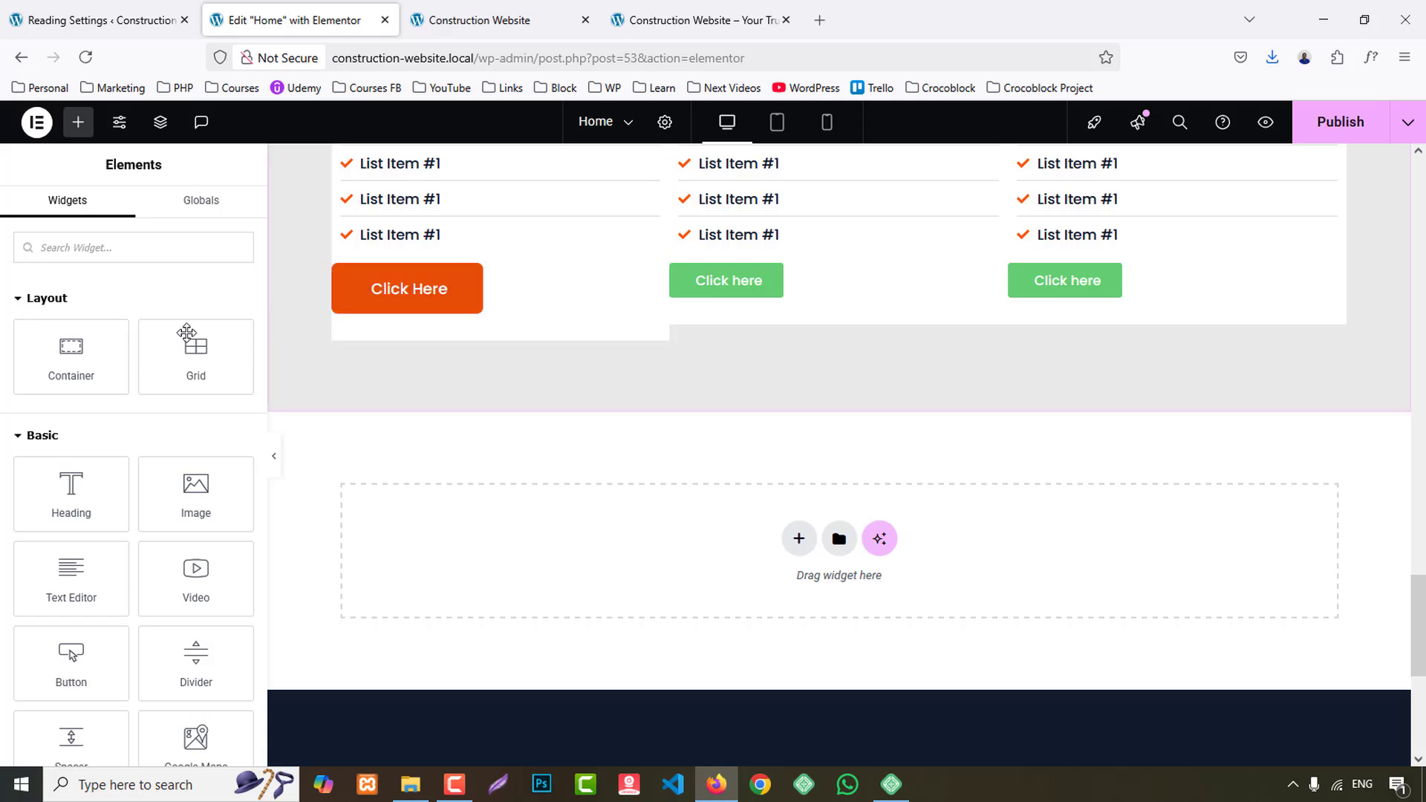
- Change the first card's button text to "read more" and set its padding to 15 px top and bottom, 30 px left and right
click(499, 295)
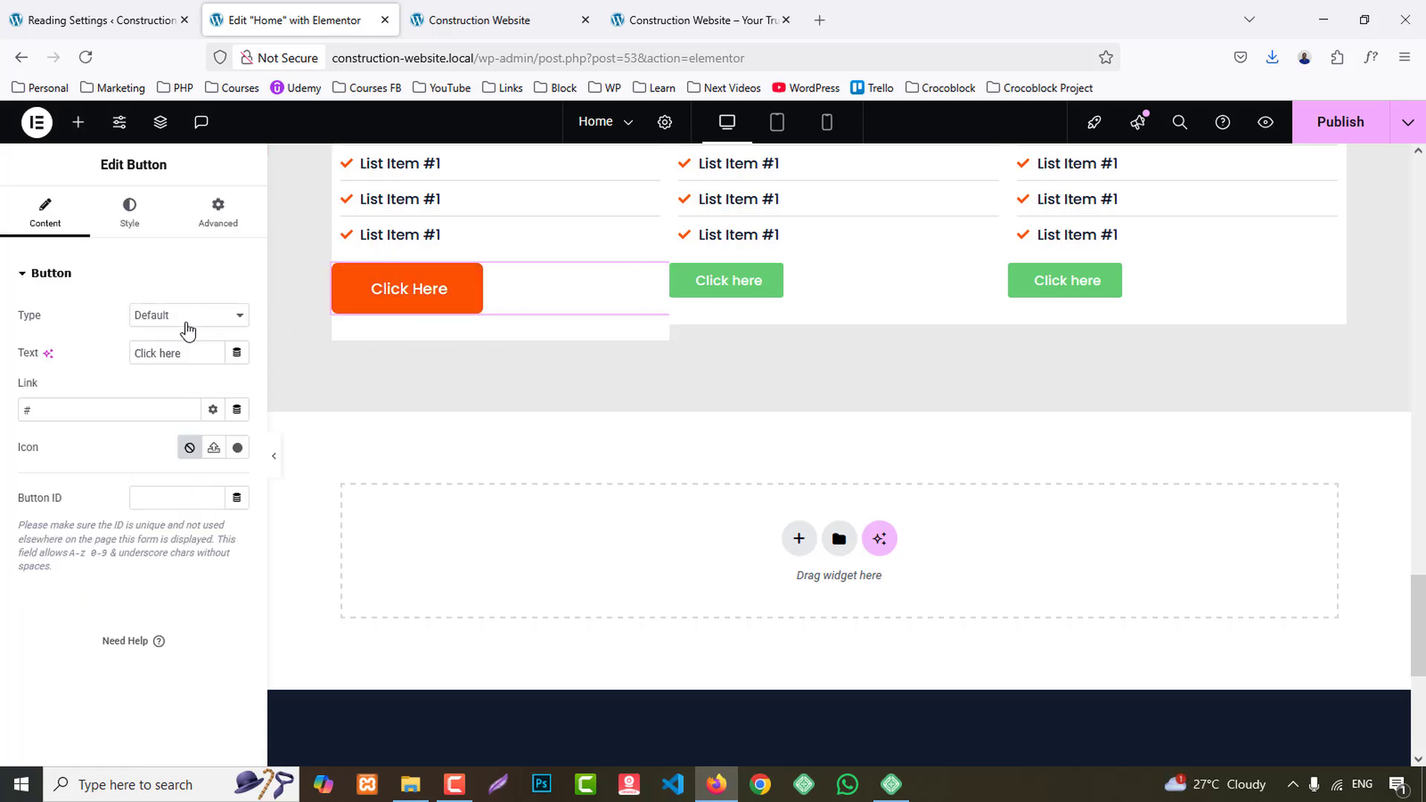
text(read more)
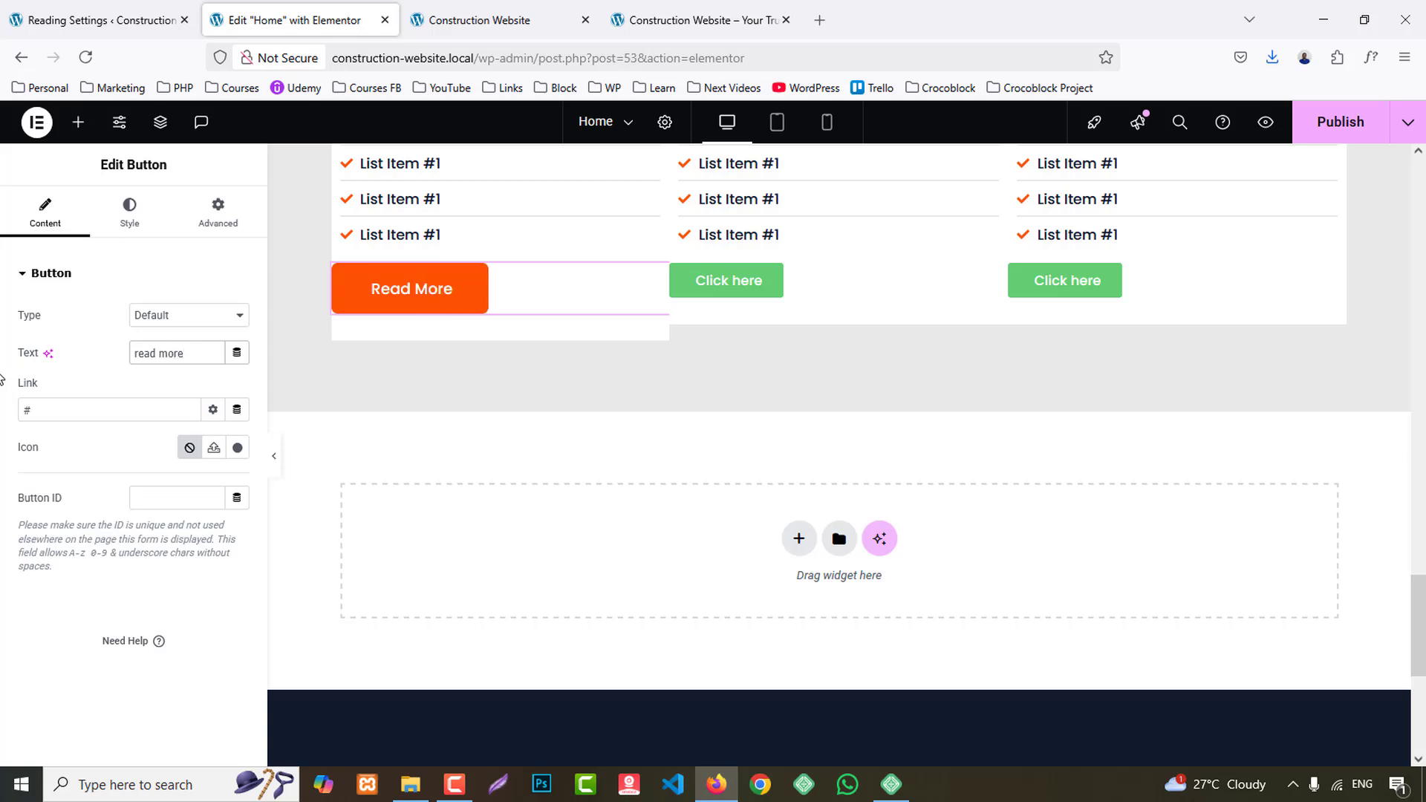
click(132, 214)
scroll(66, 672, down, 2)
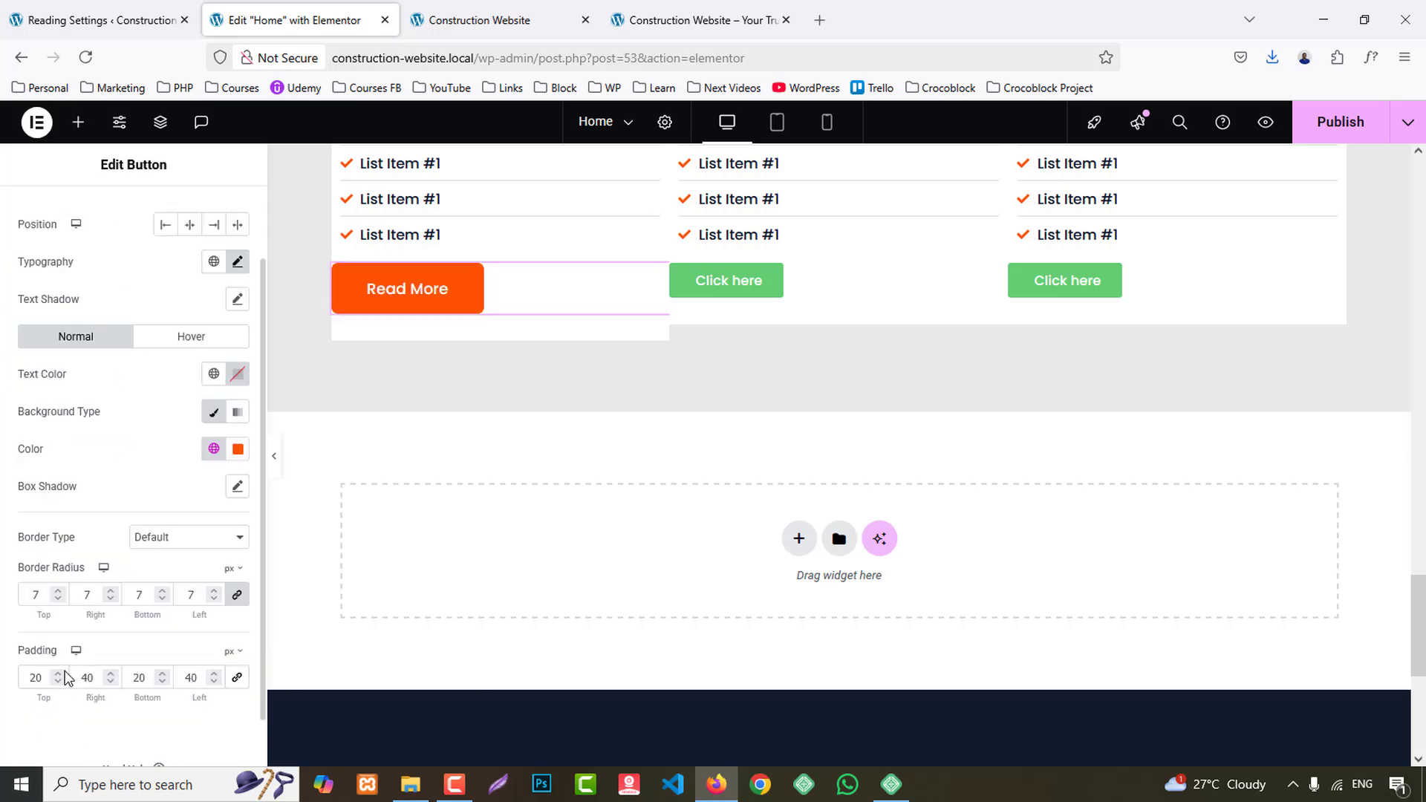
key(Down)
key(Down)
key(Down)
key(Down)
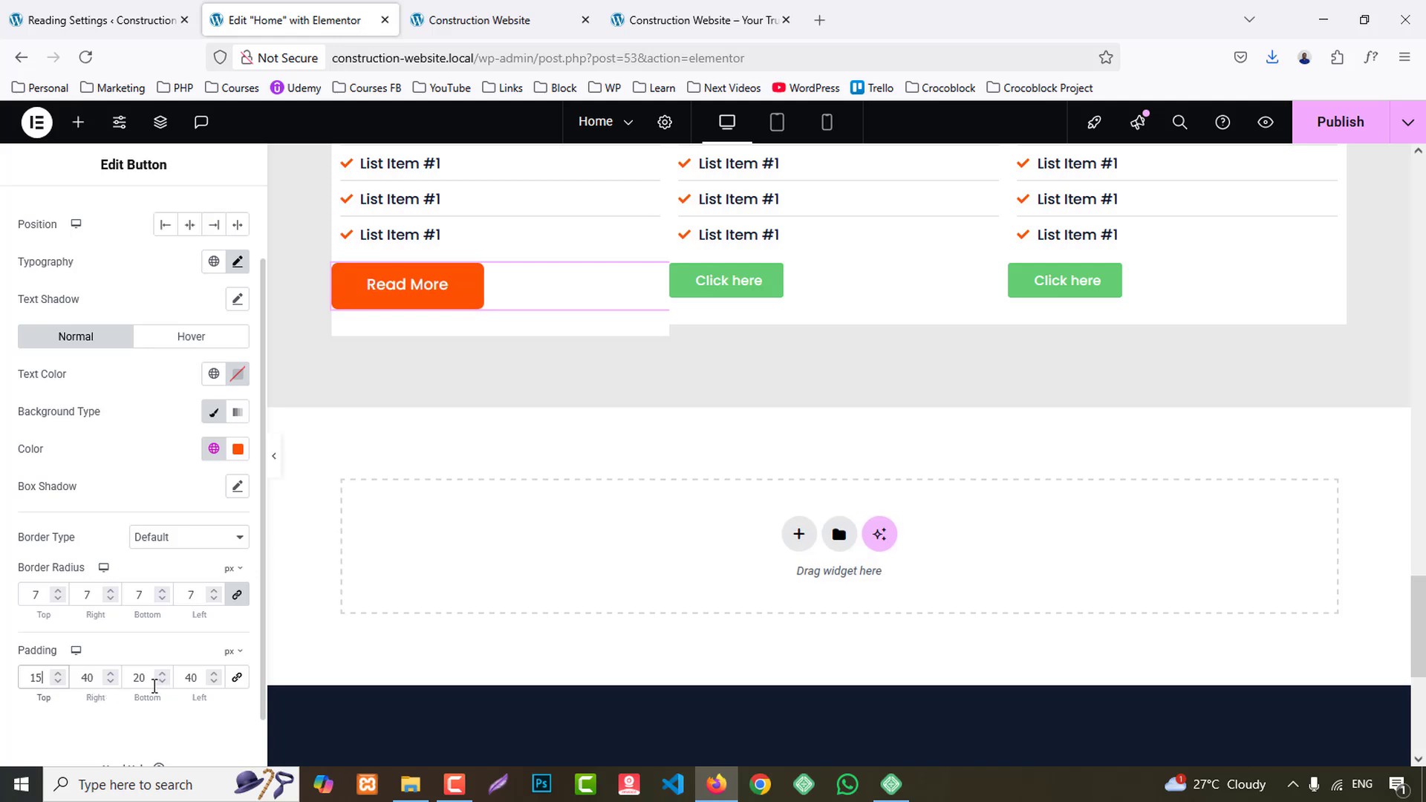
key(Down)
key(Down)
key(Down)
key(Down)
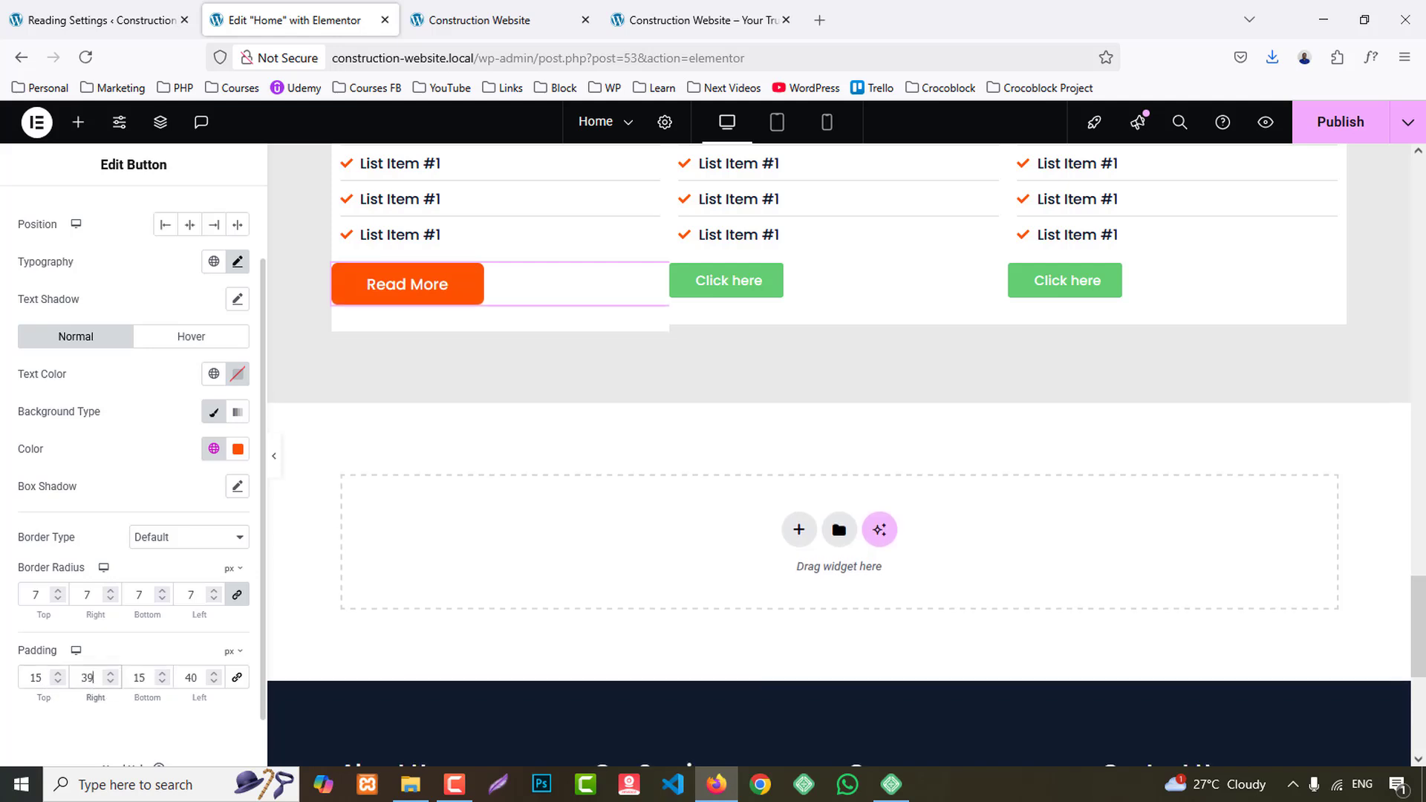
click(186, 684)
key(Down)
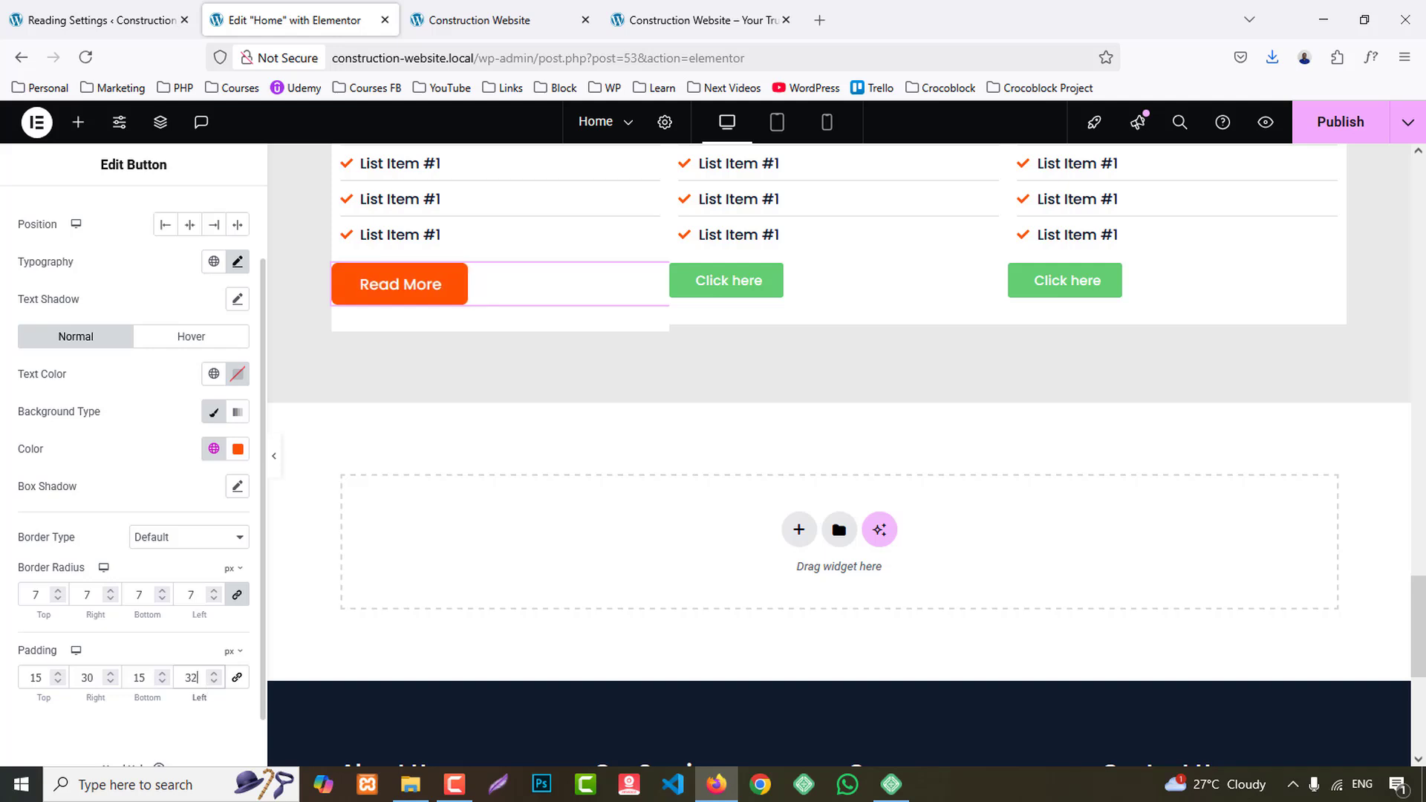
- Center the first service card's Read More button and set its top margin to 15 px
click(190, 224)
scroll(204, 216, up, 2)
click(217, 212)
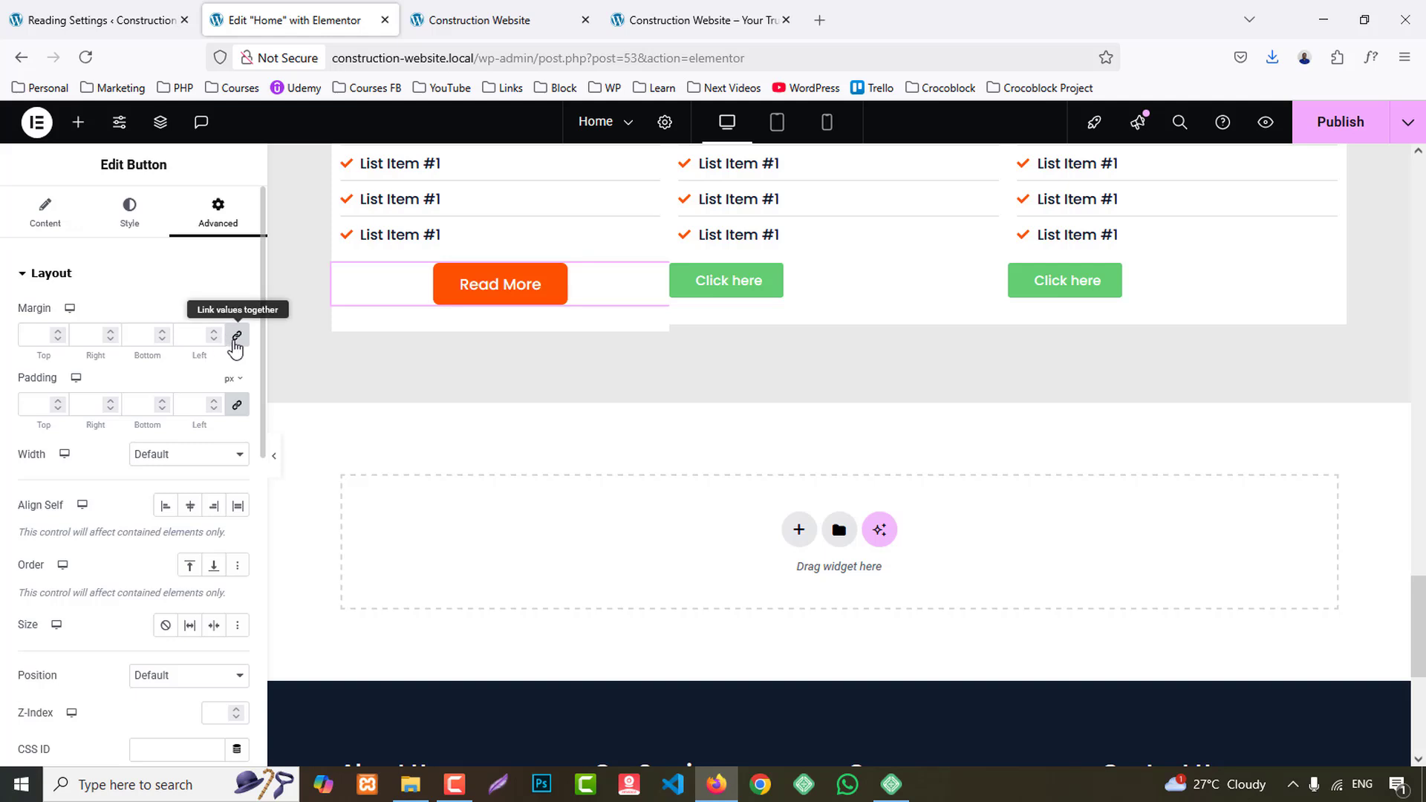
click(237, 335)
click(30, 336)
text(1)
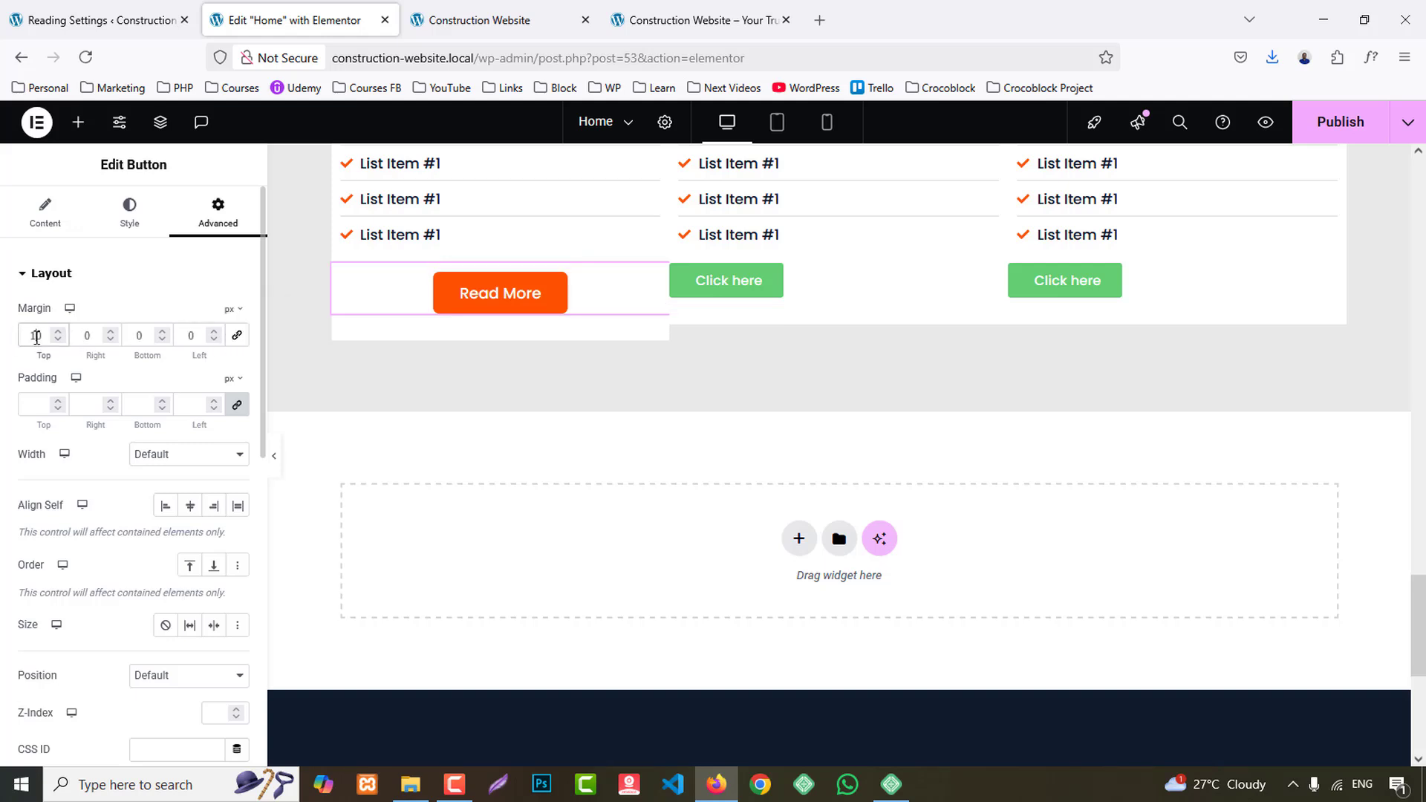
key(Up)
key(Up)
key(Up)
key(Up)
key(Up)
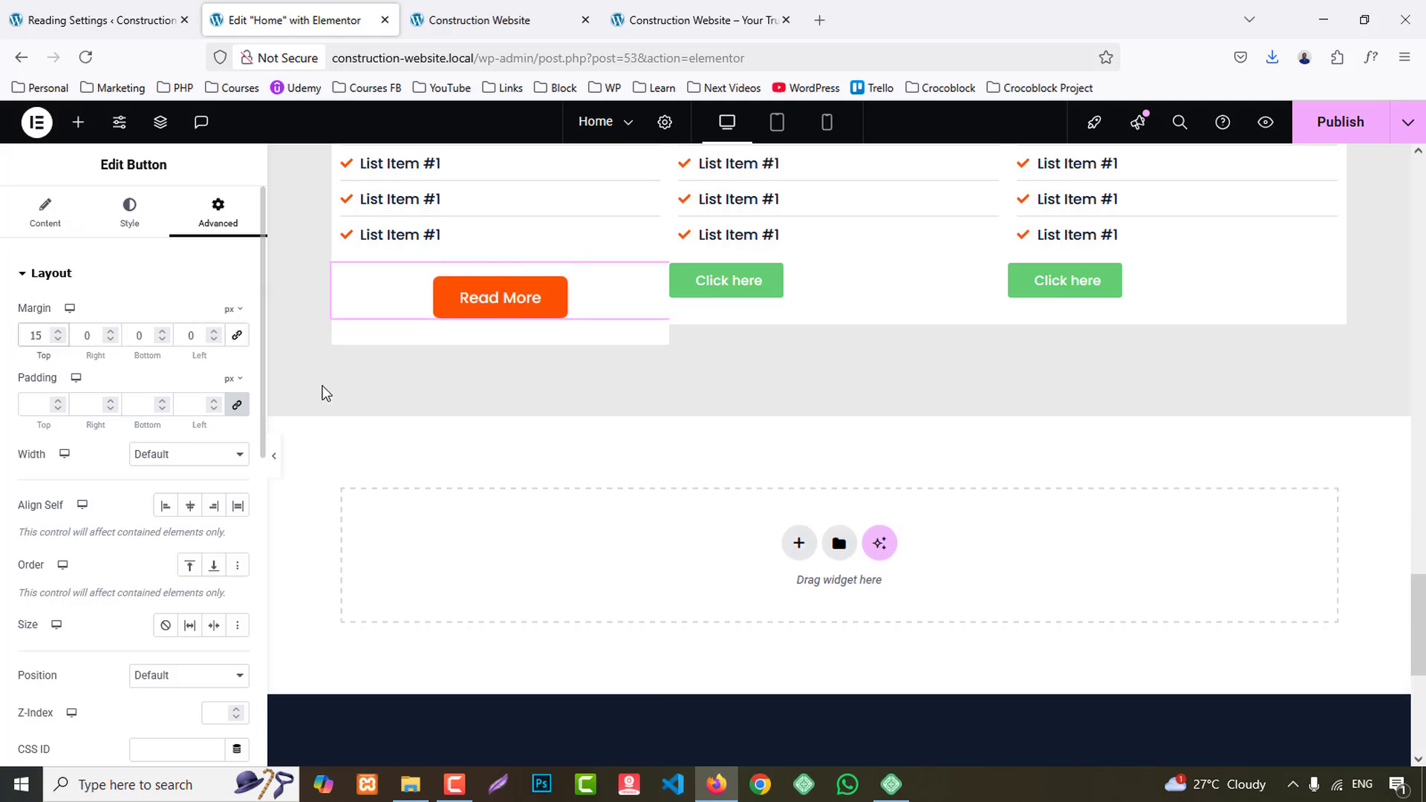
- Replace the second and third cards' Click here buttons with copies of the first card's Read More button and publish the page
right_click(493, 294)
click(533, 381)
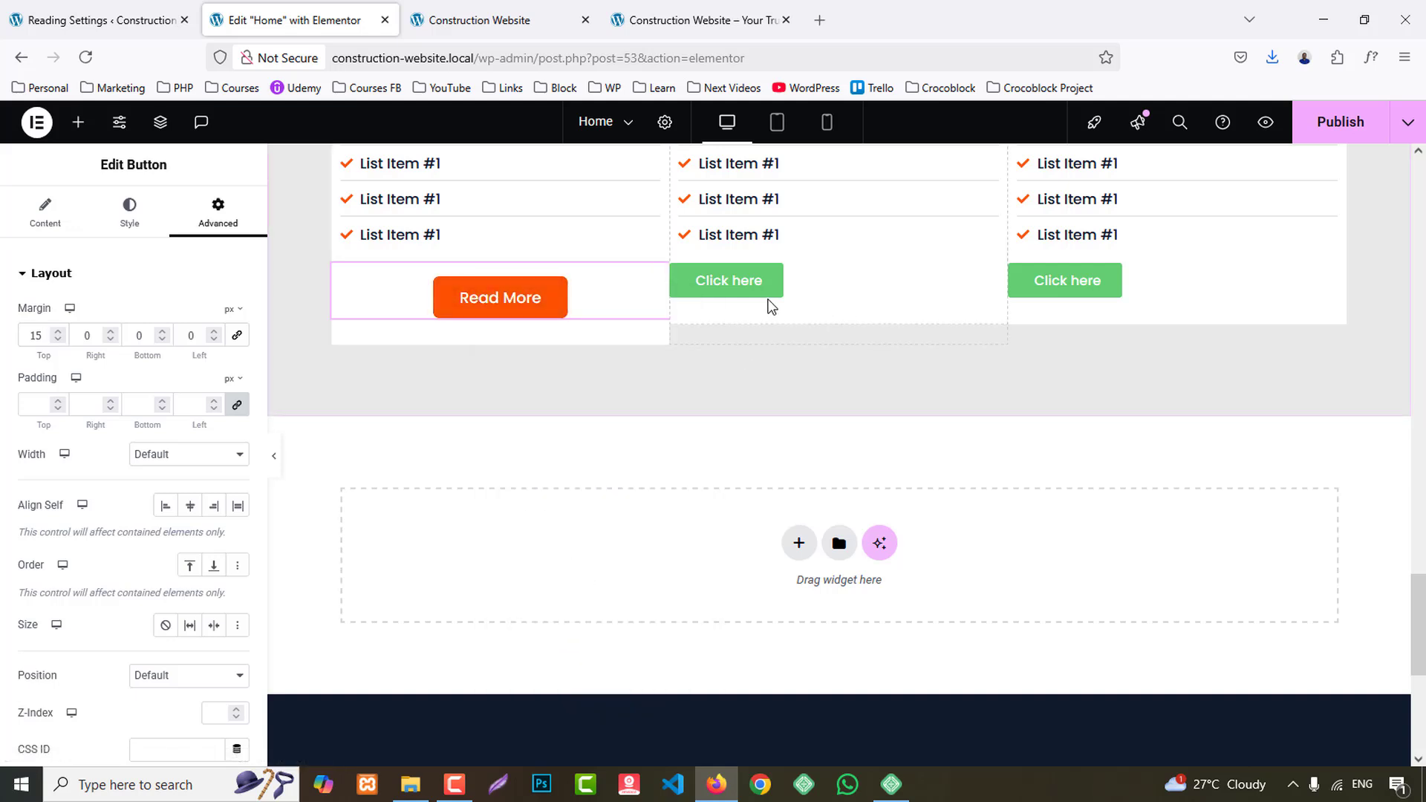
right_click(740, 292)
click(771, 408)
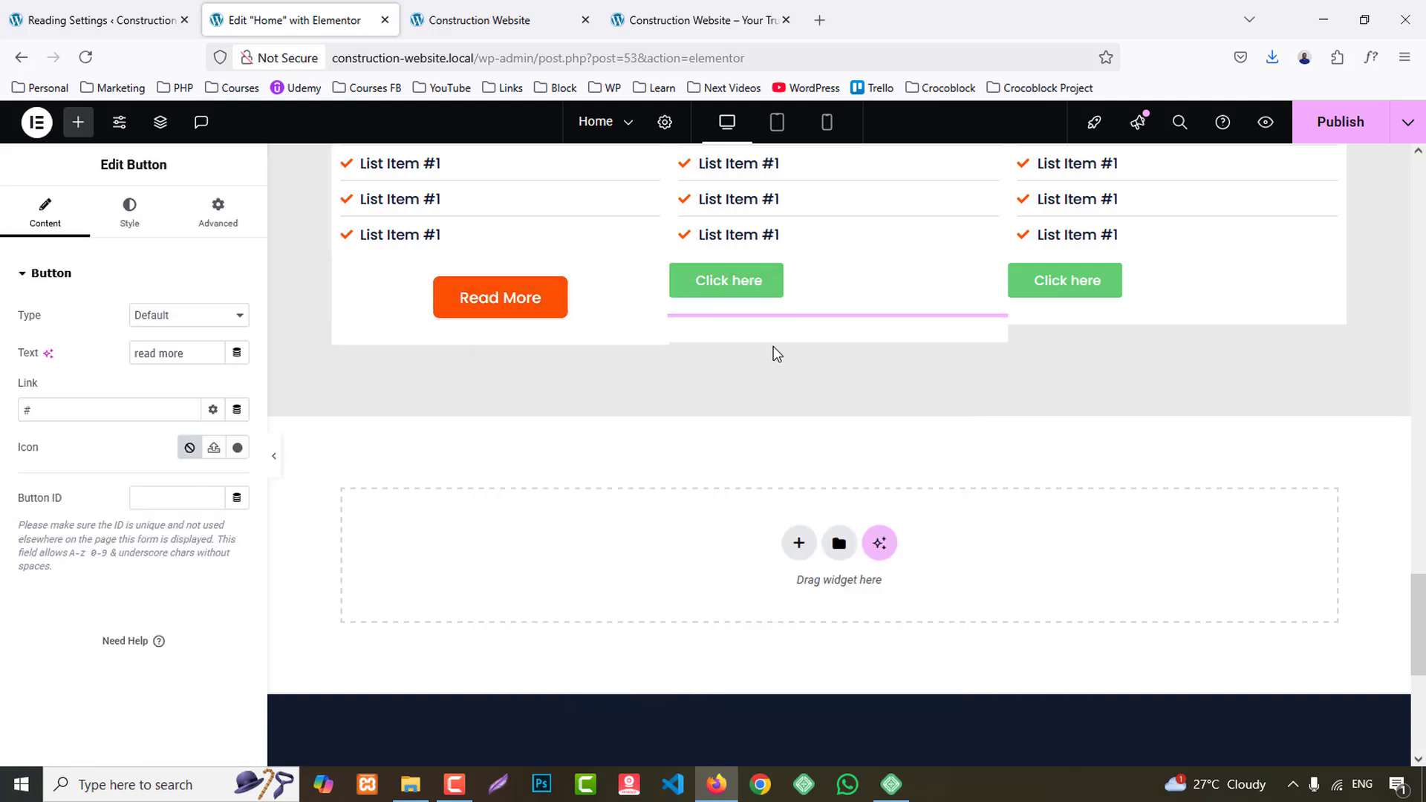
right_click(742, 293)
click(809, 682)
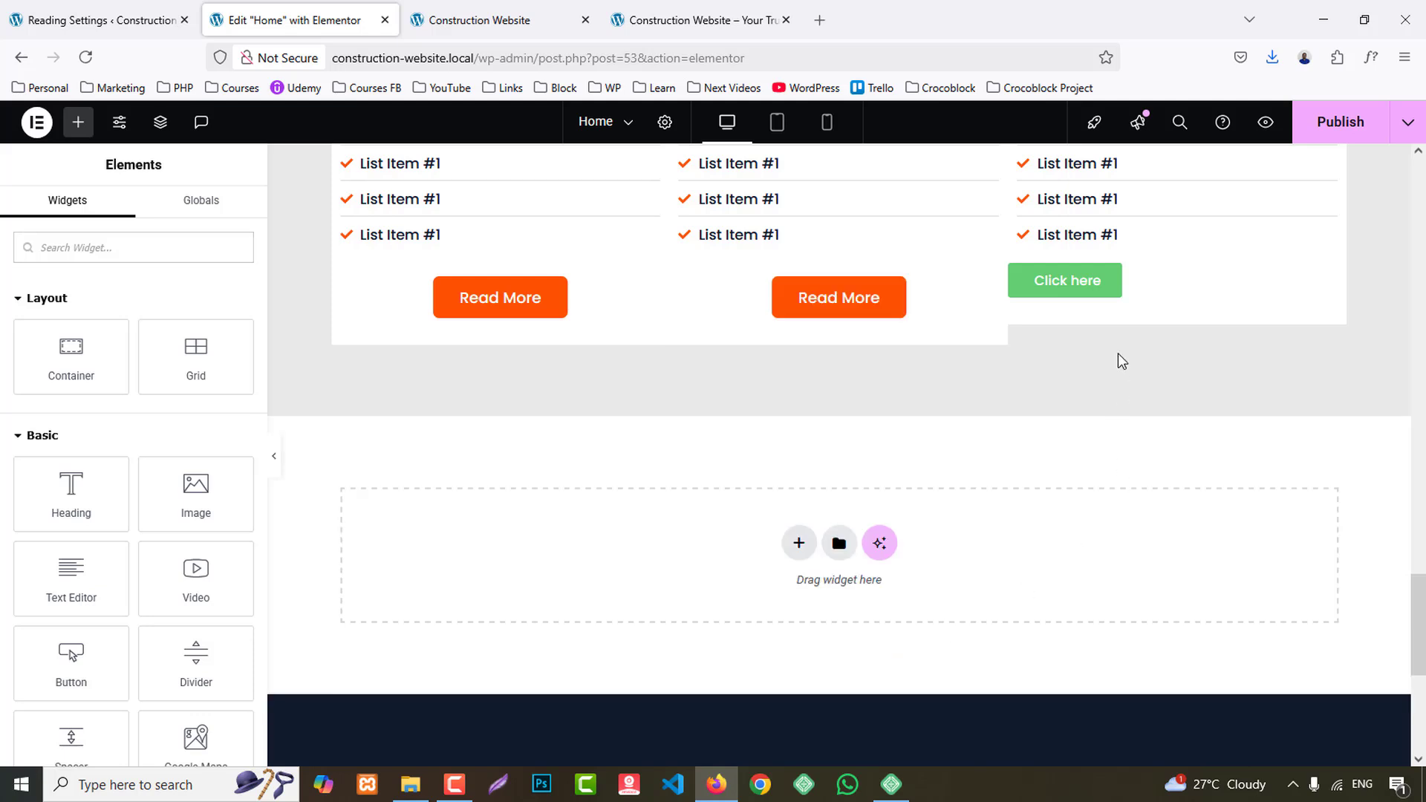
right_click(1067, 281)
click(1099, 403)
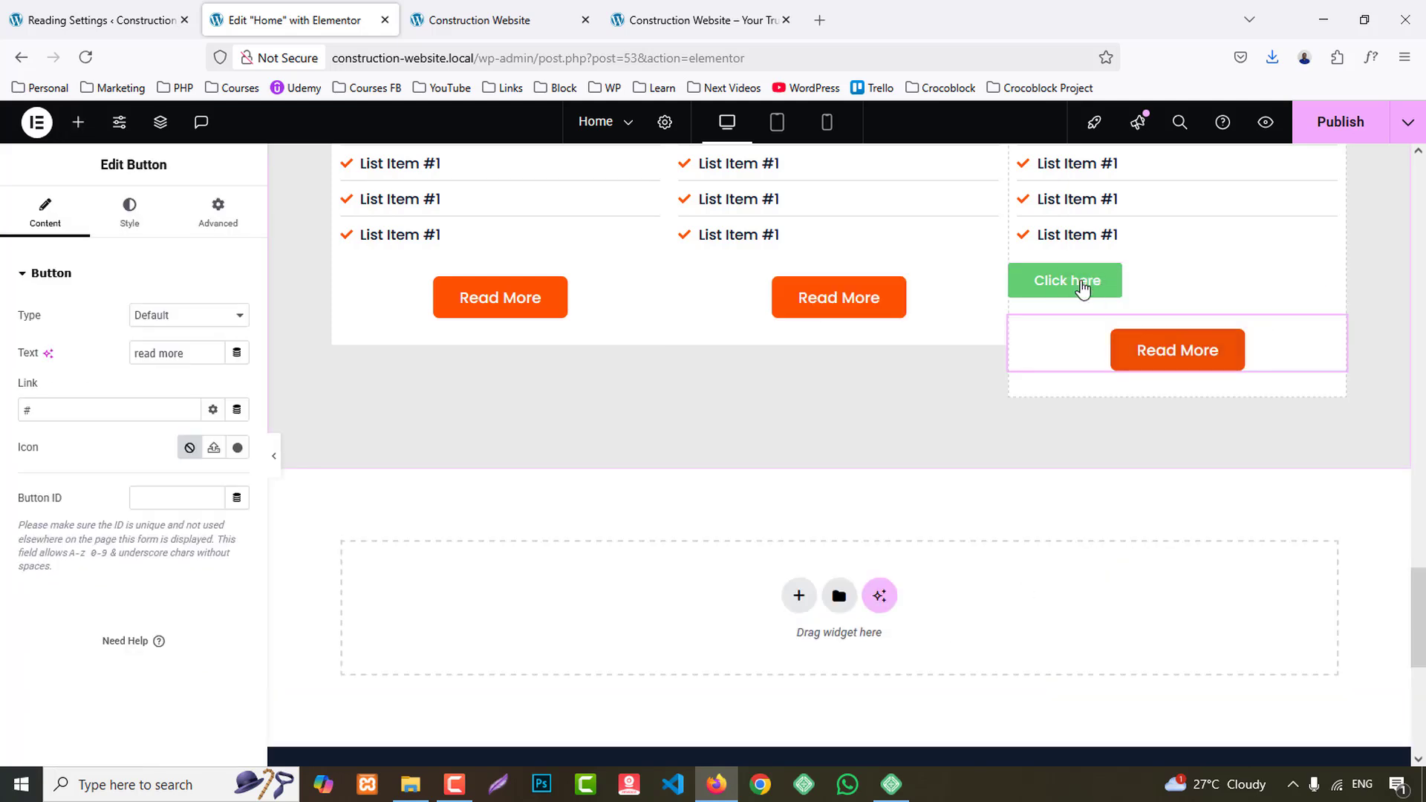
right_click(1075, 272)
click(1137, 665)
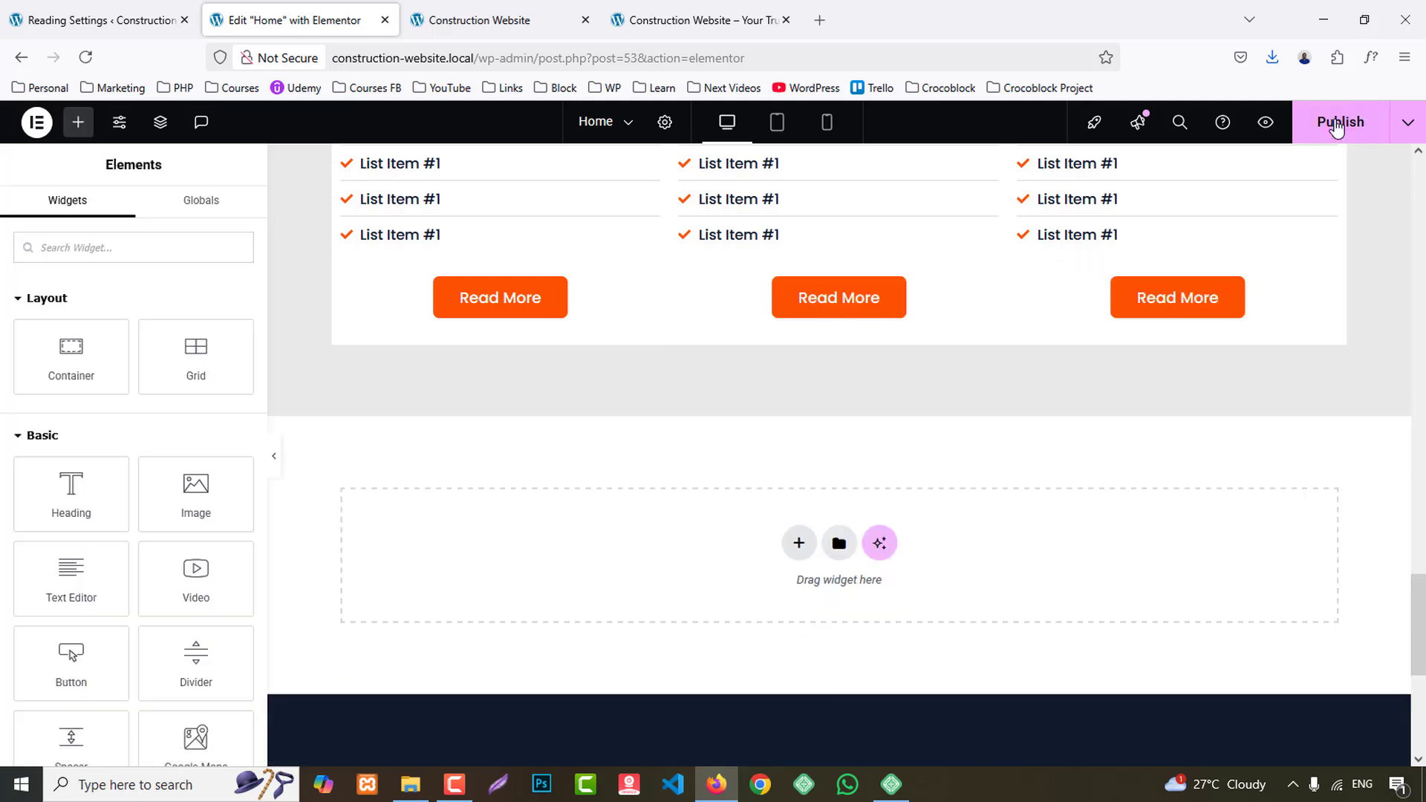
click(1336, 125)
- Copy the border color of the Satisfied Customers counter box for use on the service cards
scroll(1359, 208, up, 5)
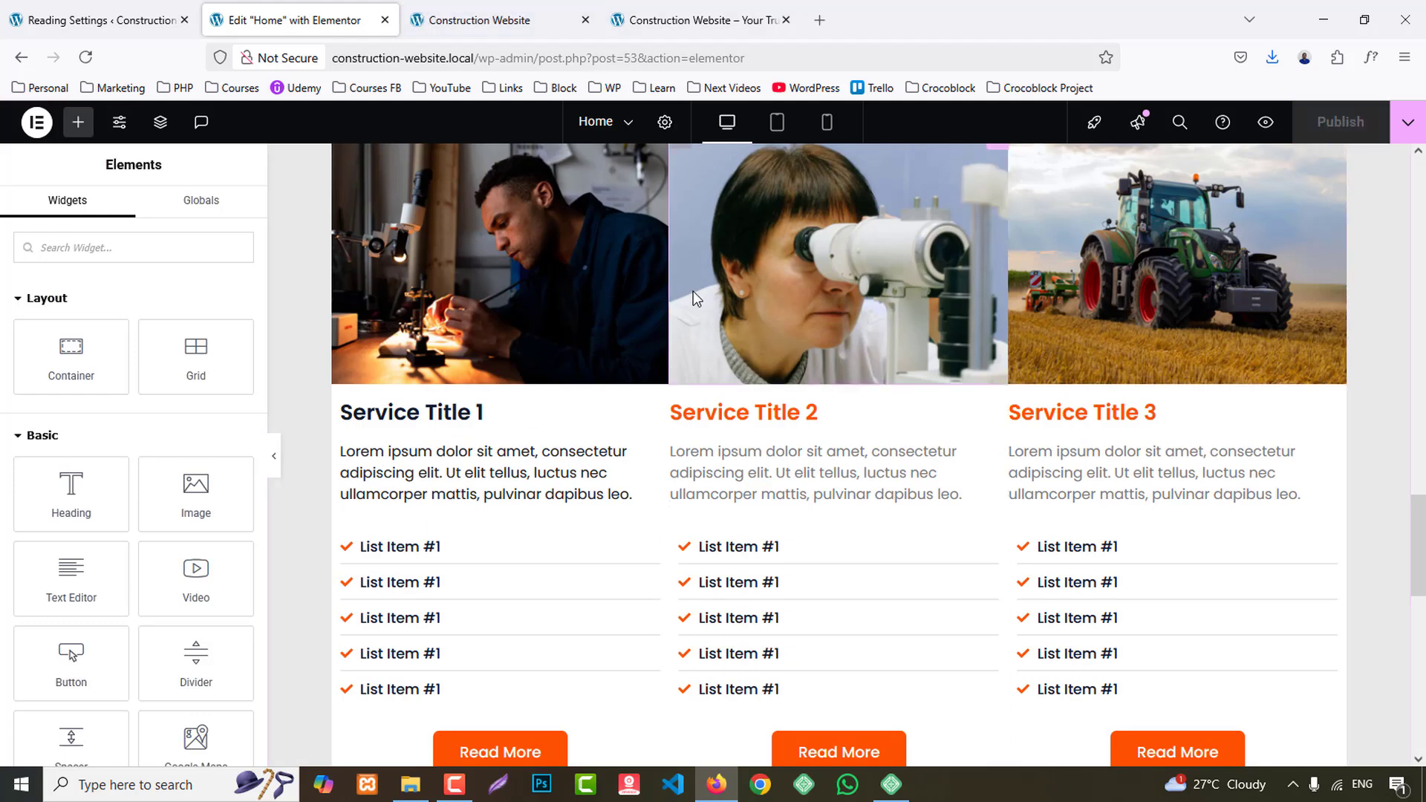
scroll(695, 298, up, 1)
click(677, 232)
scroll(614, 370, up, 7)
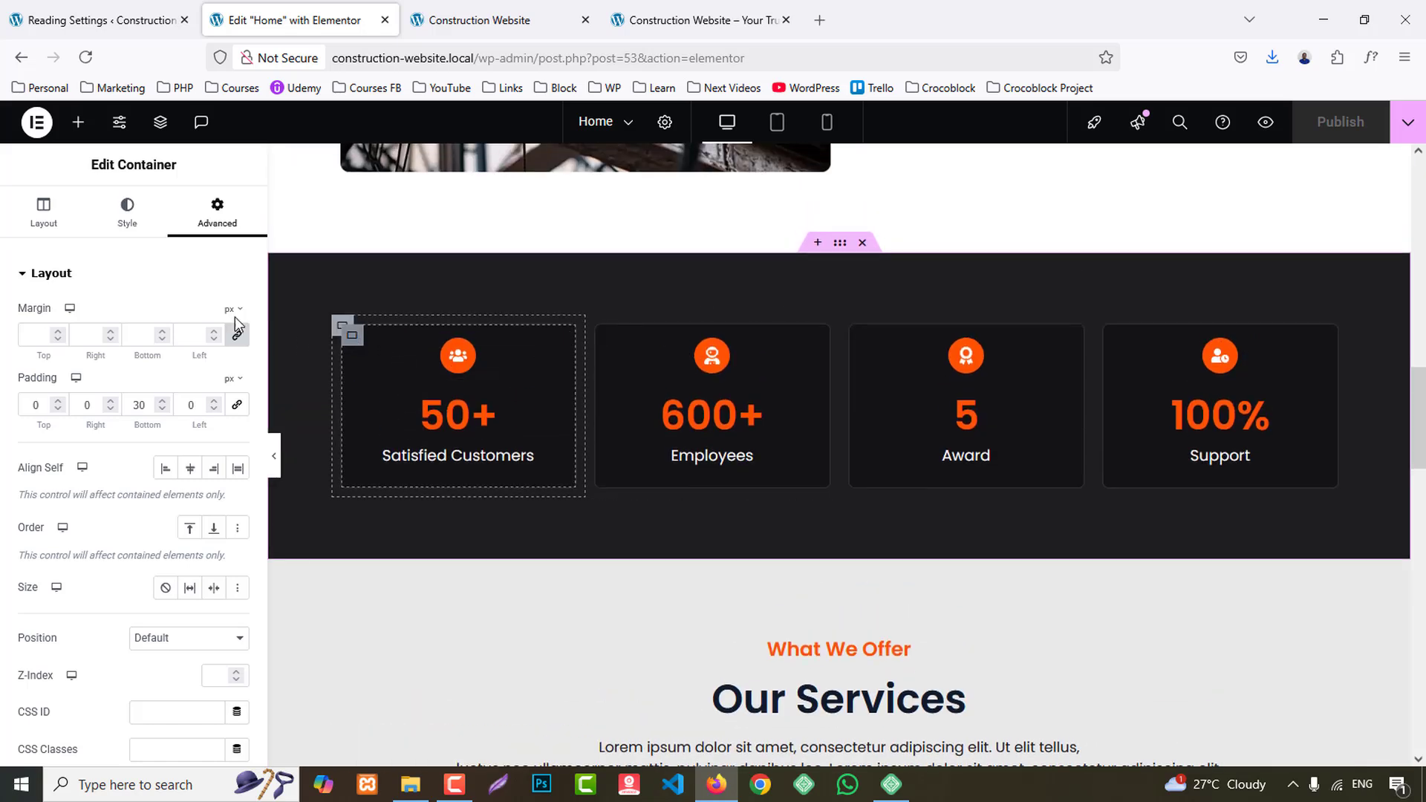
click(354, 336)
click(127, 212)
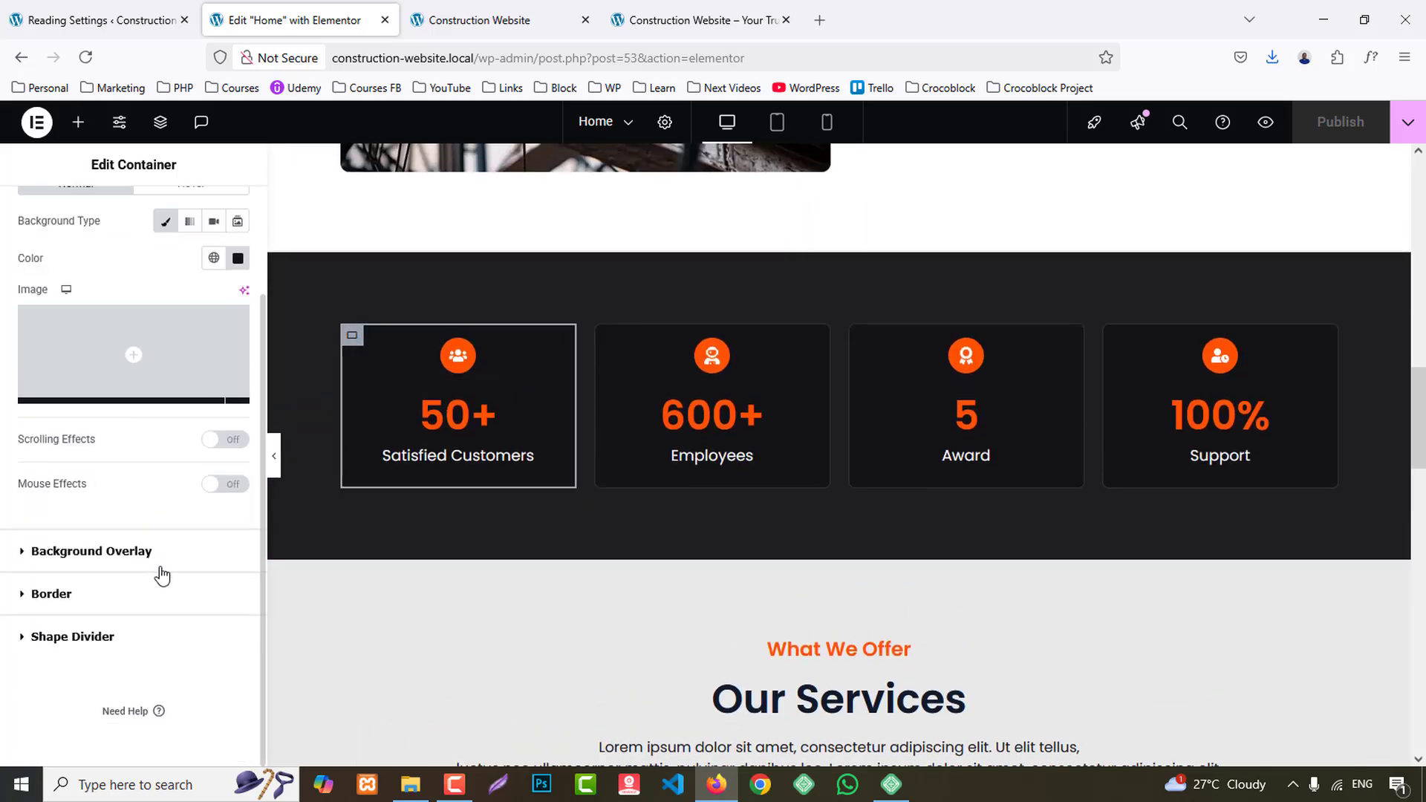
click(56, 593)
click(236, 547)
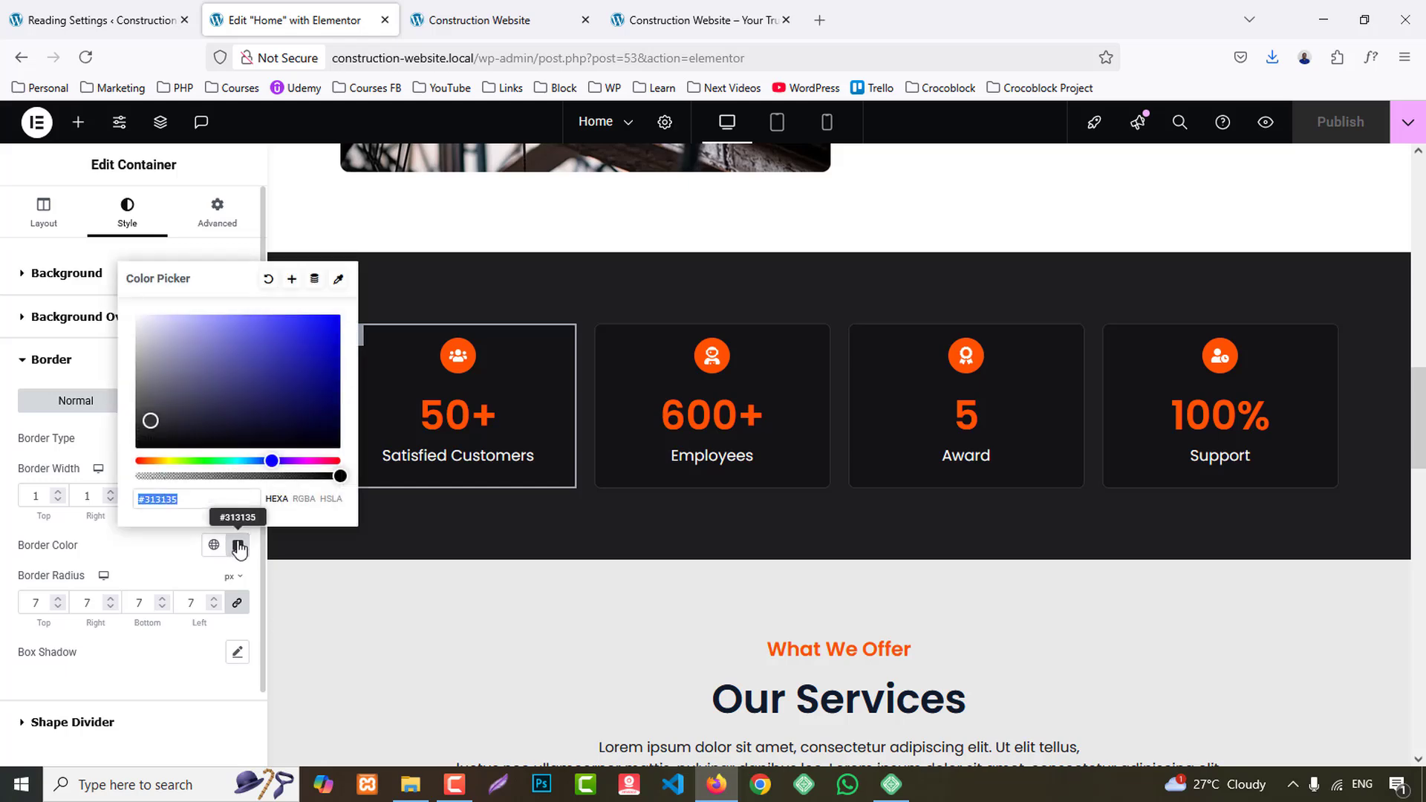
- Try a solid border on the second service card's container, 1 px wide on the right and left, in color #313135
scroll(797, 554, down, 7)
click(680, 320)
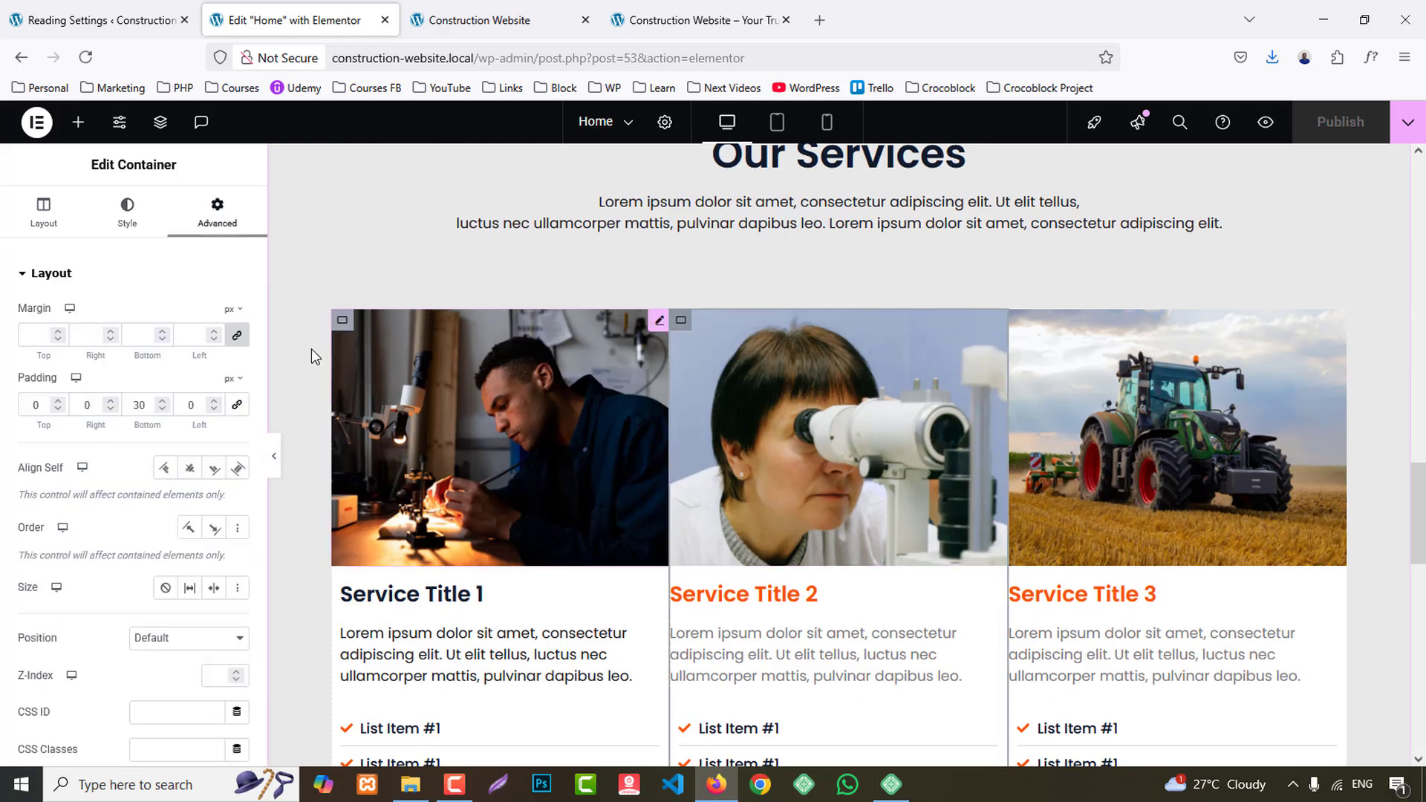
scroll(115, 533, down, 5)
scroll(115, 533, up, 5)
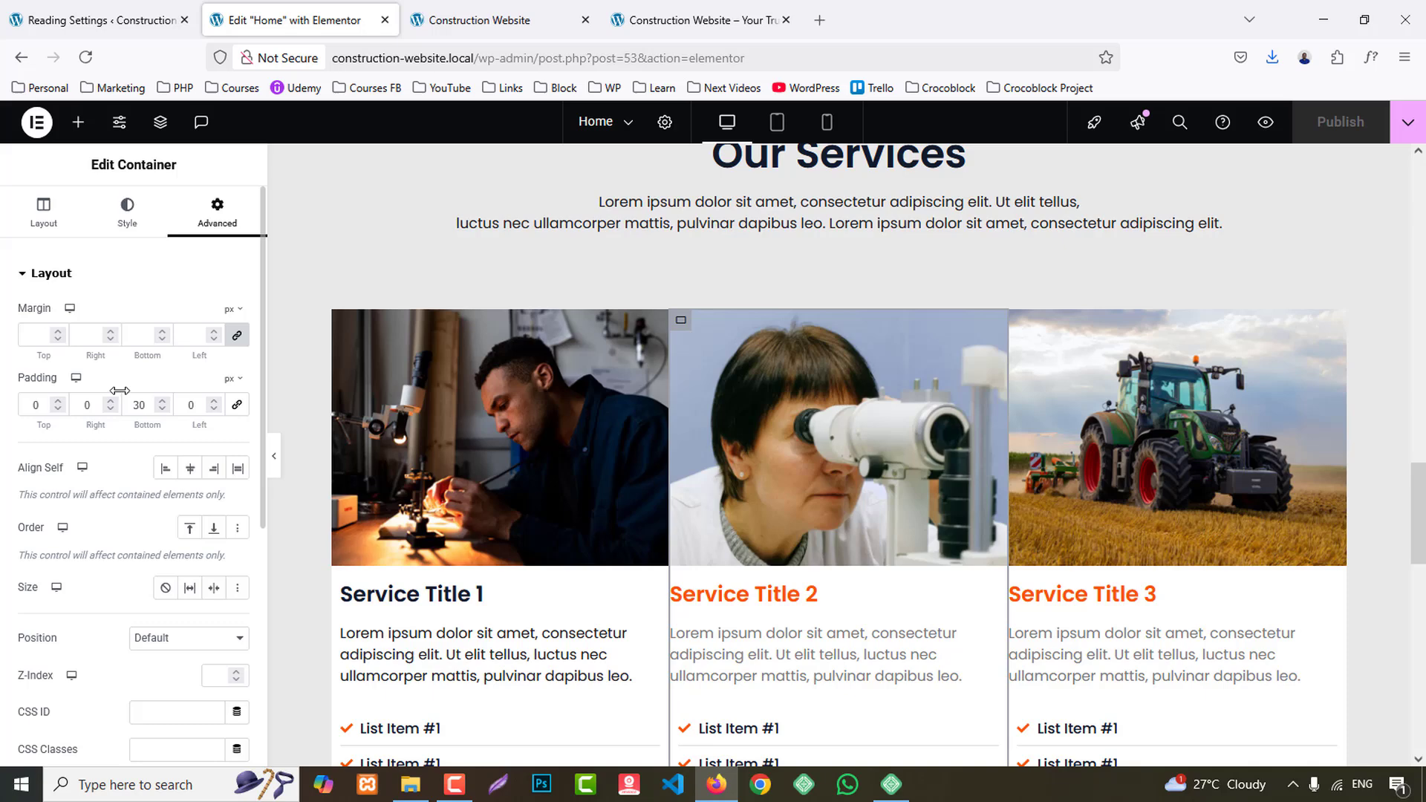
click(124, 214)
scroll(115, 443, down, 2)
click(71, 593)
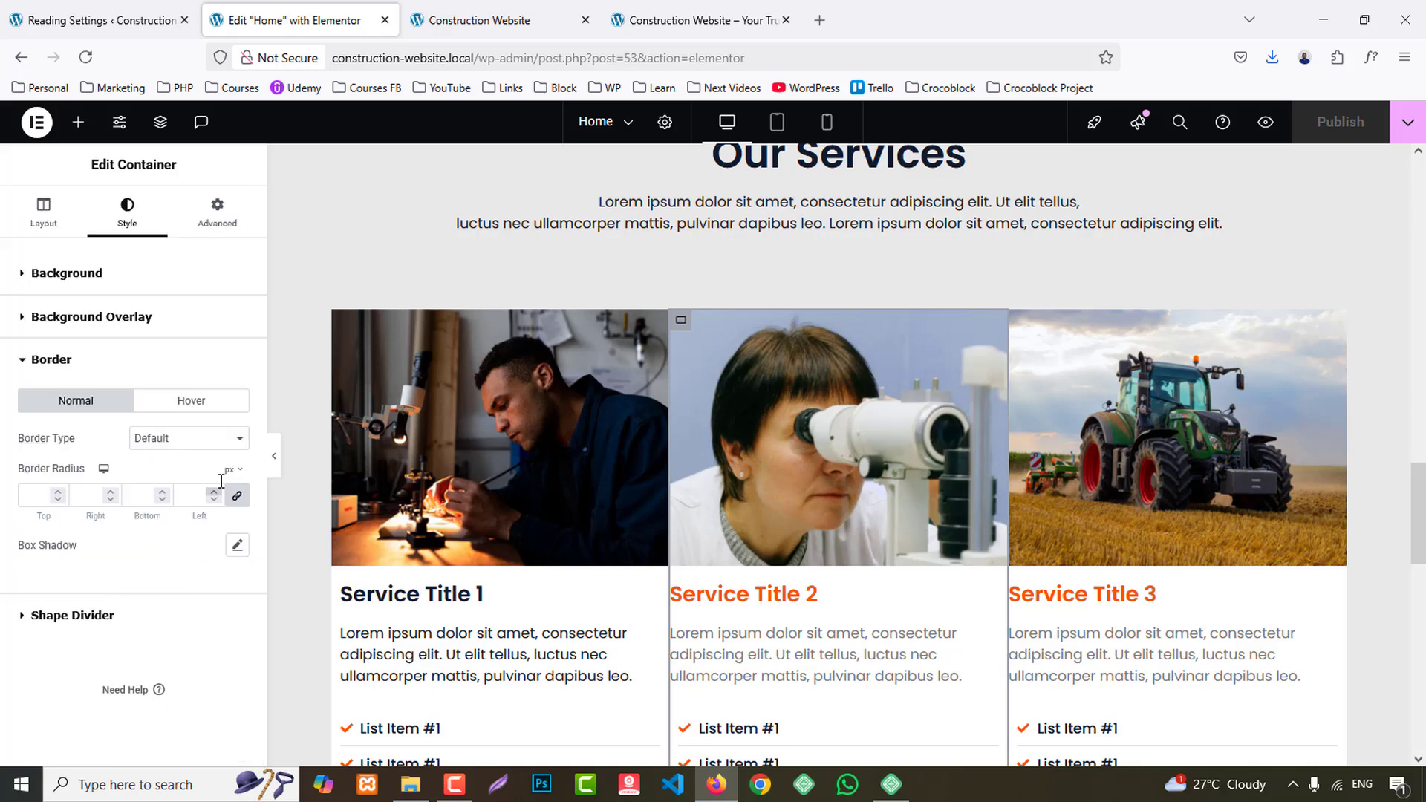
click(189, 438)
click(154, 500)
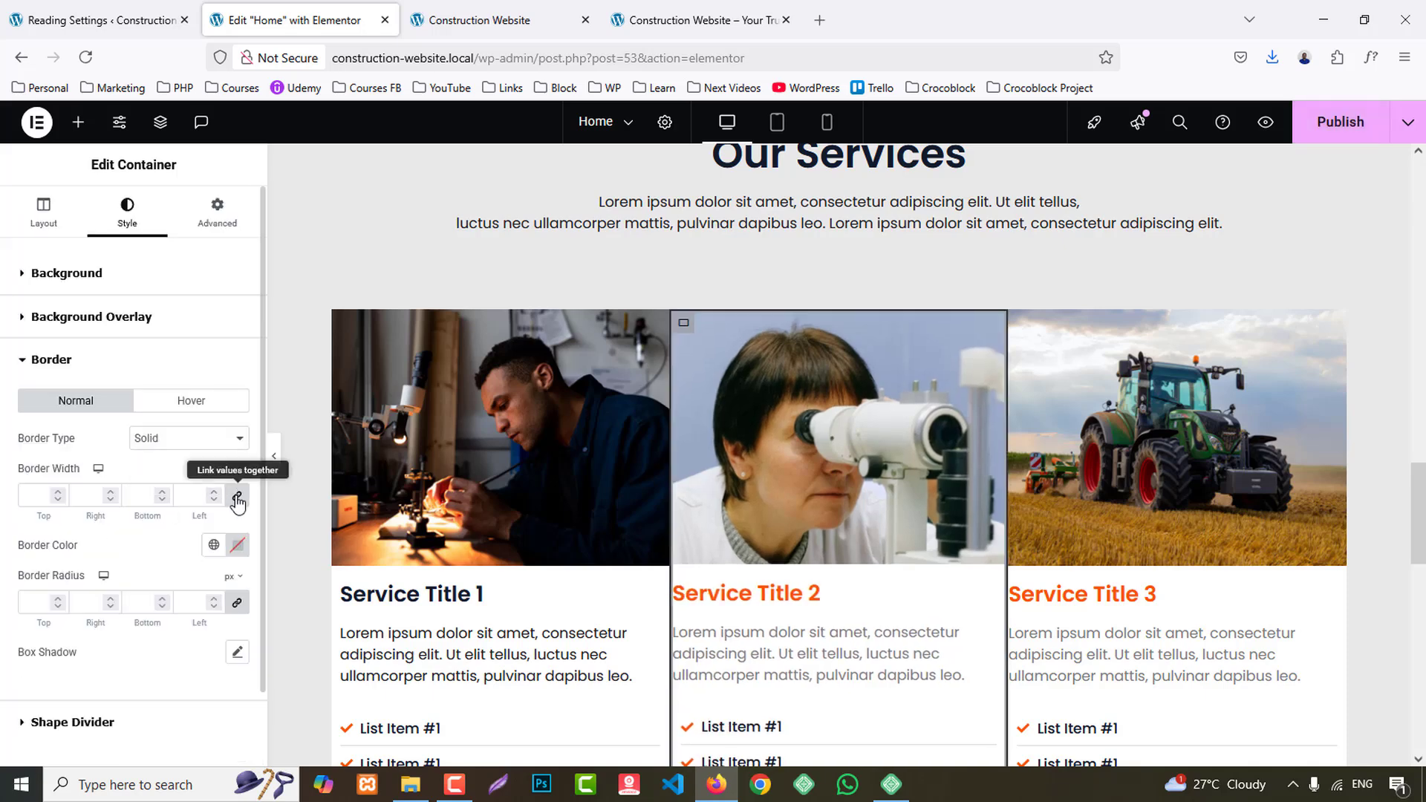
click(238, 499)
text(1)
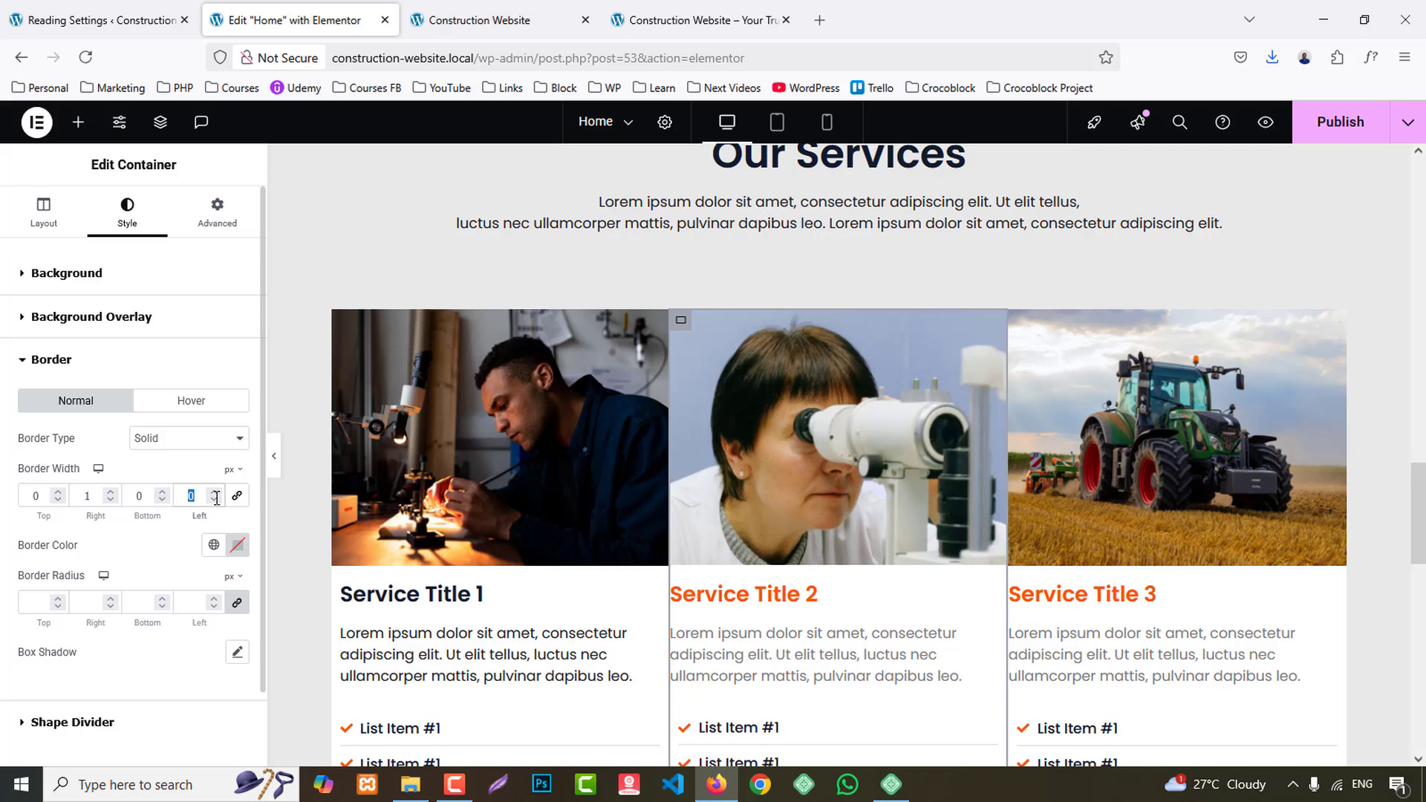
text(1)
click(239, 547)
key(ctrl+v)
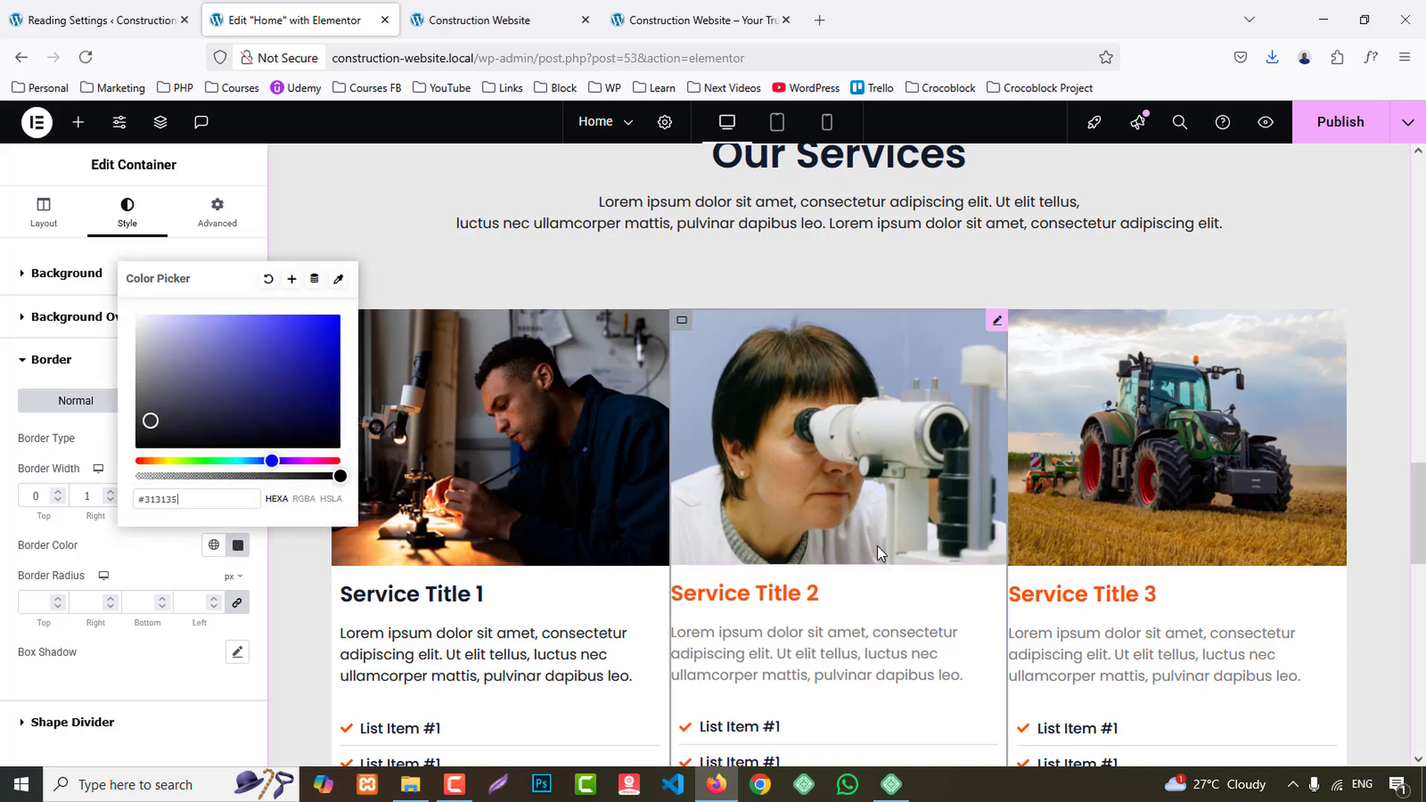
- Reset the second service card container's border type to Default
click(186, 450)
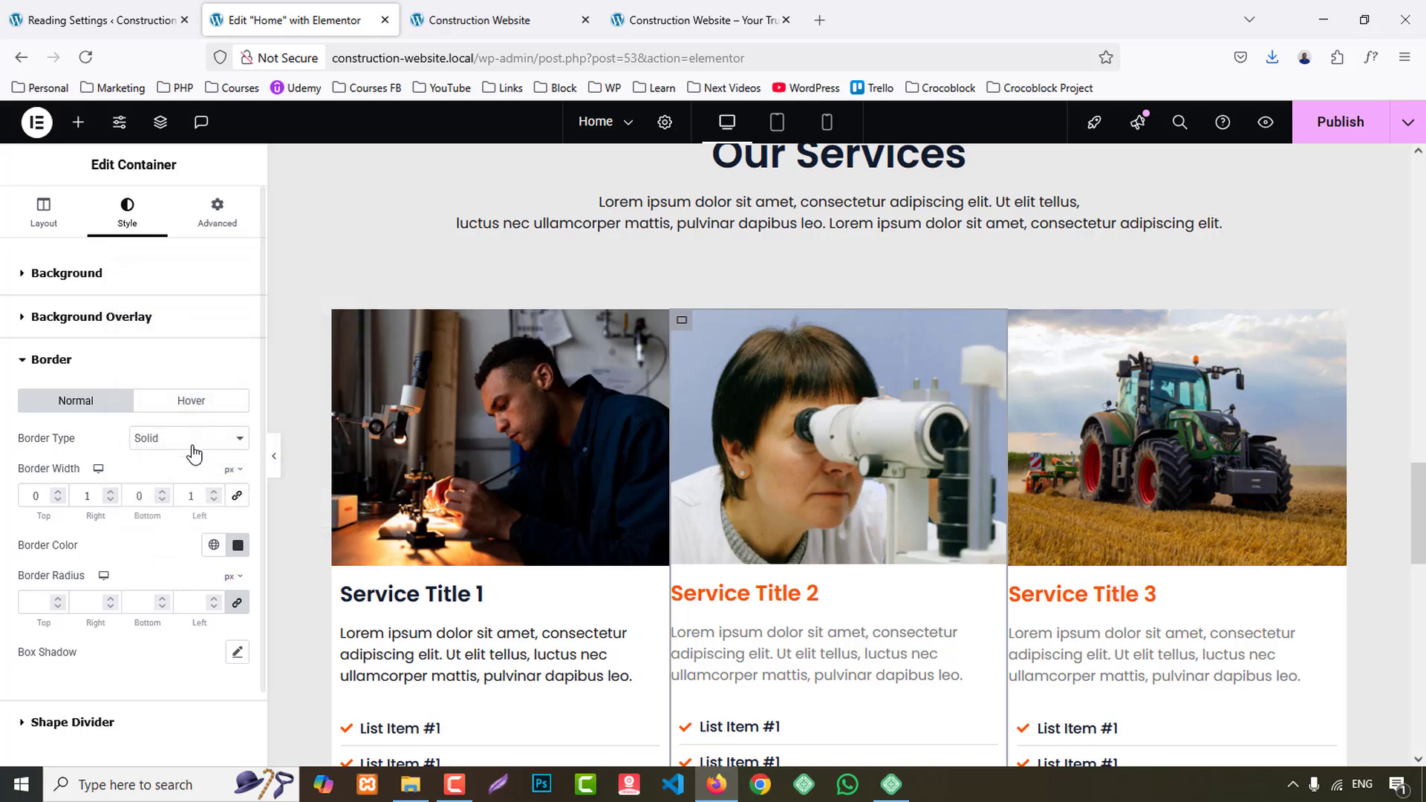
click(187, 440)
click(160, 464)
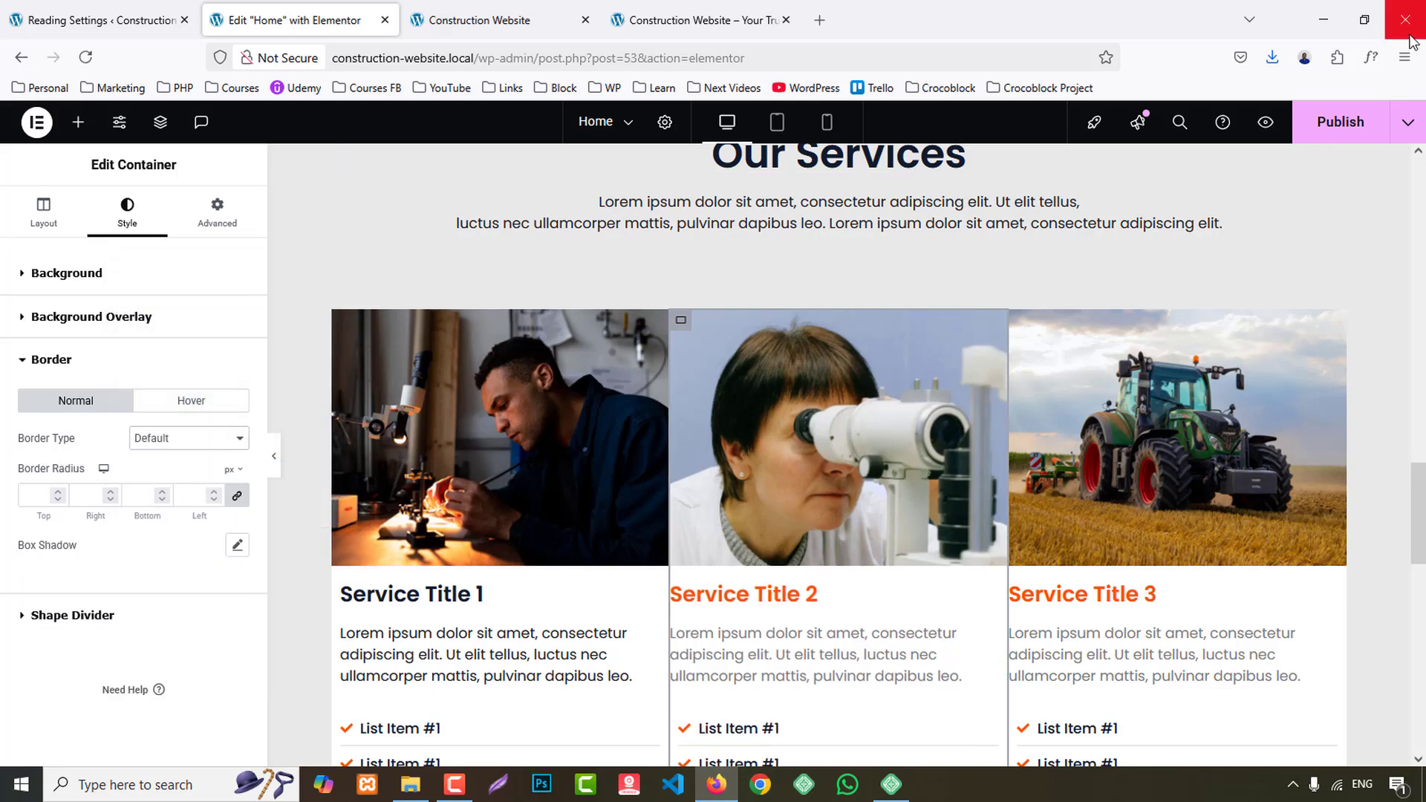
- Publish the page and review the service cards in the site preview
click(1371, 131)
click(524, 13)
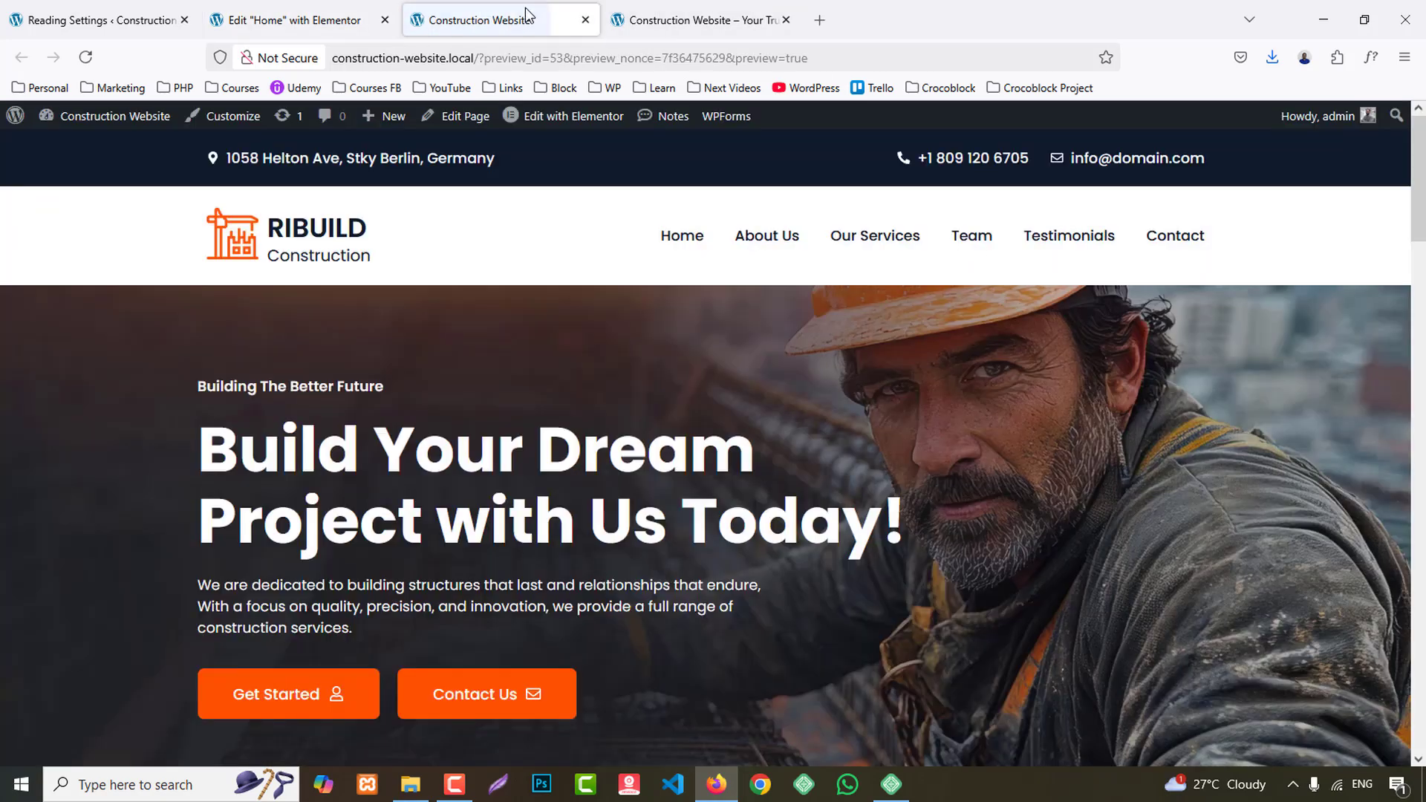
scroll(706, 446, down, 15)
scroll(705, 446, down, 7)
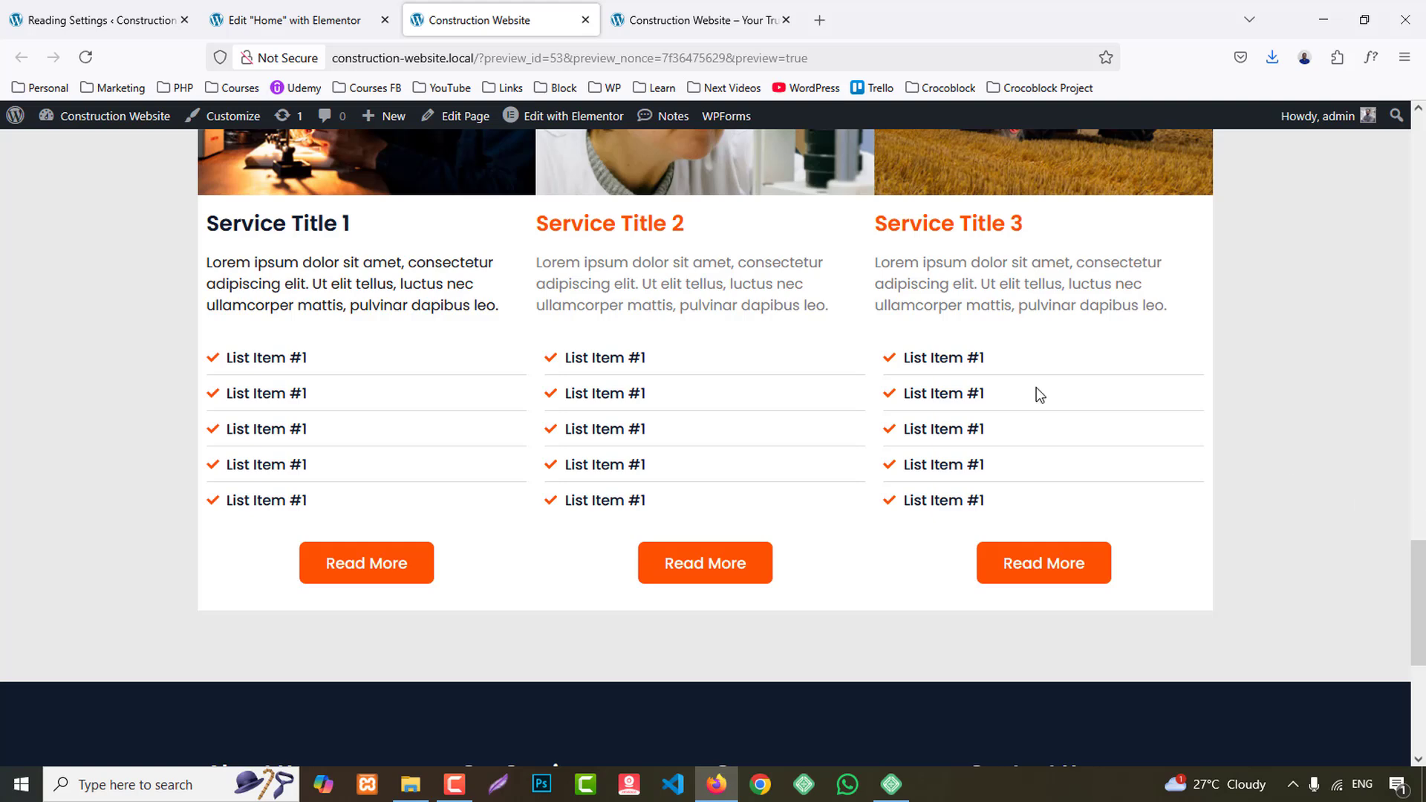
- Copy the Service Title 1 heading and paste its style onto the Service Title 2 and Service Title 3 headings
click(294, 20)
scroll(529, 478, down, 3)
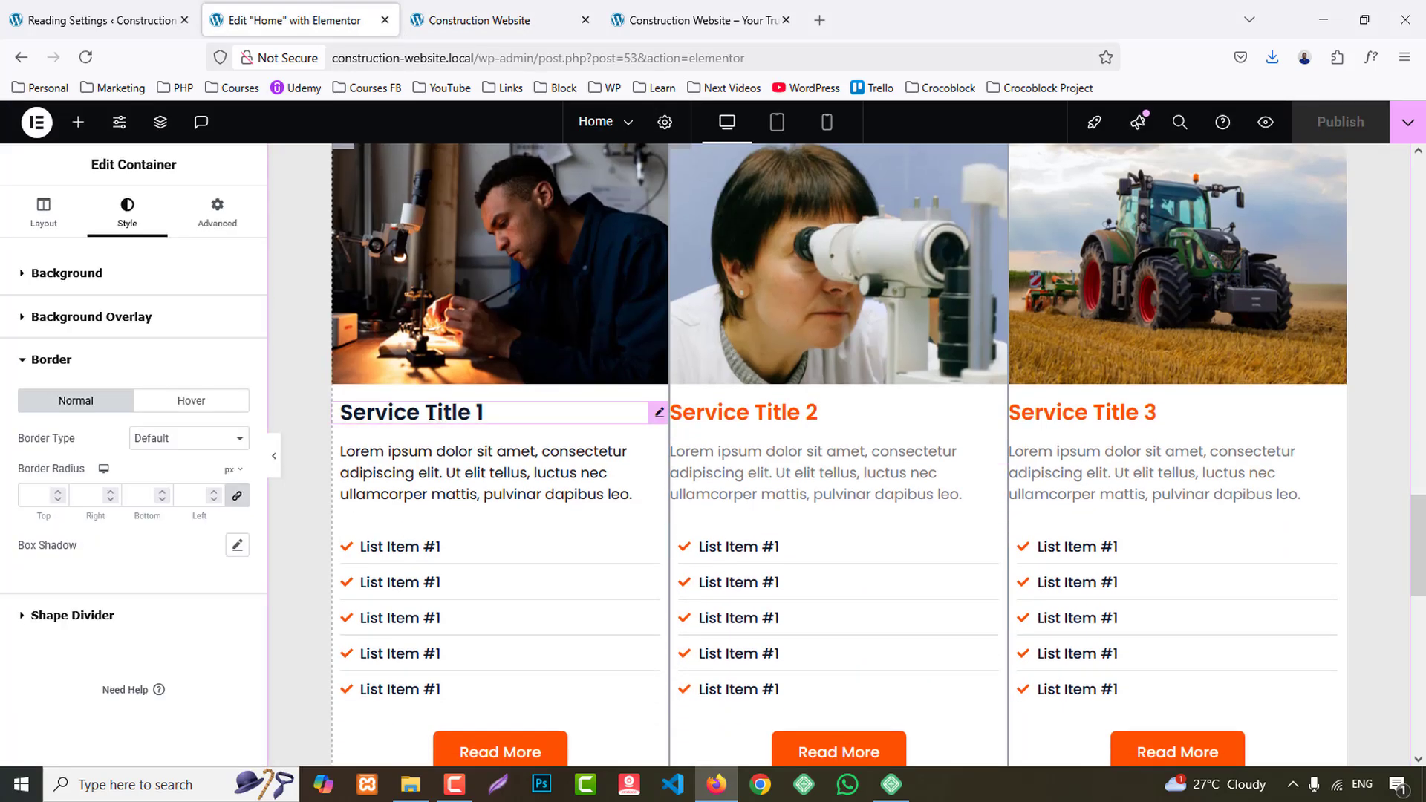
right_click(455, 419)
click(554, 436)
right_click(749, 411)
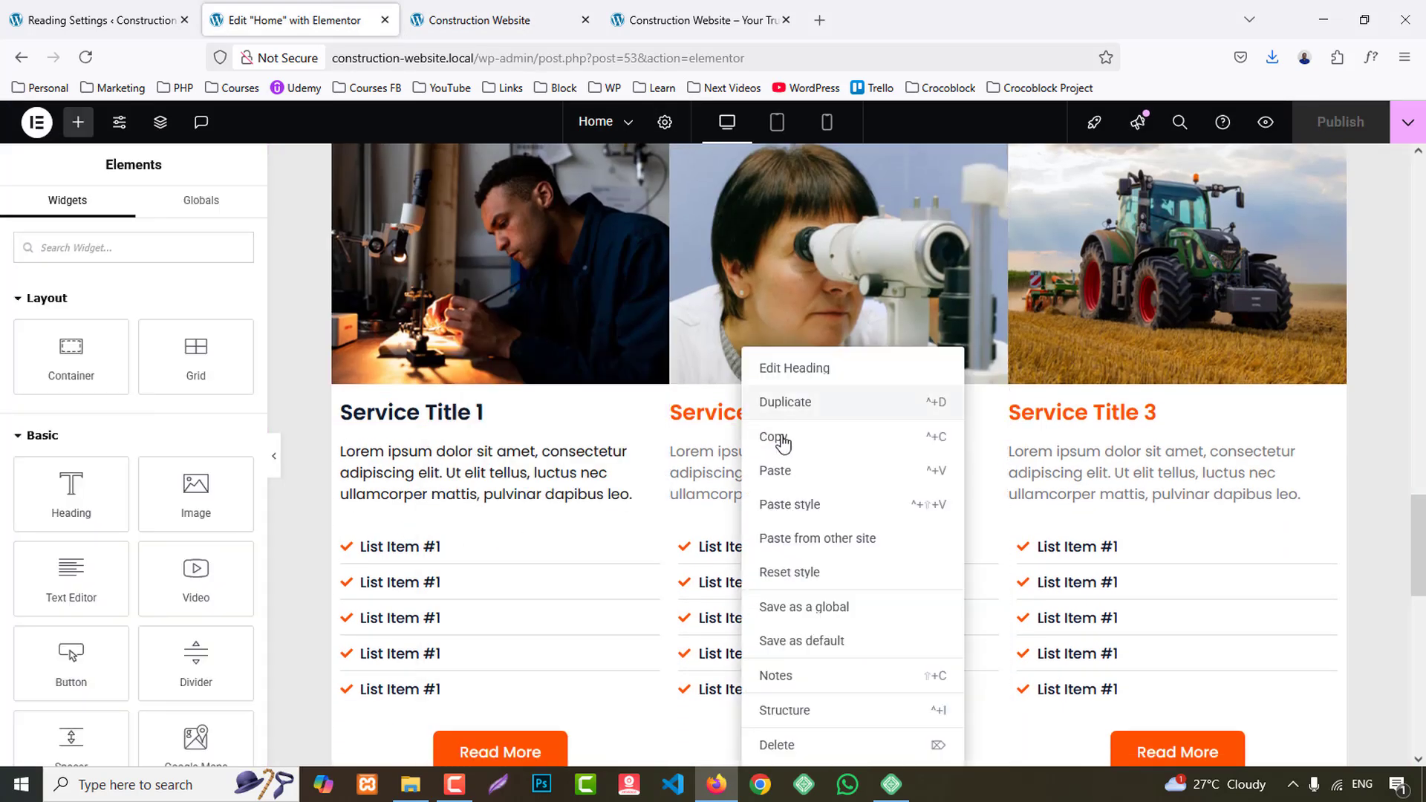
click(805, 504)
right_click(1090, 414)
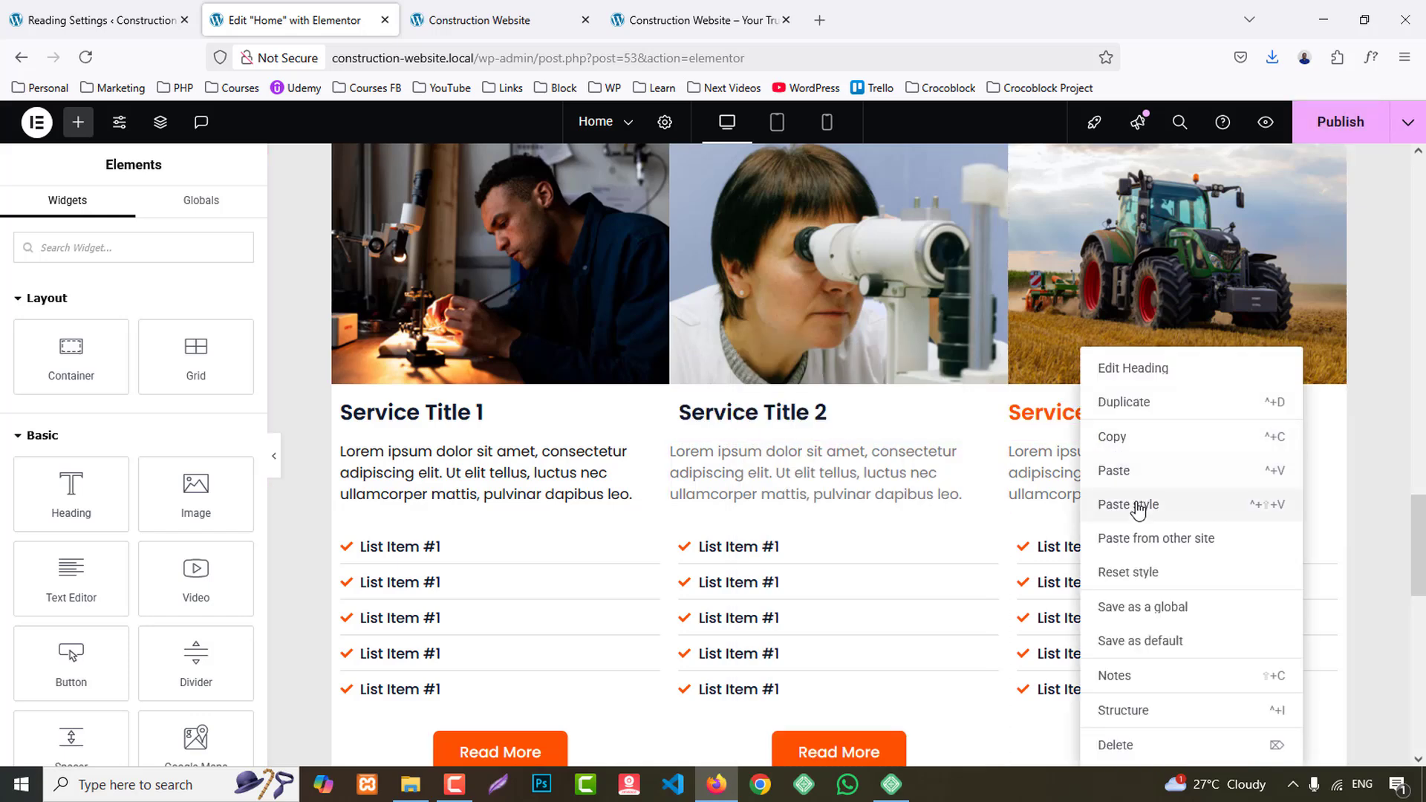
click(1137, 505)
right_click(509, 482)
click(547, 469)
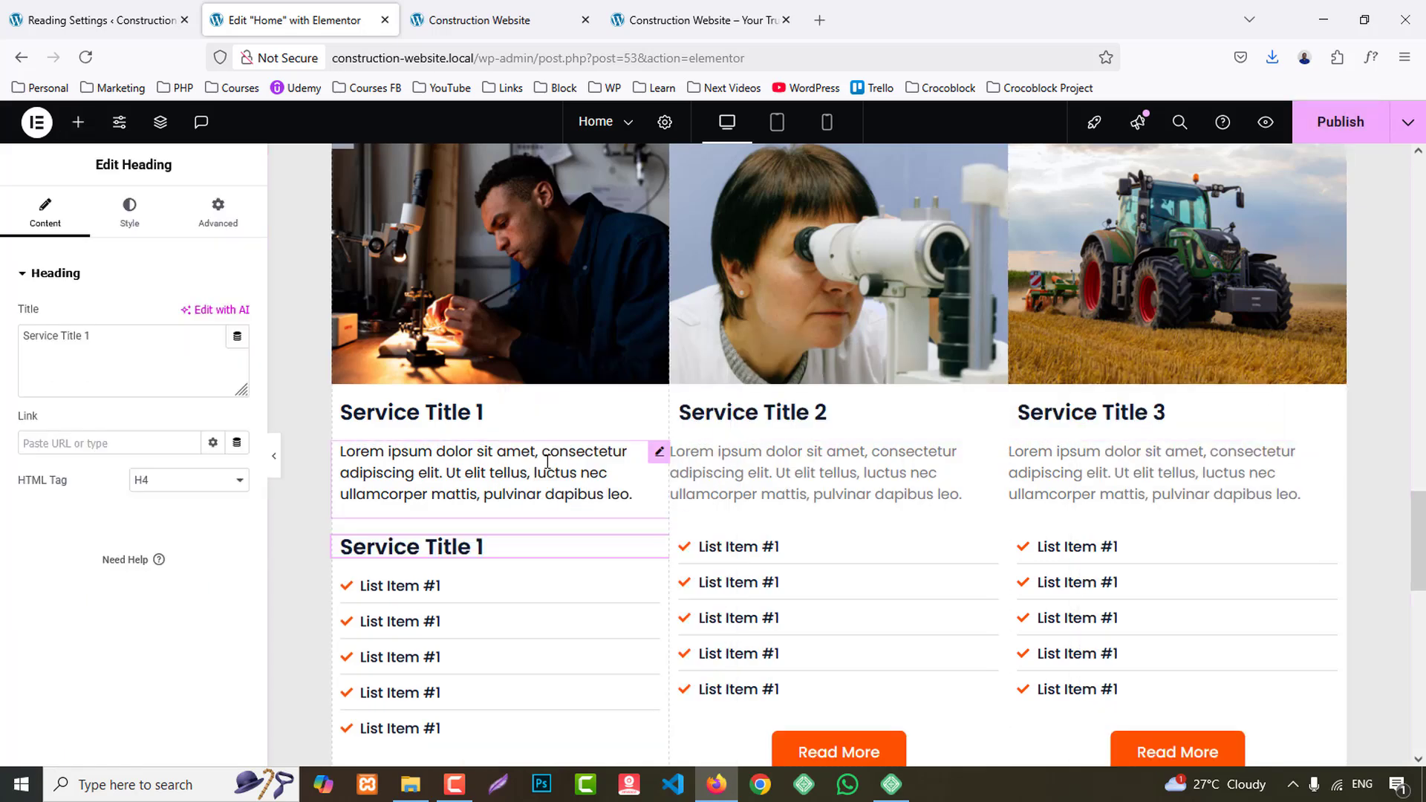
key(ctrl+z)
- Copy the first card's description, paste its style onto the second and third cards' descriptions, and publish the page
right_click(508, 470)
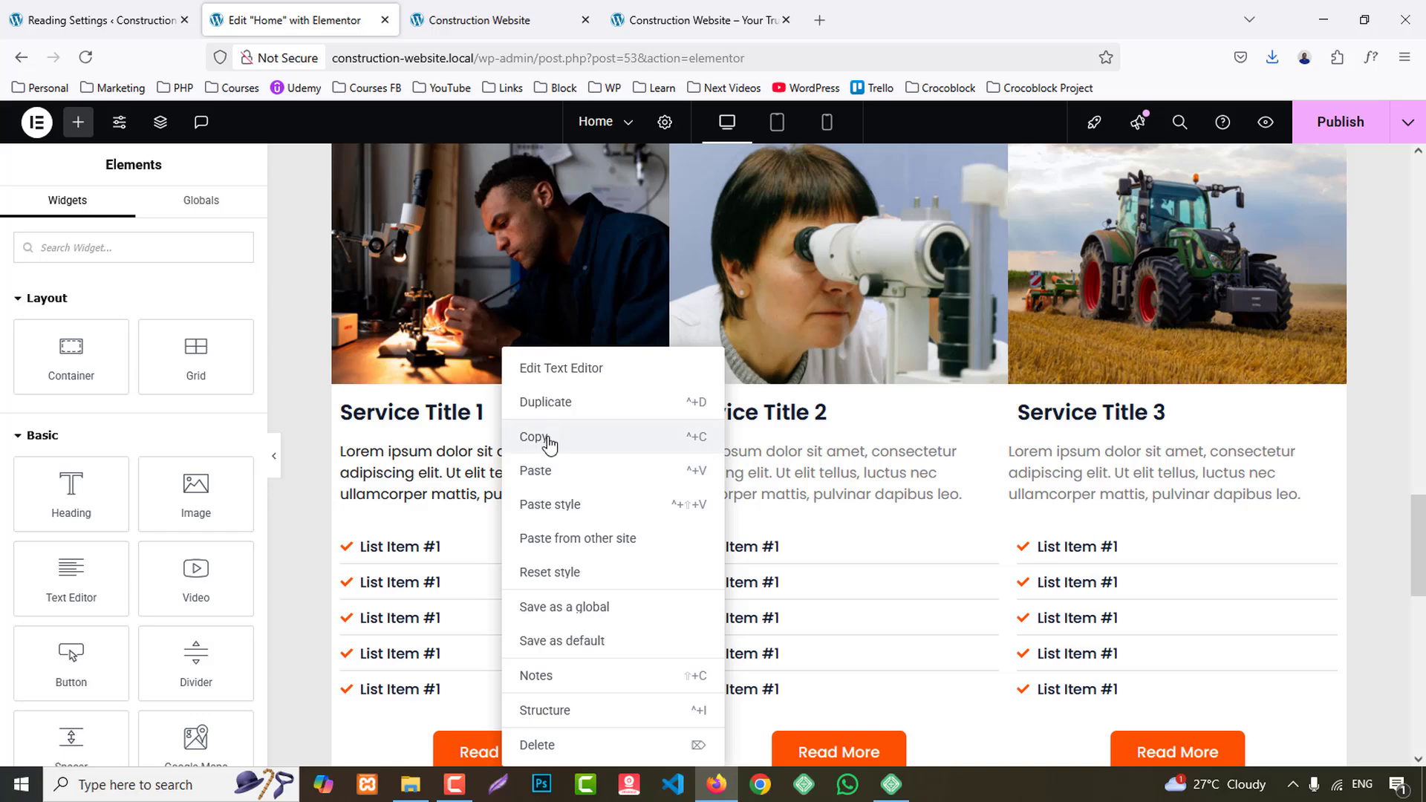
click(548, 444)
right_click(847, 480)
click(900, 504)
right_click(1188, 475)
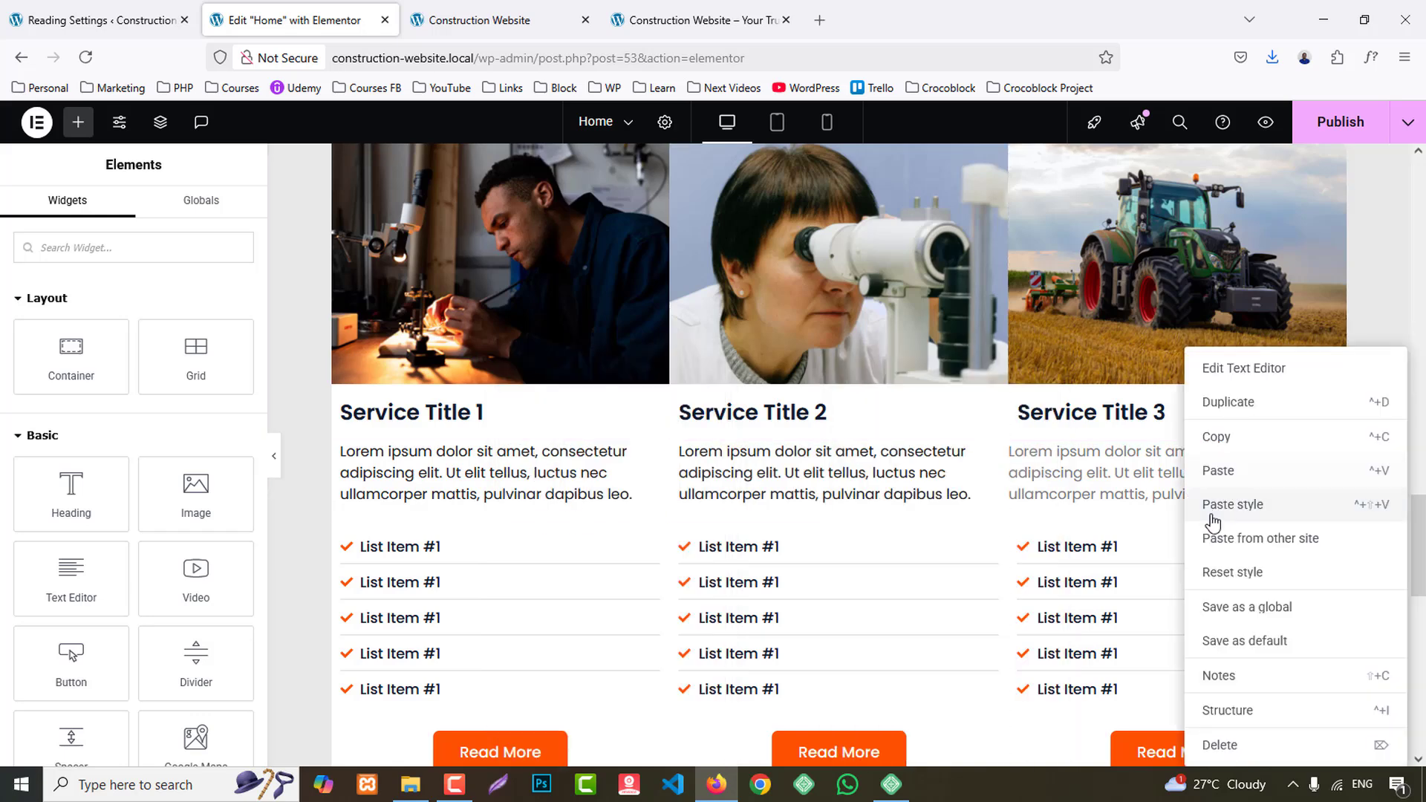
click(1232, 505)
click(1339, 122)
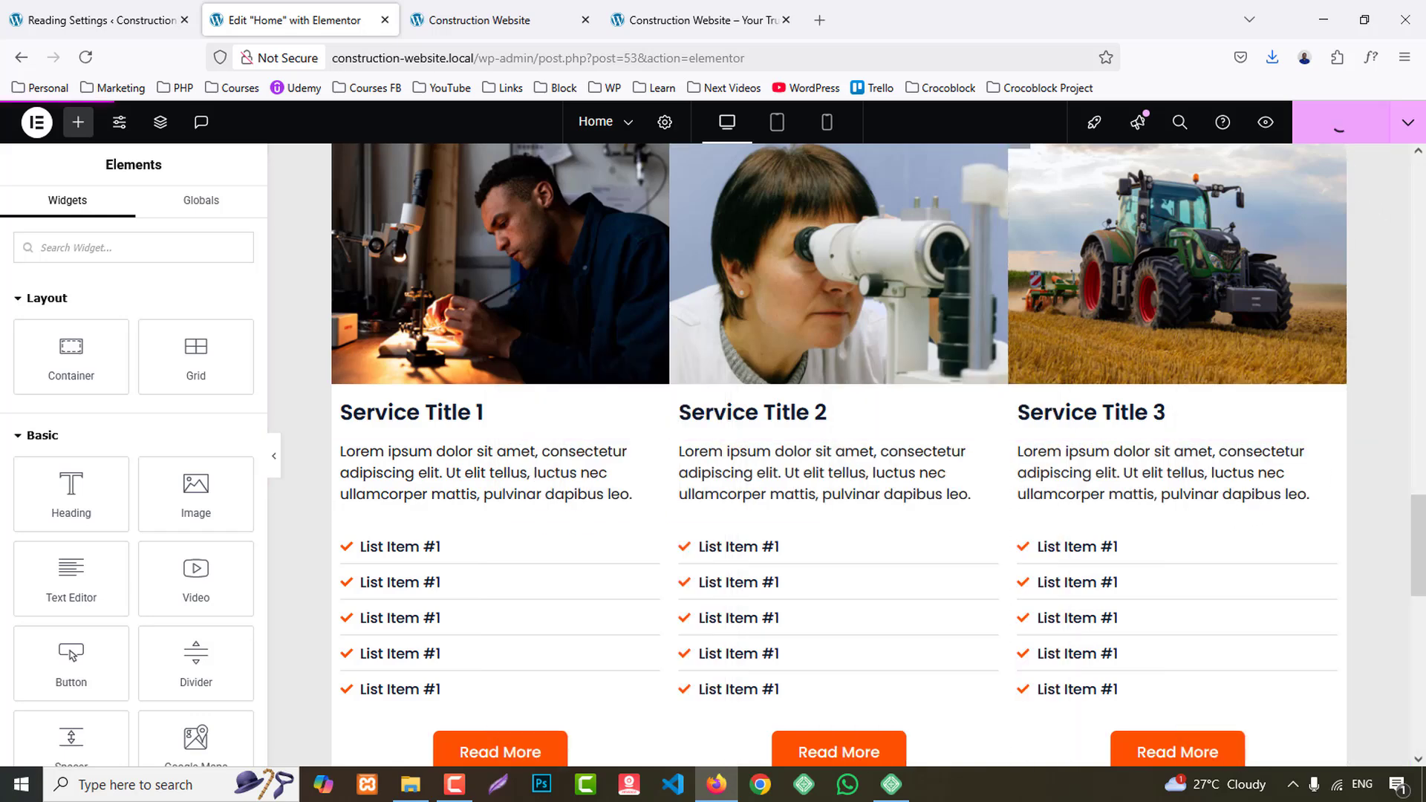
- Review the service cards in the site preview and examine the Featured Projects section on the reference site
click(490, 21)
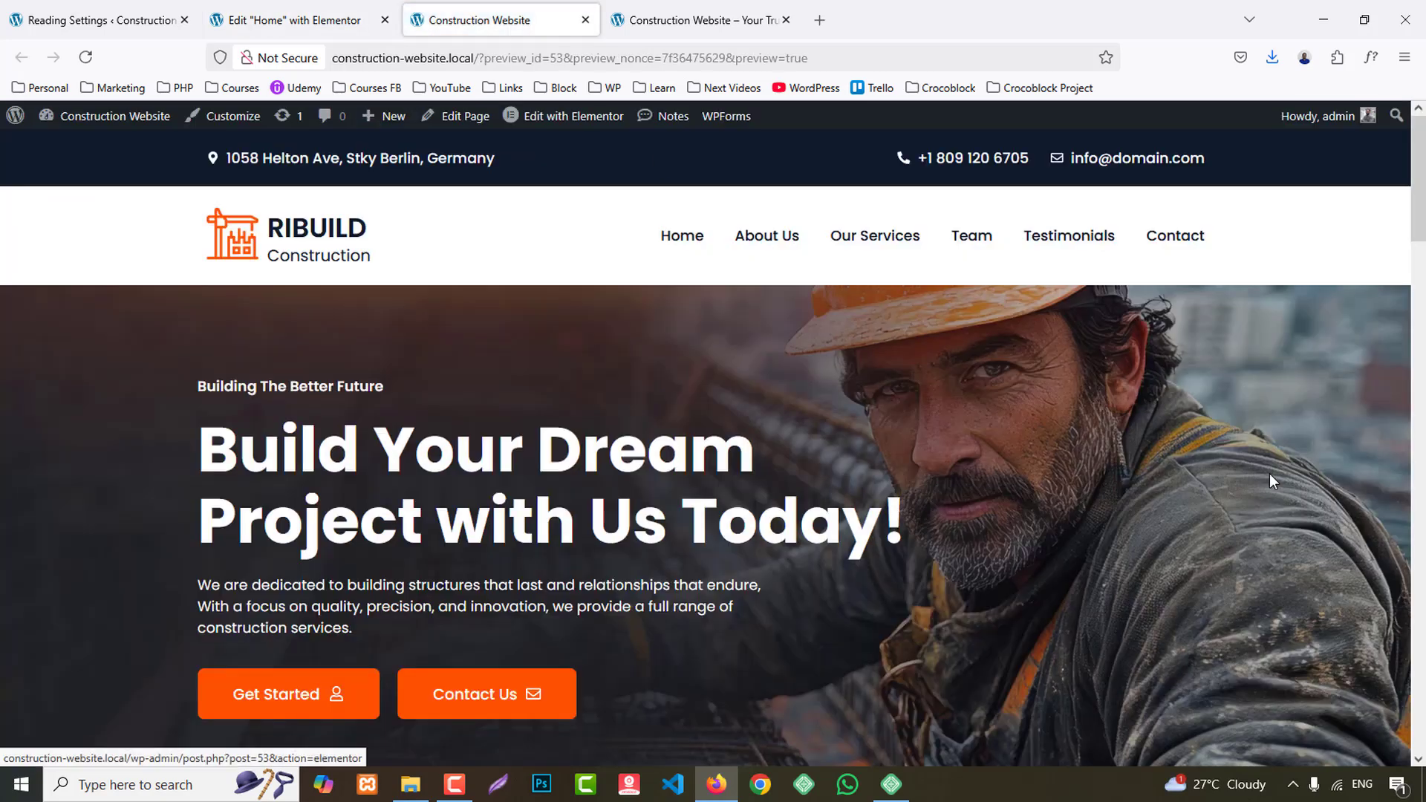
scroll(1273, 475, down, 5)
scroll(1278, 482, down, 5)
scroll(1280, 482, down, 5)
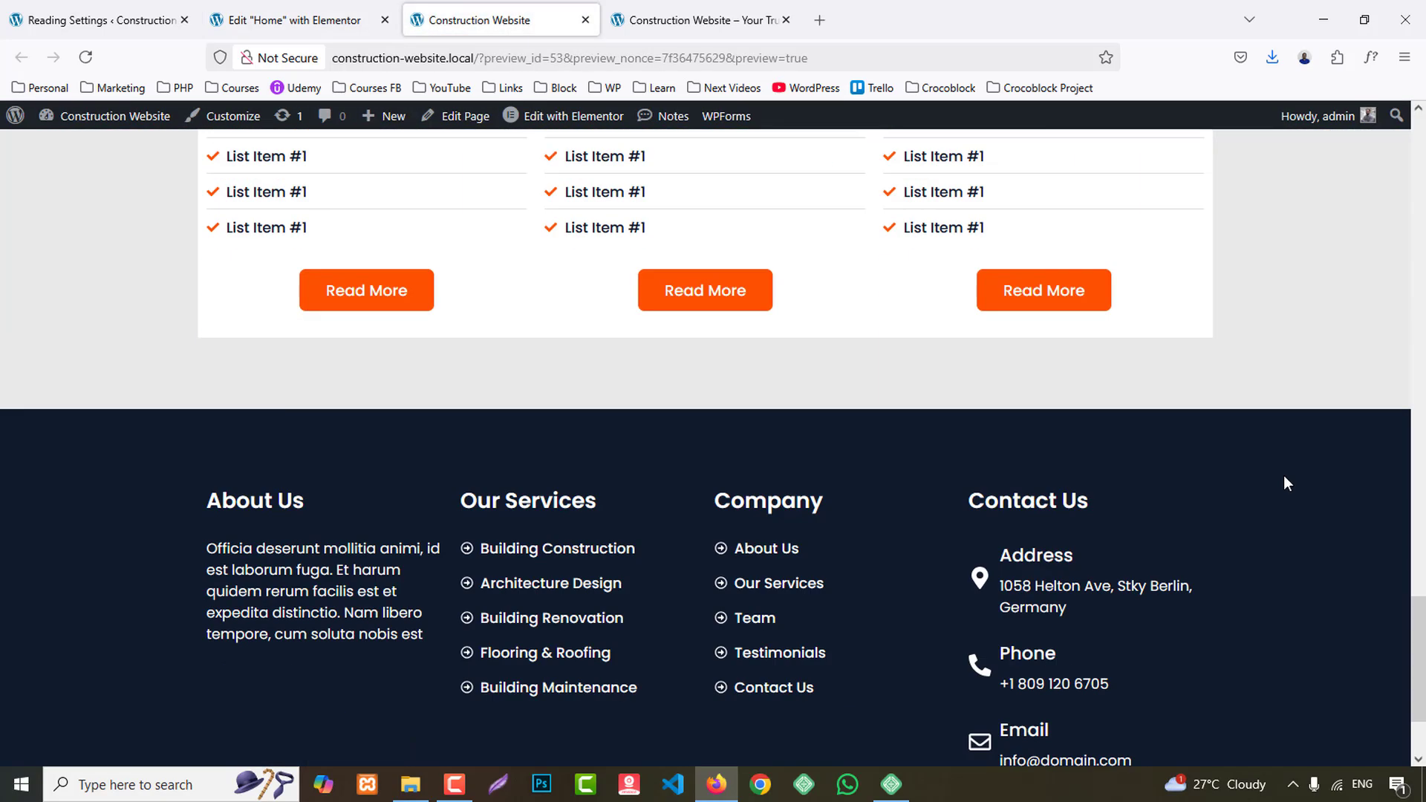
click(756, 20)
scroll(1360, 434, down, 6)
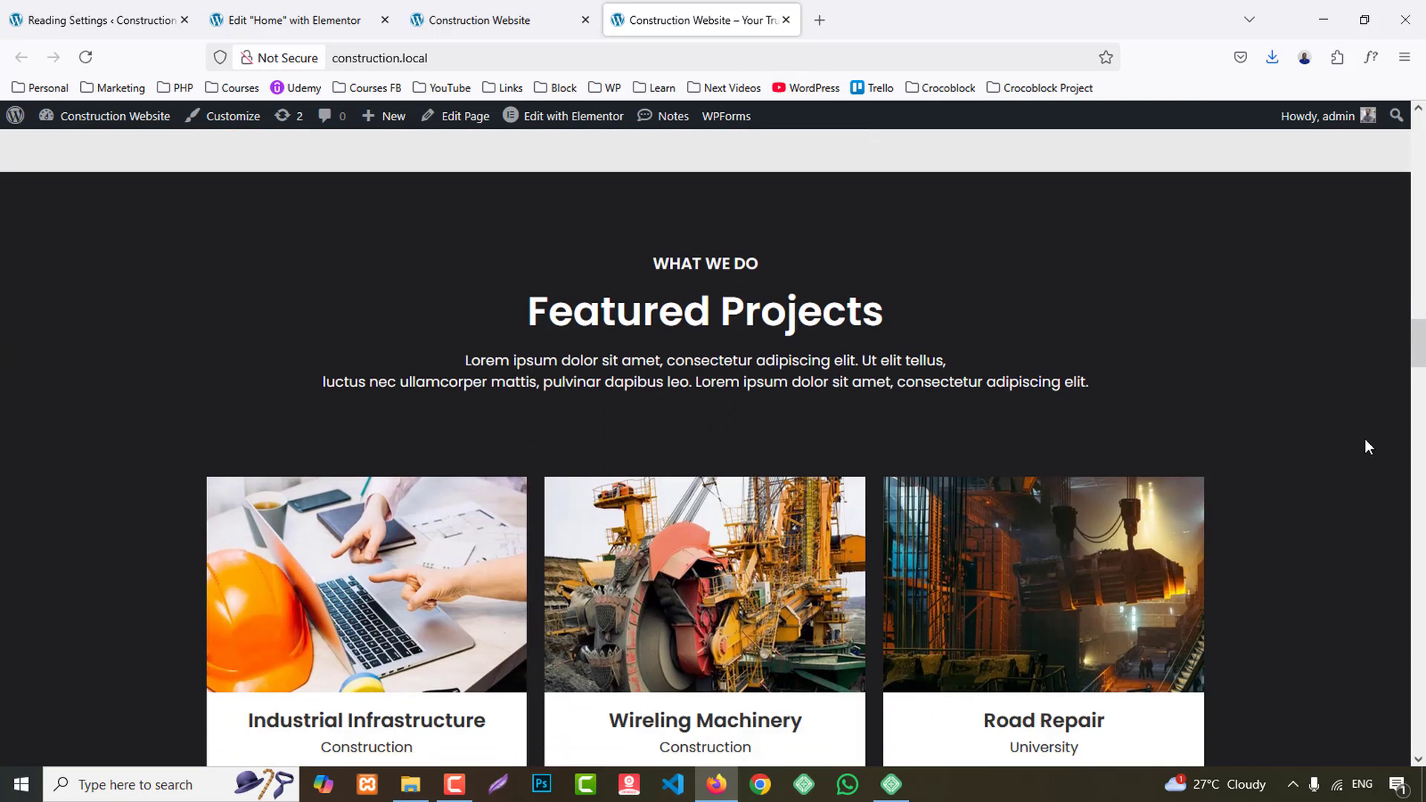
scroll(1366, 440, down, 4)
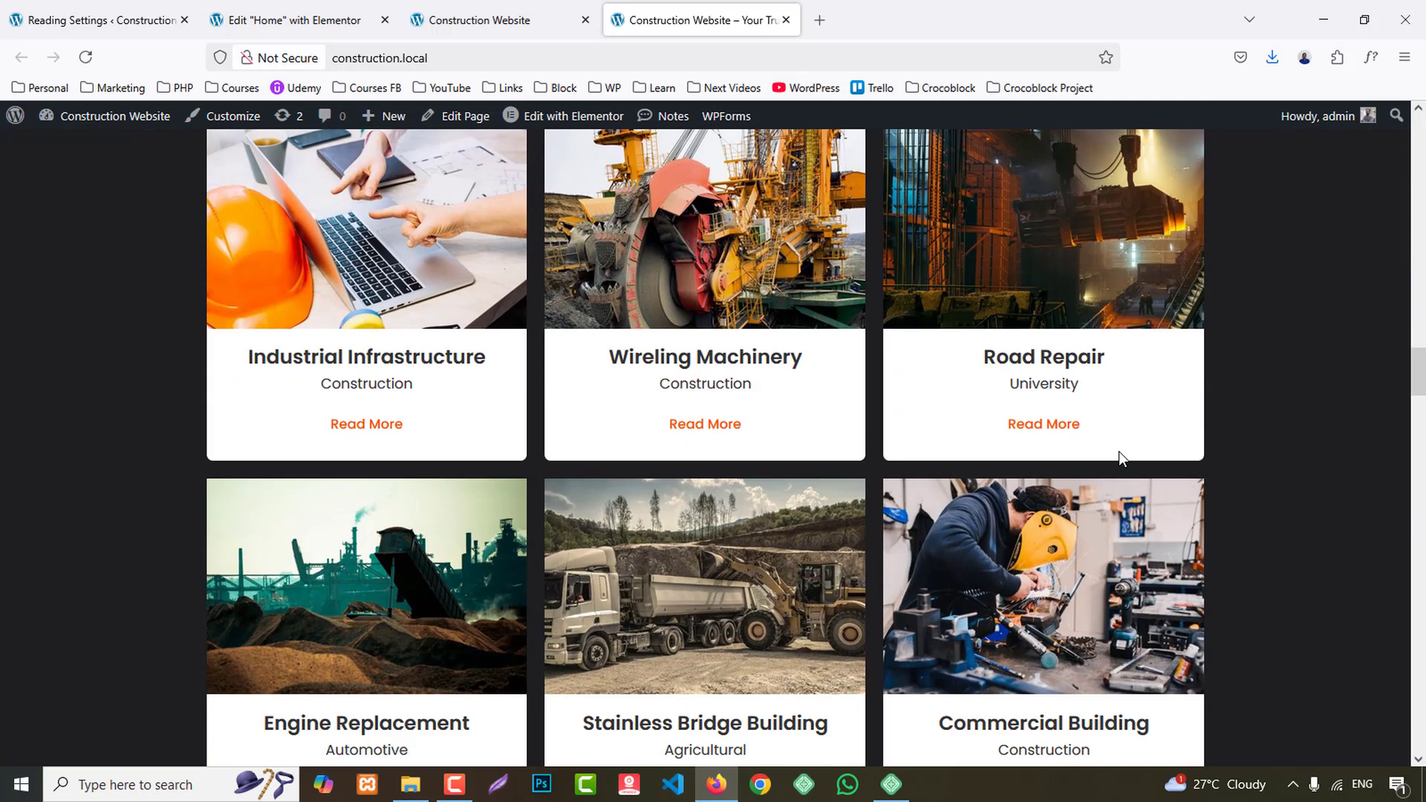
scroll(1118, 451, up, 4)
- Return to the Elementor editor and add a six-cell container of two rows by three columns below the Our Services section
click(309, 8)
scroll(1120, 401, down, 7)
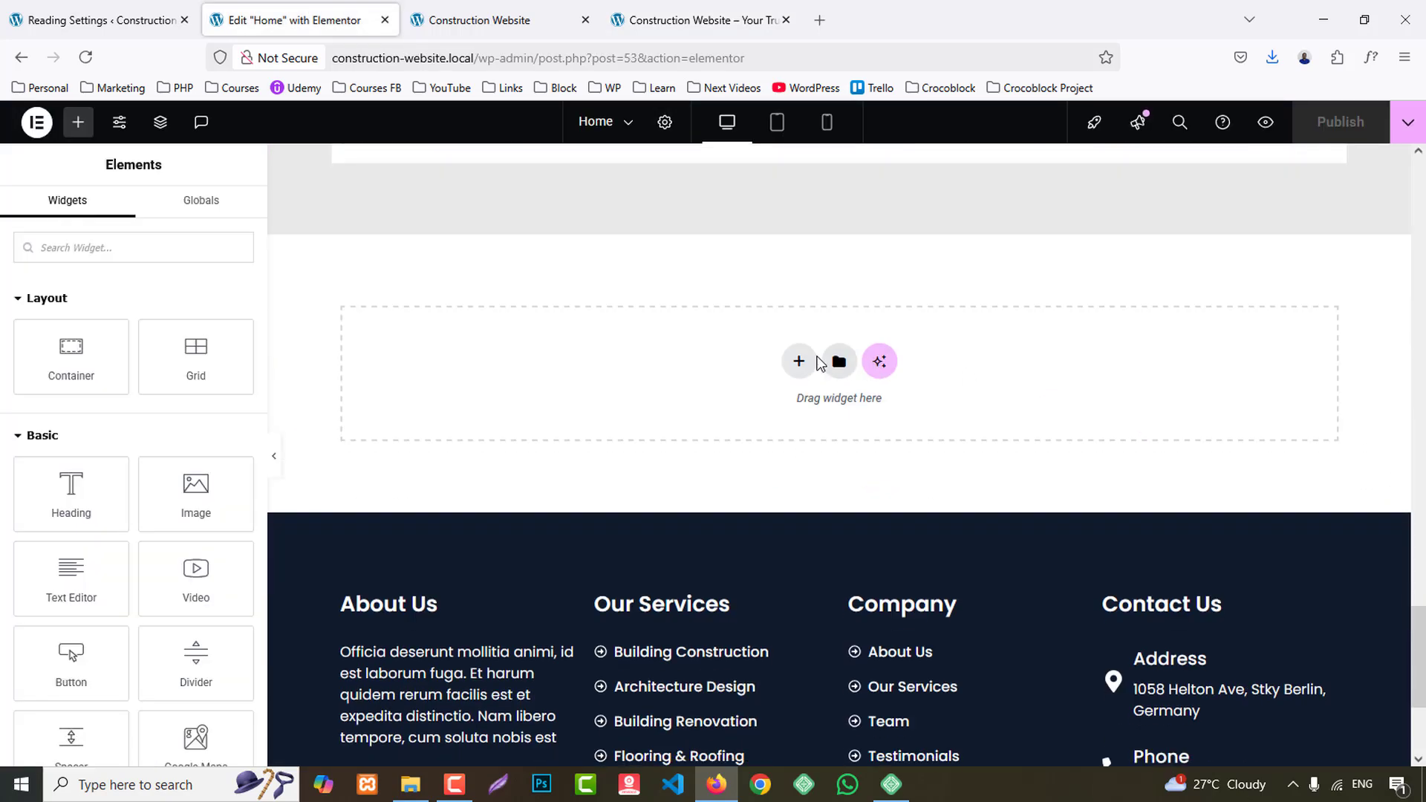
scroll(1018, 423, up, 5)
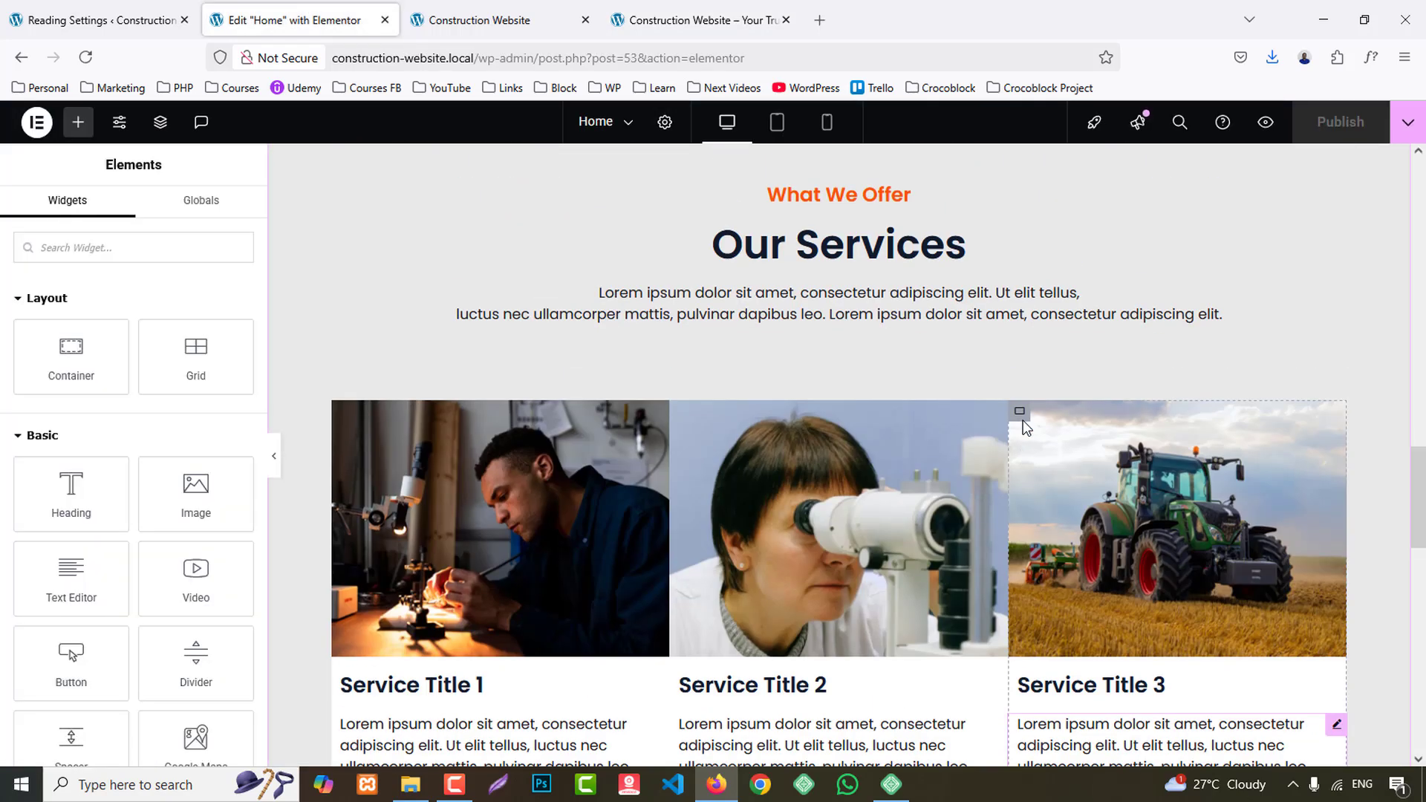
scroll(859, 503, down, 8)
scroll(817, 318, up, 2)
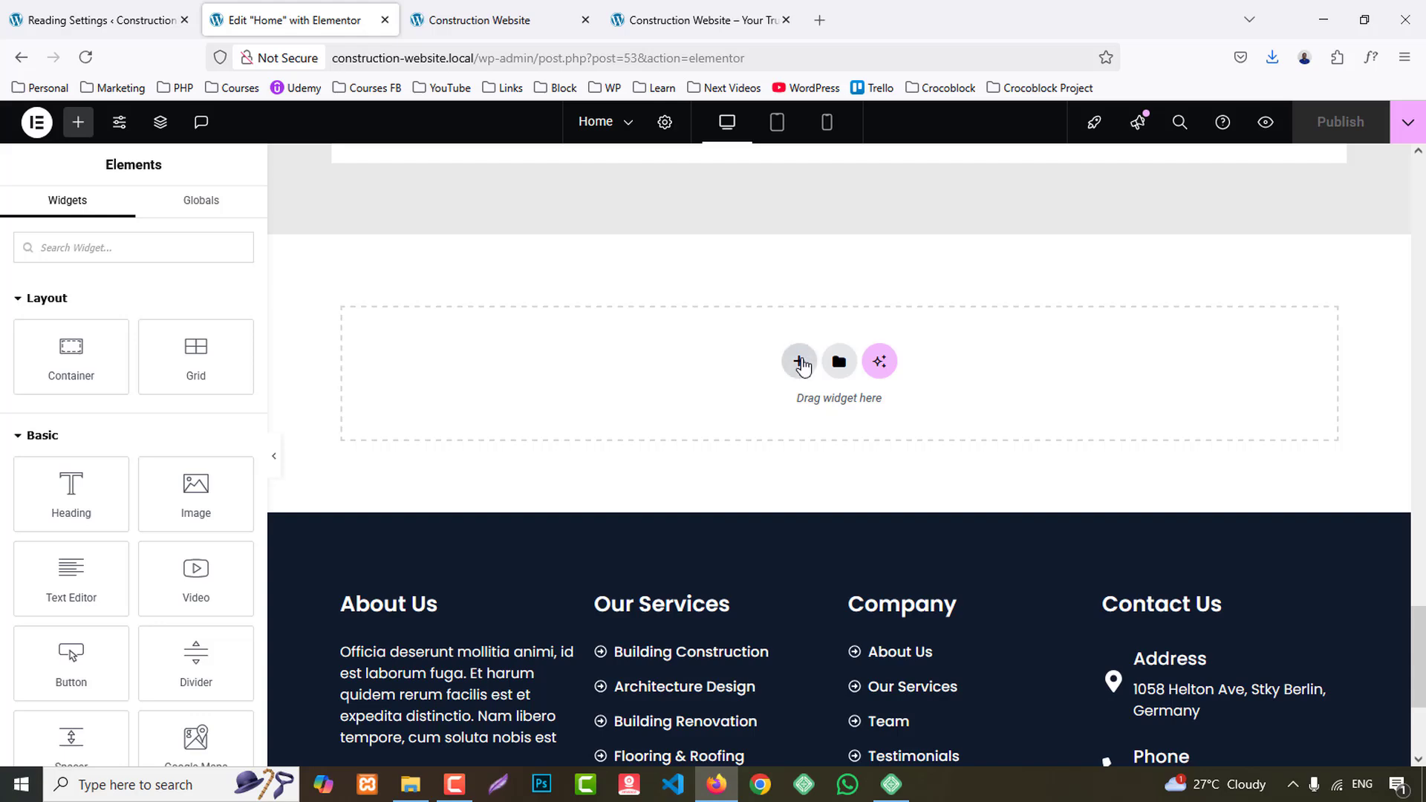
click(800, 364)
click(769, 416)
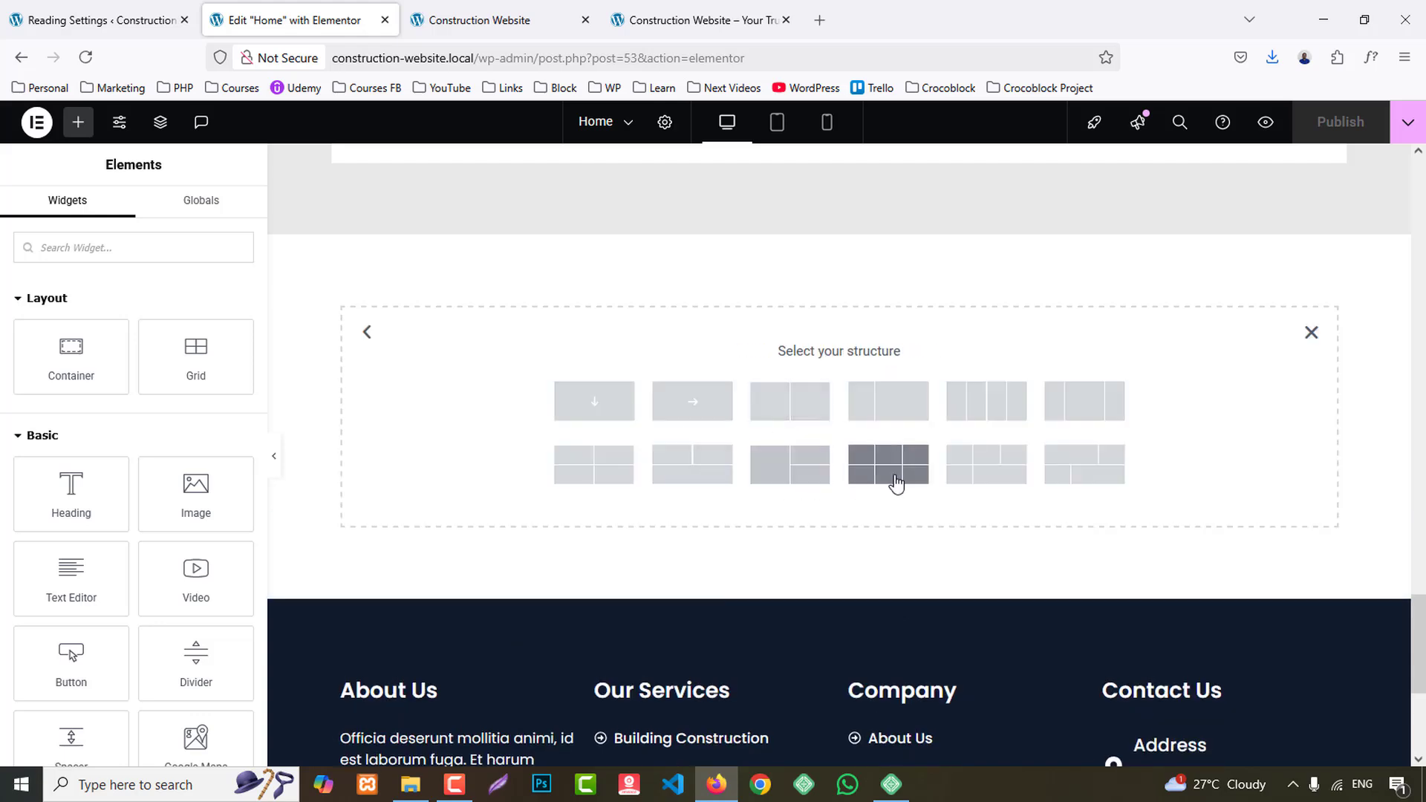
click(882, 476)
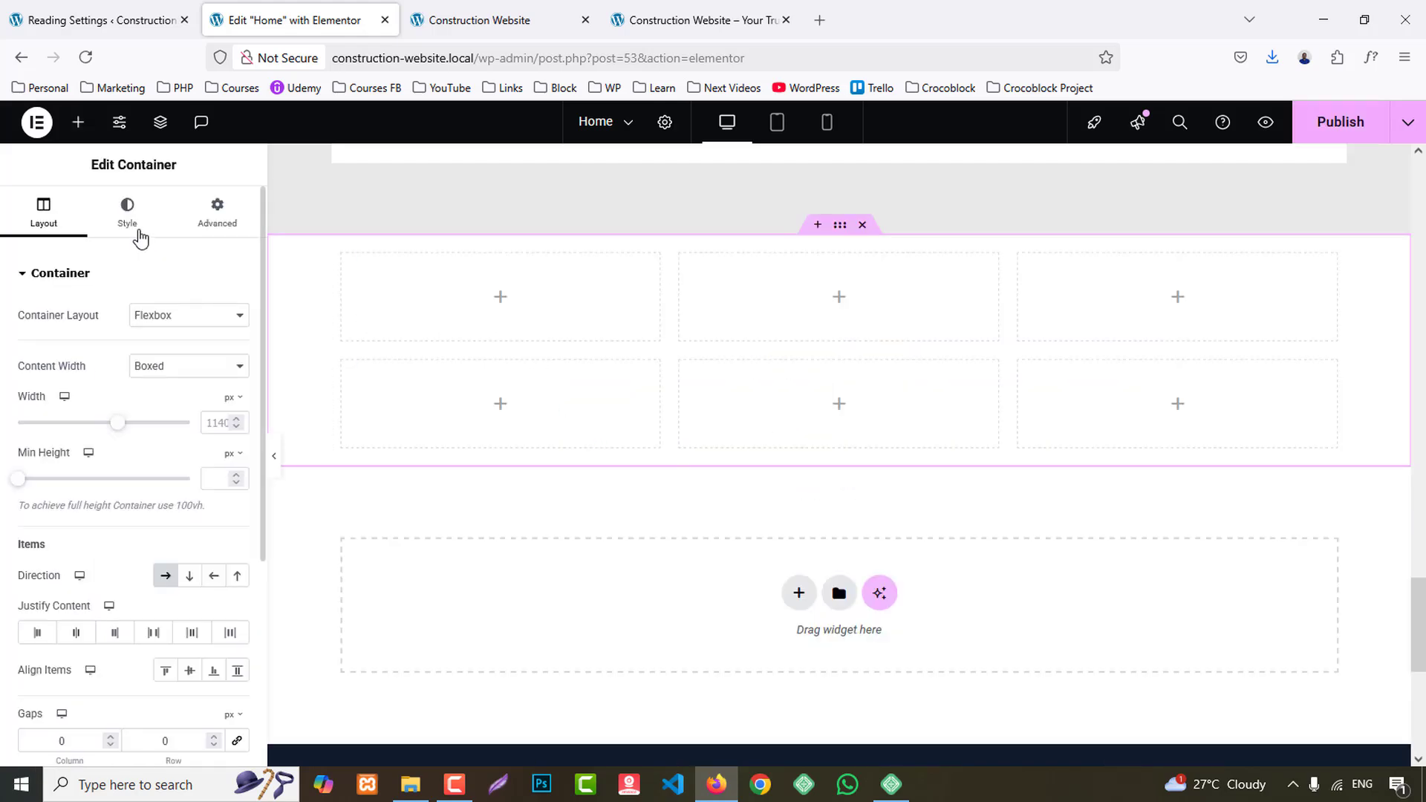
- Copy the Our Services section container and paste its style onto the new six-cell container
scroll(827, 315, up, 5)
scroll(883, 332, up, 5)
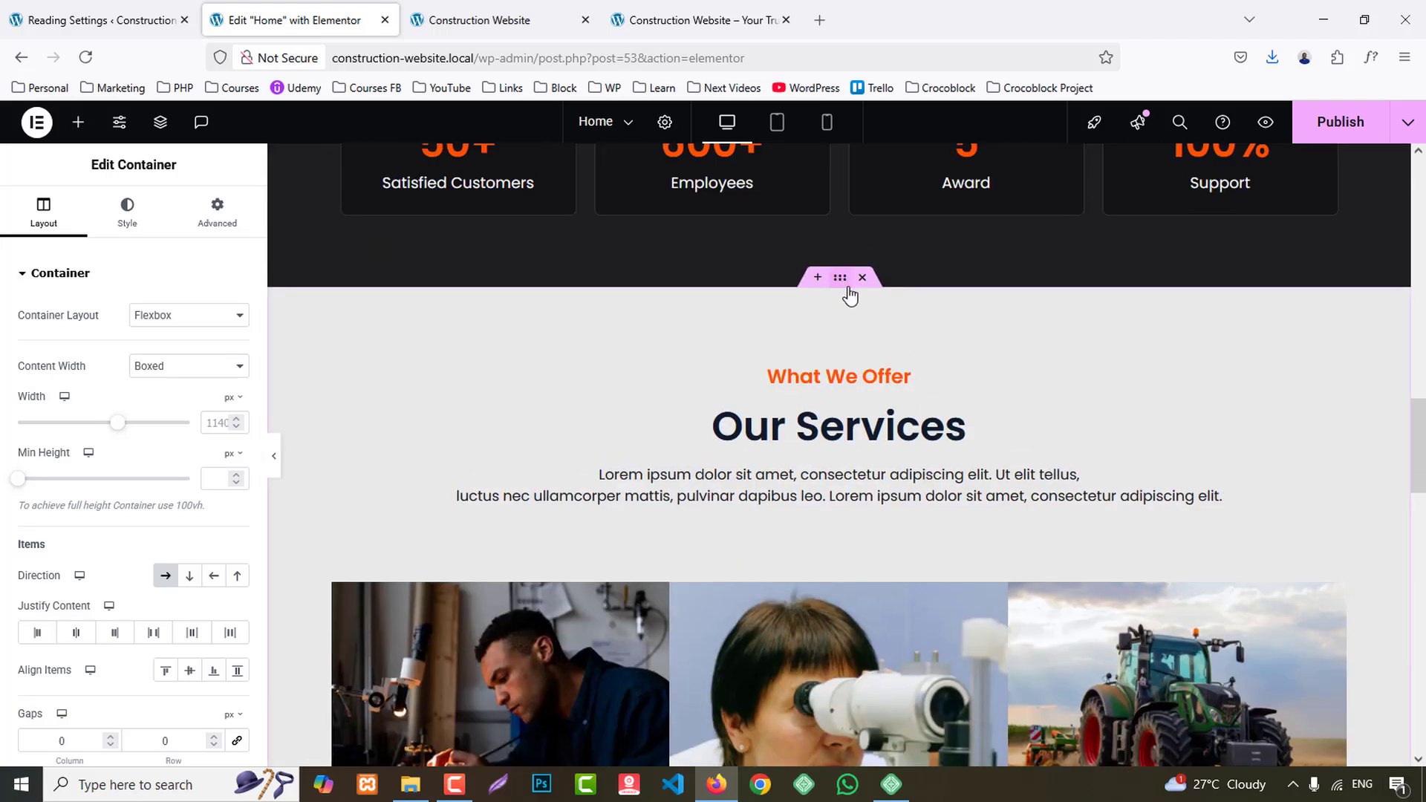
right_click(850, 295)
click(875, 407)
scroll(916, 461, down, 10)
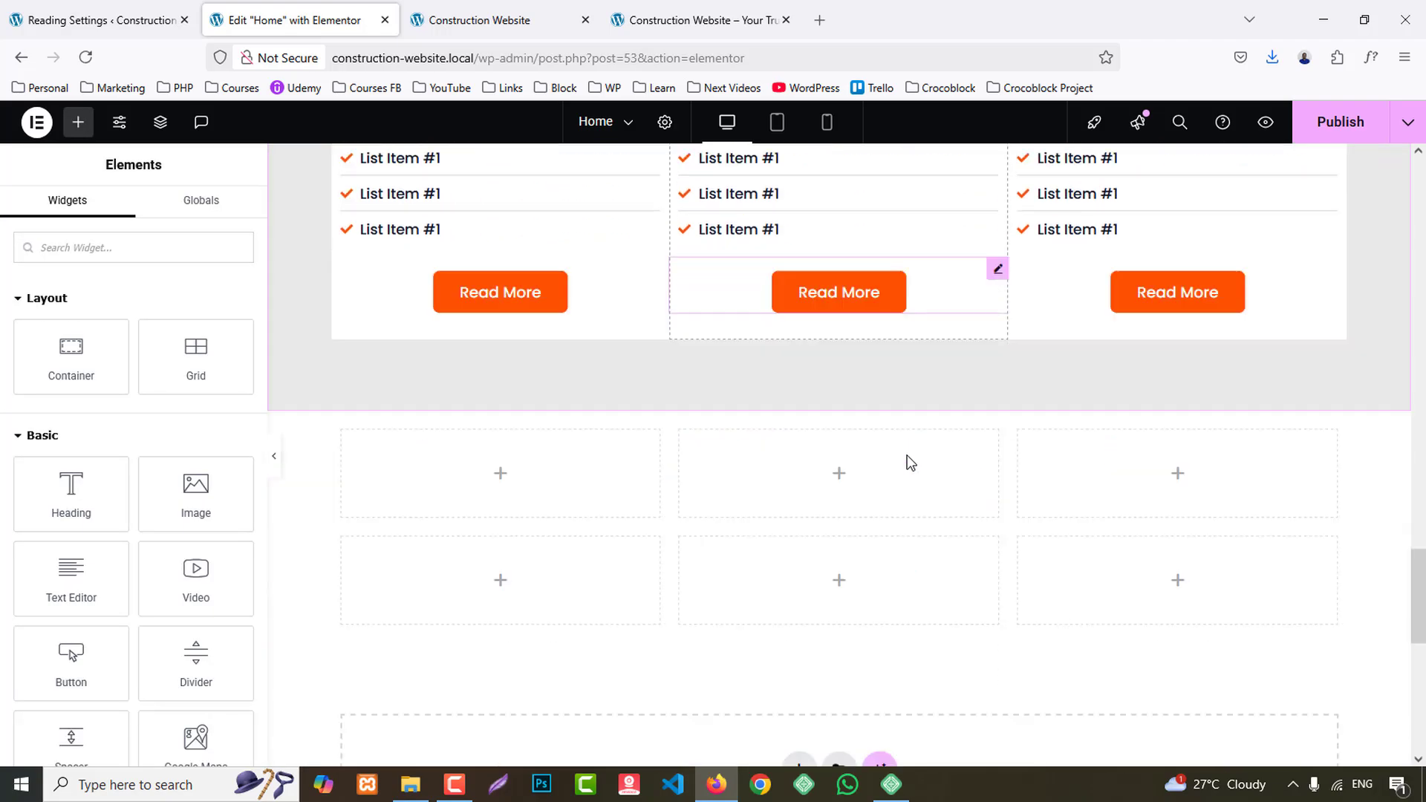
scroll(911, 463, down, 1)
right_click(848, 320)
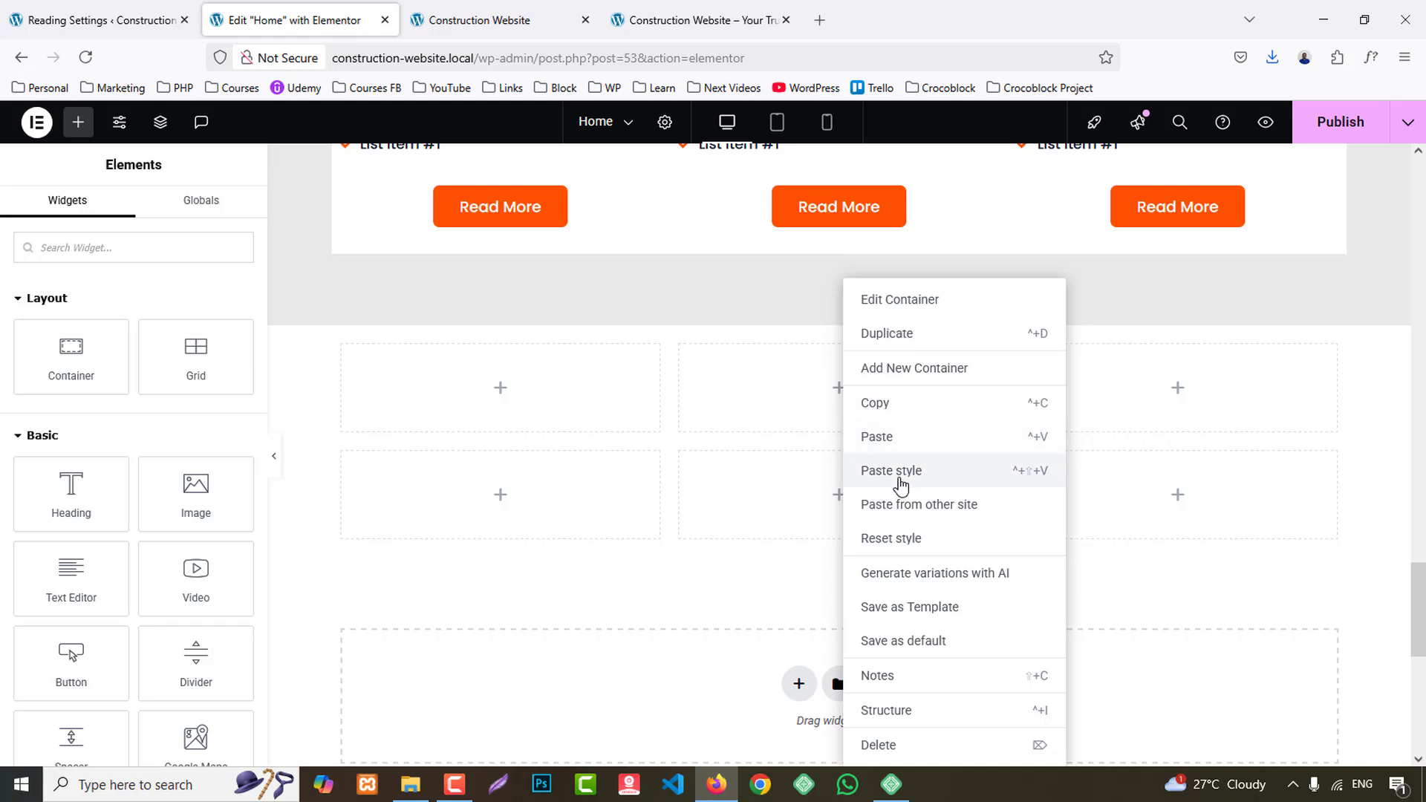
click(901, 471)
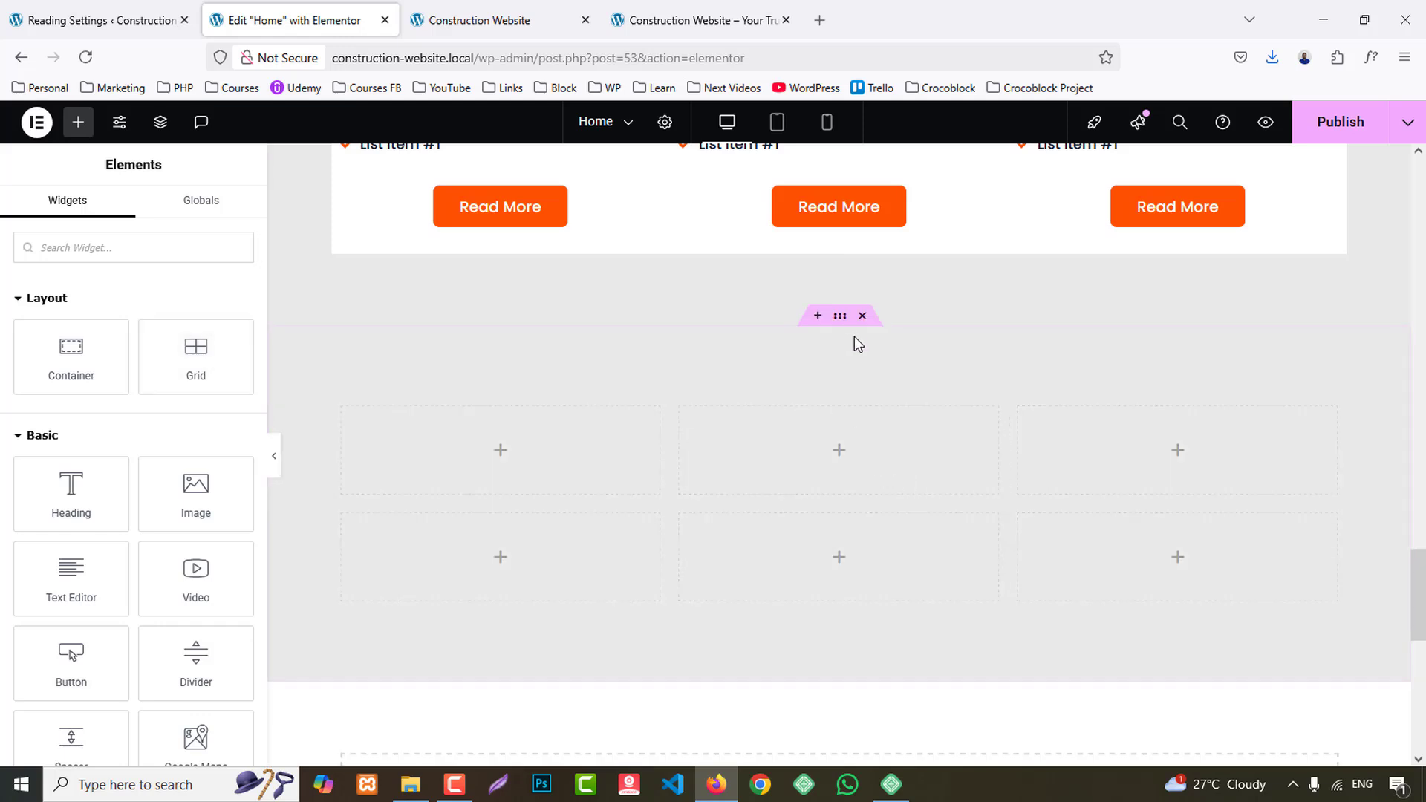
- Clear the background color of the new six-cell container
click(814, 323)
click(128, 213)
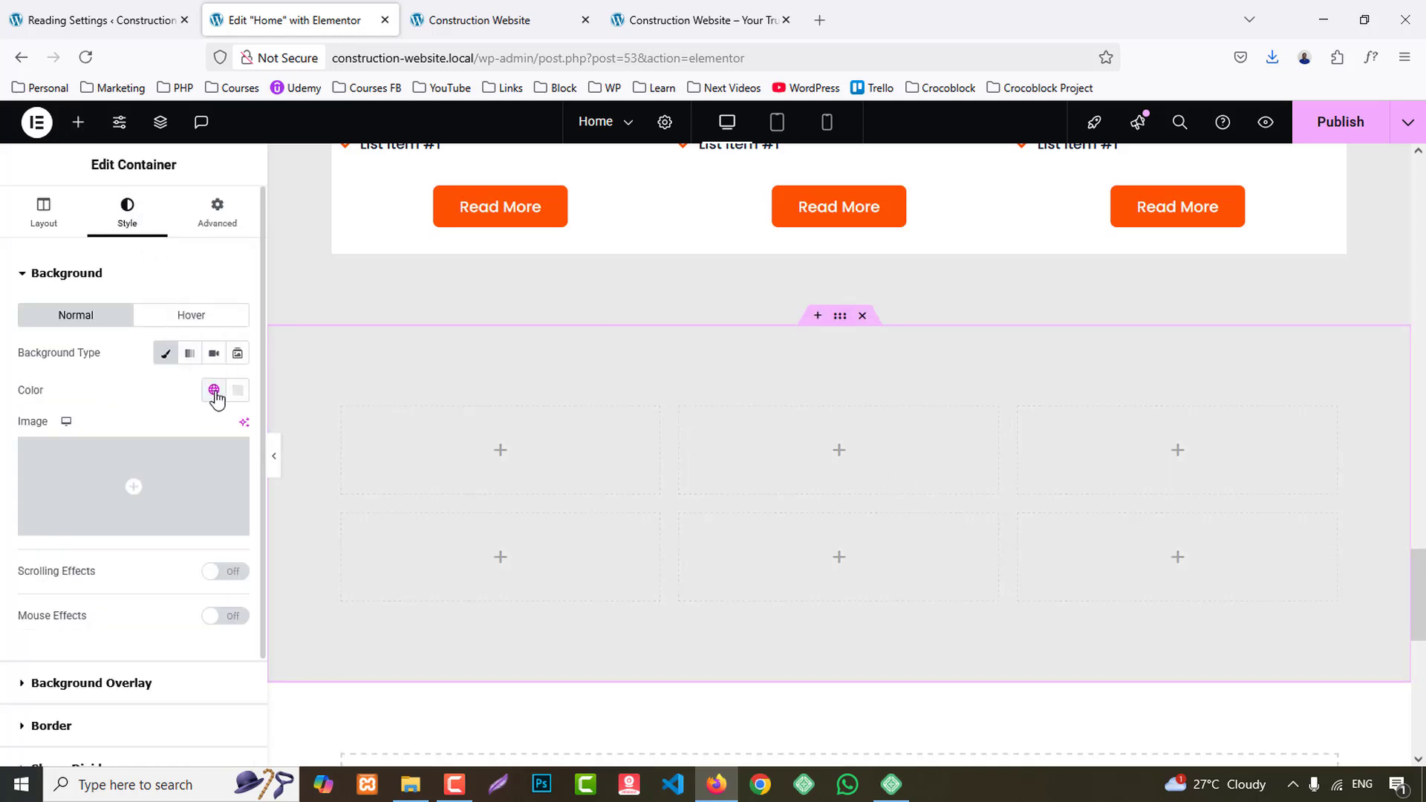
click(240, 391)
click(271, 428)
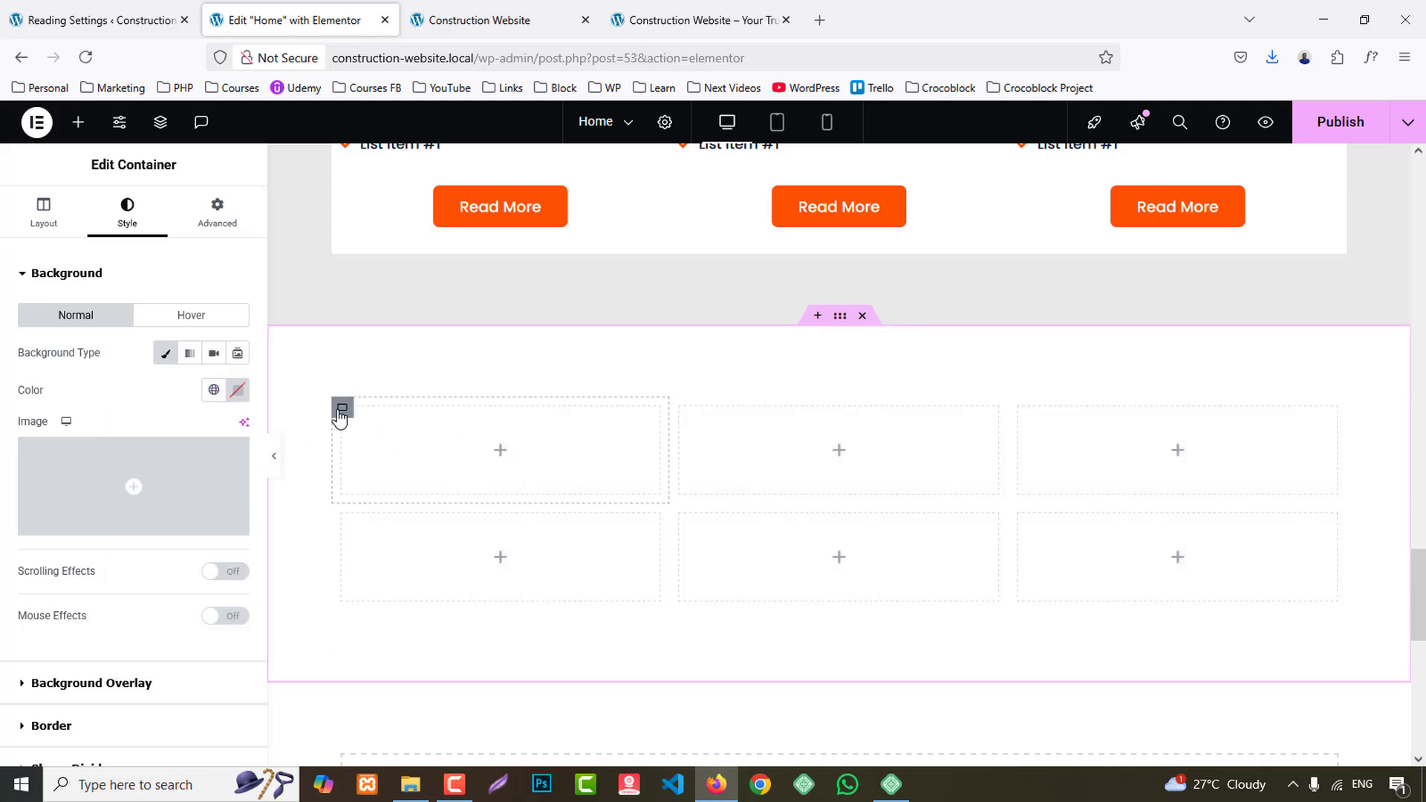
- Duplicate the new section's first cell and paste the Our Services heading container's style onto the first one
right_click(341, 418)
click(393, 336)
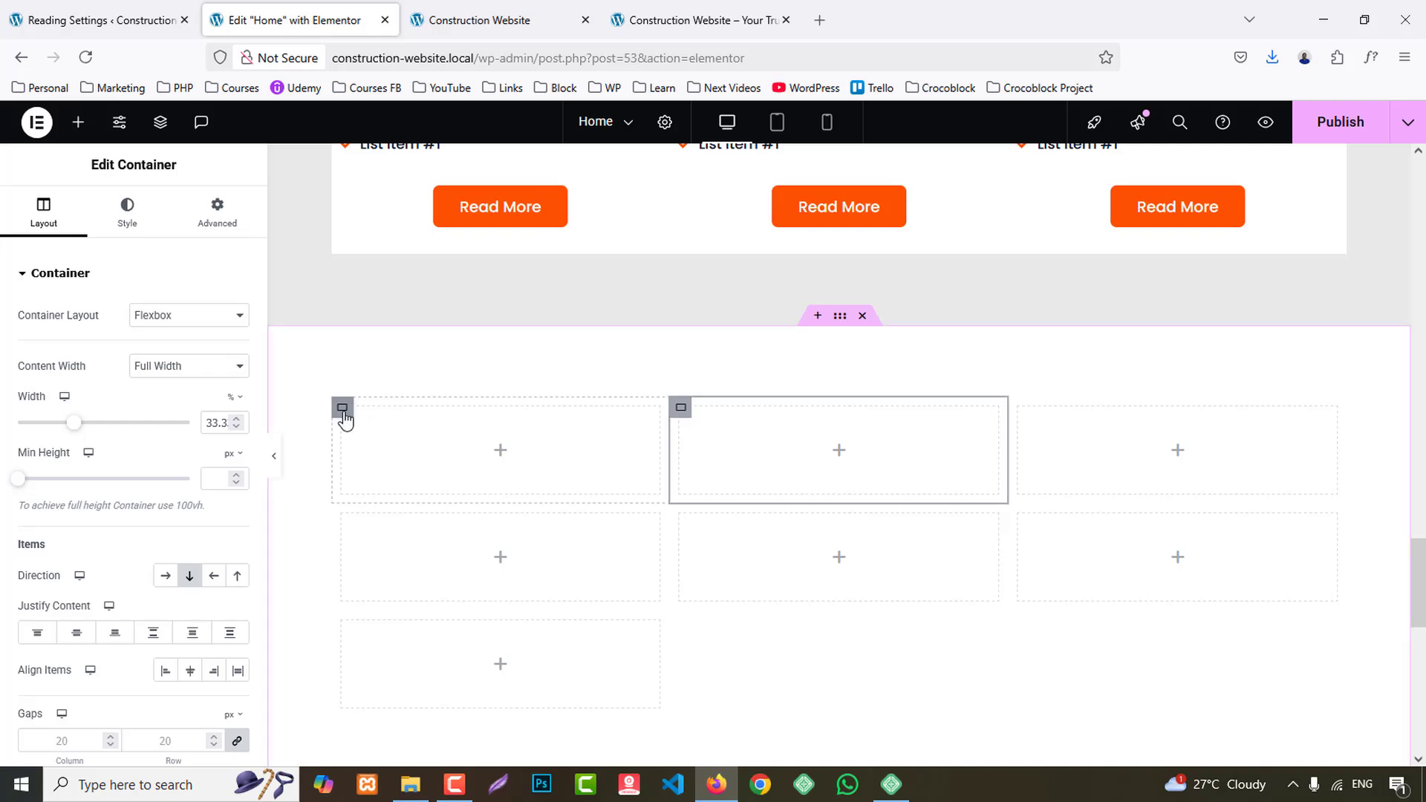
scroll(340, 417, up, 10)
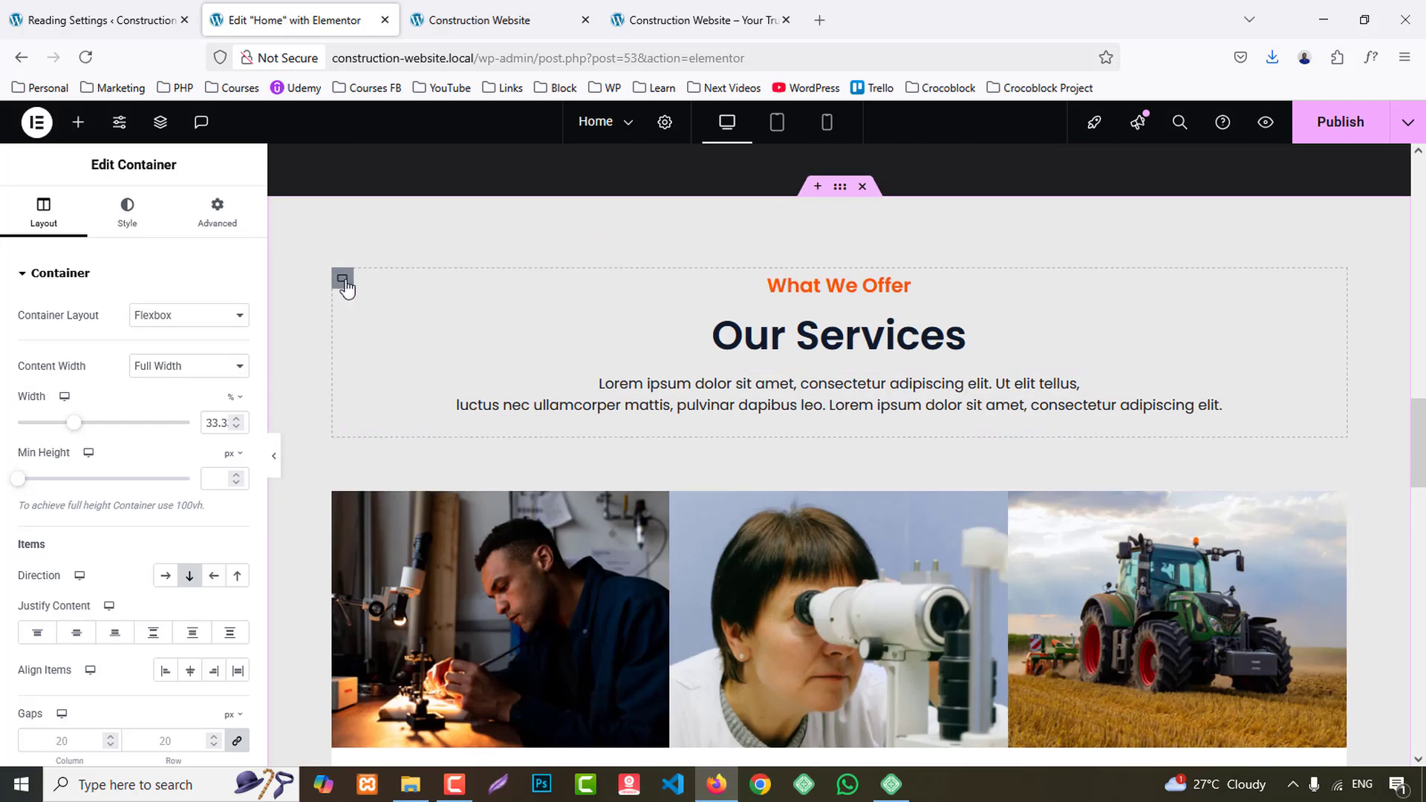
right_click(343, 279)
click(378, 399)
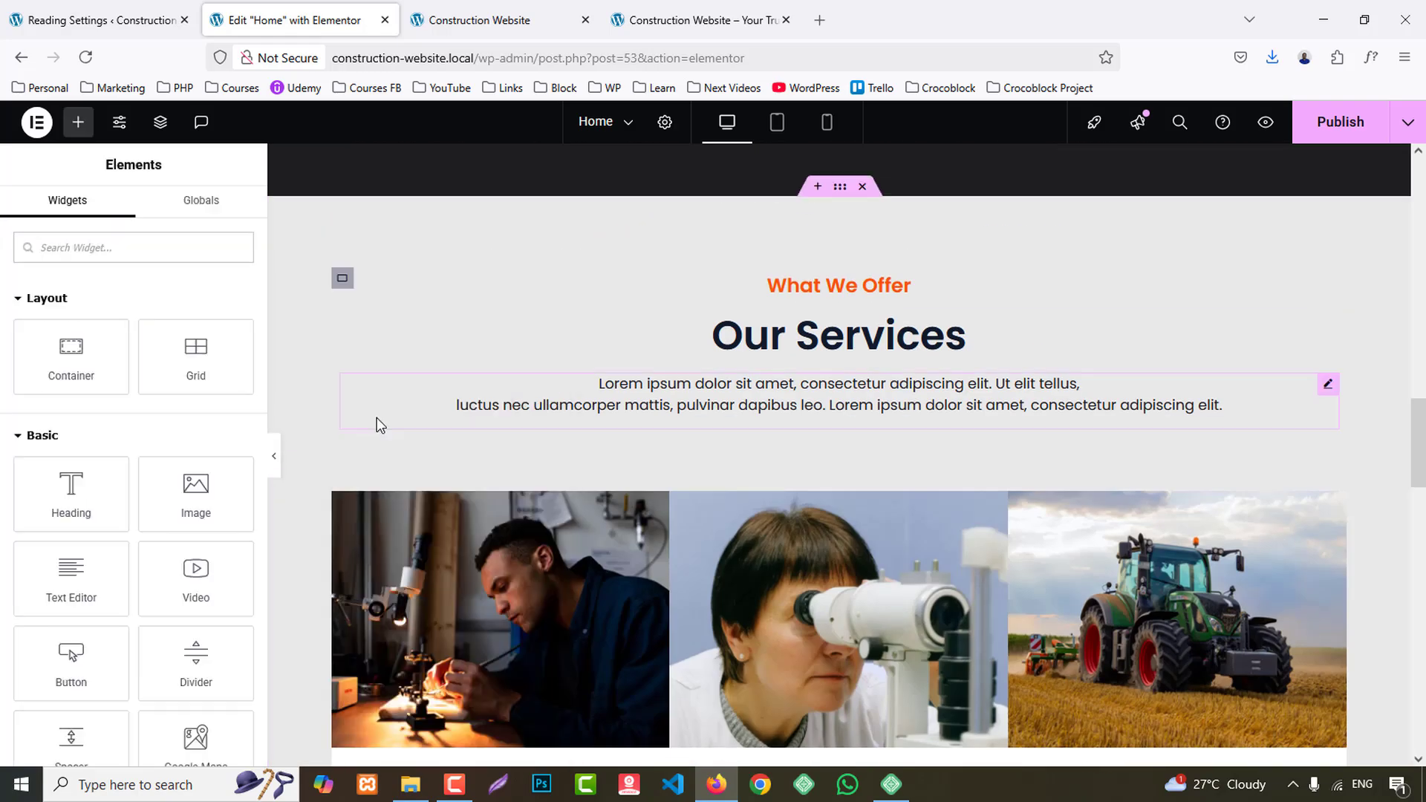
scroll(375, 424, down, 10)
right_click(342, 407)
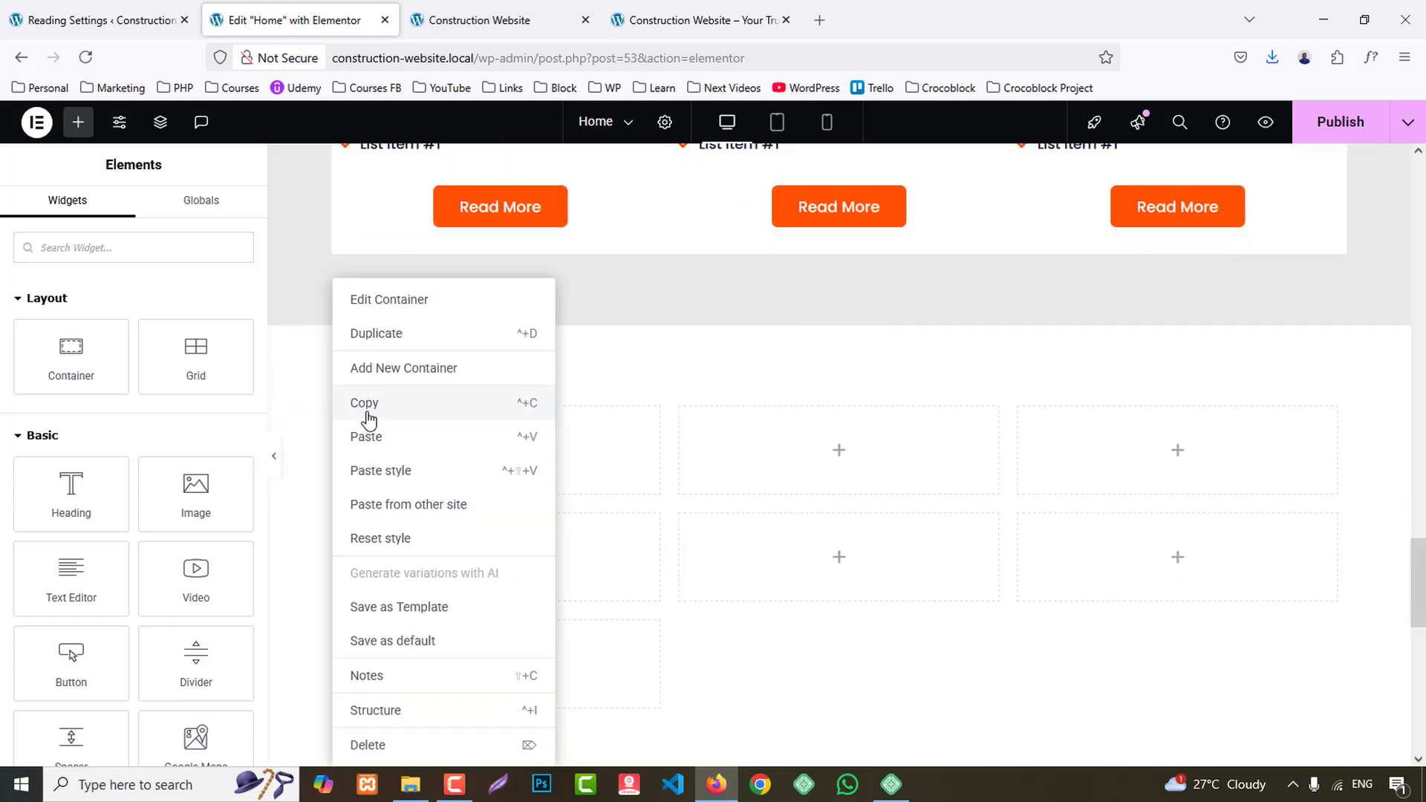
click(390, 470)
- Copy the What We Offer heading and paste it into the new section's full-width container
scroll(869, 517, up, 10)
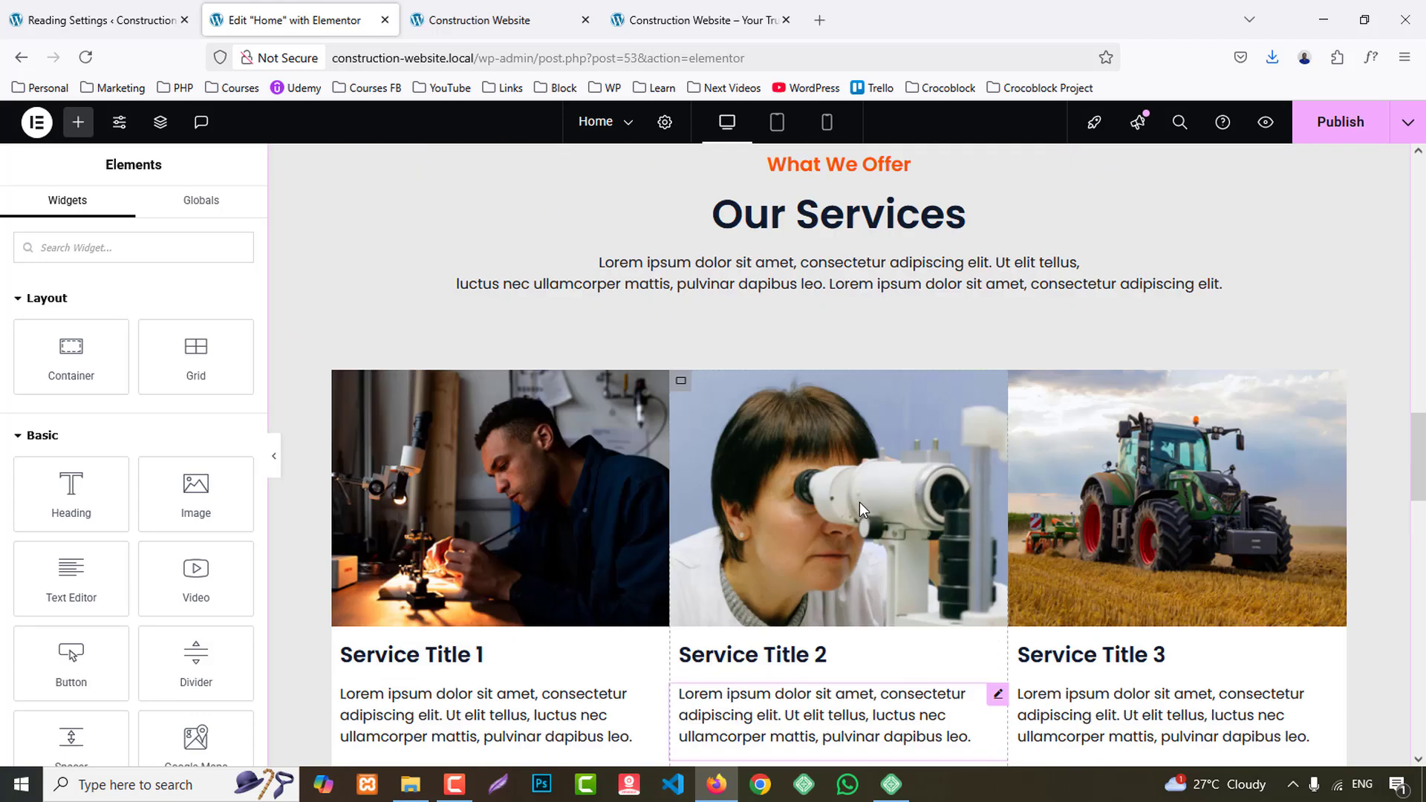
right_click(822, 288)
click(861, 374)
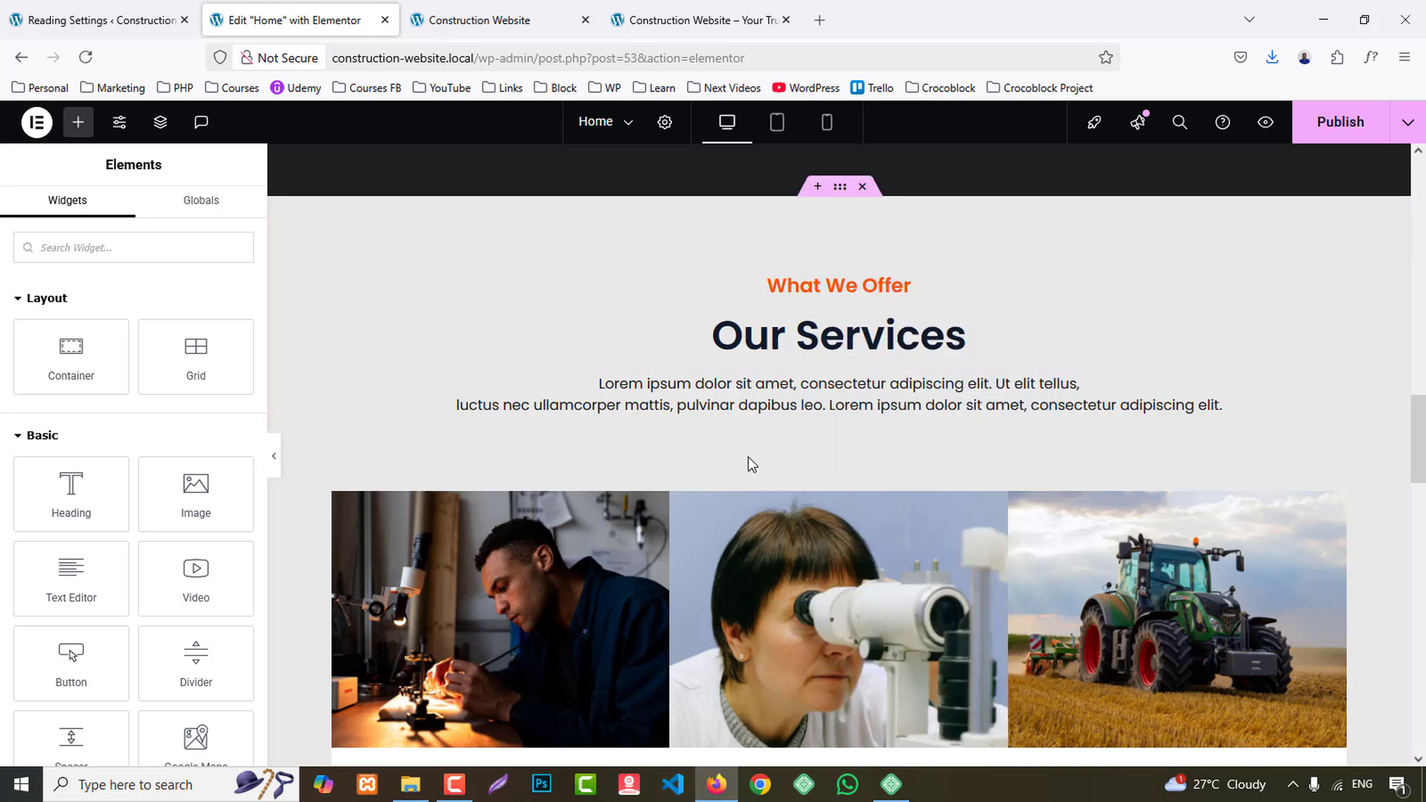
scroll(743, 465, down, 10)
right_click(582, 458)
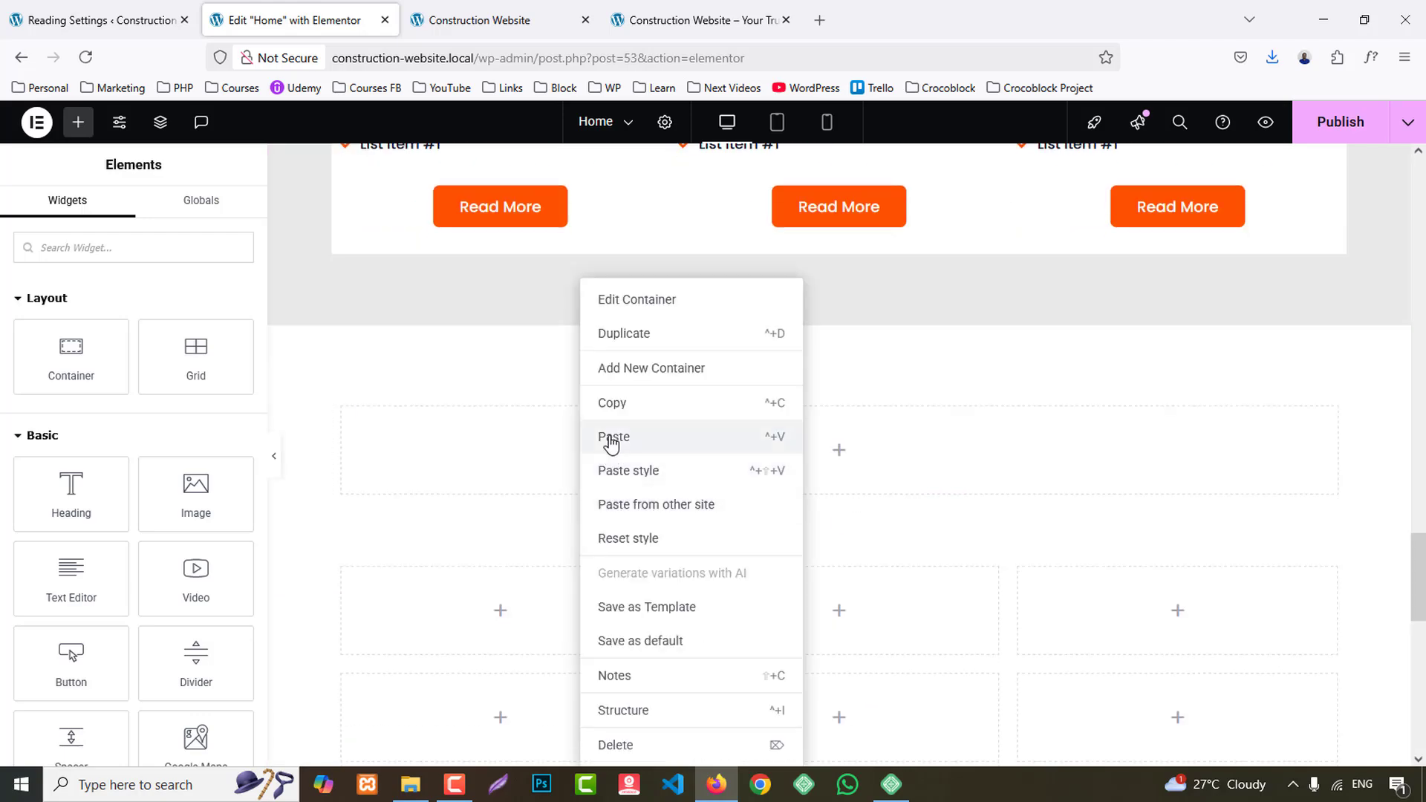
click(611, 438)
- Copy the Our Services heading and paste it below the What We Offer heading in the new section
scroll(866, 468, up, 5)
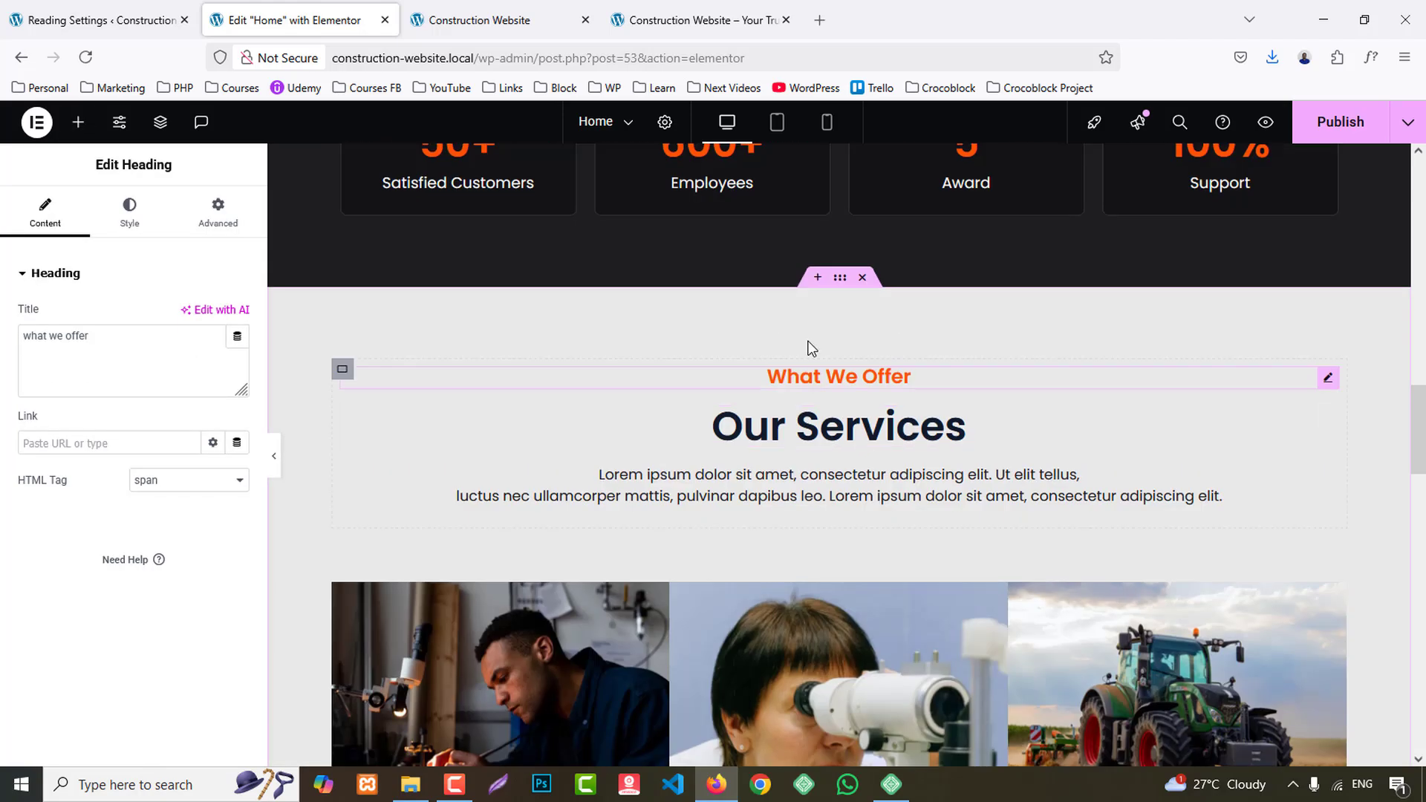
right_click(822, 422)
click(857, 438)
scroll(869, 468, down, 10)
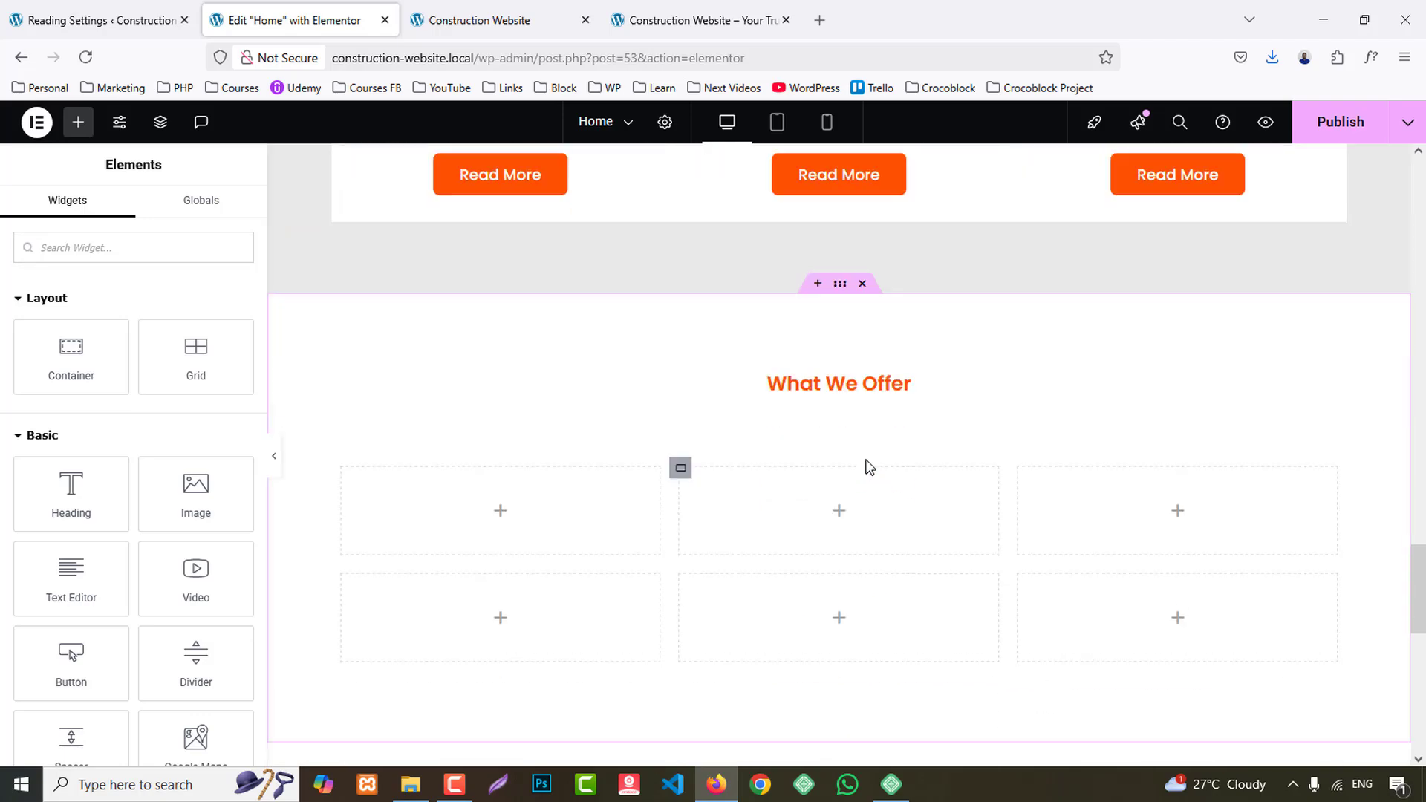
right_click(836, 327)
click(869, 452)
- Copy the Our Services description paragraph and paste it below the duplicated heading in the new section
scroll(883, 449, up, 10)
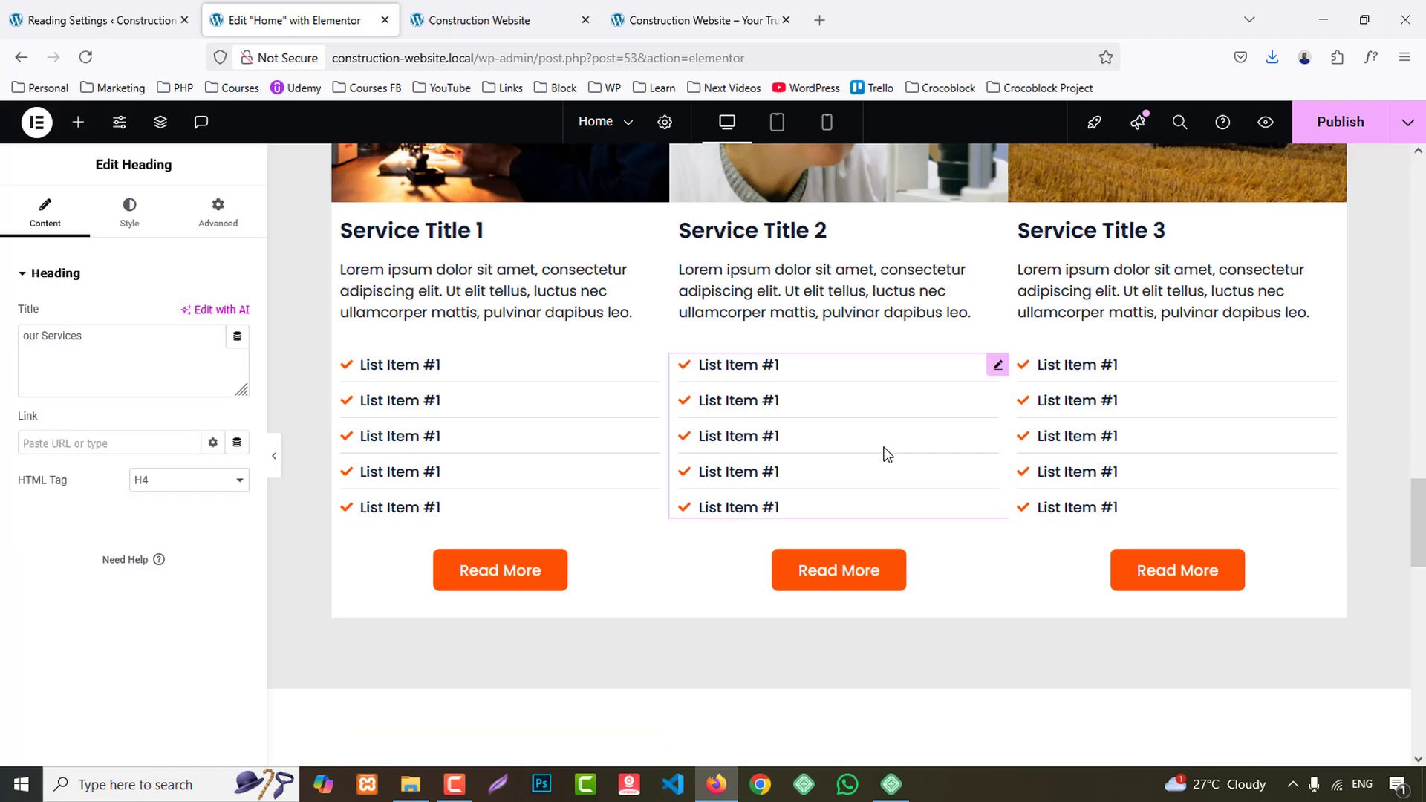
right_click(812, 319)
click(853, 407)
scroll(876, 465, down, 10)
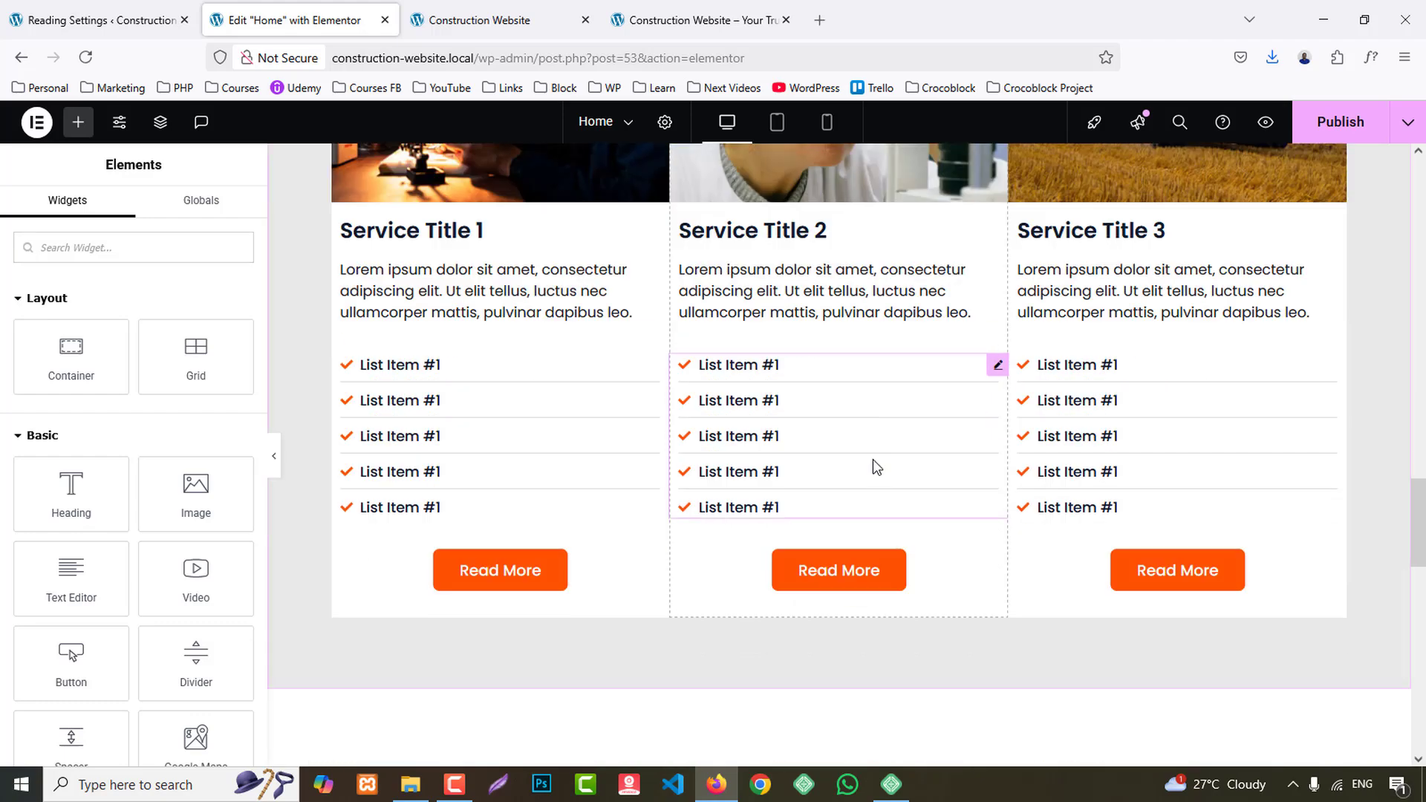
right_click(865, 464)
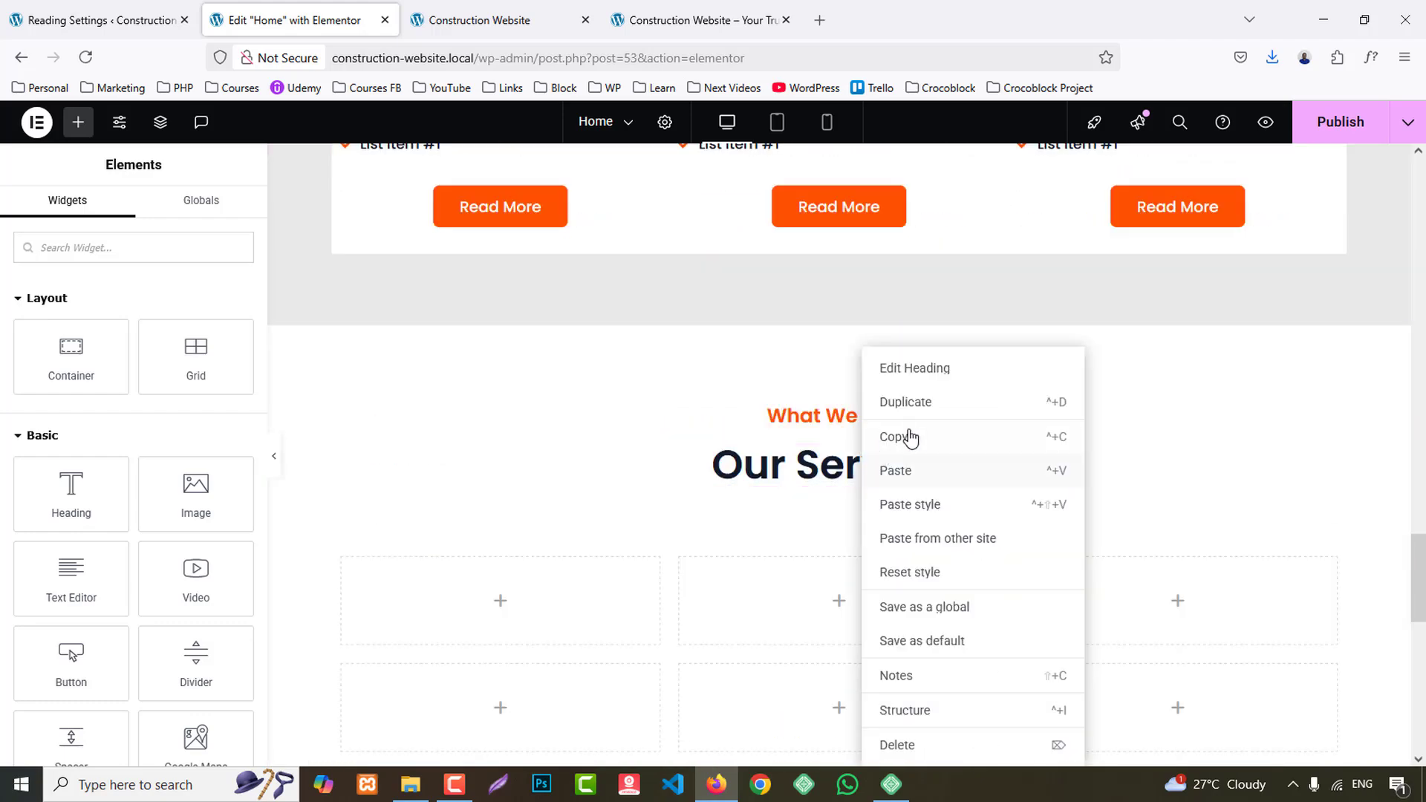
click(898, 471)
- Copy the WHAT WE DO text from the reference site and set the new section's background to the global color BG 1
click(765, 20)
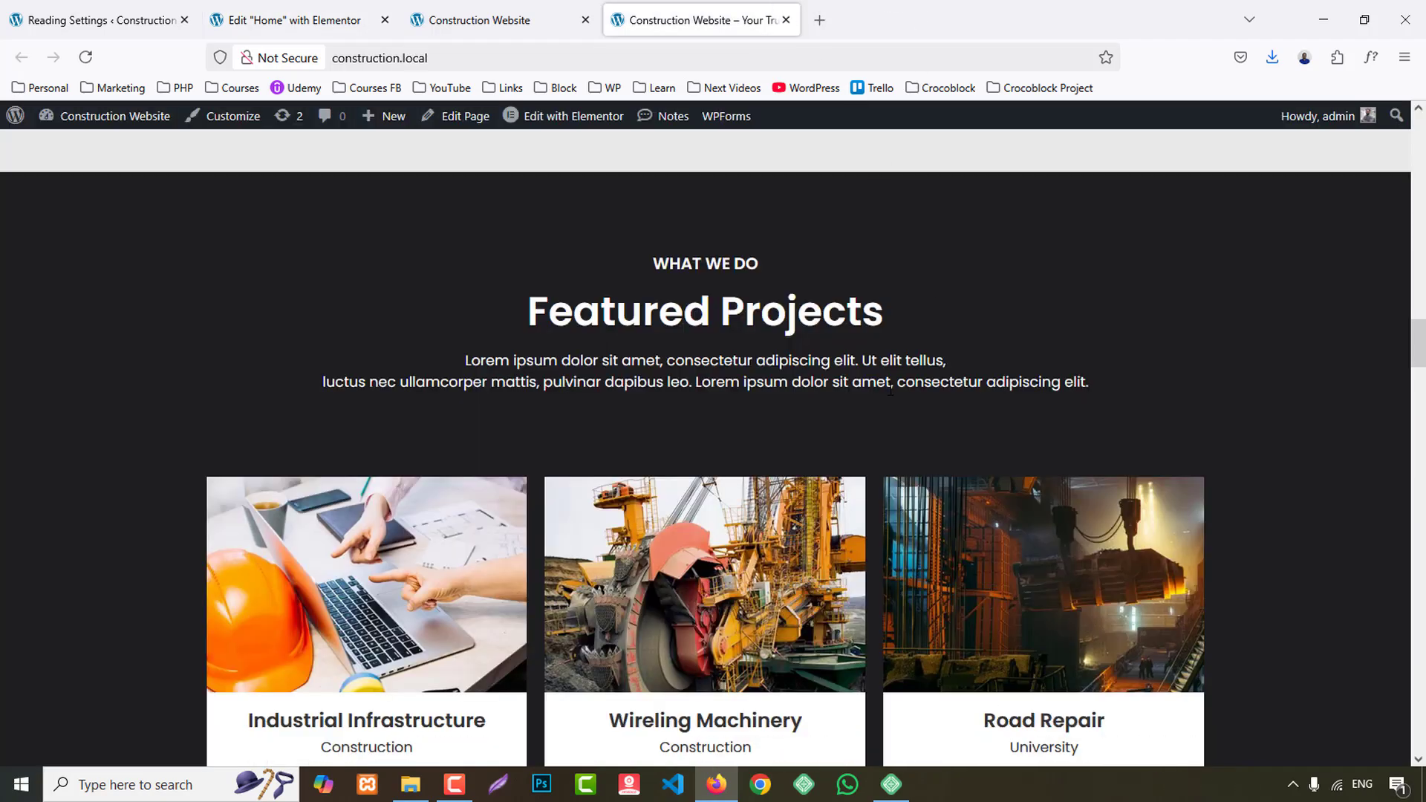
scroll(891, 391, up, 2)
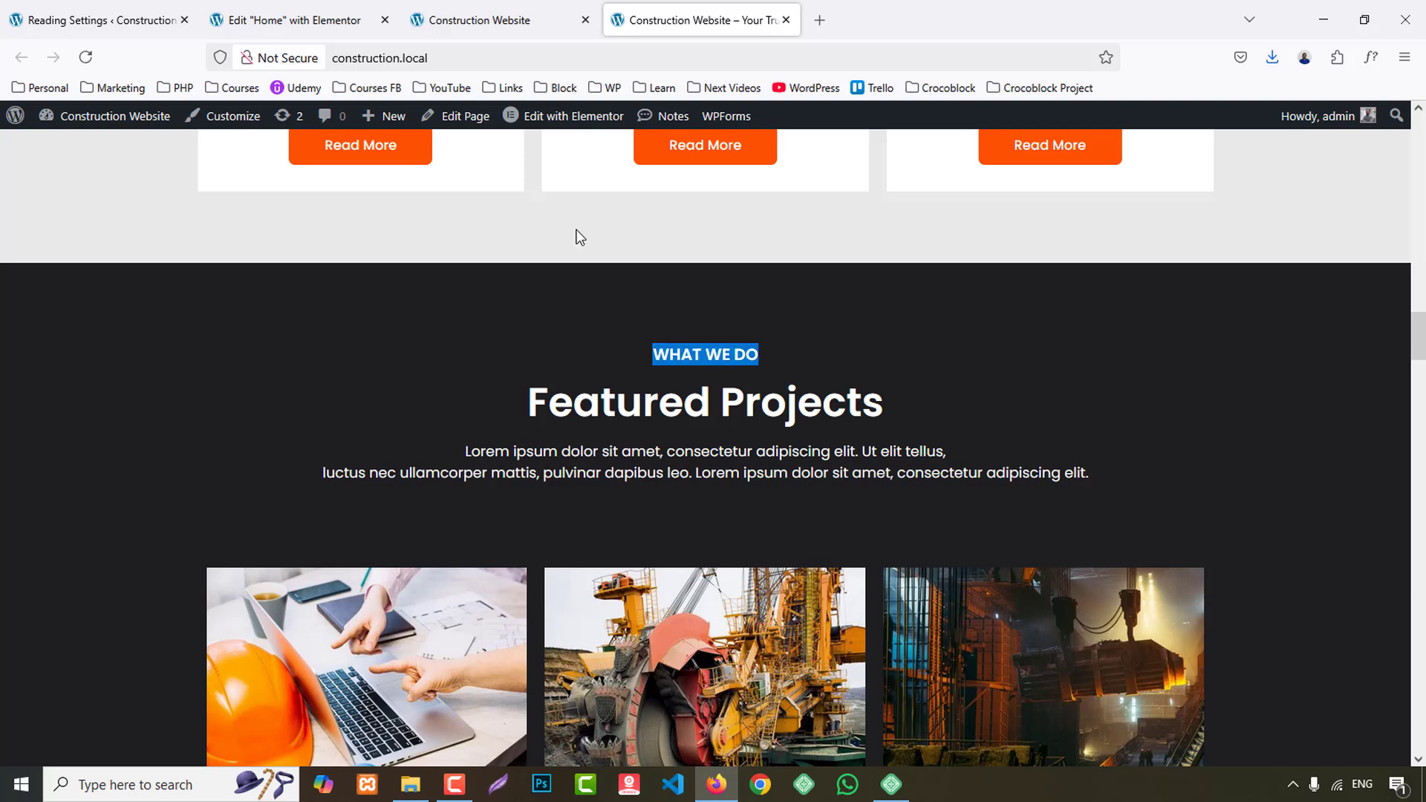
click(292, 29)
click(839, 318)
click(128, 215)
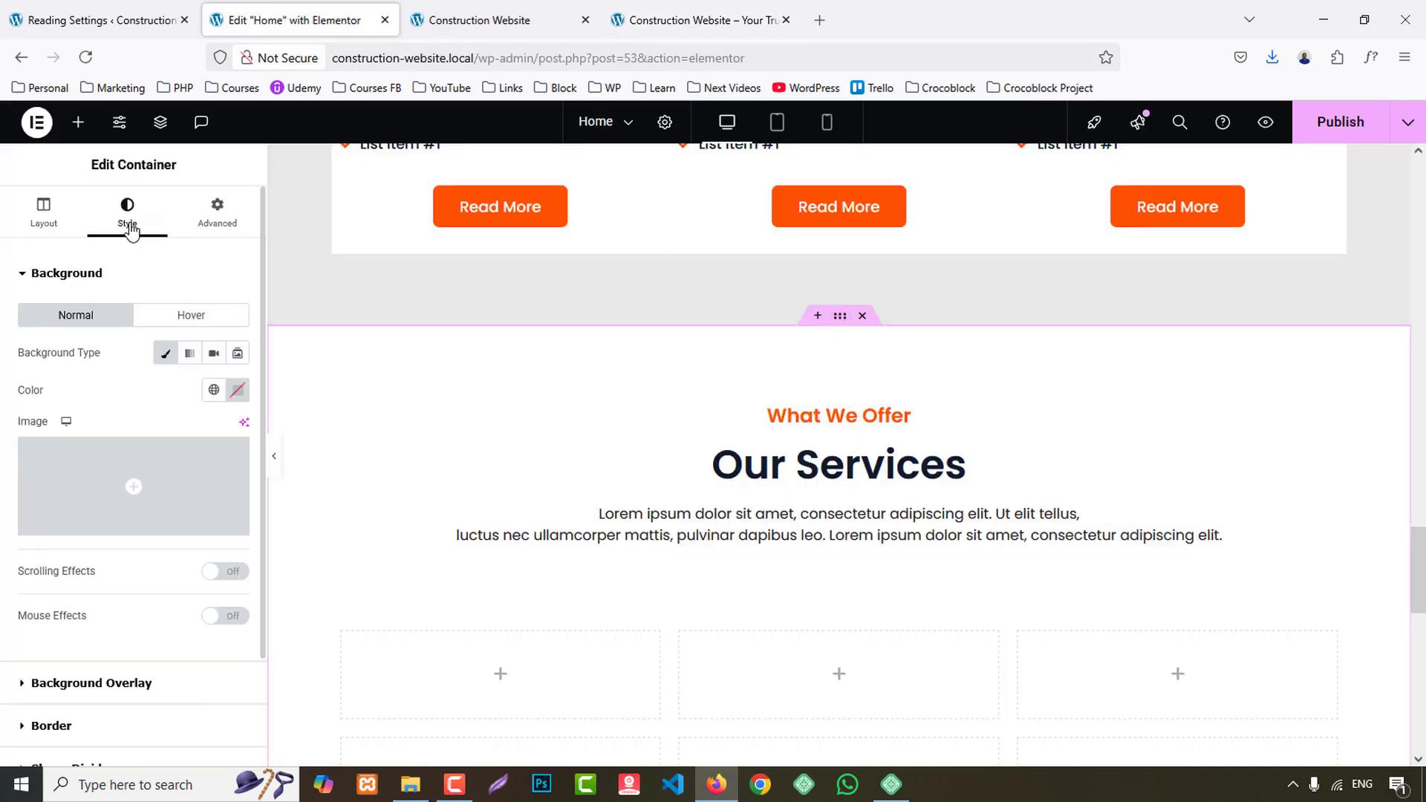
click(212, 390)
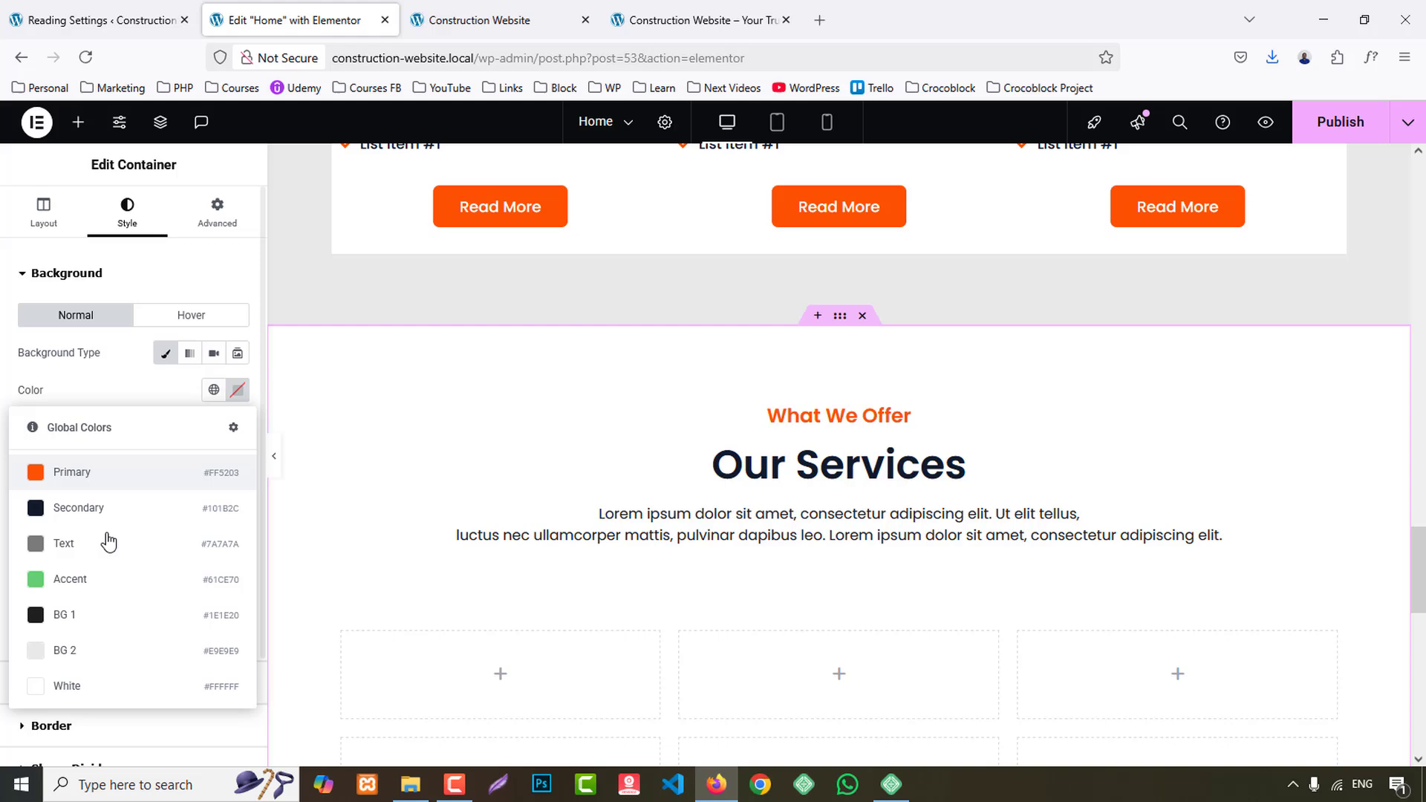
click(68, 623)
- Replace the new section's subheading with What We Do and its heading with Featured Projects, using the reference site's text
click(815, 413)
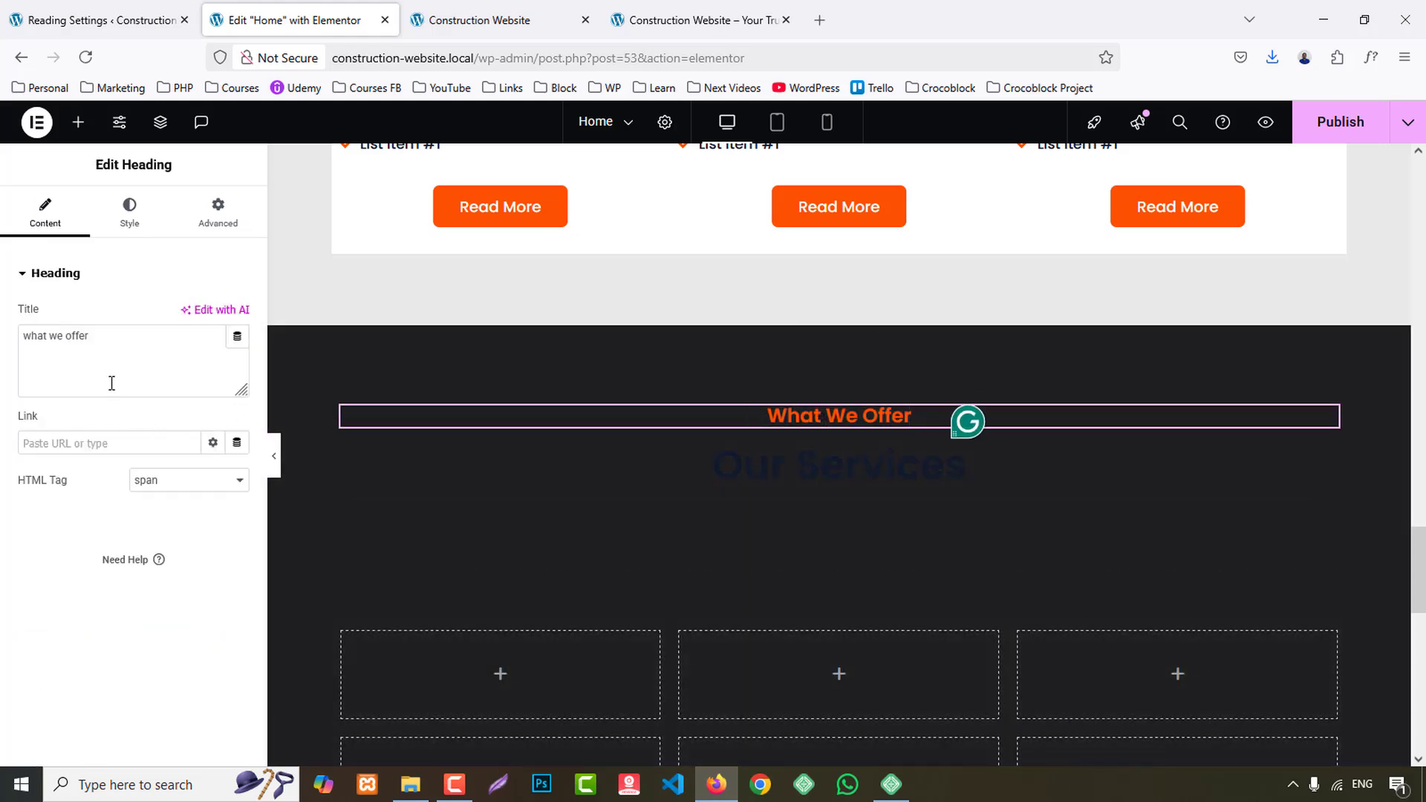
click(698, 20)
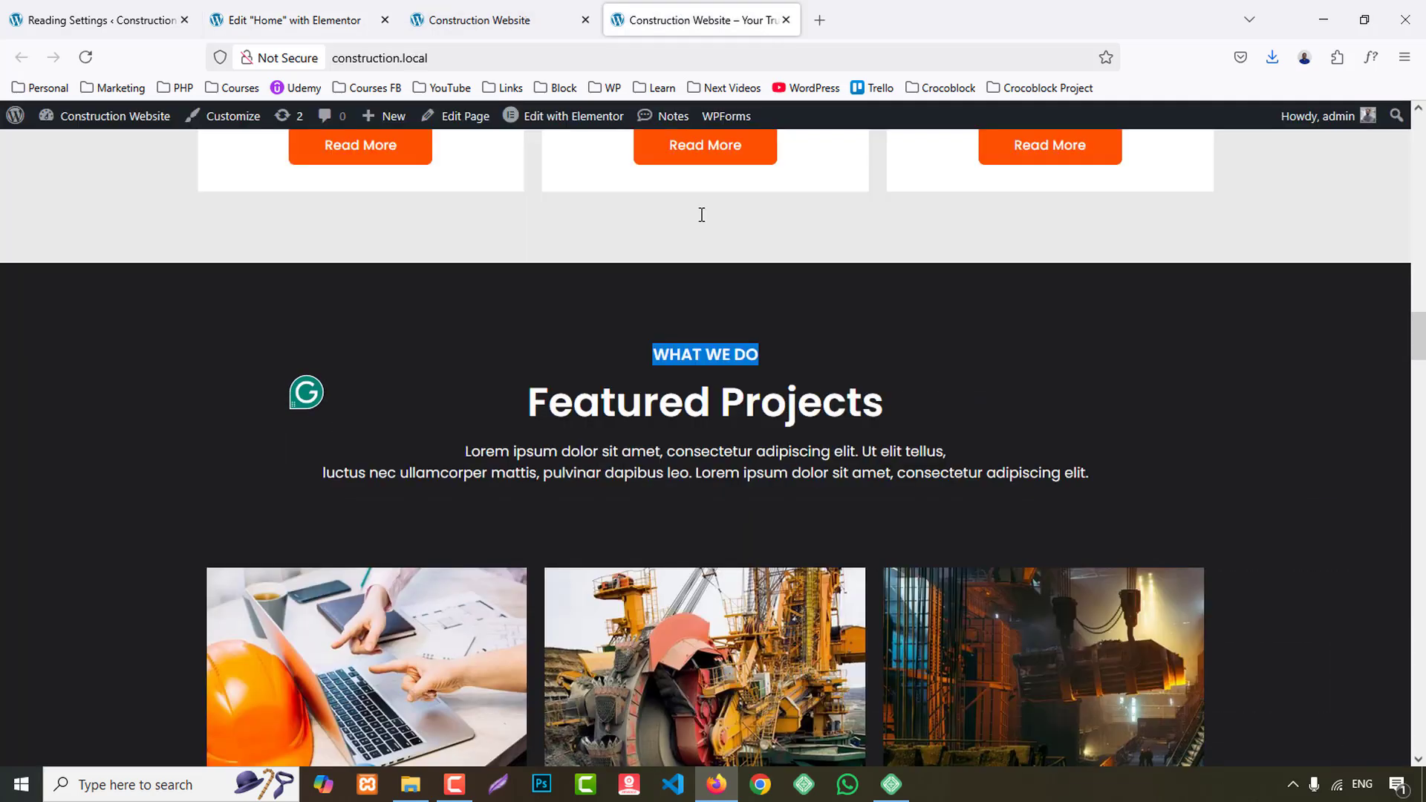
drag(526, 405, 947, 403)
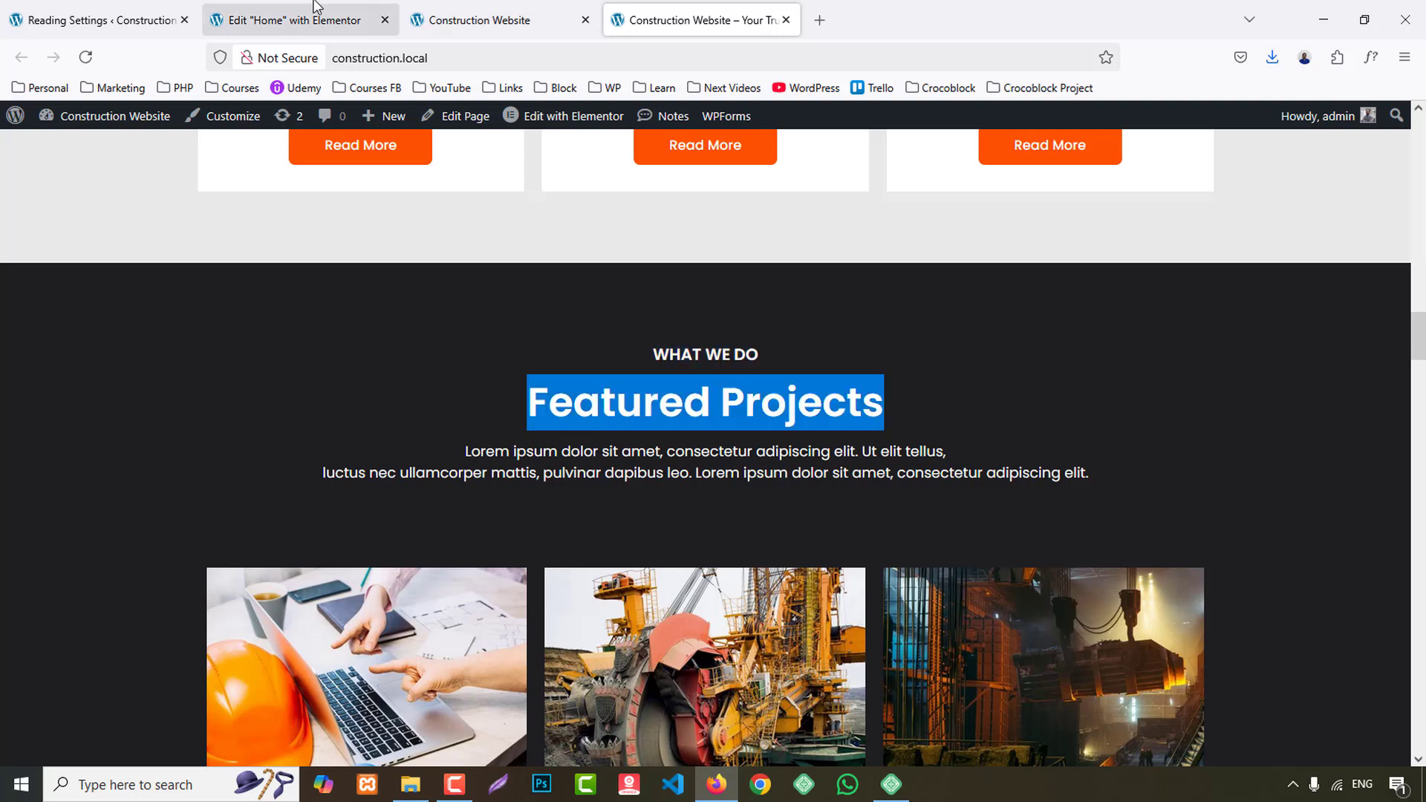
click(297, 20)
click(840, 464)
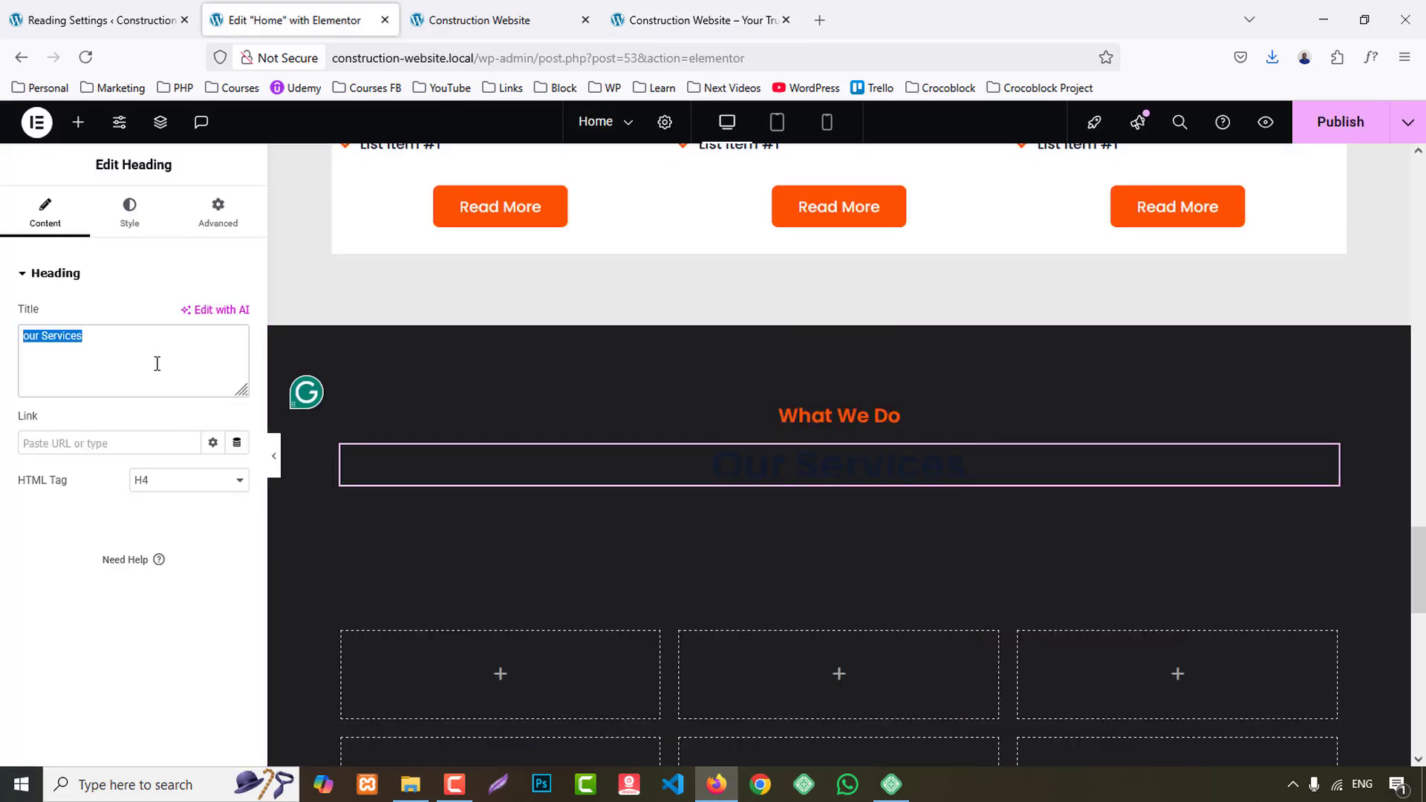
key(ctrl+v)
- Set the Featured Projects heading's text color to the global color White
click(130, 212)
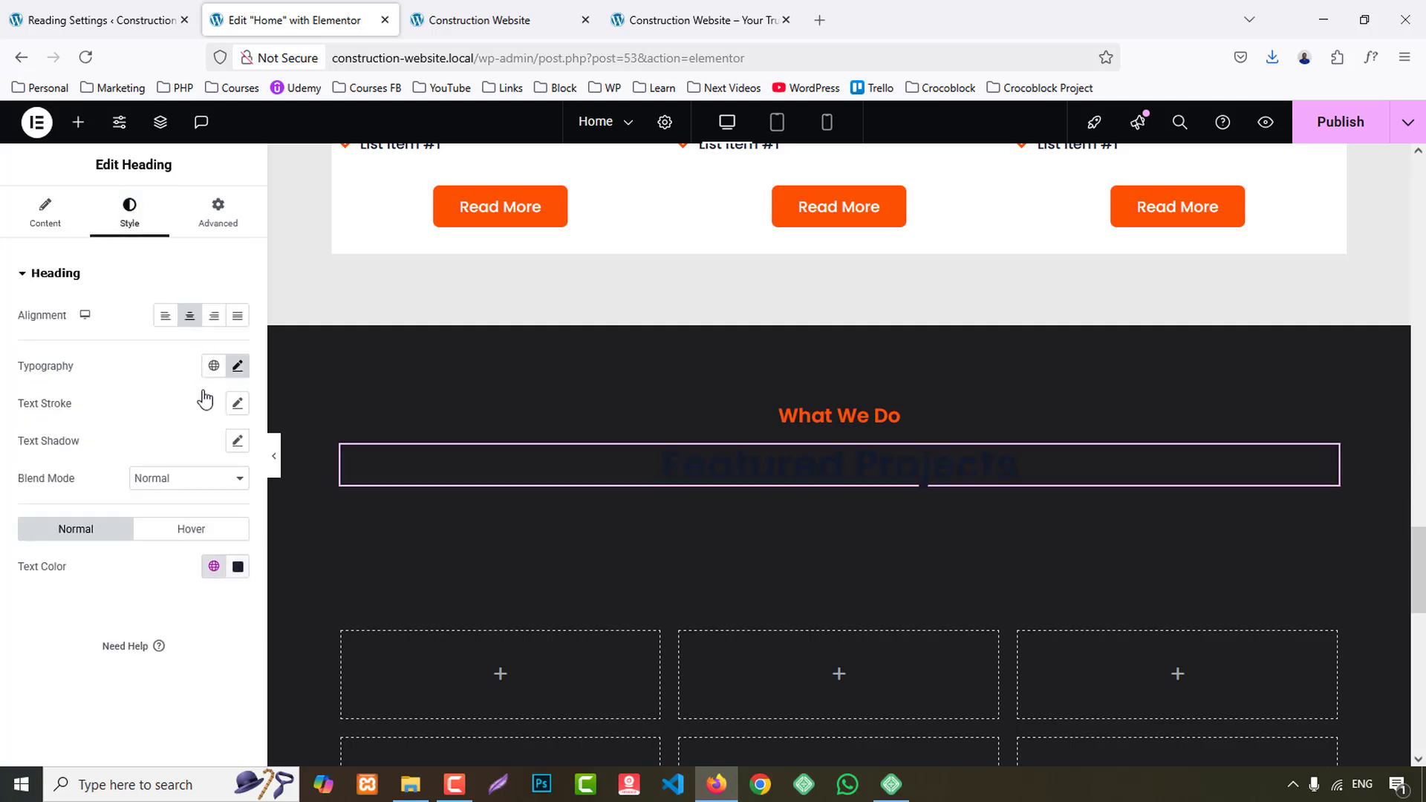
click(223, 567)
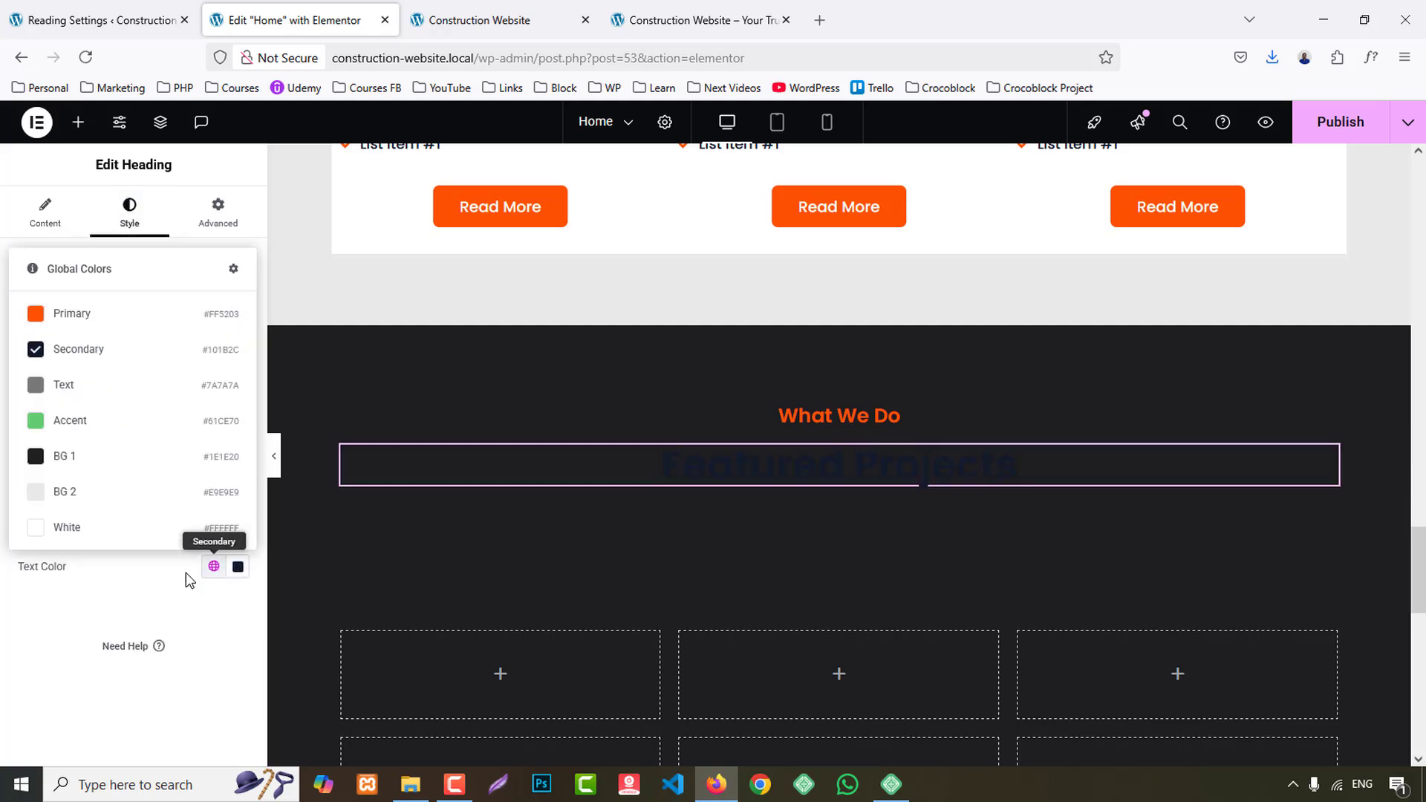
click(96, 525)
- Set the text color of the description paragraph below the Featured Projects heading to the global color White
click(568, 536)
click(129, 216)
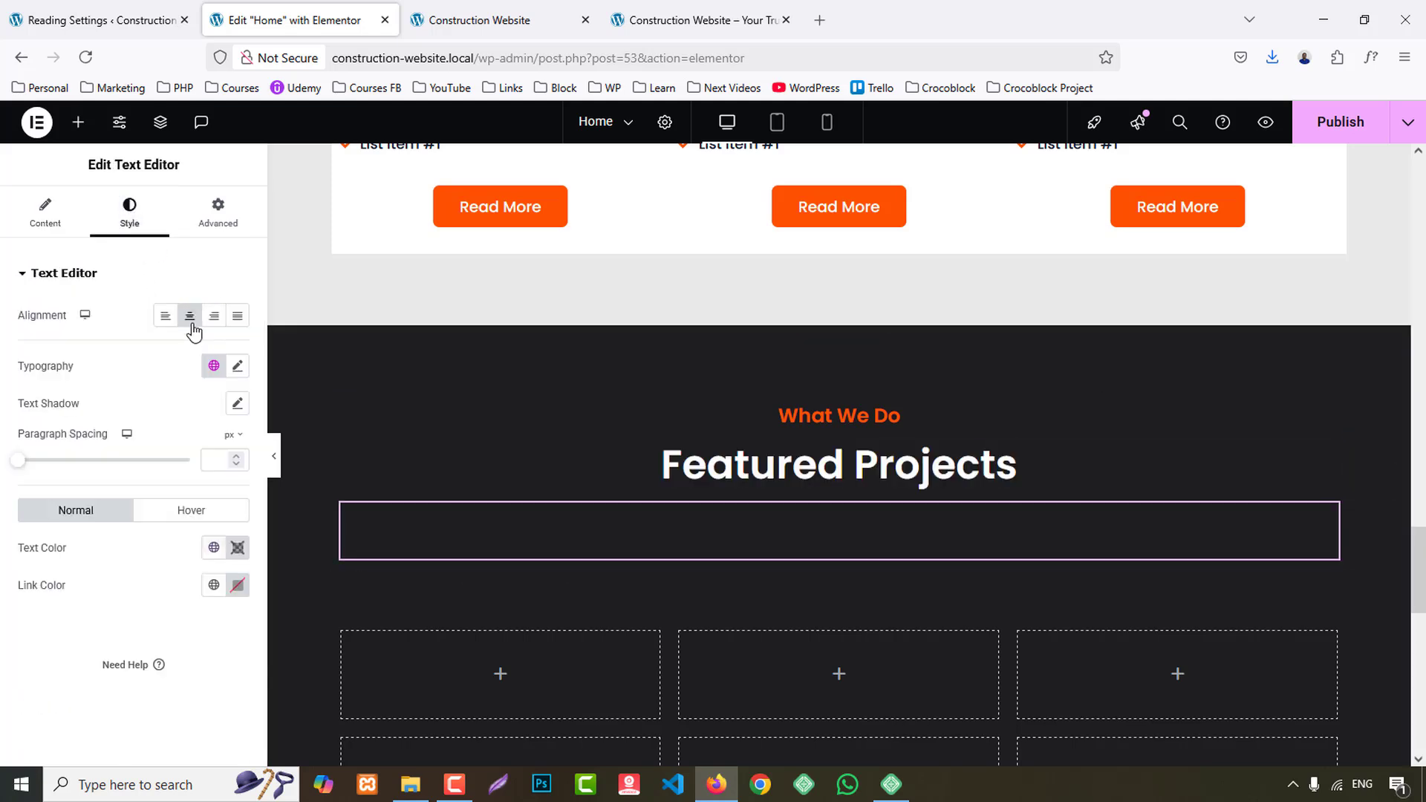
click(213, 547)
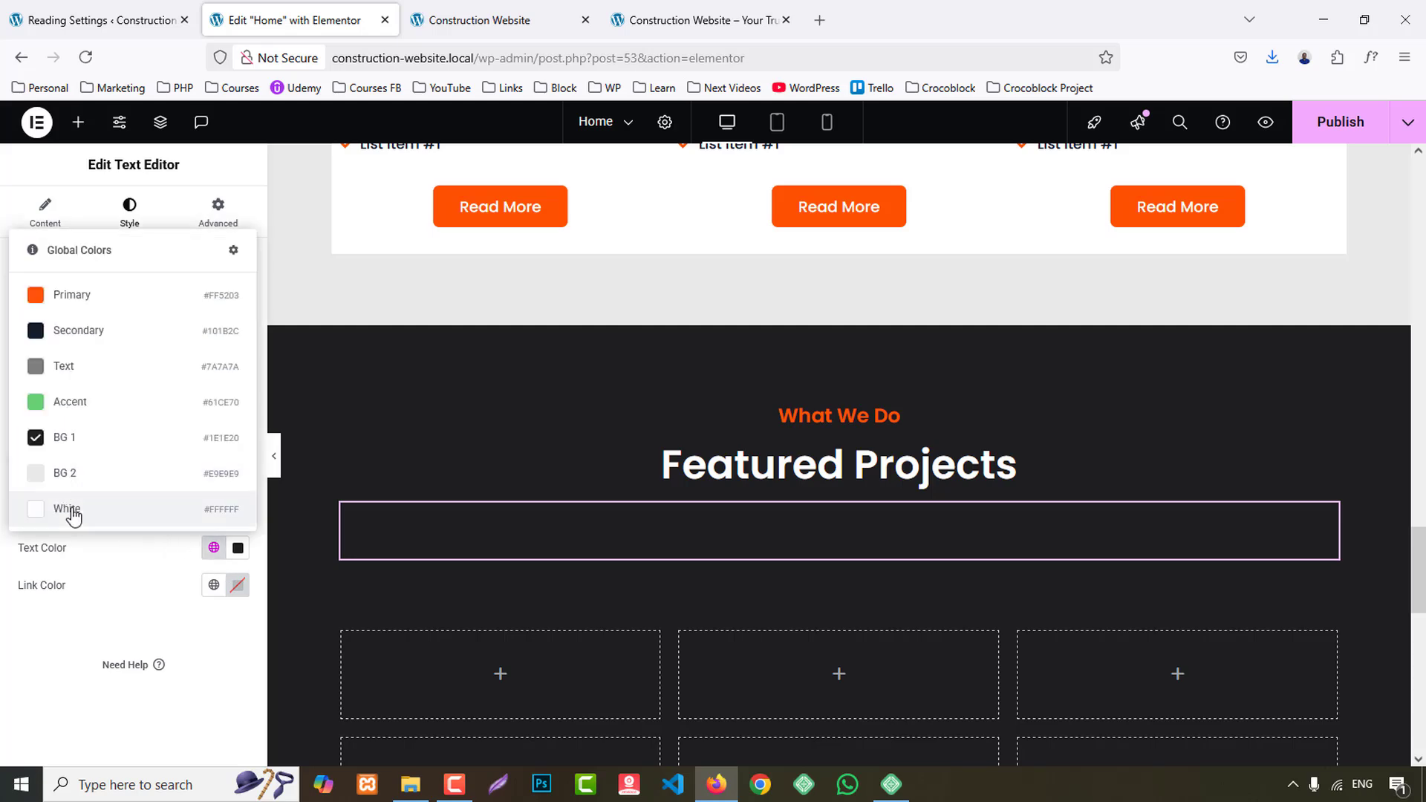
click(34, 504)
scroll(680, 492, down, 3)
- Check the project cards on the reference site and add a container inside the first cell of the Featured Projects grid
click(727, 18)
scroll(988, 453, down, 5)
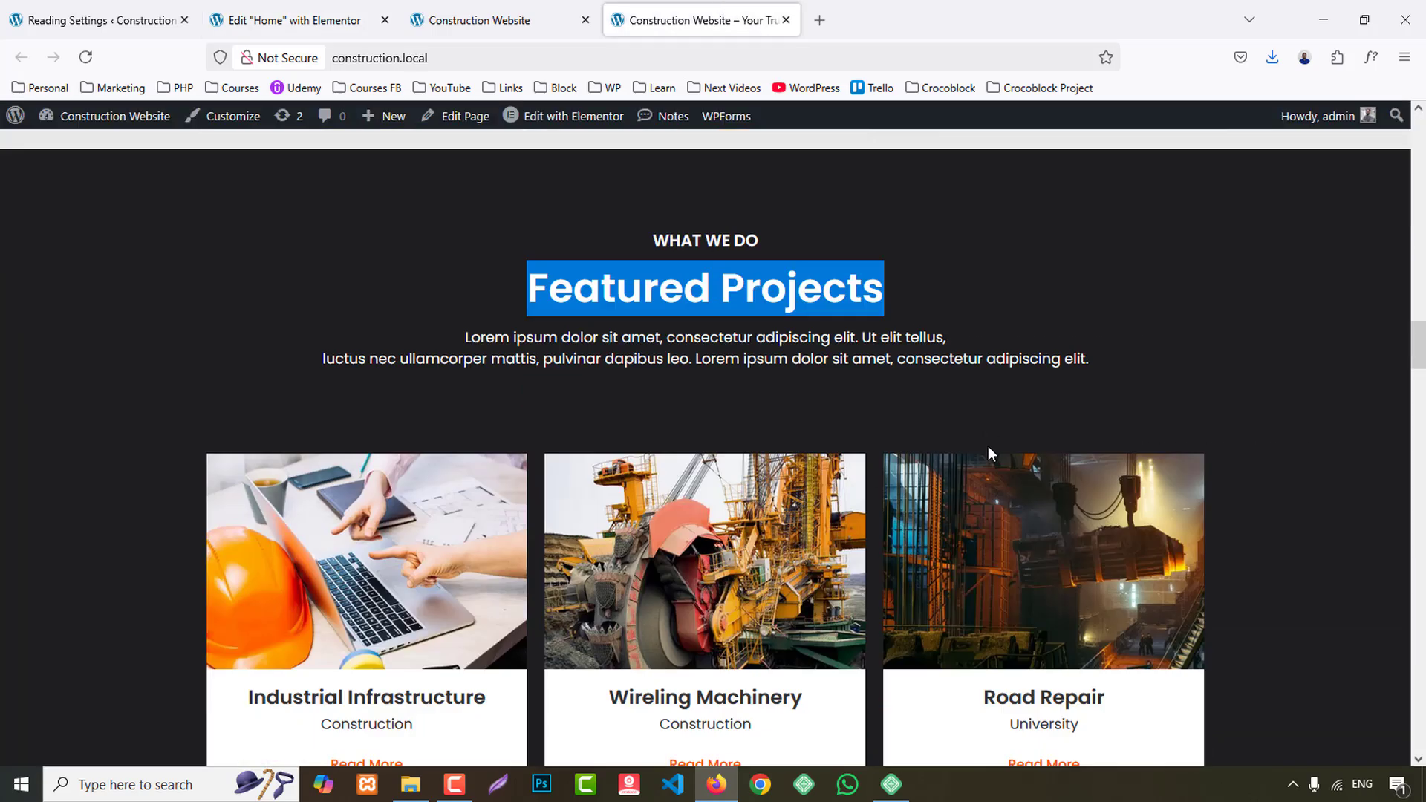
click(331, 10)
click(83, 126)
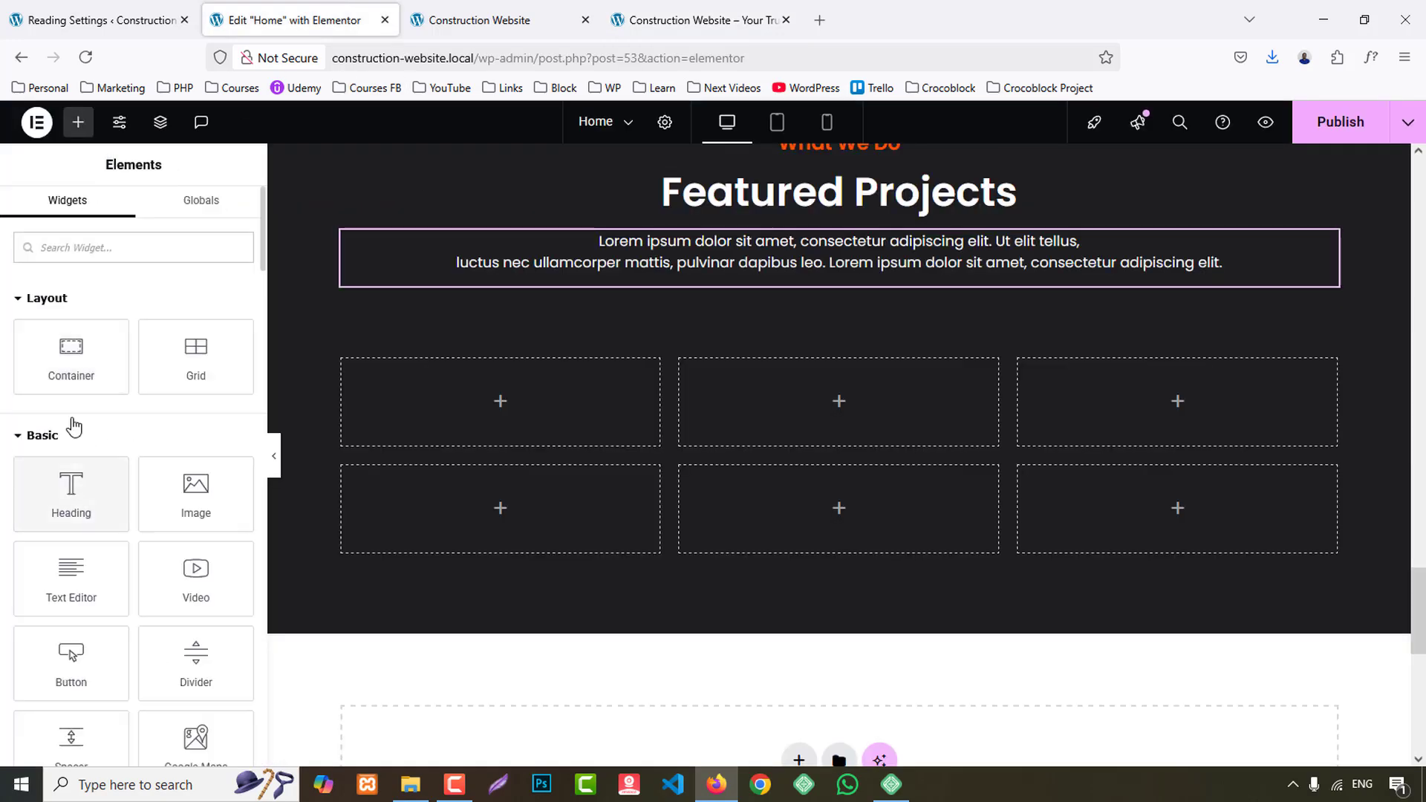
drag(71, 356, 561, 462)
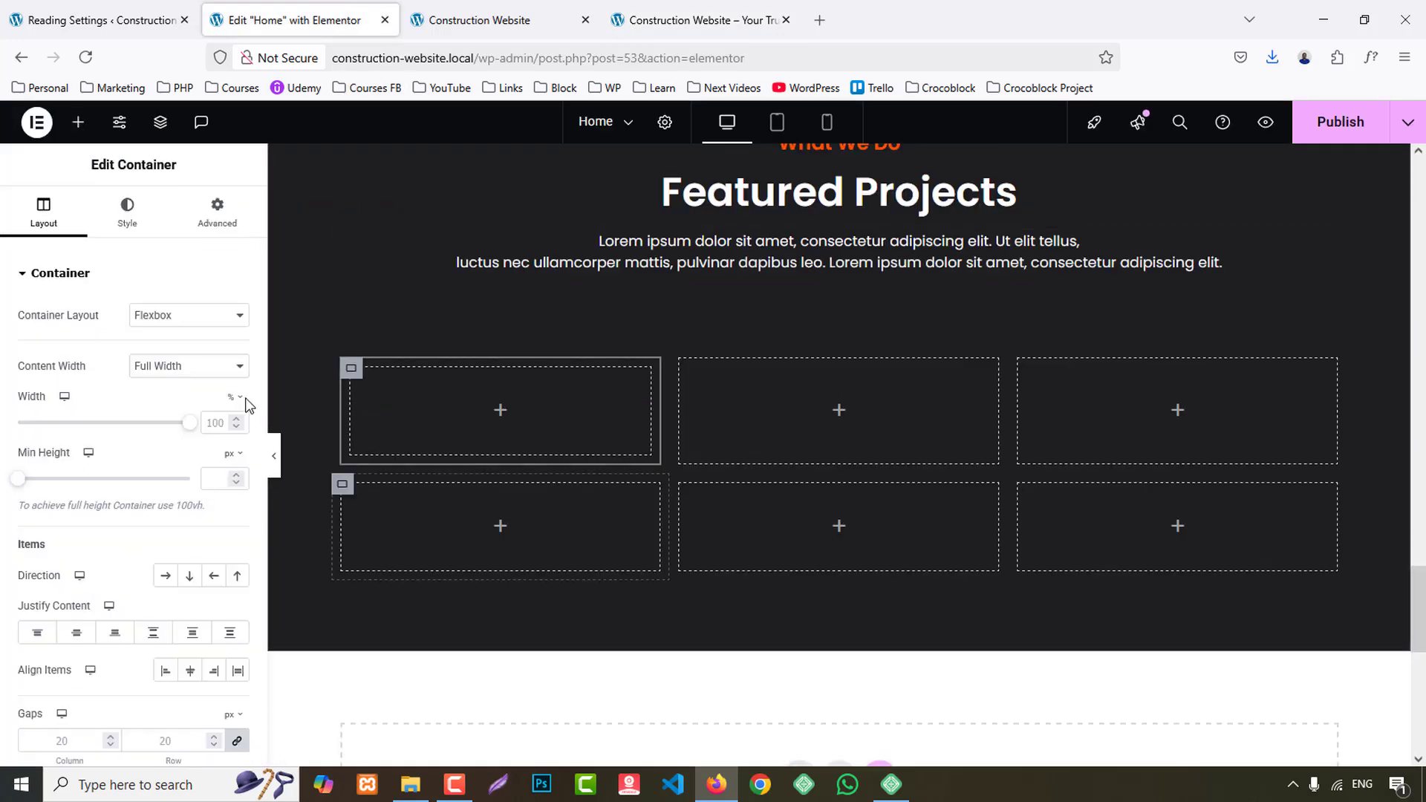
- Add an Image Box widget to the new container and place a Button widget below it
click(78, 122)
text(image)
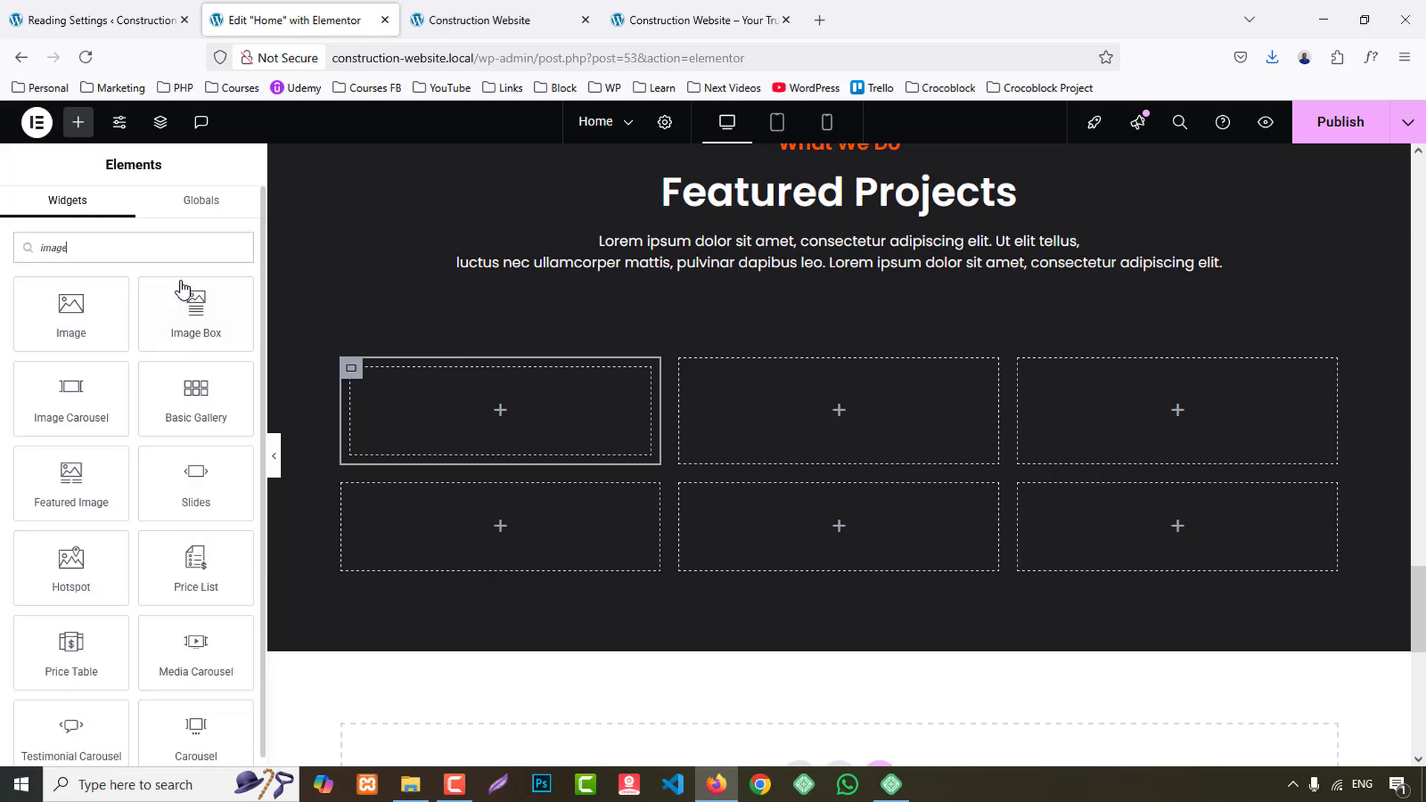
drag(213, 307, 503, 408)
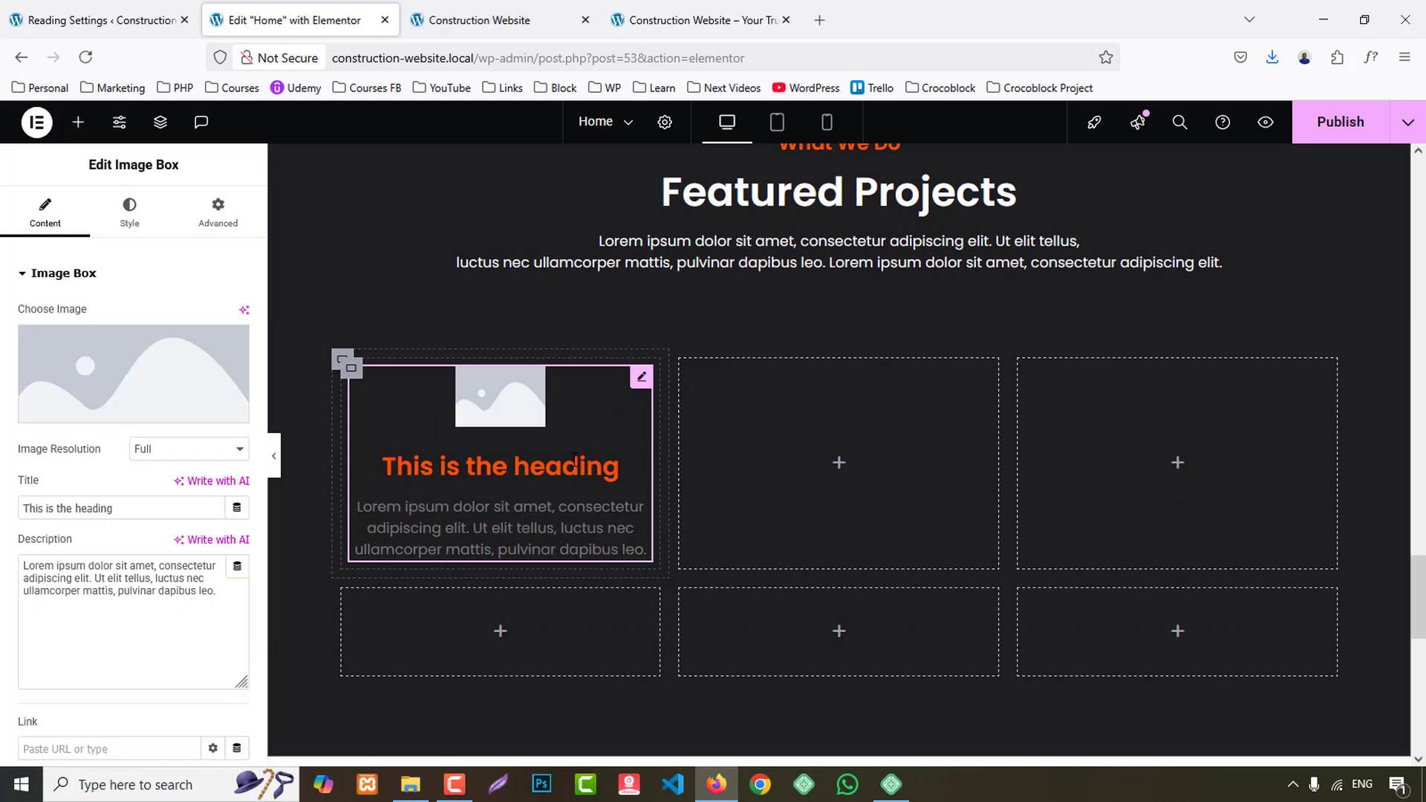
click(78, 122)
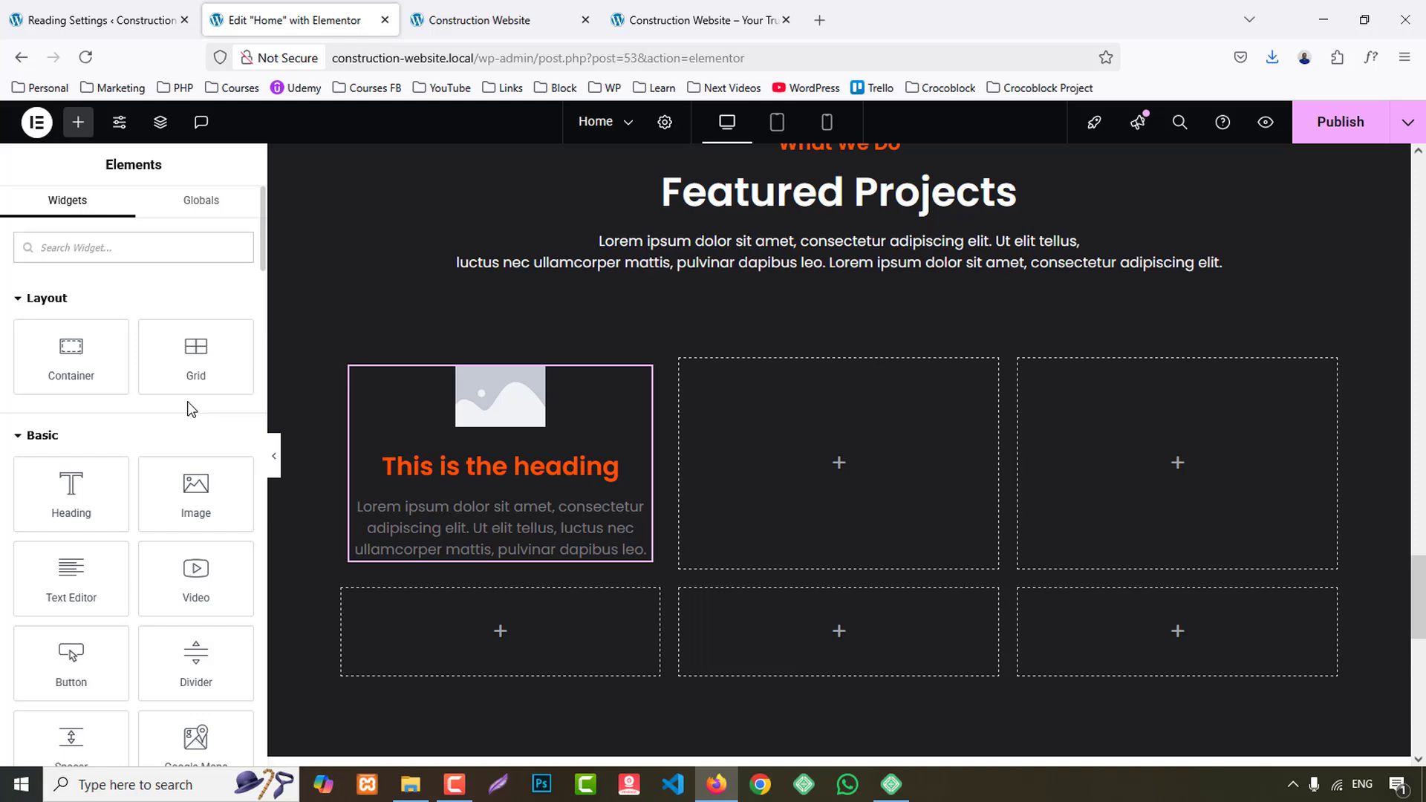
text(button)
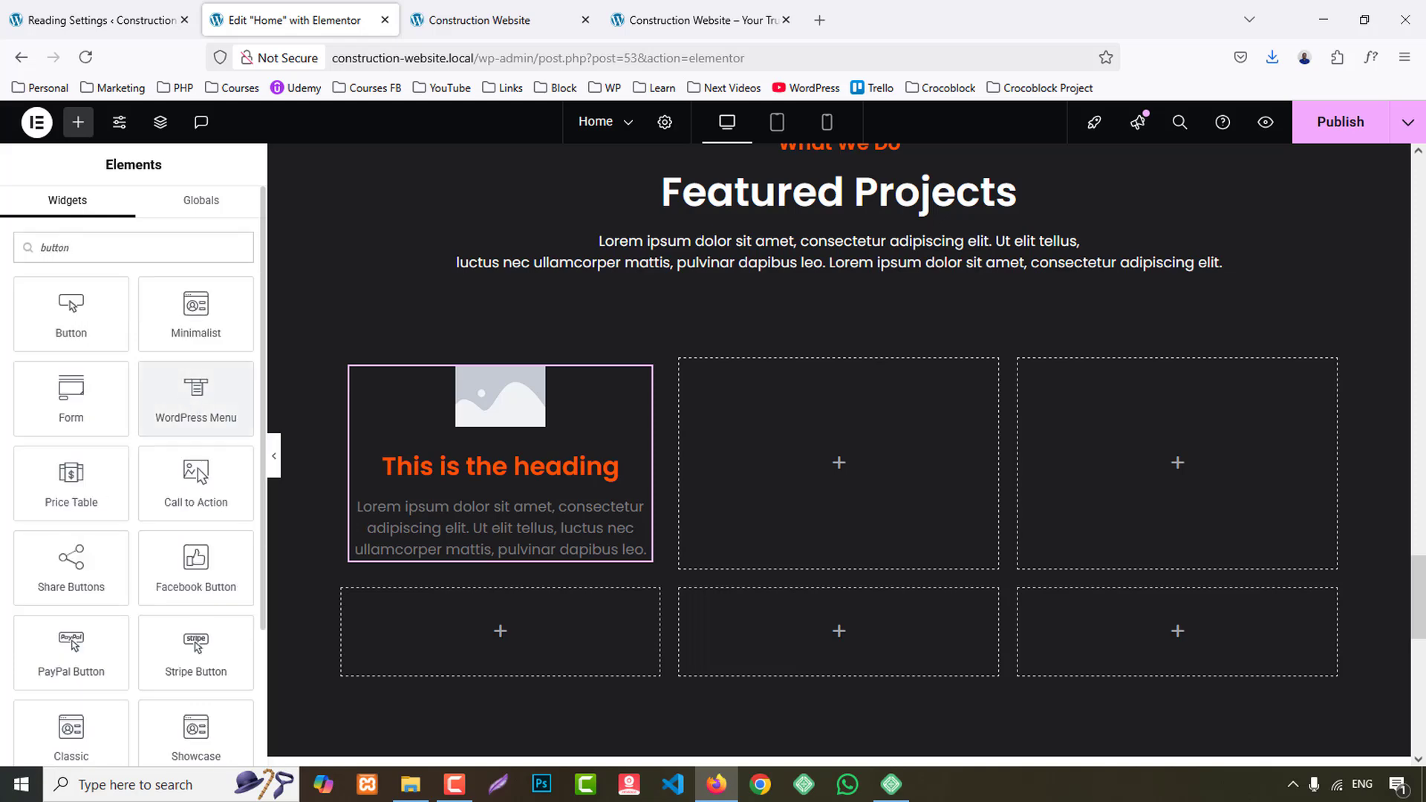
drag(84, 312, 533, 496)
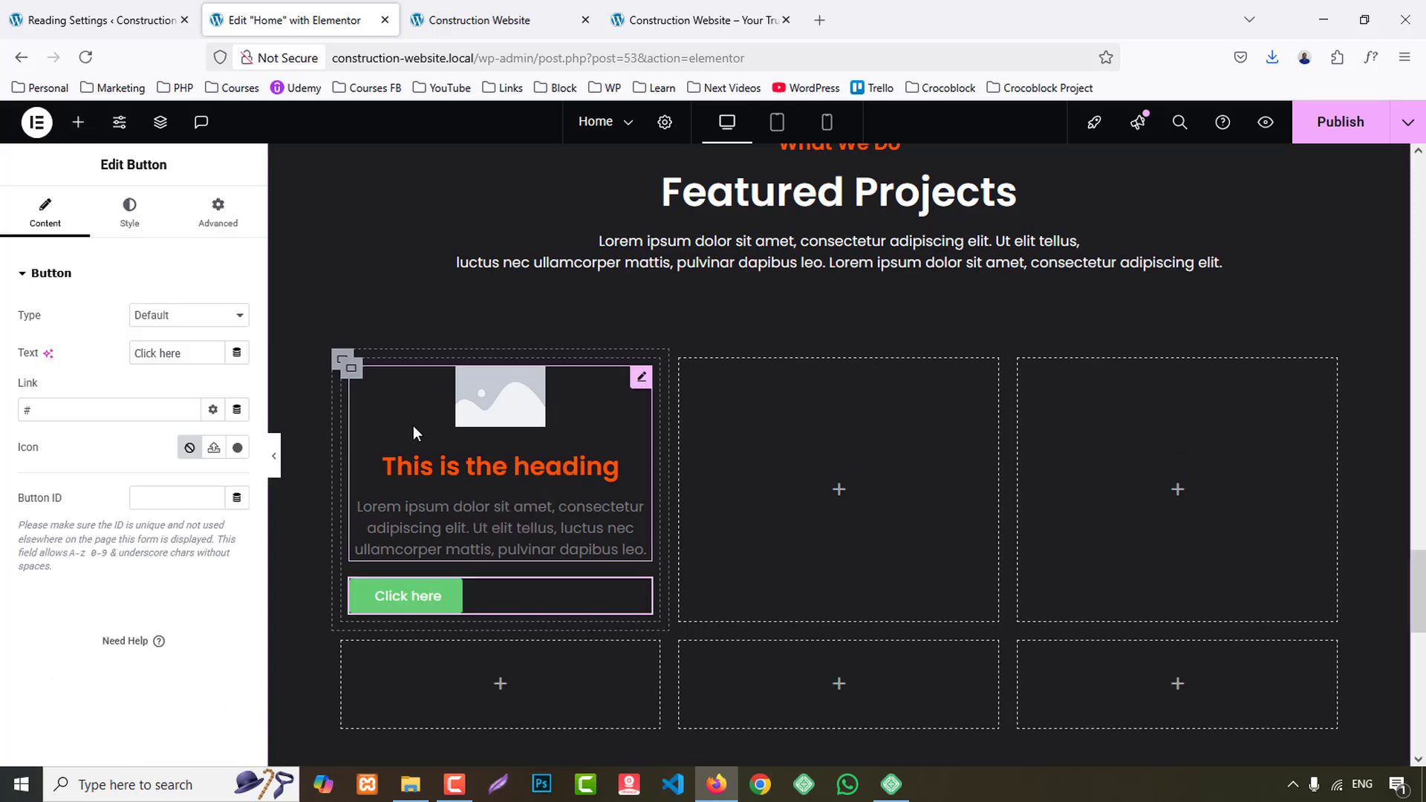
- Copy the first cell's container with its image box and button, and paste it into the other two upper-row cells
right_click(355, 377)
click(744, 449)
right_click(832, 454)
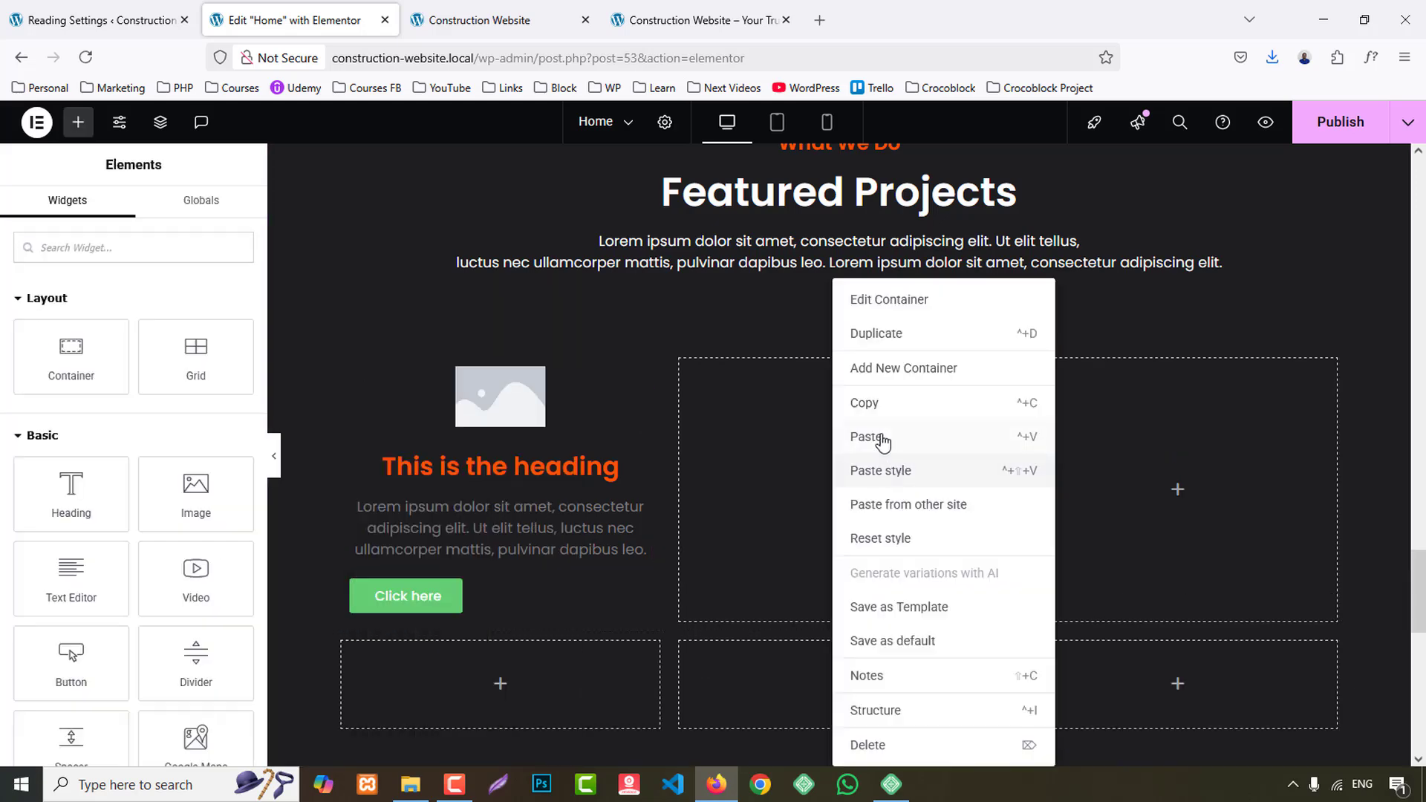
click(882, 438)
right_click(1171, 412)
click(1203, 439)
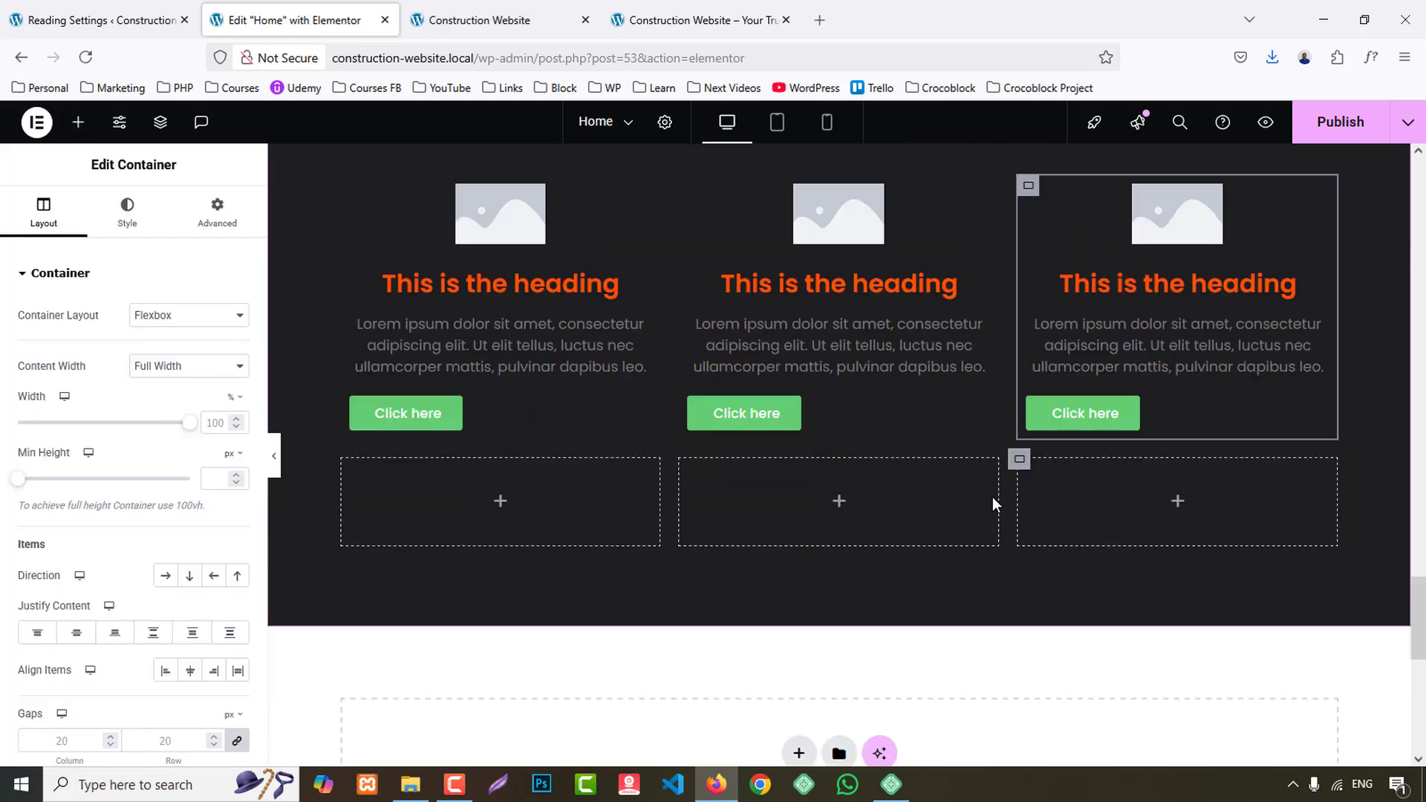
- Paste the copied container into all three cells of the grid's lower row
scroll(817, 453, down, 2)
right_click(594, 394)
click(652, 444)
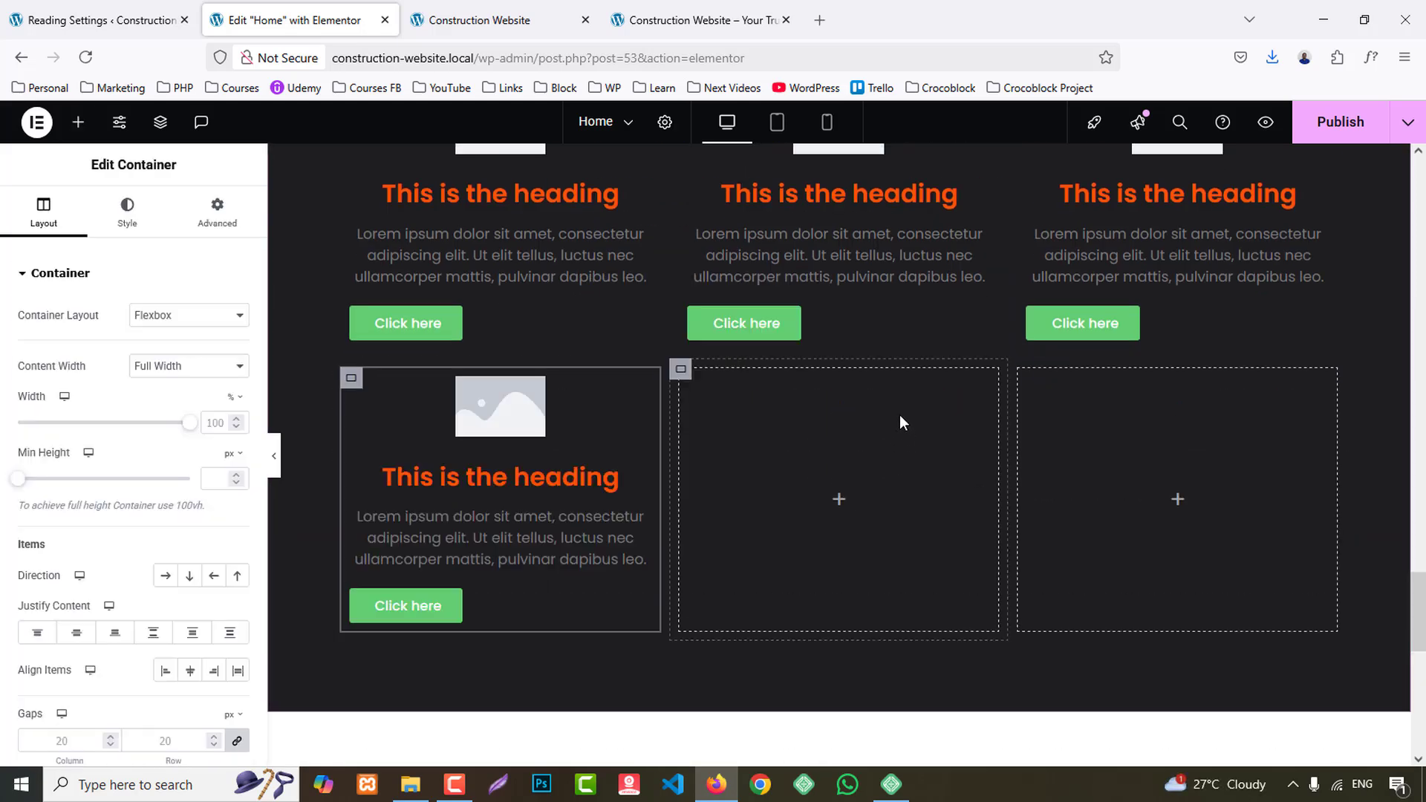
right_click(902, 422)
click(1085, 438)
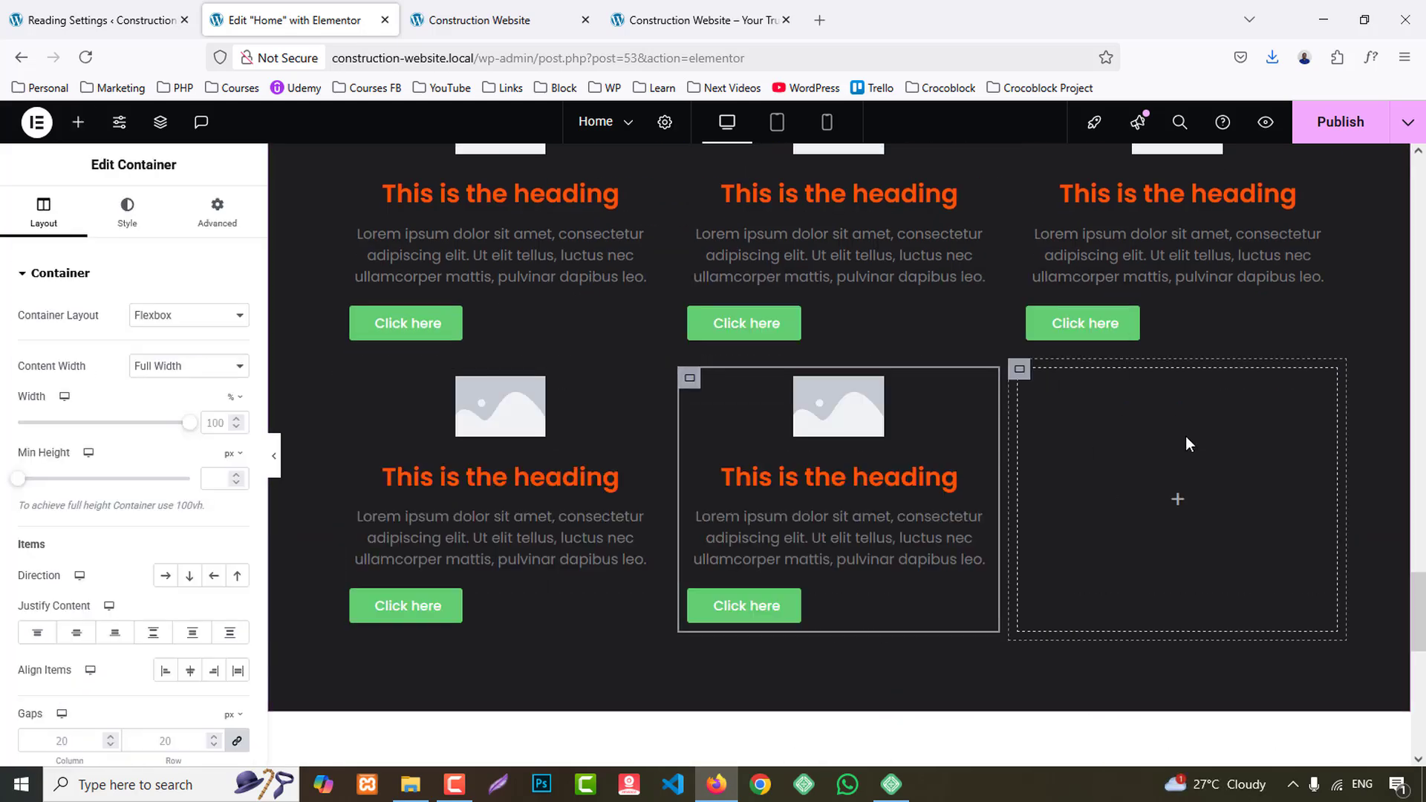
right_click(1184, 446)
click(1209, 437)
- Browse the media library for project photos and set the first upper-row card's image to project_2.jpg
scroll(1108, 511, up, 3)
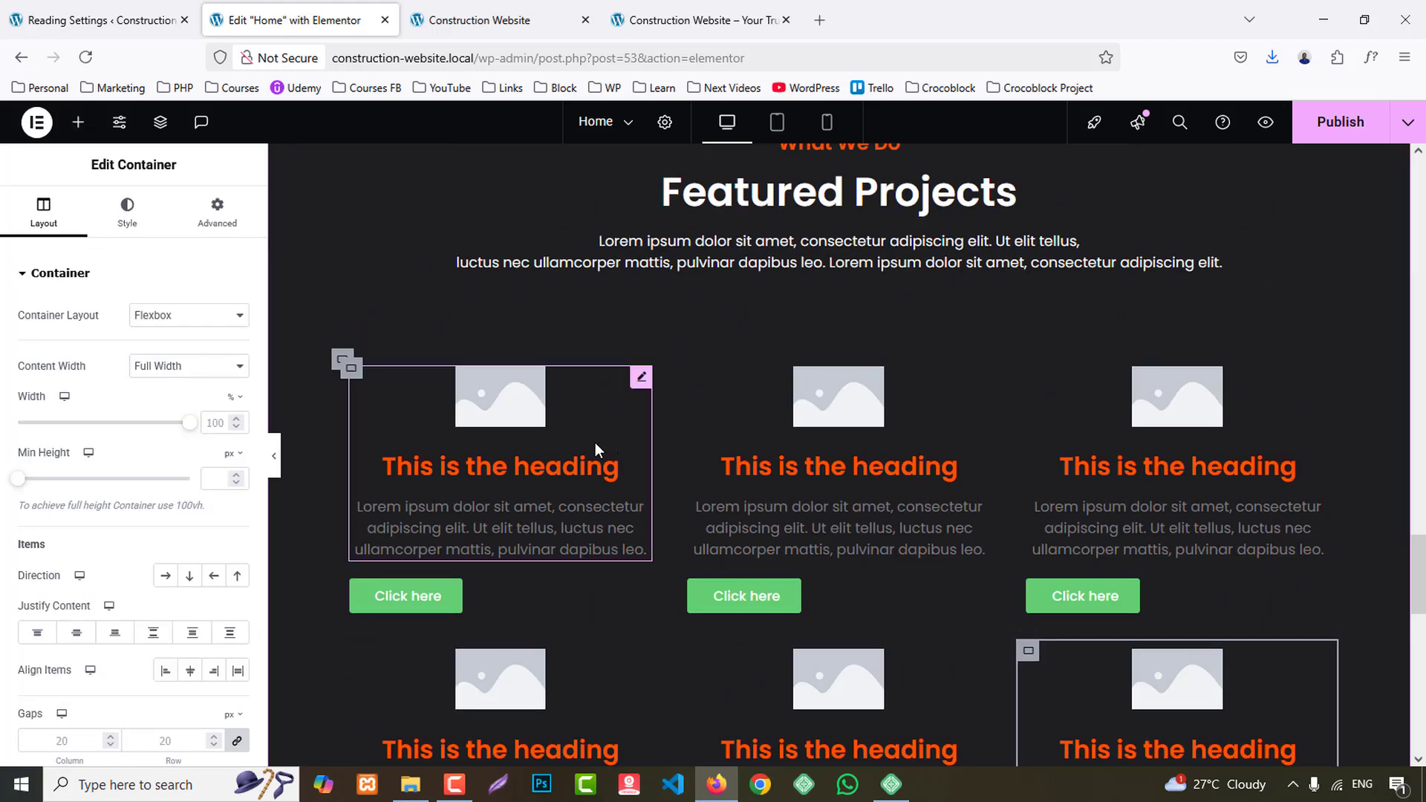
click(595, 442)
click(133, 371)
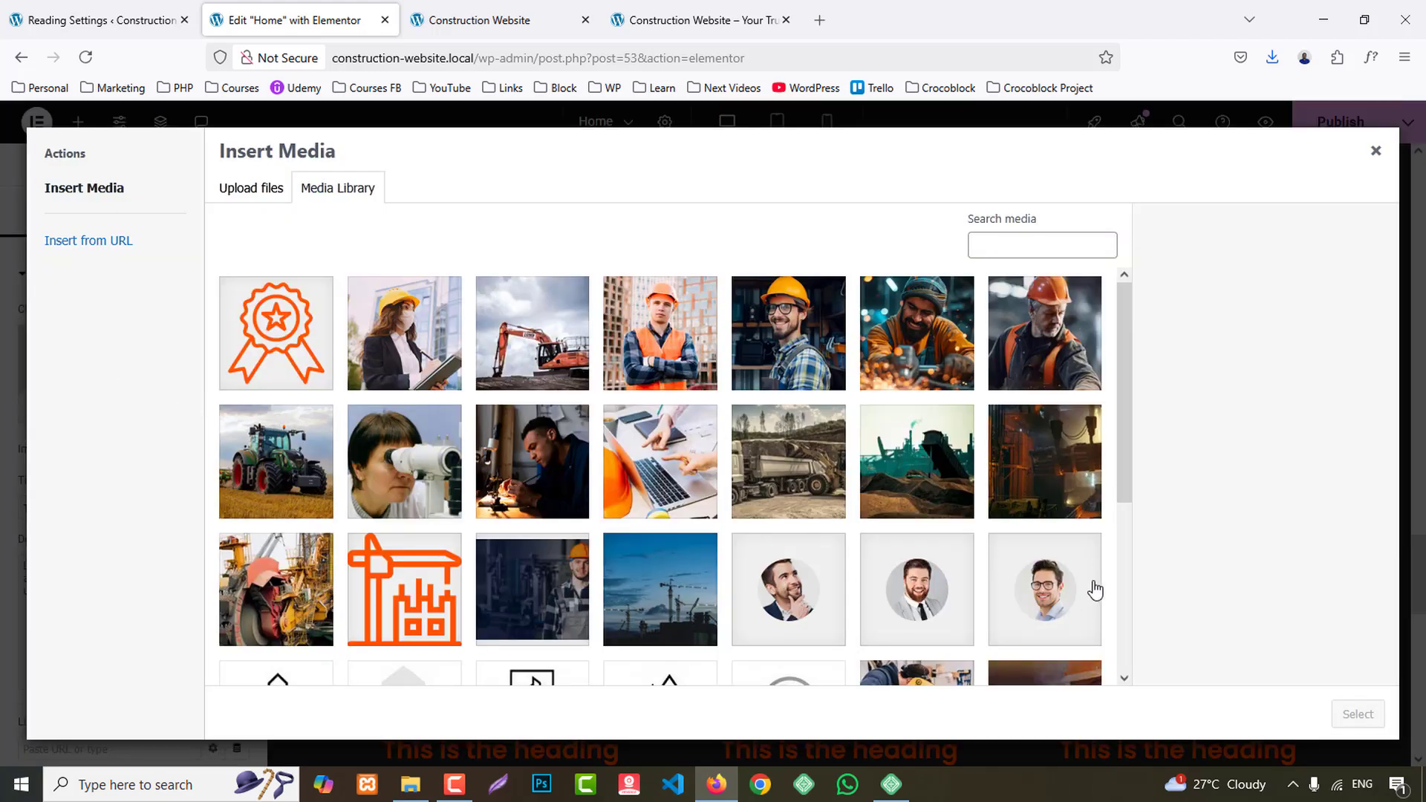
scroll(1090, 557, down, 4)
scroll(1090, 550, up, 4)
click(1039, 477)
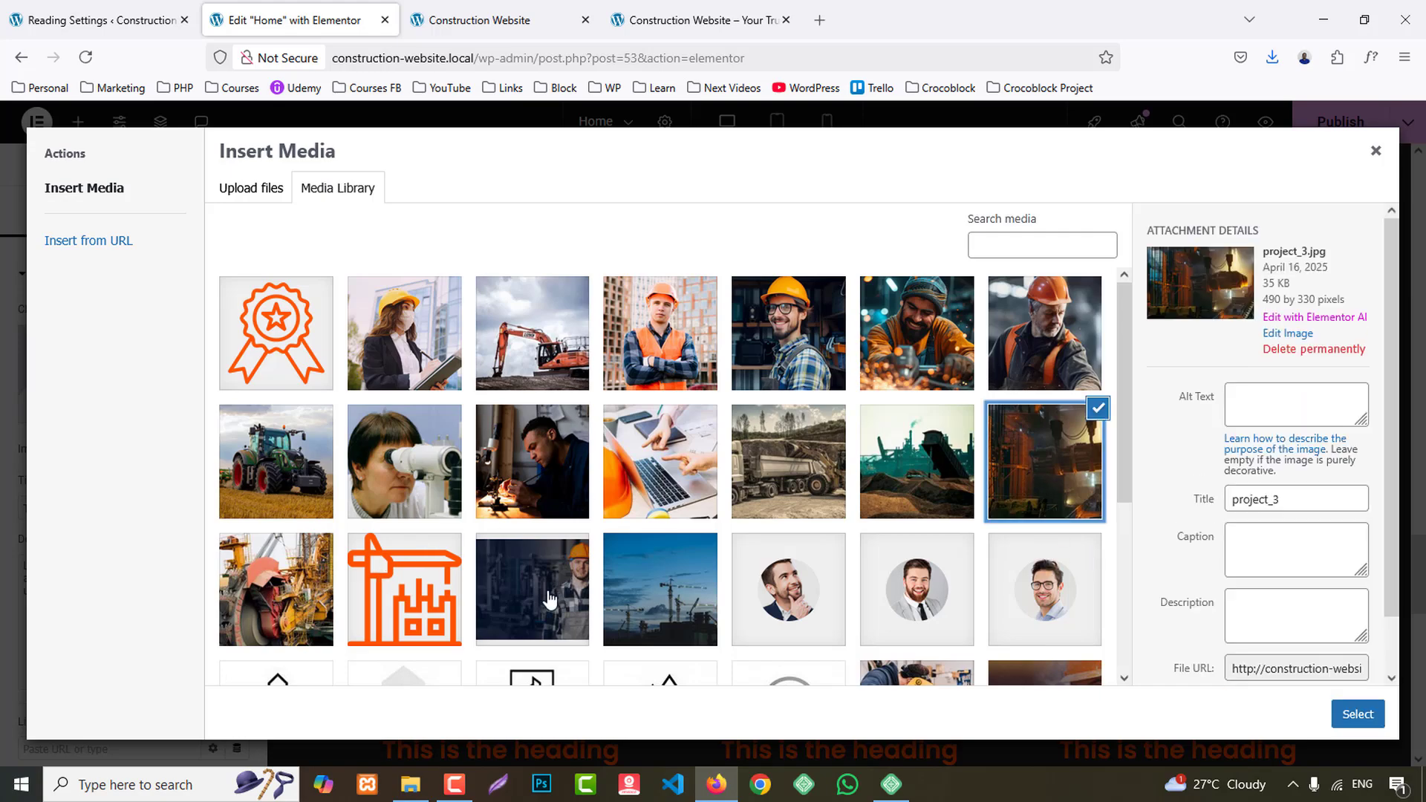
click(280, 613)
scroll(1035, 624, down, 3)
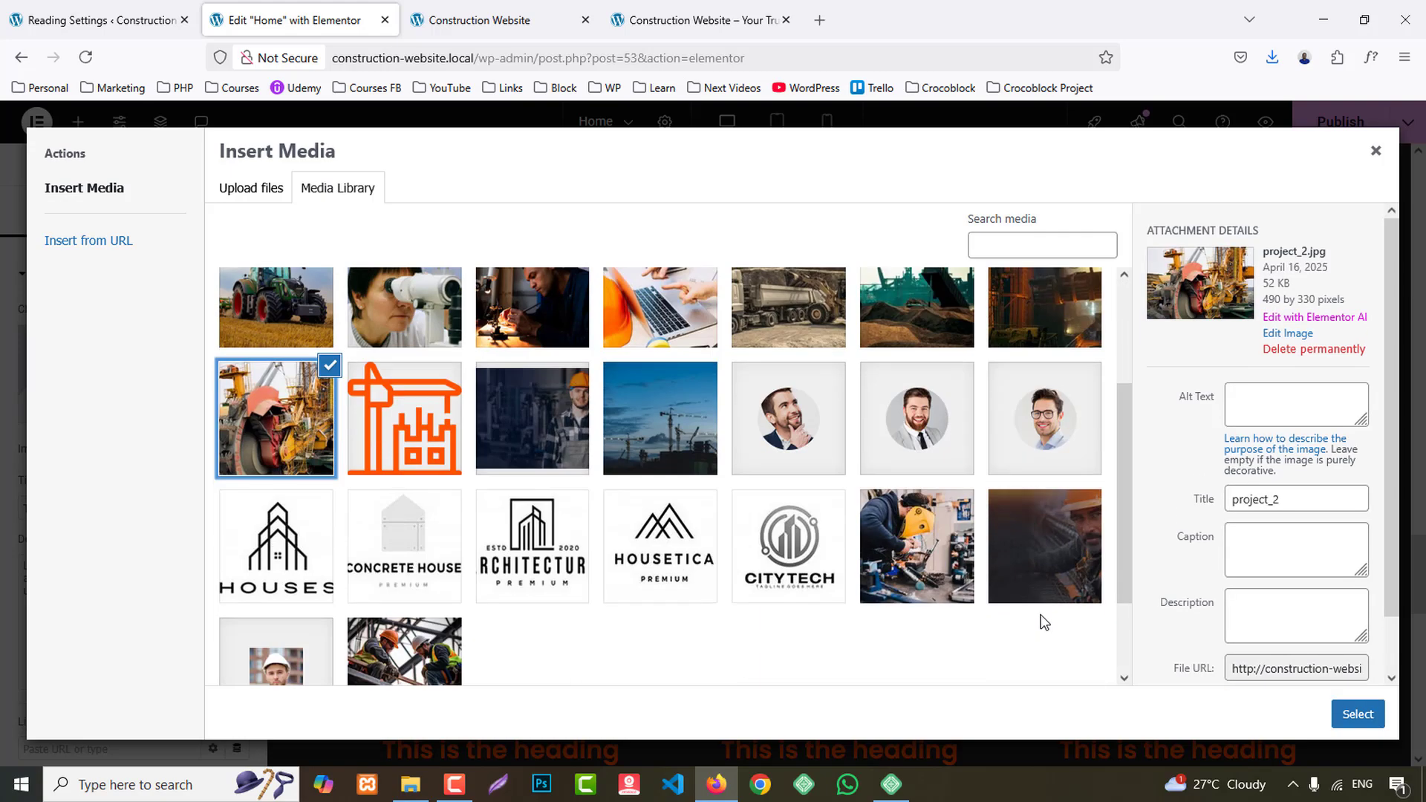
click(1042, 566)
click(945, 569)
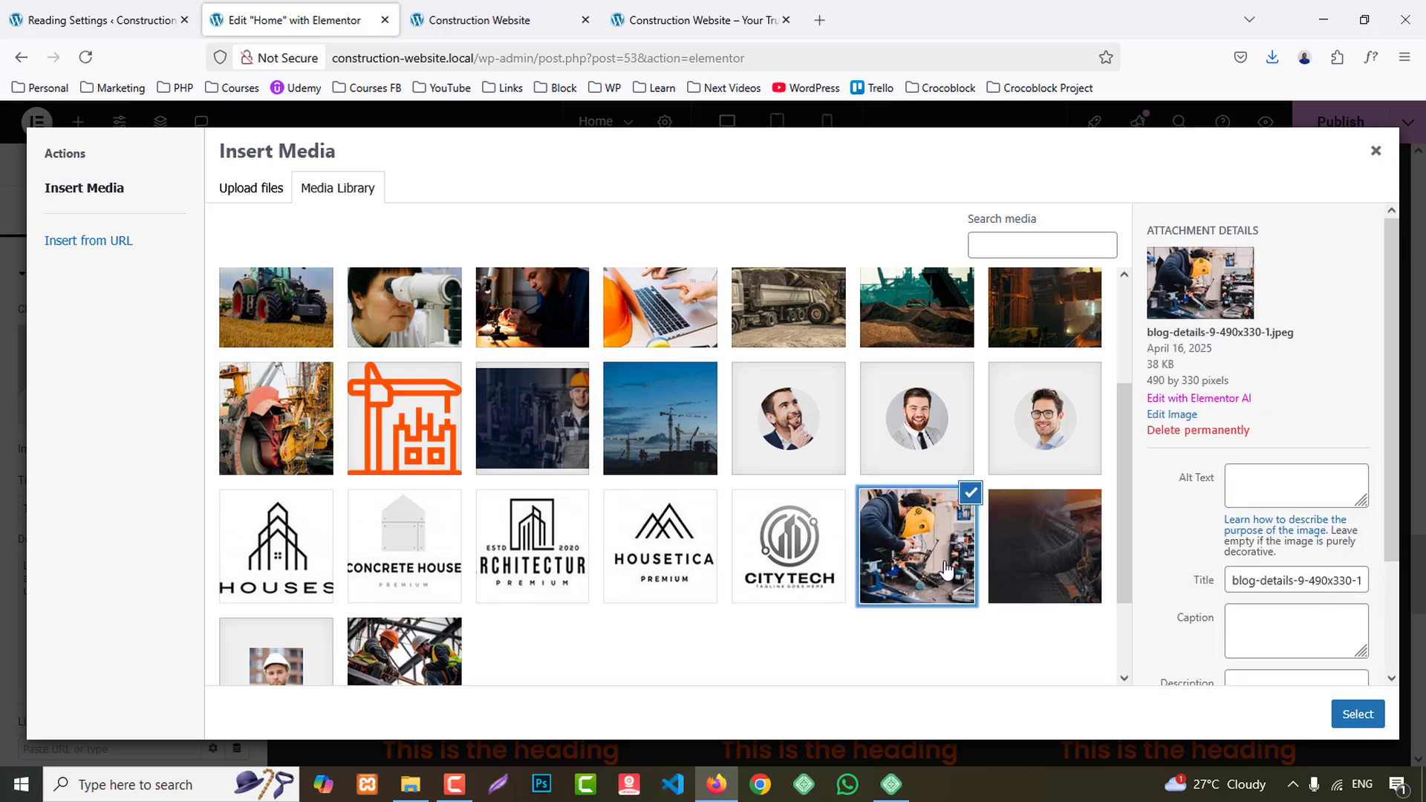
scroll(478, 646, up, 2)
click(546, 383)
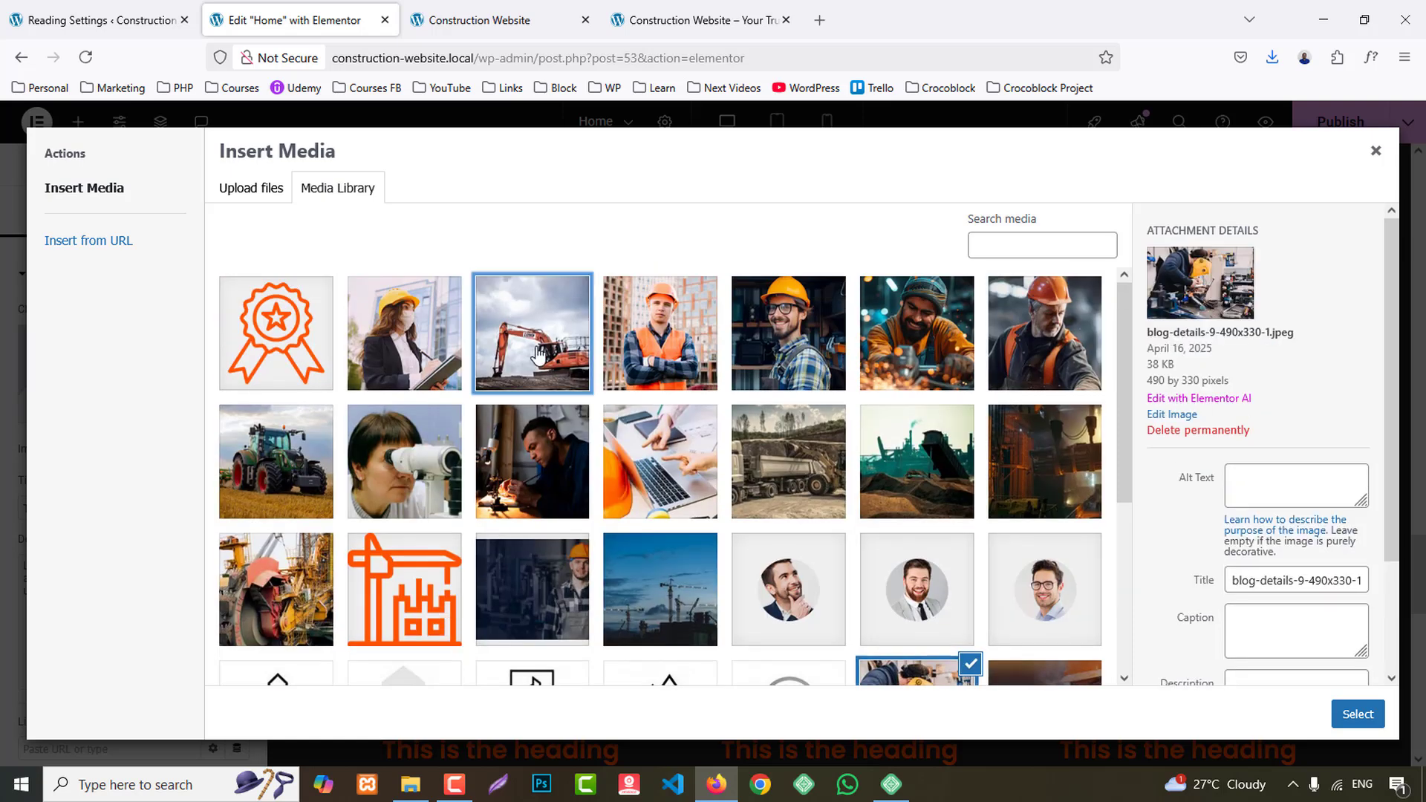
click(805, 475)
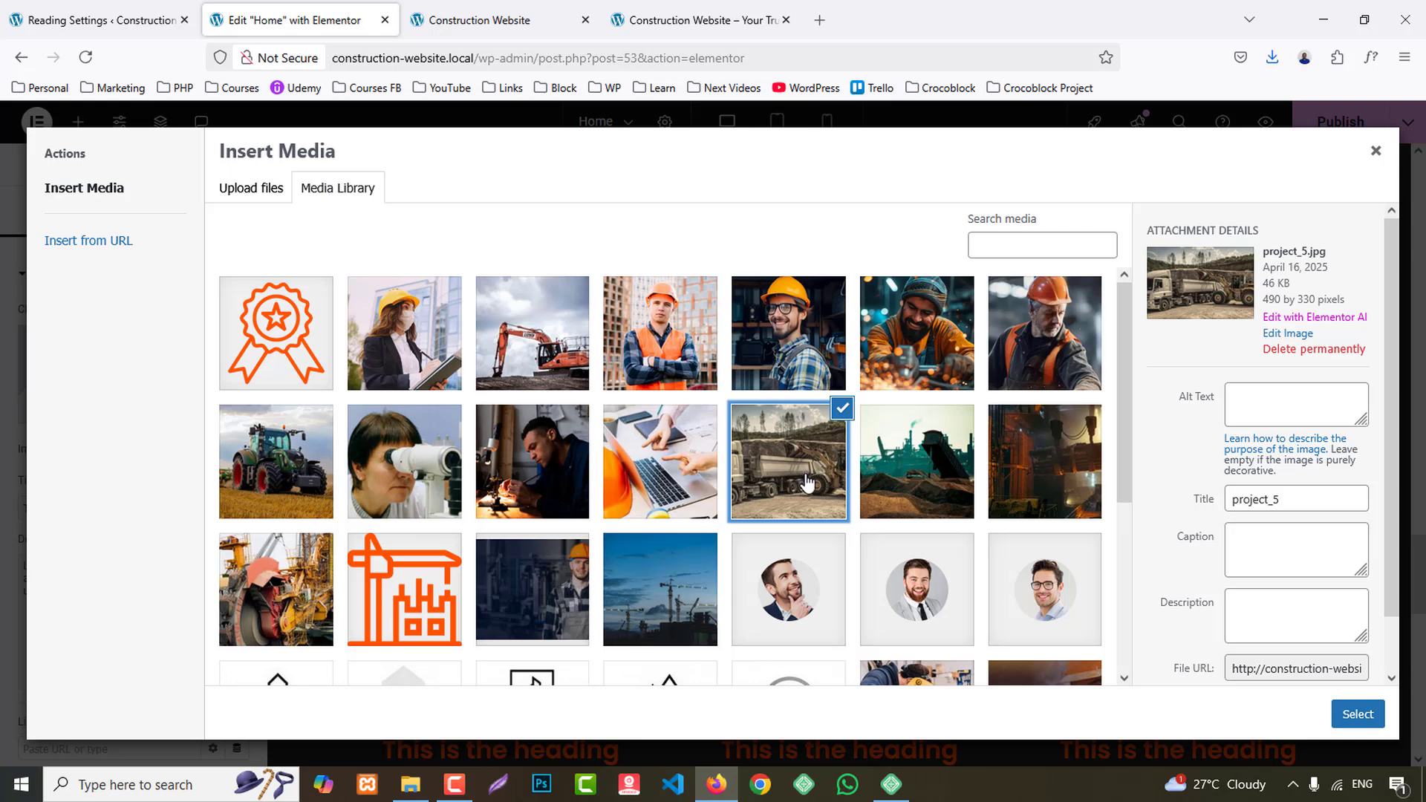
click(1062, 491)
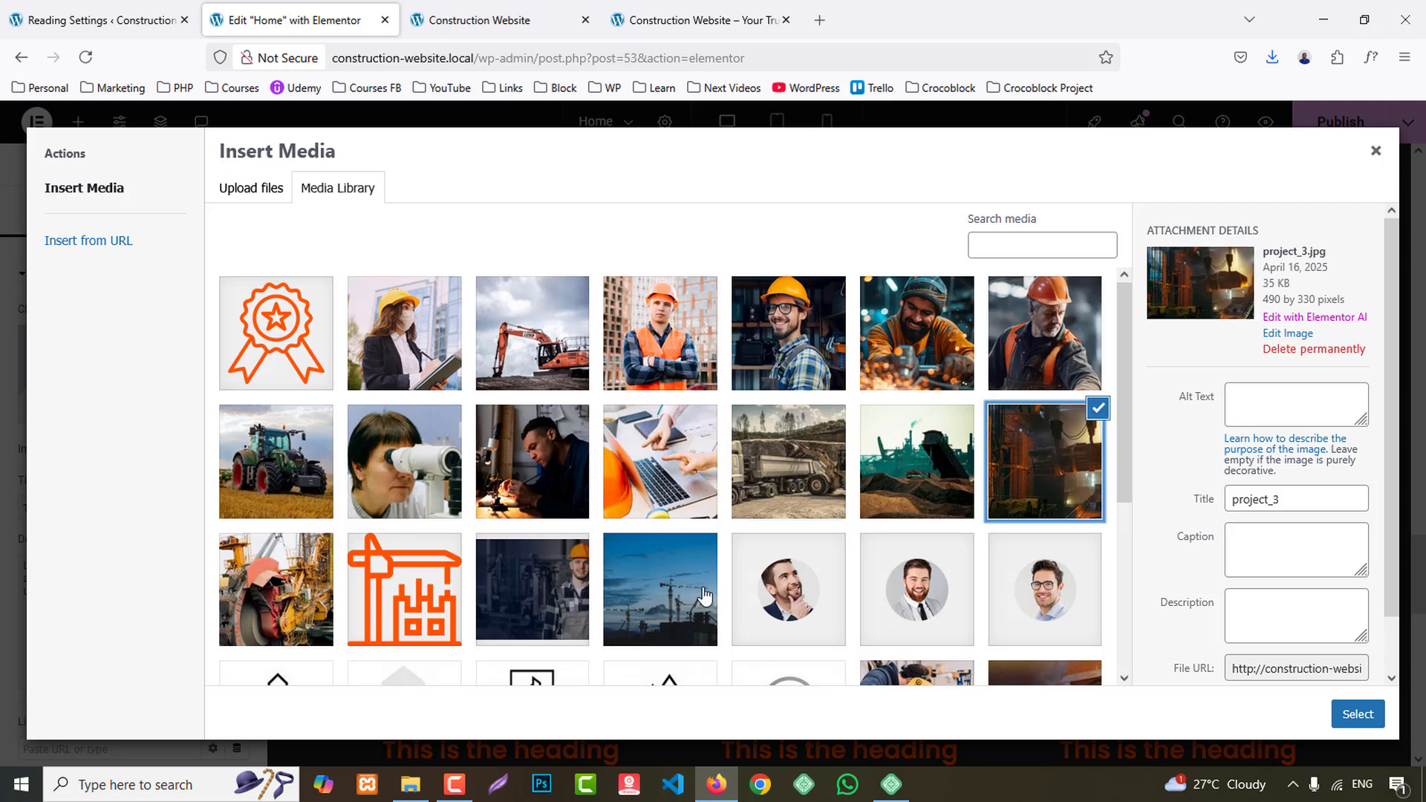
click(640, 604)
click(557, 594)
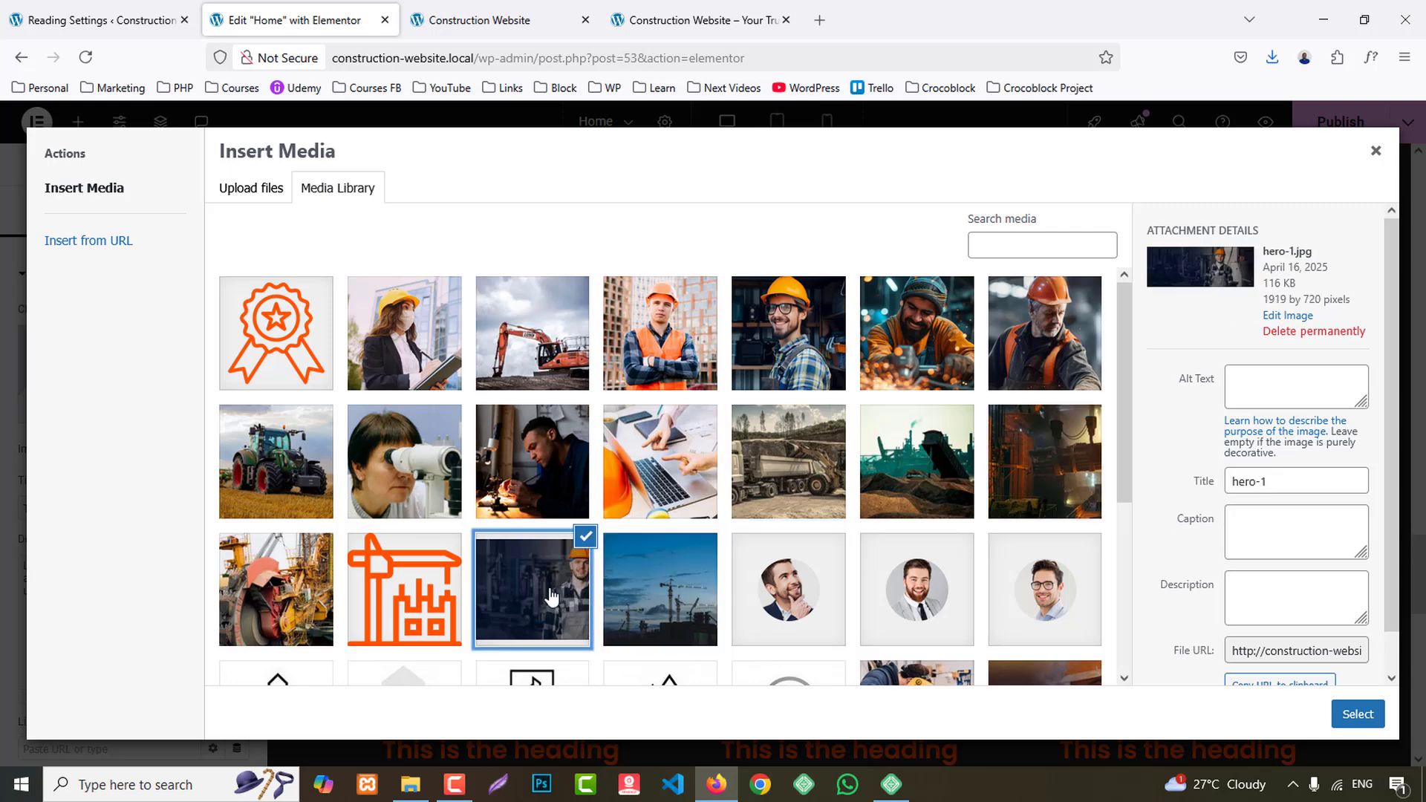
click(388, 594)
click(267, 590)
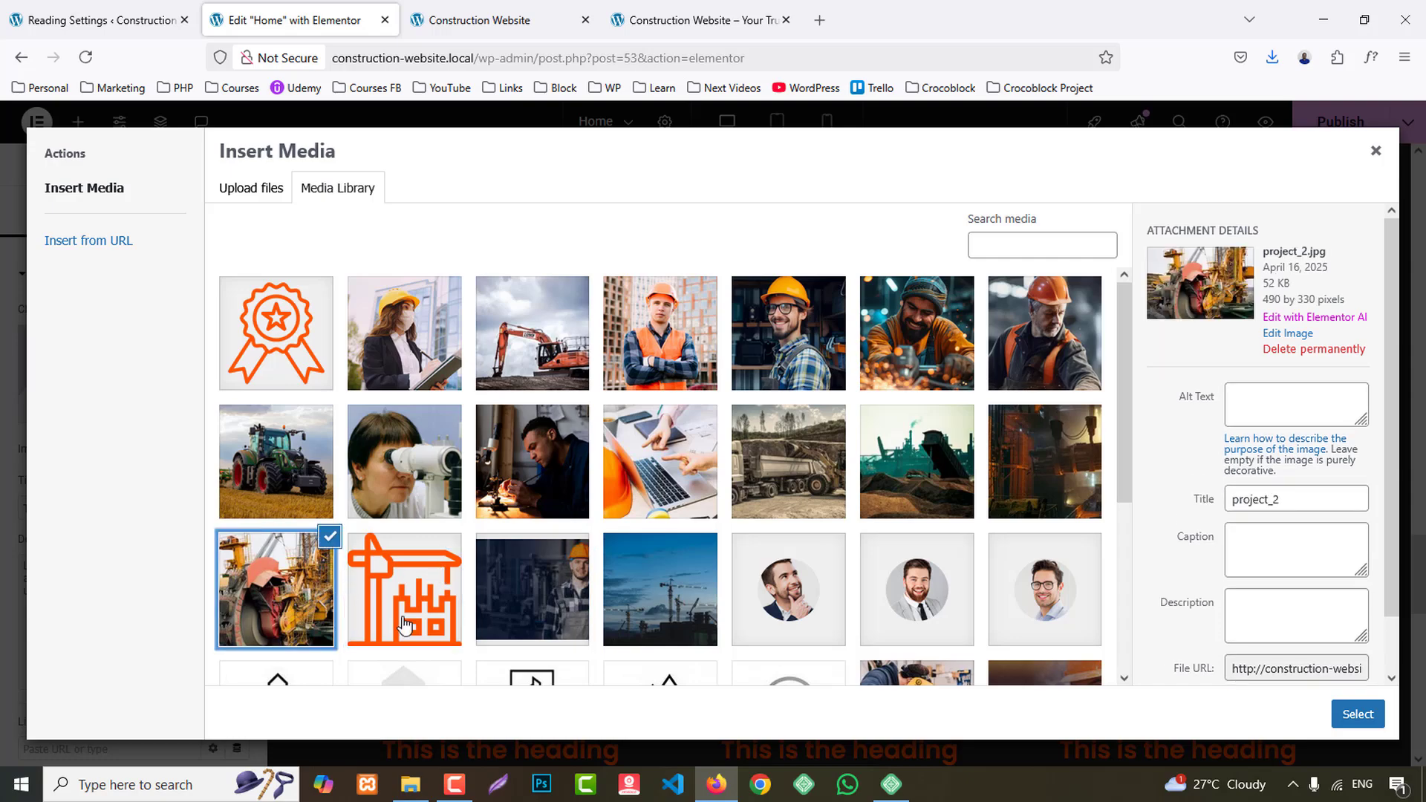
click(1358, 715)
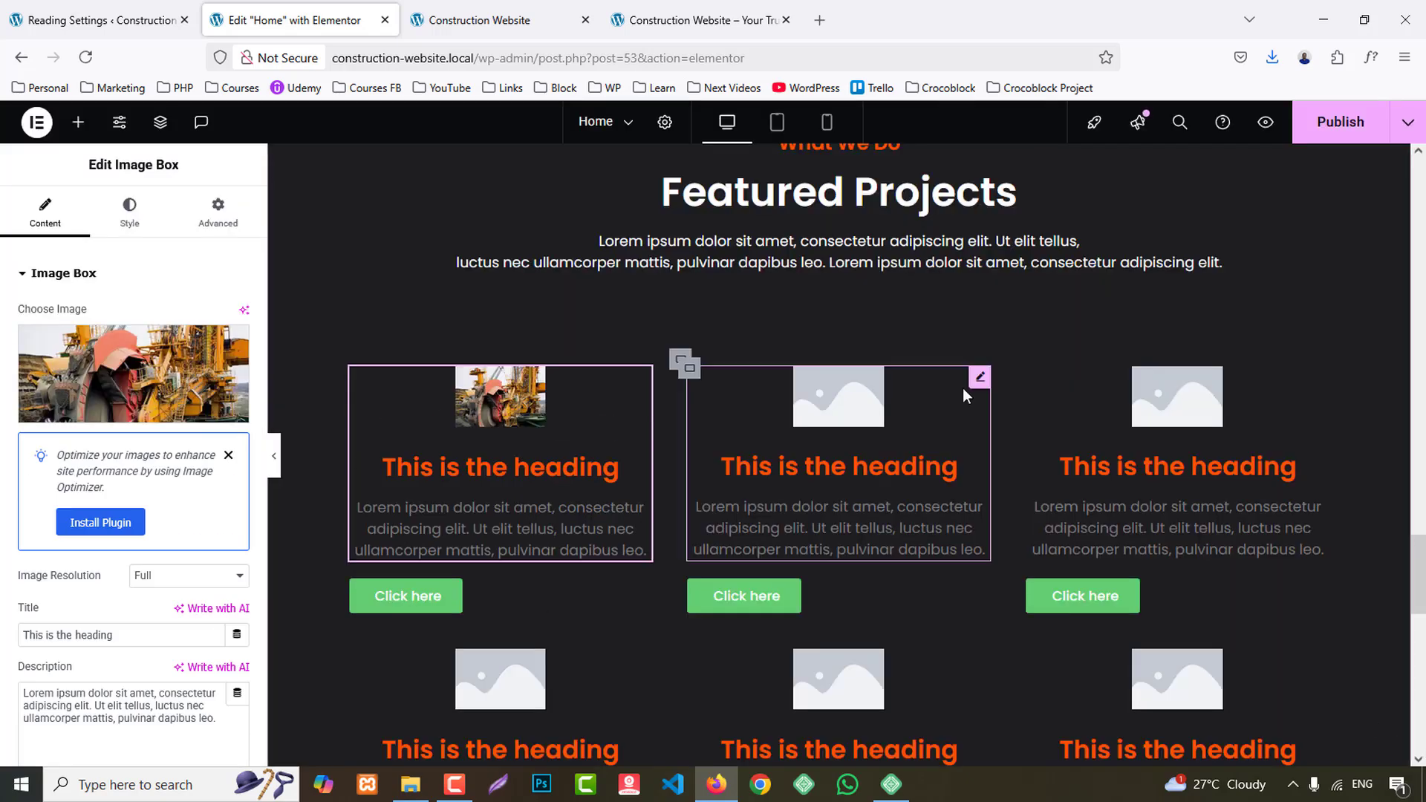
- Set the image of the second upper-row card to project_5.jpg, the truck photo
click(835, 404)
click(67, 328)
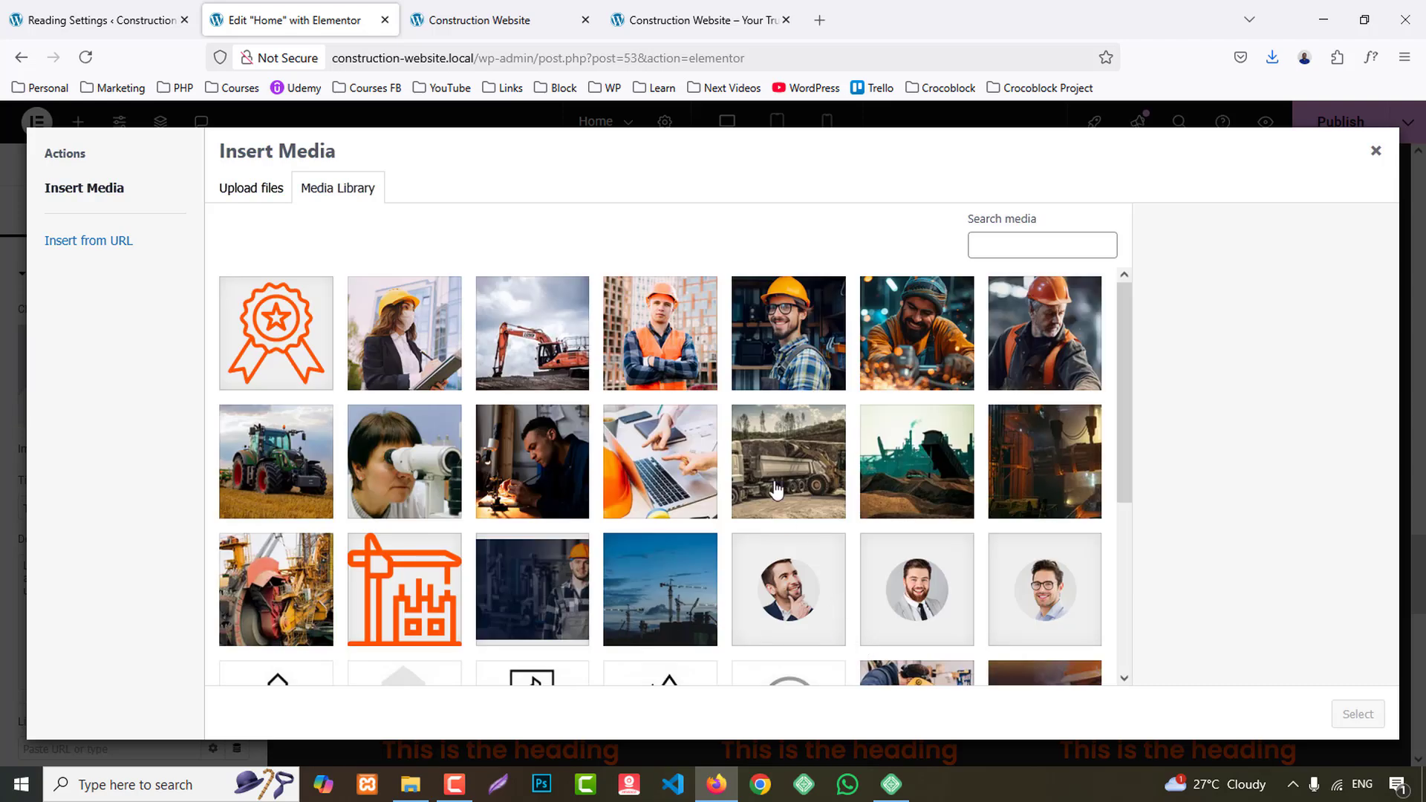
click(777, 493)
click(1356, 713)
- Set the image of the third upper-row card to project_2.jpg from the media library
click(1177, 405)
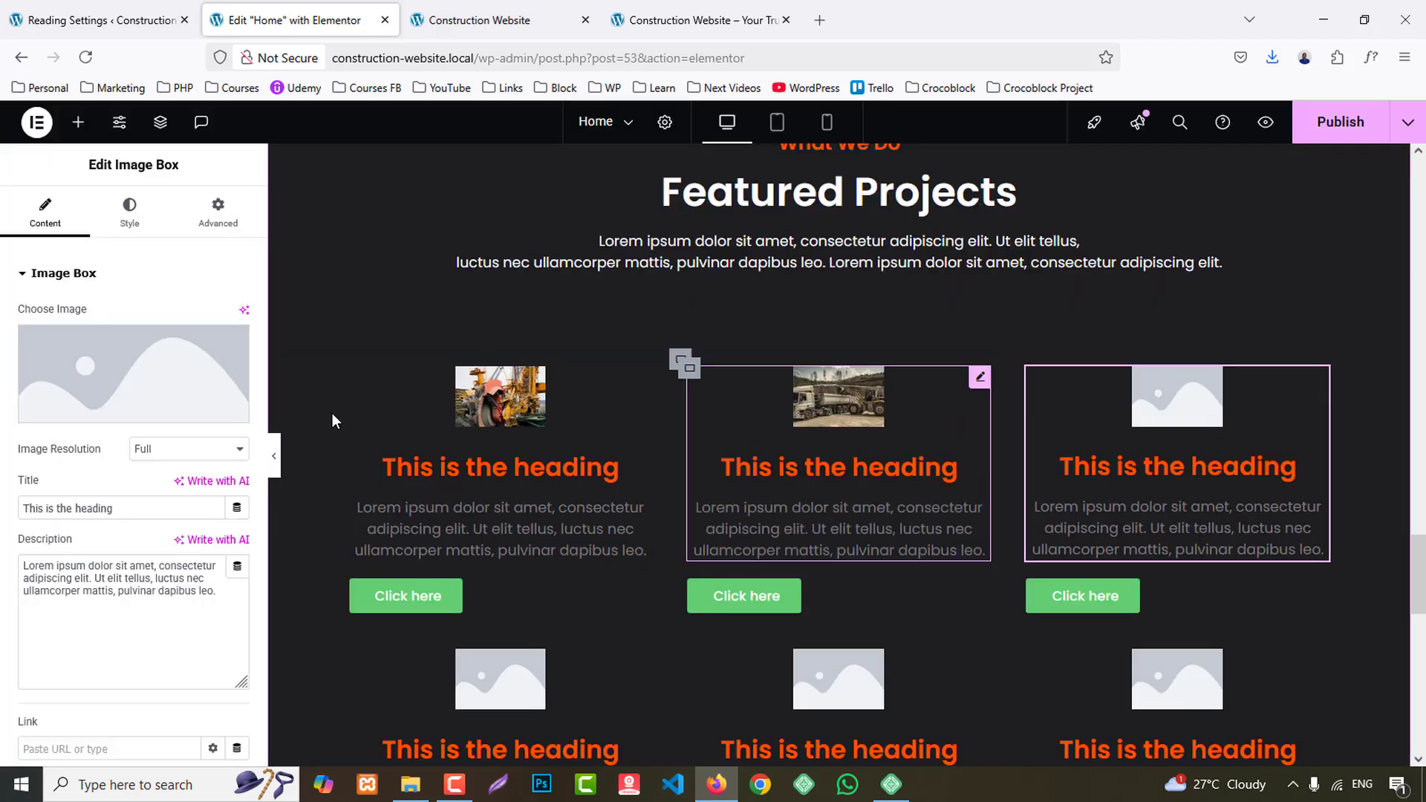
click(130, 372)
click(238, 621)
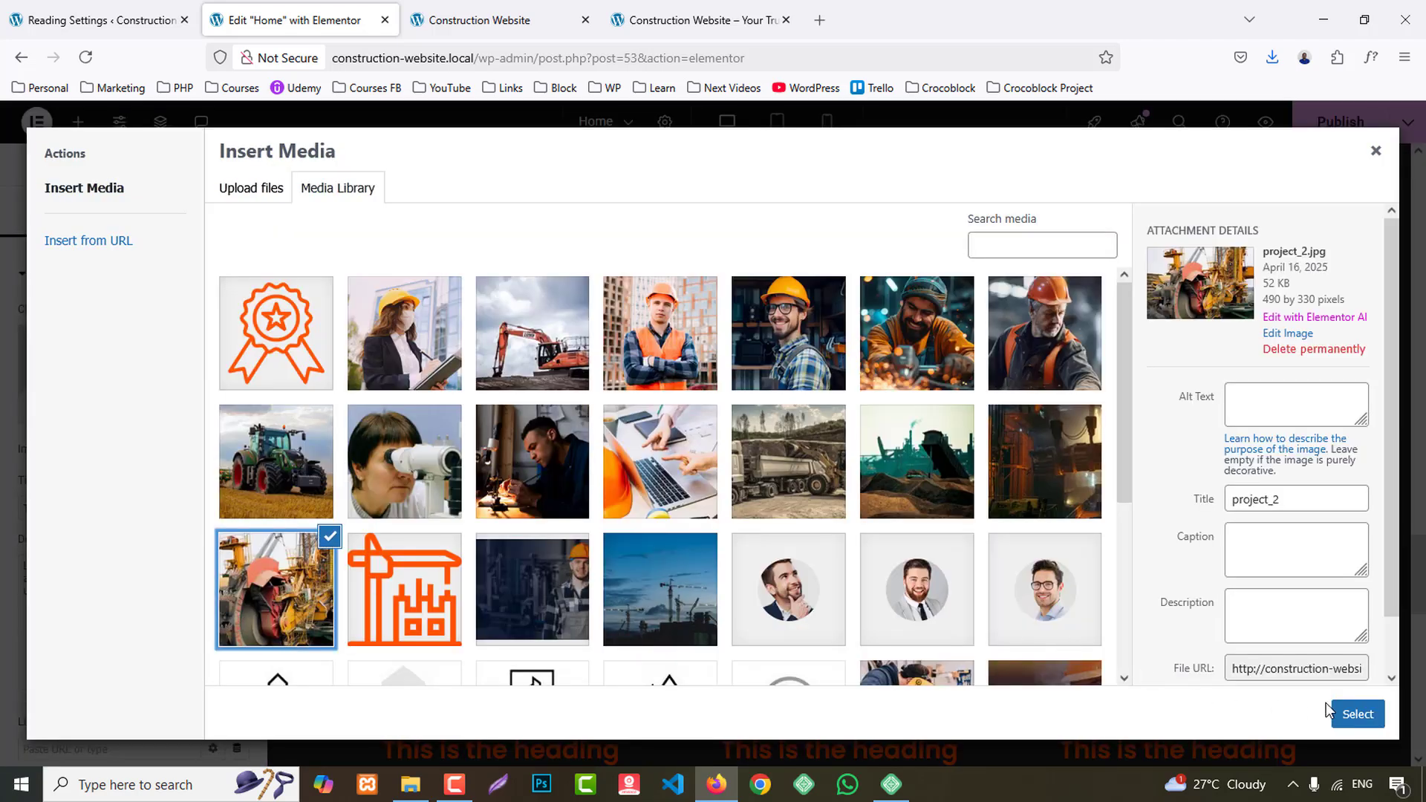
click(1346, 714)
- Set the image of the first lower-row card to project_3.jpg from the media library
scroll(328, 521, down, 1)
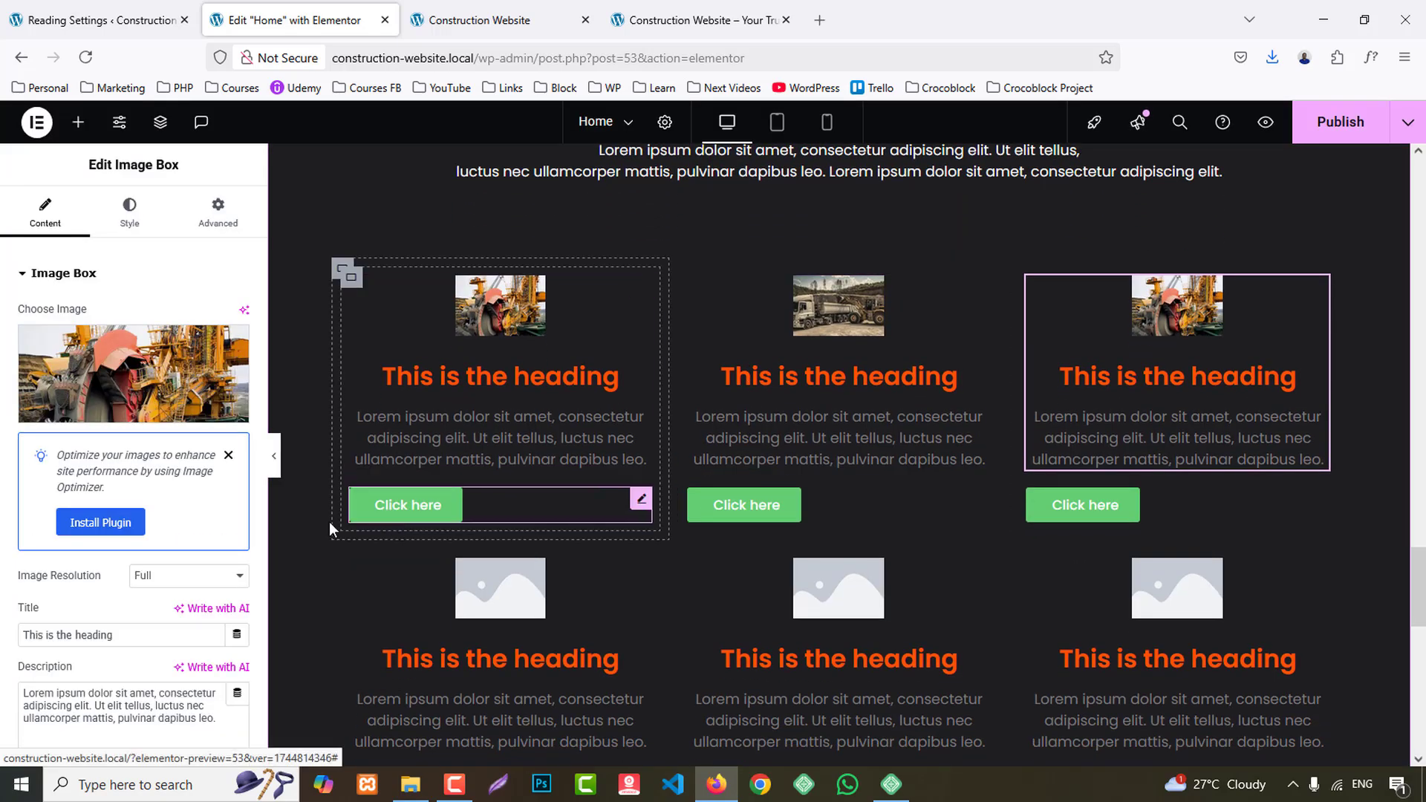
click(551, 604)
click(141, 386)
scroll(640, 524, down, 1)
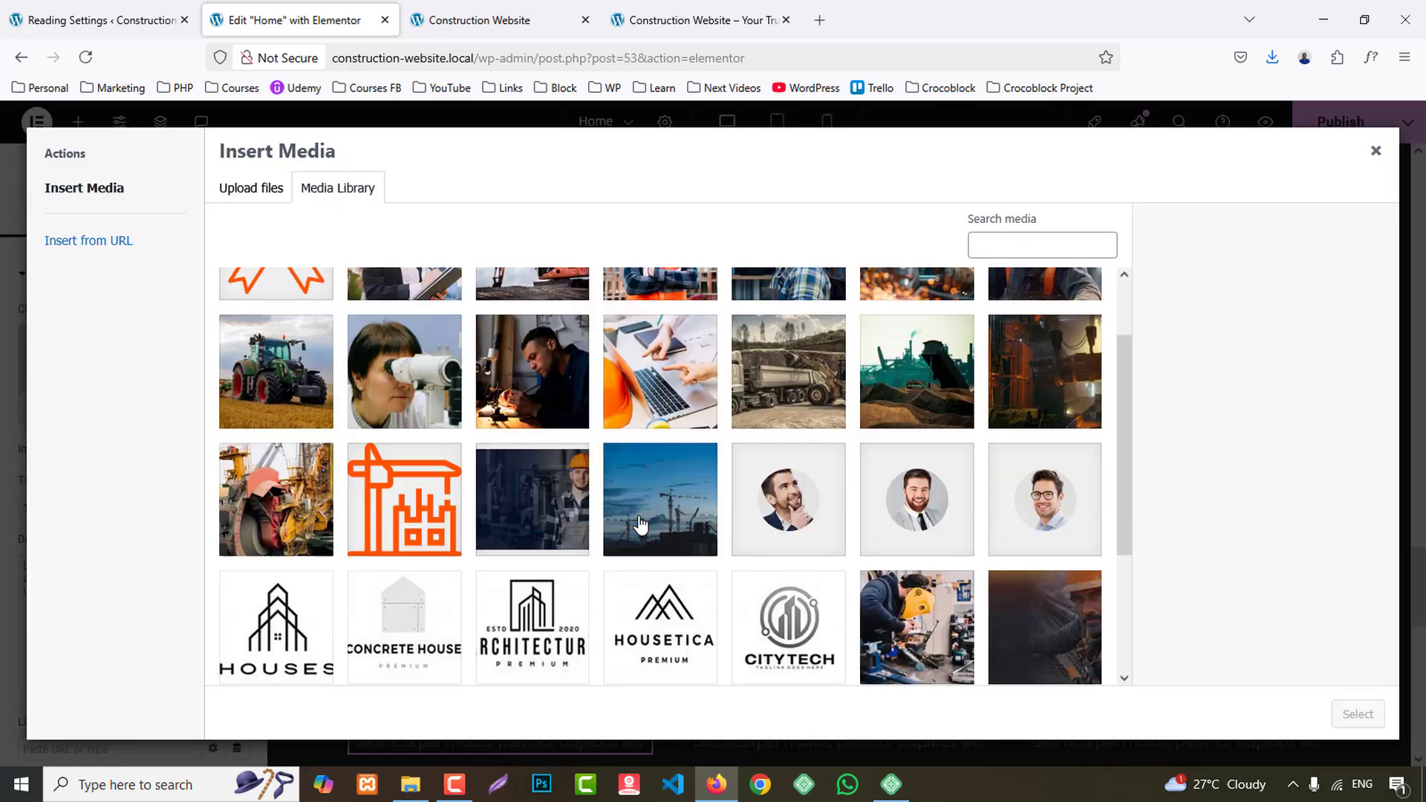
scroll(595, 500, down, 1)
scroll(595, 499, up, 1)
click(1044, 371)
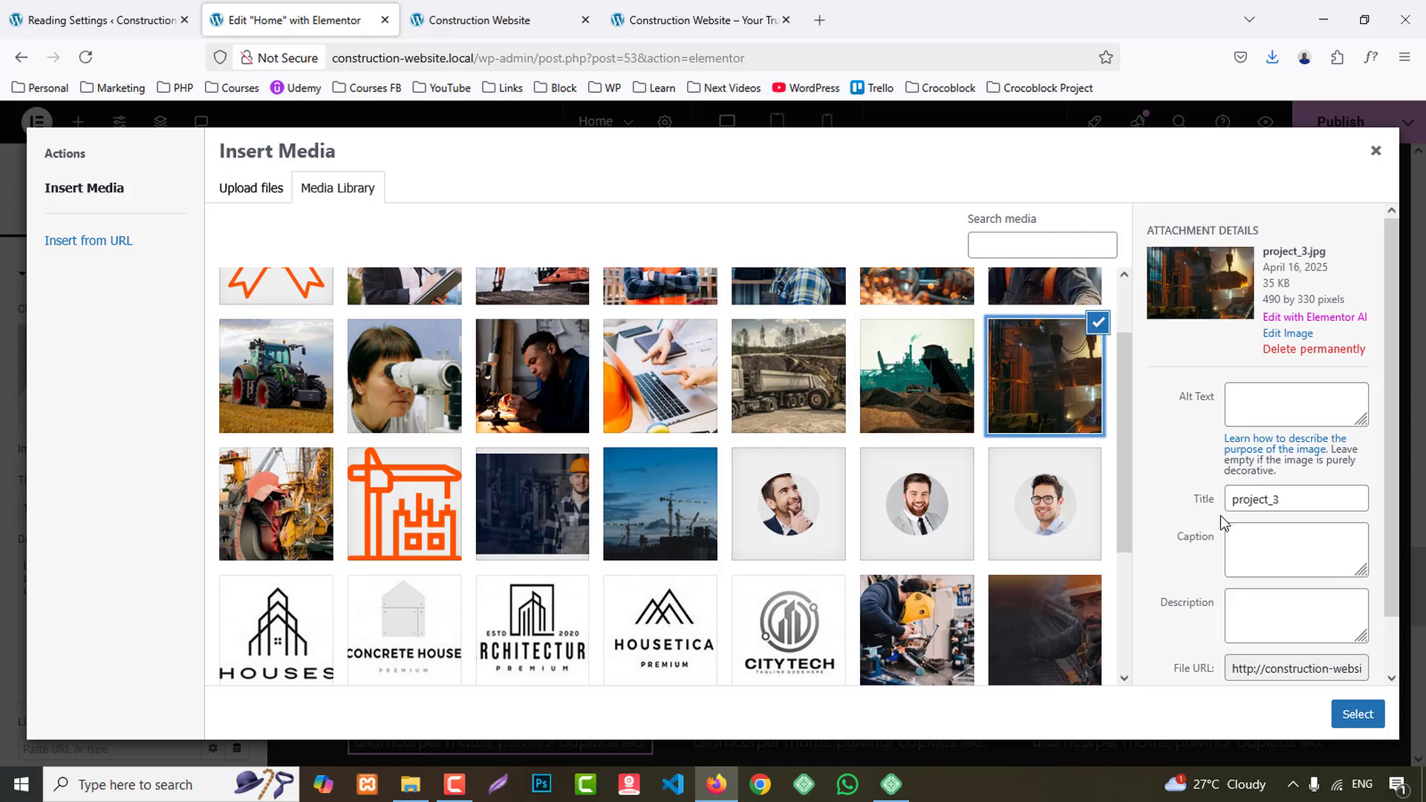
click(1373, 711)
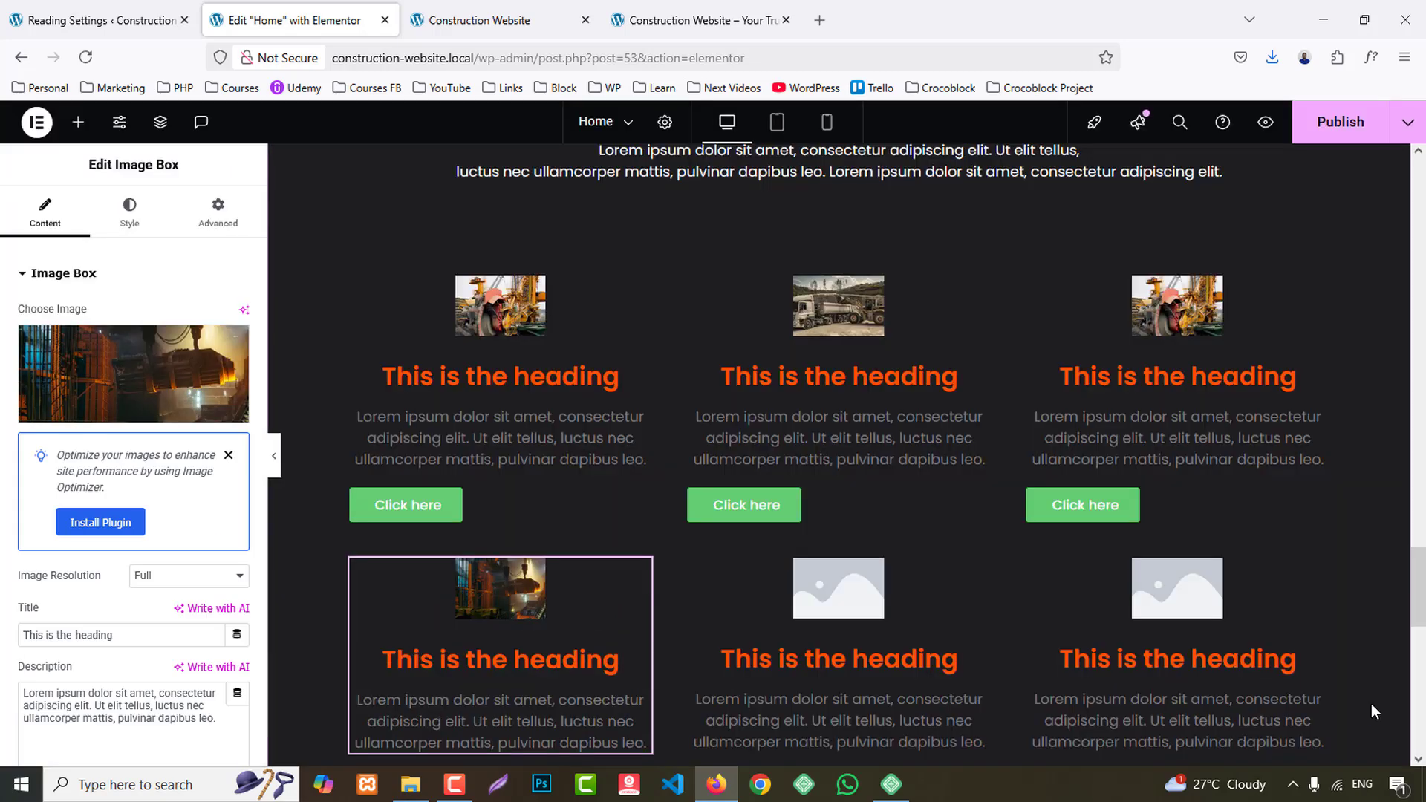
- Set the image of the second lower-row card to project_4.jpg from the media library
click(841, 599)
click(199, 410)
click(904, 510)
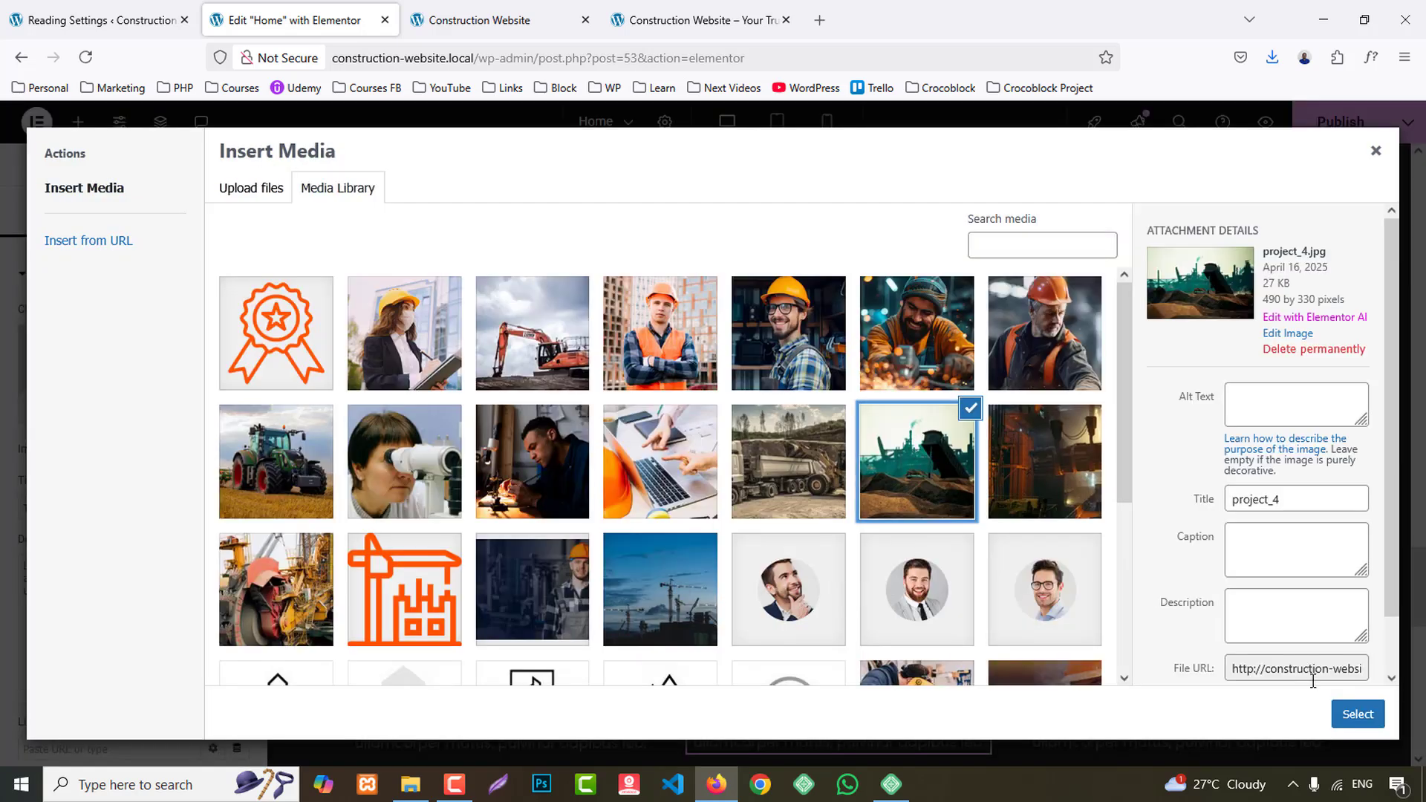
click(1372, 714)
- Set the image of the third lower-row card to project_2.jpg from the media library
click(1197, 560)
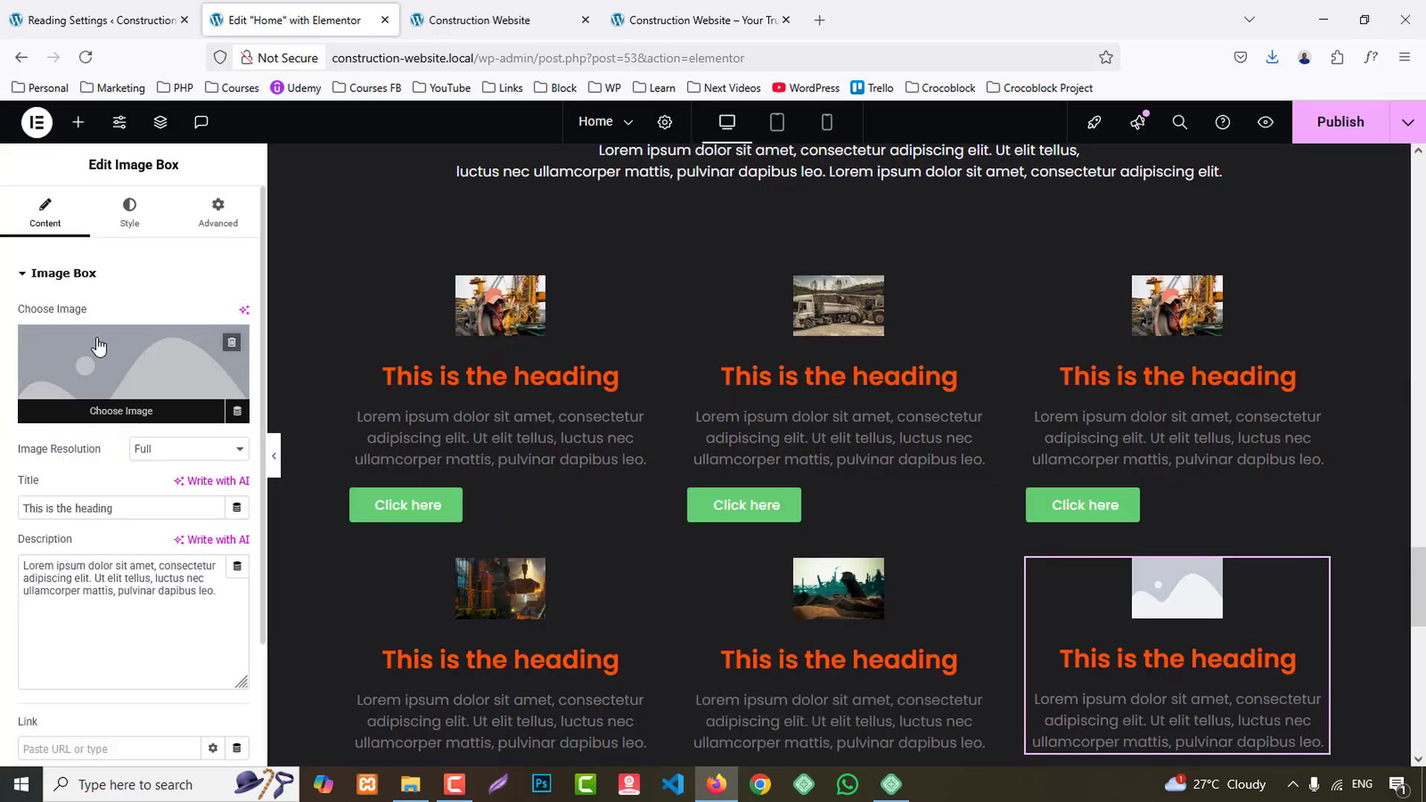
click(199, 401)
click(290, 603)
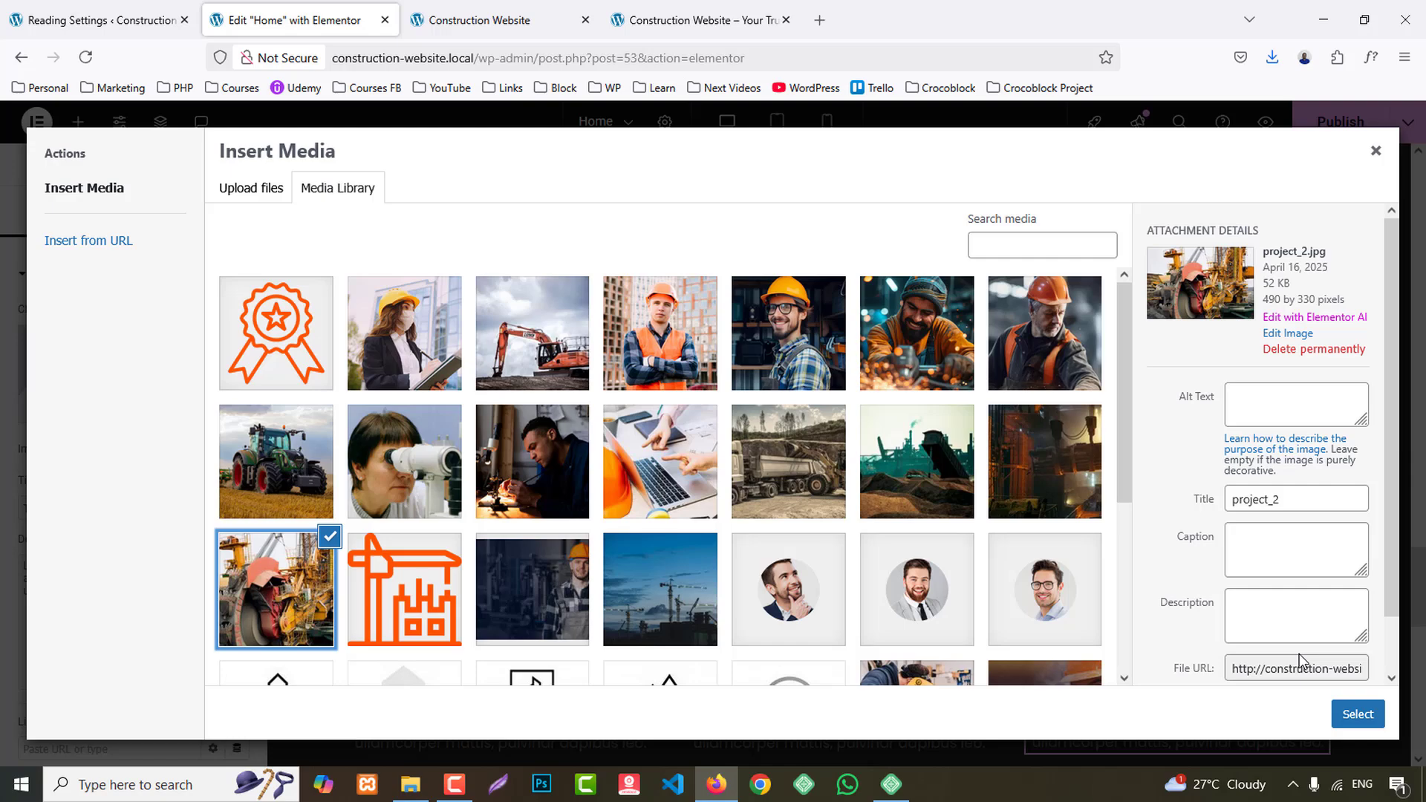
click(1362, 715)
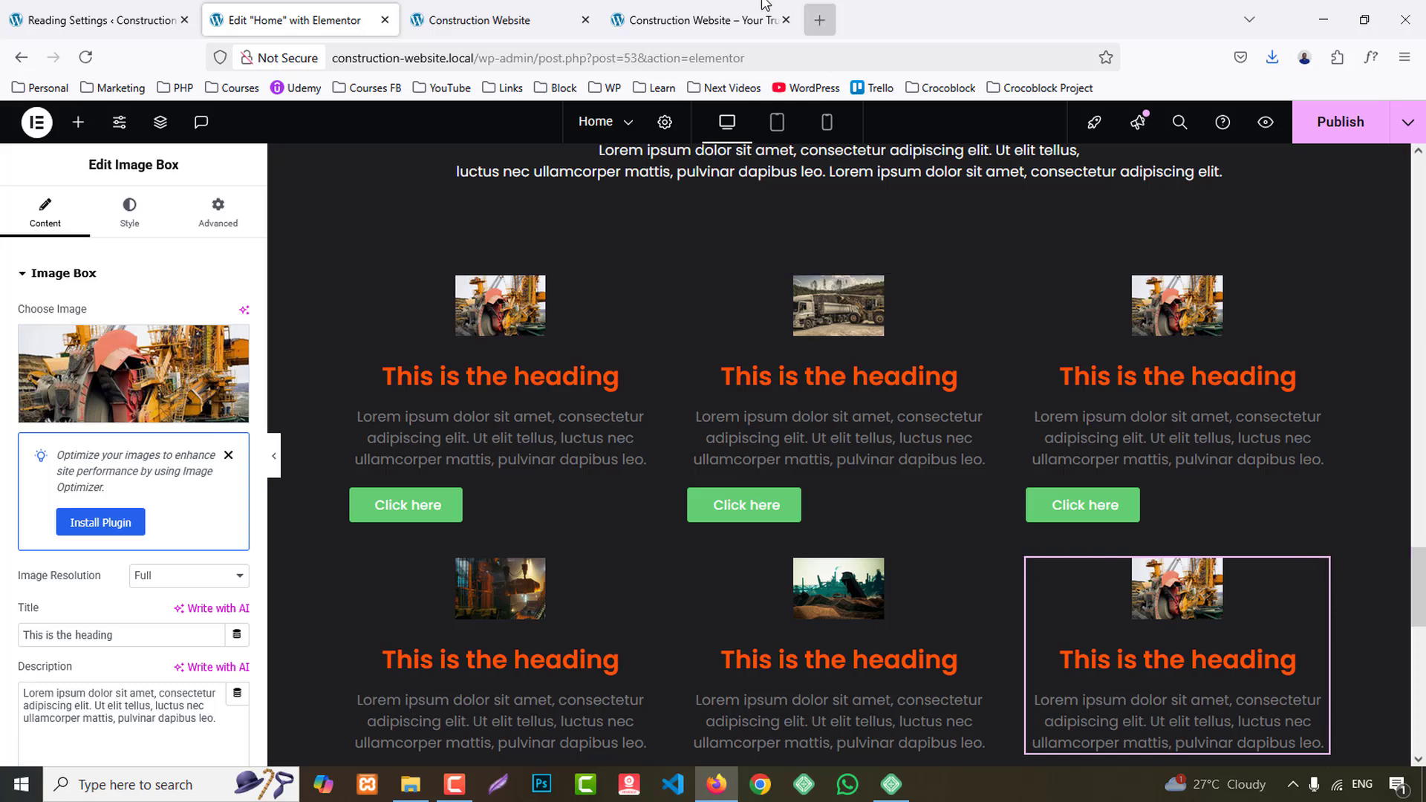
- Copy the title "Industrial Infrastructure" from the reference site into the title of the first upper-row card
click(668, 20)
drag(240, 445, 494, 446)
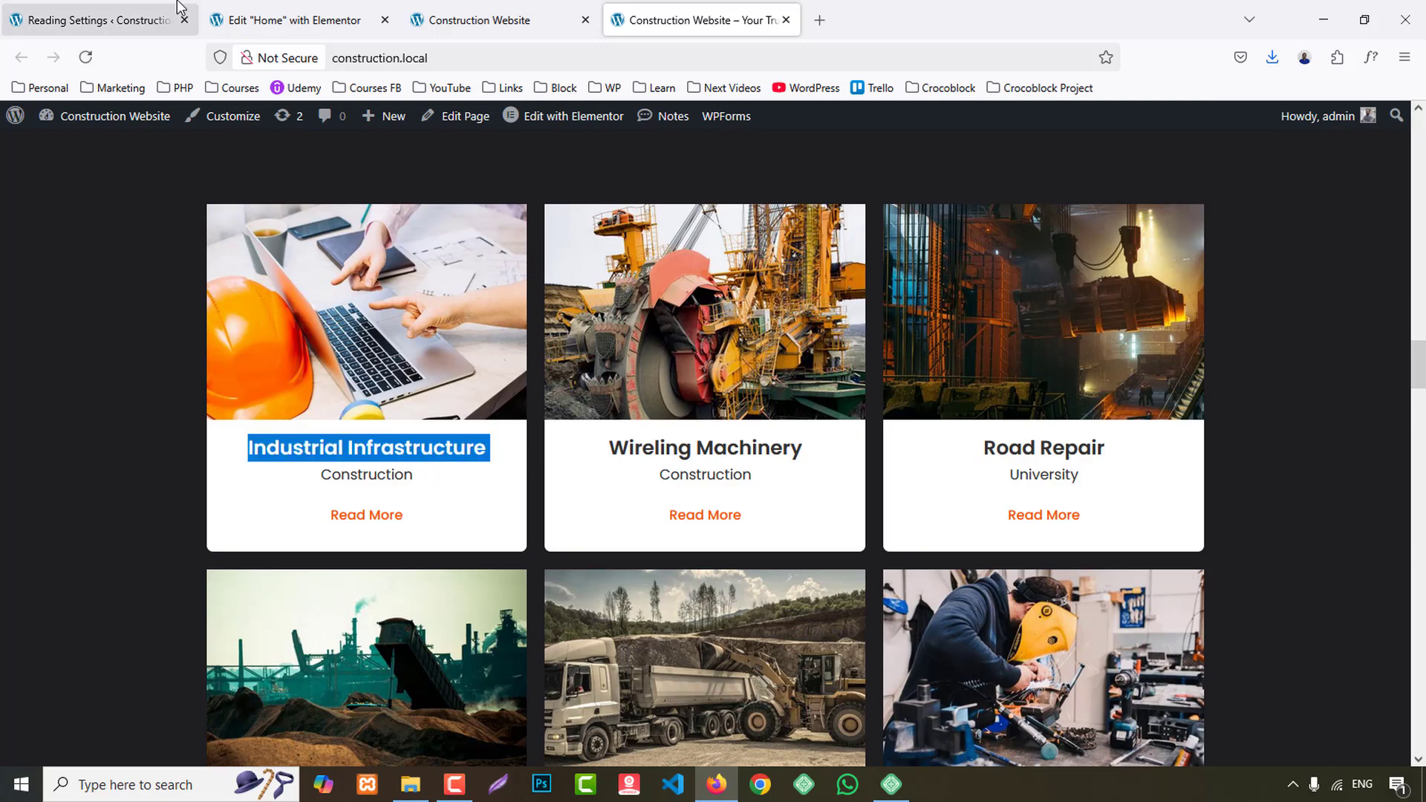
click(290, 20)
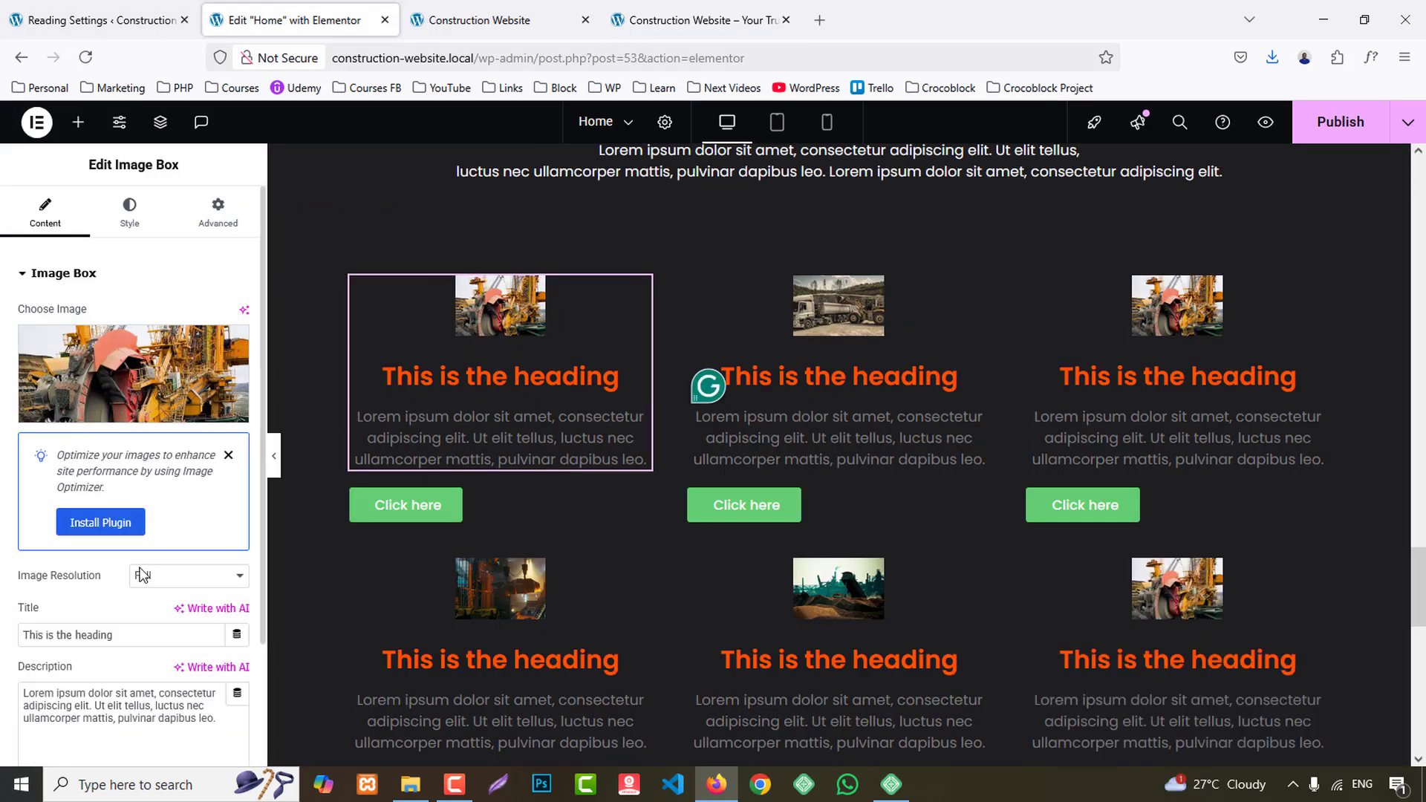
text(Industrial Infrastructure)
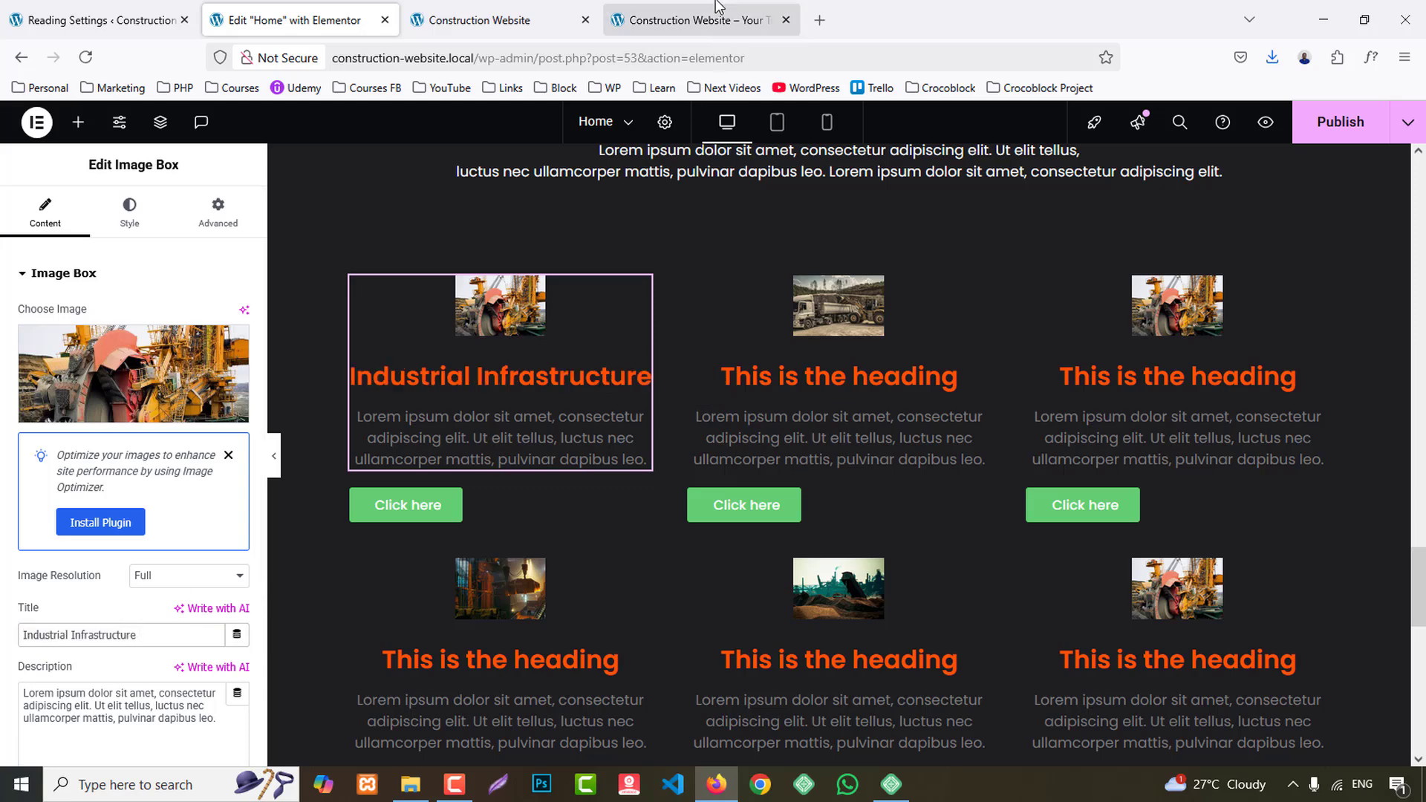
- Copy the title "Wireling Machinery" from the reference site into the title of the second upper-row card
click(694, 20)
drag(608, 449, 771, 447)
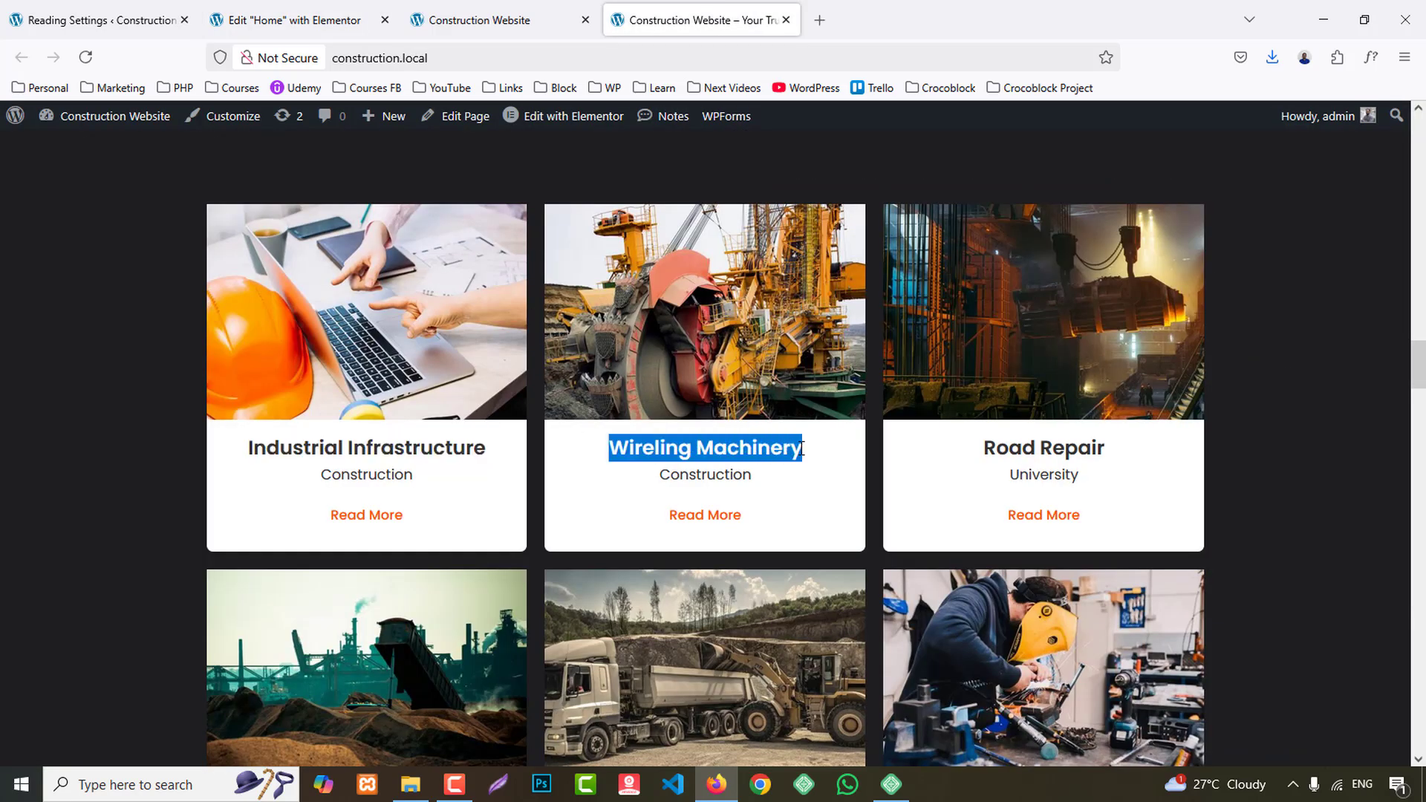
click(297, 20)
click(895, 377)
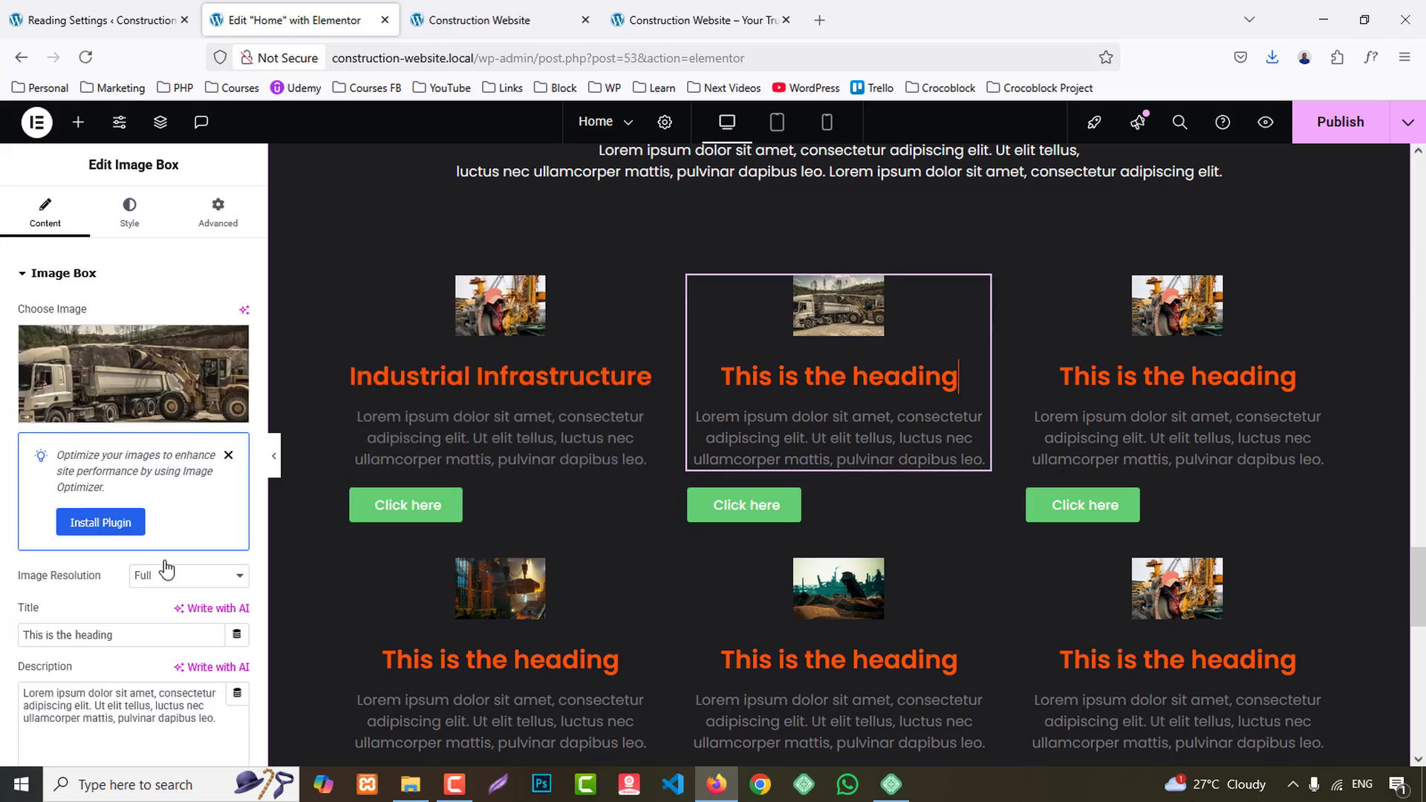
text(Wireling Machinery)
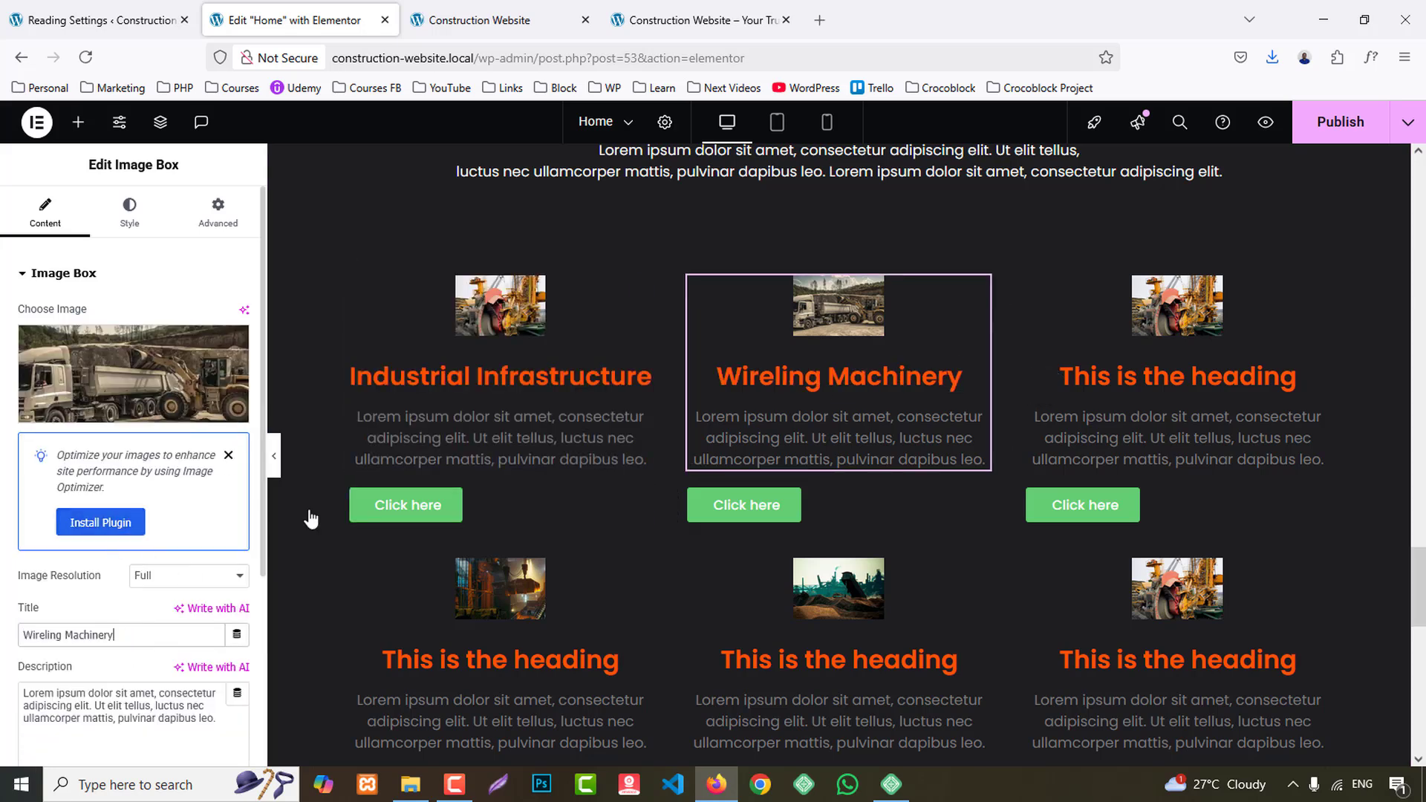
- Copy the title "Road Repair" from the reference site into the title of the third upper-row card
click(672, 9)
drag(989, 450, 1096, 449)
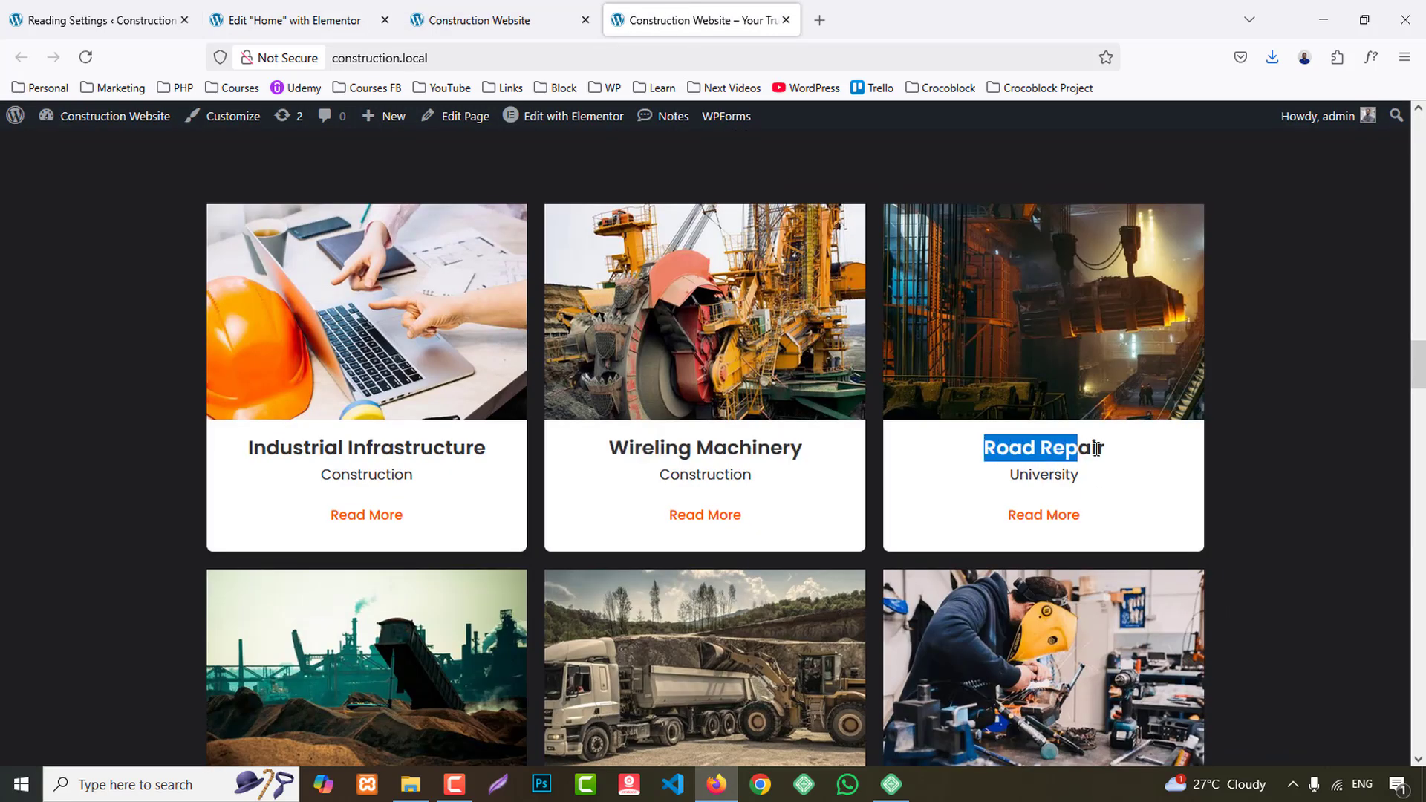
click(335, 20)
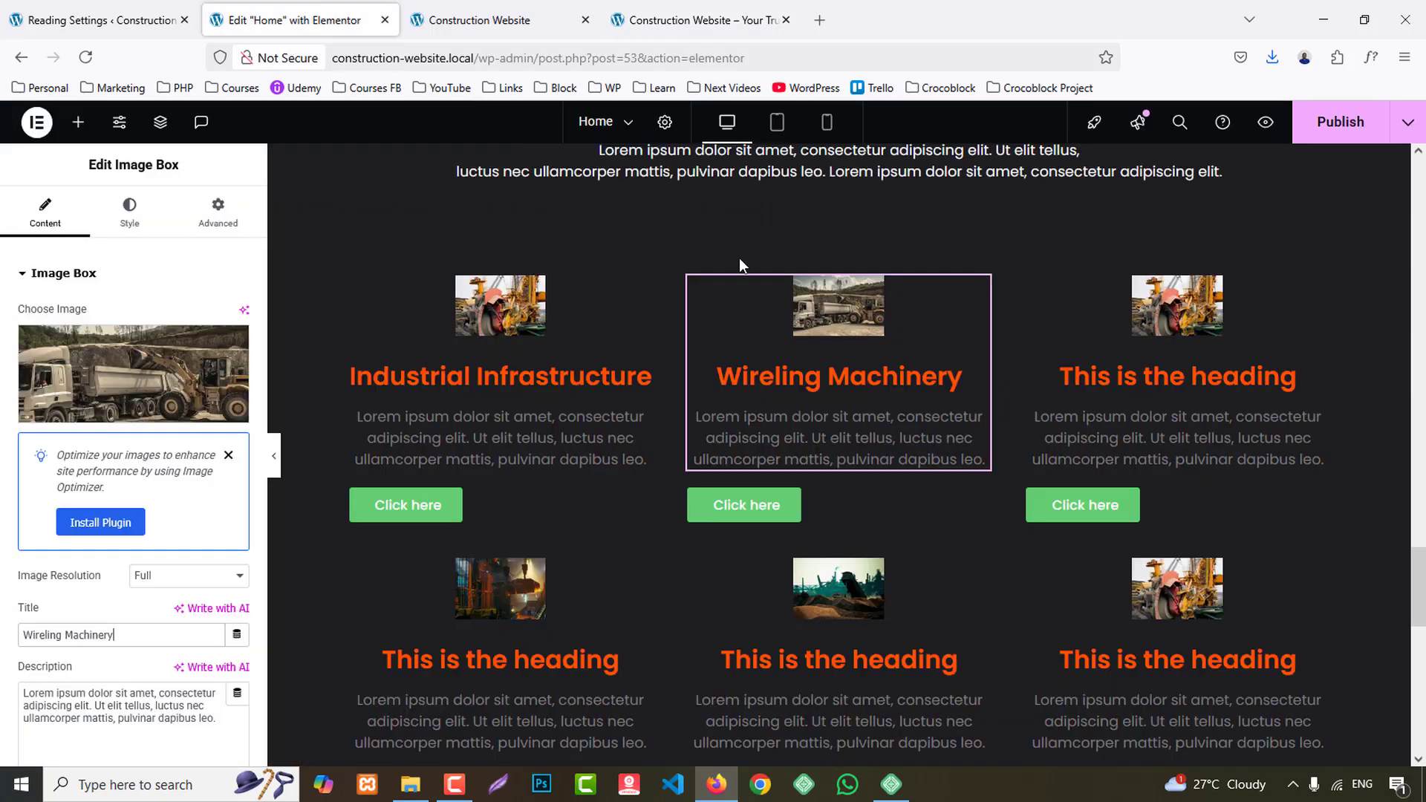
click(1157, 398)
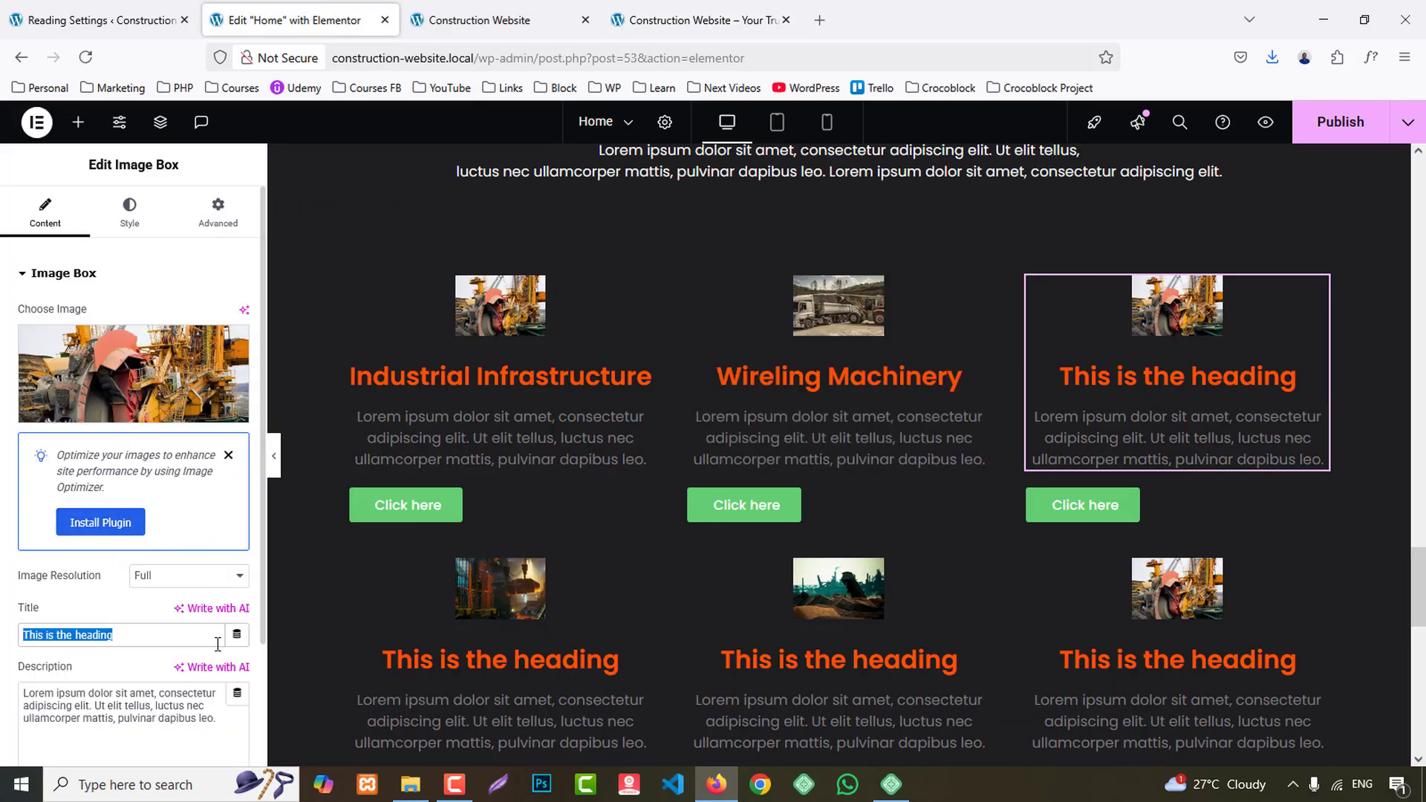
text(Road Repair)
- Copy the title "Engine Replacement" from the reference site into the title of the first lower-row card
scroll(452, 549, down, 4)
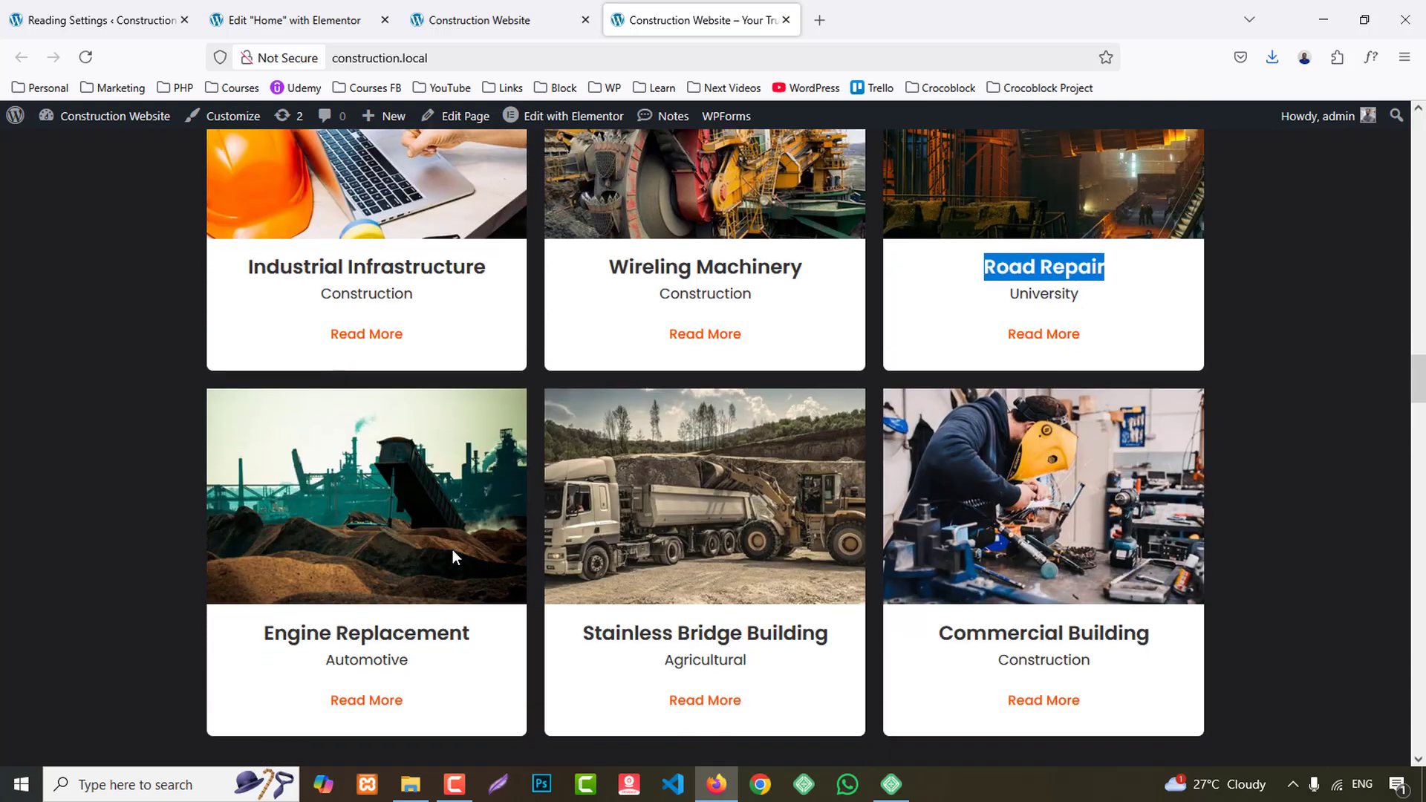
drag(266, 541, 445, 543)
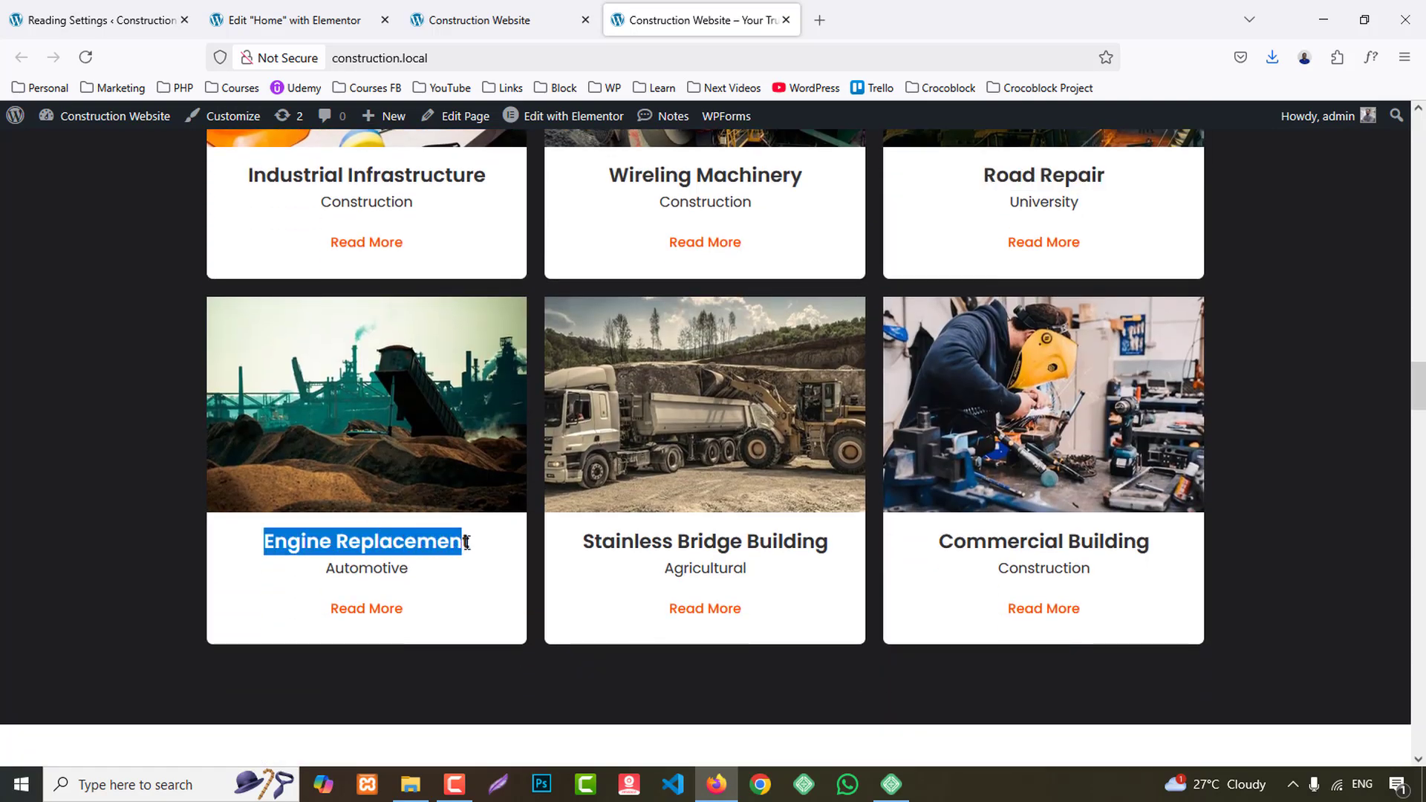
click(289, 20)
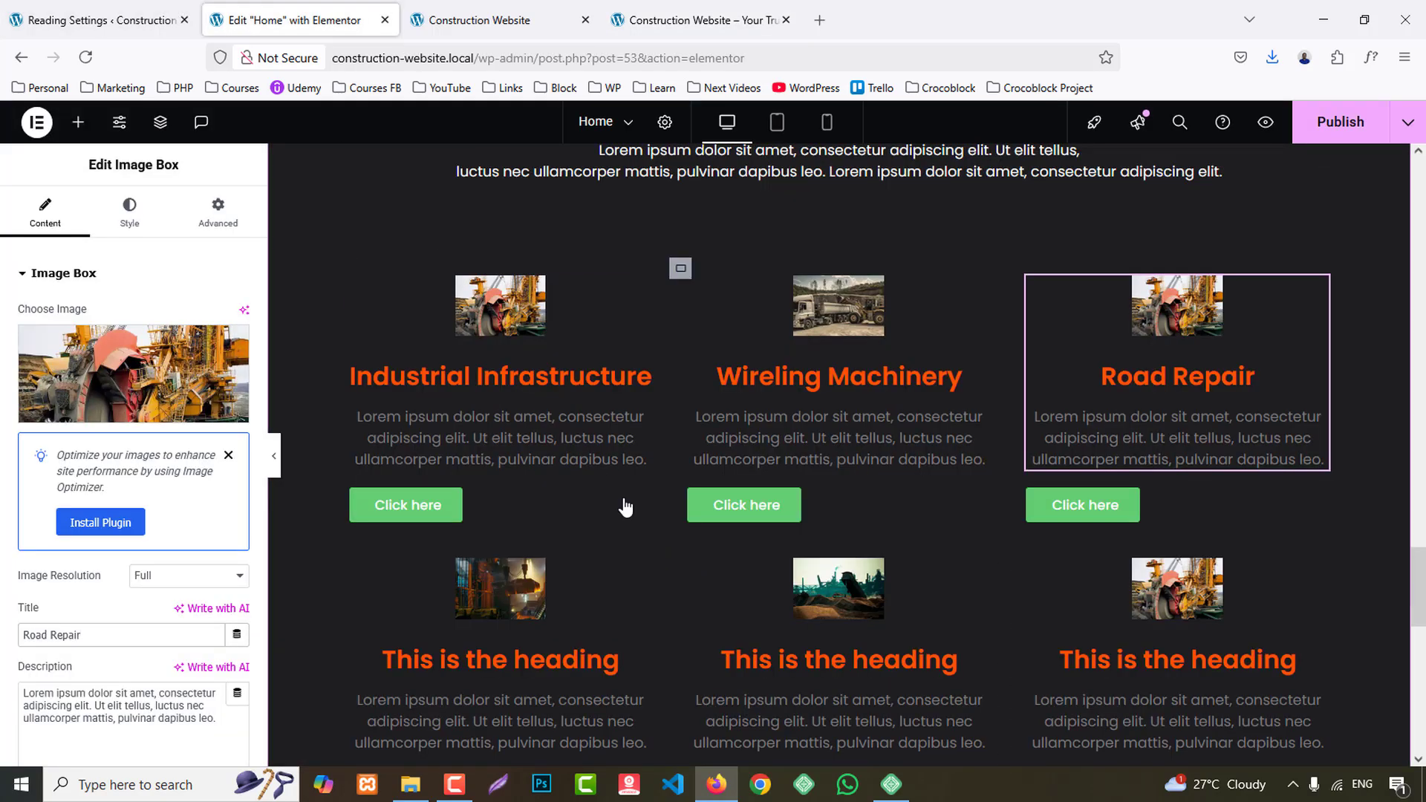
click(609, 660)
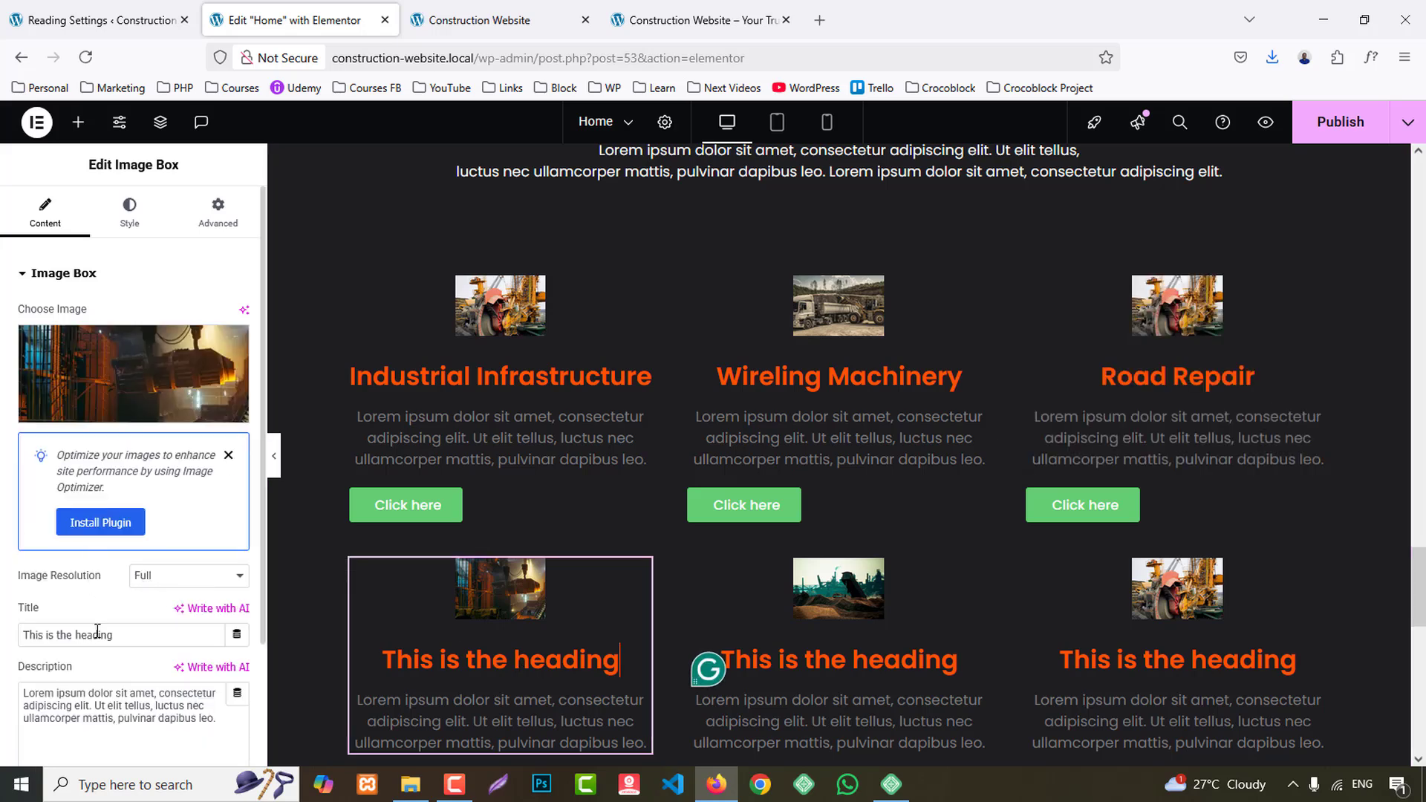
text(Engine Replacement)
- Copy the title "Stainless Bridge Building" from the reference site into the title of the second lower-row card
scroll(996, 544, down, 3)
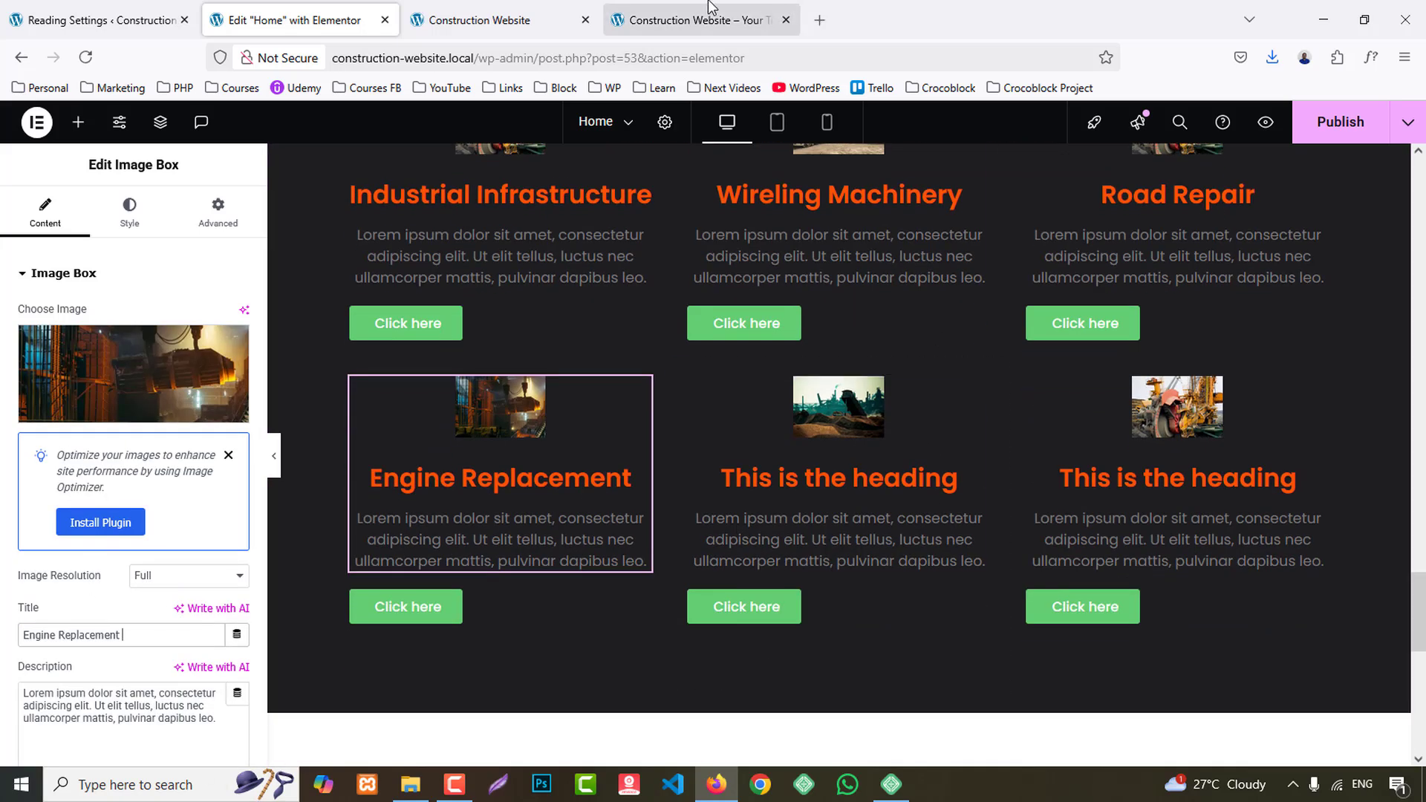
click(694, 20)
drag(586, 539, 820, 545)
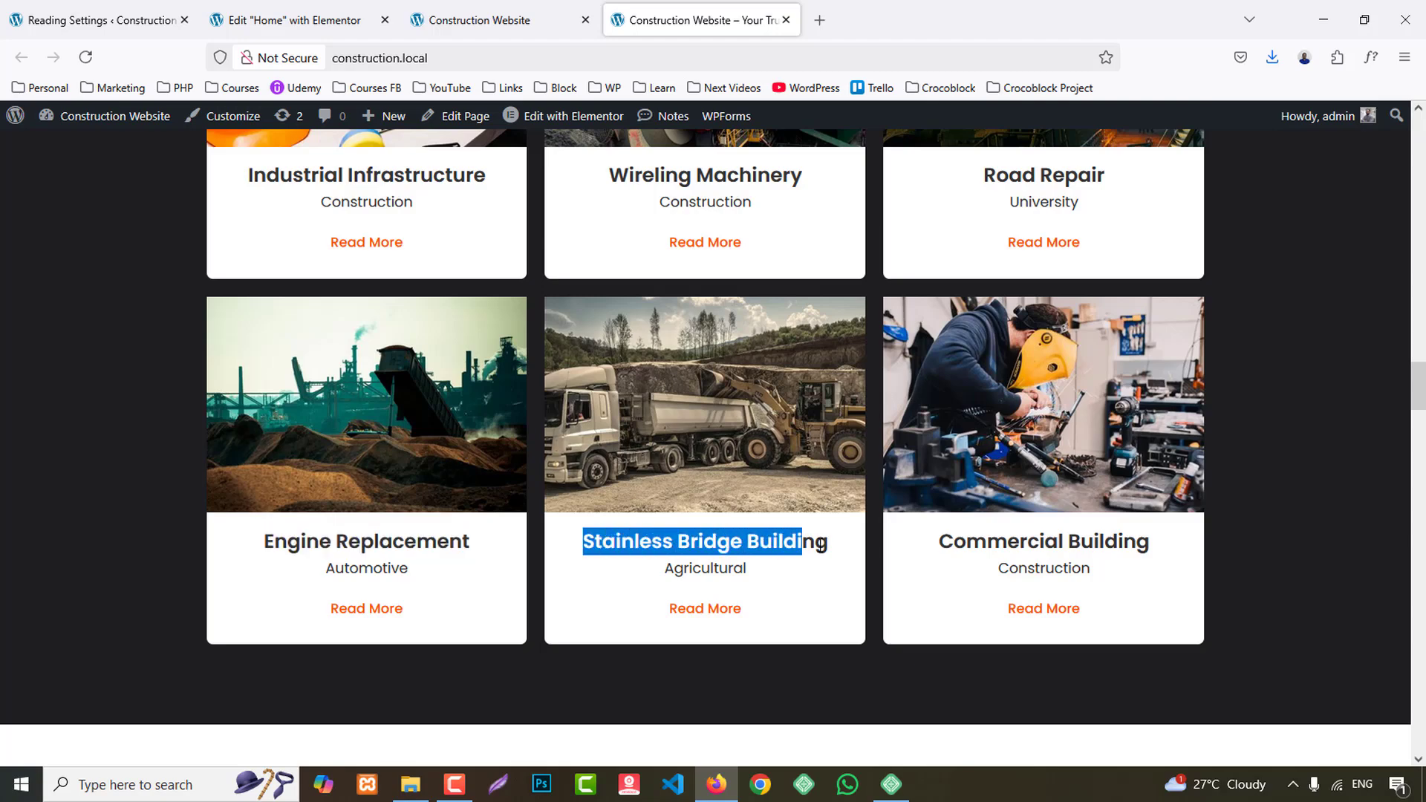
click(345, 33)
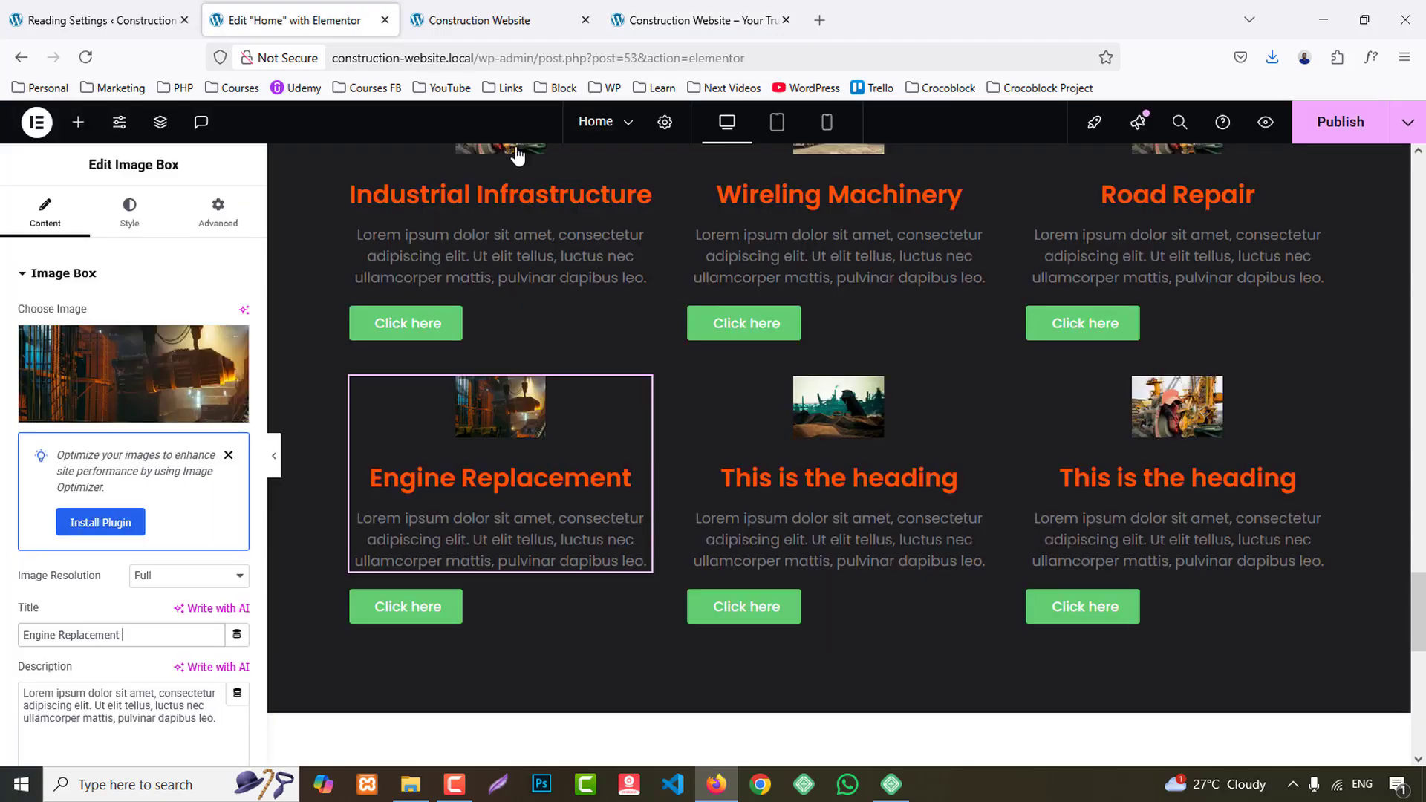
click(842, 496)
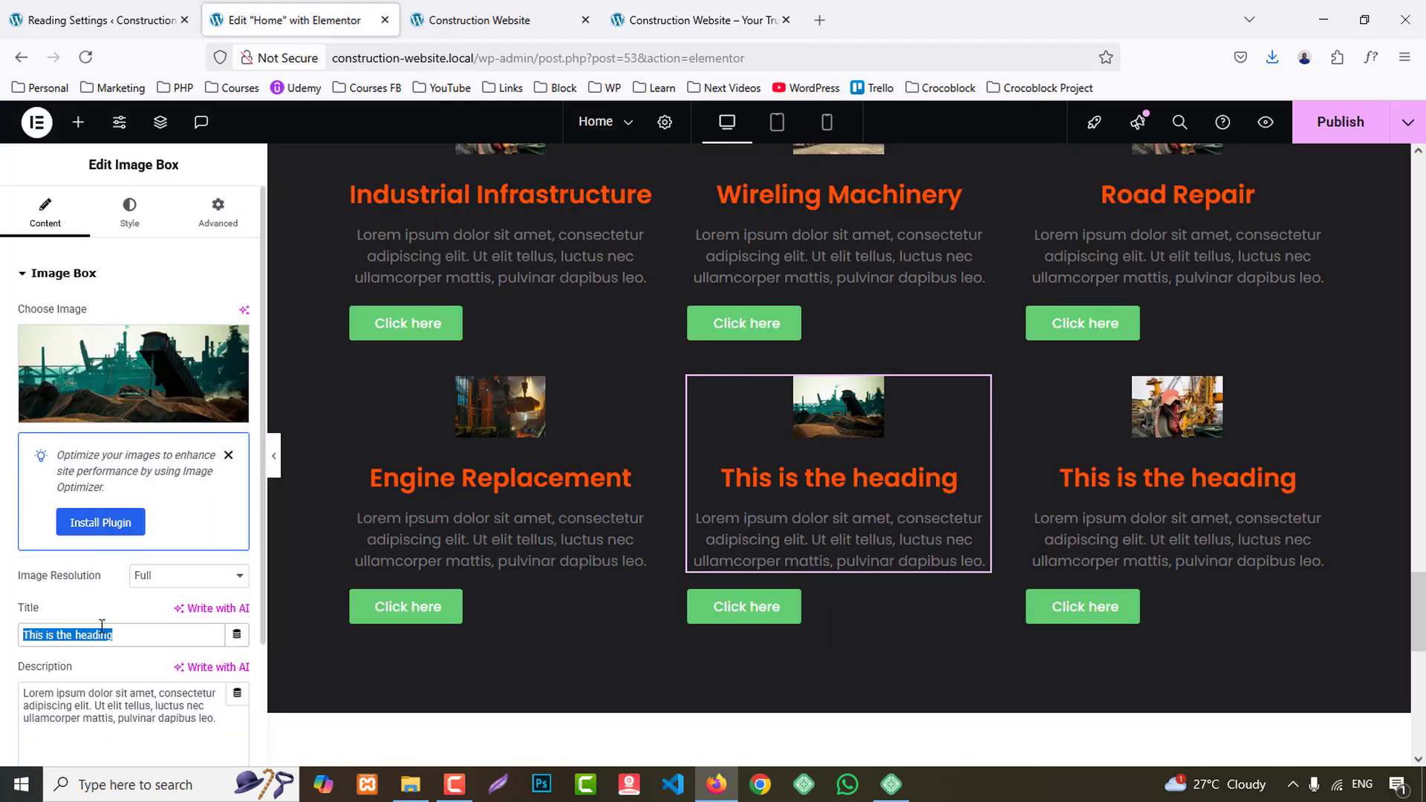
text(Stainless Bridge Building)
- Copy the title "Commercial Building" from the reference site into the title of the third lower-row card
click(695, 20)
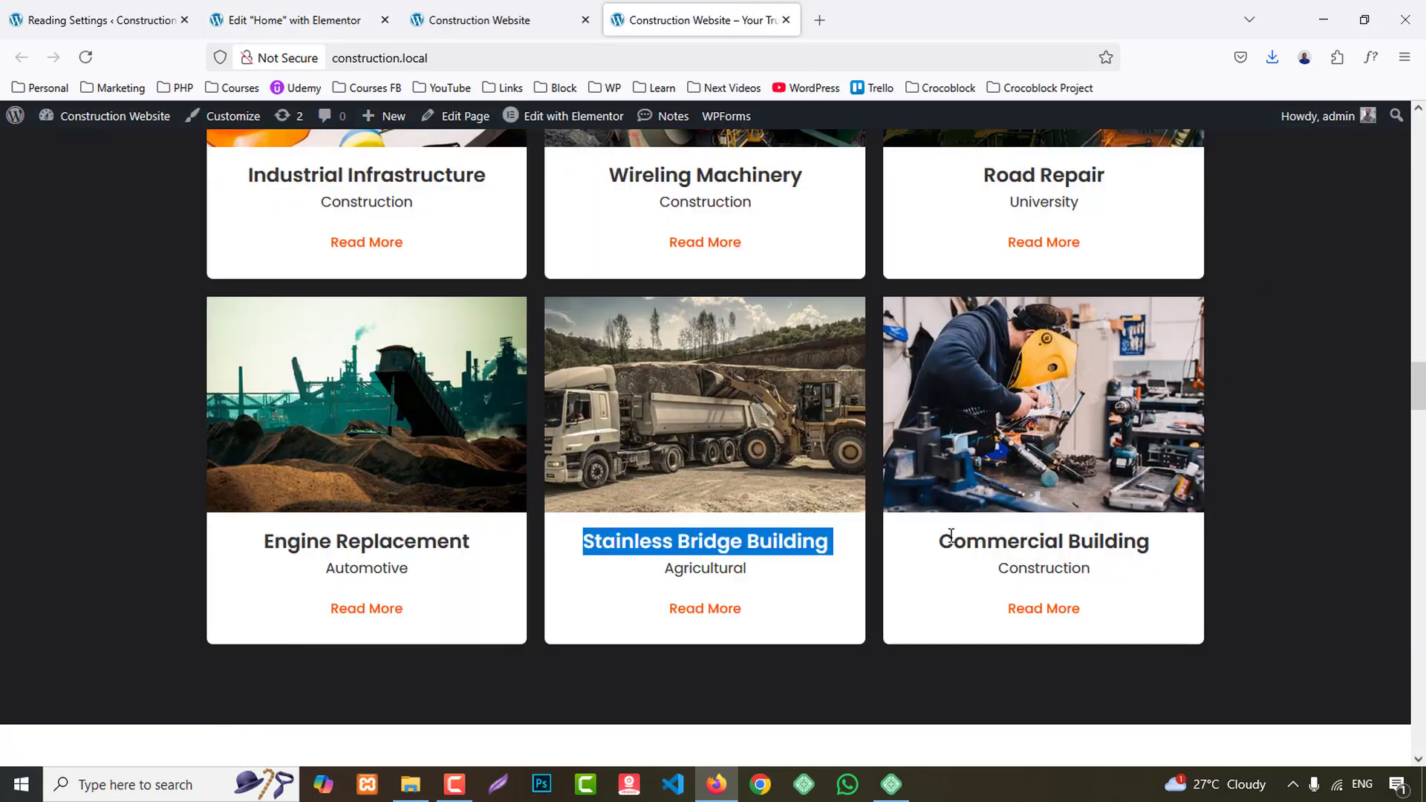
drag(938, 541, 1149, 548)
key(ctrl+c)
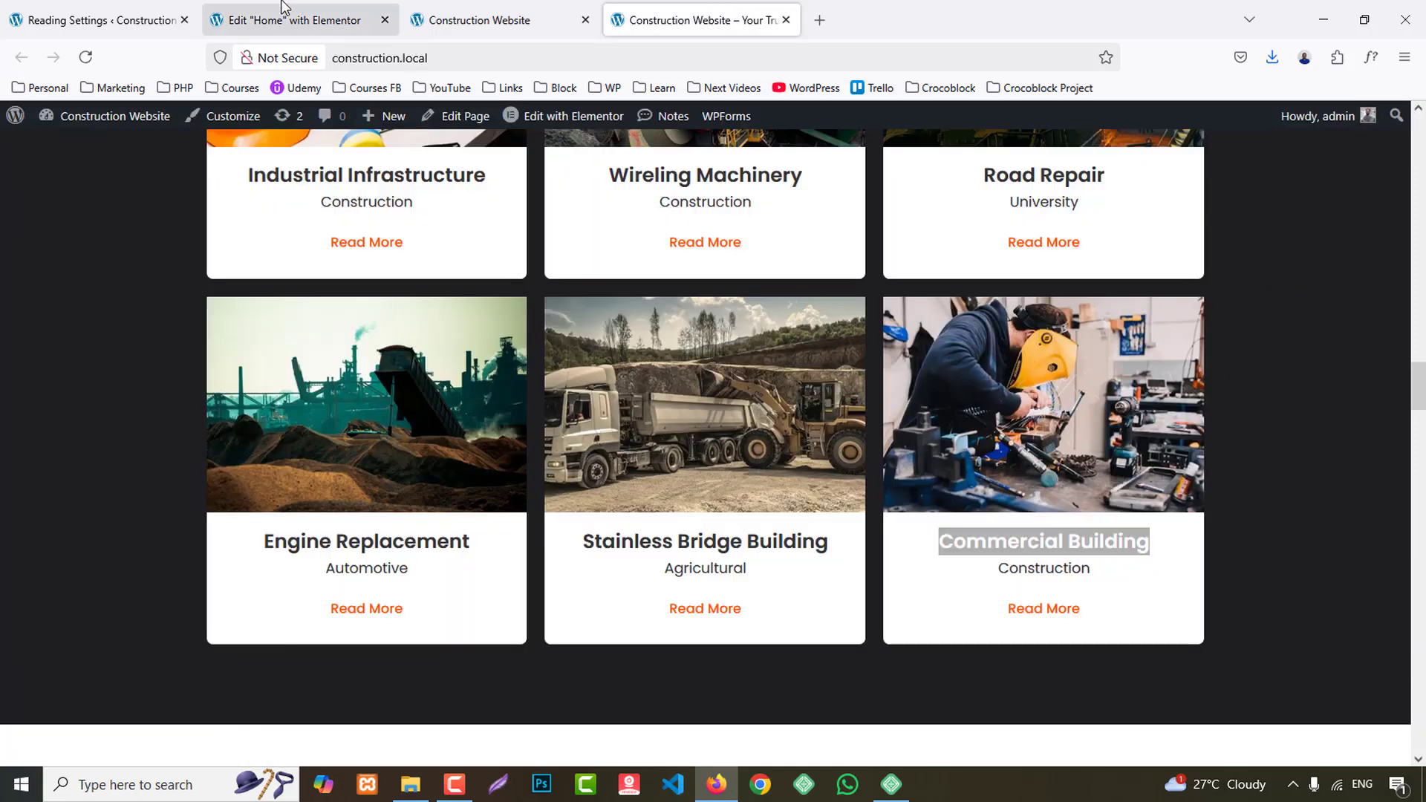
click(286, 20)
click(1040, 401)
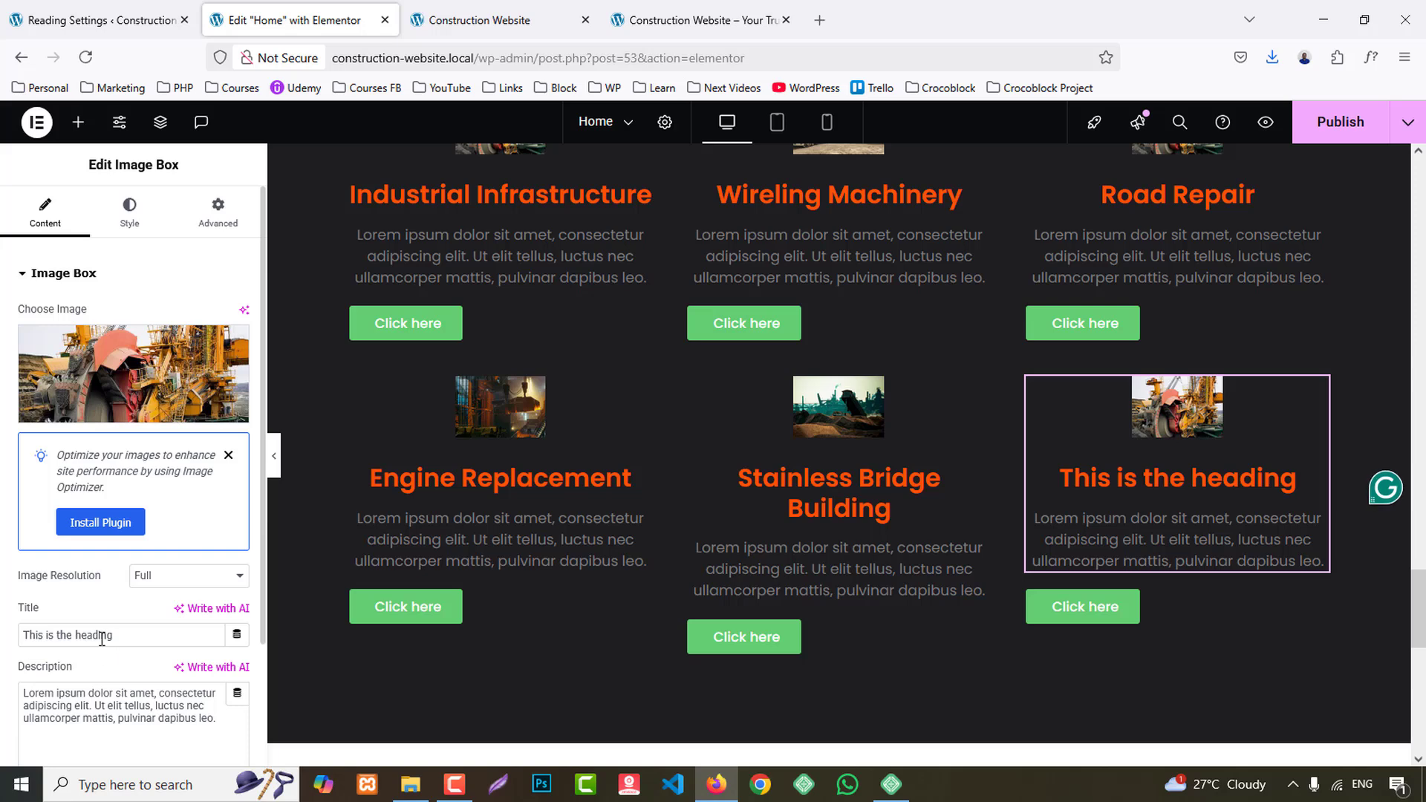
key(ctrl+v)
- Copy "Construction" from the reference site and replace the Industrial Infrastructure card's description with it
click(695, 20)
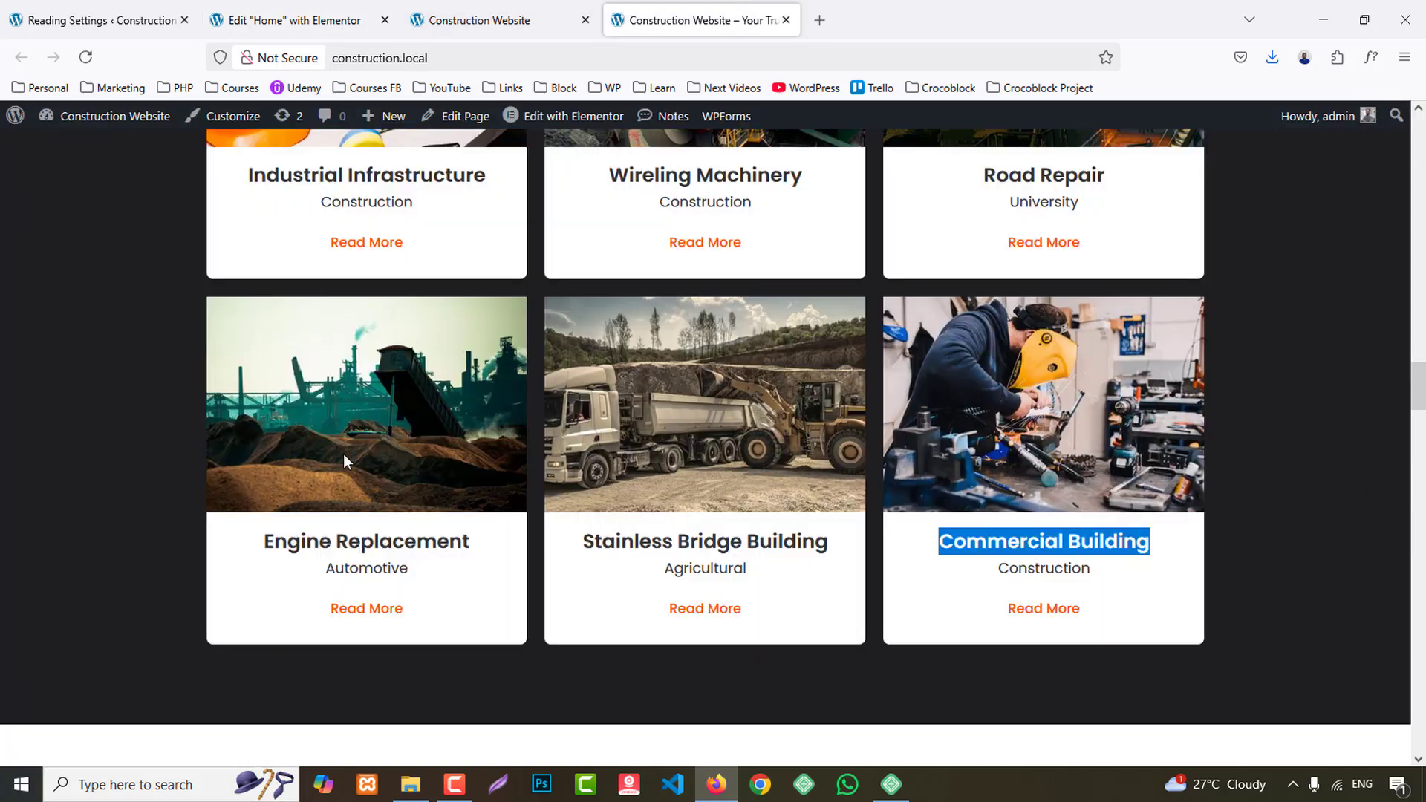
double_click(351, 204)
key(ctrl+c)
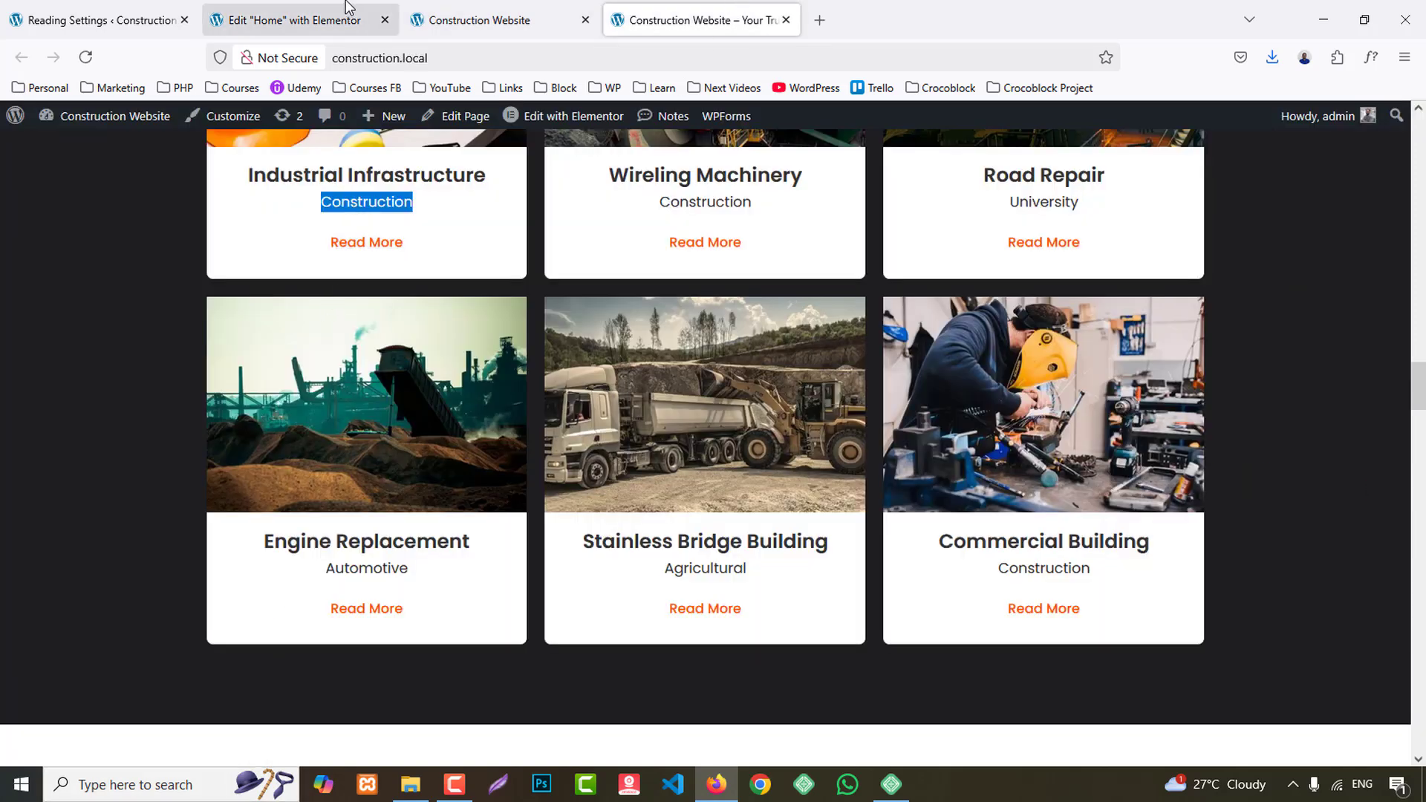
click(286, 20)
scroll(491, 486, up, 3)
click(394, 451)
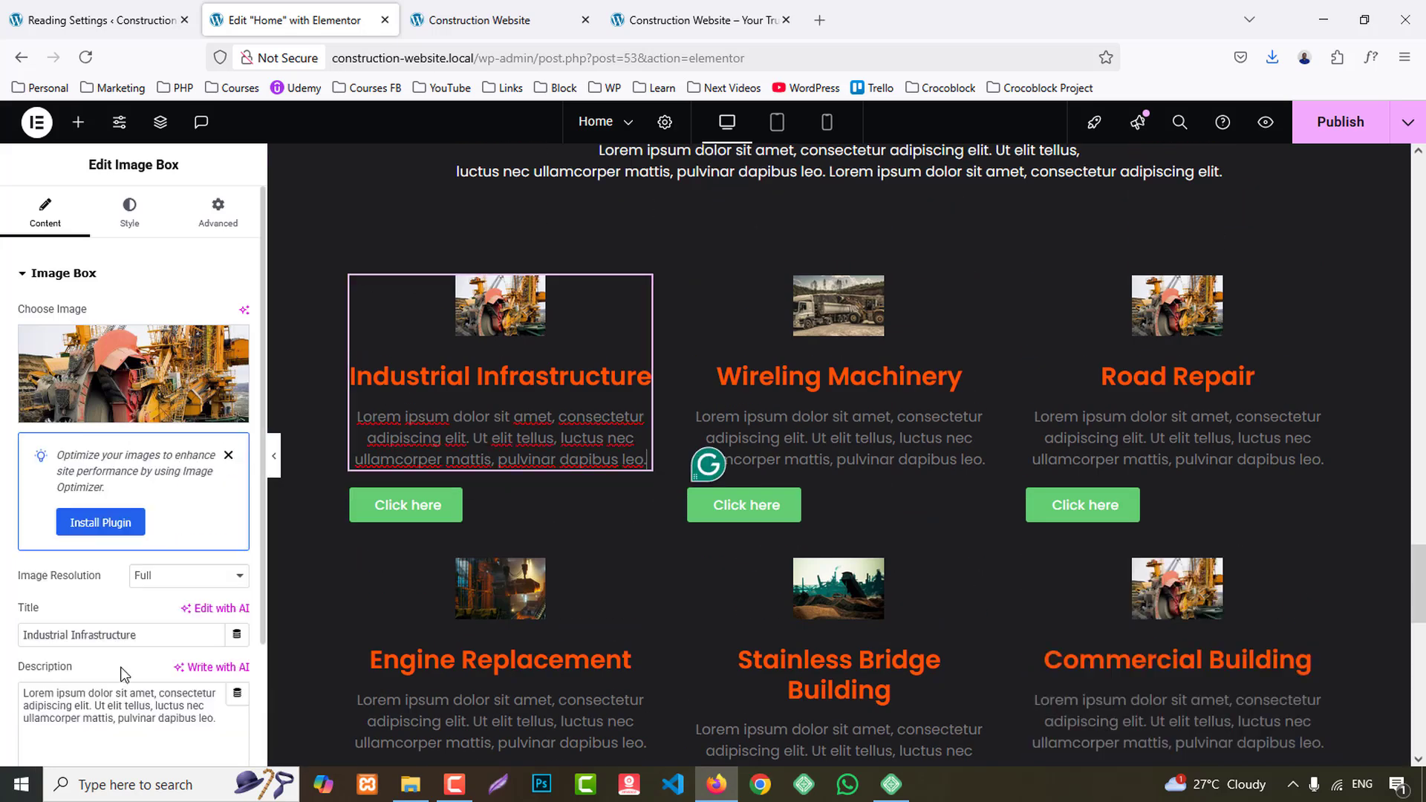
key(ctrl+a)
key(ctrl+v)
- Replace the descriptions of the Wireling Machinery and Road Repair cards with "Construction"
click(834, 436)
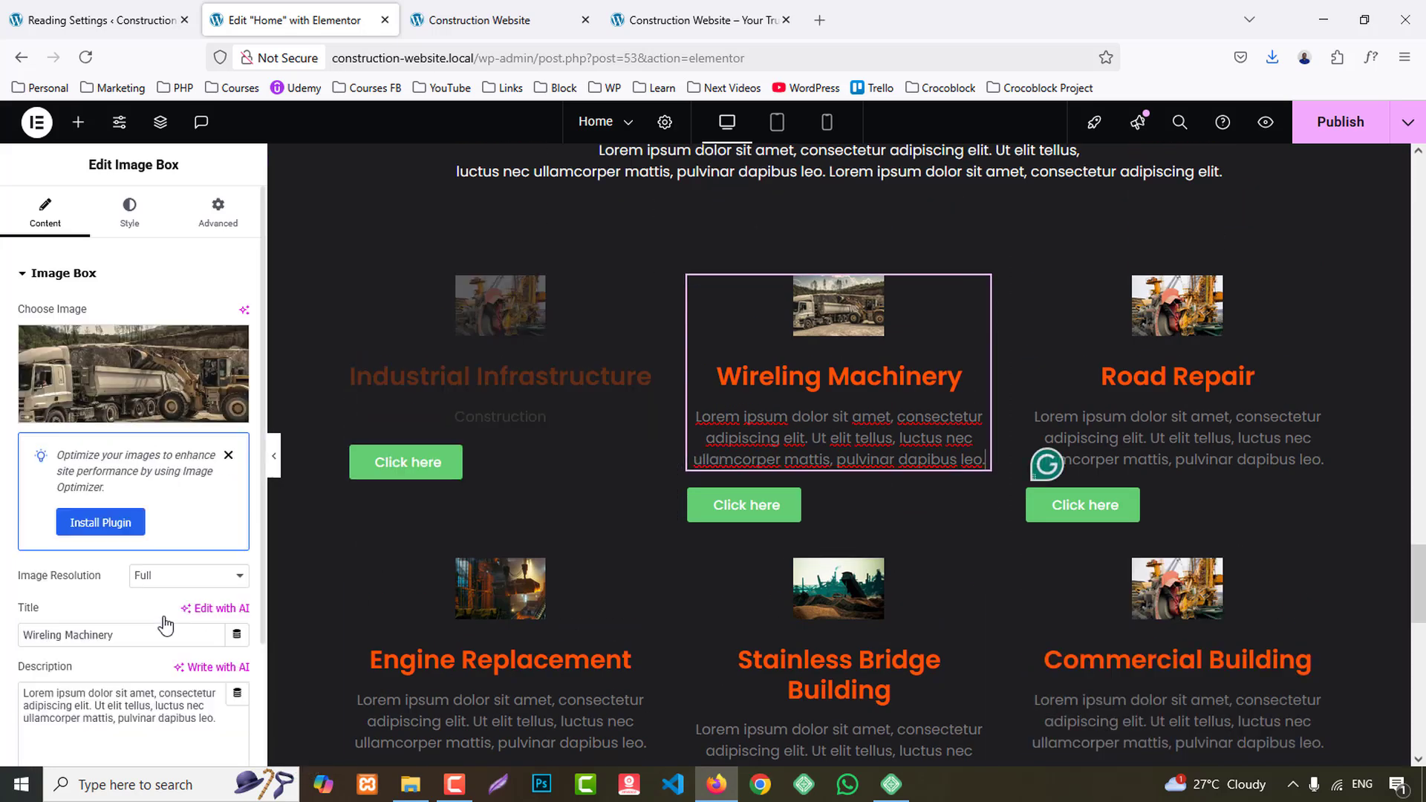
click(80, 732)
key(ctrl+a)
key(ctrl+v)
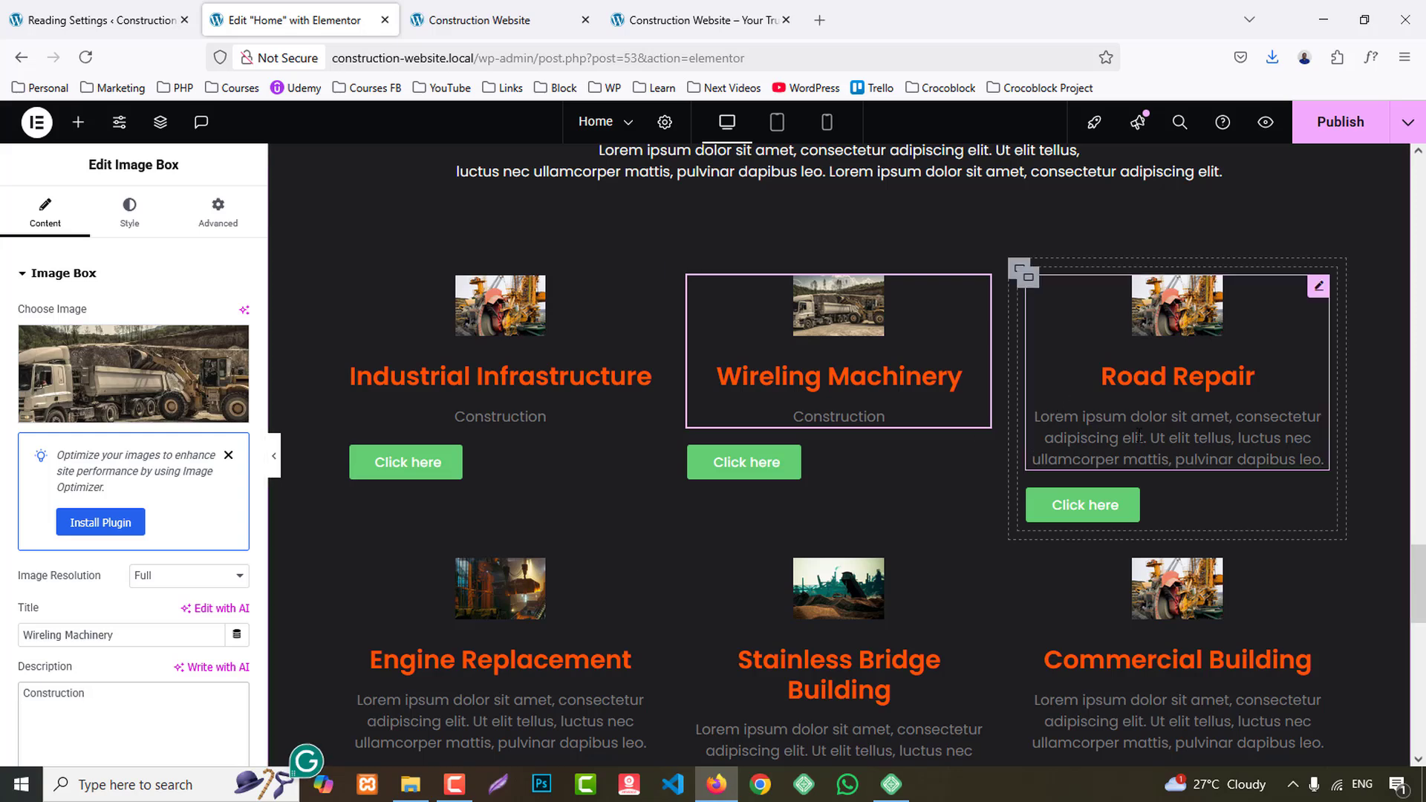
click(1177, 438)
click(127, 705)
key(ctrl+a)
key(ctrl+v)
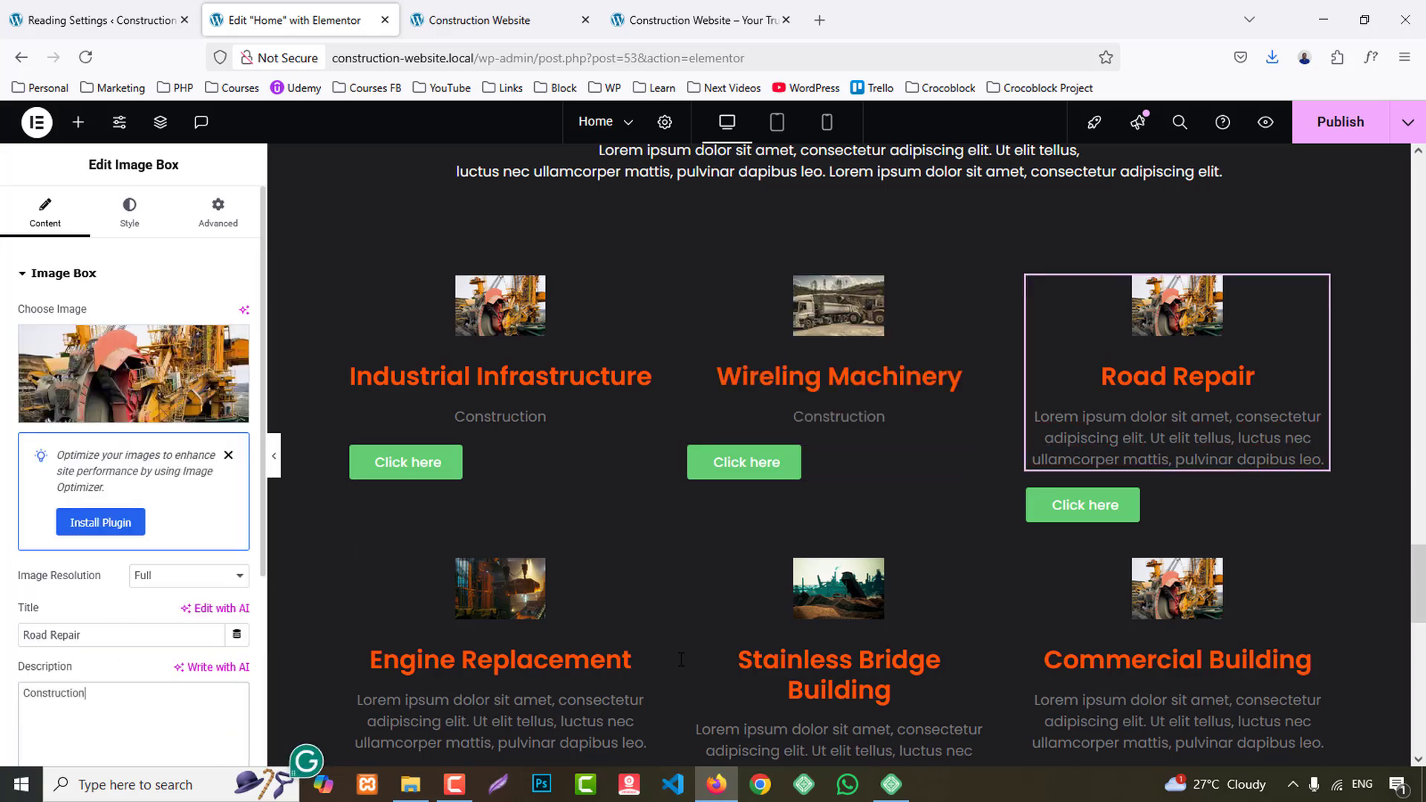
- Replace the descriptions of the Engine Replacement and Stainless Bridge Building cards with "Construction"
scroll(1059, 403, down, 4)
click(643, 428)
scroll(104, 558, down, 2)
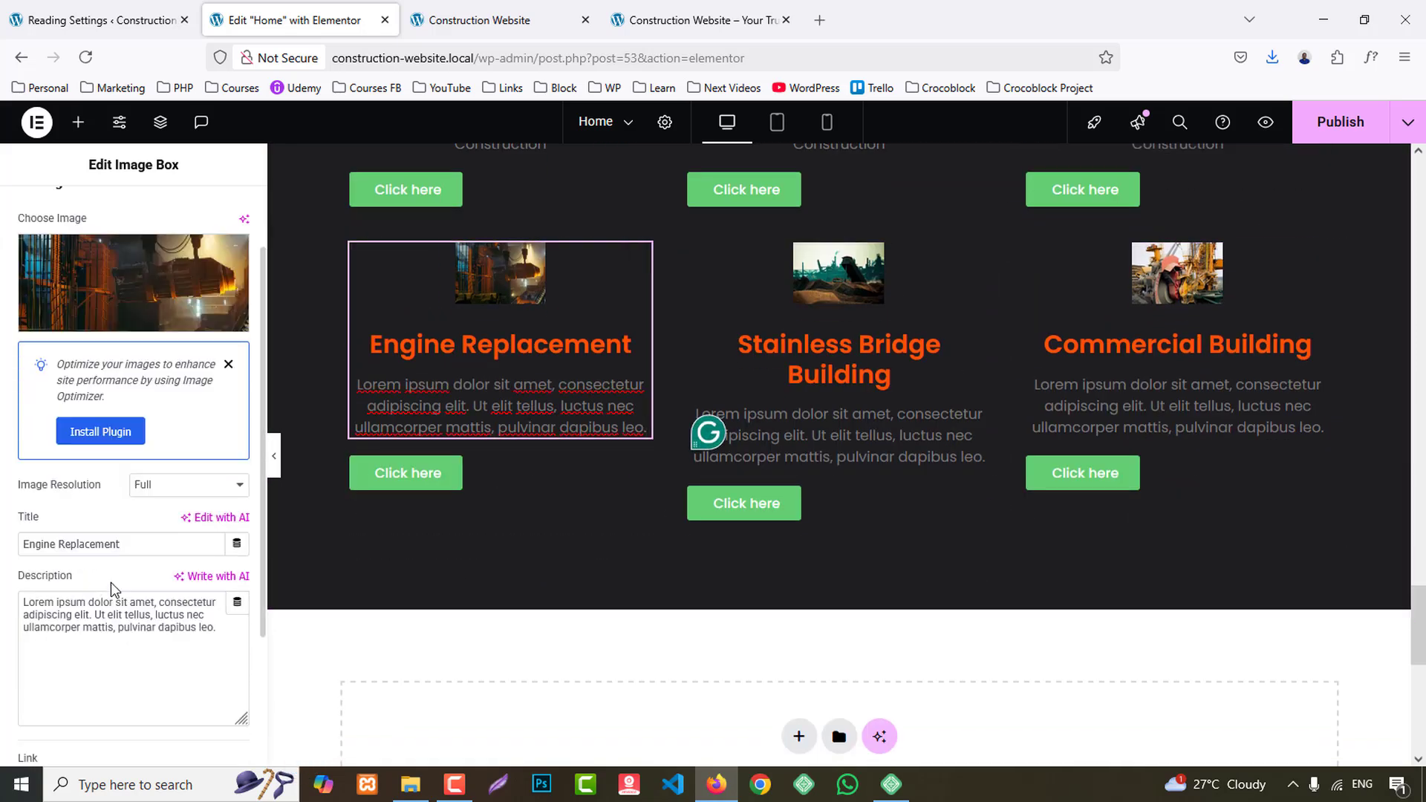
click(116, 595)
key(ctrl+a)
key(ctrl+v)
click(830, 427)
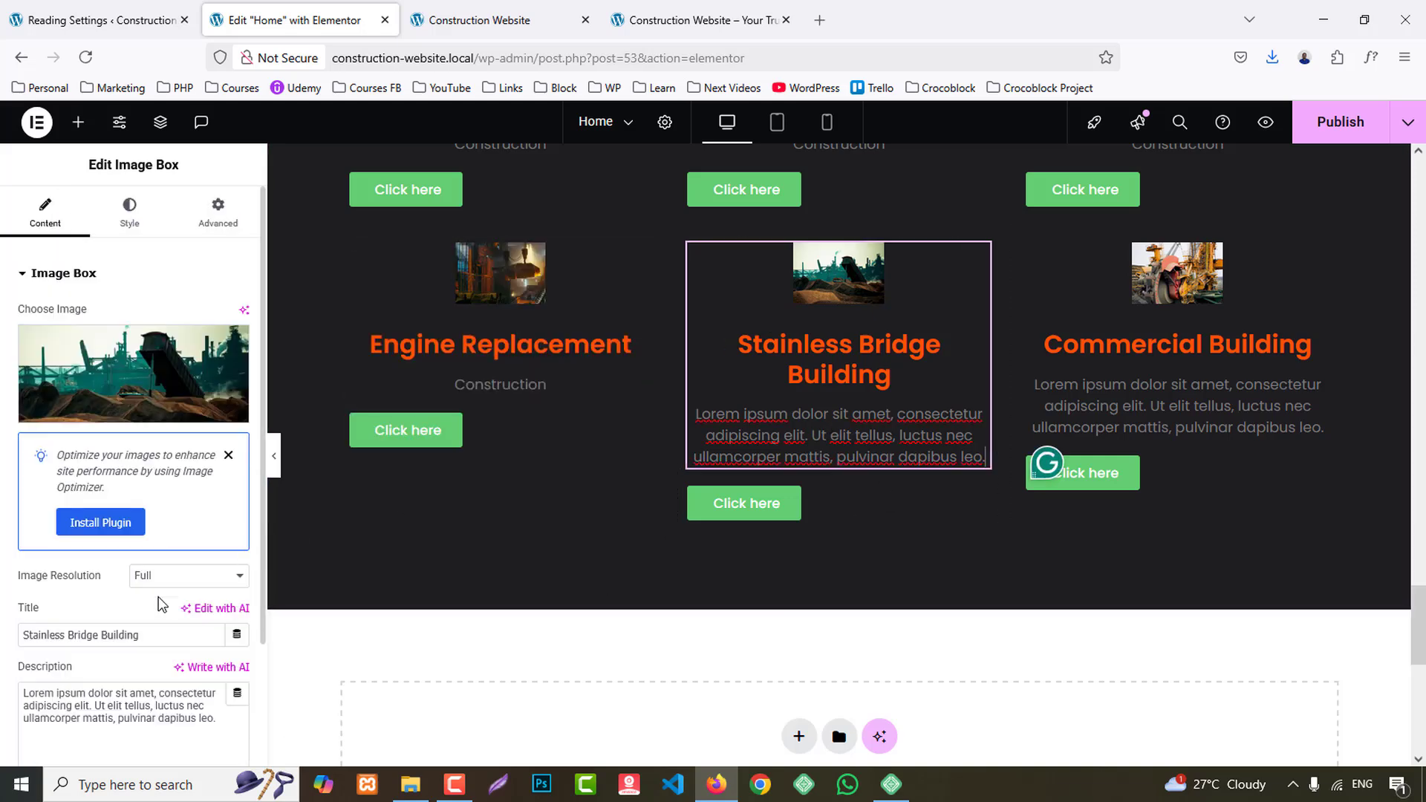
click(149, 698)
key(ctrl+a)
key(ctrl+v)
- Replace the Commercial Building card's description with "Construction" and compare the cards with the reference site
click(1224, 447)
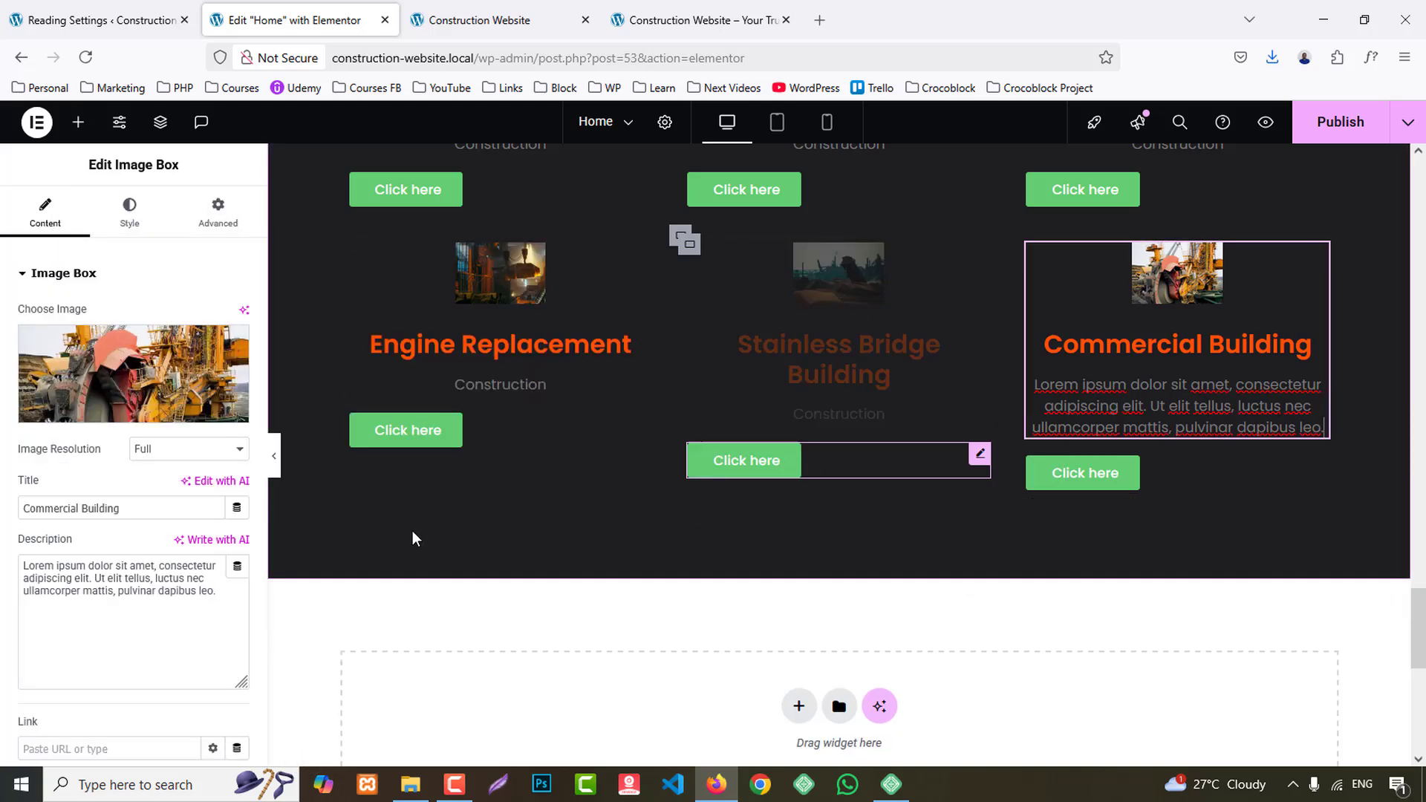
click(122, 706)
key(ctrl+a)
key(ctrl+v)
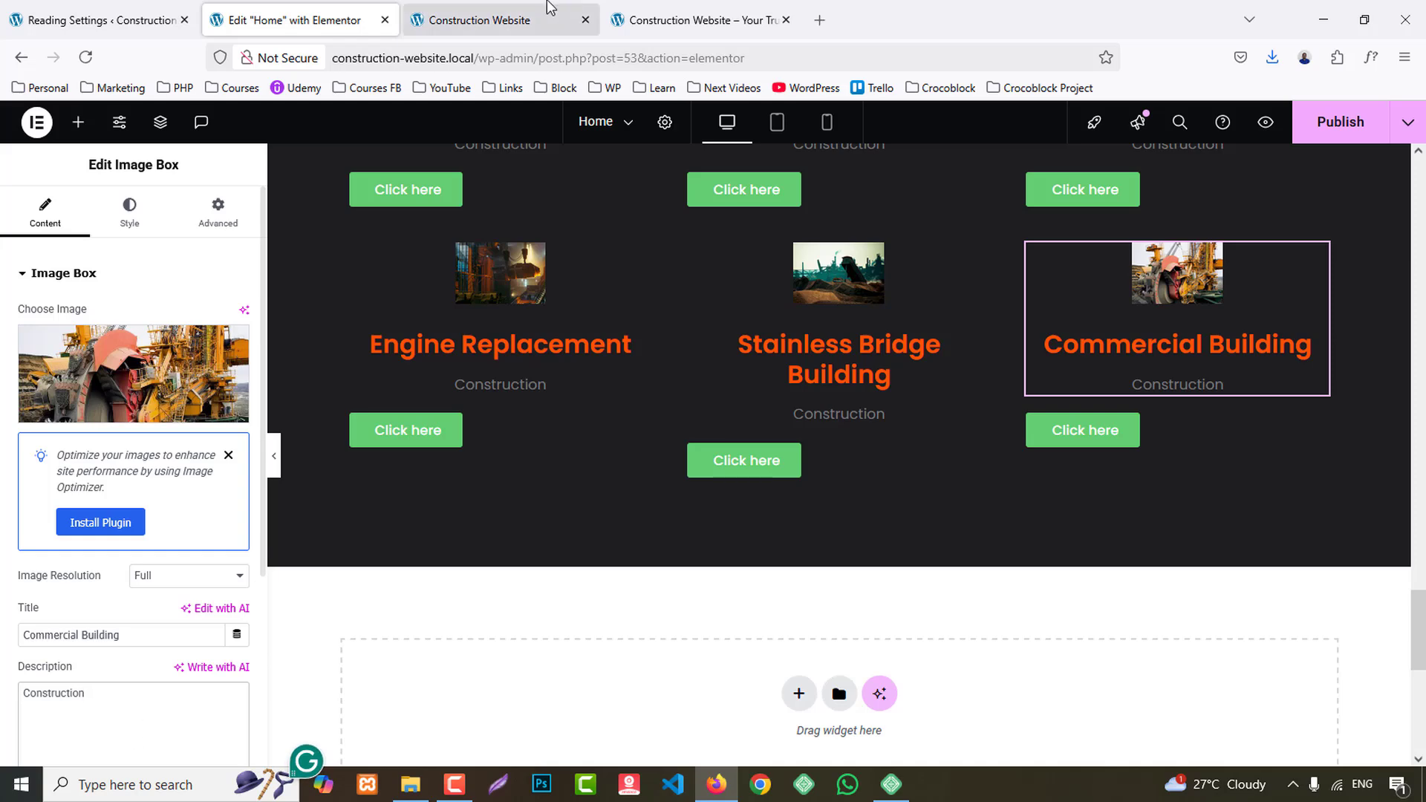
click(776, 10)
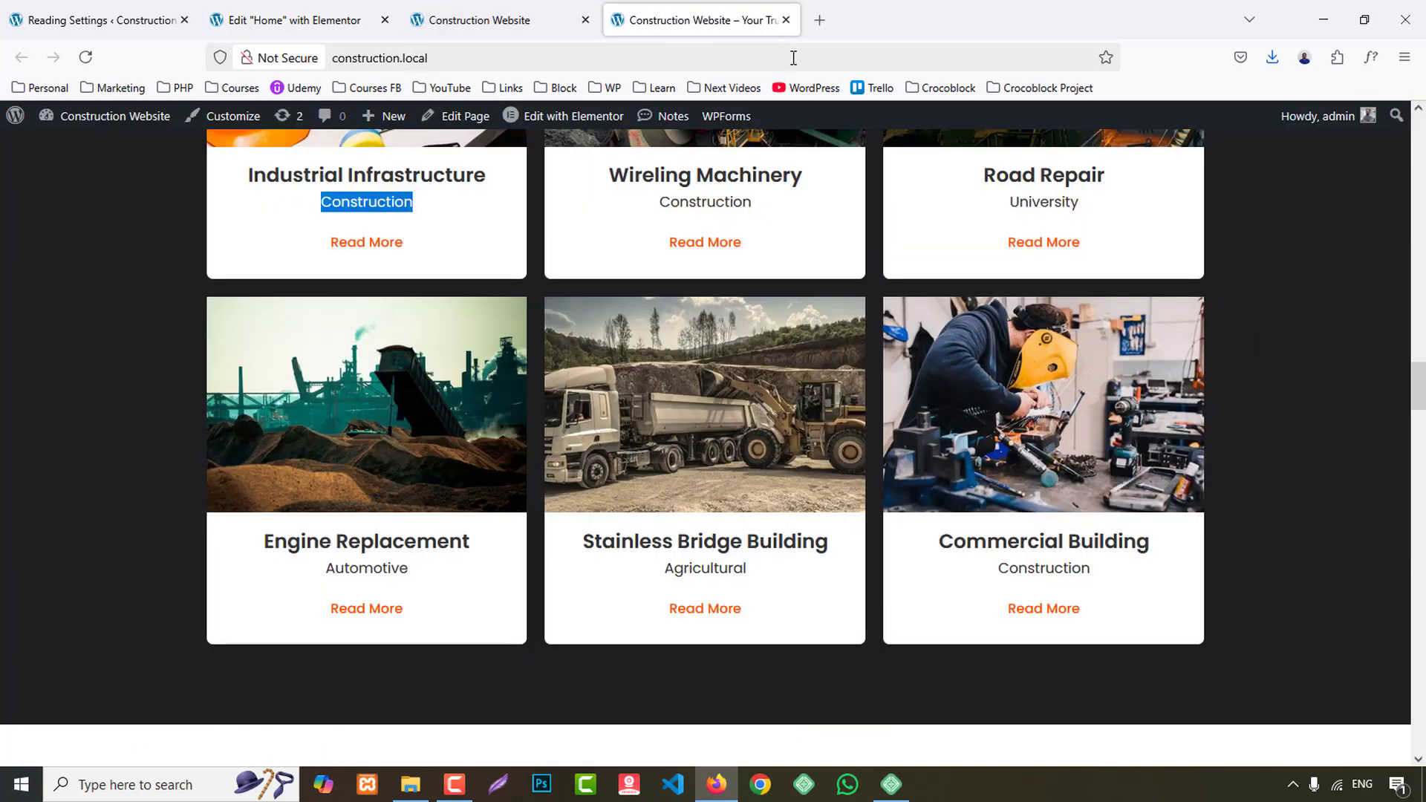
click(325, 7)
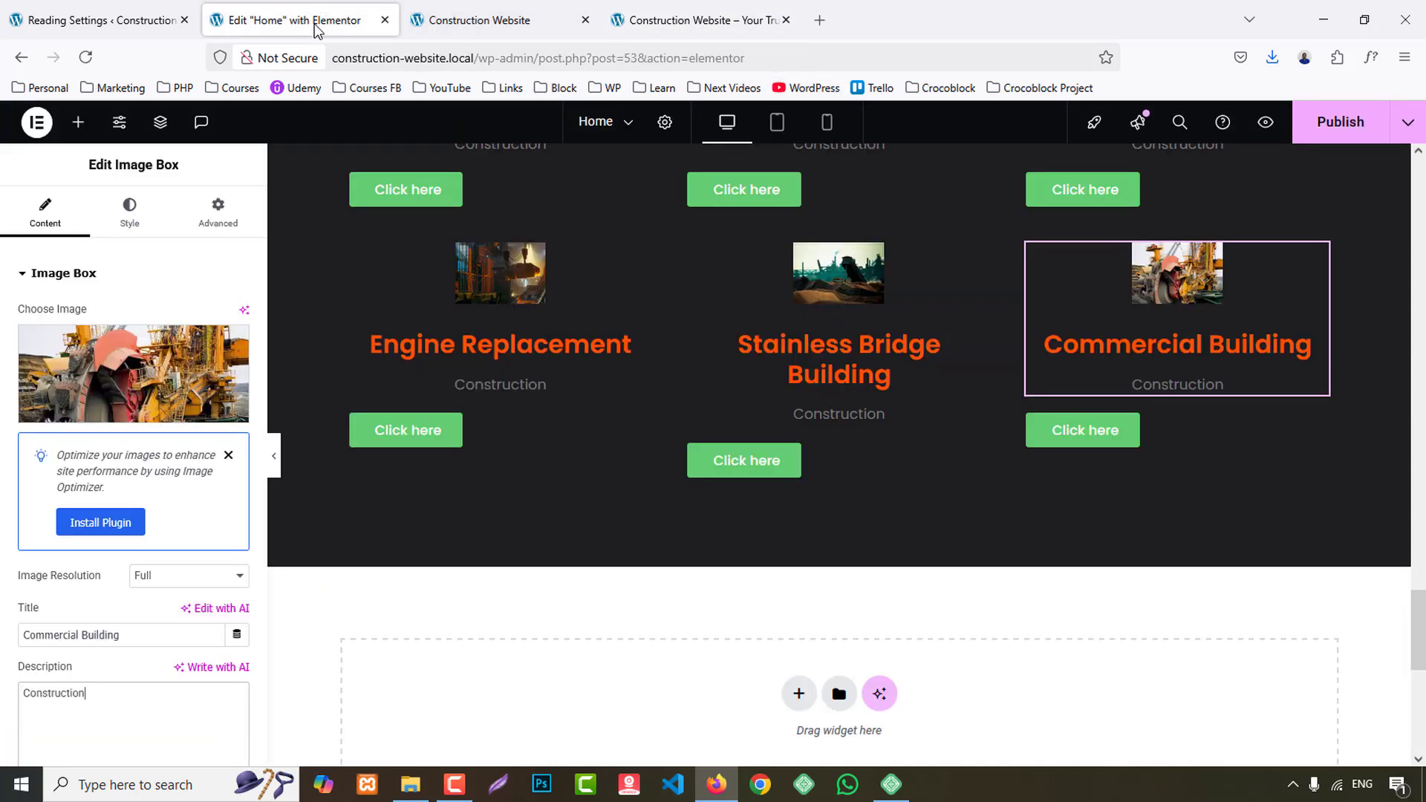
- Change the Industrial Infrastructure card's button text to "Read more"
scroll(453, 489, up, 4)
click(501, 464)
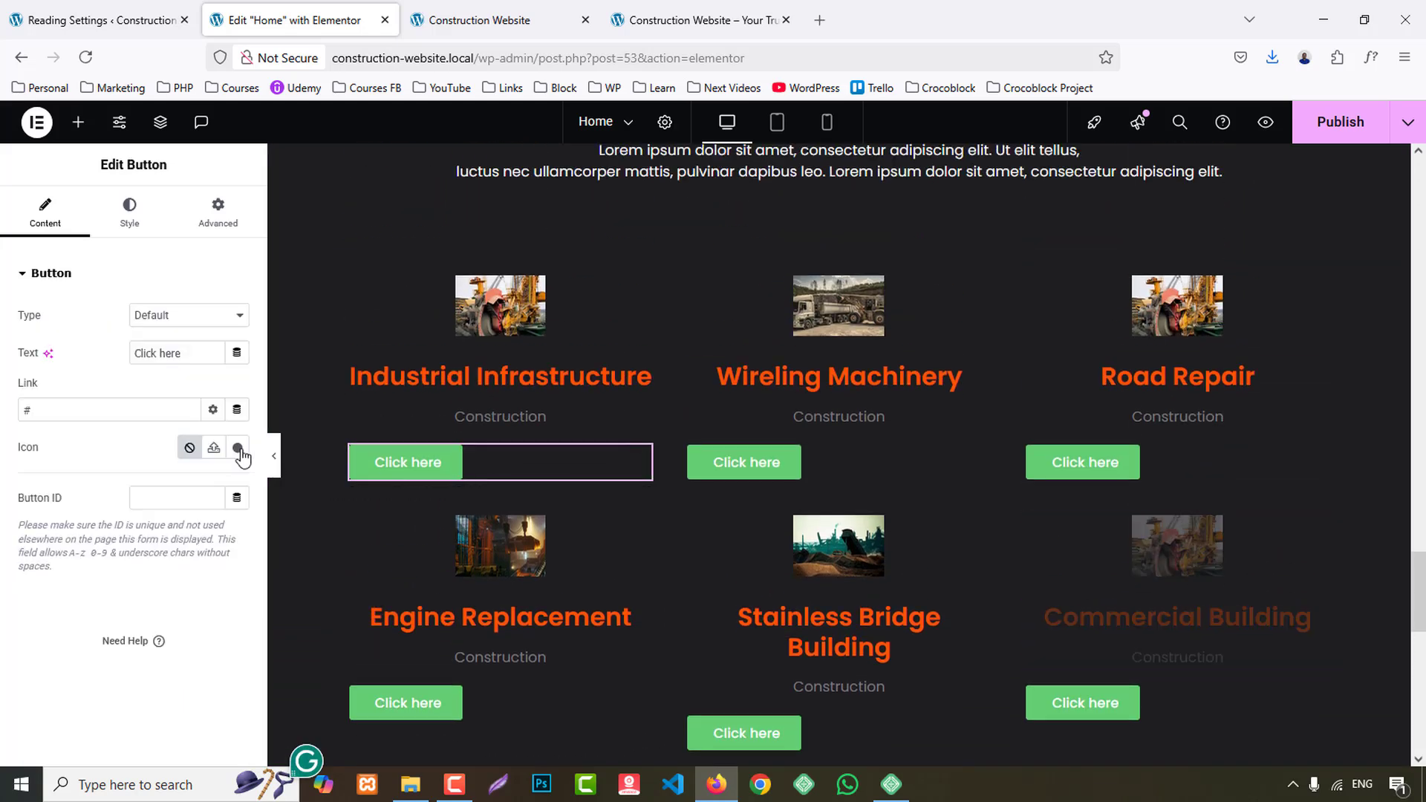
key(ctrl+v)
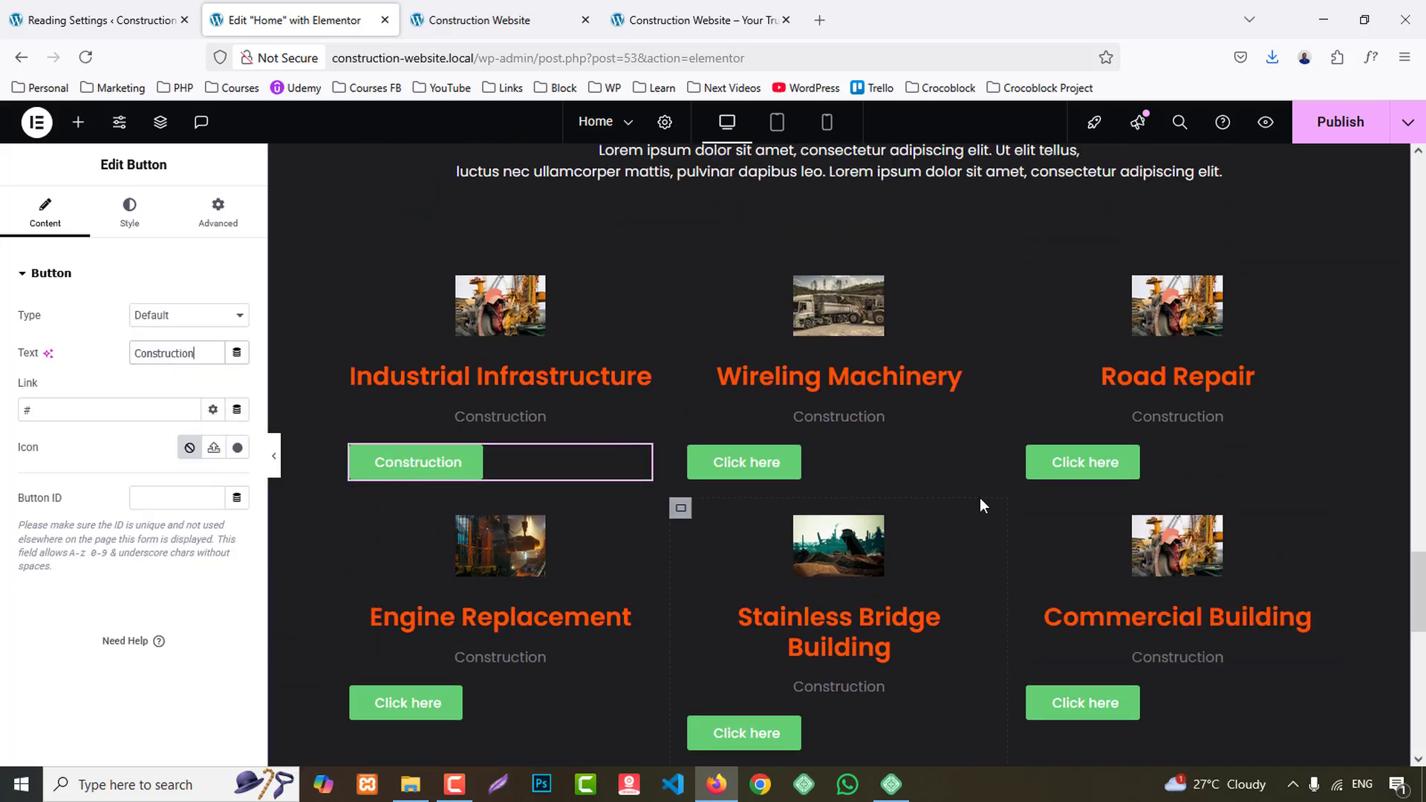
key(ctrl+z)
text(Read more)
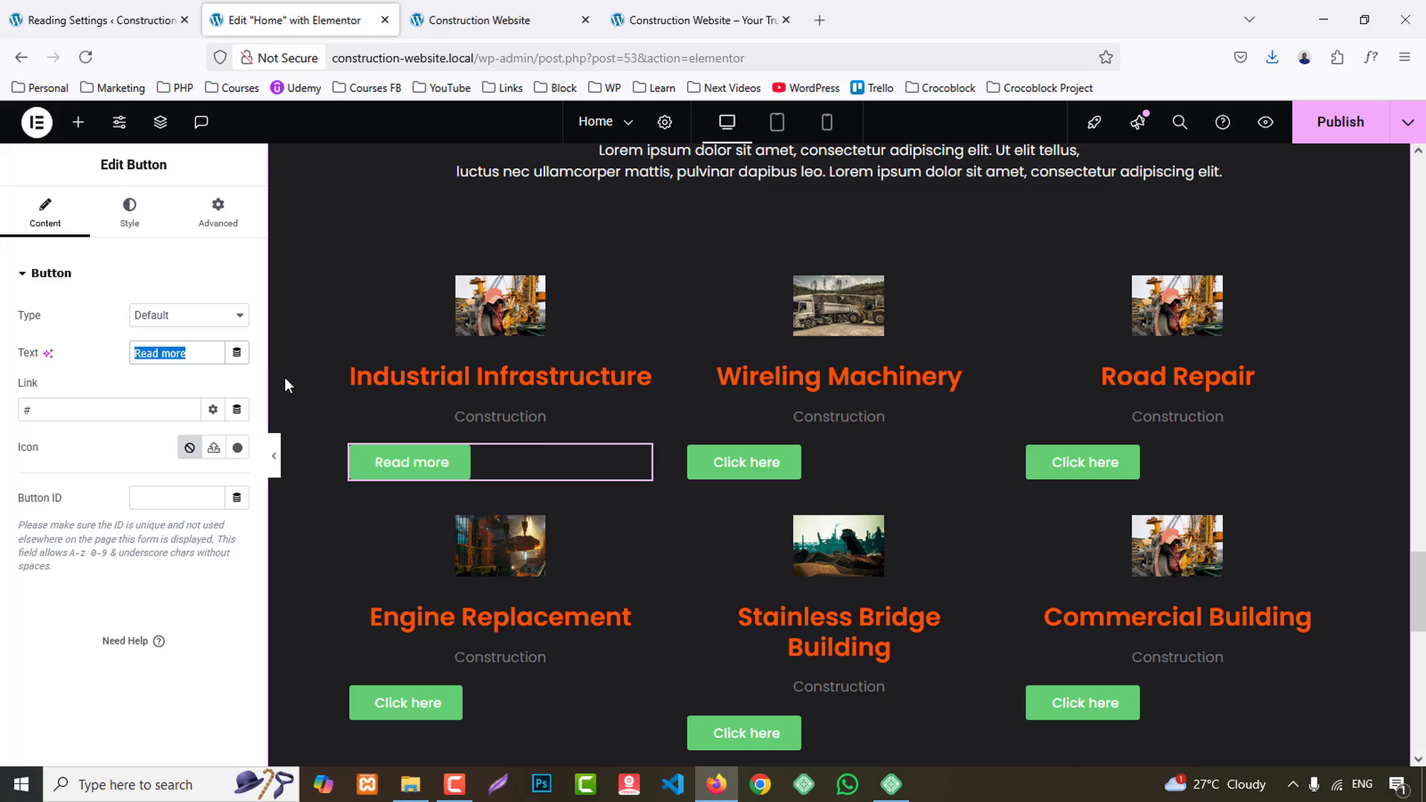
- Replace the button text on the Wireling Machinery and Road Repair cards with "Read more"
click(884, 460)
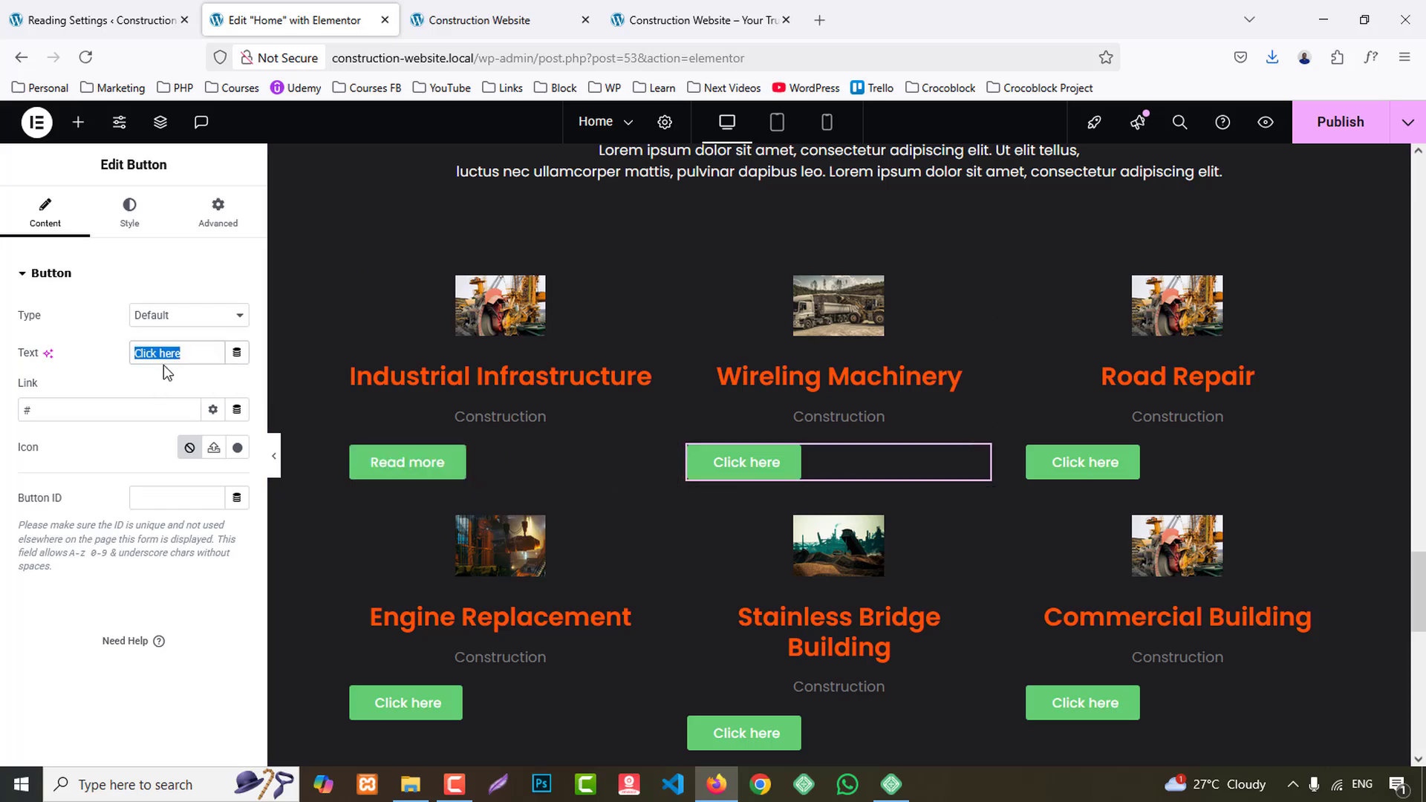
text(Read more)
click(1161, 458)
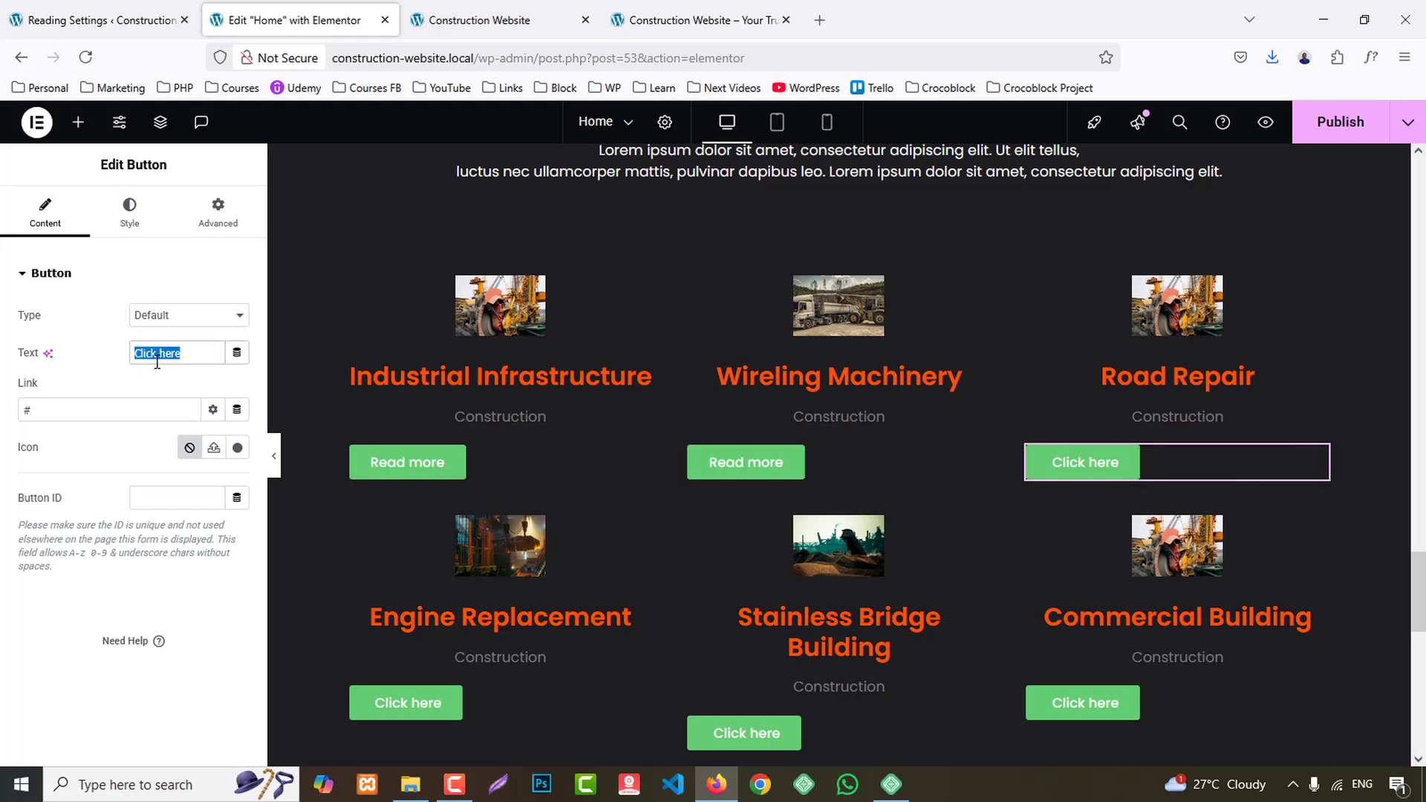
text(Read more)
- Replace the button text on the Engine Replacement, Stainless Bridge Building and Commercial Building cards with "Read more"
scroll(650, 621, down, 4)
click(501, 435)
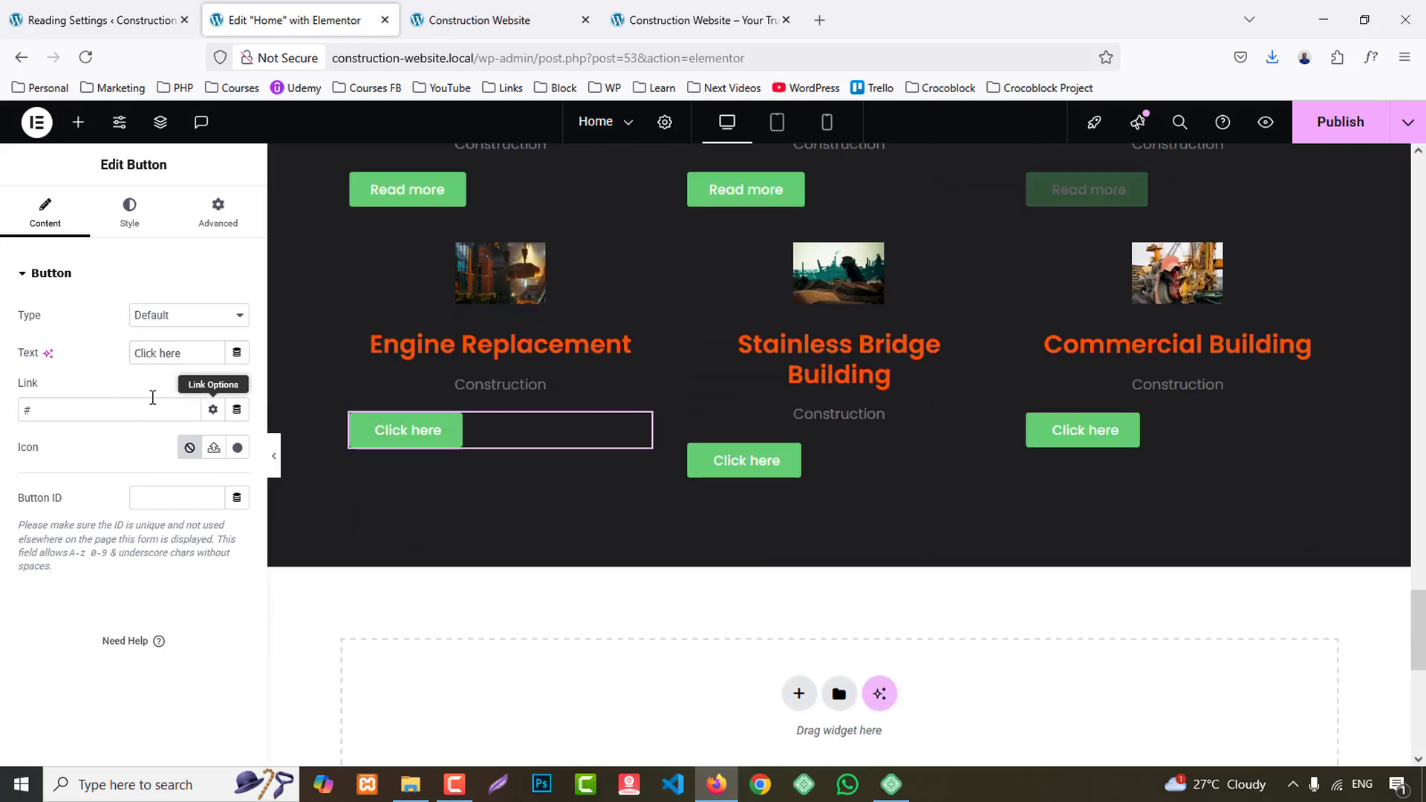
click(802, 456)
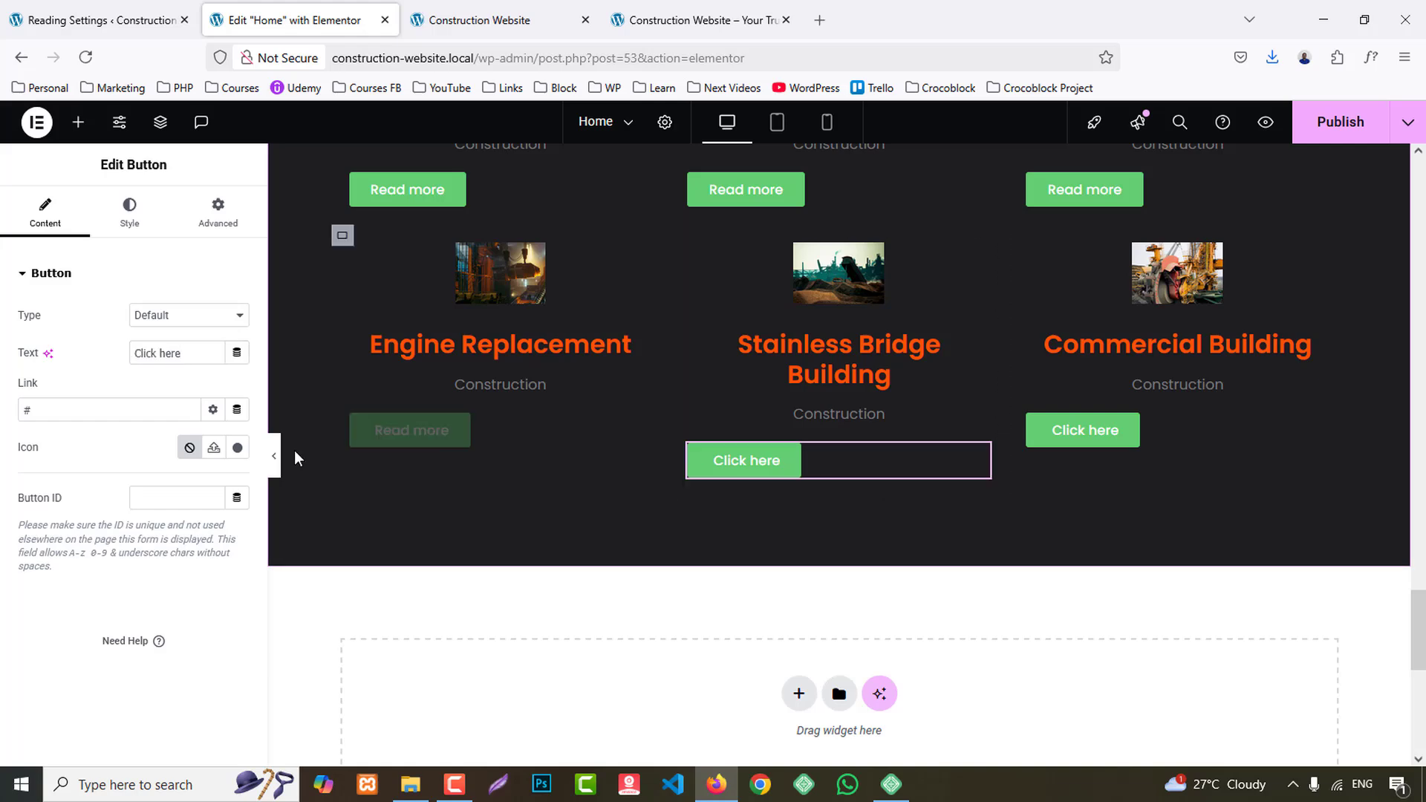
text(Read more)
click(1192, 440)
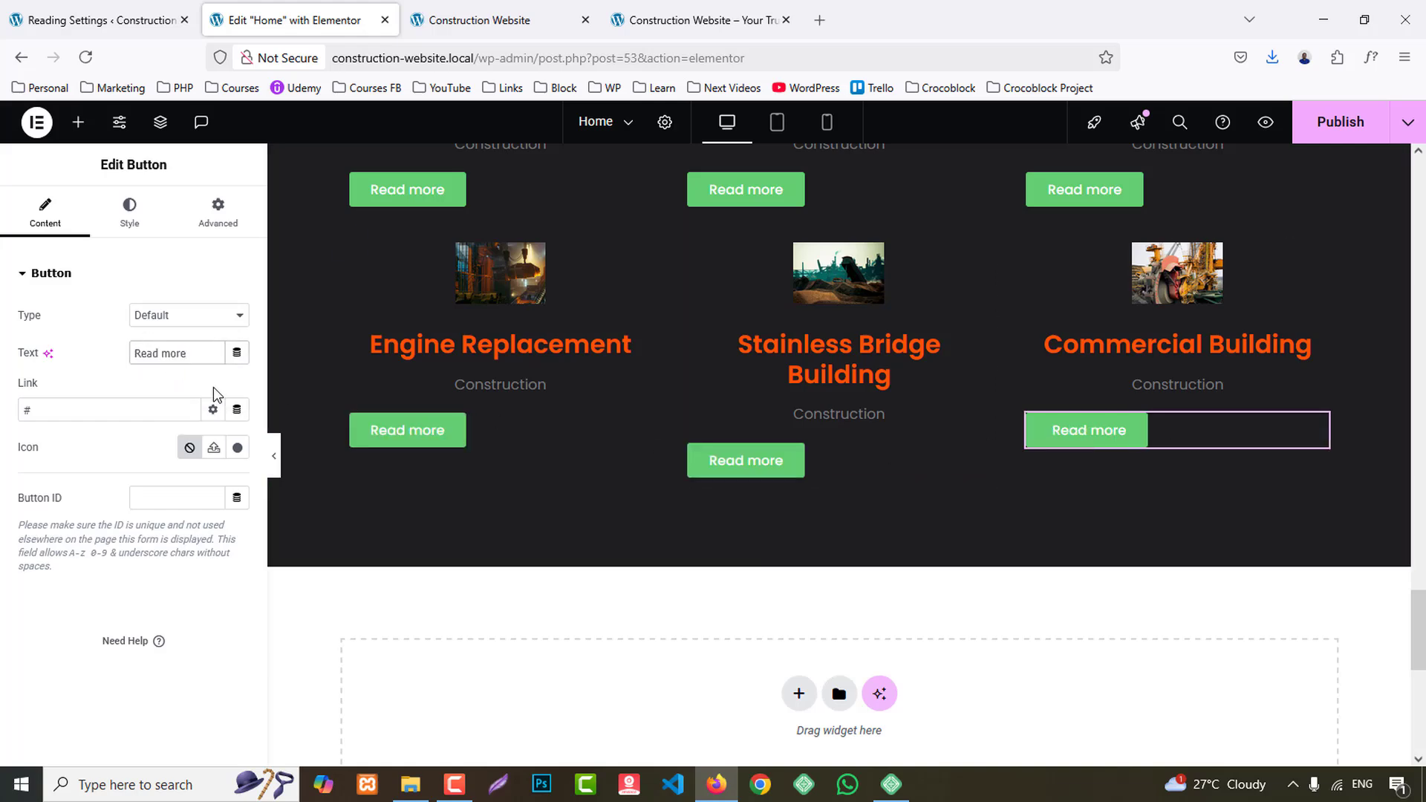
- Check the reference cards and give the Industrial Infrastructure card's inner container a classic background in the global White color
scroll(394, 434, up, 6)
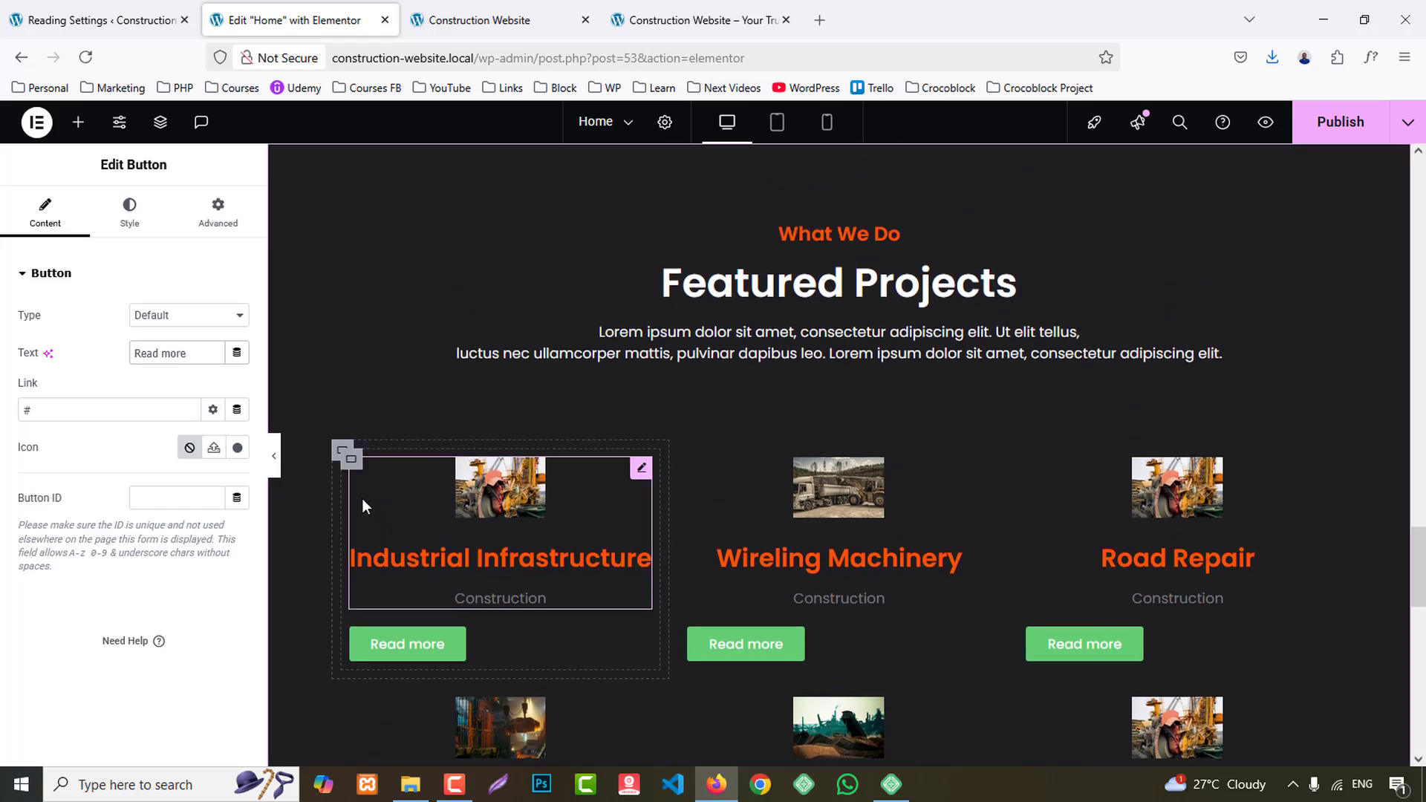
click(347, 456)
click(702, 17)
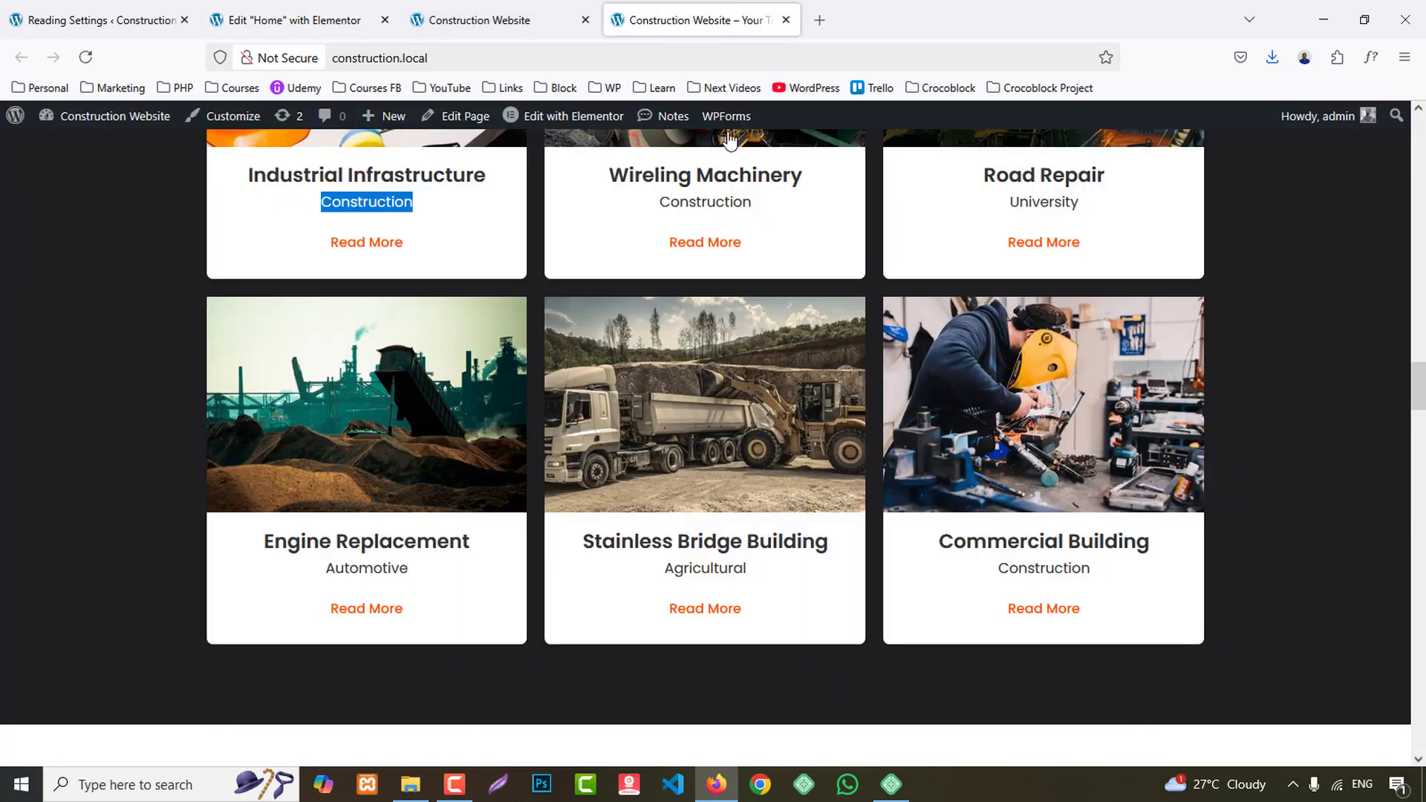
click(299, 15)
click(127, 208)
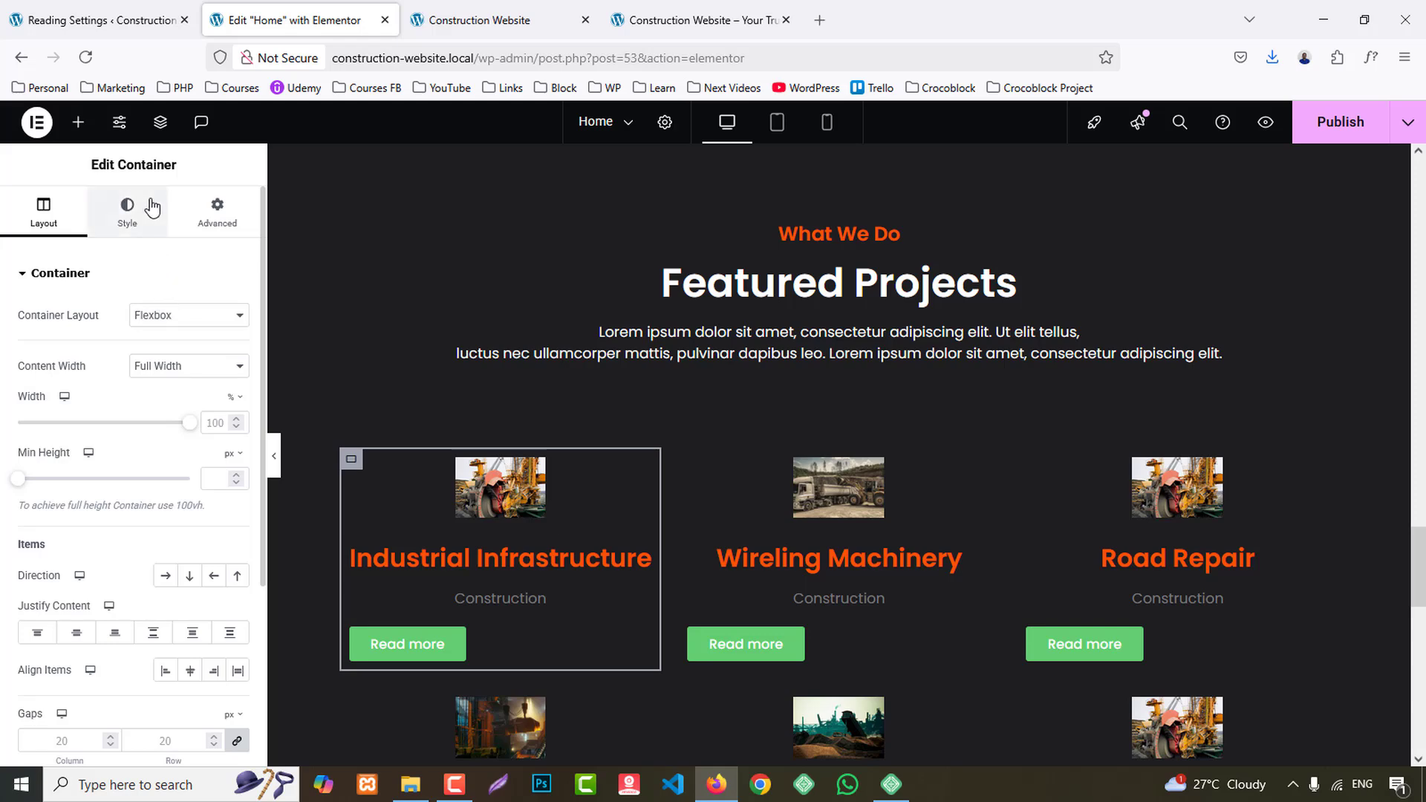
click(166, 352)
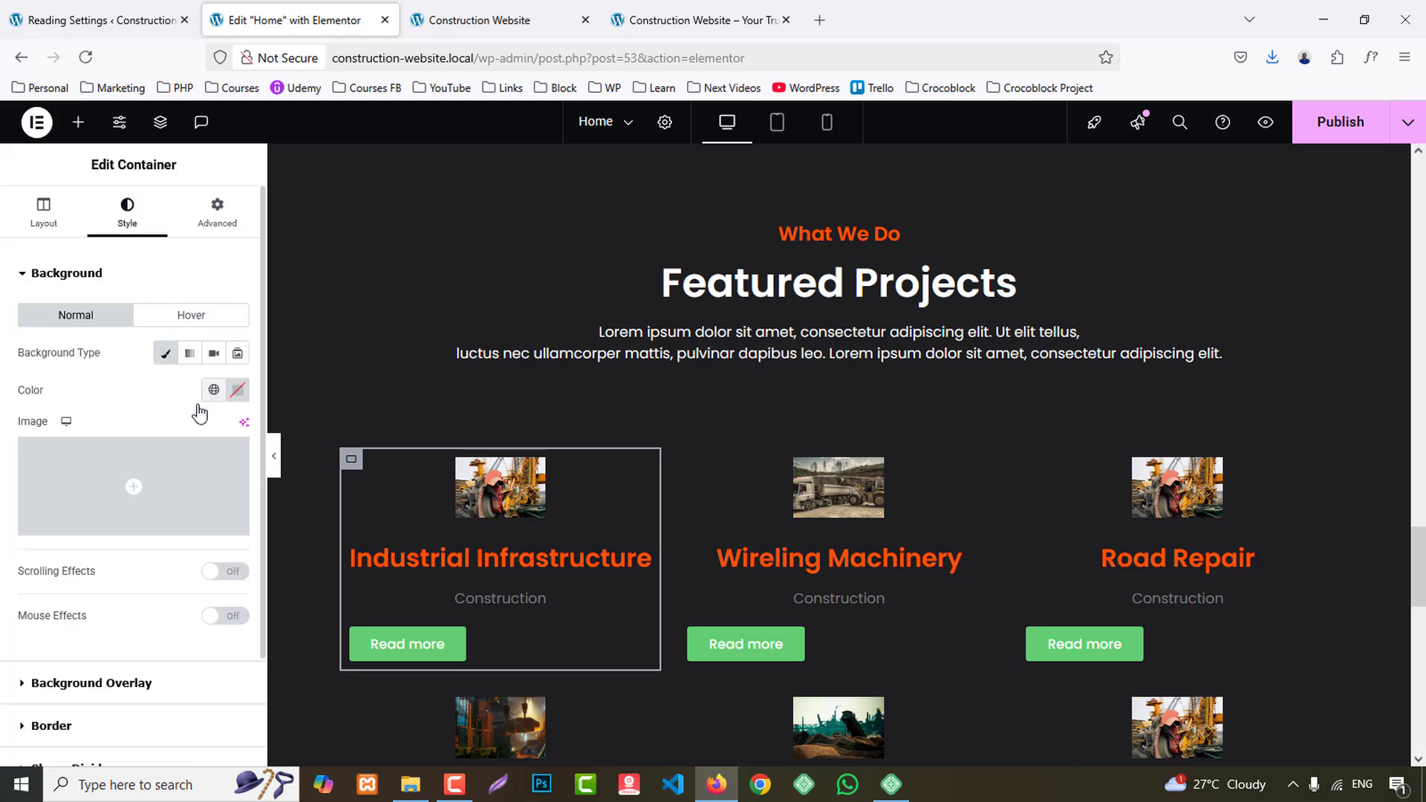
click(214, 390)
click(80, 689)
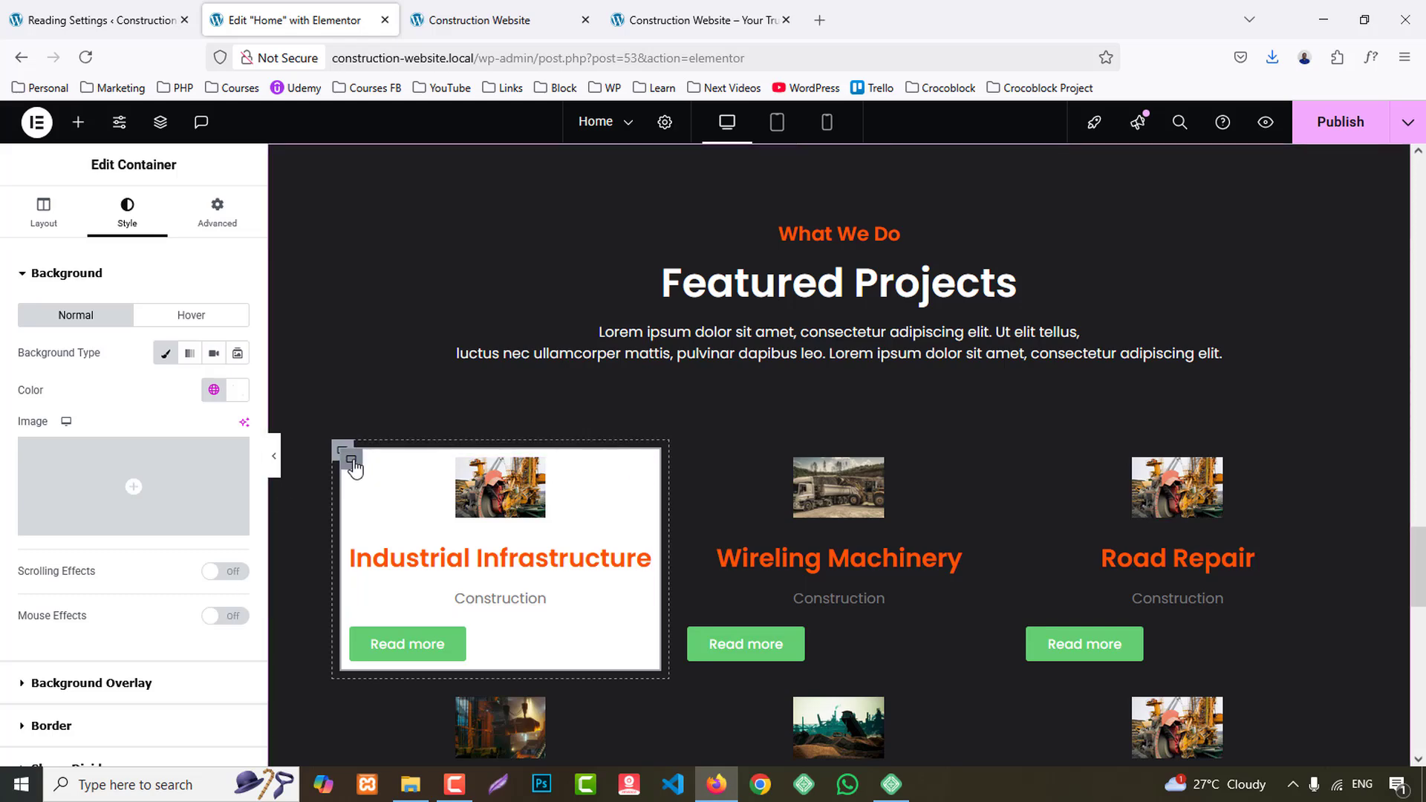
- Set the Industrial Infrastructure card container's padding to 0 px on all sides
click(216, 212)
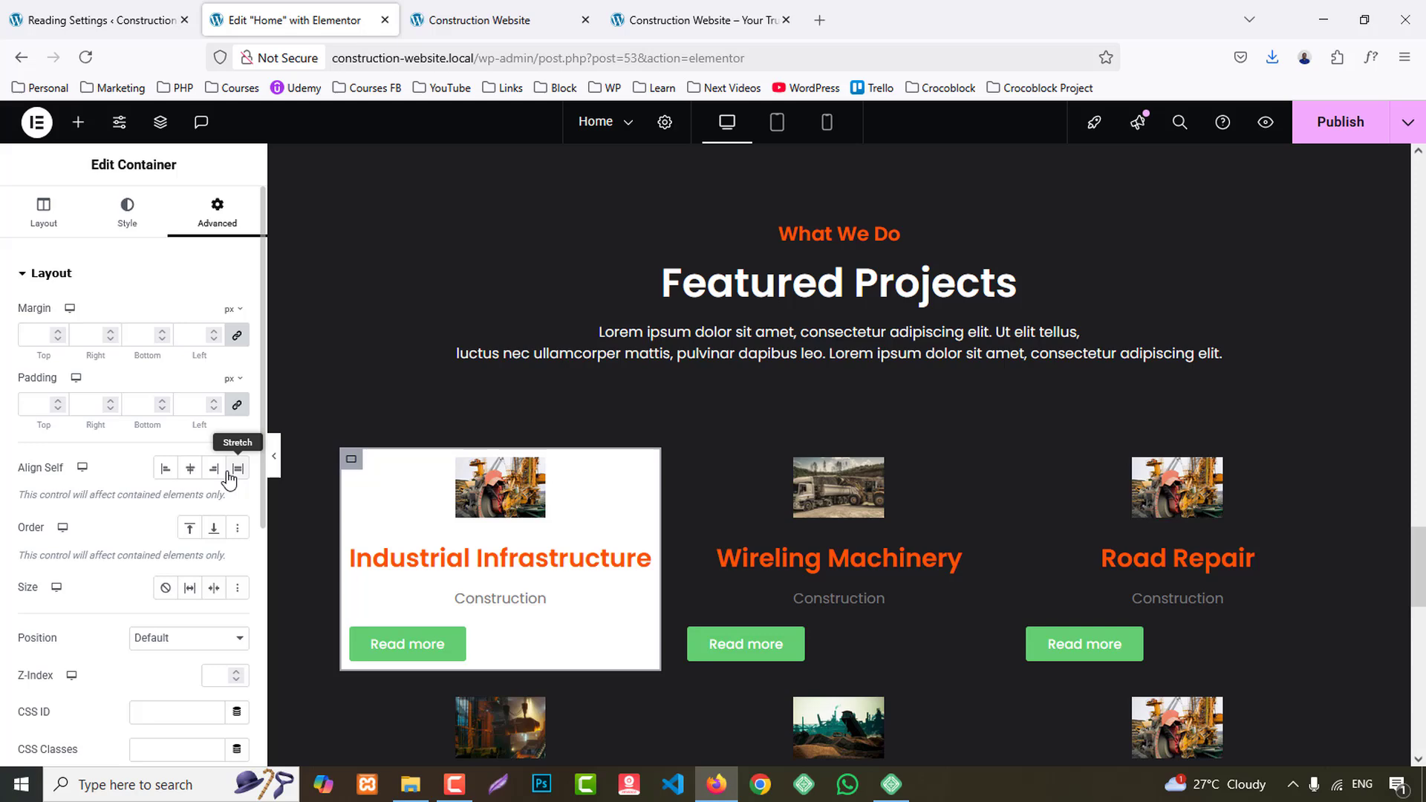
click(237, 407)
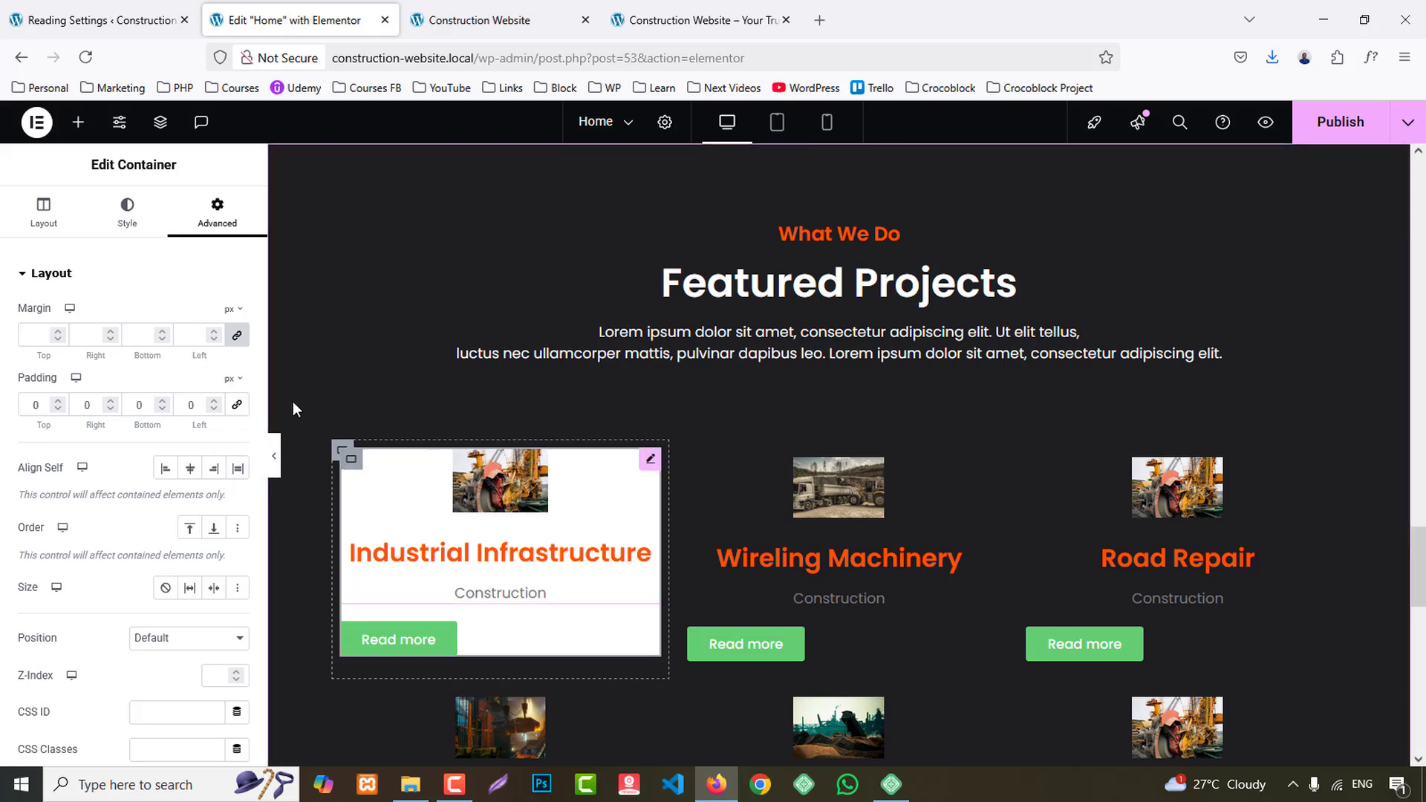
scroll(70, 678, down, 5)
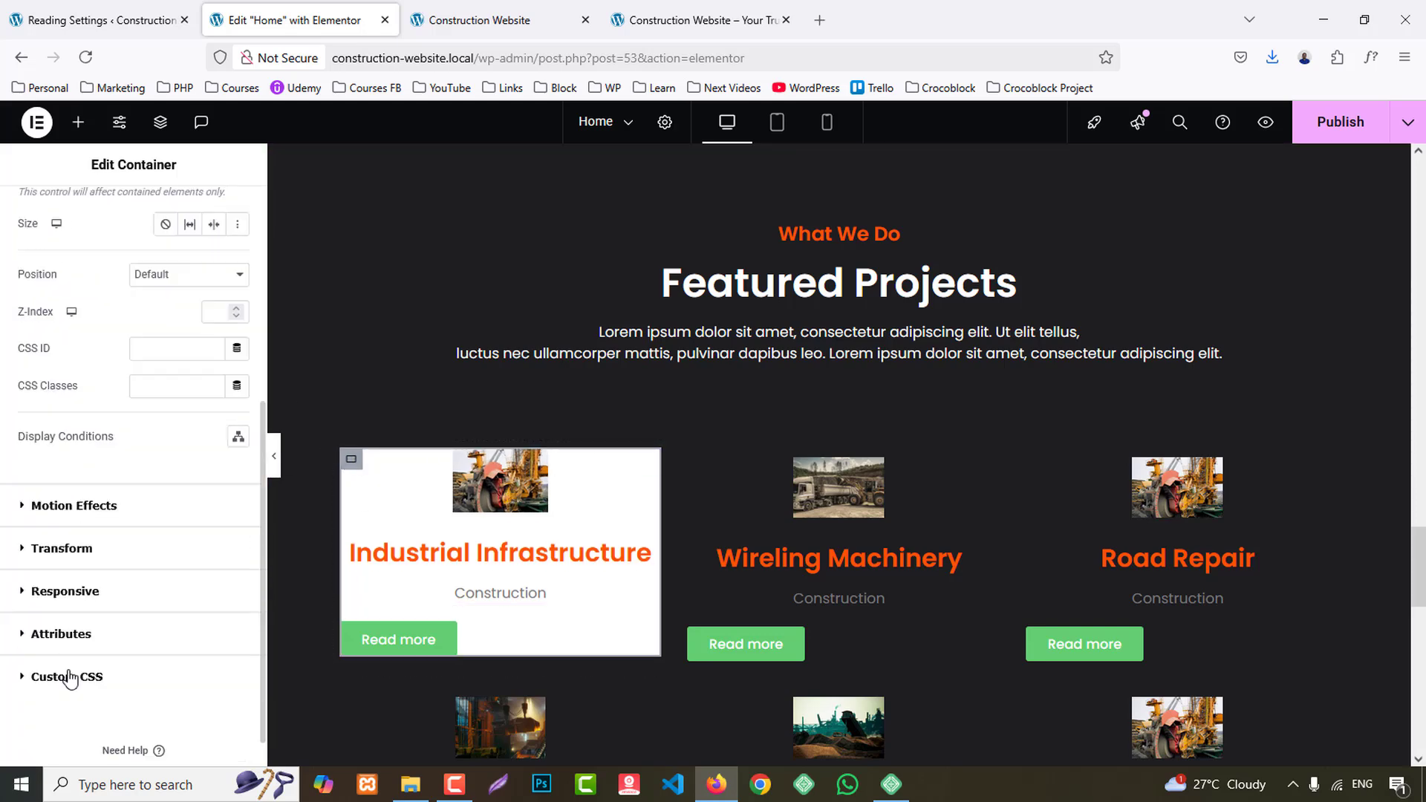
scroll(80, 587, up, 8)
- Set the Industrial Infrastructure card container's border radius to 9 px on all corners and preview the section at full width
click(134, 197)
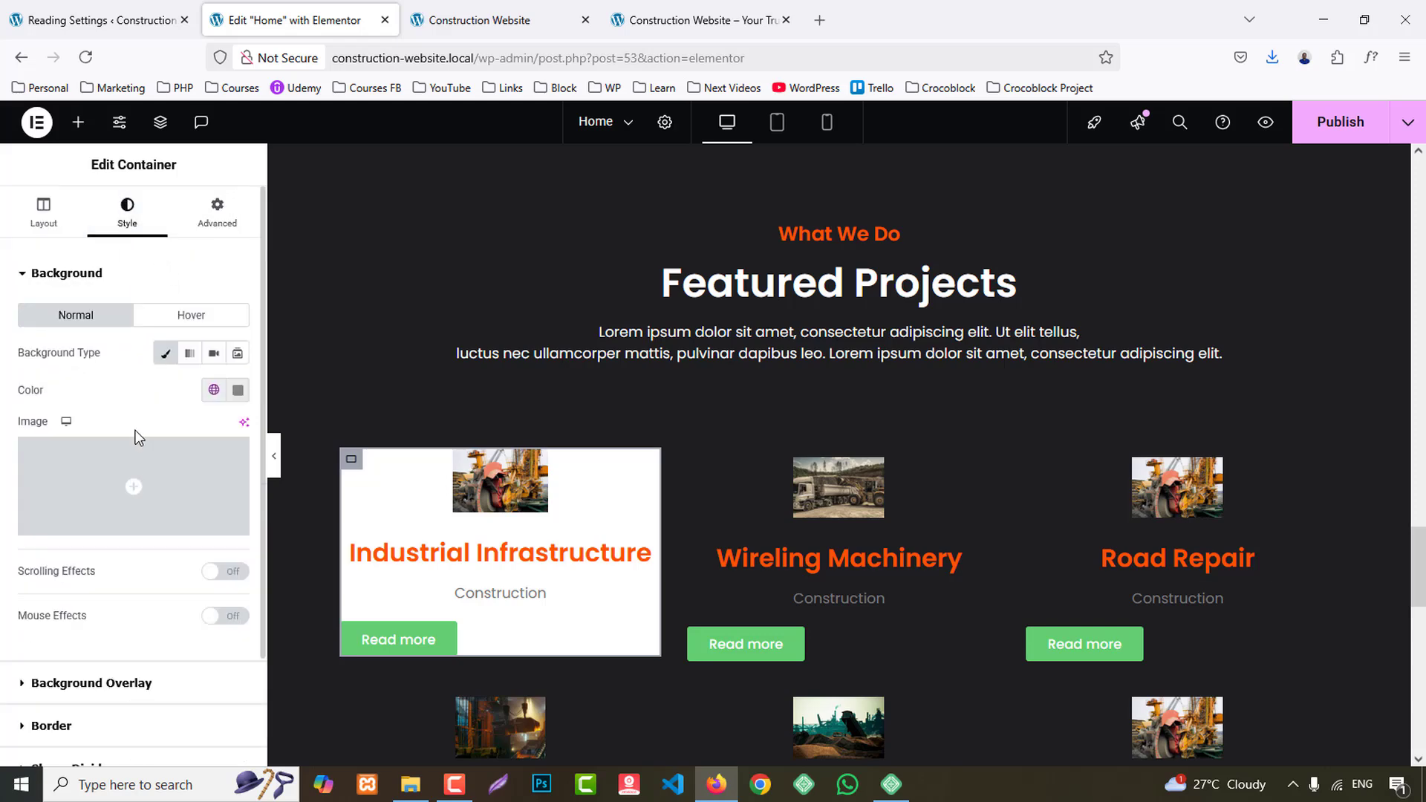
scroll(145, 520, down, 3)
click(124, 594)
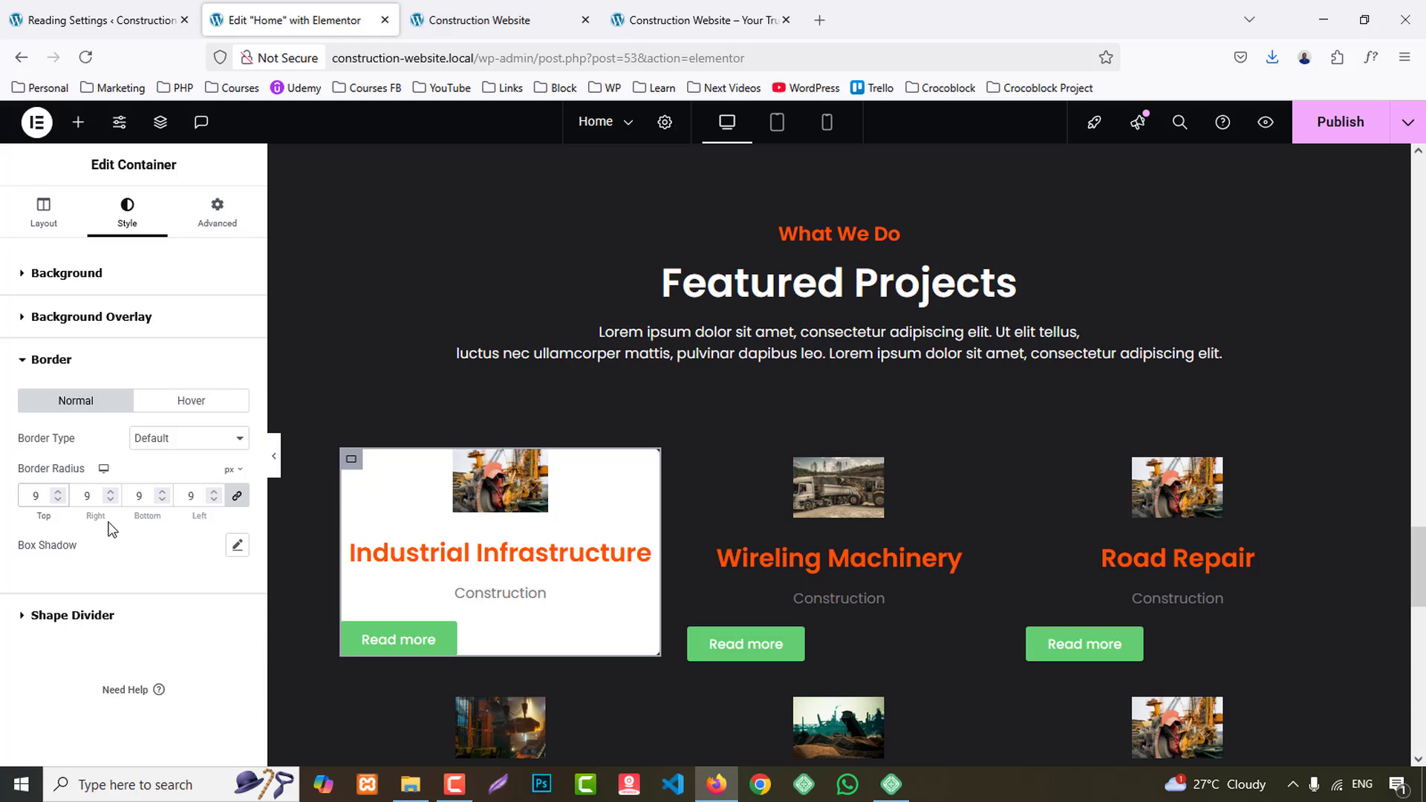
click(274, 466)
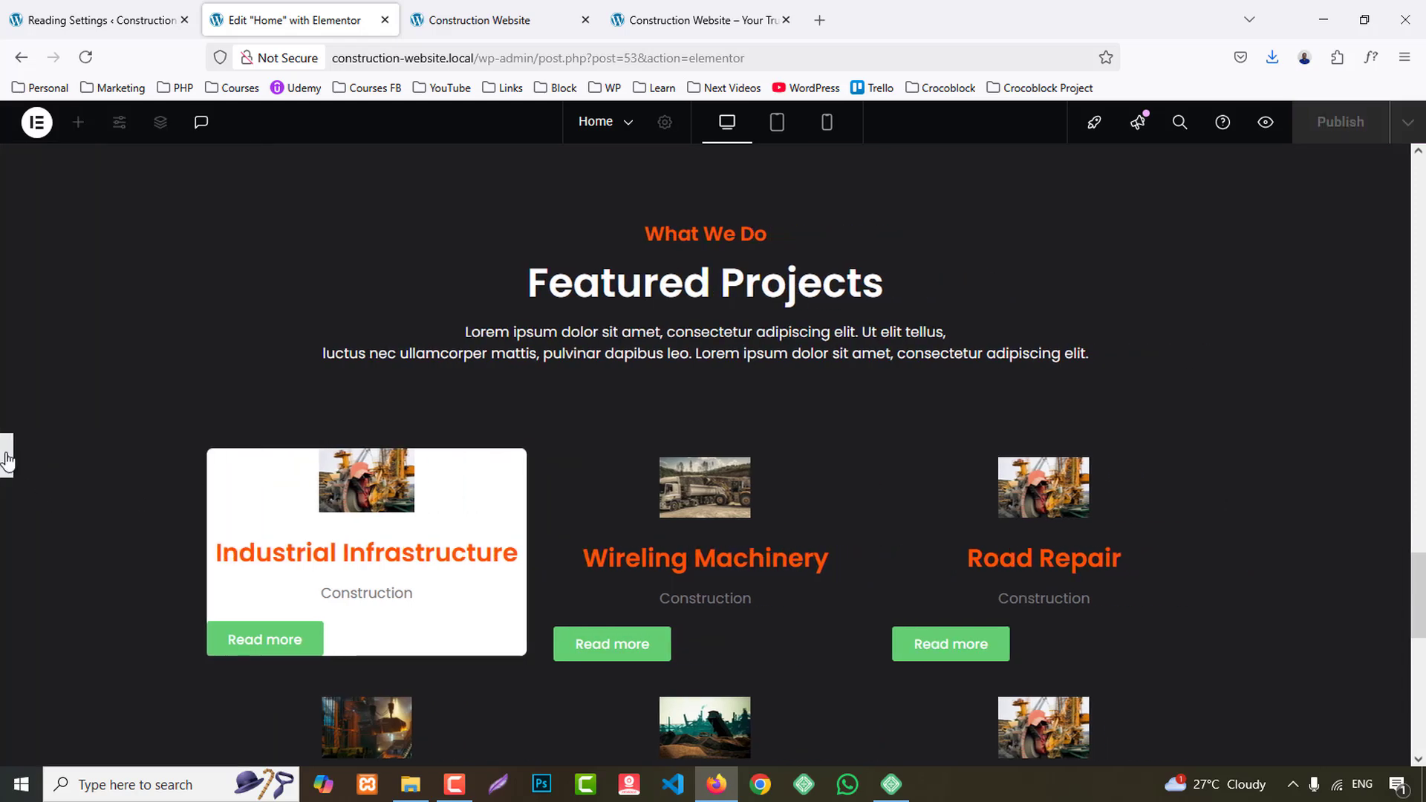
click(7, 460)
- Compare with the reference cards and set the Industrial Infrastructure image box's image width to 100%
click(701, 20)
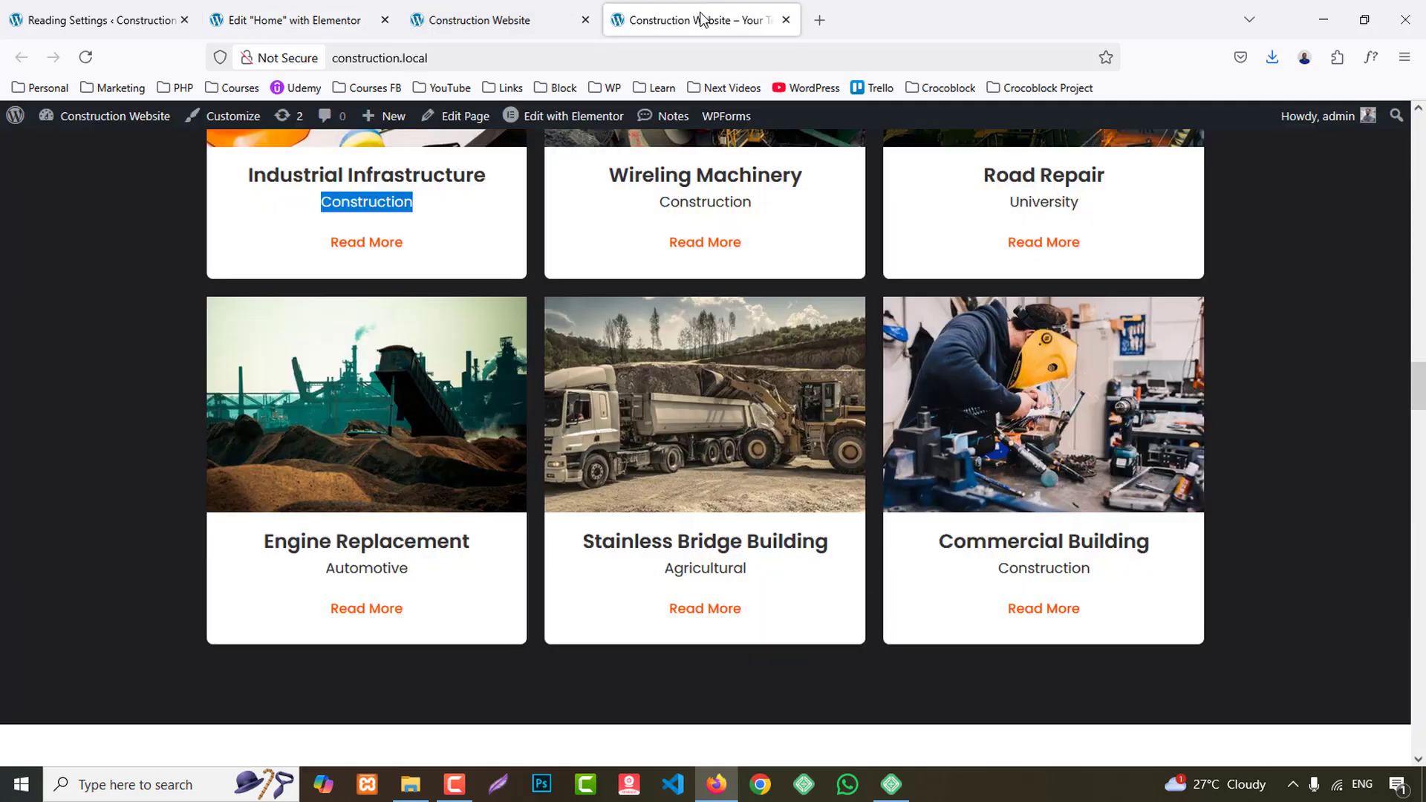
click(293, 20)
click(508, 483)
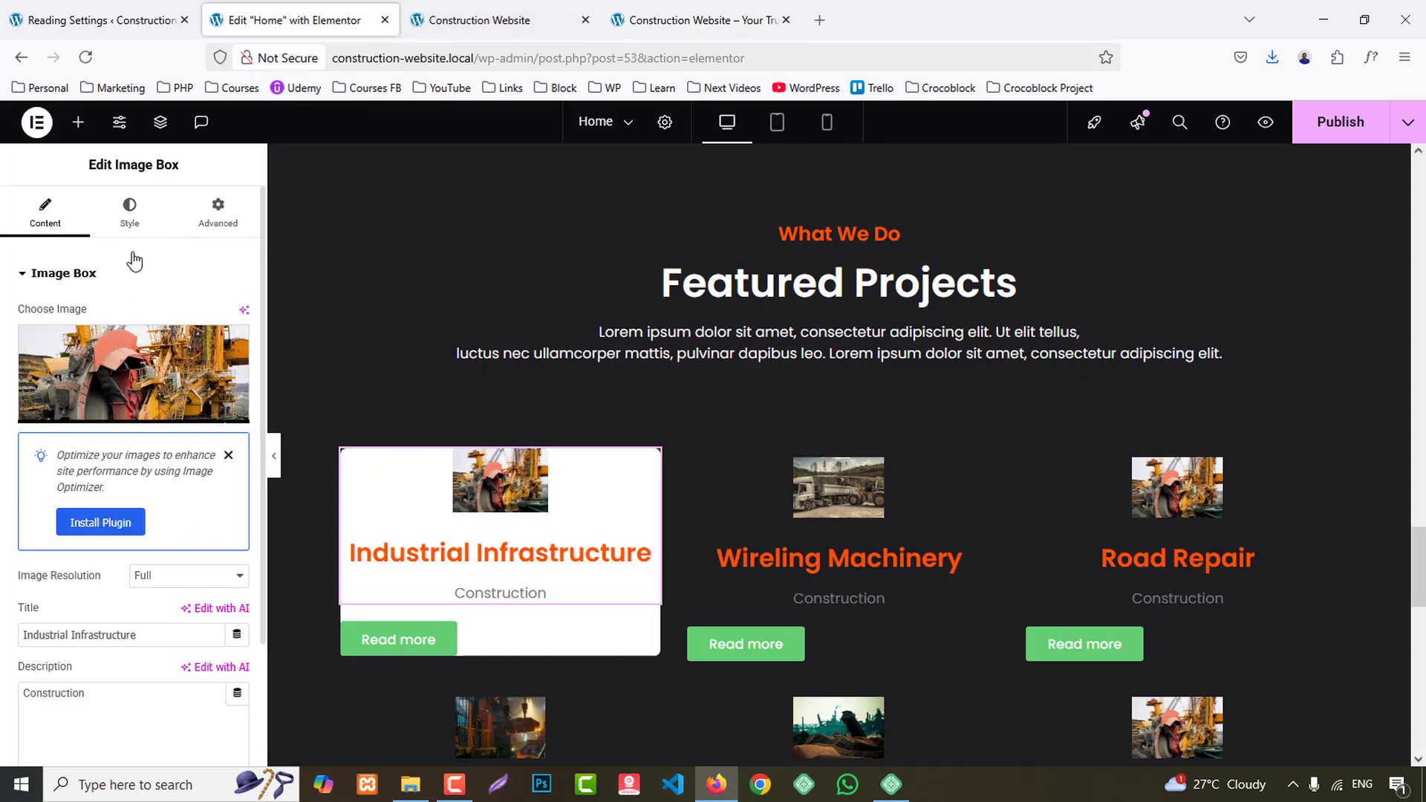
click(130, 214)
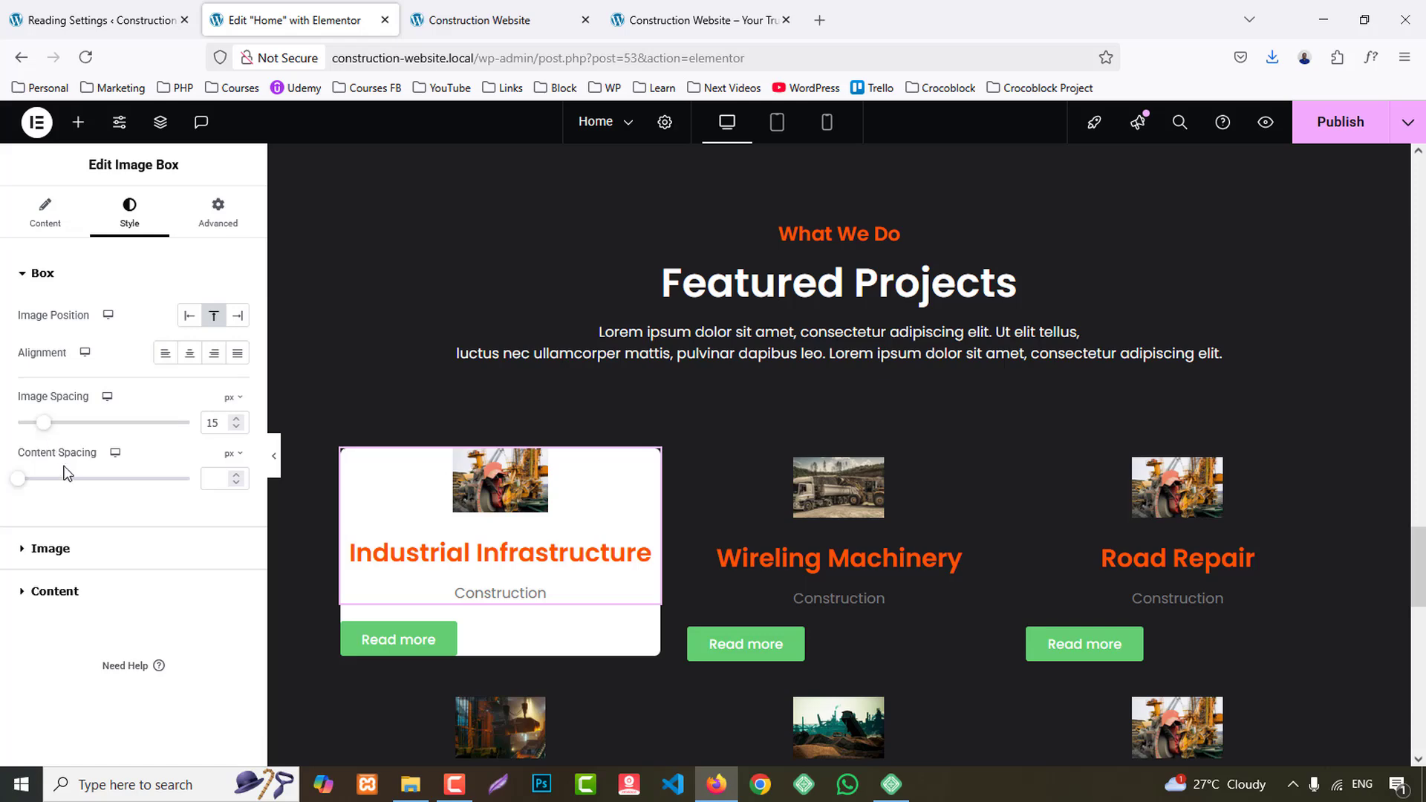
click(52, 549)
drag(61, 379, 277, 401)
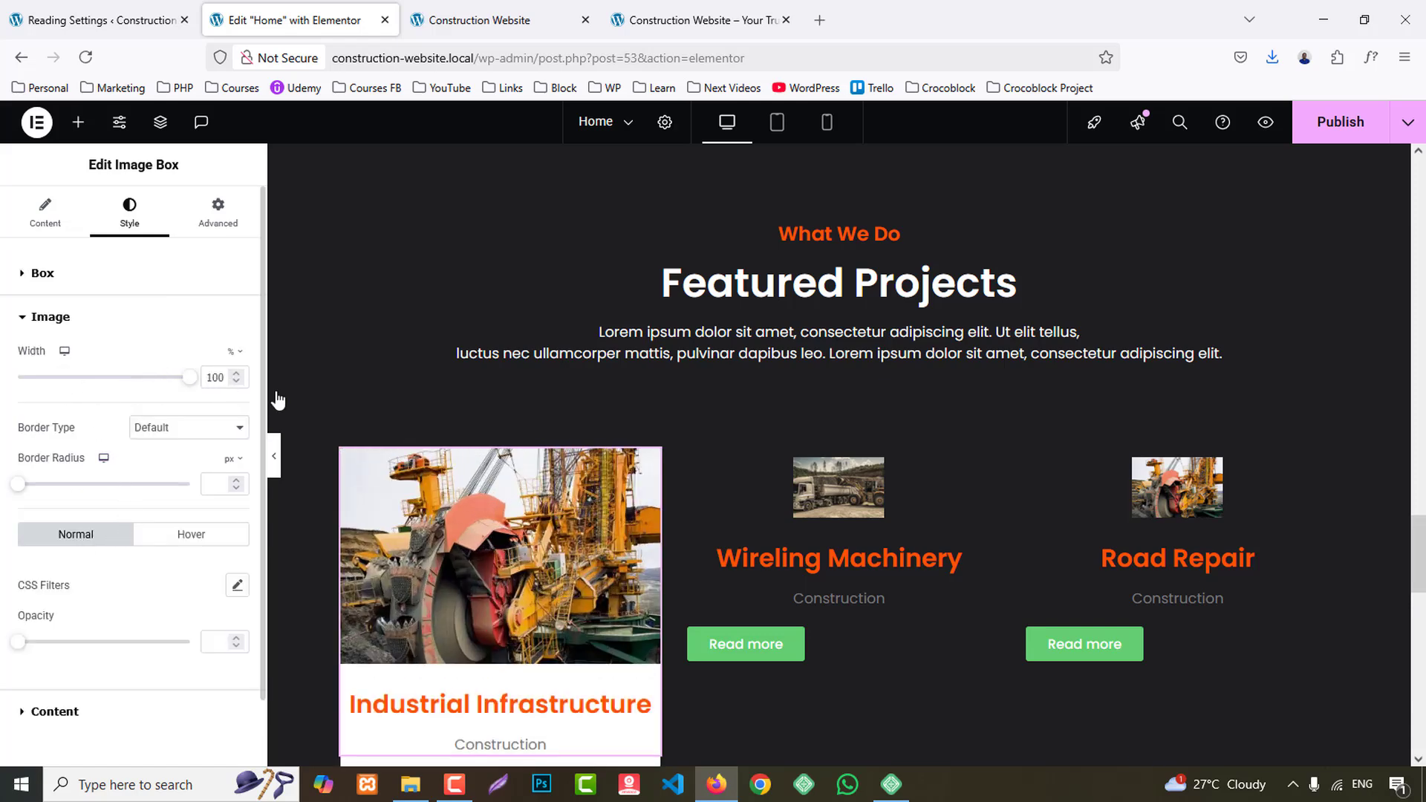
- Set the Industrial Infrastructure image box's image spacing and content spacing to 5 px each
scroll(140, 563, down, 2)
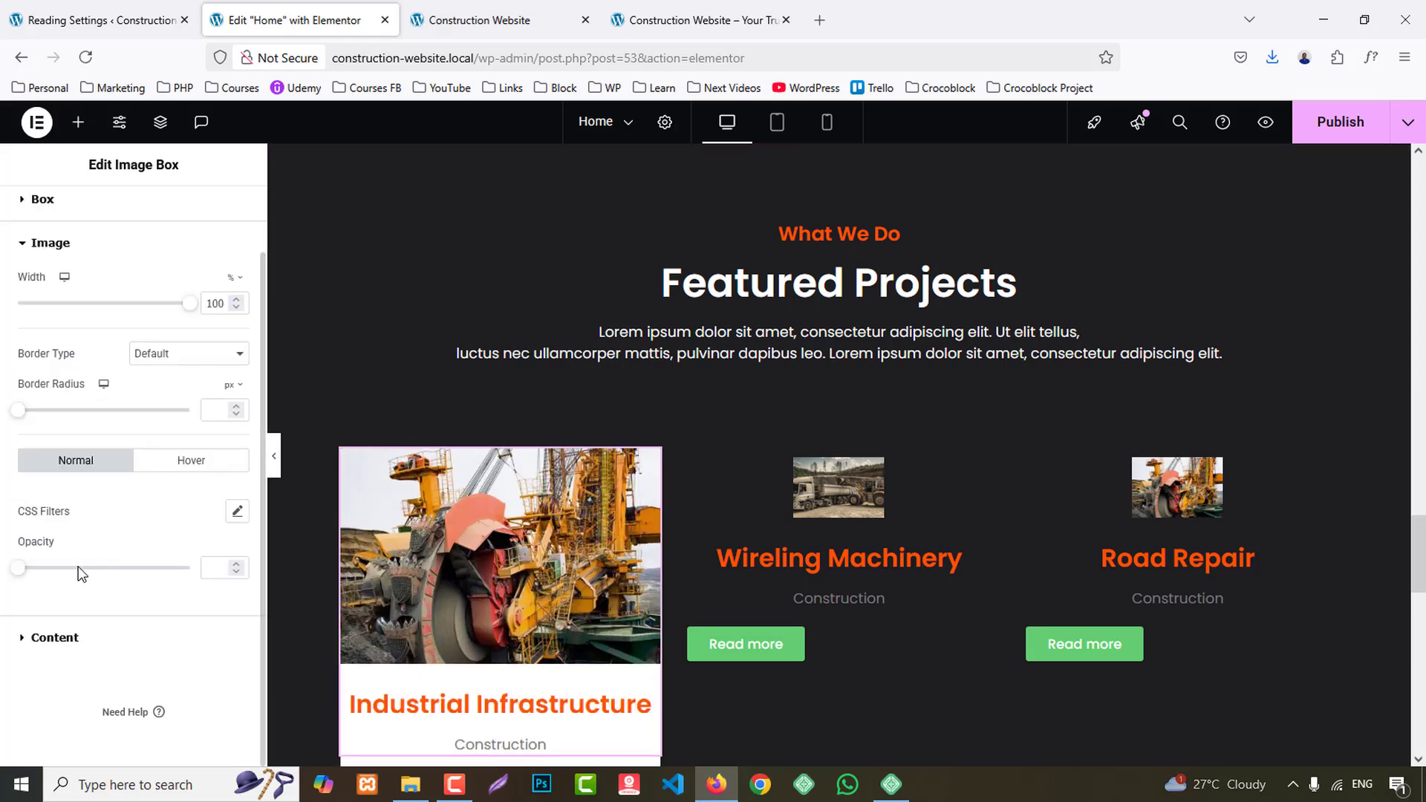
click(54, 638)
click(66, 287)
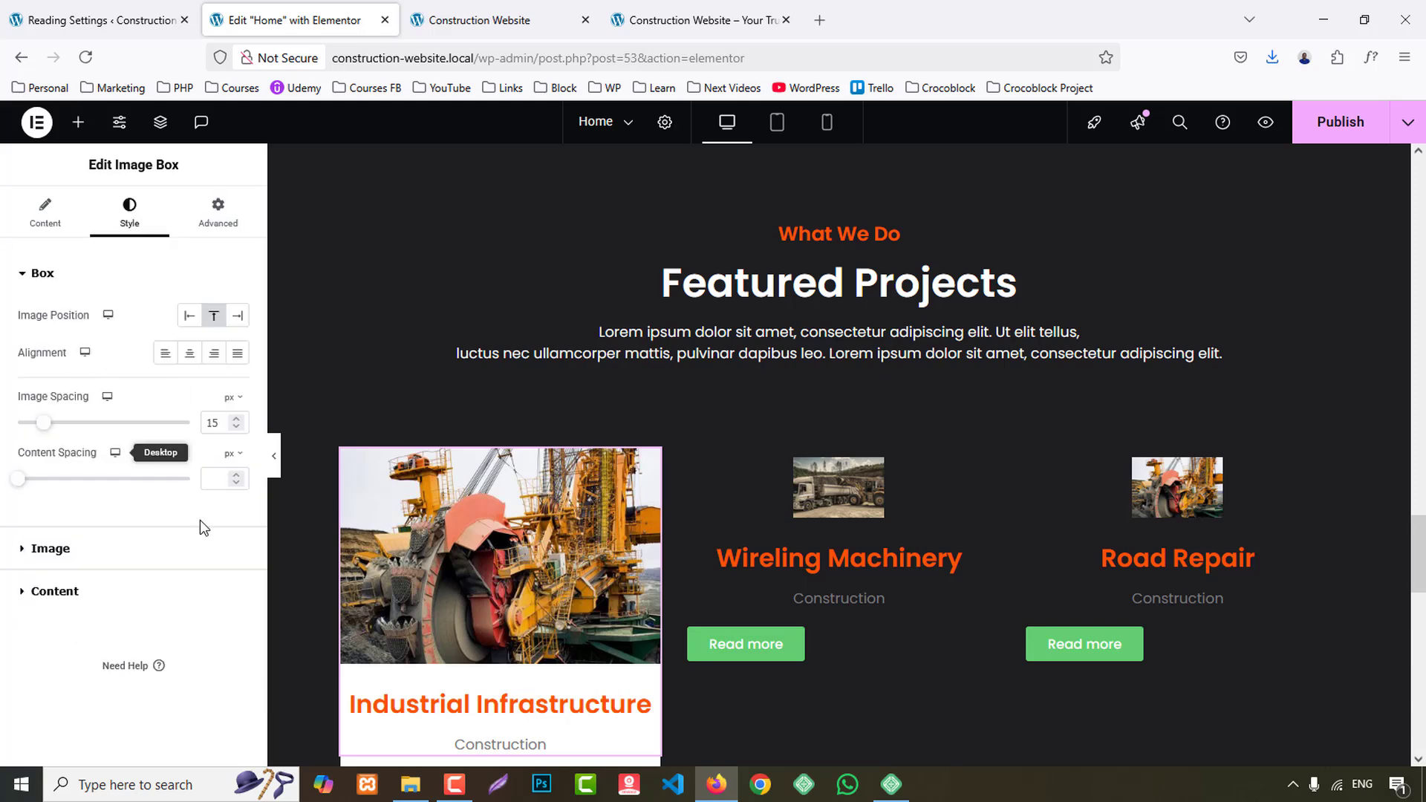
double_click(213, 424)
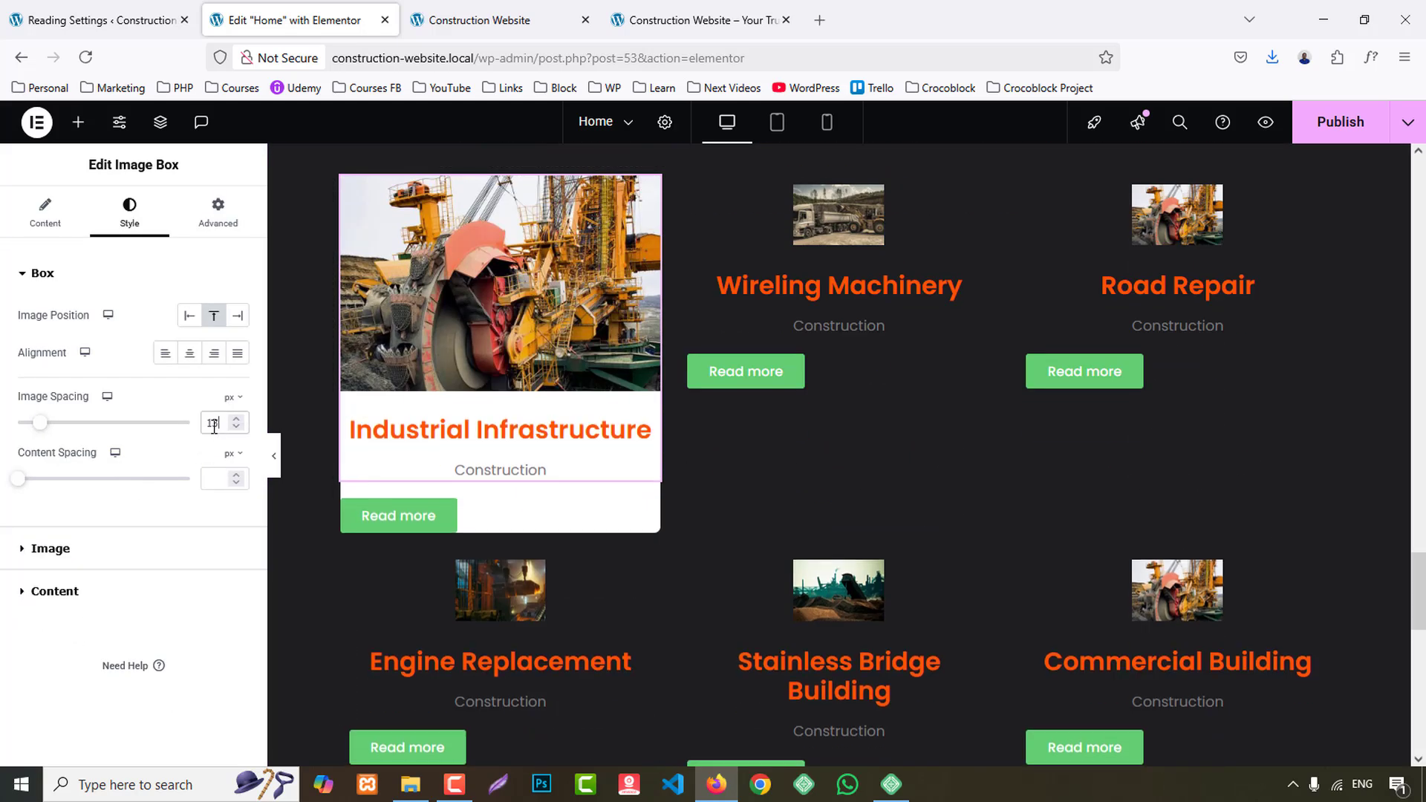
text(5)
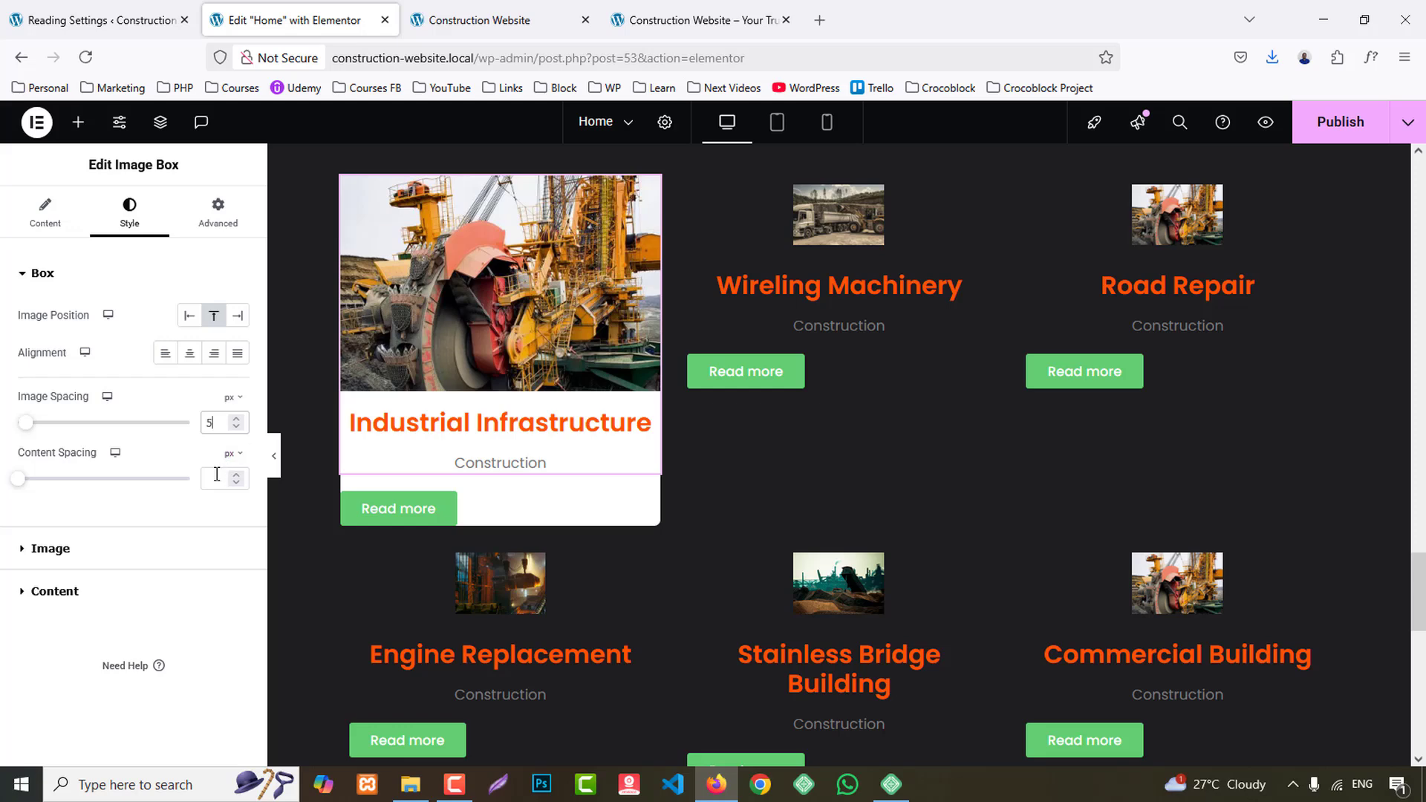
click(216, 476)
text(5)
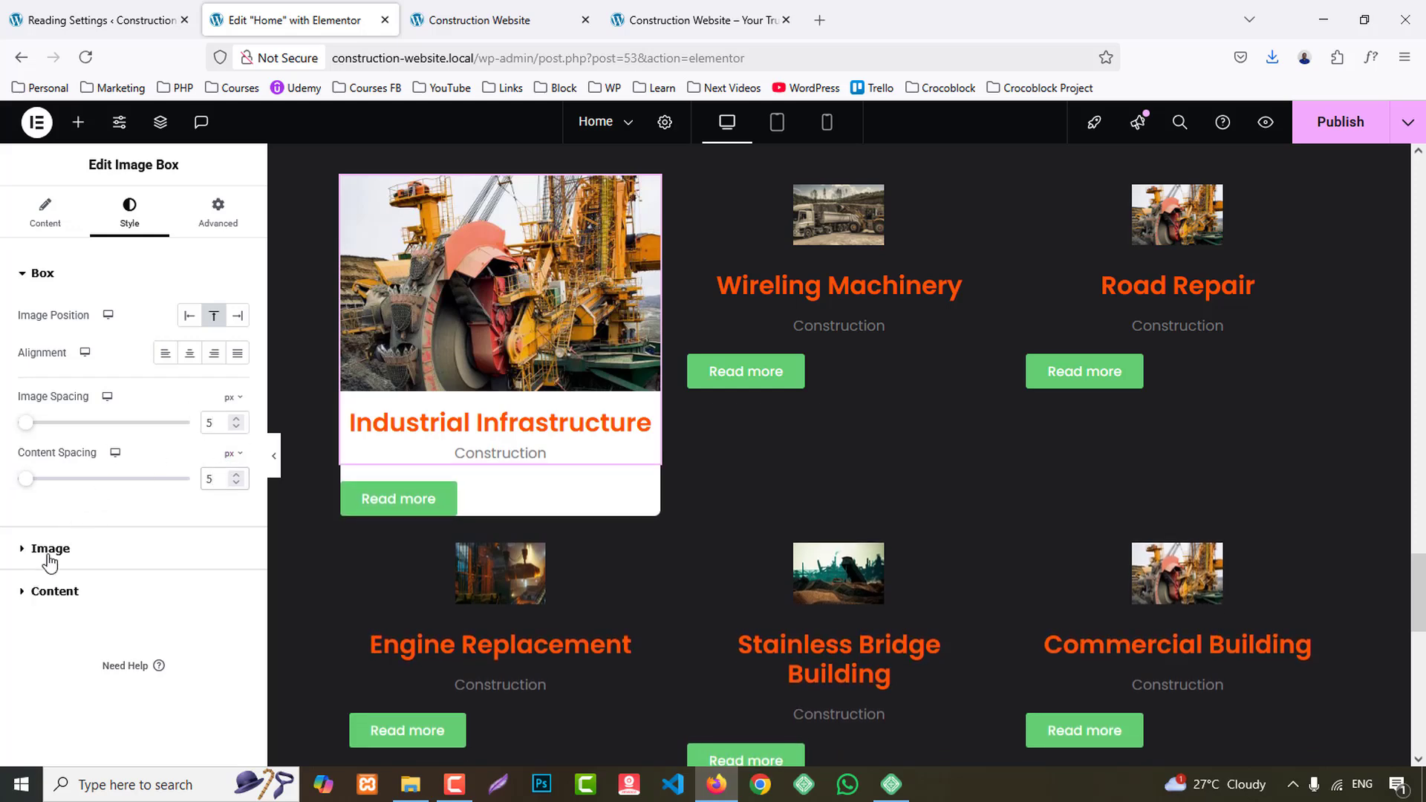
- Set the Industrial Infrastructure title to the global Secondary color at 22 px and its description to the global BG 1 color
click(54, 591)
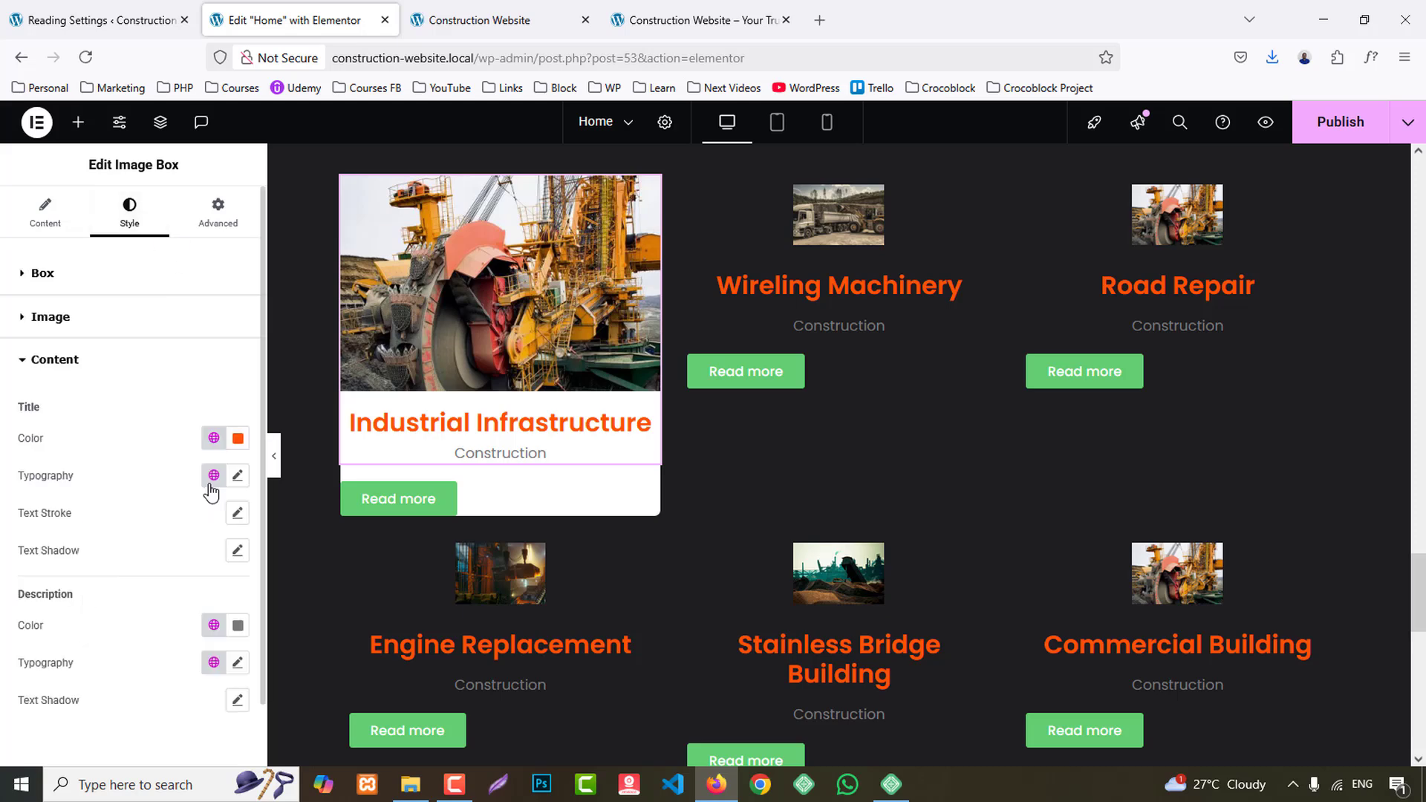
click(214, 440)
click(115, 569)
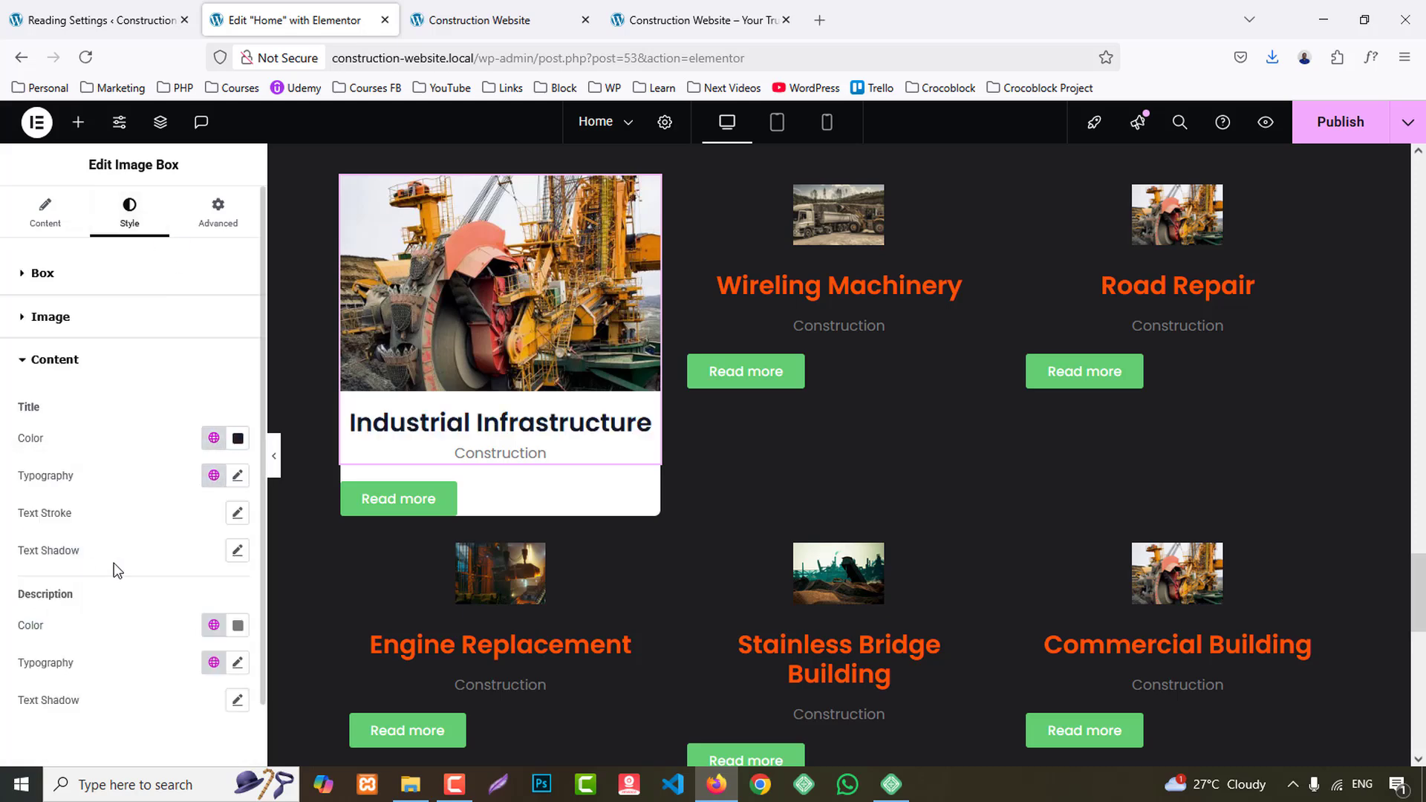
click(236, 476)
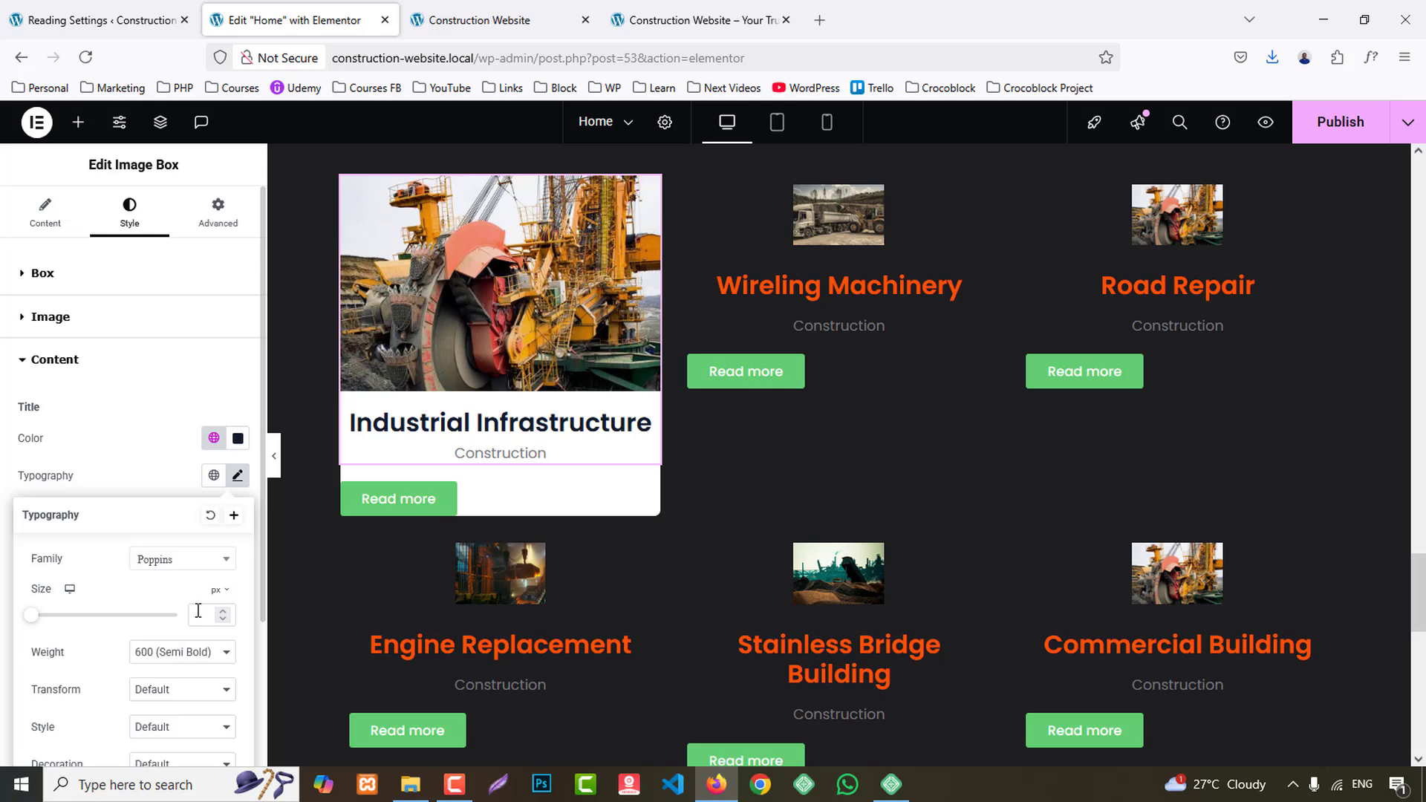
text(22)
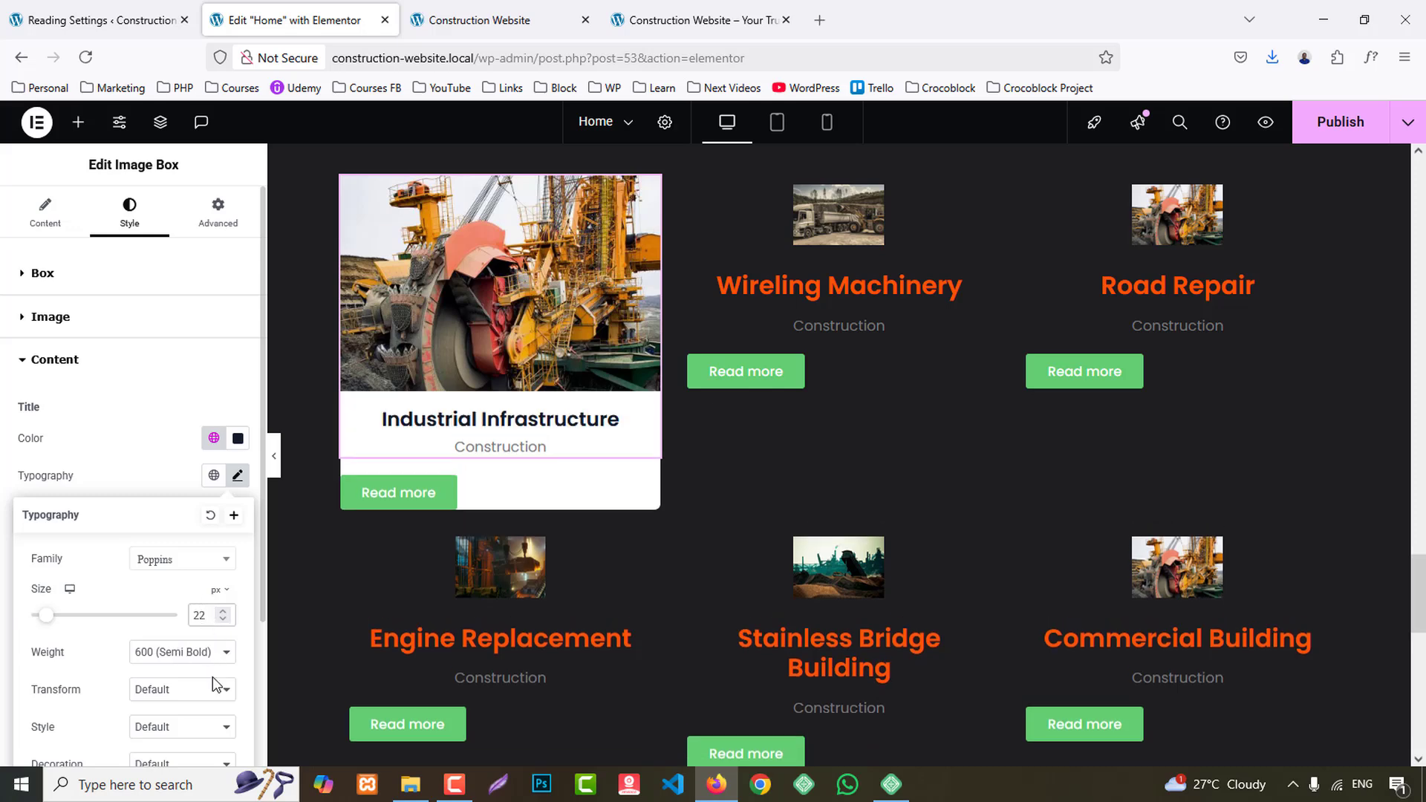
click(145, 452)
click(214, 625)
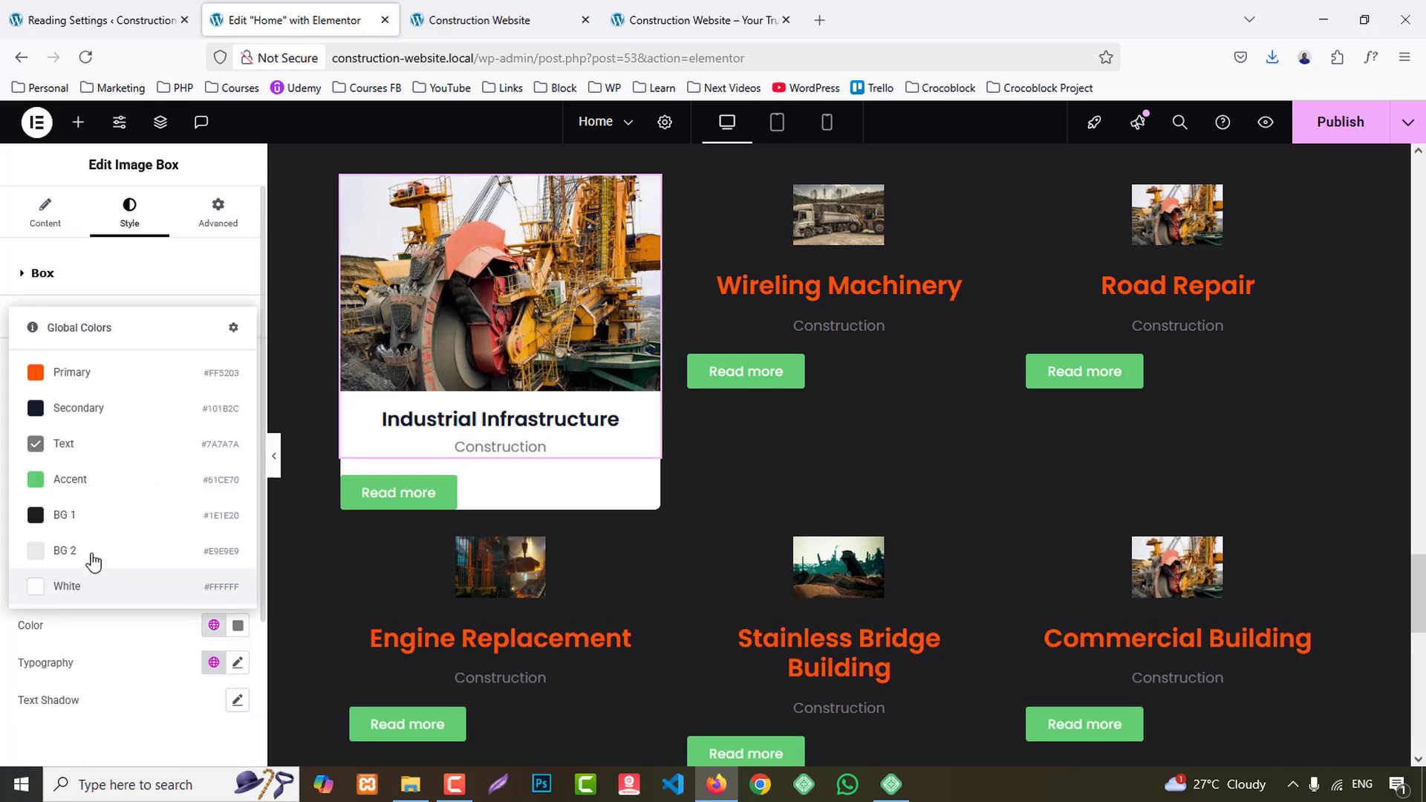
click(80, 520)
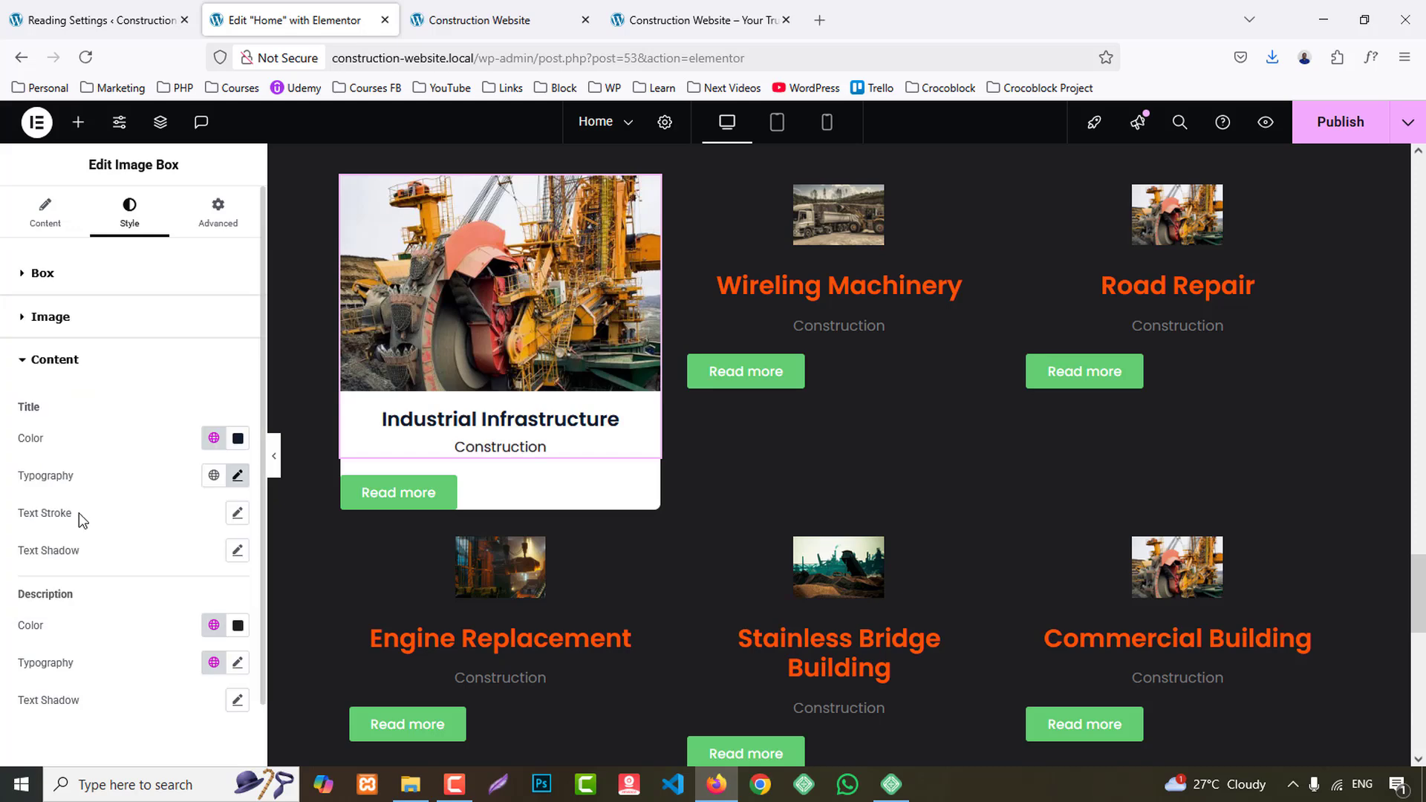
- Copy the Industrial Infrastructure image box's style onto the Wireling Machinery and Road Repair image boxes
right_click(522, 349)
click(572, 435)
right_click(902, 256)
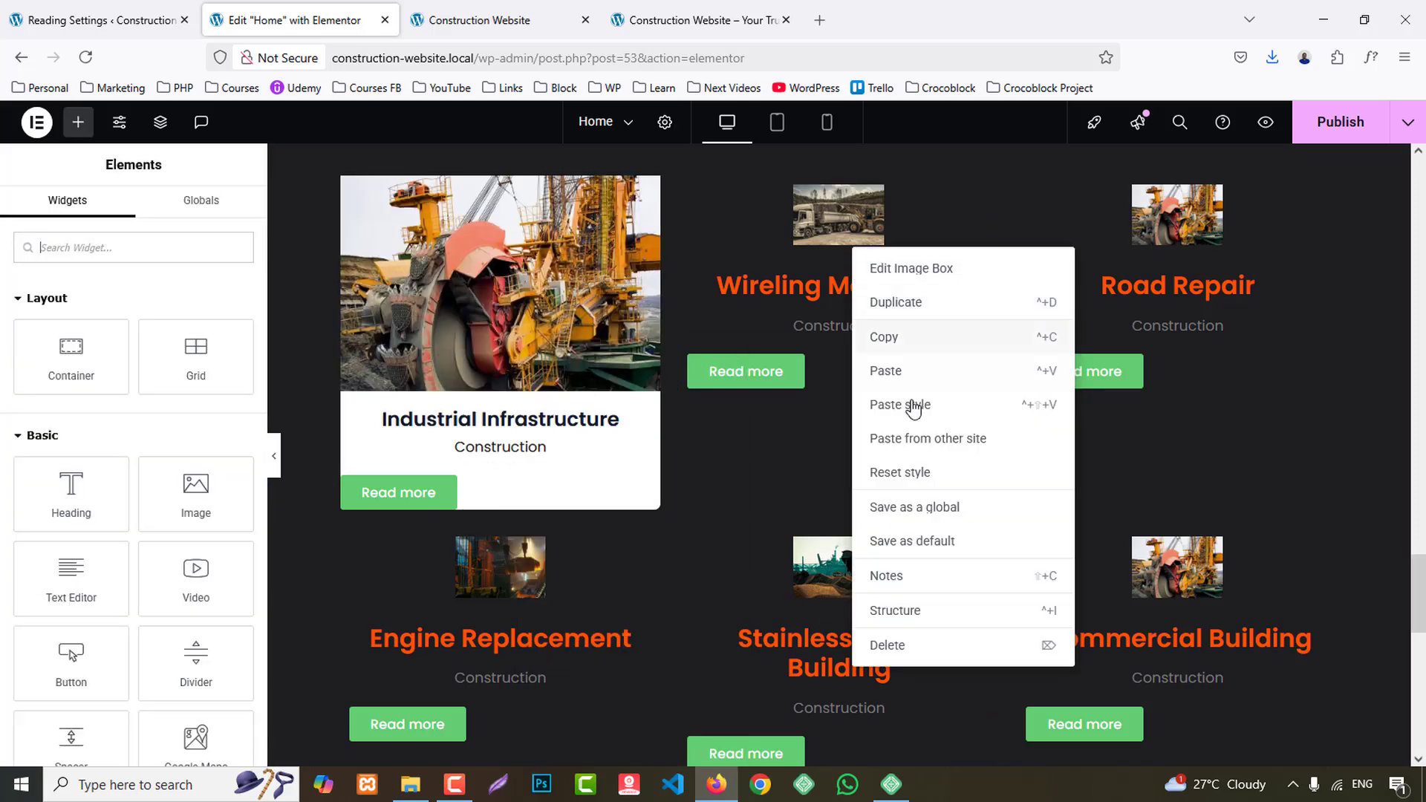
click(910, 404)
right_click(1179, 277)
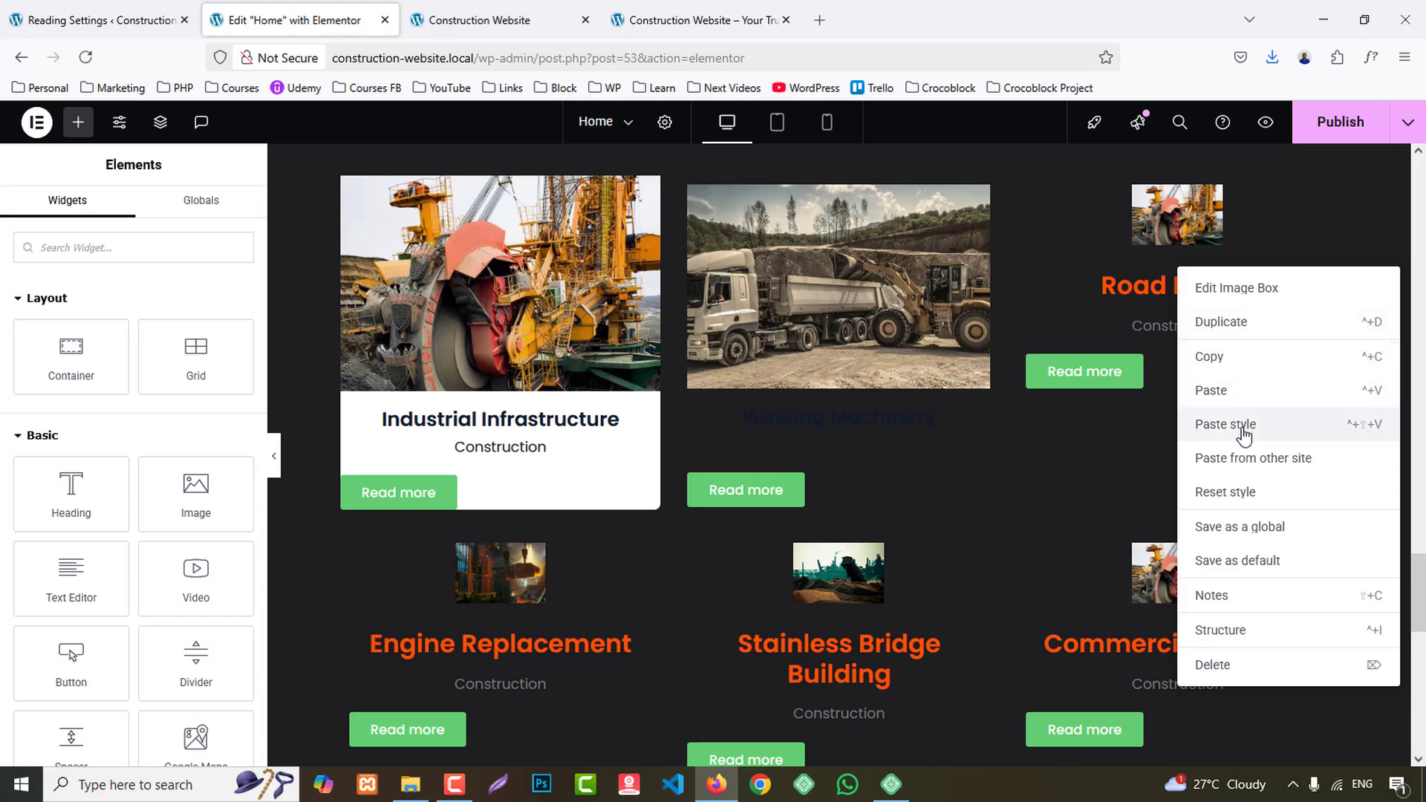
click(1238, 420)
- Paste the copied image box style onto the Commercial Building, Stainless Bridge Building and Engine Replacement image boxes
scroll(1237, 444, down, 4)
right_click(1170, 232)
click(1218, 382)
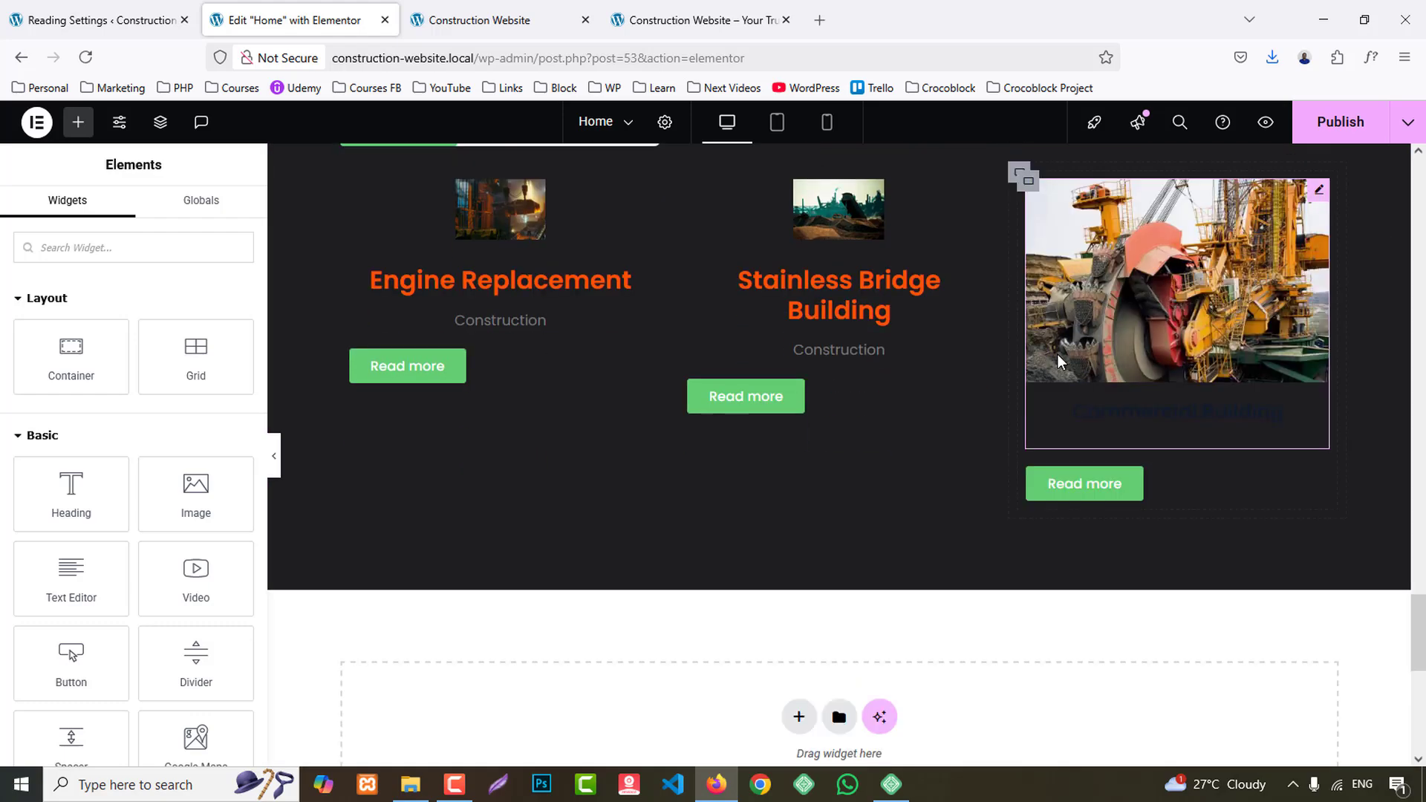
right_click(846, 277)
click(905, 417)
right_click(508, 291)
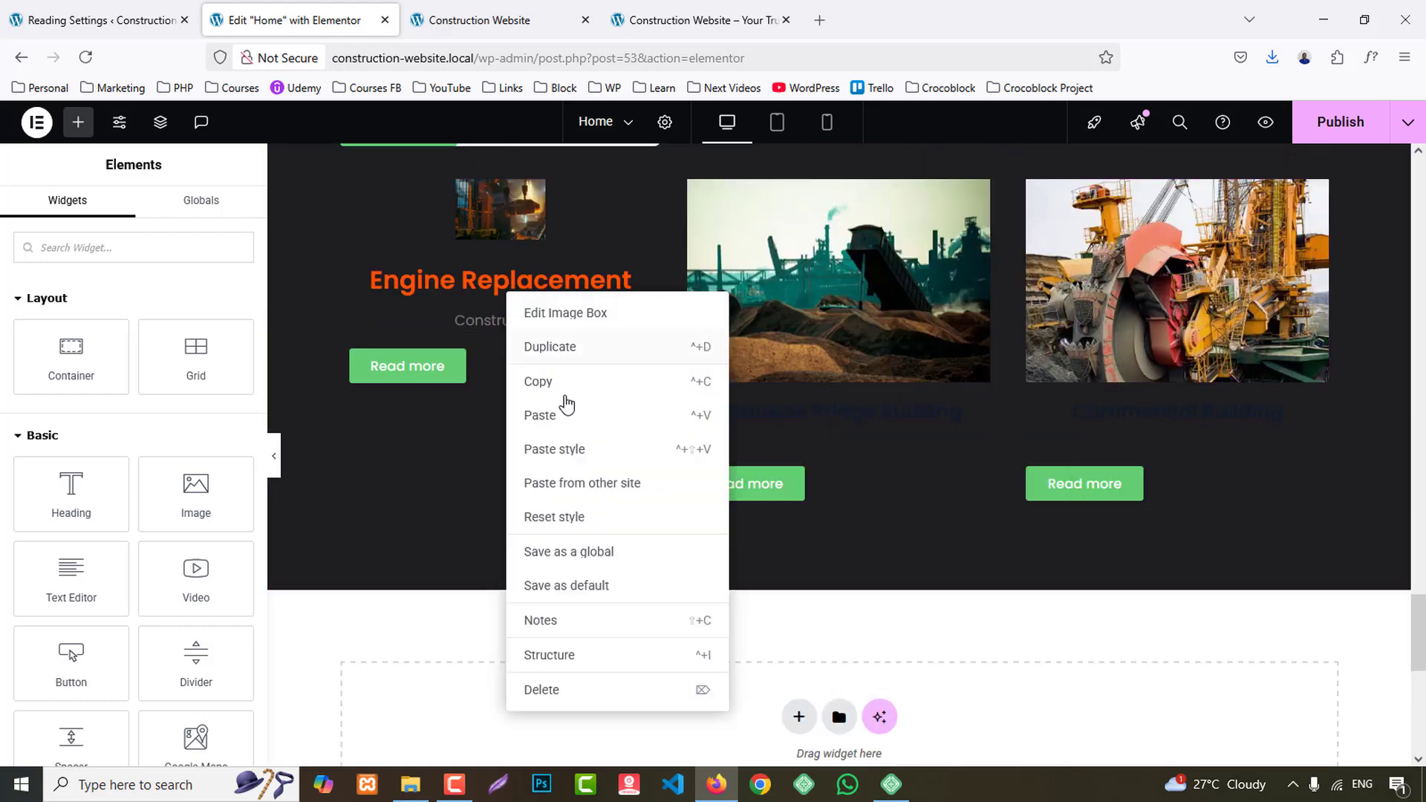
click(573, 447)
- Copy the Industrial Infrastructure card container's style onto the Wireling Machinery and Road Repair card containers
scroll(550, 449, up, 5)
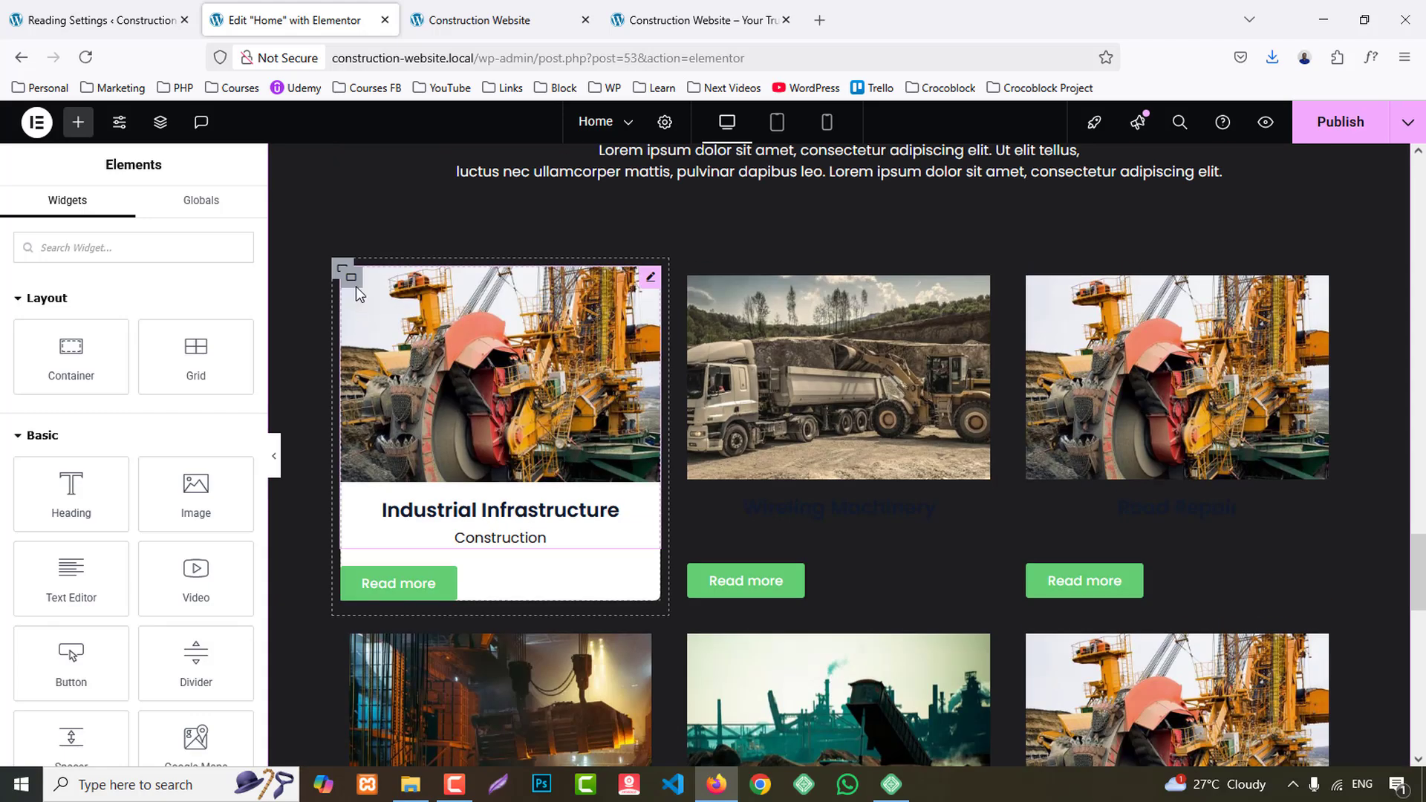
right_click(354, 282)
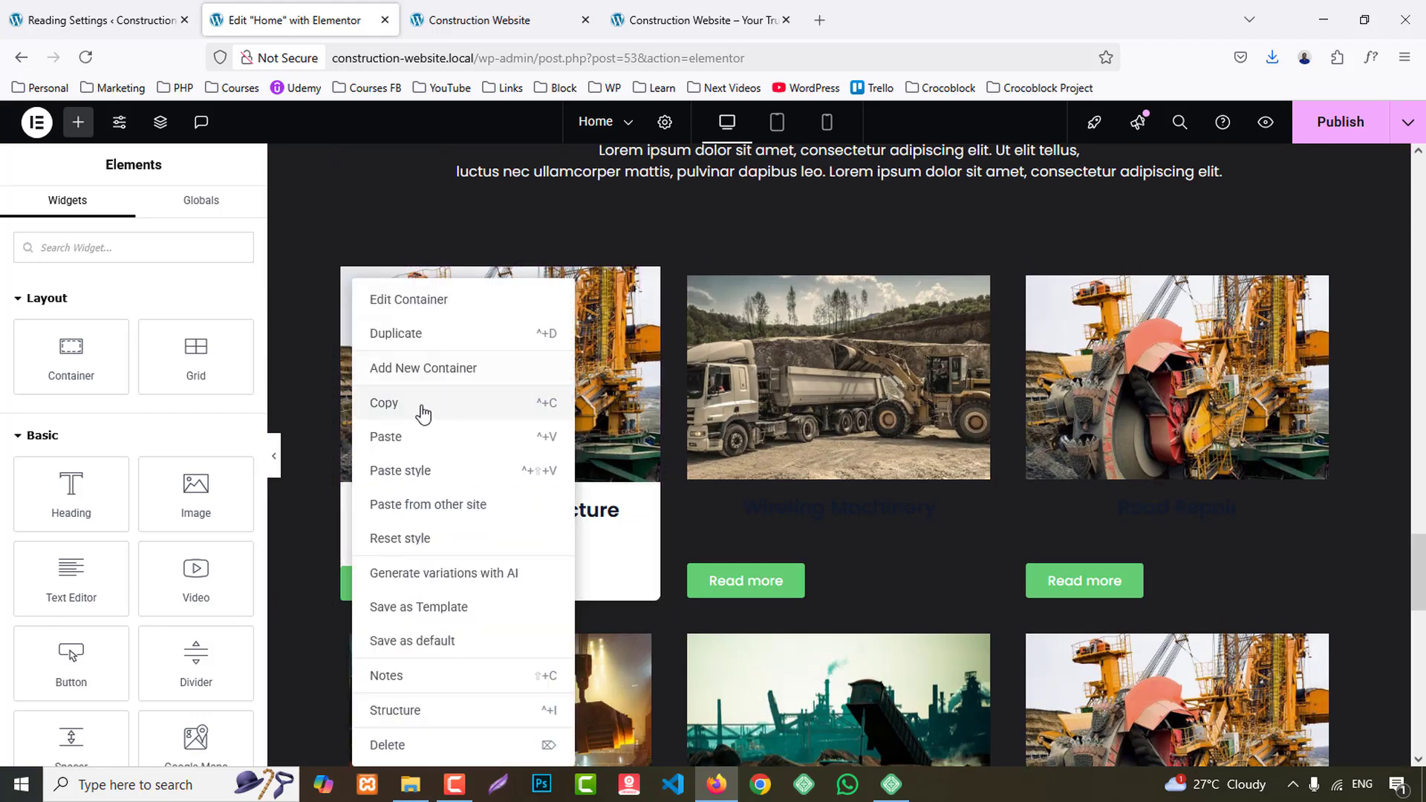
click(424, 412)
right_click(692, 280)
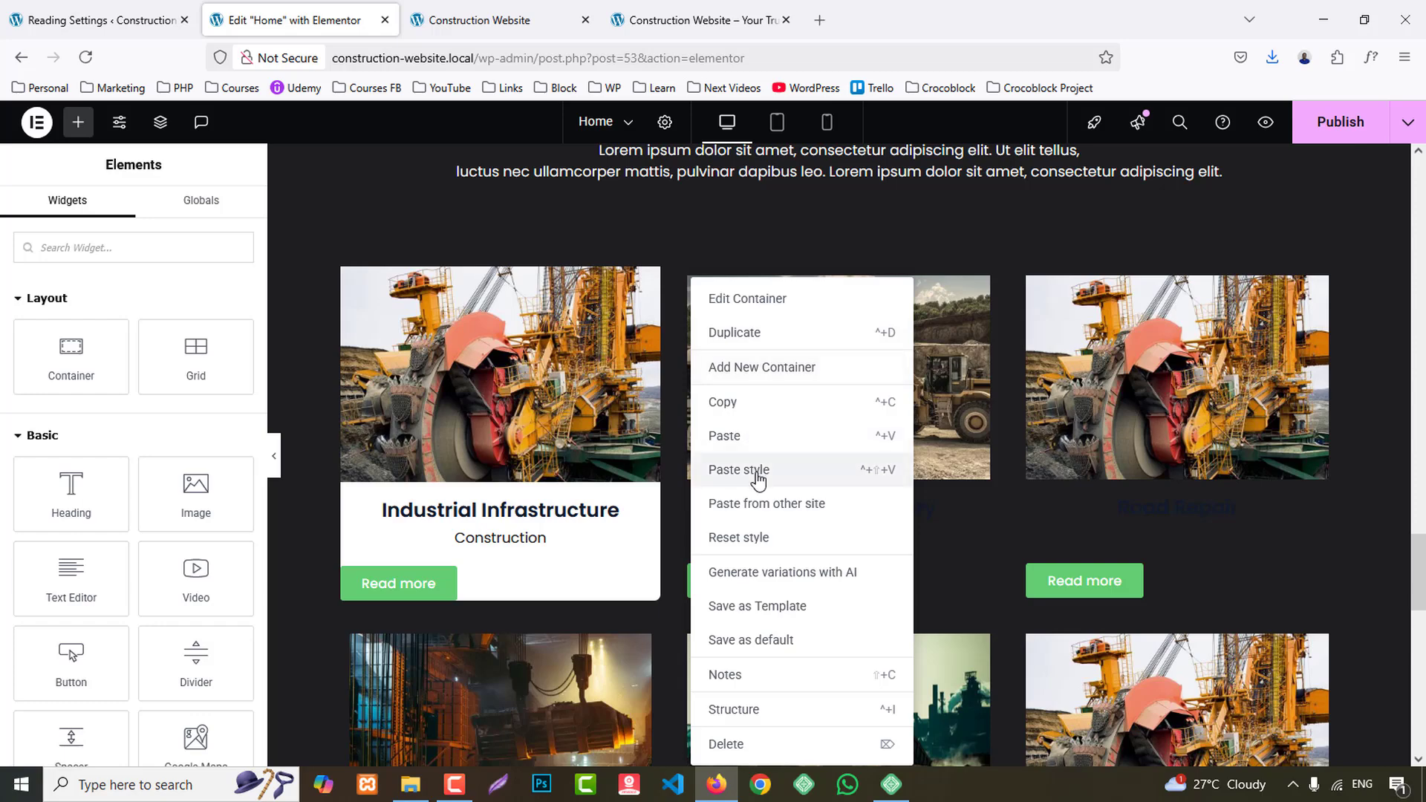
click(757, 475)
right_click(1027, 280)
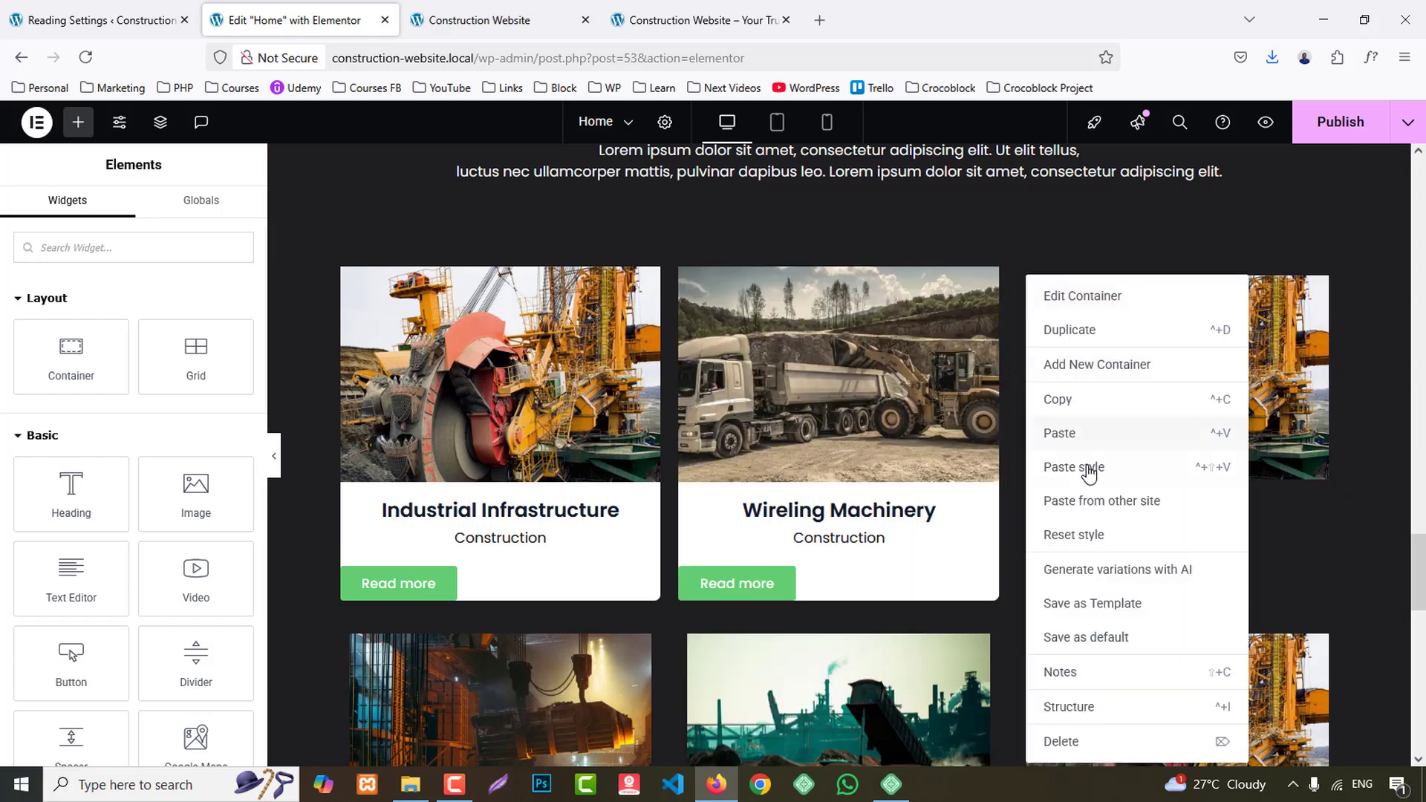
click(1088, 468)
- Paste the copied container style onto the Engine Replacement, Stainless Bridge Building and Commercial Building card containers
scroll(1085, 478, down, 4)
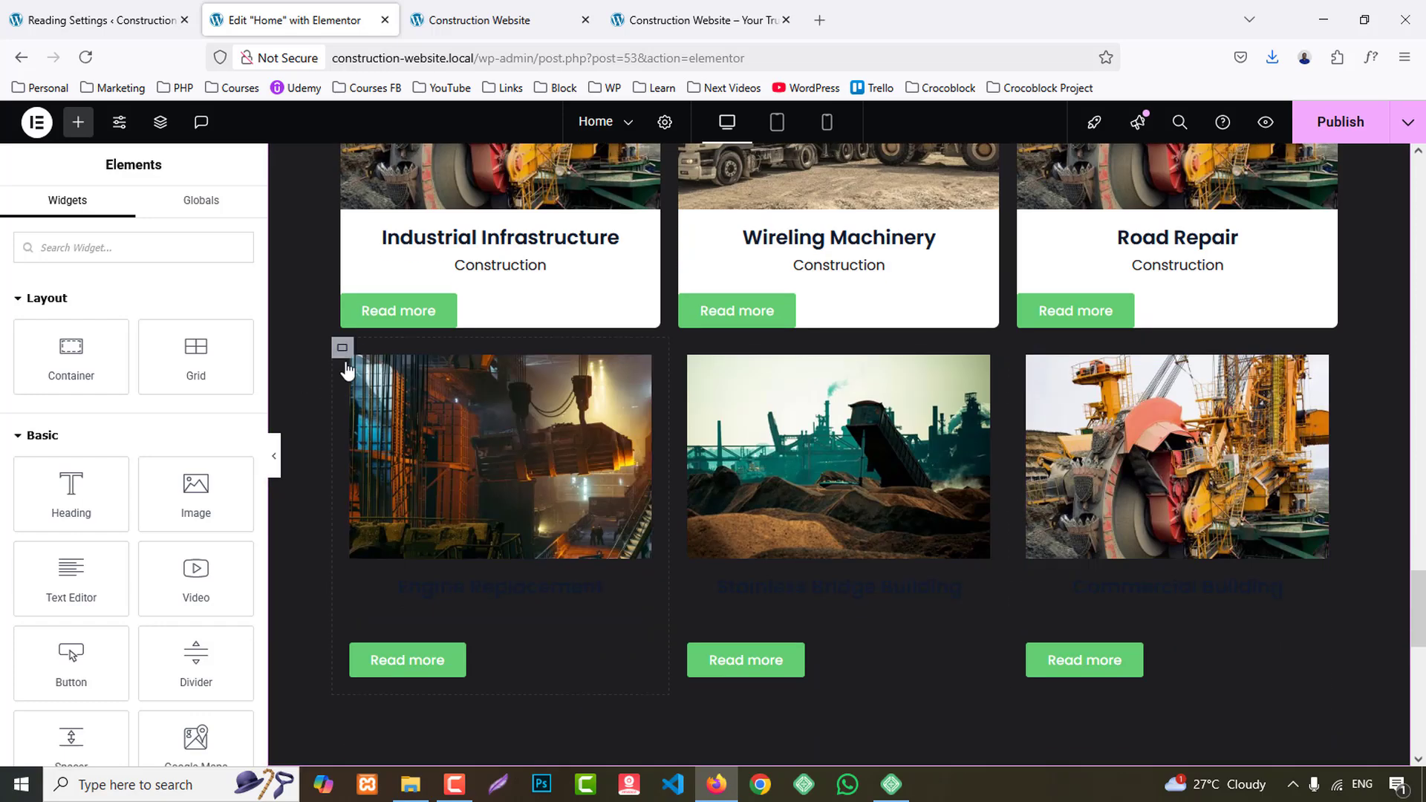
right_click(354, 369)
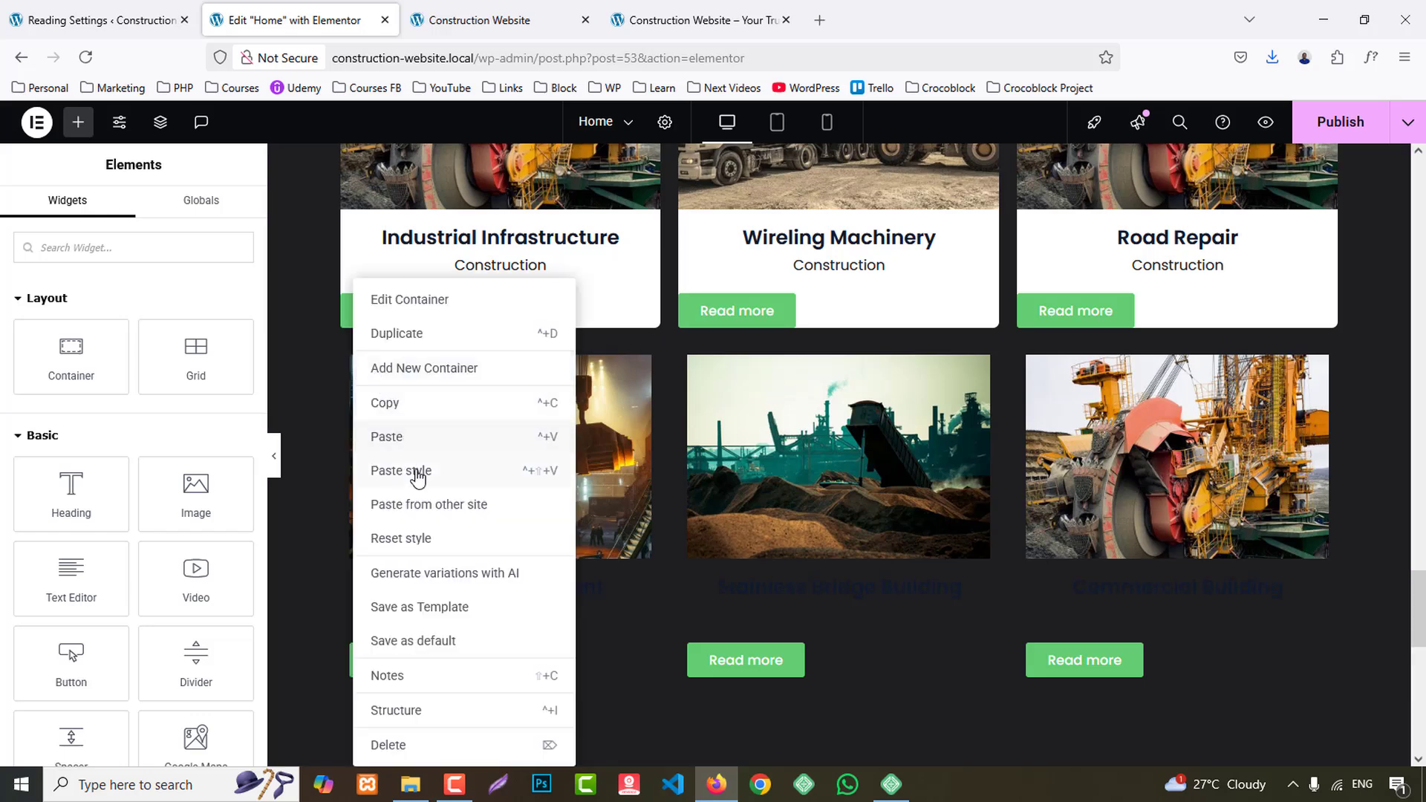
click(418, 475)
right_click(697, 280)
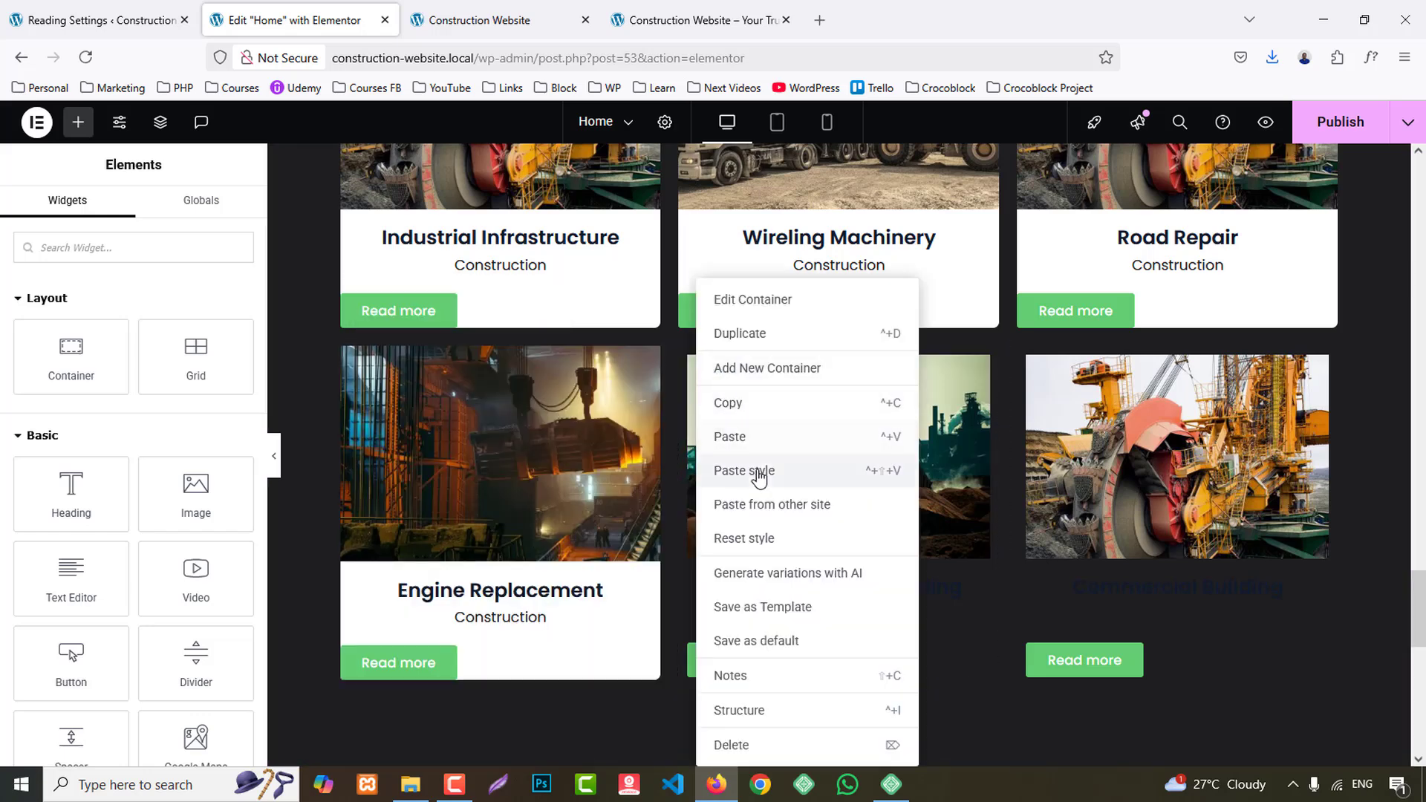
click(758, 475)
right_click(1029, 282)
click(1092, 476)
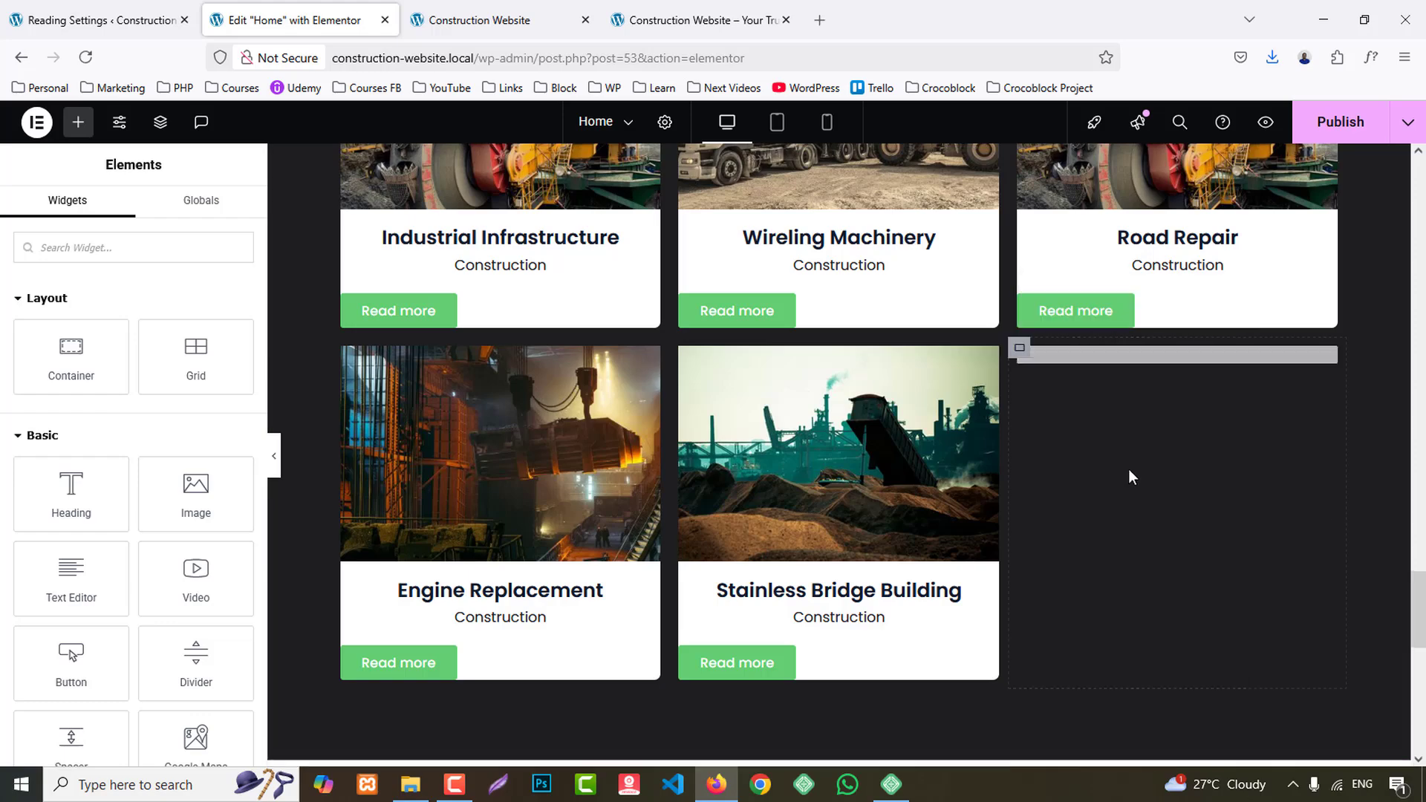
- Center the Industrial Infrastructure card's Read more button, capitalize its text, and compare it with the reference site
scroll(1131, 476, up, 1)
click(550, 401)
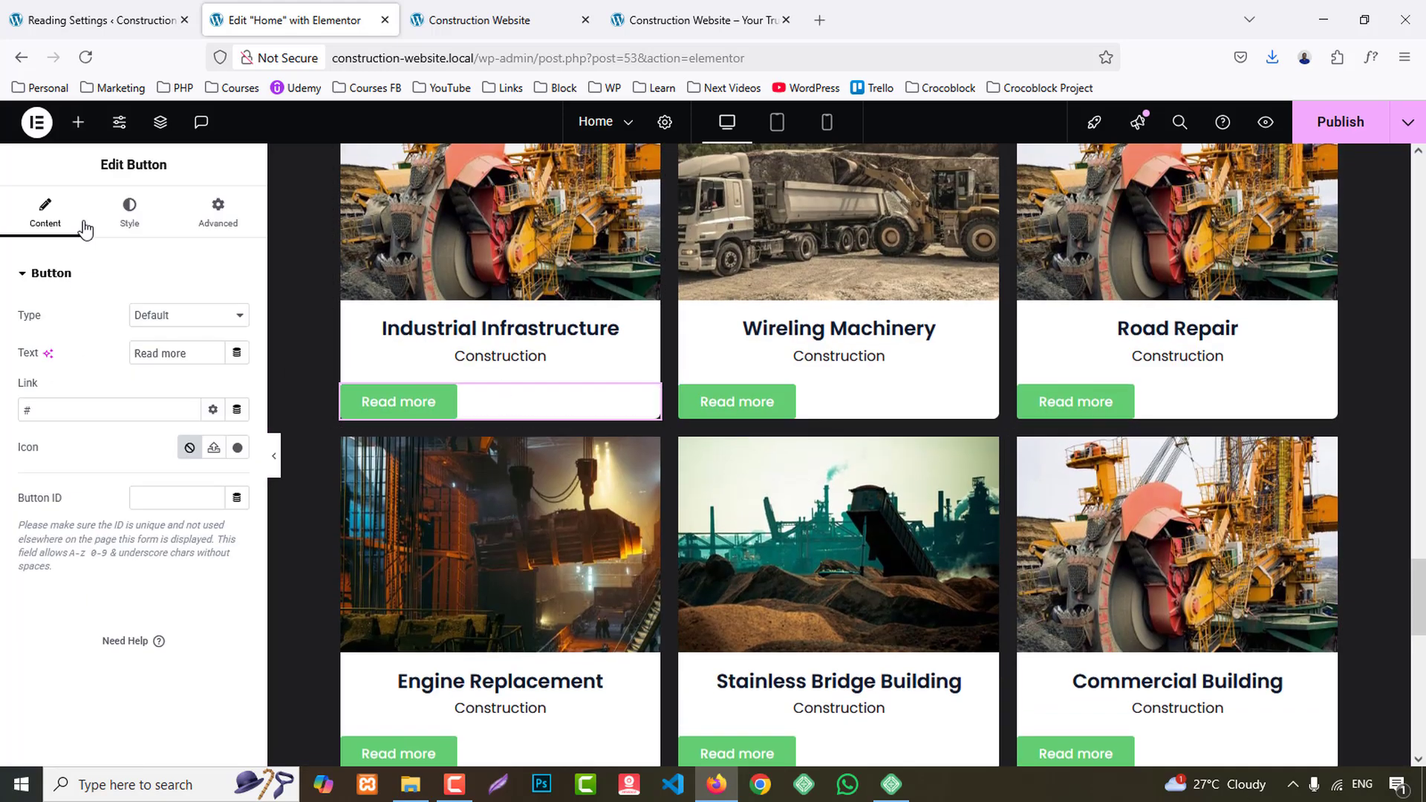
click(129, 206)
click(190, 317)
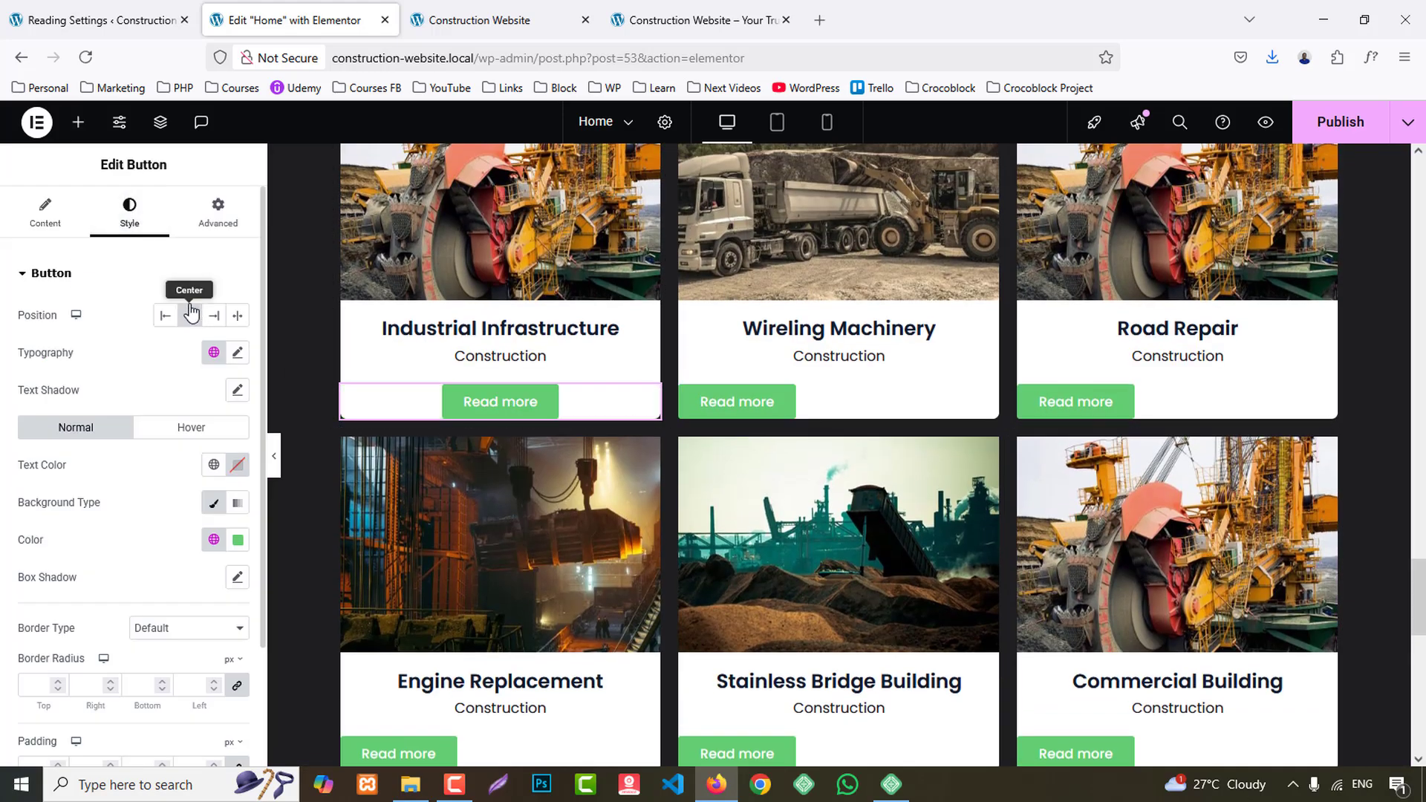
click(238, 354)
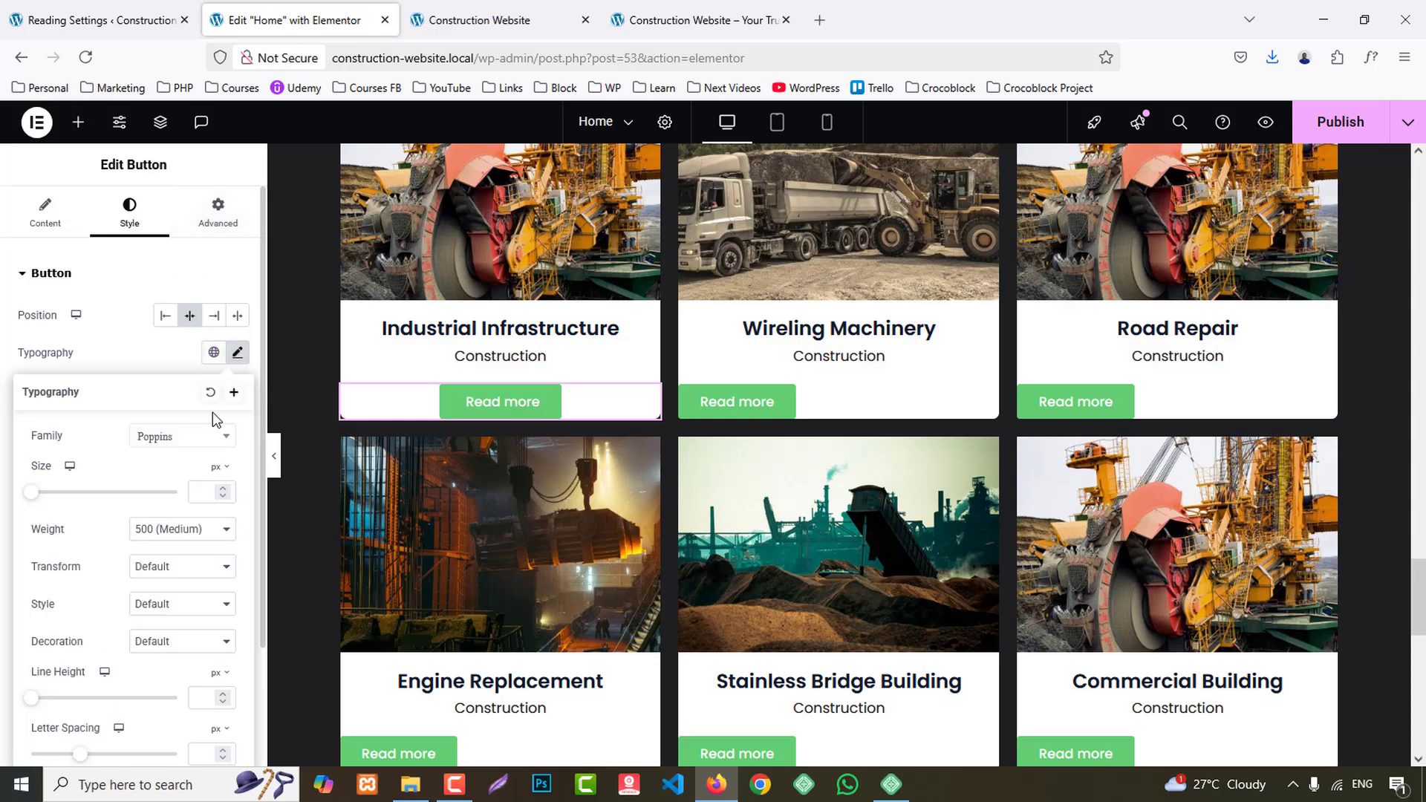
click(170, 569)
click(175, 646)
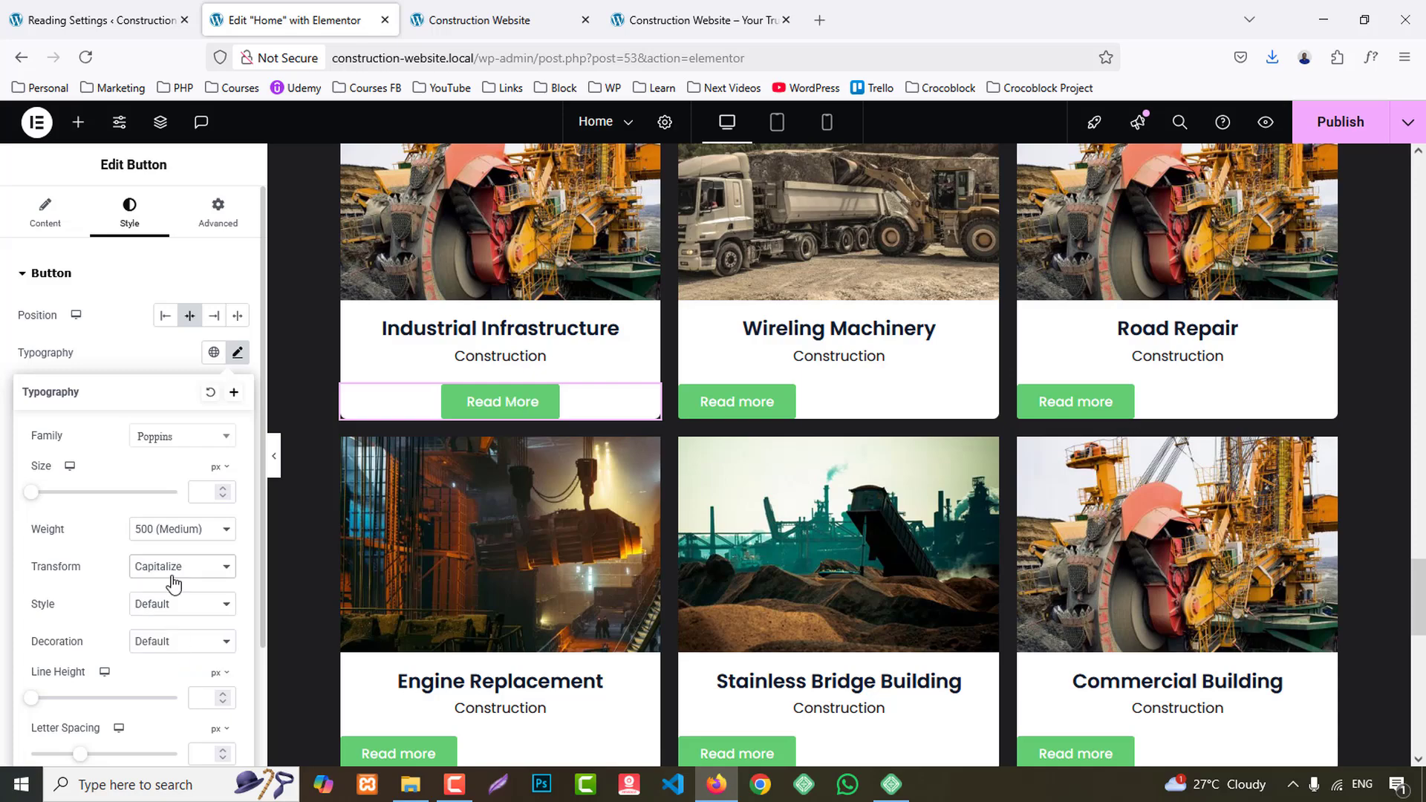
click(728, 6)
click(305, 20)
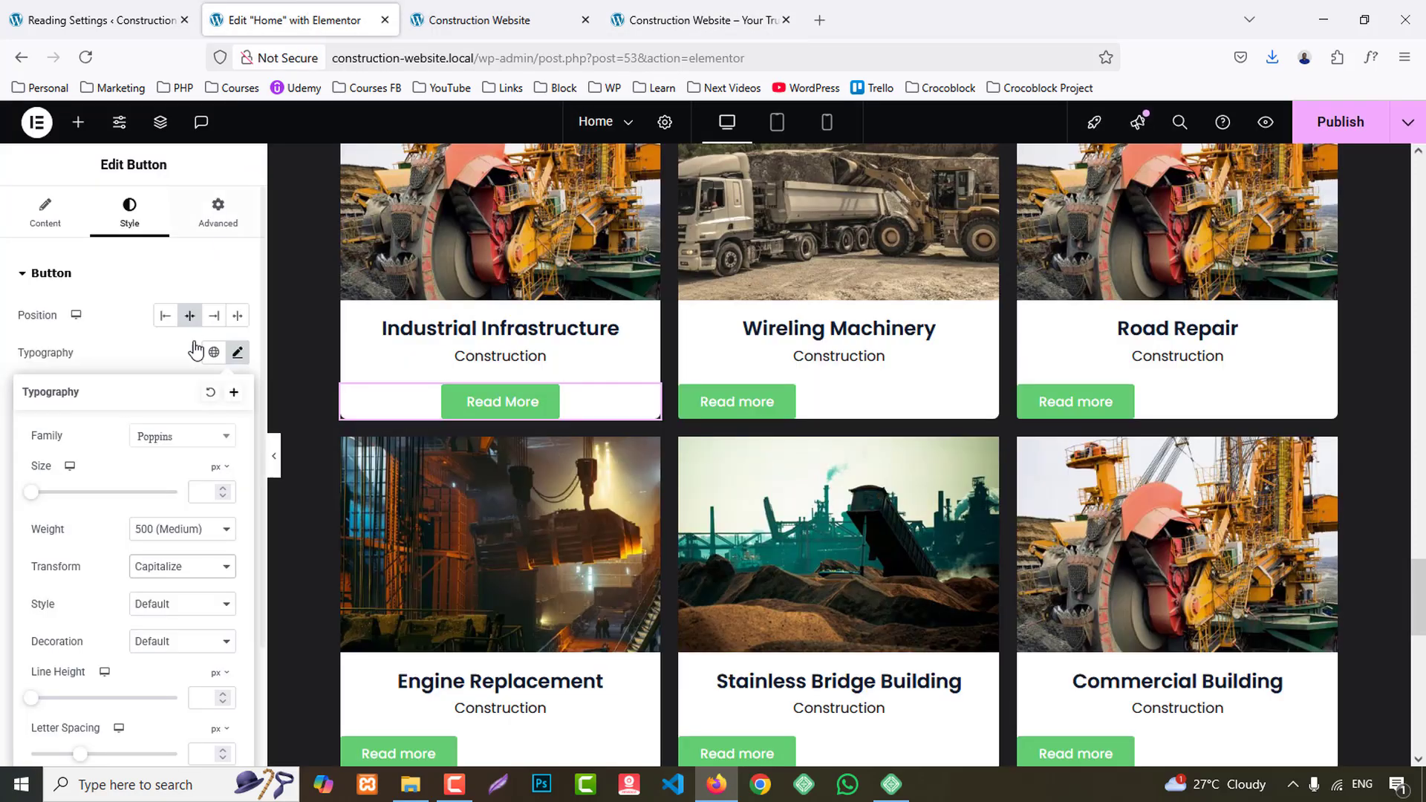
- Make the Industrial Infrastructure button's background fully transparent and set its text to the global Primary color
click(220, 373)
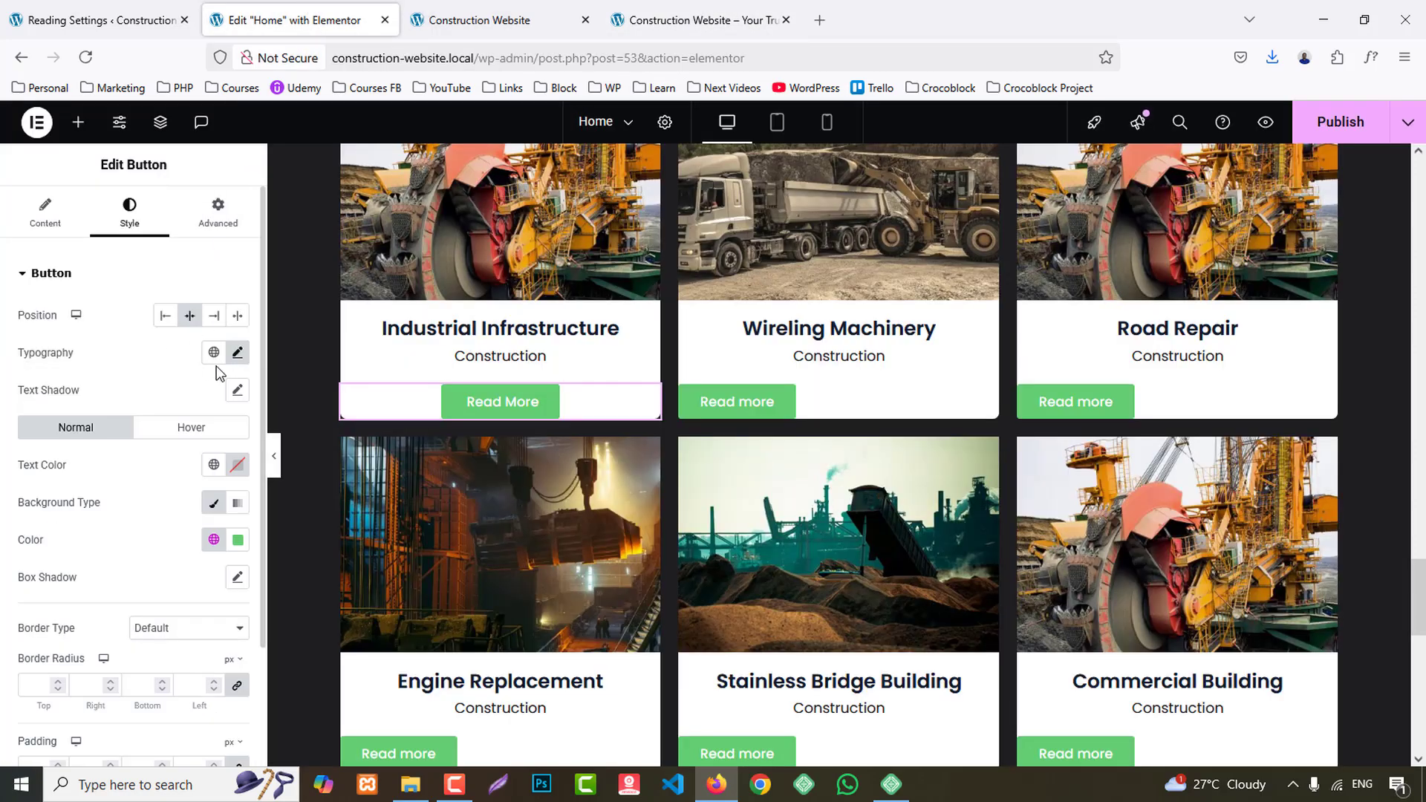
click(237, 541)
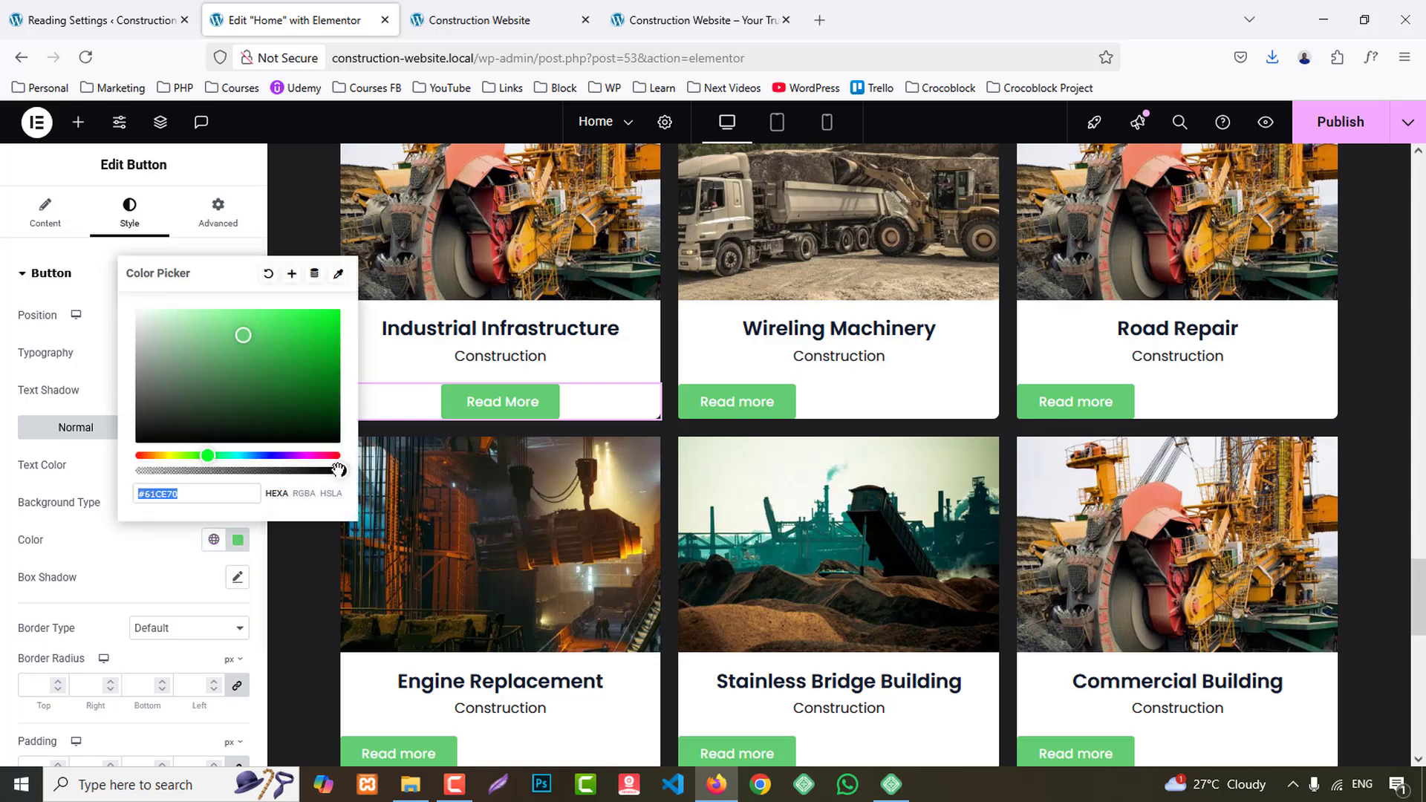
drag(337, 470, 136, 470)
click(115, 565)
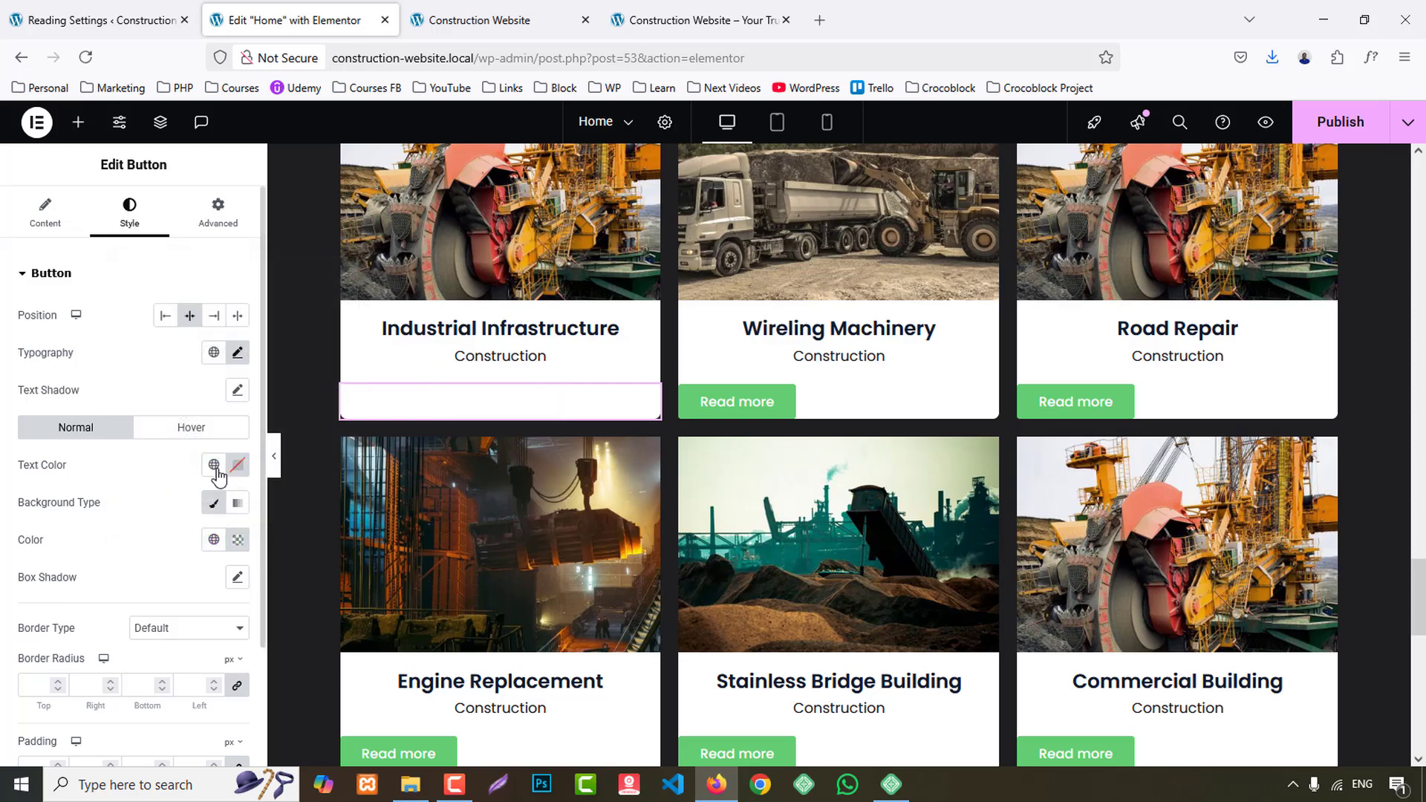
click(214, 465)
click(67, 211)
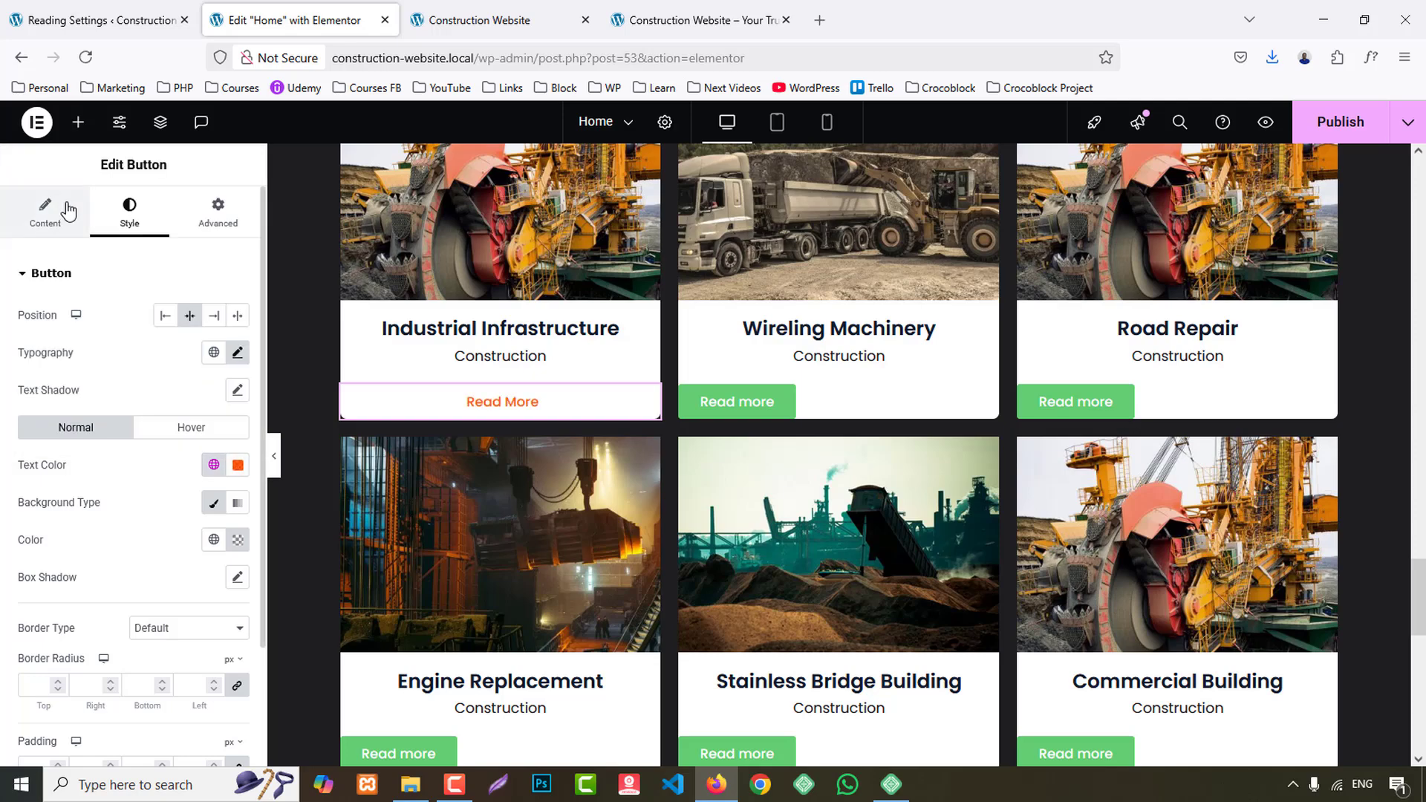
- Reduce the Industrial Infrastructure button's padding and set its hover text color to the global Secondary color
scroll(115, 640, down, 2)
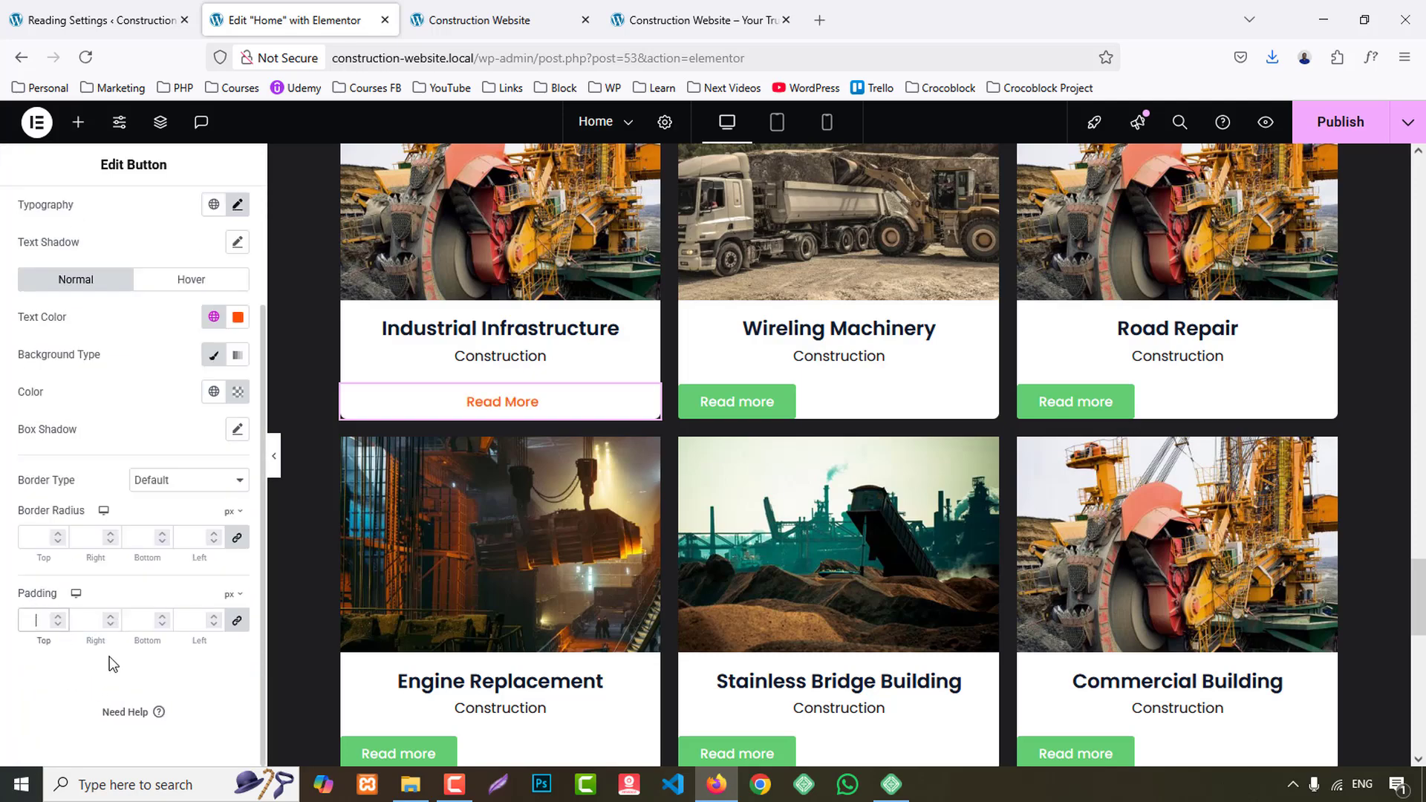
click(202, 283)
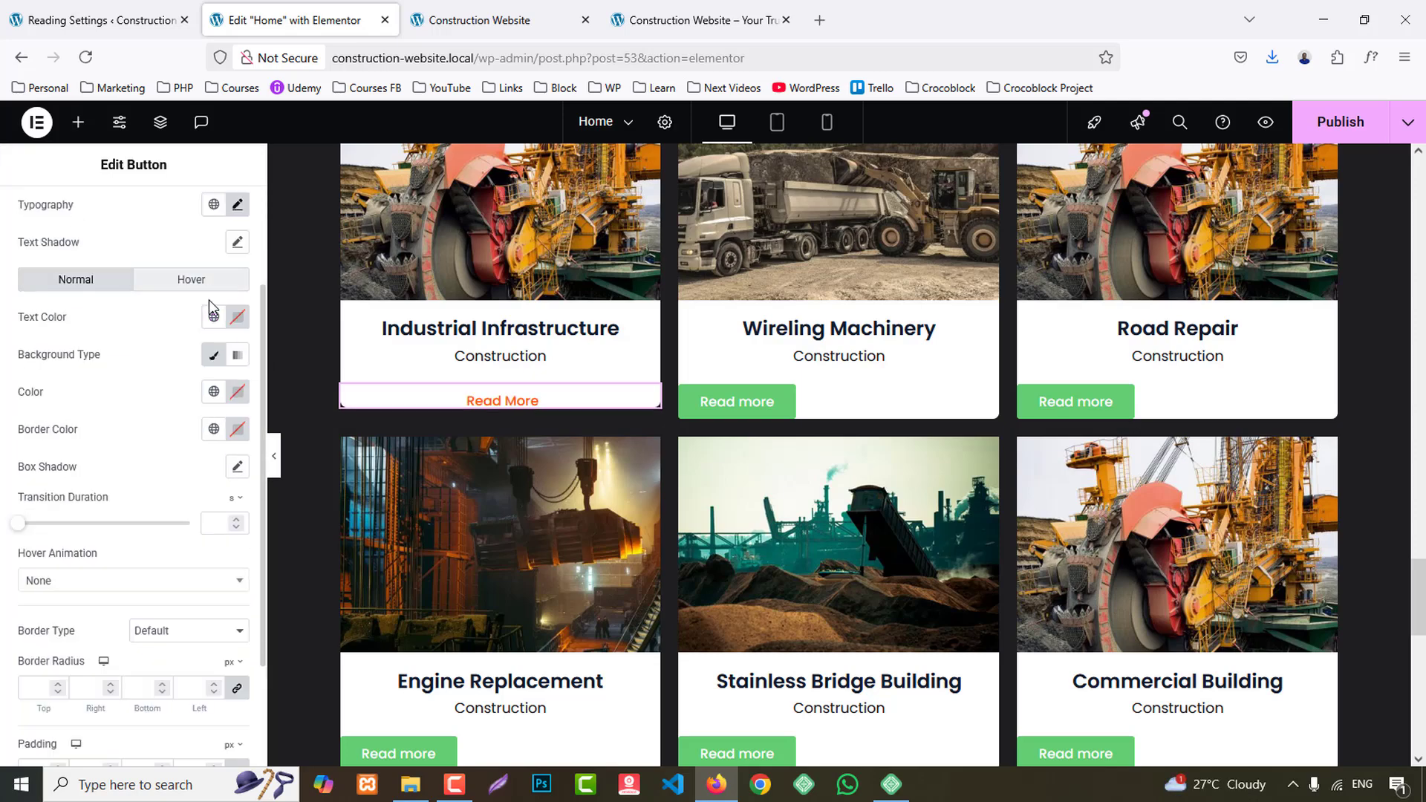
click(213, 316)
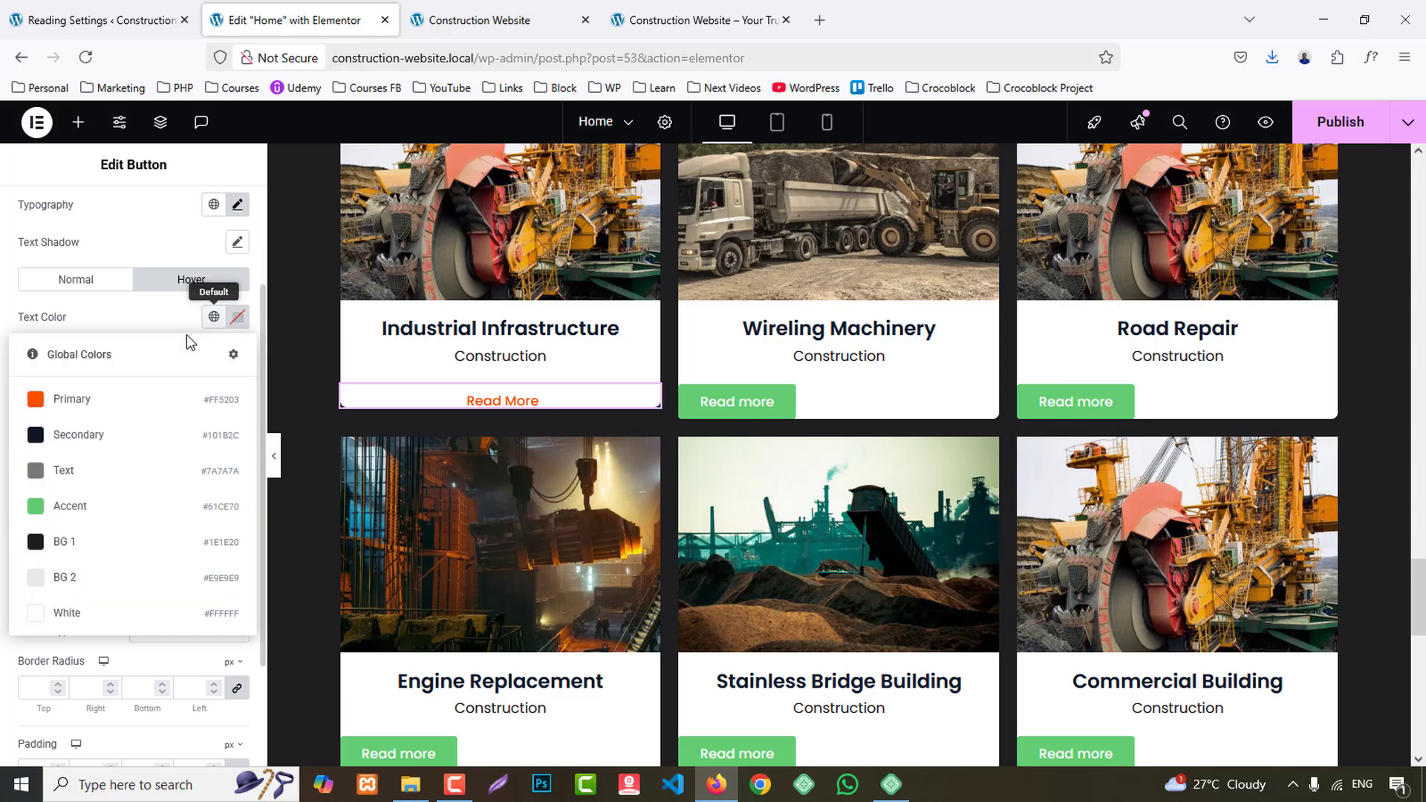
click(74, 434)
- Copy the Industrial Infrastructure button's style onto the Wireling Machinery and Road Repair buttons
right_click(514, 404)
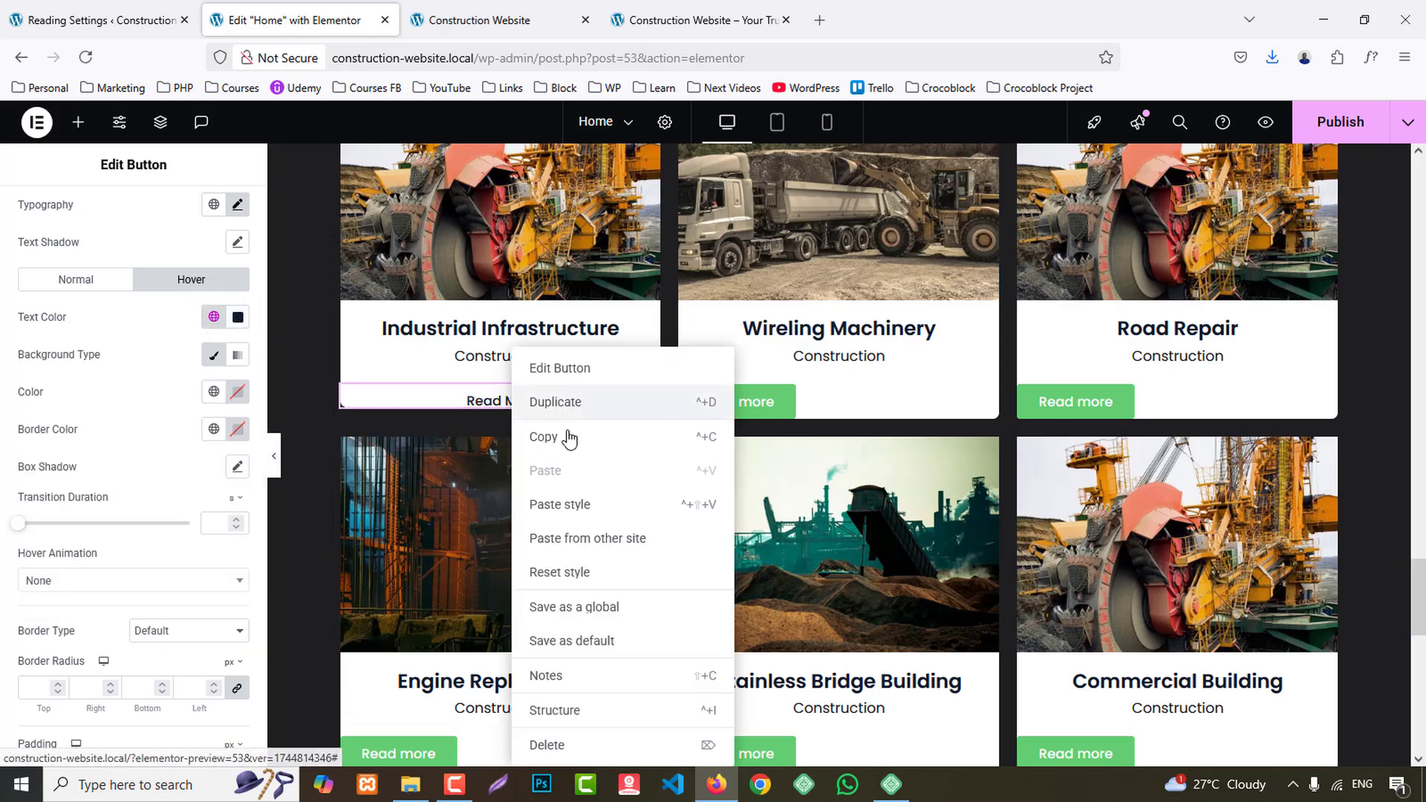
click(600, 439)
right_click(738, 405)
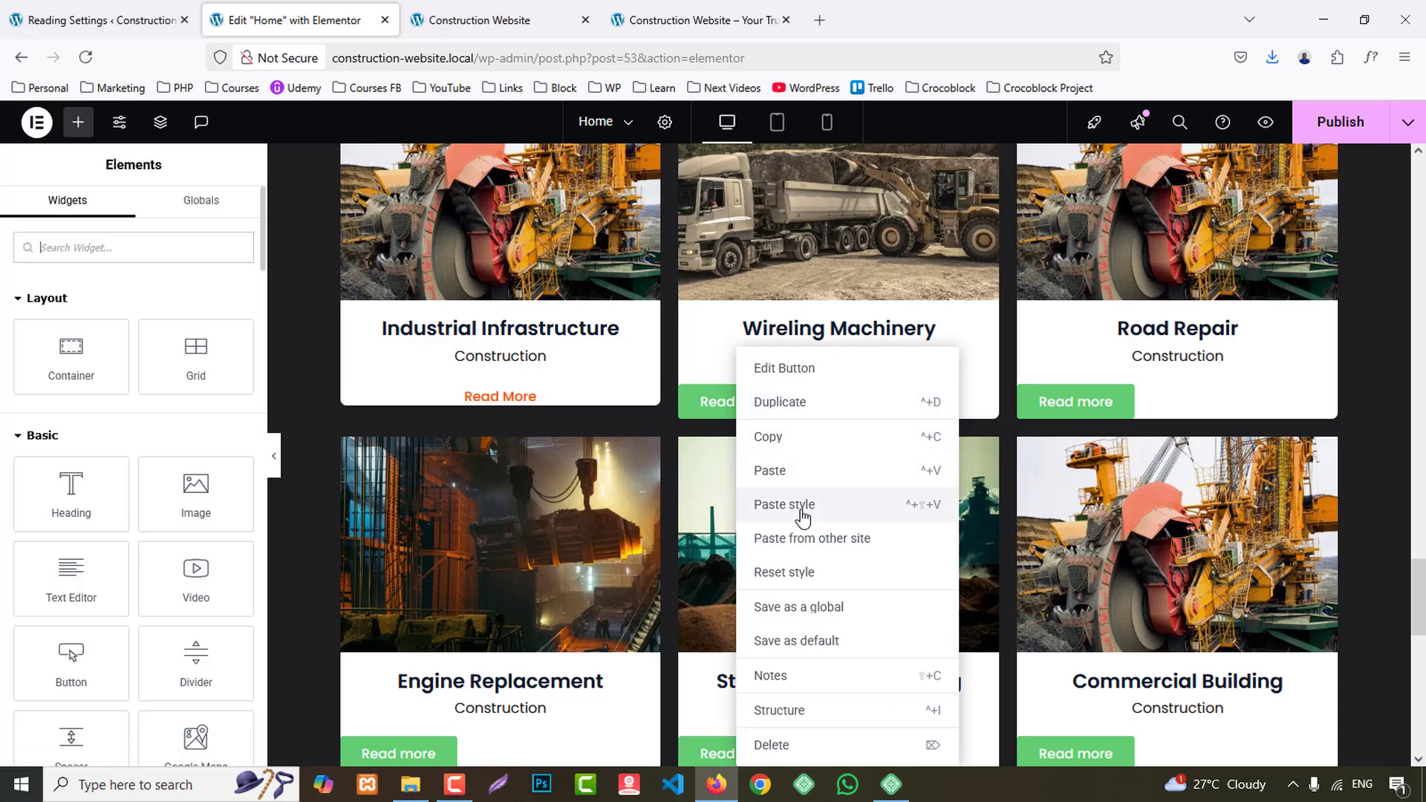
click(803, 505)
right_click(1042, 402)
click(1186, 505)
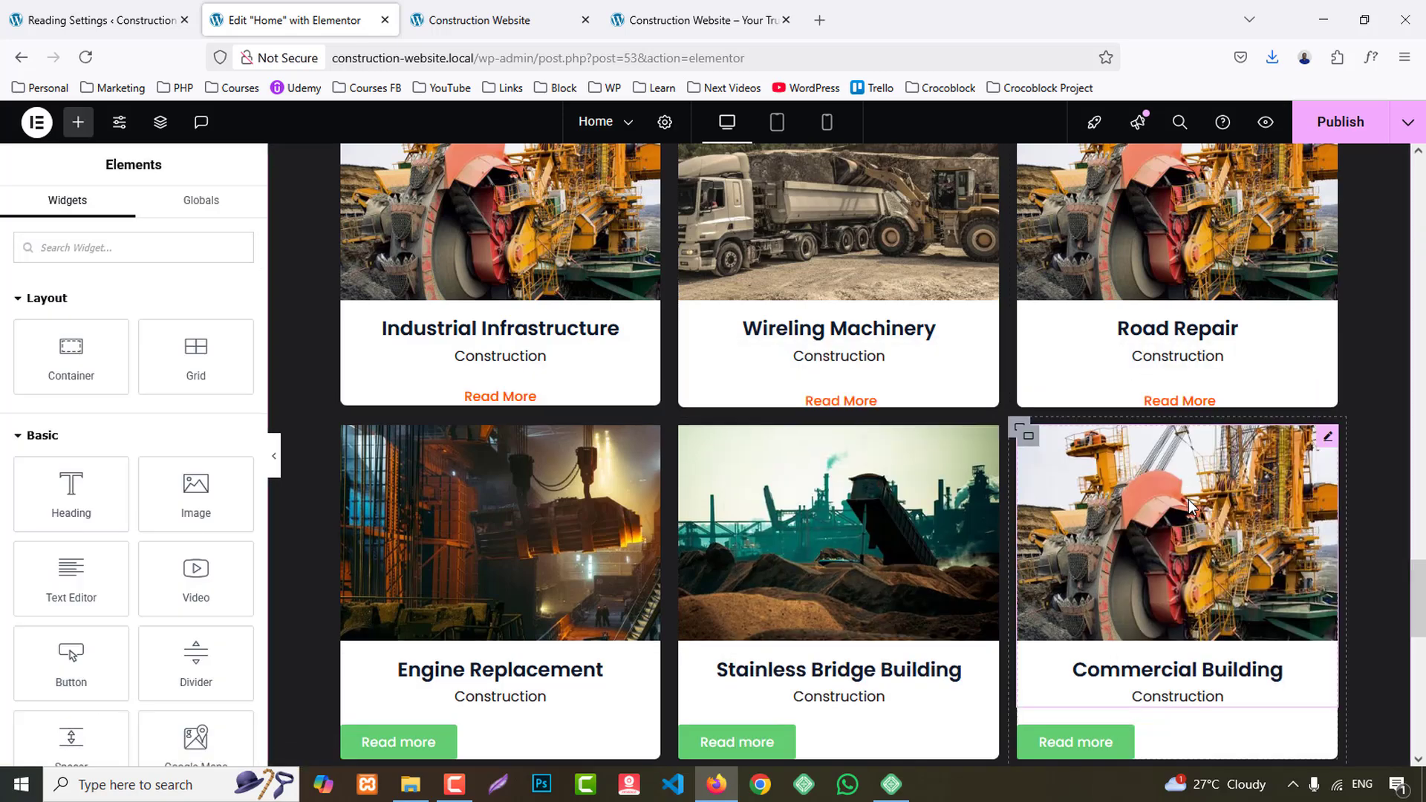
- Paste the copied button style onto the Commercial Building, Stainless Bridge Building and Engine Replacement buttons
scroll(1189, 508, down, 2)
right_click(1195, 558)
click(1155, 511)
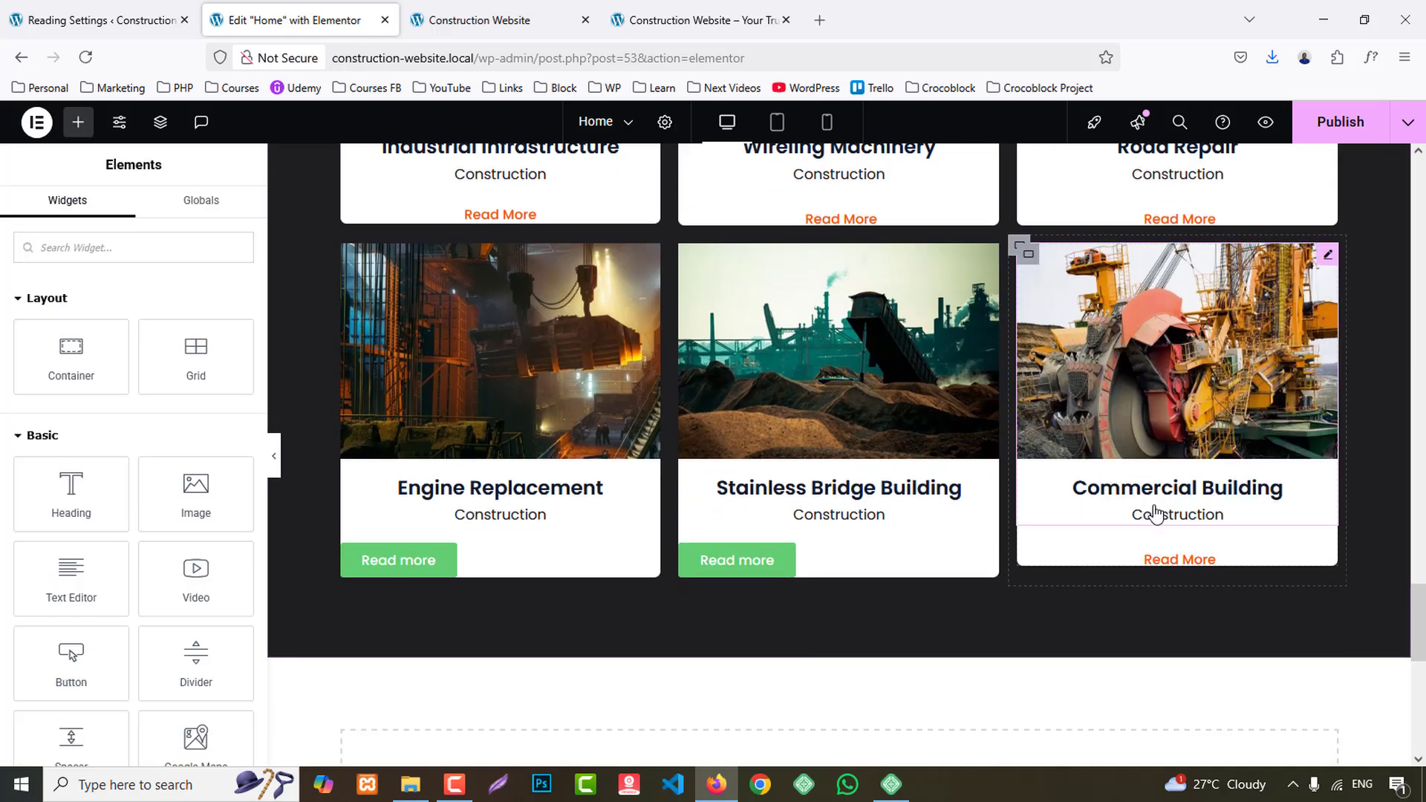
right_click(741, 563)
click(765, 504)
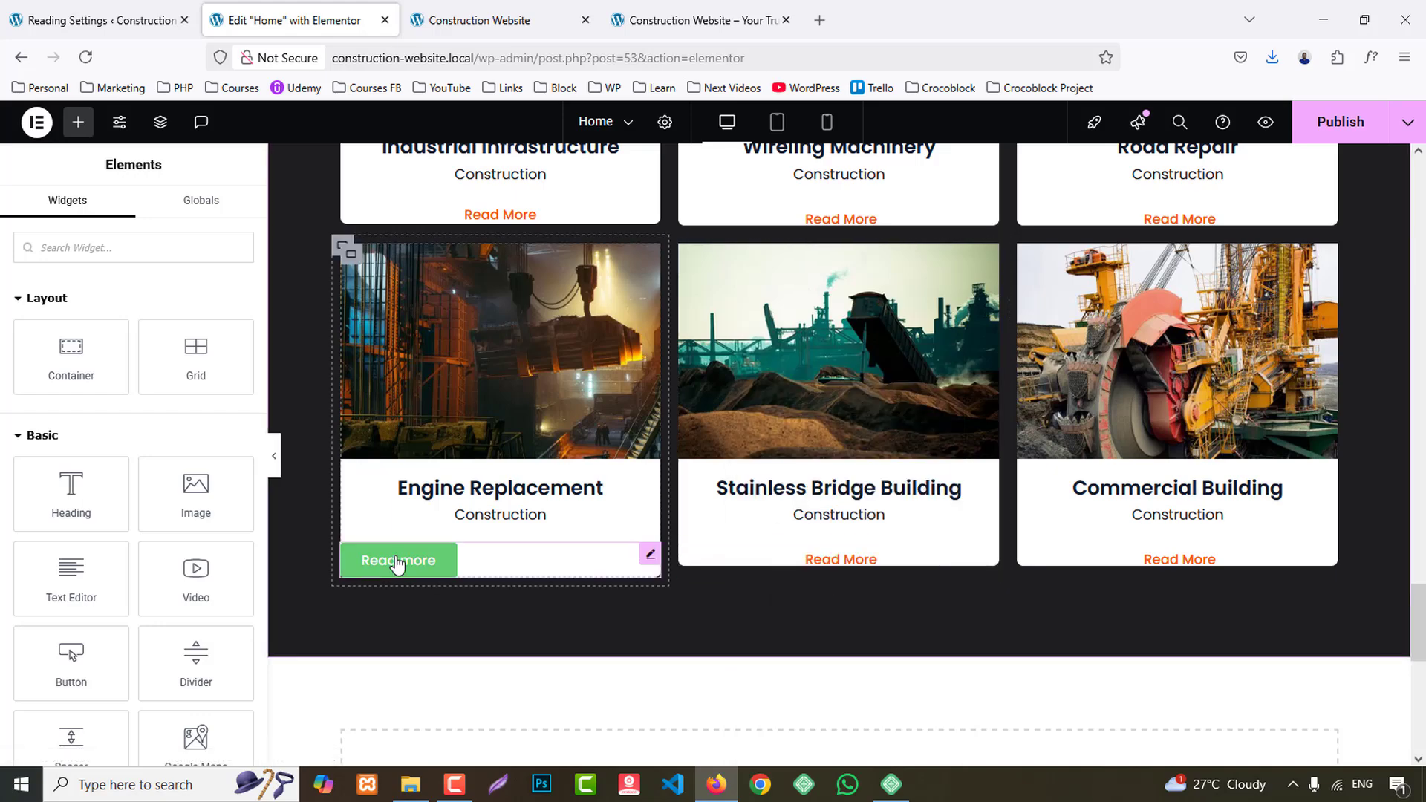
right_click(398, 562)
click(448, 506)
- Set the Industrial Infrastructure card container's bottom padding to 30 px
scroll(416, 409, up, 4)
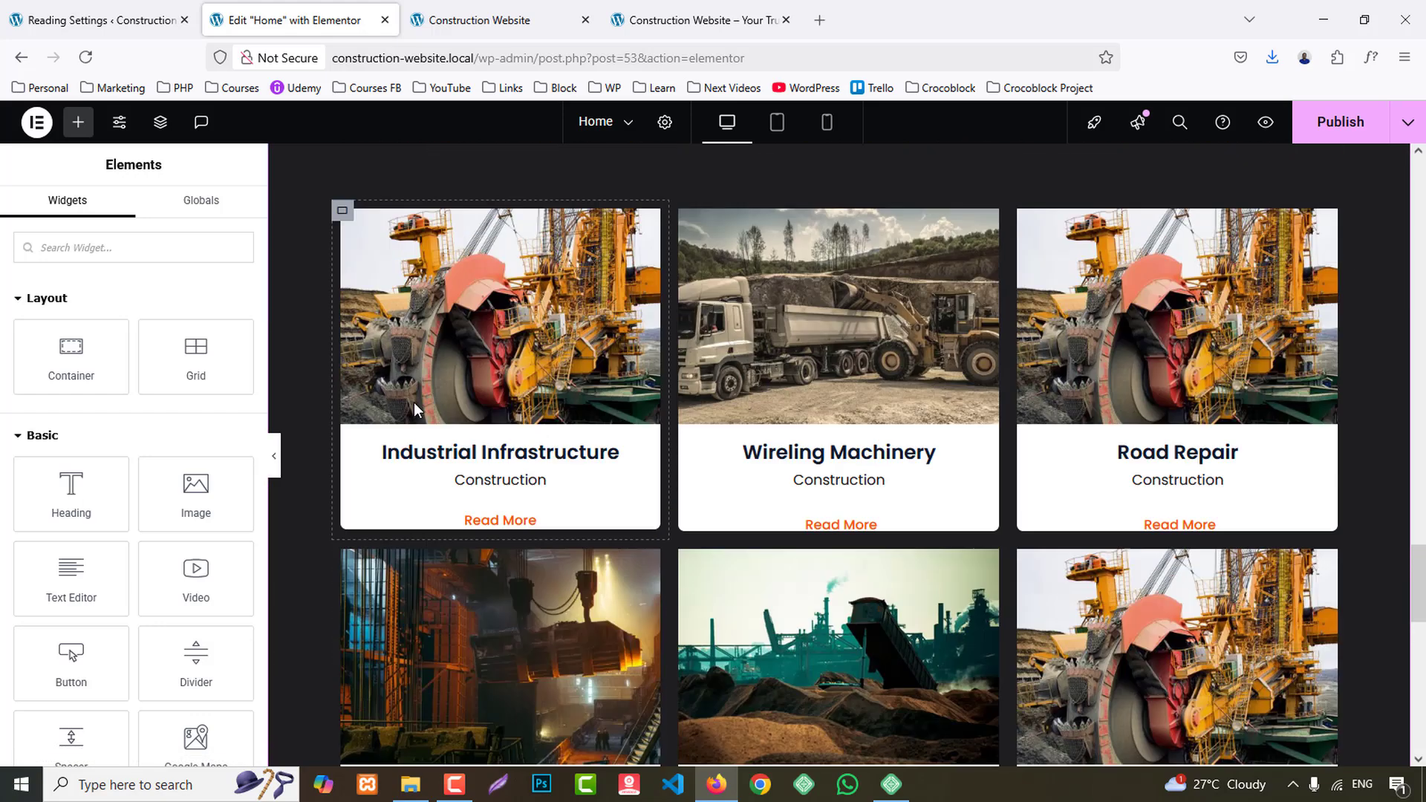
scroll(415, 409, up, 1)
click(346, 273)
click(216, 212)
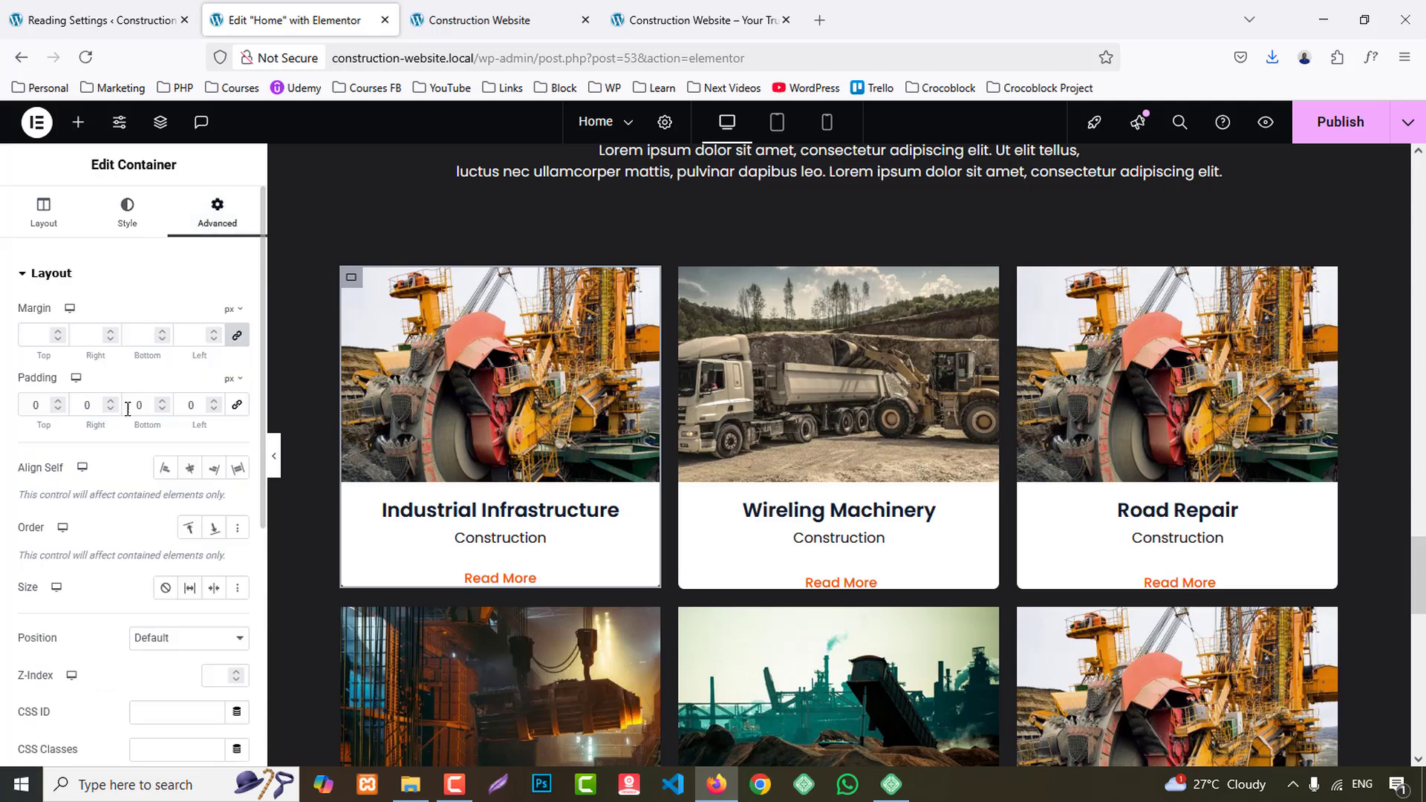
text(3)
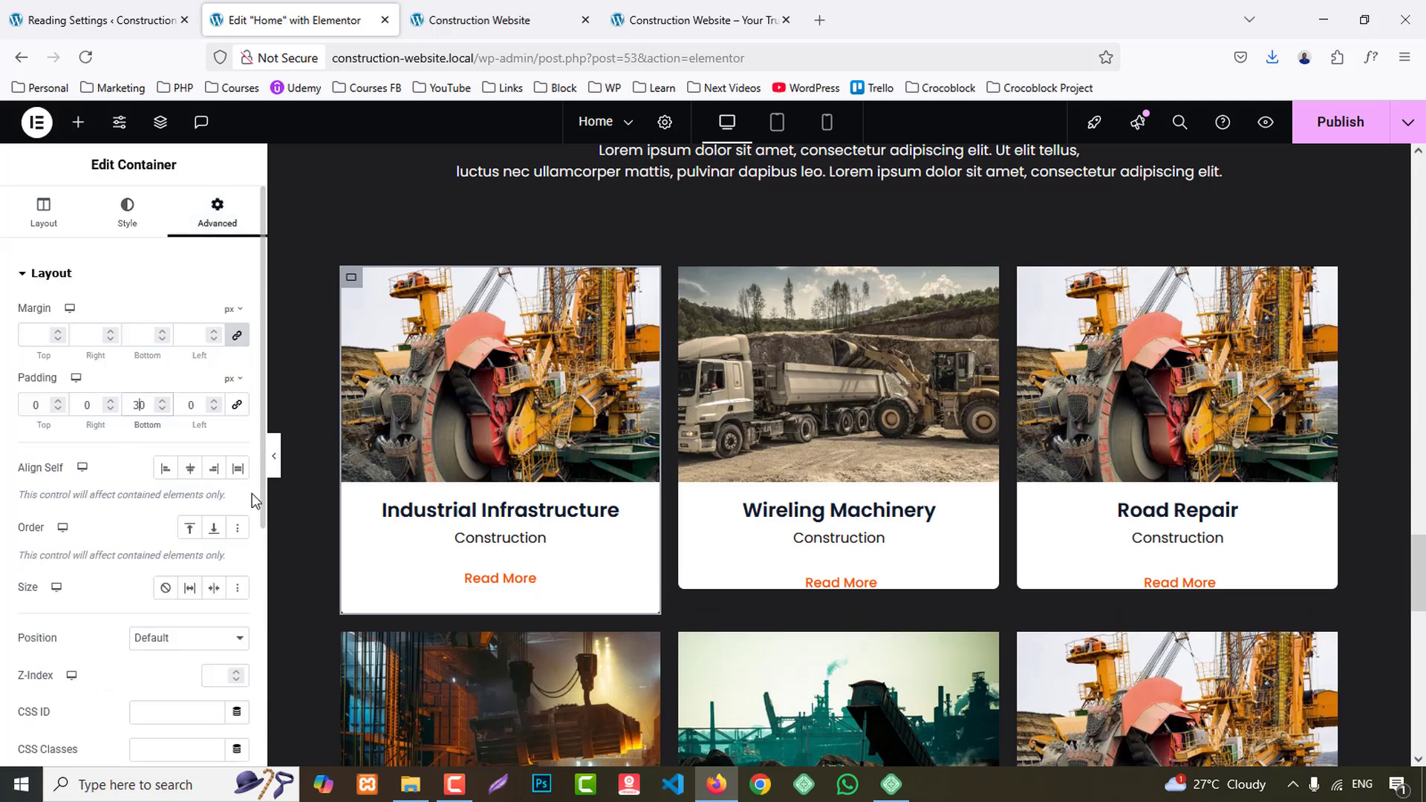
- Copy the Industrial Infrastructure card container's style onto the Wireling Machinery and Road Repair card containers
right_click(351, 286)
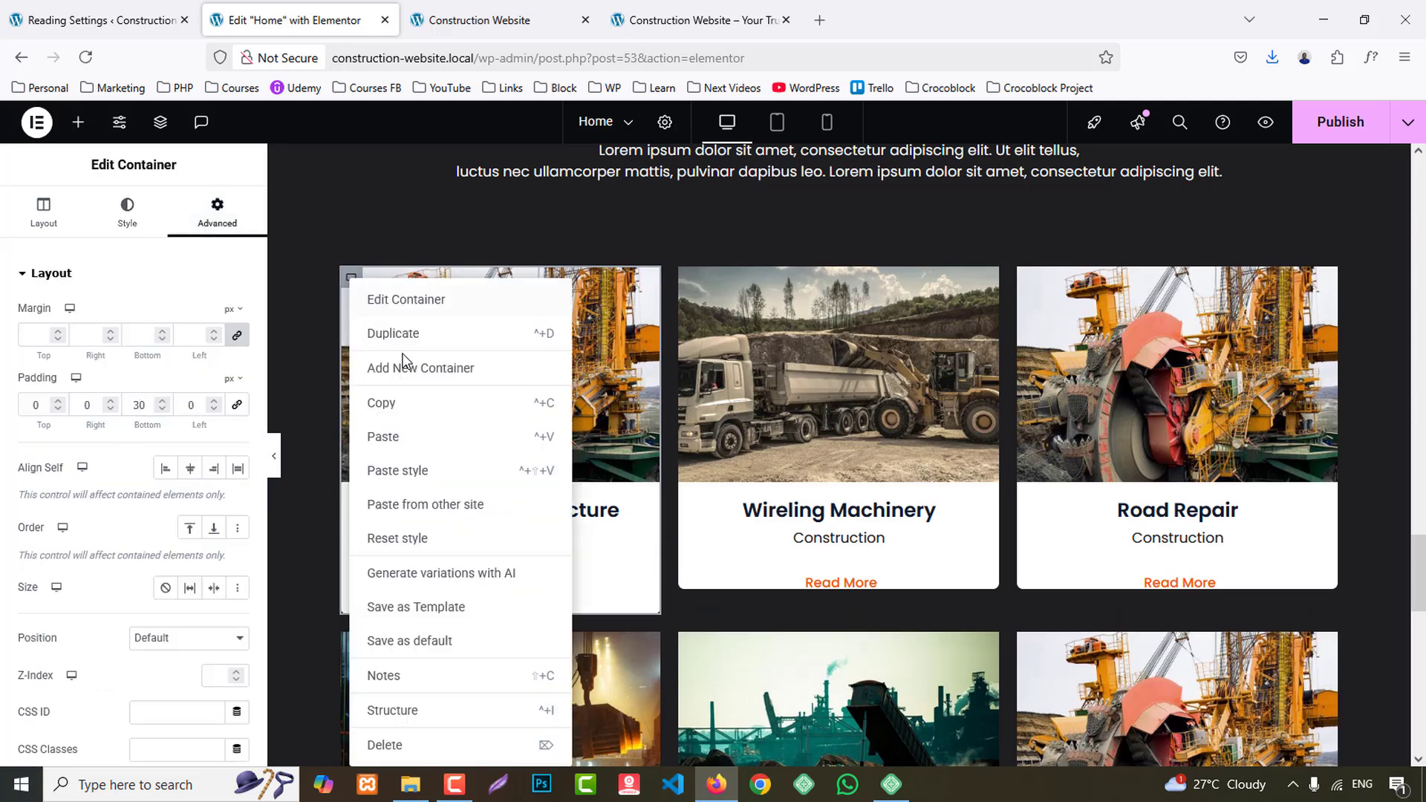
click(391, 404)
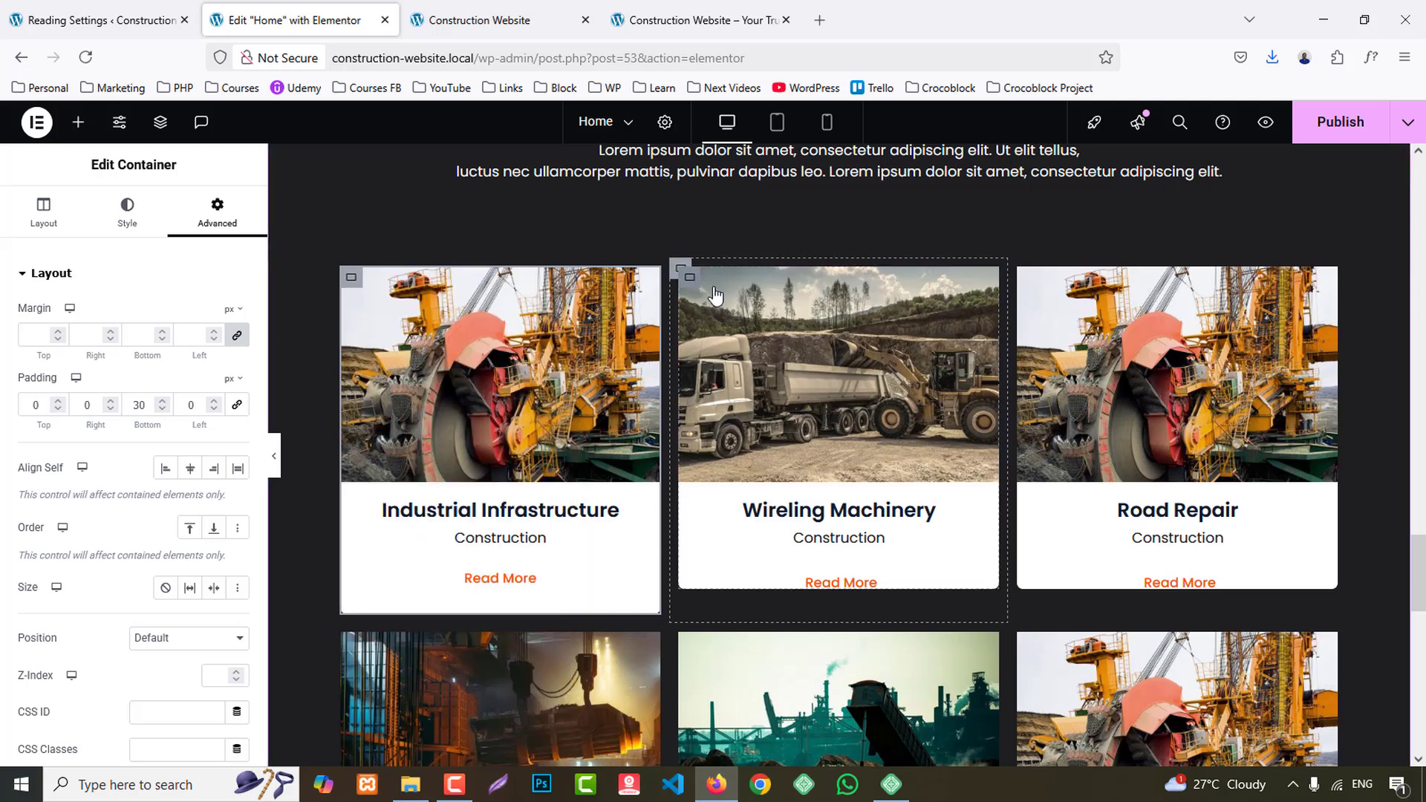
right_click(690, 277)
click(717, 465)
right_click(1029, 278)
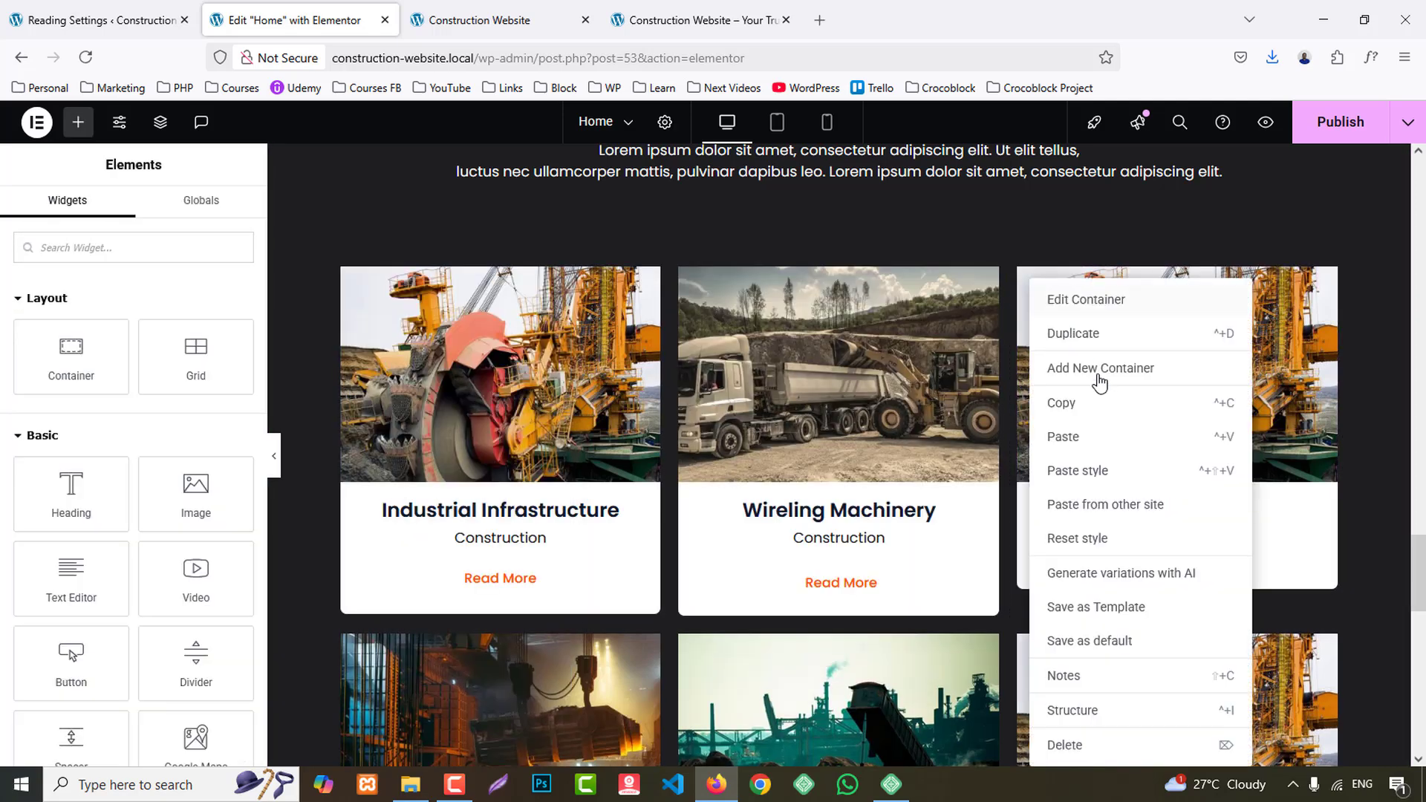
click(1114, 474)
- Paste the copied container style onto the Commercial Building, Stainless Bridge Building and Engine Replacement cards
scroll(1077, 431, down, 2)
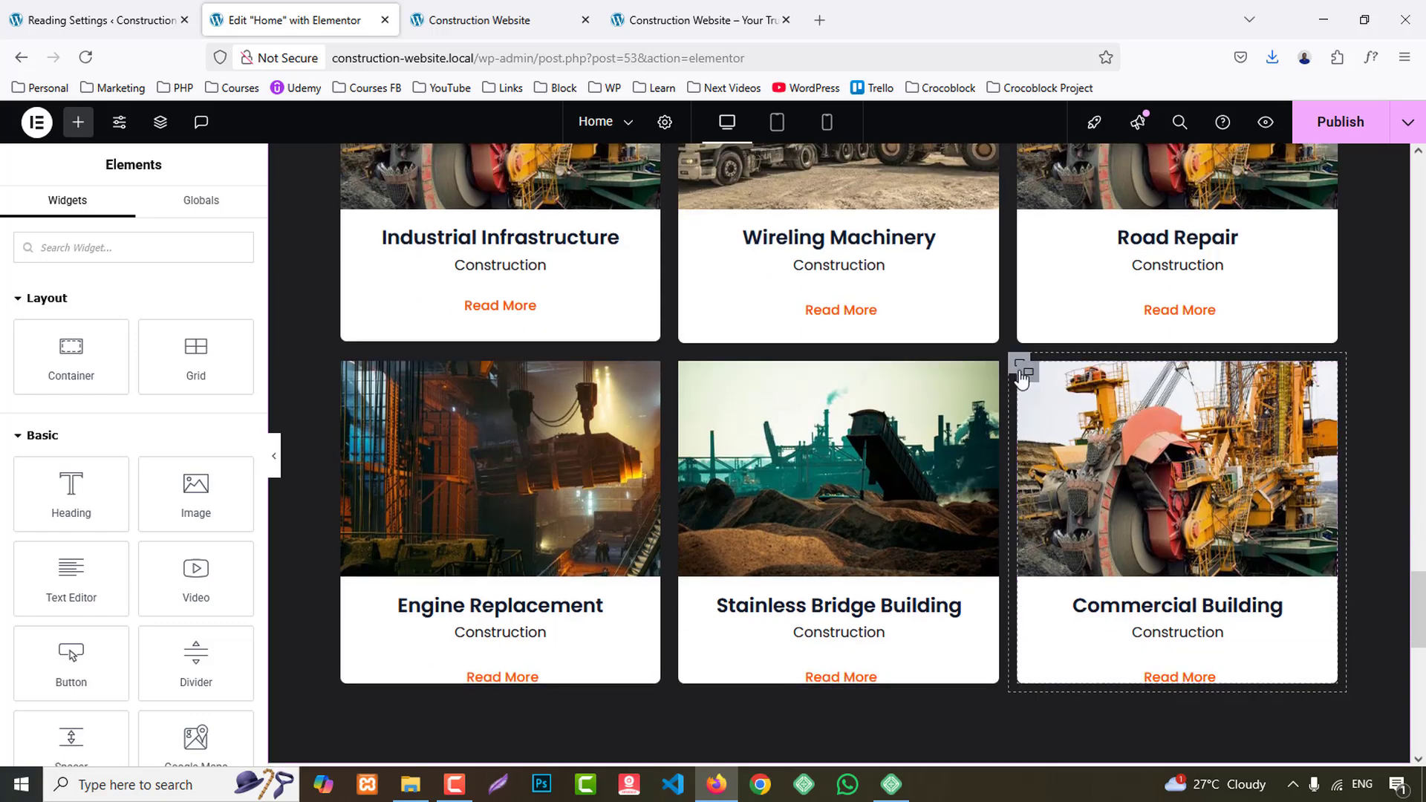
right_click(1028, 383)
click(1104, 467)
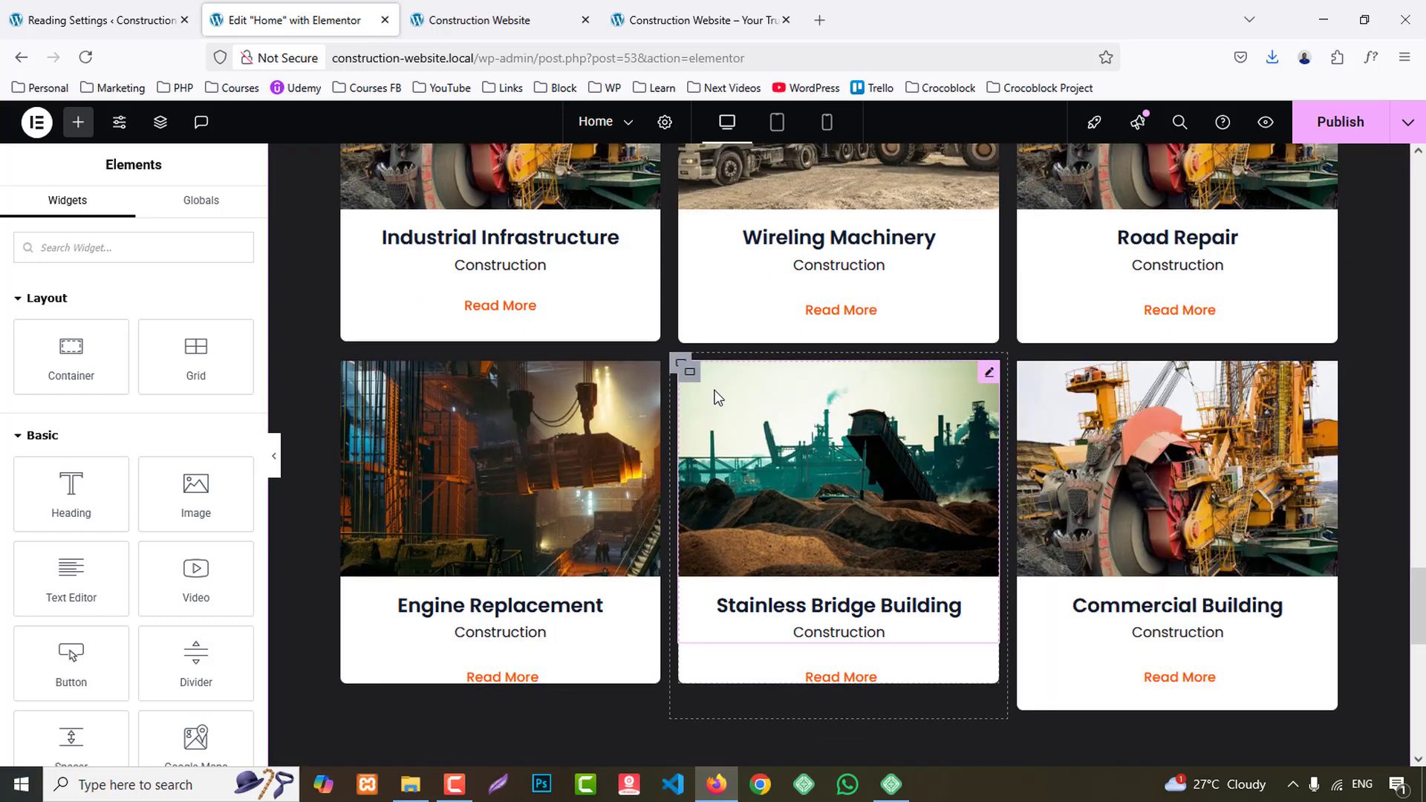
right_click(695, 383)
click(747, 471)
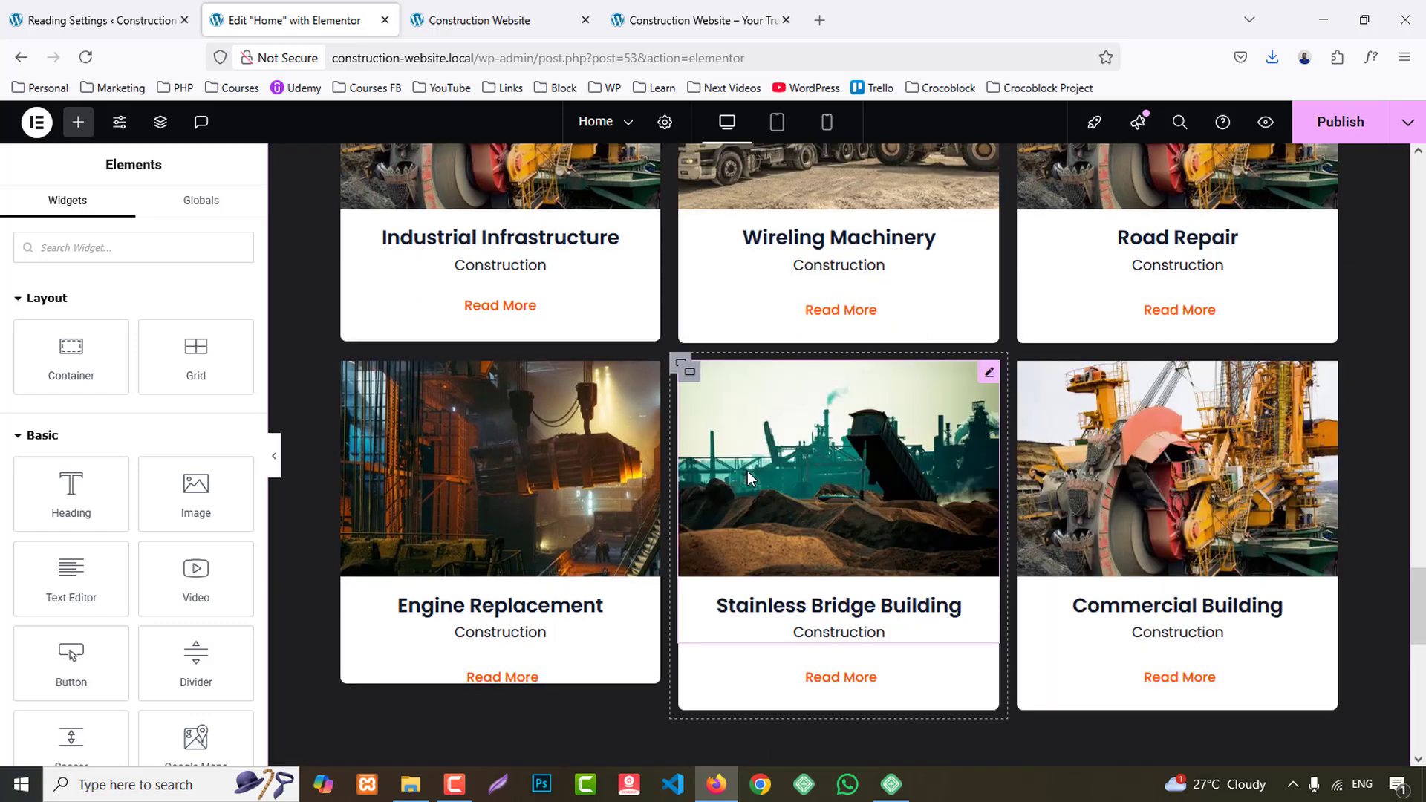
right_click(351, 382)
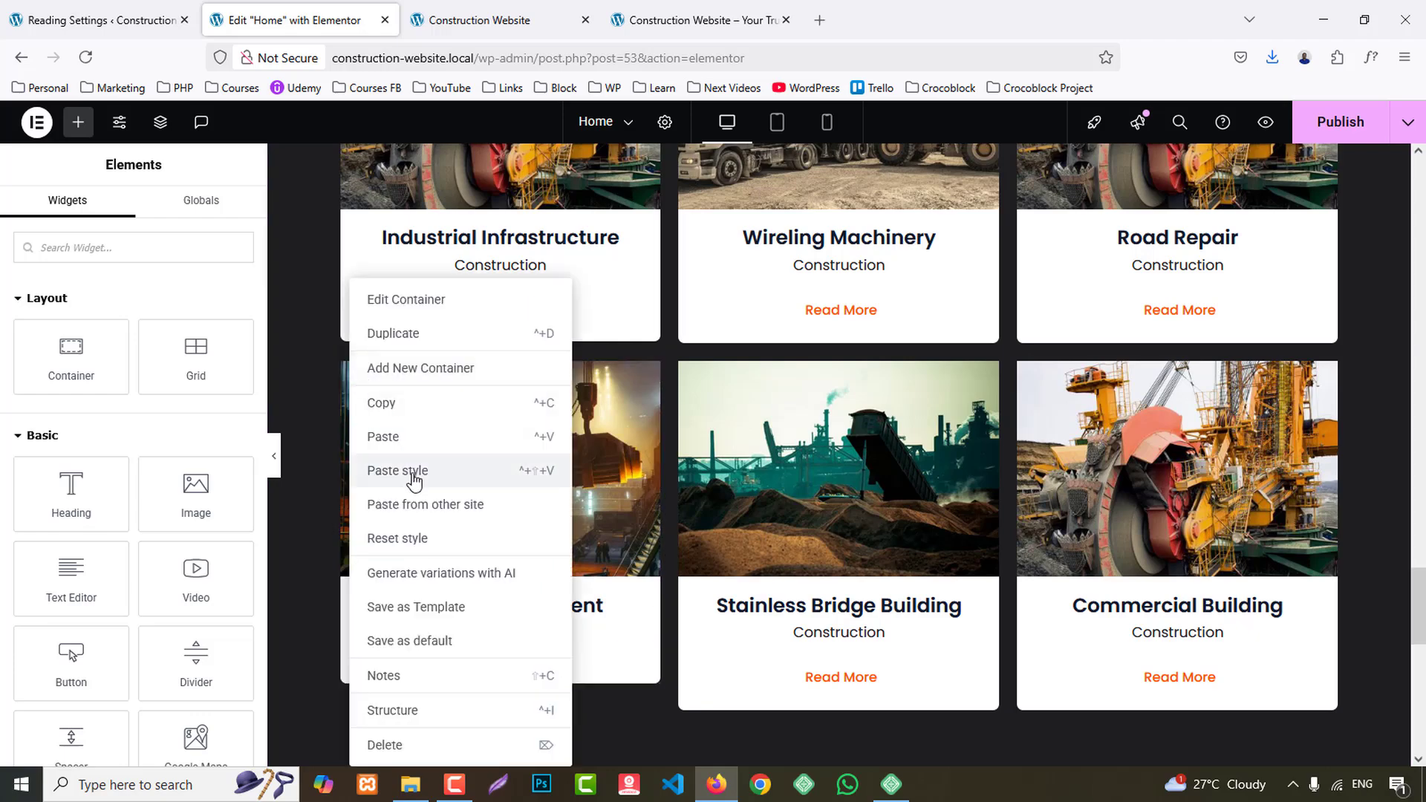
click(410, 472)
- Save the page and compare the project cards in the preview with the reference site, including its team section
scroll(1272, 515, up, 4)
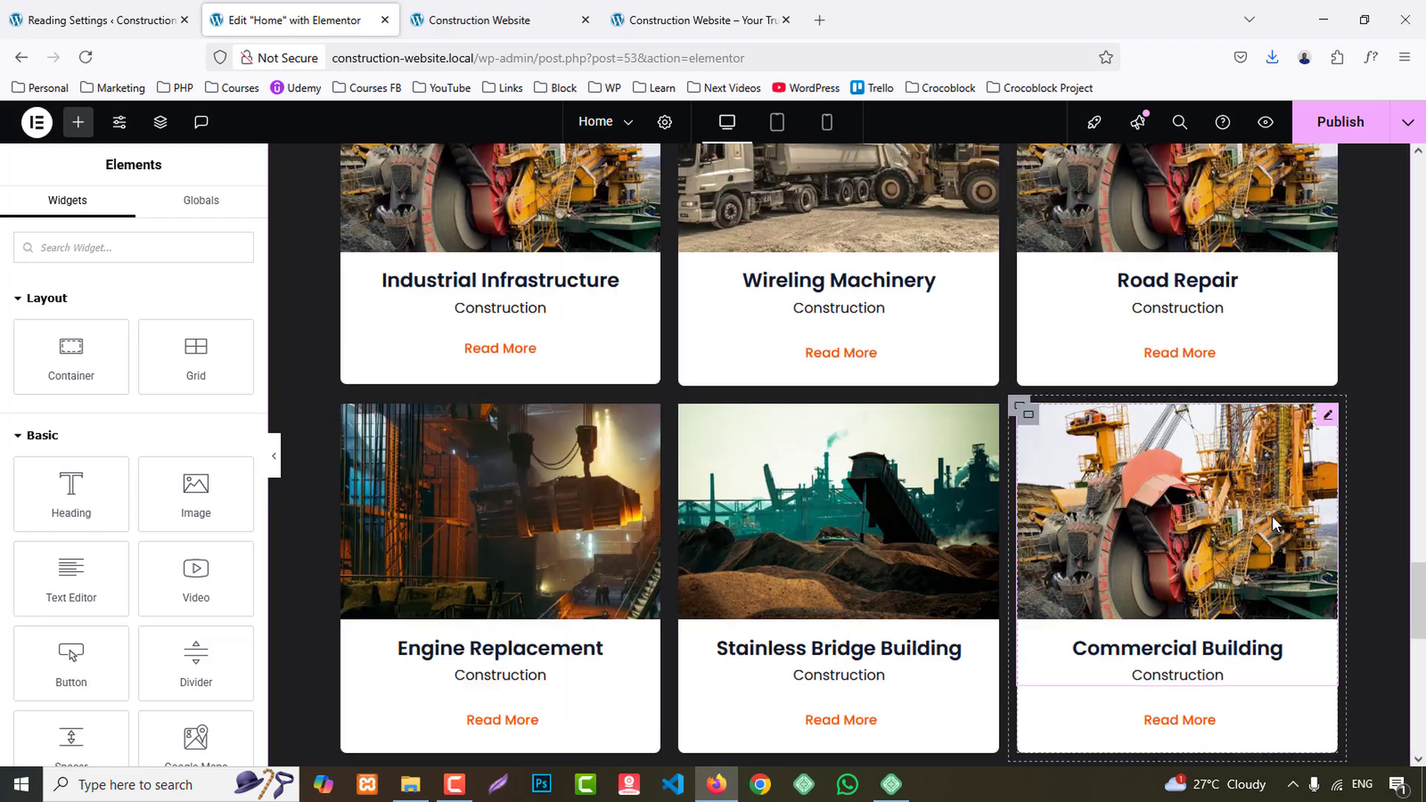
key(ctrl+s)
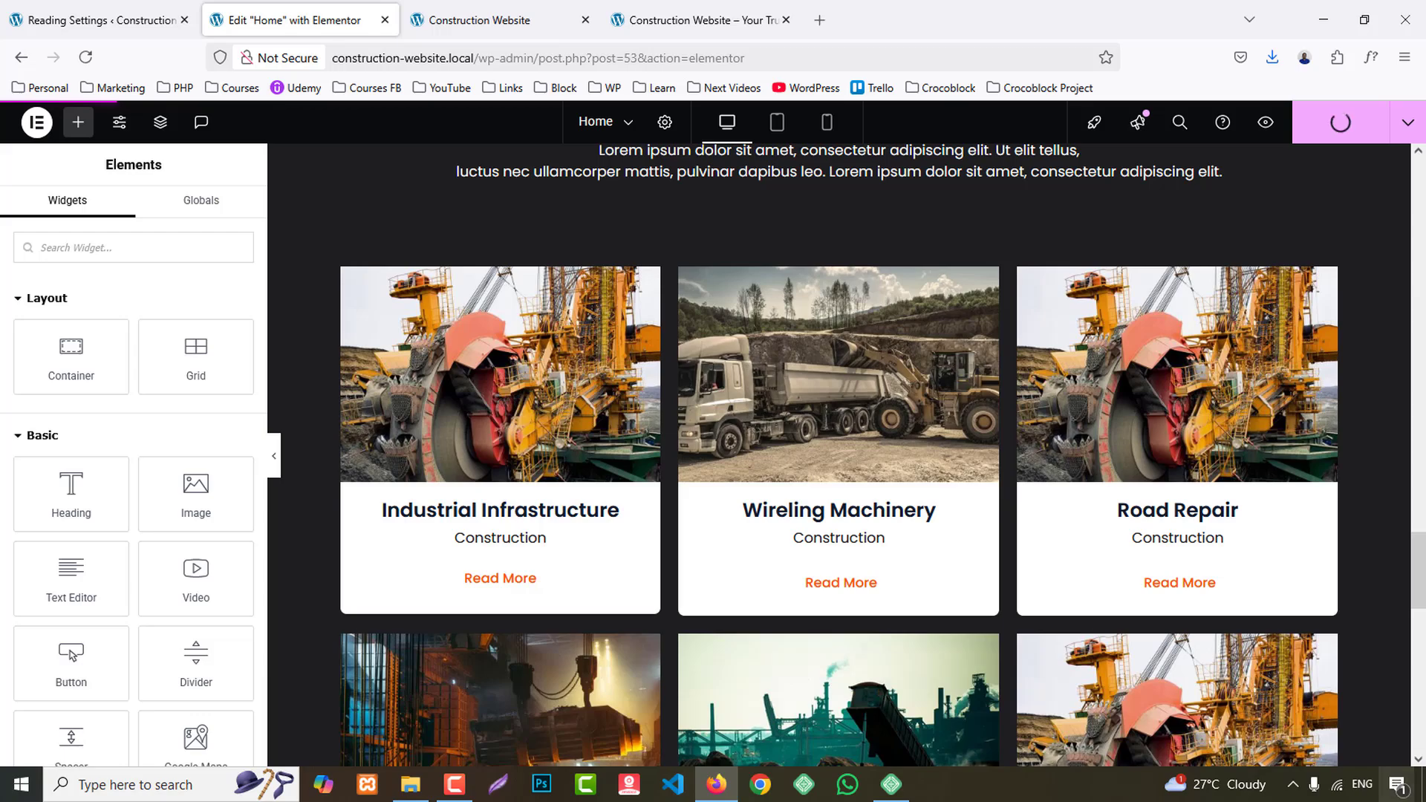
click(479, 21)
scroll(705, 445, down, 6)
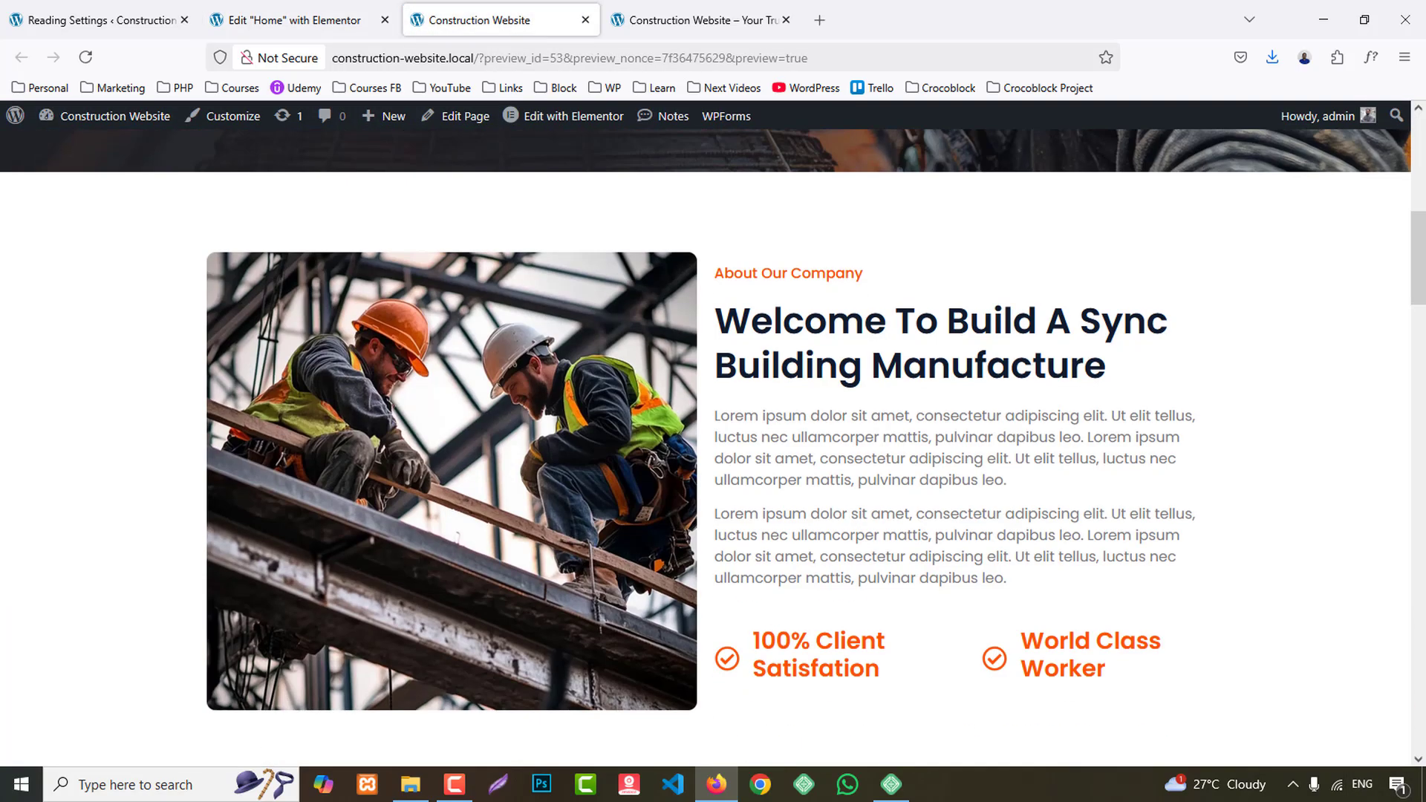
scroll(1265, 437, down, 15)
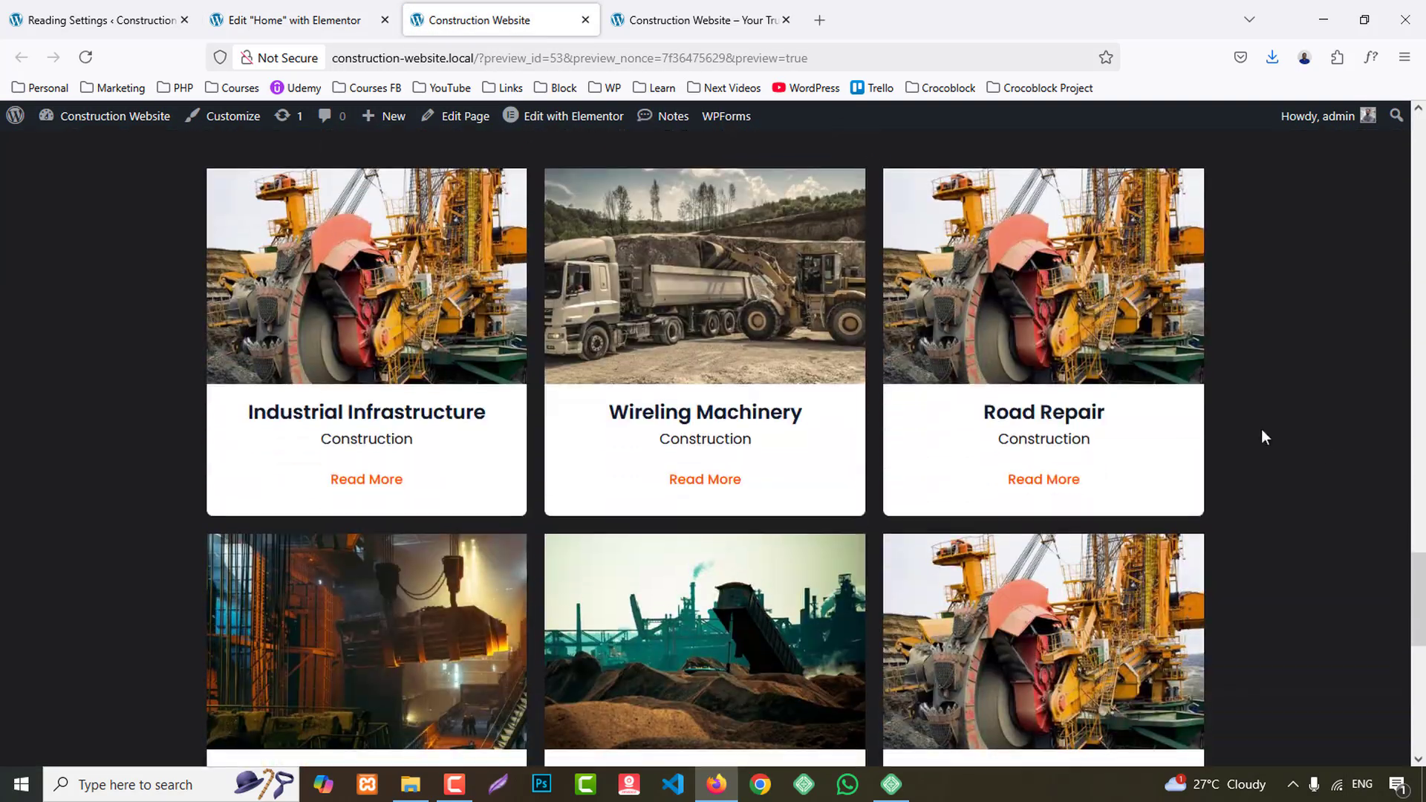
scroll(1206, 470, down, 6)
click(749, 6)
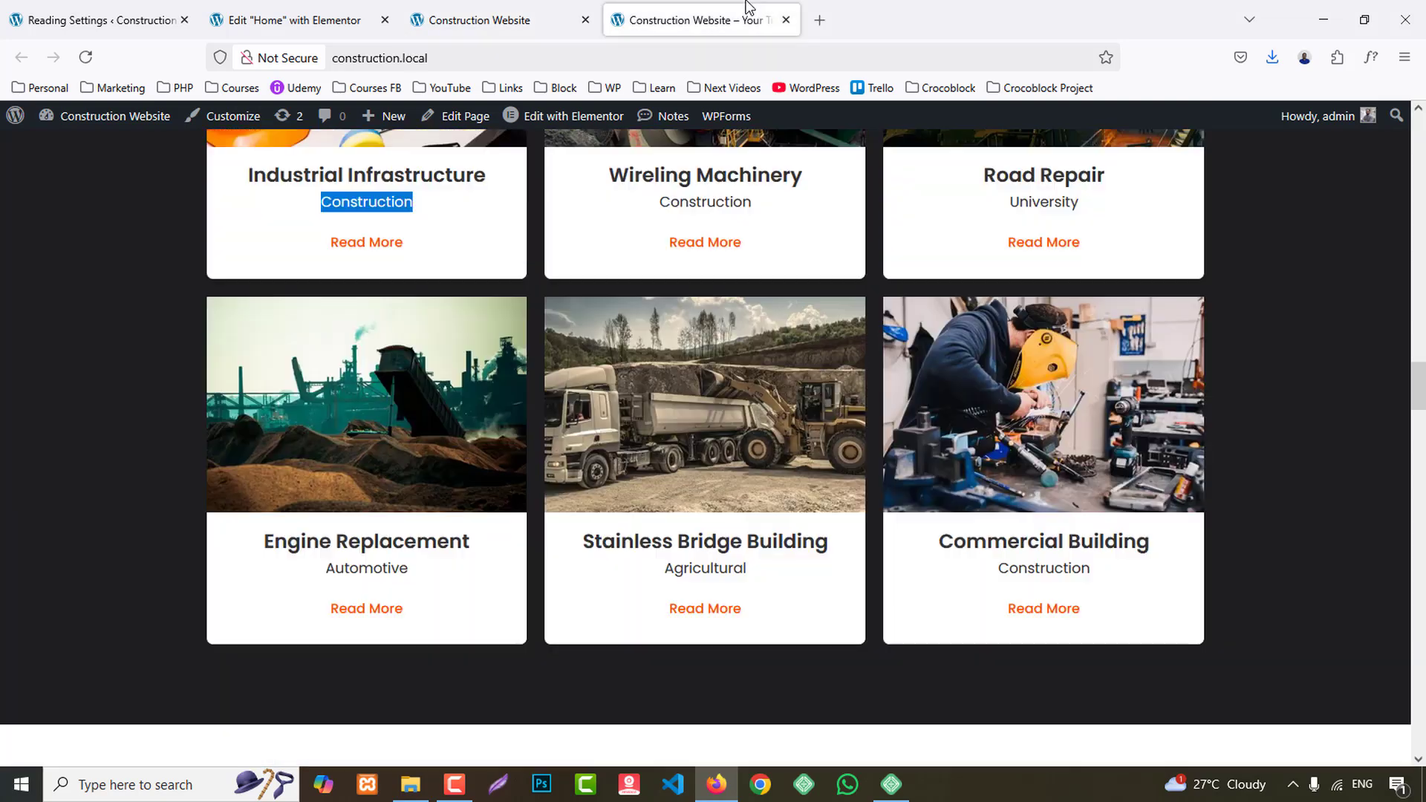
scroll(1409, 388, down, 9)
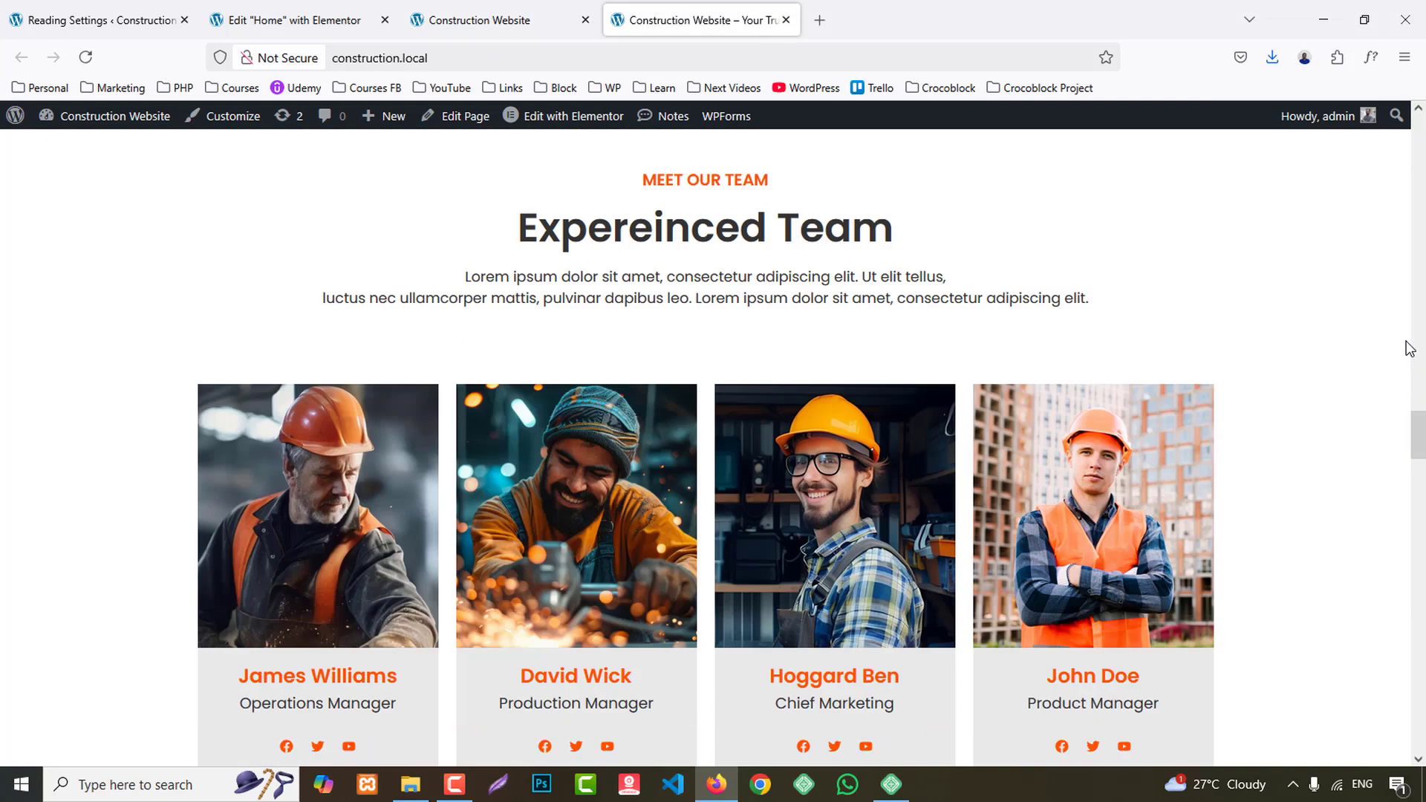
- Duplicate the whole Featured Projects section as the basis for the team section shown on the reference site
click(286, 20)
scroll(1024, 461, up, 4)
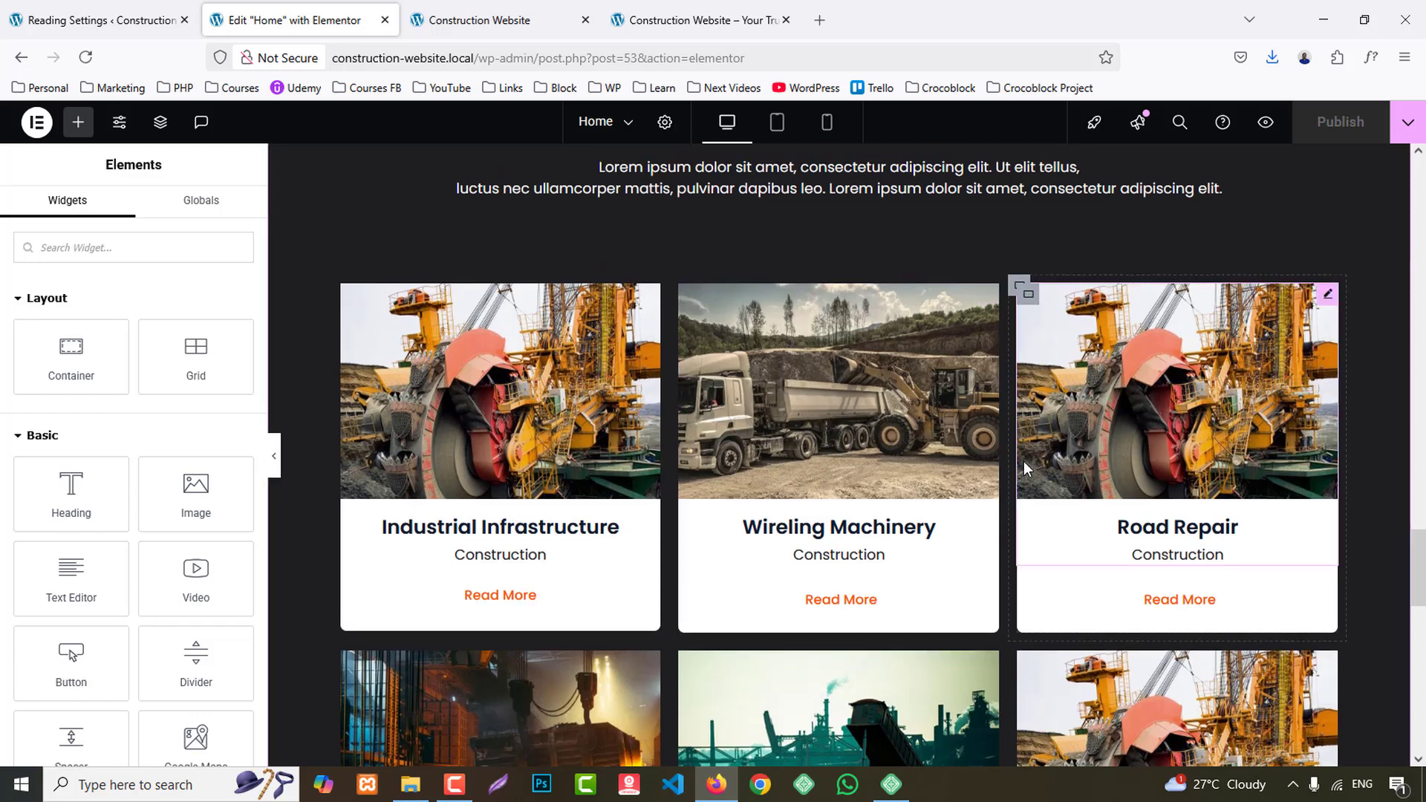
right_click(840, 225)
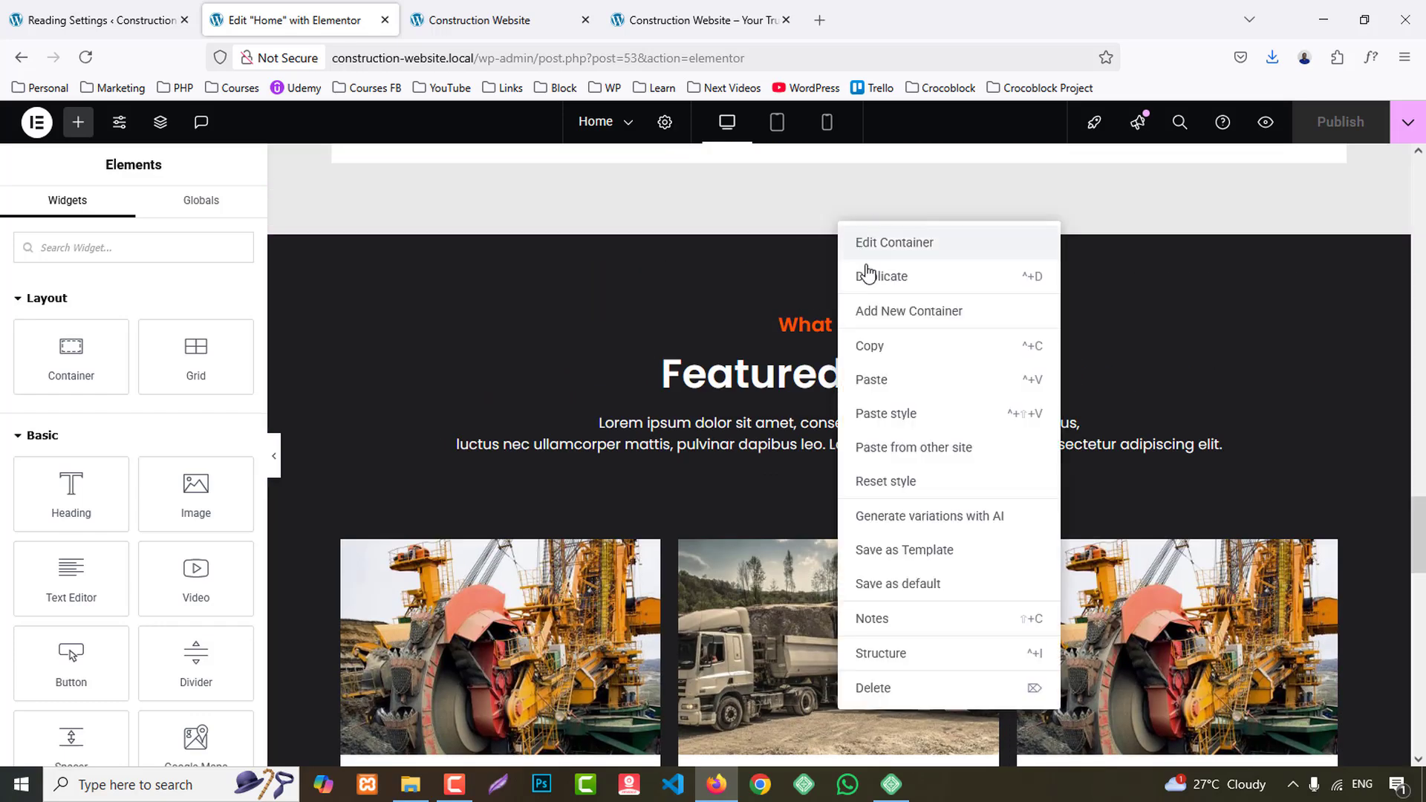
click(694, 20)
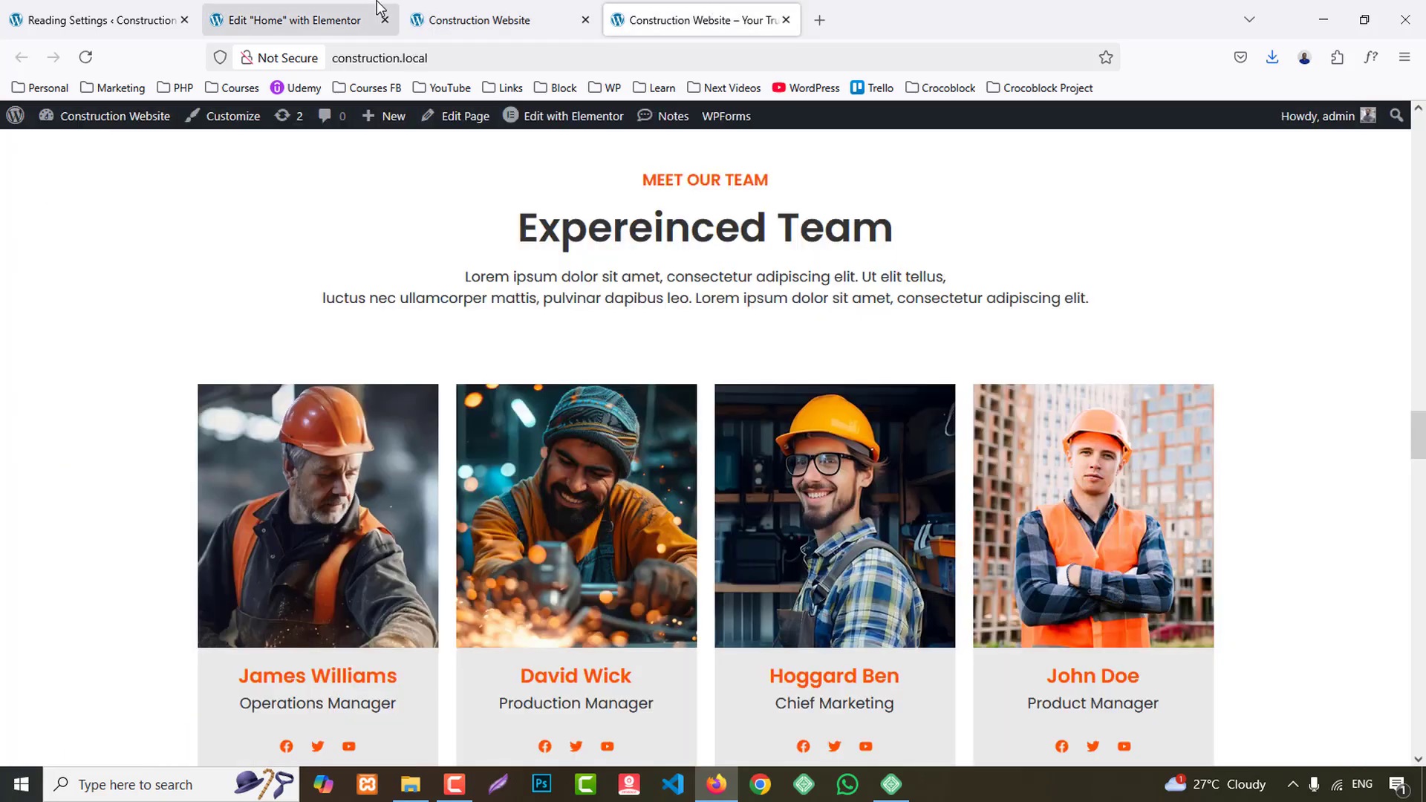
click(362, 20)
scroll(947, 465, down, 10)
scroll(943, 481, down, 2)
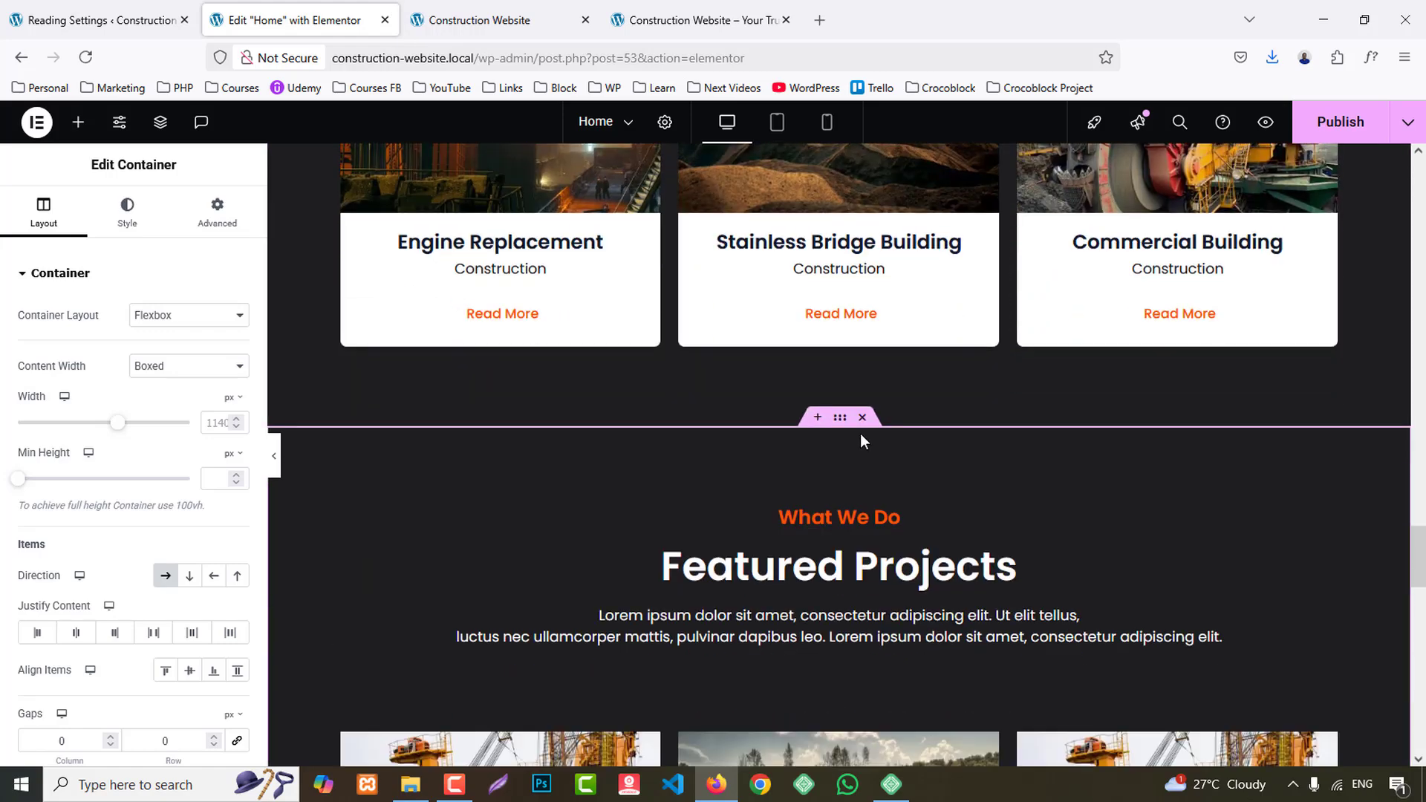
- Set the duplicated section's background color to the global color BG 2
click(127, 212)
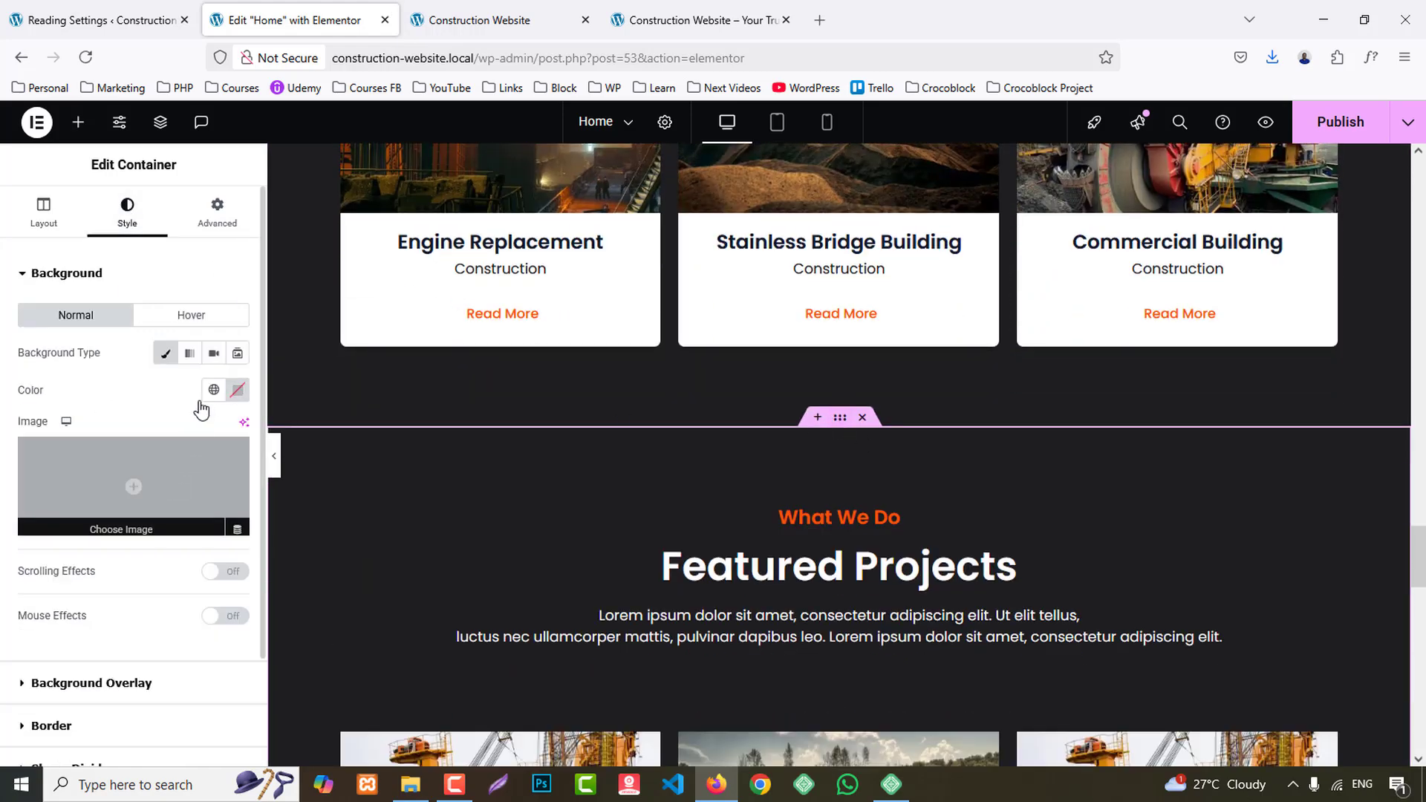
click(213, 389)
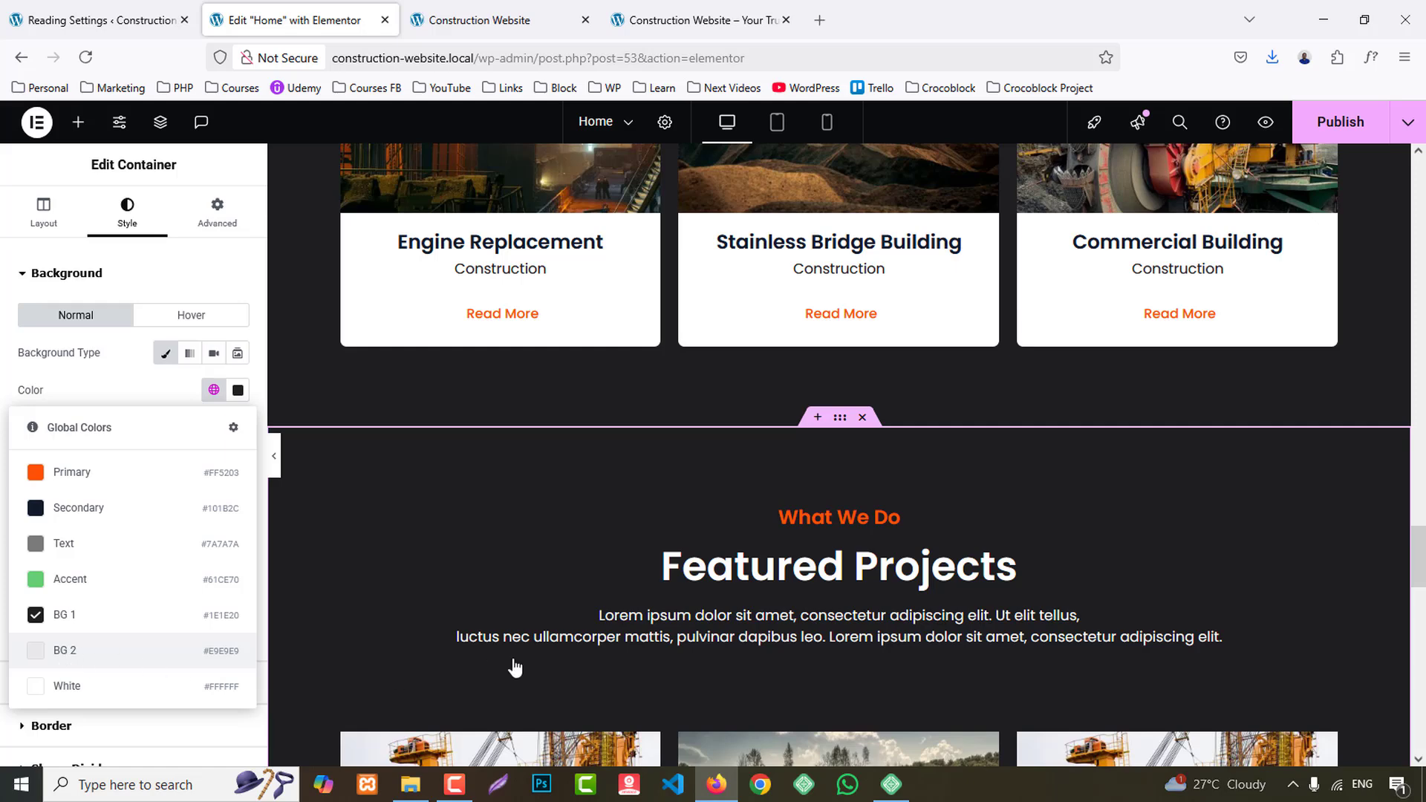
click(64, 650)
- Replace the duplicated section's "What We do" subheading with "meet our team", following the reference site
scroll(1005, 547, down, 3)
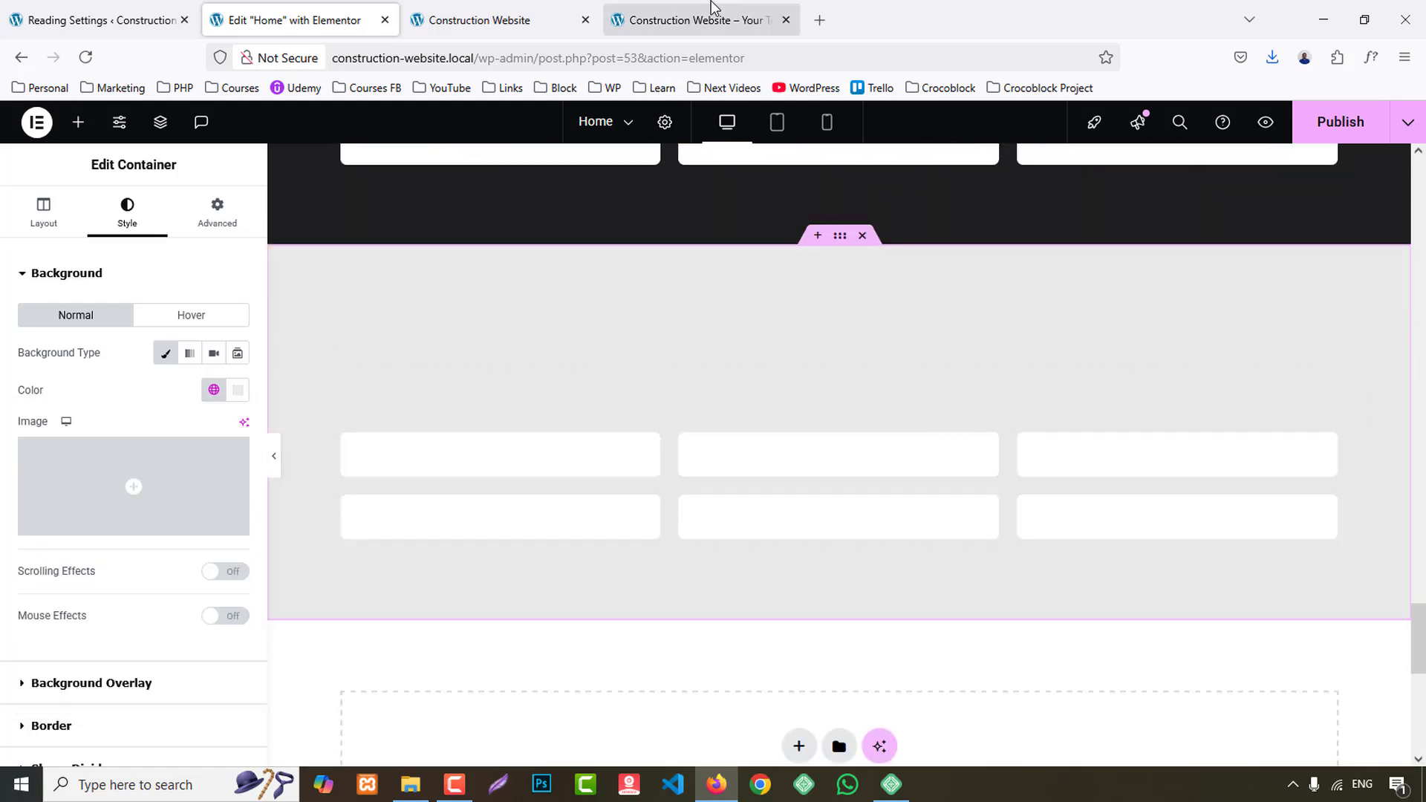
click(710, 6)
drag(644, 269, 796, 276)
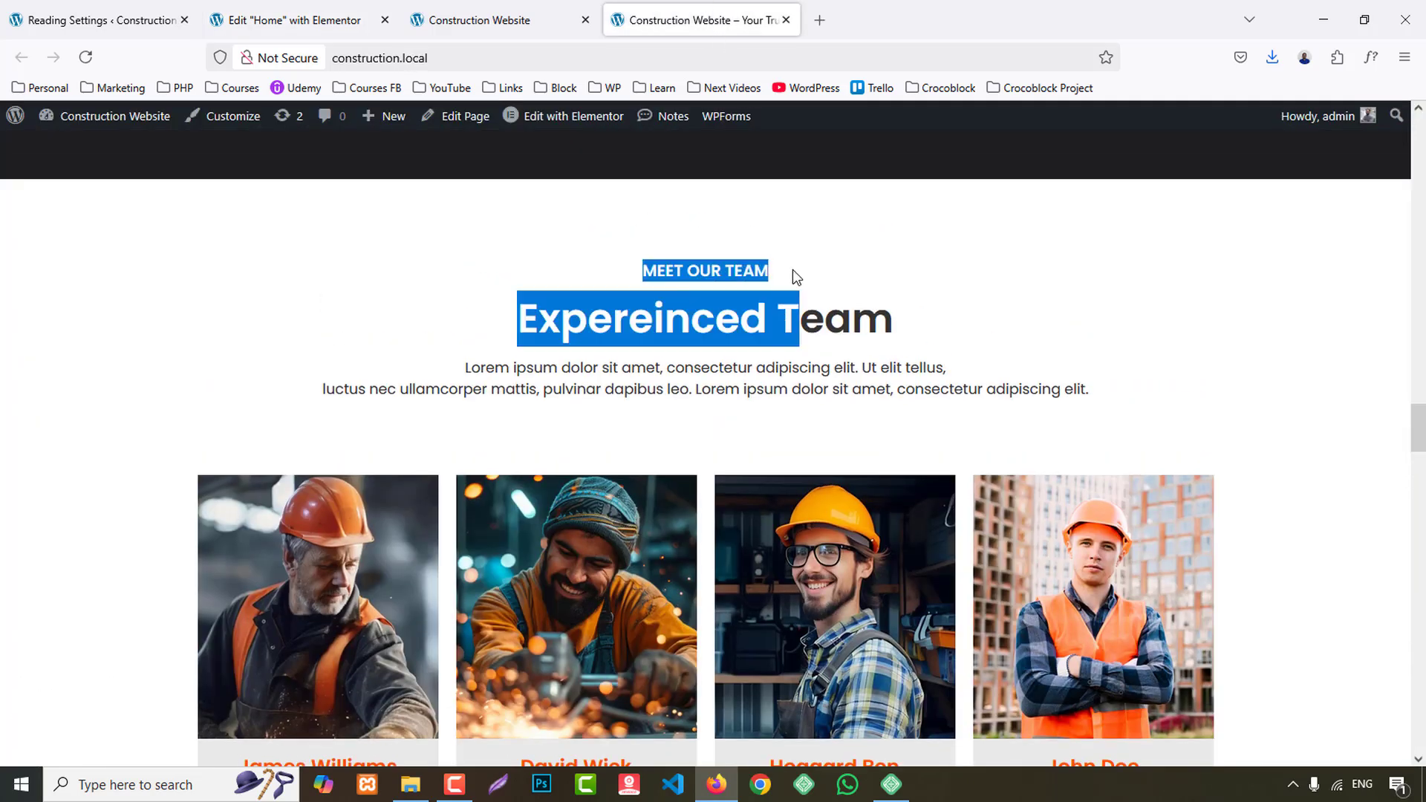
click(641, 276)
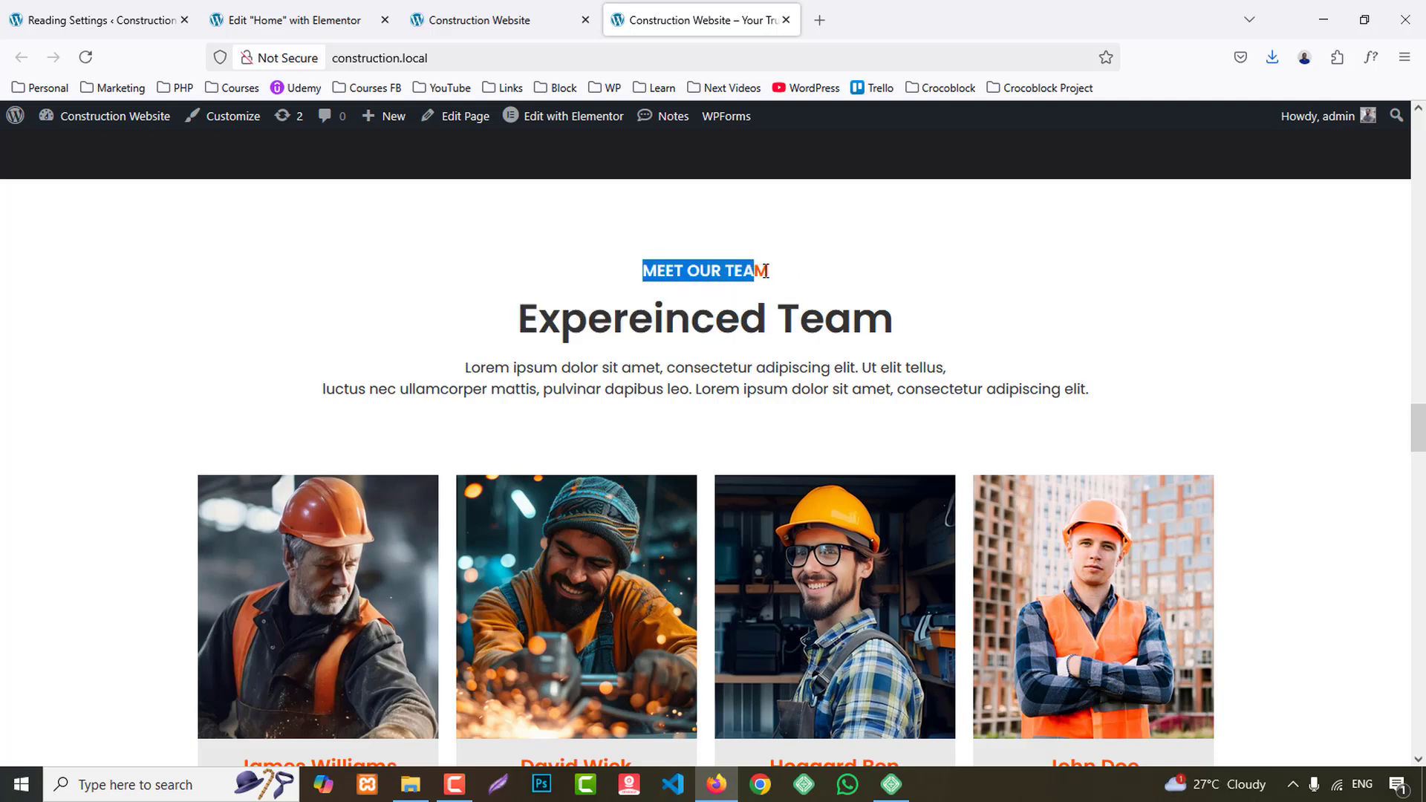
click(297, 20)
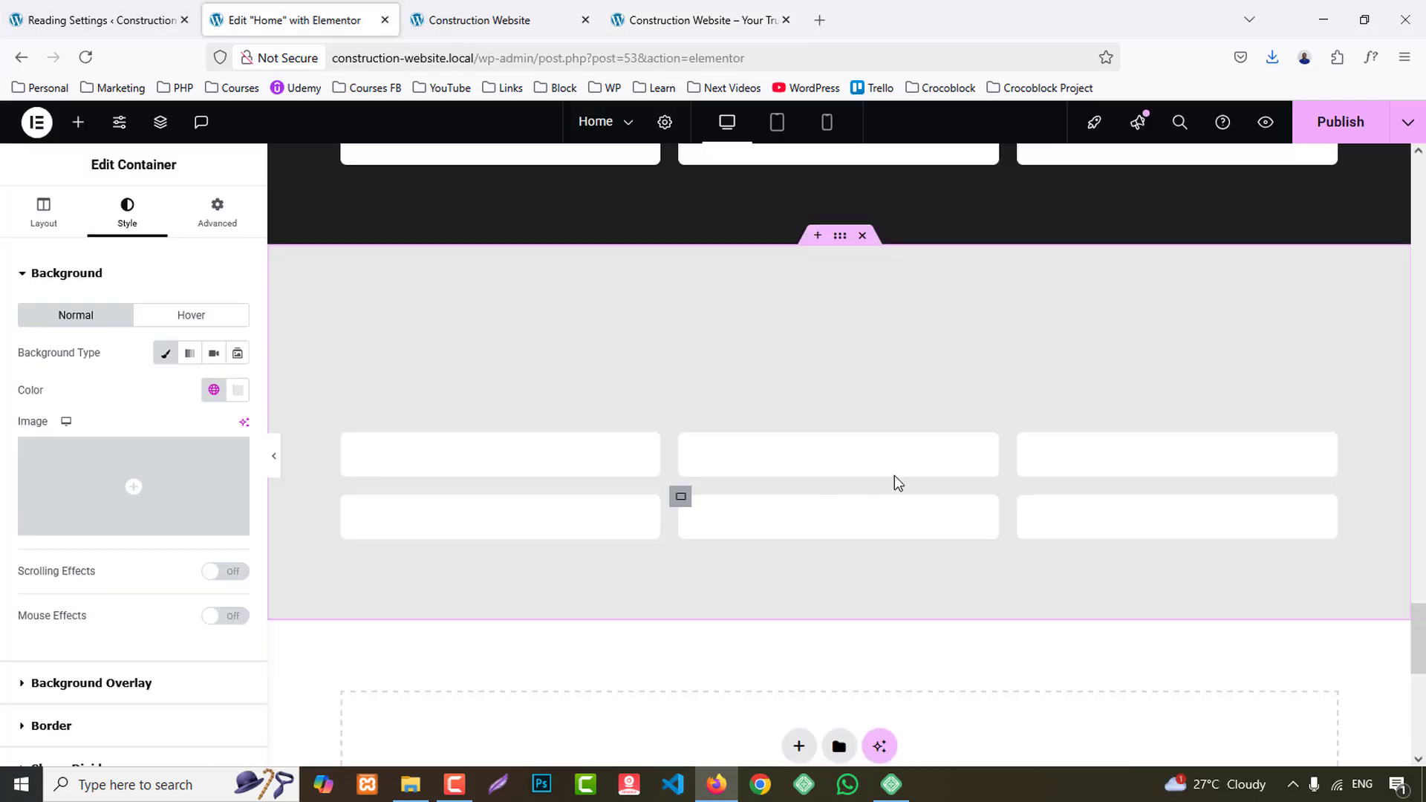
click(839, 337)
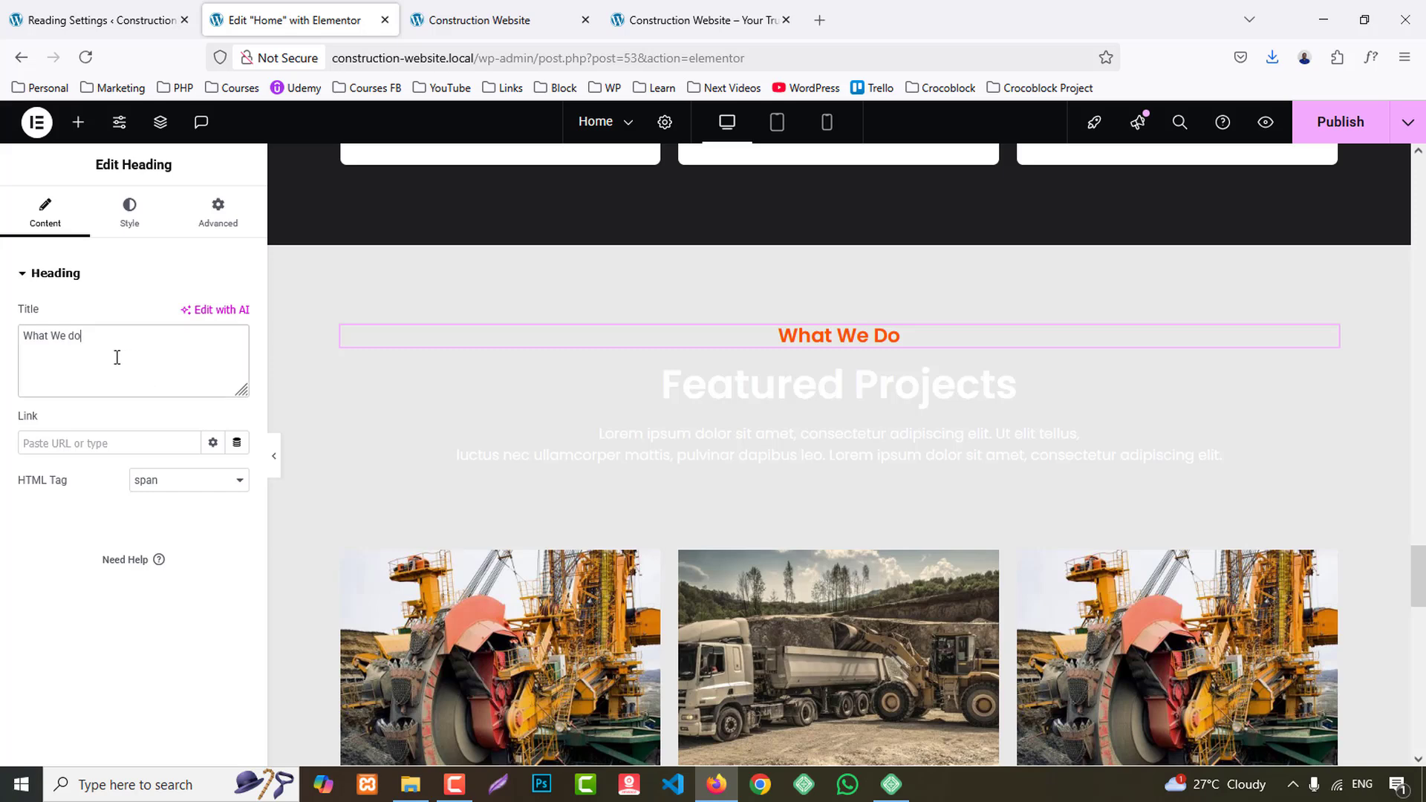
- Replace the duplicated section's main heading with "Expereinced Team", copied from the reference site
click(705, 20)
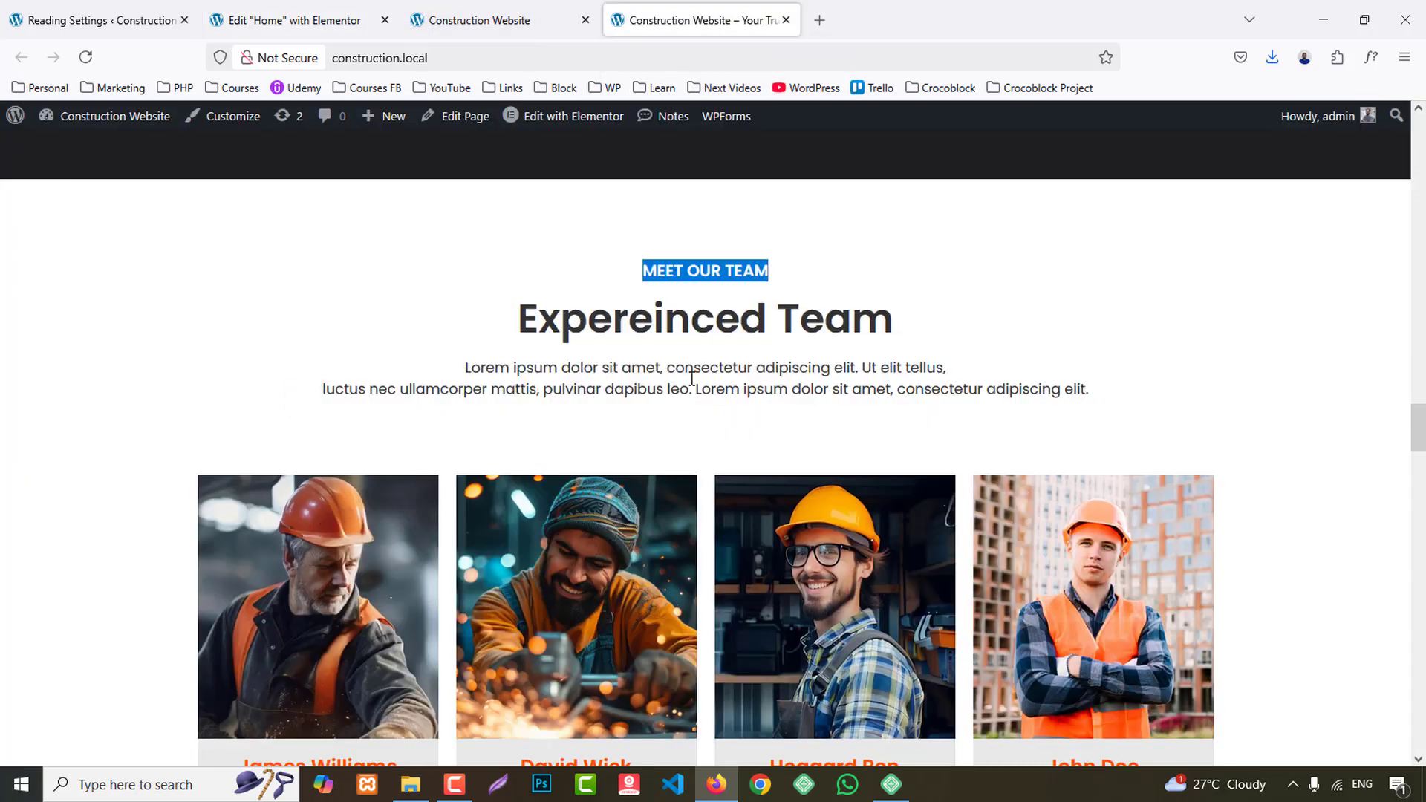
drag(525, 318, 893, 322)
key(ctrl+c)
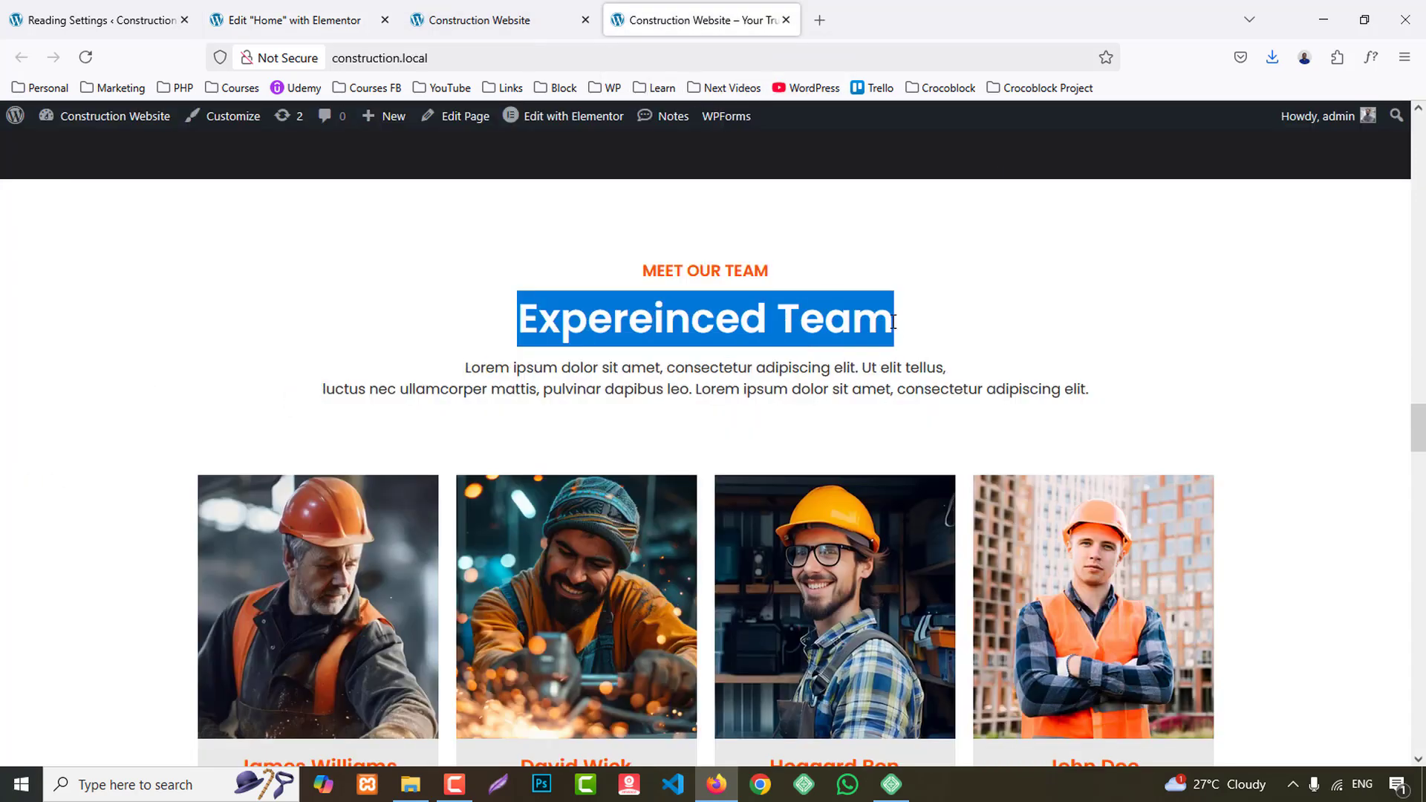
click(286, 21)
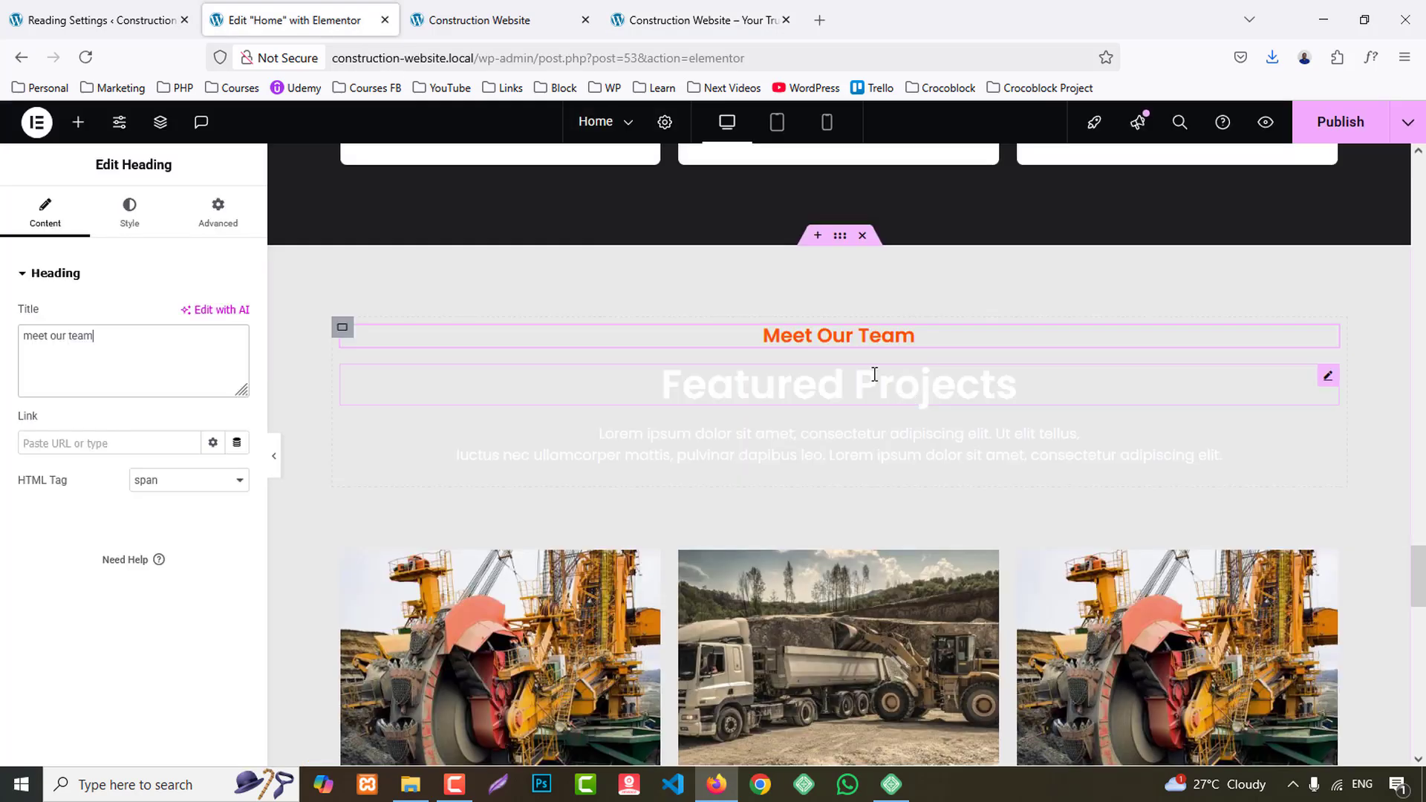
click(602, 405)
triple_click(127, 355)
key(ctrl+v)
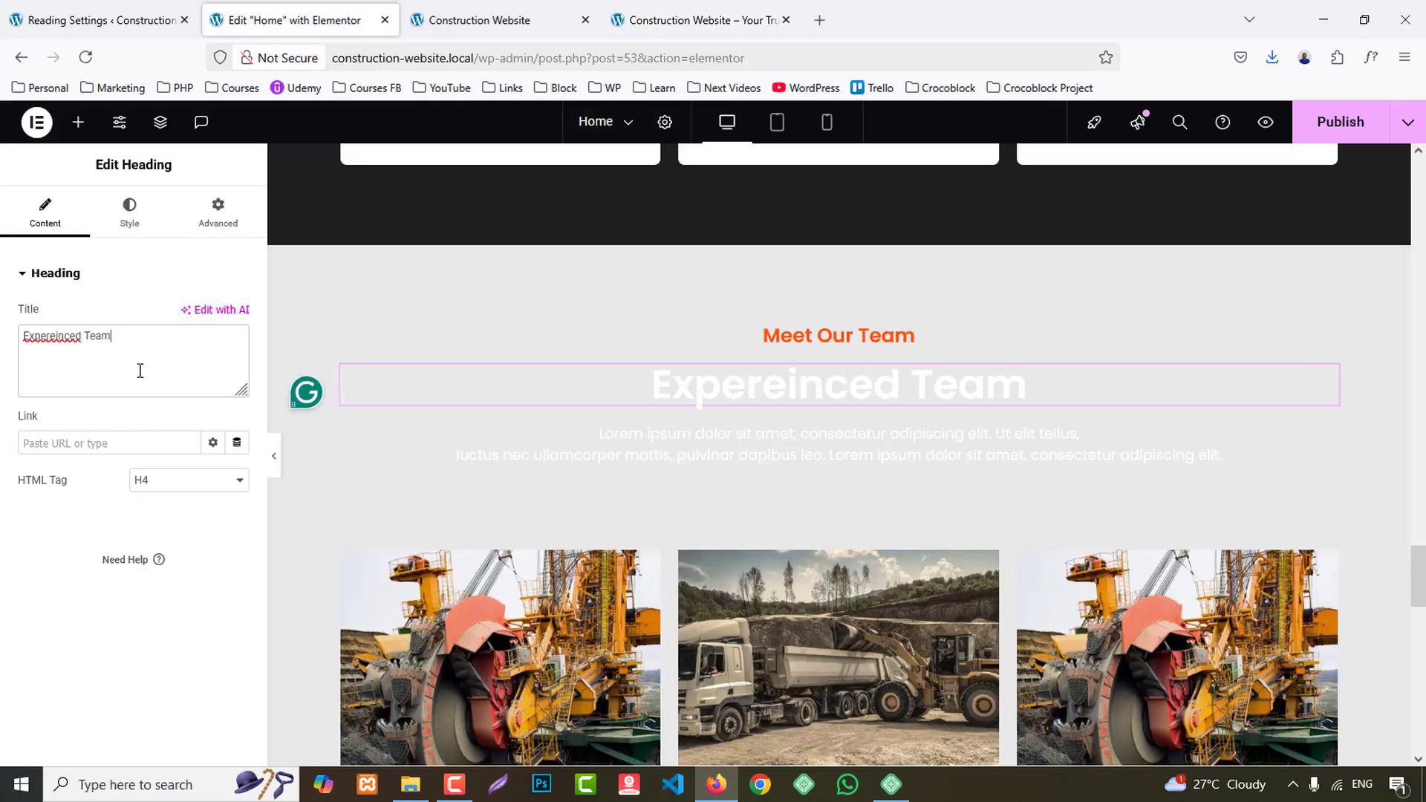
- Set the Expereinced Team heading's text color to the global Secondary color
click(125, 214)
click(214, 566)
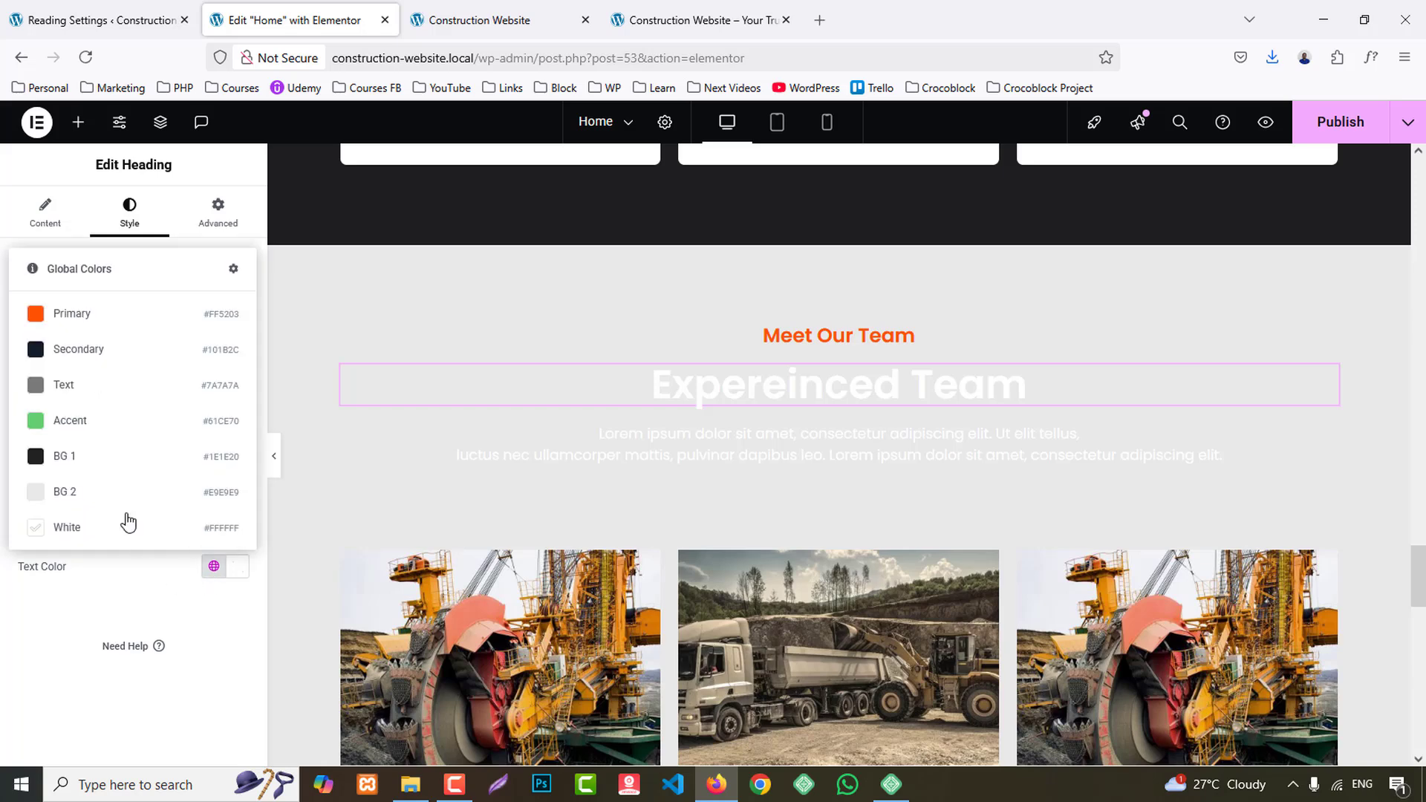
click(71, 352)
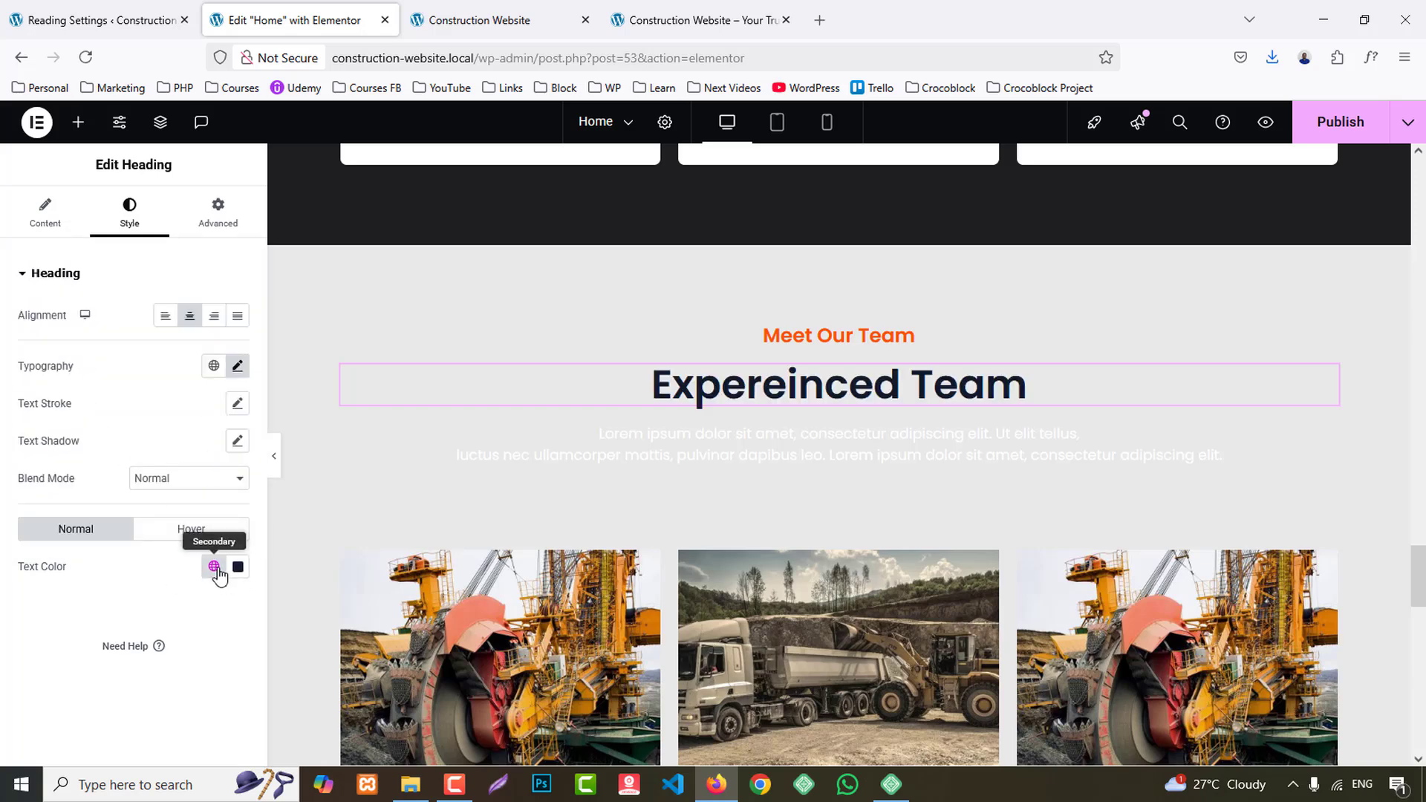
- Set the text color of the description paragraph under the Expereinced Team heading to the global Secondary color
click(447, 427)
click(130, 214)
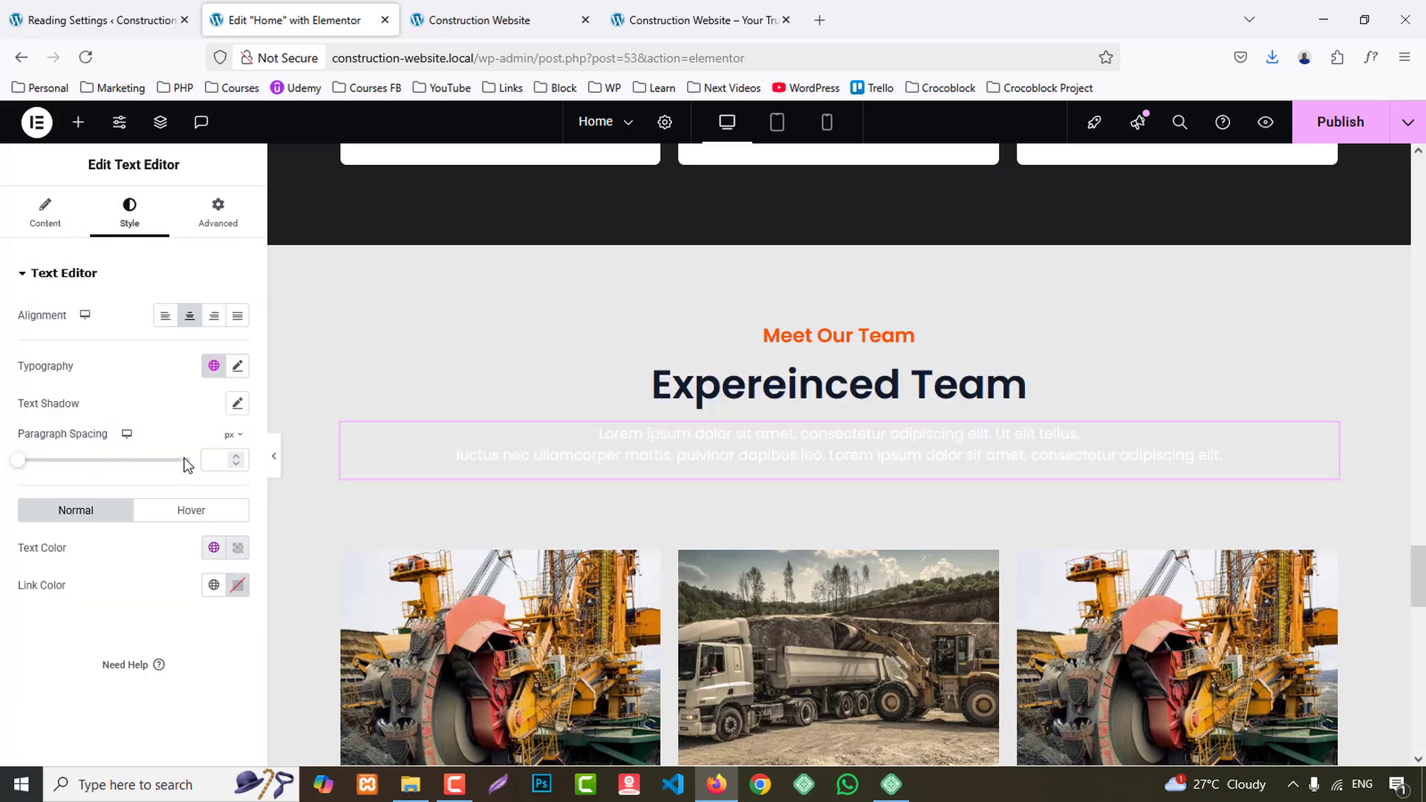
click(218, 550)
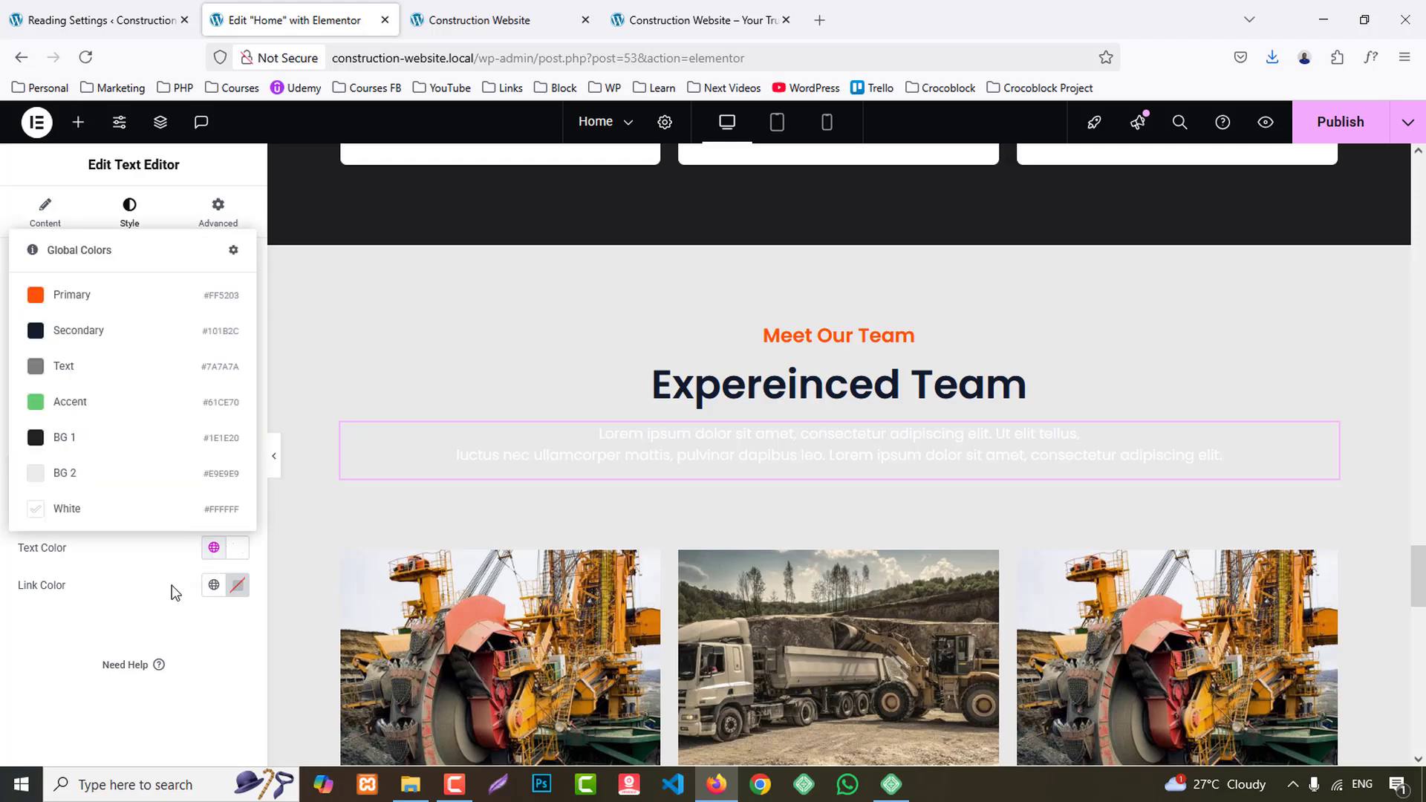
click(78, 330)
- Delete the Industrial Infrastructure card from the duplicated team section, including its emptied outer container
click(657, 9)
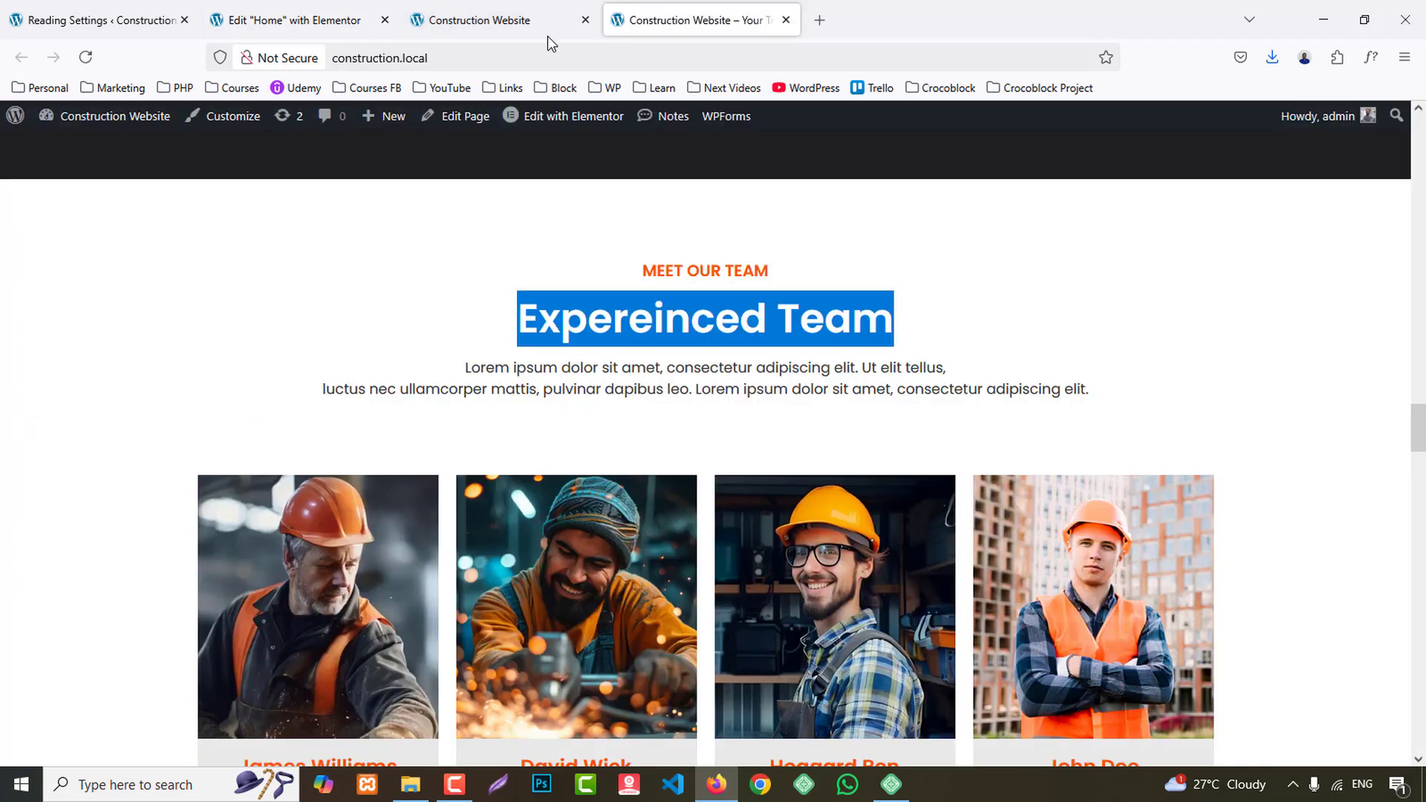
click(393, 297)
click(288, 18)
scroll(892, 496, down, 2)
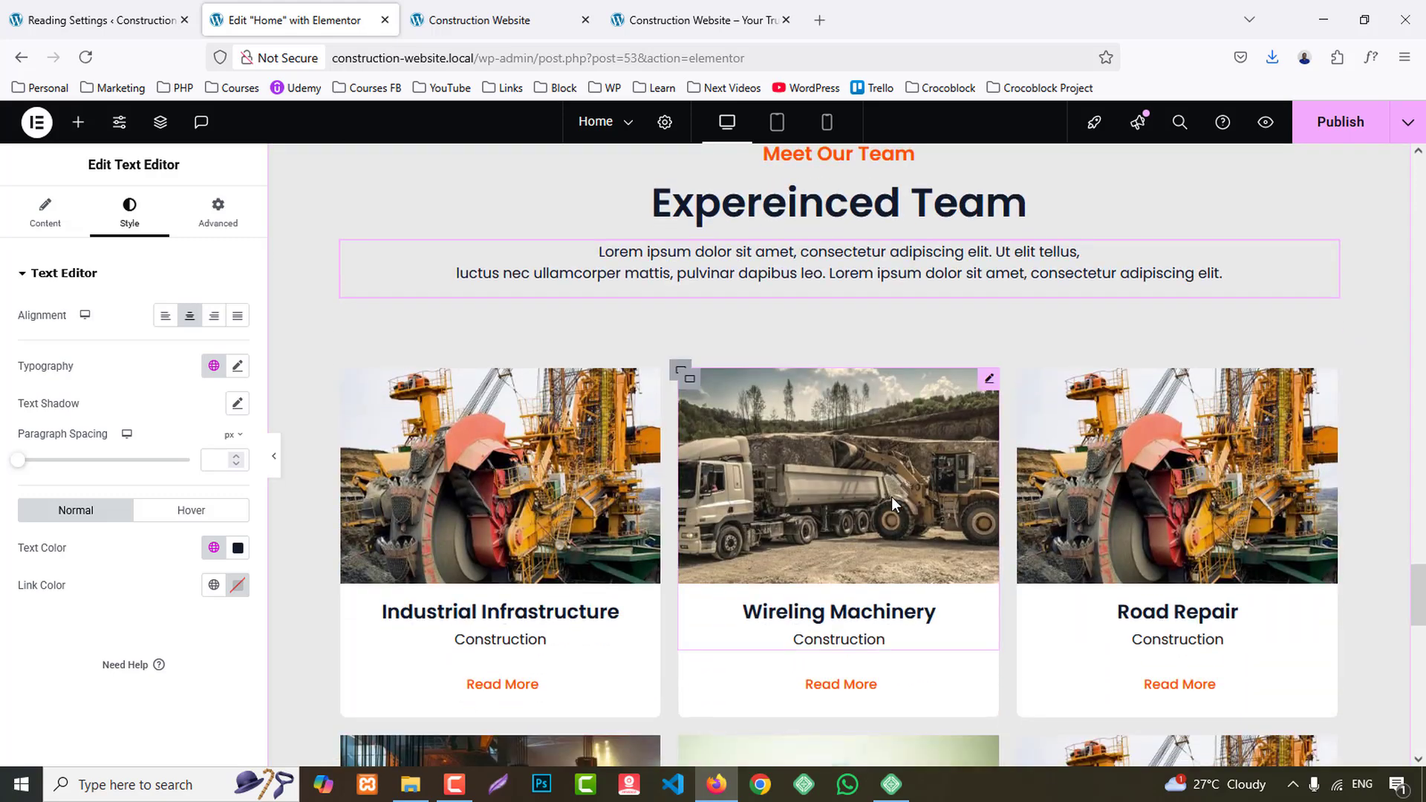
right_click(354, 385)
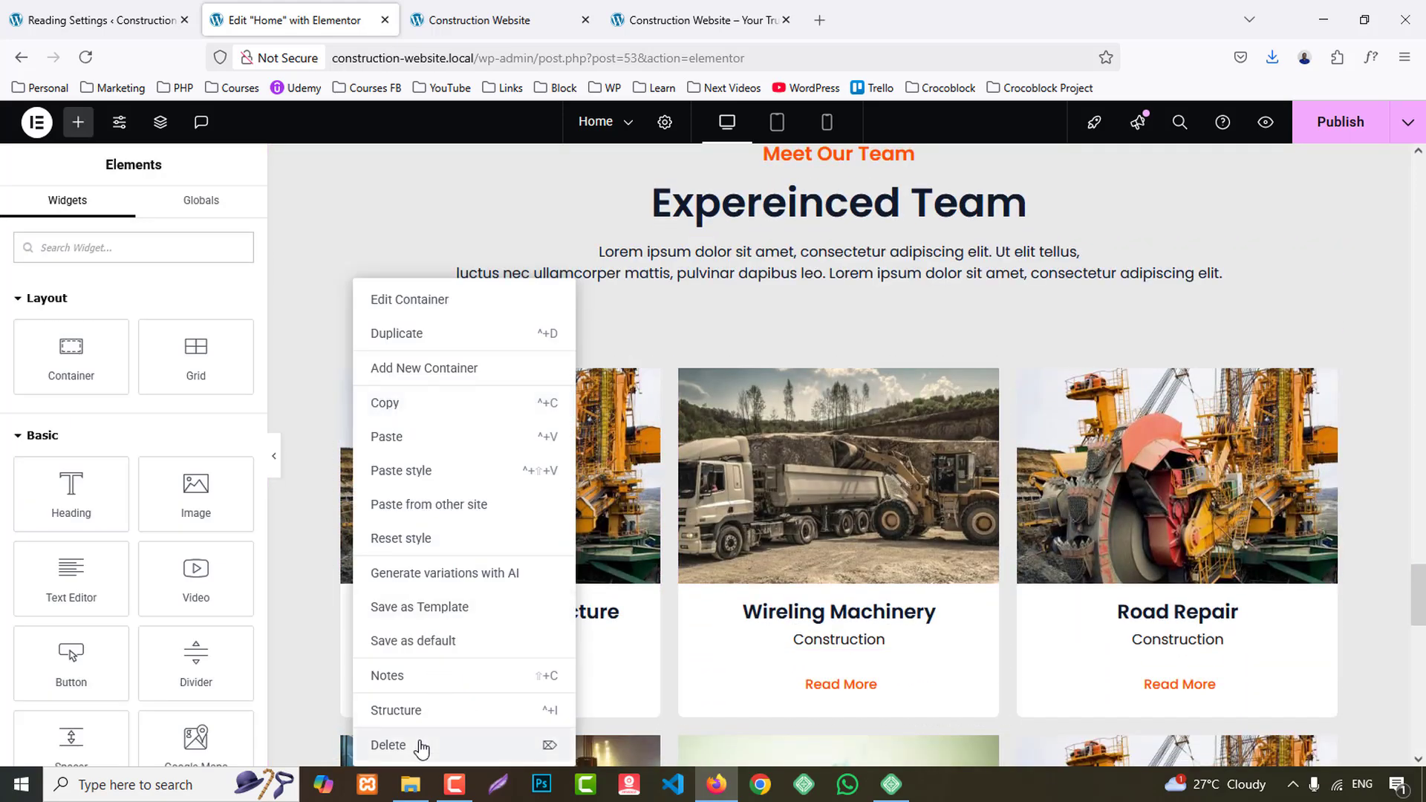
click(416, 743)
right_click(342, 378)
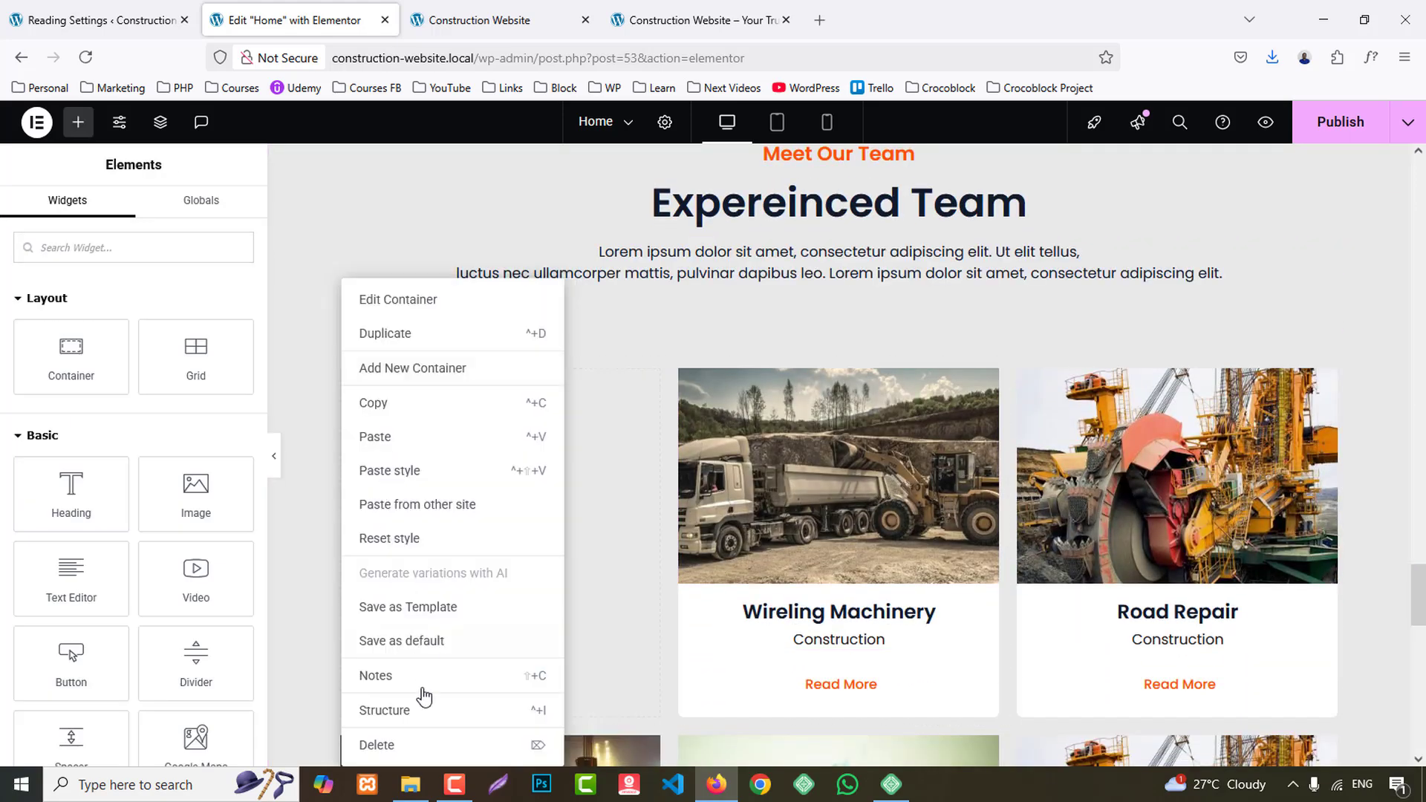
click(413, 738)
- Delete the whole Commercial Building card container from the end of the team section
scroll(973, 610, down, 1)
scroll(973, 611, down, 3)
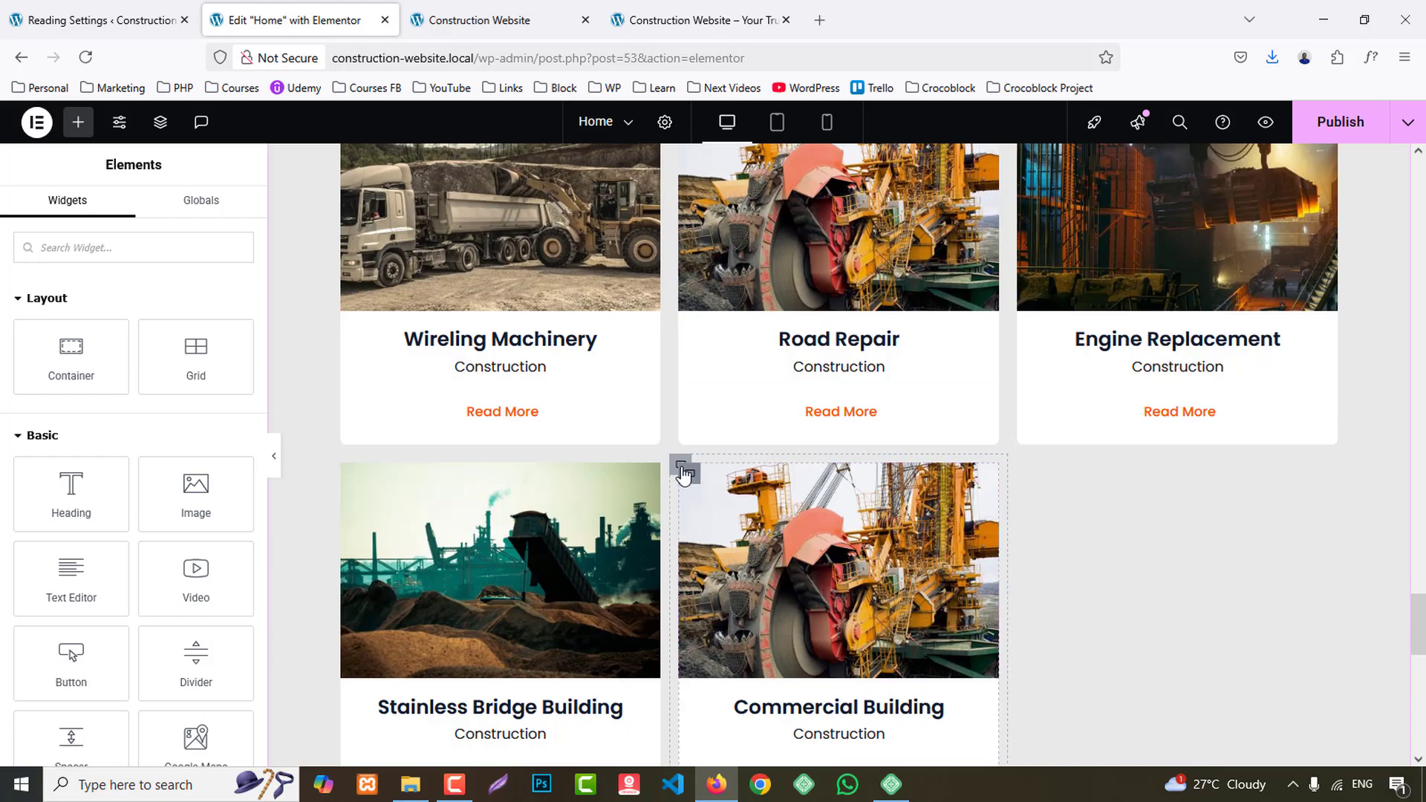
right_click(682, 477)
click(756, 743)
scroll(713, 706, up, 3)
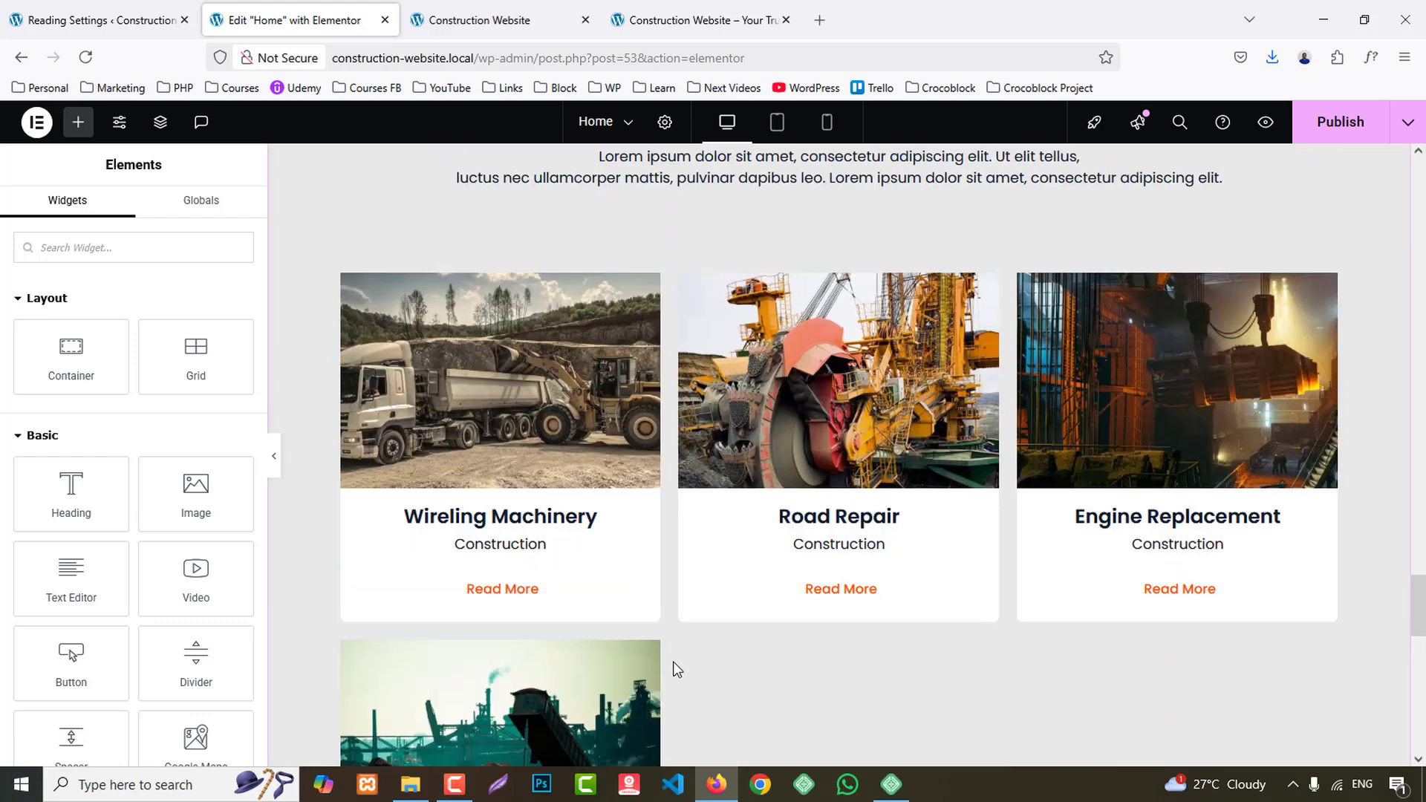
- Delete the contents of the Wireling Machinery, Road Repair, Engine Replacement and Stainless Bridge Building cards in the team section, keeping their outer containers
right_click(392, 320)
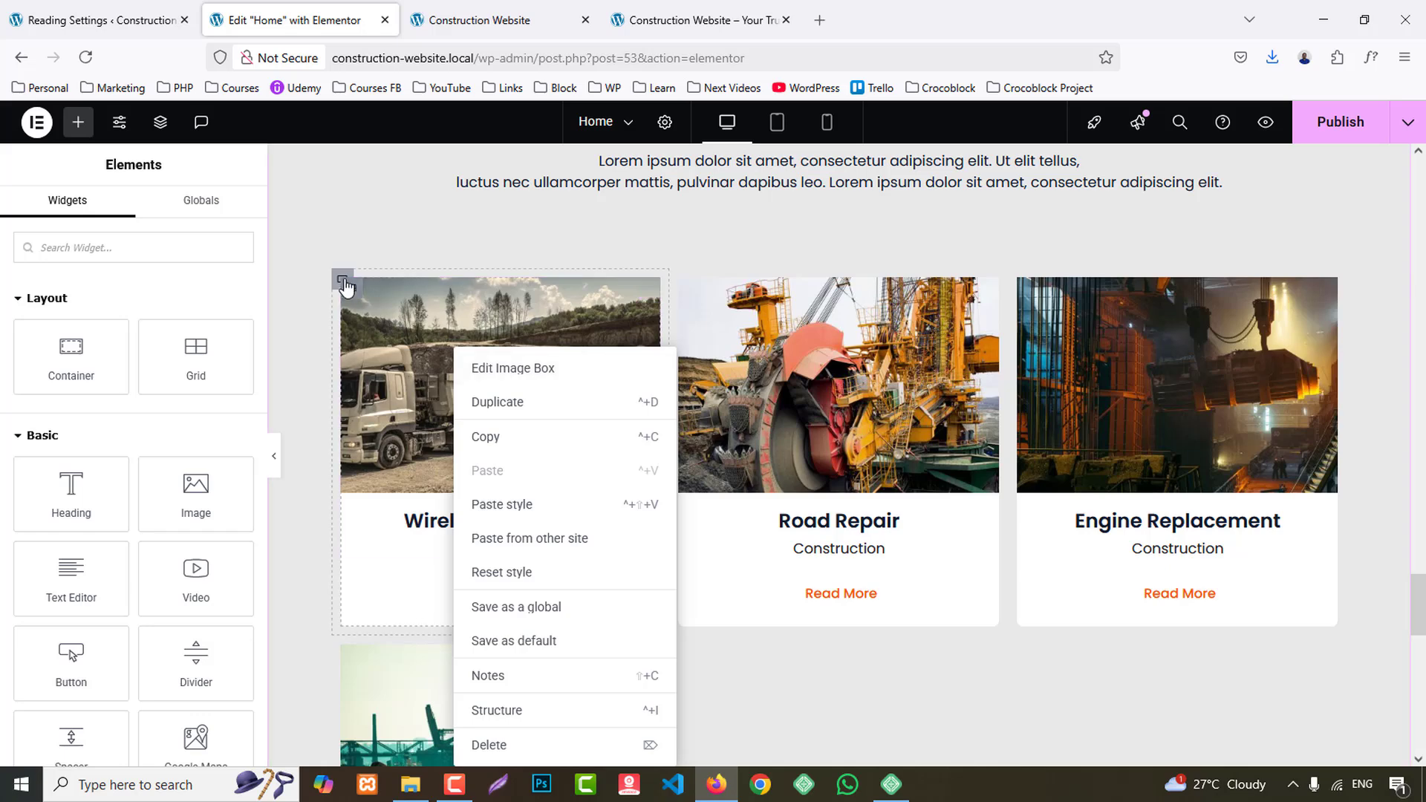
right_click(352, 295)
click(444, 746)
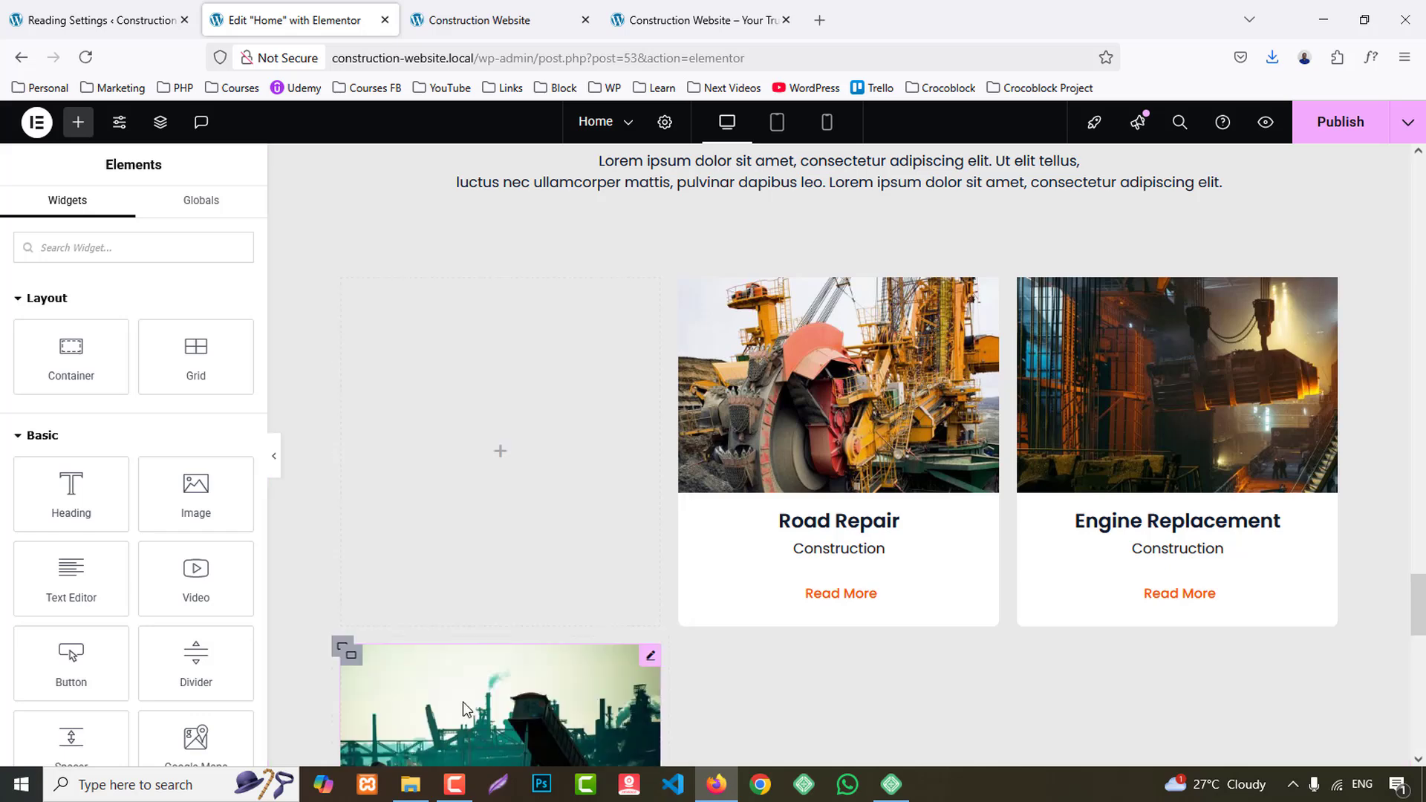
right_click(681, 280)
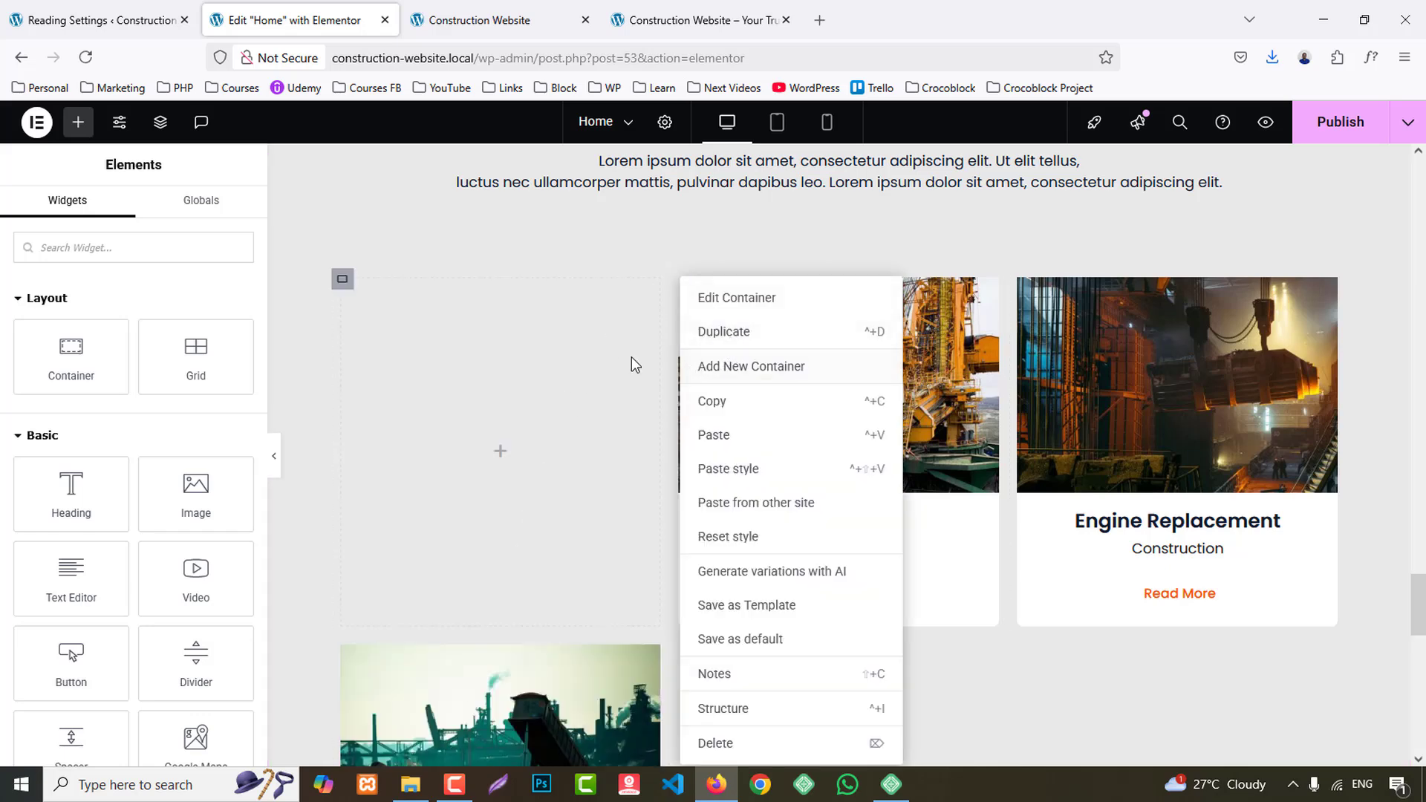
click(631, 357)
right_click(695, 291)
click(750, 745)
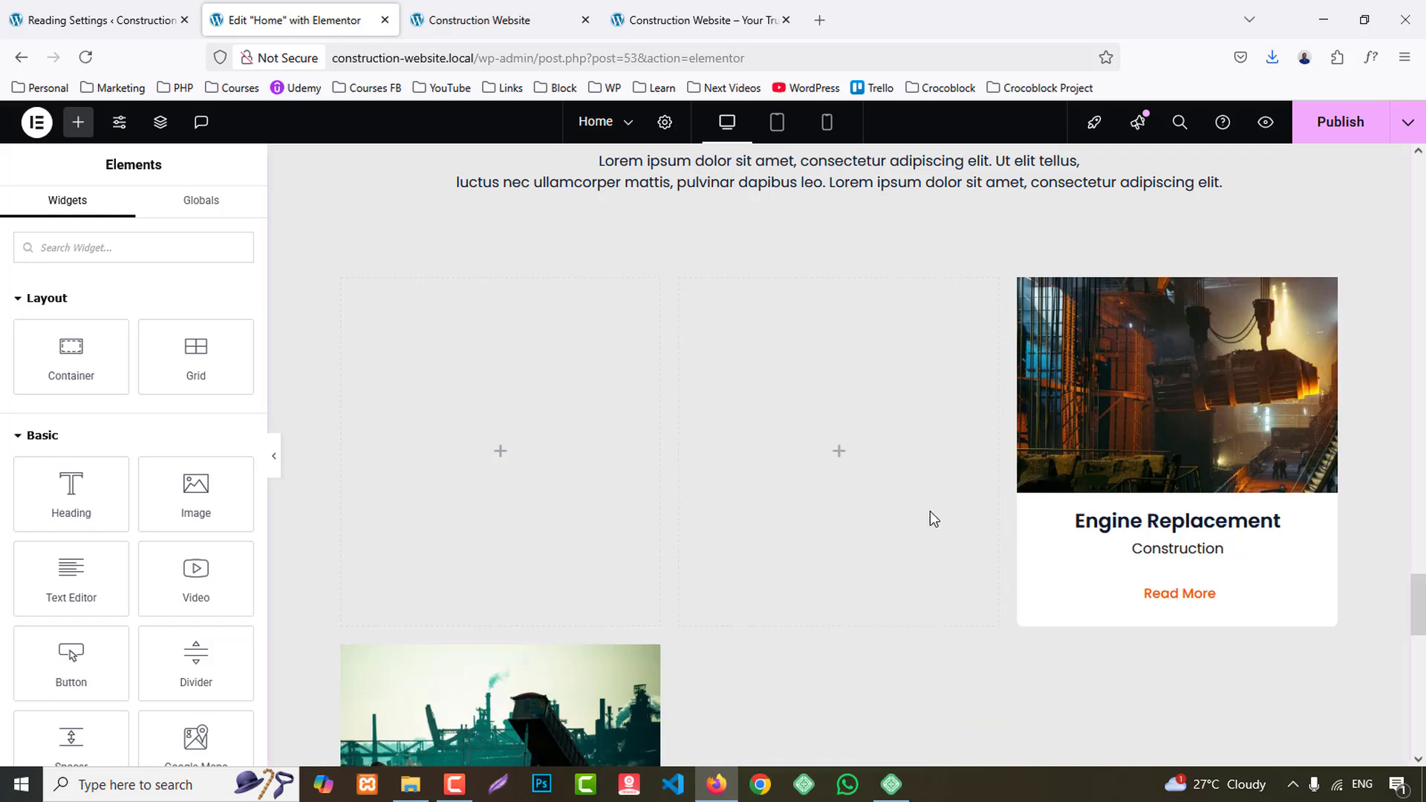
right_click(1035, 299)
click(1061, 738)
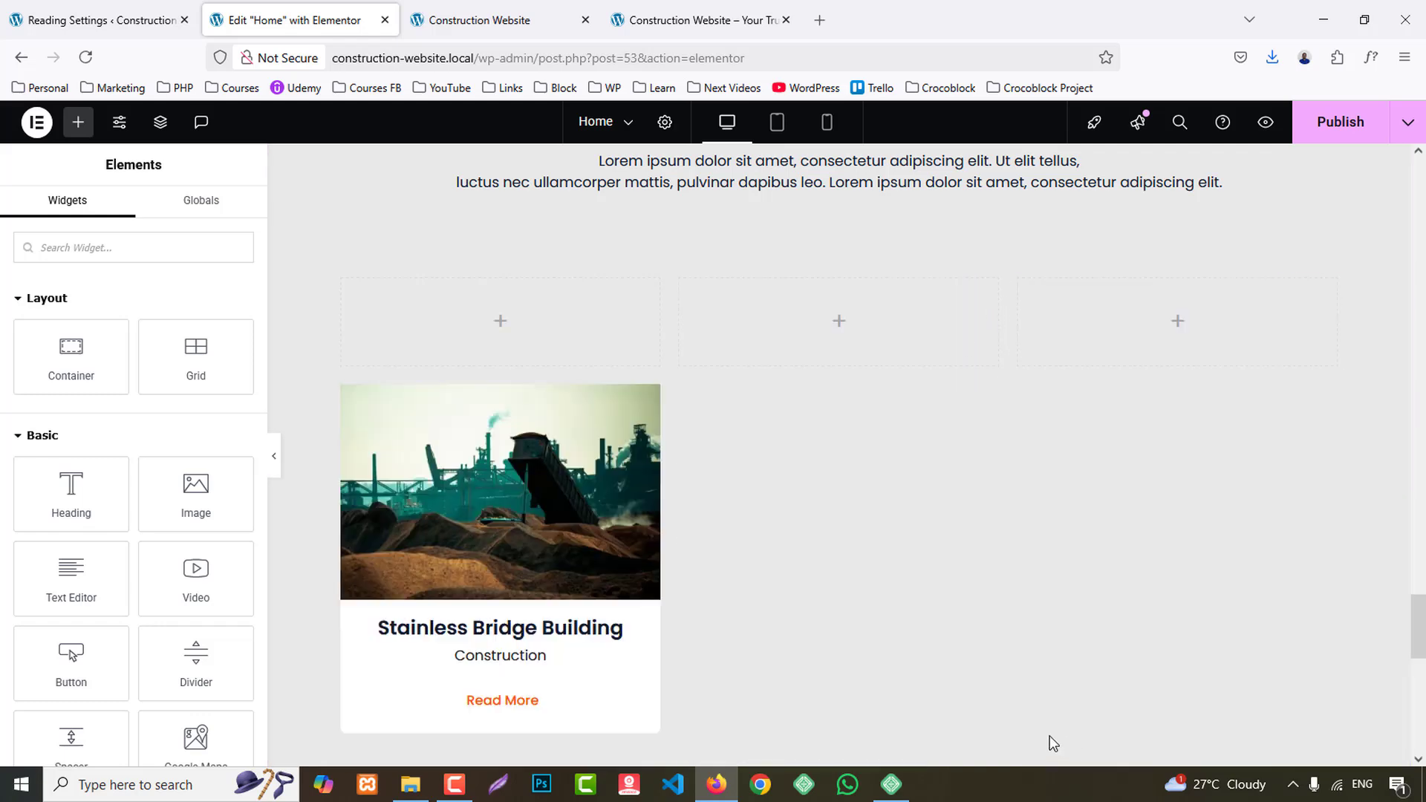
right_click(356, 401)
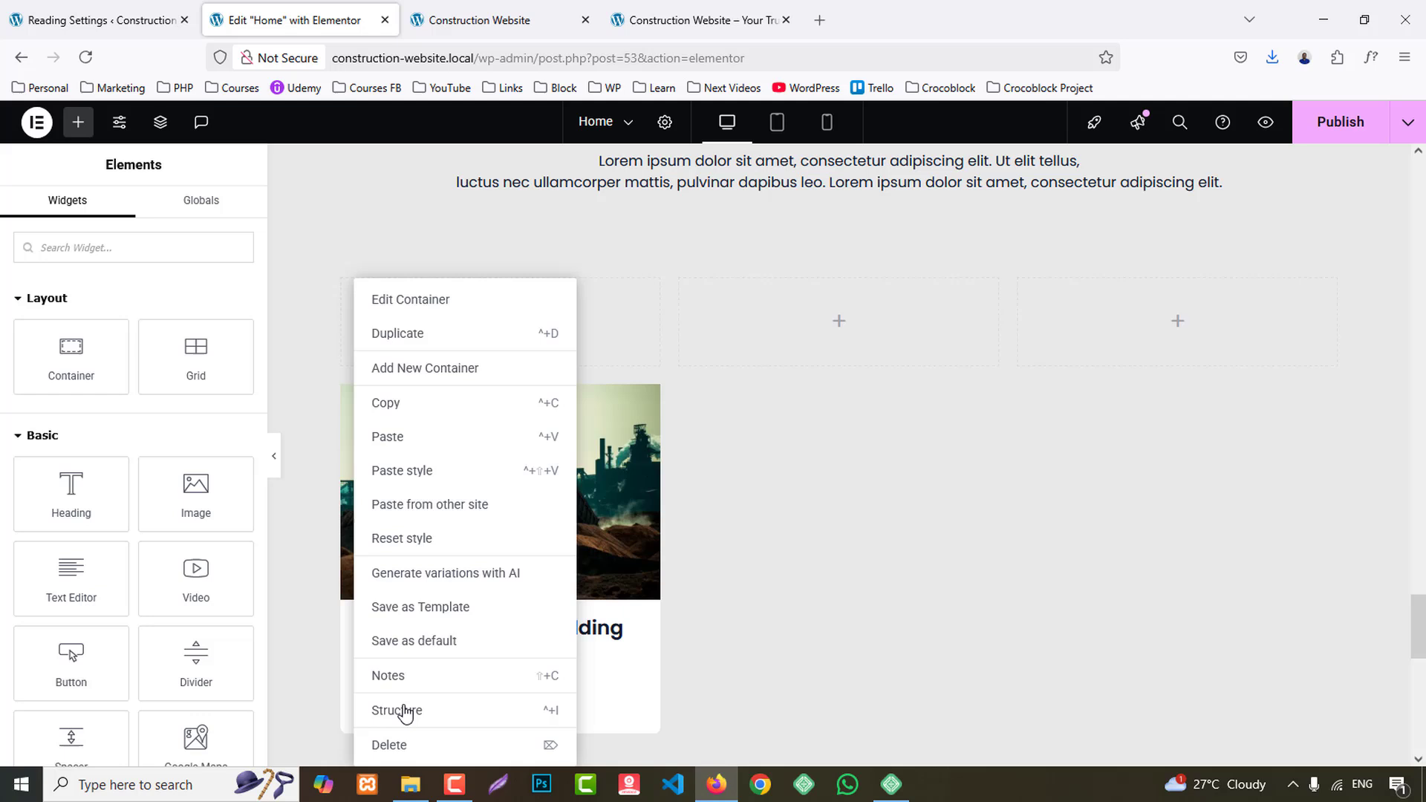
click(413, 741)
- Set the first empty team container's width to 25% and apply its copied style to the other three containers
click(343, 281)
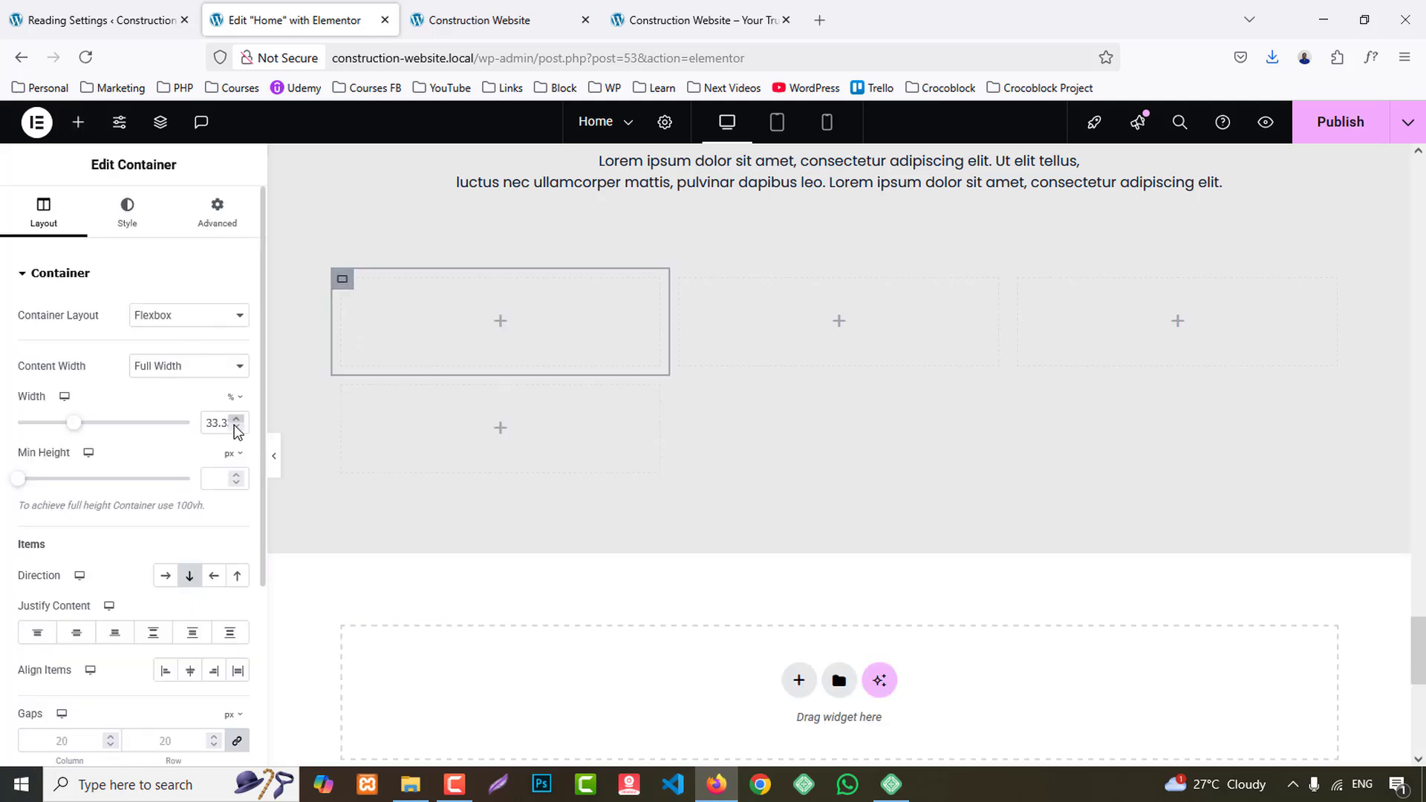
text(25)
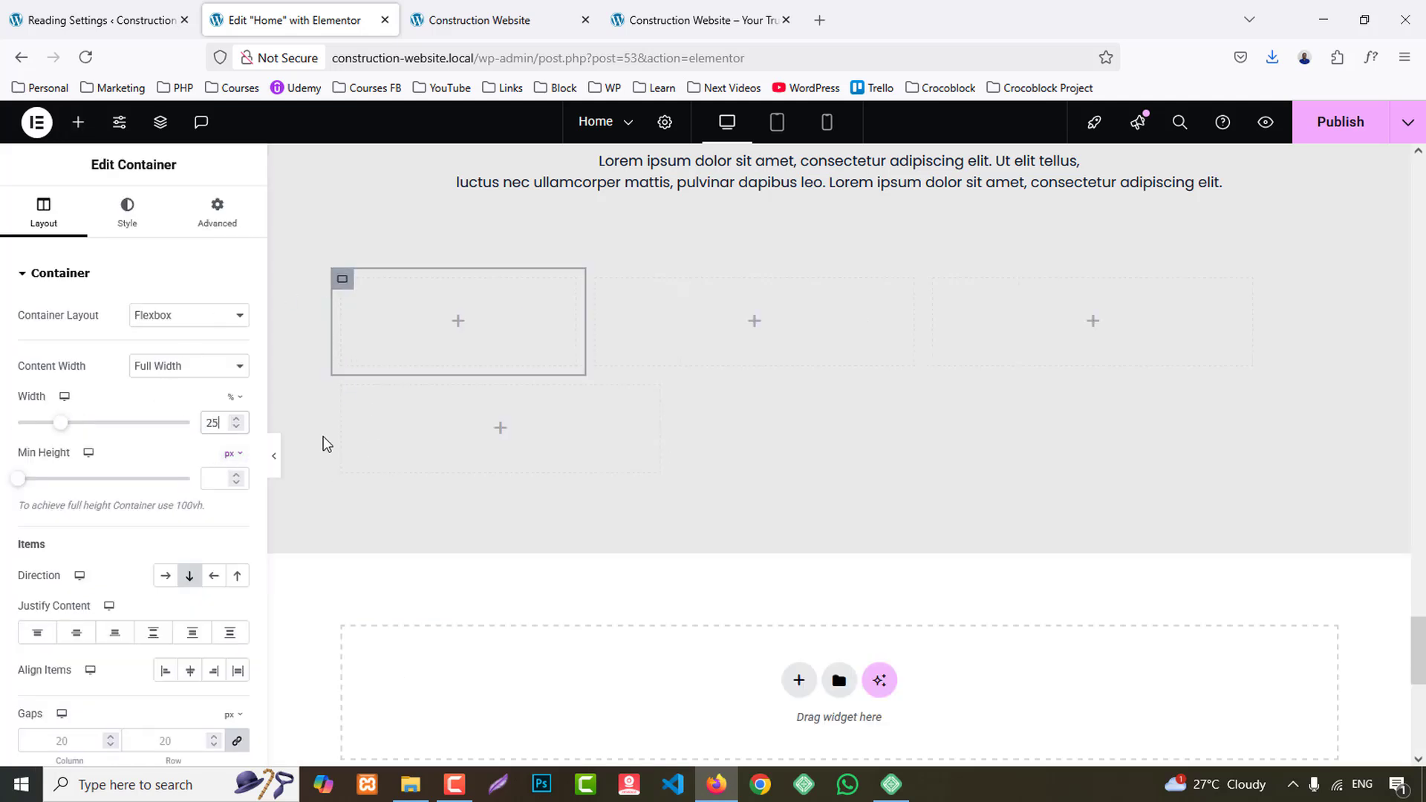
right_click(341, 279)
click(384, 401)
right_click(598, 280)
click(662, 473)
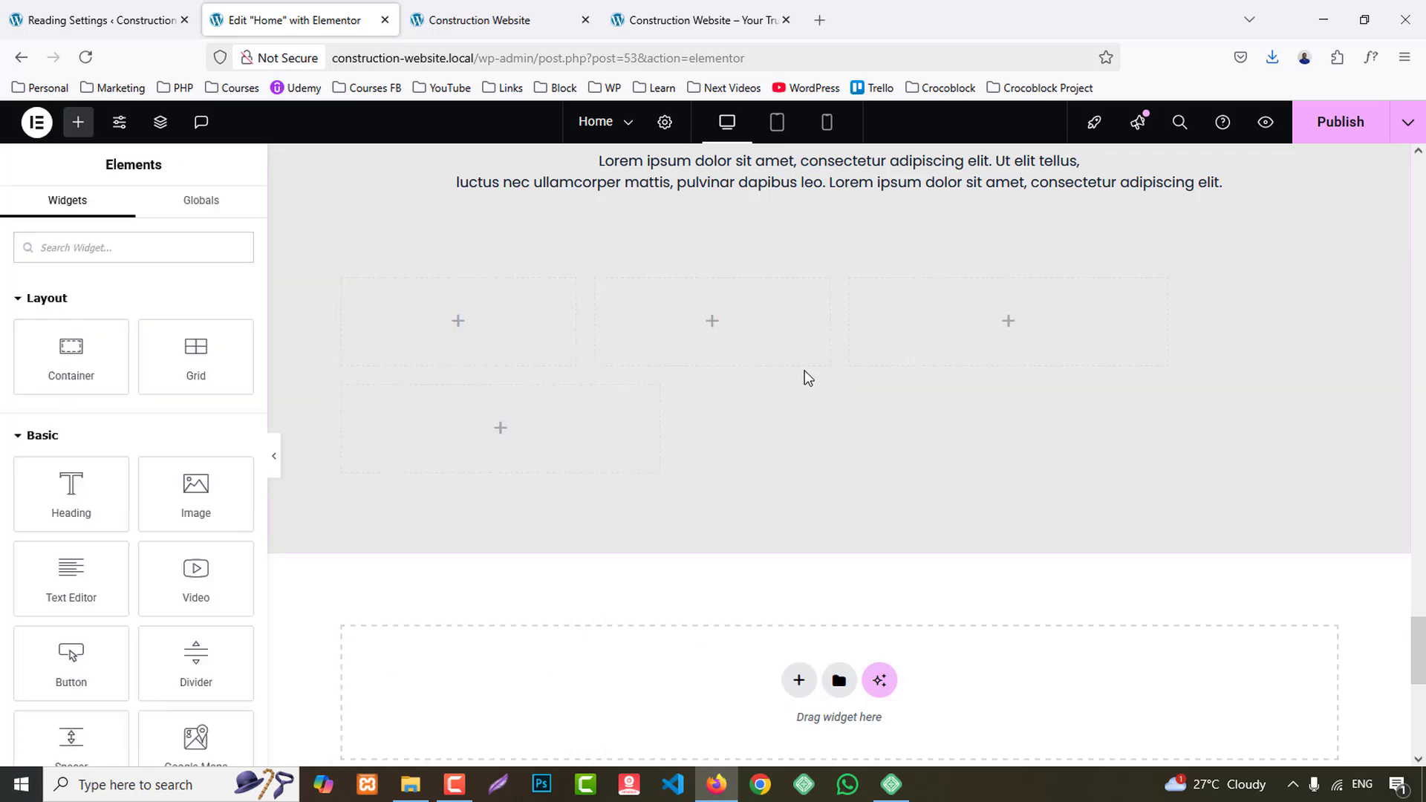
right_click(860, 291)
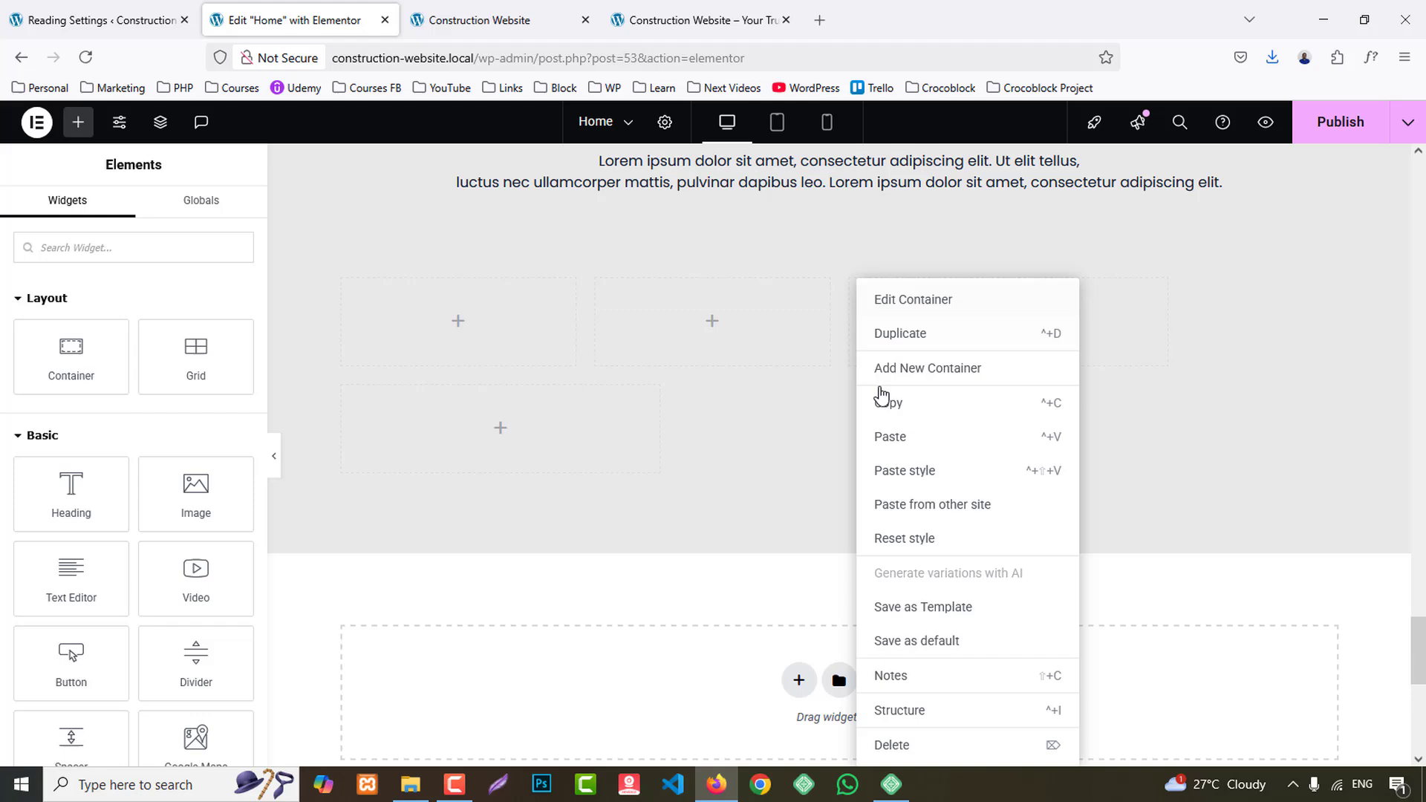
click(907, 468)
right_click(342, 388)
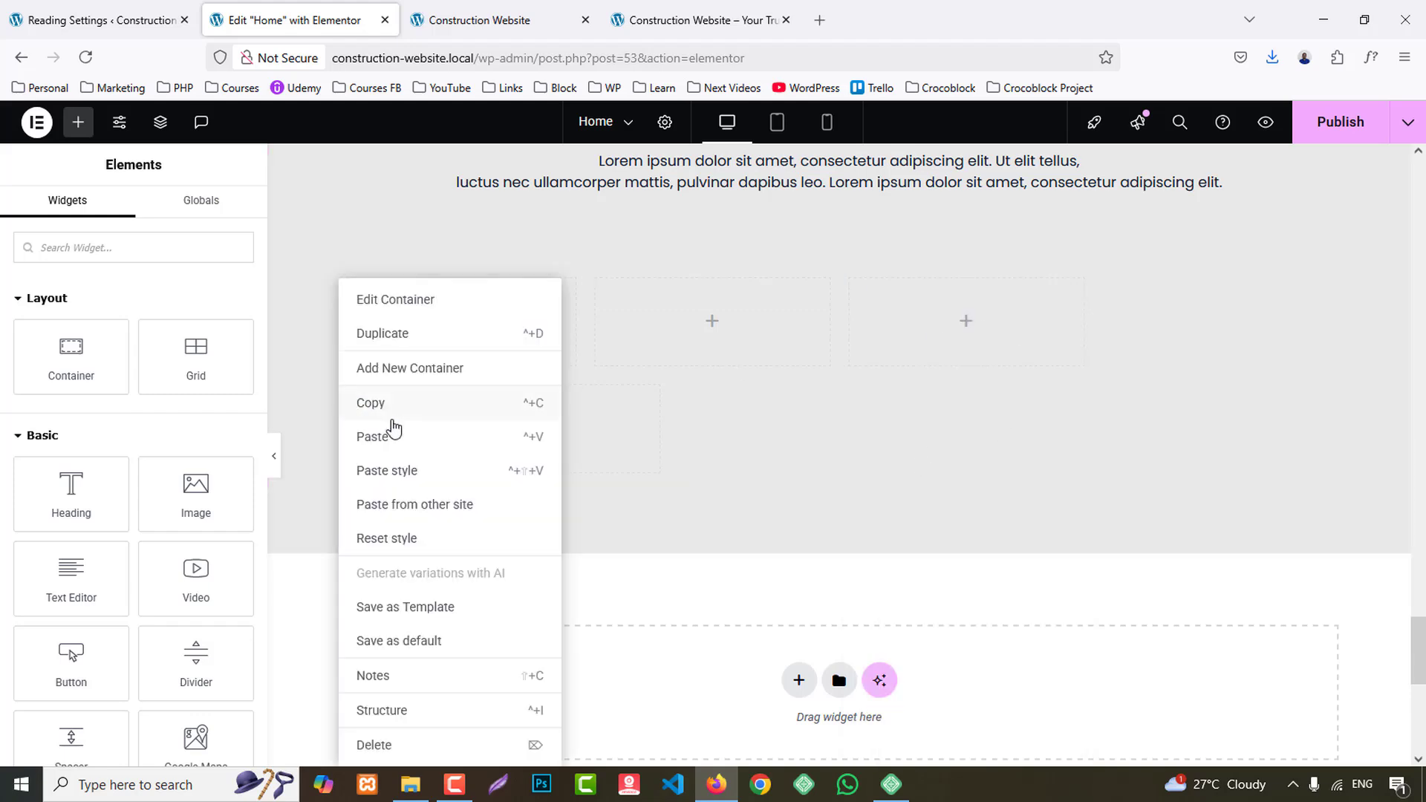
click(407, 469)
- Examine the reference site's team member cards and service cards, and look back through the edited page's earlier sections for a comparable card
click(732, 9)
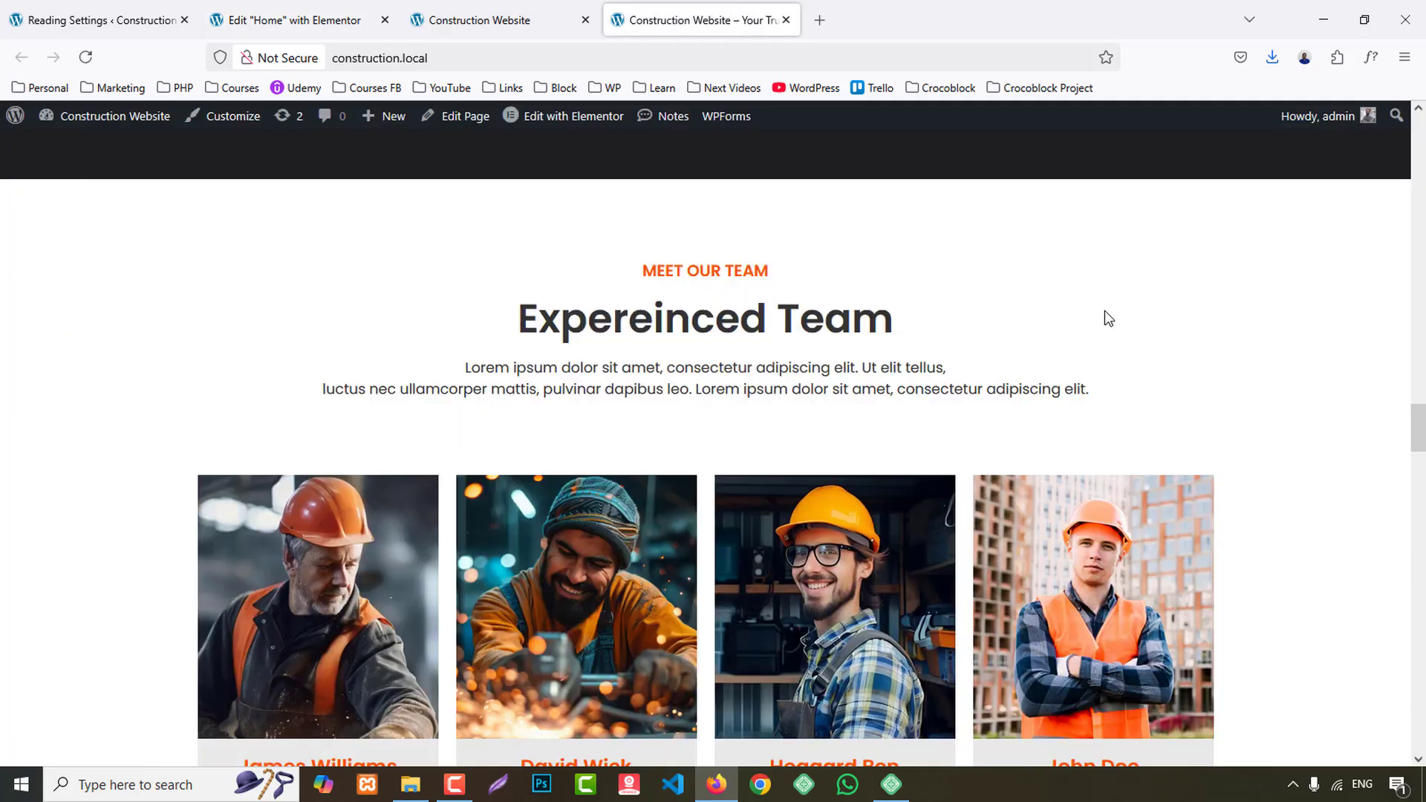
scroll(763, 371, down, 2)
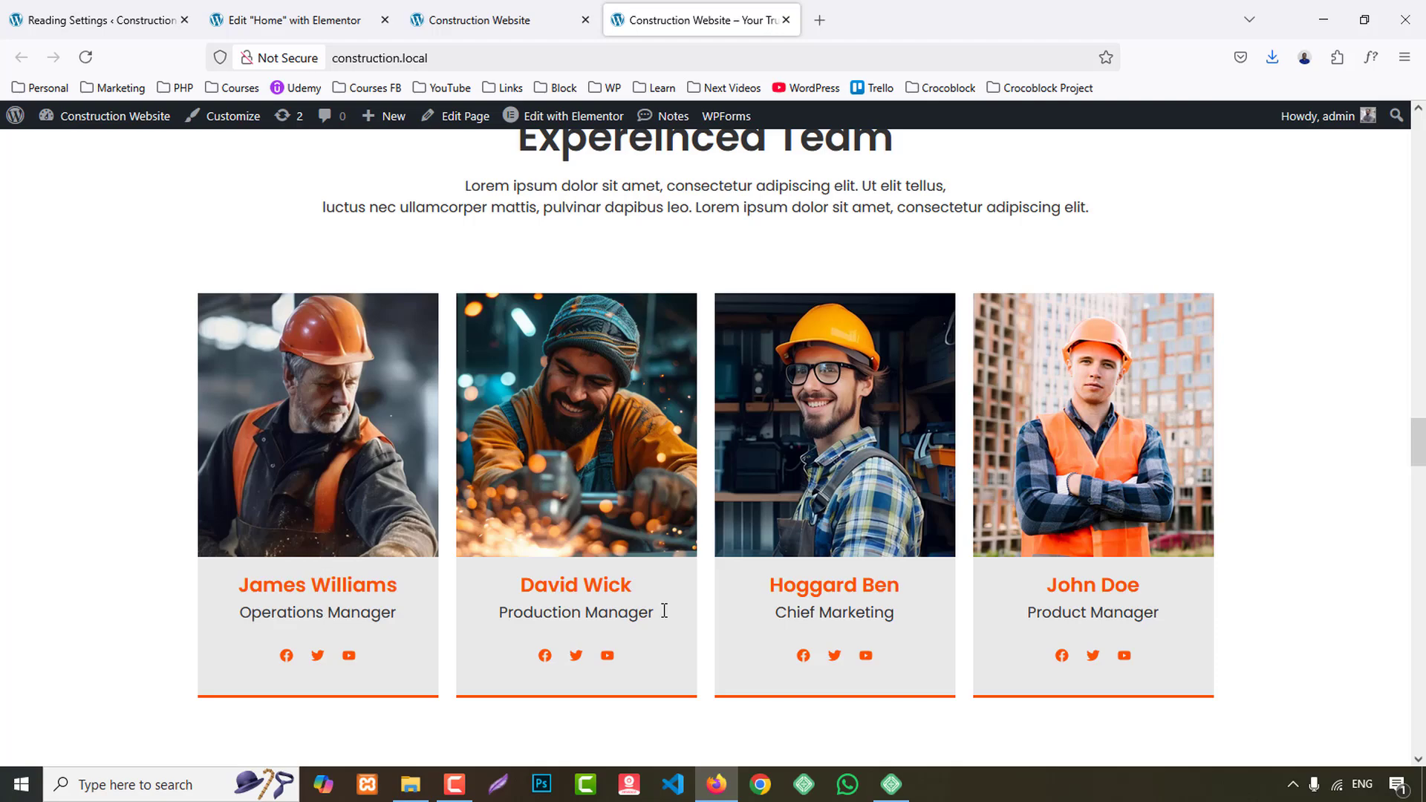
scroll(1113, 546, up, 6)
scroll(1113, 546, up, 12)
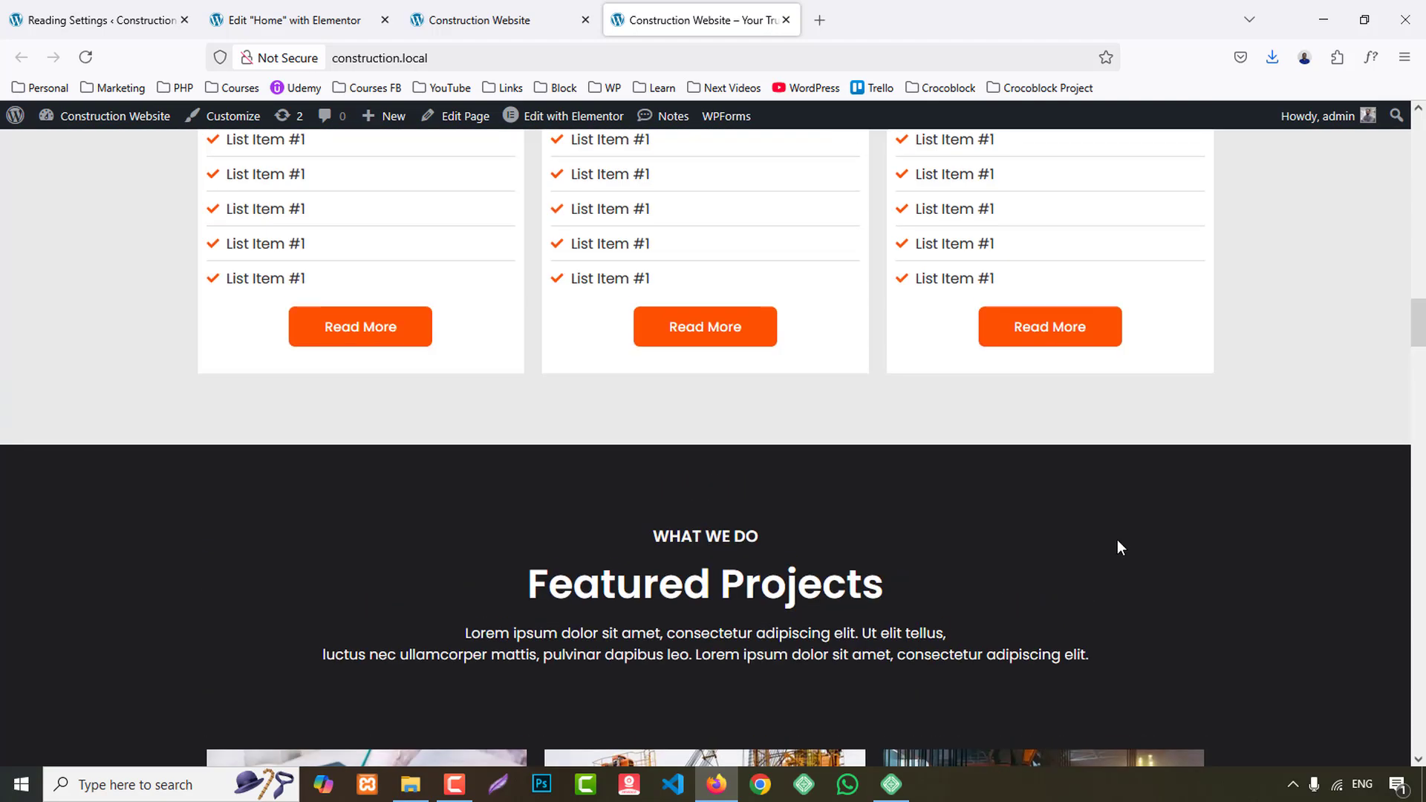
scroll(691, 455, up, 2)
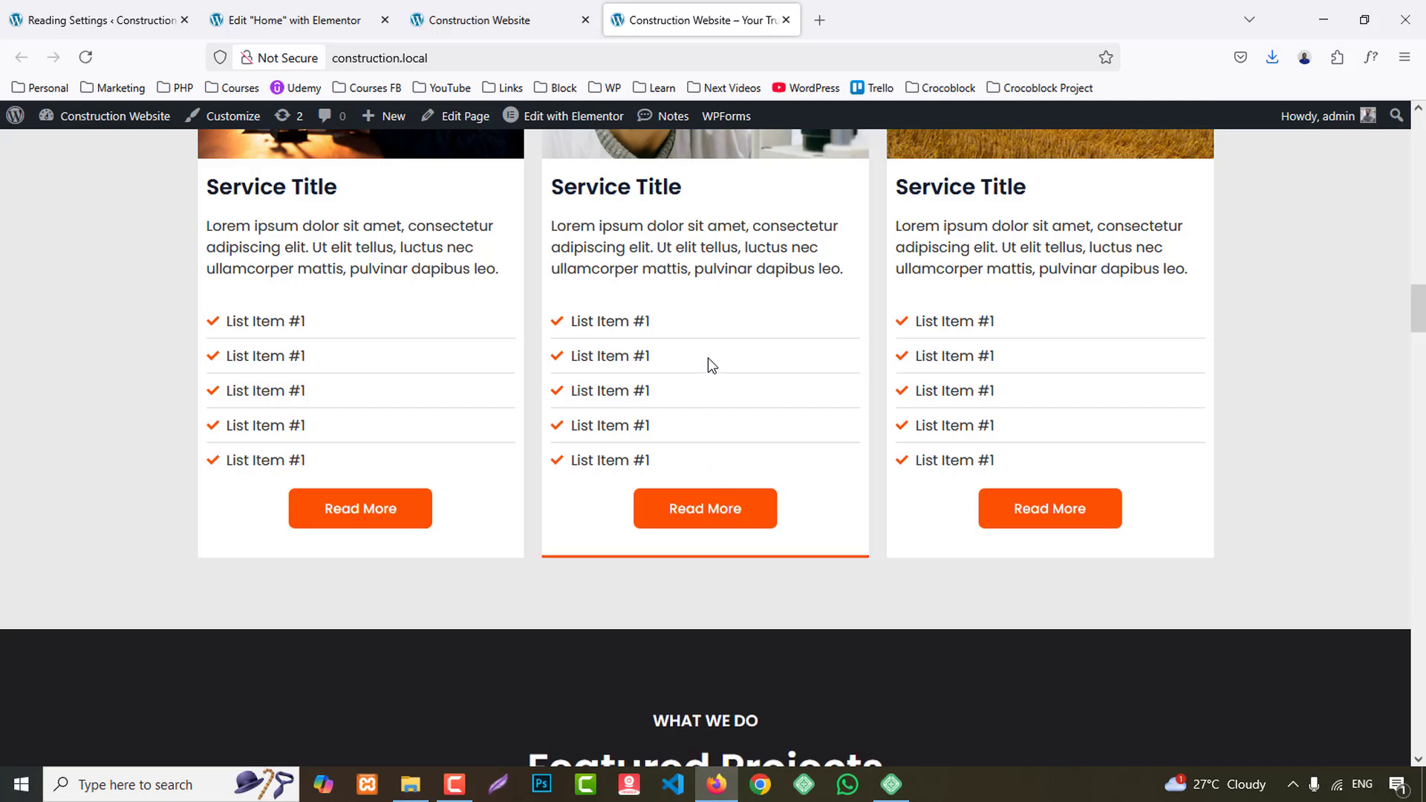
click(394, 11)
scroll(787, 490, up, 15)
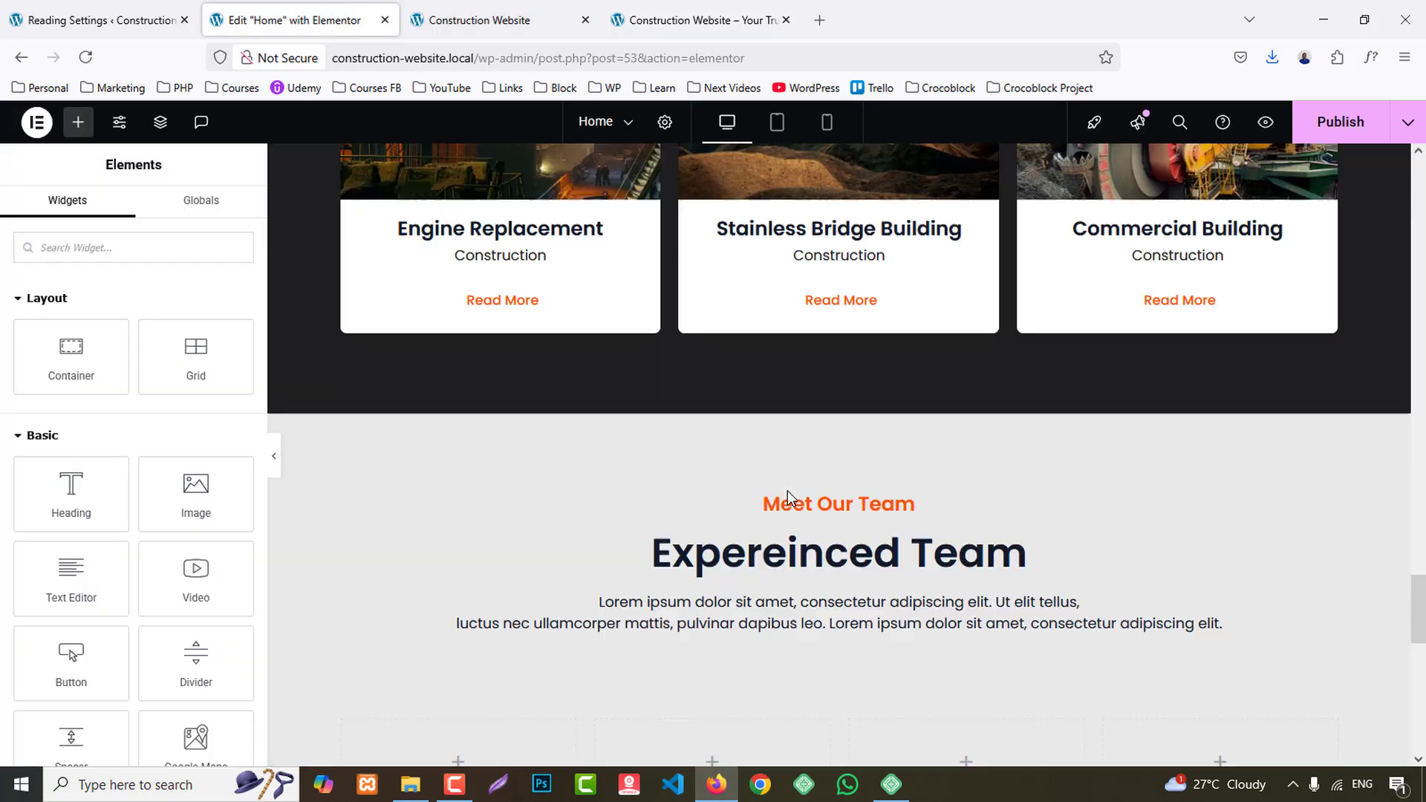
scroll(809, 512, down, 10)
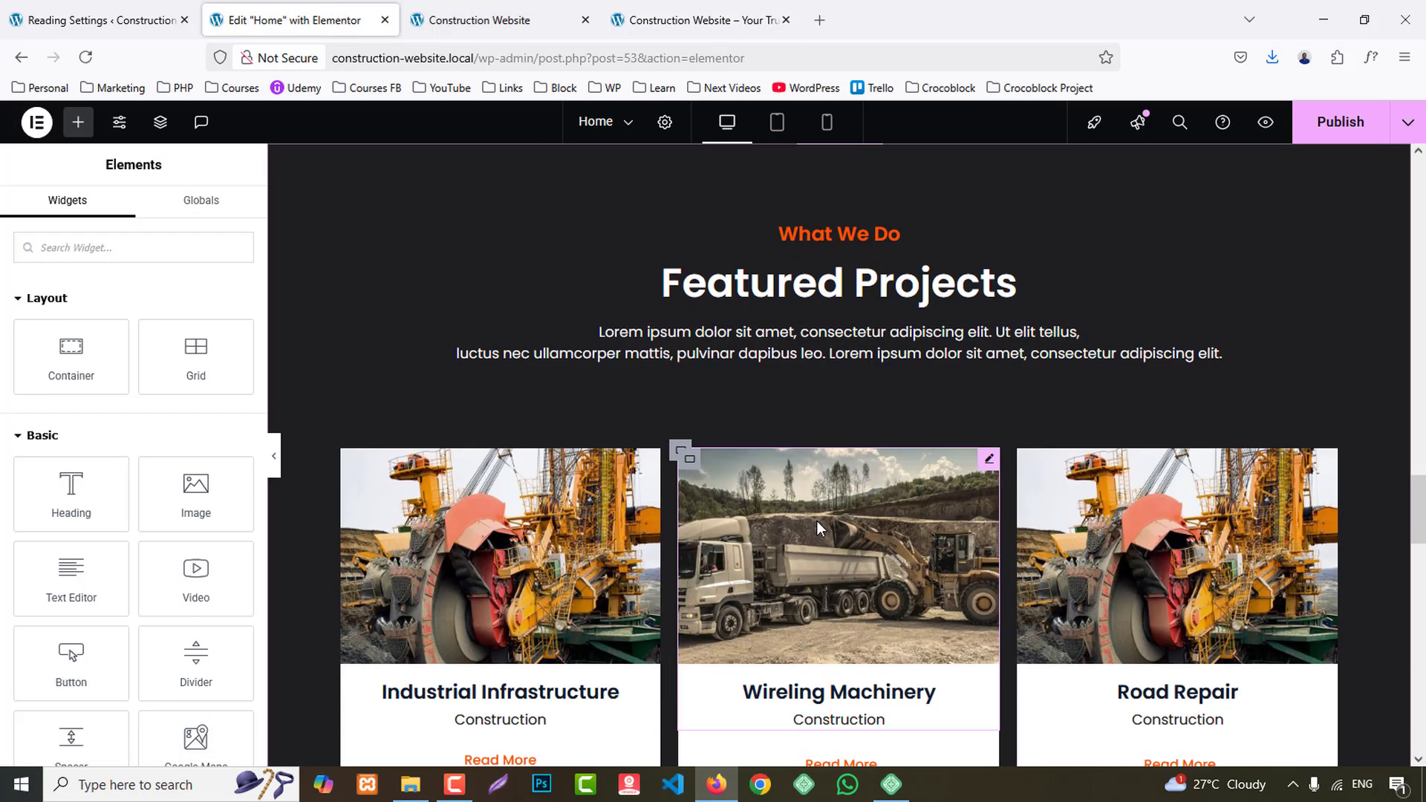
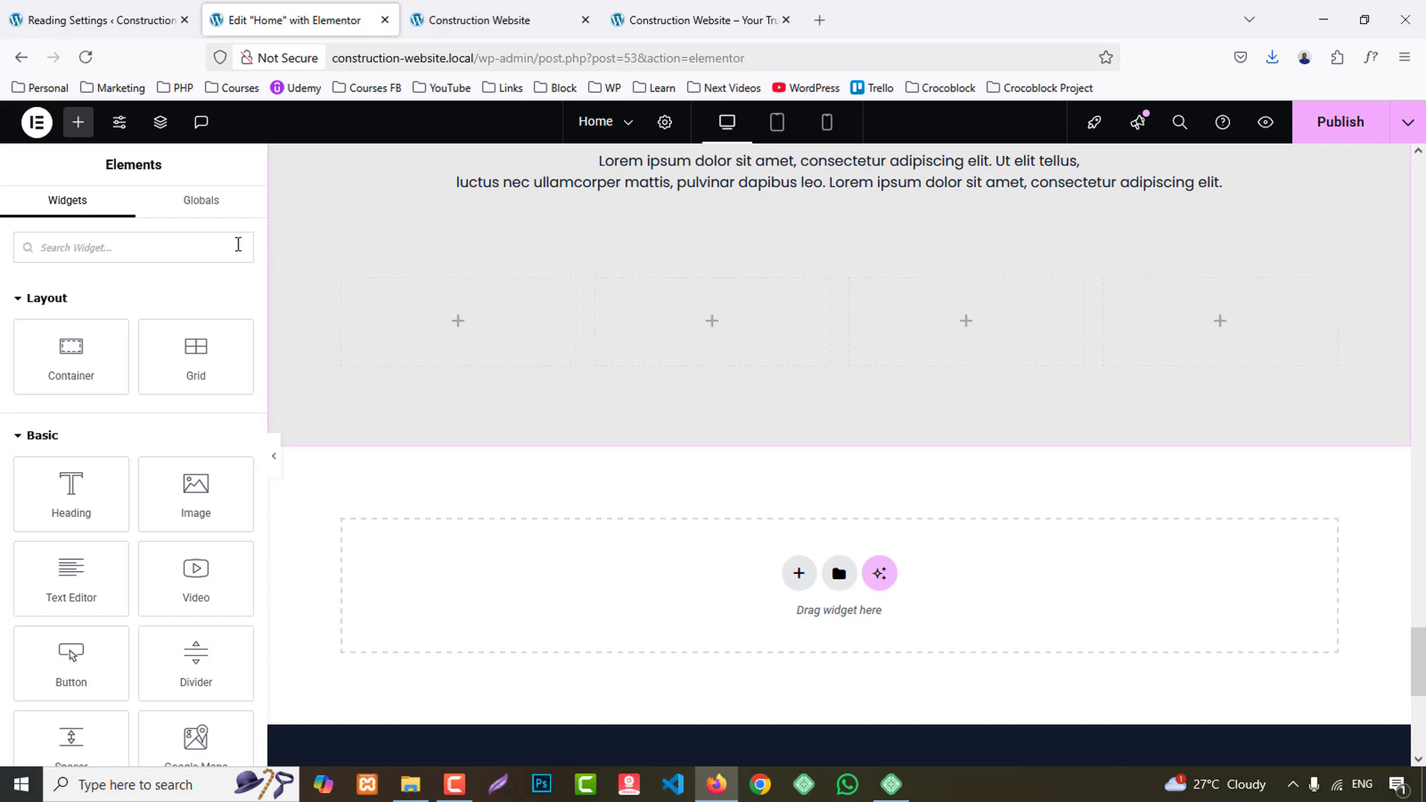
- Check the reference site's team section and clear the background colour of the edited page's team section container
click(732, 10)
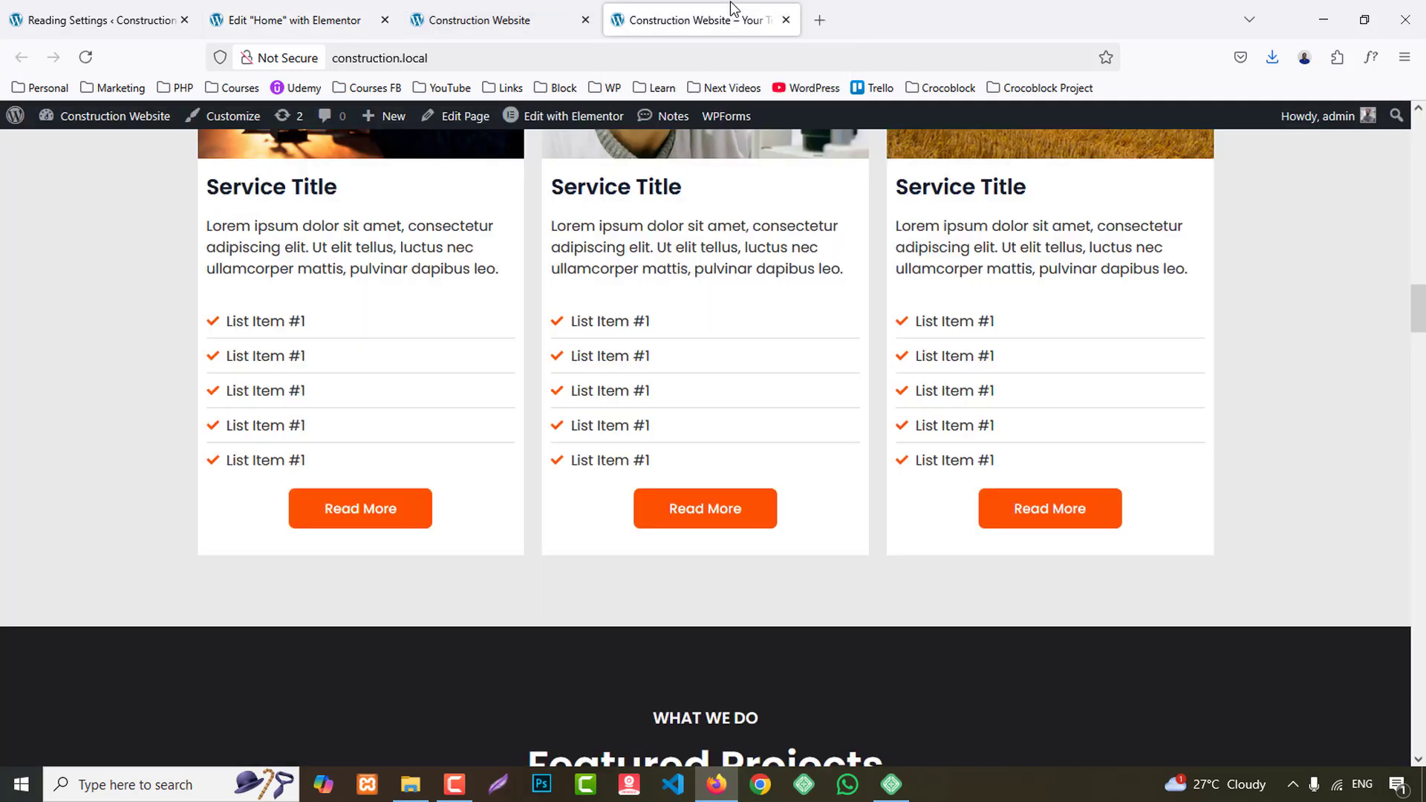
scroll(728, 523, down, 9)
scroll(736, 529, down, 10)
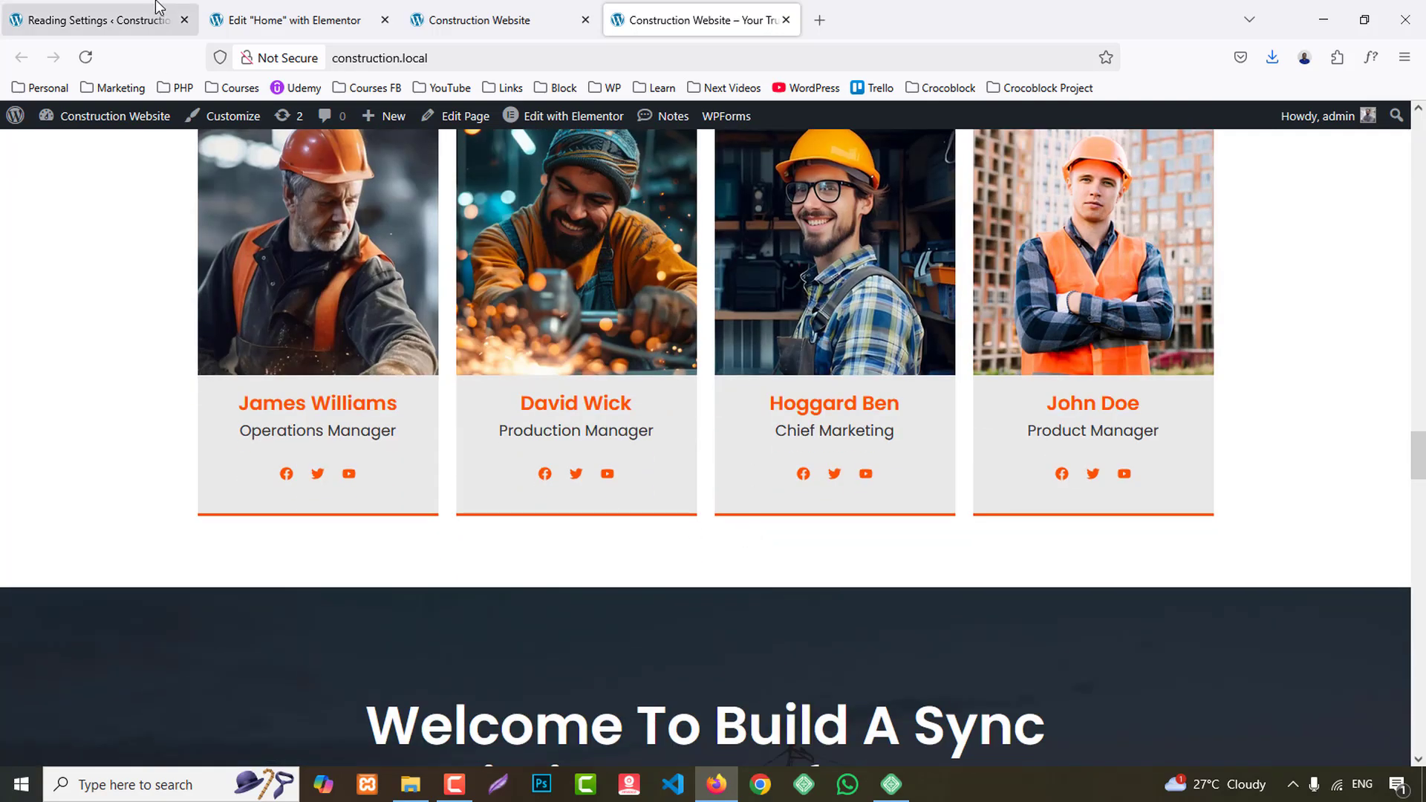
click(282, 20)
scroll(842, 401, up, 8)
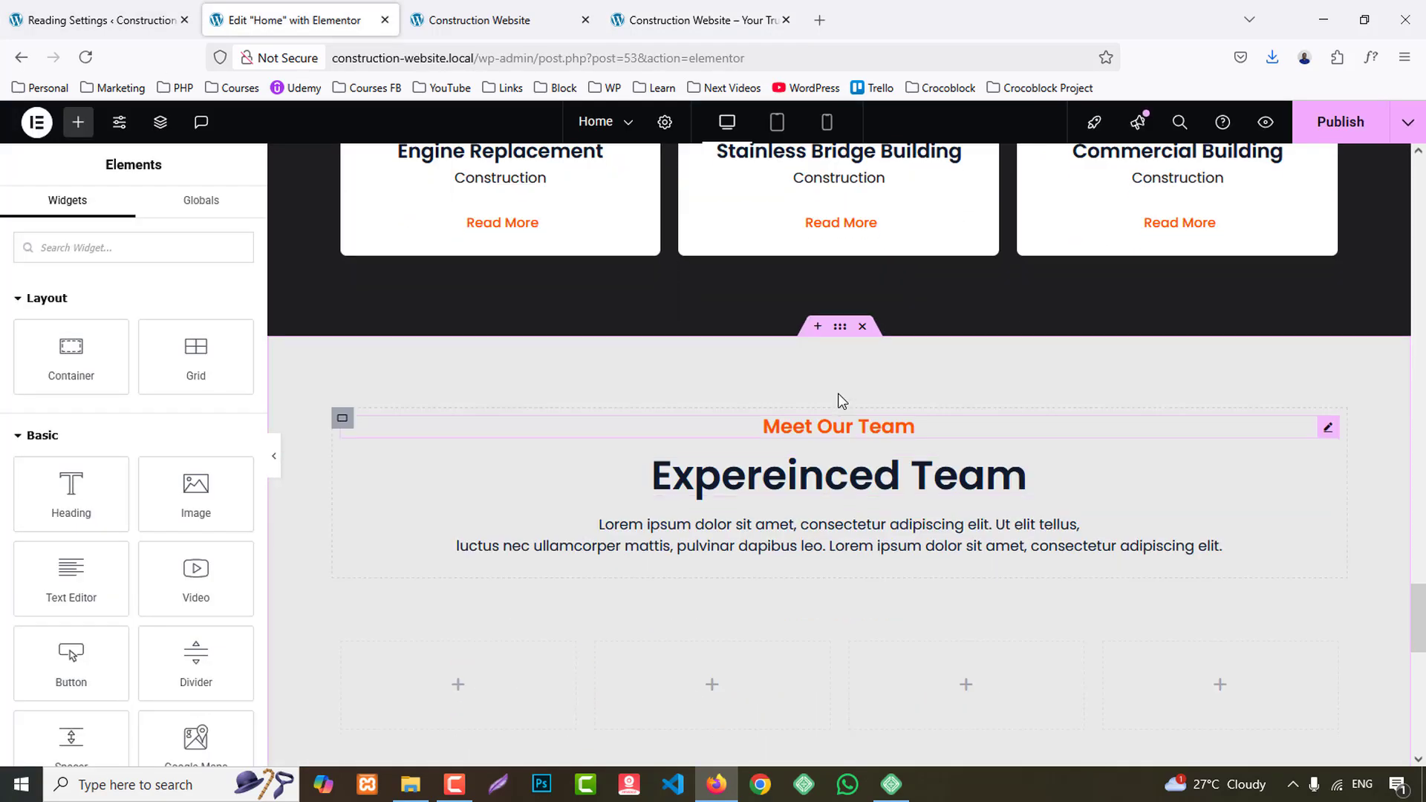
click(673, 340)
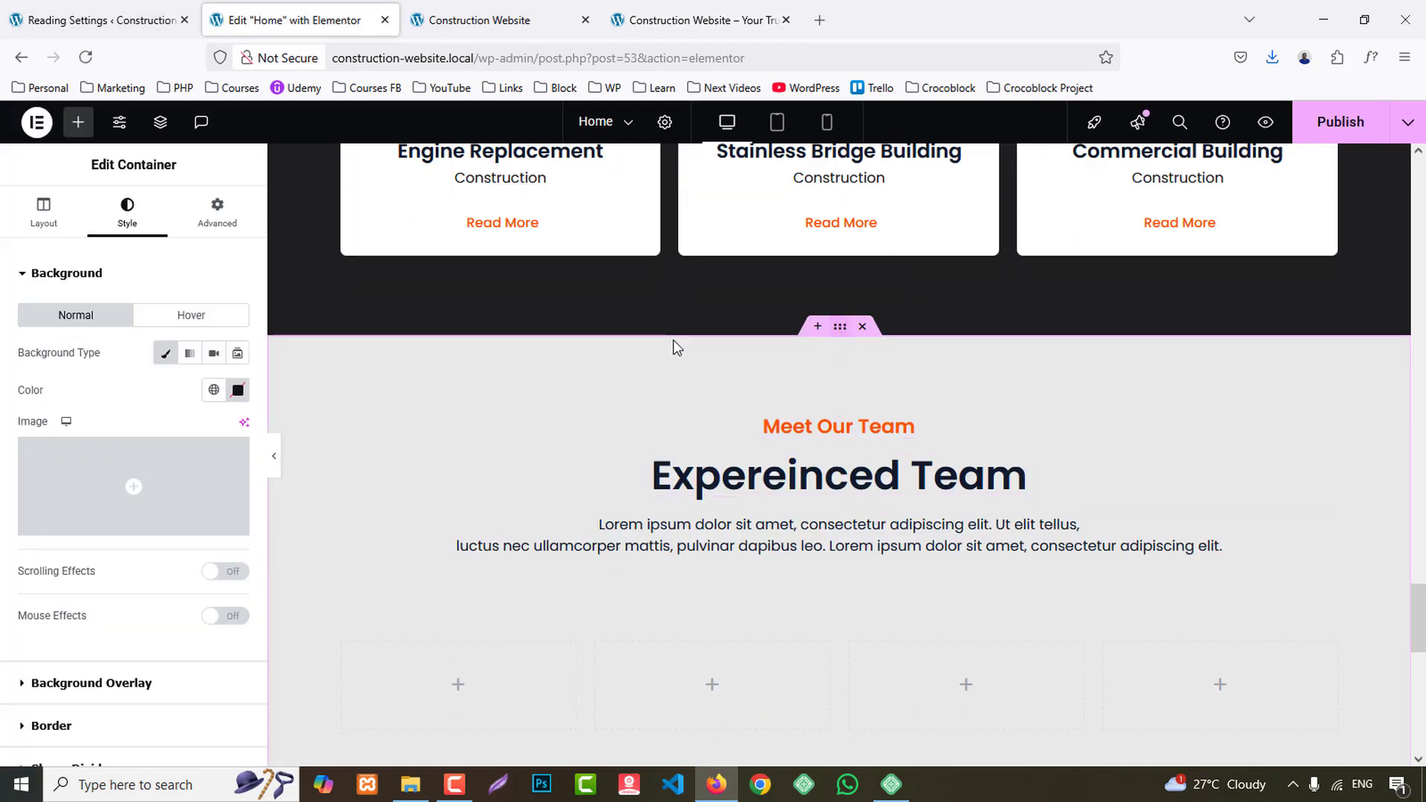
click(245, 400)
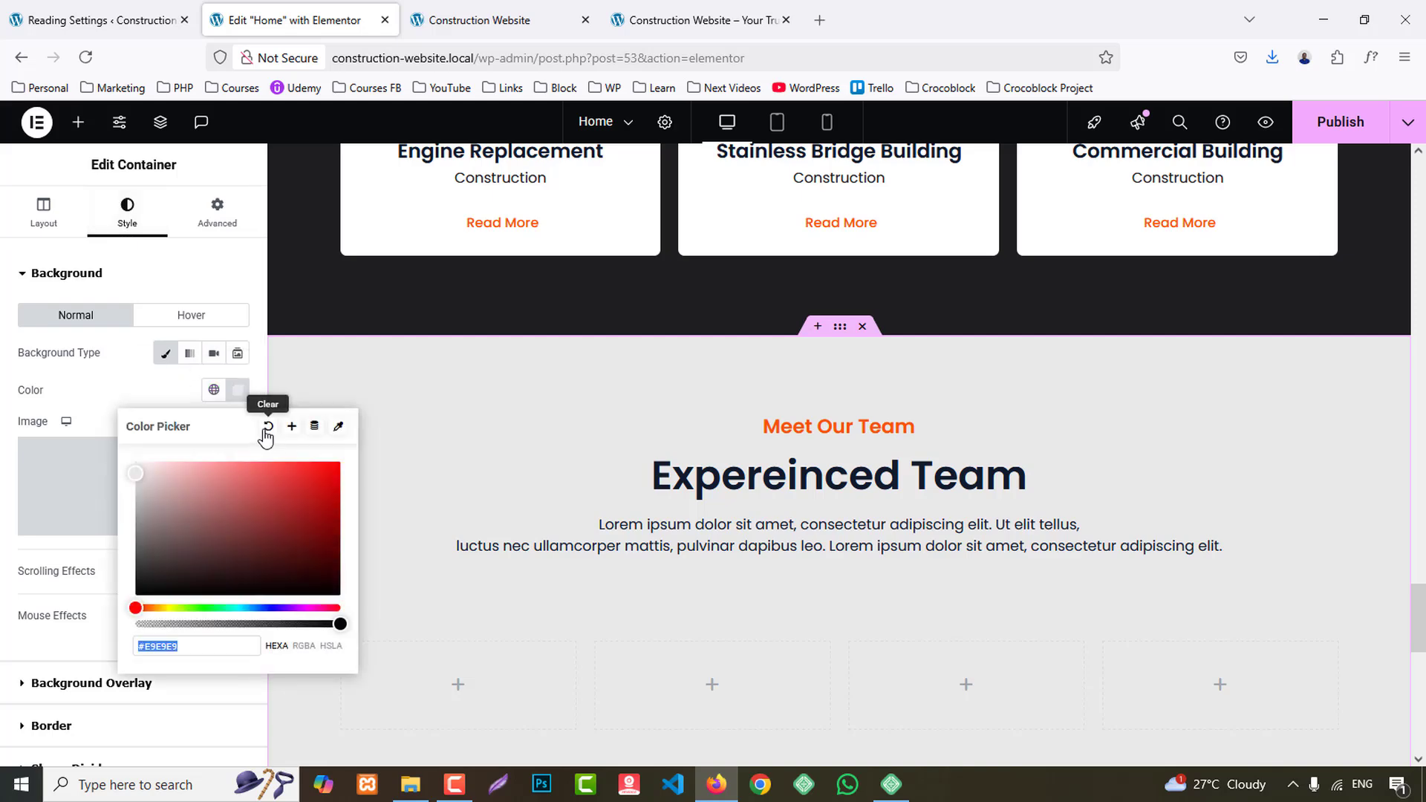
click(268, 434)
scroll(891, 534, down, 3)
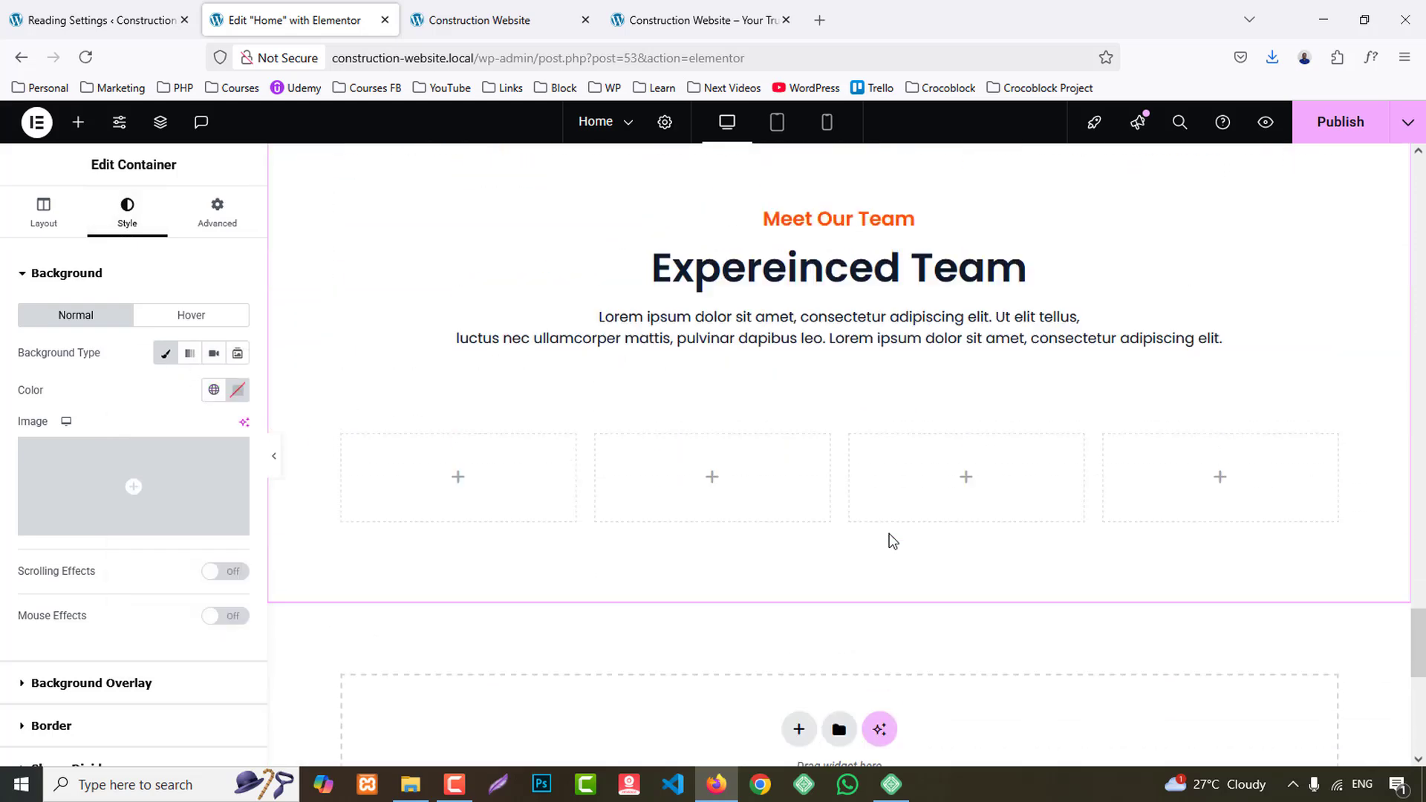
- Add an inner container to the first team column and place an Image Box widget inside it
scroll(891, 541, up, 2)
scroll(888, 541, down, 3)
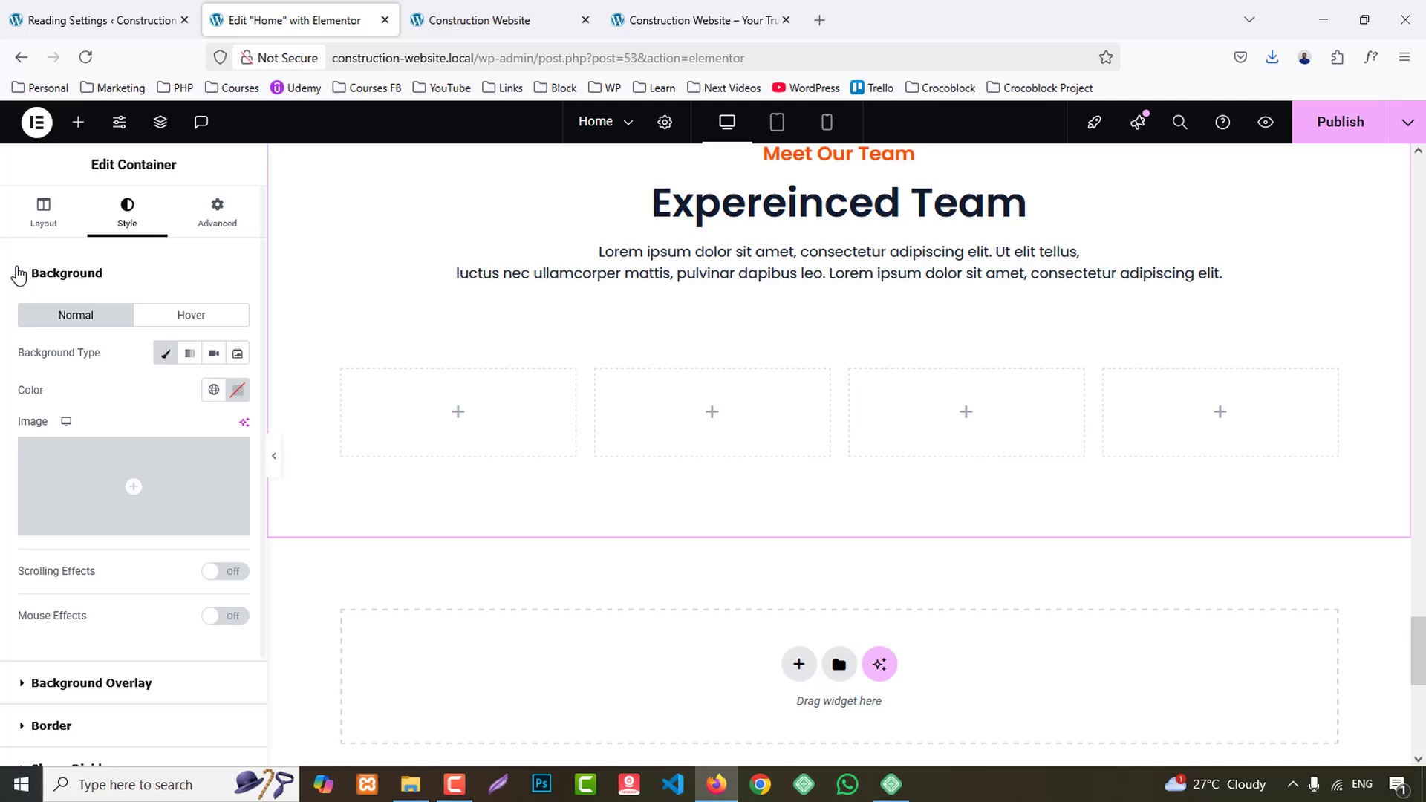
click(77, 121)
drag(72, 351, 483, 416)
click(78, 121)
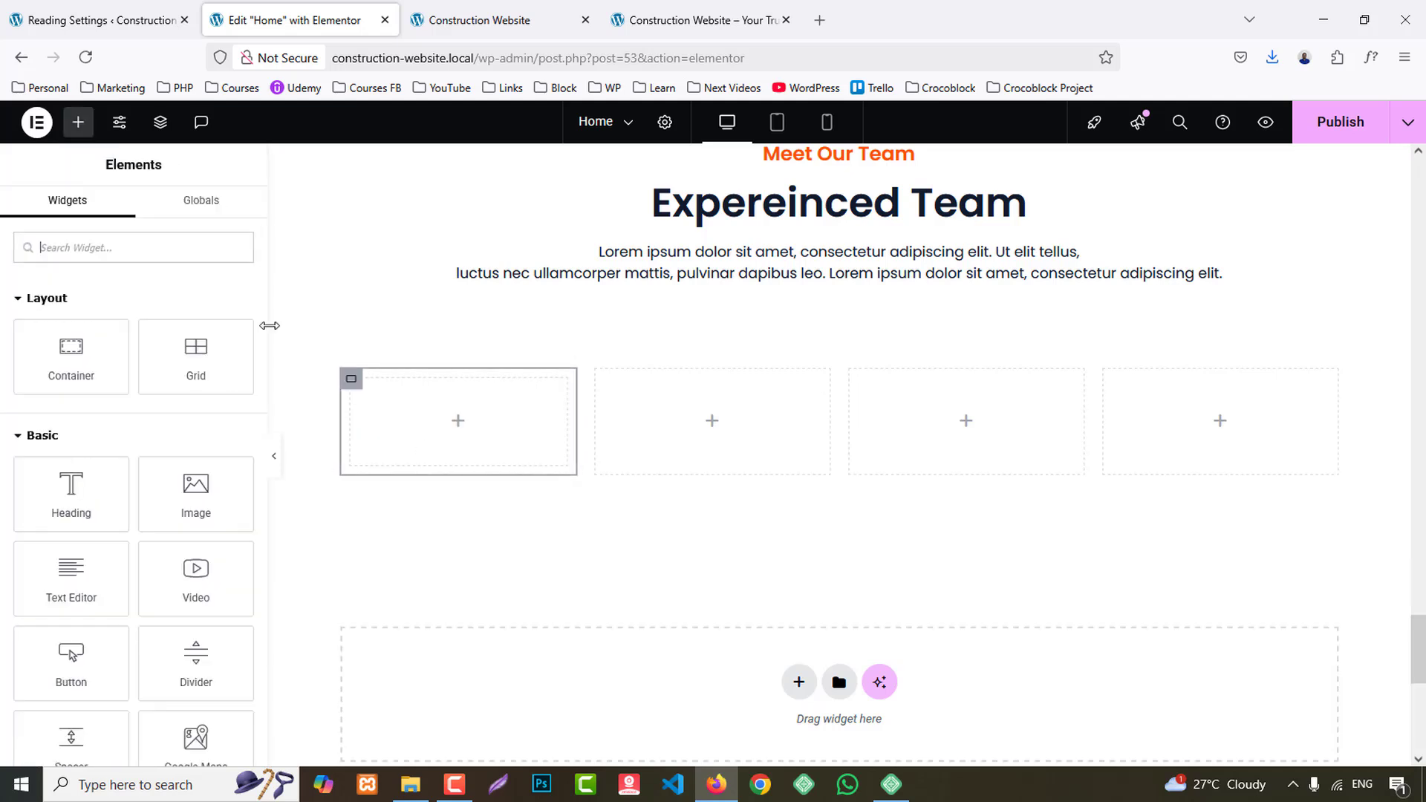
text(image)
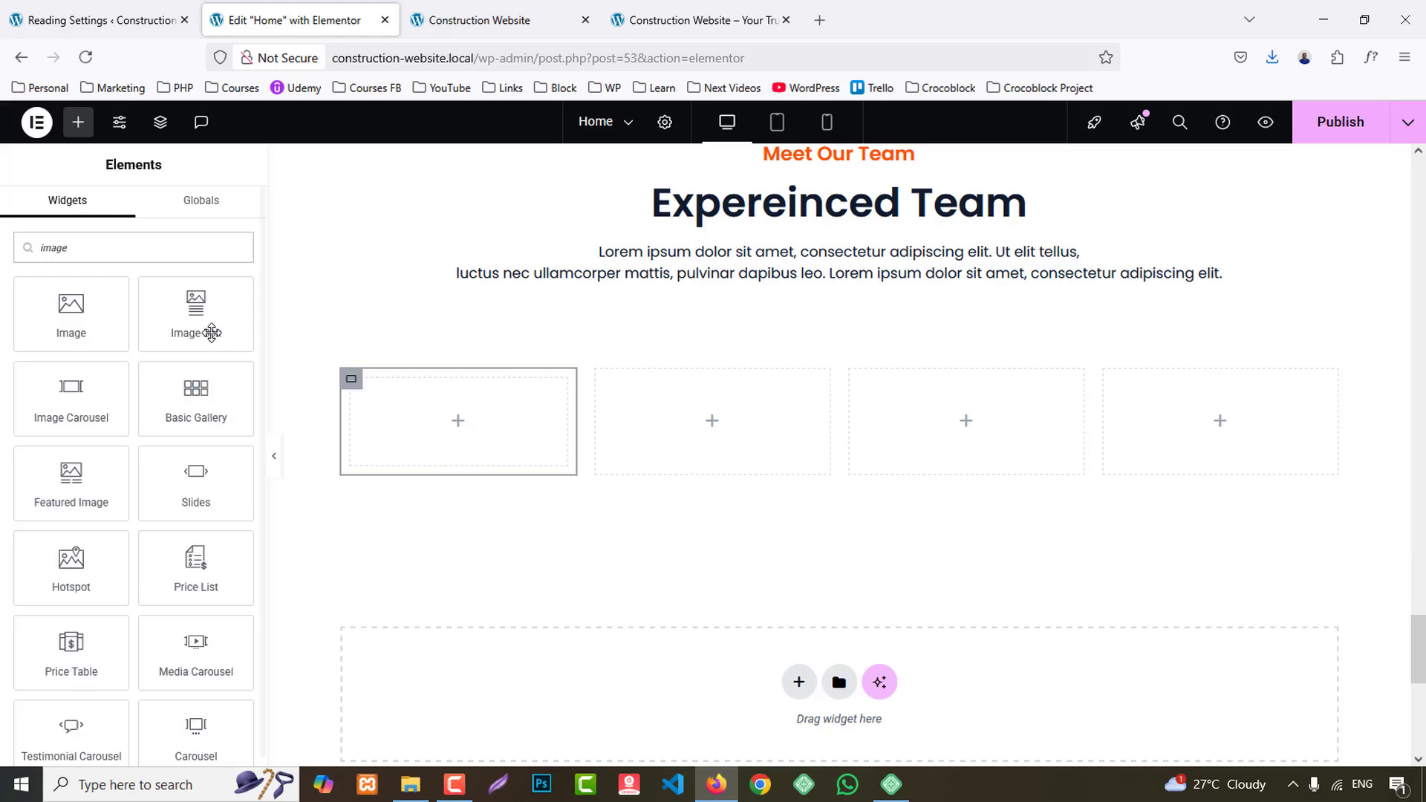
drag(212, 333, 461, 416)
- Check the reference team cards and add a Social Icons widget beneath the Image Box in the first team column
click(696, 23)
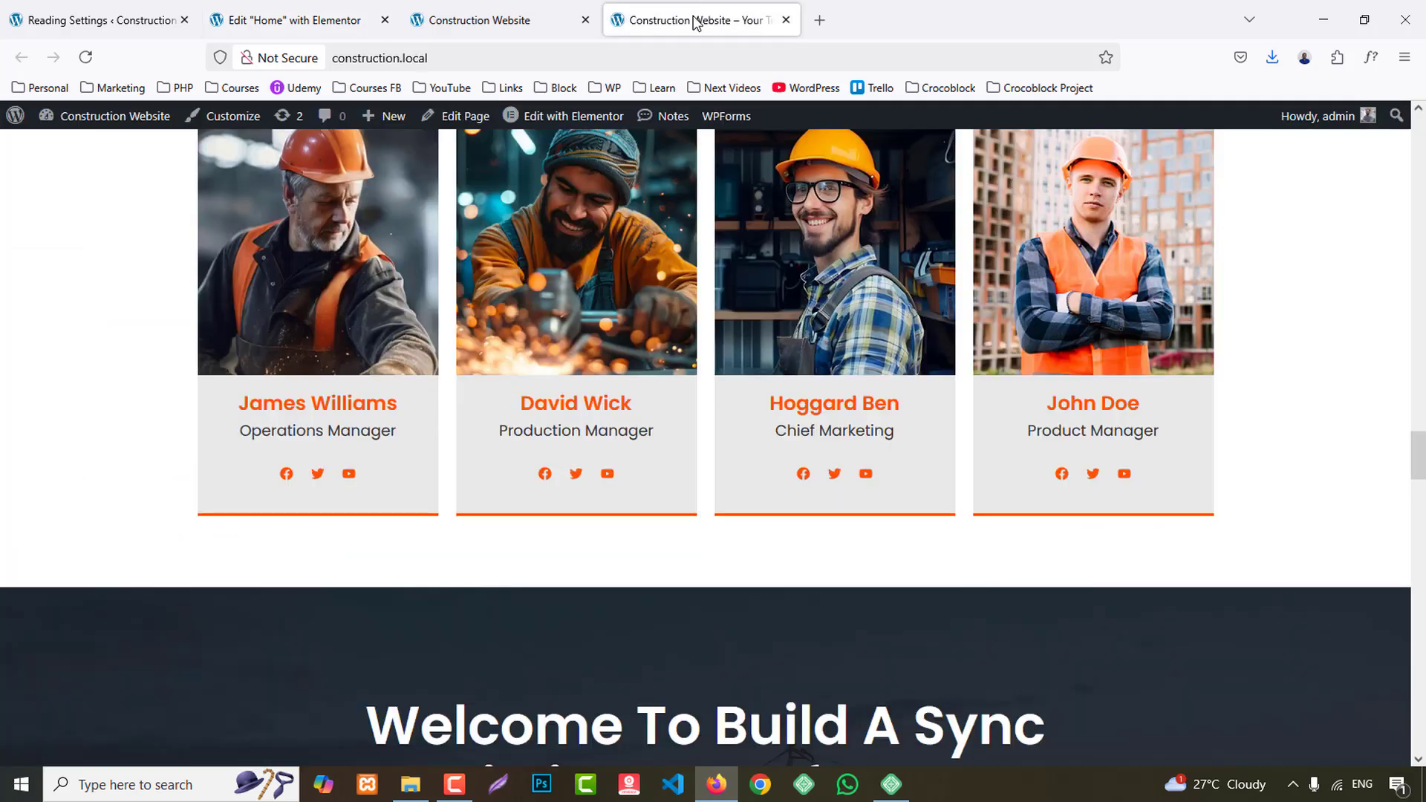
click(301, 19)
click(78, 121)
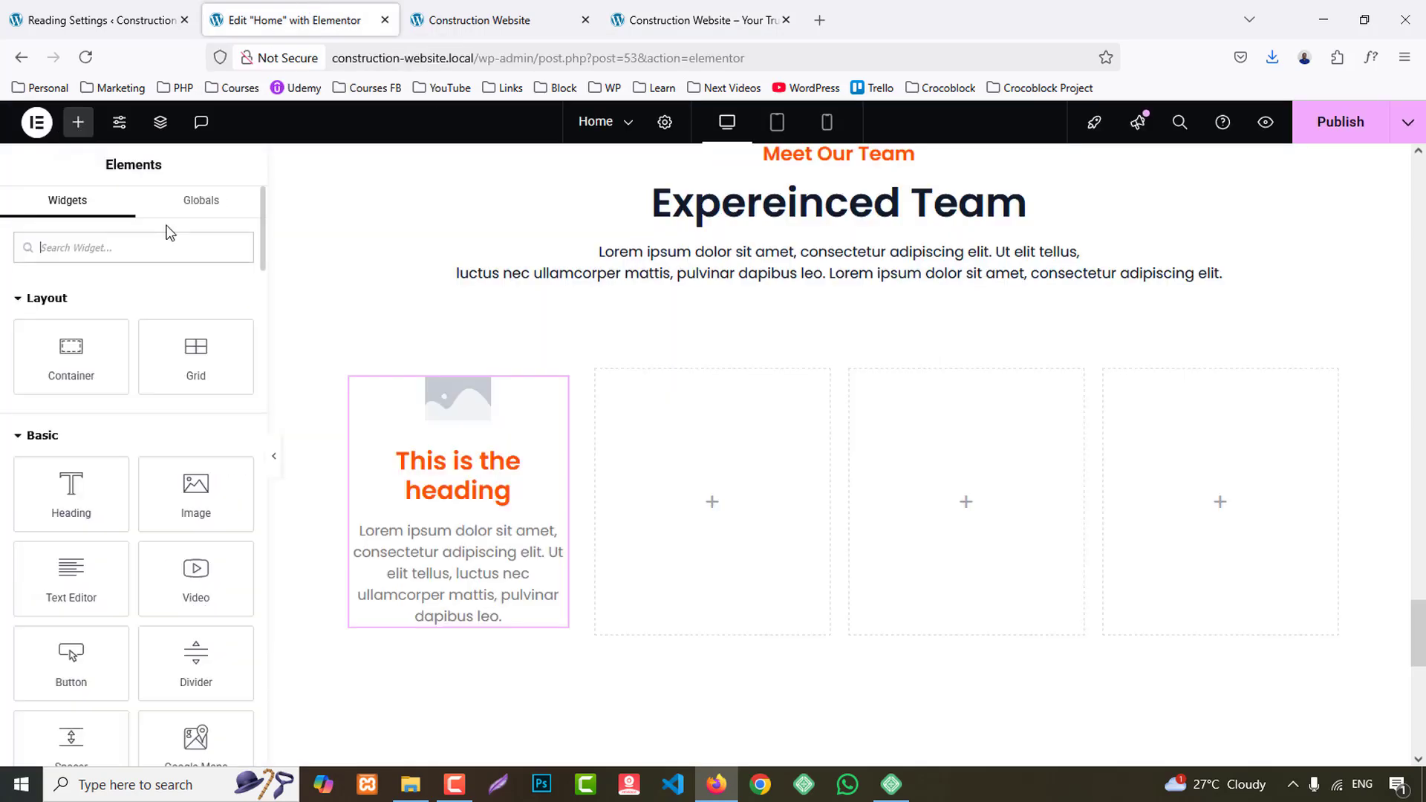
text(social)
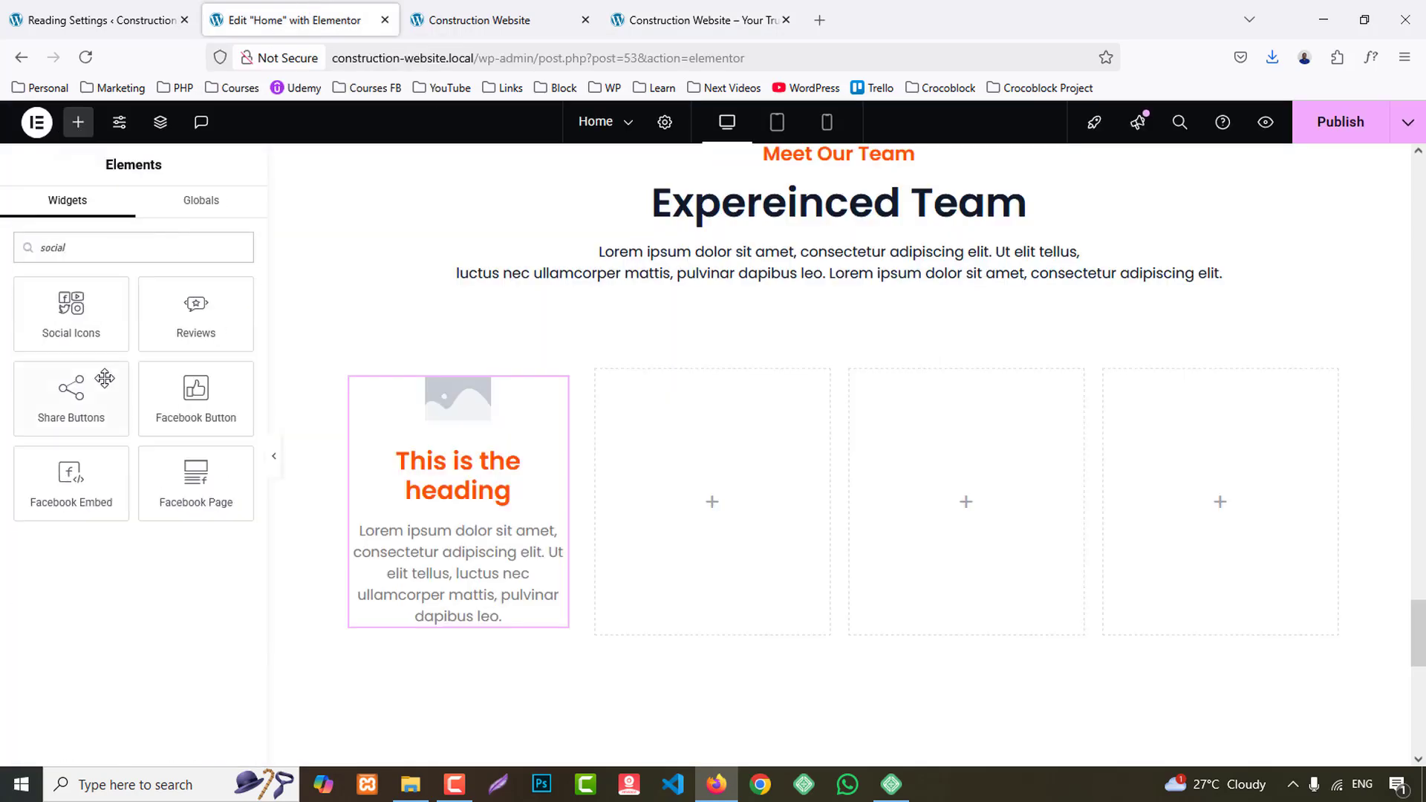
drag(74, 319, 505, 571)
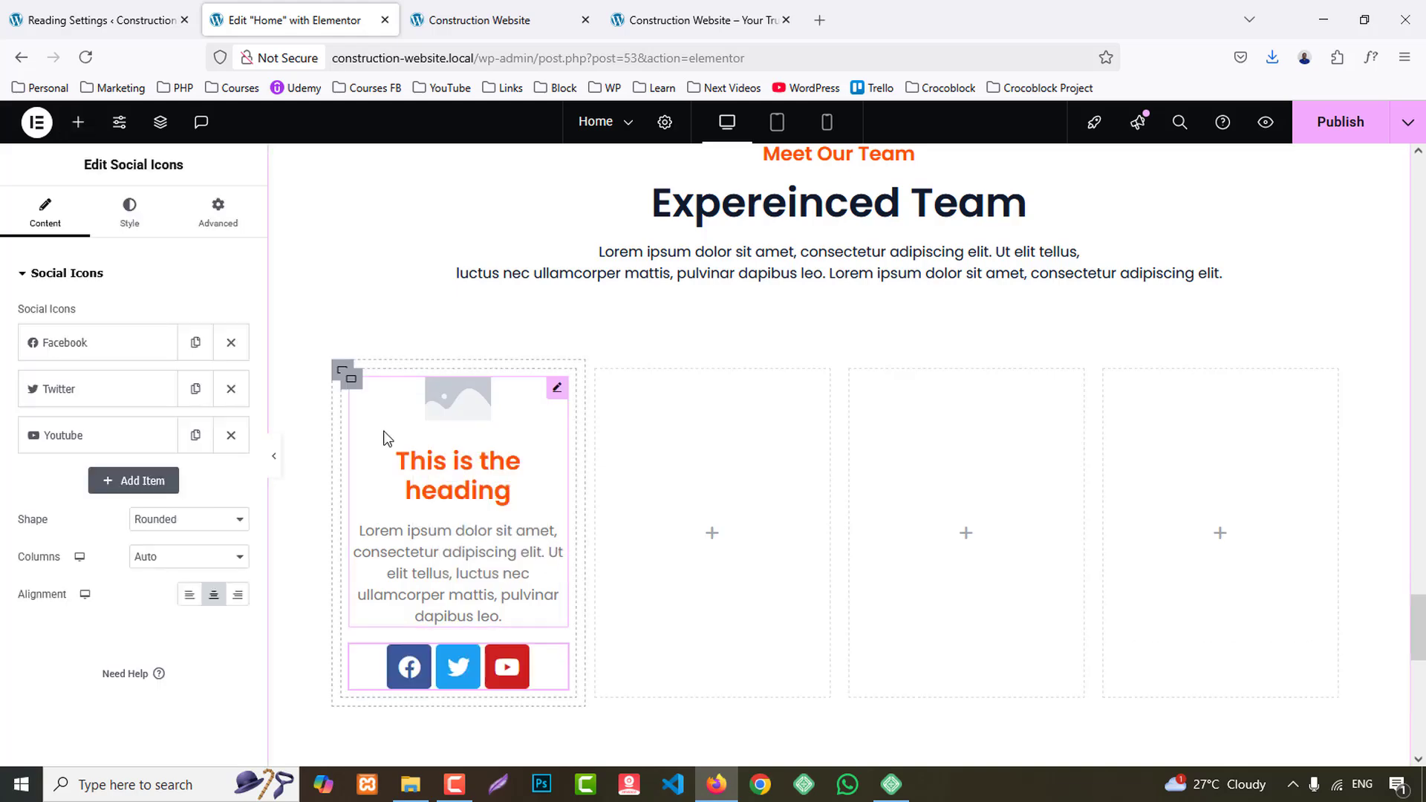
- Copy the first column's inner card container and paste it into the other three empty team columns
right_click(355, 384)
click(385, 403)
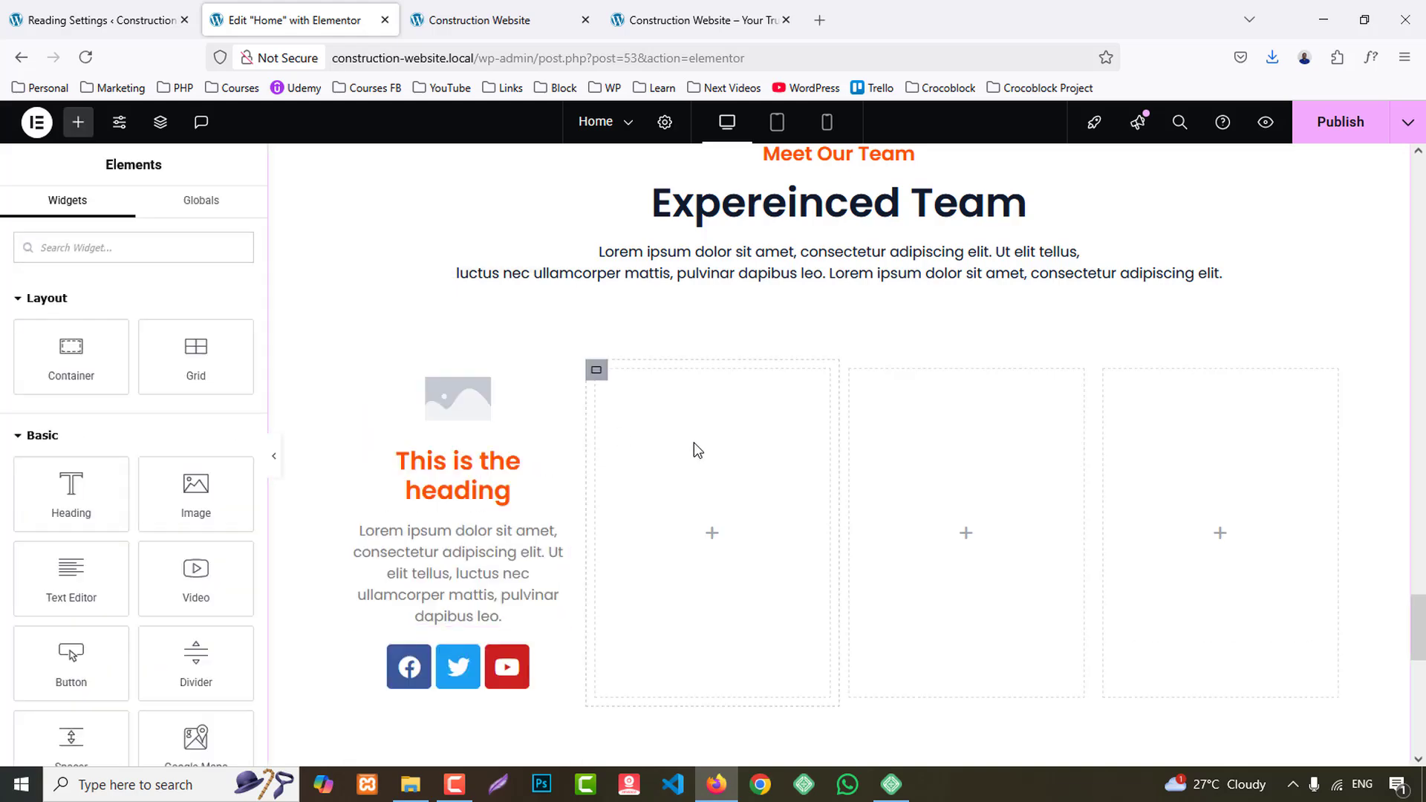
right_click(693, 445)
click(740, 444)
right_click(983, 444)
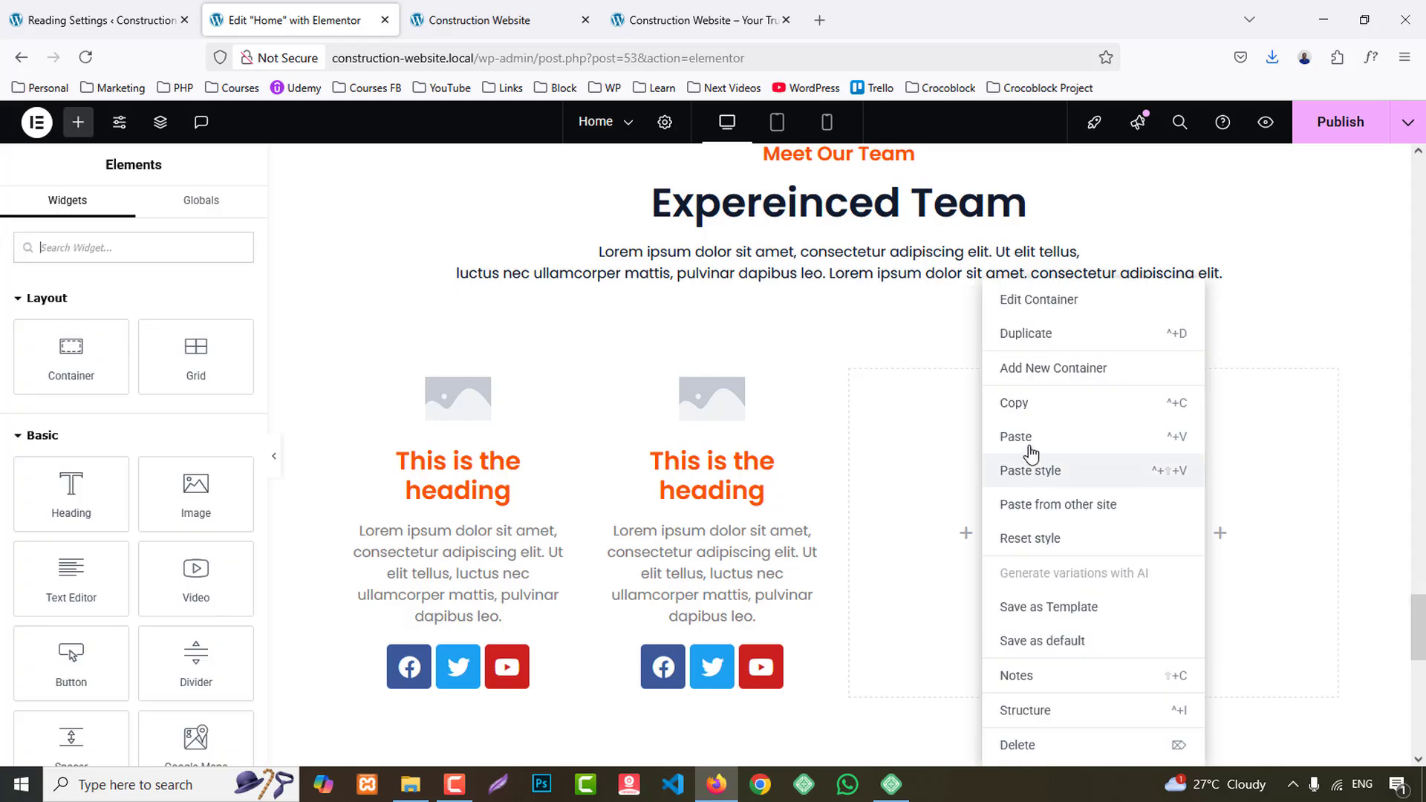
click(1040, 436)
right_click(1250, 425)
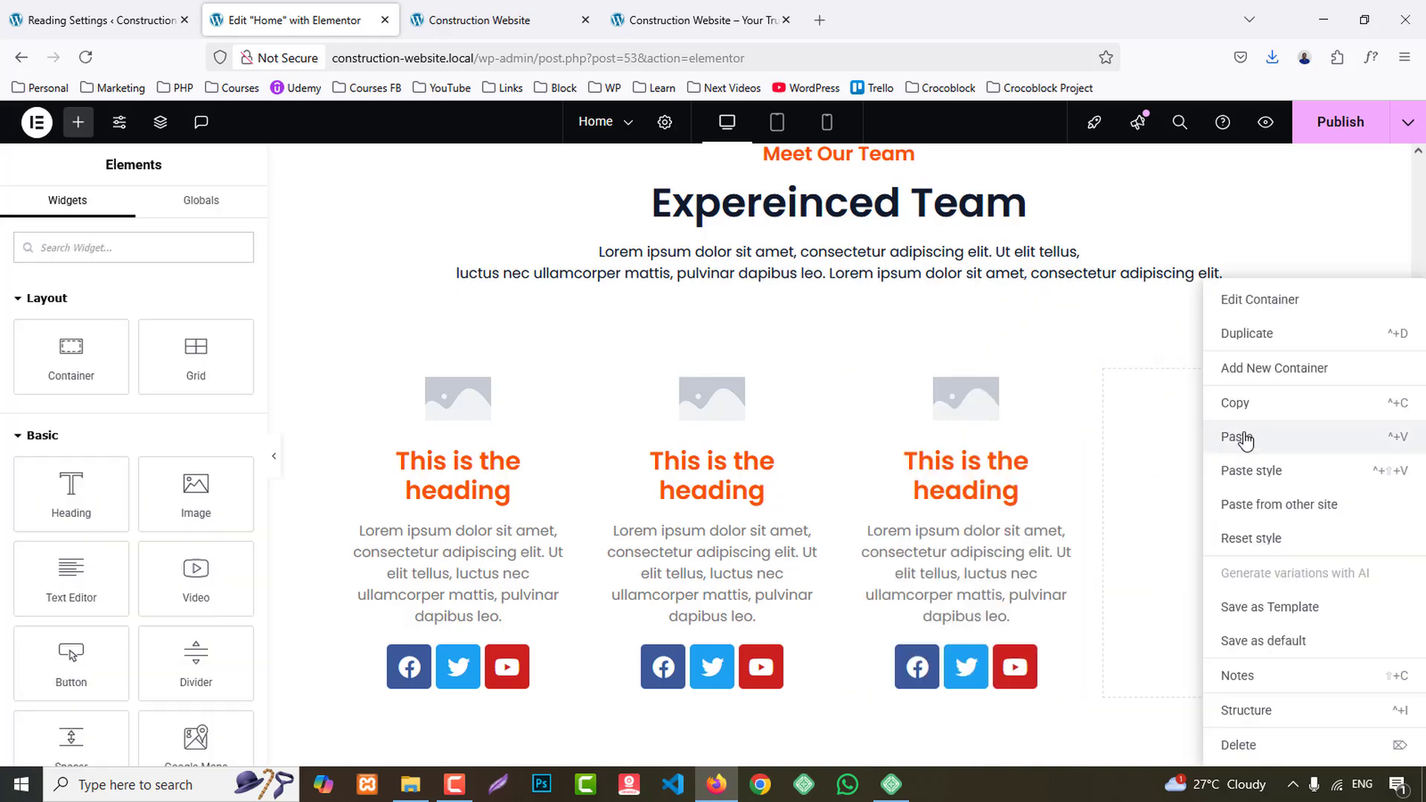
click(1237, 438)
- Set the first team card's image to the media library photo of the bearded worker in an orange helmet and dark jacket
click(471, 401)
click(143, 365)
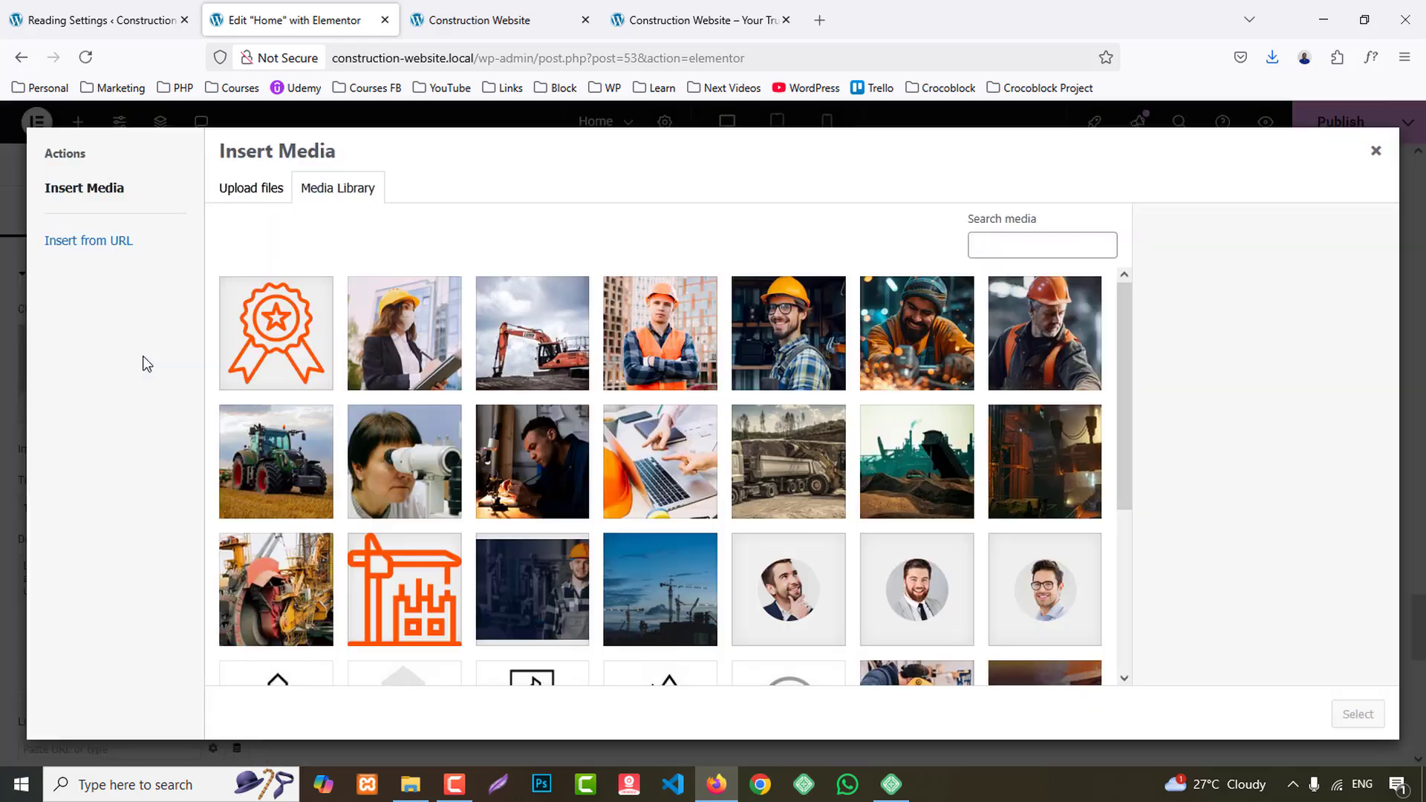
scroll(915, 486, down, 4)
scroll(918, 490, up, 4)
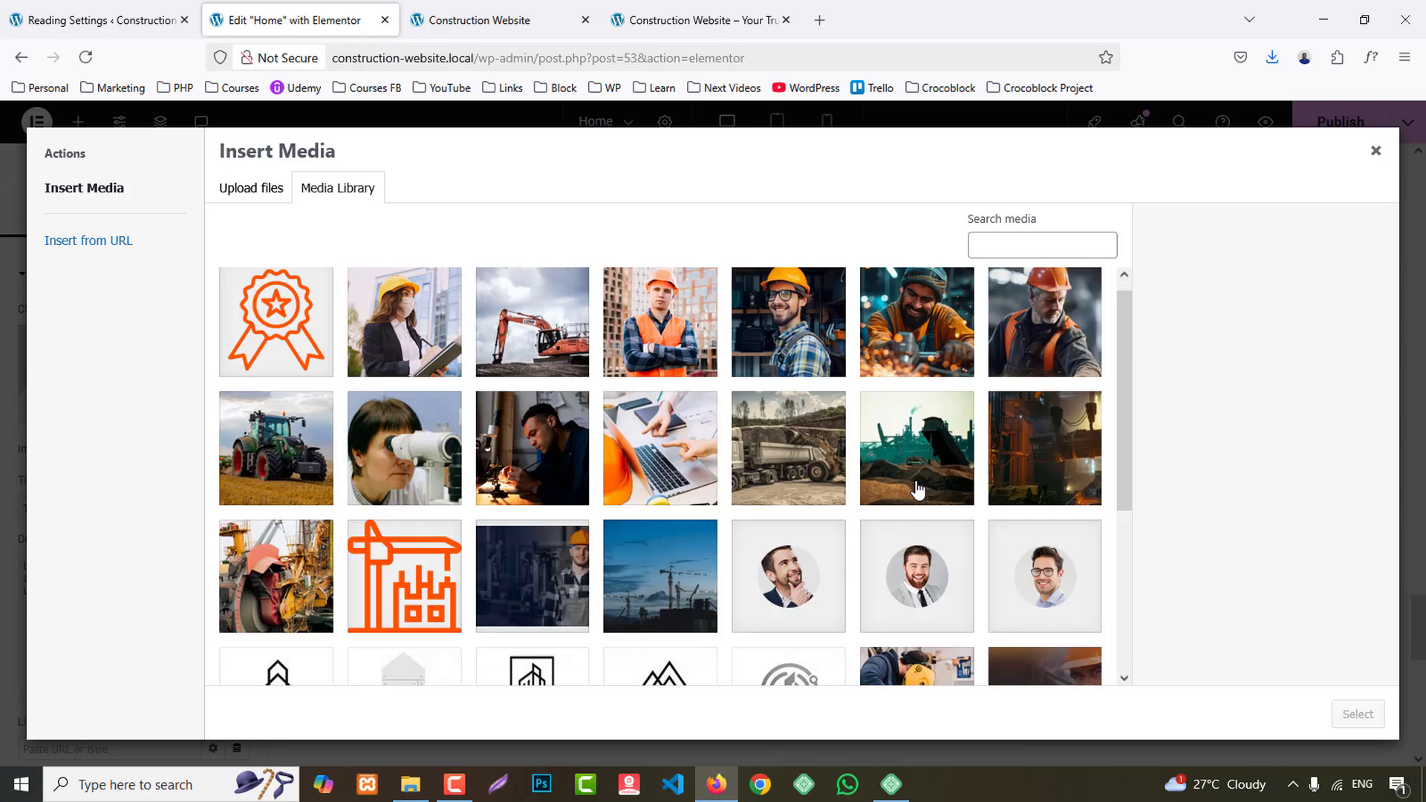
click(703, 338)
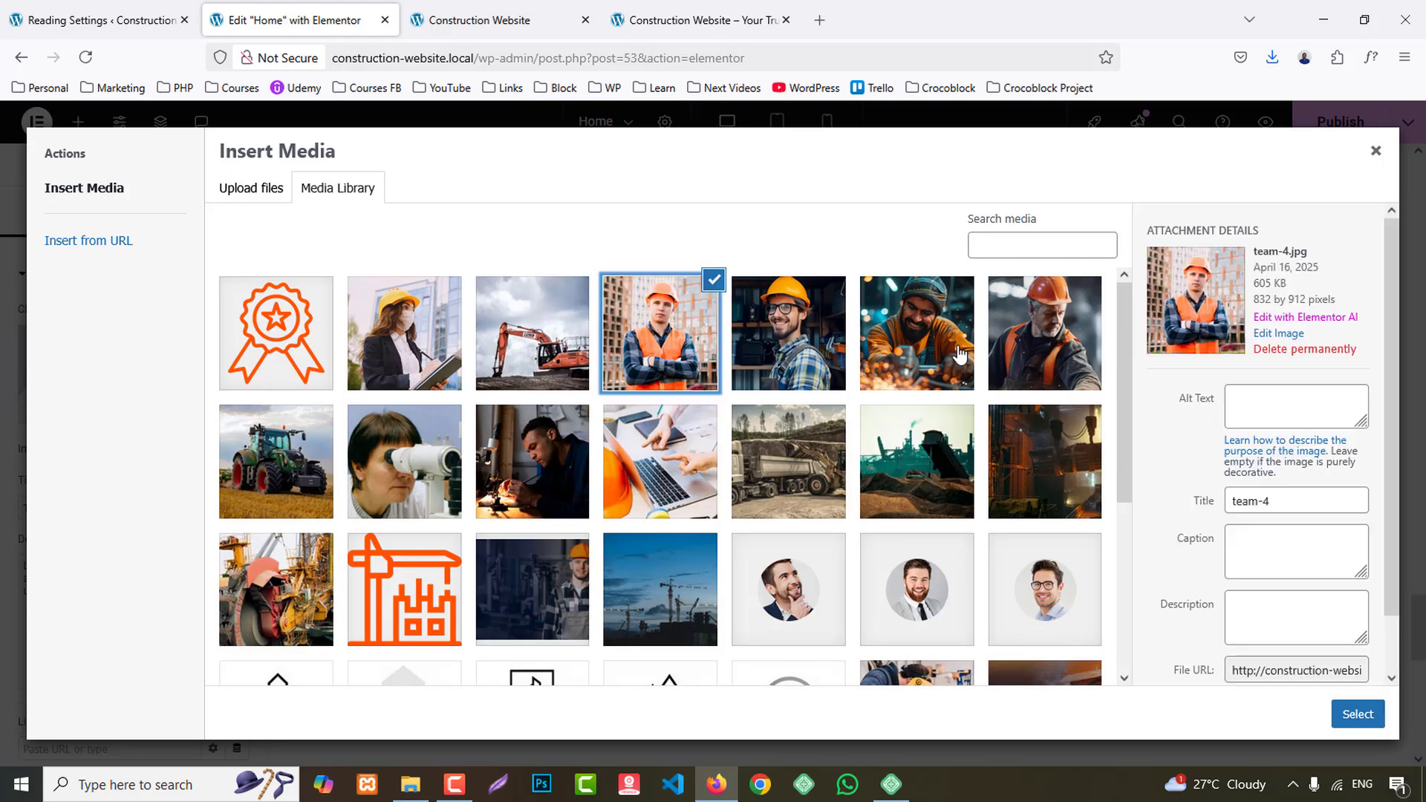
click(1039, 342)
click(1357, 714)
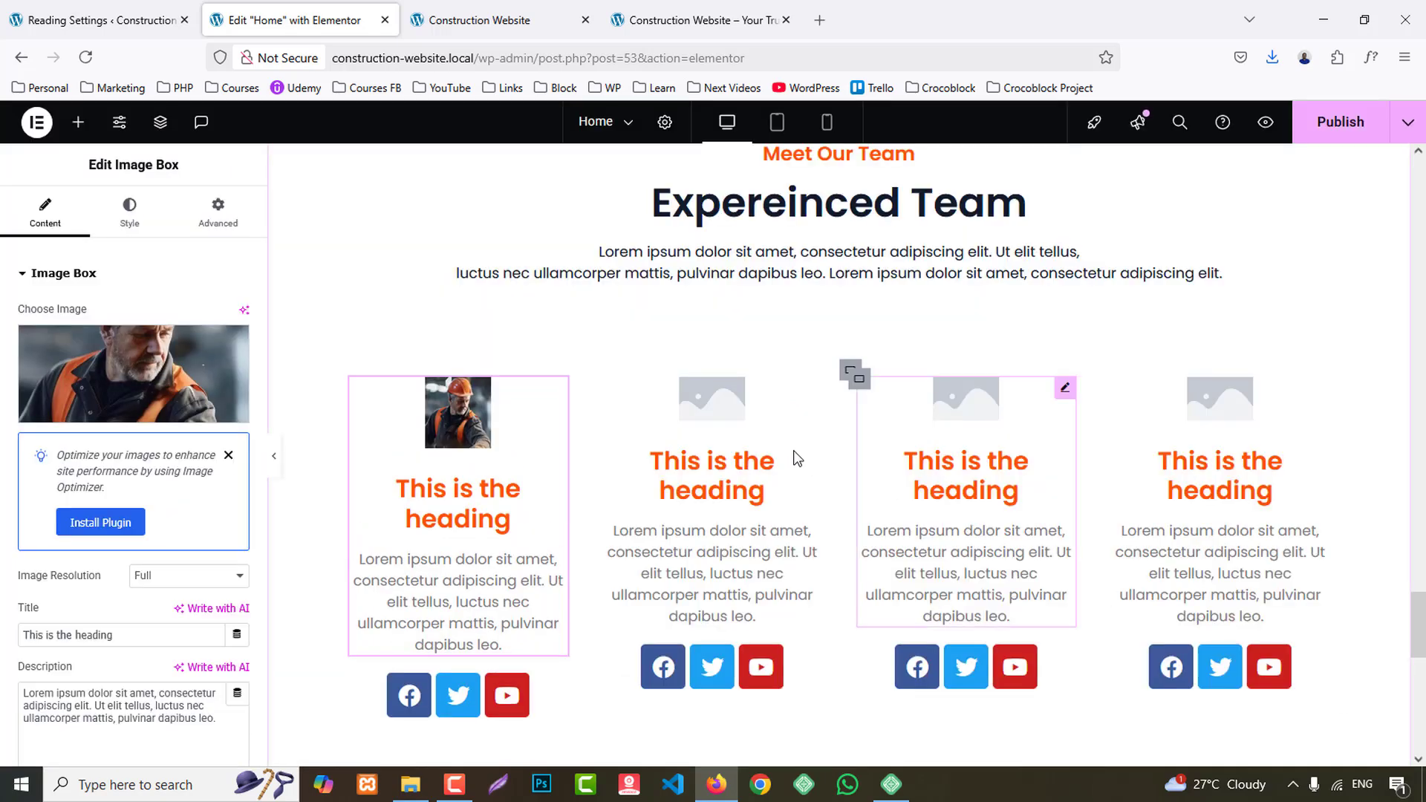
- Set the second team card's image to the photo of the smiling worker in a knit cap with flying sparks
click(718, 408)
click(138, 371)
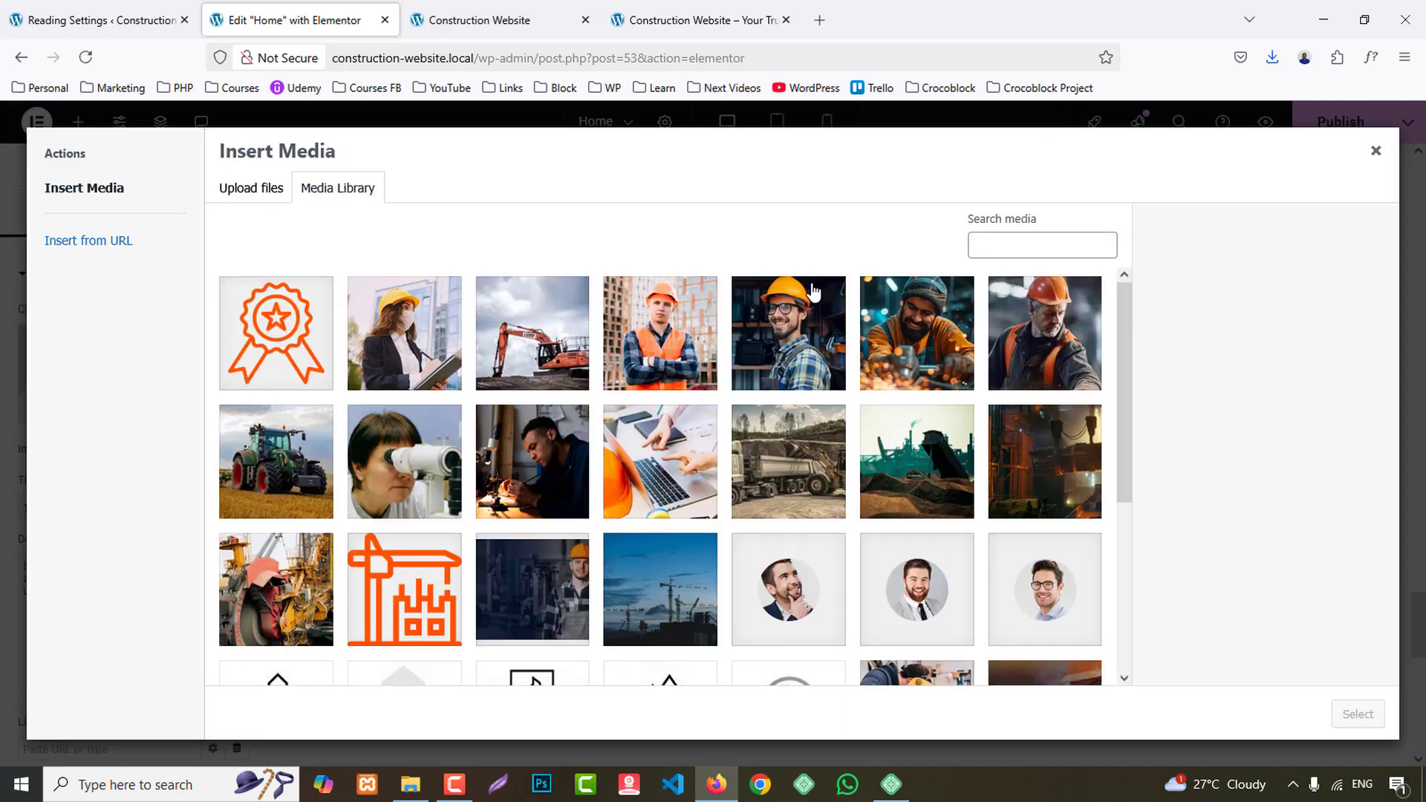
click(887, 320)
click(1358, 715)
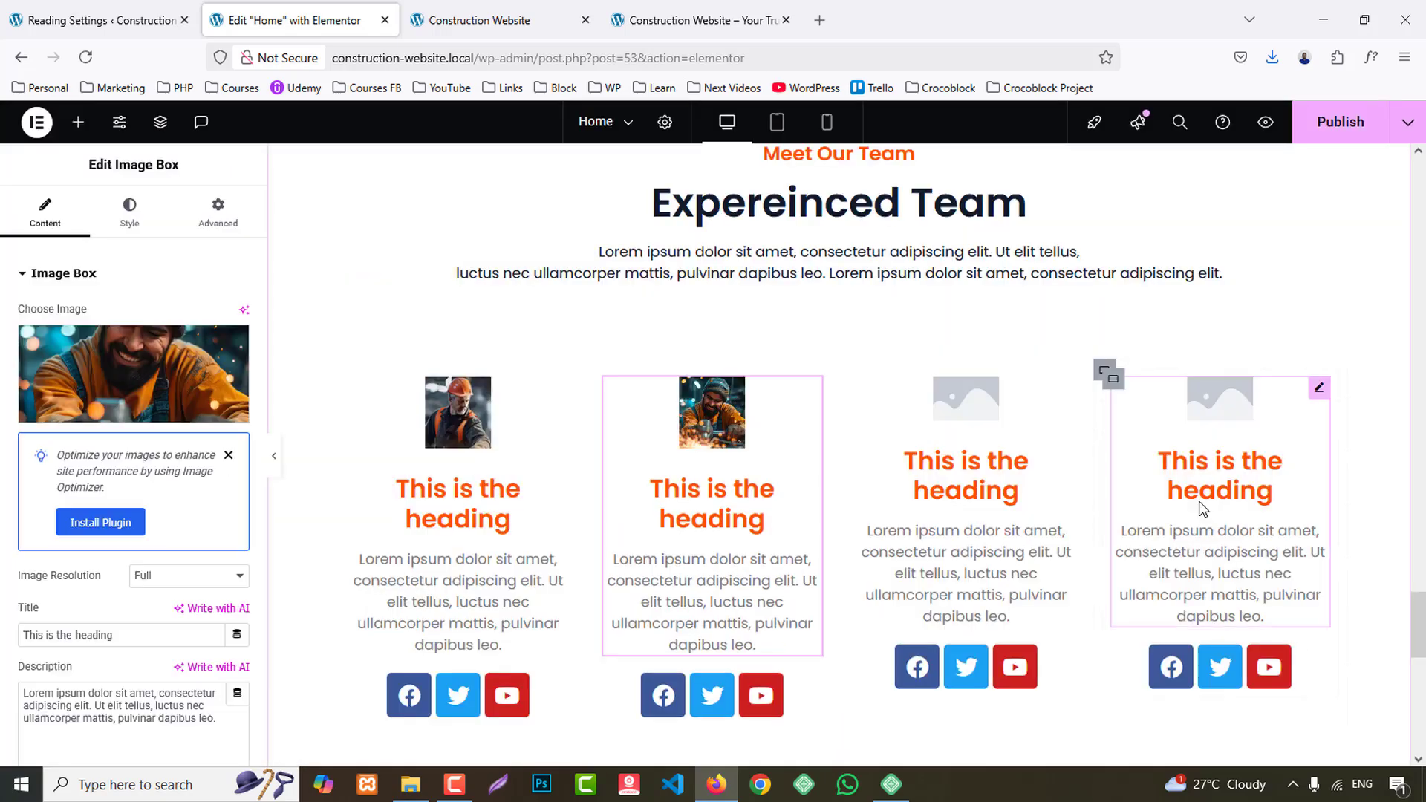
- Set the third team card's image to the photo of the man with glasses and a yellow helmet
click(967, 398)
click(227, 390)
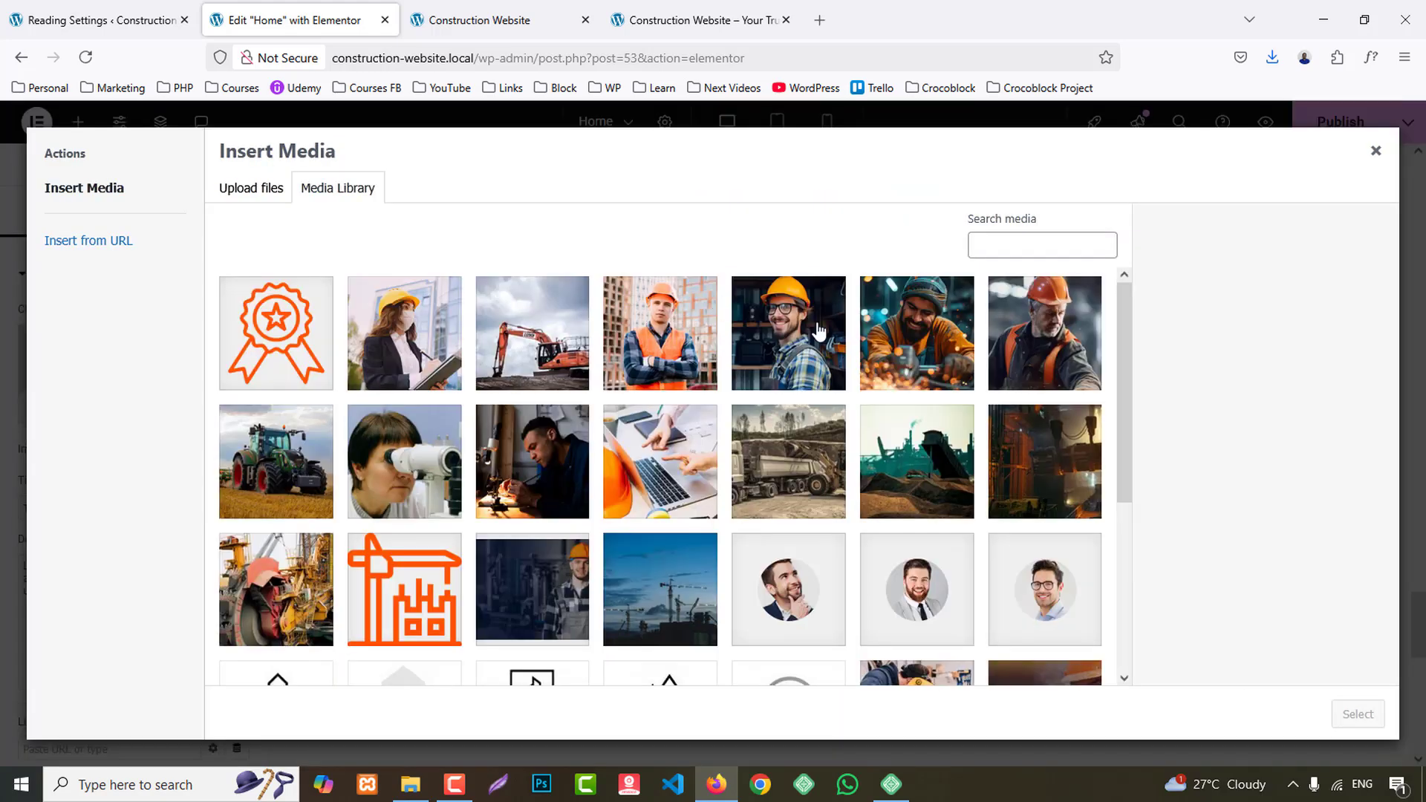
click(819, 332)
click(1358, 714)
- Set the fourth team card's image to team-4.jpg, the worker with crossed arms in an orange vest
click(1215, 399)
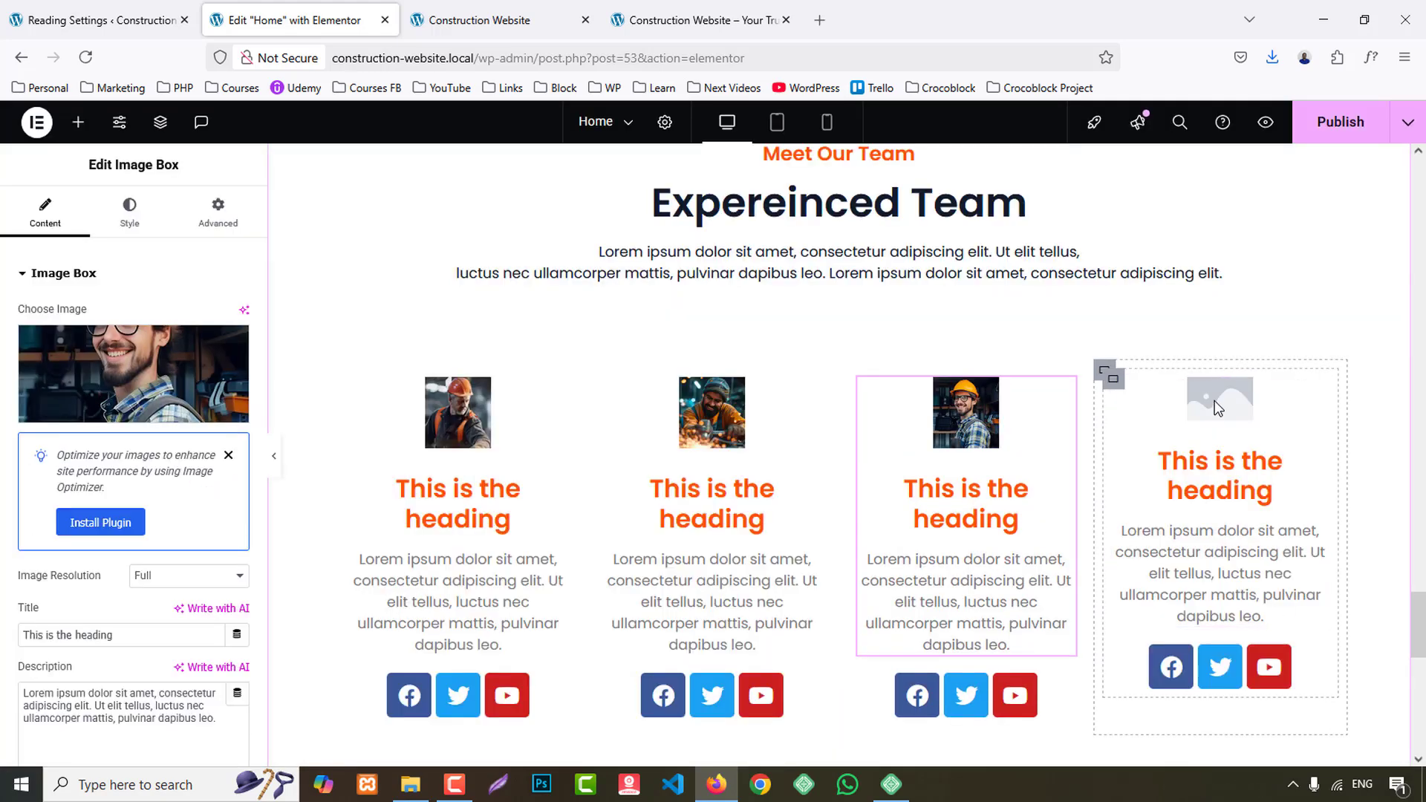
click(113, 371)
click(634, 353)
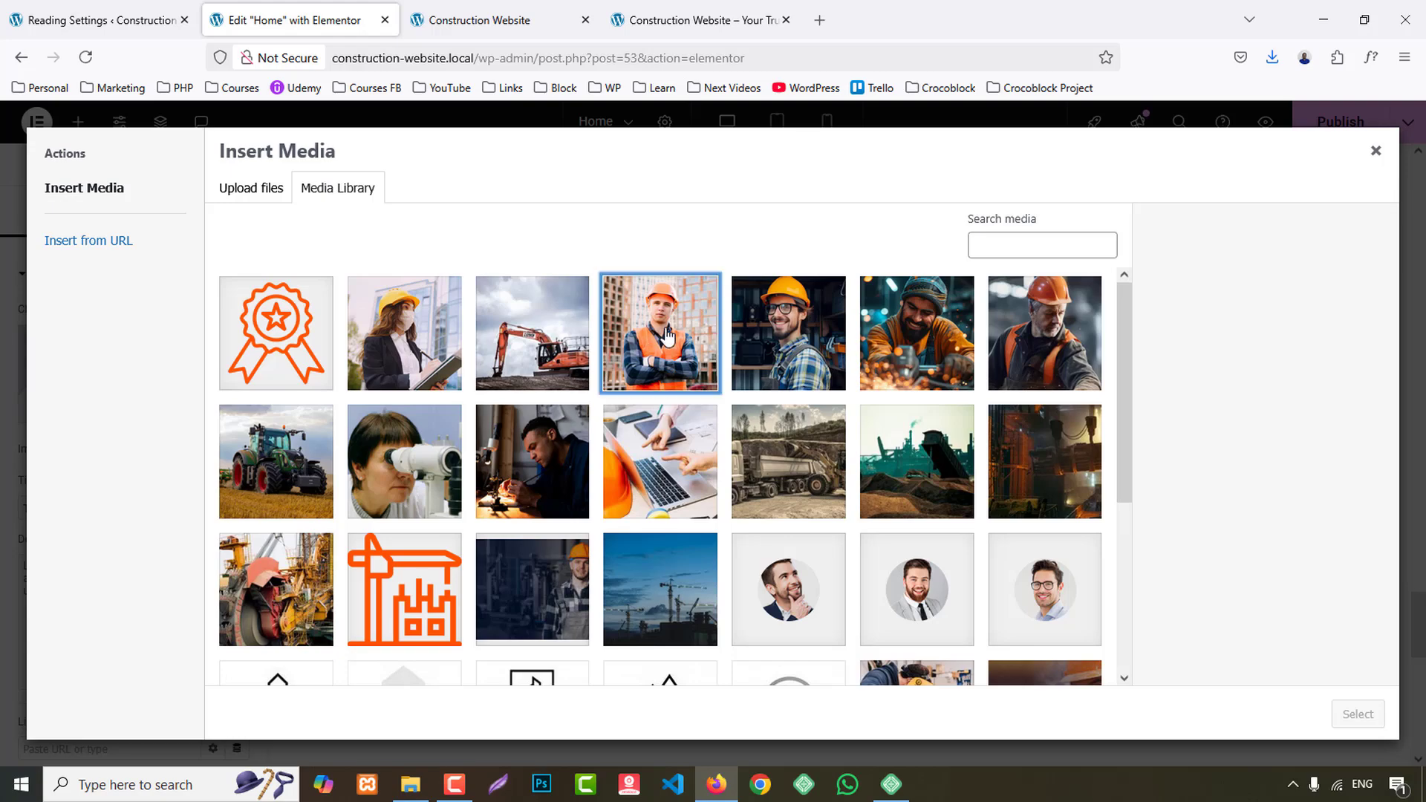
click(1359, 717)
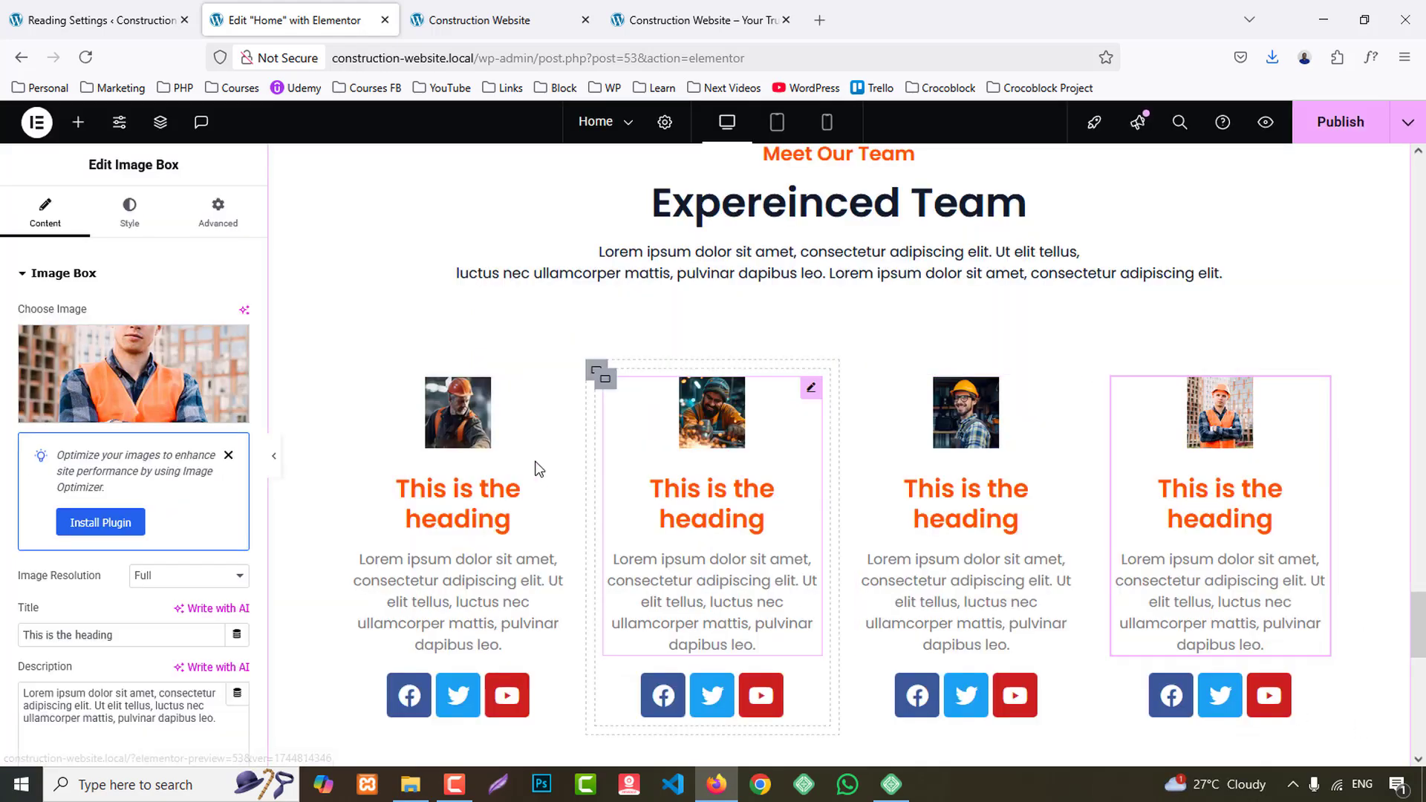
- Give the first team card's inner container a classic background in the global colour BG 2
click(351, 380)
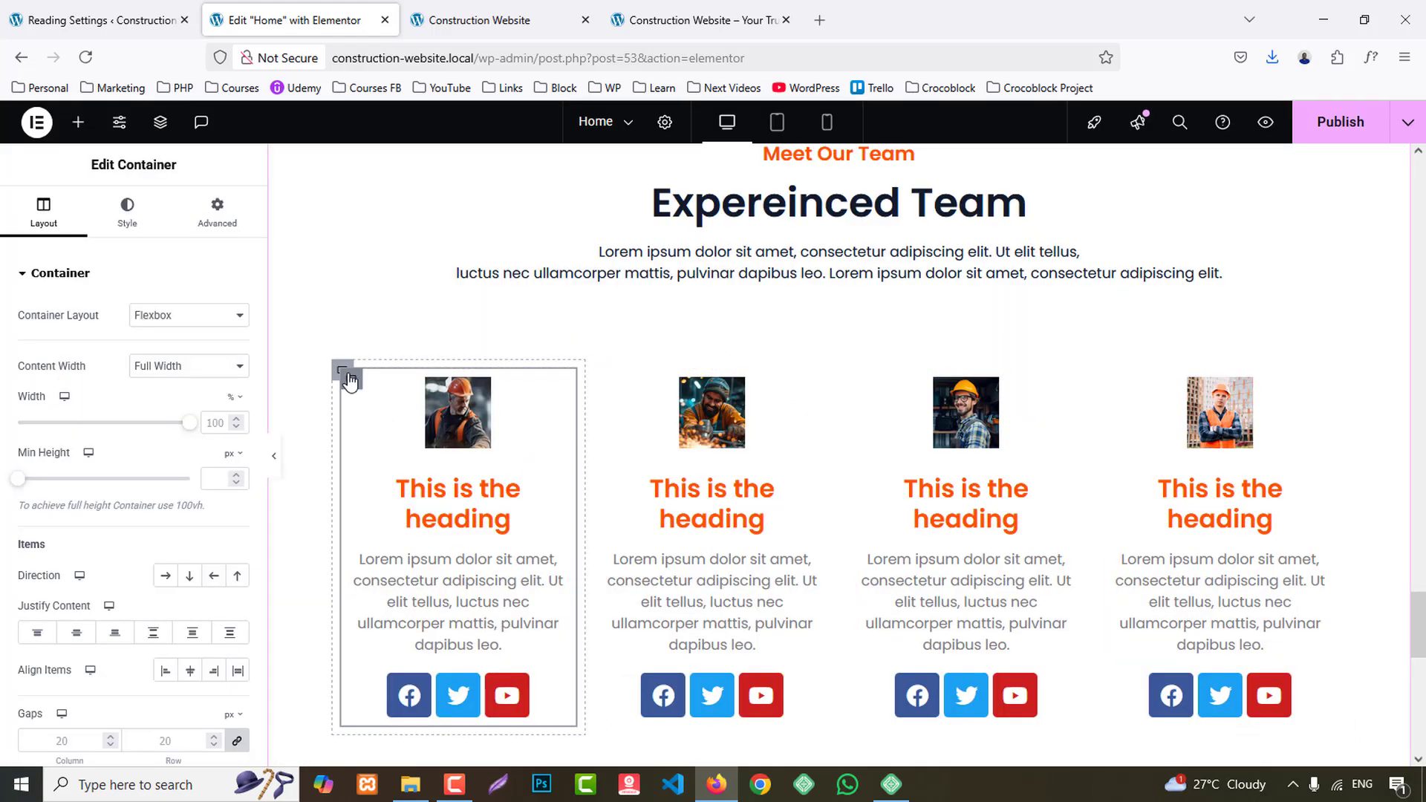
click(125, 212)
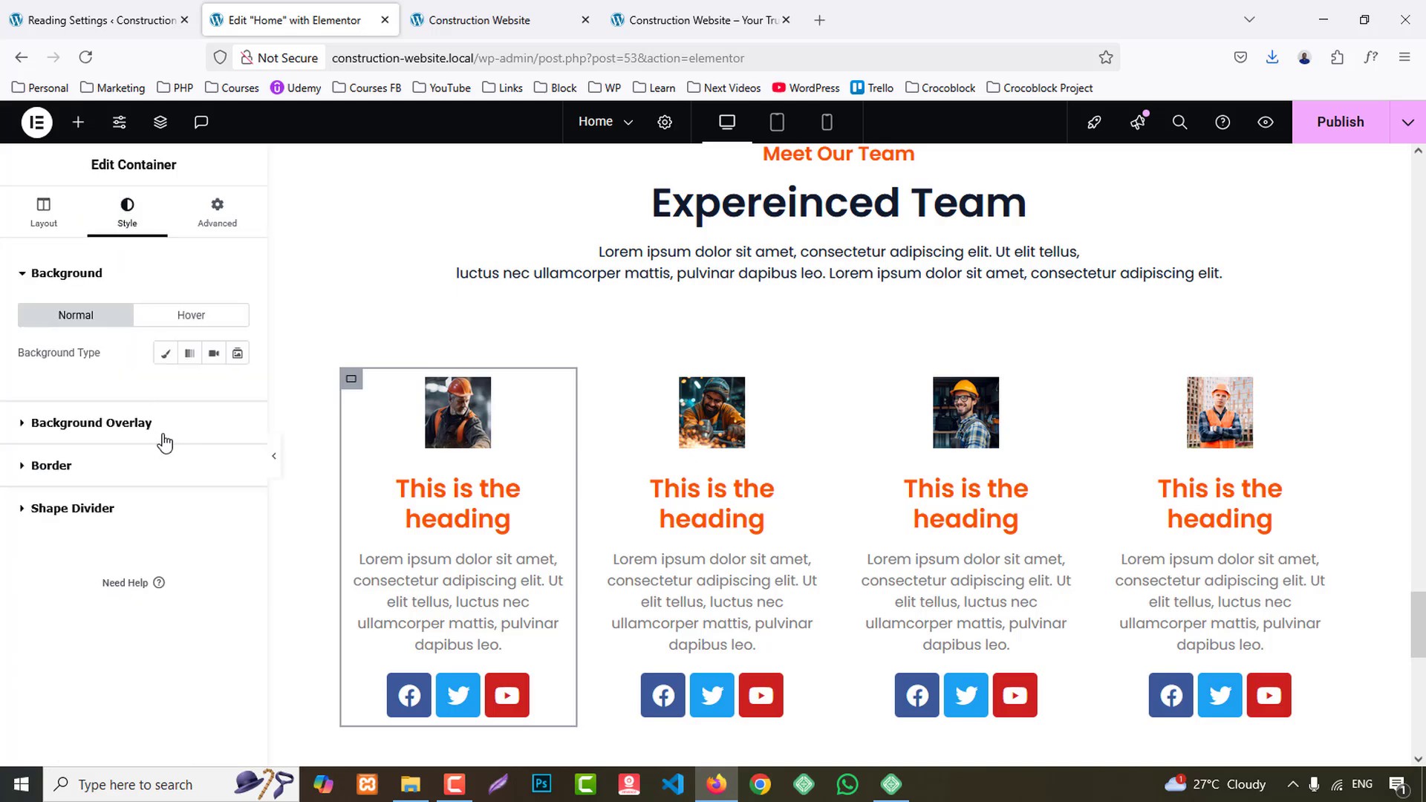
click(163, 354)
click(216, 391)
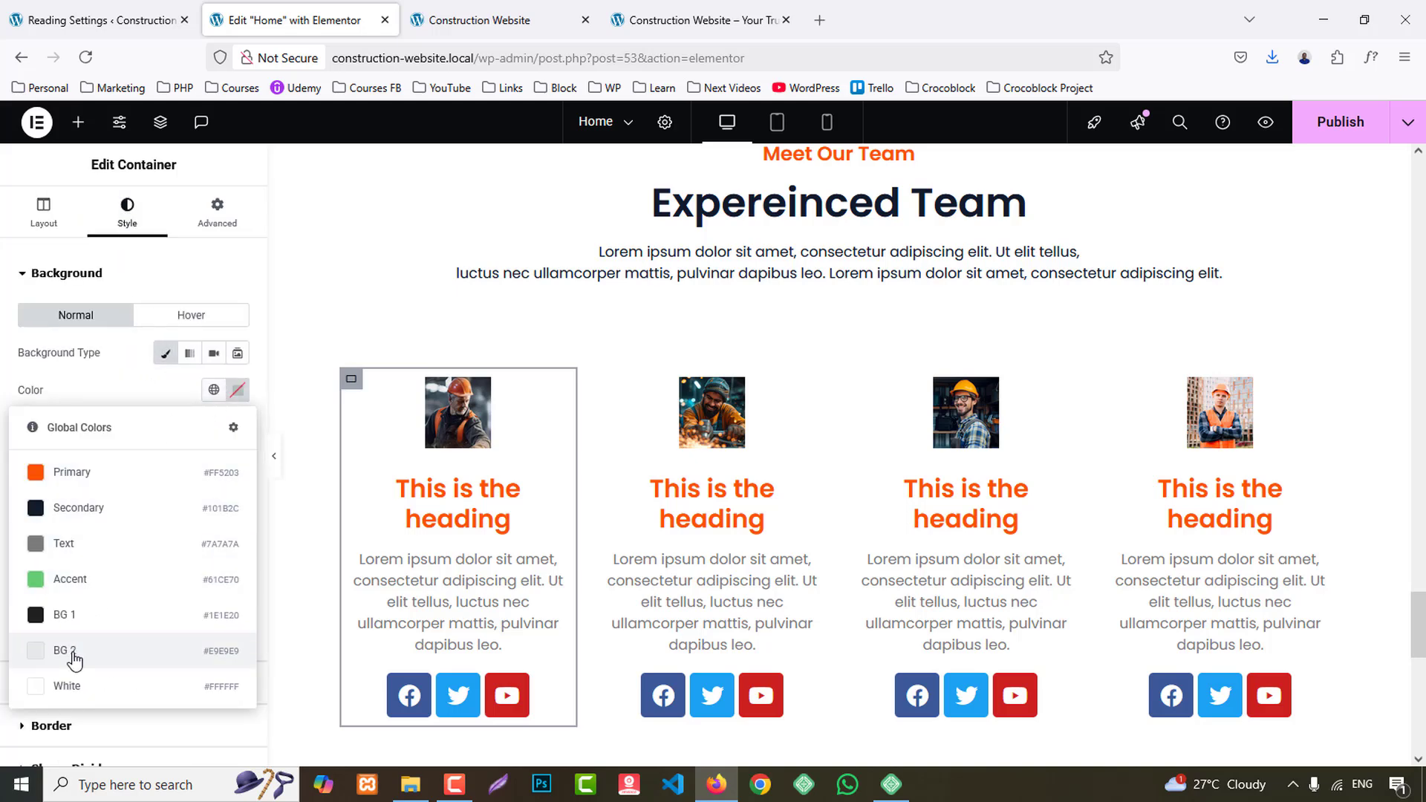
click(115, 658)
- Unlink the first team card container's padding and set it to 10 px top, 0 right, 30 px bottom and 10 px left
scroll(623, 476, down, 3)
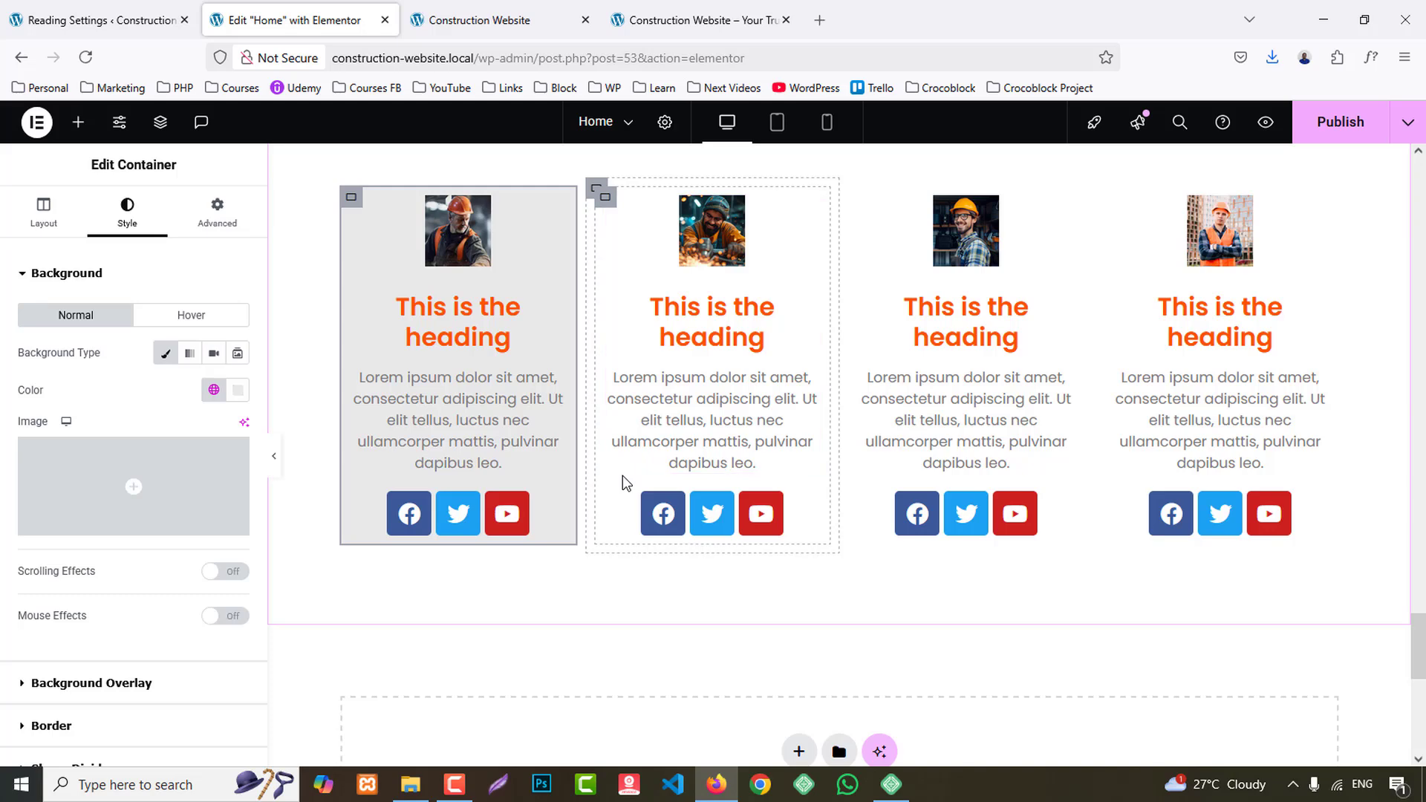
click(225, 223)
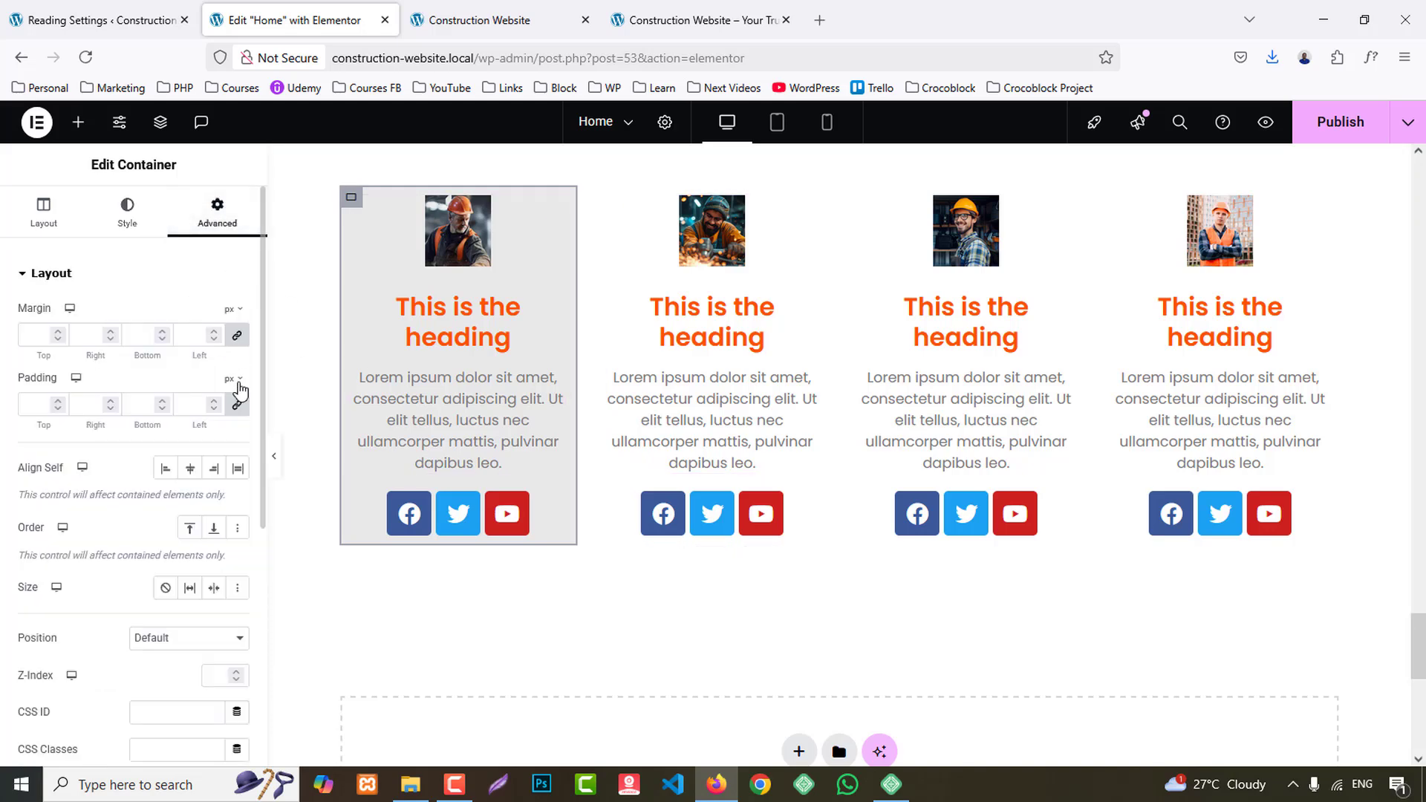
click(236, 406)
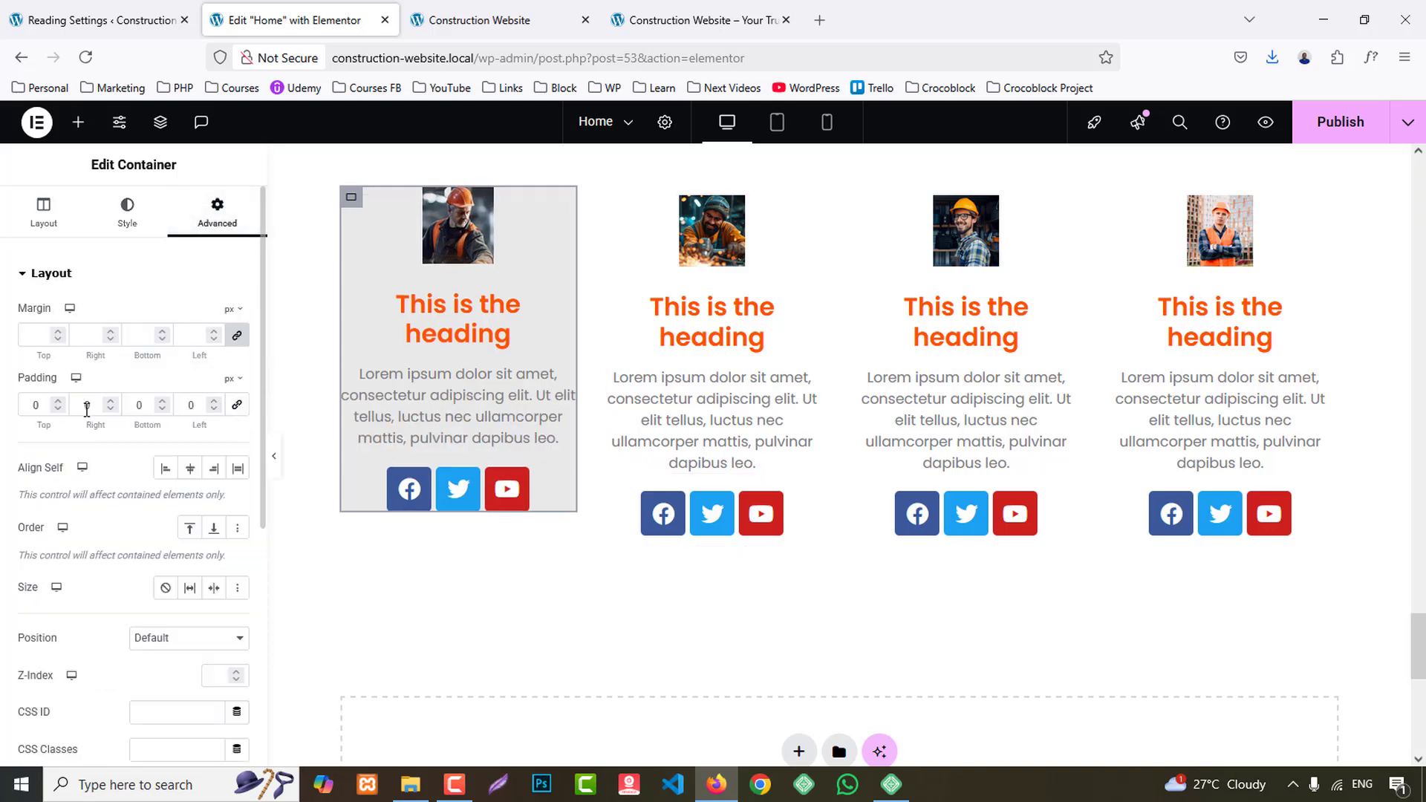
click(137, 404)
text(3)
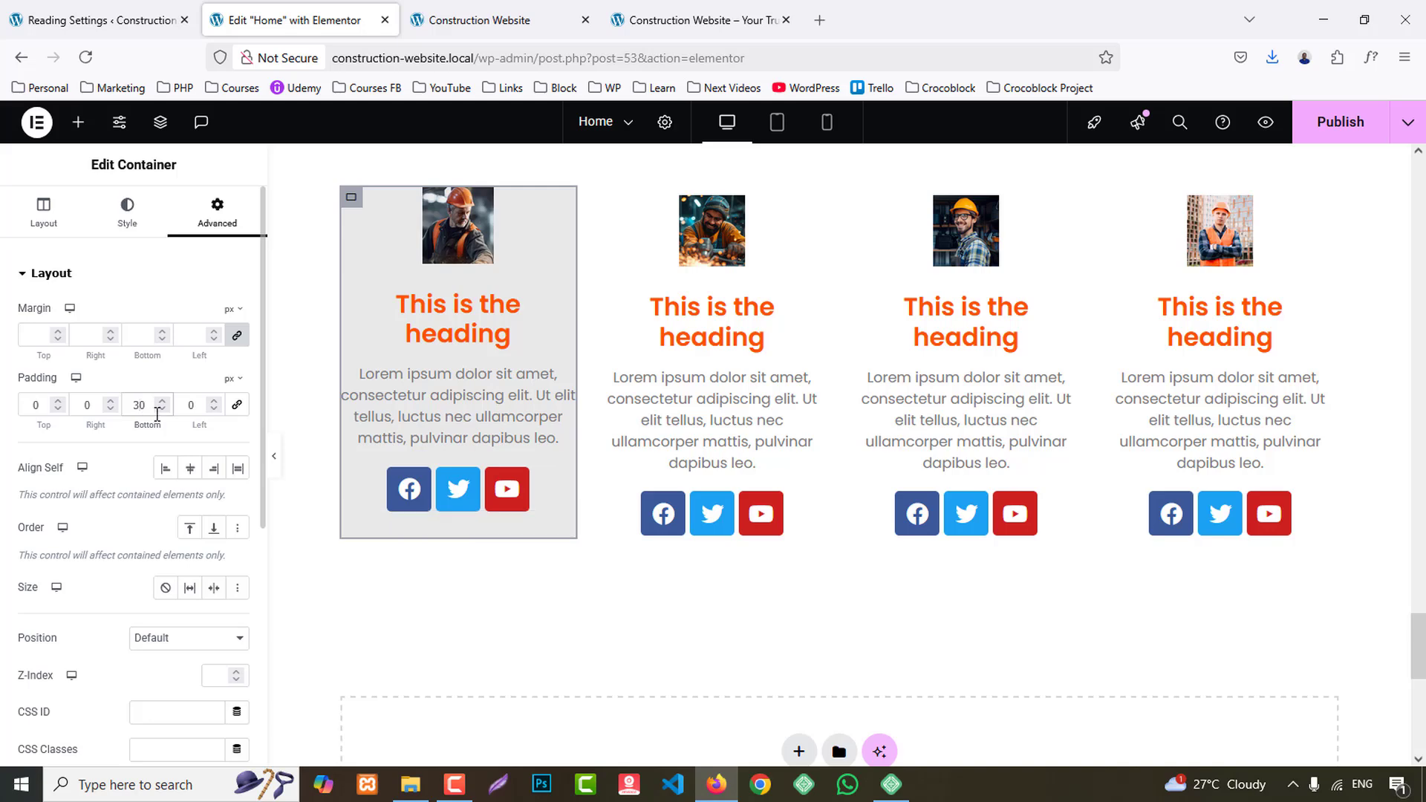
click(190, 408)
text(1)
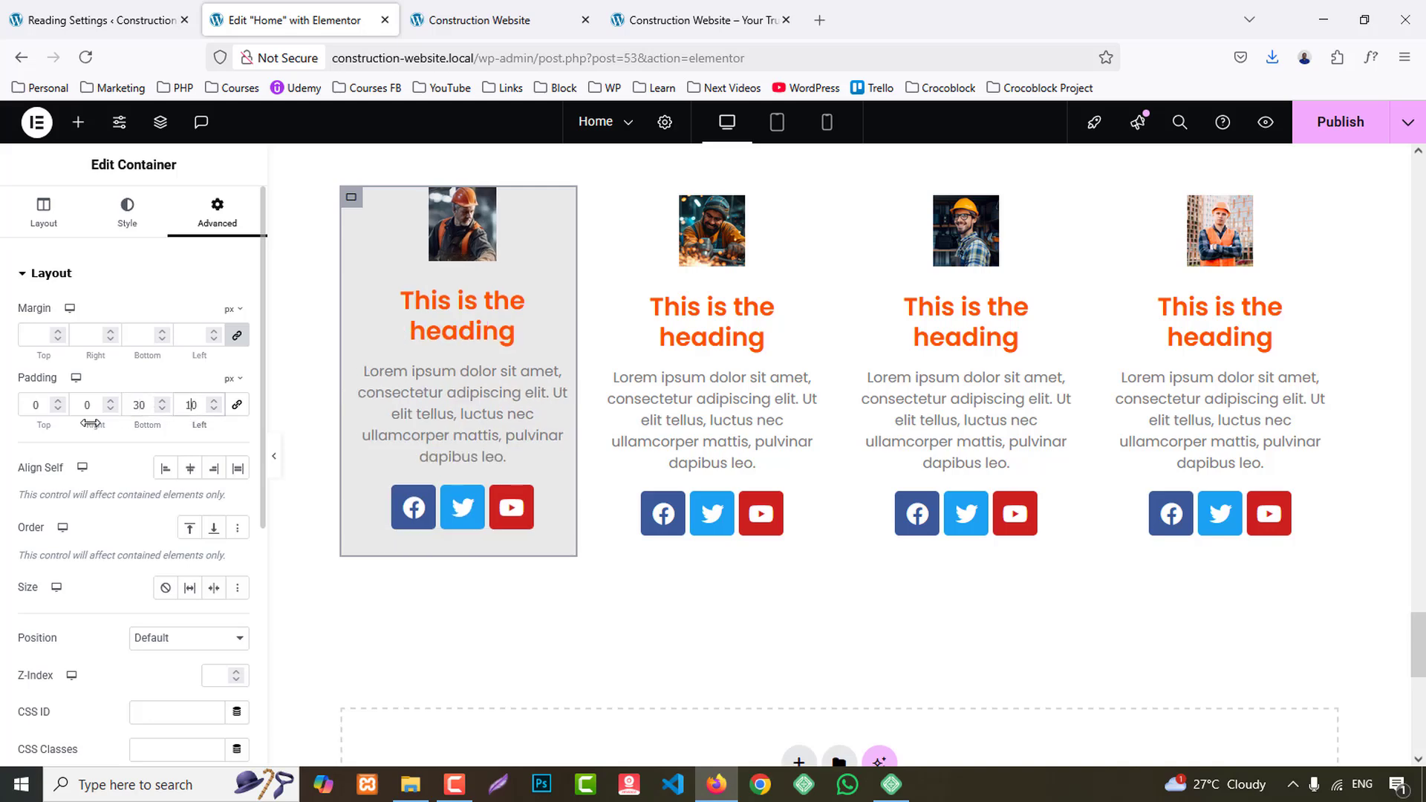
click(26, 405)
text(1)
scroll(364, 331, up, 1)
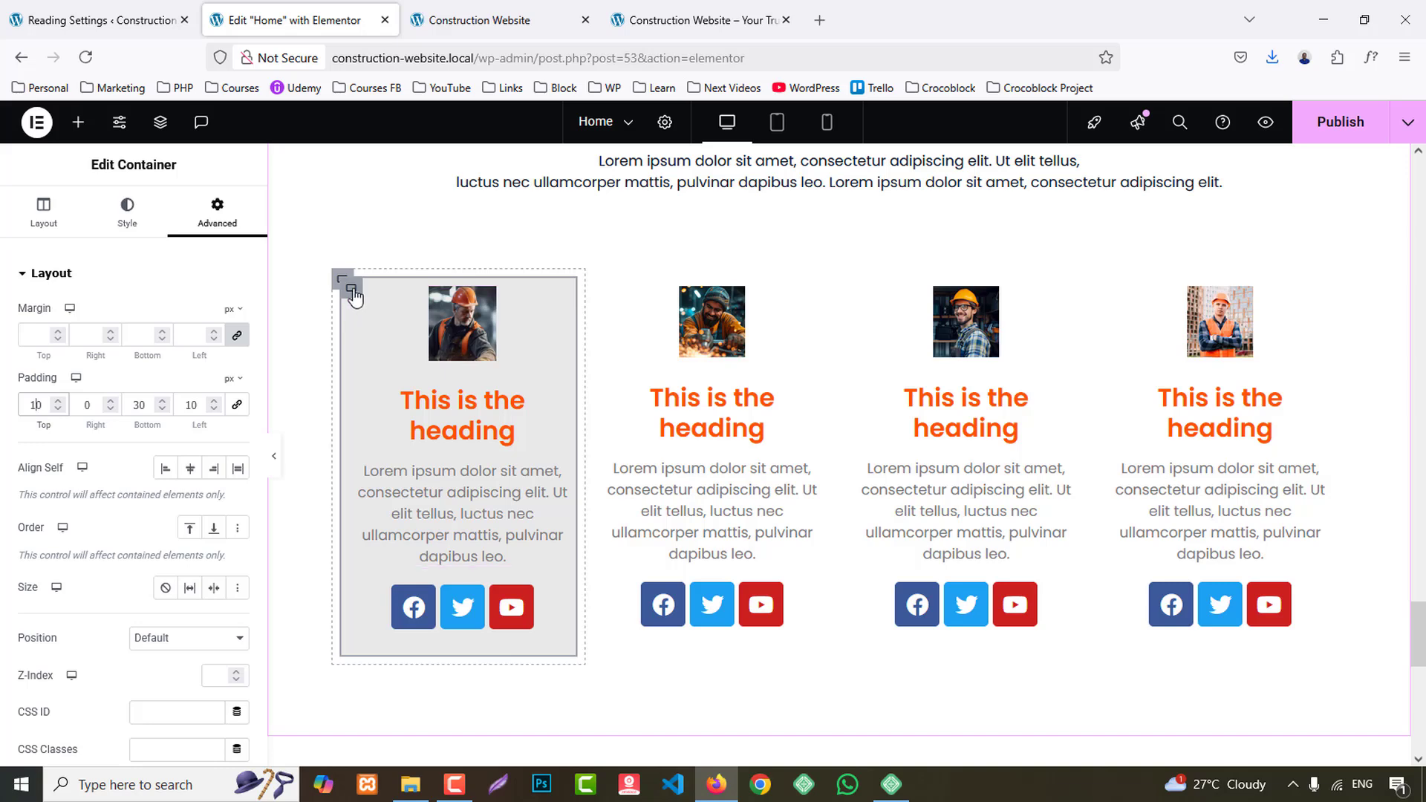
- Copy the first team card's inner container and paste its style onto the second, third and fourth cards' inner containers
right_click(354, 296)
click(478, 392)
right_click(602, 288)
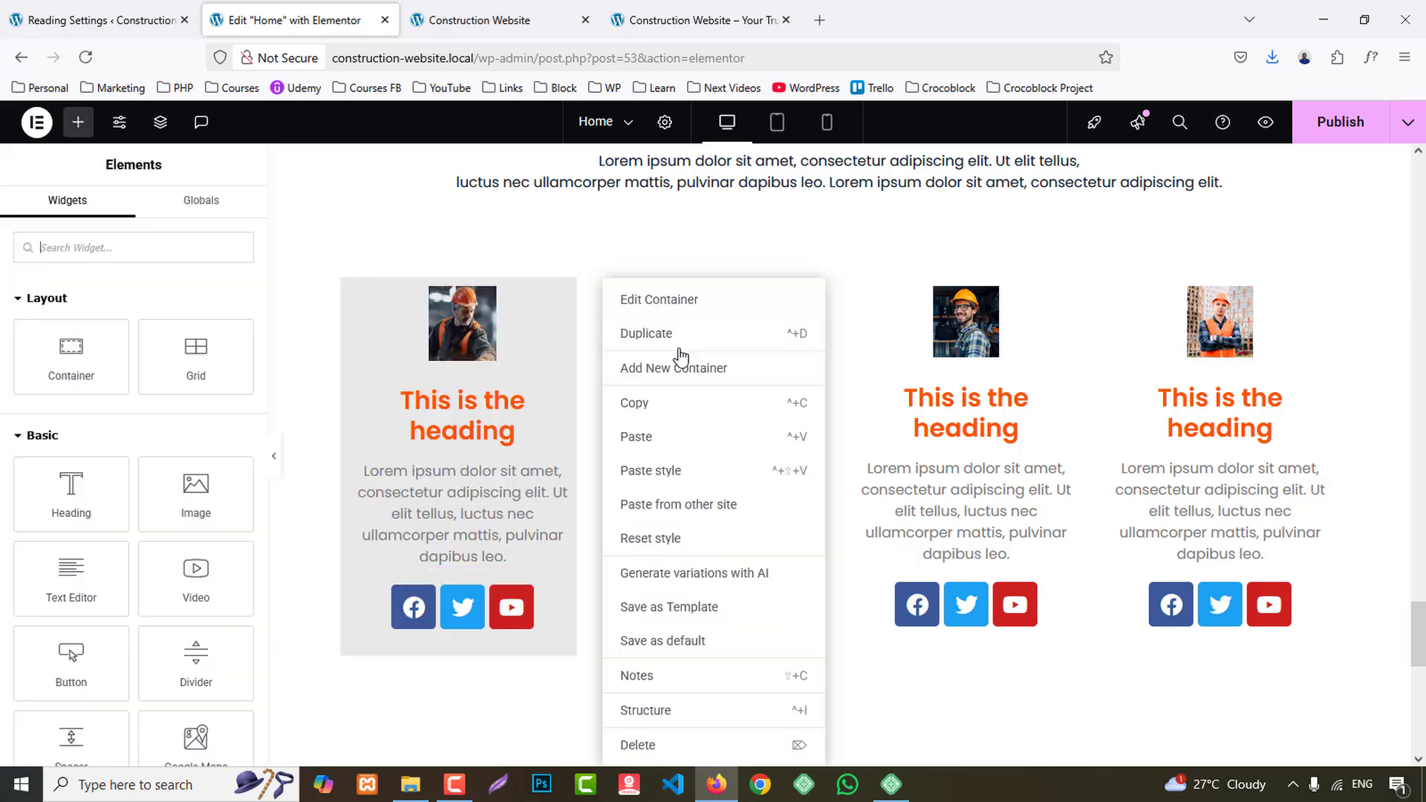
click(667, 470)
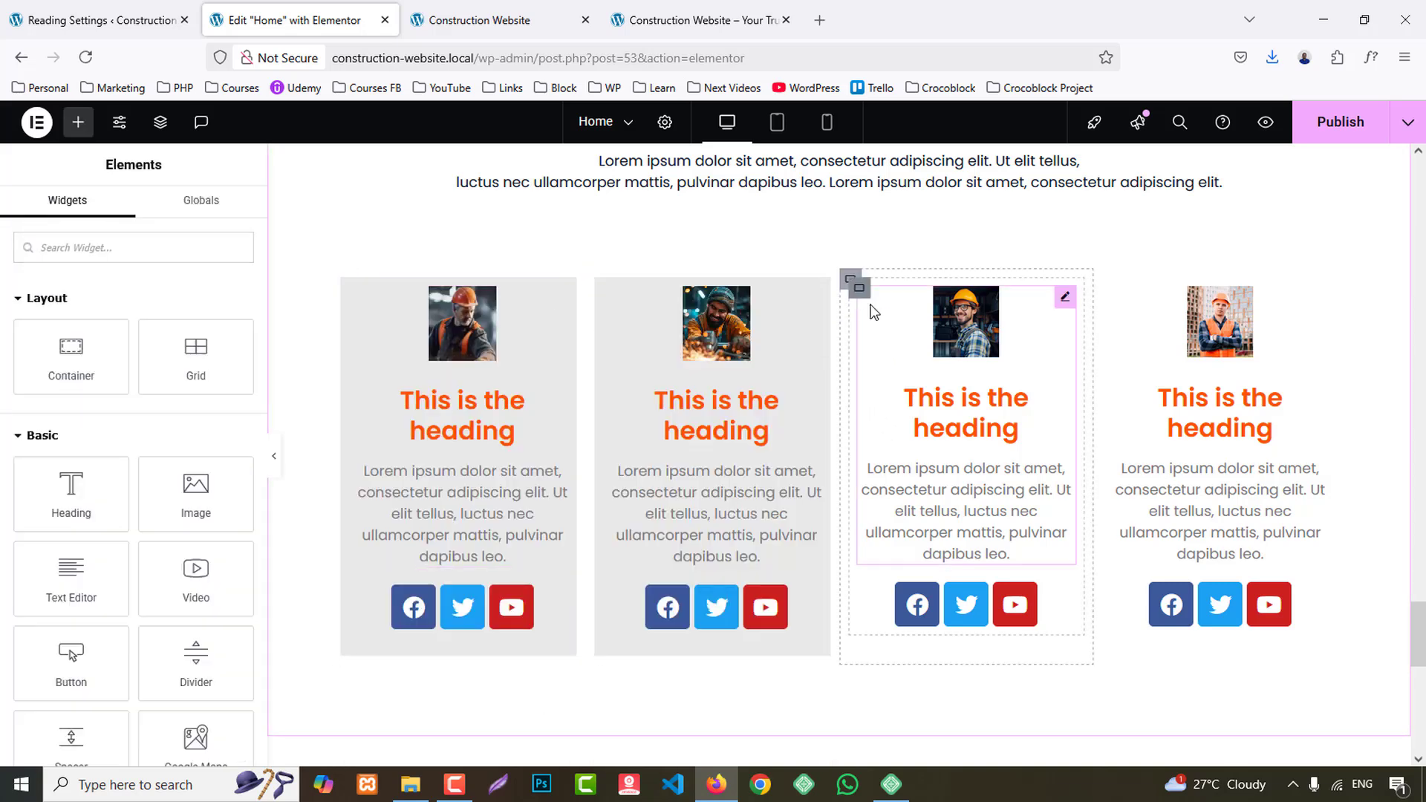
right_click(855, 284)
click(921, 466)
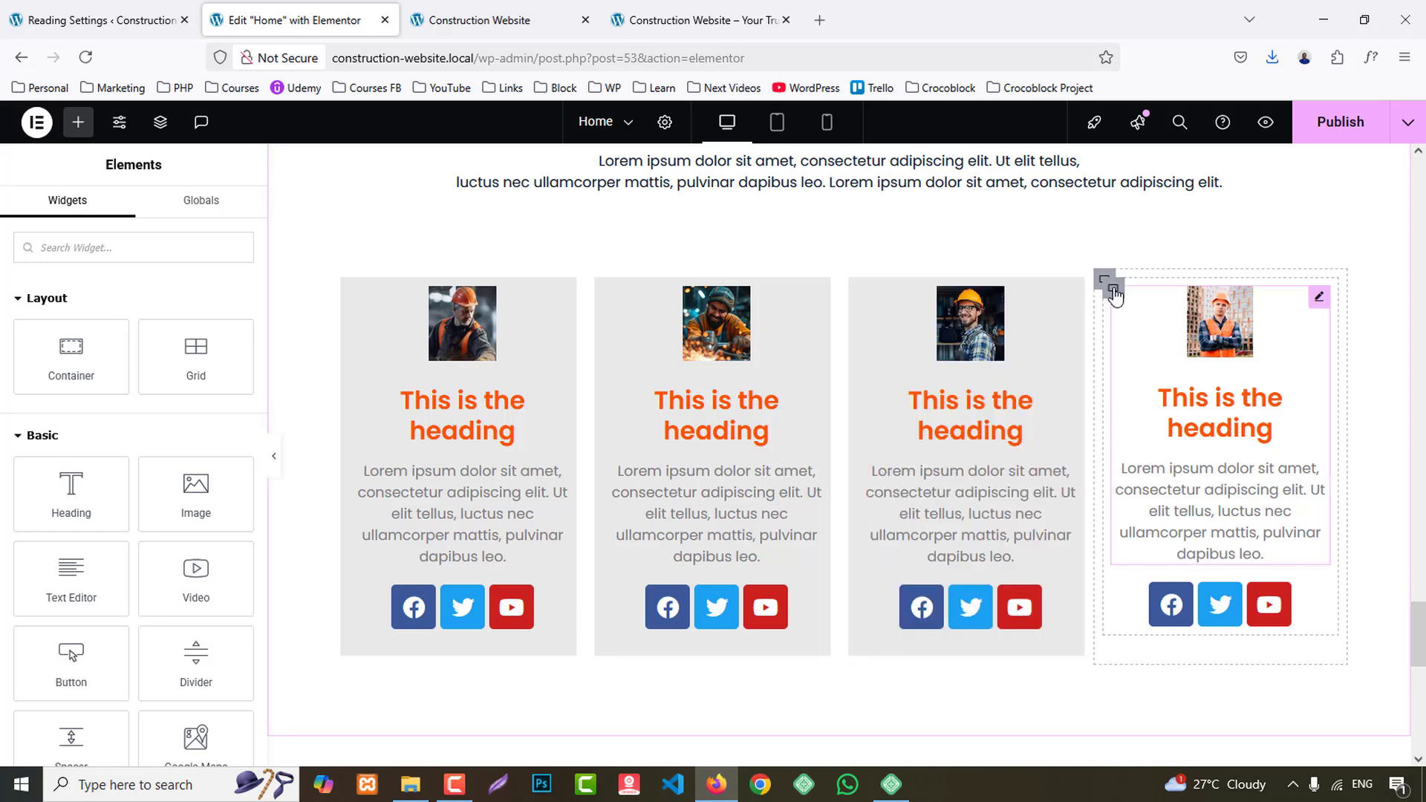
right_click(1114, 294)
click(1181, 471)
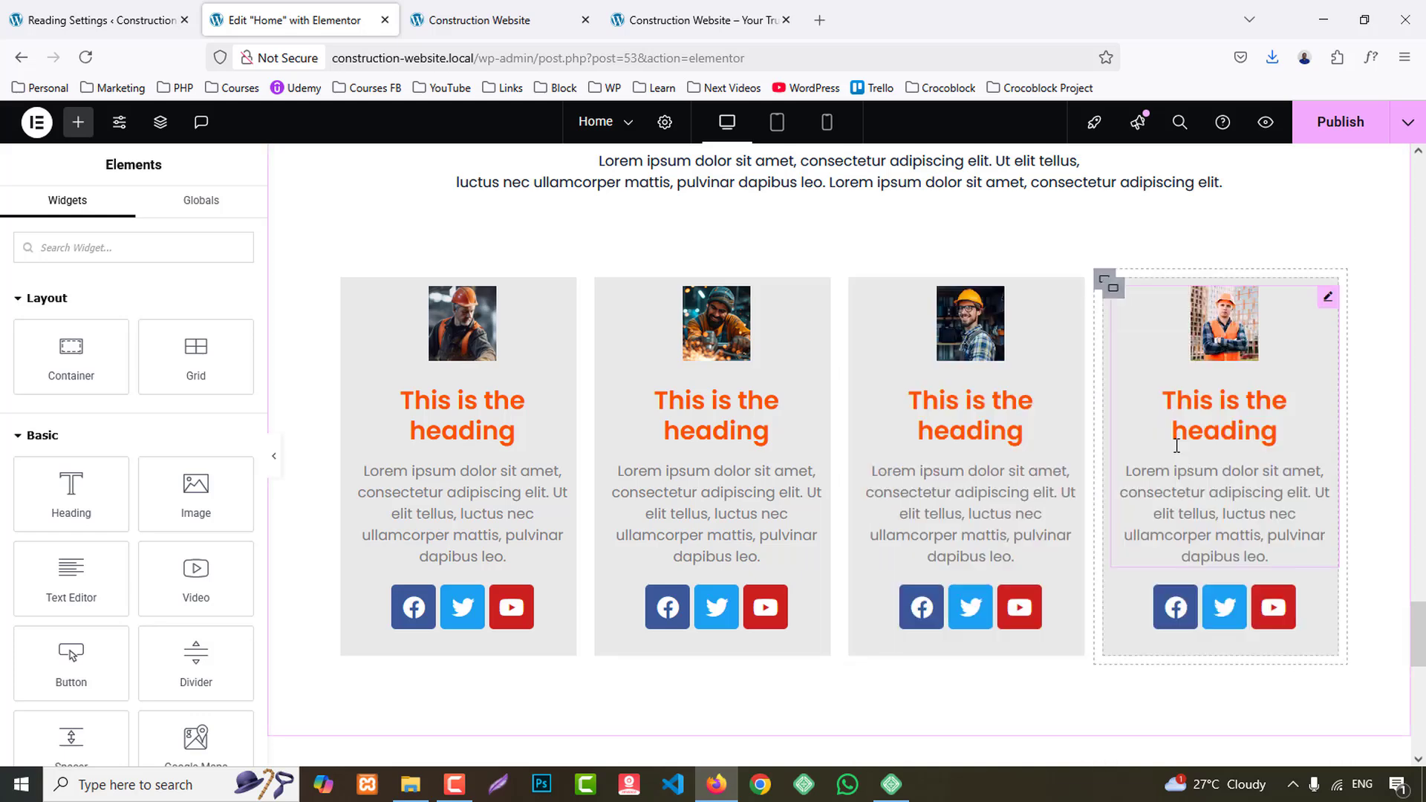
- Fill the first team card with the matching member's name from the reference site as title and "Operations Manager" as description
click(701, 20)
drag(235, 411, 389, 406)
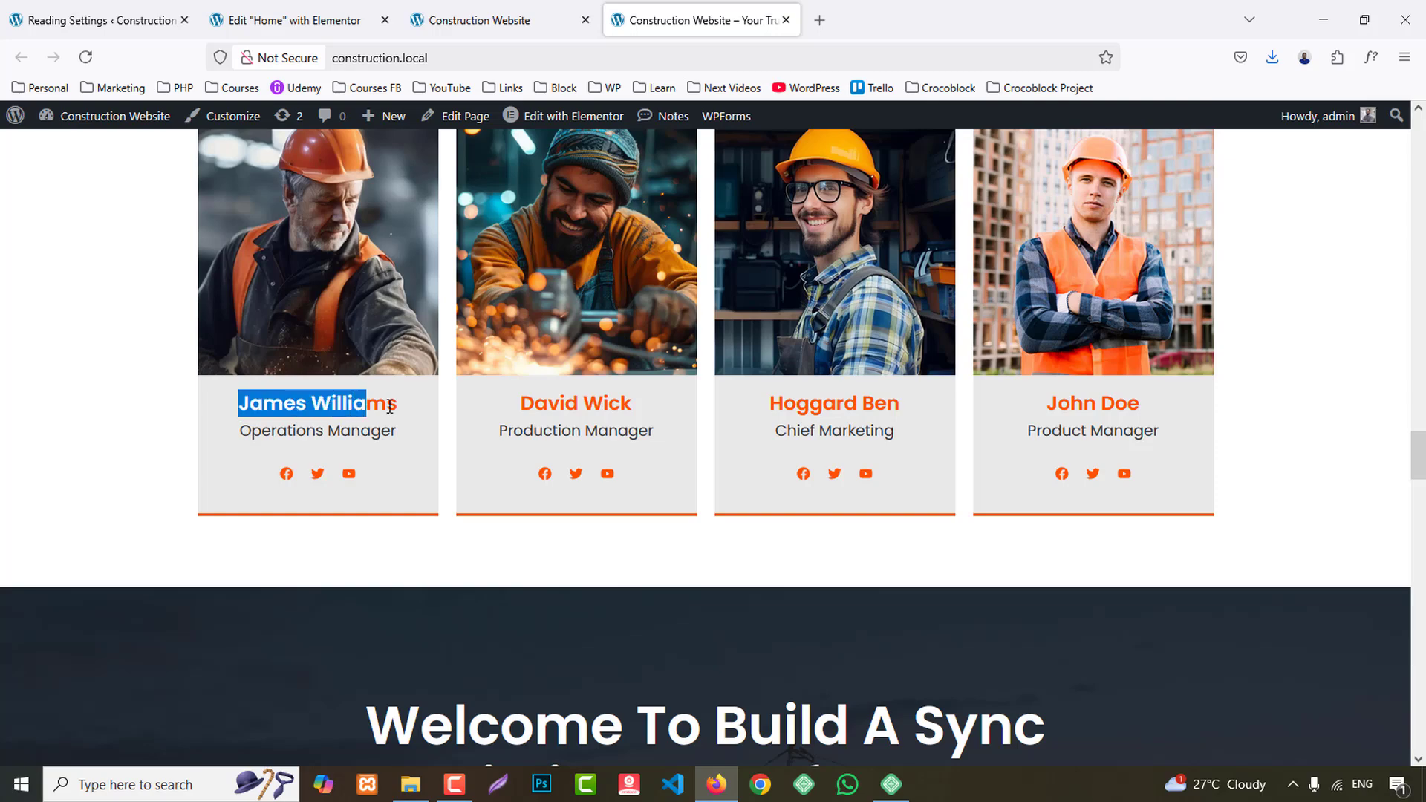
click(293, 20)
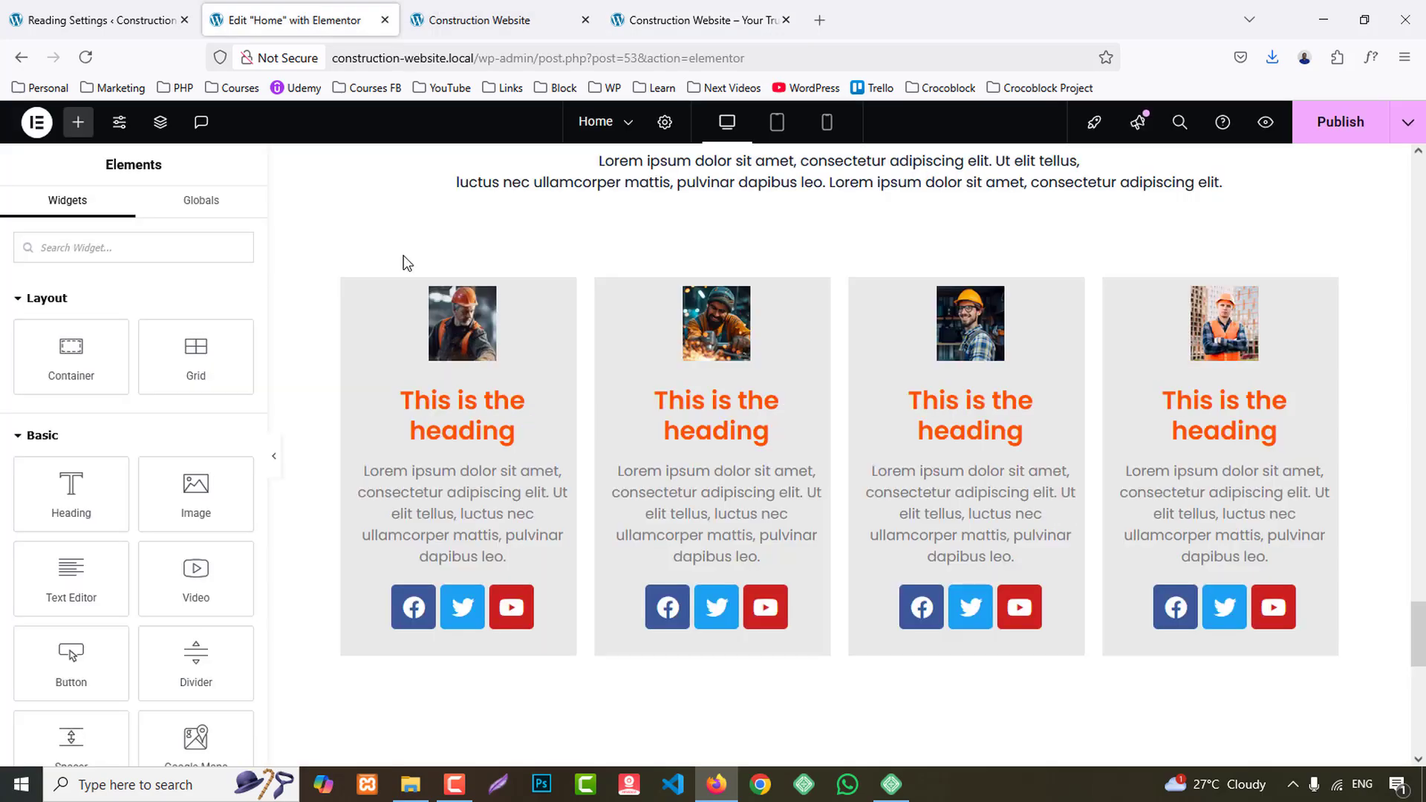
click(450, 319)
click(461, 428)
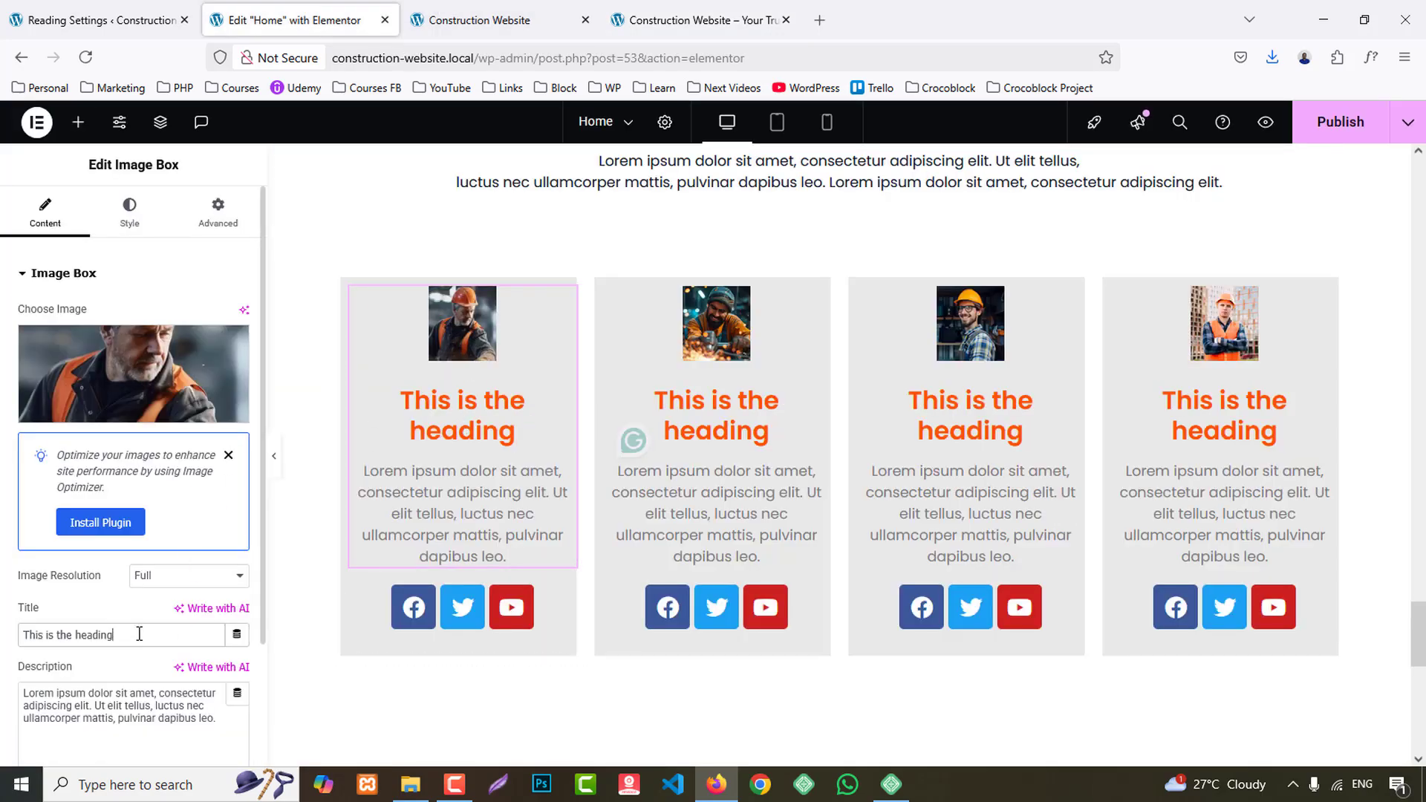
key(ctrl+v)
click(702, 21)
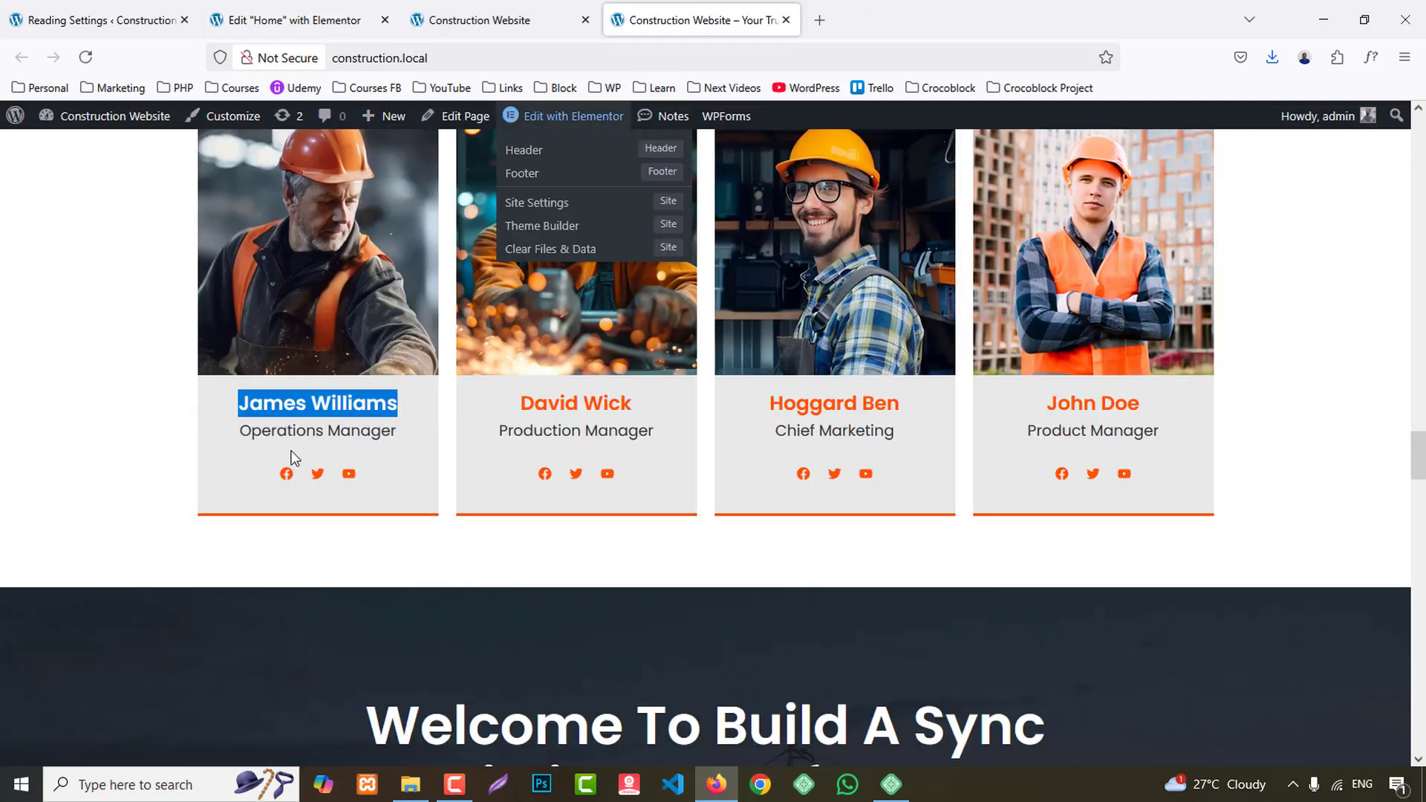
drag(241, 430, 351, 431)
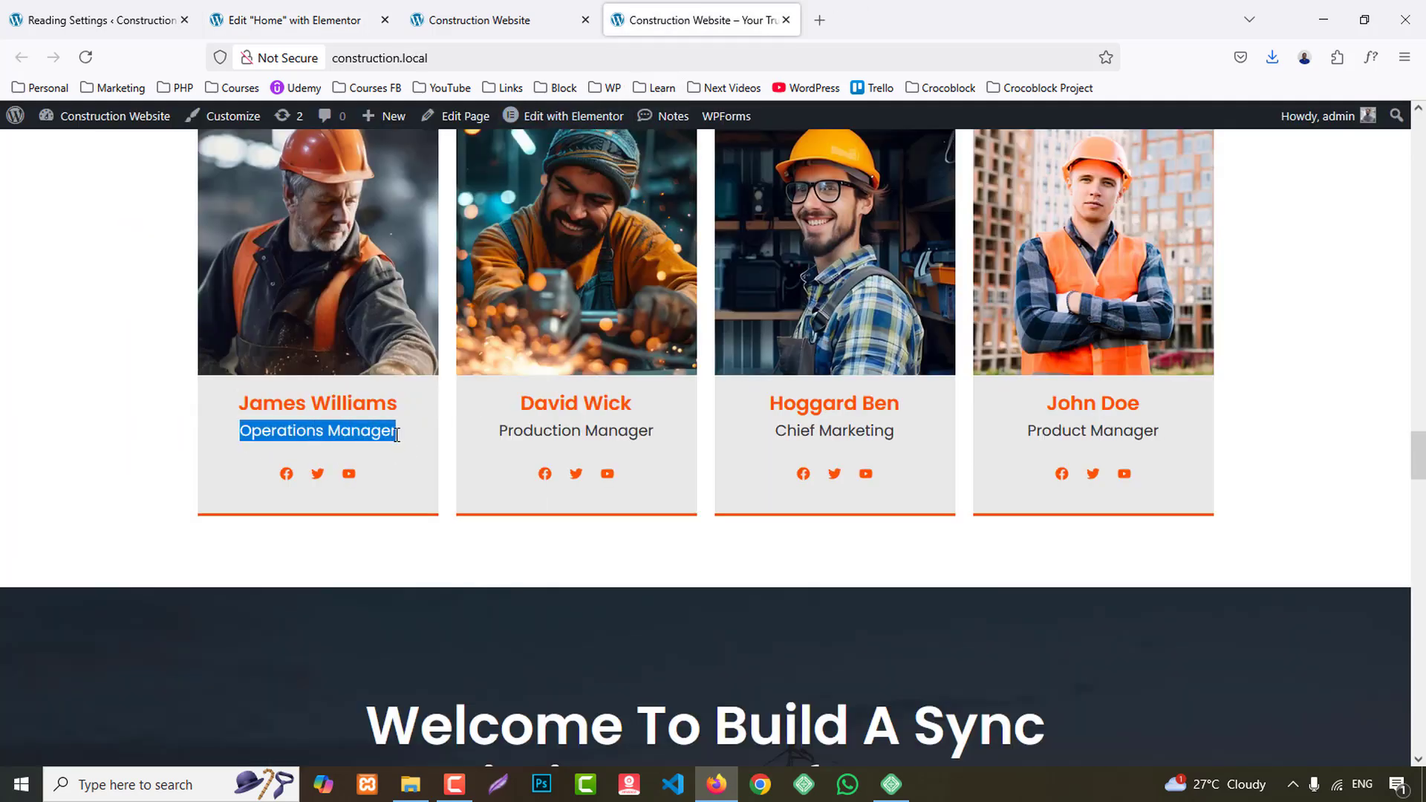
click(332, 9)
triple_click(141, 693)
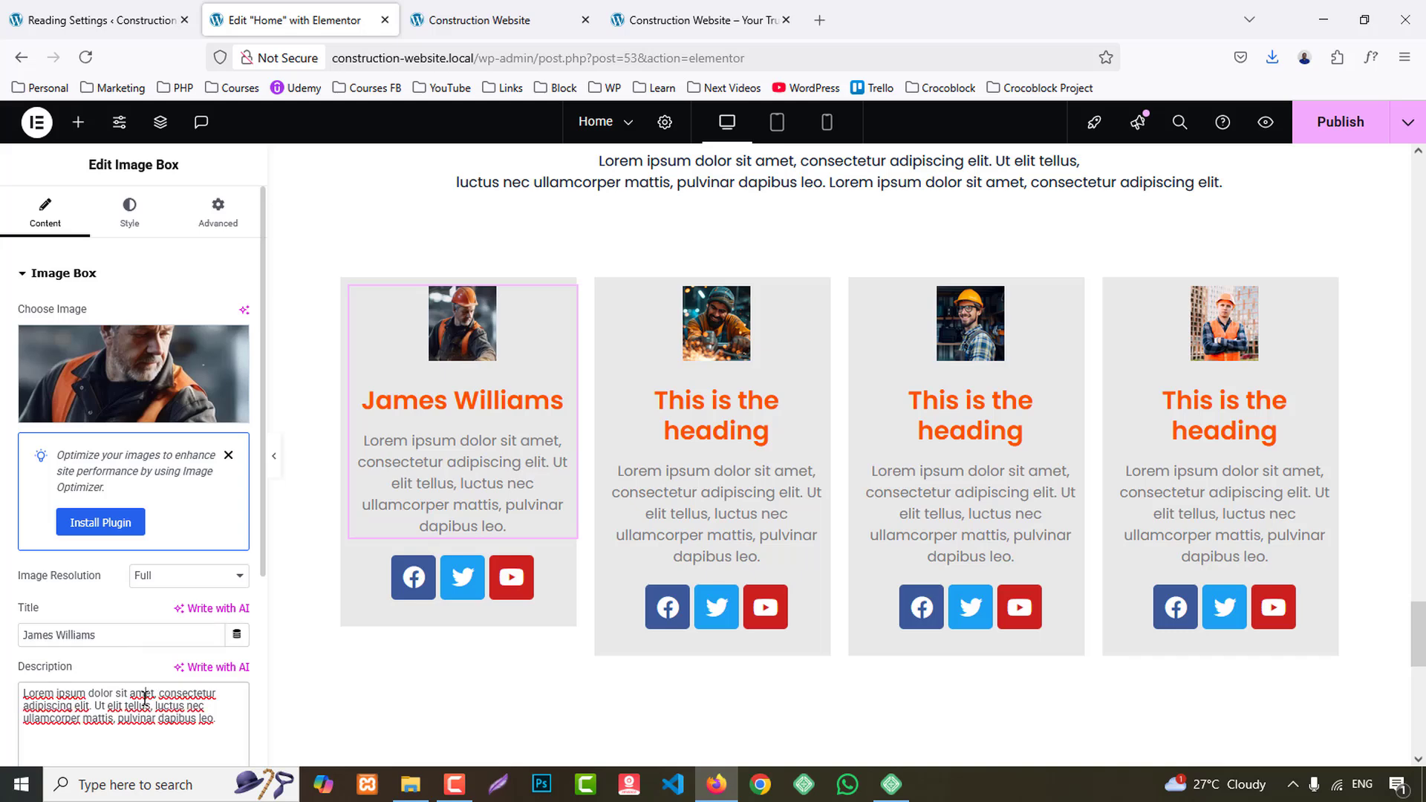
key(ctrl+v)
- Fill the second team card with its member's name from the reference site as title and "Production Manager" as description
click(704, 20)
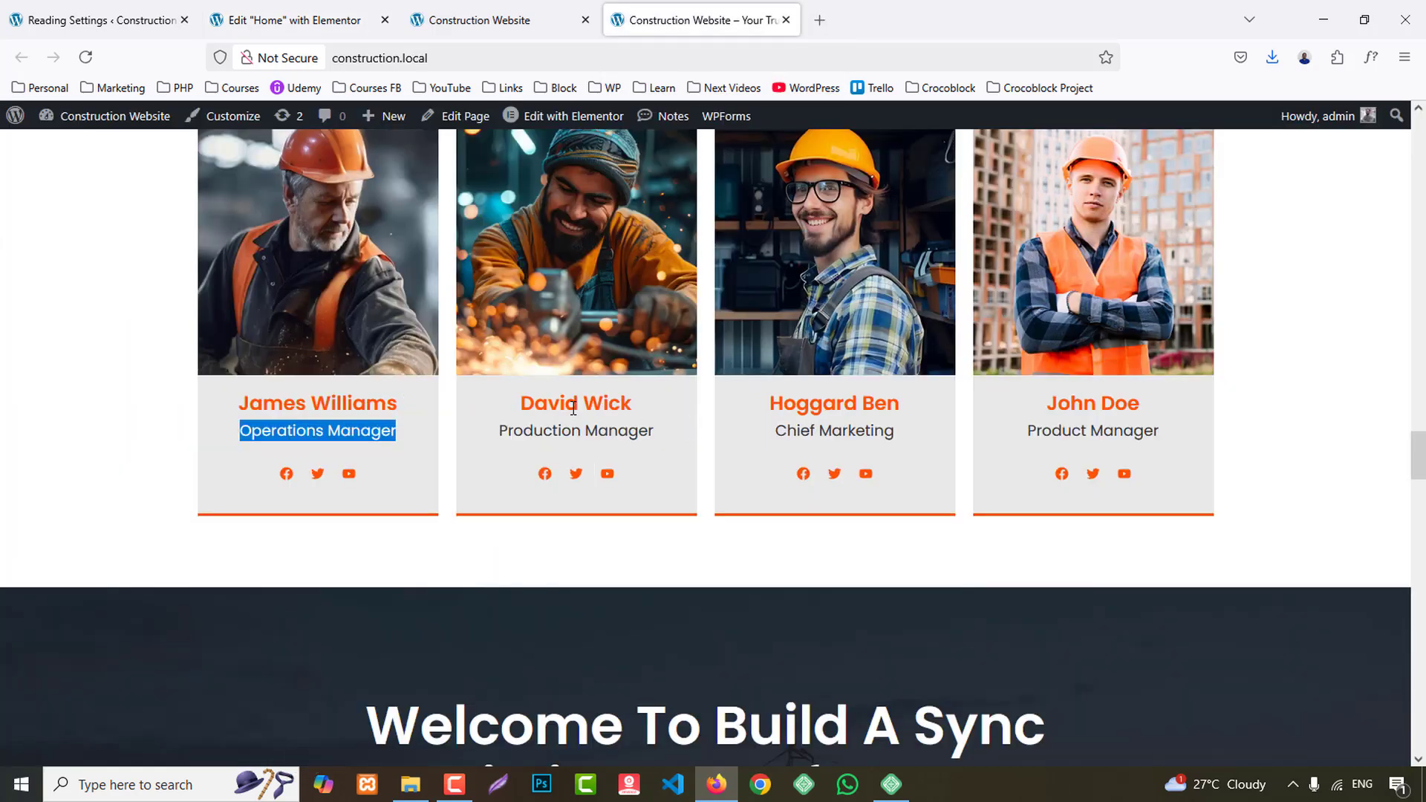
drag(526, 399, 631, 399)
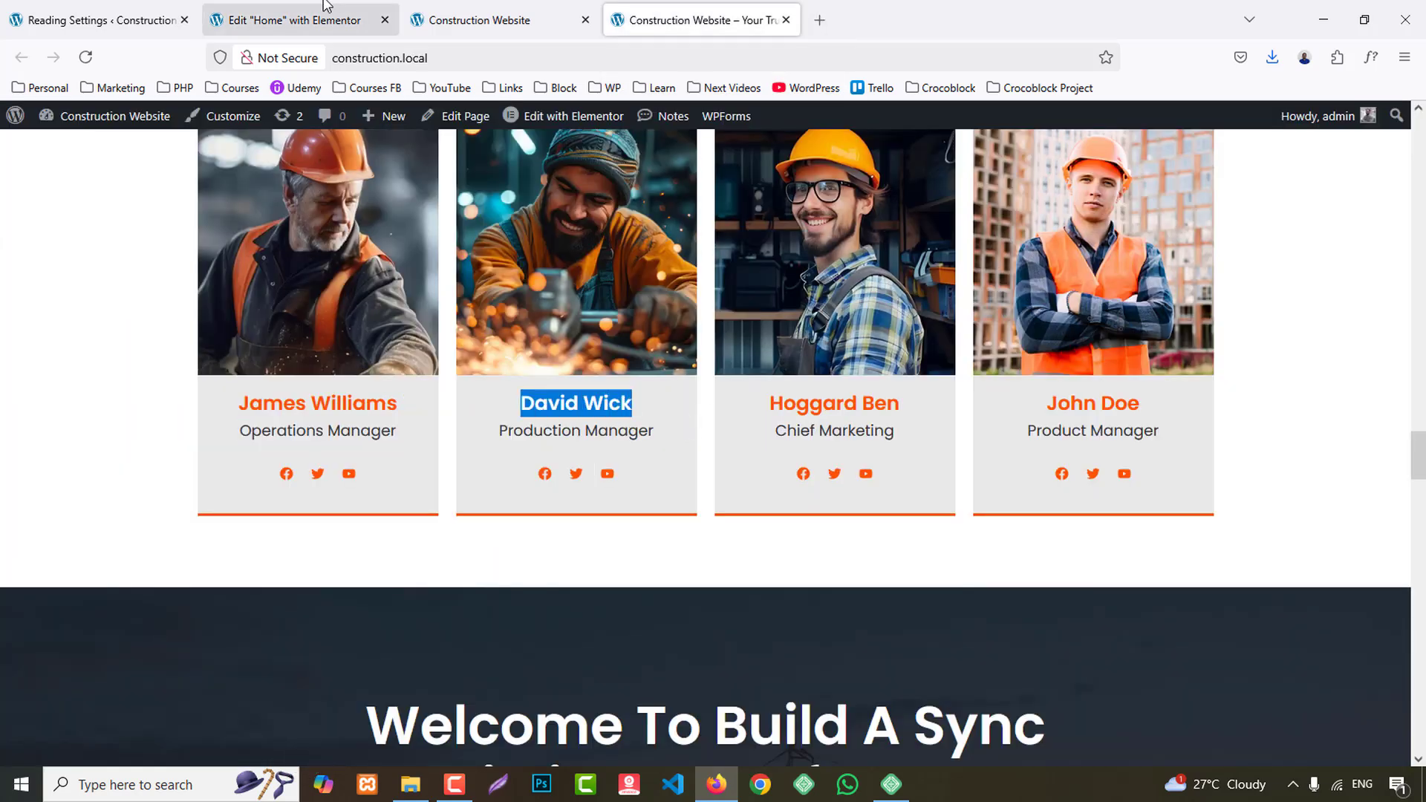
click(291, 20)
click(769, 431)
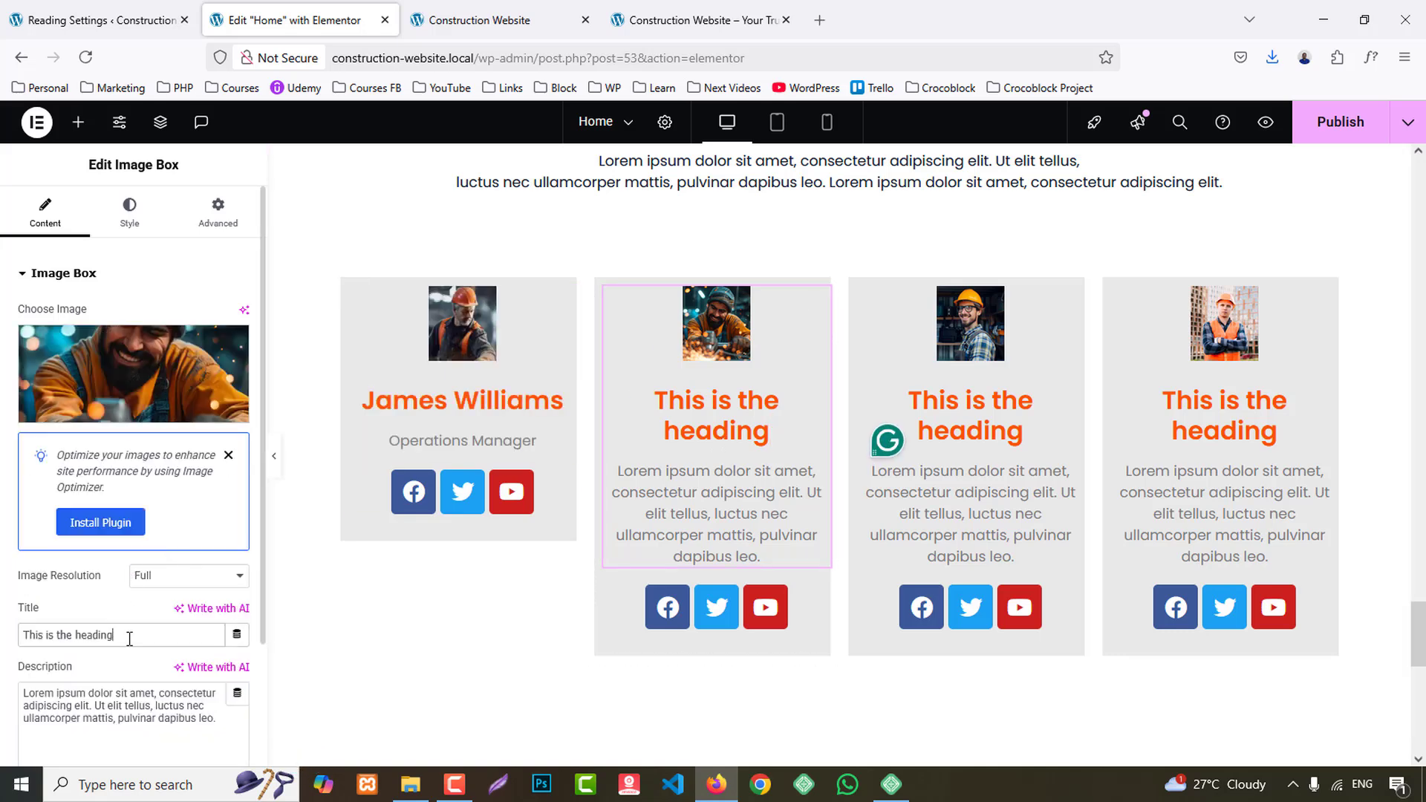
key(ctrl+v)
click(695, 21)
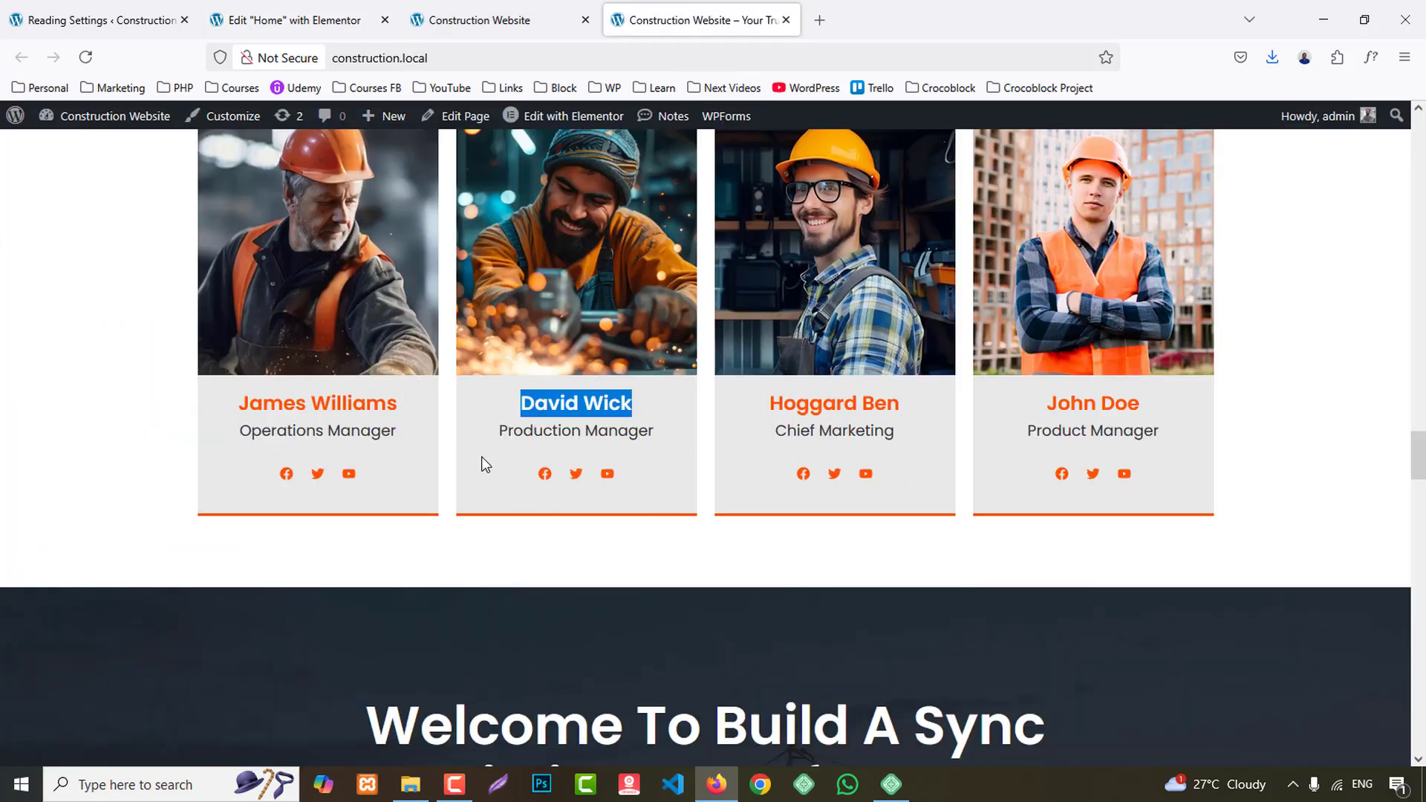
drag(501, 430, 671, 432)
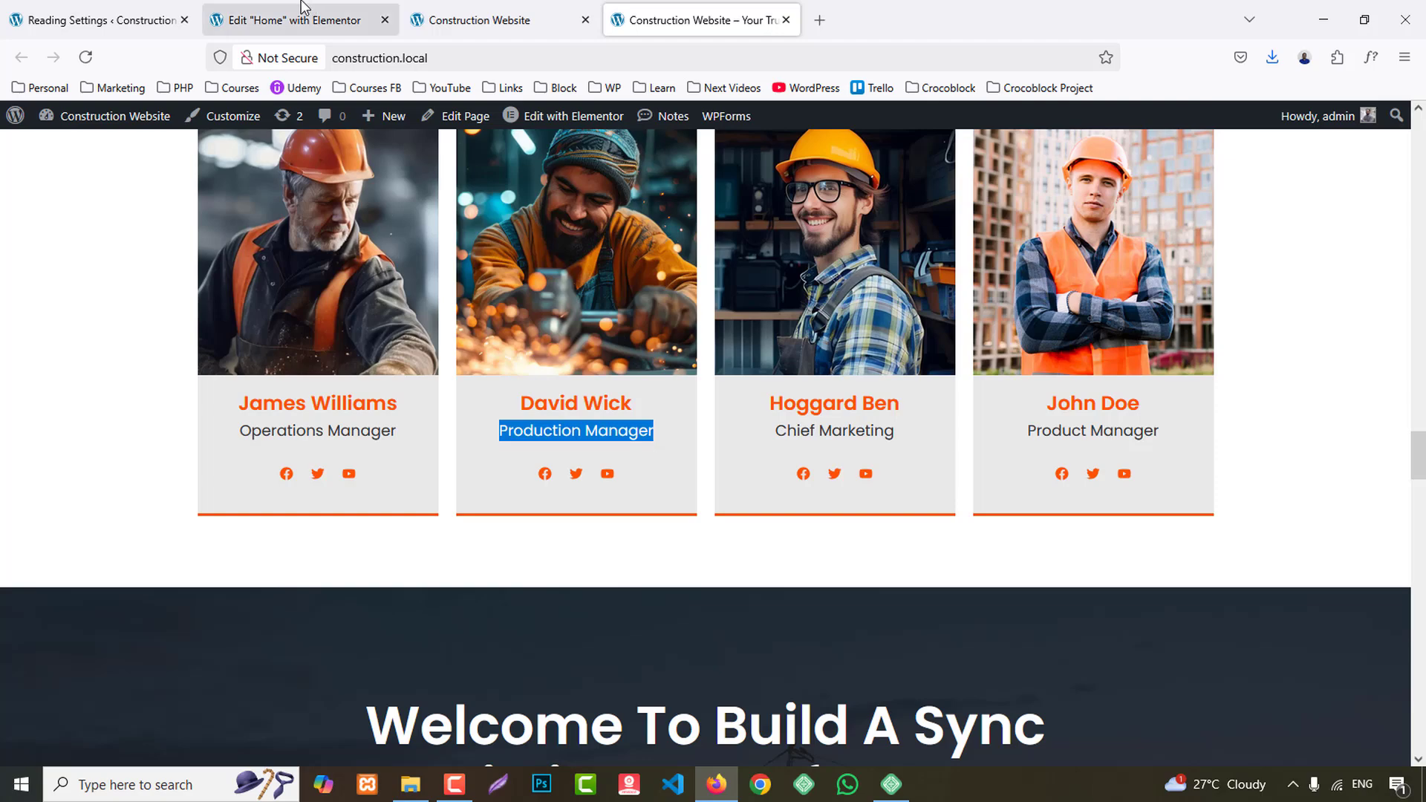
click(291, 20)
click(147, 706)
key(ctrl+a)
key(ctrl+v)
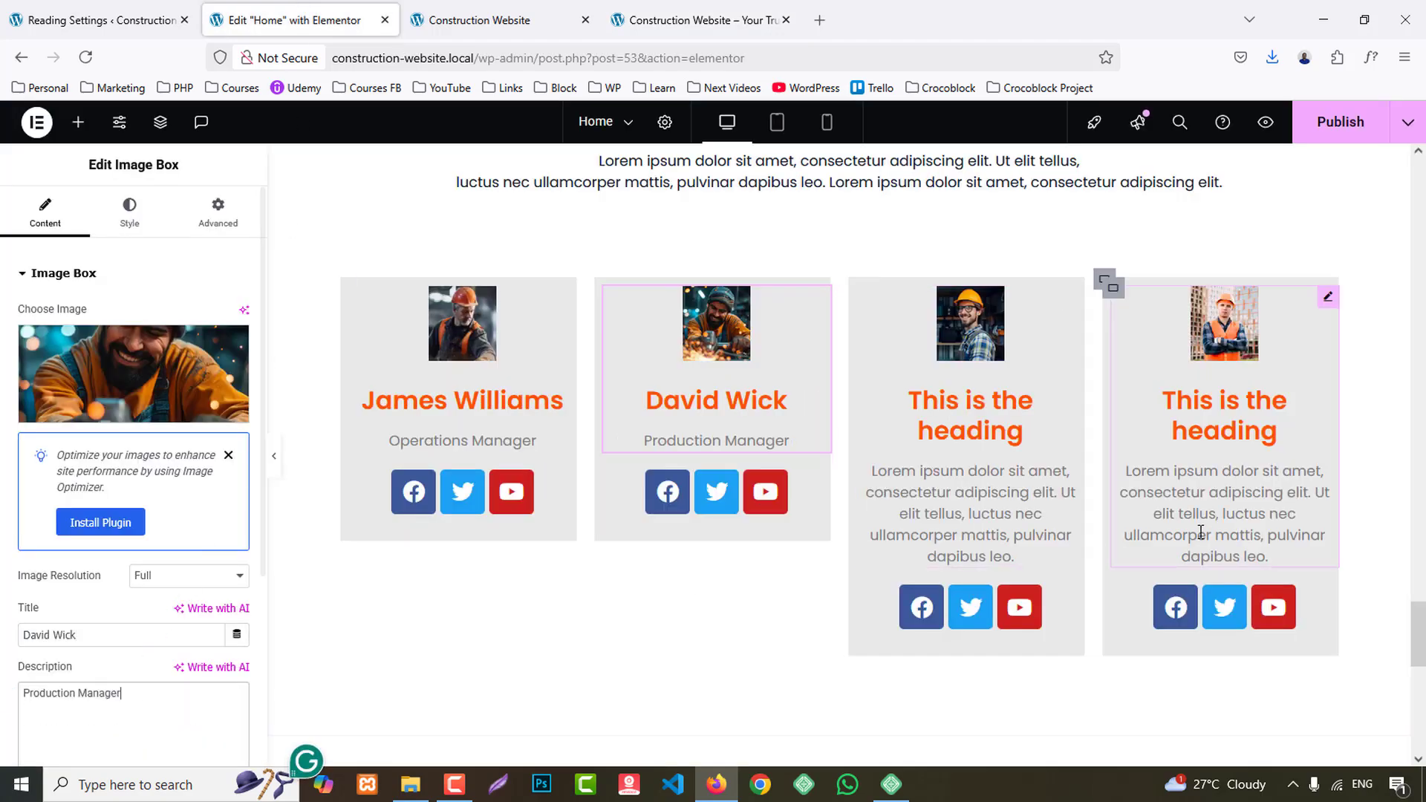
- Fill the third team card with its member's name from the reference site as title and "Chief Marketing" as description
click(668, 19)
drag(770, 404, 892, 407)
click(340, 7)
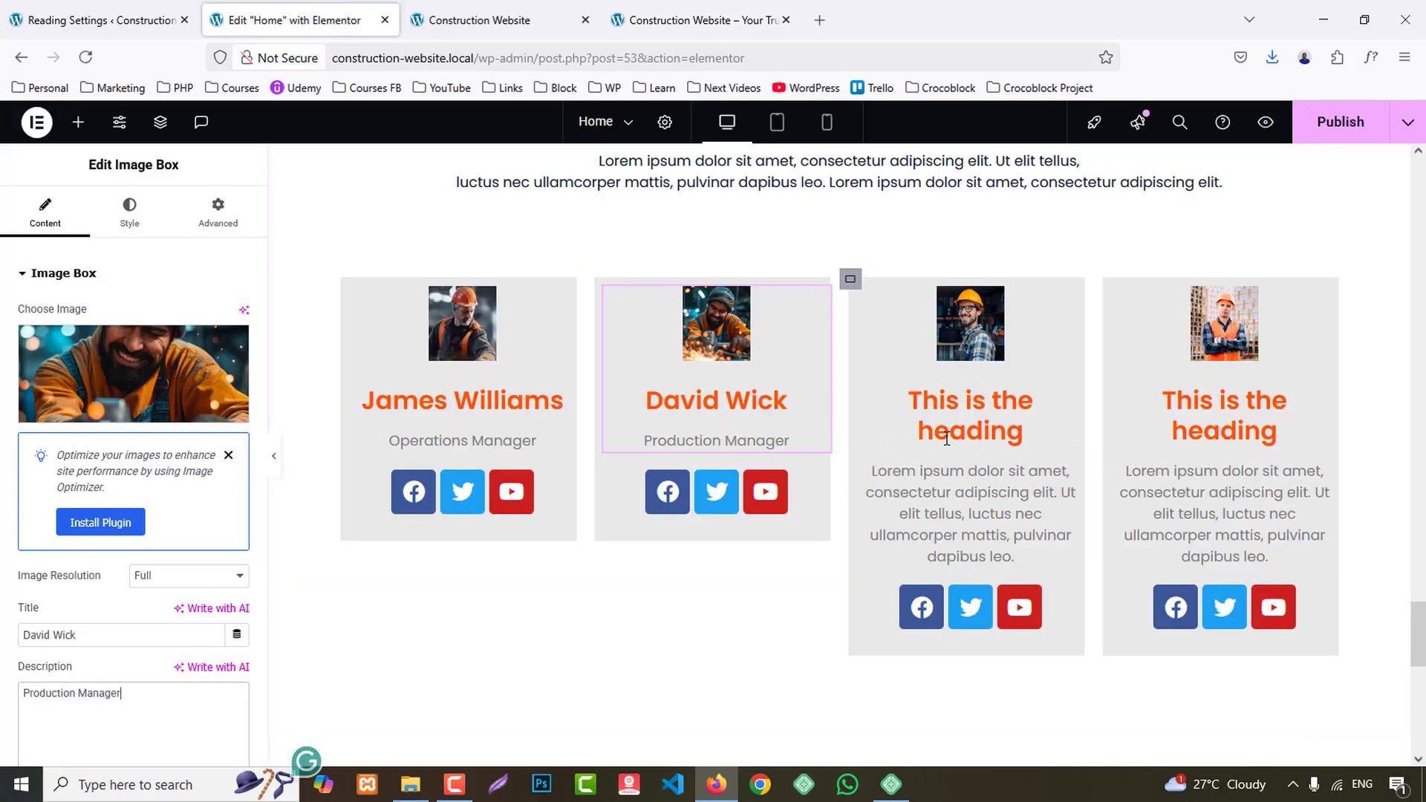
click(941, 429)
triple_click(101, 640)
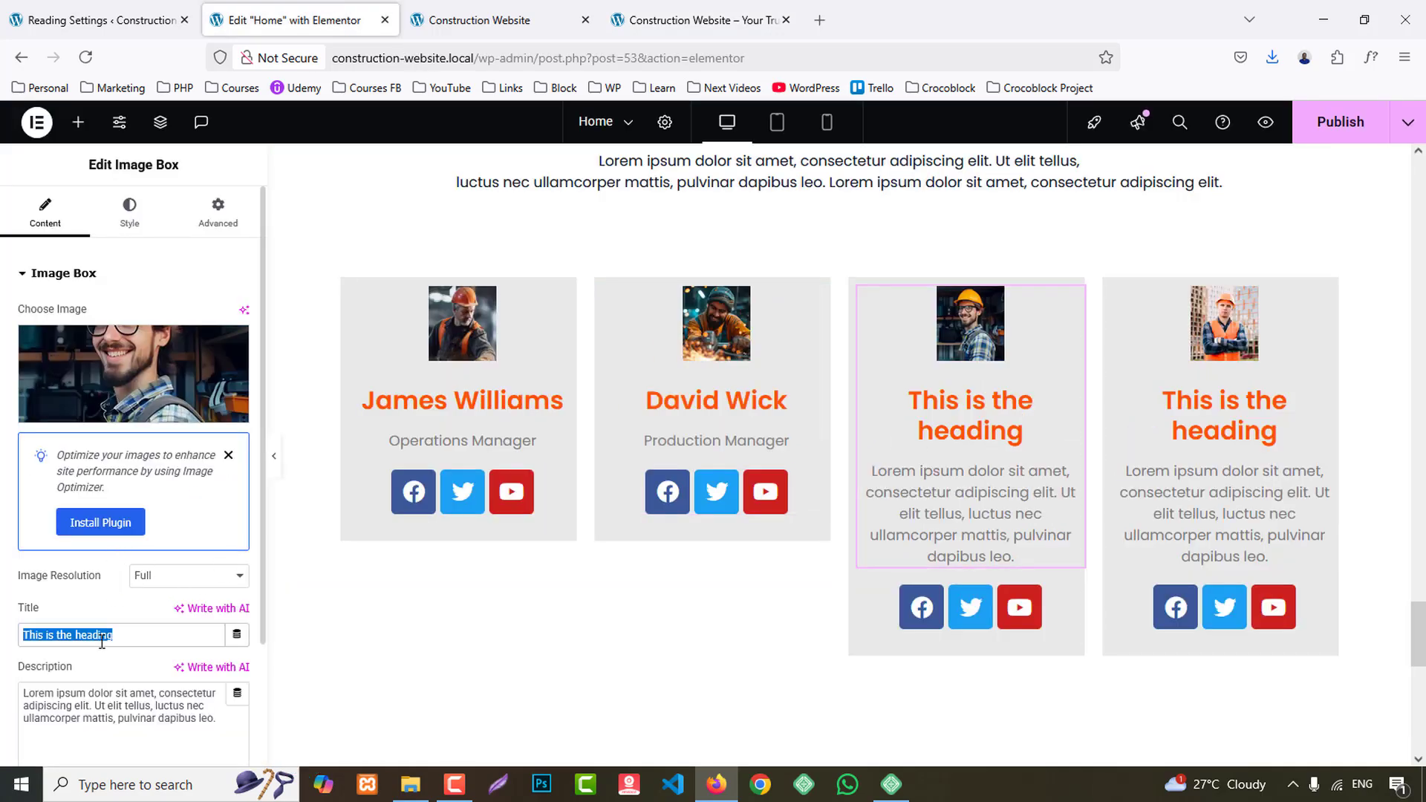
text(Hoggard Ben)
click(695, 20)
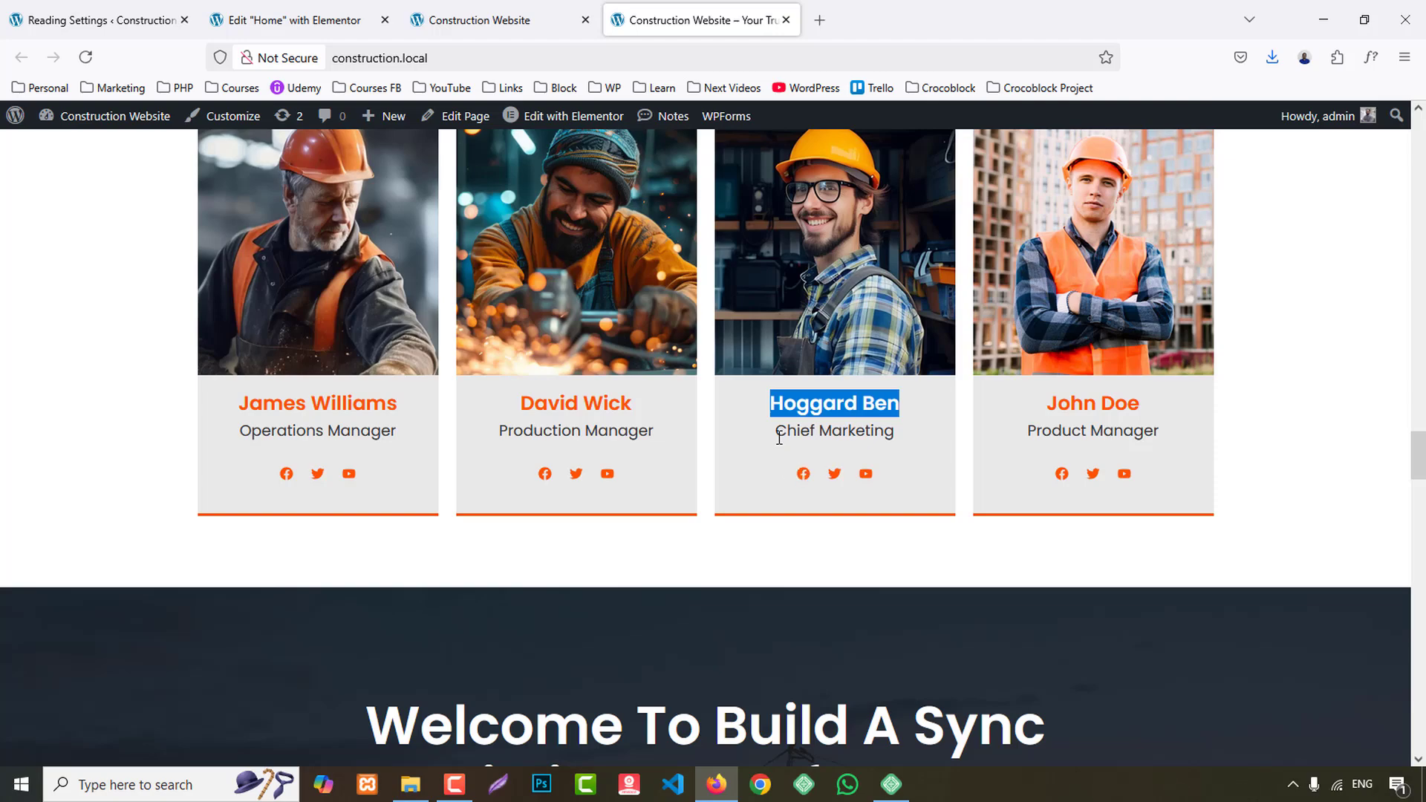
drag(779, 438, 890, 435)
key(ctrl+c)
click(305, 20)
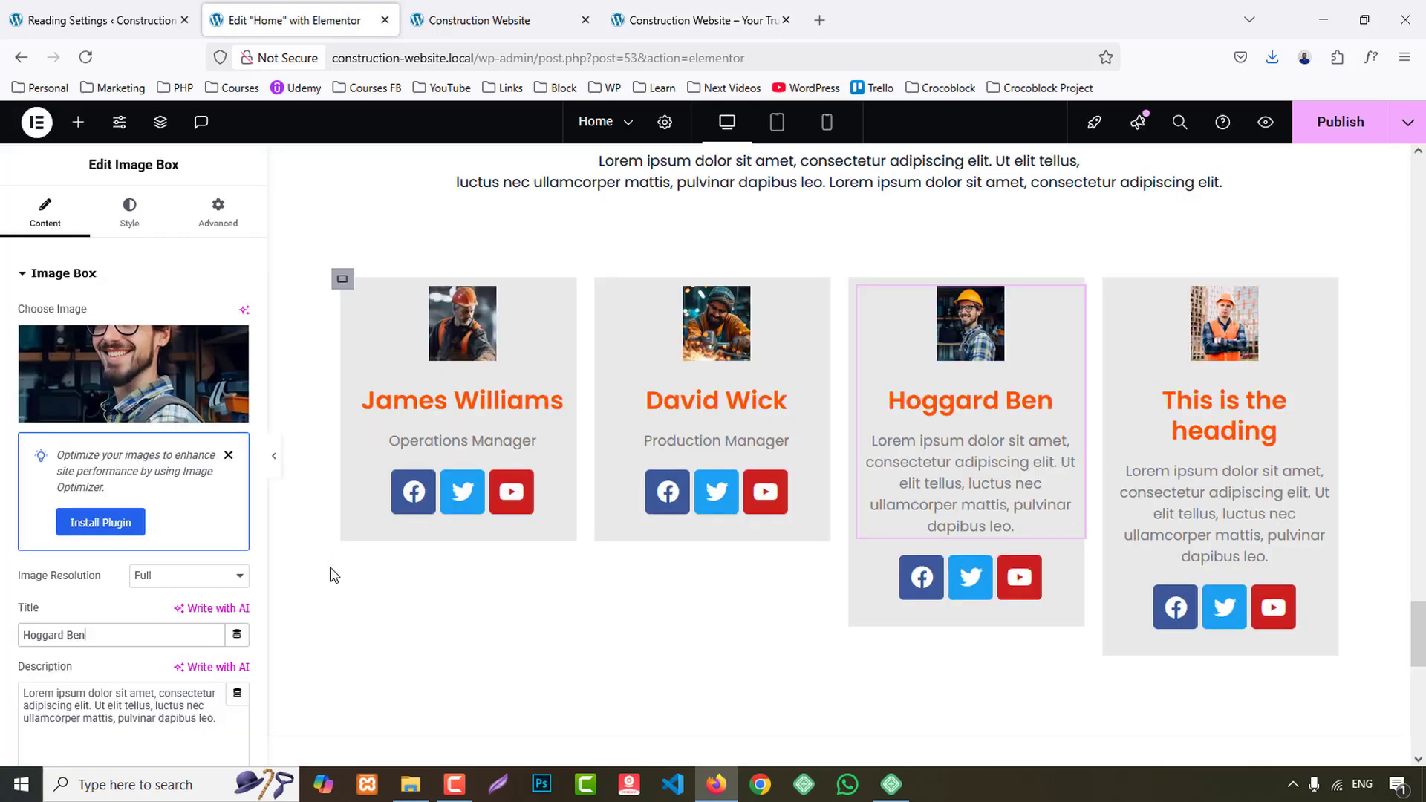
triple_click(163, 698)
key(ctrl+v)
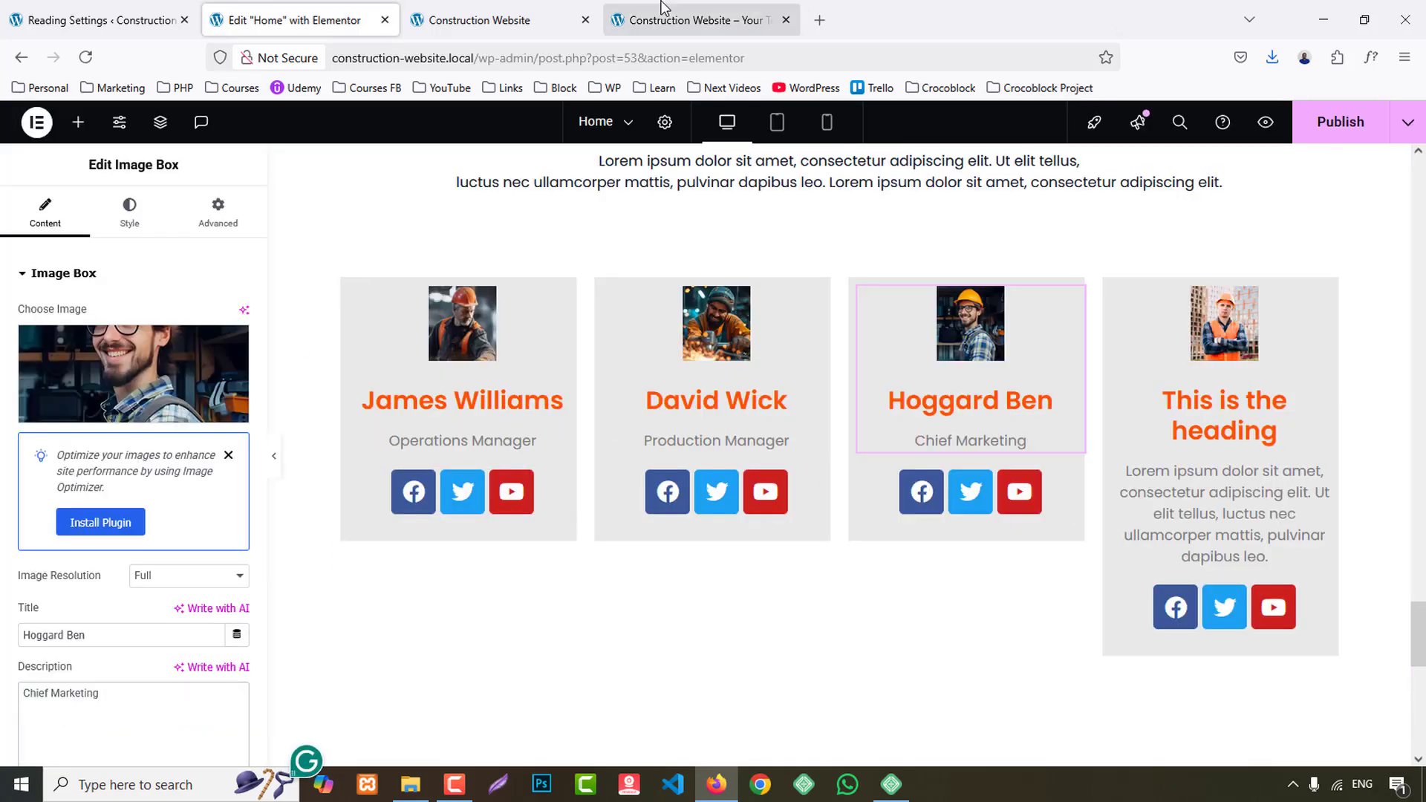
- Fill the fourth team card with its member's name from the reference site as title and "Product Manager" as description
click(694, 20)
drag(1048, 404, 1146, 407)
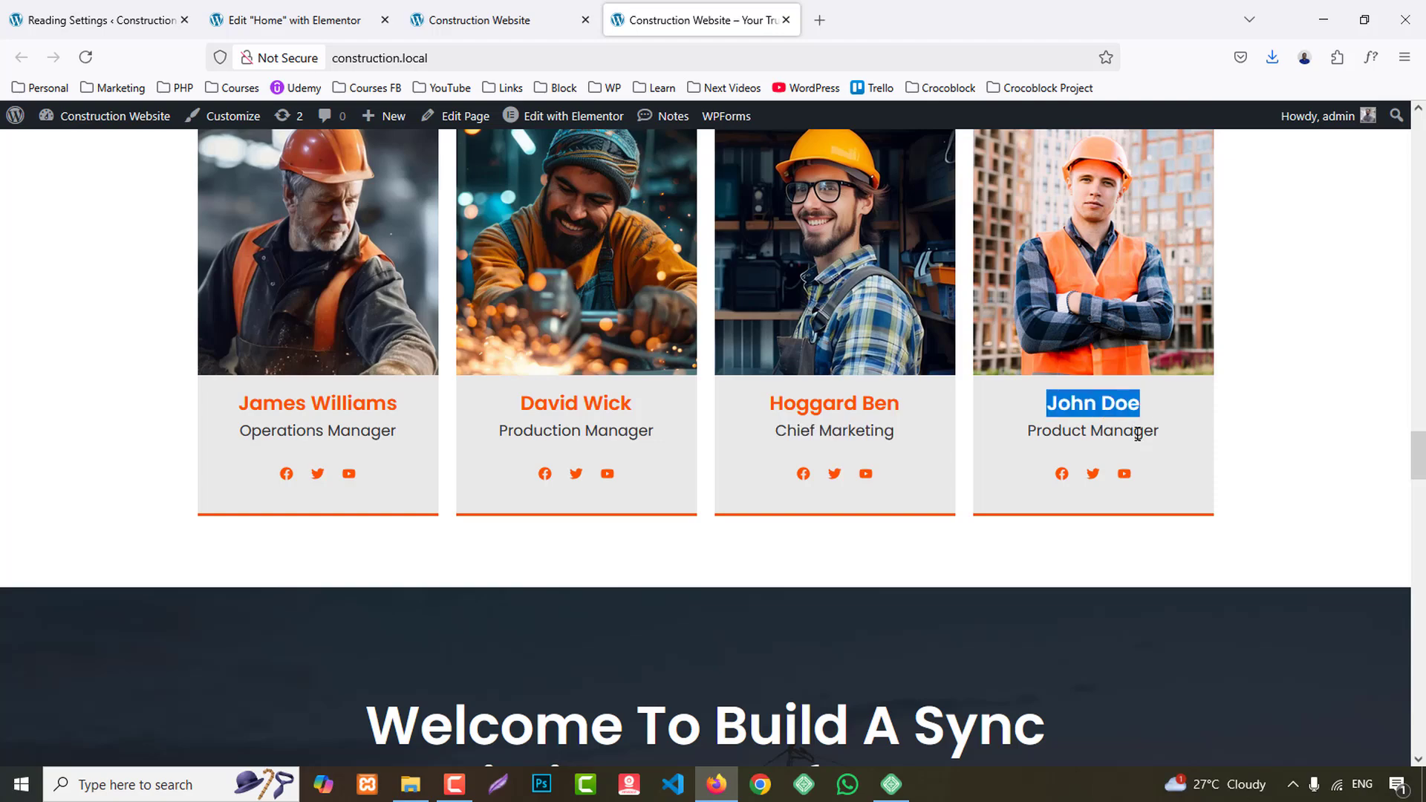
key(ctrl+c)
click(305, 20)
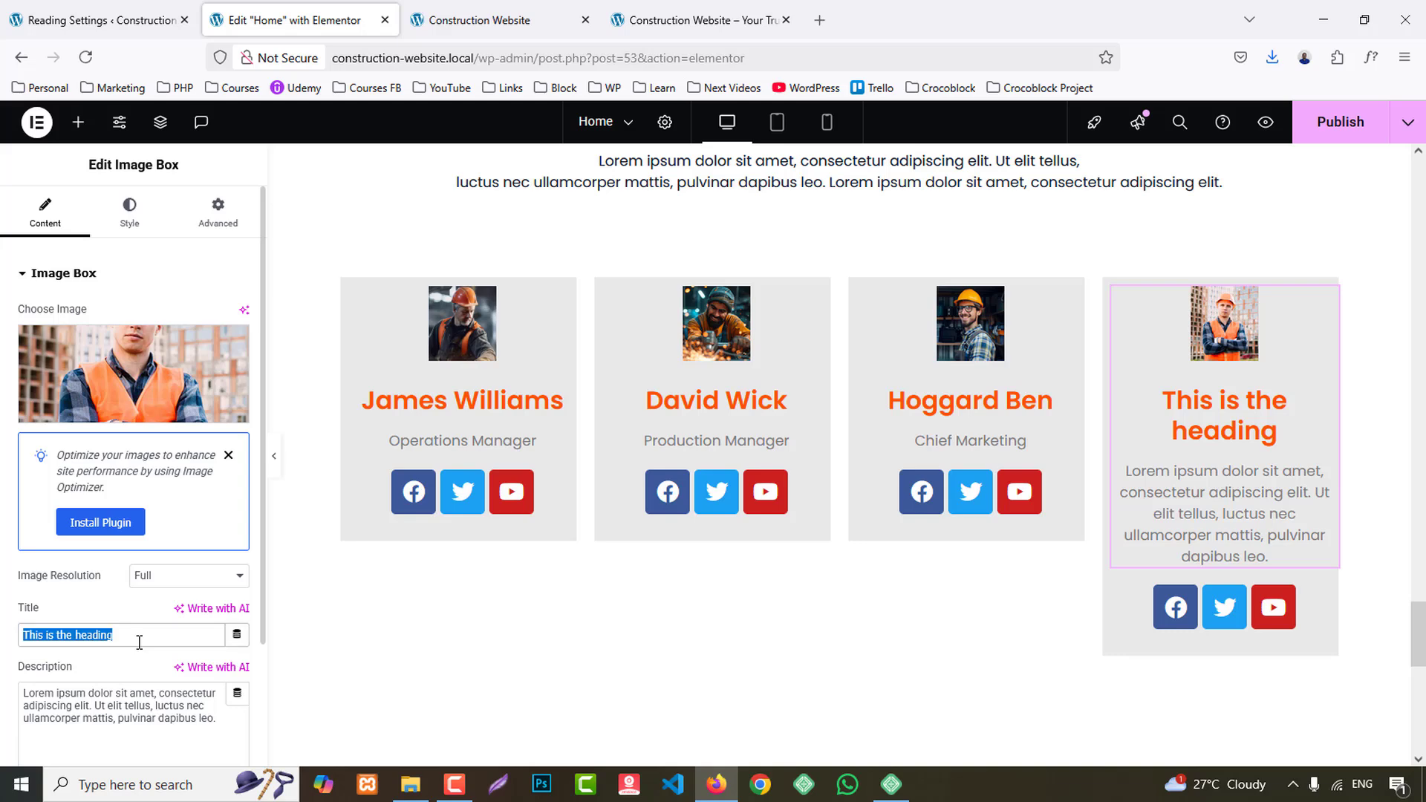
key(ctrl+v)
click(680, 19)
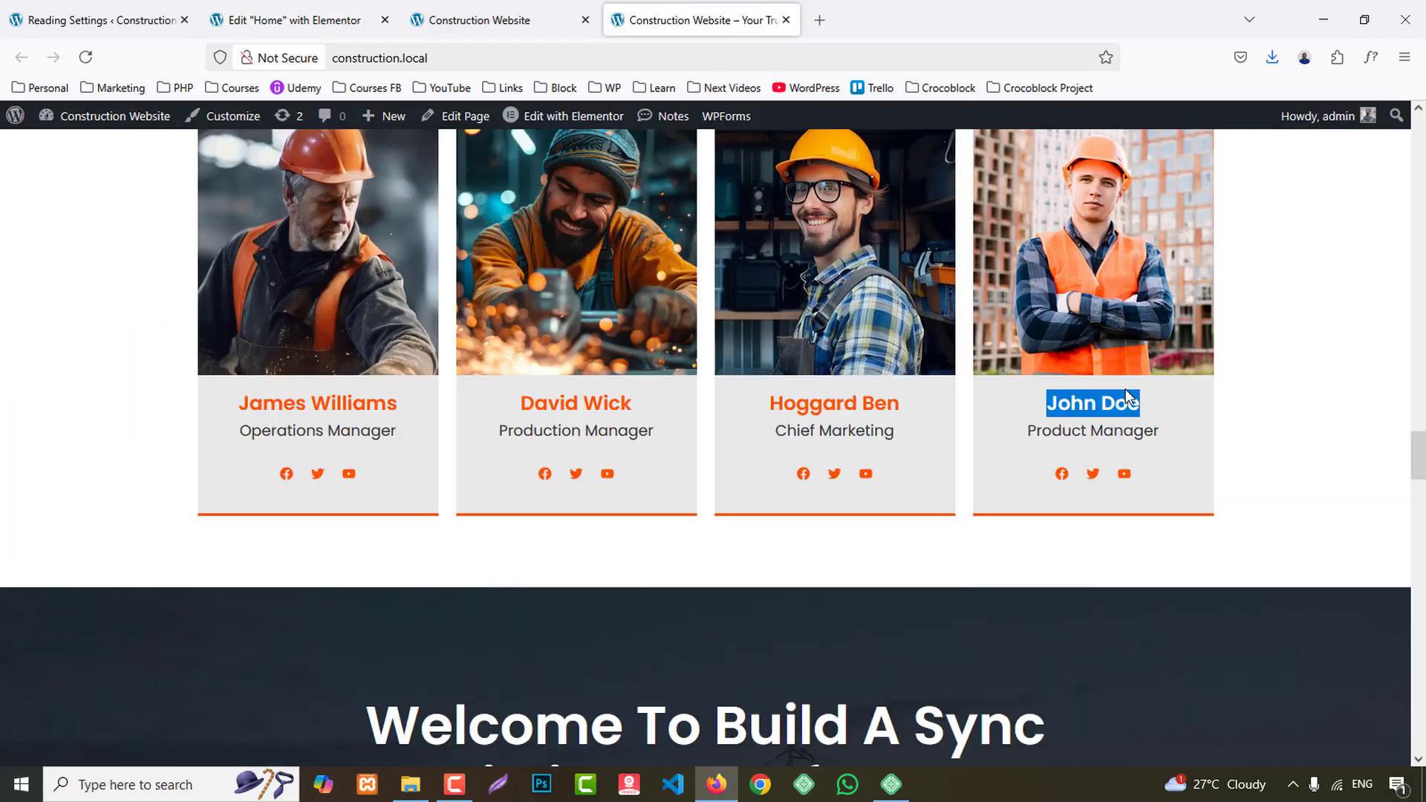
drag(1027, 430, 1163, 427)
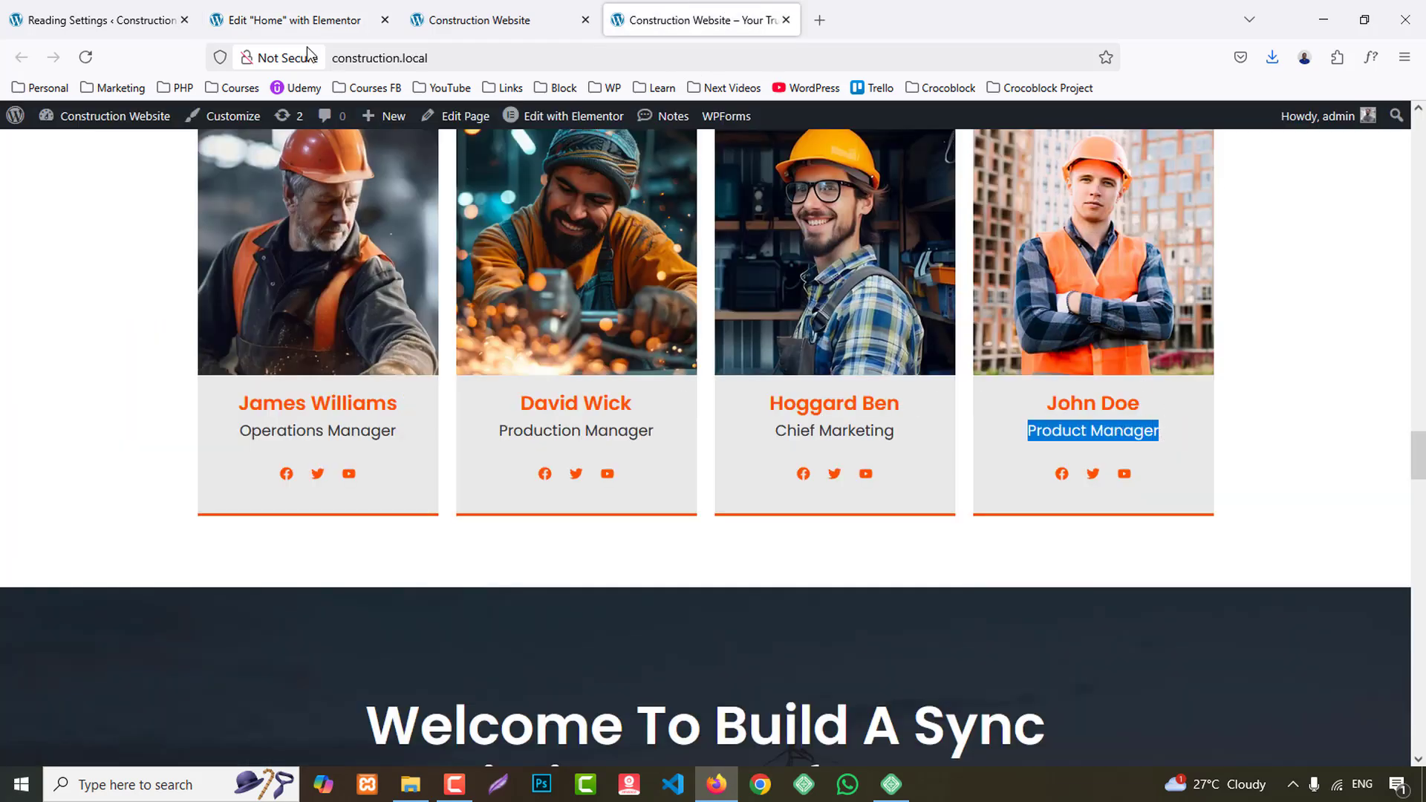
click(305, 20)
click(126, 706)
key(ctrl+a)
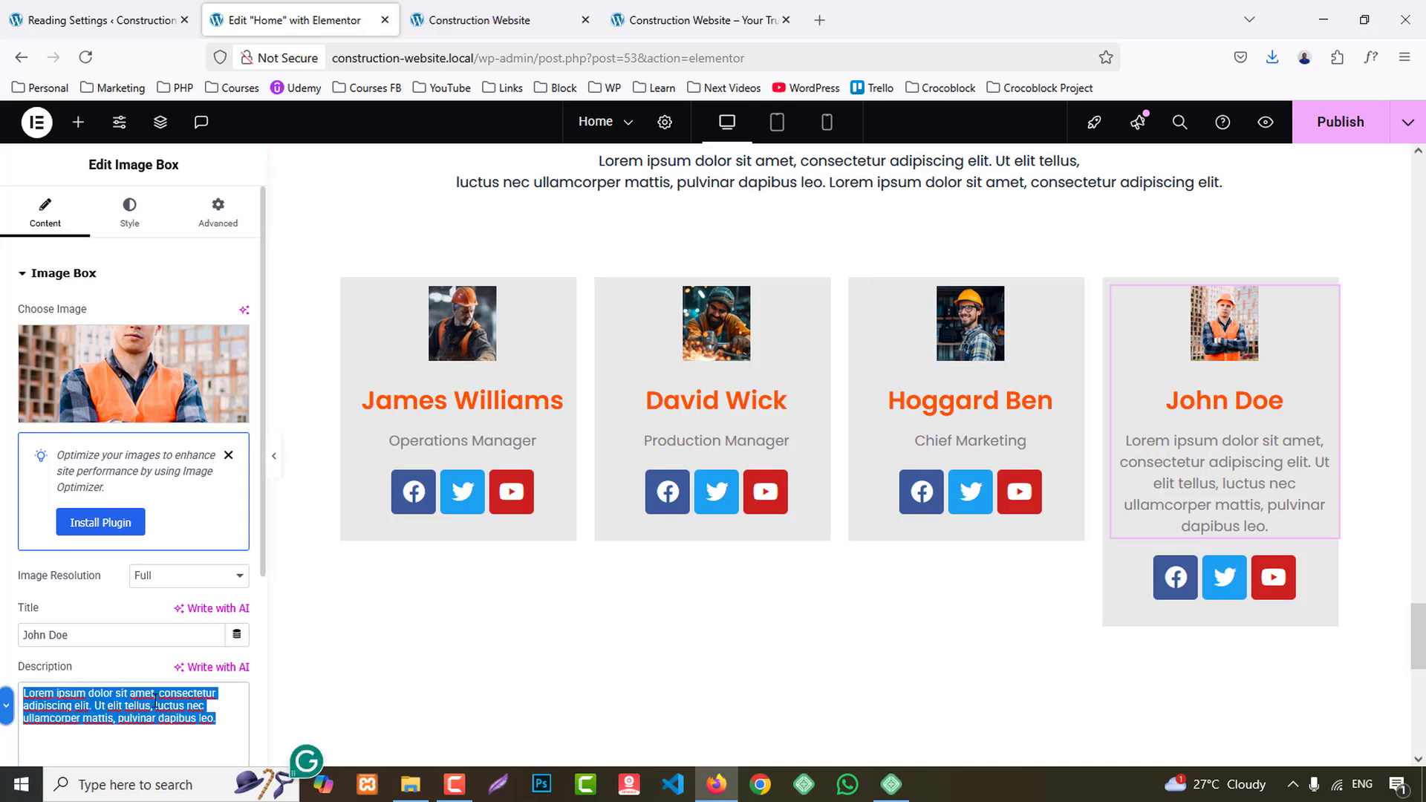
key(ctrl+v)
- Set the image width in the first team card's image box to 100%
scroll(659, 628, up, 2)
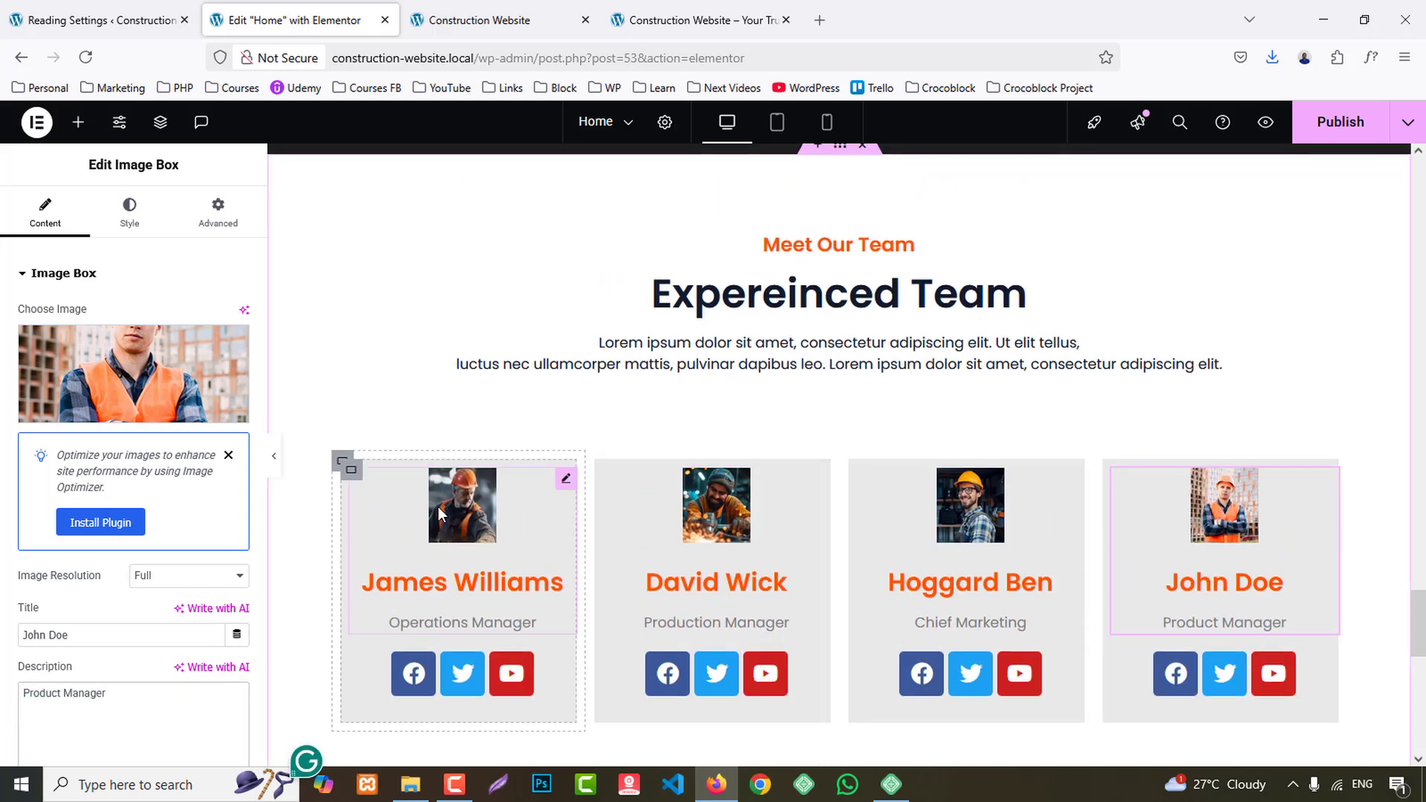
click(352, 473)
click(484, 498)
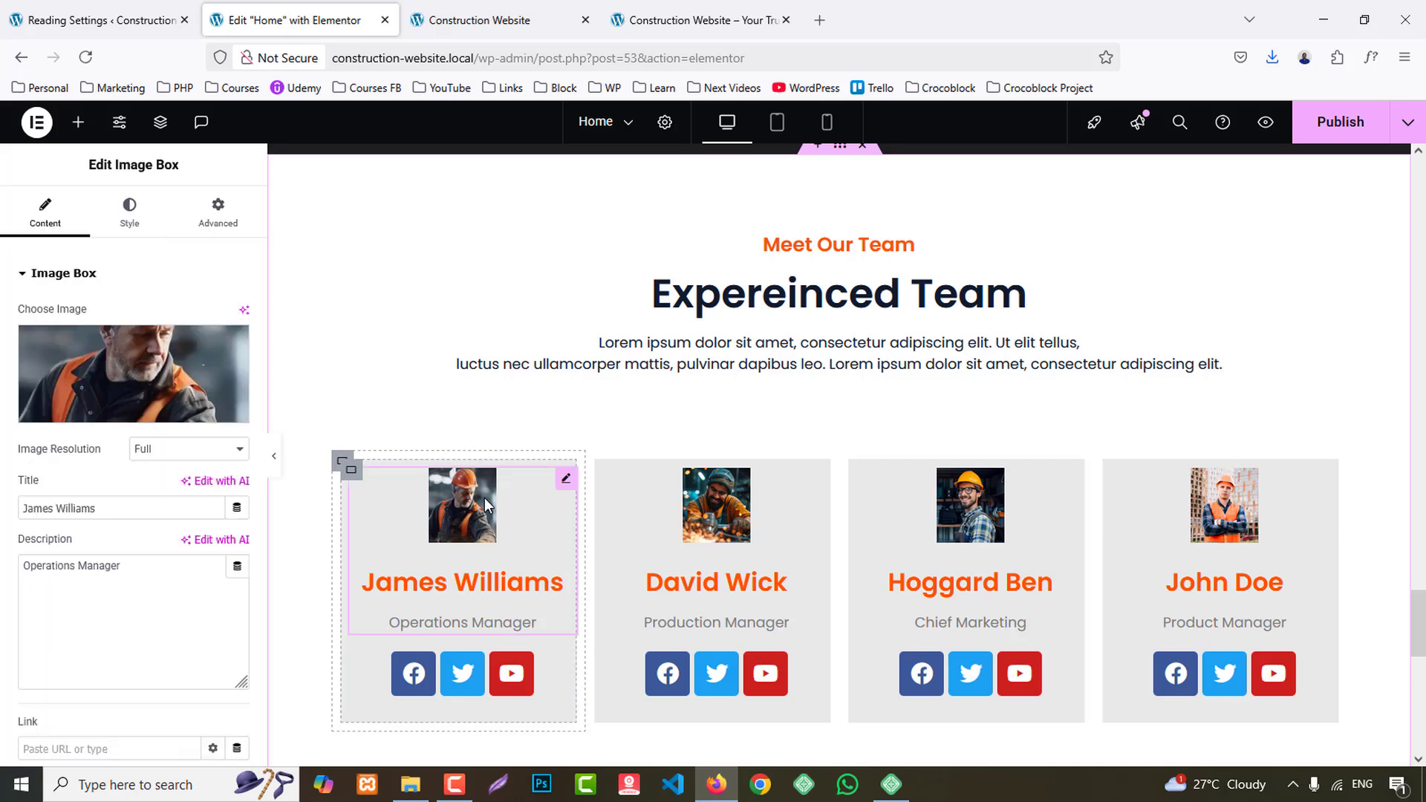
click(130, 216)
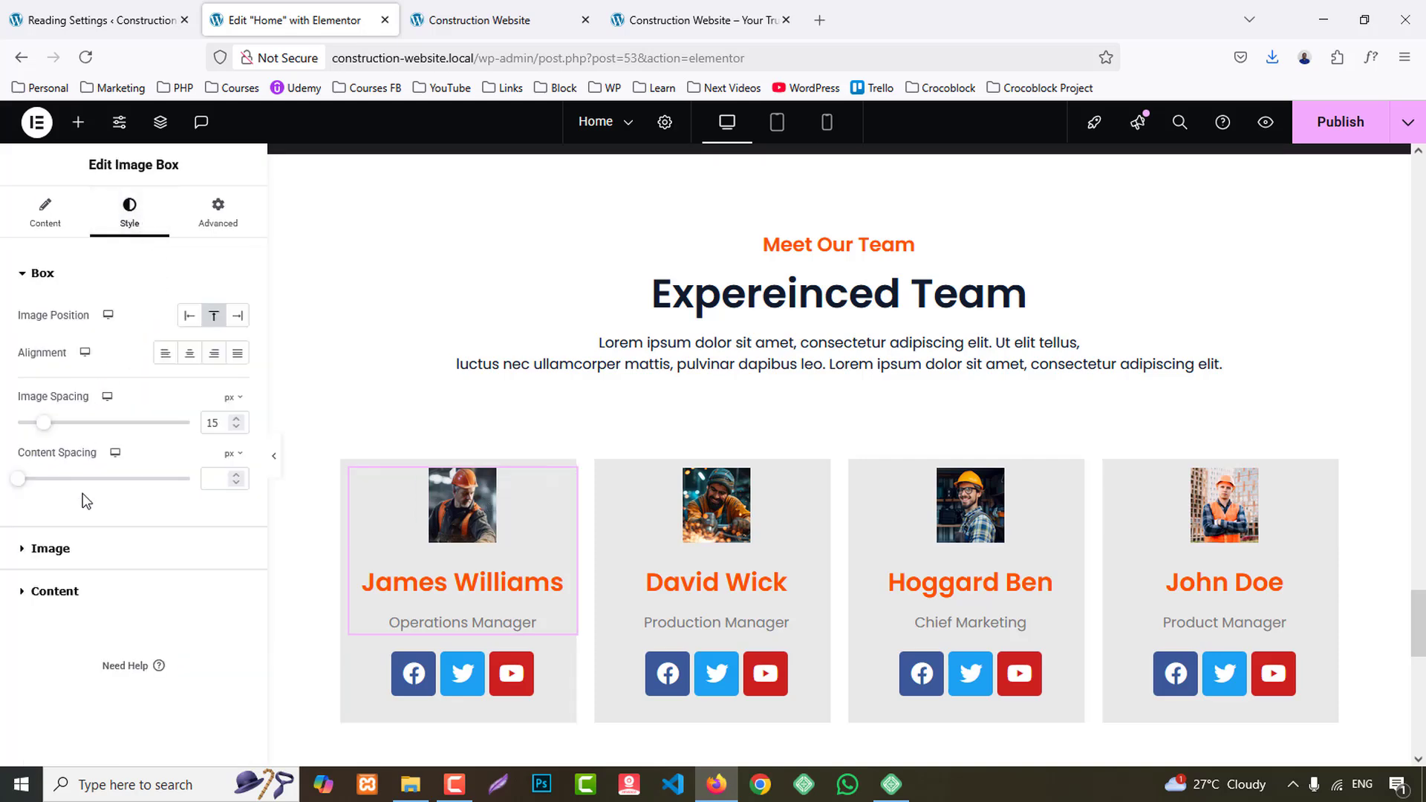
click(83, 546)
drag(67, 383, 191, 378)
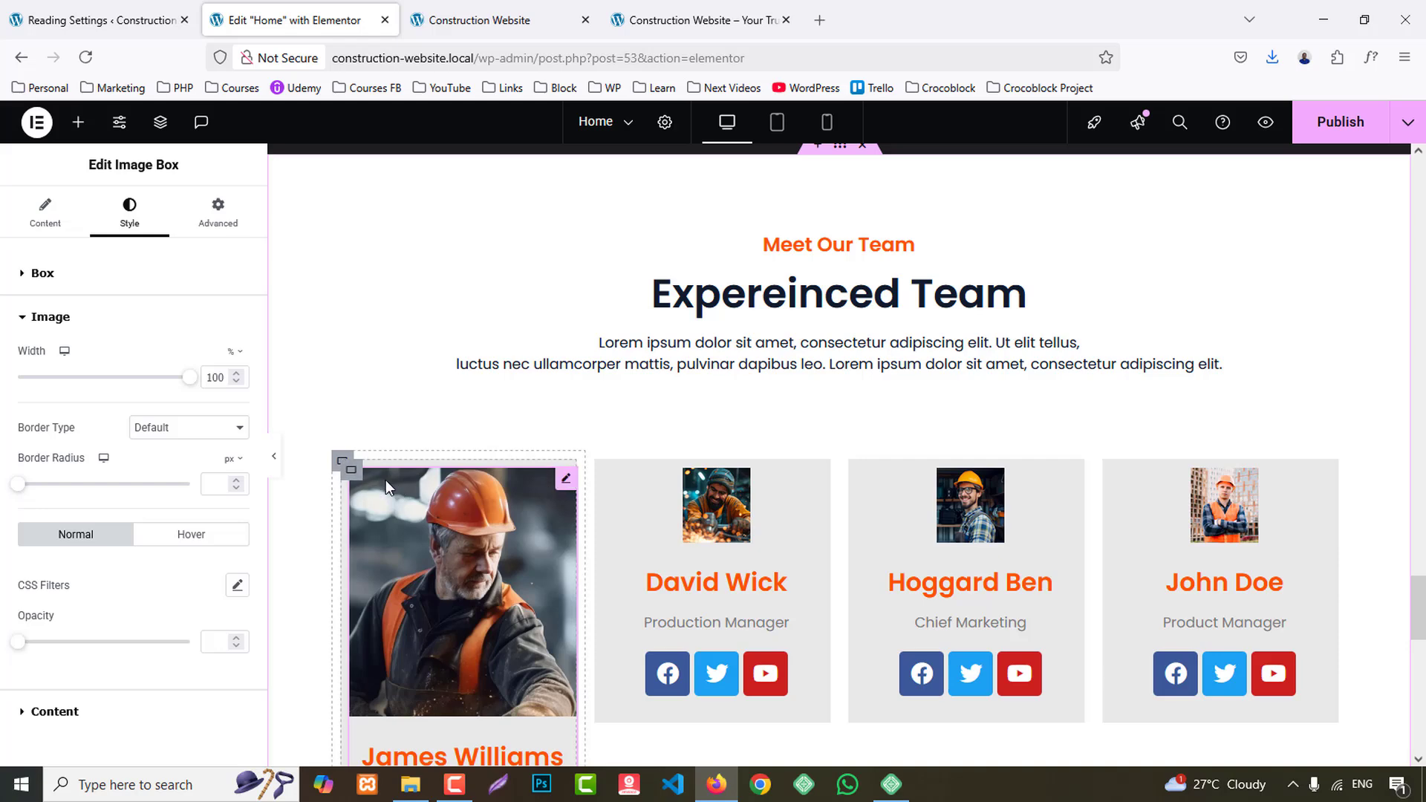
- Set the first team card container's top and left padding to 0 px
click(348, 468)
scroll(375, 490, down, 2)
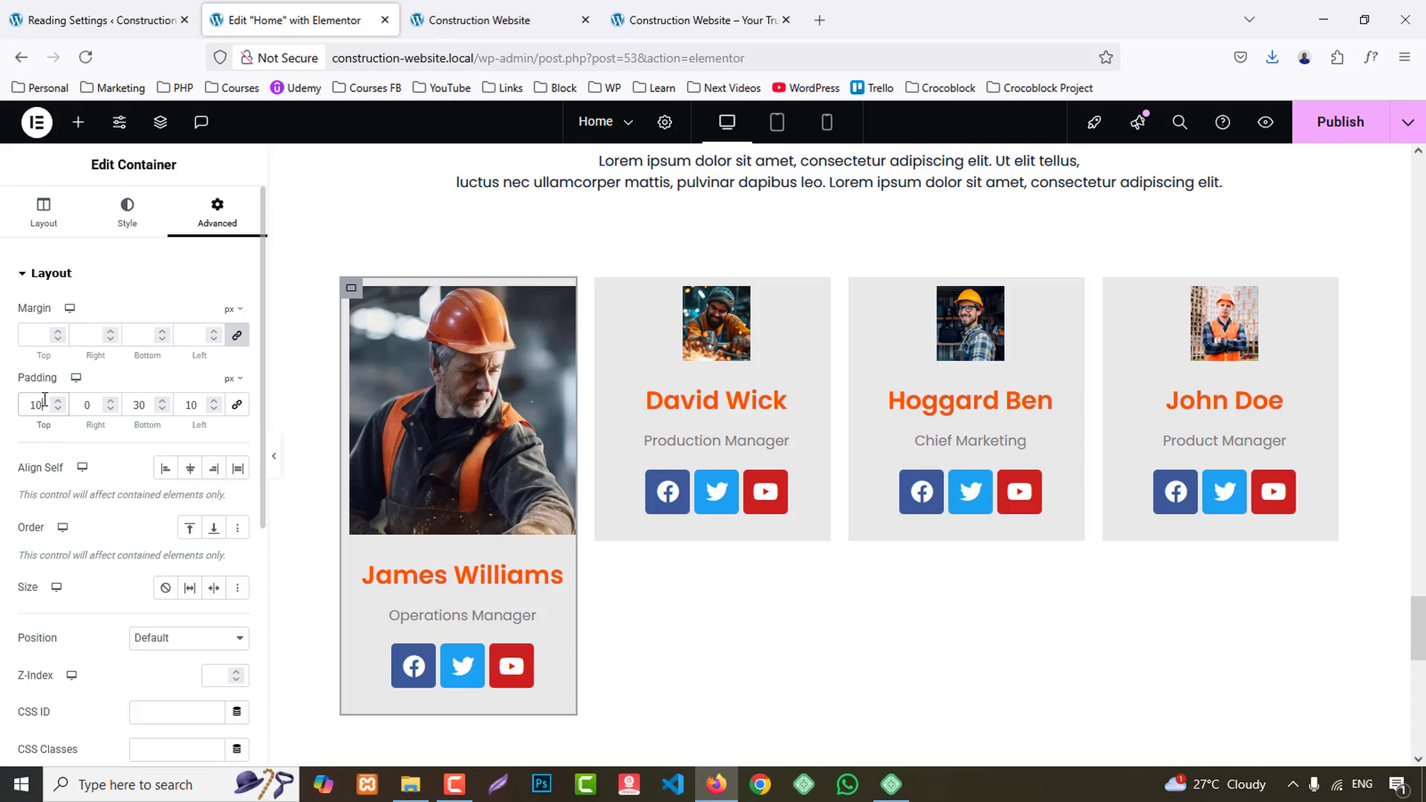
text(0)
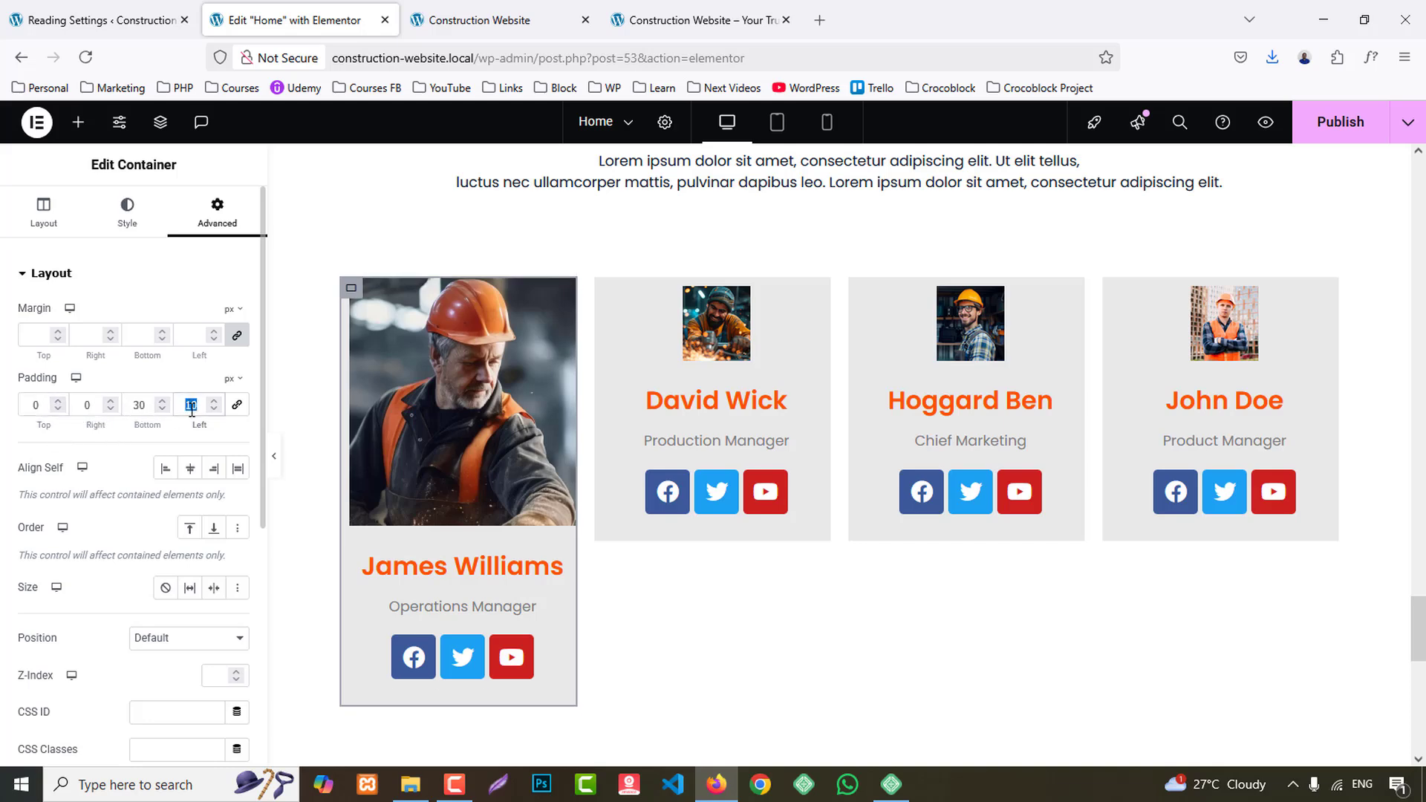
text(0)
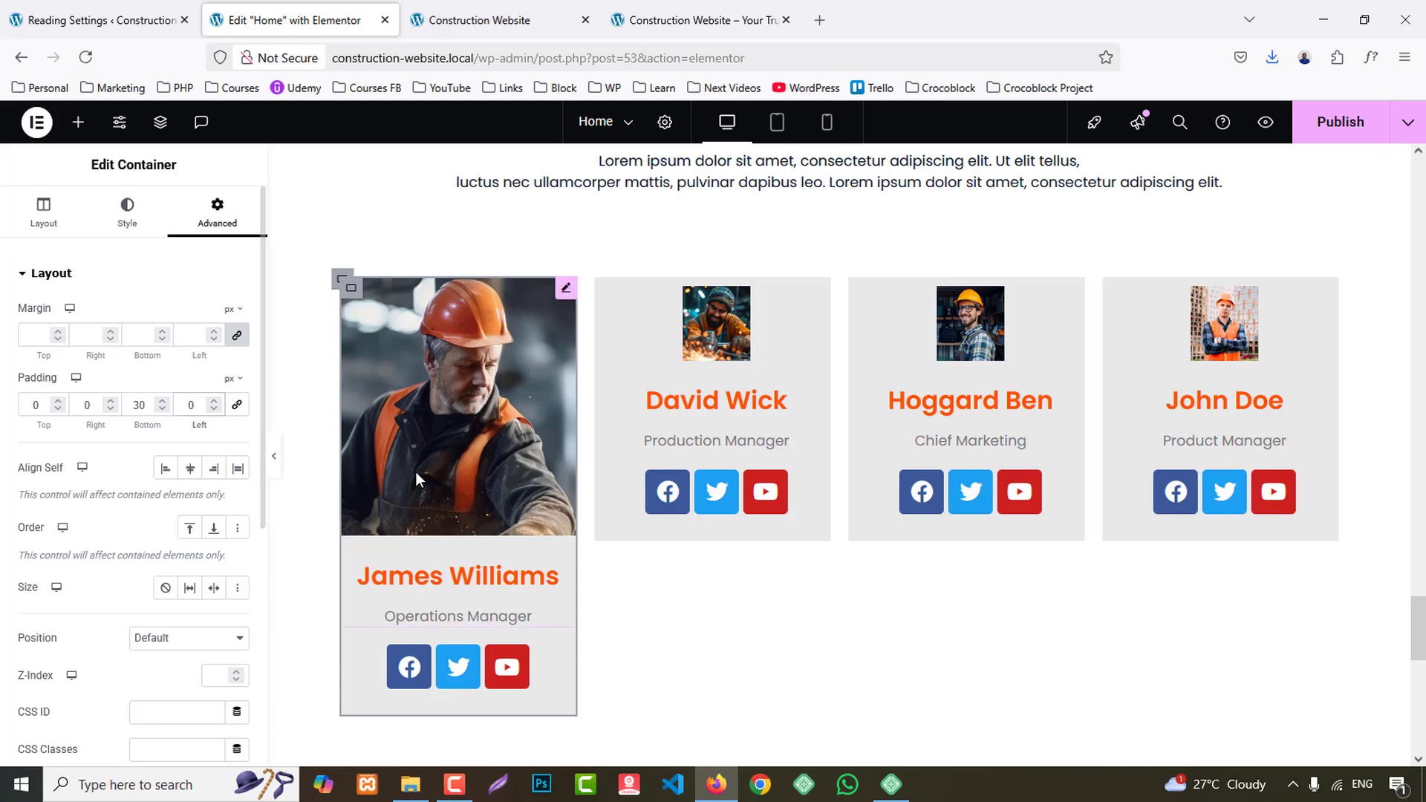
- Set the image spacing to 0 px and the content spacing to 3 px in the first team card's image box
scroll(443, 470, down, 2)
click(668, 6)
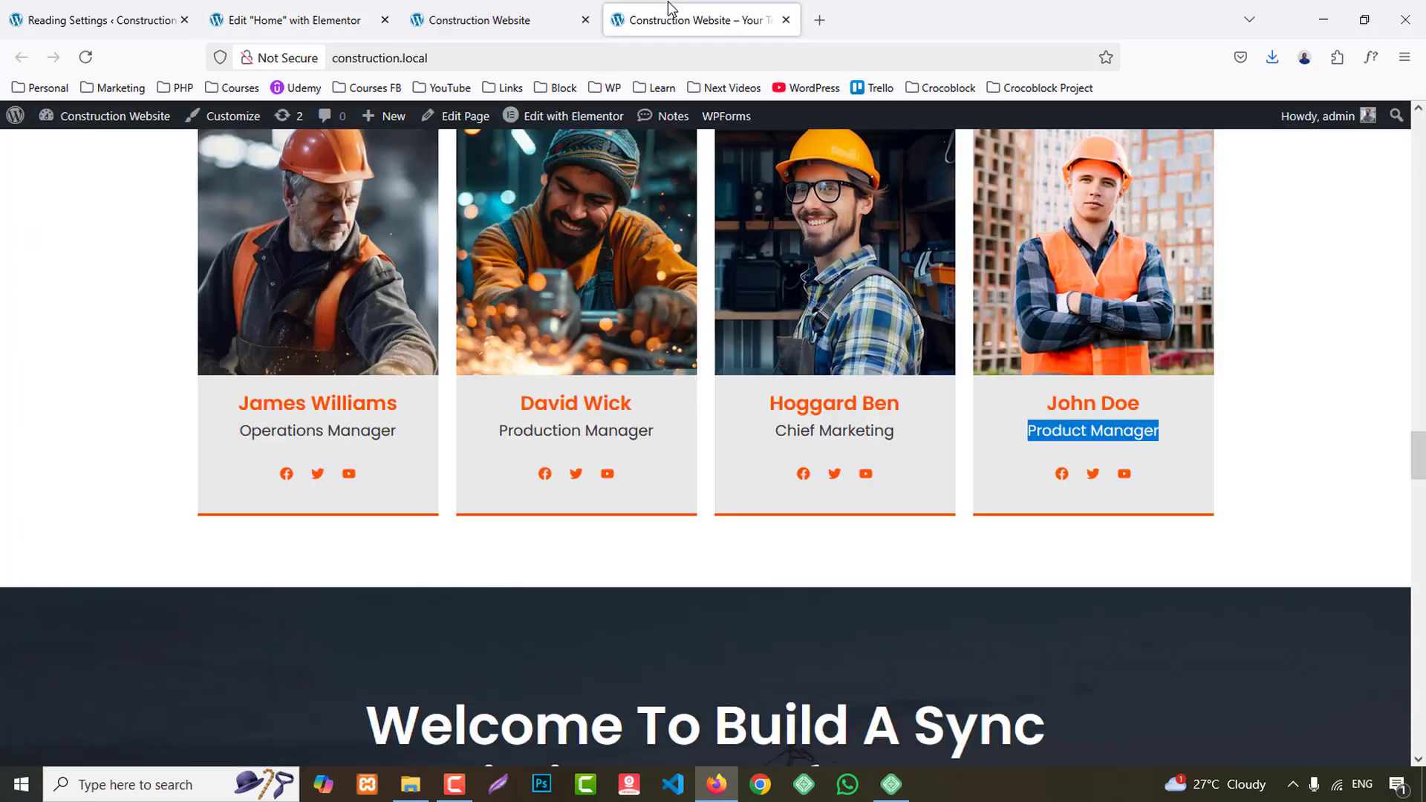
click(375, 9)
click(476, 401)
click(129, 215)
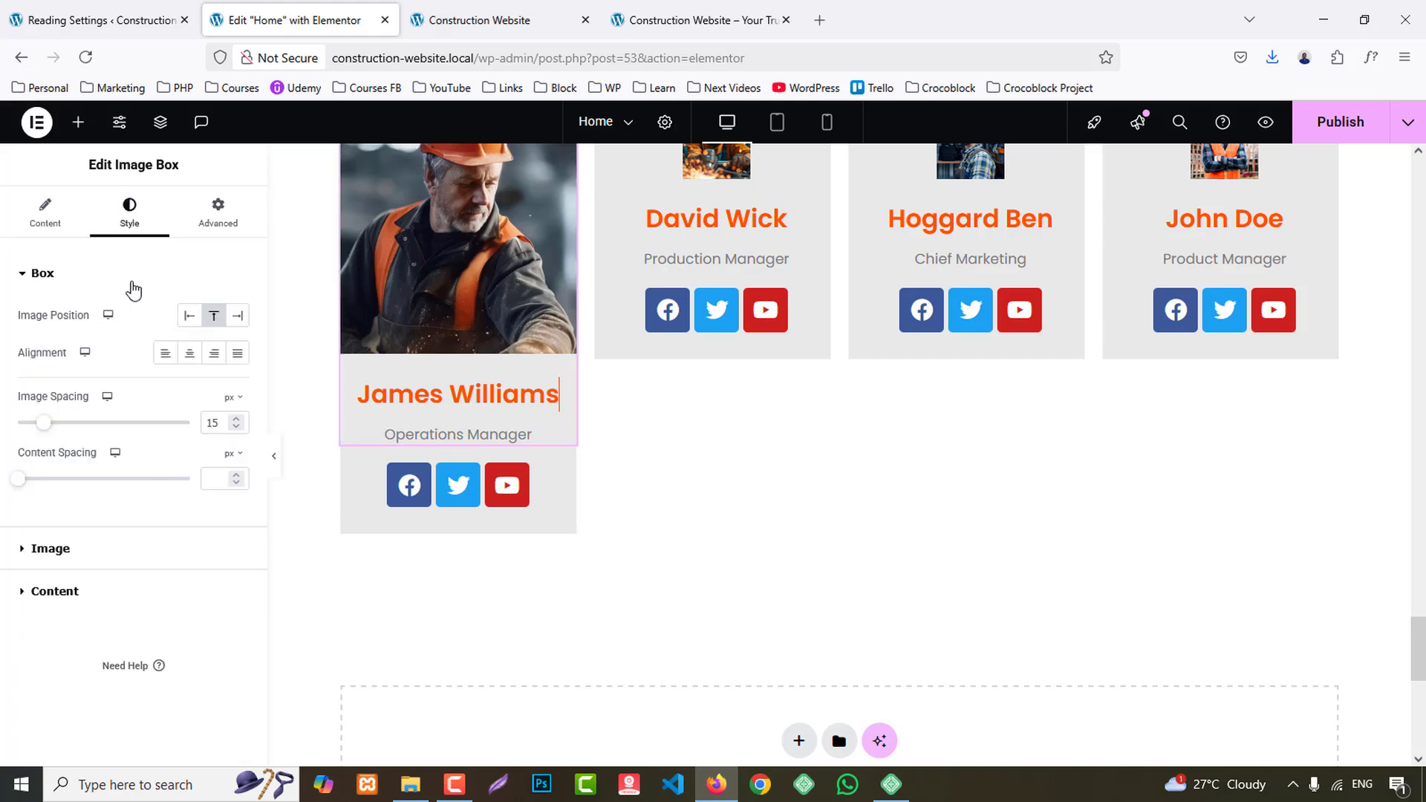
click(53, 592)
click(43, 273)
key(Down)
key(Down)
key(Down)
key(Down)
key(Down)
key(Down)
key(Down)
key(Down)
key(Down)
key(Down)
key(Down)
key(Down)
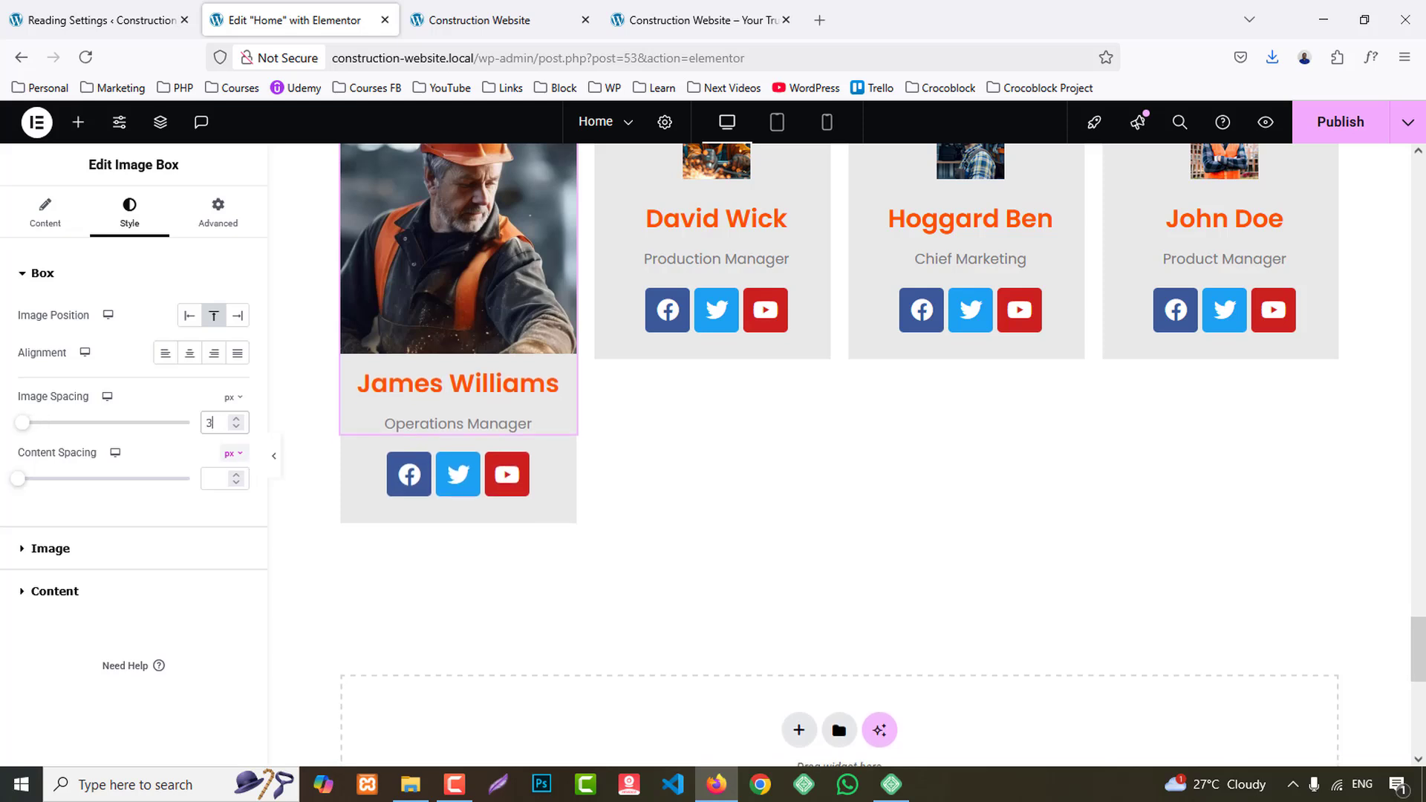
key(Down)
key(Down)
key(Down)
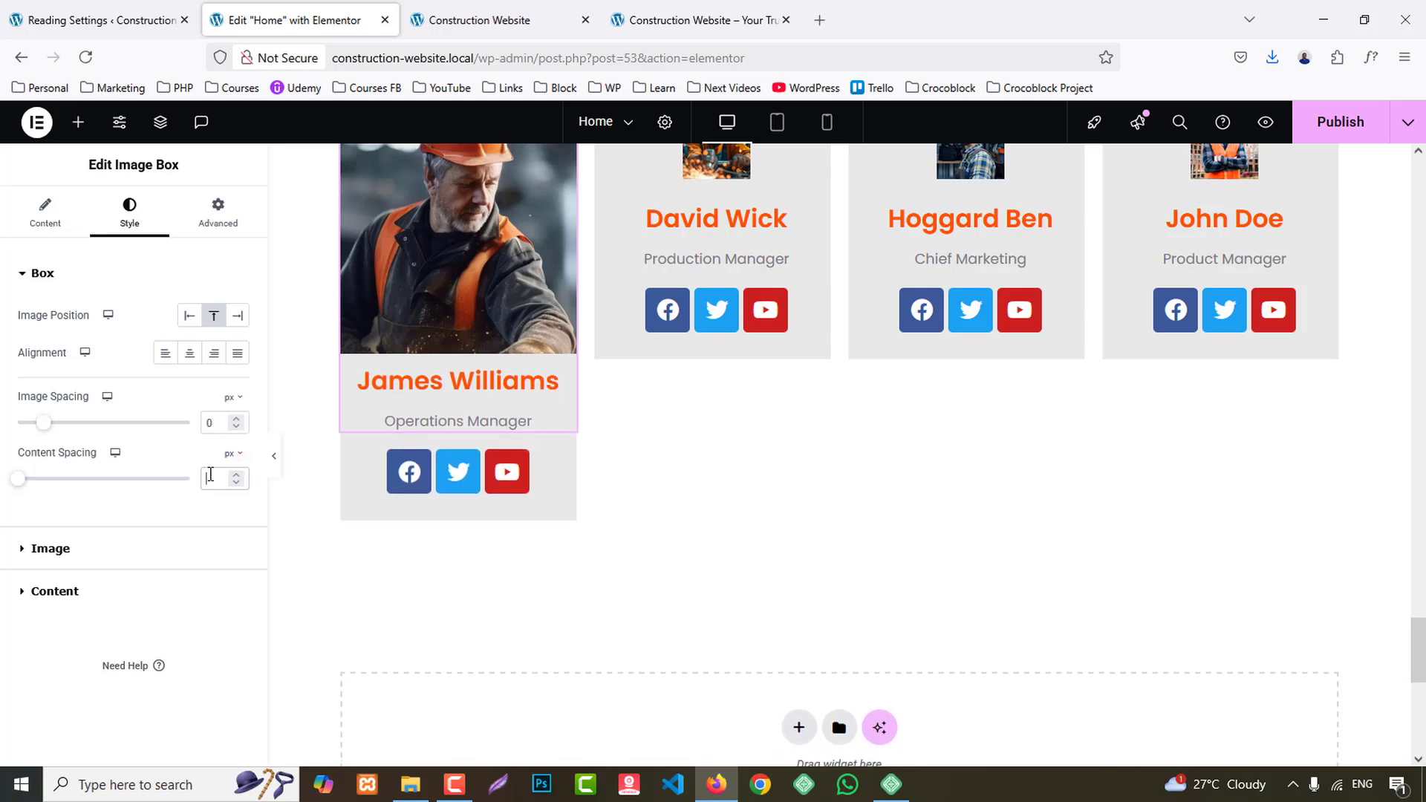
text(3)
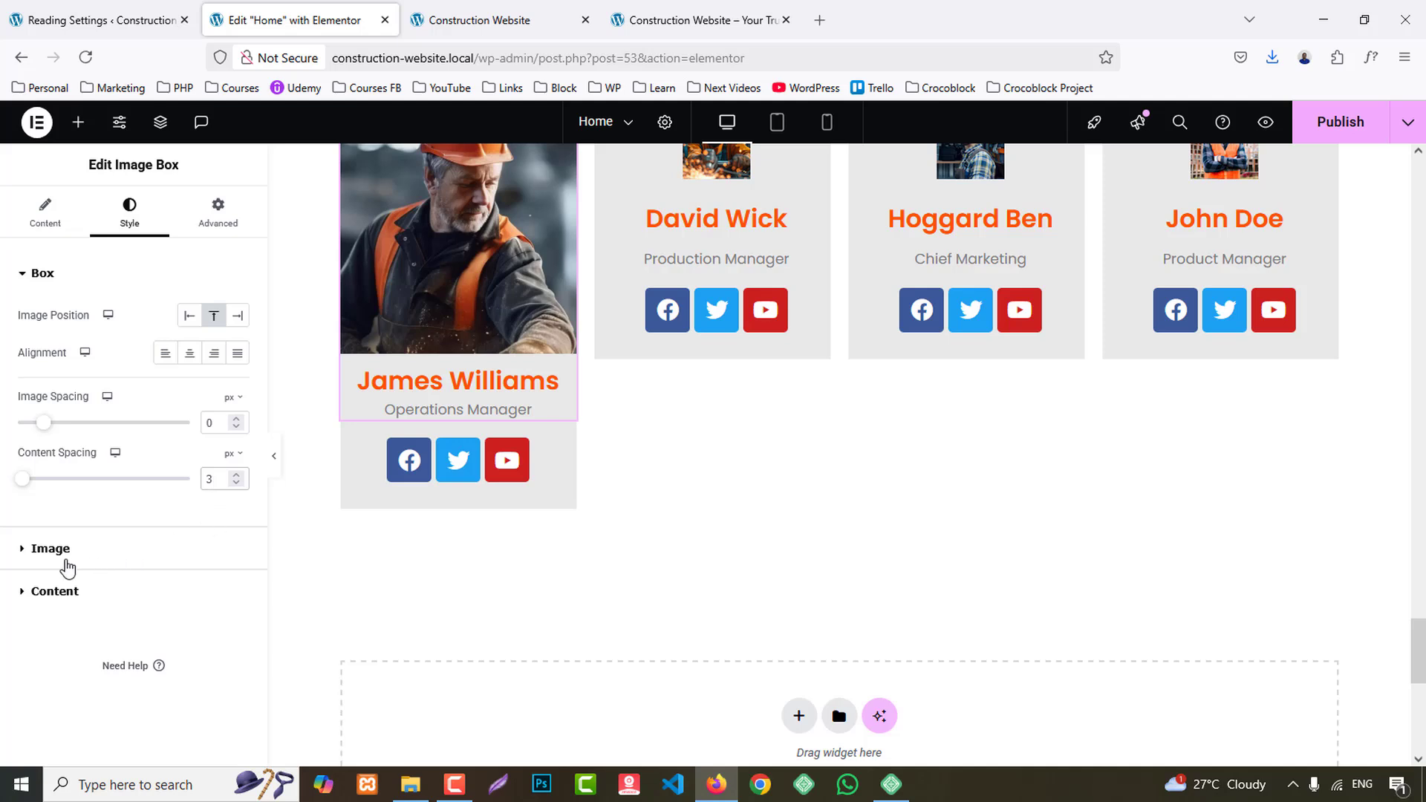
- Set the first team card's title font size to 22 px and its description color to the dark global color
click(68, 568)
scroll(64, 684, down, 1)
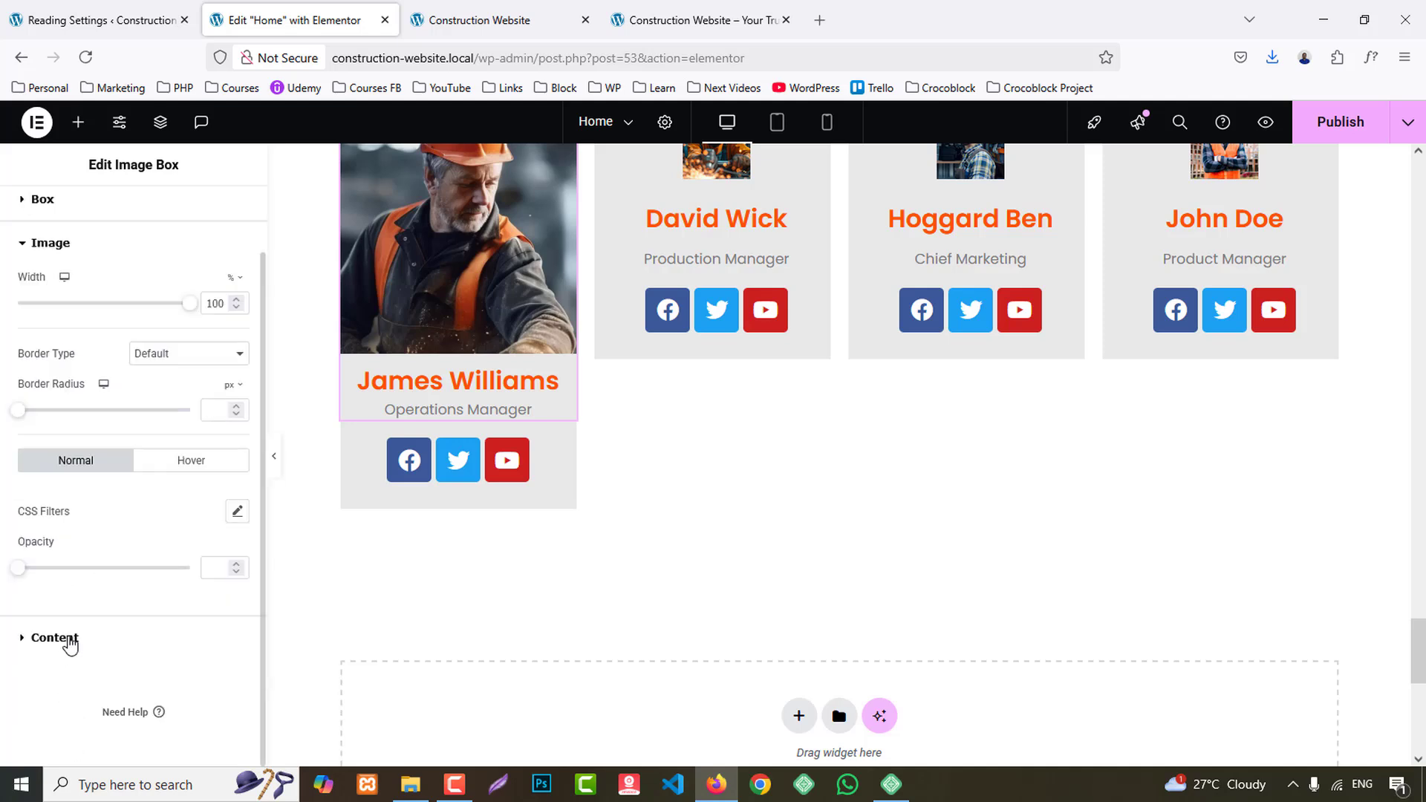
click(69, 643)
click(237, 475)
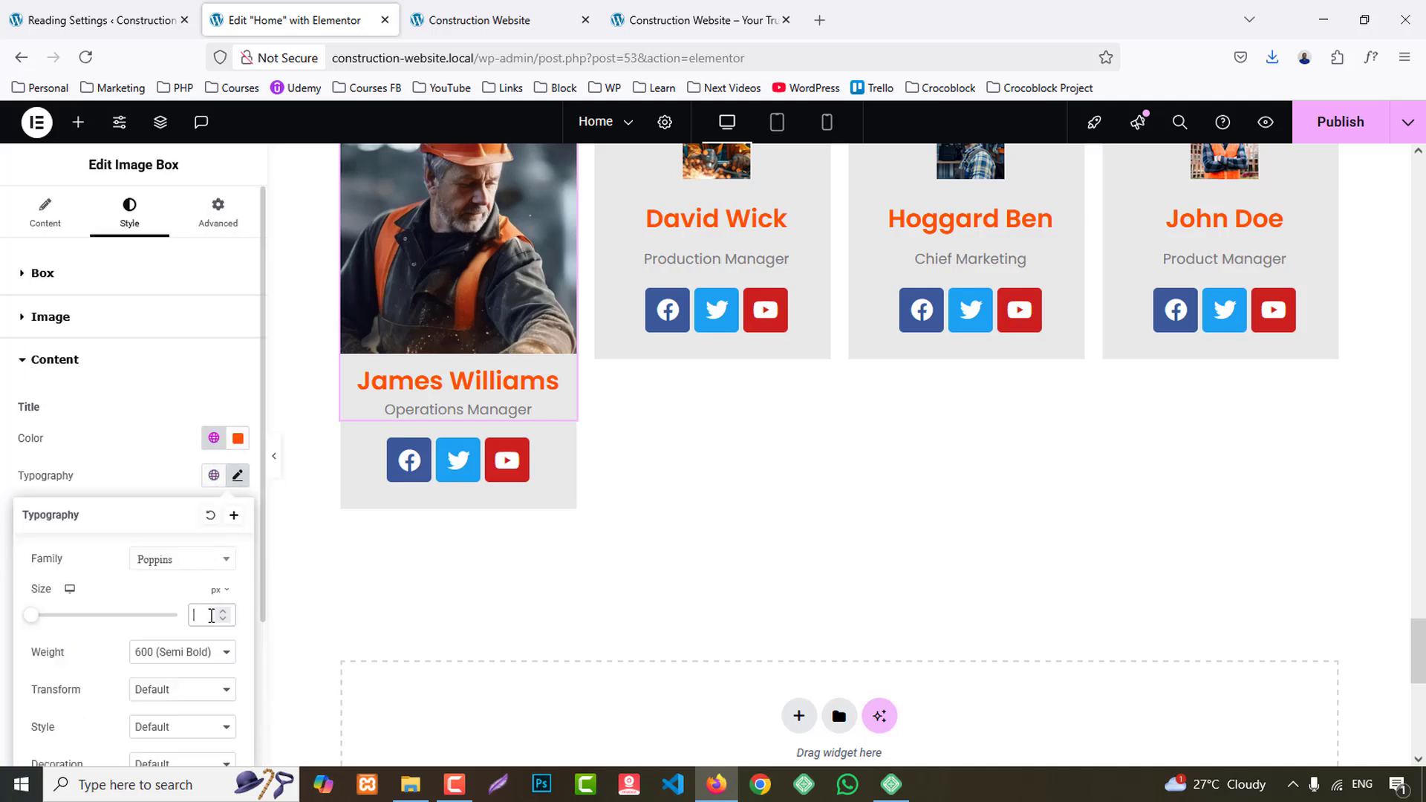
text(23)
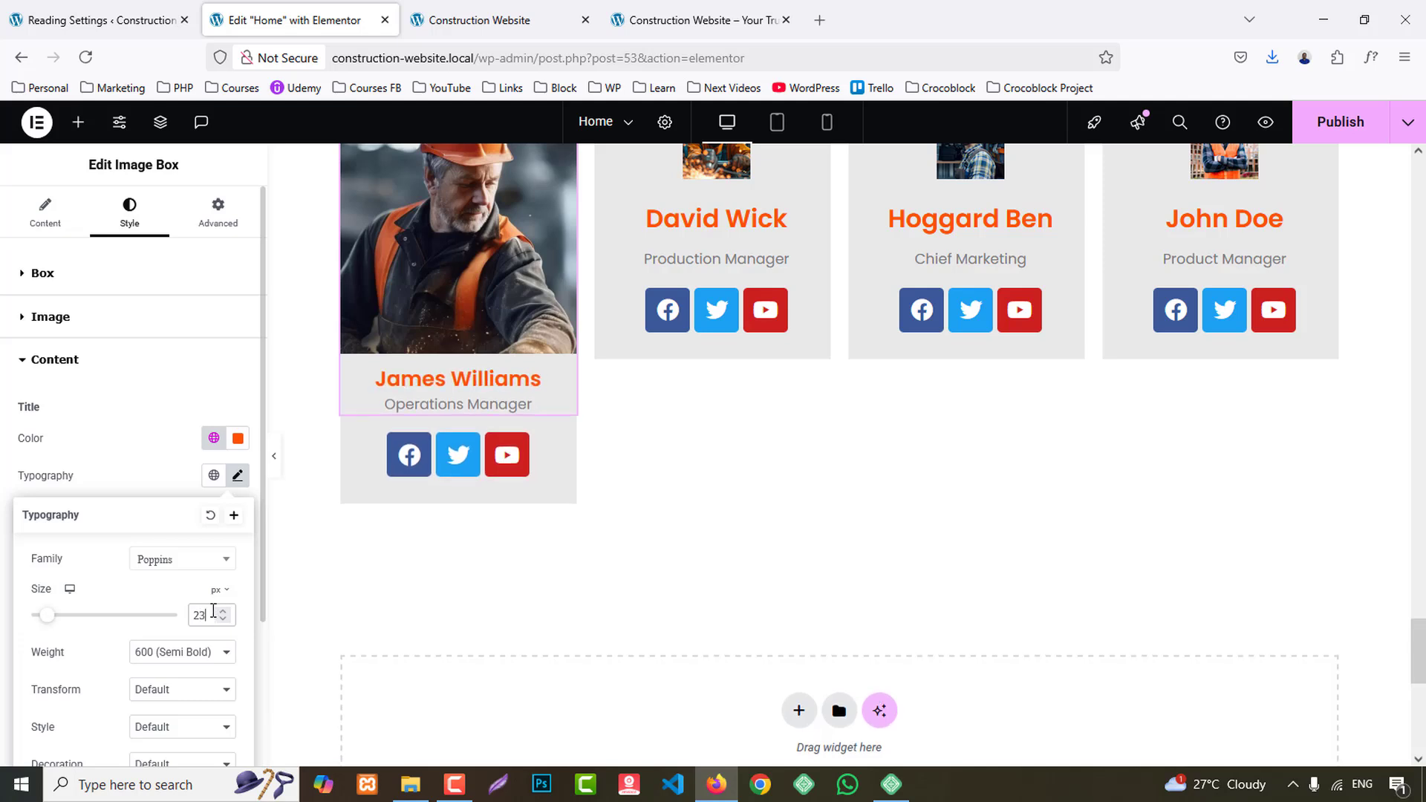
key(Down)
click(197, 494)
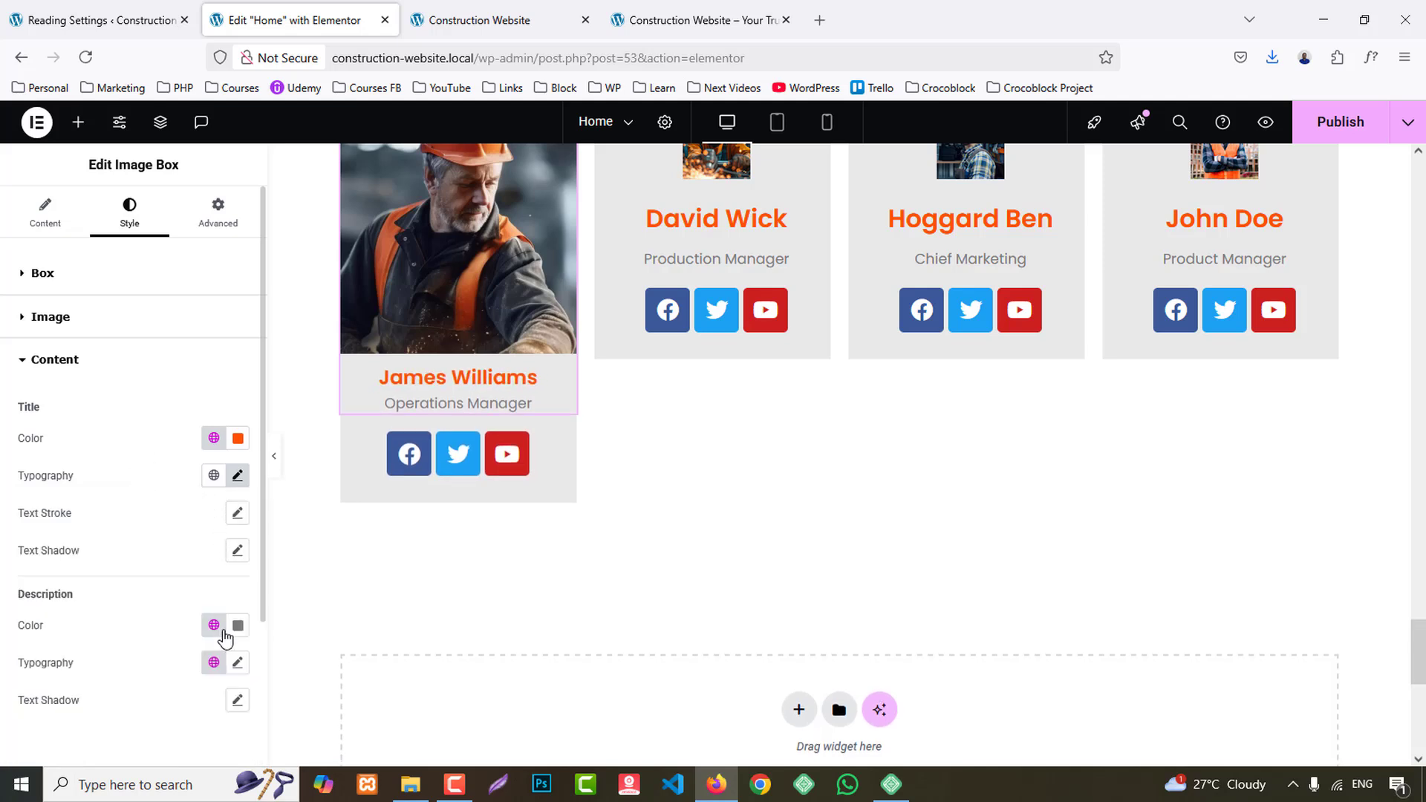
click(214, 624)
click(89, 407)
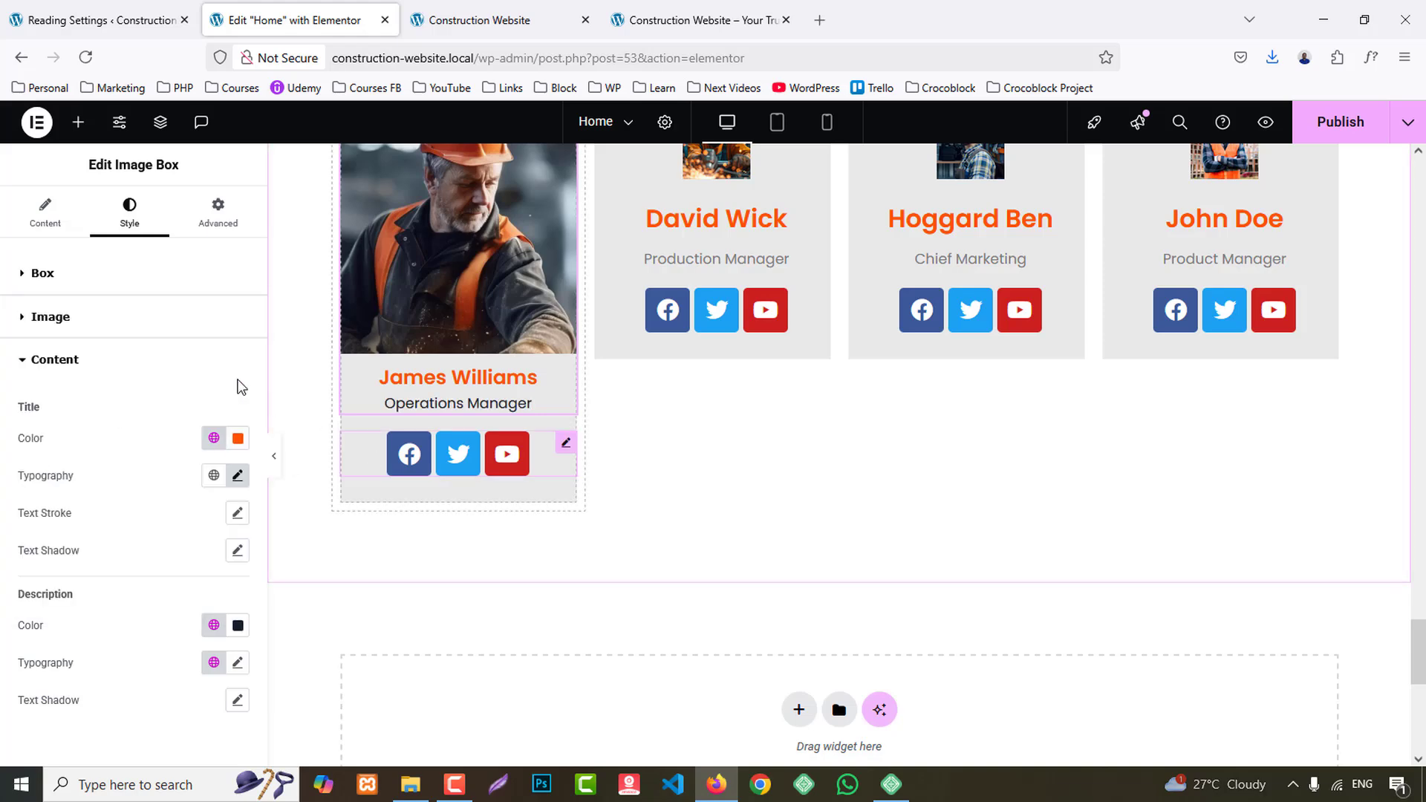
- Give the first team card's social icons custom colors, with the orange global color as secondary and a fully transparent primary
click(129, 216)
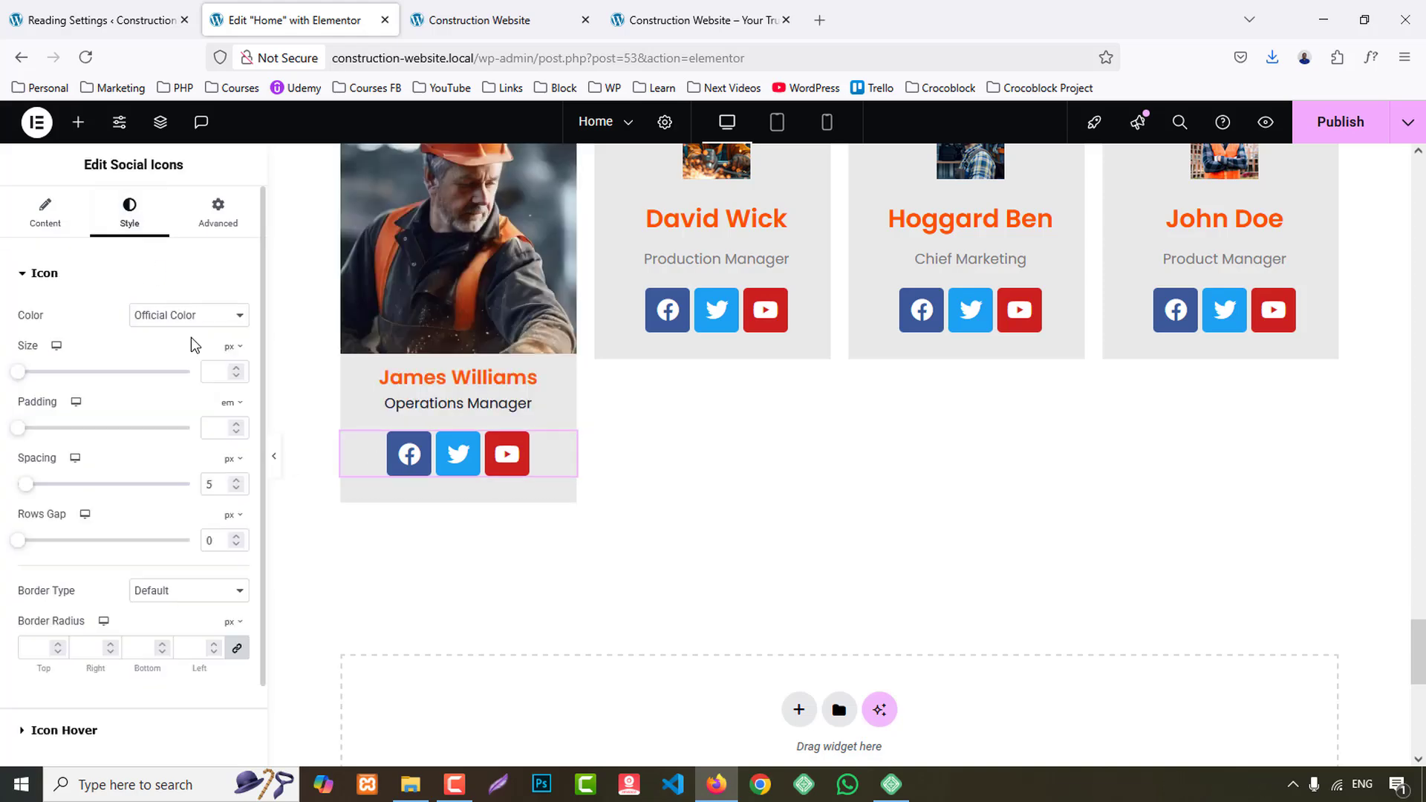
click(184, 316)
click(178, 361)
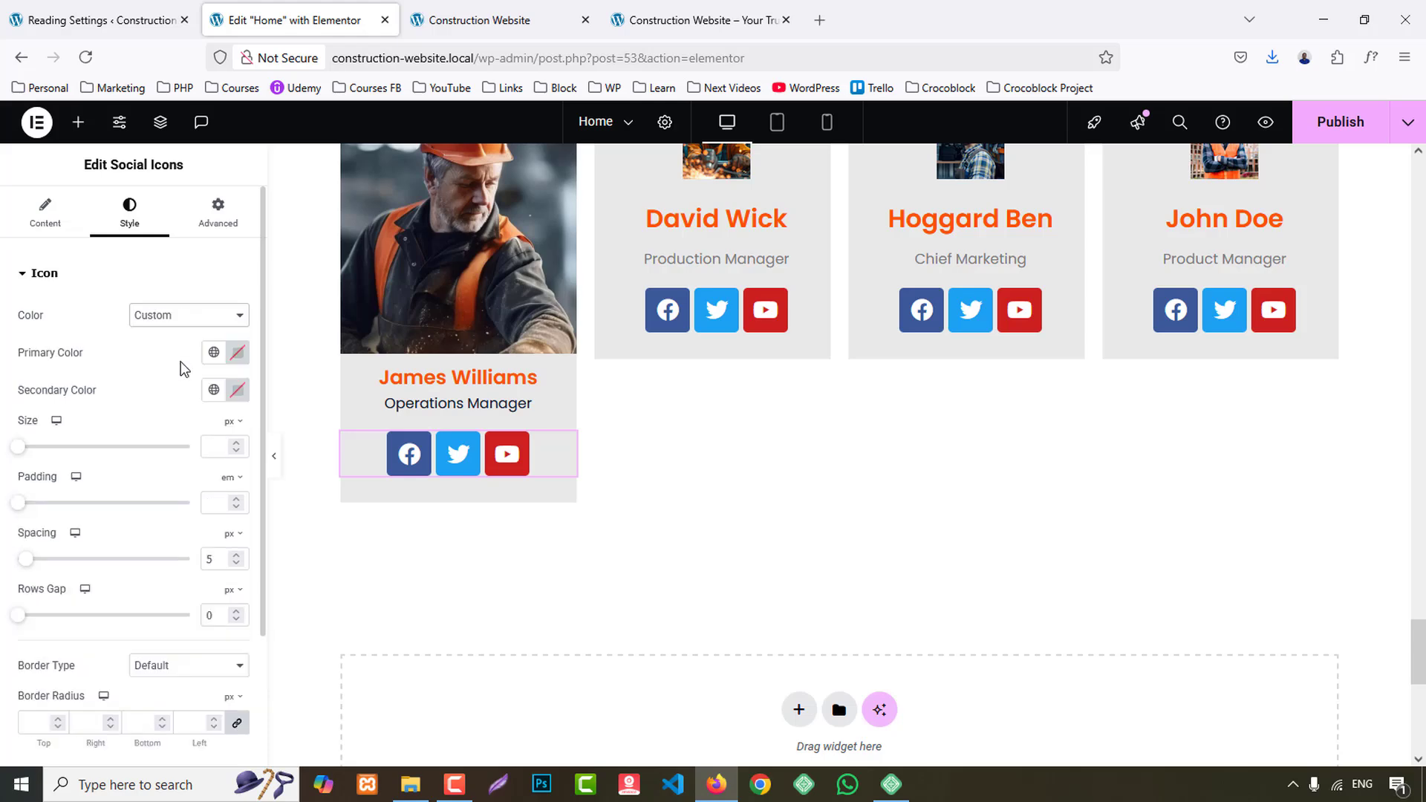
click(213, 389)
click(71, 481)
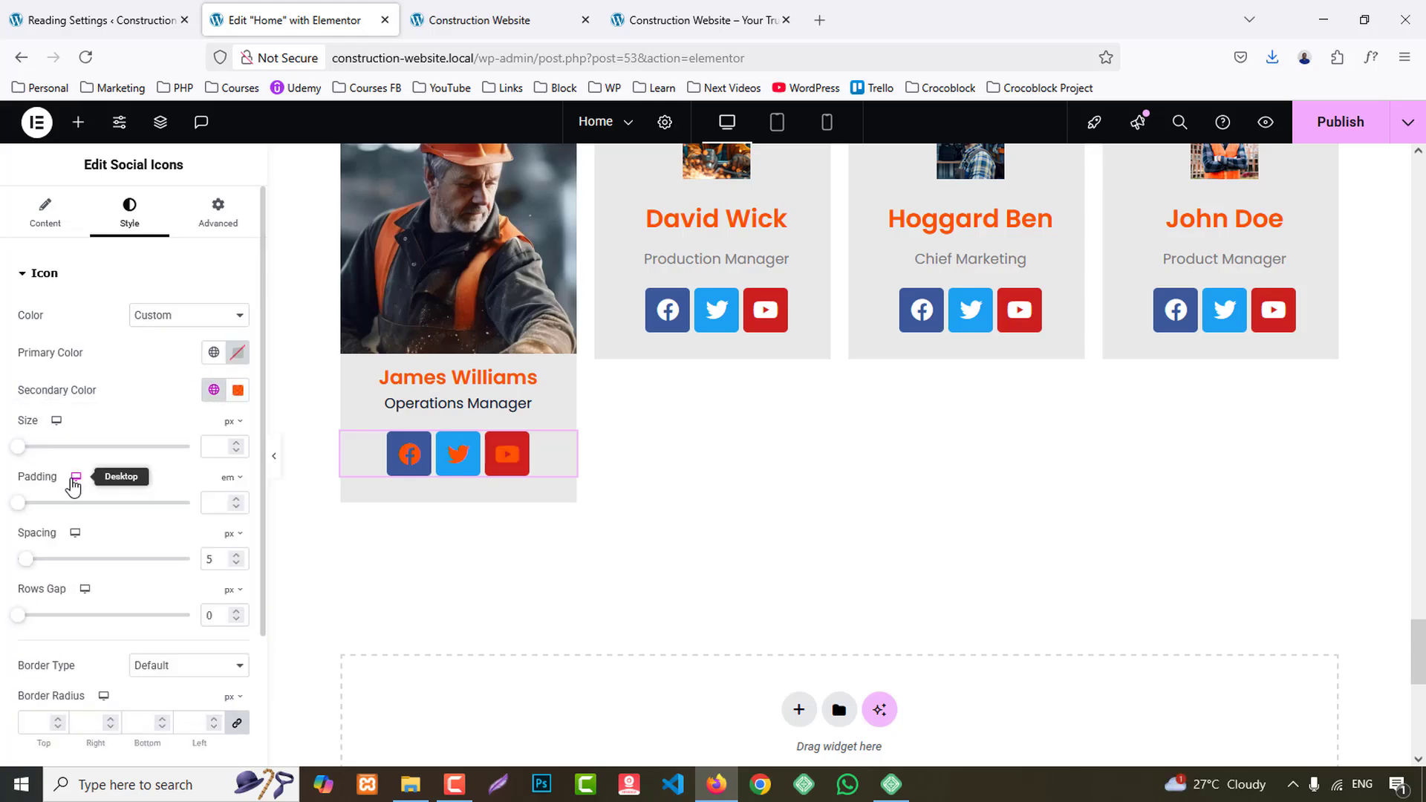
click(238, 352)
drag(340, 587, 271, 587)
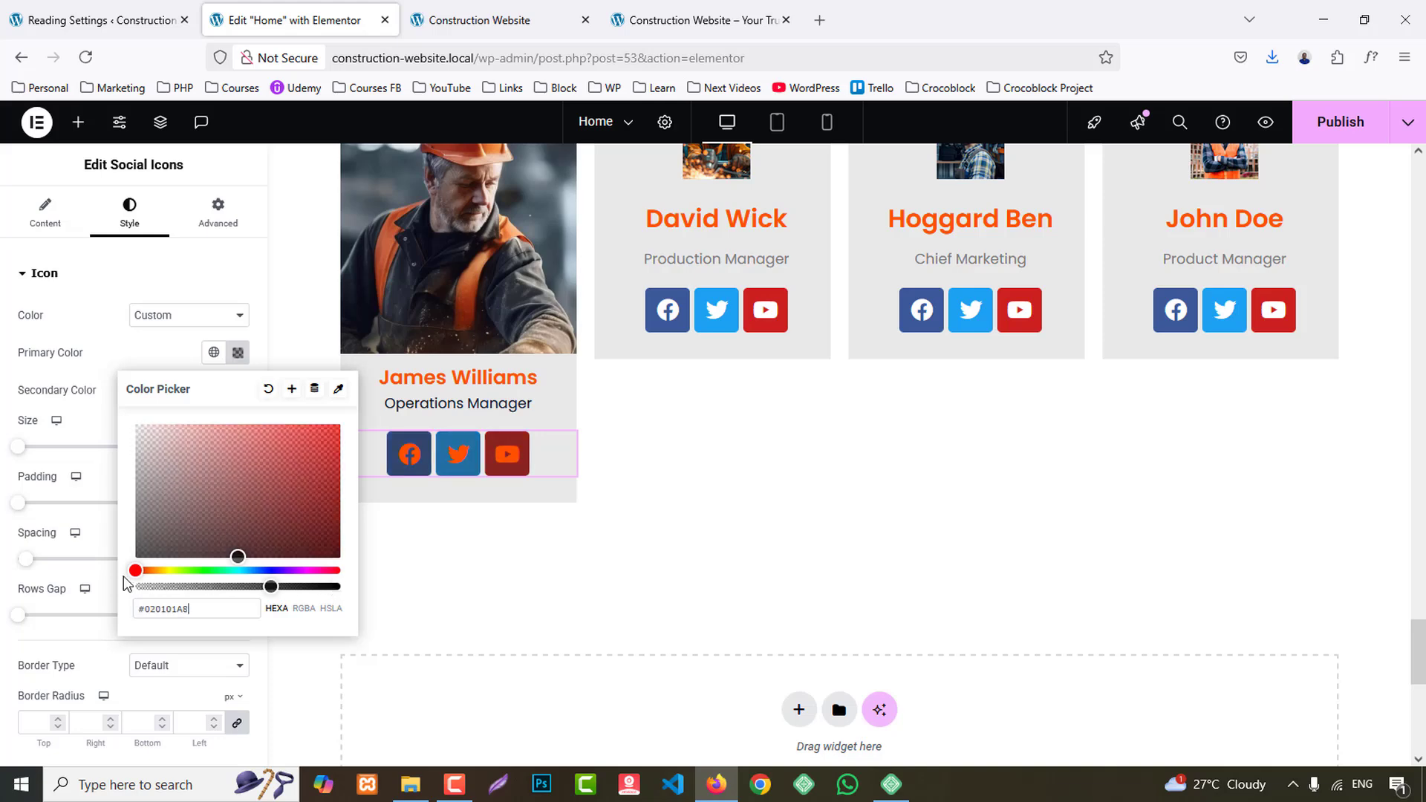
drag(124, 577, 68, 581)
click(137, 356)
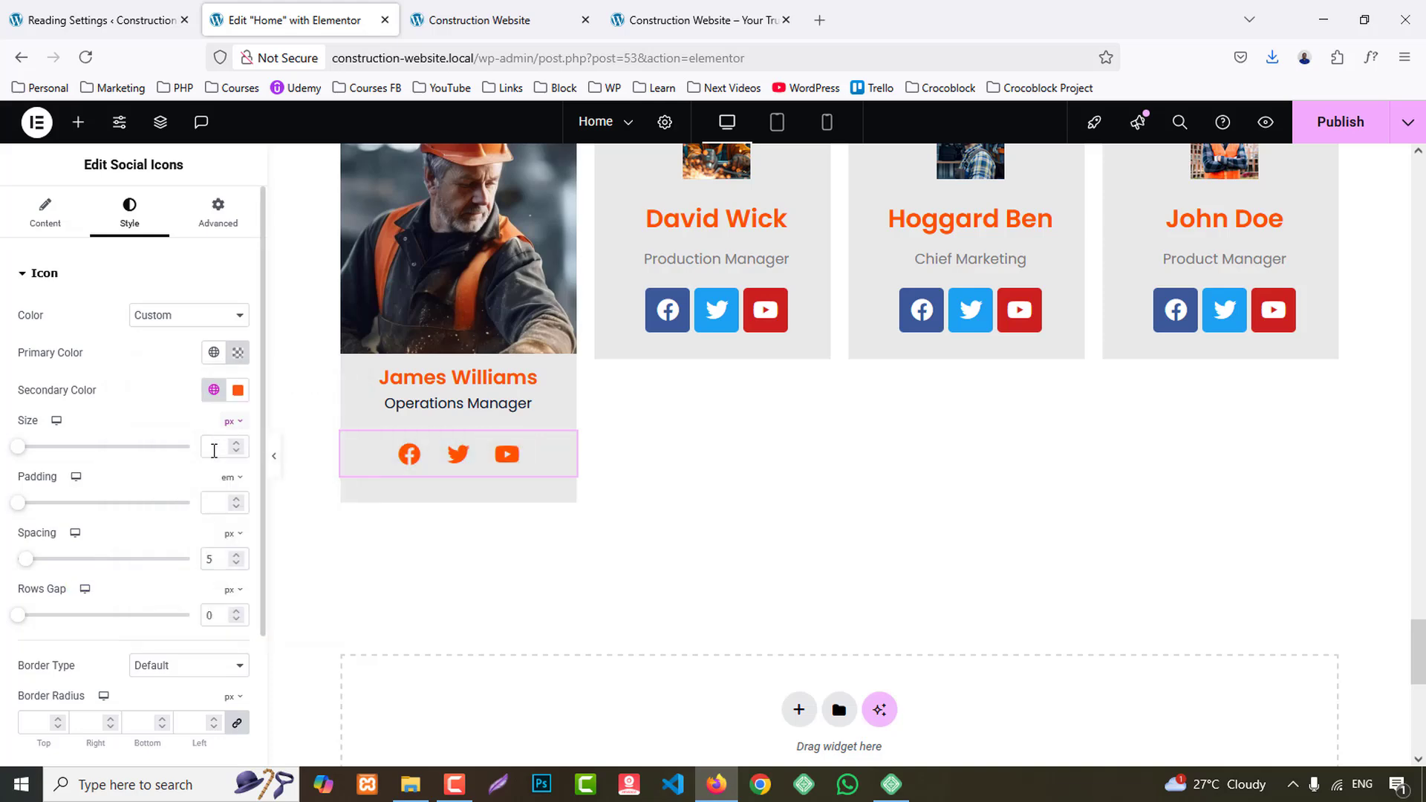
- Set the size of the first team card's social icons to 15 px
click(214, 446)
text(14)
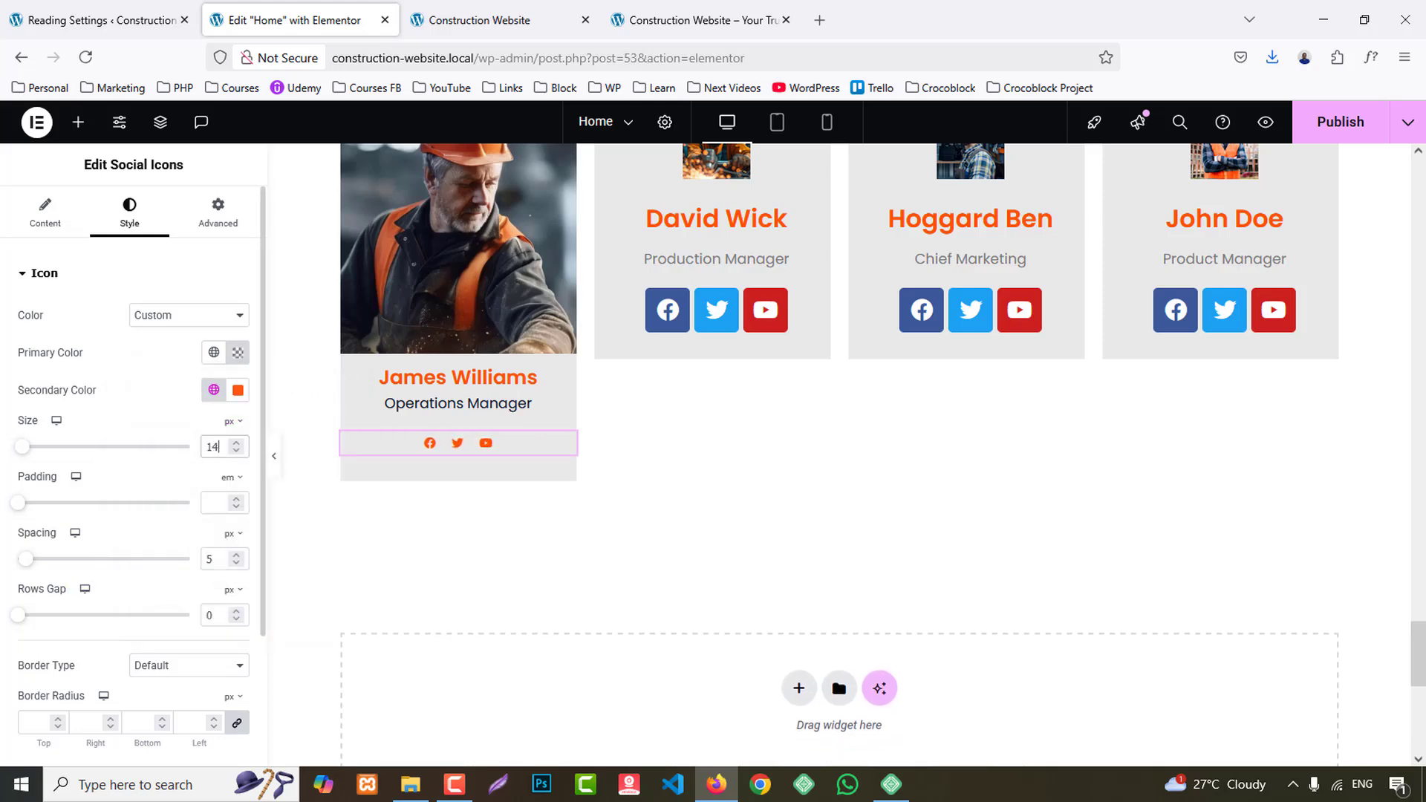
key(Up)
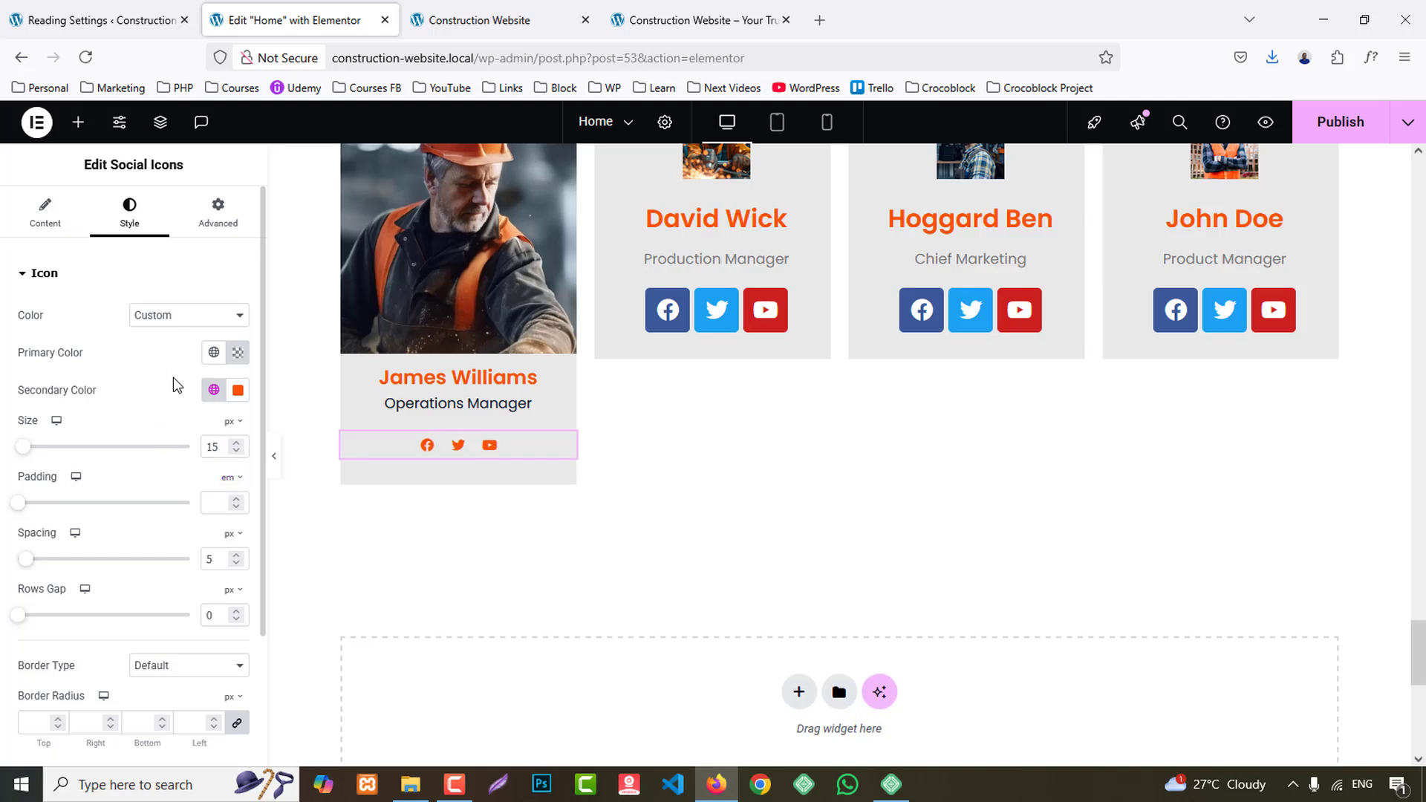
- Set the hover secondary color of the first team card's social icons to the dark global color
scroll(143, 419, down, 2)
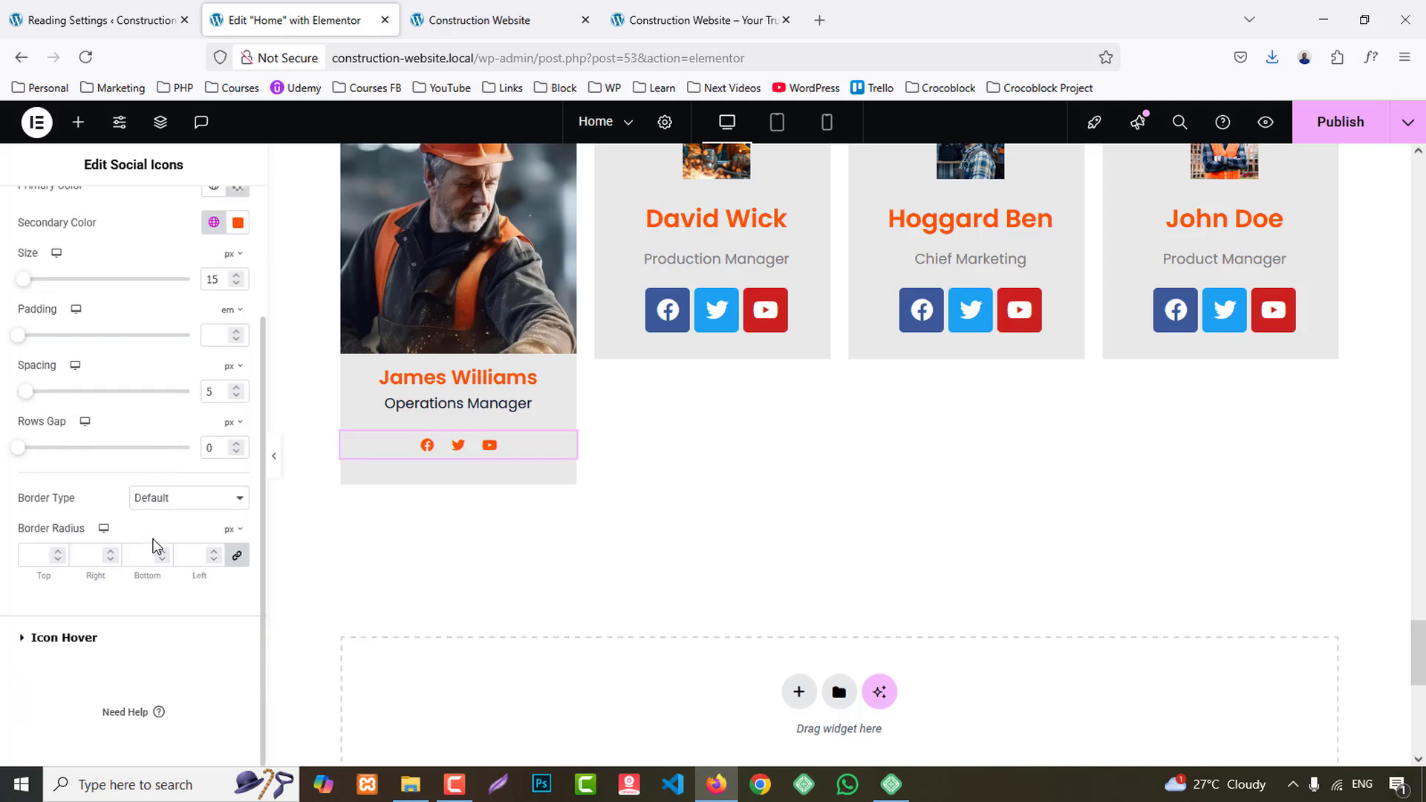
click(108, 636)
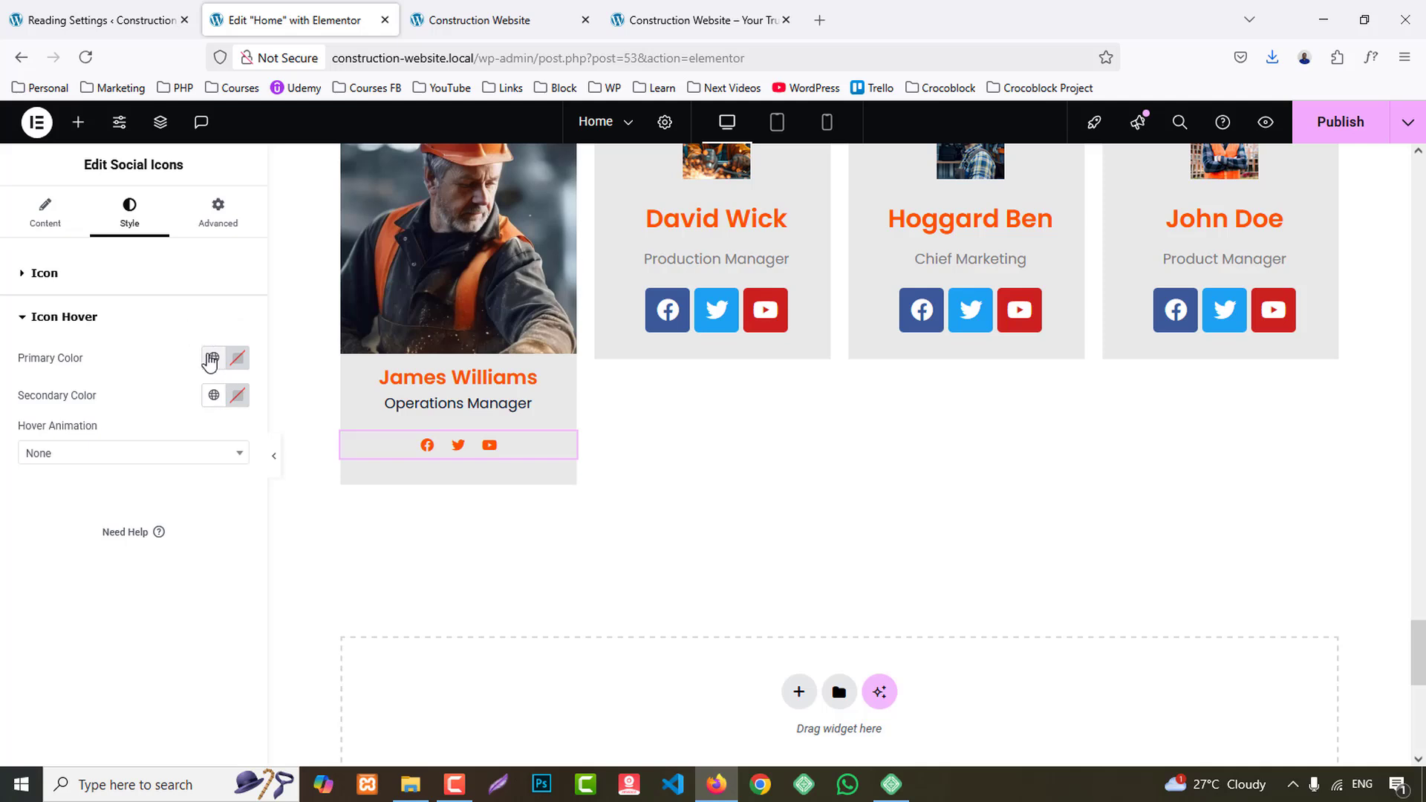
click(214, 395)
click(77, 514)
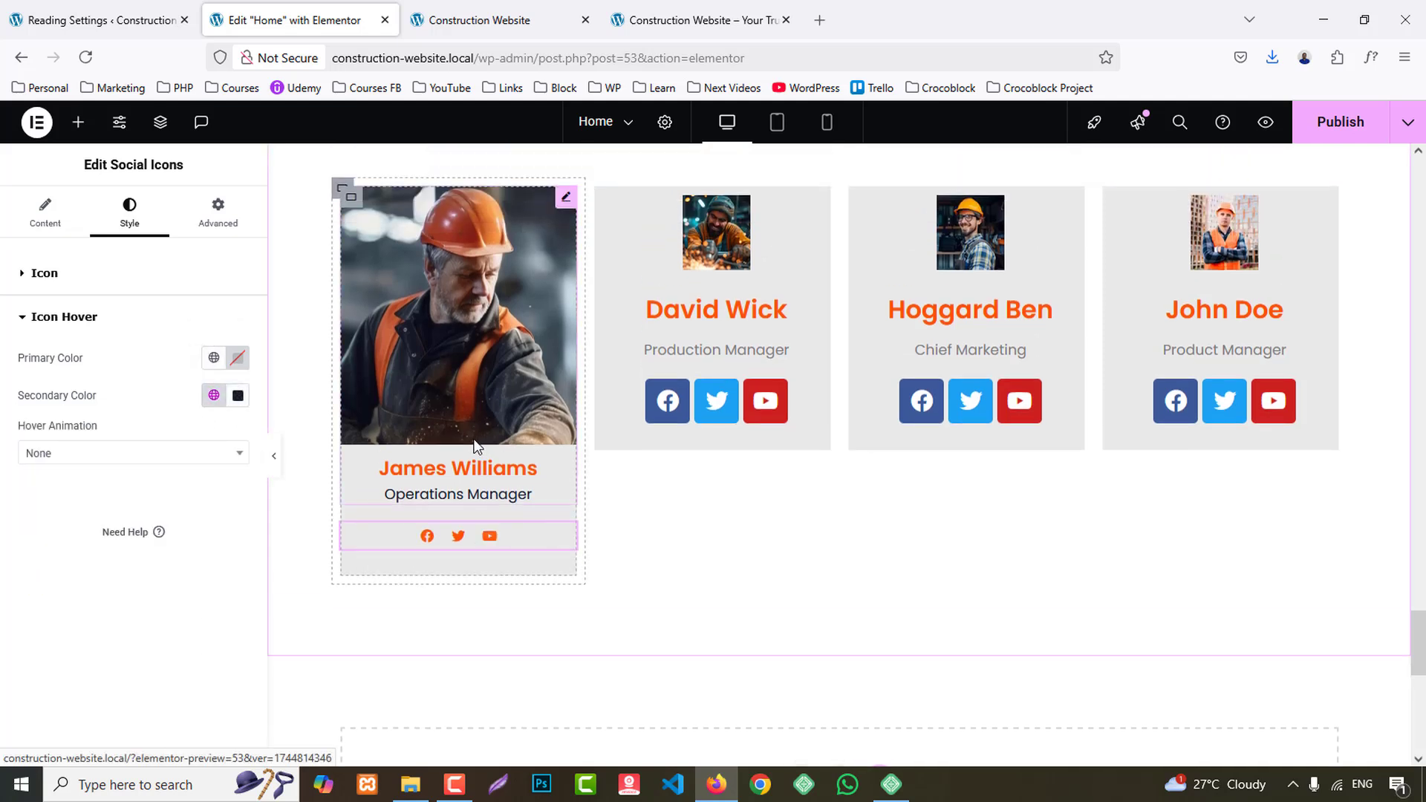
- Copy the first team card's image box and paste its style onto the image boxes of the other three cards
right_click(445, 323)
click(482, 414)
right_click(740, 260)
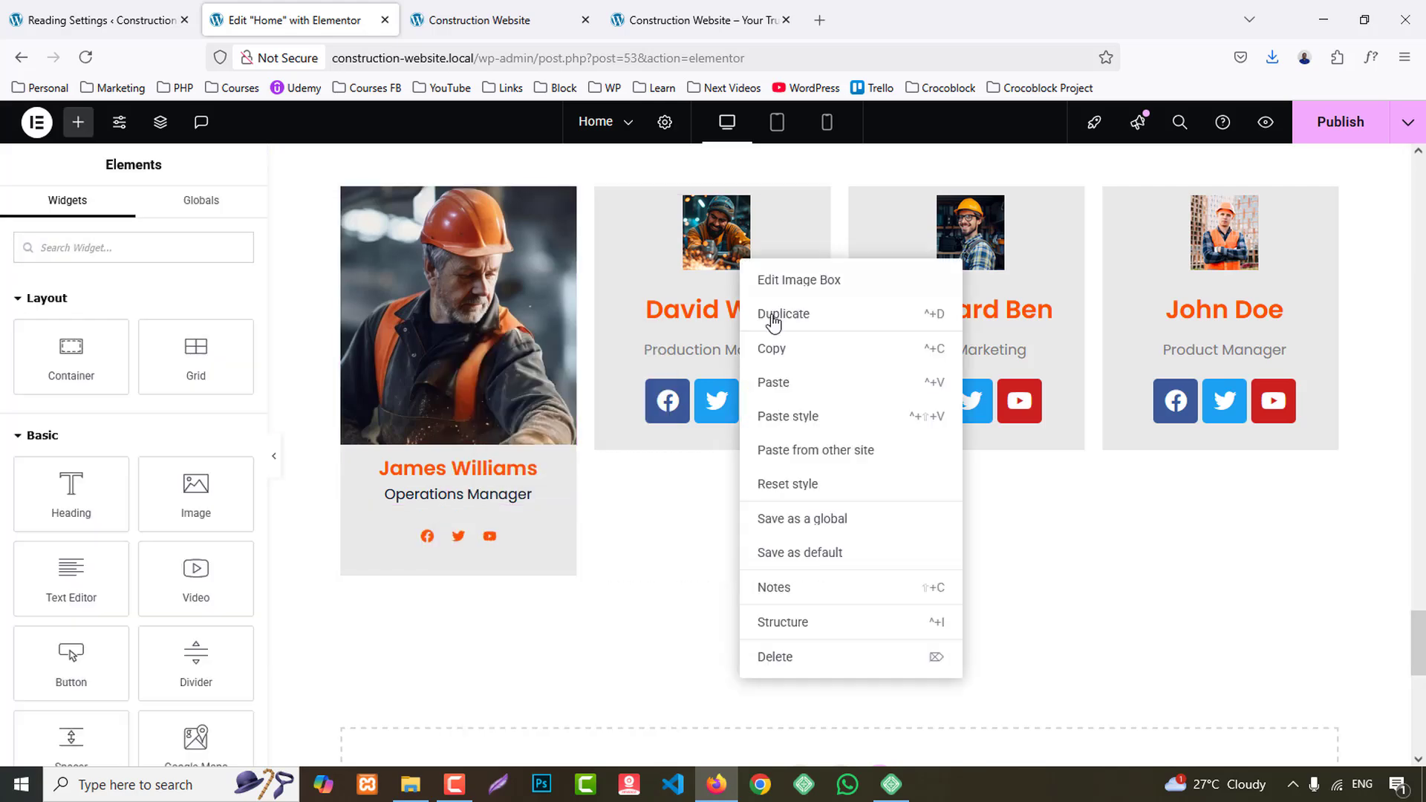
click(799, 417)
right_click(1007, 262)
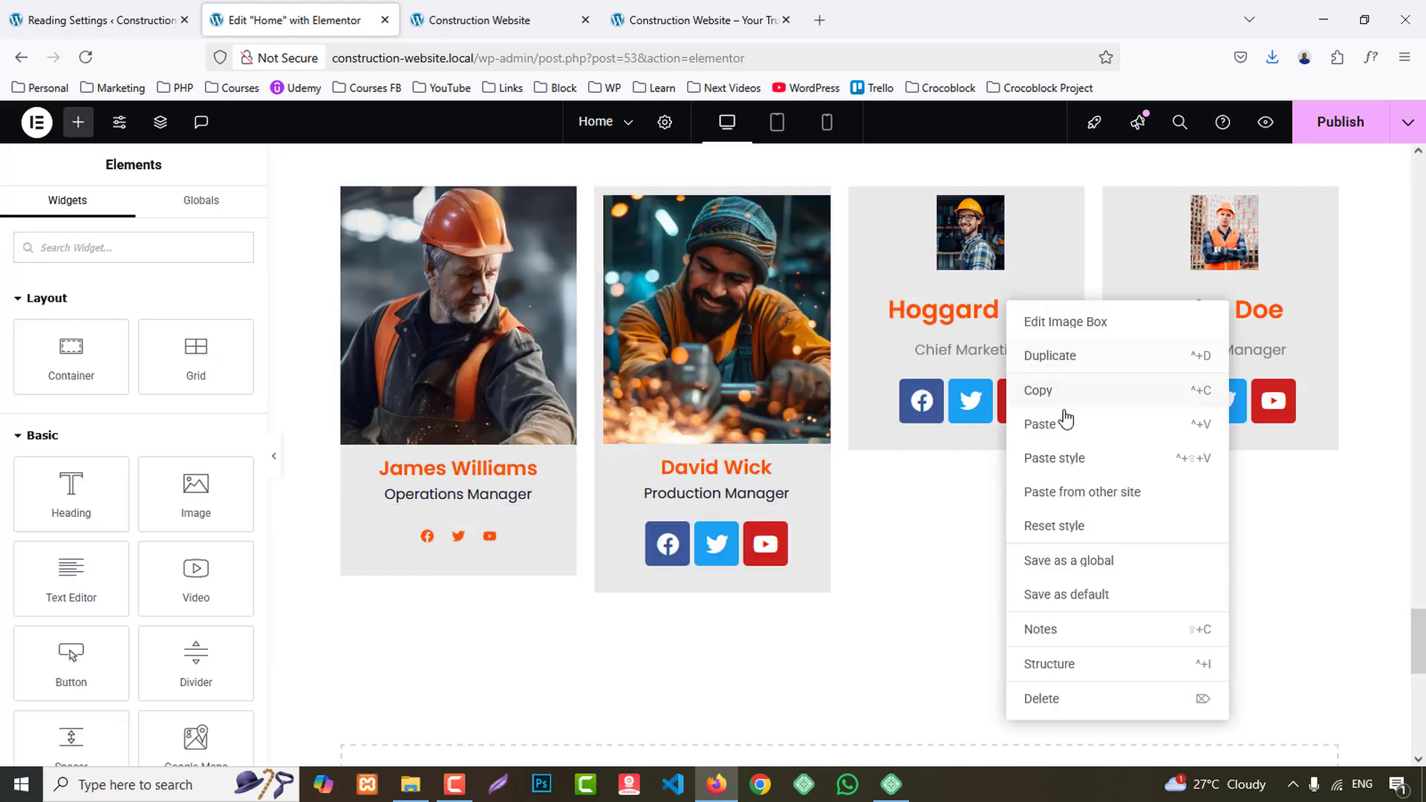
click(1065, 416)
right_click(1189, 304)
click(1263, 462)
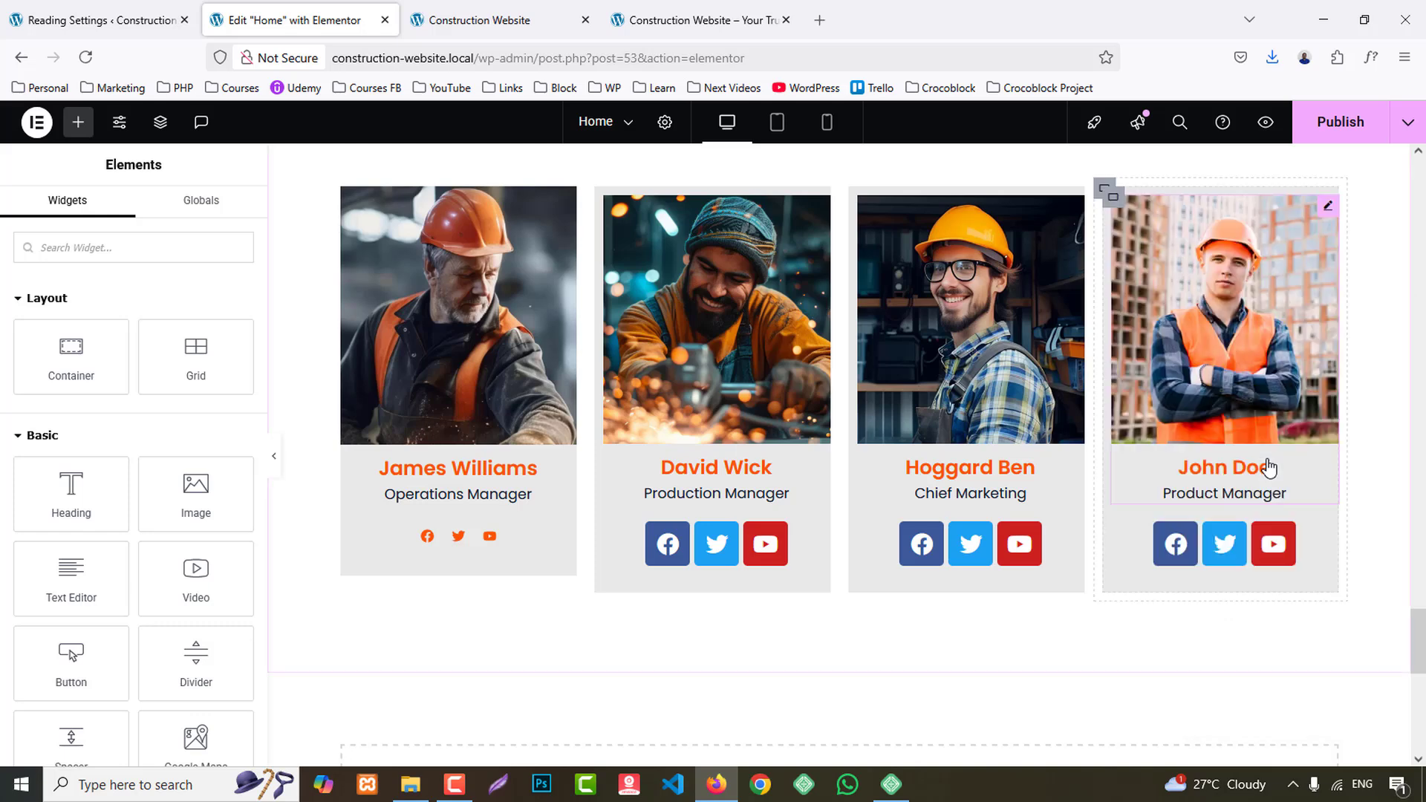
- Copy the first team card's social icons and paste their style onto the social icons of the other three cards
right_click(465, 540)
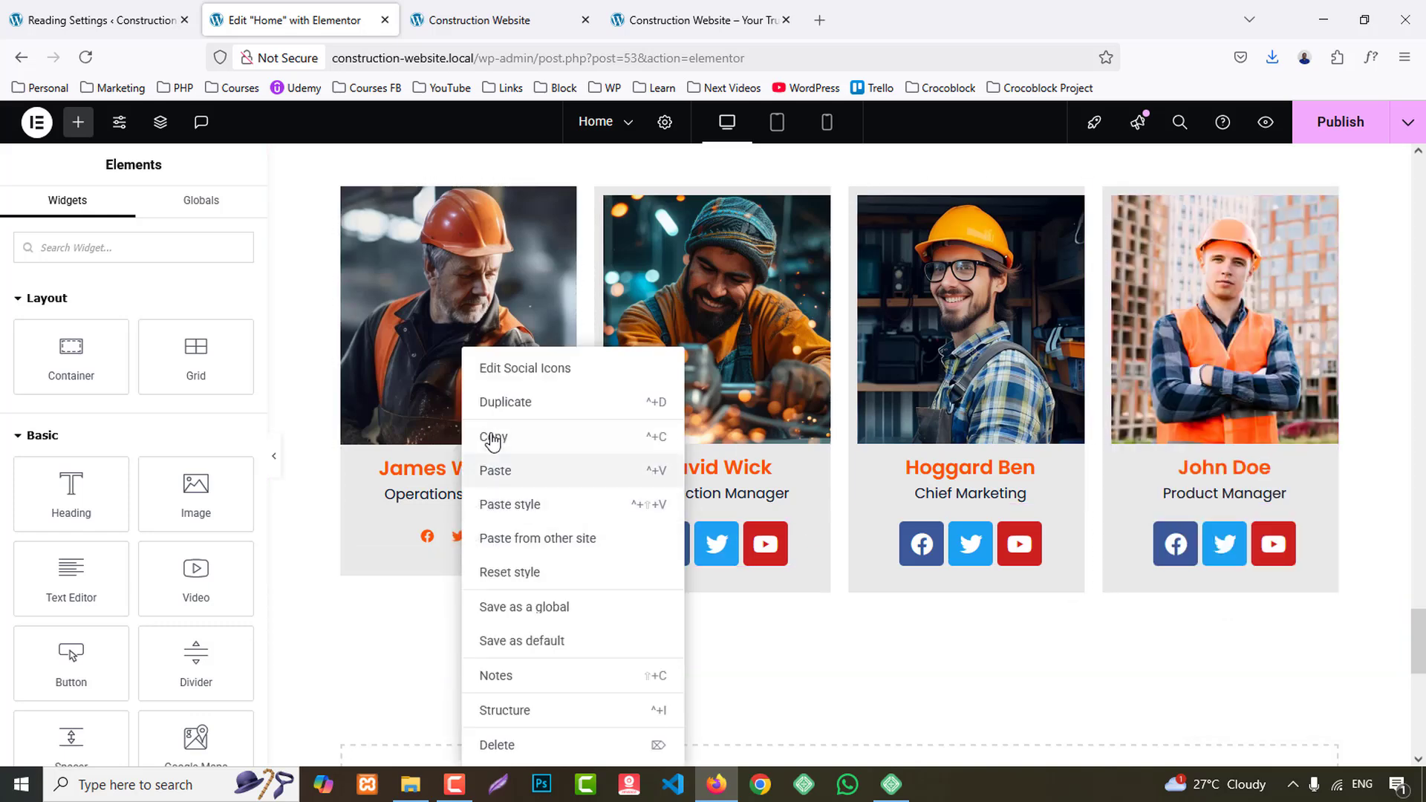
click(493, 436)
right_click(715, 542)
click(780, 503)
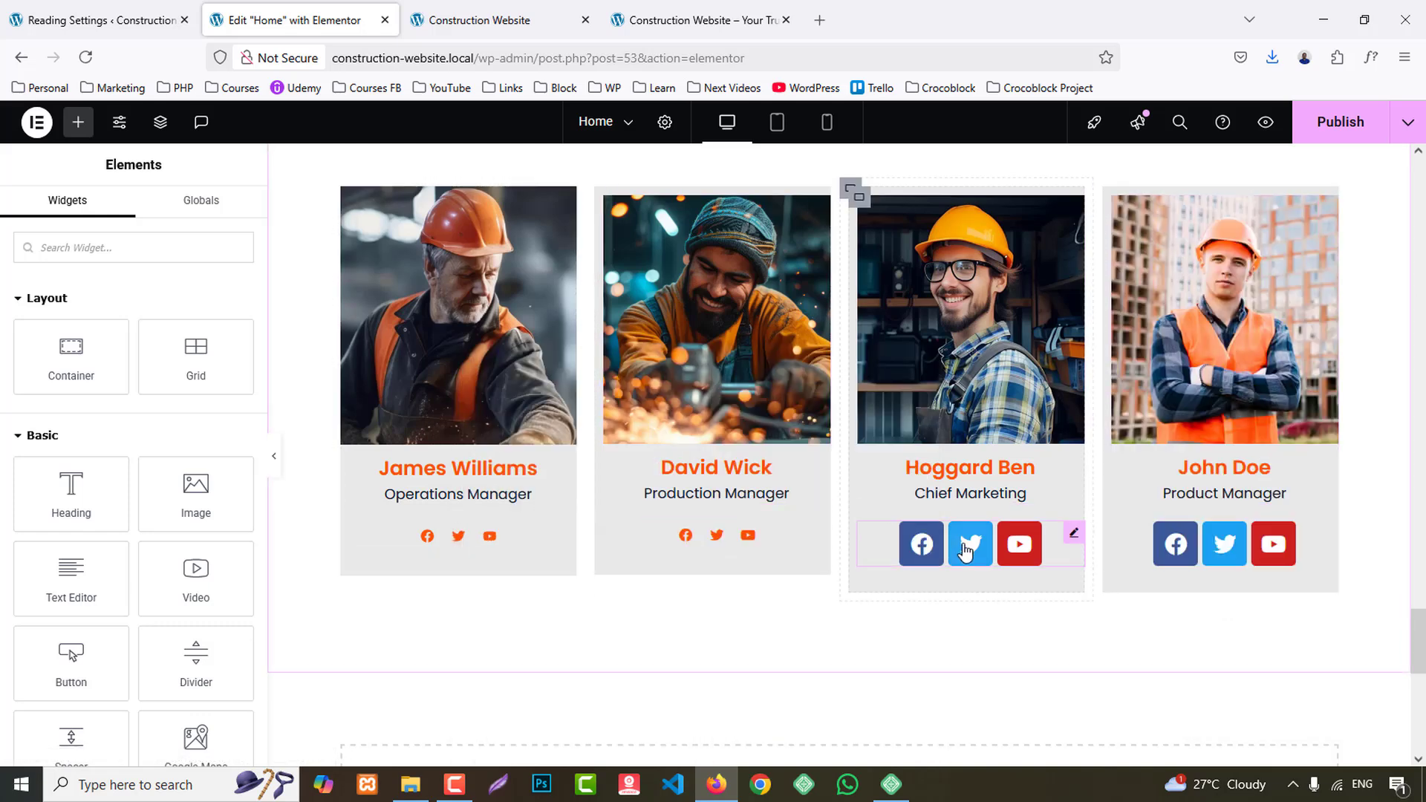
right_click(966, 546)
click(1050, 503)
right_click(1214, 538)
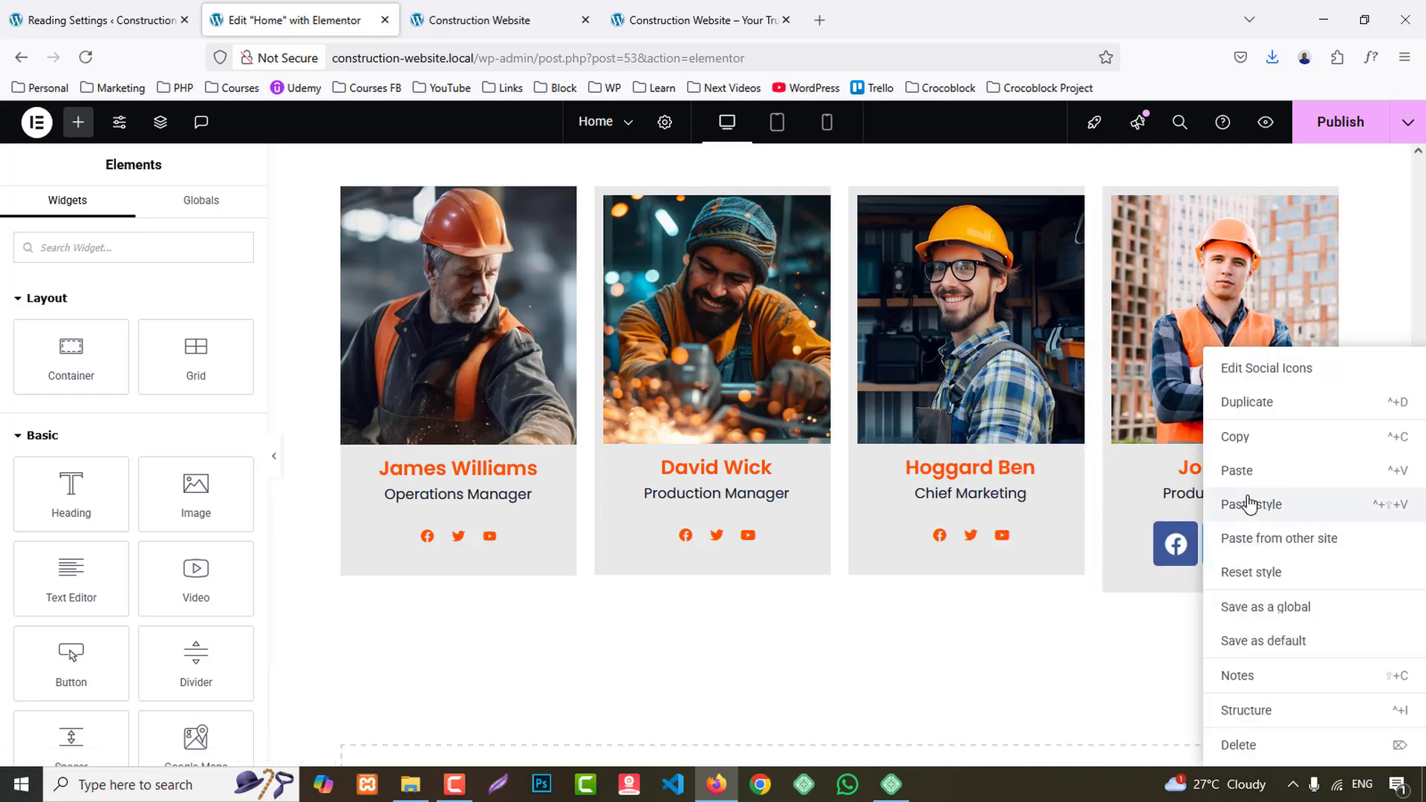
click(1251, 503)
- Give the first team card's container a solid border with 3 px bottom width and 0 px on the other sides
scroll(891, 483, up, 3)
scroll(458, 444, down, 1)
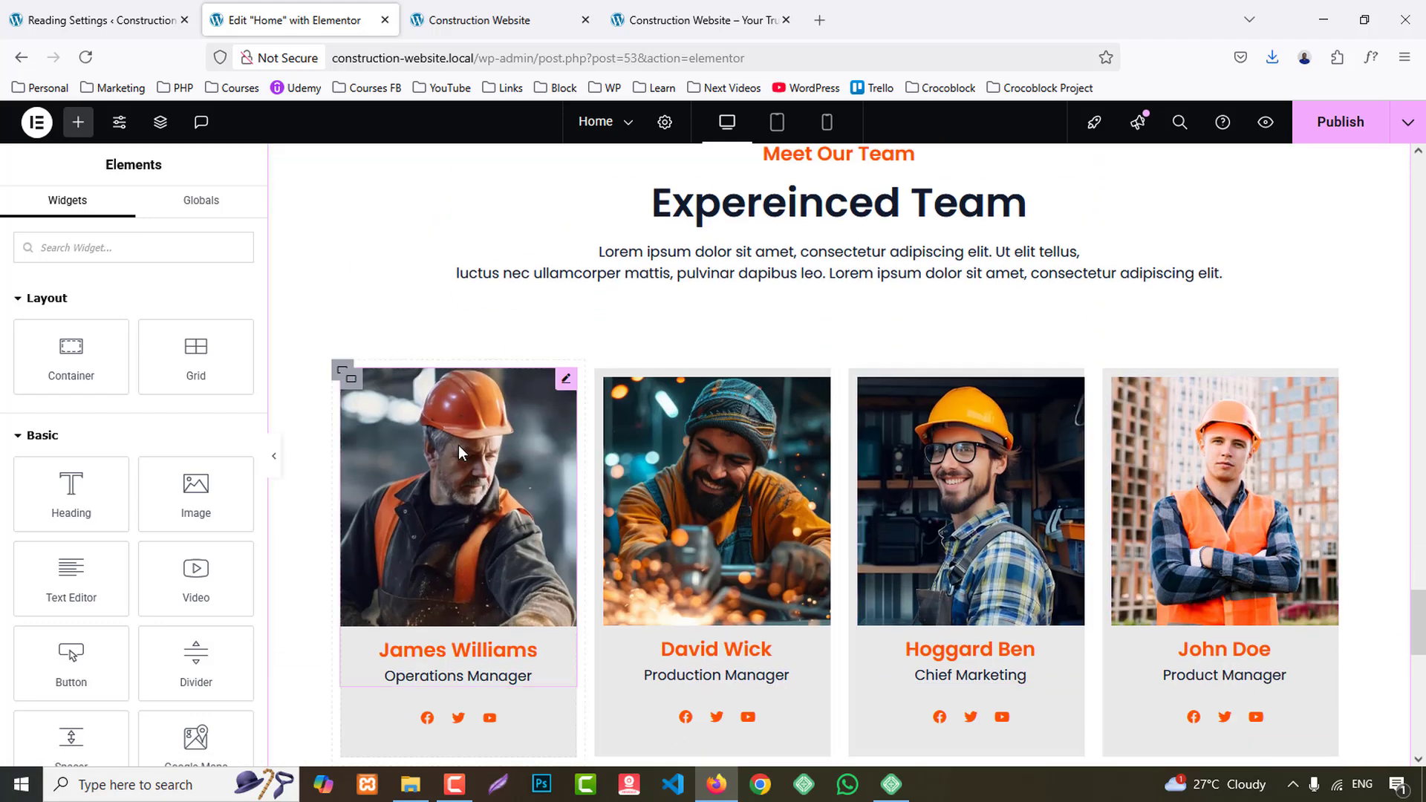
click(351, 379)
scroll(352, 378, down, 2)
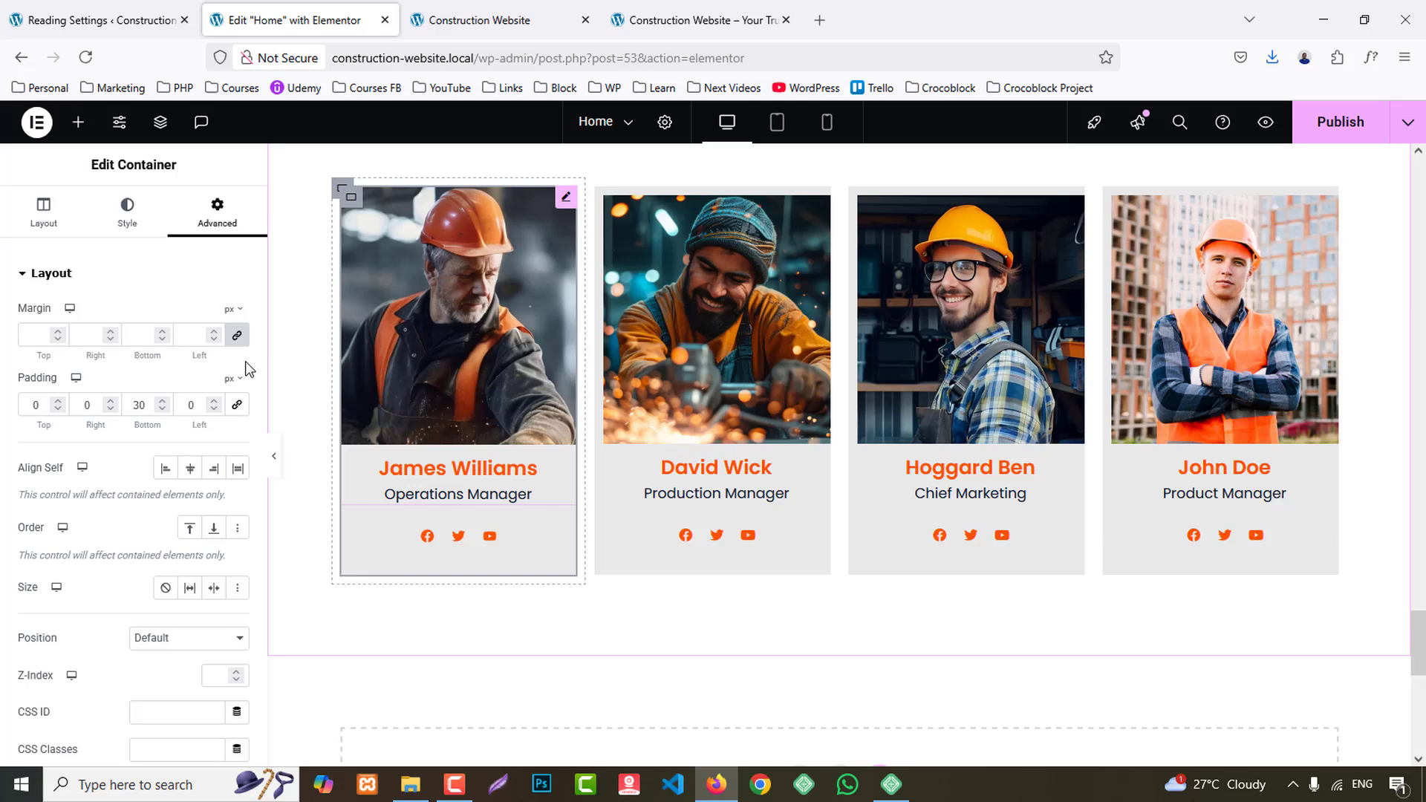
click(119, 217)
scroll(104, 483, down, 2)
click(52, 594)
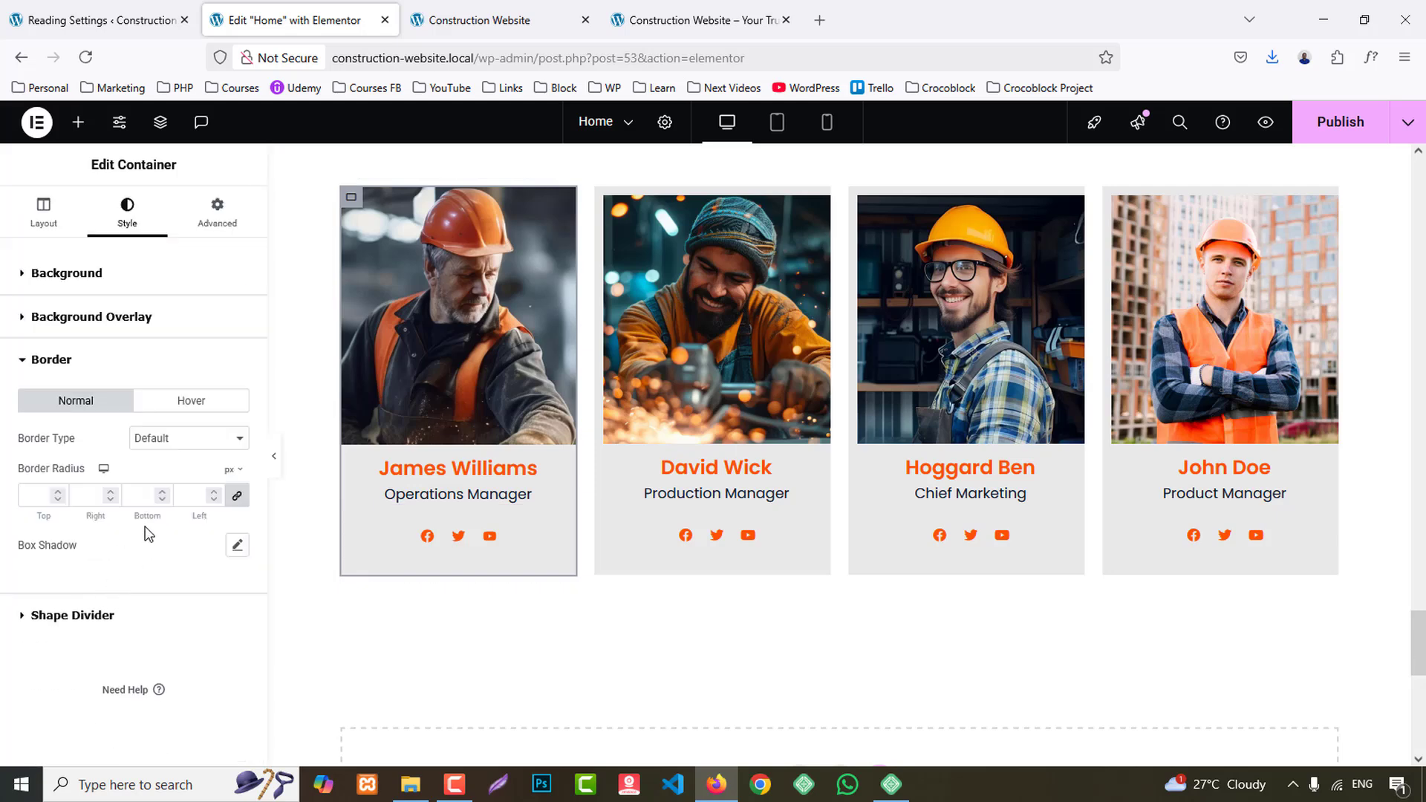
click(167, 445)
click(148, 499)
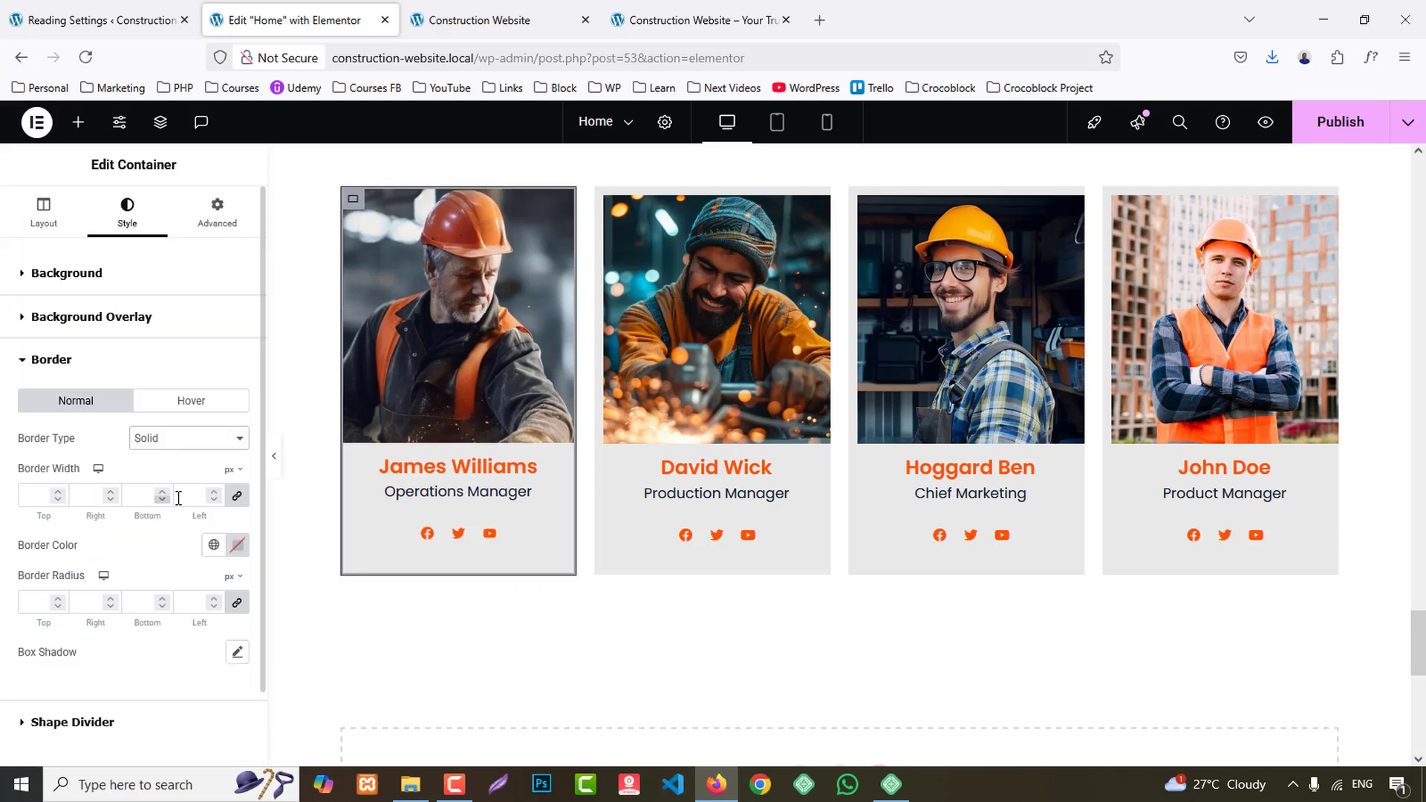
click(234, 504)
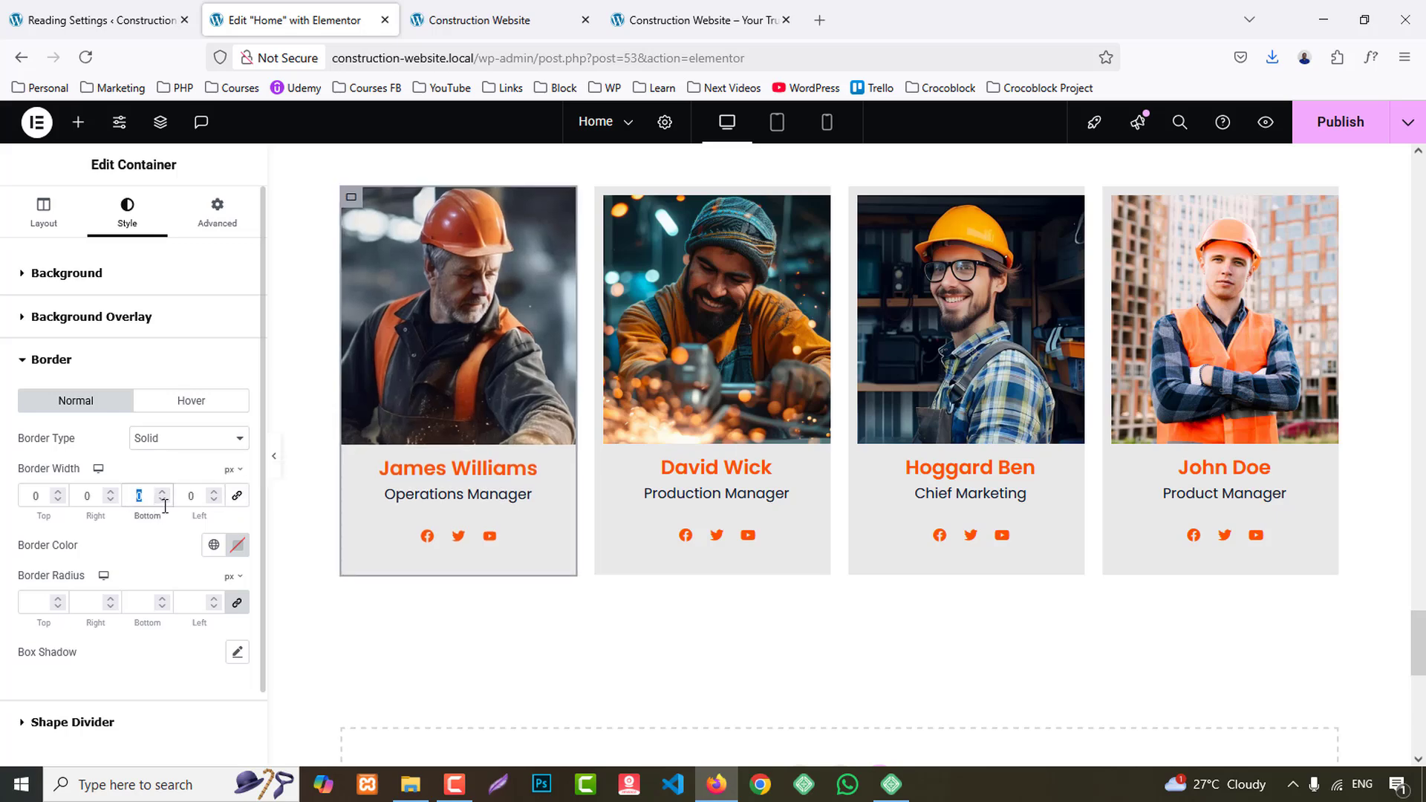
text(3)
- Make the normal-state border color of the first team card's container fully transparent
click(238, 556)
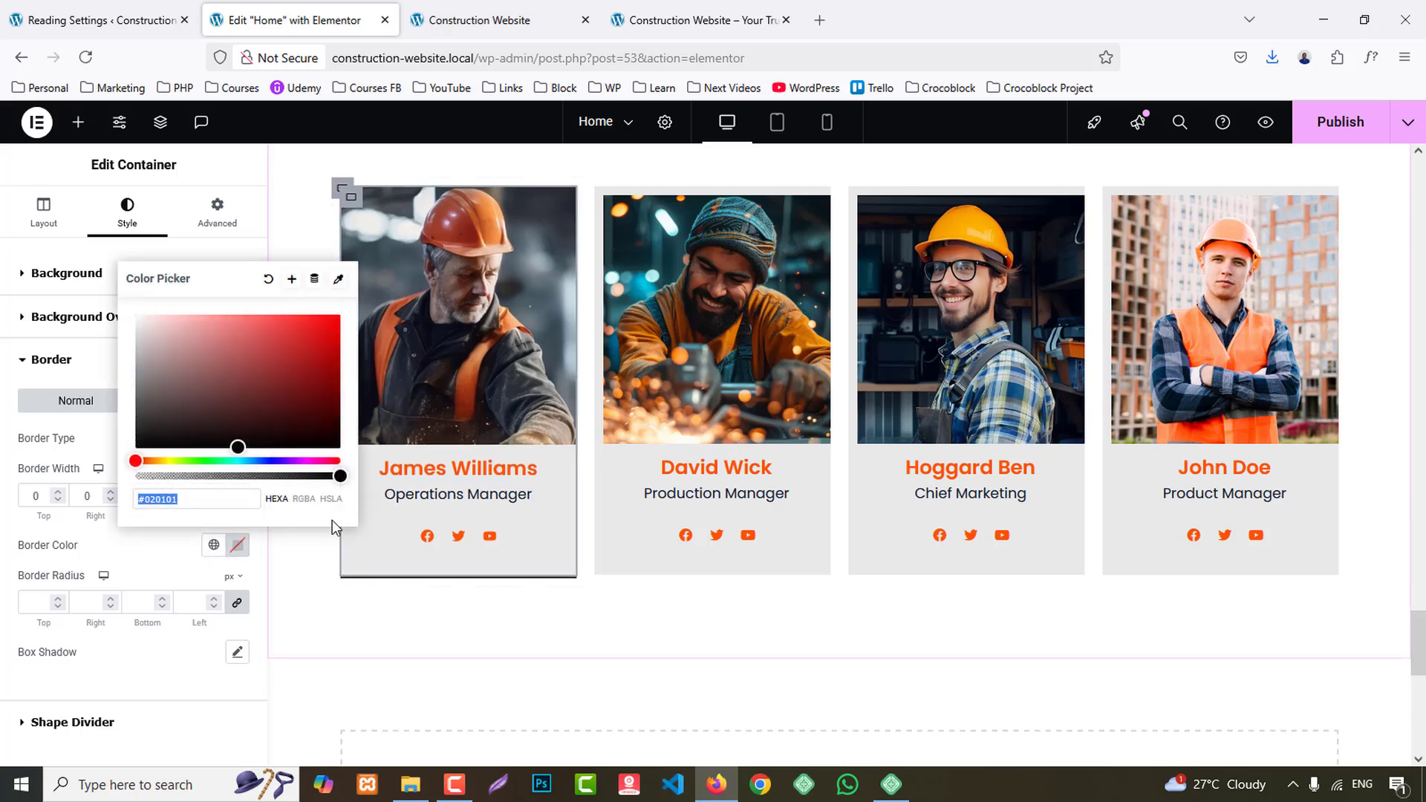
drag(339, 476, 136, 476)
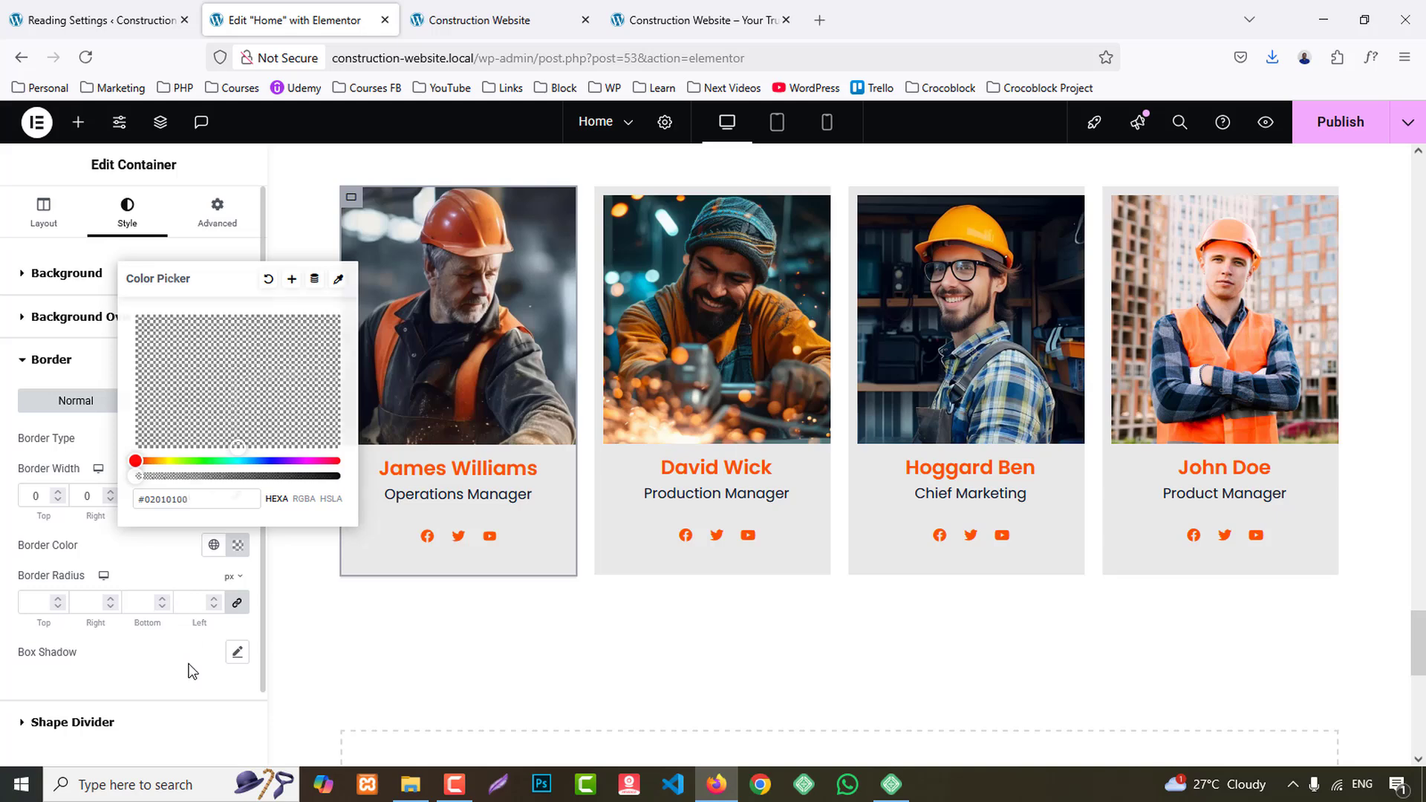
click(170, 653)
- Give the first team card's container a solid hover border in the Primary color, with 3 px bottom width and 0 px elsewhere
click(188, 404)
click(183, 438)
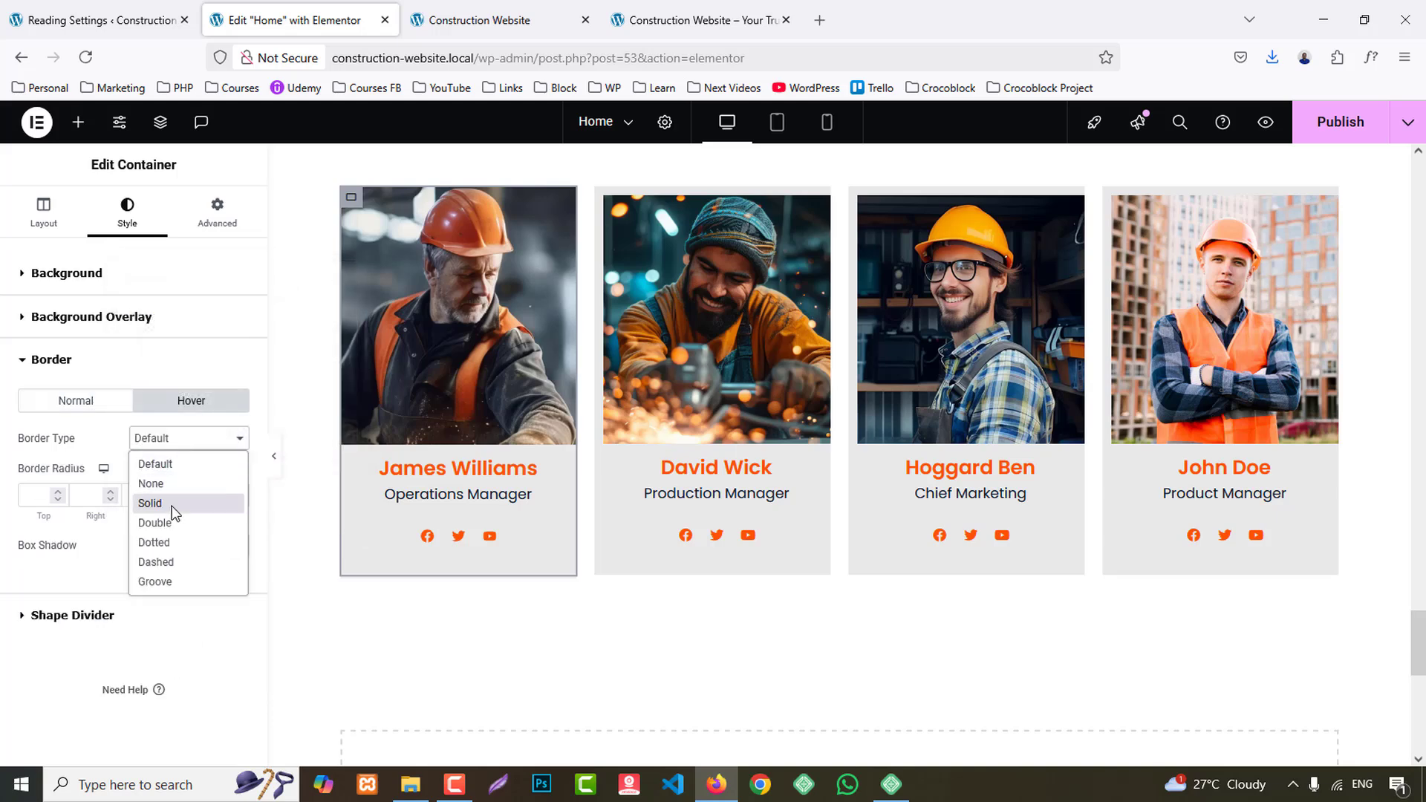
click(154, 499)
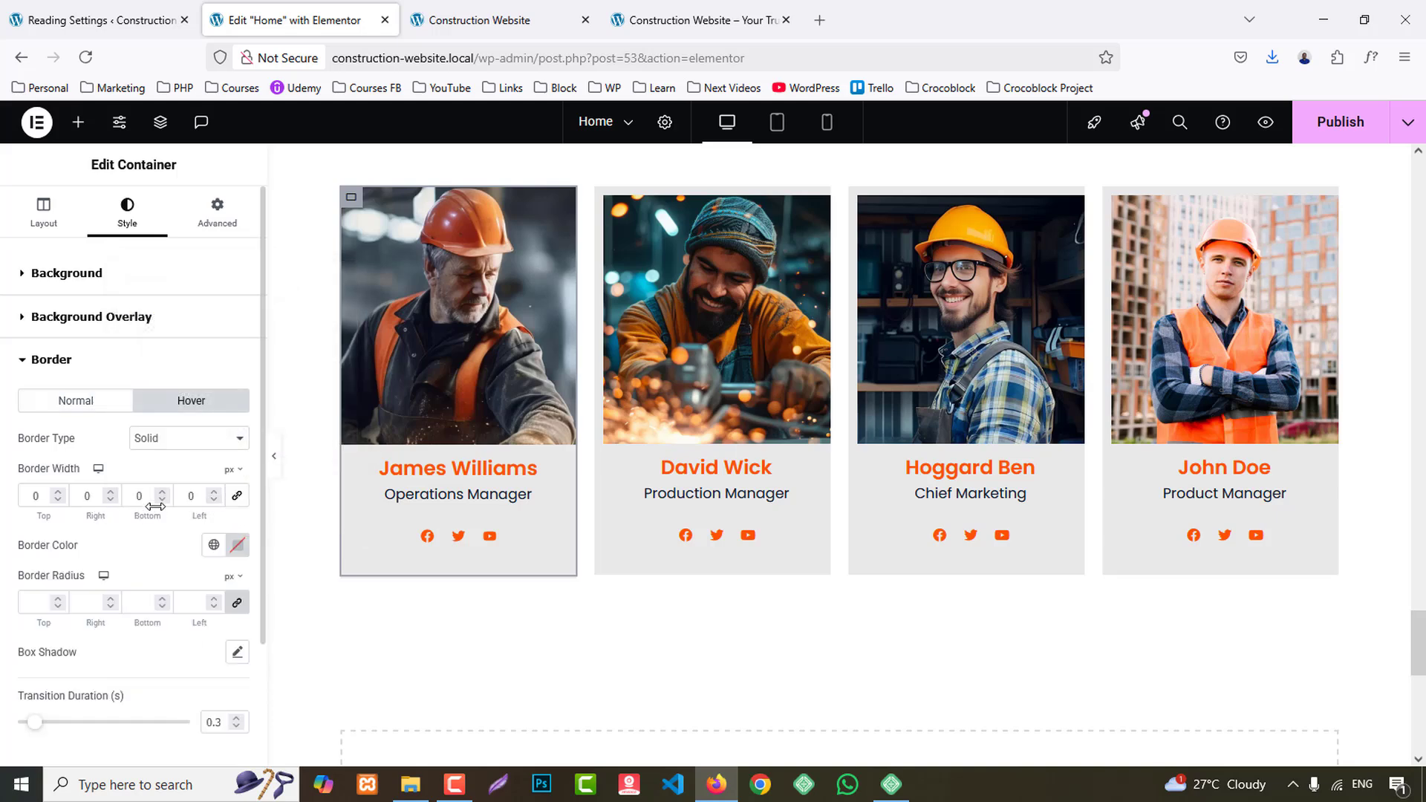
click(213, 547)
click(41, 301)
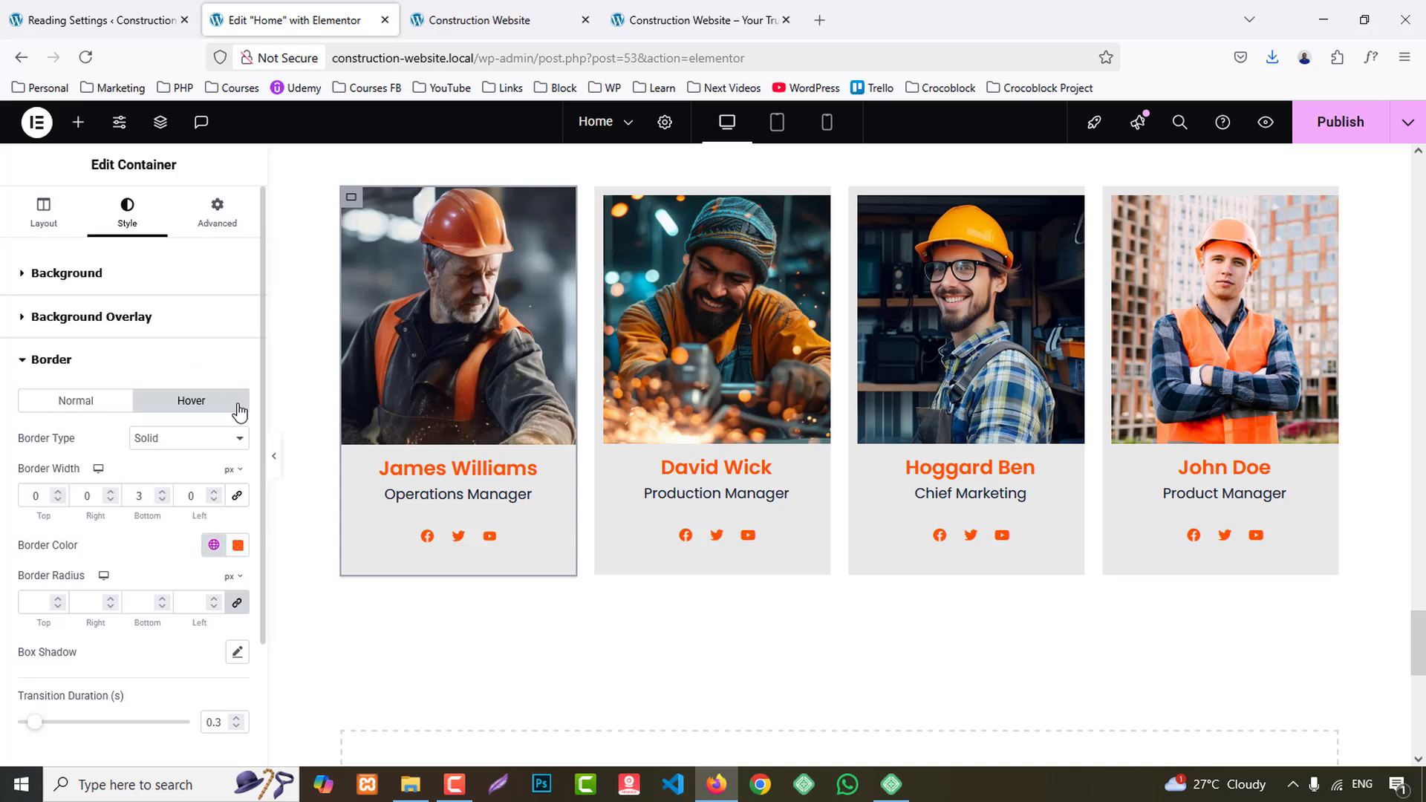
click(275, 459)
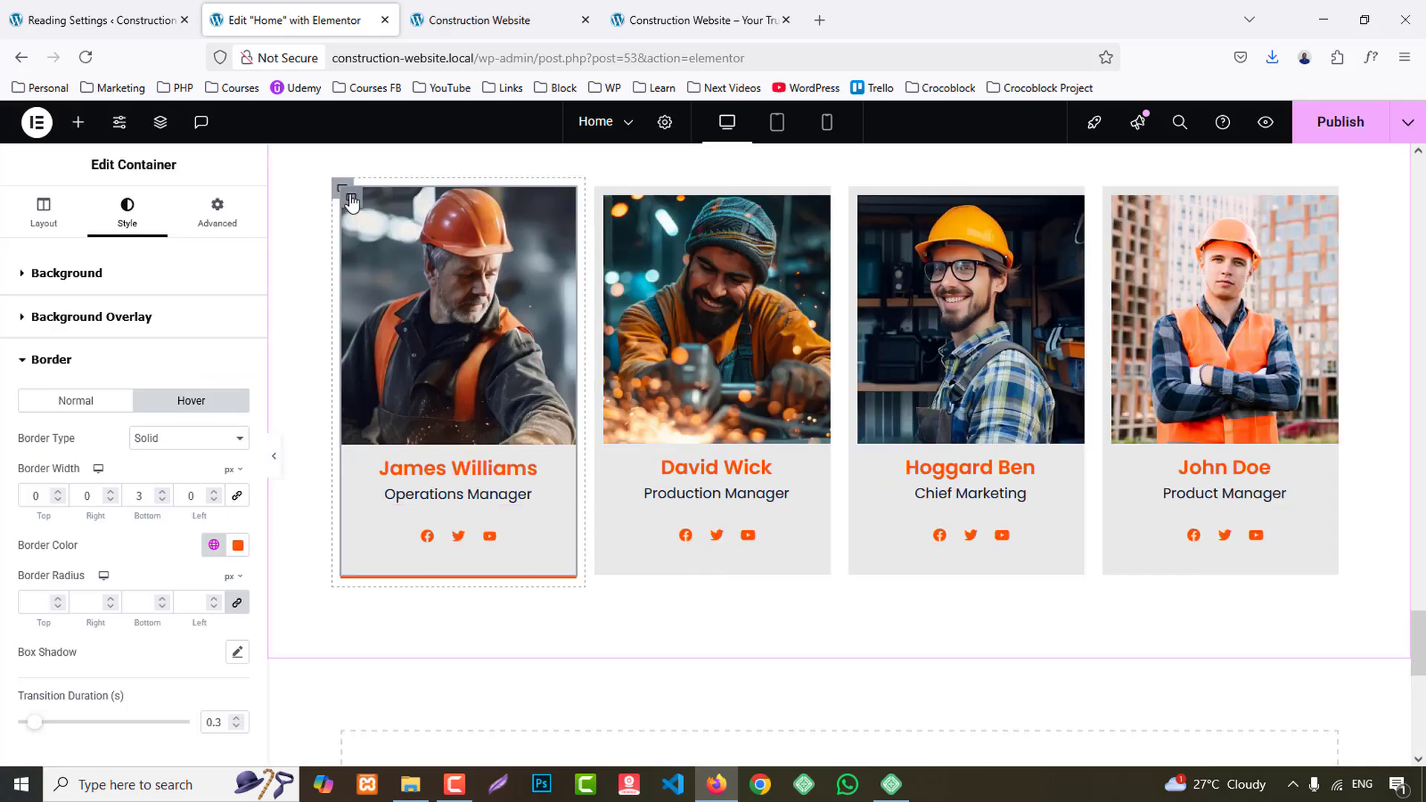
- Copy the first team card's container and paste its style onto the containers of the other three cards
right_click(351, 201)
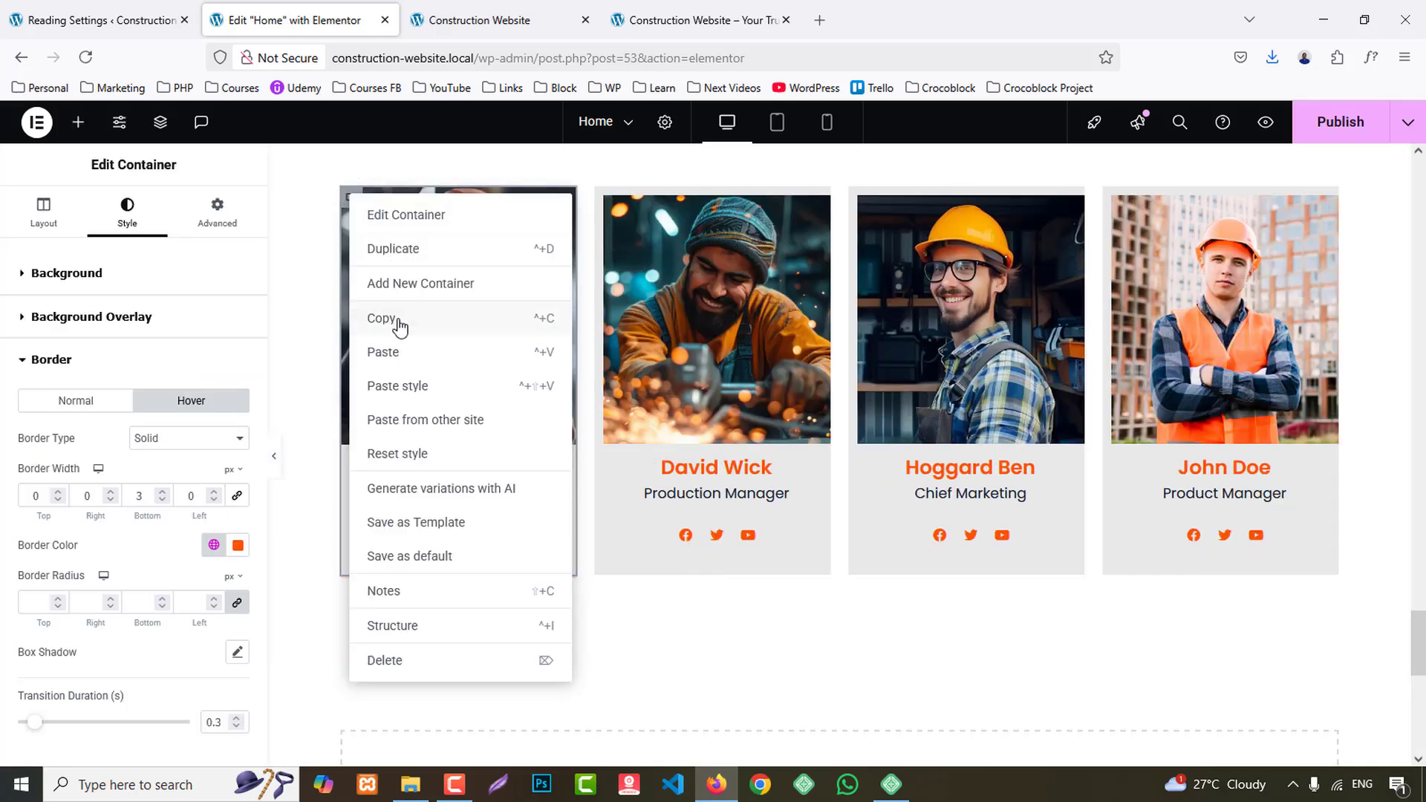
click(587, 235)
right_click(604, 199)
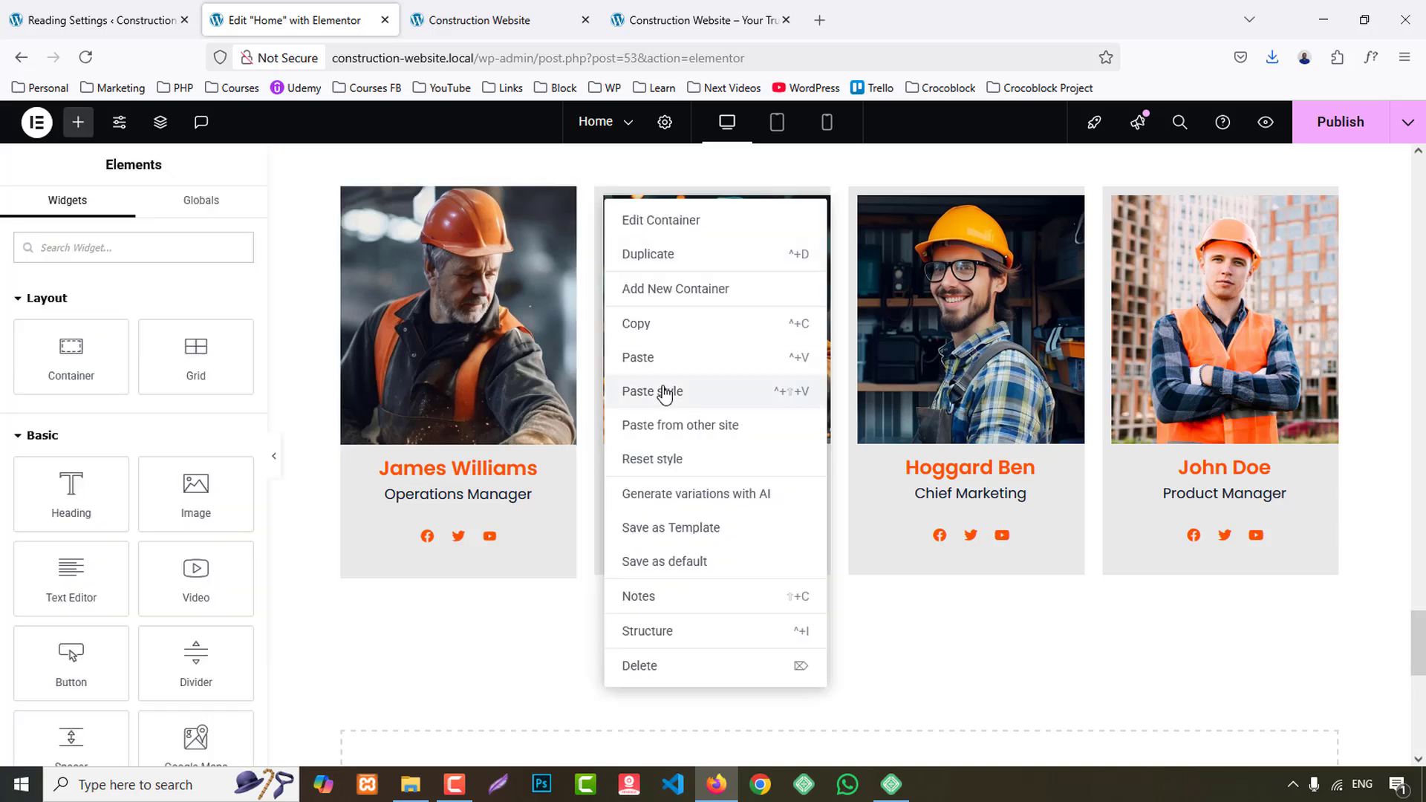
click(657, 392)
right_click(861, 198)
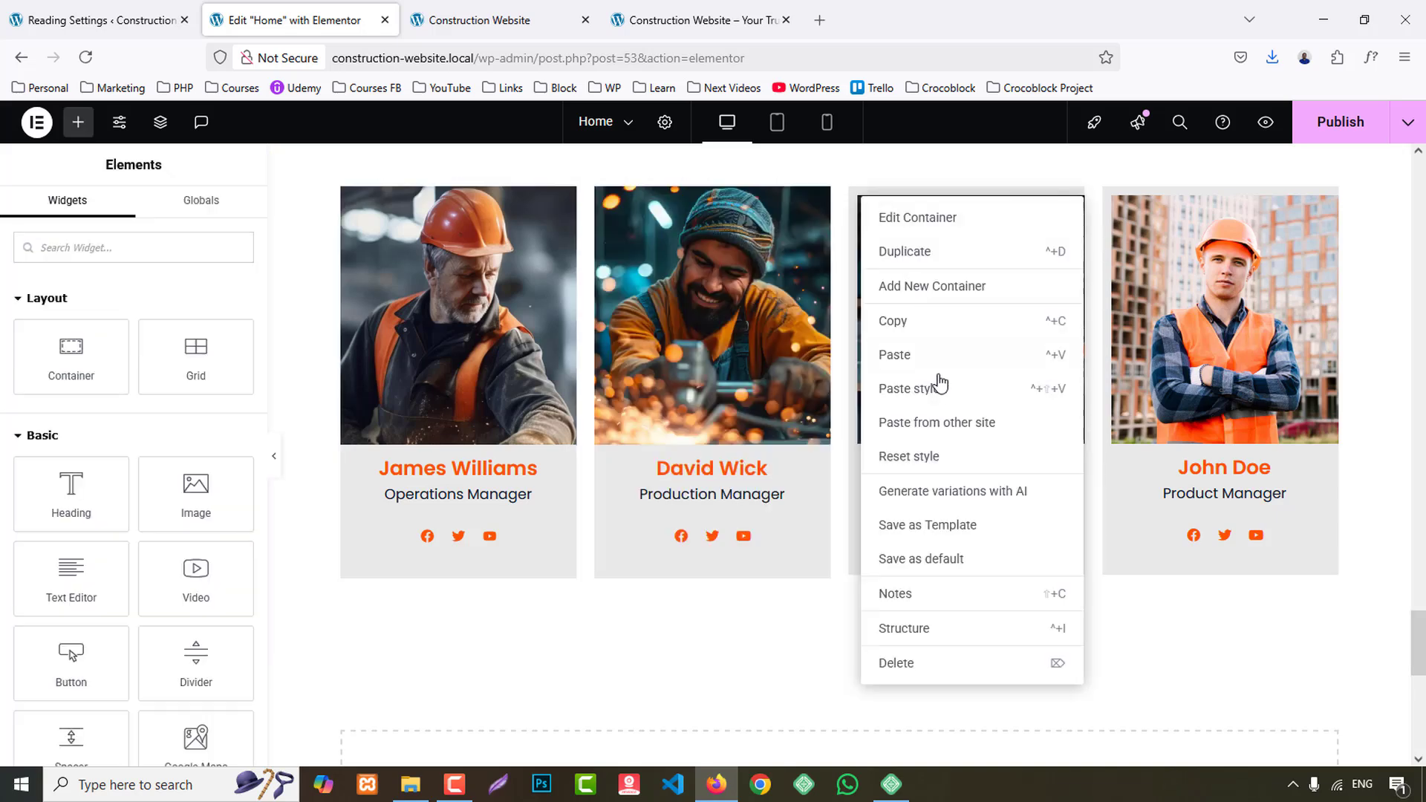
click(1062, 386)
right_click(1113, 198)
click(1172, 389)
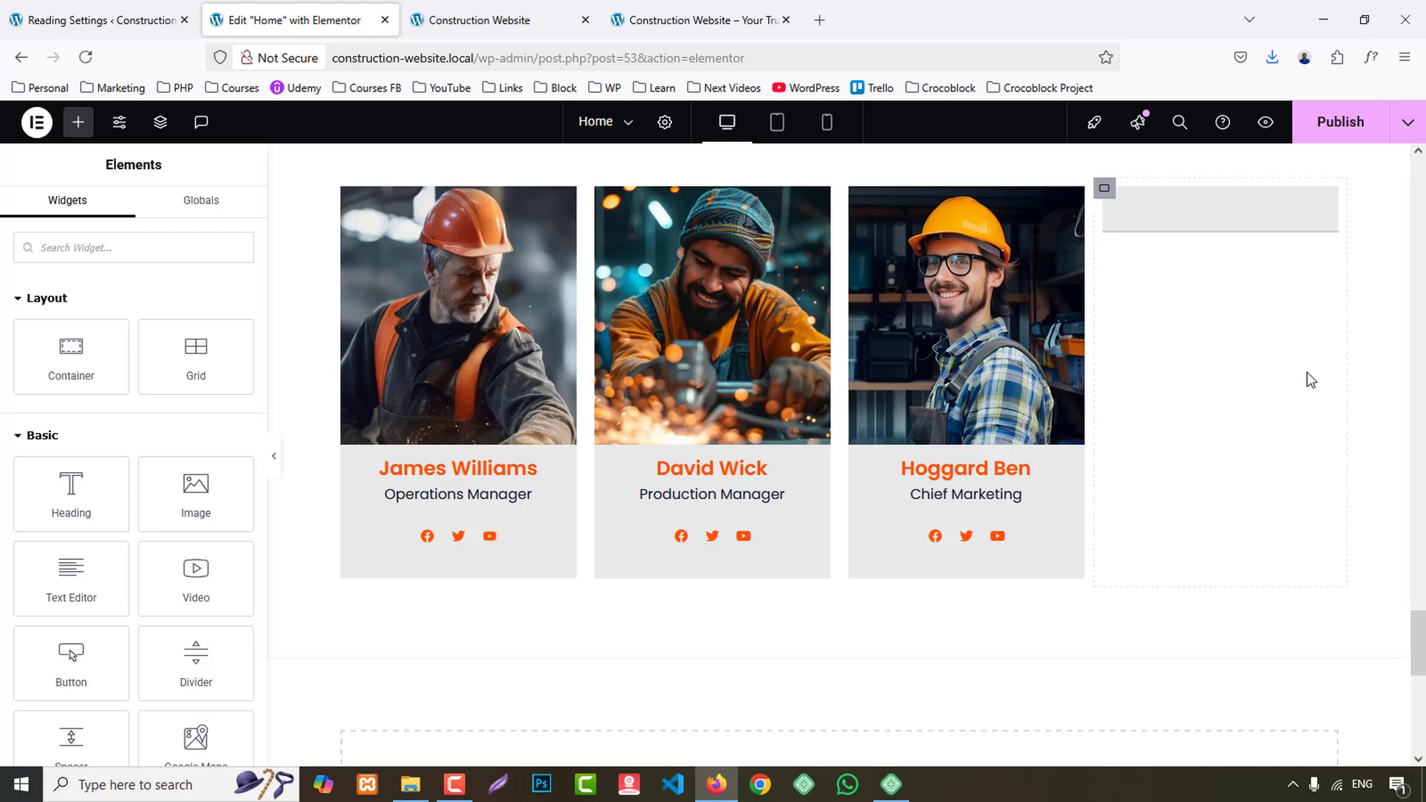
- Publish the home page and check the team cards' hover borders on the preview page
click(1341, 131)
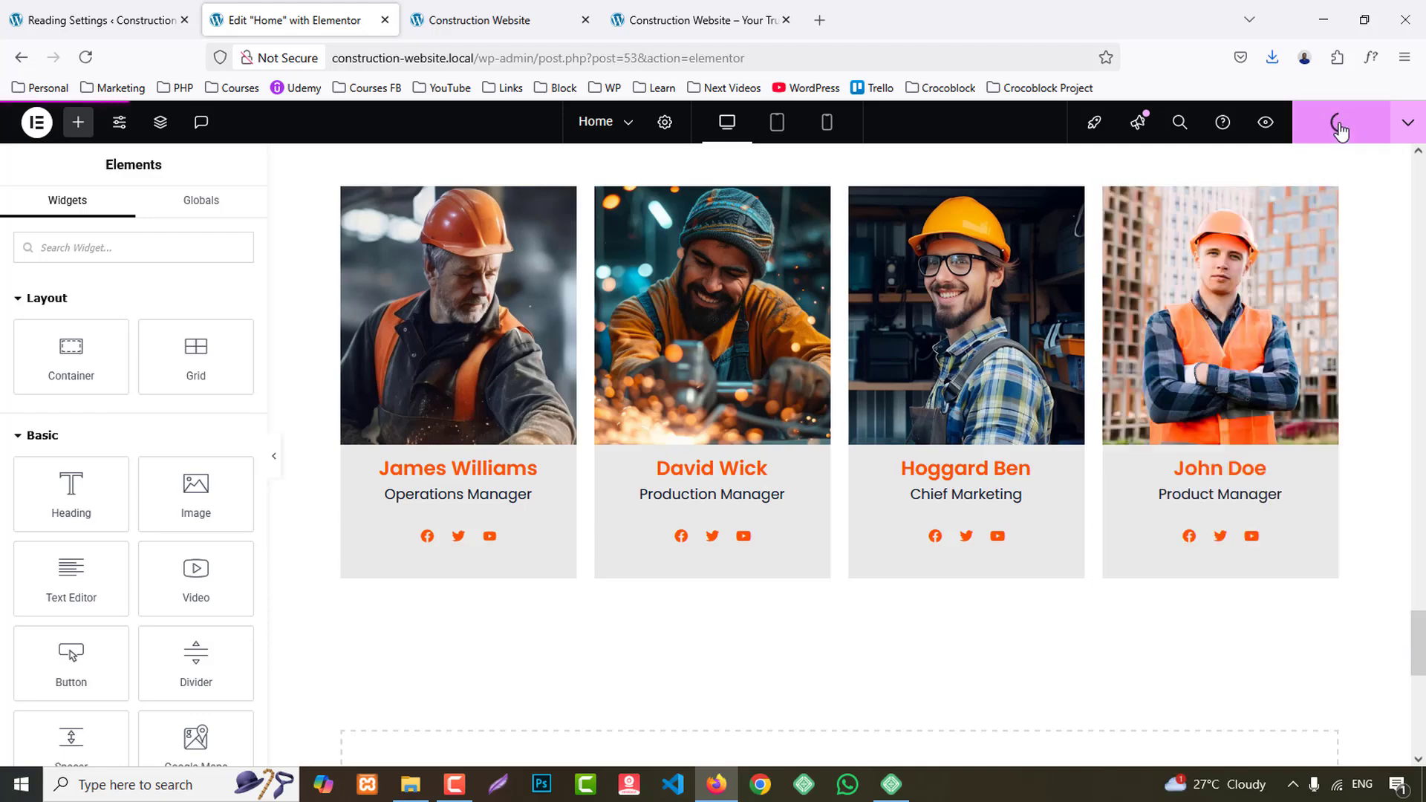
click(513, 21)
scroll(688, 479, down, 5)
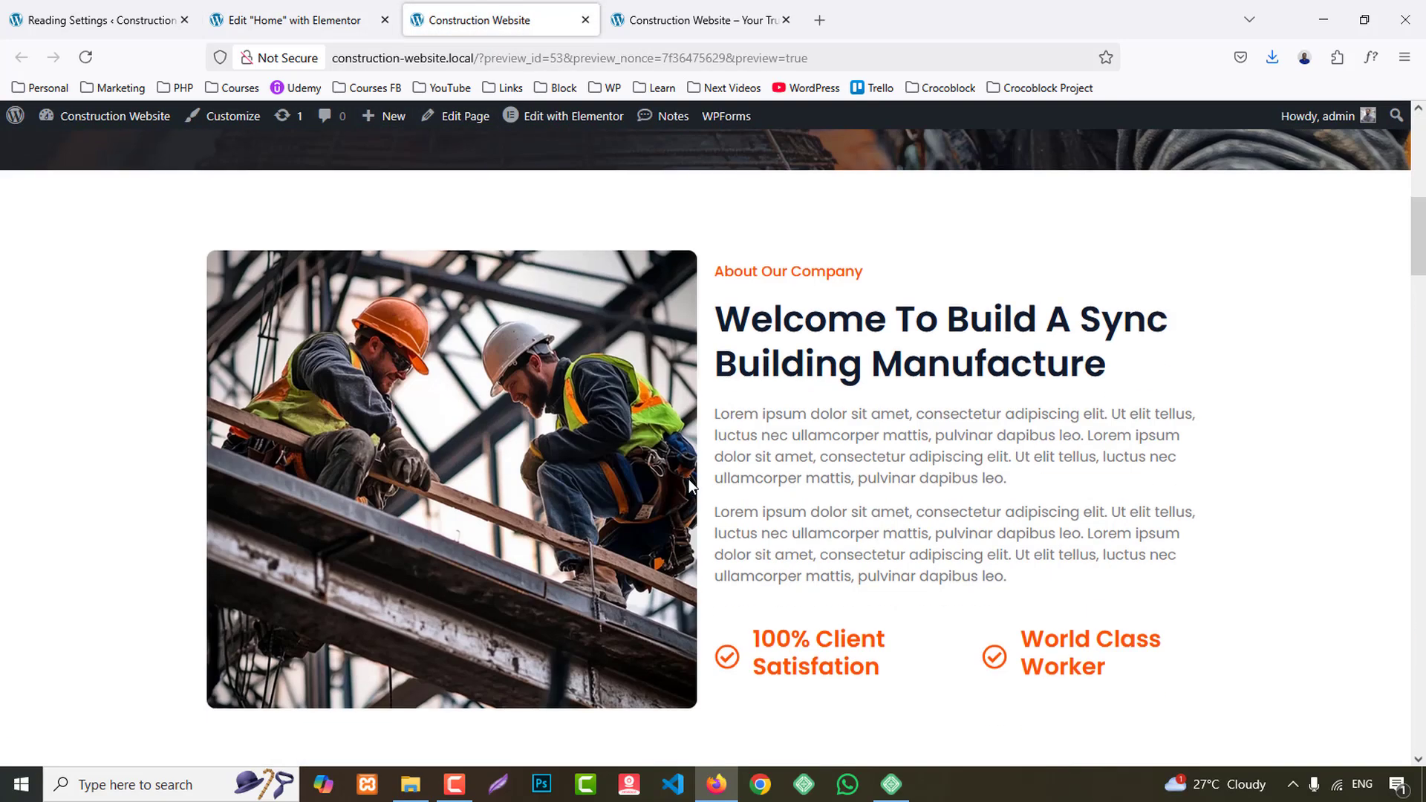
scroll(688, 479, down, 15)
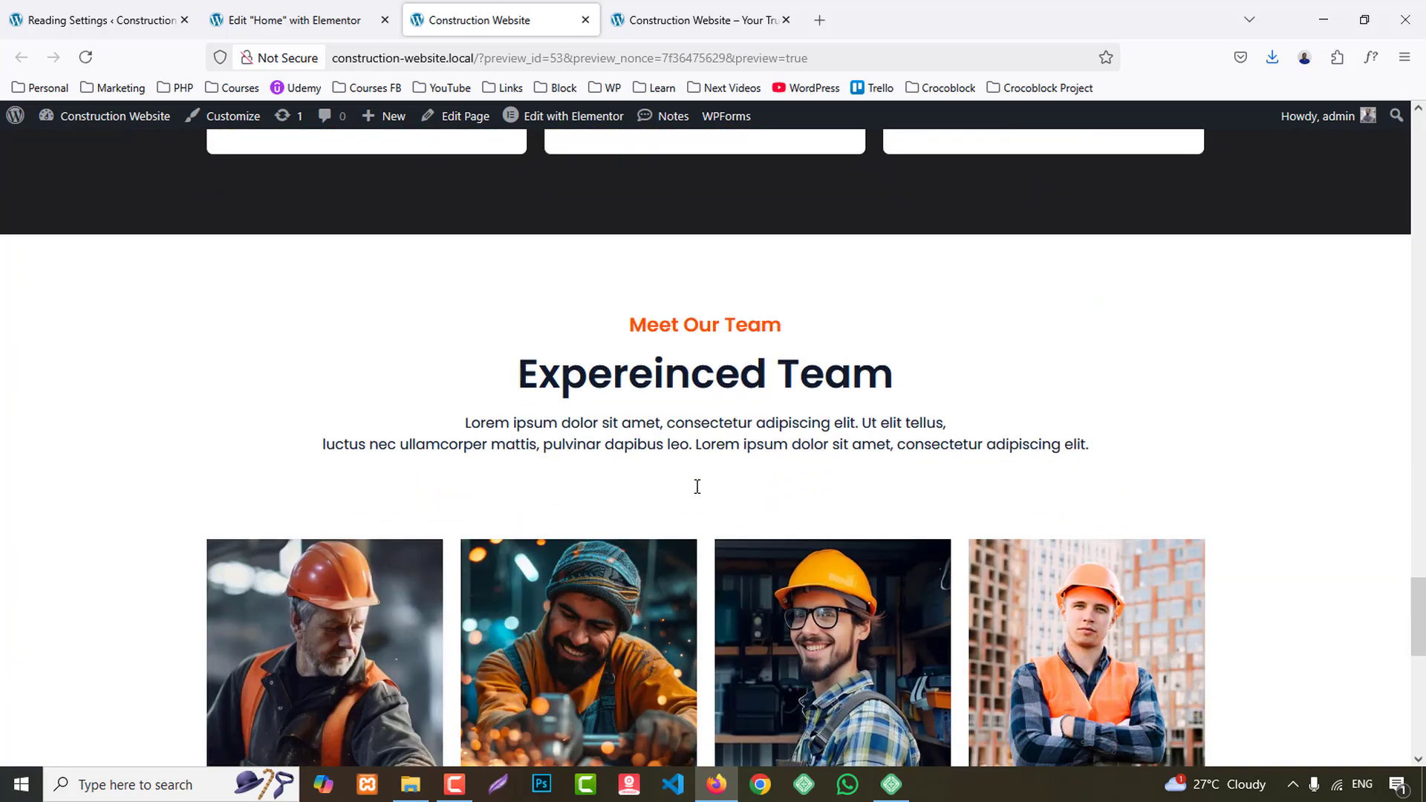
scroll(697, 487, down, 7)
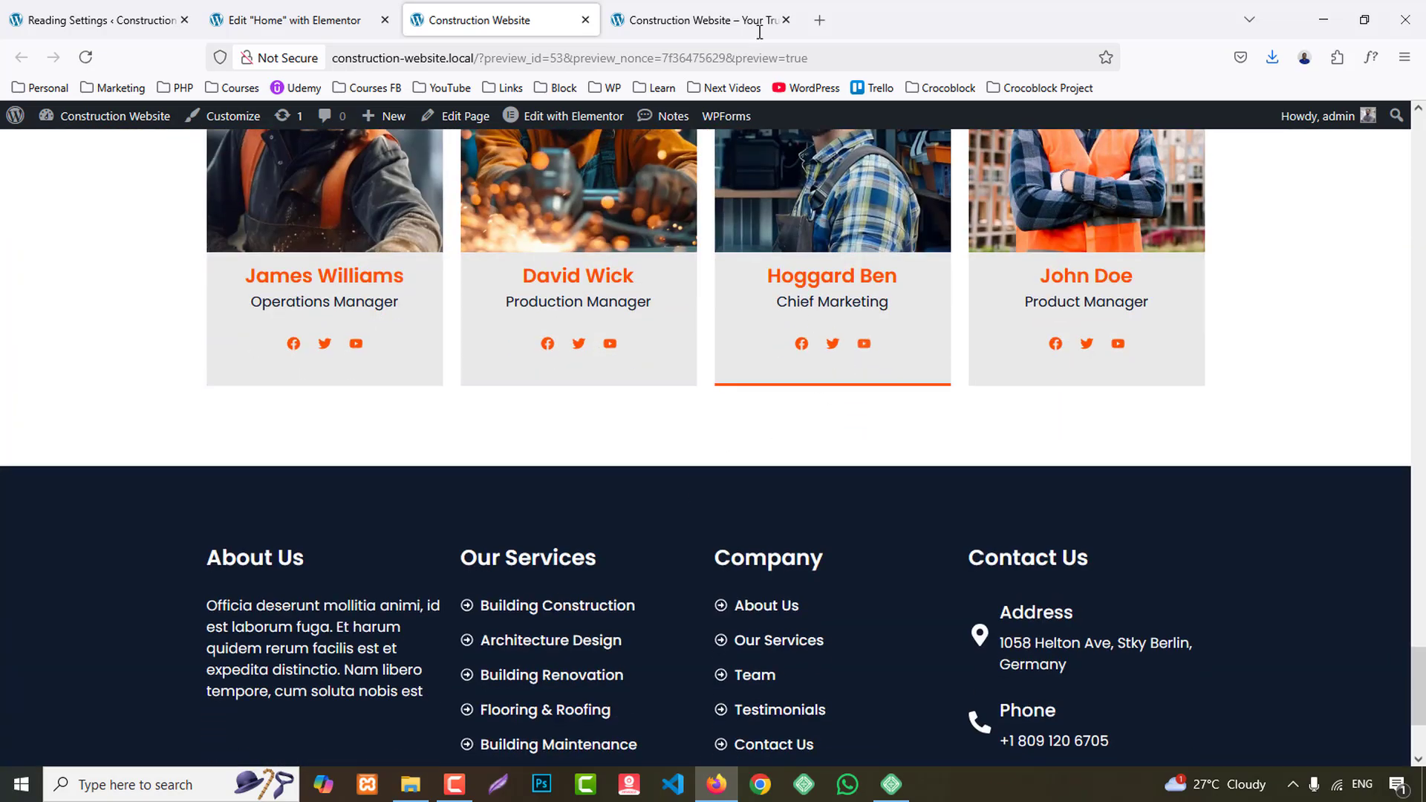
- Look at the call-to-action section with the two contact buttons on the reference site, just below its bordered cards
click(759, 32)
scroll(1074, 475, down, 5)
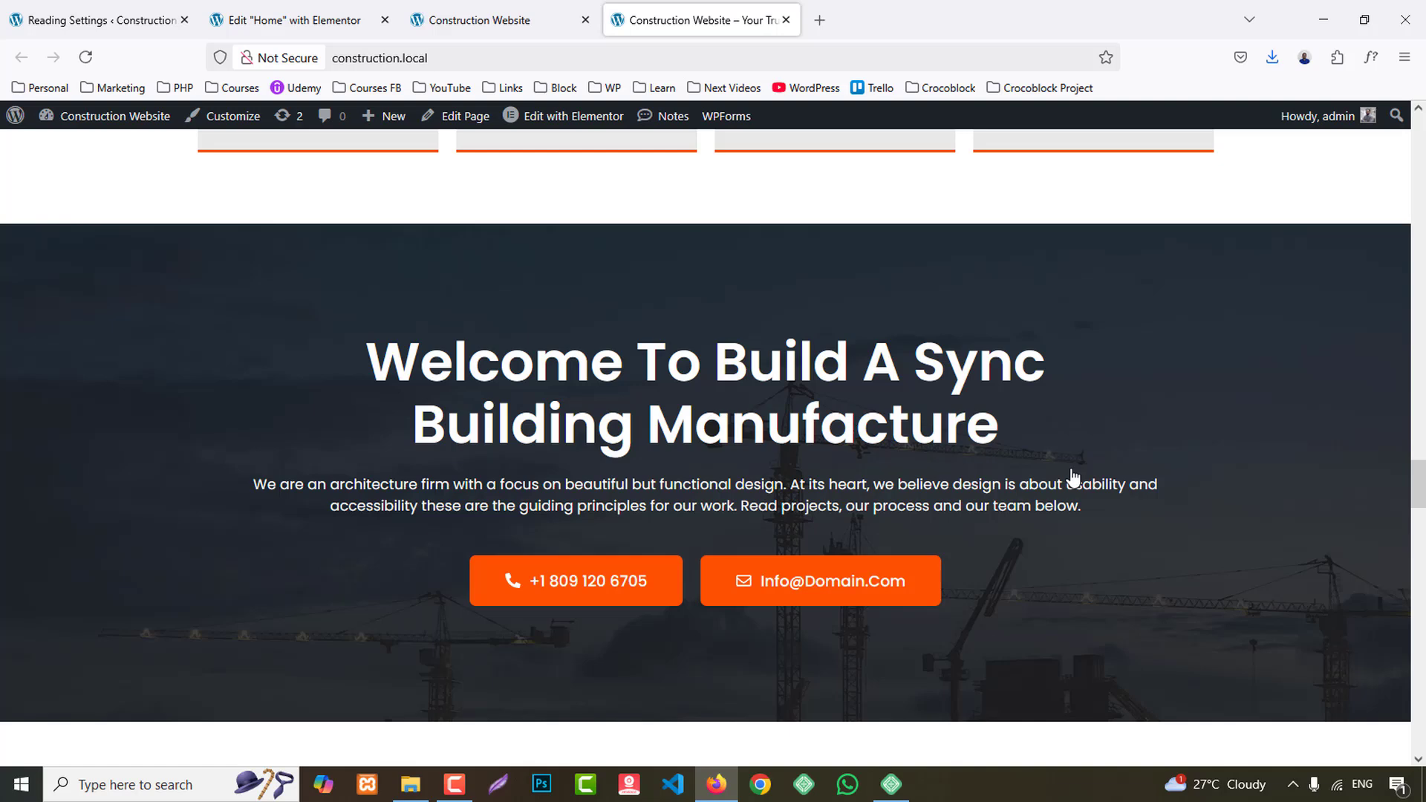
scroll(1333, 397, up, 1)
scroll(1327, 450, down, 1)
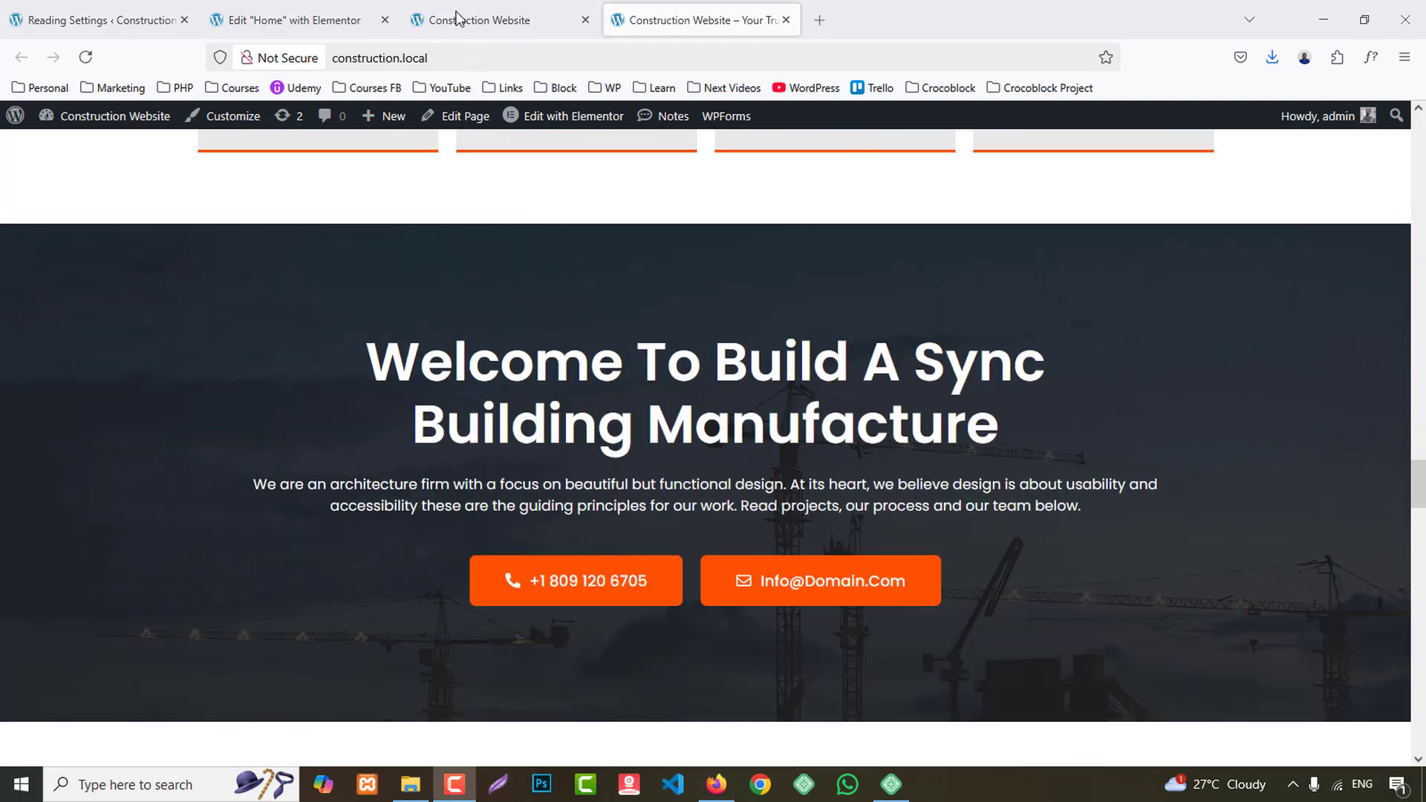
- Add a single column-direction flexbox container below the team section of the home page
click(356, 20)
scroll(844, 563, down, 5)
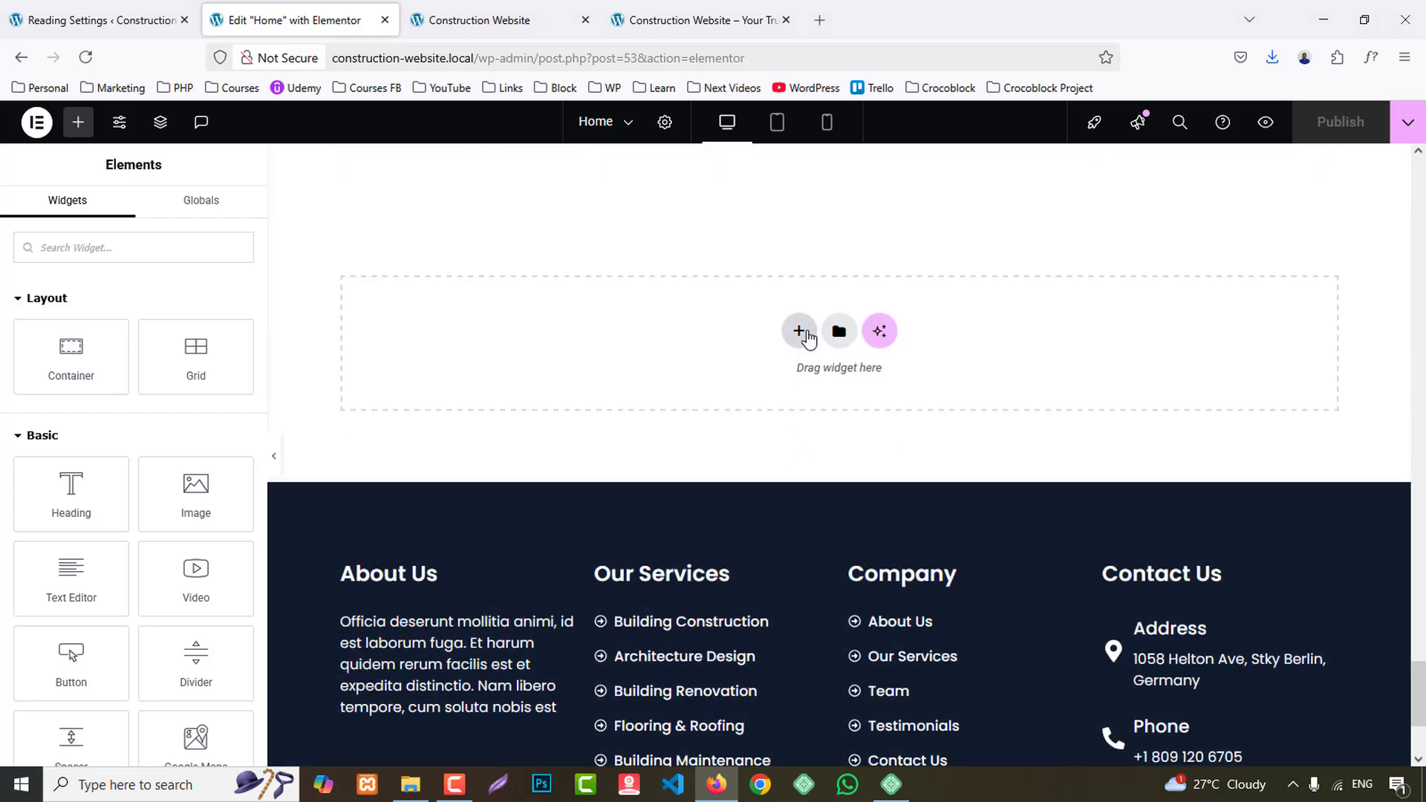
click(800, 331)
click(490, 20)
click(698, 17)
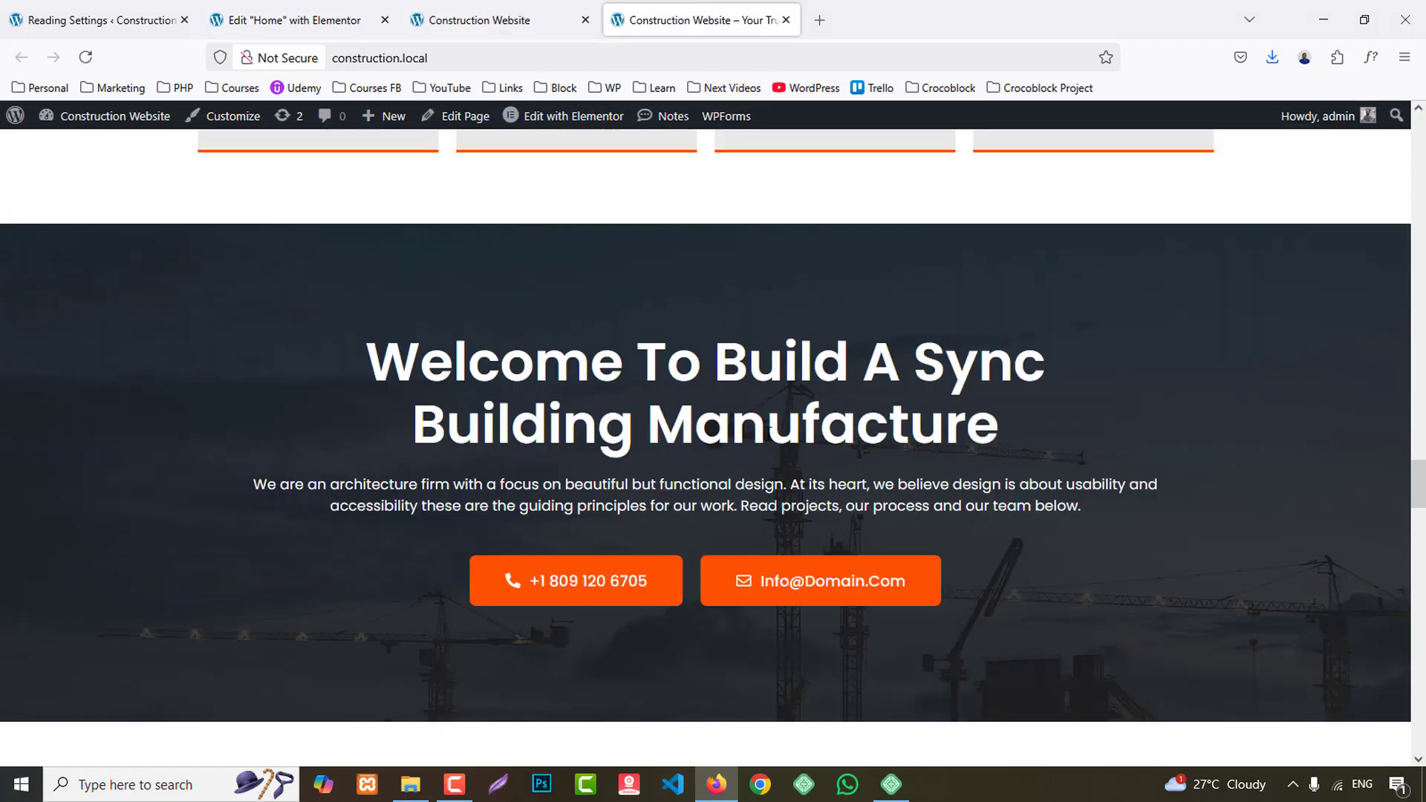
click(264, 14)
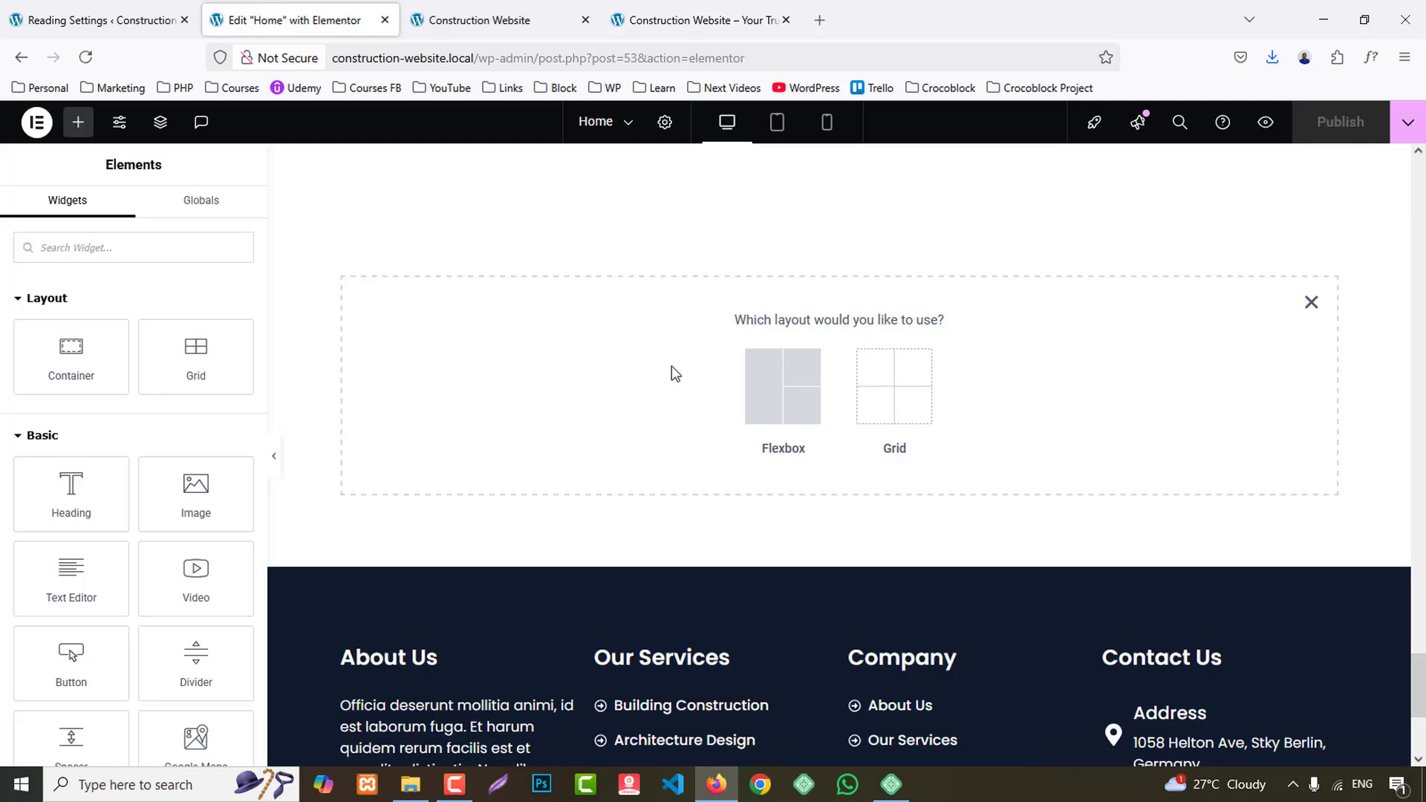
click(772, 499)
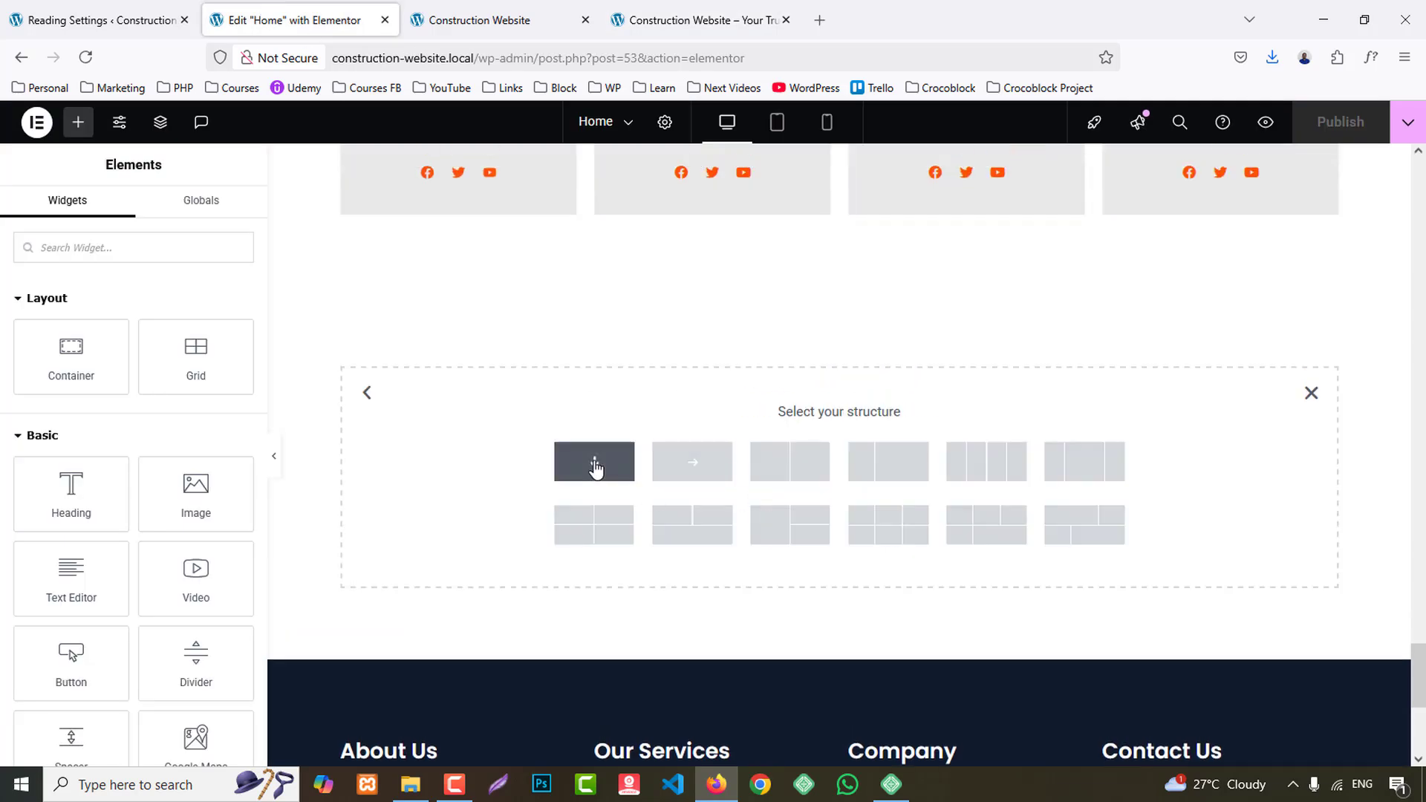
click(598, 466)
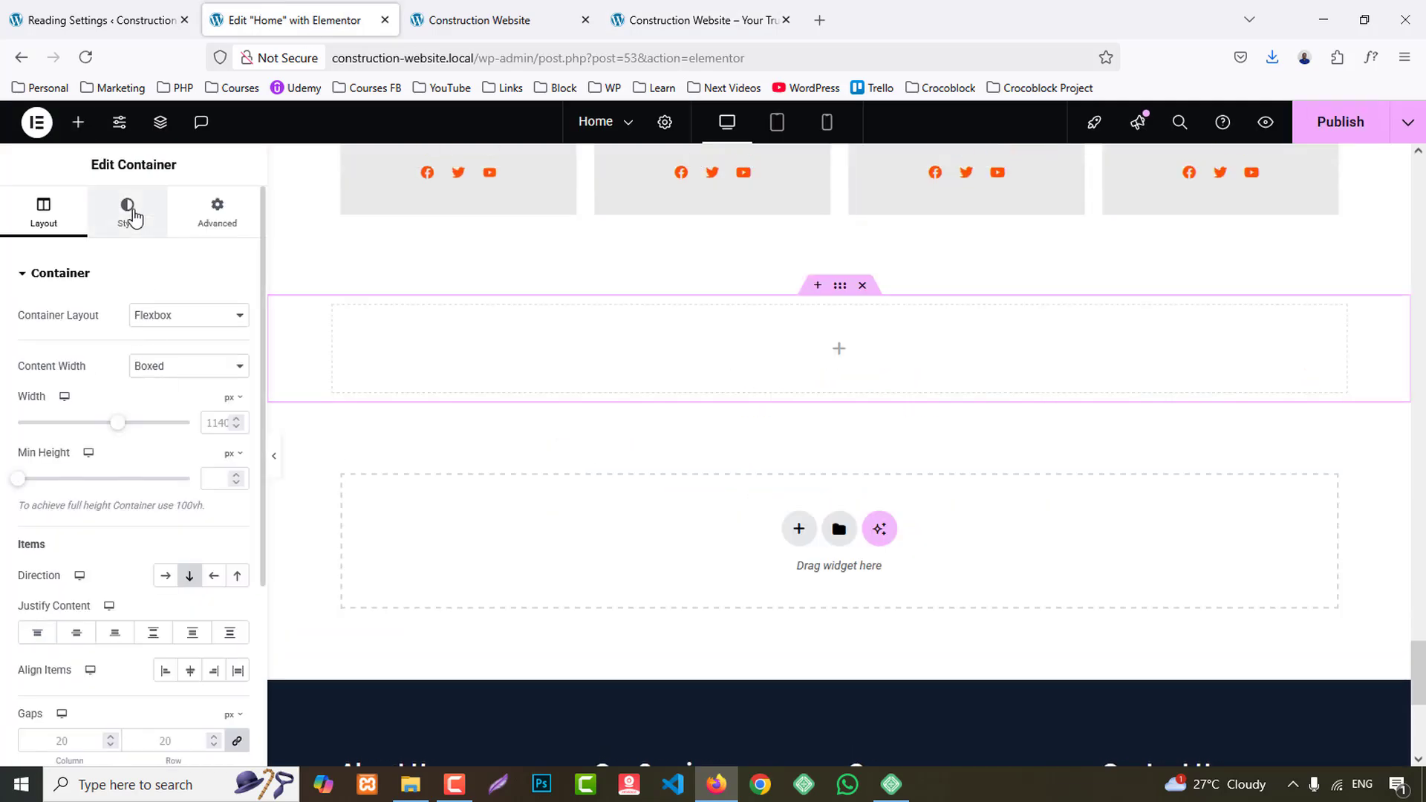
- Search the media library for "cta" and set cta.jpg as the new container's background image
click(129, 211)
click(168, 357)
click(135, 487)
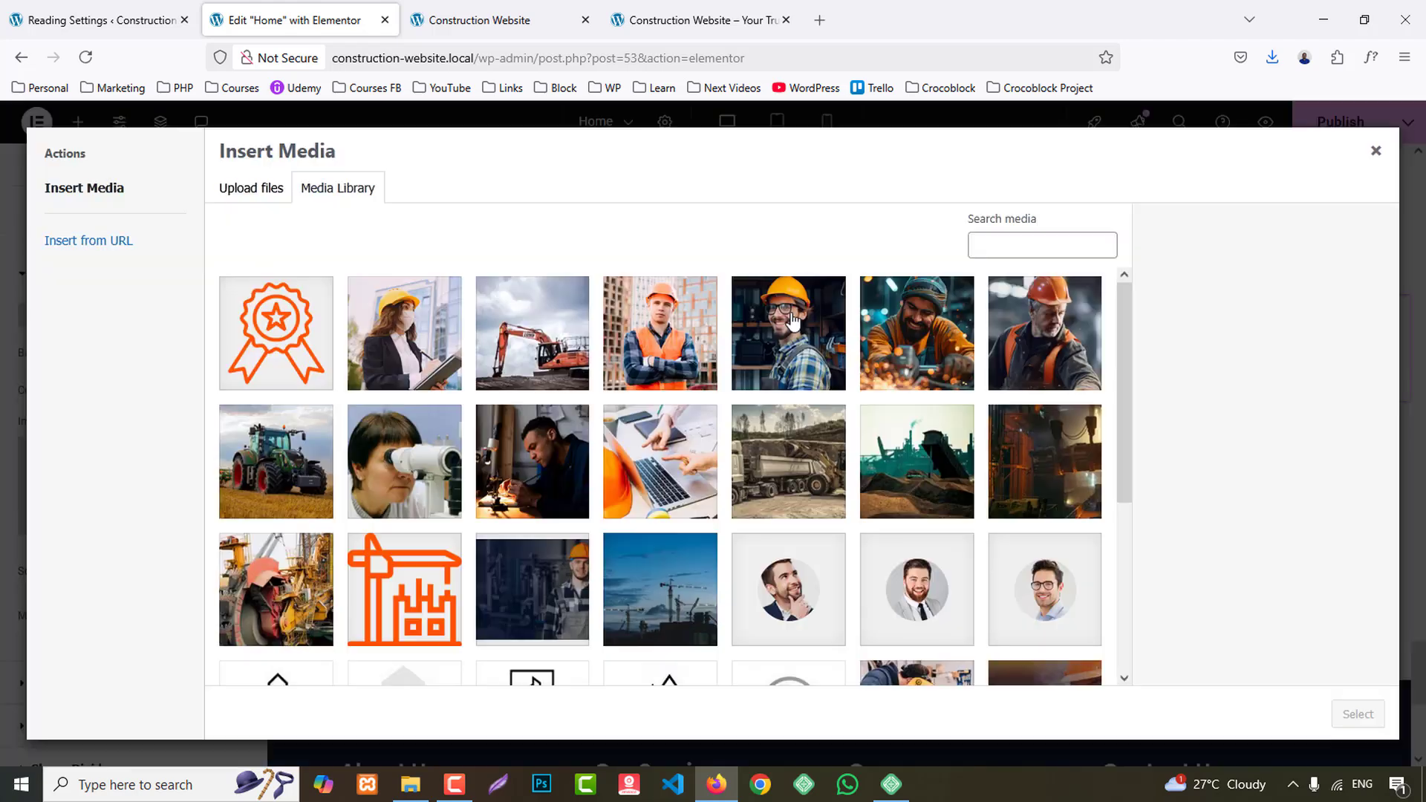
click(1016, 248)
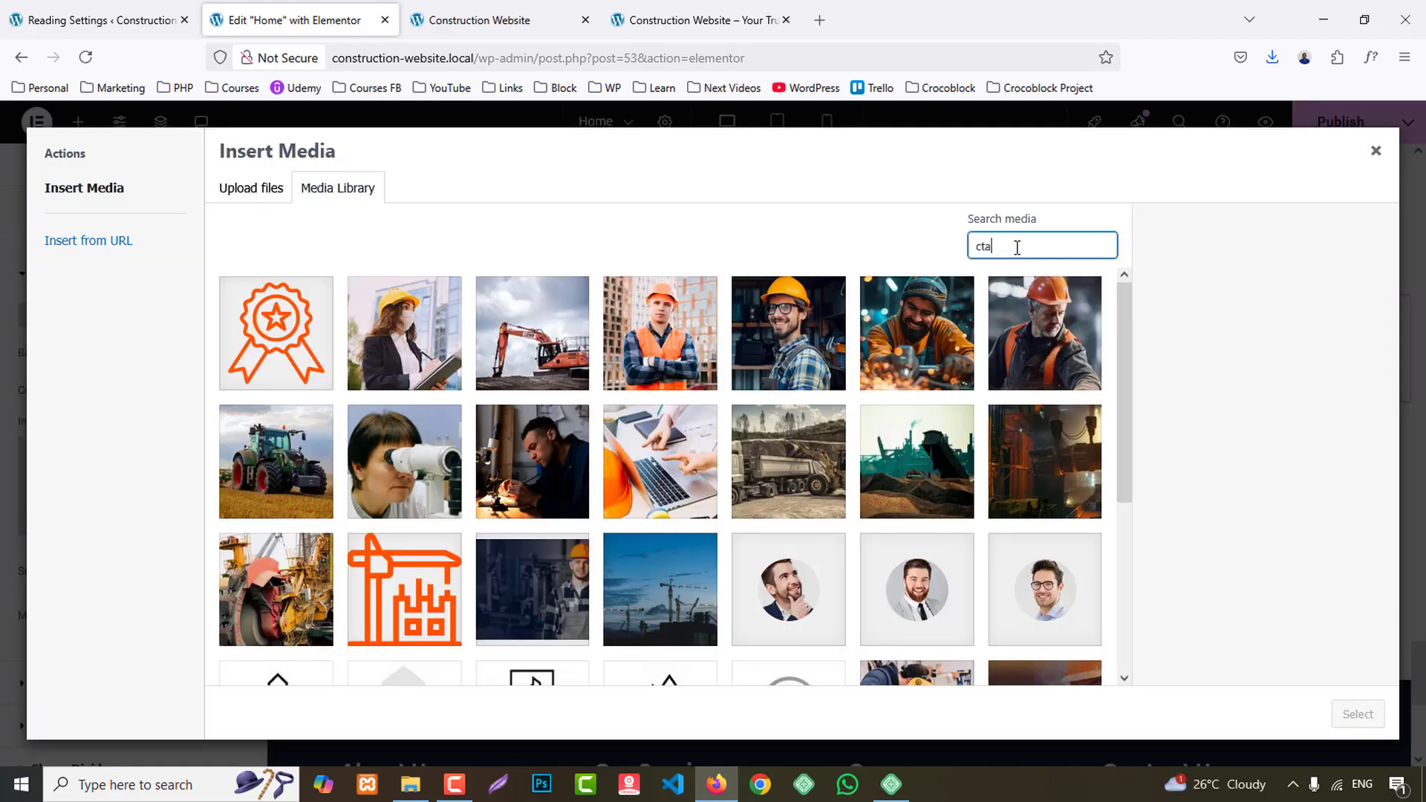
click(274, 338)
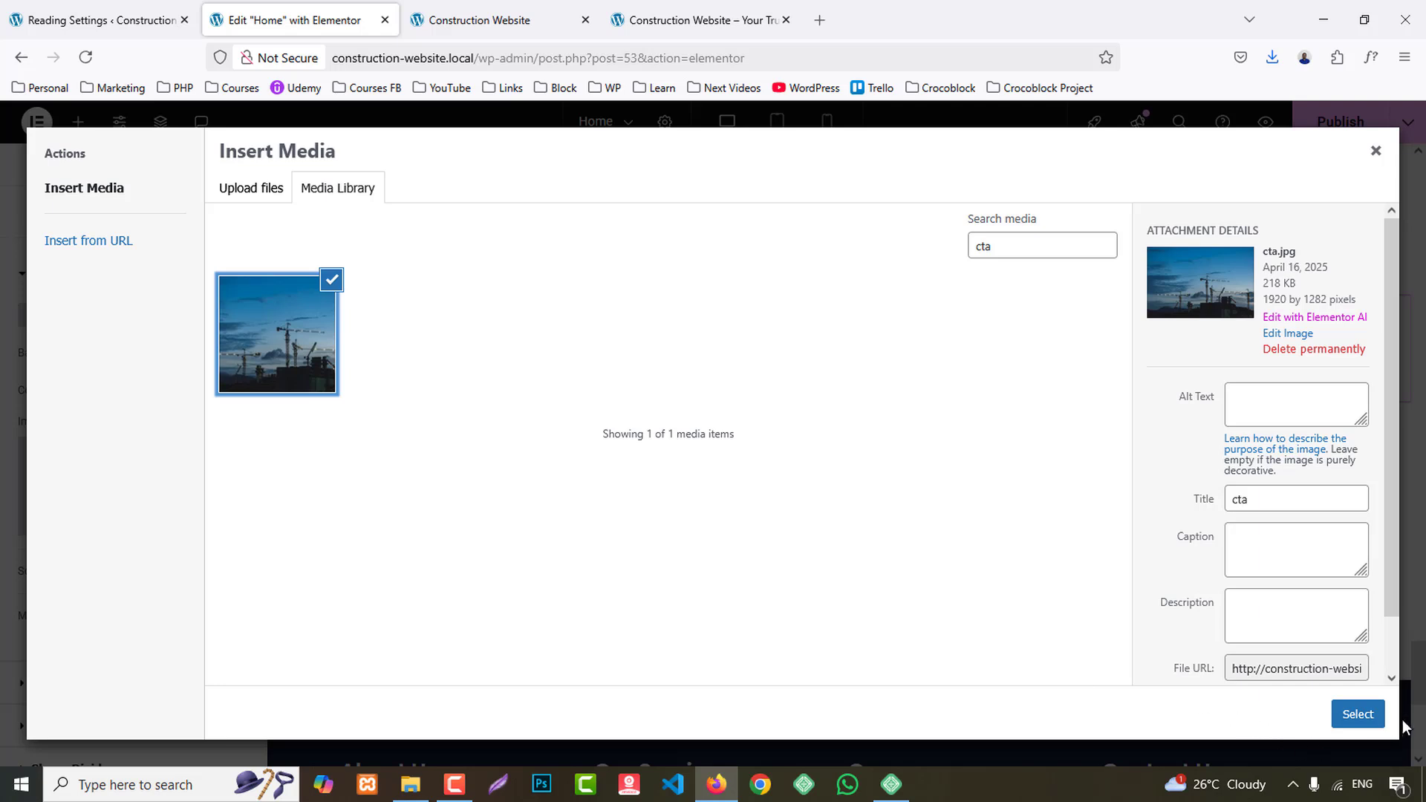
click(1359, 714)
- Set the container's background image position to Center Center and its display size to Cover
scroll(136, 567, down, 3)
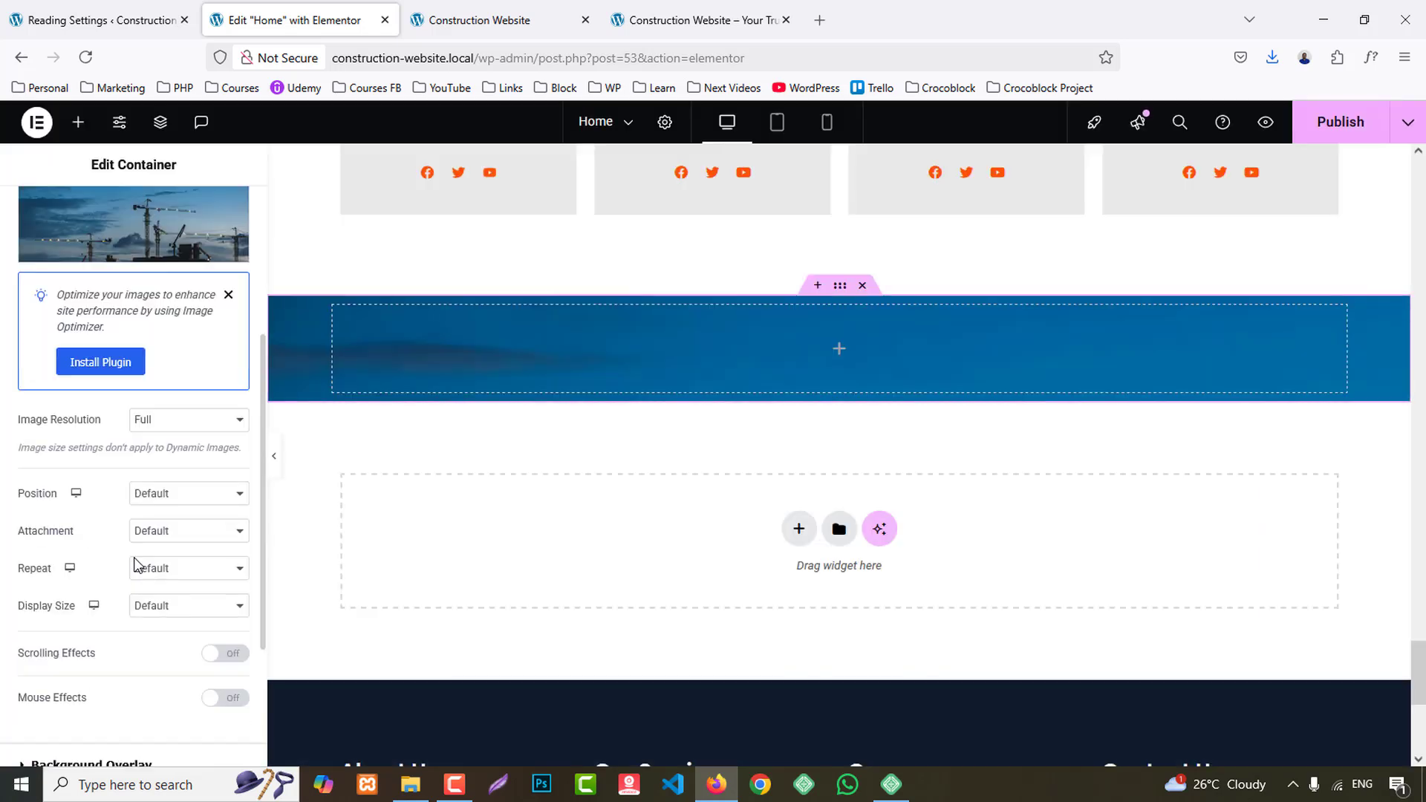
click(182, 502)
click(184, 535)
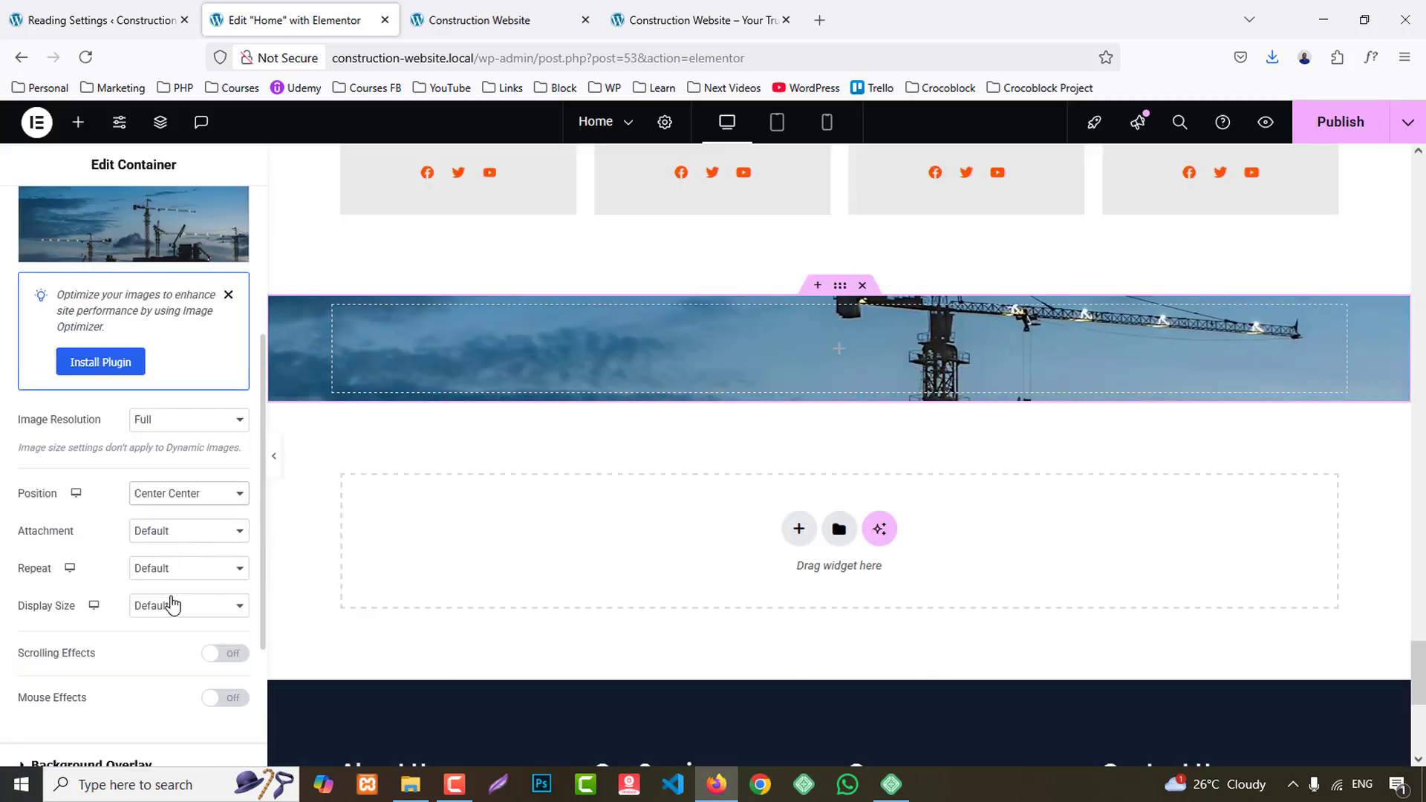
click(173, 603)
click(166, 672)
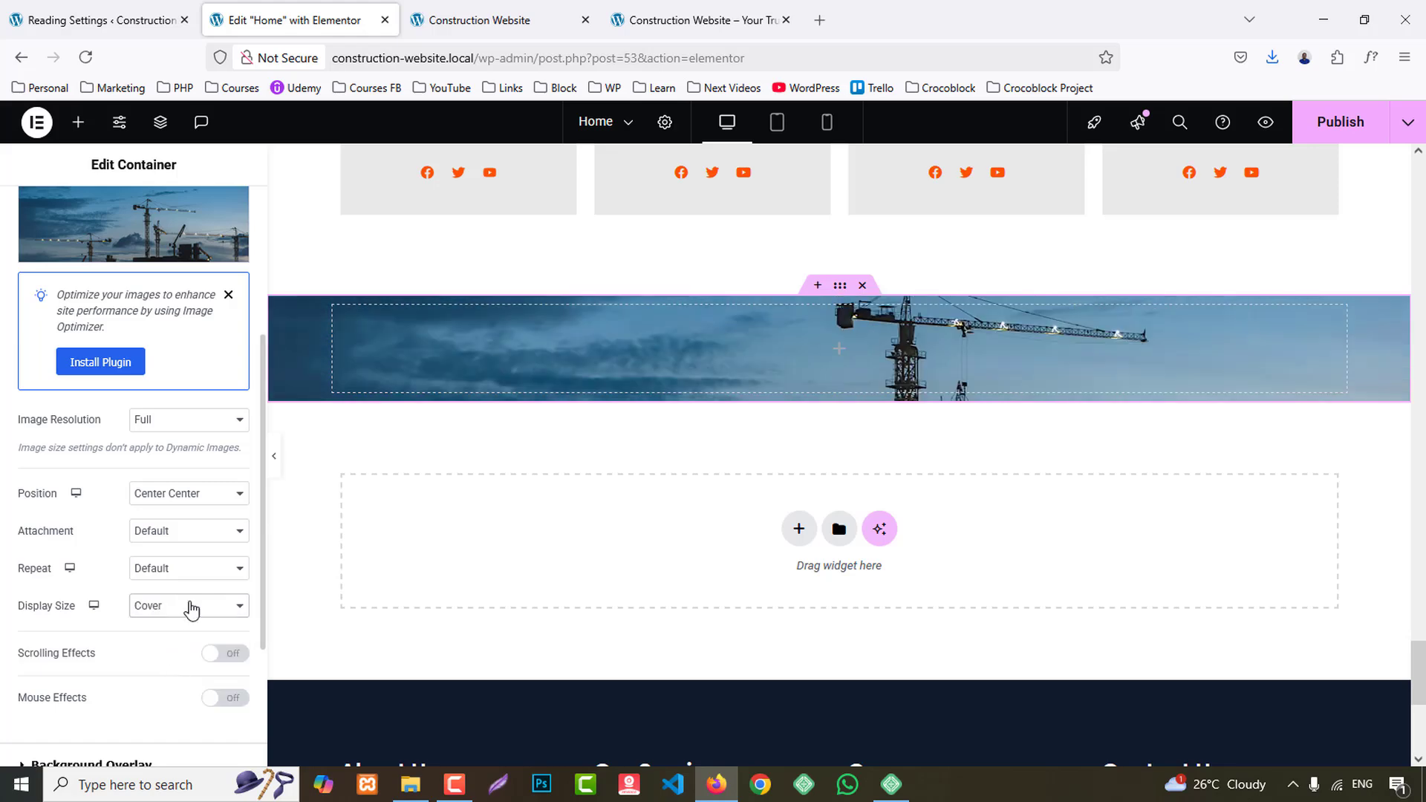
- Add a classic background overlay to the container in global color BG 1 with 0.85 opacity
scroll(133, 687, down, 2)
scroll(133, 687, down, 2)
click(175, 553)
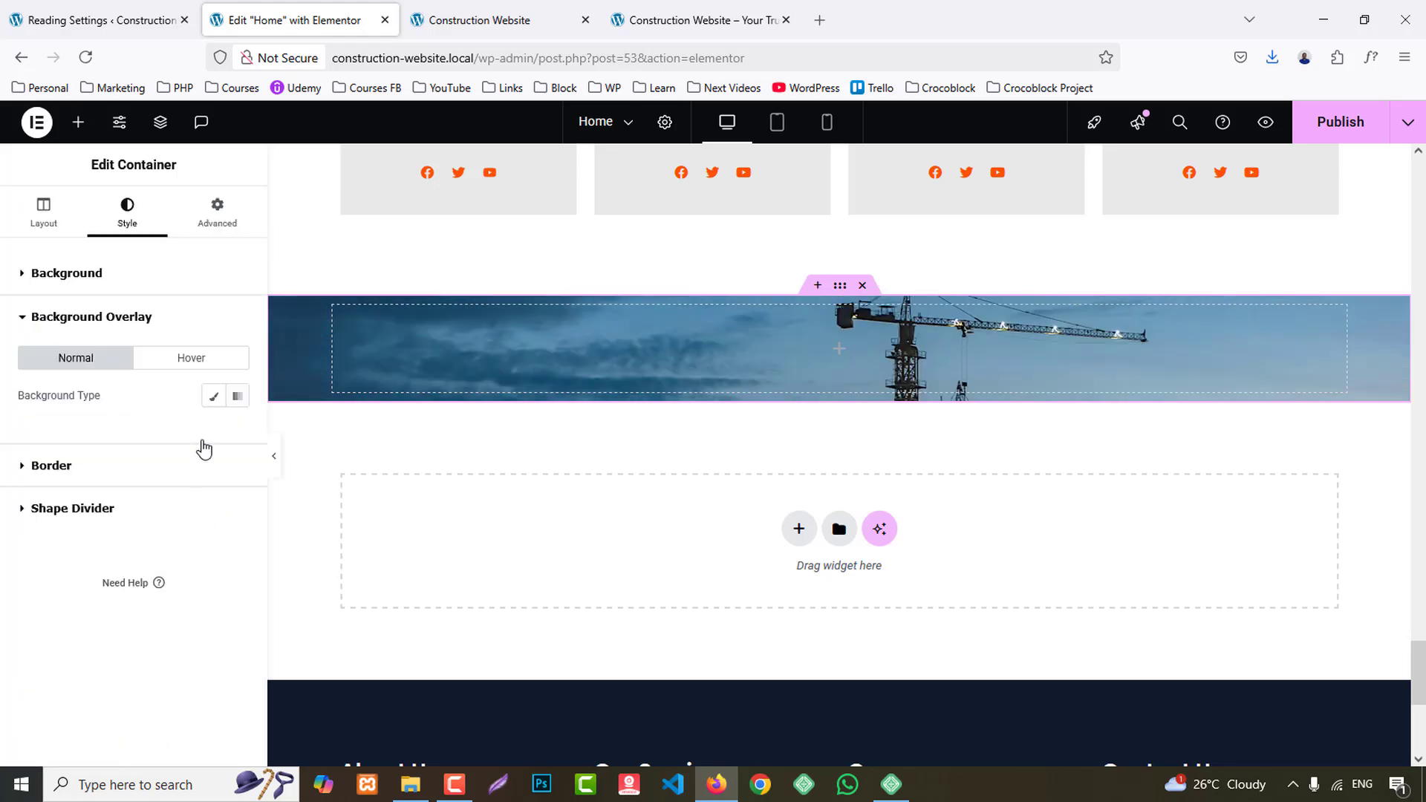
click(213, 396)
click(214, 433)
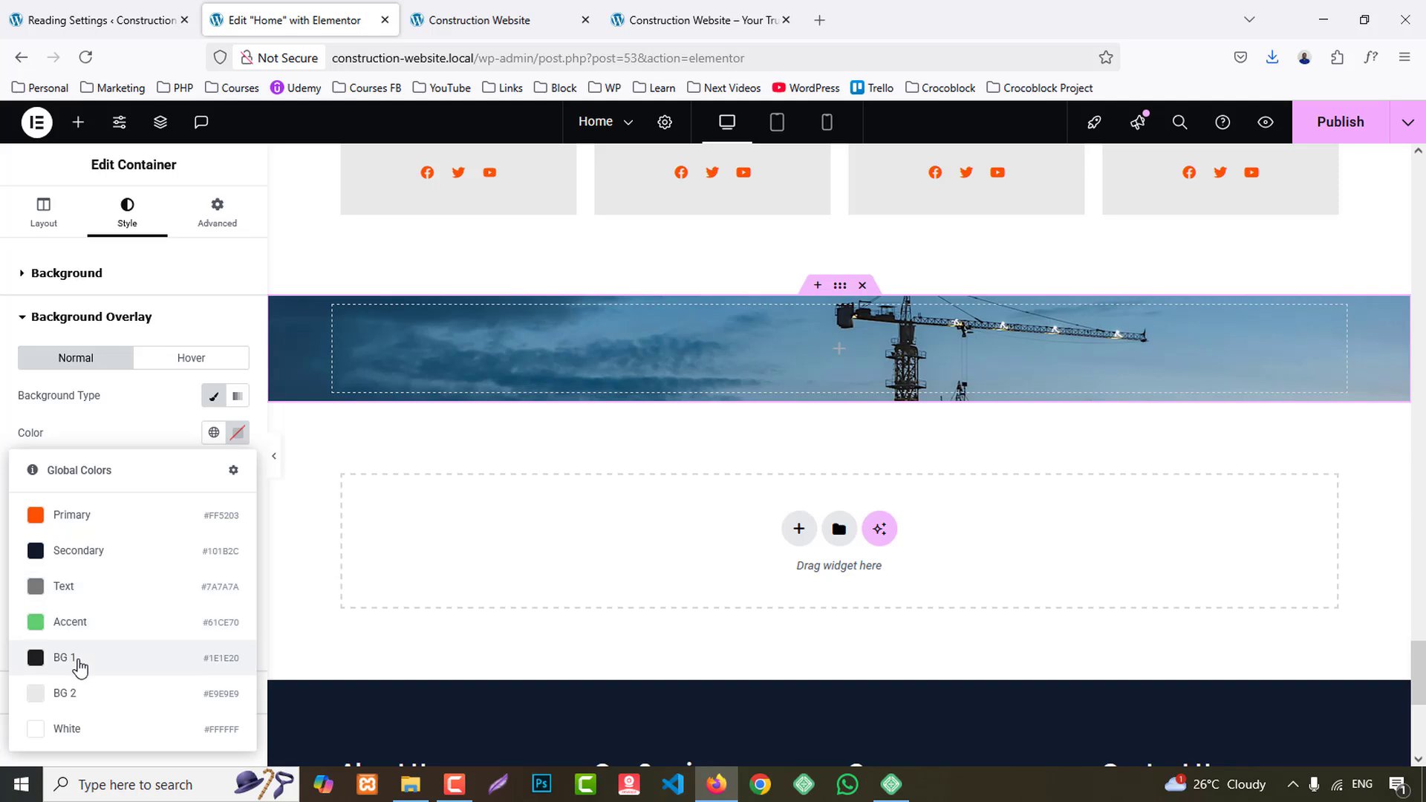
click(79, 660)
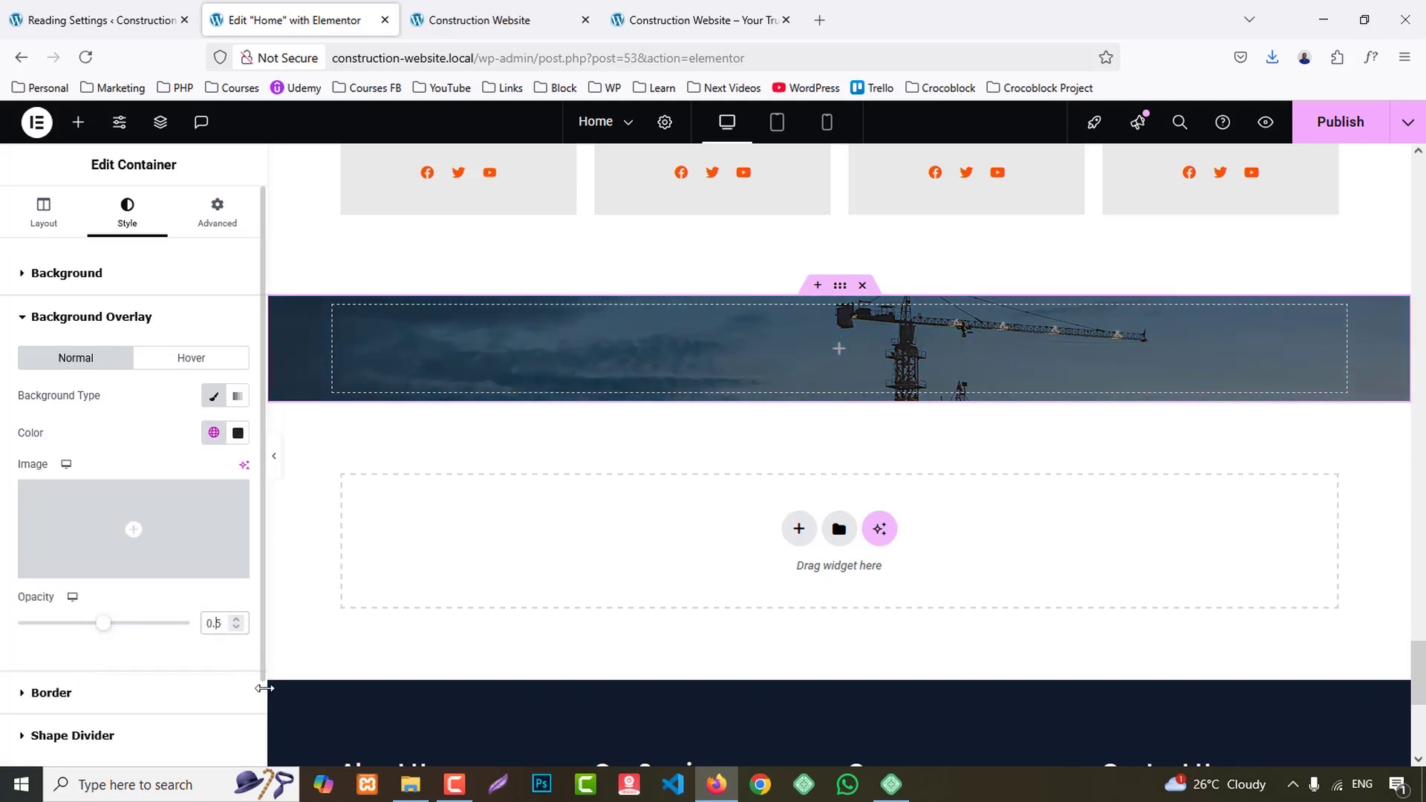
click(164, 624)
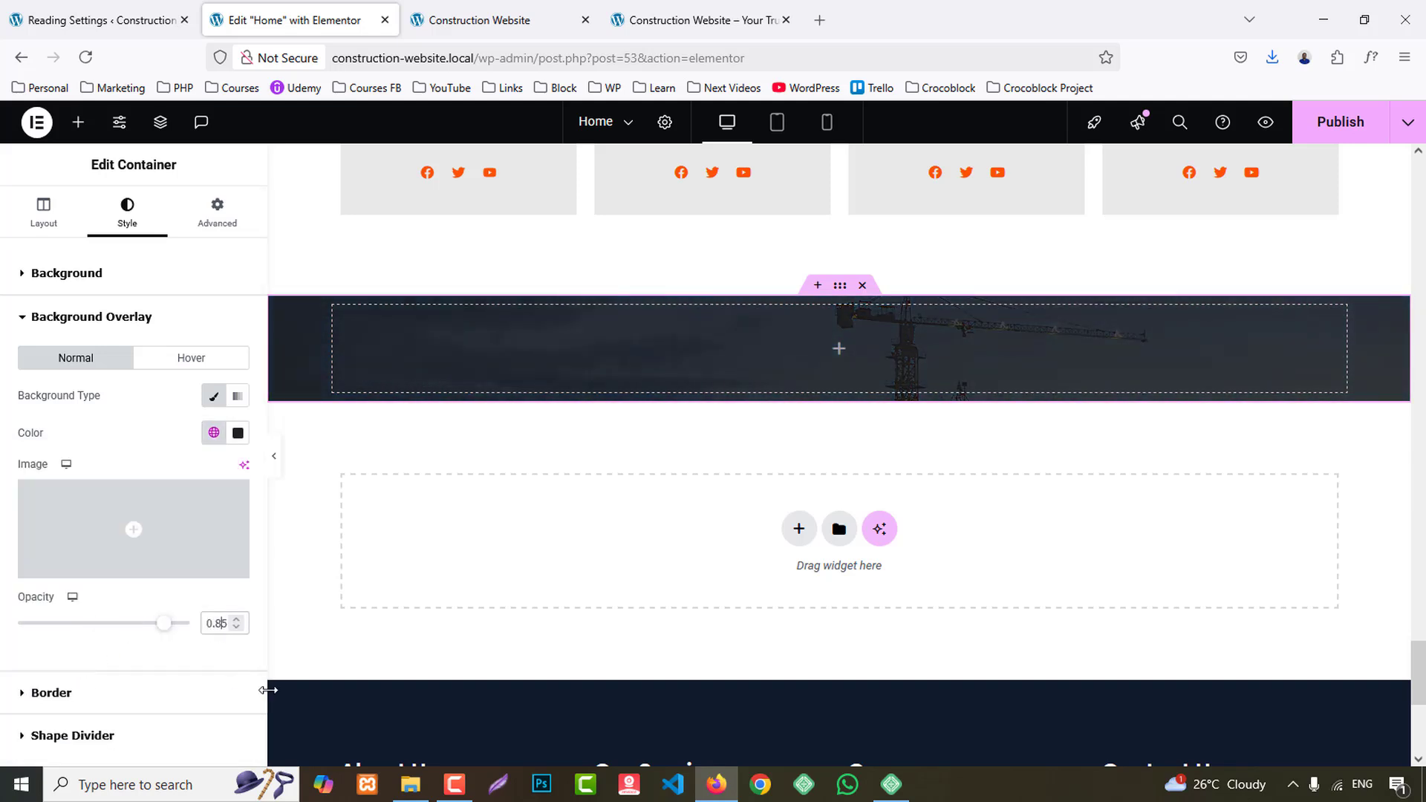
- Set the container's padding to 80 px at the top and bottom and 0 px on the left and right
click(215, 211)
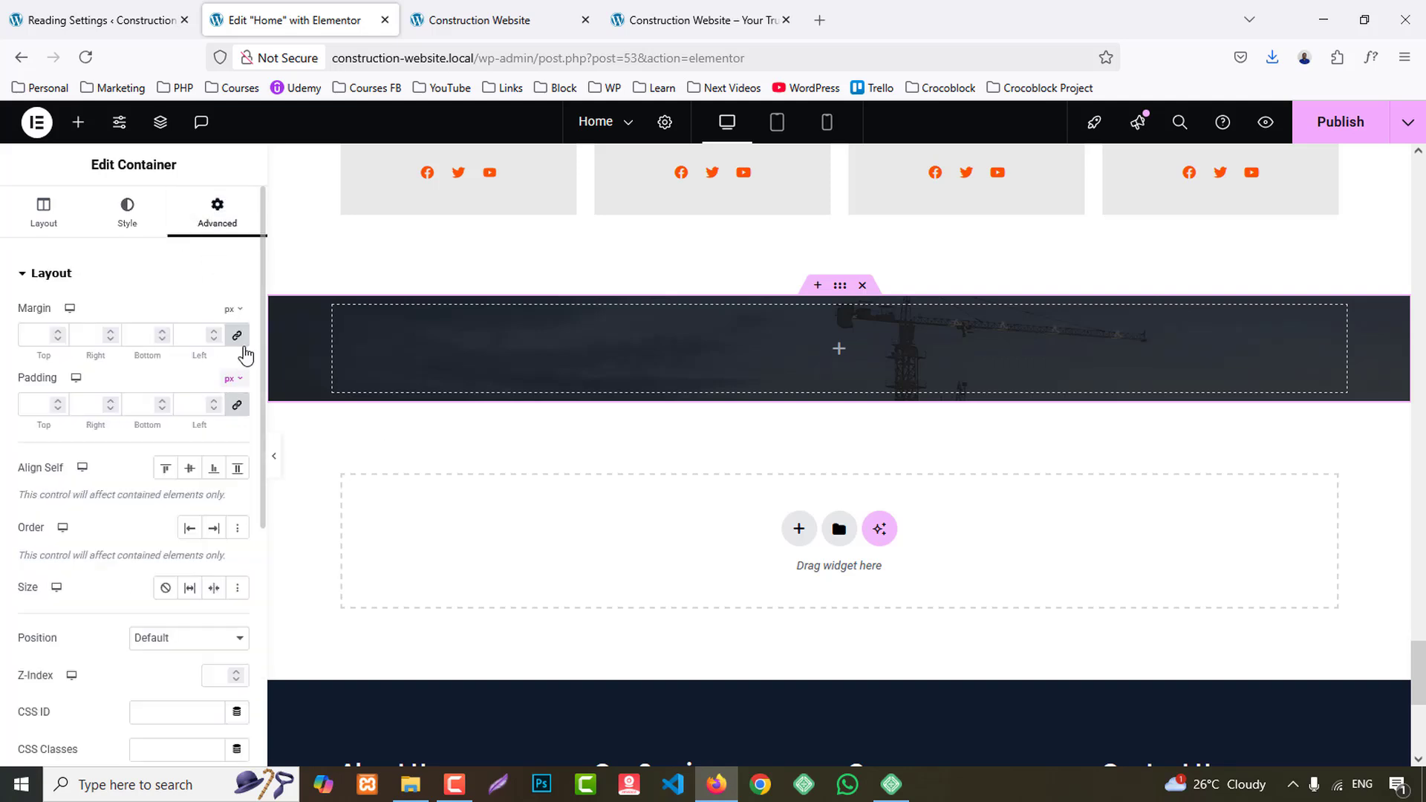
click(23, 405)
text(0)
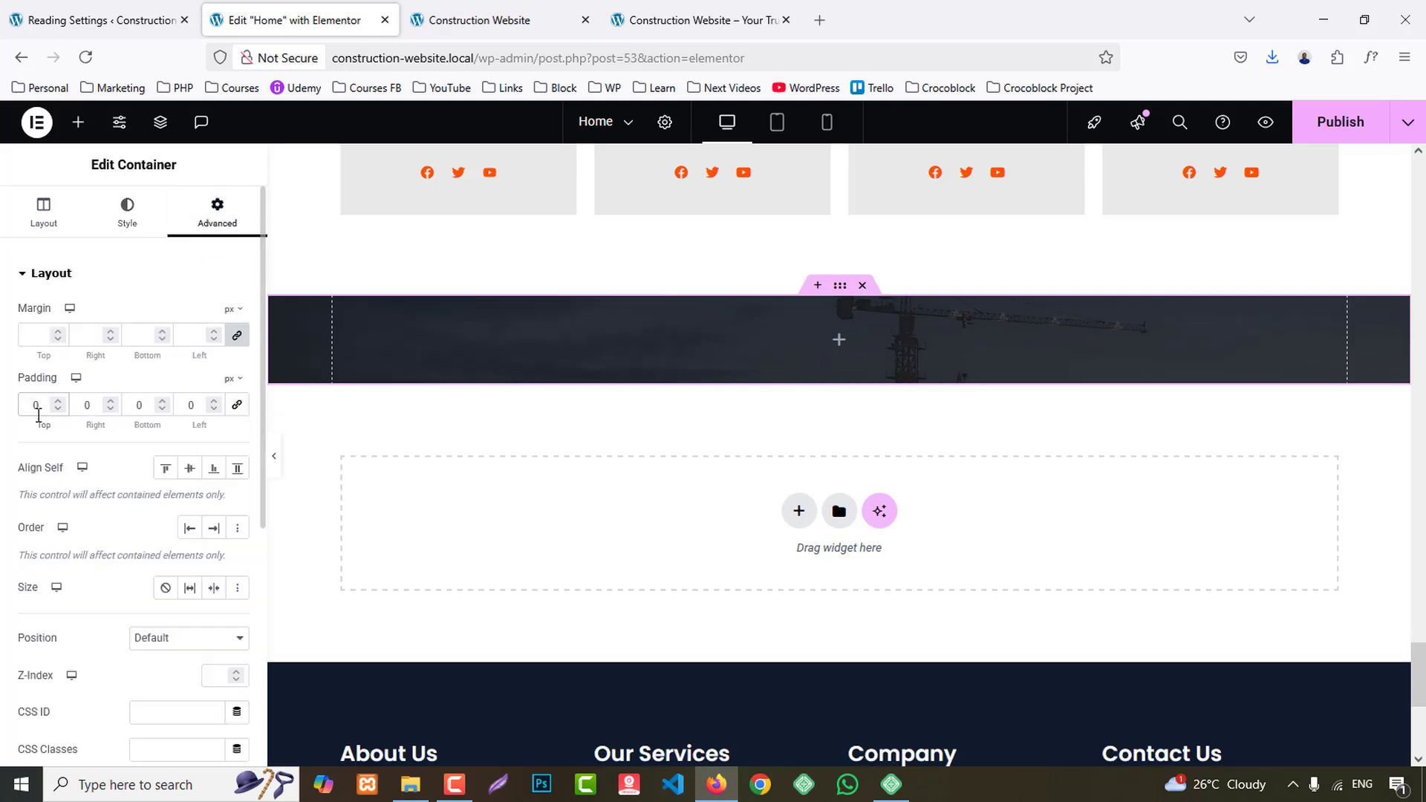
text(8)
- Copy the heading "Welcome To Build A Sync Building Manufacture" from the reference site and add a Heading widget to the new container
click(688, 20)
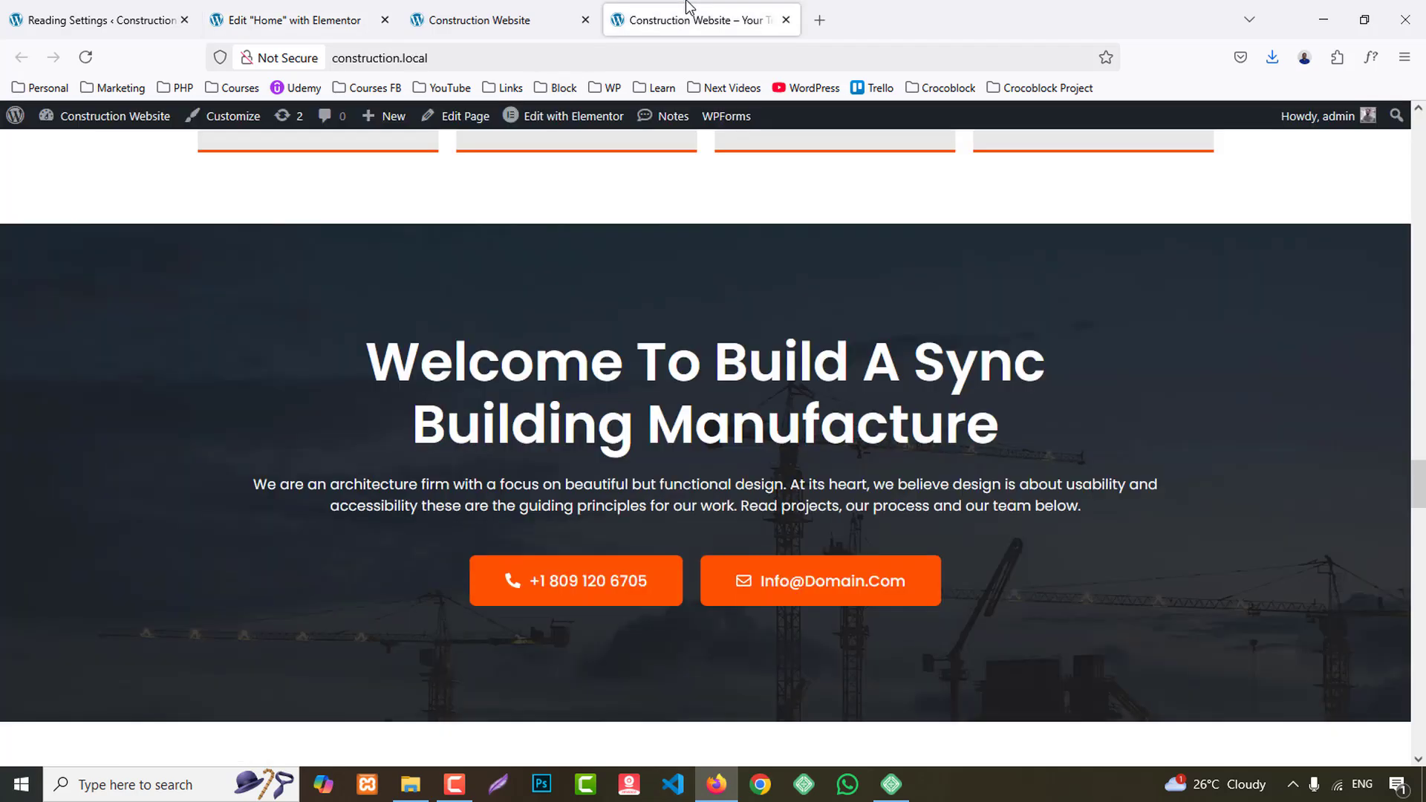
drag(373, 351, 1040, 436)
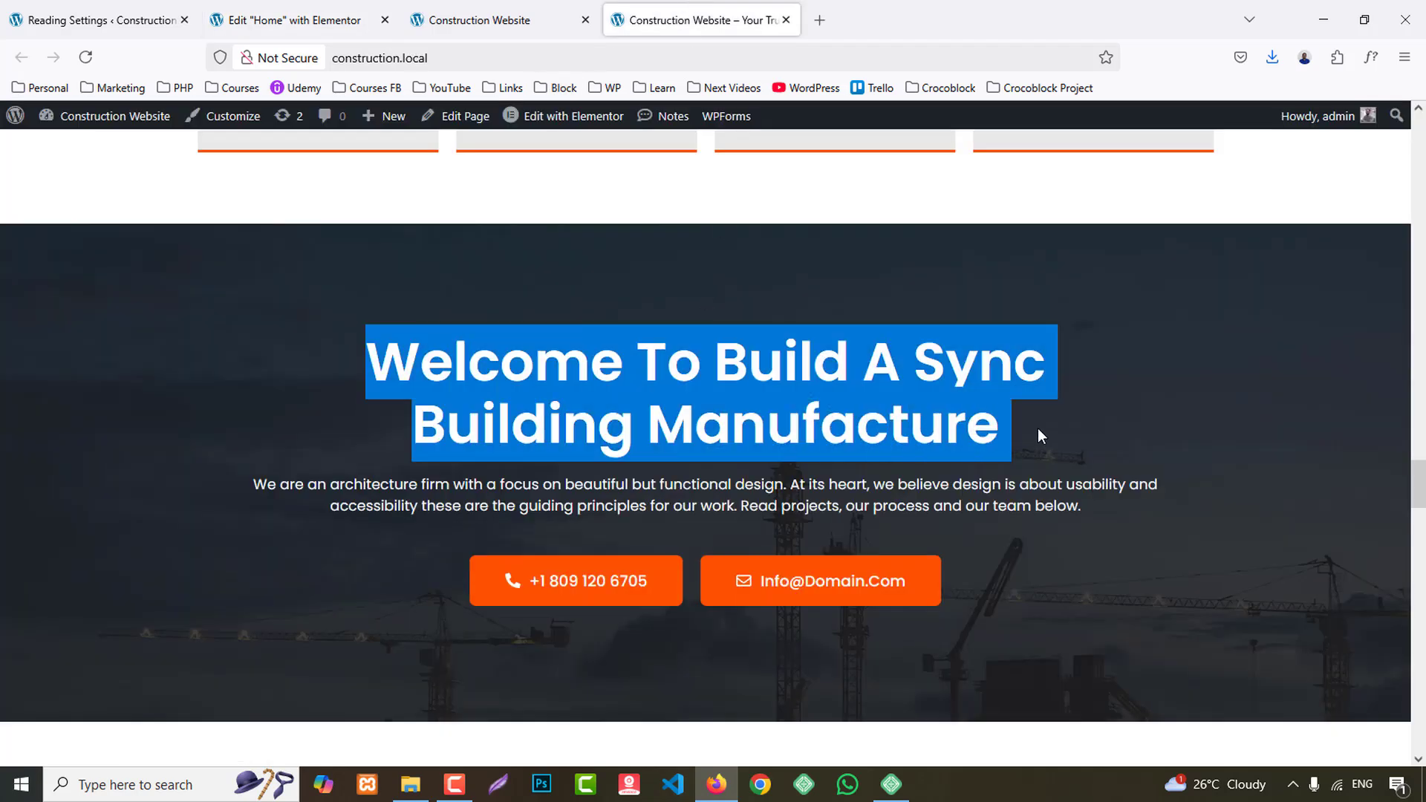
click(298, 20)
click(78, 122)
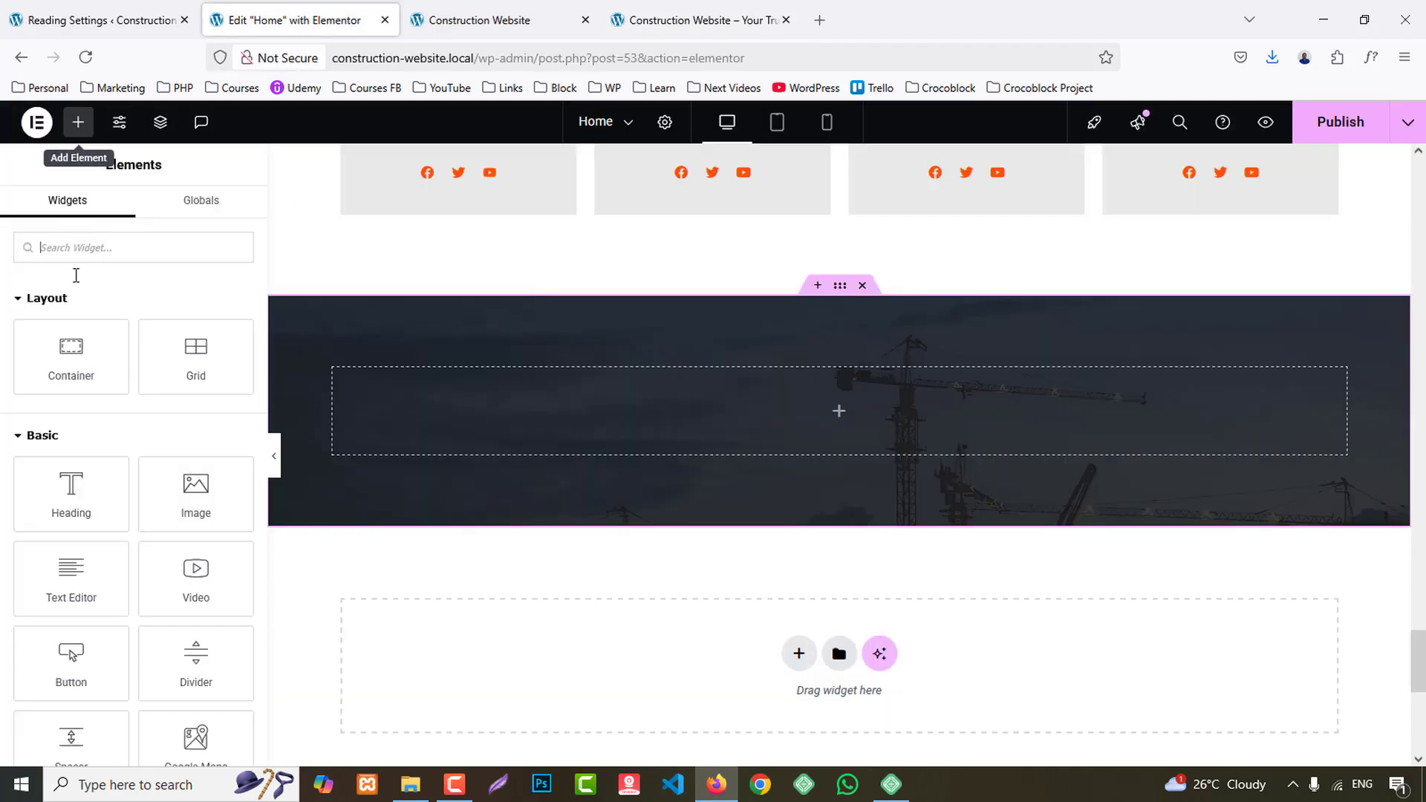
drag(121, 484, 824, 409)
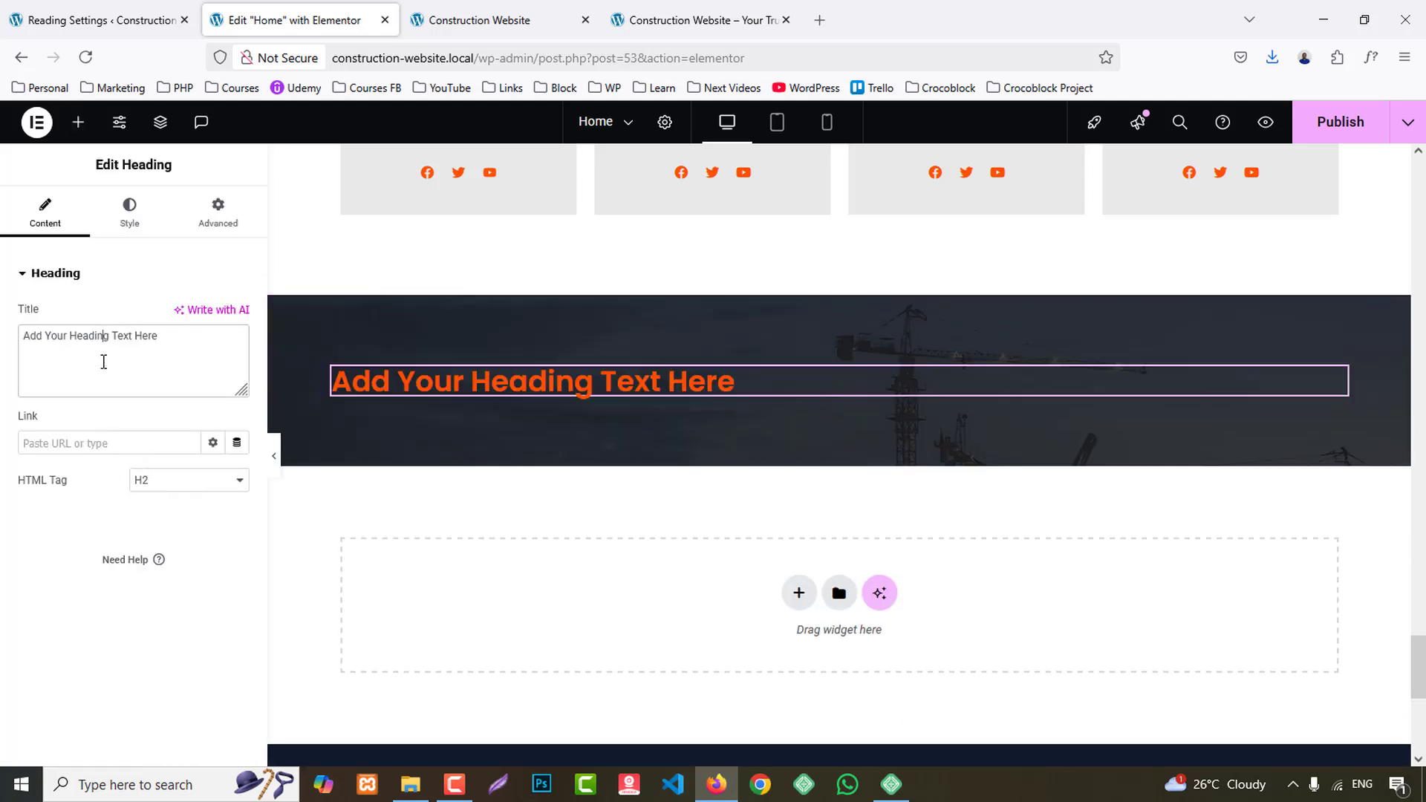
- Set the heading title to "Welcome to build a sync <br/> building manufacture" with the HTML tag H4
key(ctrl+a)
text(Welcome to build a sync building manufacture)
click(165, 480)
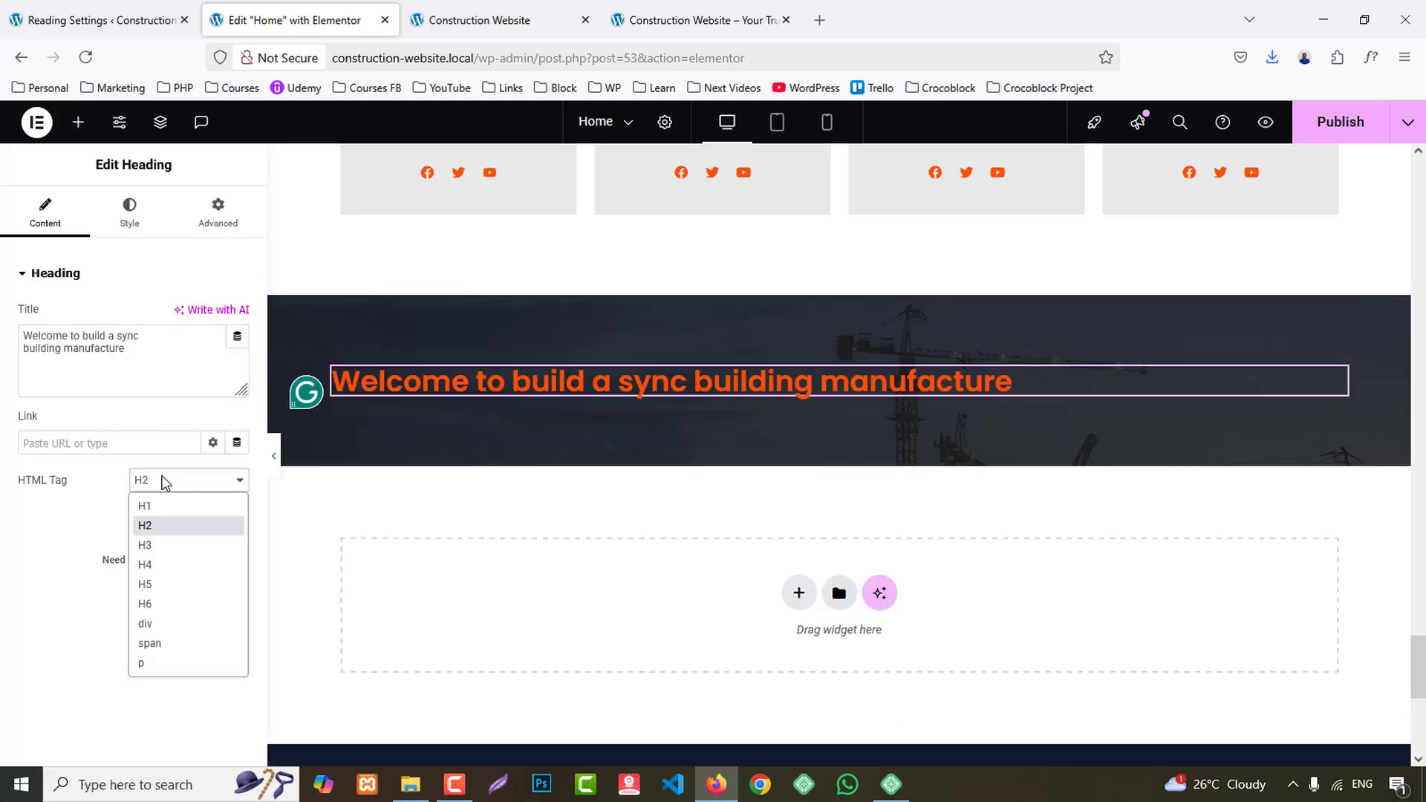
click(160, 564)
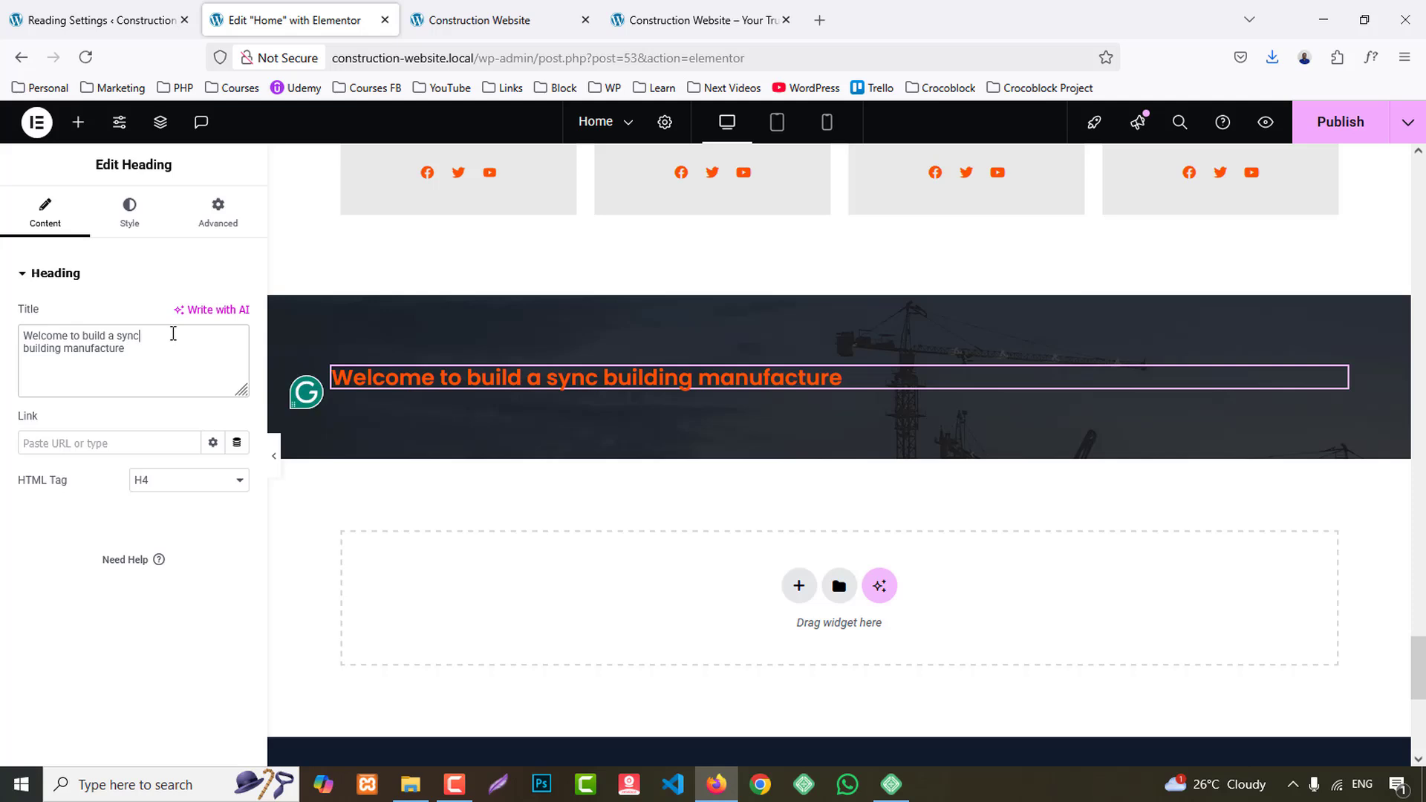
text(<> )
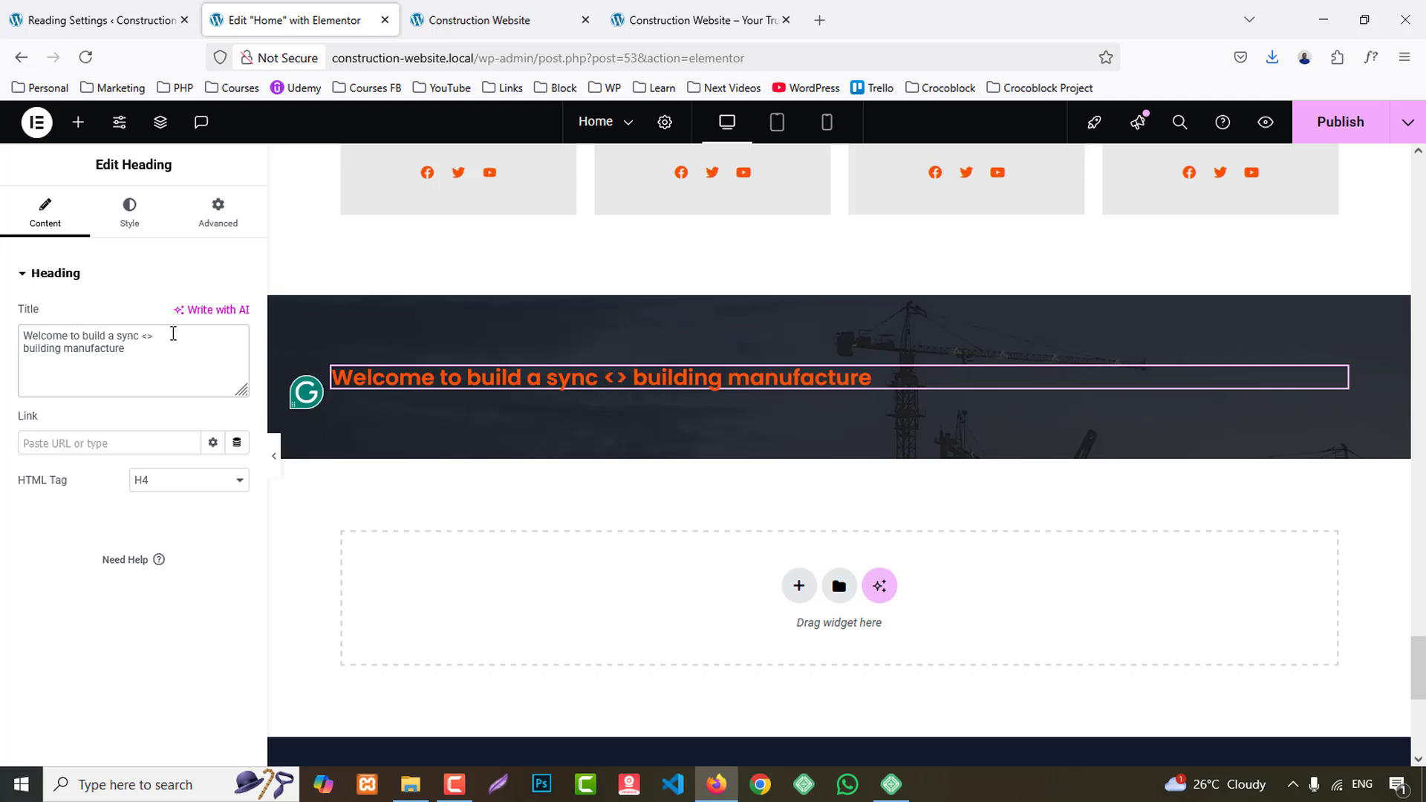
text(br/)
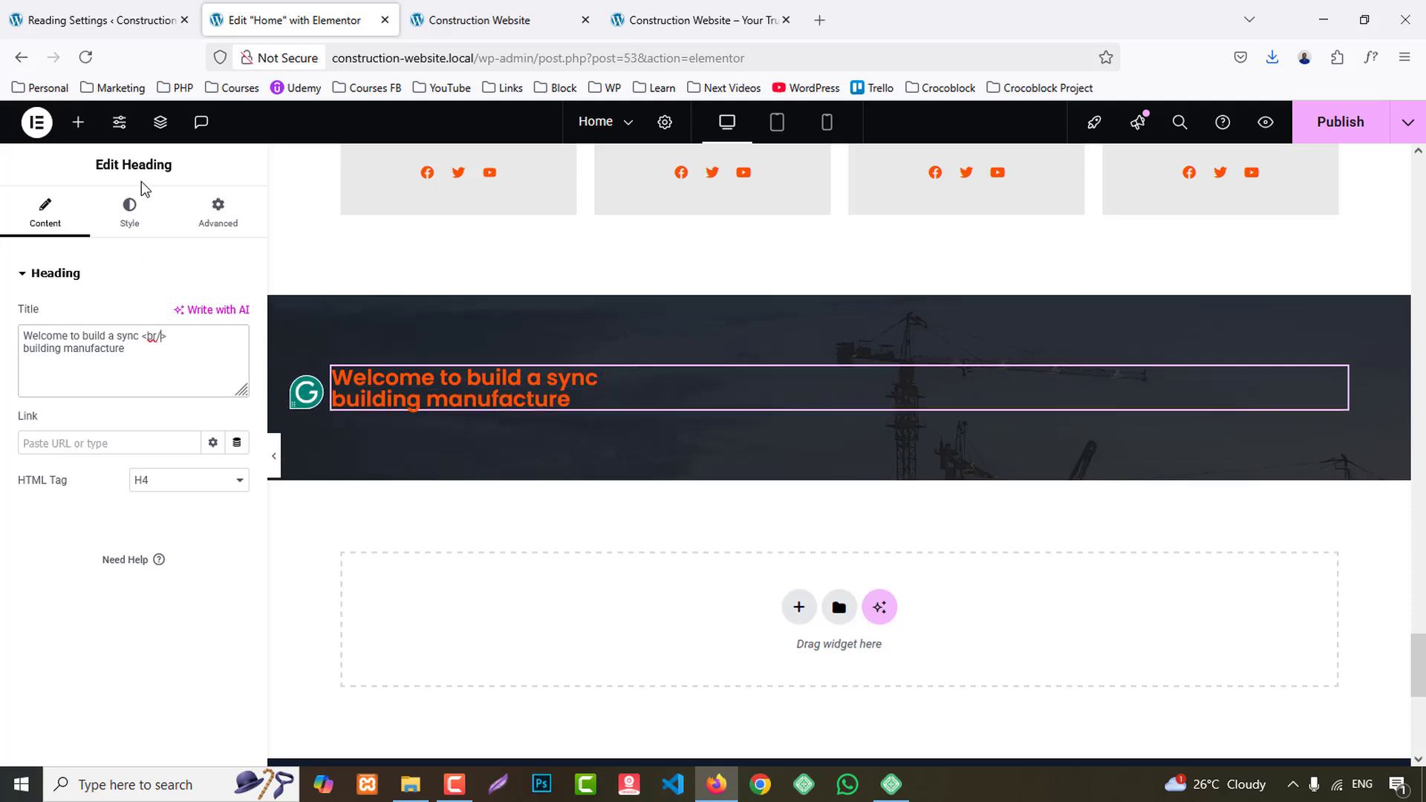
- Center-align the heading and set its text color to the white global color
click(129, 211)
click(191, 316)
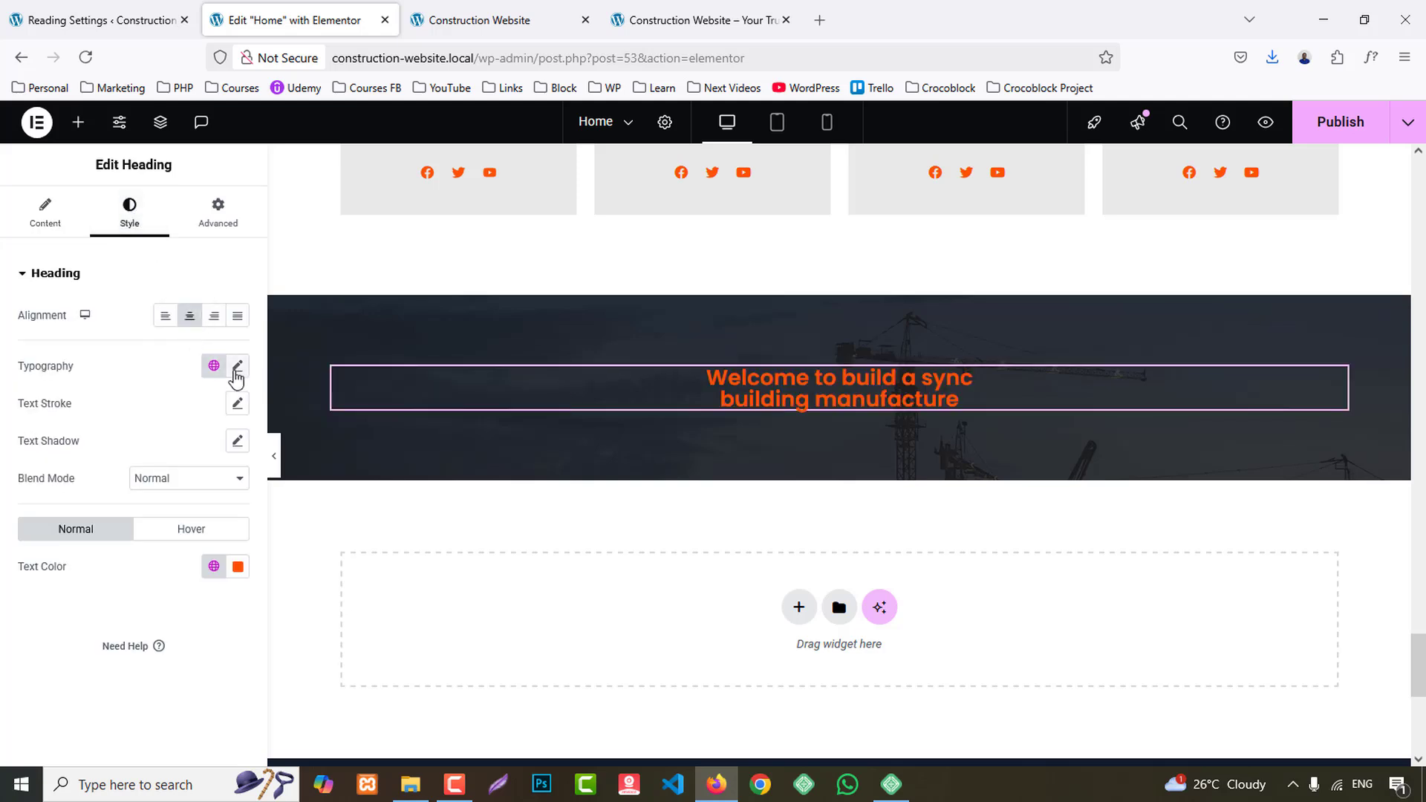
click(214, 567)
click(78, 531)
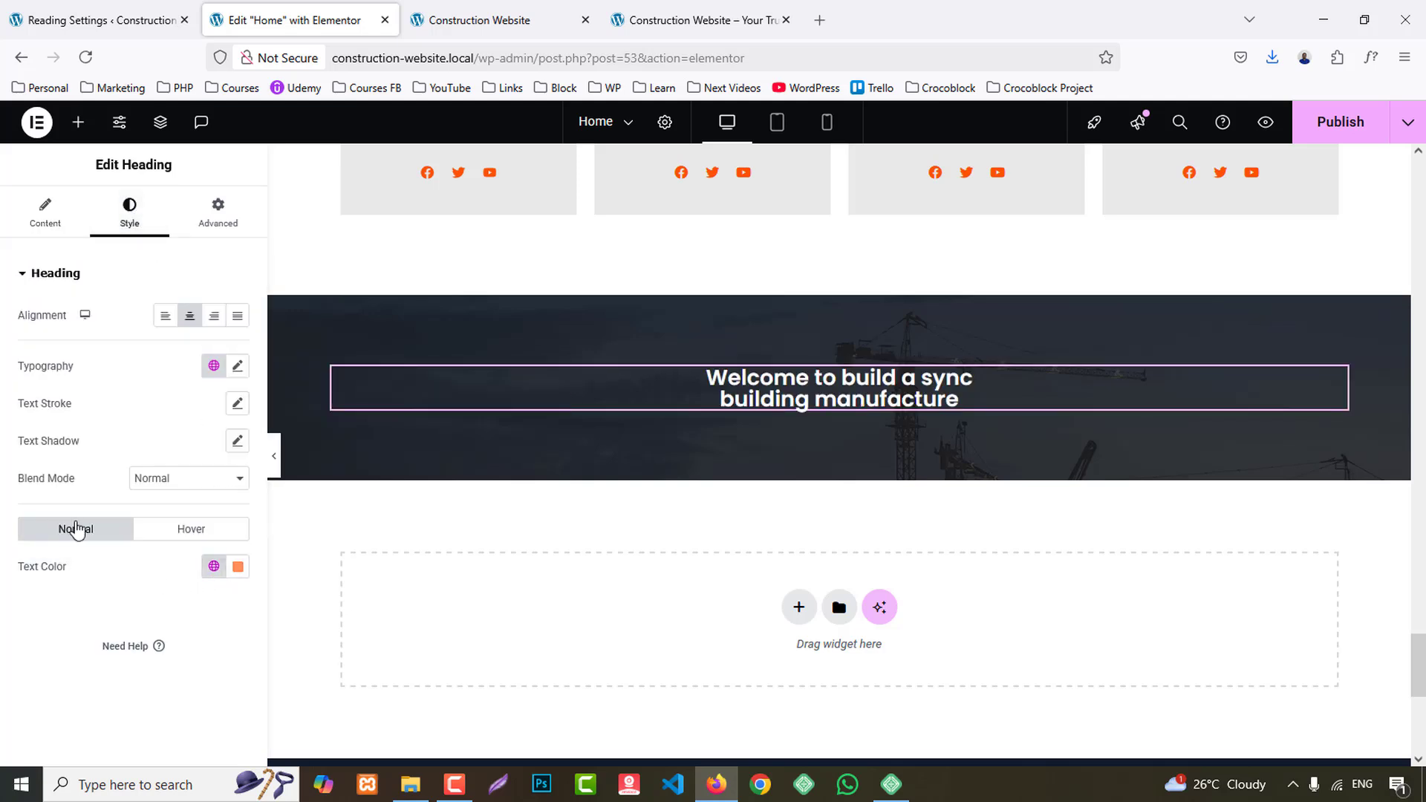
- Set the heading's typography to size 60 px, line height 70 px and Capitalize transform
click(238, 366)
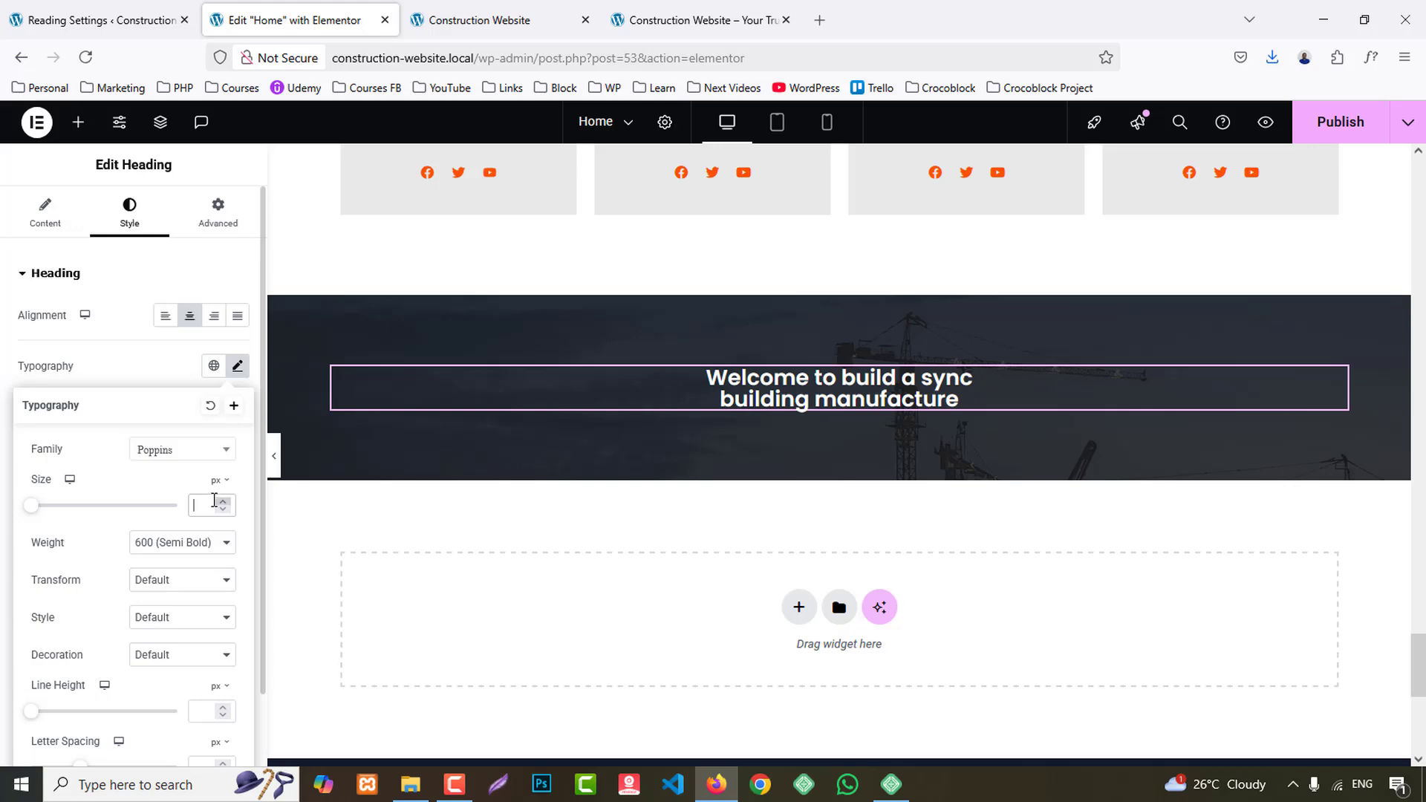
click(209, 505)
text(47)
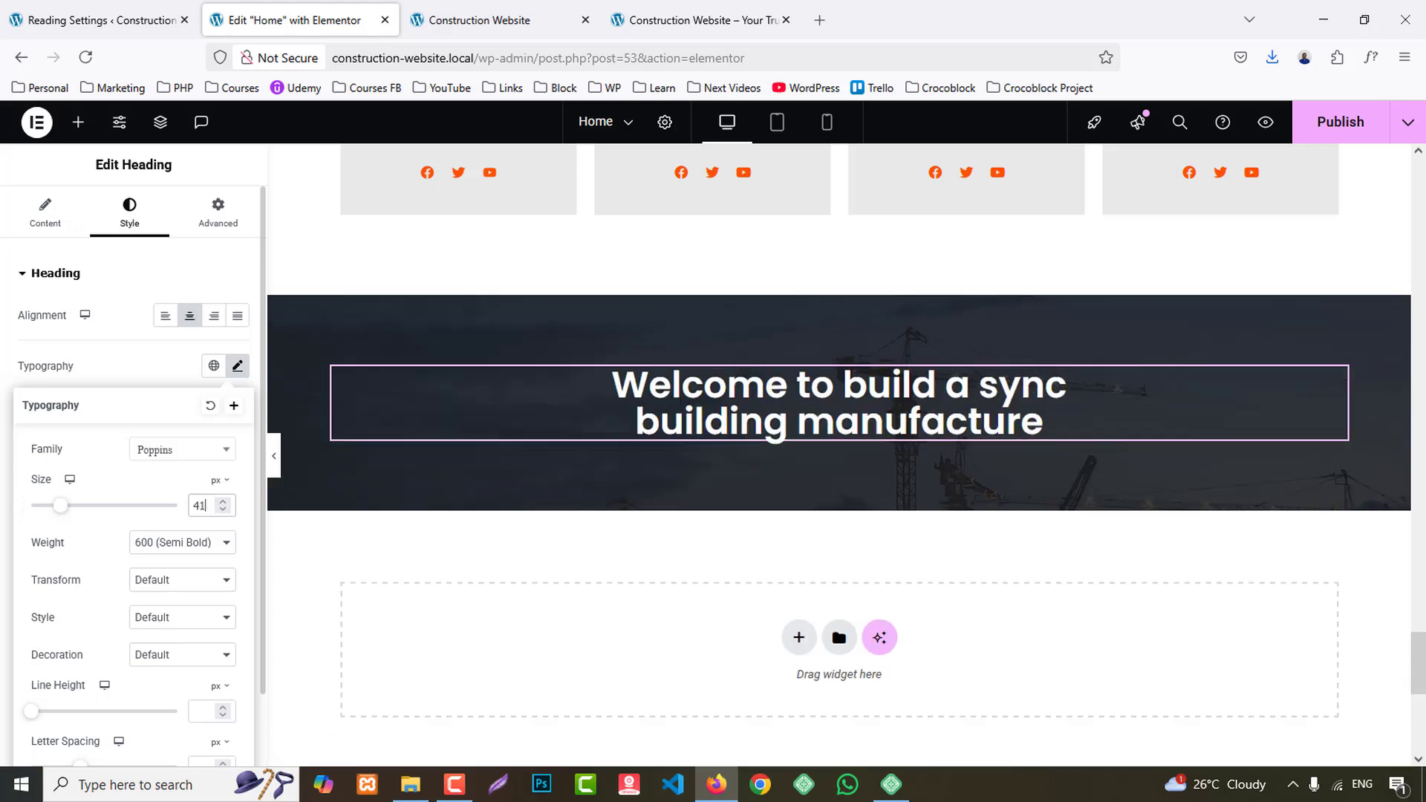
key(BackSpace)
key(BackSpace)
text(60)
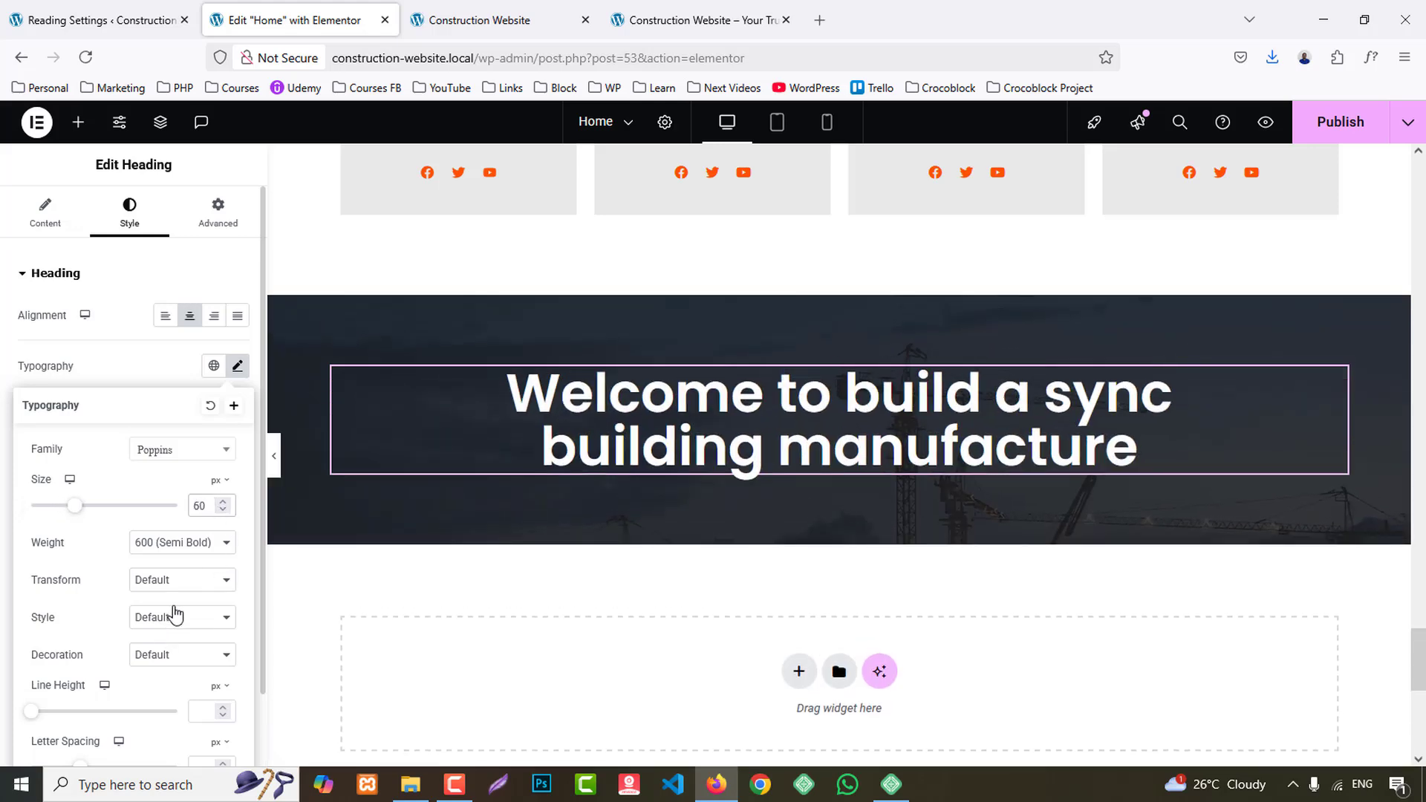
text(70)
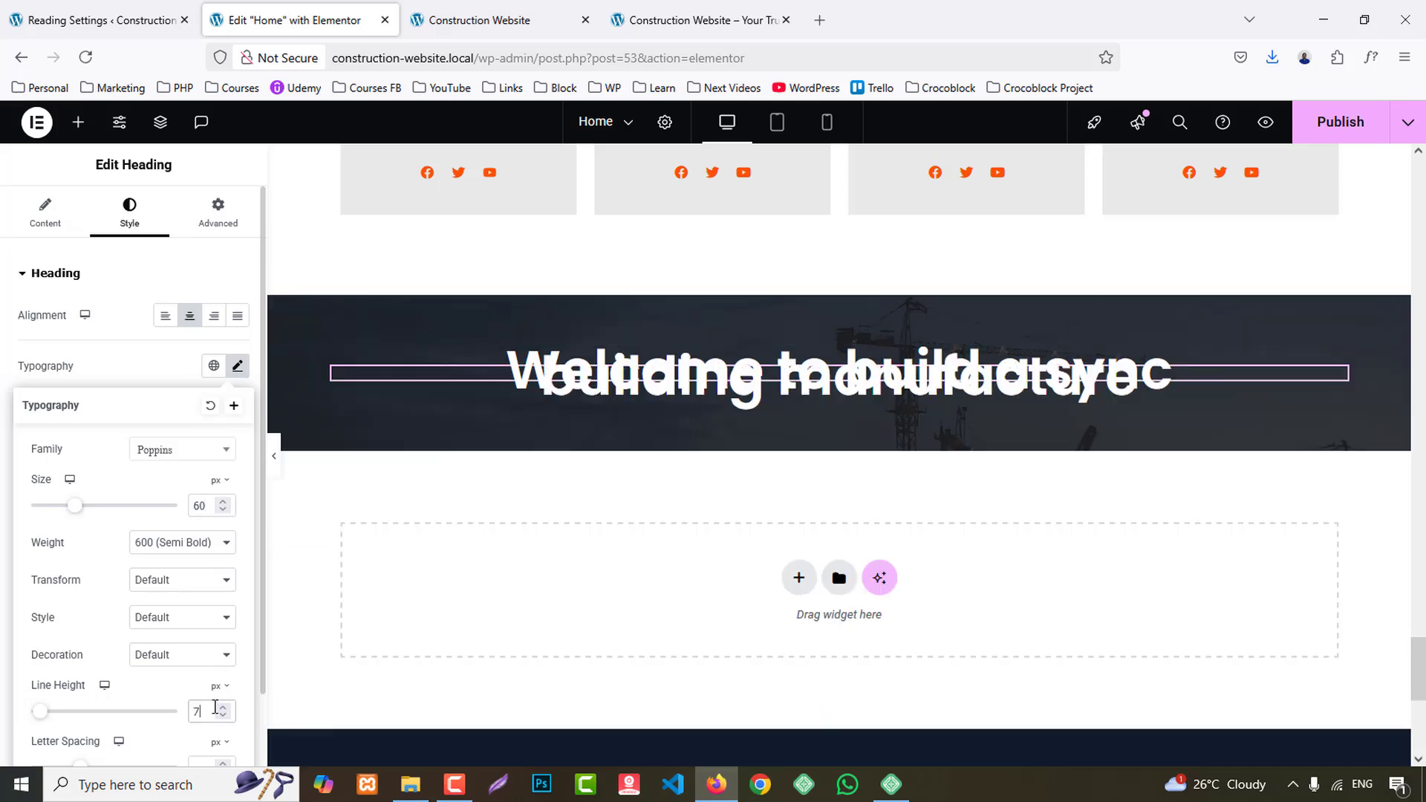
click(176, 594)
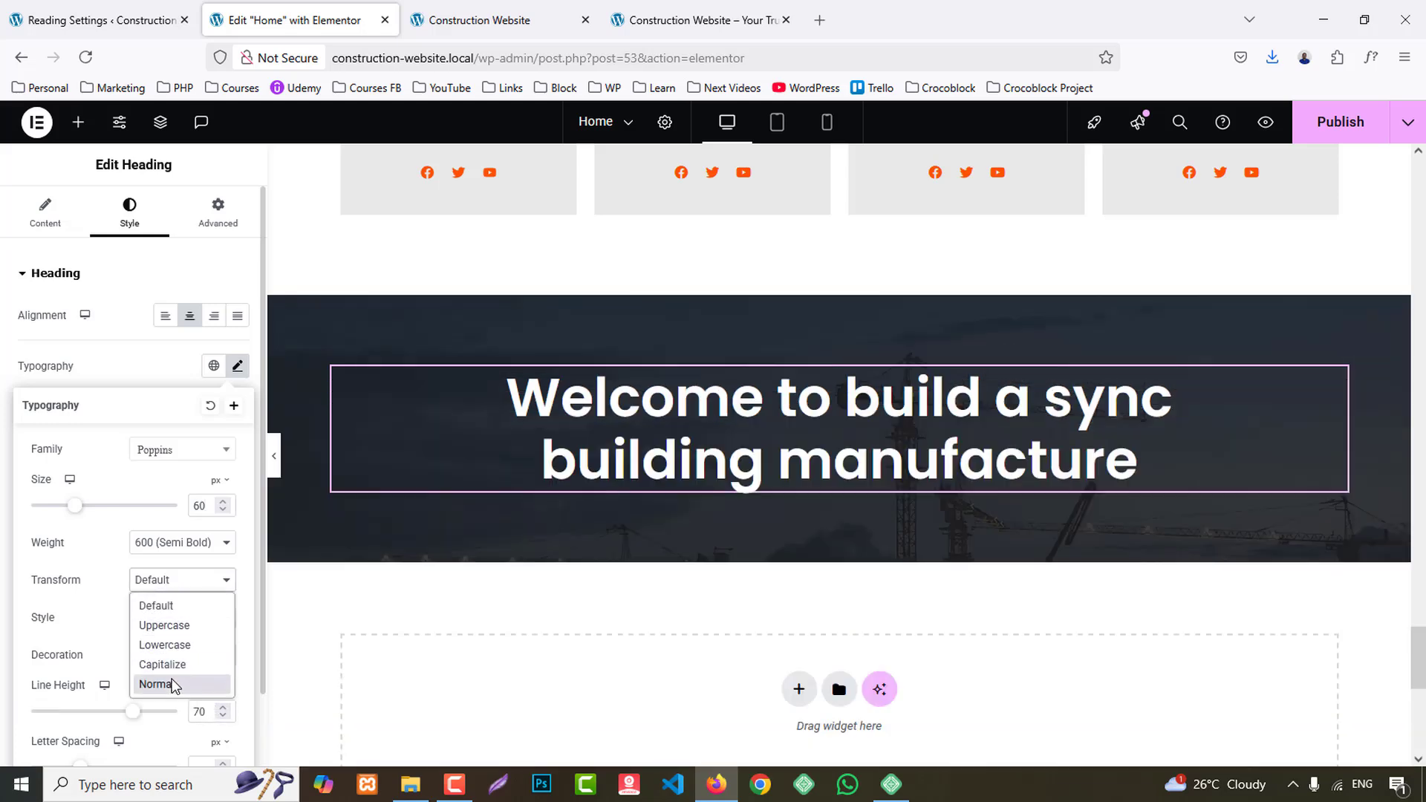
click(175, 672)
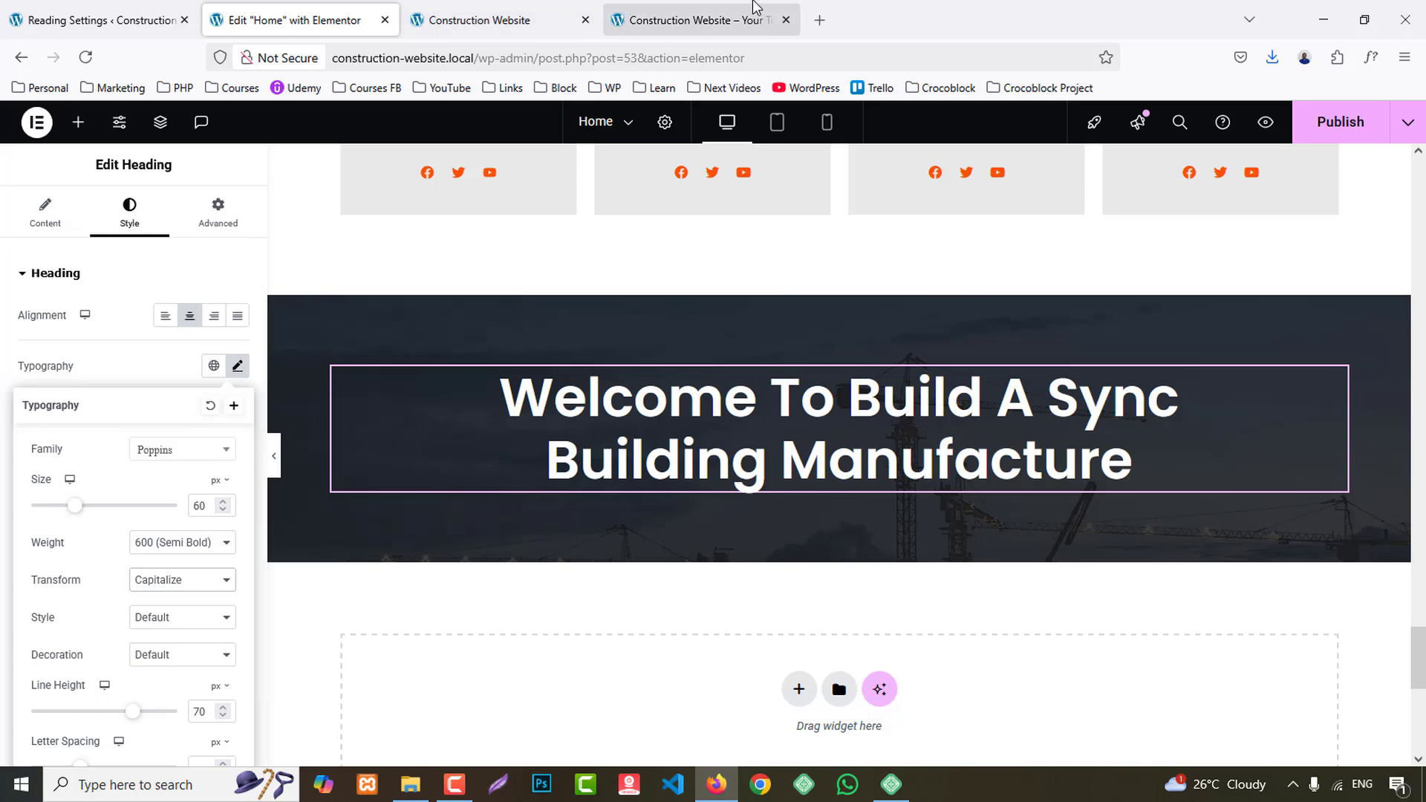
- Copy the "We are an architecture firm" paragraph from the reference site into a new Text Editor widget below the heading
click(743, 17)
scroll(266, 402, down, 2)
drag(260, 396, 1100, 415)
key(ctrl+c)
click(294, 20)
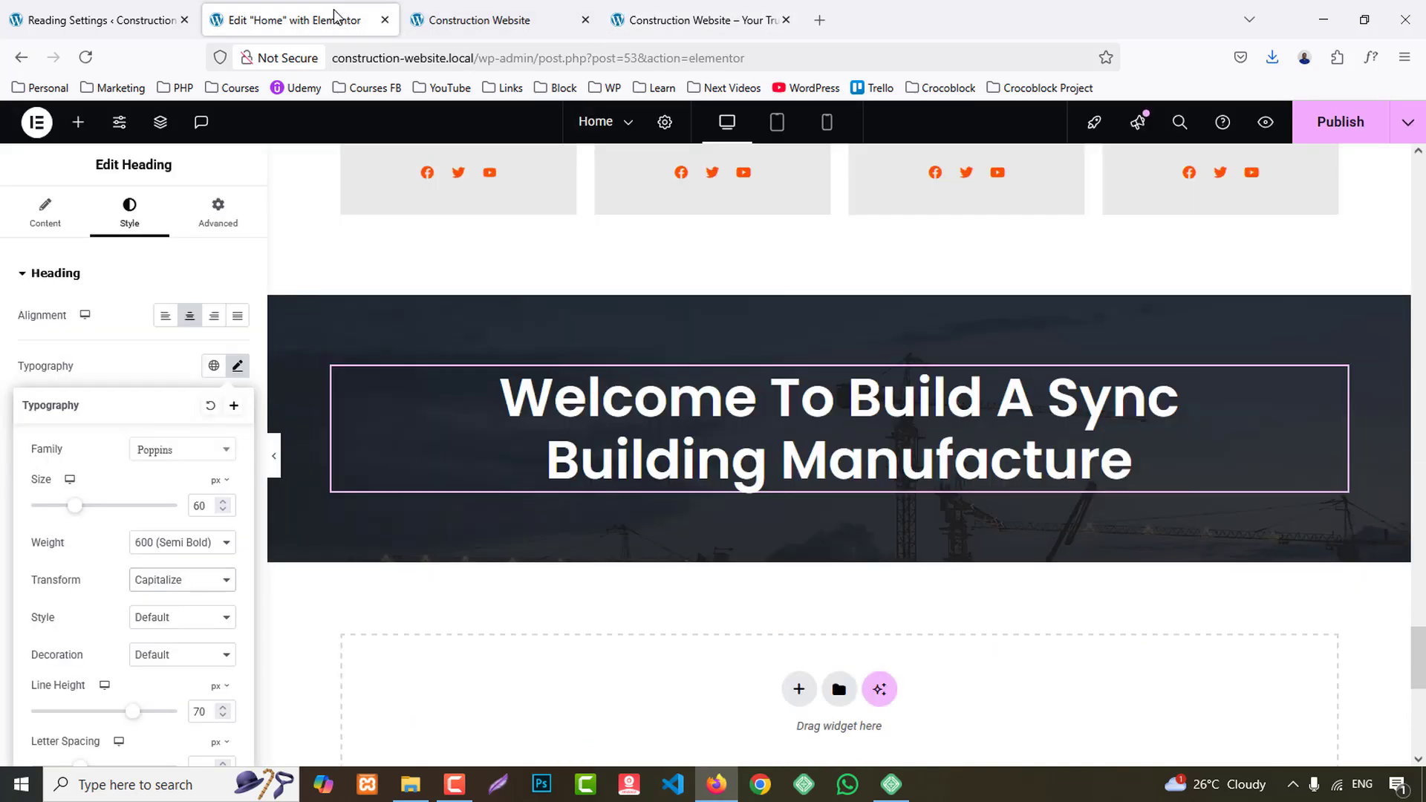
click(78, 122)
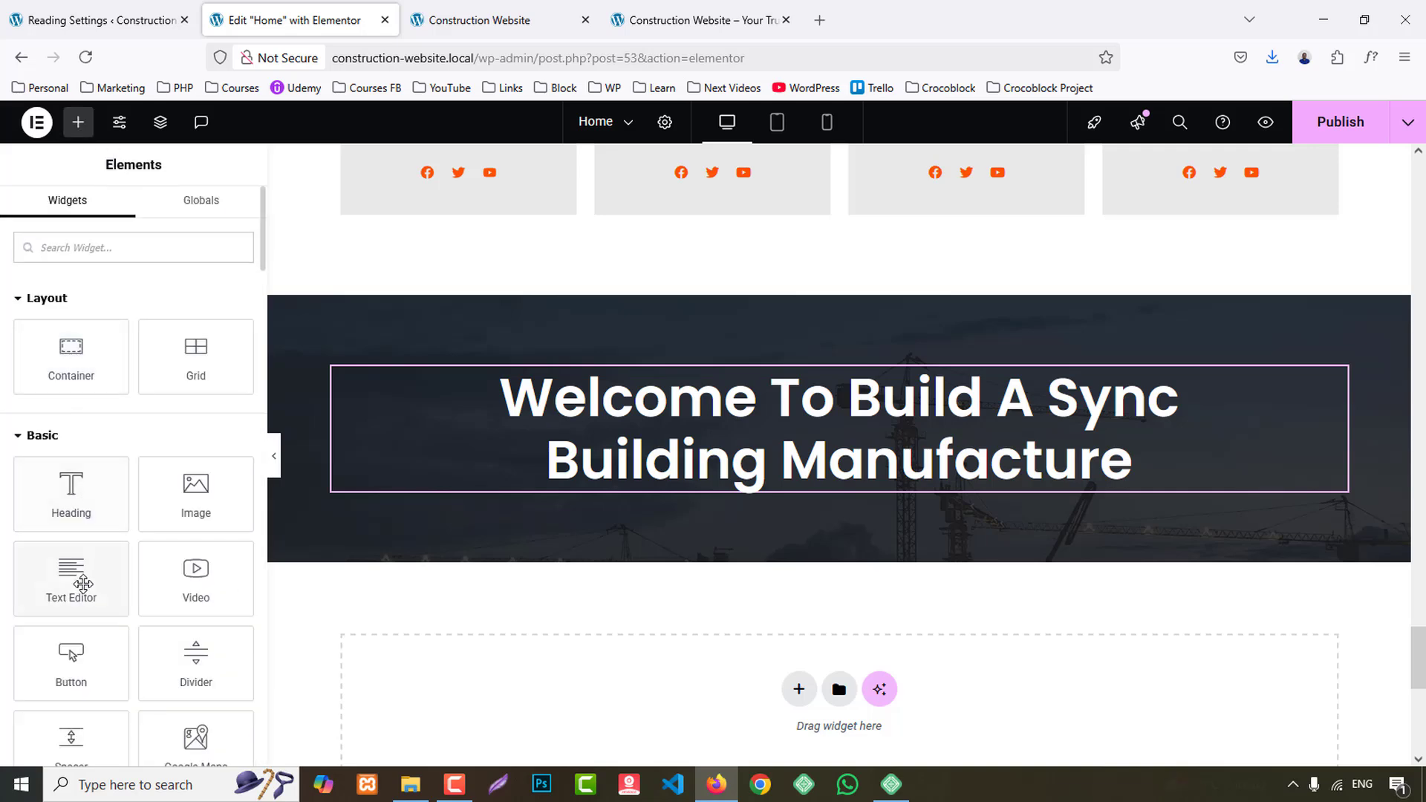
drag(66, 572, 839, 493)
triple_click(159, 469)
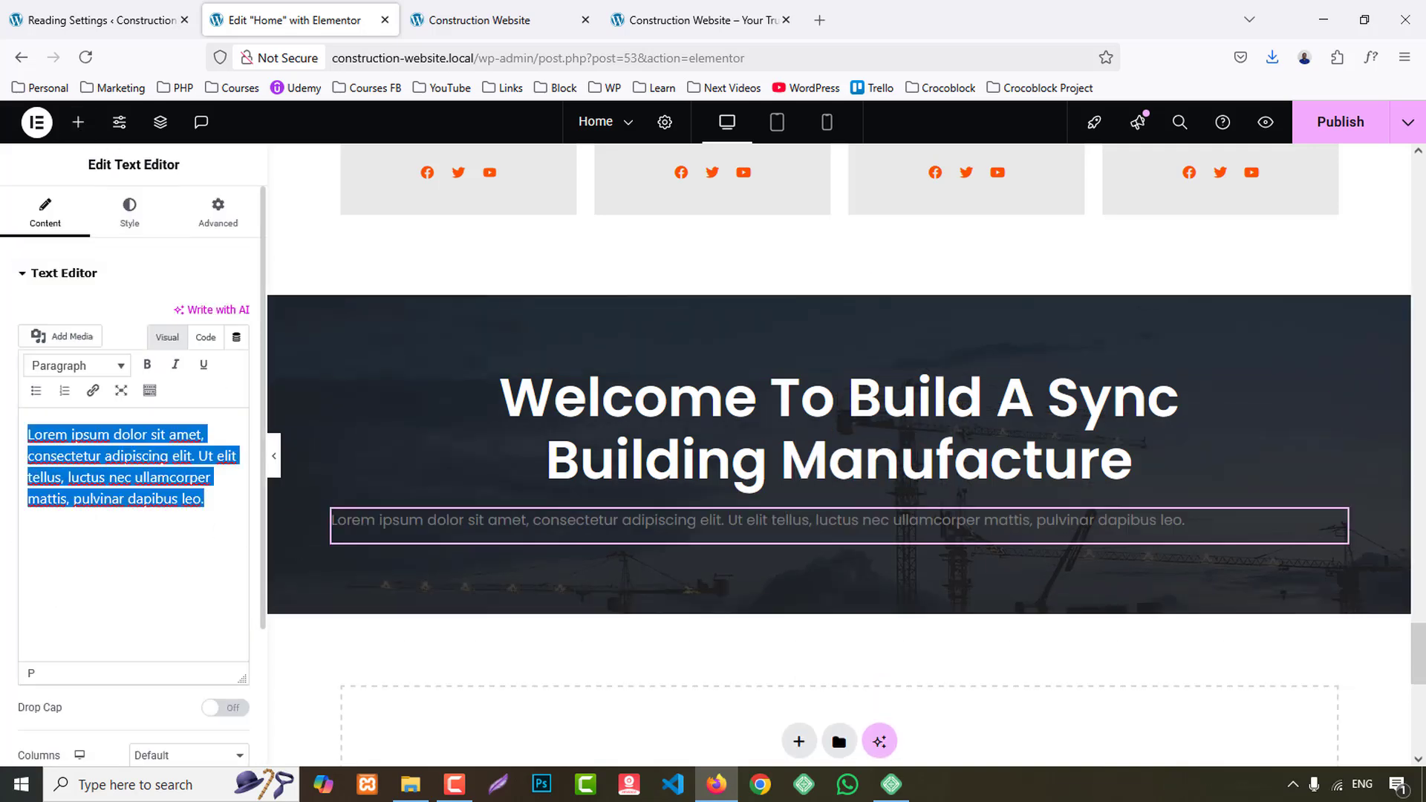
key(ctrl+v)
- Center-align the paragraph and set its typography to size 18 px and line height 27 px
click(130, 210)
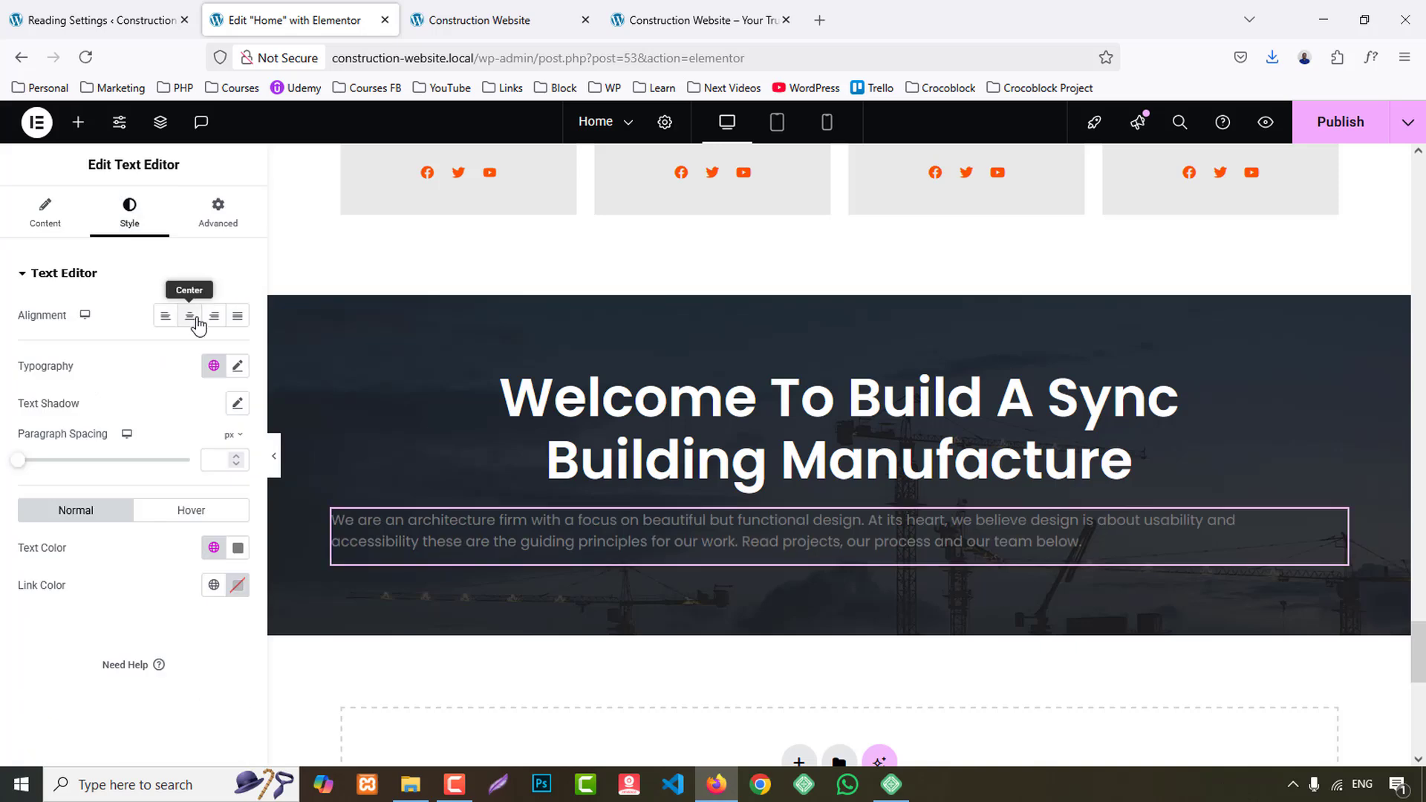
click(190, 316)
click(238, 367)
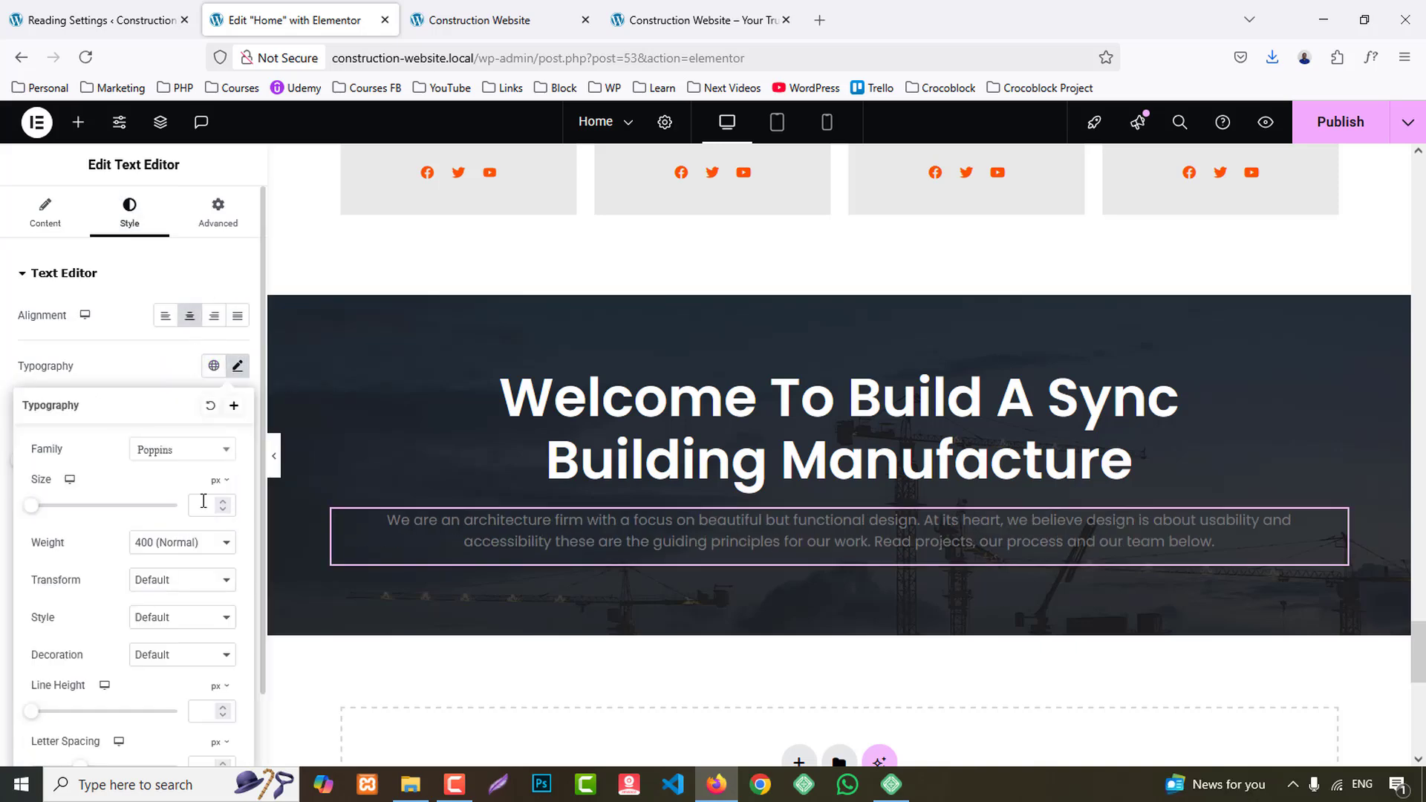
click(203, 502)
text(18)
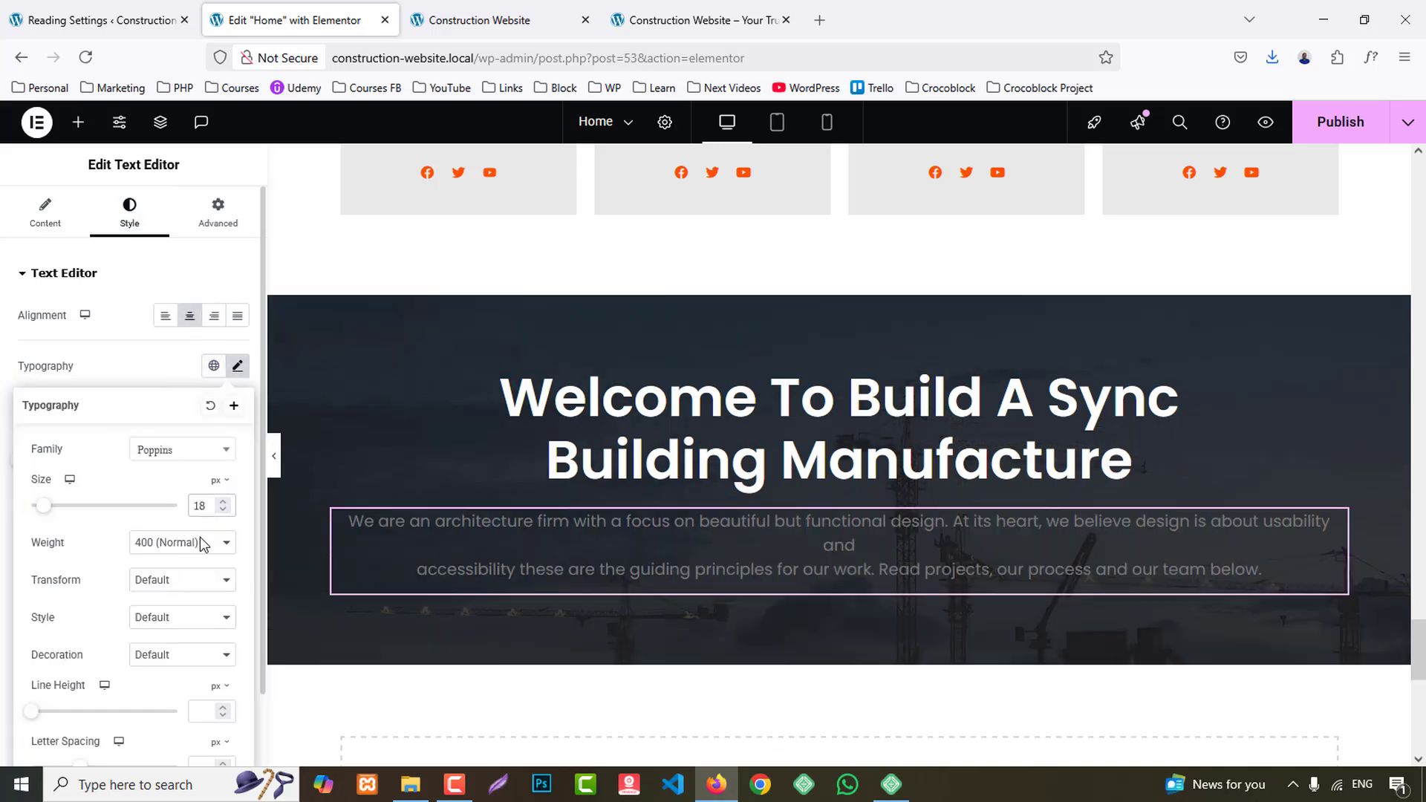
text(27)
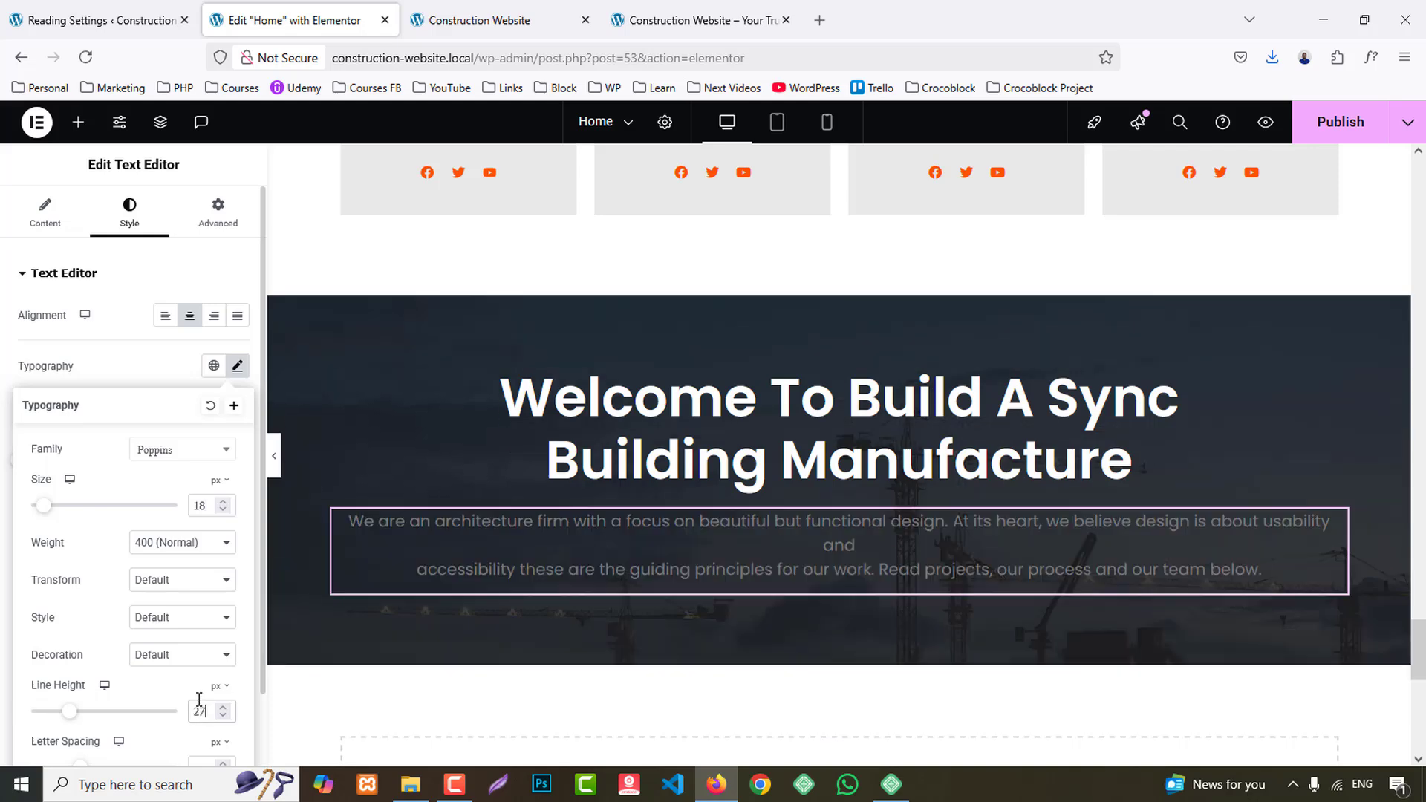
- Remove the line break before "accessibility" in the paragraph and set its text color to the white global color
click(45, 212)
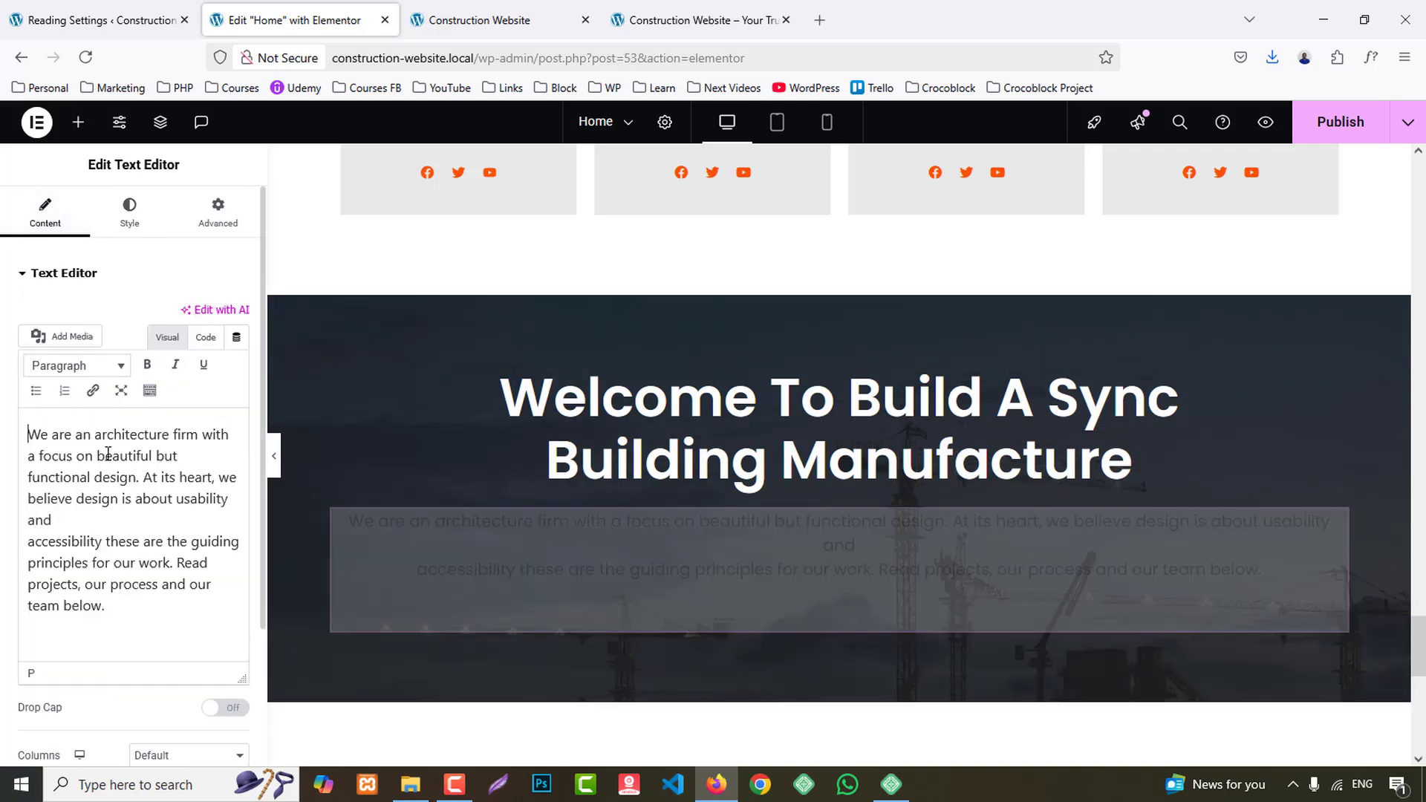
key(Delete)
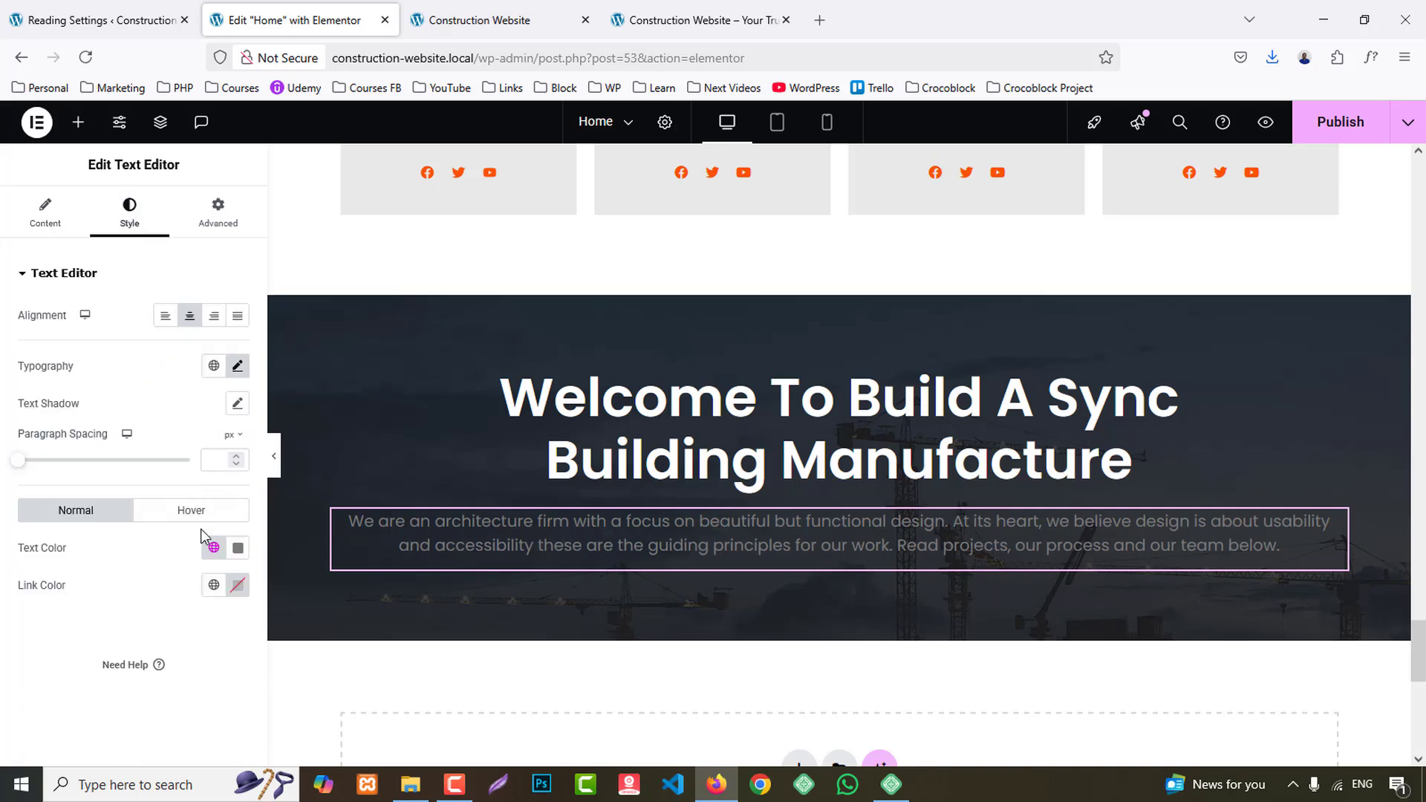
click(214, 547)
click(111, 510)
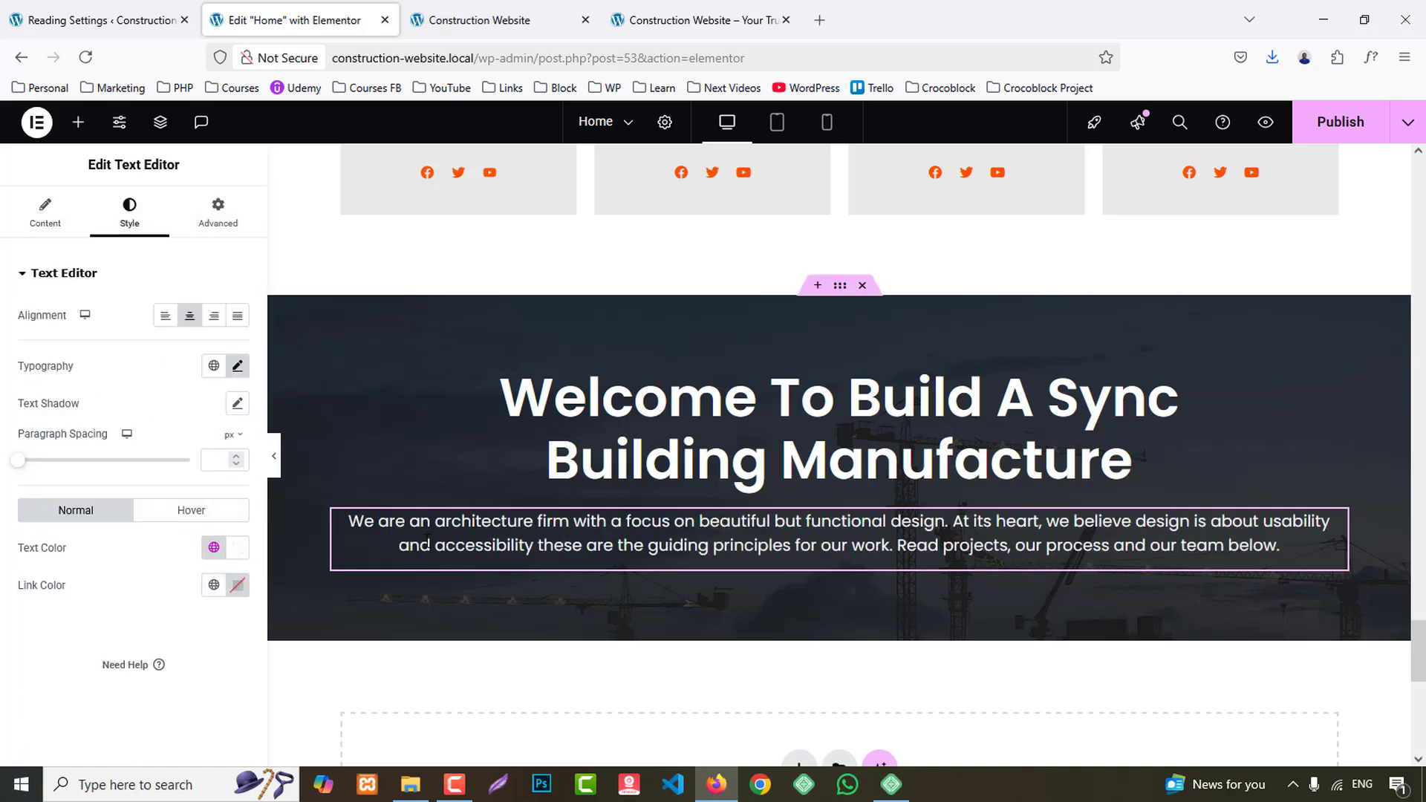
- Add an inner Container below the paragraph in the call-to-action section
scroll(703, 478, down, 3)
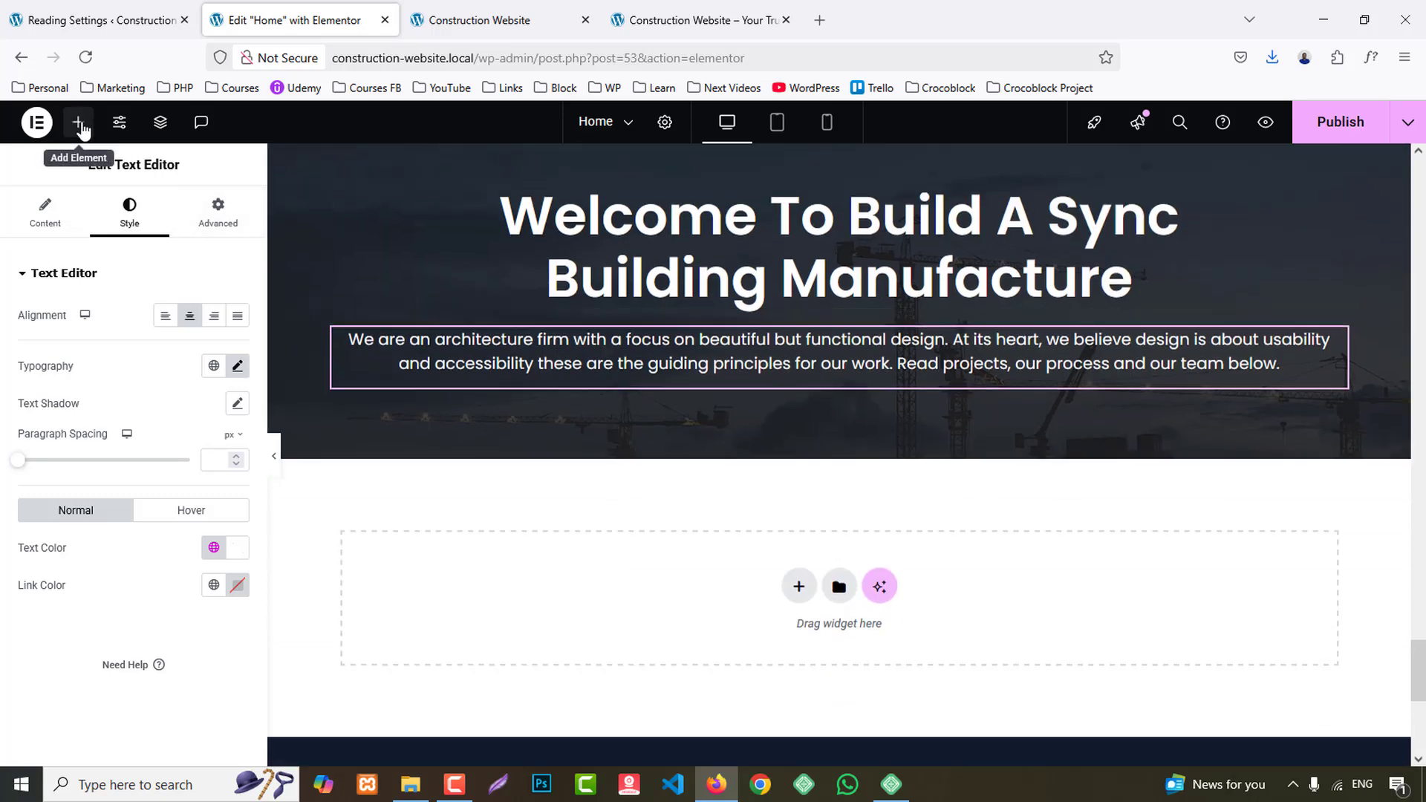
click(78, 122)
drag(71, 368, 995, 413)
- Copy the Get Started button from the hero section at the start of the page
scroll(993, 409, up, 15)
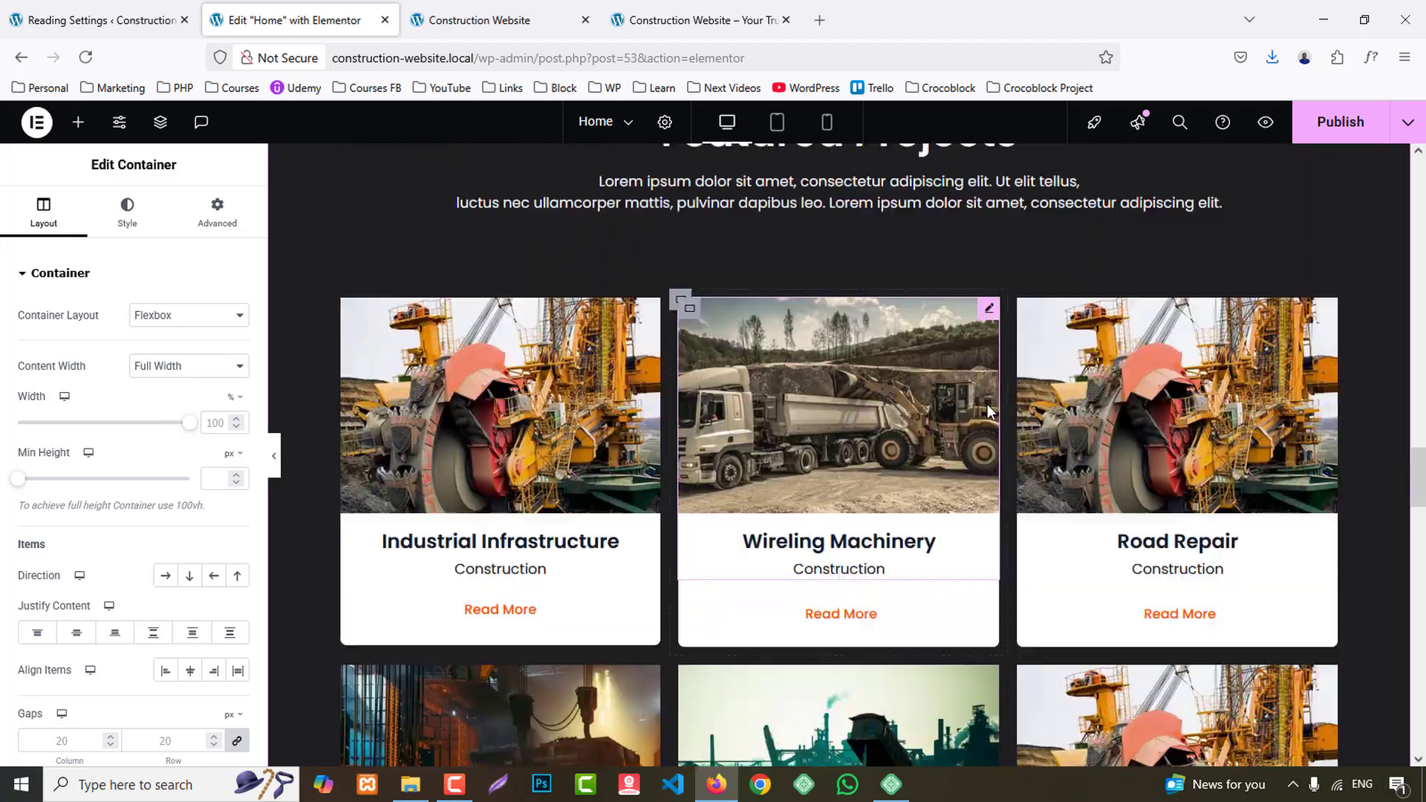
scroll(987, 404, up, 15)
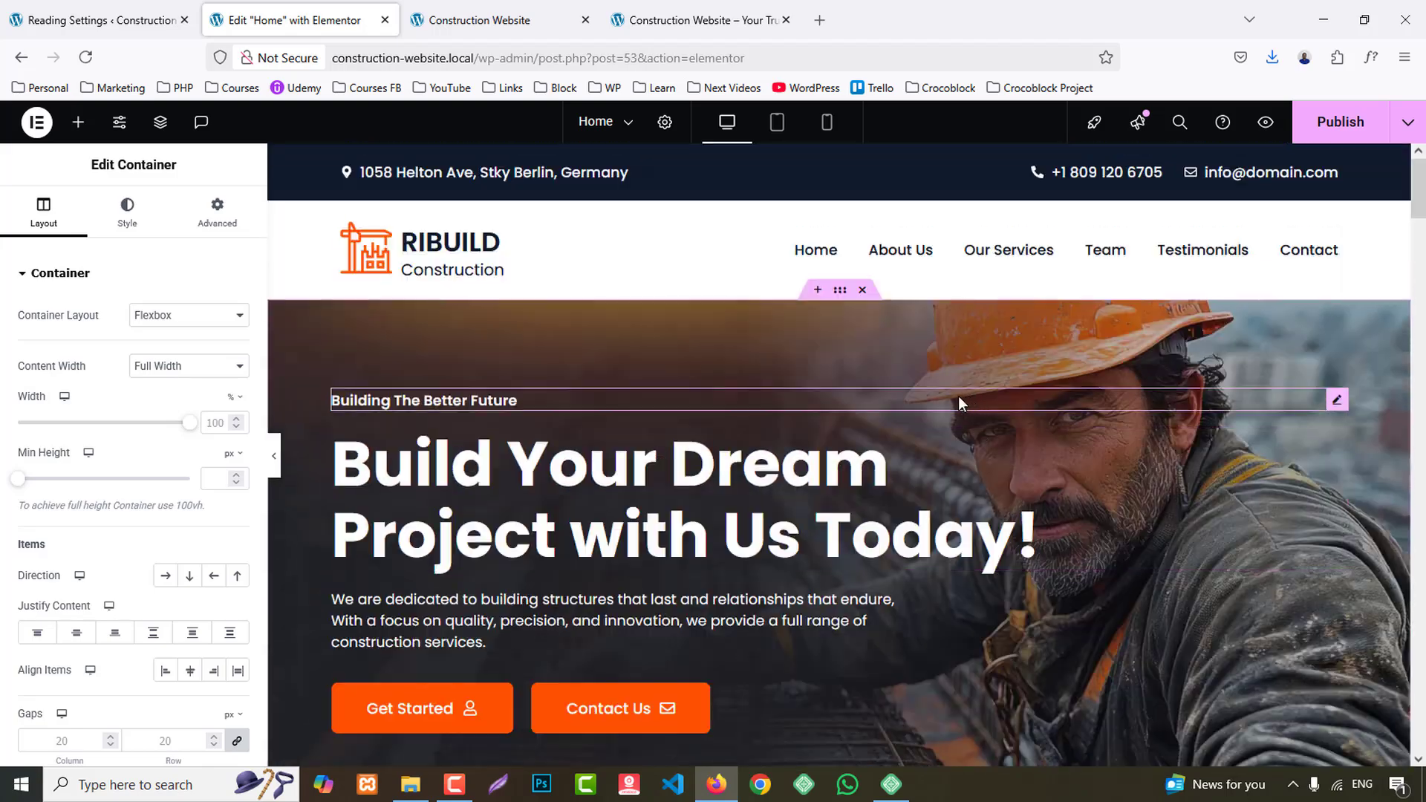
scroll(479, 438, down, 3)
right_click(439, 442)
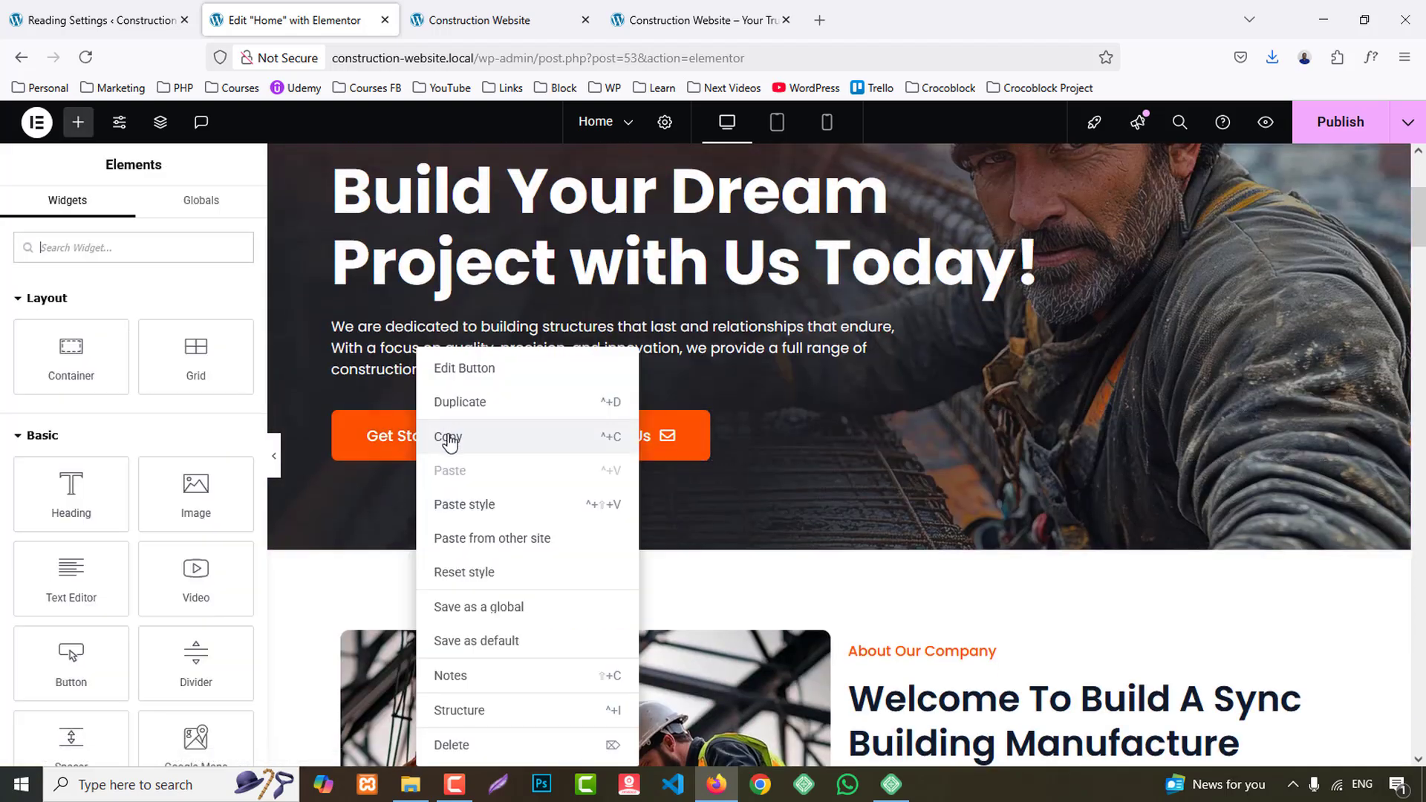
click(448, 436)
- Paste the copied button into the empty inner container below the call-to-action paragraph and duplicate it
scroll(594, 499, down, 3)
scroll(610, 490, down, 20)
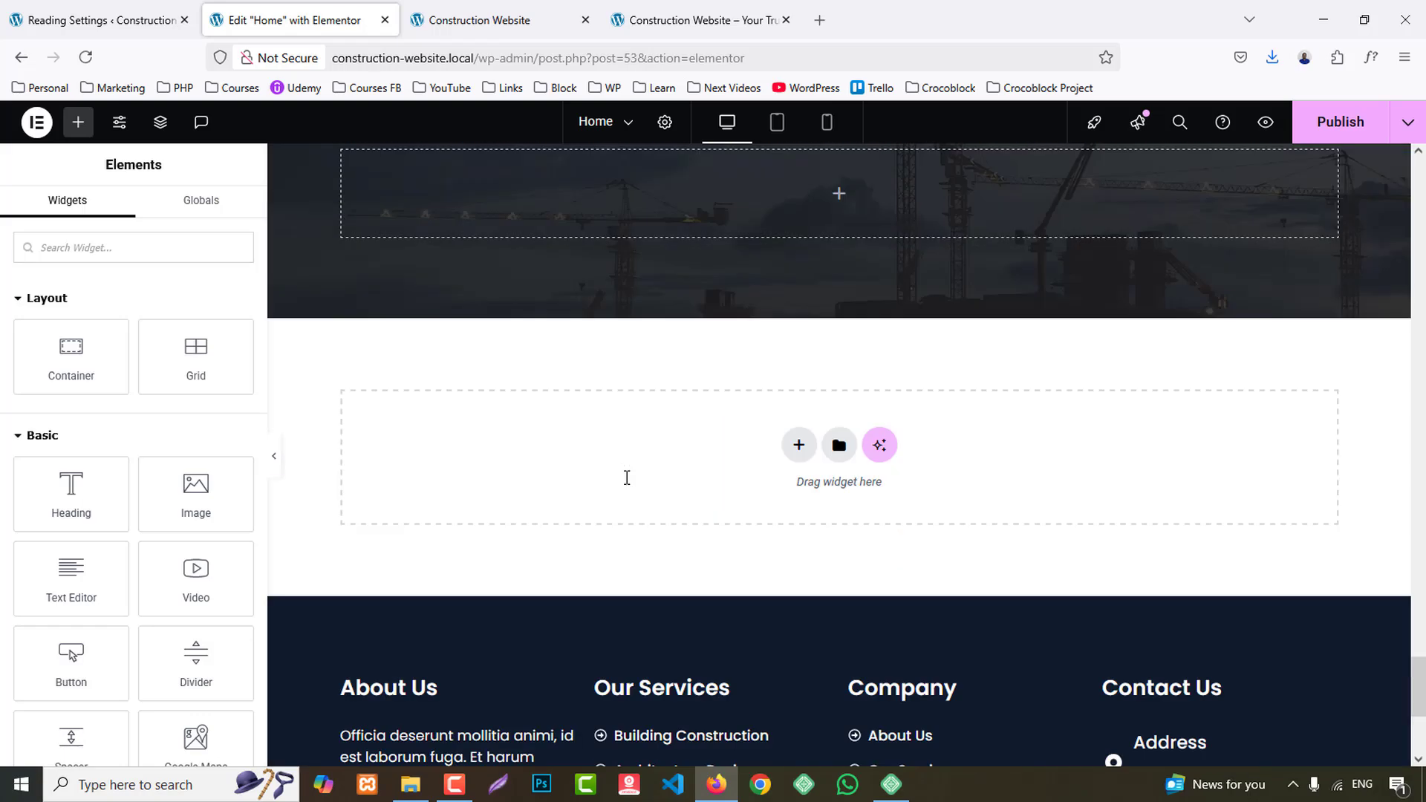
right_click(484, 185)
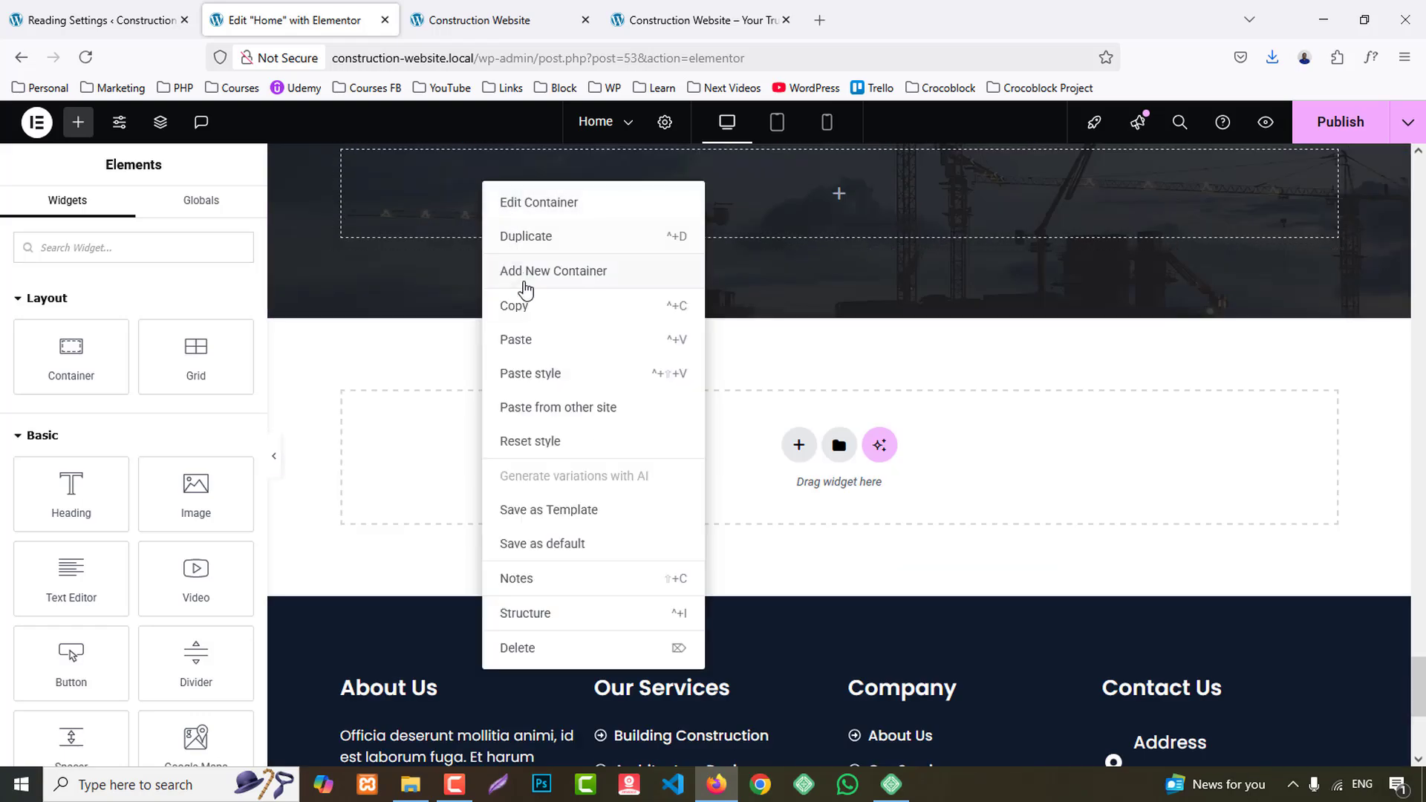
click(528, 349)
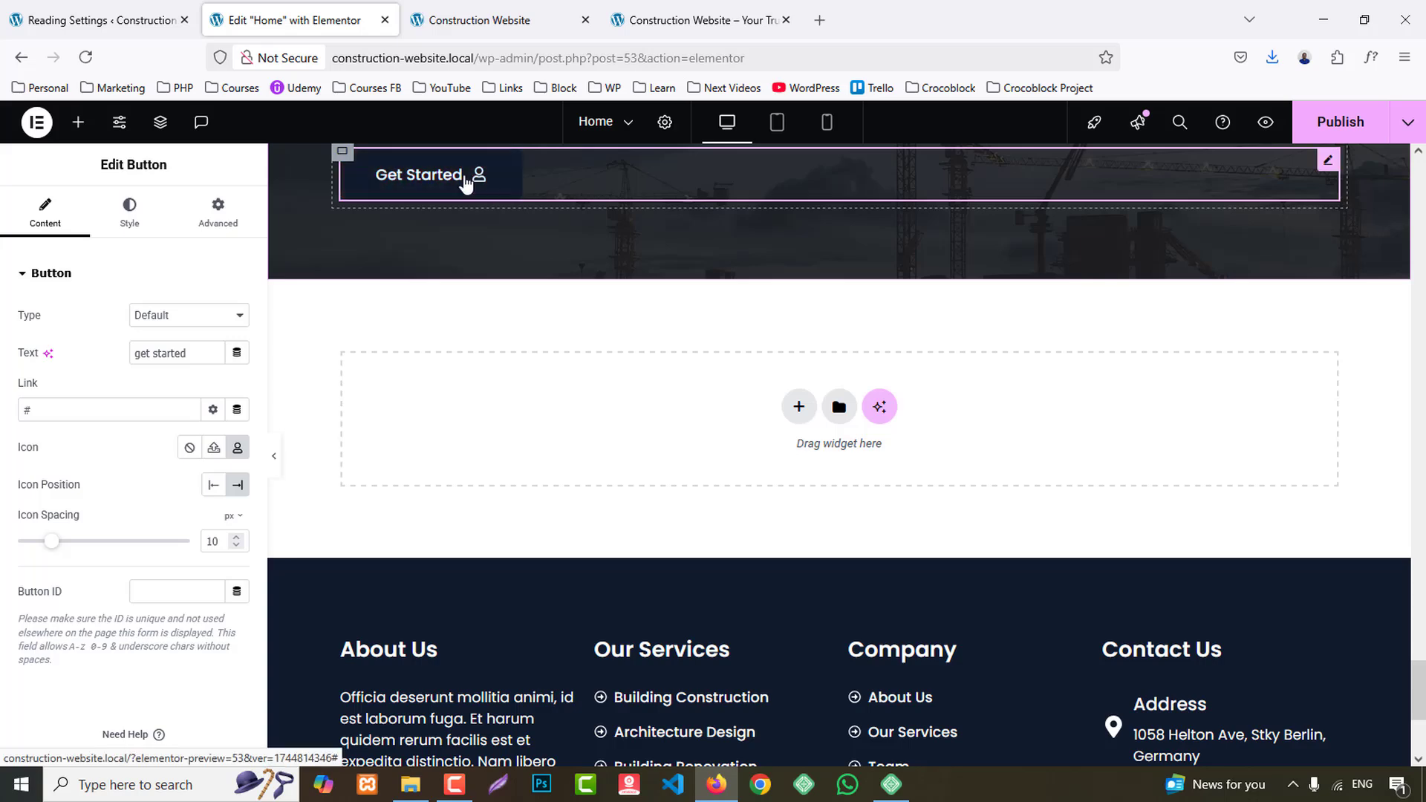
right_click(466, 179)
click(509, 231)
- Set the button container's direction to Row - horizontal and its justify content to Center
scroll(413, 351, up, 3)
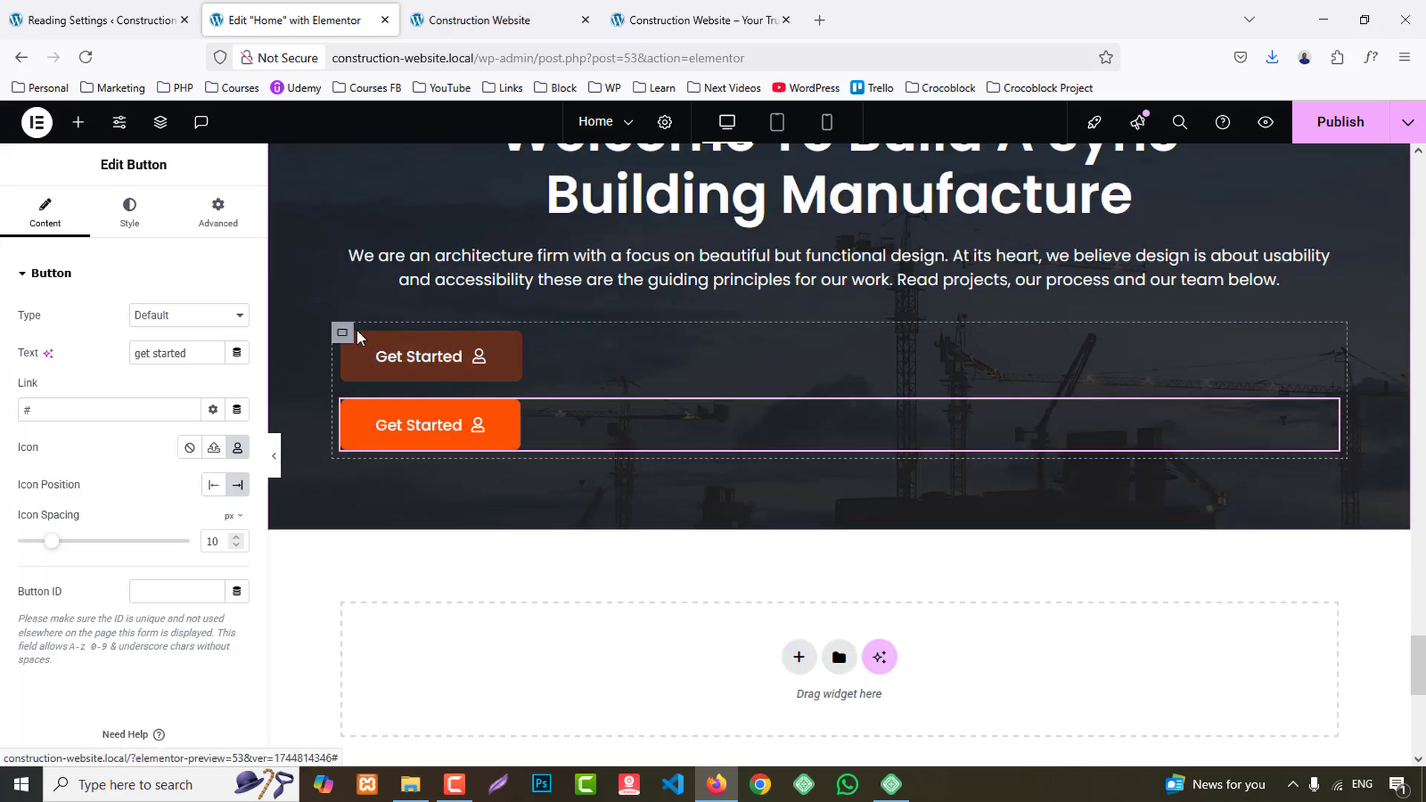
click(341, 335)
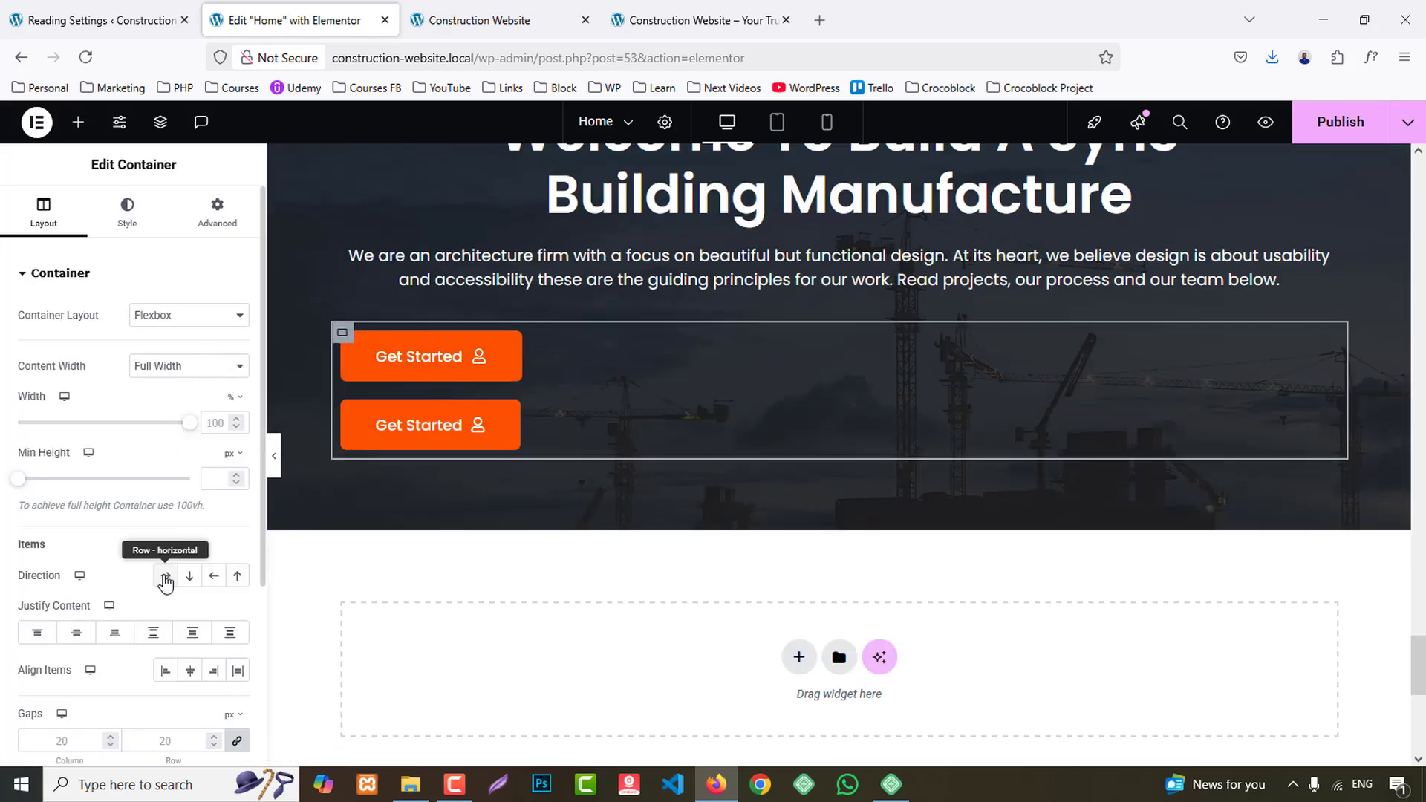
click(165, 578)
click(78, 634)
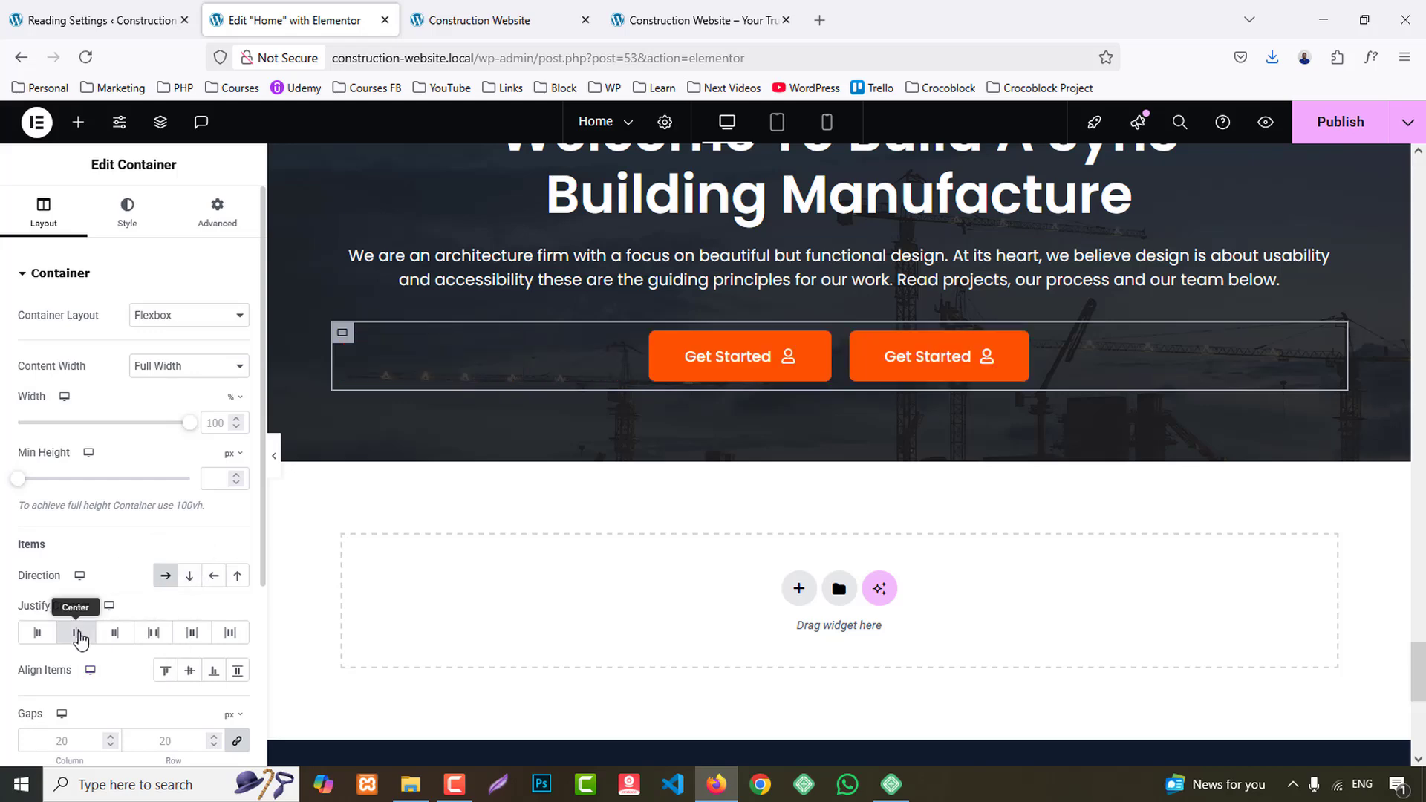
- Copy the phone number from the first call-to-action button on the reference site and return to the Elementor editor
click(692, 13)
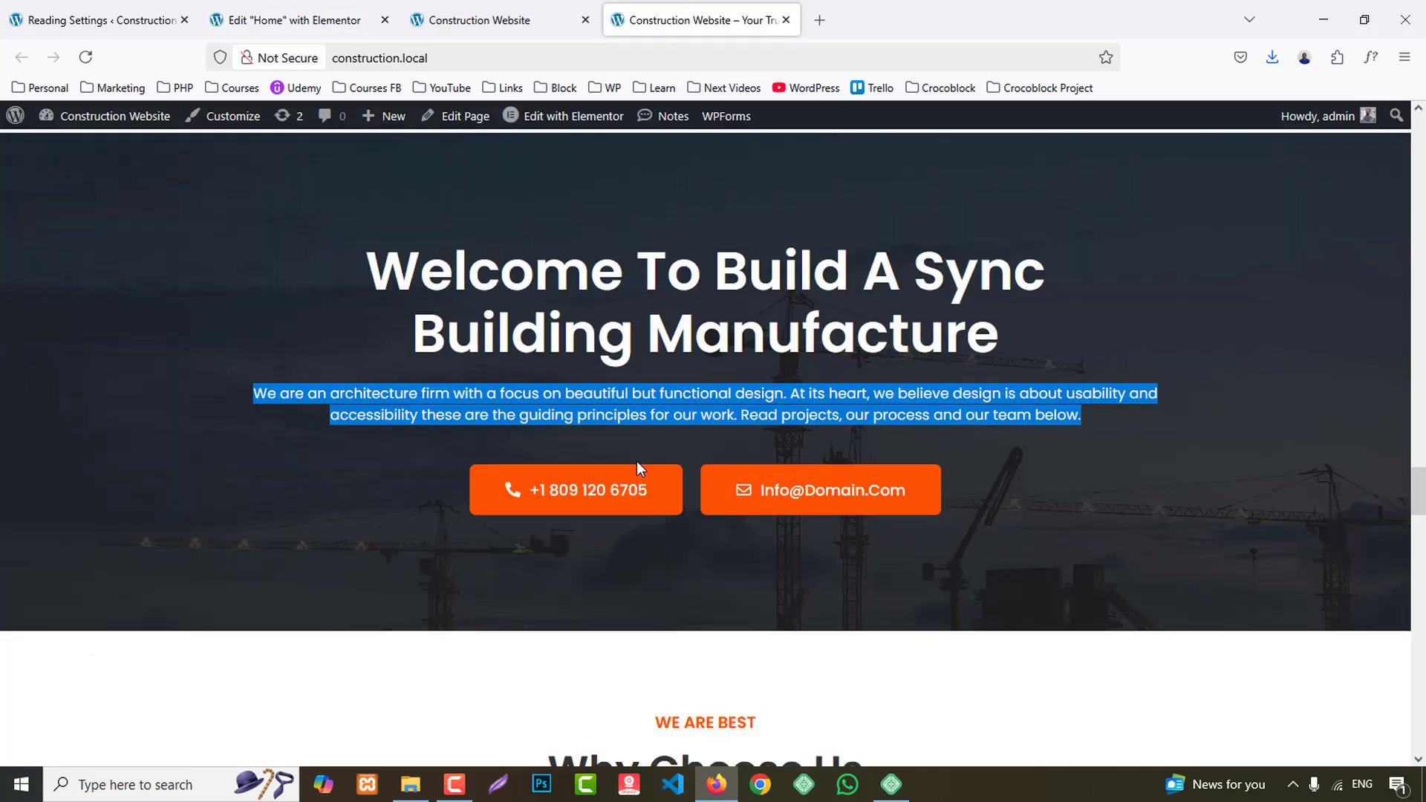
drag(462, 491, 639, 495)
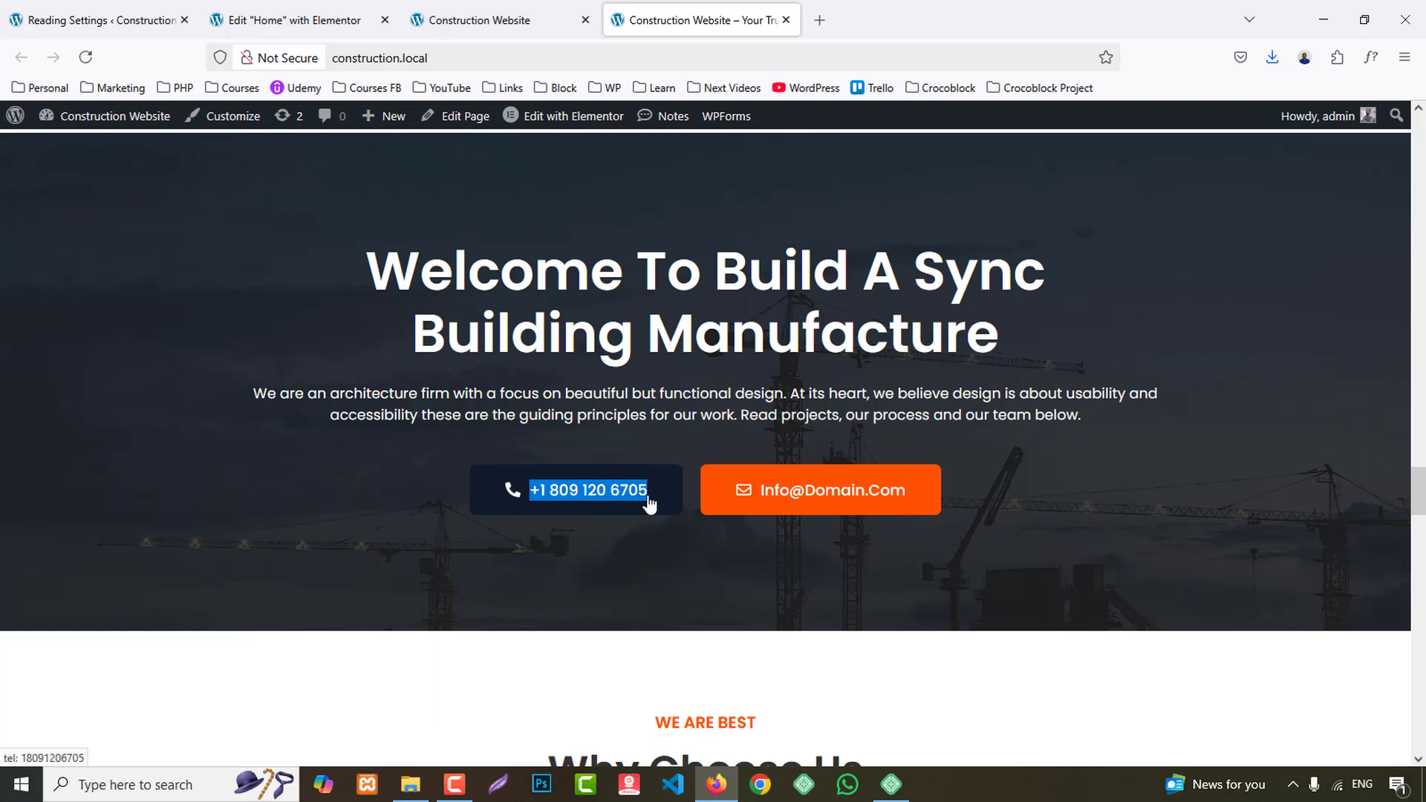
click(319, 18)
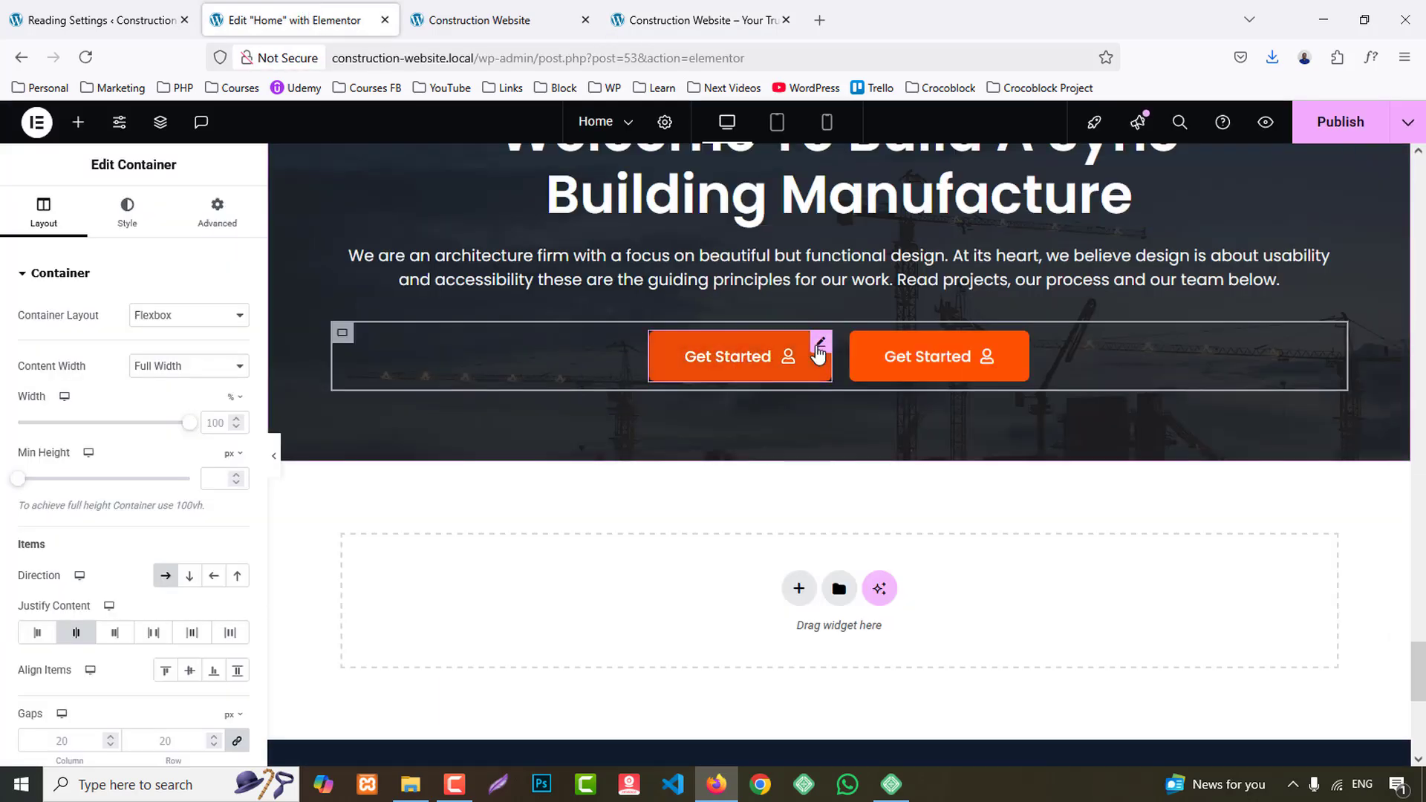
- Give the first call-to-action button a leading phone icon, the copied phone number as text, and a matching tel: link
click(817, 349)
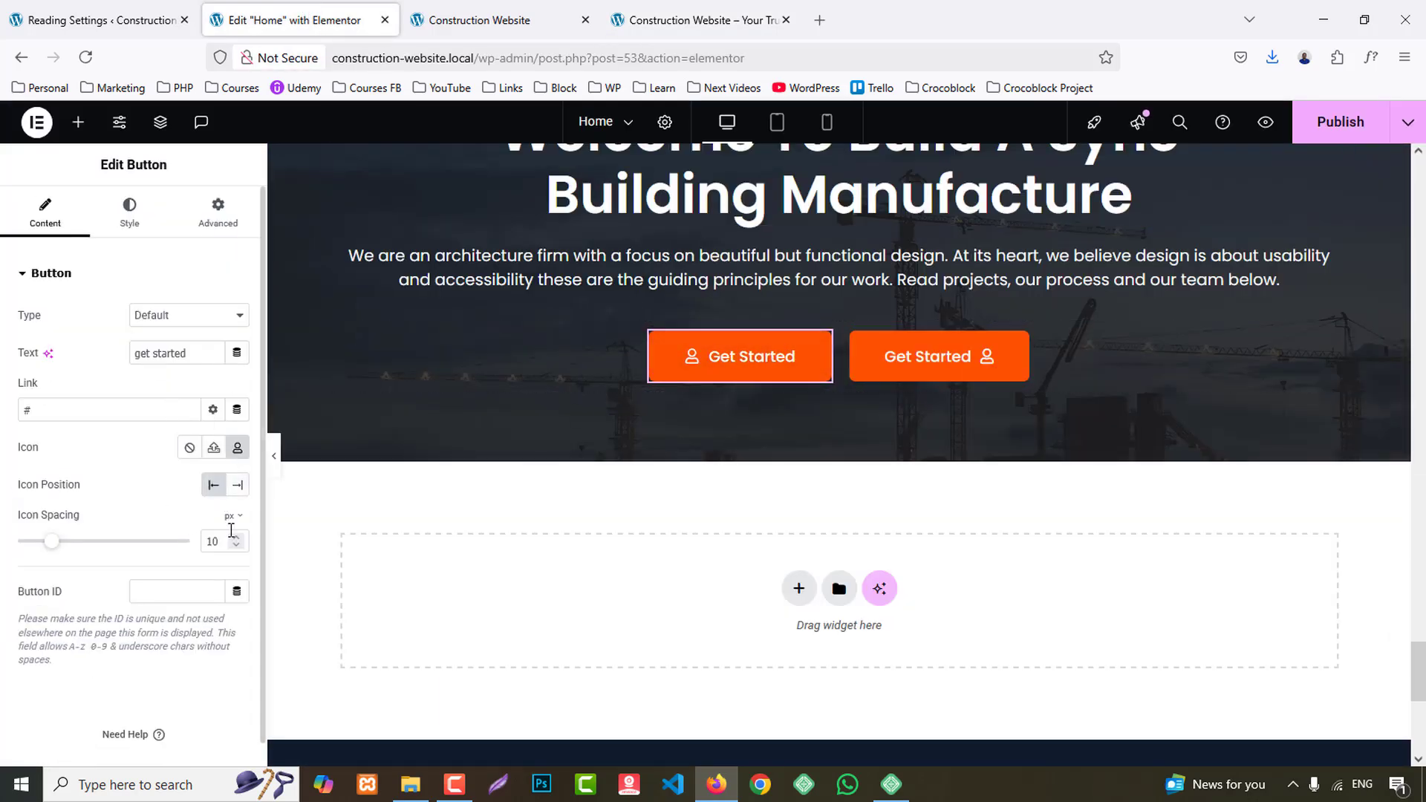
click(238, 447)
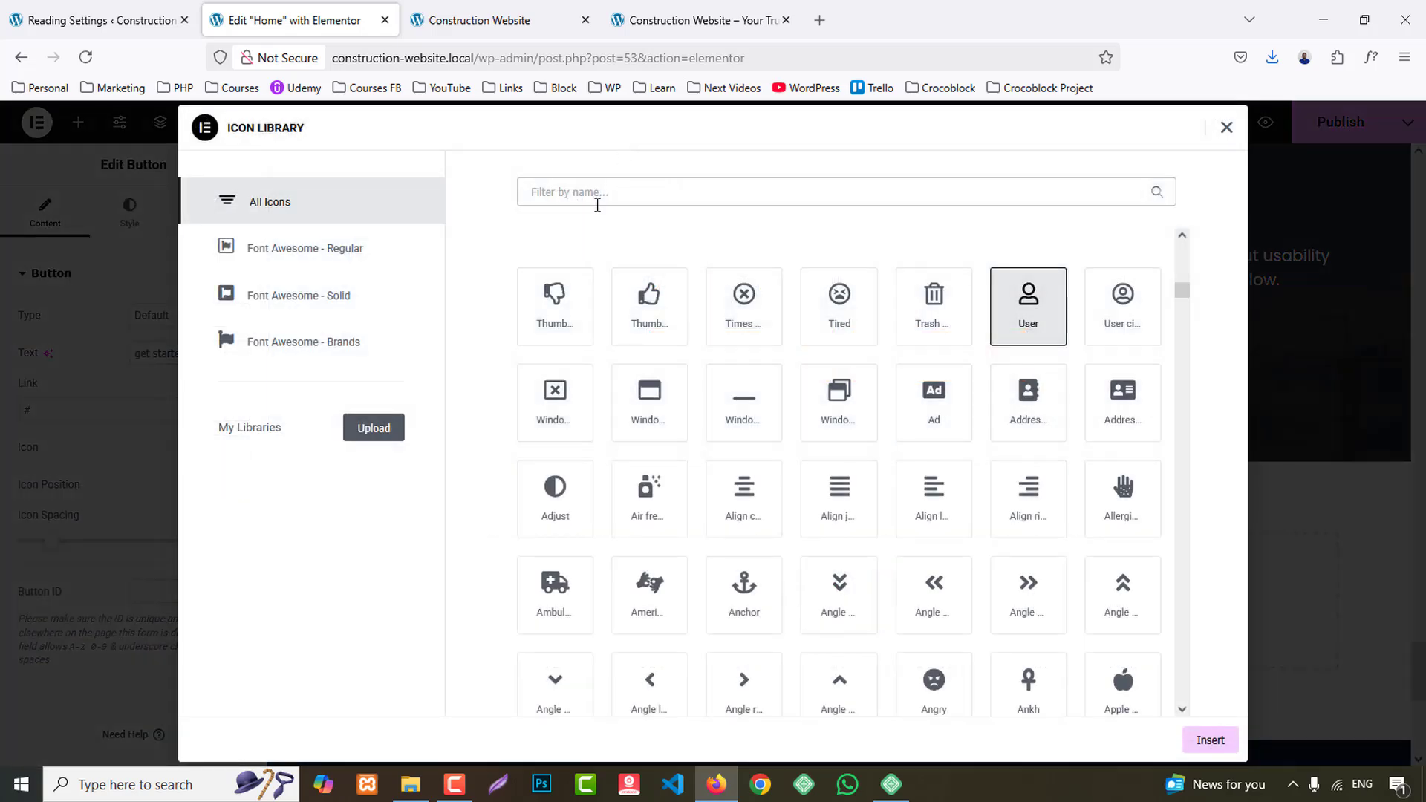
text(phon)
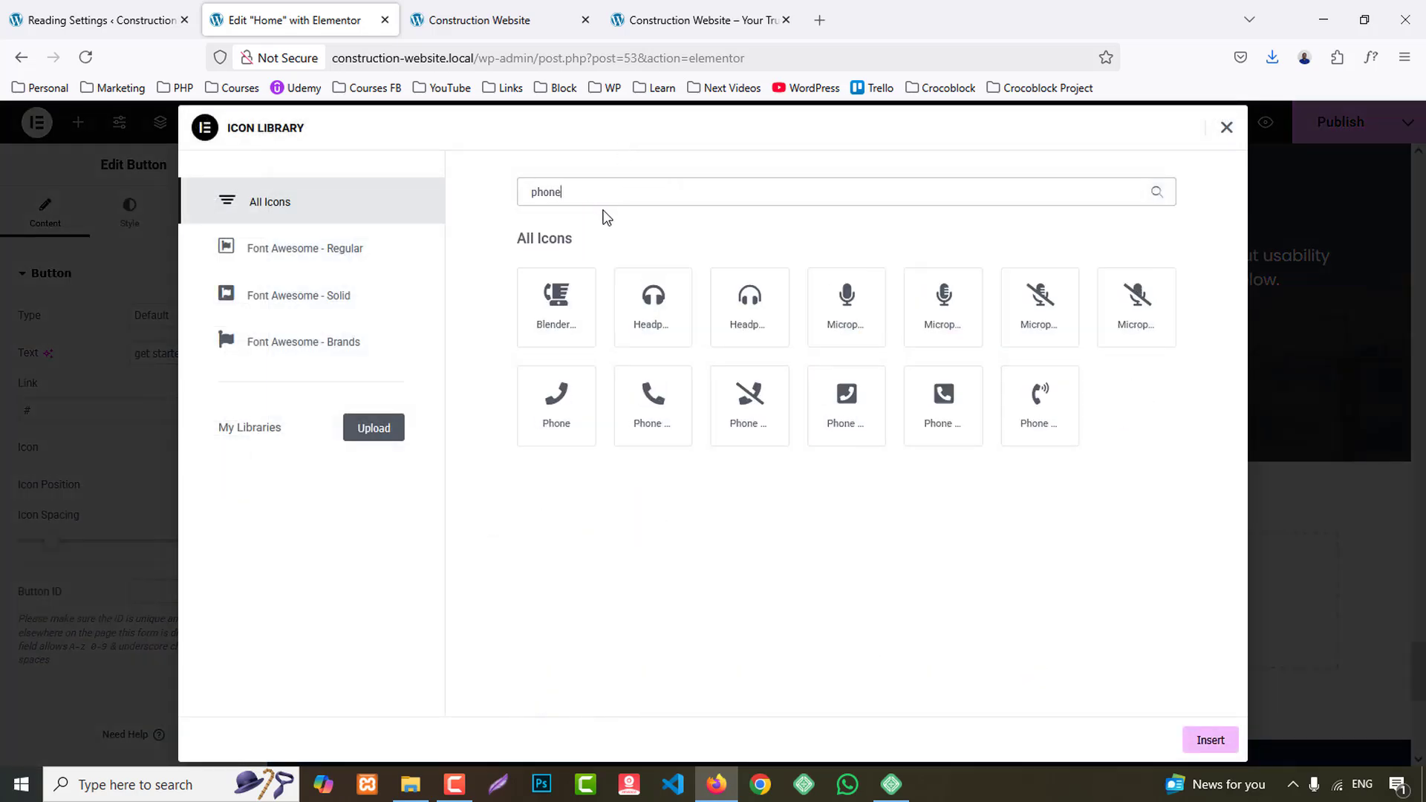
text(e)
click(669, 398)
click(1210, 741)
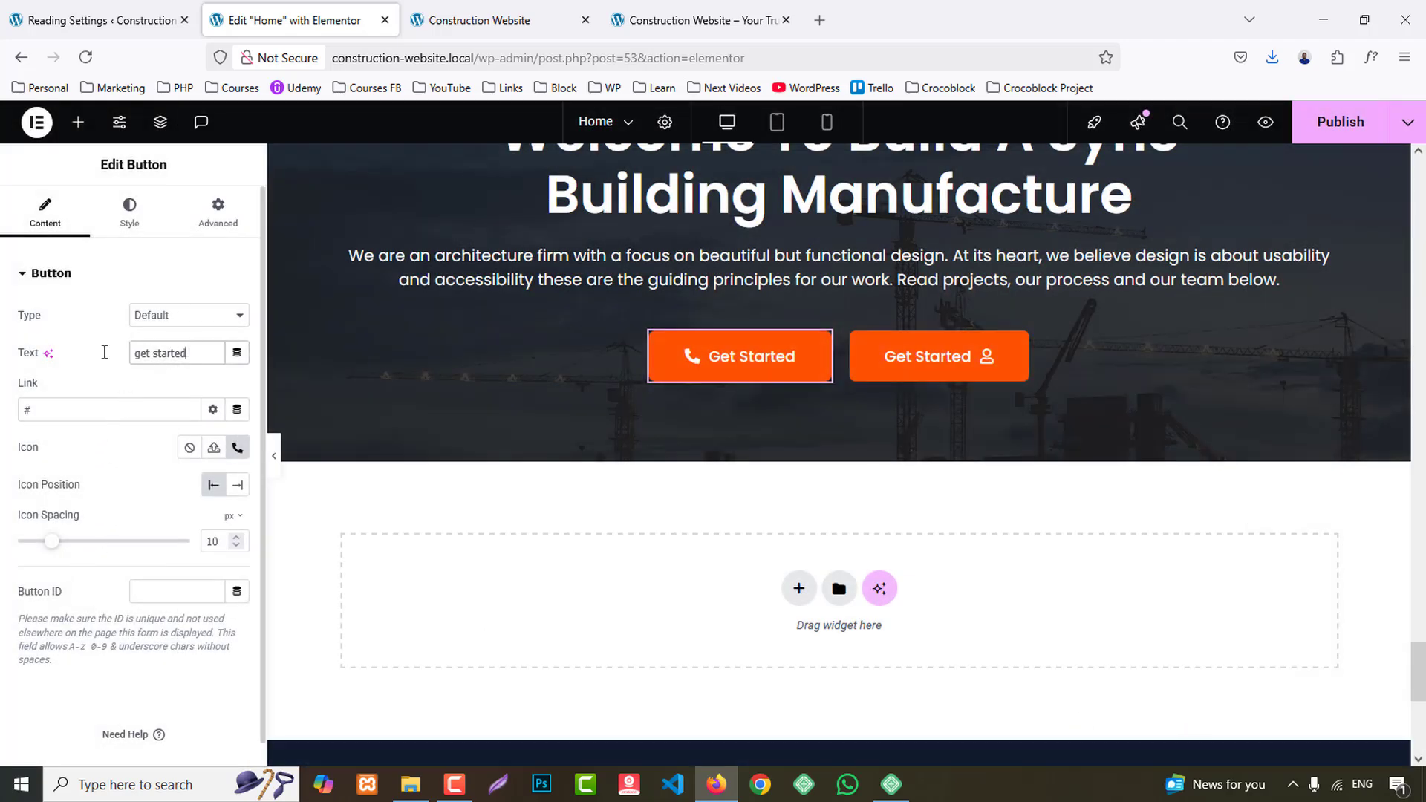
key(ctrl+v)
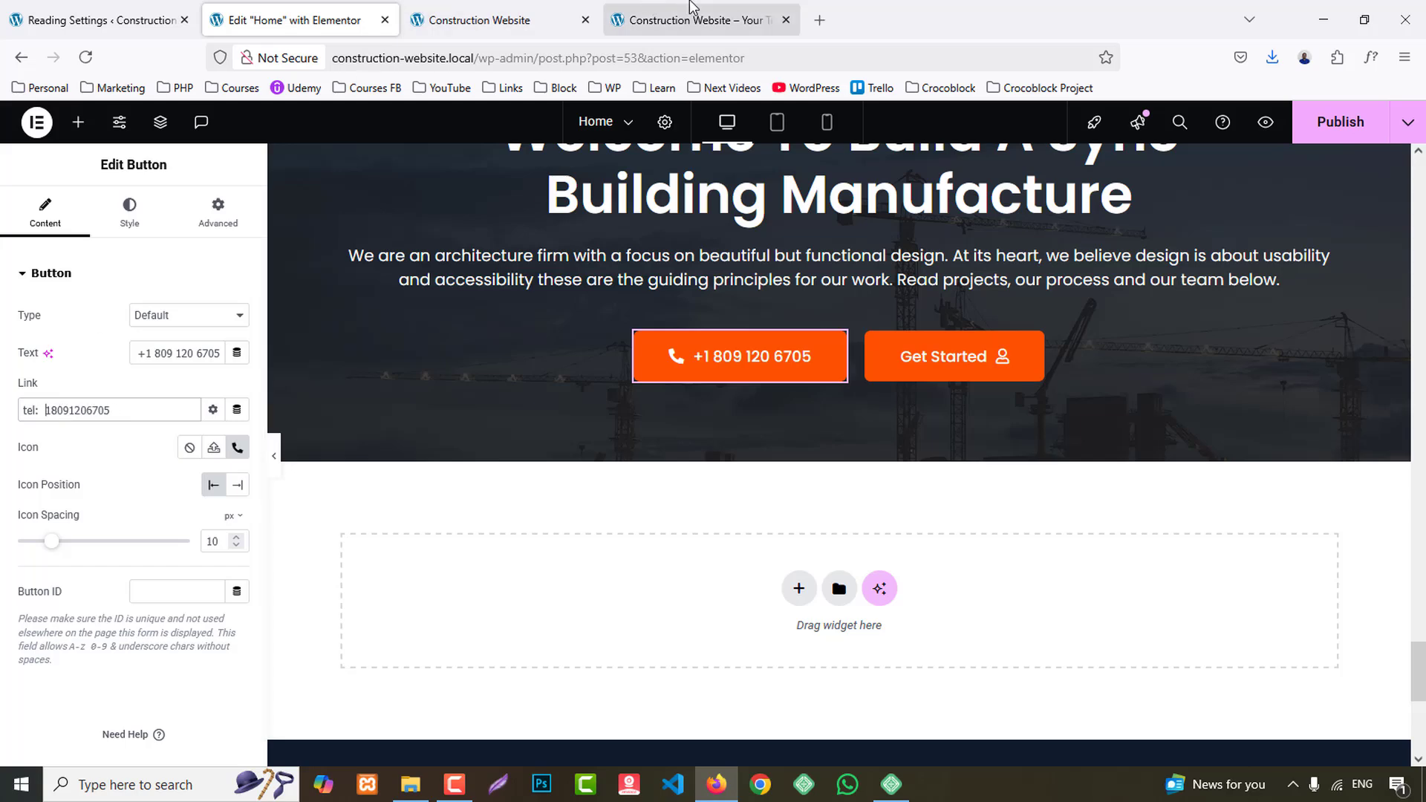
- Copy the e-mail address from the second call-to-action button on the reference site and return to the Elementor editor
click(694, 20)
drag(696, 489, 905, 490)
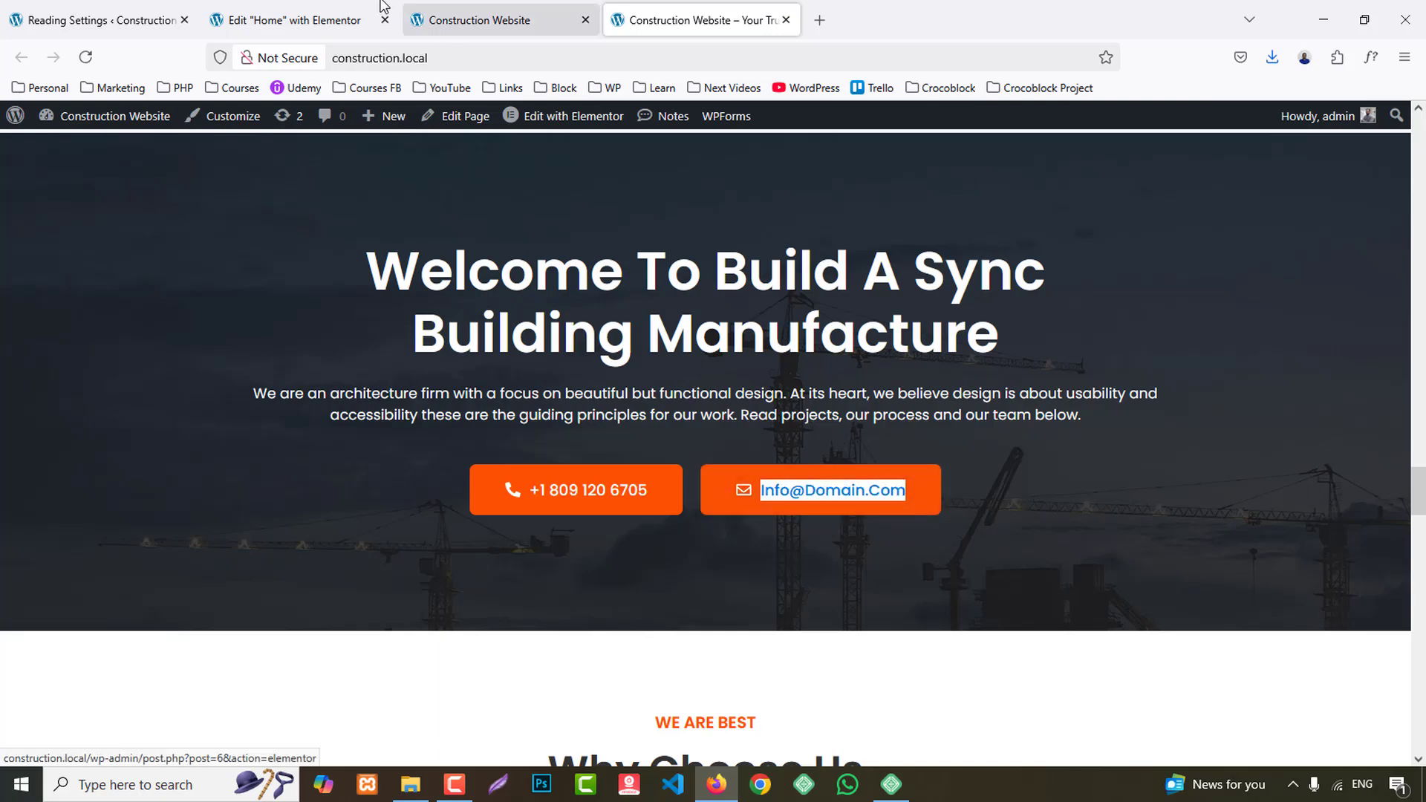
click(289, 20)
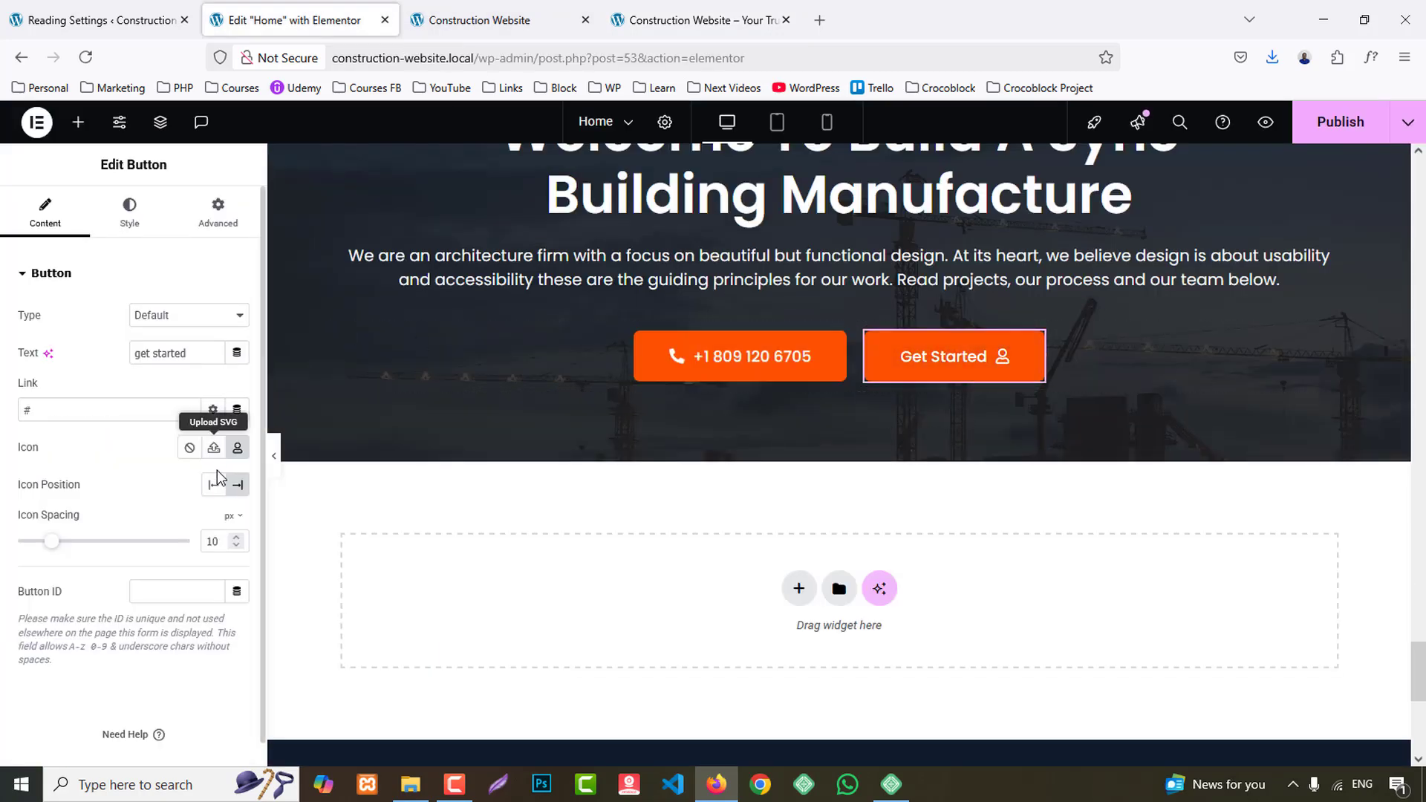
- Give the second call-to-action button a leading outlined envelope icon, the copied e-mail address as text, and a matching mailto: link
click(238, 447)
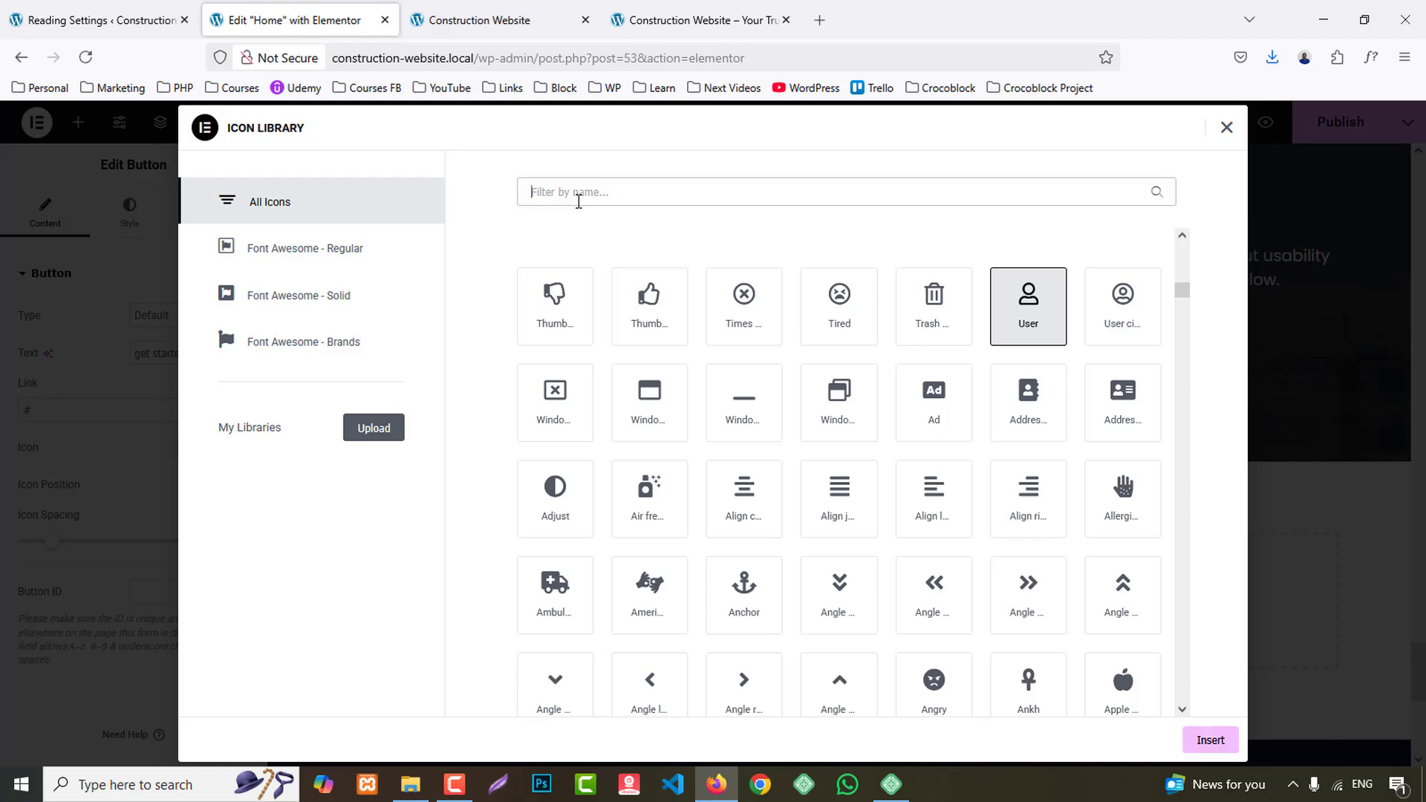
text(enve)
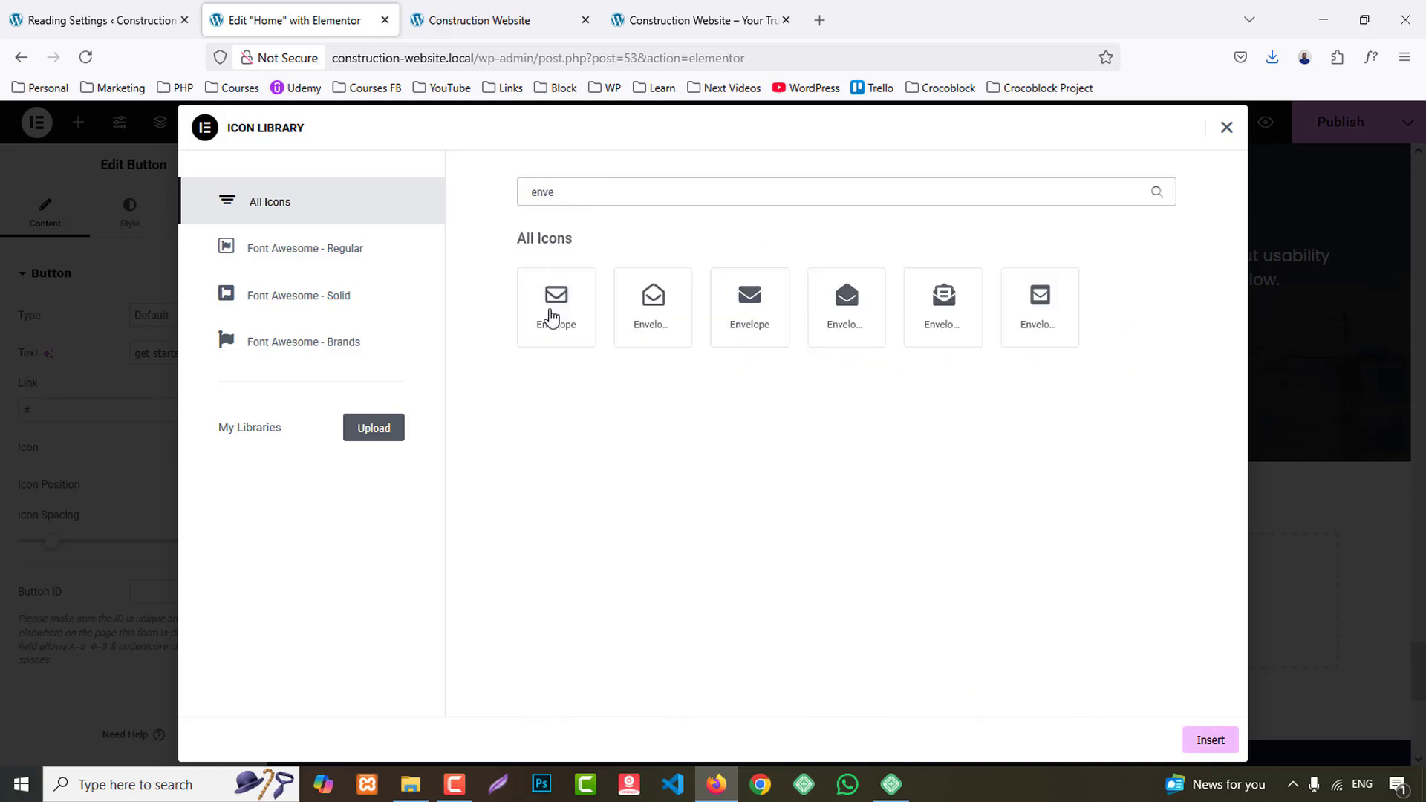
click(550, 318)
click(1206, 742)
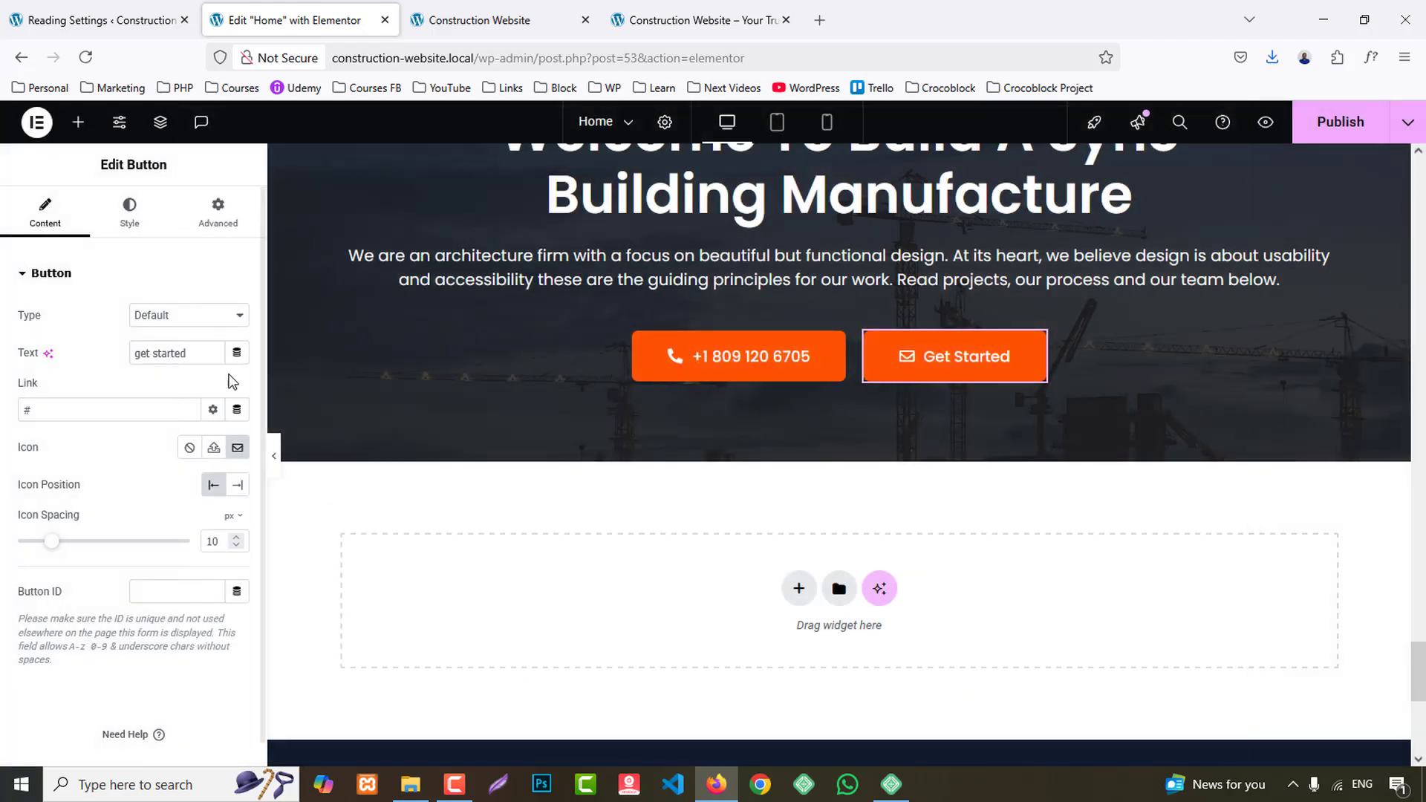
key(ctrl+v)
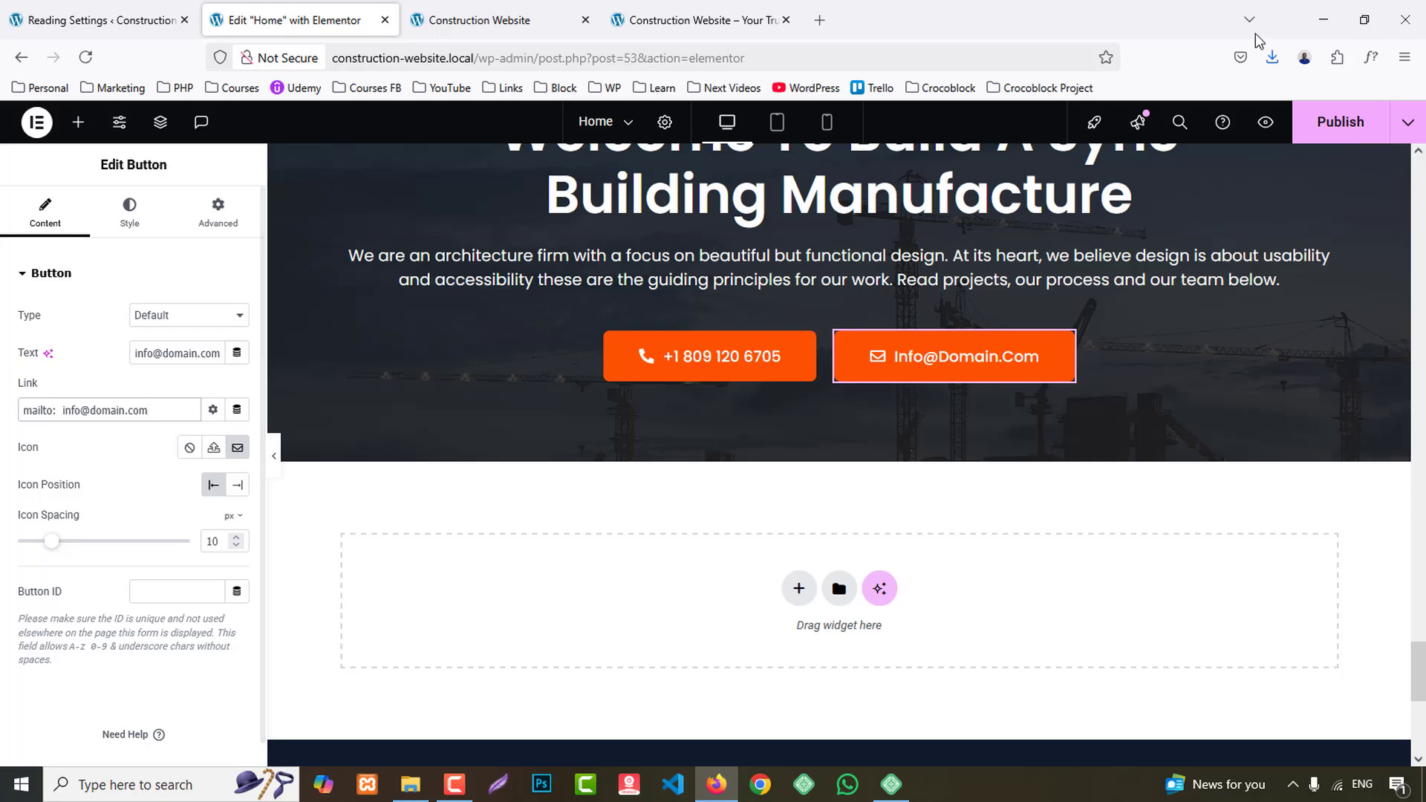
- Publish the page and check the finished call-to-action section in the preview
click(1340, 122)
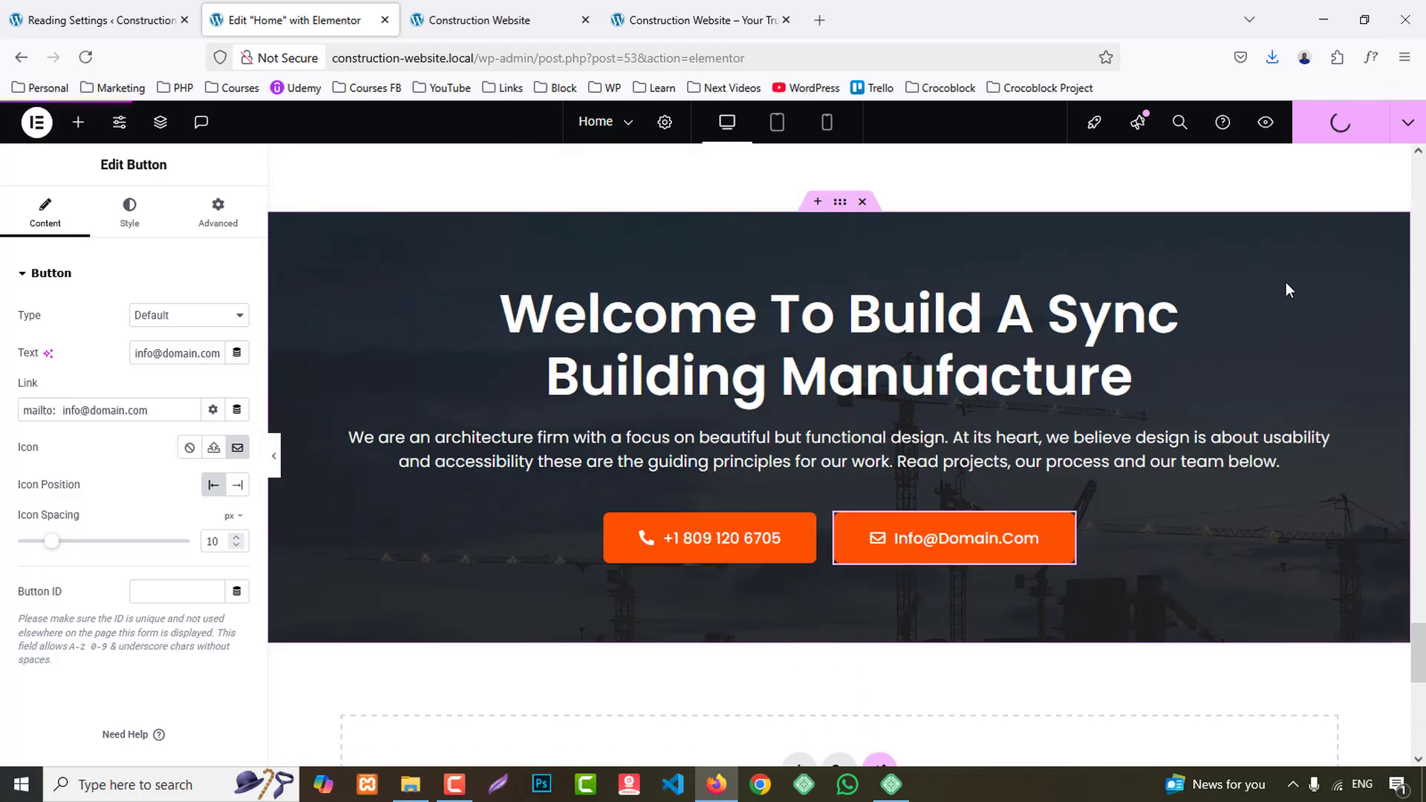
click(470, 9)
scroll(1218, 476, down, 8)
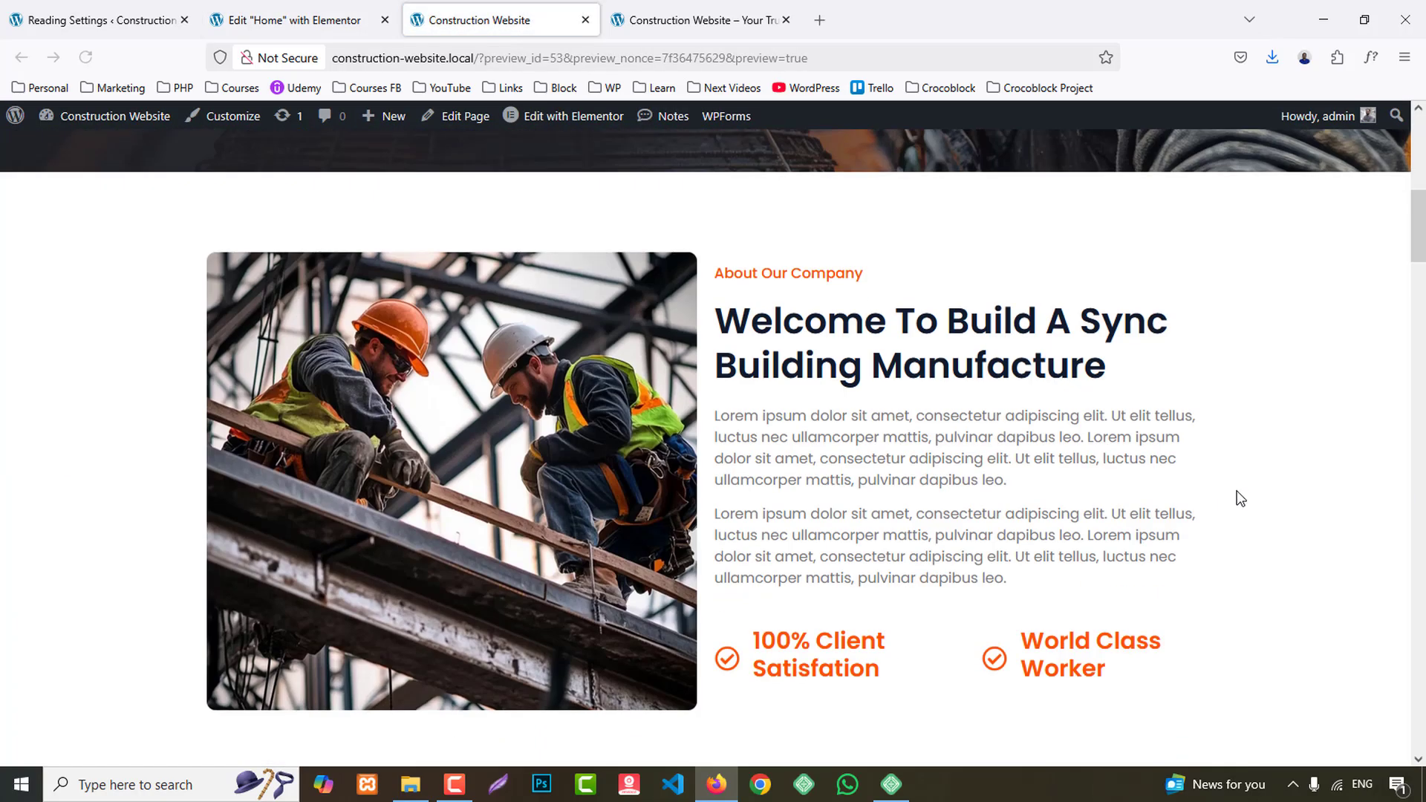
scroll(1241, 499, down, 15)
scroll(1165, 496, up, 4)
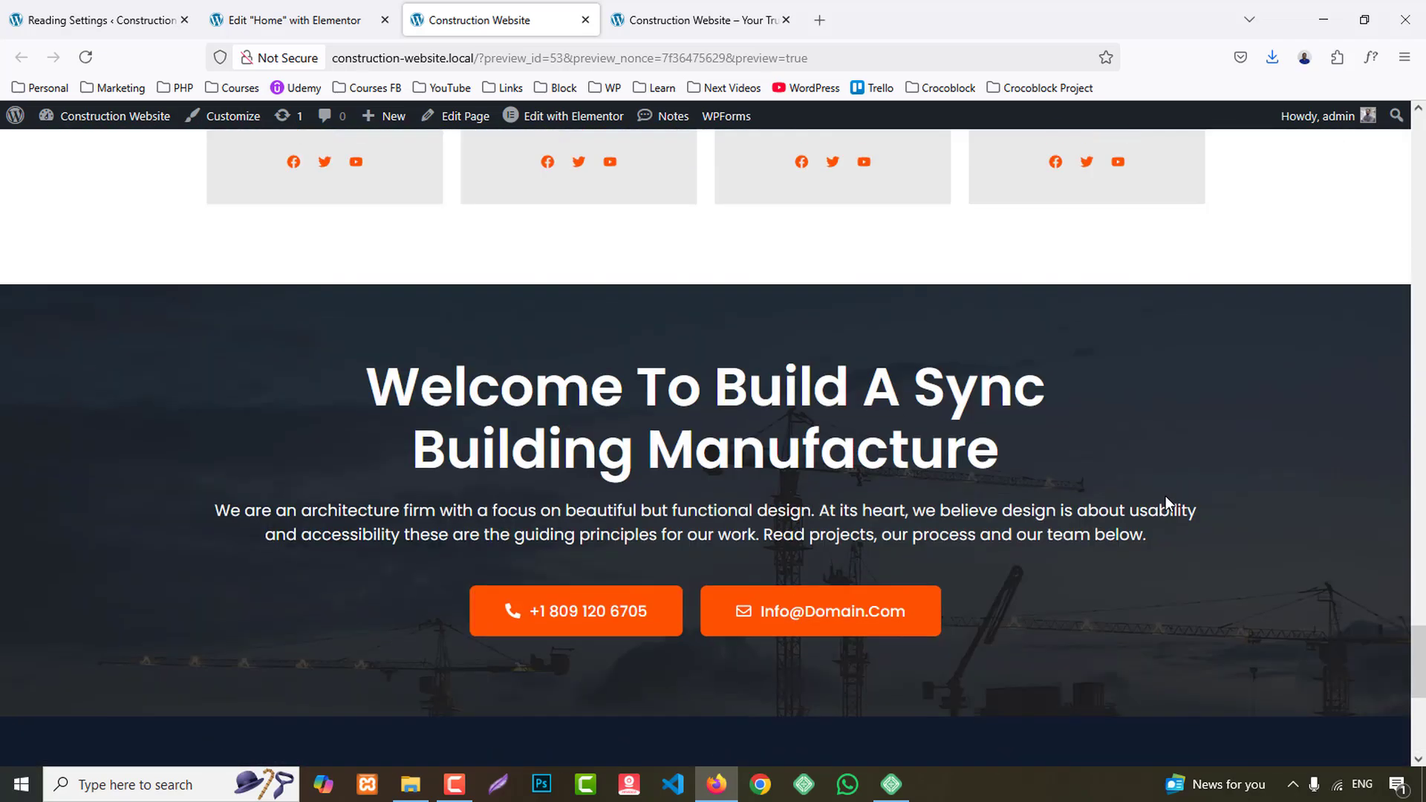
- Review the reference site's Why Choose Us section and add a flexbox container with three columns and two rows below the call-to-action section
click(698, 20)
scroll(1189, 379, down, 2)
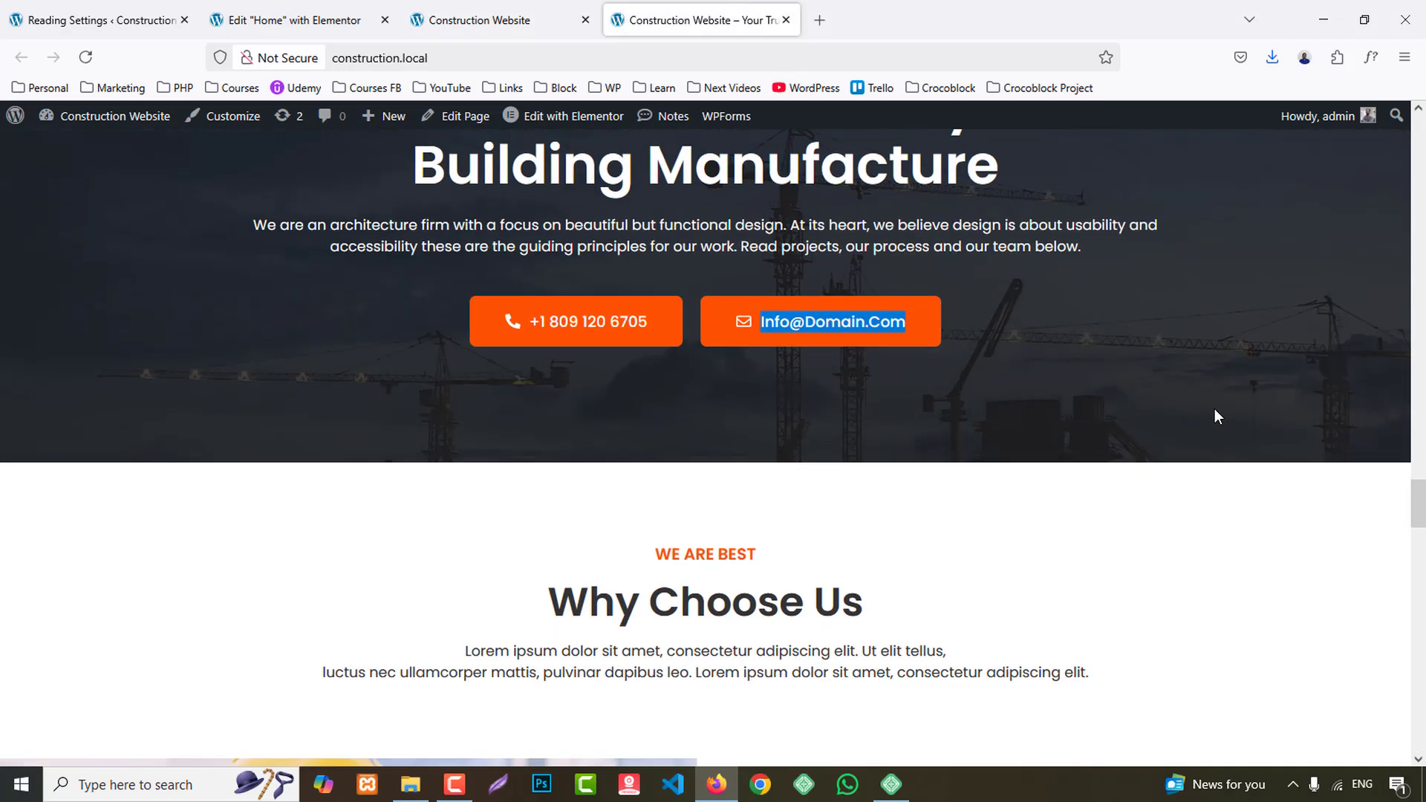
scroll(1218, 407, down, 4)
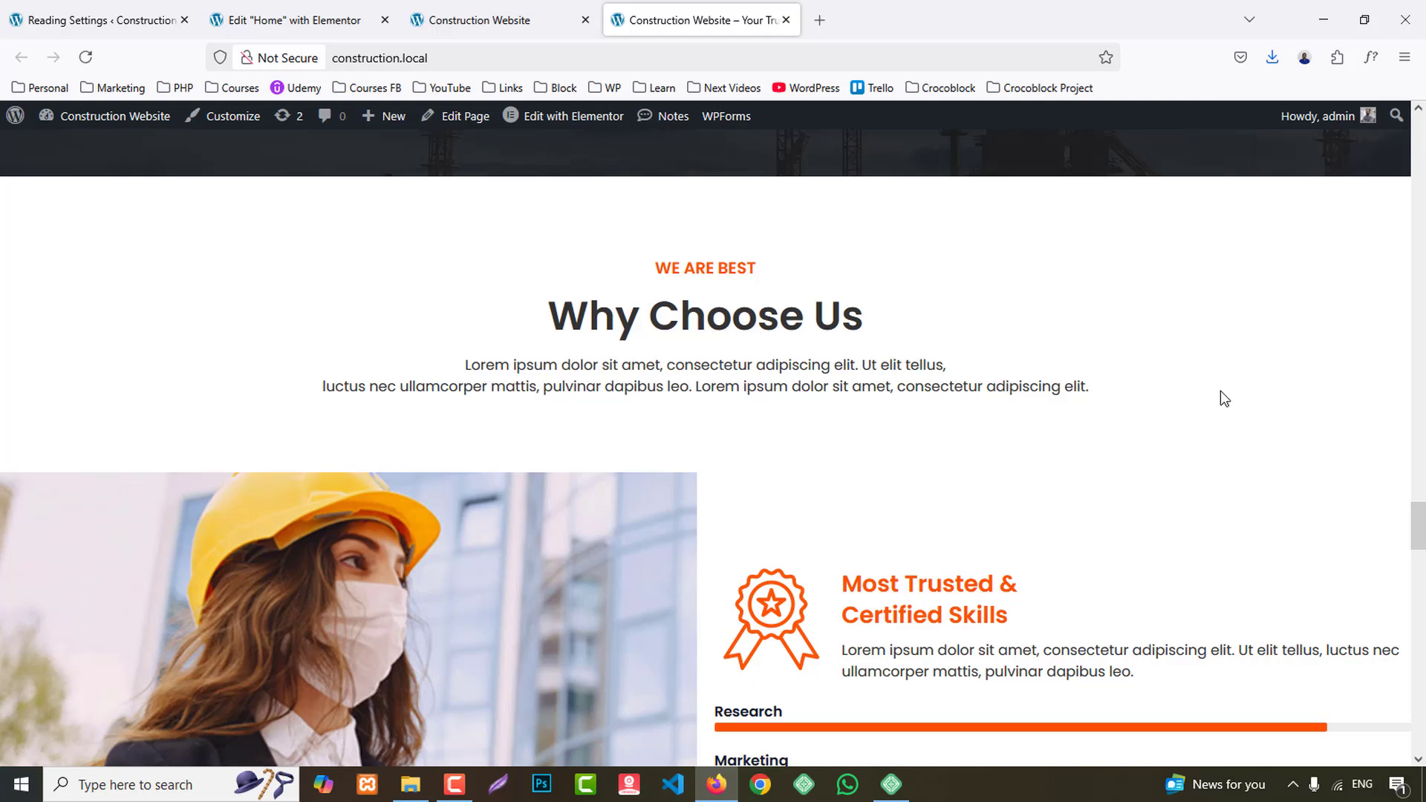
scroll(1221, 392, down, 5)
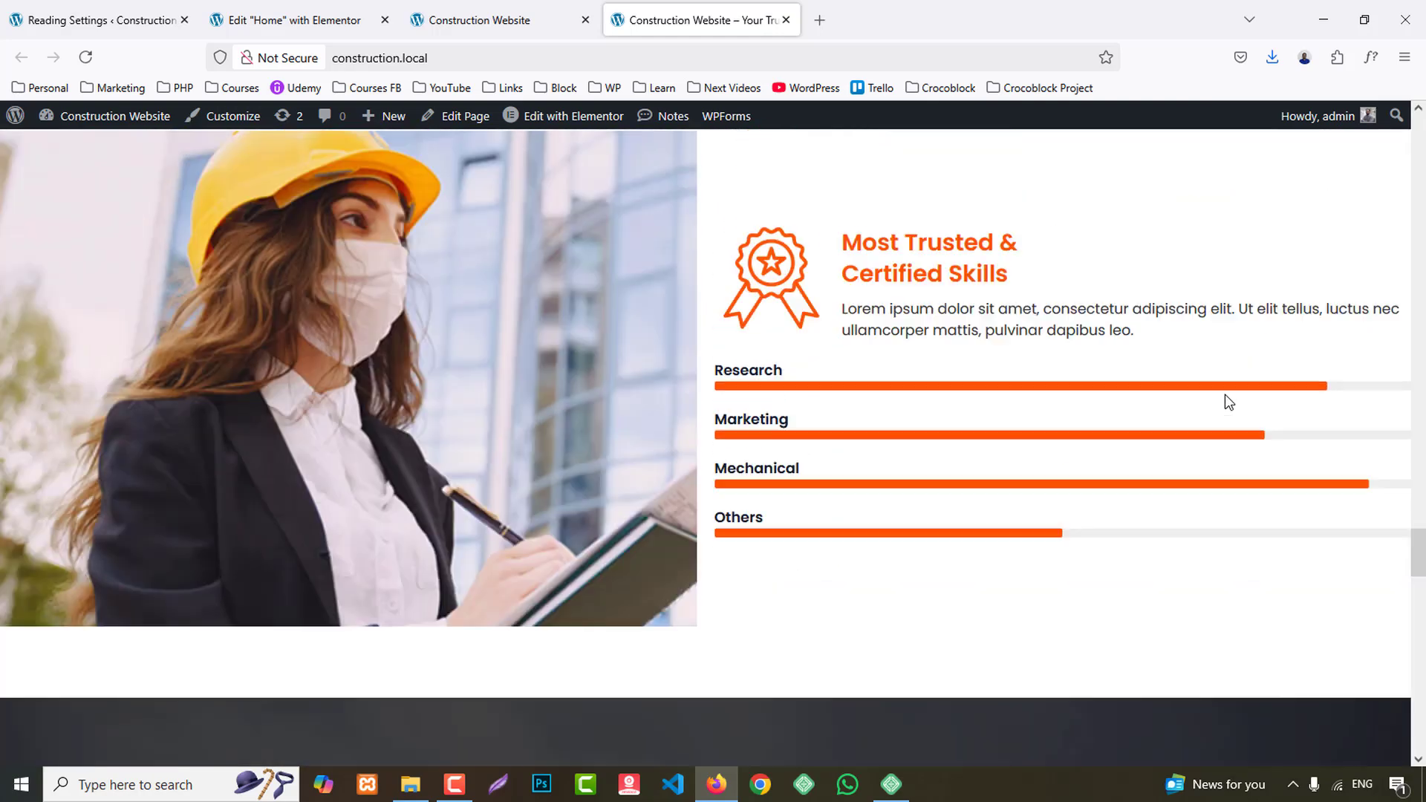
scroll(1224, 395, up, 6)
click(297, 20)
scroll(854, 505, down, 5)
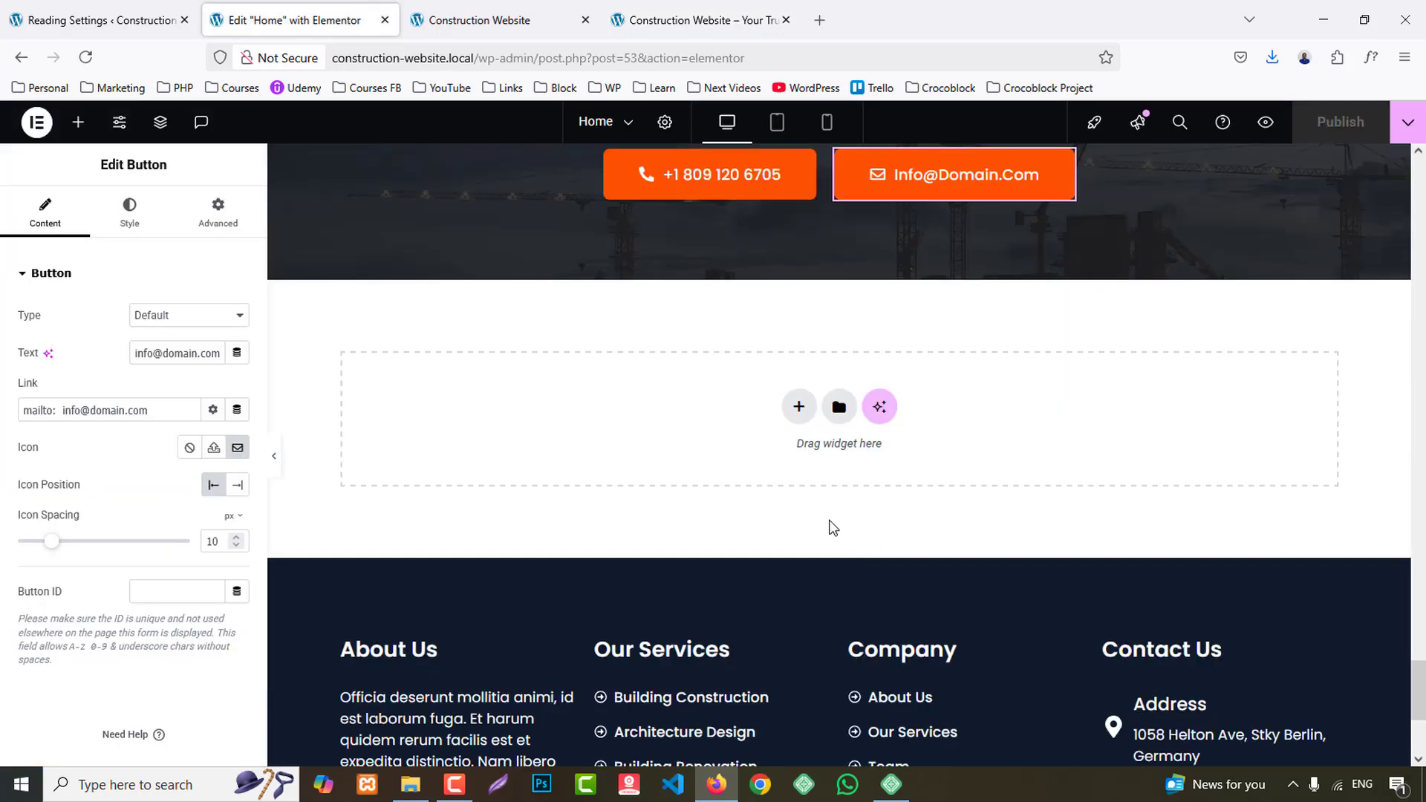
click(792, 414)
click(786, 479)
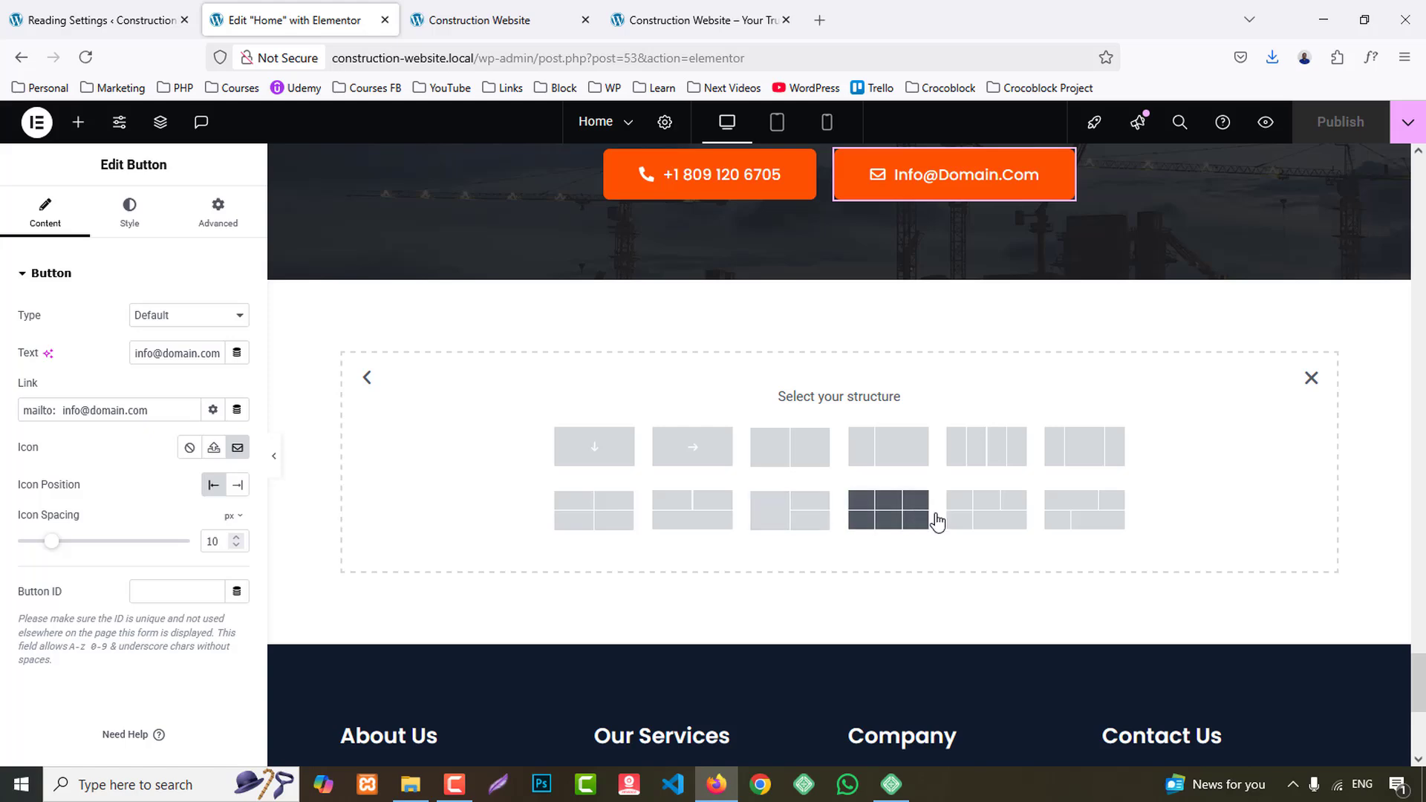
click(889, 510)
- Set the new container's padding to 80 px top and bottom and 0 px right and left
click(674, 19)
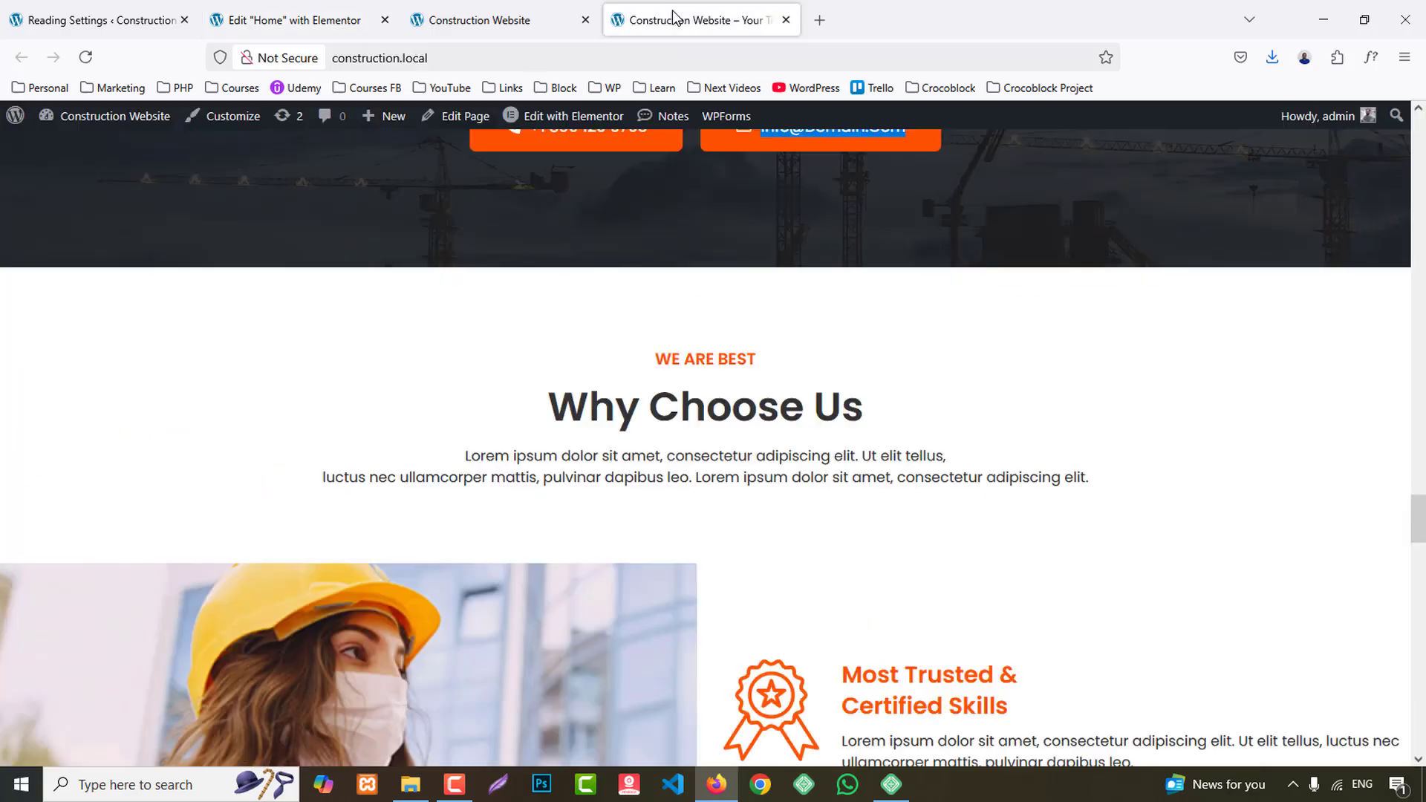
scroll(572, 355, down, 5)
scroll(573, 352, up, 8)
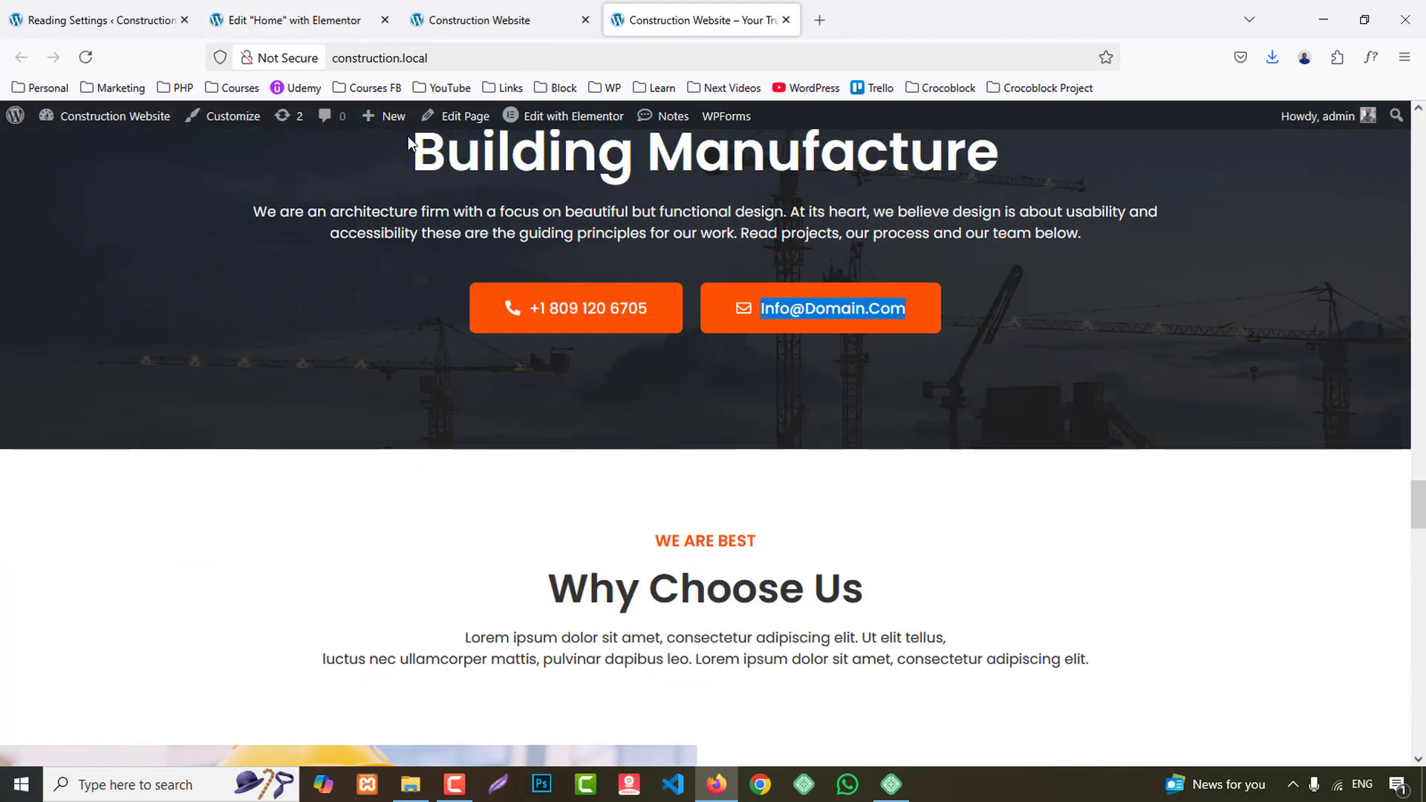
click(250, 15)
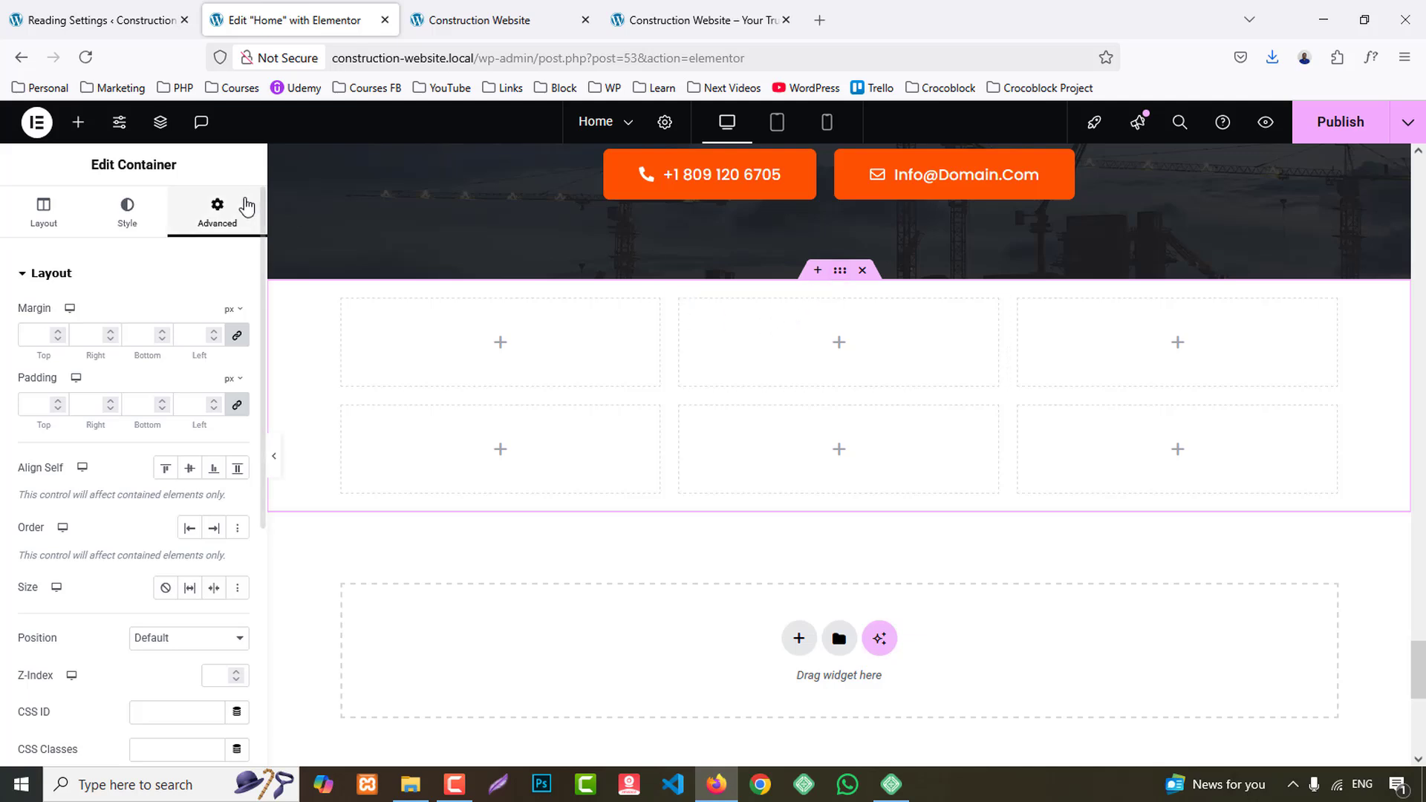
click(27, 406)
text(0)
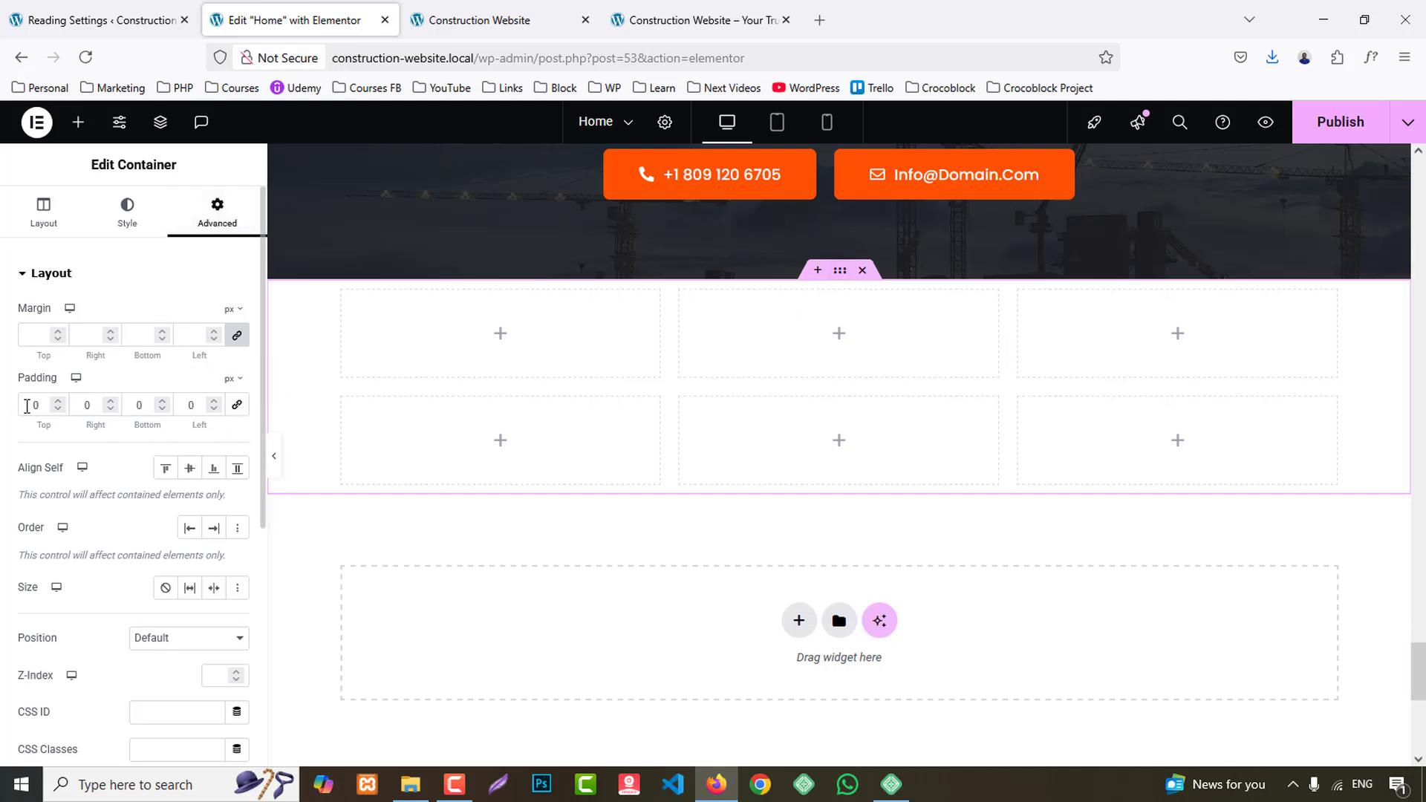
text(8)
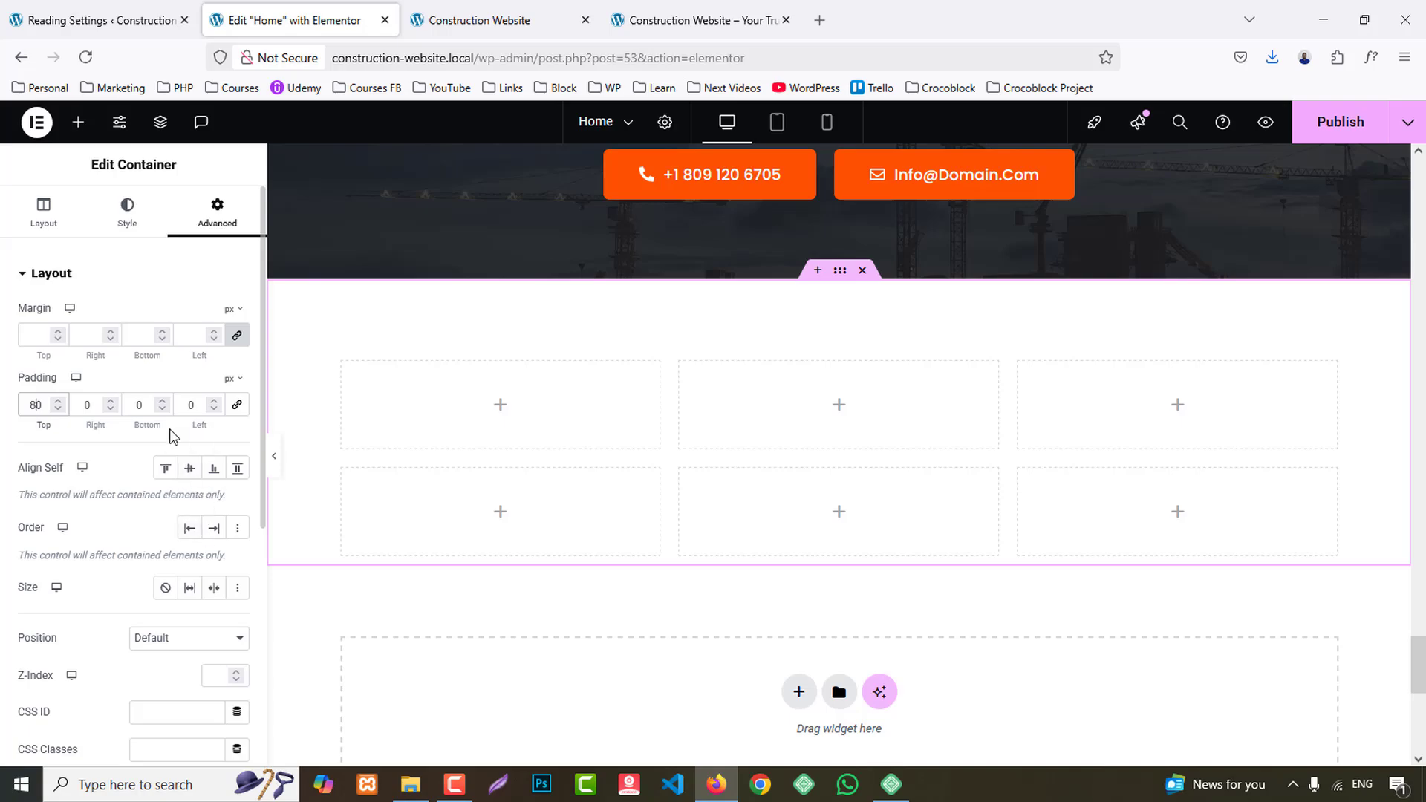
click(137, 402)
text(8)
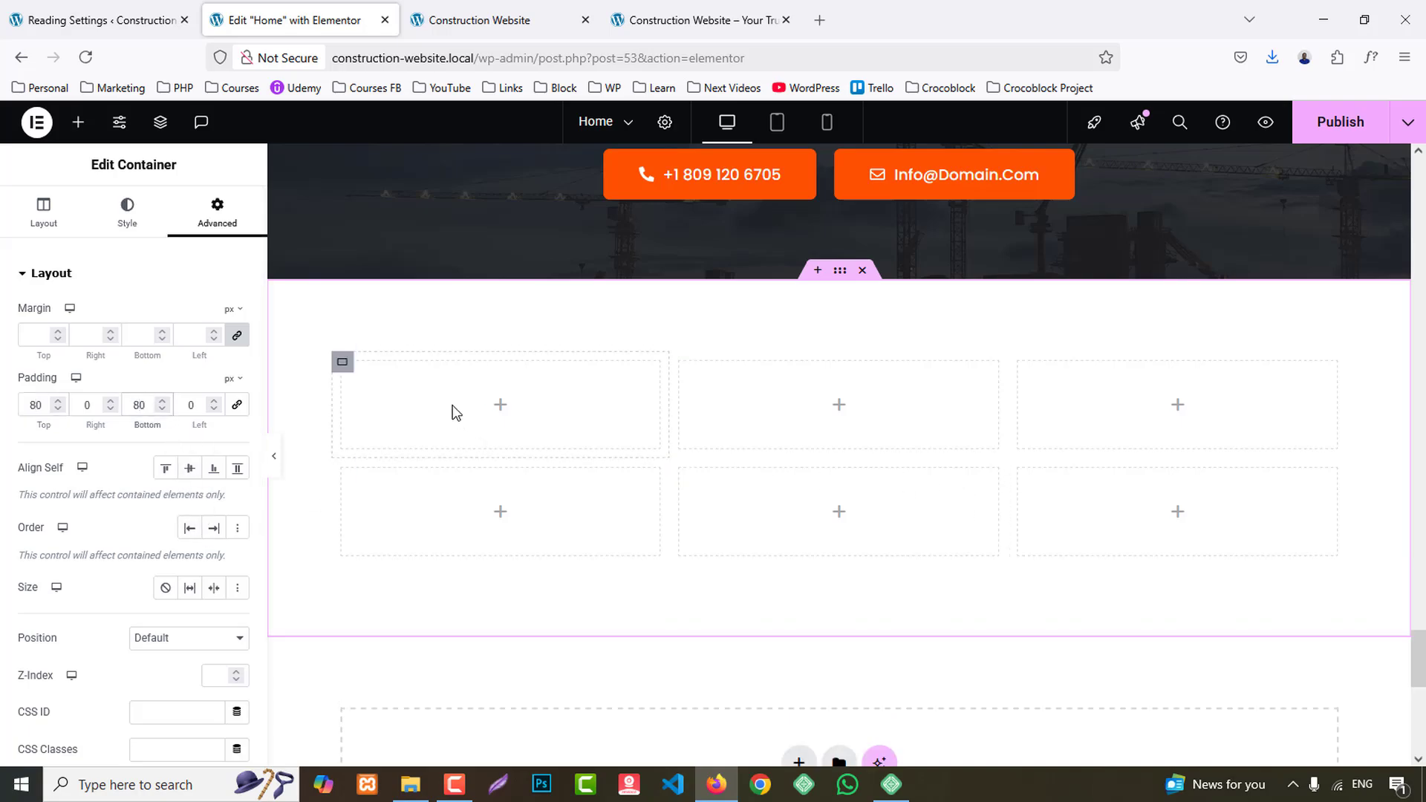
- Copy the heading container of the team section and paste its style onto the new section's first inner container
scroll(866, 449, up, 16)
scroll(523, 557, down, 2)
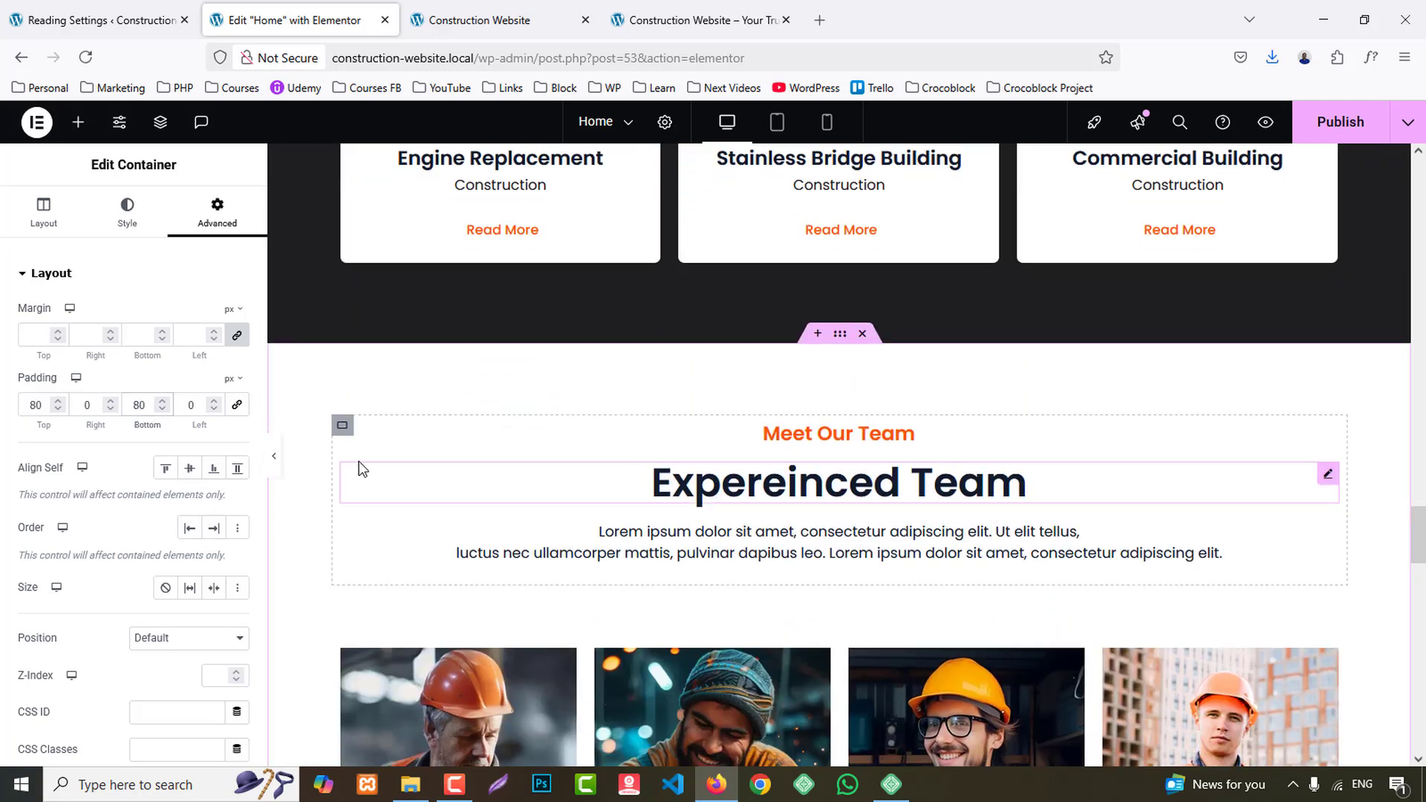
right_click(343, 425)
click(382, 403)
scroll(439, 601, down, 6)
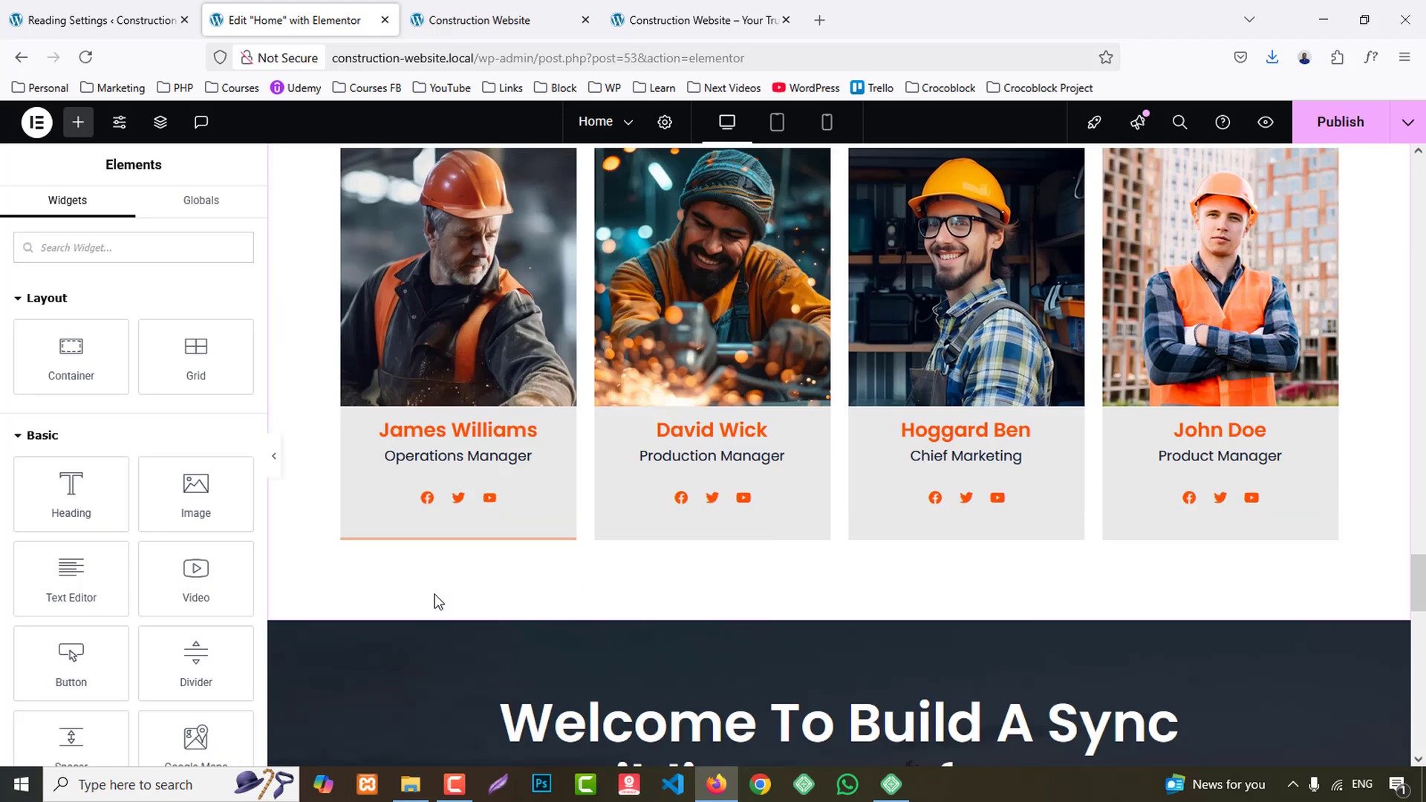
scroll(438, 602, down, 8)
right_click(341, 452)
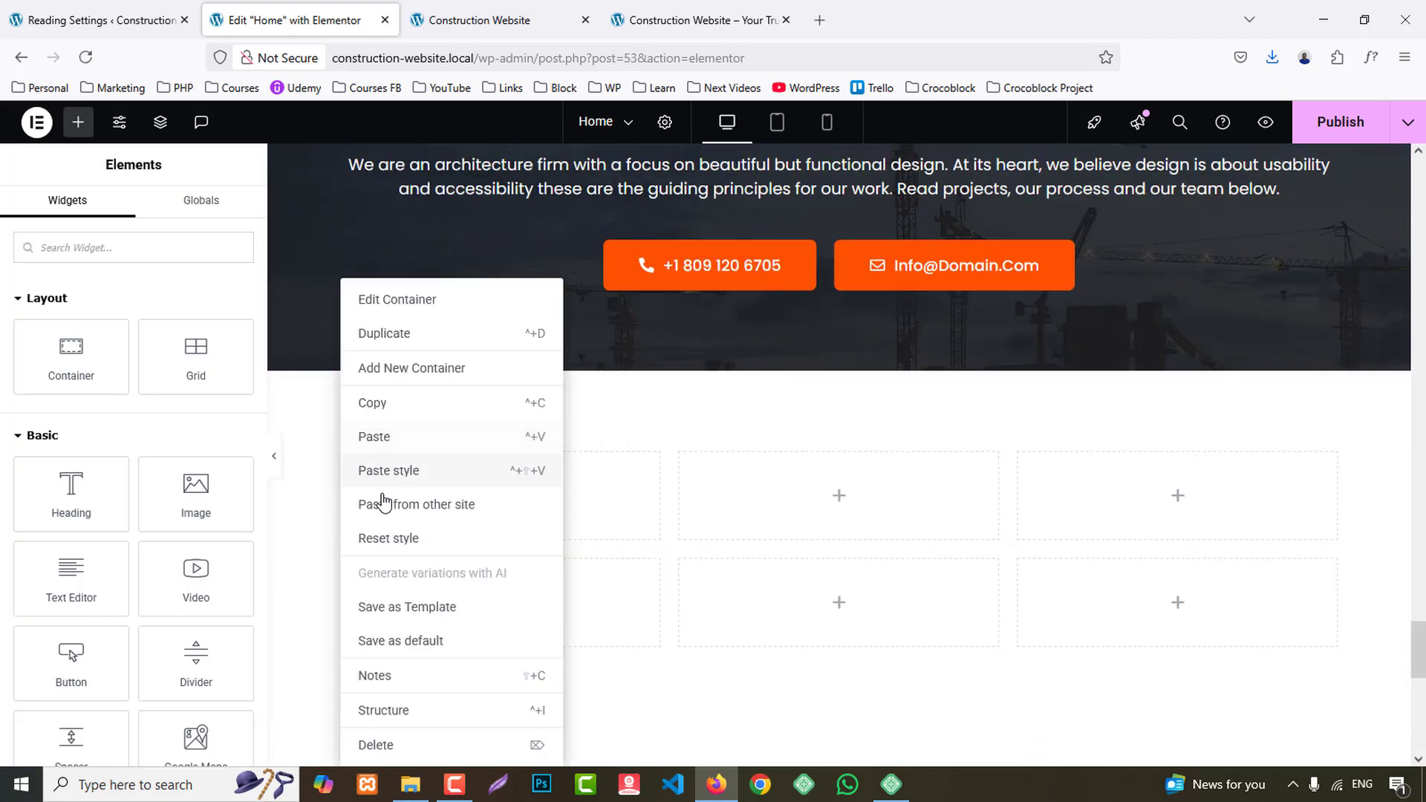
click(385, 475)
- Copy the "Meet Our Team" subheading from the team section into the new section's full-width inner container
scroll(831, 566, up, 10)
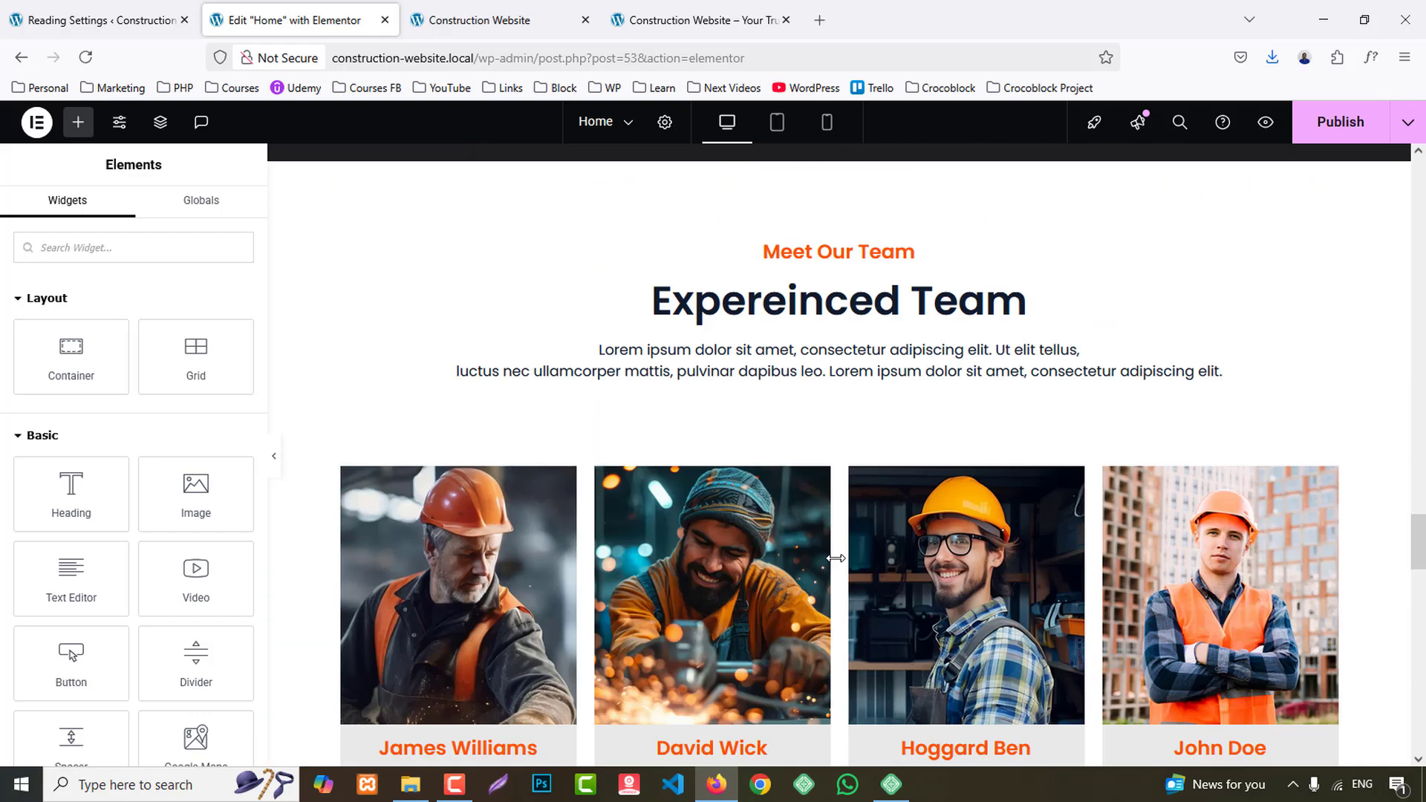
scroll(830, 519, down, 4)
right_click(823, 383)
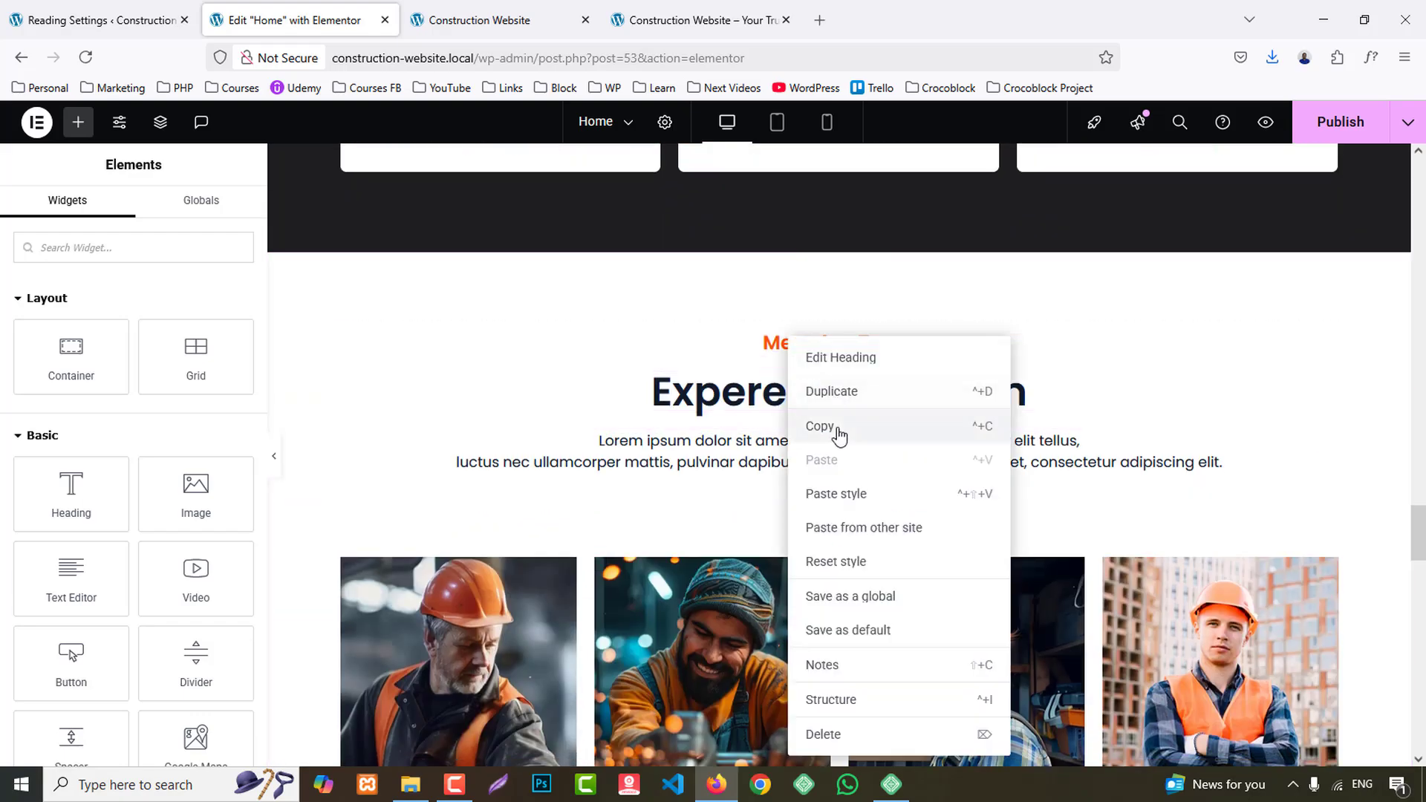
click(835, 429)
scroll(812, 519, down, 10)
right_click(561, 489)
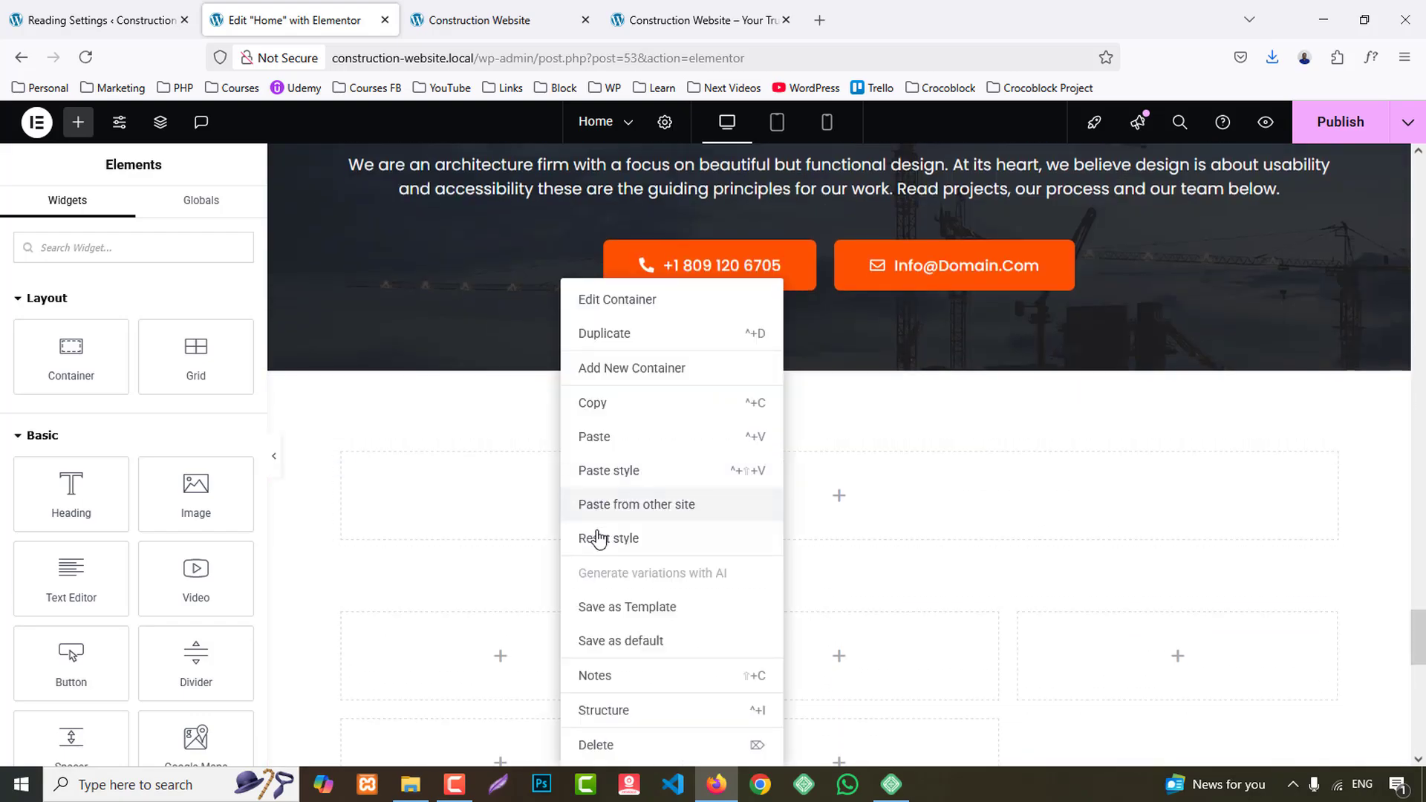
click(592, 436)
scroll(881, 529, down, 5)
- Copy the "Expereinced Team" heading from the team section and paste it below the subheading in the new section
scroll(879, 518, up, 3)
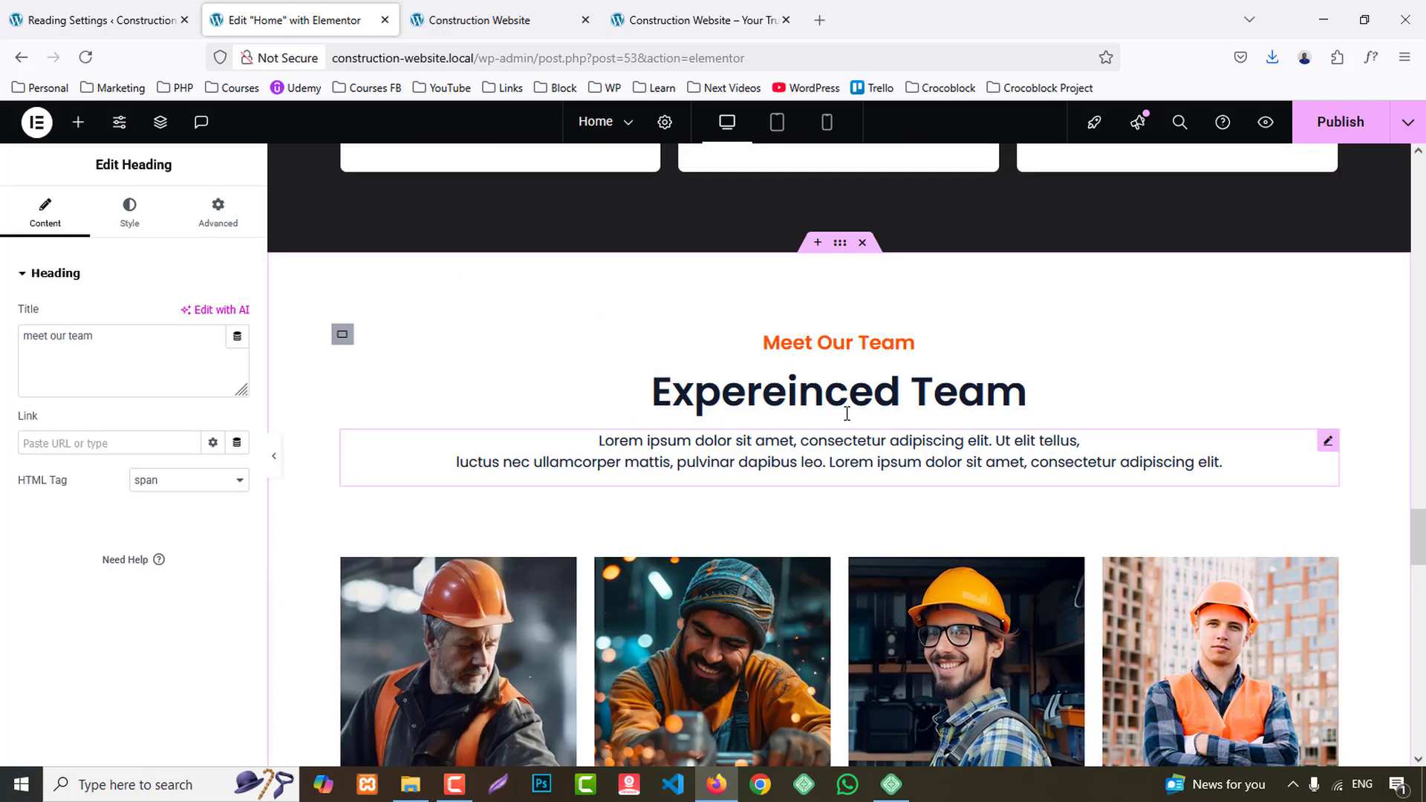
right_click(831, 349)
click(879, 440)
scroll(894, 493, down, 10)
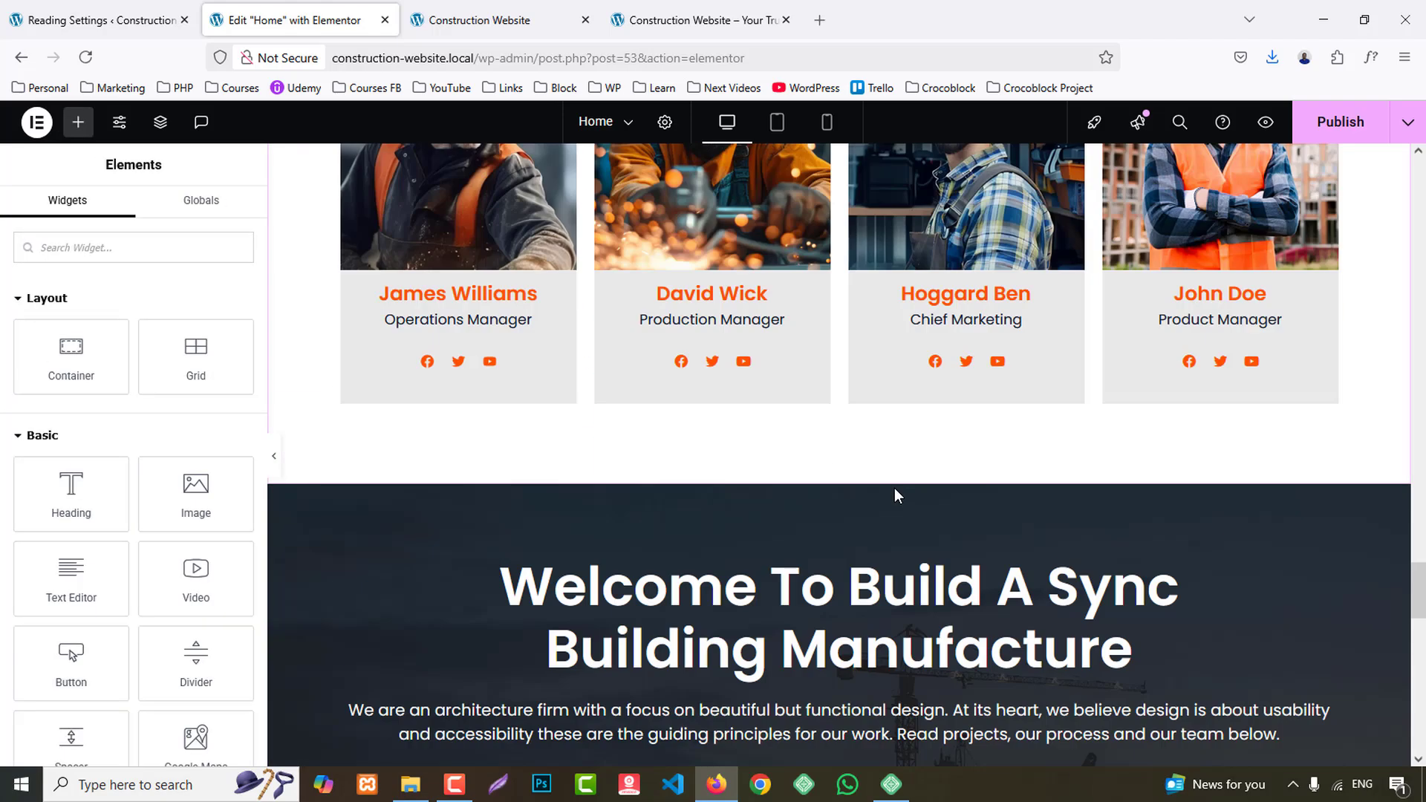
right_click(824, 290)
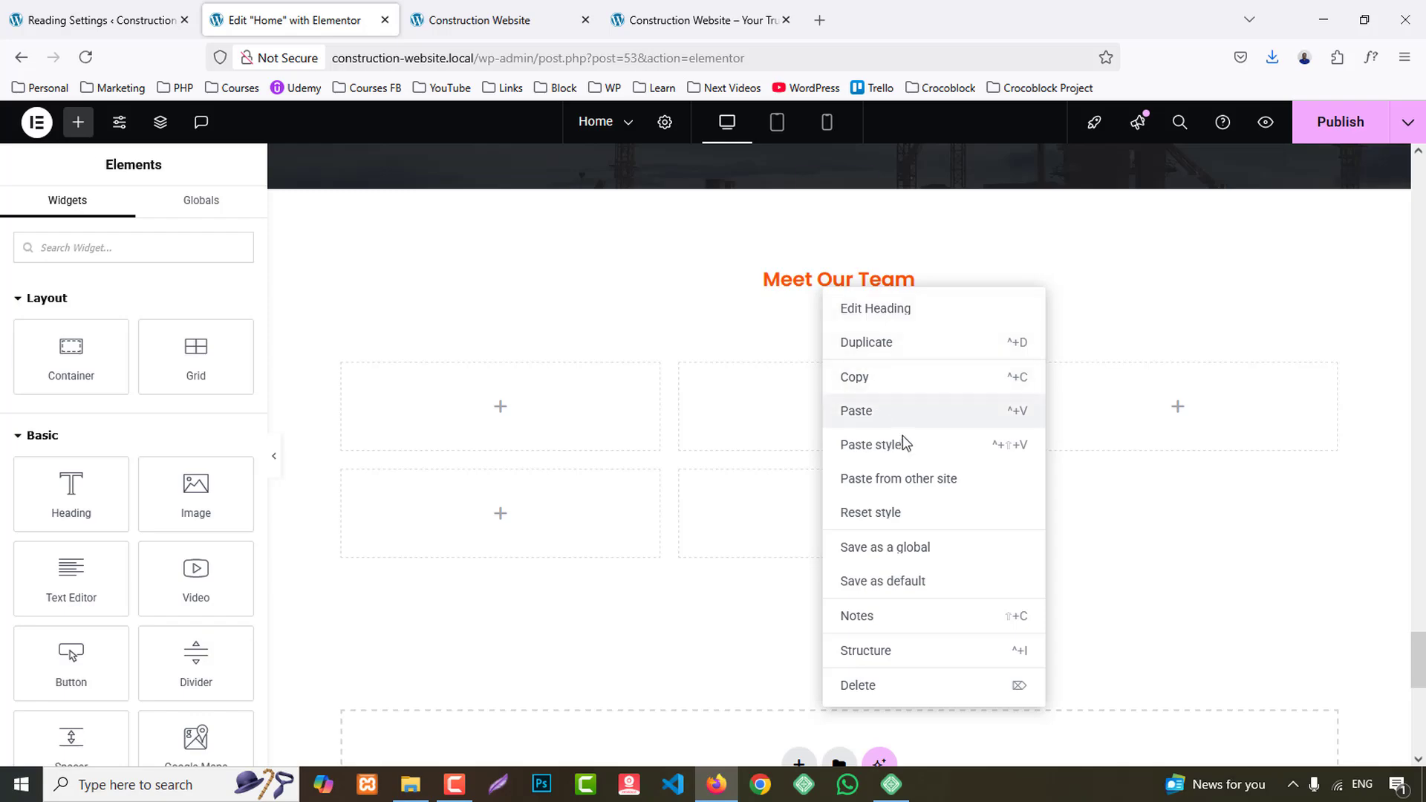
click(895, 416)
- Copy the lorem ipsum paragraph from the team section and paste it below the heading in the new section
right_click(857, 523)
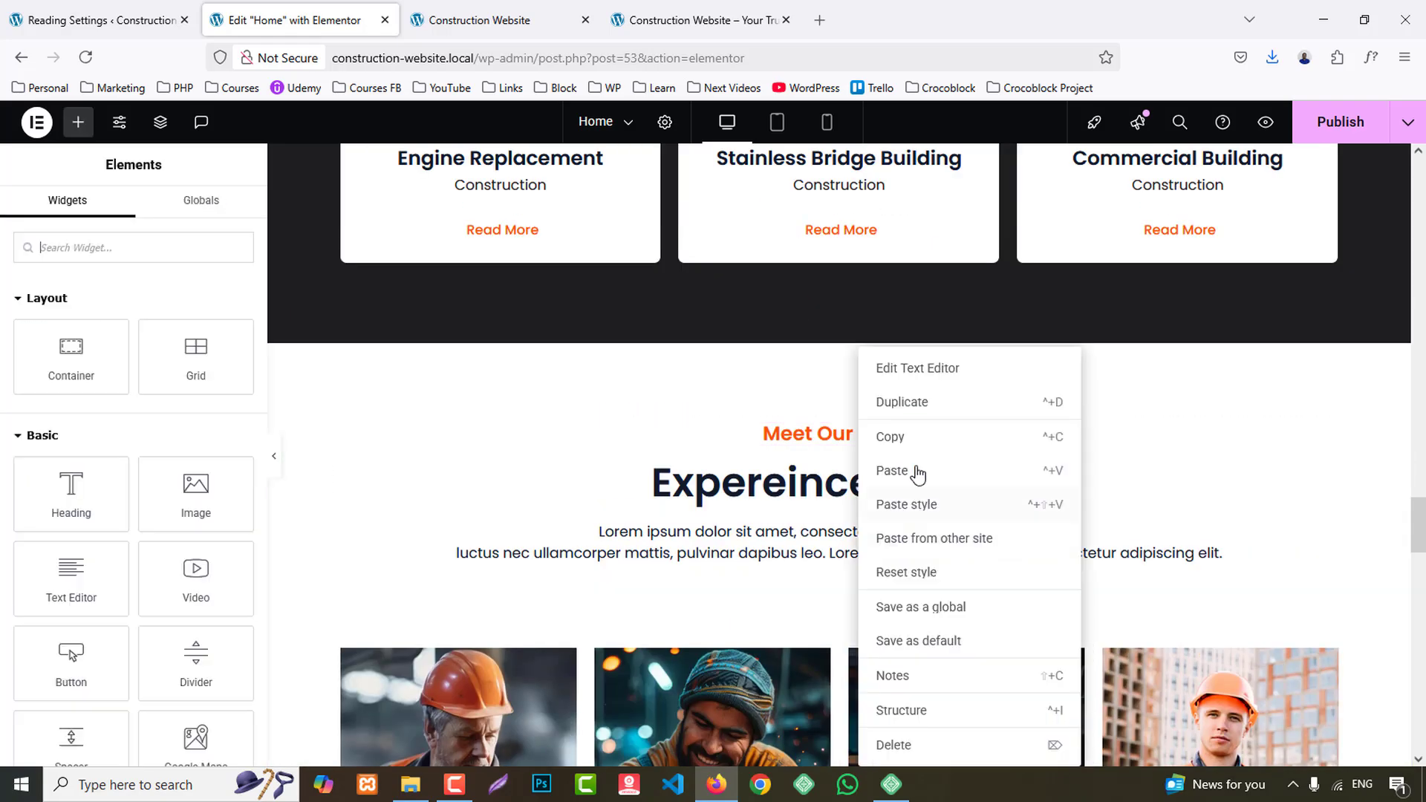
click(916, 444)
scroll(908, 511, down, 10)
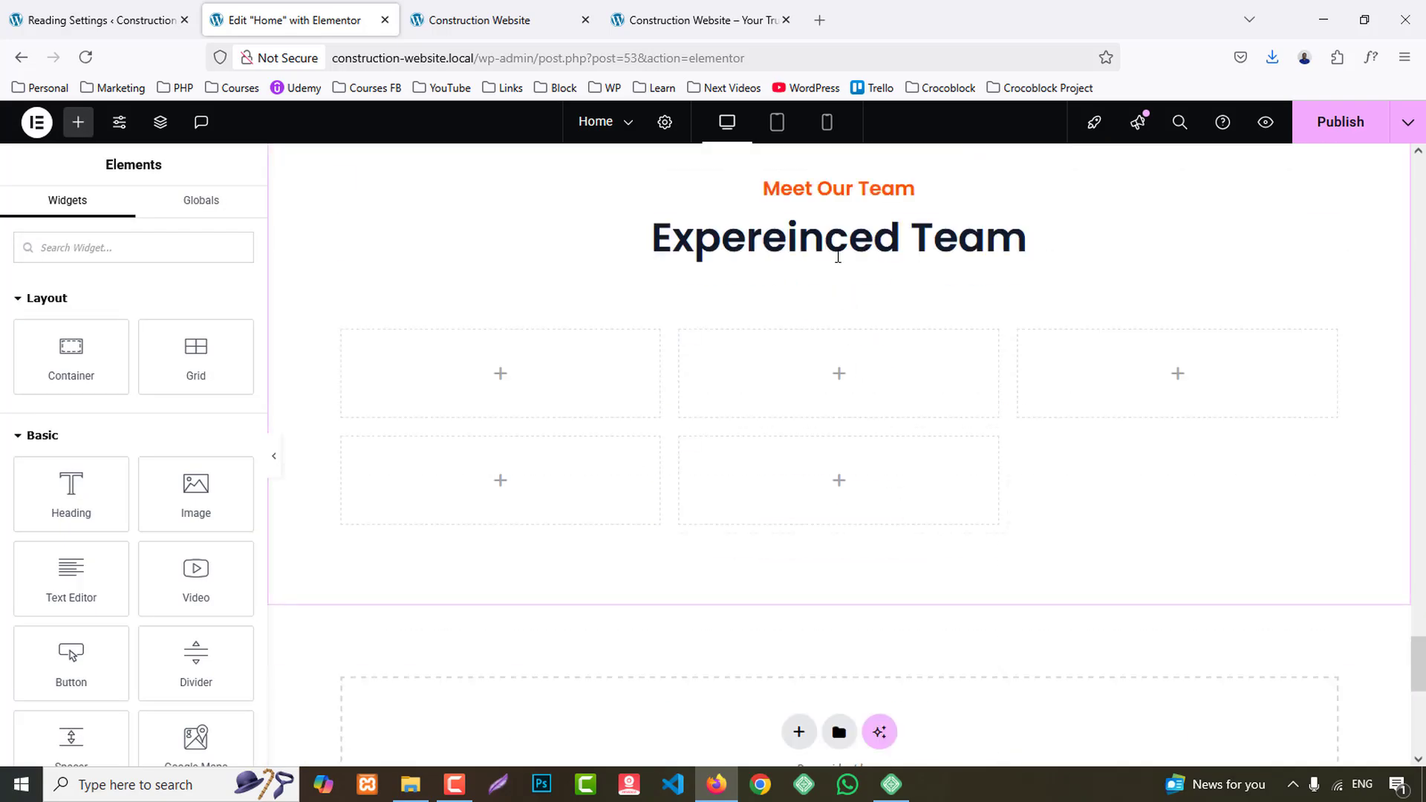
right_click(836, 254)
click(880, 374)
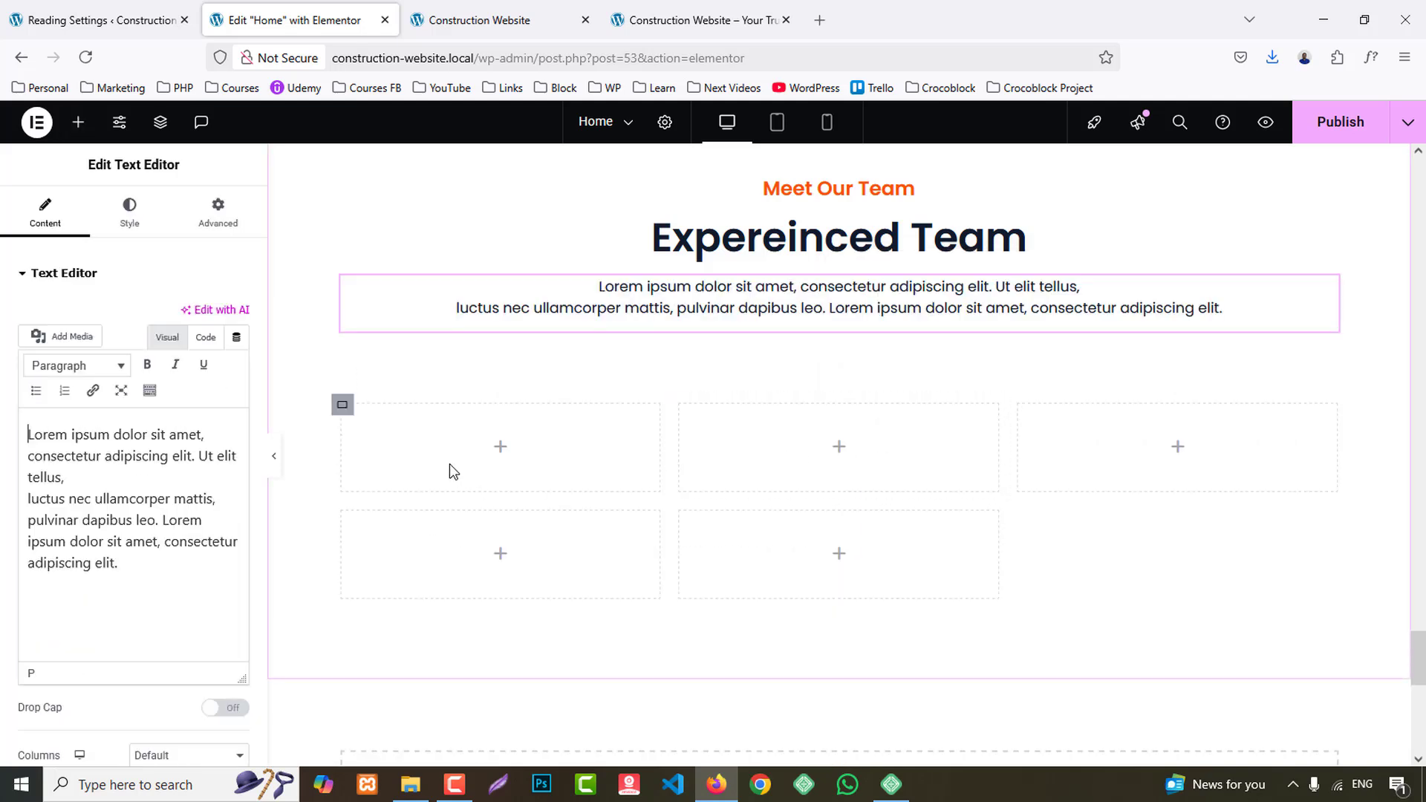
- Set the width of the first two empty containers below the paragraph to 50% each
click(342, 404)
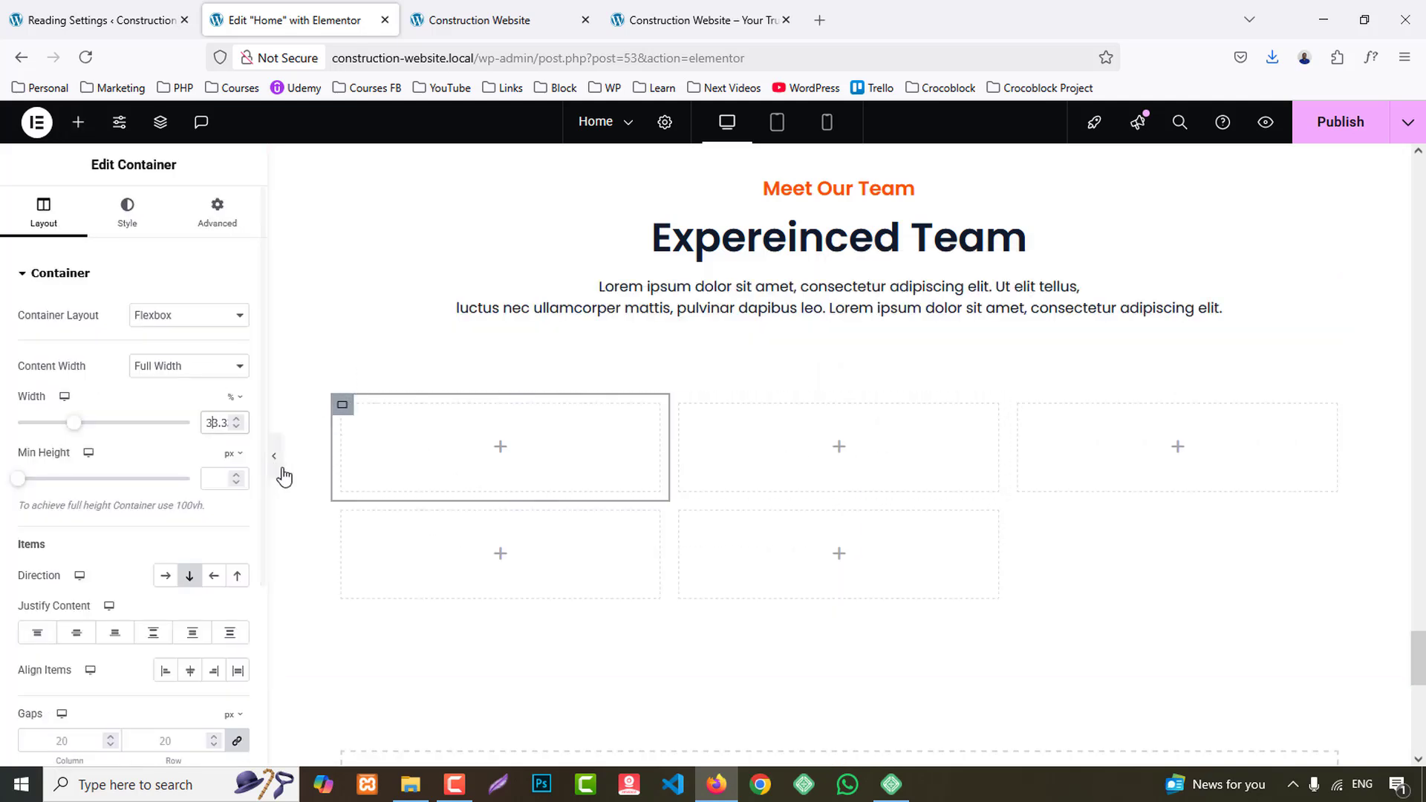
text(50)
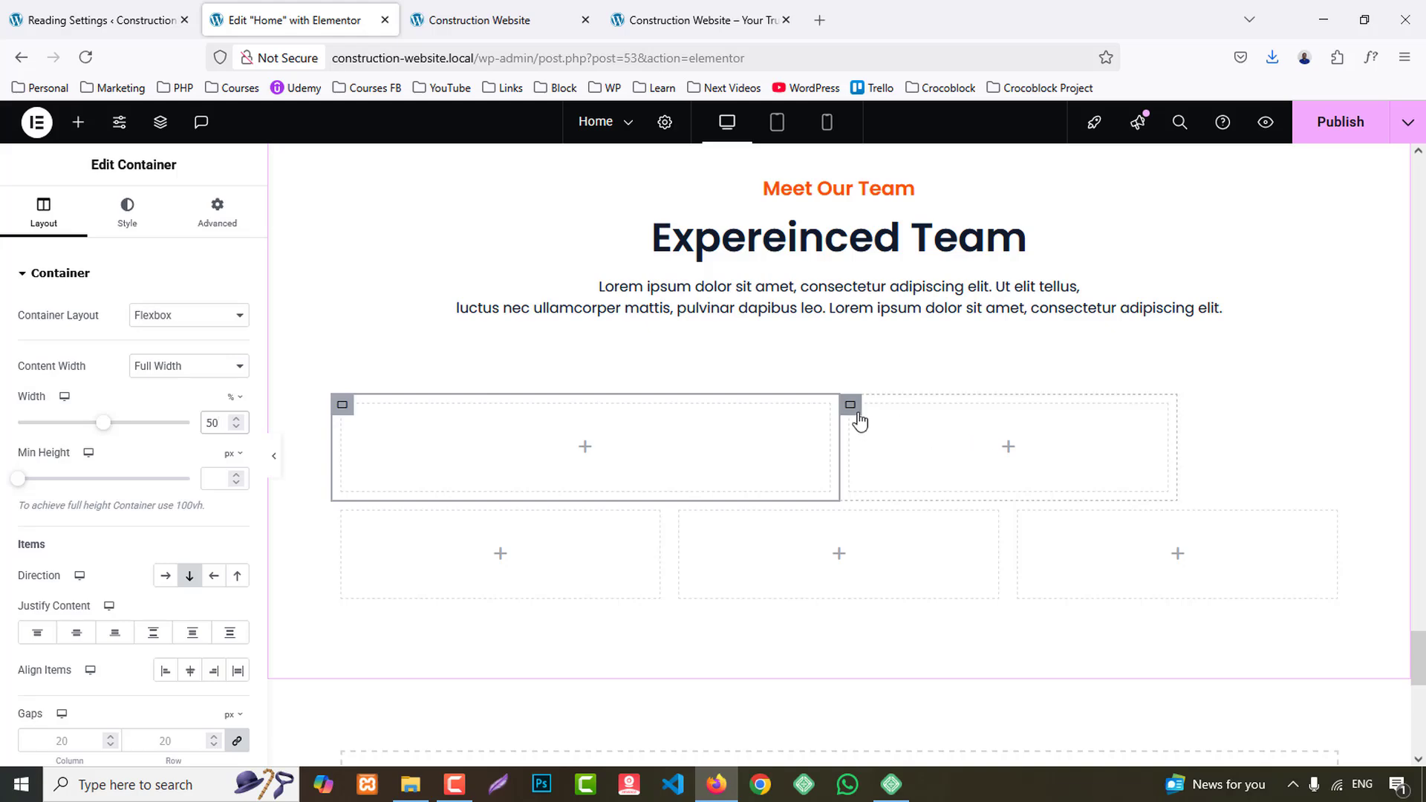
click(851, 407)
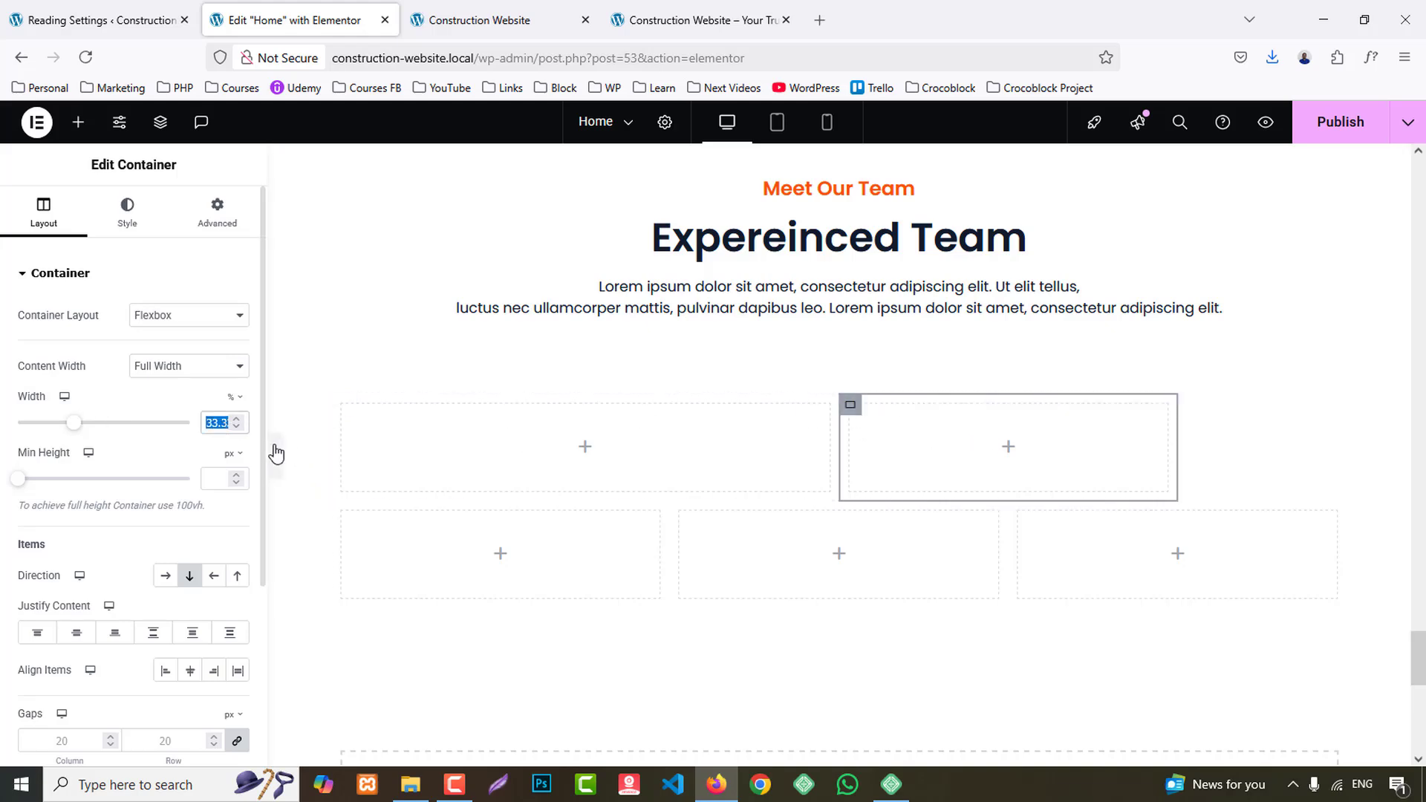
text(50)
- Delete the three leftover empty containers below the two 50% wide ones
scroll(350, 367, down, 3)
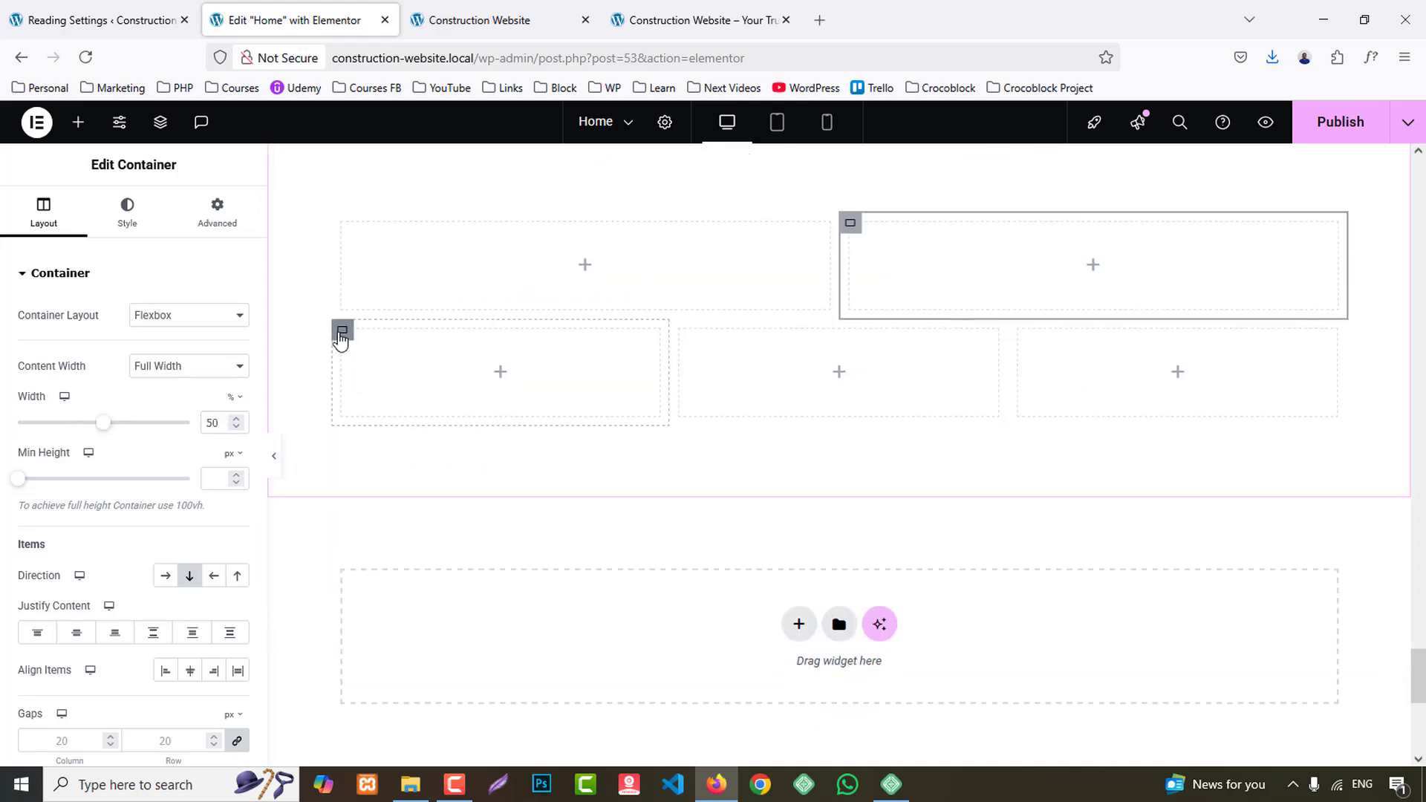
right_click(341, 340)
click(402, 747)
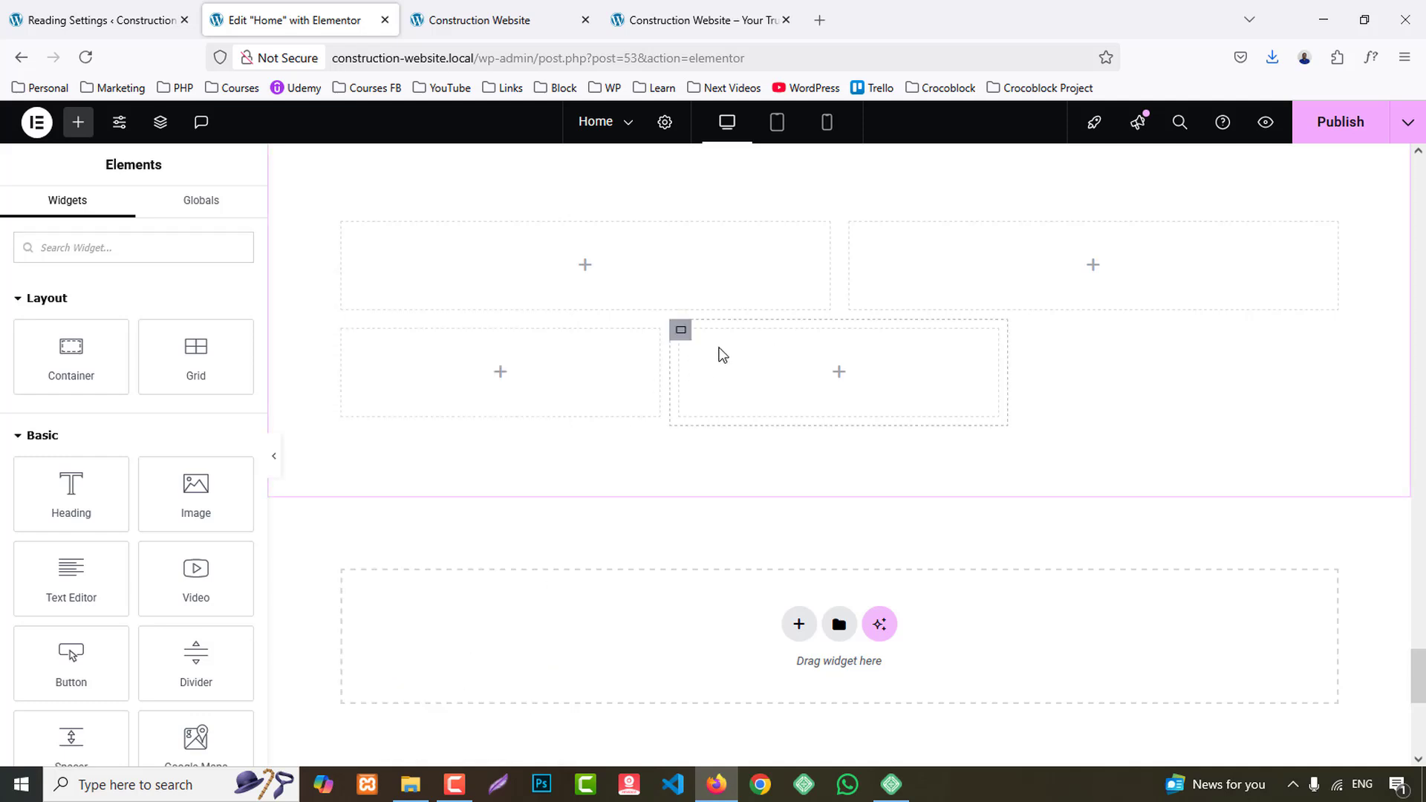
right_click(681, 339)
click(716, 745)
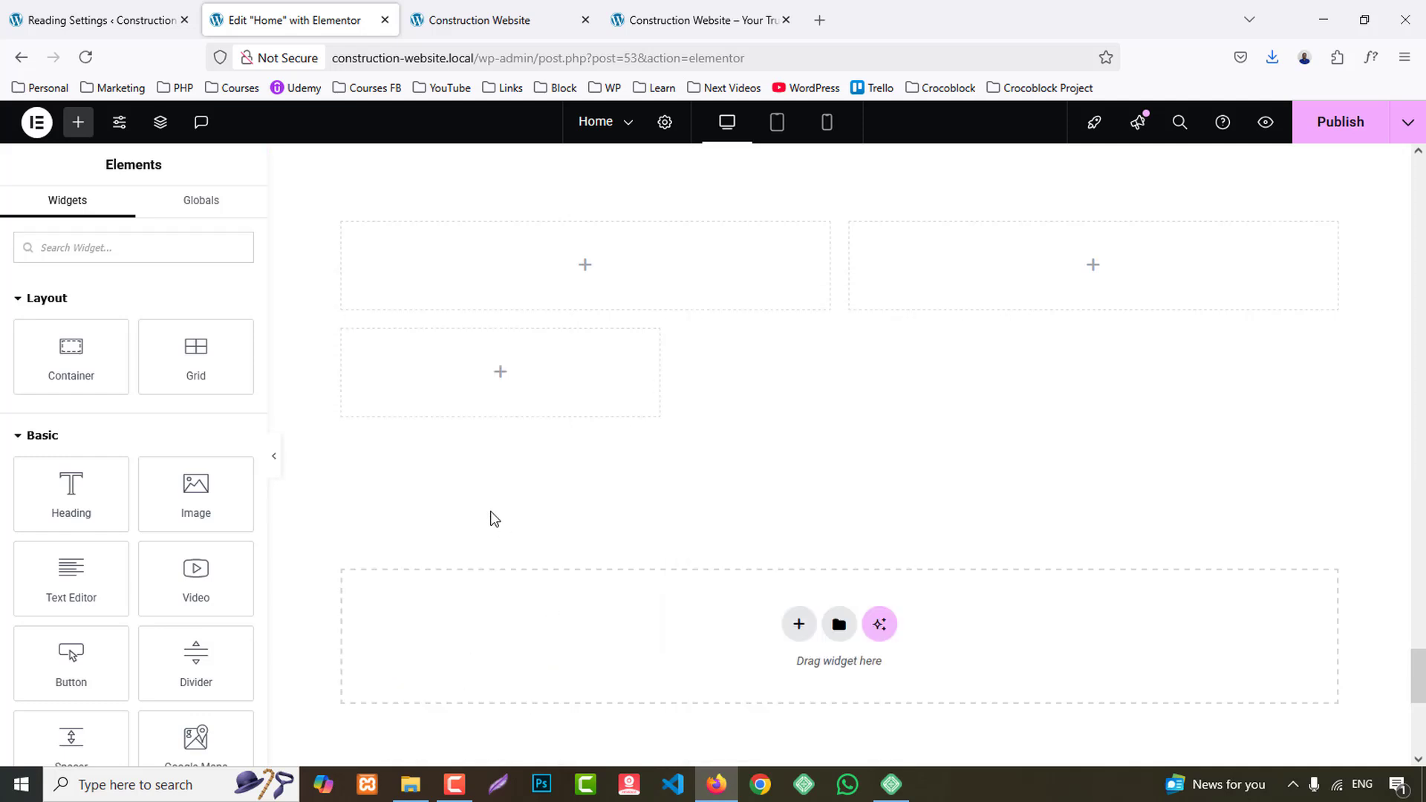
right_click(343, 331)
click(413, 747)
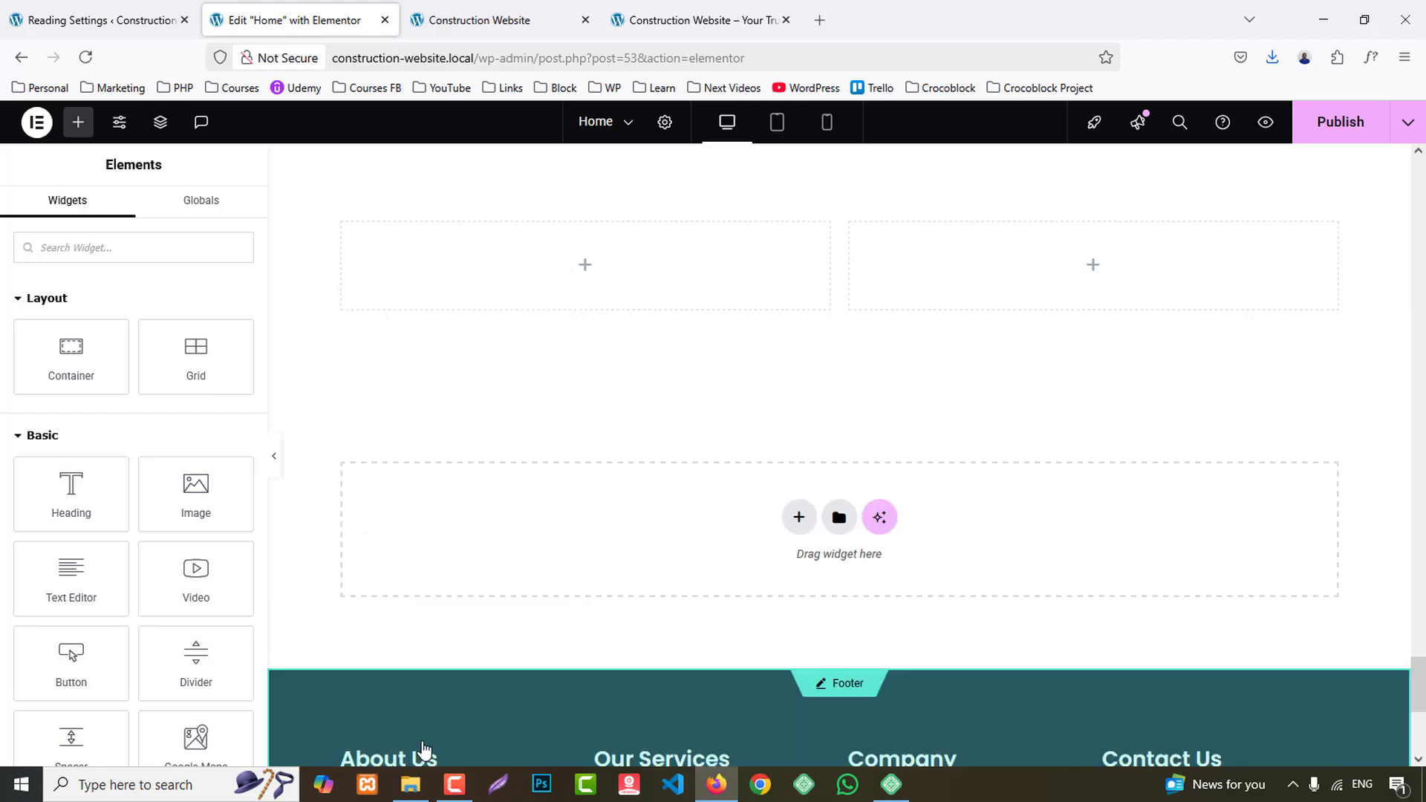
- Change the new section's outer container to Full Width content
scroll(743, 639, up, 5)
click(839, 273)
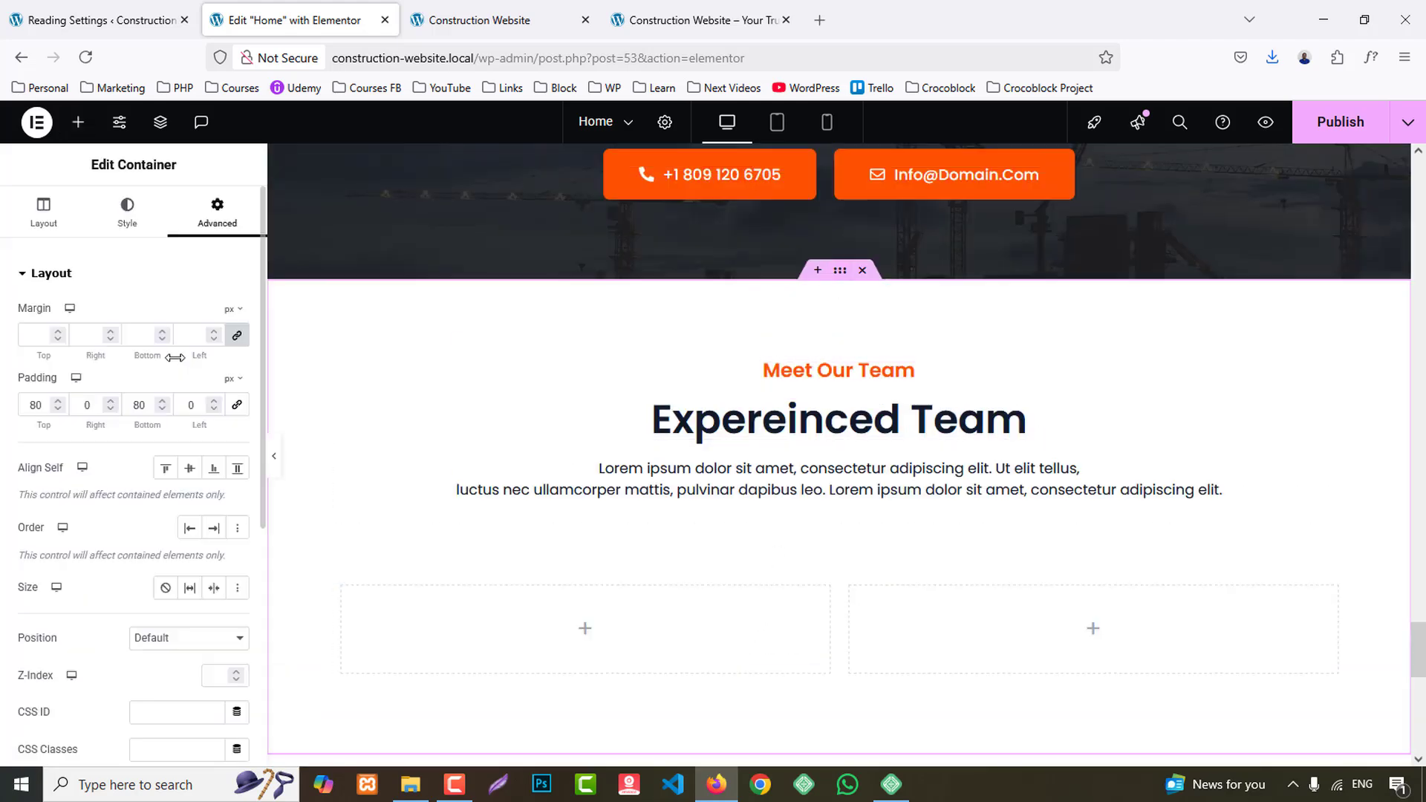
click(46, 212)
click(175, 366)
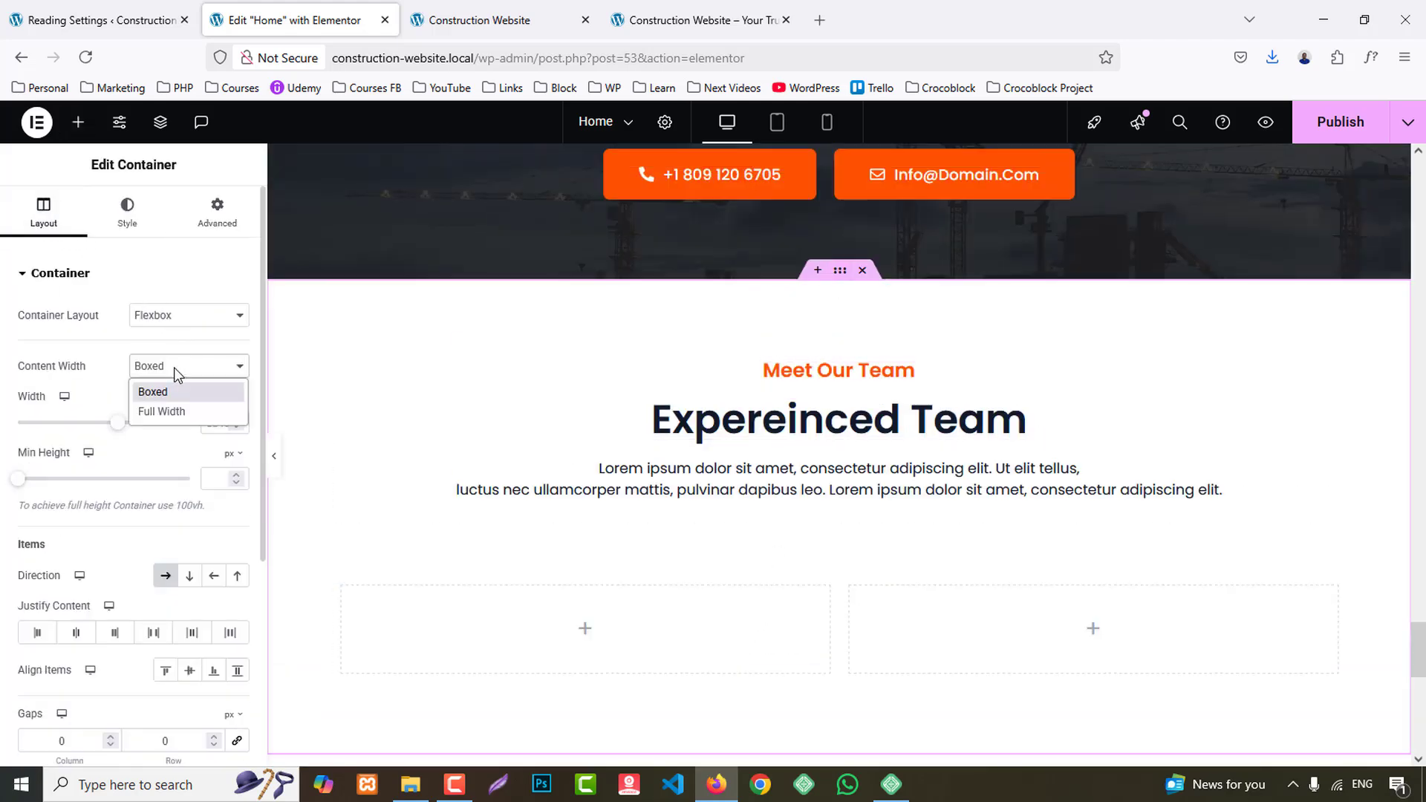
click(168, 411)
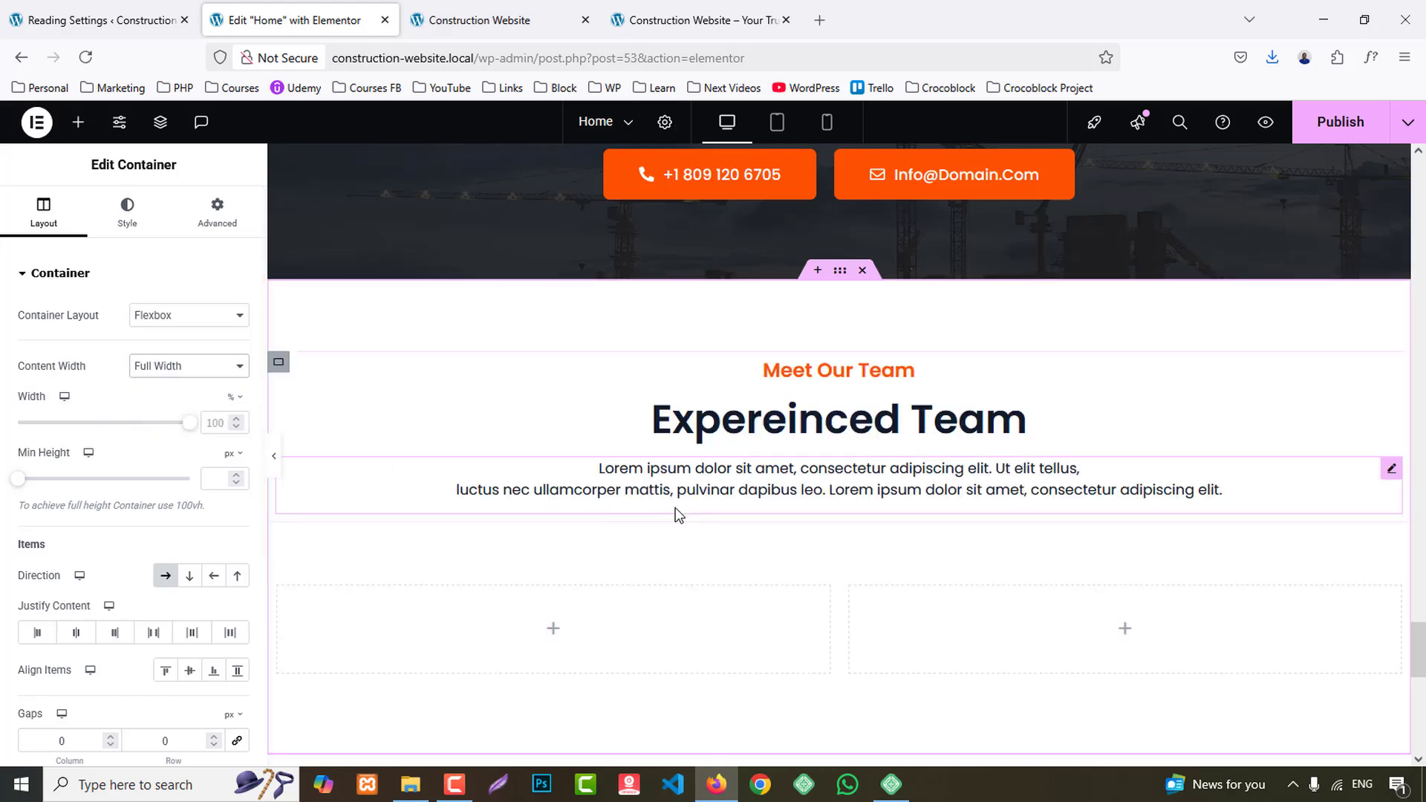
- Copy the "We are best" subheading text from the reference site and replace the "Meet Our Team" title in the new section with it
scroll(1028, 288, up, 2)
click(747, 10)
scroll(706, 461, down, 2)
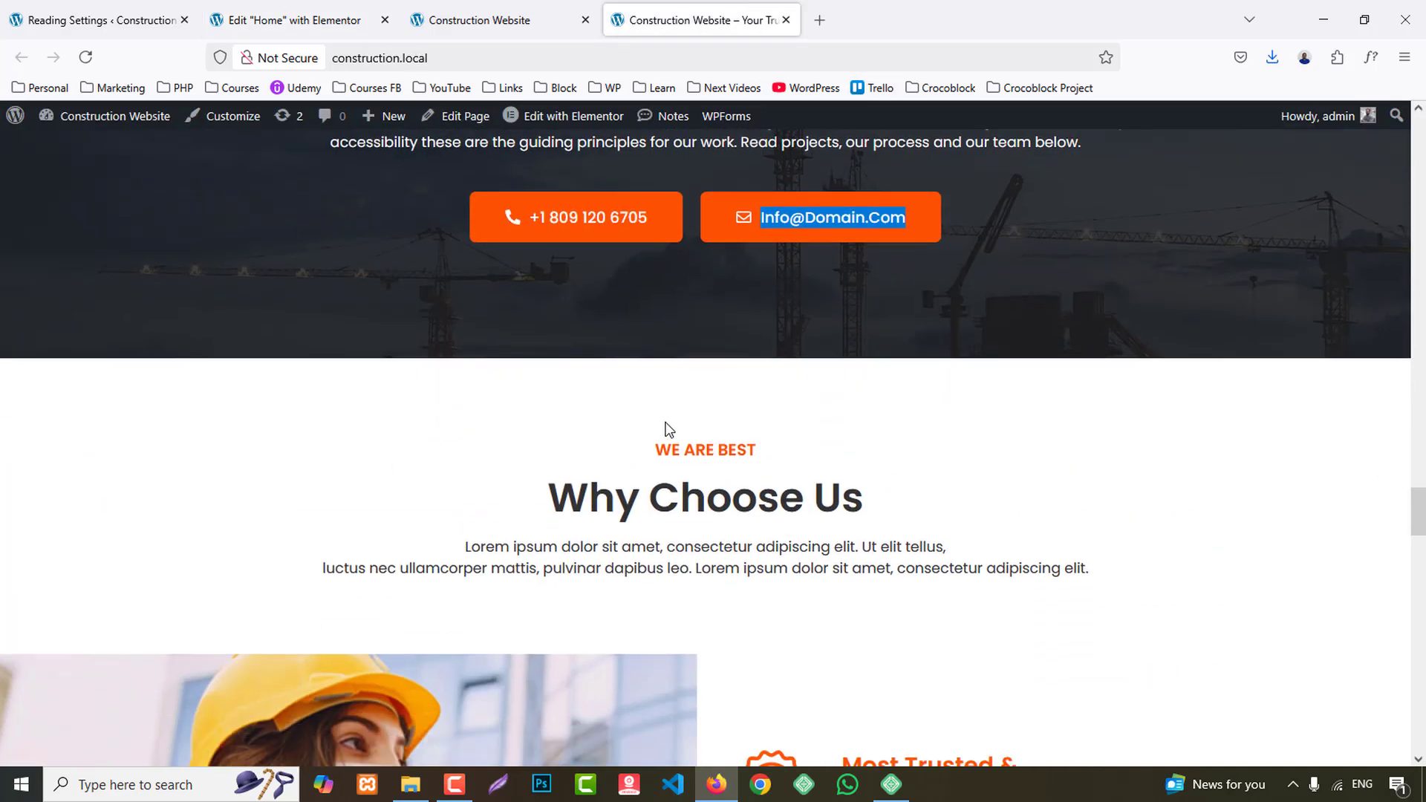
click(763, 448)
scroll(658, 270, down, 2)
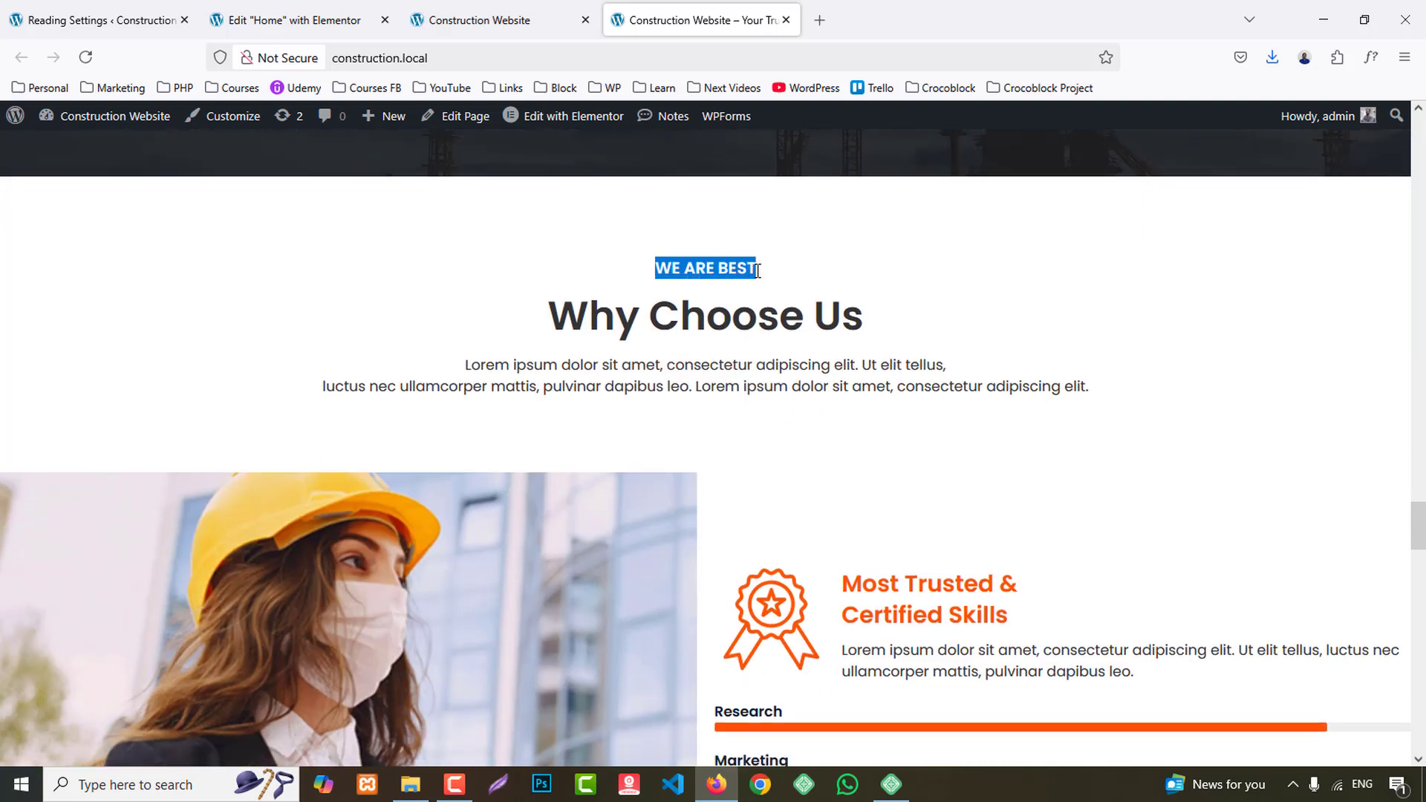
mouse_move(758, 271)
mouse_down()
mouse_move(800, 326)
mouse_move(701, 281)
mouse_move(740, 268)
mouse_up()
click(364, 19)
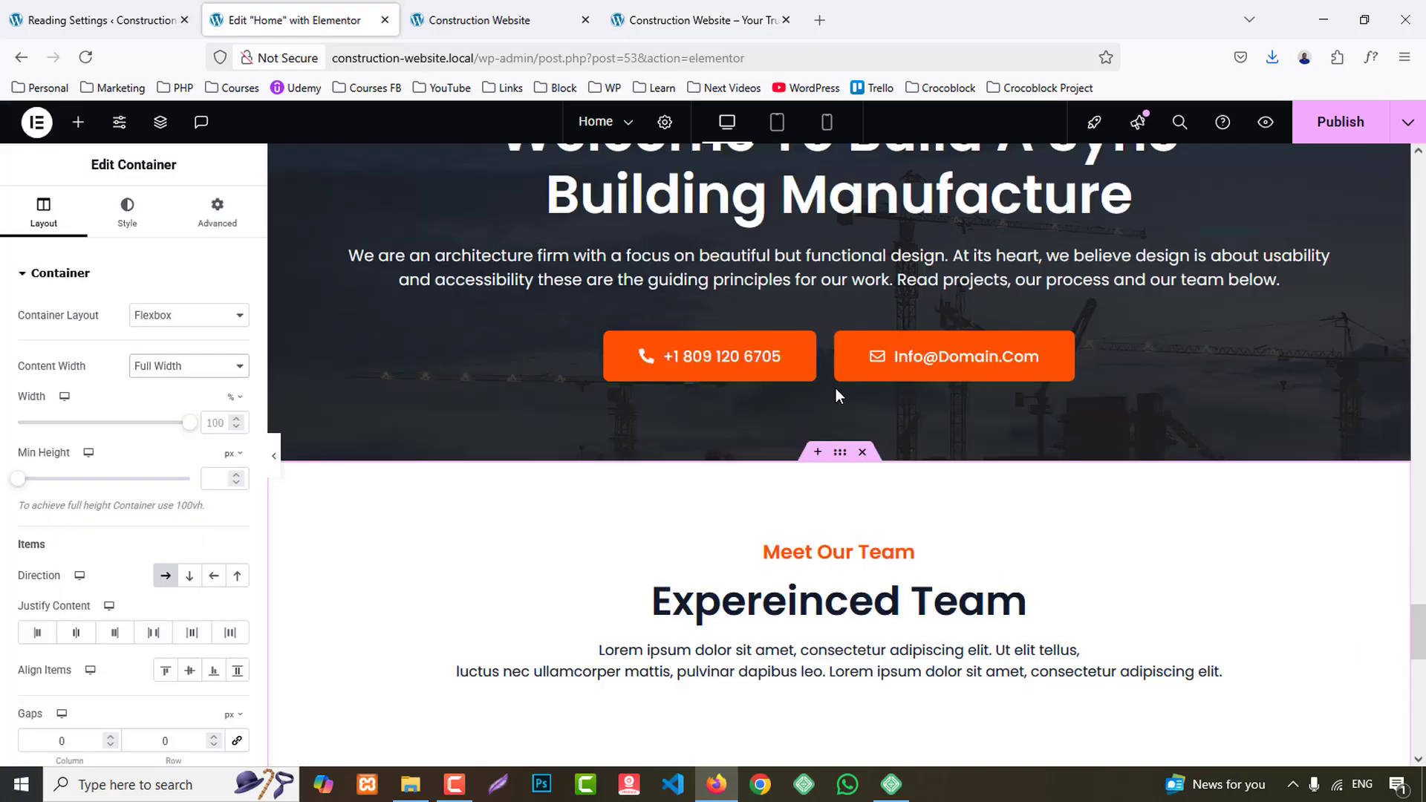
click(837, 551)
key(ctrl+a)
text(we are best)
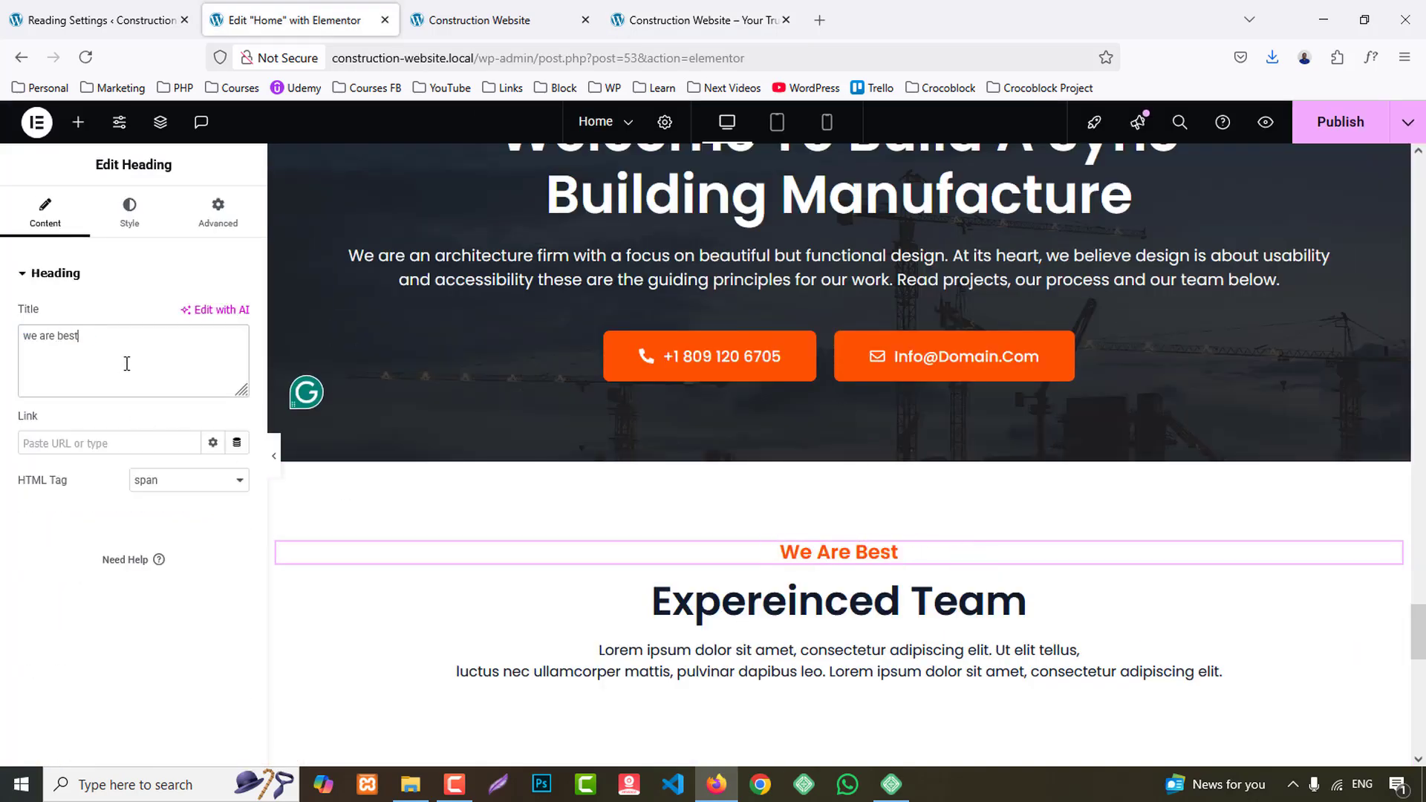
- Copy "Why Choose Us" from the reference site and replace the "Expereinced Team" heading text in the new section with it
key(ctrl+Tab)
key(ctrl+Tab)
drag(551, 331, 866, 324)
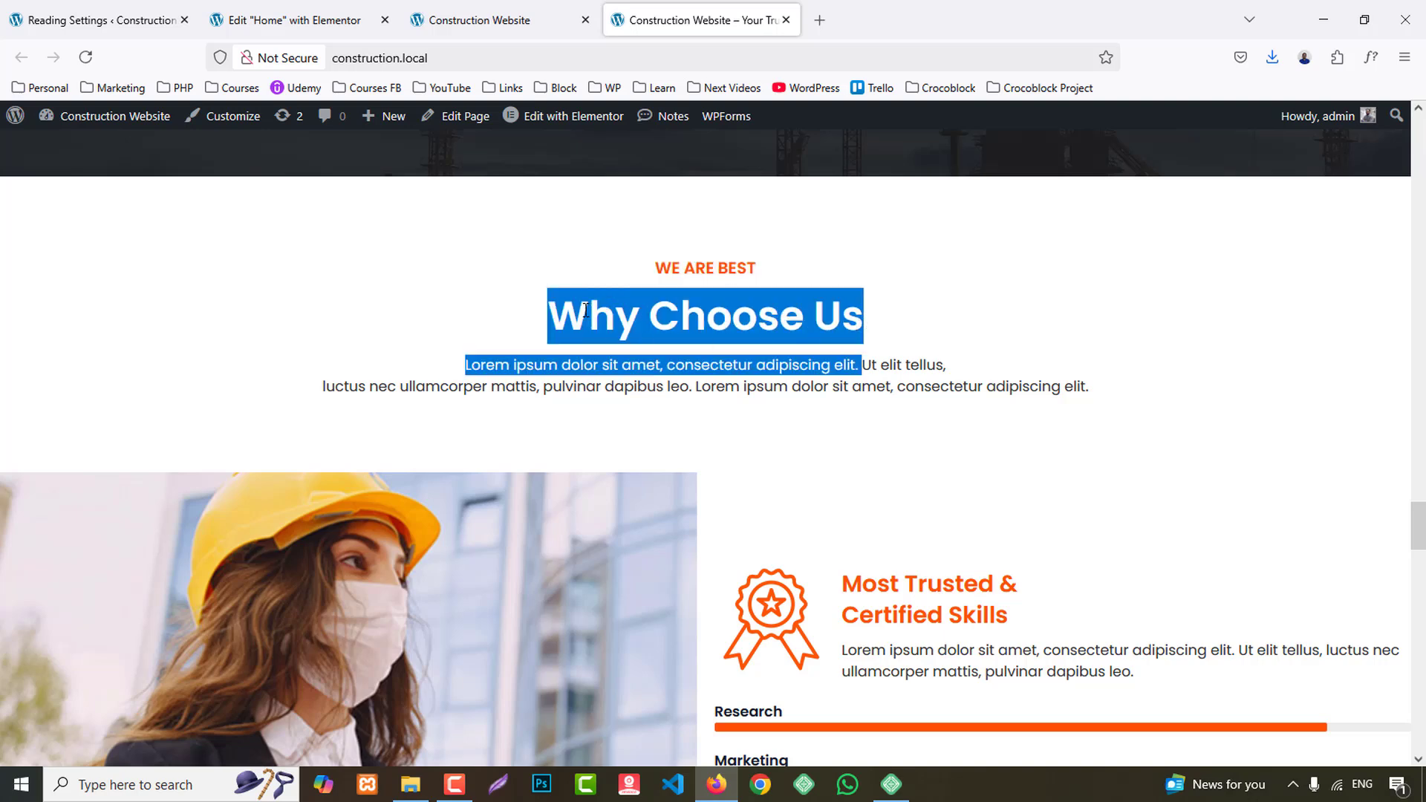
drag(553, 310, 851, 307)
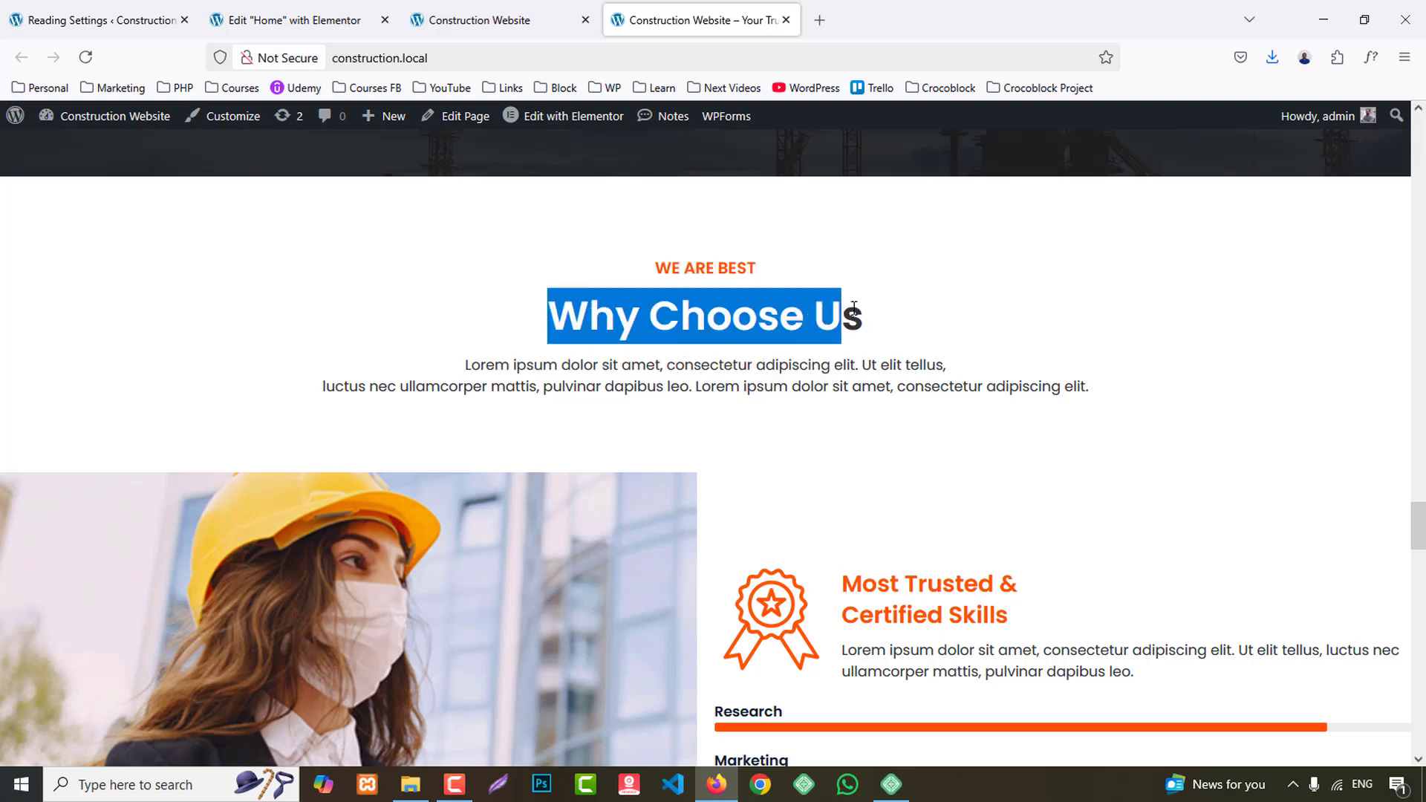
key(ctrl+shift+Tab)
key(ctrl+shift+Tab)
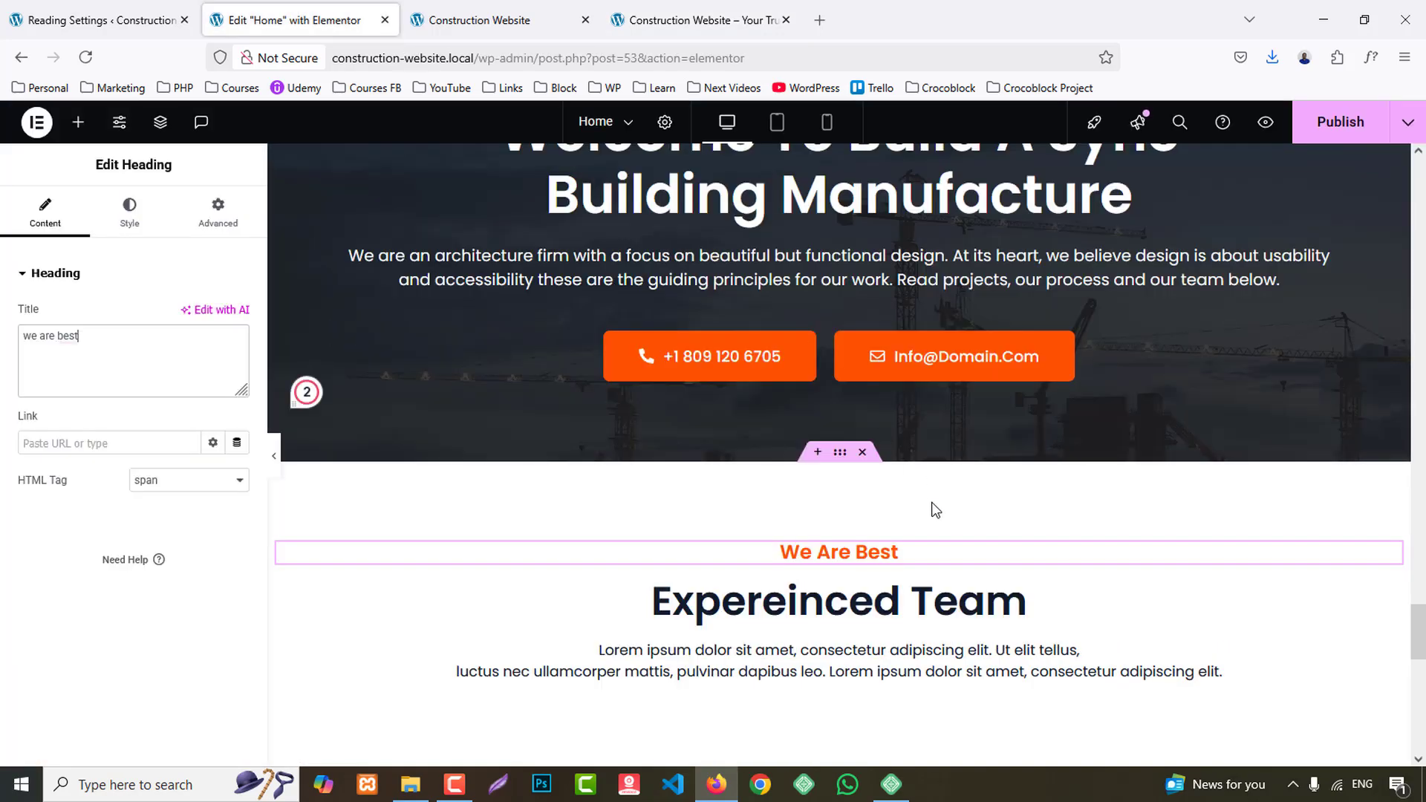
scroll(932, 506, down, 3)
click(320, 428)
click(178, 356)
key(ctrl+a)
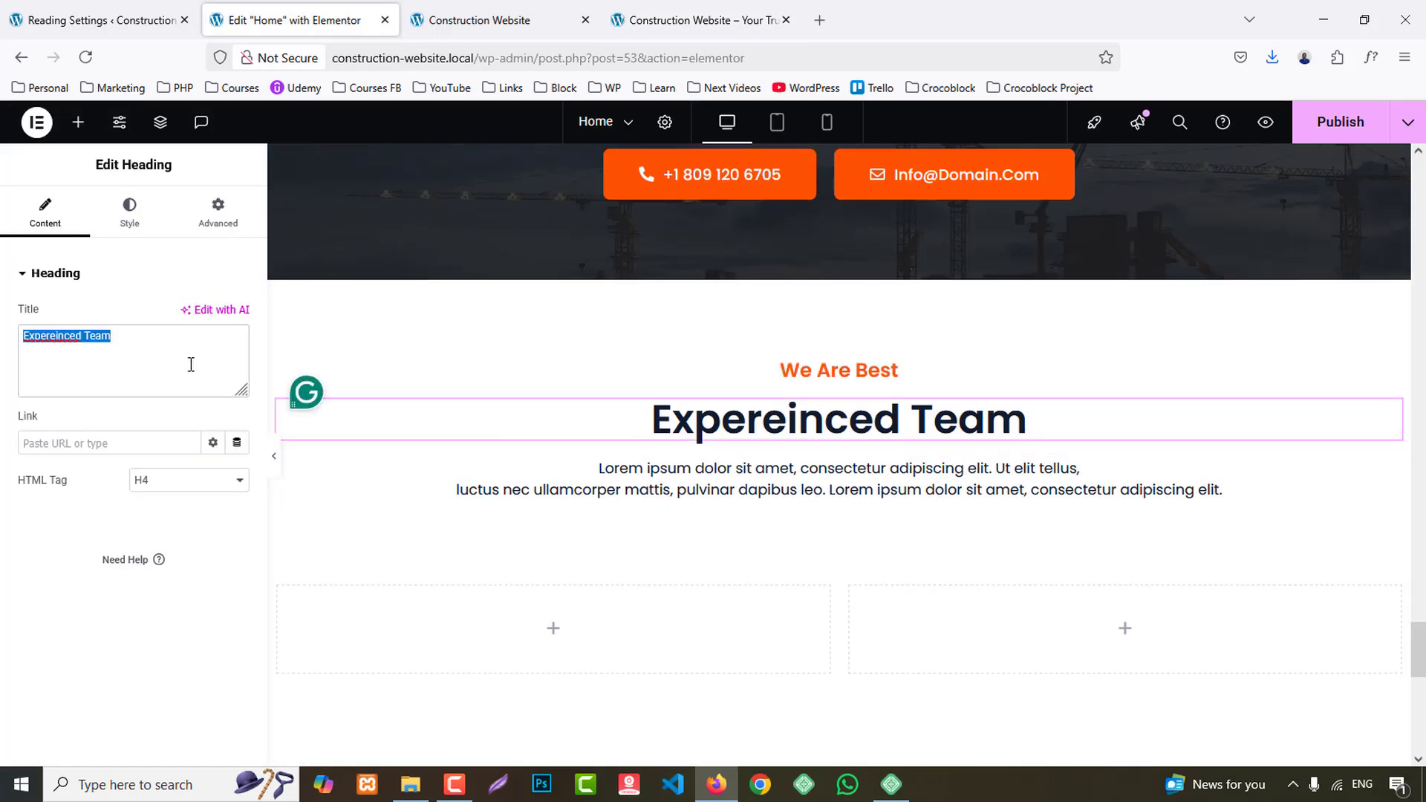
text(why choose us)
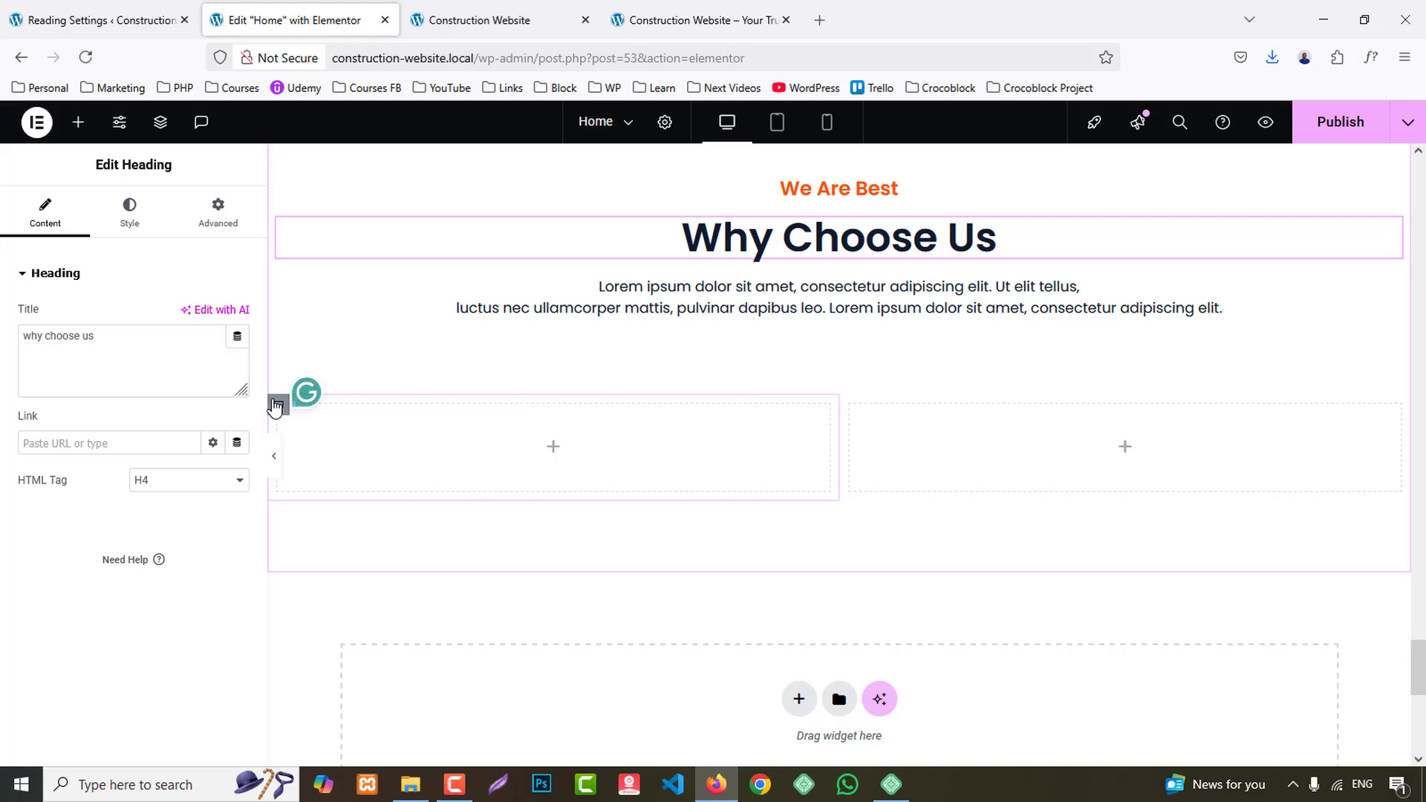
- Give the first 50% container a classic background with the image why-choose.jpg from the media library
click(278, 405)
click(127, 212)
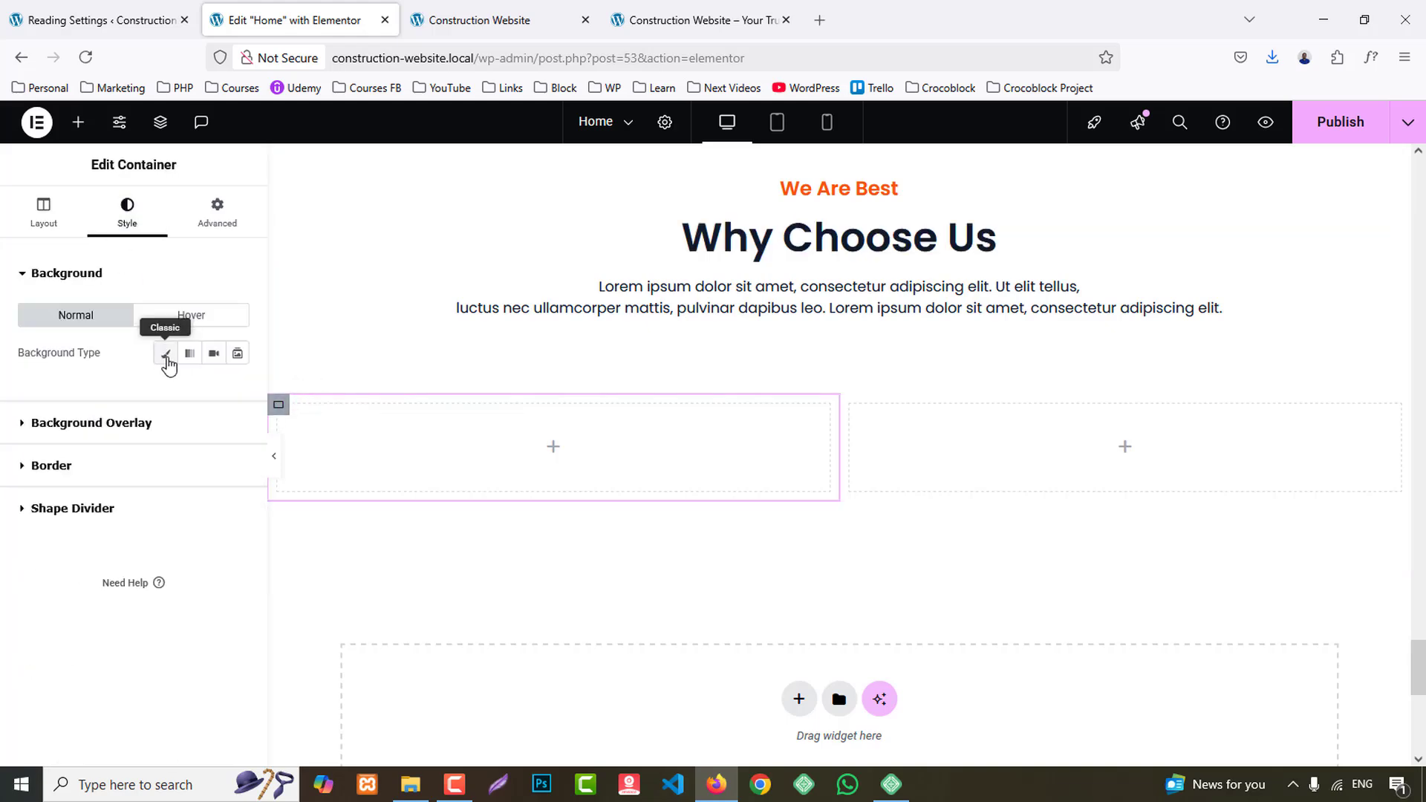
click(167, 353)
click(238, 491)
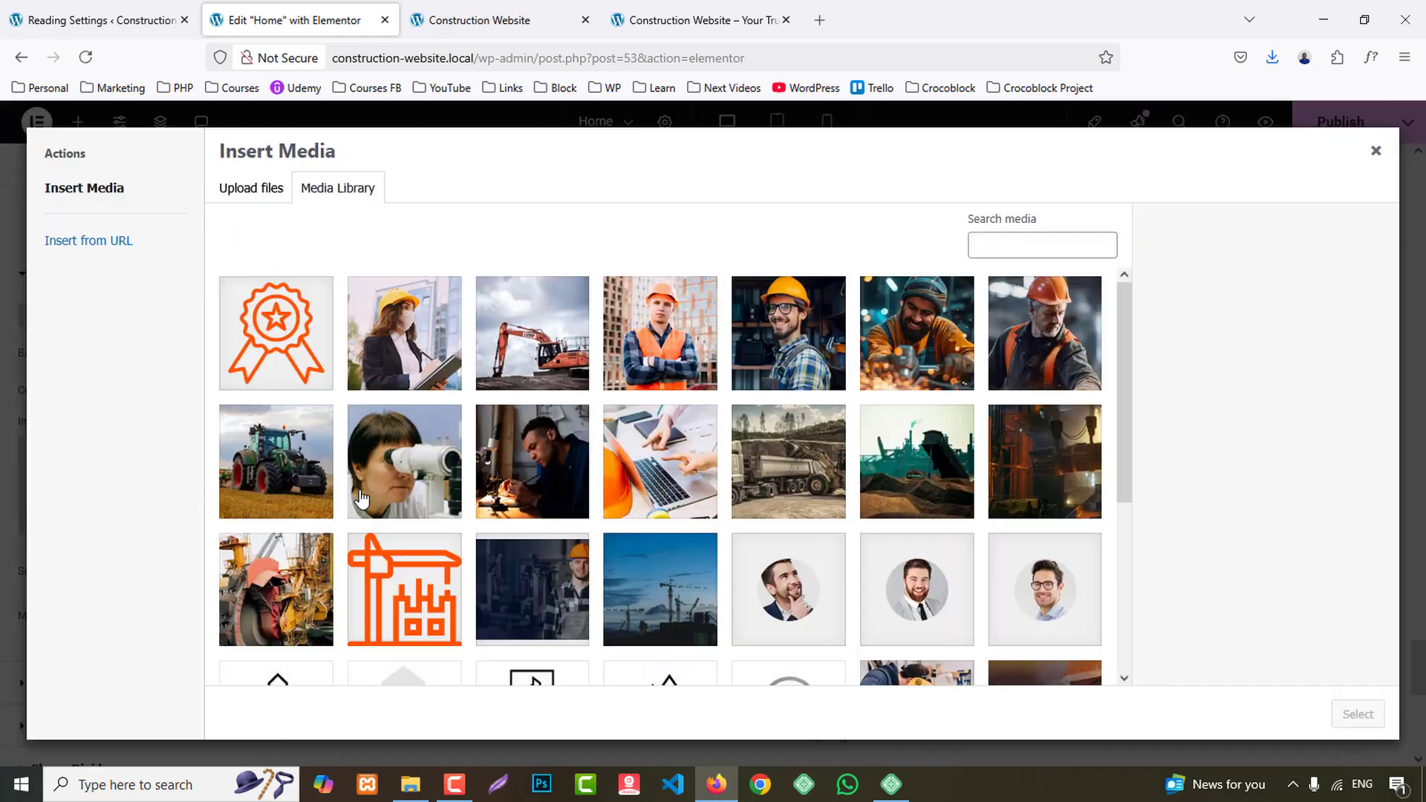
click(406, 373)
click(1357, 714)
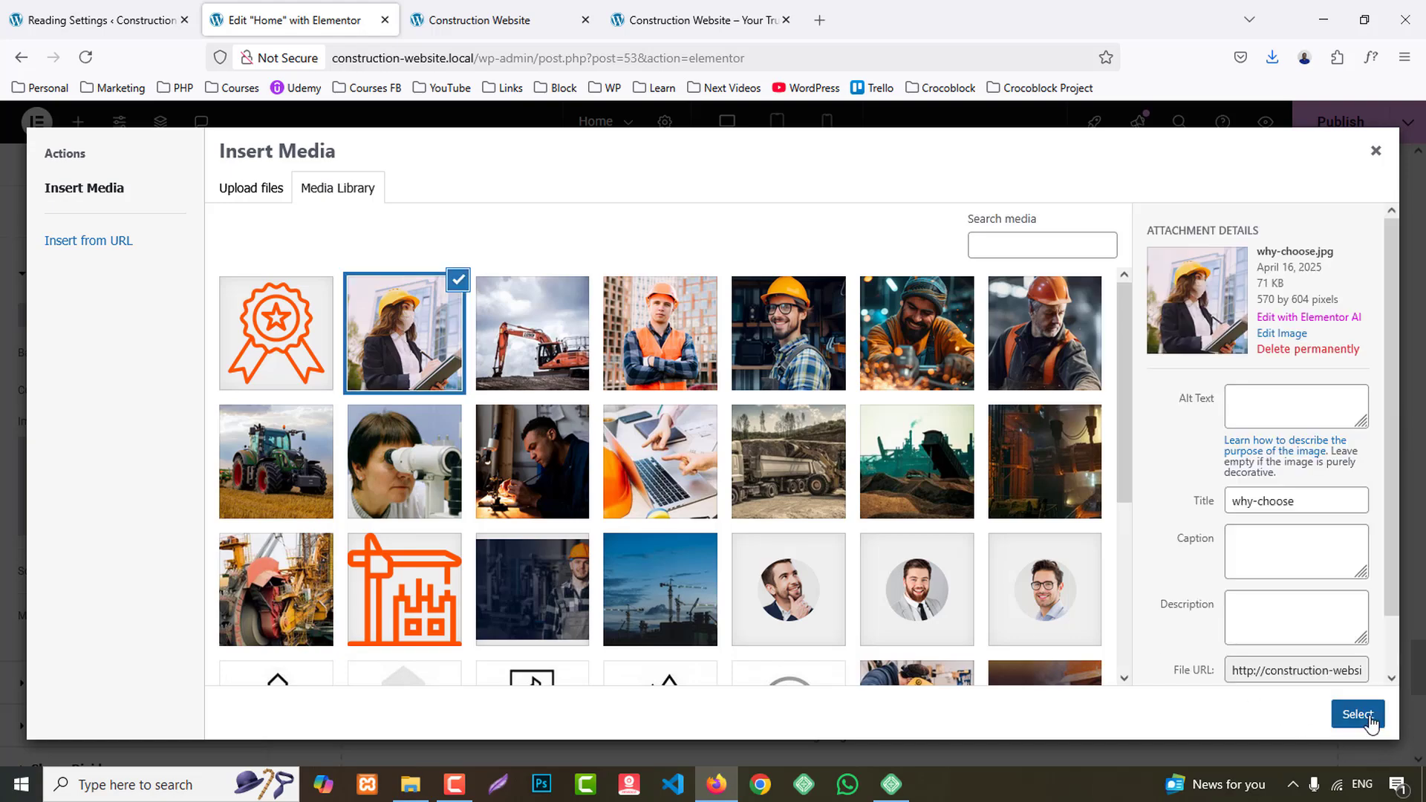
- Set the background image's position to Center Center and its display size to Cover
scroll(141, 445, down, 3)
click(151, 592)
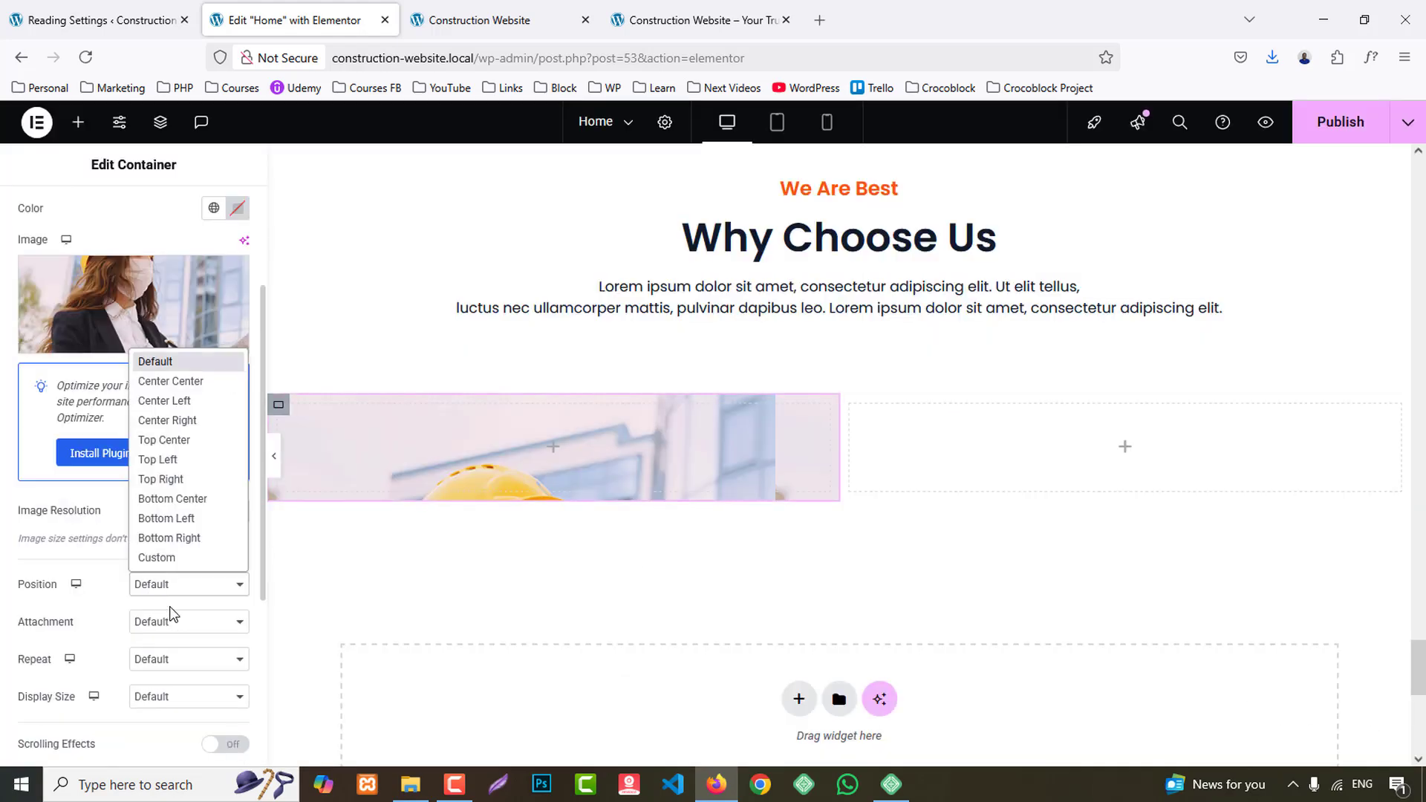
click(160, 381)
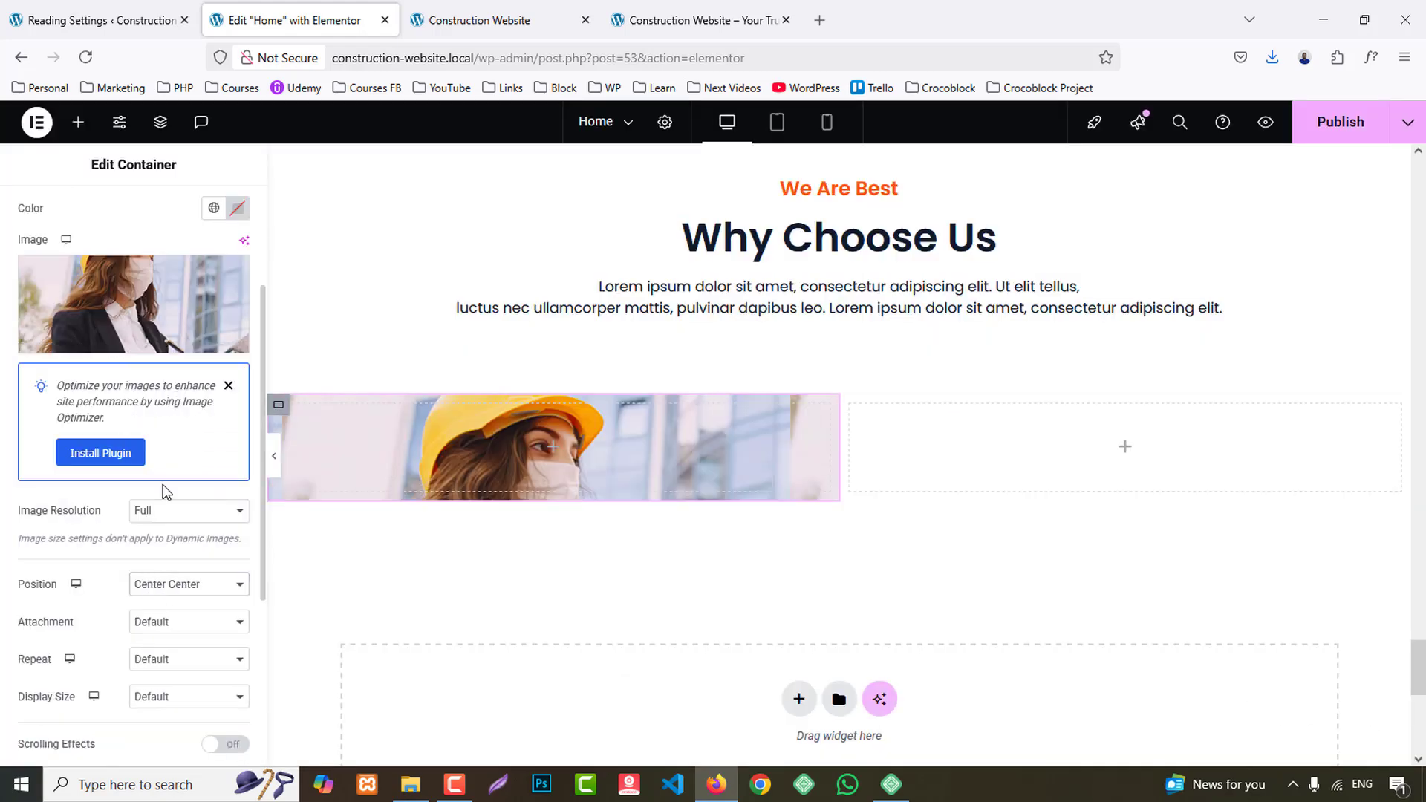
click(178, 709)
click(167, 633)
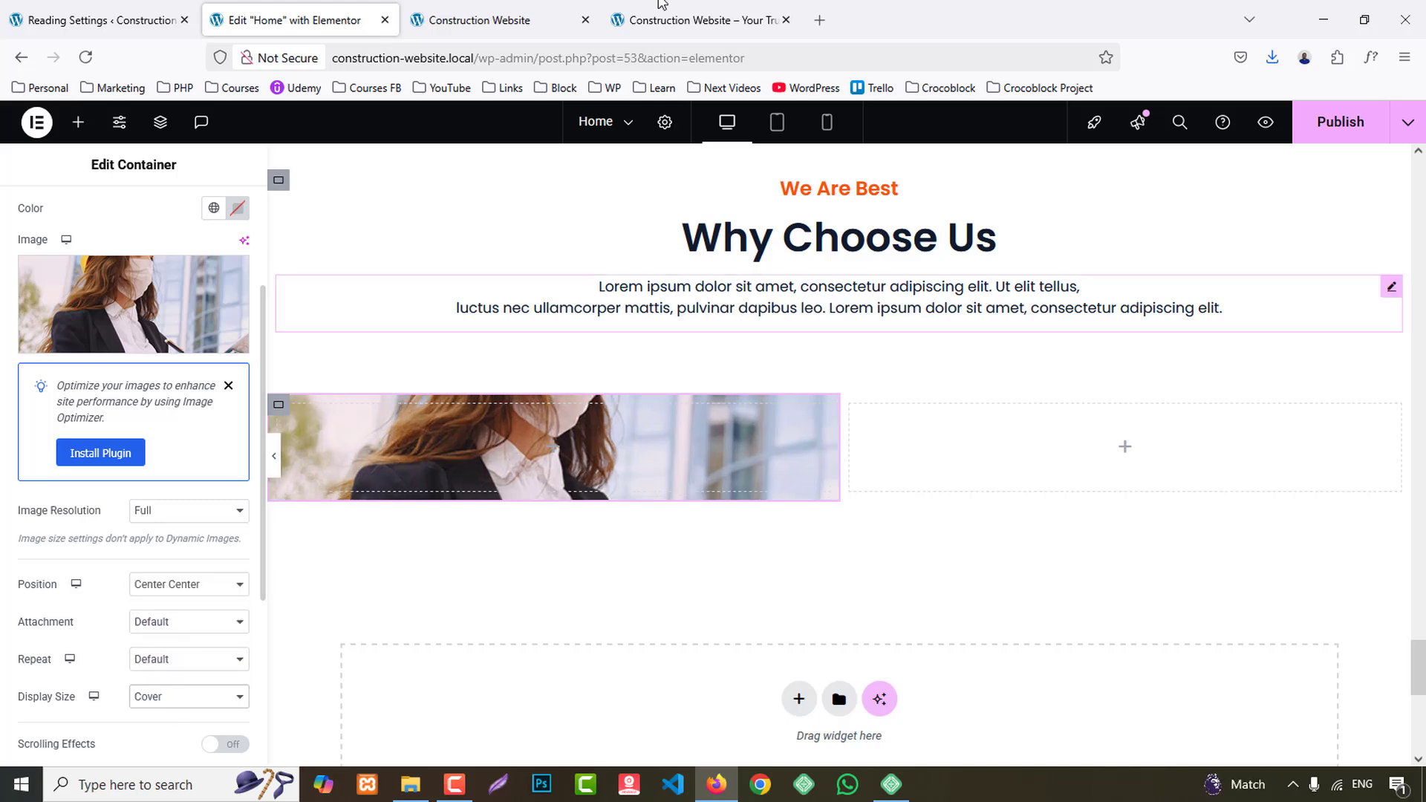
- Copy the "Most Trusted & Certified Skills" title from the reference site and add an Image Box widget to the second 50% container
click(698, 20)
scroll(915, 332, down, 2)
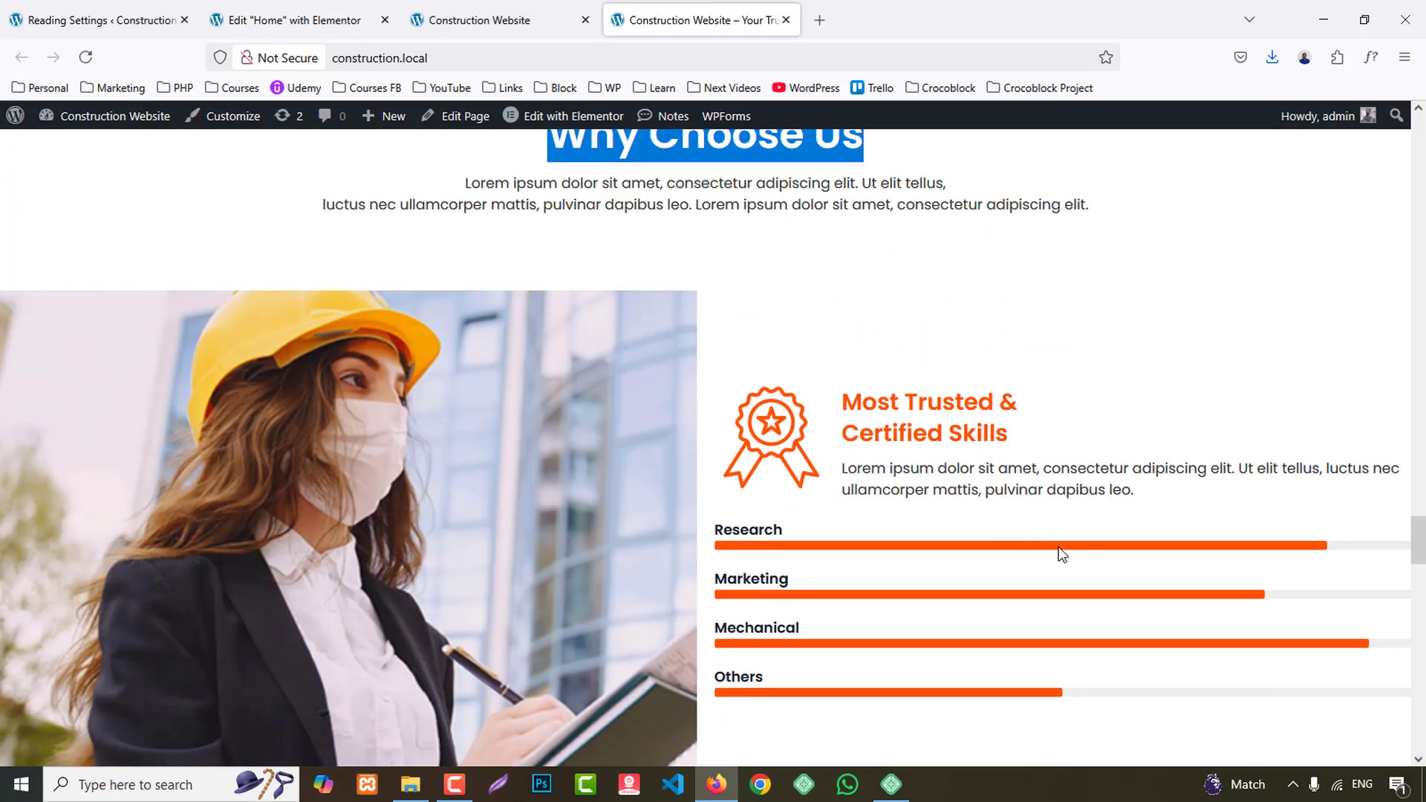
drag(839, 409, 1038, 433)
key(ctrl+c)
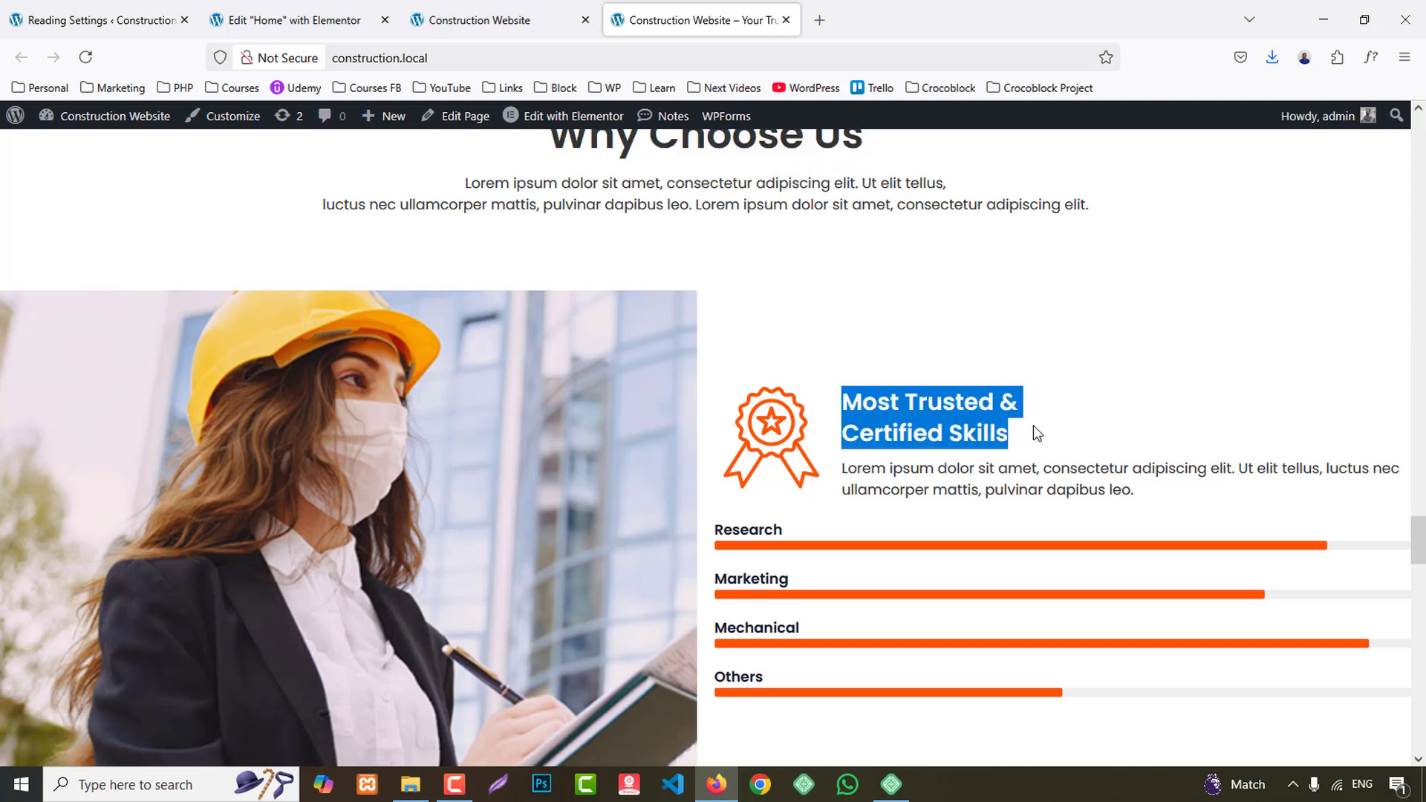
click(338, 20)
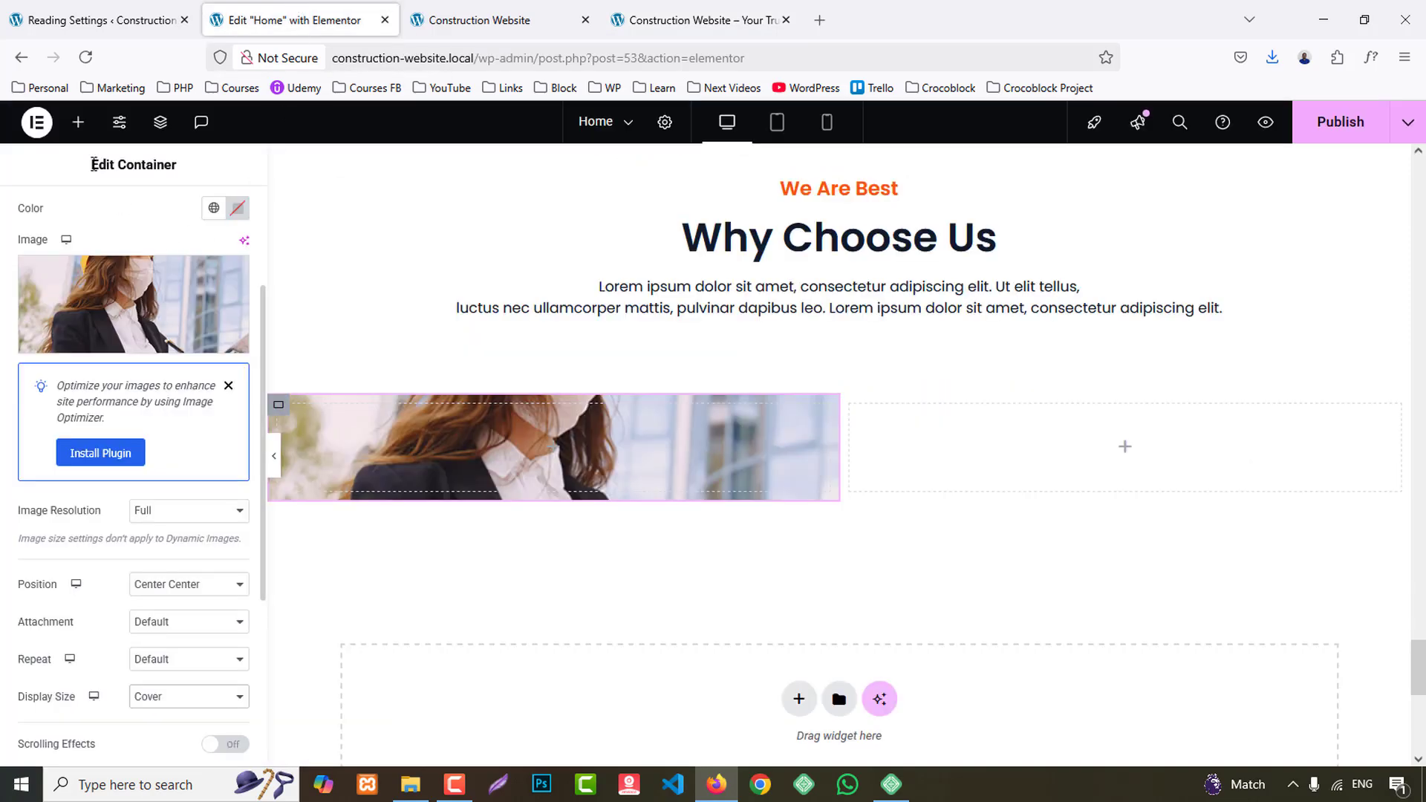
click(78, 123)
text(image)
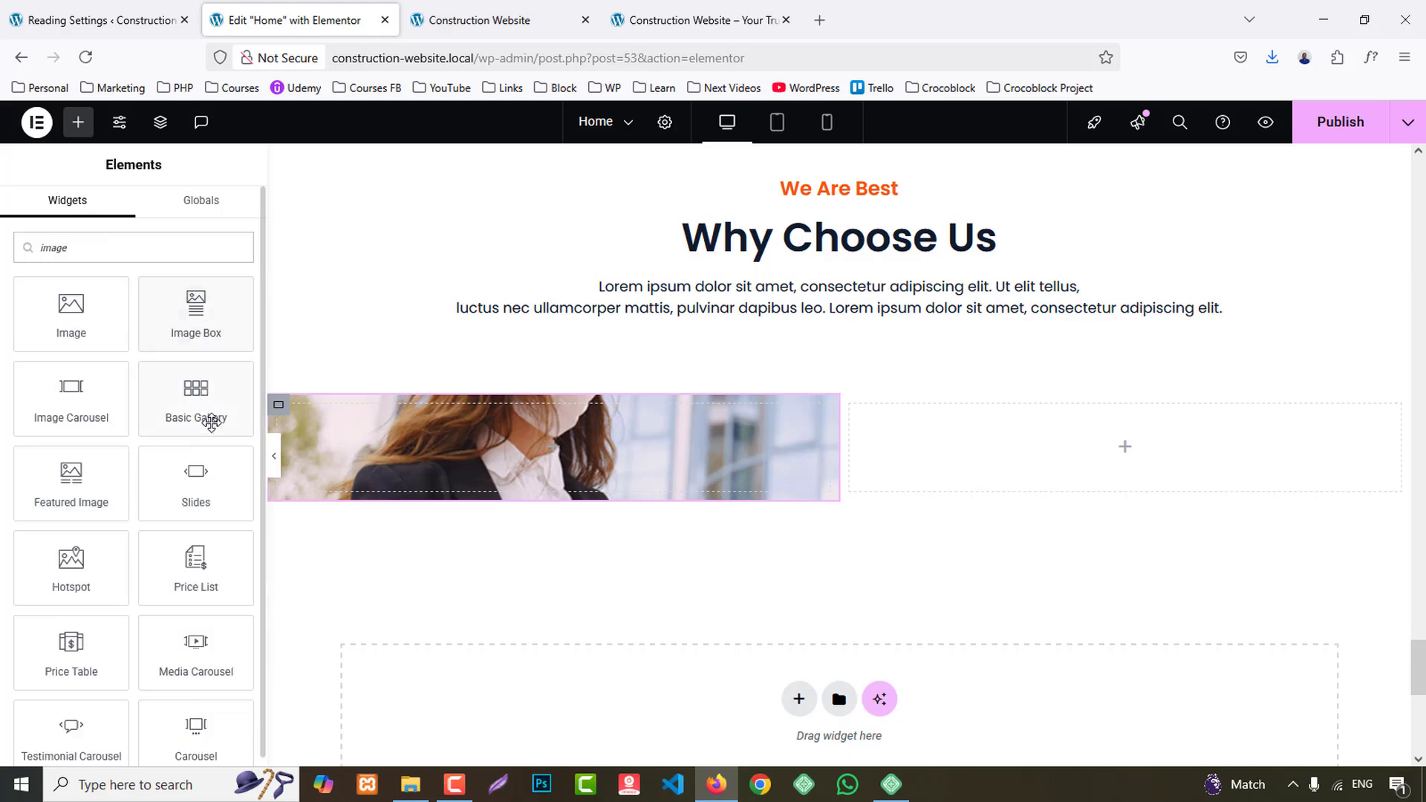
drag(196, 312, 1022, 449)
- Set the image box's image to the orange award badge and its title to "Most Trusted & Certified Skills"
click(158, 382)
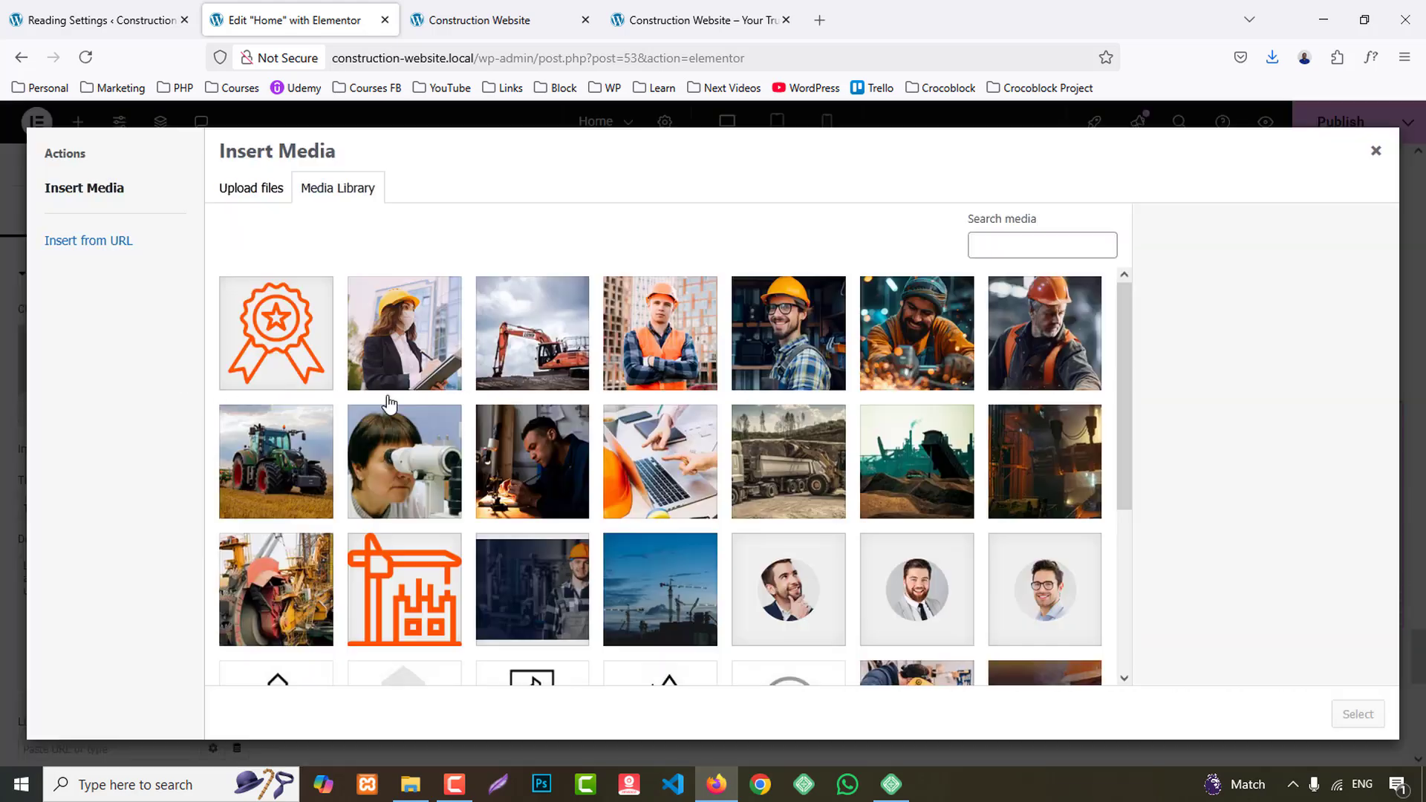
click(320, 339)
click(1340, 719)
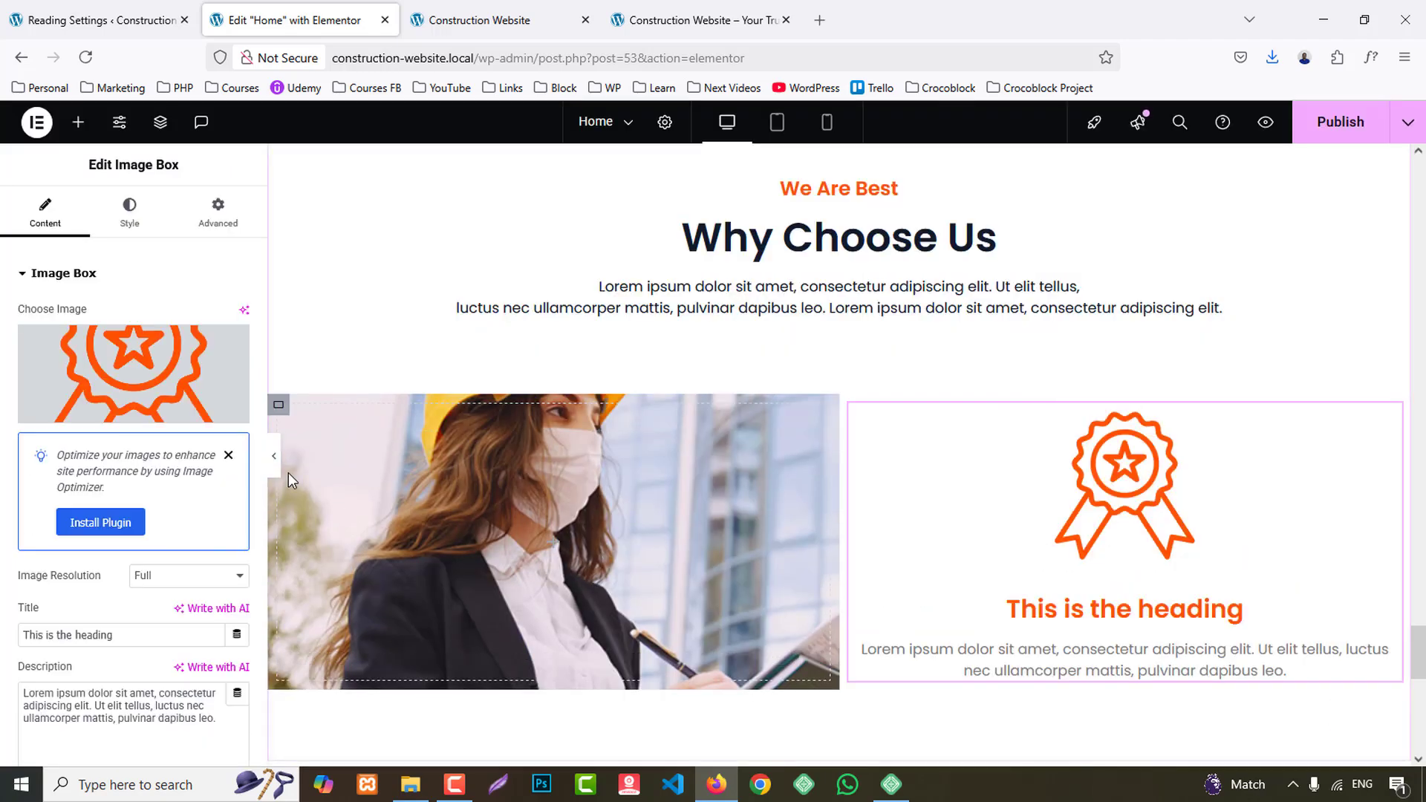
key(ctrl+a)
key(ctrl+v)
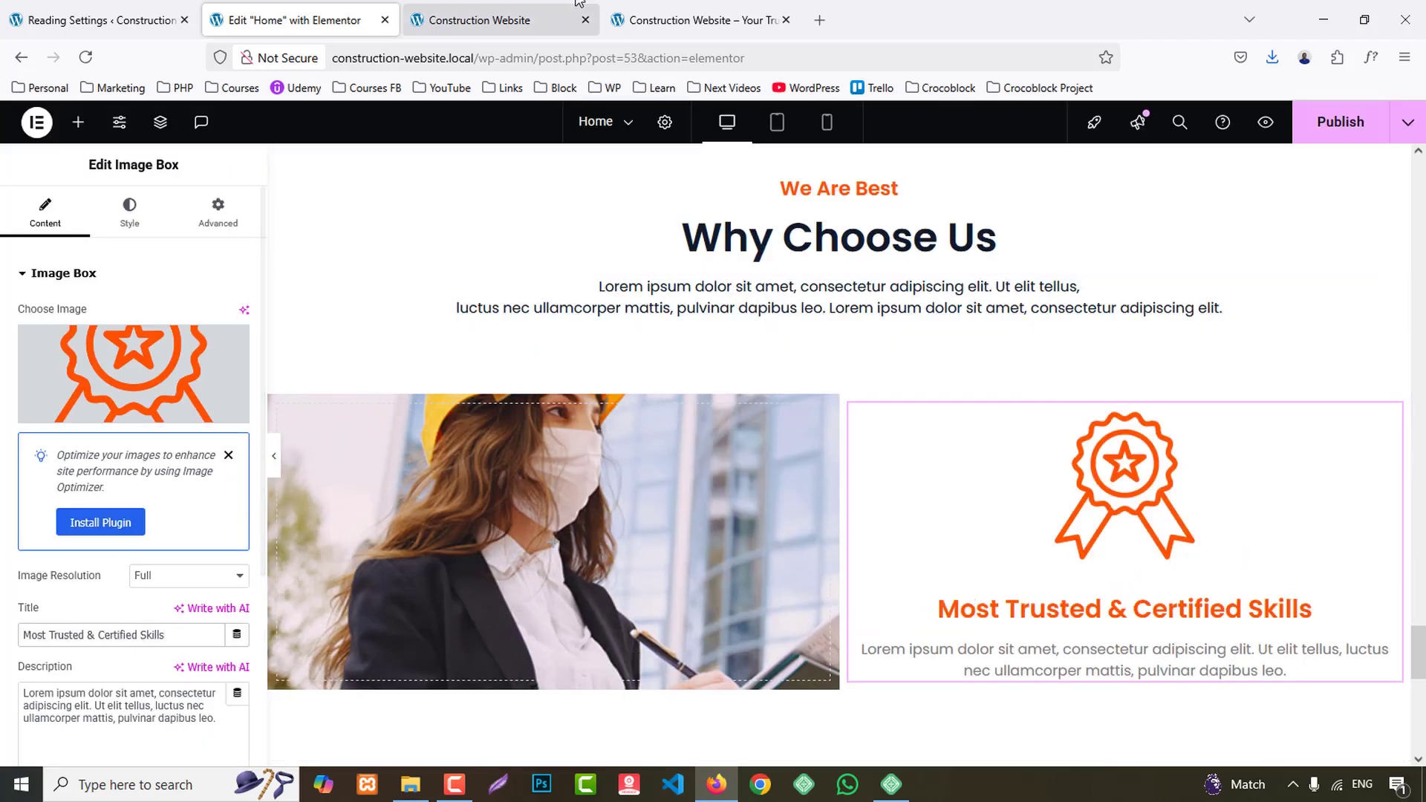
- Copy the skills description from the reference site and replace the image box's description with it
click(655, 17)
drag(848, 475, 1123, 488)
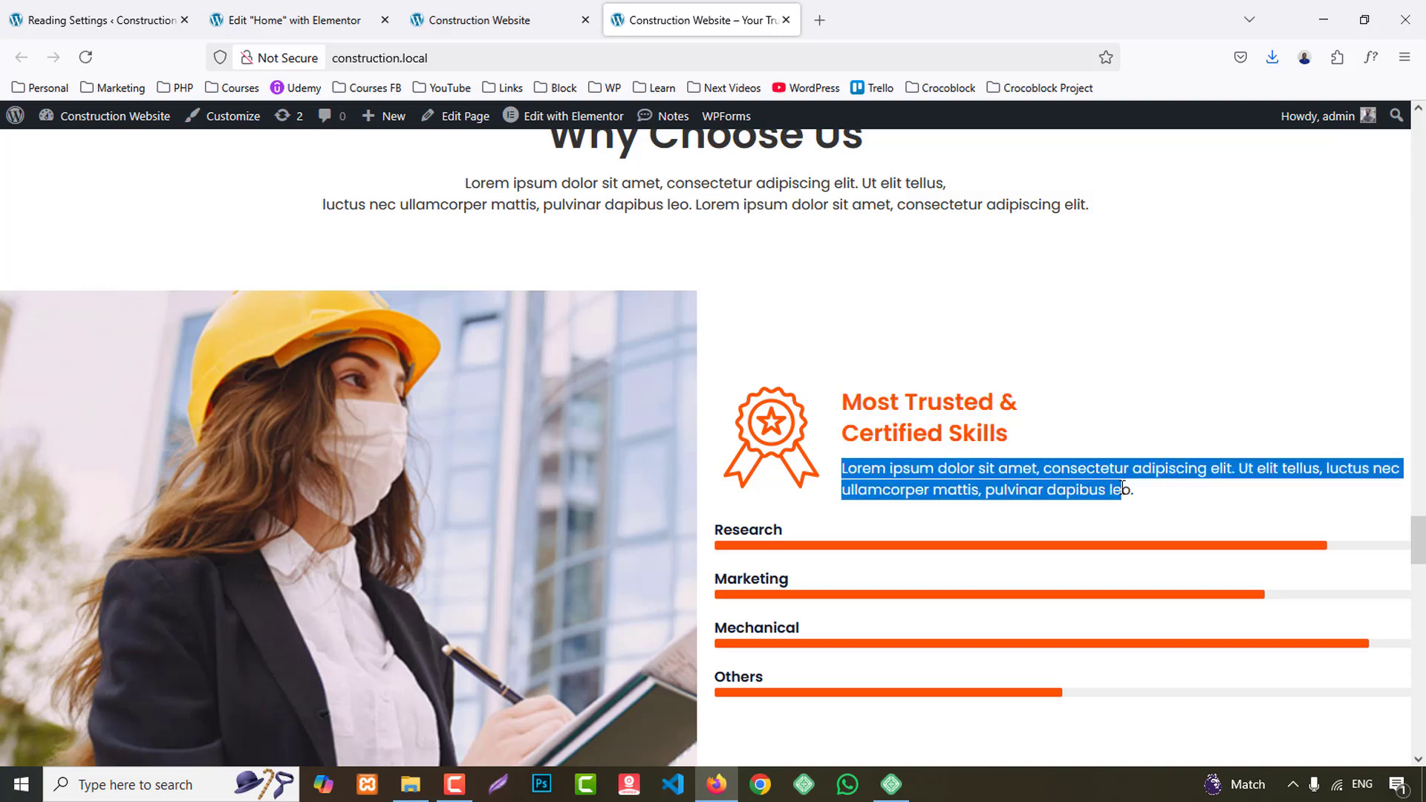
key(ctrl+c)
click(297, 20)
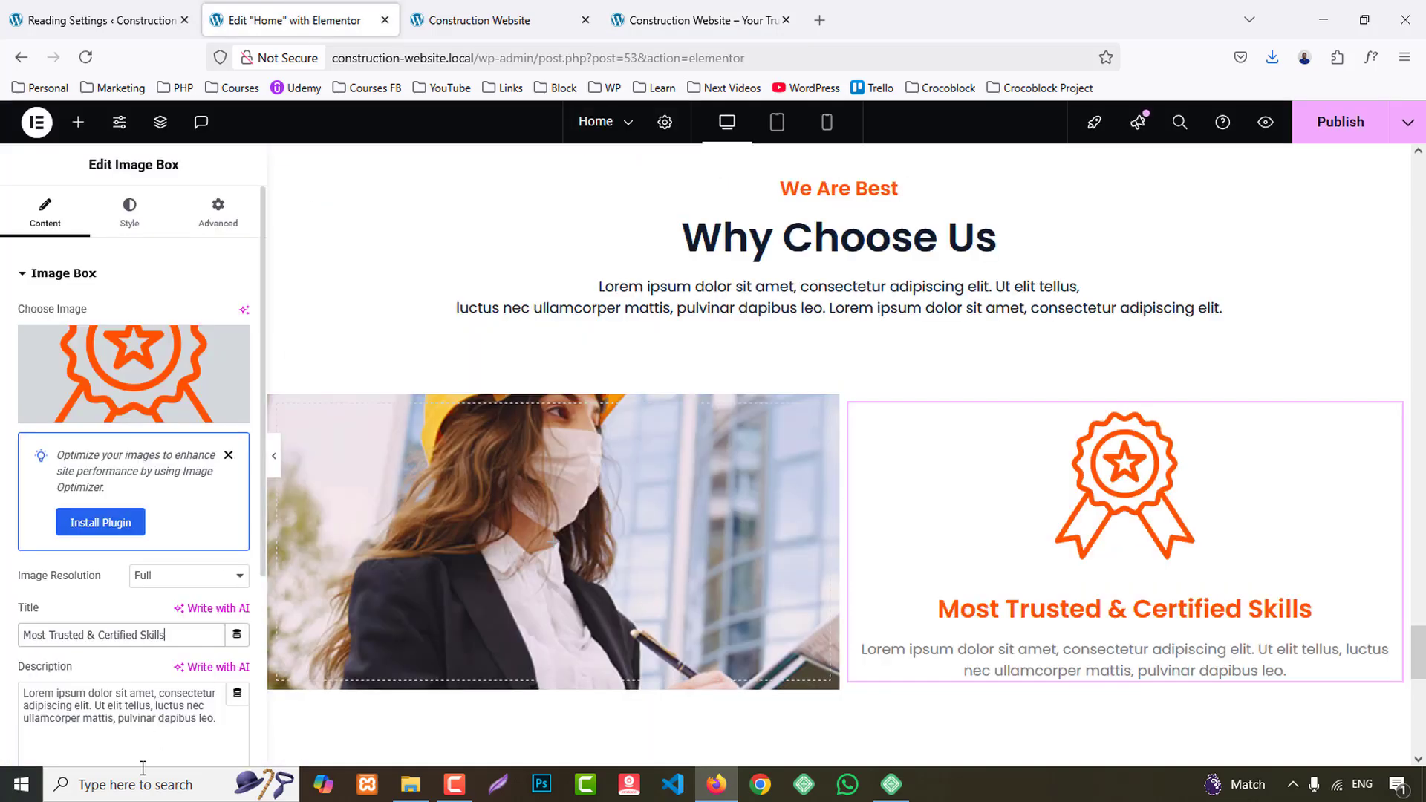
click(124, 710)
key(ctrl+a)
key(ctrl+v)
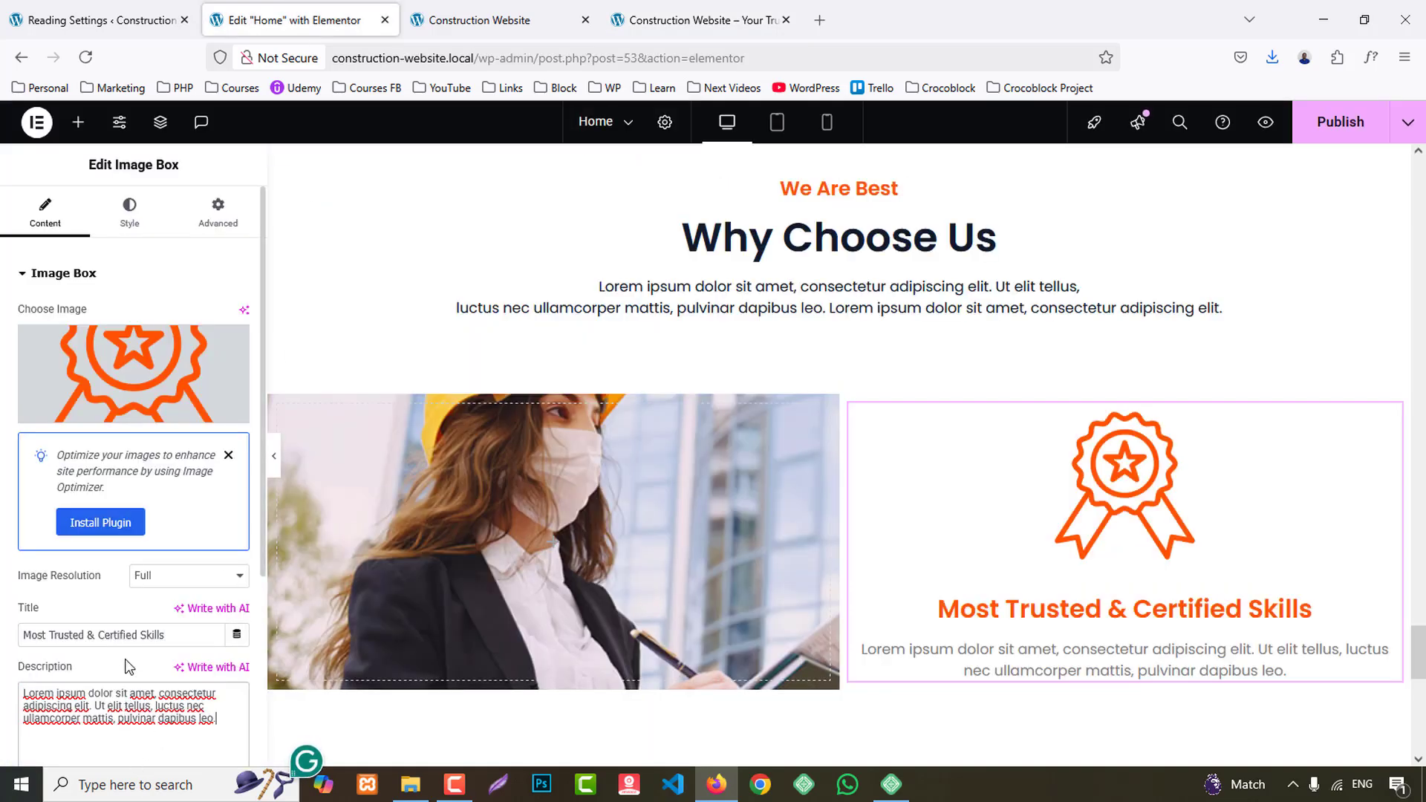
- Insert a <br/> line break after "Most Trusted &" in the image box title
click(94, 635)
text(<>)
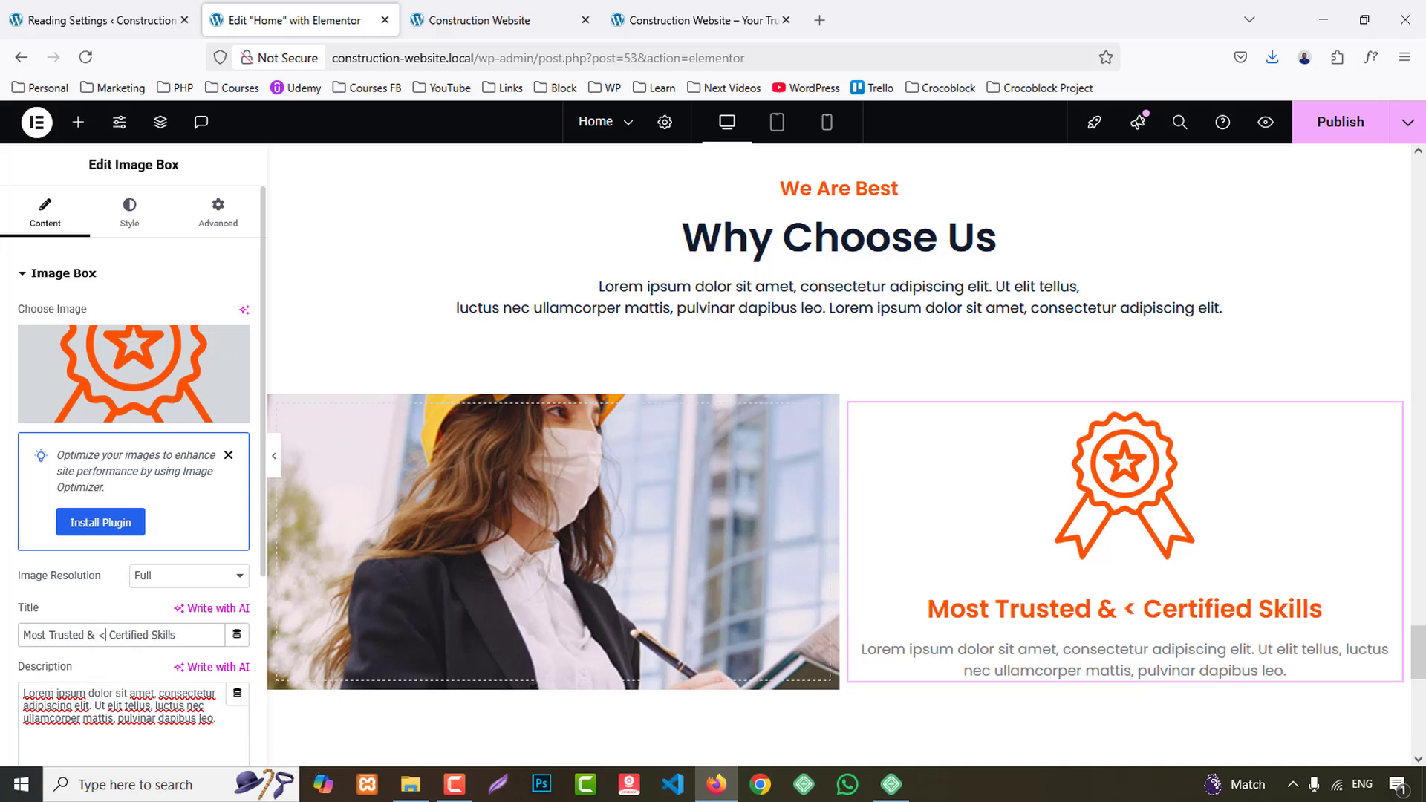
key(Left)
text(br/)
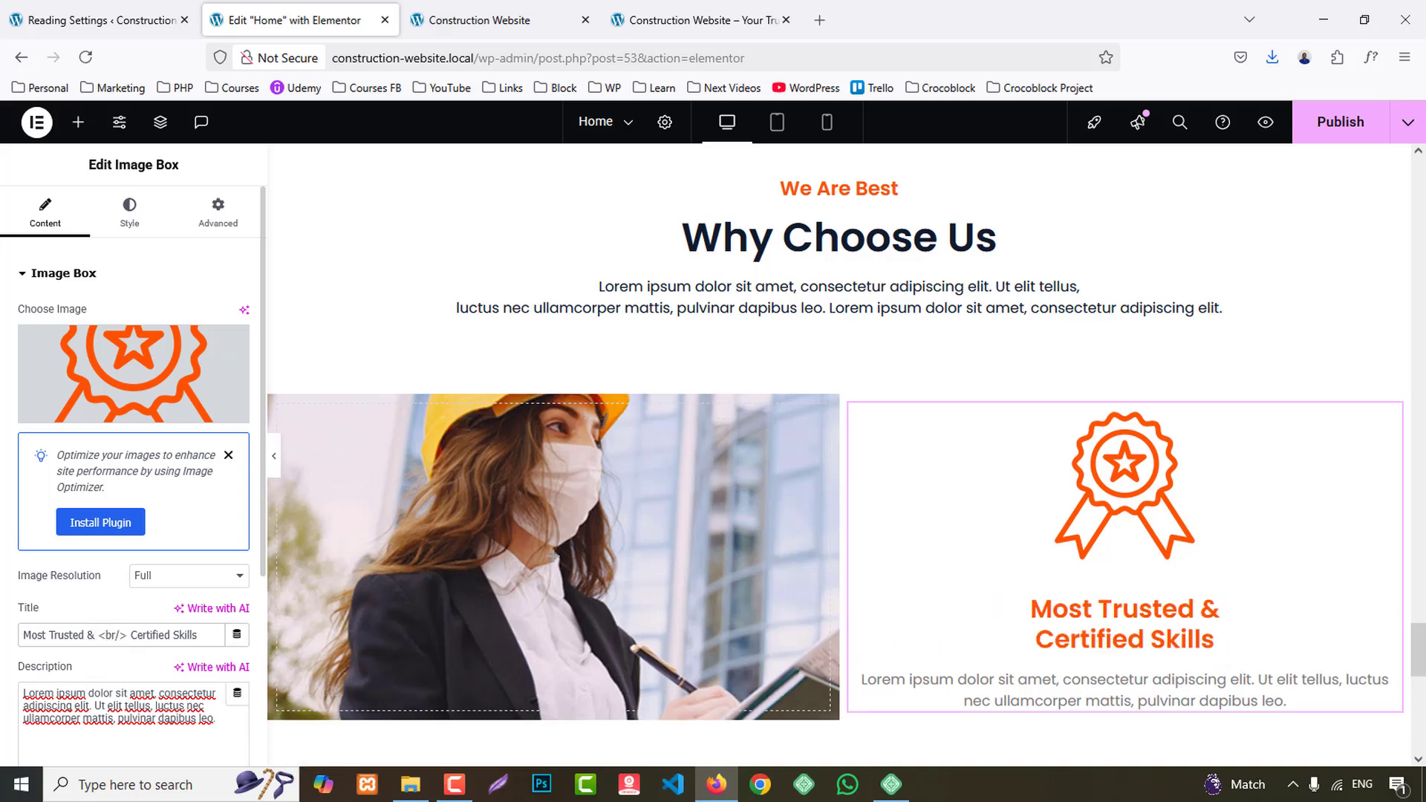
- Place the image box's award badge to the left of its text with middle vertical alignment
click(130, 212)
click(189, 315)
click(213, 355)
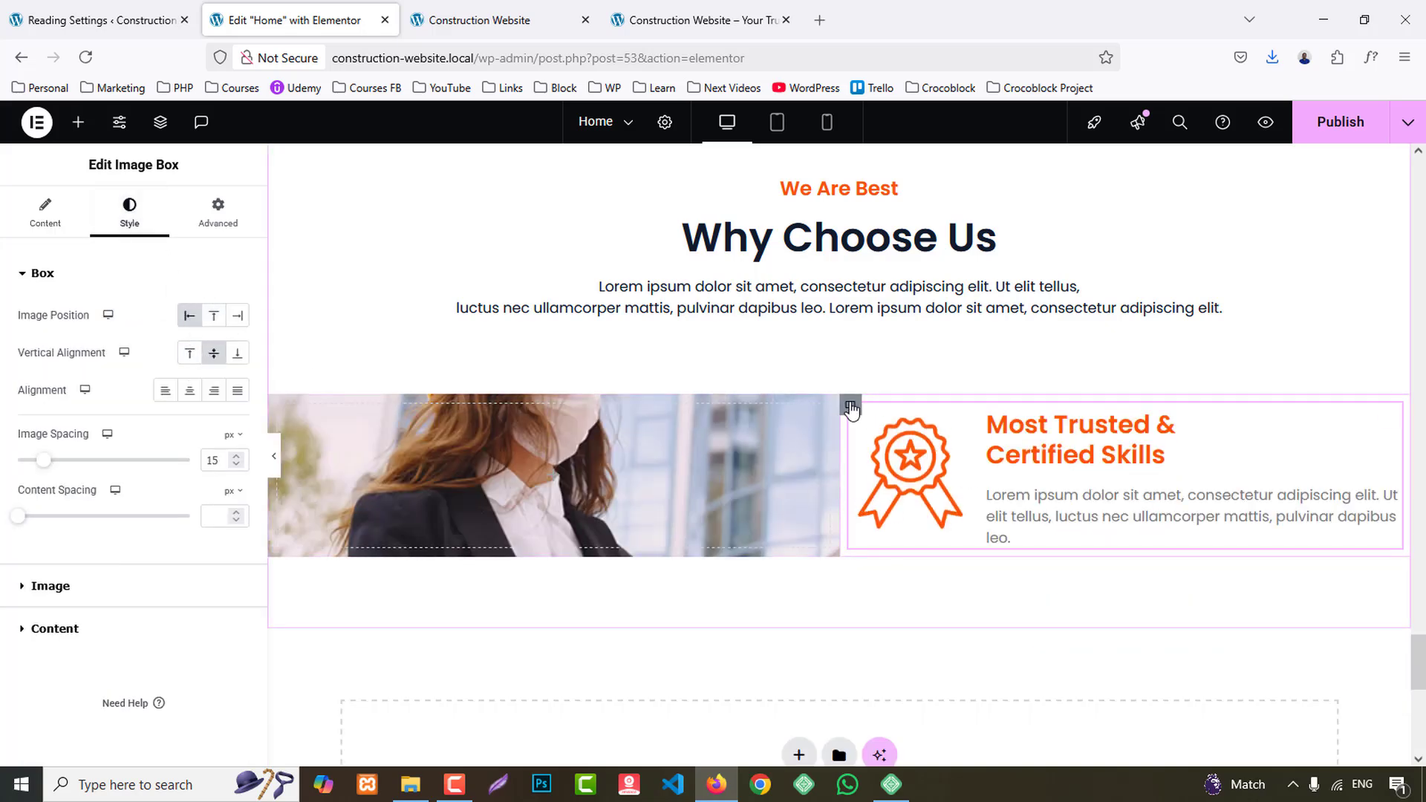
- Compare the skills block with the reference site and set the image box's description color to the global Secondary color
click(851, 407)
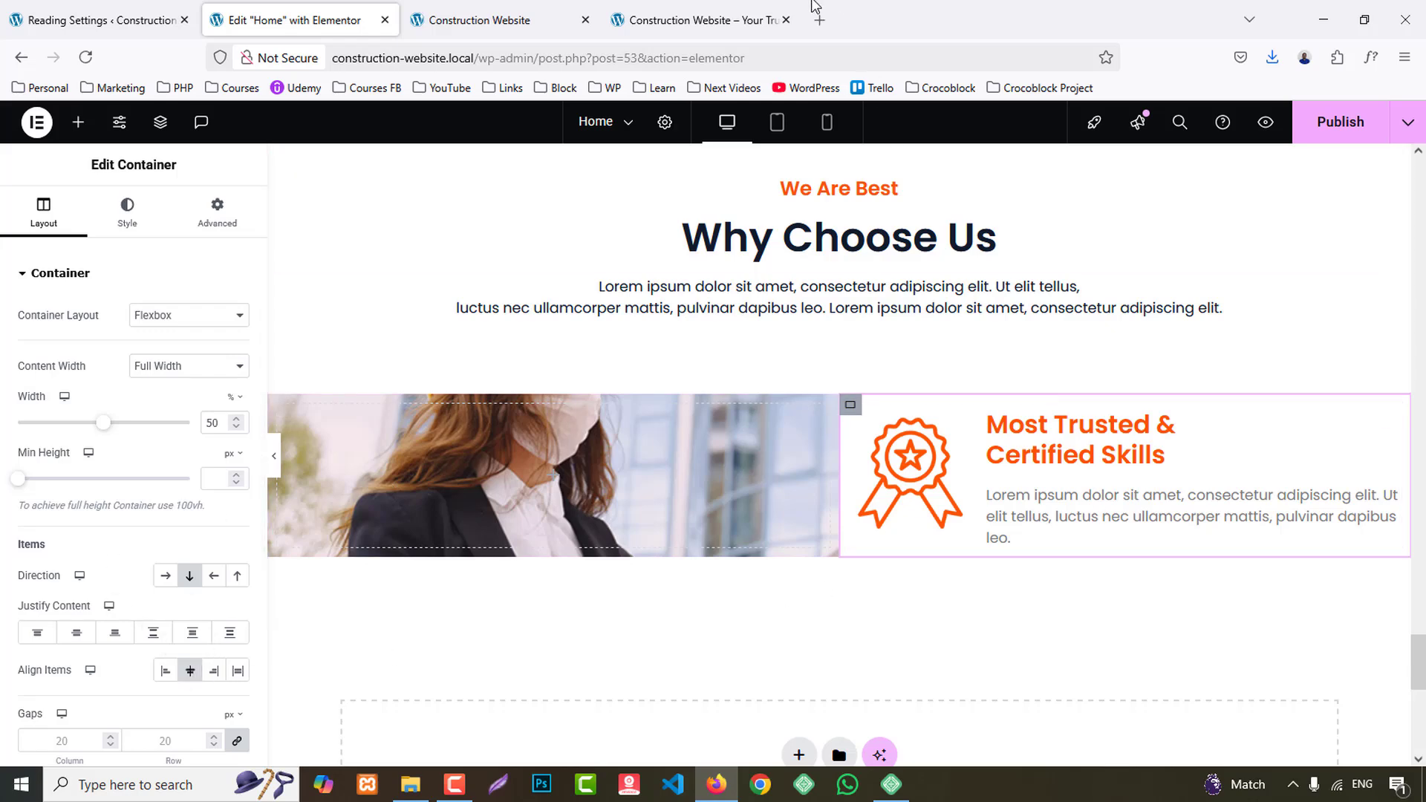
click(695, 10)
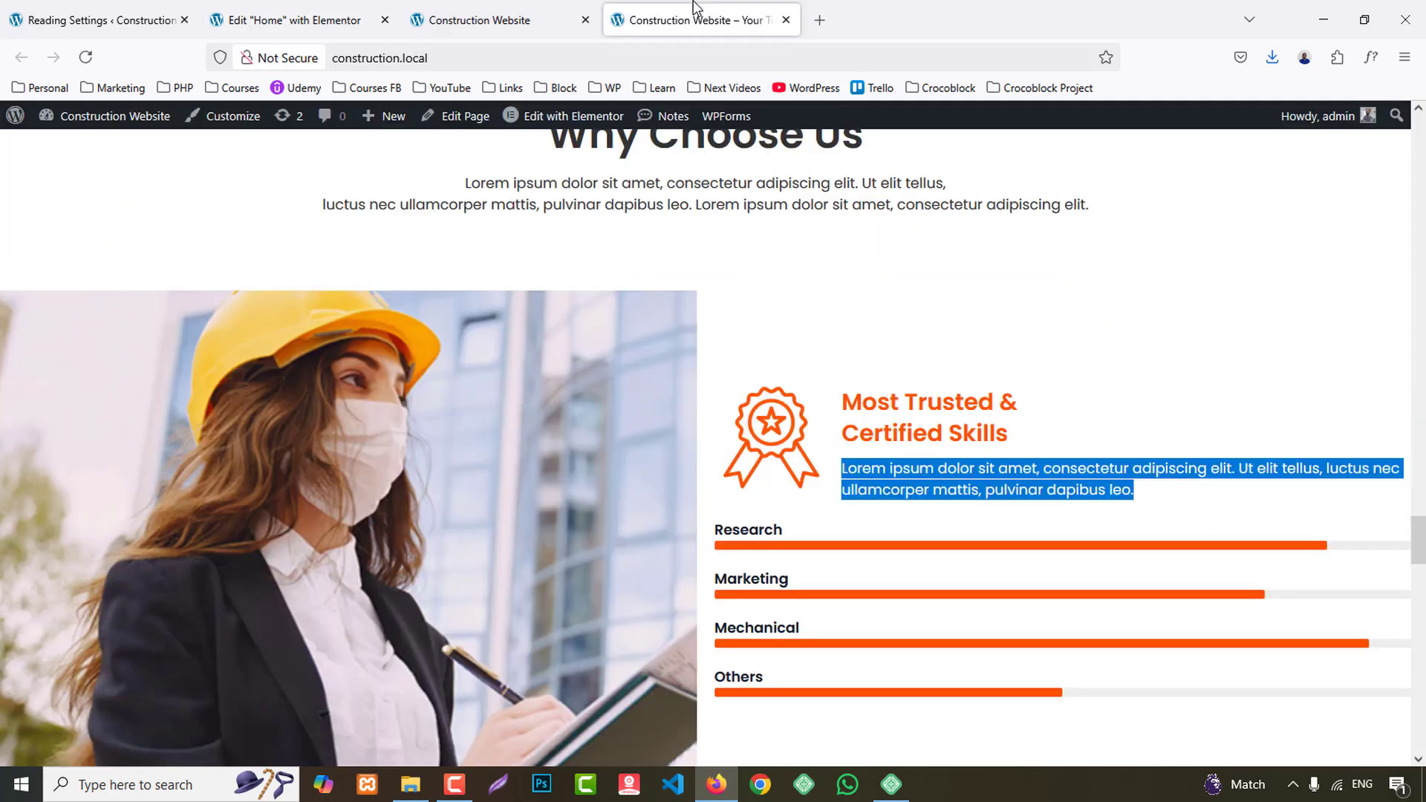
click(323, 10)
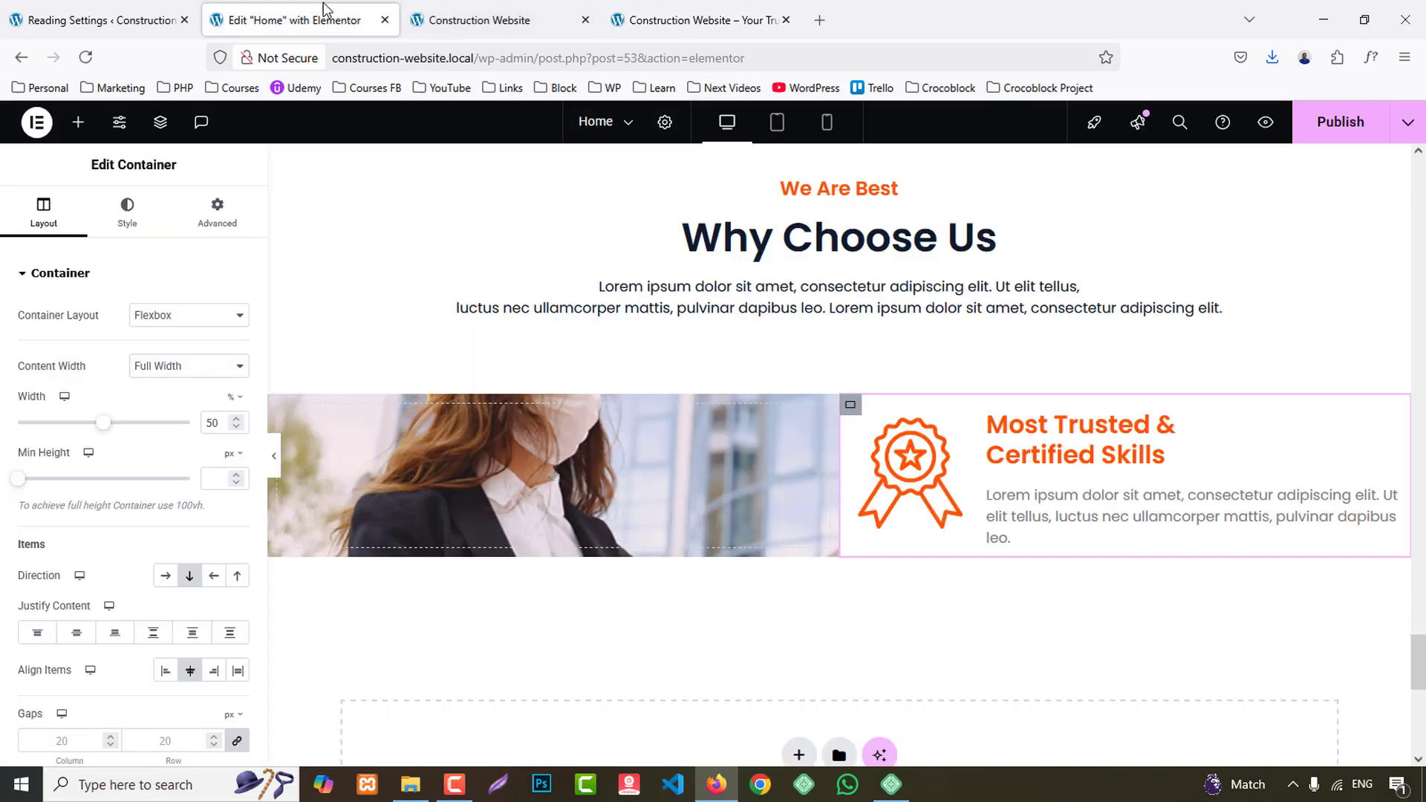
click(1007, 504)
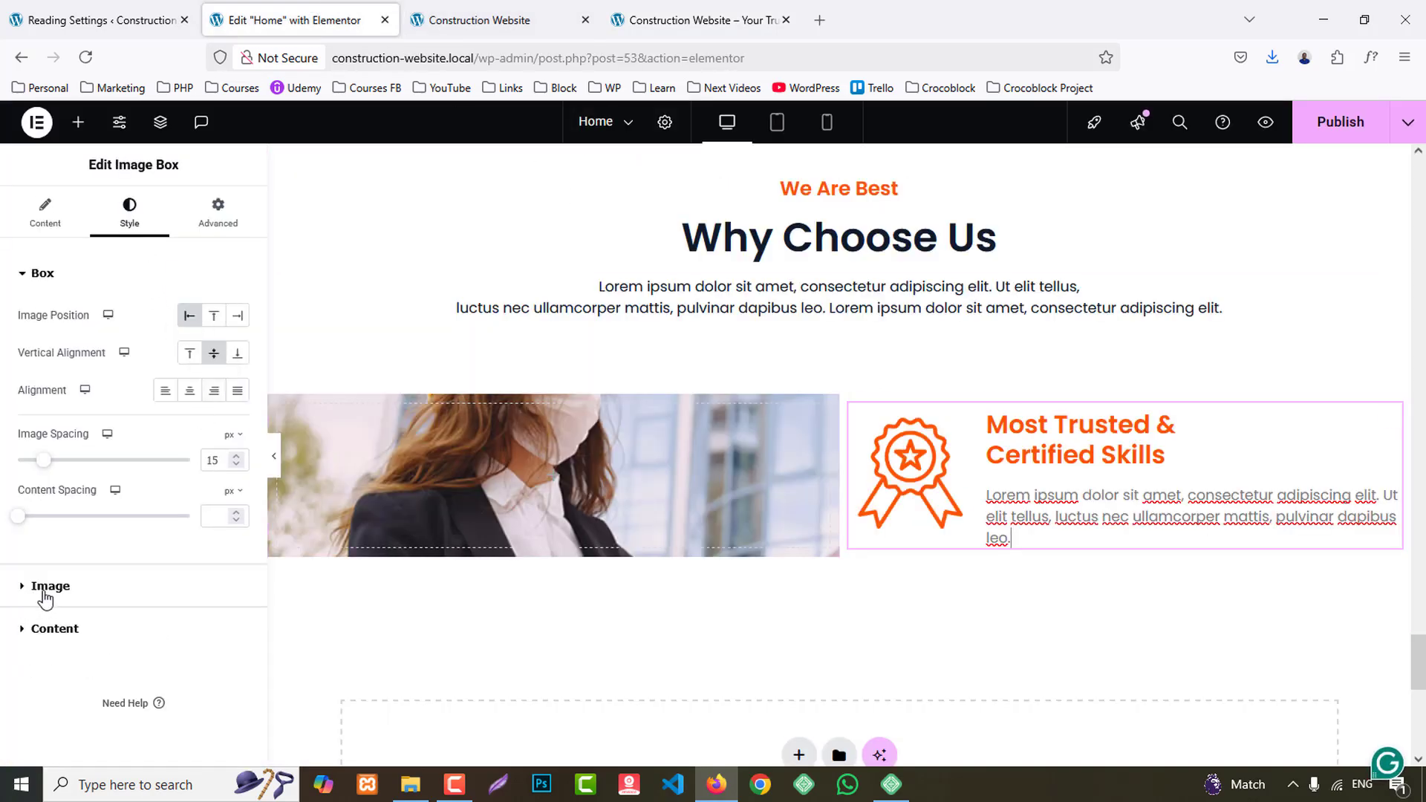
click(141, 624)
click(215, 624)
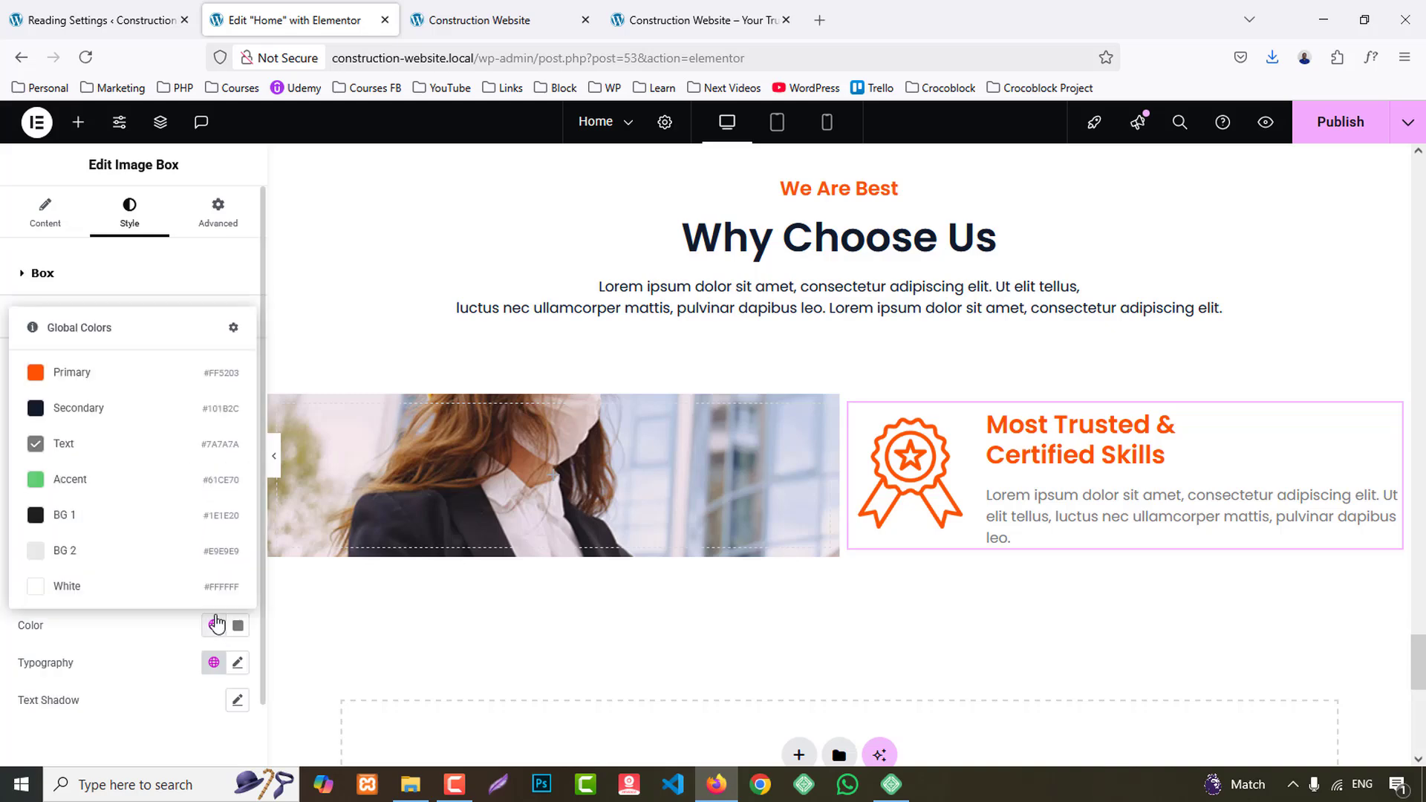
click(71, 405)
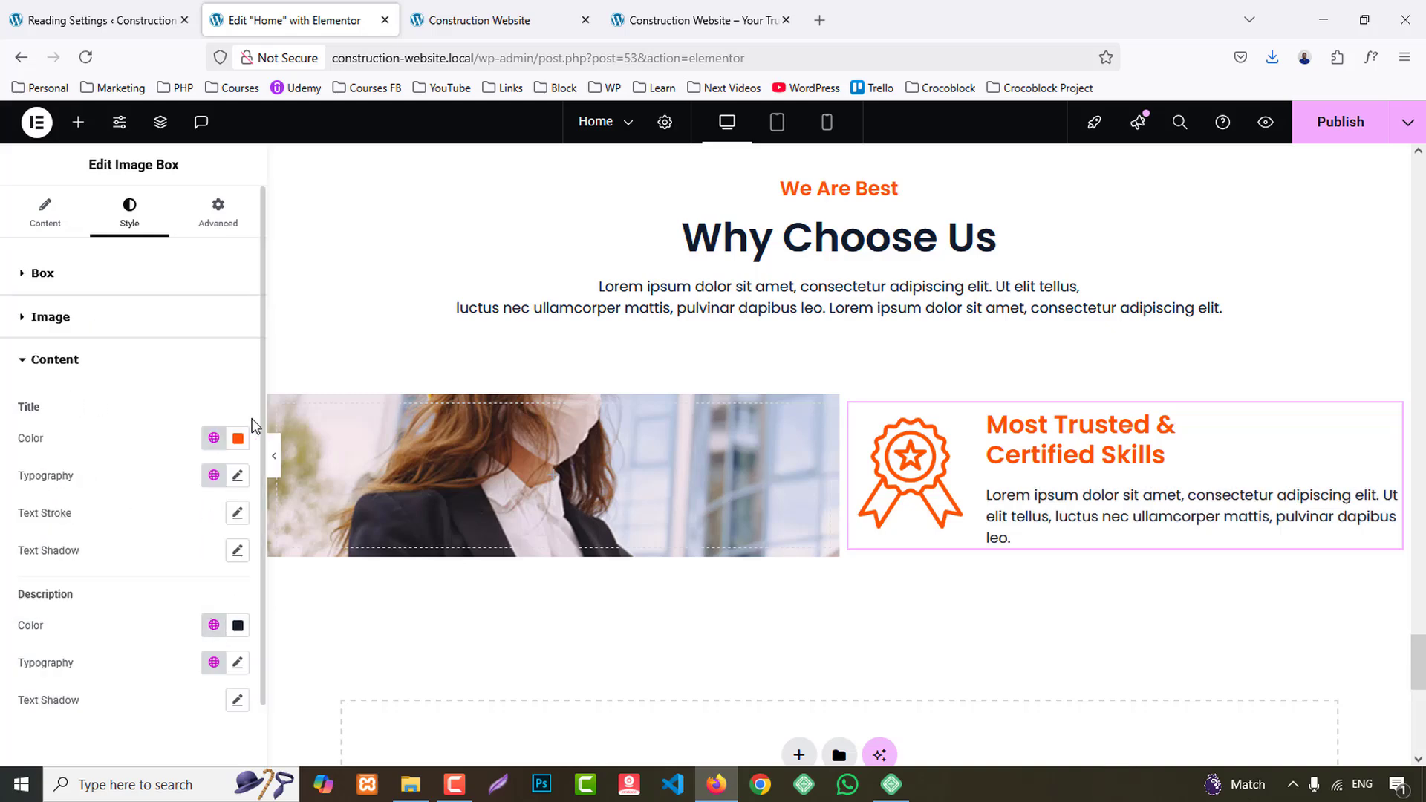
- Set the image box's content spacing to 5 px and preview the section at full width
click(45, 271)
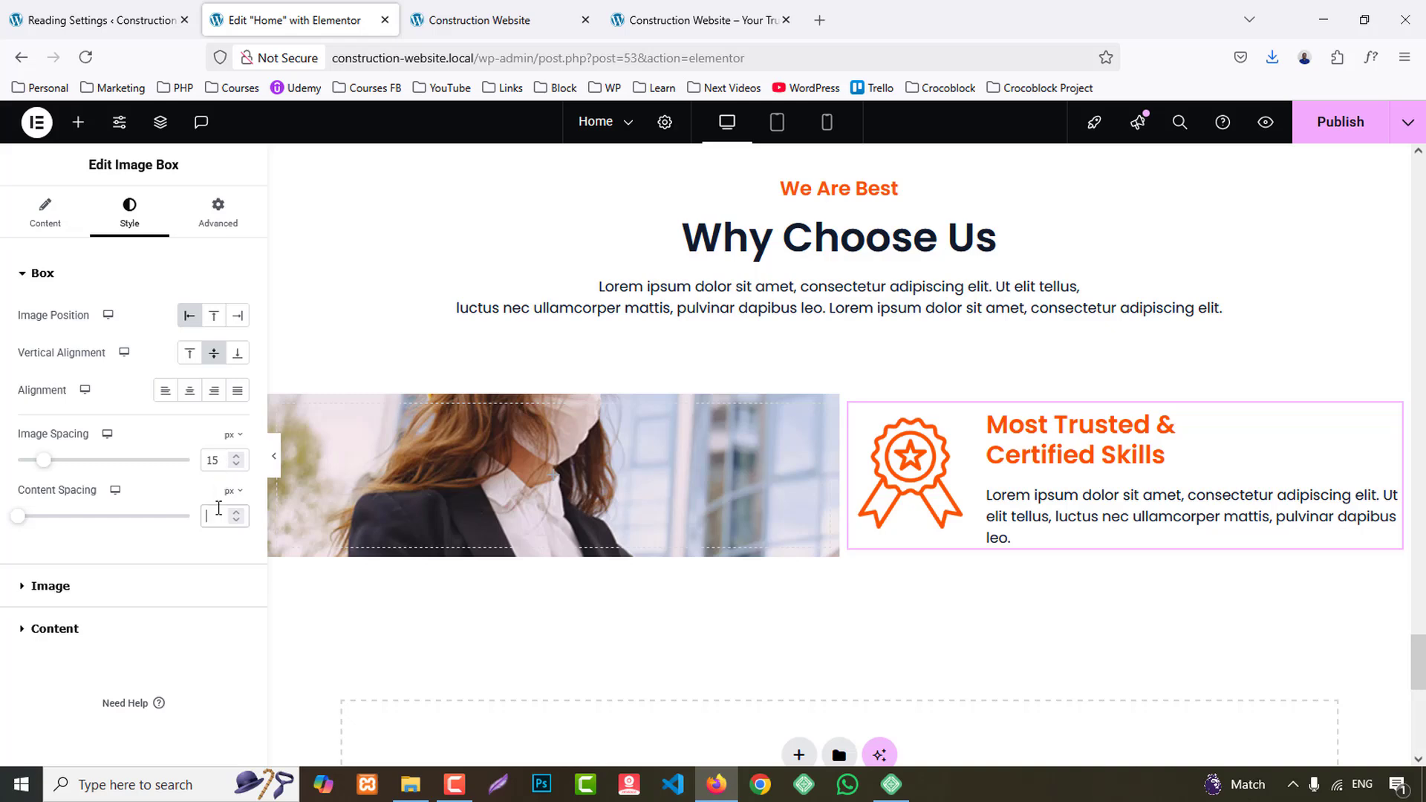
text(5)
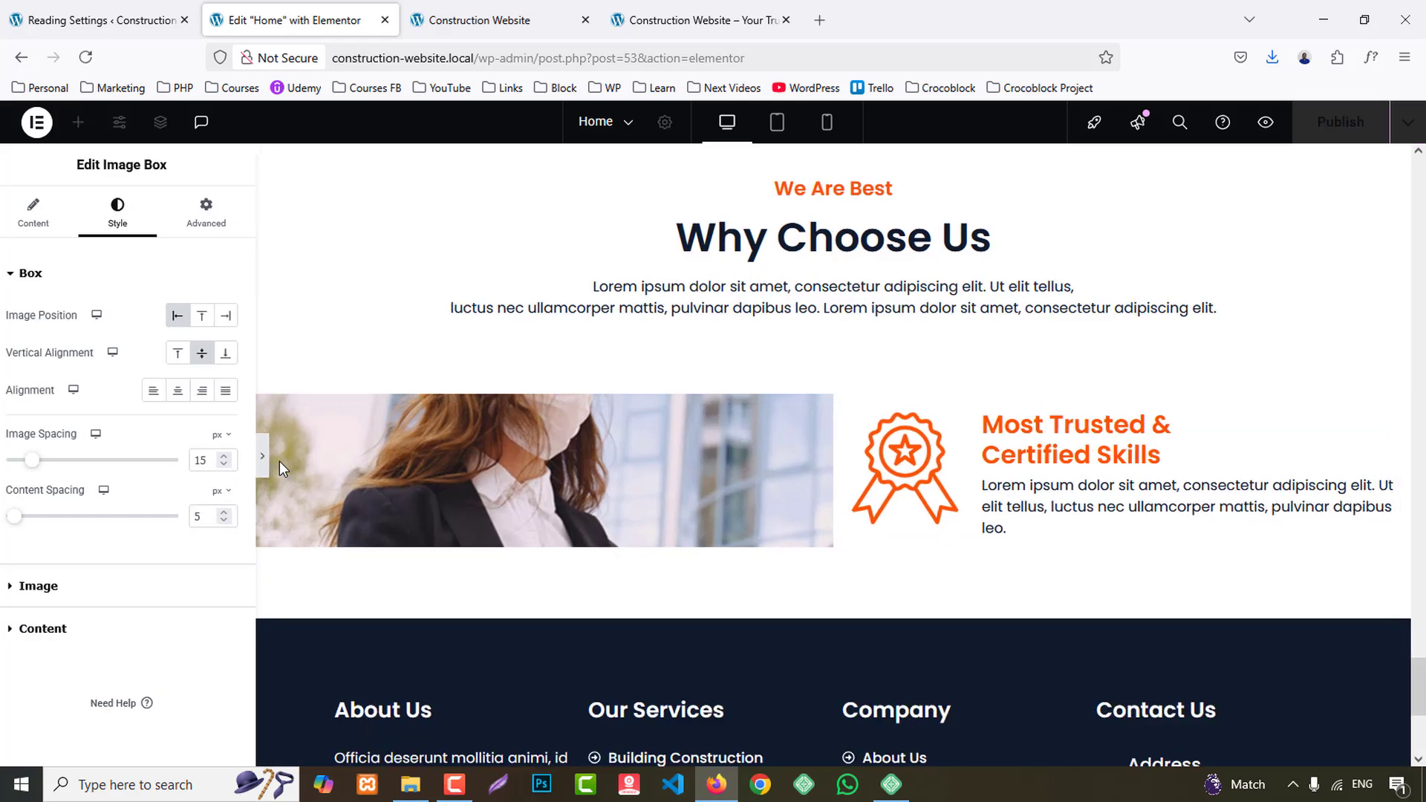
click(275, 458)
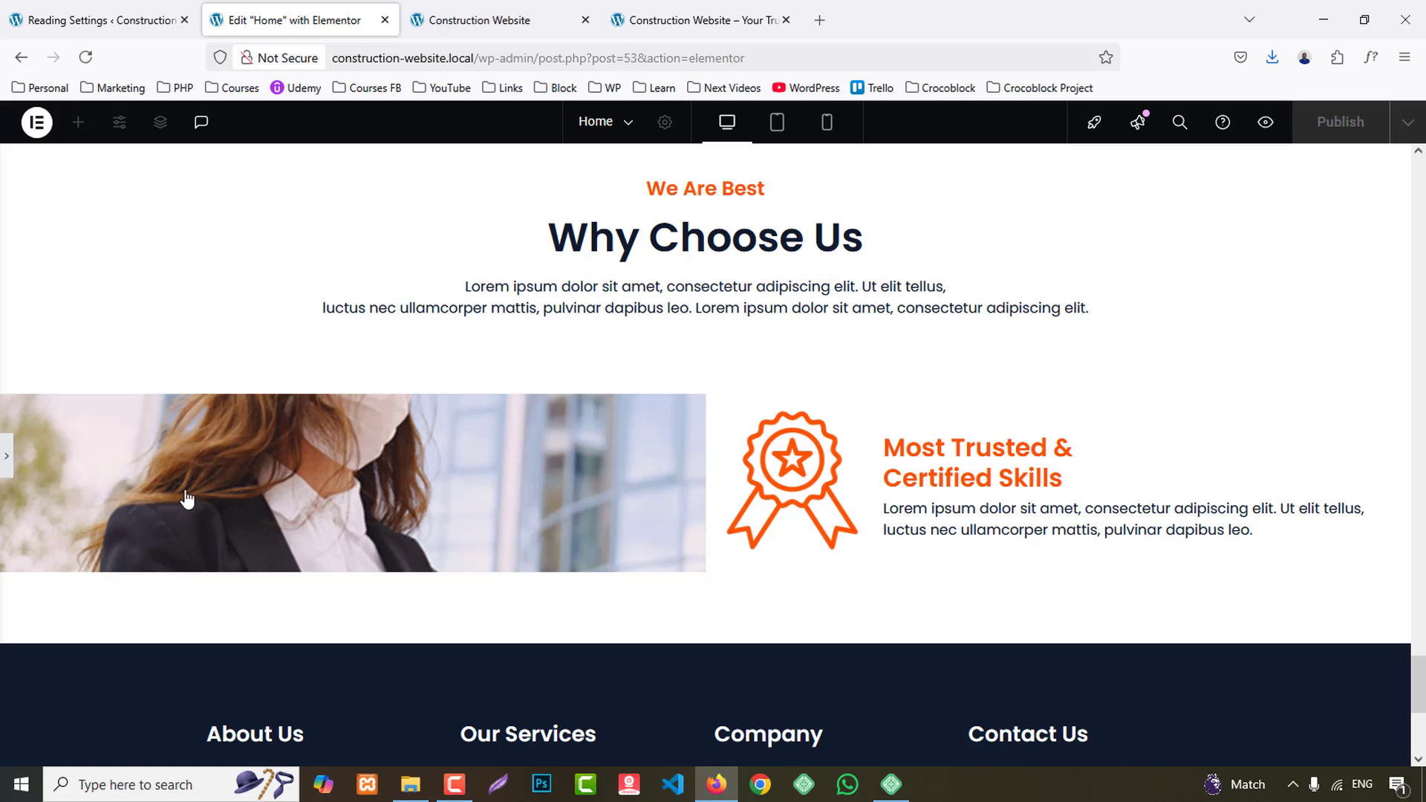
key(ctrl+p)
- Reduce the image box's image width to 25%
click(51, 586)
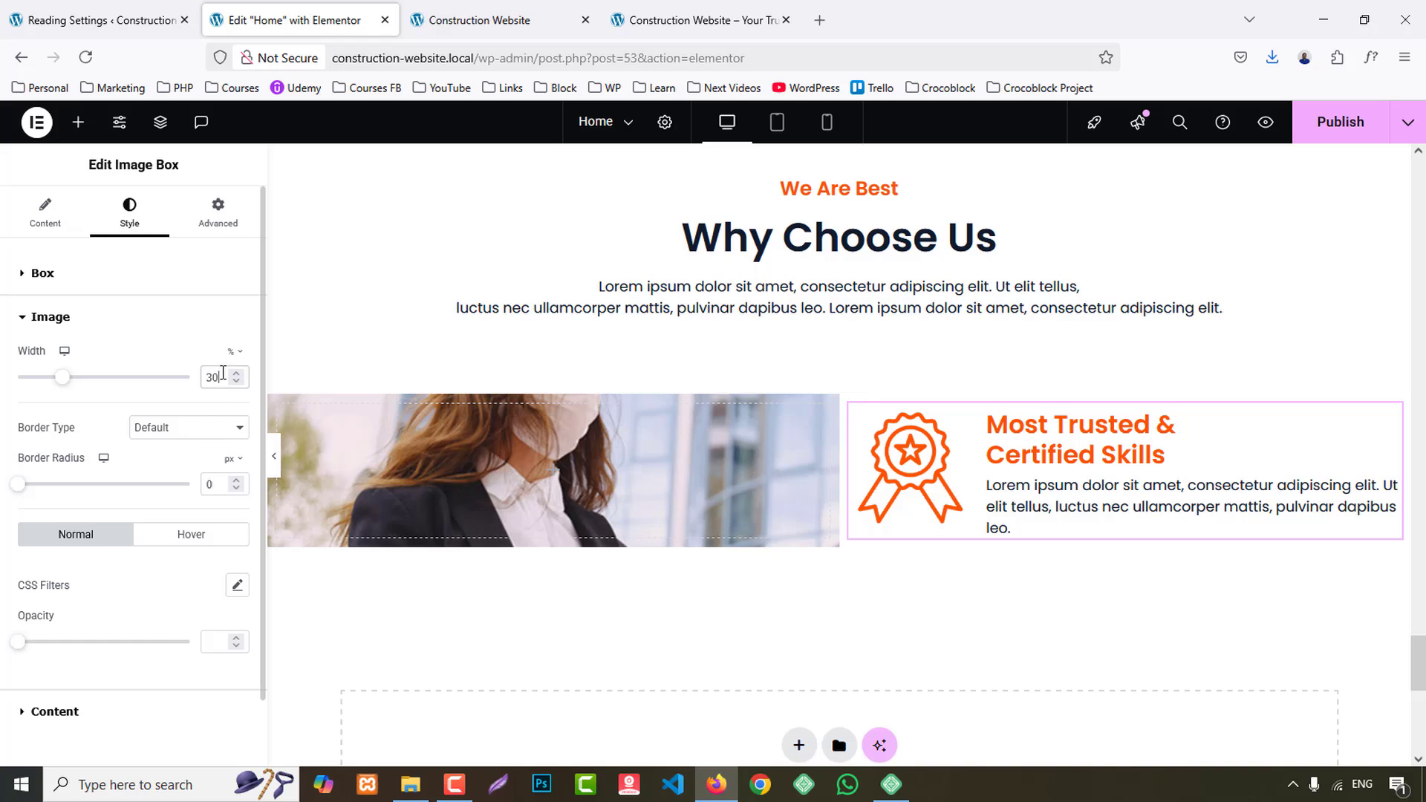
key(Down)
key(Down)
key(Down)
key(Down)
key(Down)
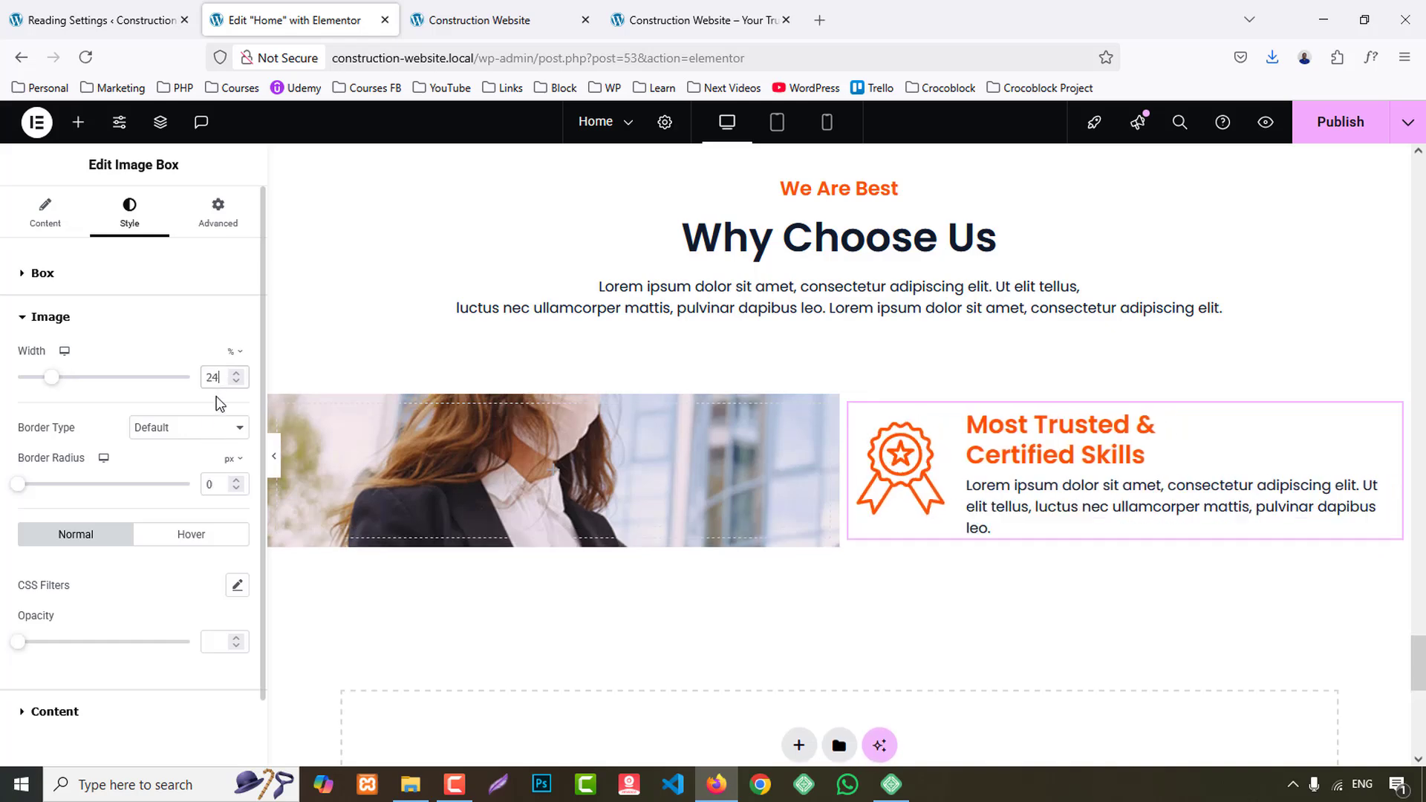
- Add a Progress Bar widget below the image box, as on the reference site, and clear its container's centered item alignment
click(638, 20)
scroll(1028, 427, down, 3)
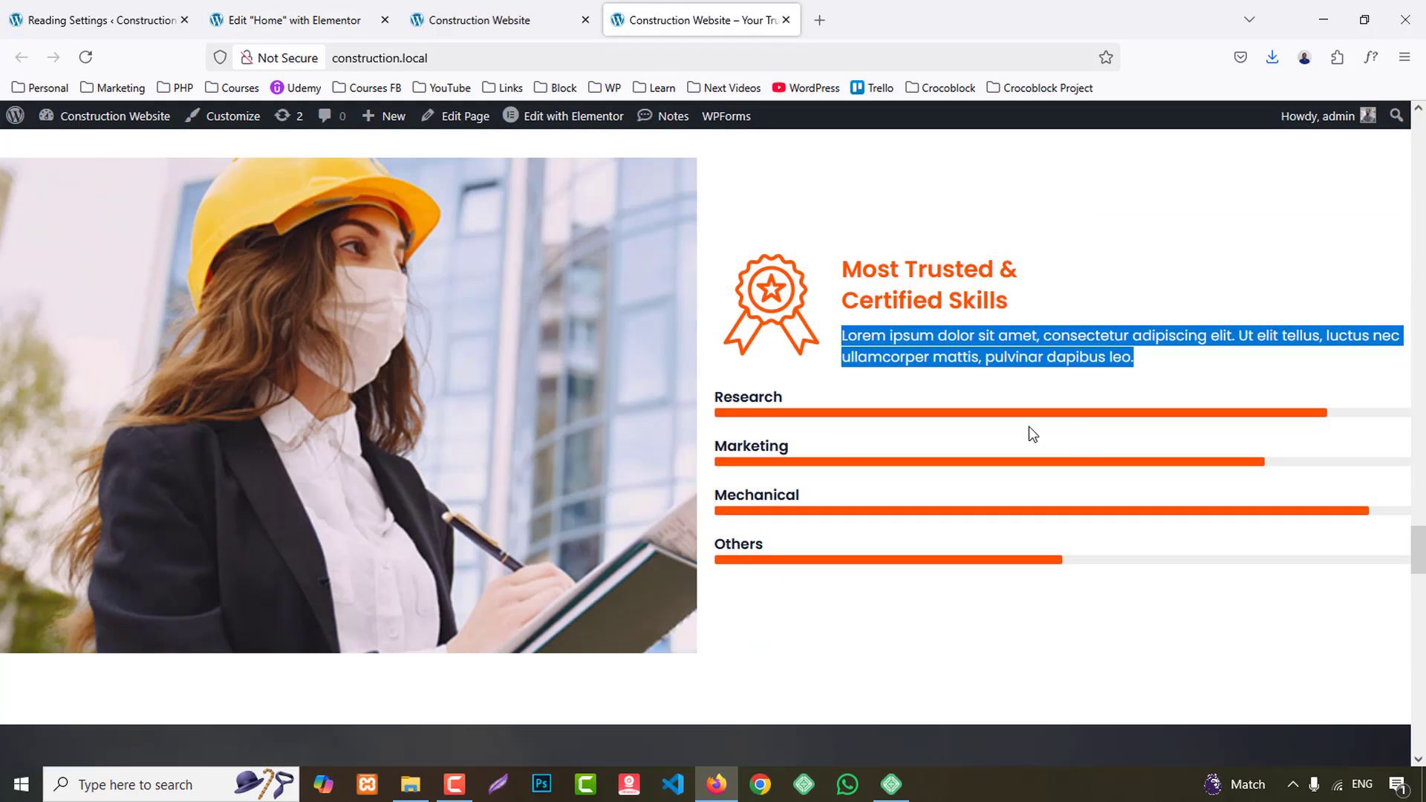
click(298, 20)
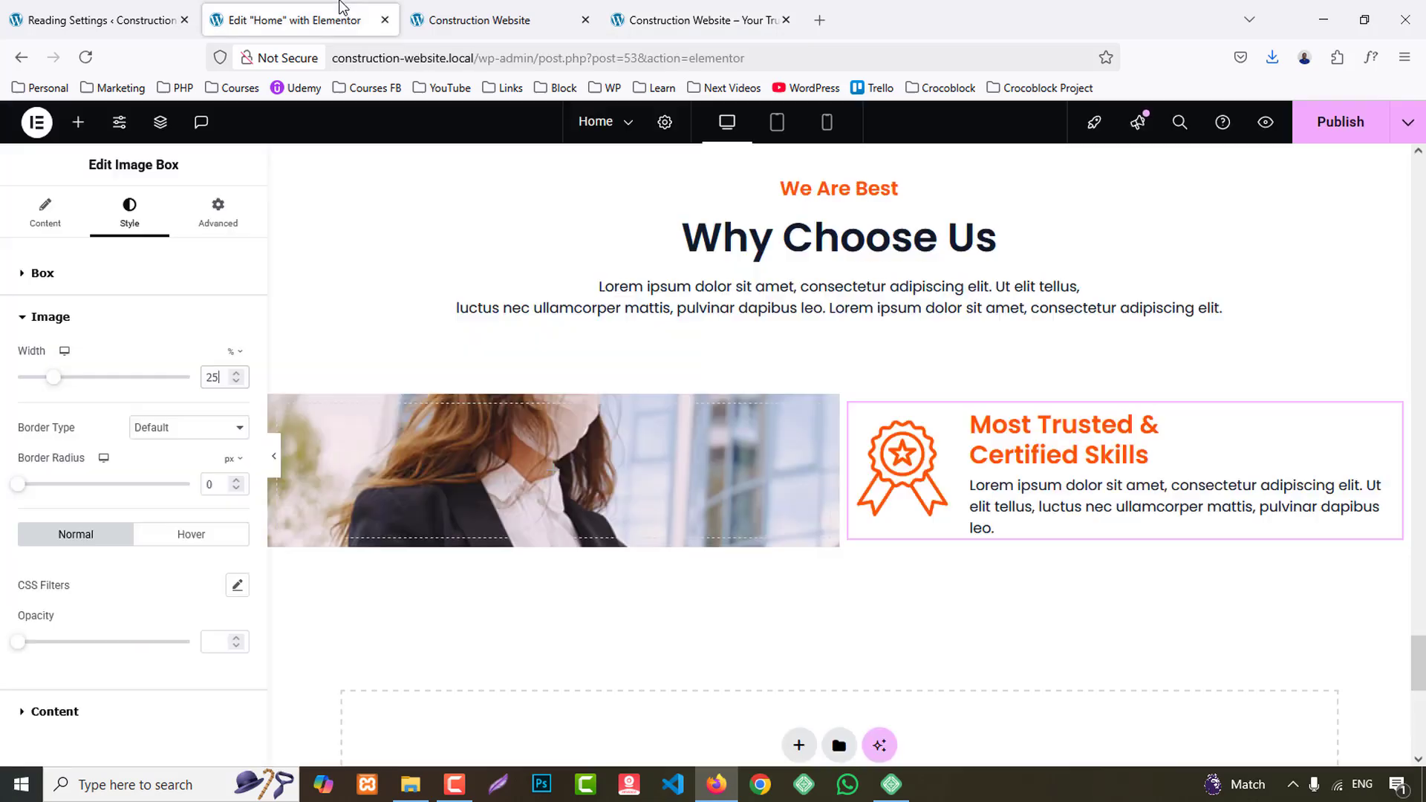
click(78, 122)
text(progre)
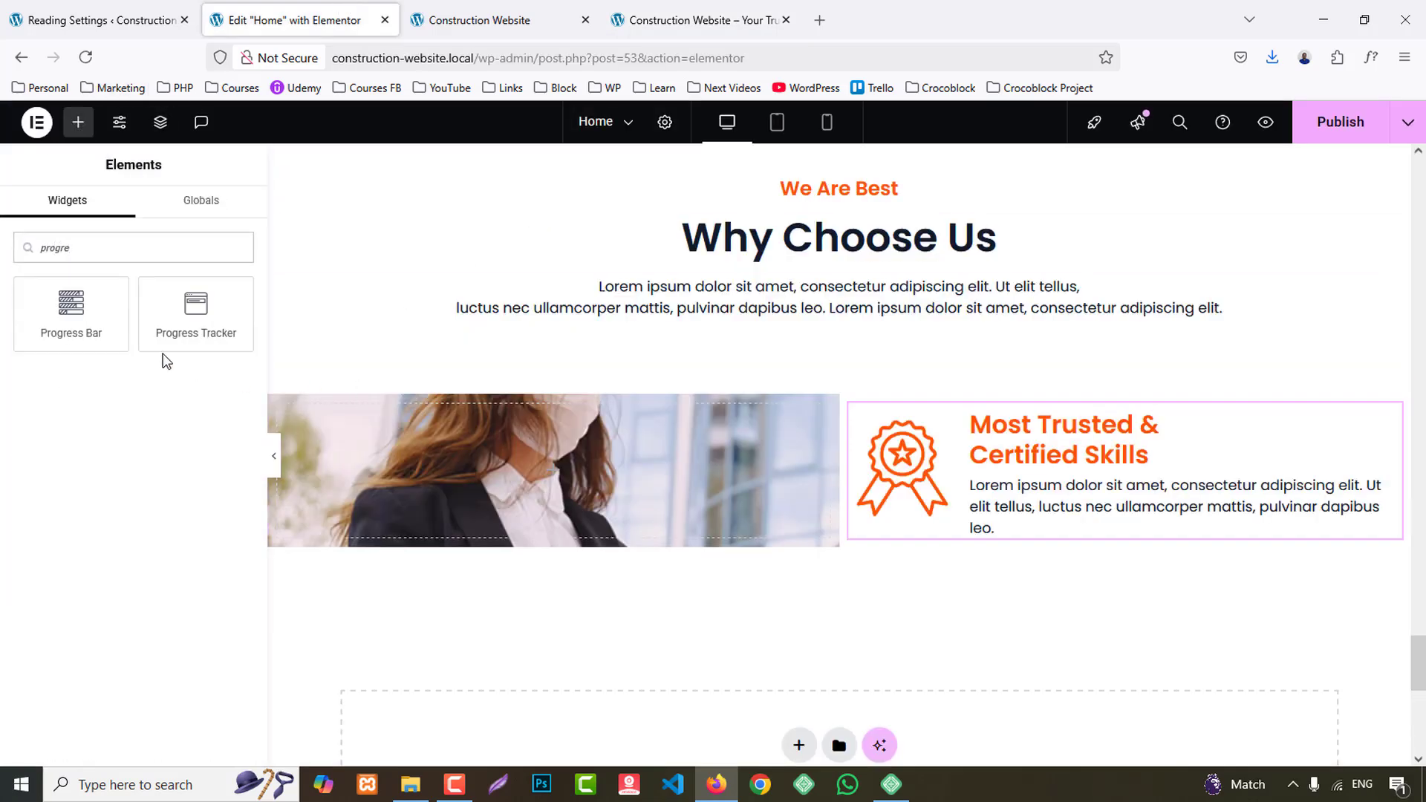
drag(71, 311, 1183, 480)
scroll(1125, 468, down, 3)
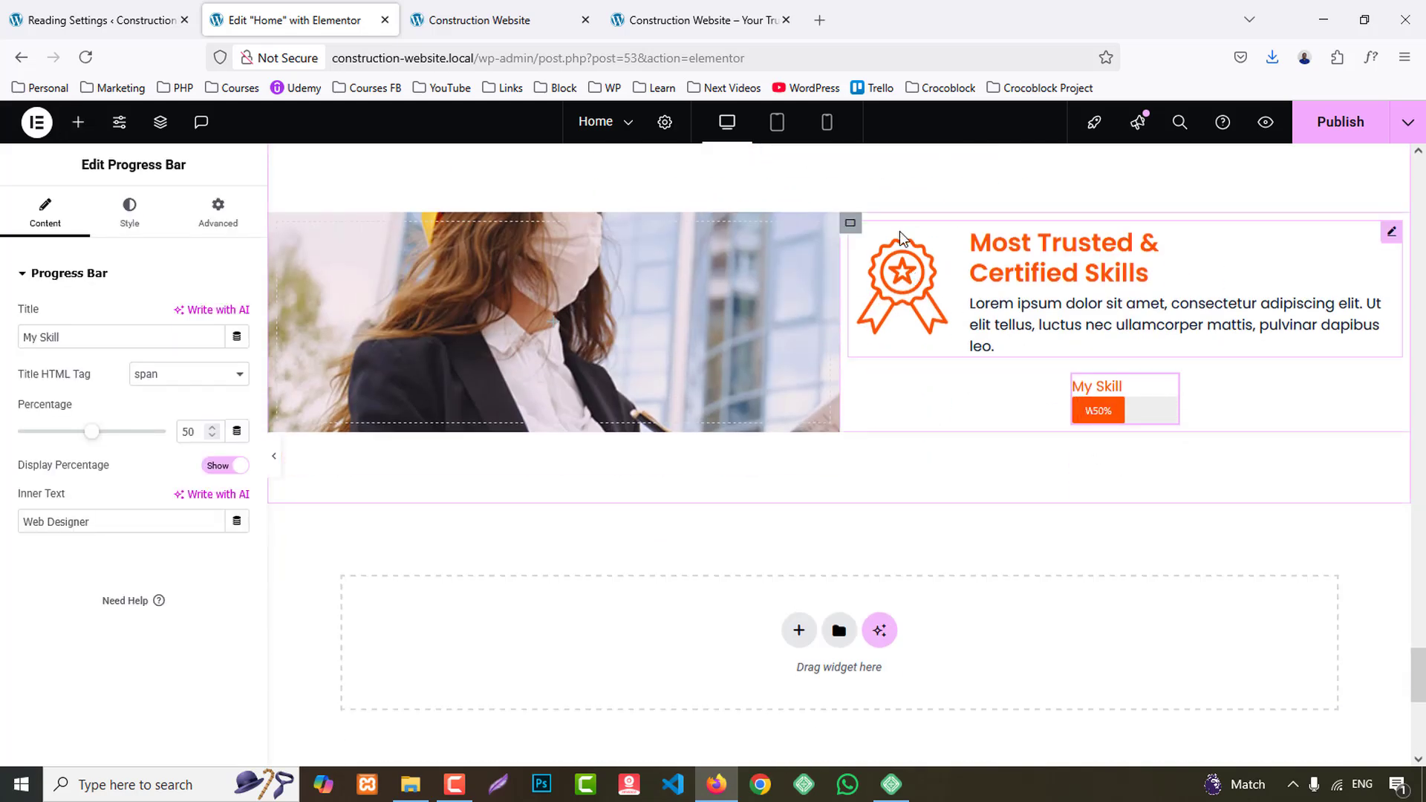
click(852, 225)
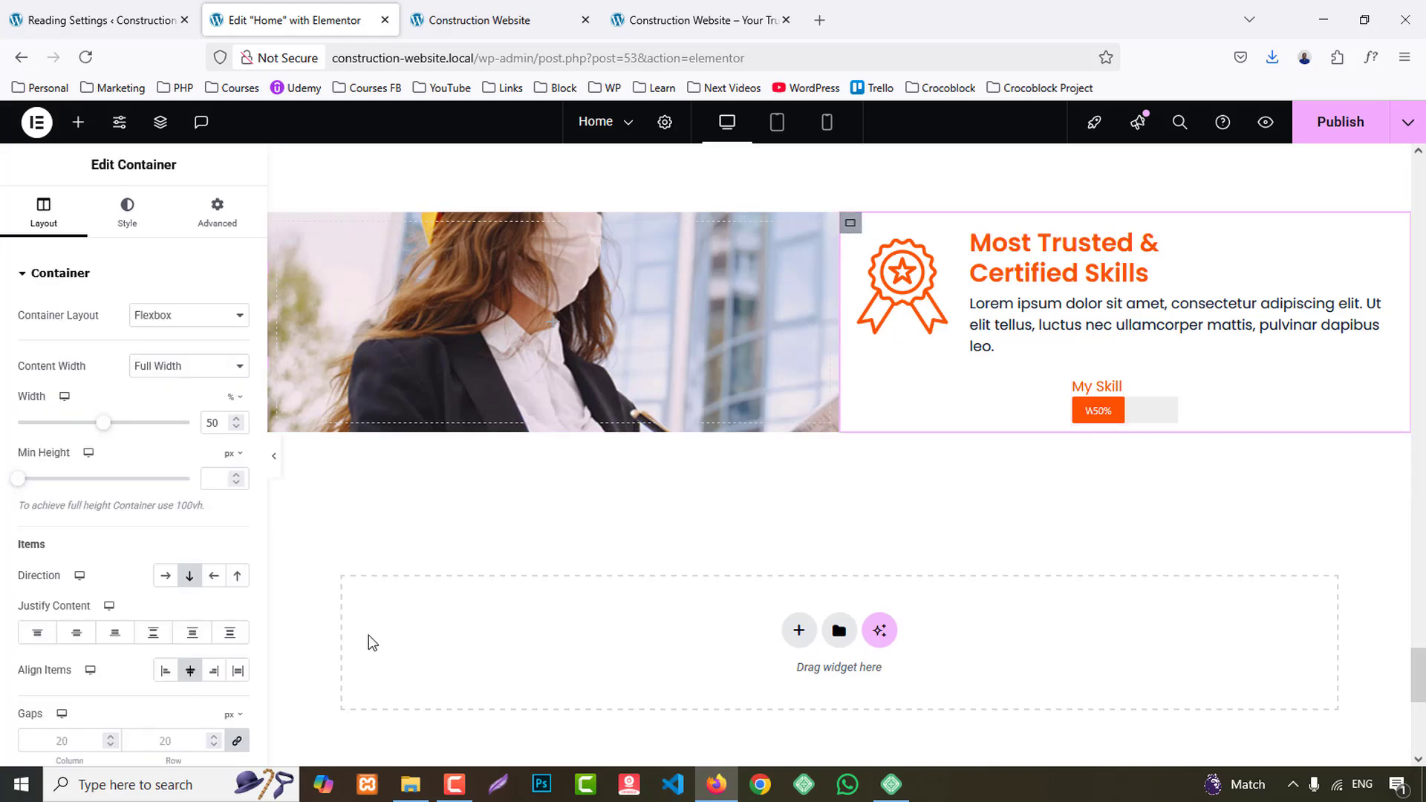
click(187, 672)
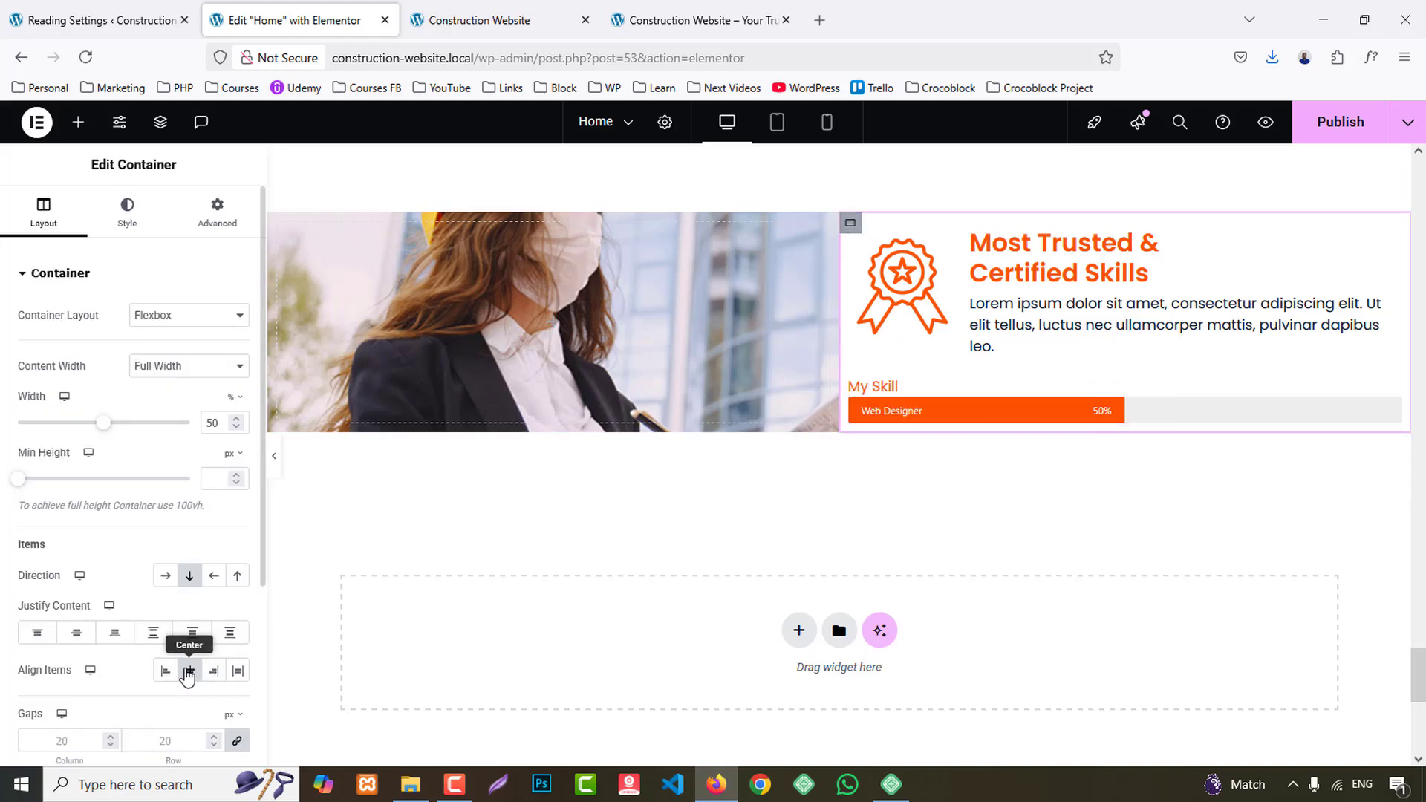
- Duplicate the progress bar three times to make four skill bars
right_click(967, 404)
click(1009, 401)
right_click(954, 424)
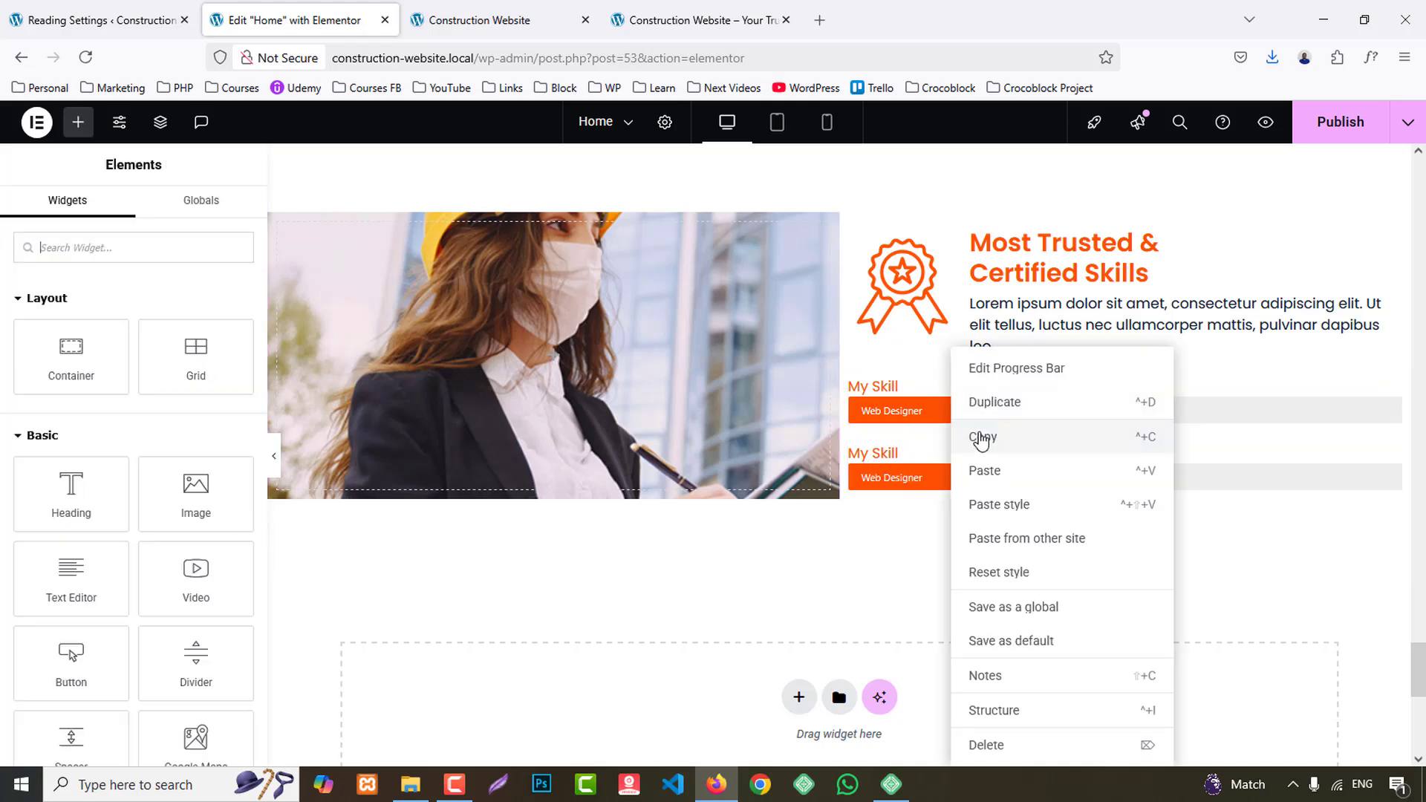
click(993, 401)
right_click(947, 424)
click(993, 402)
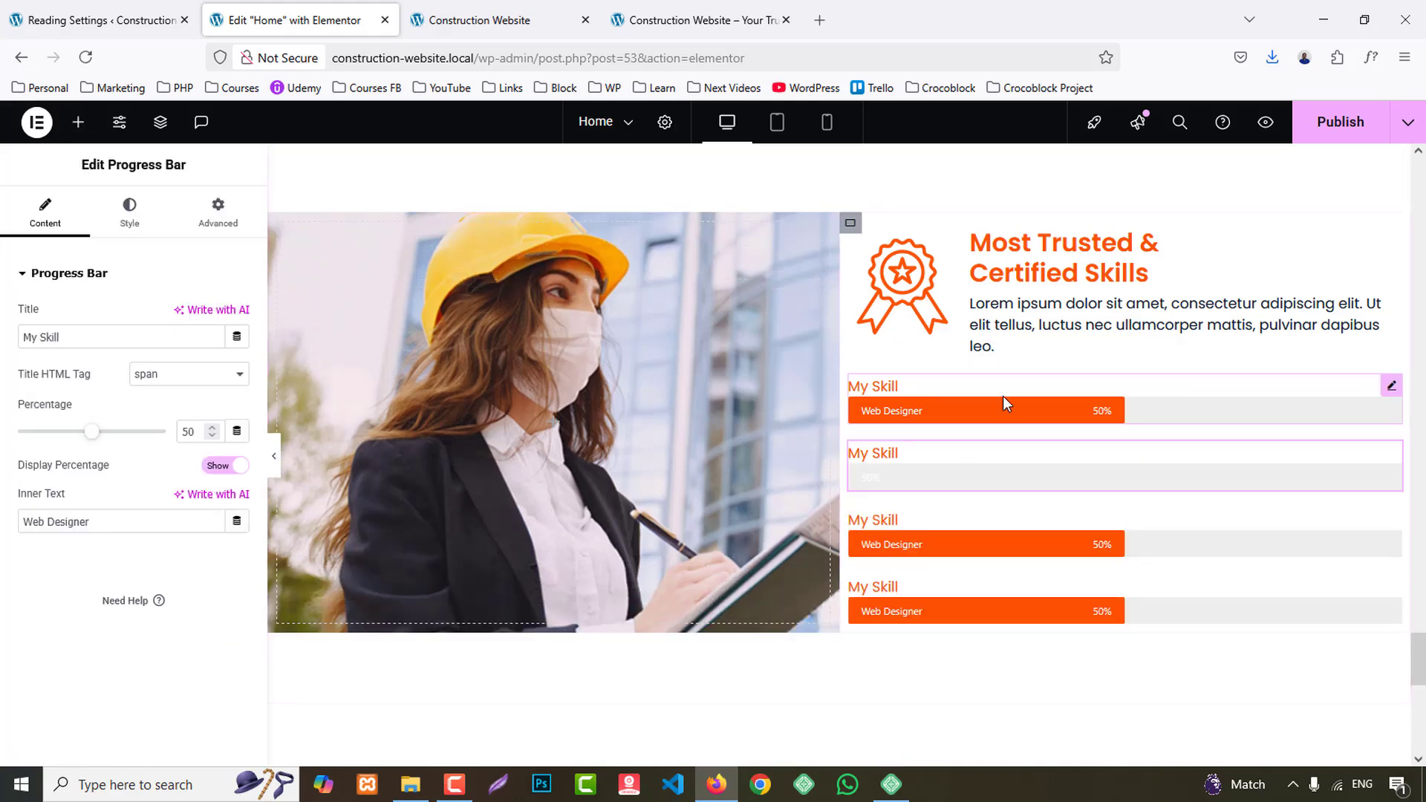
- Copy "Research" from the reference site as the first progress bar's title and set its percentage to 88
click(756, 9)
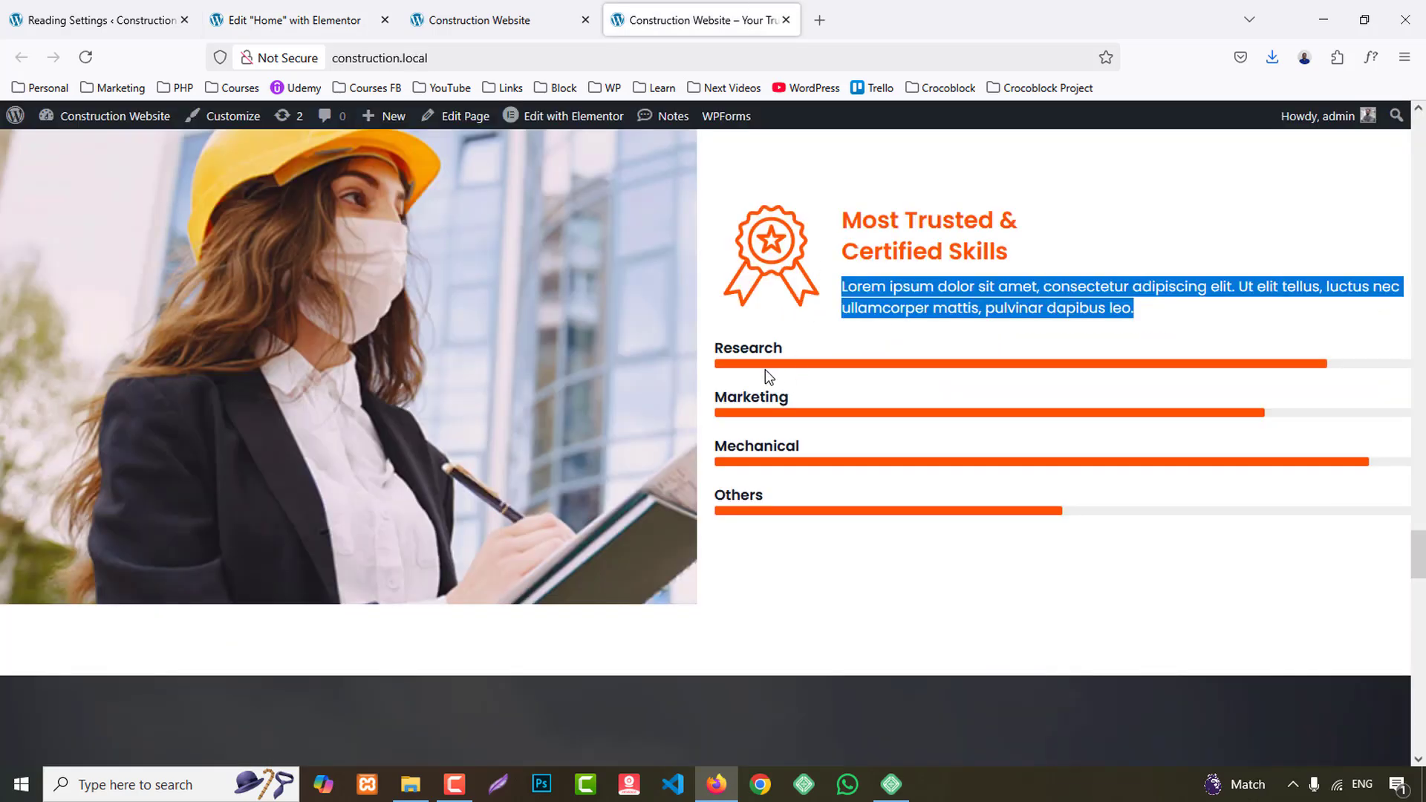
click(747, 343)
click(252, 20)
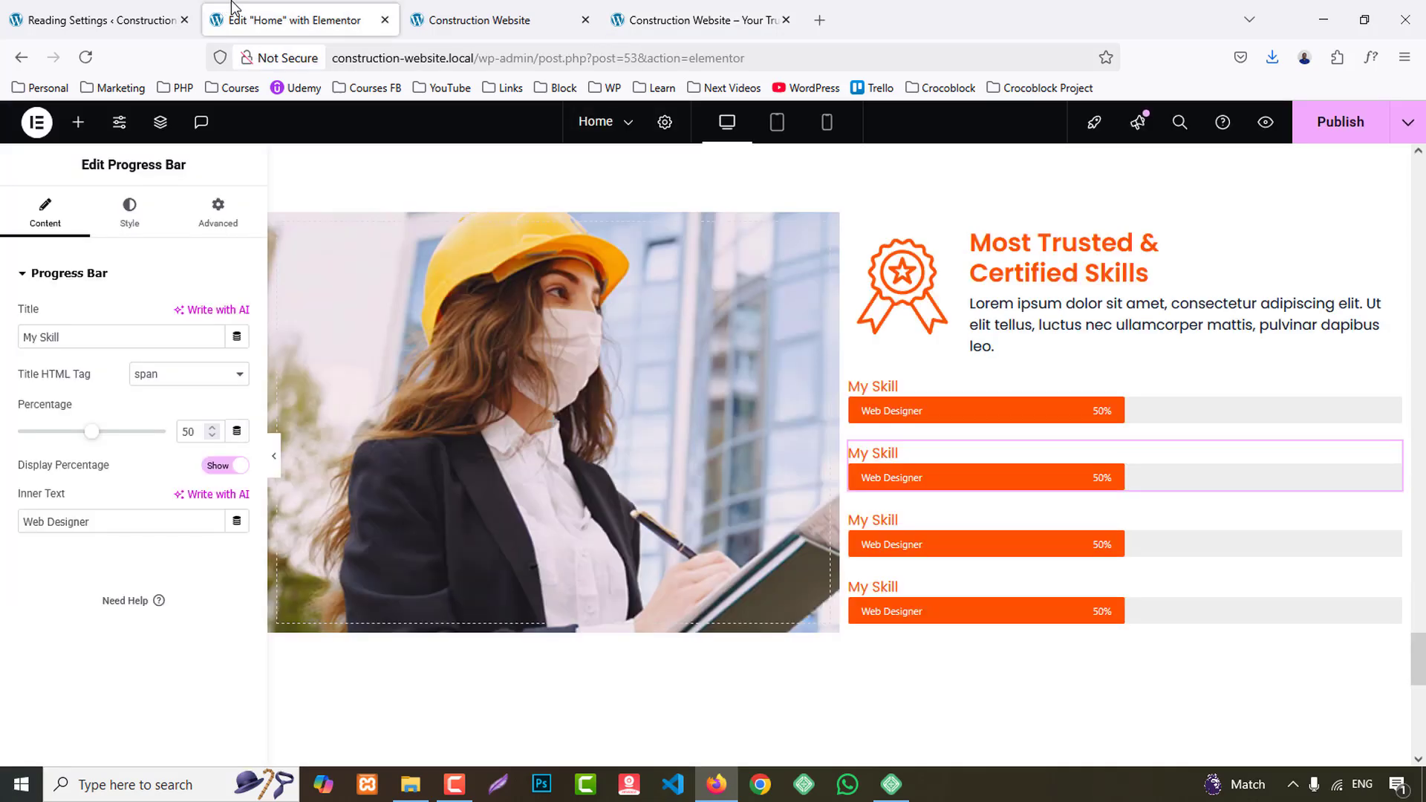
click(912, 398)
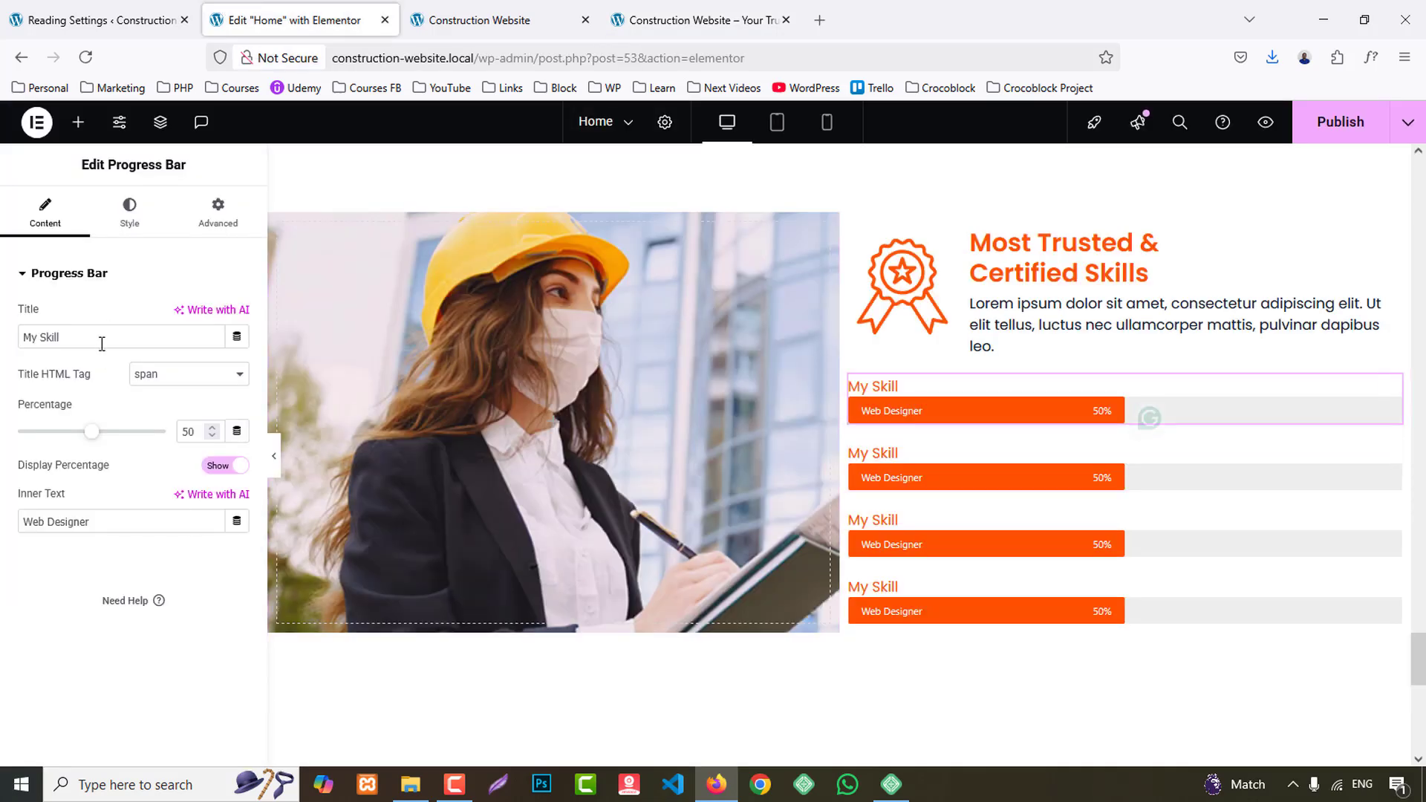
text(Research)
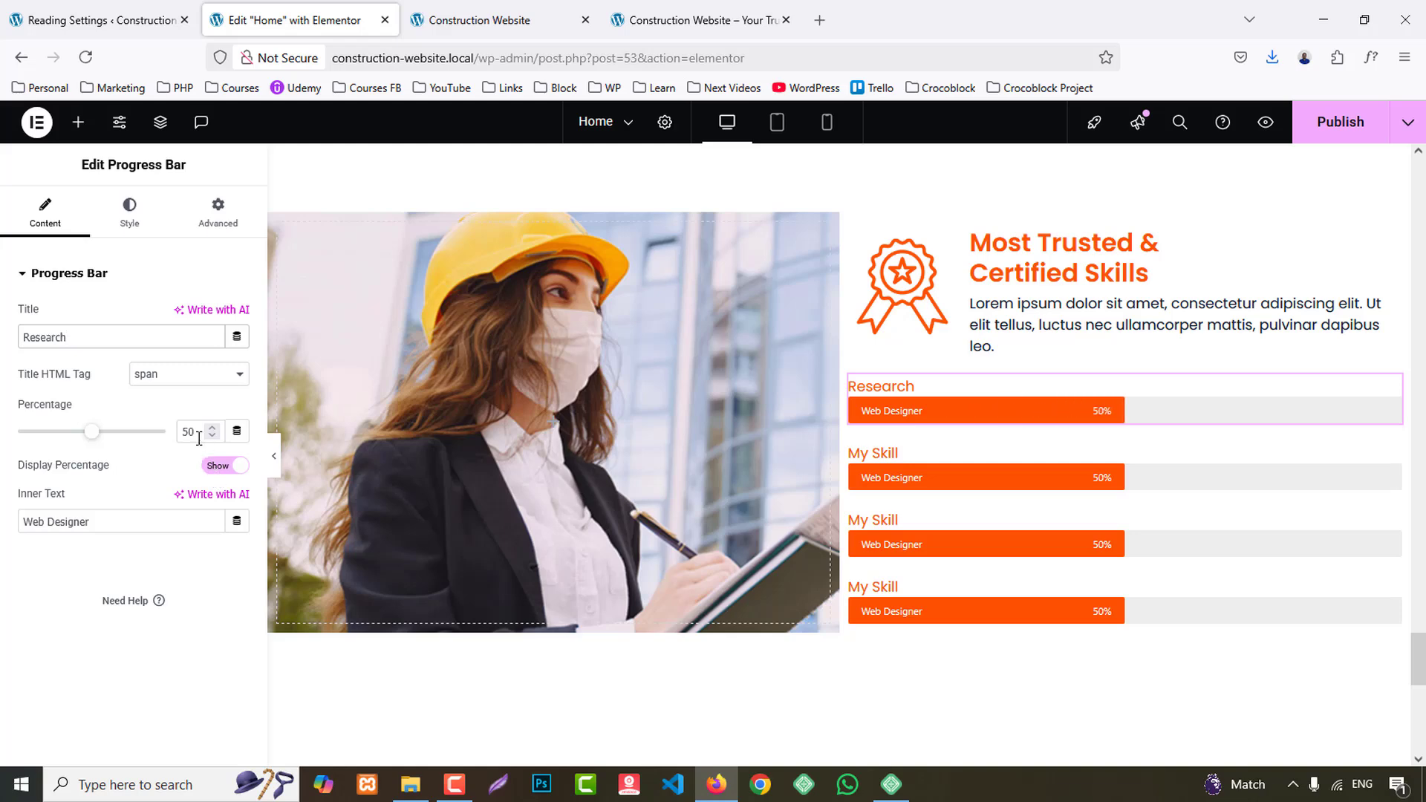
text(88)
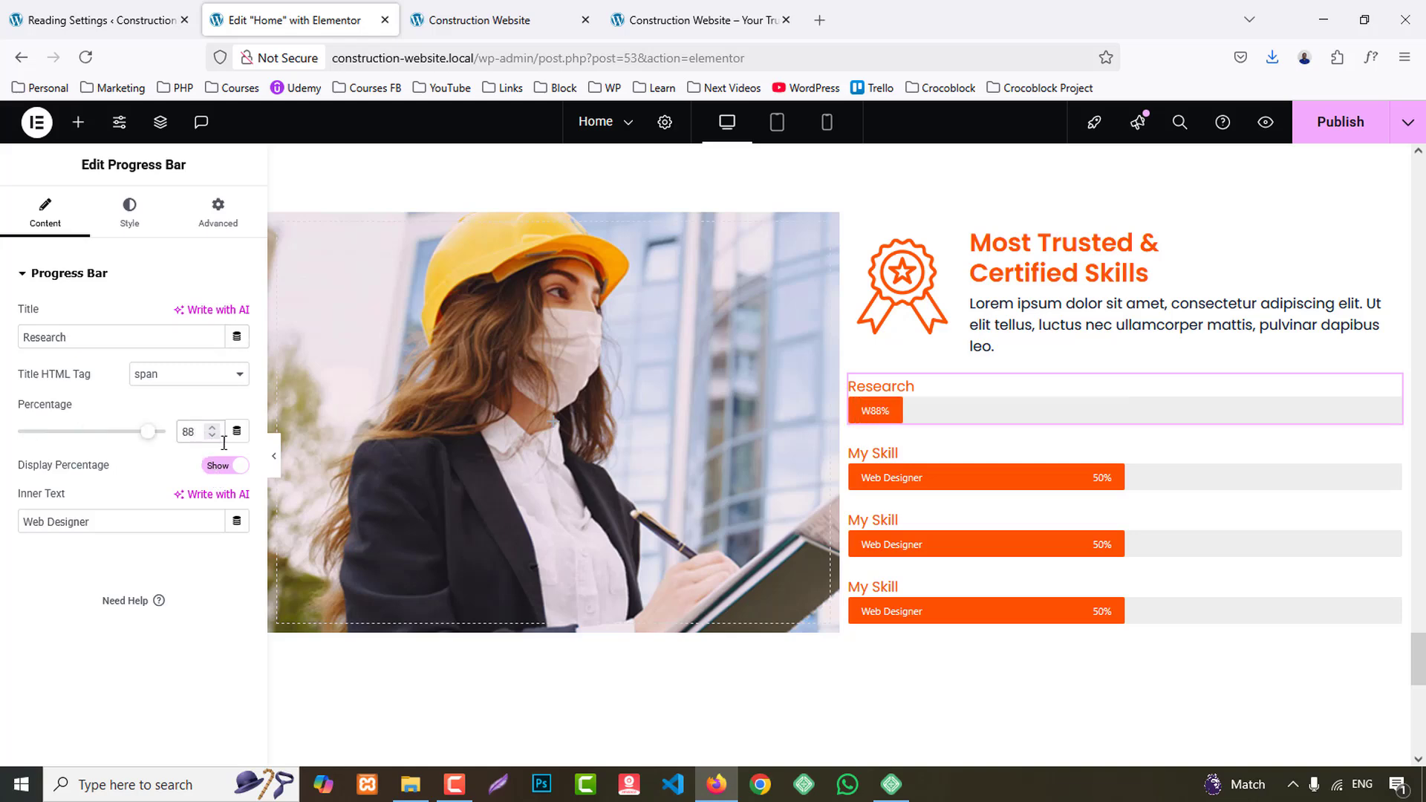
- Clear the Research progress bar's inner text and hide its percentage display
click(132, 522)
key(BackSpace)
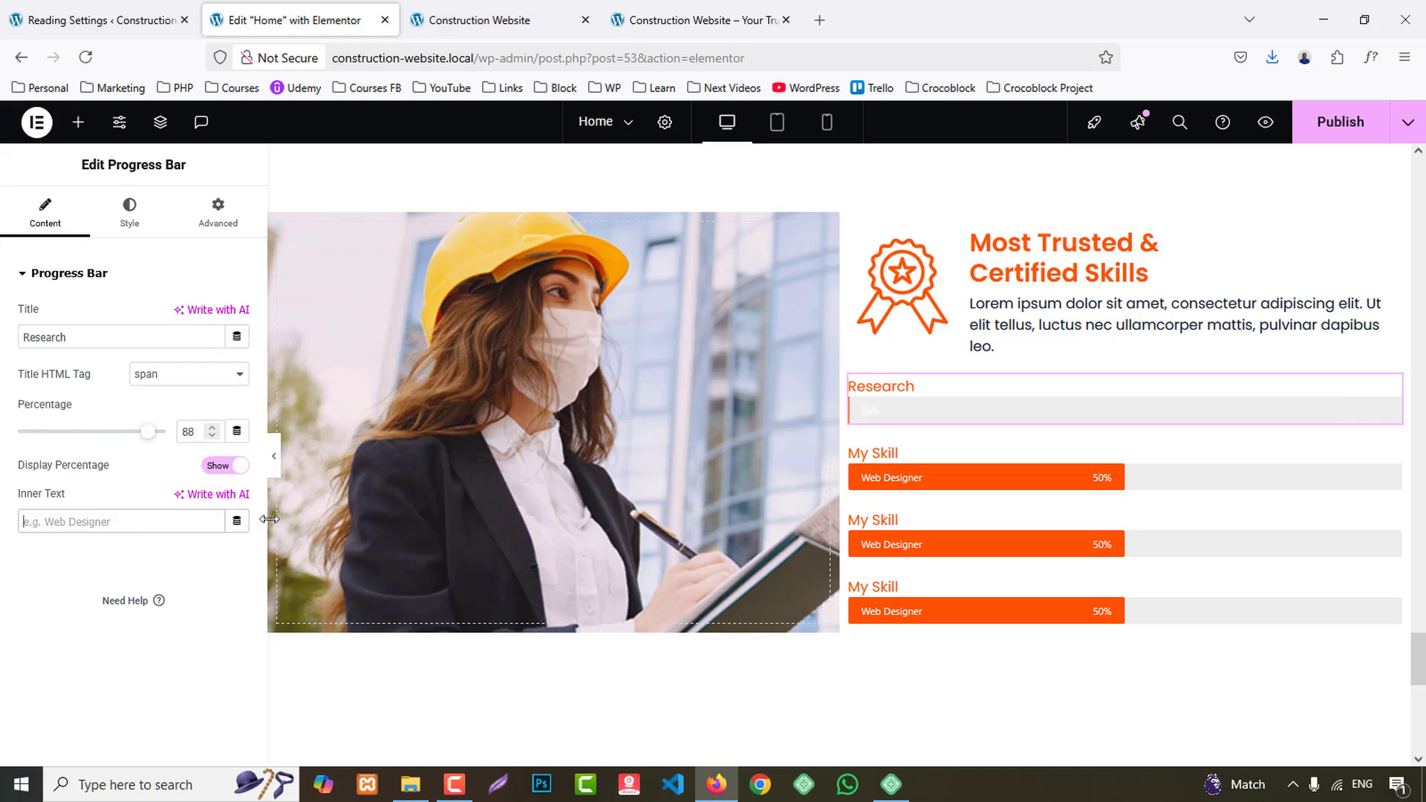
click(226, 466)
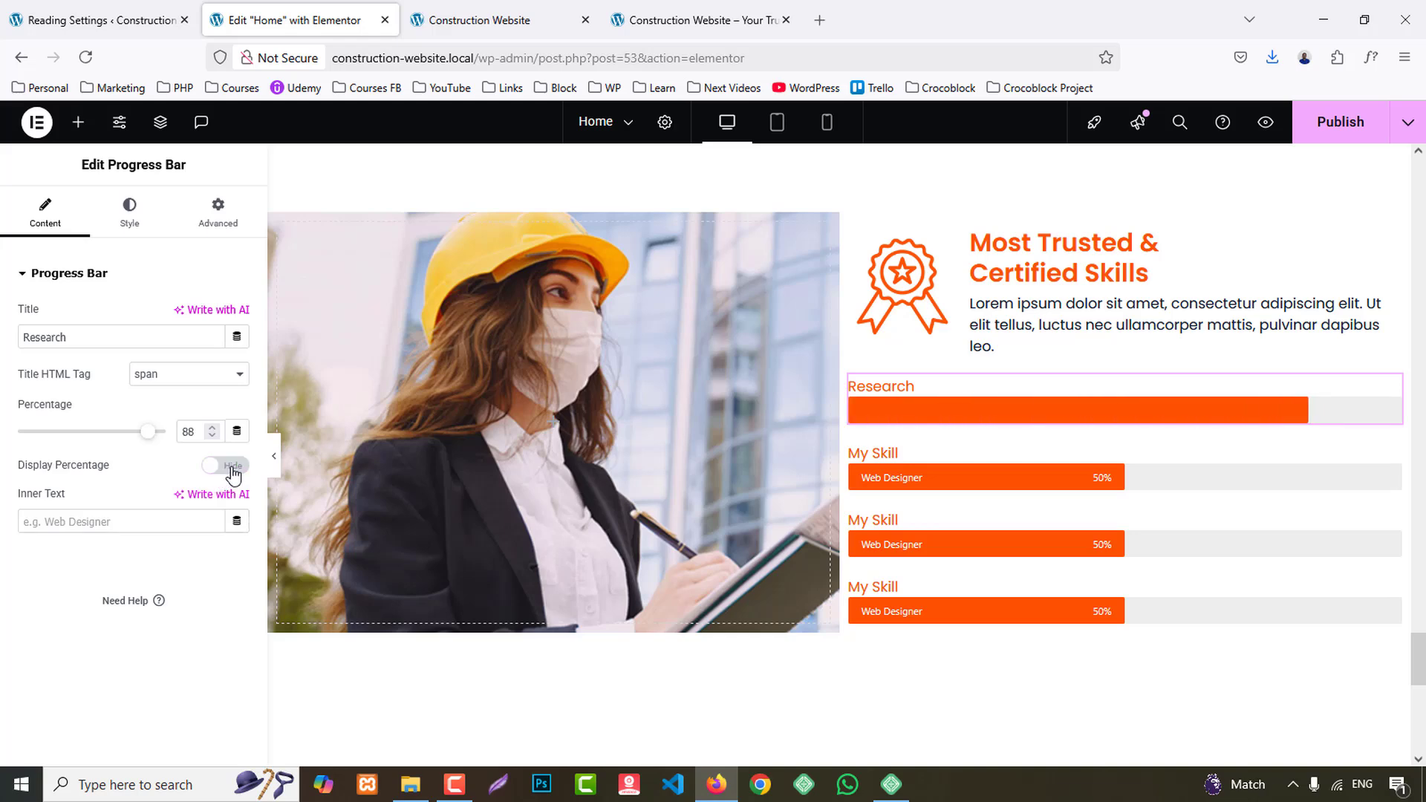
- Copy "Marketing" from the reference site as the second progress bar's title and set its percentage to 74
click(751, 19)
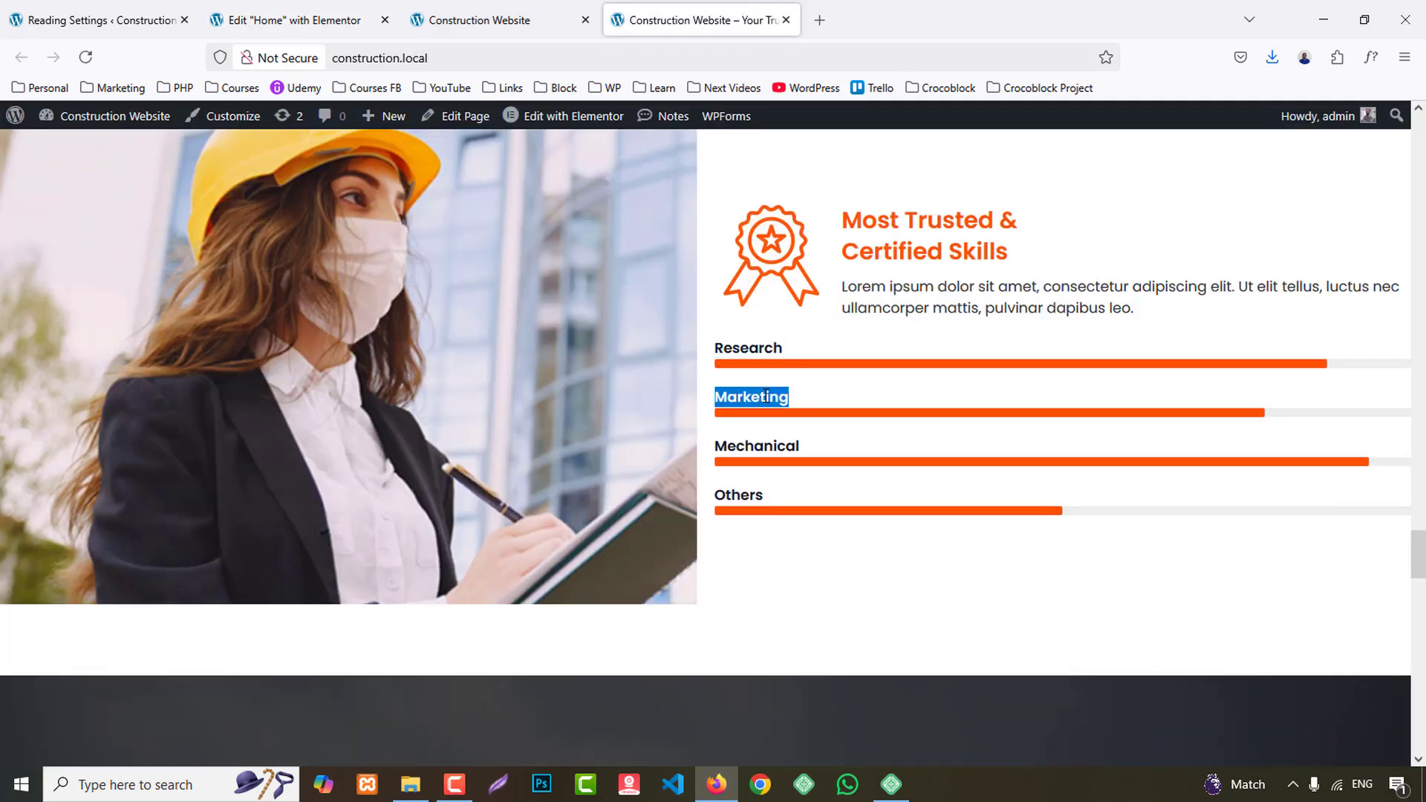
click(351, 21)
click(892, 455)
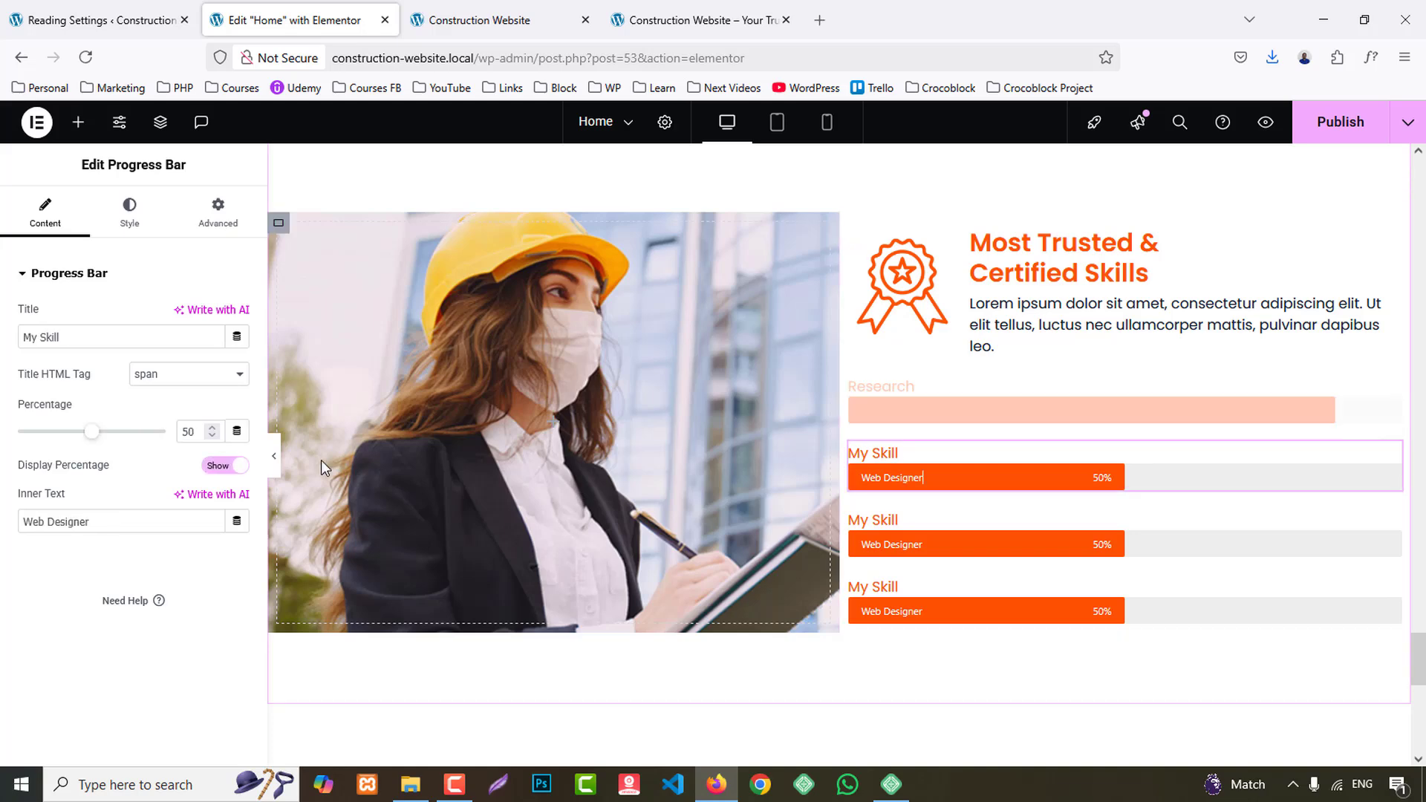
triple_click(105, 338)
text(Marketing)
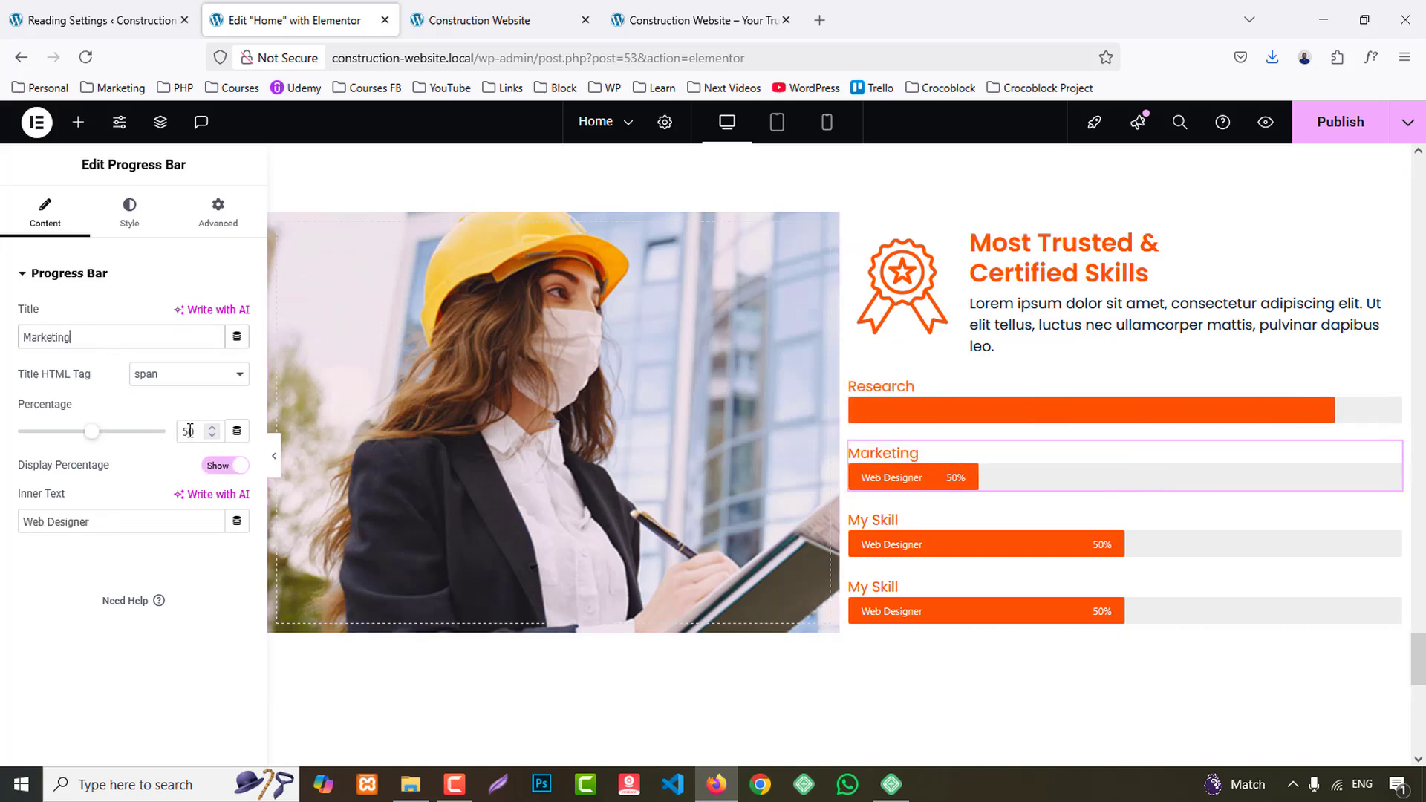
double_click(190, 432)
text(7)
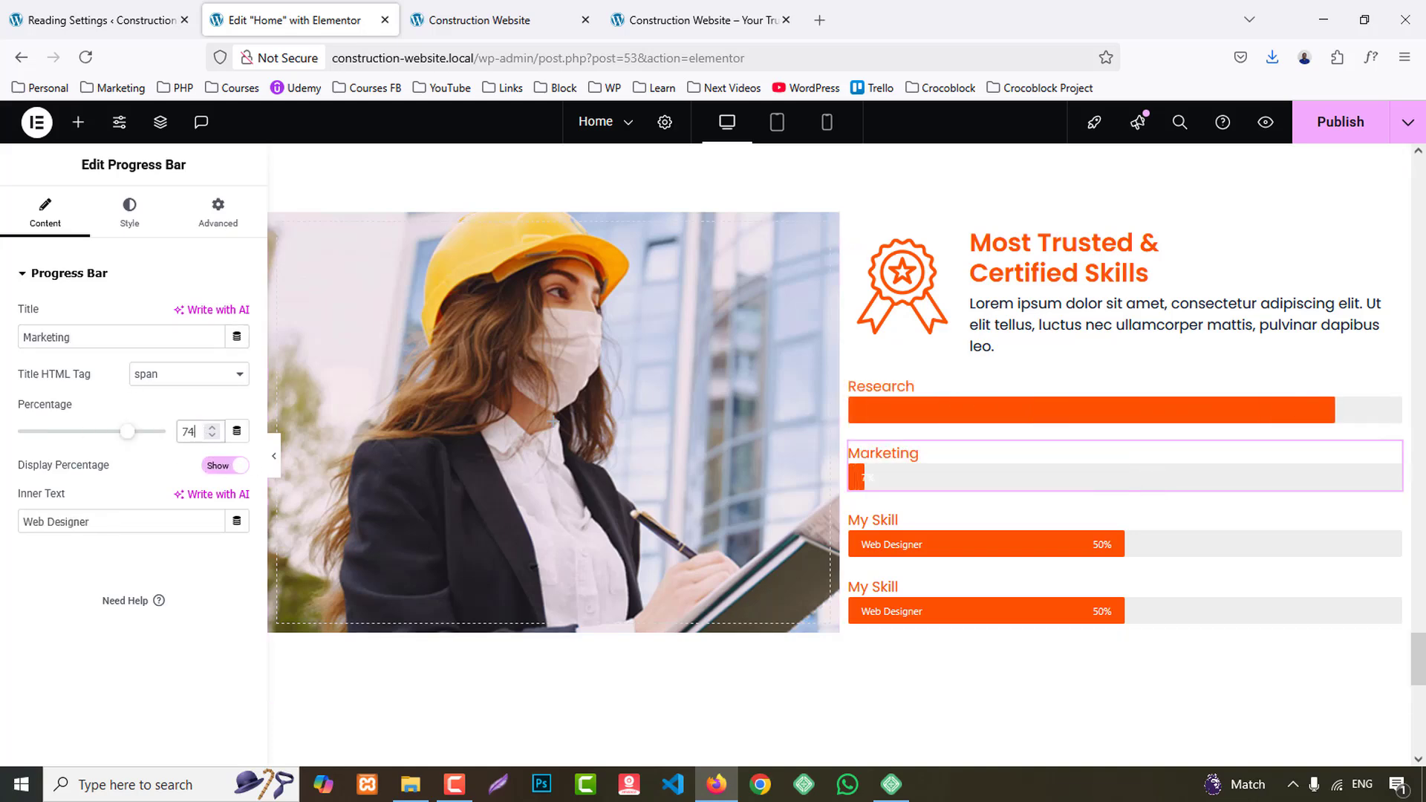
text(4)
- Hide the Marketing progress bar's percentage display and clear its inner text
click(222, 466)
drag(141, 523, 2, 520)
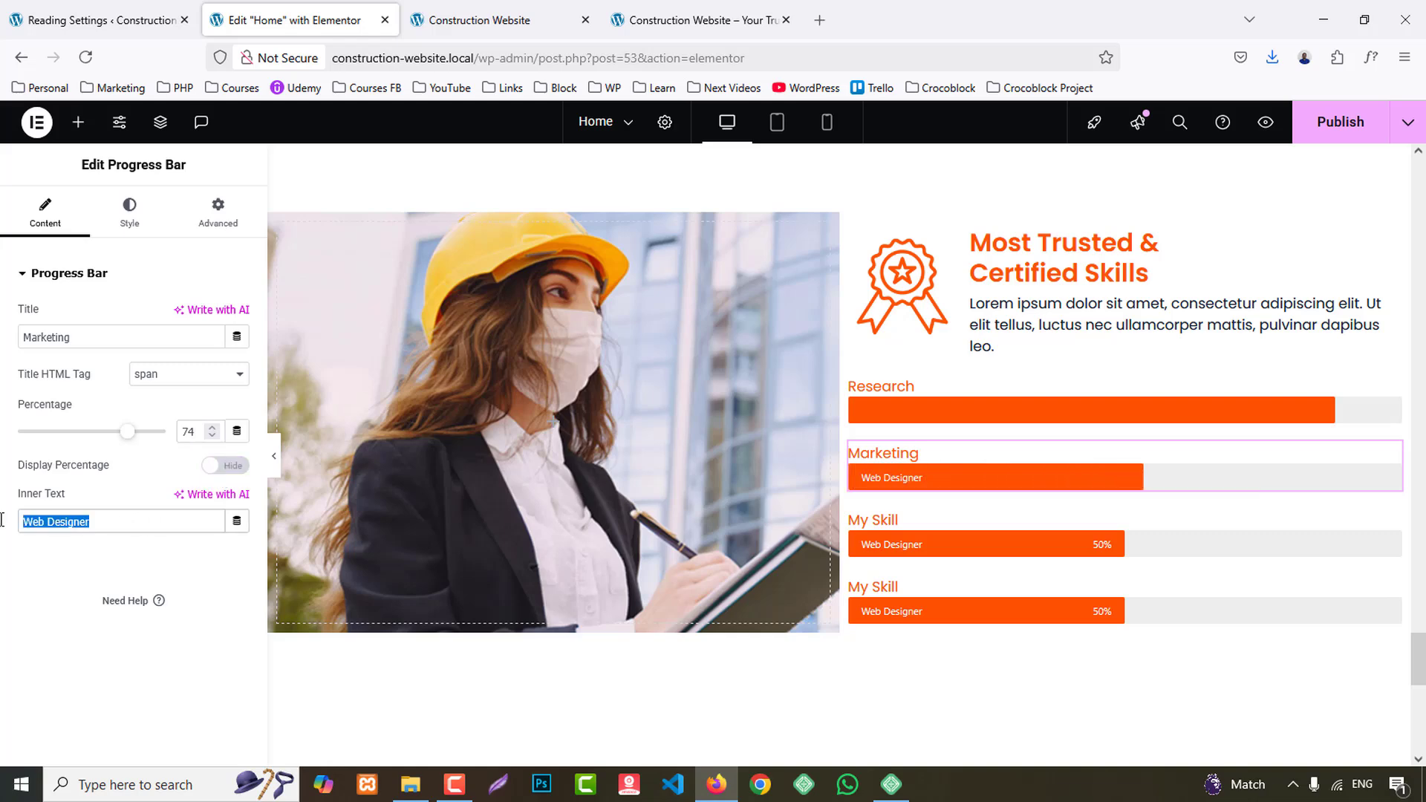
key(BackSpace)
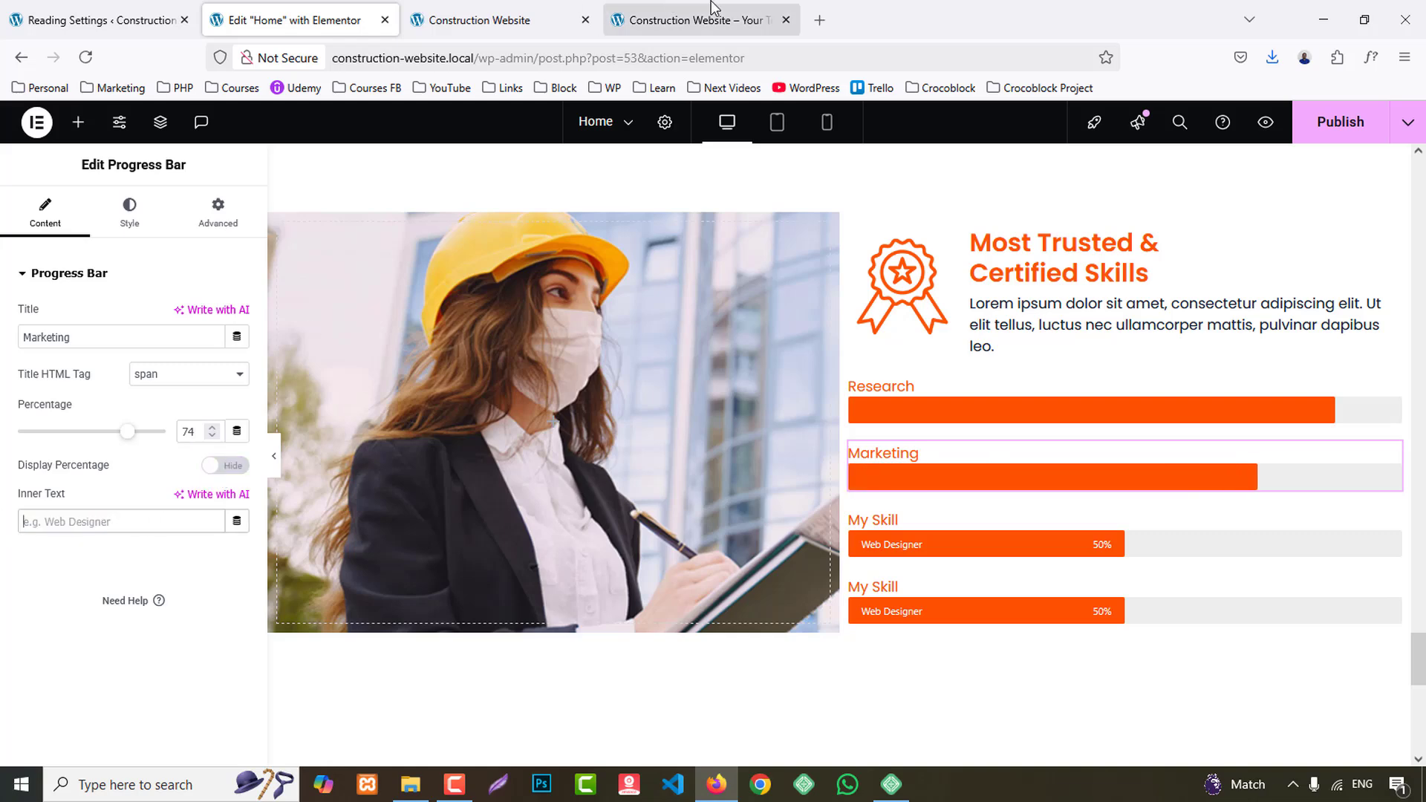
- Copy "Mechanical" from the reference site as the third progress bar's title and set its percentage to 67
click(711, 10)
click(746, 445)
double_click(747, 444)
key(ctrl+c)
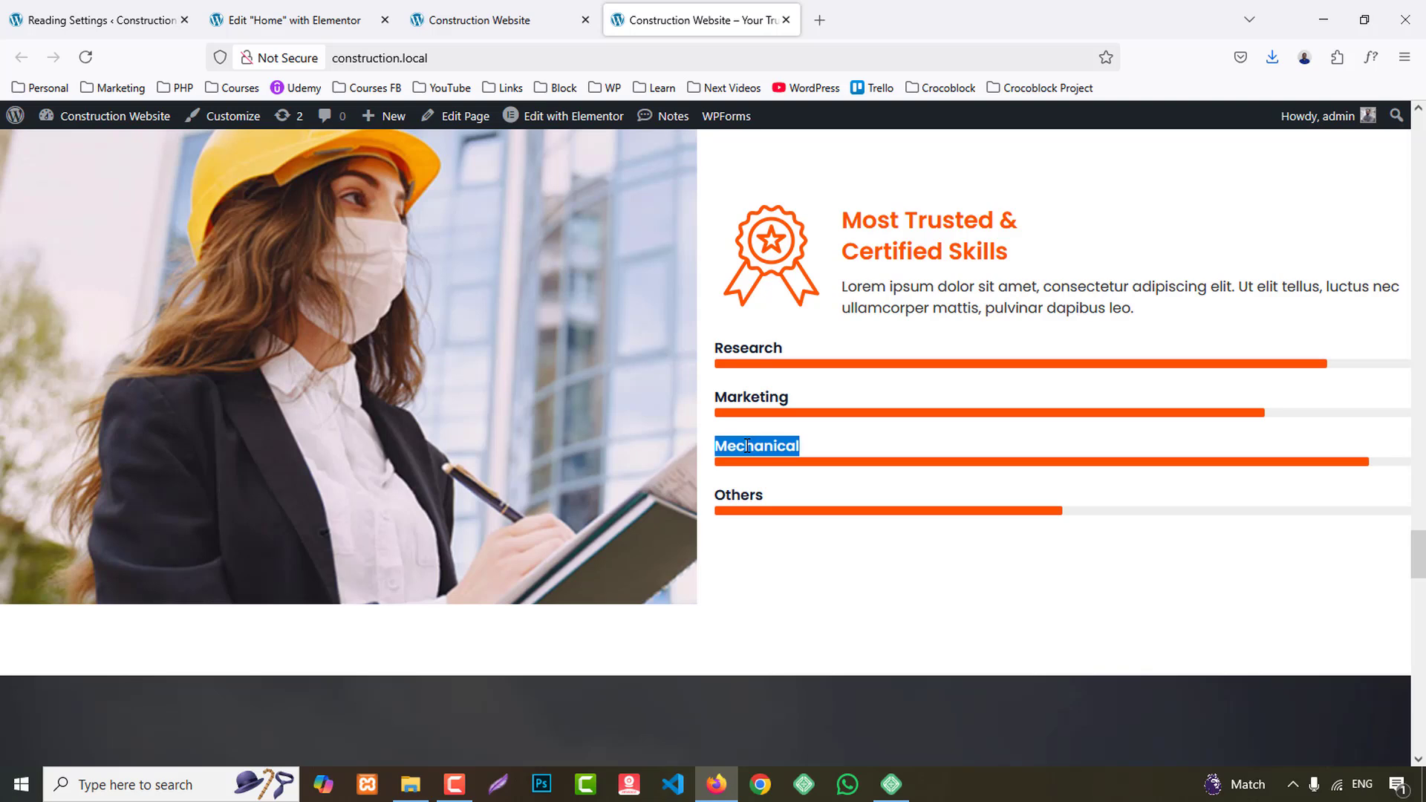
click(290, 20)
click(892, 517)
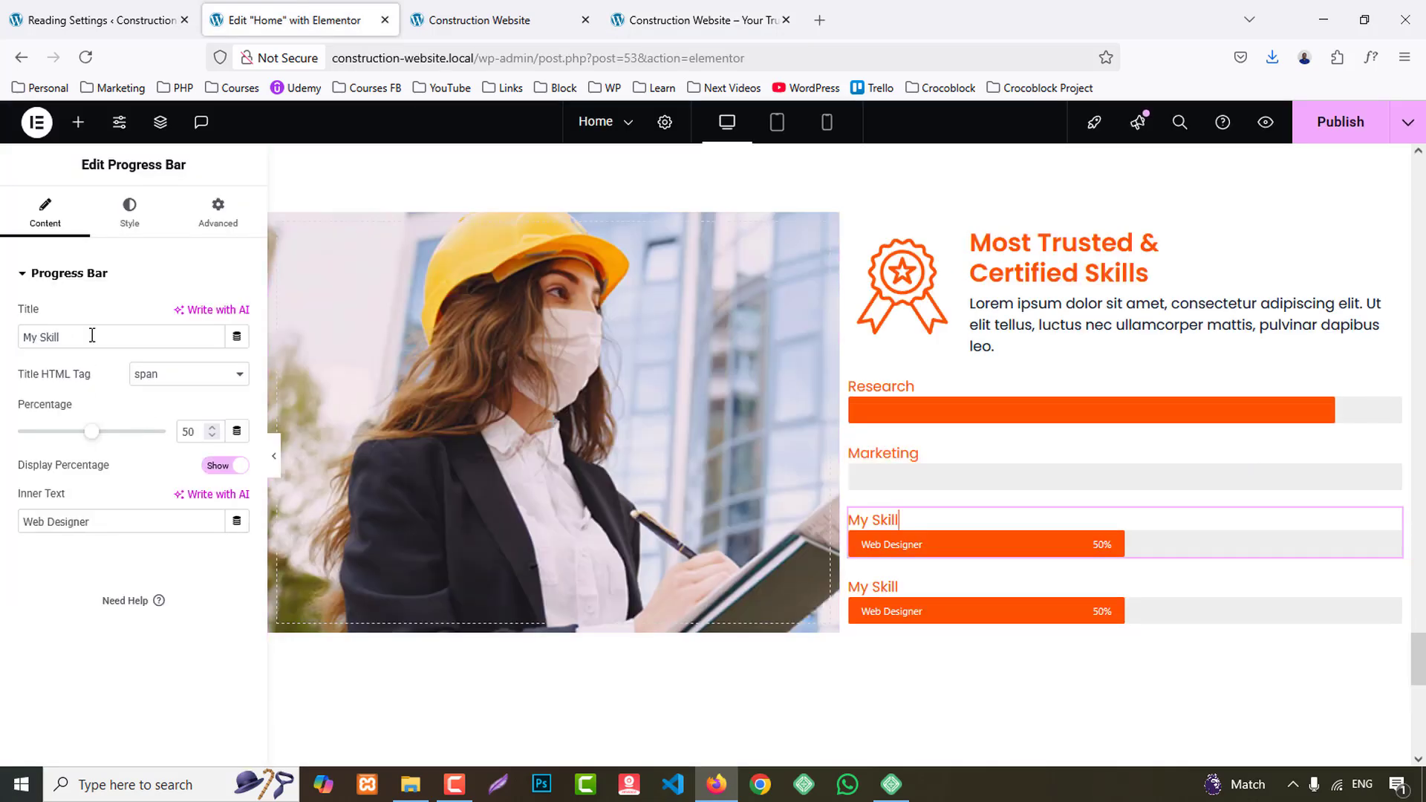
click(95, 337)
key(ctrl+a)
key(ctrl+v)
double_click(193, 433)
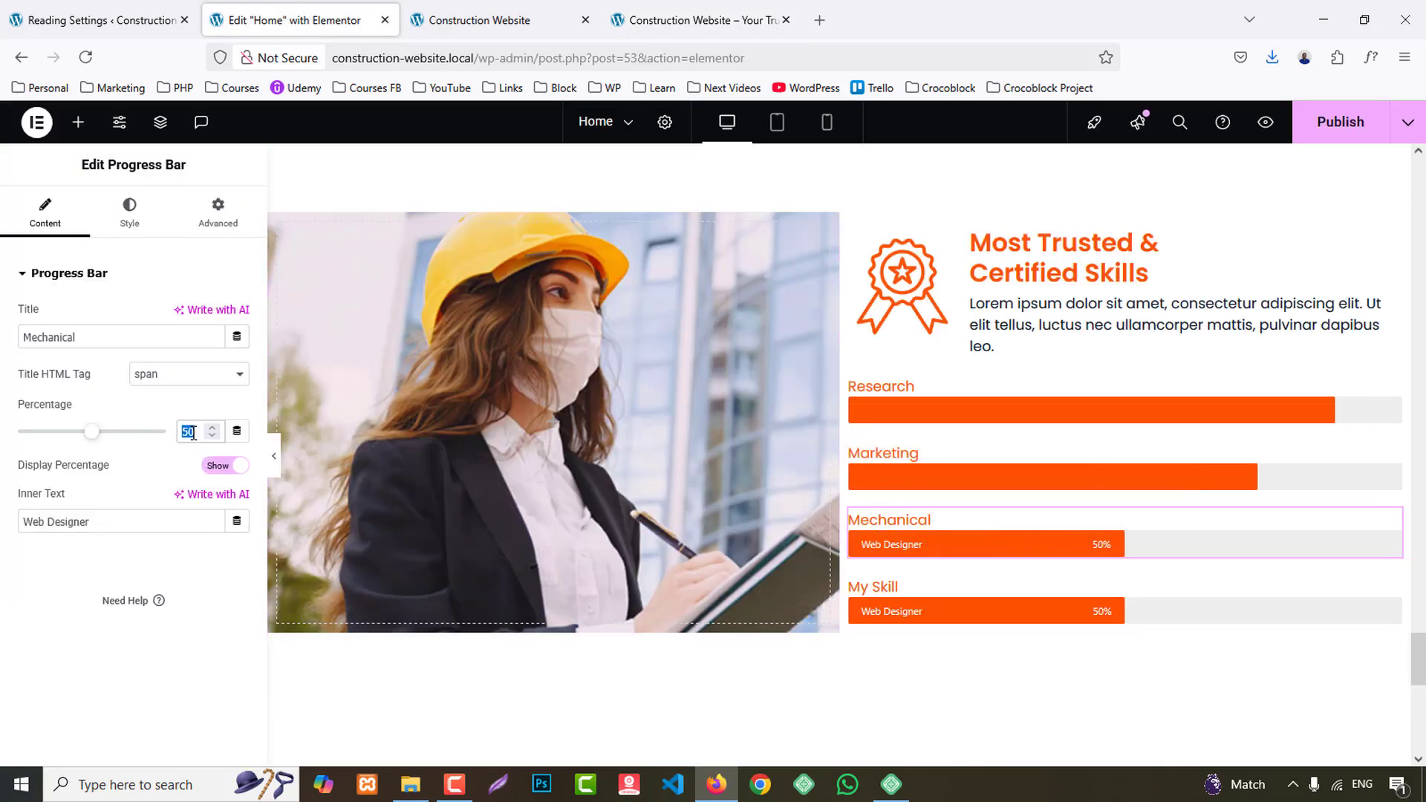
text(67)
- Clear the Mechanical progress bar's inner text and hide its percentage display
triple_click(179, 520)
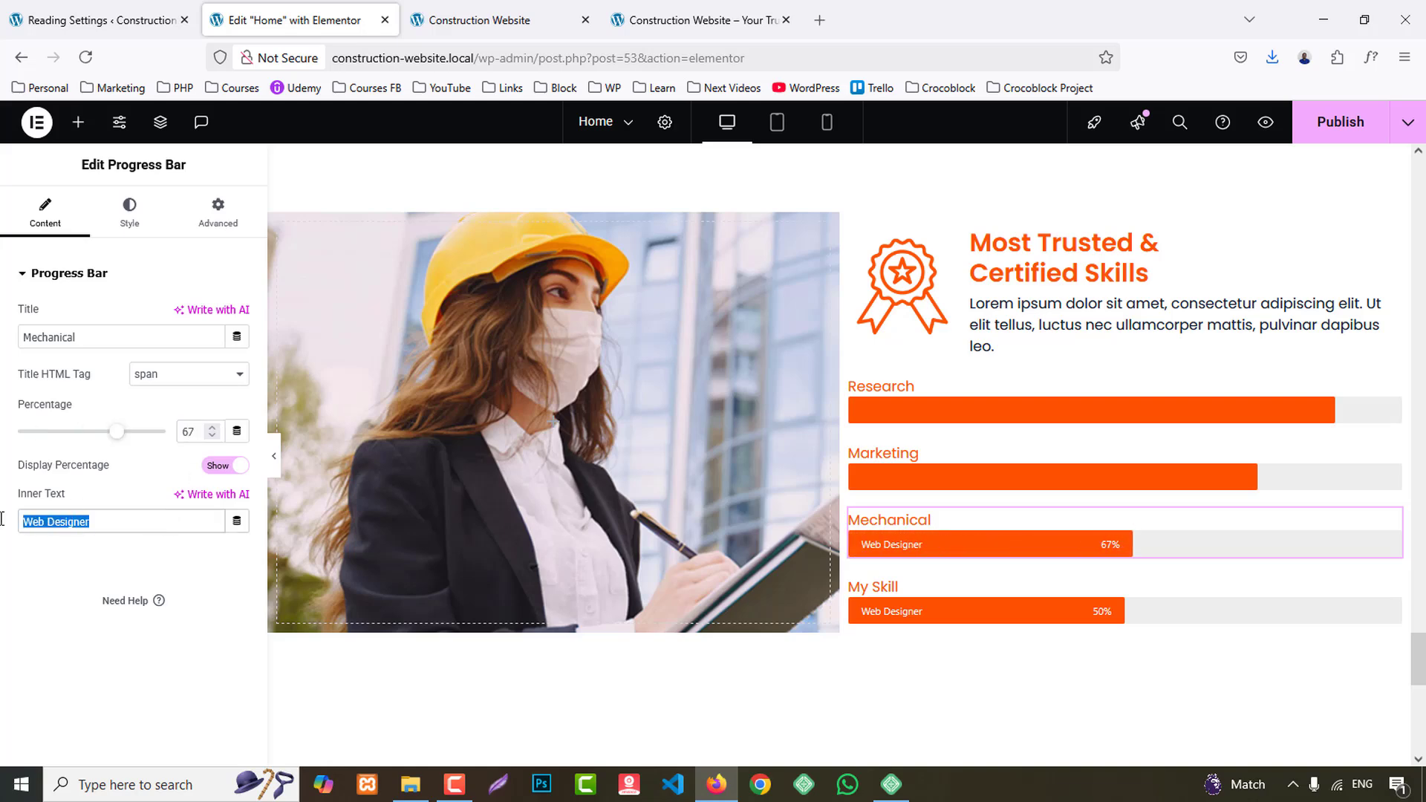
key(BackSpace)
click(222, 466)
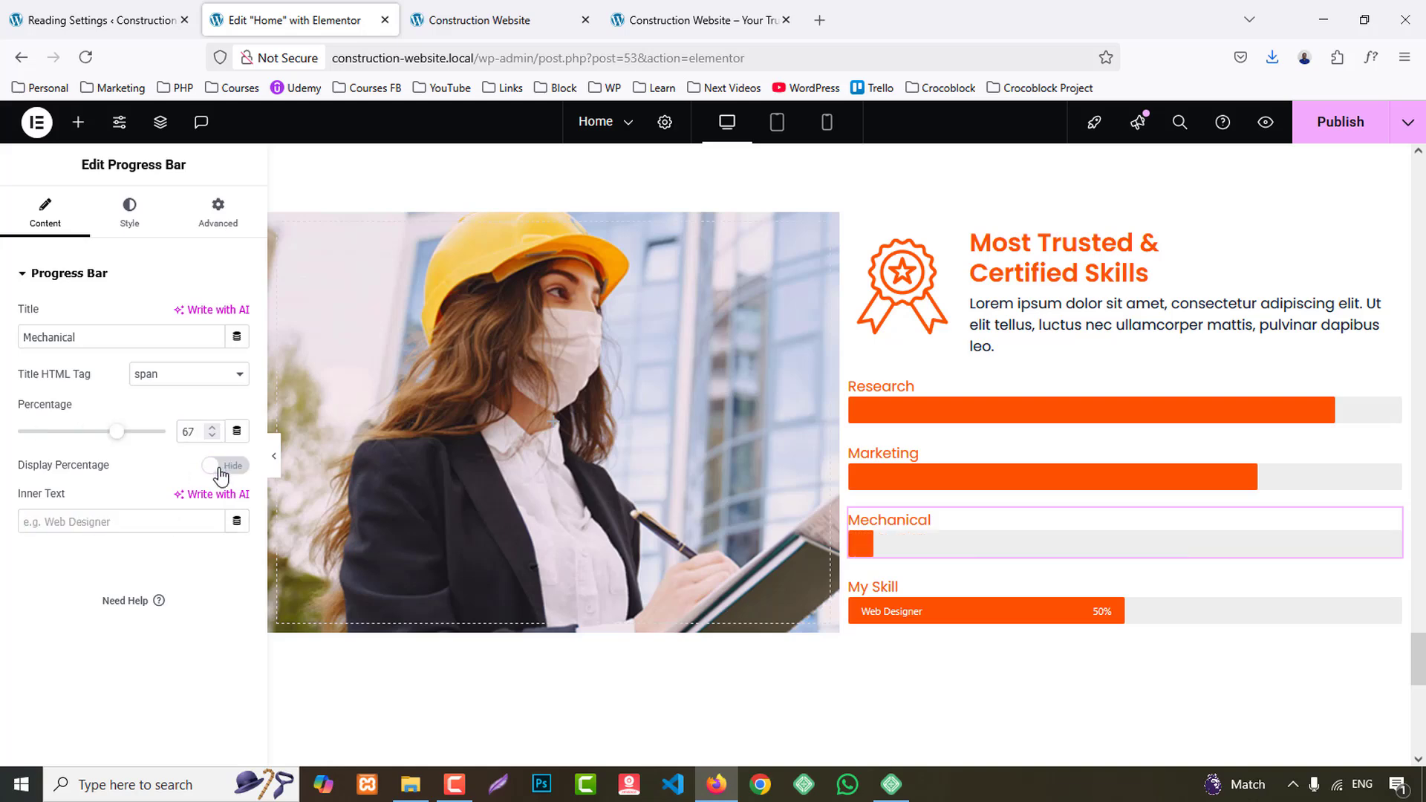
- Copy "Others" from the reference site as the fourth progress bar's title and set its percentage to 94
click(691, 15)
click(731, 488)
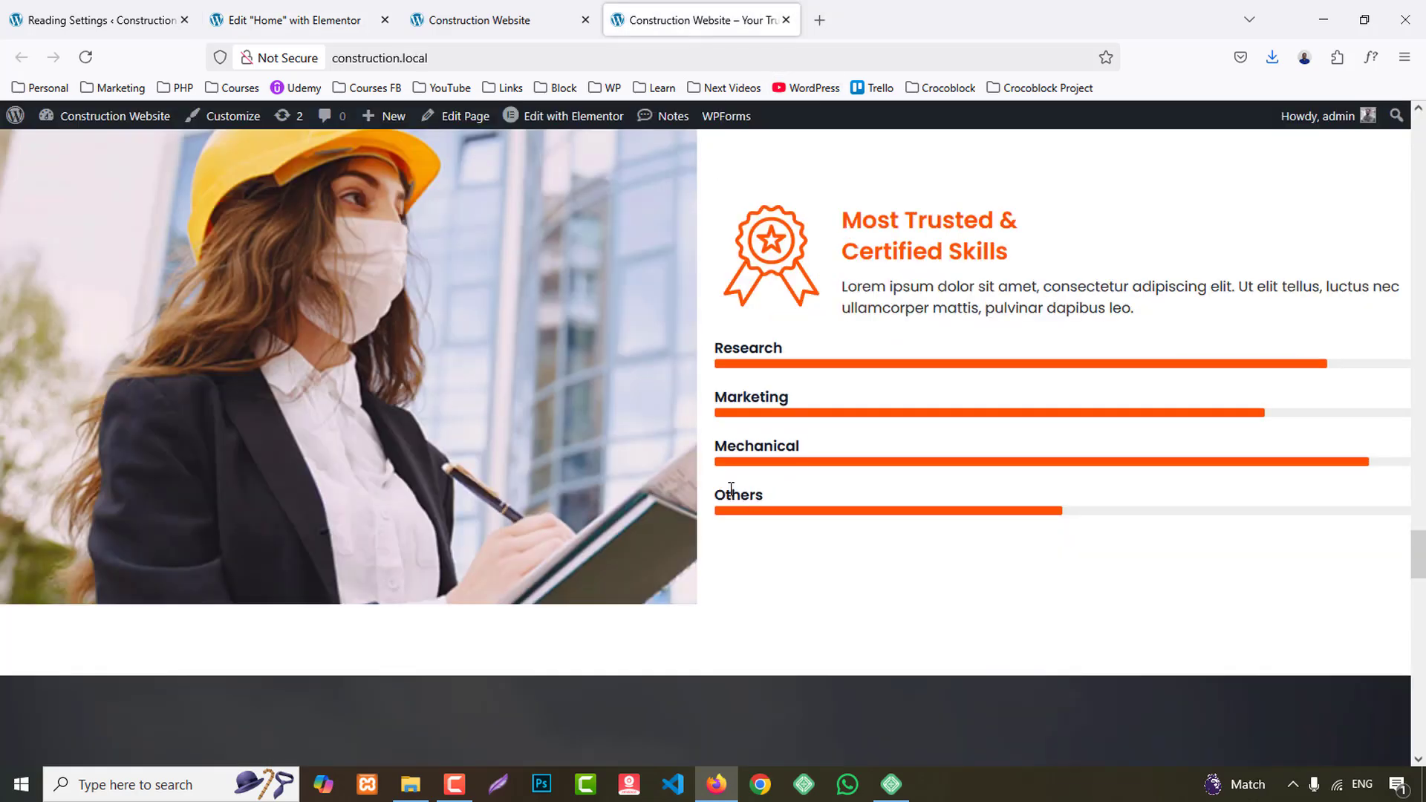
click(284, 18)
click(891, 586)
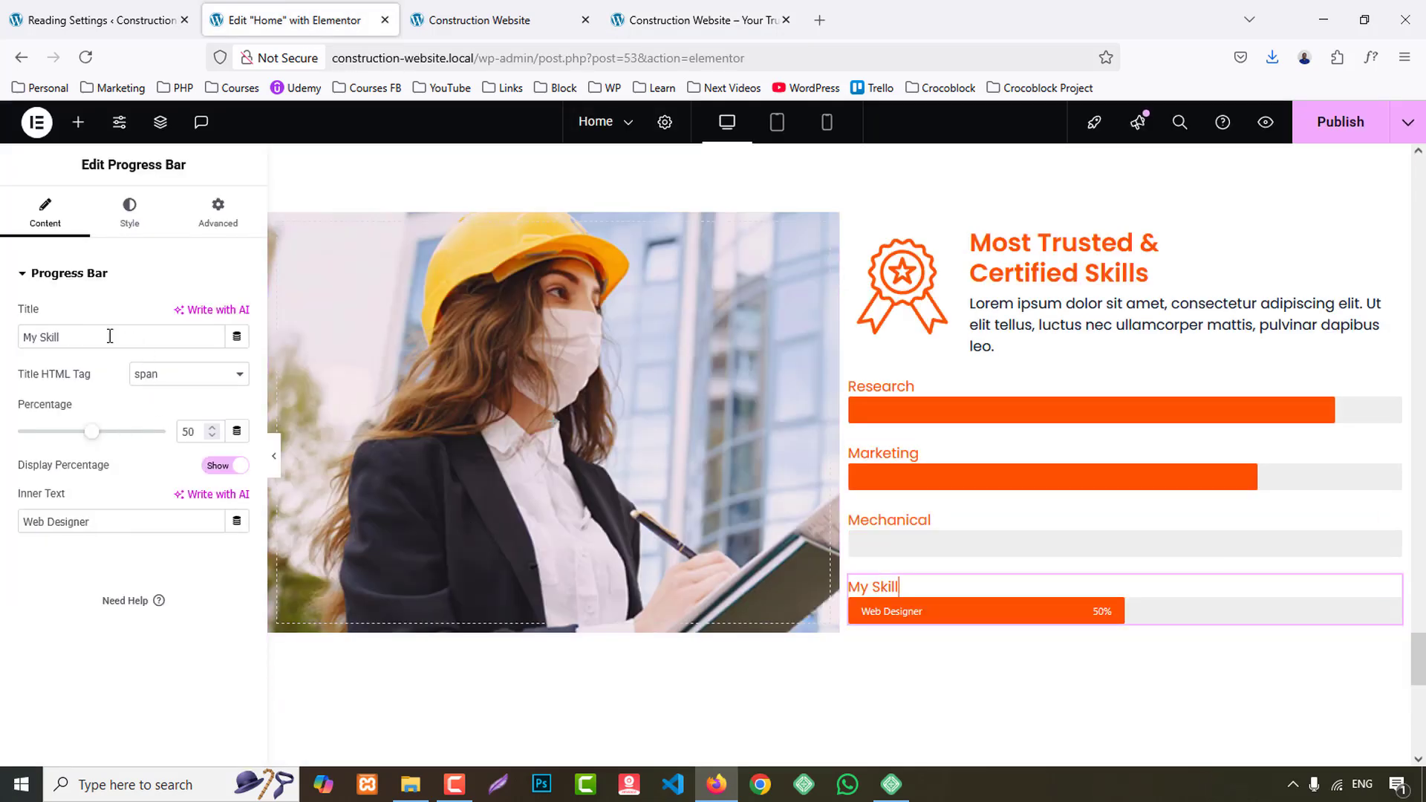
triple_click(110, 336)
text(Others)
double_click(190, 432)
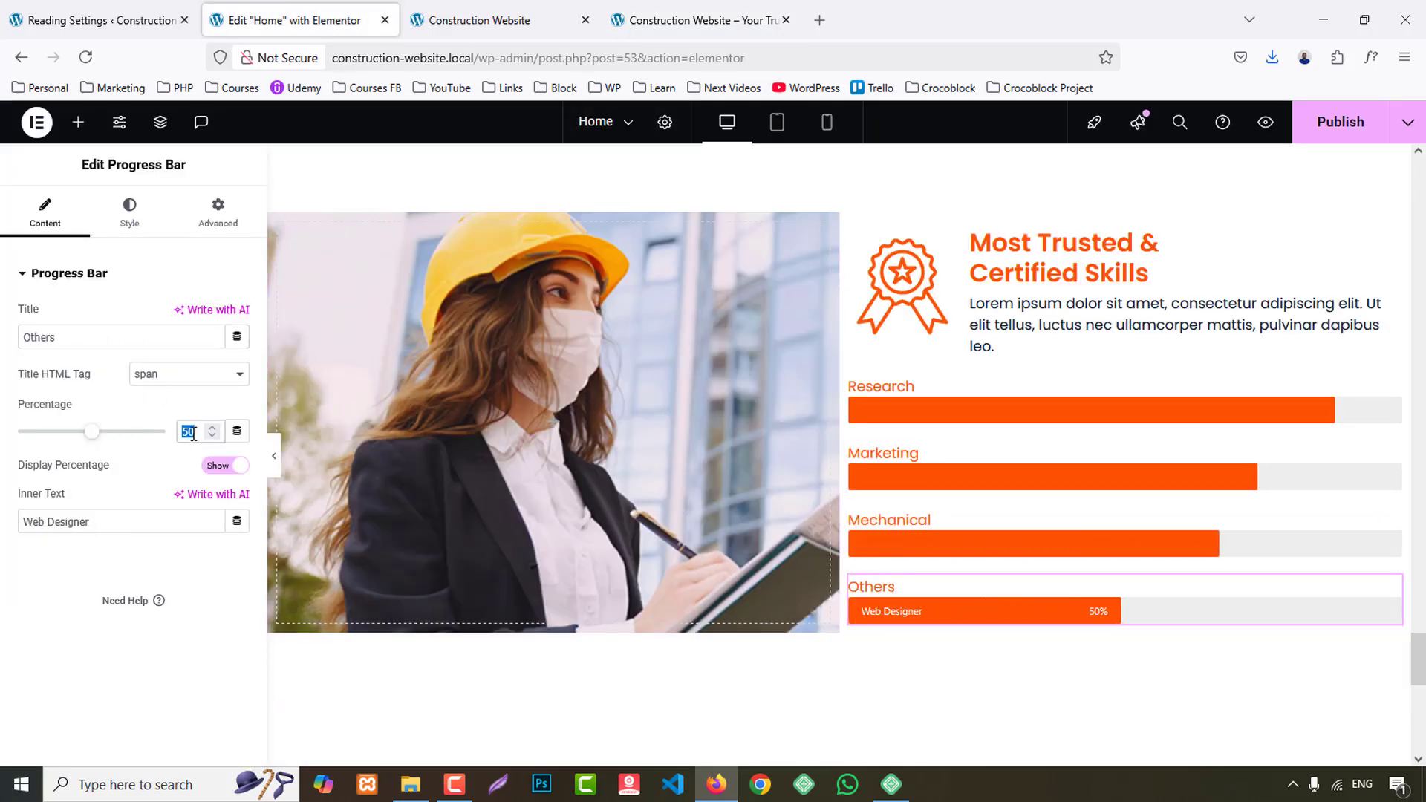
text(94)
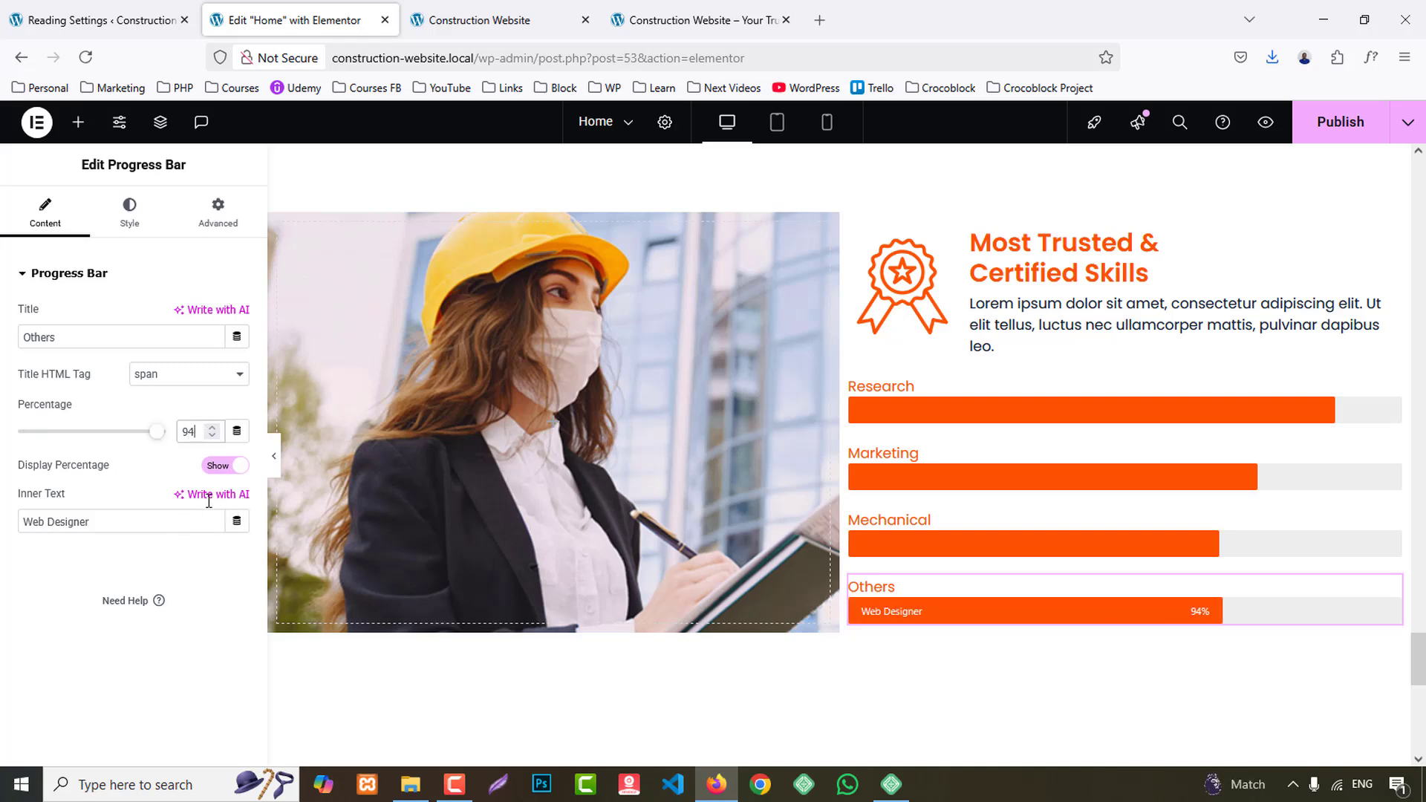
- Hide the Others progress bar's percentage display and clear its inner text
click(216, 466)
drag(112, 523, 2, 524)
key(BackSpace)
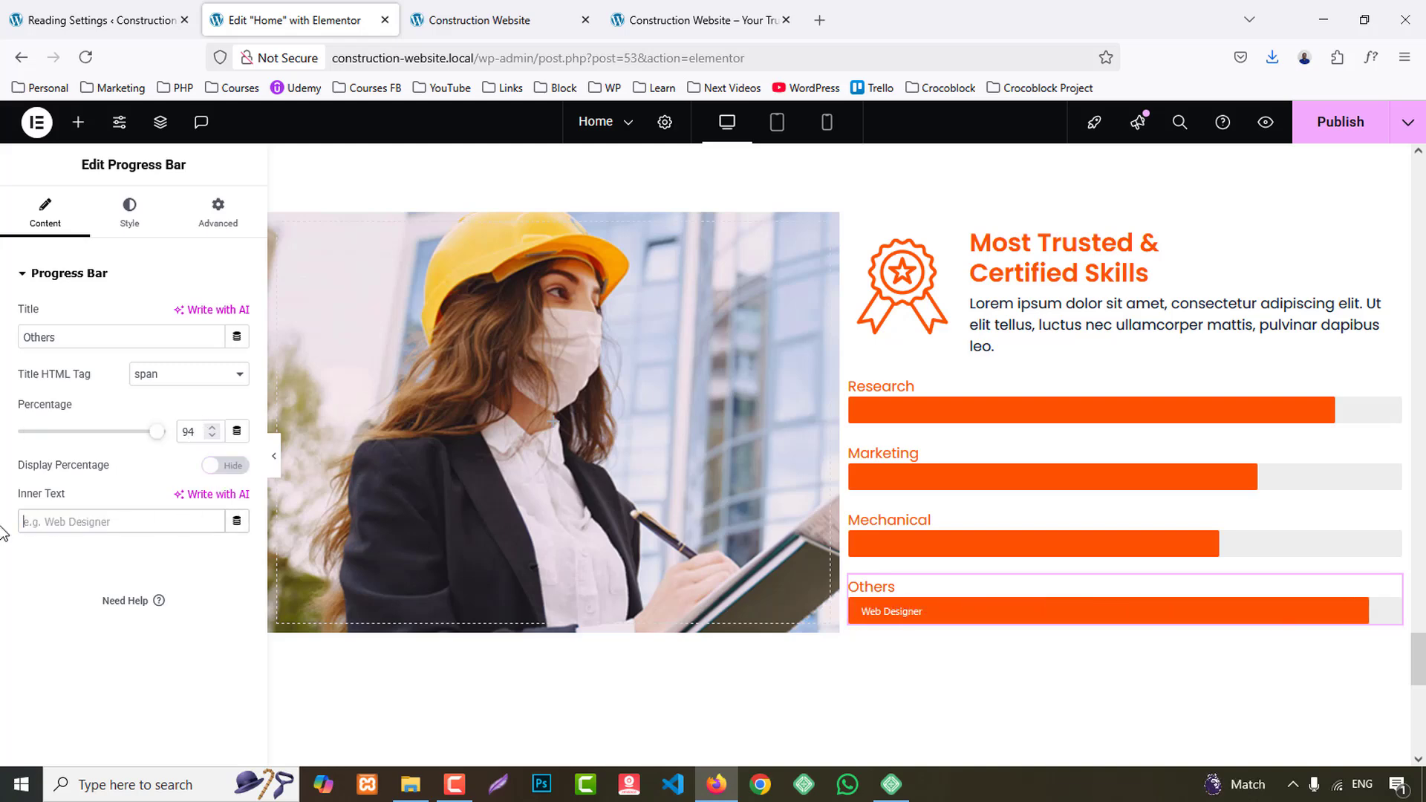
- Set the Research progress bar's height to 8 px
click(964, 420)
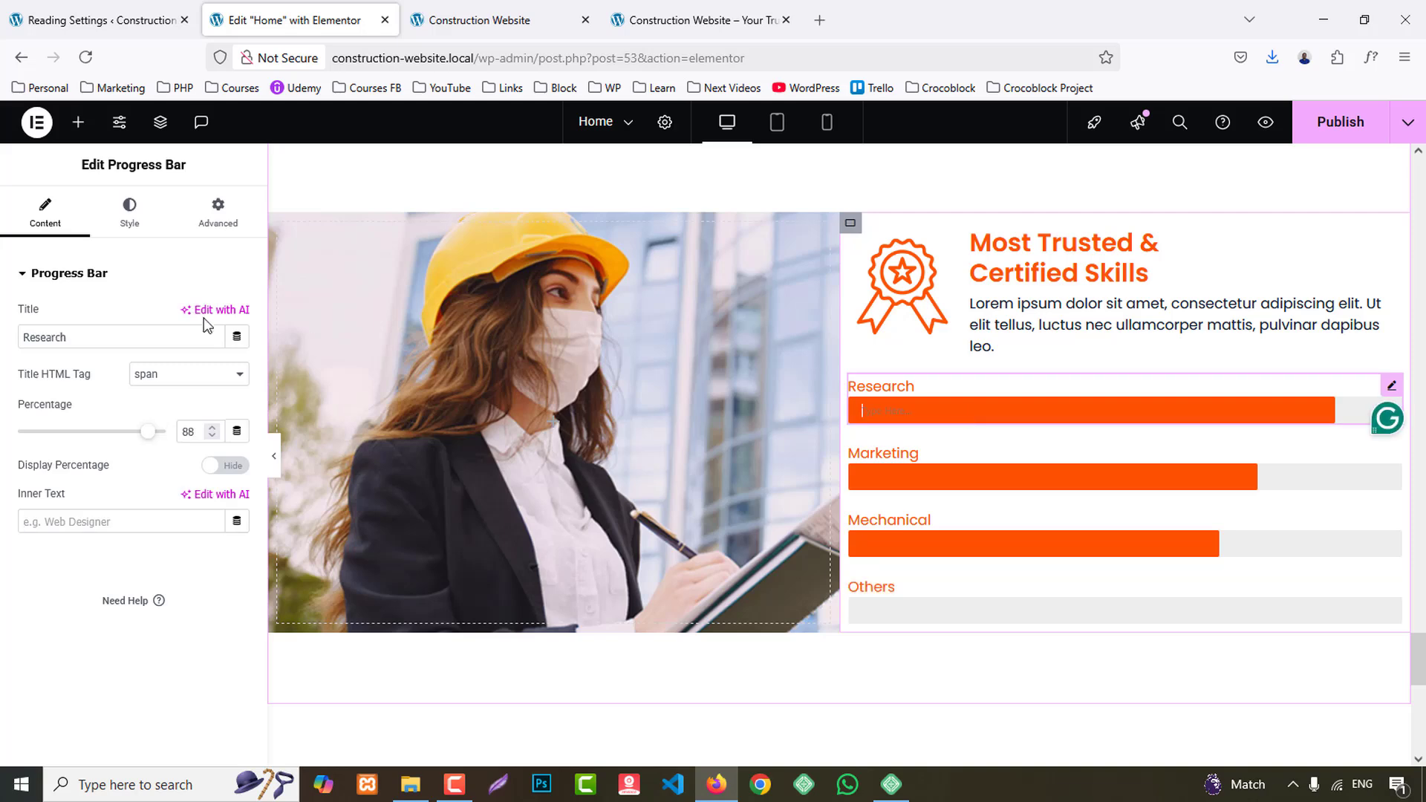
click(129, 212)
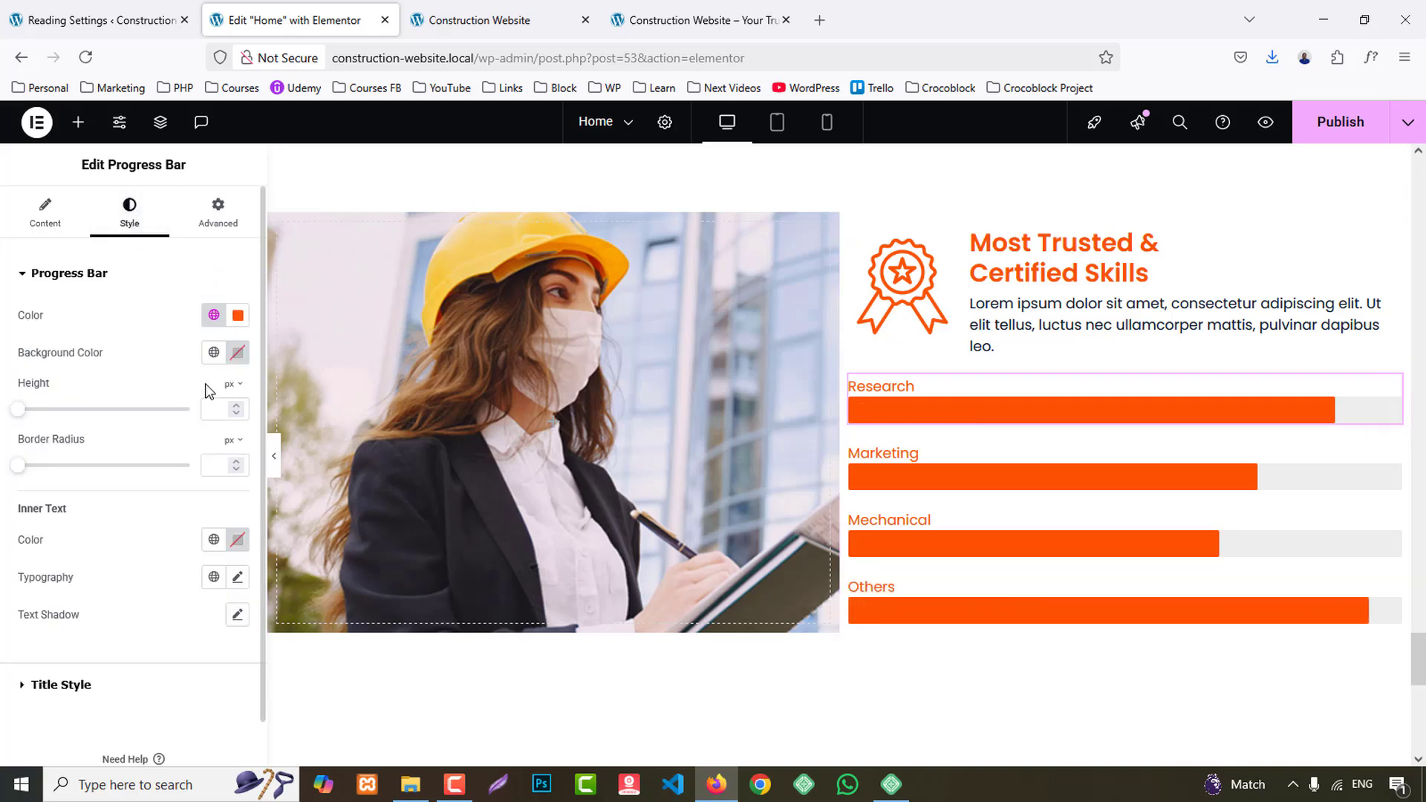
click(209, 405)
text(6)
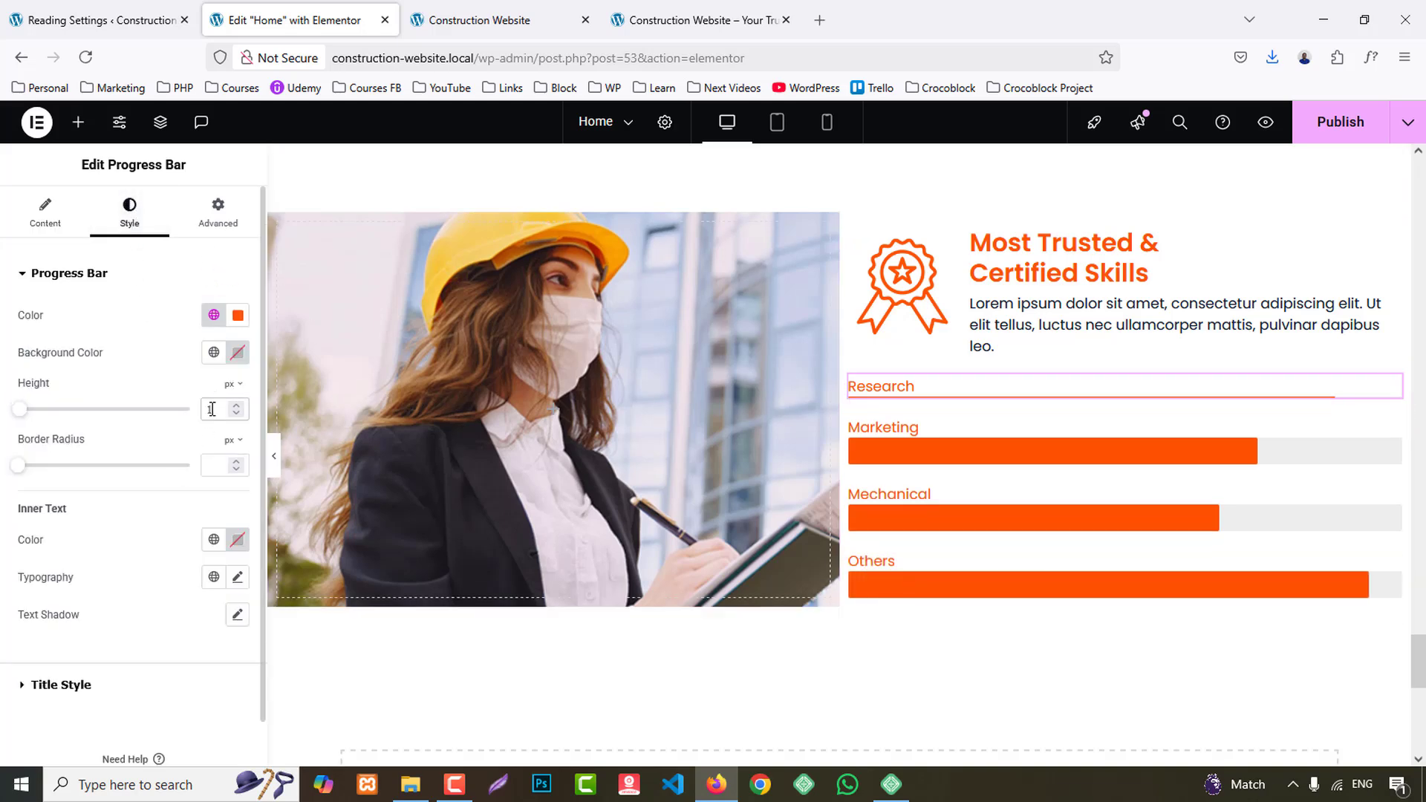
key(Up)
key(Up)
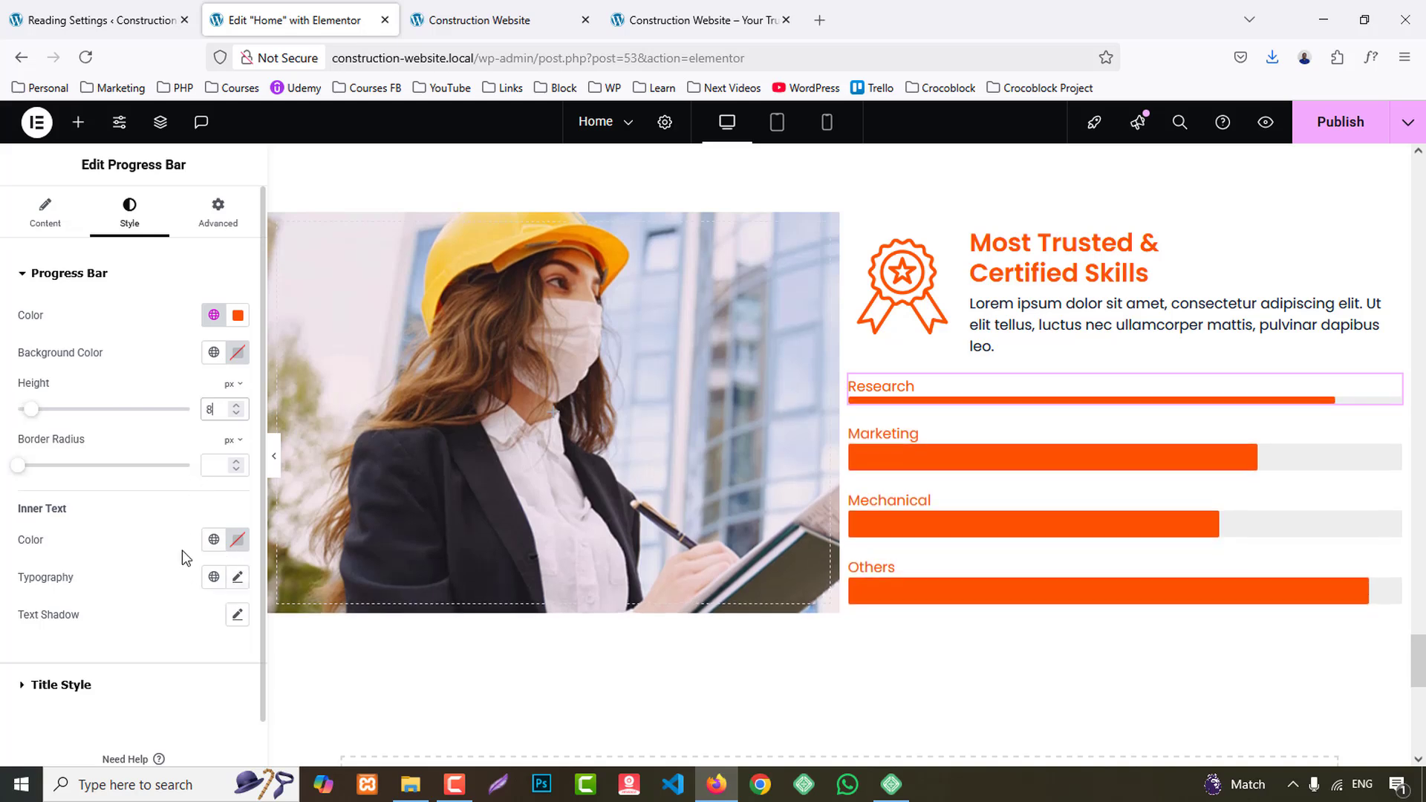
- Give the Research bar's title the dark global text color and a font weight of 500 (Medium)
scroll(168, 603, down, 2)
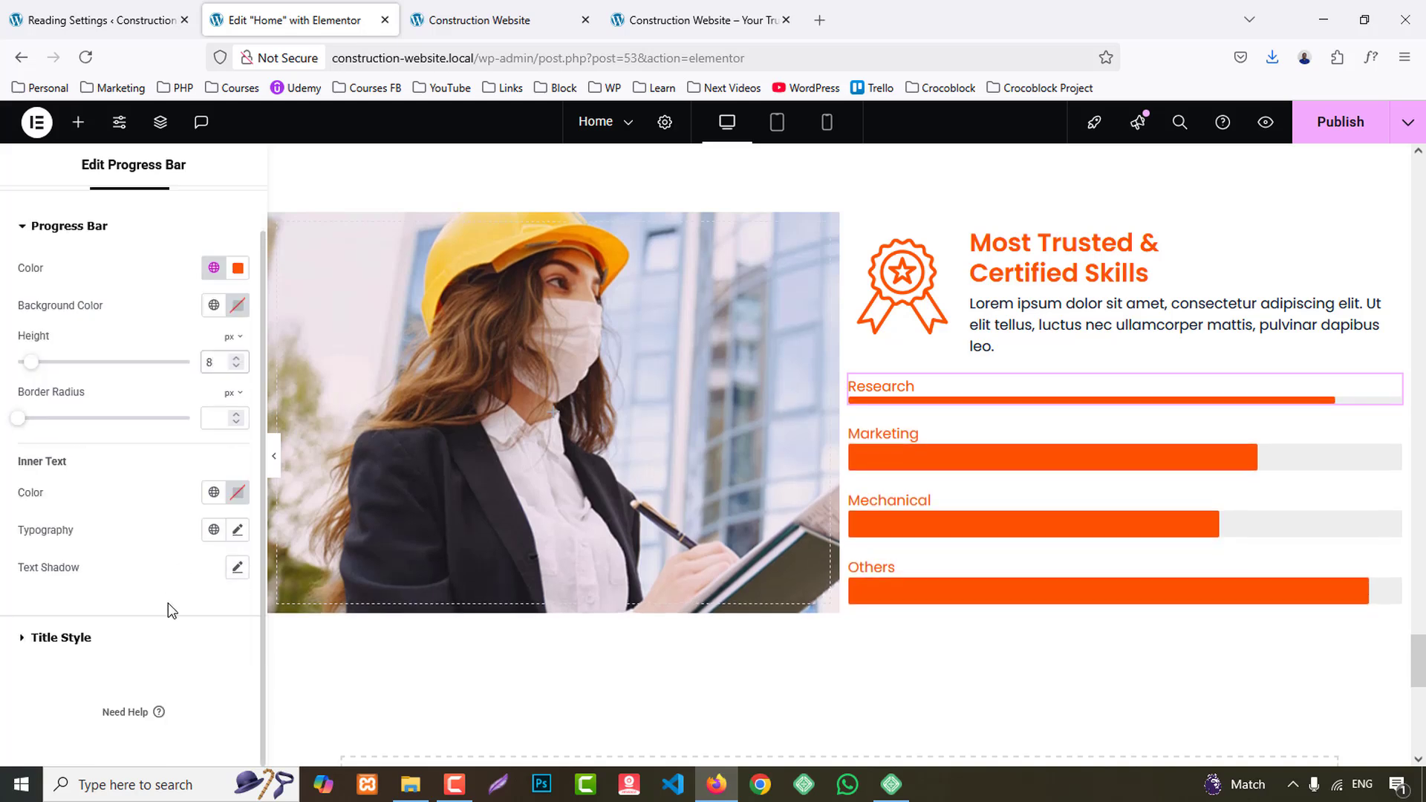
click(93, 639)
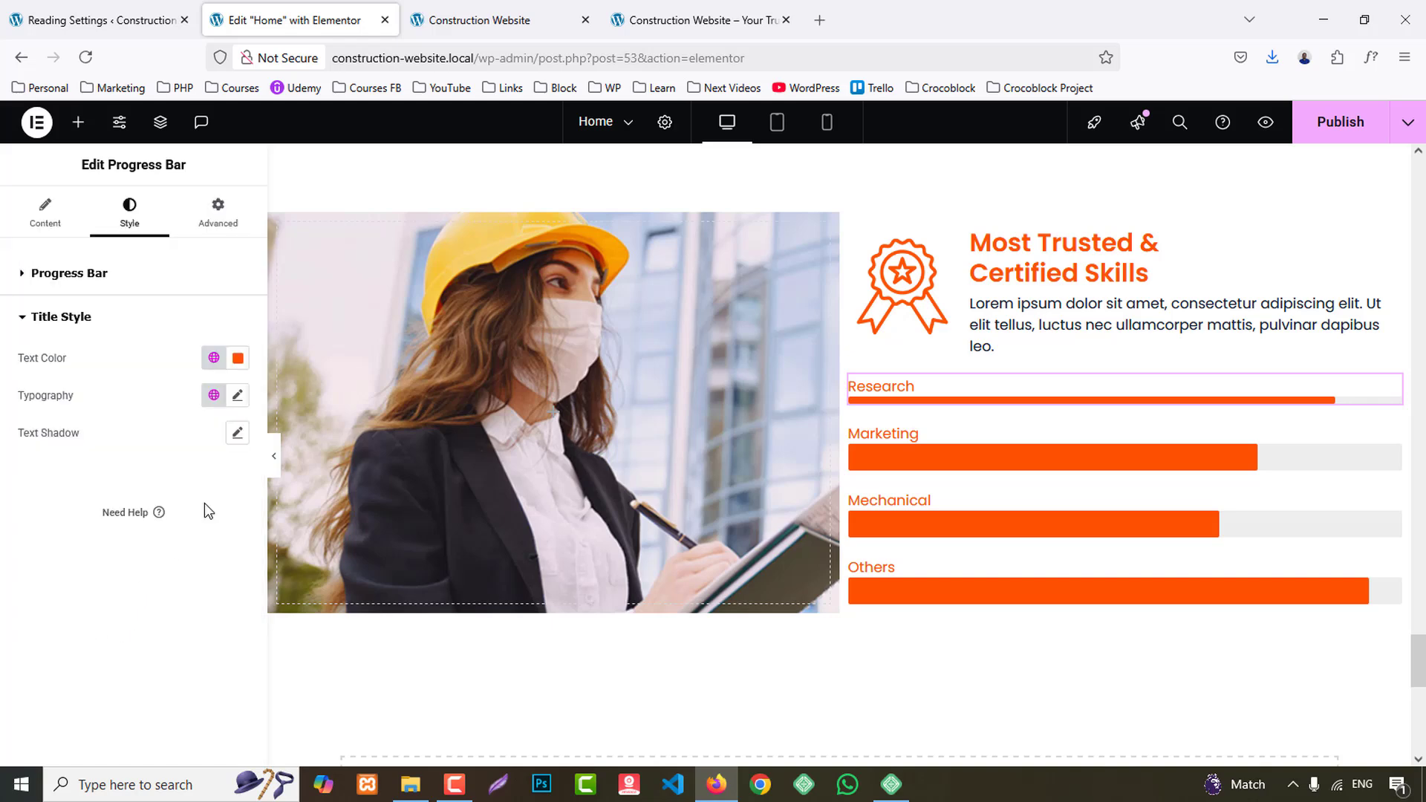
click(213, 359)
click(84, 488)
click(238, 396)
click(168, 571)
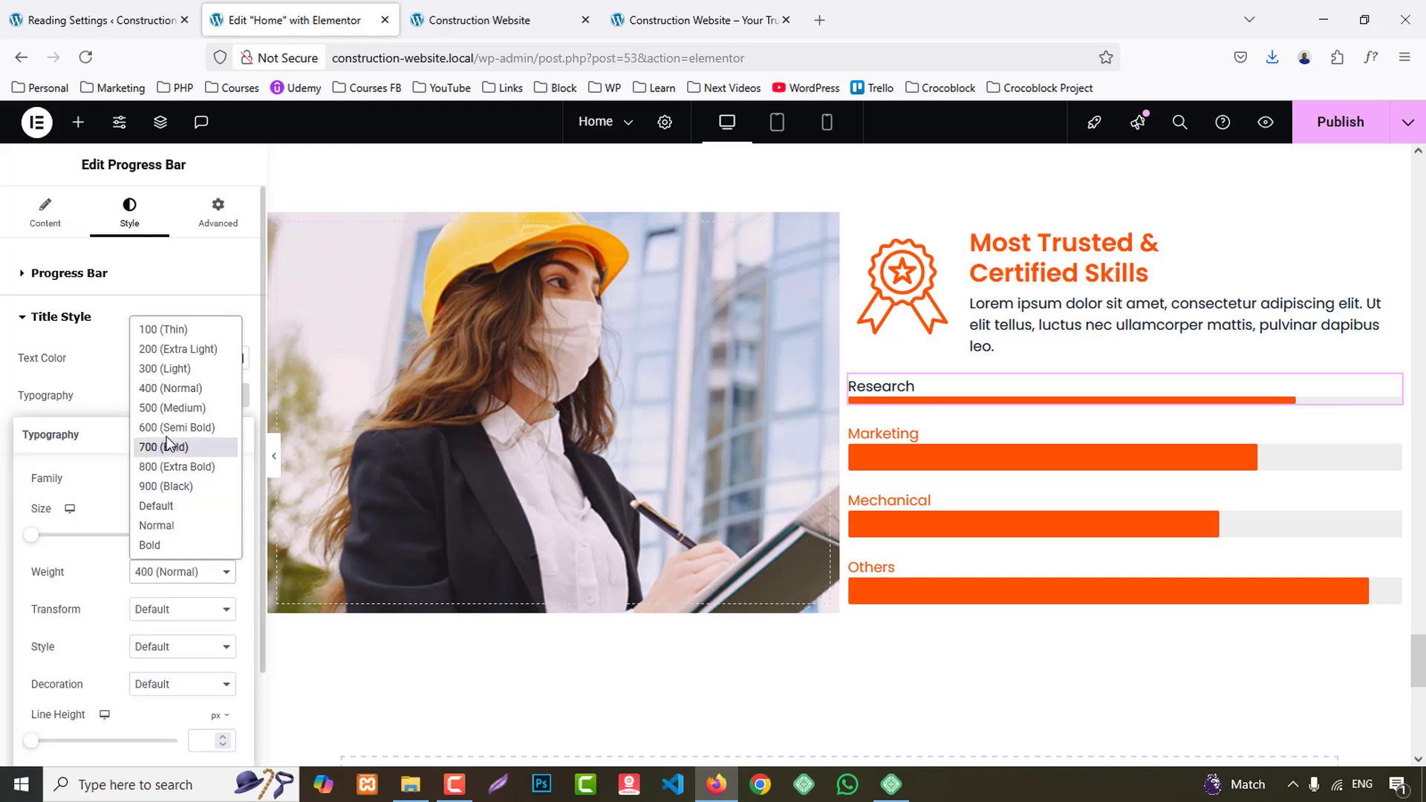
click(170, 439)
click(167, 572)
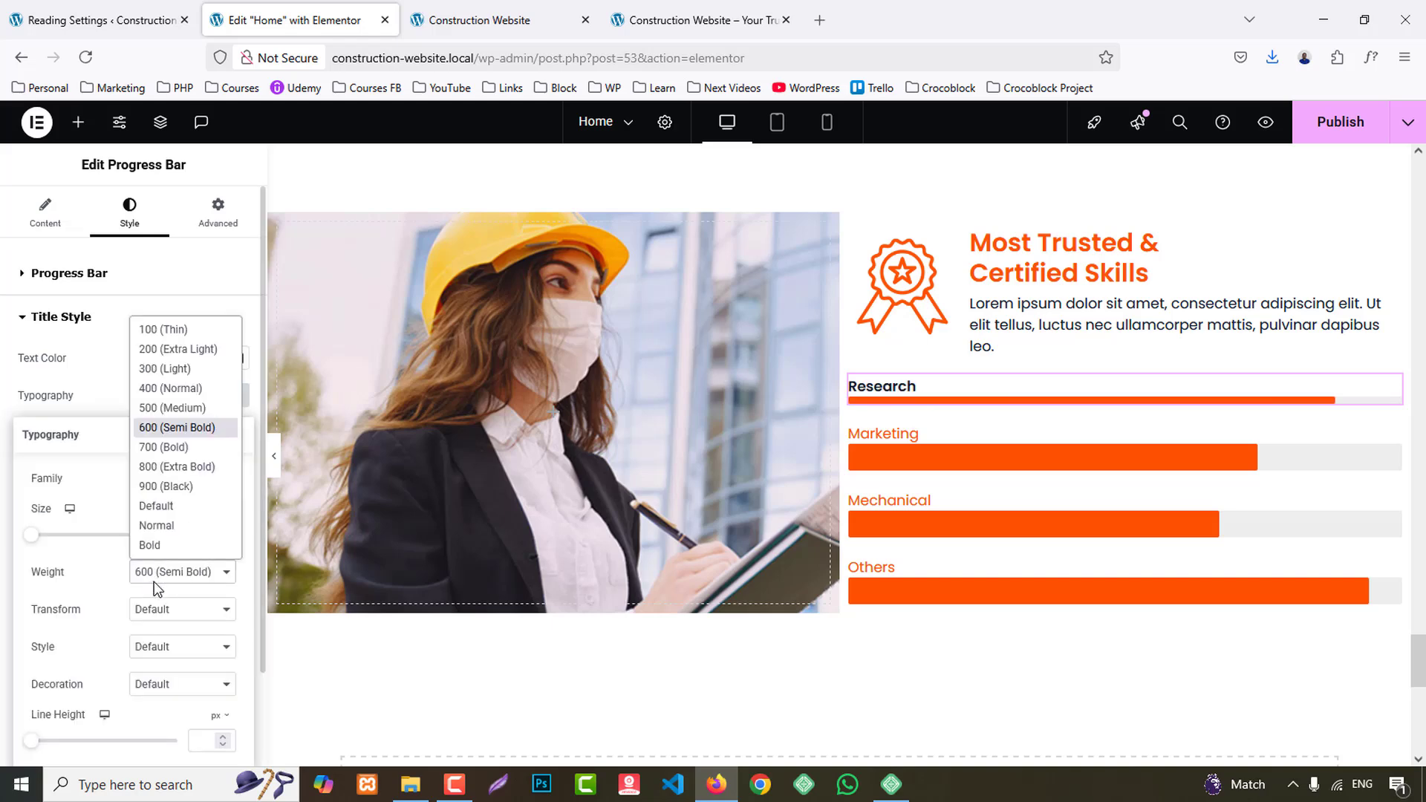
click(160, 409)
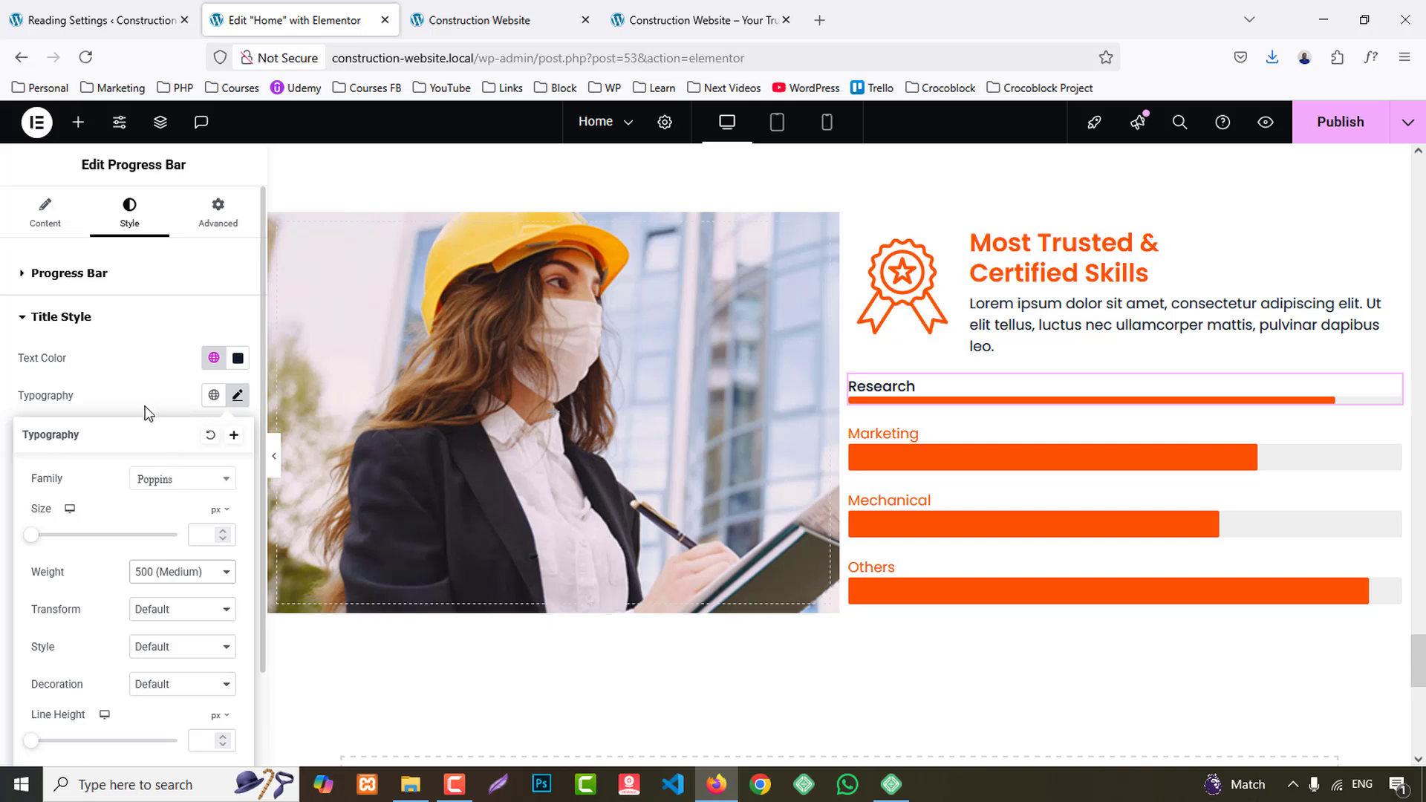
click(145, 409)
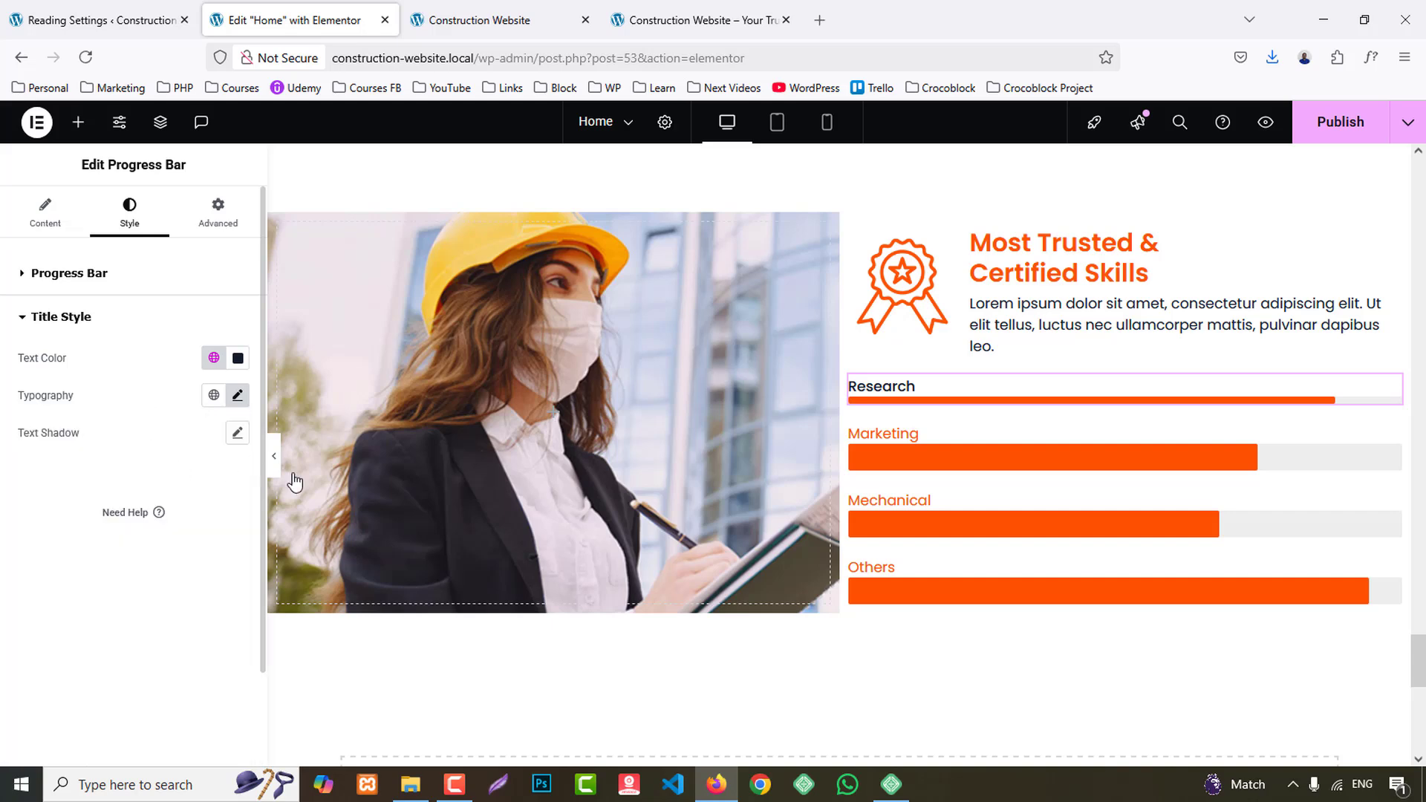
- Copy the Research progress bar and paste its style onto the Marketing, Mechanical and Others bars
right_click(880, 387)
click(922, 443)
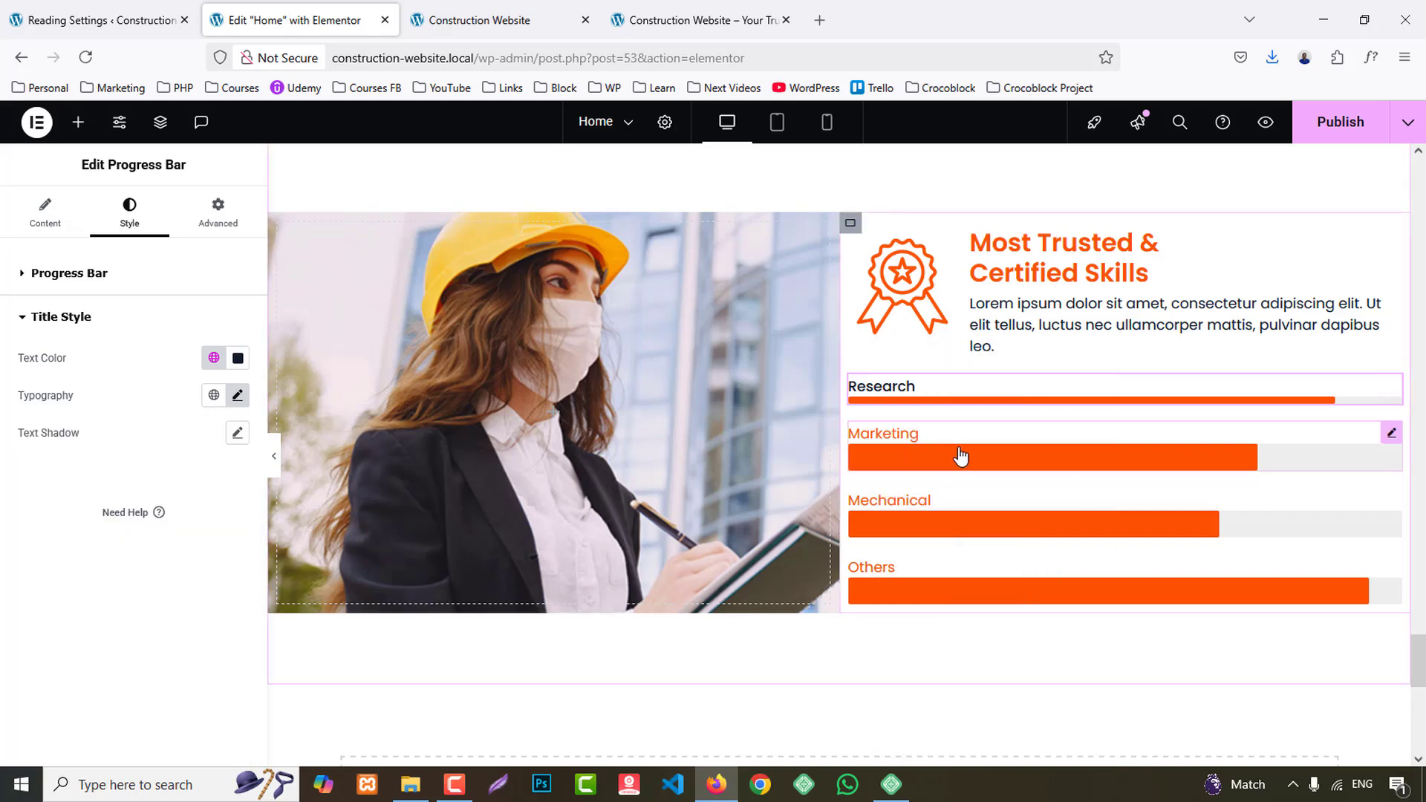
right_click(955, 456)
click(966, 505)
right_click(909, 491)
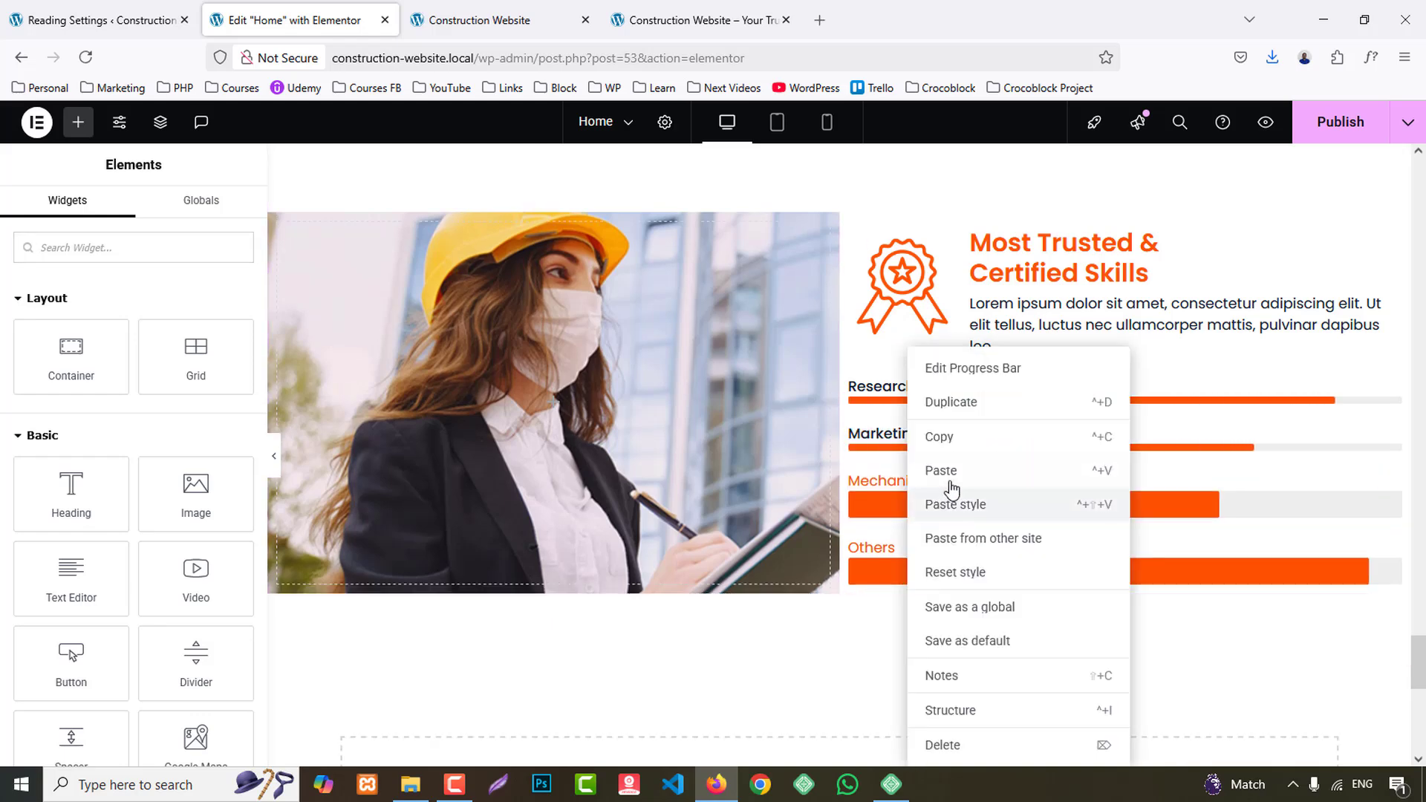
click(924, 511)
right_click(945, 542)
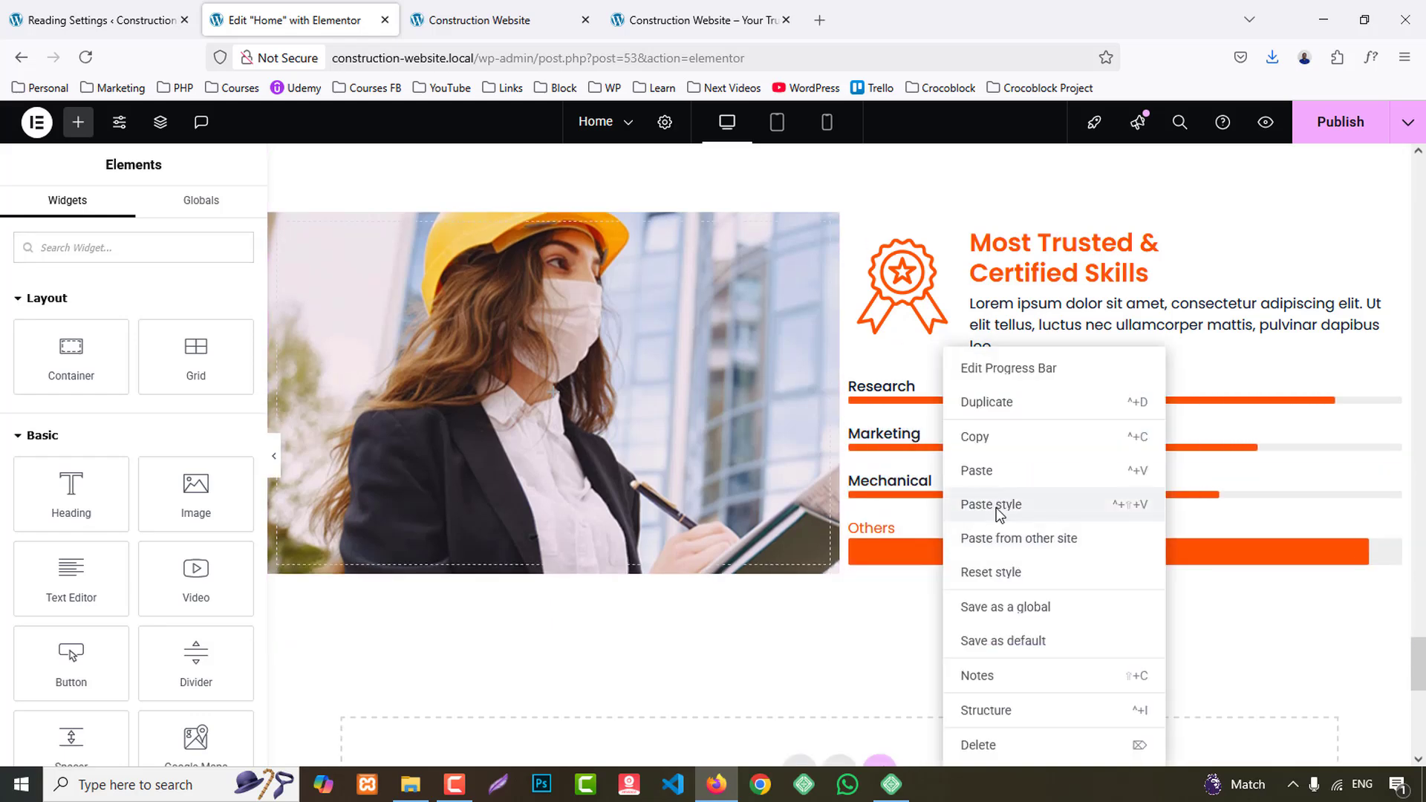
click(996, 504)
- Set the left margin of the container holding the skills content to 30 px
click(851, 231)
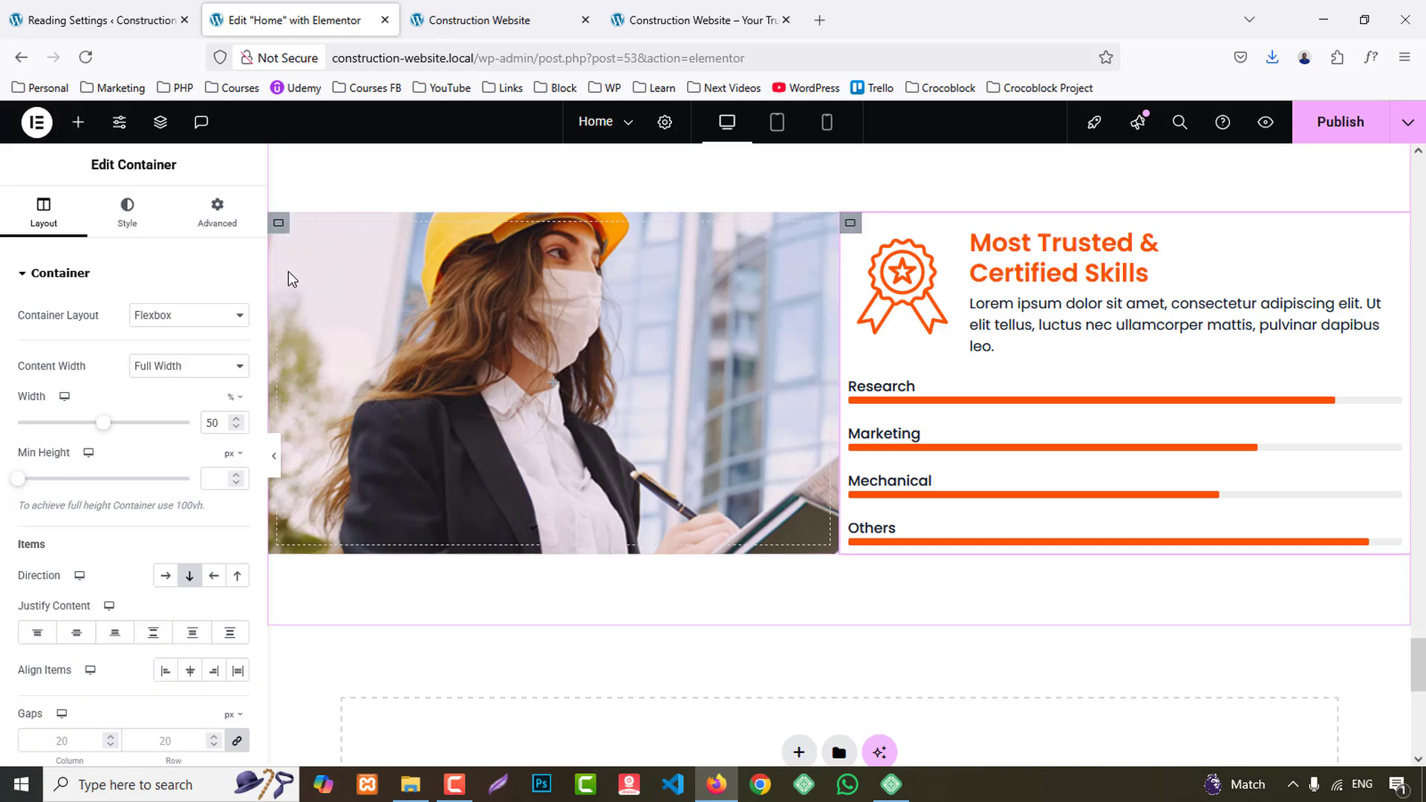
click(217, 212)
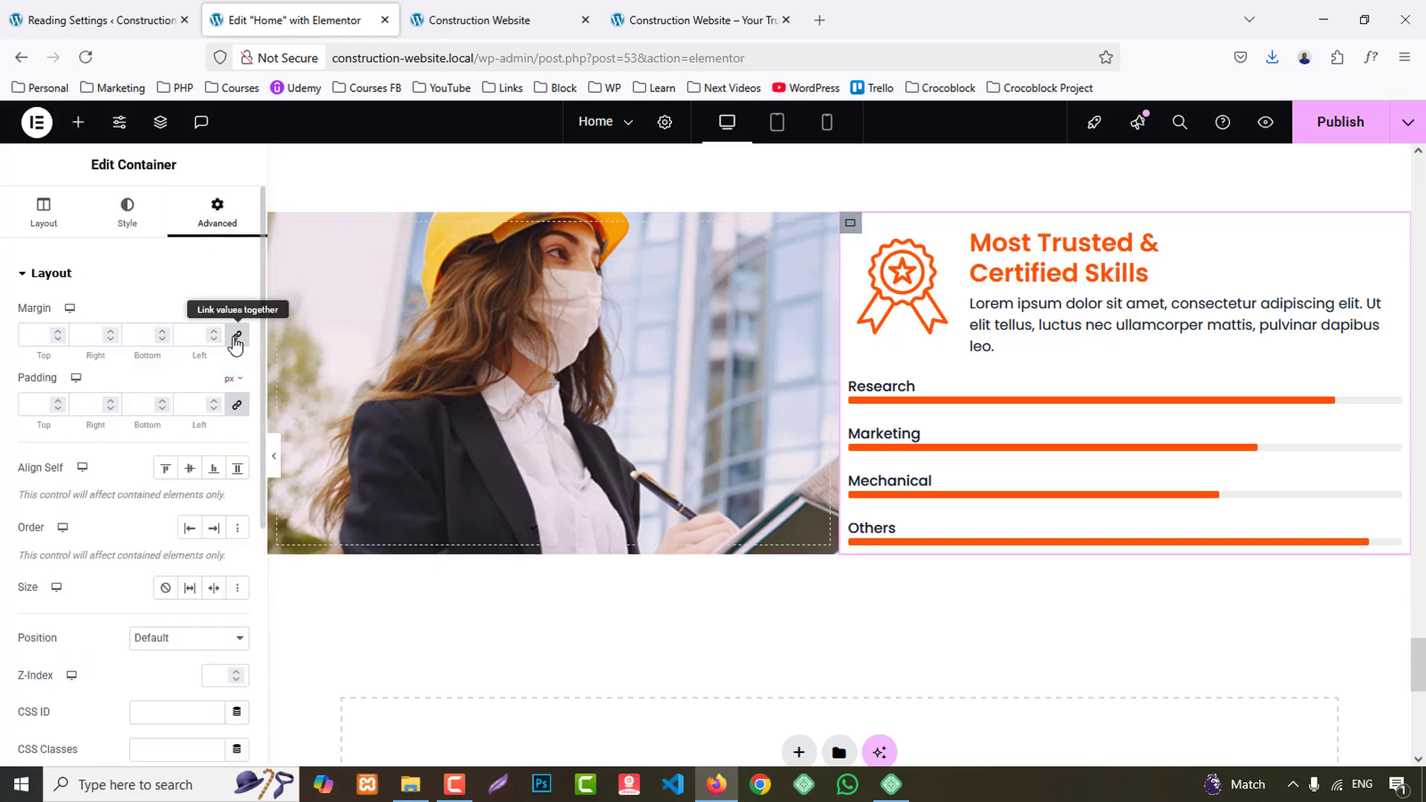
click(190, 336)
text(30)
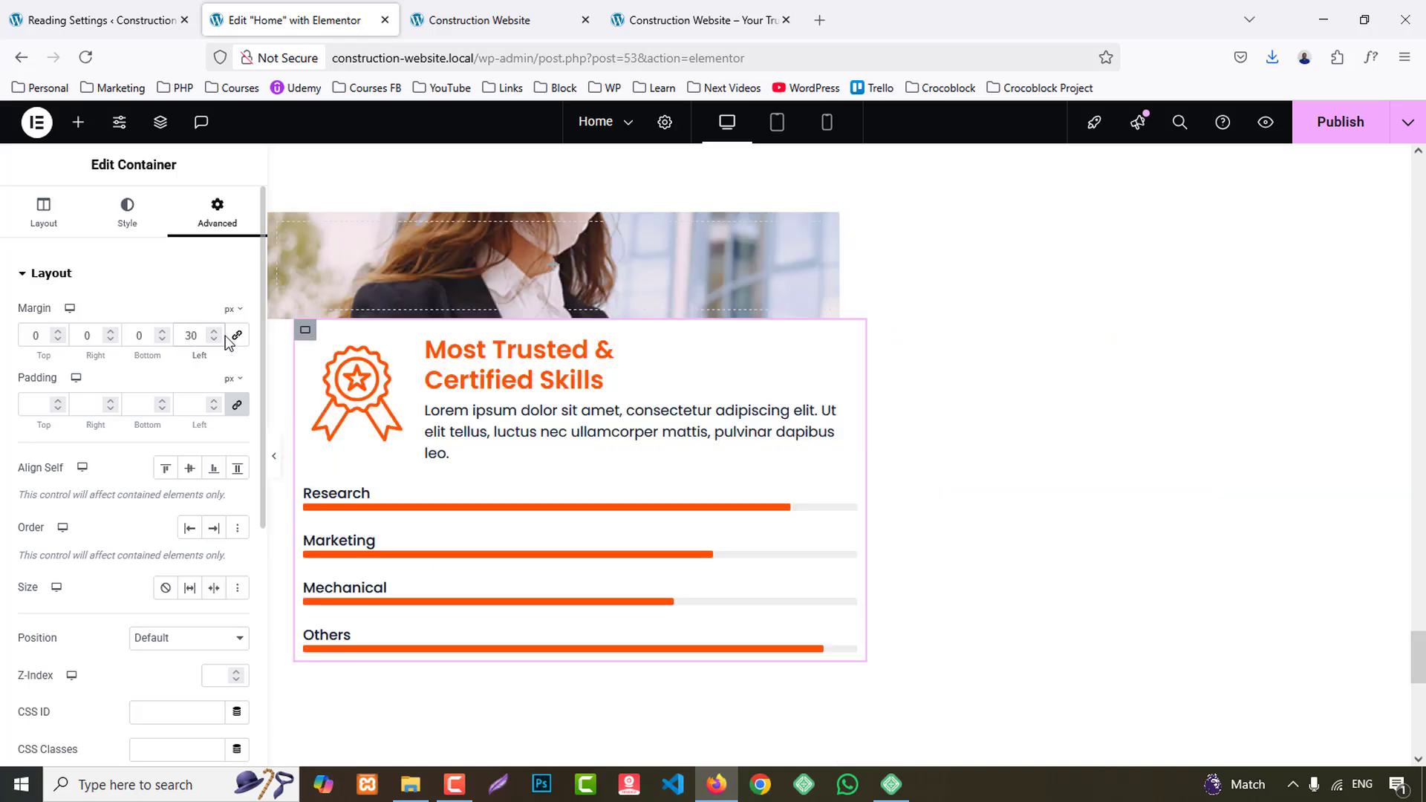
- Reduce the width of the container with the background photo to 47%
click(269, 260)
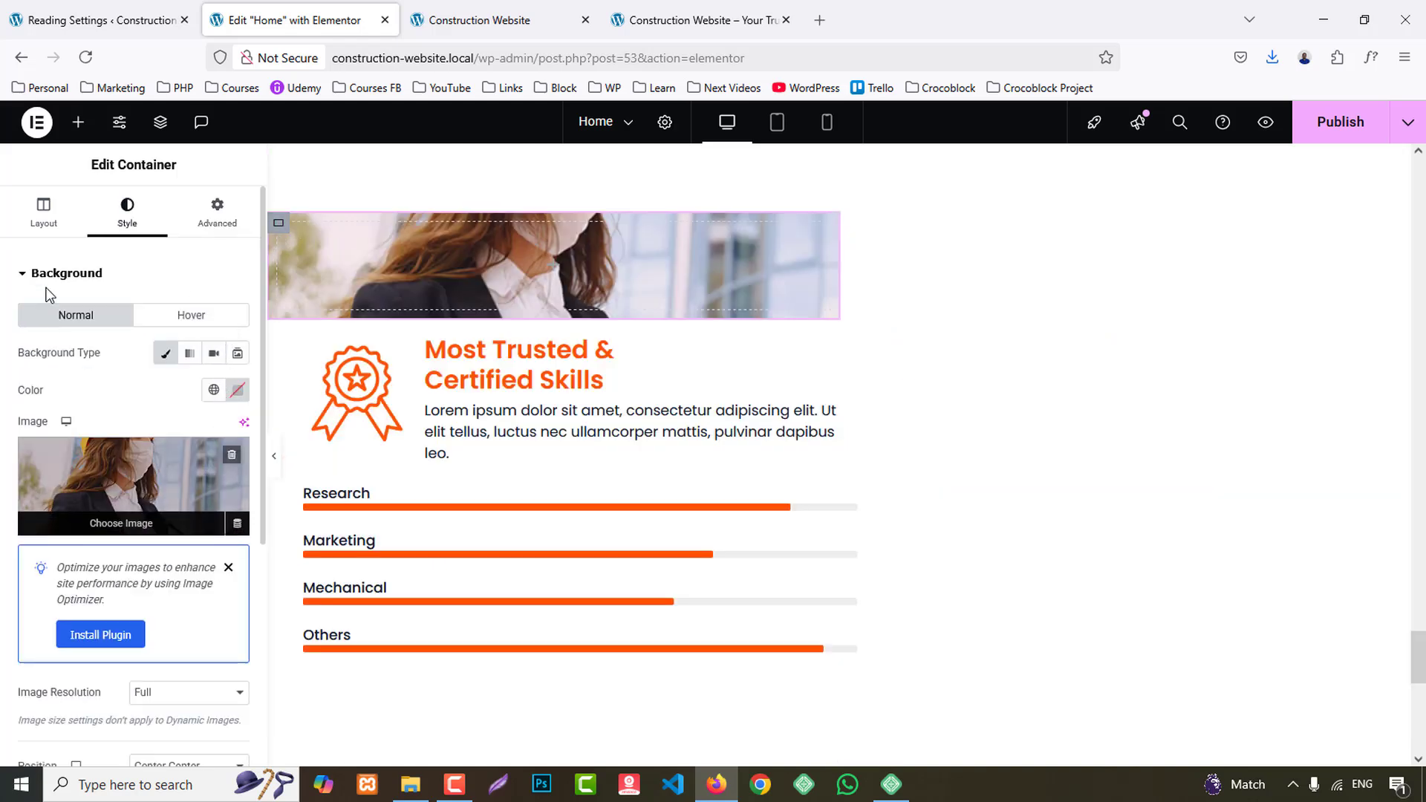
click(43, 214)
key(BackSpace)
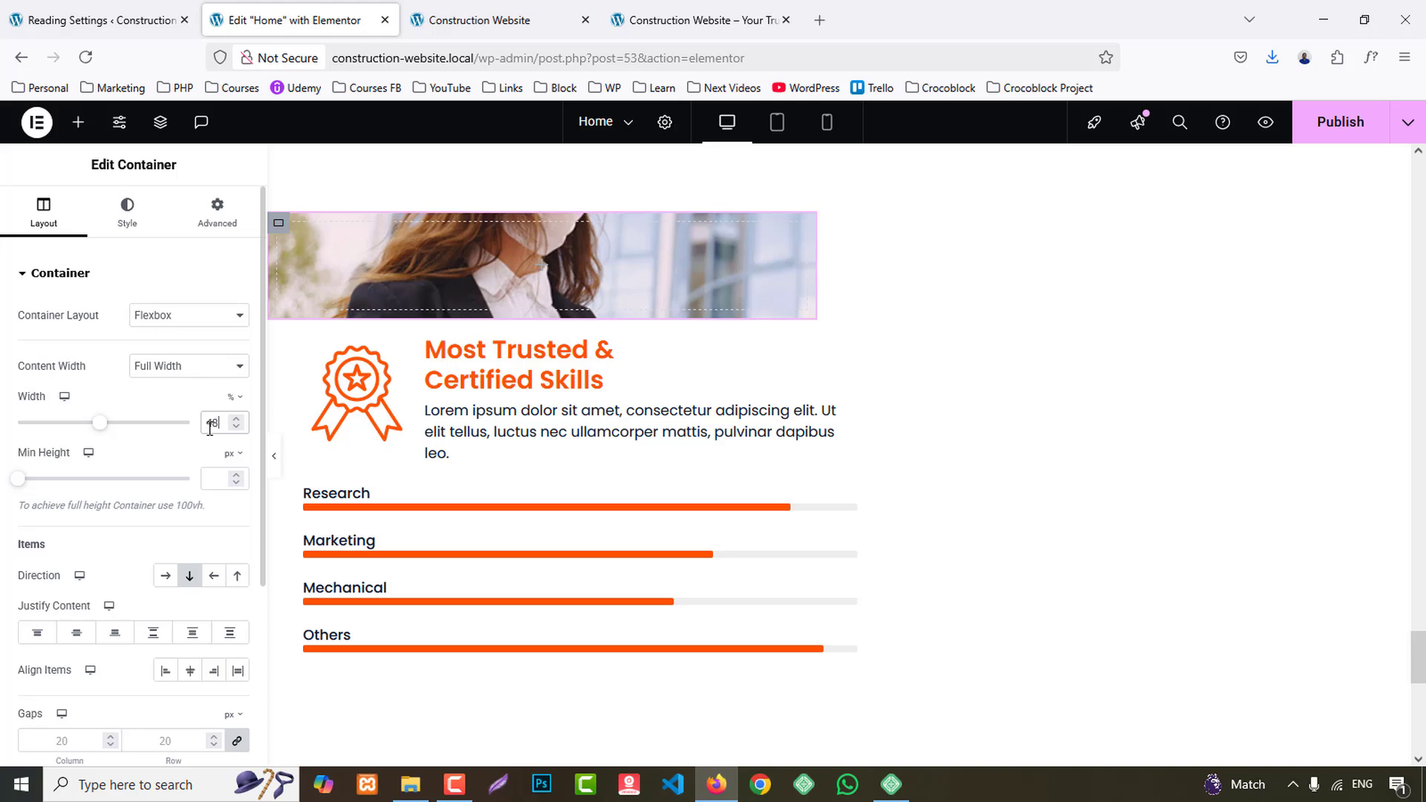
text(7)
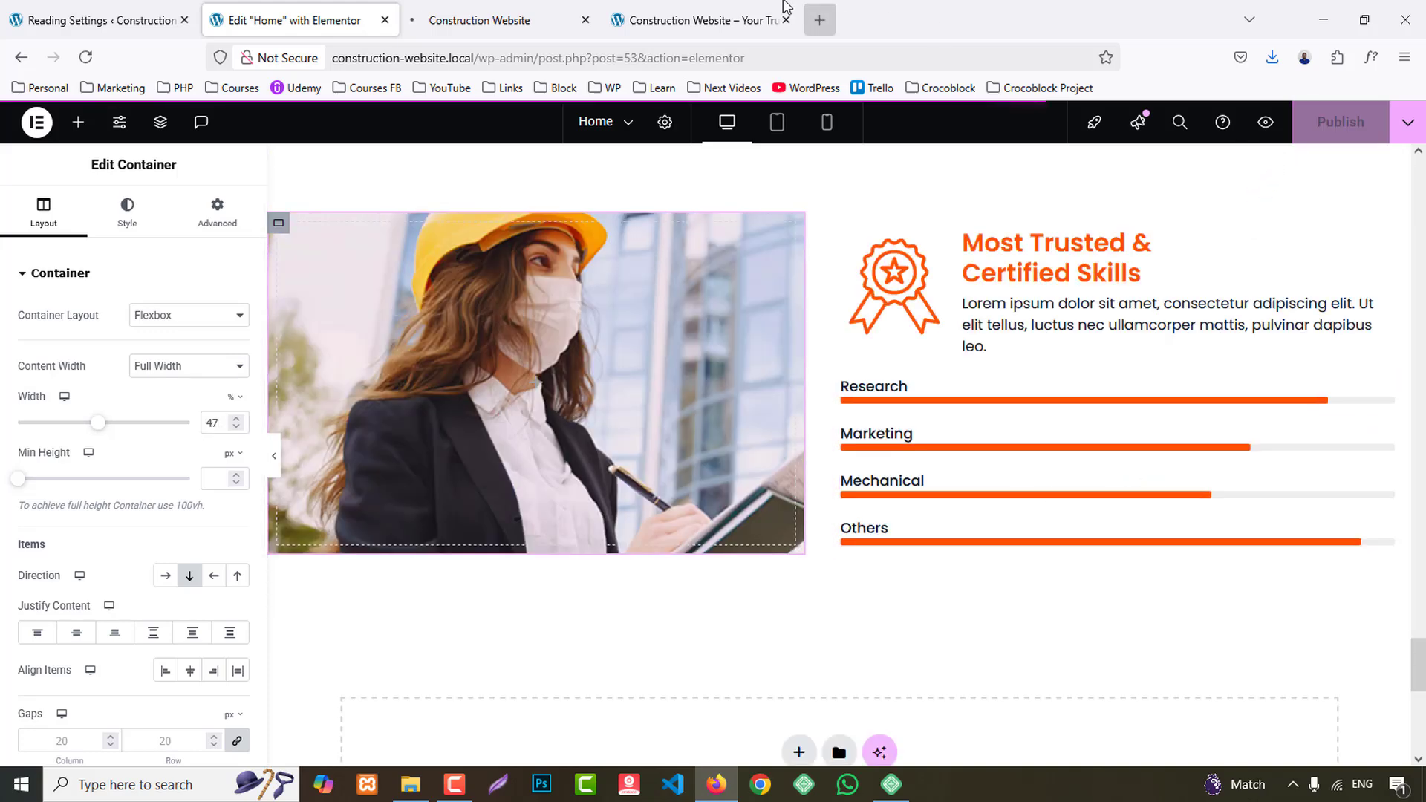
- Compare with the reference site and set the skills container's padding to 60 px top and bottom and 0 on both sides
click(754, 8)
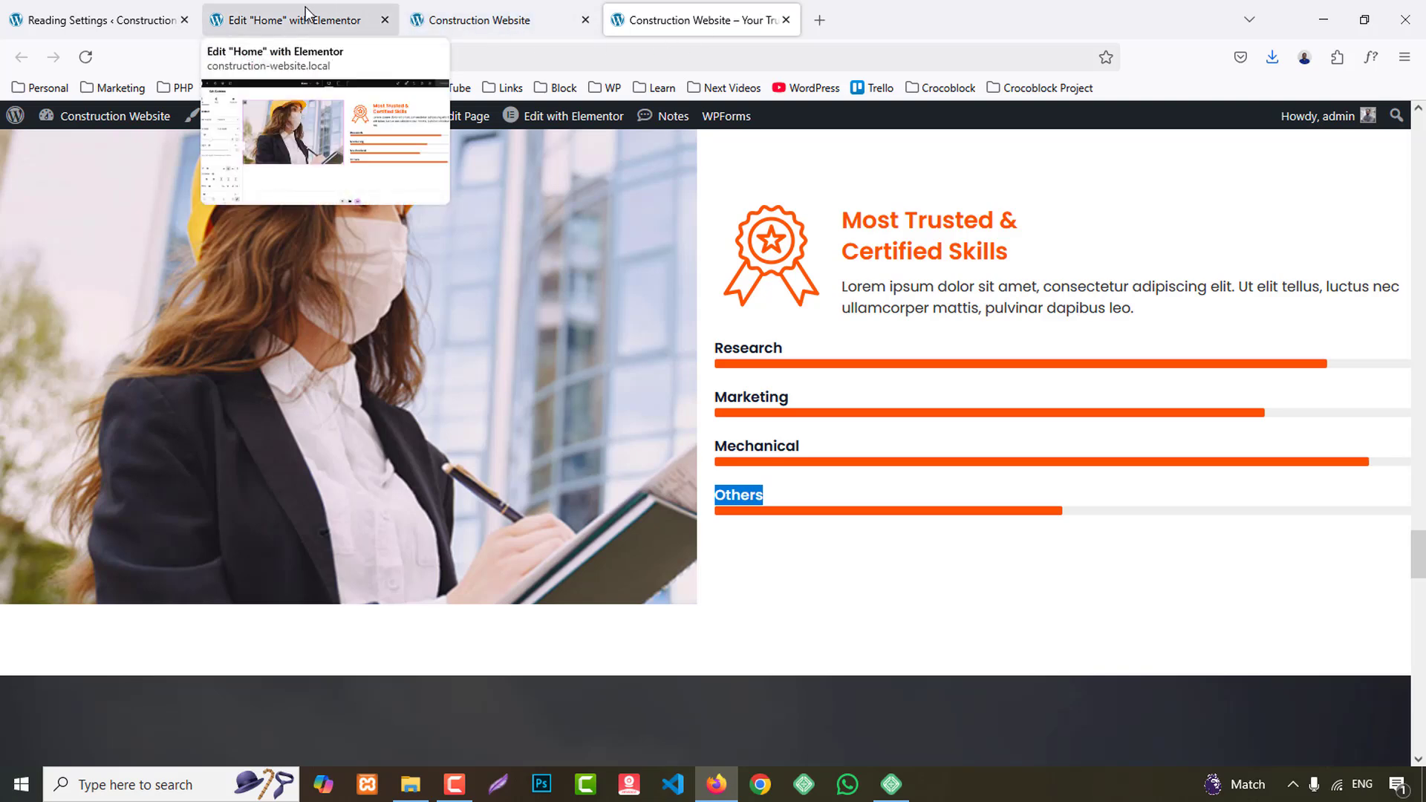
click(304, 20)
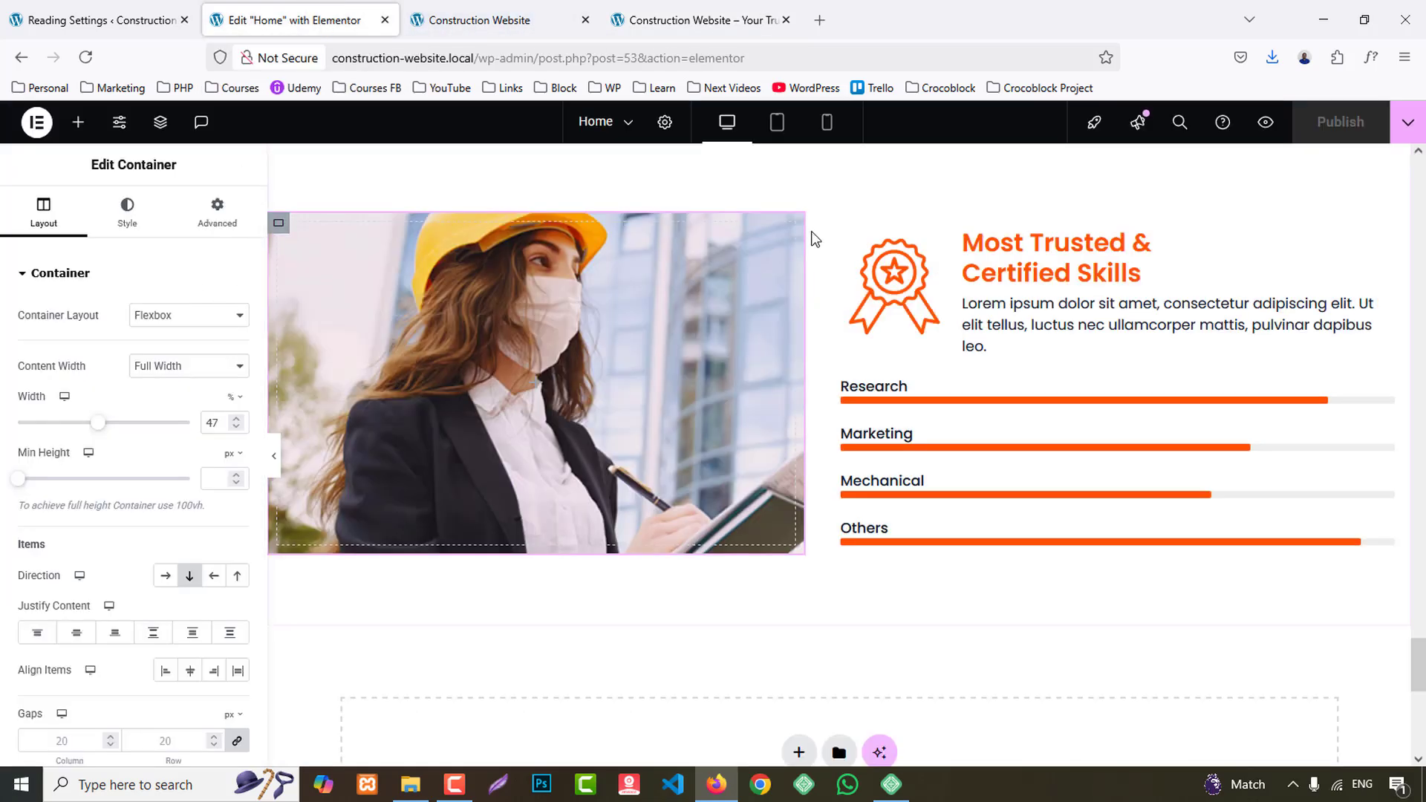
click(840, 224)
click(217, 212)
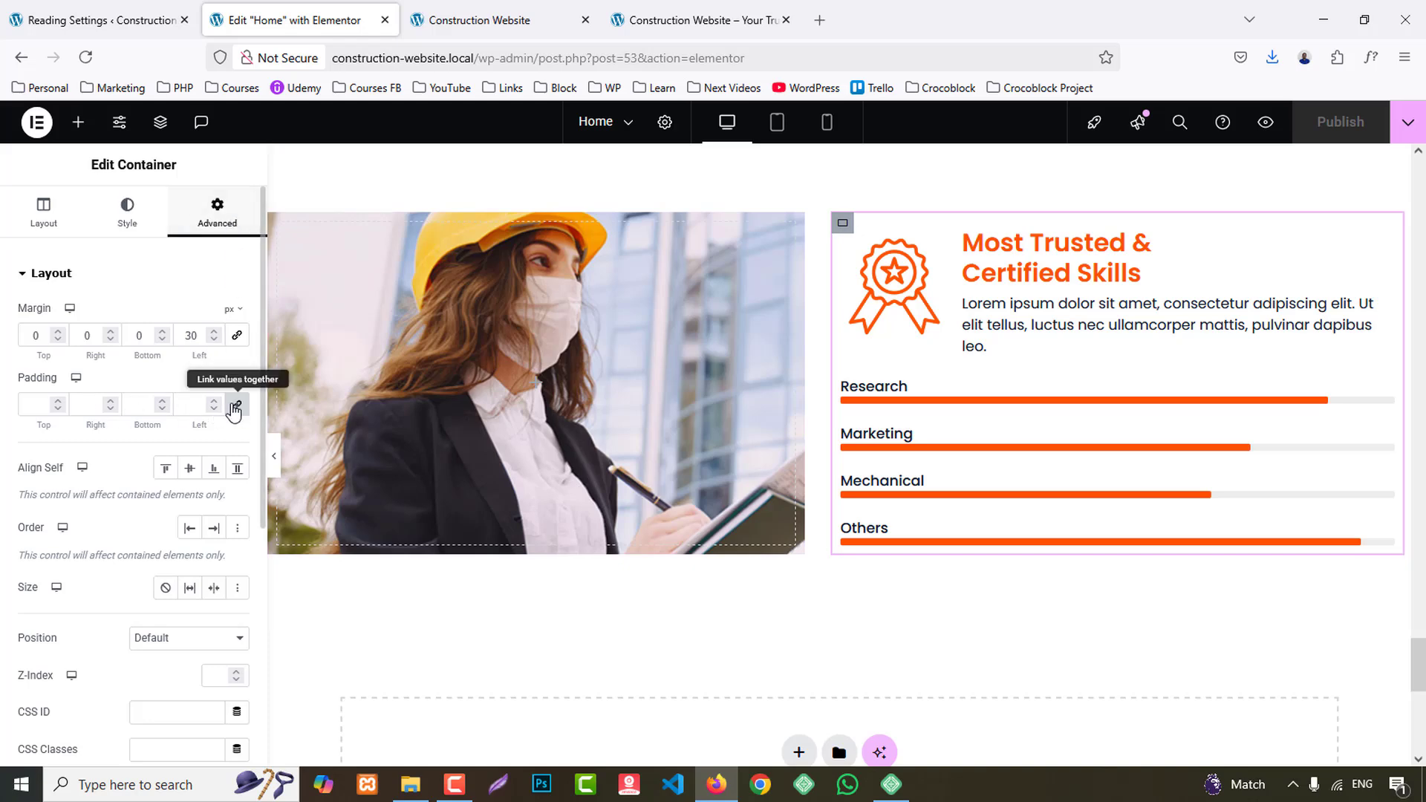
click(35, 405)
text(0)
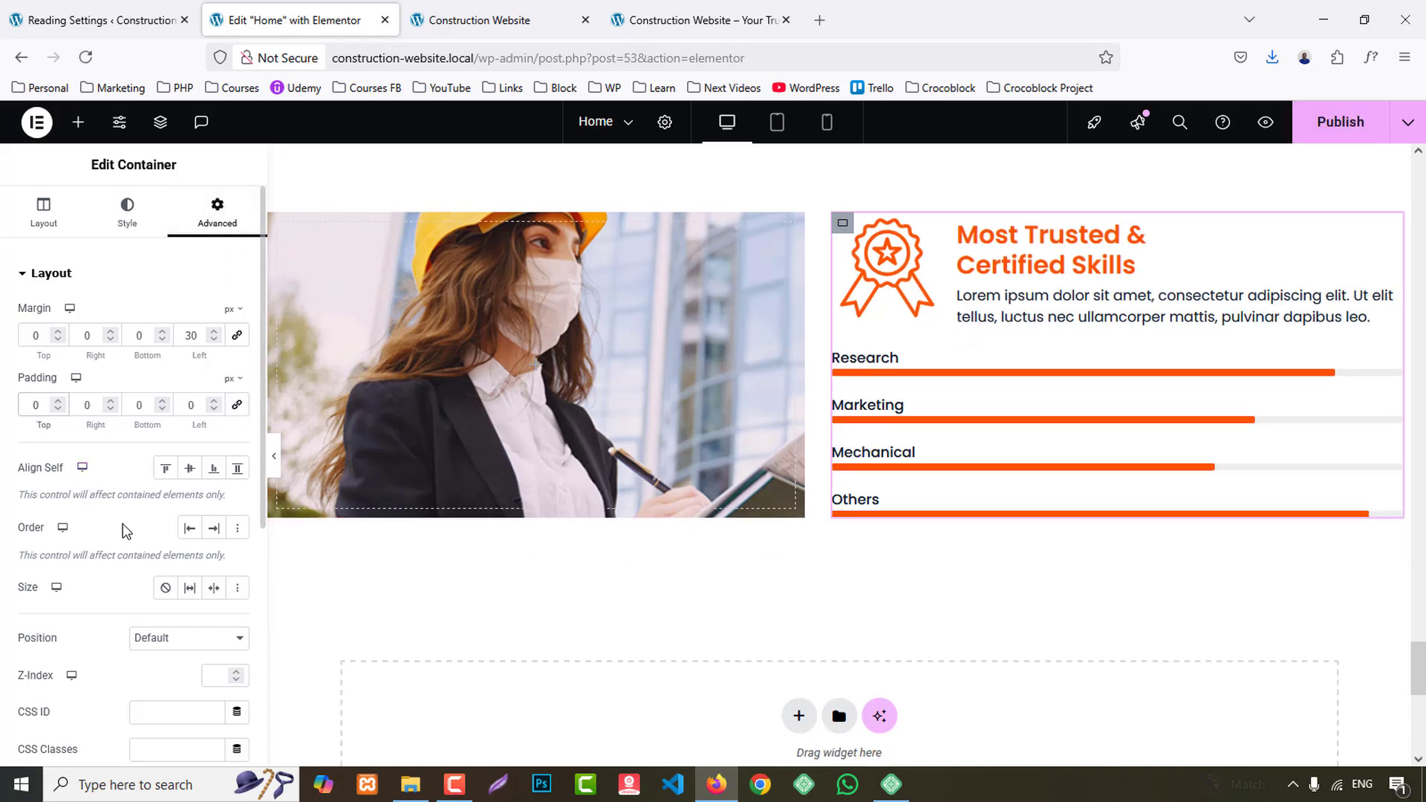
text(6)
click(137, 405)
text(6)
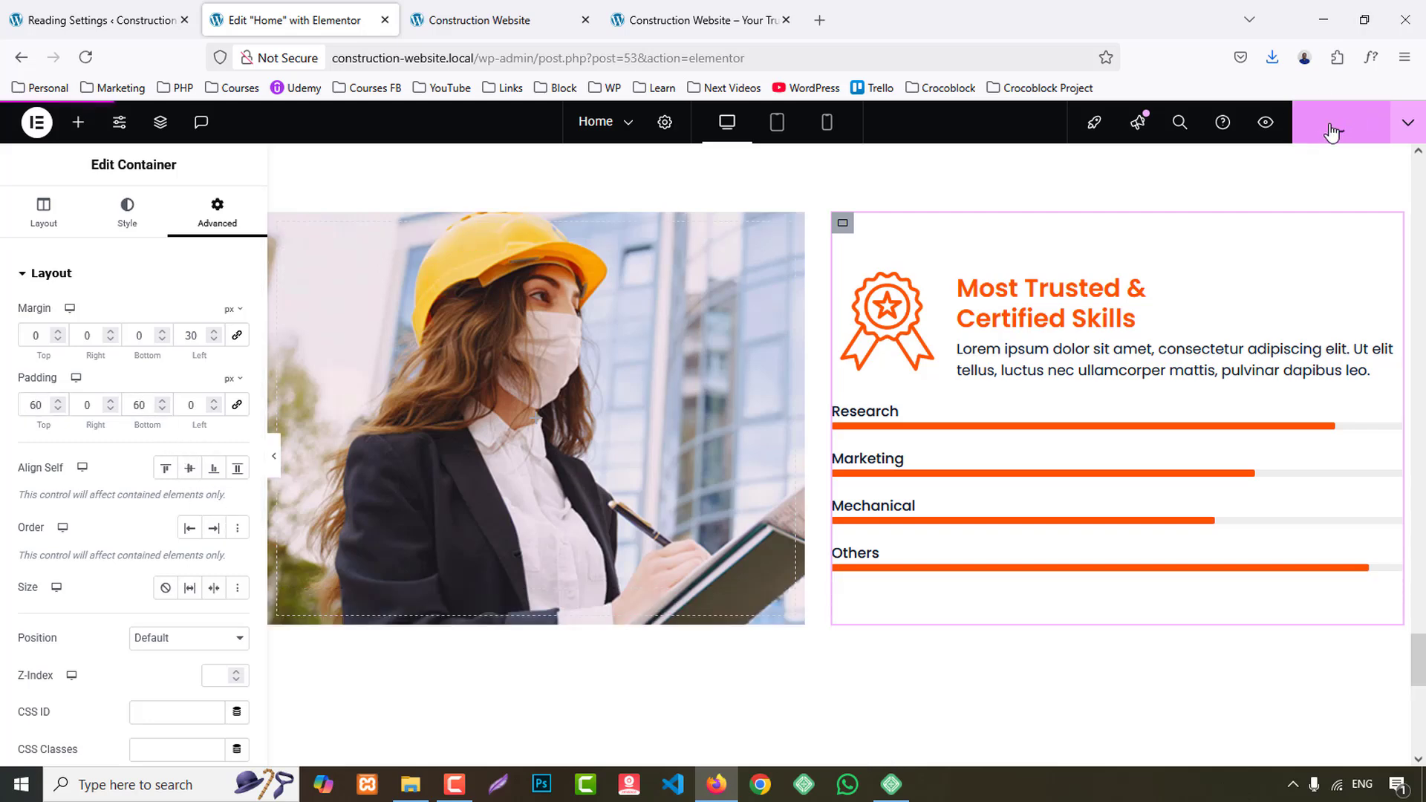
- Set the skills container's top and bottom padding to 80 px and publish the page
drag(38, 406, 2, 406)
text(8)
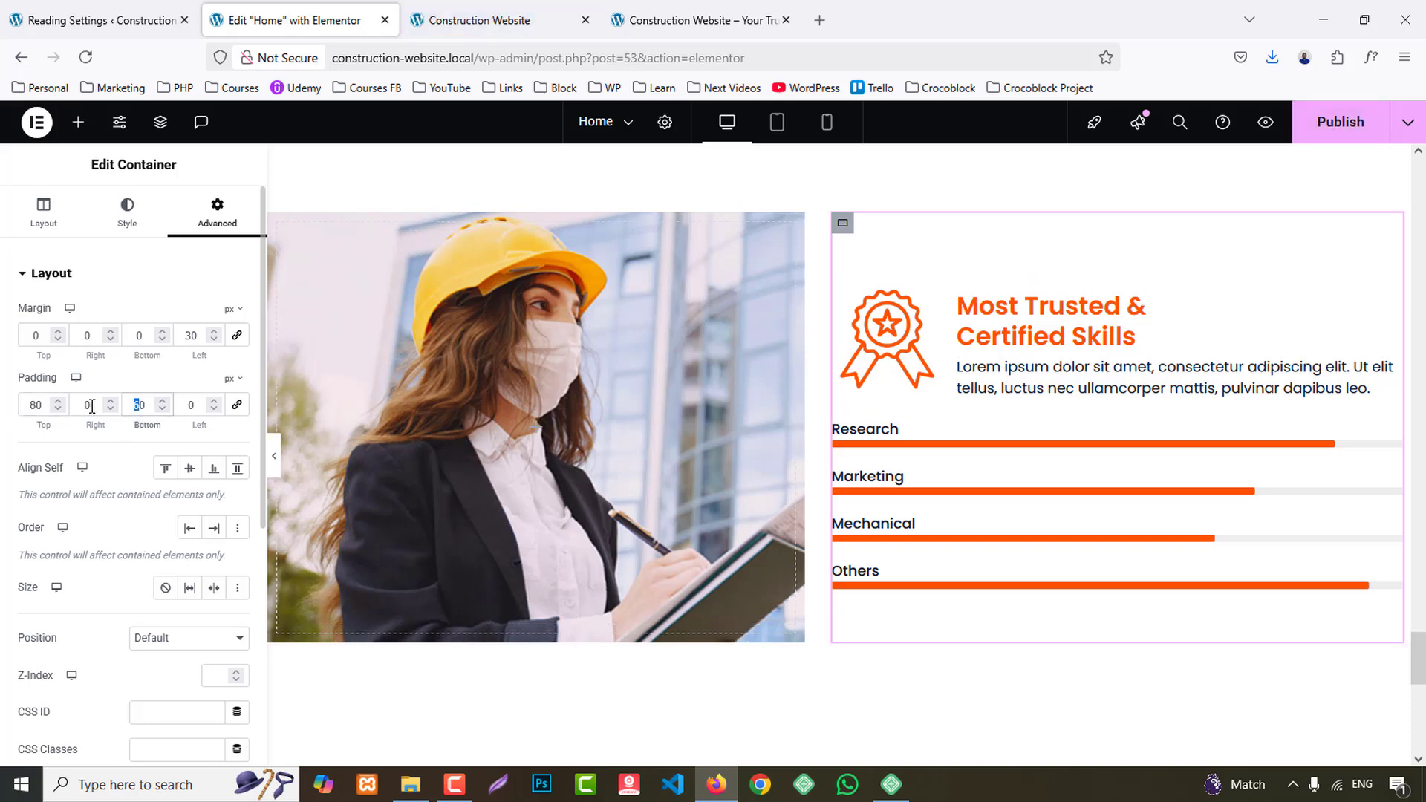
text(8)
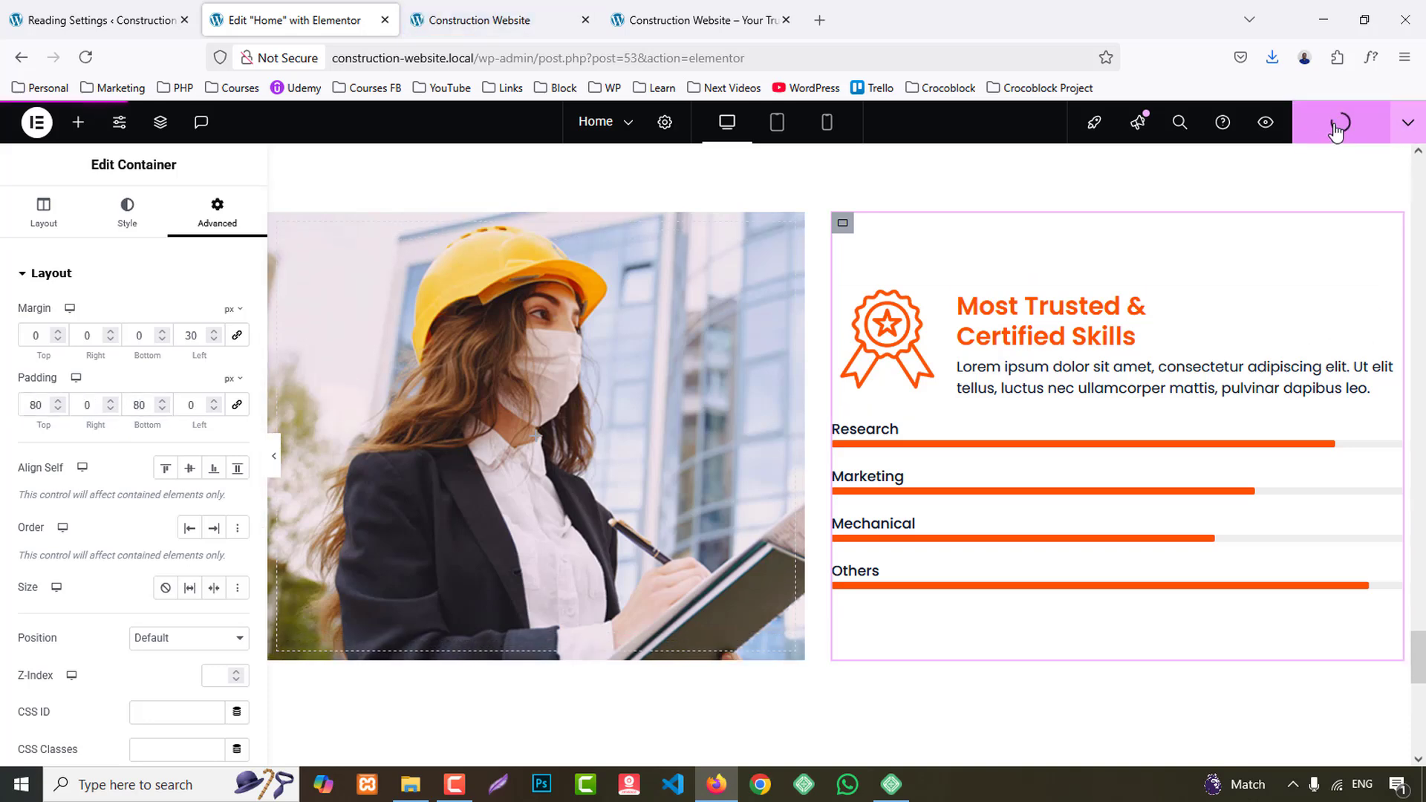
- Check the home page preview down to the footer and examine the Client Reviews testimonials section on the reference site
click(499, 15)
scroll(1229, 420, down, 12)
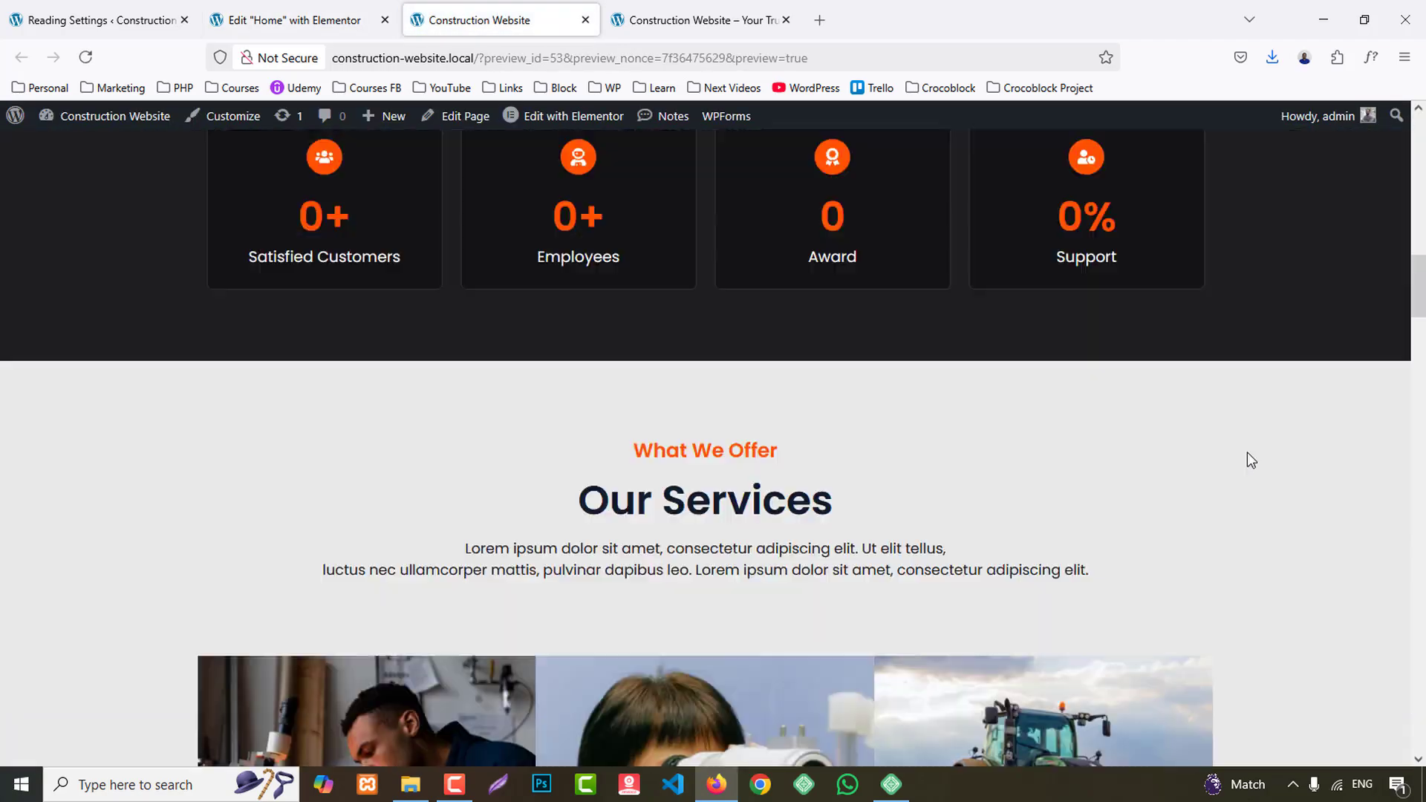
scroll(1247, 453, down, 15)
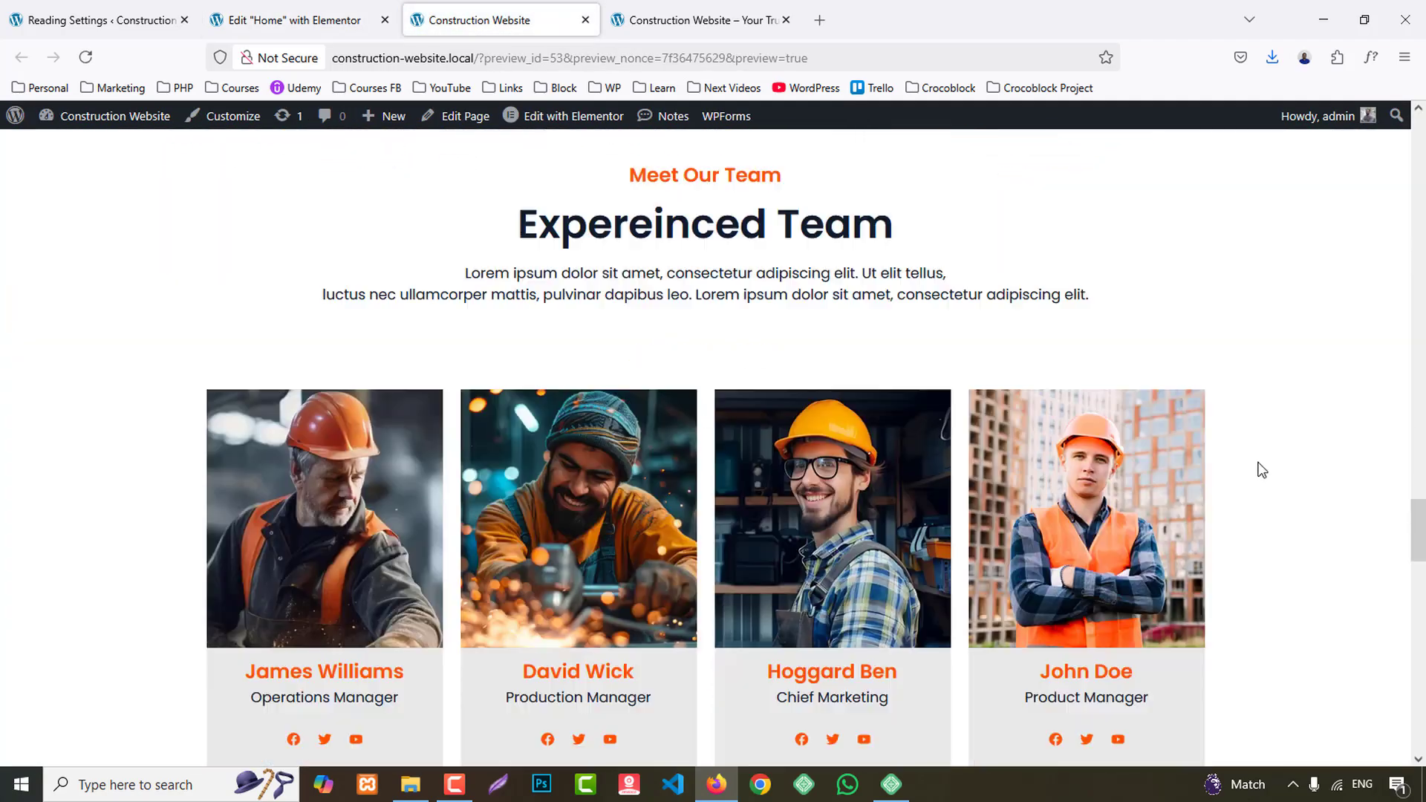
scroll(1261, 469, down, 15)
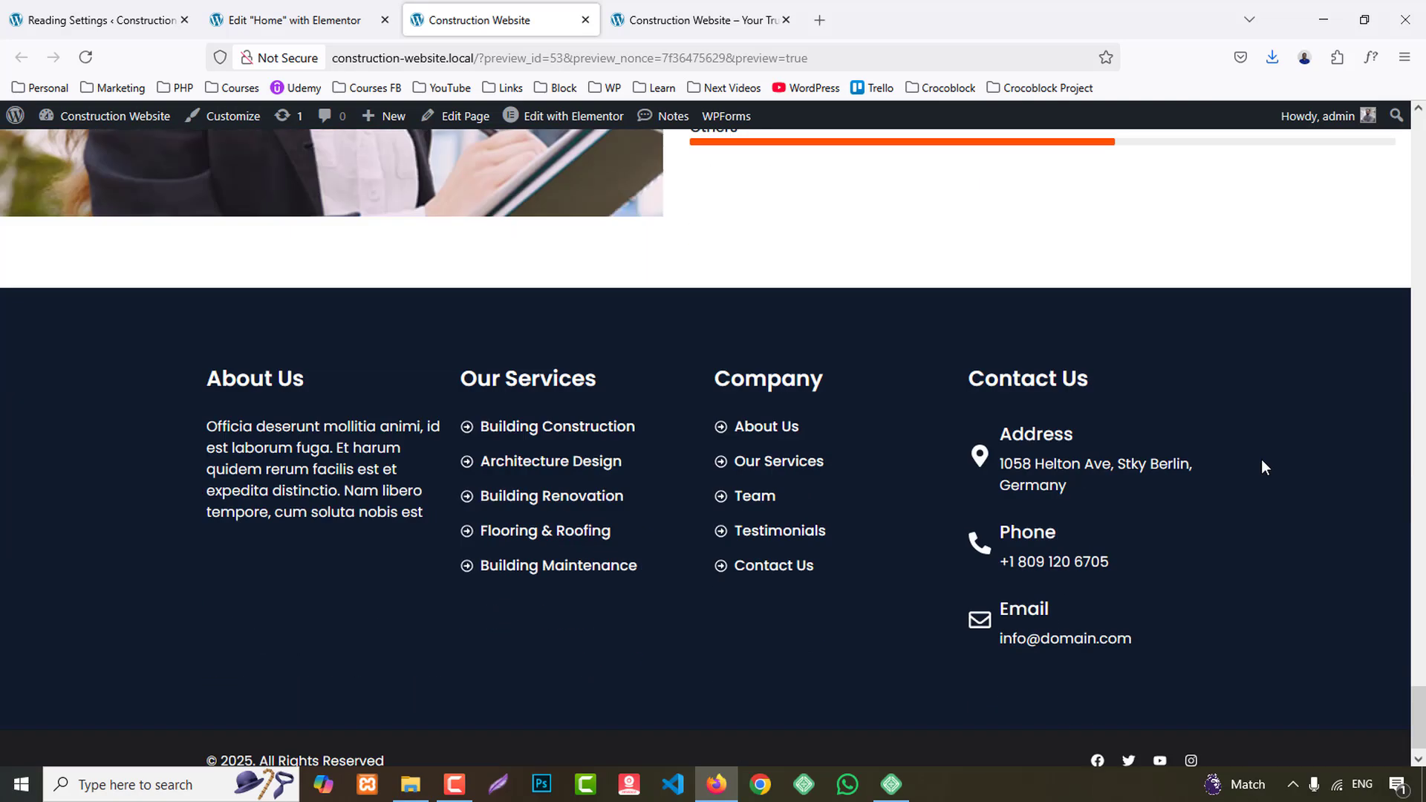
click(698, 20)
scroll(1174, 403, down, 3)
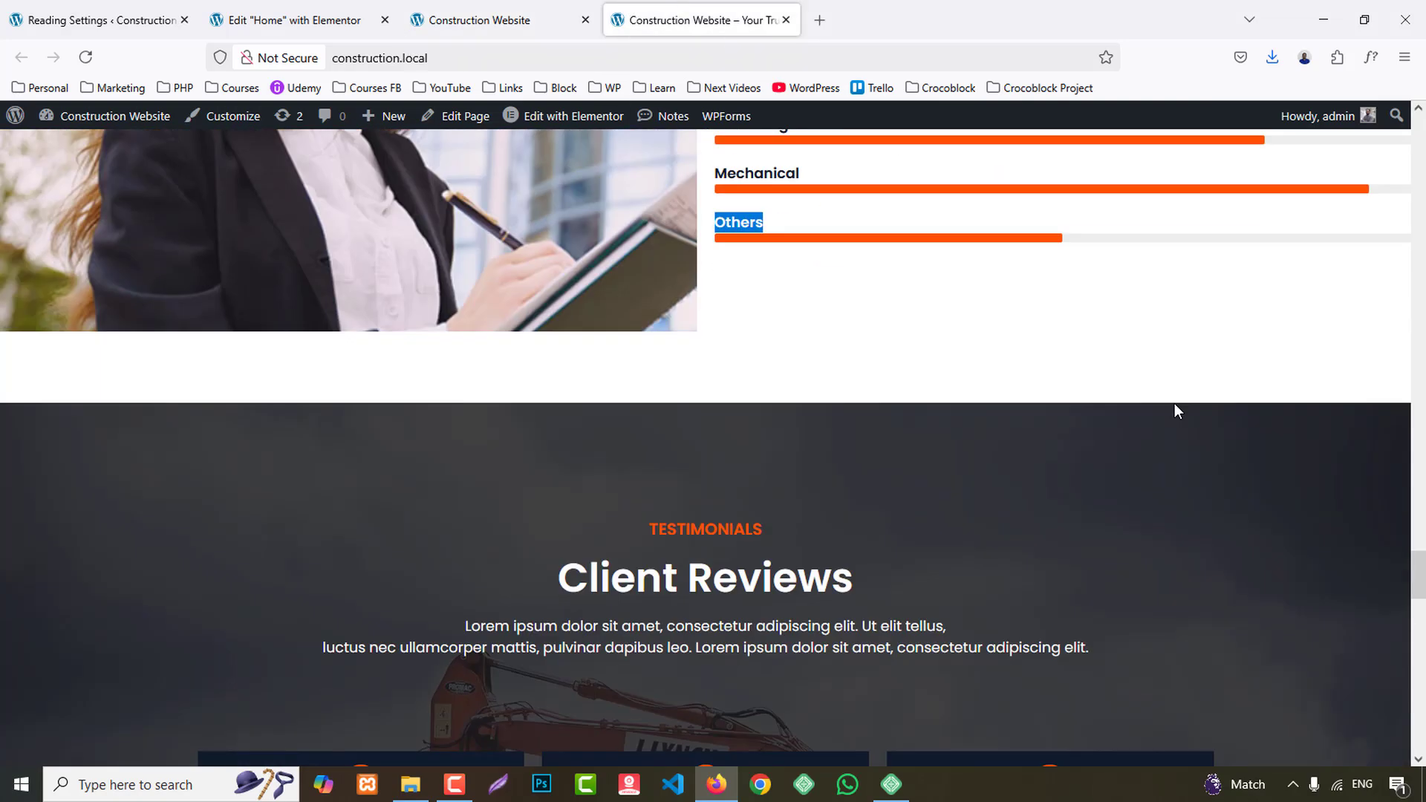
scroll(1175, 410, down, 3)
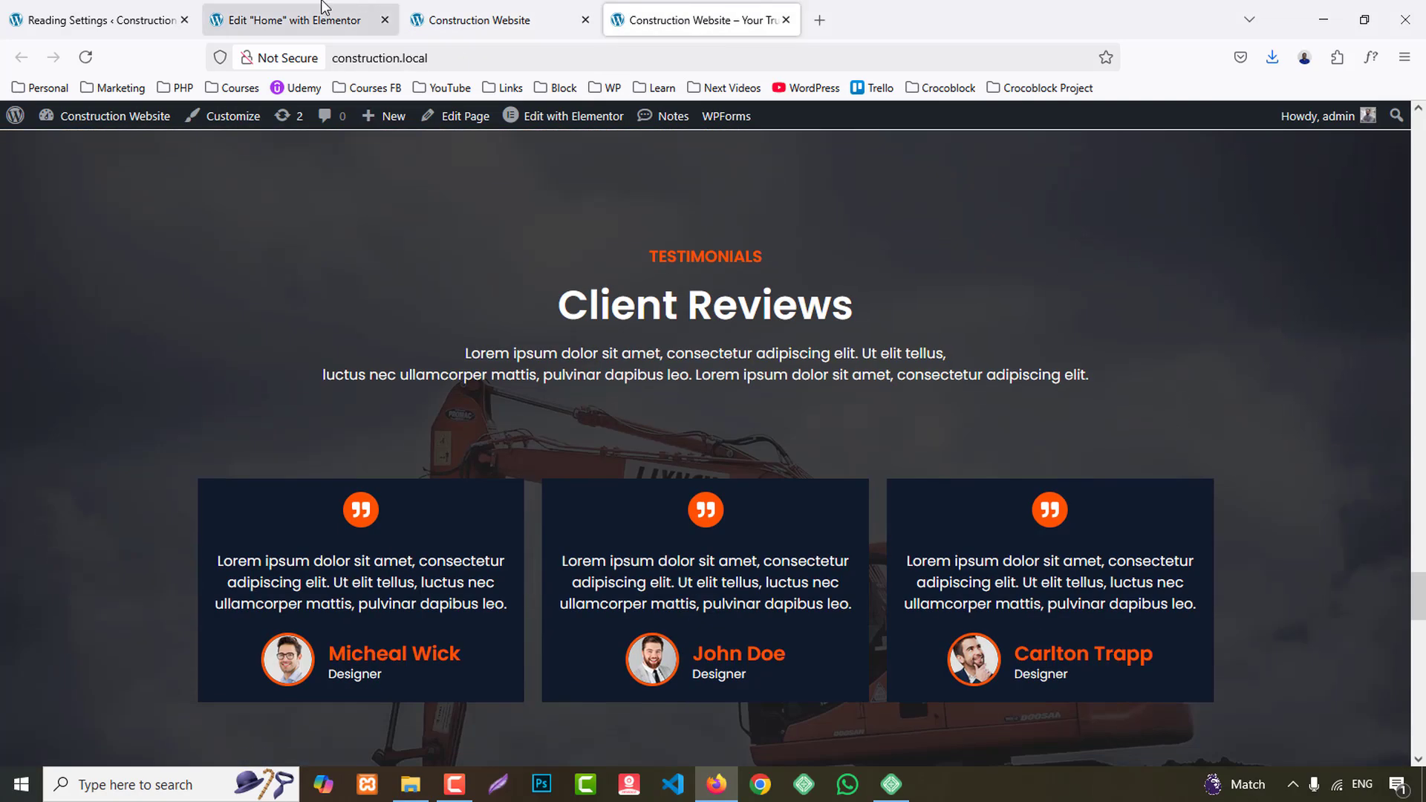
- Copy the Featured Projects section and paste it below the Why Choose Us section
click(312, 20)
scroll(1012, 472, up, 10)
scroll(1014, 473, up, 10)
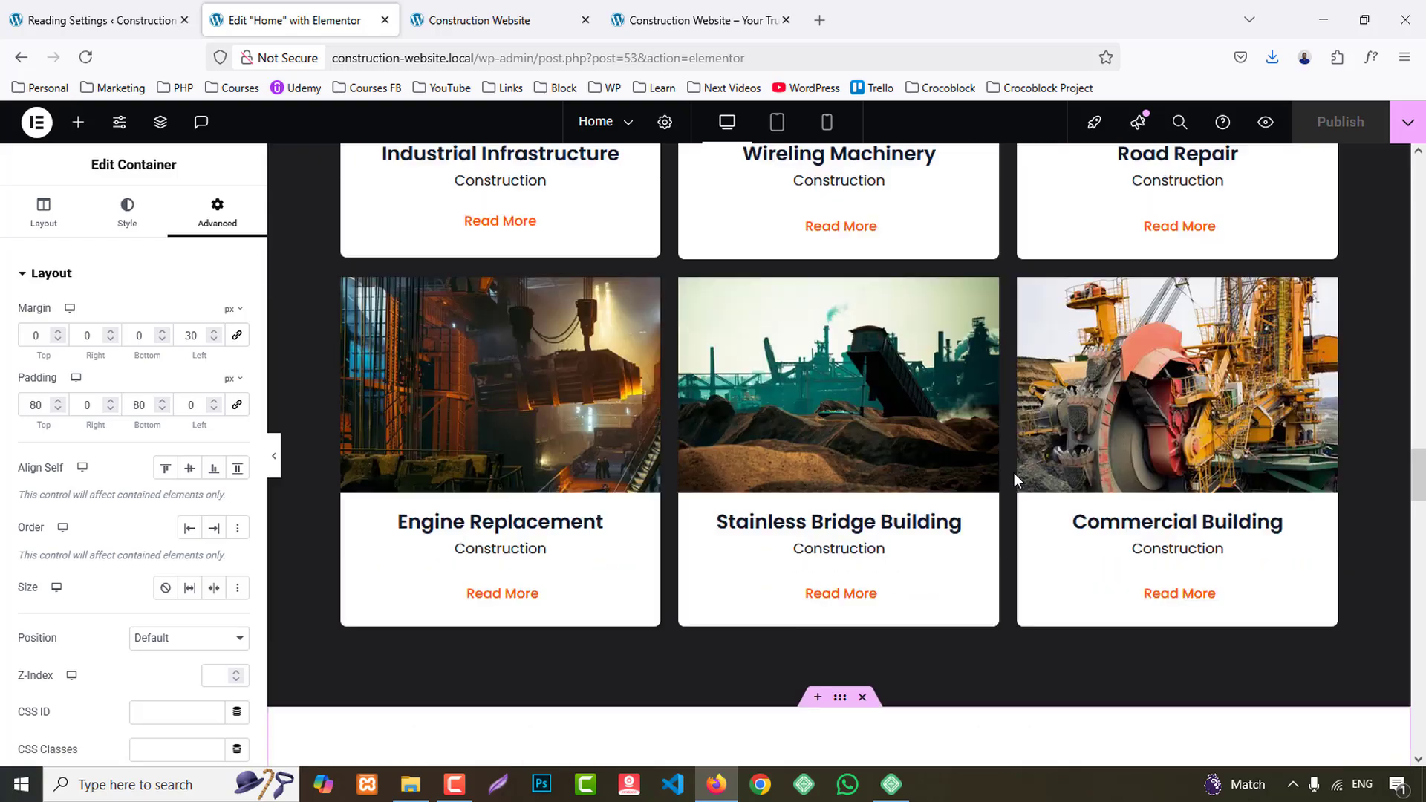
scroll(824, 257, up, 2)
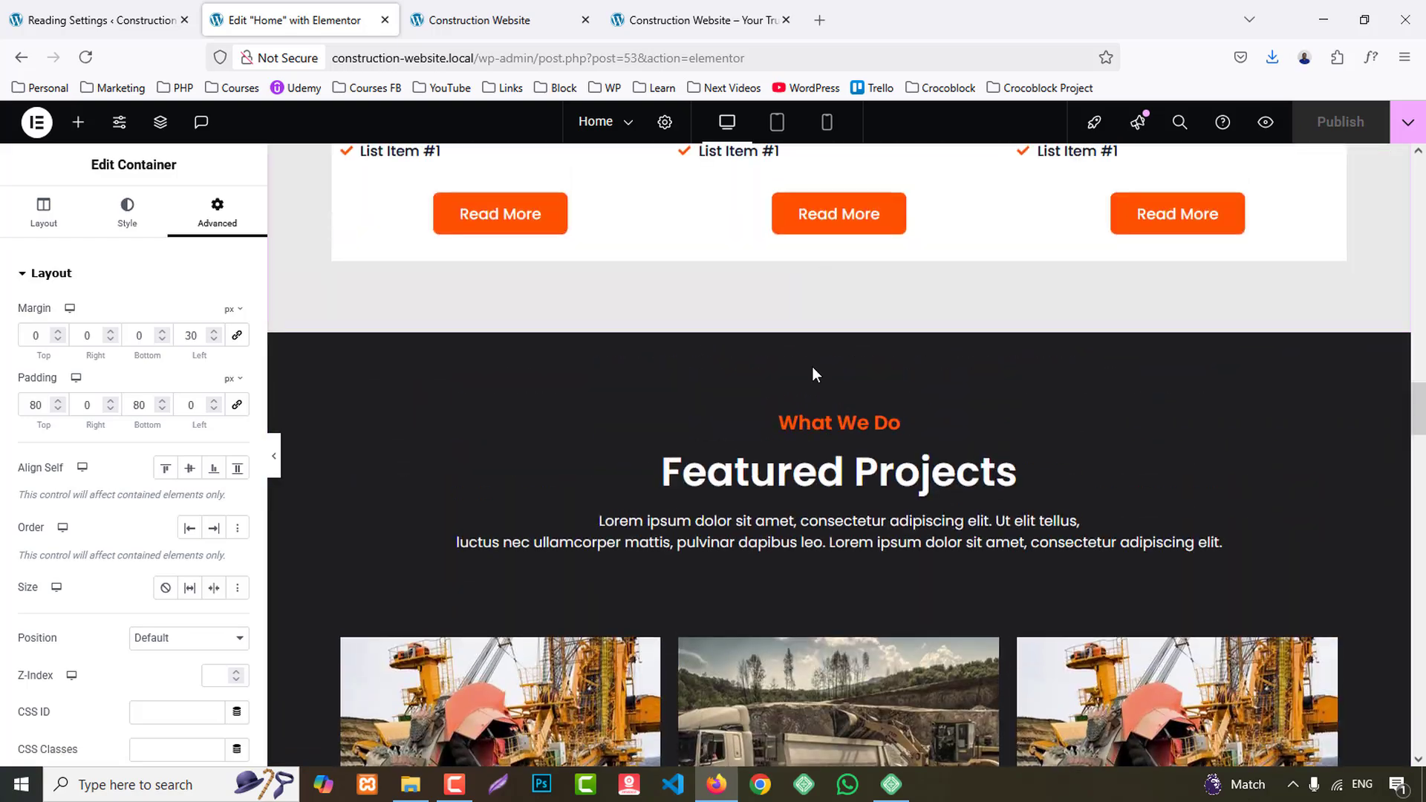
right_click(841, 326)
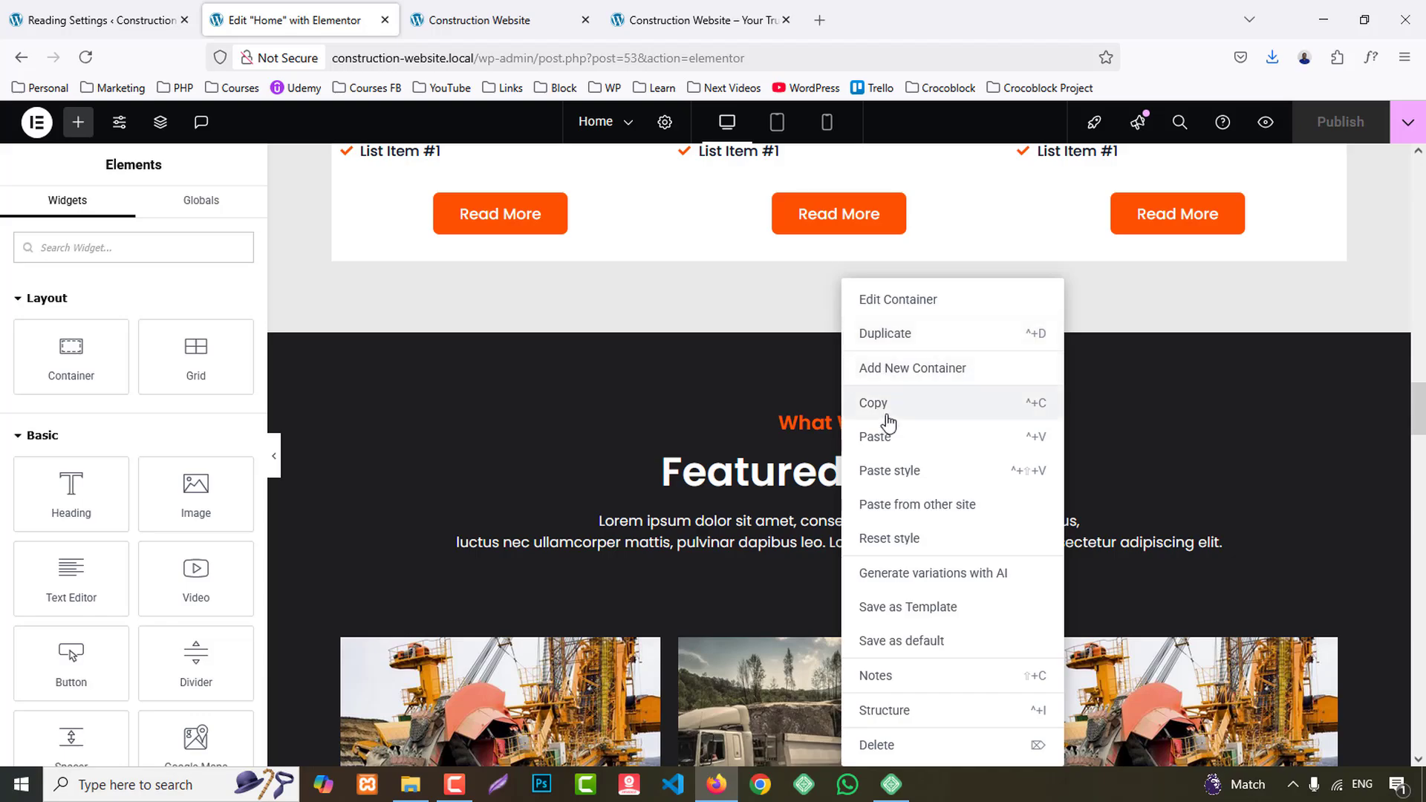
scroll(885, 446, down, 15)
scroll(897, 530, down, 10)
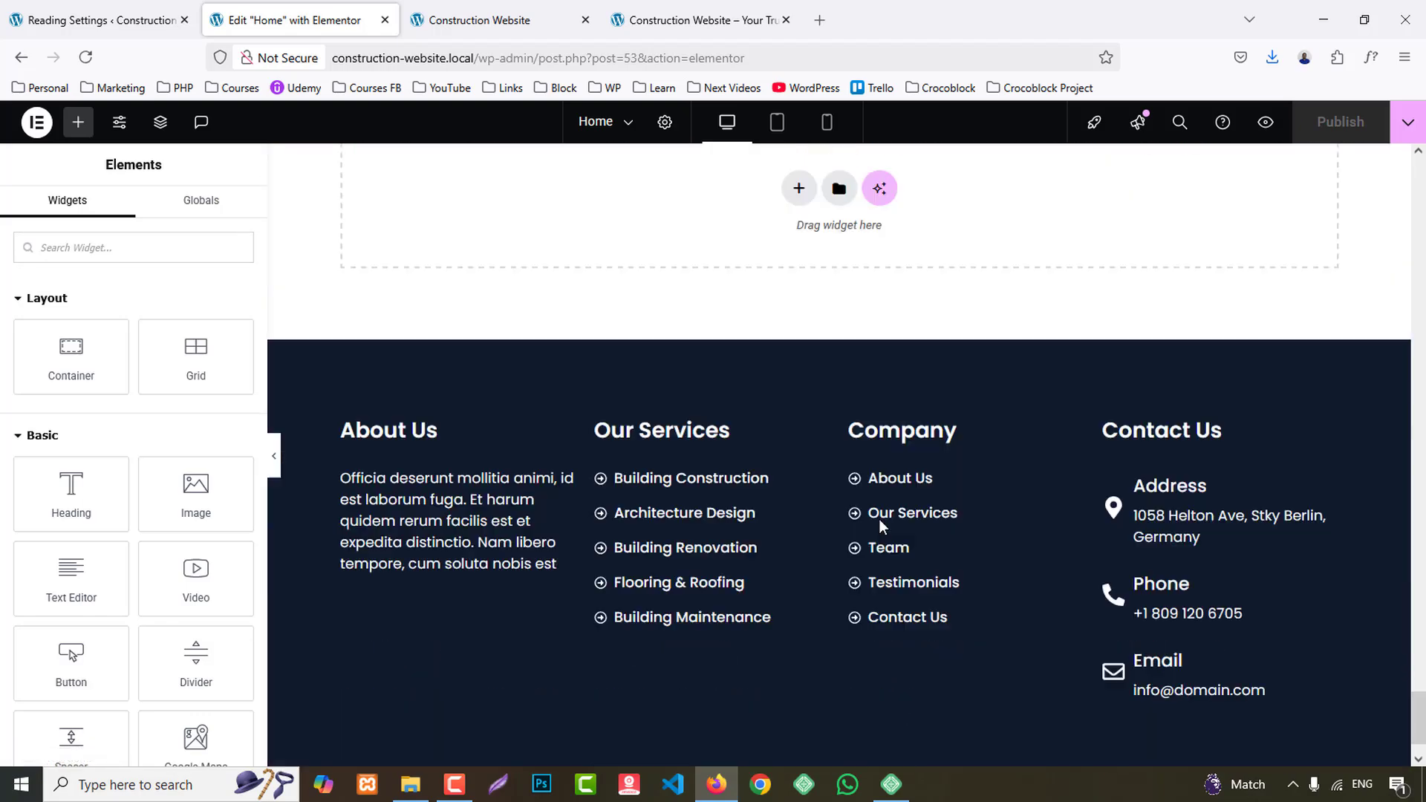
scroll(565, 335, up, 3)
right_click(562, 365)
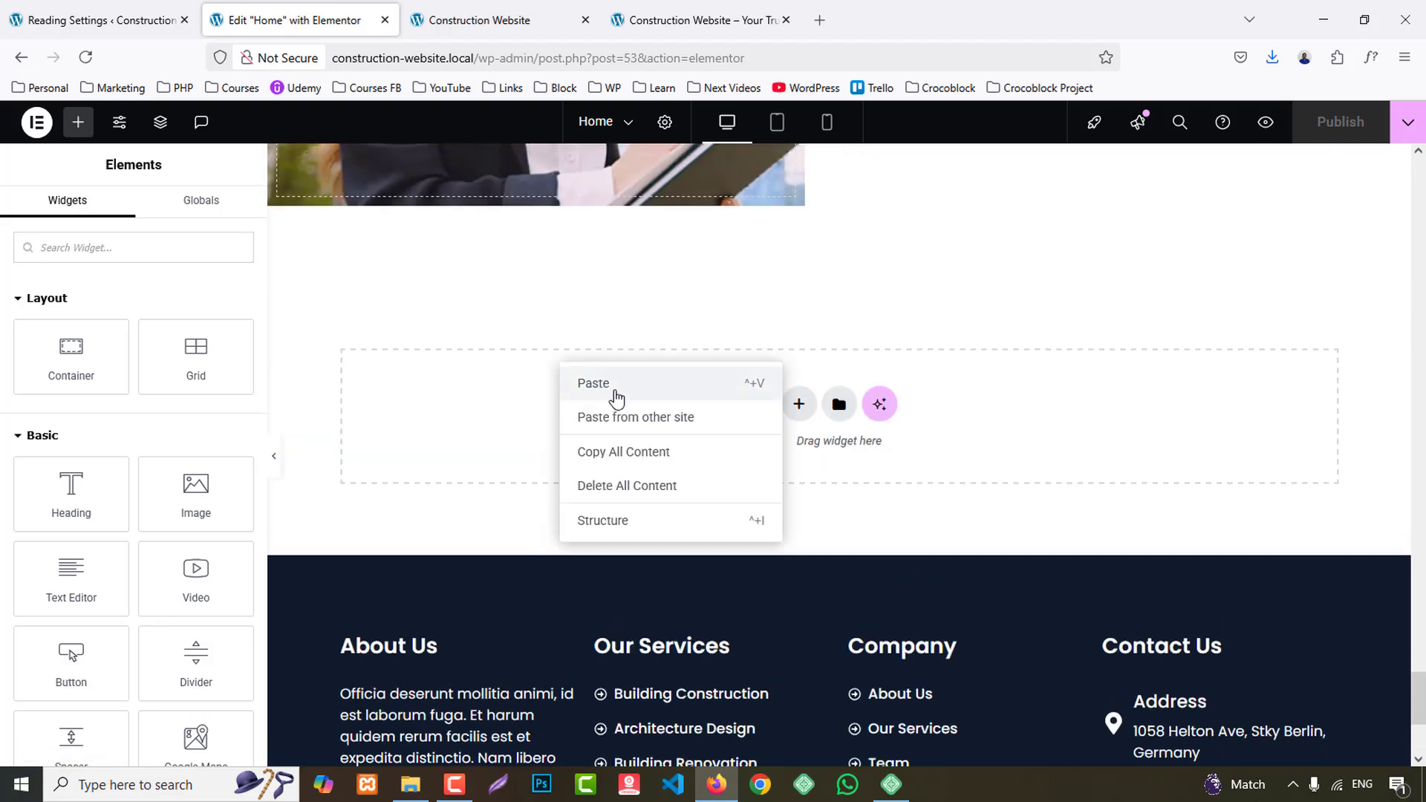
click(615, 383)
- Try to paste the Welcome banner section's style onto the pasted Featured Projects section
scroll(984, 479, up, 7)
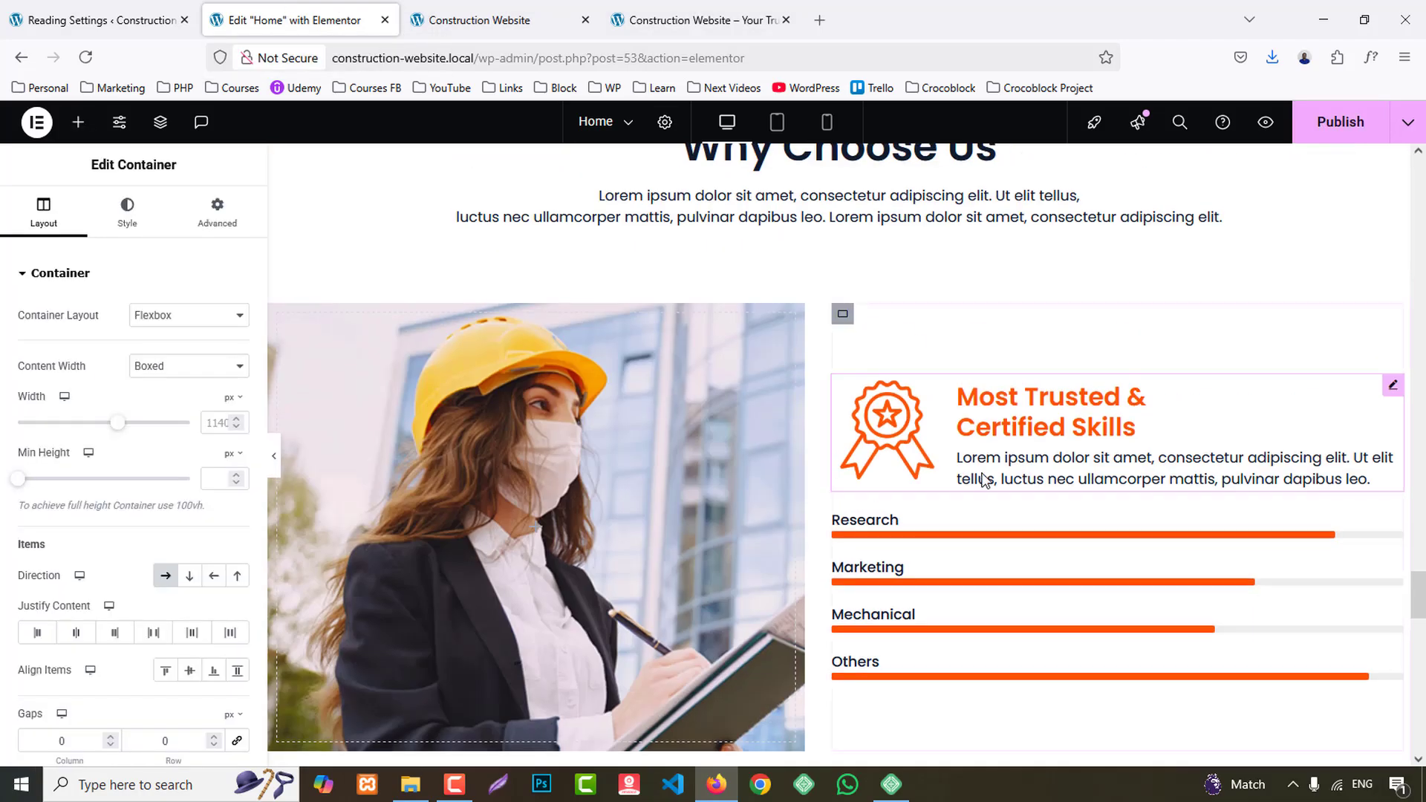
scroll(984, 479, up, 5)
right_click(837, 477)
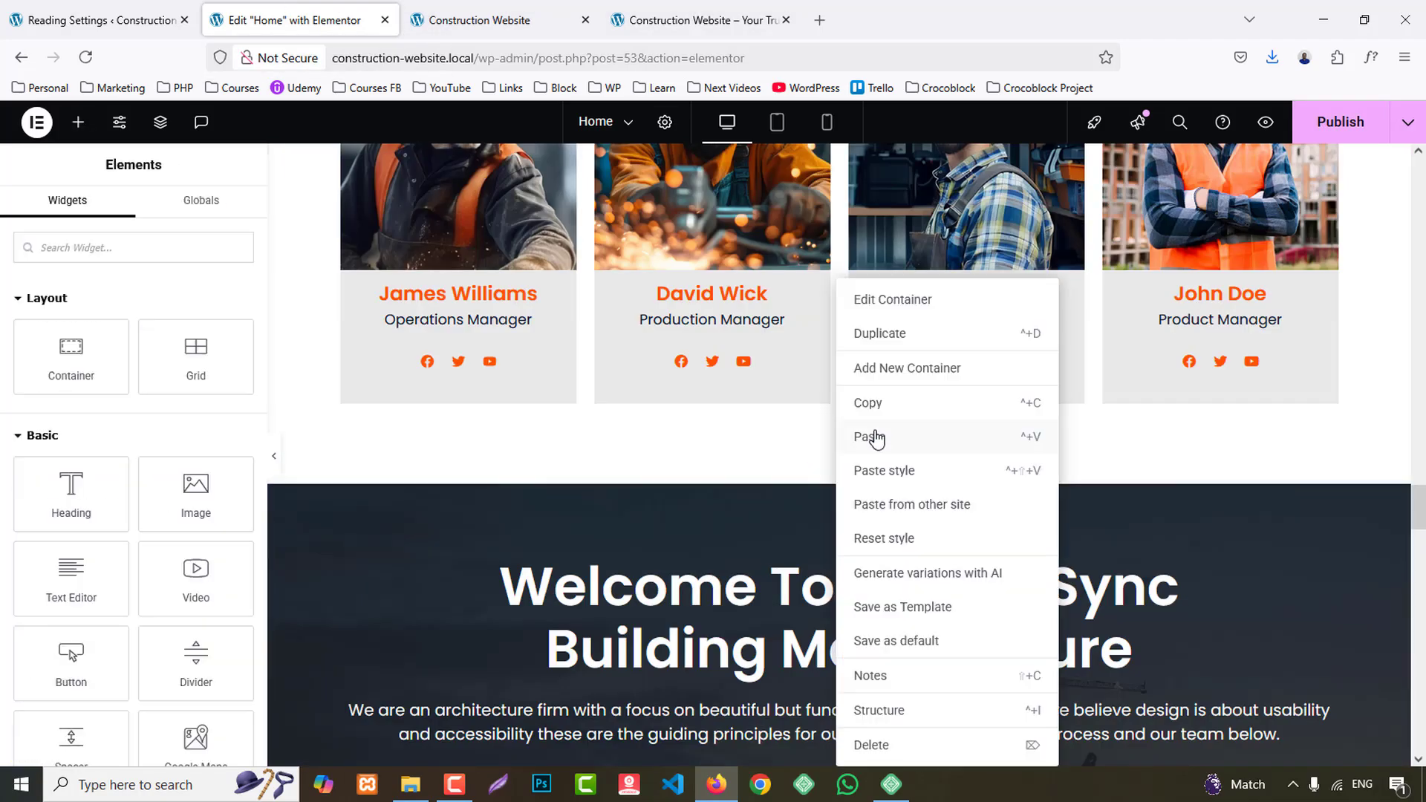
click(865, 437)
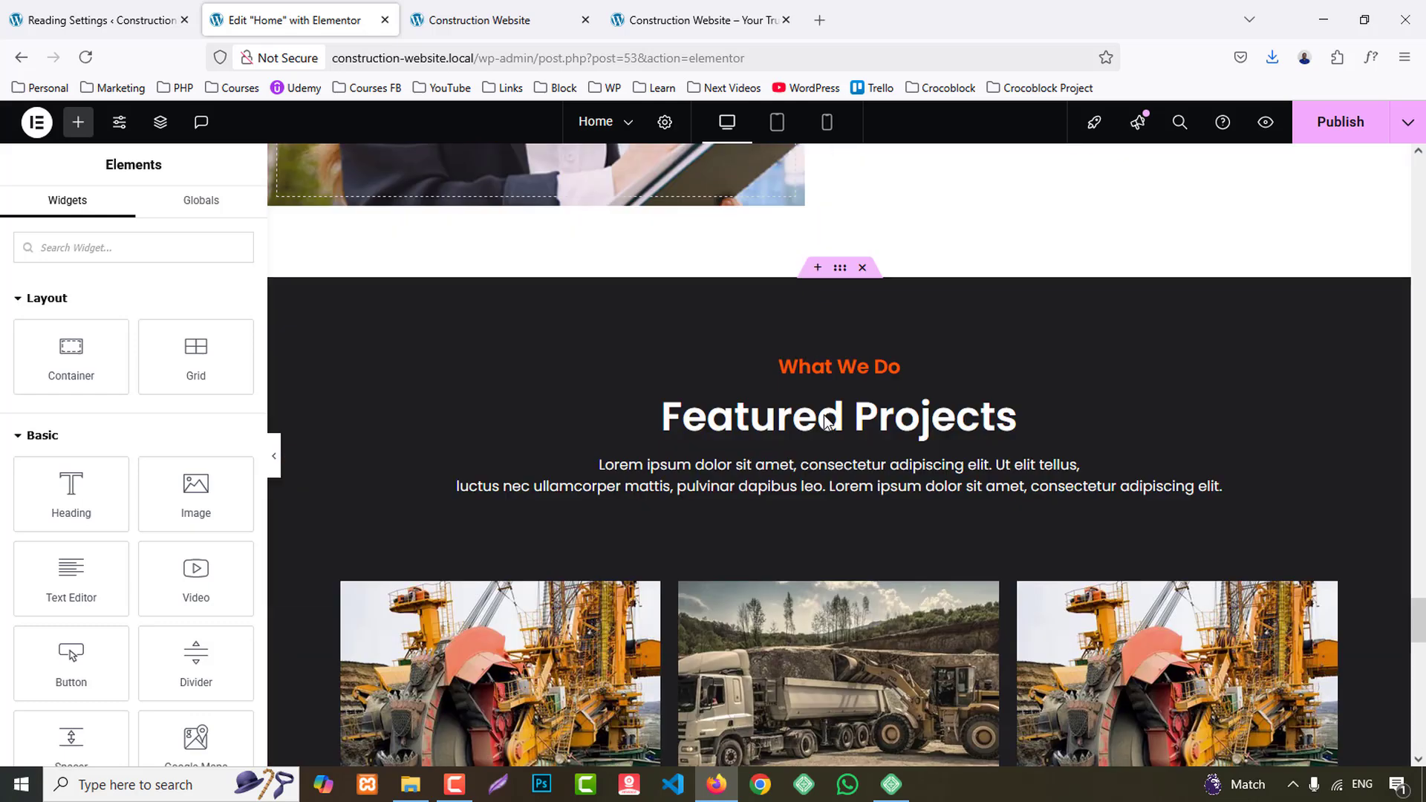
right_click(858, 314)
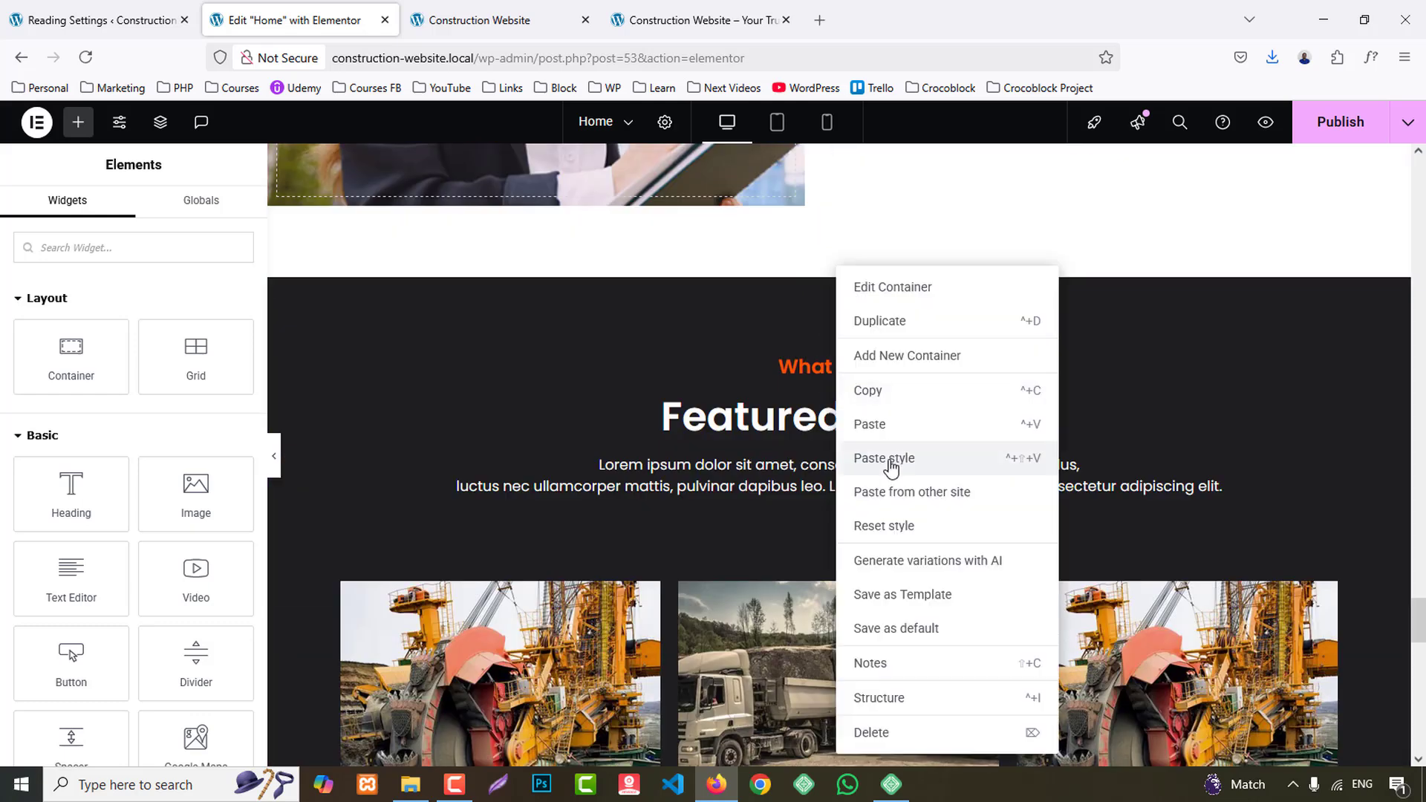
click(883, 458)
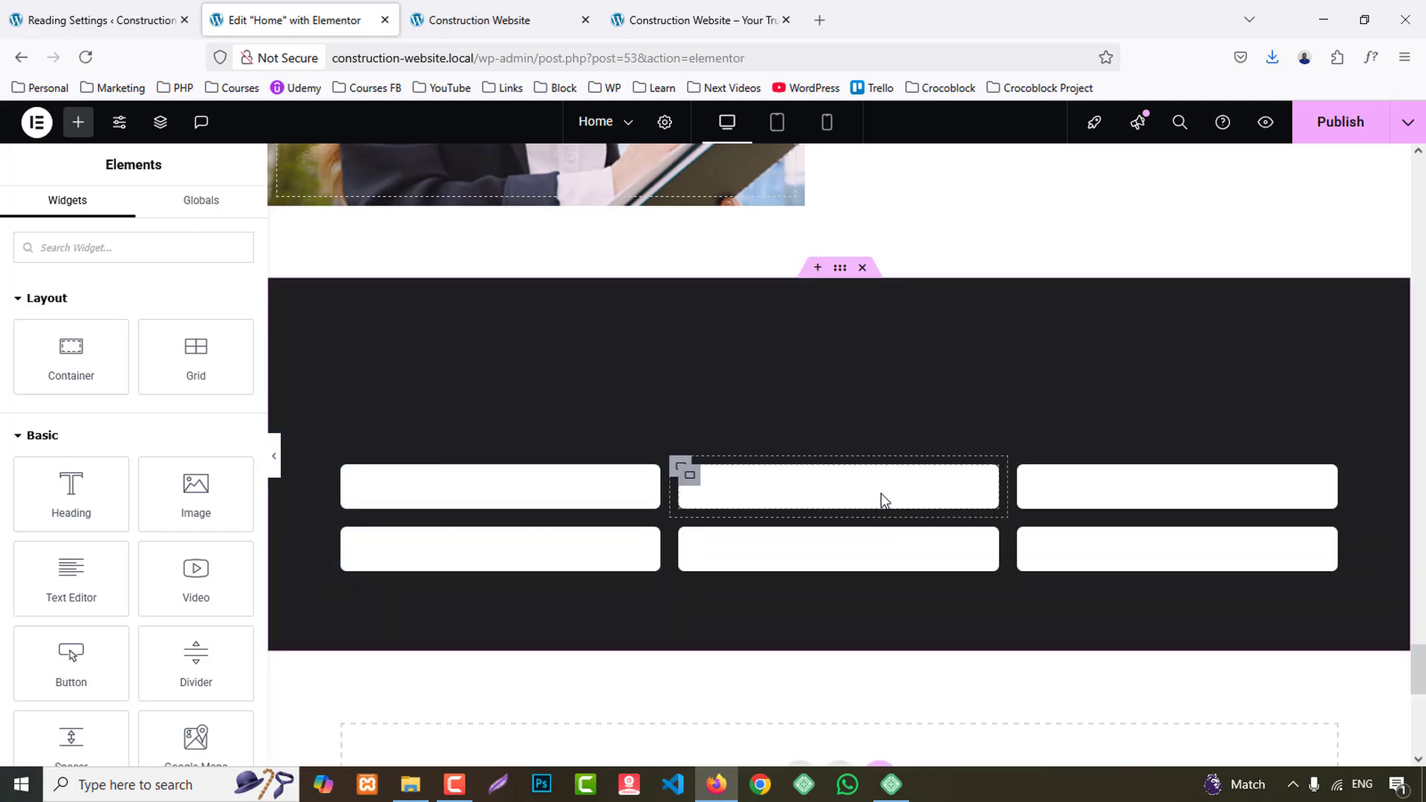
- Compare with the reference testimonials section and set the pasted section's background image to testimonial-bg.jpg from the media library
click(838, 268)
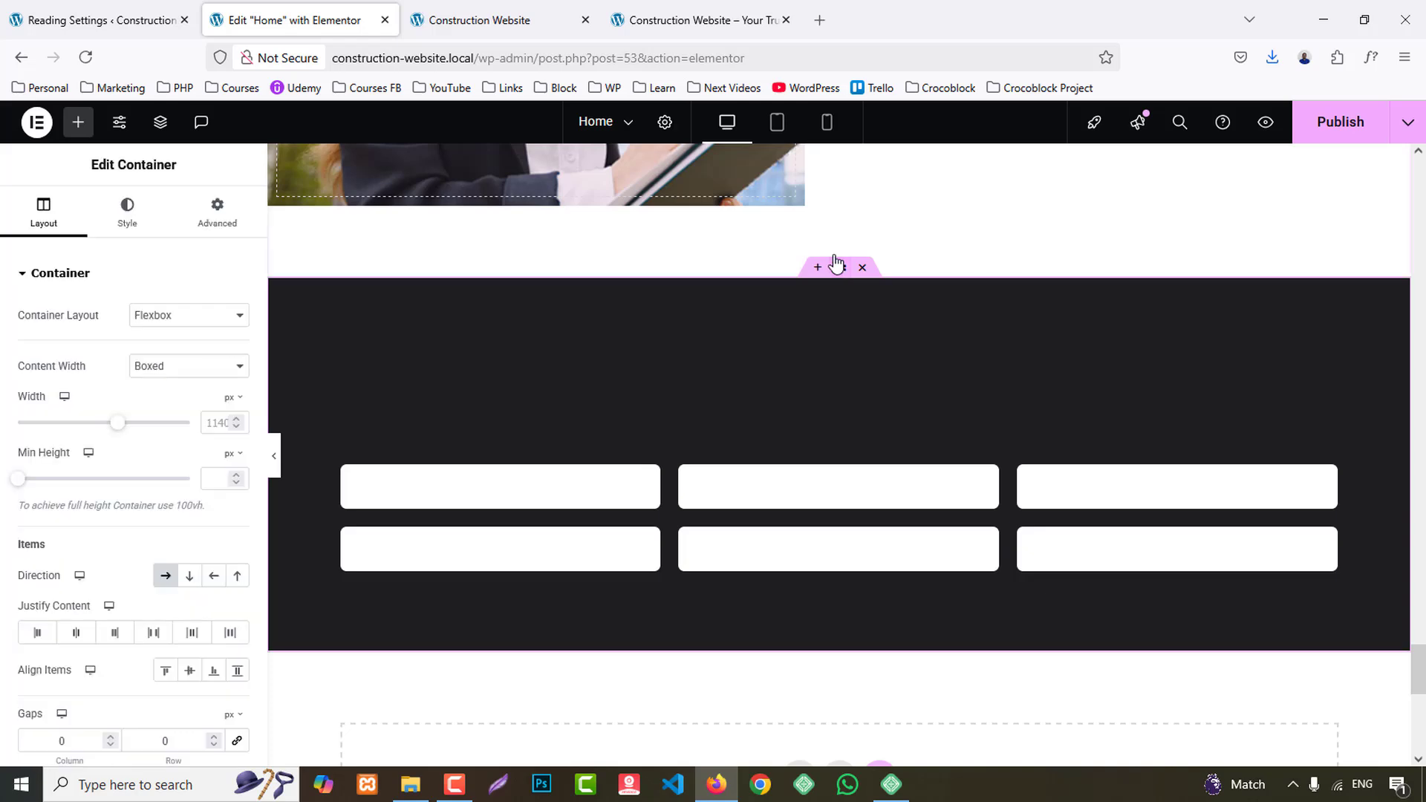
click(128, 215)
click(144, 470)
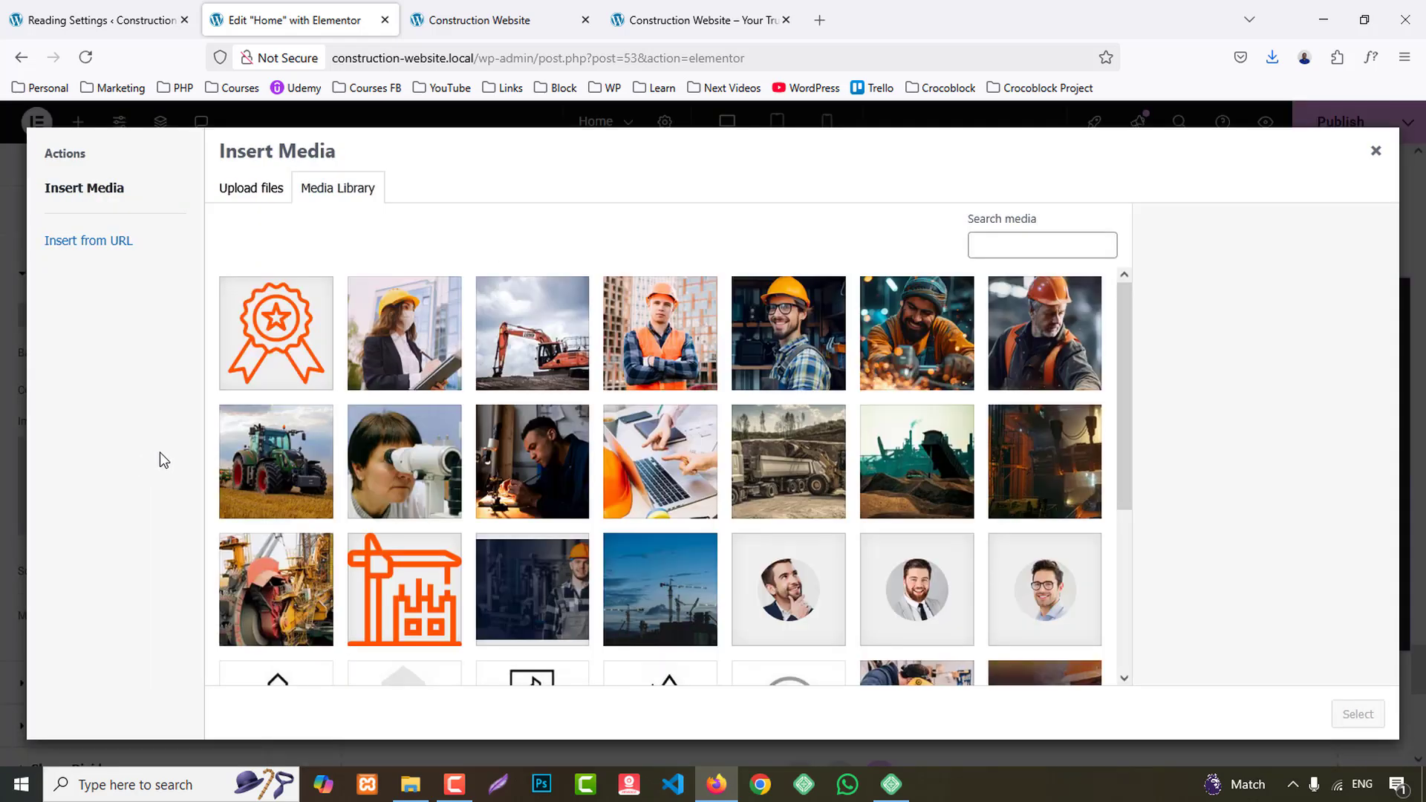
click(997, 243)
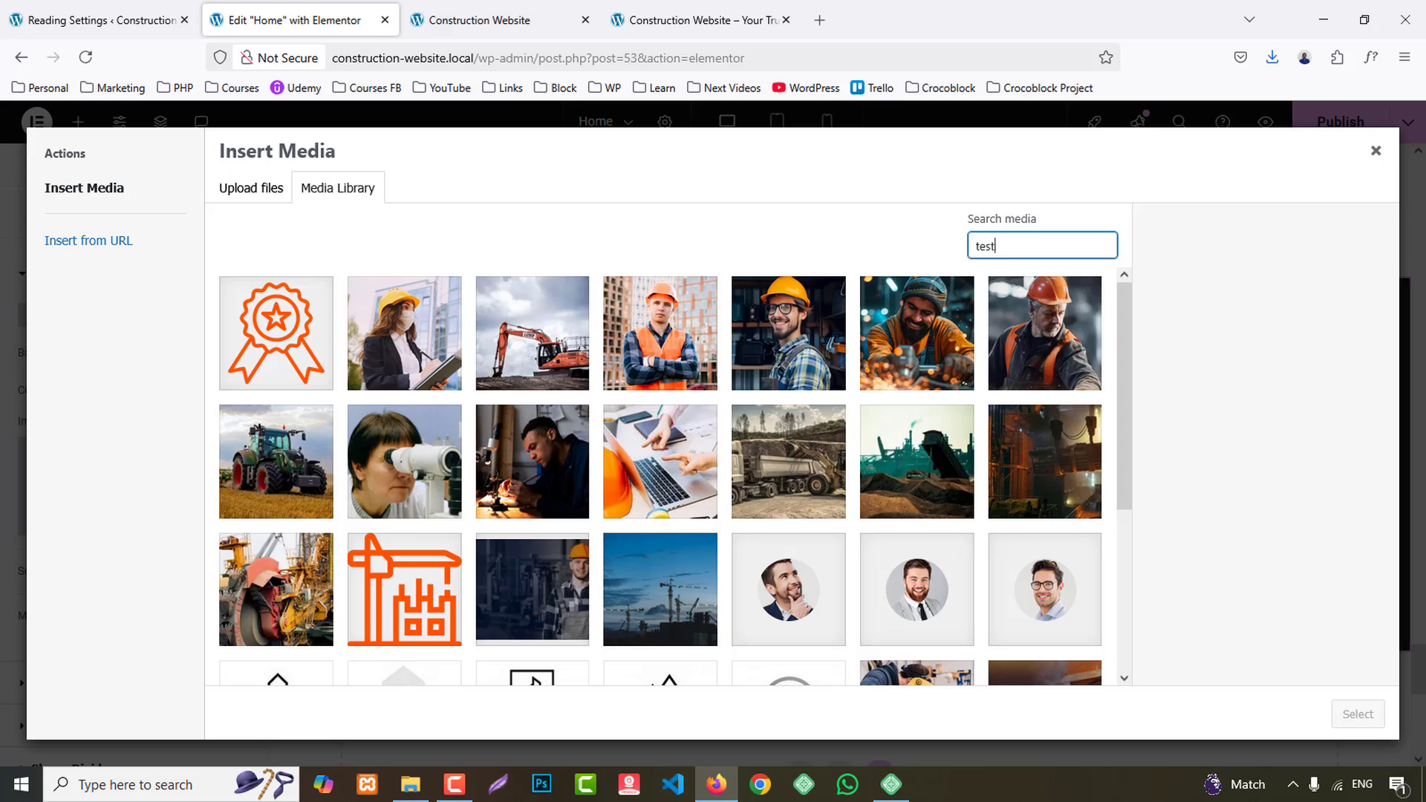
click(1376, 153)
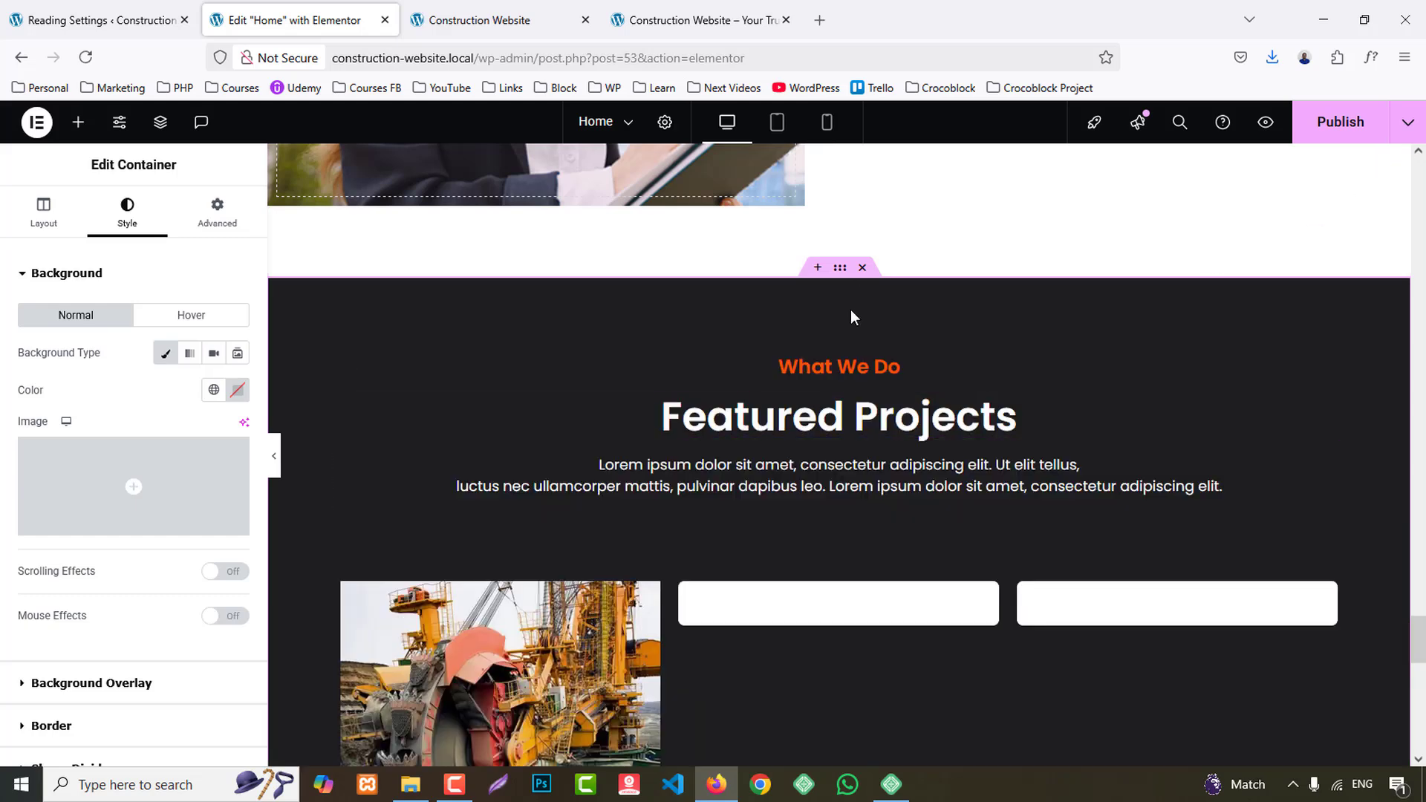
click(53, 491)
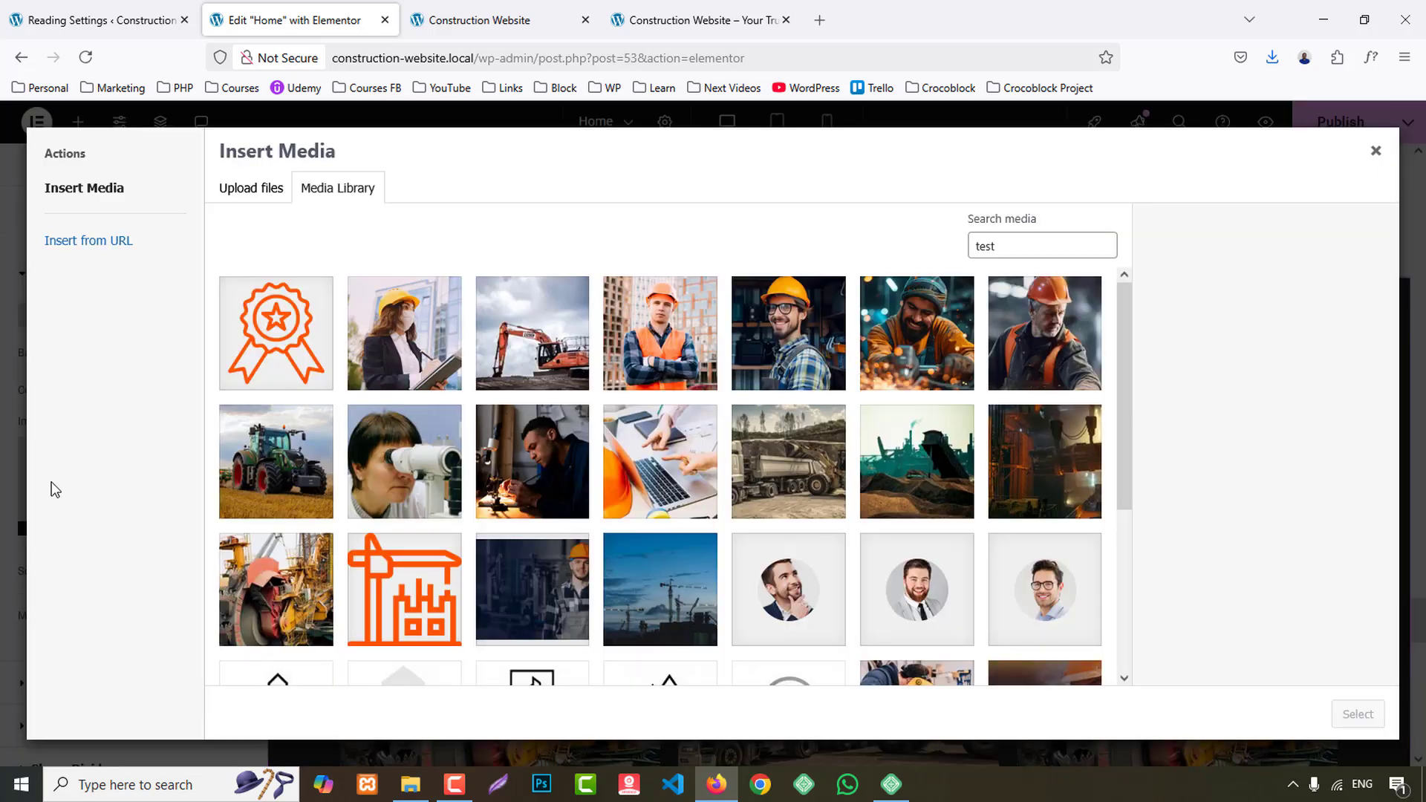
double_click(1029, 246)
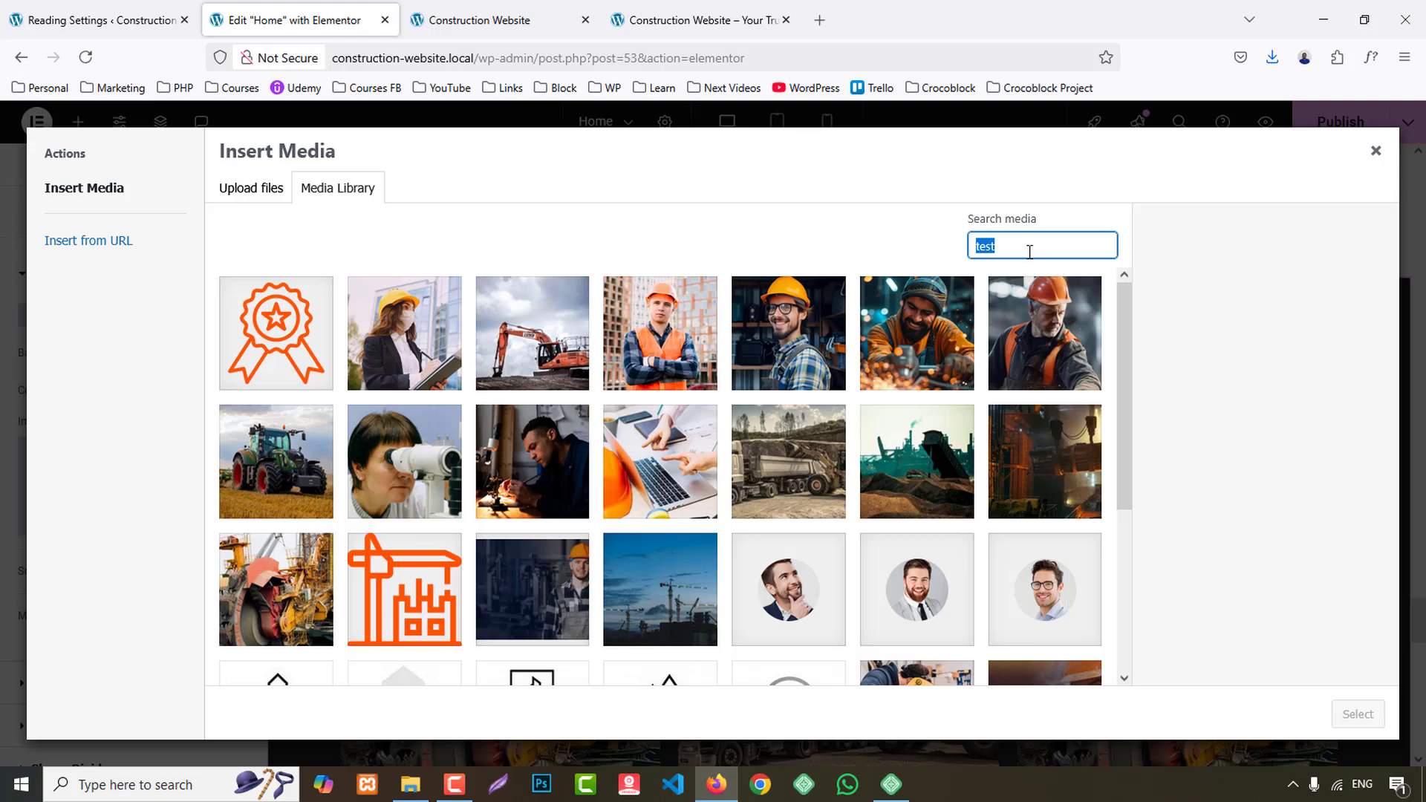
key(BackSpace)
click(582, 6)
click(684, 9)
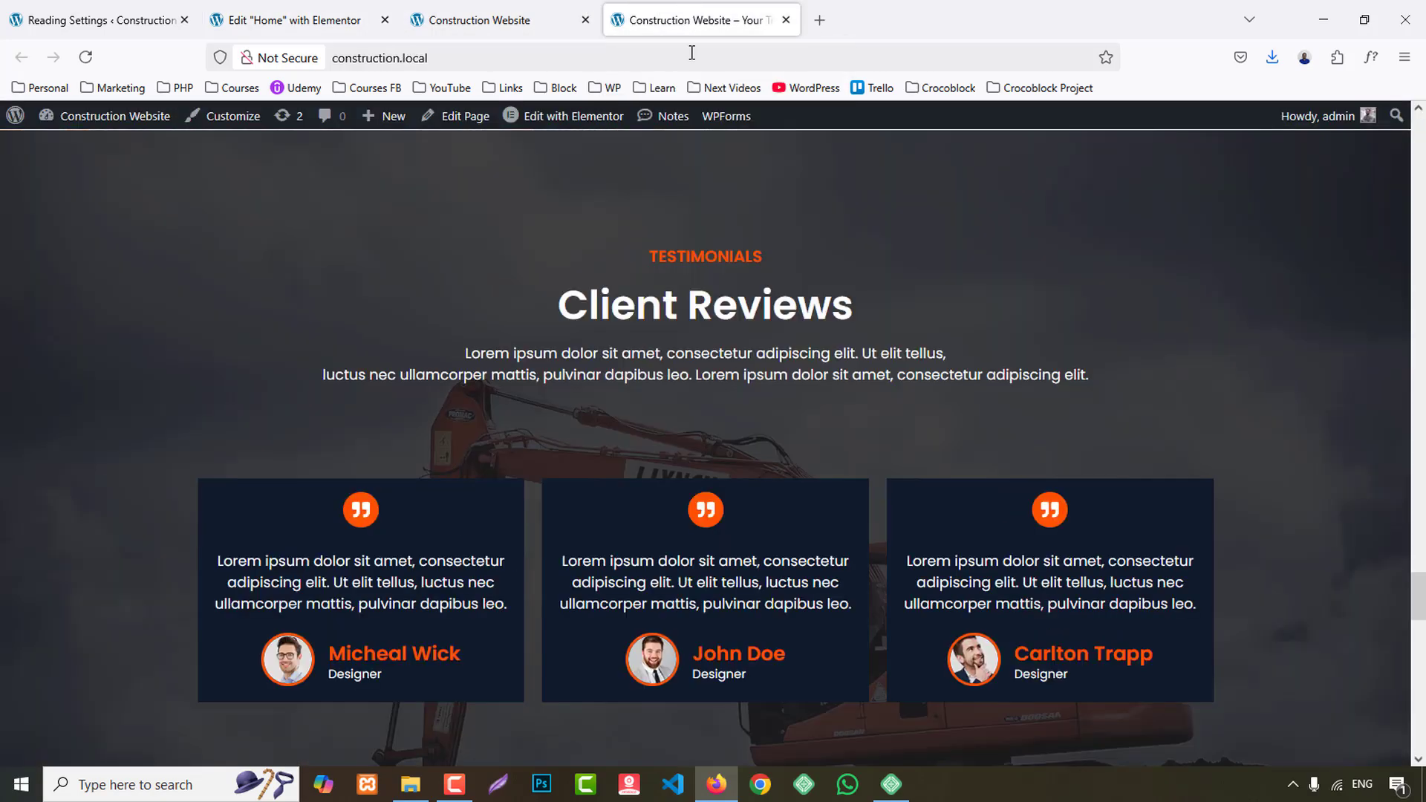
click(353, 6)
click(530, 337)
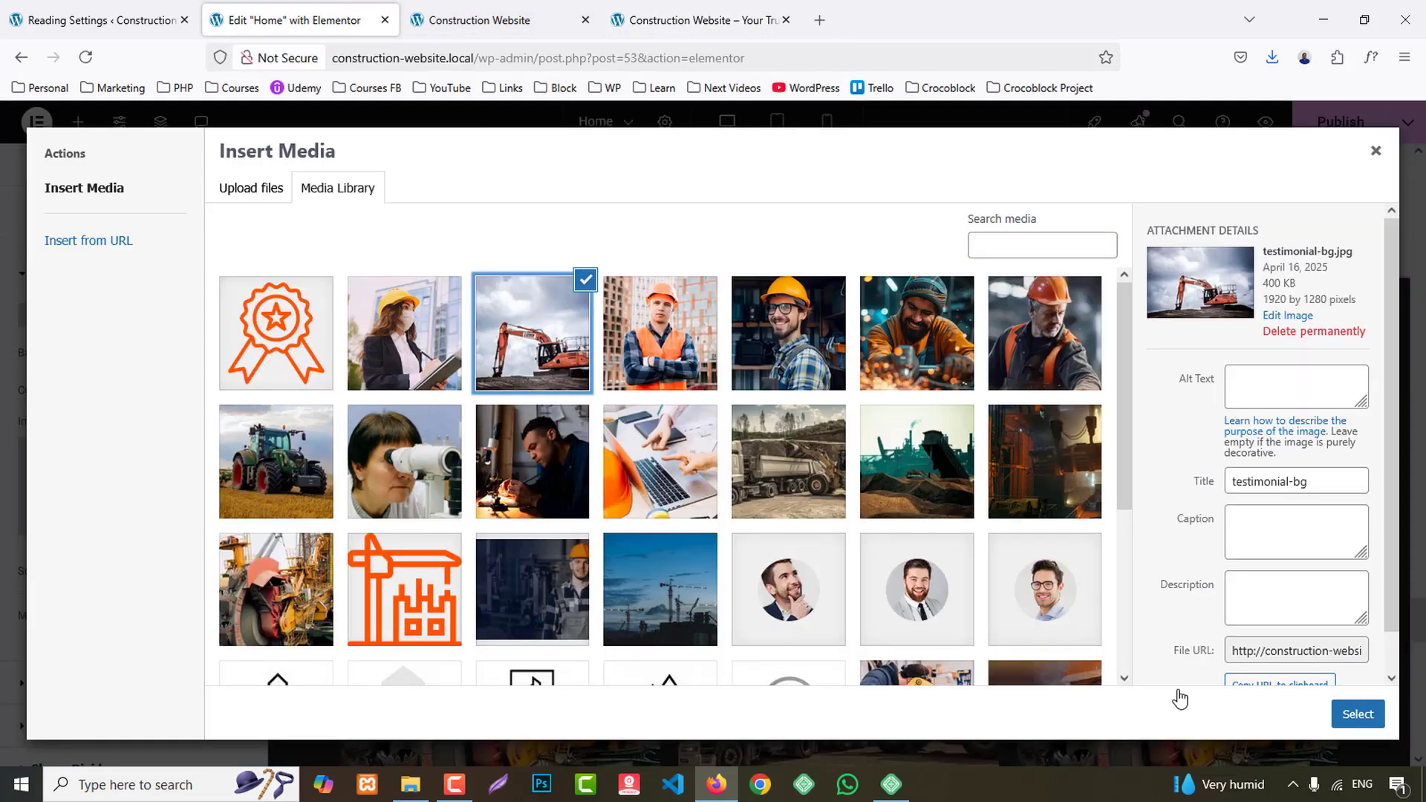
click(1367, 727)
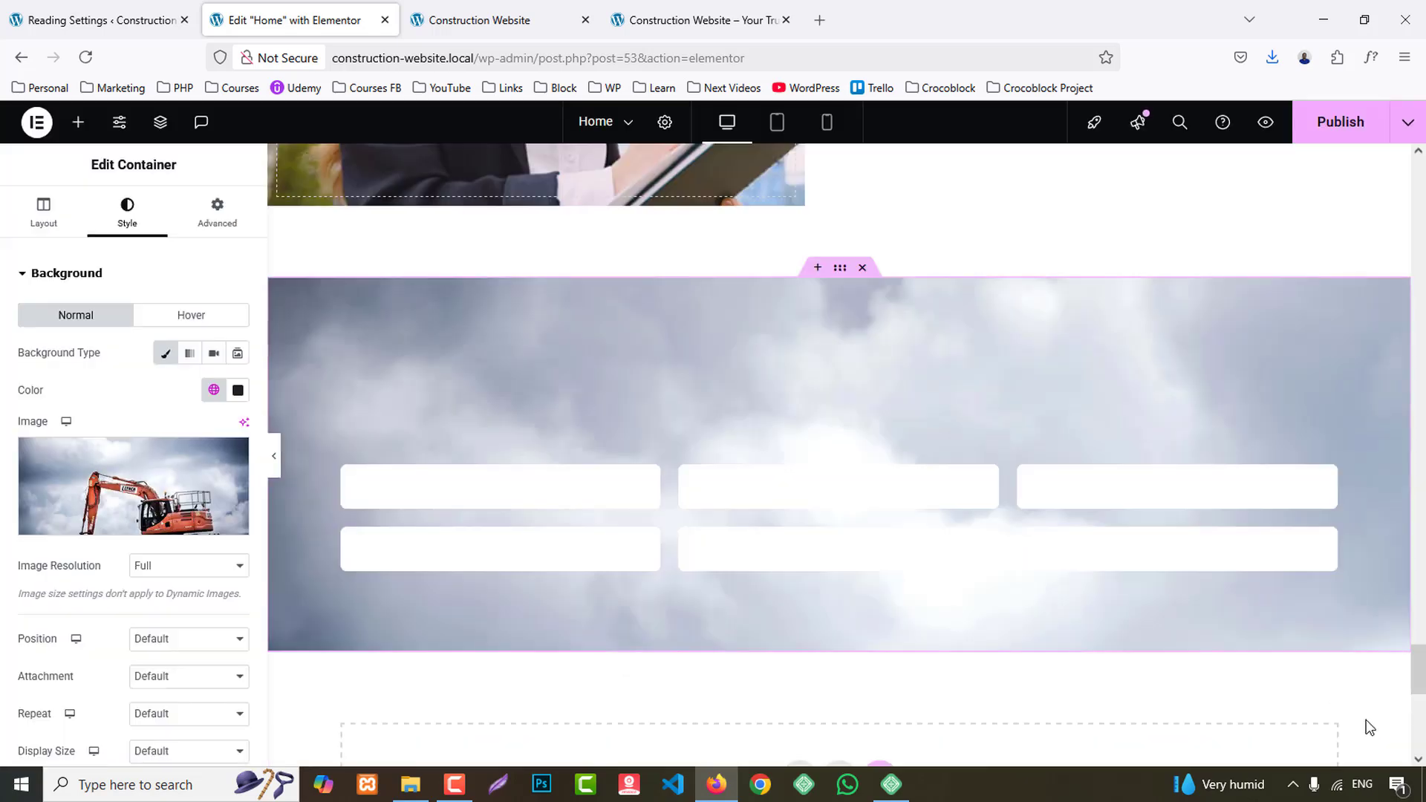
- Set the background image's position to Center Center and its display size to Cover
scroll(208, 595, down, 4)
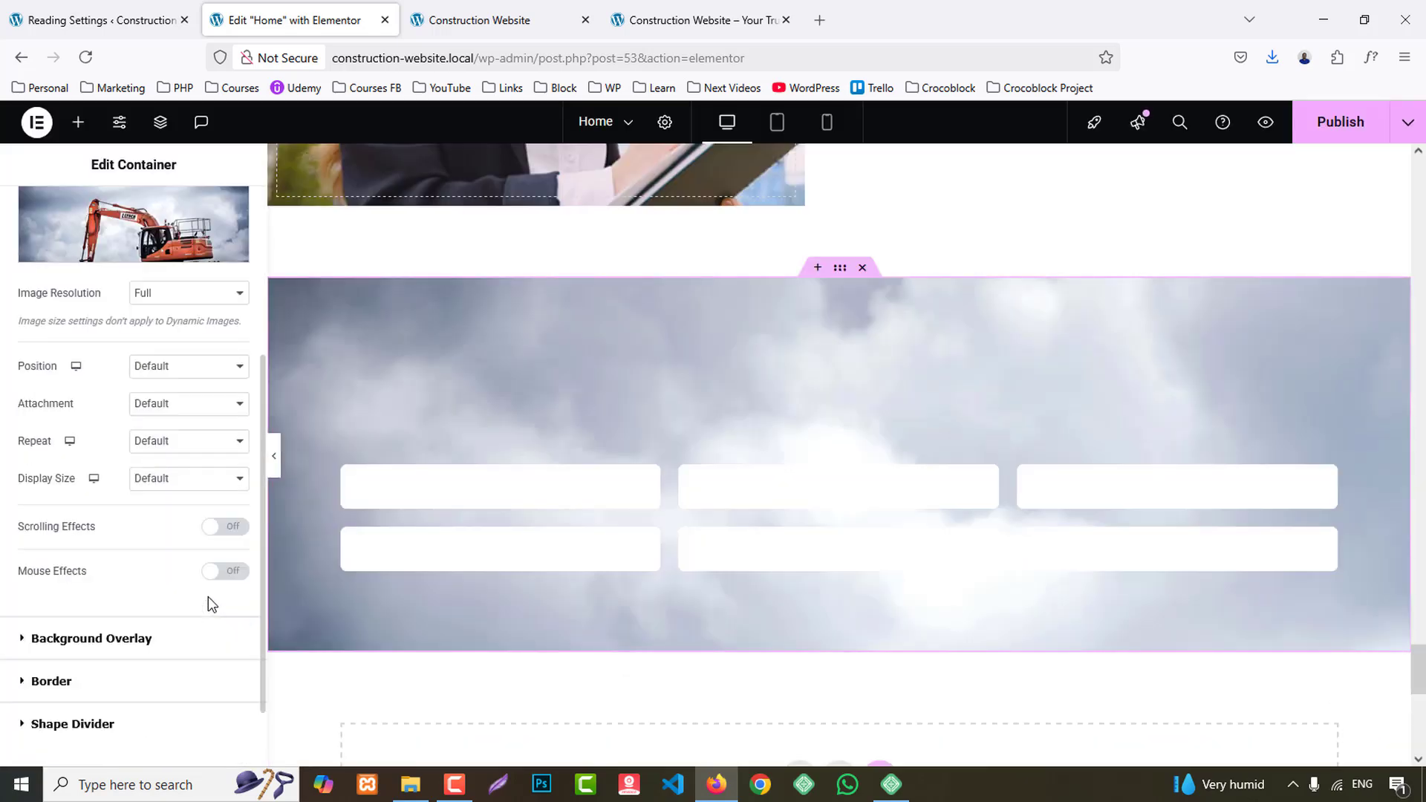
click(178, 373)
click(175, 412)
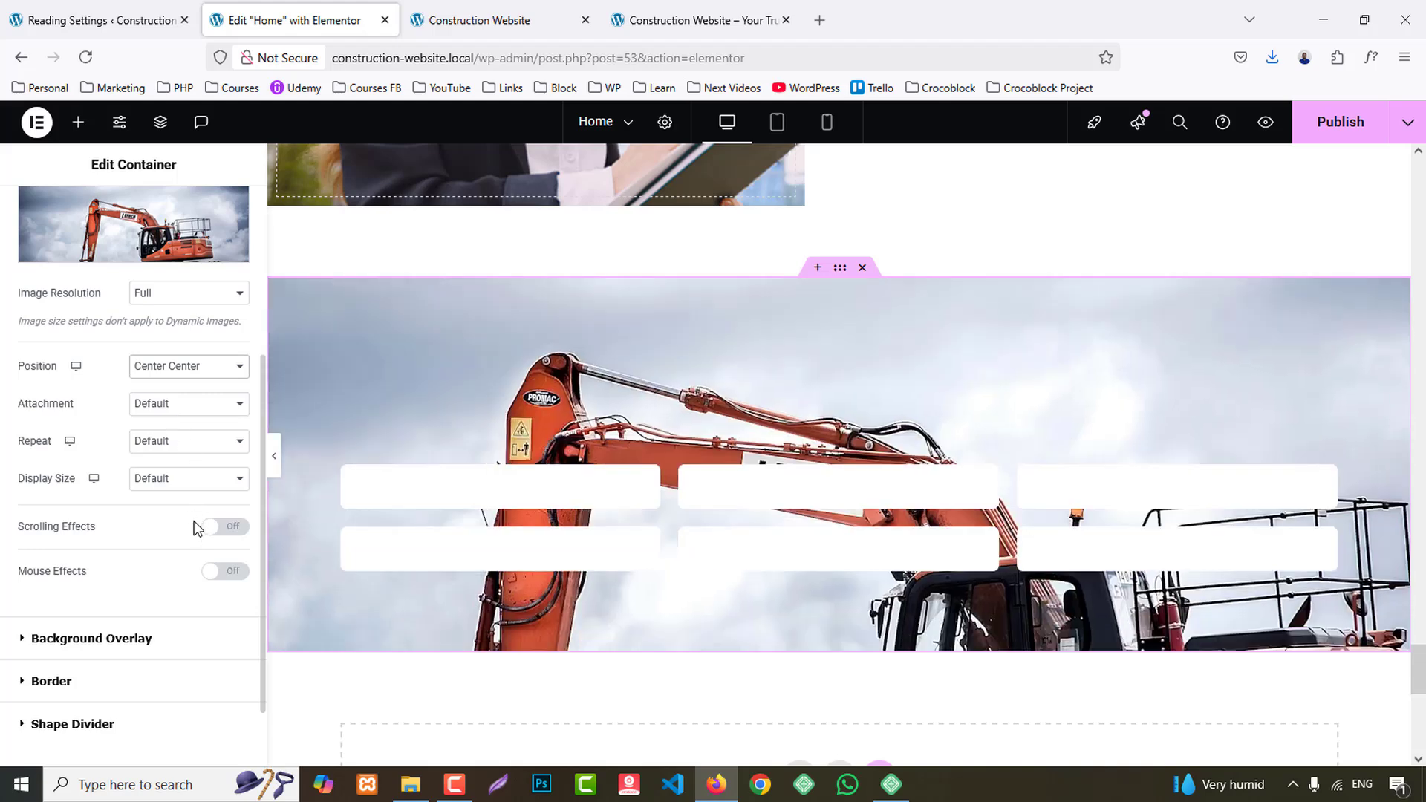
click(191, 488)
click(183, 542)
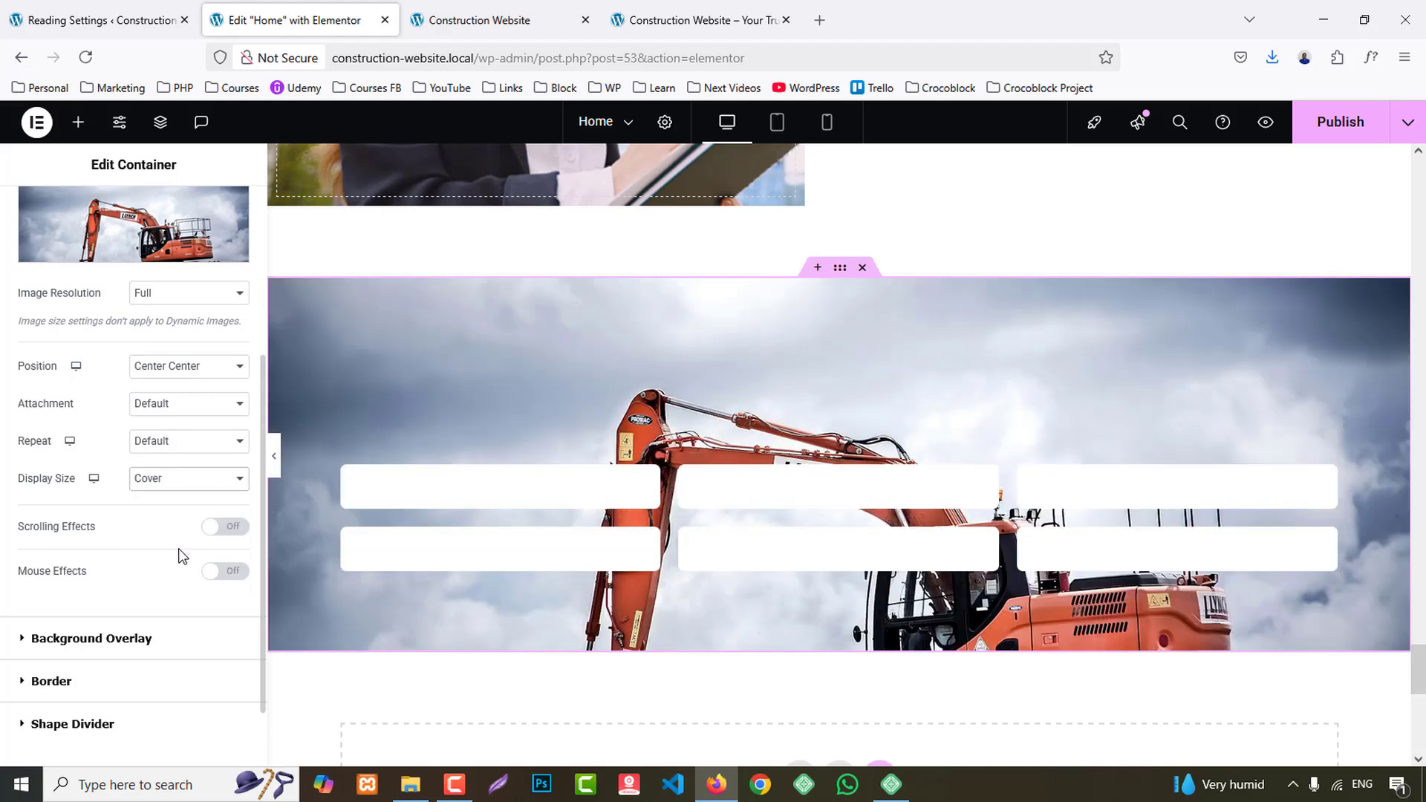
- Add a classic background overlay in the global BG 1 color to the section and publish the page
click(92, 638)
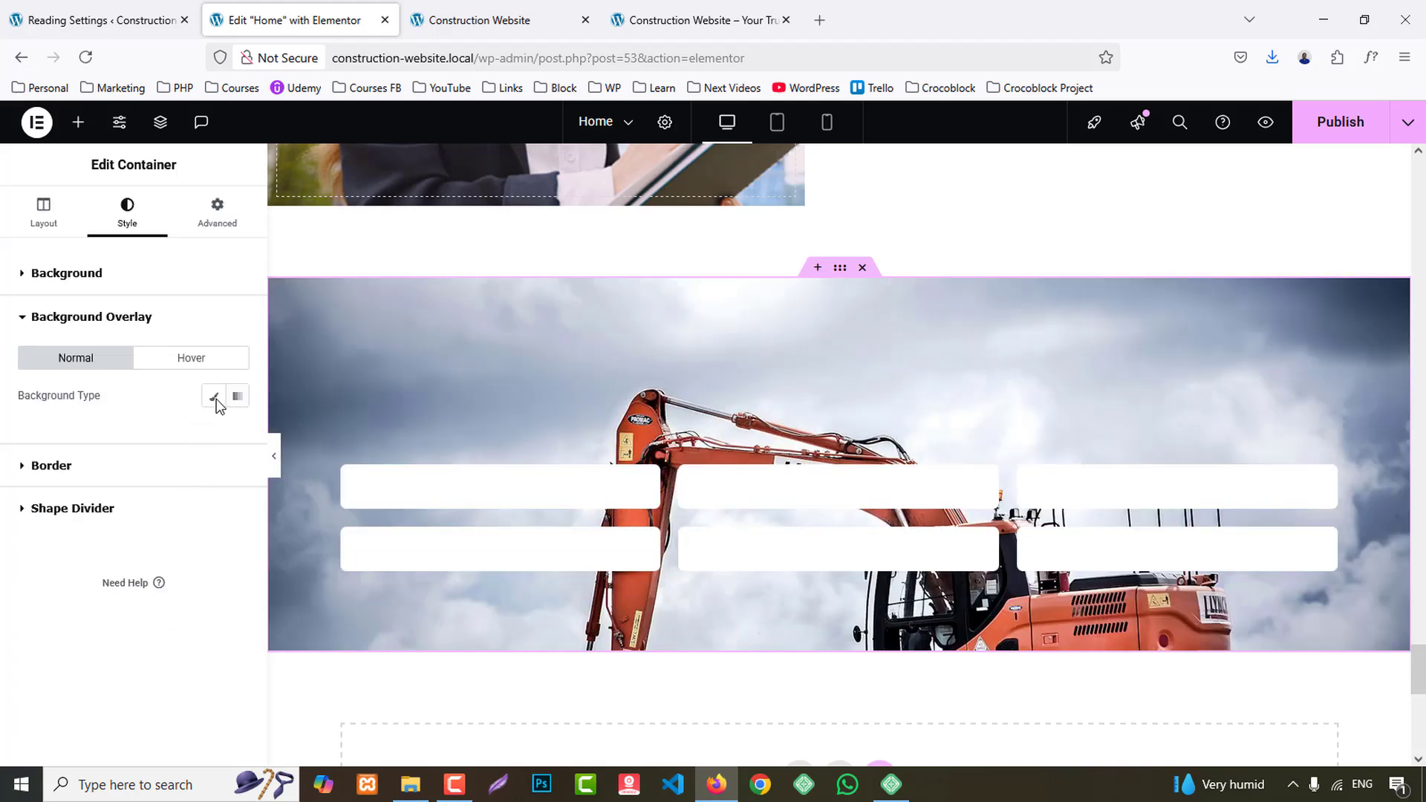
click(213, 395)
click(214, 432)
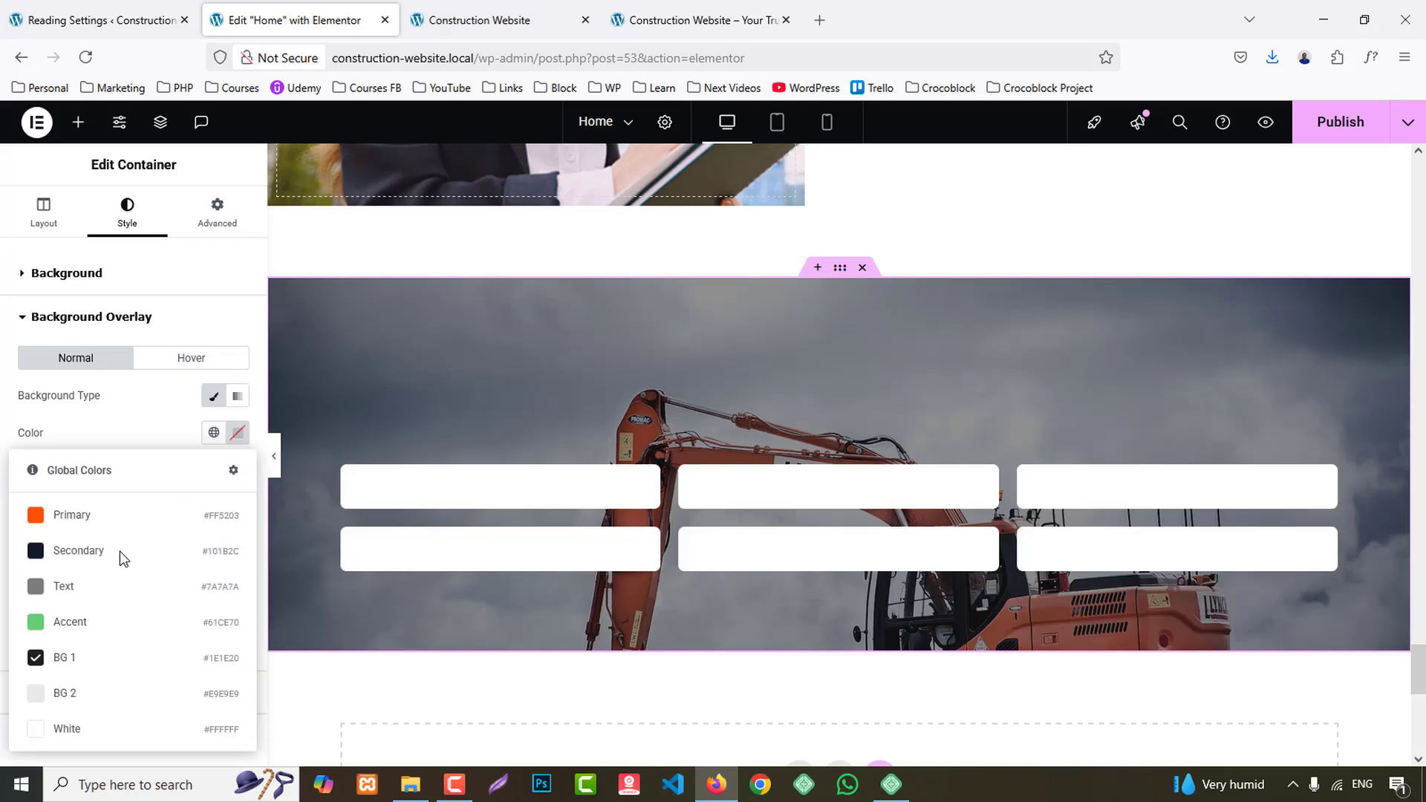
click(80, 668)
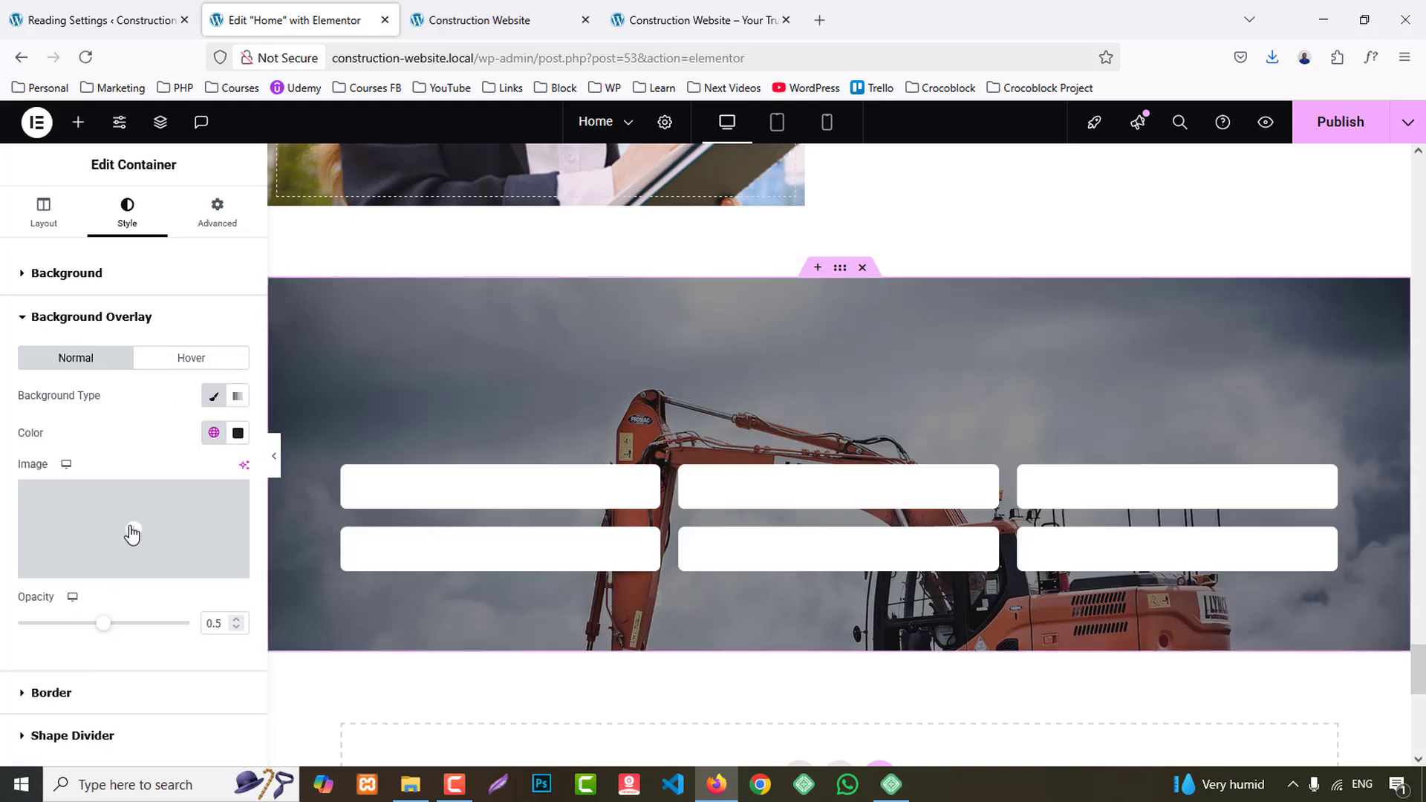
click(213, 432)
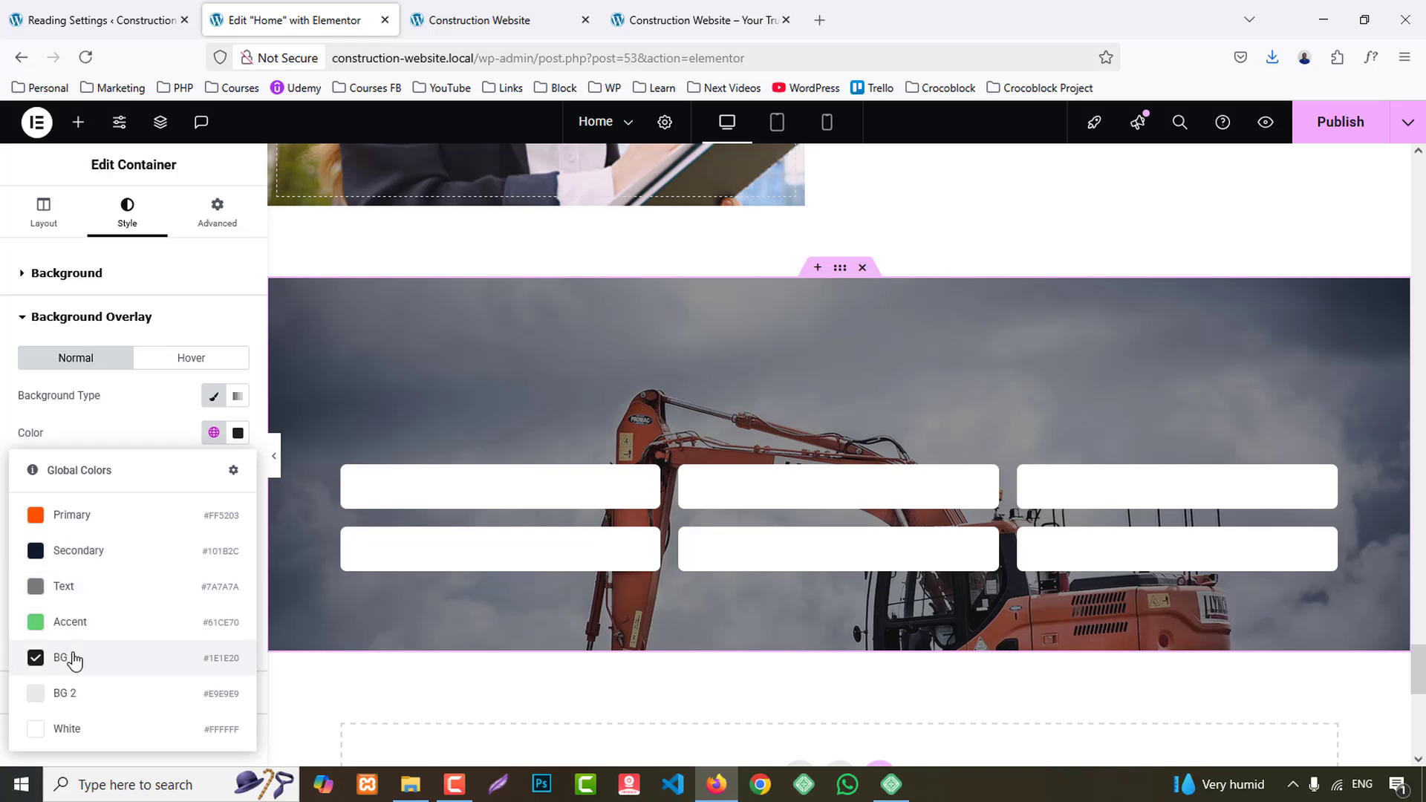
click(143, 661)
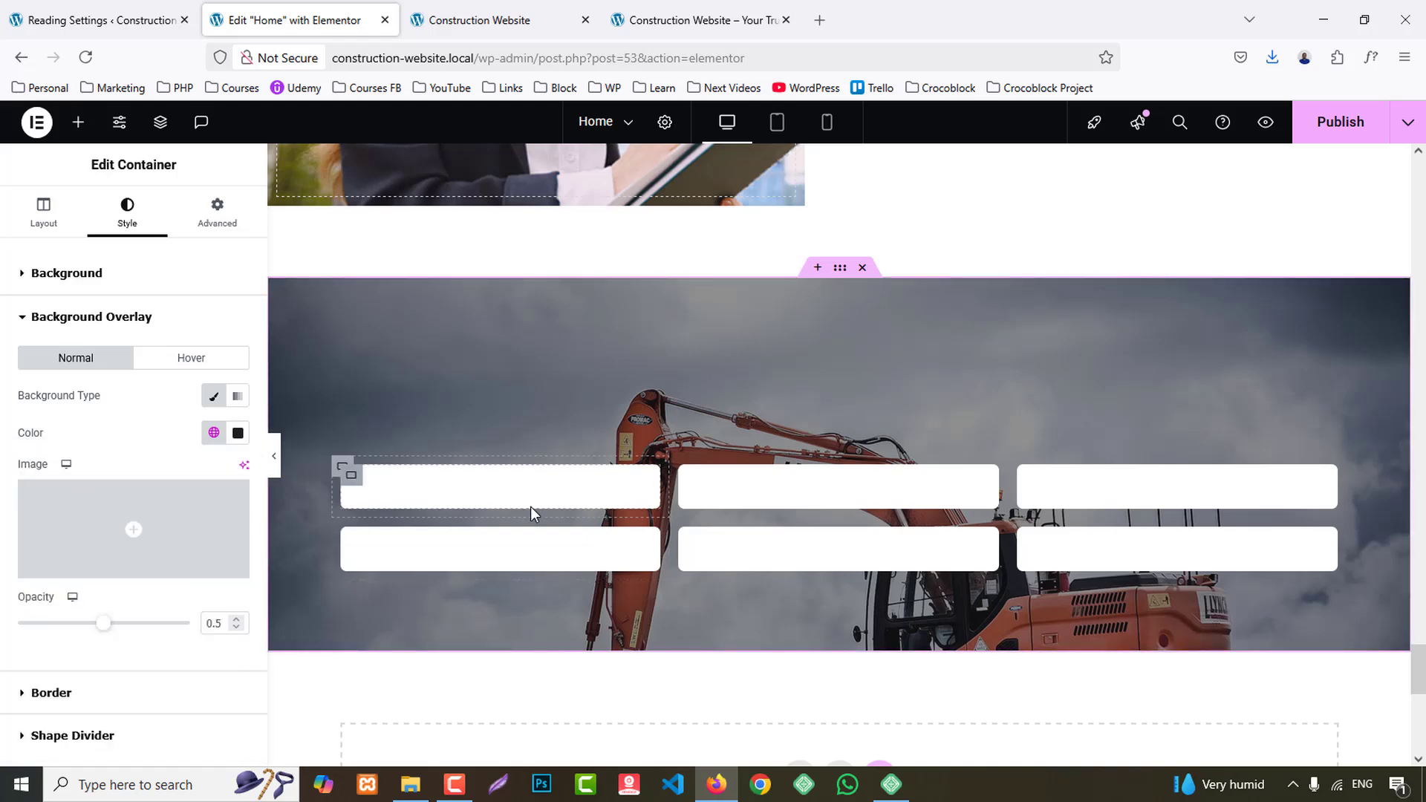
click(1354, 126)
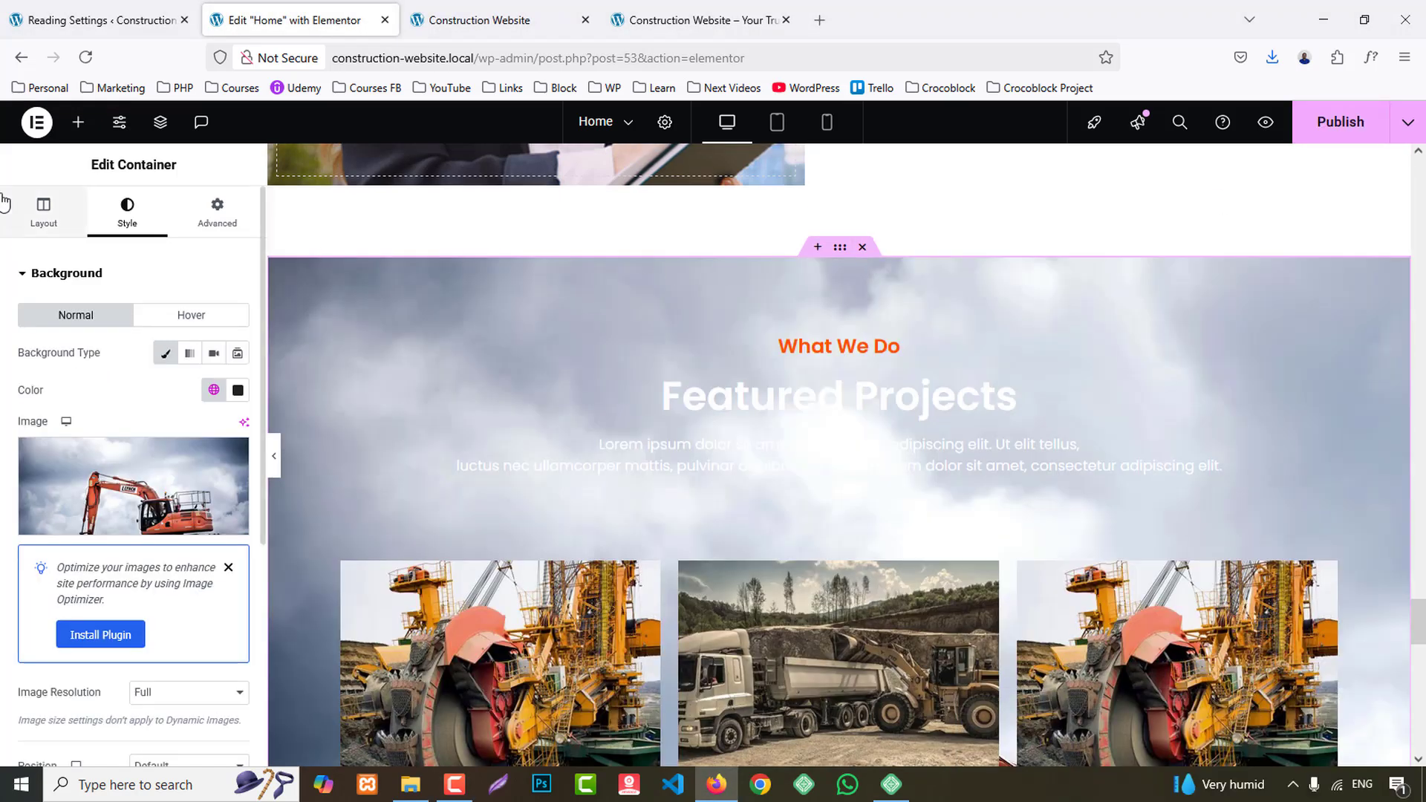
- Set the pasted section's background image position to Center Center and its display size to Cover
scroll(43, 628, down, 5)
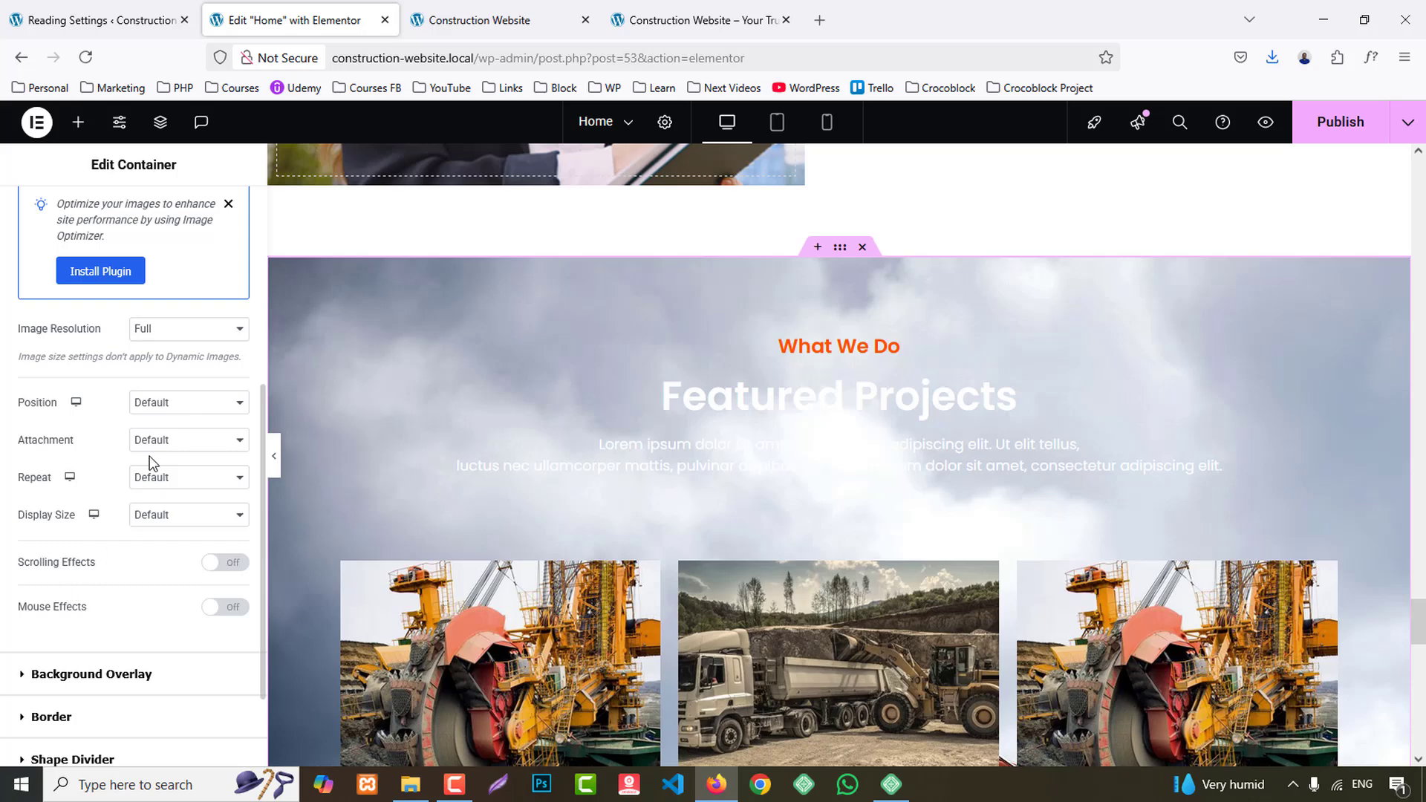
click(170, 404)
click(173, 450)
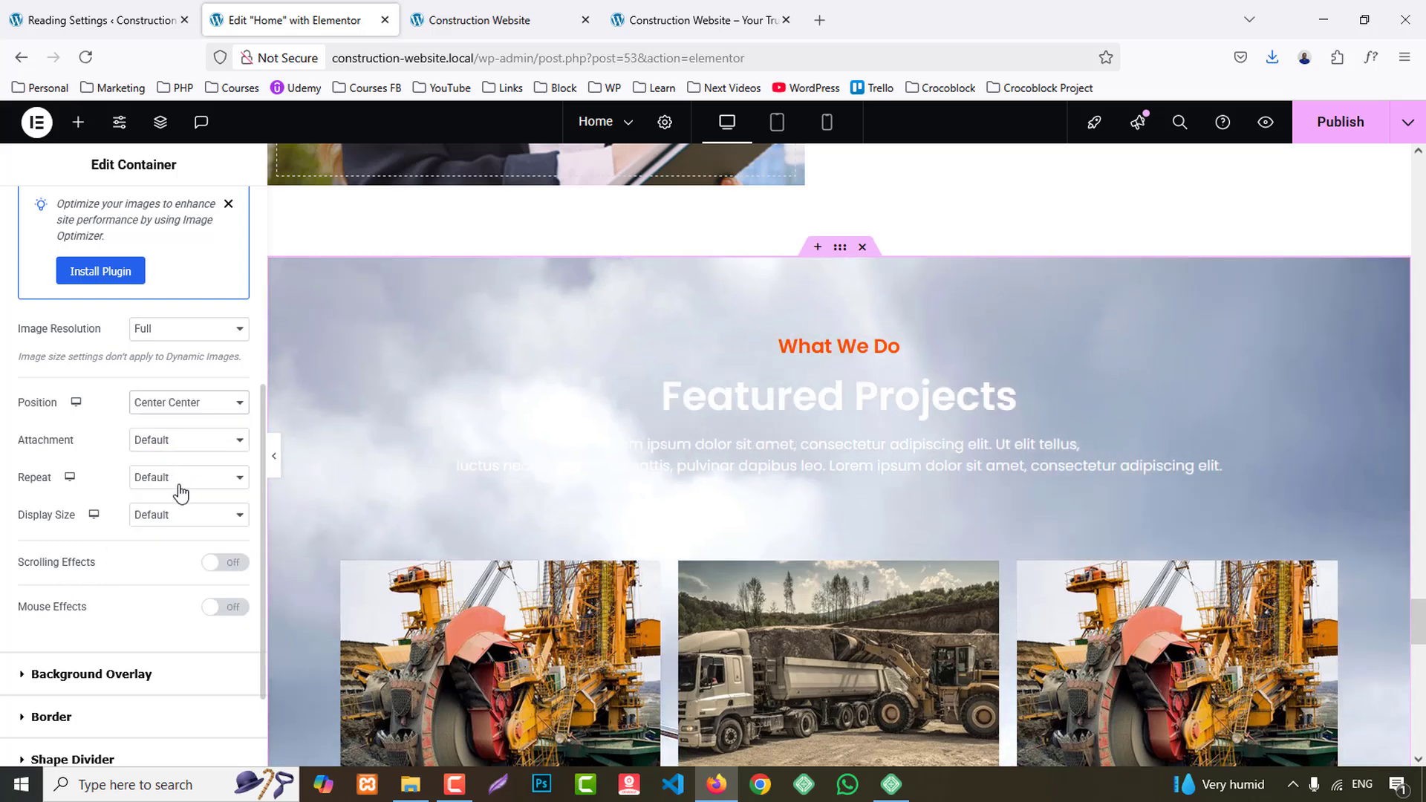
click(175, 529)
click(185, 579)
- Give the Featured Projects copy a classic background overlay in the global BG 1 color
click(91, 675)
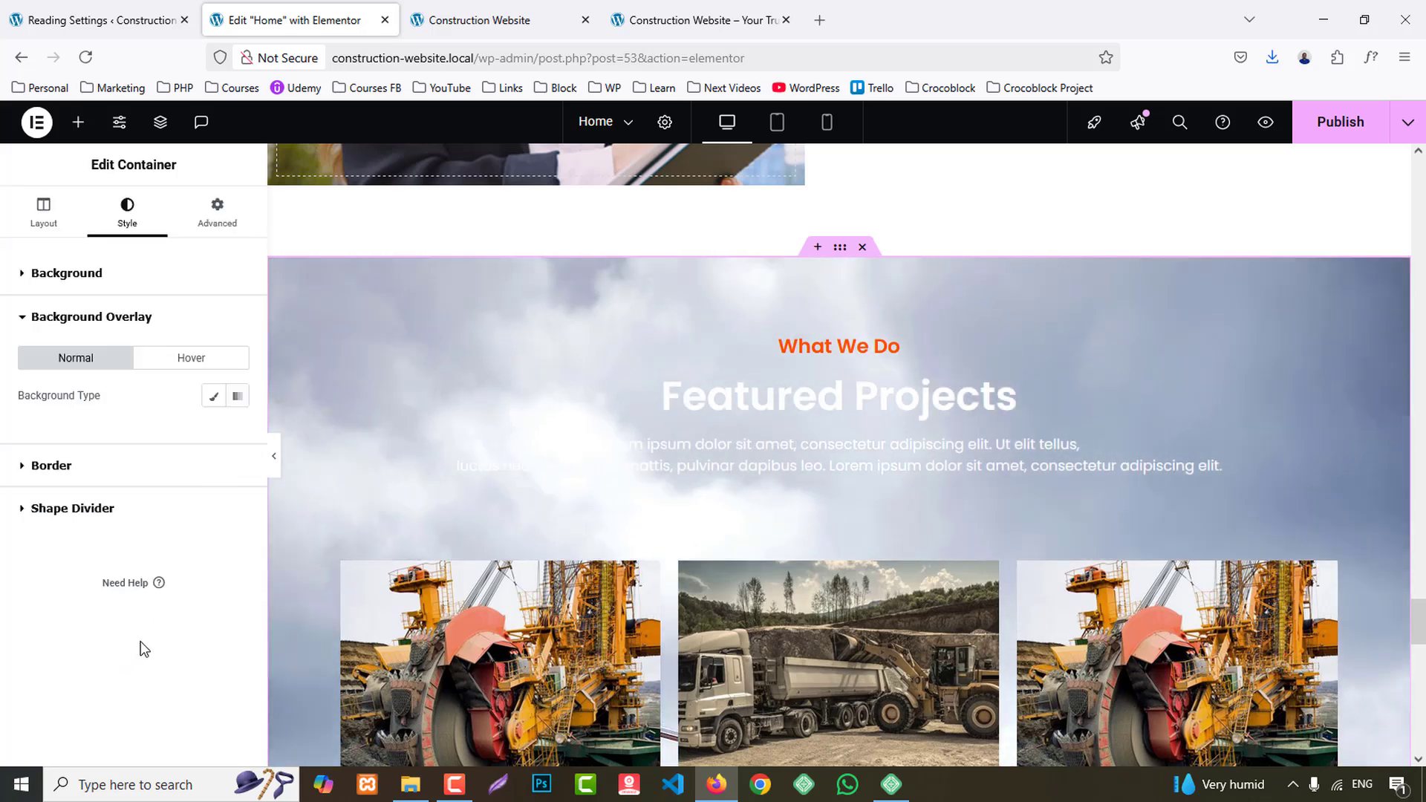
click(215, 395)
click(214, 433)
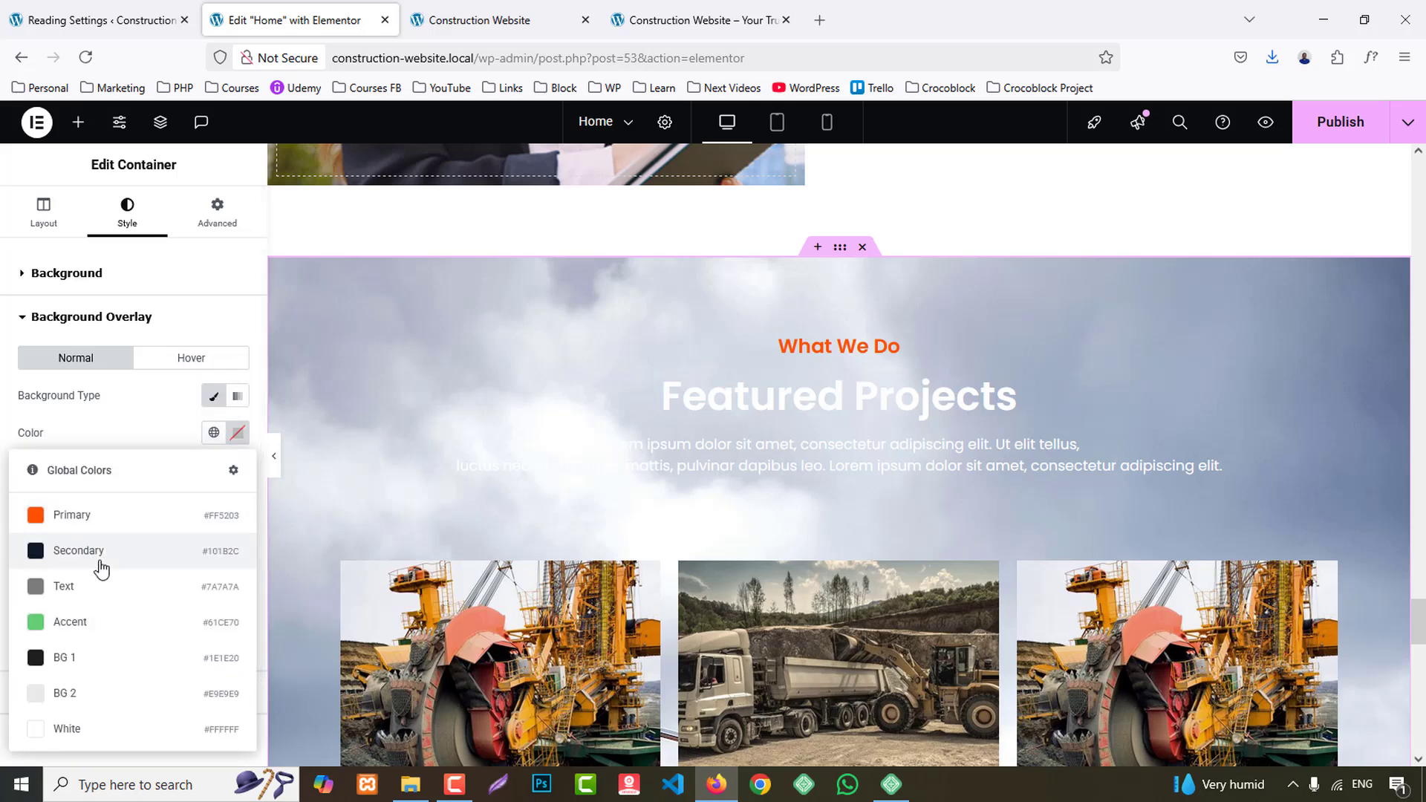
click(86, 660)
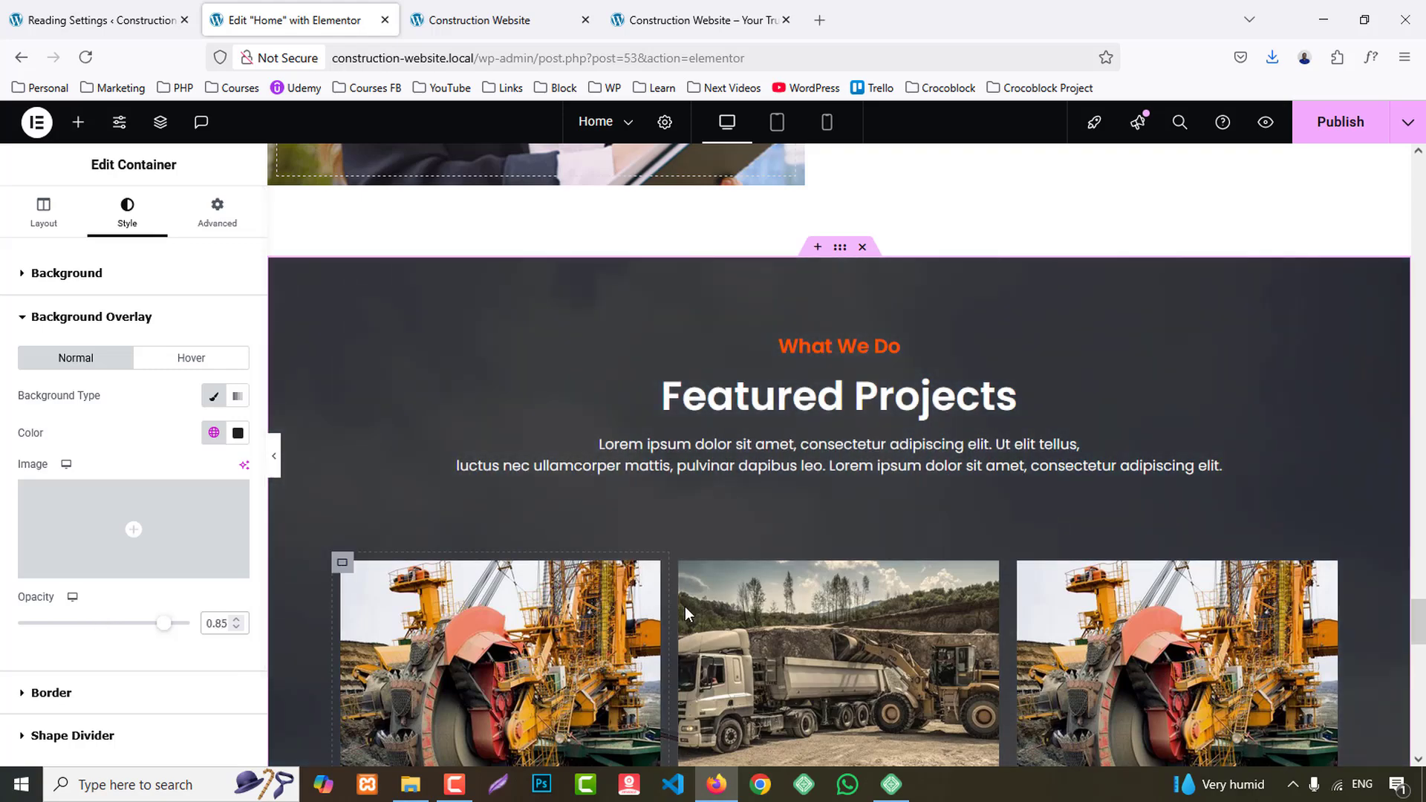
- Replace the copied section's "What We do" subheading with "testimonials", copied from the reference site
click(738, 9)
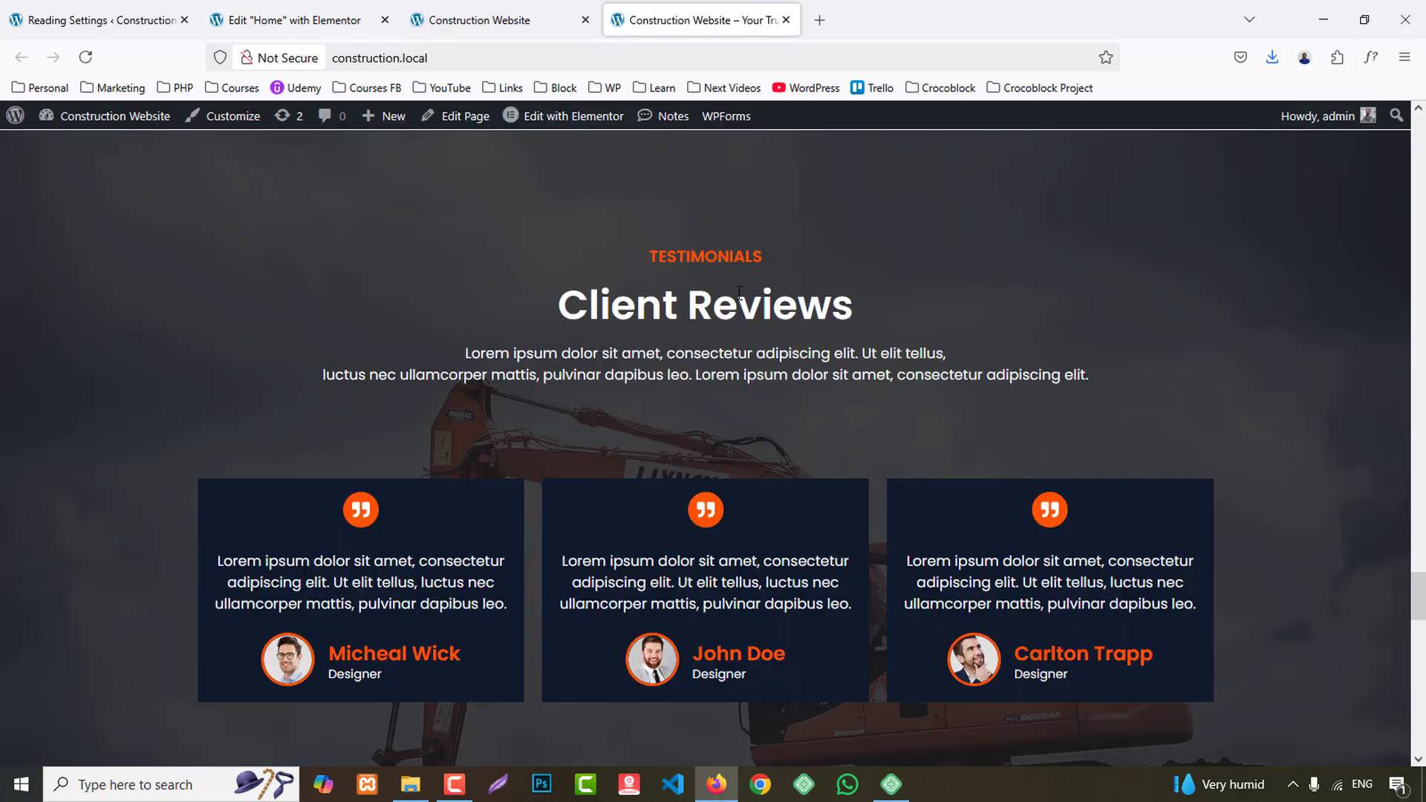
double_click(677, 263)
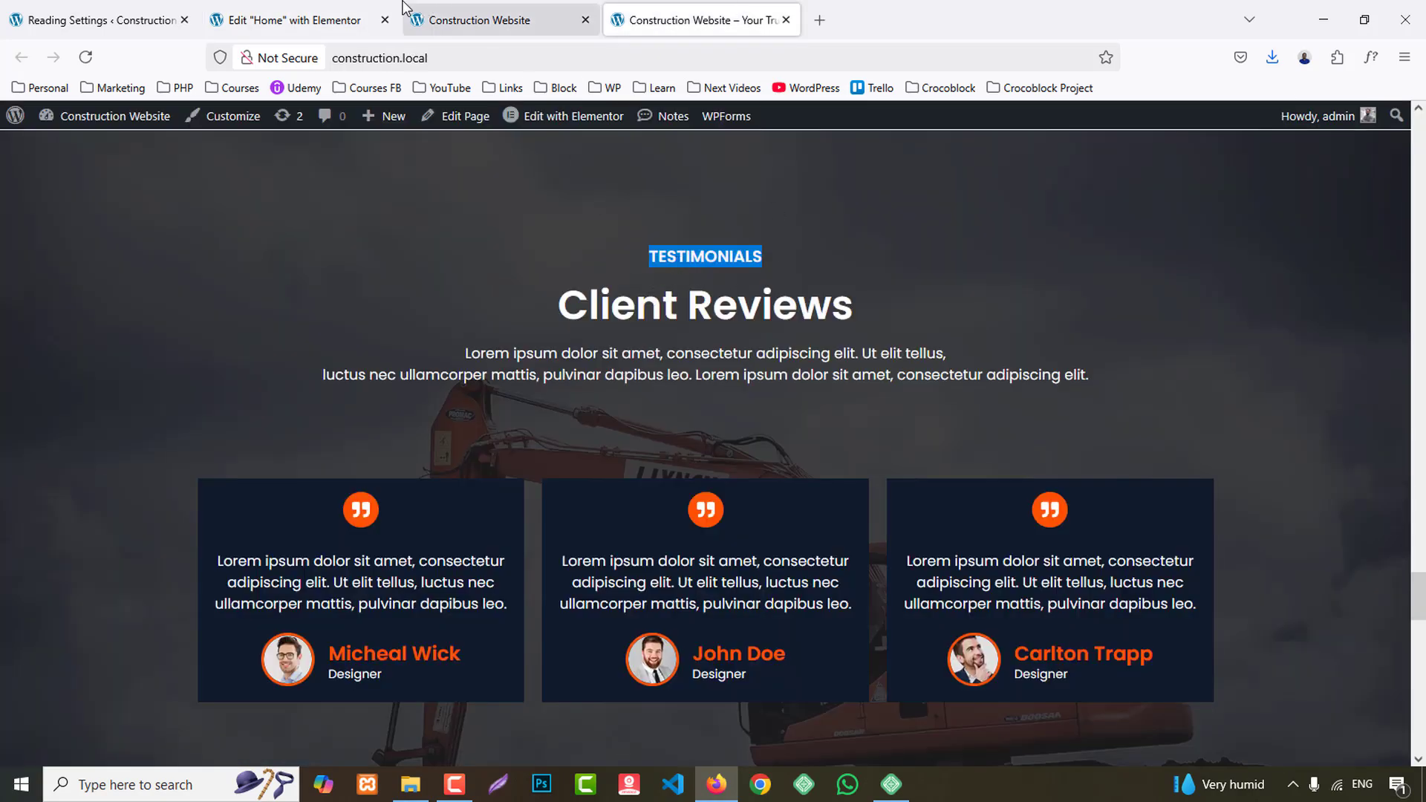
click(297, 20)
click(342, 344)
triple_click(133, 343)
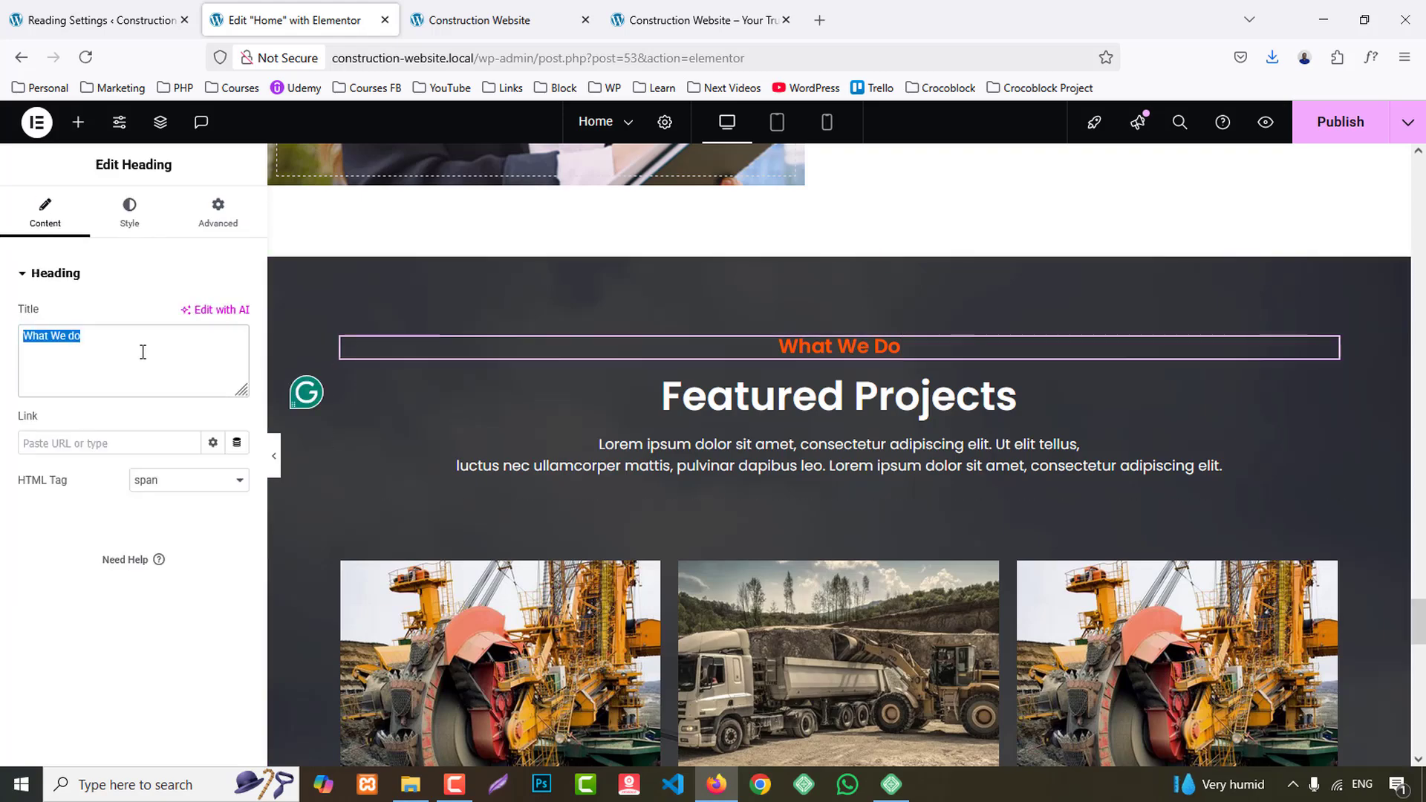
text(Testimonials)
- Change the copied section's "Featured Projects" heading to "Client Reviews", copied from the reference site
click(701, 20)
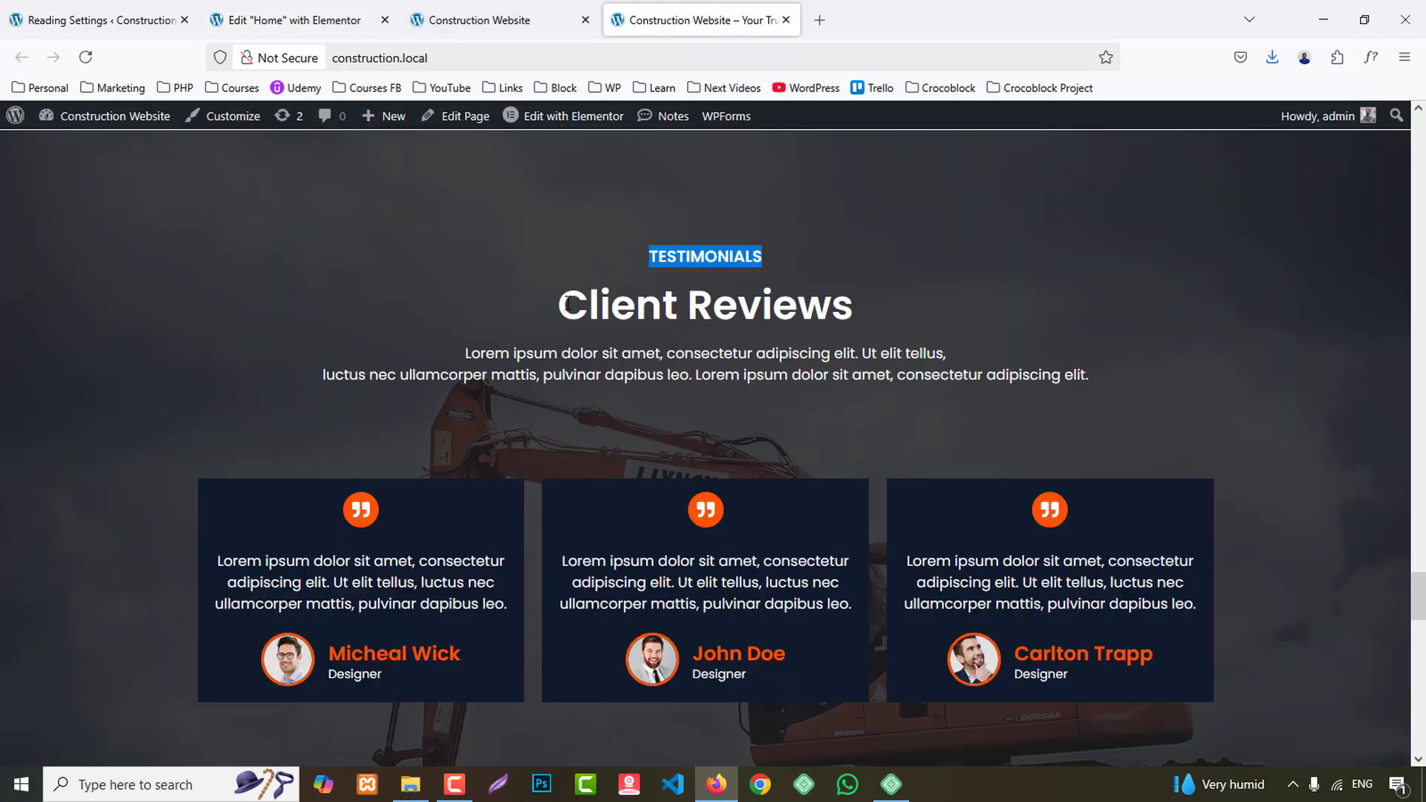
drag(566, 301, 837, 307)
click(338, 16)
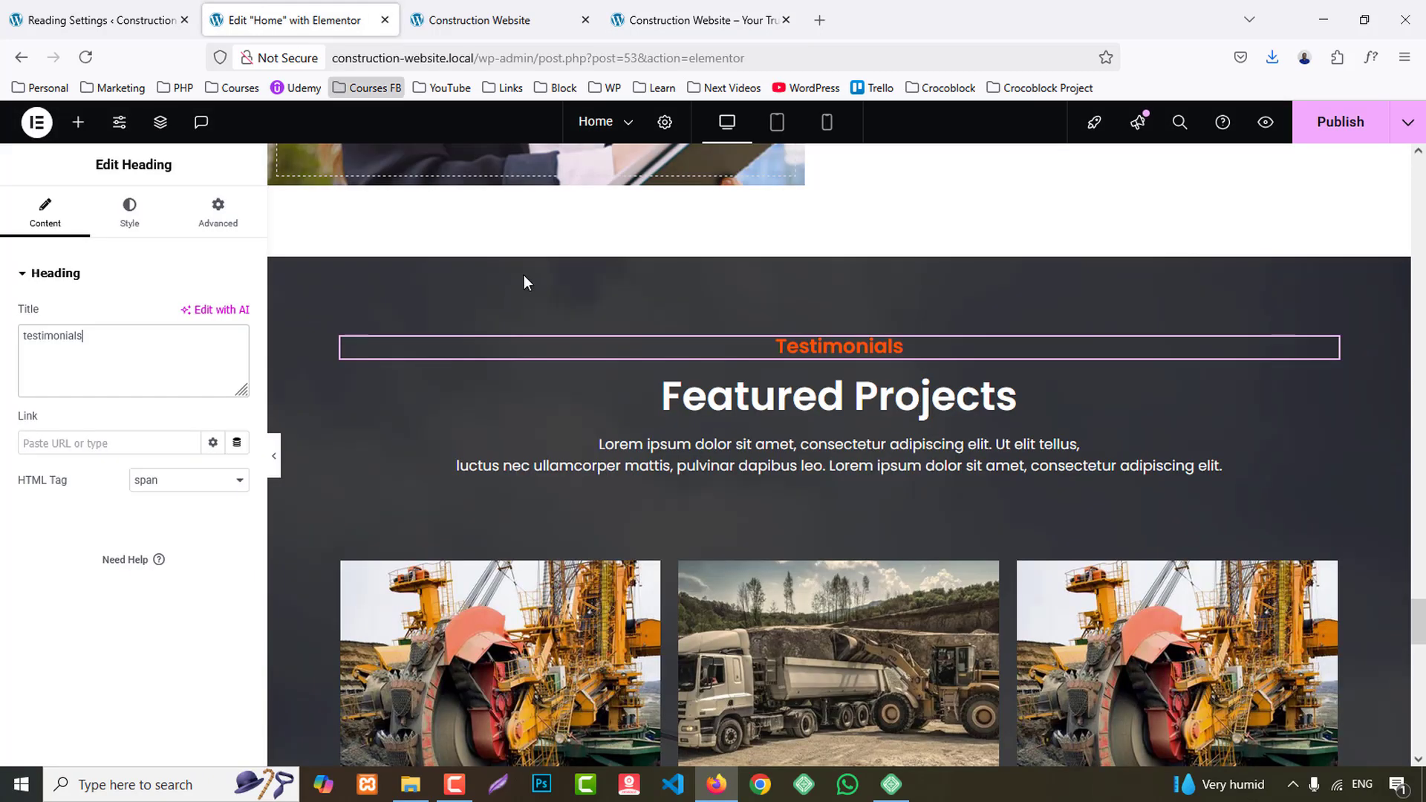
click(594, 396)
triple_click(129, 349)
text(Client Reviews)
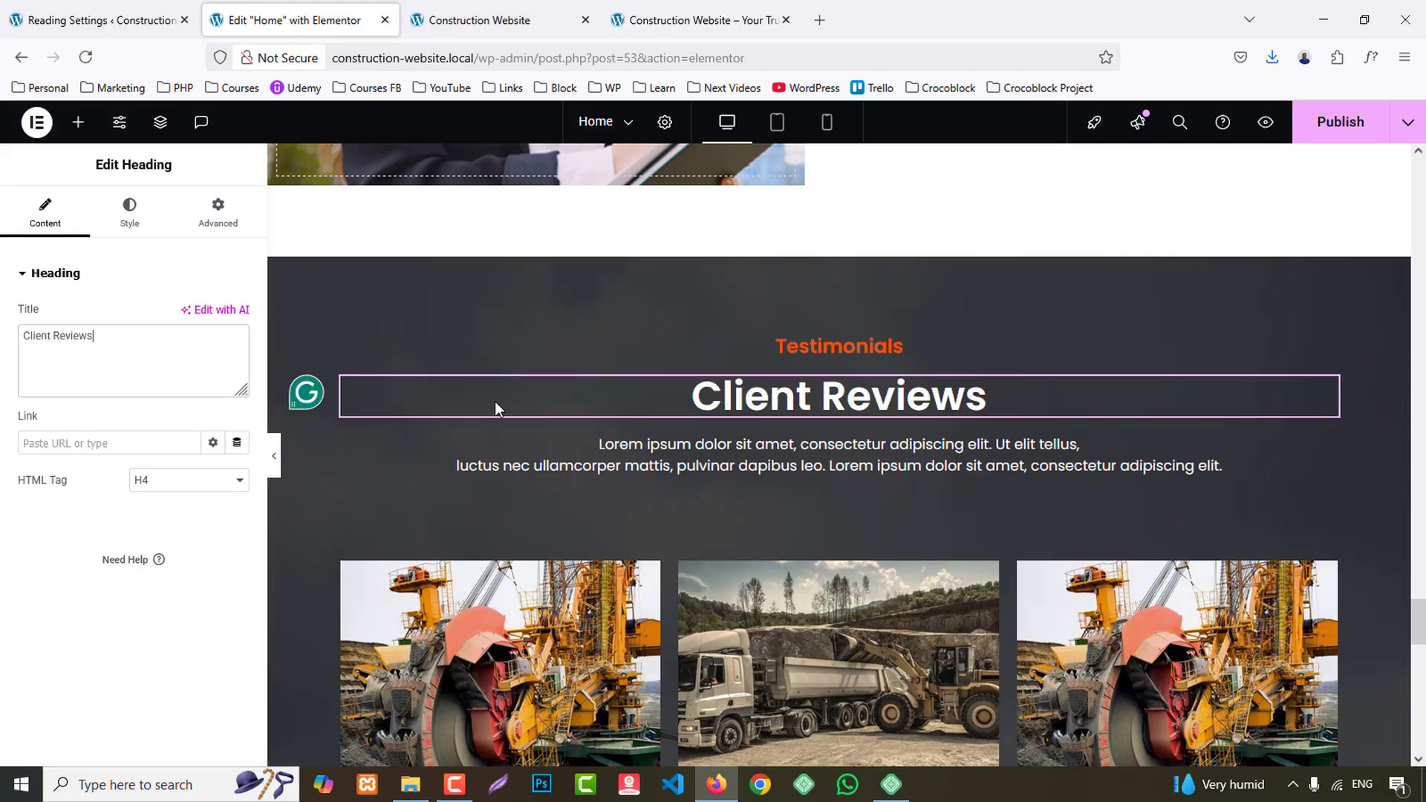
- Delete the three project cards in the second row of the Client Reviews section
scroll(494, 402, down, 5)
right_click(340, 483)
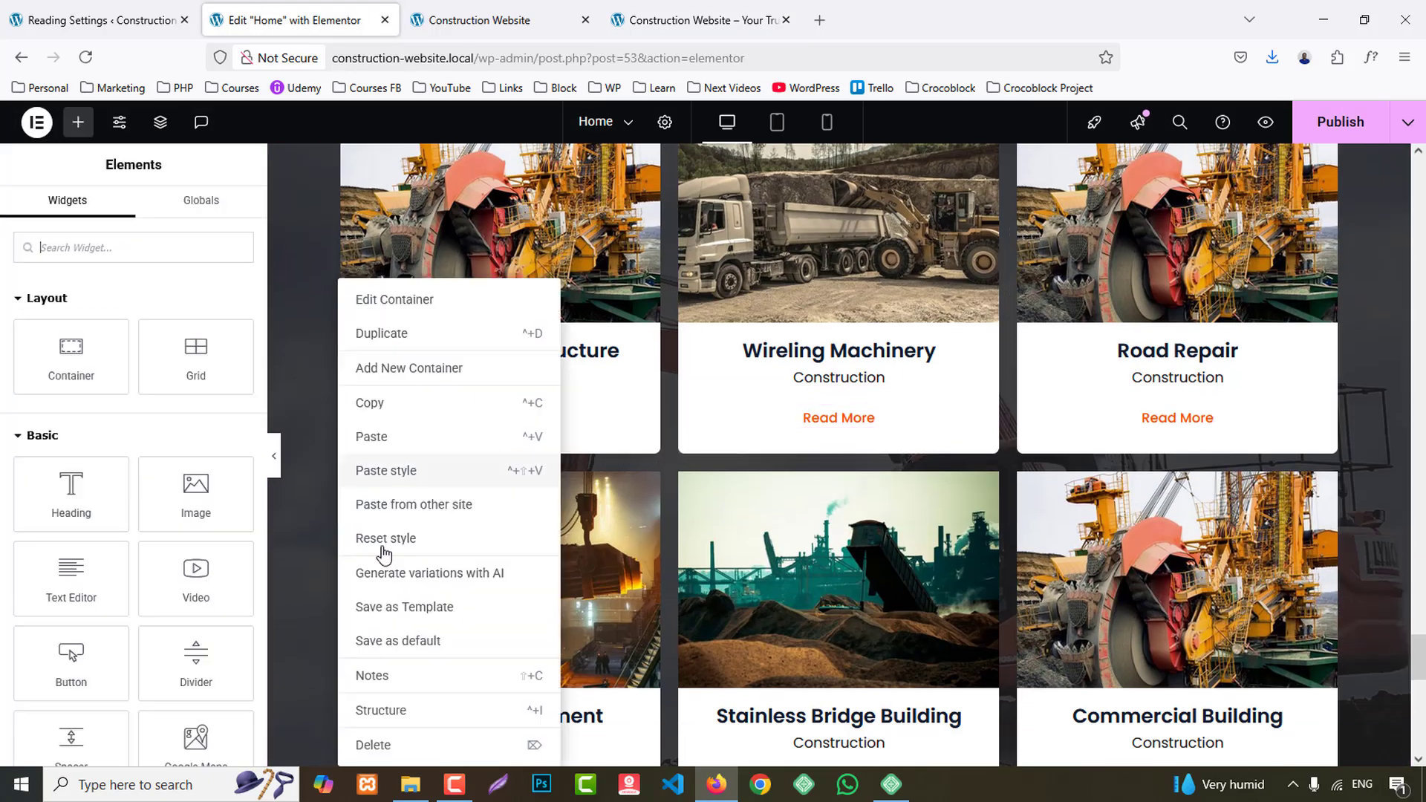
click(408, 745)
right_click(340, 478)
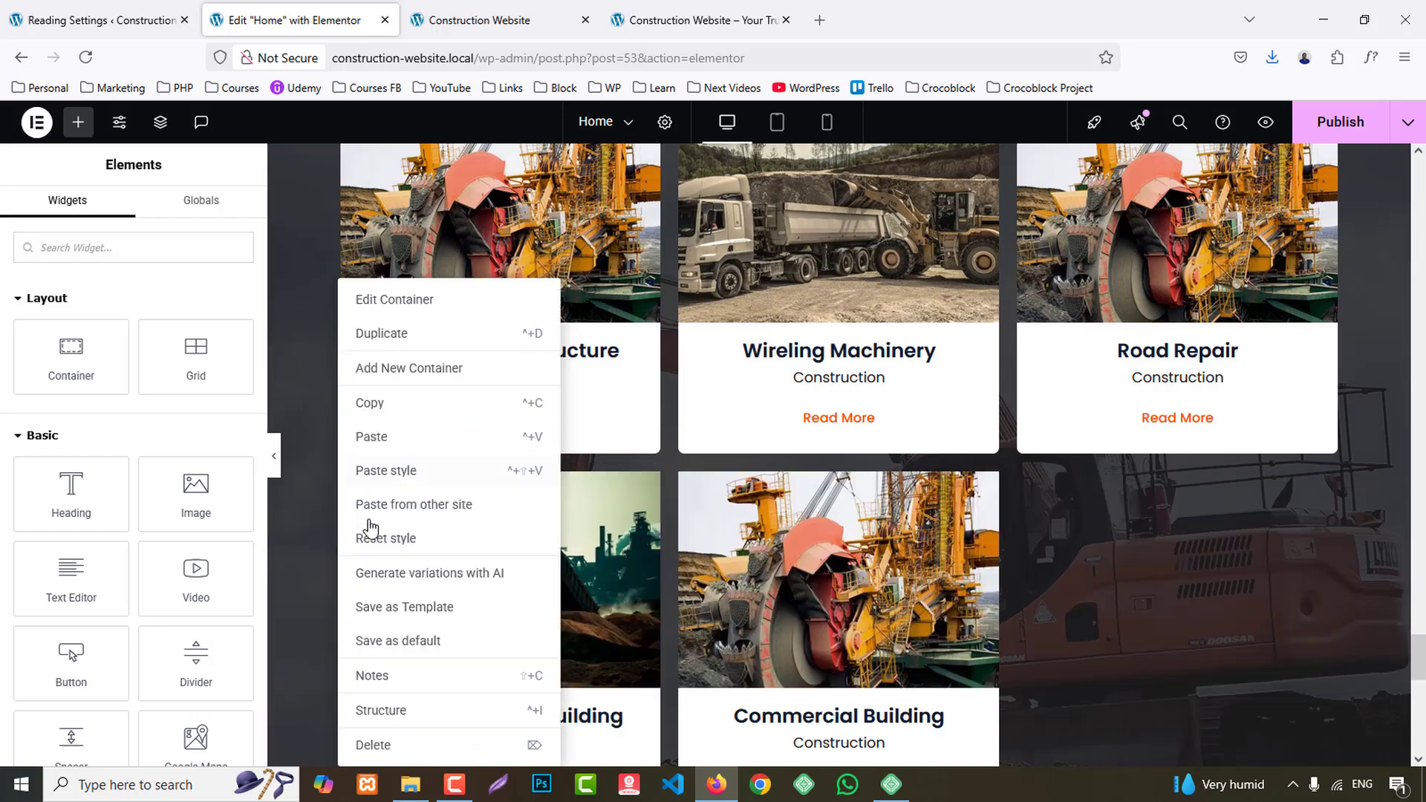
click(401, 747)
right_click(341, 477)
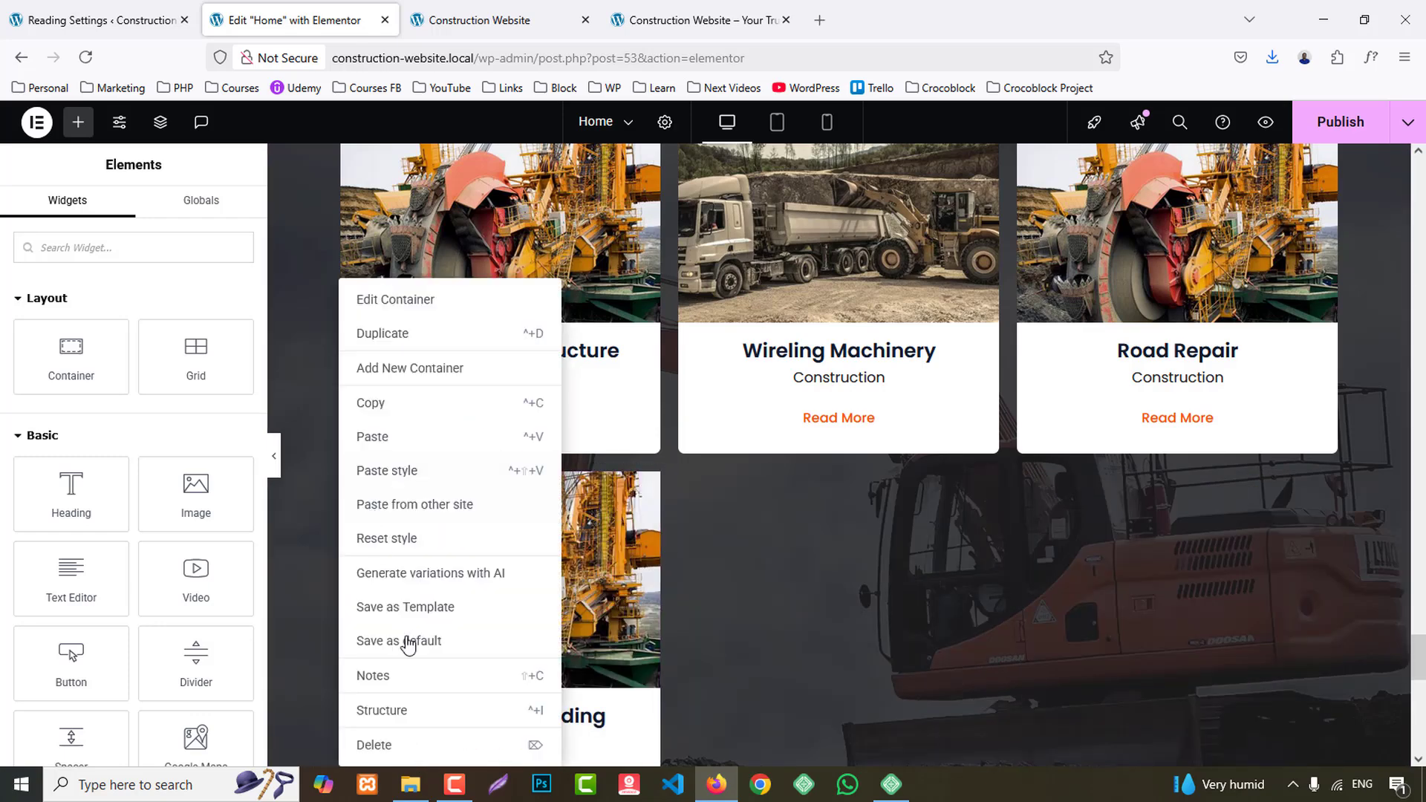
click(404, 749)
scroll(673, 215, up, 2)
- Compare with the reference testimonials section and clear all content from the Industrial Infrastructure card
click(645, 6)
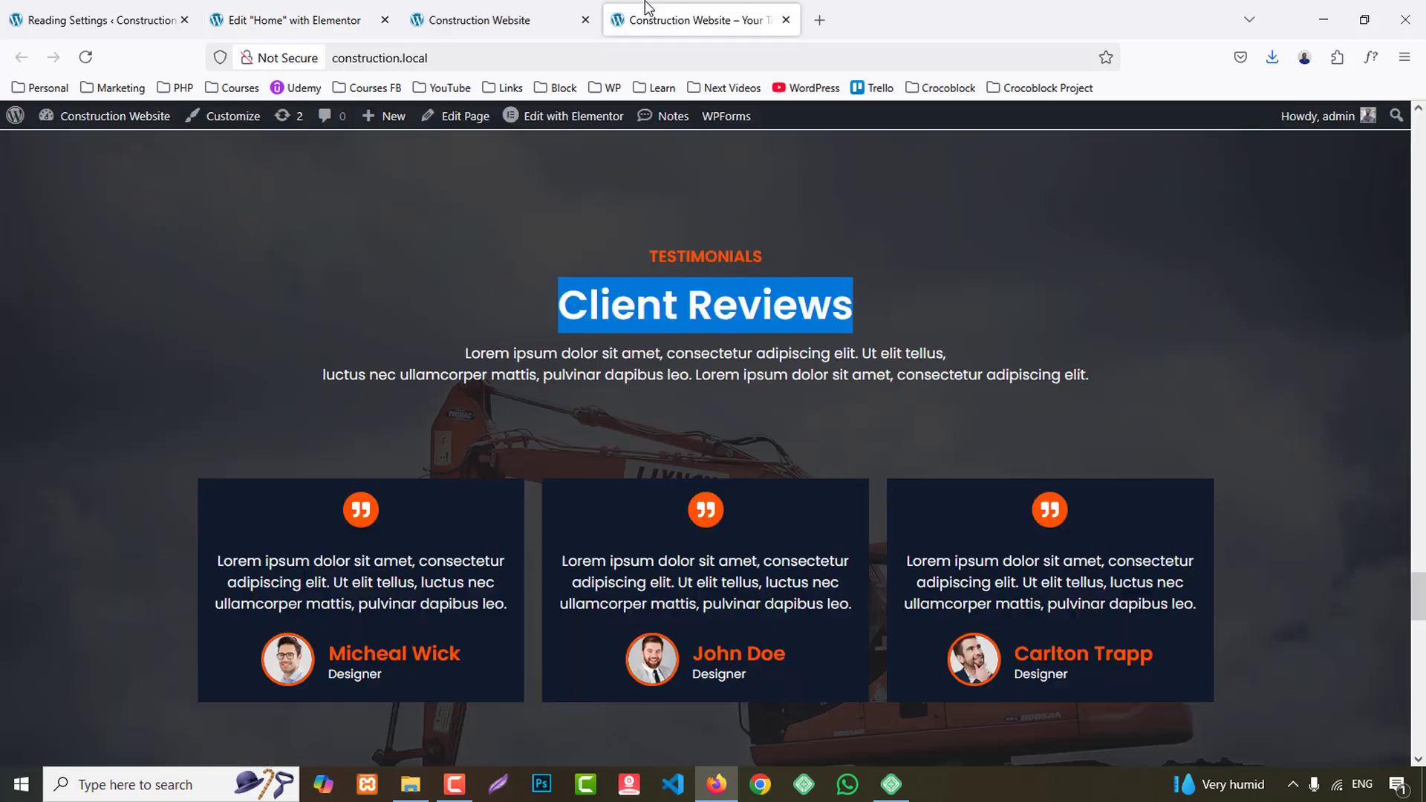
scroll(502, 467, down, 2)
click(289, 20)
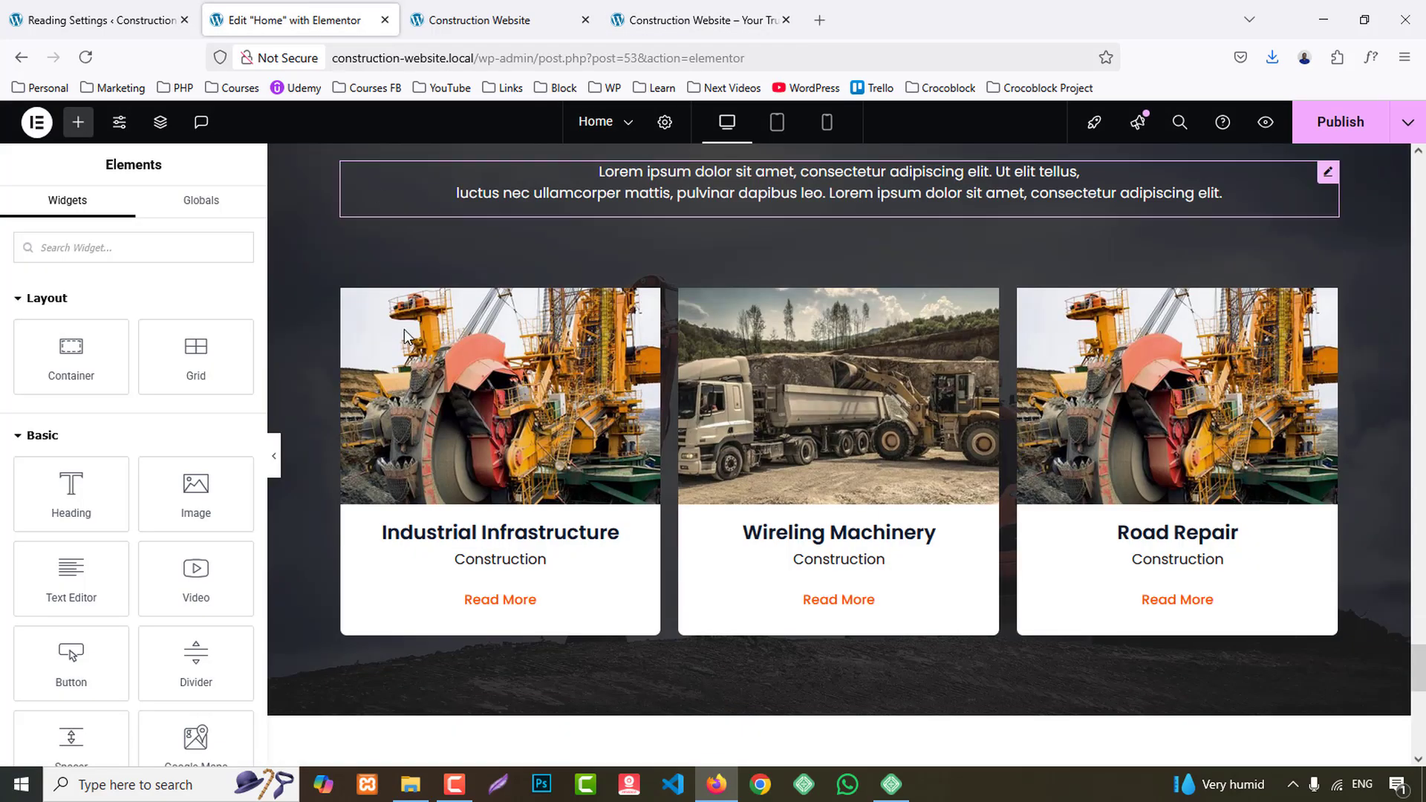
right_click(437, 366)
click(510, 744)
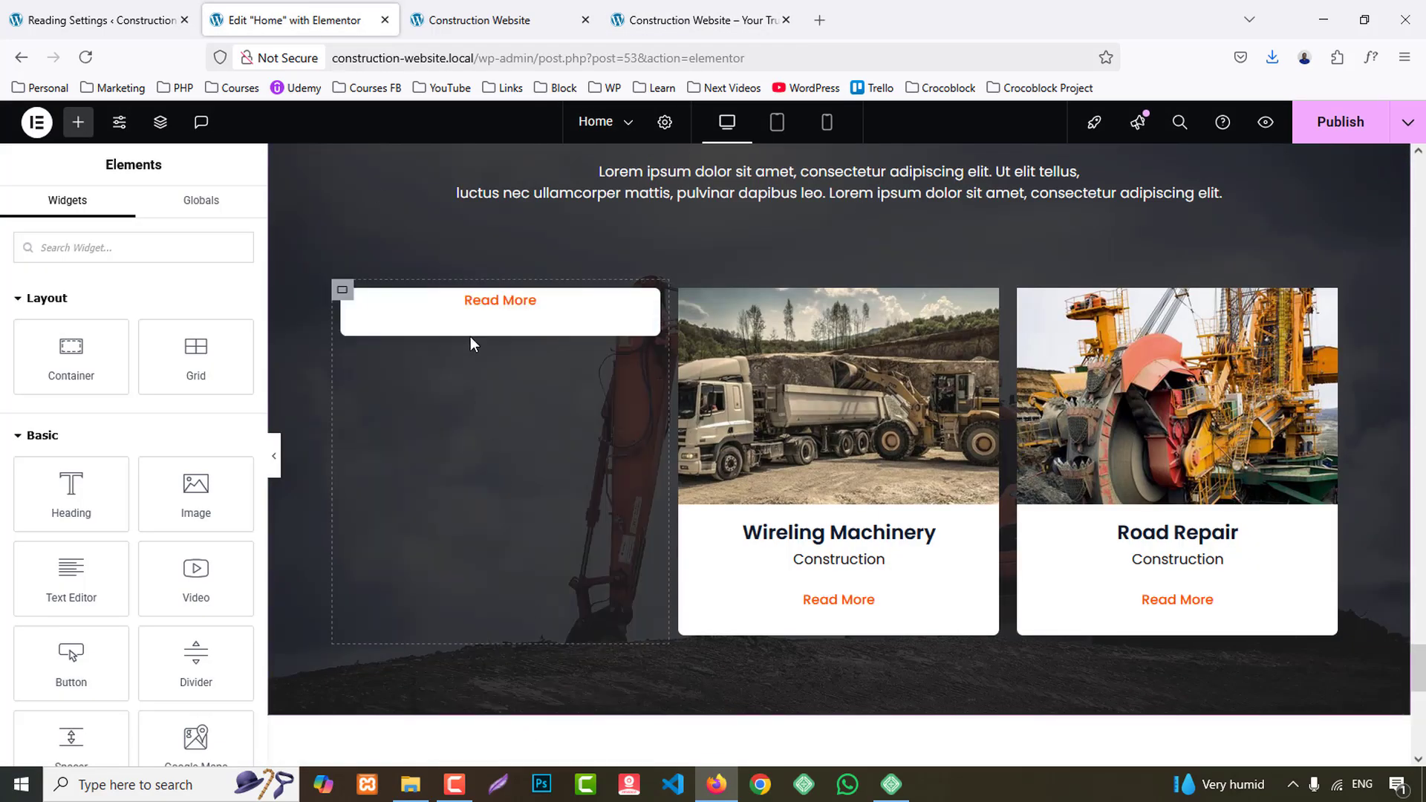
right_click(350, 300)
click(432, 745)
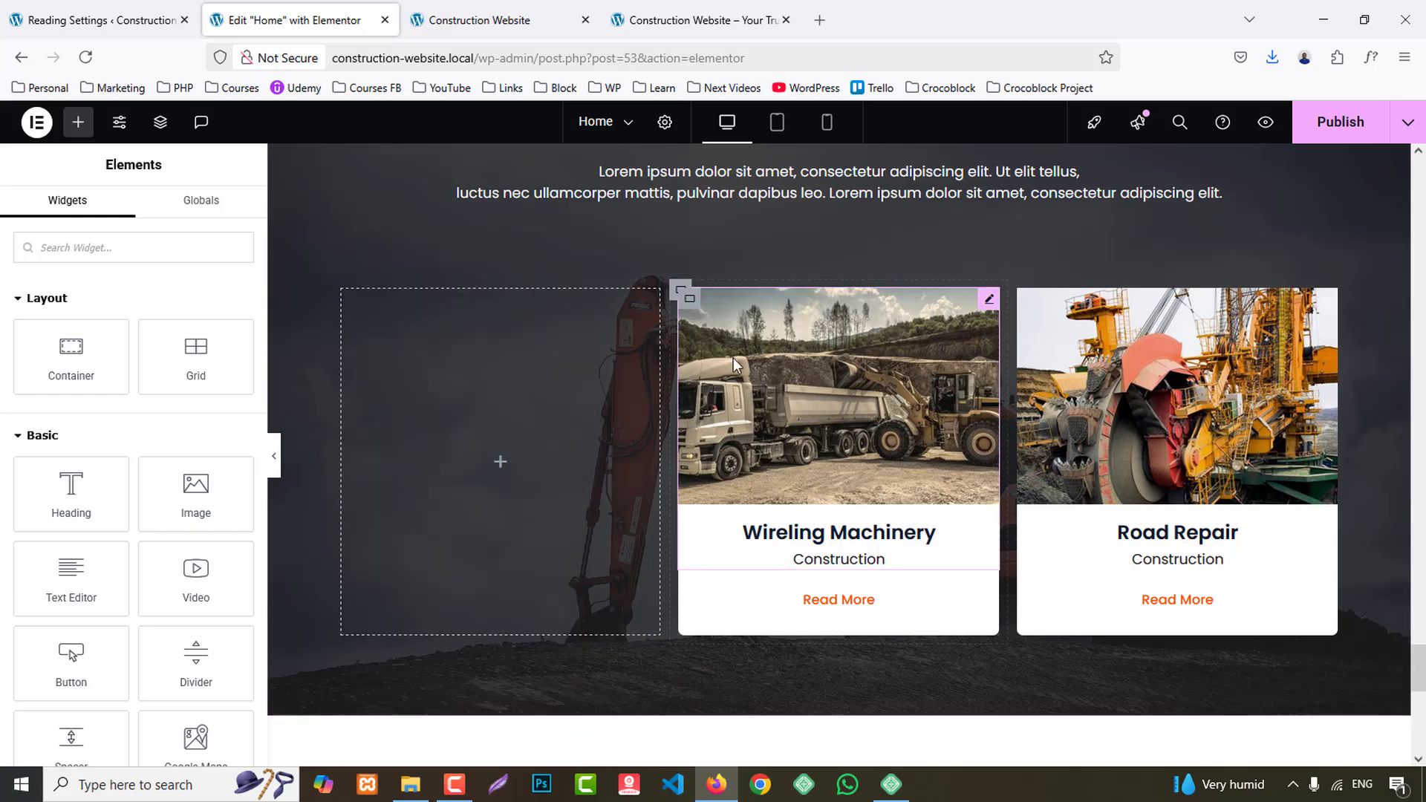
- Clear all content from the Wireling Machinery and Road Repair cards, leaving their containers empty
right_click(688, 297)
click(780, 742)
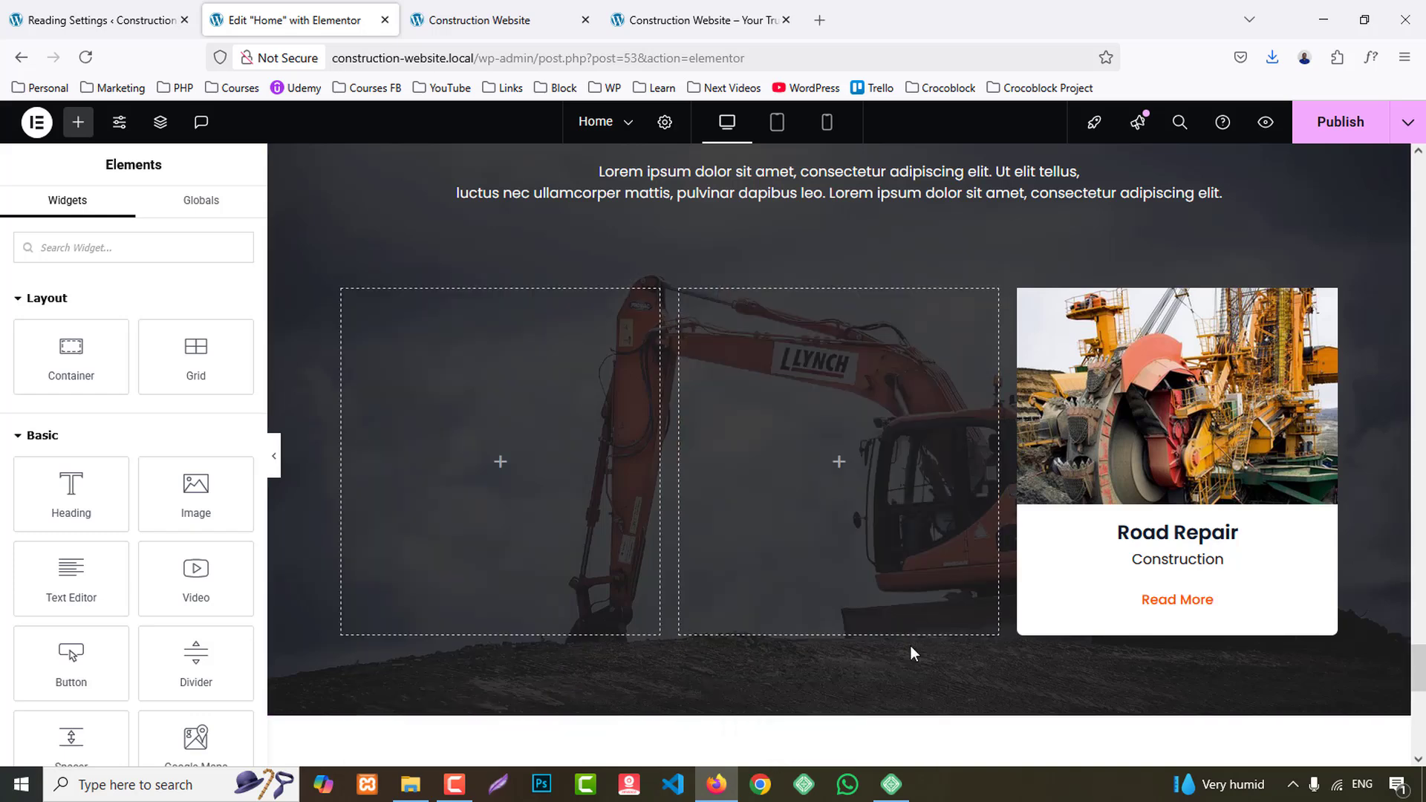
right_click(1031, 320)
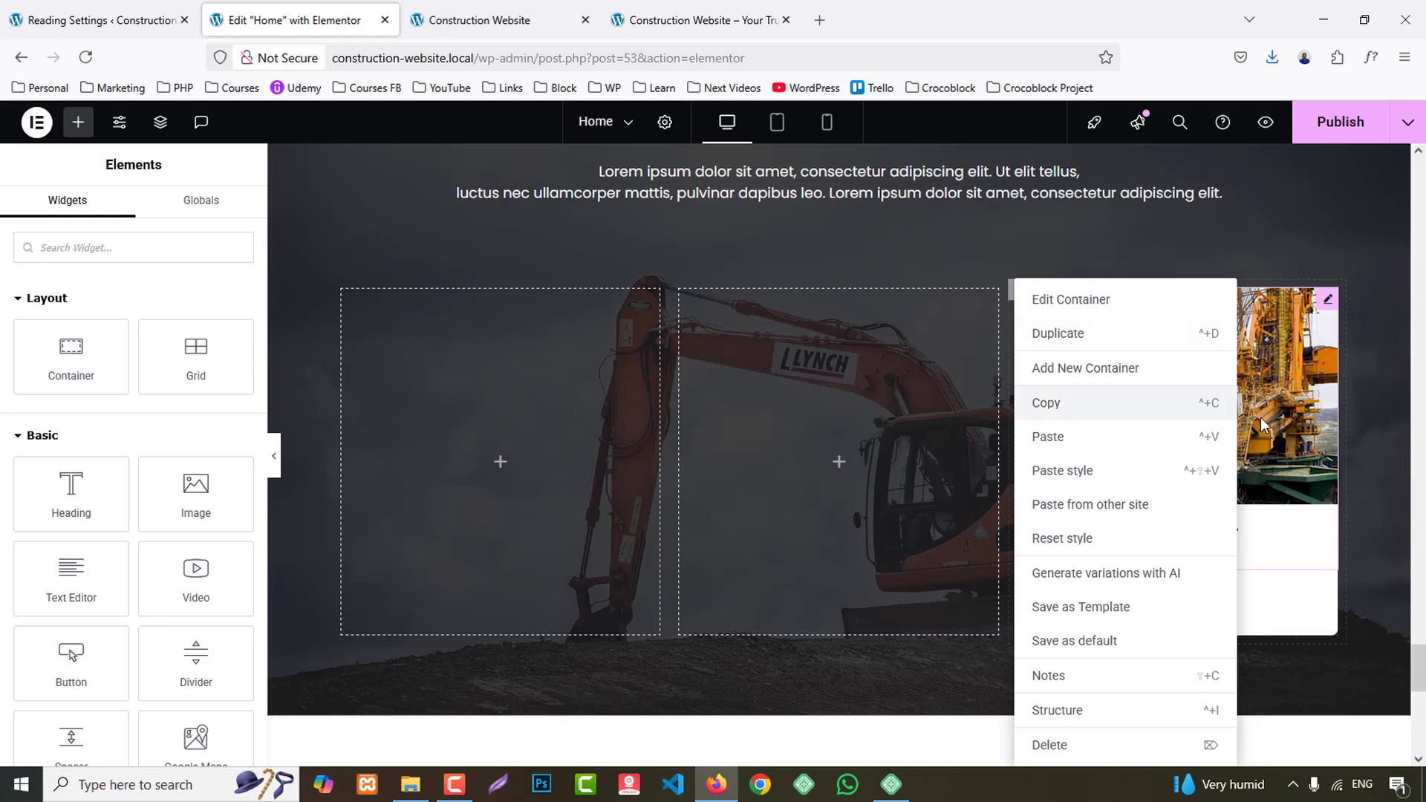
click(1285, 407)
right_click(1029, 310)
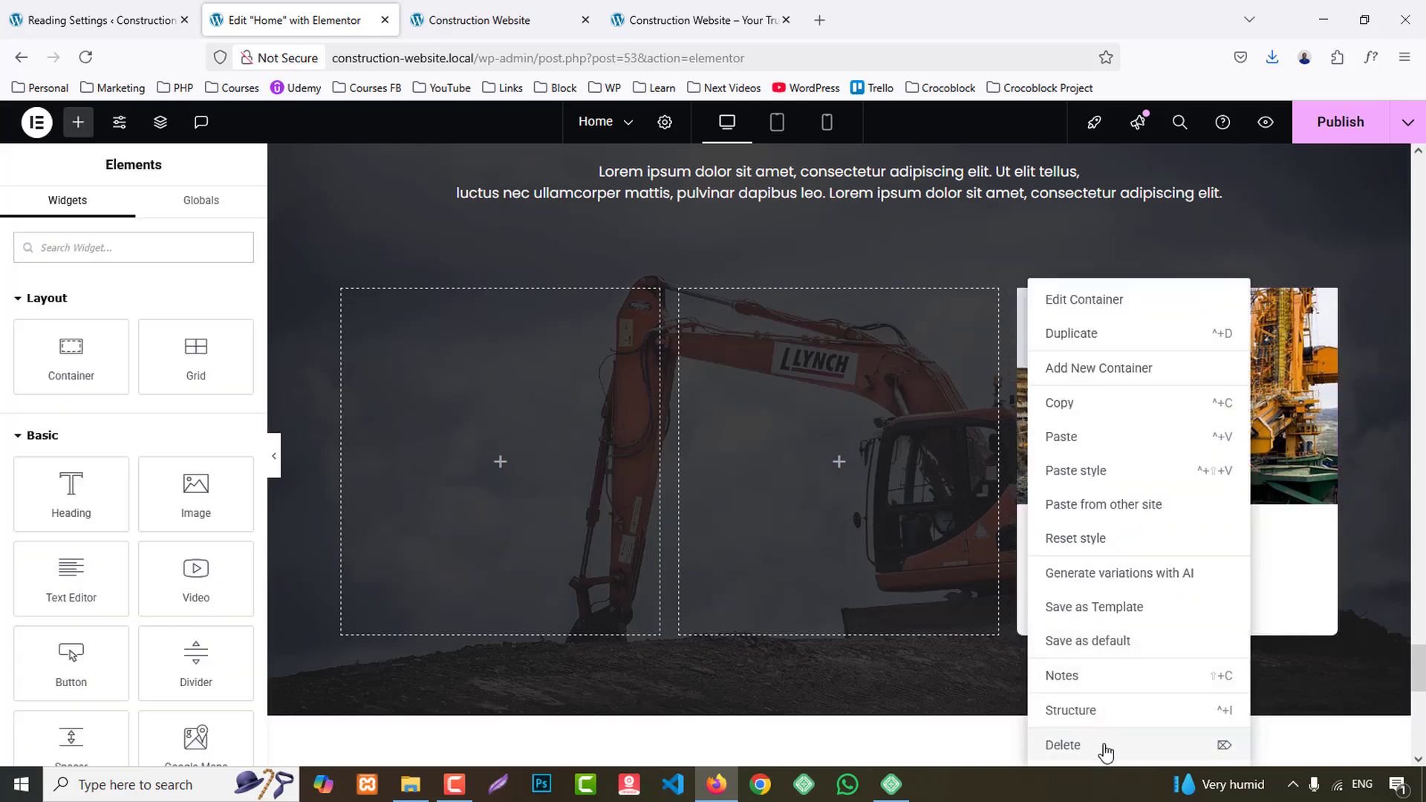
click(1101, 745)
- Add an inner container to the first empty column and place an Icon widget in it
drag(72, 352, 579, 375)
click(77, 123)
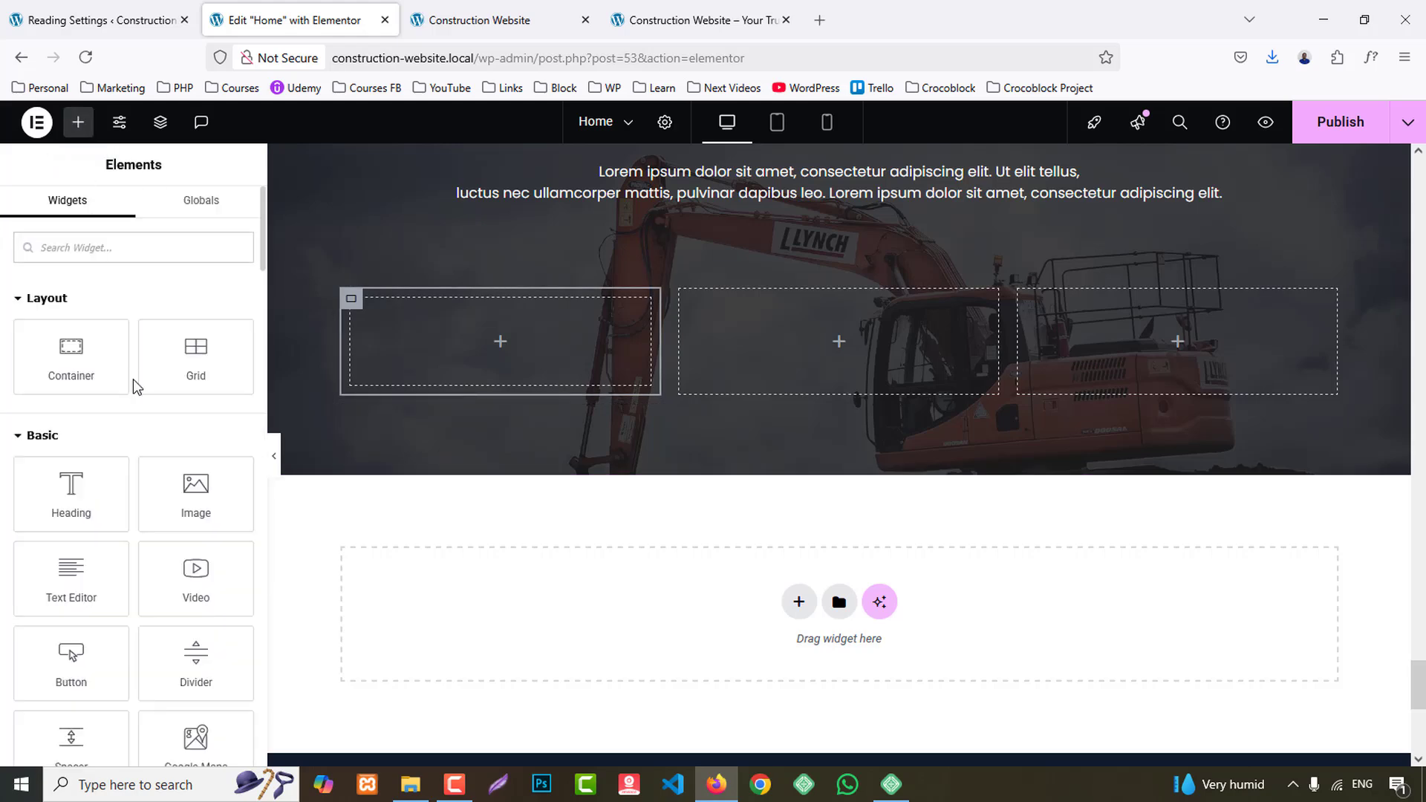
text(icon)
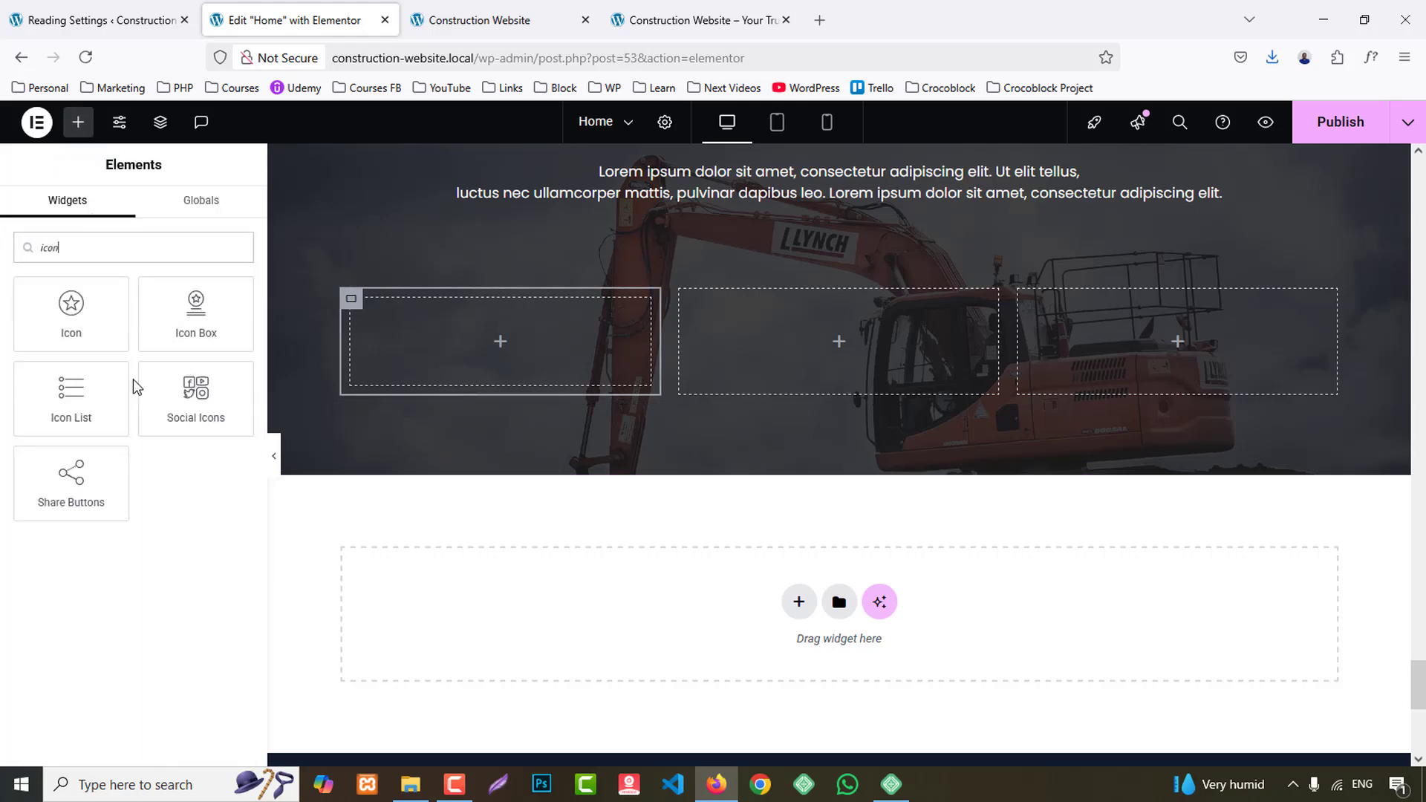
drag(68, 334, 502, 337)
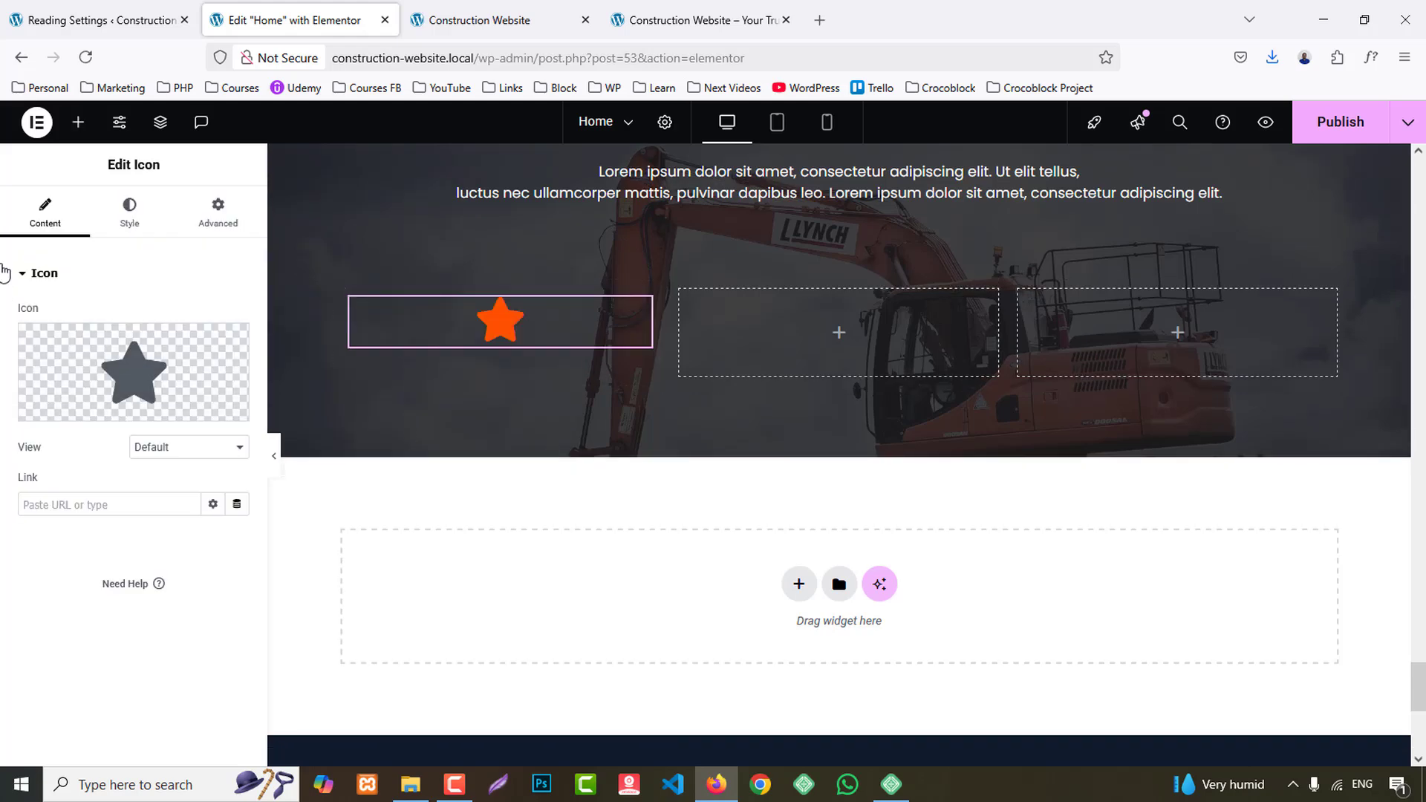
- Add a Testimonial widget below the icon in the first column
click(78, 122)
text(t)
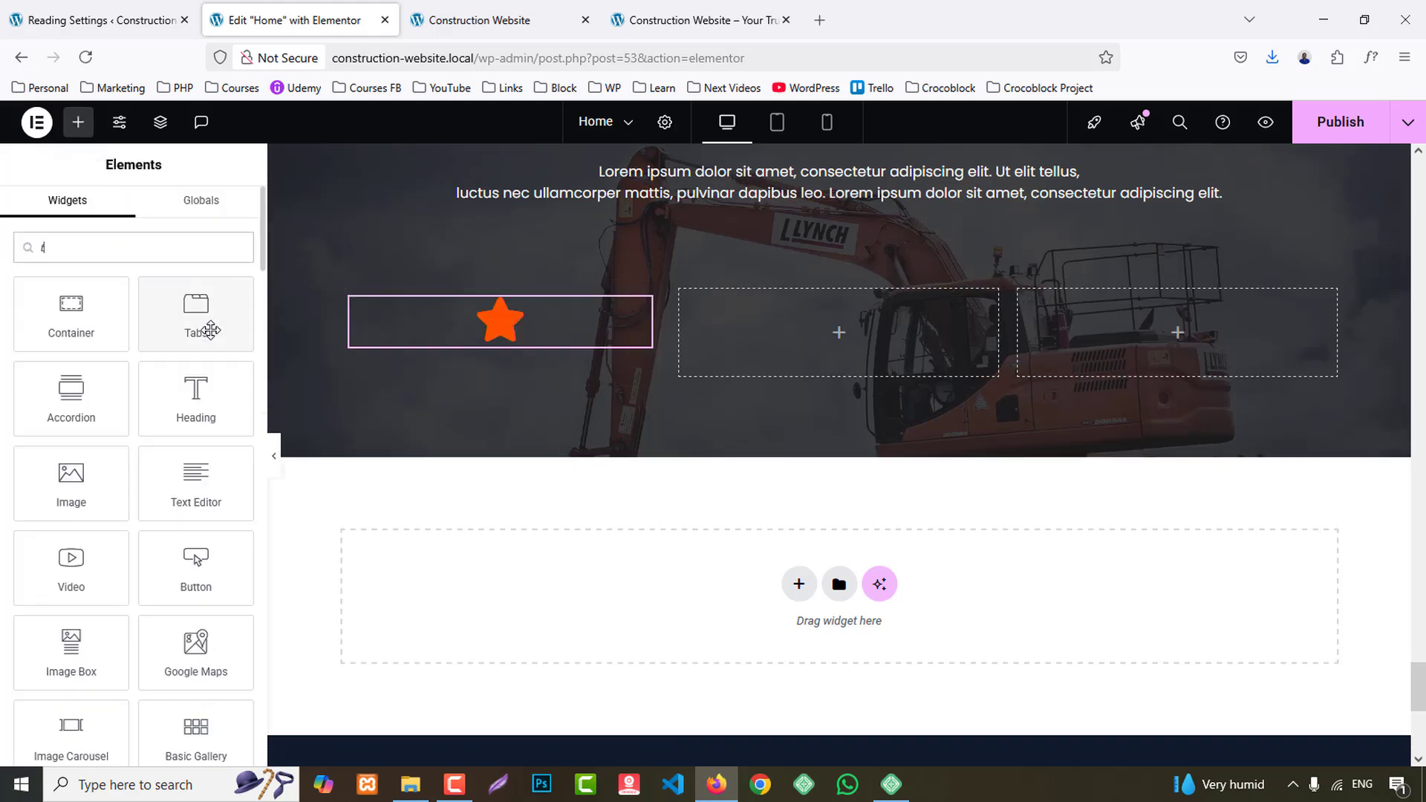
text(est)
drag(70, 401, 521, 320)
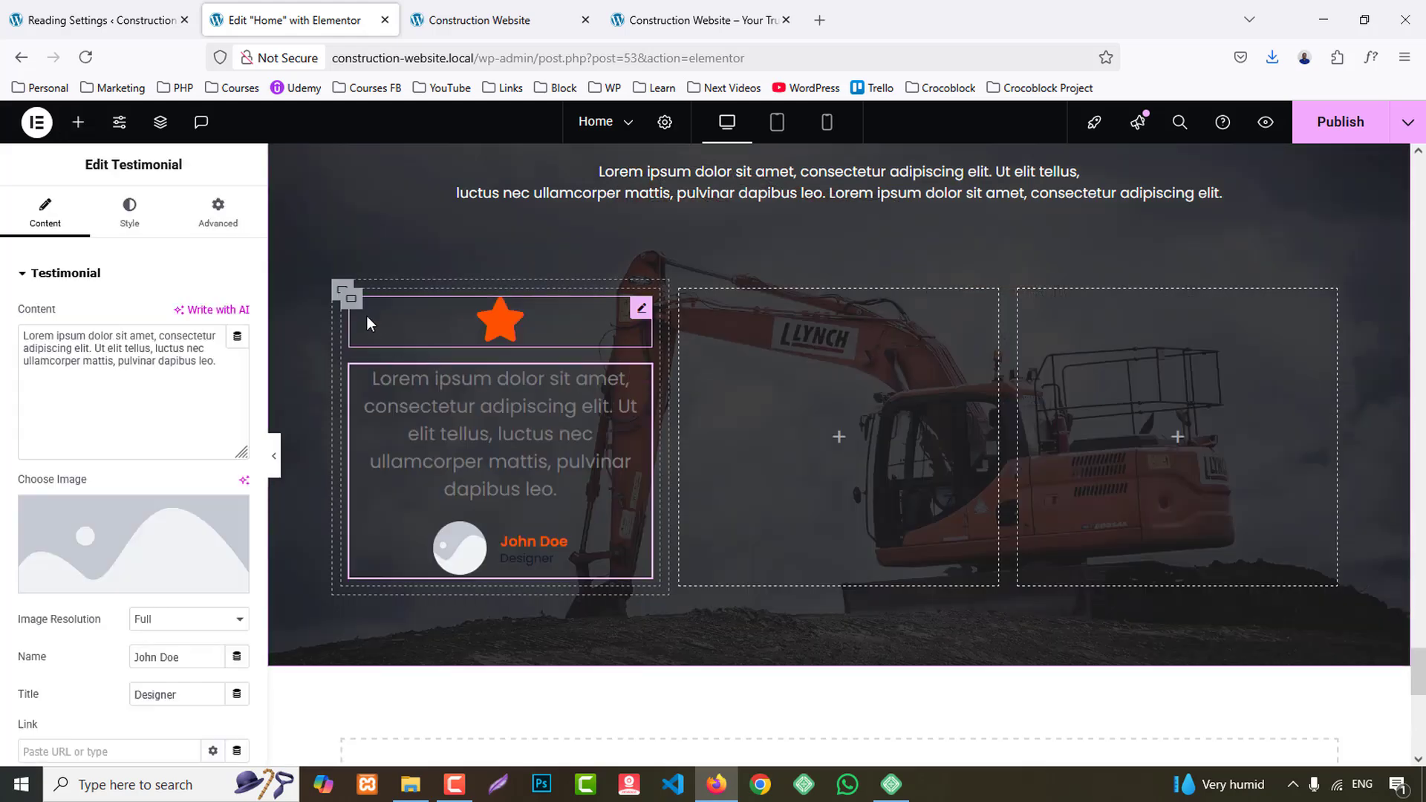
- Copy the first column's icon and testimonial container and paste it into the second and third columns
right_click(364, 306)
right_click(878, 376)
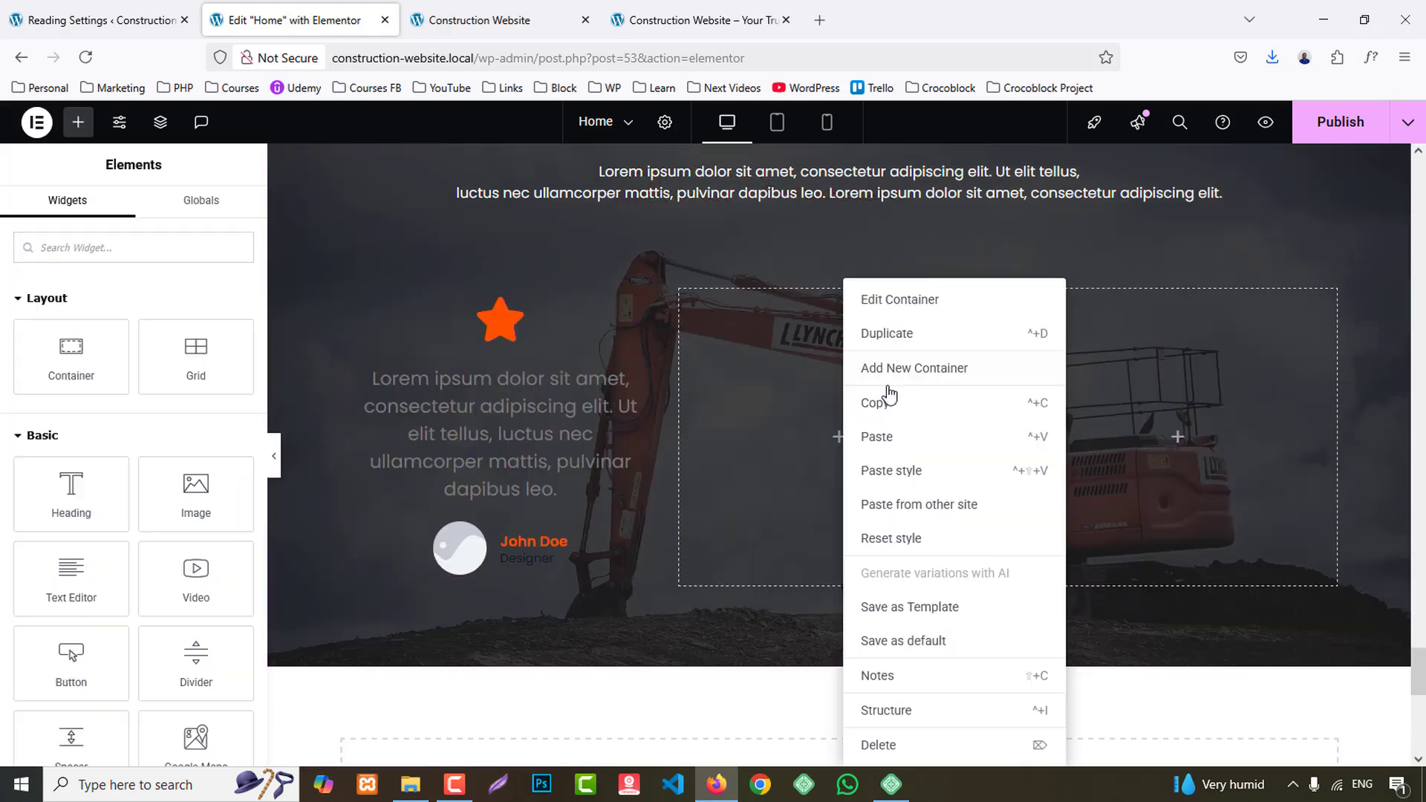
click(891, 451)
right_click(1272, 442)
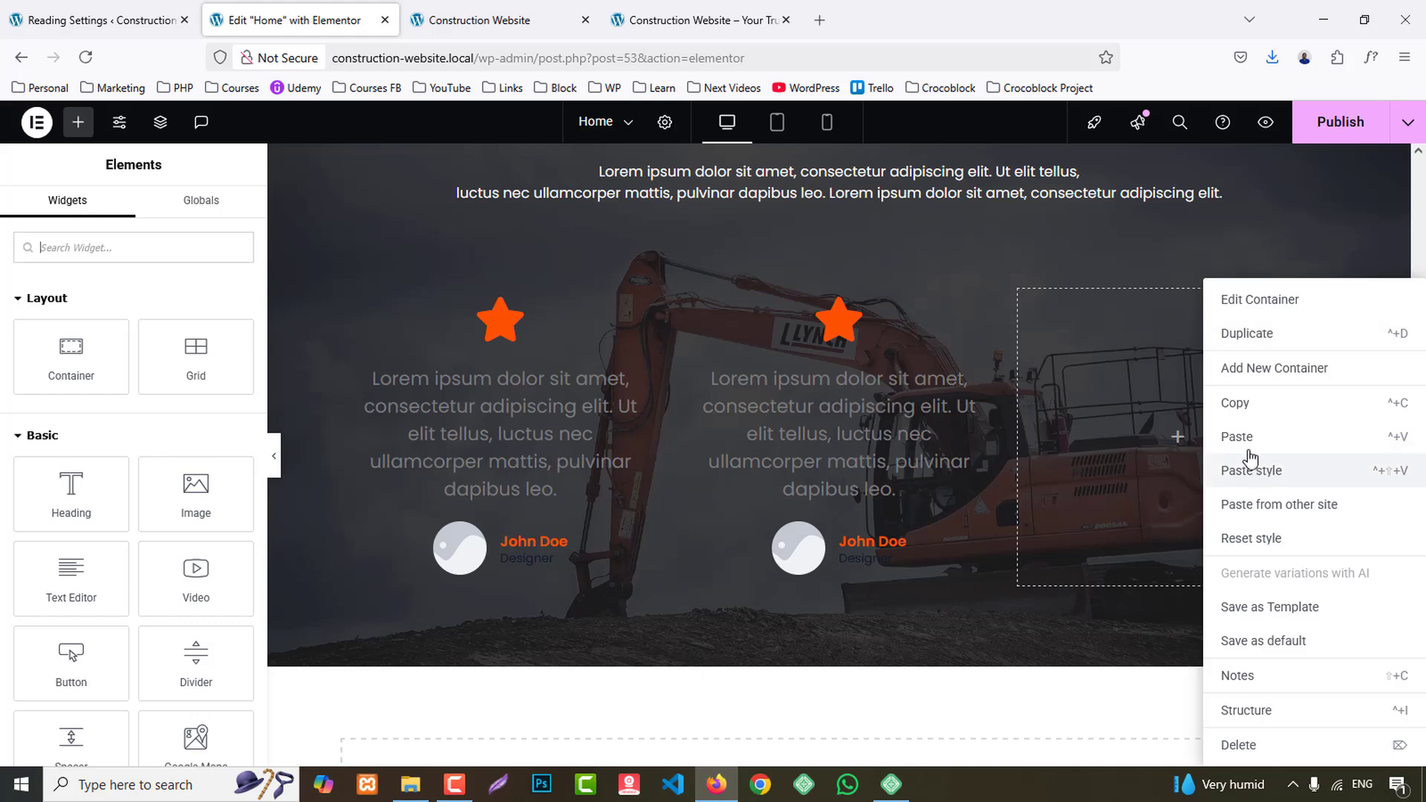
click(1237, 440)
- Set the first testimonial's name to the first client's name copied from the reference site
click(718, 22)
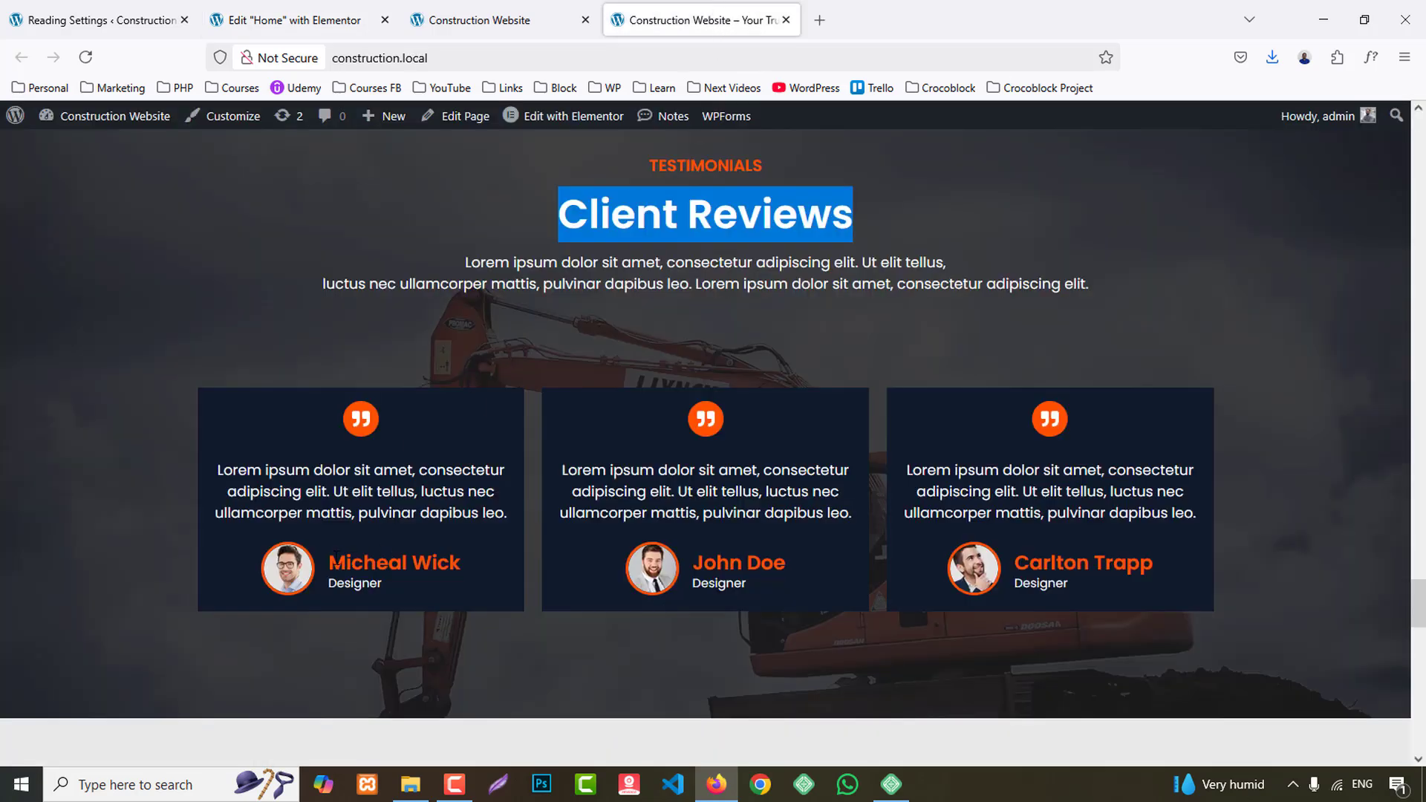
drag(329, 562, 466, 569)
key(ctrl+c)
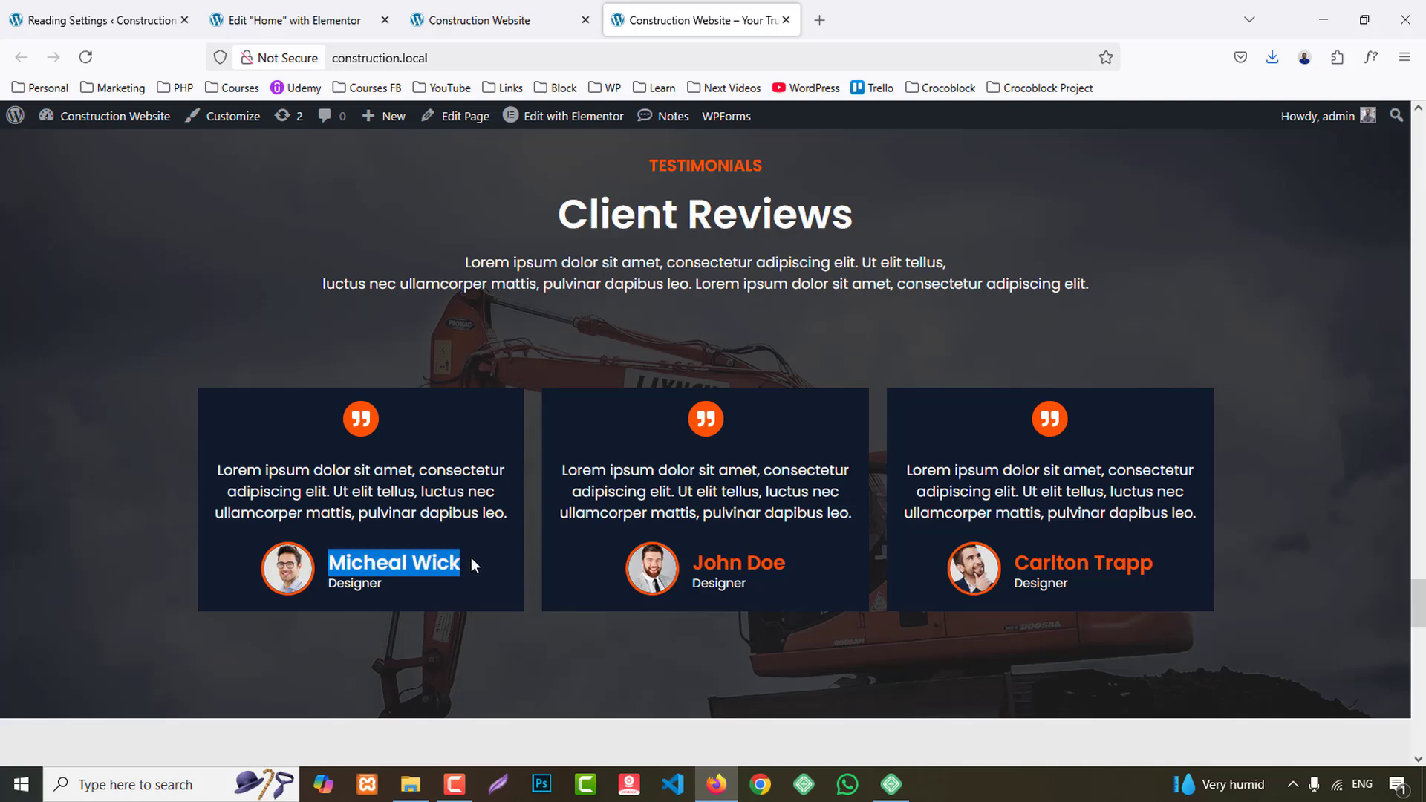
click(290, 20)
click(499, 445)
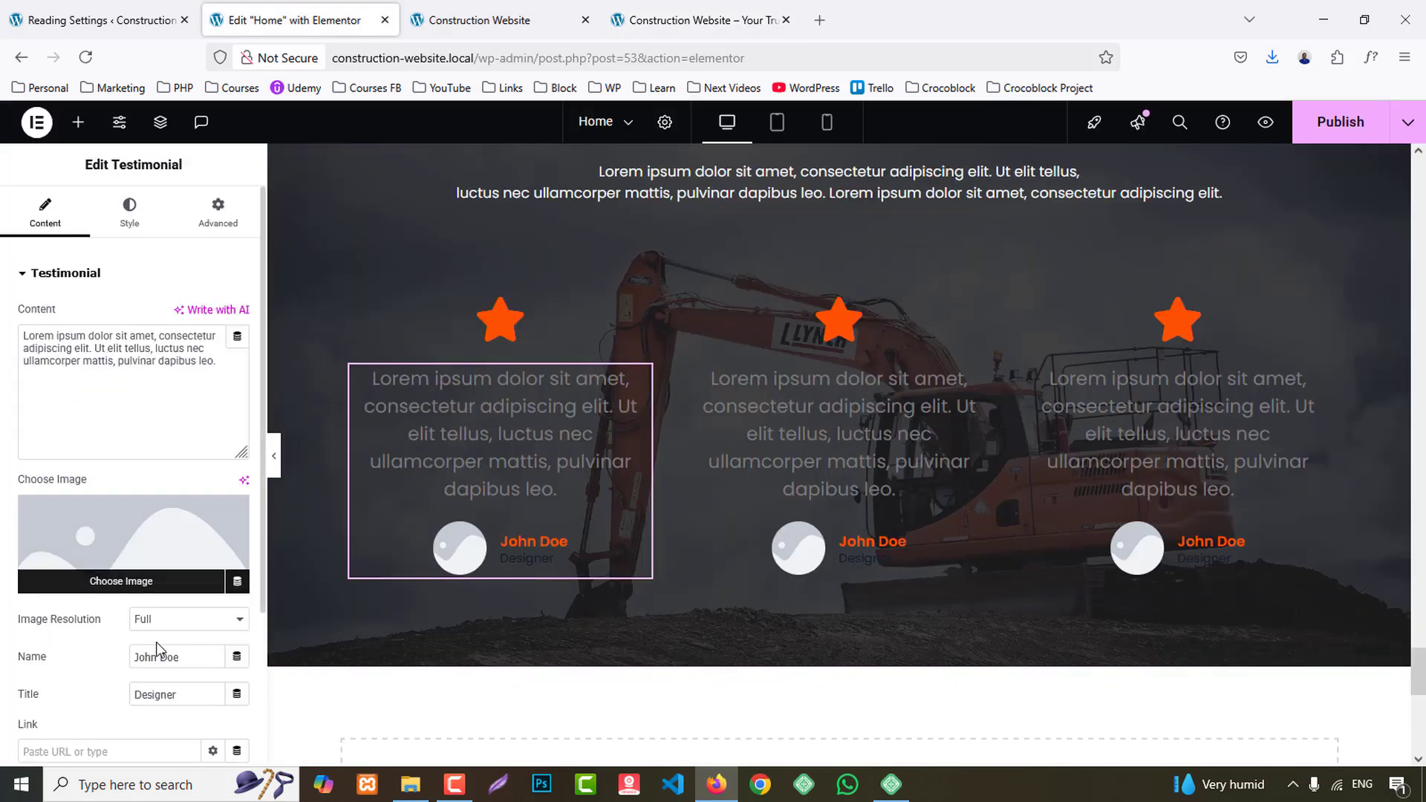
key(ctrl+v)
- Set the first testimonial's image to client1.png from the media library
click(141, 551)
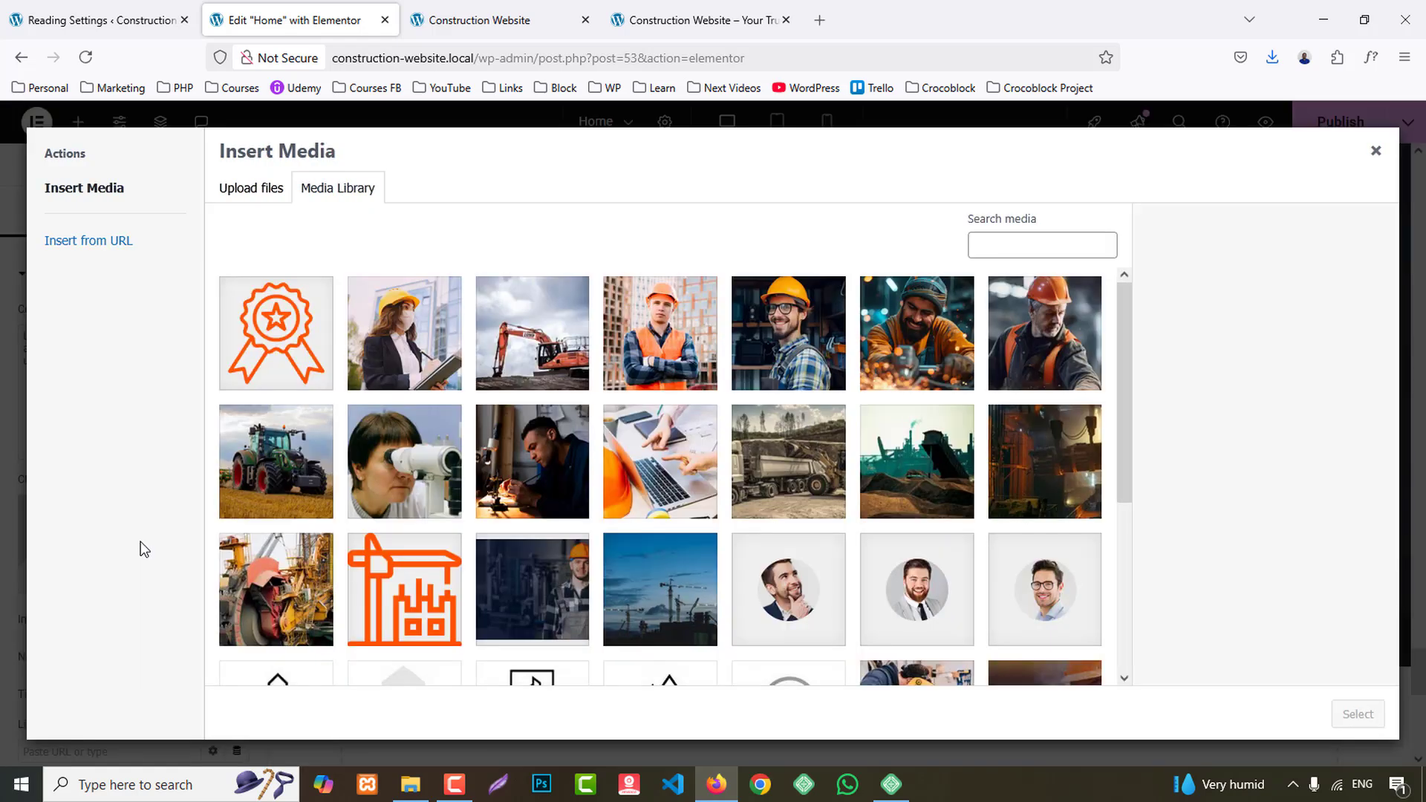
scroll(757, 293, down, 3)
click(1040, 415)
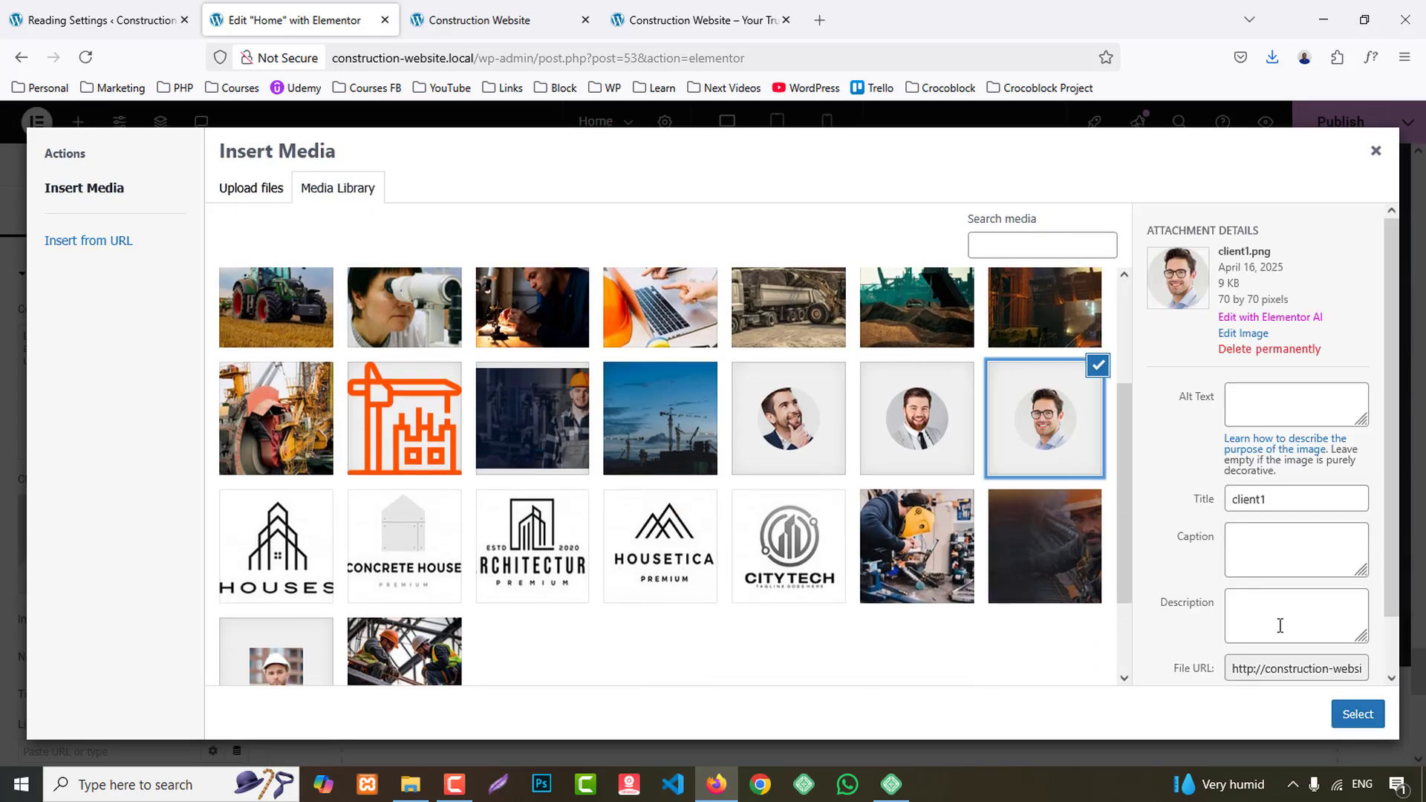
click(1357, 714)
- Set the second testimonial's image to the bearded client's photo from the media library, matching the second client on the reference site
click(695, 20)
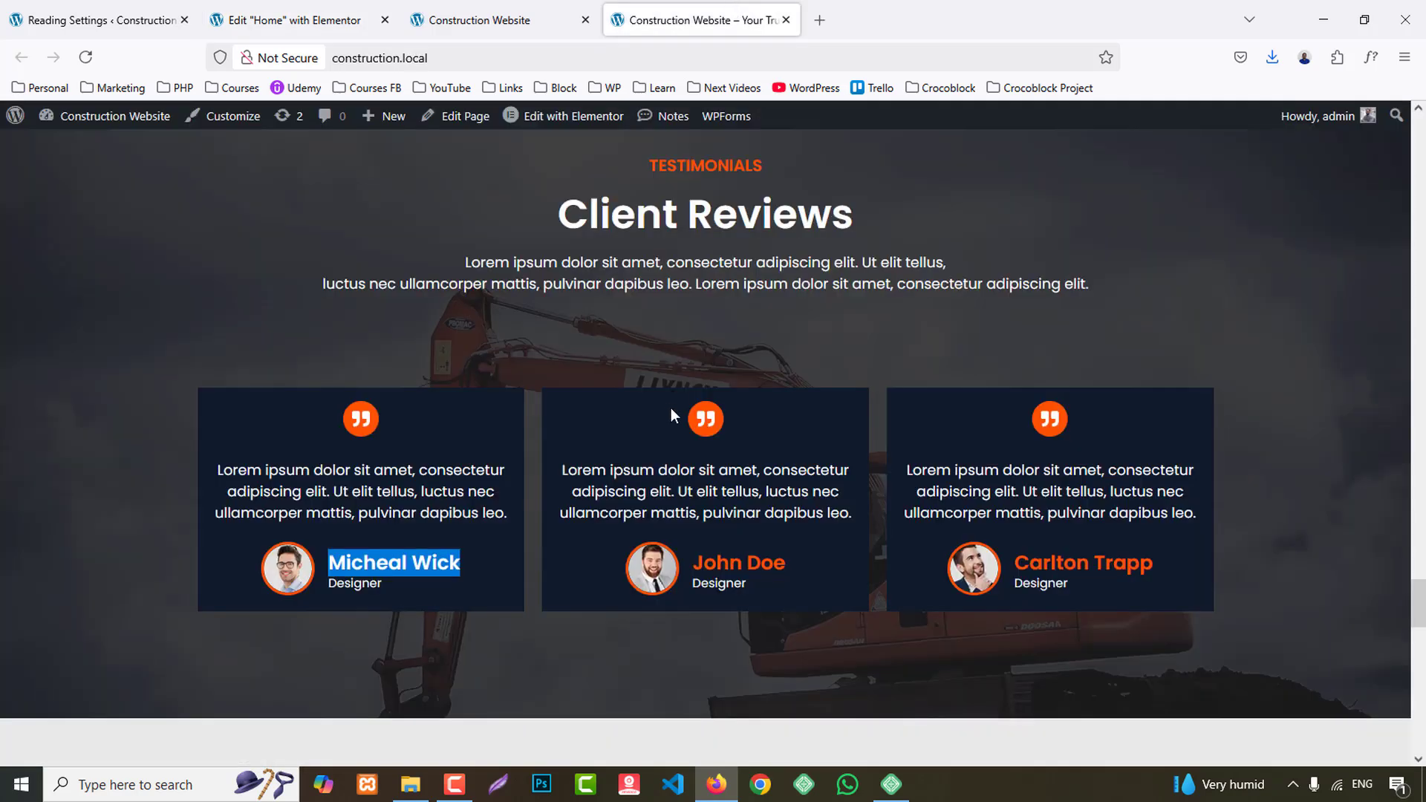
drag(706, 564, 803, 563)
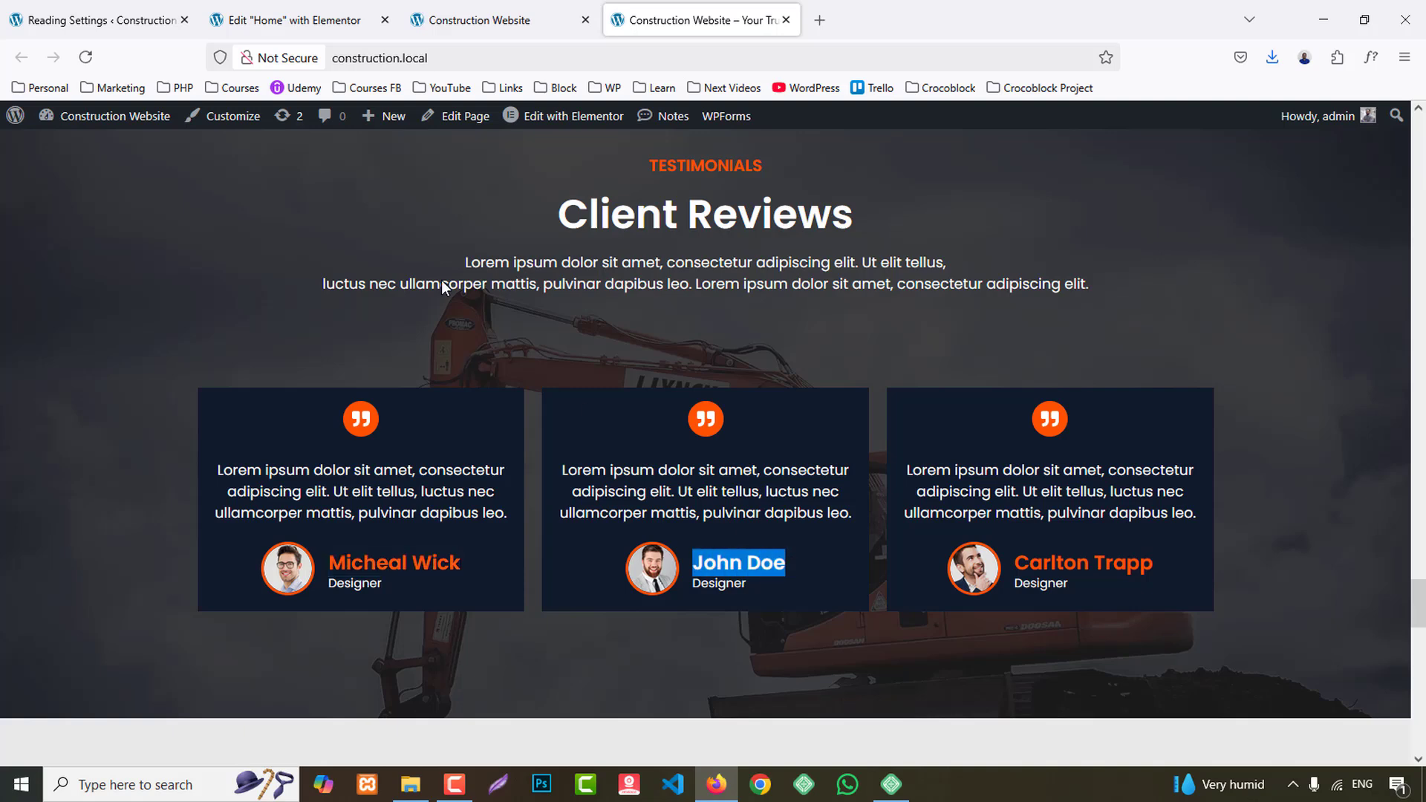
click(290, 20)
click(896, 490)
click(148, 542)
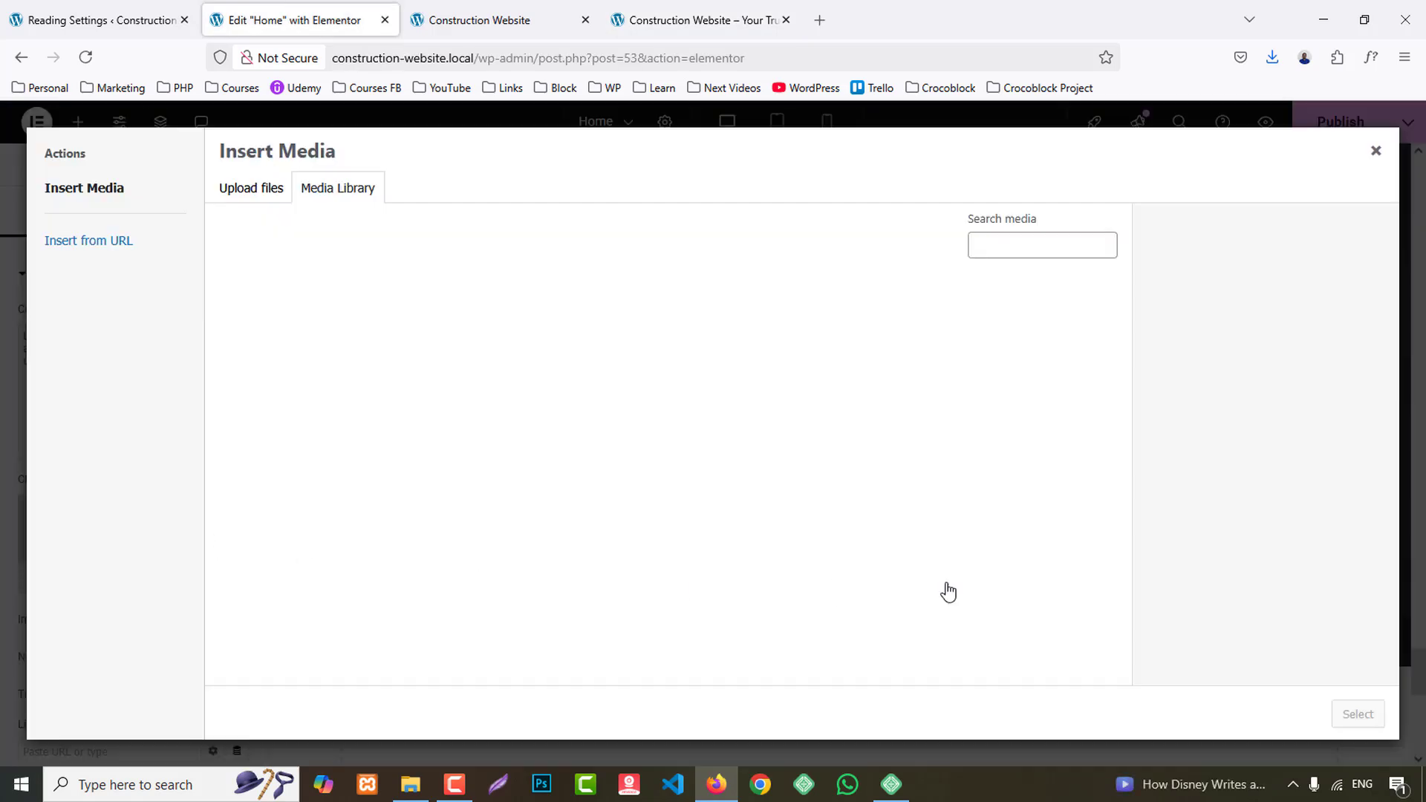
click(943, 589)
click(1357, 715)
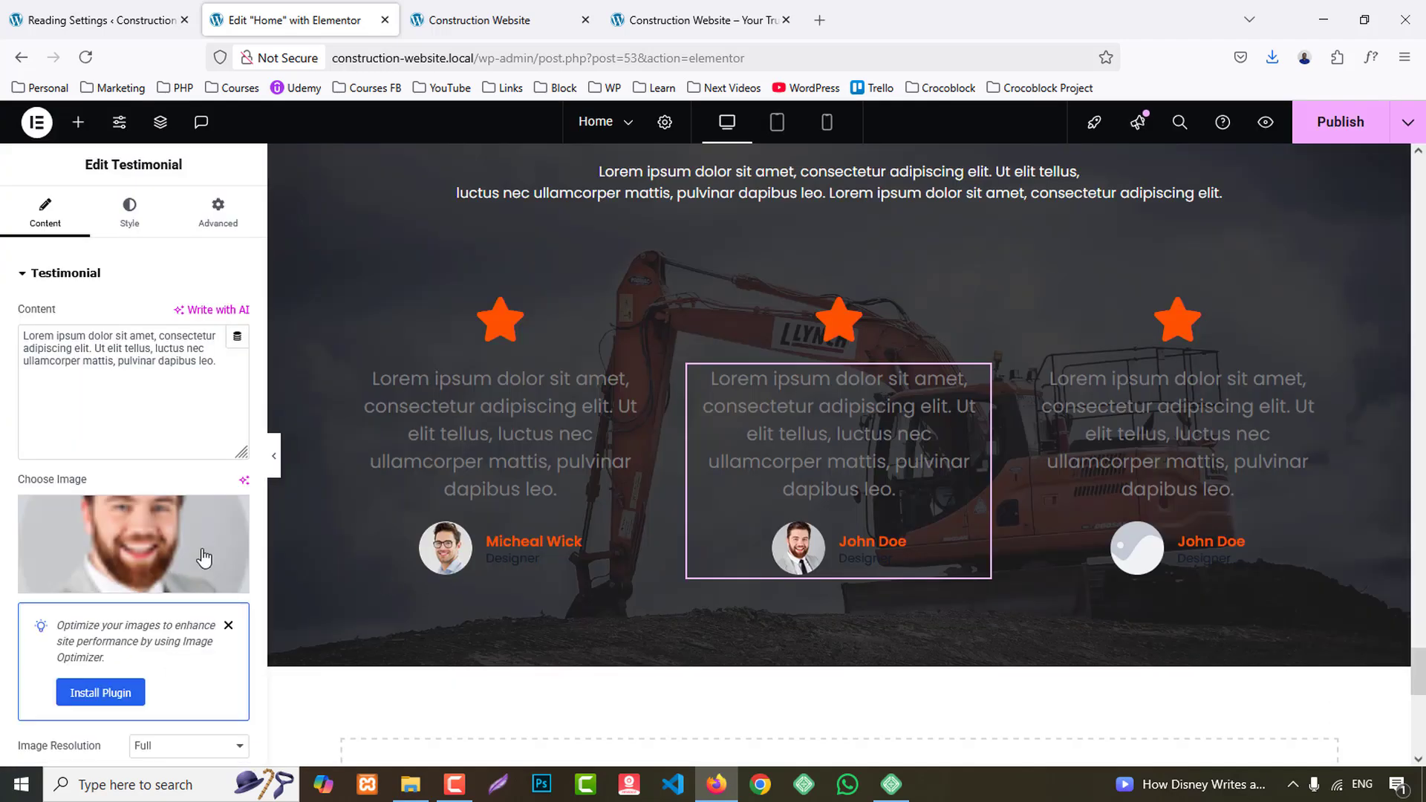
scroll(133, 609, down, 3)
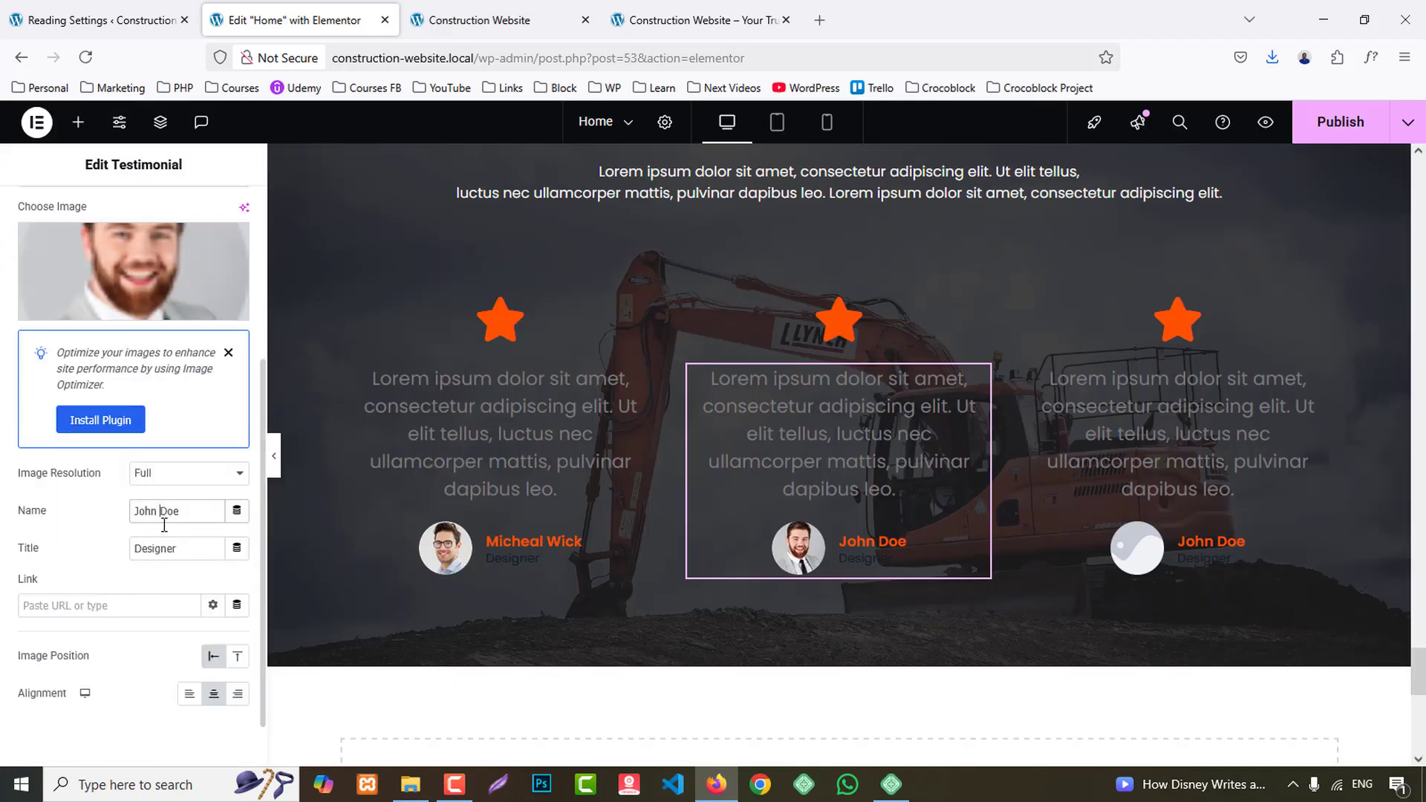
- Set the third testimonial's name to the third client's name copied from the reference site, and its image to that client's photo
click(699, 20)
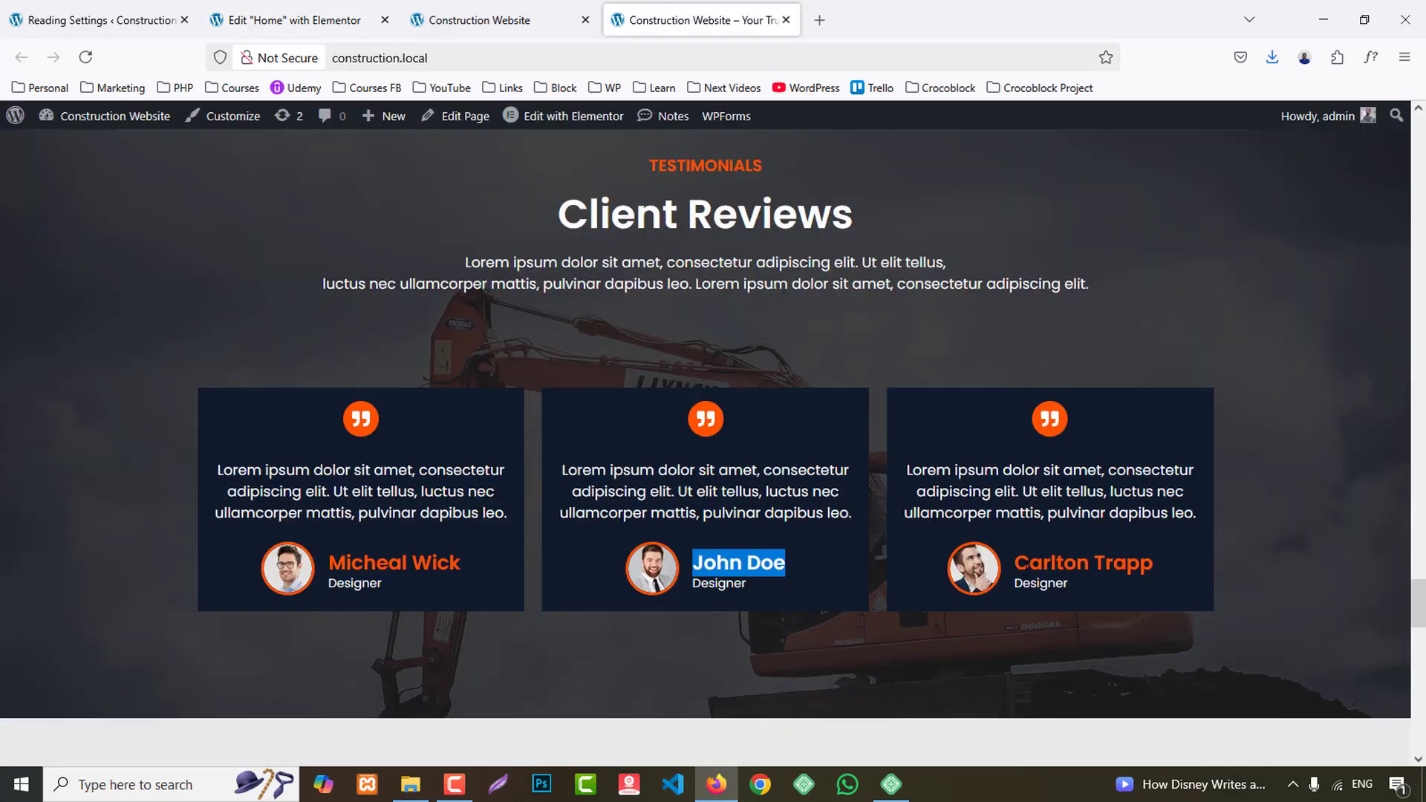
drag(1017, 562, 1161, 572)
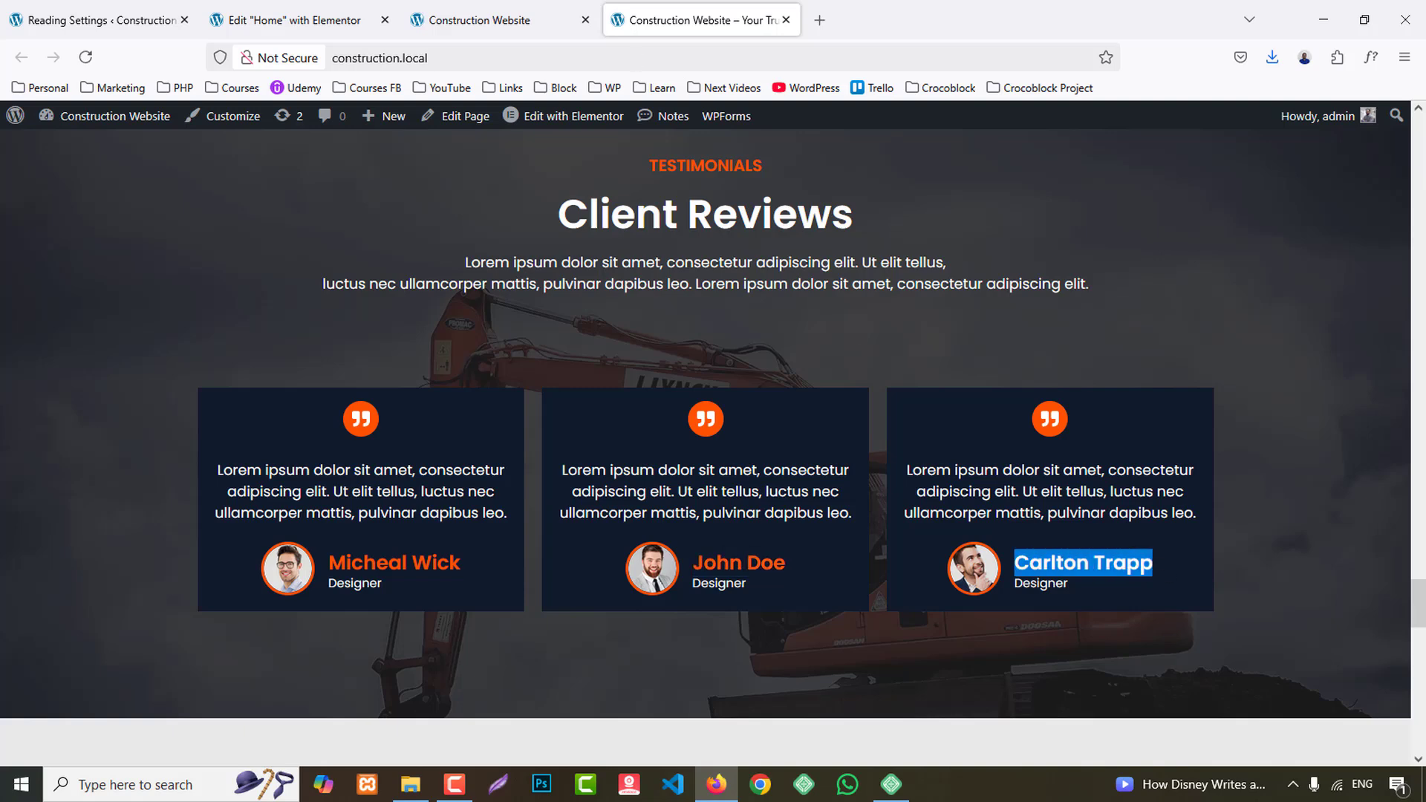
click(294, 20)
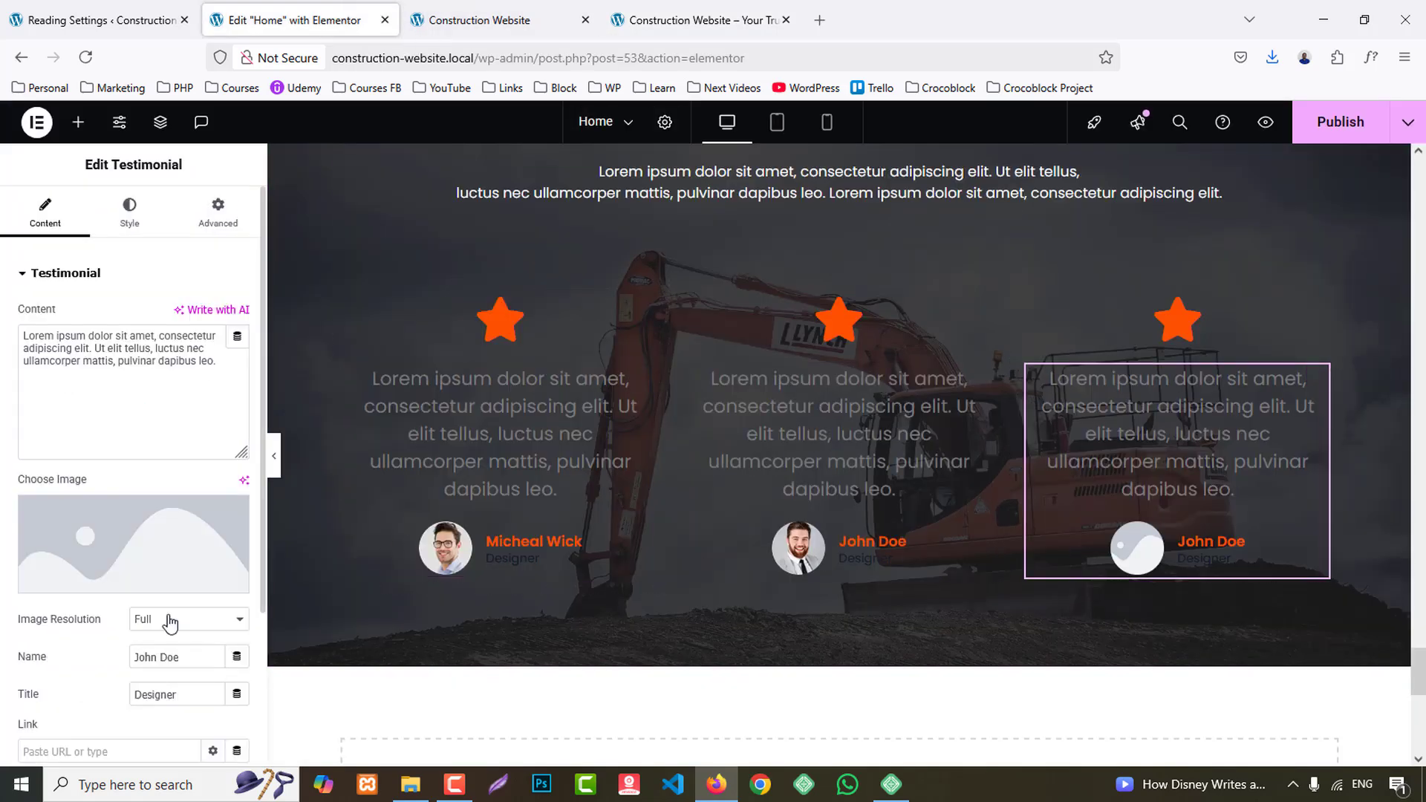
click(150, 569)
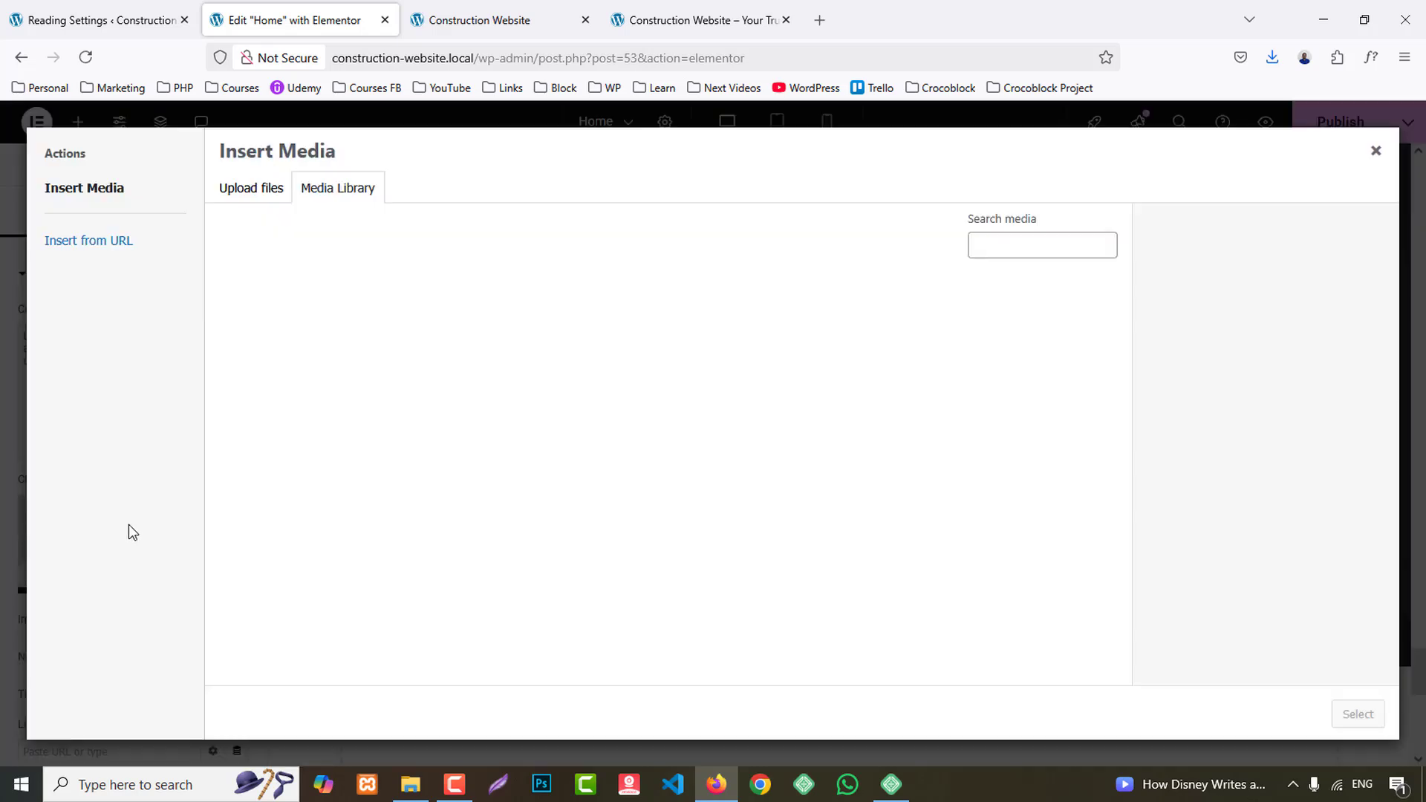
click(755, 583)
click(1358, 715)
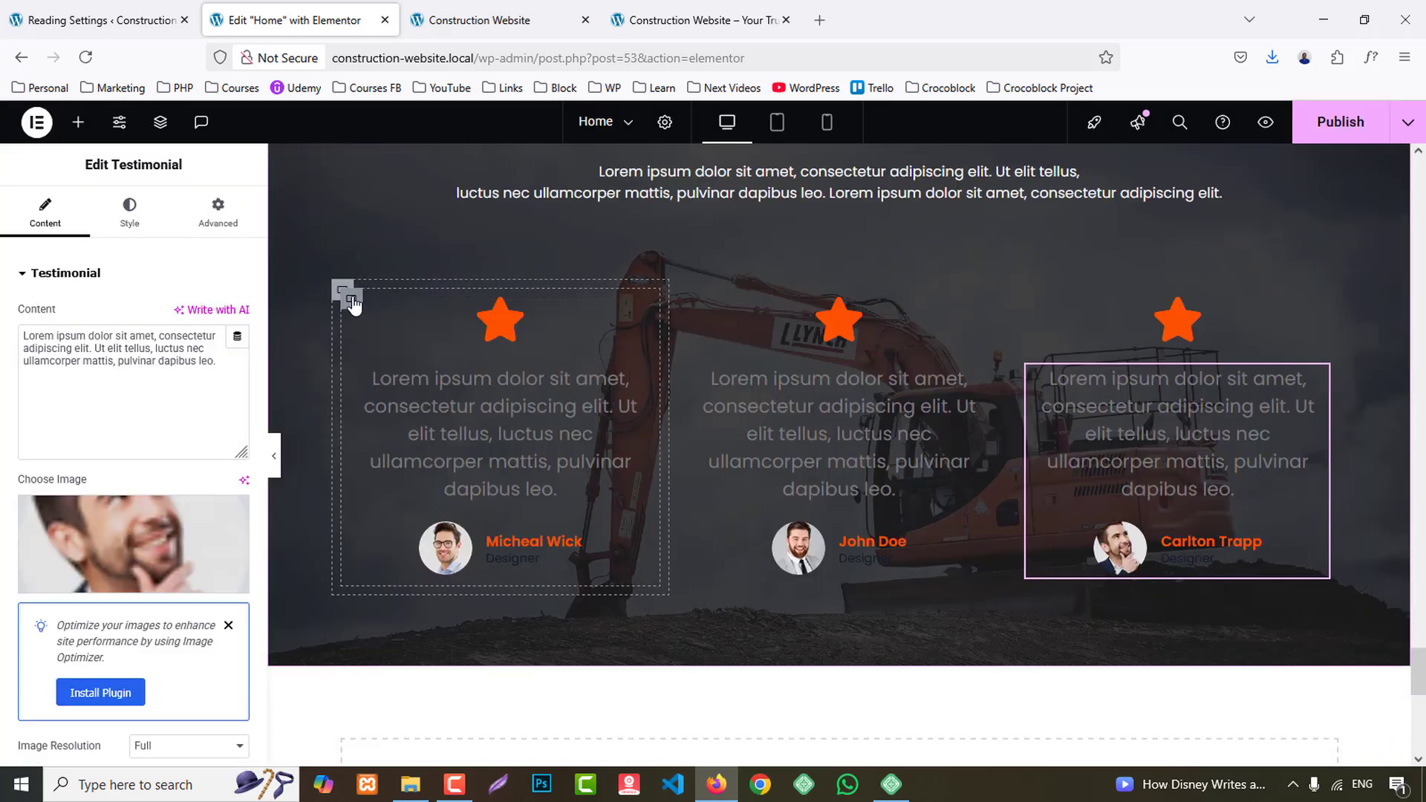
- Give the first card's inner container a classic background in the global Secondary color, as on the reference site
click(349, 300)
click(631, 15)
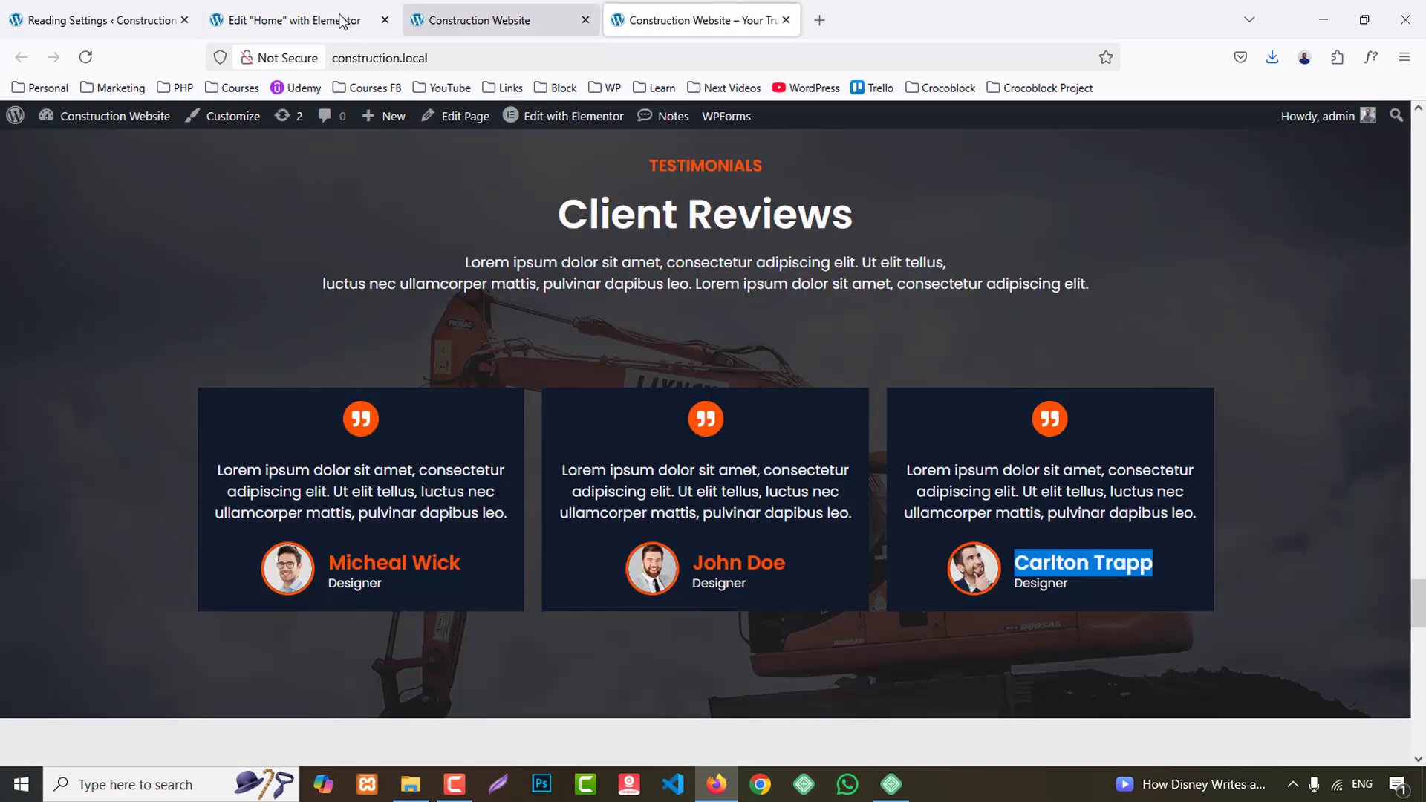
click(296, 10)
click(138, 216)
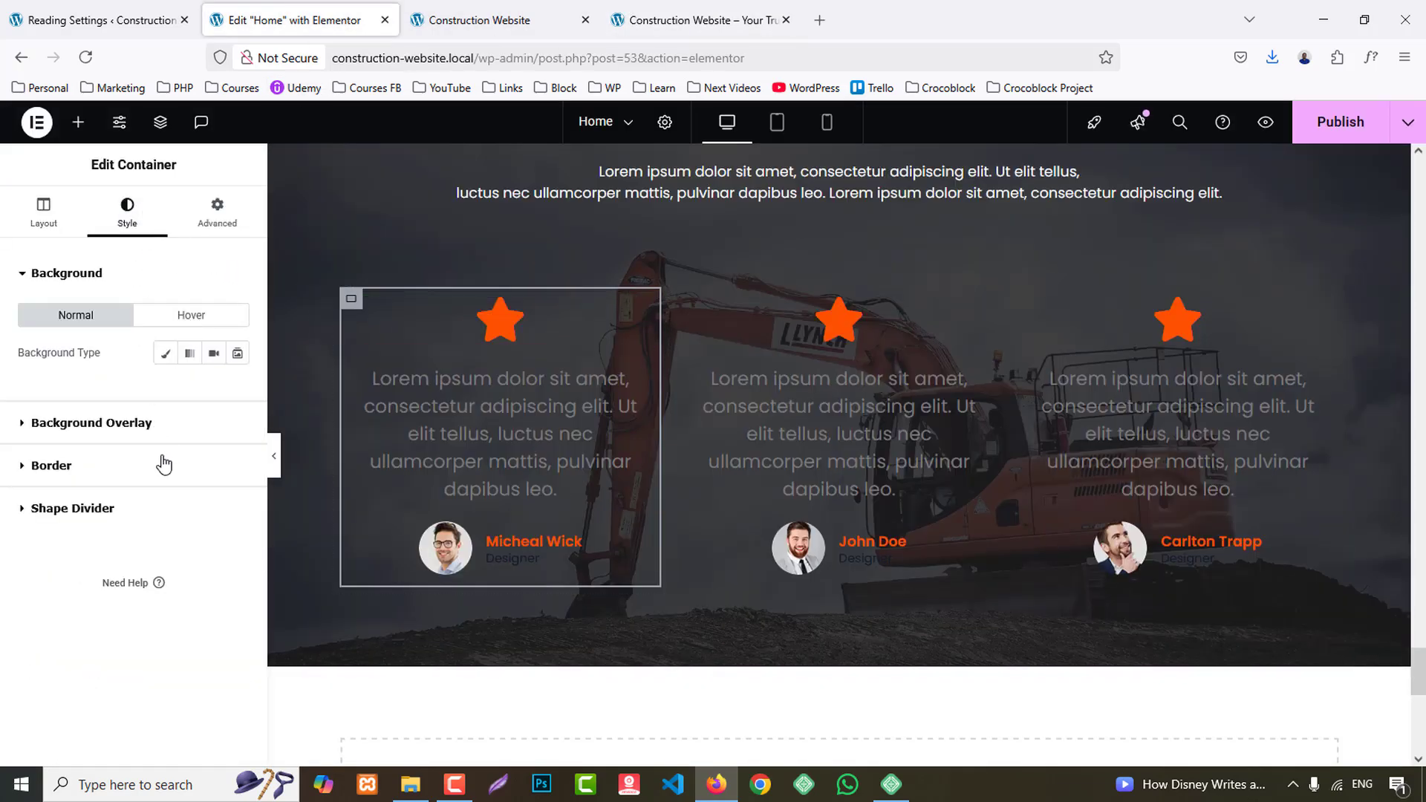
click(166, 354)
click(212, 391)
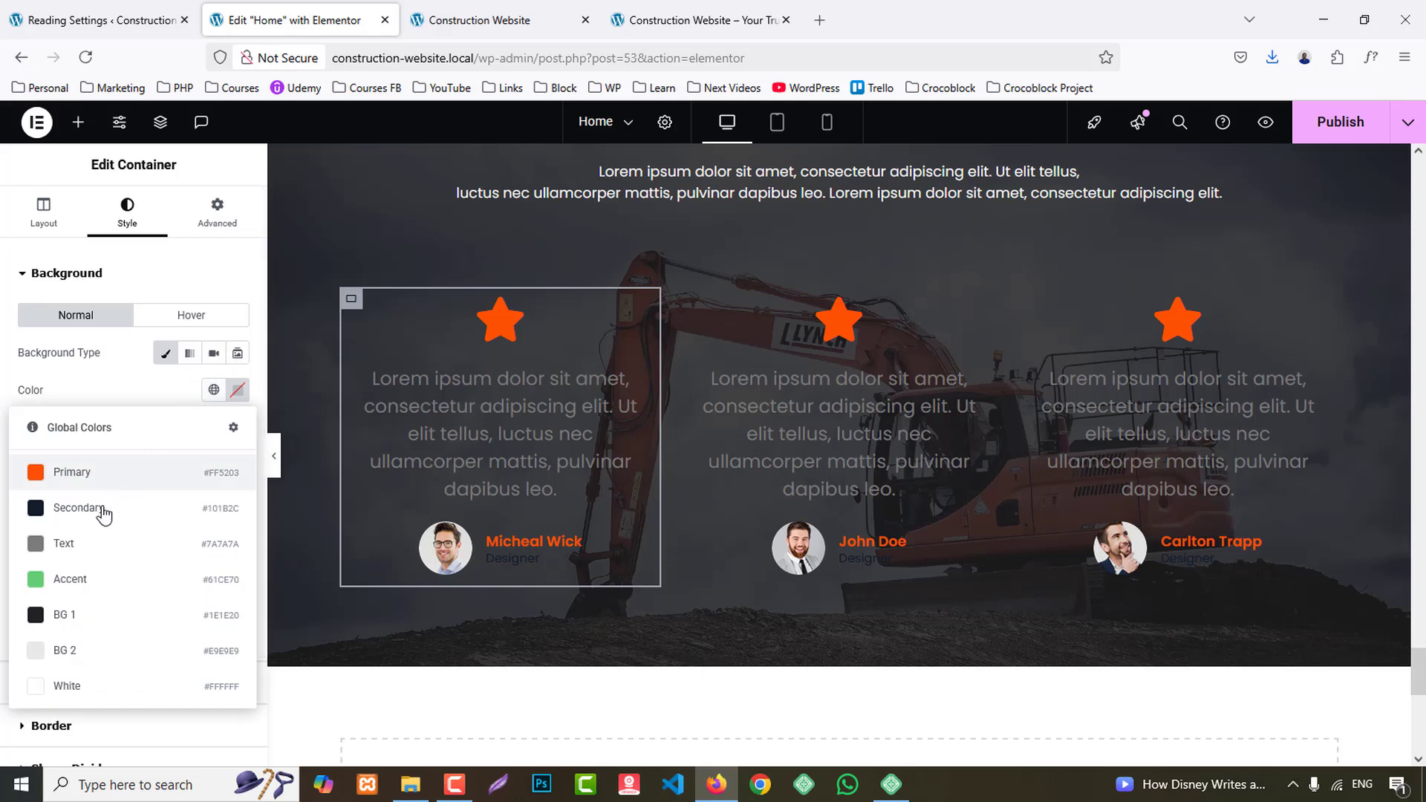
click(104, 508)
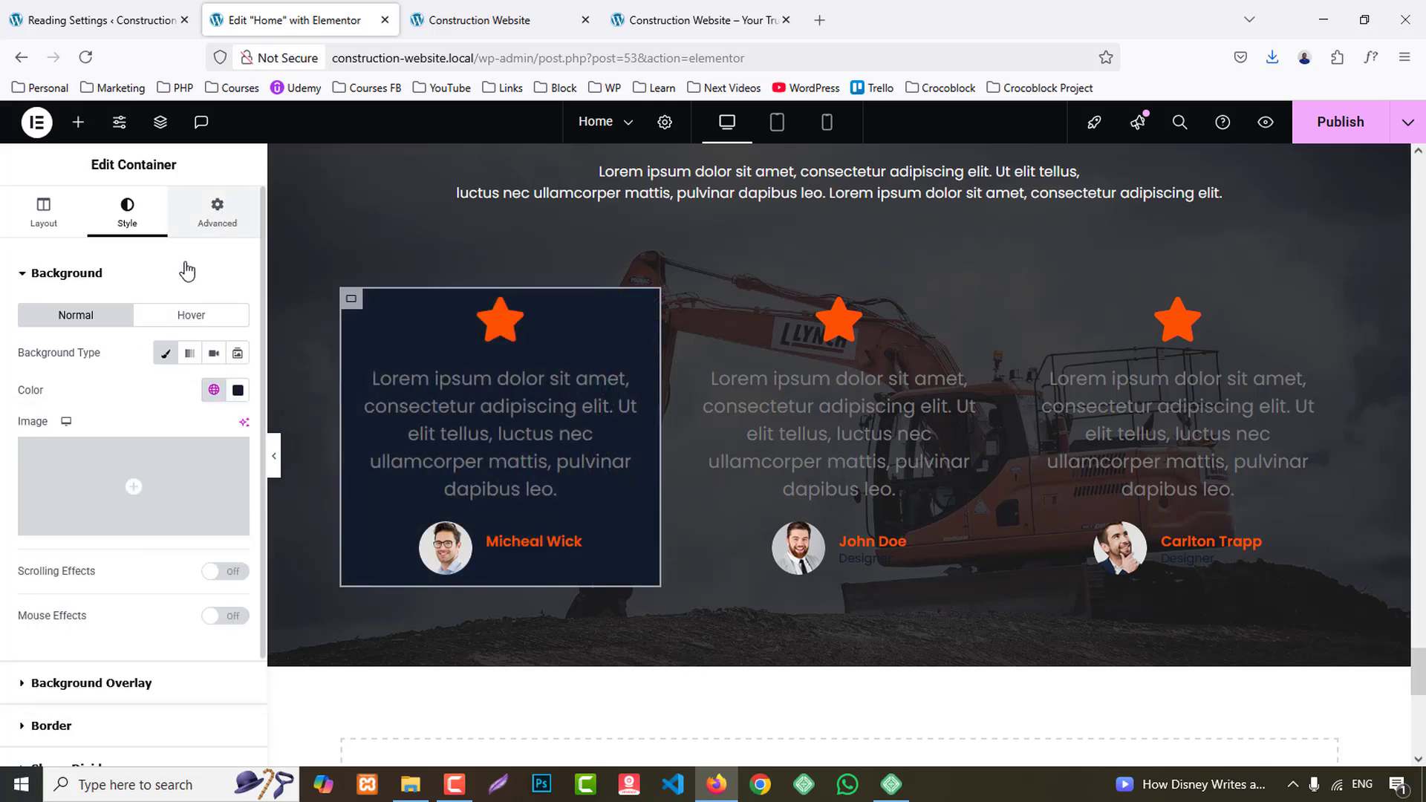
- Set the first card container's padding to 15 px on all sides and its border radius to 7 px on all corners
click(217, 211)
click(37, 404)
text(15)
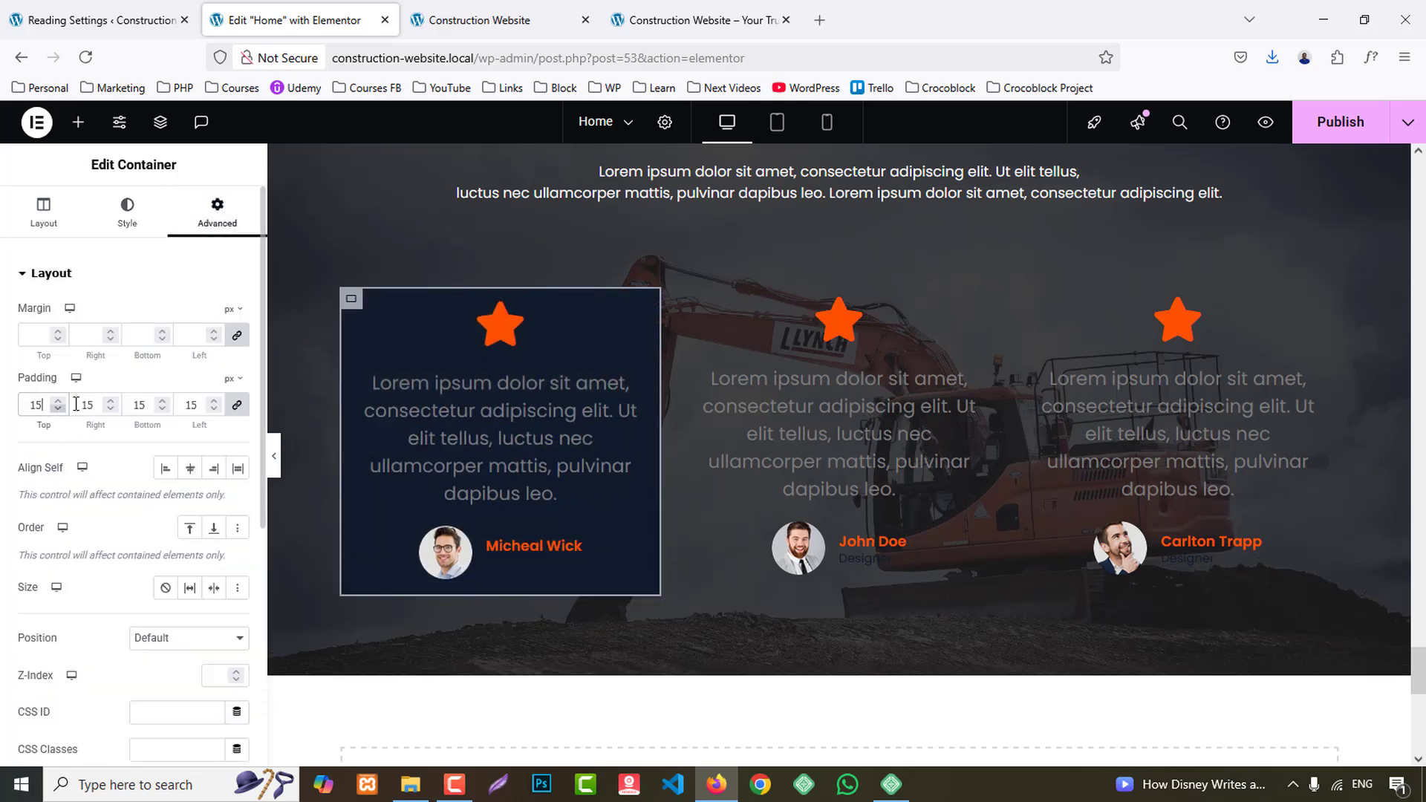
right_click(353, 307)
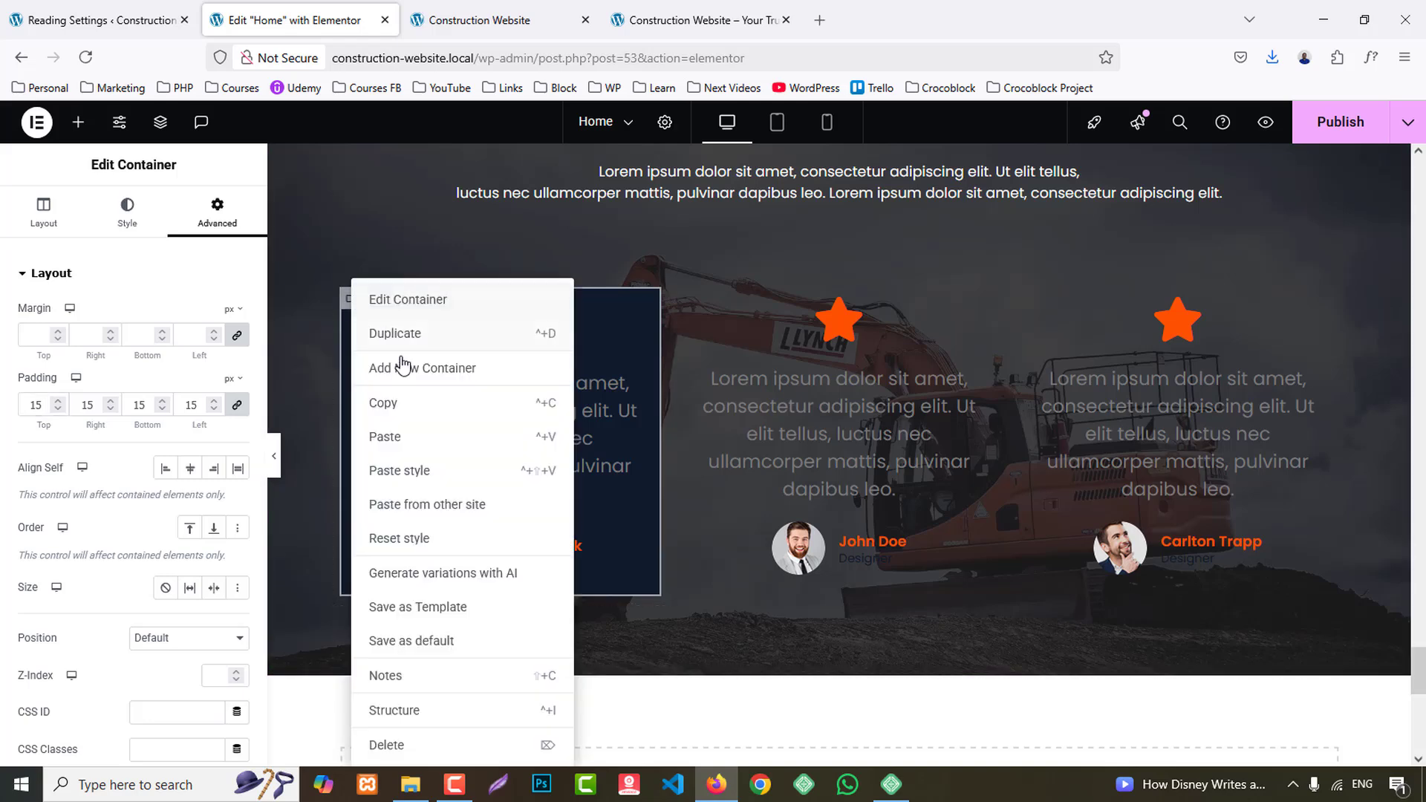
scroll(89, 594, down, 5)
scroll(119, 280, up, 5)
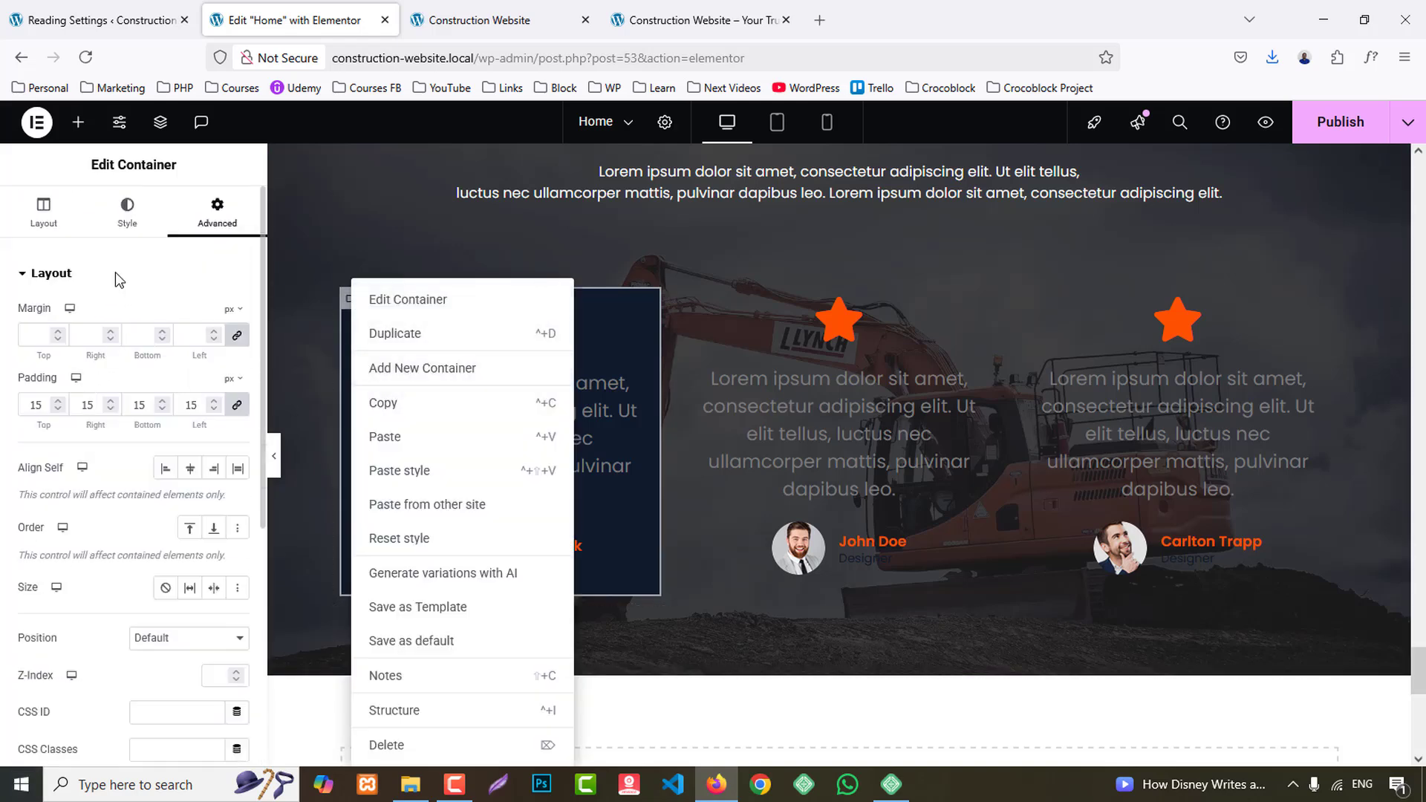
click(129, 227)
click(61, 593)
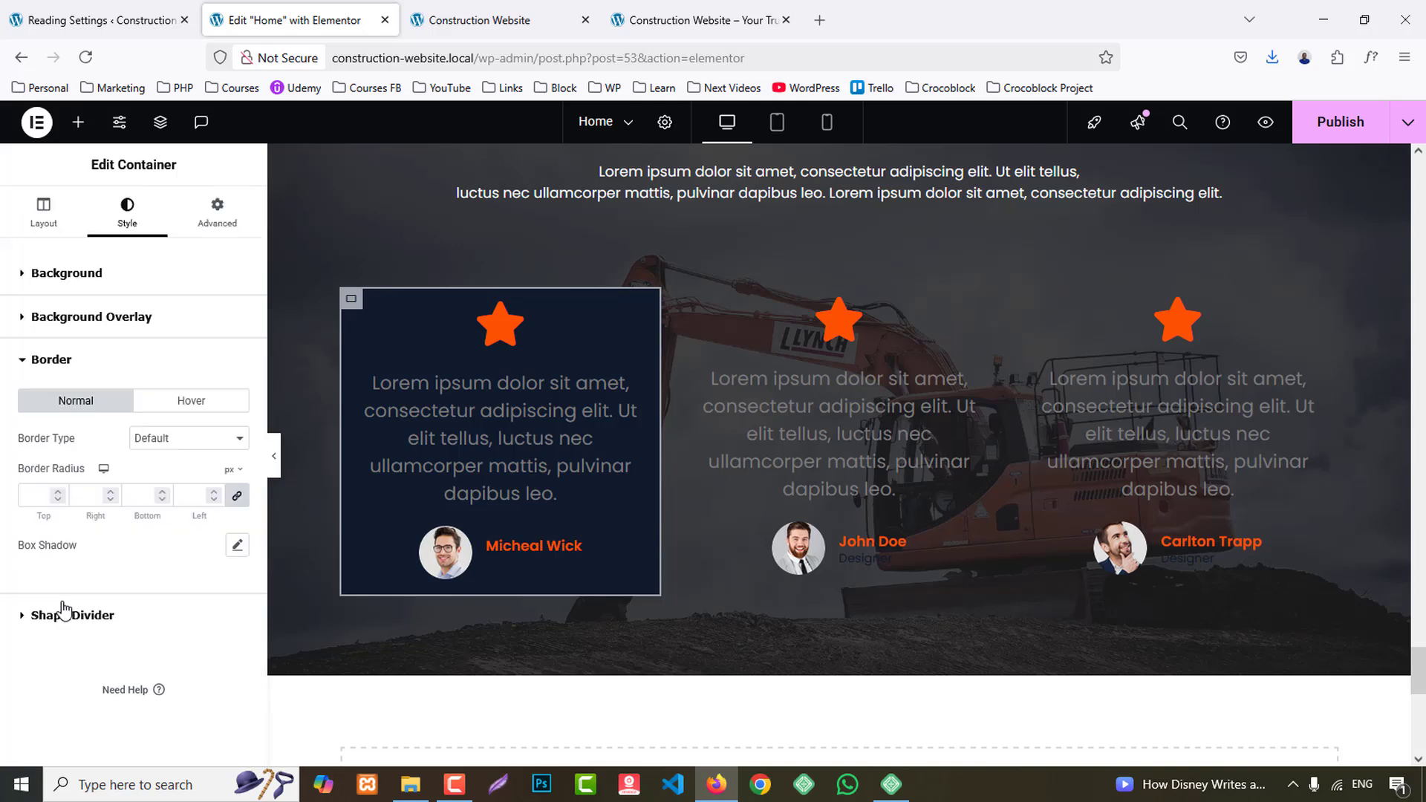
text(7)
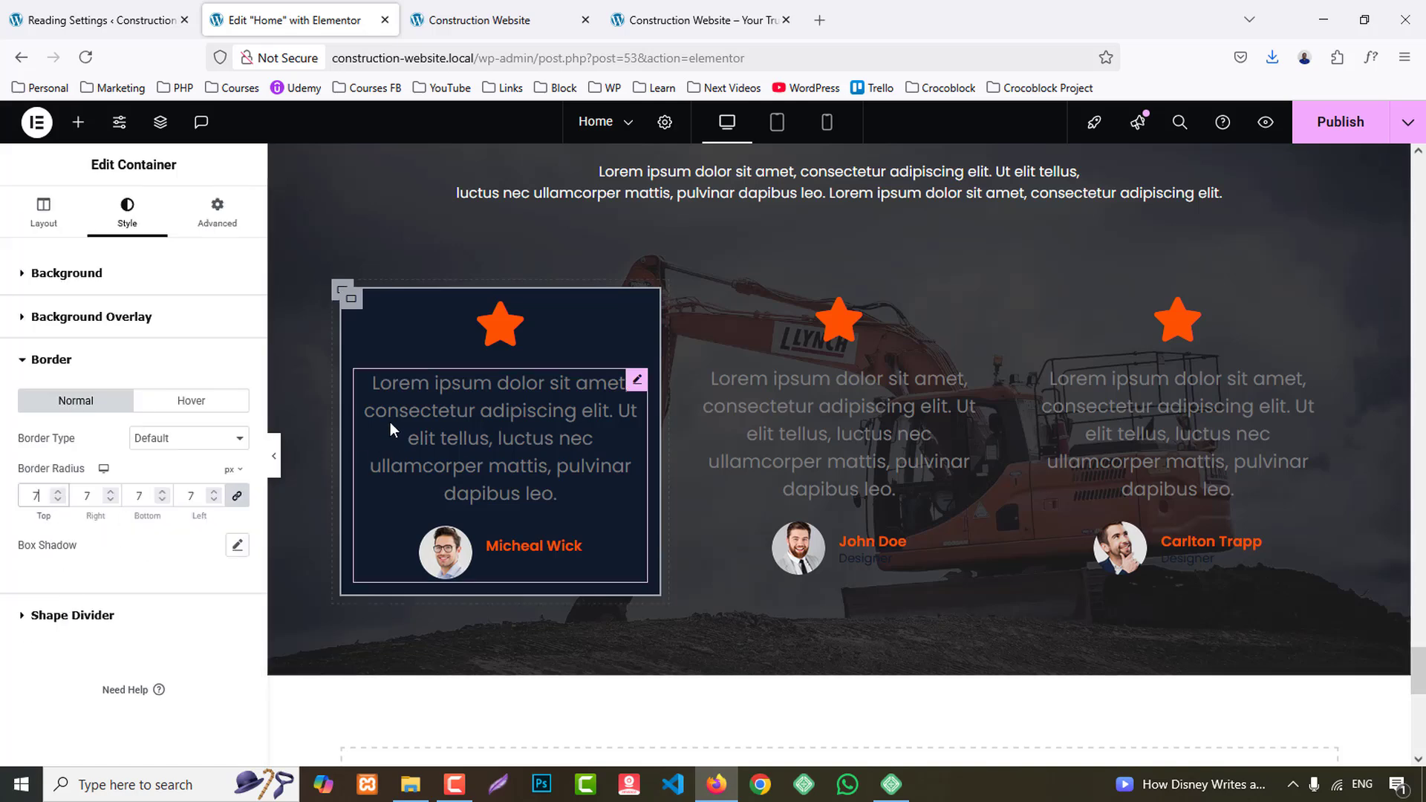
- Copy the first card container's style and paste it onto the second and third card containers
right_click(352, 303)
click(394, 407)
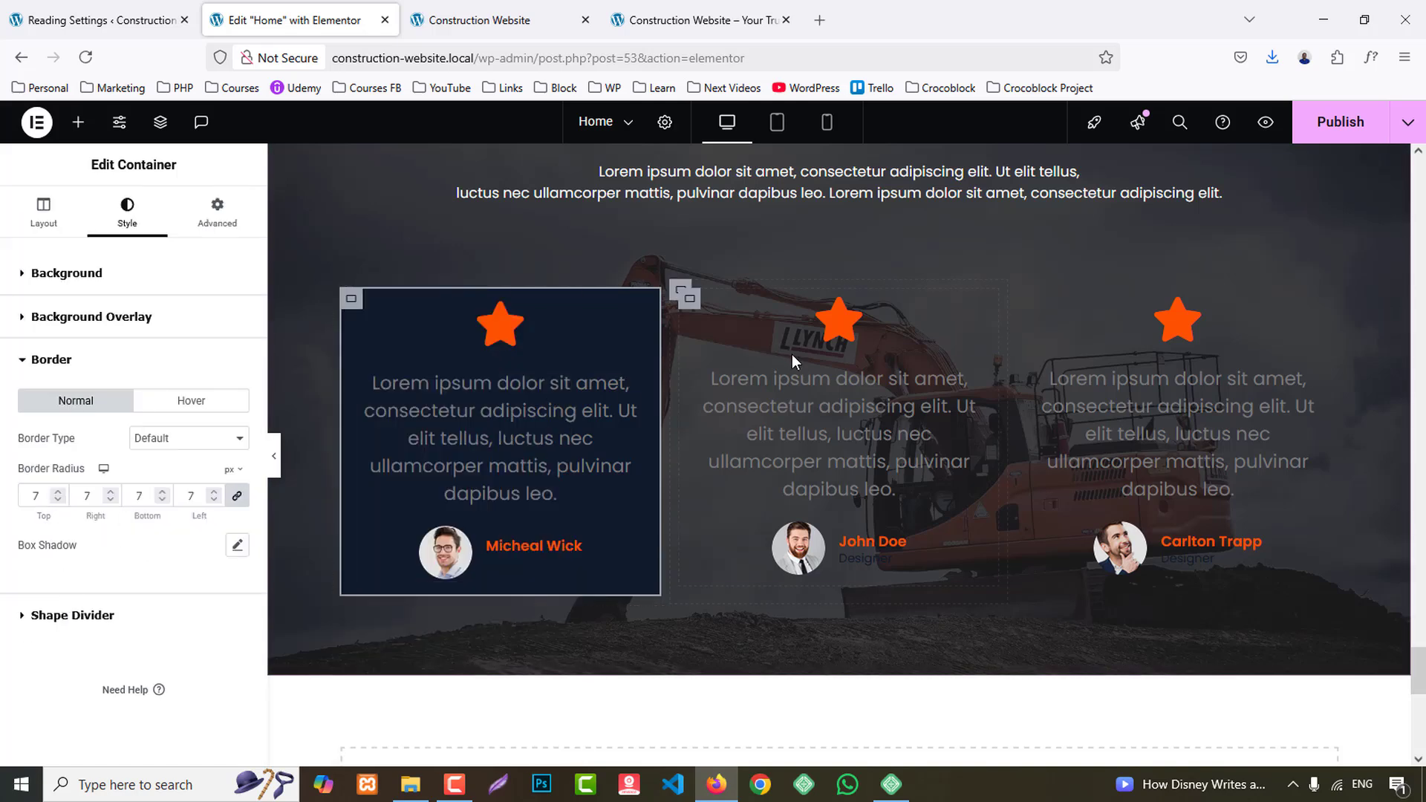
right_click(691, 304)
click(732, 470)
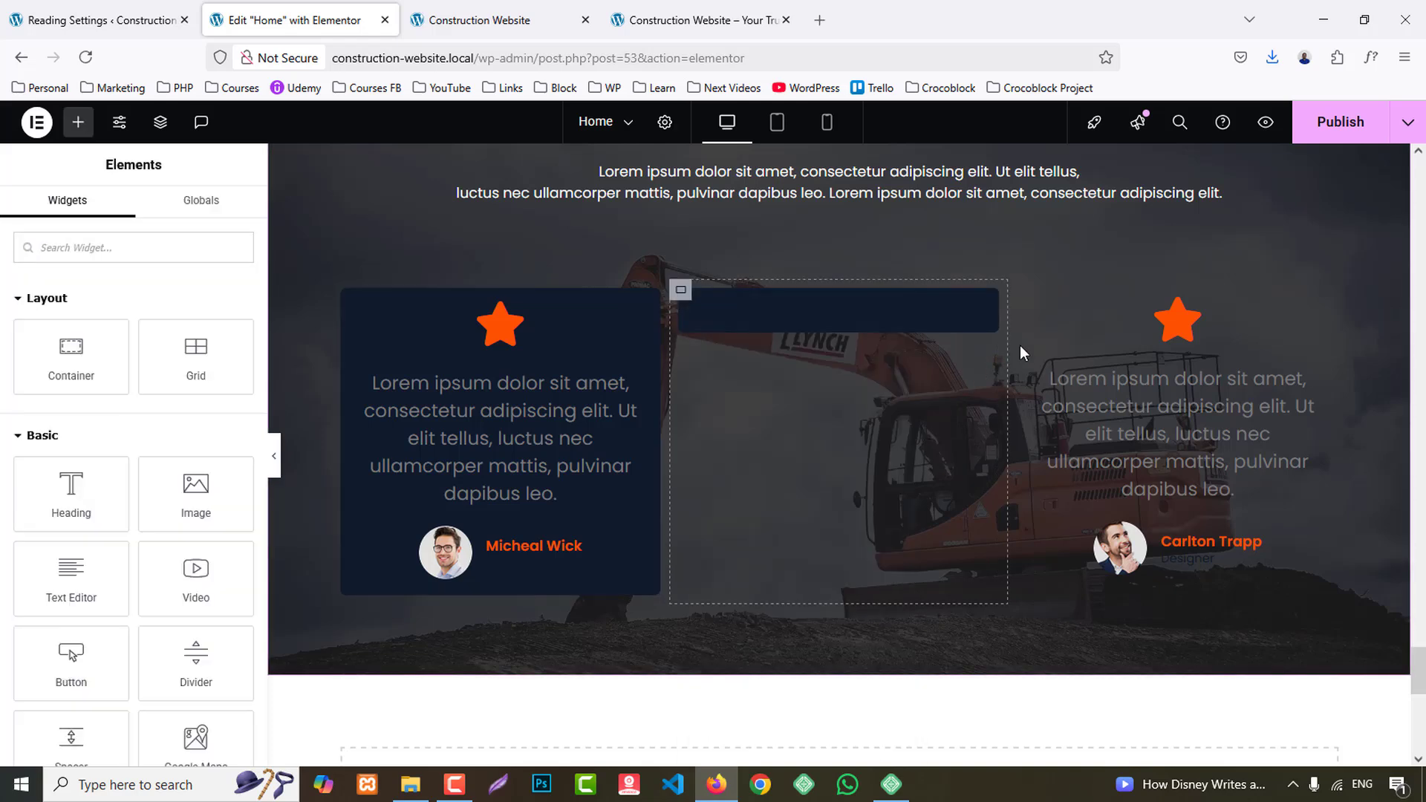
right_click(1025, 301)
click(1082, 472)
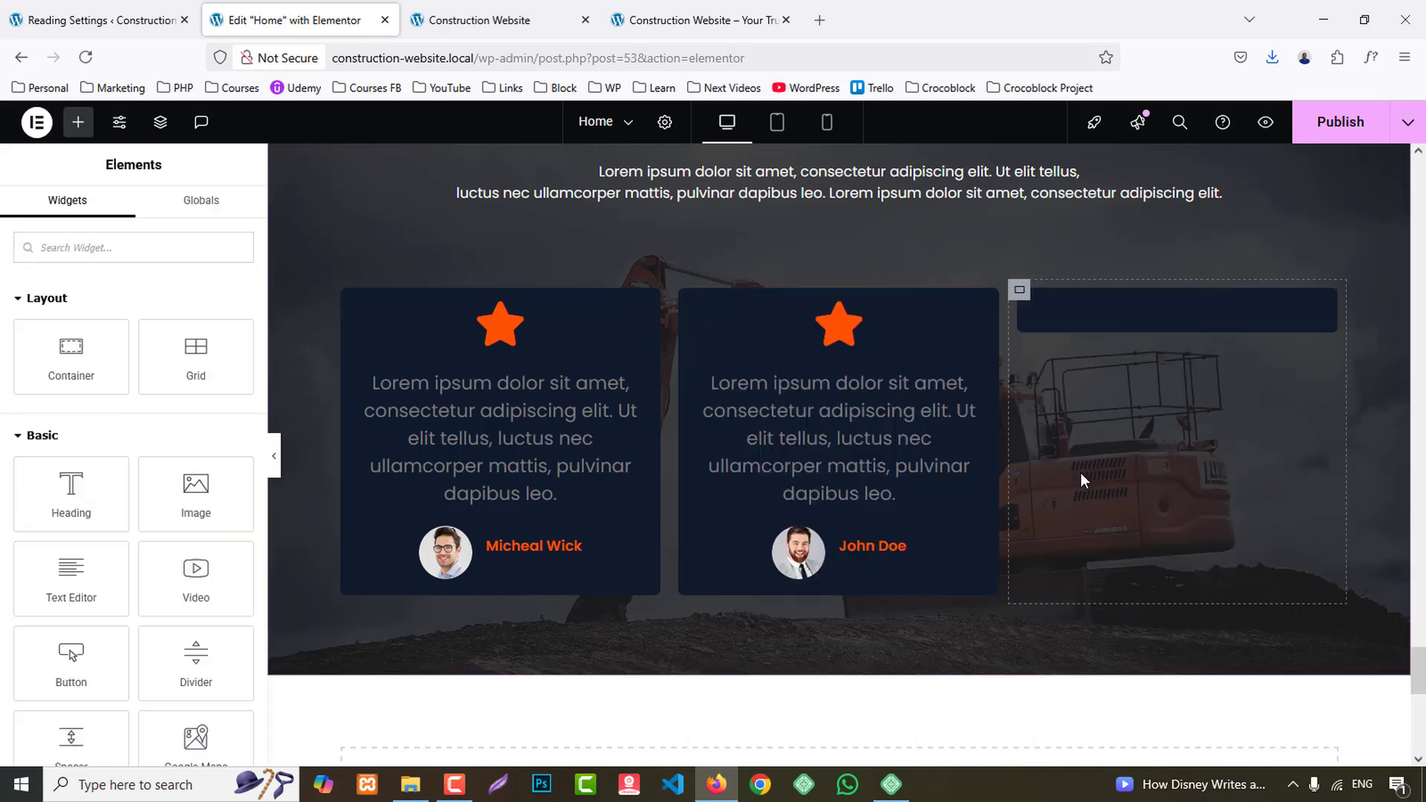
- Replace the star icon in the first card with the right quote icon from the icon library
click(709, 22)
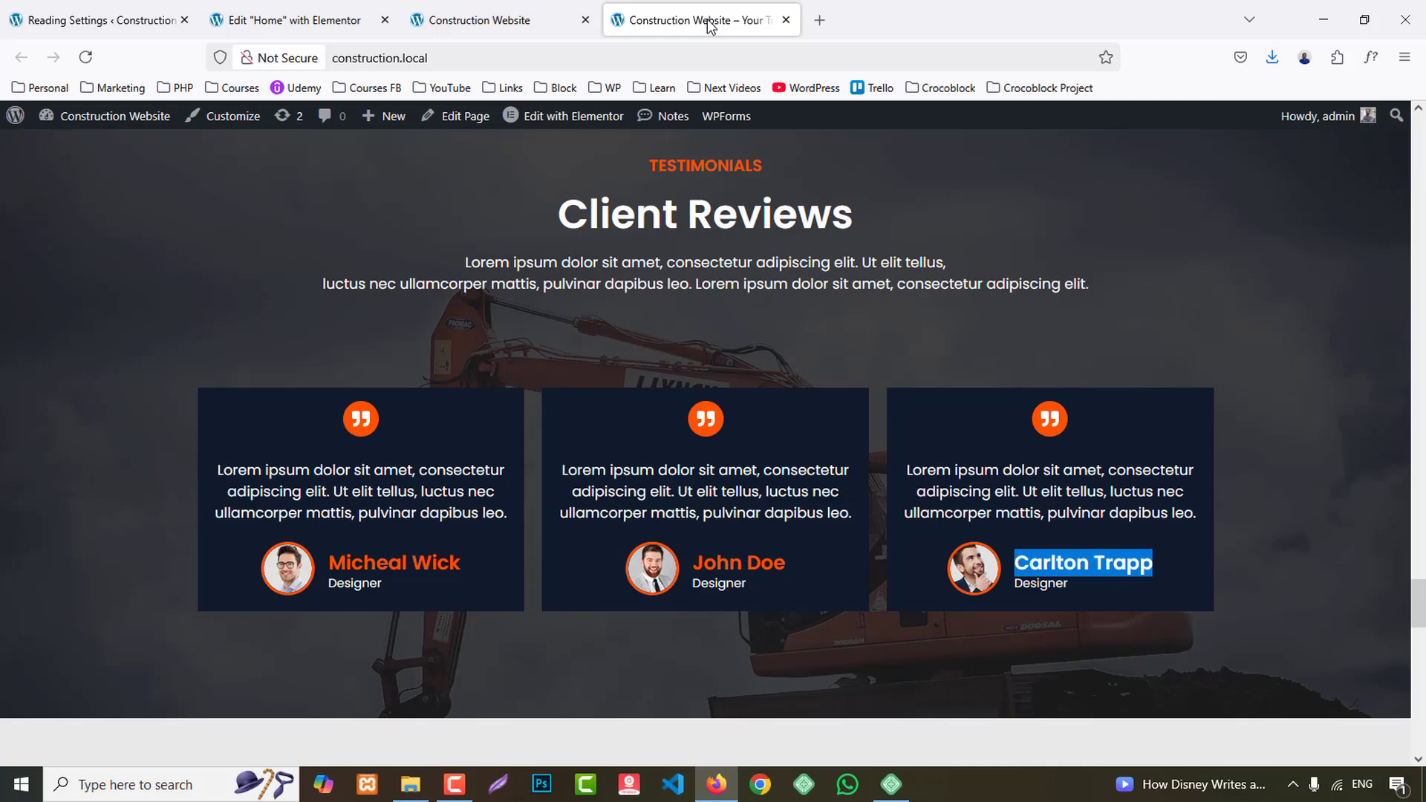
click(290, 21)
click(528, 314)
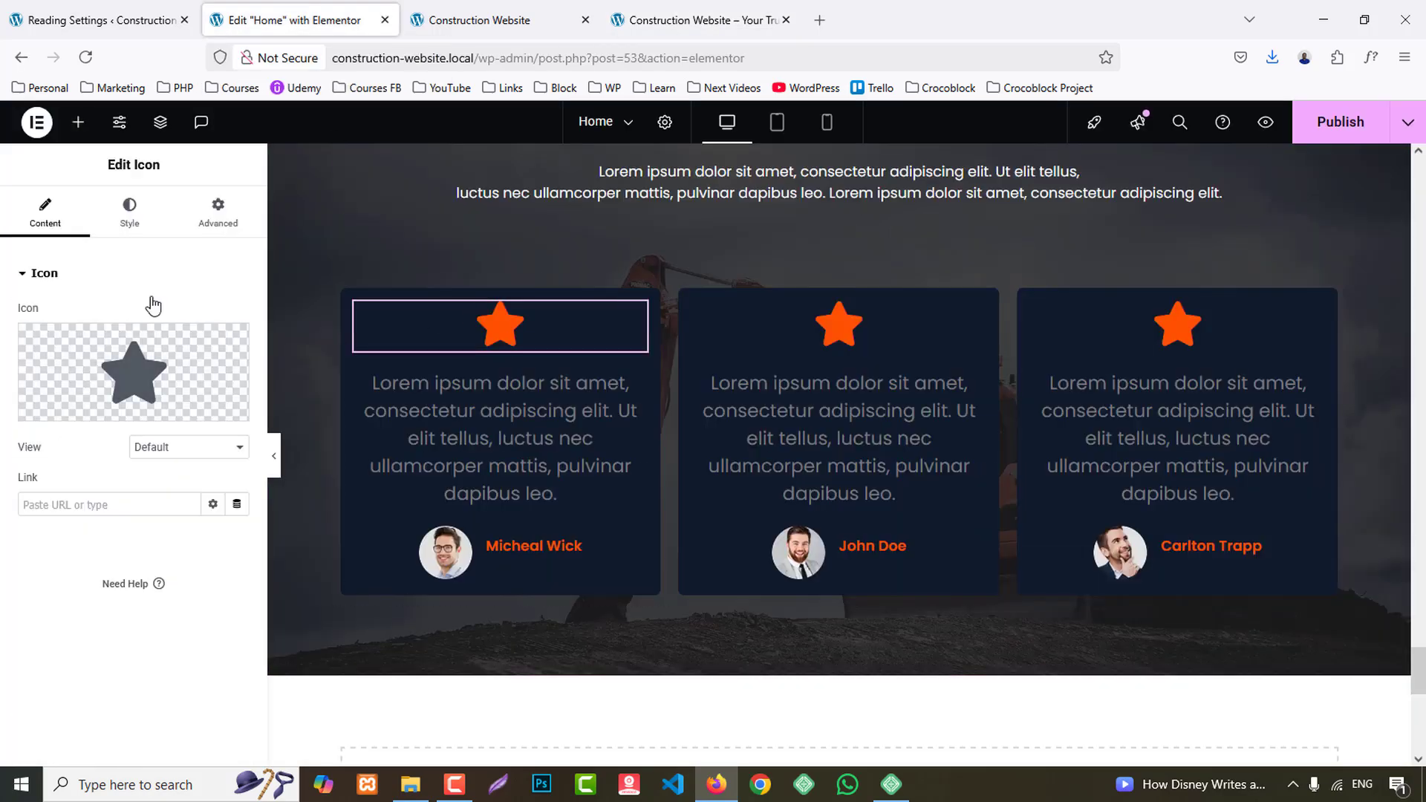
click(134, 367)
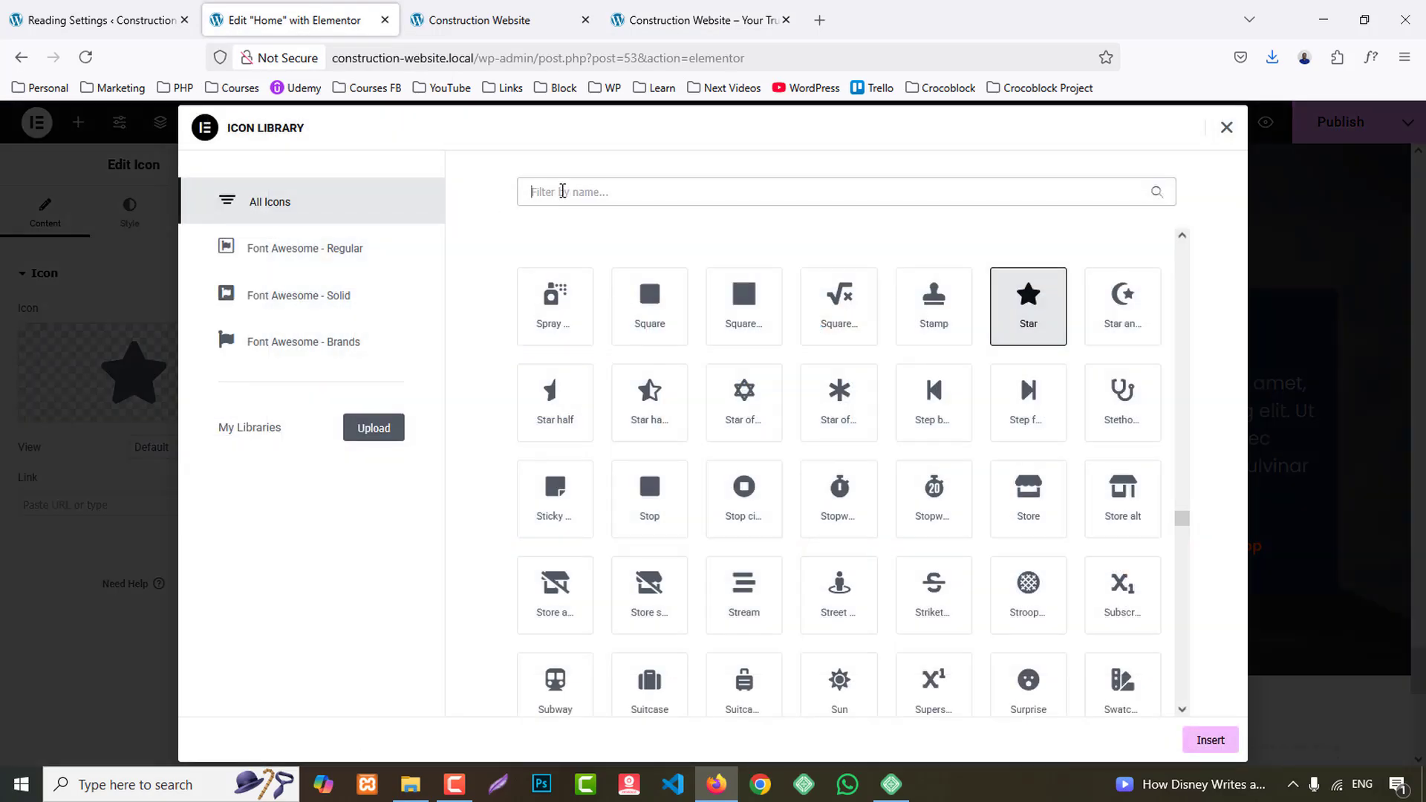
text(quo)
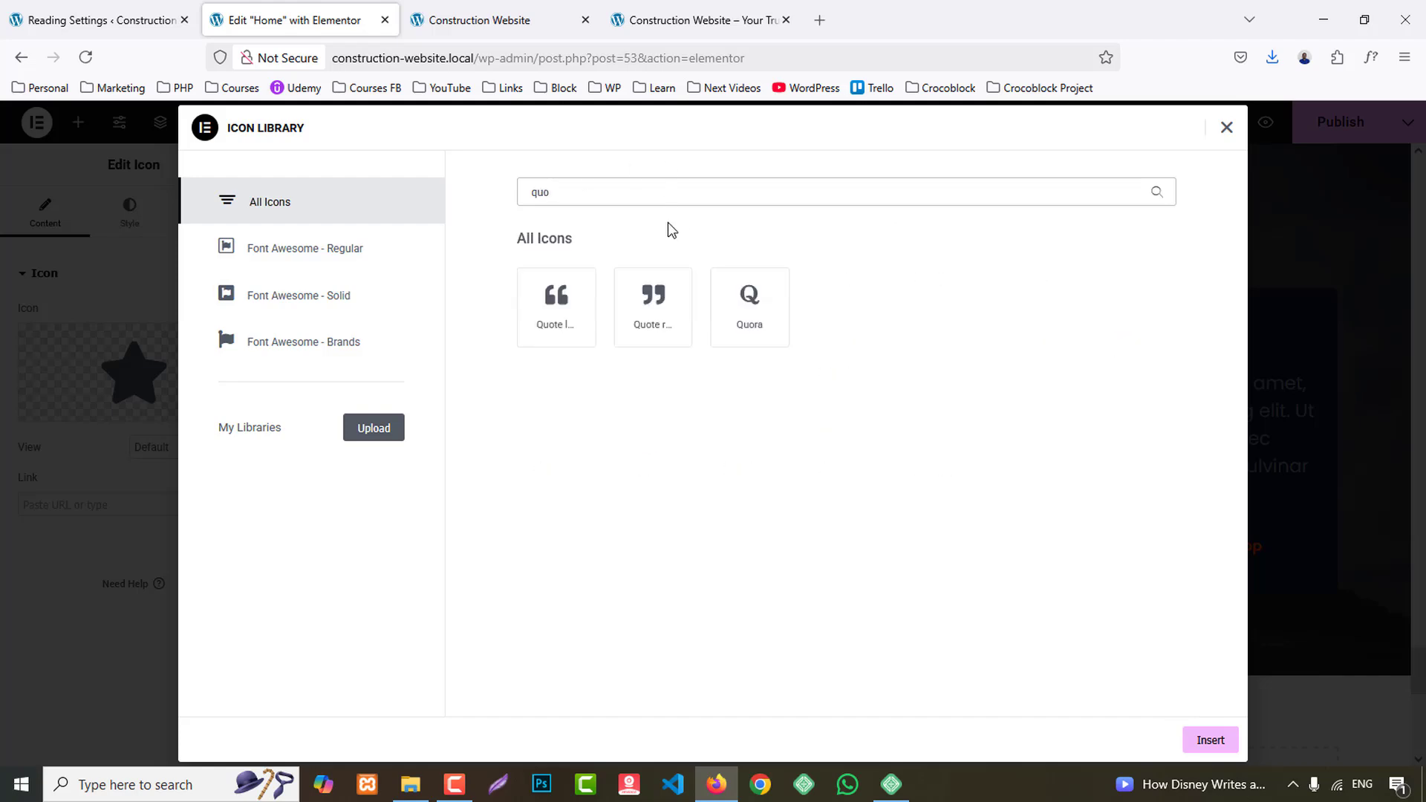
click(653, 304)
click(1210, 739)
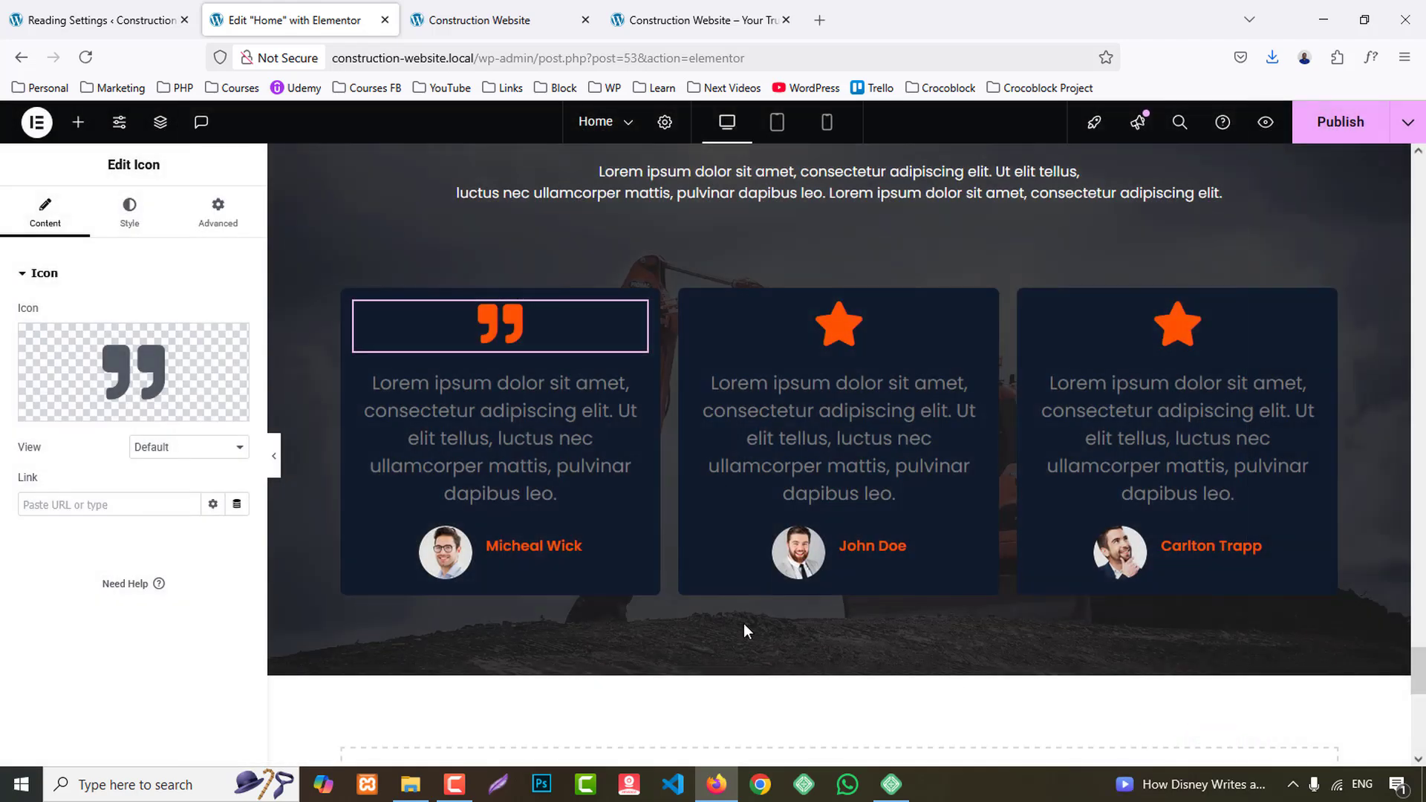
- Set the first card's quote icon to the Stacked view with a size of 15 px
click(176, 449)
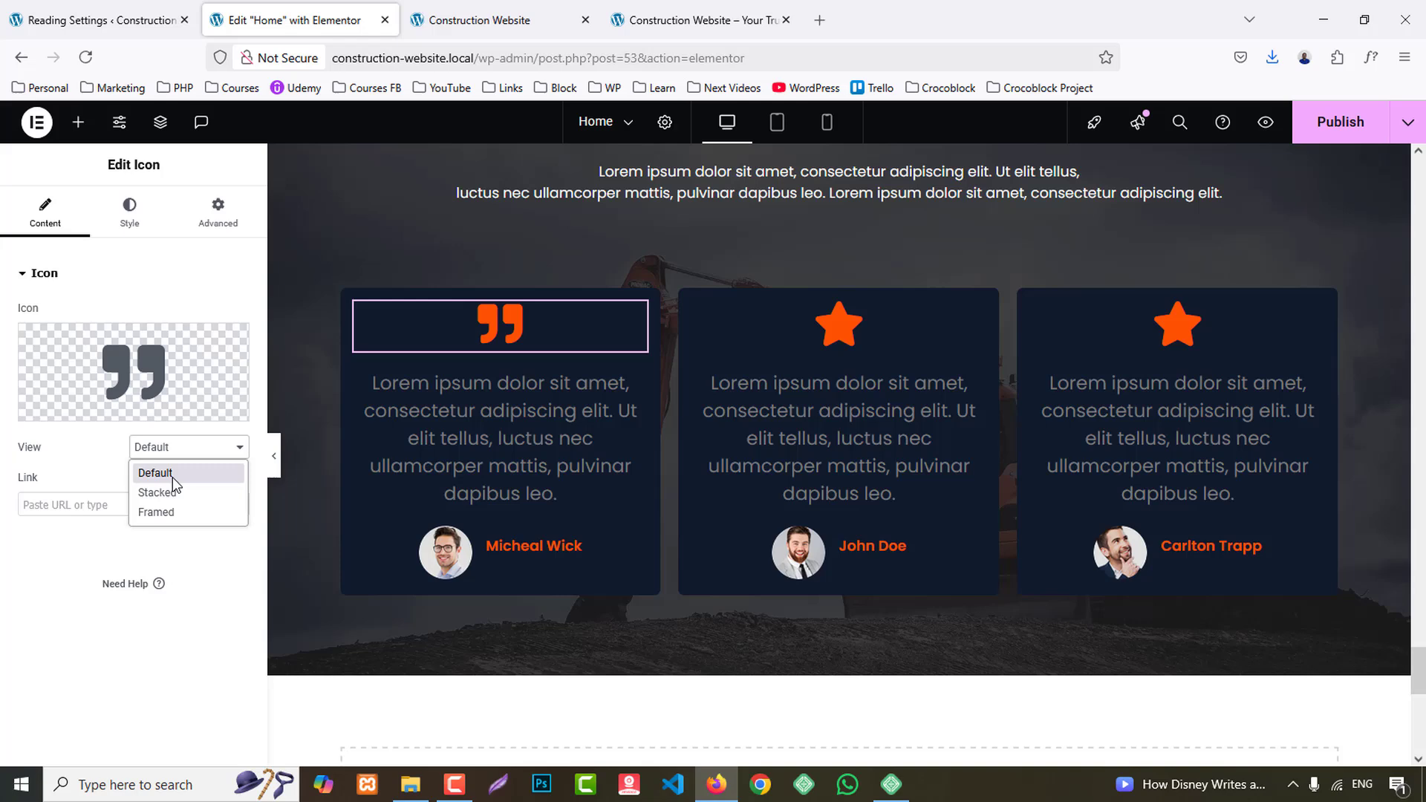
click(157, 492)
click(130, 221)
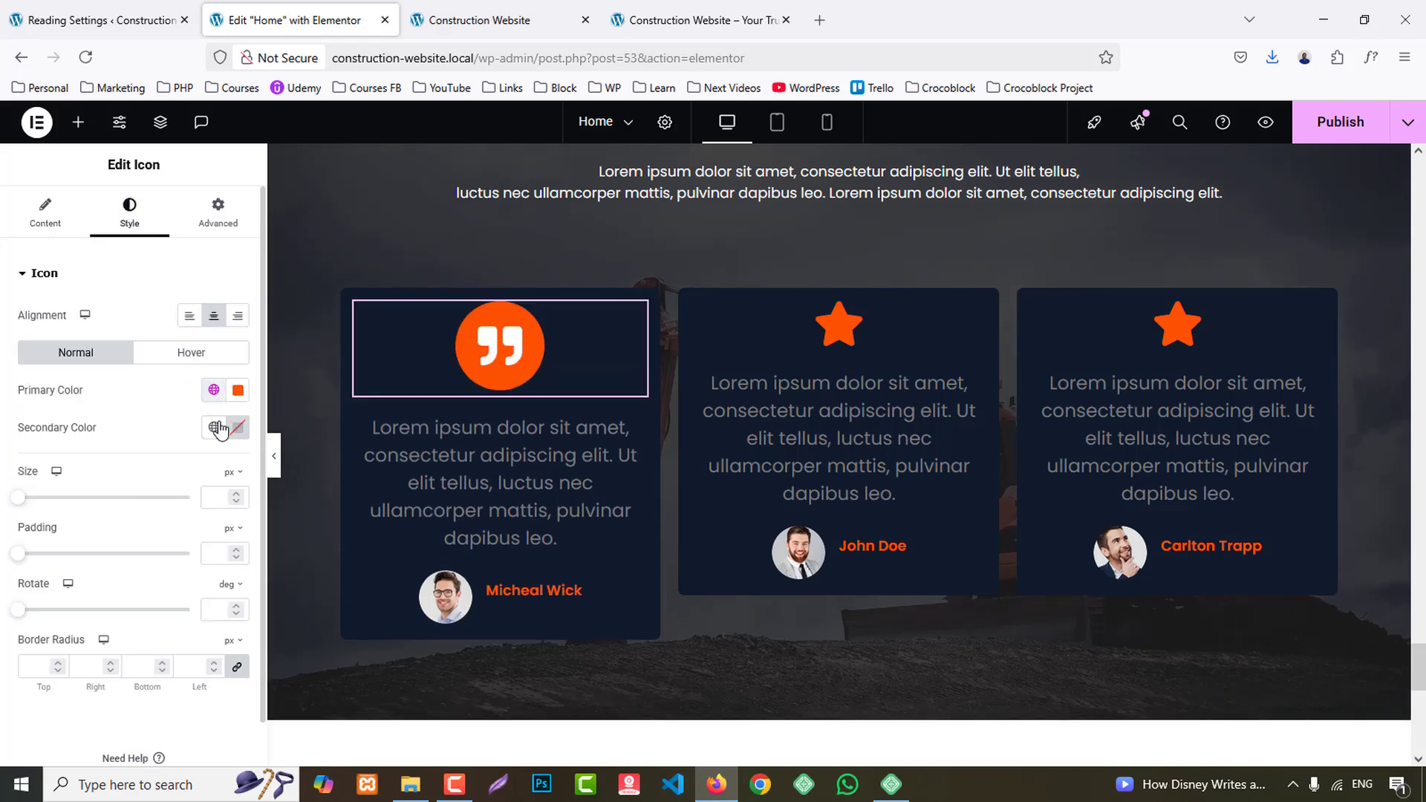
click(215, 504)
text(11)
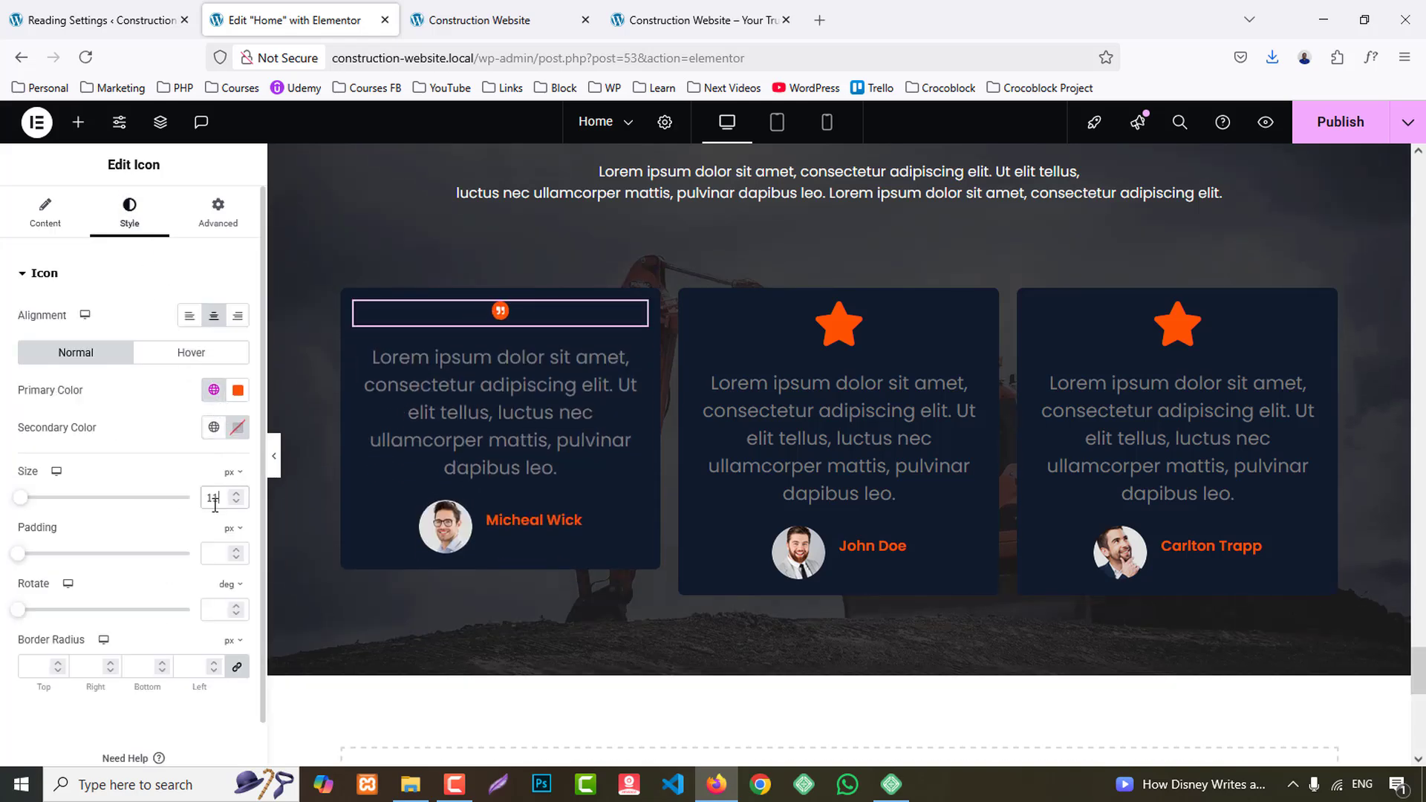
key(Up)
key(Up)
key(Up)
key(Up)
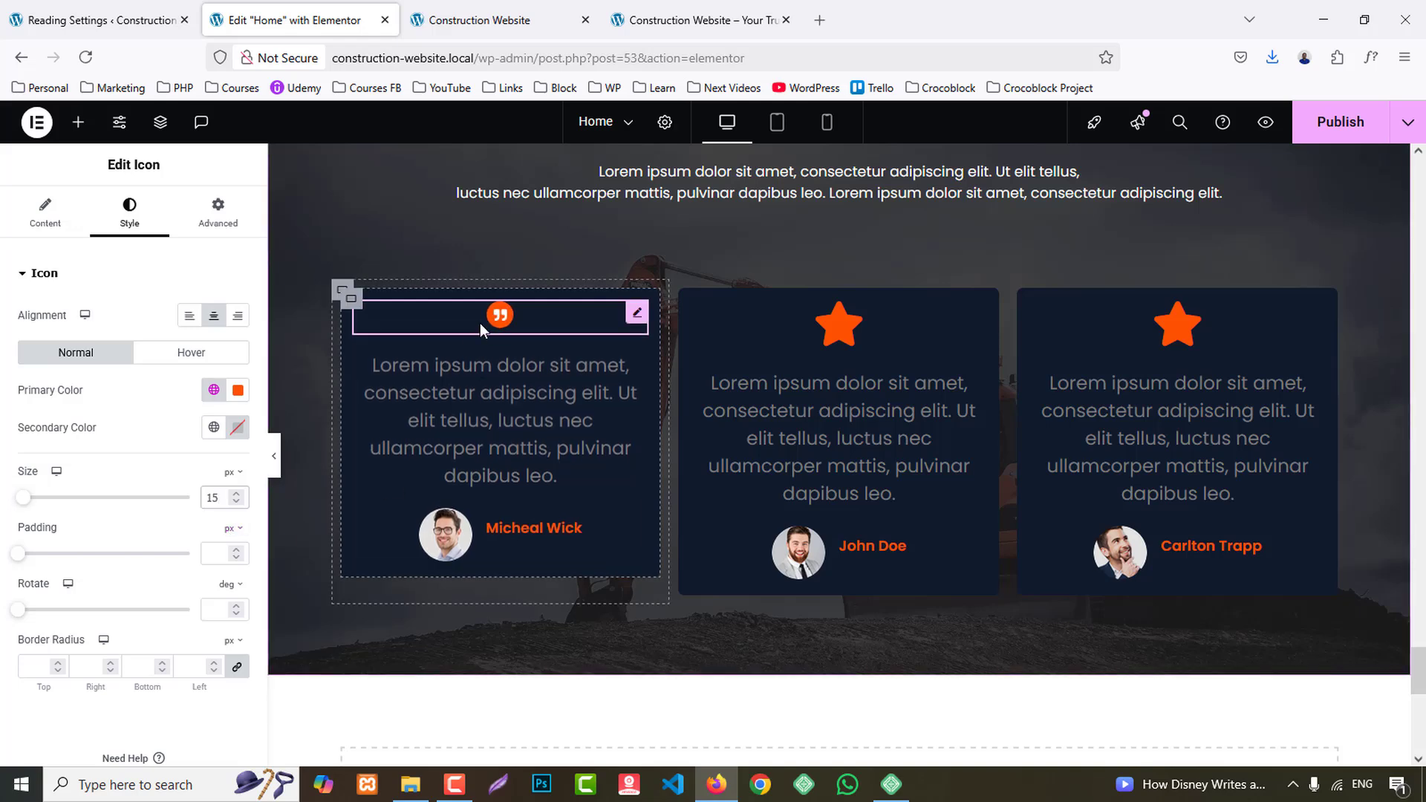
- Replace the star icons in the second and third cards with copies of the first card's quote icon
right_click(499, 324)
click(546, 413)
right_click(811, 328)
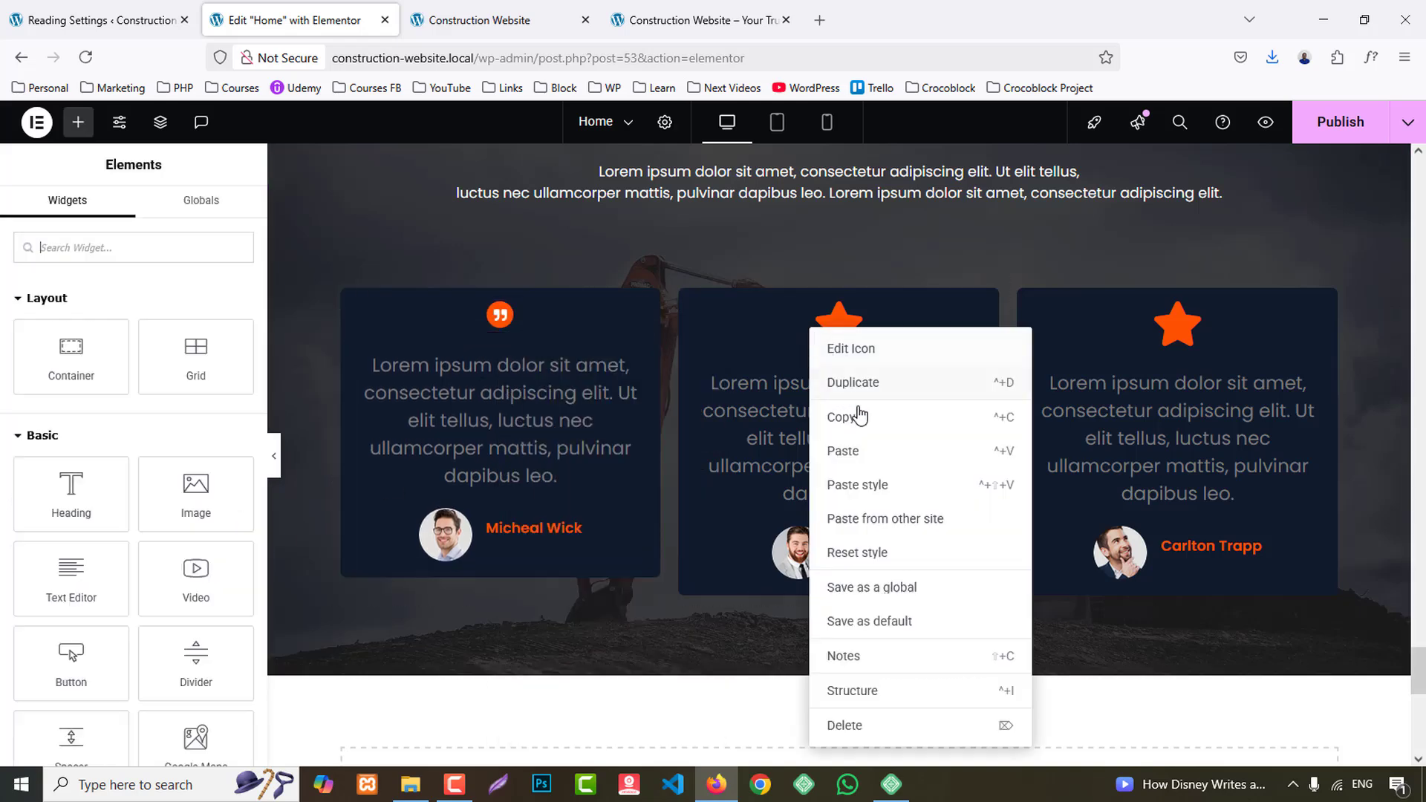
click(858, 451)
right_click(944, 321)
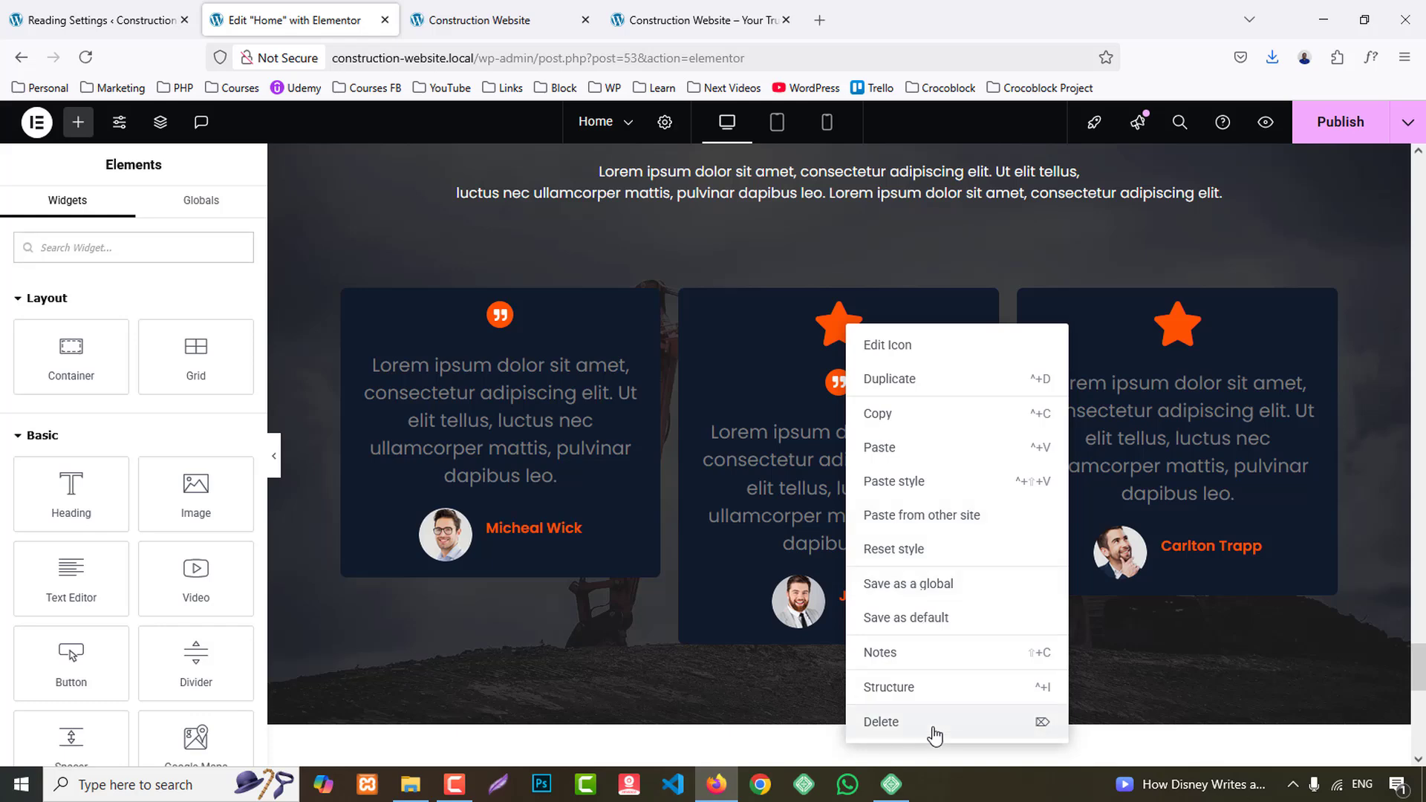
click(932, 724)
right_click(1179, 338)
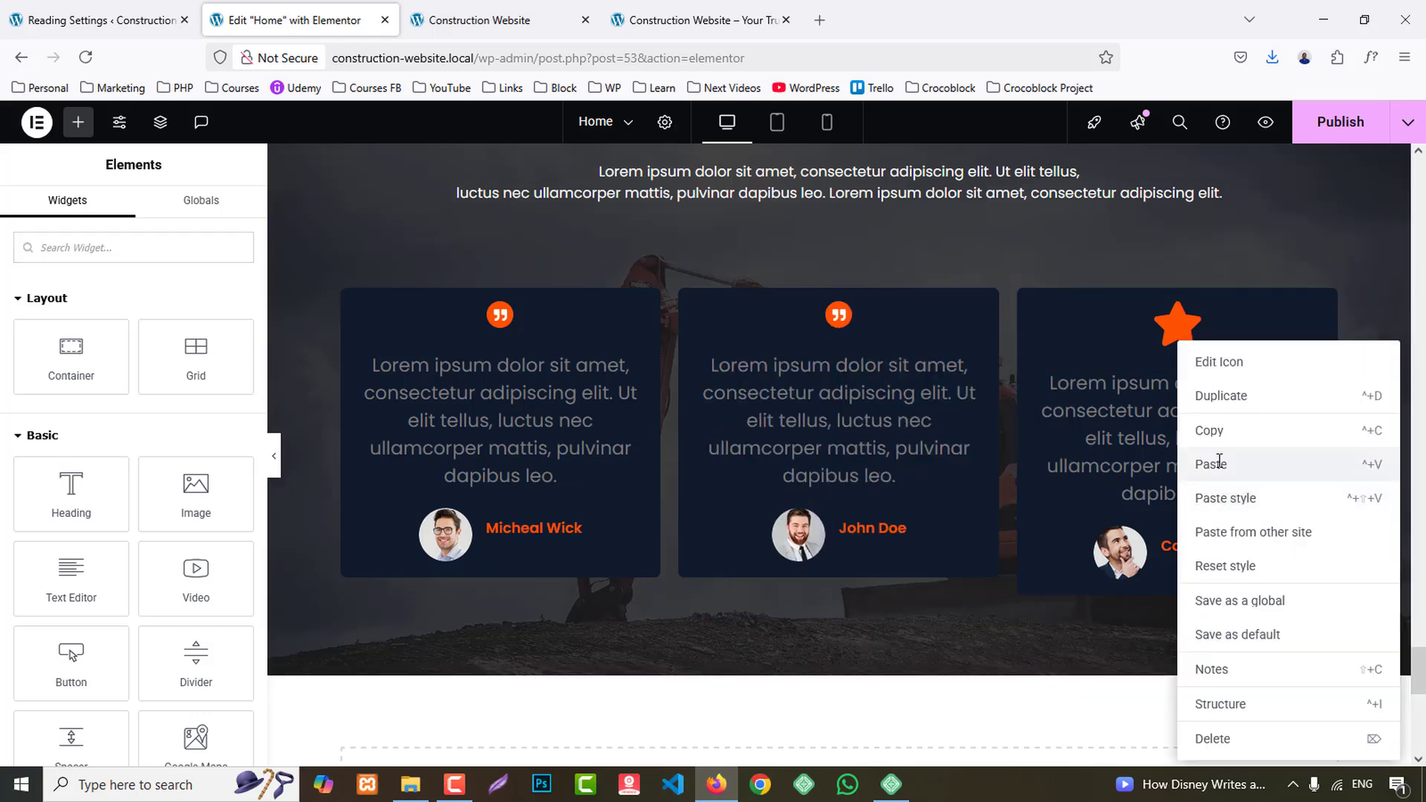
click(1222, 465)
right_click(1174, 325)
click(1239, 716)
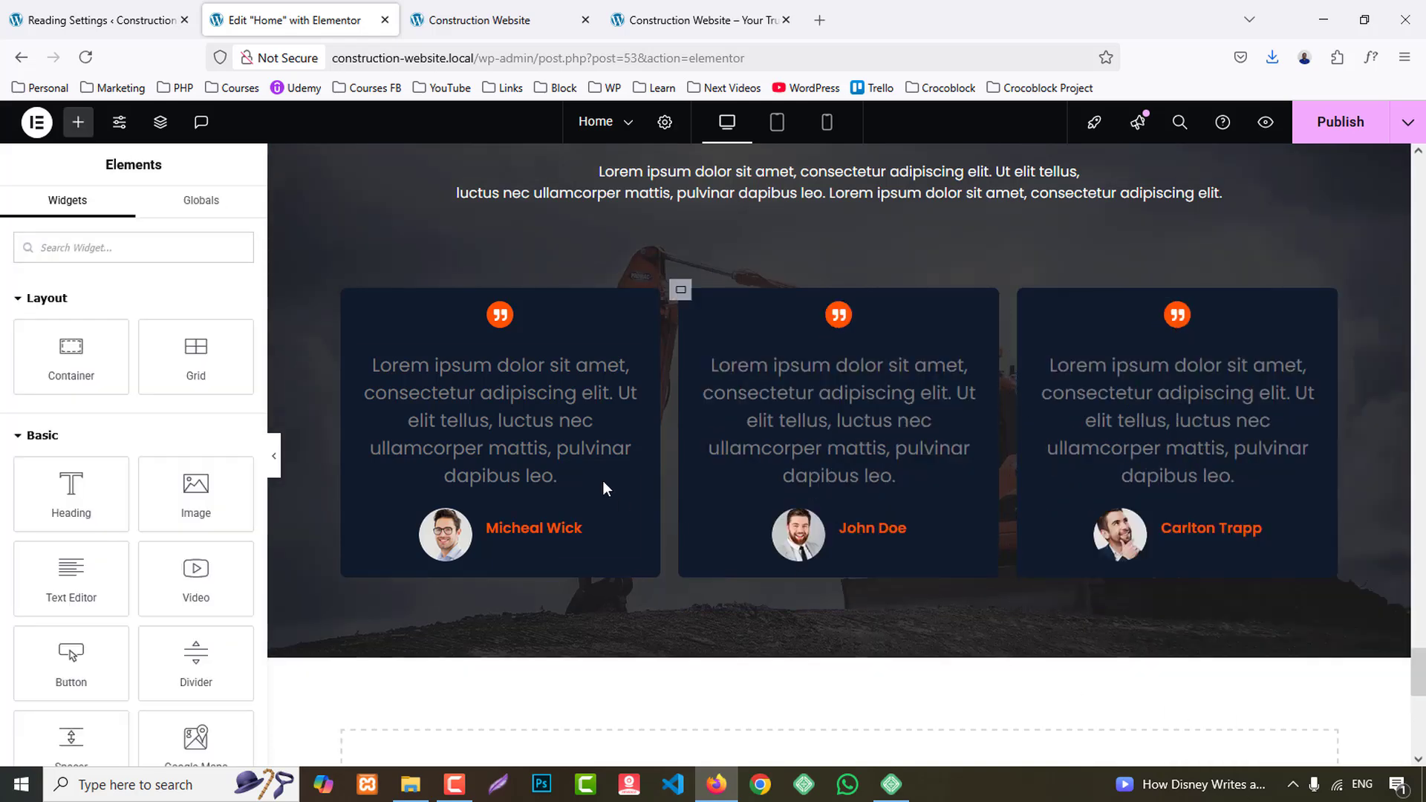
- Set the first testimonial card's content text colour to the global White
click(605, 484)
click(128, 215)
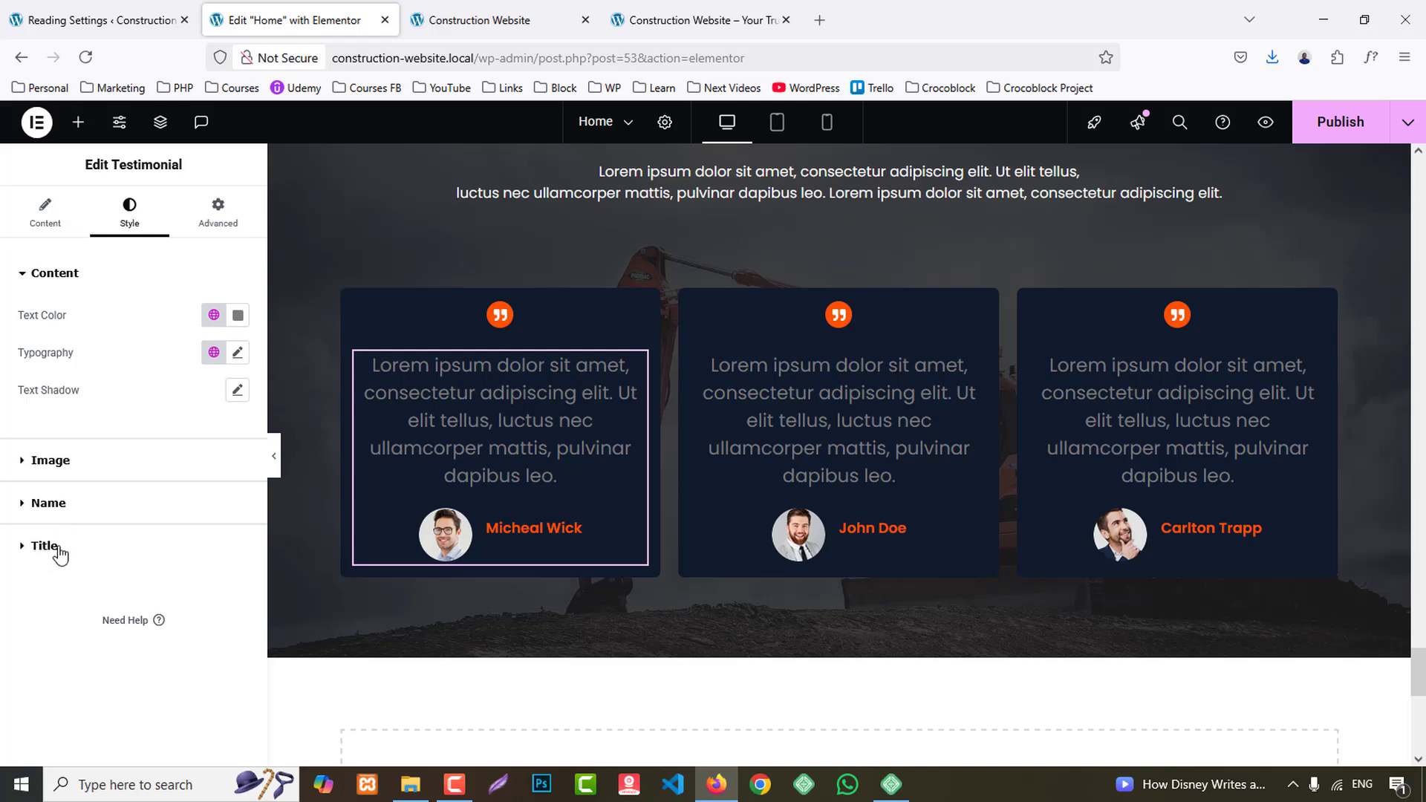
click(214, 315)
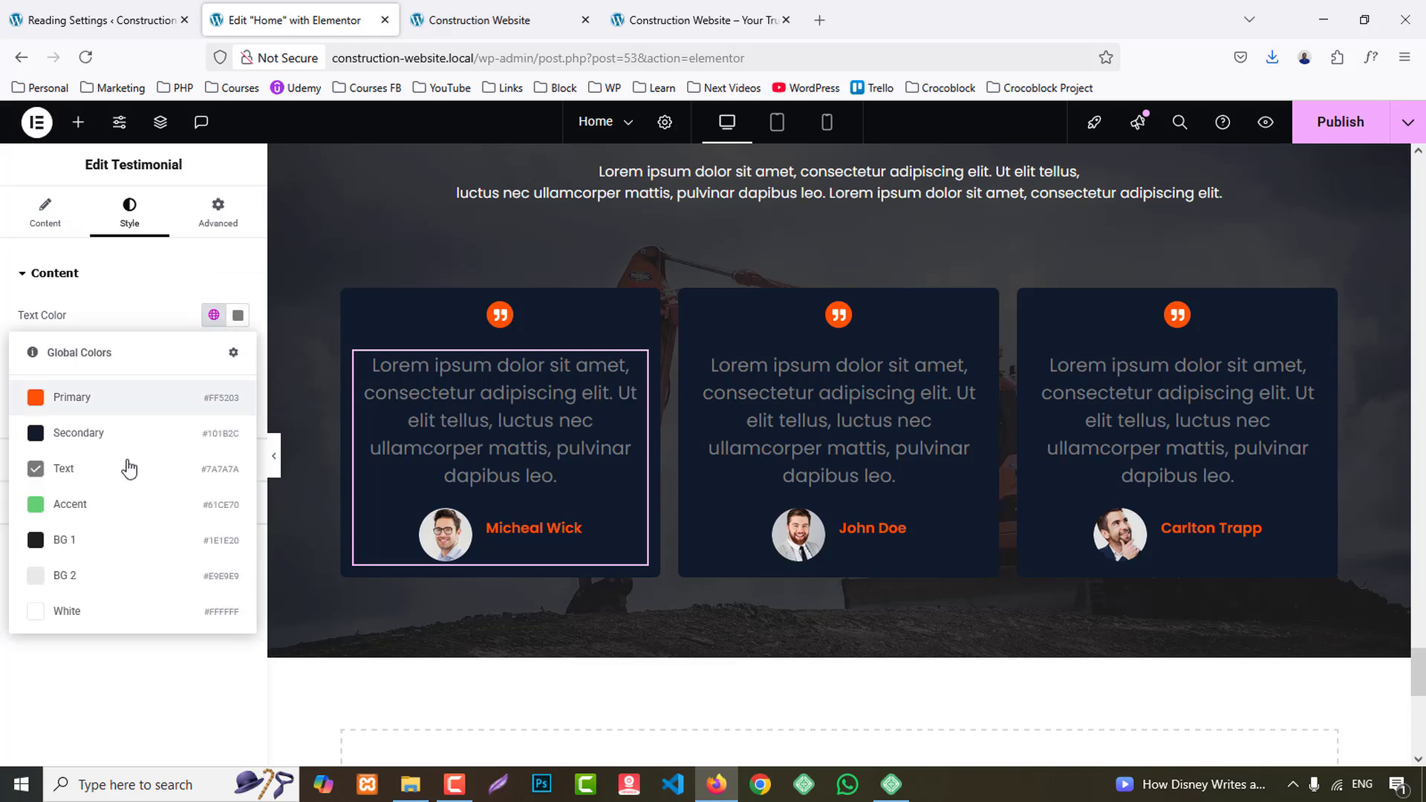
click(102, 607)
- Set the font size of the first testimonial's content text to 17 px
click(237, 352)
click(207, 492)
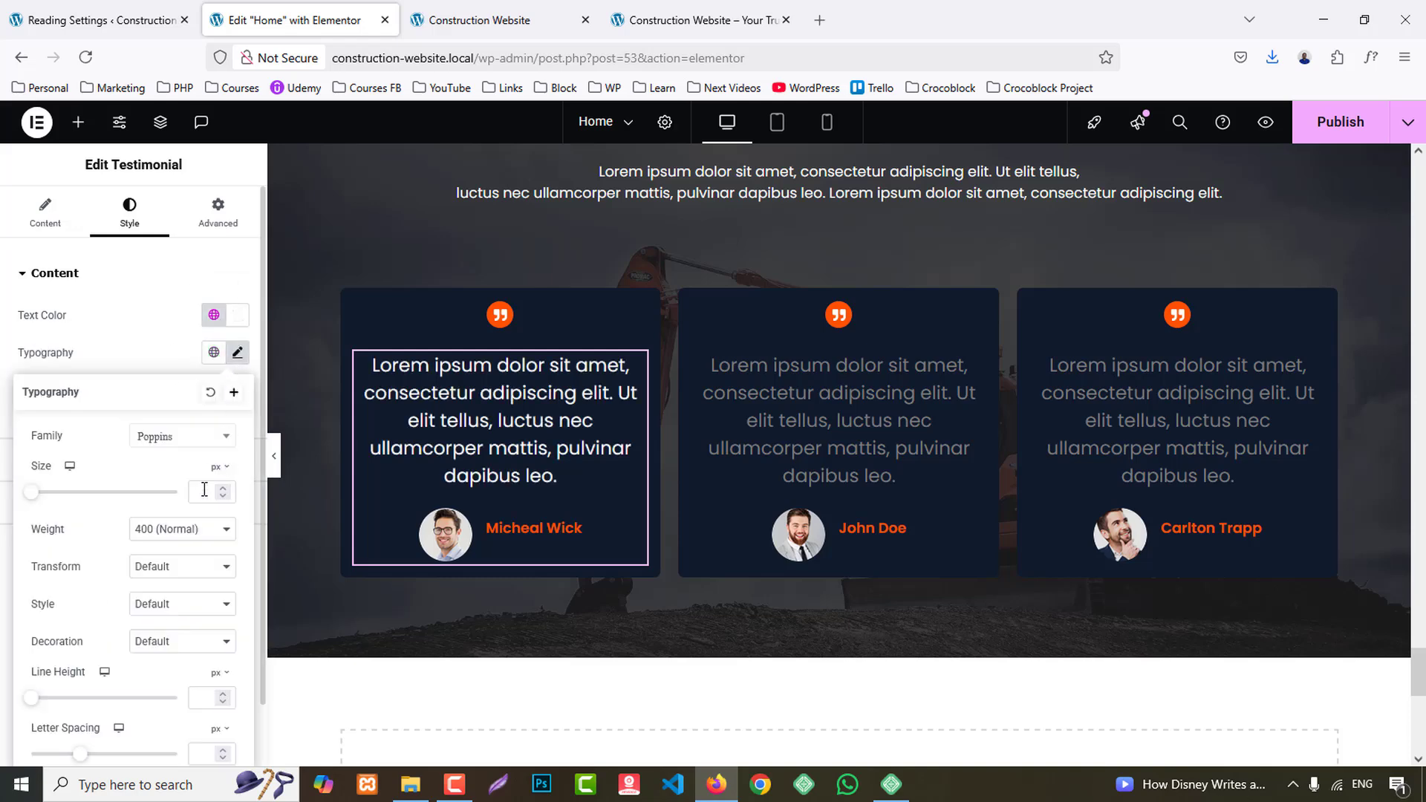
text(16)
key(Up)
key(Down)
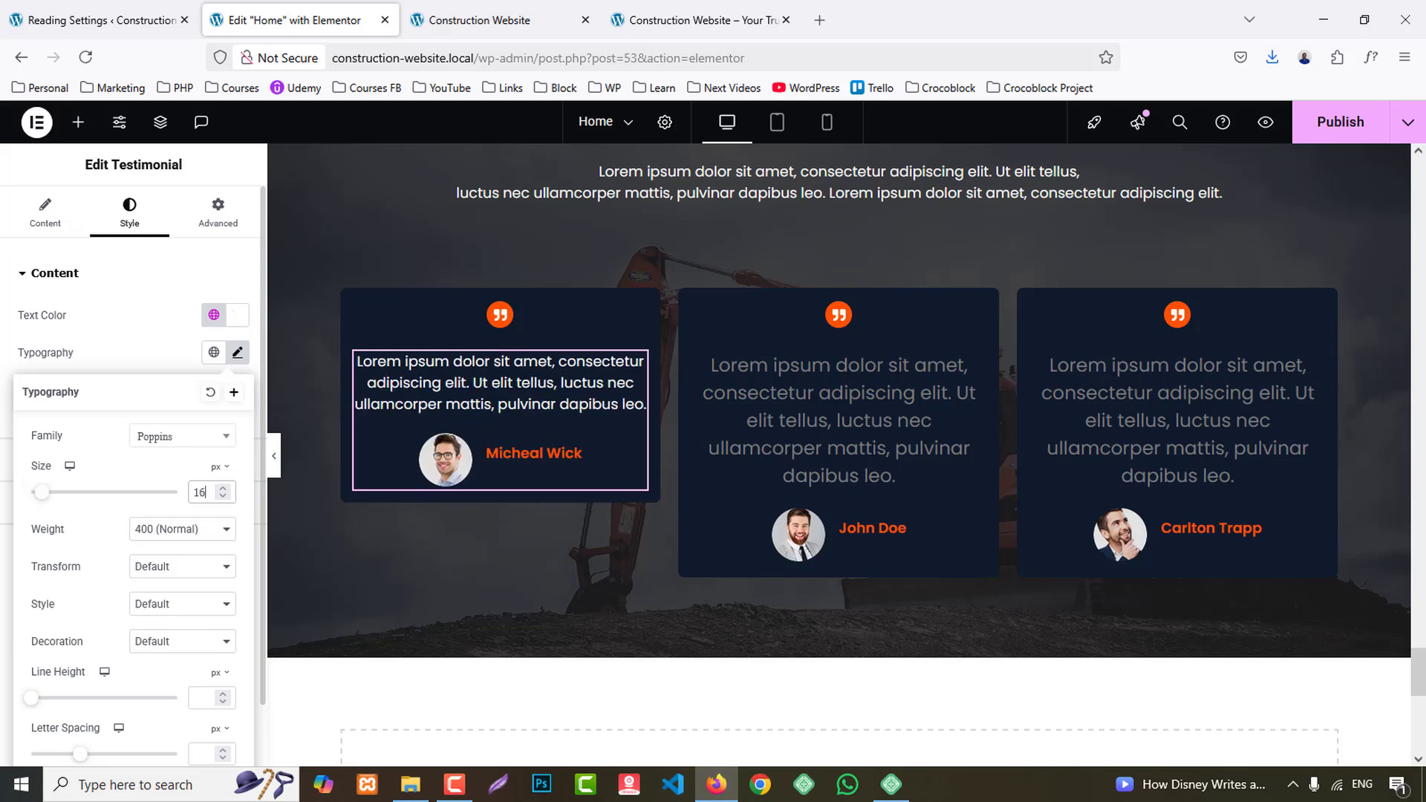
key(Up)
click(141, 327)
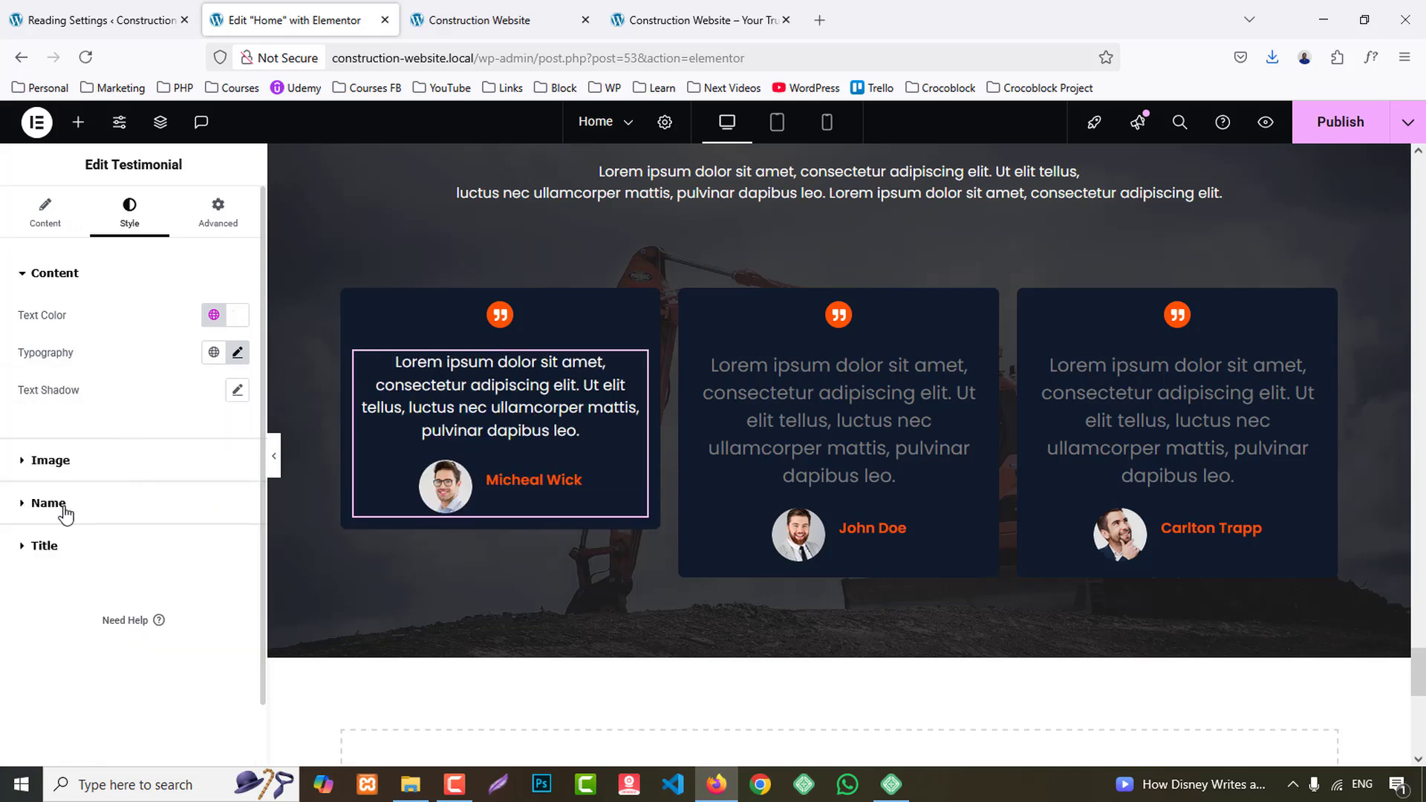
- Set the font size of the reviewer's name in the first testimonial to 18 px
click(53, 495)
click(237, 440)
click(211, 579)
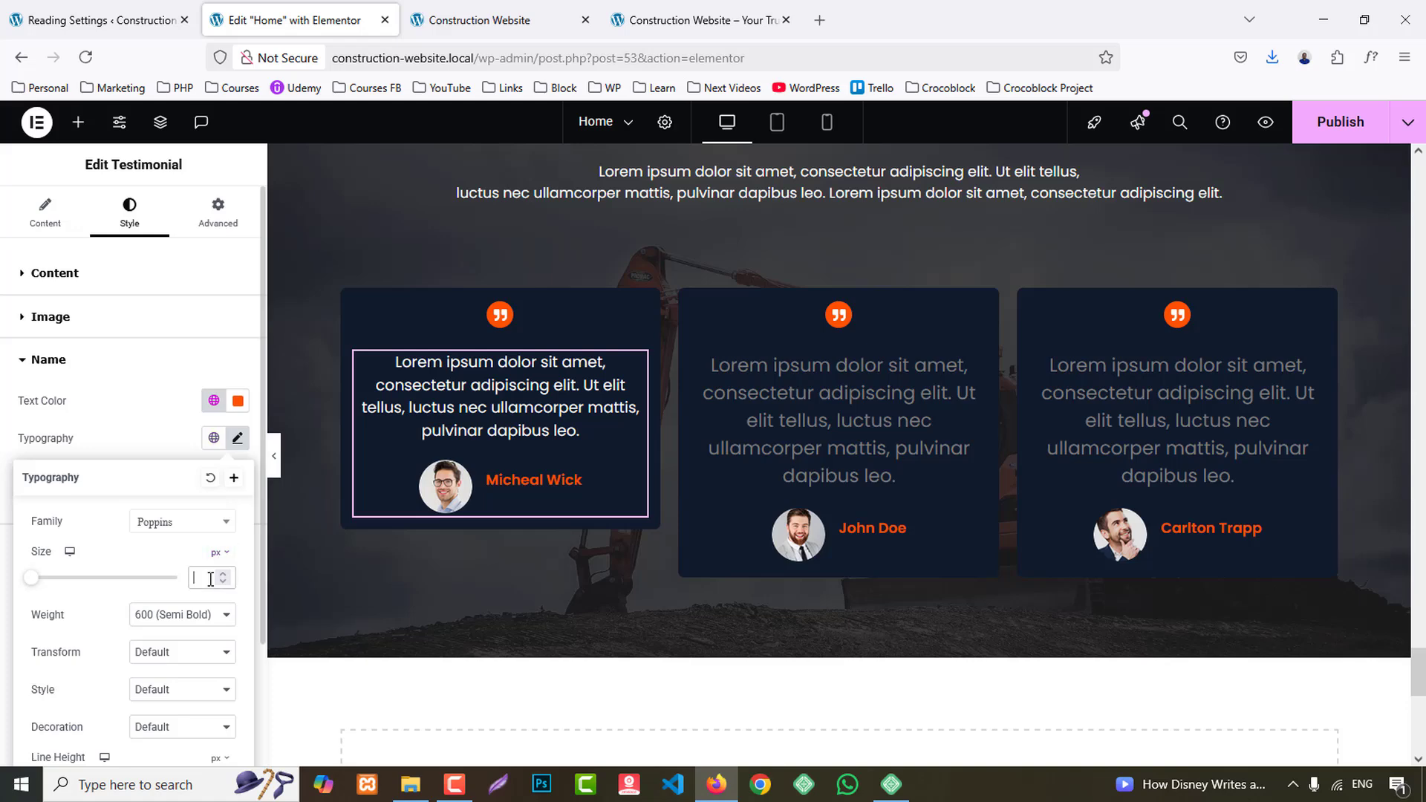
text(18)
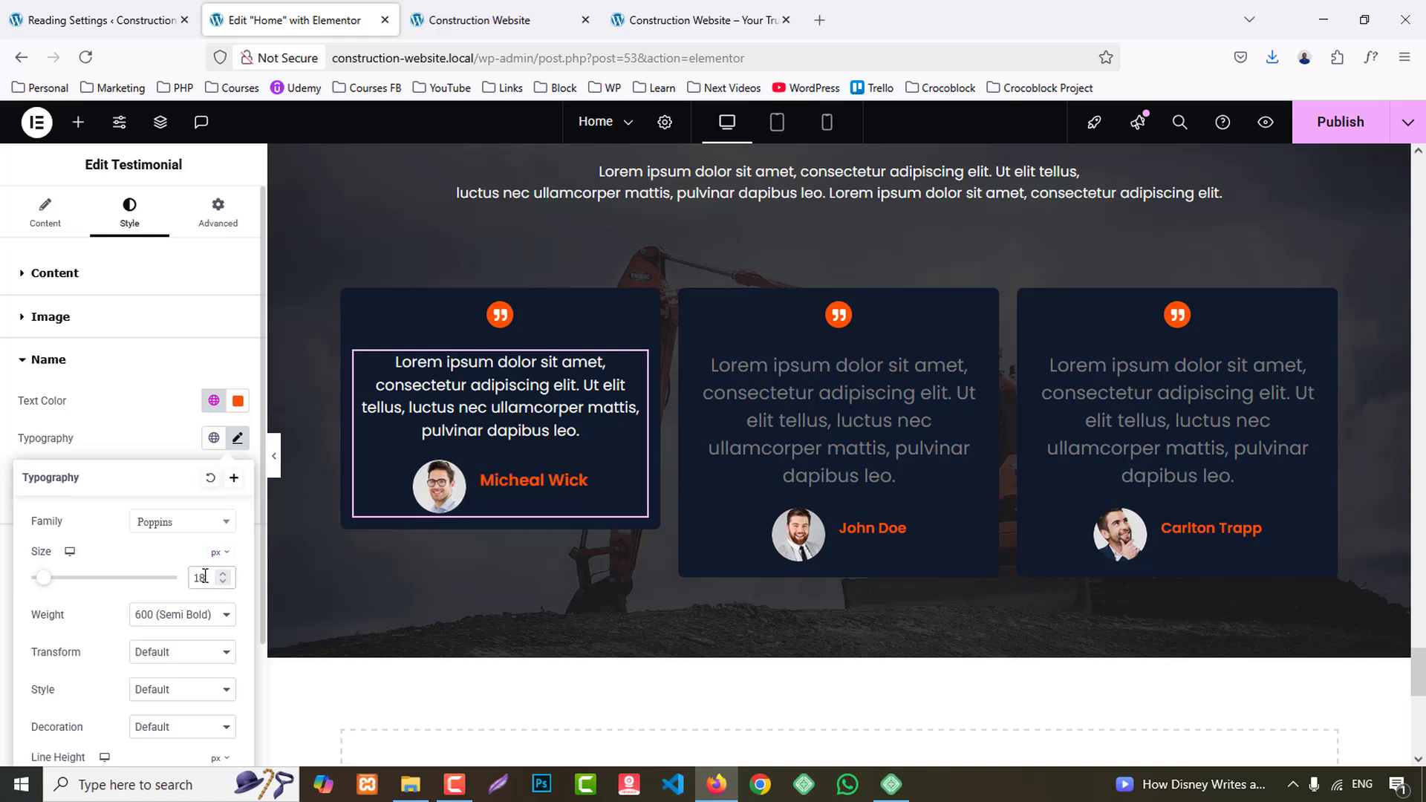
click(144, 413)
- Set the title text colour of the first testimonial to the global White
click(196, 556)
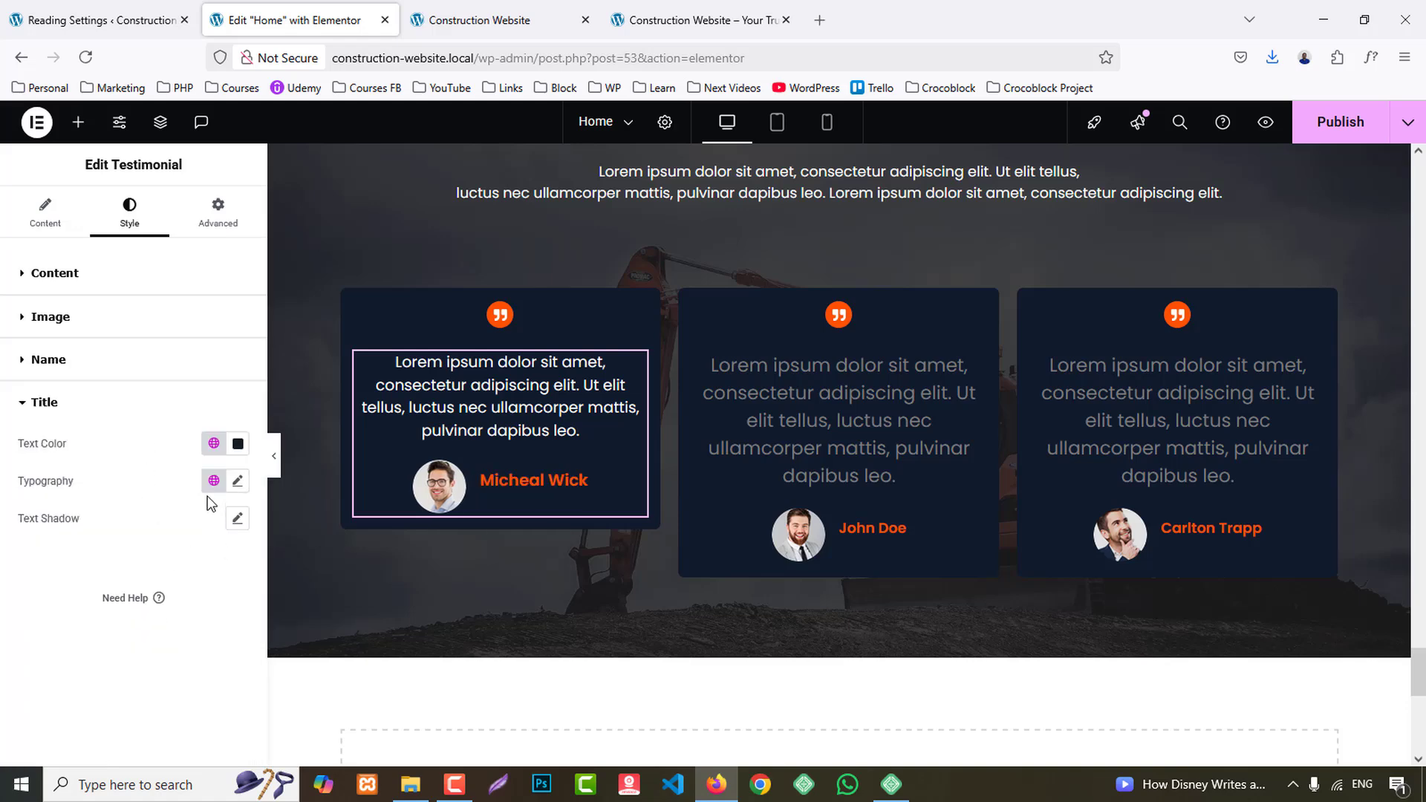
click(214, 449)
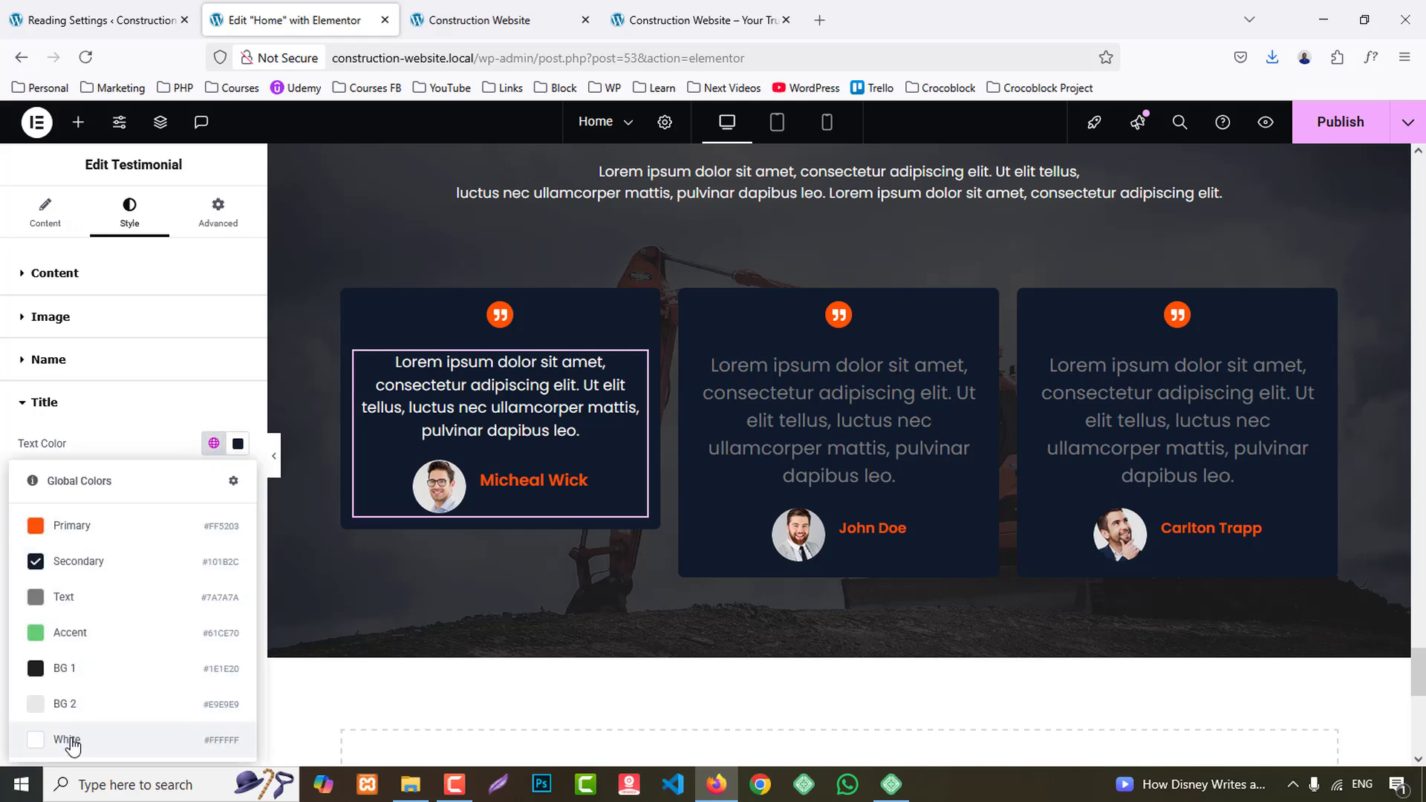
click(104, 740)
- Copy the first testimonial's style and paste it onto the testimonials in the second and third cards
right_click(488, 349)
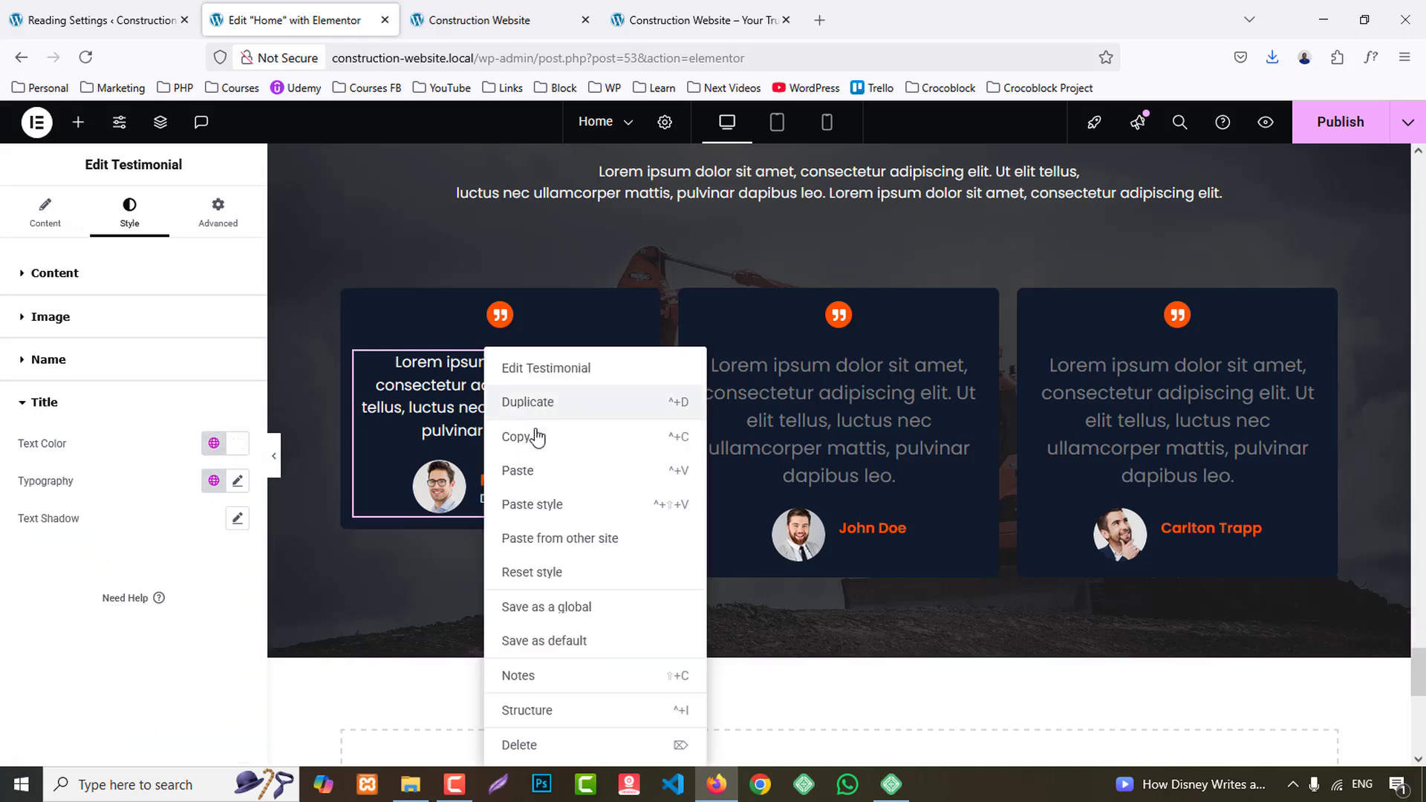
click(541, 436)
right_click(791, 347)
click(887, 512)
right_click(1172, 351)
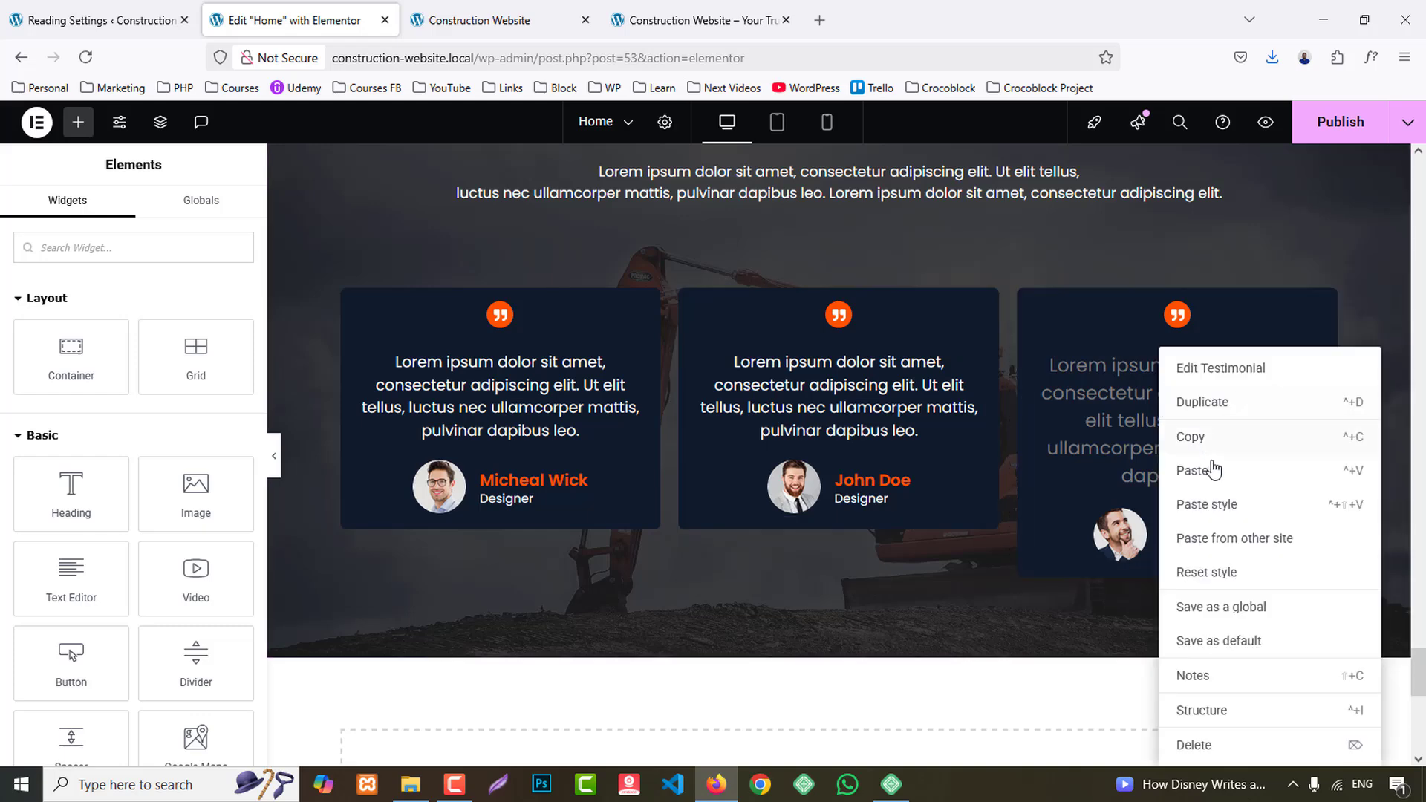
click(1221, 509)
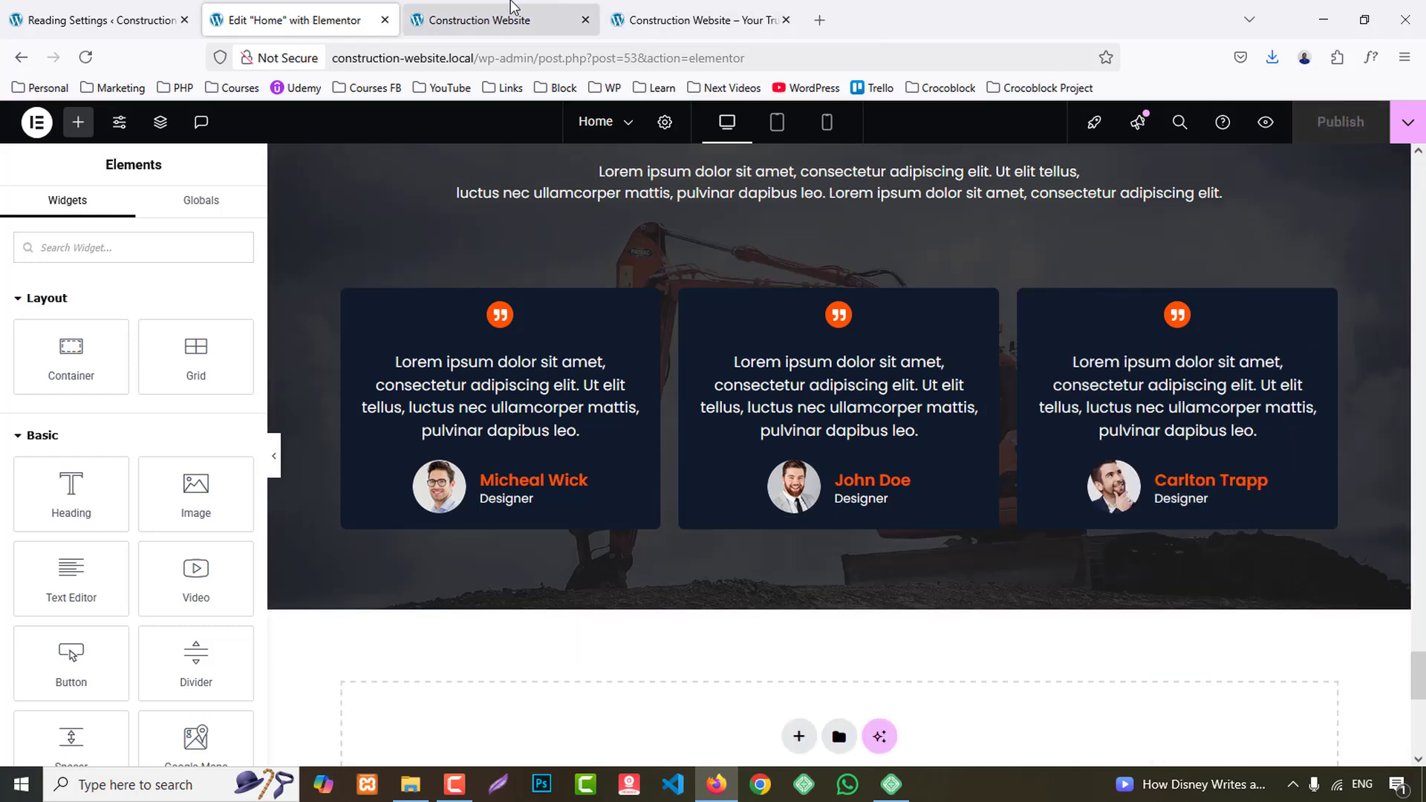
- Reload the page preview and check the styled testimonial cards in the Client Reviews section
click(499, 7)
key(F5)
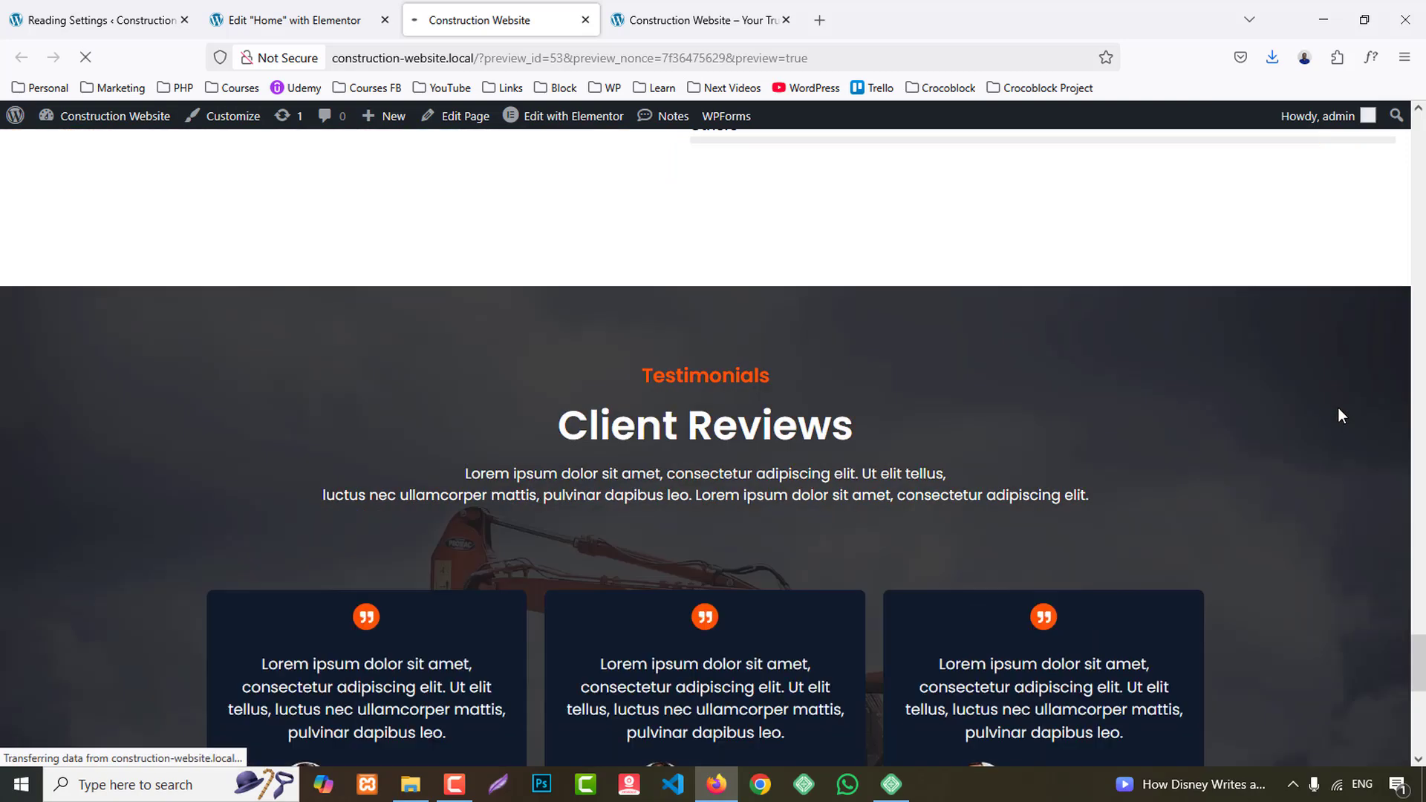
scroll(1276, 399, down, 5)
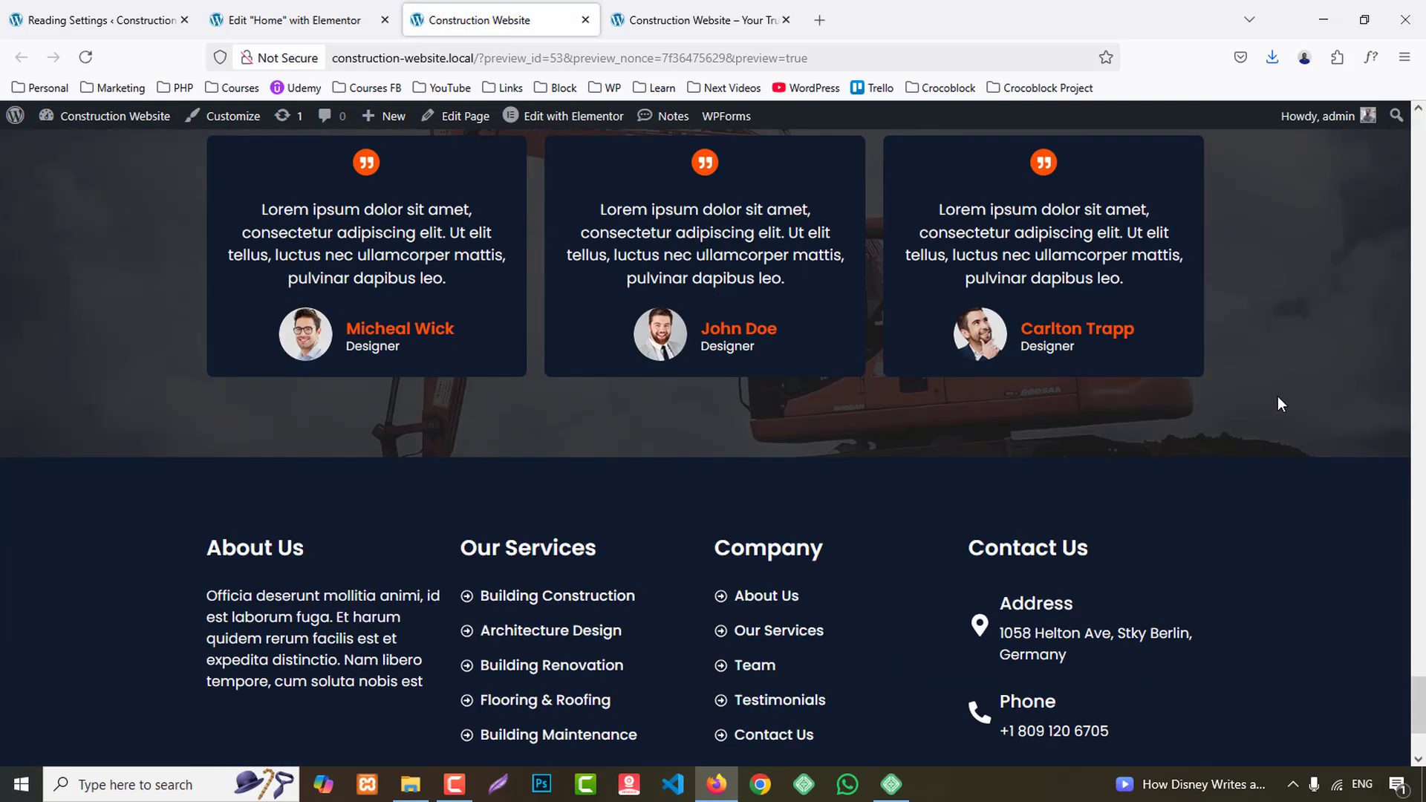
- Switch to the reference site and examine its Contact Us section, contact form and the logo strip below it
click(683, 15)
scroll(1371, 527, down, 8)
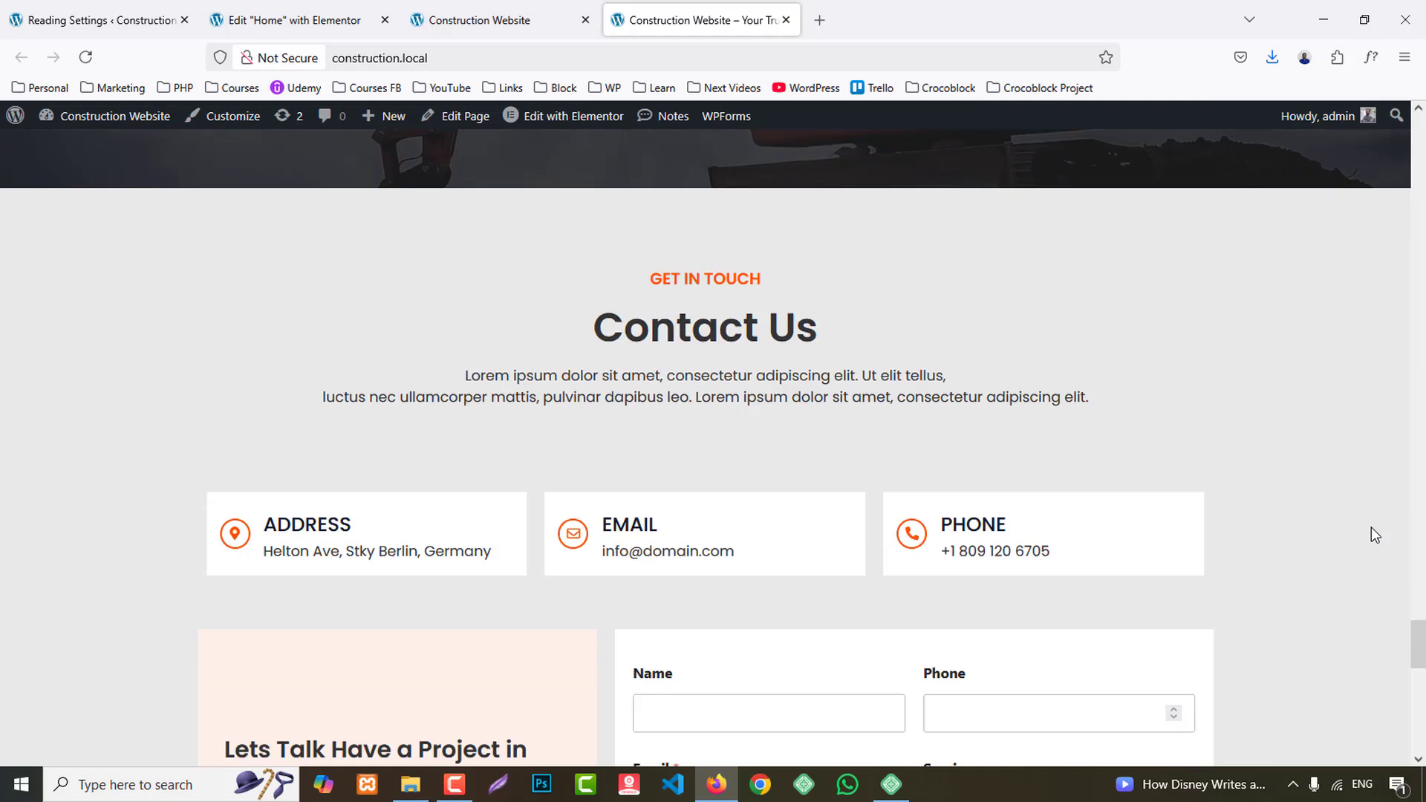
scroll(1413, 553, down, 7)
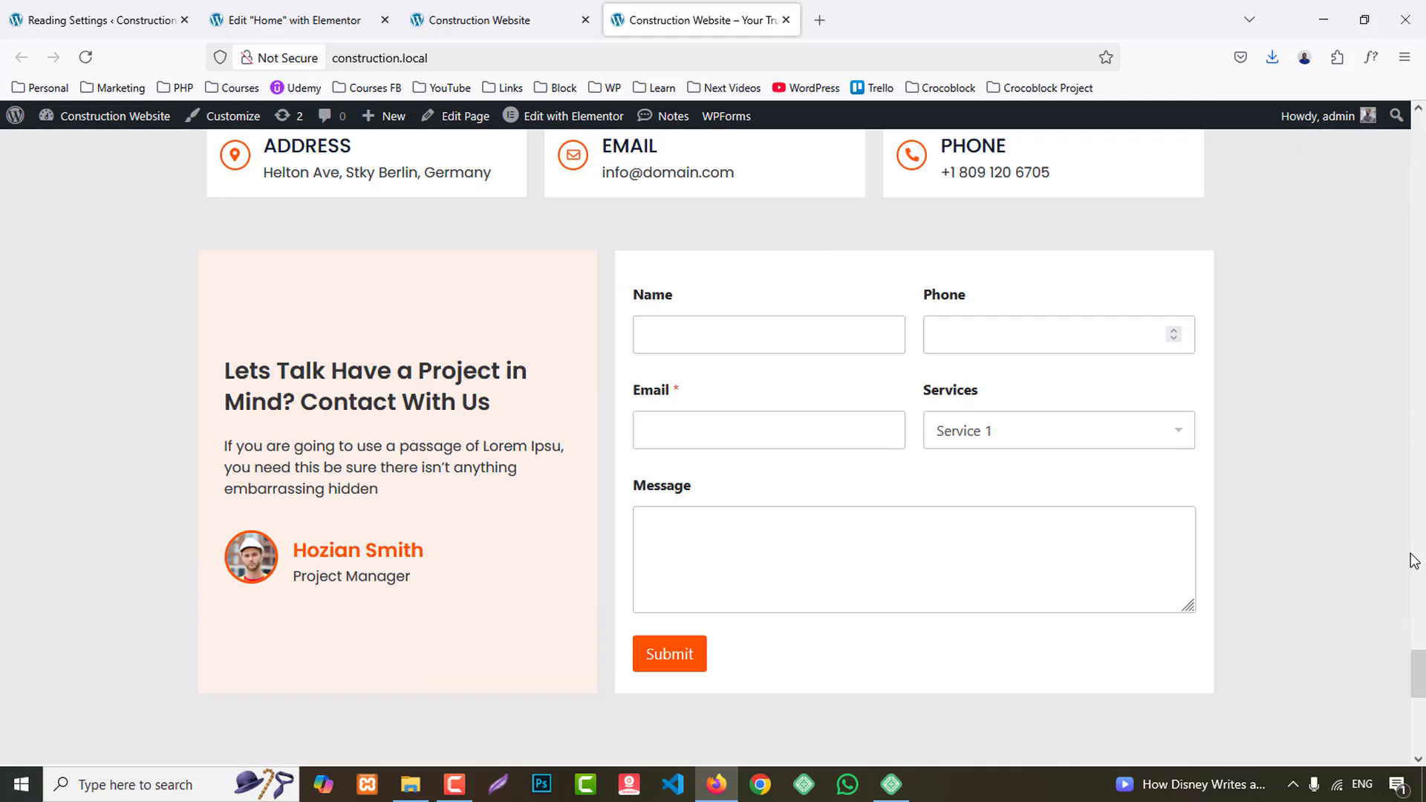
scroll(1415, 557, up, 1)
scroll(1418, 562, down, 1)
scroll(1418, 563, down, 1)
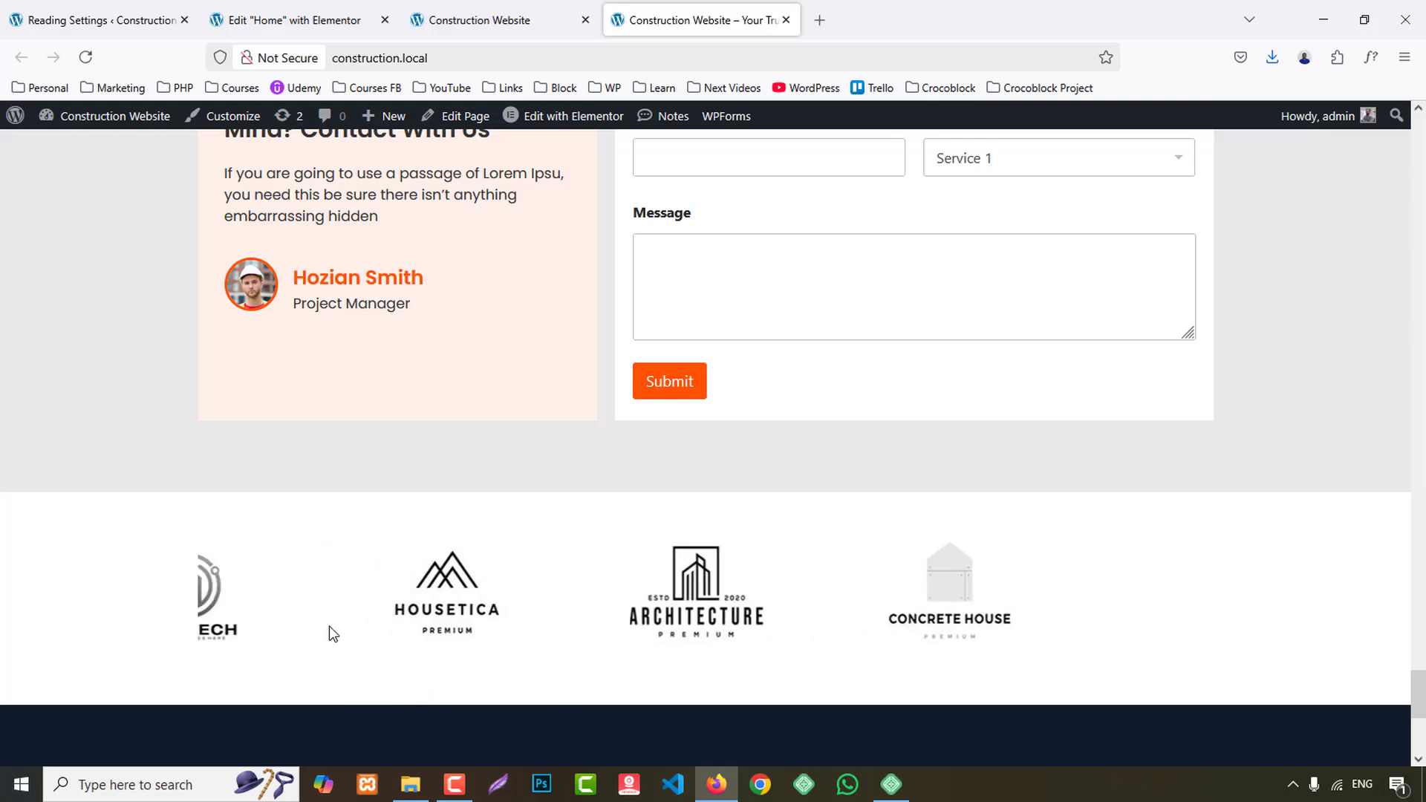
scroll(951, 597, down, 3)
scroll(951, 597, up, 7)
scroll(953, 593, up, 6)
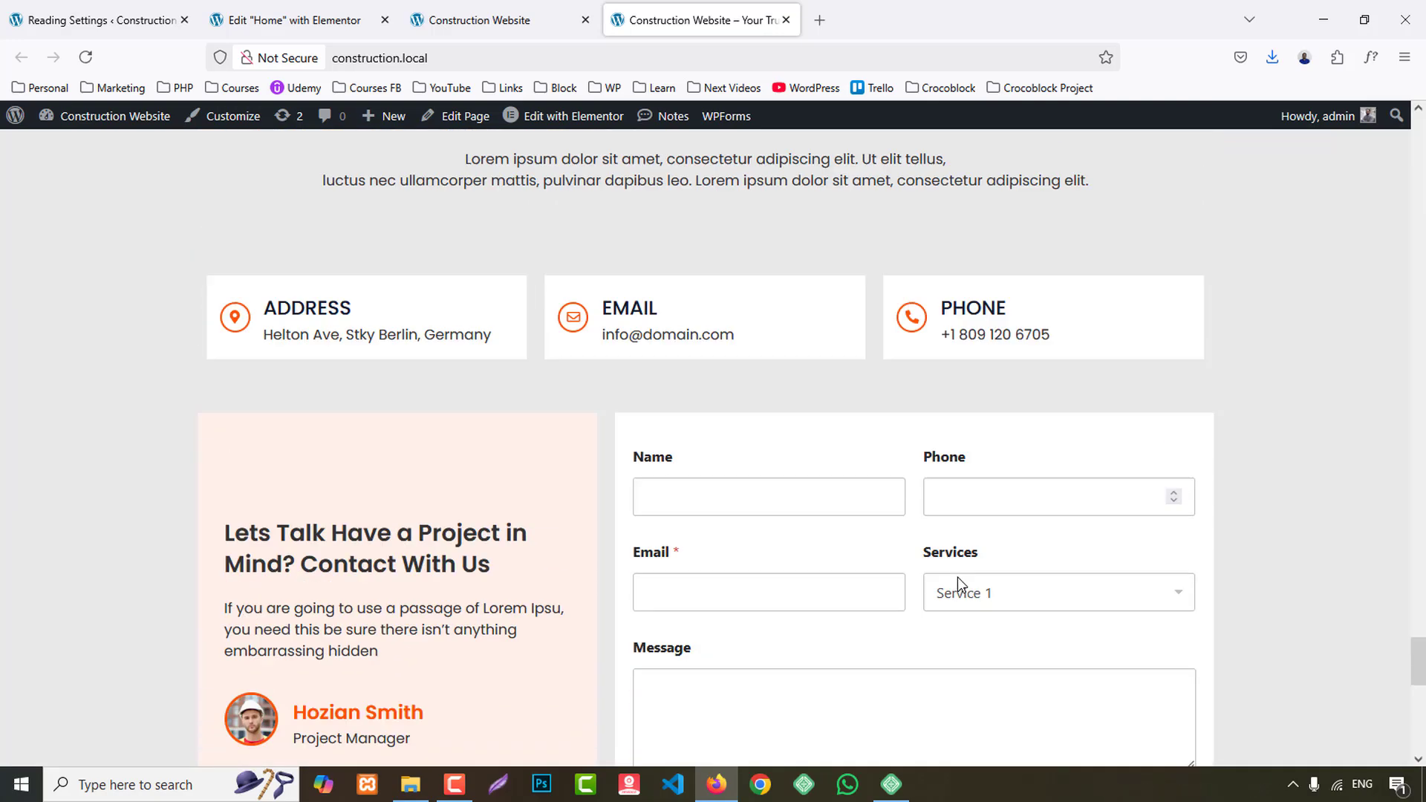
scroll(952, 594, down, 2)
- Compare the lower sections of the page in the editor with the reference site's Contact Us section
click(297, 20)
scroll(996, 538, up, 8)
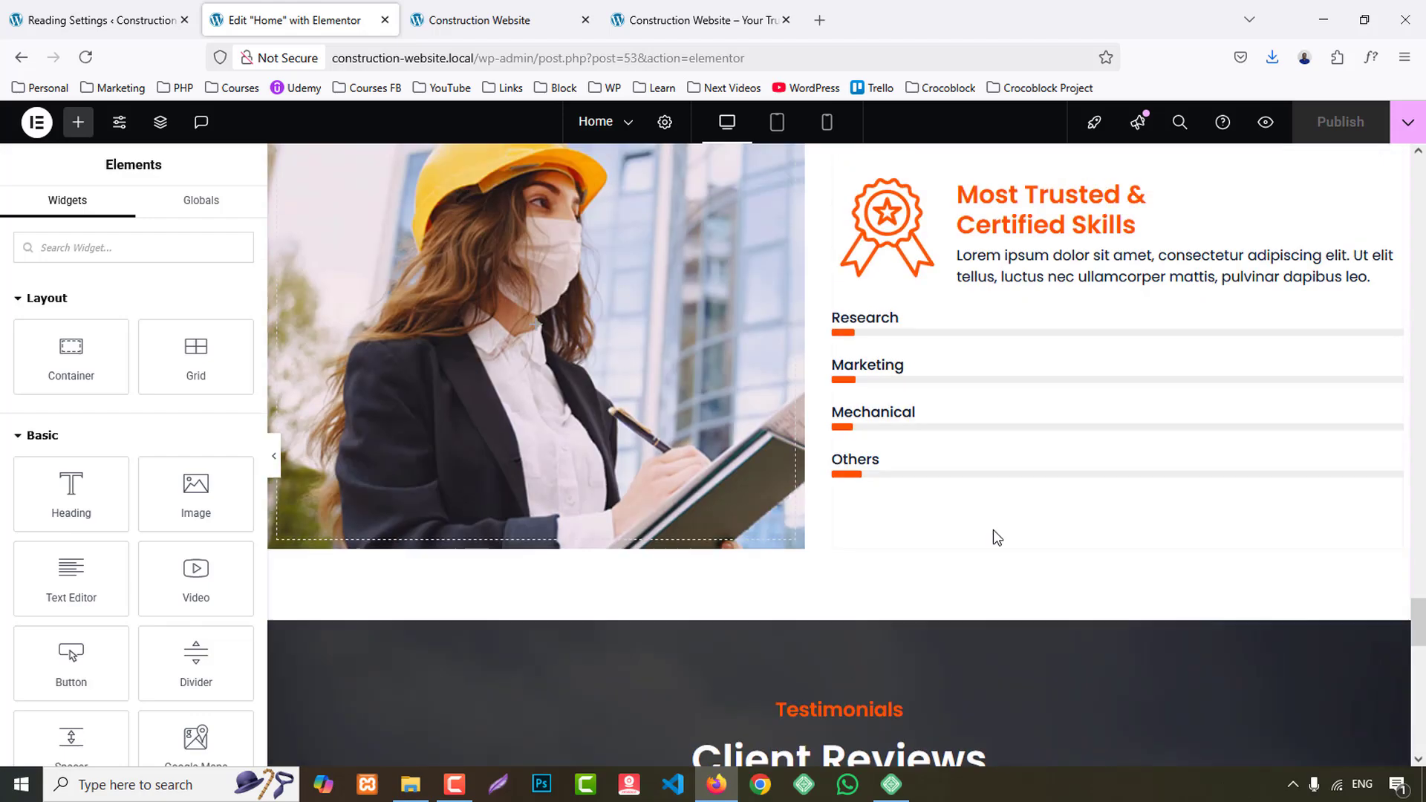
scroll(996, 537, down, 8)
scroll(996, 537, up, 8)
scroll(996, 538, down, 8)
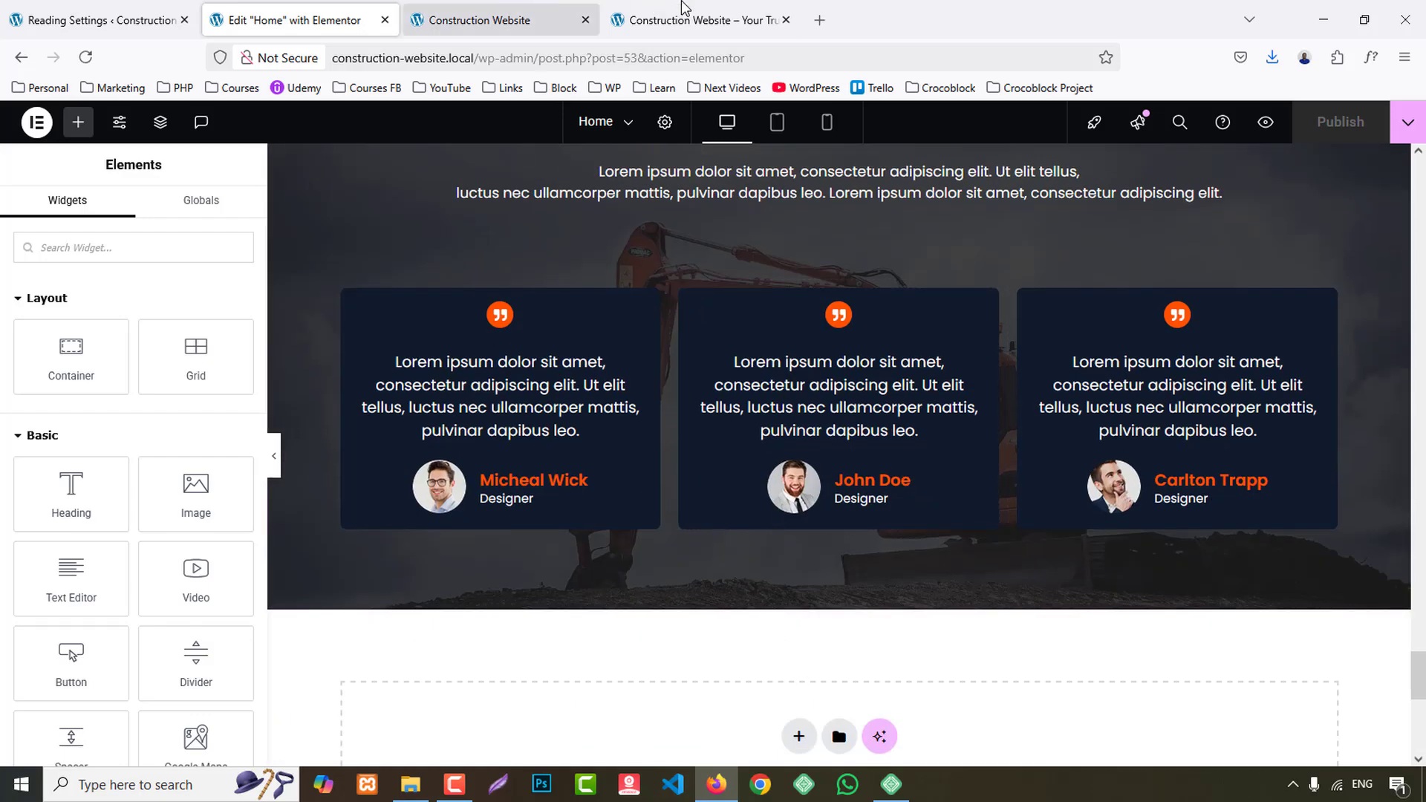
click(706, 20)
scroll(780, 334, up, 3)
scroll(772, 520, down, 4)
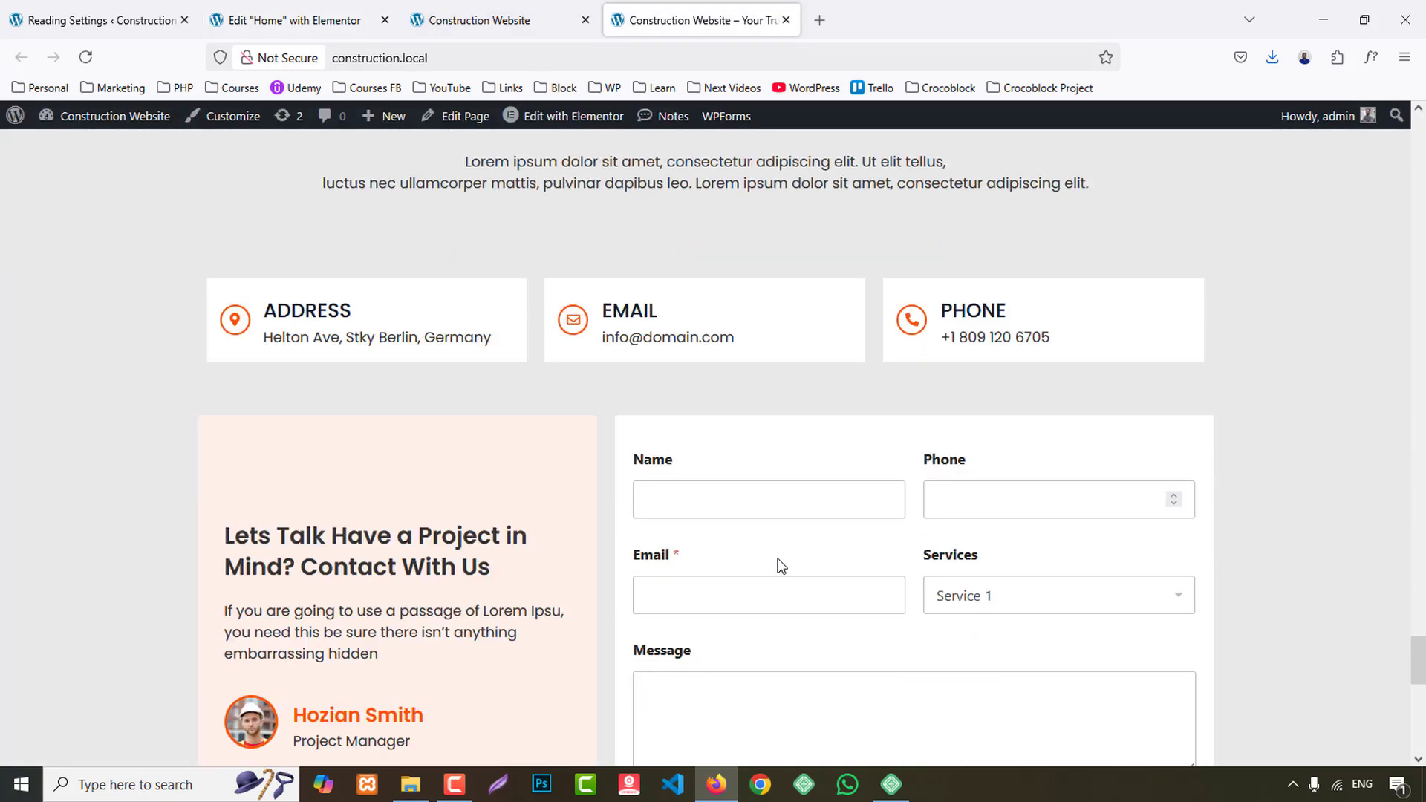
- Add a new Flexbox container below the Client Reviews section, using the structure with two rows of three columns
click(297, 20)
scroll(861, 583, down, 3)
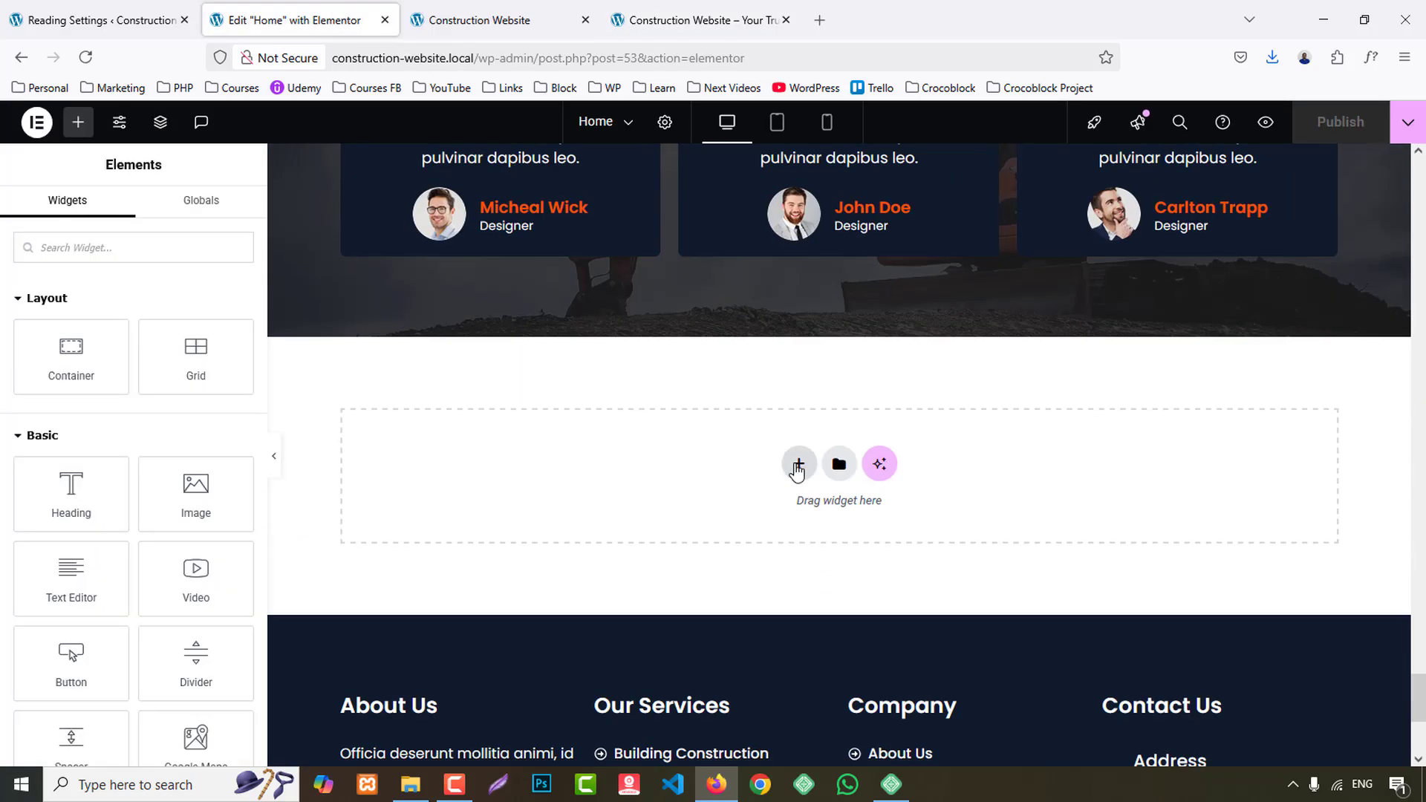
click(799, 465)
click(805, 500)
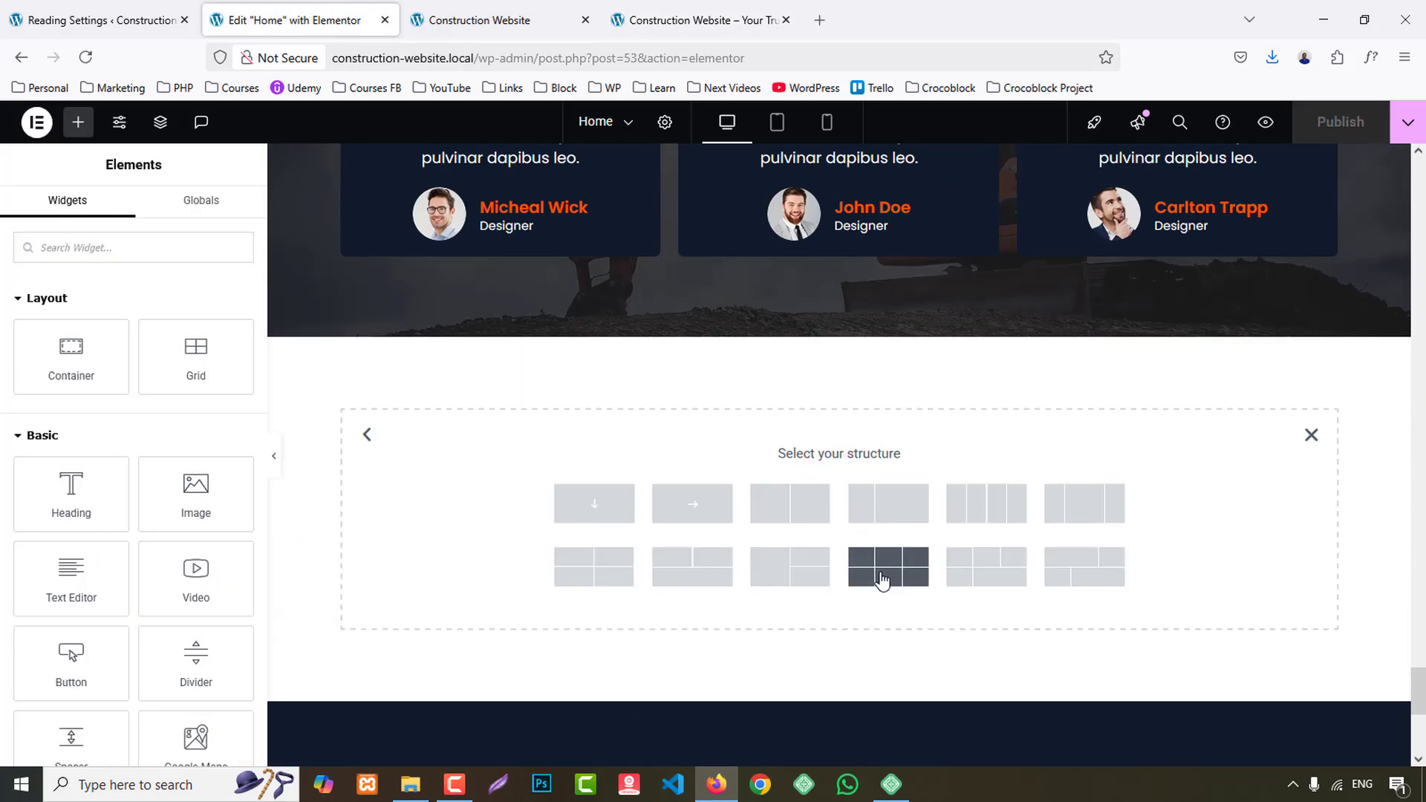
- Examine how the reference Contact Us section arranges its heading, three info cards, text box and form
click(718, 9)
scroll(771, 390, up, 5)
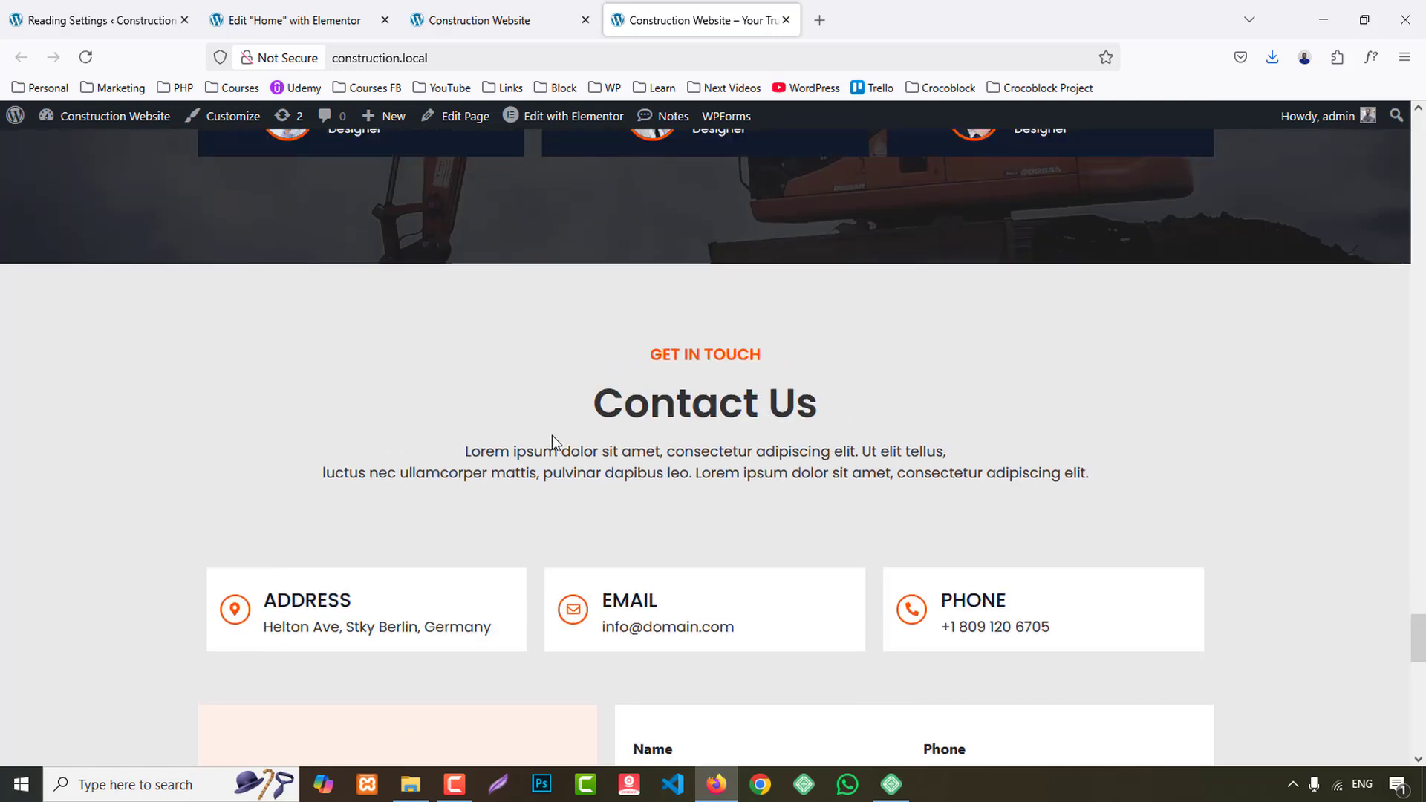
scroll(813, 431, down, 3)
scroll(828, 503, down, 2)
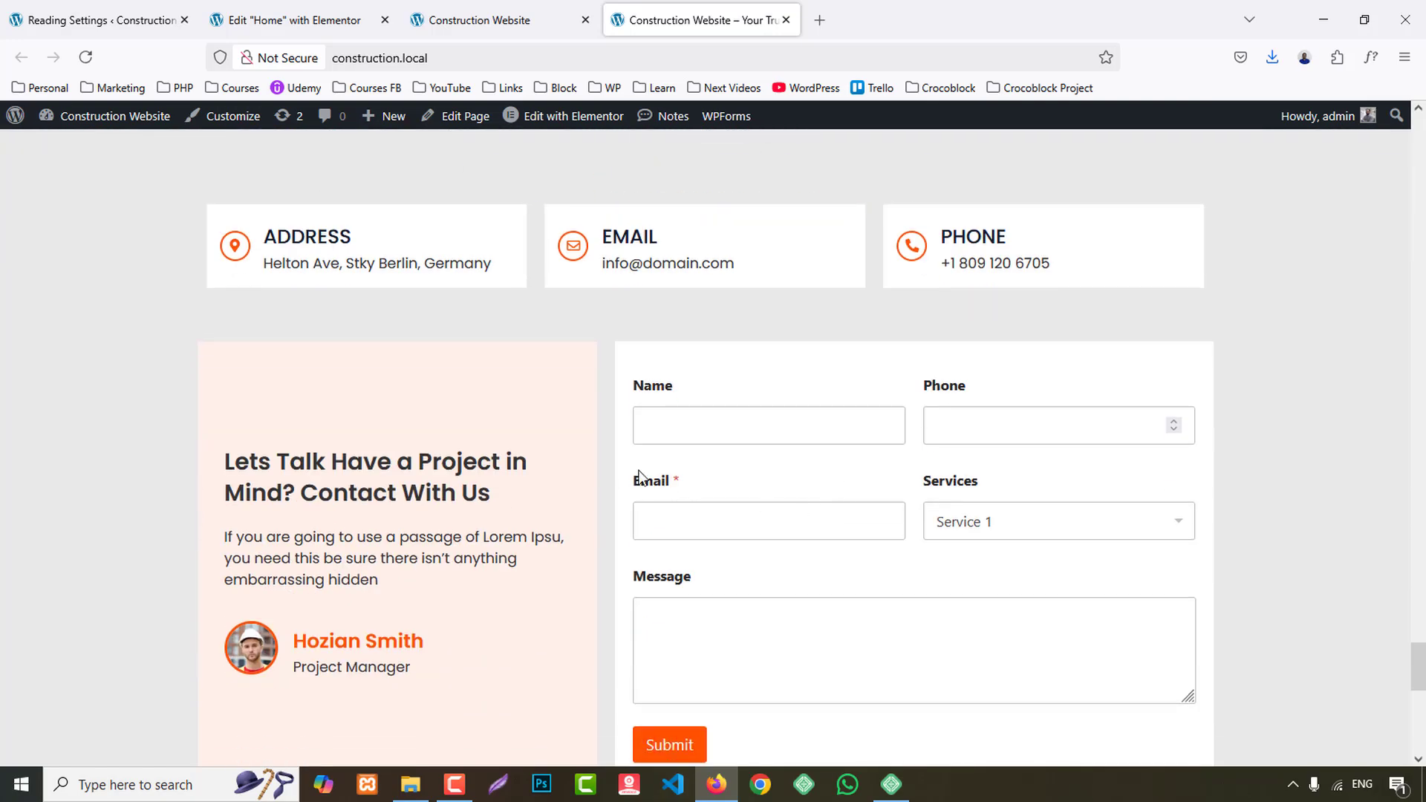
scroll(754, 331, up, 5)
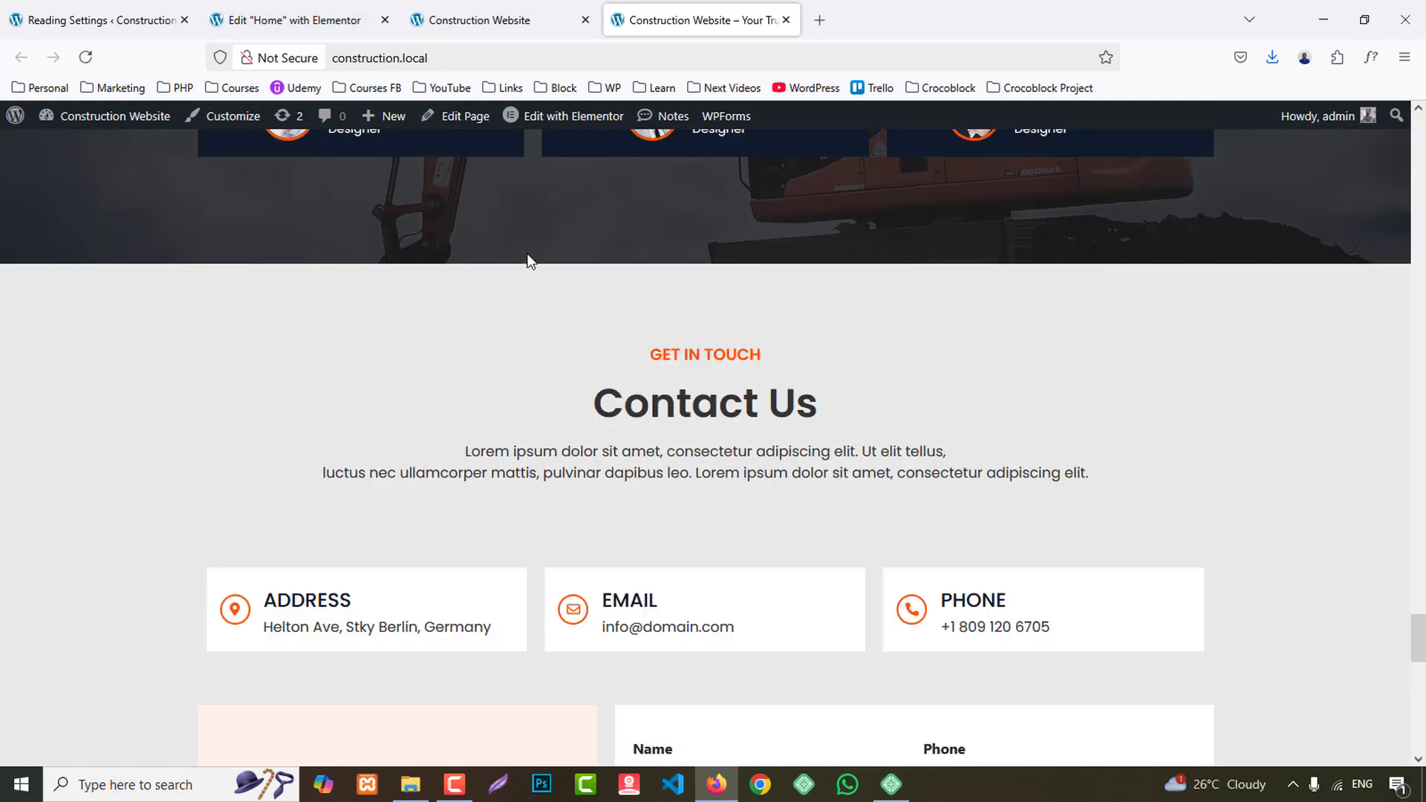
scroll(528, 260, up, 3)
- Copy the Why Choose Us heading container and paste its style onto the first inner container of the new section
click(281, 9)
scroll(703, 568, up, 15)
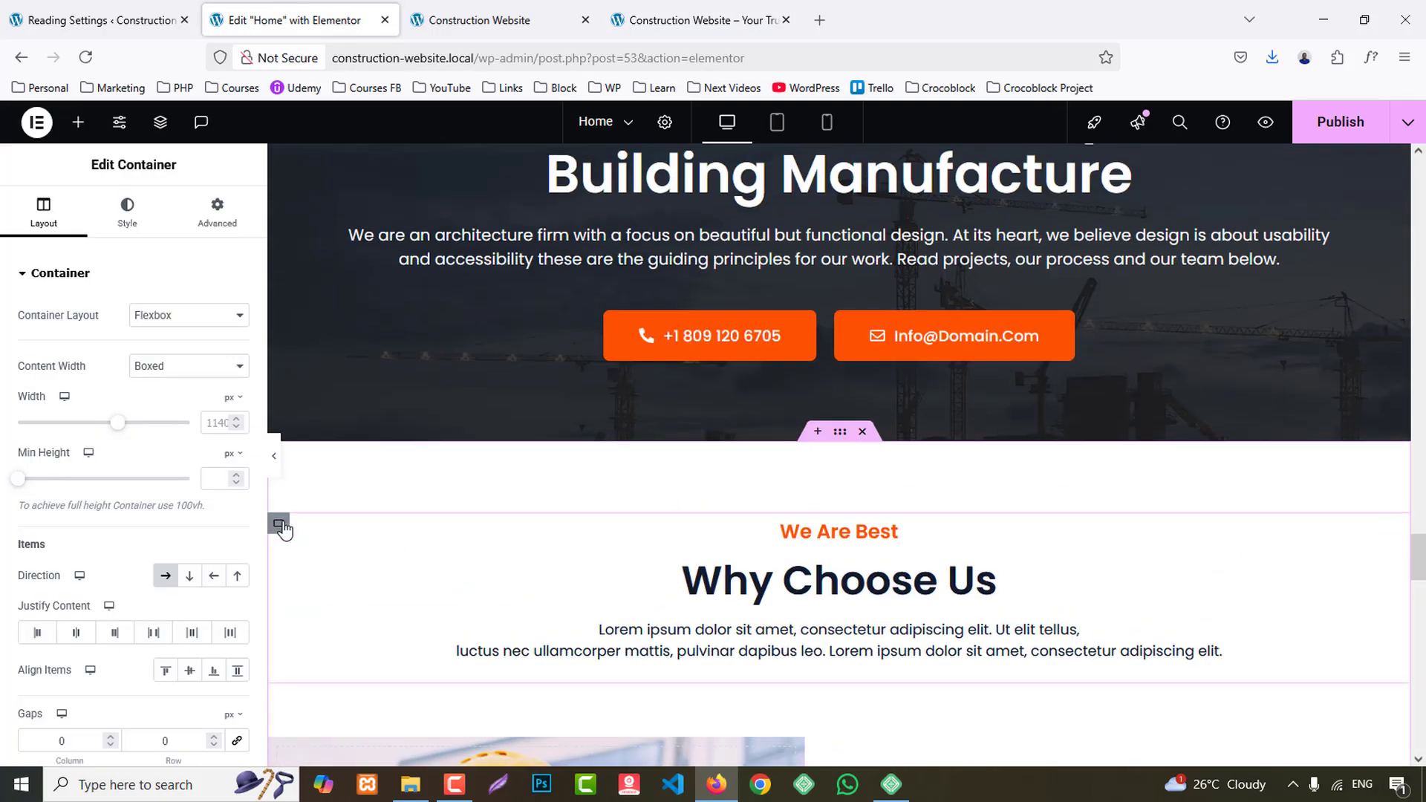
right_click(281, 528)
click(327, 407)
scroll(567, 598, down, 10)
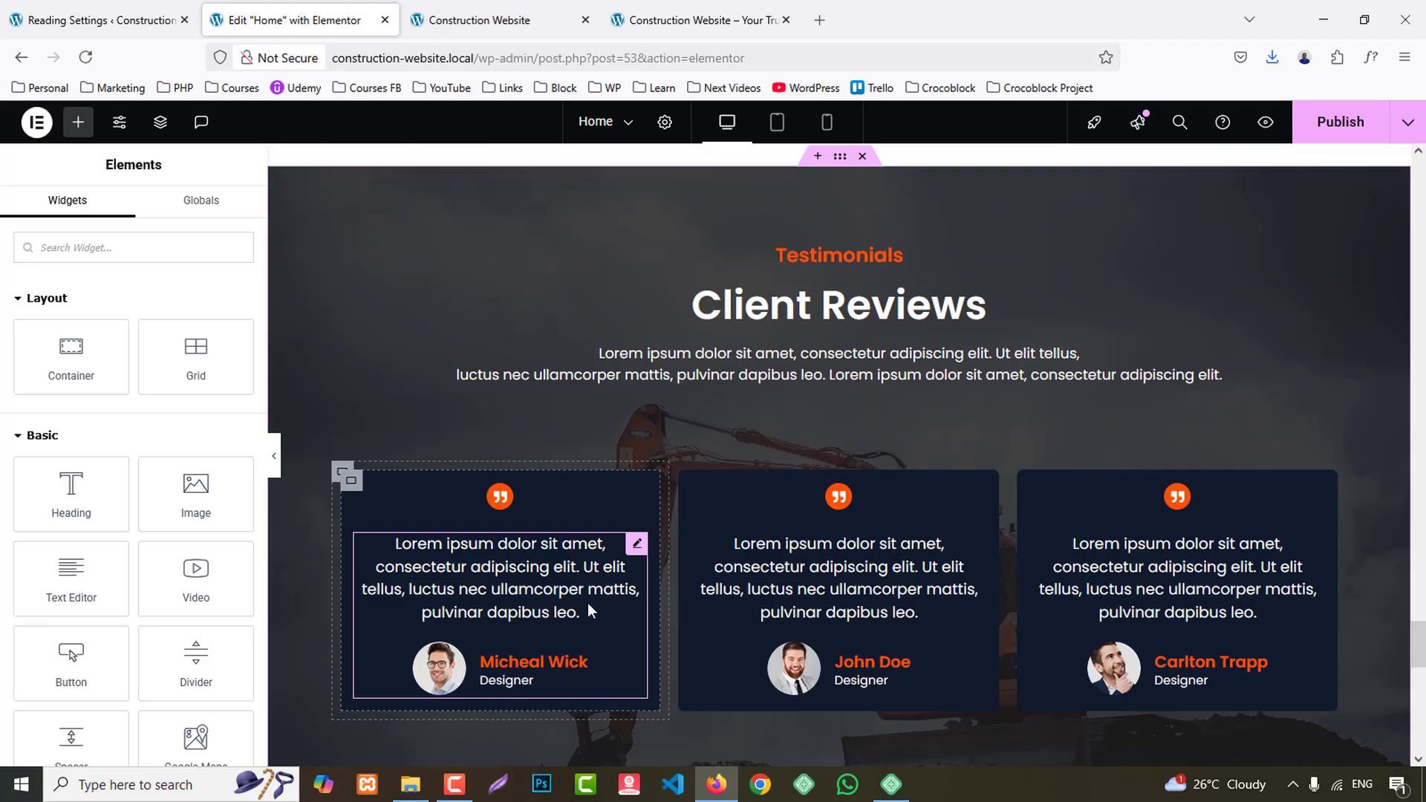
scroll(591, 610, down, 5)
right_click(342, 362)
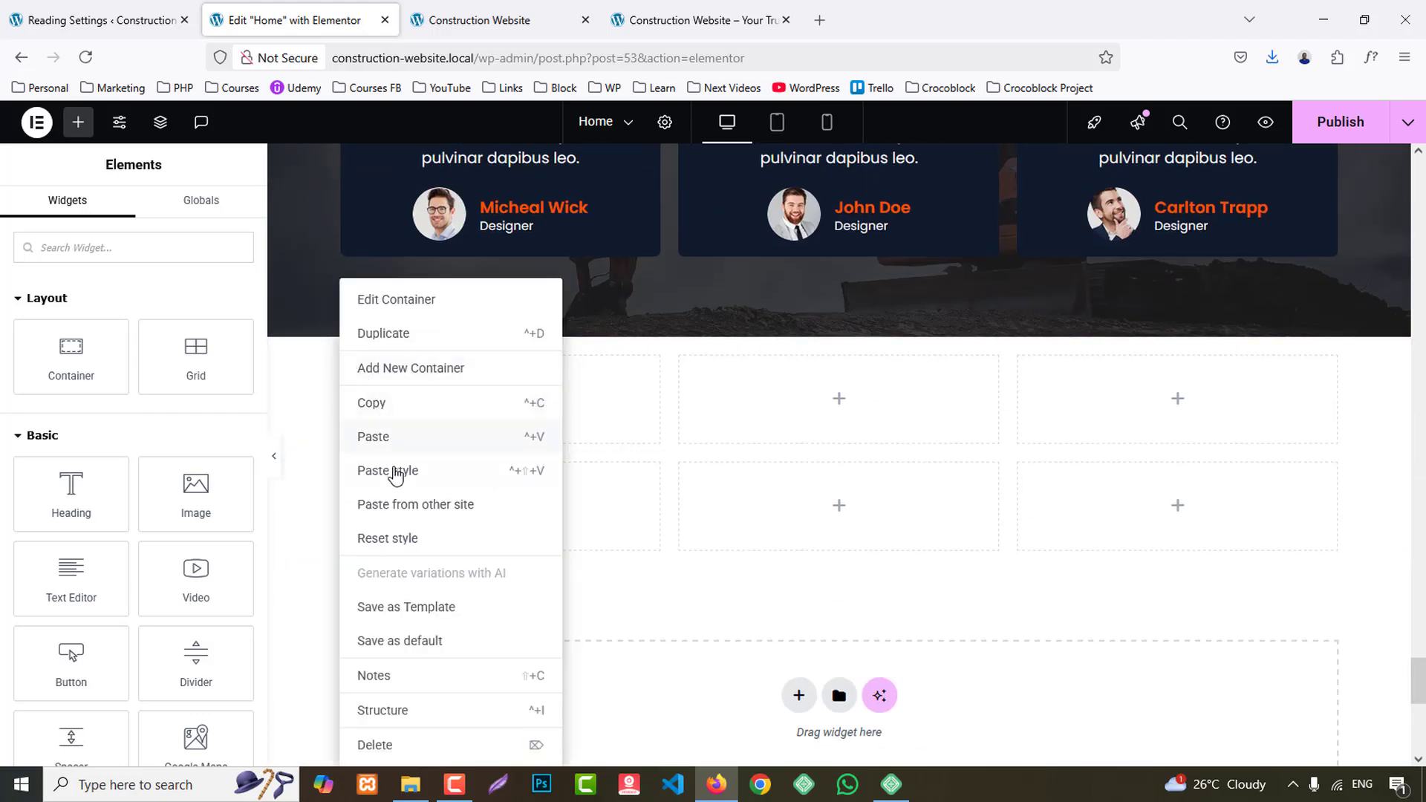
click(392, 473)
- Give the new section's outer container a classic background in the global BG 2 colour
click(840, 331)
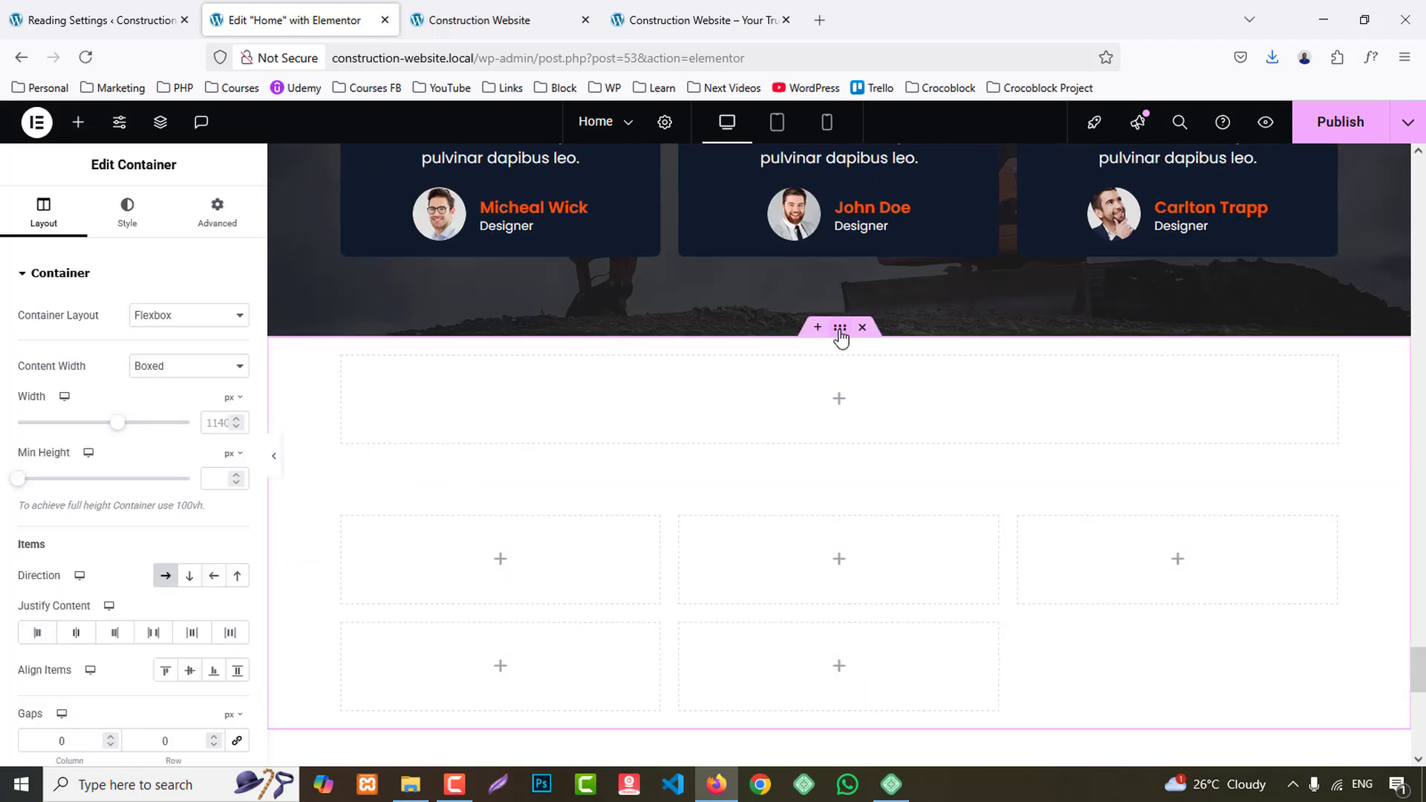
click(127, 212)
click(165, 352)
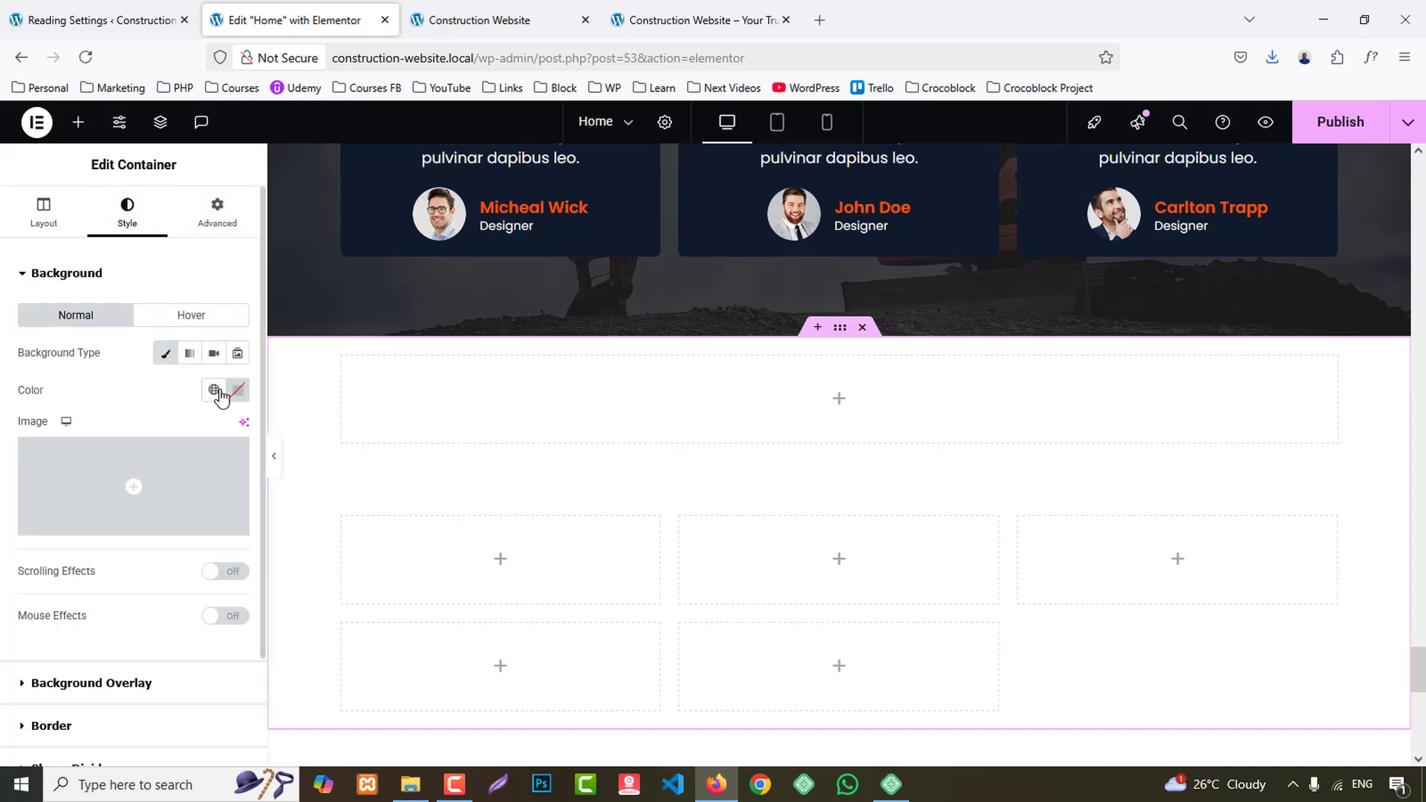
click(213, 389)
click(88, 651)
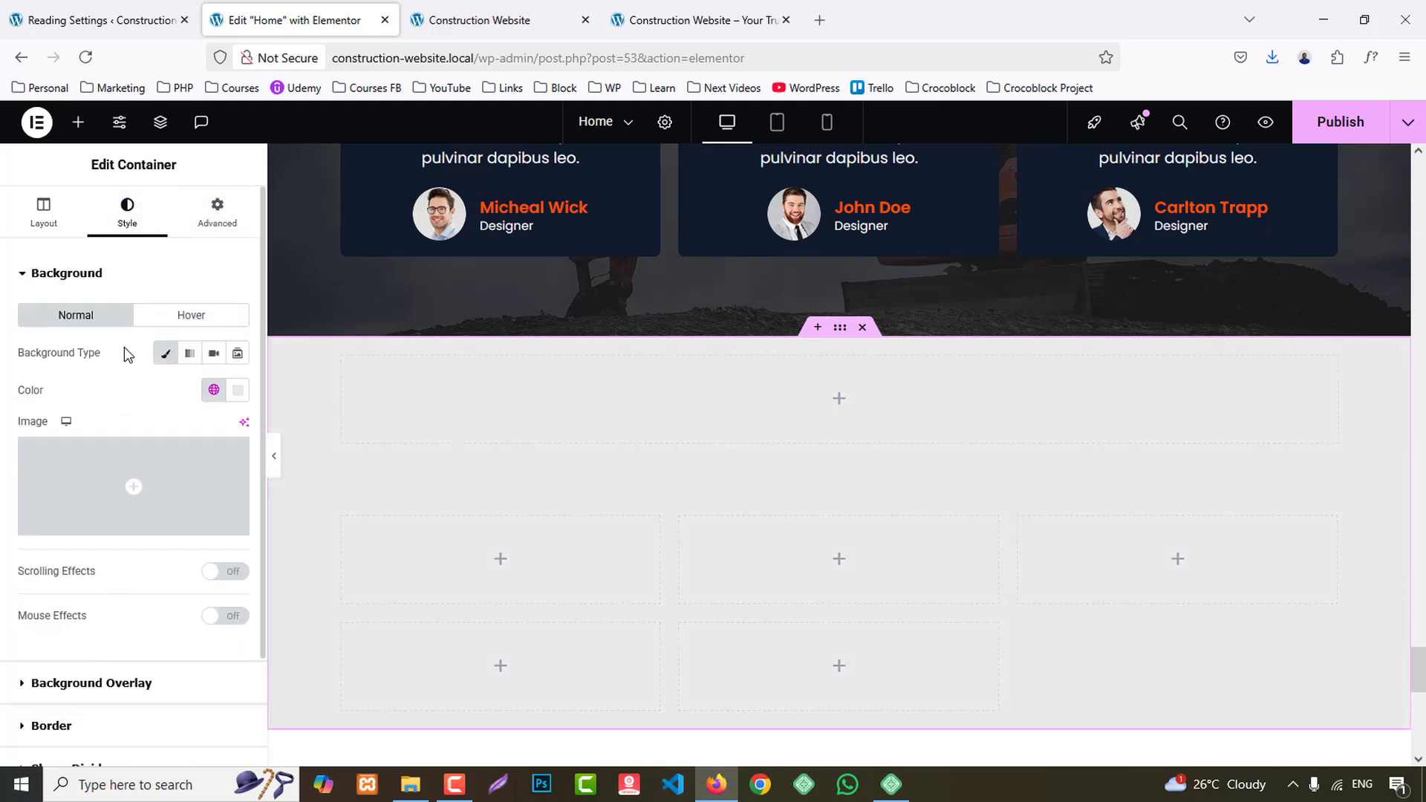
- Set the new section's padding to 80 px at the top and bottom and 0 on the sides
click(201, 212)
click(35, 406)
text(0)
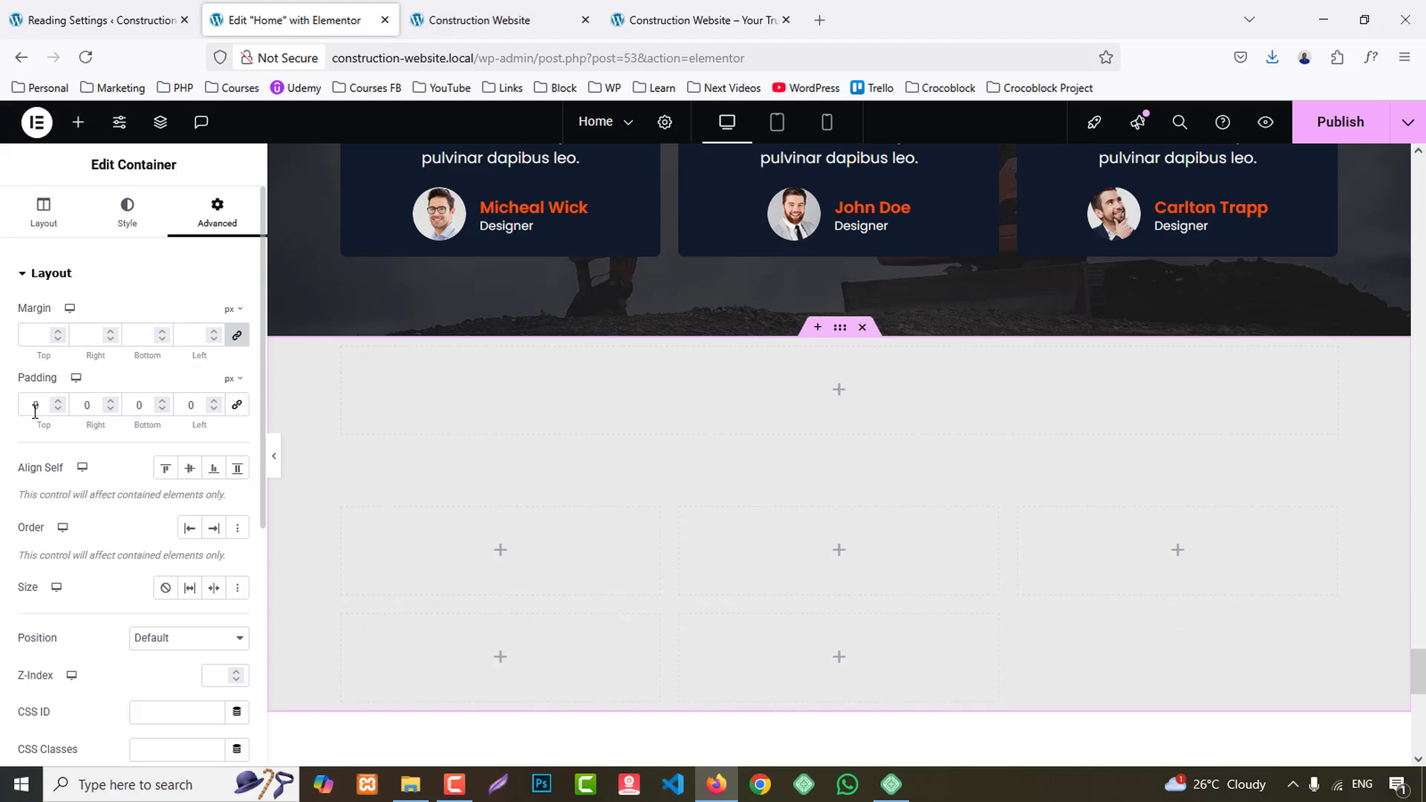
text(8)
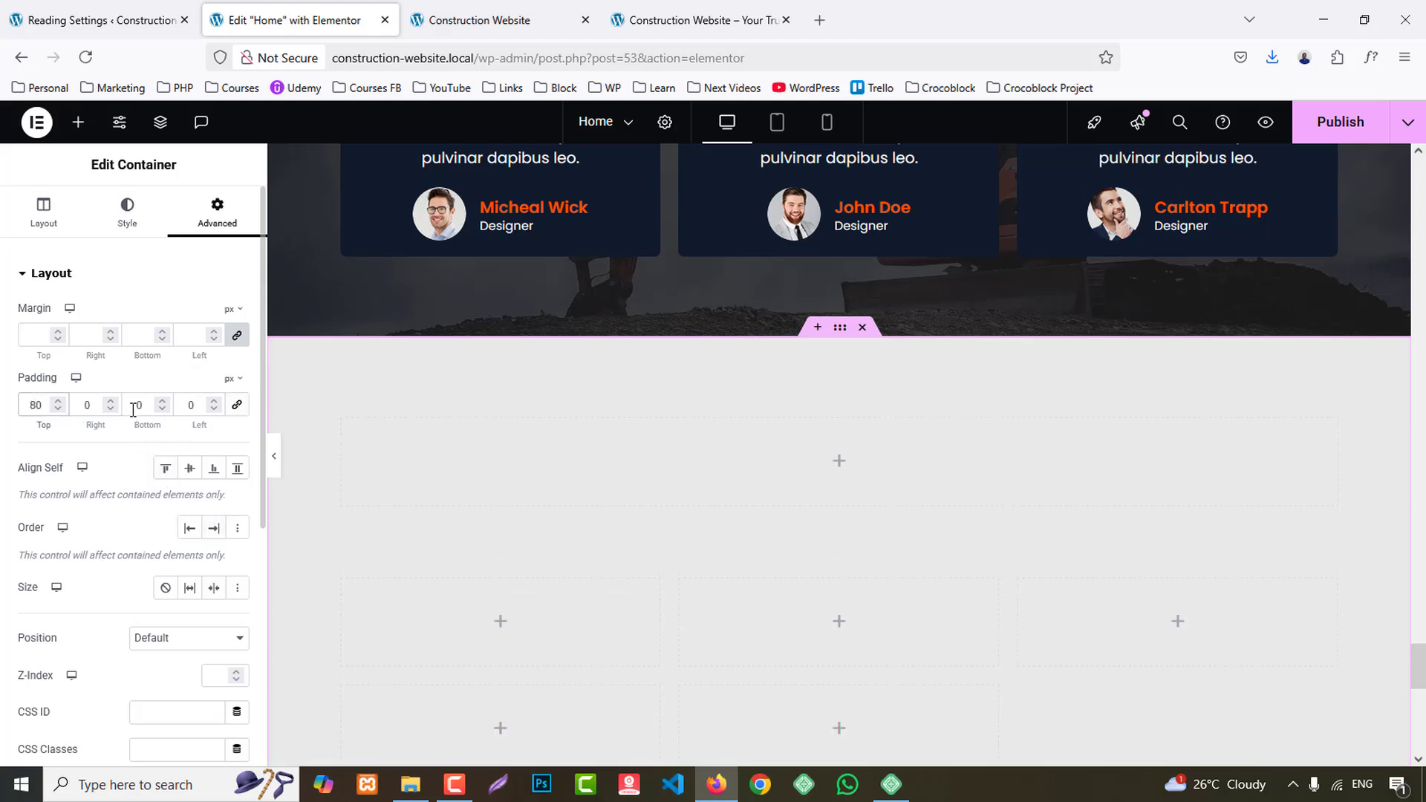
scroll(892, 436, up, 20)
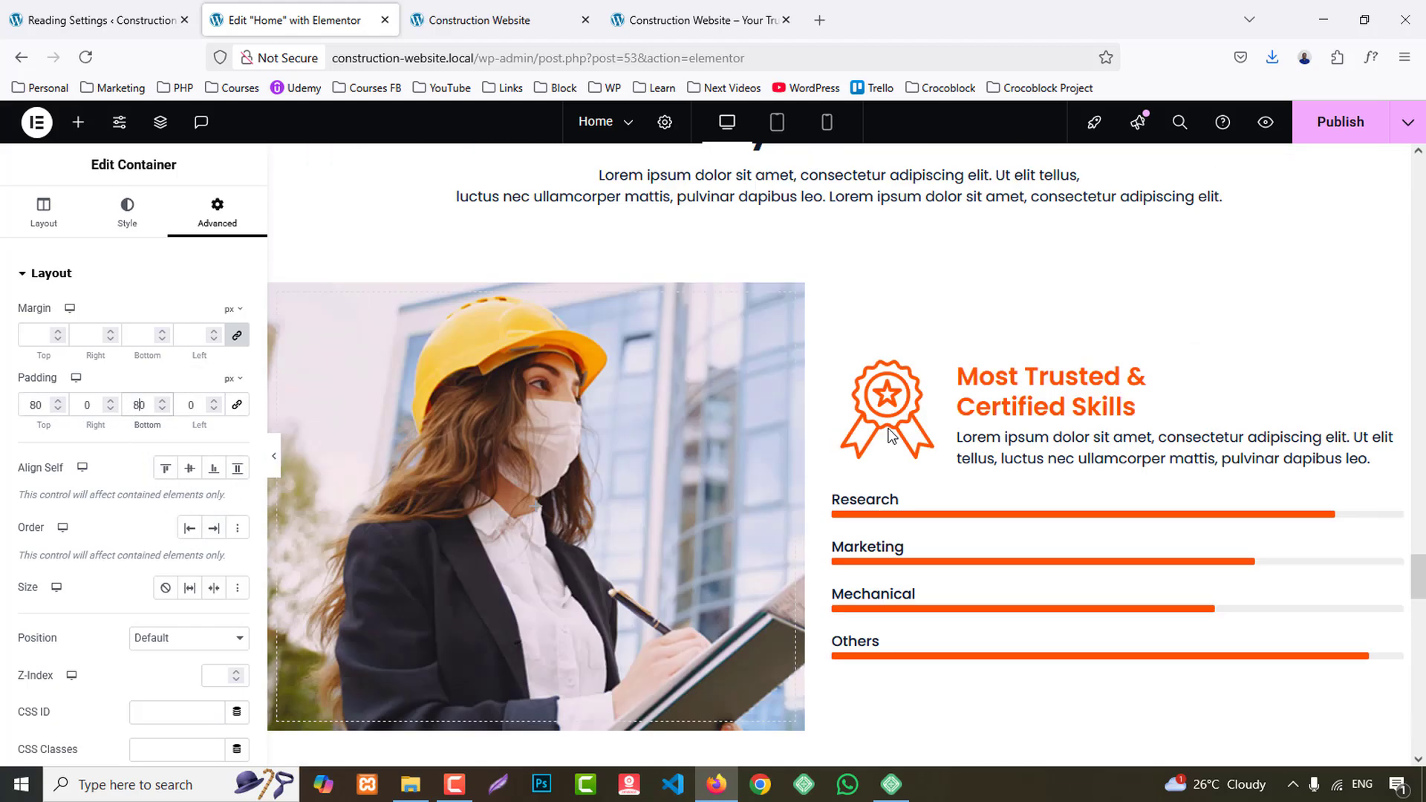
- Copy the "We Are Best" subheading from the Why Choose Us section into the first inner container of the new section
scroll(829, 444, down, 2)
right_click(829, 443)
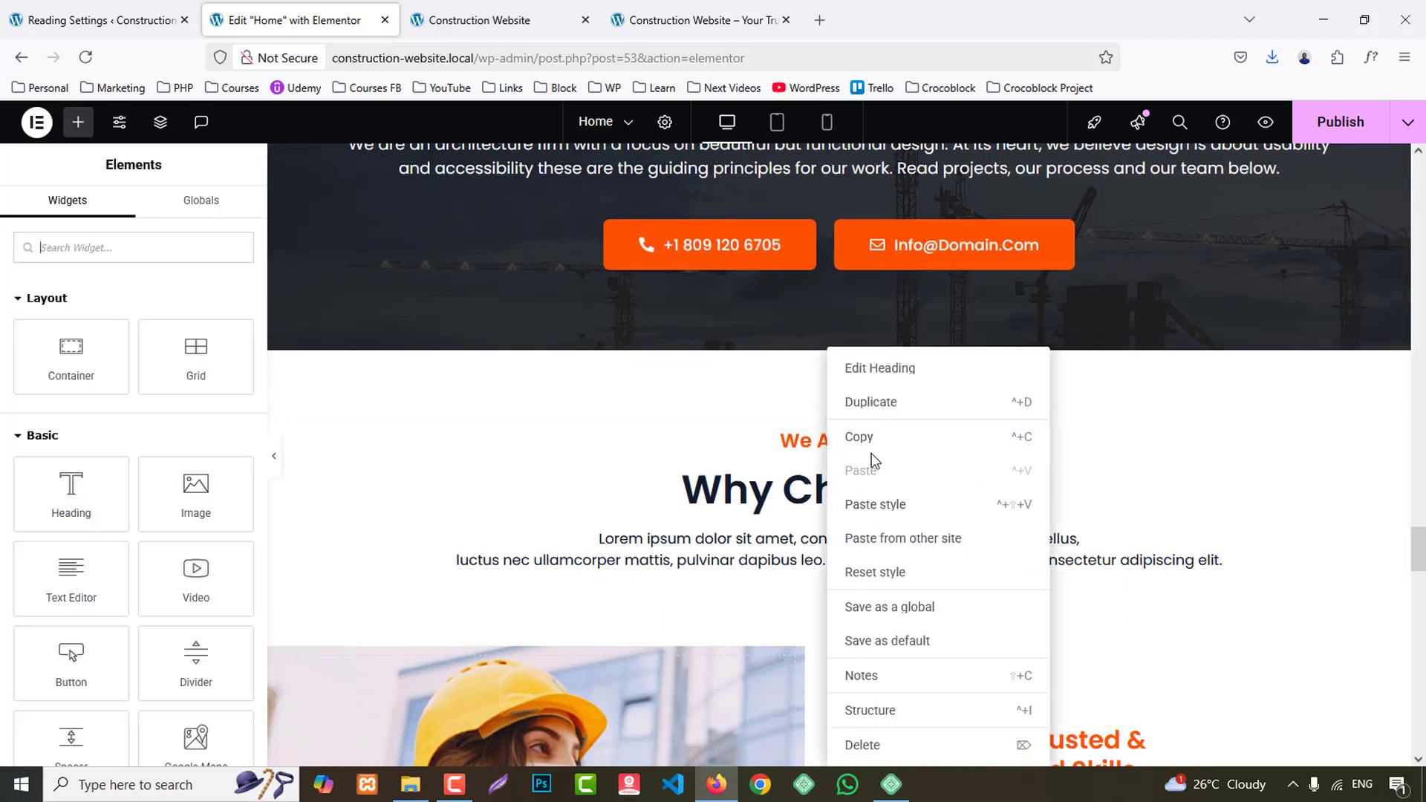
click(861, 437)
scroll(817, 483, down, 15)
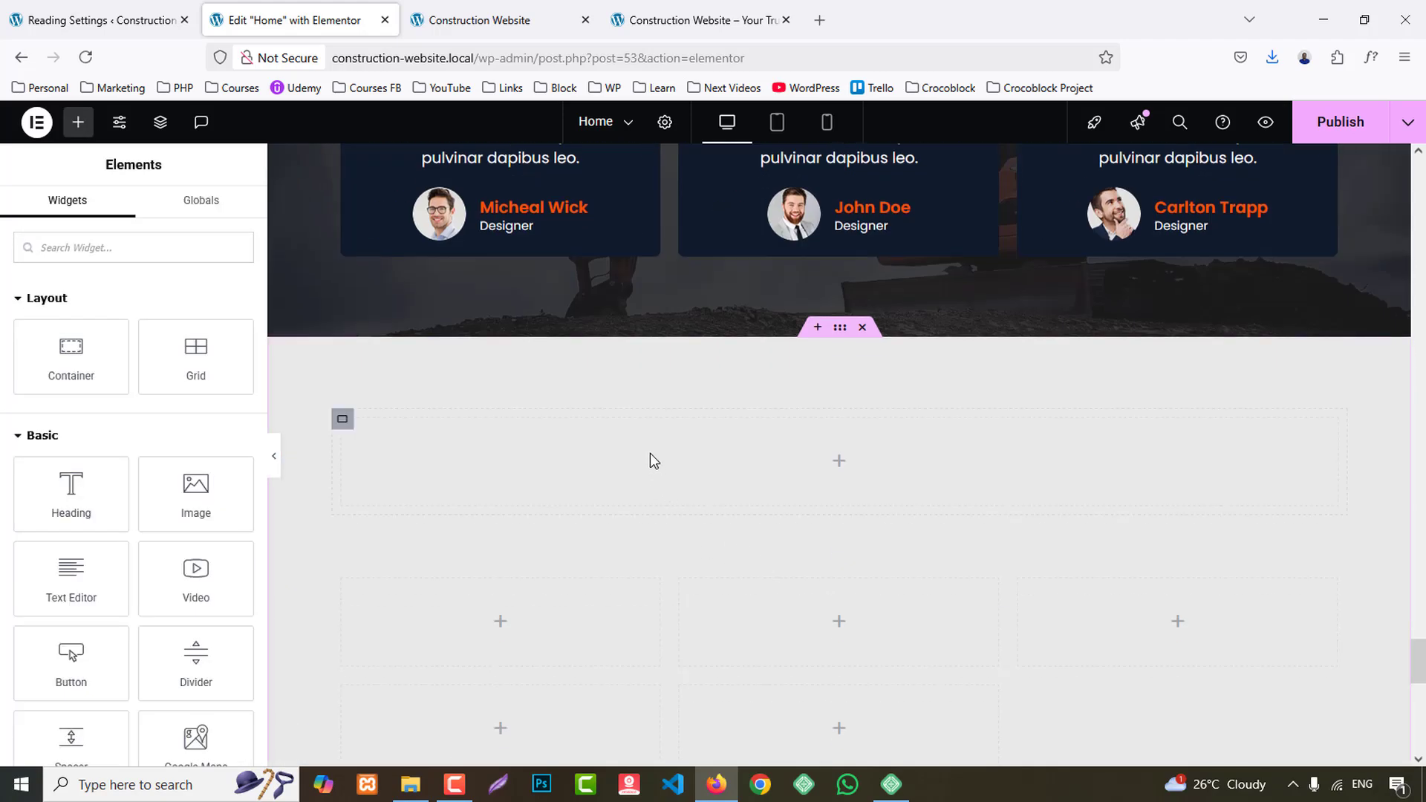
right_click(652, 461)
click(681, 437)
- Copy the "Why Choose Us" heading and paste it below the subheading in the new section
scroll(834, 528, up, 5)
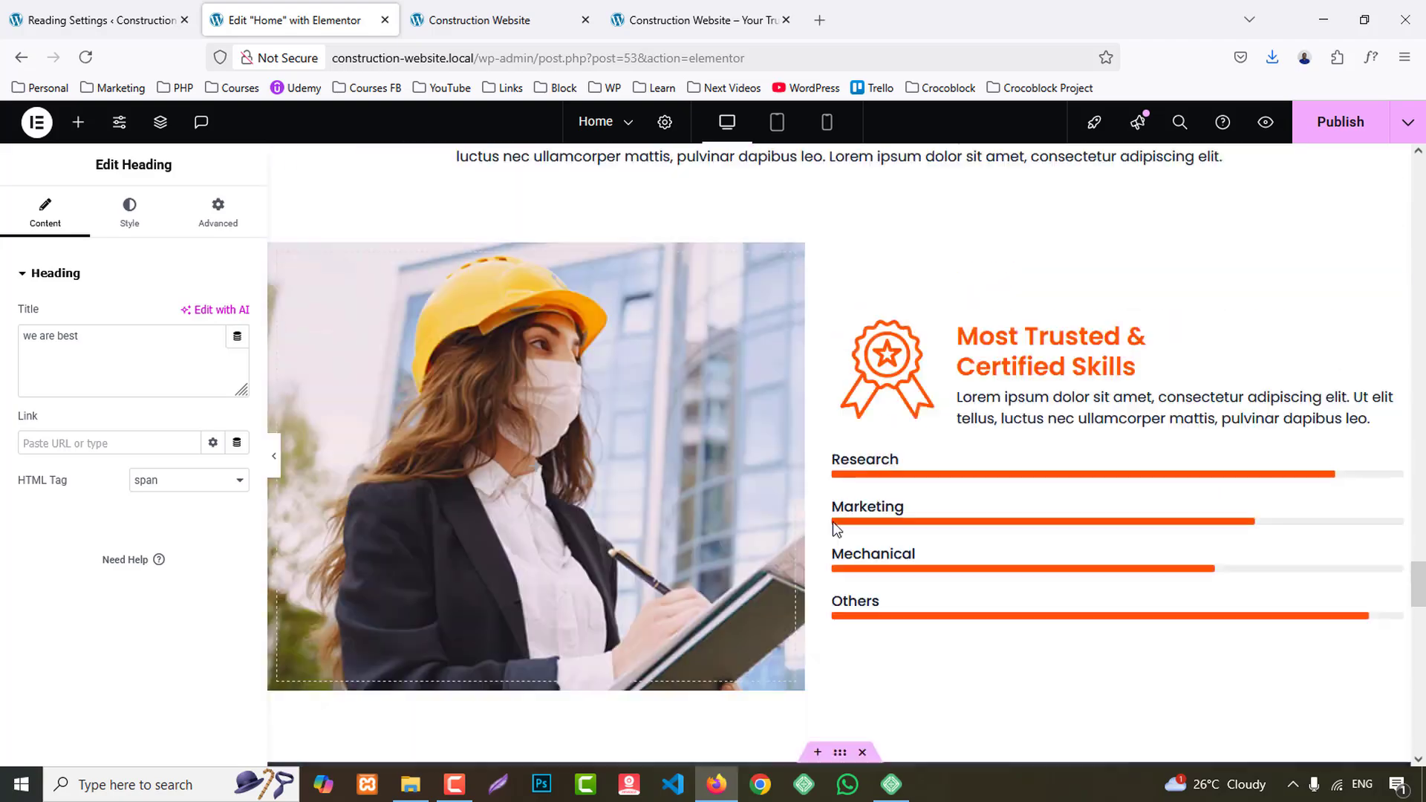
scroll(837, 527, up, 5)
scroll(837, 525, down, 1)
right_click(818, 349)
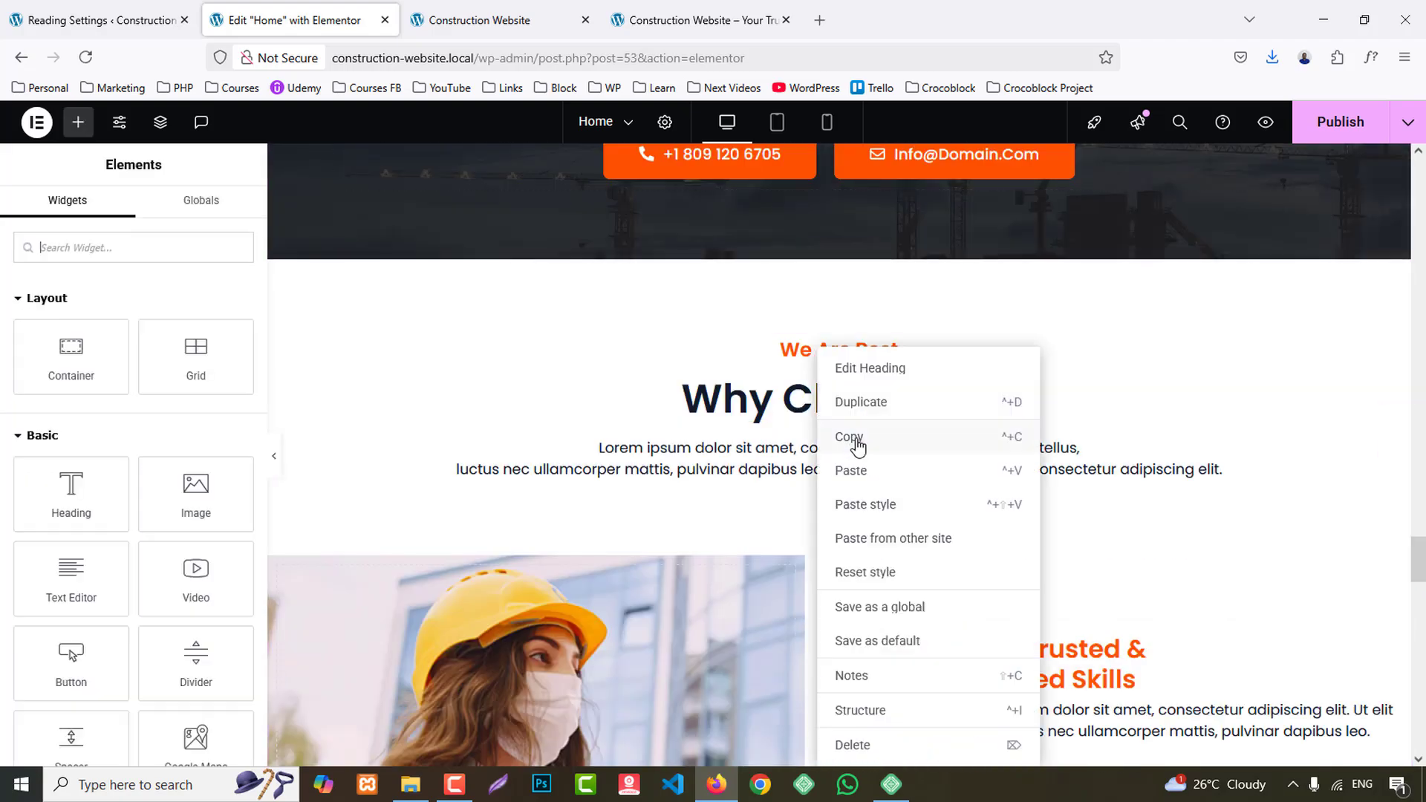
click(858, 444)
scroll(680, 438, down, 10)
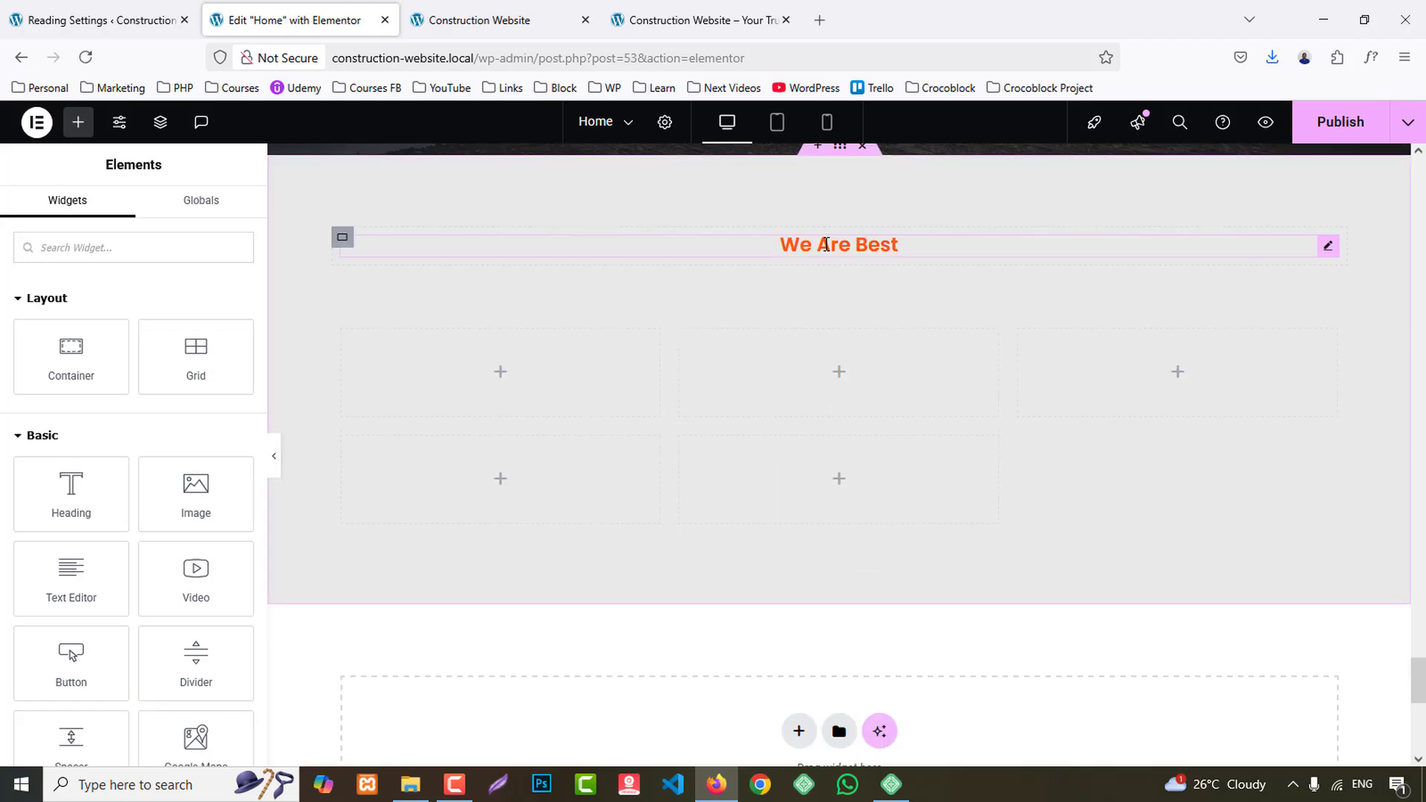
right_click(826, 245)
click(891, 365)
- Copy the Why Choose Us description text and paste it below the heading in the new section
scroll(889, 407, up, 10)
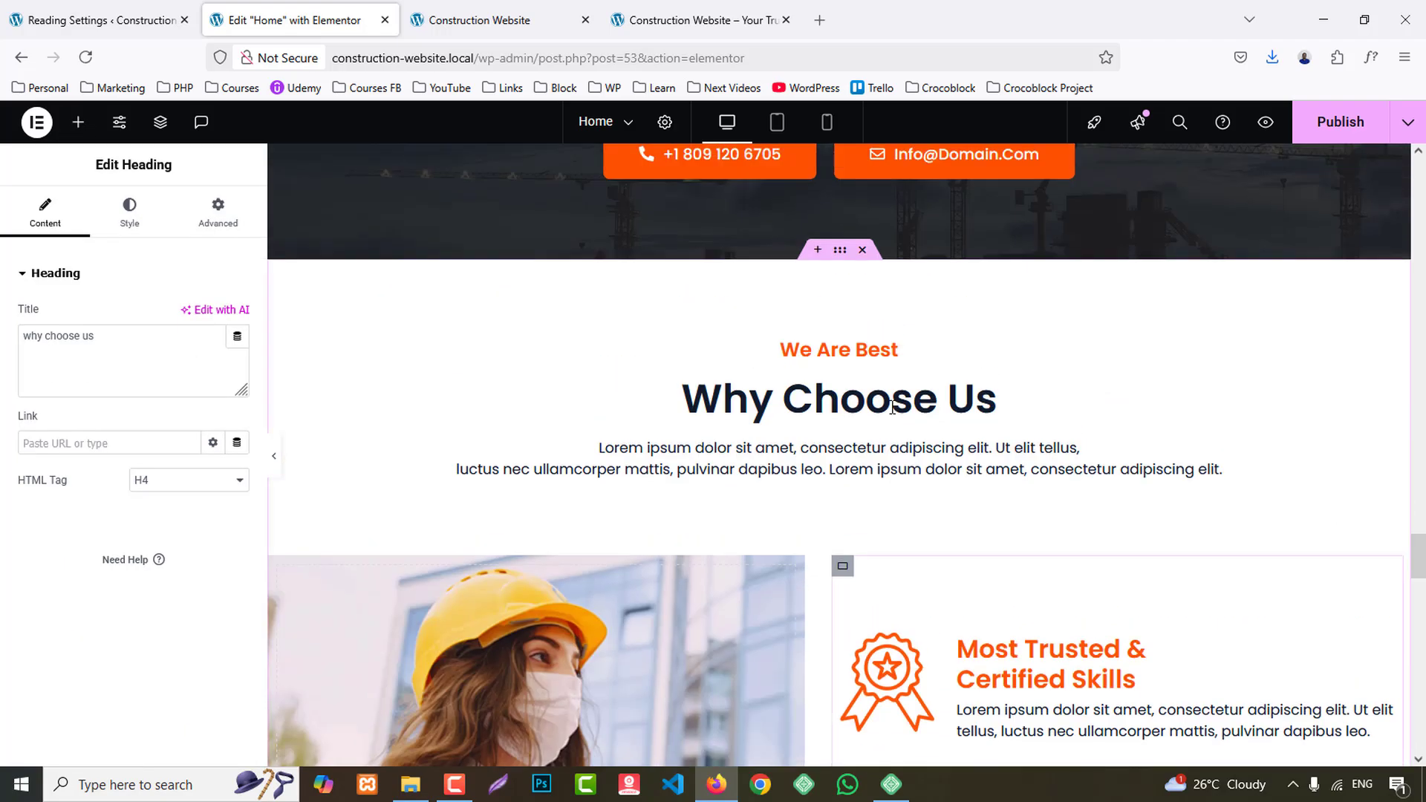
right_click(844, 454)
click(900, 350)
scroll(902, 530, up, 3)
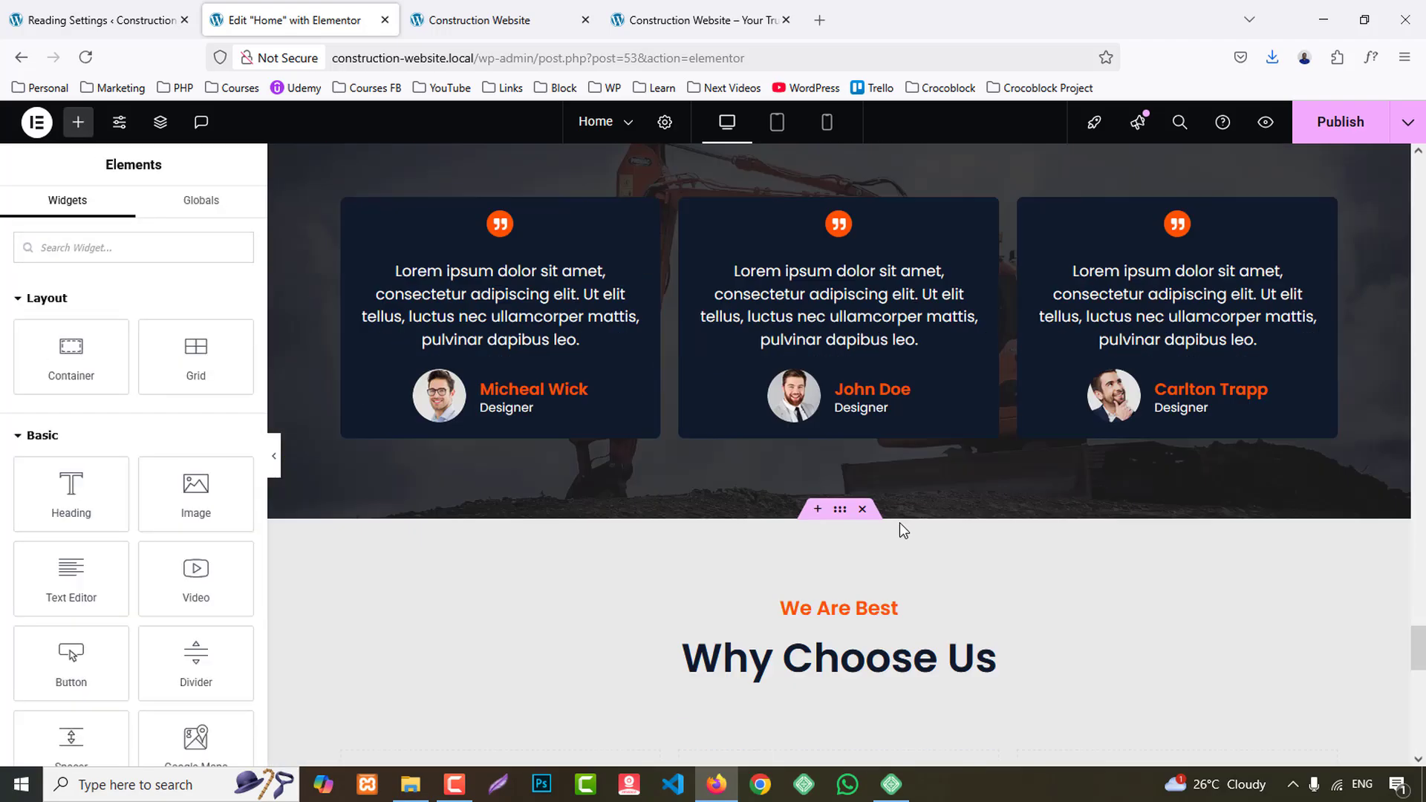
scroll(891, 498, down, 5)
right_click(854, 311)
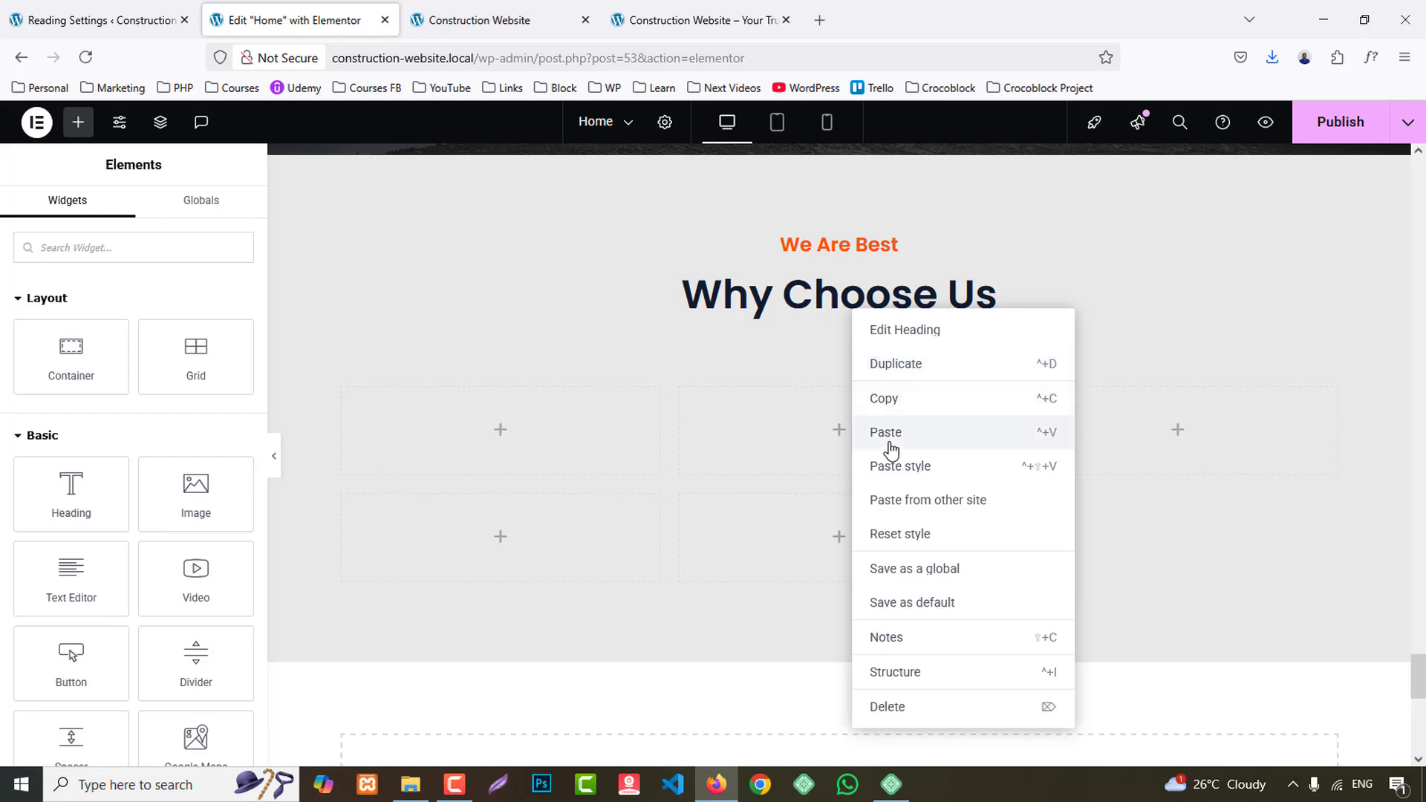
click(890, 438)
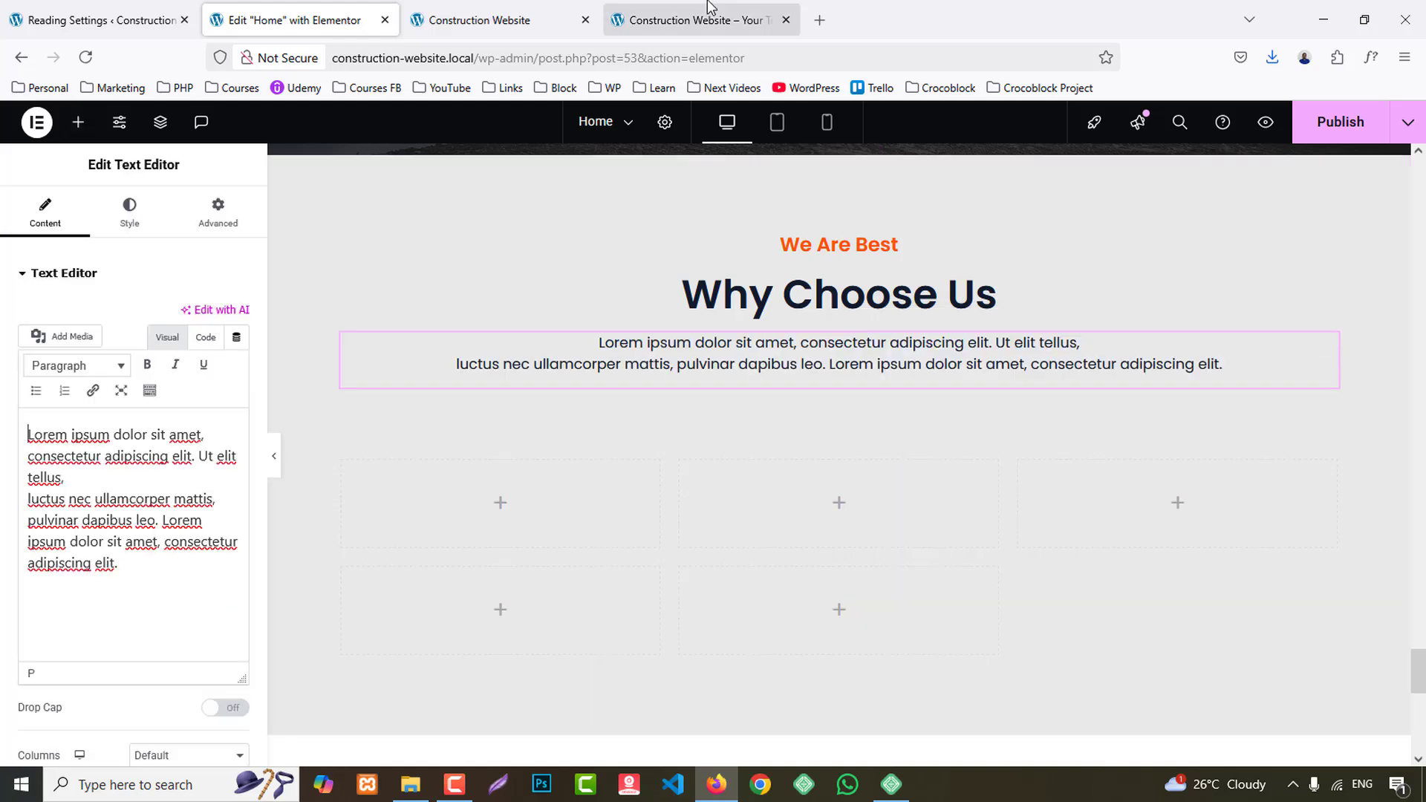
- Check the info cards in the reference Contact Us section and add an Icon Box widget to the first grid cell of the new section
click(694, 20)
scroll(733, 402, down, 5)
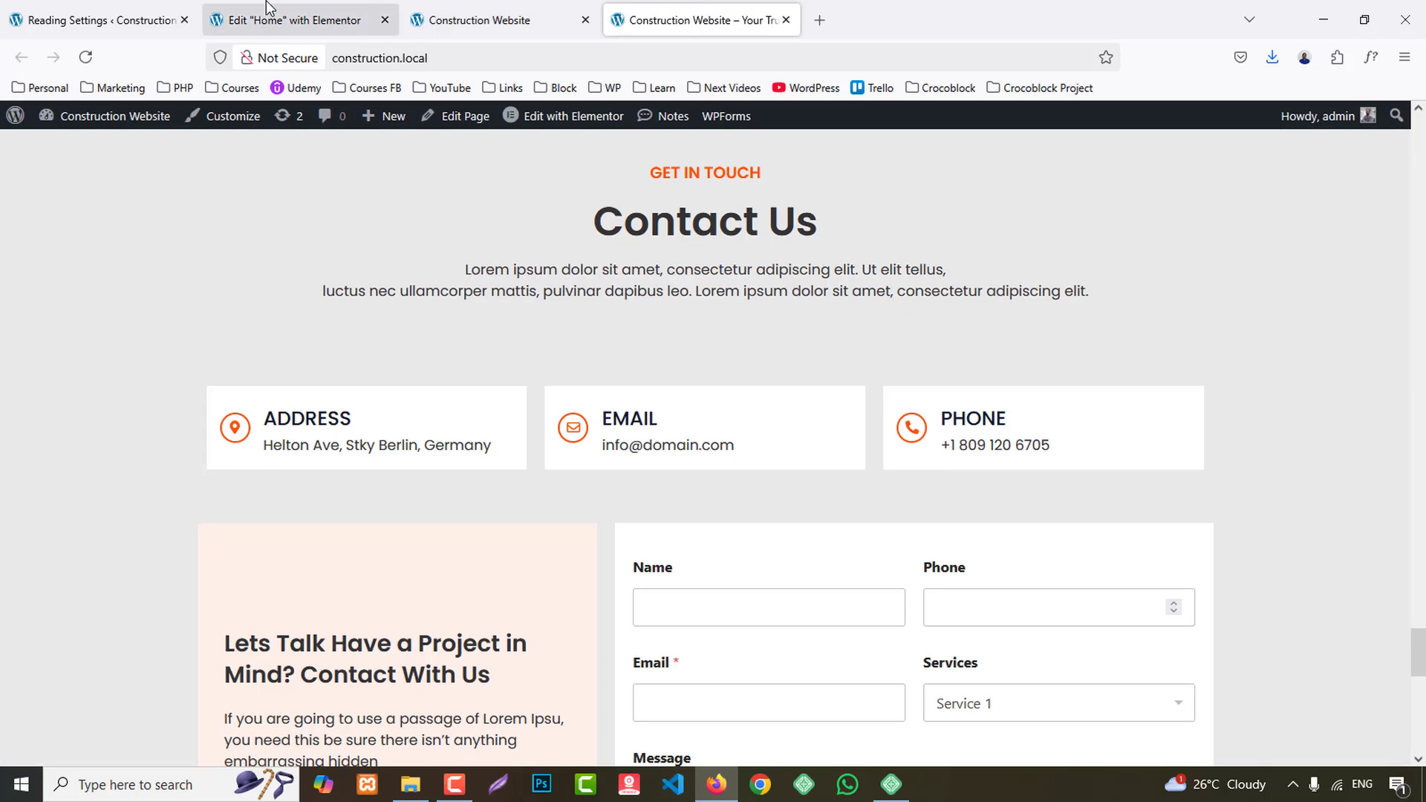
click(297, 21)
click(78, 122)
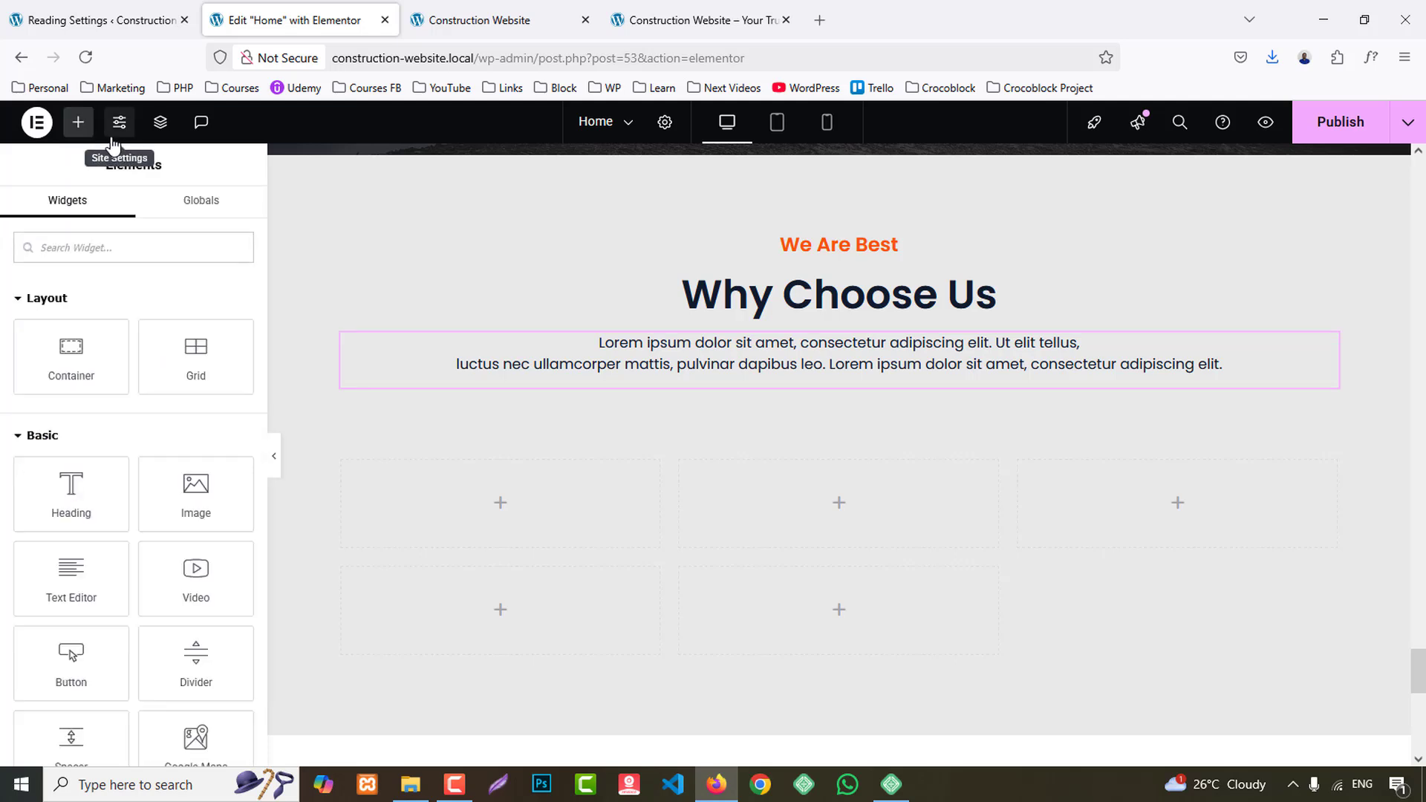
text(icon)
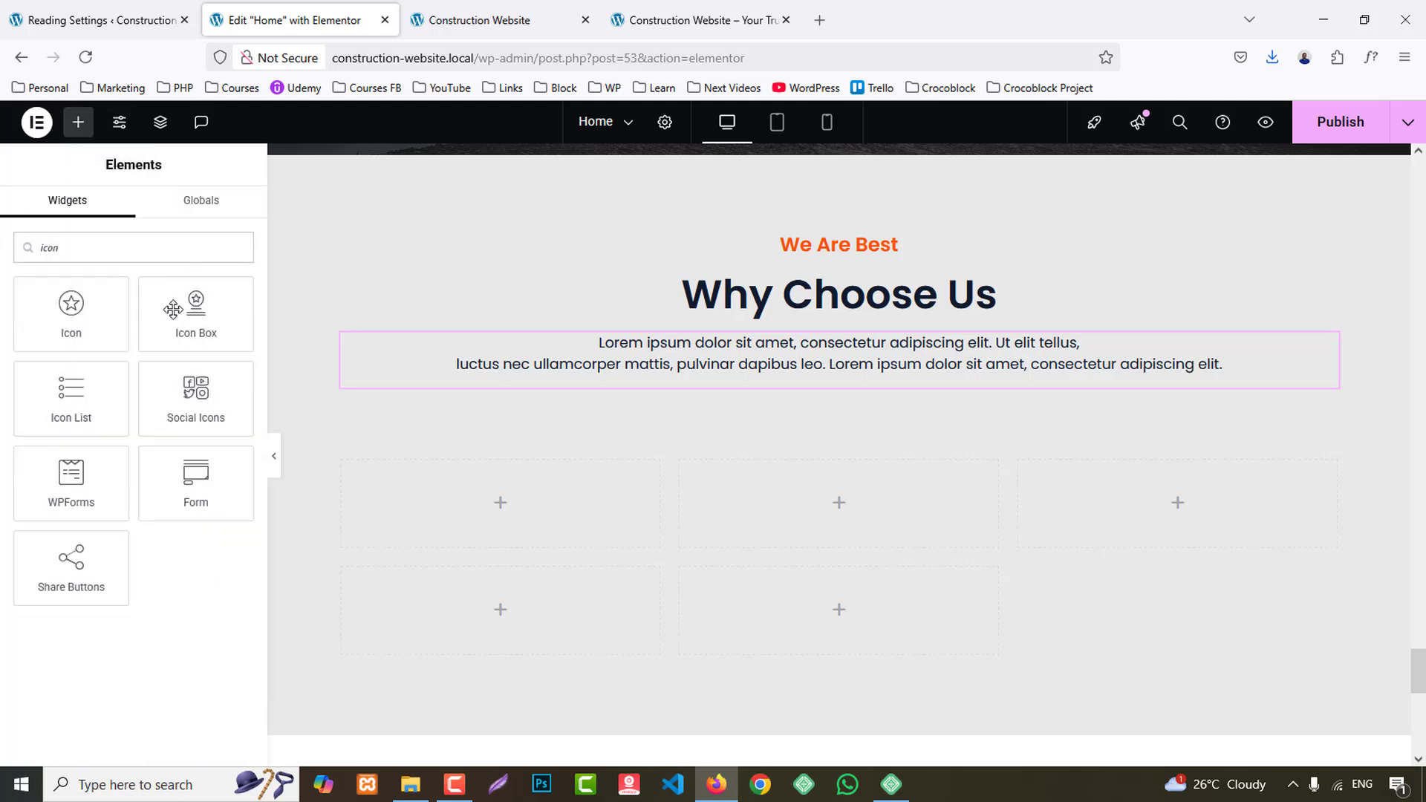
drag(173, 309, 586, 502)
- Copy the icon box into the second and third cells of the grid's upper row
scroll(511, 392, down, 2)
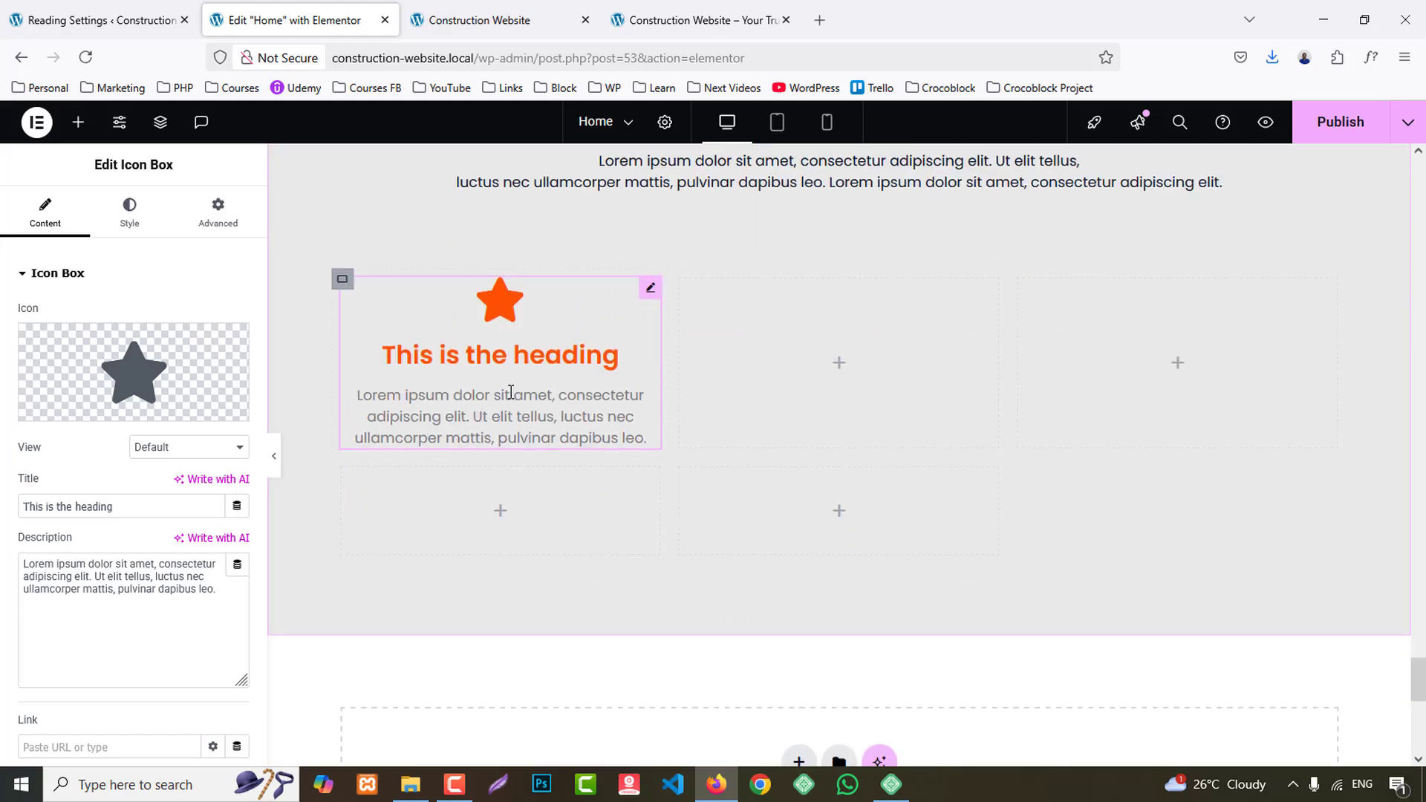
right_click(508, 396)
click(551, 436)
right_click(789, 391)
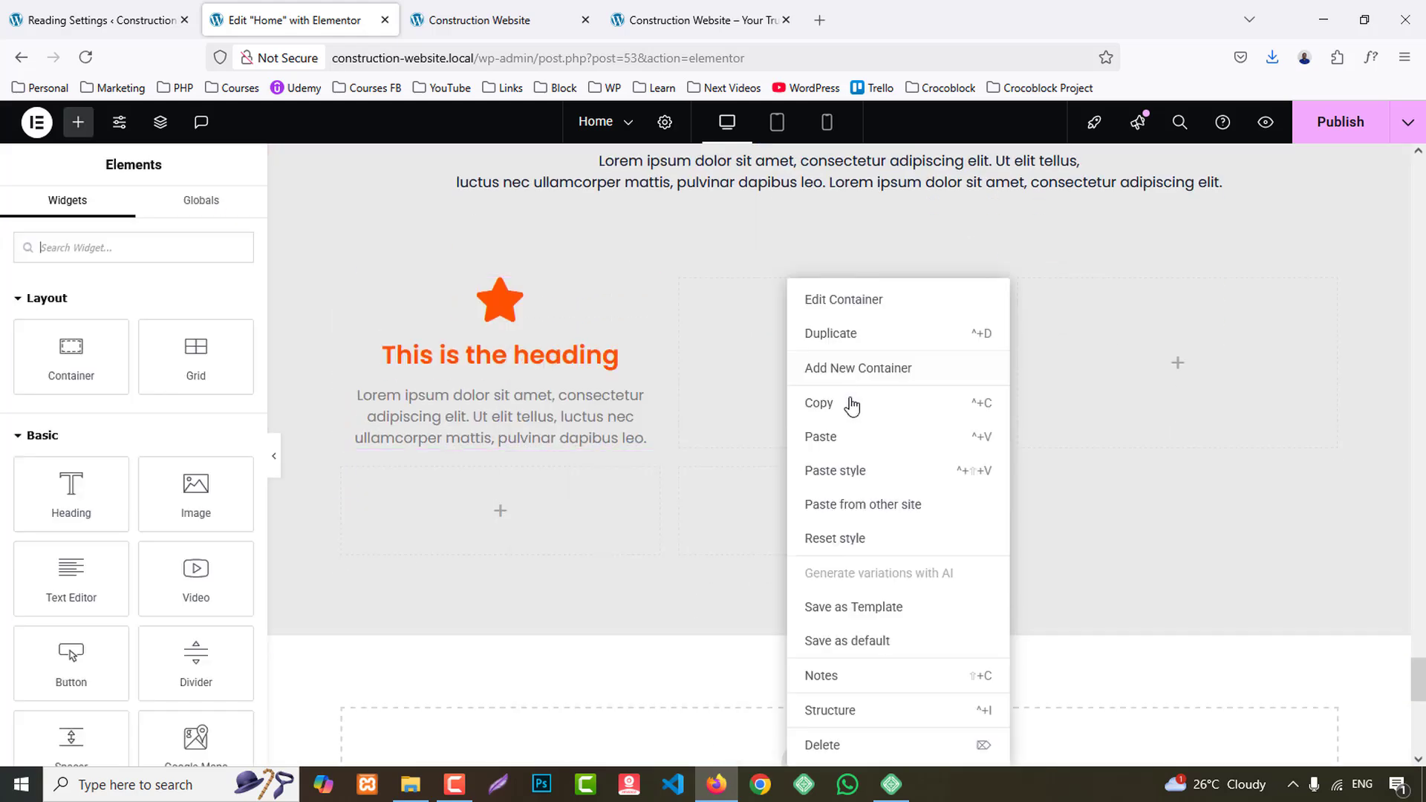
click(958, 435)
right_click(1052, 386)
click(1101, 438)
- Copy the address line from the Address card on the reference site and return to the page editor
click(696, 19)
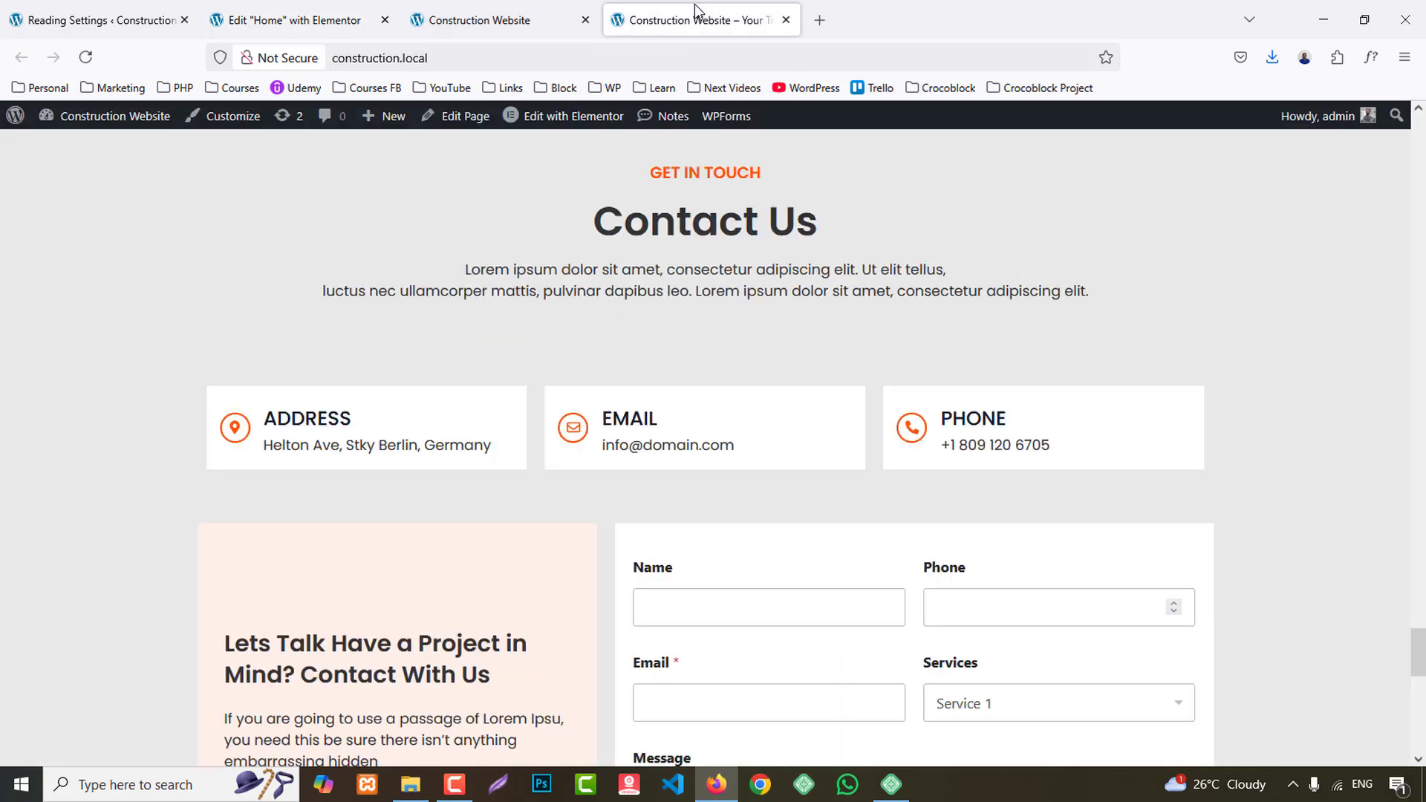
triple_click(506, 444)
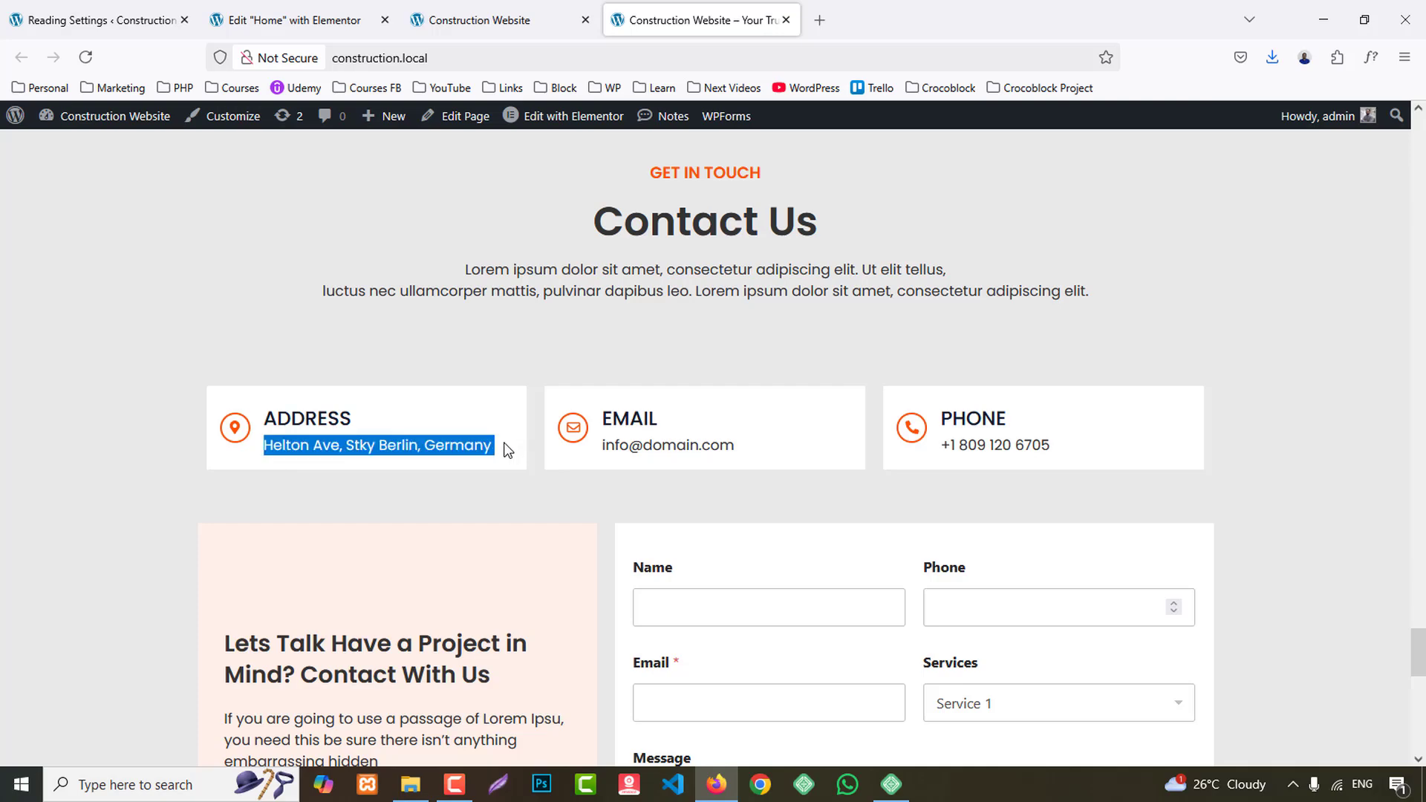
click(295, 20)
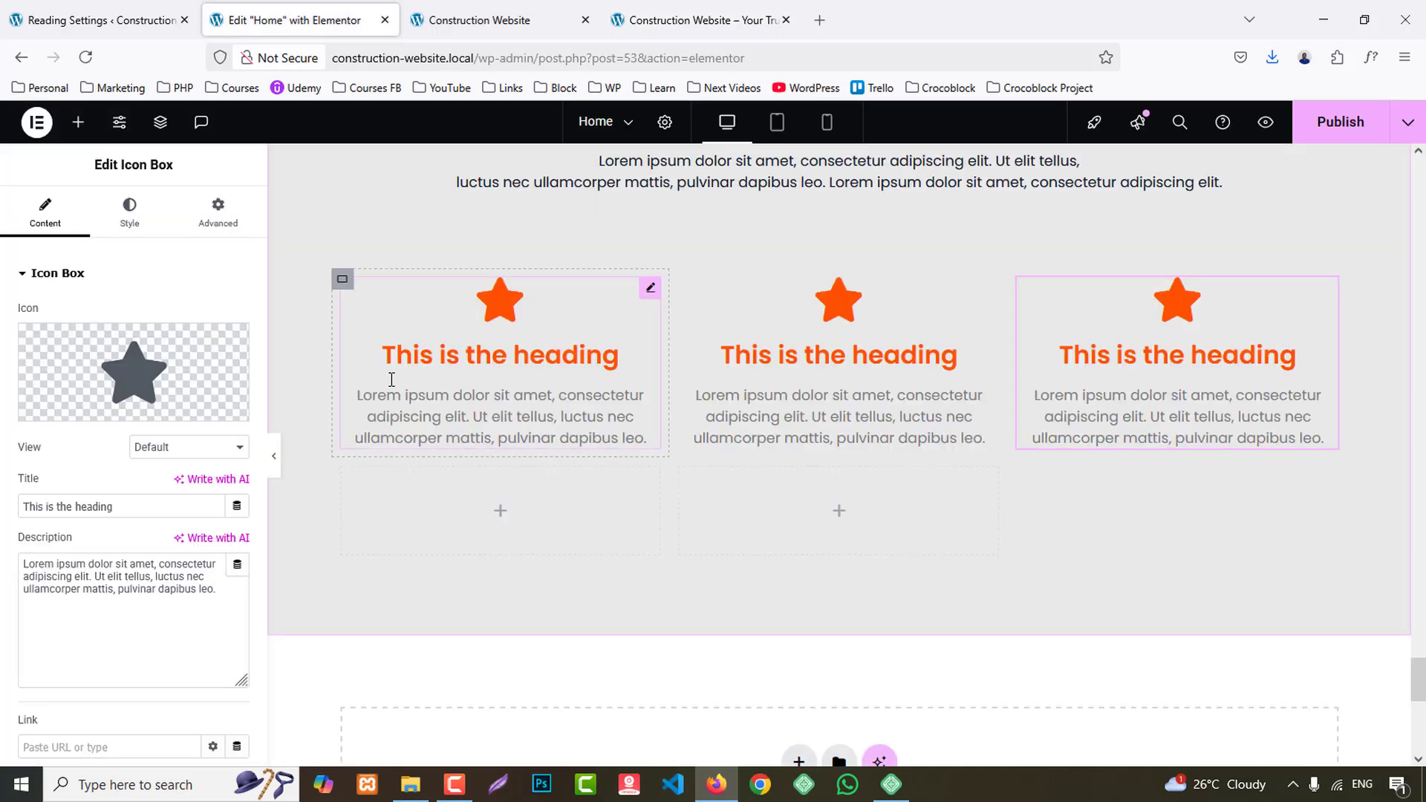
- Give the first icon box a map marker icon with a round hole, the title "address" and the copied address as its description
click(74, 407)
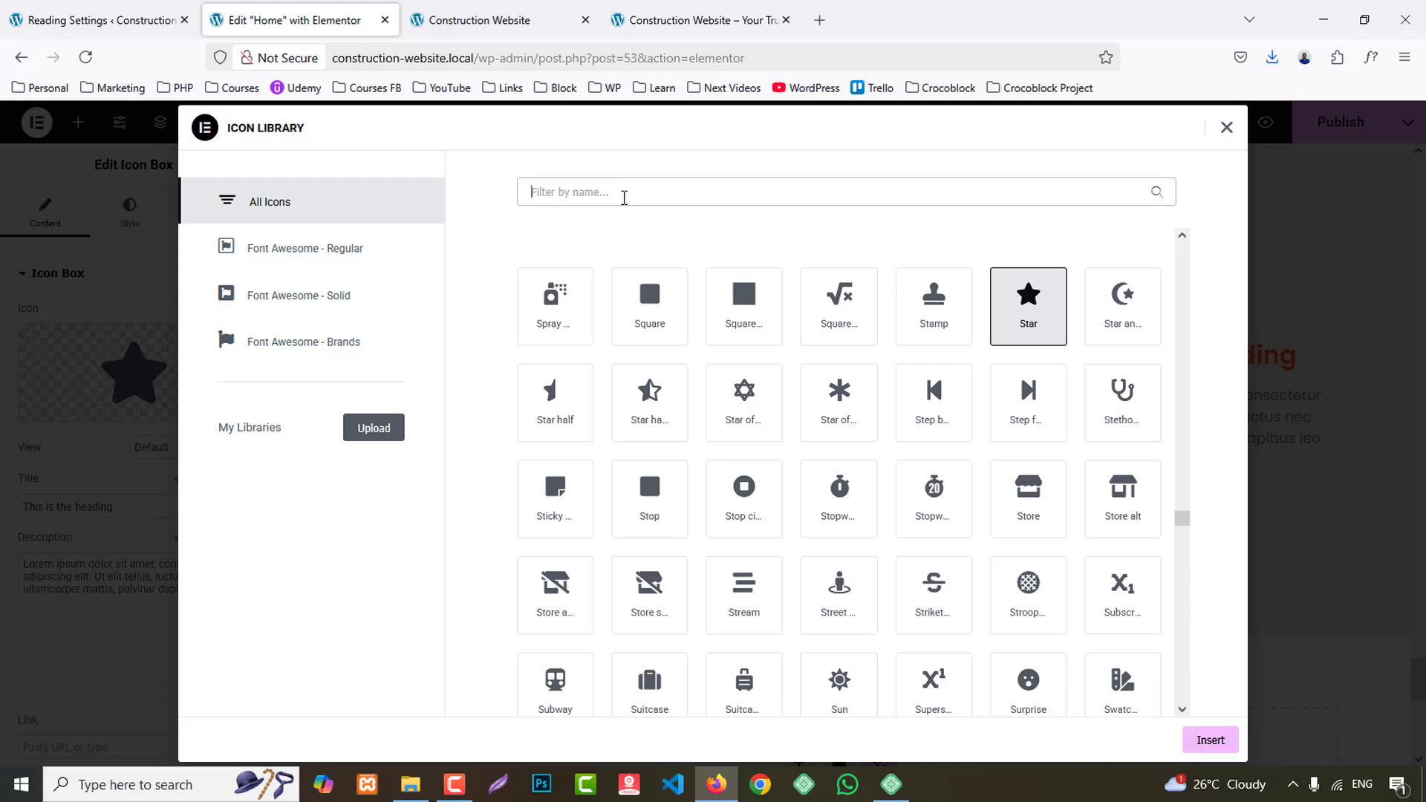
text(map)
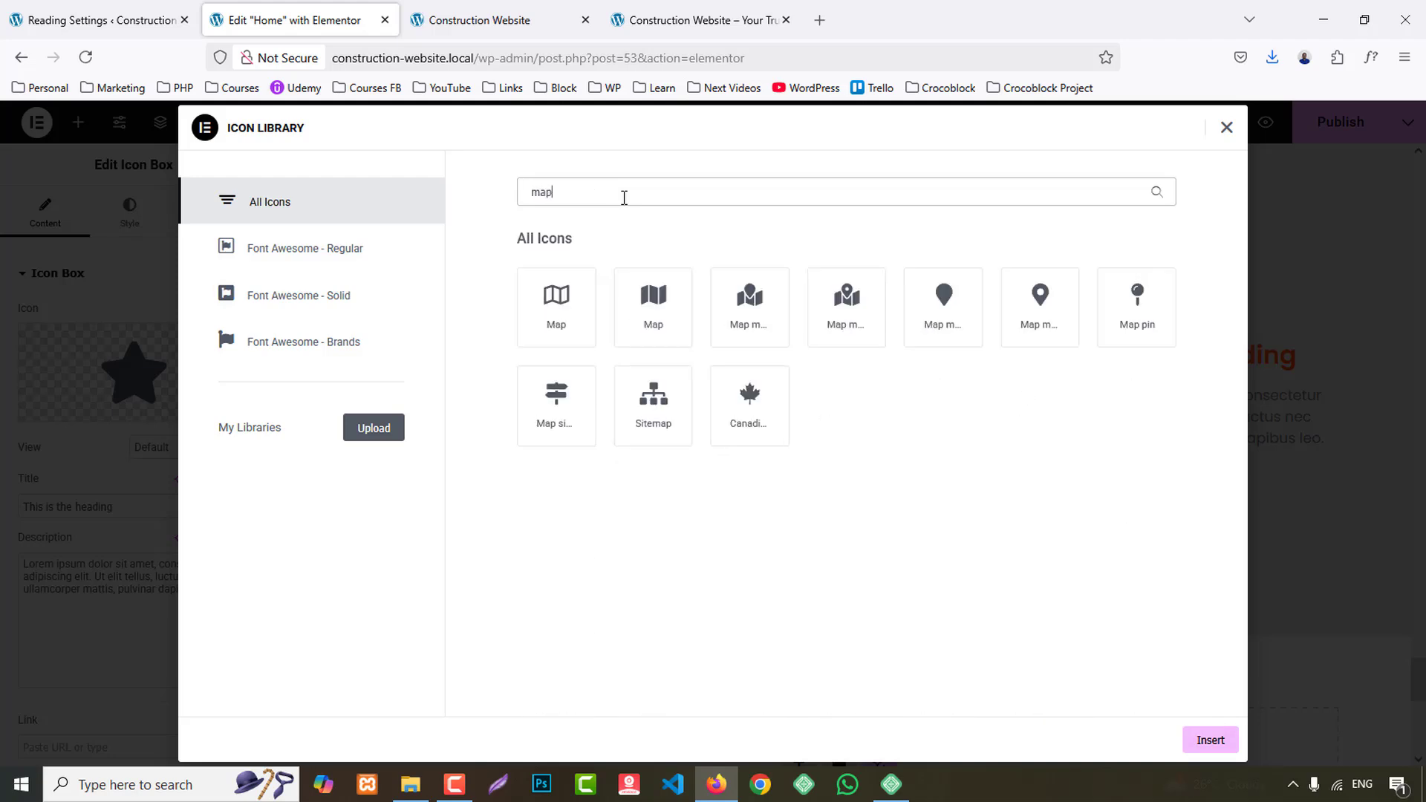
click(1062, 344)
click(1212, 746)
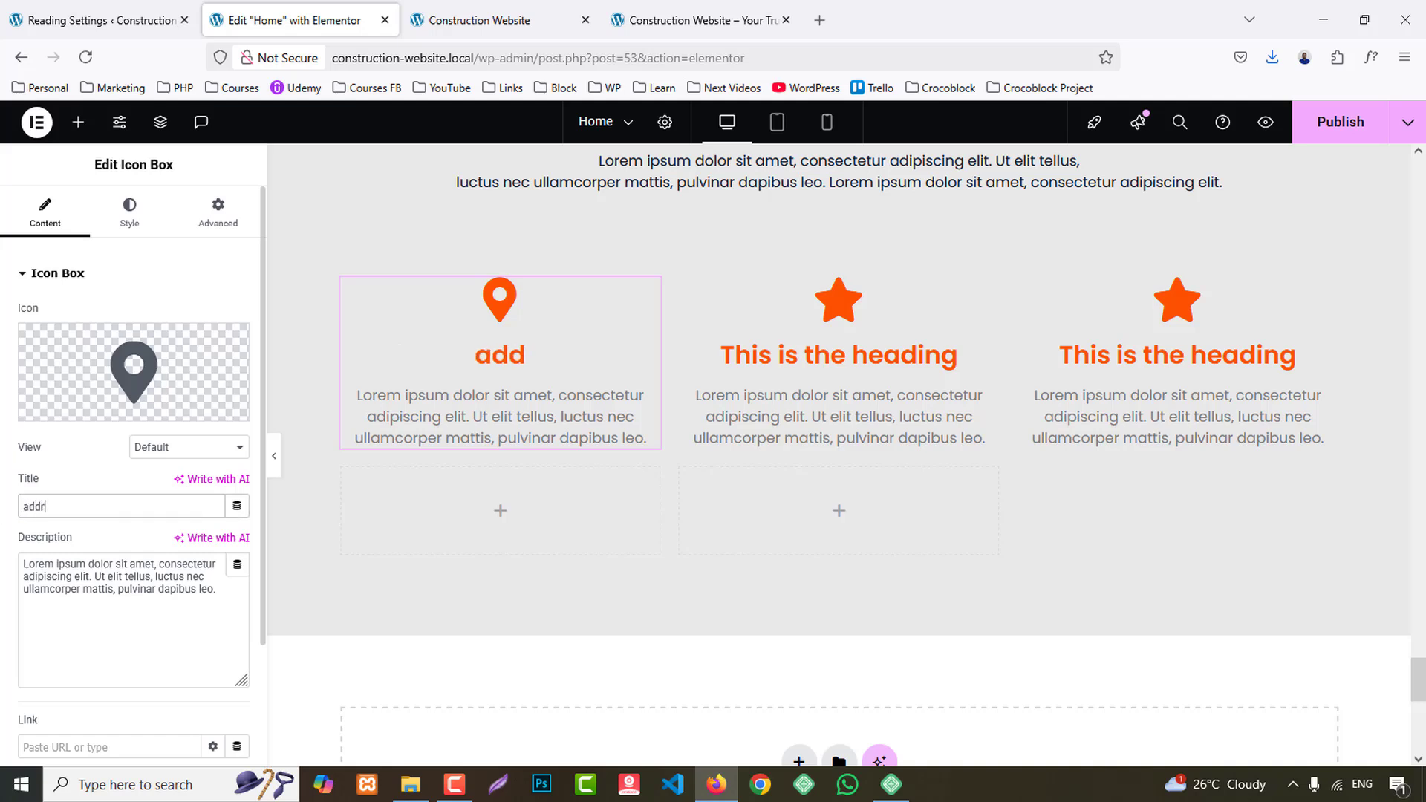
click(56, 625)
key(ctrl+a)
key(ctrl+v)
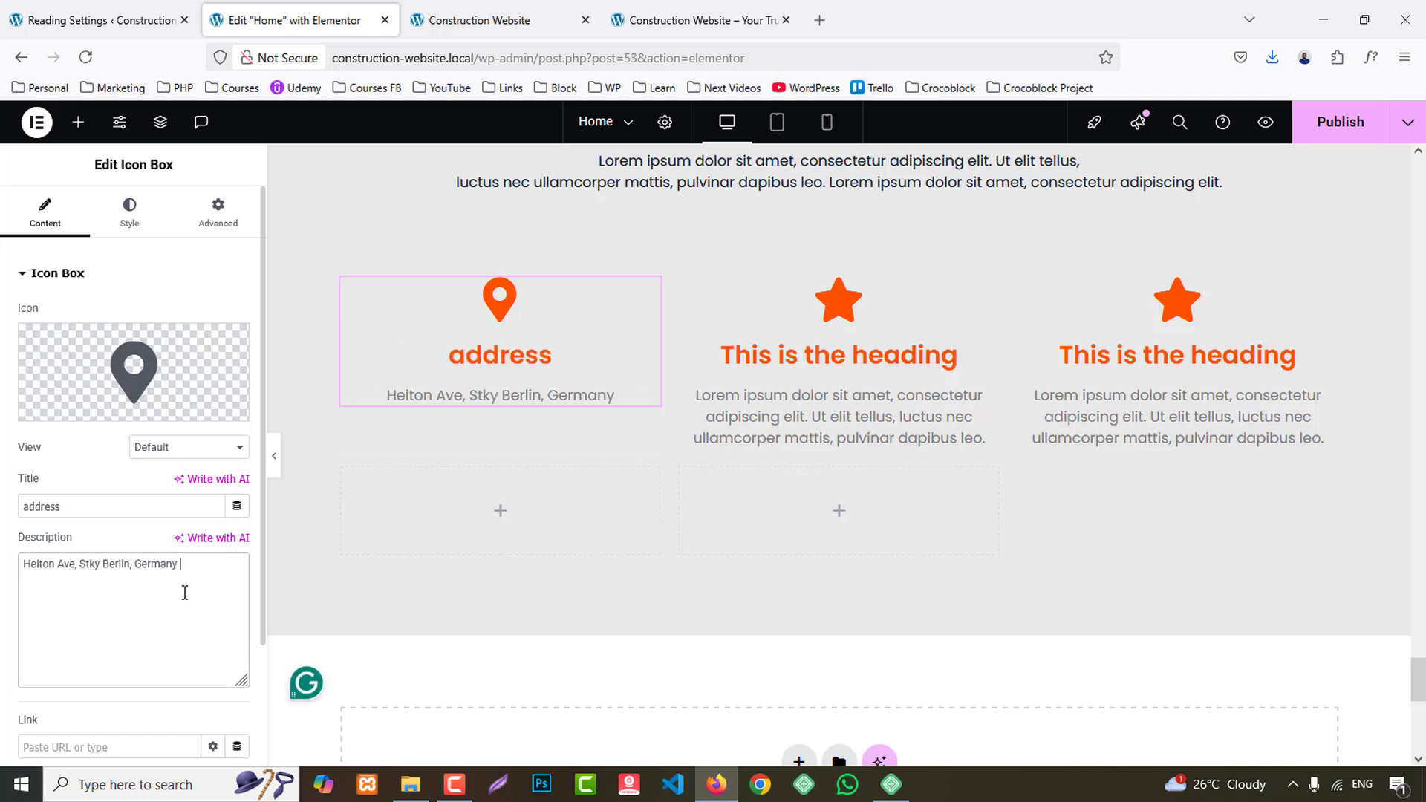
- Set the title HTML tag of the address icon box to H4
scroll(188, 597, down, 2)
click(175, 631)
click(153, 508)
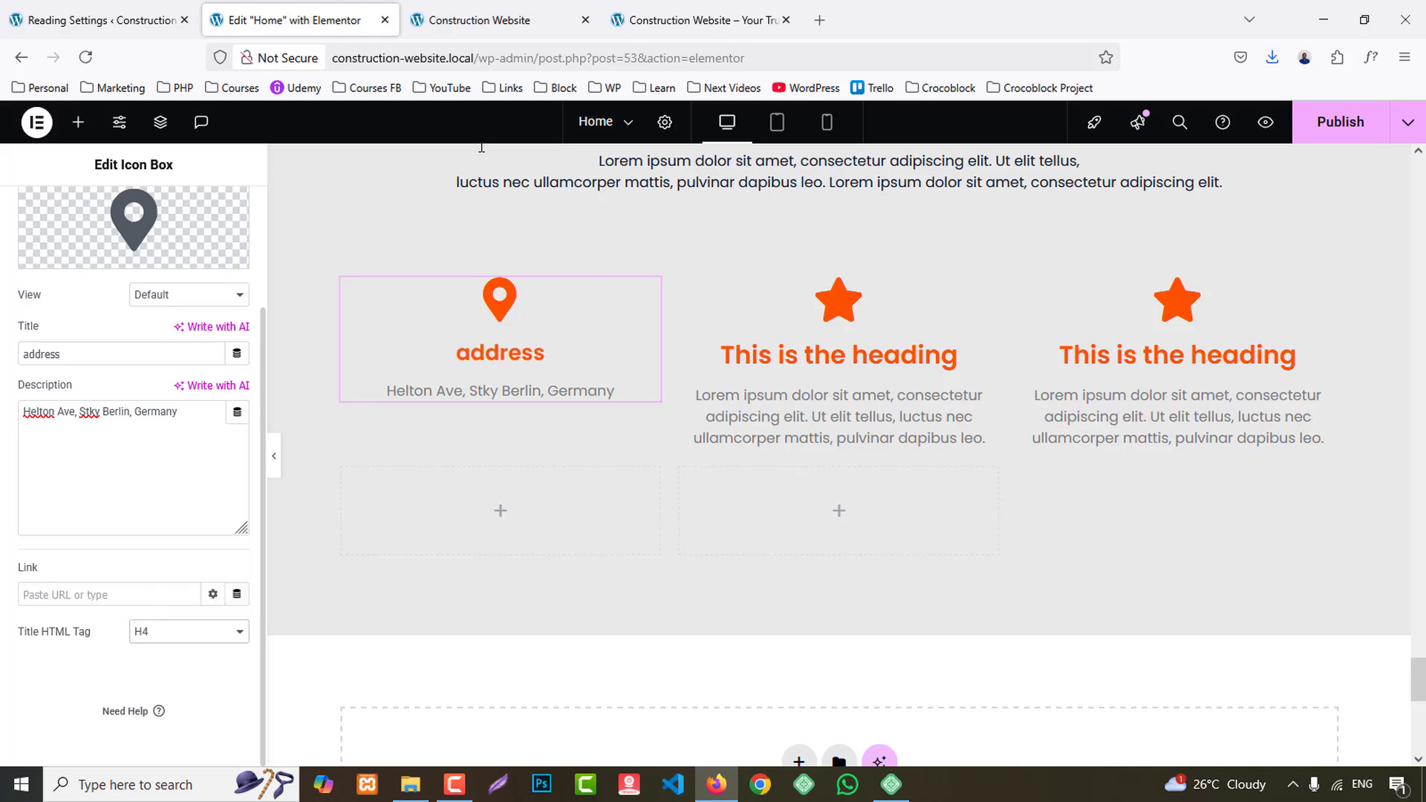
- Copy the contact e-mail from the Email card on the reference site and return to the page editor
click(698, 20)
click(651, 442)
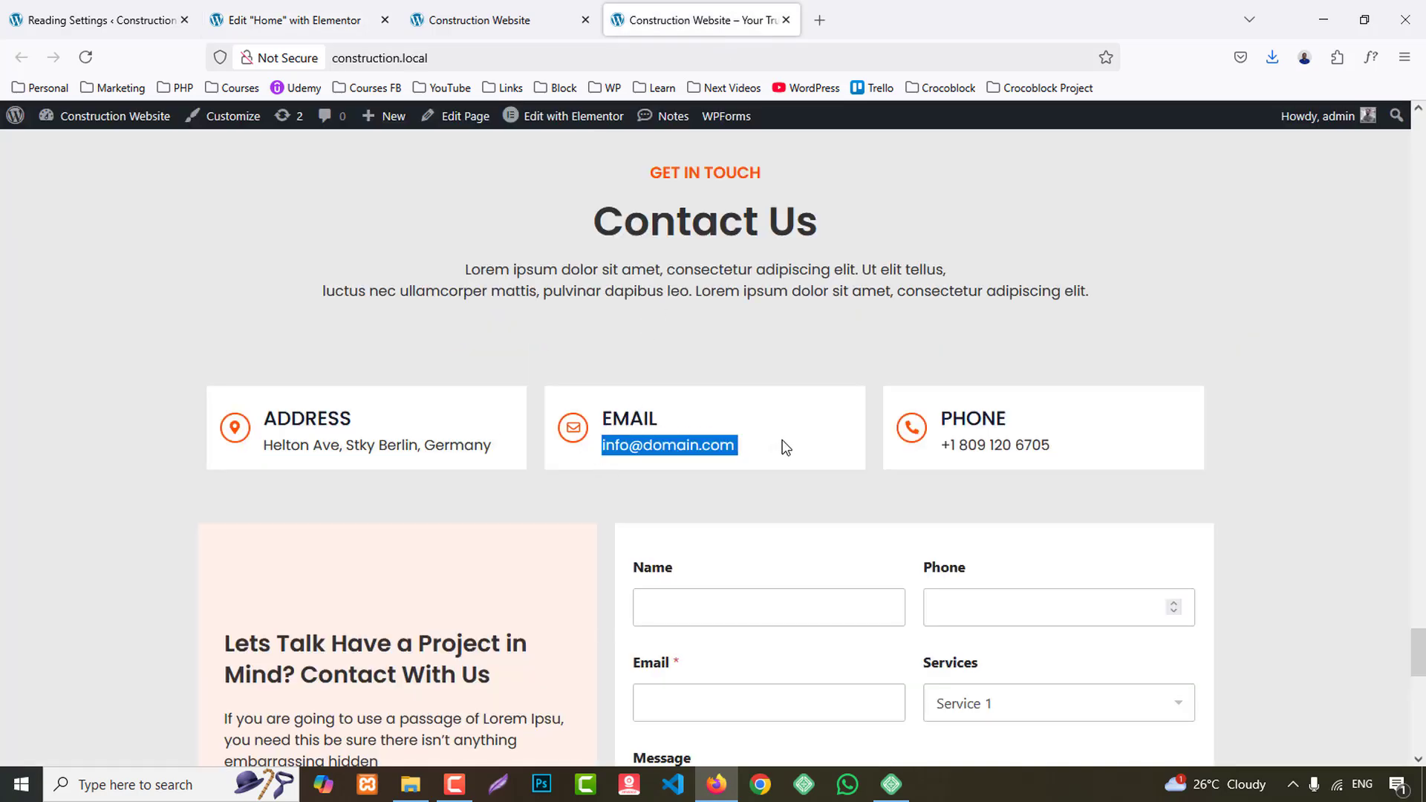
click(271, 7)
- Give the second icon box the outlined Envelope icon, the title "email" and the copied contact e-mail as its description
click(859, 392)
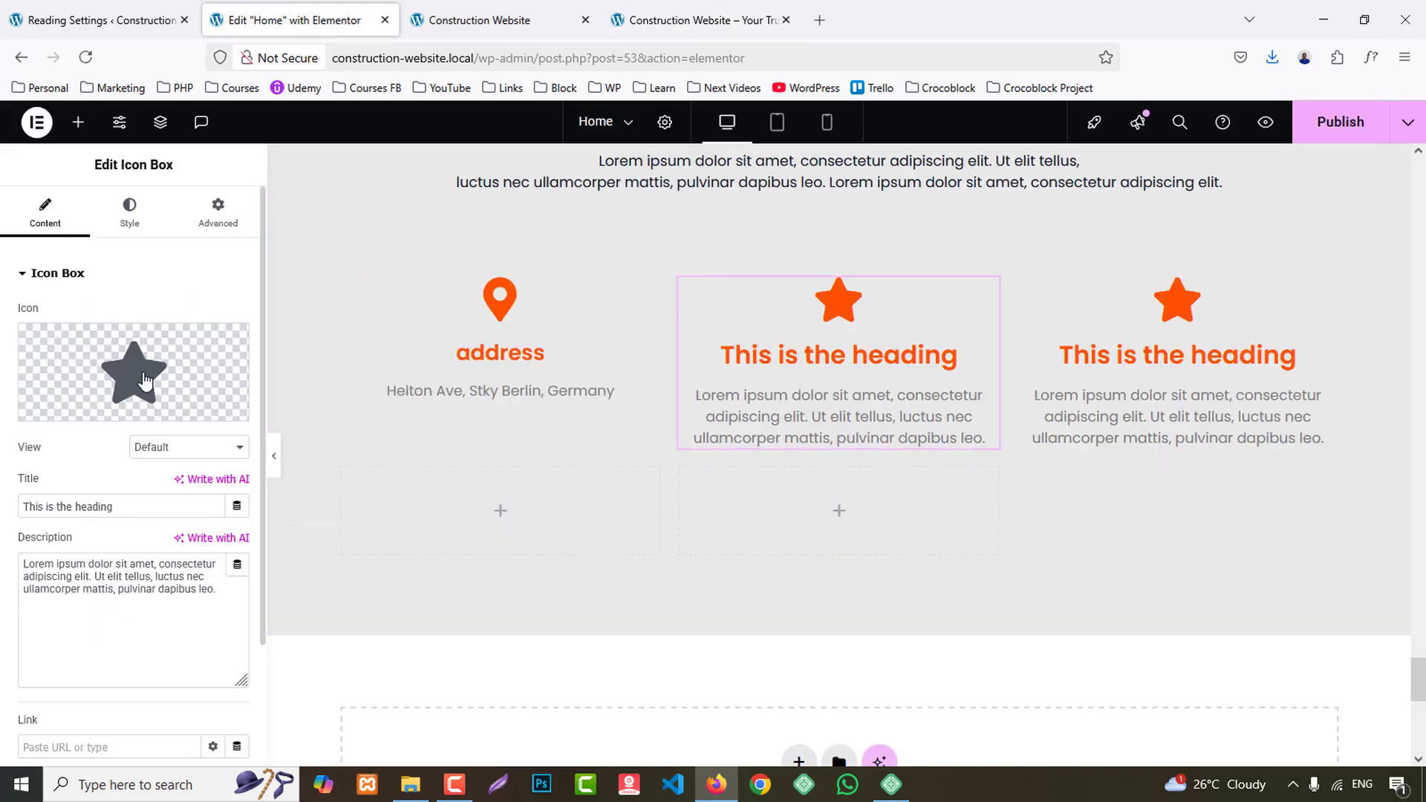
click(114, 358)
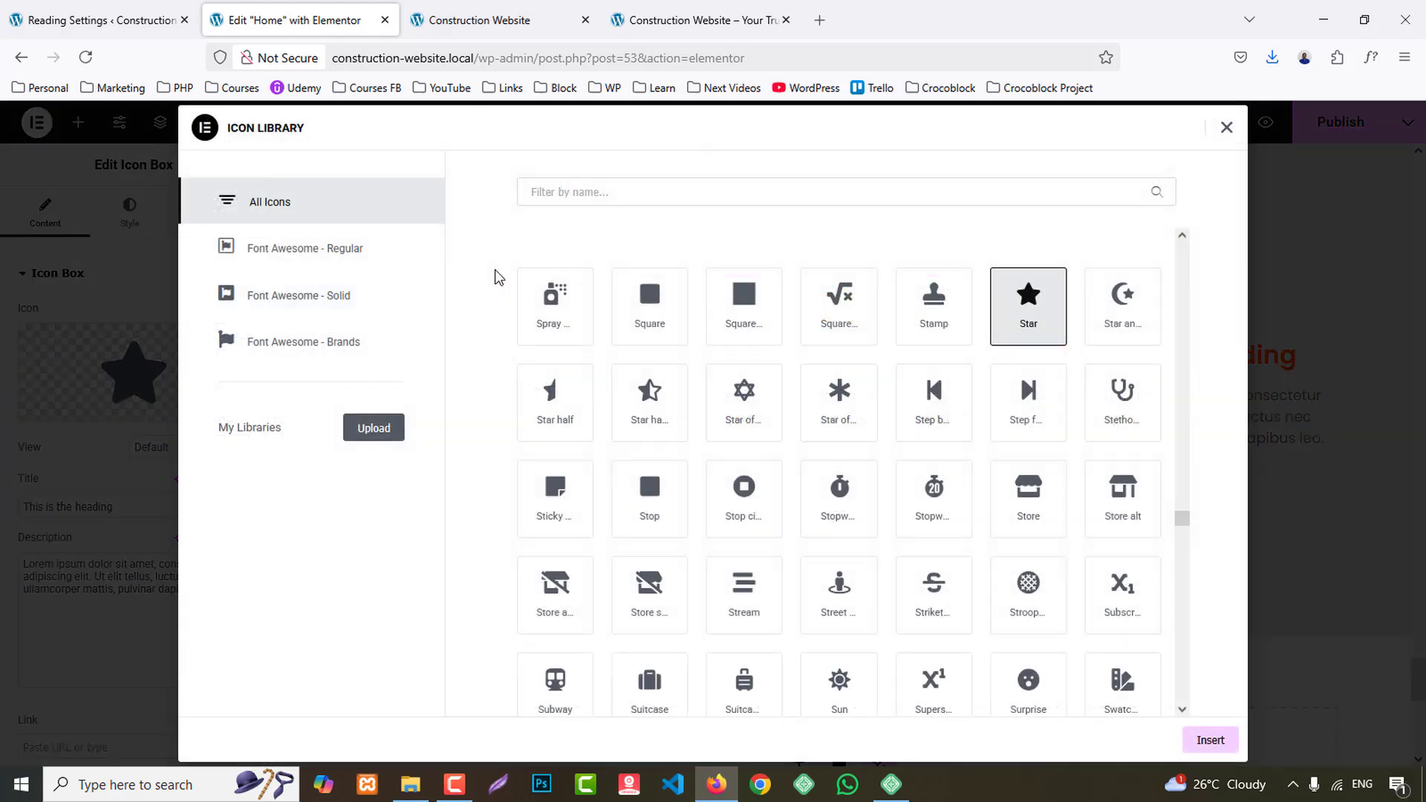
click(576, 182)
text(enve)
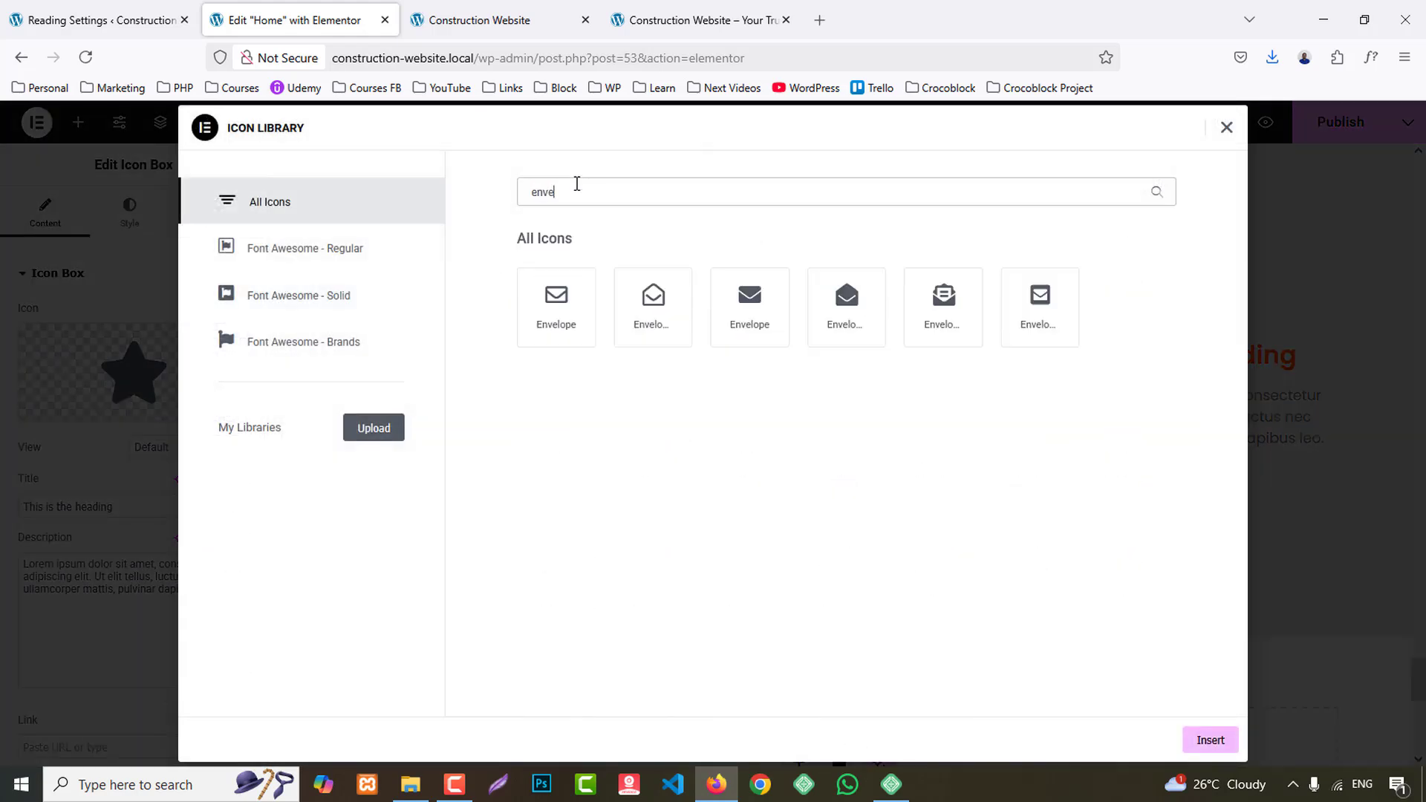
click(563, 316)
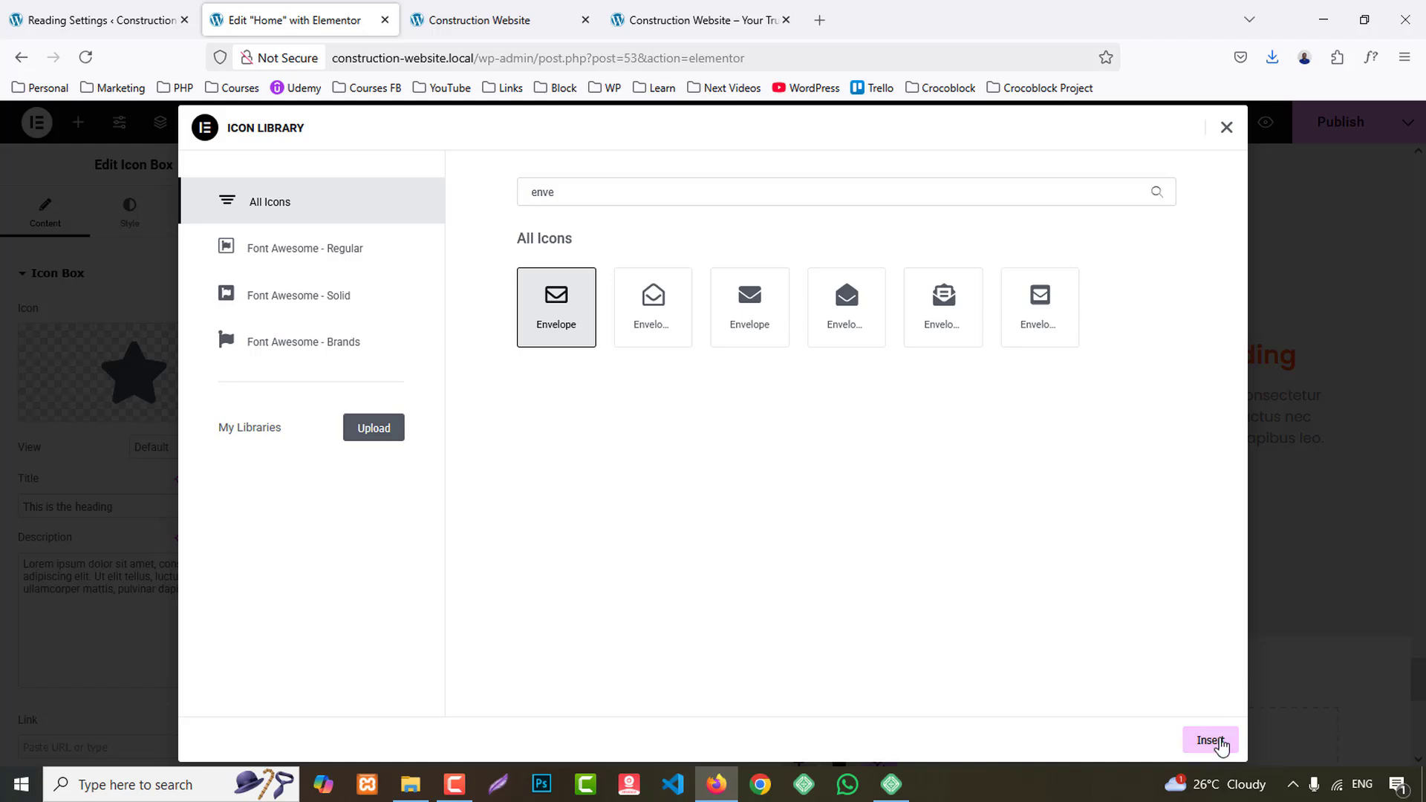
click(1211, 741)
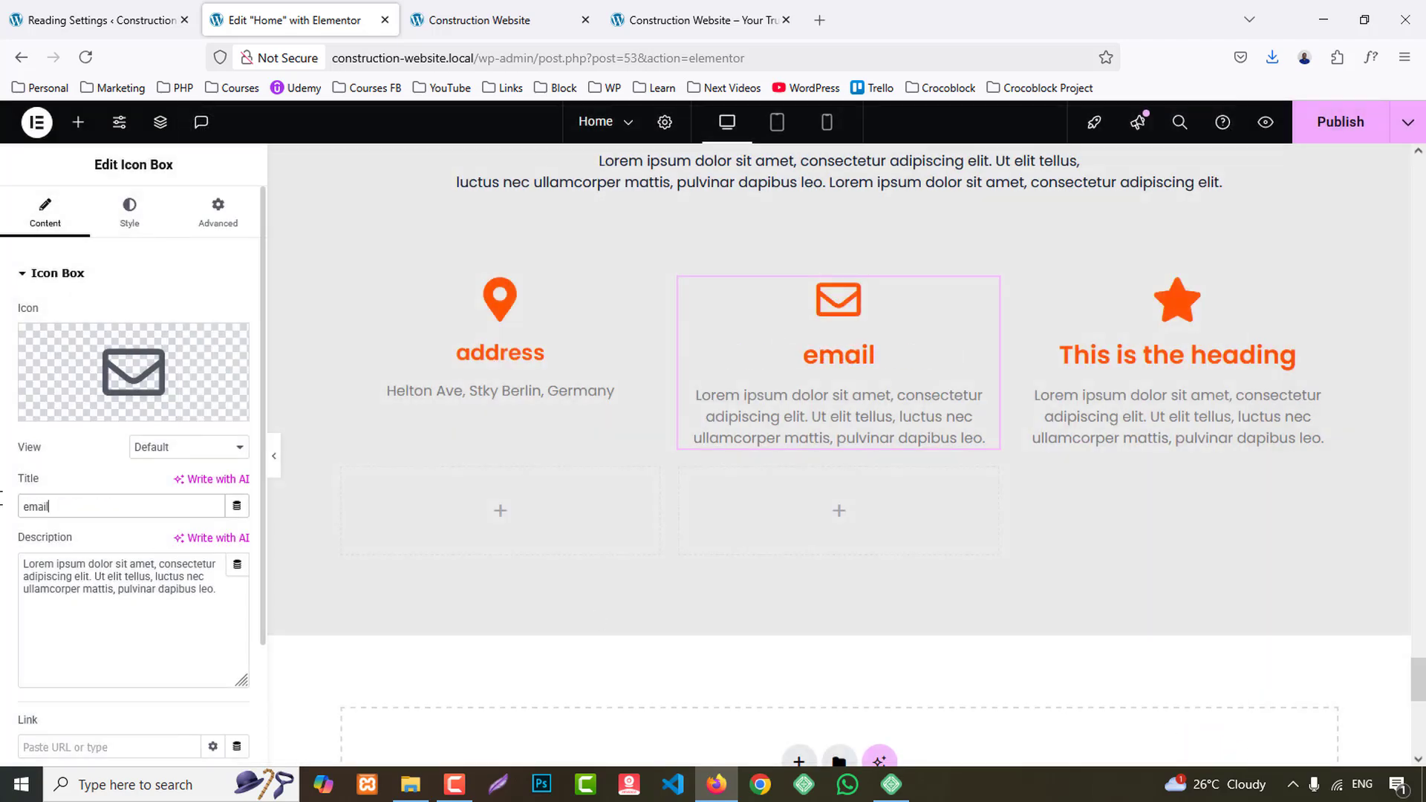
key(ctrl+a)
key(ctrl+v)
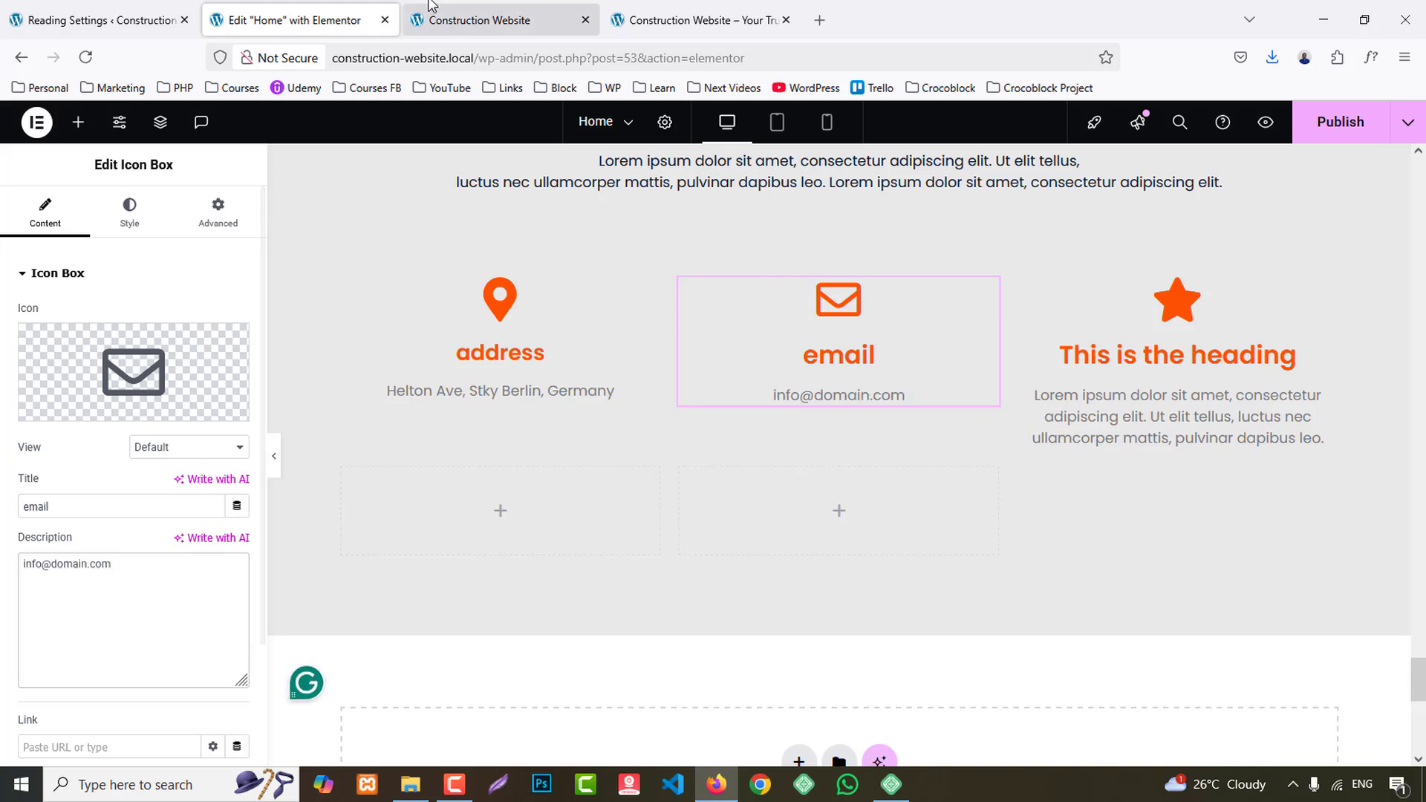
- Copy the phone number from the Phone card on the reference site and return to the page editor
click(656, 8)
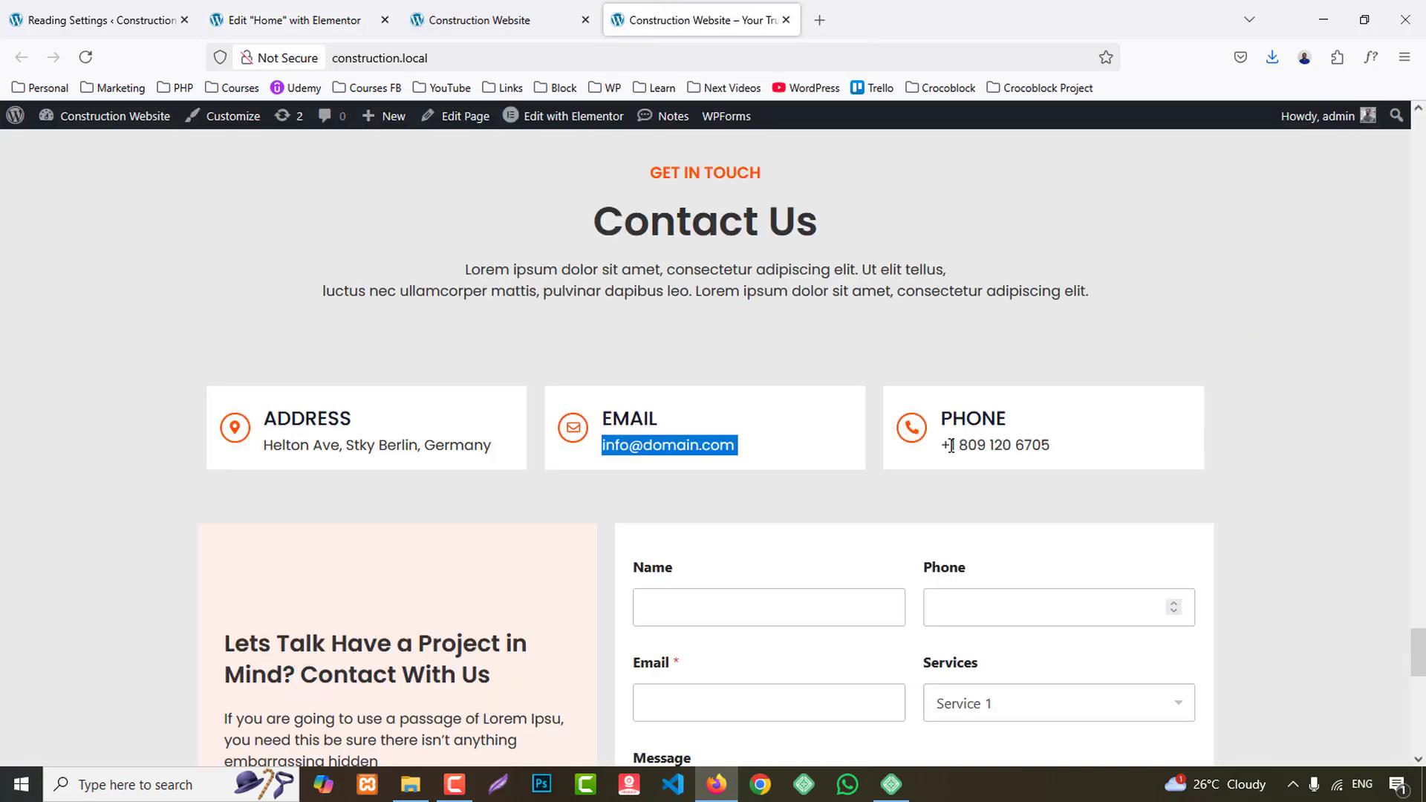
drag(942, 446, 1067, 451)
click(295, 11)
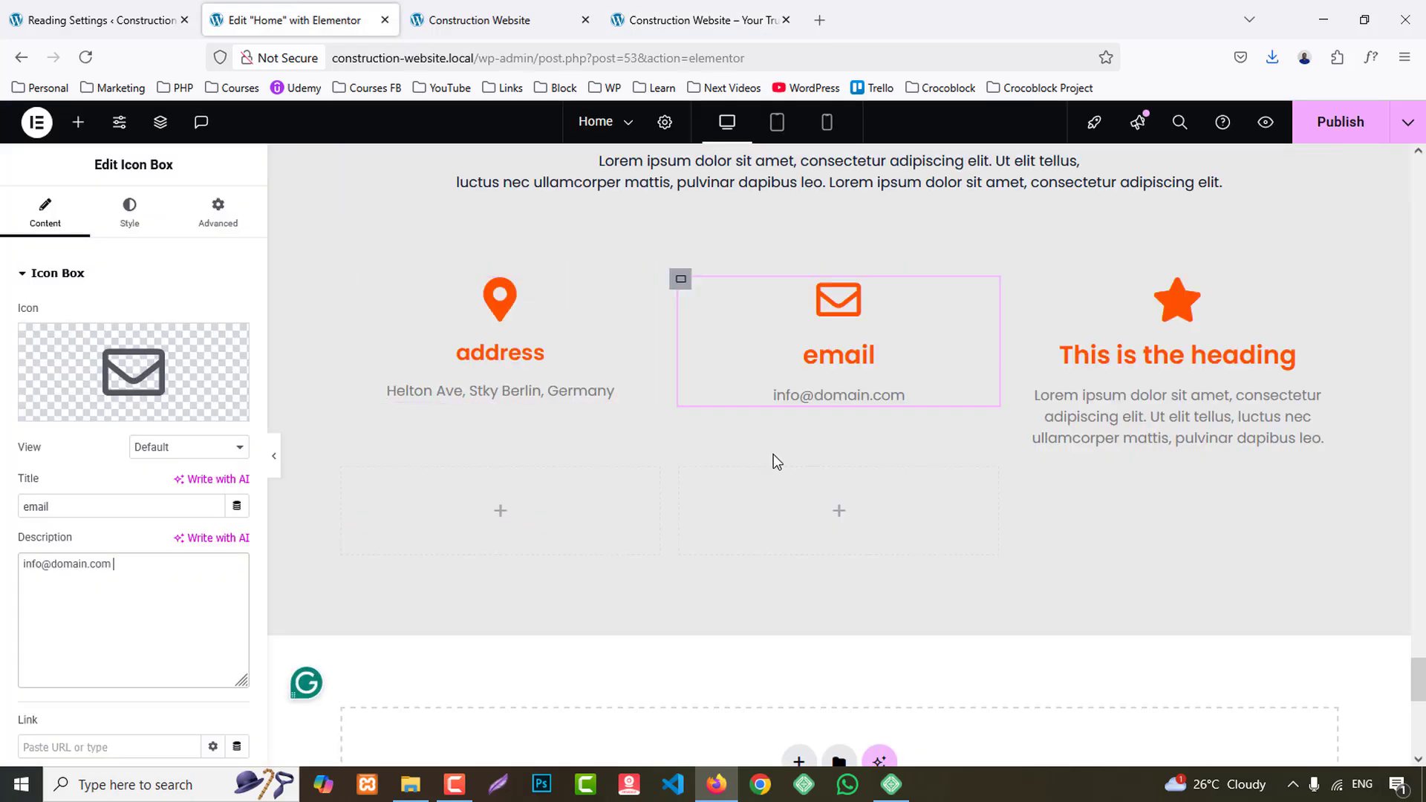
- Replace the third icon box's star with the plain phone handset icon from the icon library
click(1042, 386)
click(77, 407)
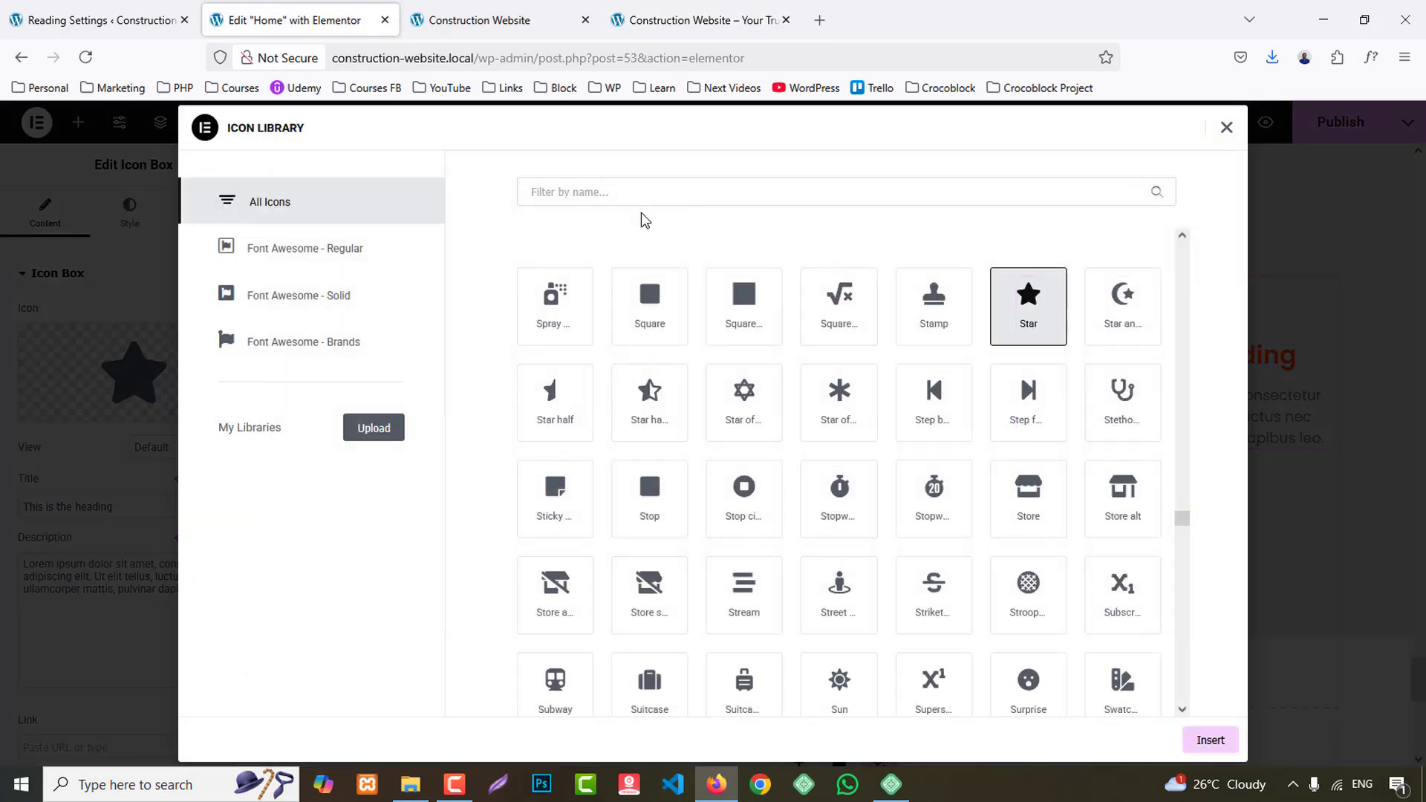
text(phone)
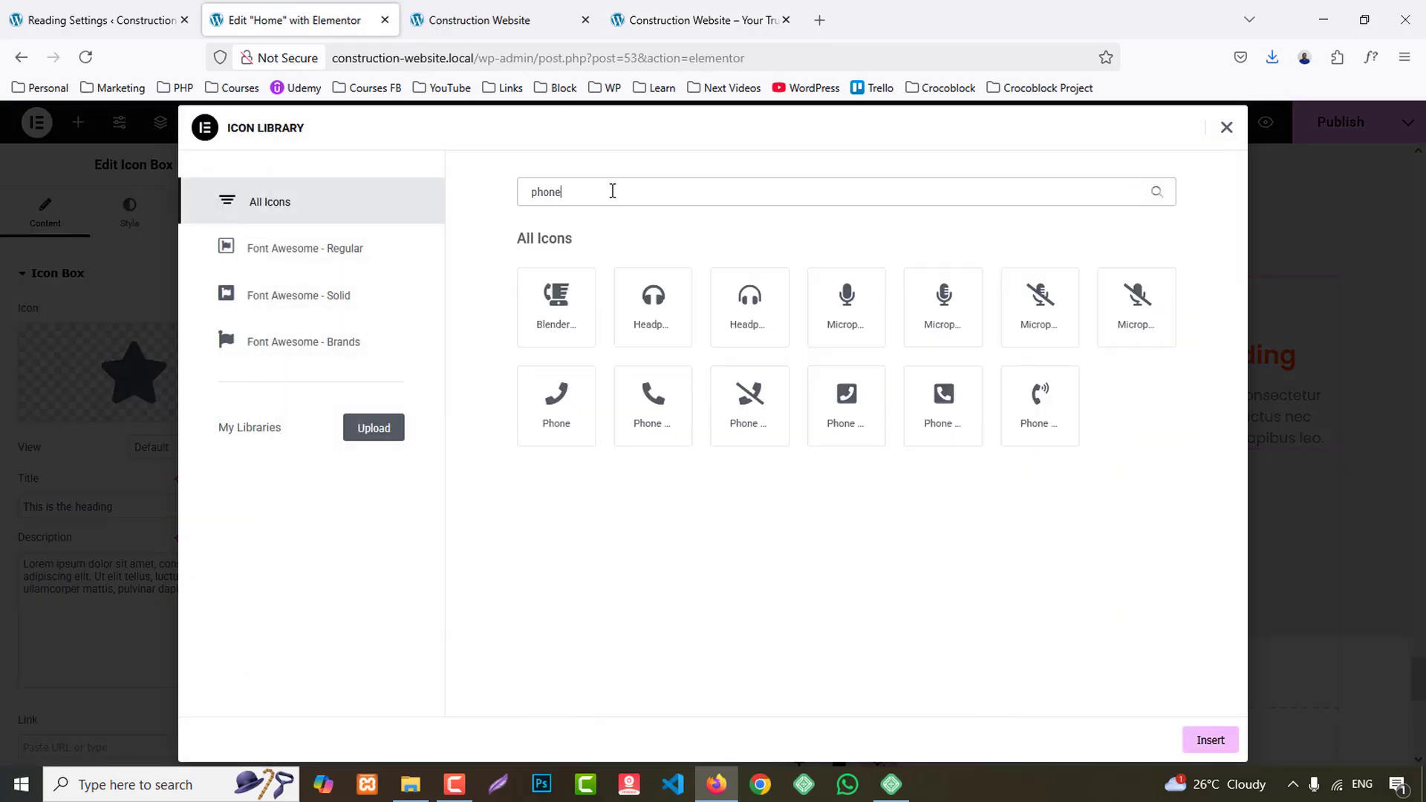
click(650, 401)
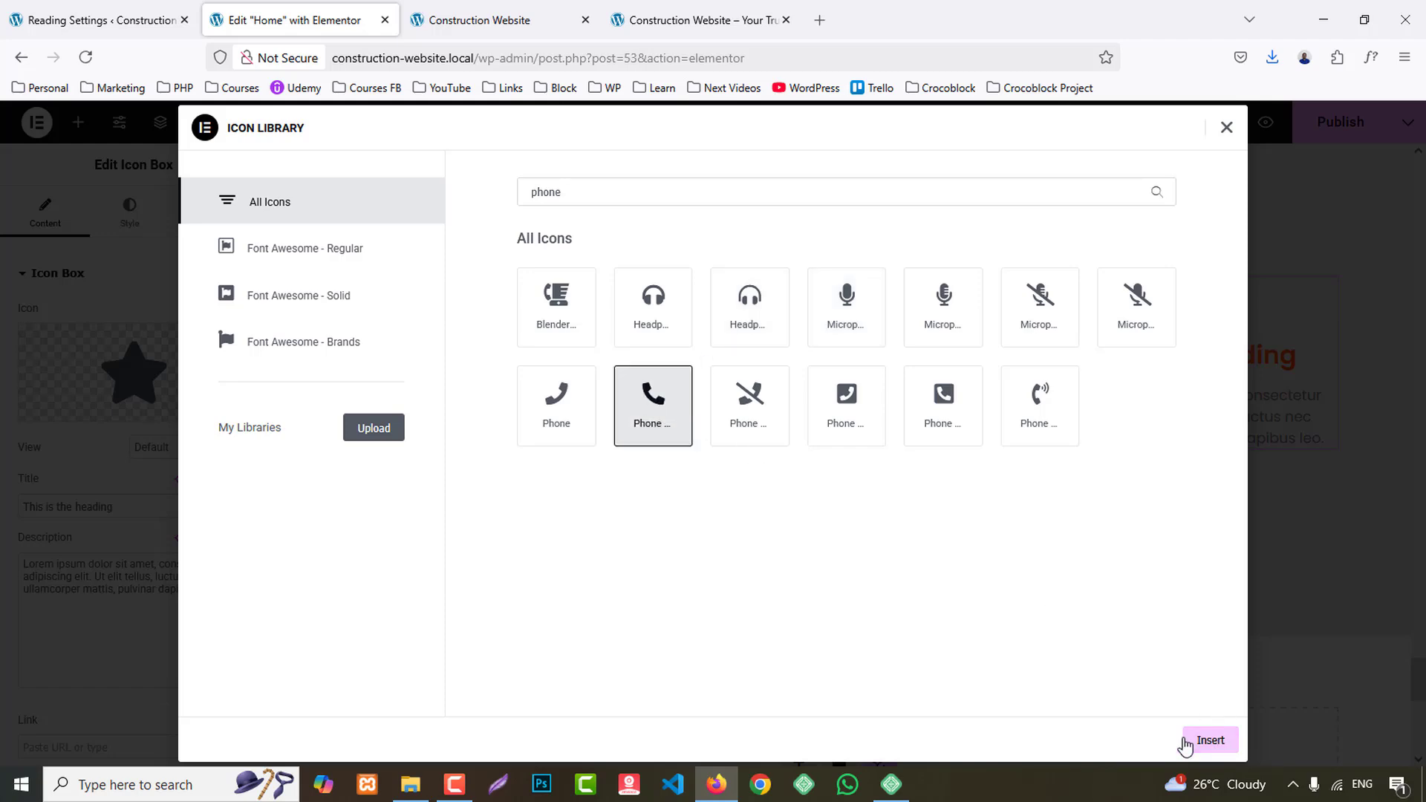
click(1192, 740)
- Title the third icon box "phone" and paste the copied phone number as its description
drag(132, 506, 12, 487)
text(p)
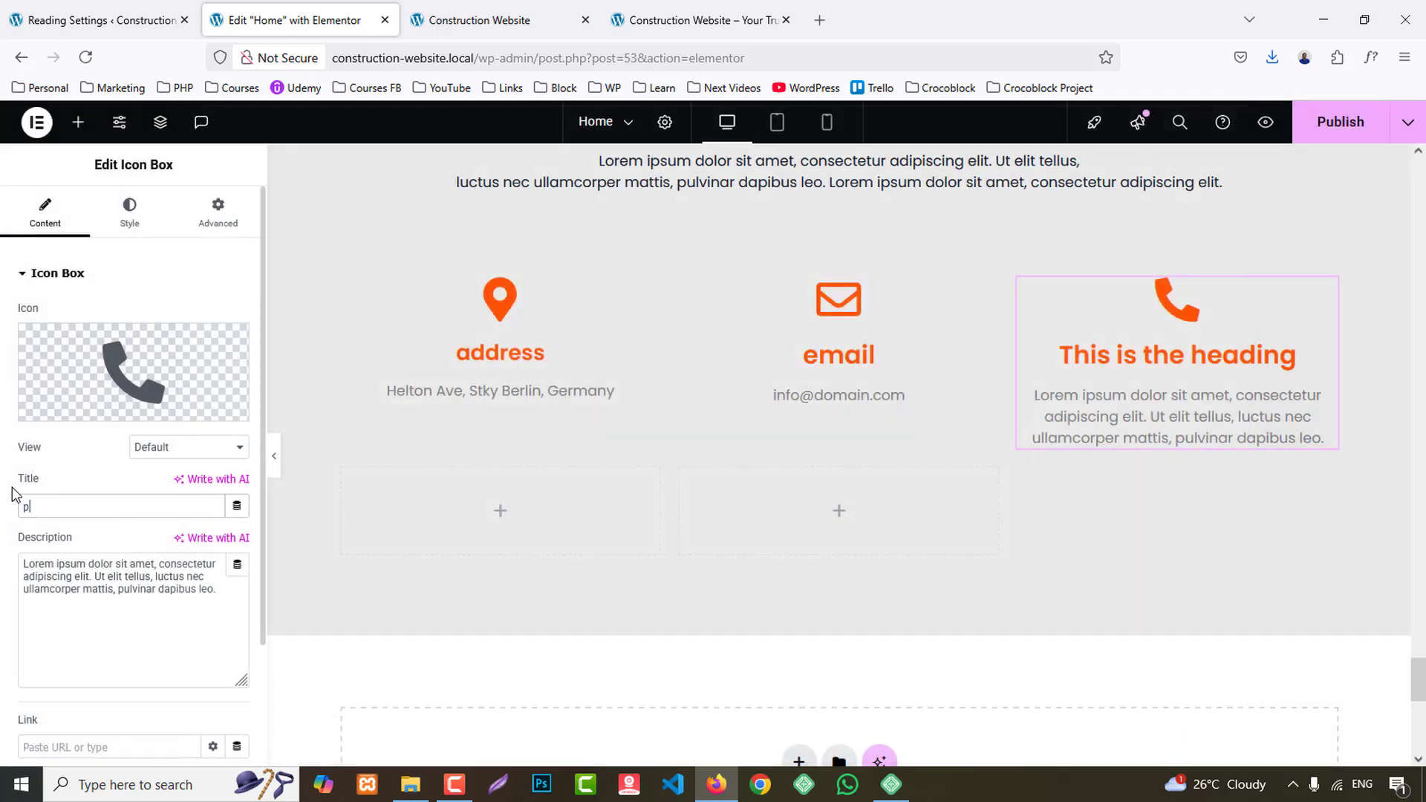
text(hone)
click(75, 587)
key(ctrl+a)
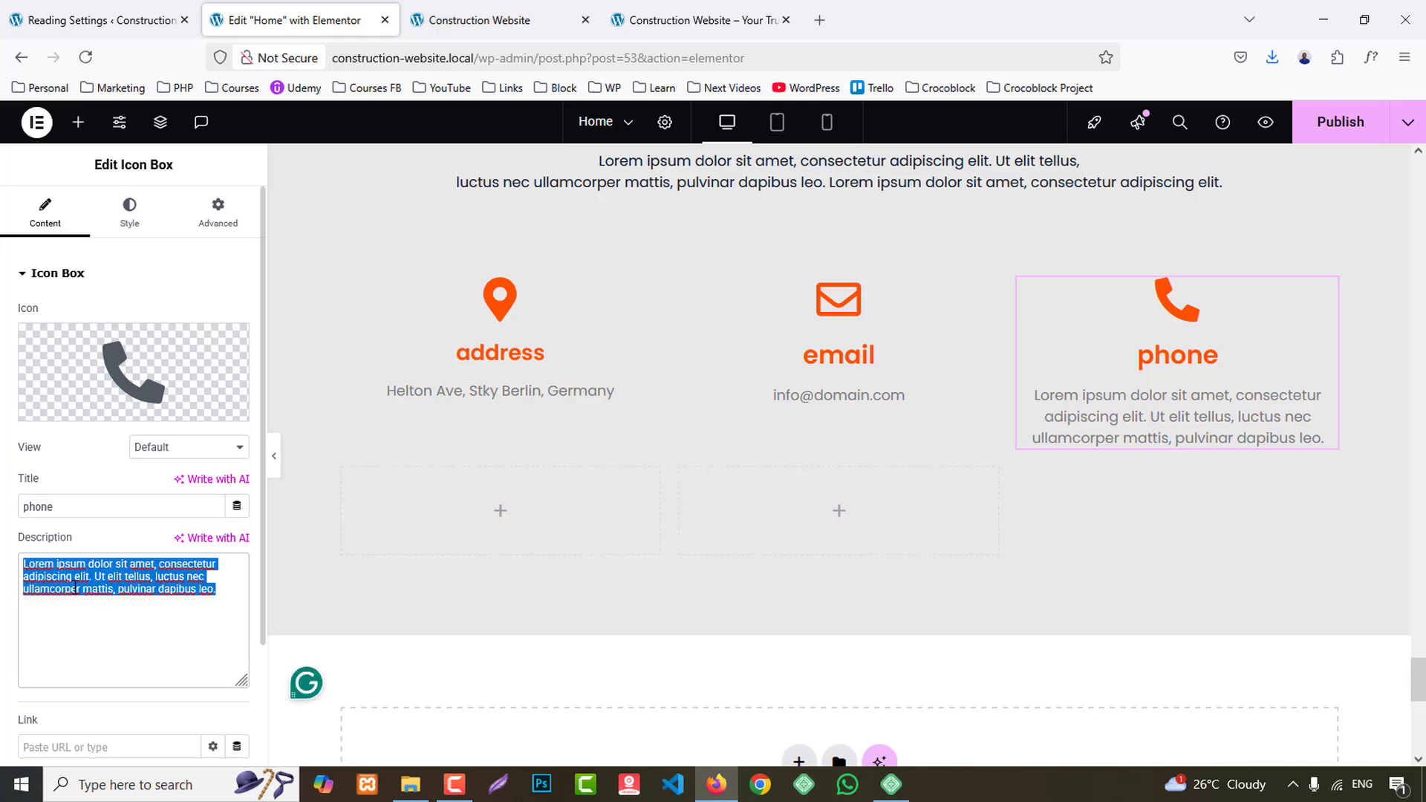
key(ctrl+v)
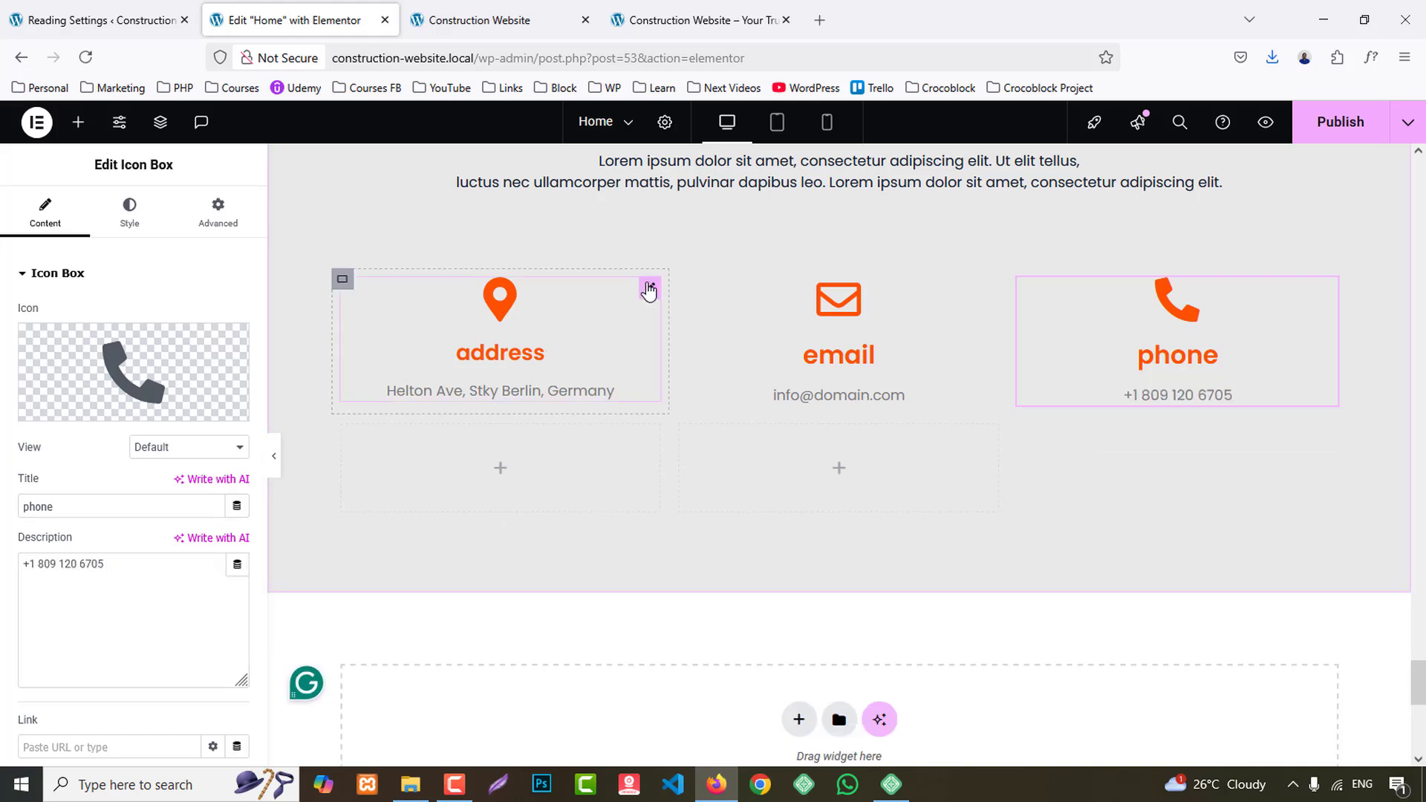
- Give the address icon box a classic background in the global White color and 15 px padding on all sides
click(650, 288)
click(184, 235)
scroll(176, 385, down, 10)
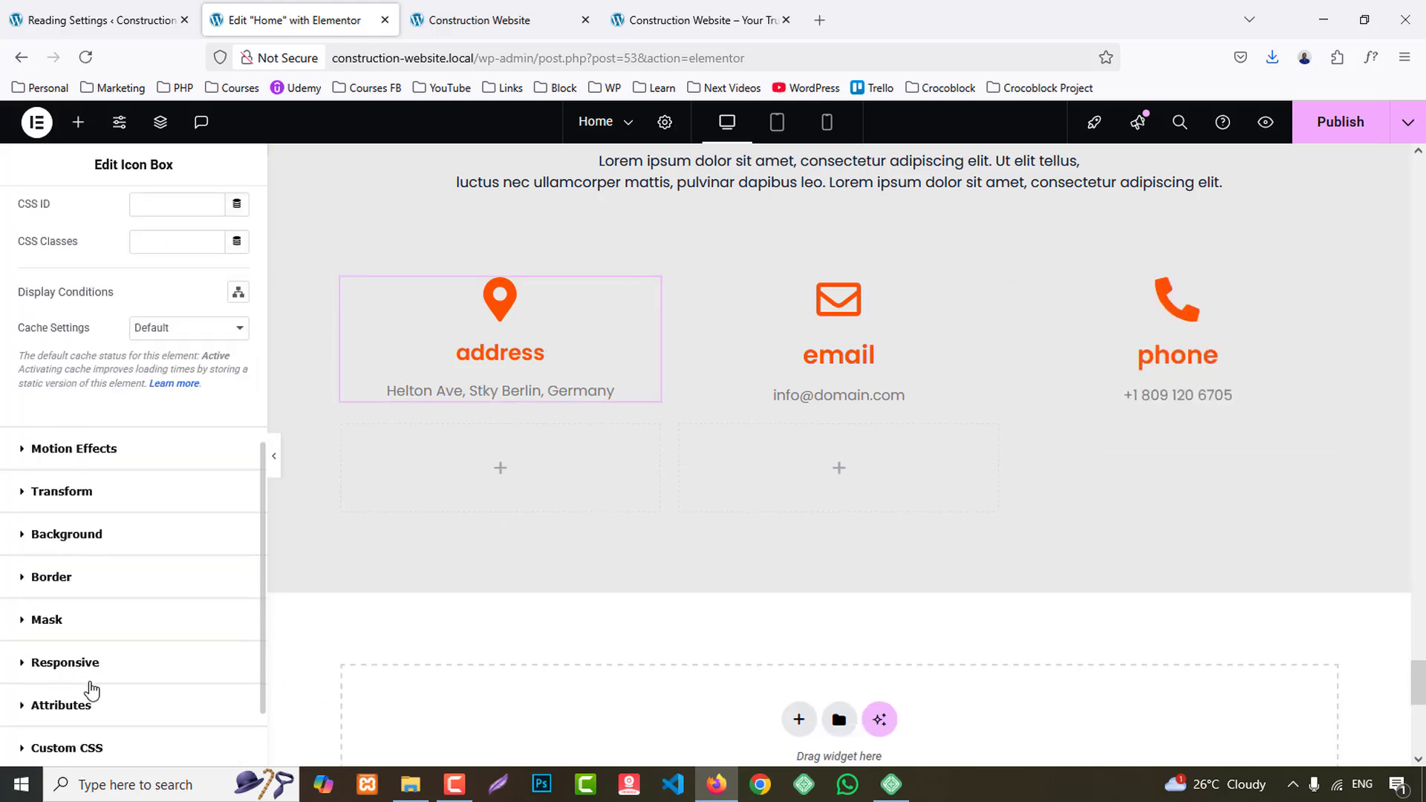
click(79, 549)
click(211, 482)
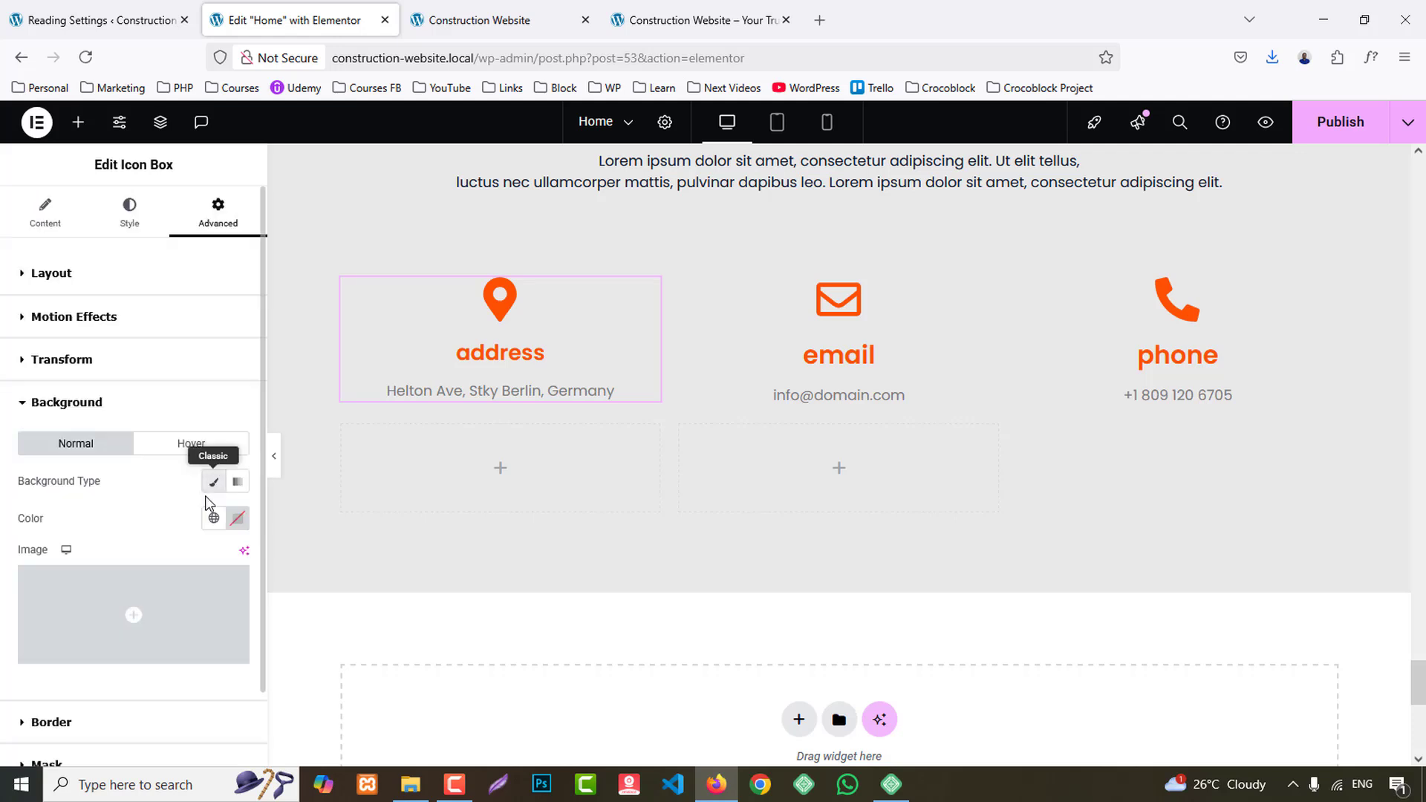
click(214, 517)
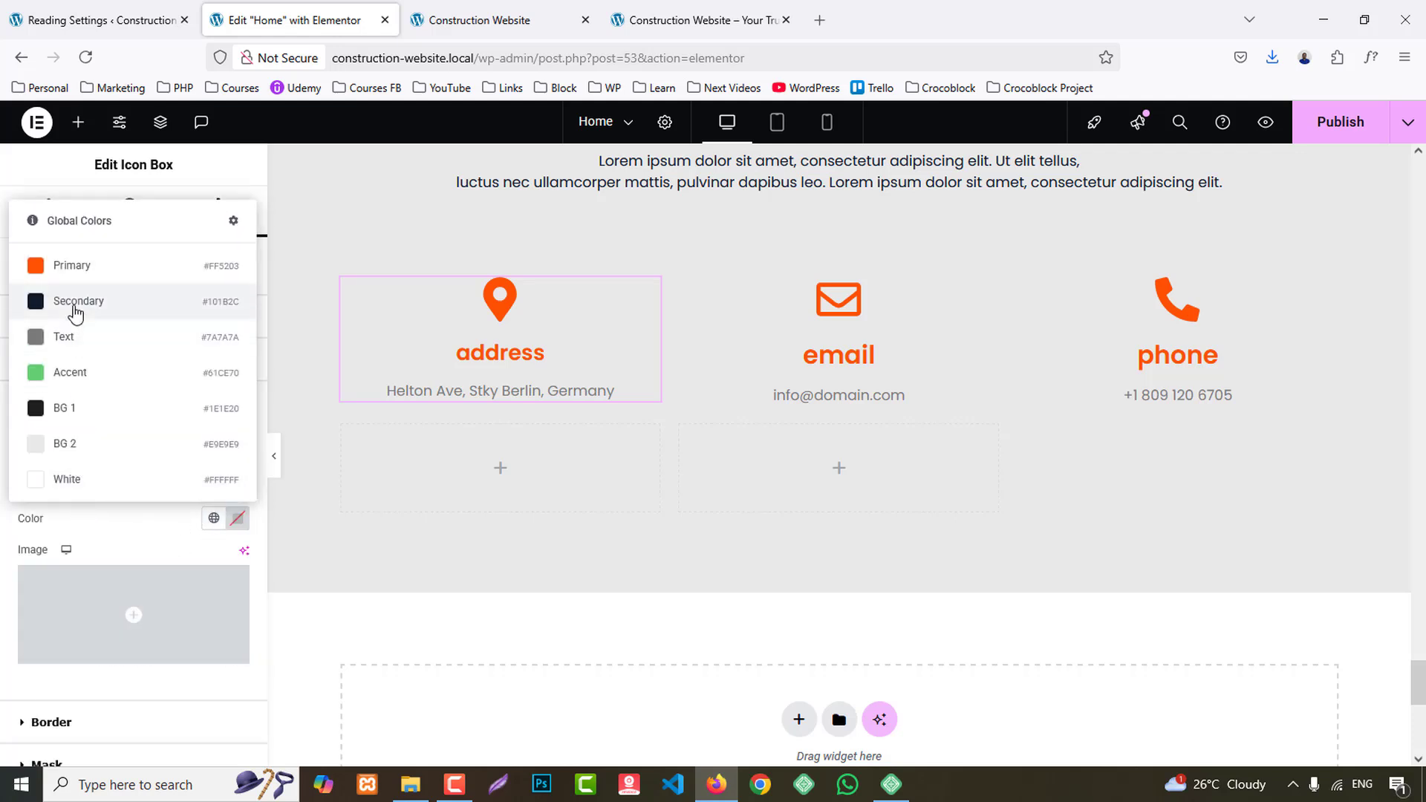
click(89, 479)
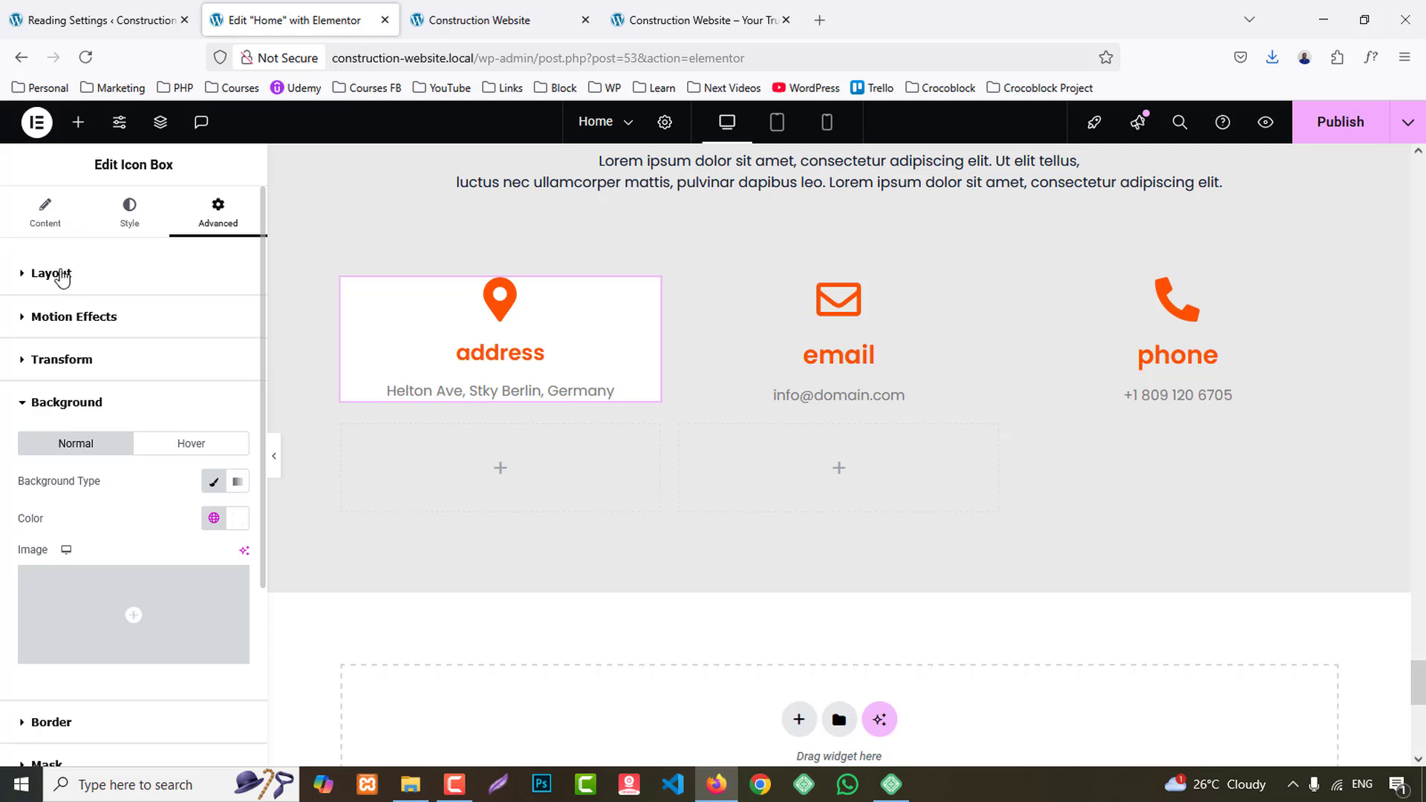
click(62, 276)
text(15)
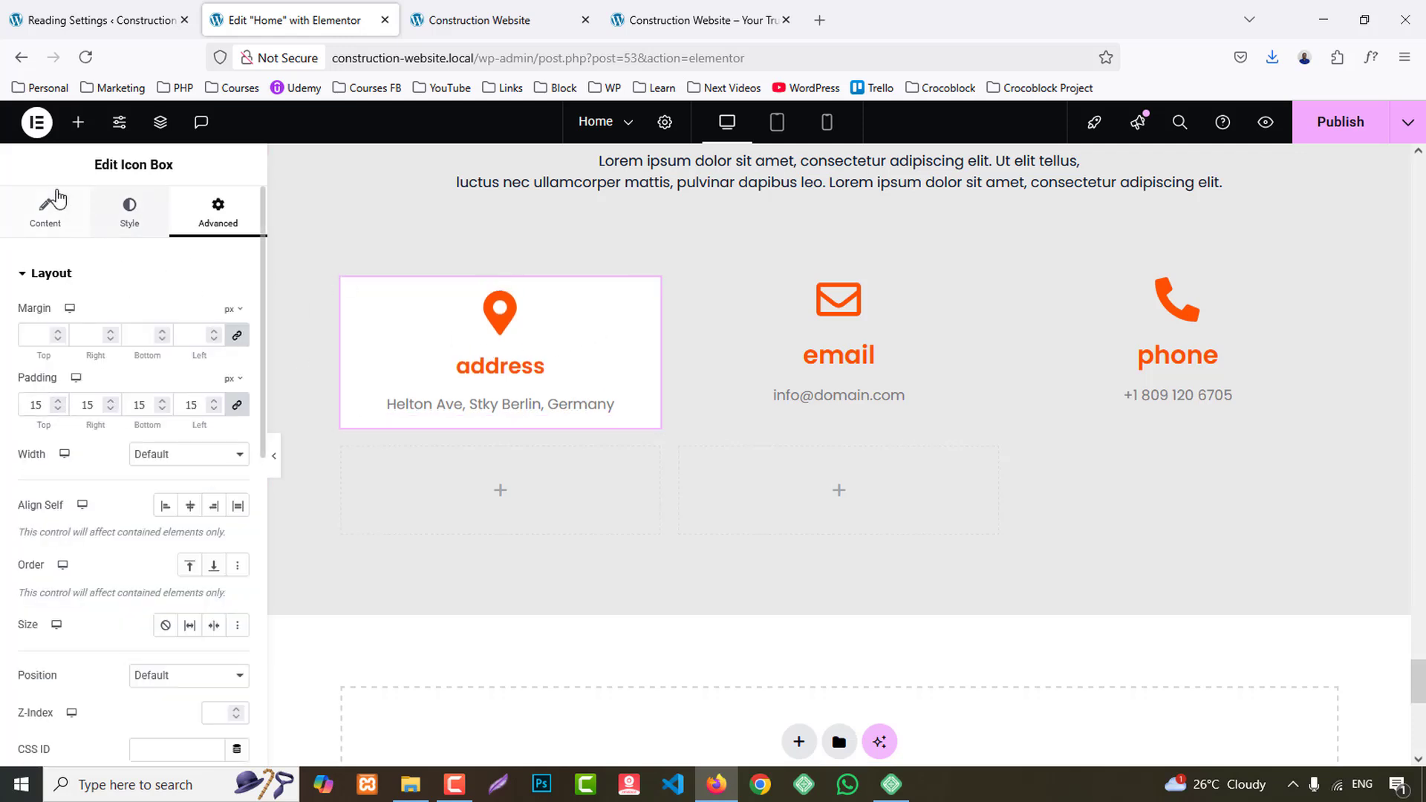
- Set the view of the address box's icon to Framed
click(52, 203)
click(190, 449)
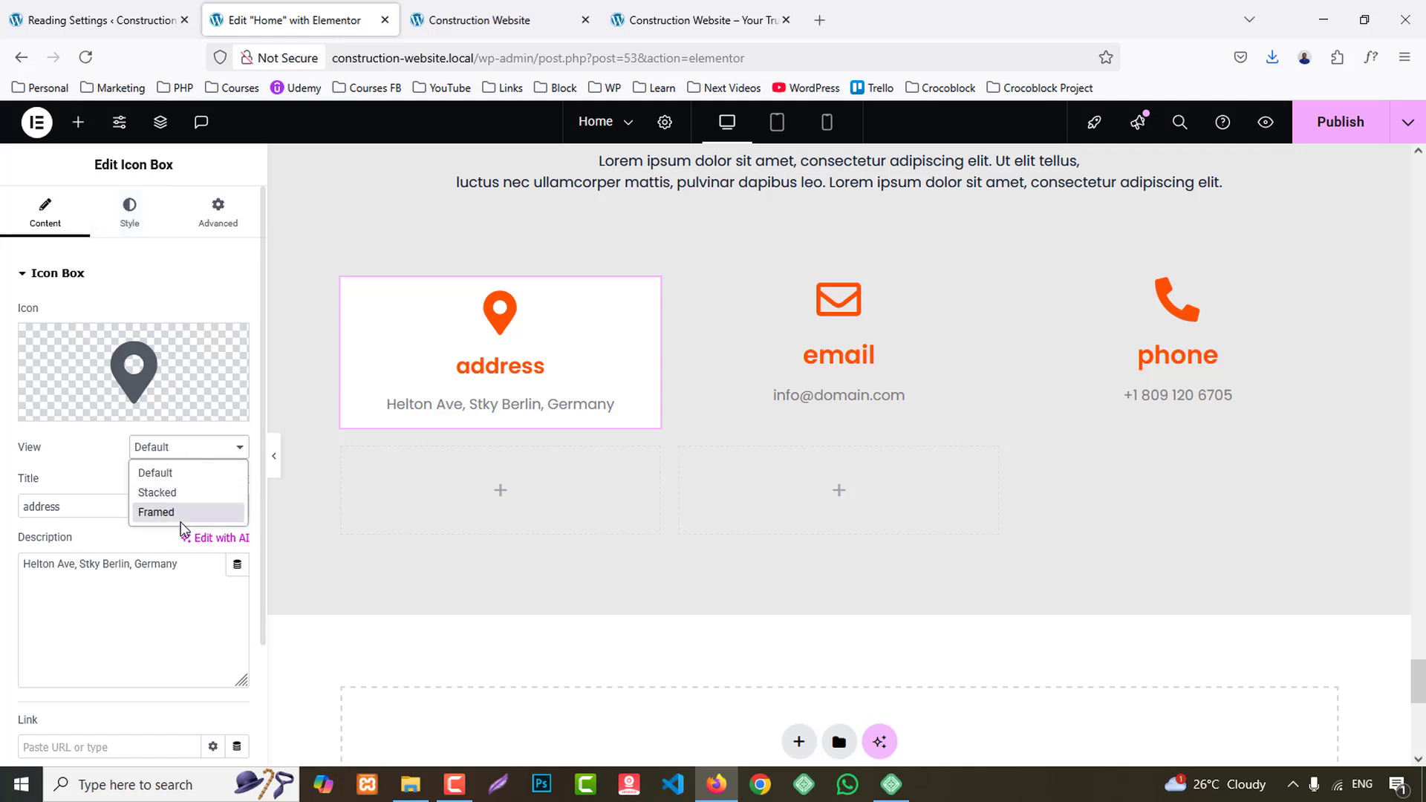
click(186, 511)
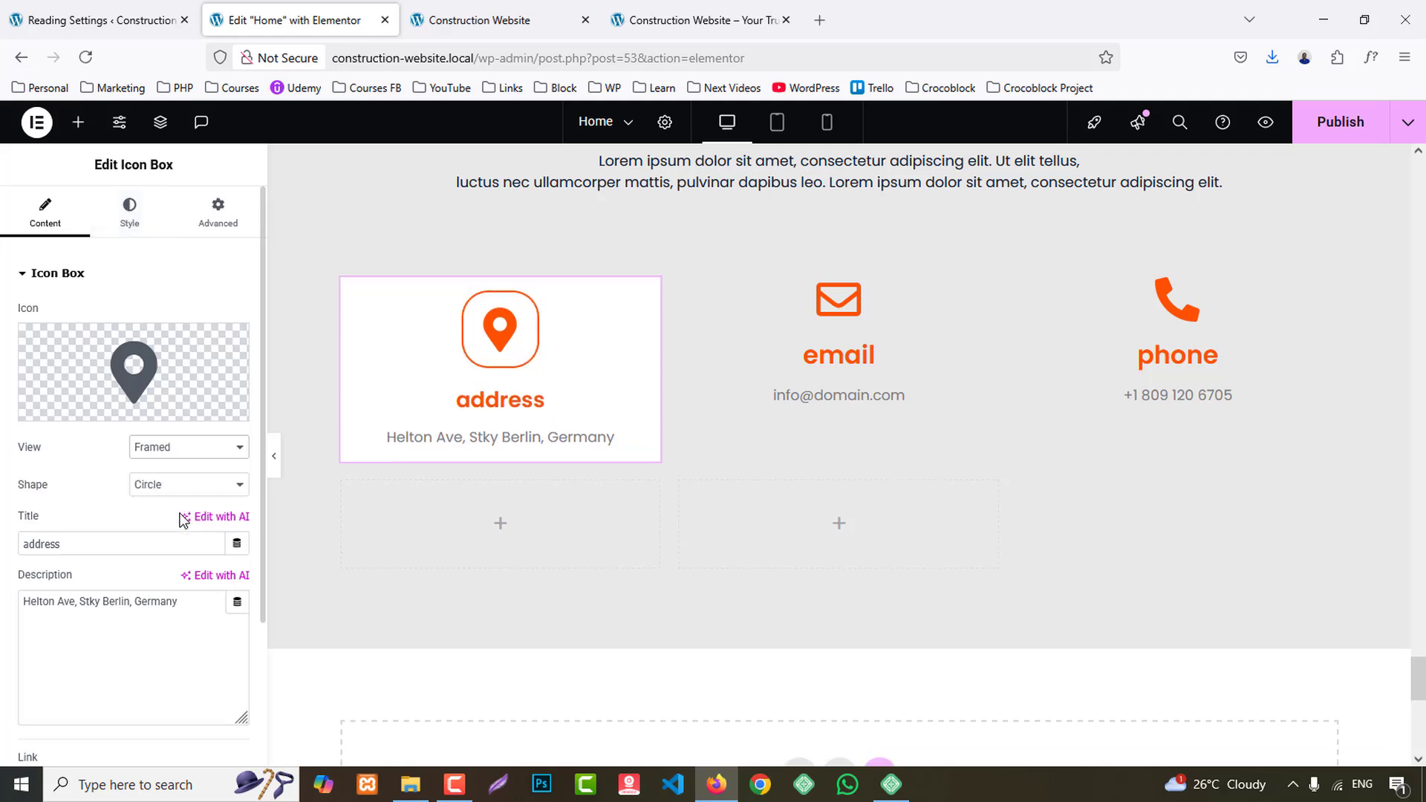
- Position the address box's icon left with middle vertical alignment, 10 px icon spacing and 3 px content spacing
click(127, 214)
click(190, 319)
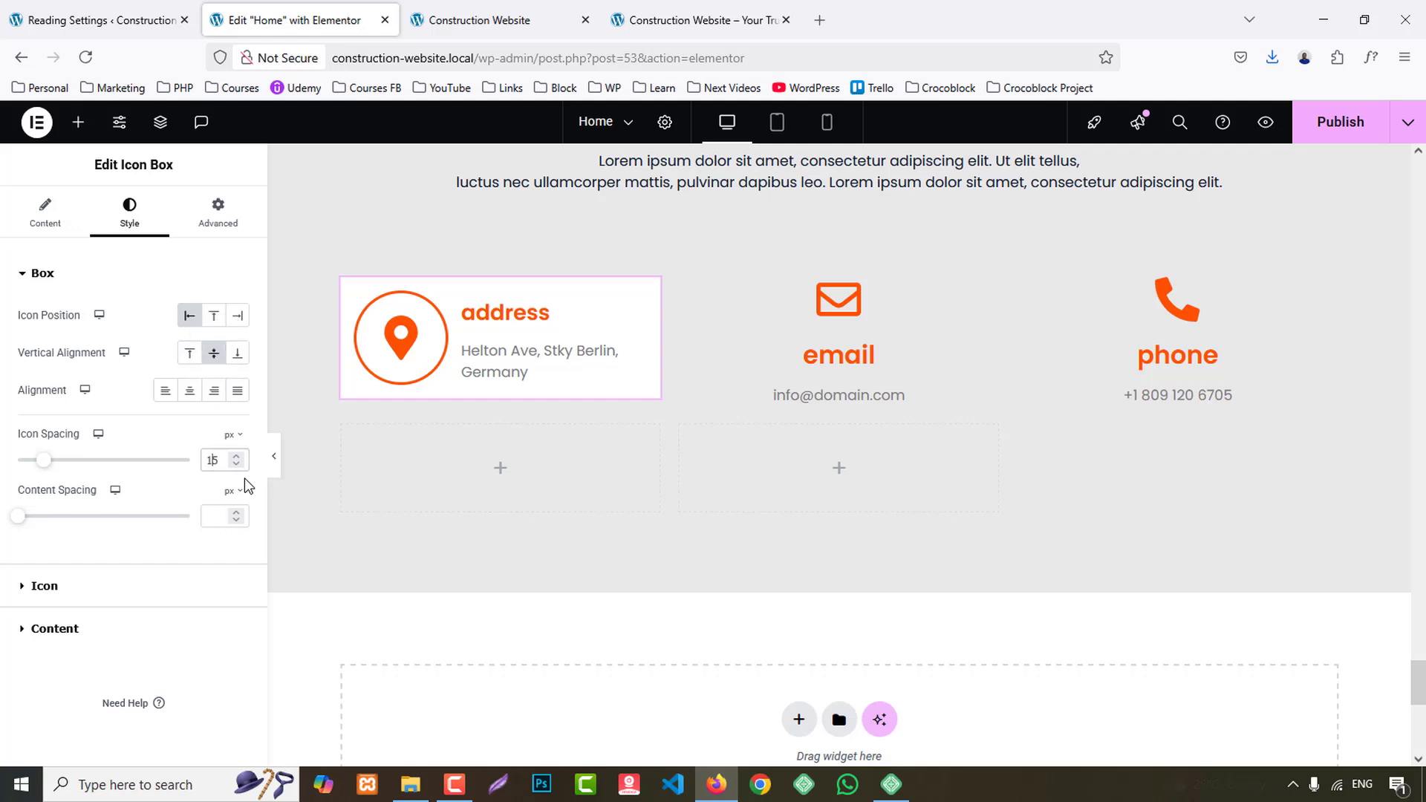
key(Down)
key(Down)
key(Down)
key(Down)
key(Down)
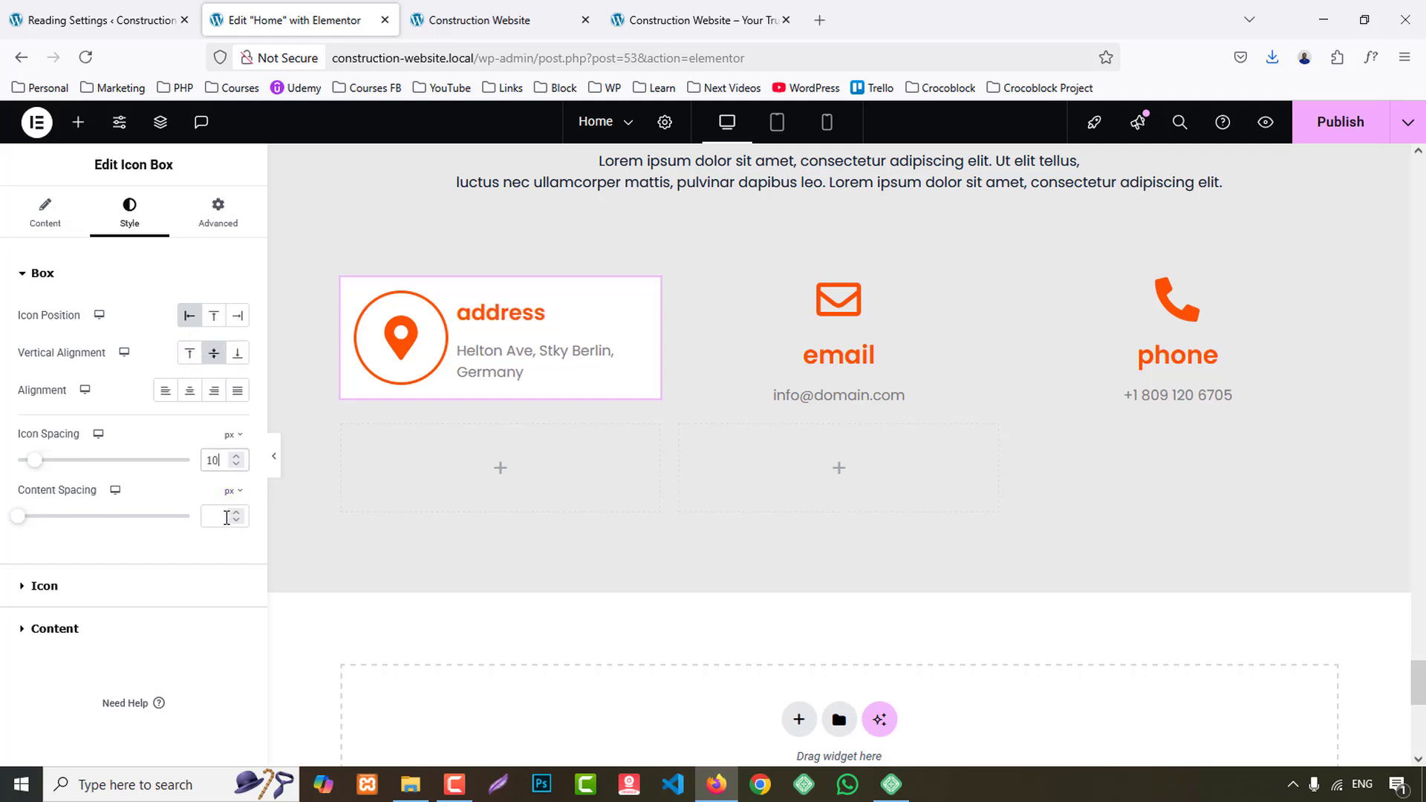
click(227, 517)
text(0)
key(Up)
key(Up)
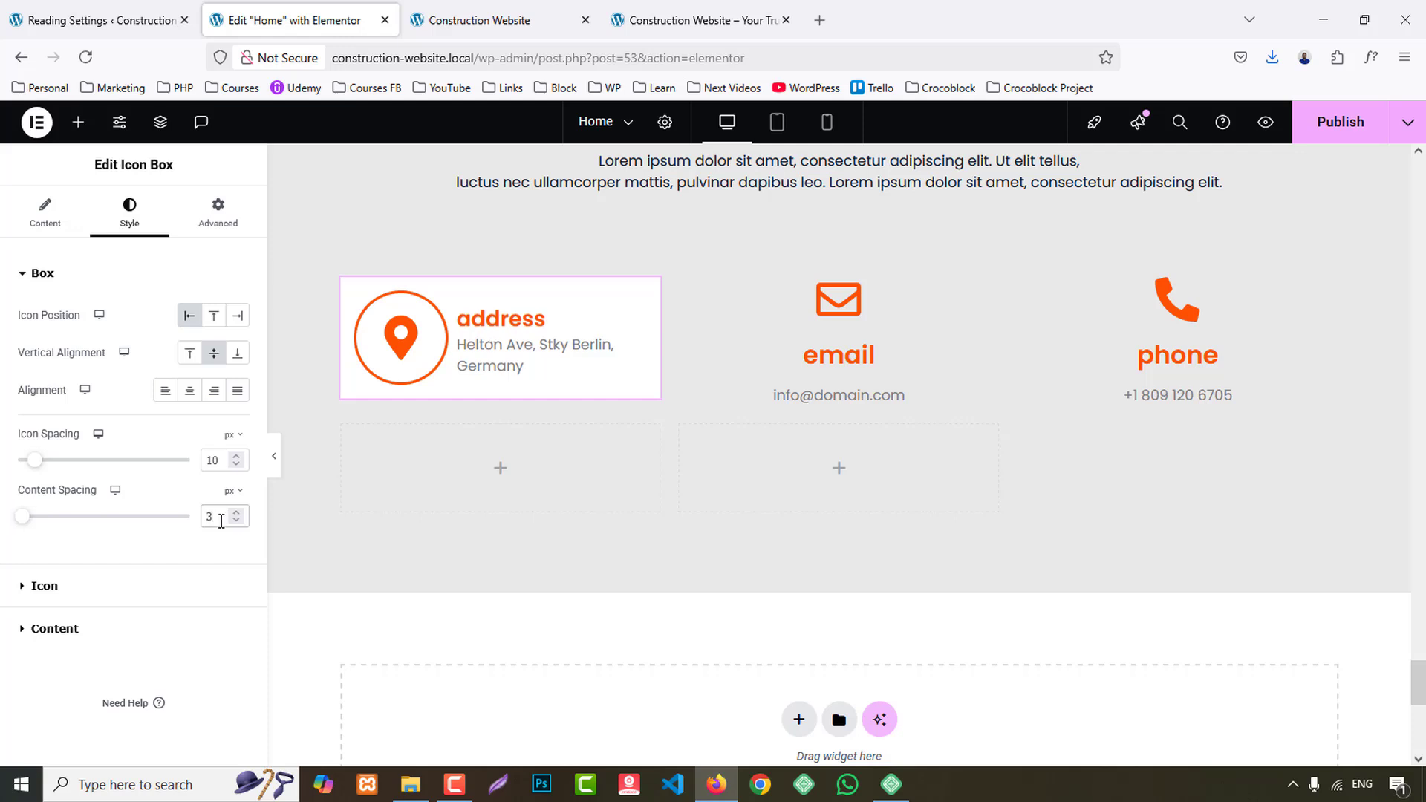
- Set the address box's icon size to 15 px and its border width to 2 px on all sides
click(69, 588)
click(222, 491)
text(15)
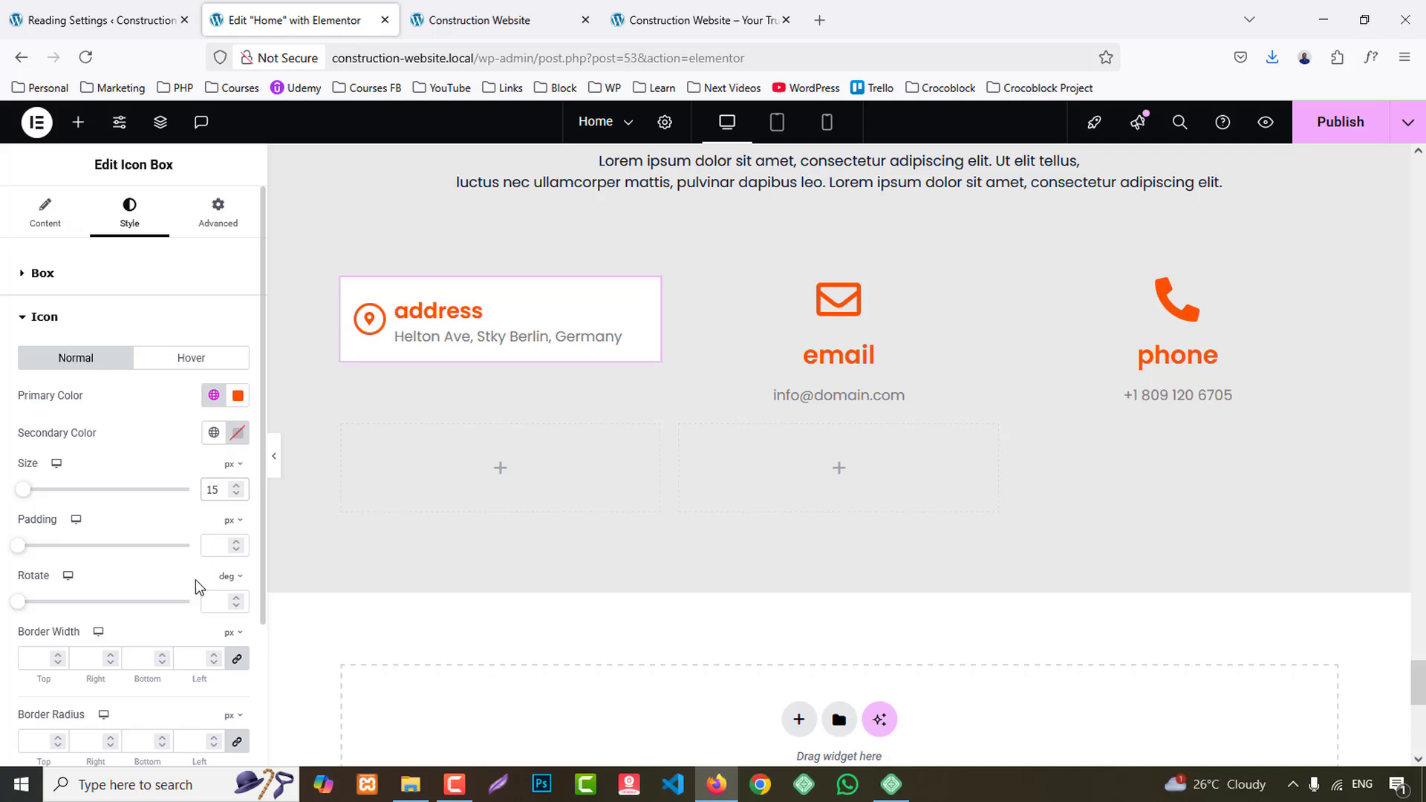
text(2)
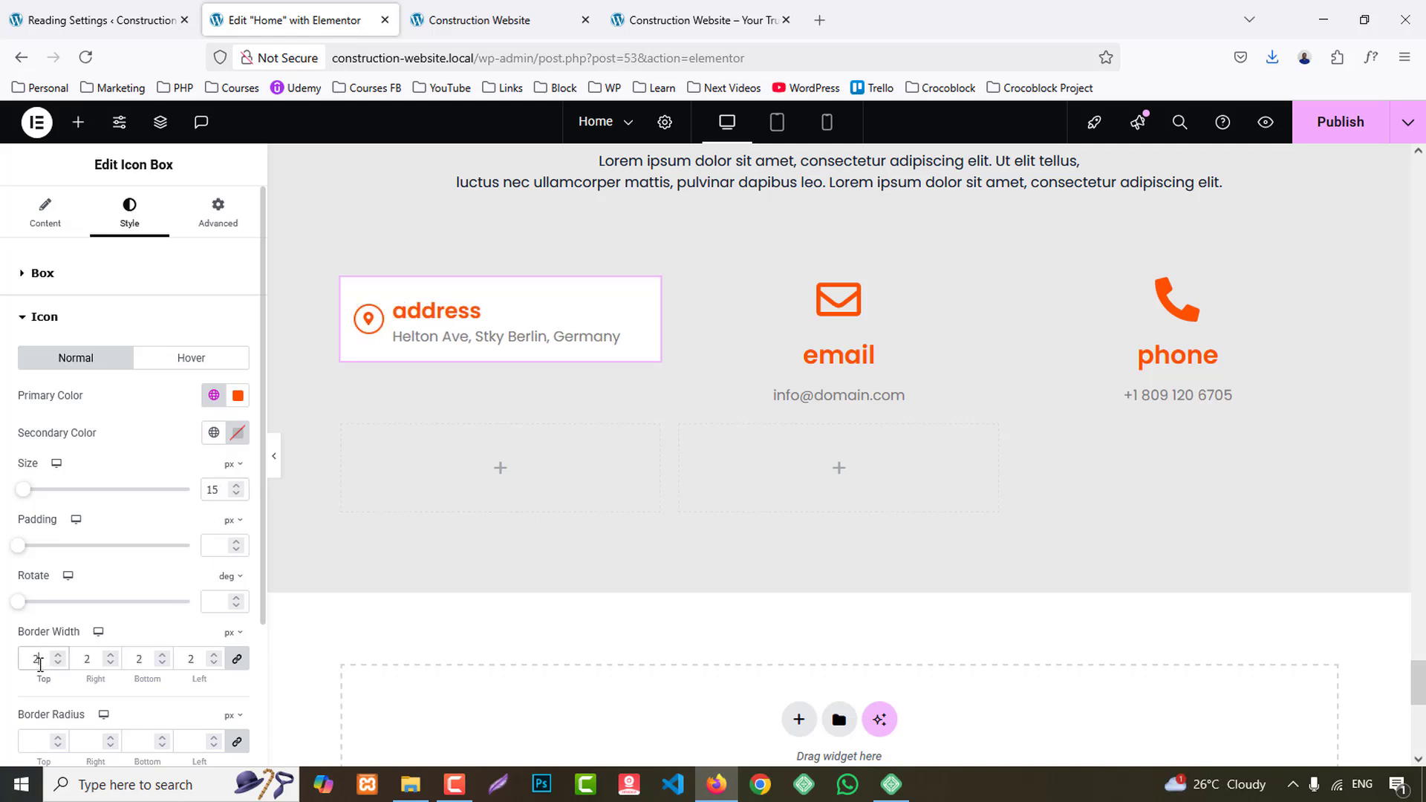
- Check the title styling on the reference site and set the address box's title color to the global Secondary color
scroll(101, 638, down, 3)
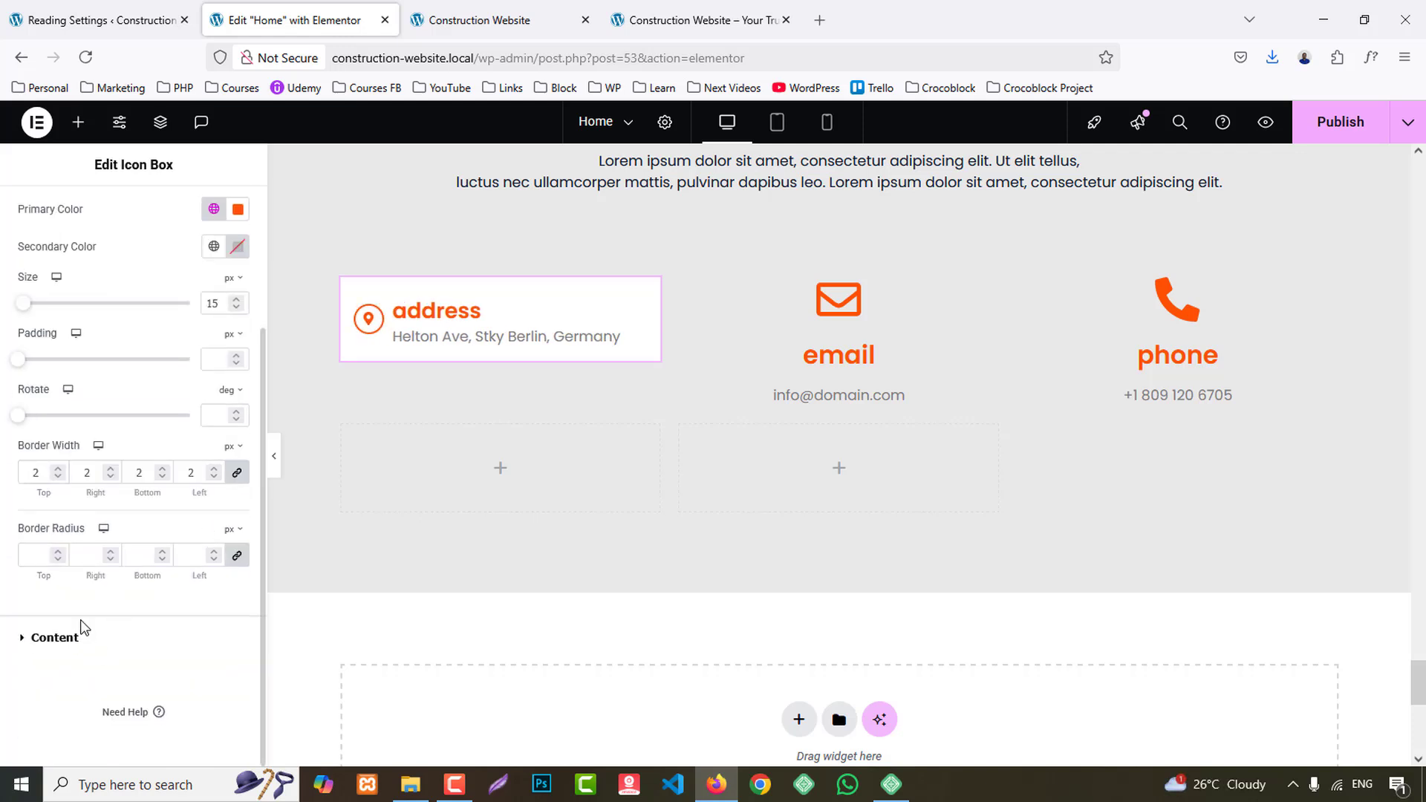
click(54, 638)
click(699, 20)
click(334, 21)
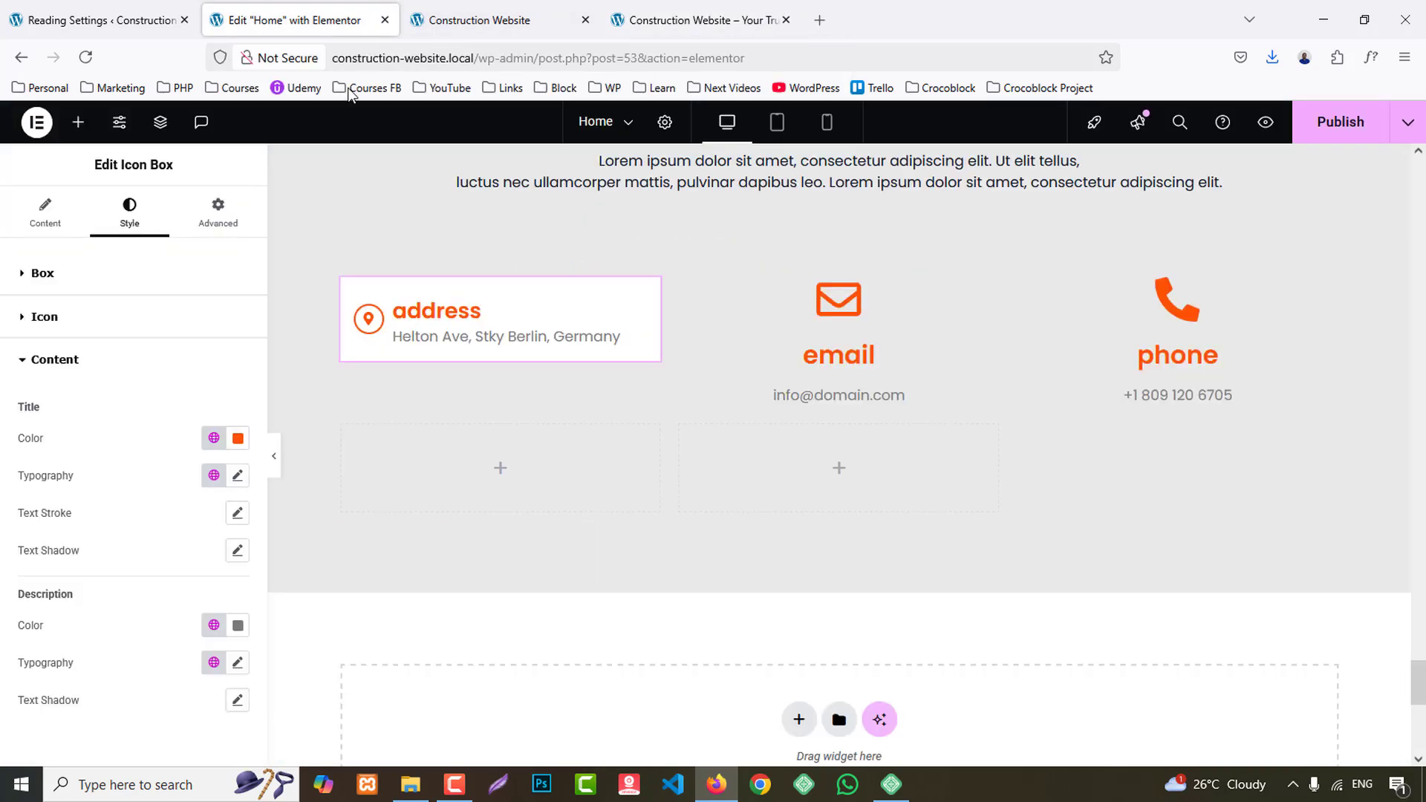
click(215, 438)
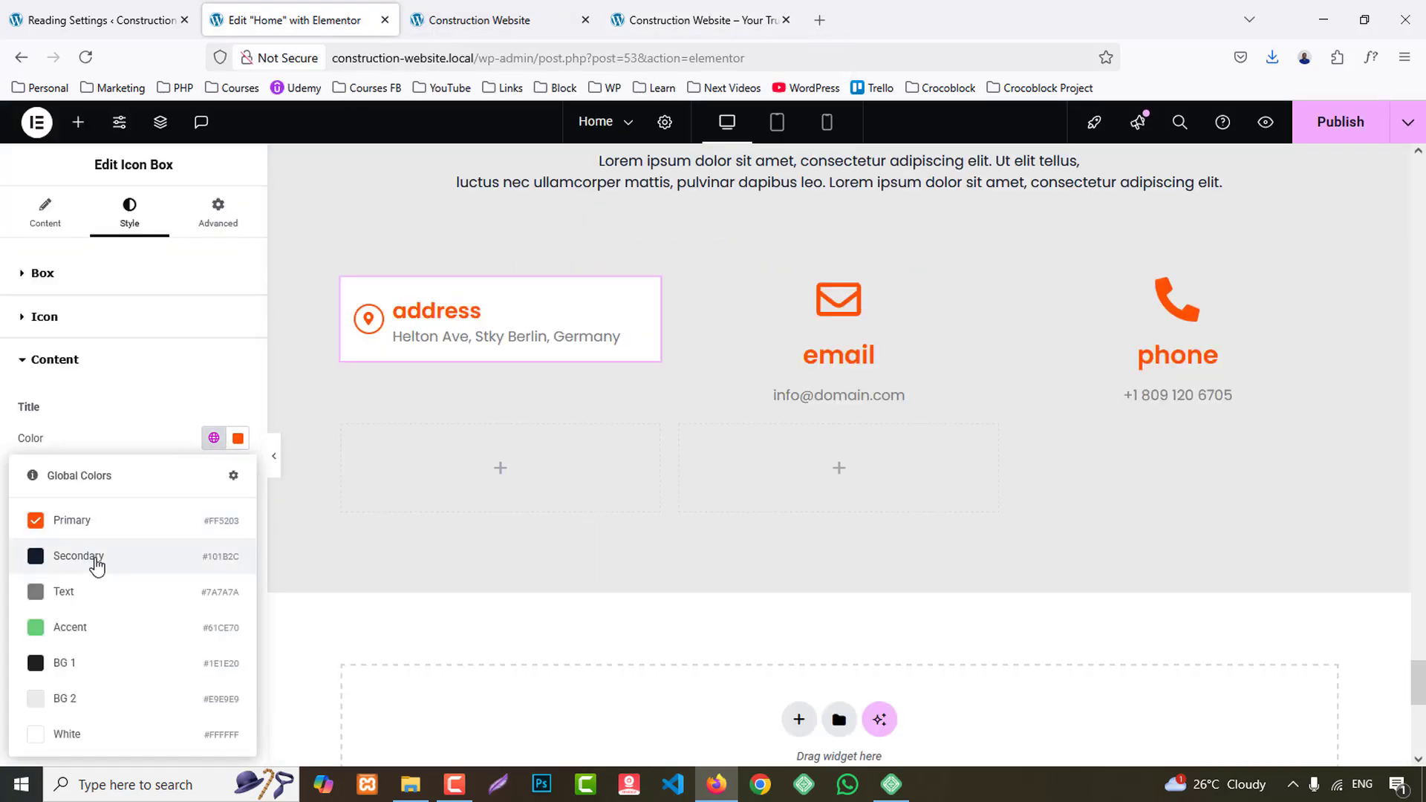
click(97, 561)
- Set the address box's title typography to 18 px, weight 500 (Medium) and uppercase transform
click(238, 476)
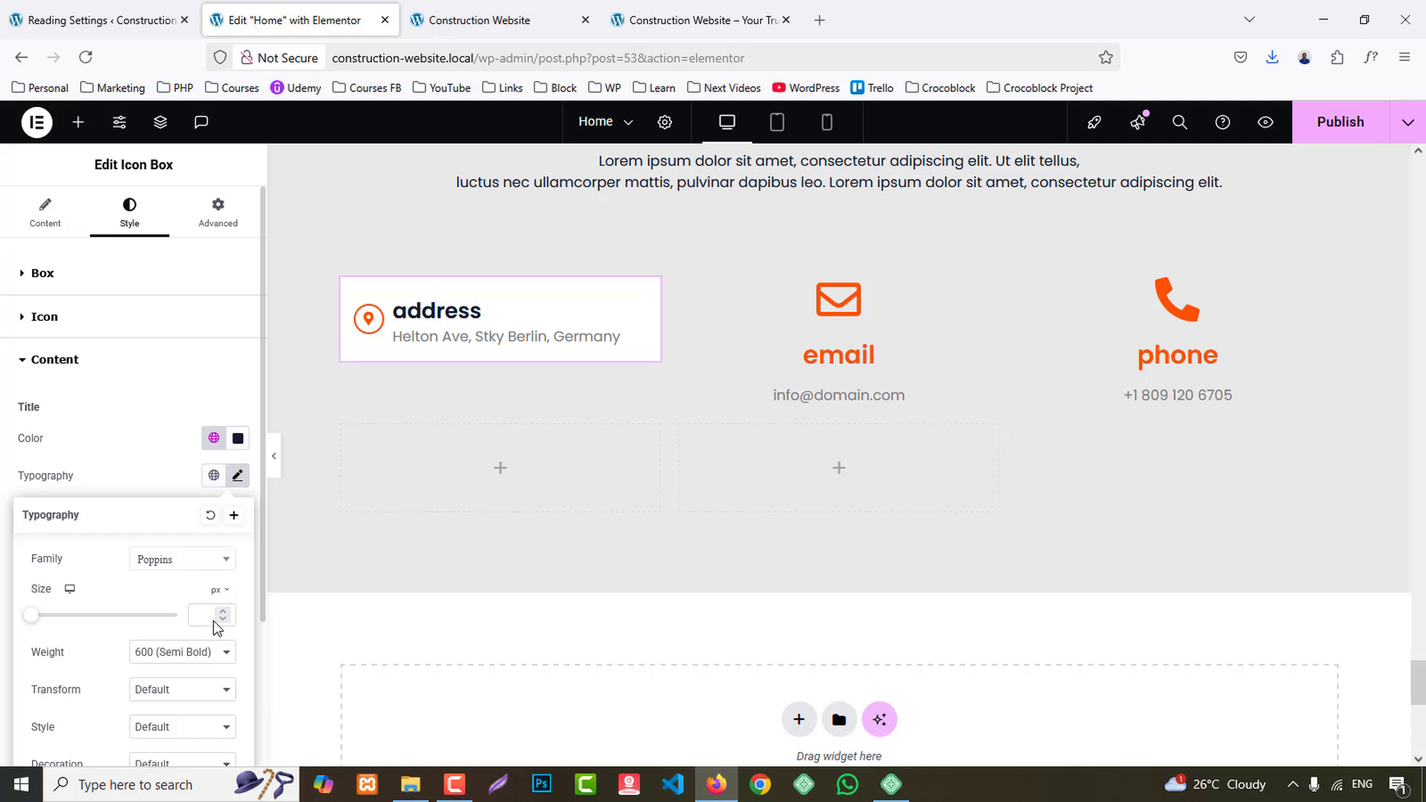
text(18)
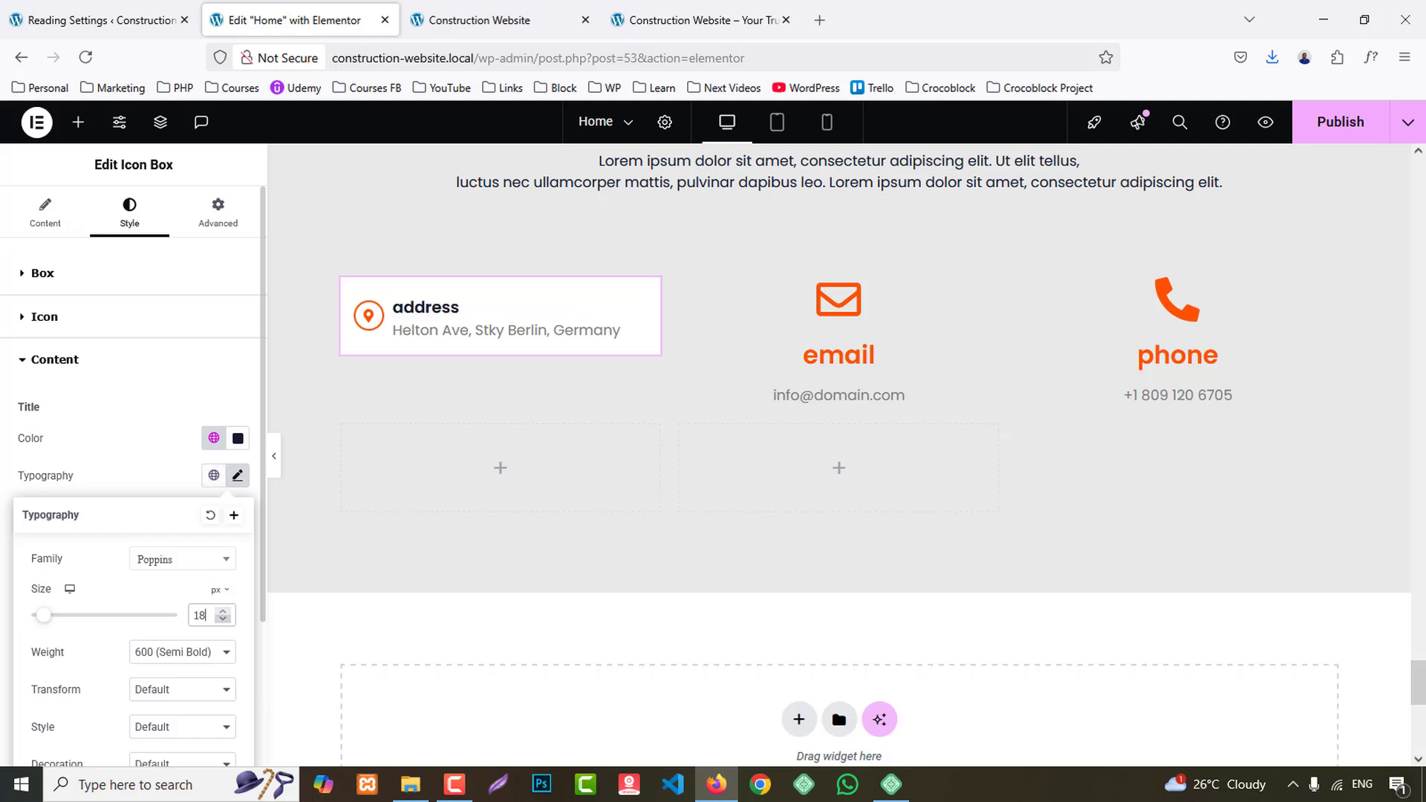
click(188, 655)
click(186, 484)
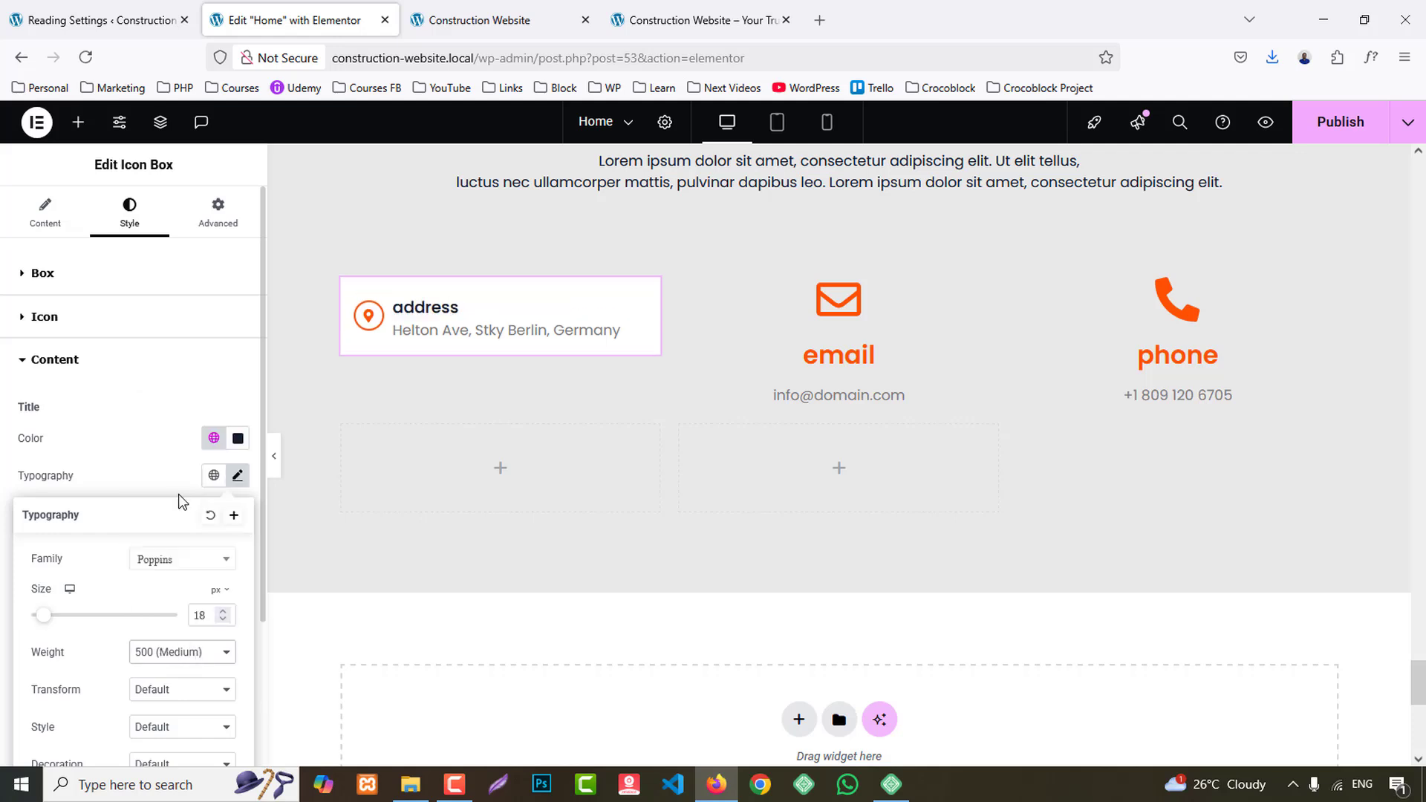
click(171, 689)
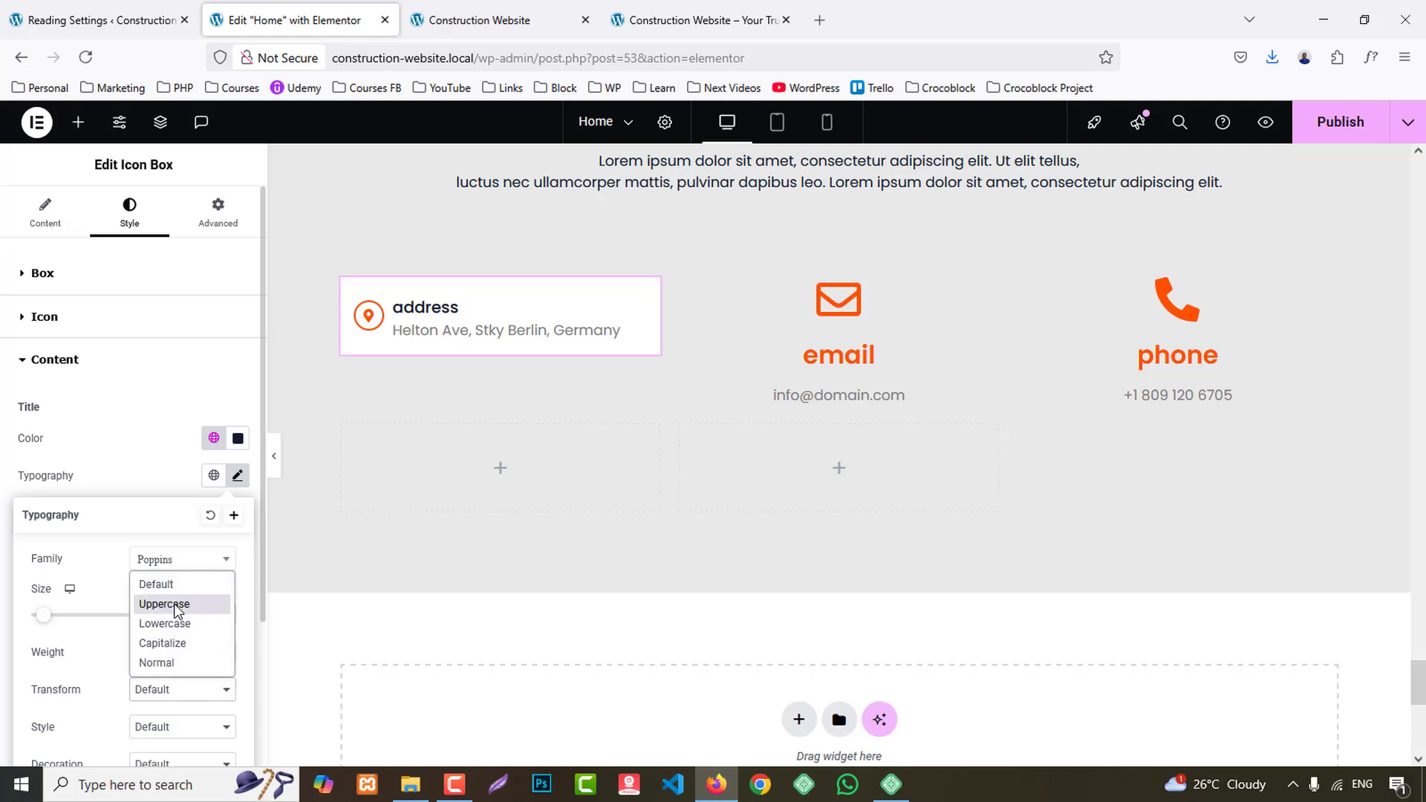
click(182, 599)
click(170, 448)
- Set the address box's description color to global Secondary and its font weight to 500 (Medium)
scroll(178, 511, down, 1)
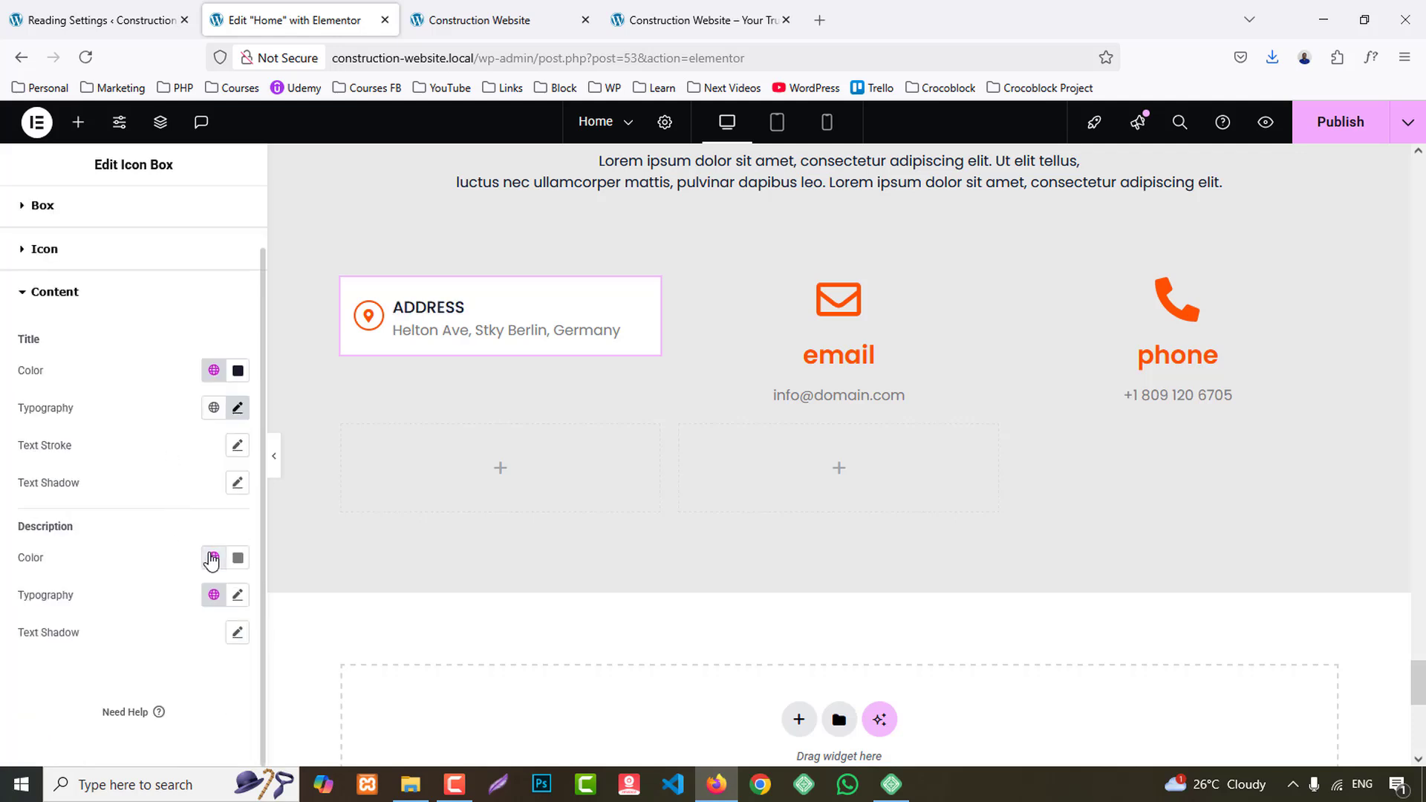
click(212, 557)
click(78, 349)
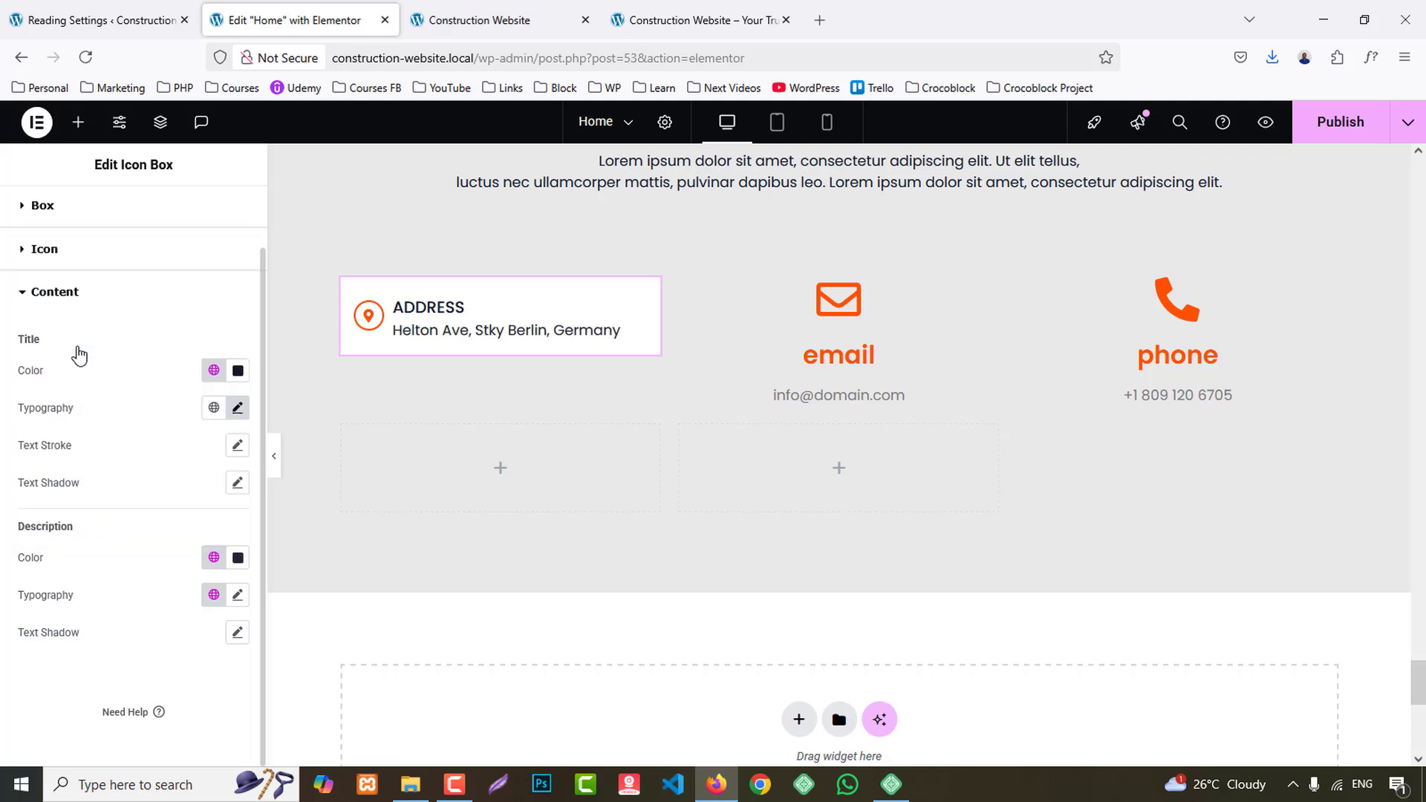
click(237, 603)
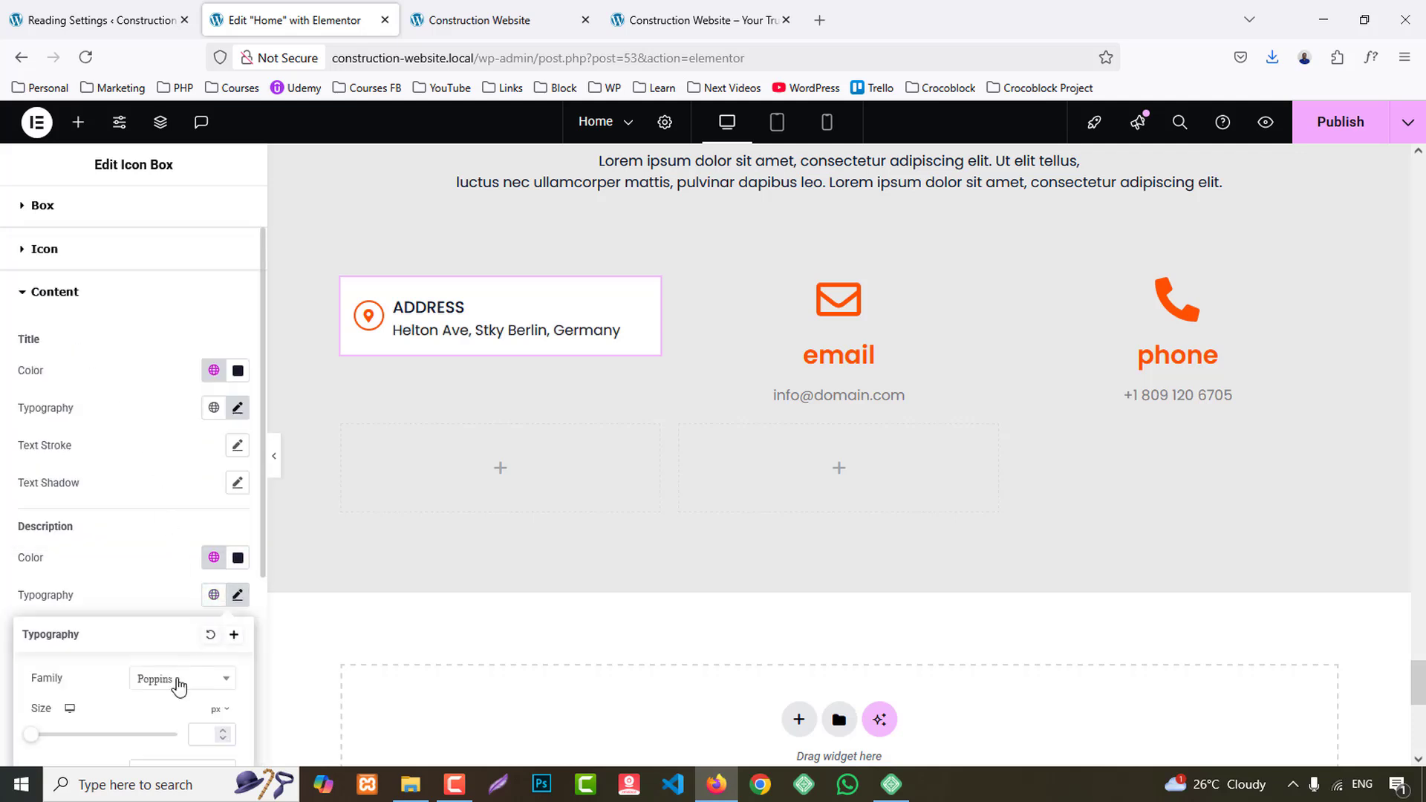
click(175, 684)
scroll(142, 685, down, 4)
click(179, 463)
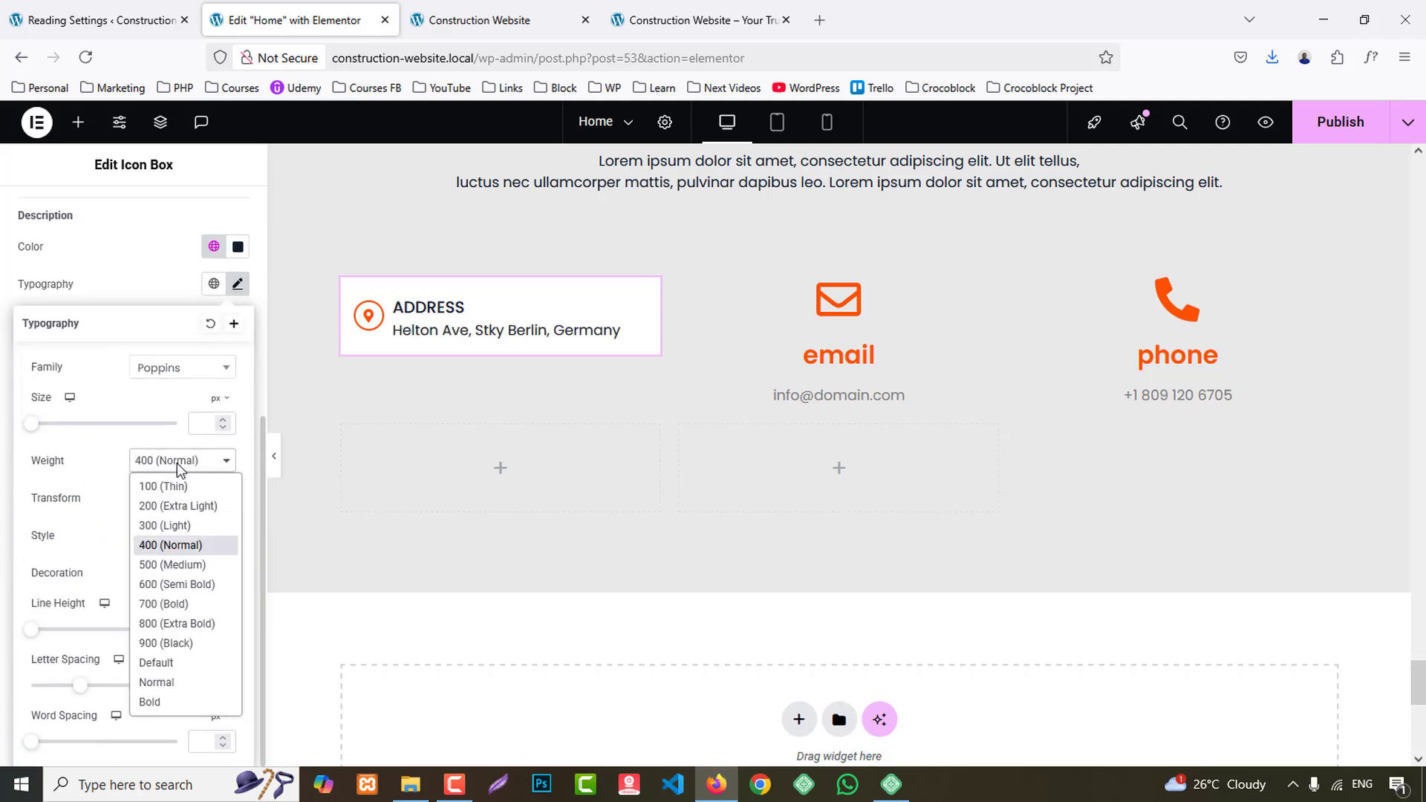
click(171, 564)
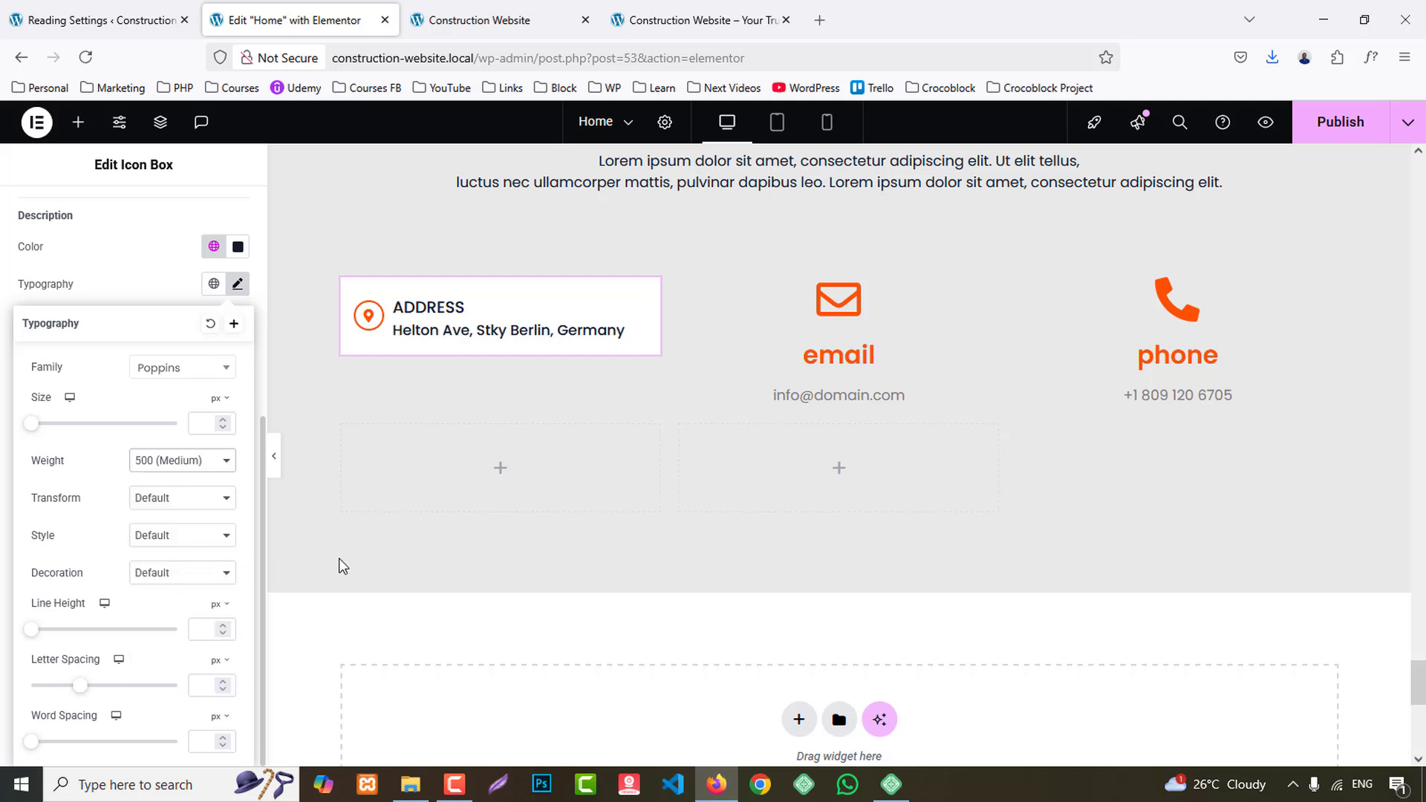
- Copy the address icon box and paste its style onto the email and phone icon boxes
right_click(446, 315)
click(515, 401)
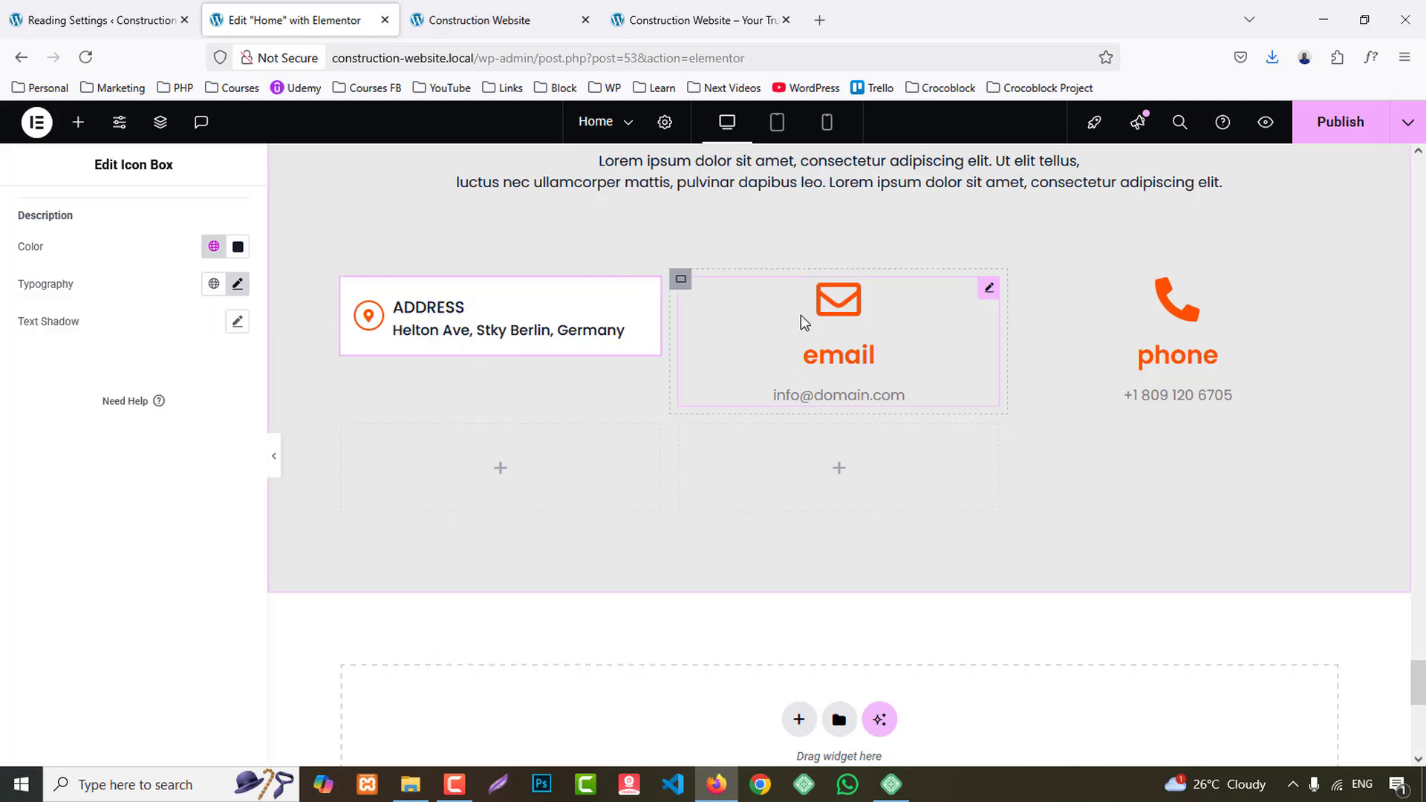
right_click(804, 321)
click(867, 467)
right_click(1159, 331)
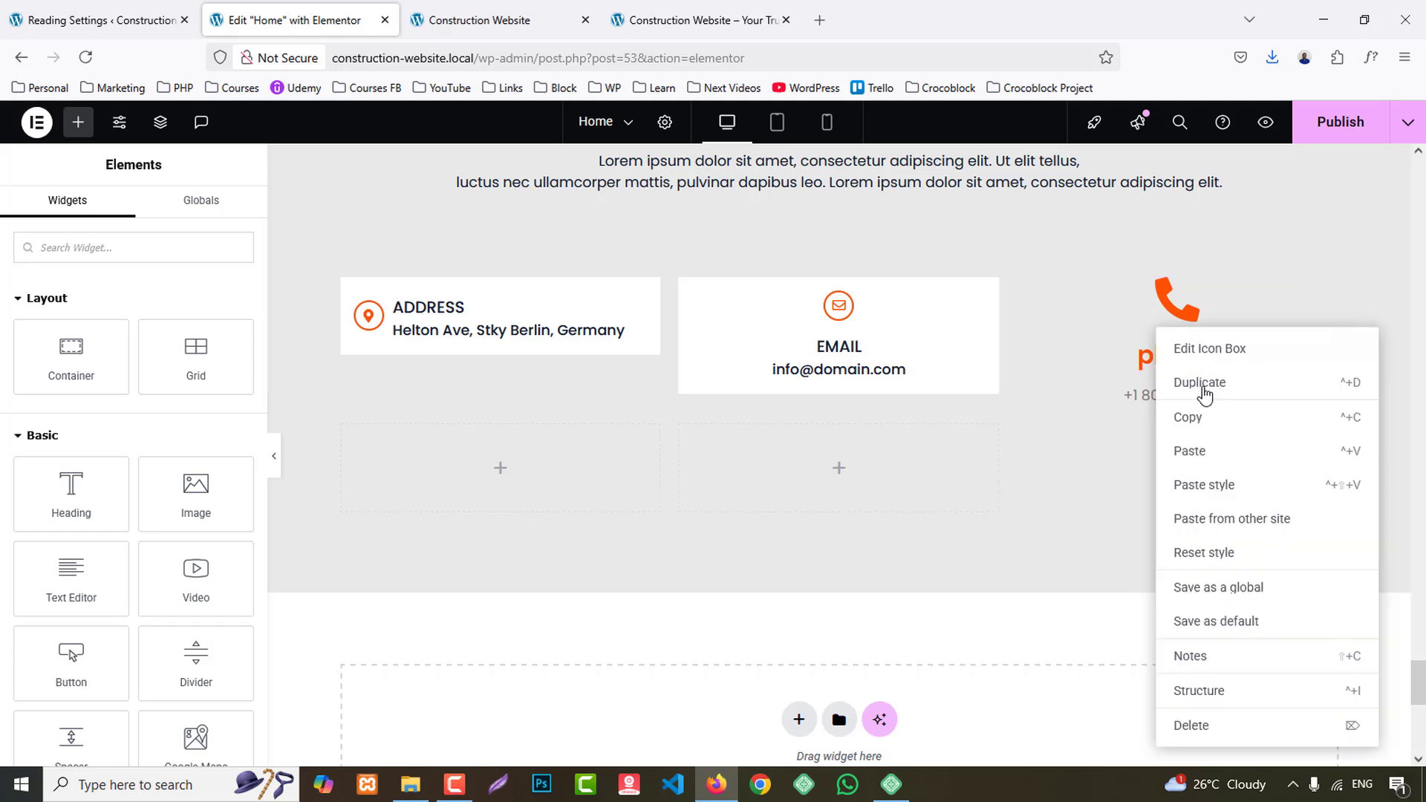
click(1204, 484)
- Set the icon position of the email icon box to left
click(881, 375)
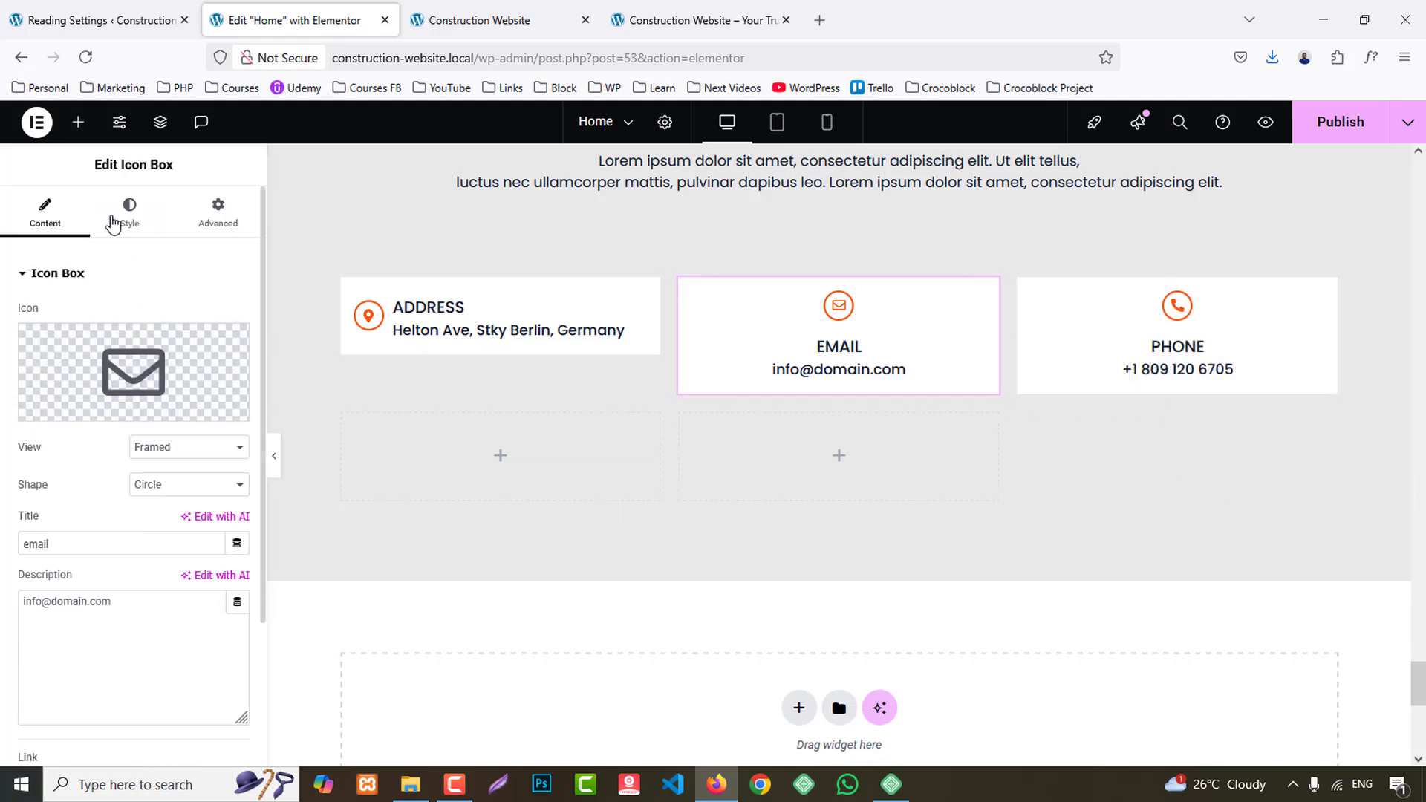
click(113, 222)
click(190, 315)
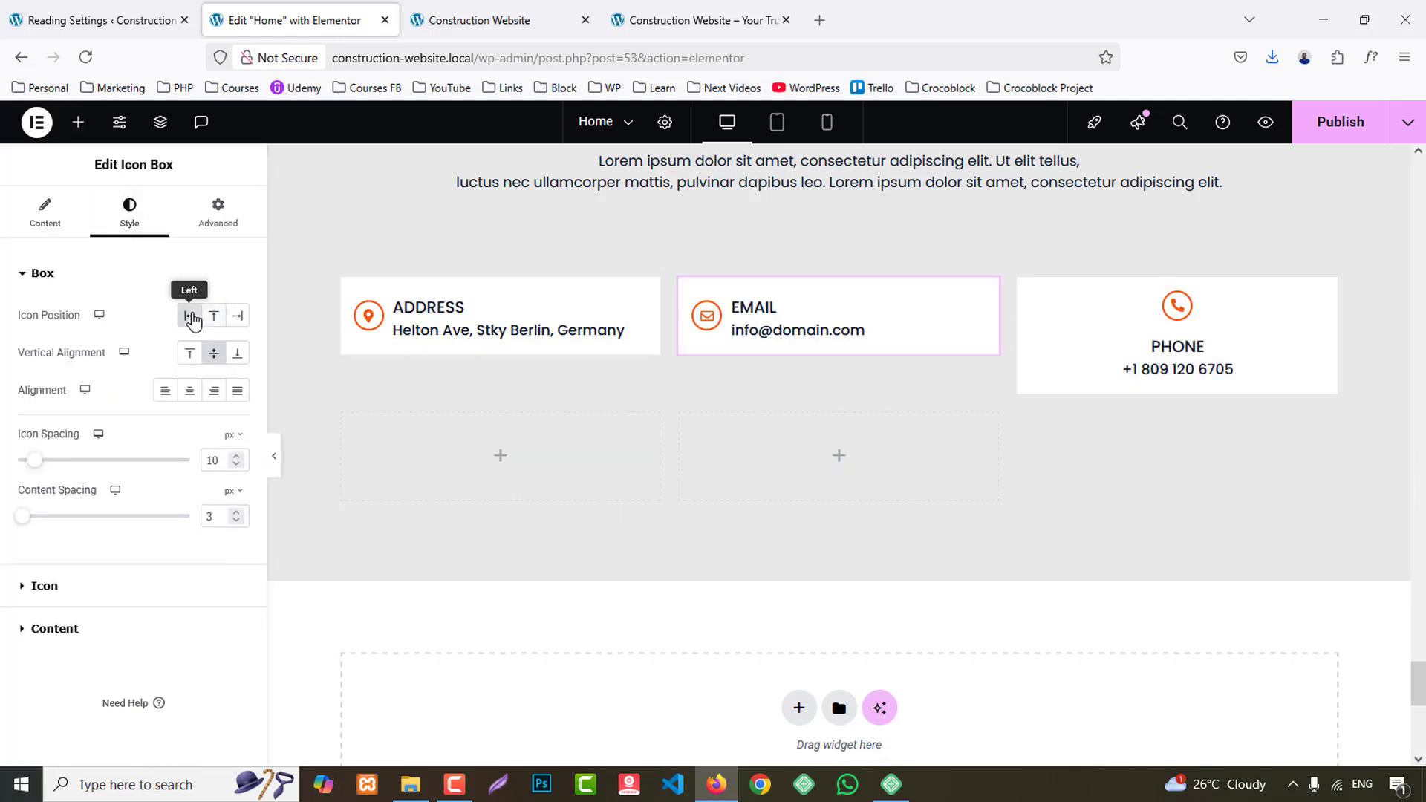
- Set the phone icon box's icon position to left
click(1228, 336)
click(129, 212)
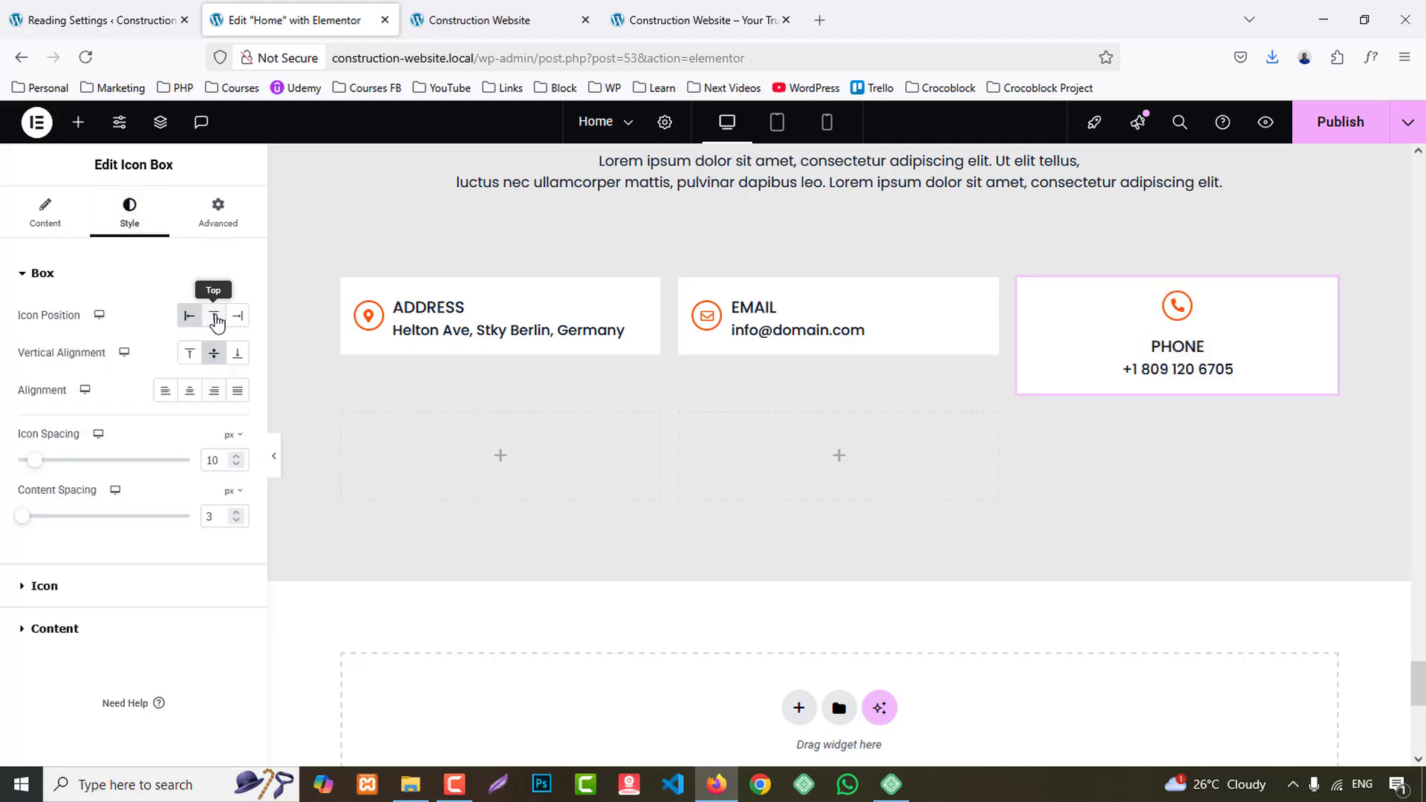
click(190, 318)
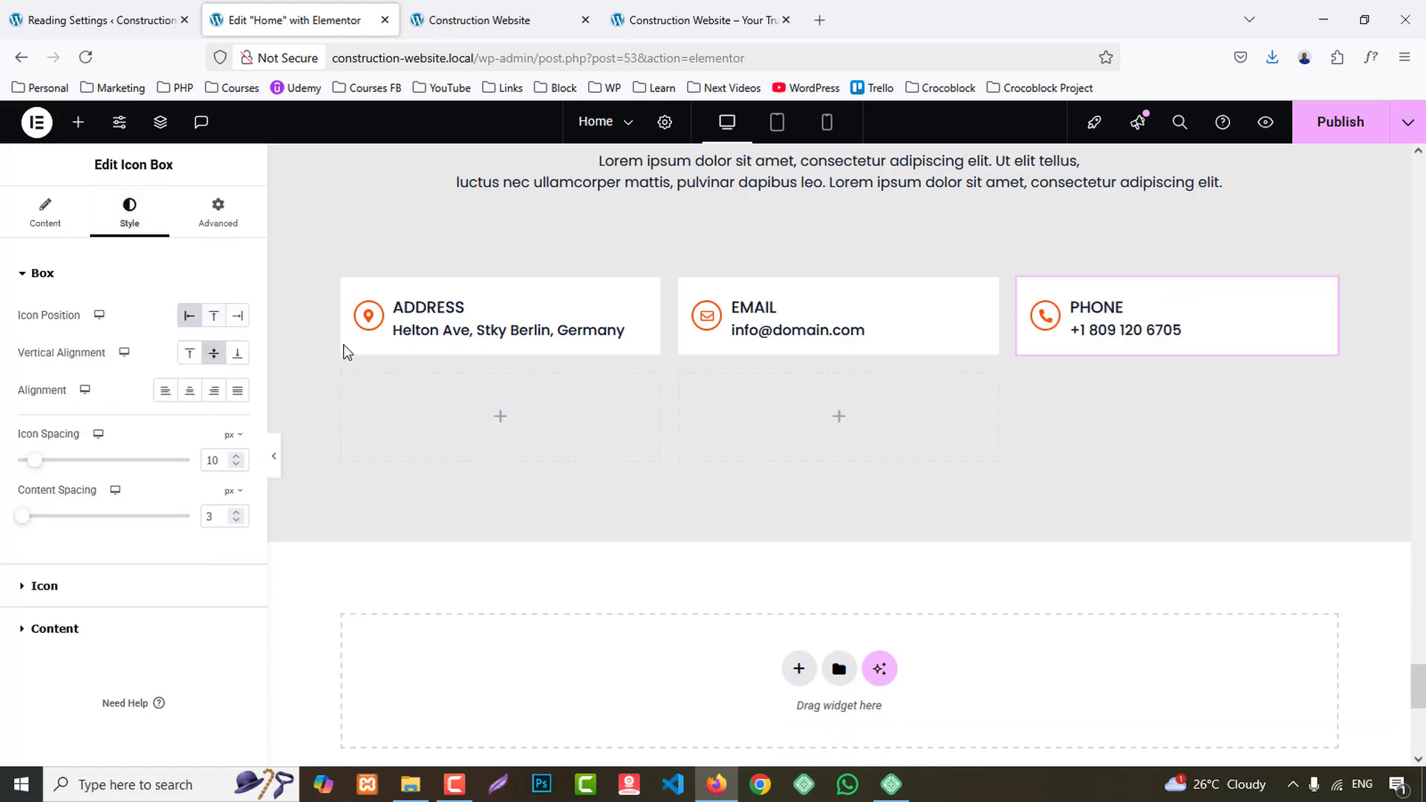
- Set the address icon box's icon spacing to 20 px
click(451, 334)
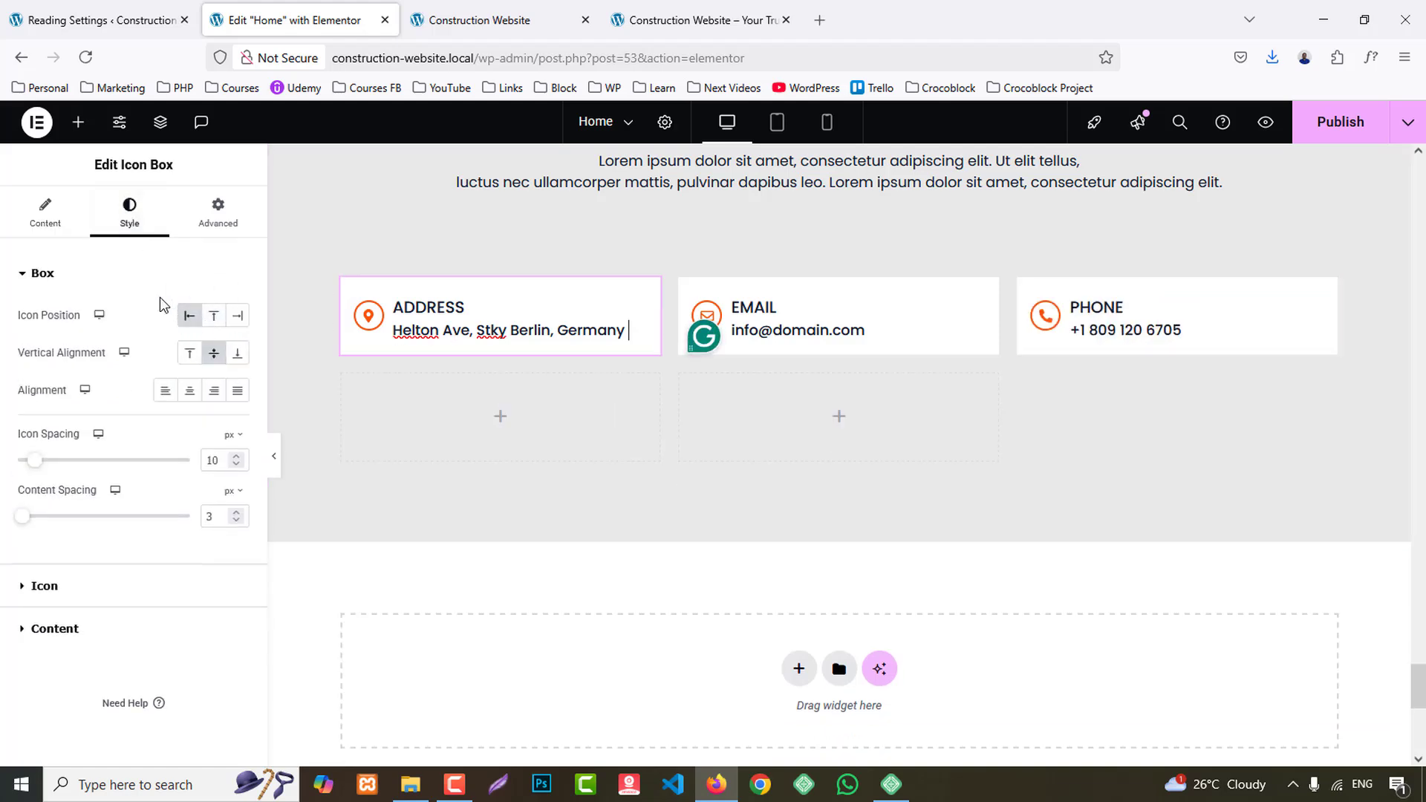
click(222, 460)
key(BackSpace)
text(6)
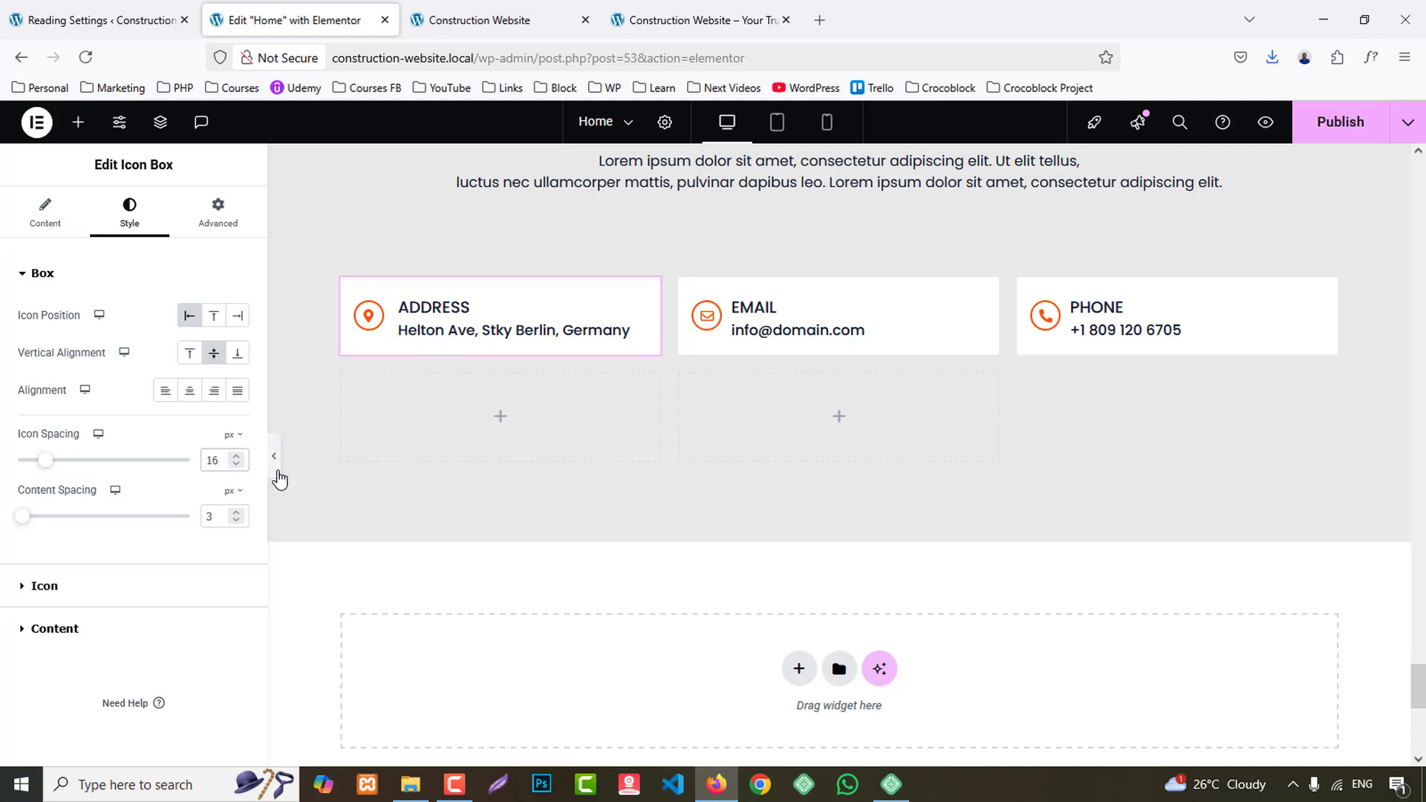
key(Up)
key(Up)
key(Up)
key(Up)
- Copy the address icon box and paste its updated style onto the email and phone icon boxes
right_click(456, 315)
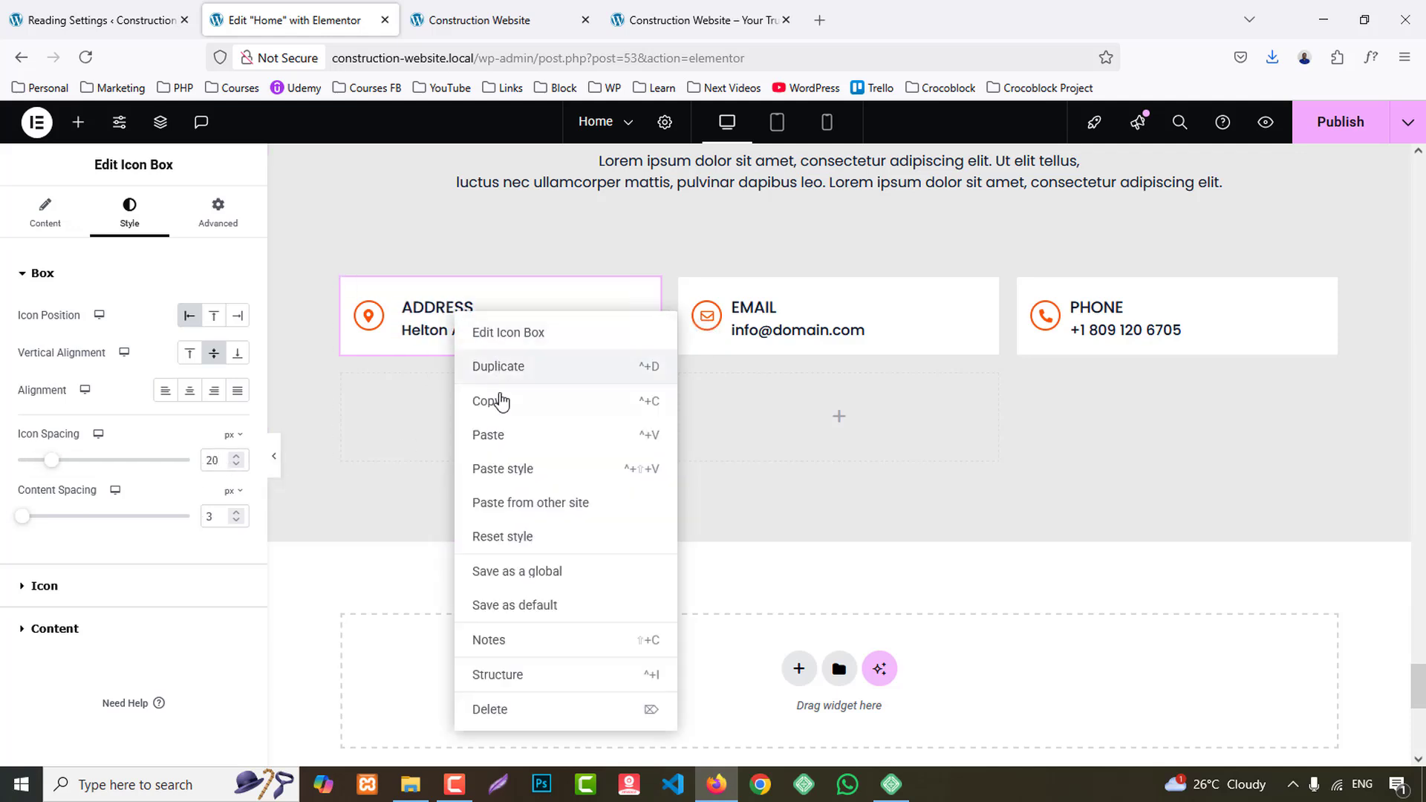
click(501, 401)
right_click(821, 317)
click(842, 471)
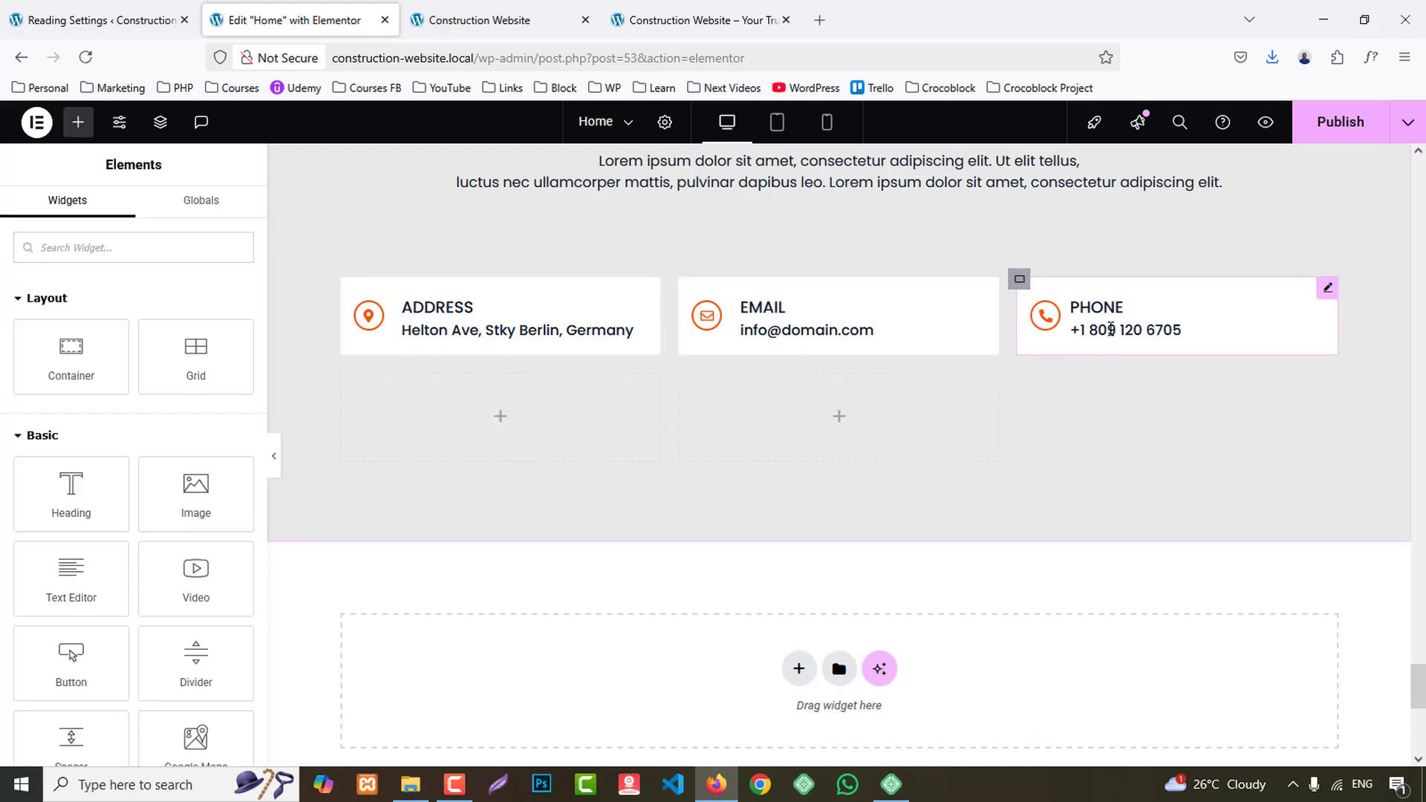
right_click(1110, 329)
click(1174, 483)
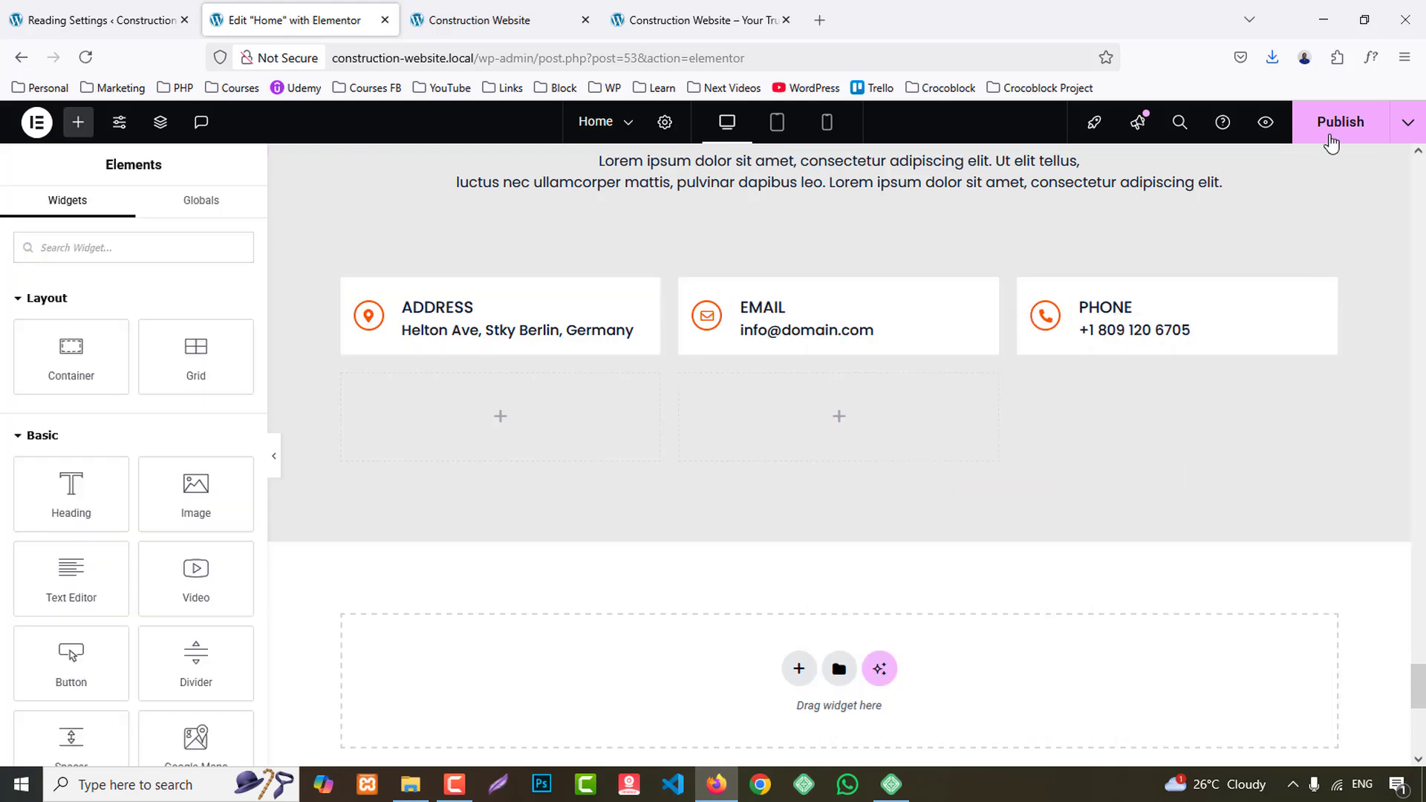
- Publish the home page and view the contact form block below the cards on the reference site
click(1331, 123)
click(482, 20)
click(731, 9)
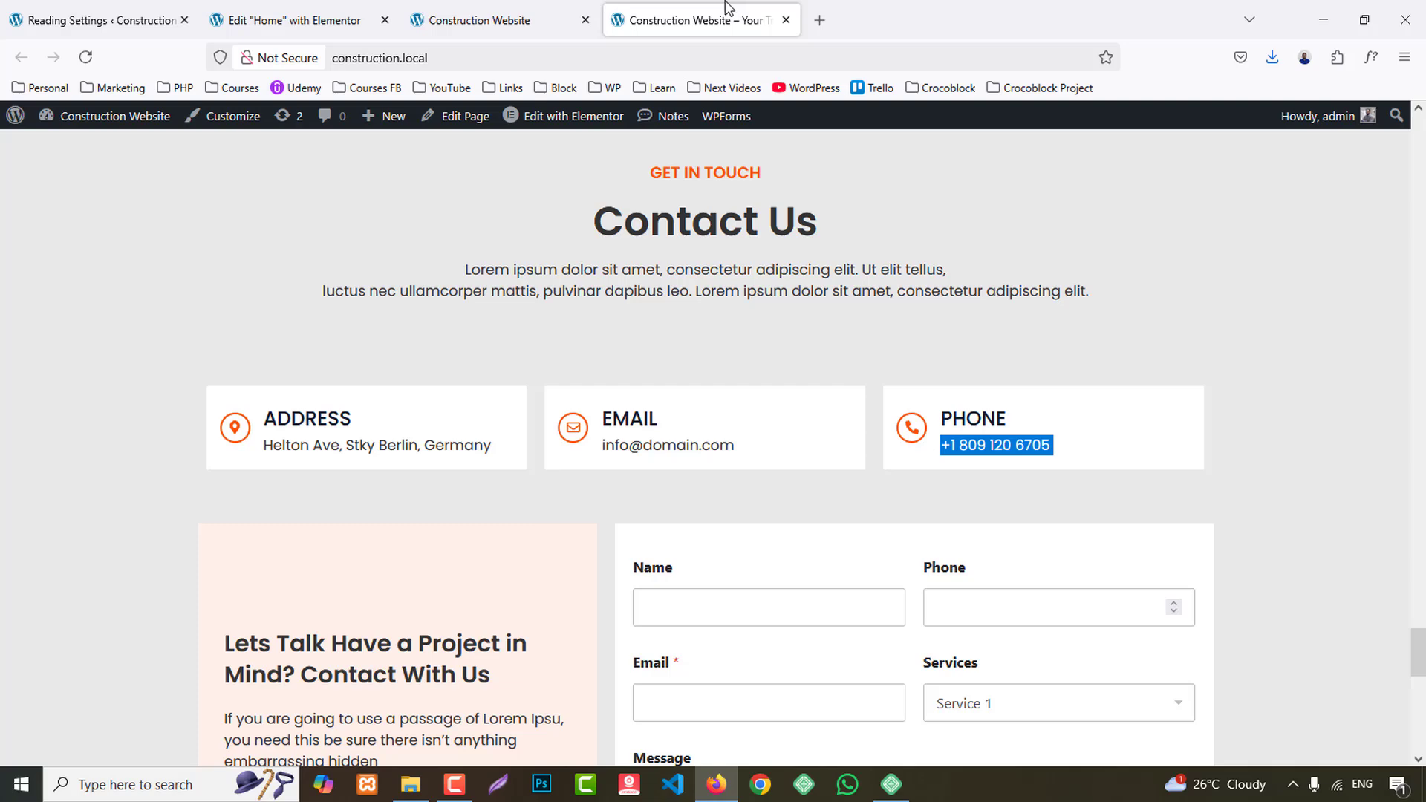
scroll(846, 271, down, 2)
scroll(841, 283, down, 2)
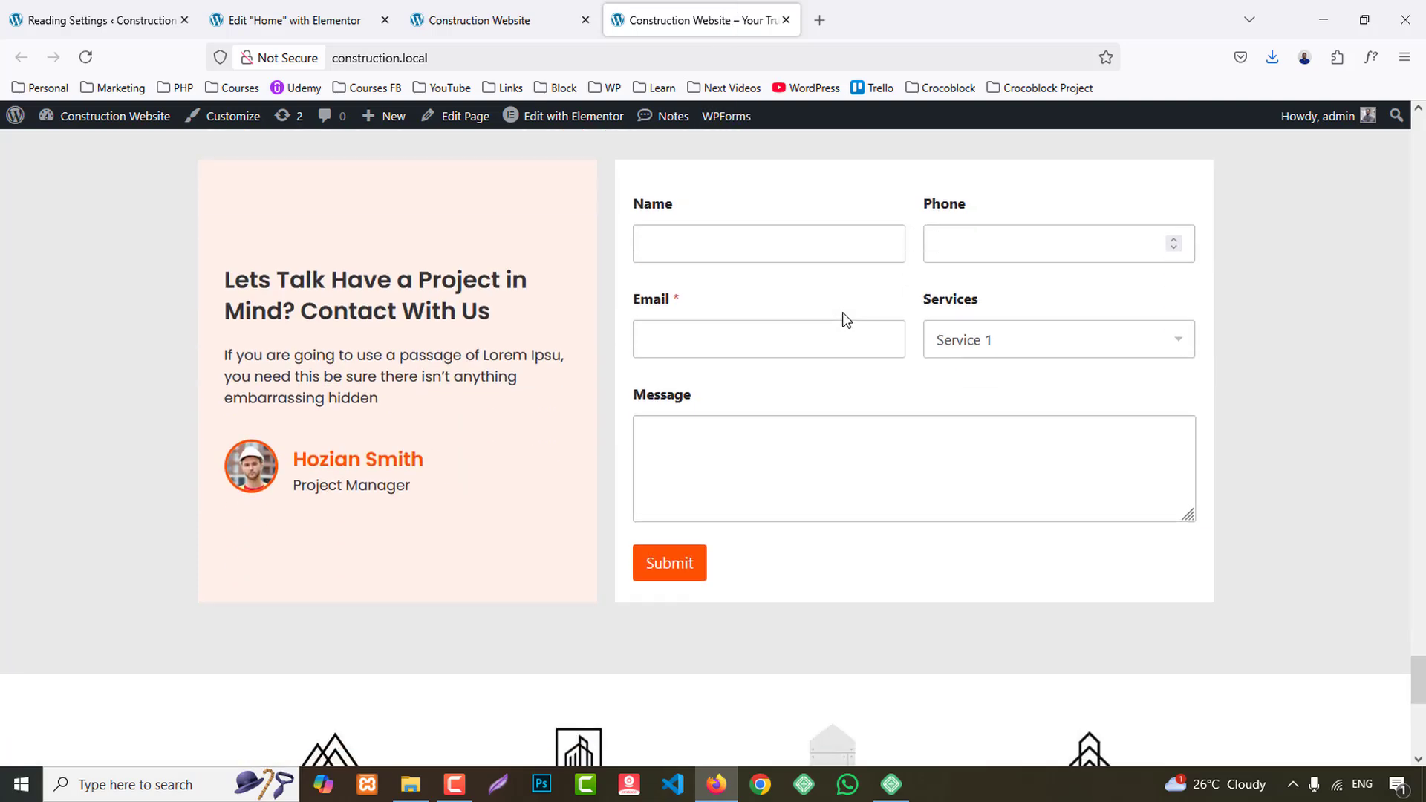
- Open the WPForms overview from the site's dashboard in a new tab, check the reference form's fields, and start adding a new form
click(104, 7)
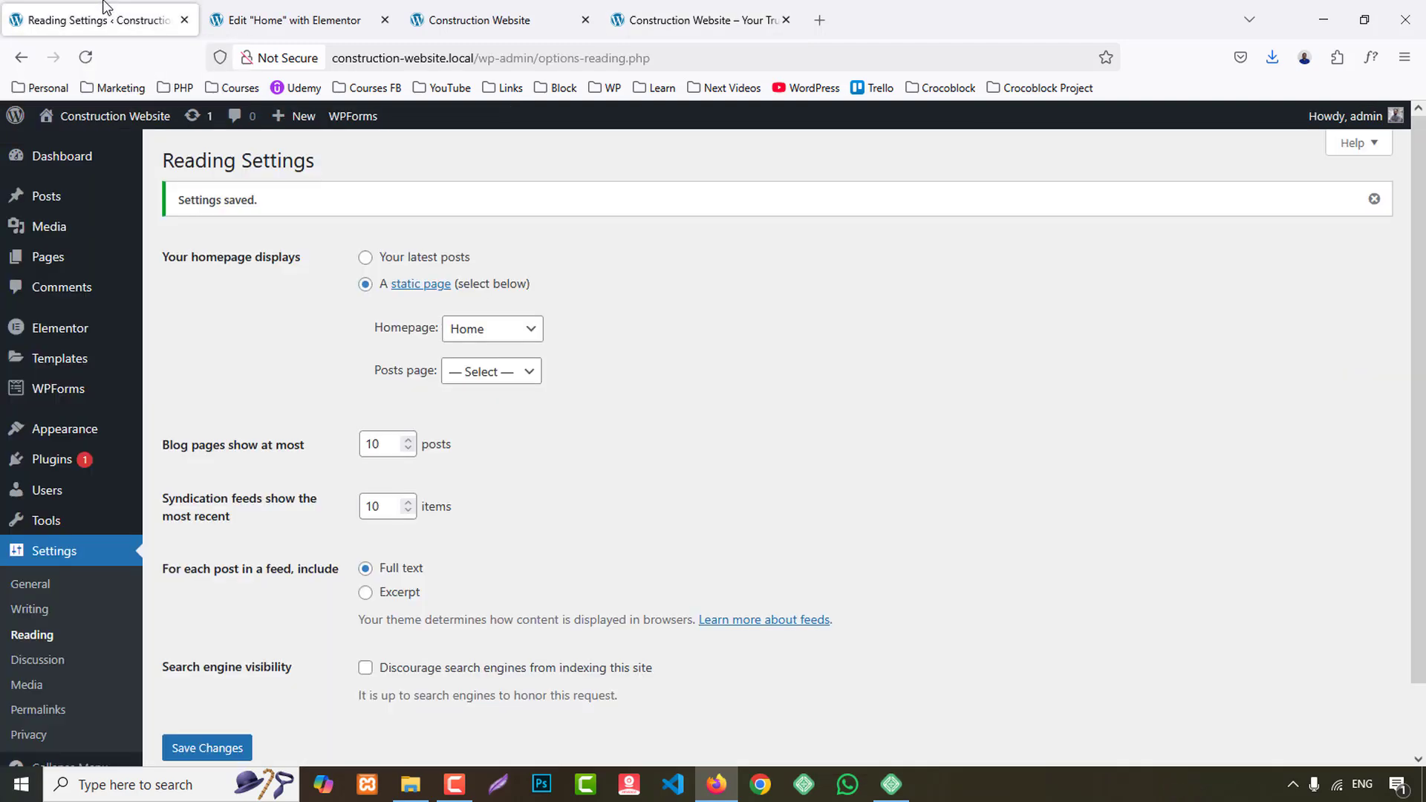
middle_click(63, 400)
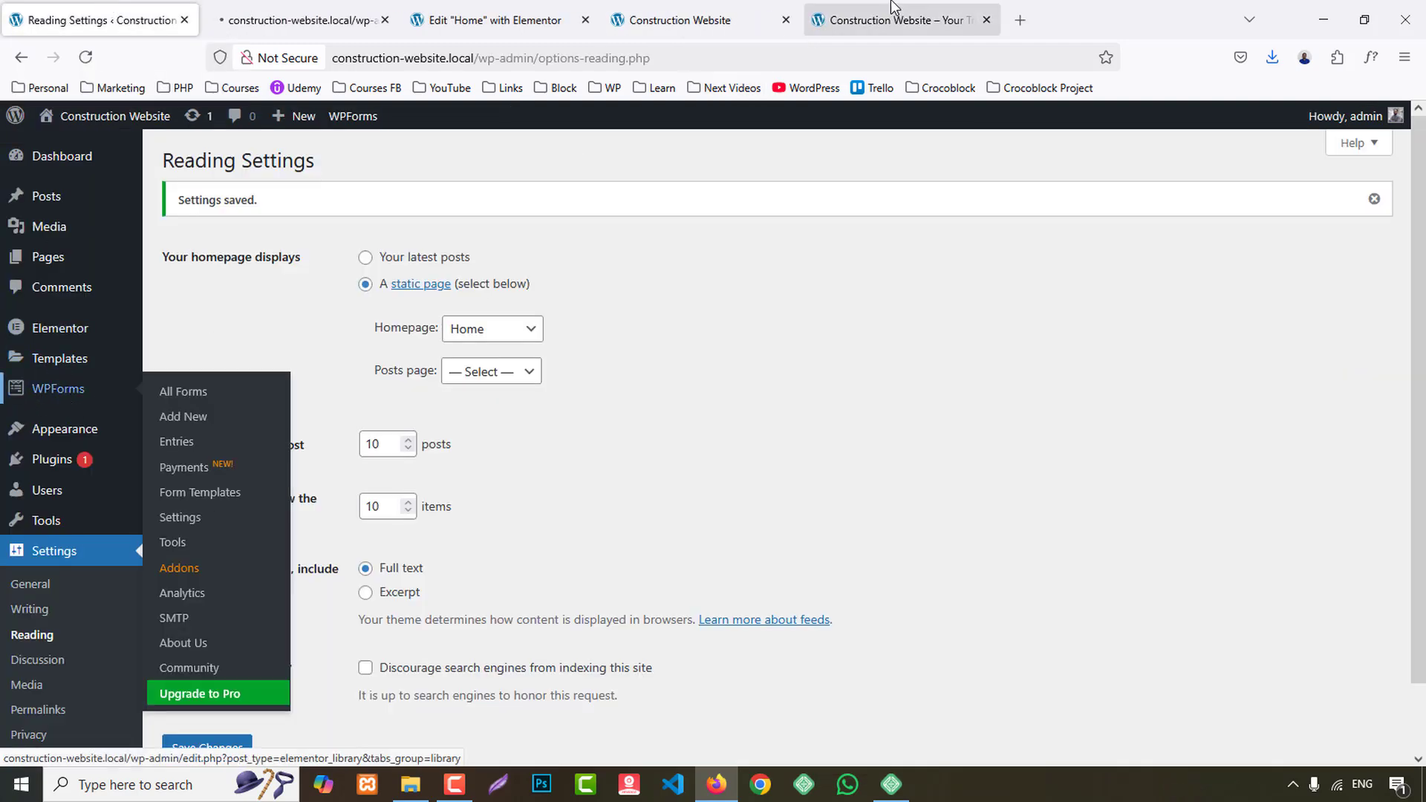
click(887, 21)
scroll(834, 358, up, 1)
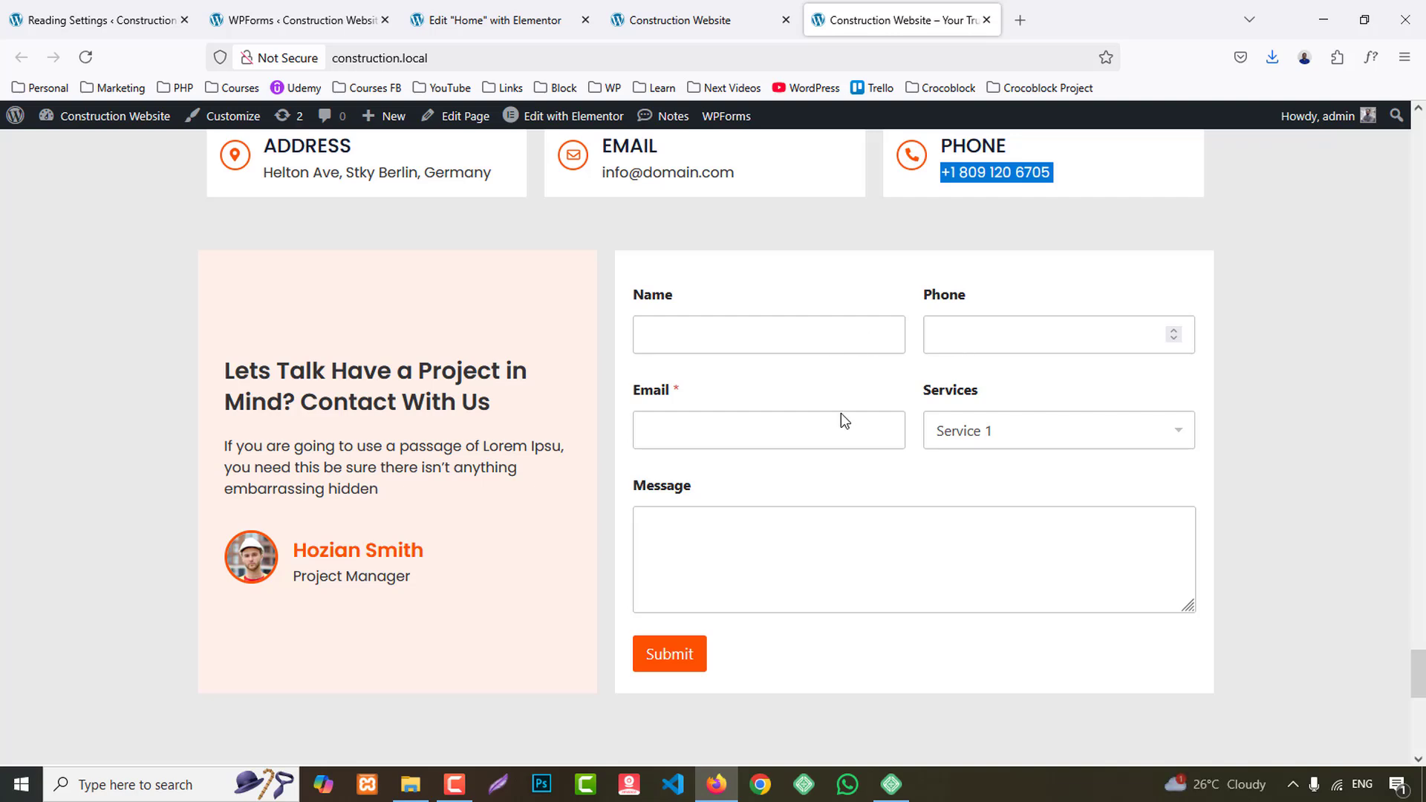
click(1001, 429)
click(789, 542)
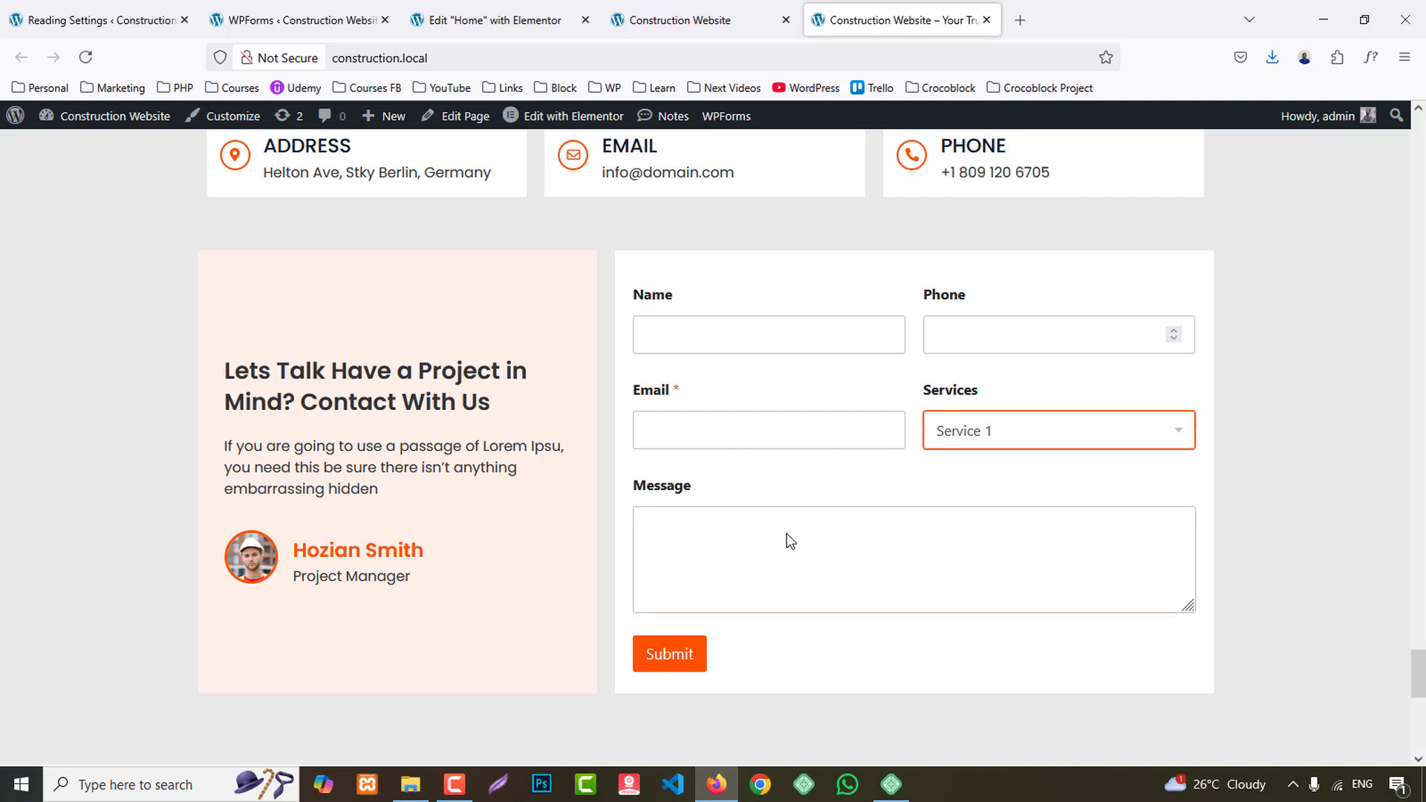
click(788, 533)
click(301, 20)
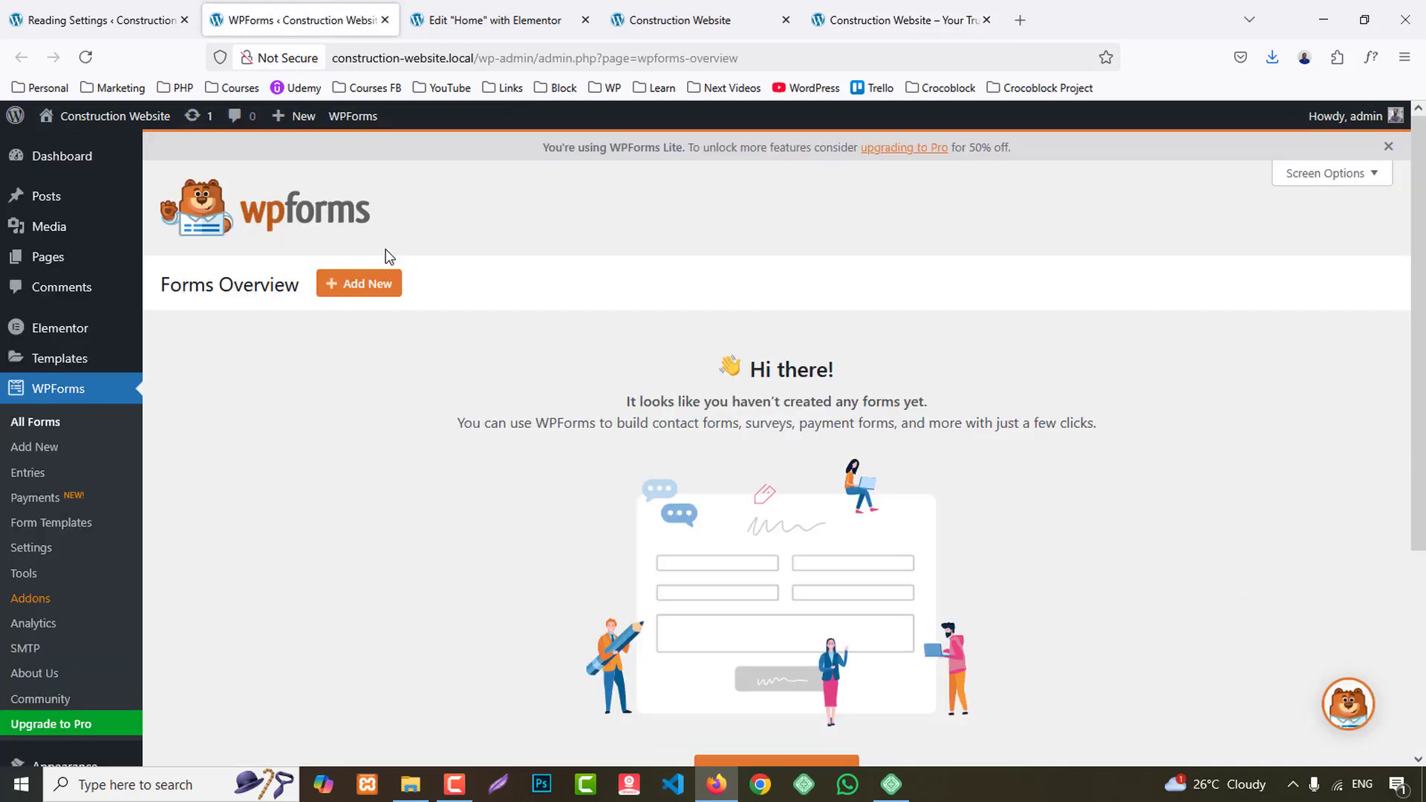
click(363, 290)
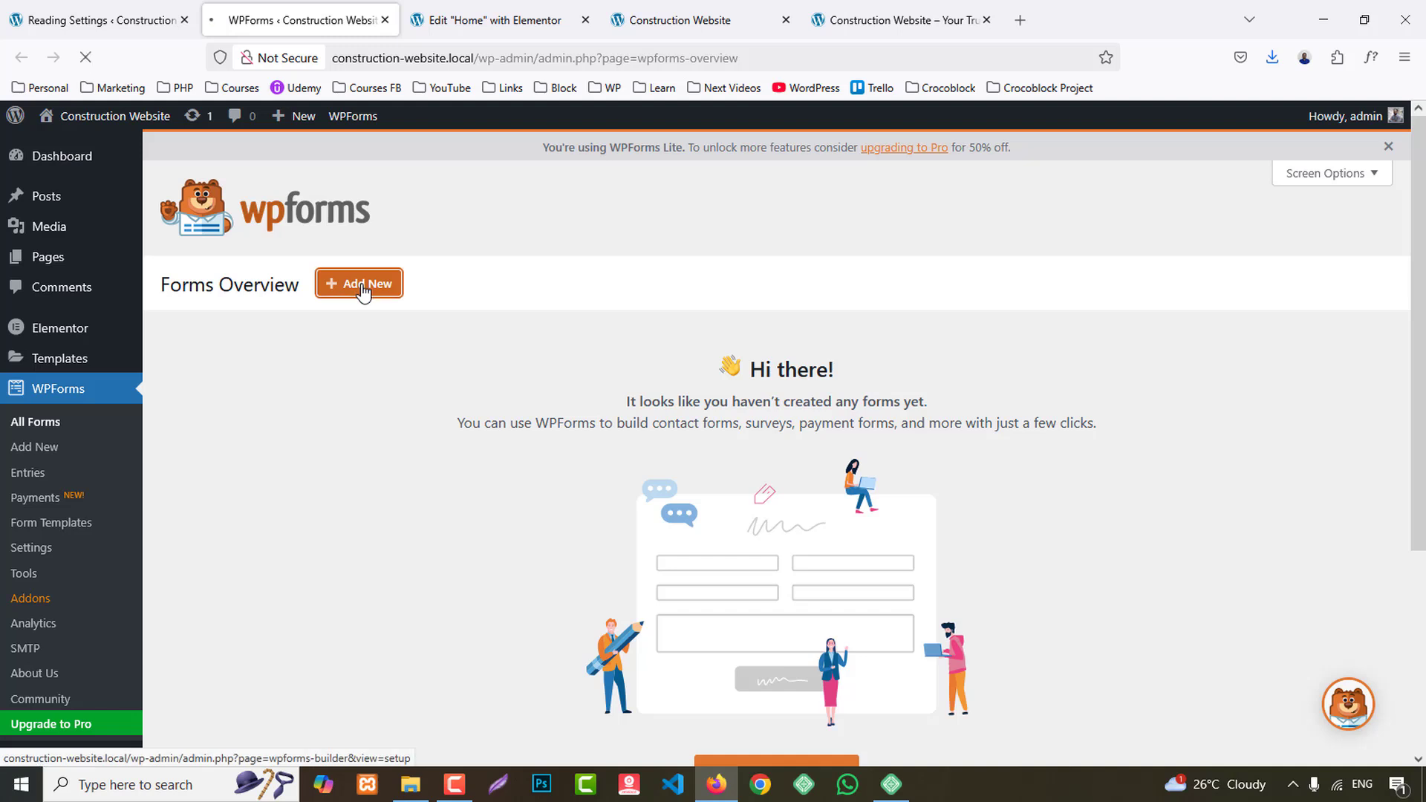
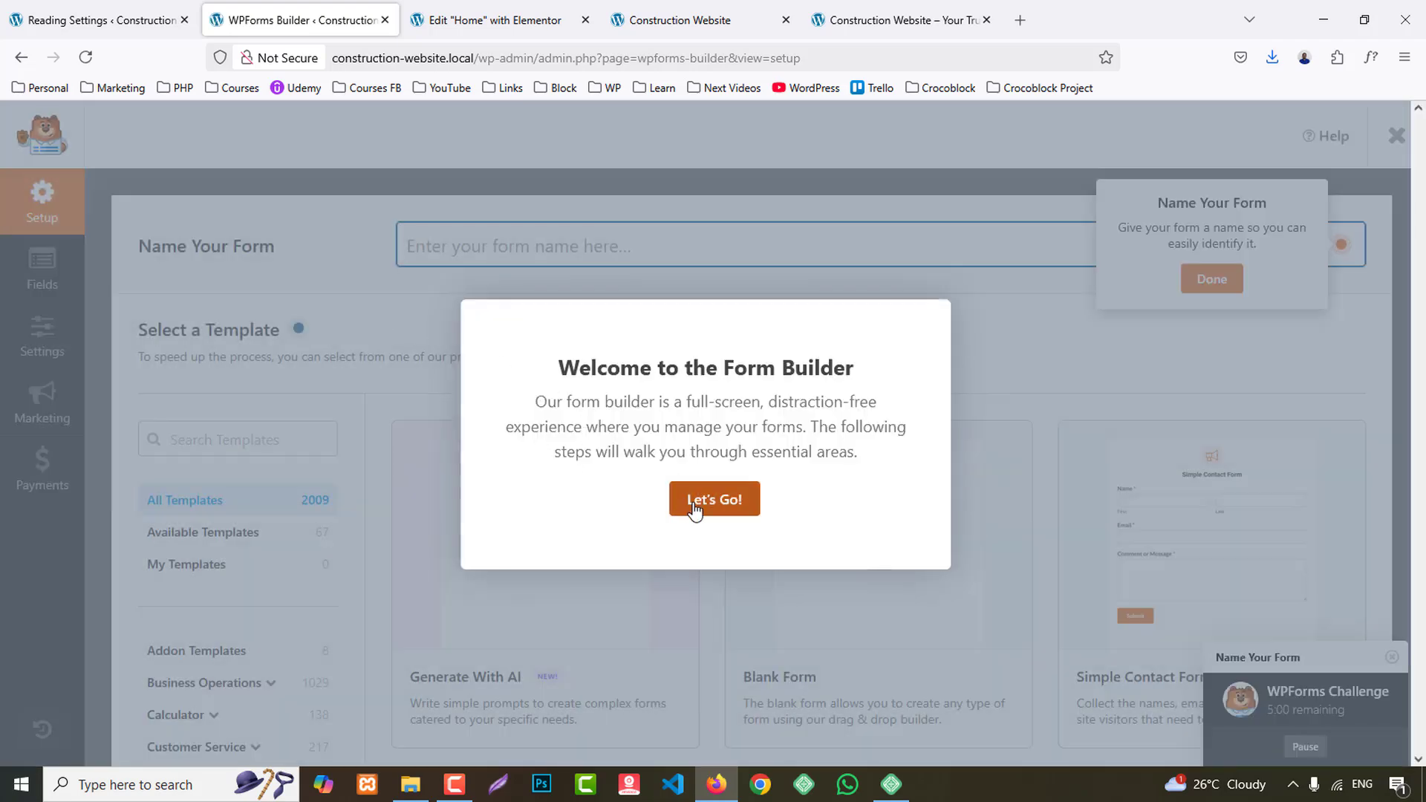
- Create a new form from the Blank Form template and dismiss the WPForms Challenge guide
click(694, 502)
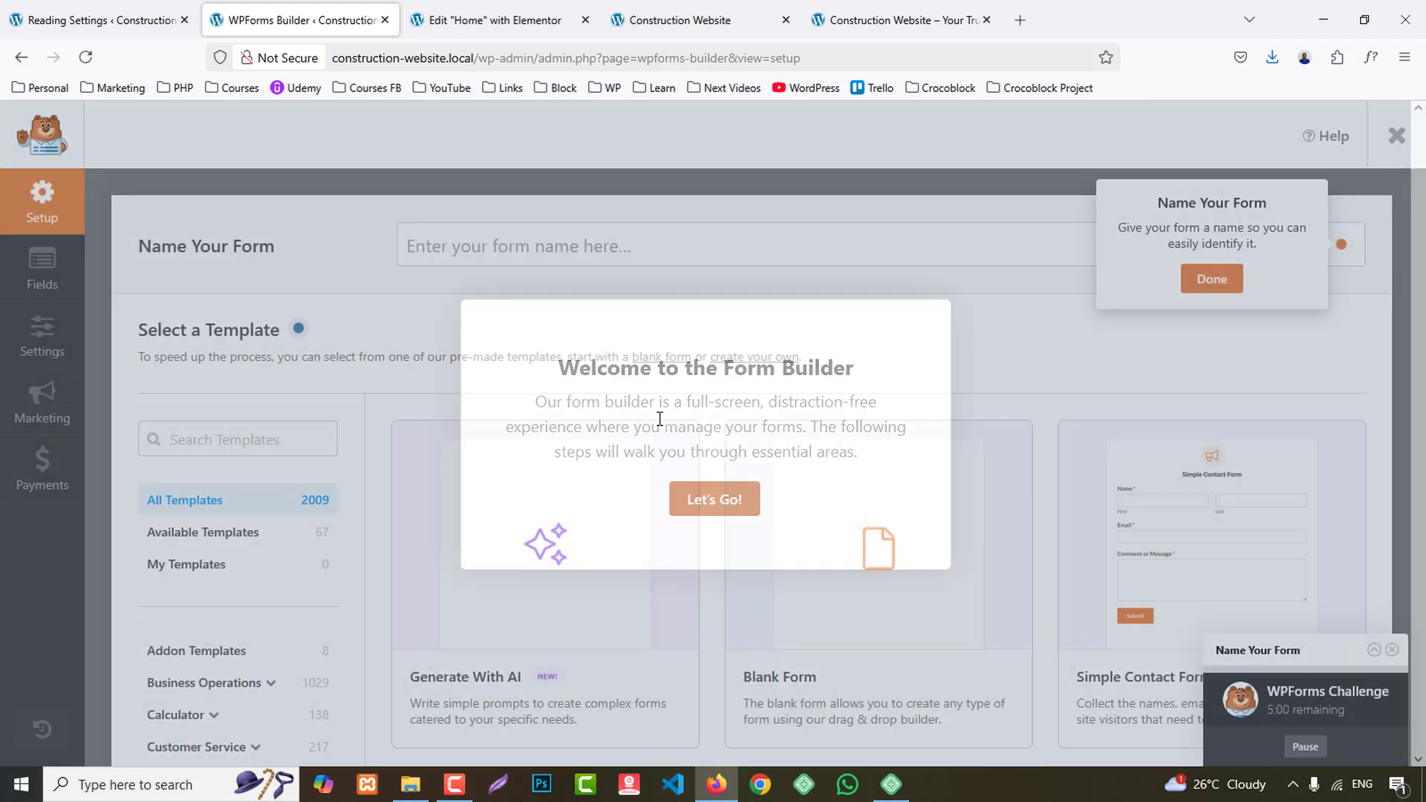
scroll(747, 649, down, 2)
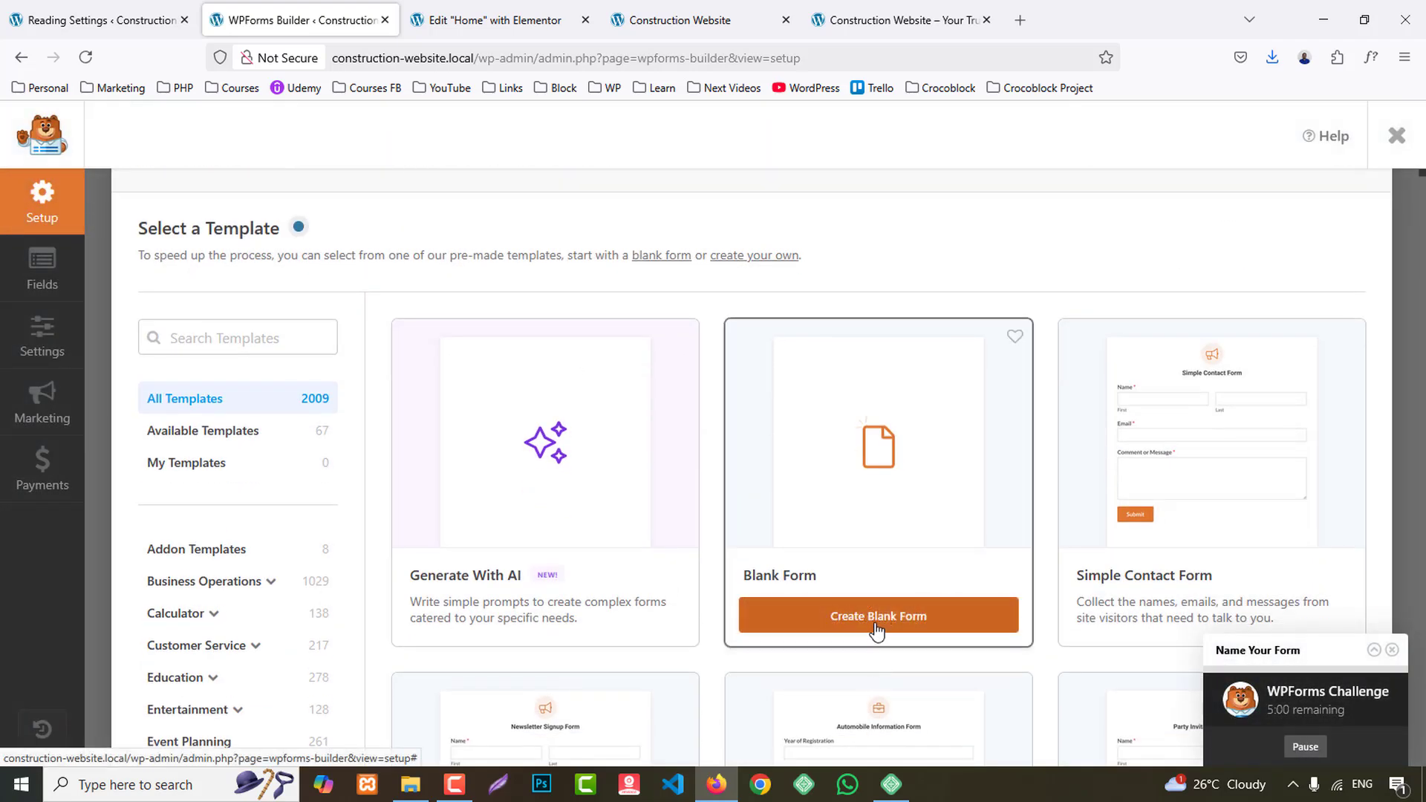
click(874, 628)
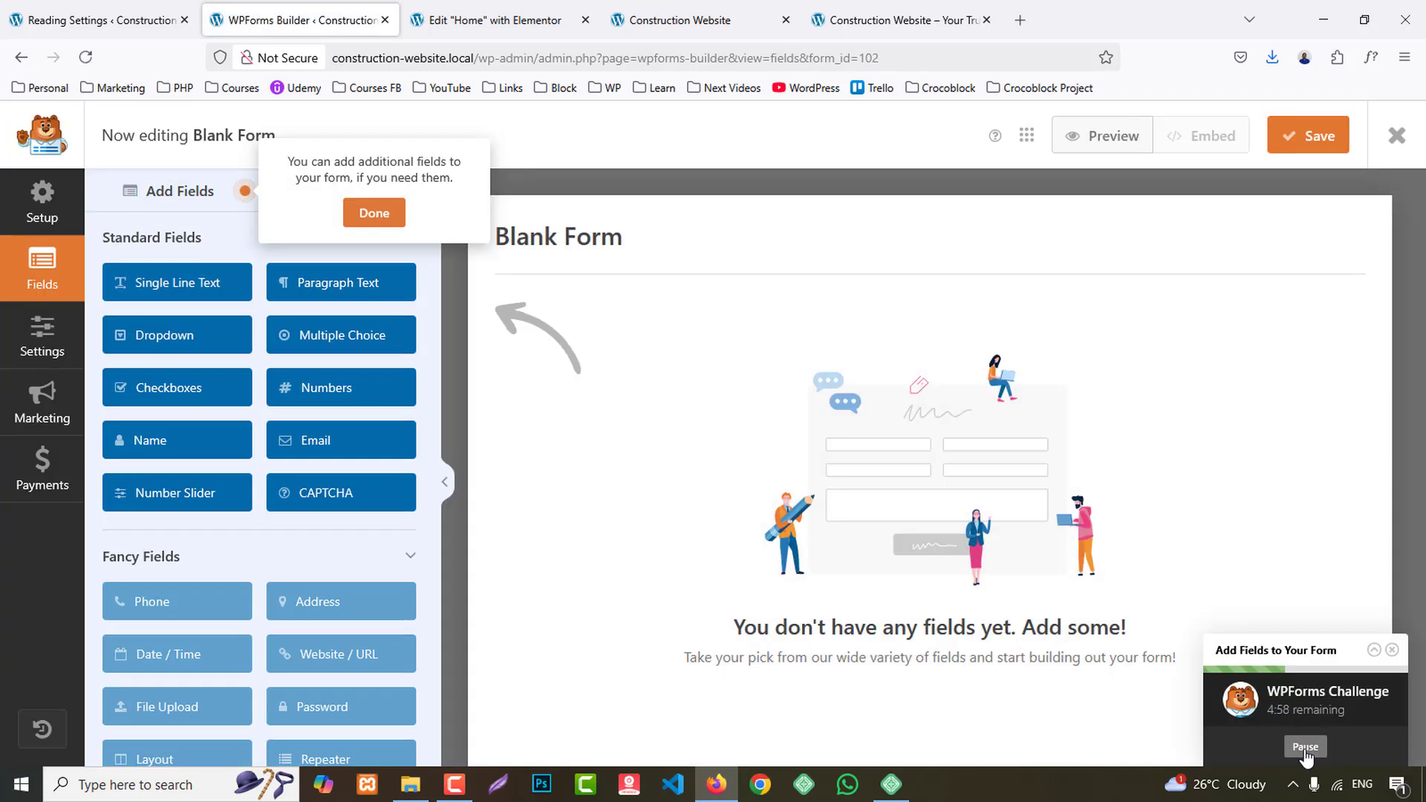
click(1316, 747)
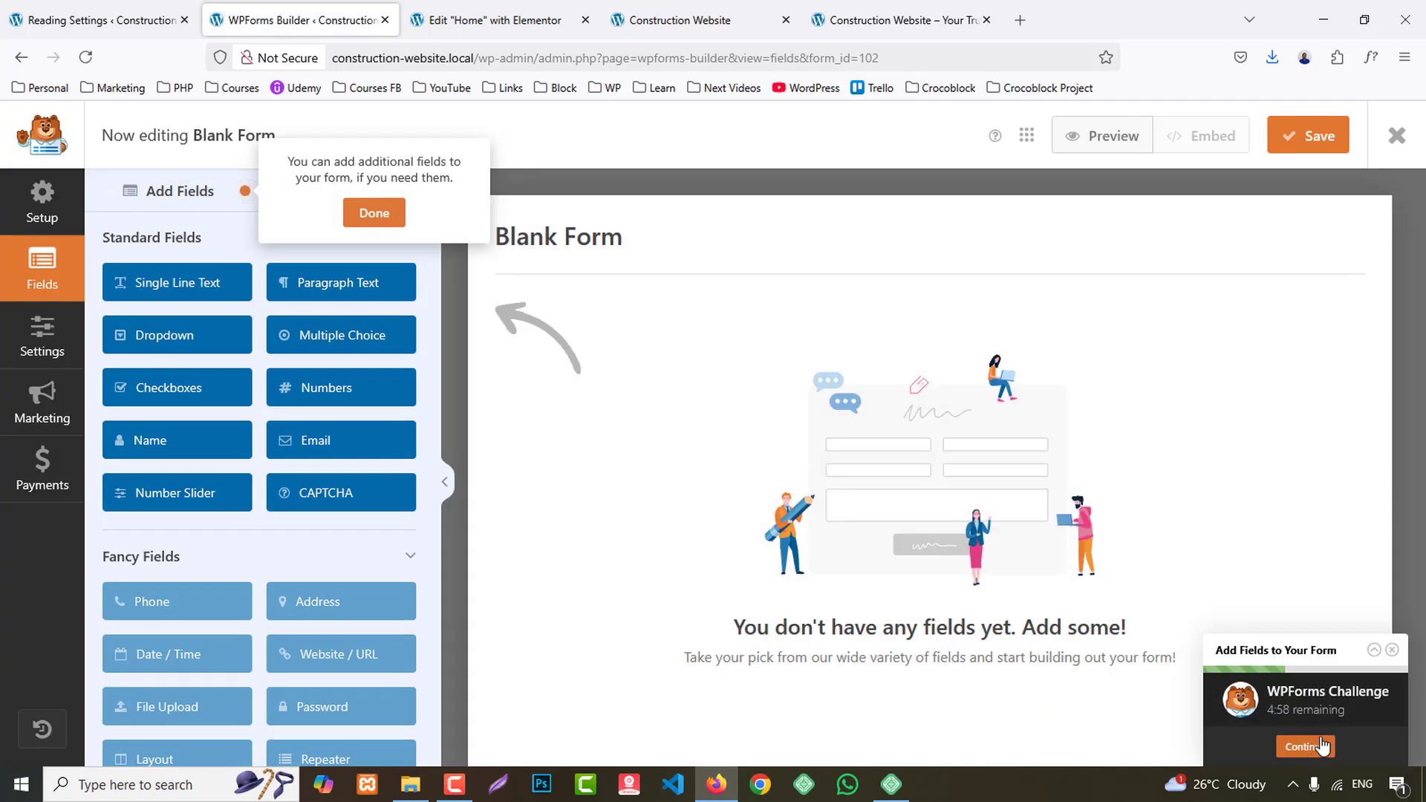
click(1386, 652)
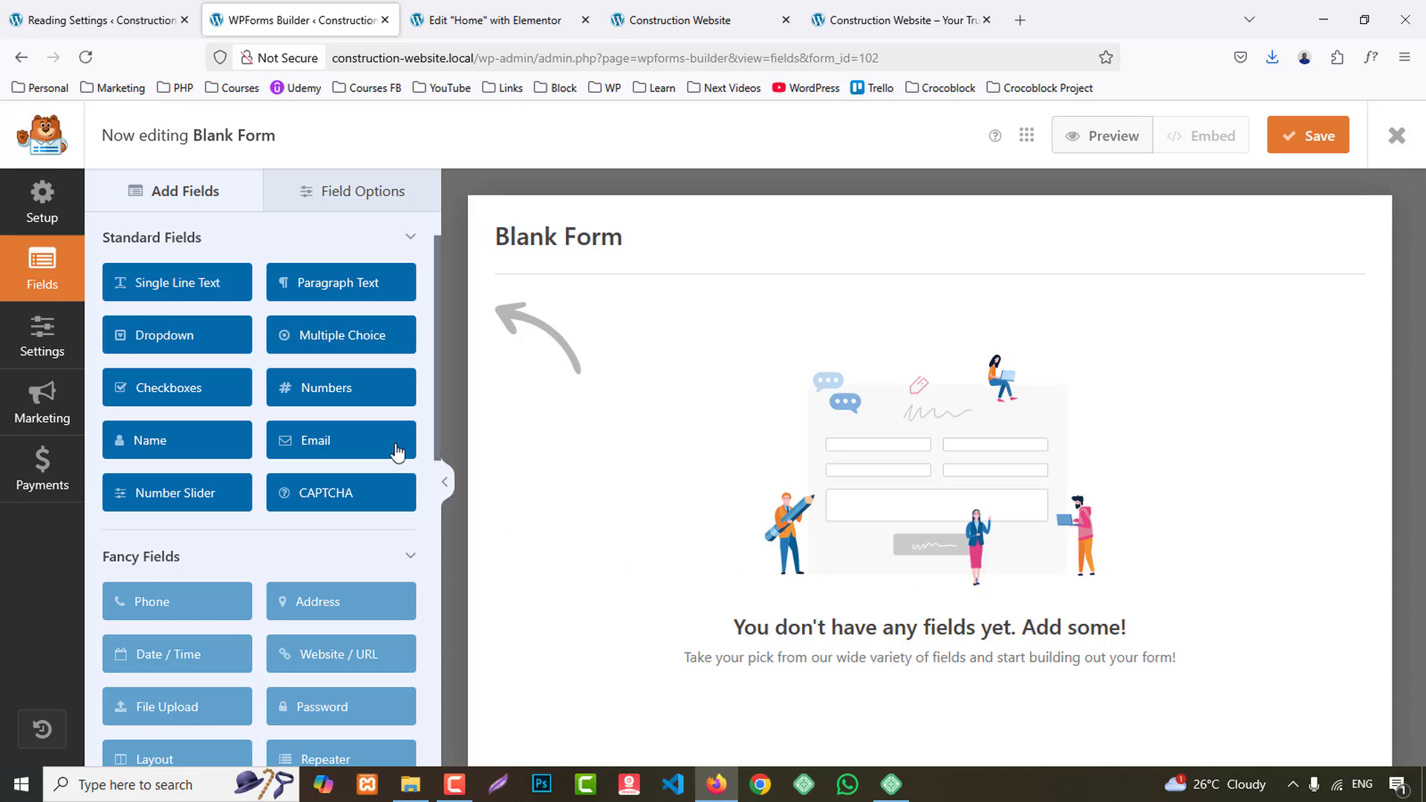
- Check the reference contact form, then add a Single Line Text field labelled "Name" and make it required
click(854, 16)
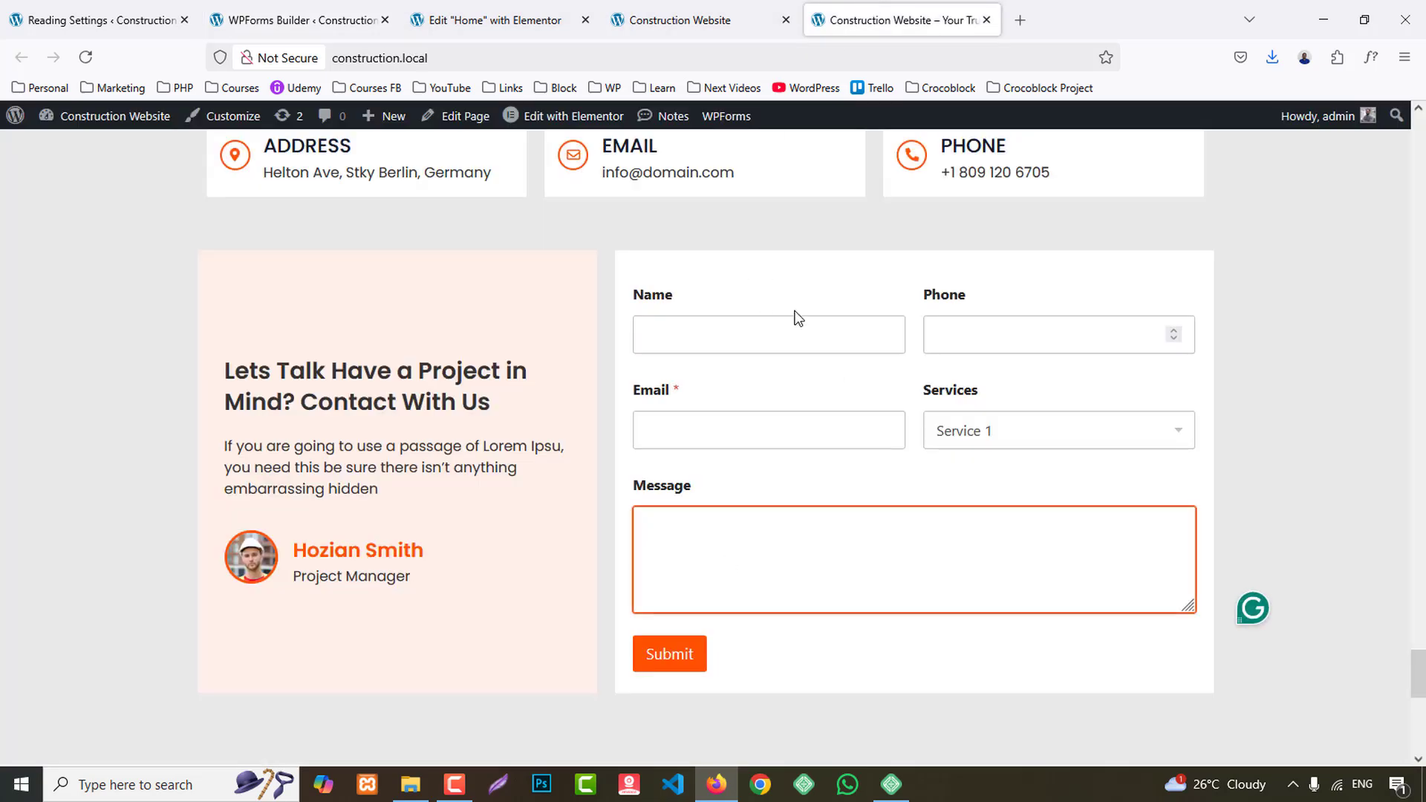
click(245, 21)
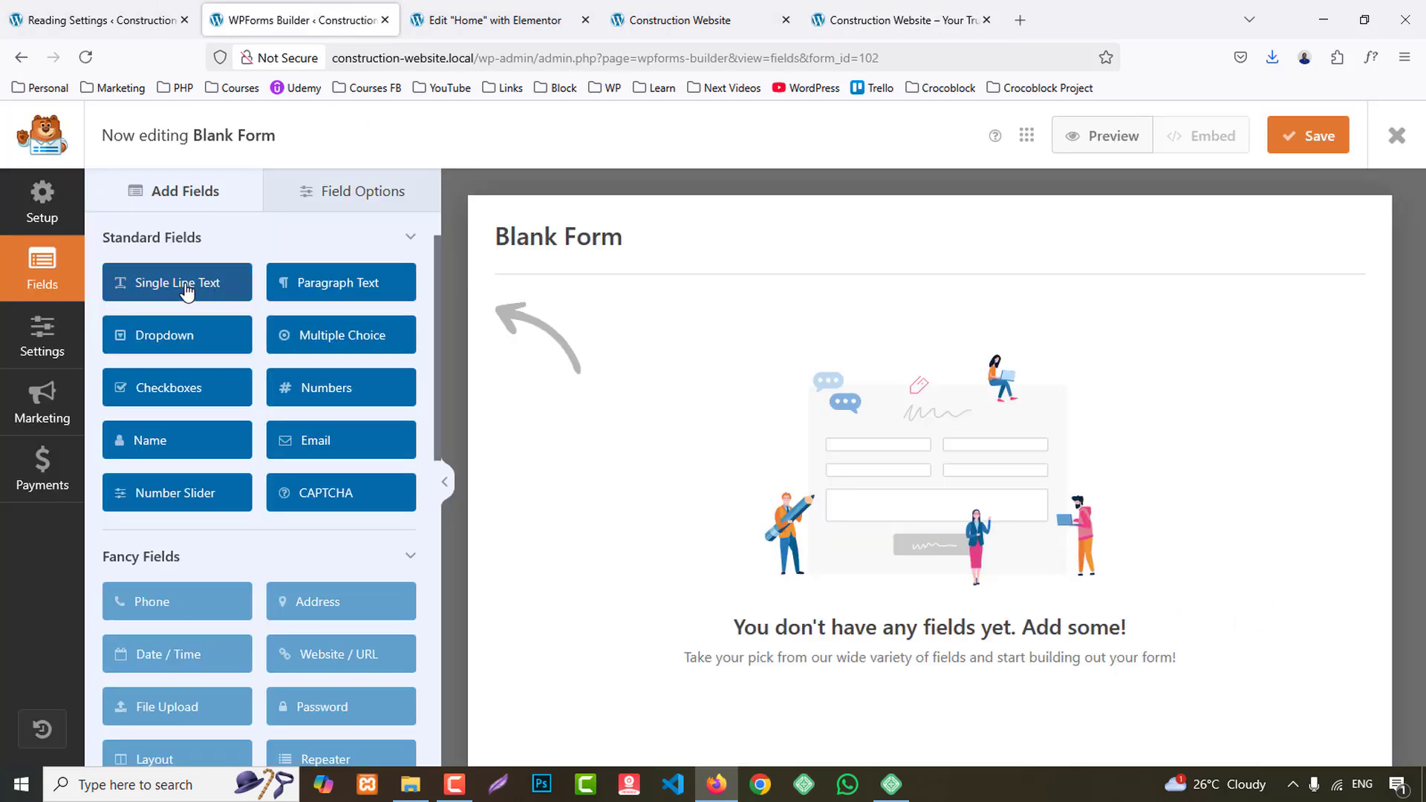
click(183, 282)
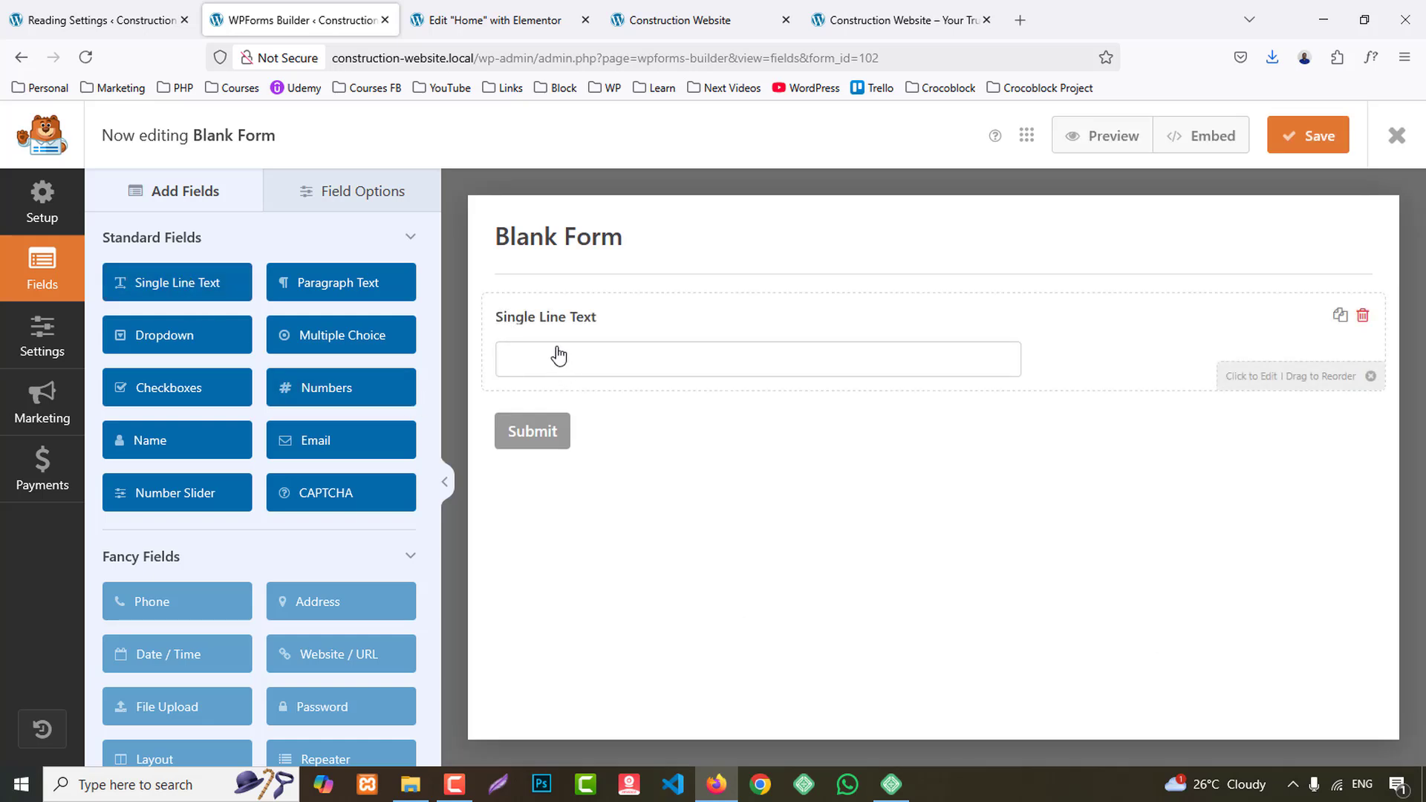
click(554, 323)
triple_click(186, 338)
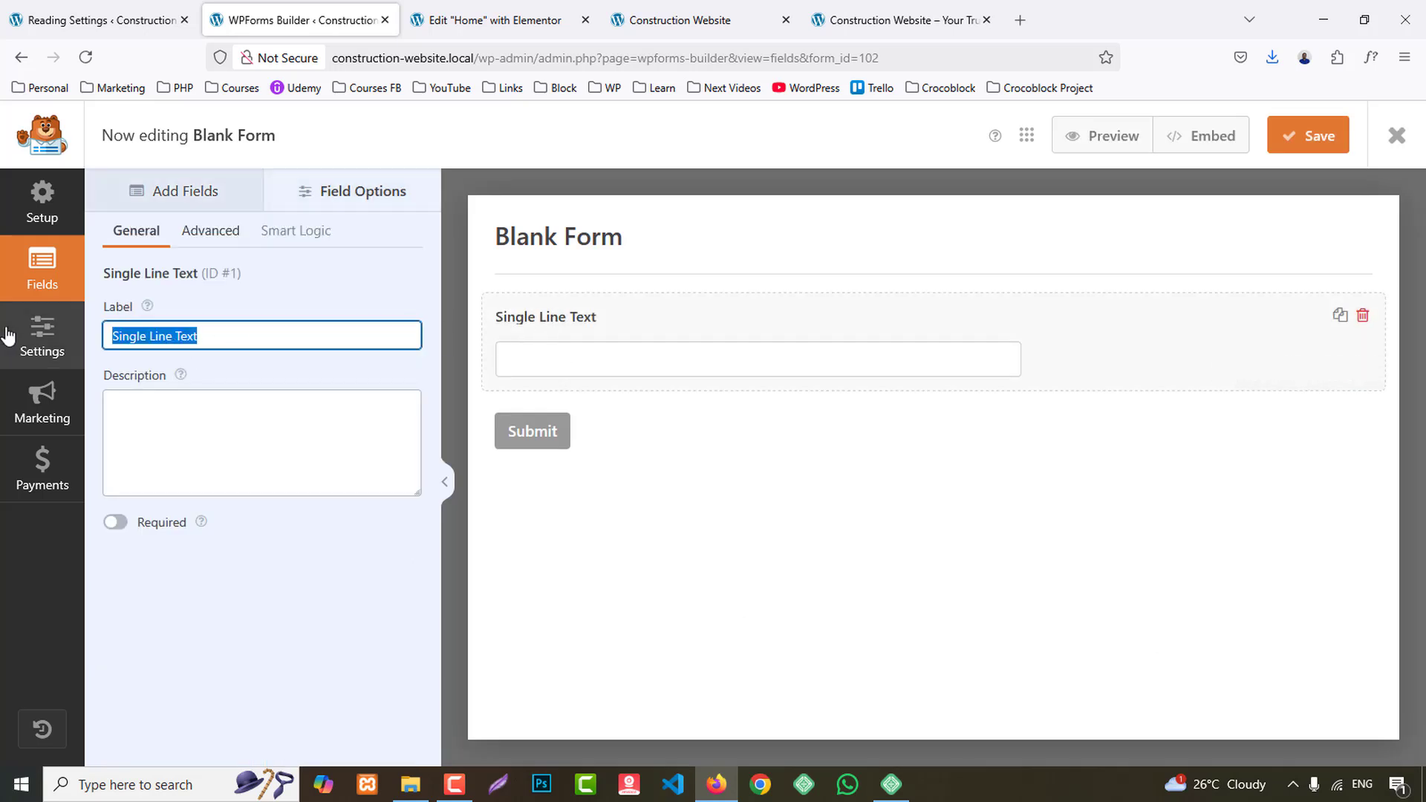
text(Name)
click(197, 598)
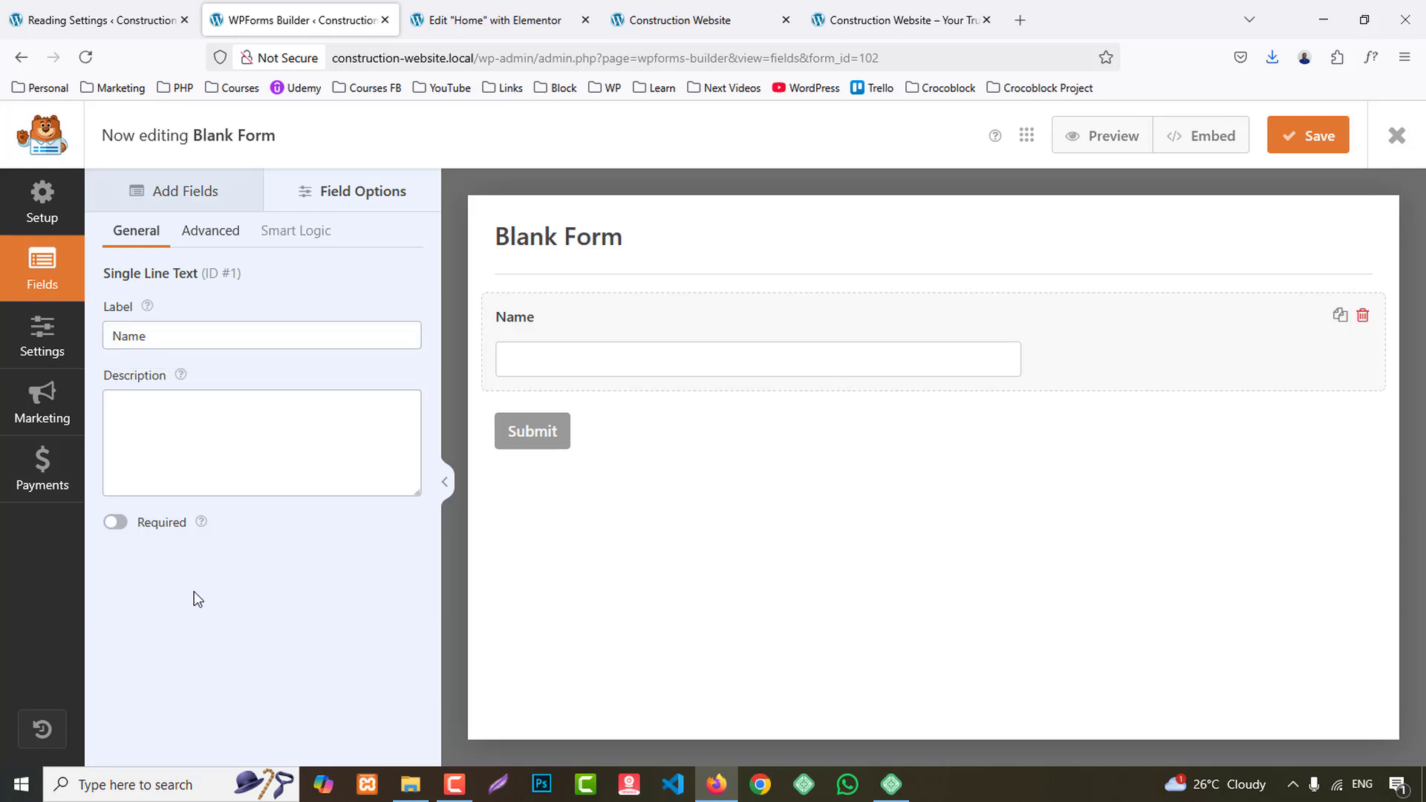
- Set the Name field's size to Large and assign it the first column of the two-column layout
click(221, 238)
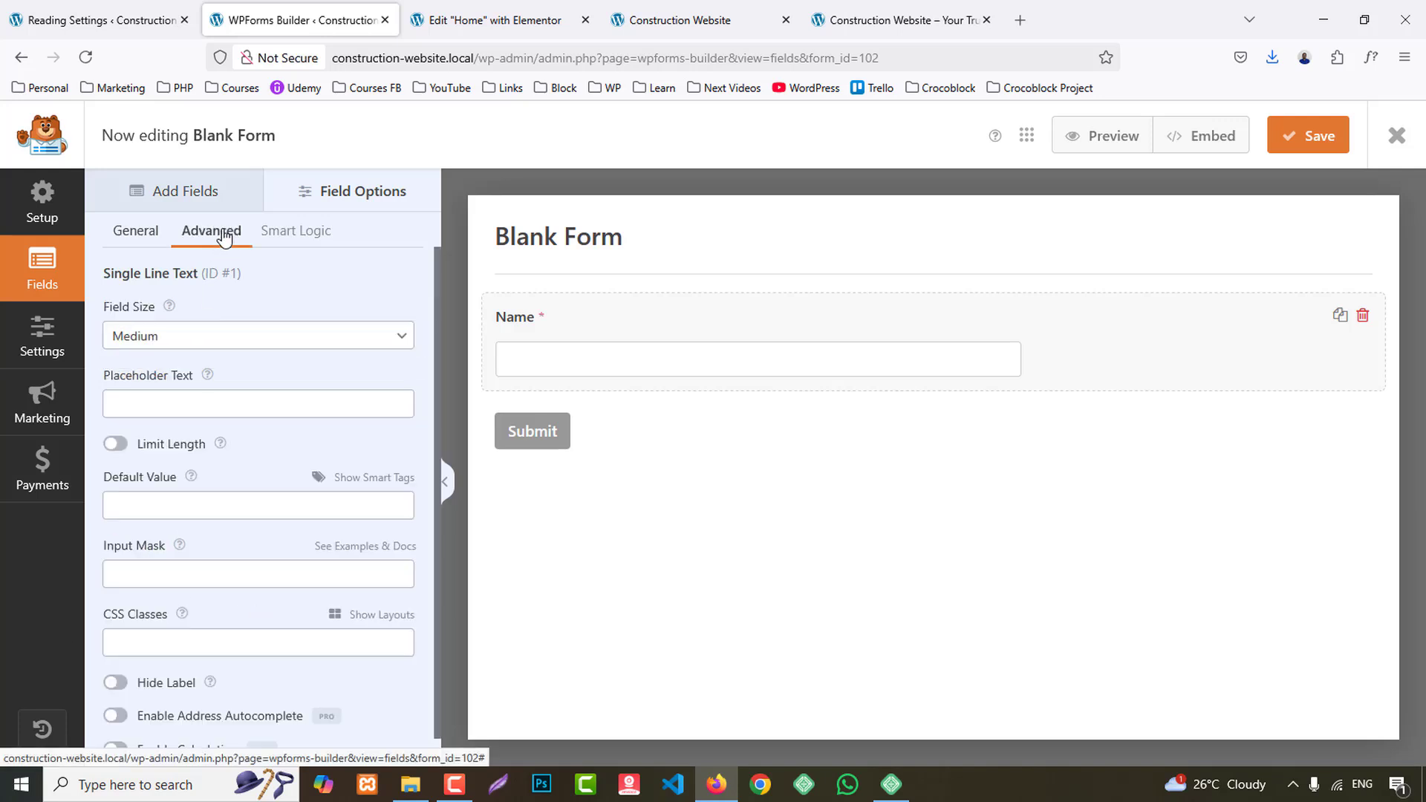
click(228, 334)
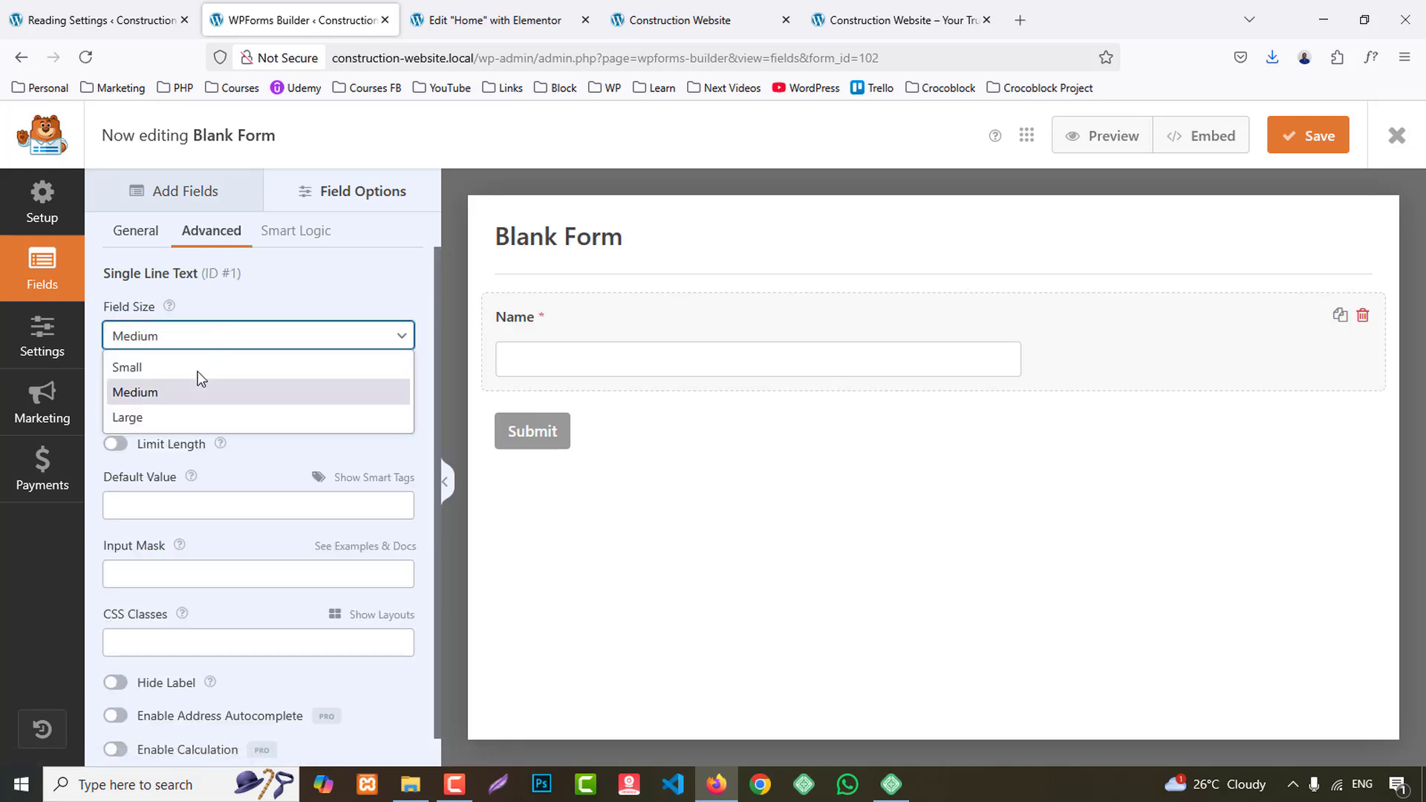
click(160, 417)
scroll(229, 471, down, 1)
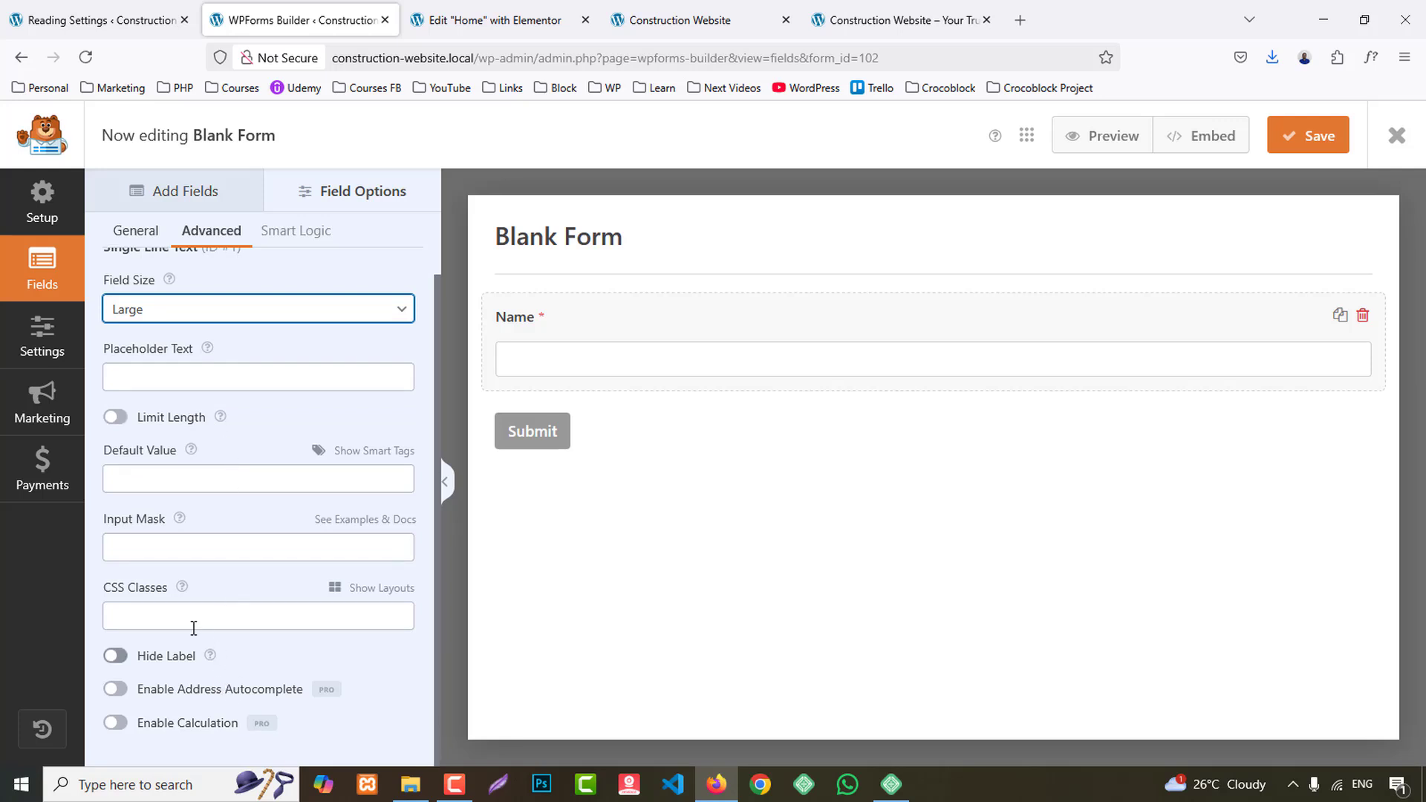
click(372, 589)
scroll(259, 572, down, 2)
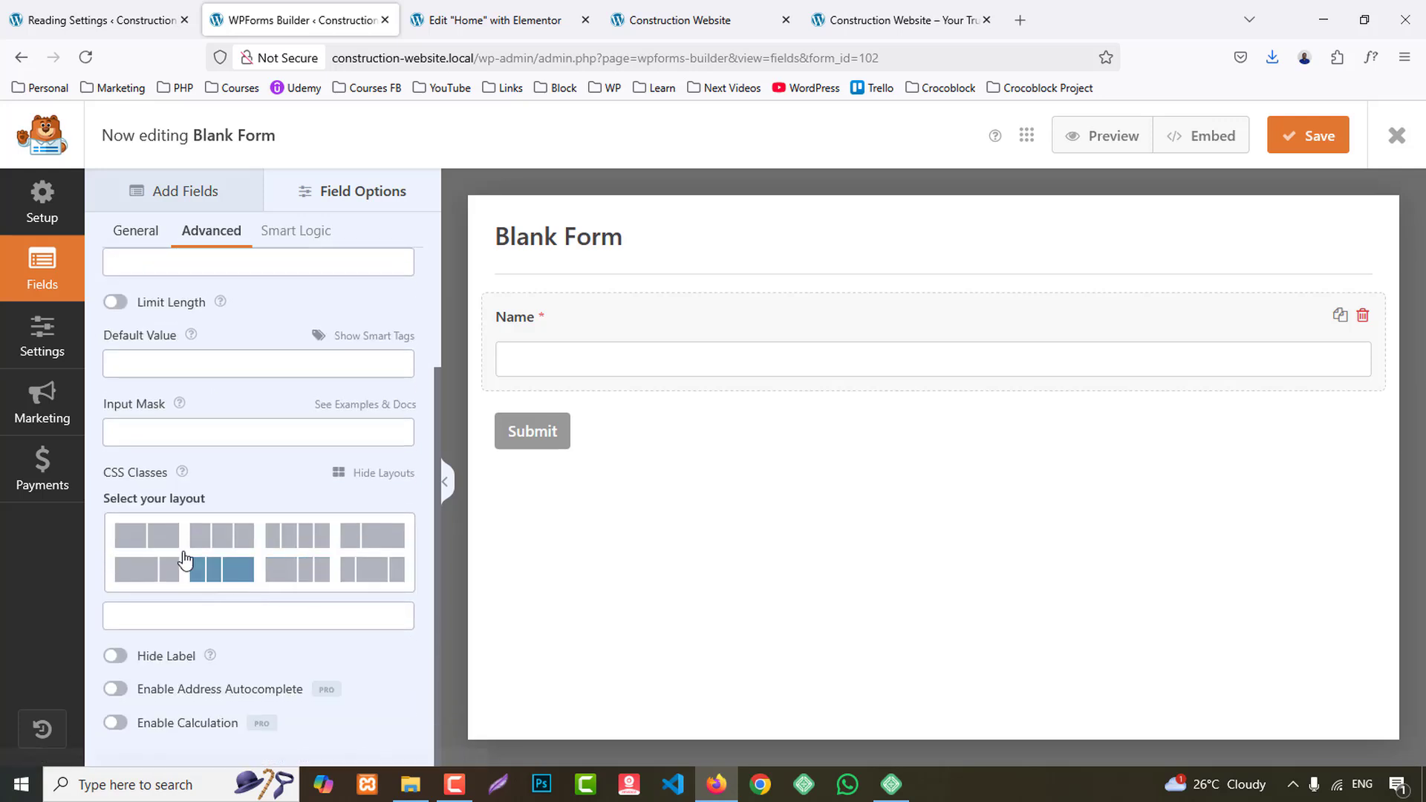
click(146, 544)
click(217, 562)
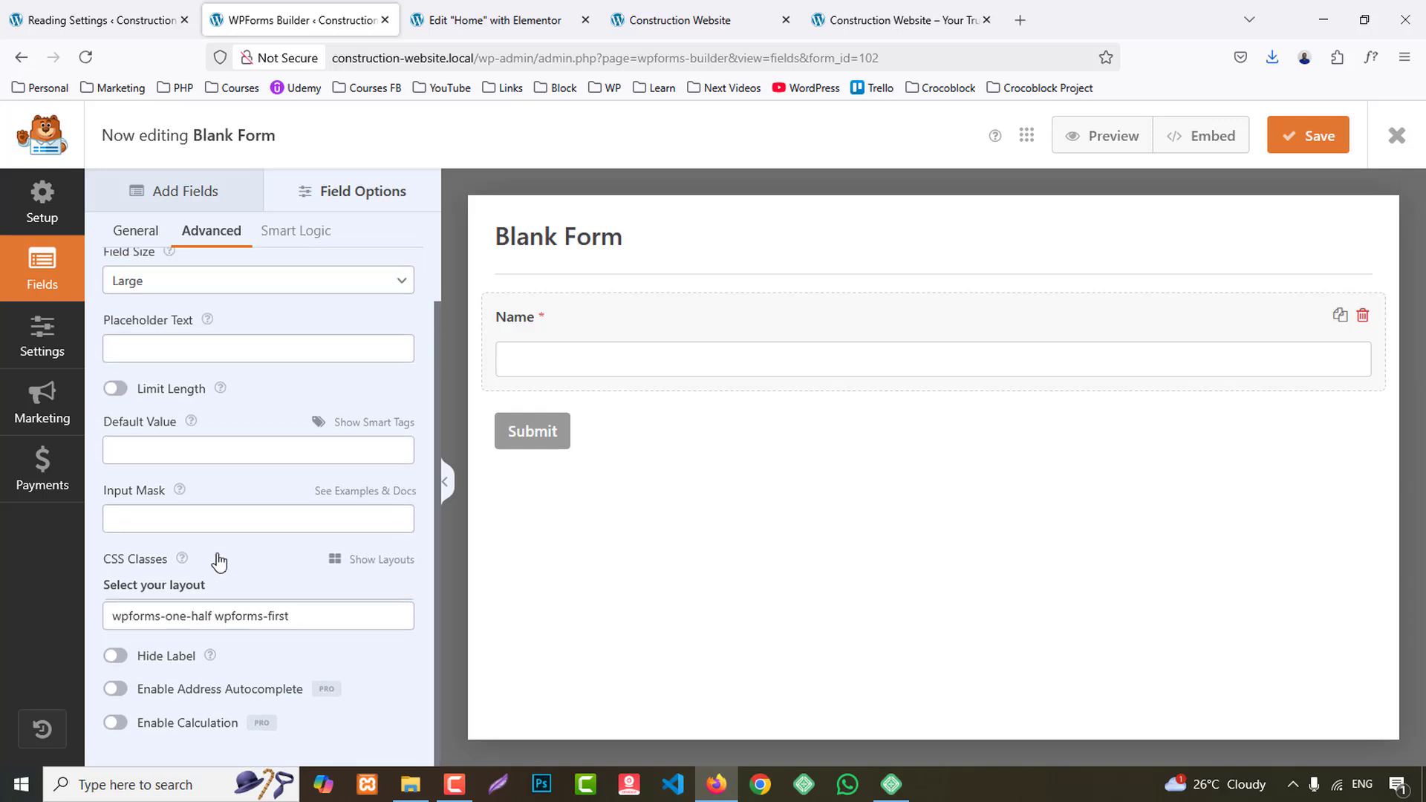
- Add a Numbers field below Name and label it "Phone"
click(198, 190)
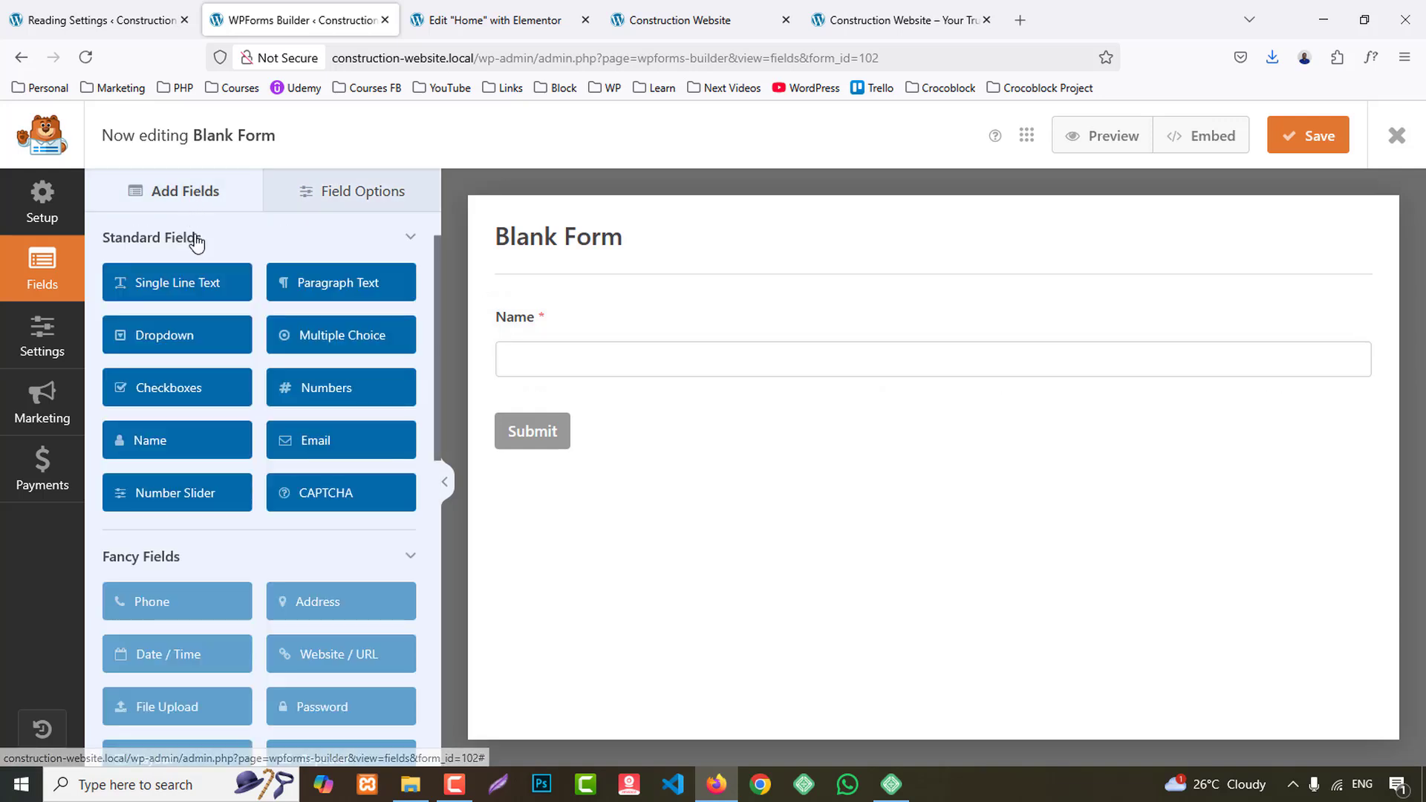
click(328, 389)
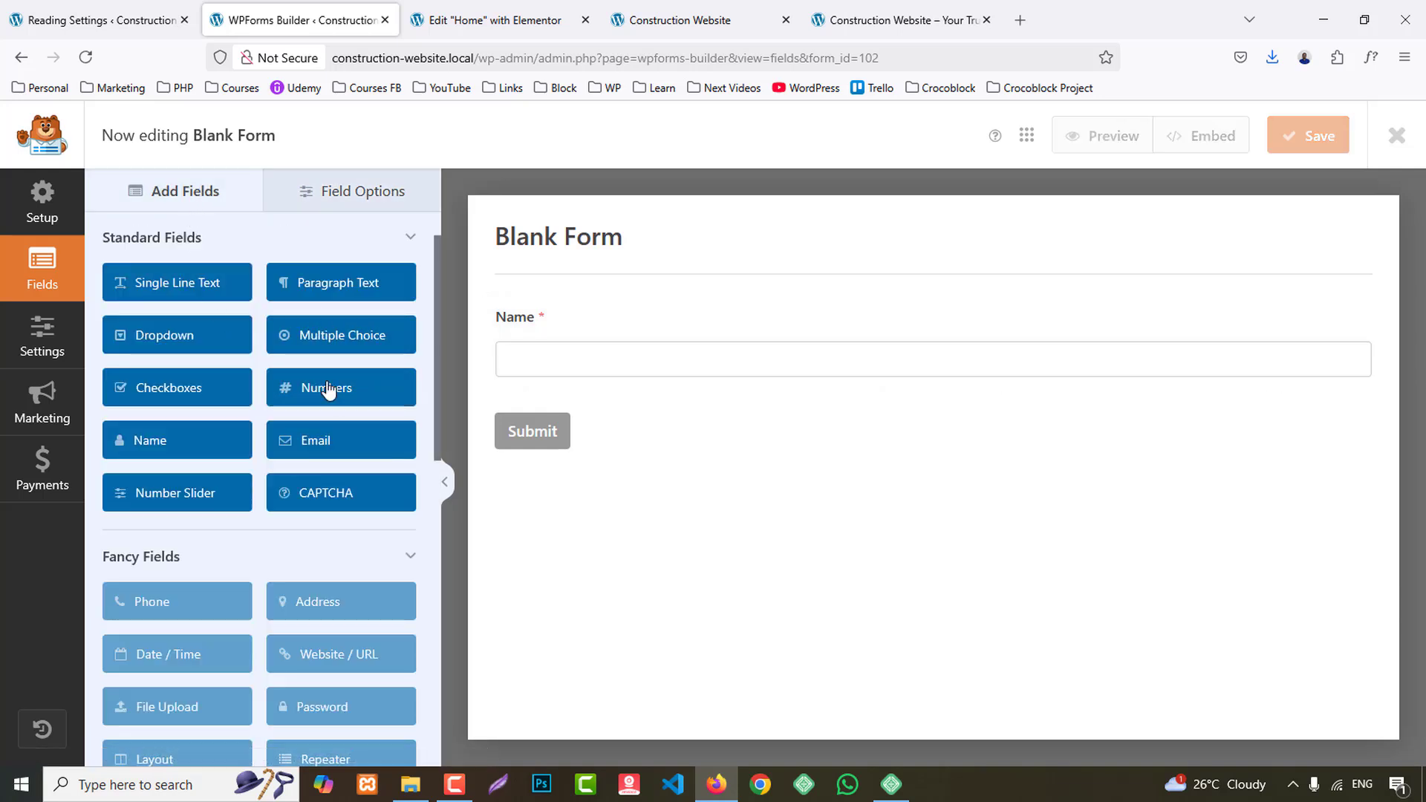
click(528, 423)
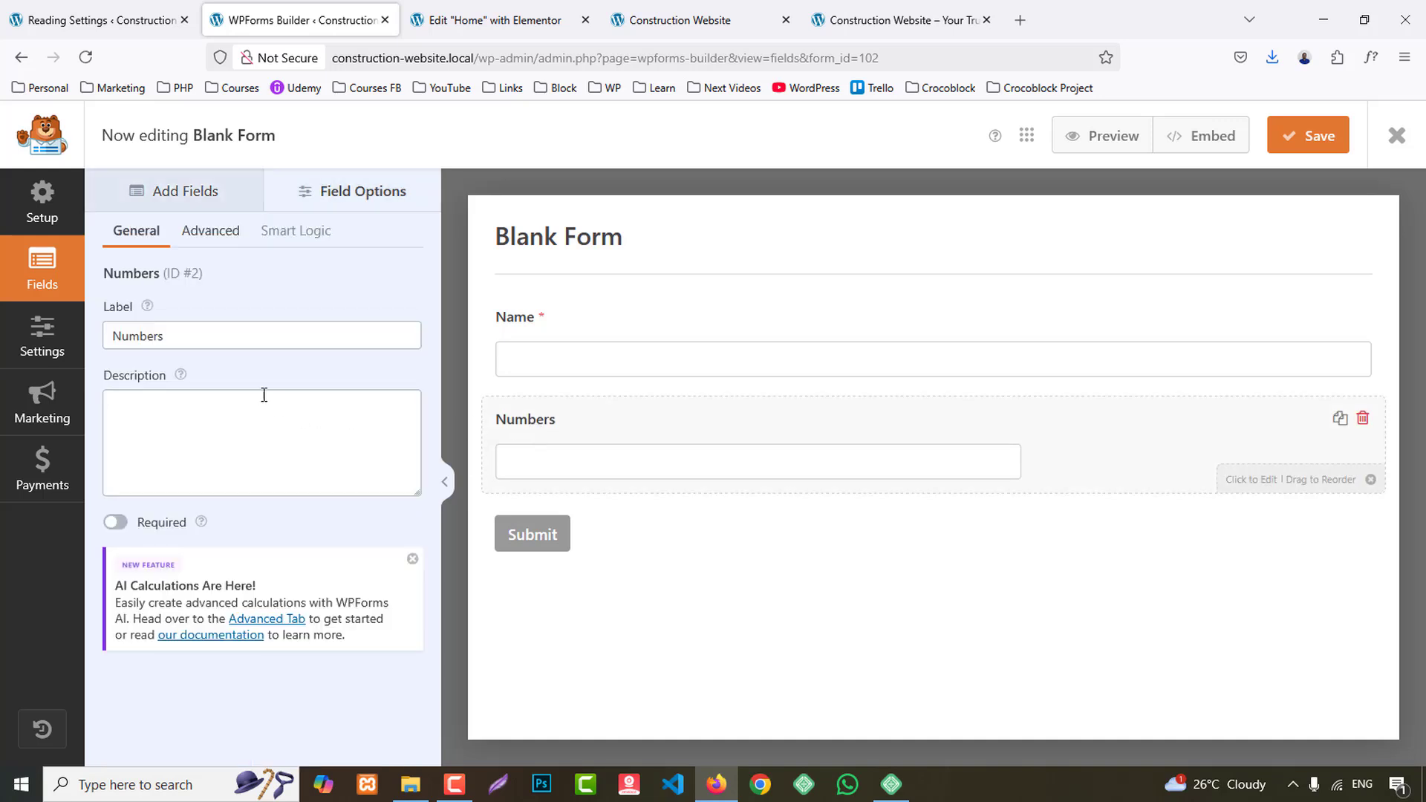
double_click(199, 338)
text(Phone)
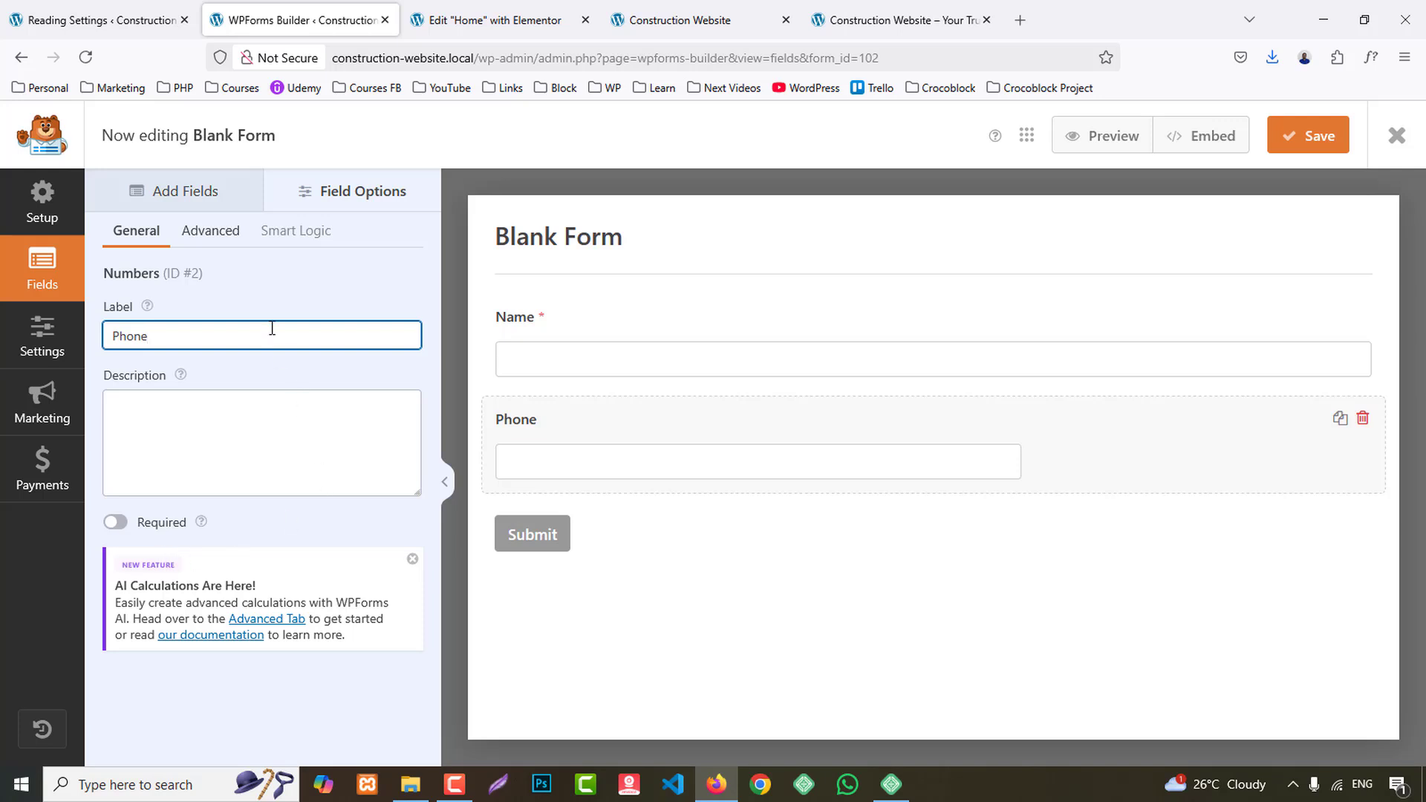
- Set the Phone field's size to Large and assign it the second column of the two-column layout
click(211, 231)
click(202, 338)
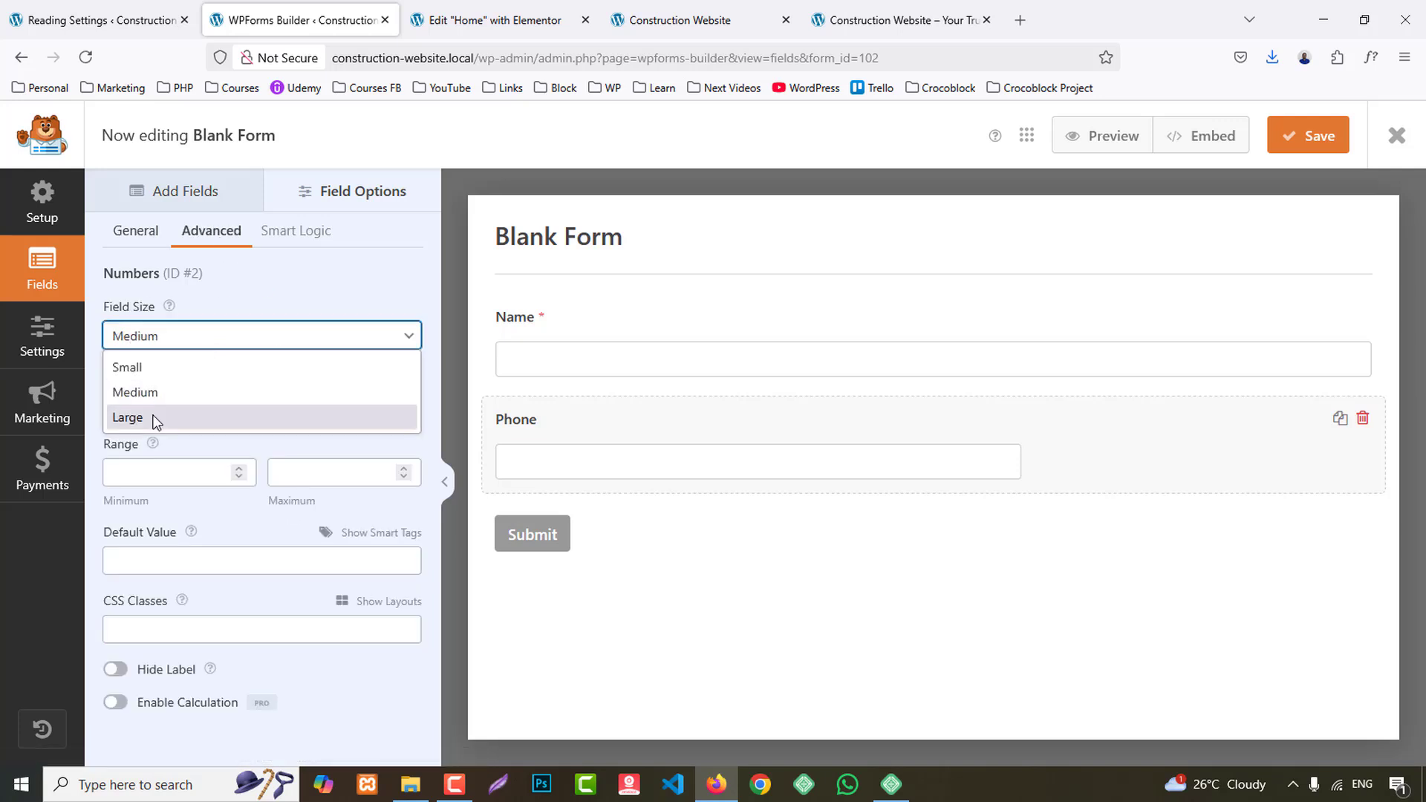
click(156, 420)
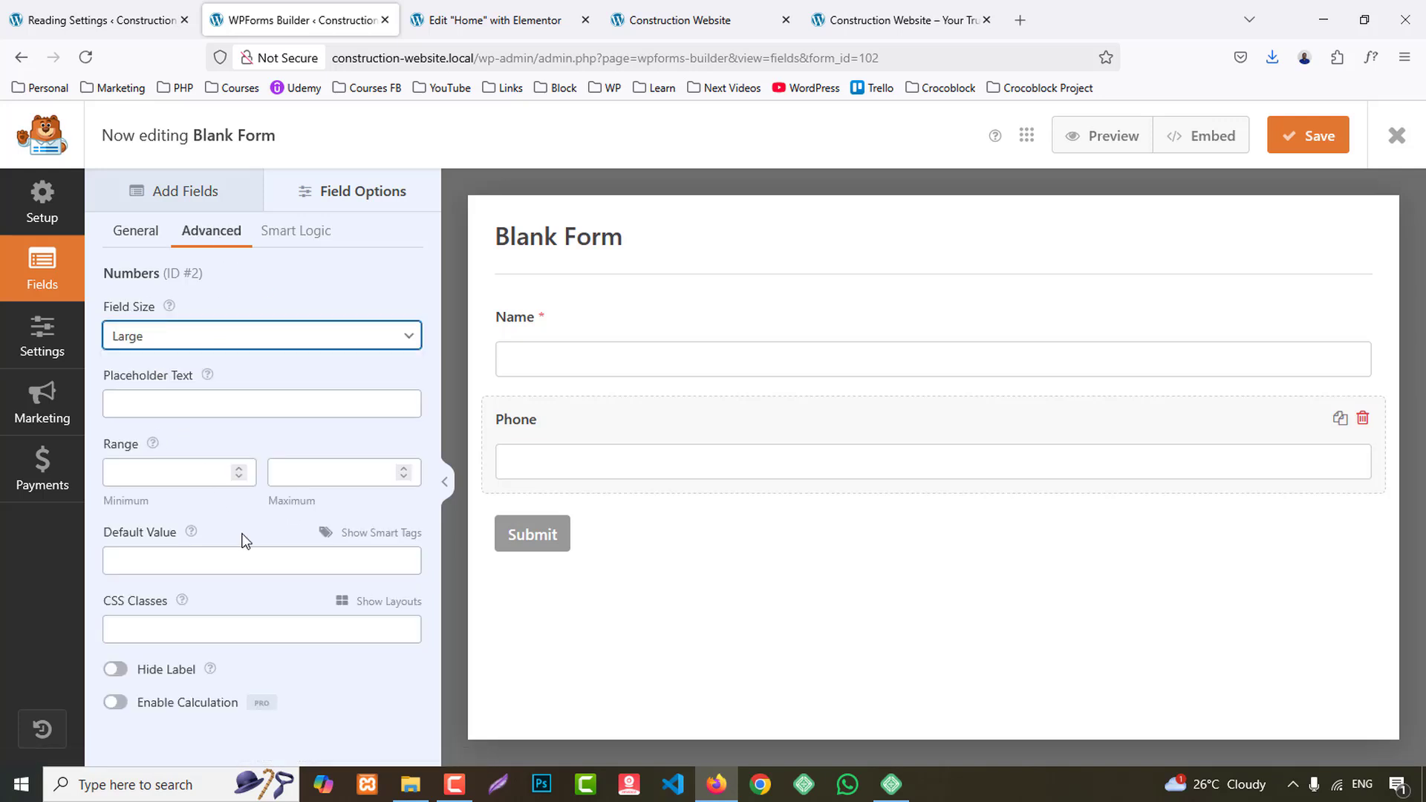
click(383, 598)
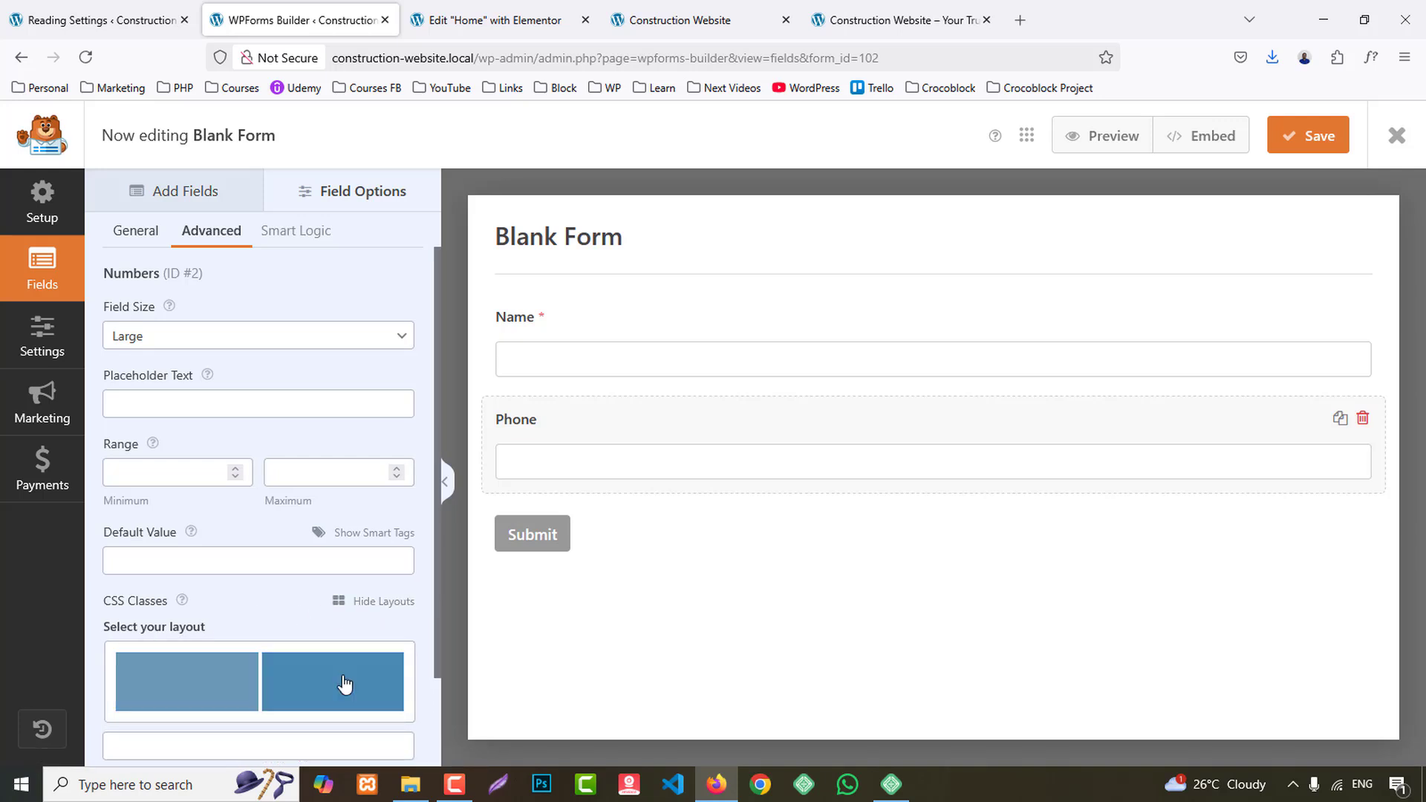
click(344, 683)
- Check the reference form for the next field and add an Email field below Phone
click(855, 9)
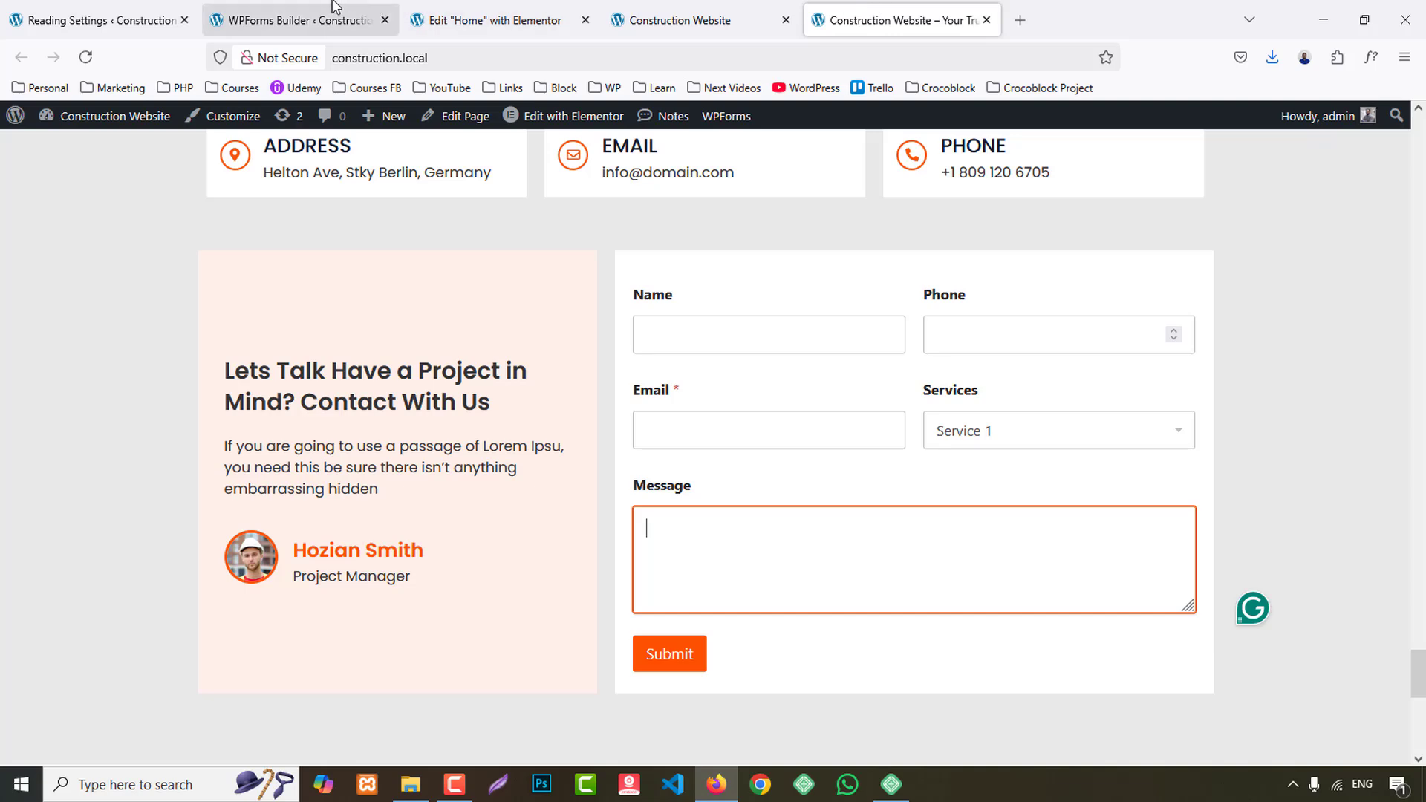
click(297, 20)
click(198, 192)
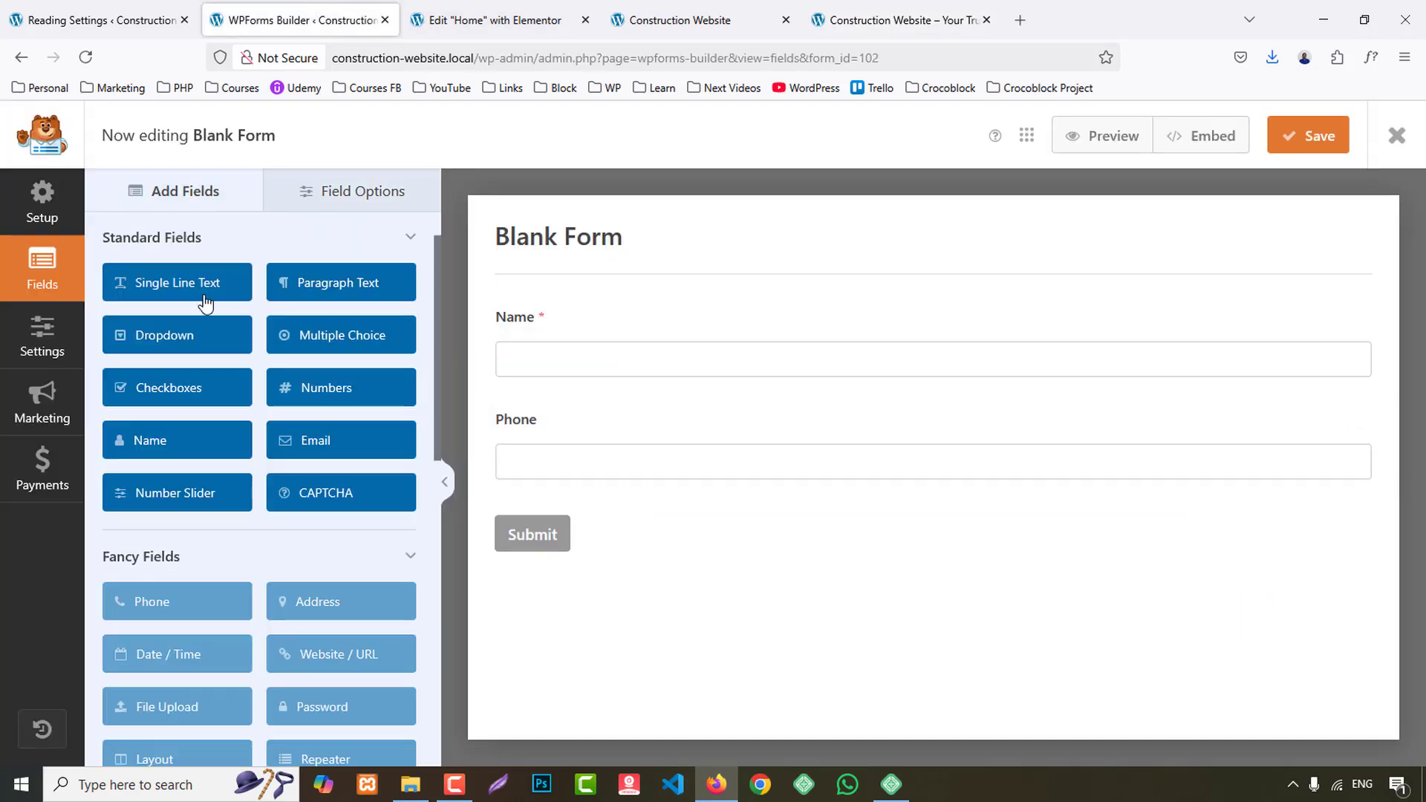
click(321, 449)
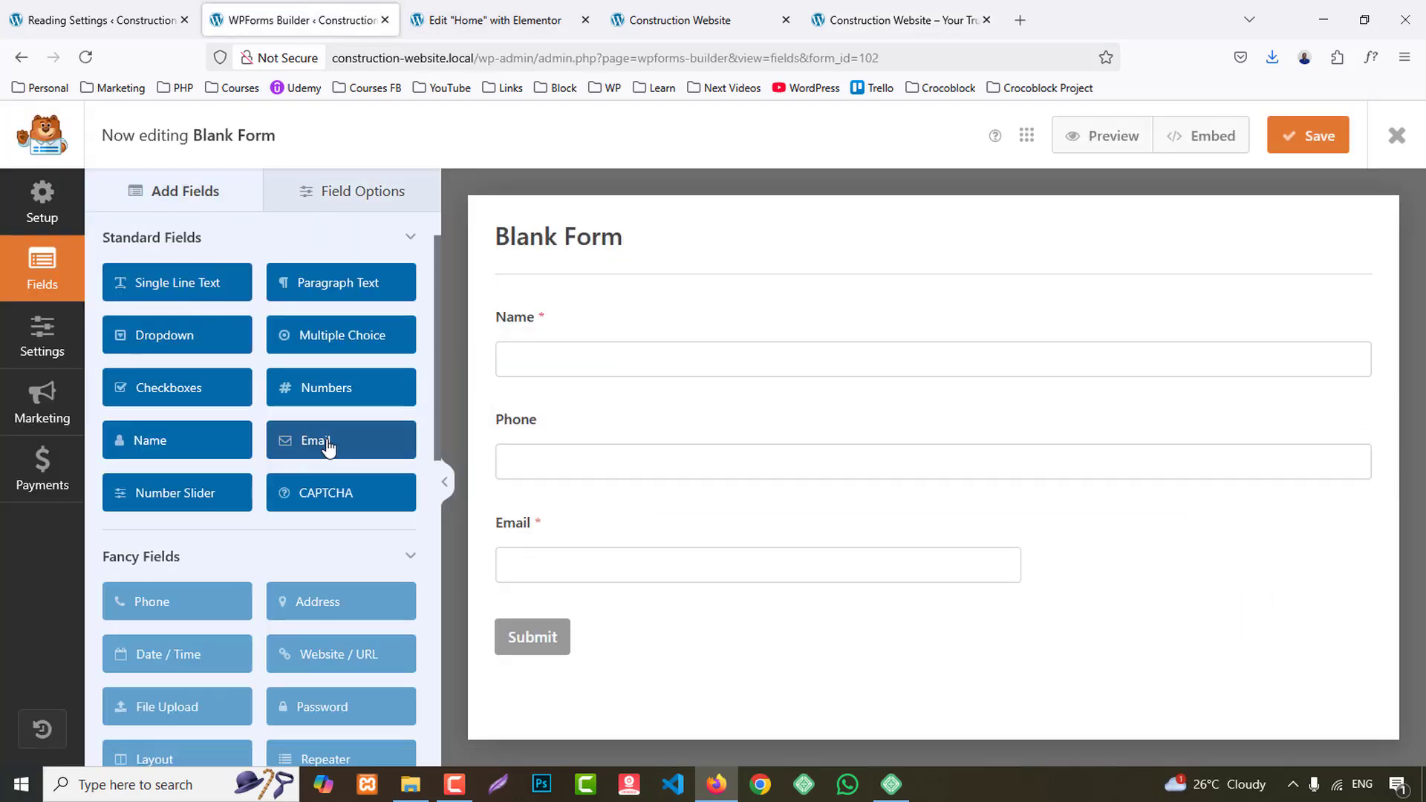
scroll(420, 474, down, 1)
scroll(421, 474, down, 2)
- Set the Email field's size to Large and assign it the first column of the two-column layout
click(516, 525)
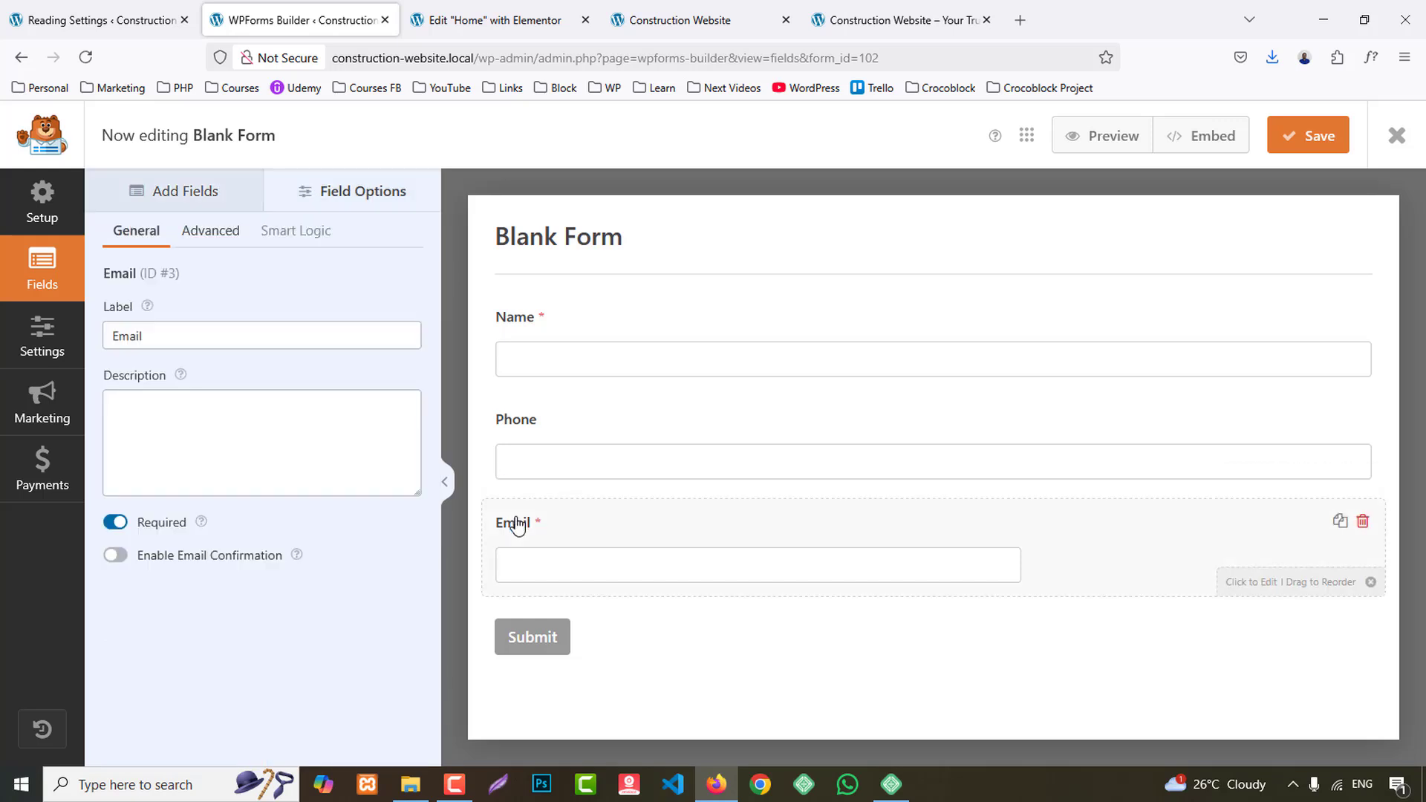
click(171, 338)
click(214, 235)
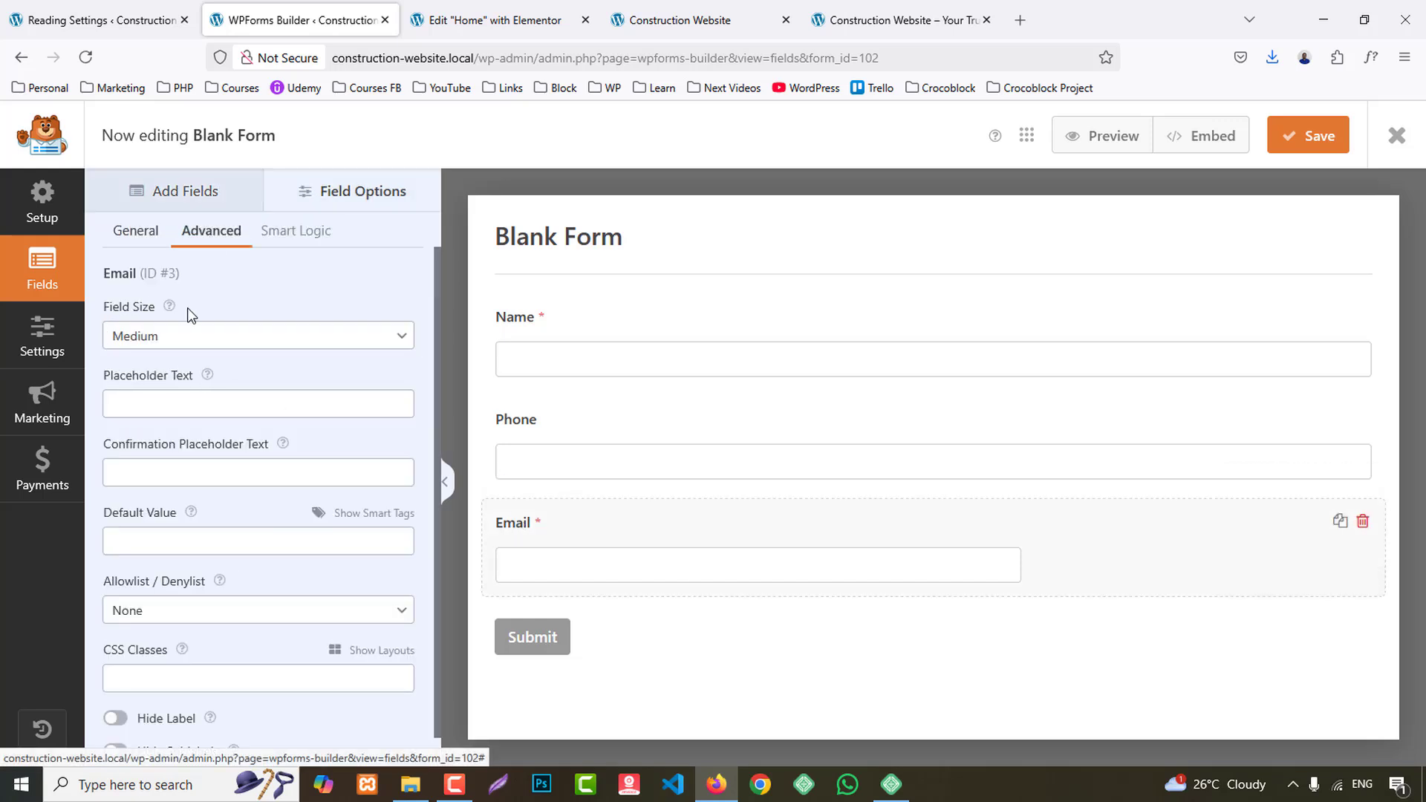
click(165, 338)
click(120, 413)
scroll(272, 598, down, 1)
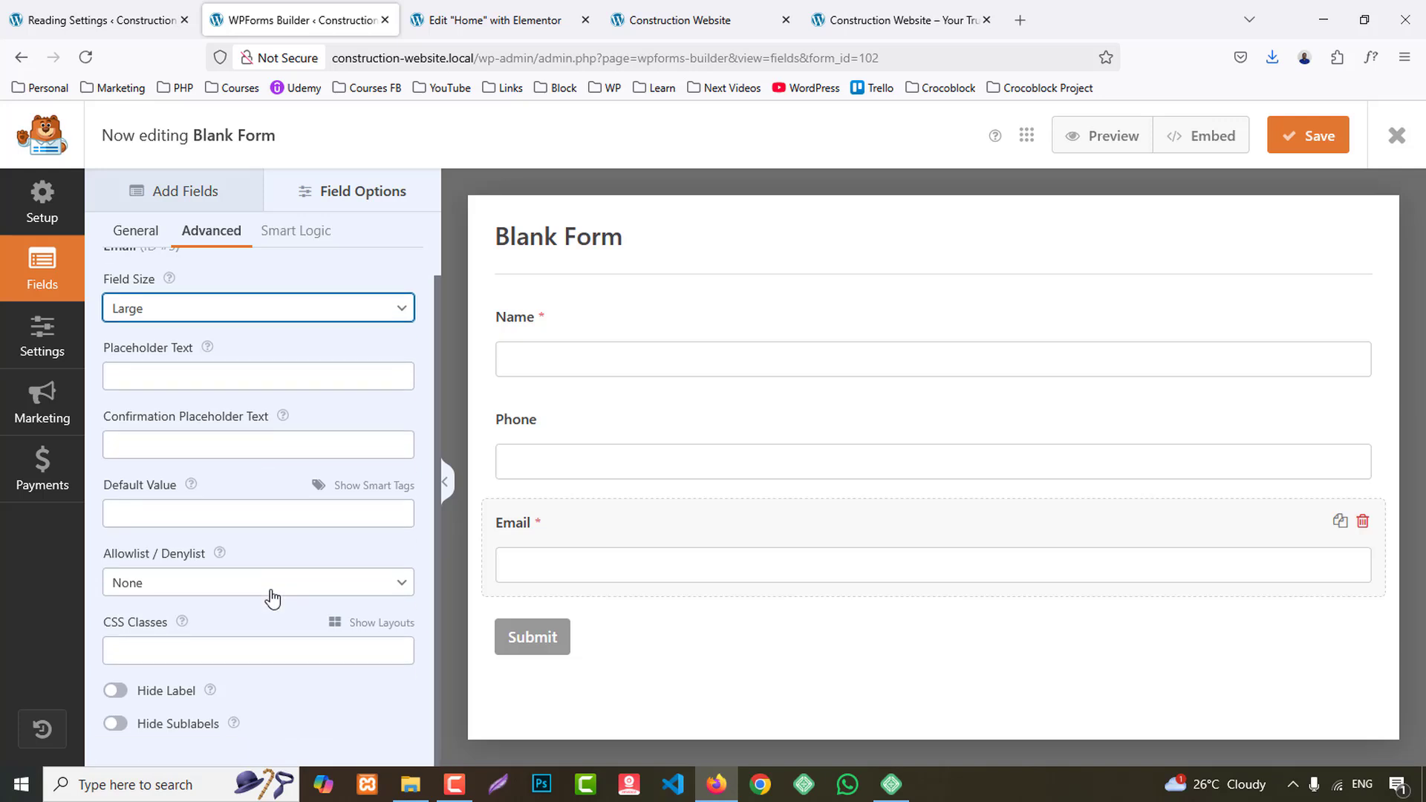
click(372, 626)
scroll(264, 500, down, 2)
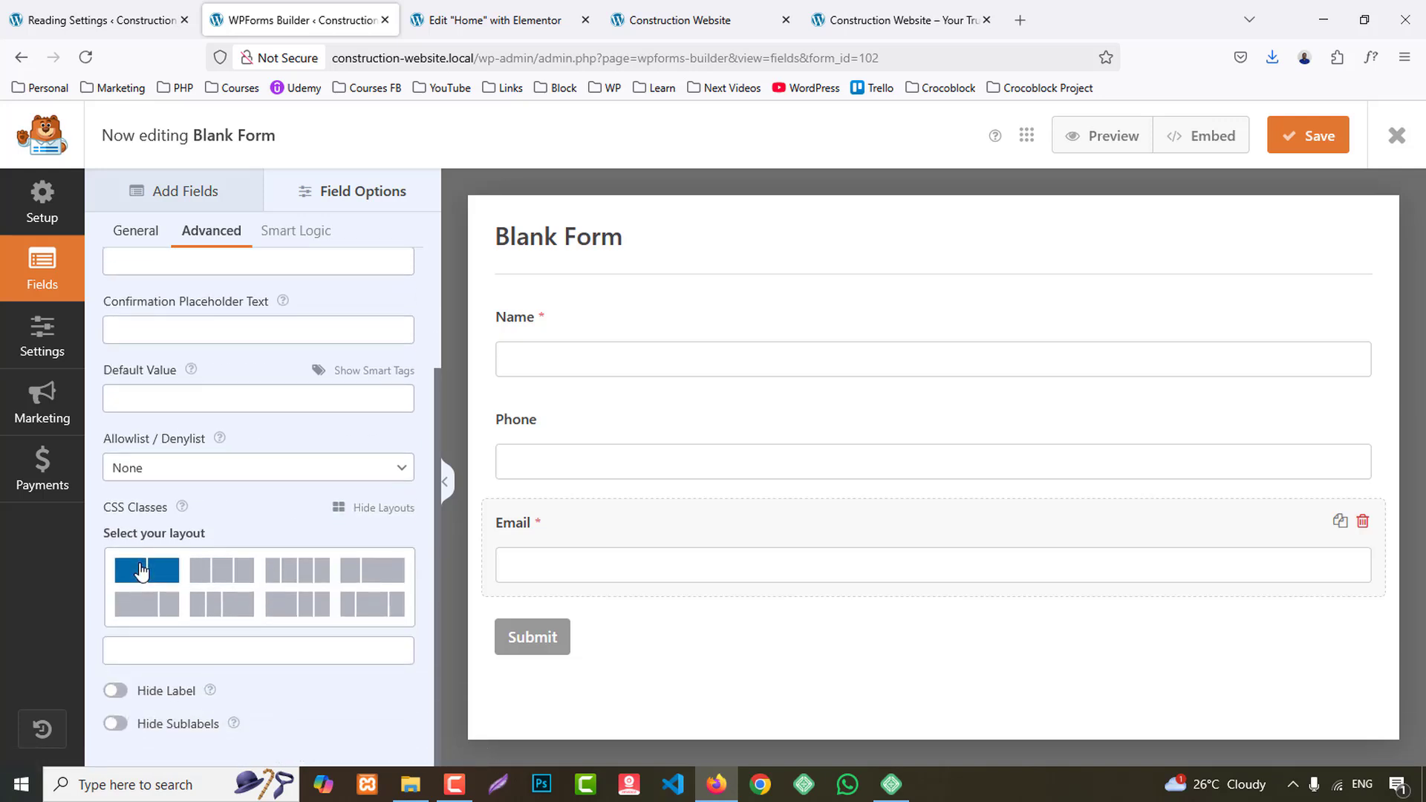
click(119, 573)
click(203, 587)
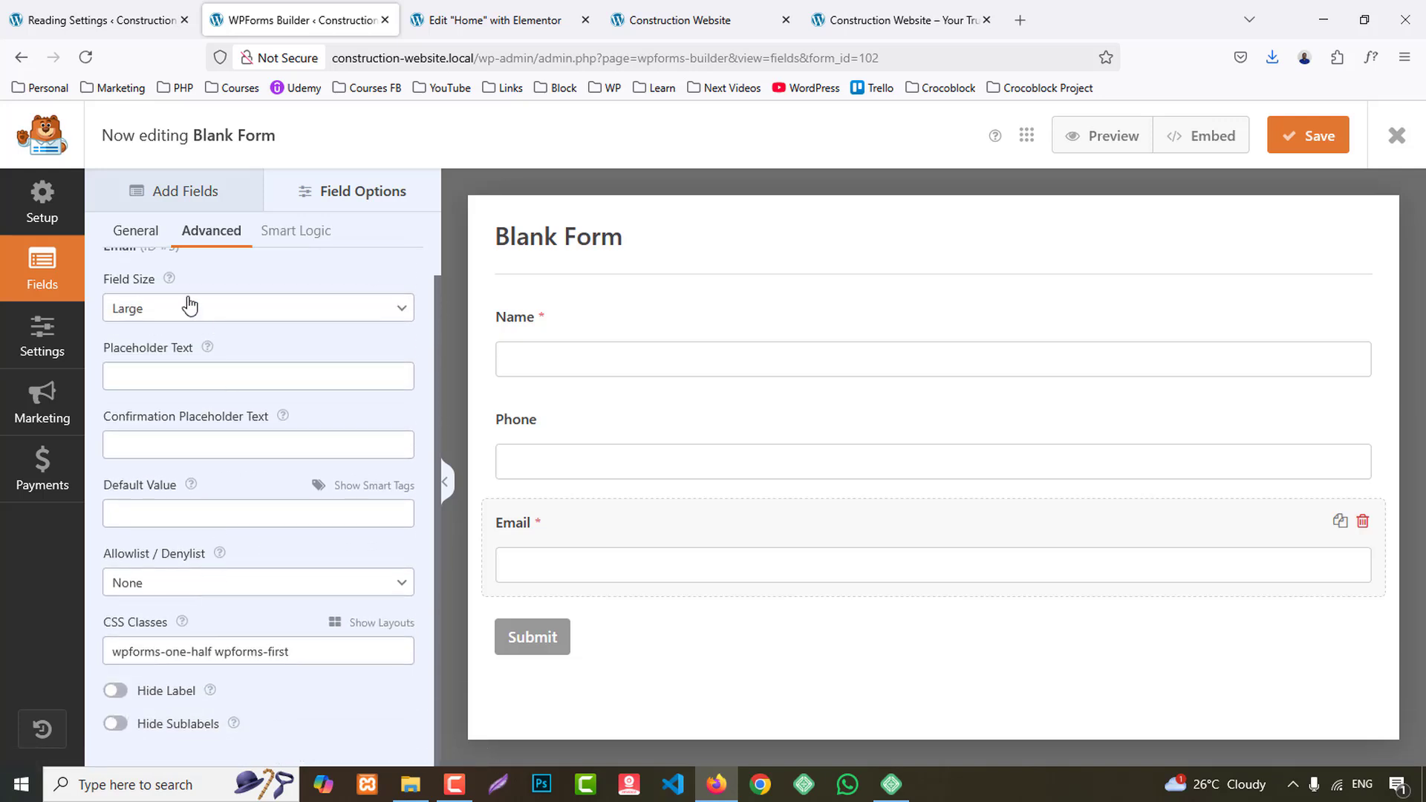
- Add a Dropdown field below Email and label it "Services"
click(167, 195)
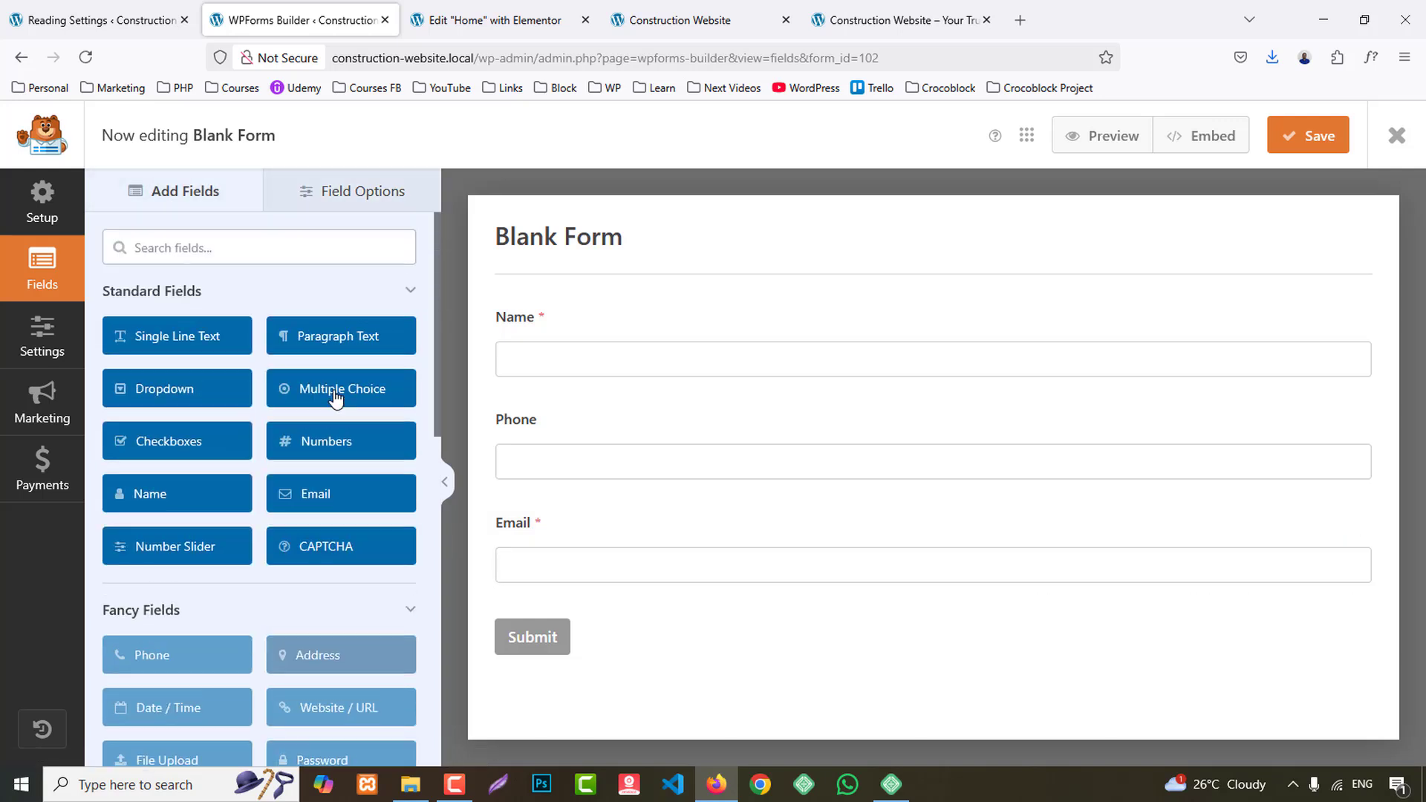
click(152, 388)
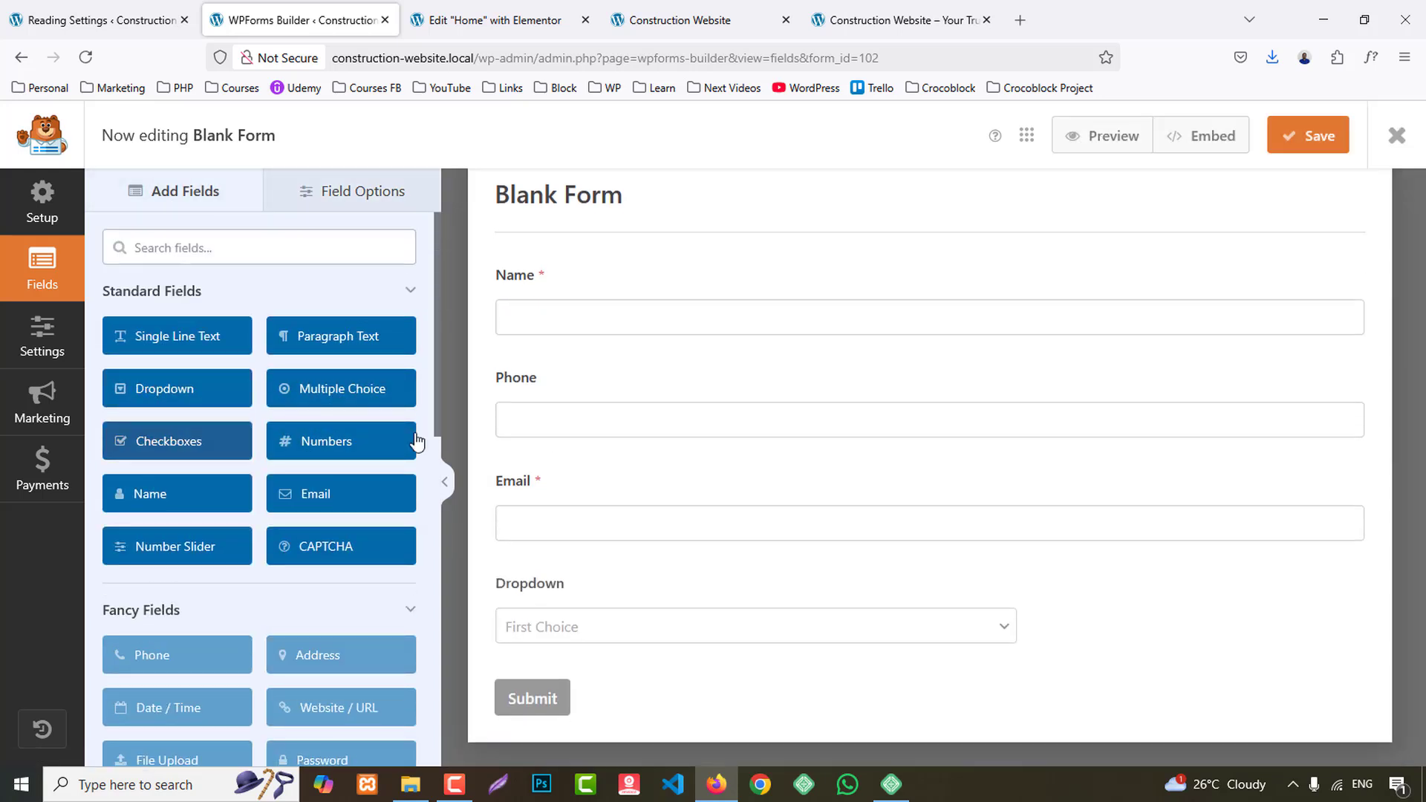
click(532, 587)
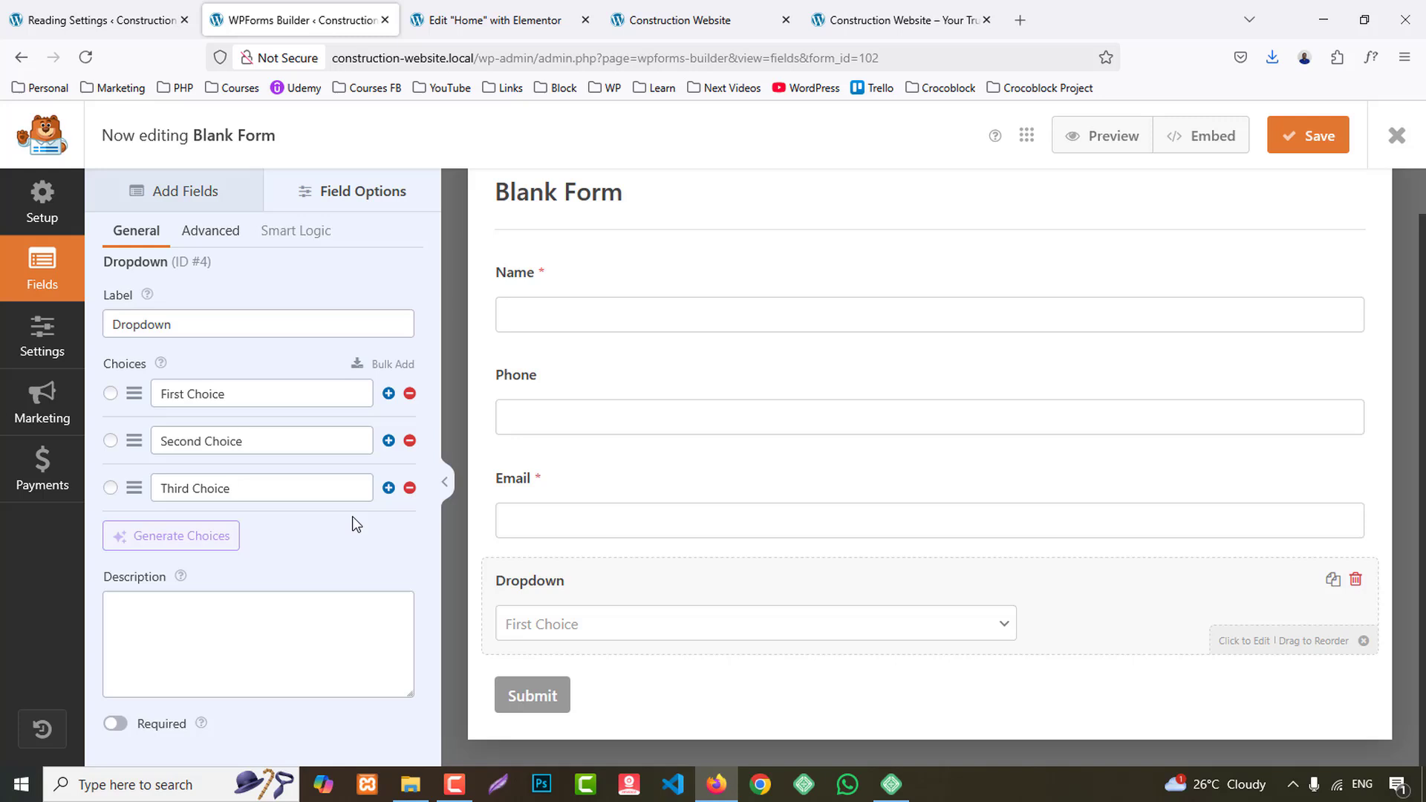
double_click(183, 324)
text(Services)
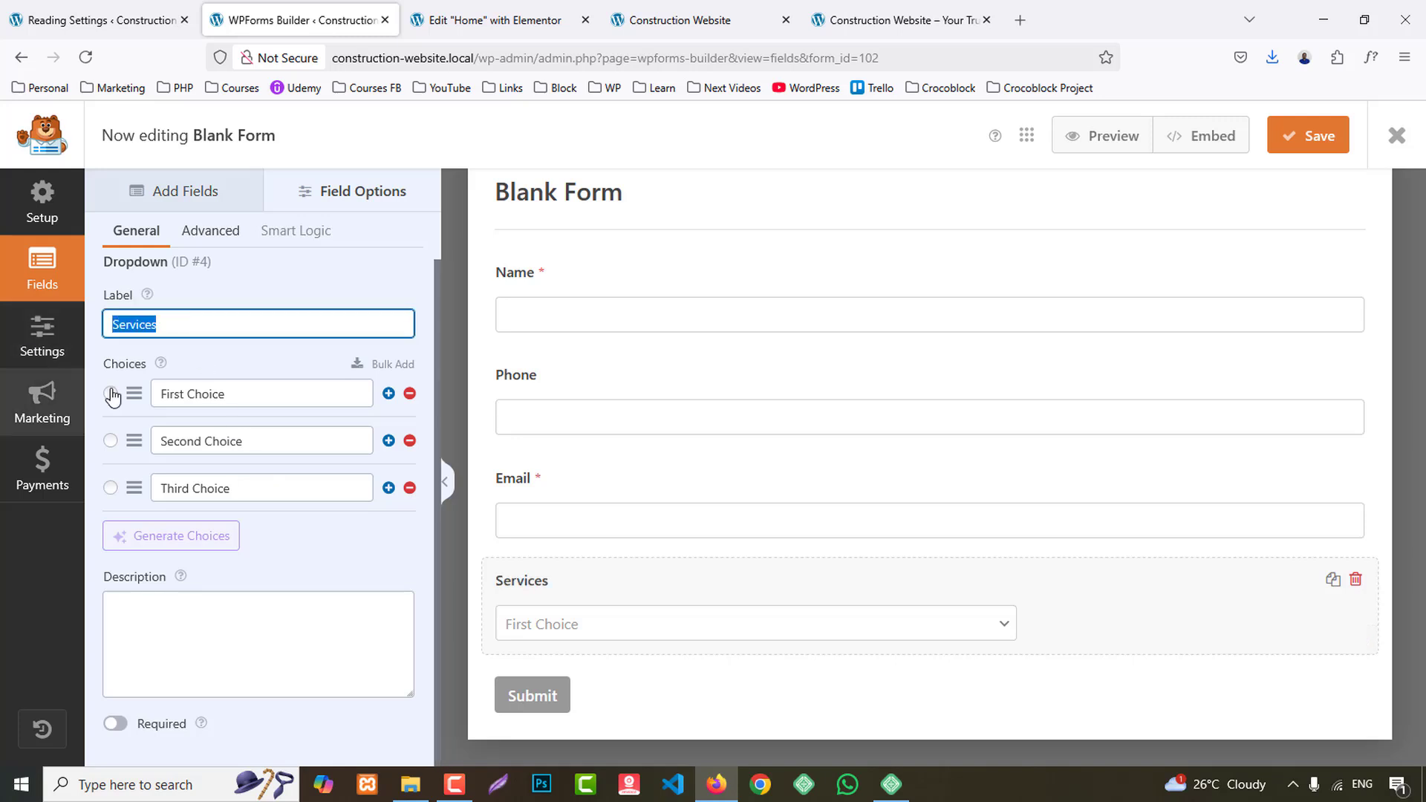
- Set the Services dropdown's choices to Service 1, Service 2 and Service 3, and add a fourth choice, Service 4
click(274, 393)
text(Service 1)
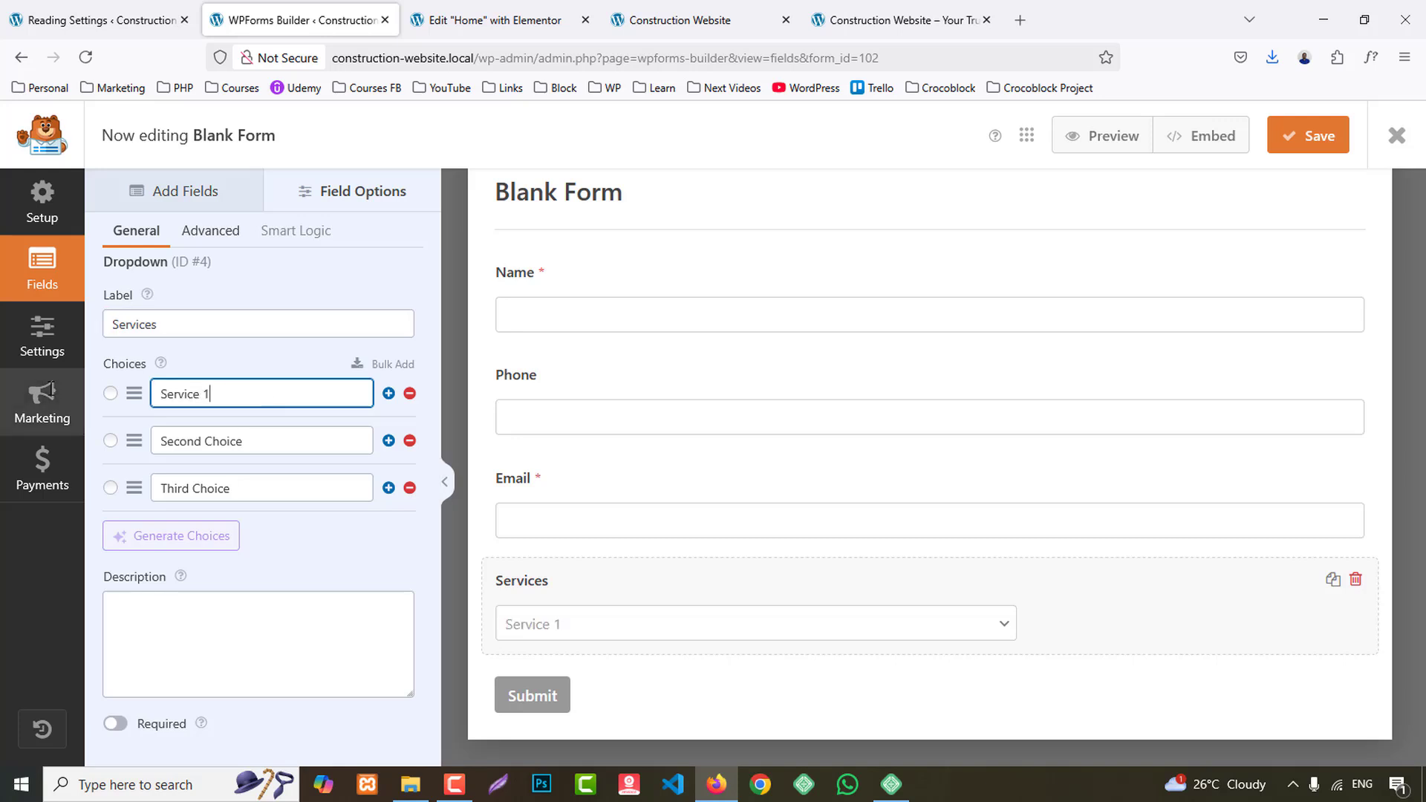
key(ctrl+a)
key(ctrl+c)
click(254, 444)
key(ctrl+a)
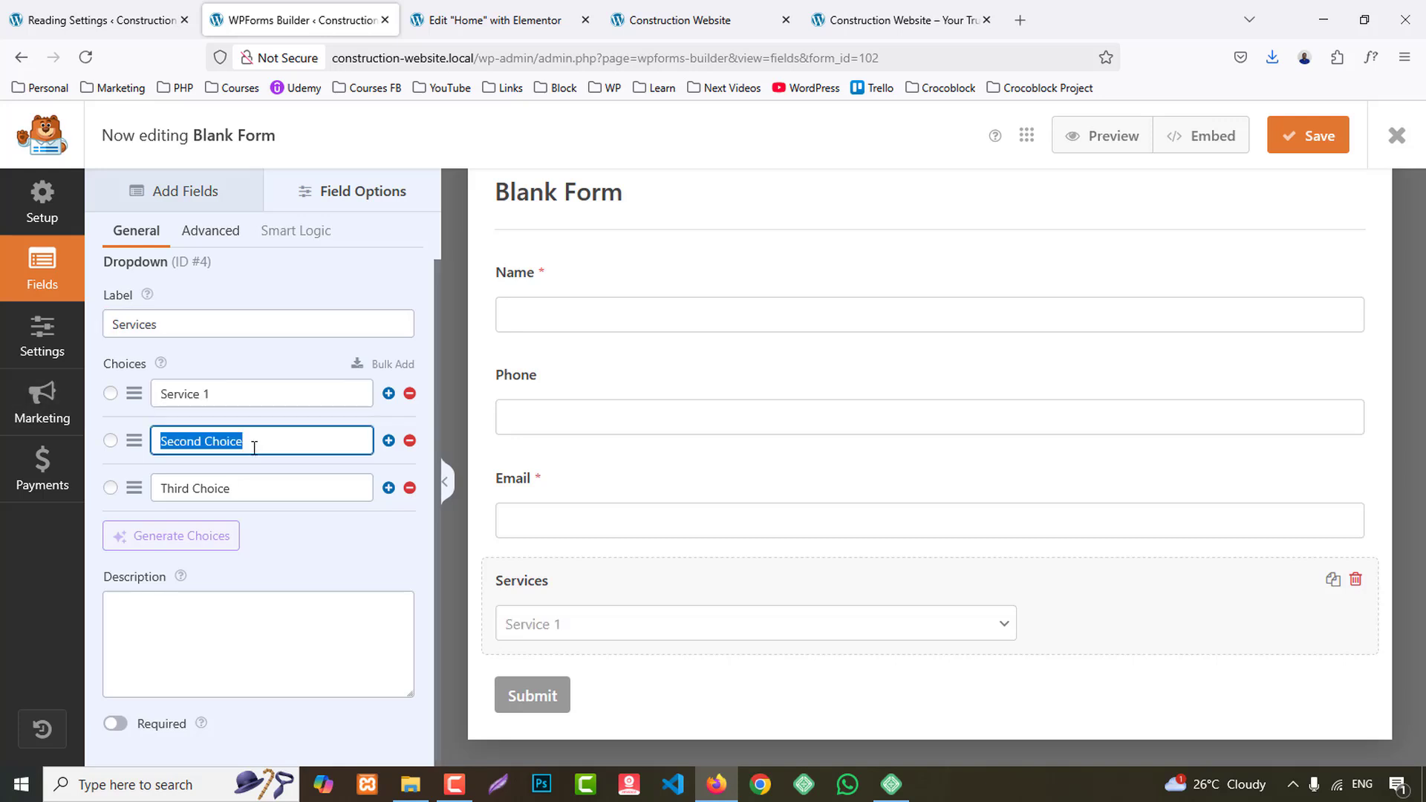
key(ctrl+v)
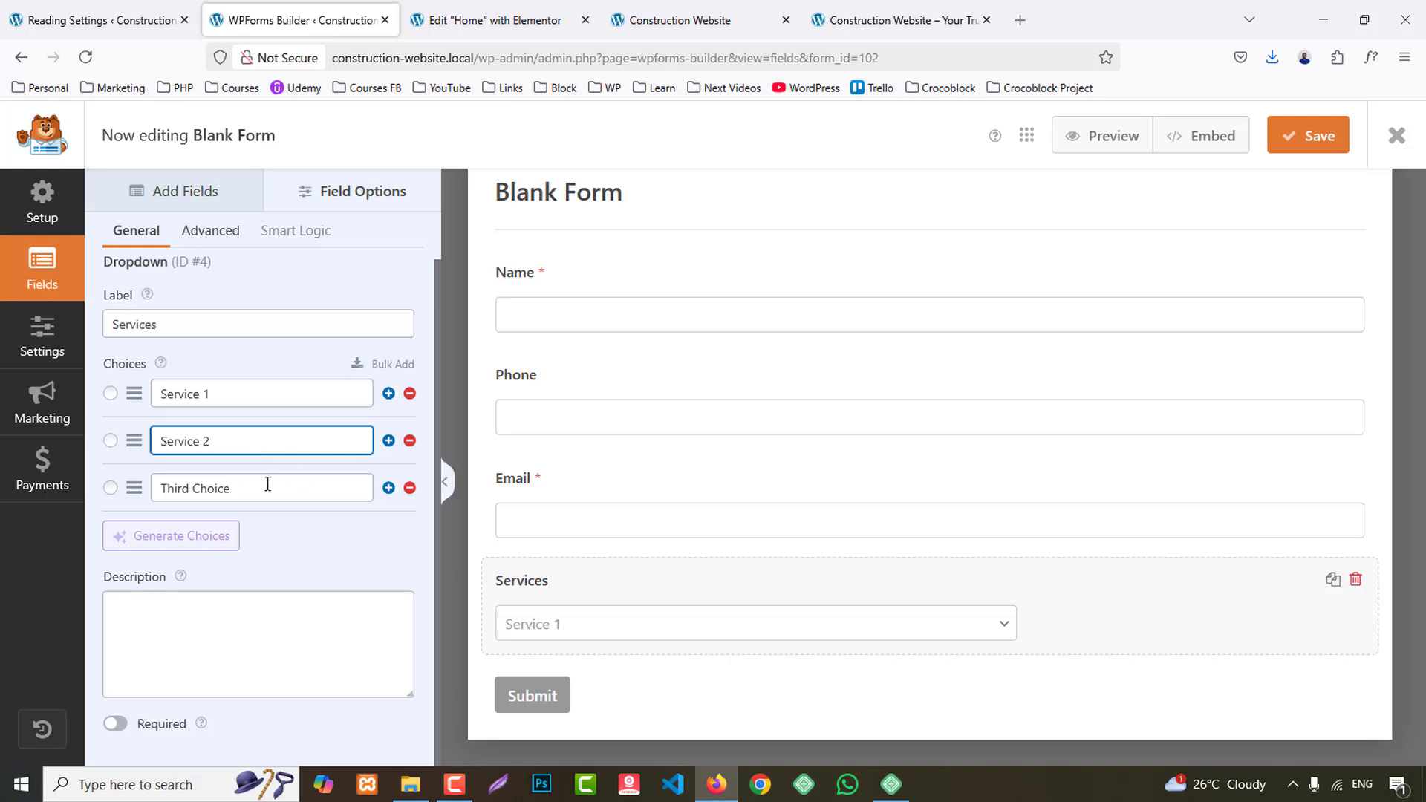
click(266, 484)
key(ctrl+a)
text(Service)
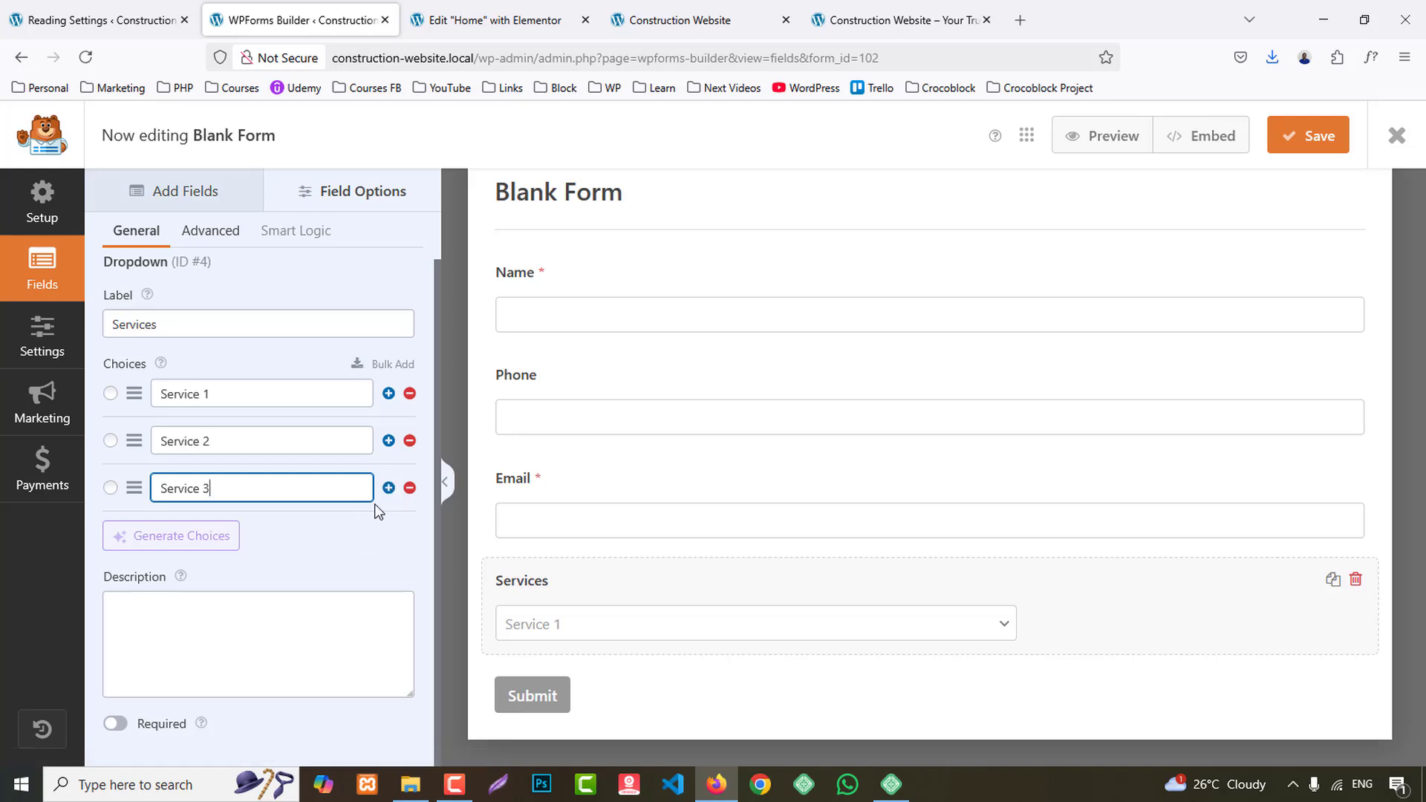
click(388, 488)
click(257, 535)
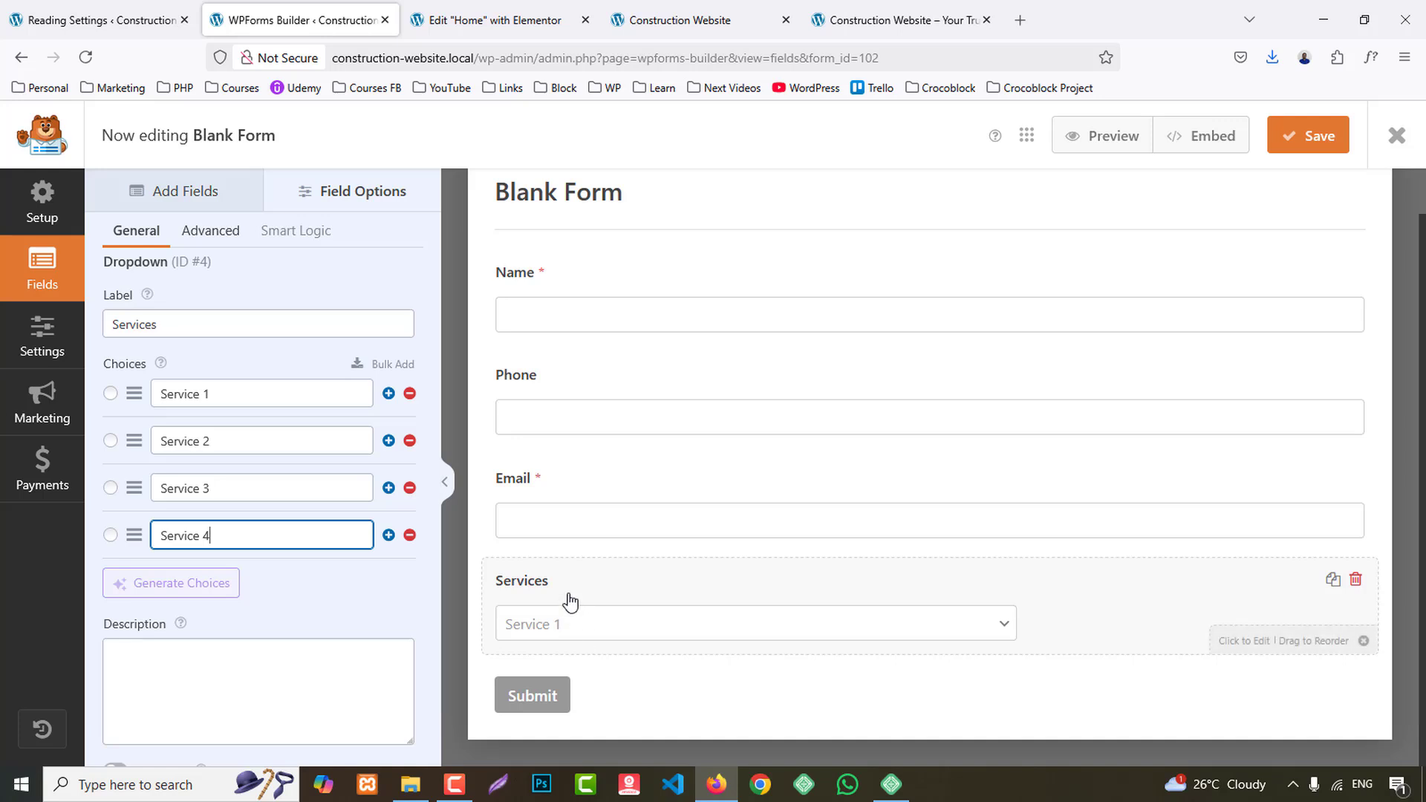
- Set the Services field's size to Large in the second column of the two-column layout and save the form
click(211, 231)
click(172, 375)
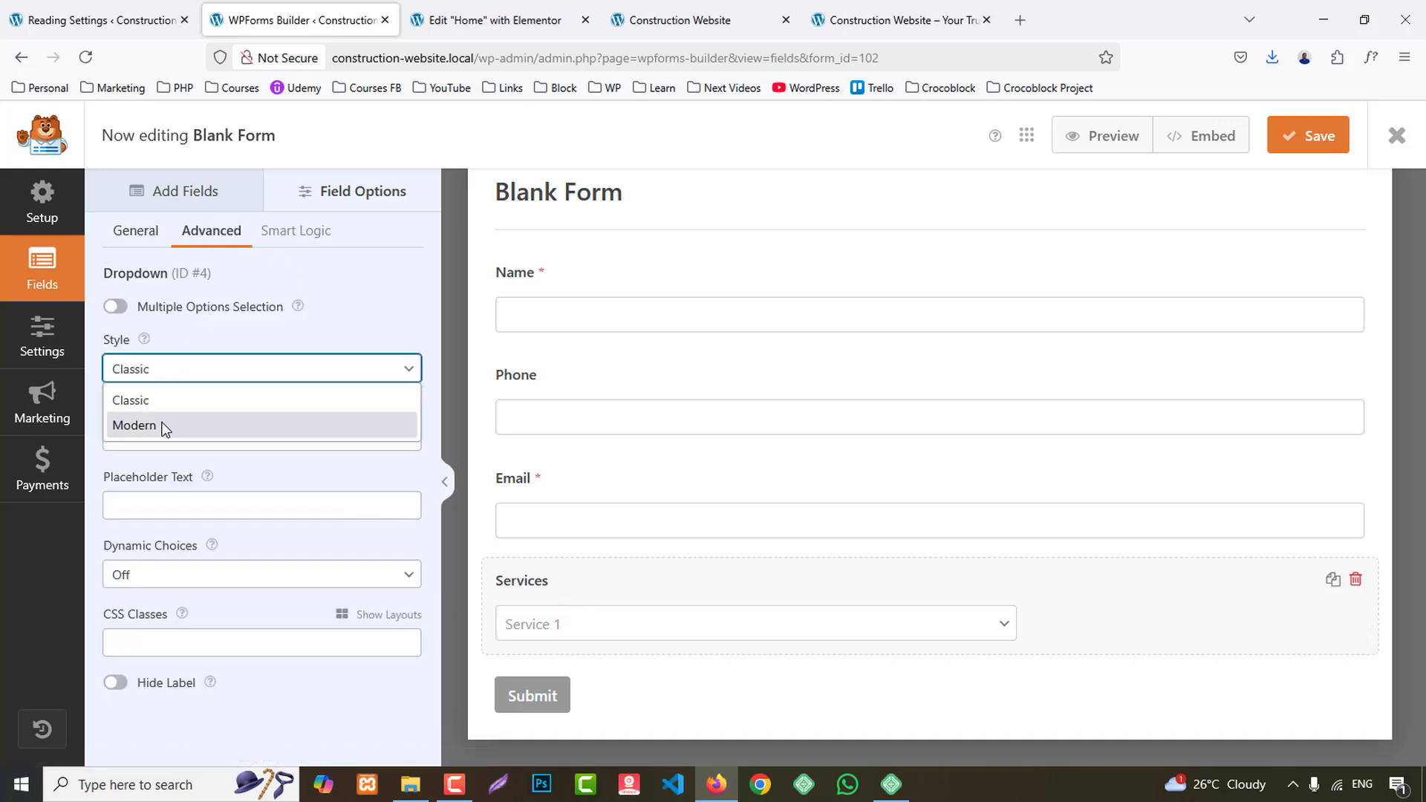
click(150, 402)
click(169, 438)
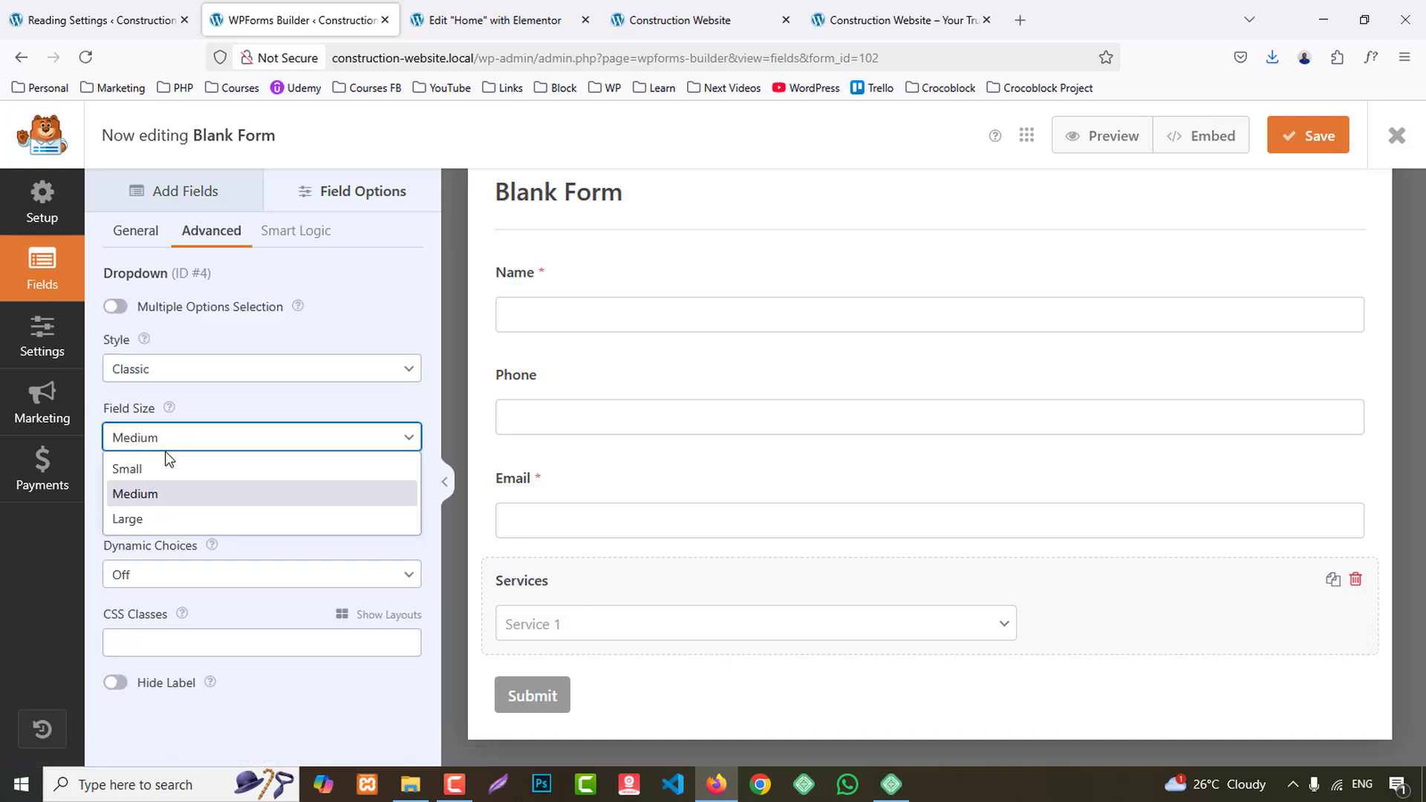
click(148, 520)
click(353, 615)
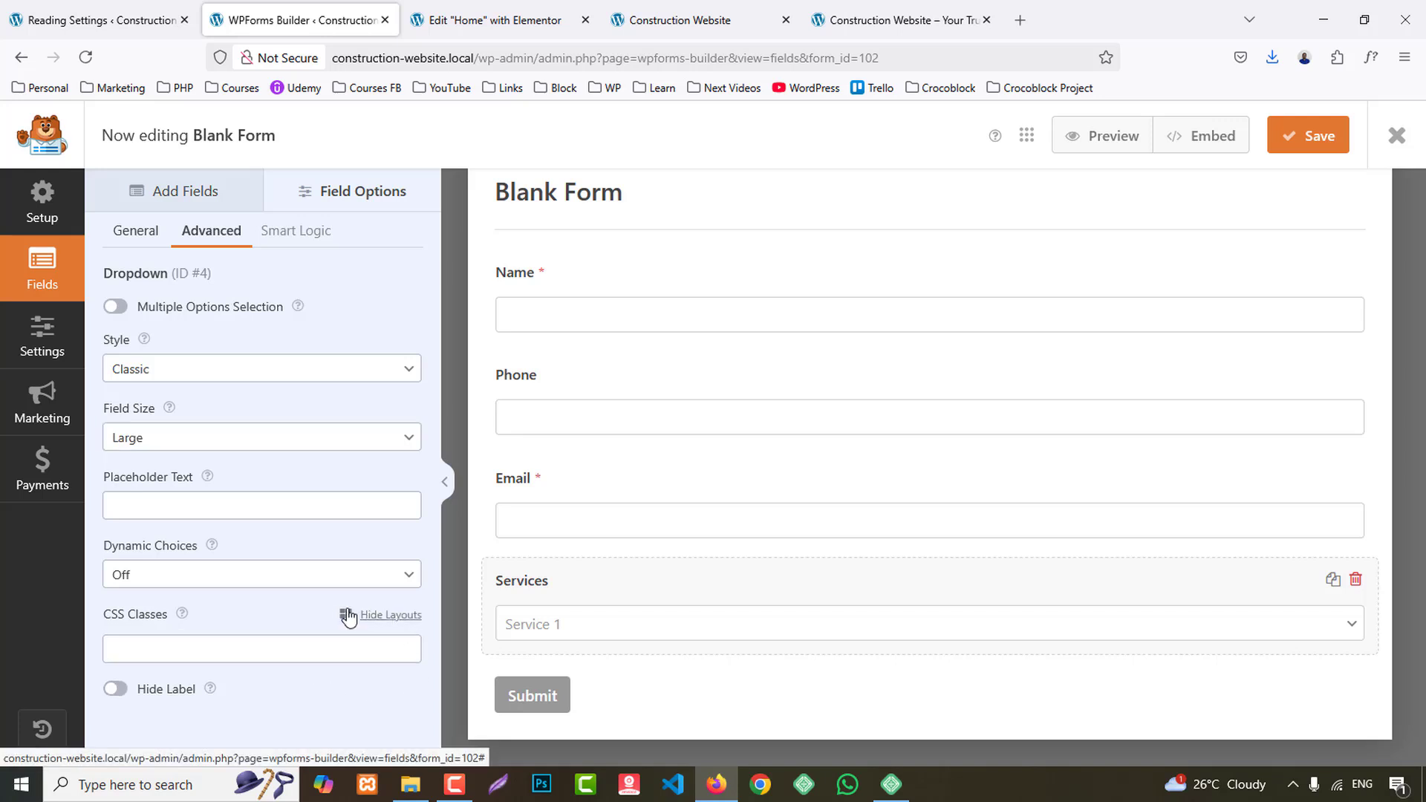
click(315, 715)
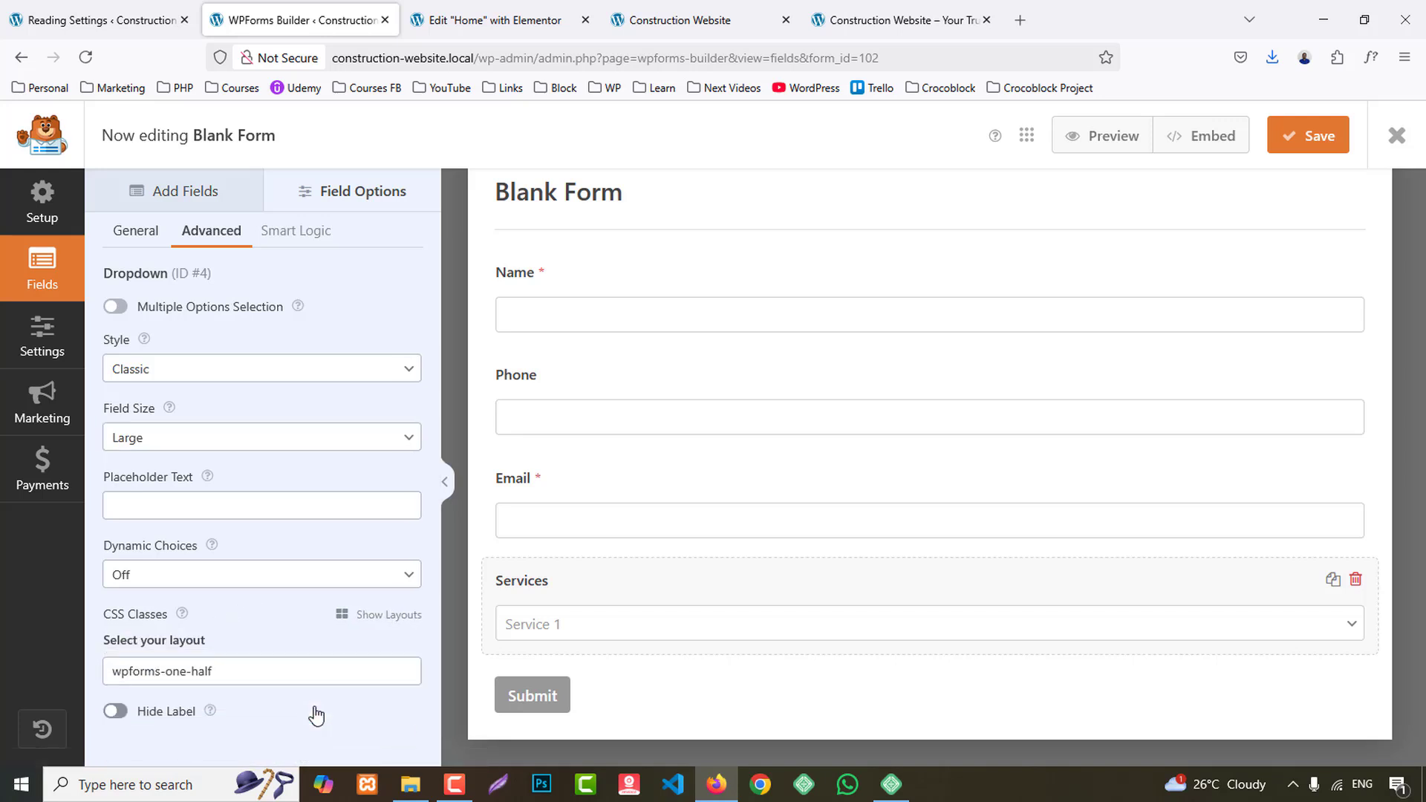
click(1318, 149)
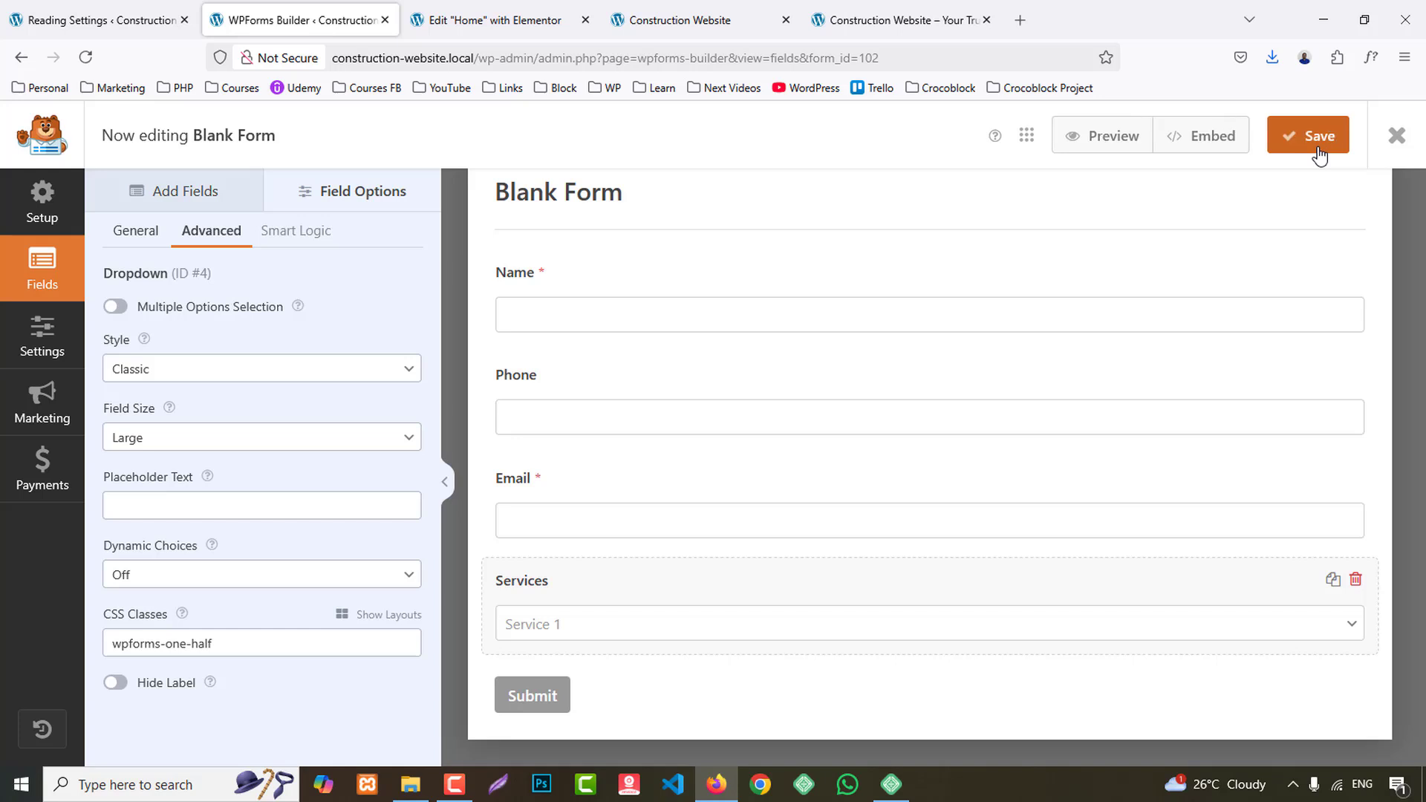
- Reload the Home page in the Elementor editor and check the built form against the reference form
click(456, 11)
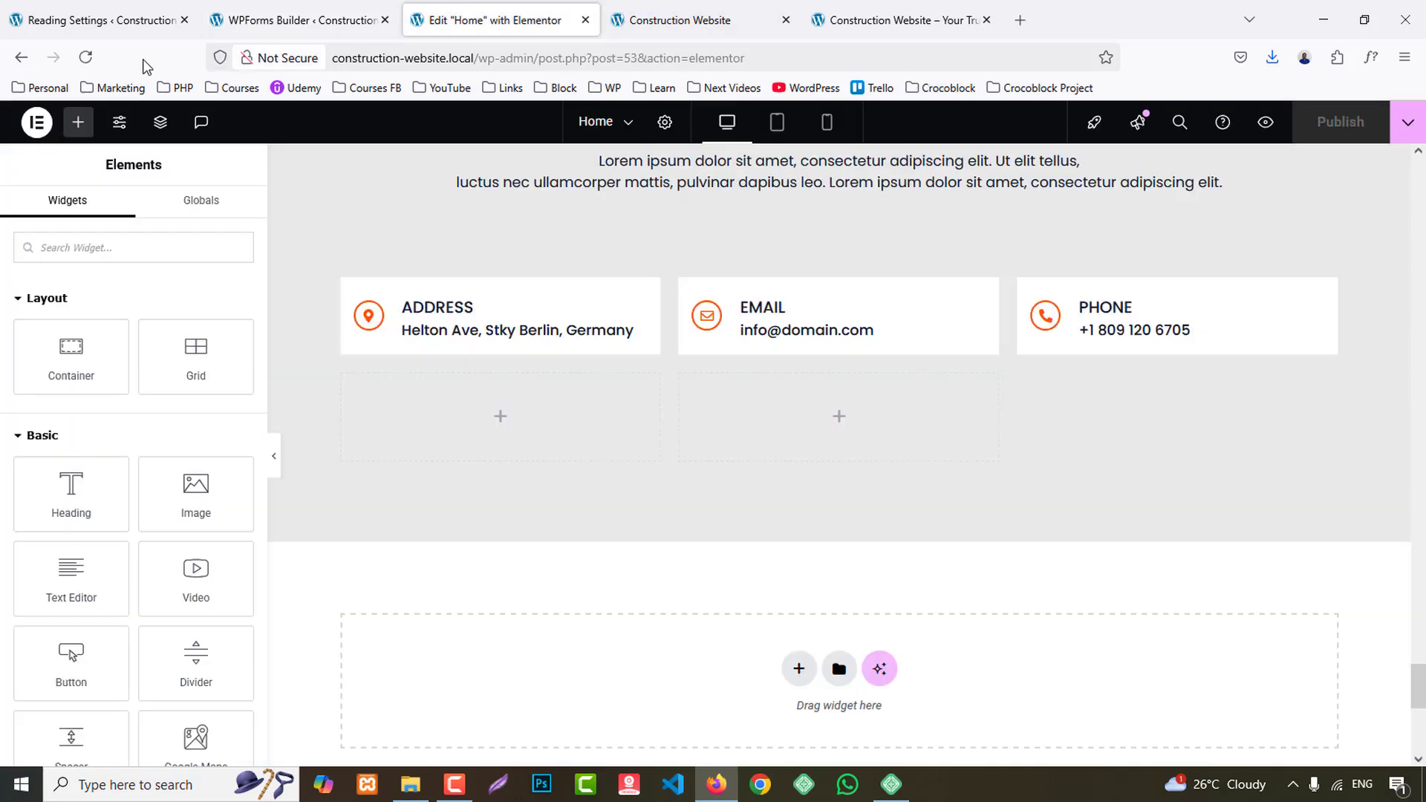
click(87, 57)
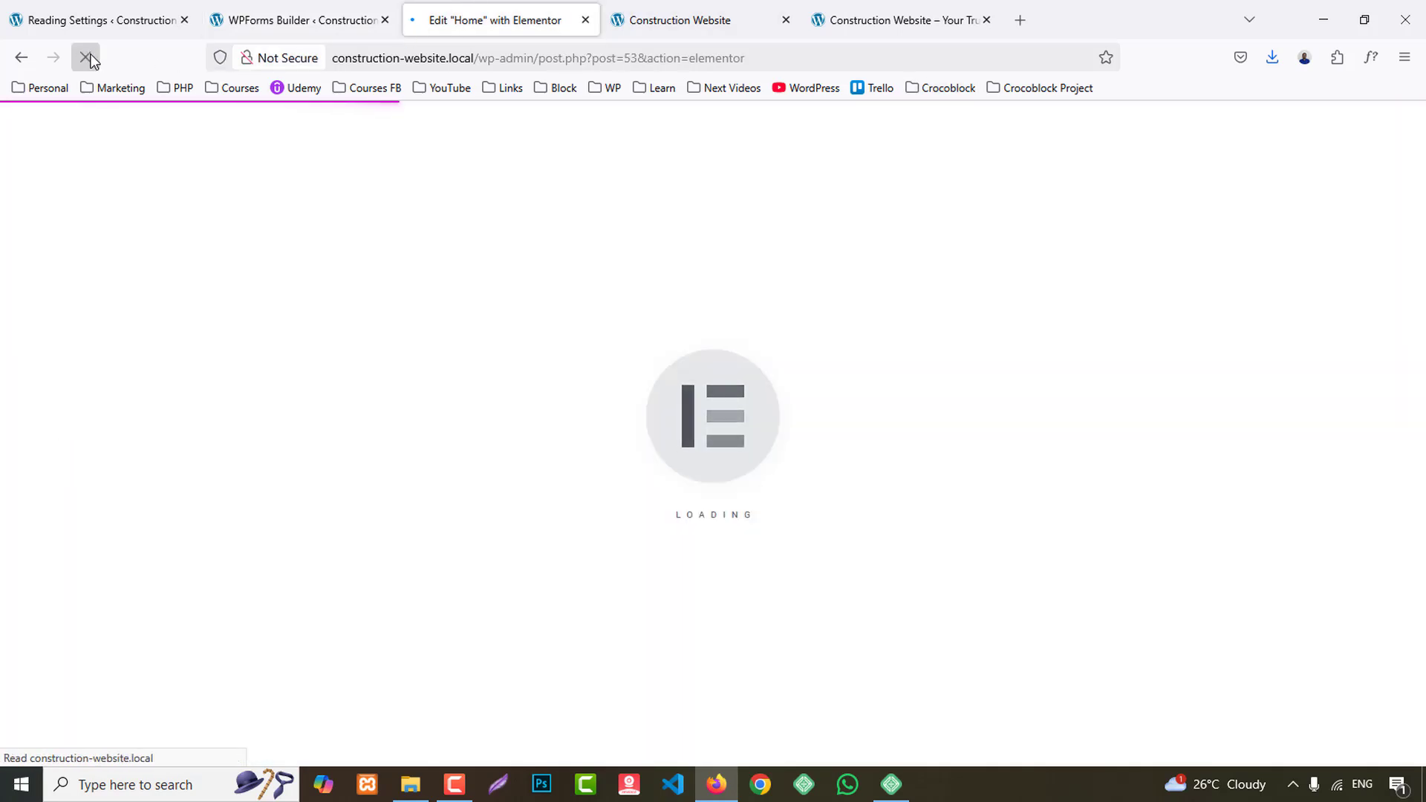
click(923, 12)
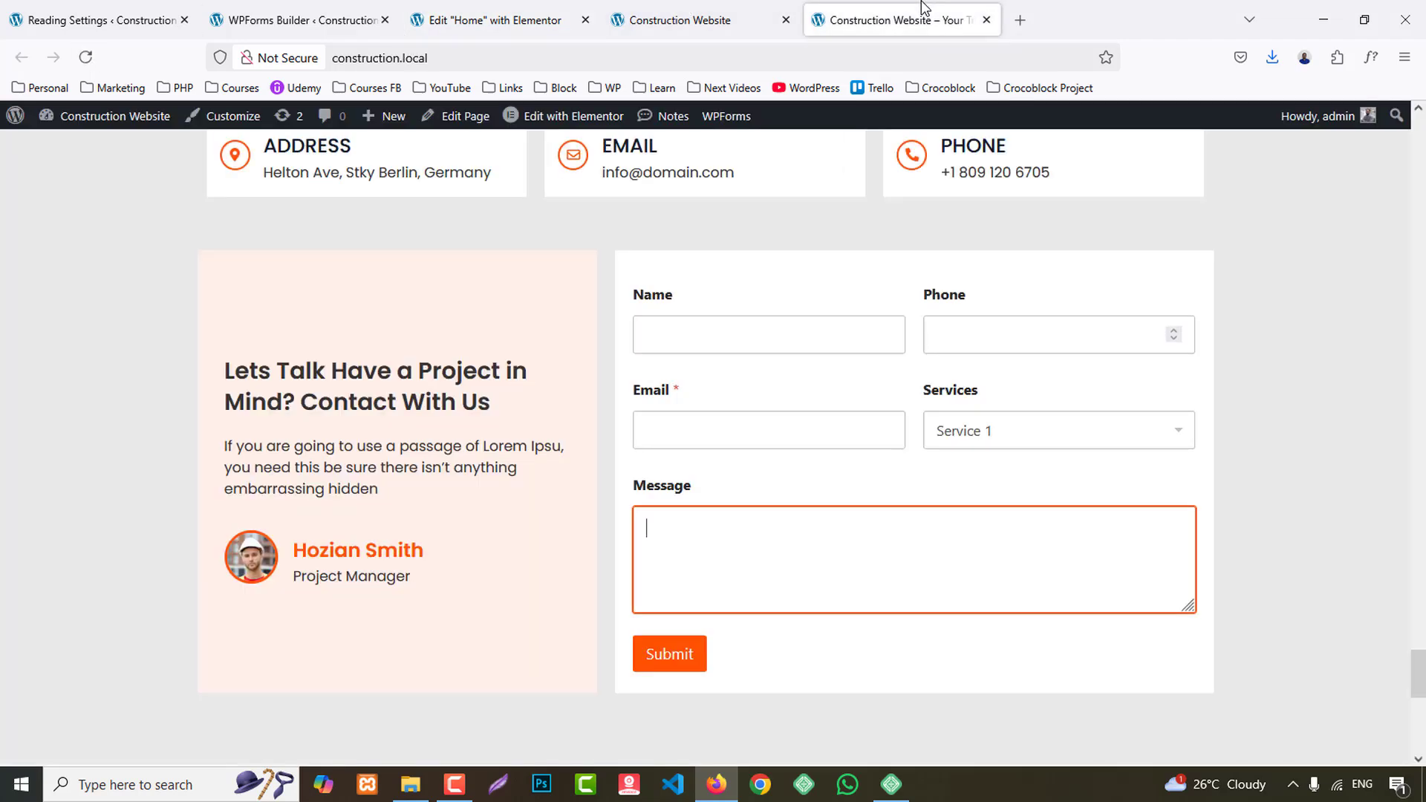
click(310, 30)
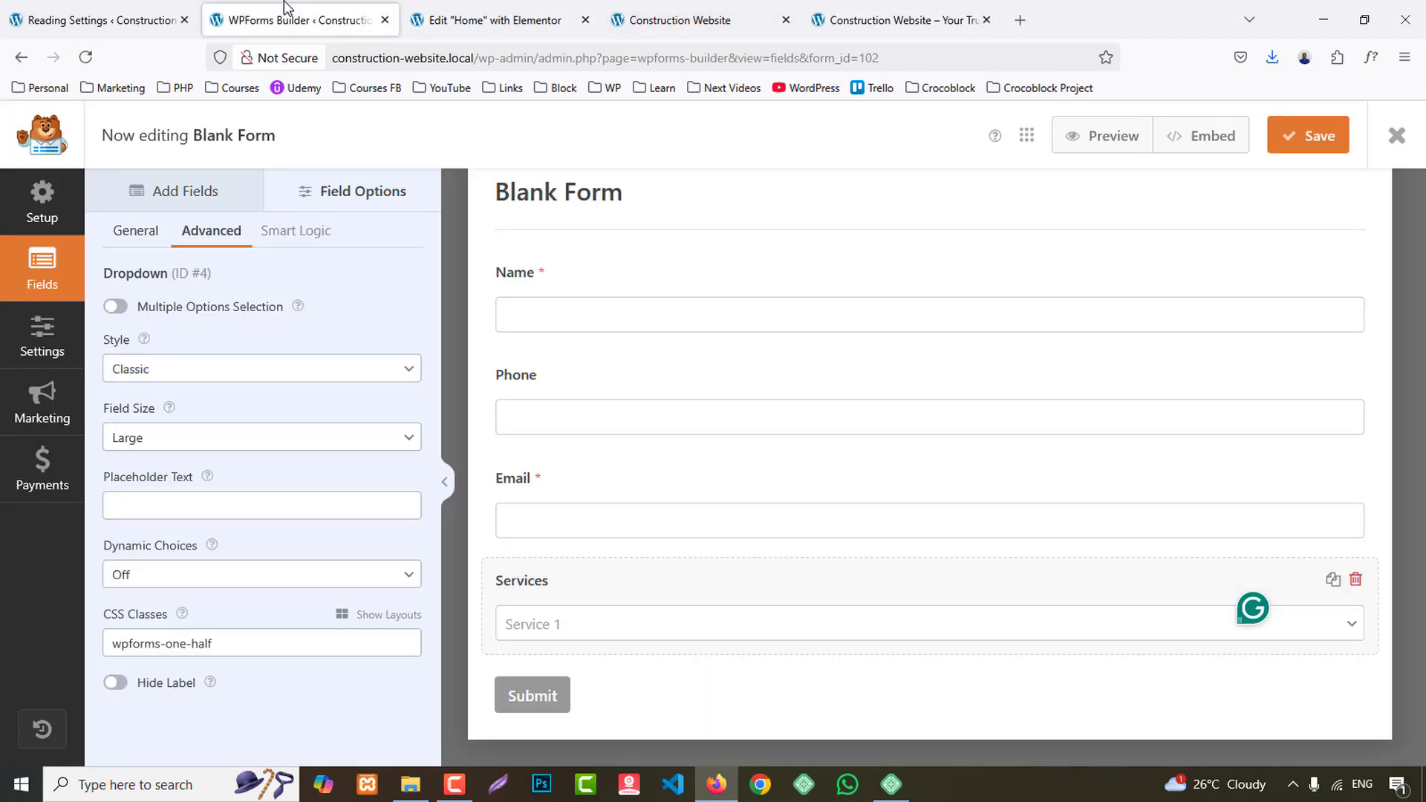
- Look over the reloaded Home page in Elementor, ending at the empty containers below the Address, Email and Phone cards
click(582, 33)
drag(1416, 270, 1422, 738)
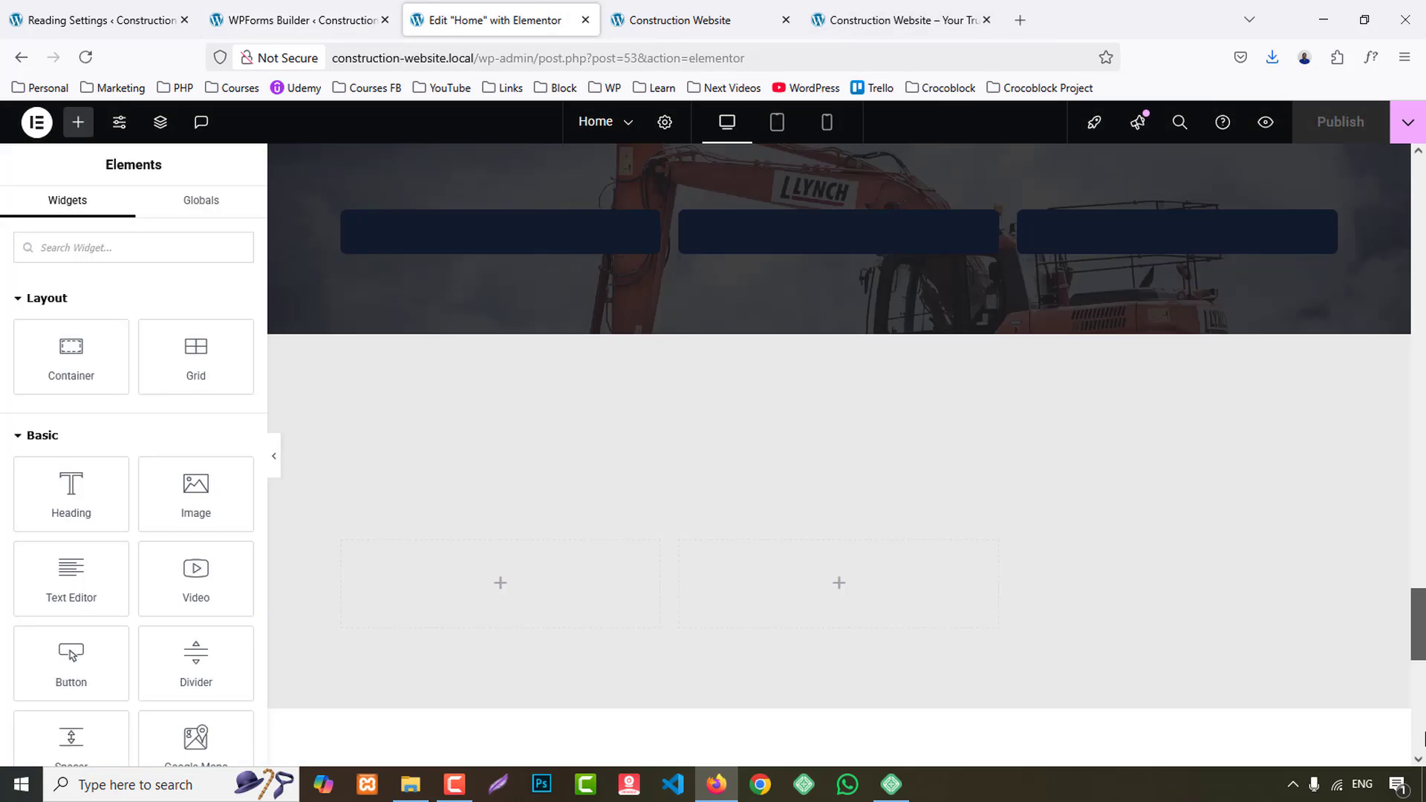
scroll(719, 658, down, 9)
scroll(668, 577, up, 8)
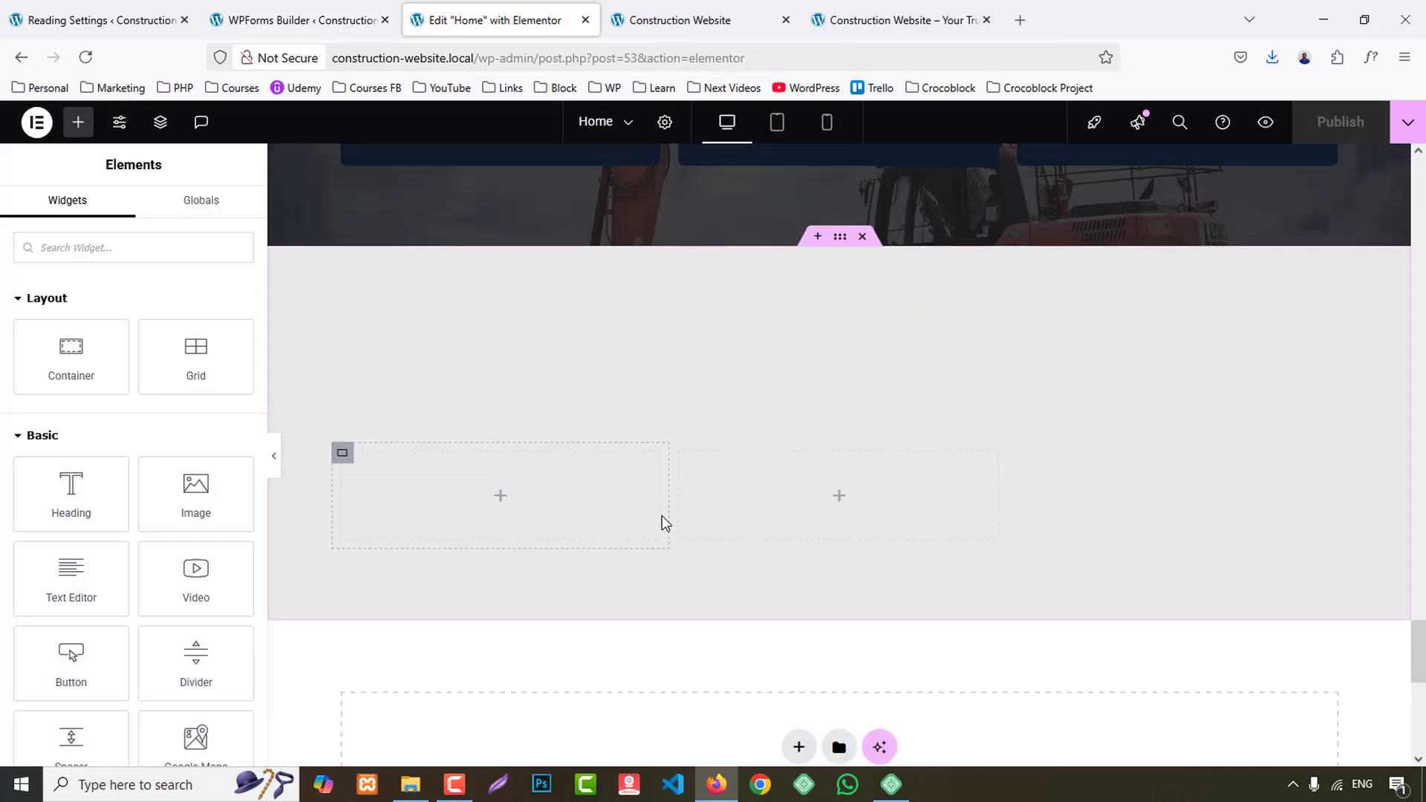
scroll(683, 522, up, 2)
scroll(703, 519, up, 5)
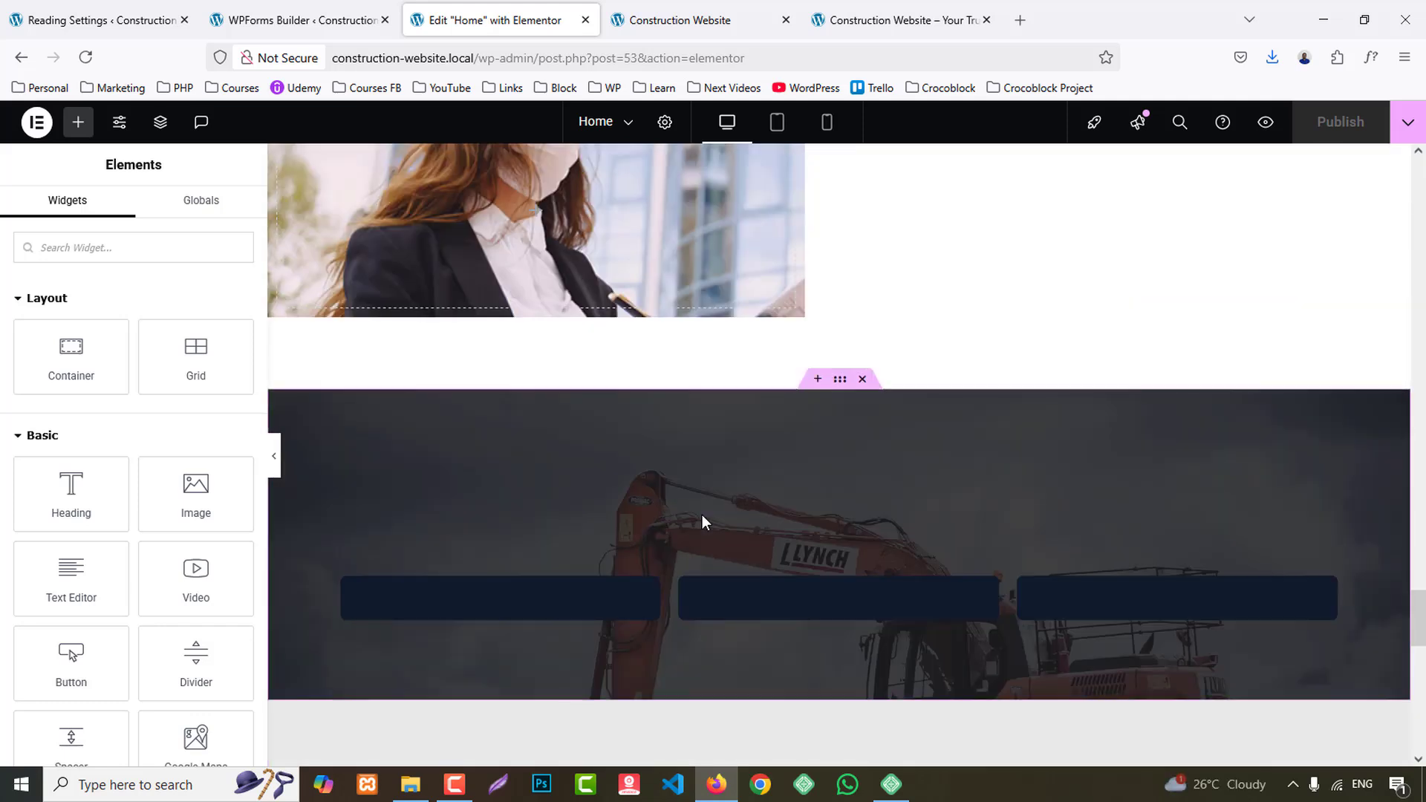
scroll(710, 522, down, 5)
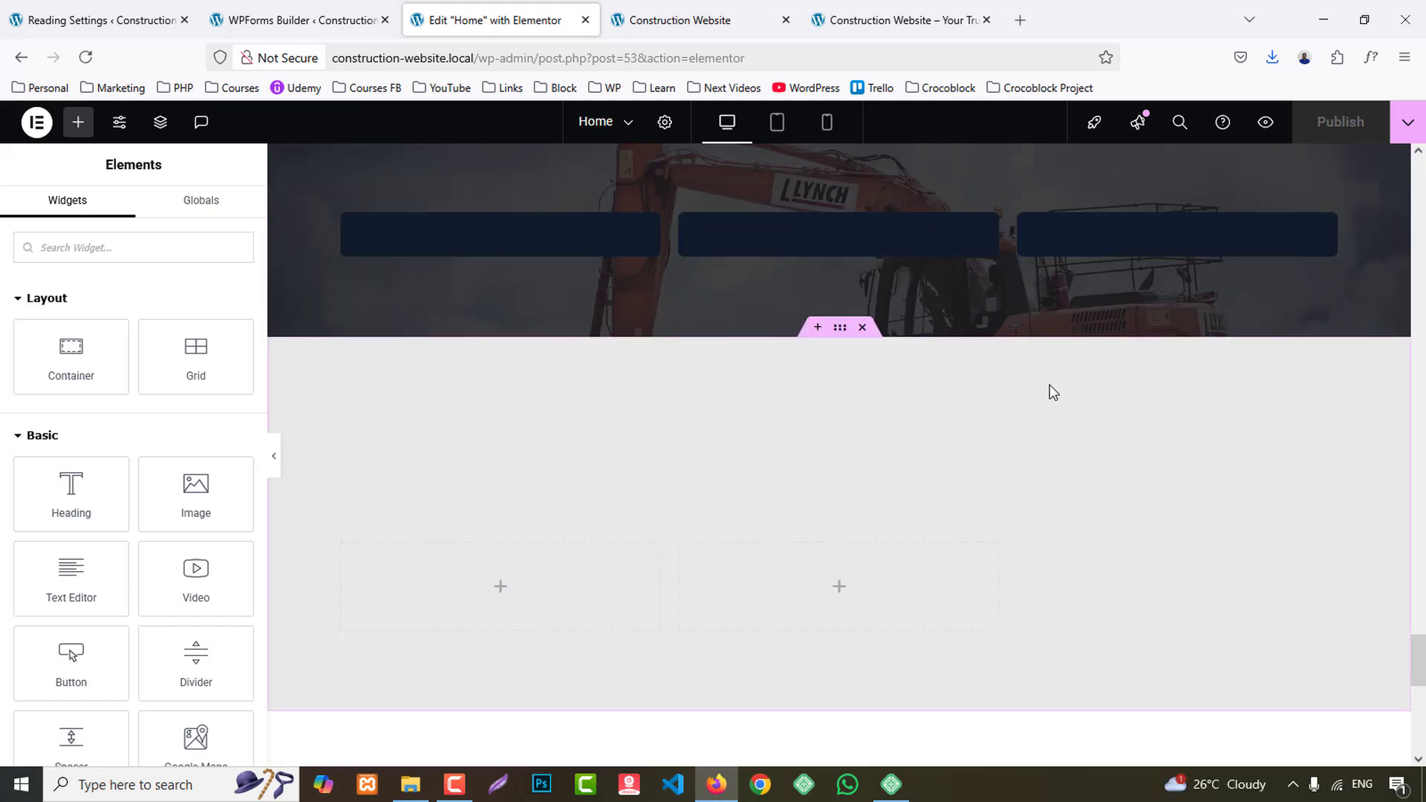
scroll(1054, 392, up, 6)
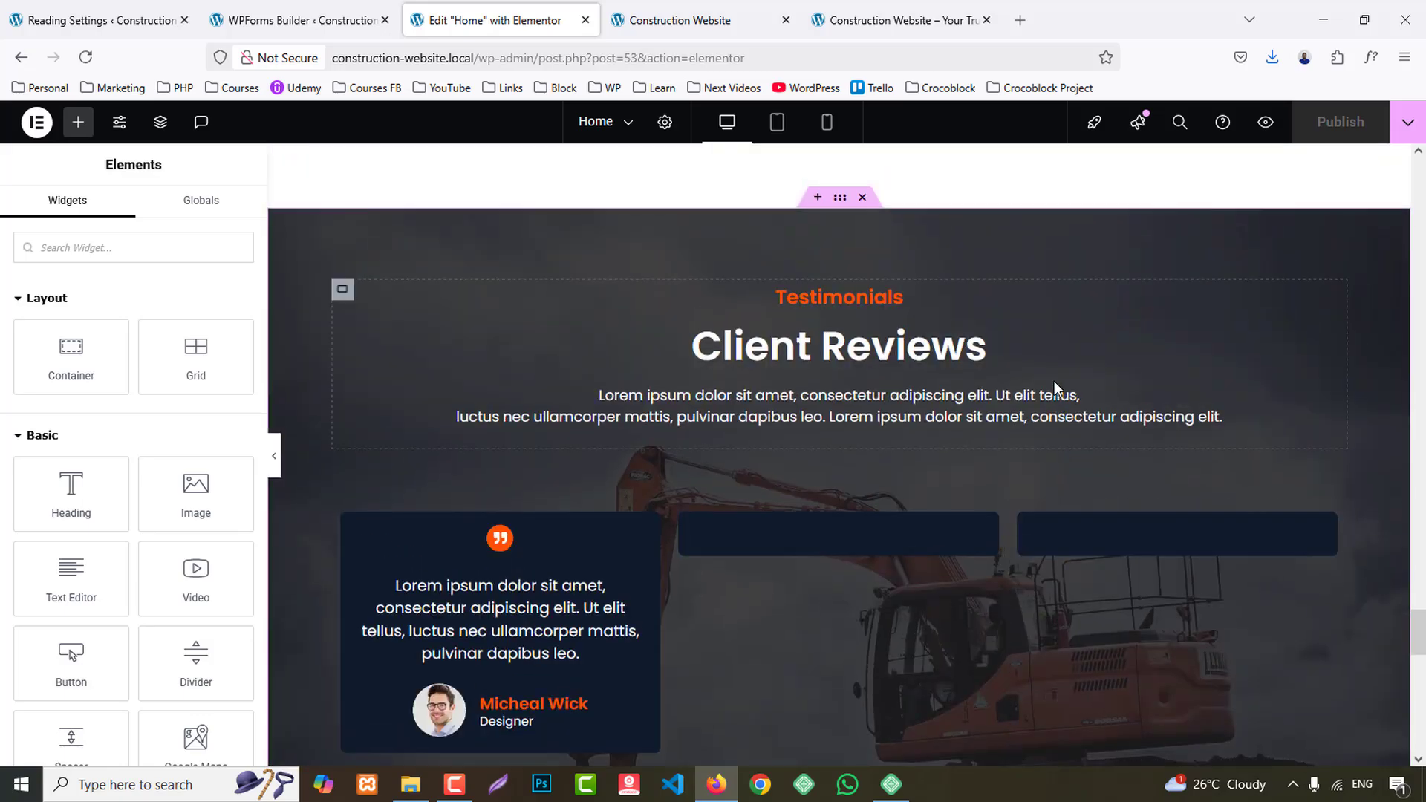
scroll(1058, 390, down, 3)
scroll(1058, 390, down, 6)
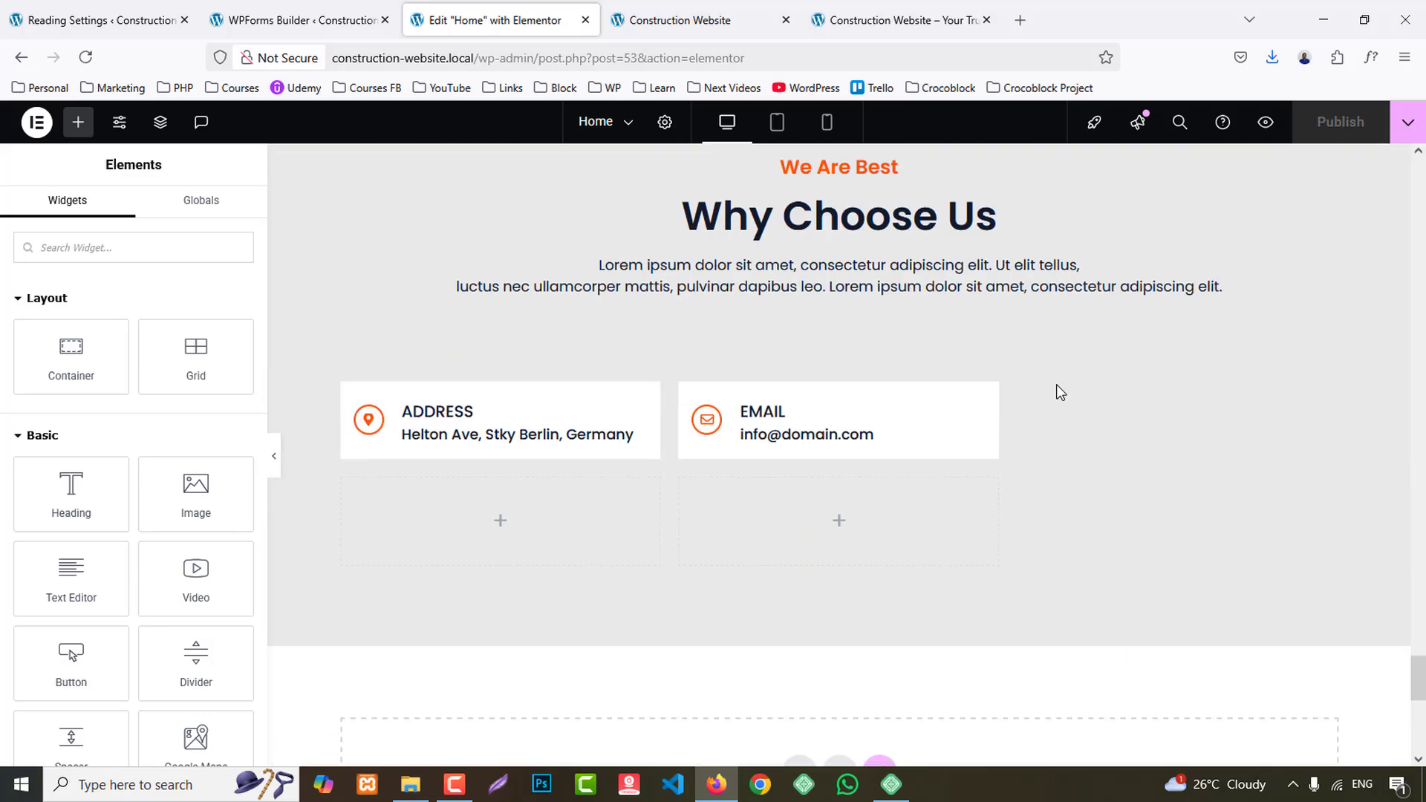
scroll(1058, 390, up, 20)
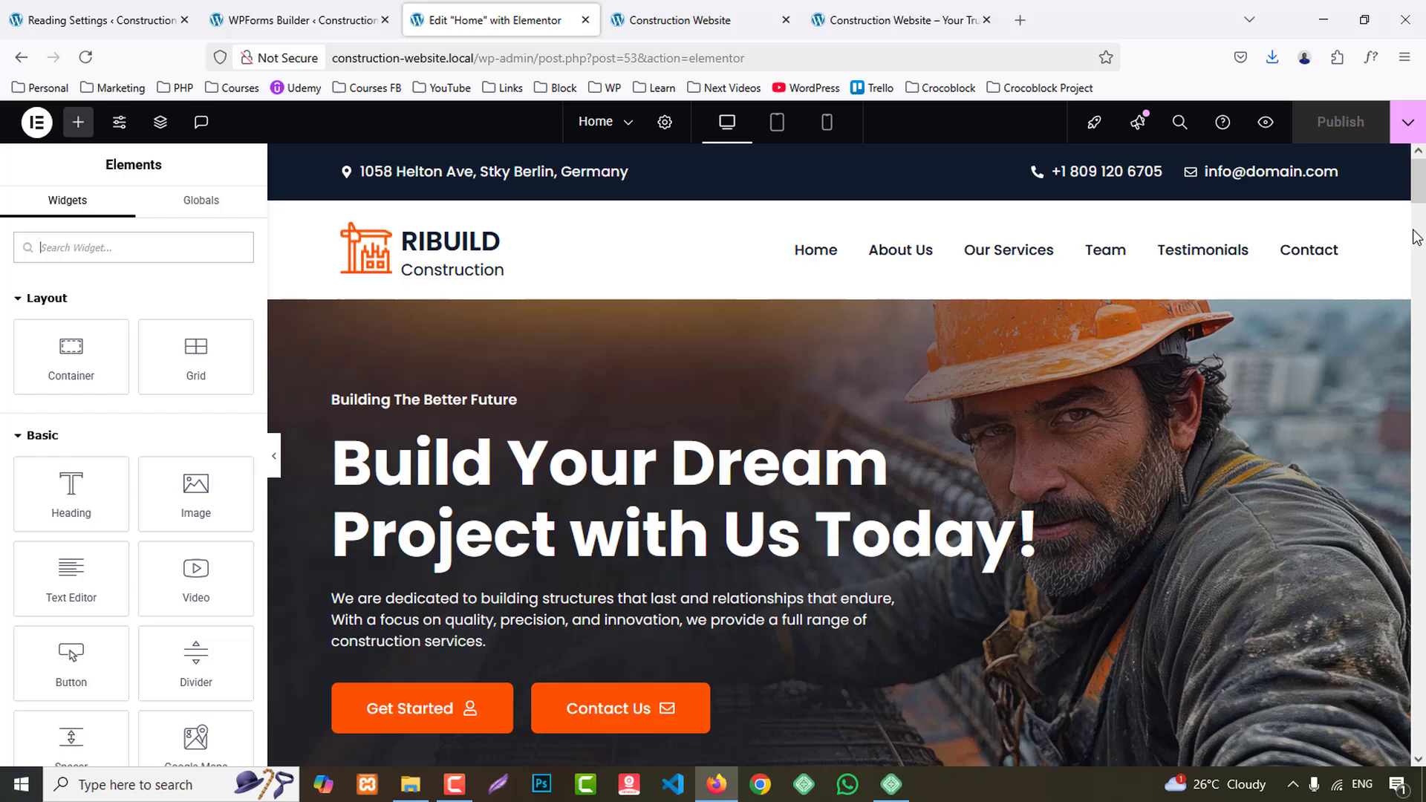
scroll(1057, 389, down, 4)
drag(1423, 211, 1424, 684)
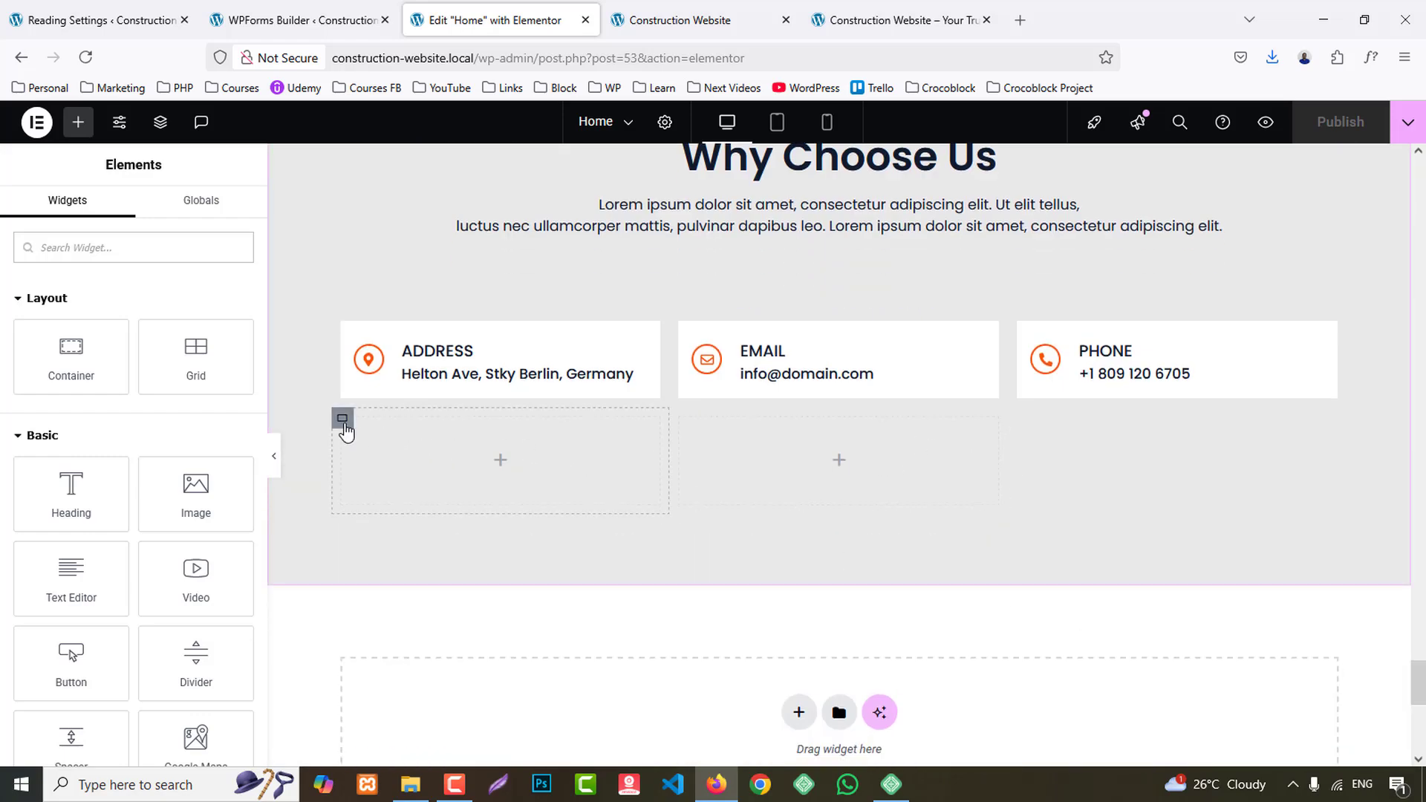
- Set the widths of the two empty containers below the contact cards to 35% for the first and 65% for the second
click(343, 419)
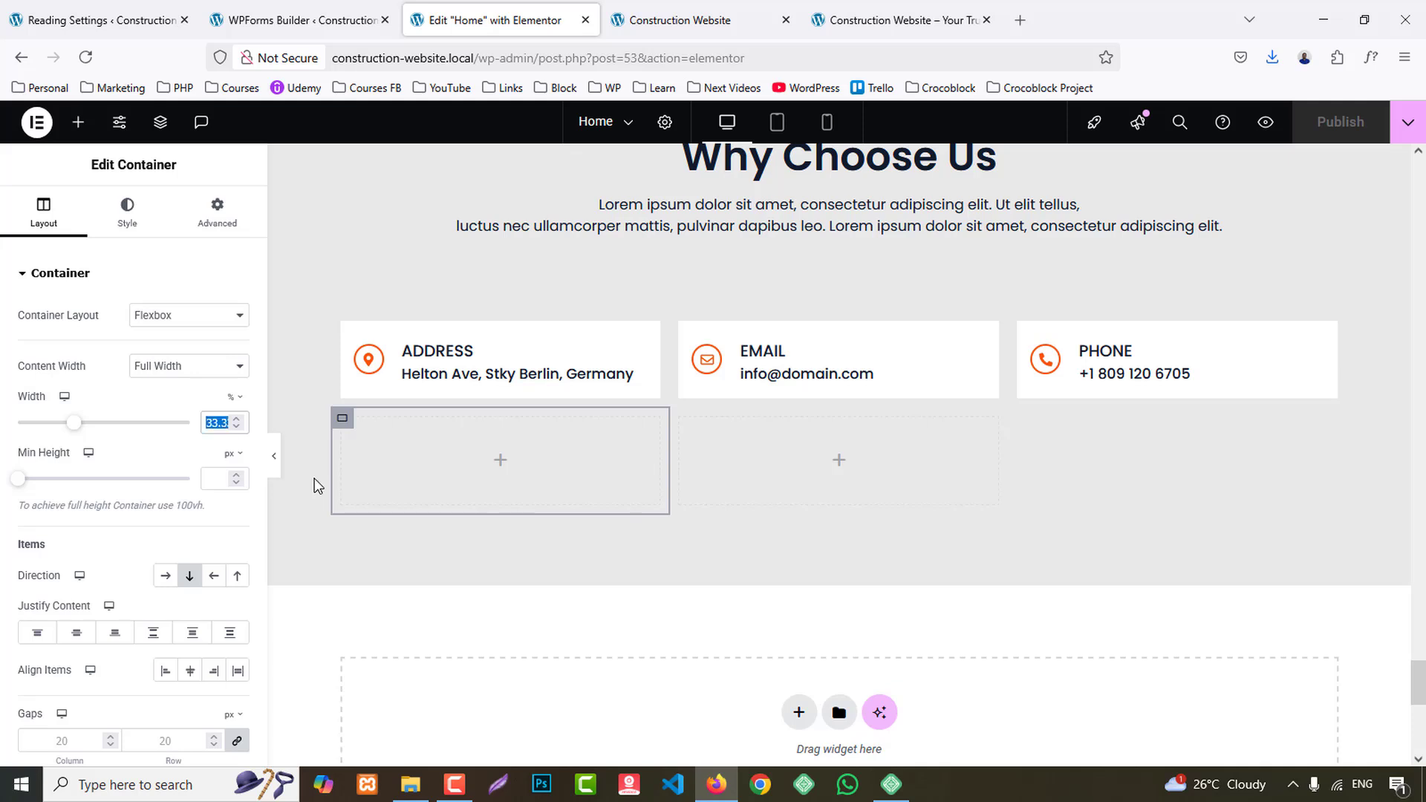
text(35)
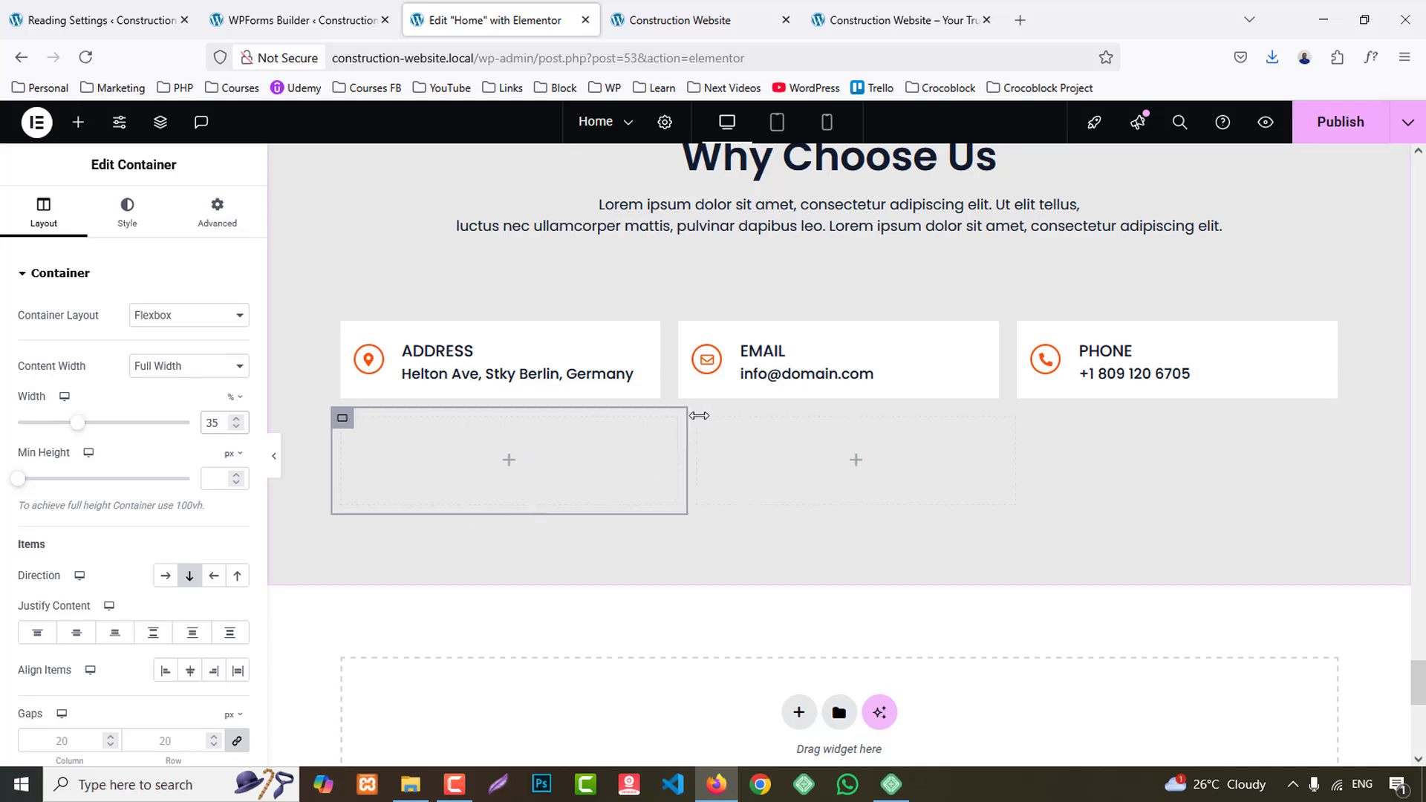
click(702, 438)
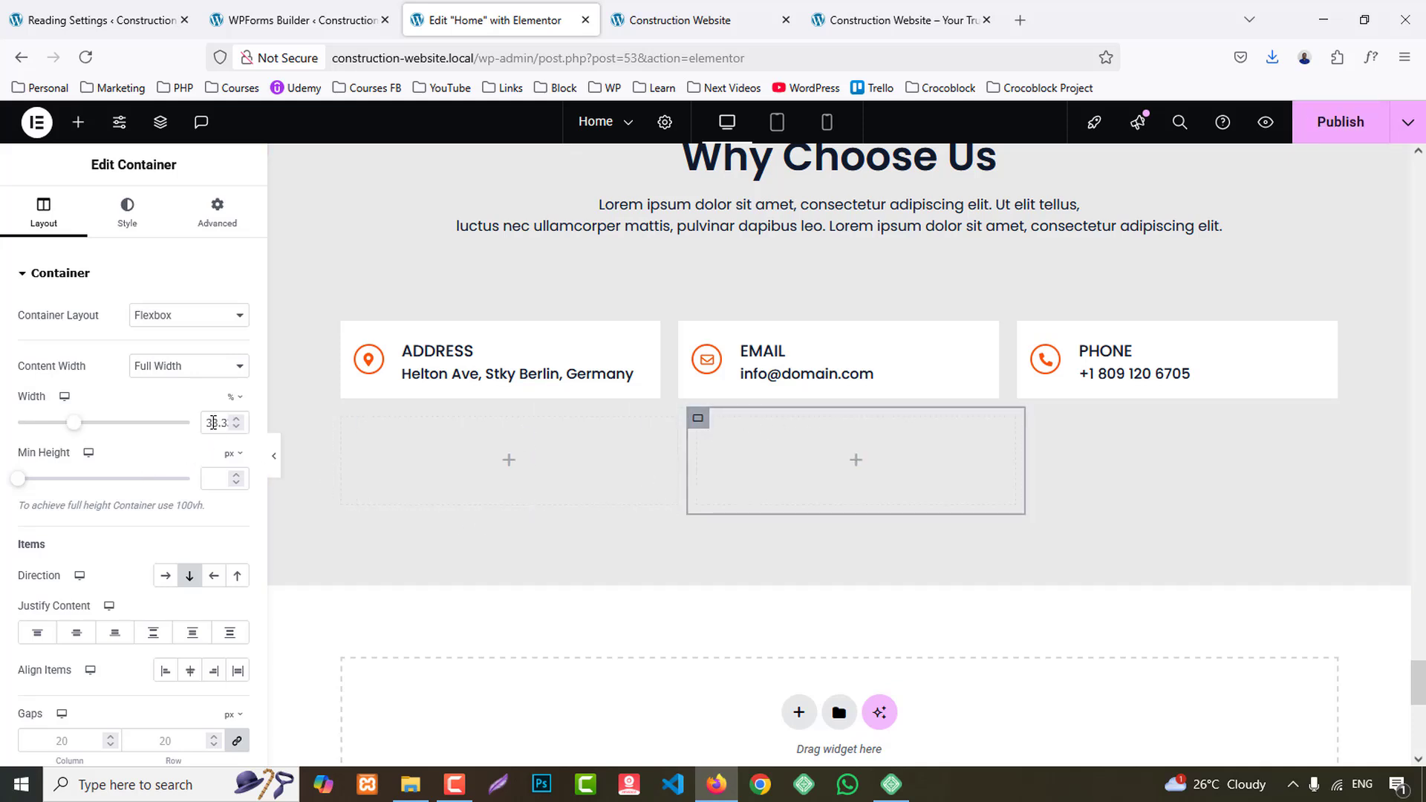
text(65)
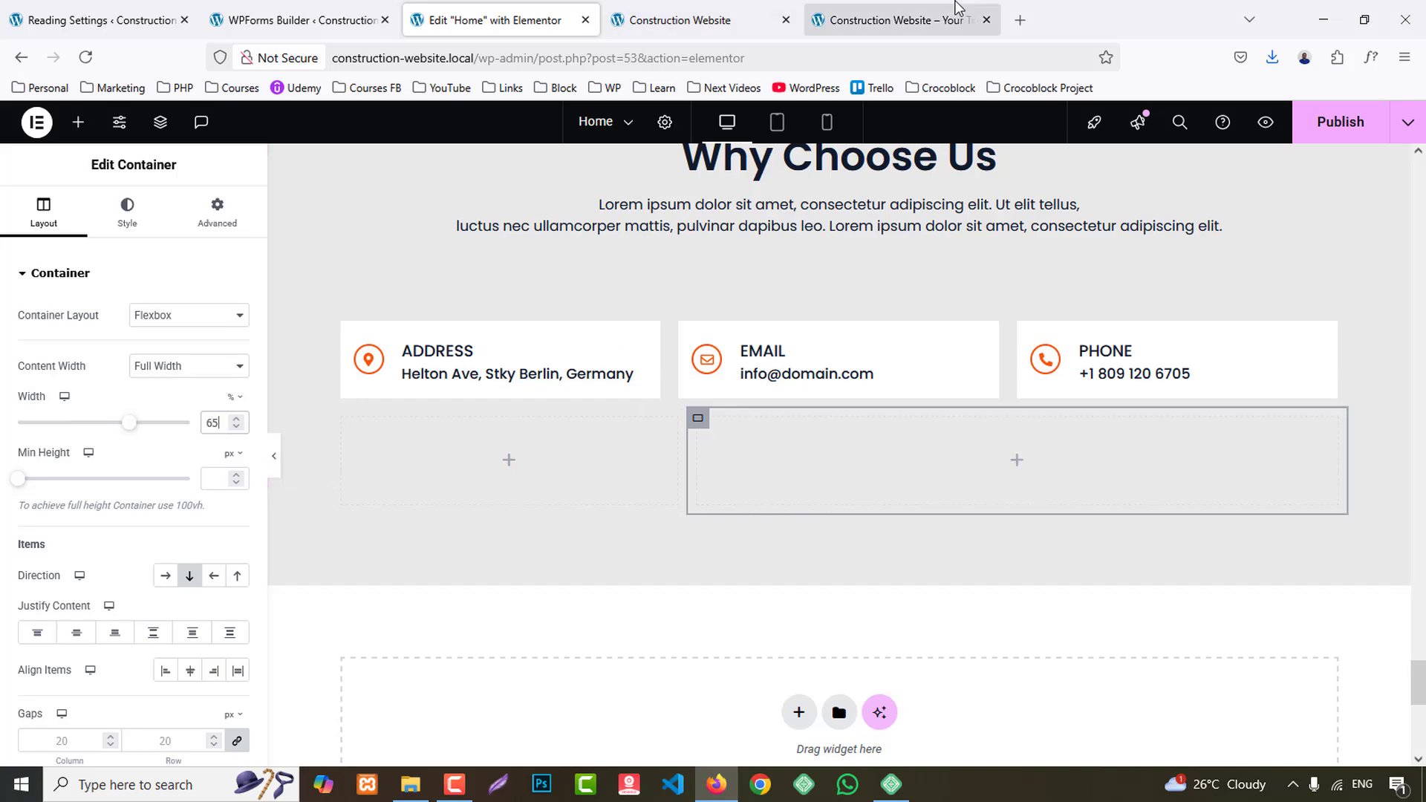
- Pick the background colour of the reference page's "Lets Talk" card with the inspector's eyedropper and close the form builder page
click(952, 9)
right_click(344, 312)
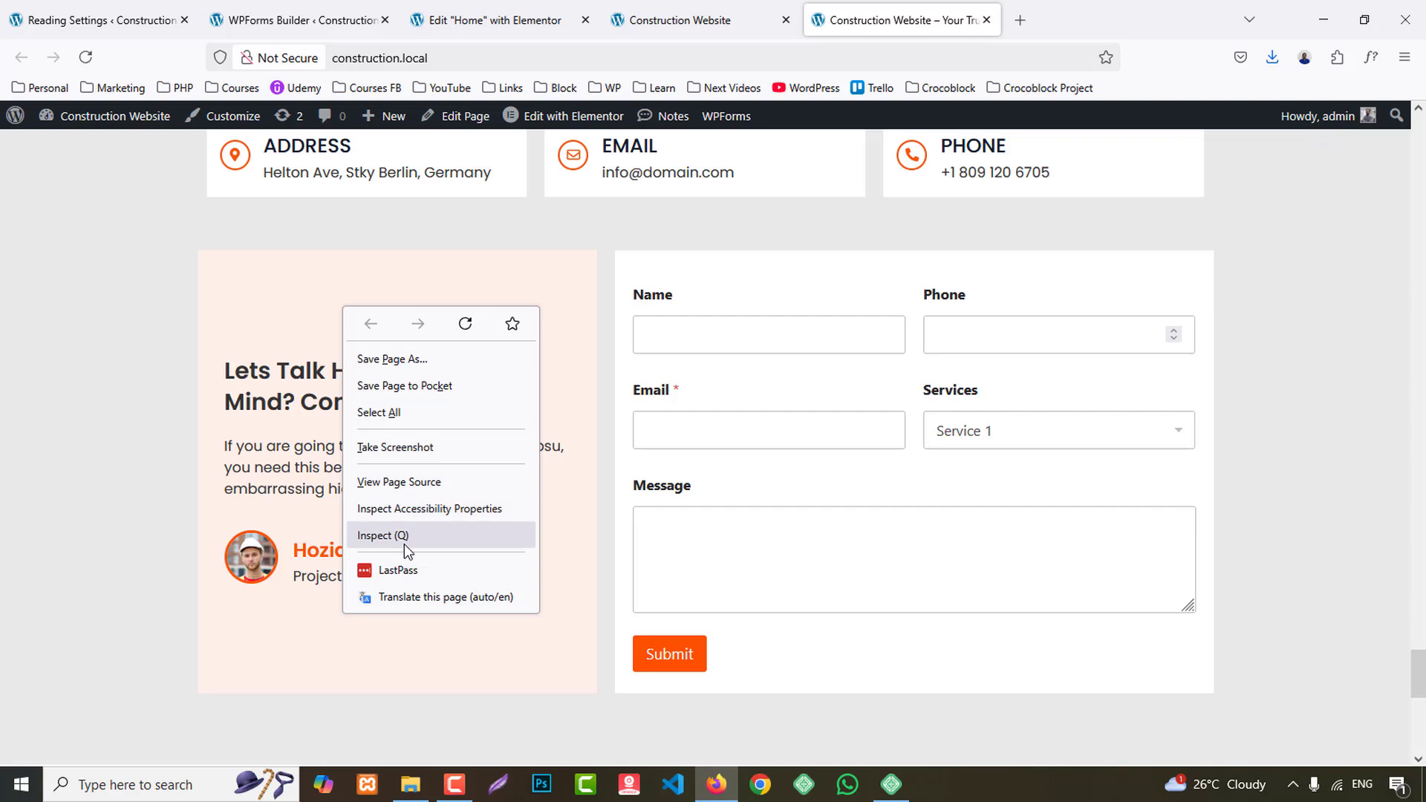
click(404, 537)
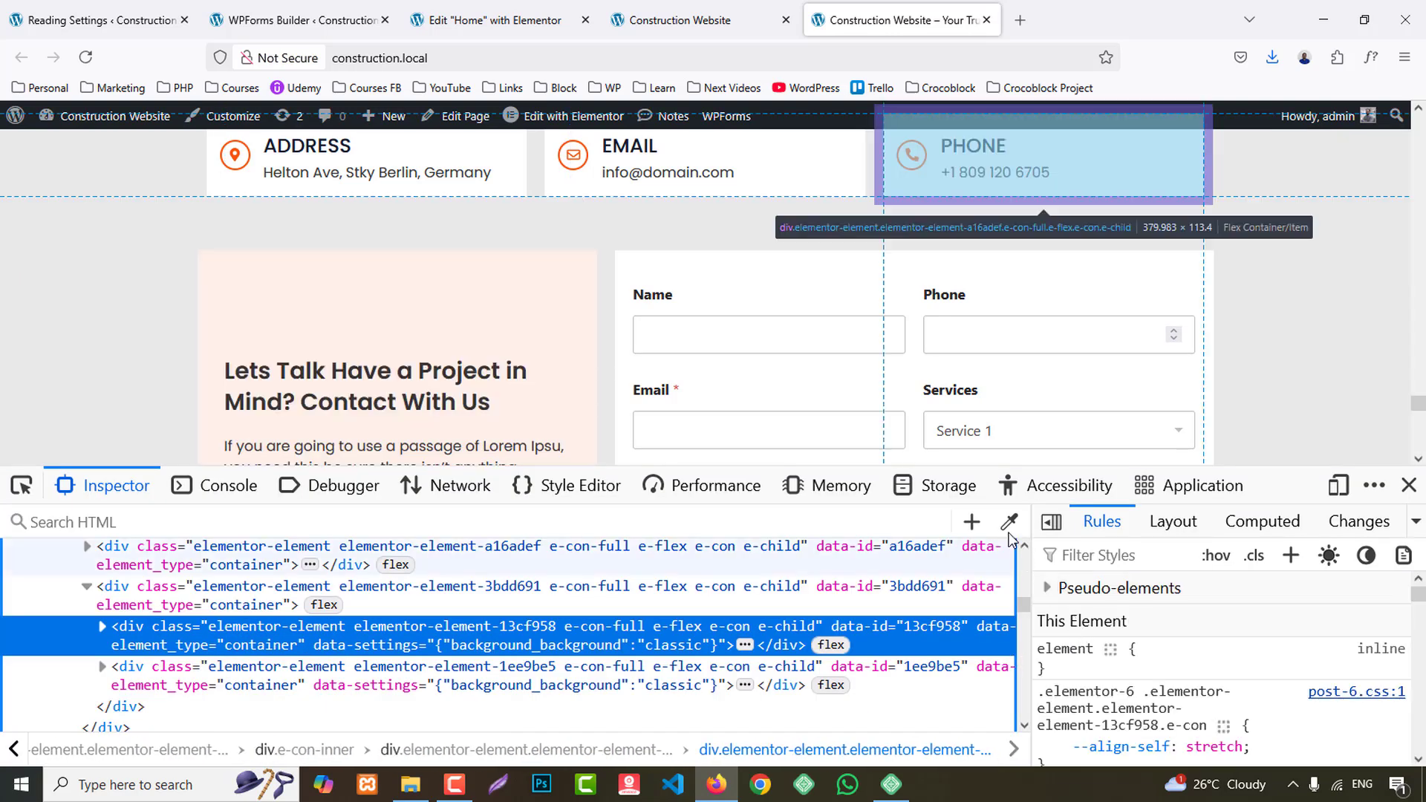
click(1008, 521)
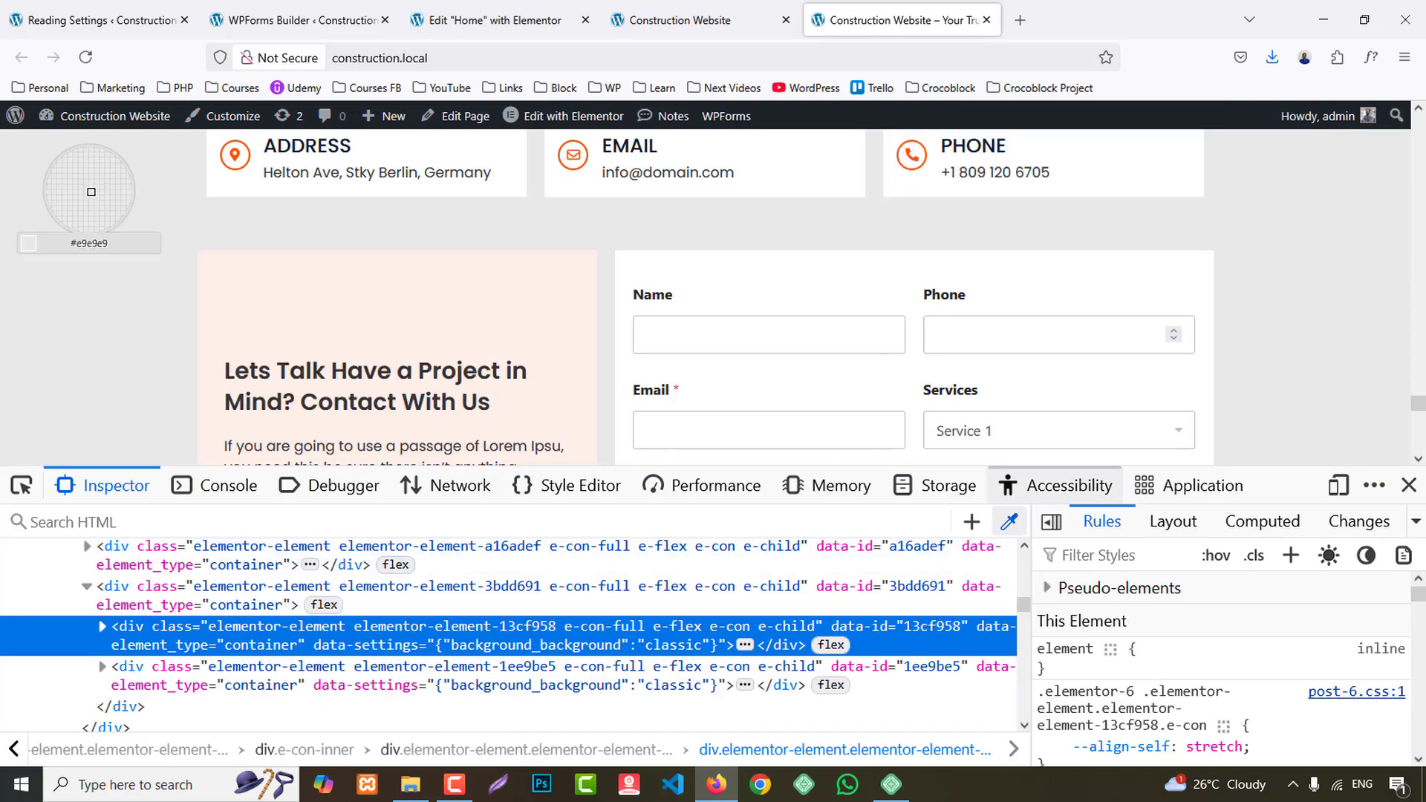
click(1409, 485)
click(466, 23)
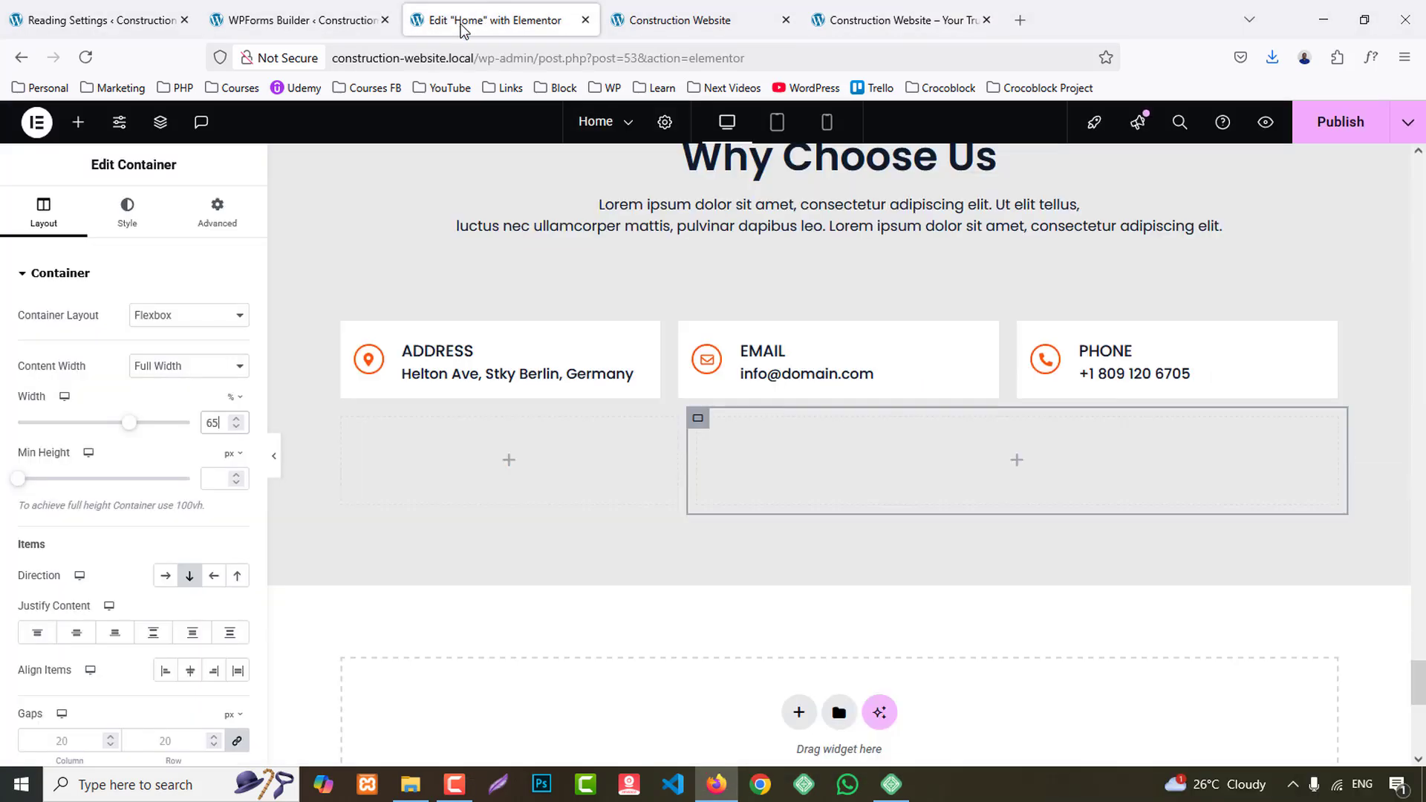
middle_click(325, 6)
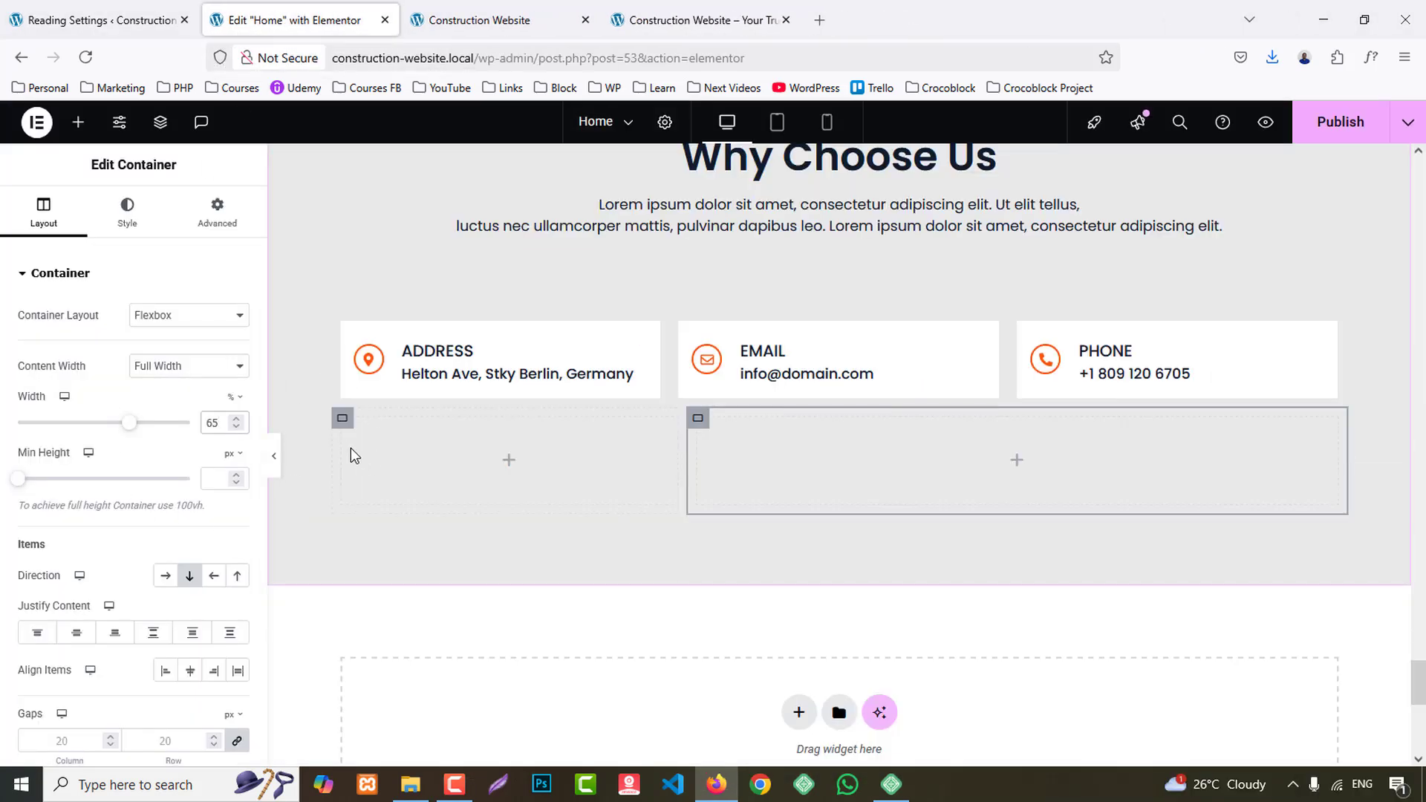
- Give the 35% container below the Address card a classic background in the copied light peach colour
click(342, 419)
click(127, 215)
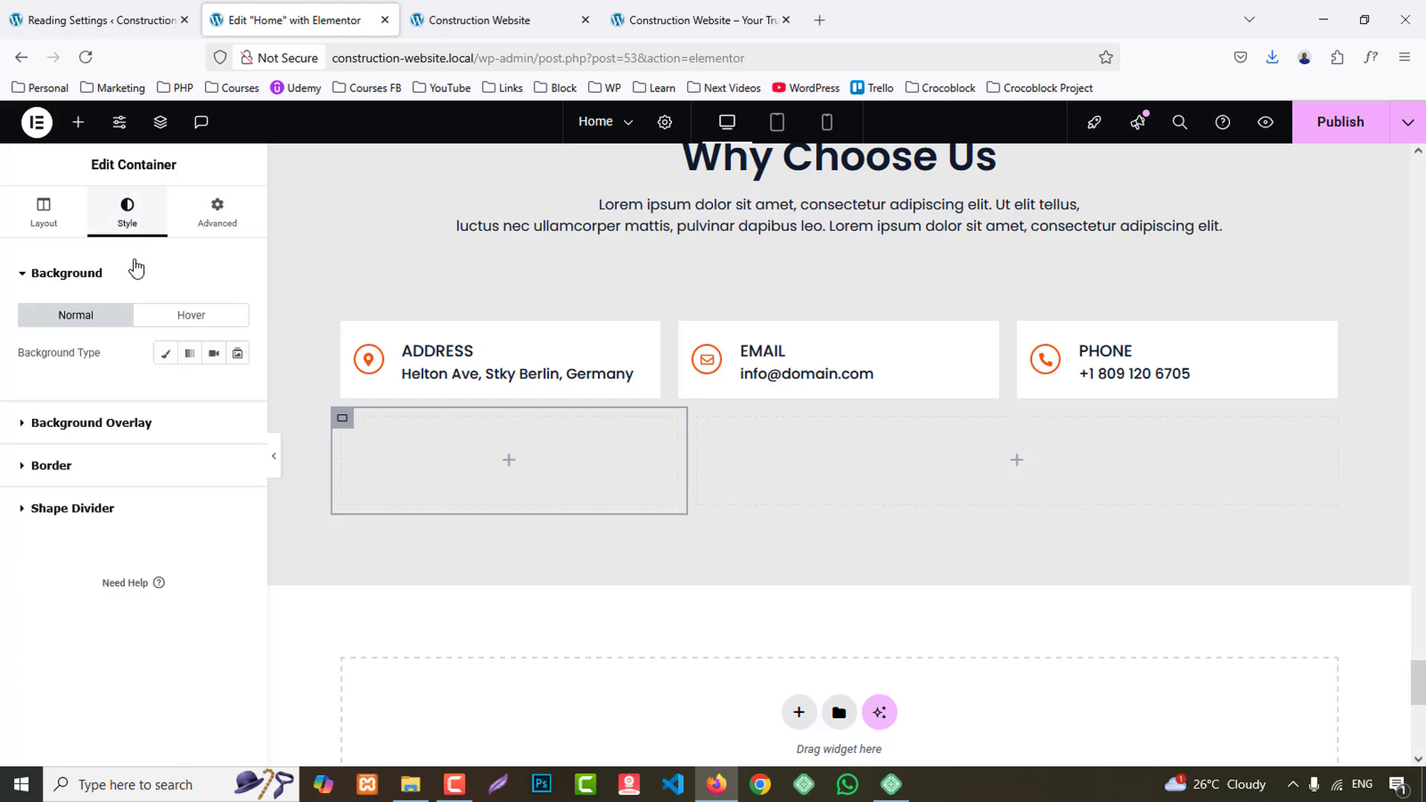
click(165, 353)
click(214, 390)
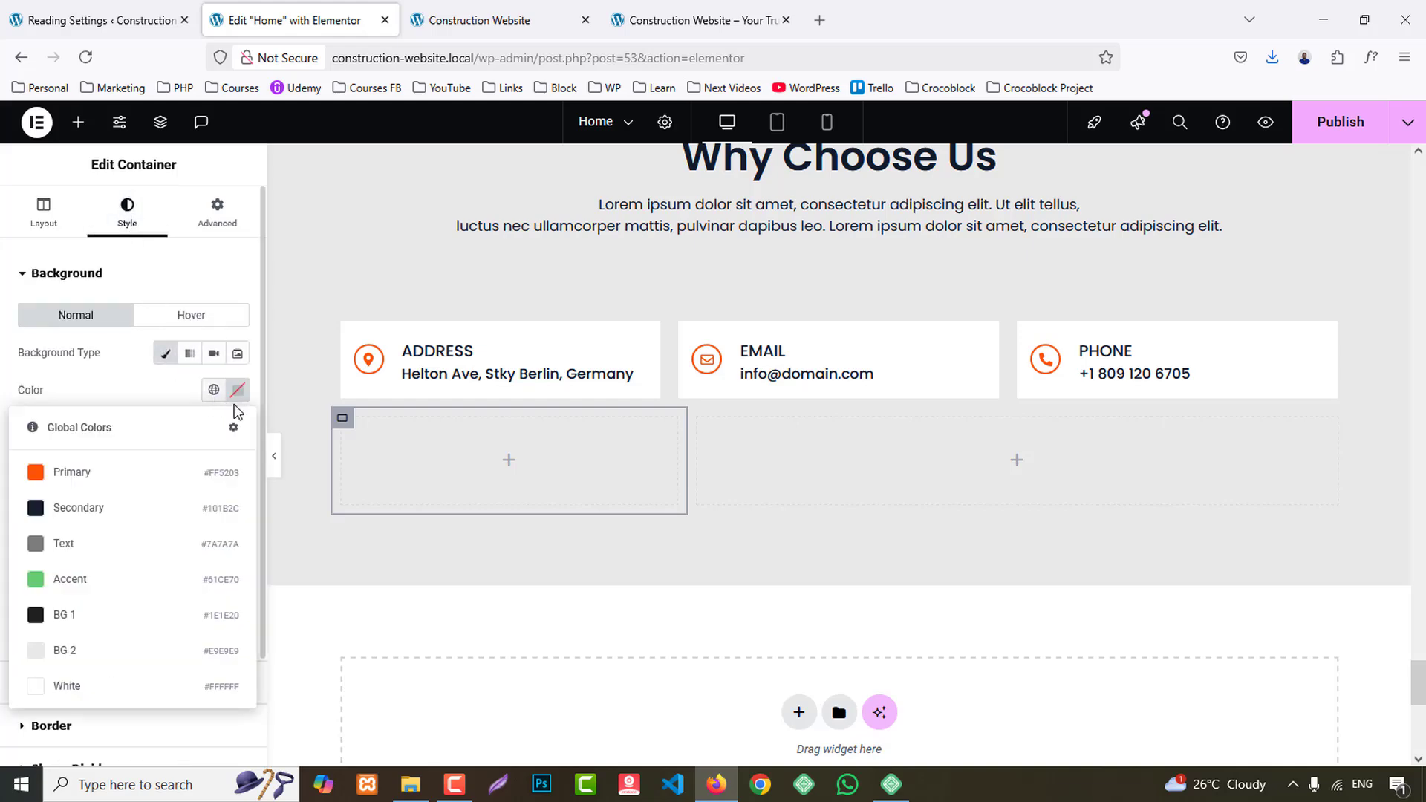
click(238, 394)
text(#FFEEE8)
click(239, 399)
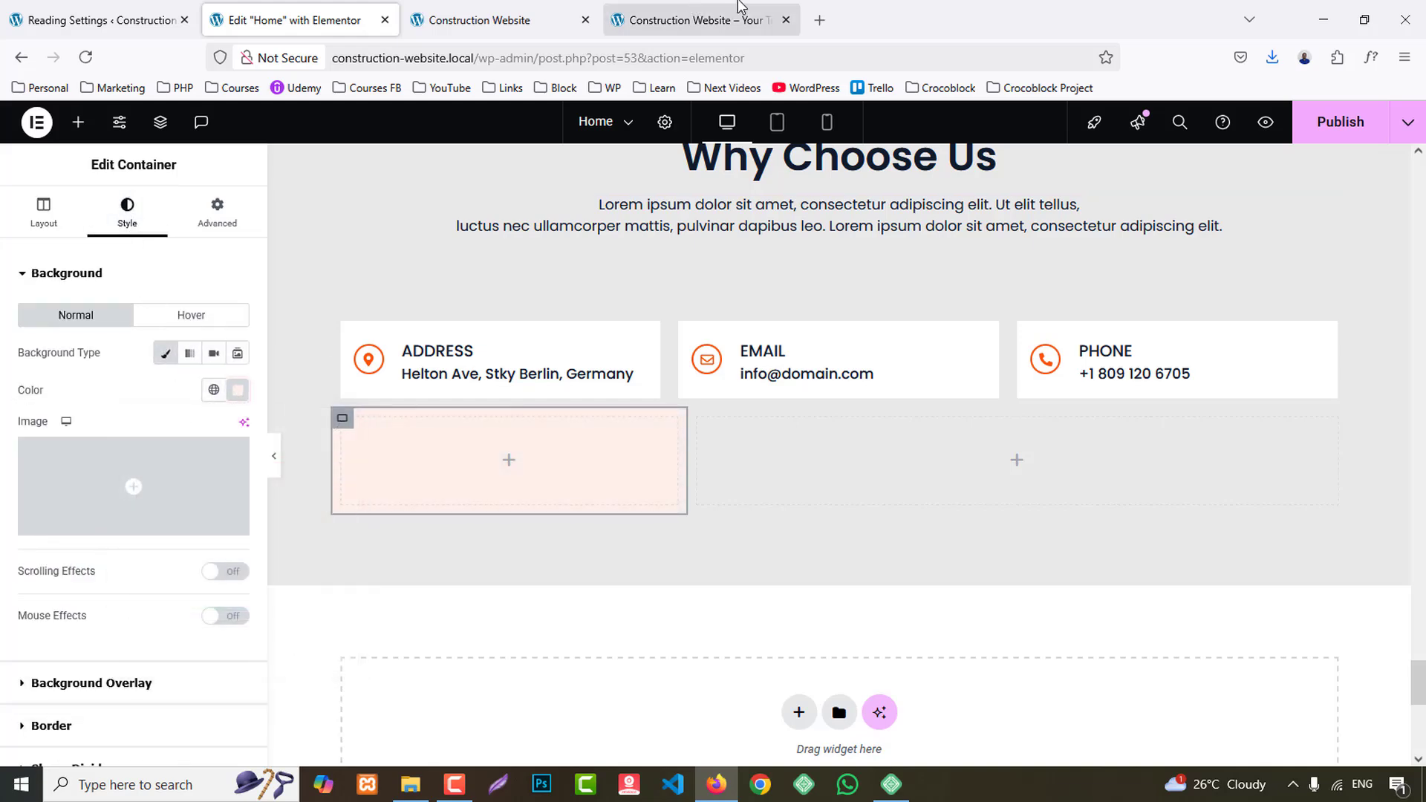
- Add an H4 heading reading "Lets Talk Have a Project in Mind? Contact With Us", copied from the reference page, to the peach container
click(739, 7)
drag(229, 369, 511, 394)
key(ctrl+c)
click(289, 20)
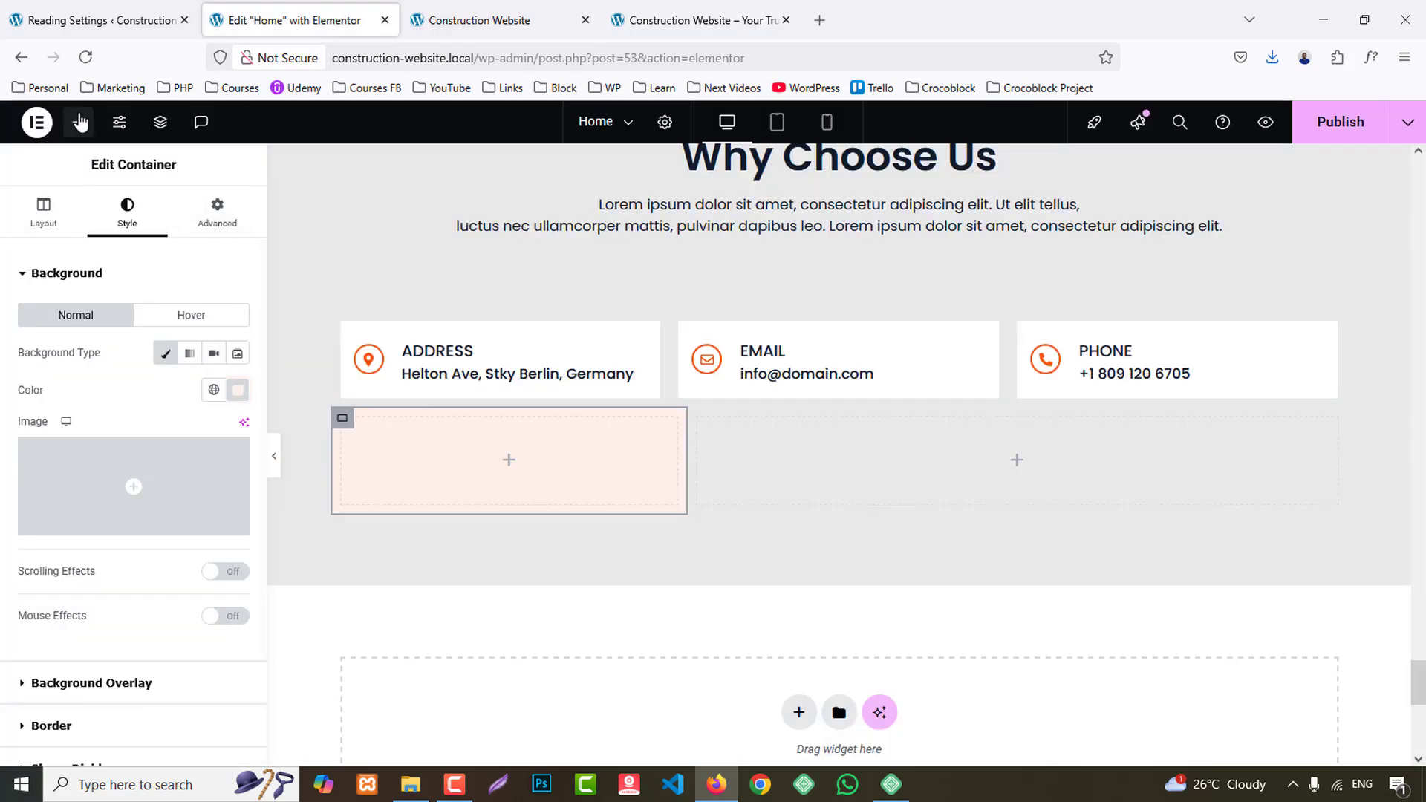
click(78, 122)
drag(71, 490, 534, 473)
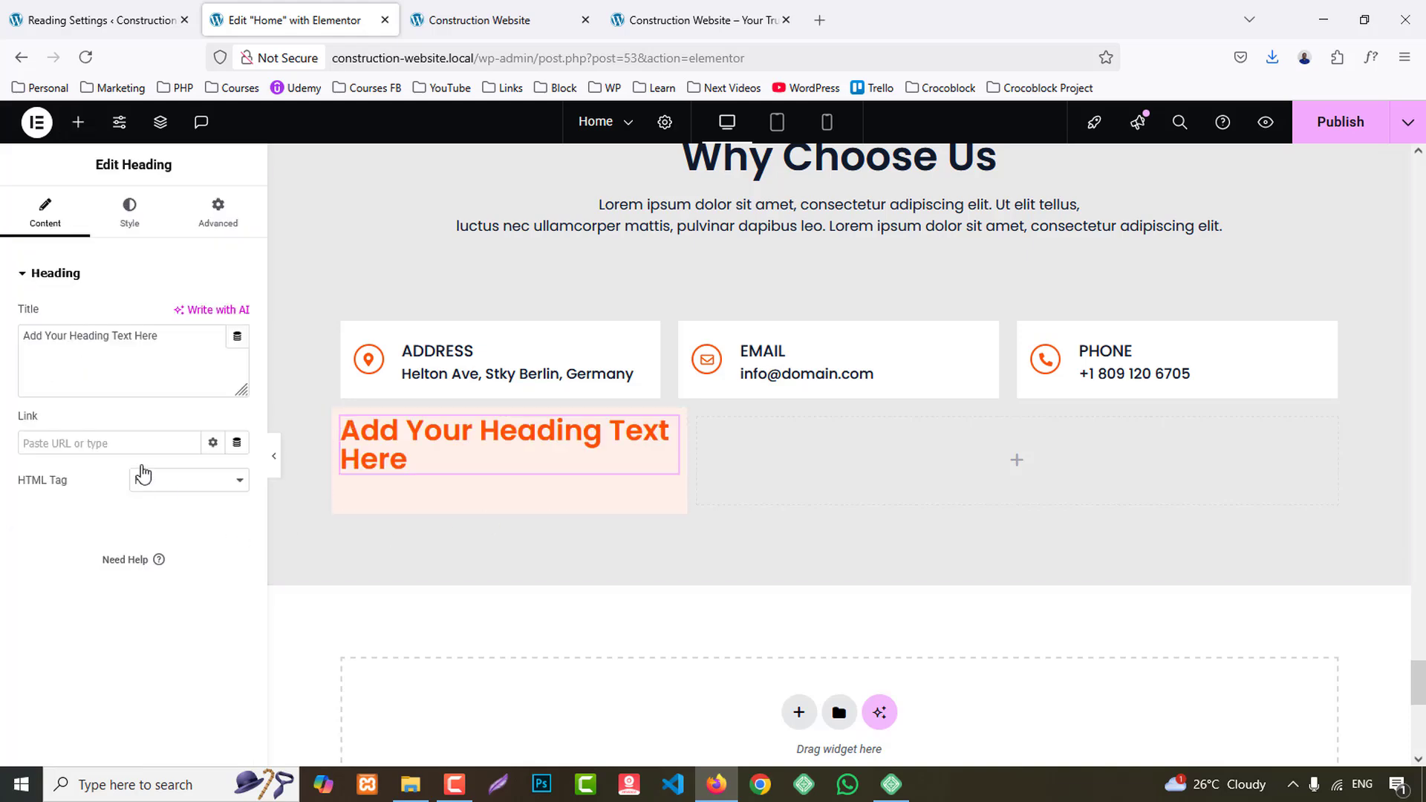
key(ctrl+a)
key(ctrl+v)
click(199, 482)
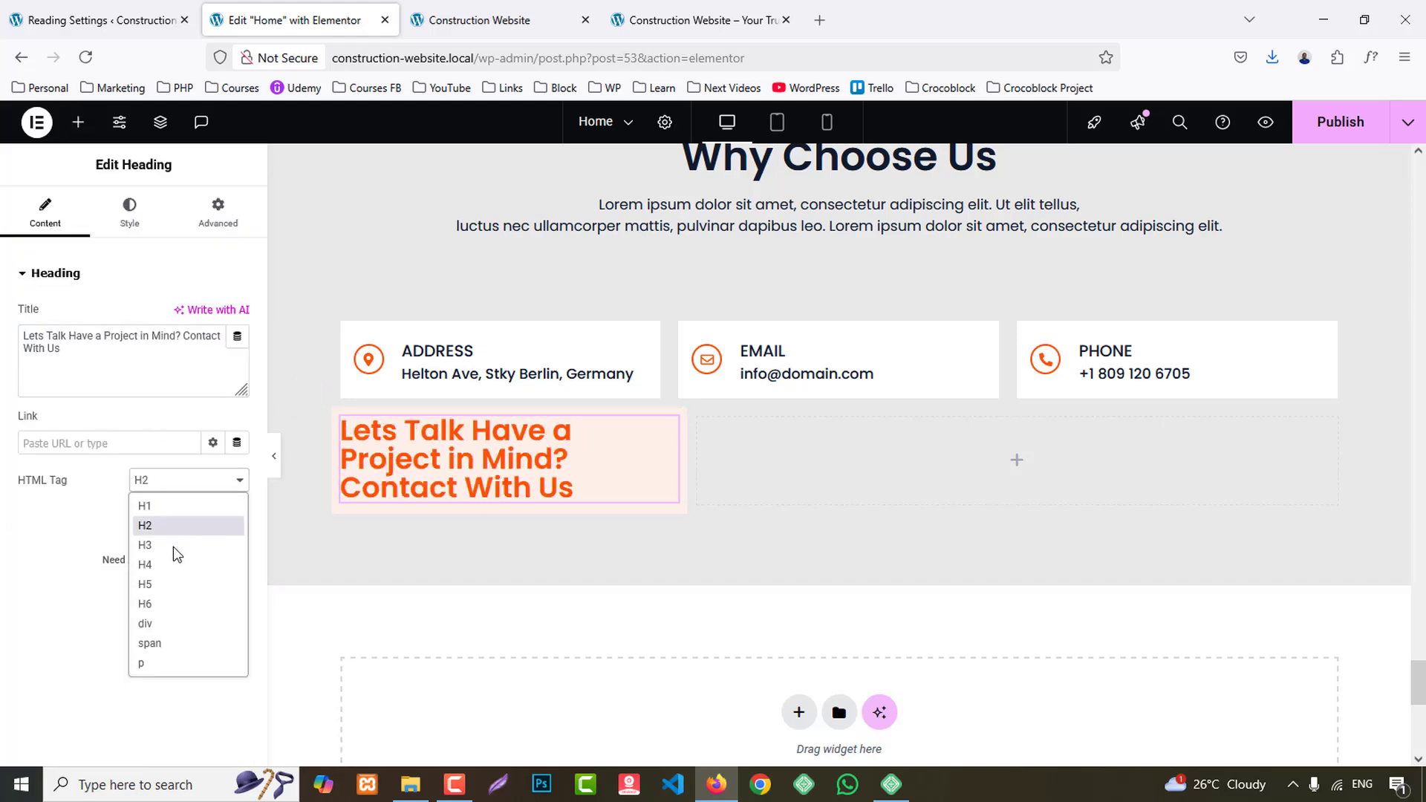
click(175, 549)
- Copy the reference card's paragraph "If you are going to use a passage of Lorem Ipsu..." into a new Text Editor widget below the heading
click(698, 20)
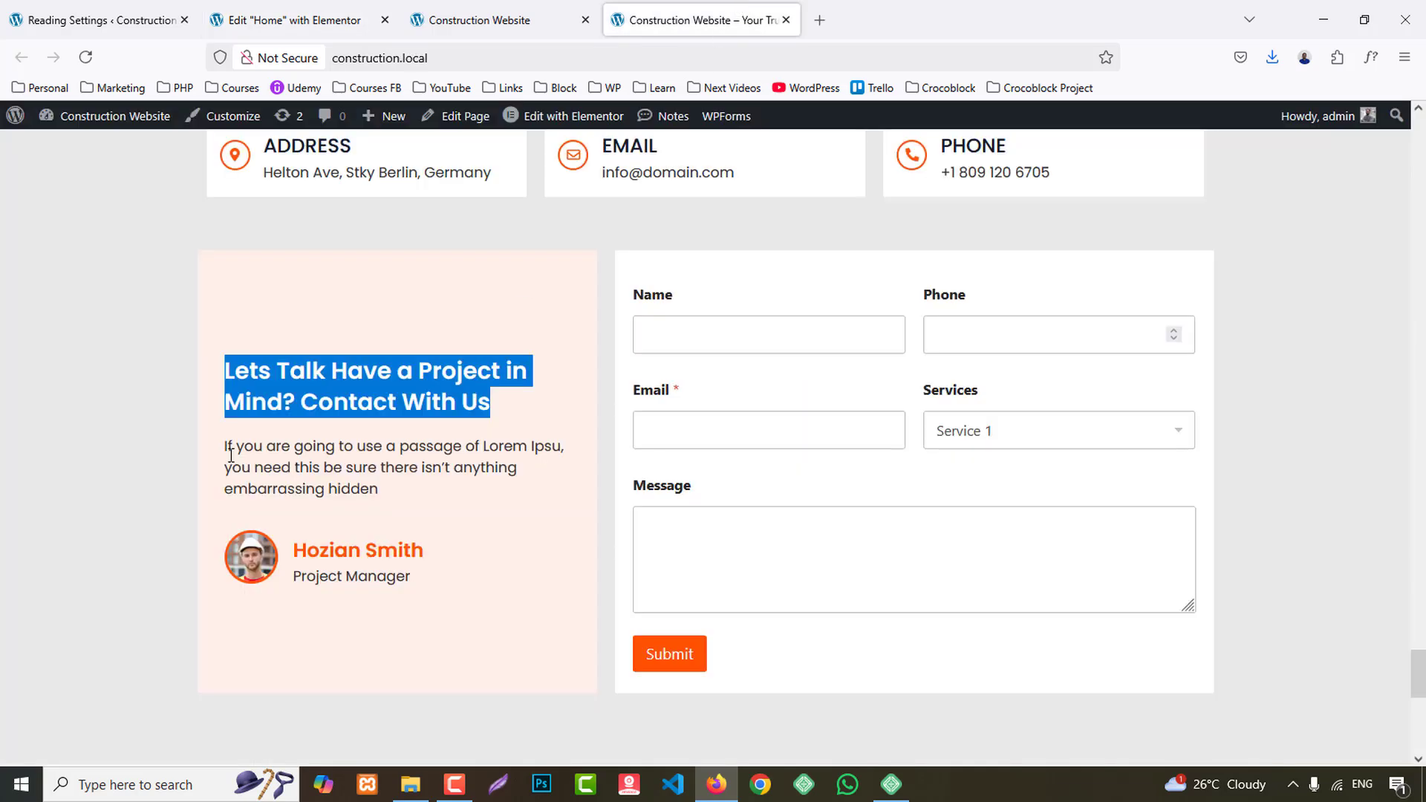
drag(231, 455, 389, 496)
key(ctrl+c)
click(291, 9)
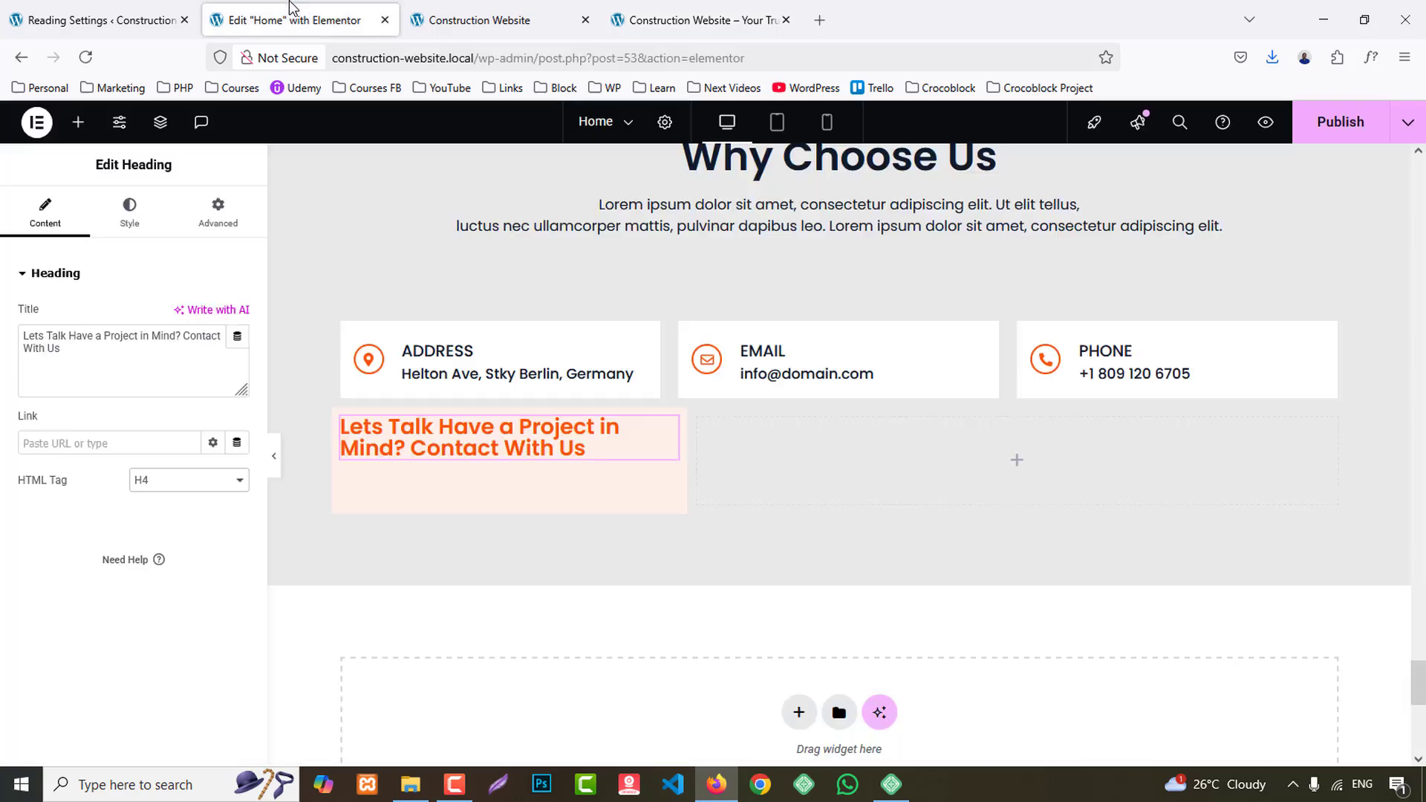
click(77, 122)
drag(71, 579, 459, 455)
click(99, 451)
key(ctrl+a)
key(ctrl+v)
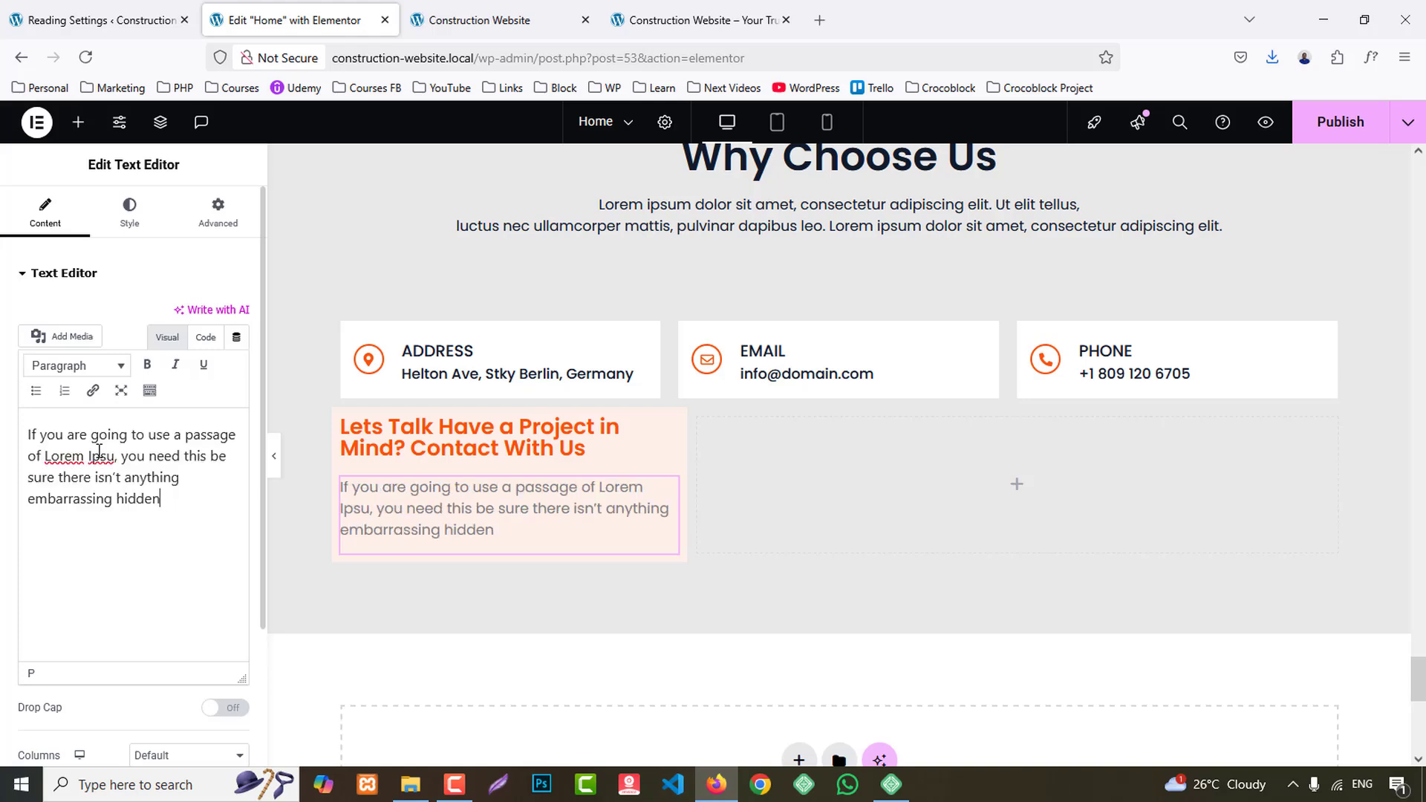
- Add an Image Box widget below the paragraph and copy the project manager's name from the reference card
click(77, 121)
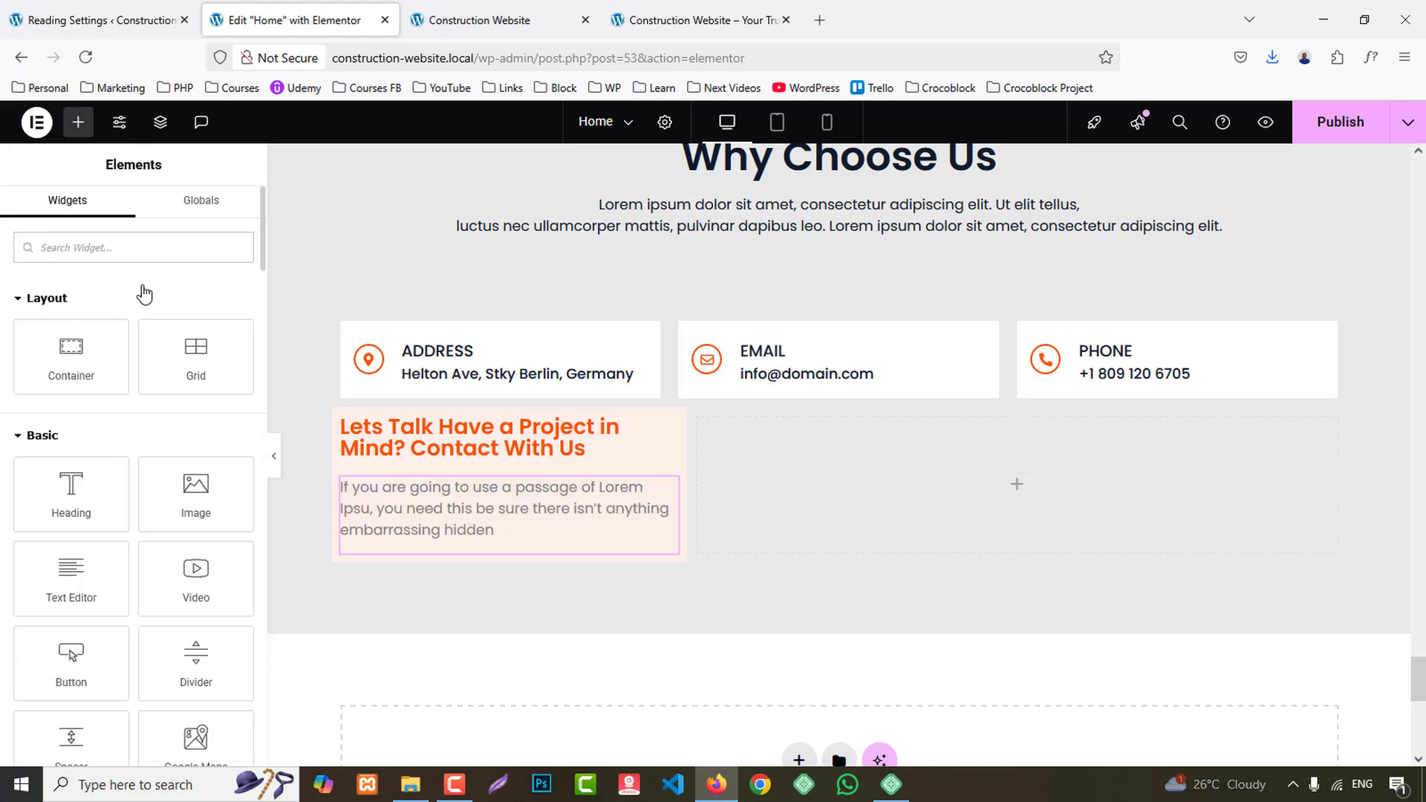
text(image)
drag(234, 340, 475, 528)
click(665, 5)
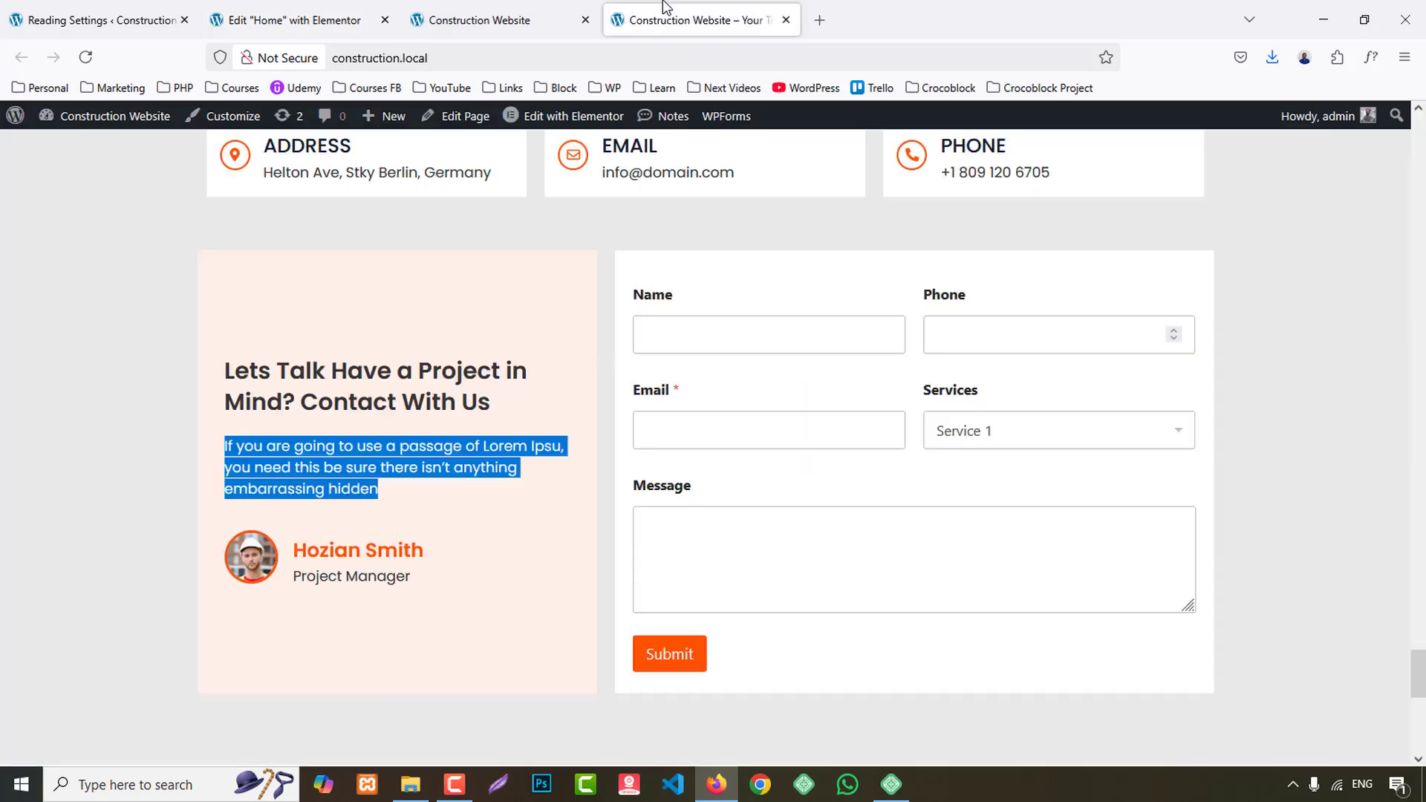
drag(290, 563, 443, 564)
key(ctrl+c)
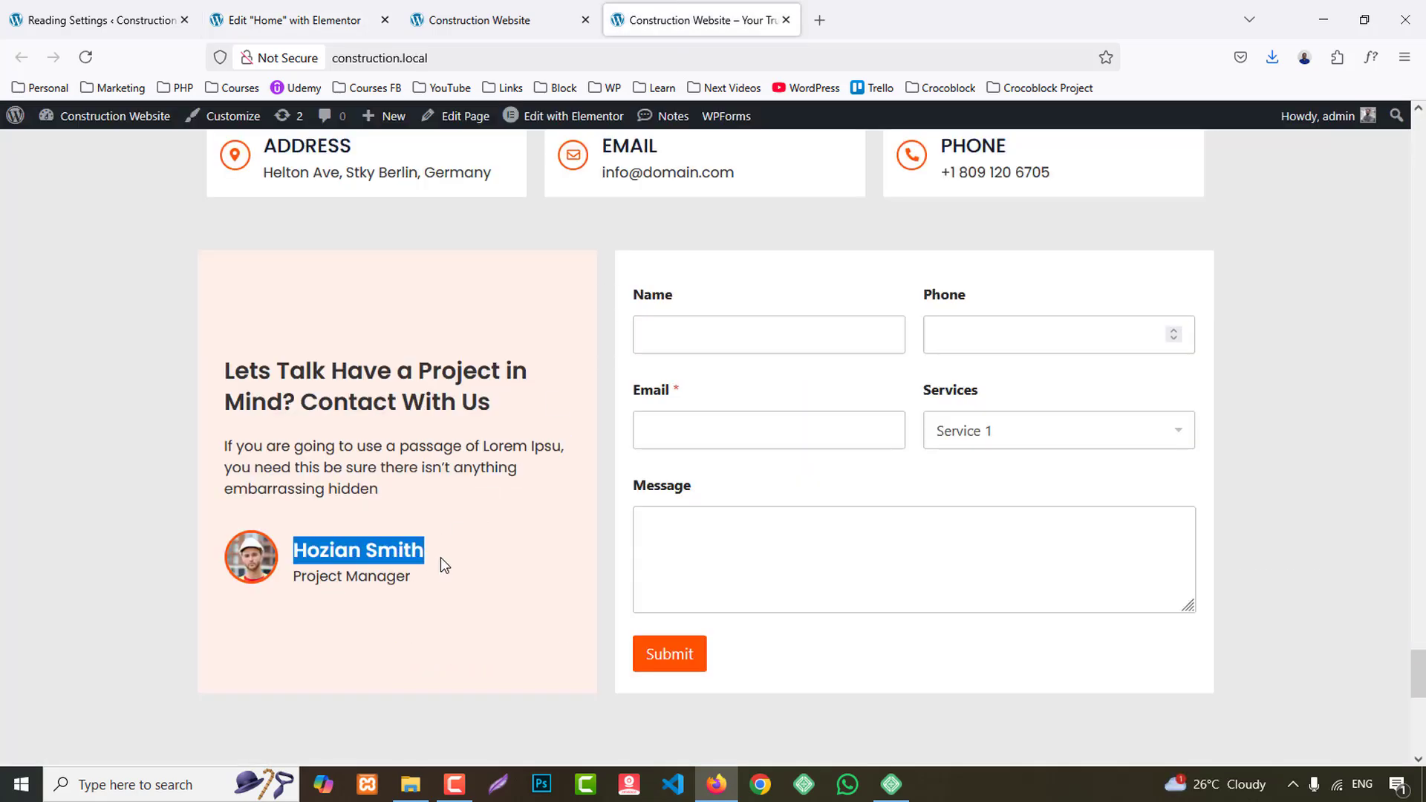
click(320, 14)
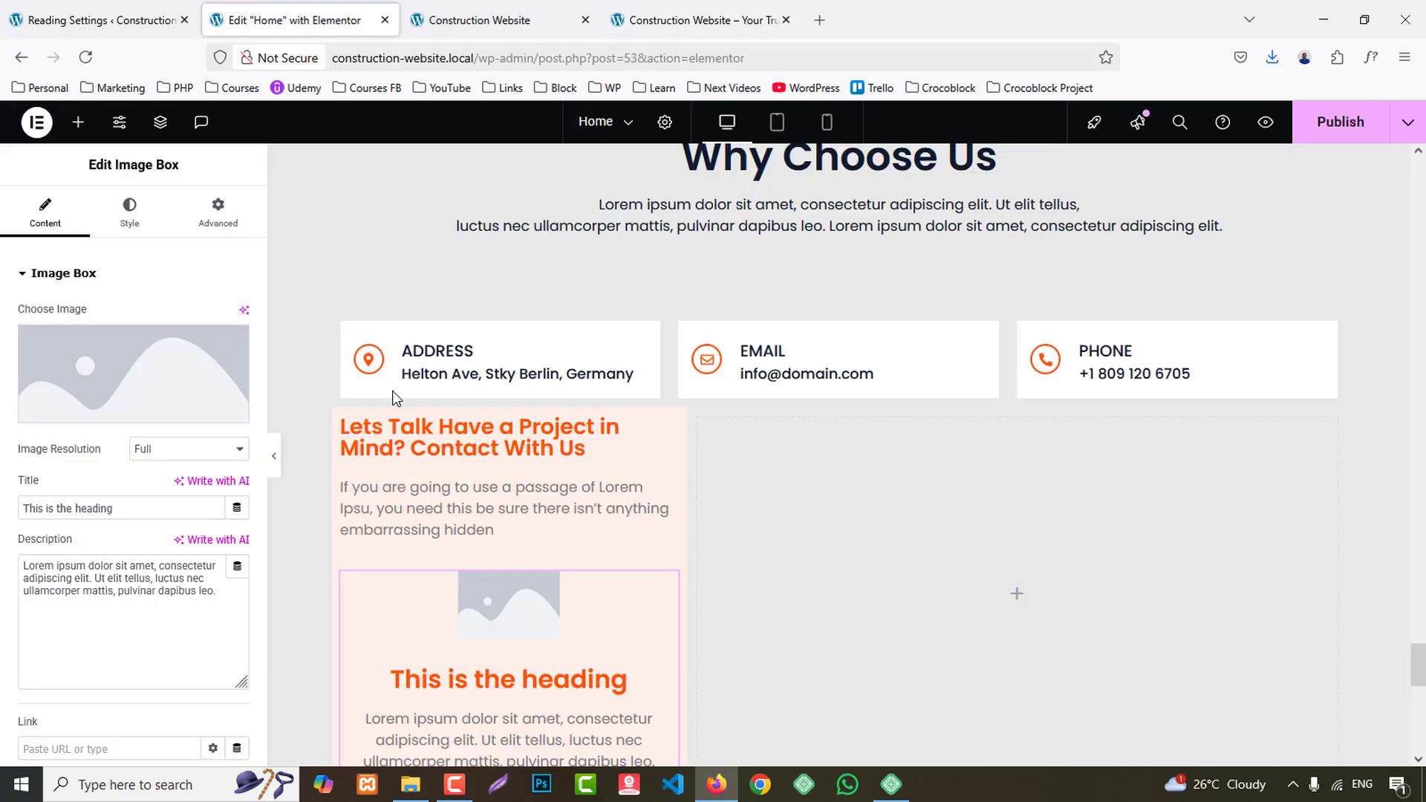
- Set the Image Box picture to author-img.jpg from the media library
click(106, 405)
scroll(800, 484, down, 5)
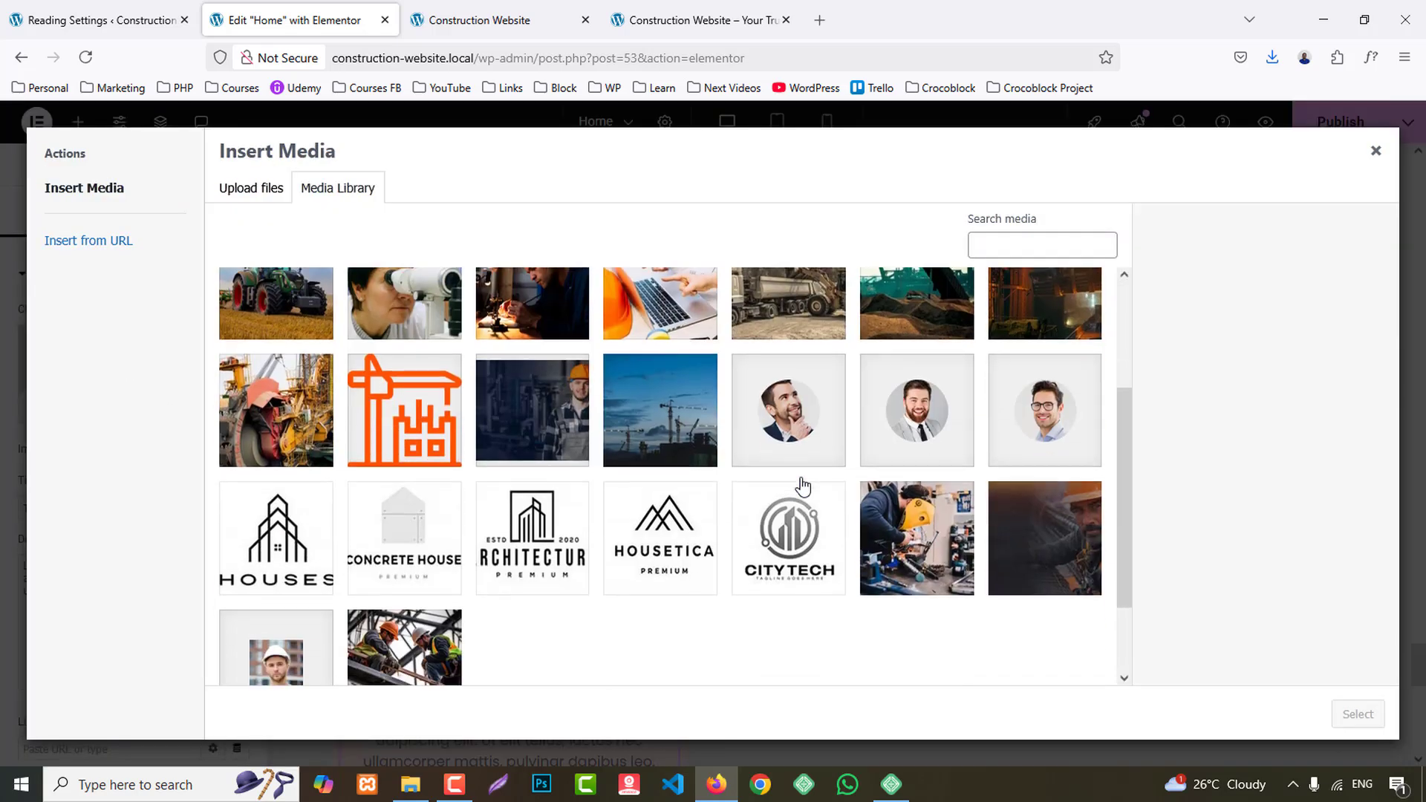
click(334, 528)
click(1357, 714)
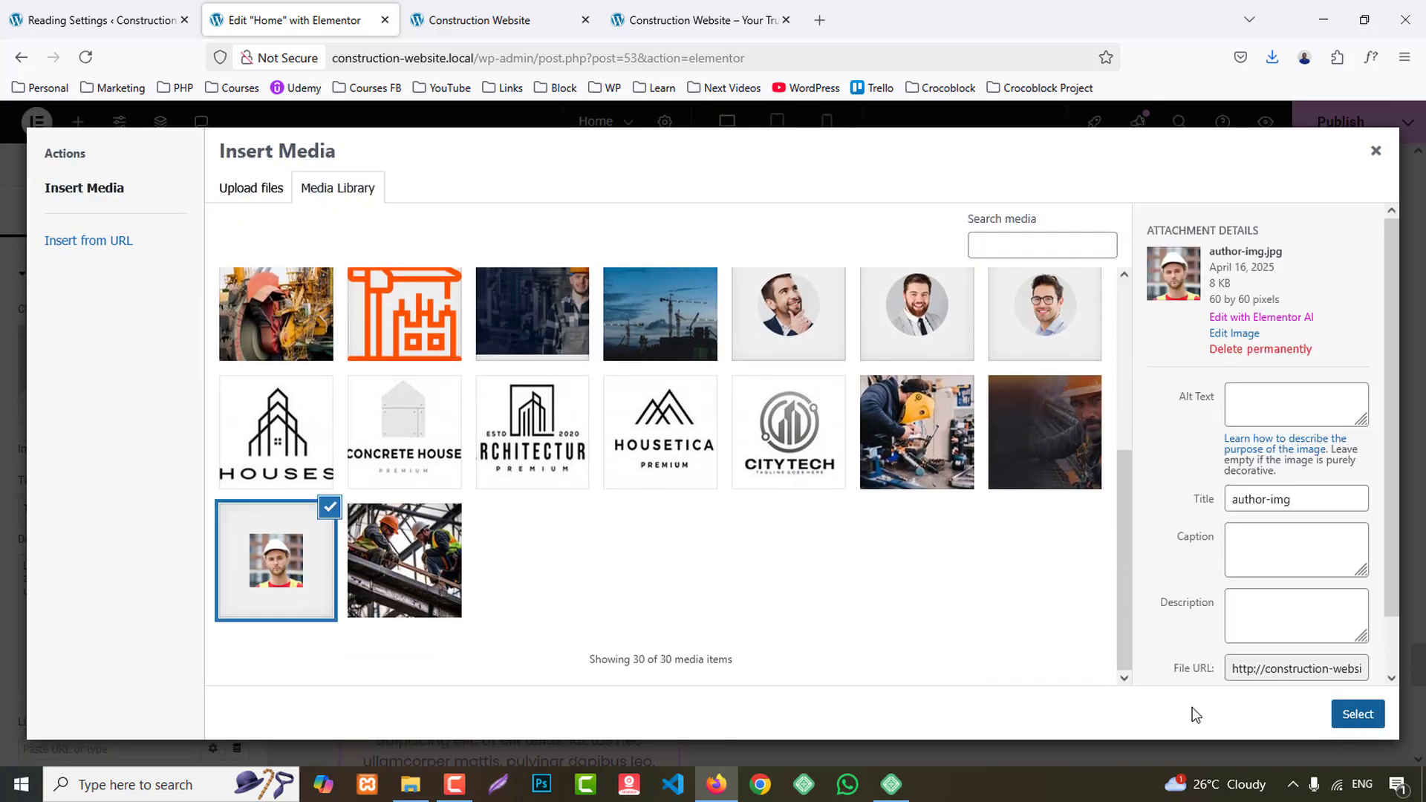
- Paste the copied person's name as the Image Box title and set the title's HTML tag to H4
key(ctrl+v)
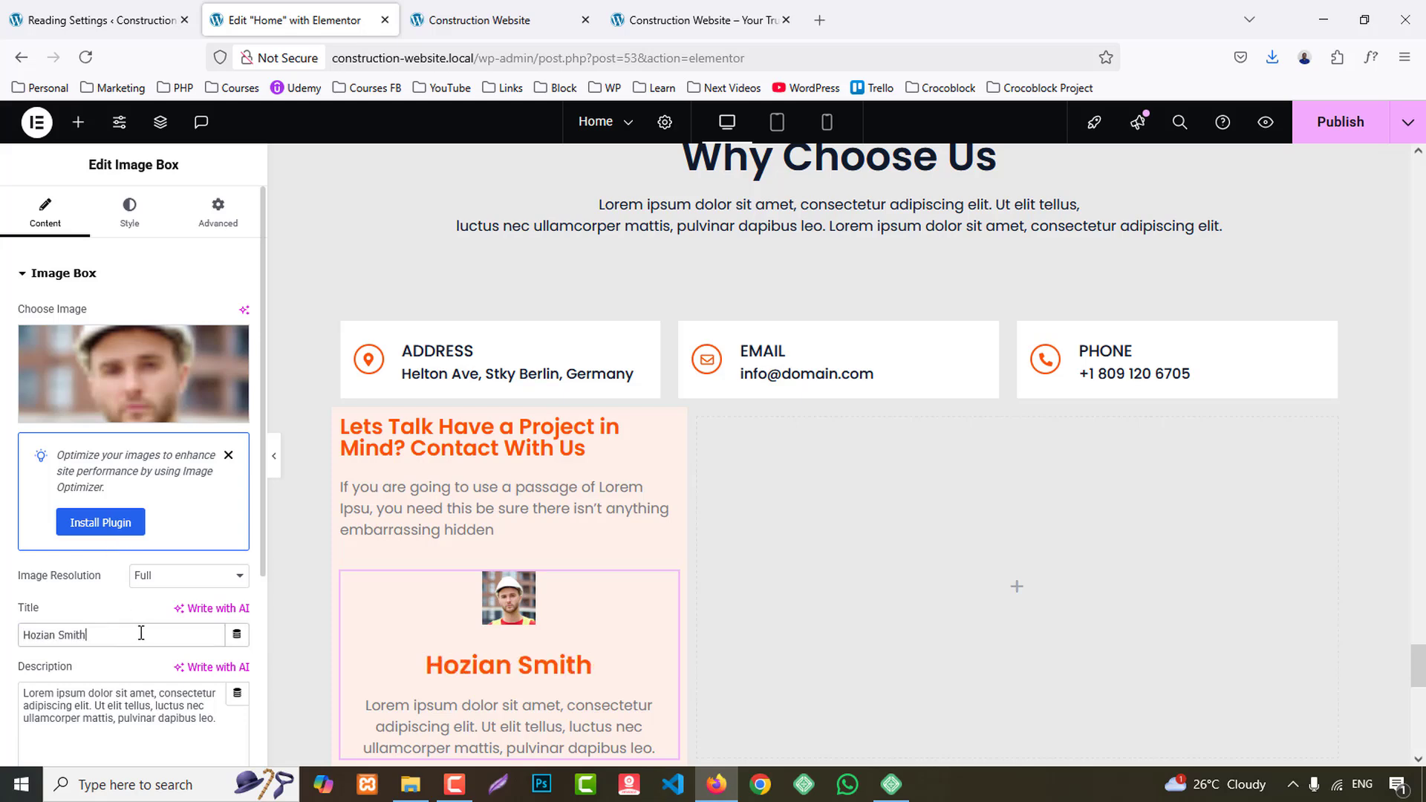
scroll(123, 645, down, 4)
click(187, 640)
click(154, 518)
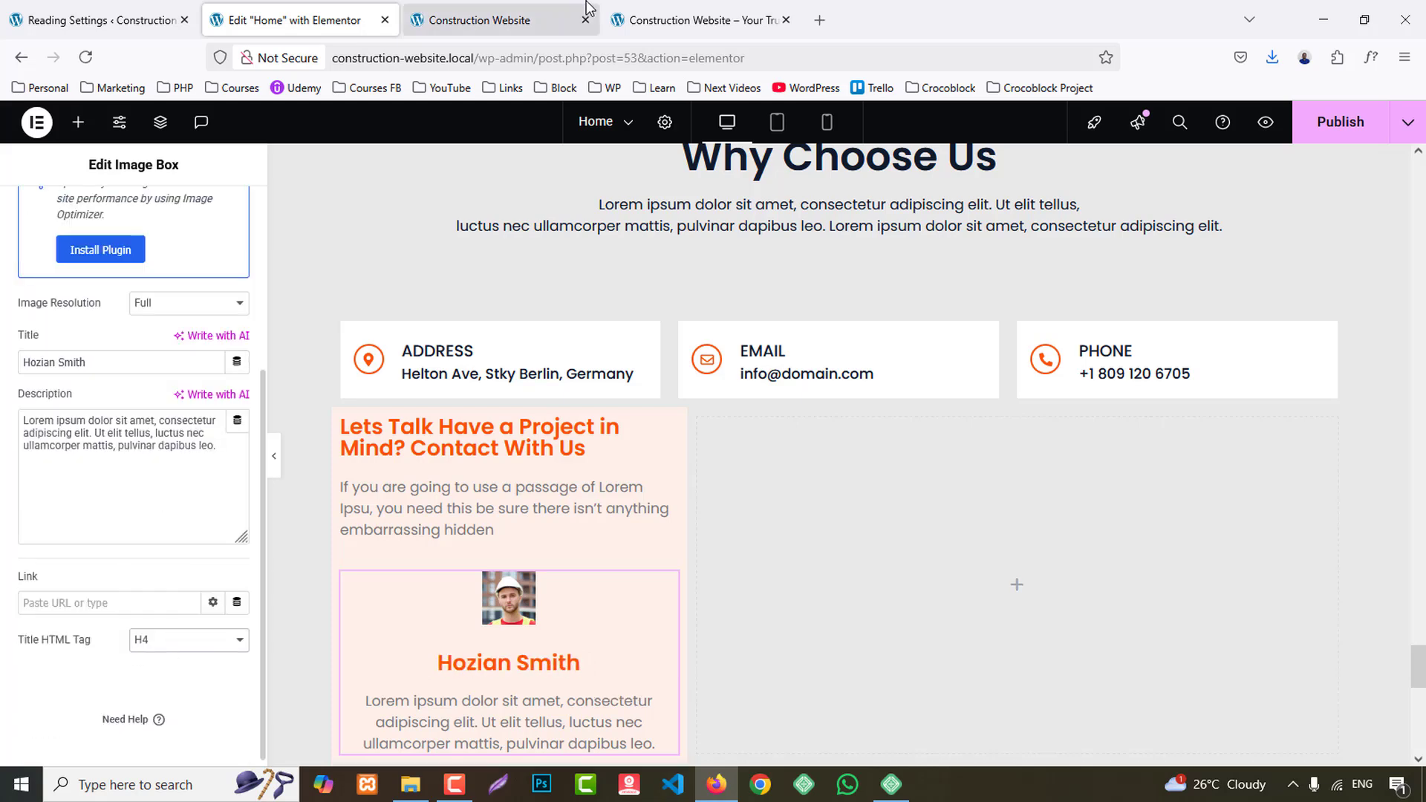
- Replace the Image Box description with "Project Manager" copied from the reference card
click(694, 20)
drag(299, 581, 433, 581)
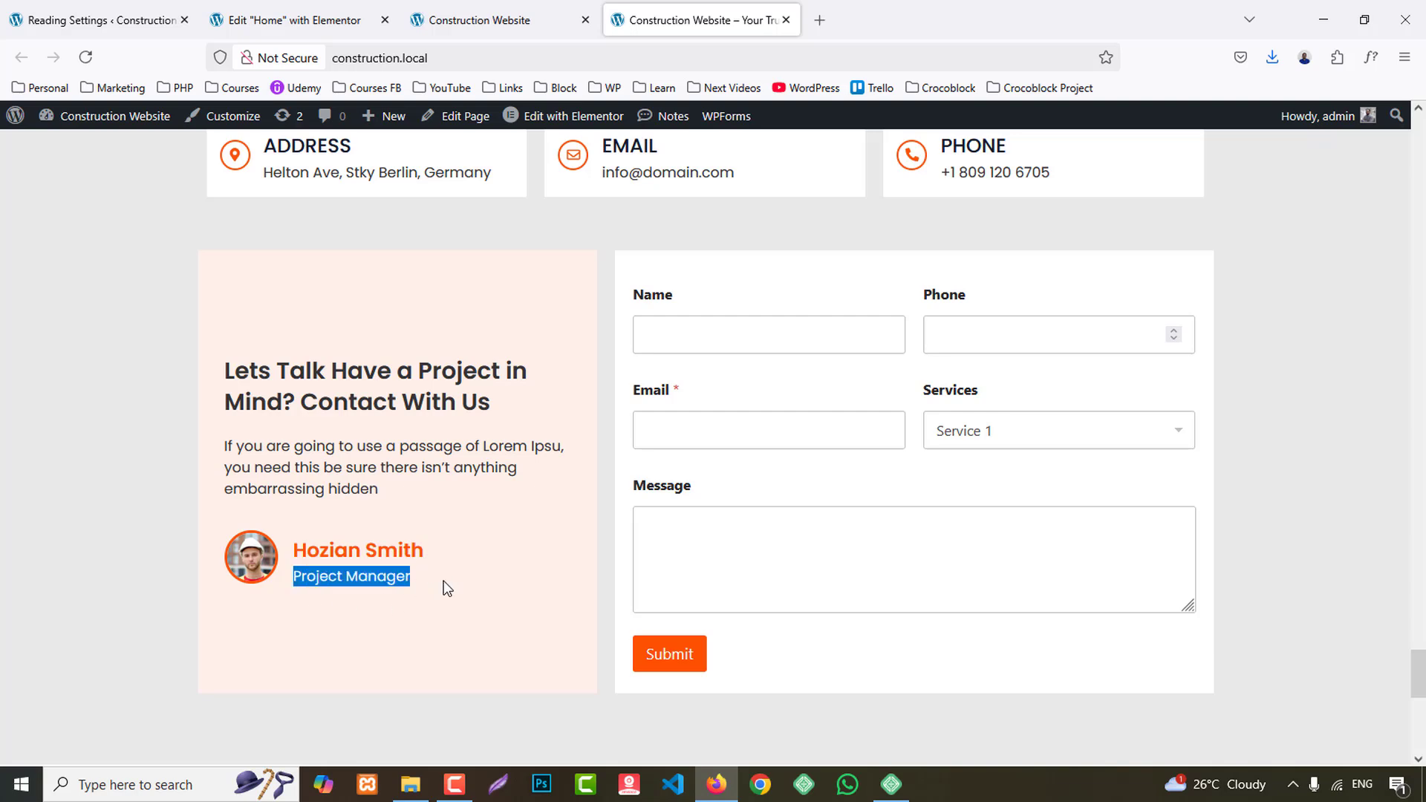
click(286, 20)
click(169, 460)
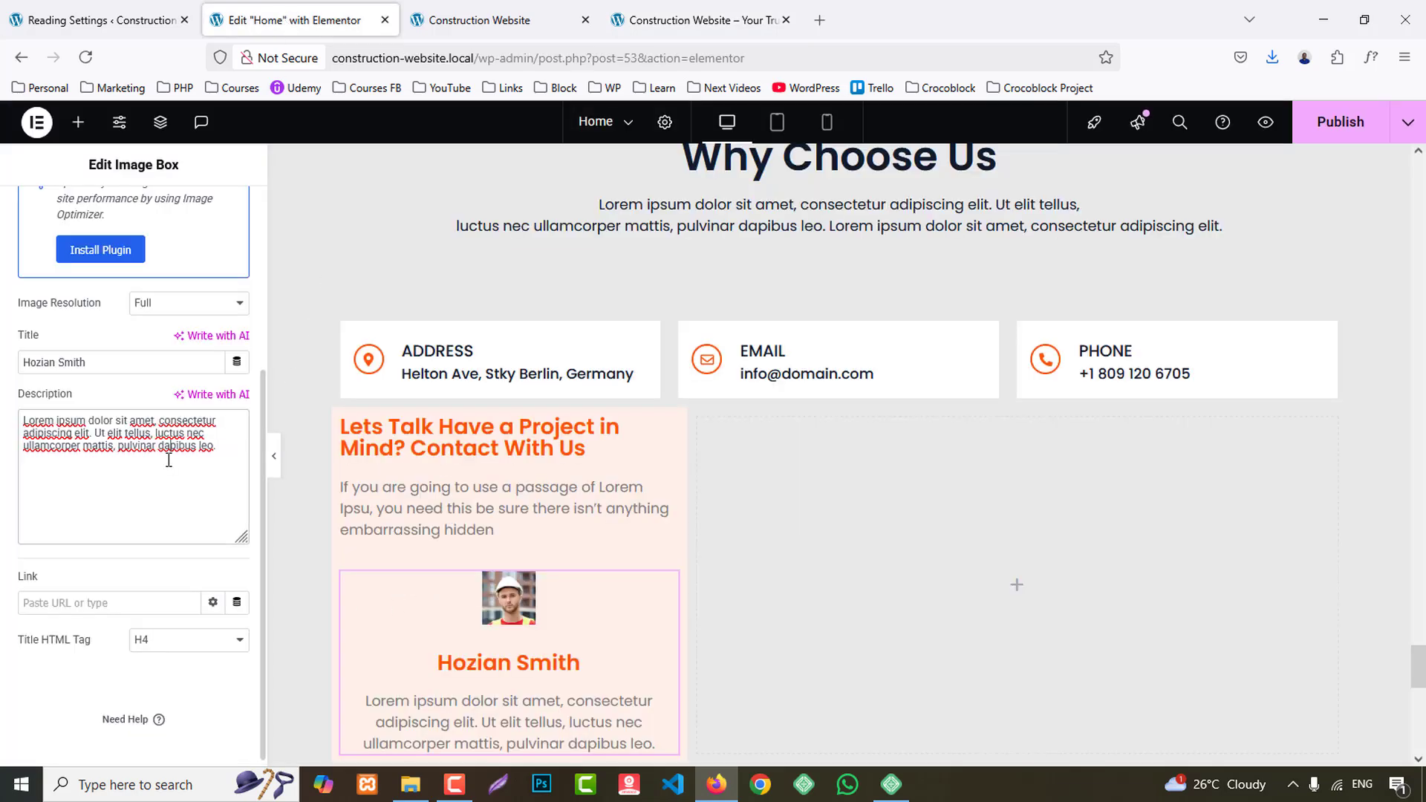
key(ctrl+a)
text(Project Manager)
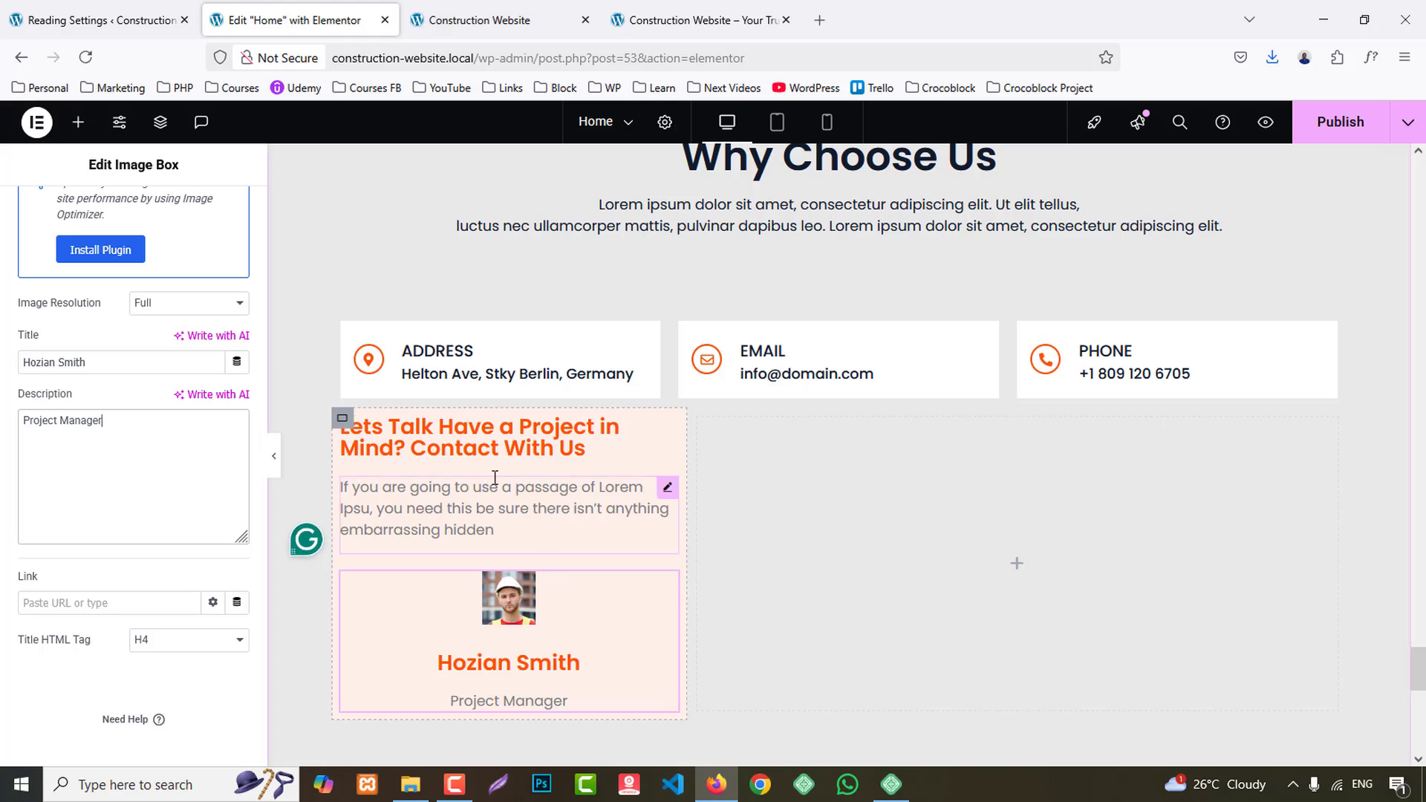
- Set the peach container's padding to 40 px at top and bottom and 20 px at right and left
click(343, 419)
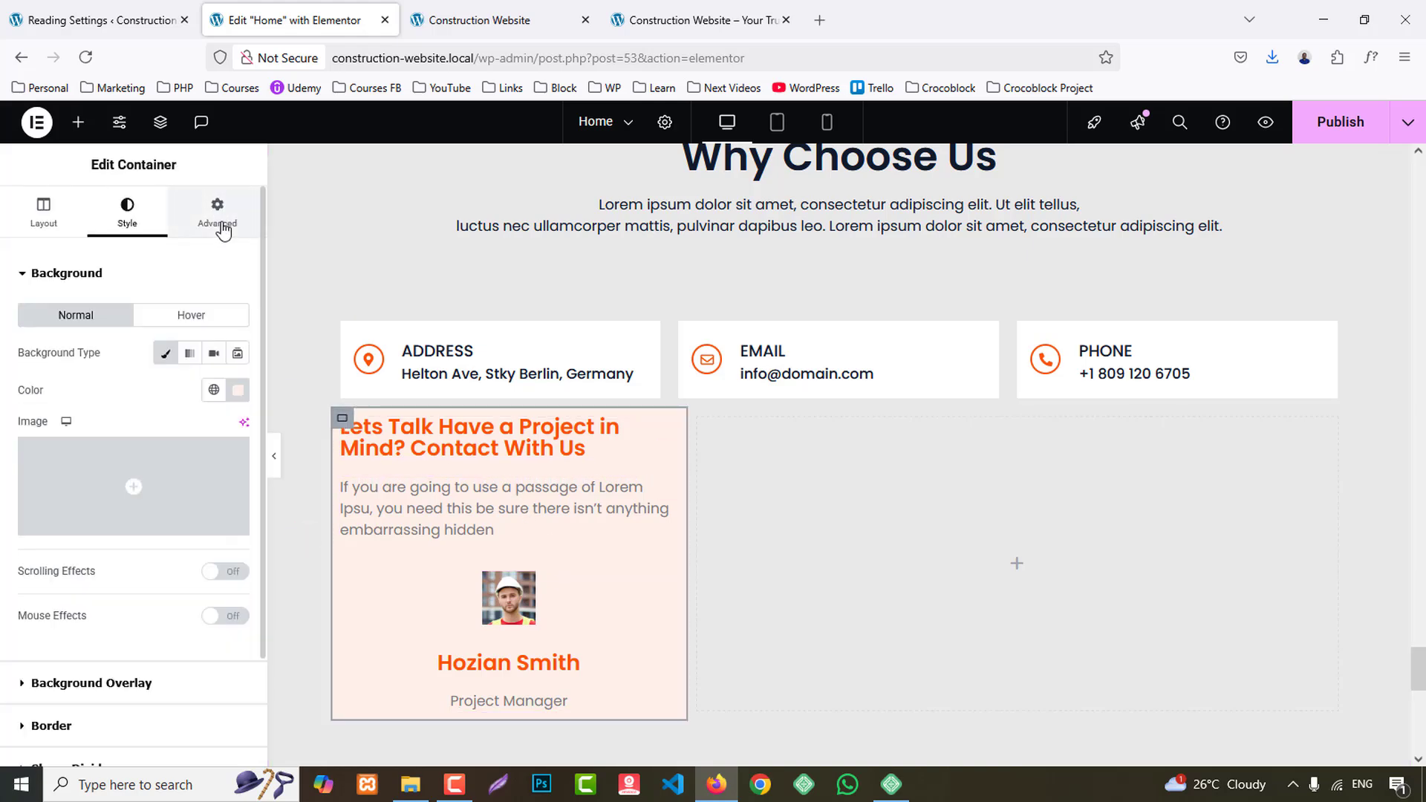
click(218, 223)
click(236, 408)
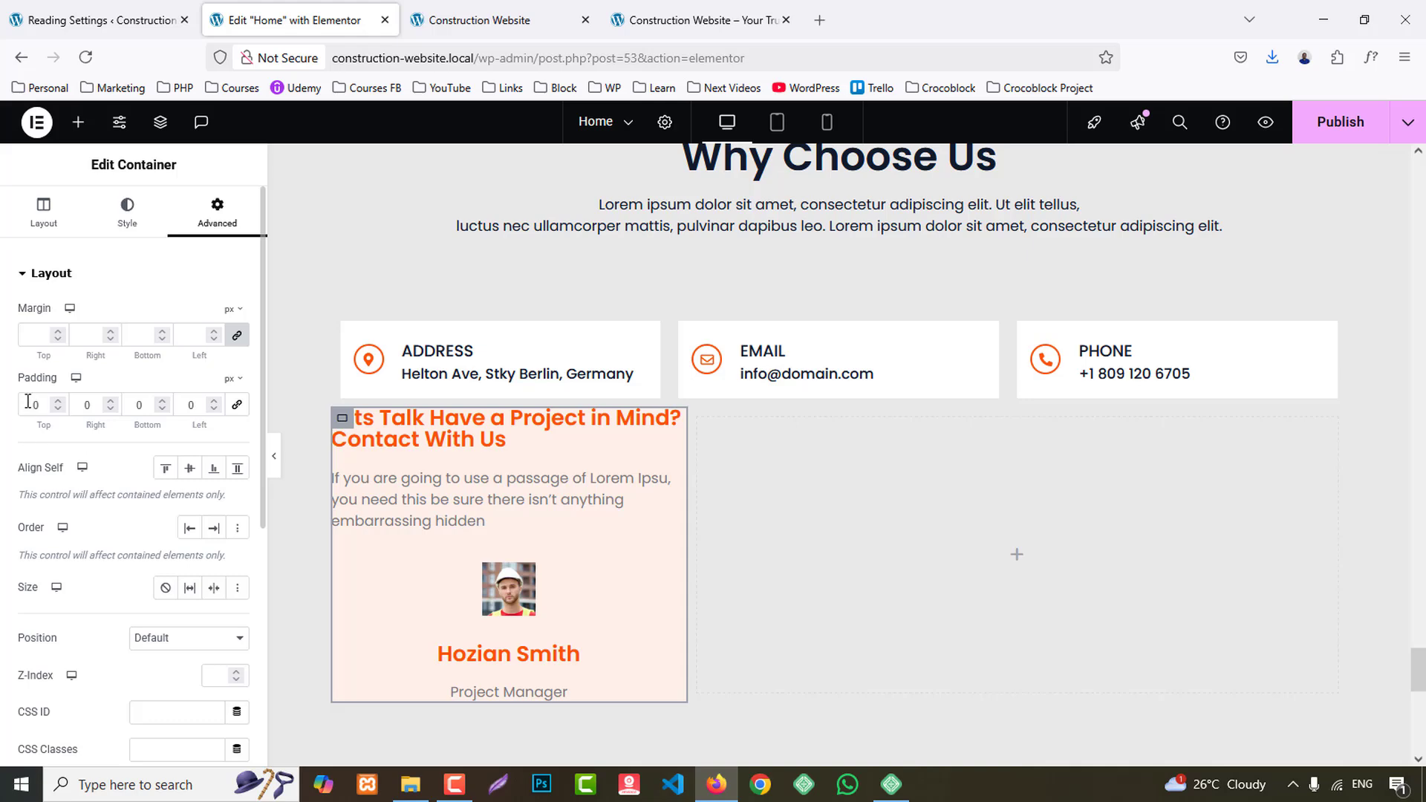
text(4)
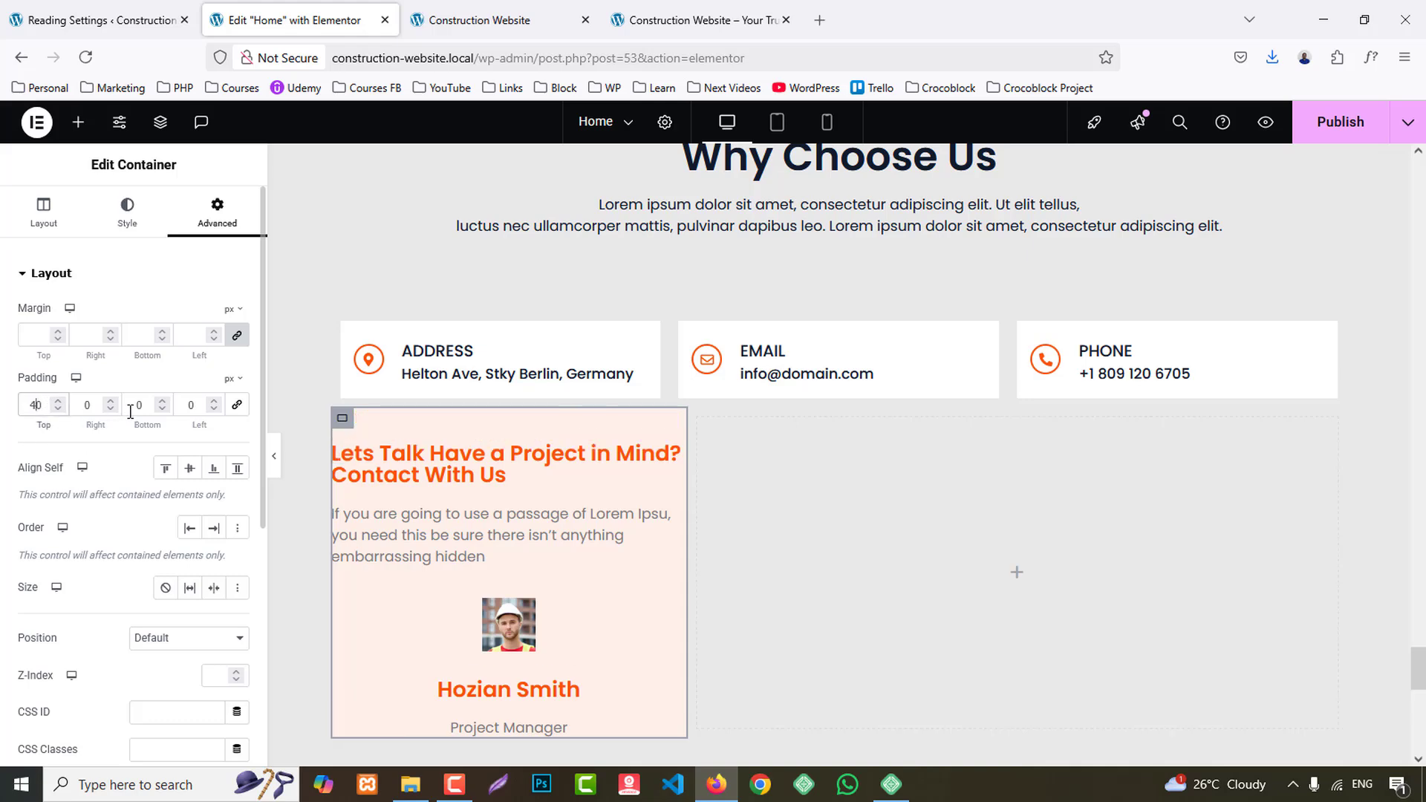
text(4)
click(79, 403)
text(2)
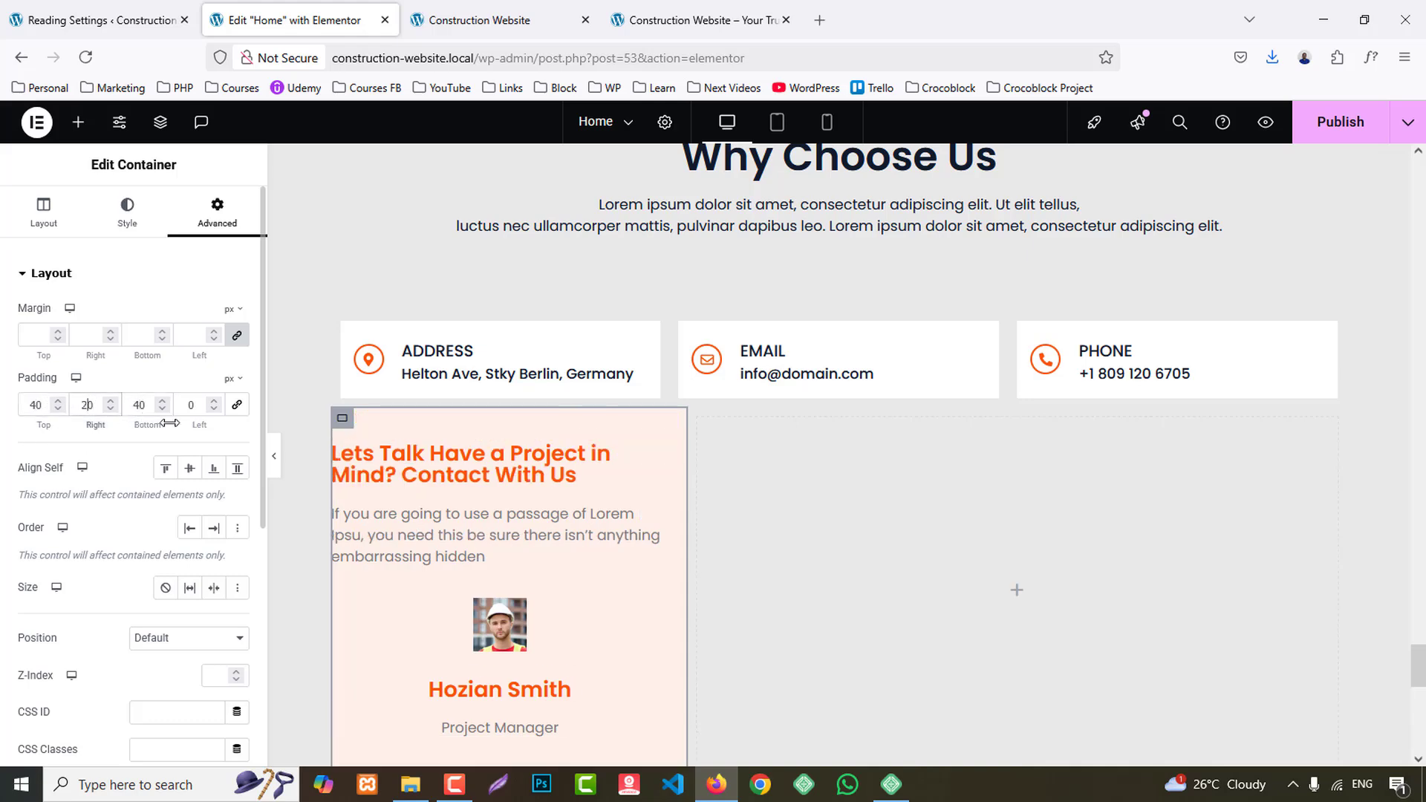
click(183, 407)
text(2)
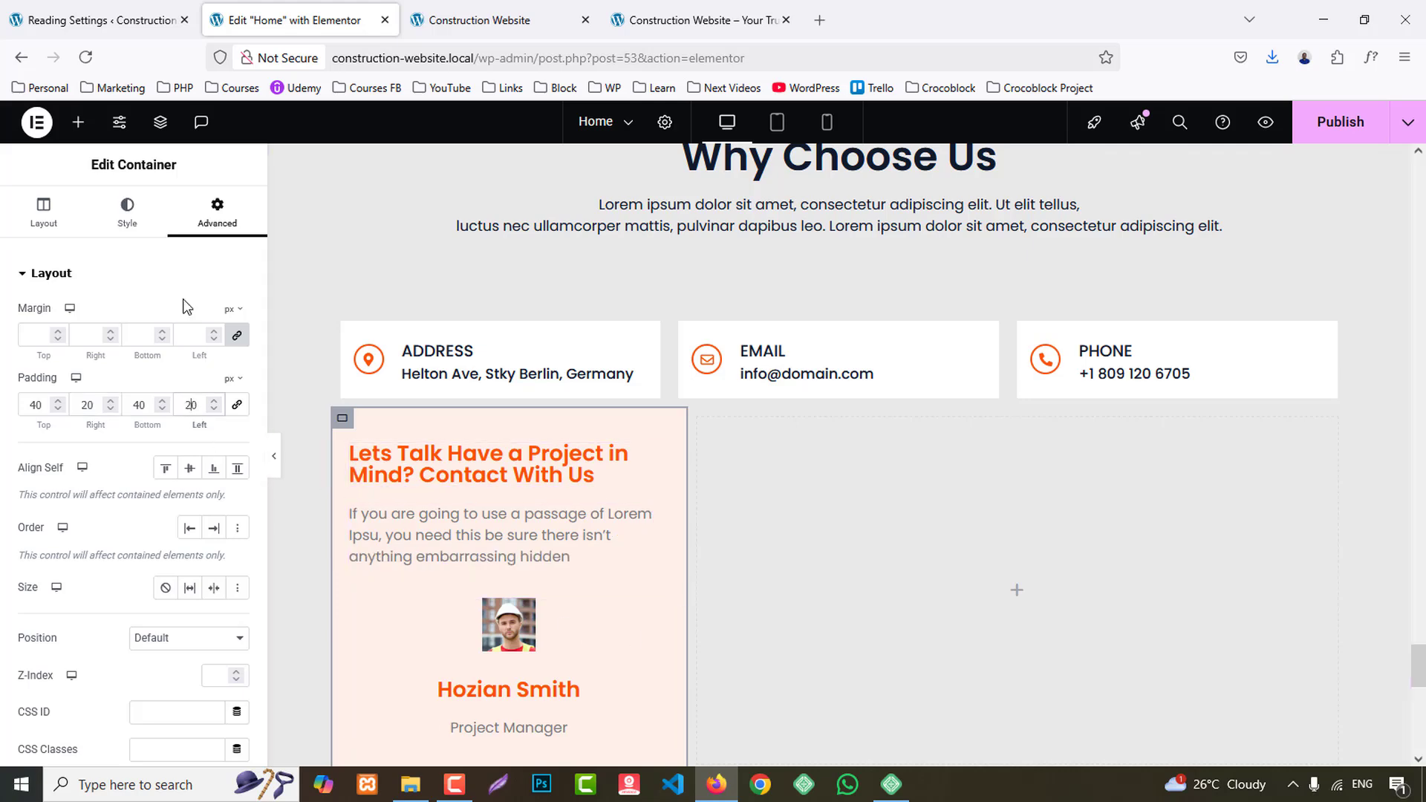
- Add a WPForms widget to the empty 65% container and select Blank Form as its form
click(78, 122)
text(form)
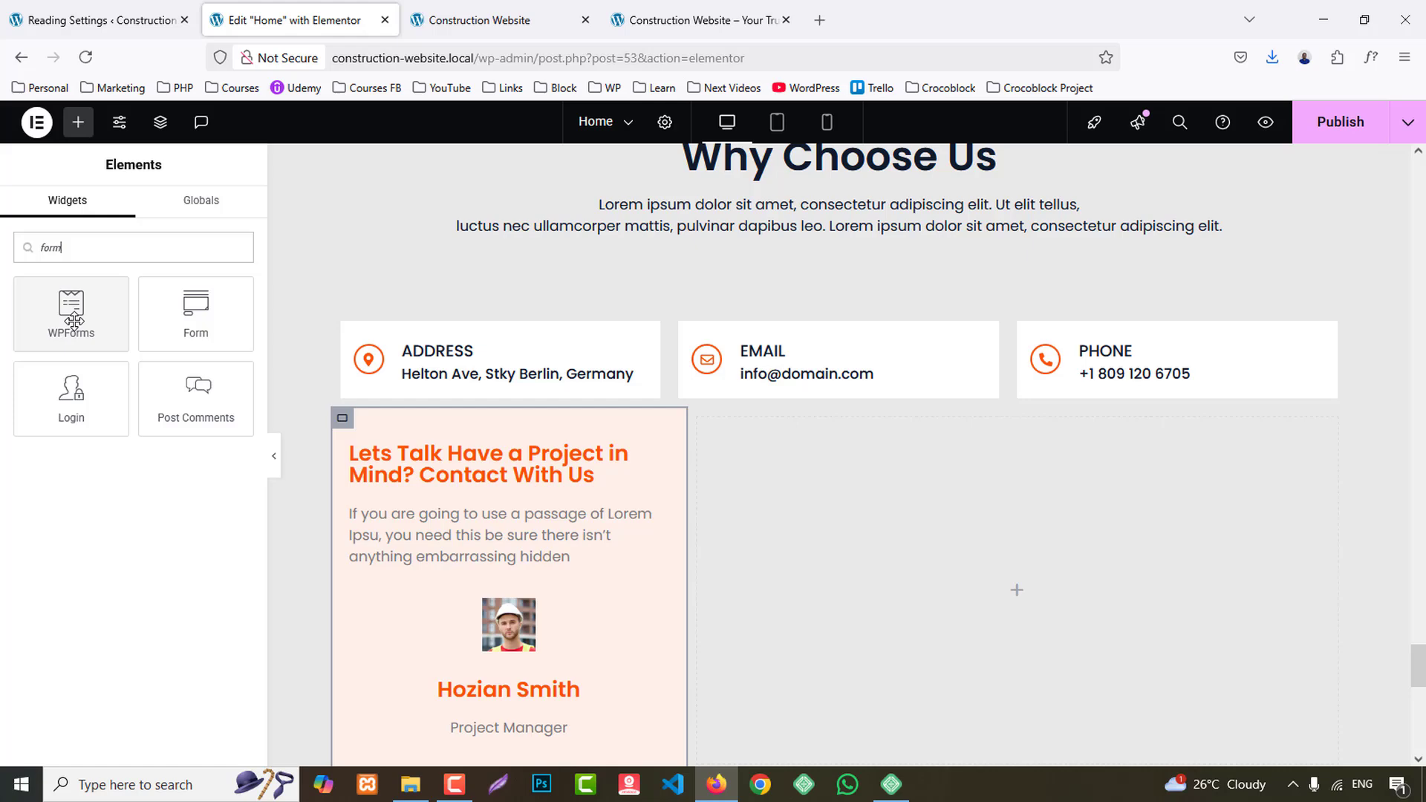
drag(72, 312, 1014, 536)
click(1015, 536)
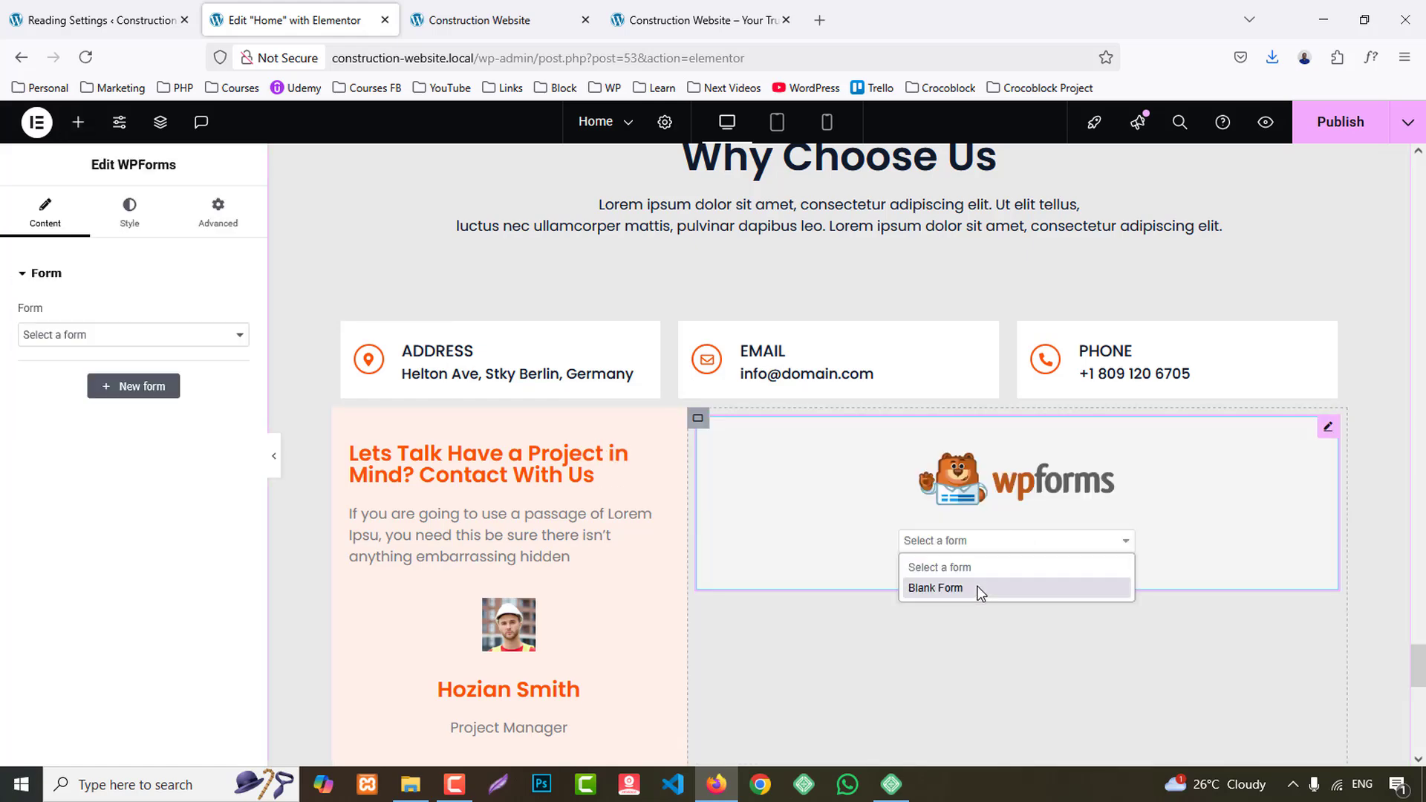
click(1010, 588)
scroll(1207, 511, down, 2)
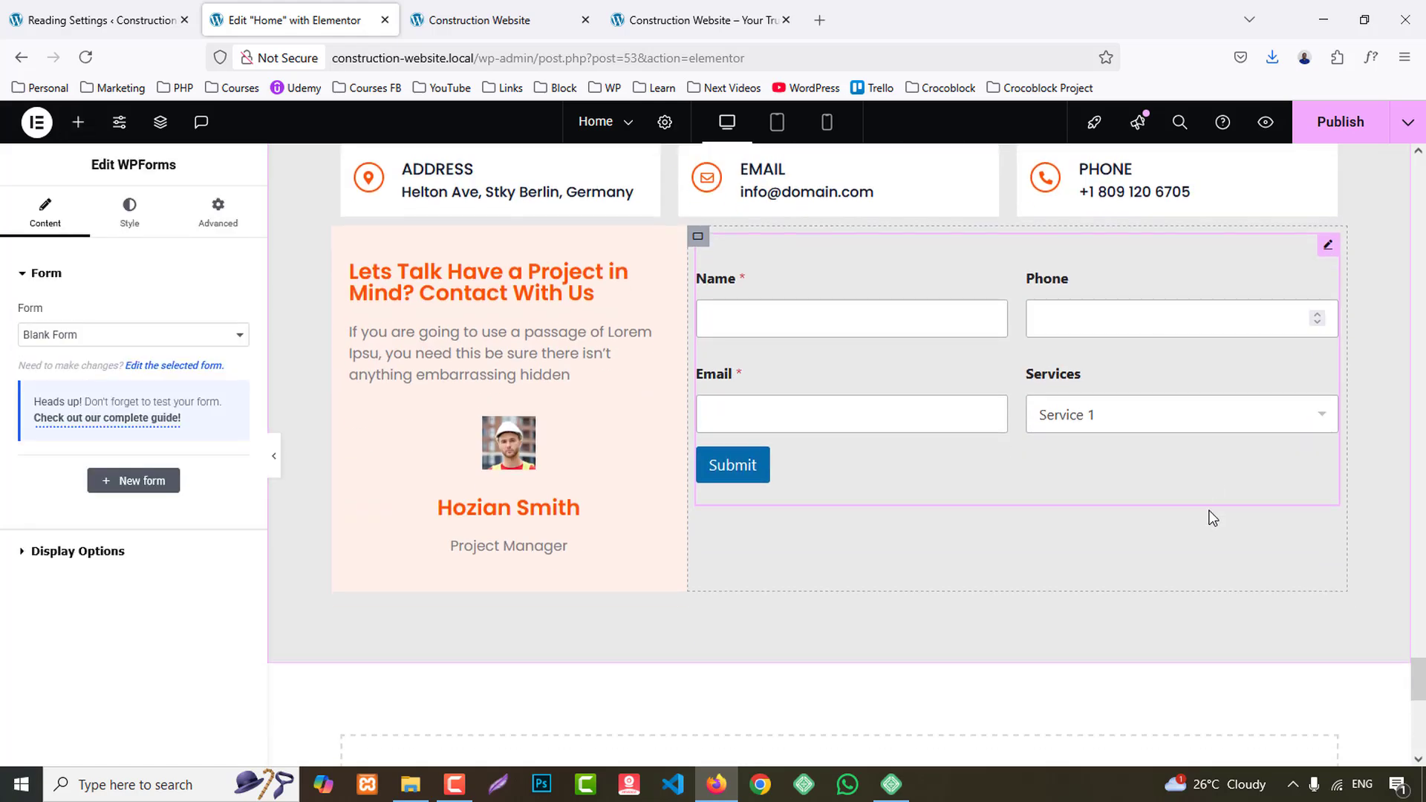
scroll(1210, 506, up, 1)
- Compare the contact form with the reference page and publish the Home page changes
click(719, 6)
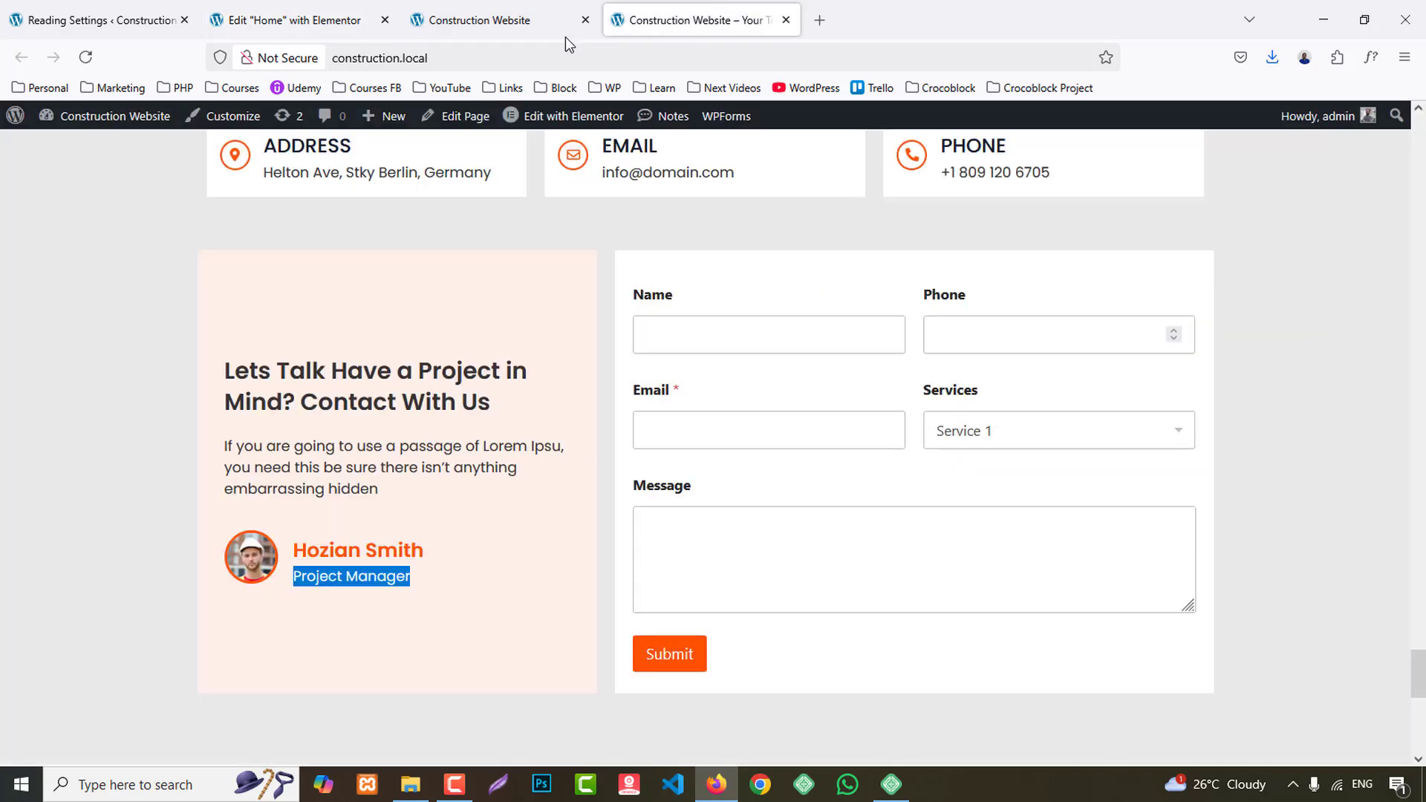
click(490, 6)
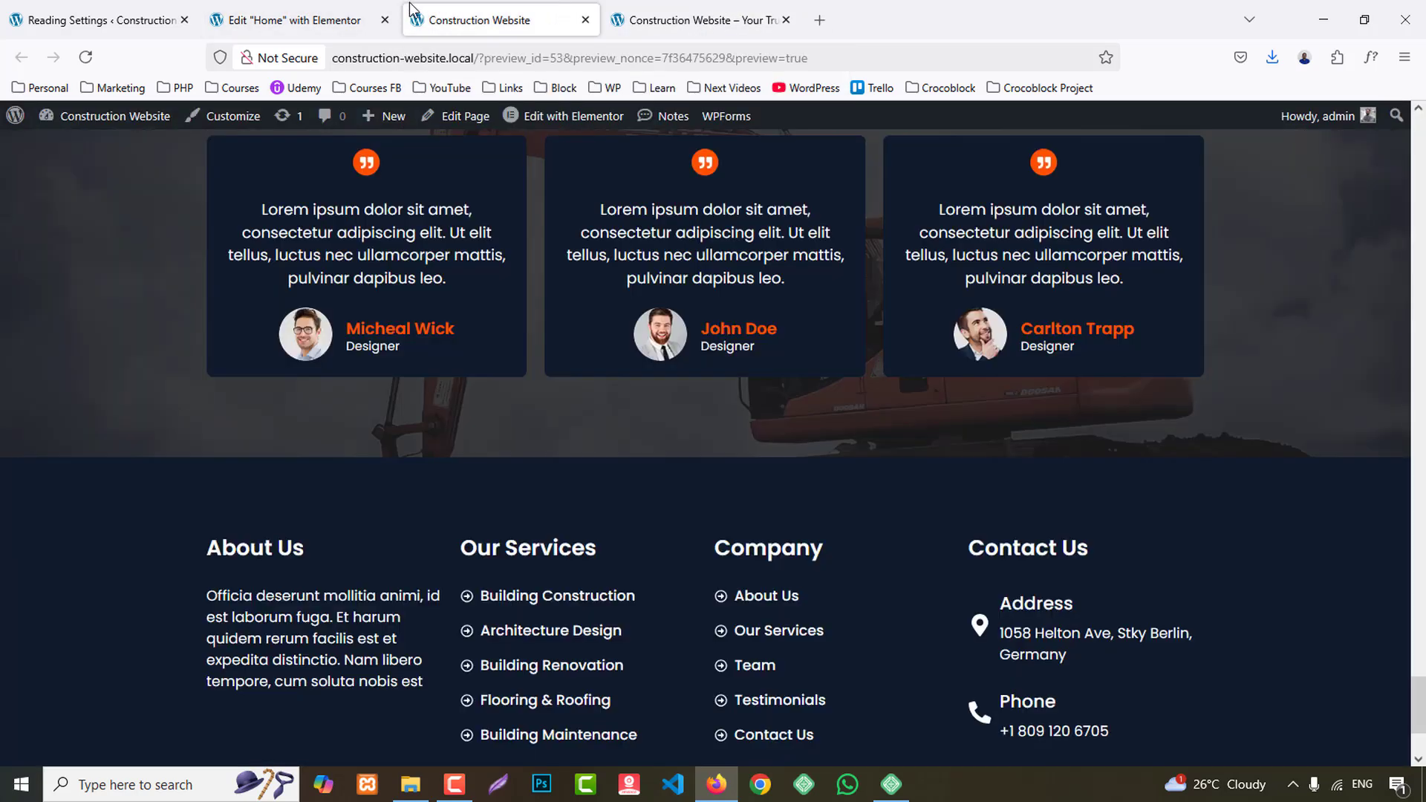
click(312, 20)
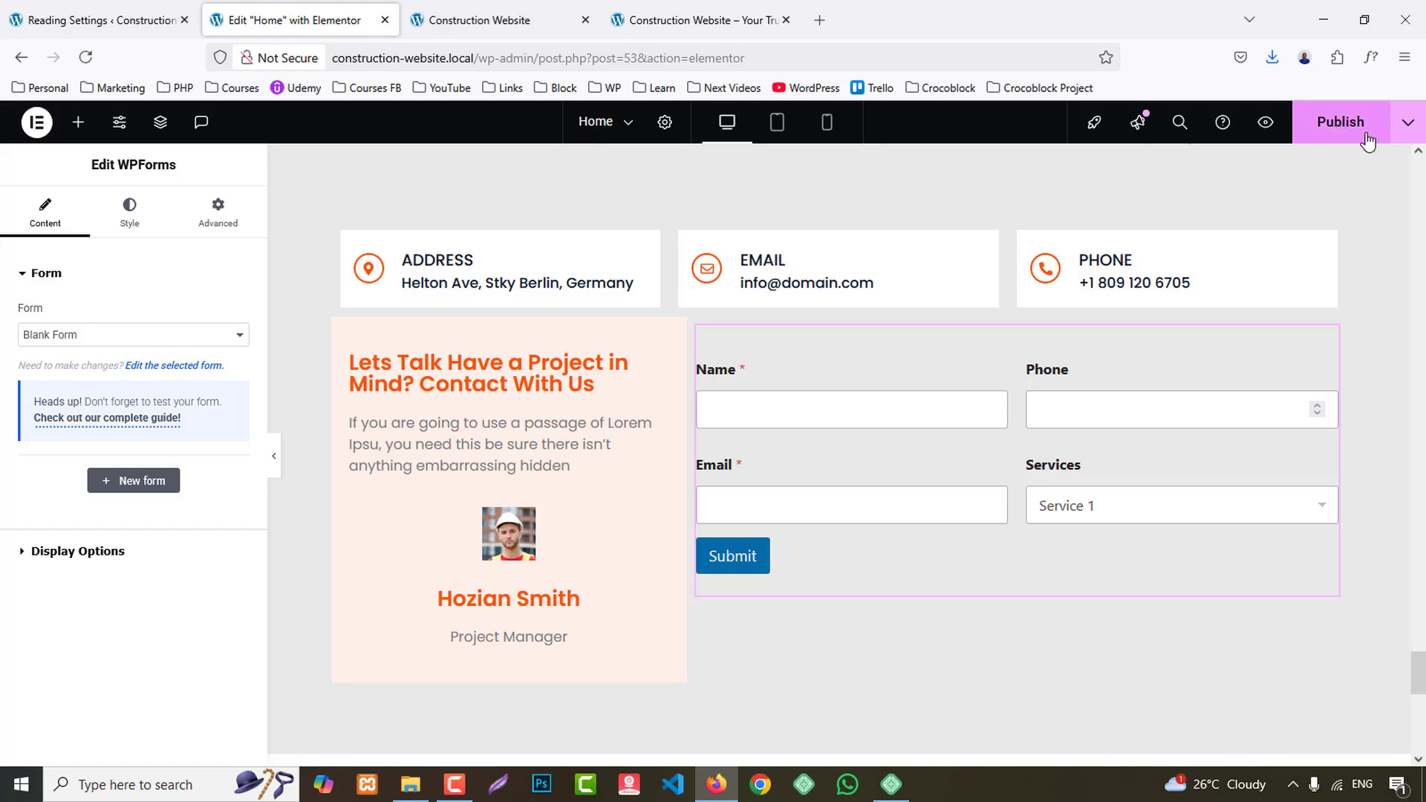
click(1337, 122)
- Open the WPForms forms overview in a new tab and edit Blank Form in the form builder
click(83, 16)
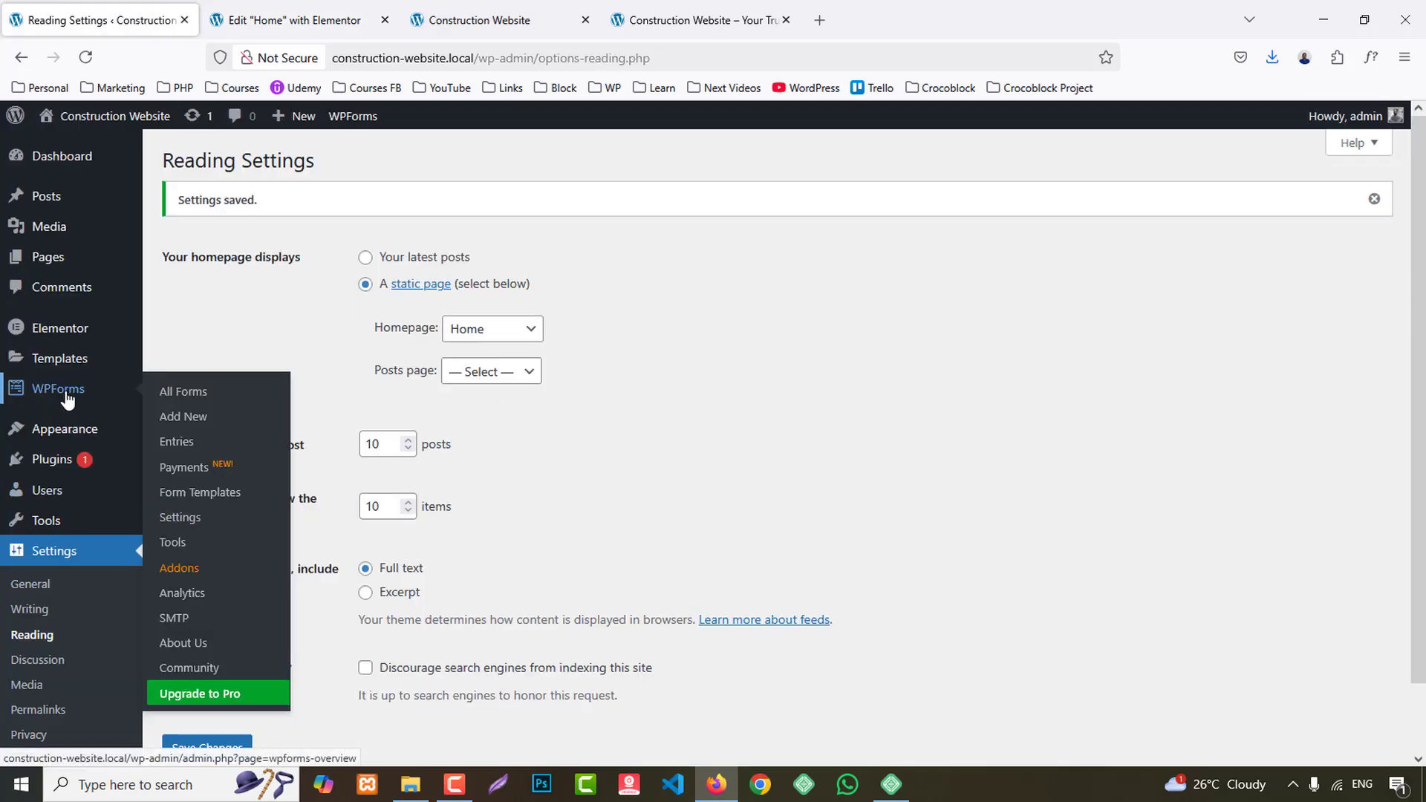
middle_click(182, 392)
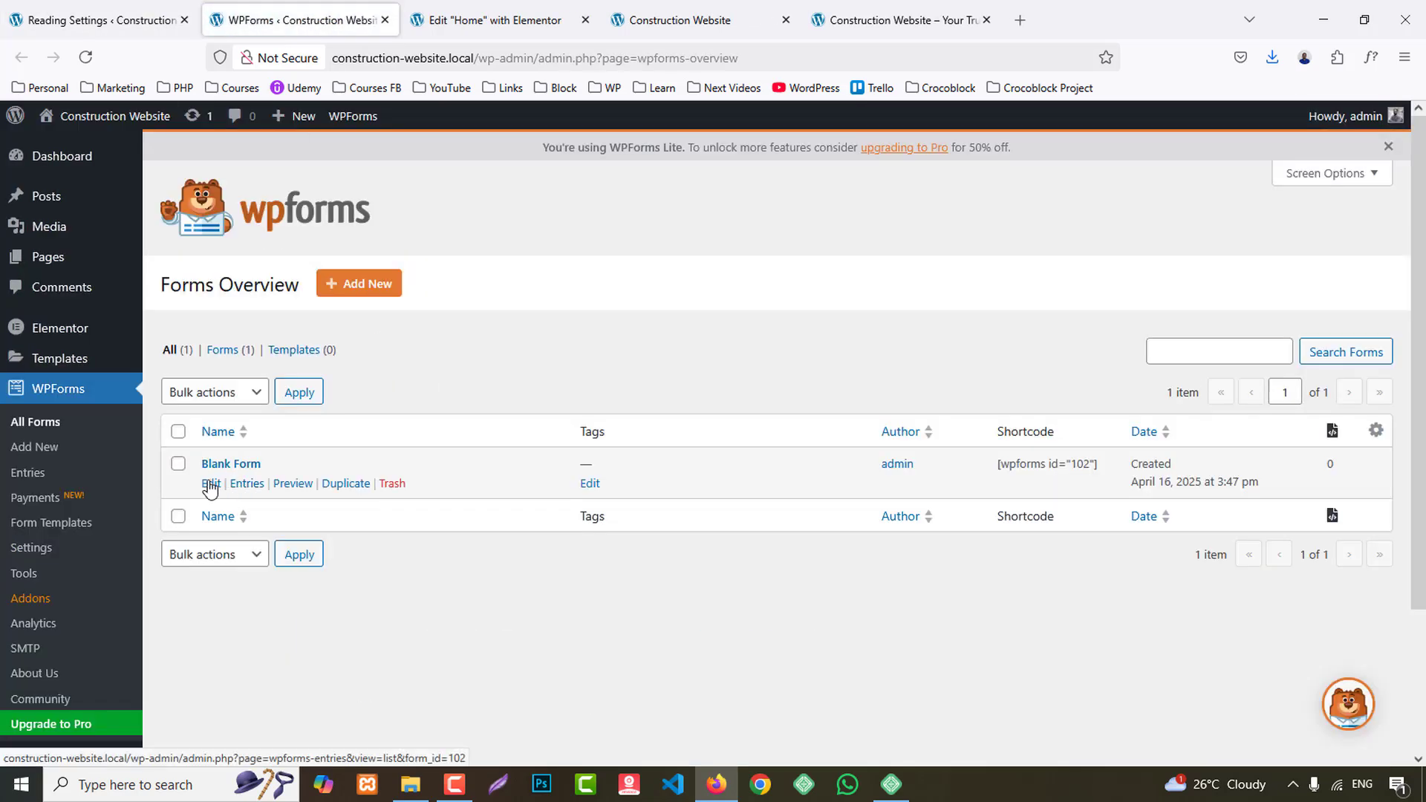
click(210, 484)
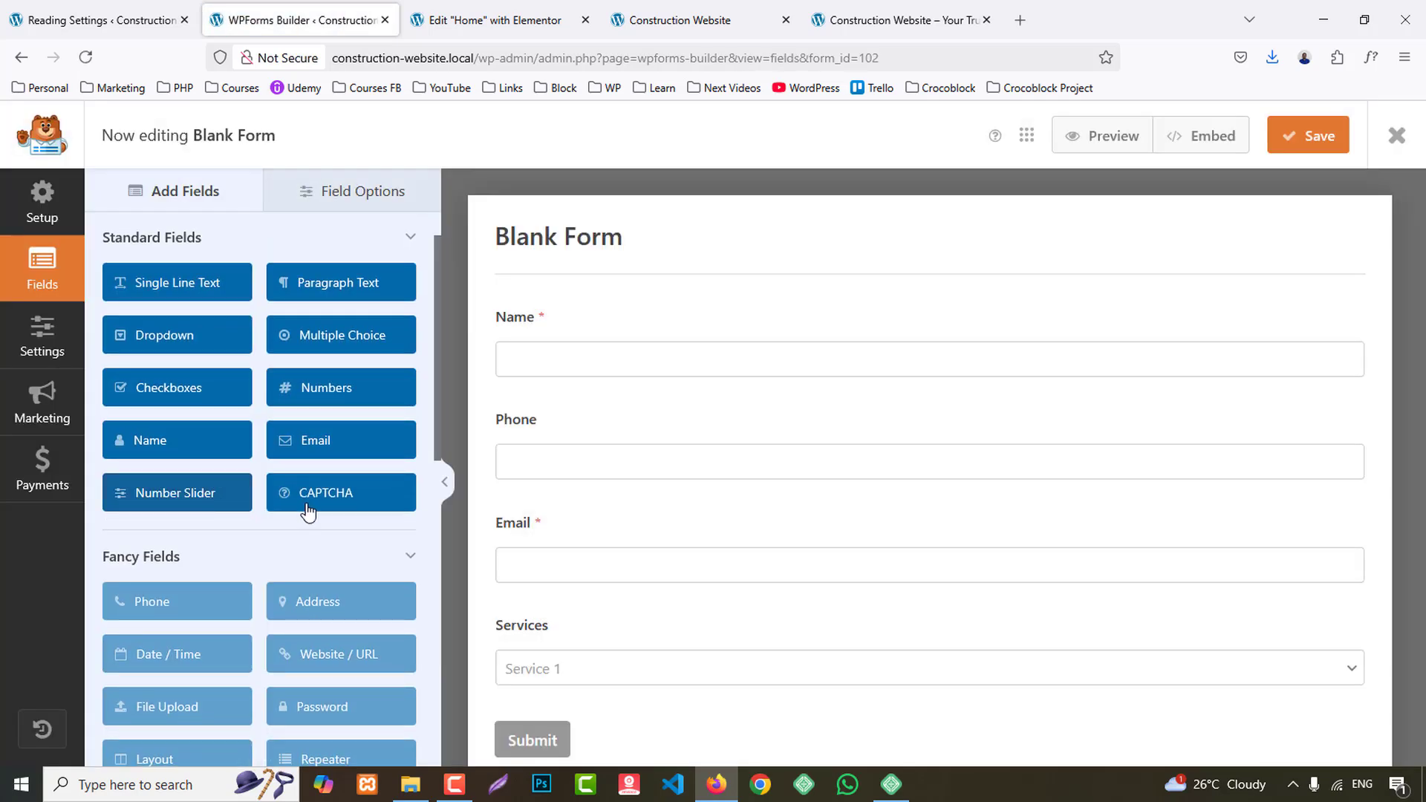
- Add a Paragraph Text field labelled "Message" below the Services field and save the form
click(363, 280)
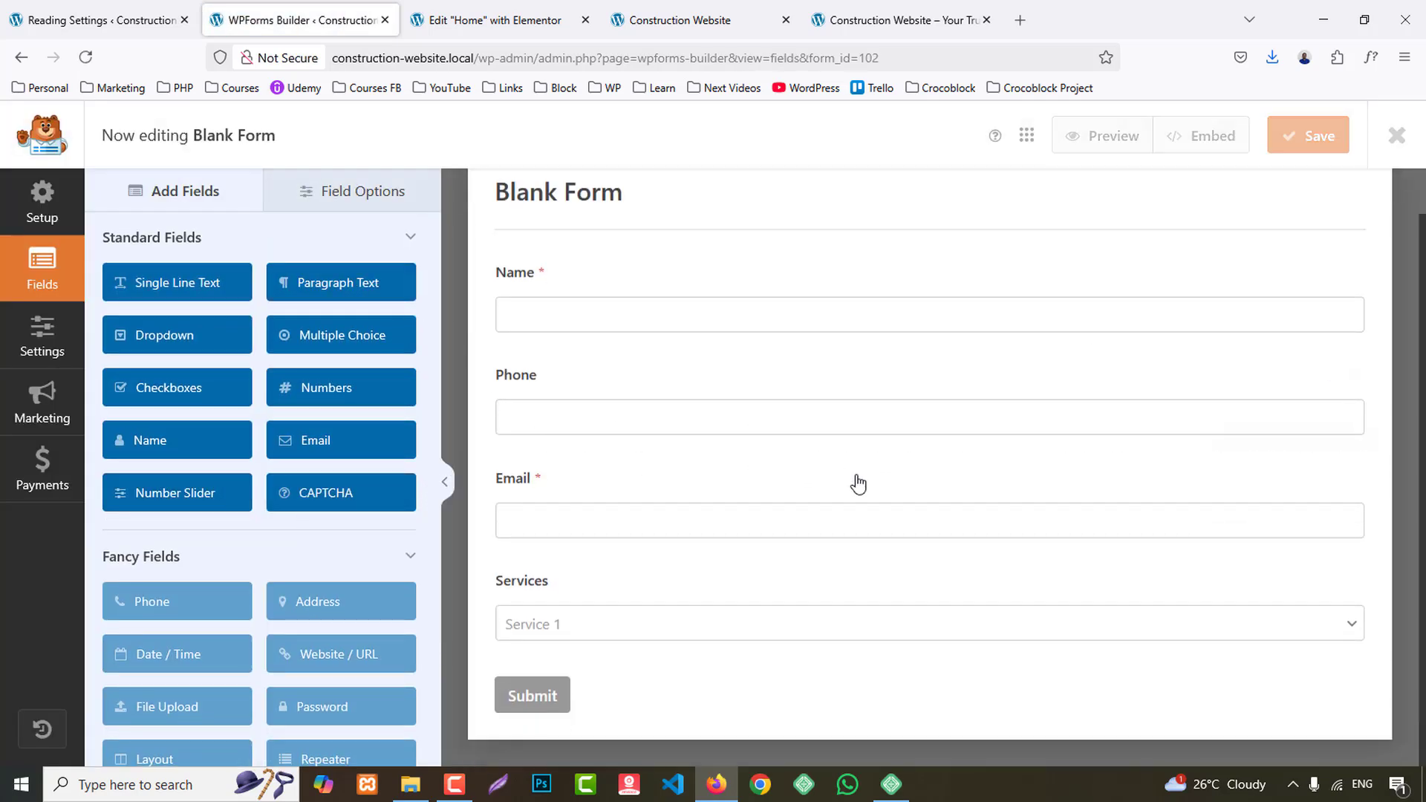
click(513, 526)
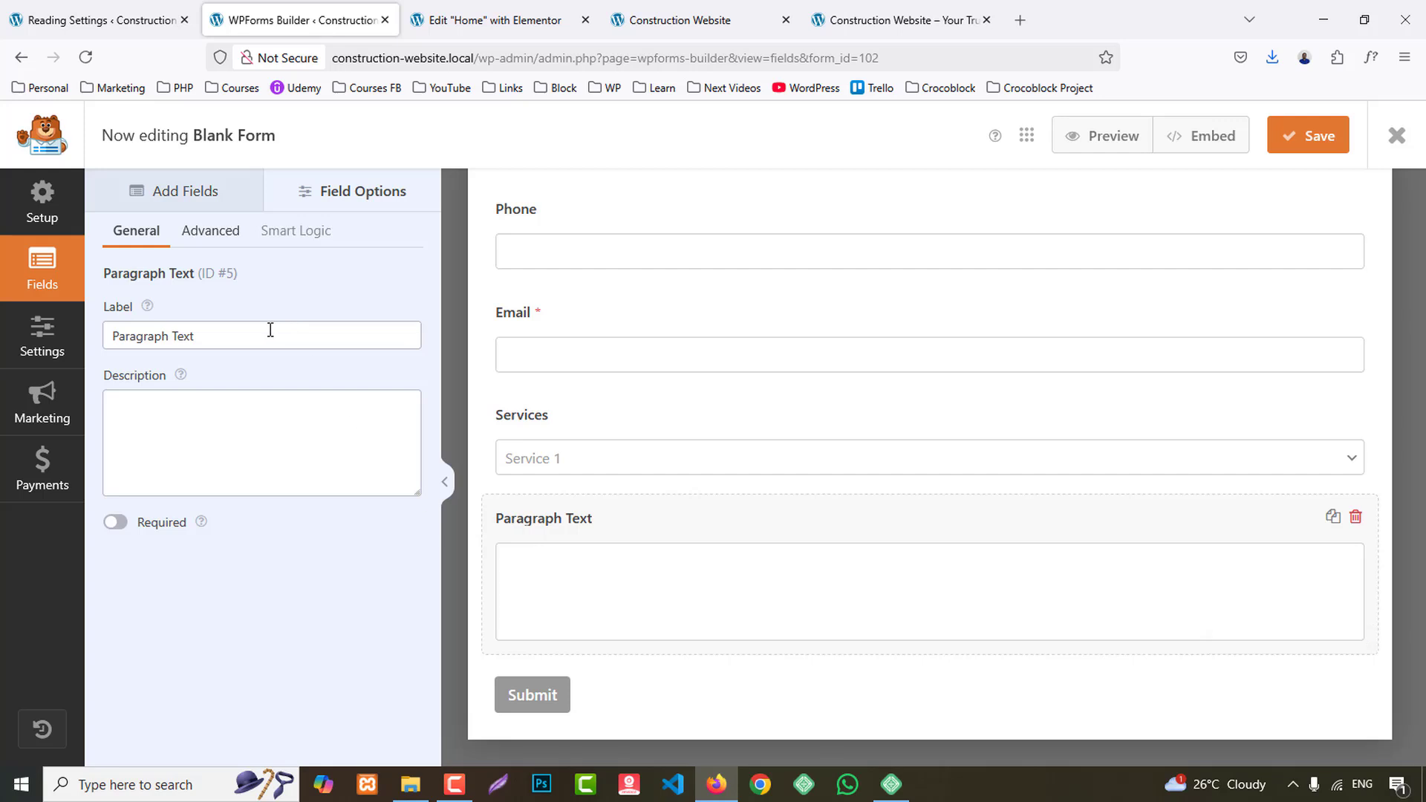
drag(270, 335, 6, 386)
text(Message)
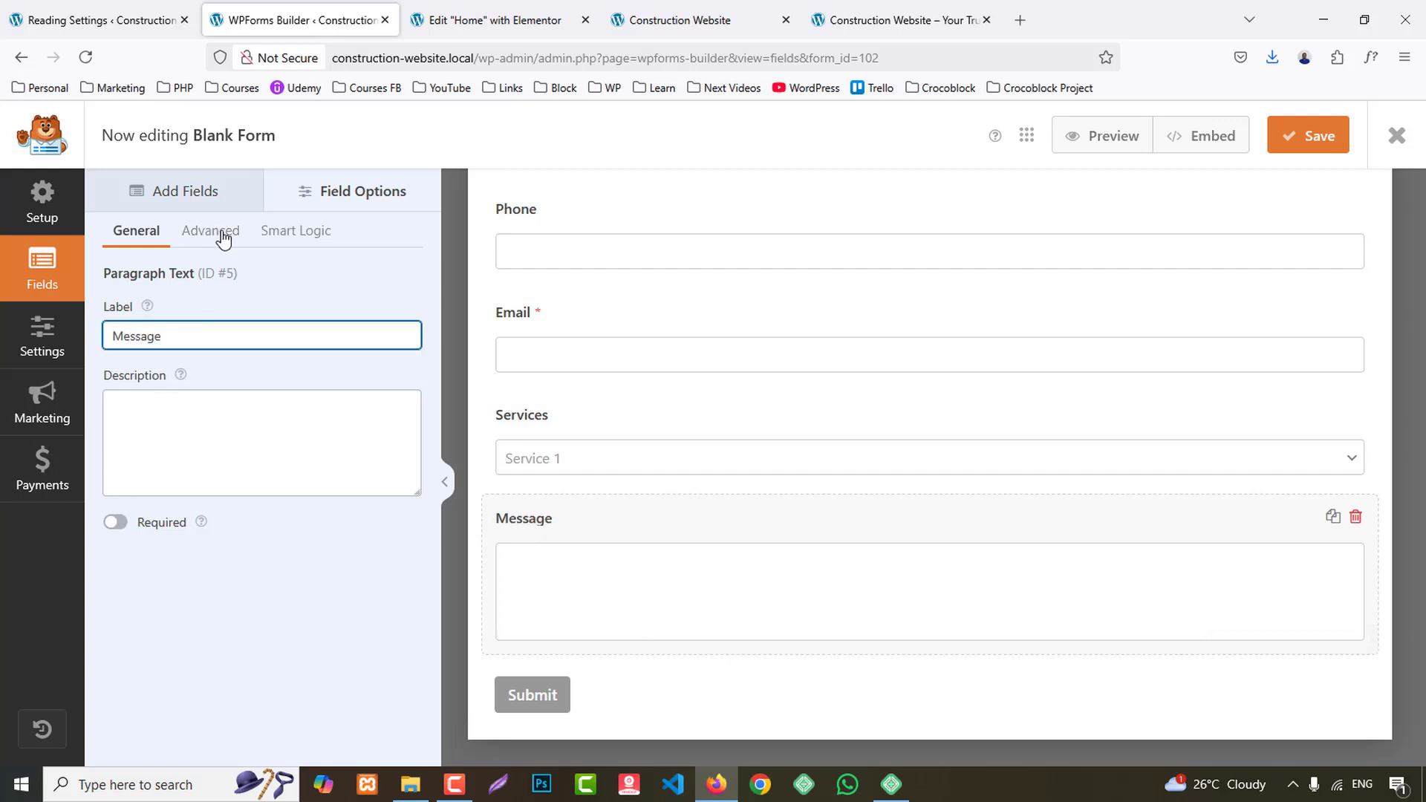
click(1286, 136)
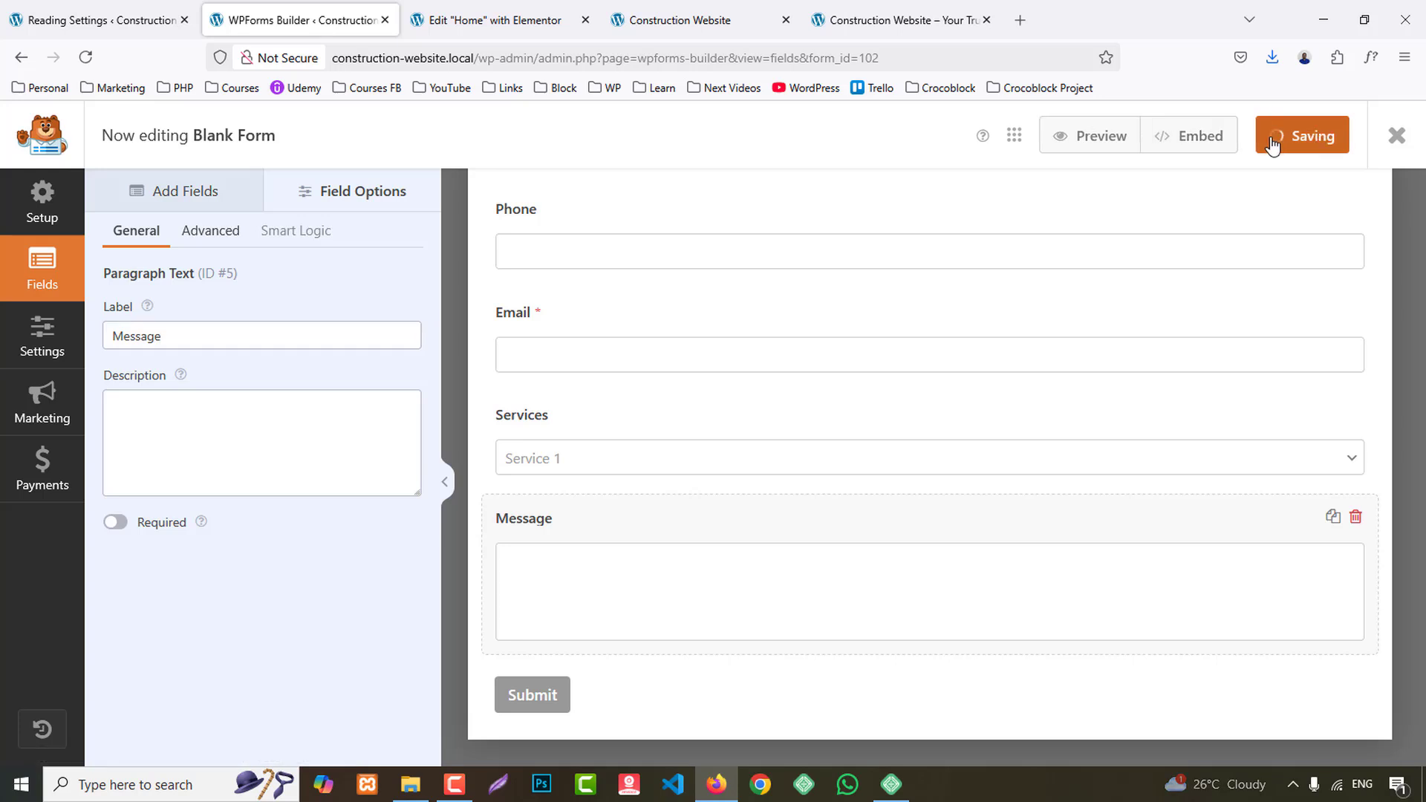
- Return to the Home page in Elementor and examine the contact form beside the Lets Talk card
click(491, 22)
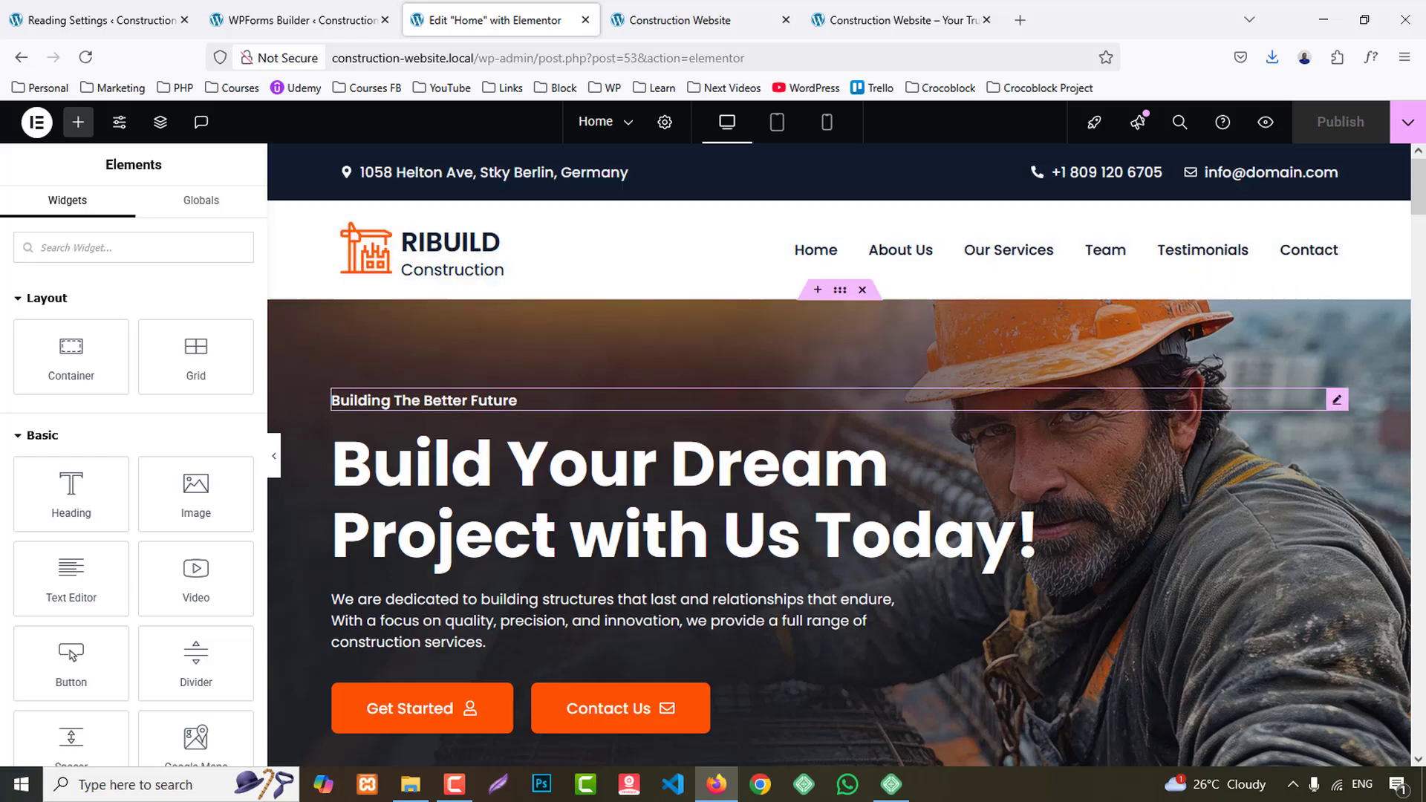
scroll(743, 238, down, 6)
scroll(1267, 595, down, 10)
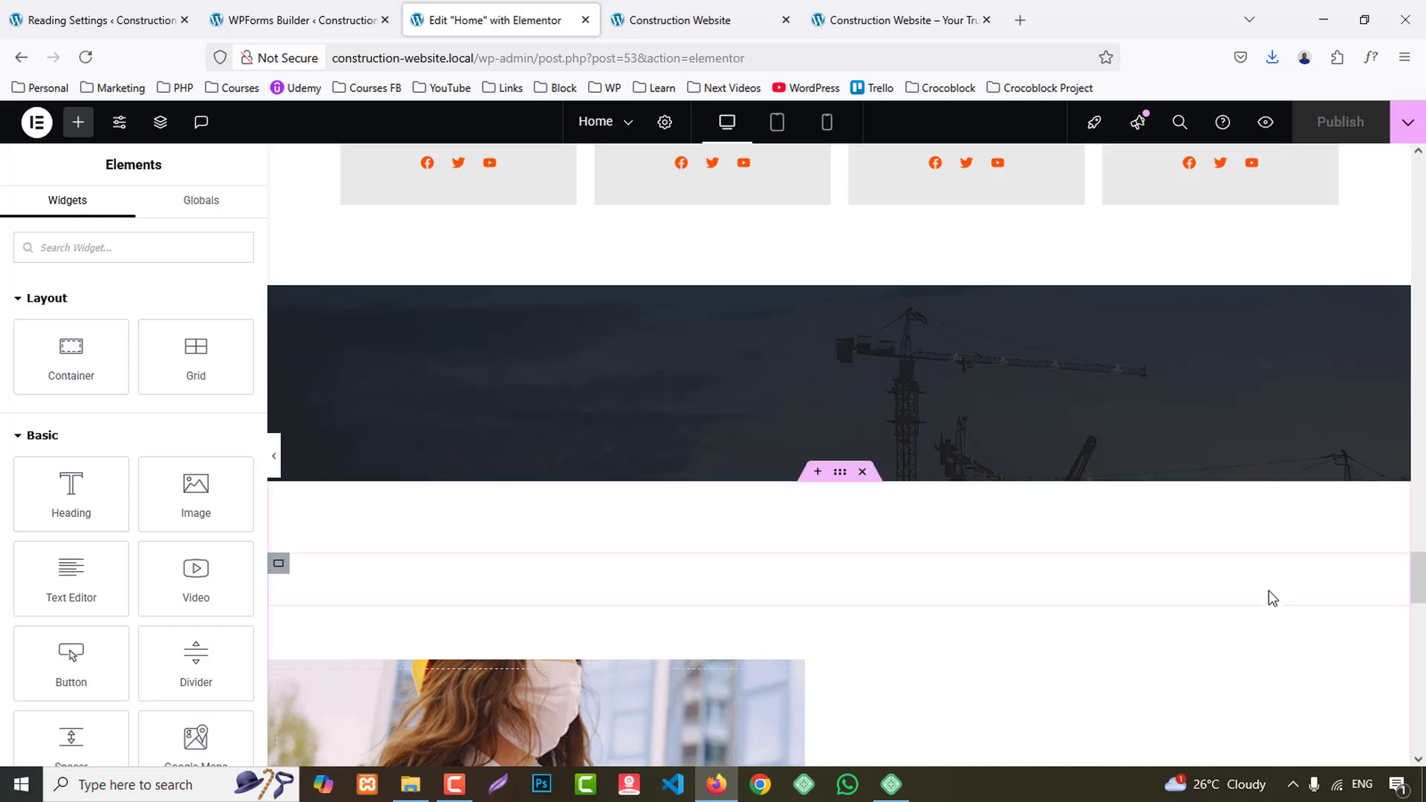
scroll(1262, 605, down, 6)
scroll(1258, 617, down, 5)
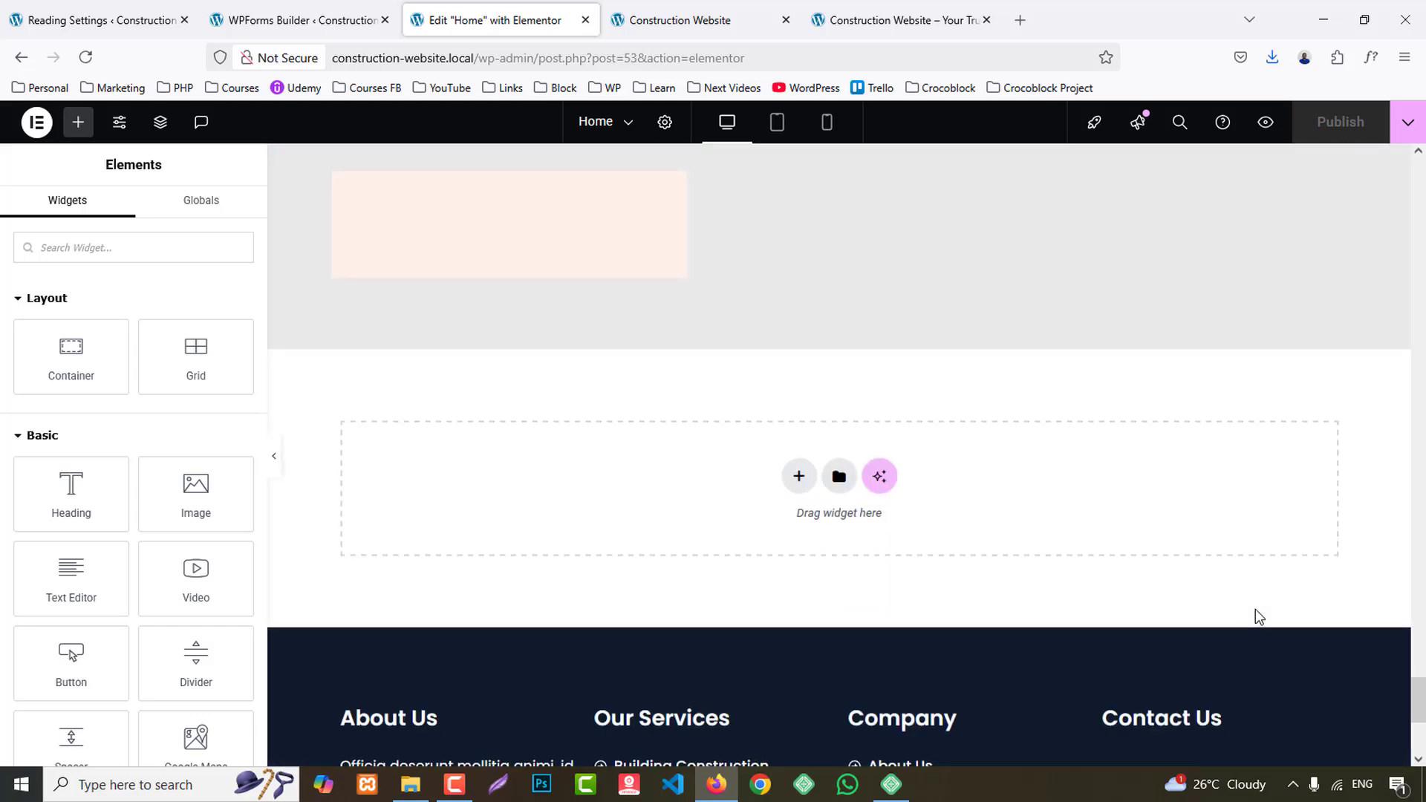
scroll(1258, 618, up, 6)
scroll(1258, 617, down, 3)
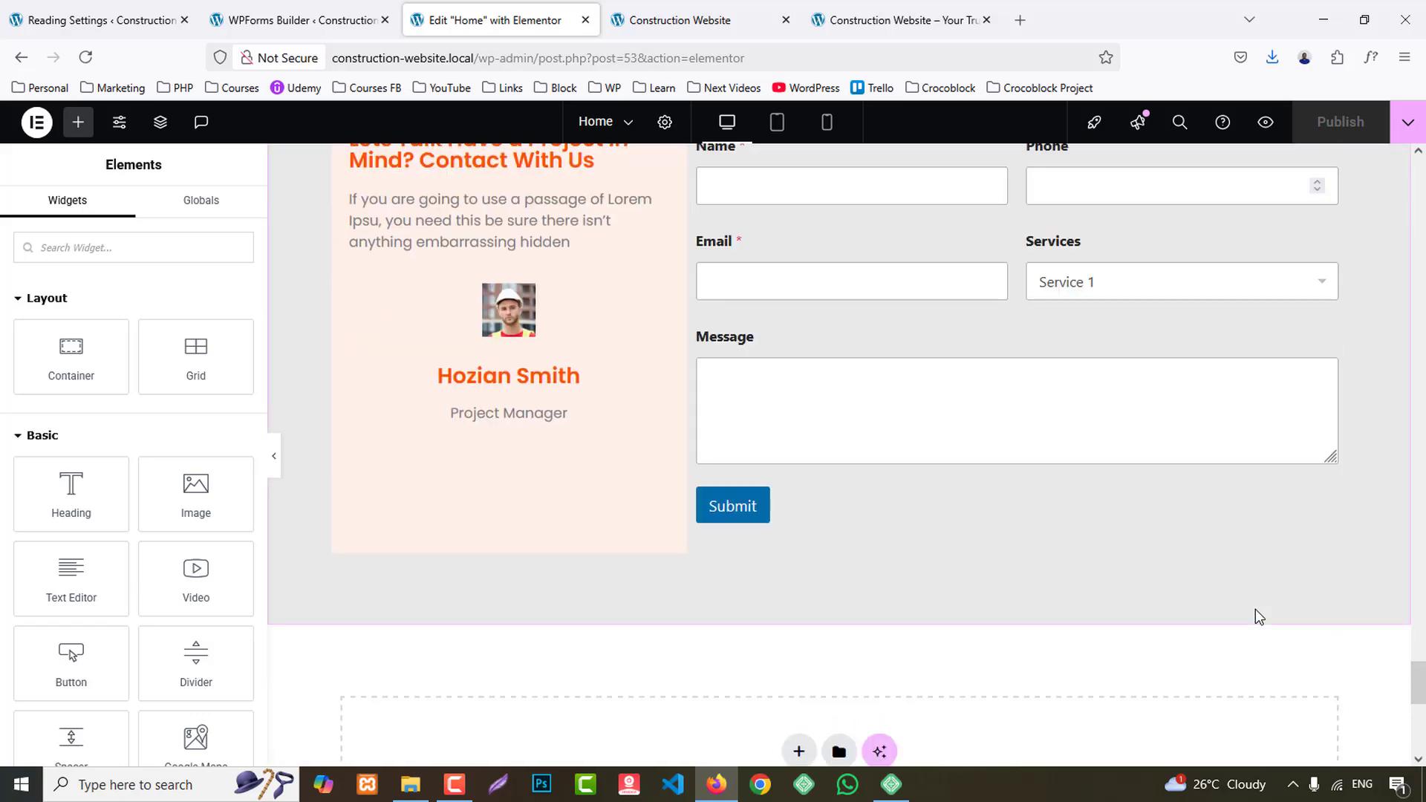
scroll(1258, 617, up, 20)
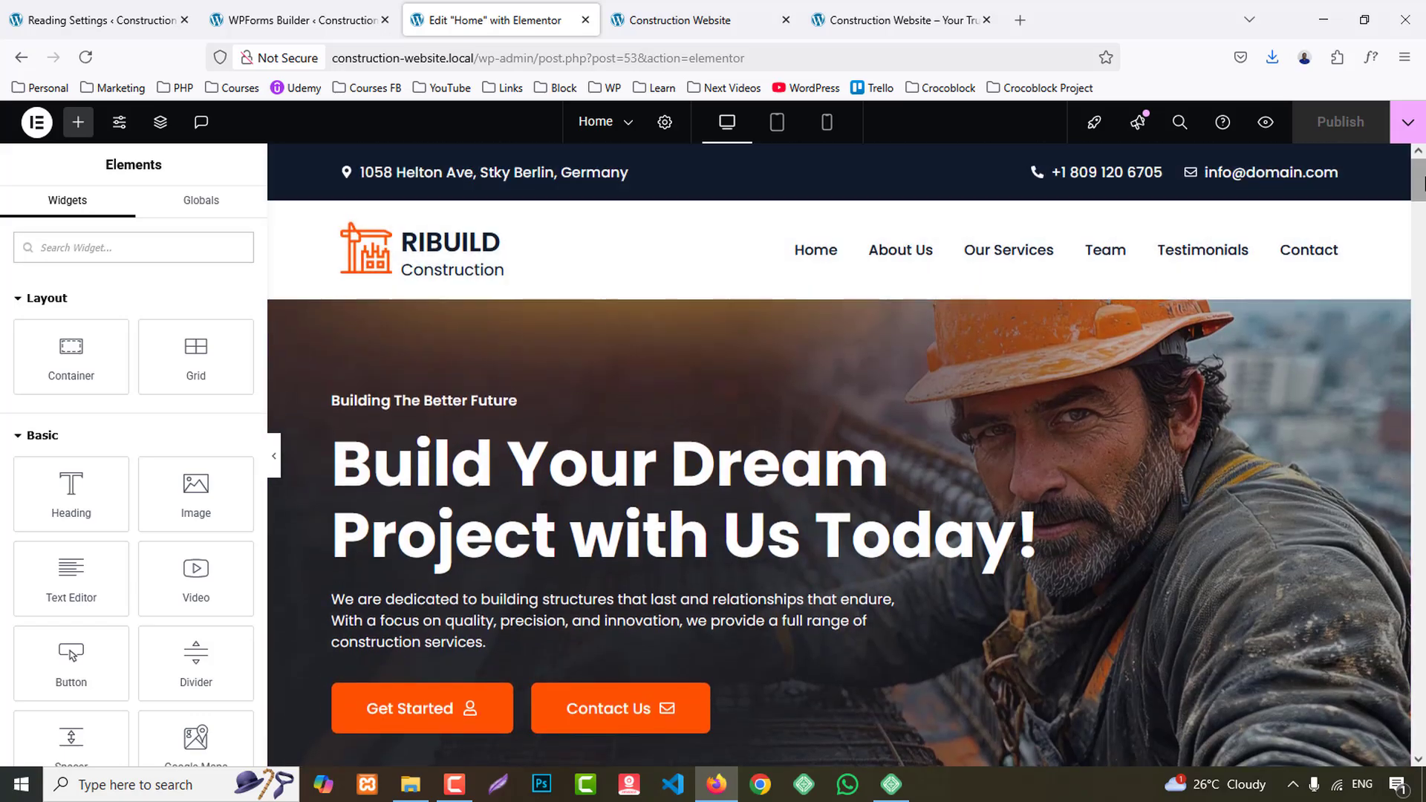
drag(1420, 182, 1062, 709)
scroll(1050, 694, up, 12)
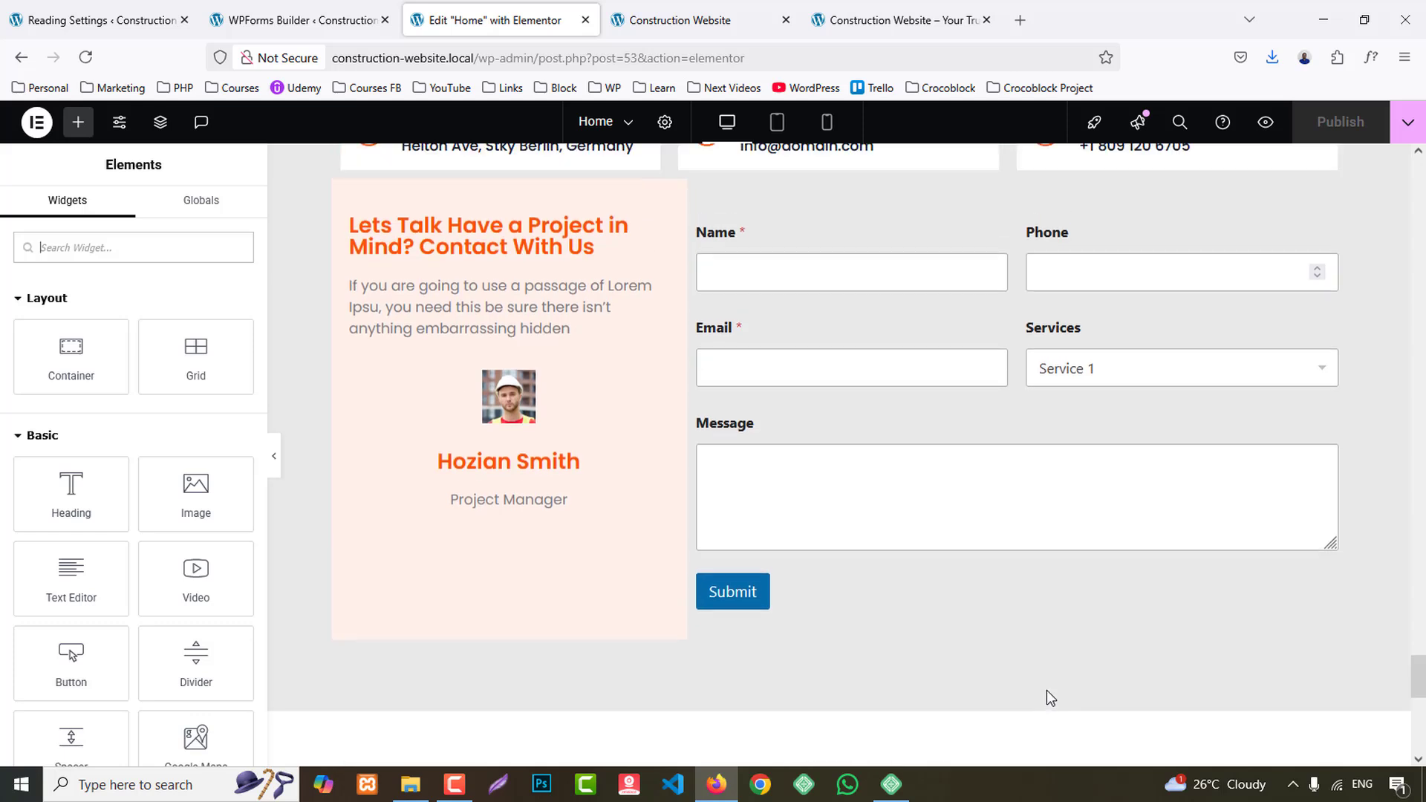
scroll(1050, 698, up, 3)
- Give the Lets Talk card's container a top margin of about 40 px, leaving its other margins at 0
click(342, 371)
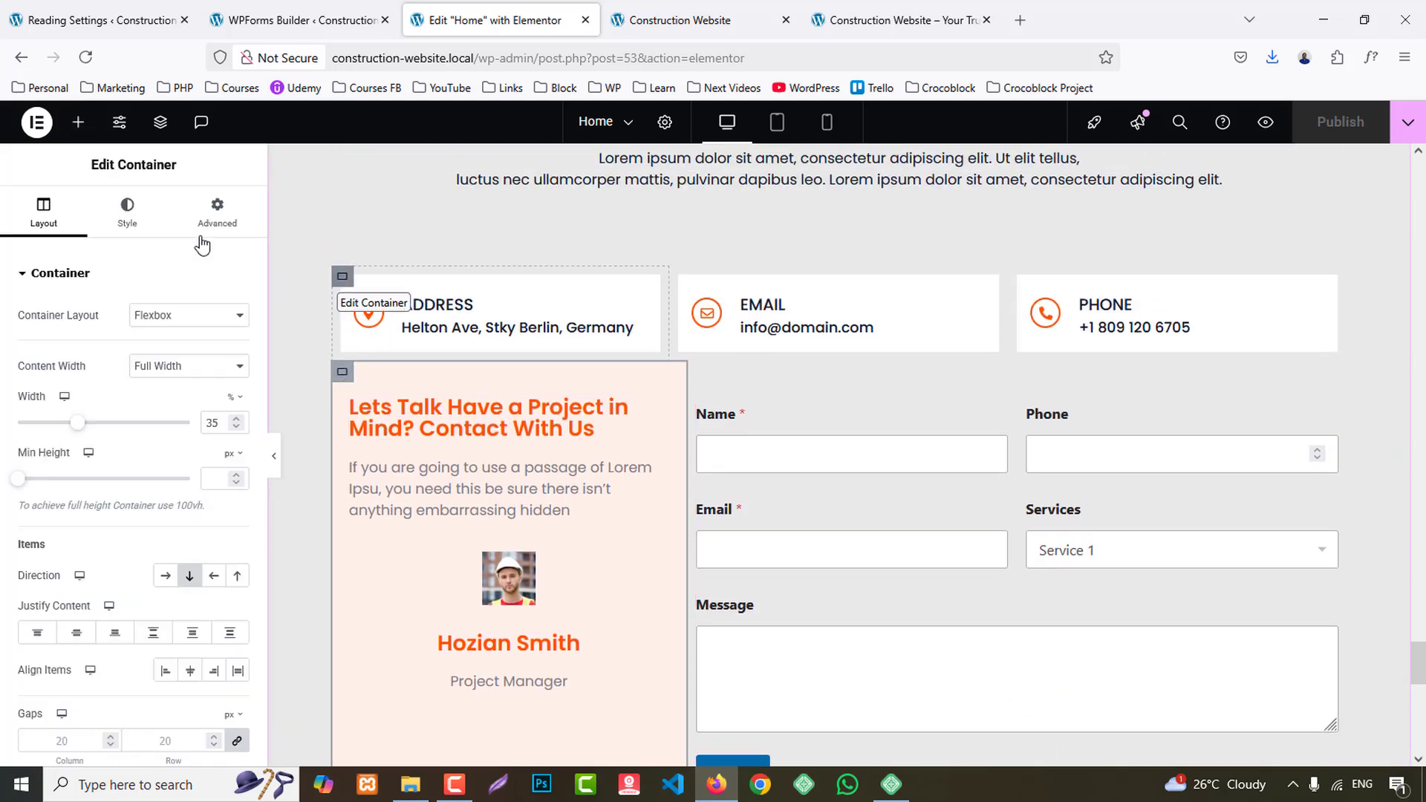
click(216, 211)
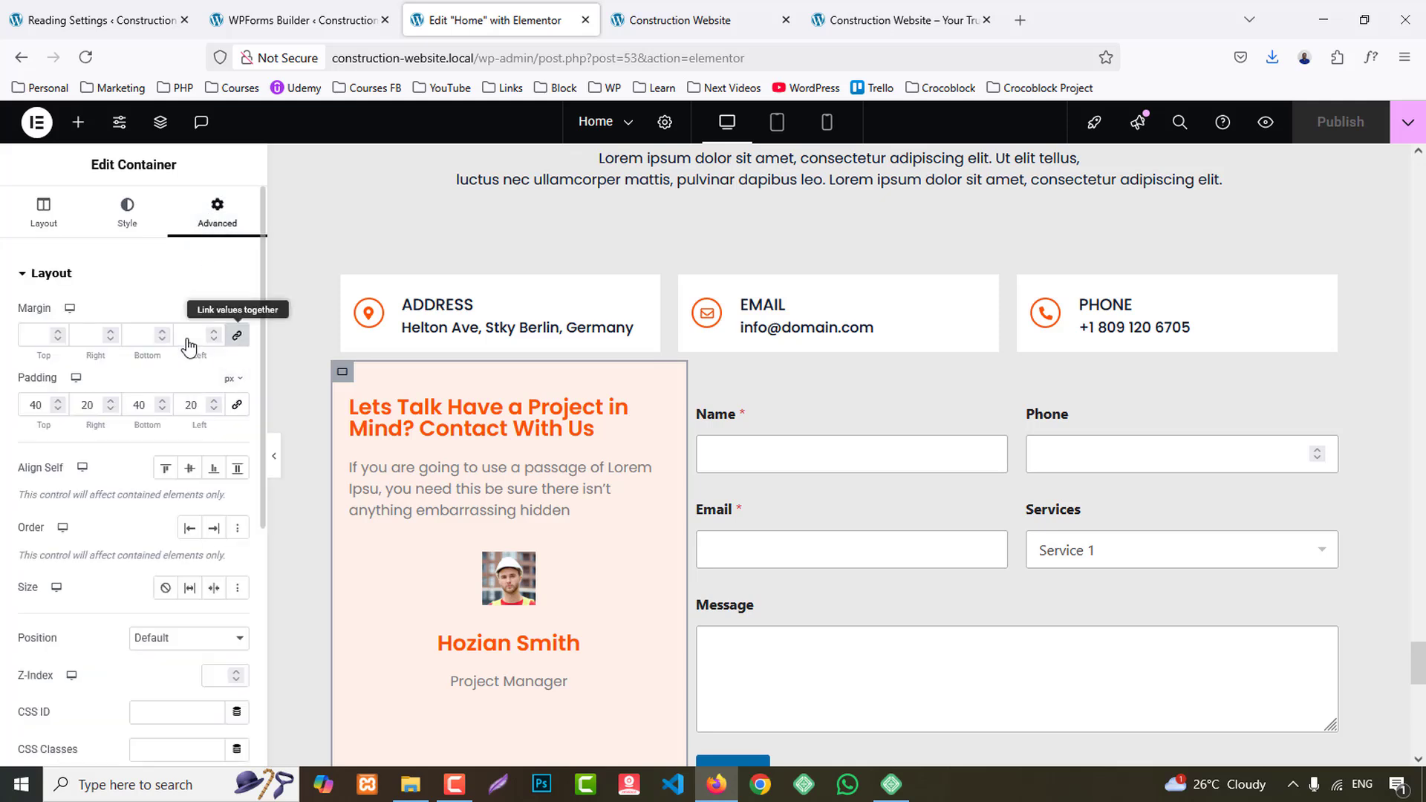
click(22, 341)
text(0)
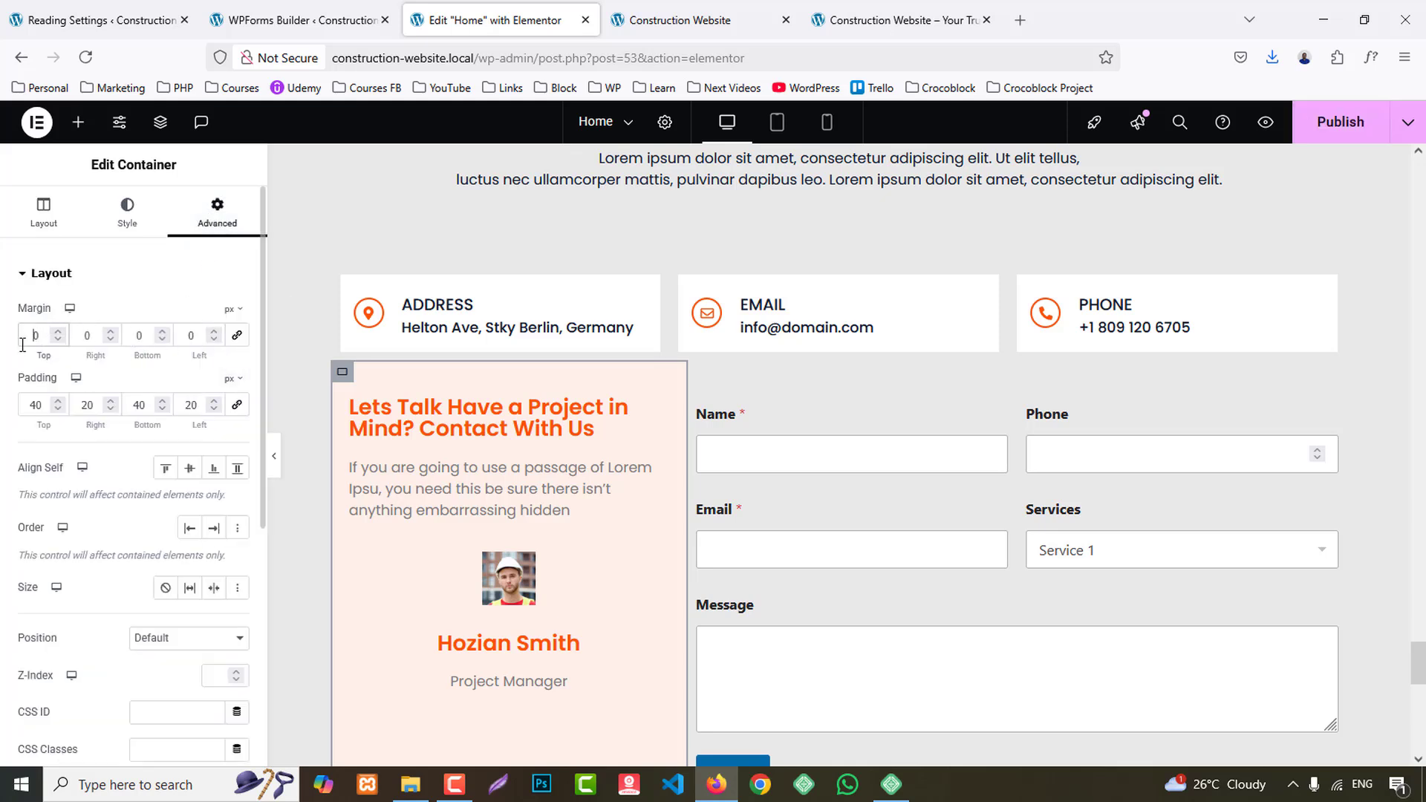
text(3)
key(Up)
key(Up)
key(Up)
key(Up)
key(Up)
key(Up)
key(Up)
key(Up)
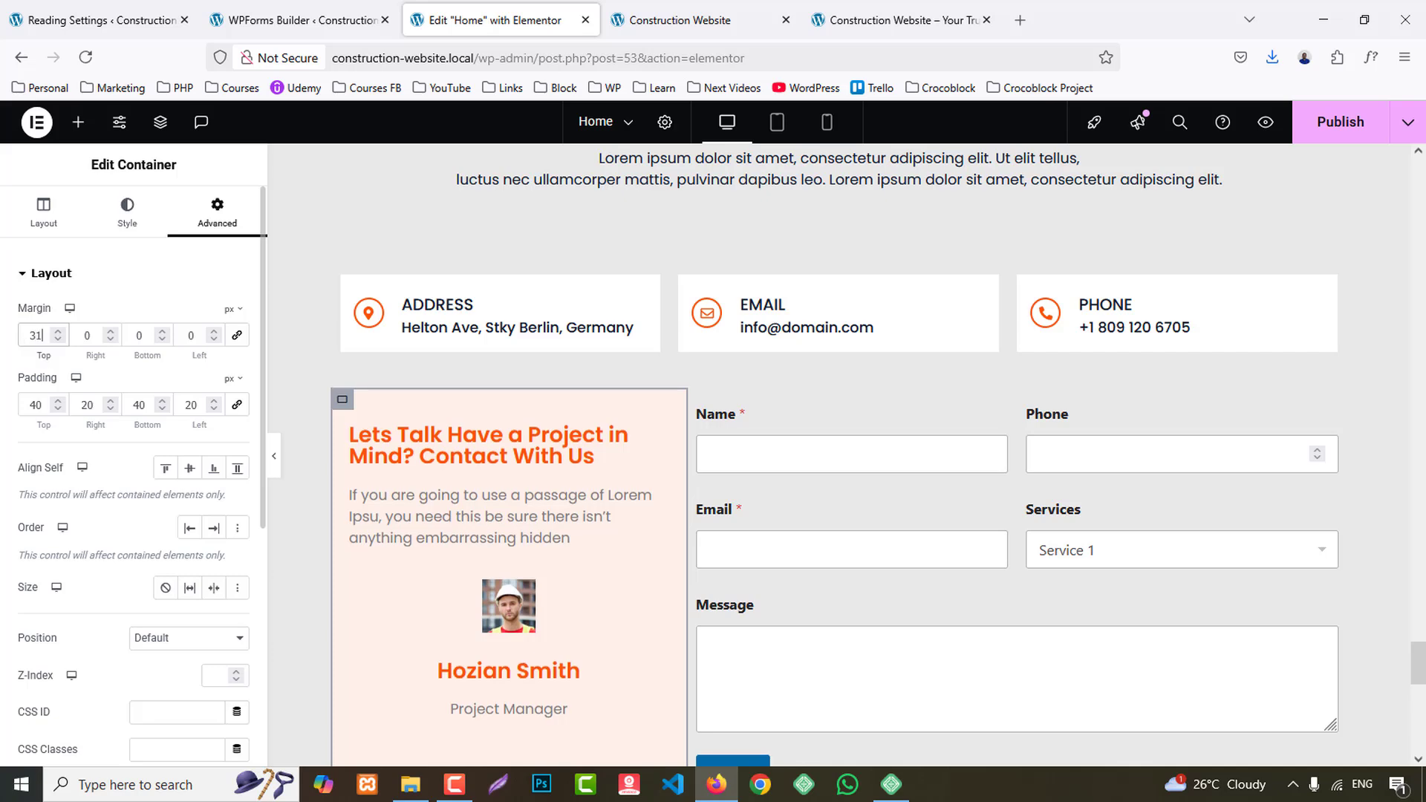
key(Up)
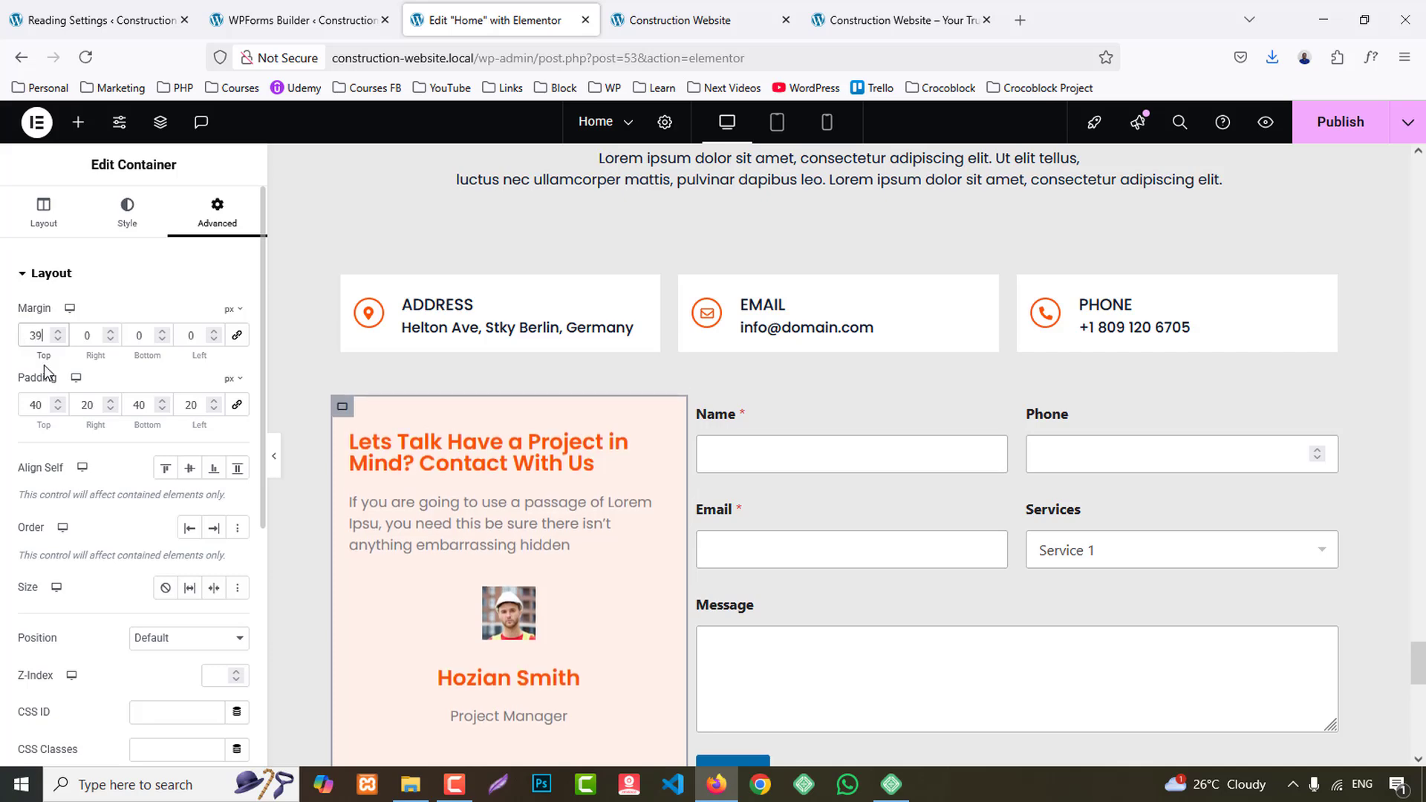
- Check the contact section on the reference page, close the WPForms builder, and return to editing the Home page
click(743, 17)
click(872, 4)
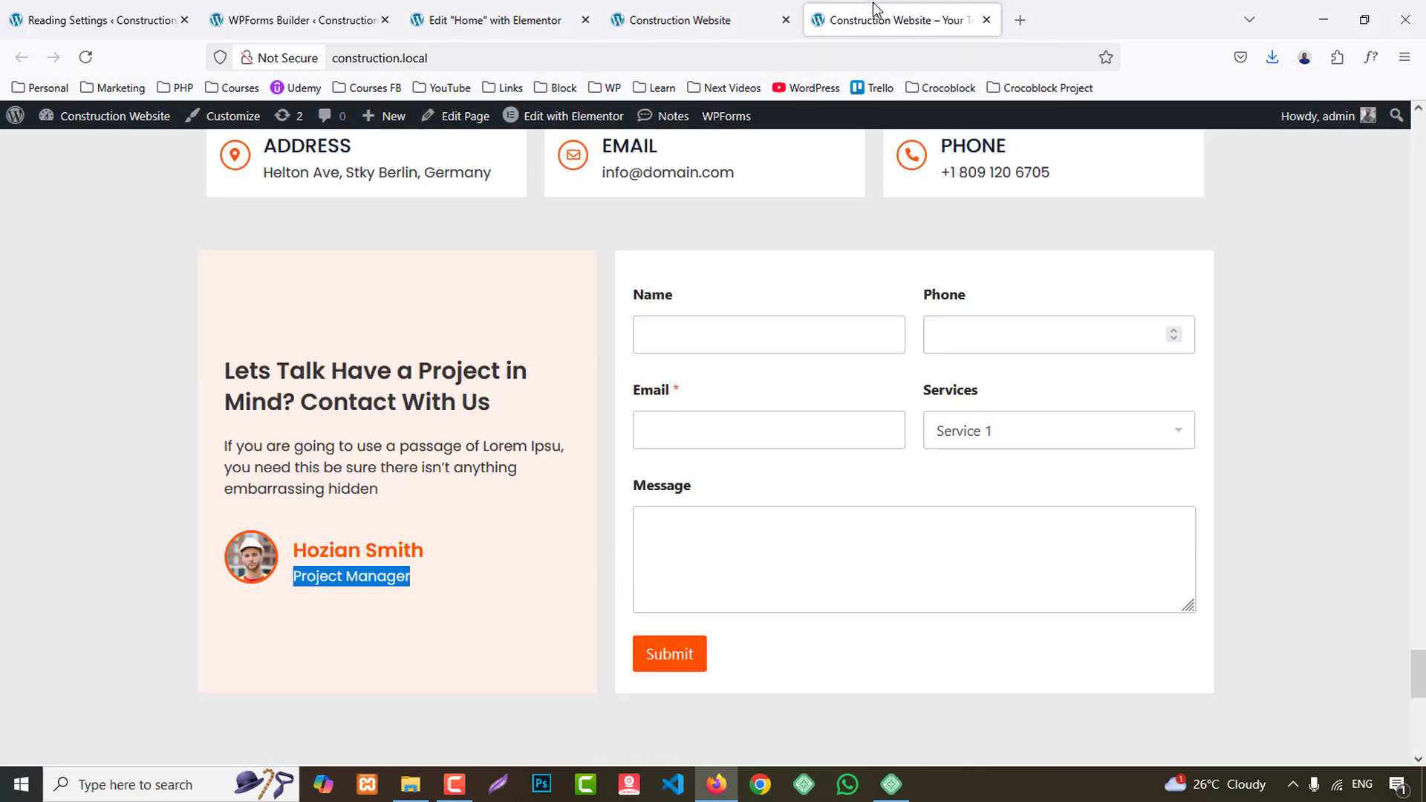
click(297, 18)
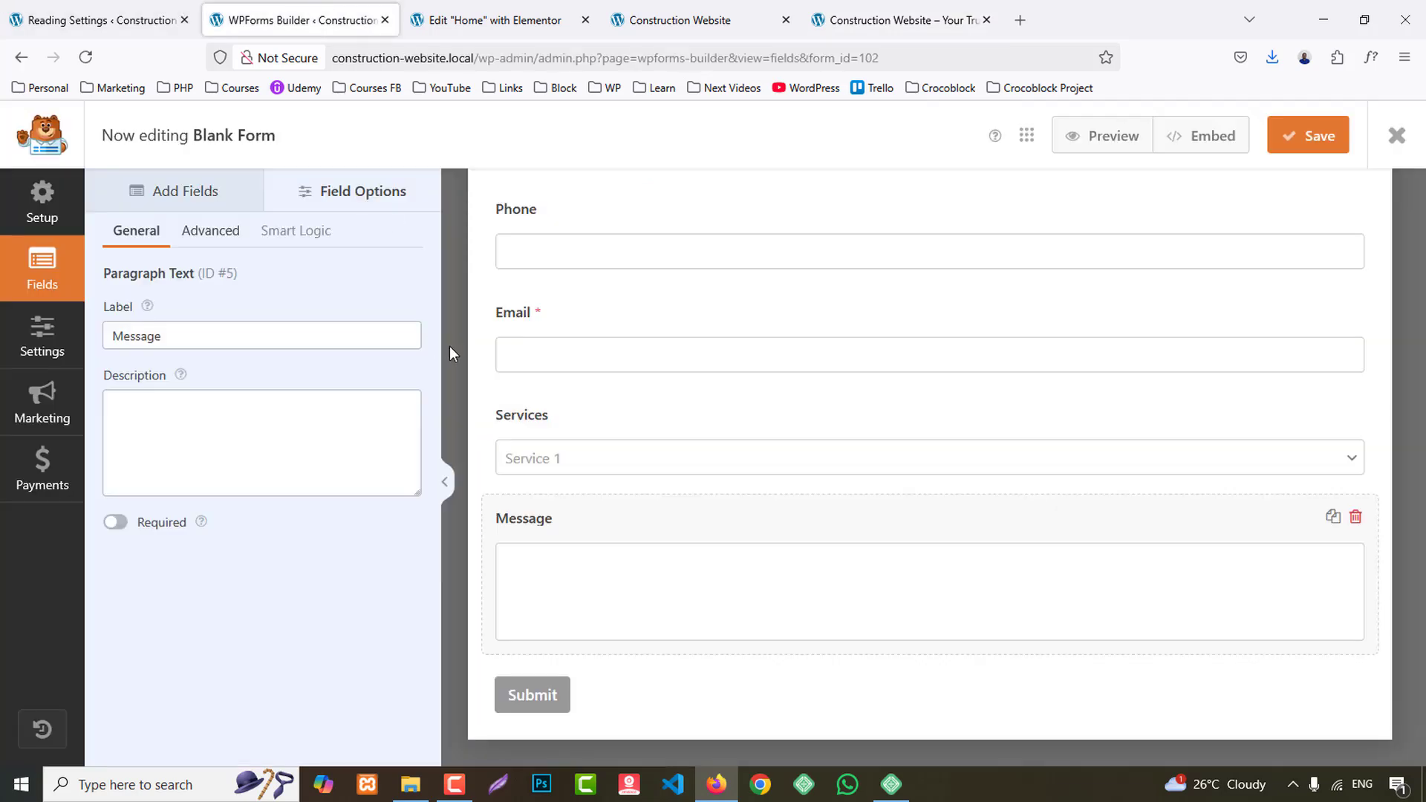
middle_click(297, 10)
- Style the card's Lets Talk heading with the global Secondary colour, a 24 px font size and a taller line height
click(436, 466)
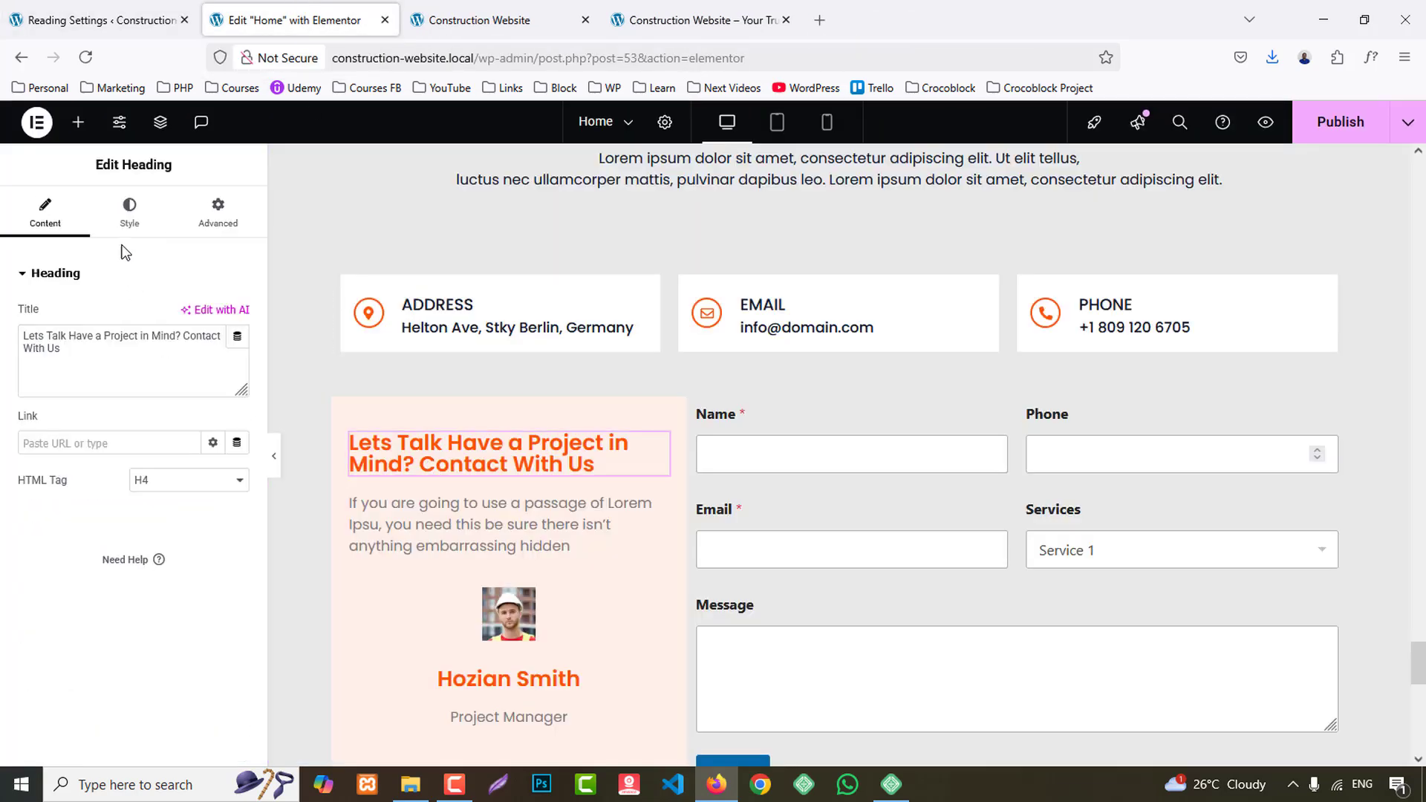
click(134, 219)
click(213, 566)
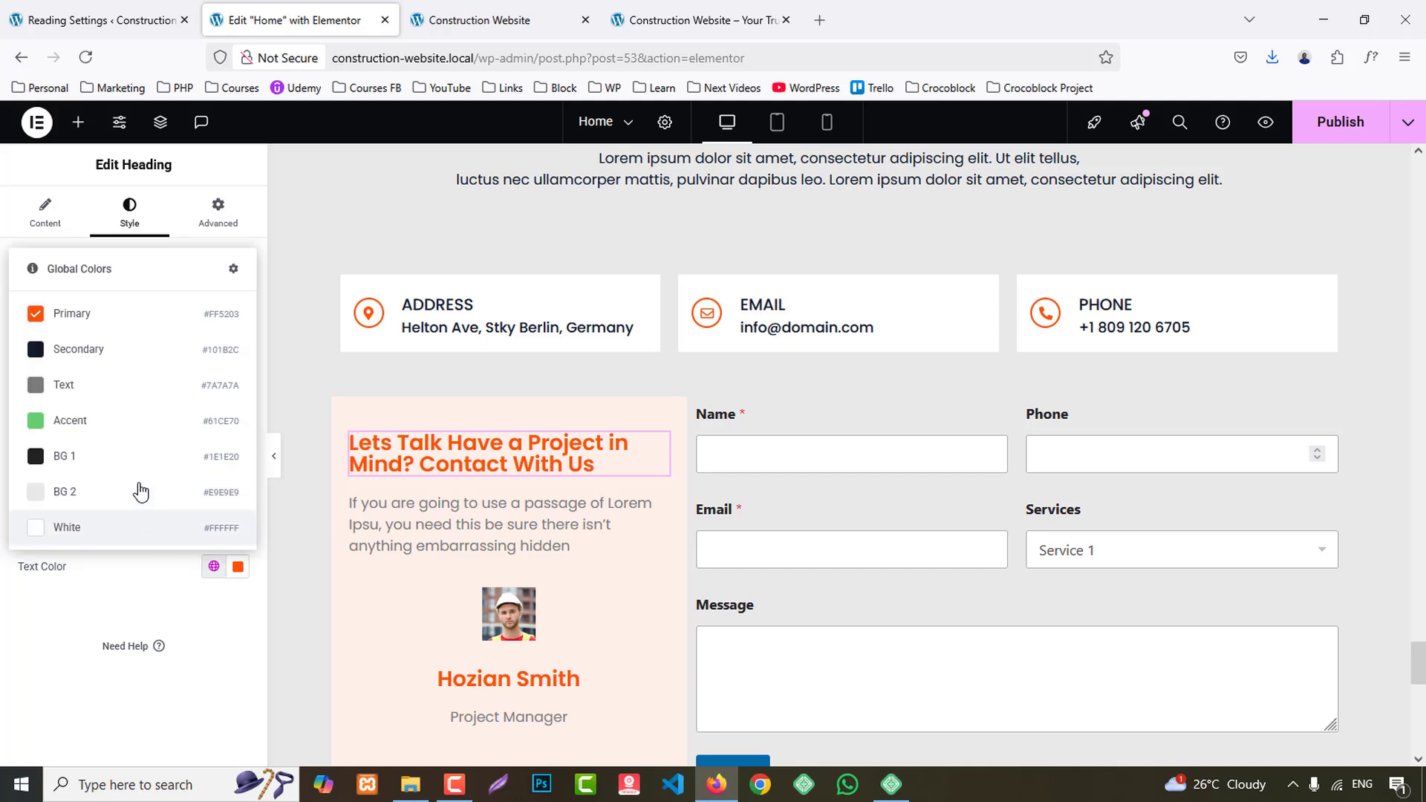
click(81, 350)
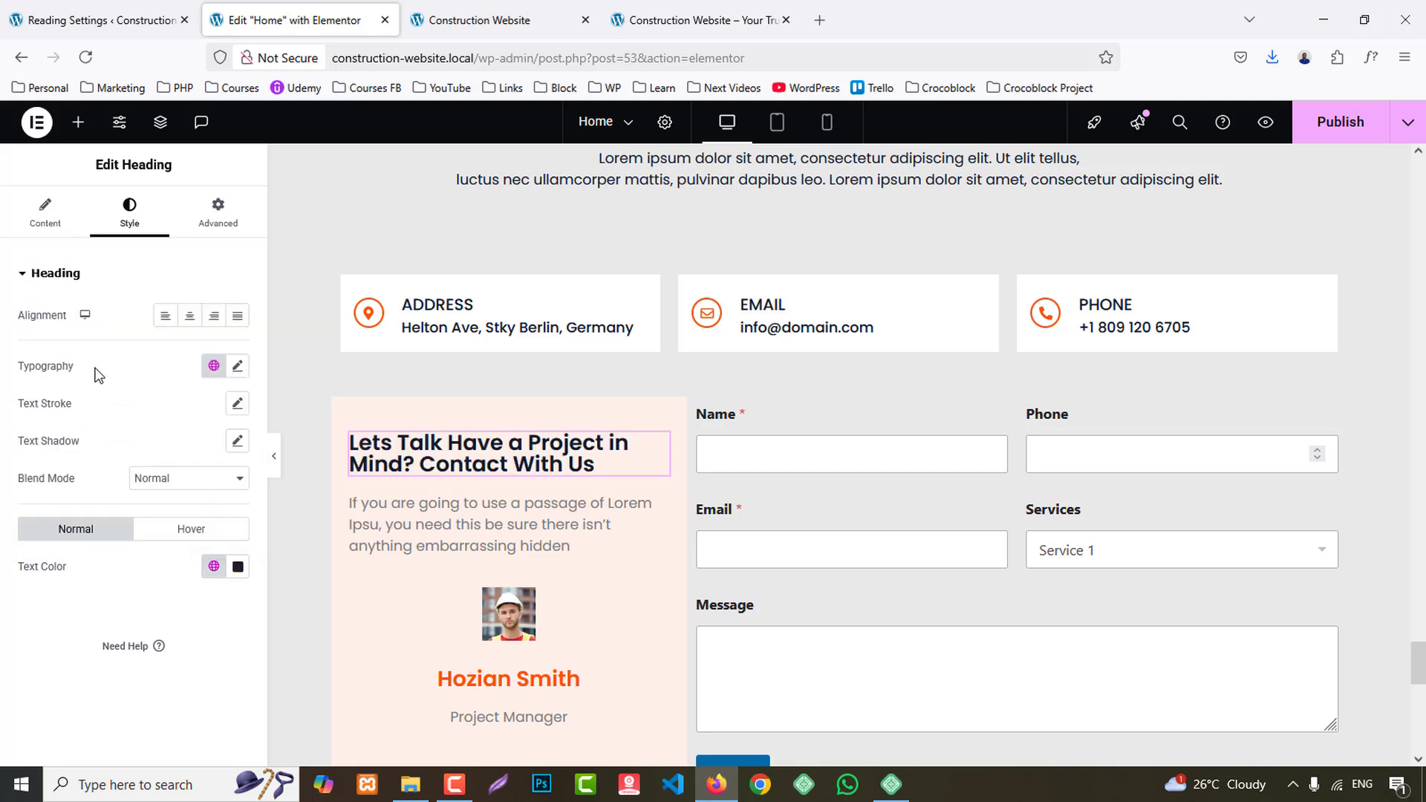
click(239, 368)
text(22)
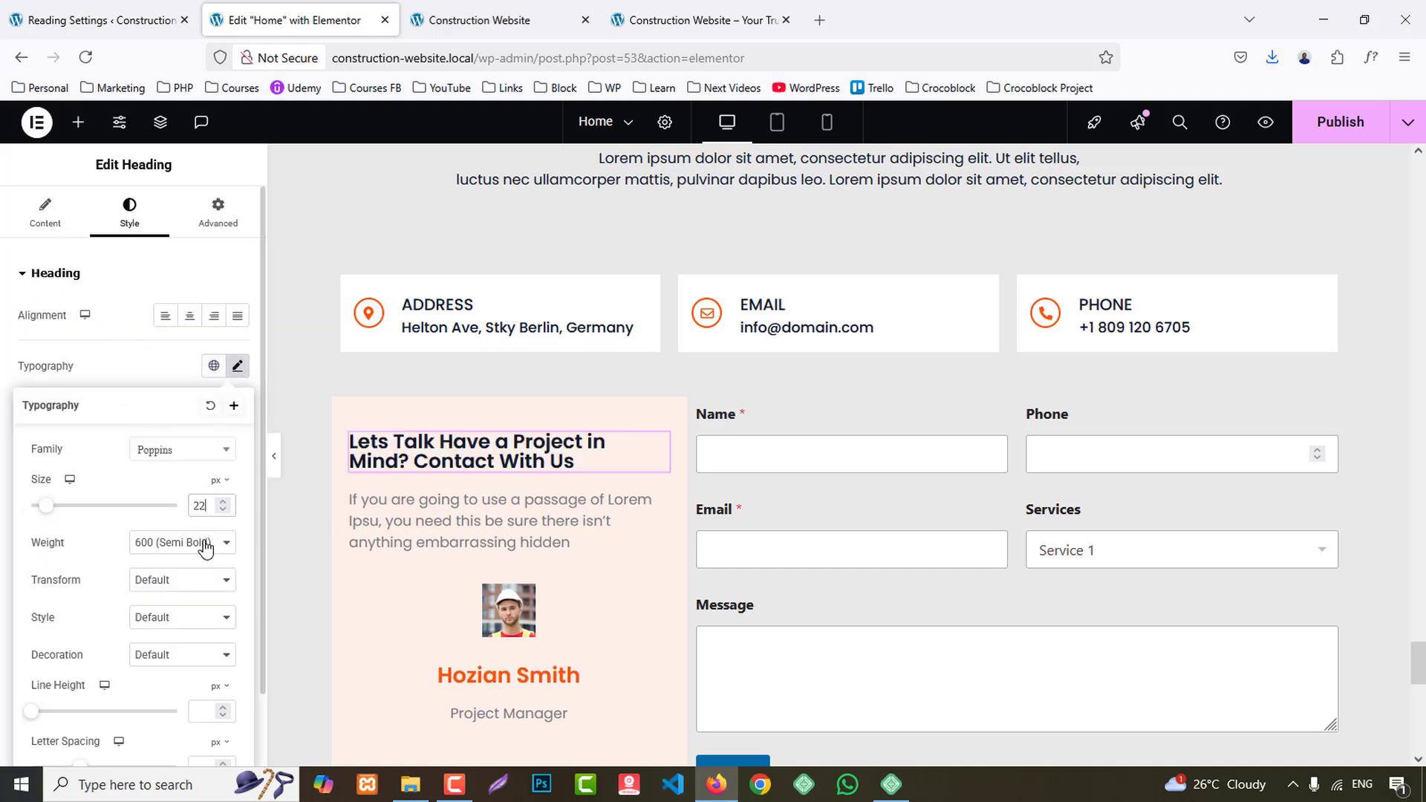
key(BackSpace)
text(4)
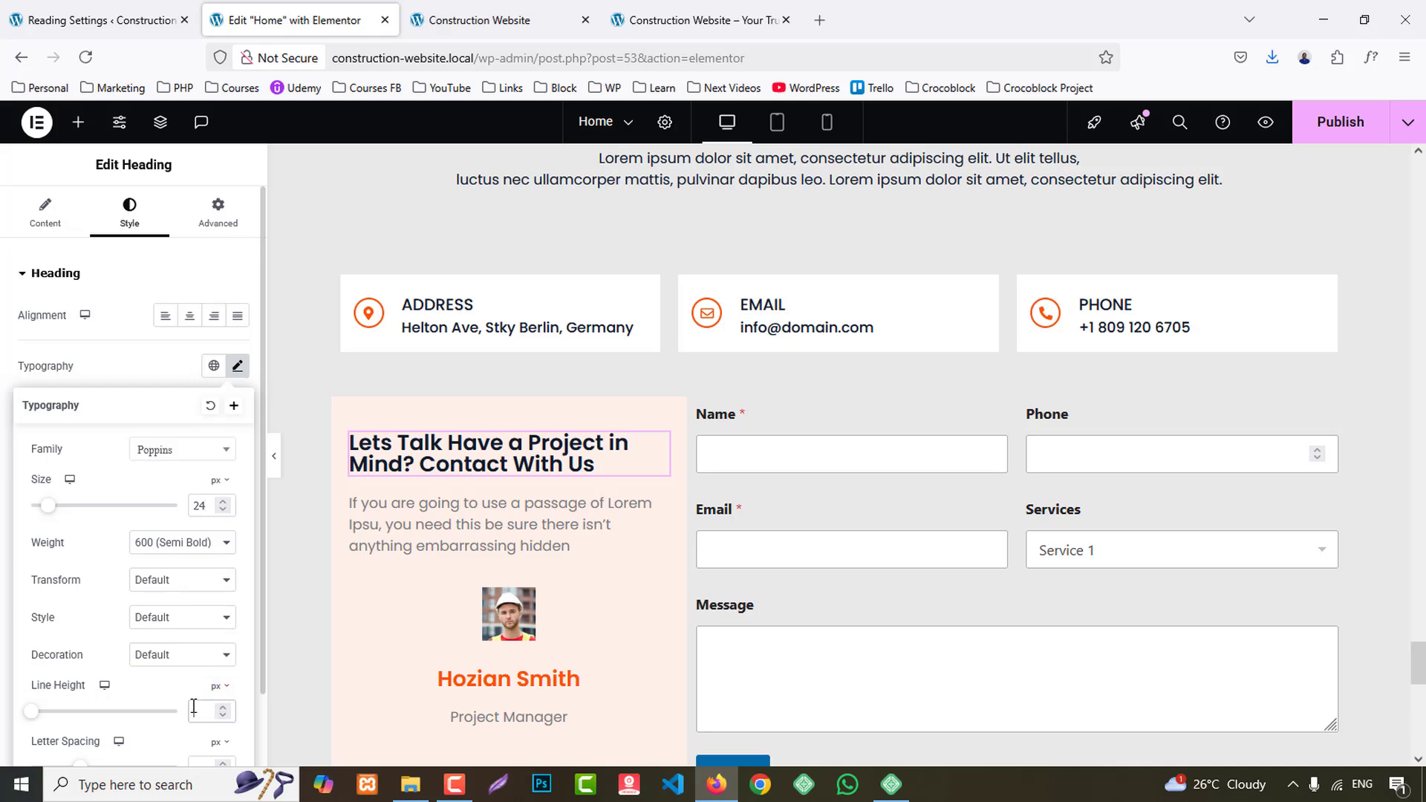
- Set the card's paragraph text to the global BG 1 colour
click(475, 546)
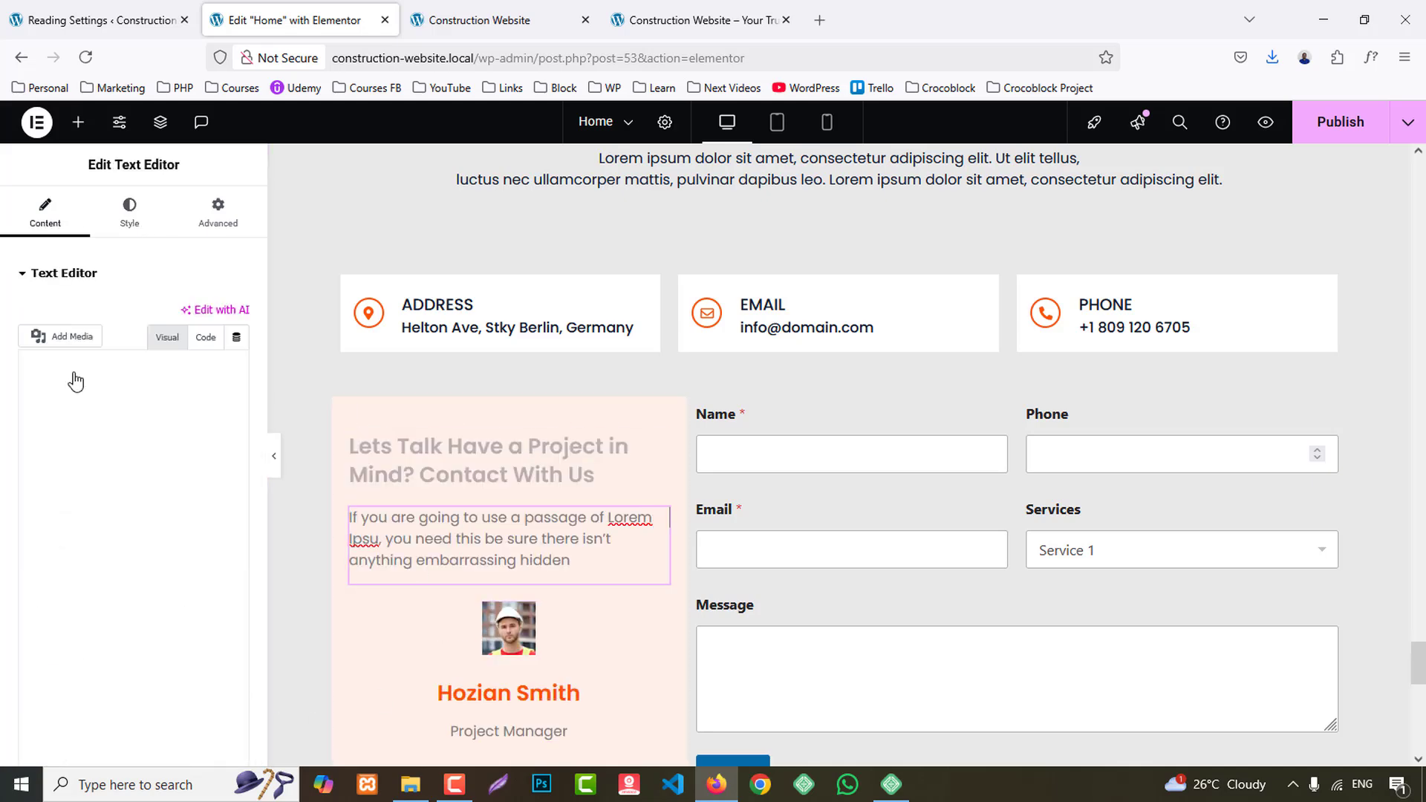
click(130, 214)
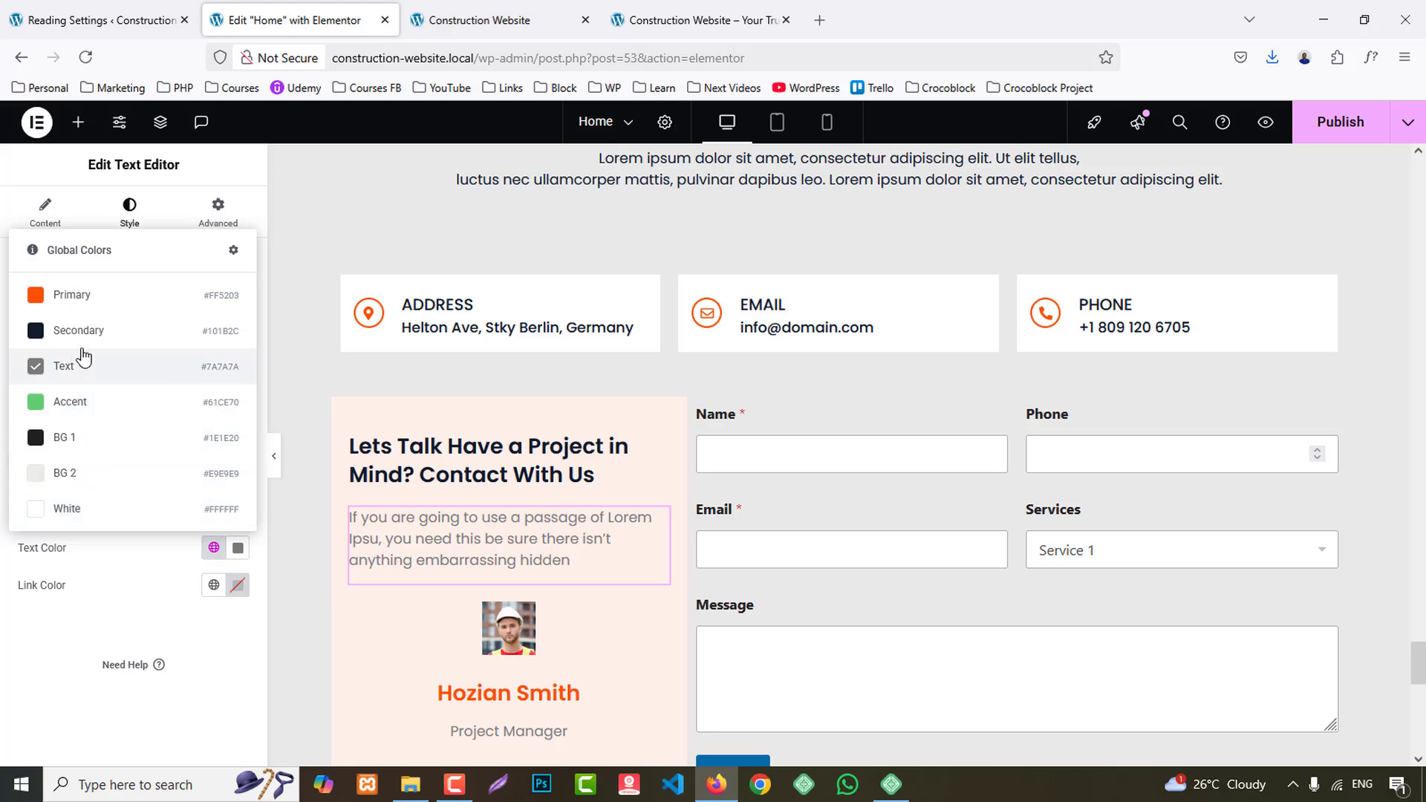
click(141, 439)
- Place the project manager image box's picture to the left of its text, with middle vertical alignment
scroll(469, 501, down, 1)
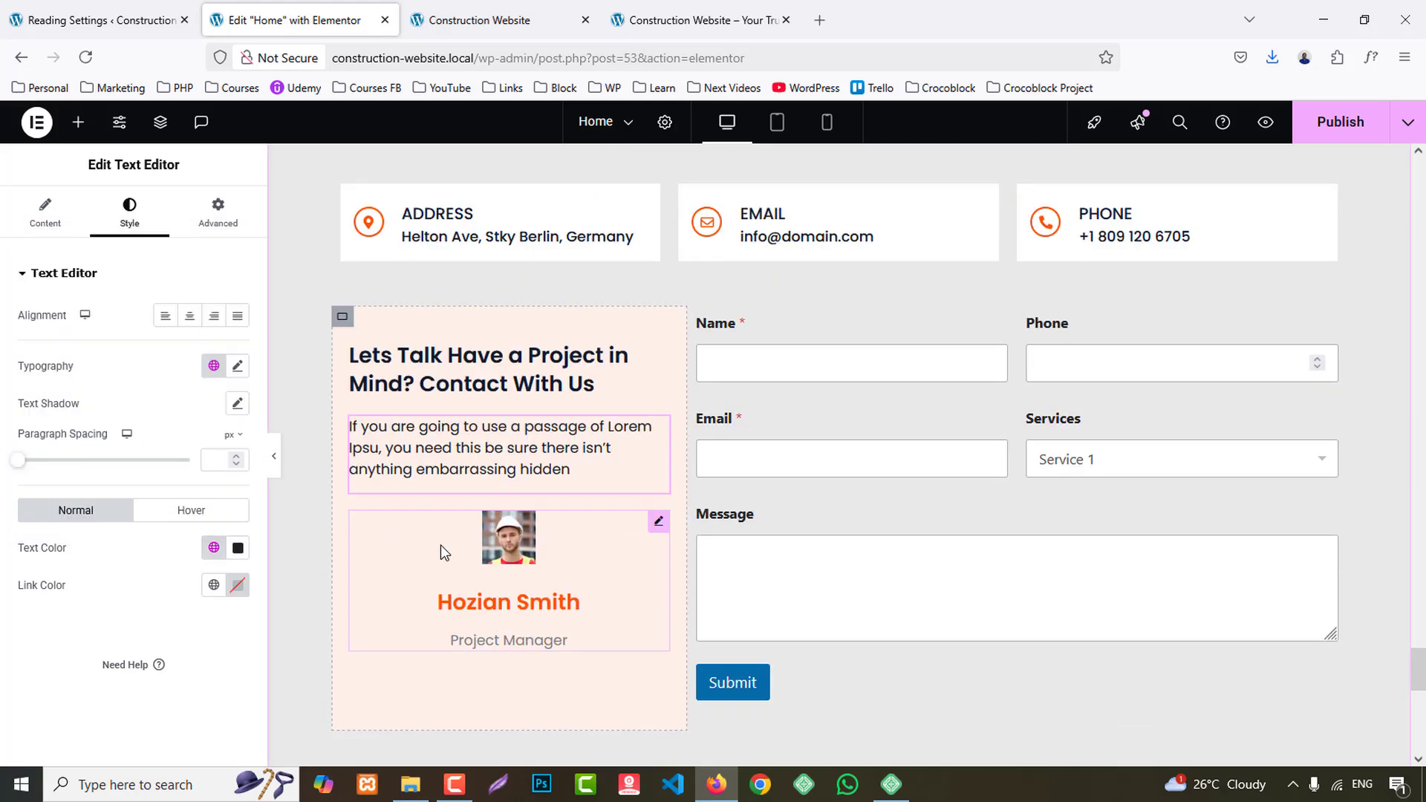
click(439, 545)
click(129, 212)
click(199, 323)
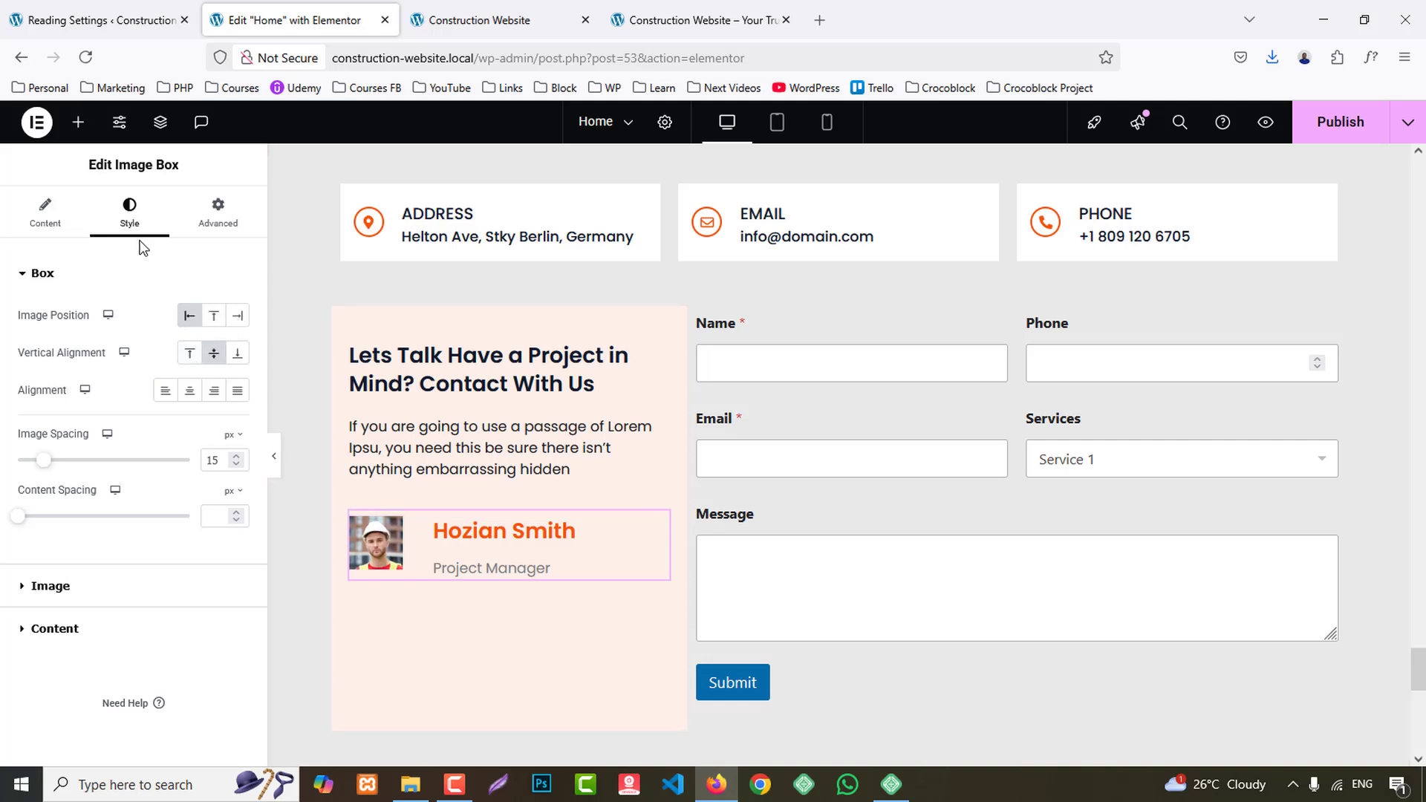
- Set the project manager picture's width to 20% and its border radius to 40 px
click(58, 586)
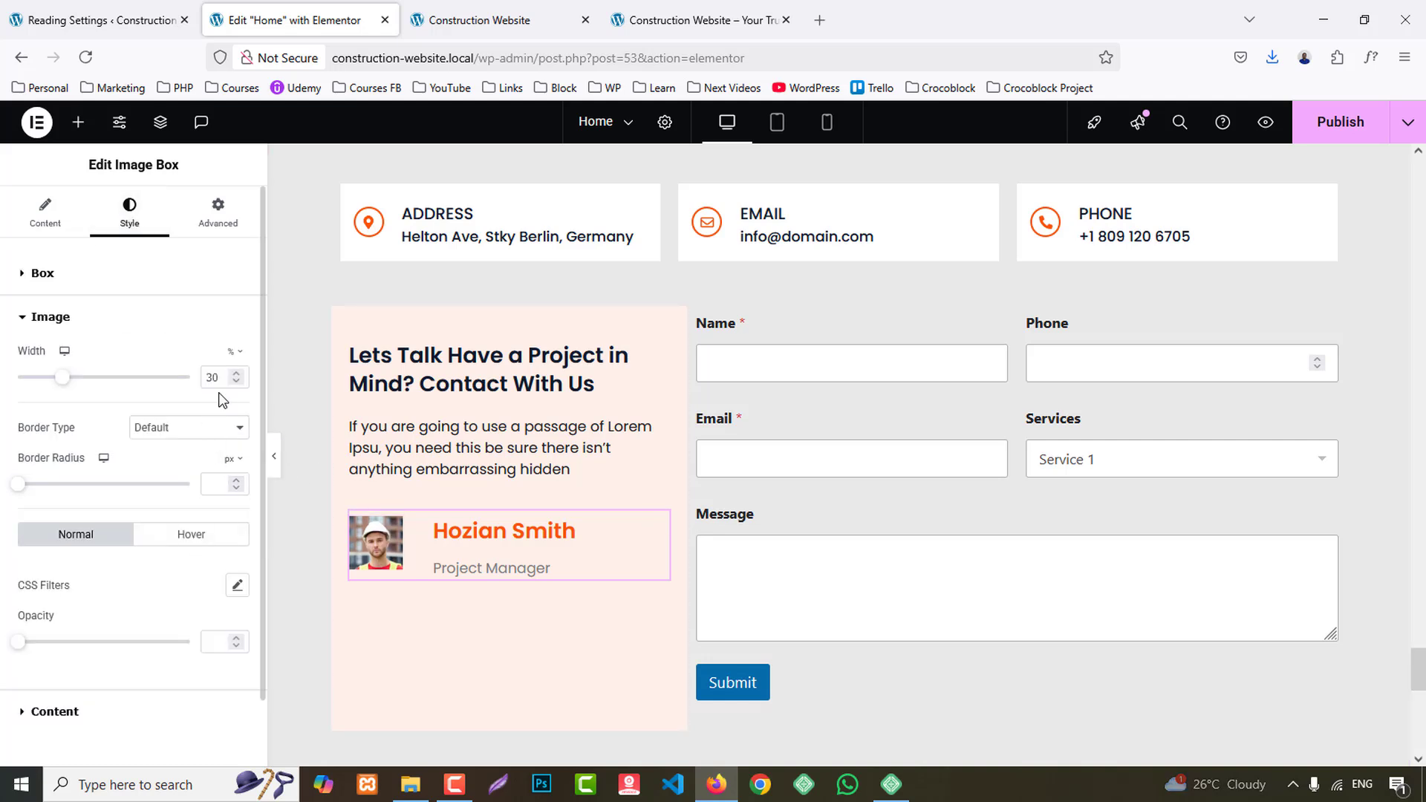
key(Down)
key(Down)
key(Down)
key(Down)
key(Down)
key(Down)
key(Down)
key(Down)
key(Down)
key(Down)
key(Down)
key(Down)
key(Down)
key(Down)
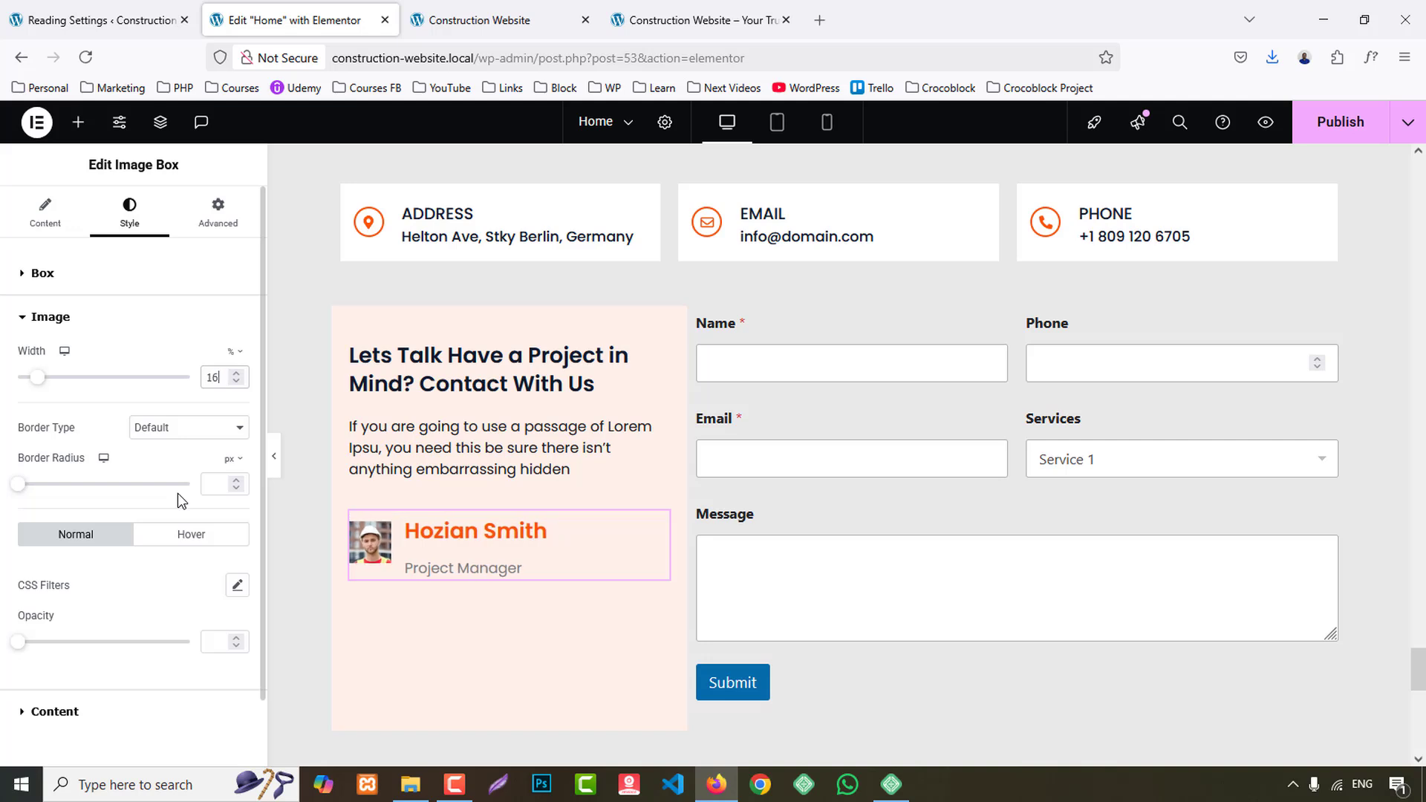
key(Up)
key(Up)
key(Up)
key(Up)
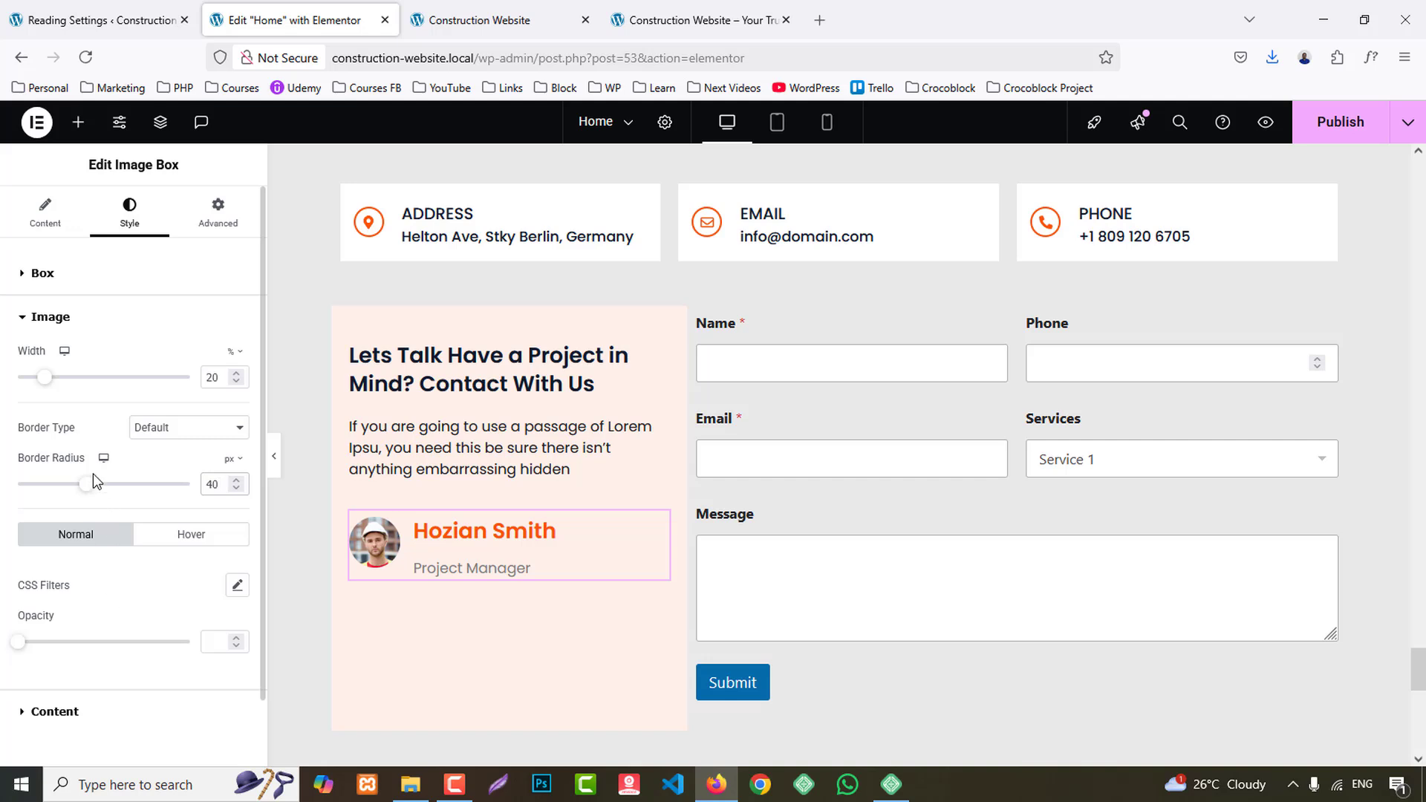
- Add a solid 2 px border in the global Primary colour to the picture and compare it with the reference page
click(149, 428)
click(149, 487)
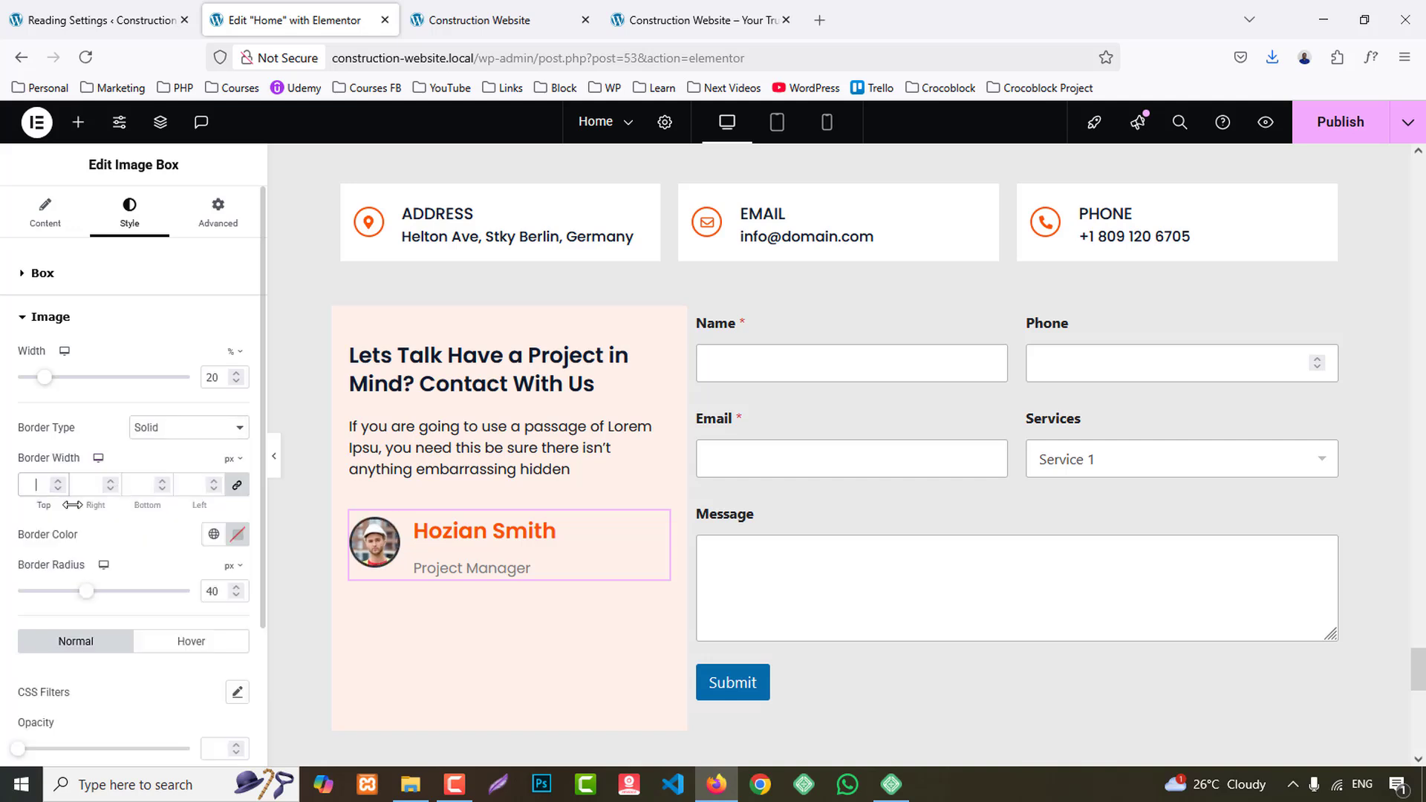
click(214, 535)
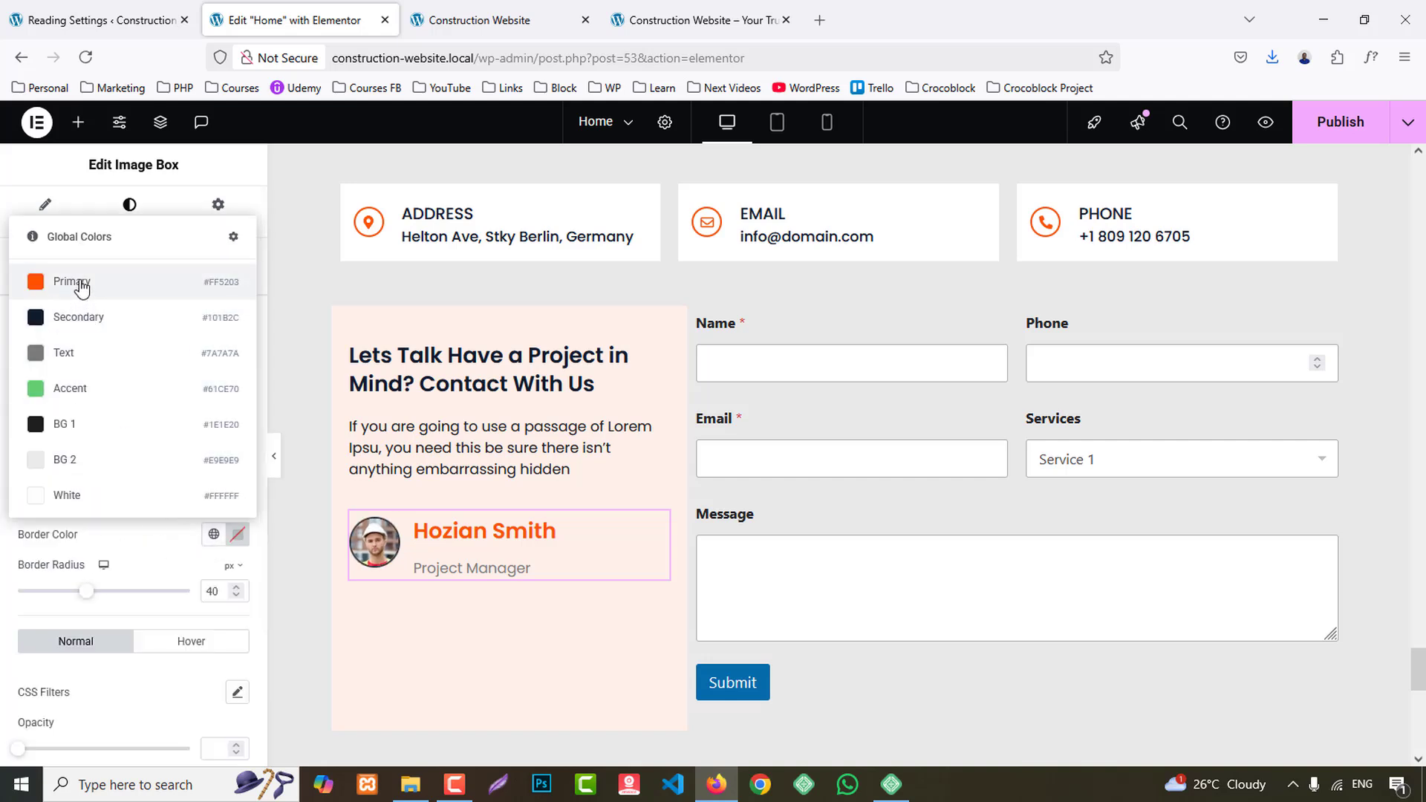
click(33, 277)
click(698, 20)
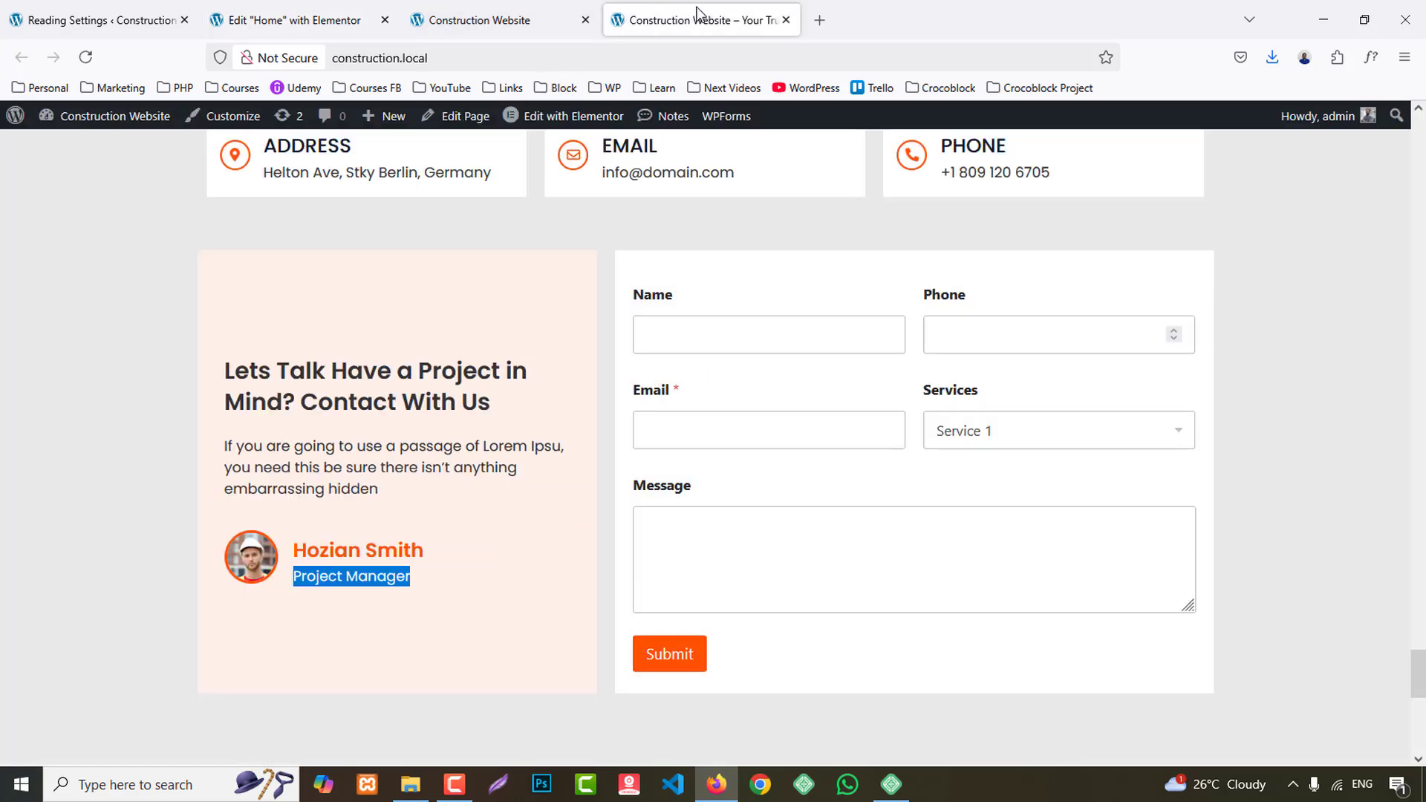
click(298, 20)
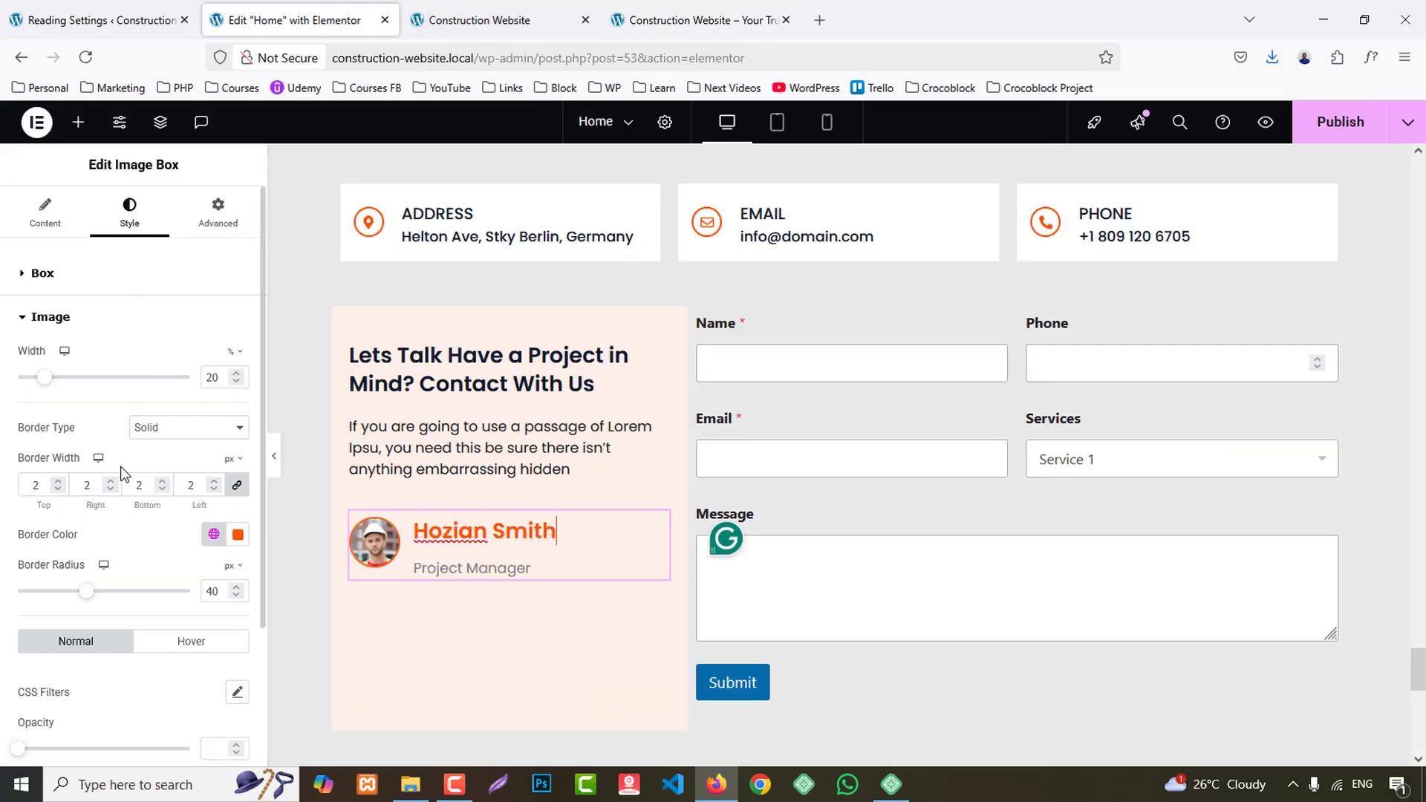
- Set the image box title's font size to 20 px
scroll(67, 678, down, 3)
click(56, 639)
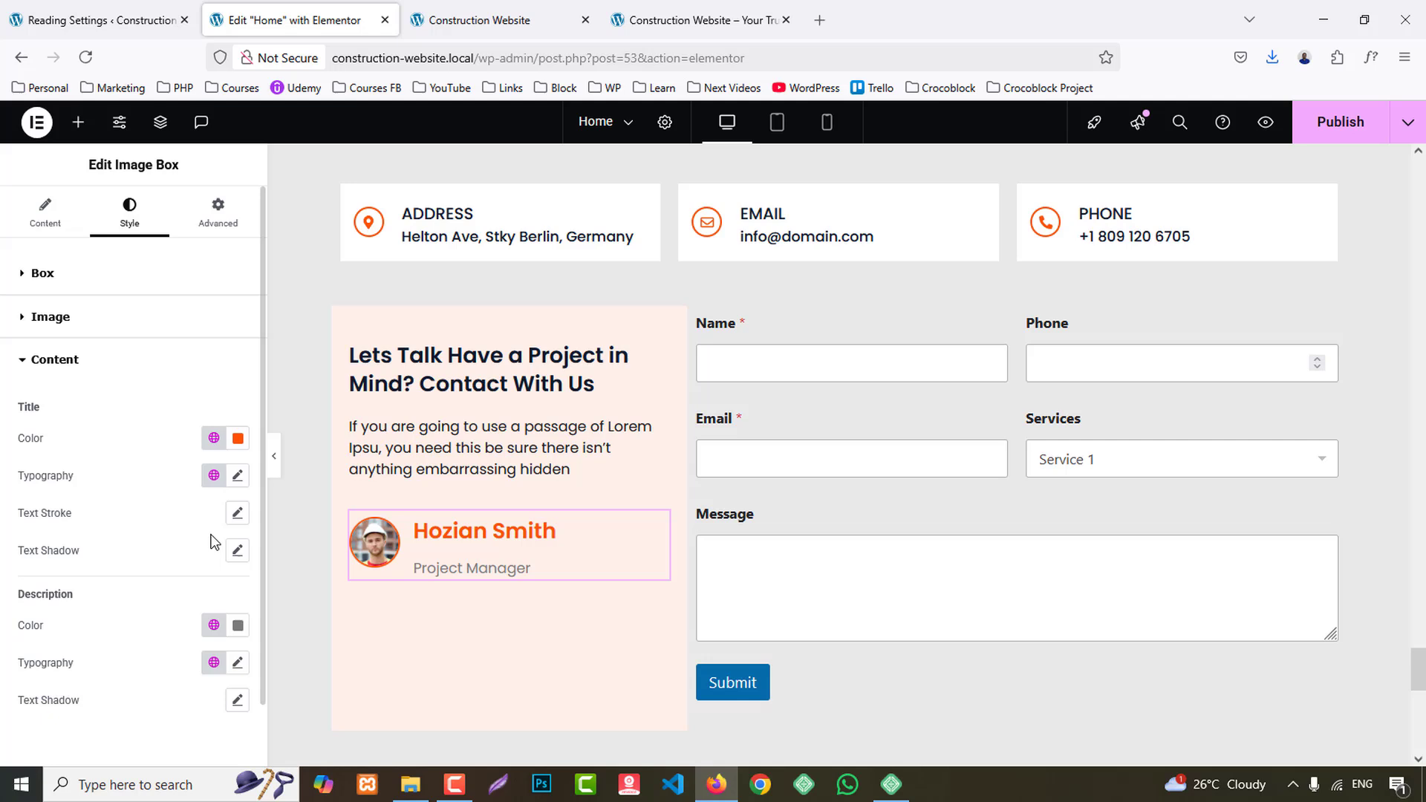
click(238, 476)
text(22)
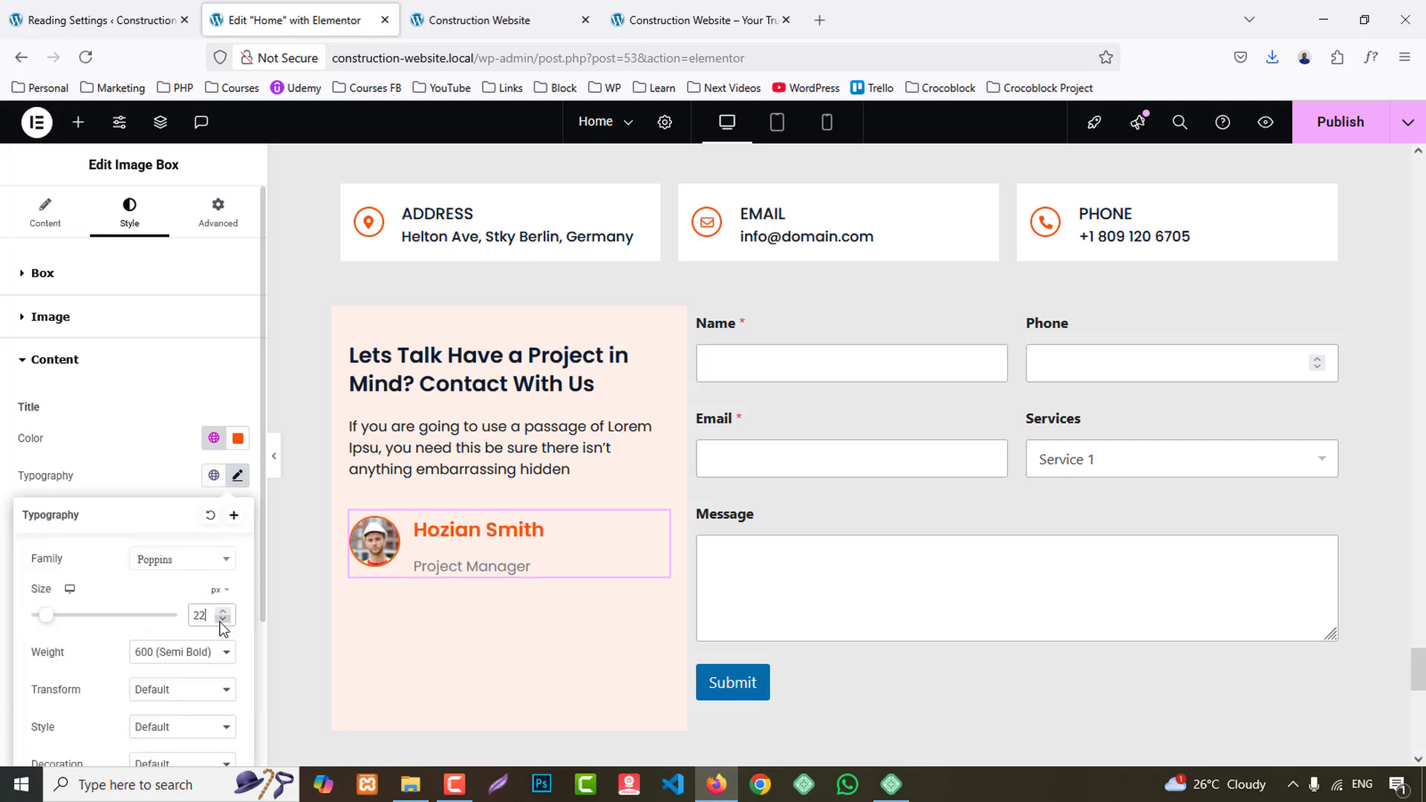
key(BackSpace)
text(0)
- Set the image box's content spacing to 3 px and its description to the global Secondary colour
click(42, 274)
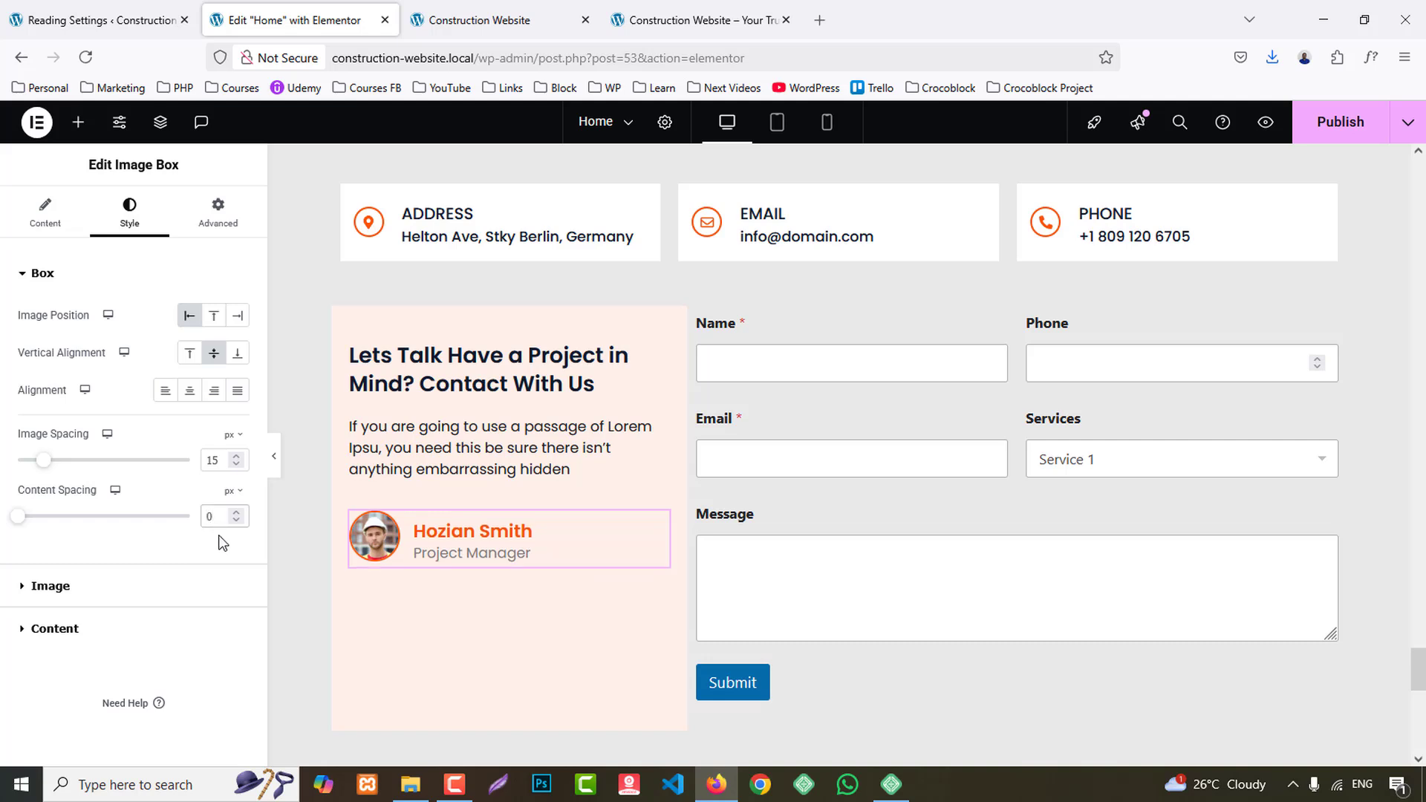
text(3)
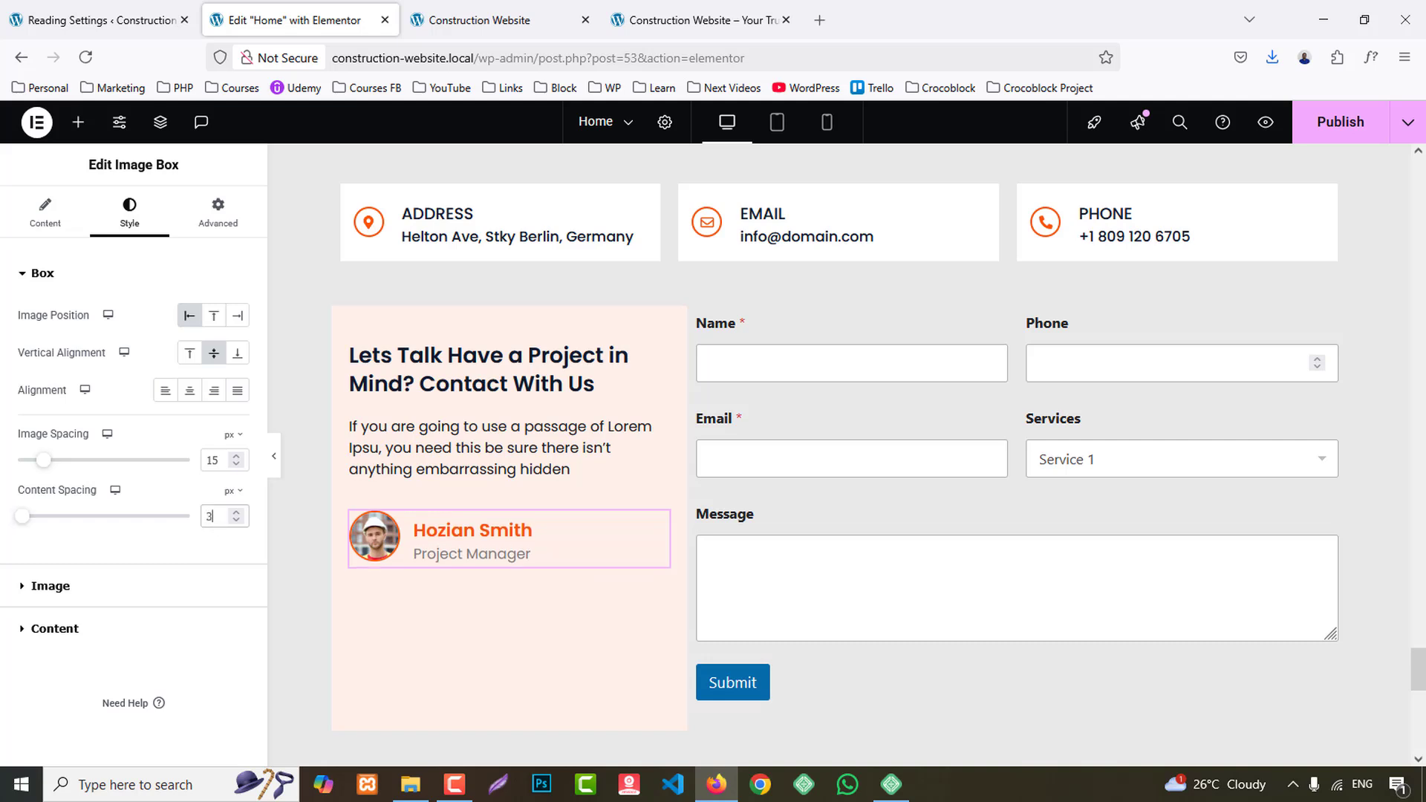
click(87, 630)
click(214, 626)
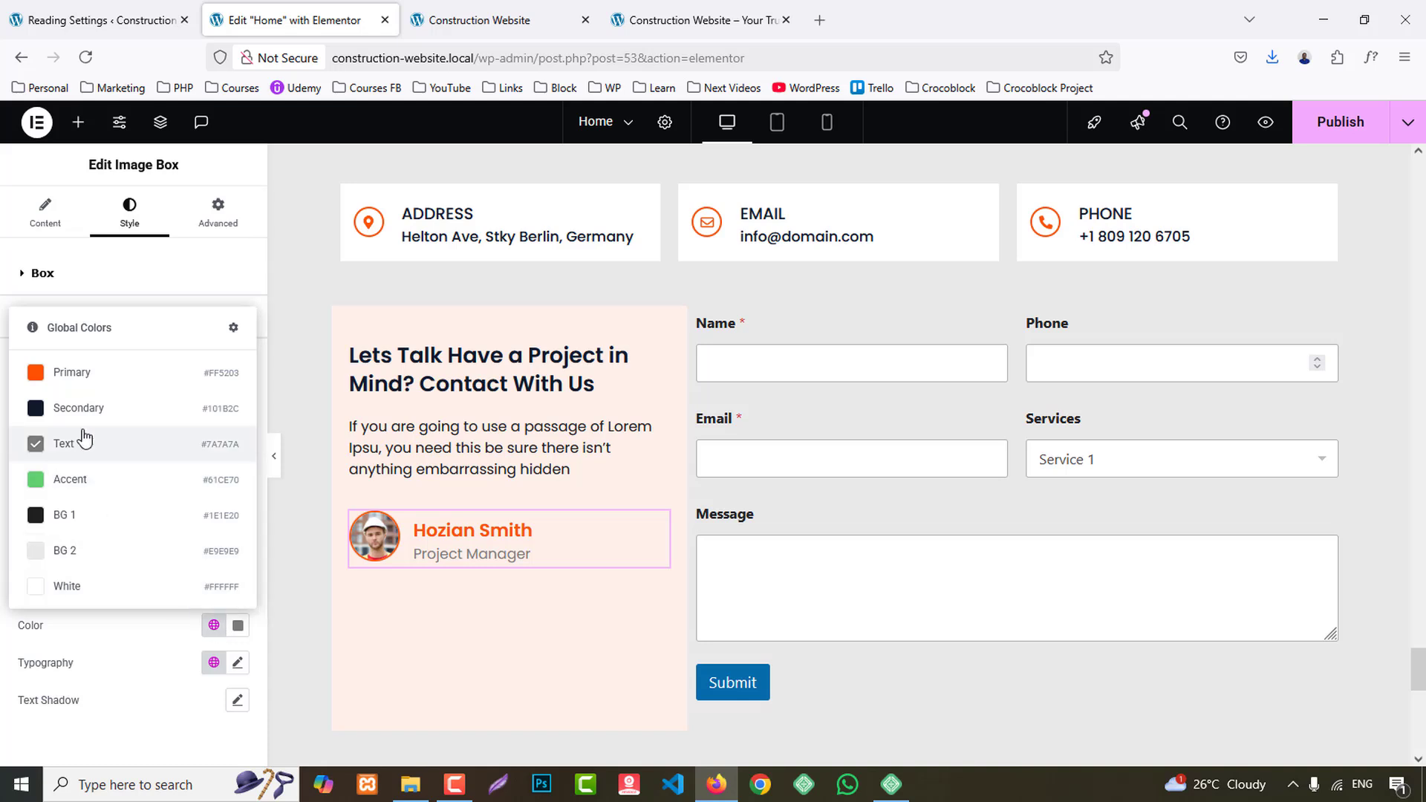
click(78, 408)
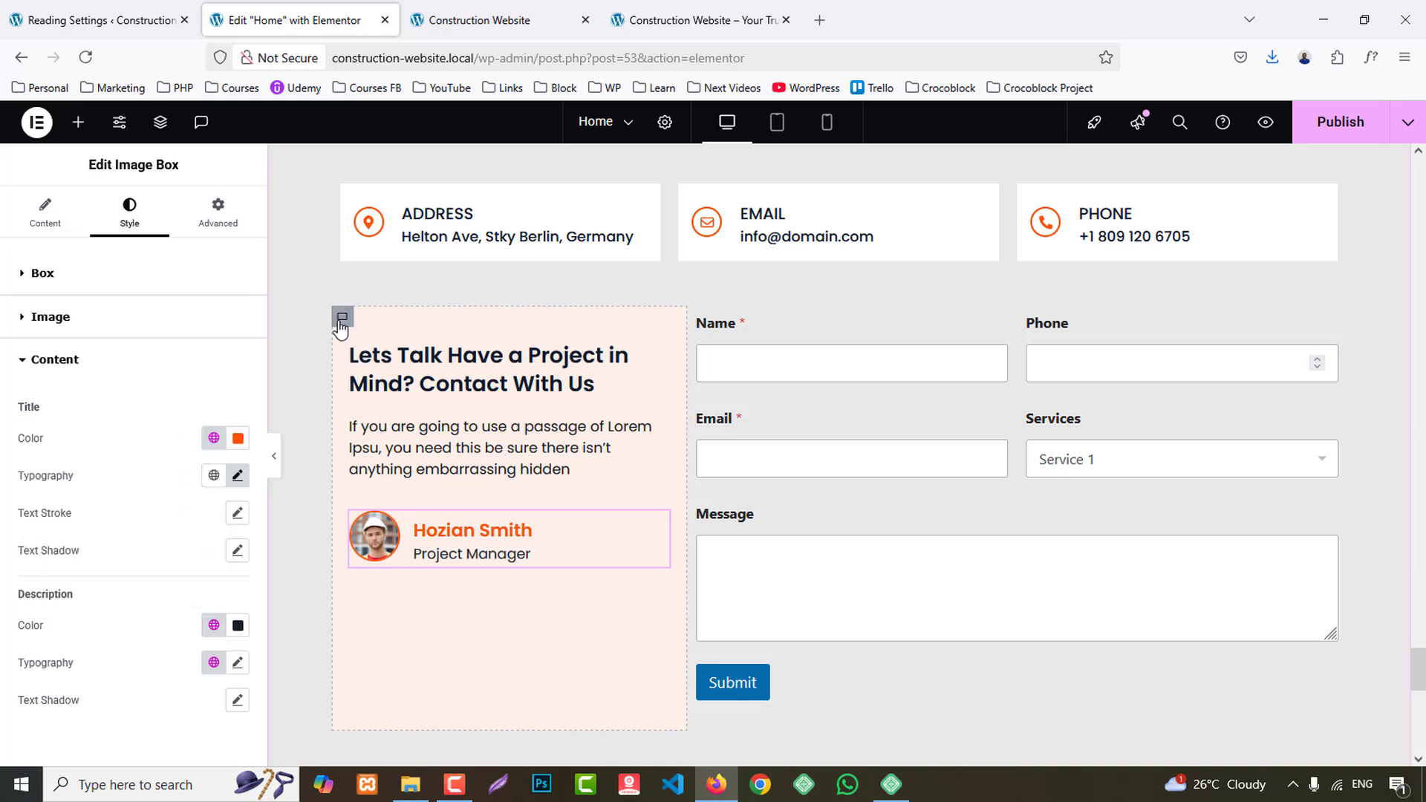
- Set the Lets Talk container's padding to 60 px top and bottom and 30 px on both sides, and compare with the reference page
click(341, 318)
click(218, 215)
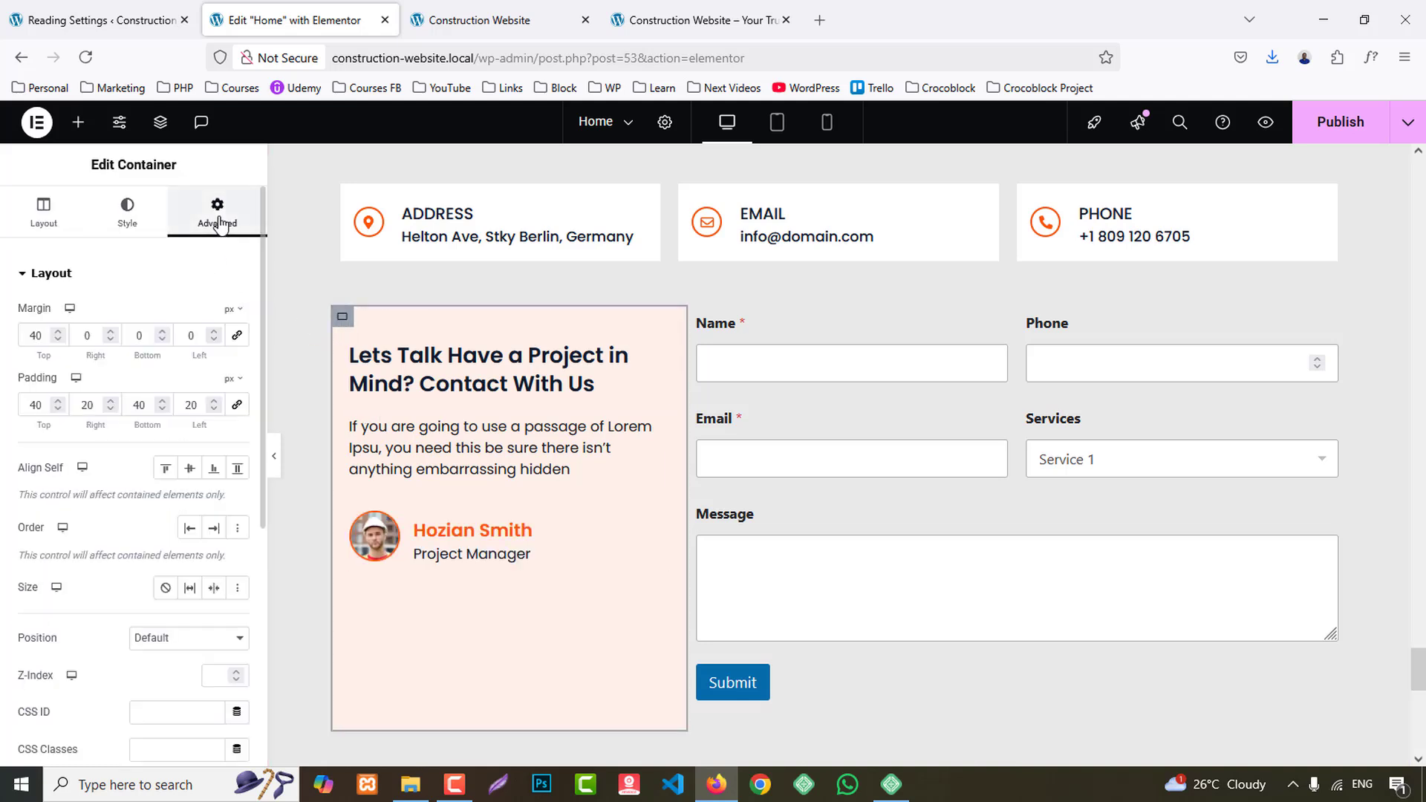
drag(32, 401, 22, 401)
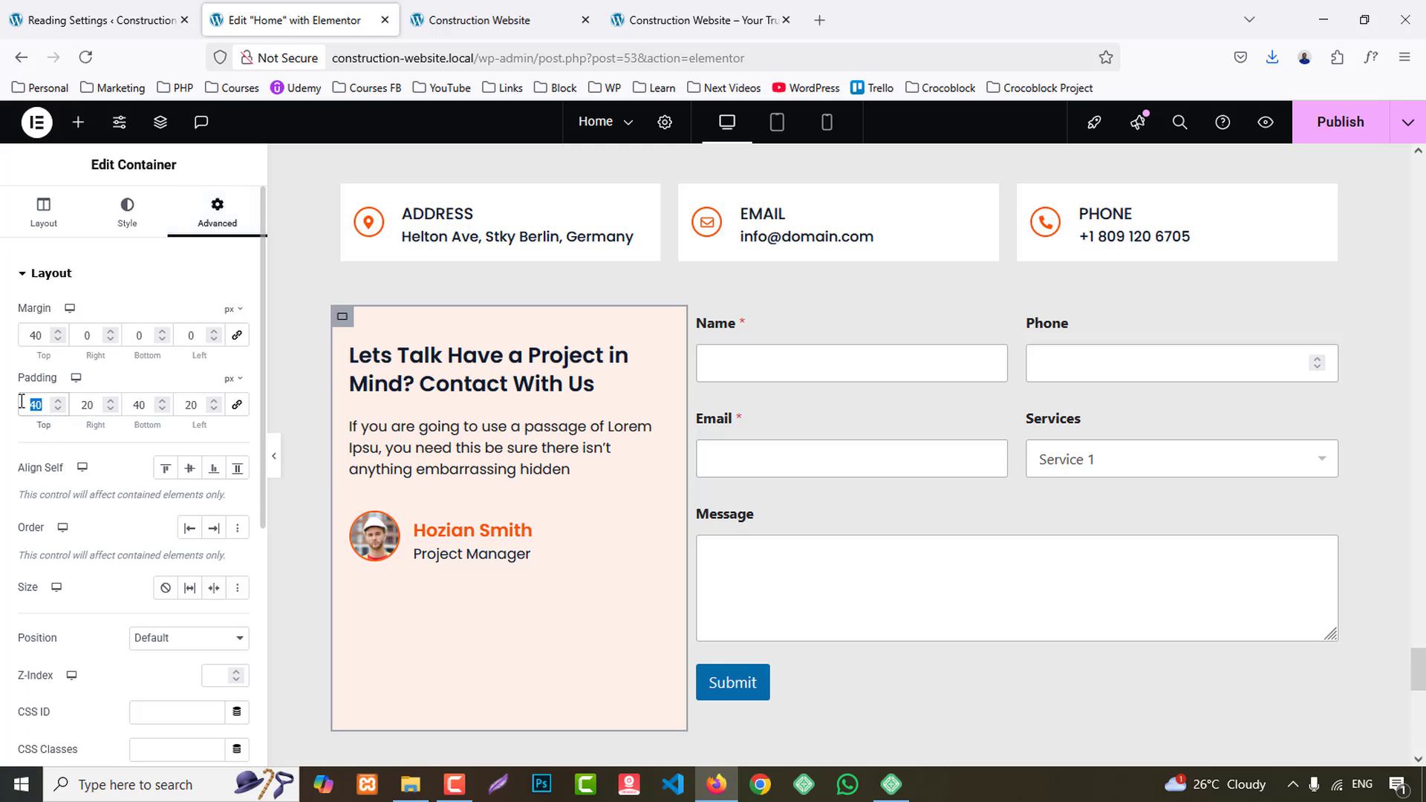
text(60)
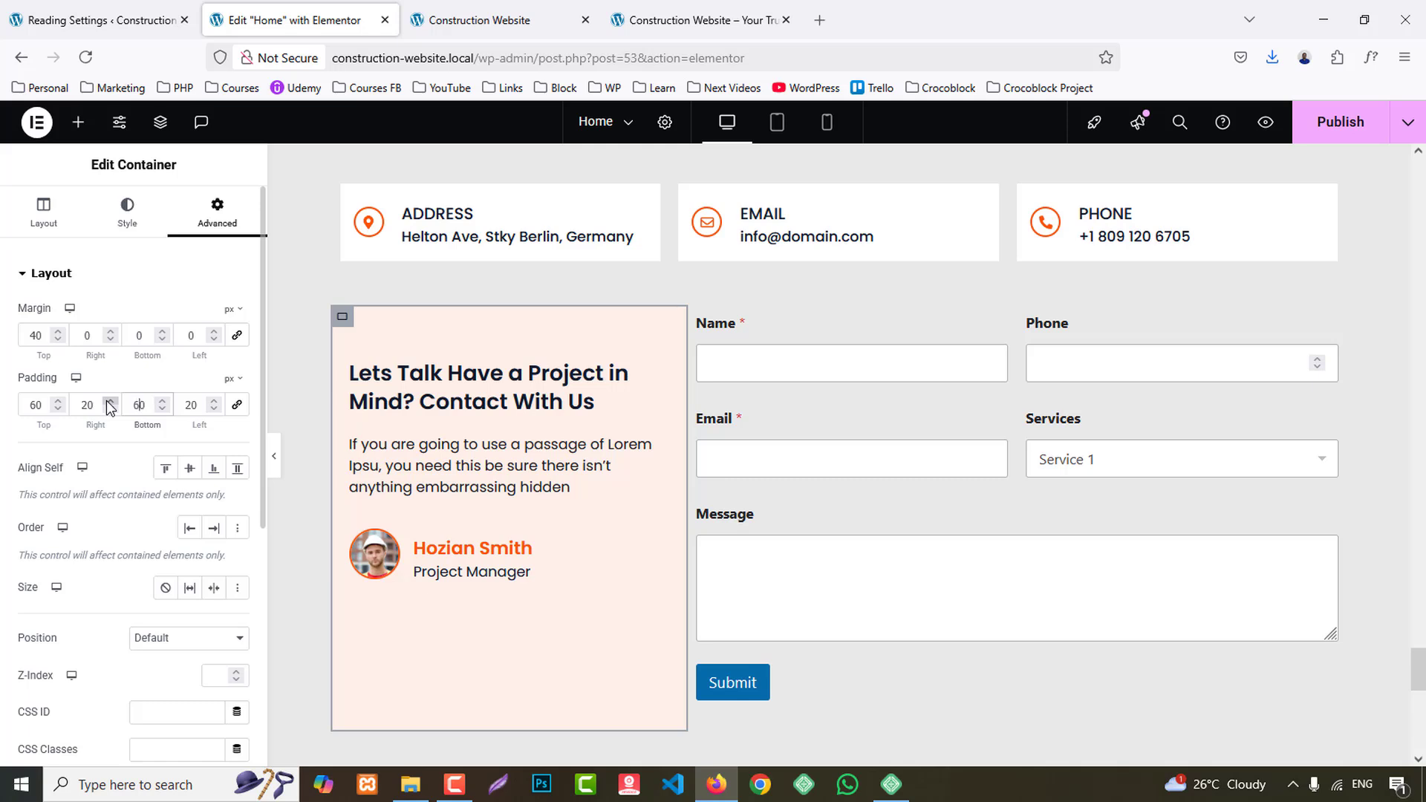
text(30)
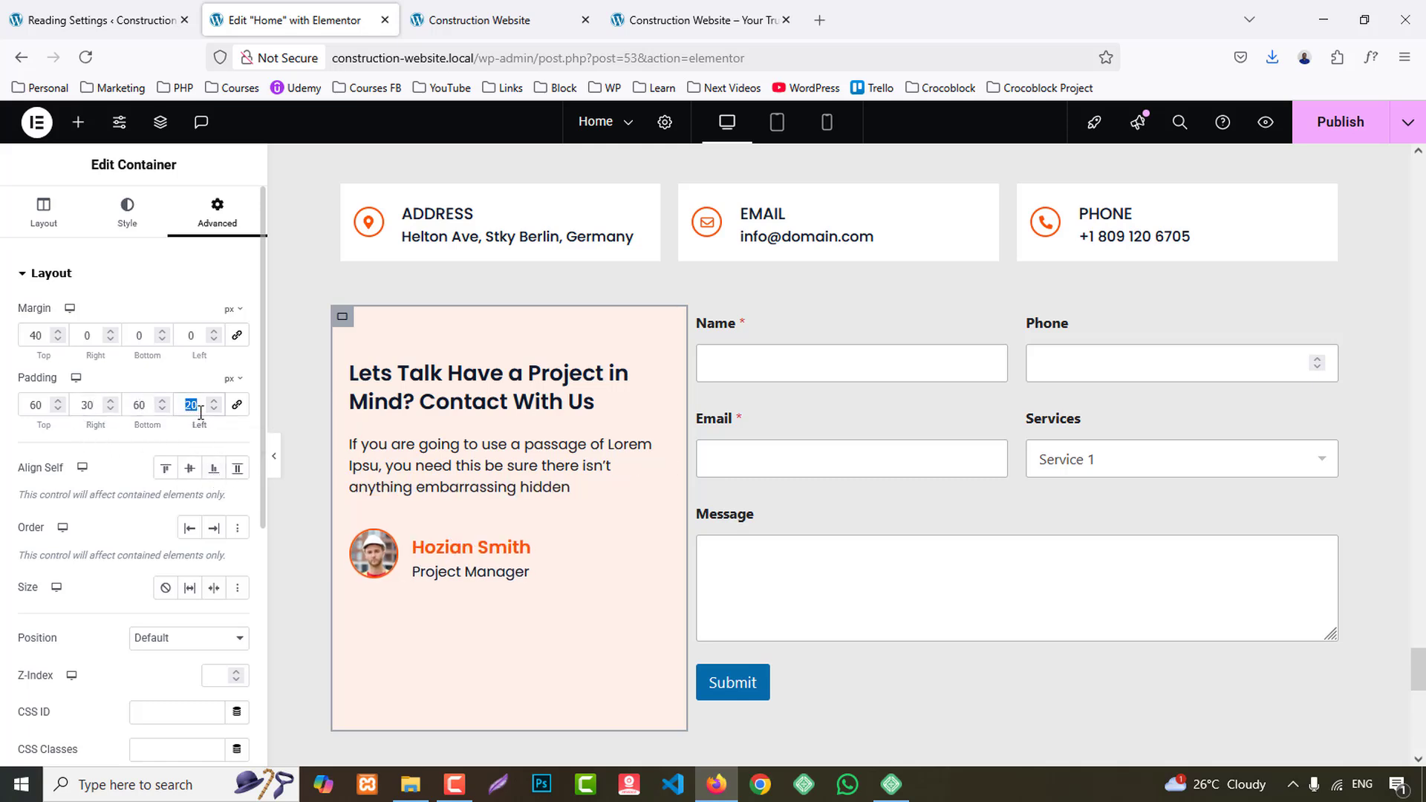
text(30)
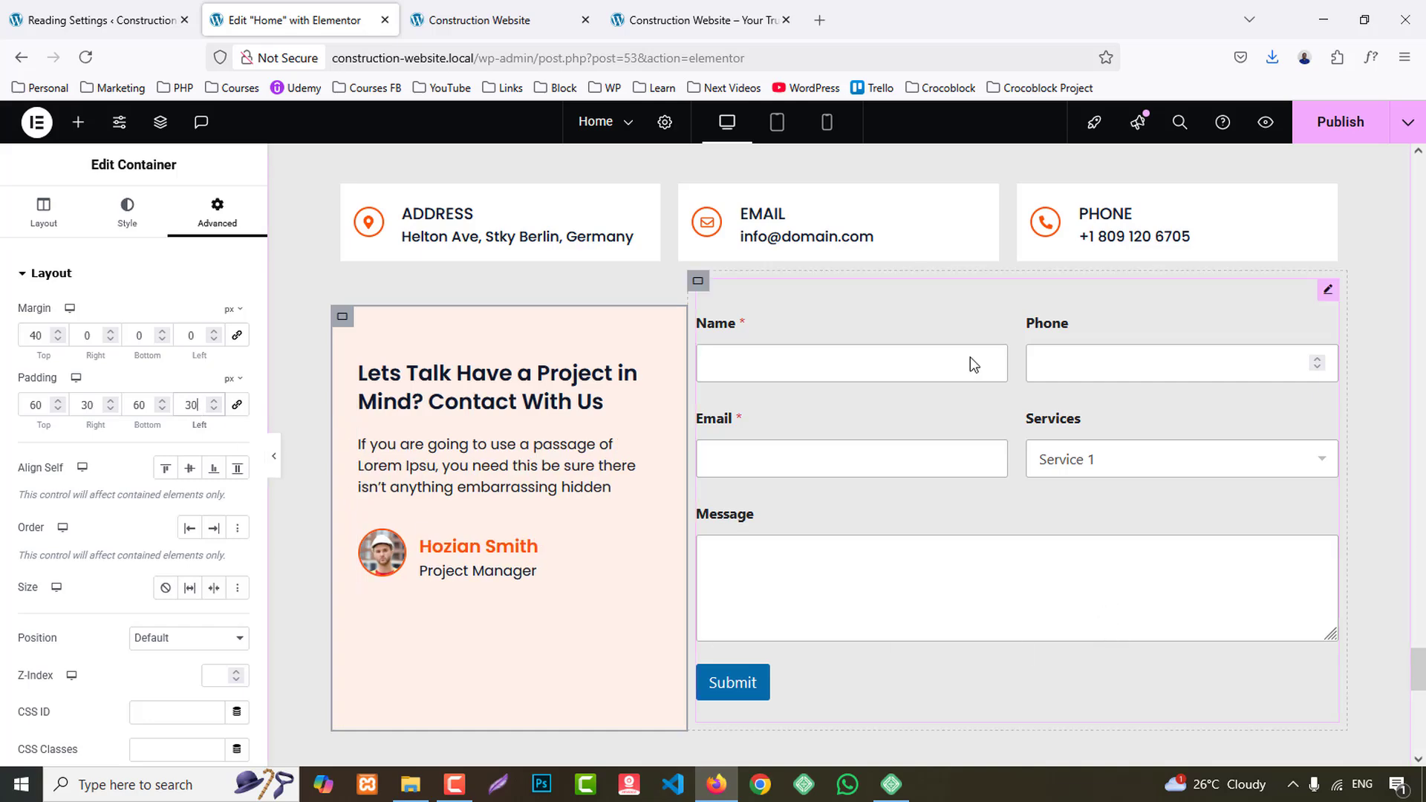
click(695, 20)
click(318, 11)
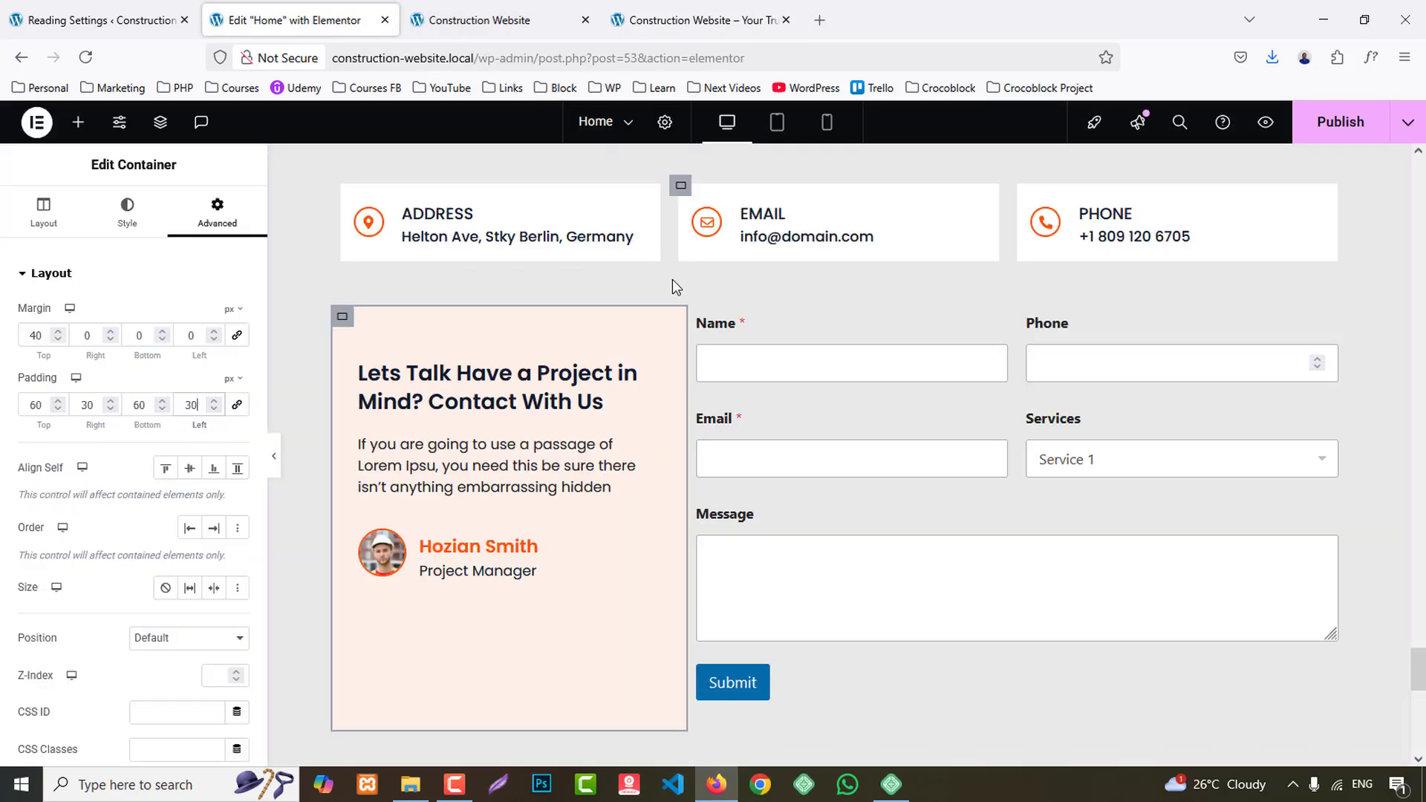
- Give the contact form's container a classic background in the global white colour
click(699, 283)
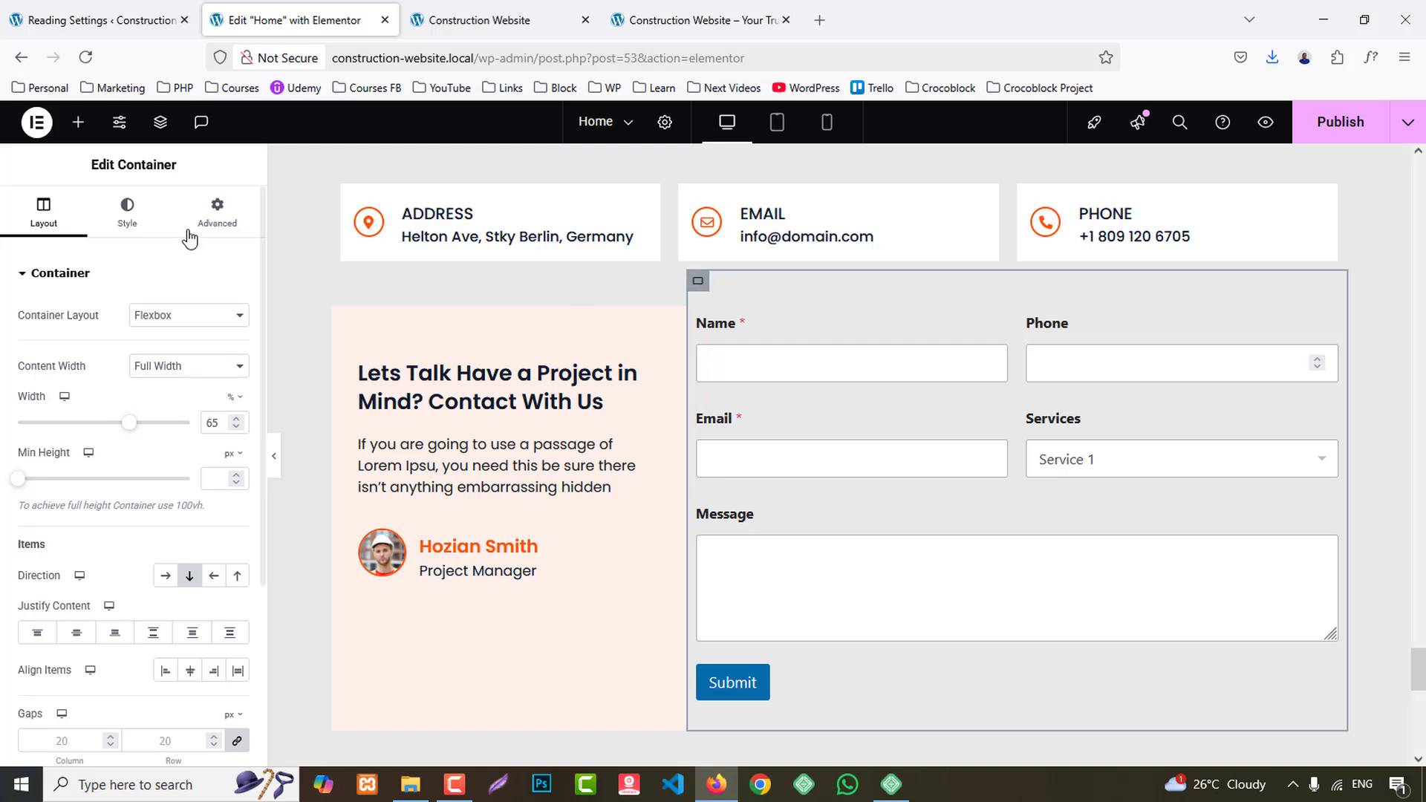
click(134, 215)
click(177, 362)
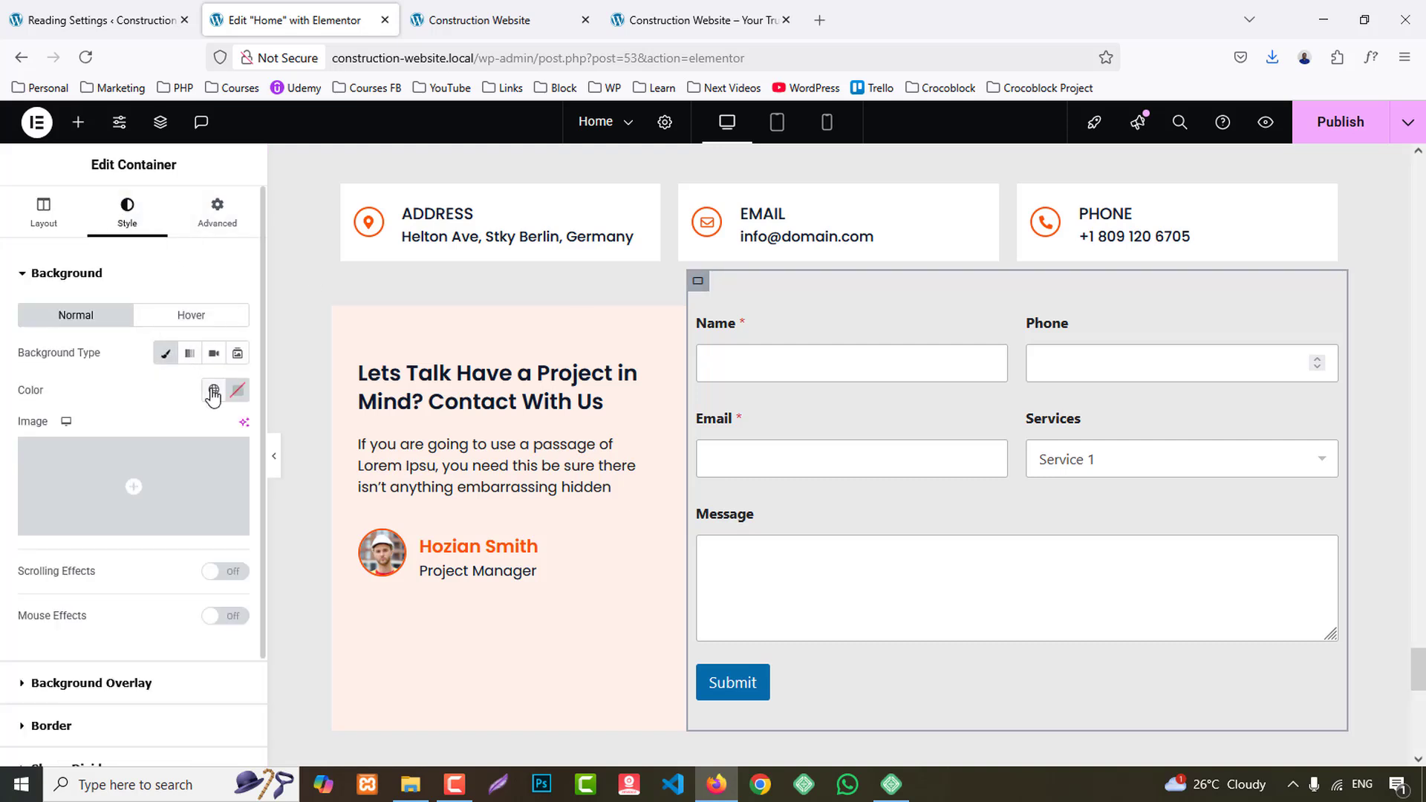
click(213, 389)
click(70, 688)
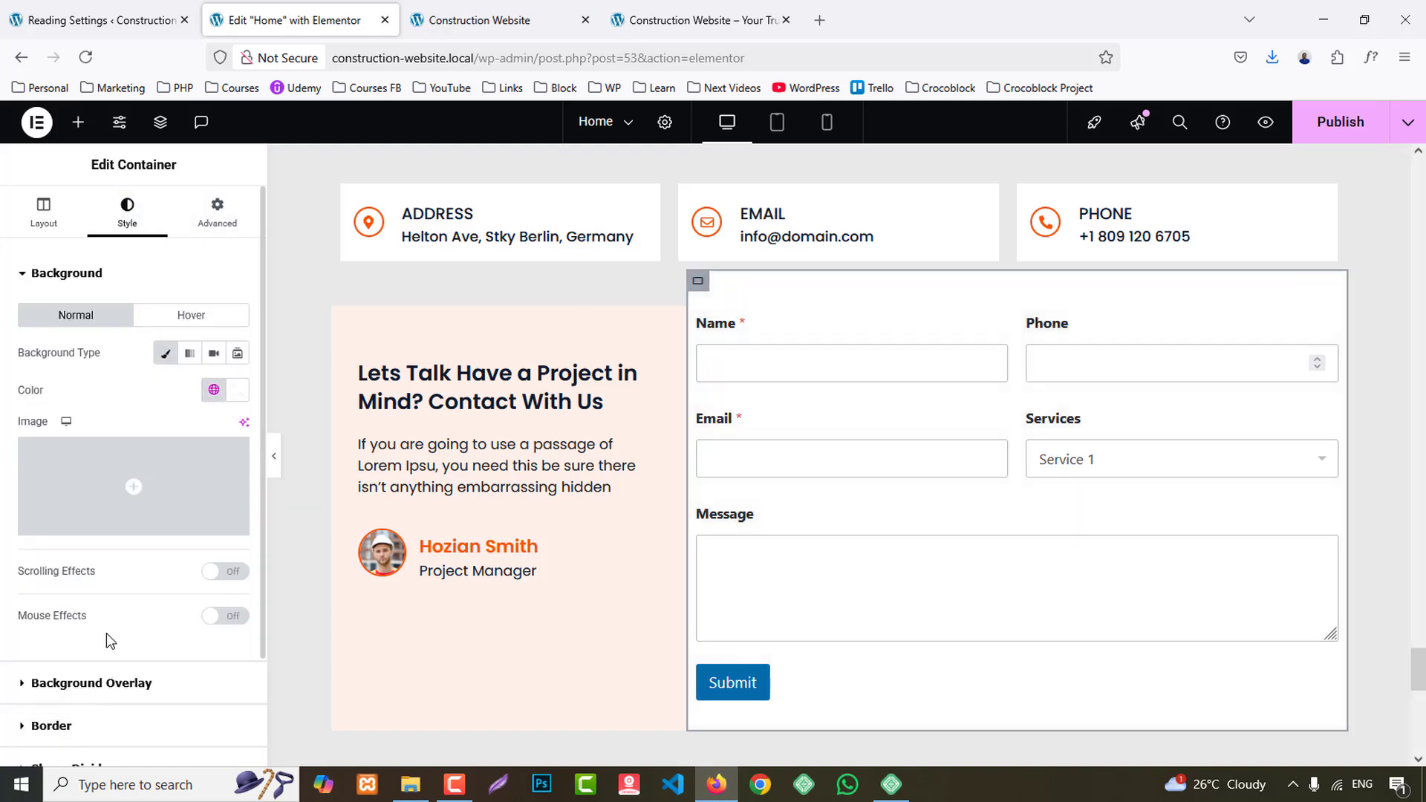
- Set the form container's top margin alone to 40 px, with the margin sides unlinked
click(235, 209)
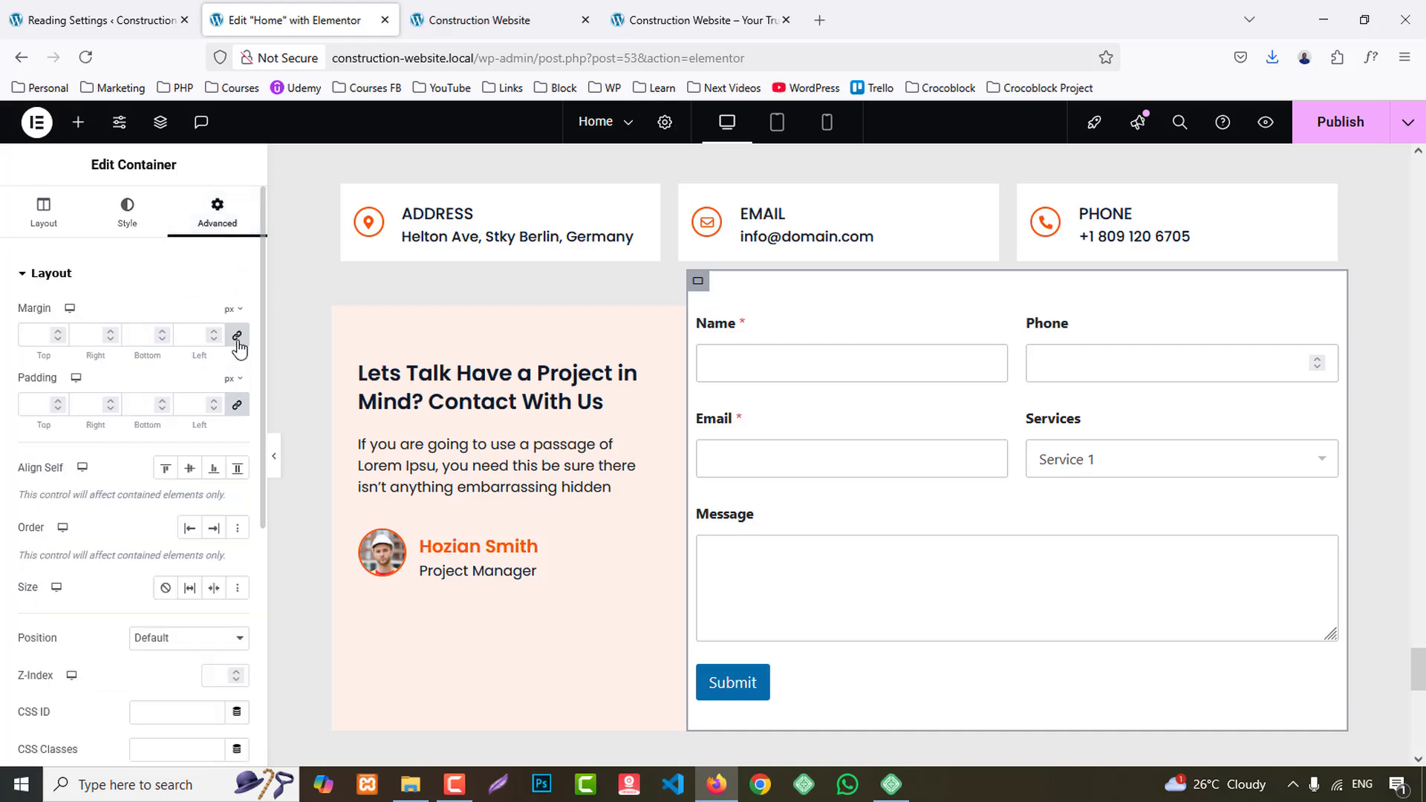
text(40)
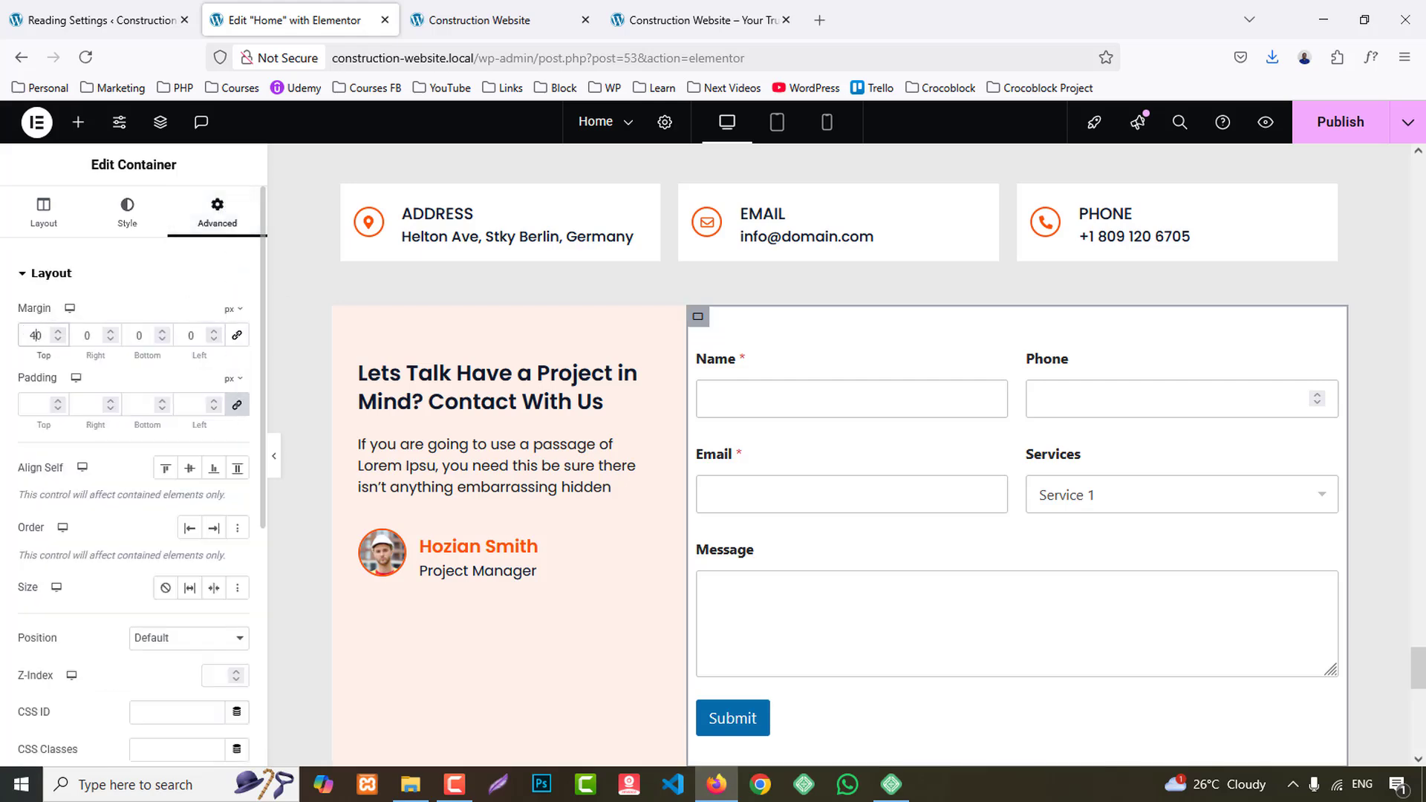
scroll(1047, 439, down, 2)
scroll(1046, 432, up, 1)
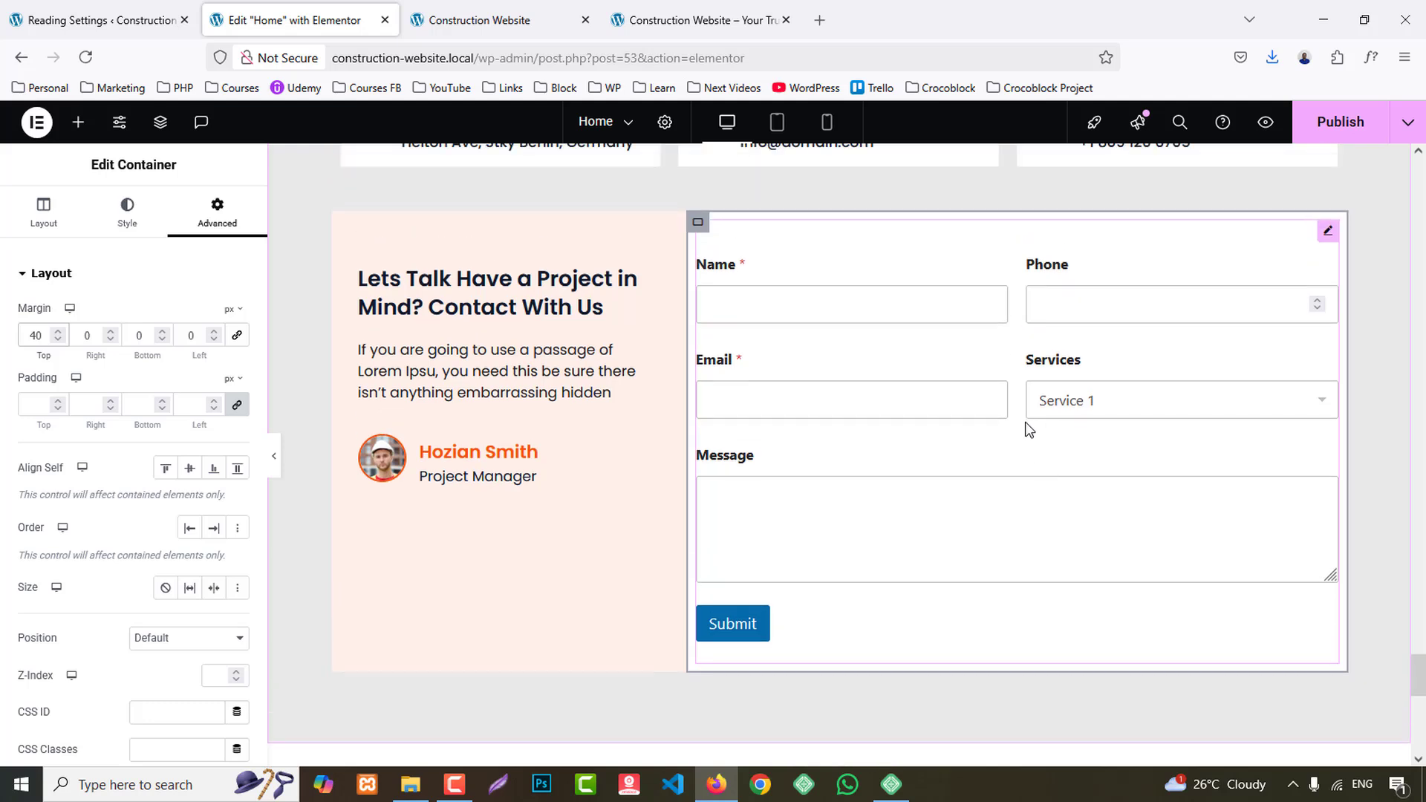
- Justify the Lets Talk container's content to the center and align its items to the start
click(341, 231)
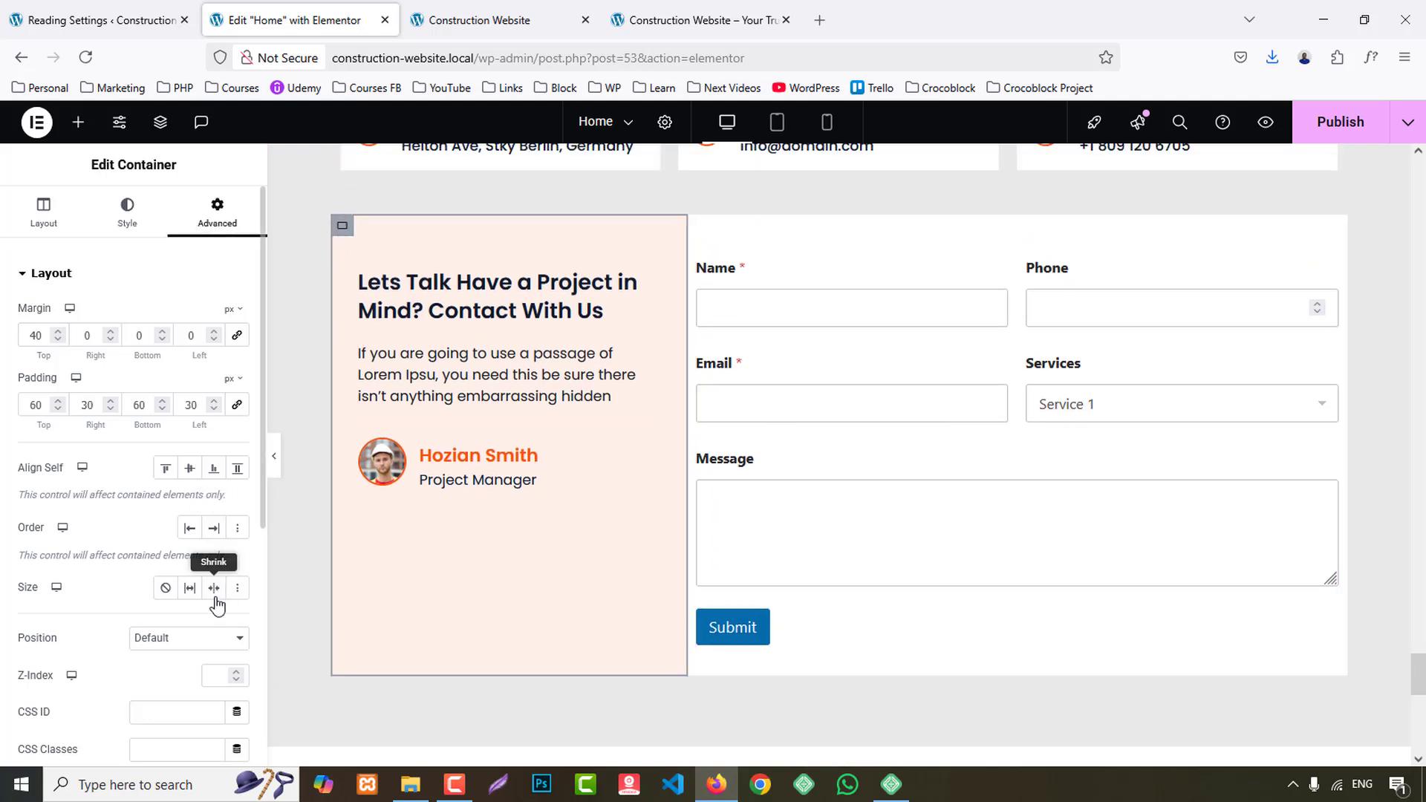
scroll(197, 594, down, 1)
scroll(223, 275, up, 1)
click(43, 211)
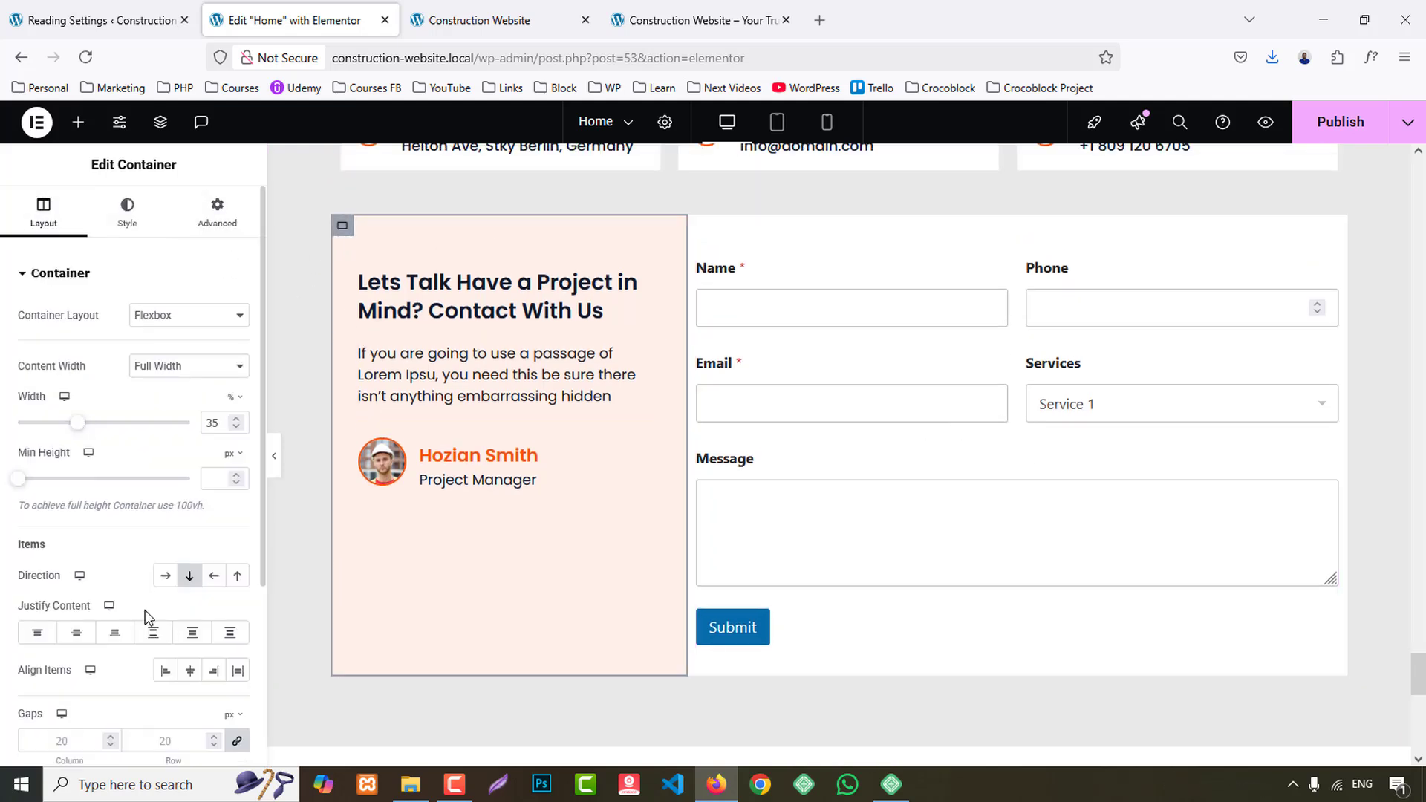
scroll(171, 615, down, 2)
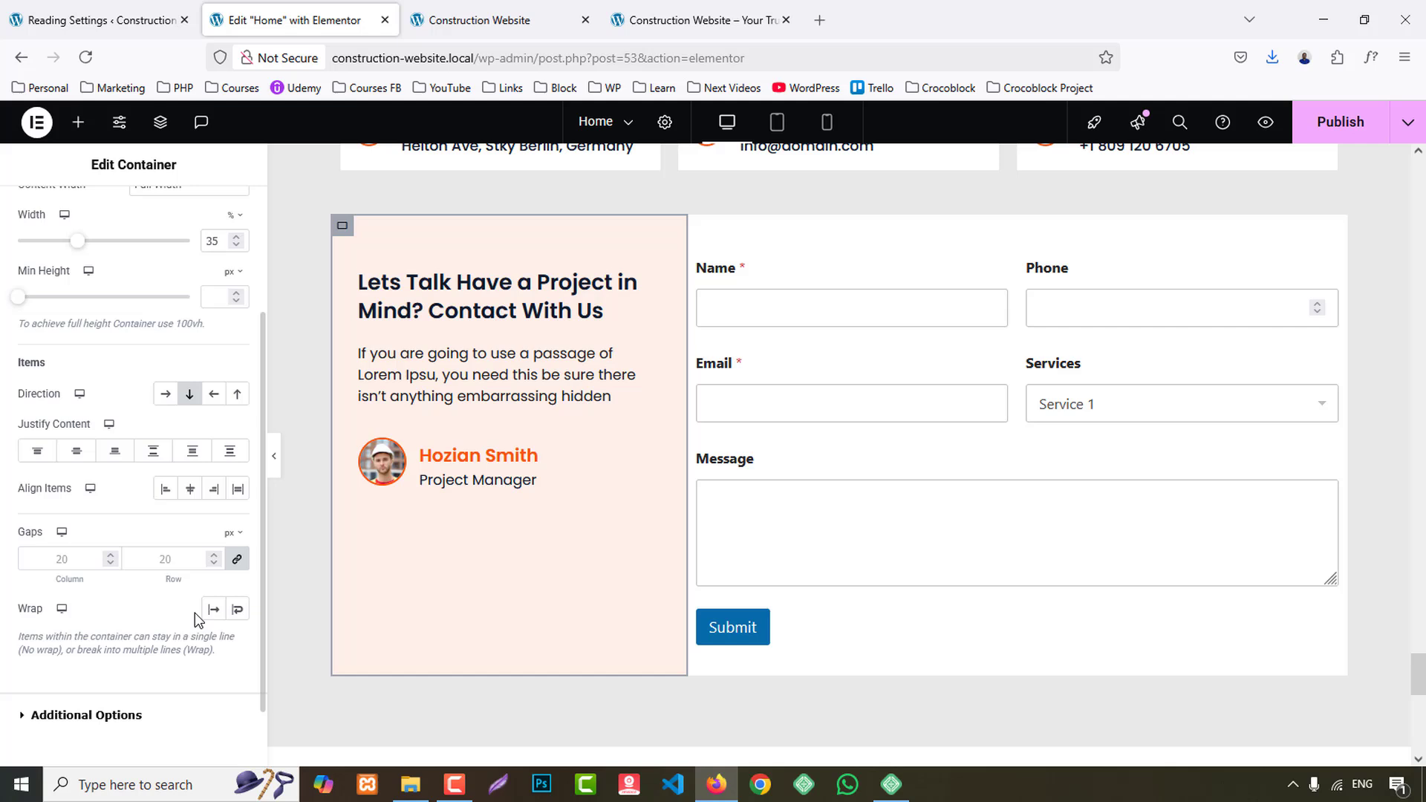
click(198, 490)
click(165, 489)
click(77, 451)
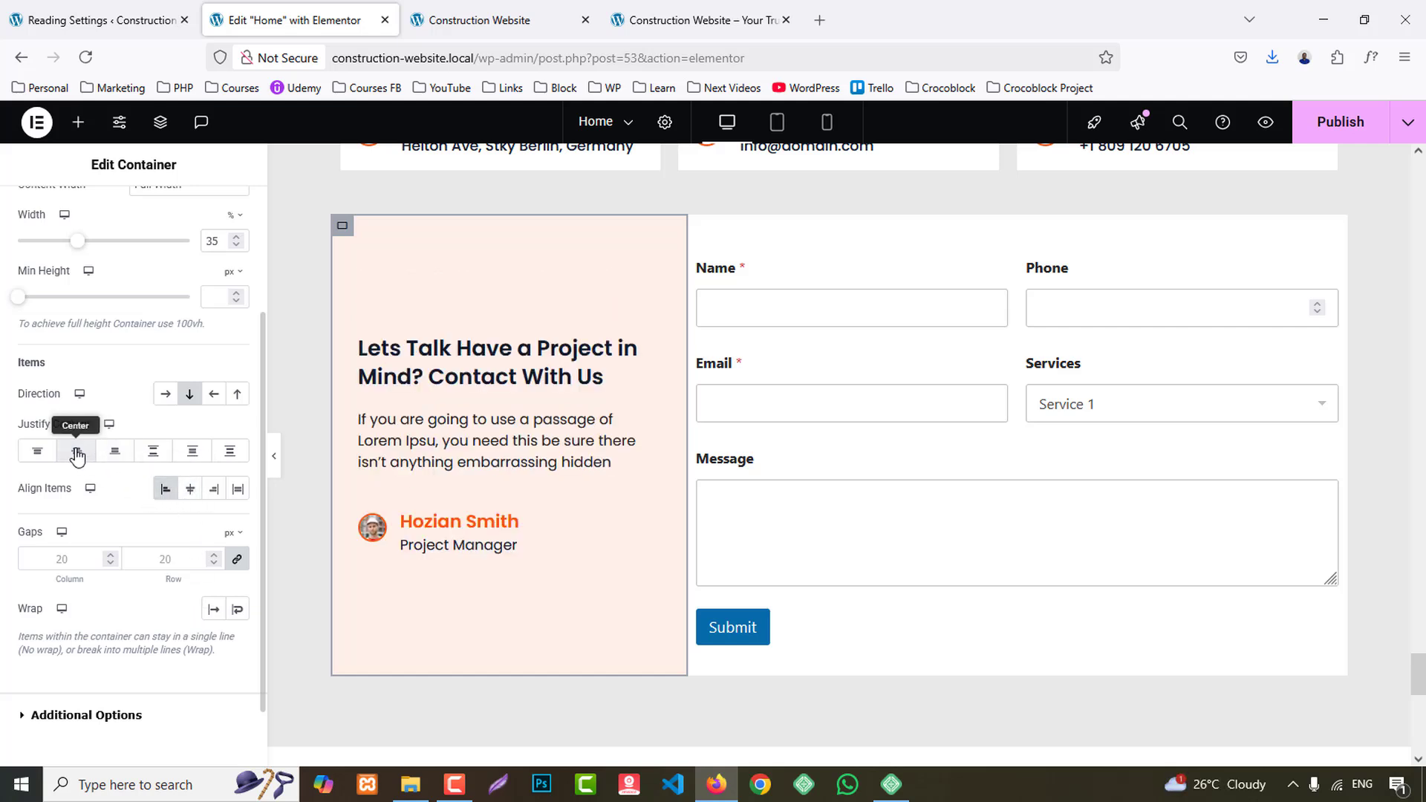
- Publish the Home page and check the contact section, footer and page top in the reloaded preview
scroll(1300, 578, up, 3)
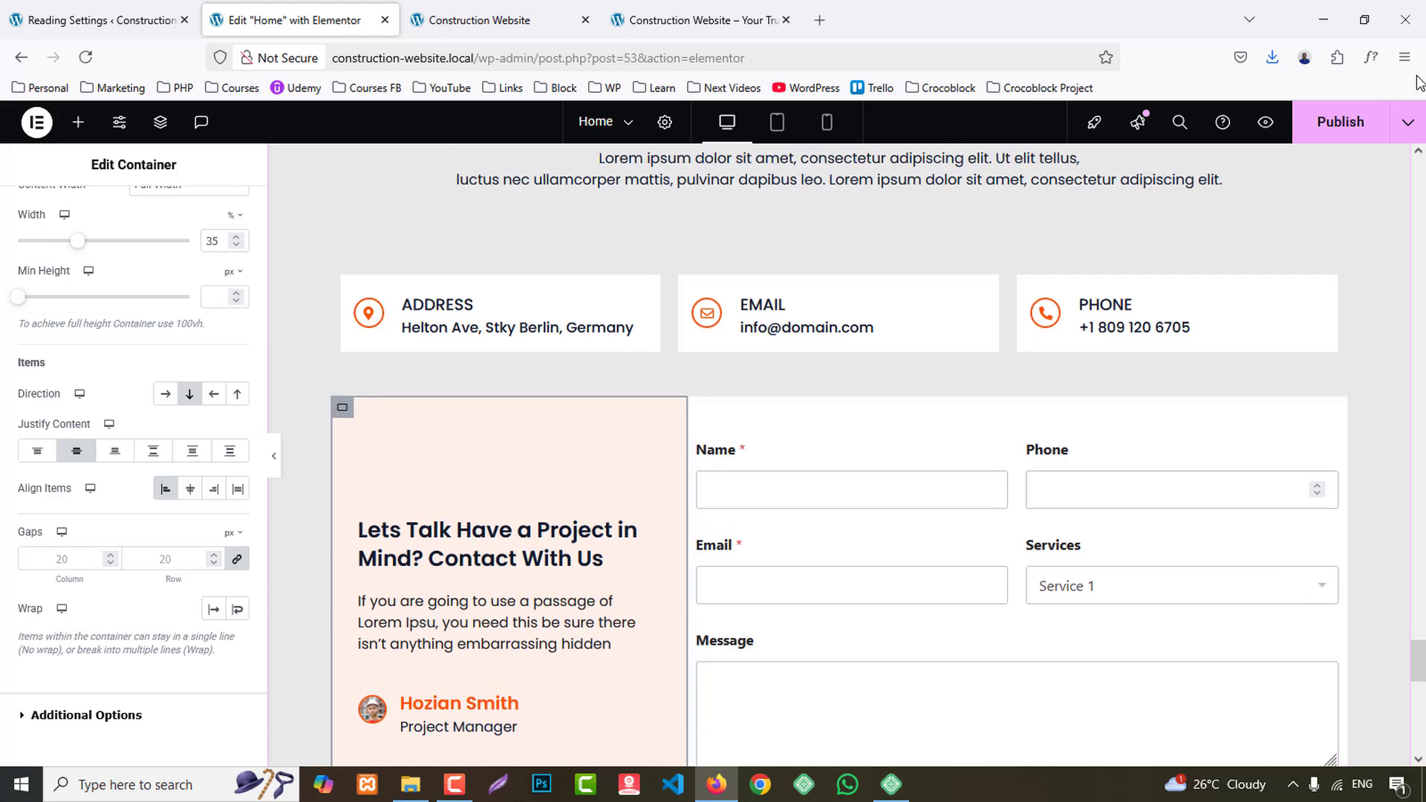
click(1337, 131)
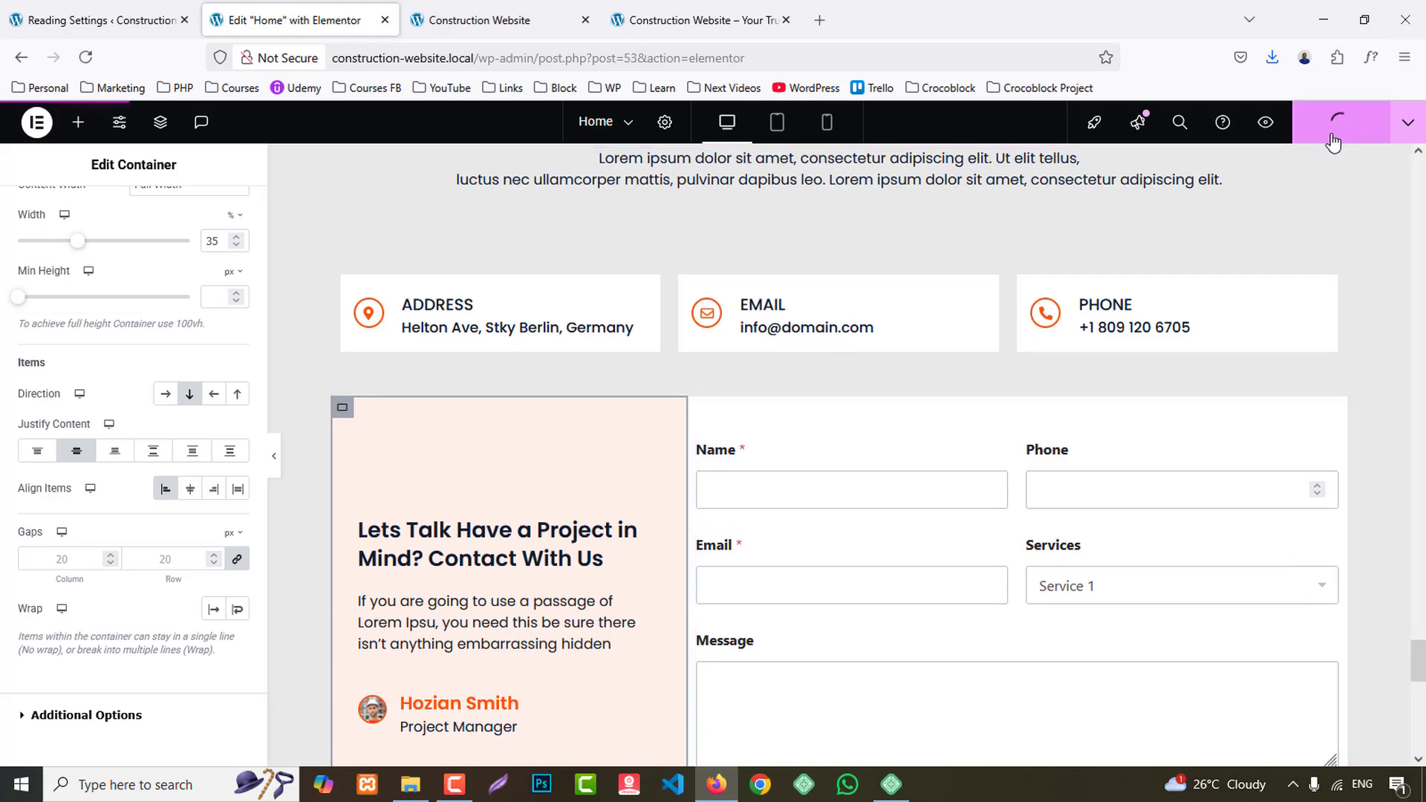
click(548, 18)
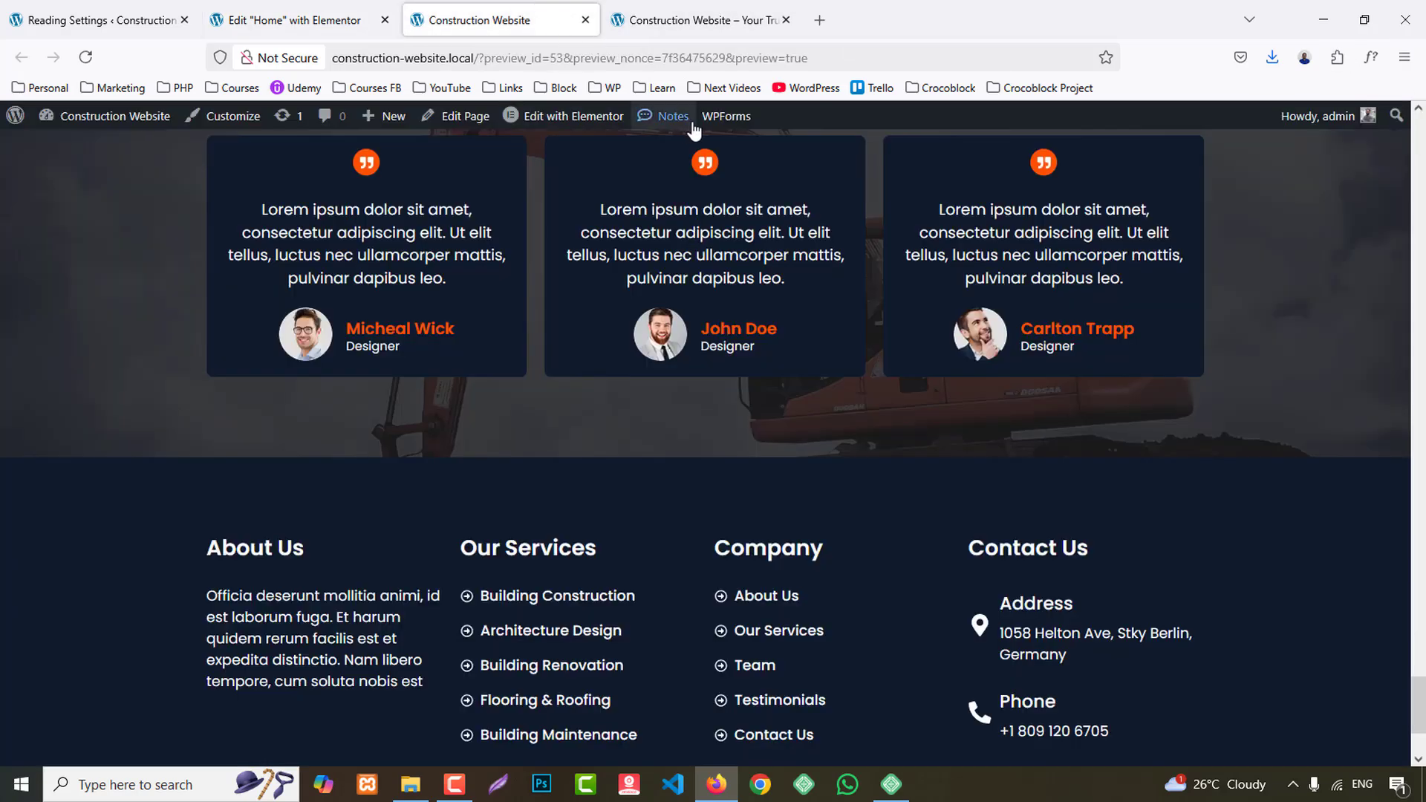
key(F5)
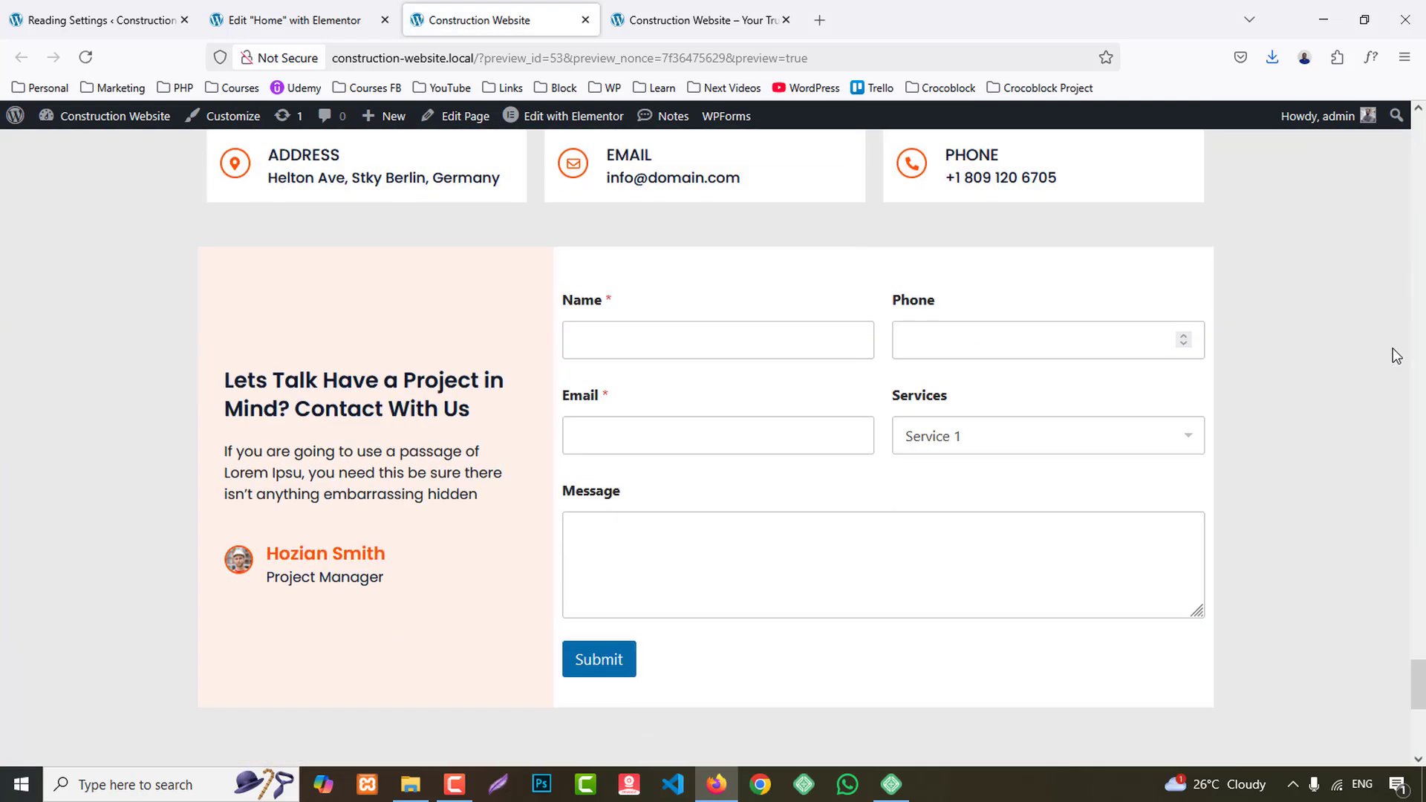
scroll(1397, 355, down, 6)
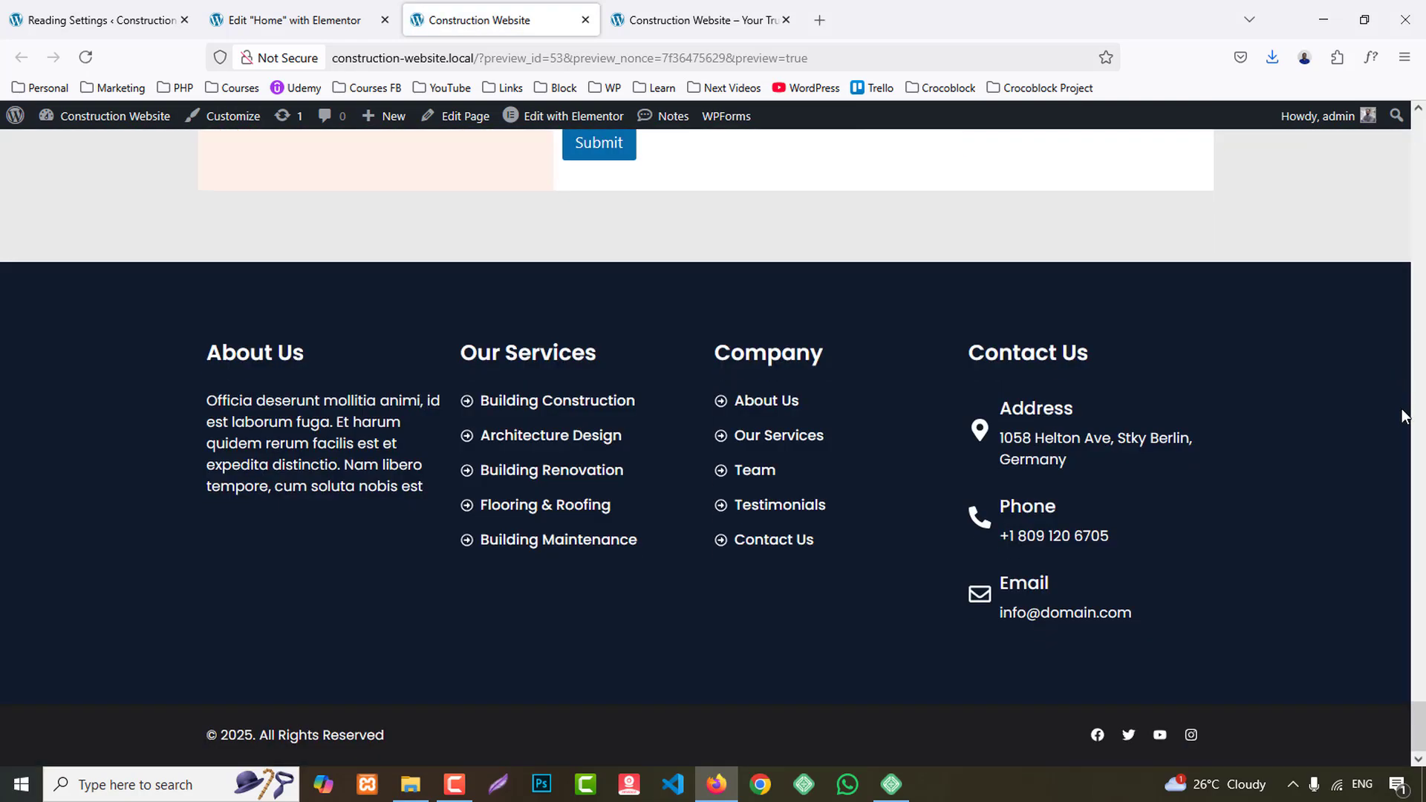
drag(1421, 730, 1411, 72)
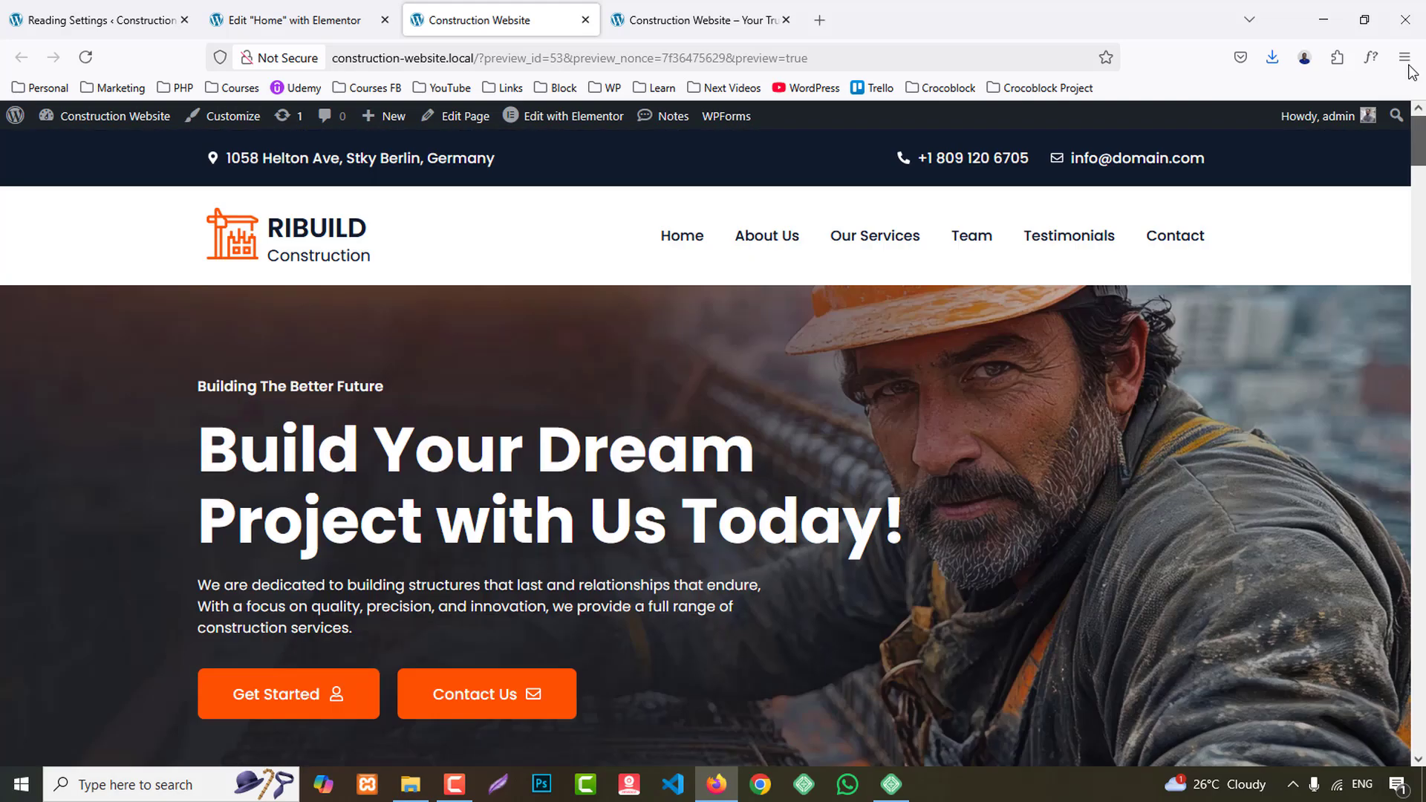
- Close the Home editor and open the Header template from the dashboard's list of all templates for editing with Elementor
click(293, 6)
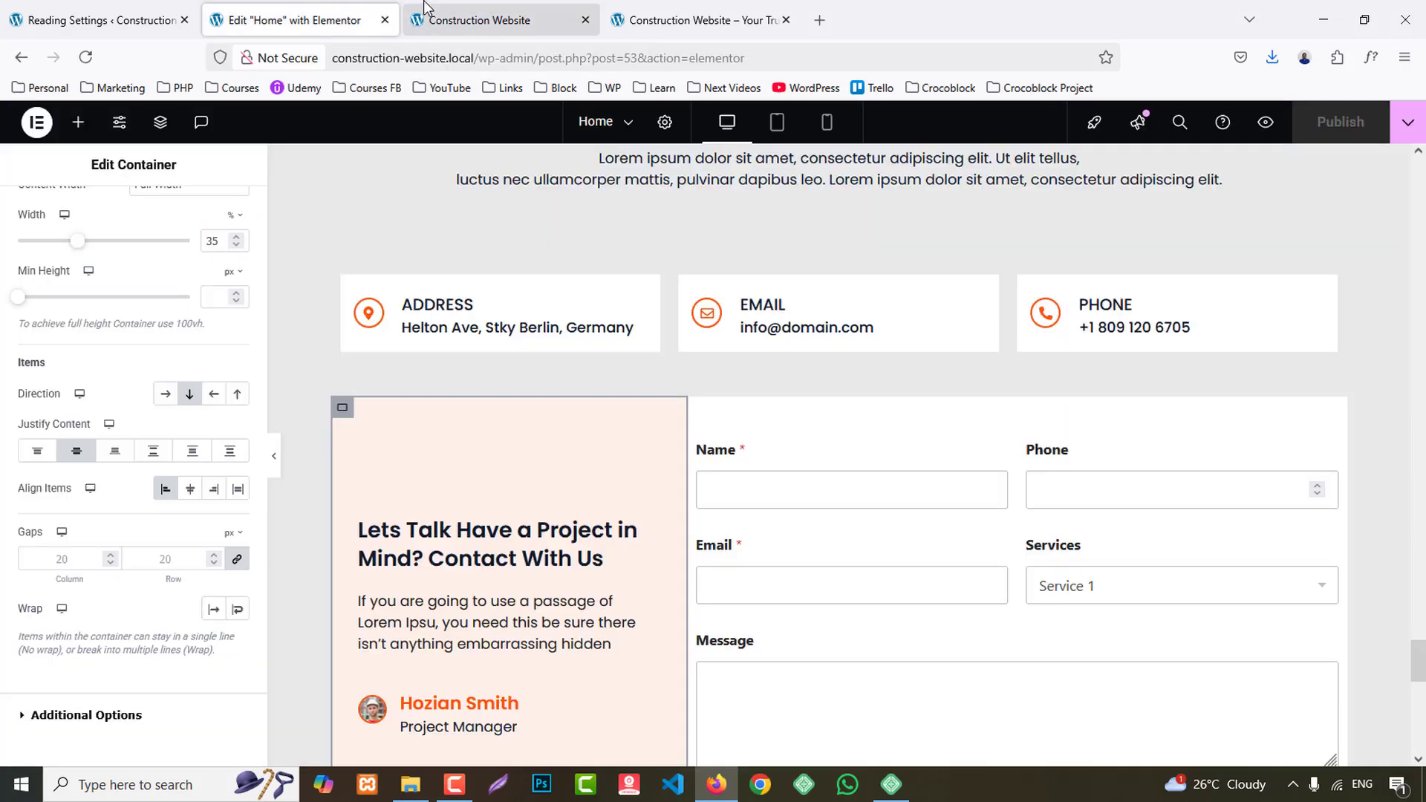
click(430, 6)
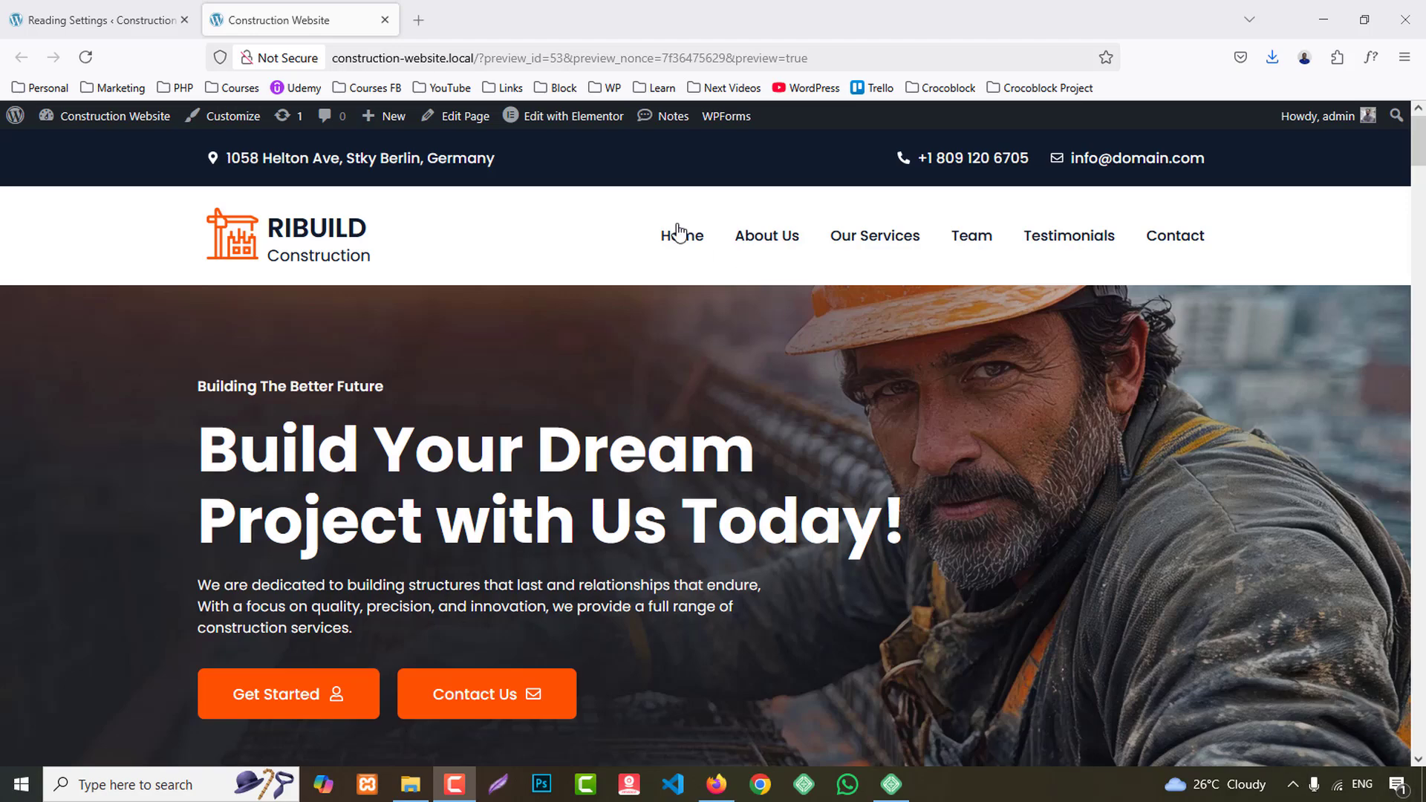
click(96, 20)
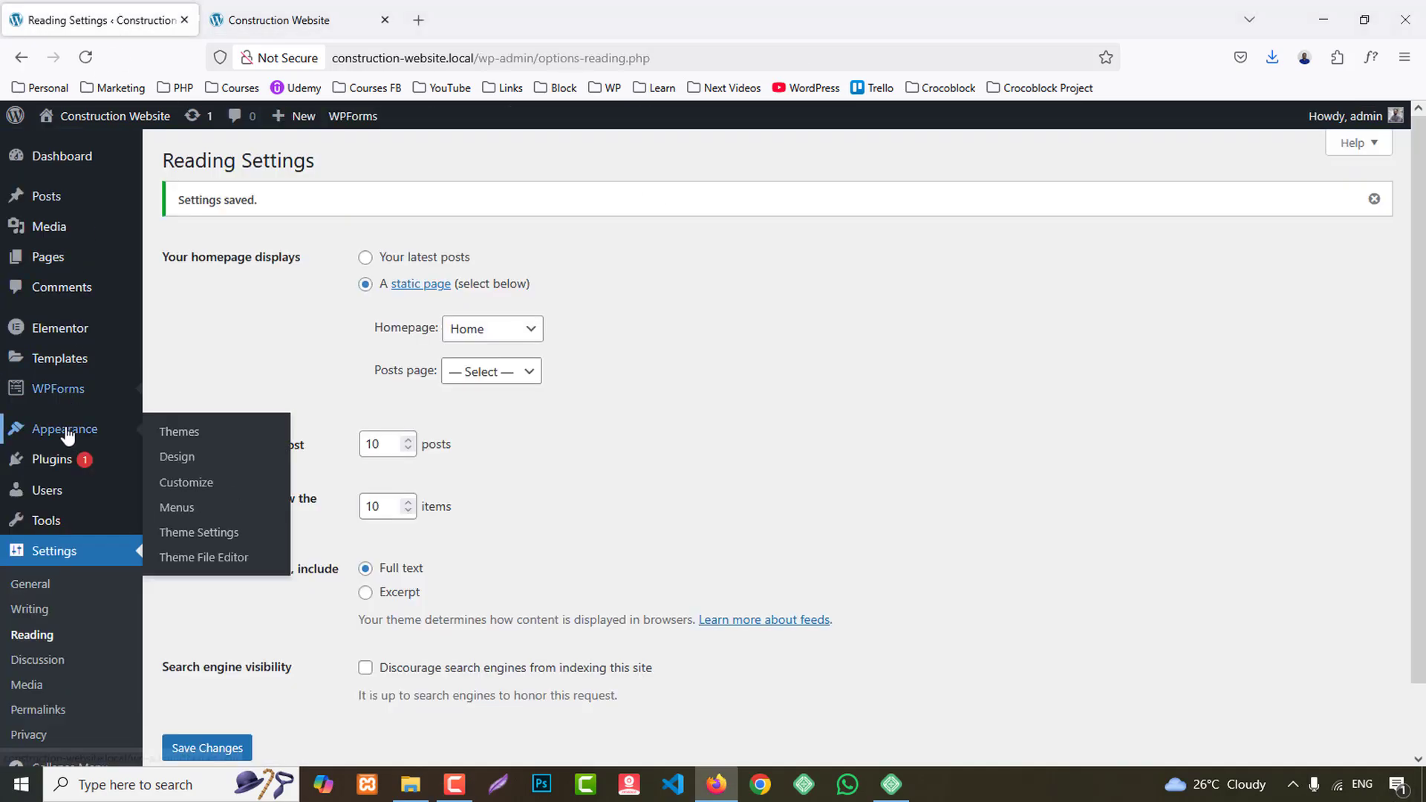
middle_click(178, 360)
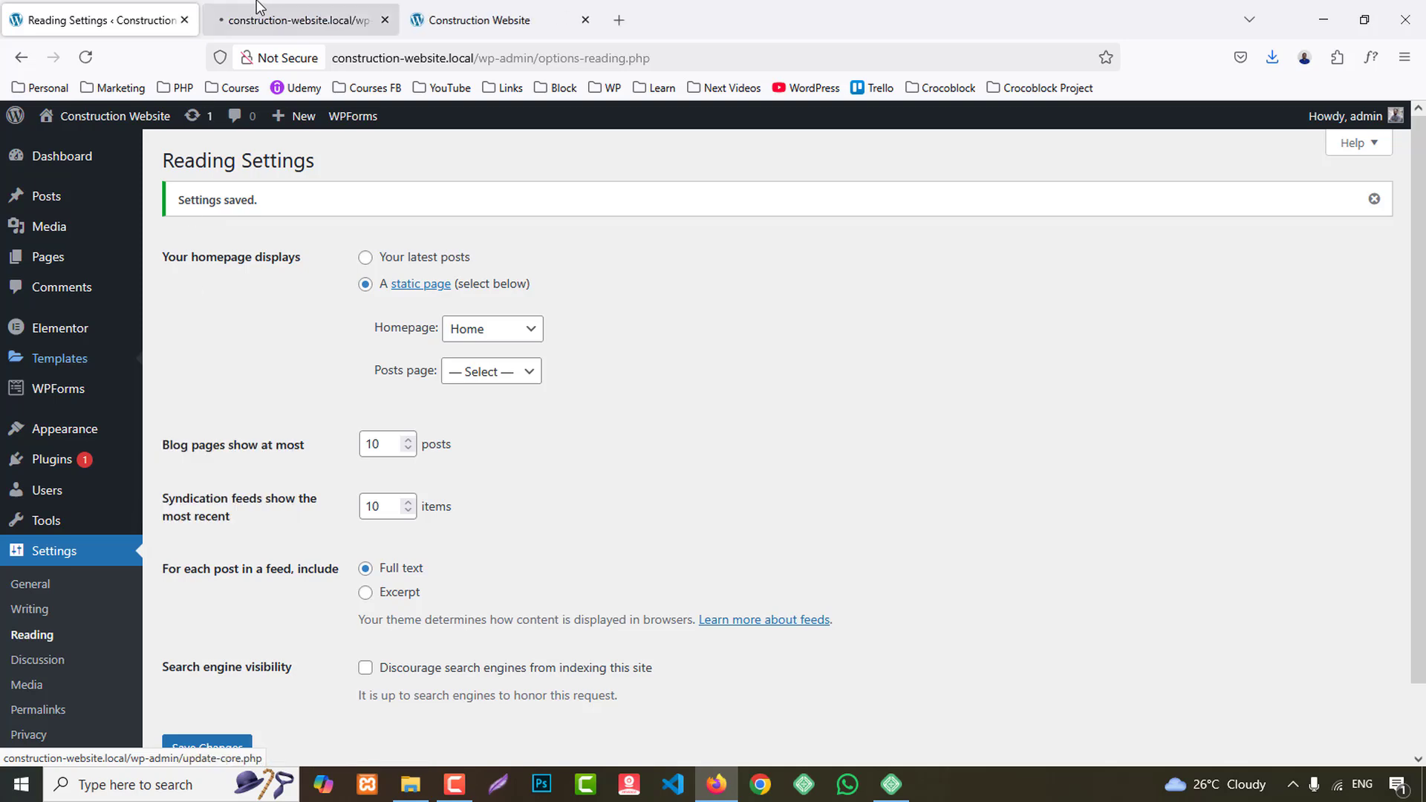
click(260, 7)
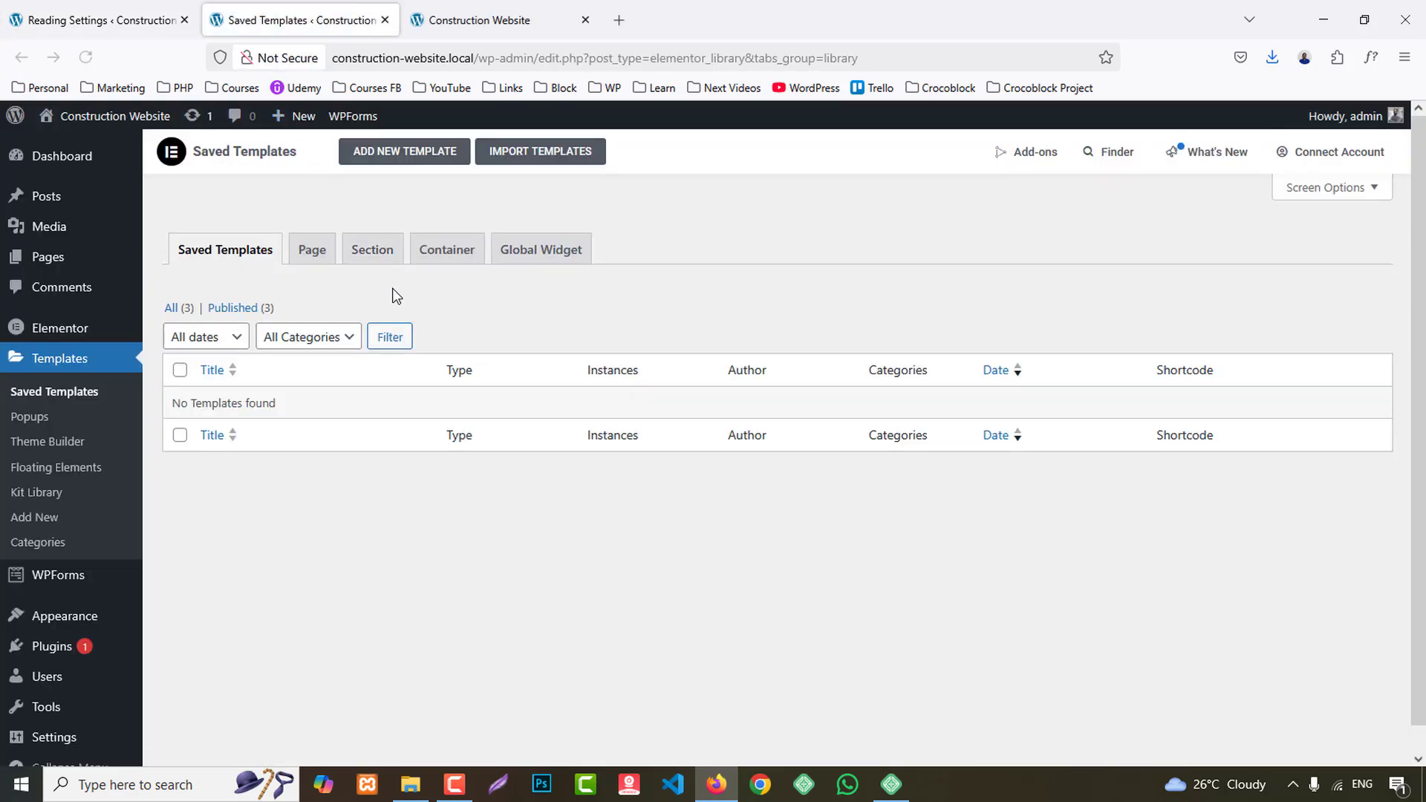
click(173, 308)
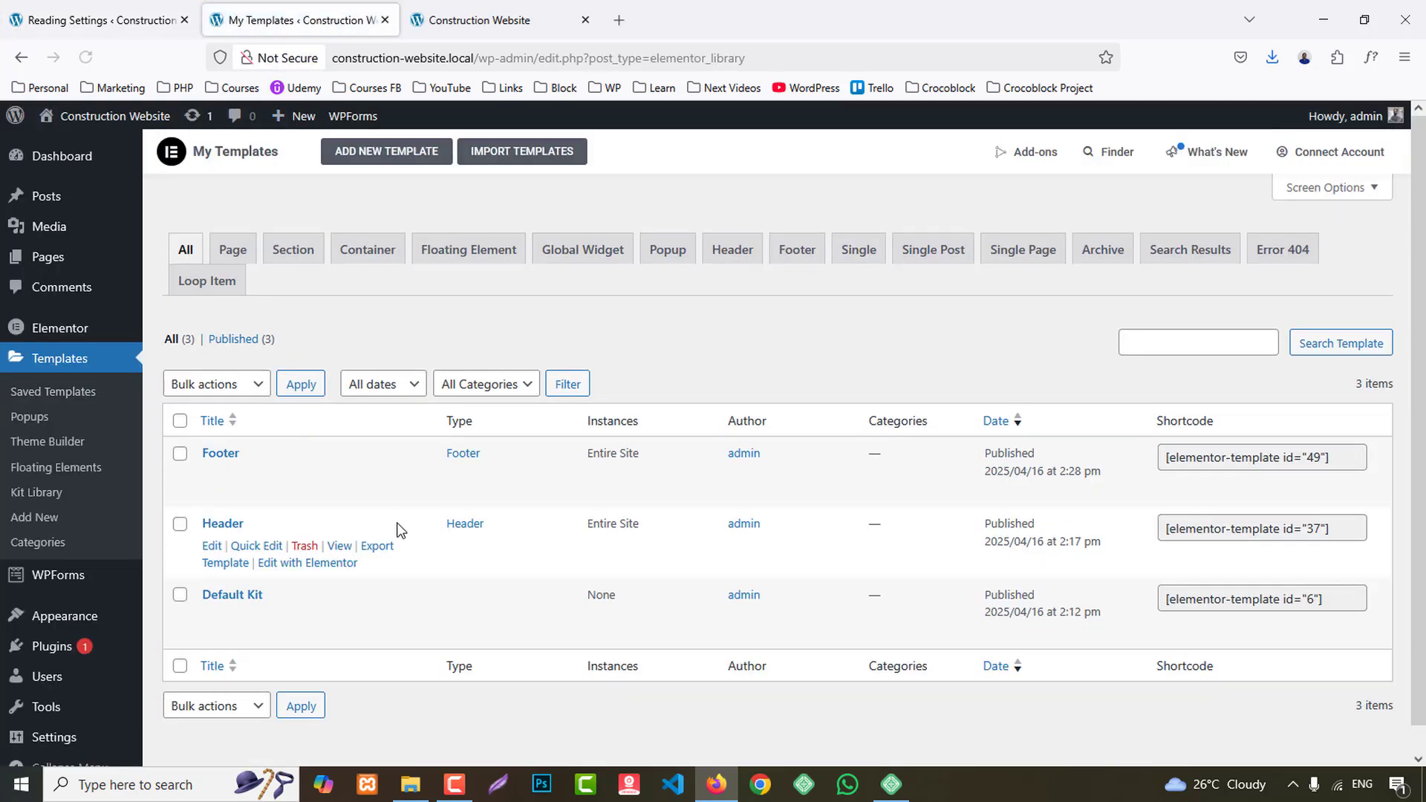
middle_click(342, 564)
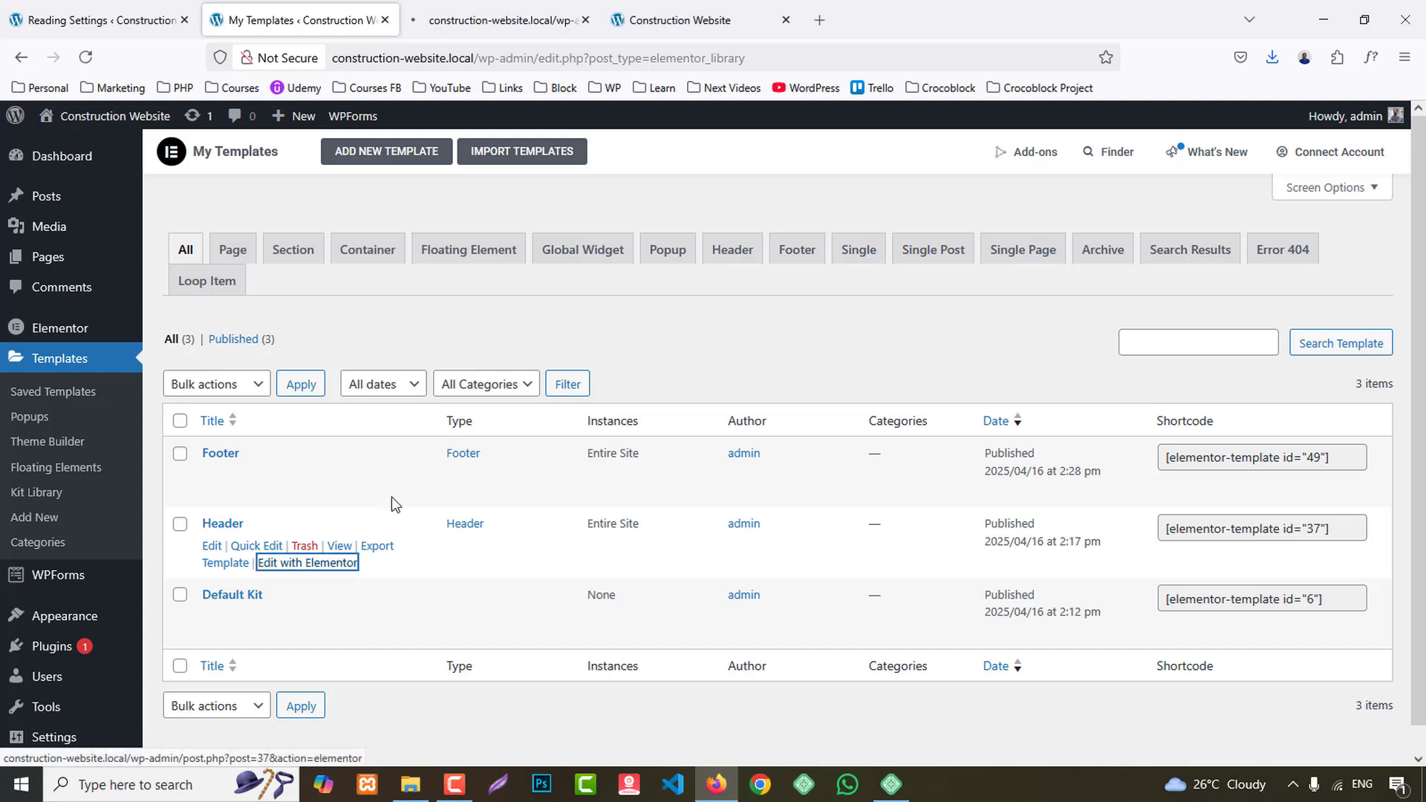
click(486, 16)
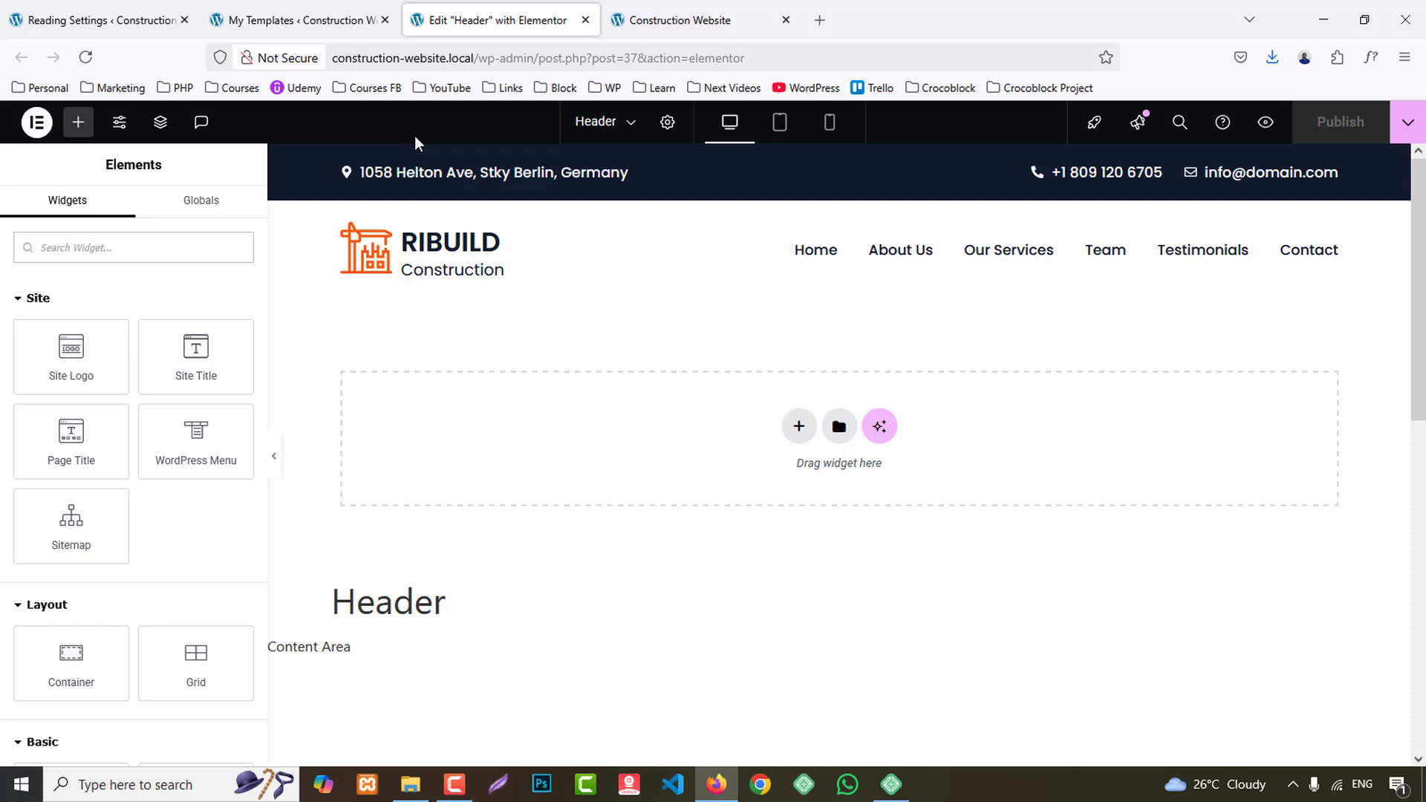
- Apply the Fade In Left entrance animation to the address container in the header's top bar
click(342, 164)
click(221, 221)
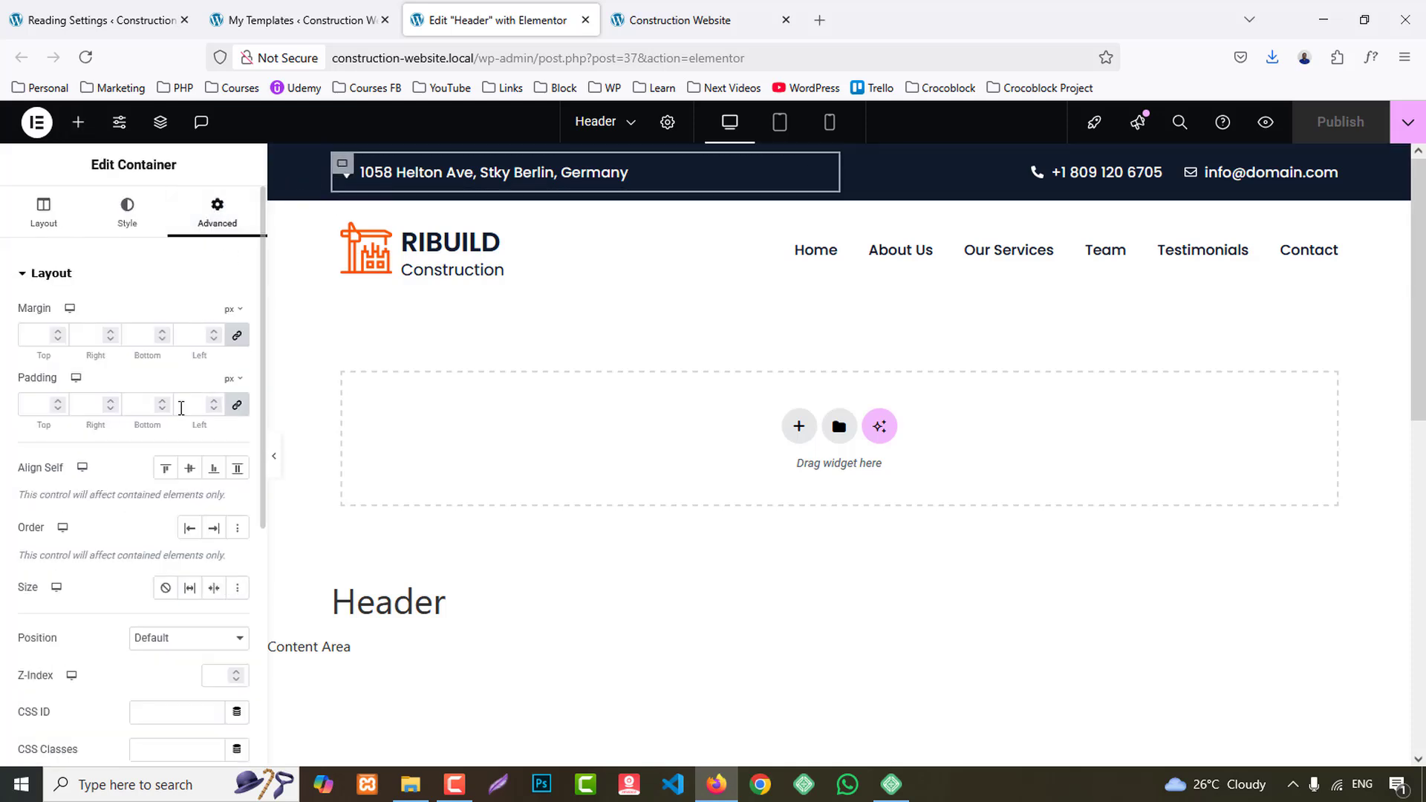
scroll(122, 583, down, 3)
scroll(138, 563, down, 3)
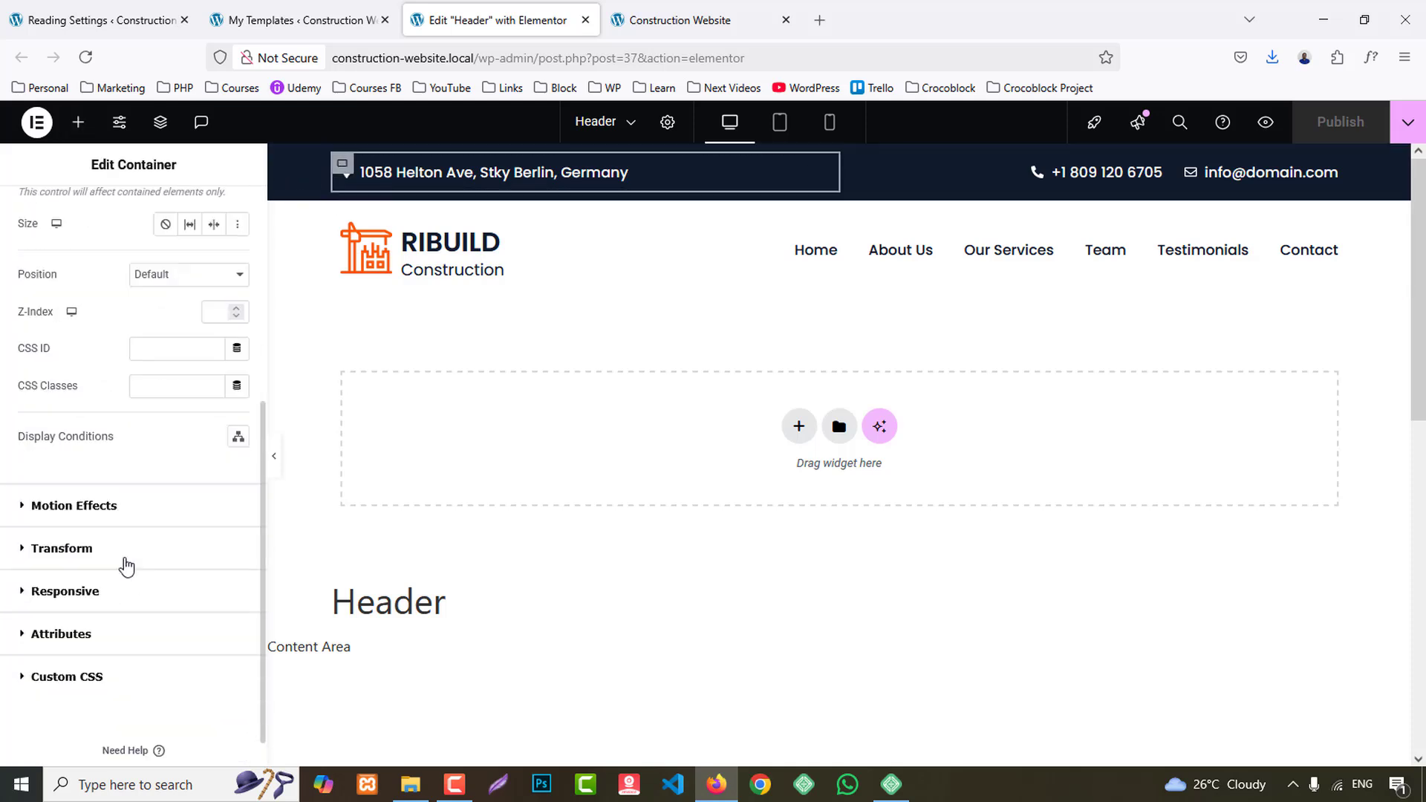
click(96, 519)
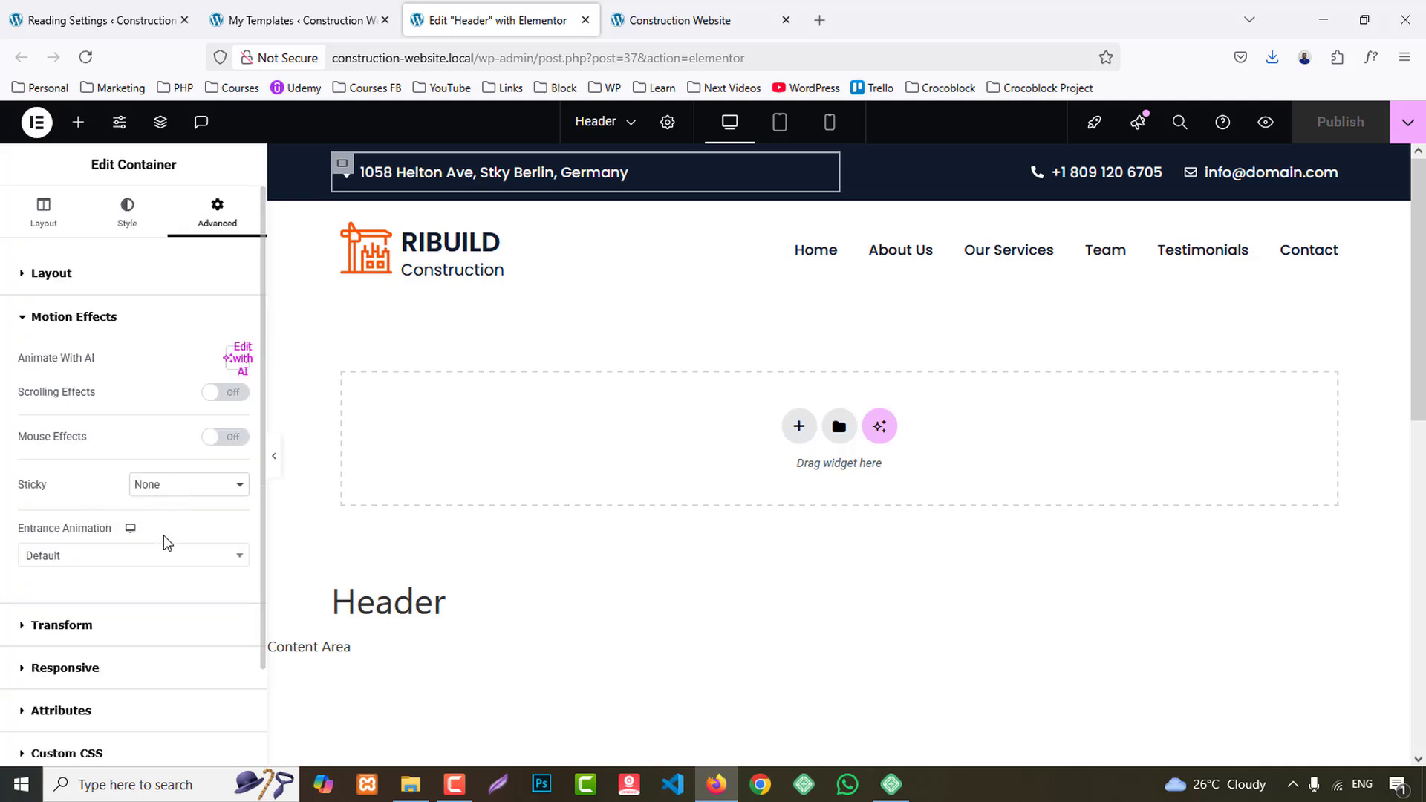
scroll(136, 534, down, 2)
click(56, 467)
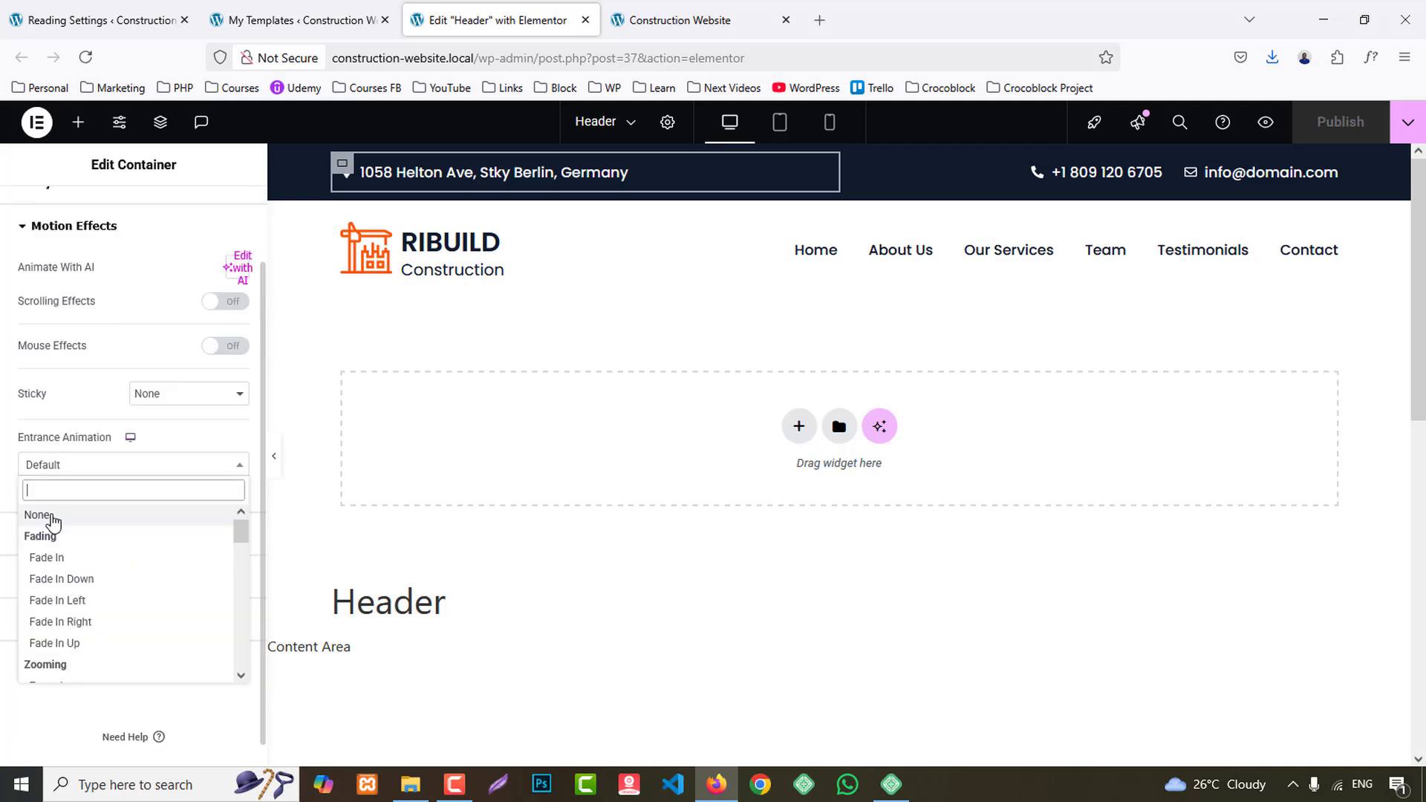
click(65, 601)
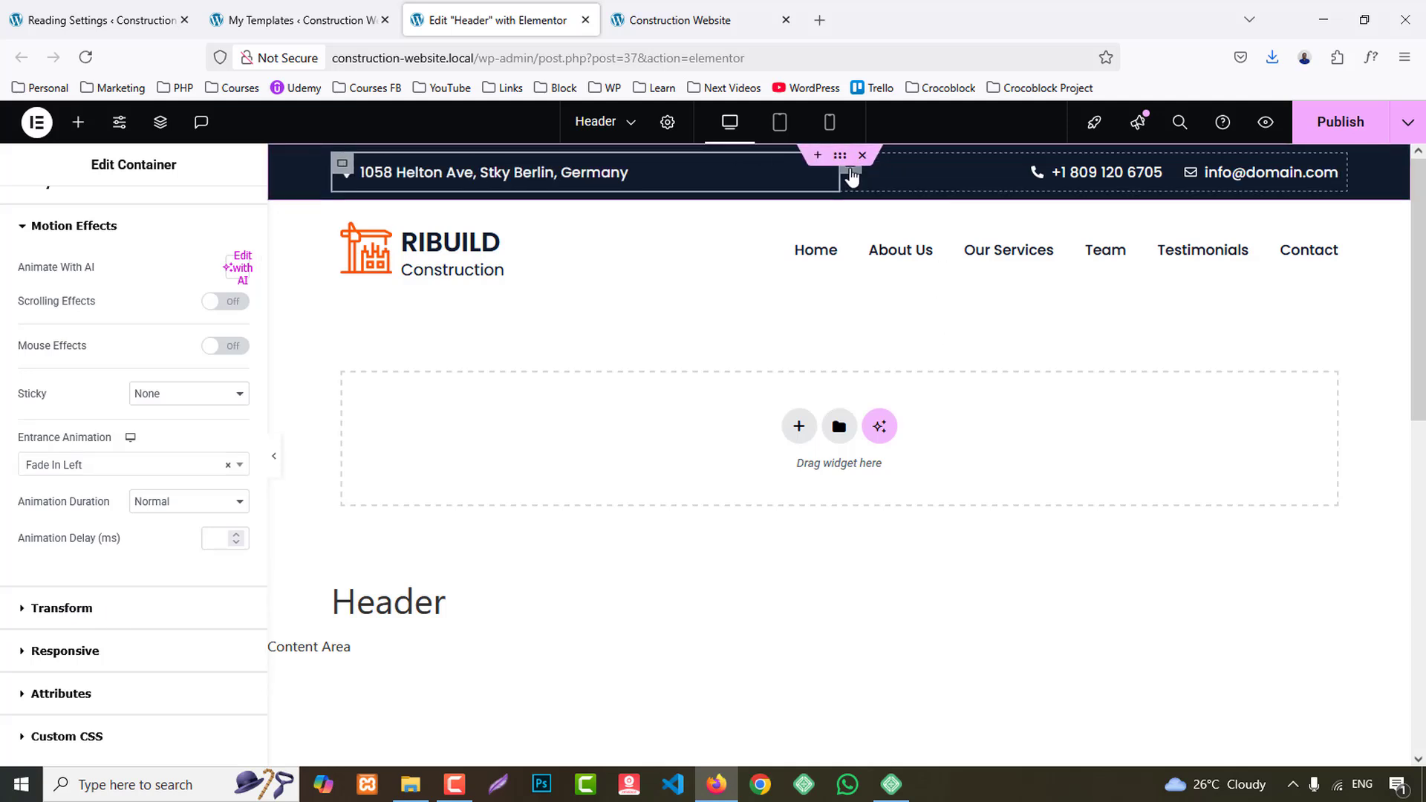
- Apply the Fade In Right entrance animation to the phone and email container in the header's top bar
click(852, 176)
click(216, 202)
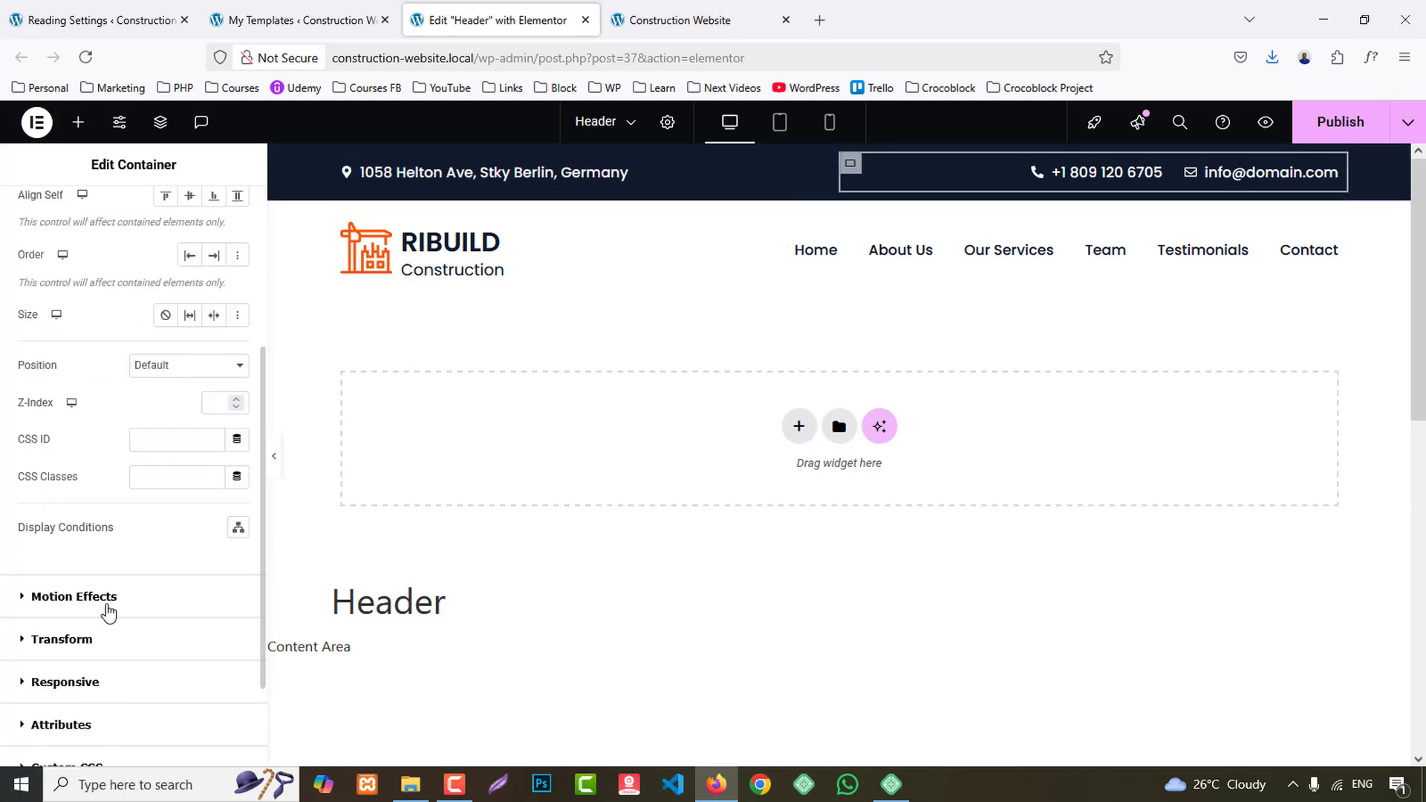
click(108, 602)
click(133, 551)
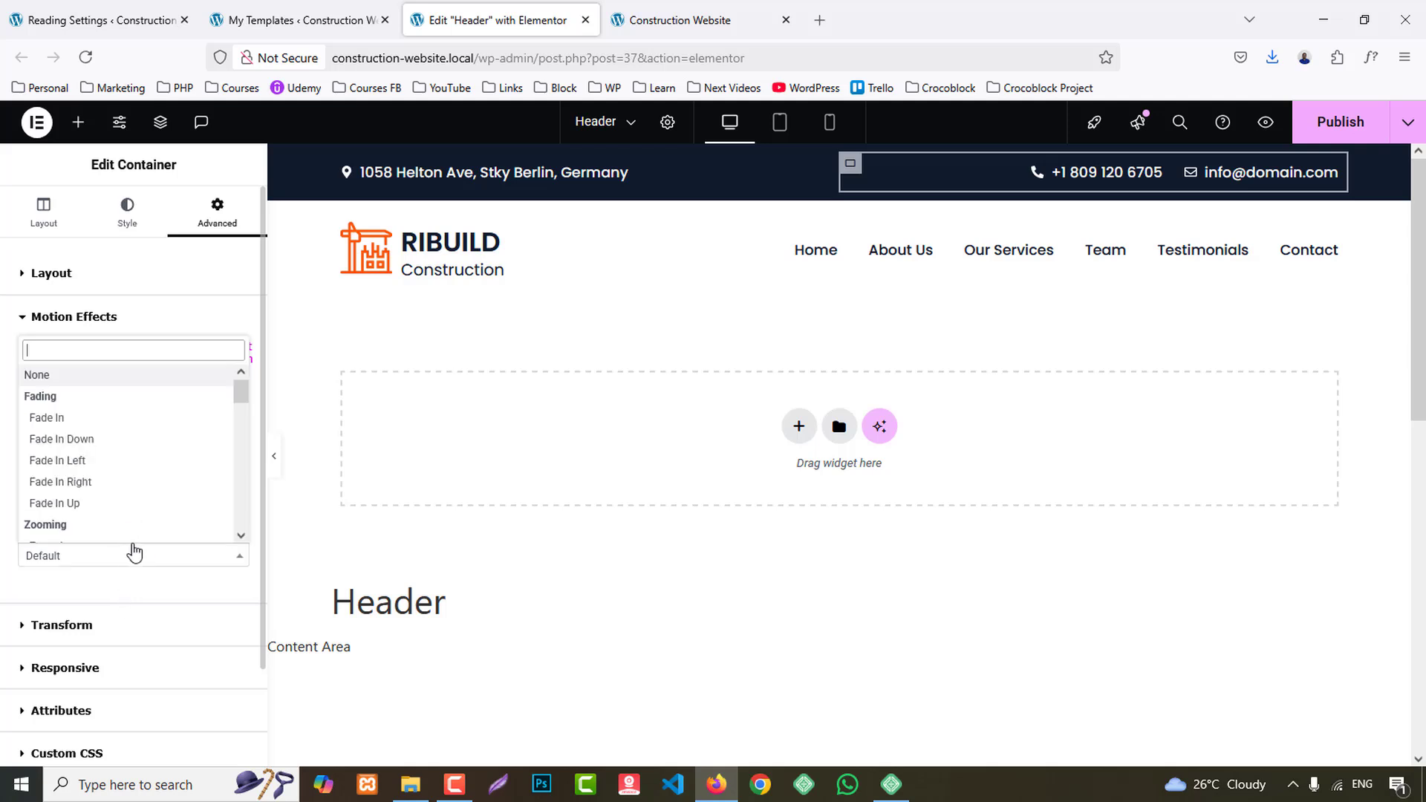
scroll(149, 463, down, 2)
scroll(145, 471, up, 2)
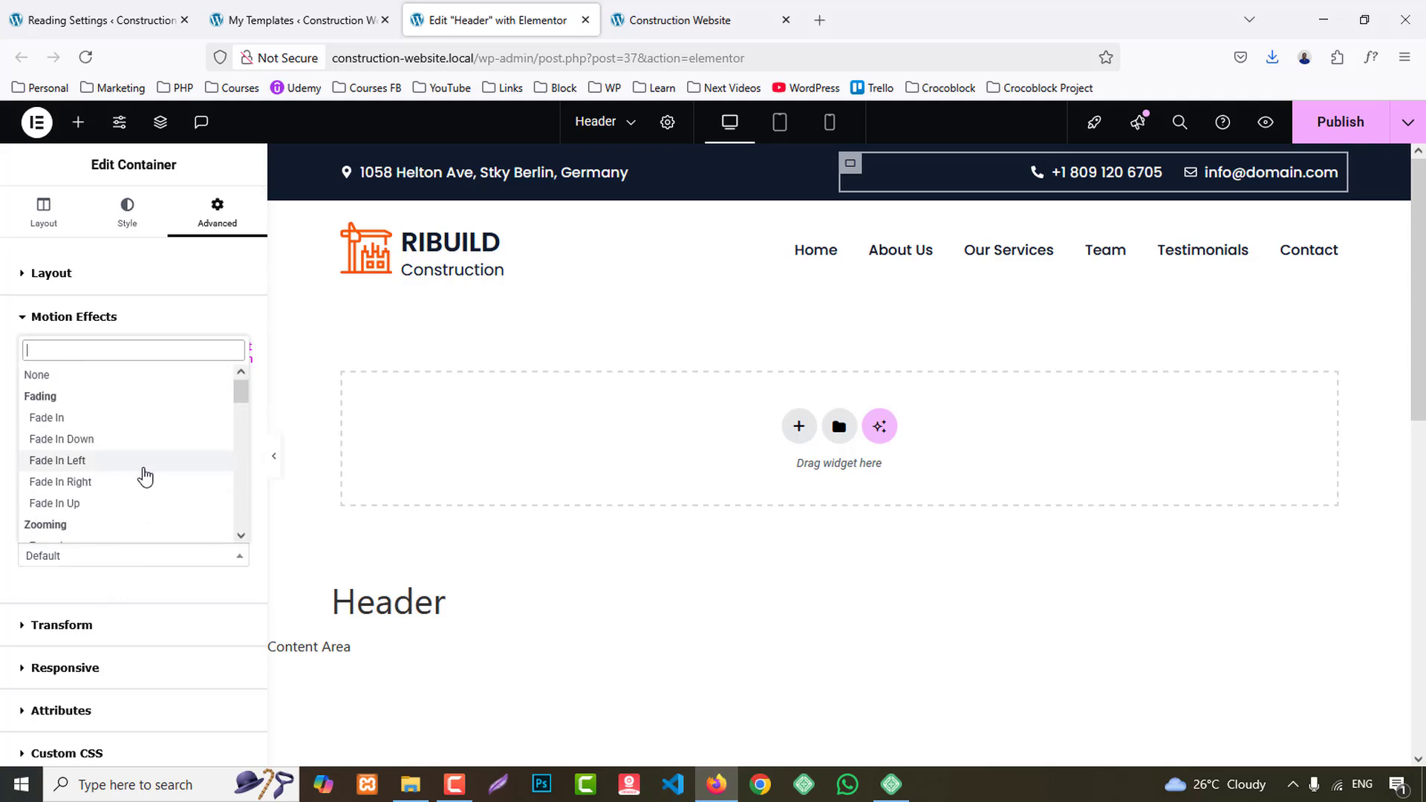
click(88, 481)
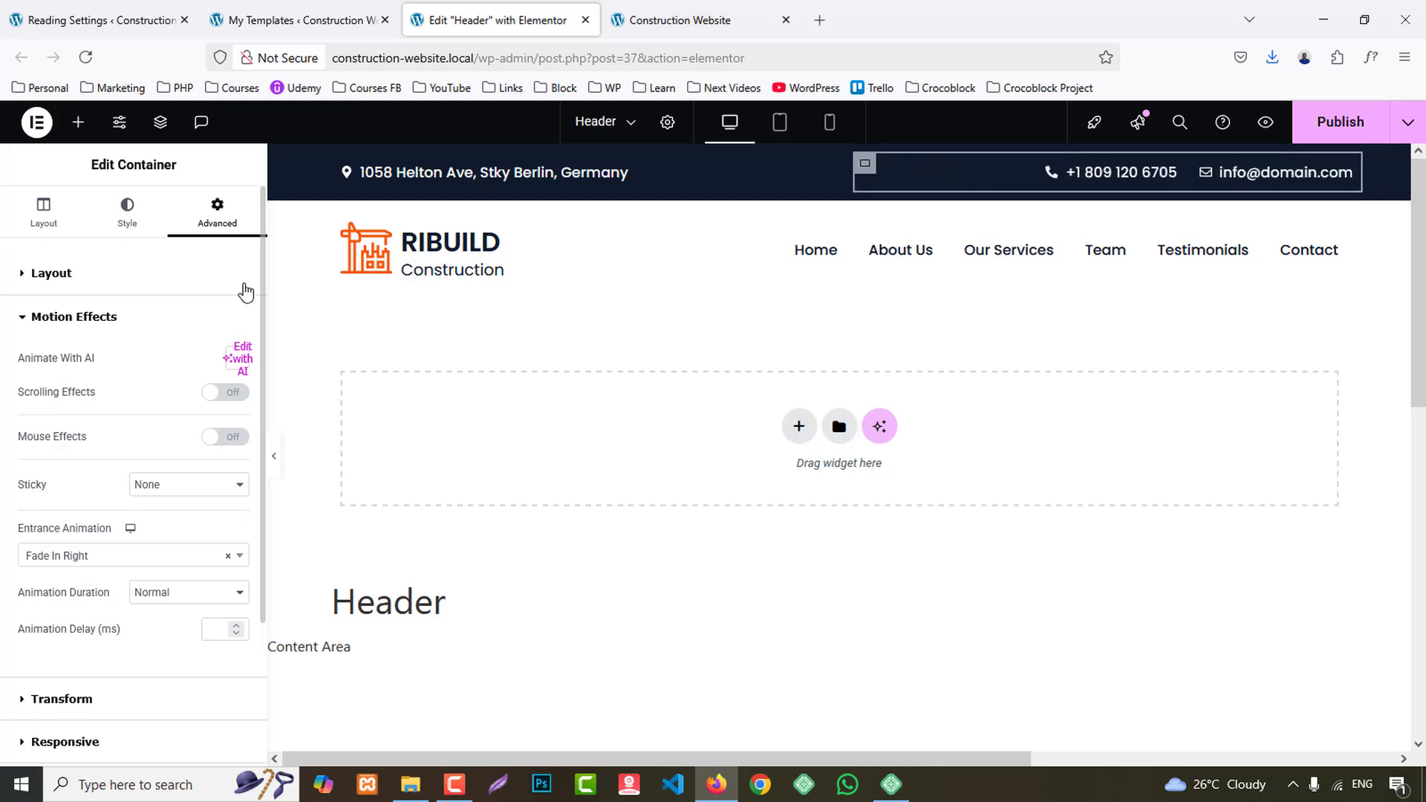
- Apply the Zoom In entrance animation to the header's RIBUILD Construction logo container
click(342, 220)
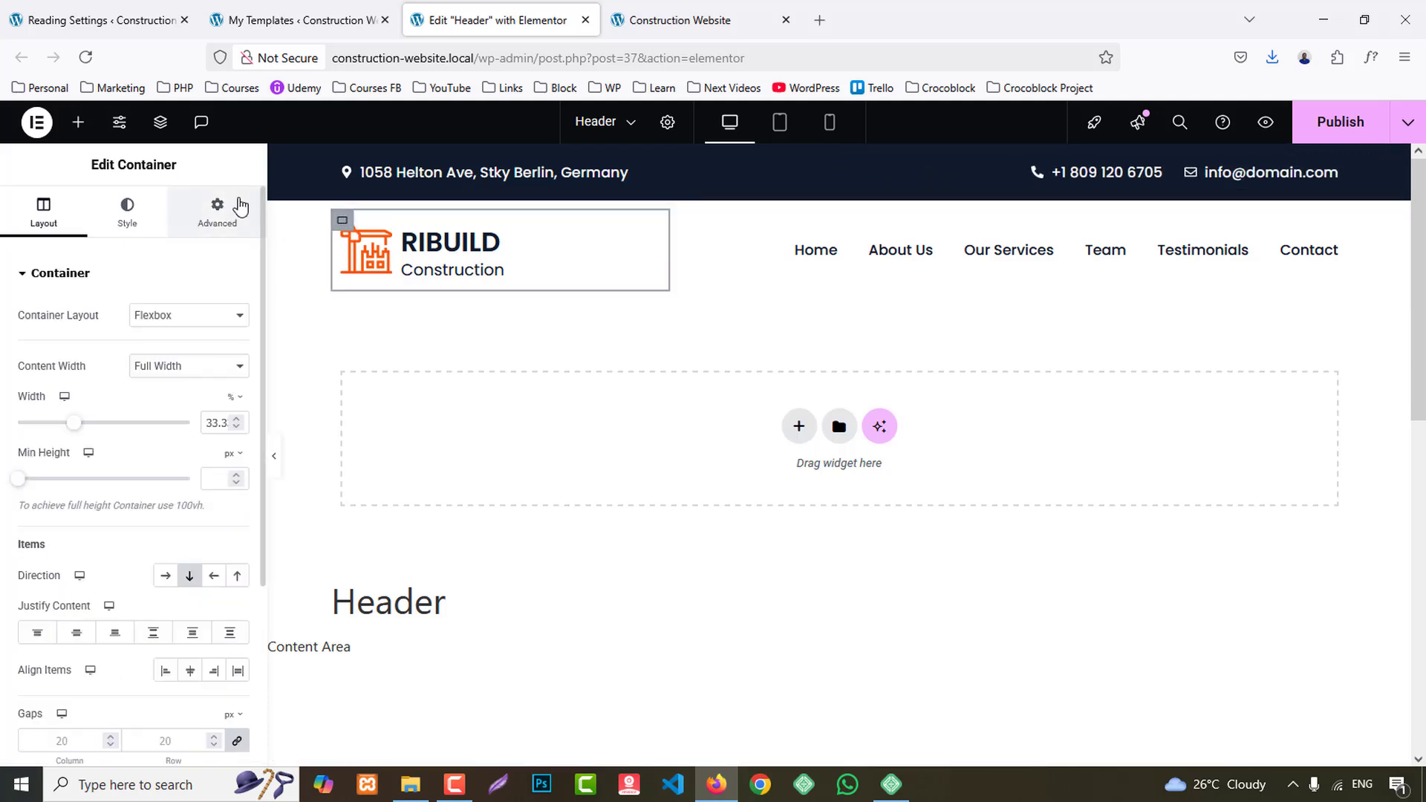
click(217, 215)
scroll(165, 490, down, 5)
click(113, 482)
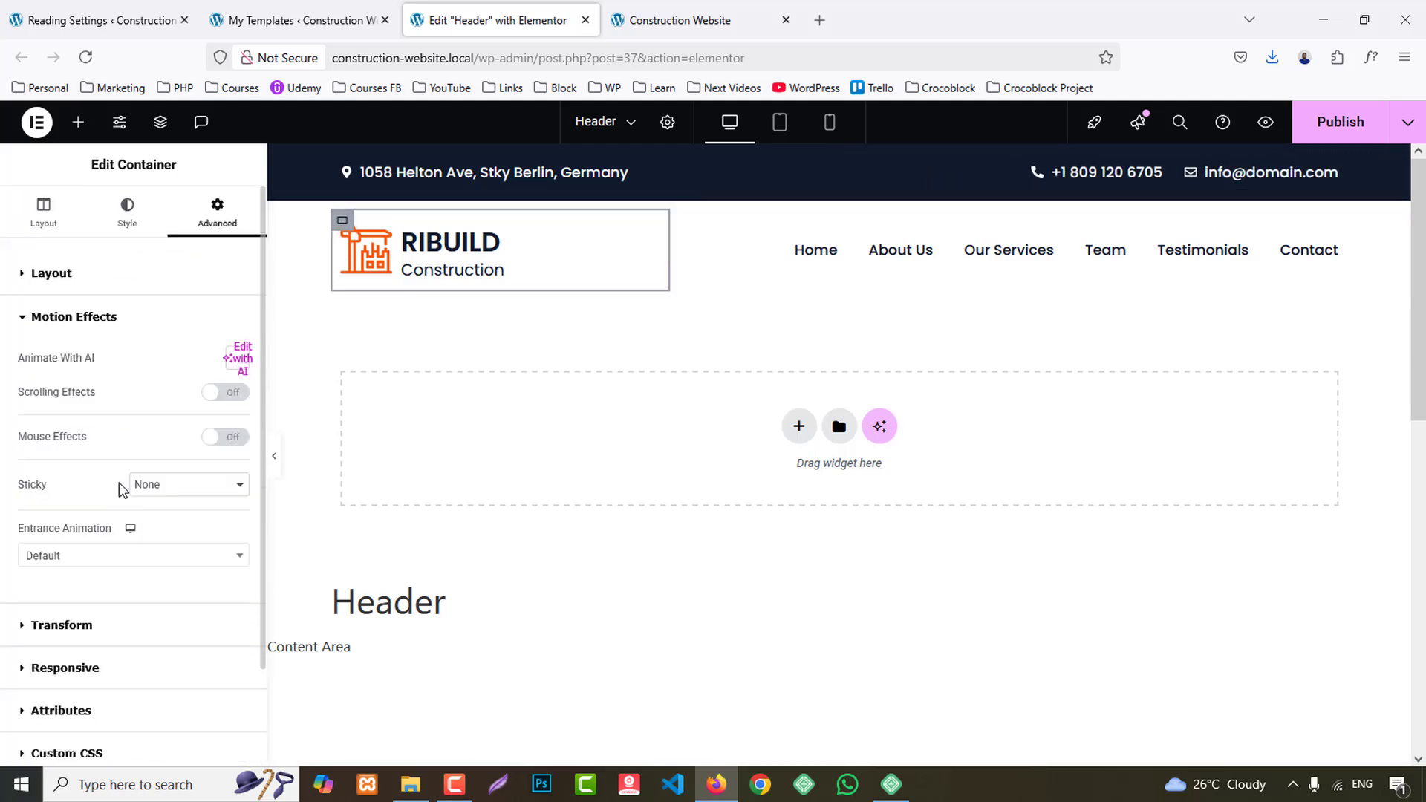
click(89, 441)
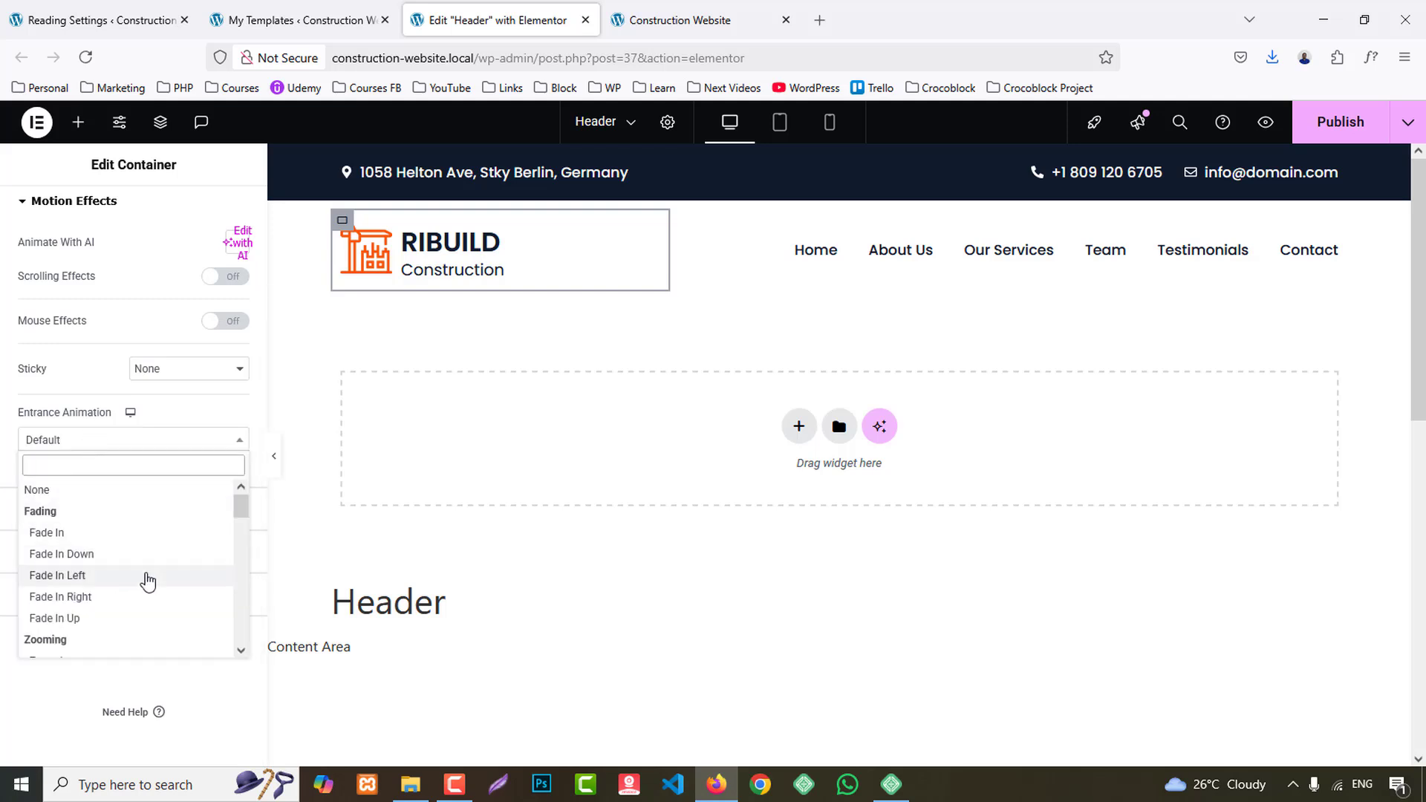
scroll(141, 579, down, 4)
click(74, 512)
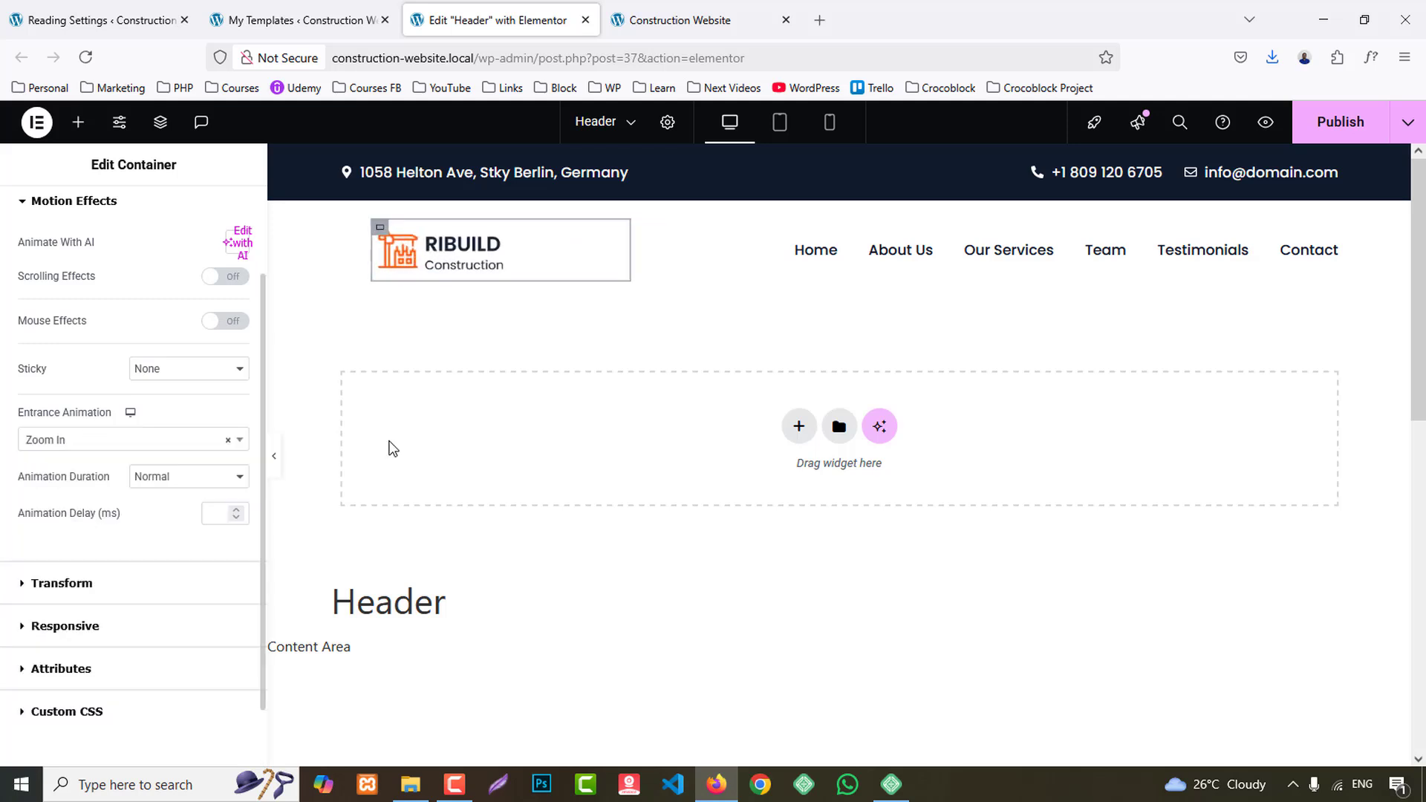
- Apply the Zoom In entrance animation to the header's navigation menu container
click(681, 245)
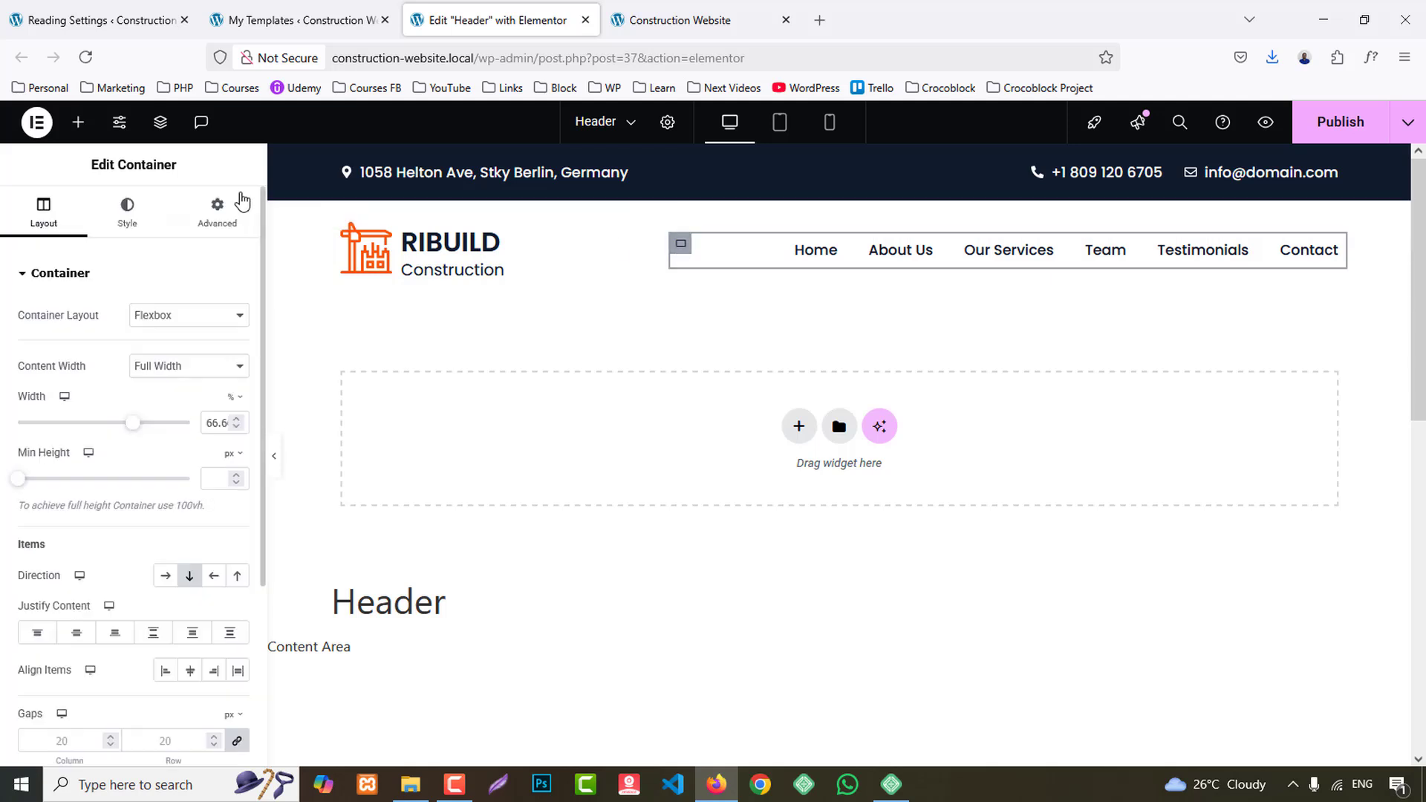
click(212, 205)
scroll(134, 445, down, 5)
click(101, 466)
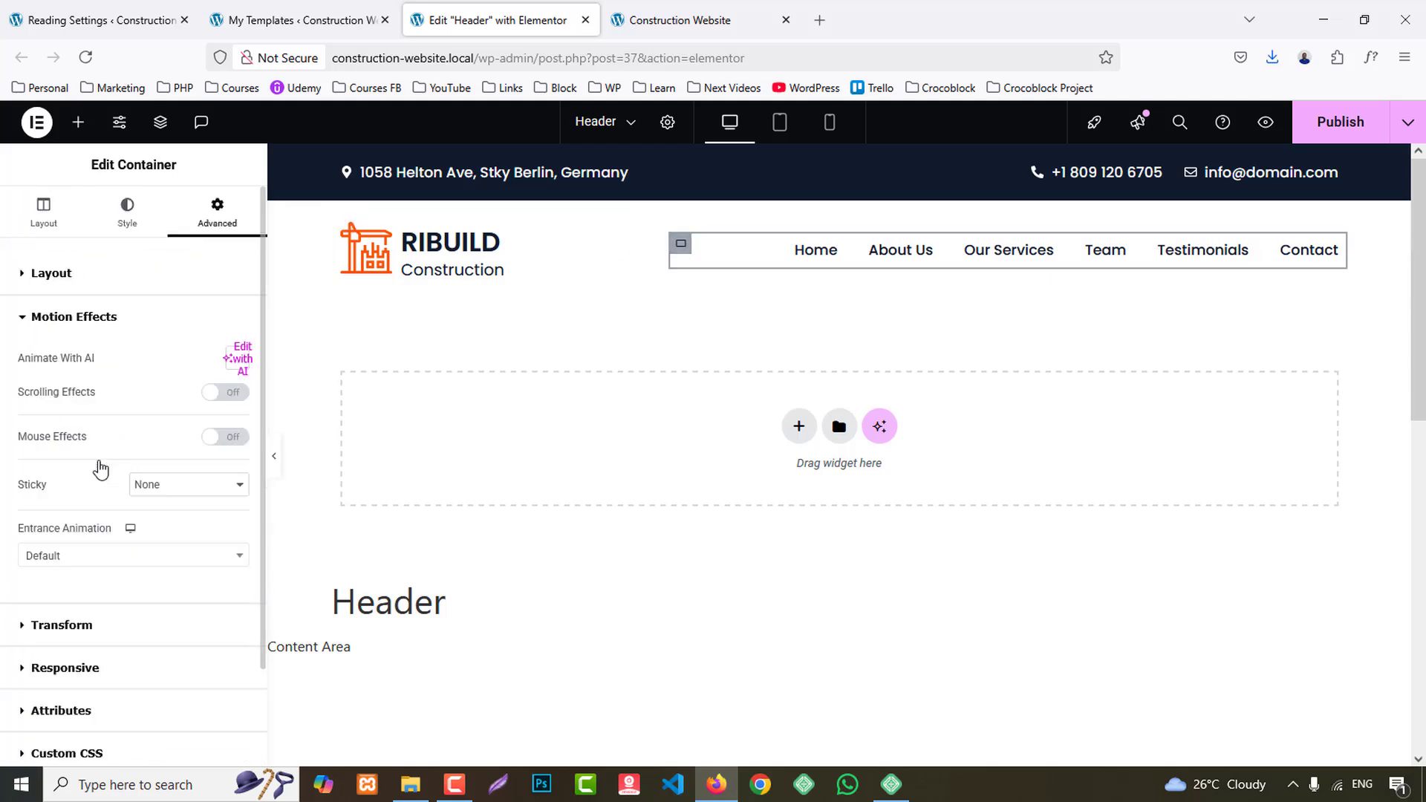
click(149, 562)
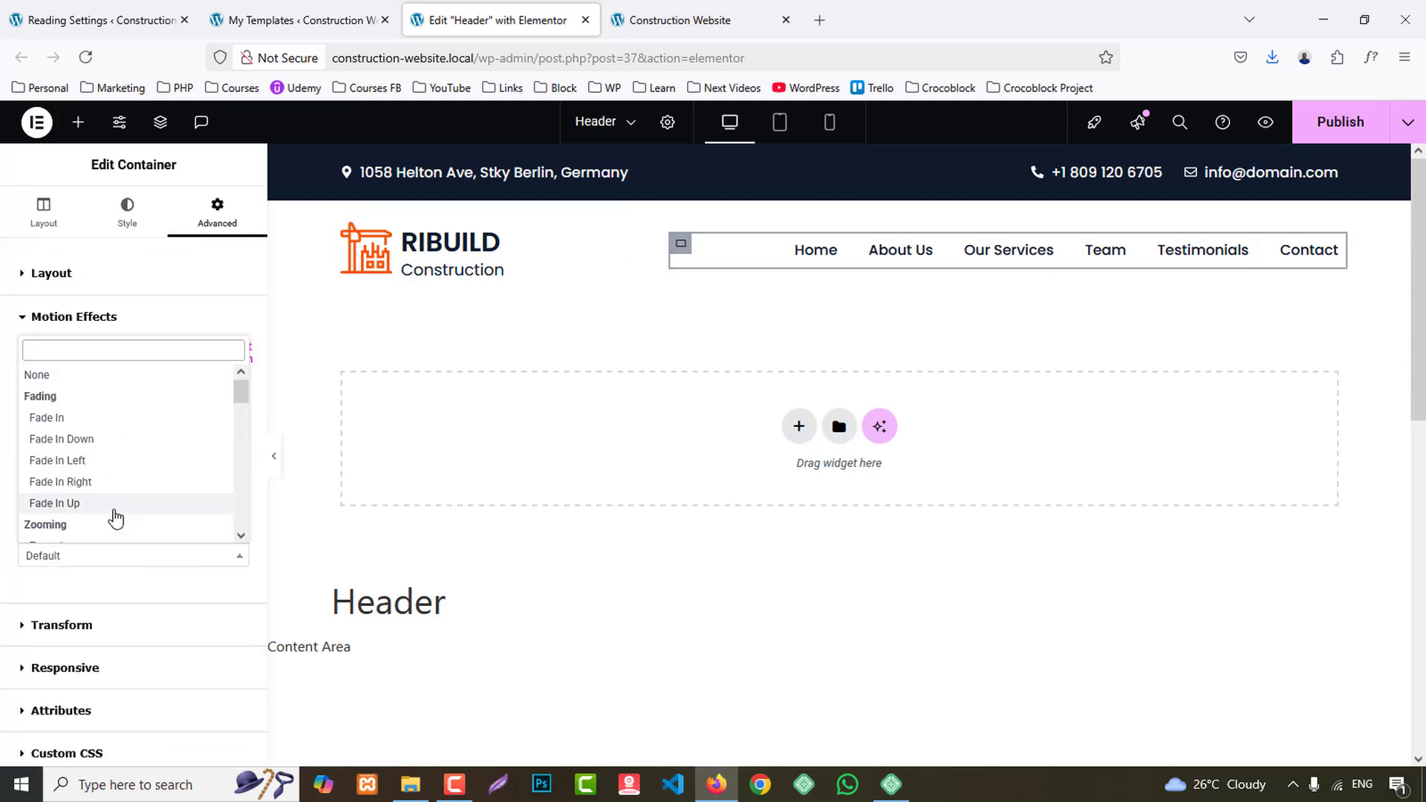
scroll(97, 505, down, 2)
click(76, 484)
- Publish the Header template and watch its entrance animations in the preview
click(1329, 122)
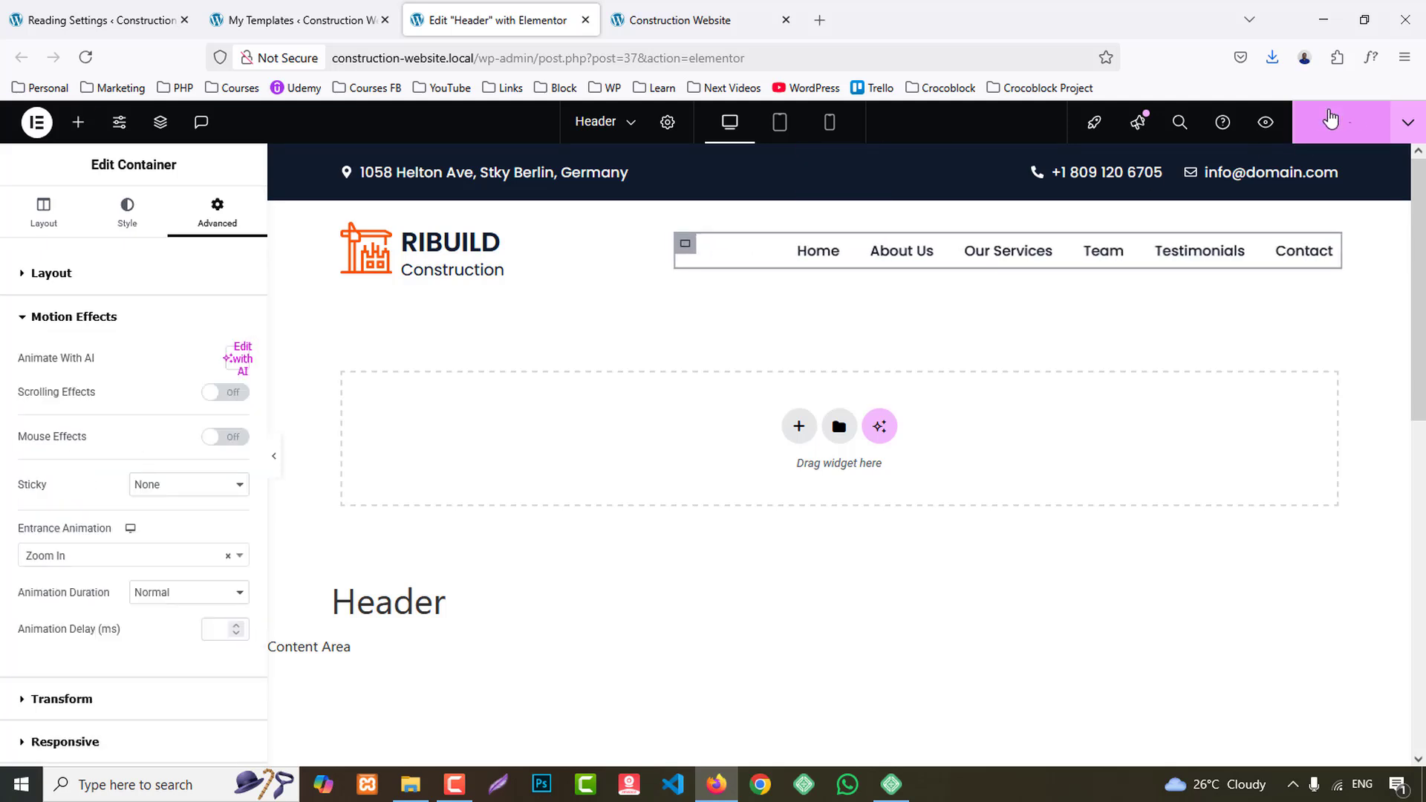
click(1281, 122)
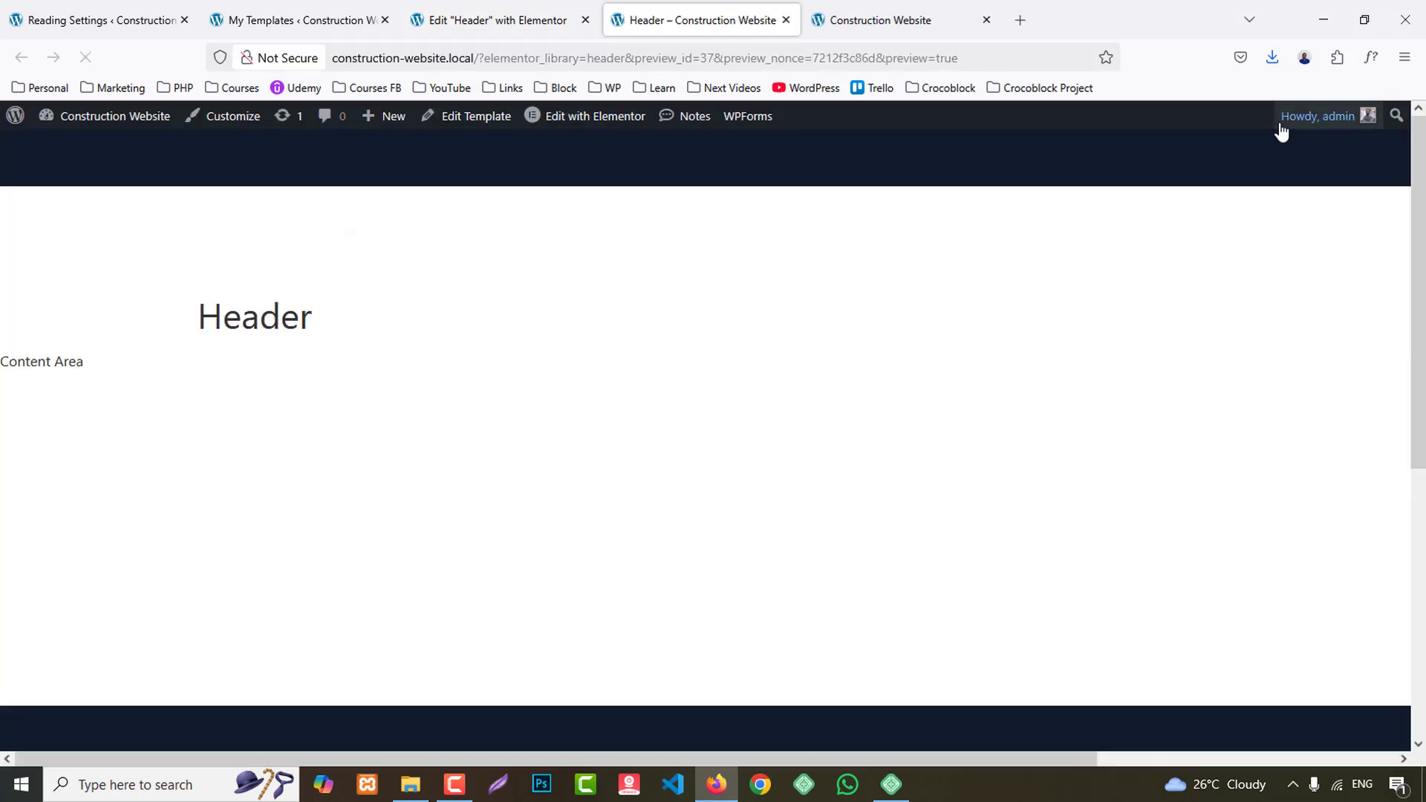
mouse_move(1285, 128)
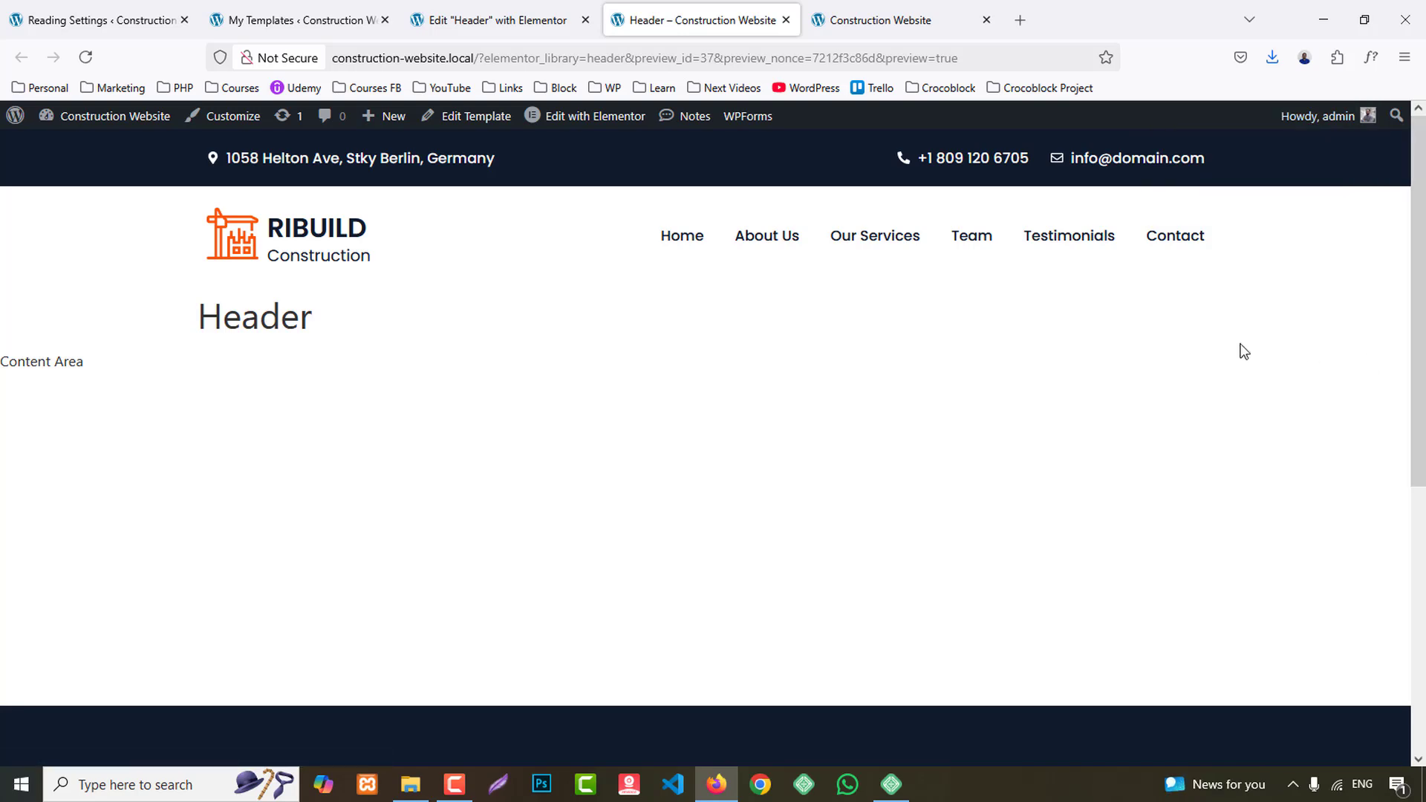
- Close the Header editor, open the Footer template from the templates list for editing with Elementor, and reload the editor
click(502, 13)
key(ctrl+w)
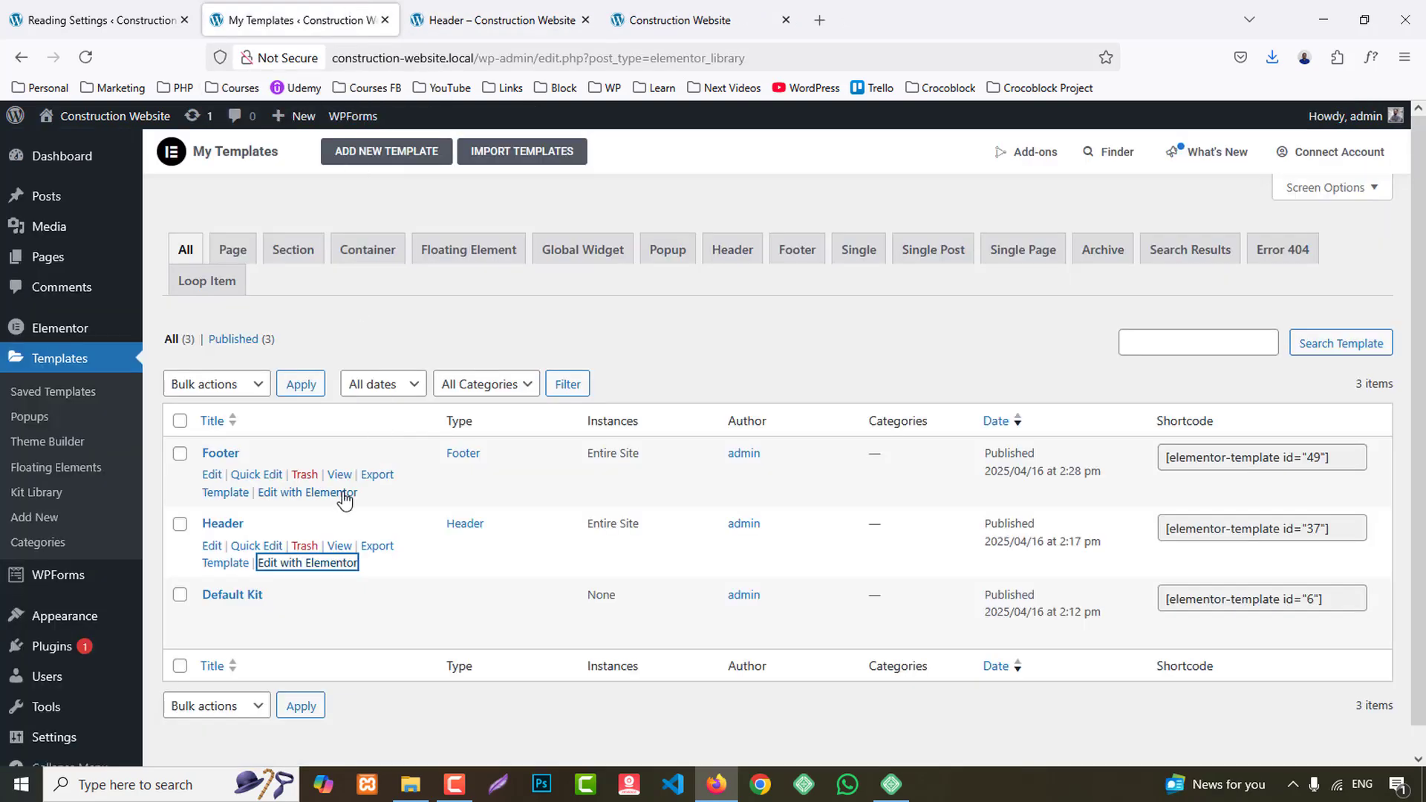
middle_click(338, 495)
click(510, 13)
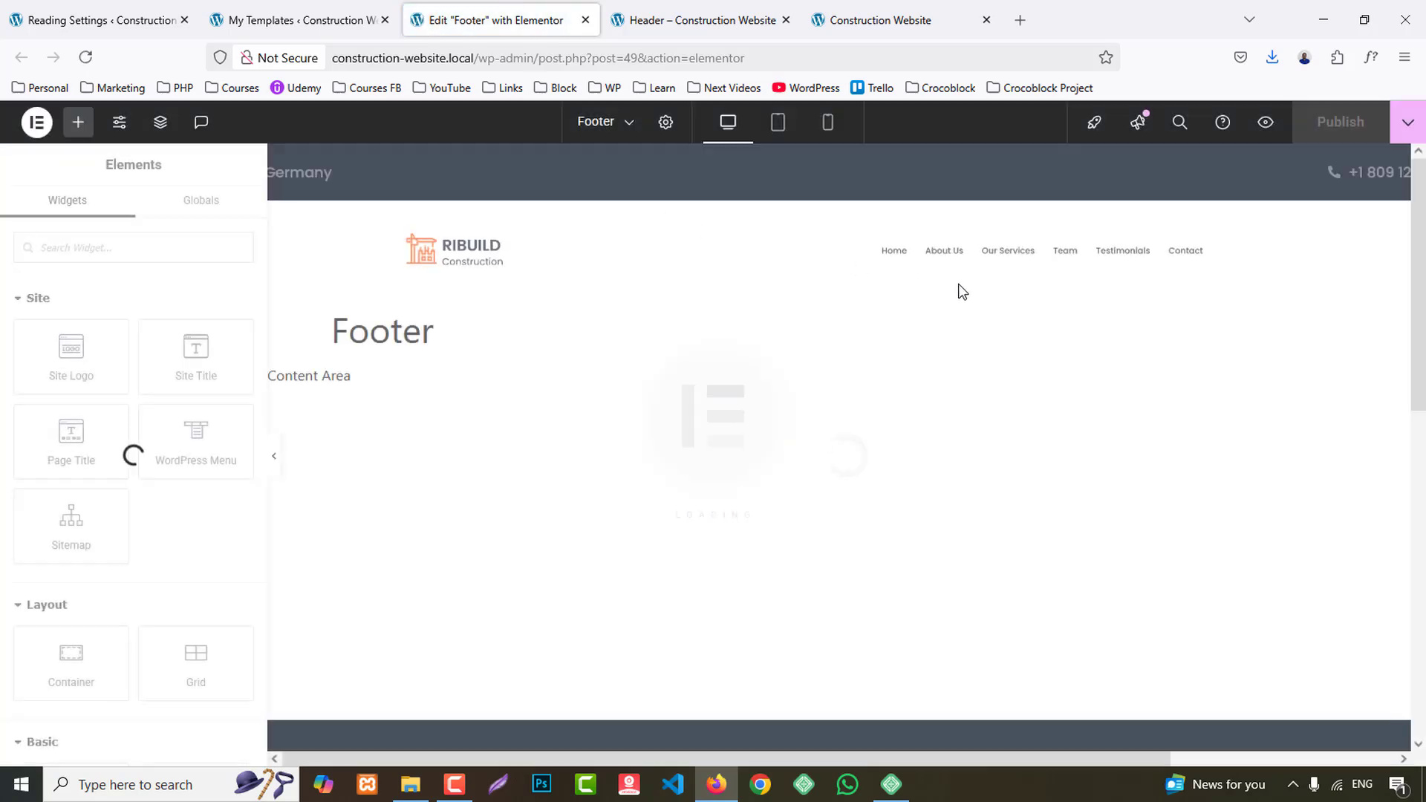
scroll(981, 304, down, 5)
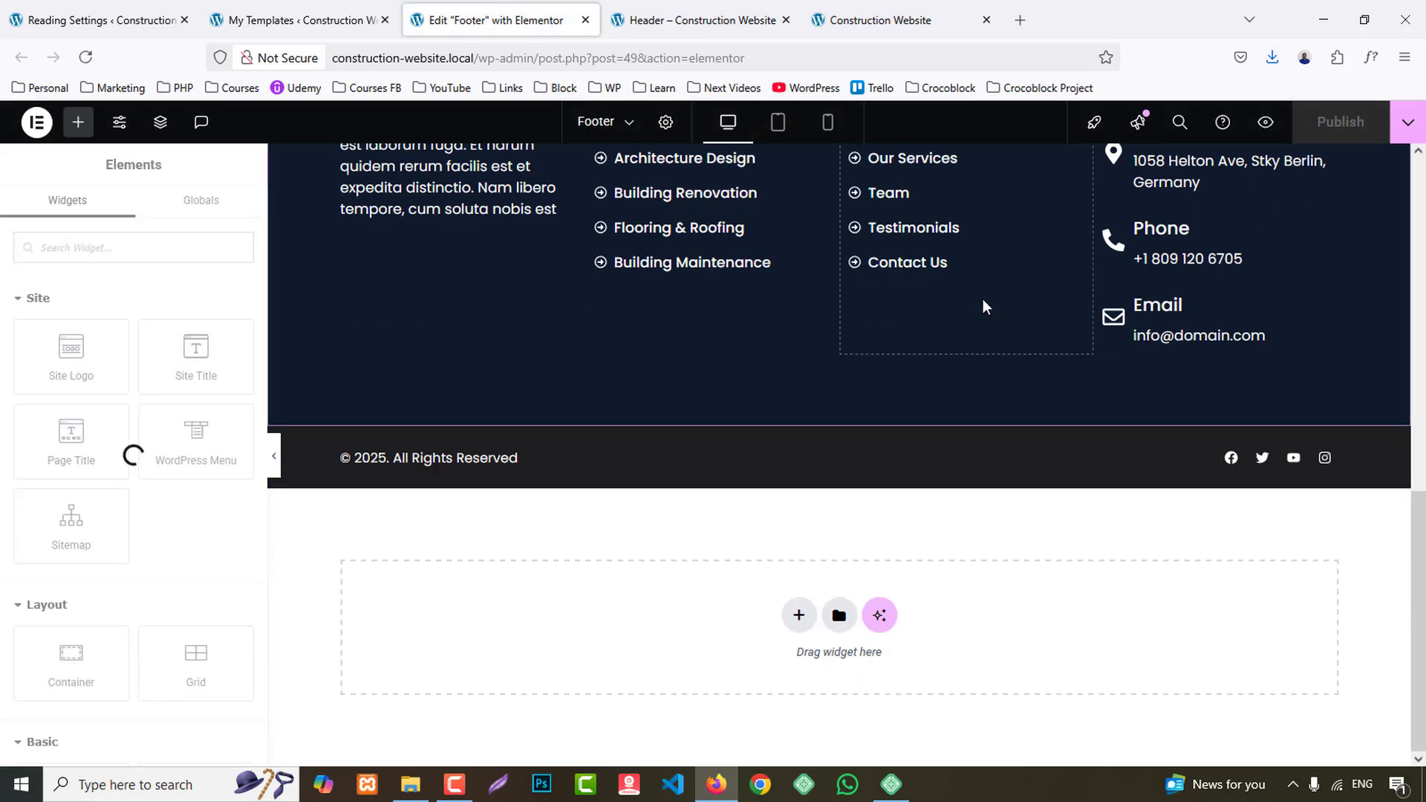
scroll(981, 304, up, 8)
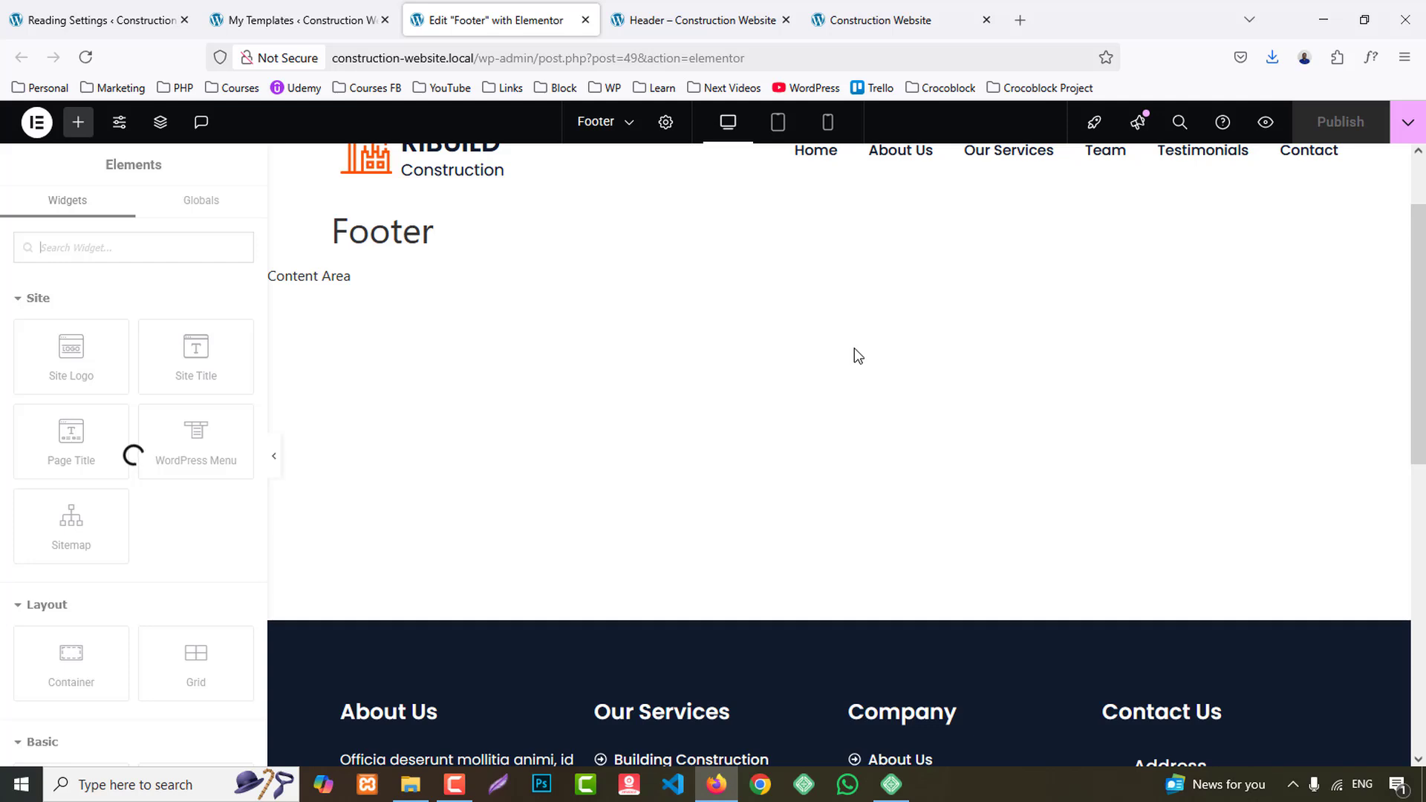
key(F5)
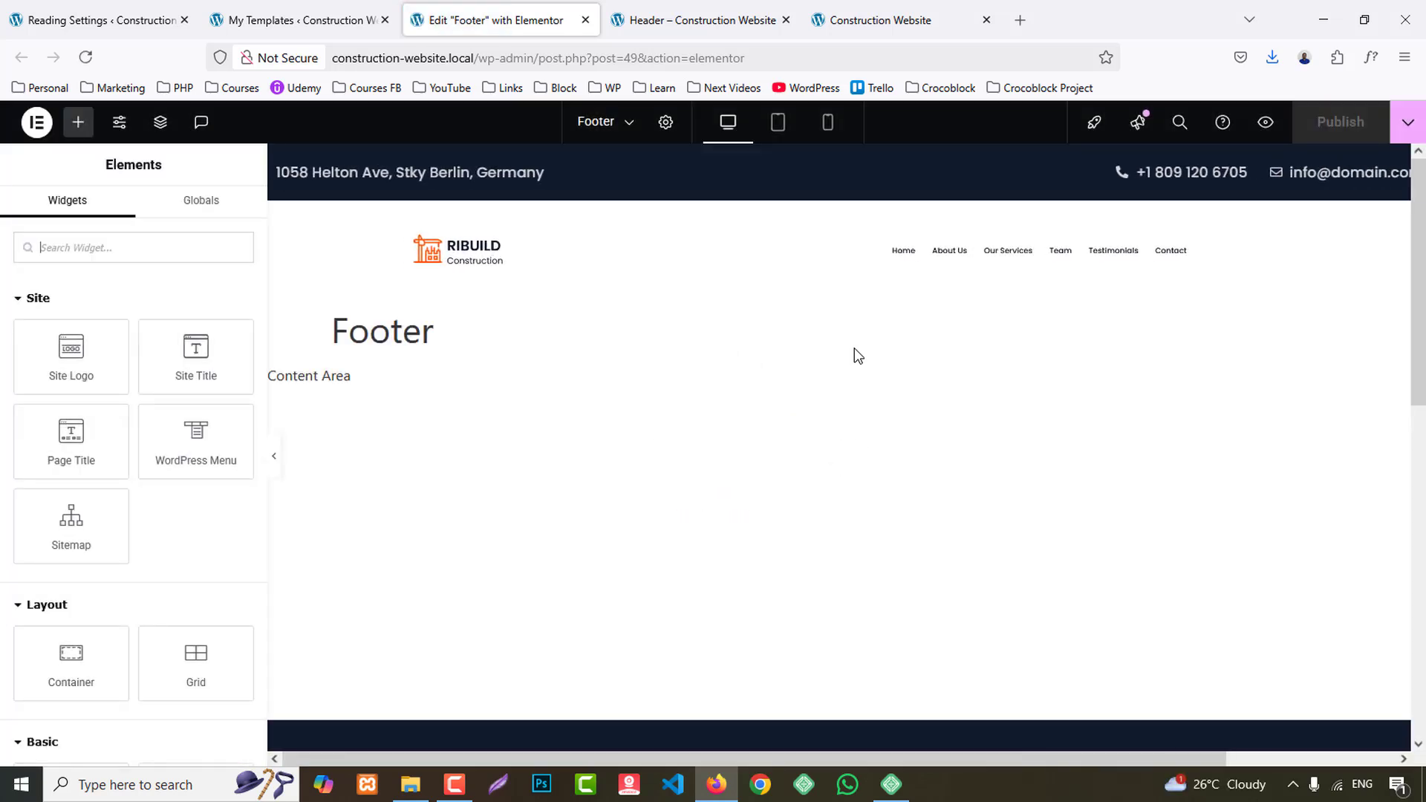
- Apply the Bounce In Left entrance animation to the footer's About Us column container
scroll(558, 545, down, 5)
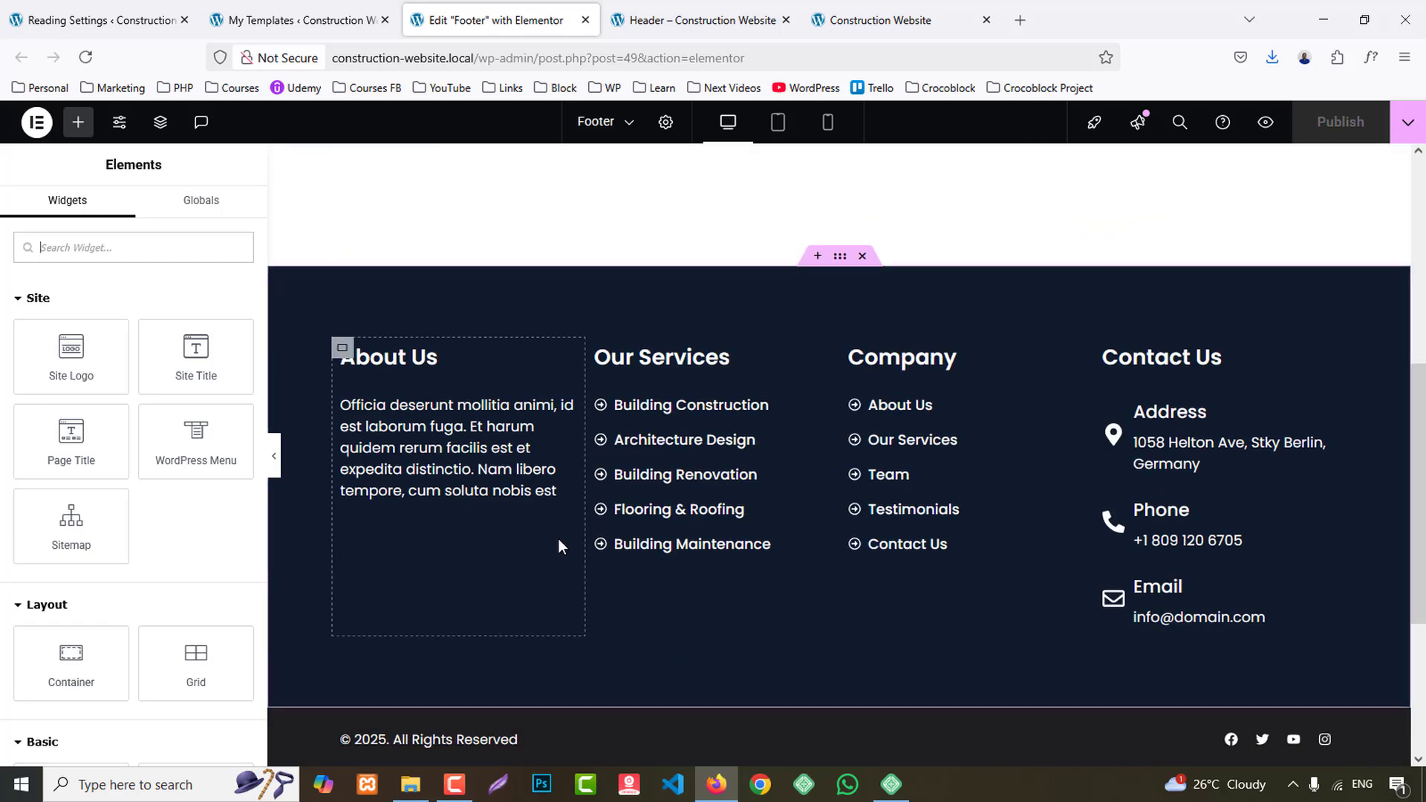
click(342, 347)
click(215, 214)
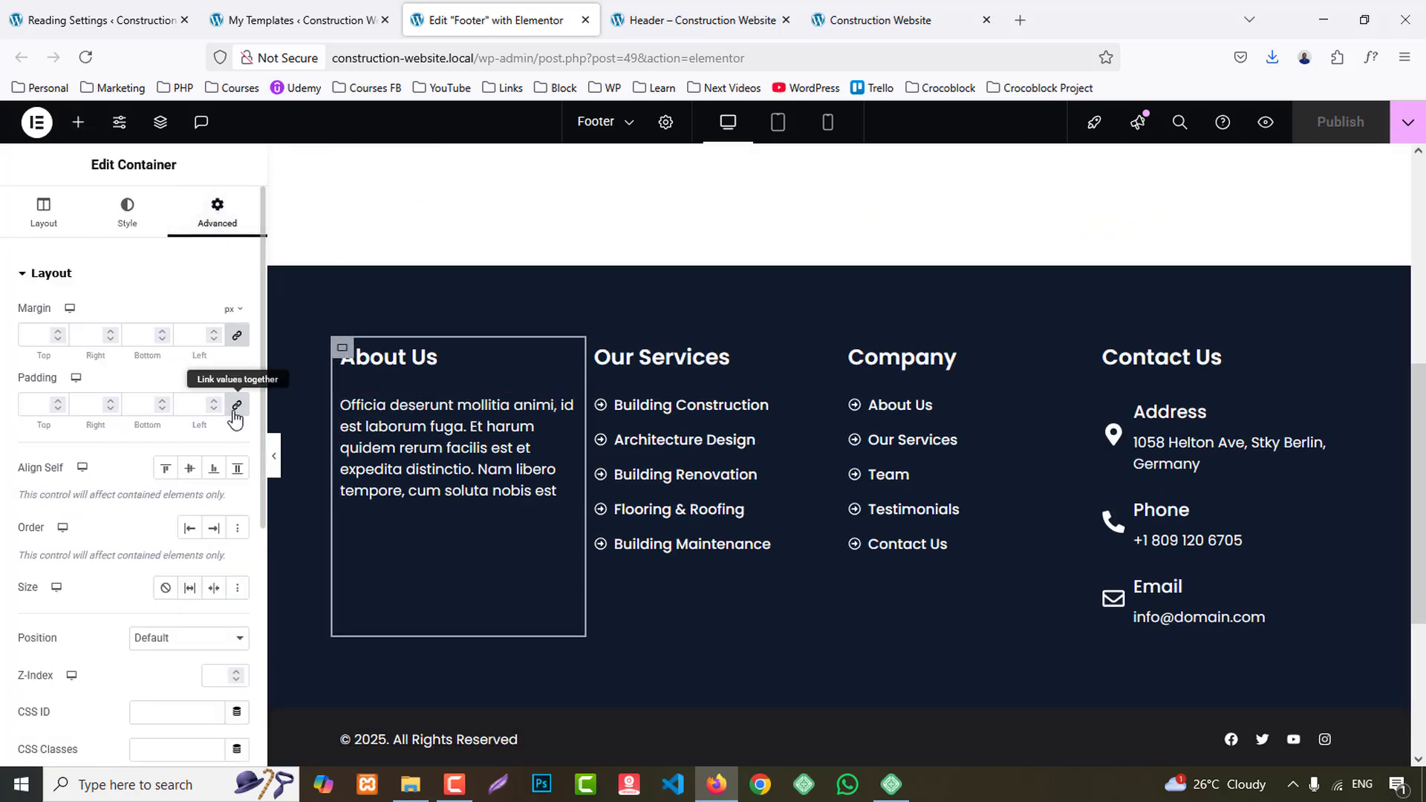
scroll(127, 579, down, 4)
click(74, 598)
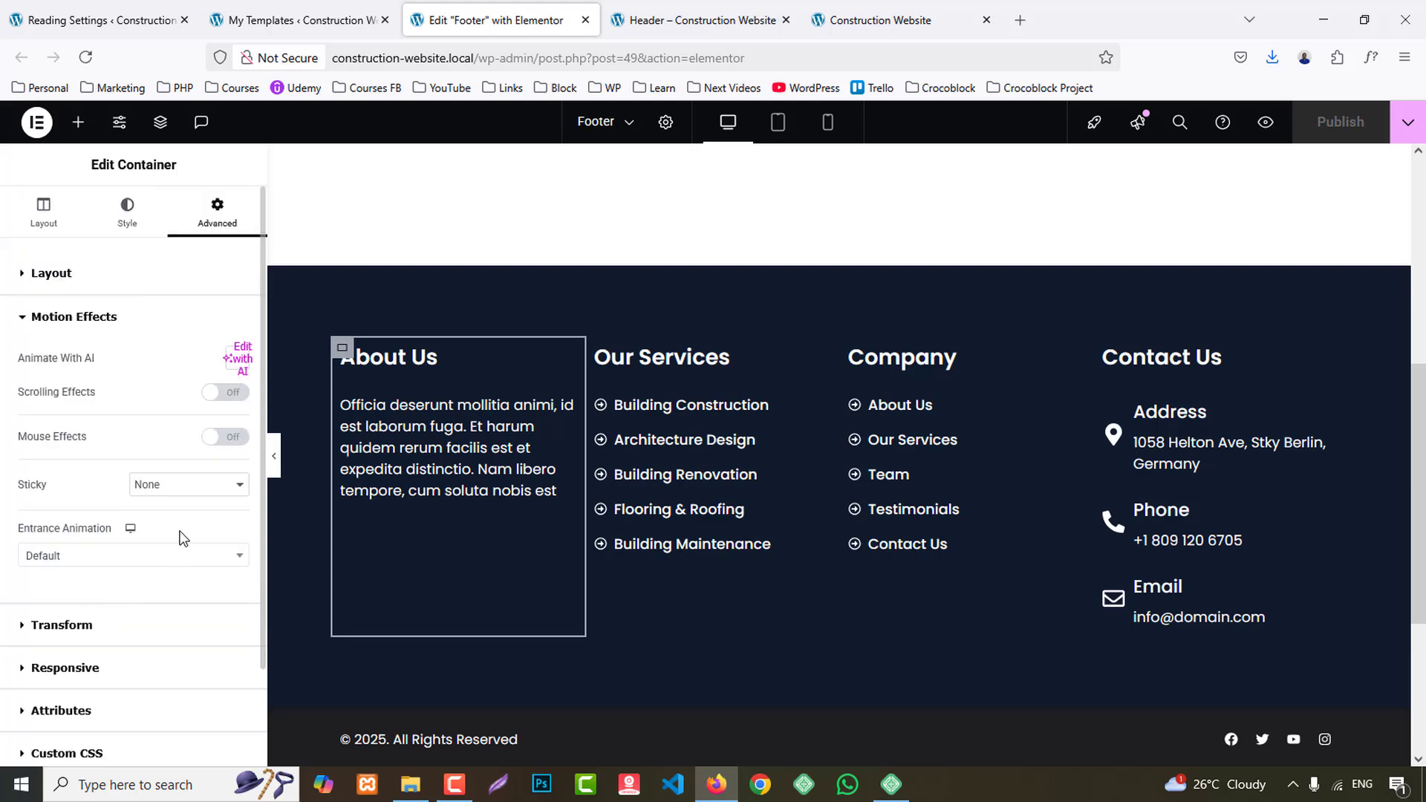
click(109, 569)
scroll(150, 467, down, 5)
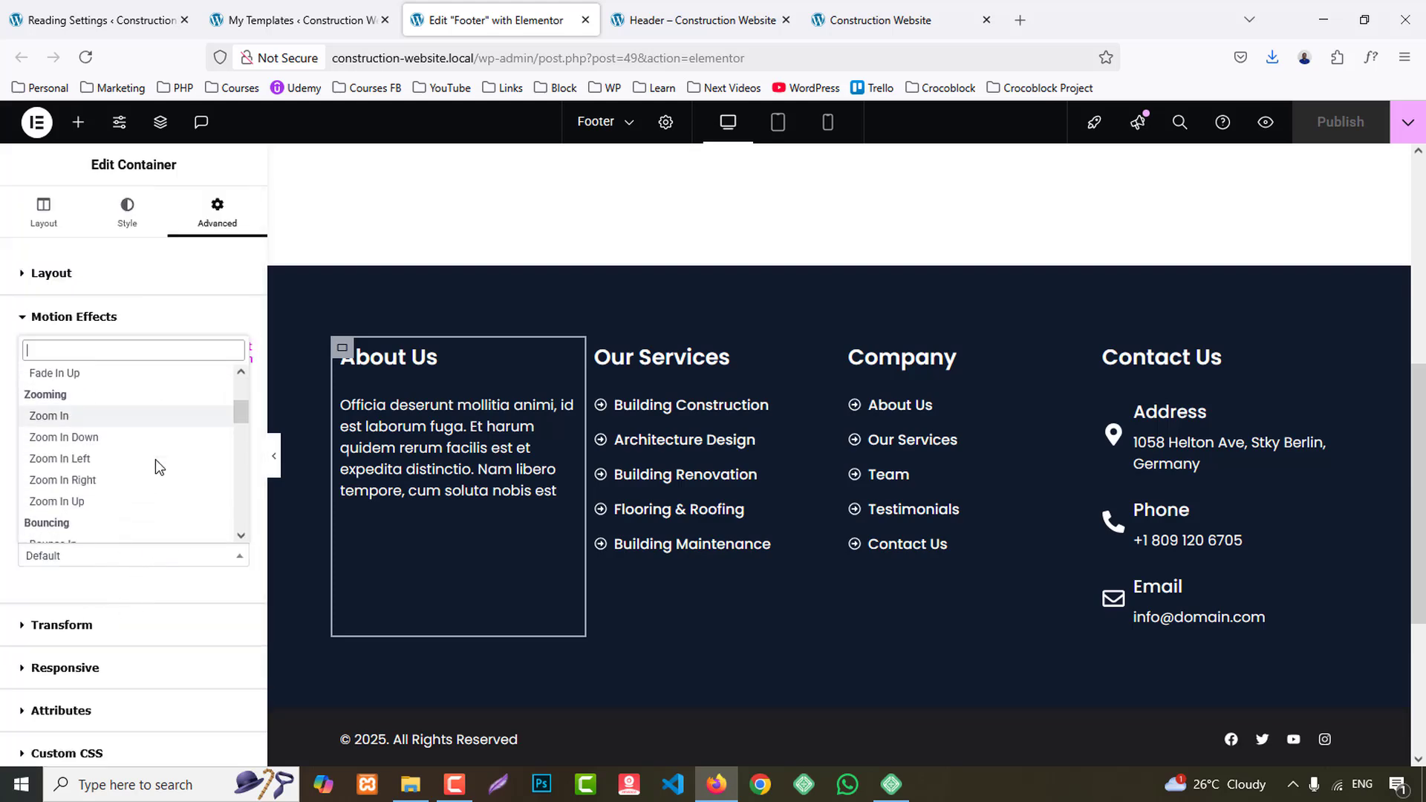
click(75, 418)
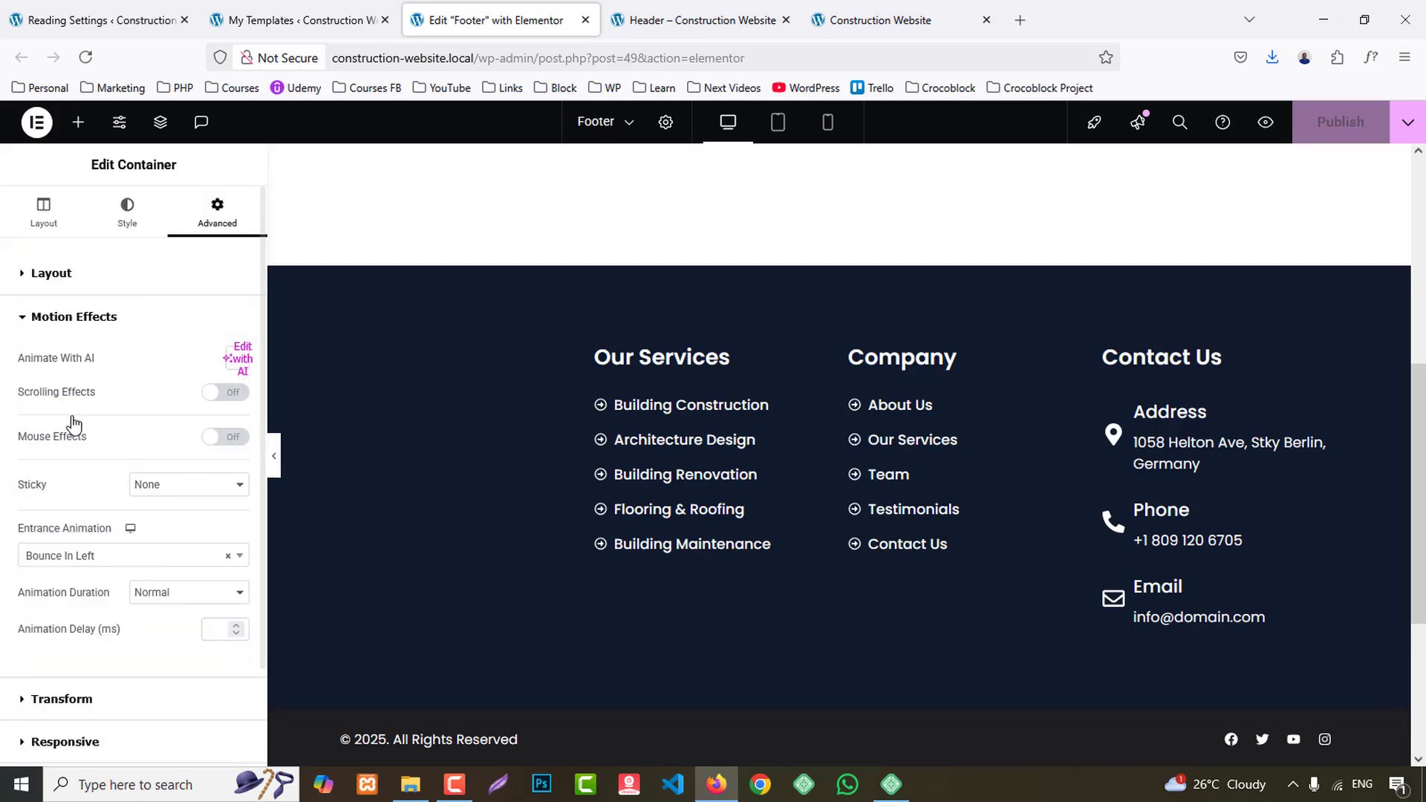
- Apply the Bounce In Right entrance animation to the footer's Contact Us column container
click(1106, 357)
click(217, 212)
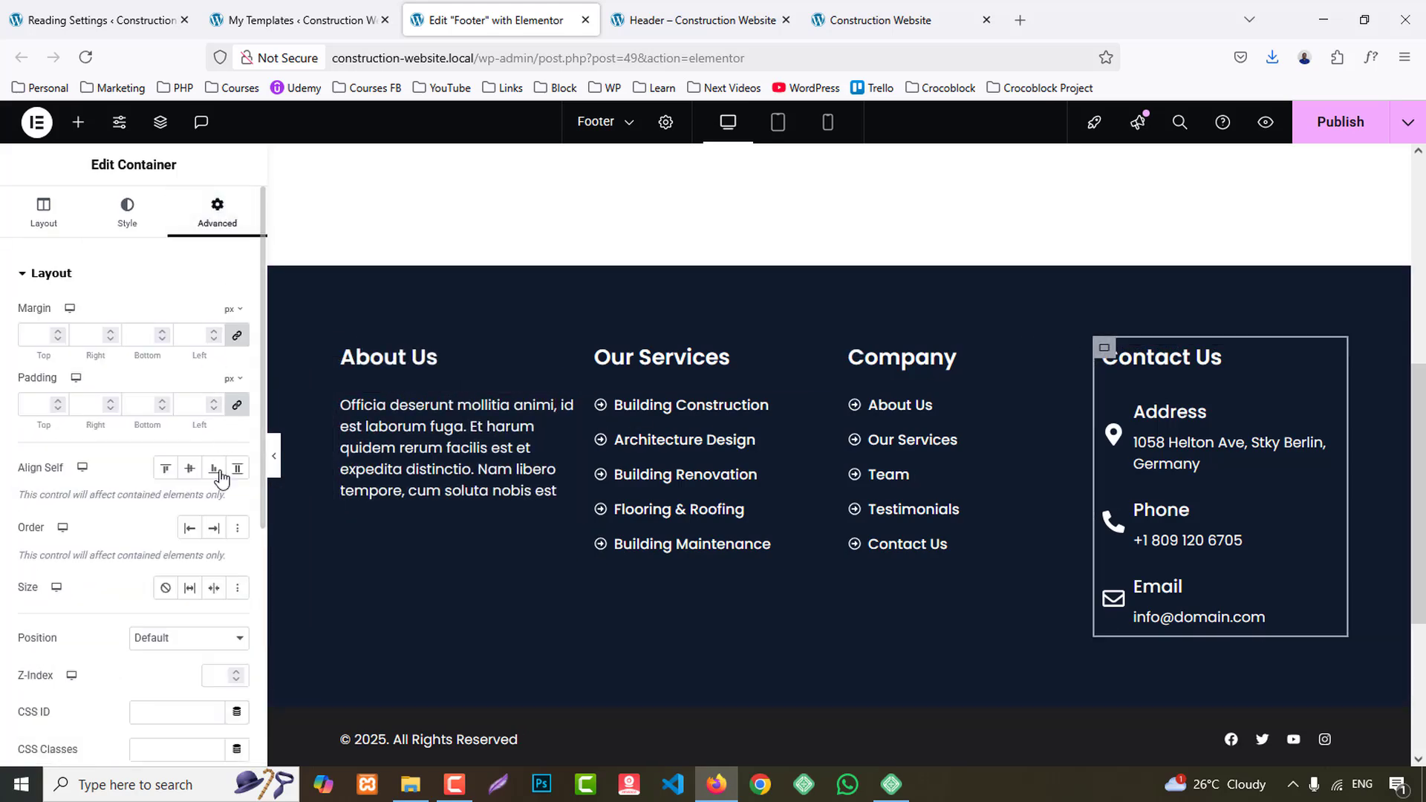
scroll(220, 564, down, 5)
click(74, 465)
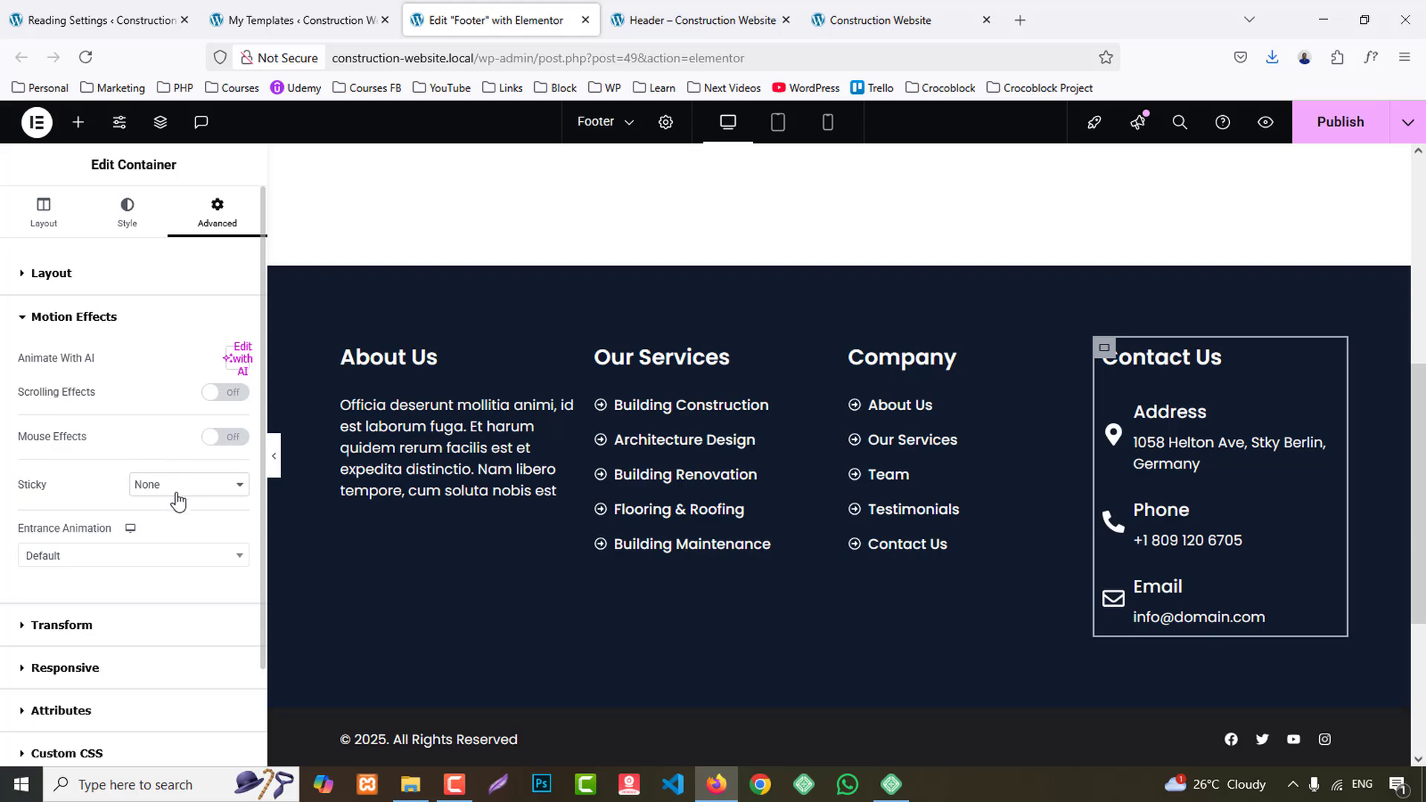
click(119, 555)
scroll(148, 501, down, 3)
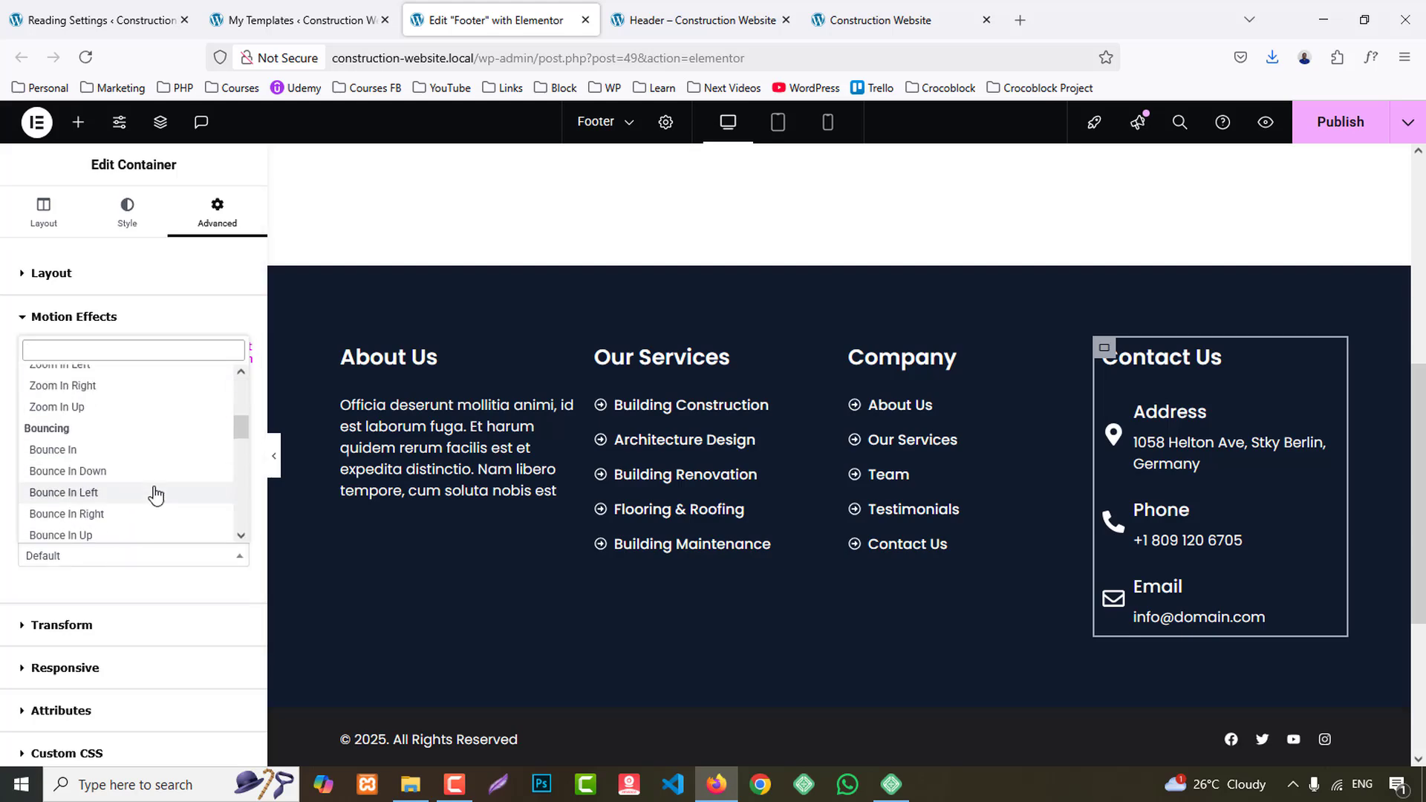
click(106, 513)
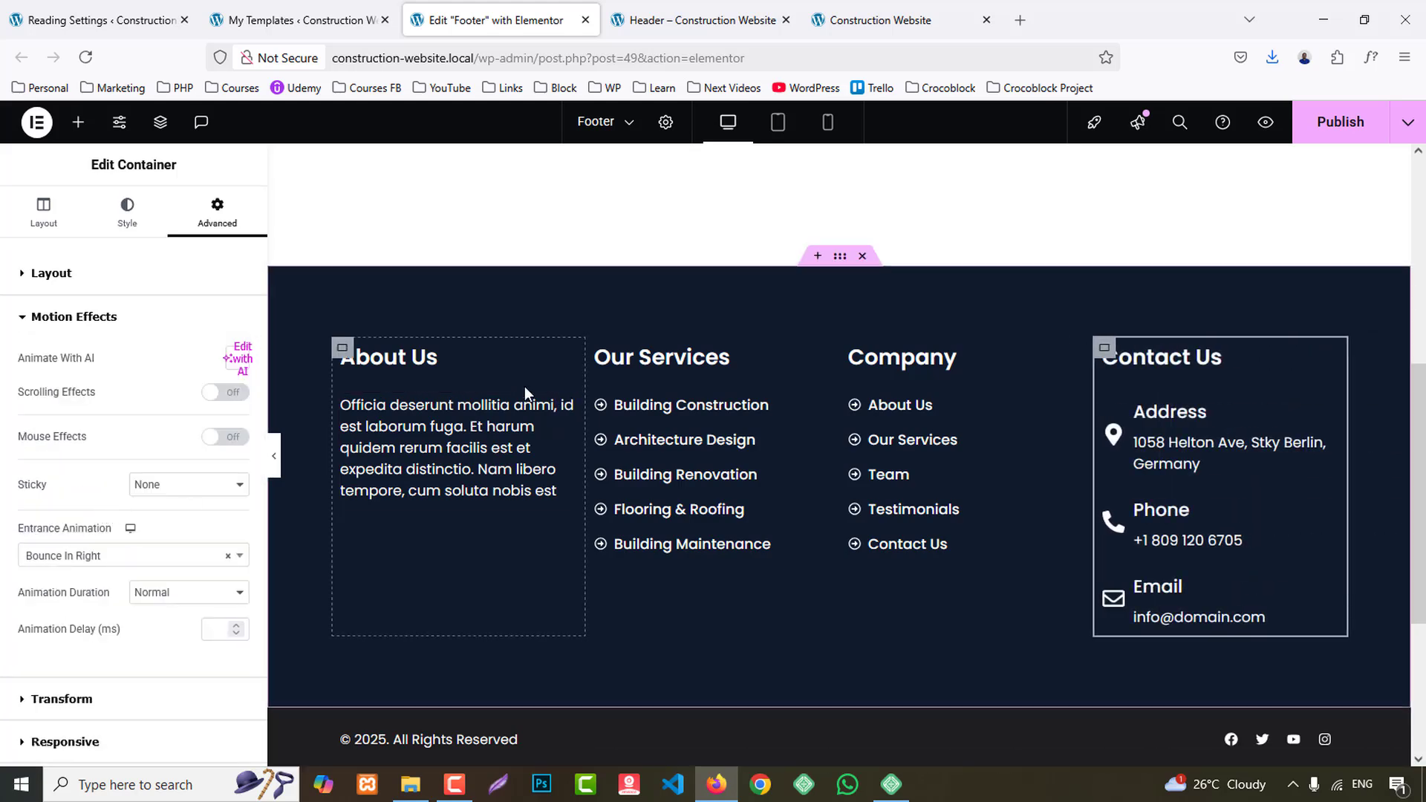
- Apply the Bounce In Up entrance animation to the footer's Our Services column container
click(596, 349)
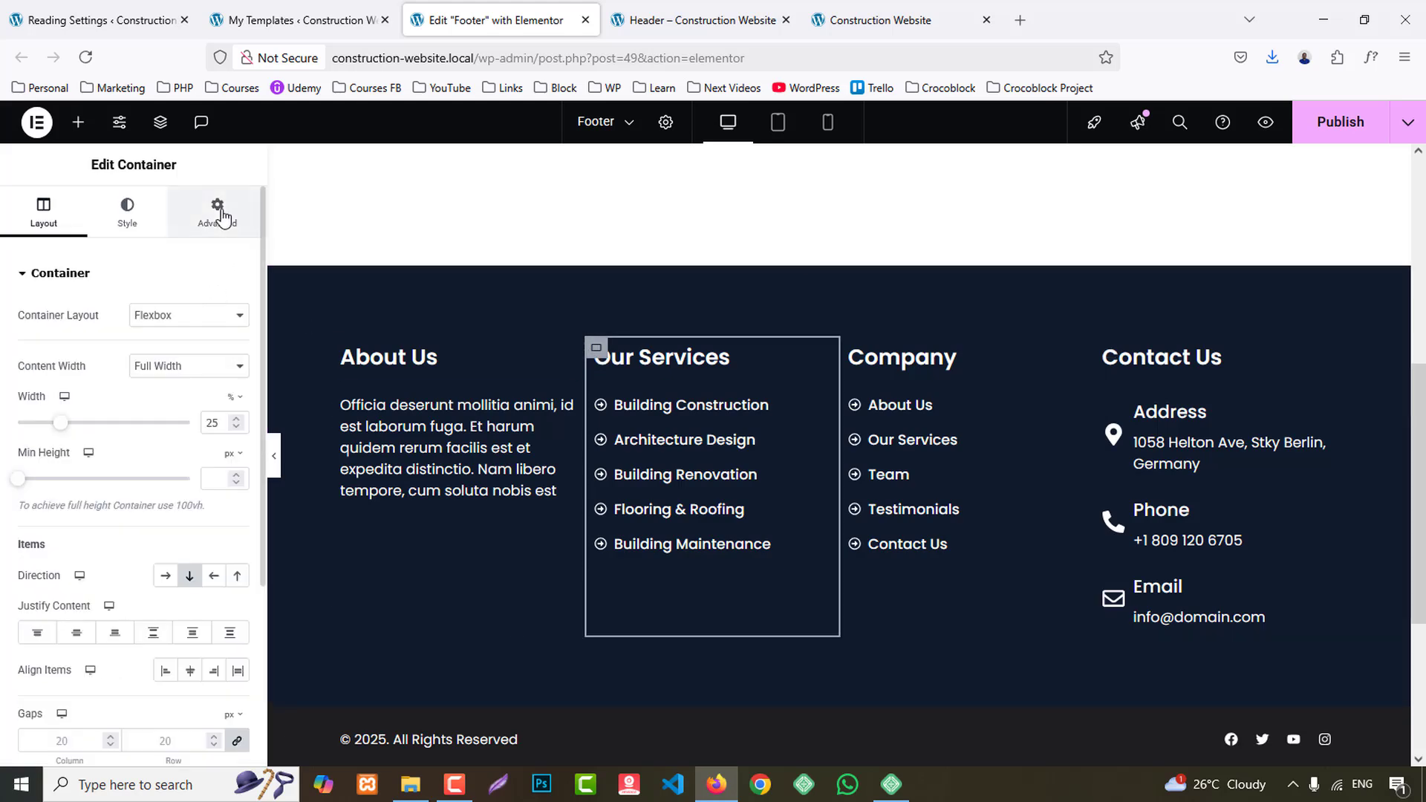
click(218, 213)
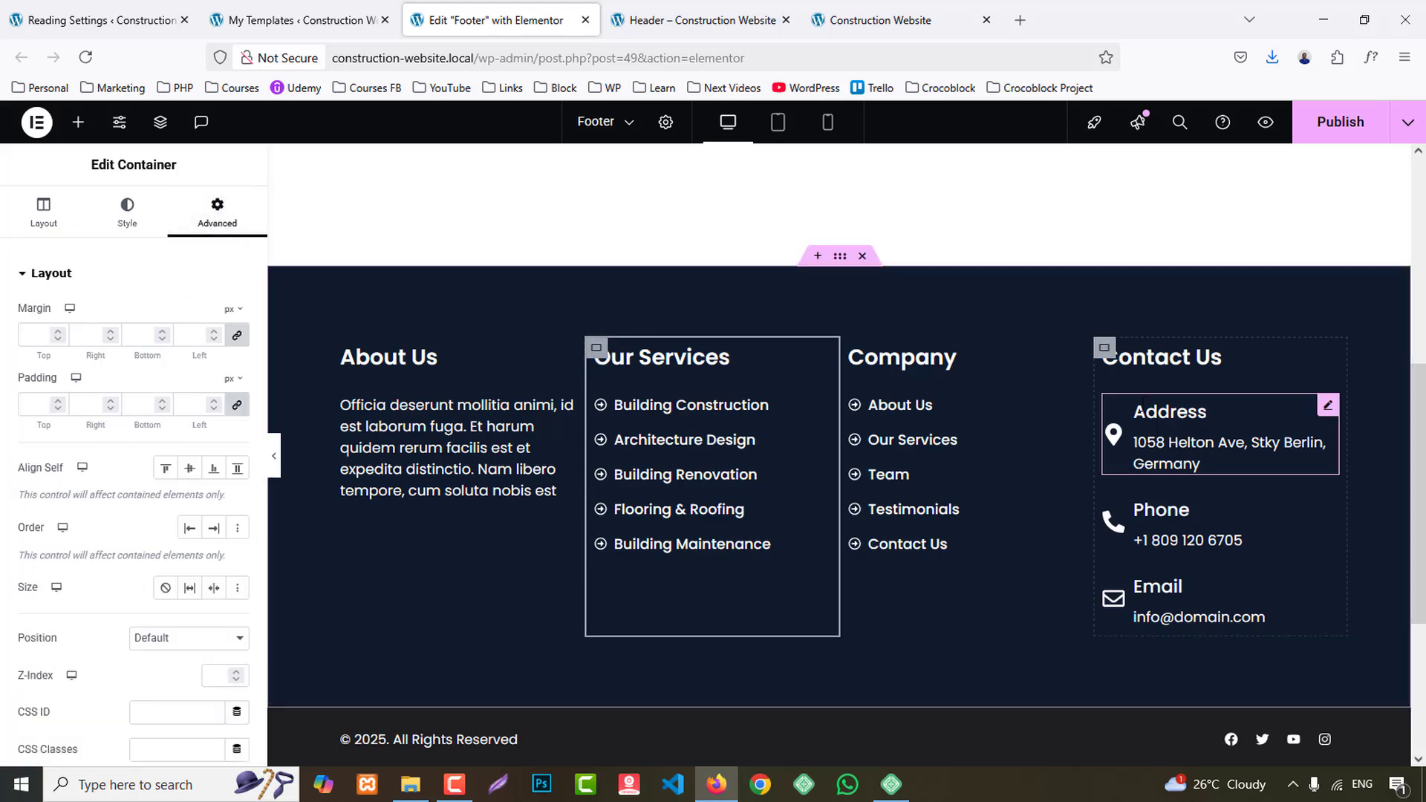
scroll(134, 557, down, 4)
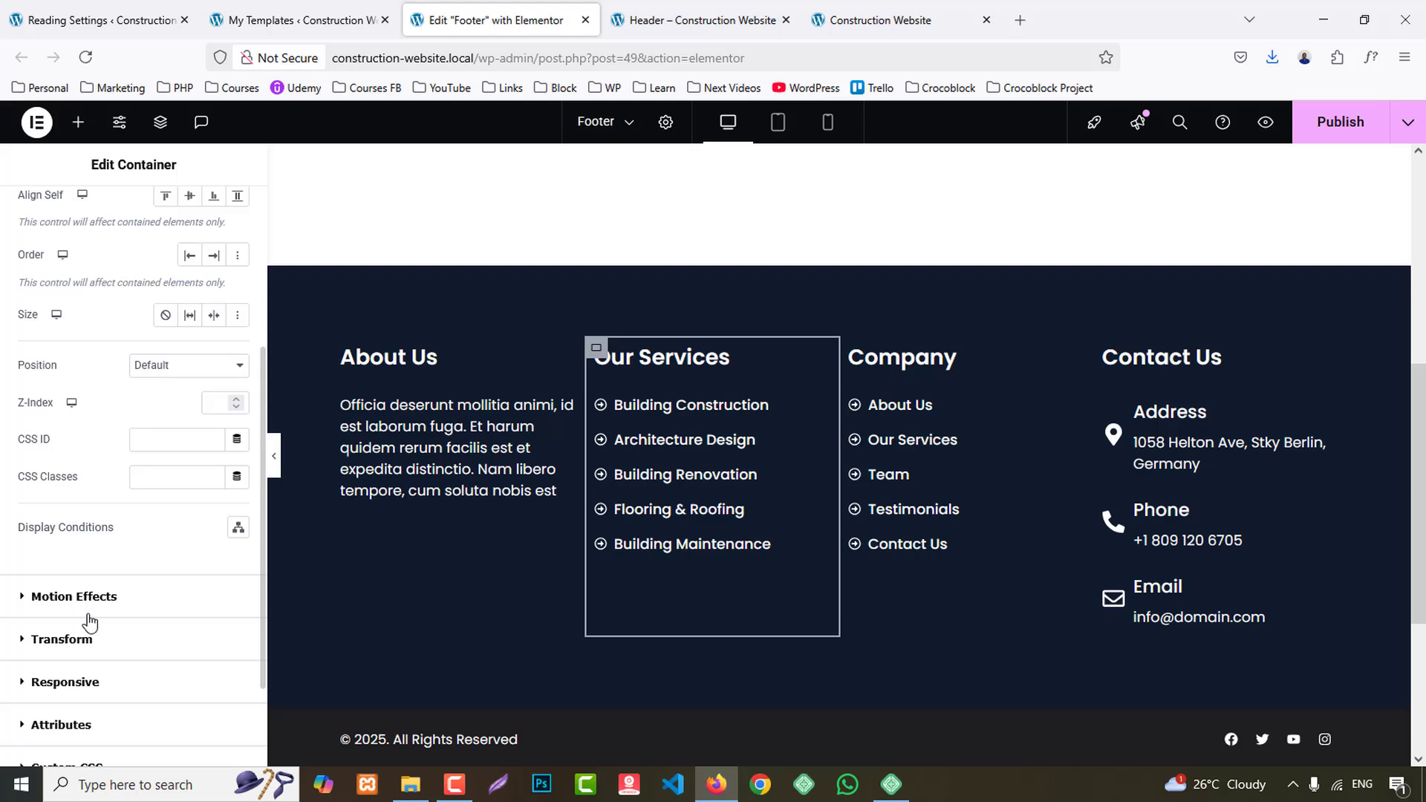
click(82, 597)
click(128, 558)
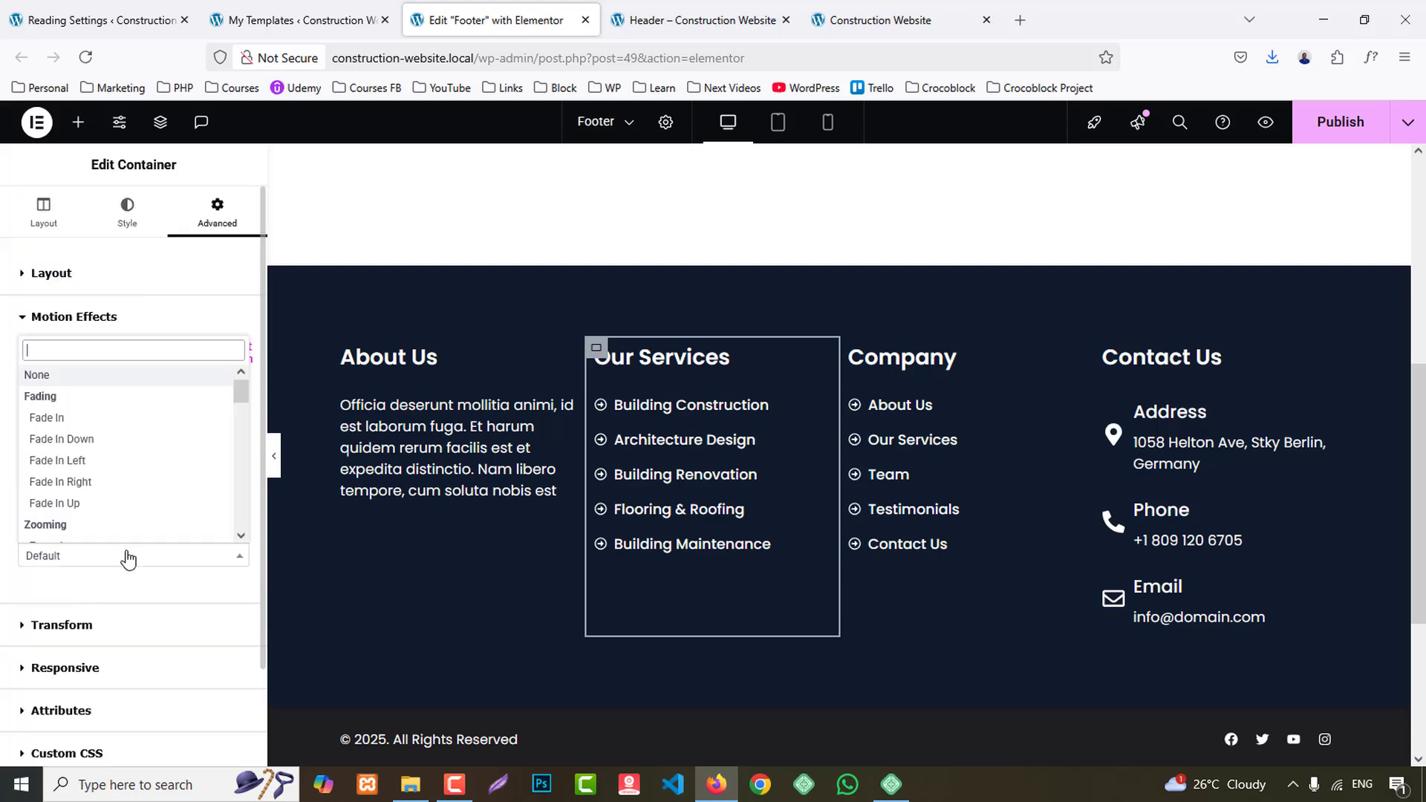
scroll(105, 507, down, 2)
scroll(131, 505, down, 4)
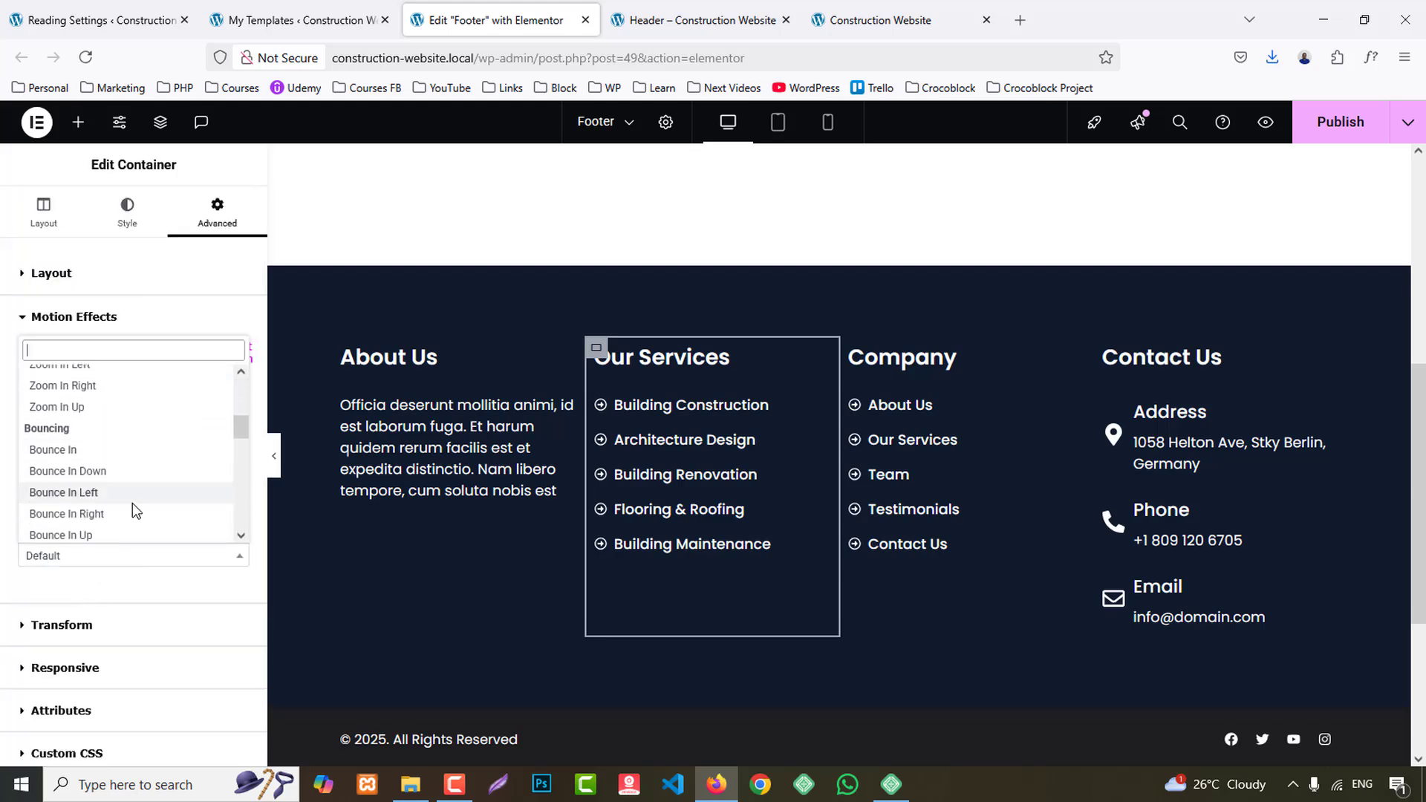
click(85, 462)
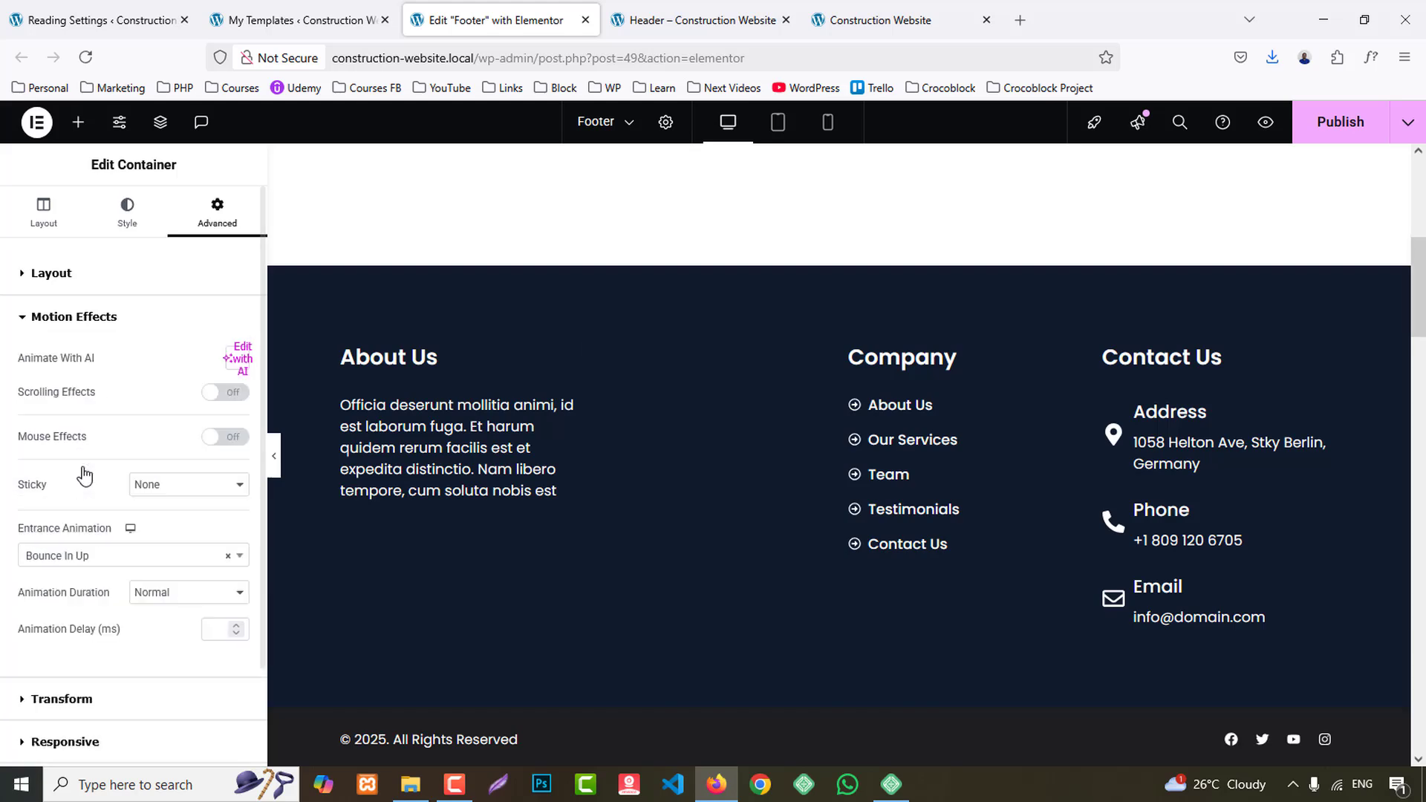
- Apply the Bounce In Up entrance animation to the footer's Company column container
click(851, 354)
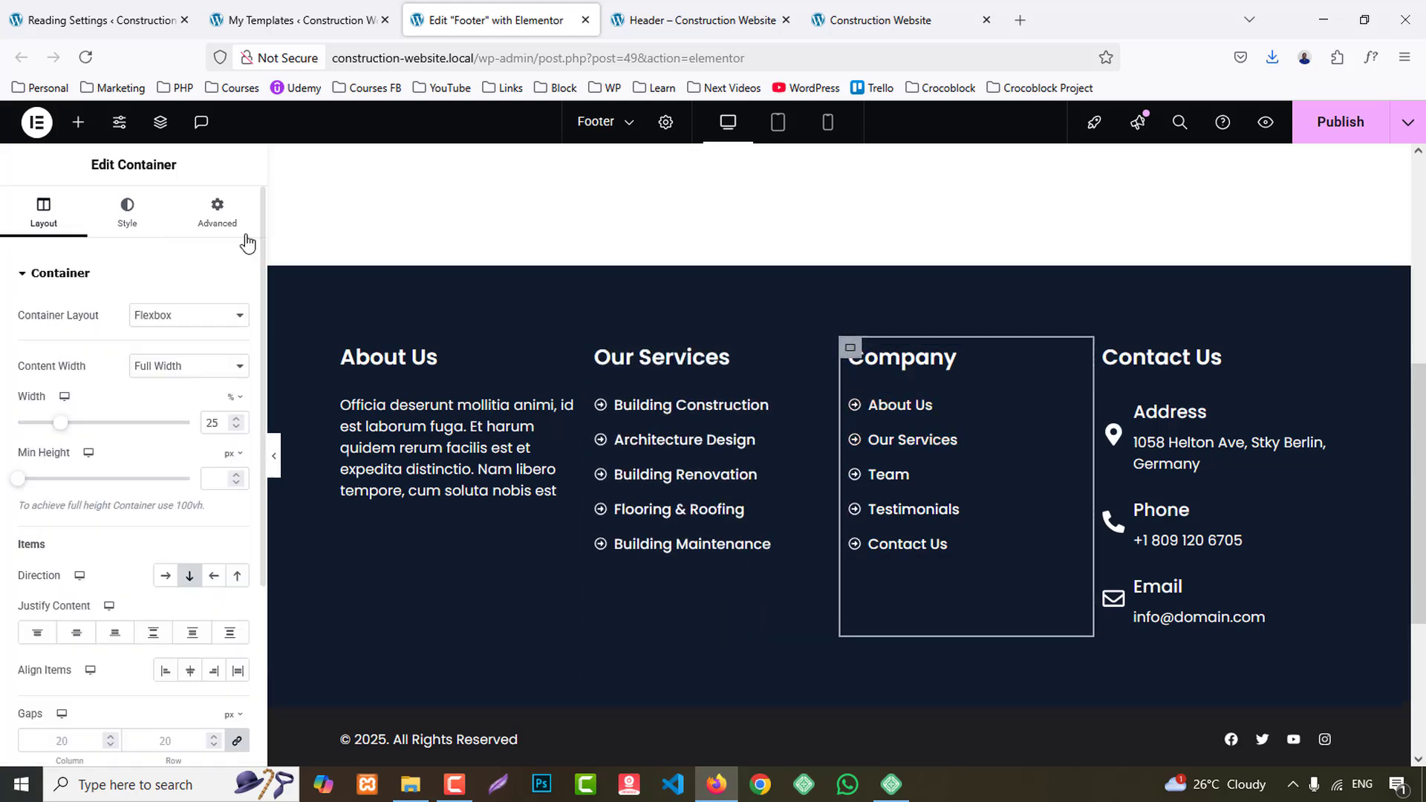
click(216, 212)
scroll(146, 523, down, 4)
click(80, 466)
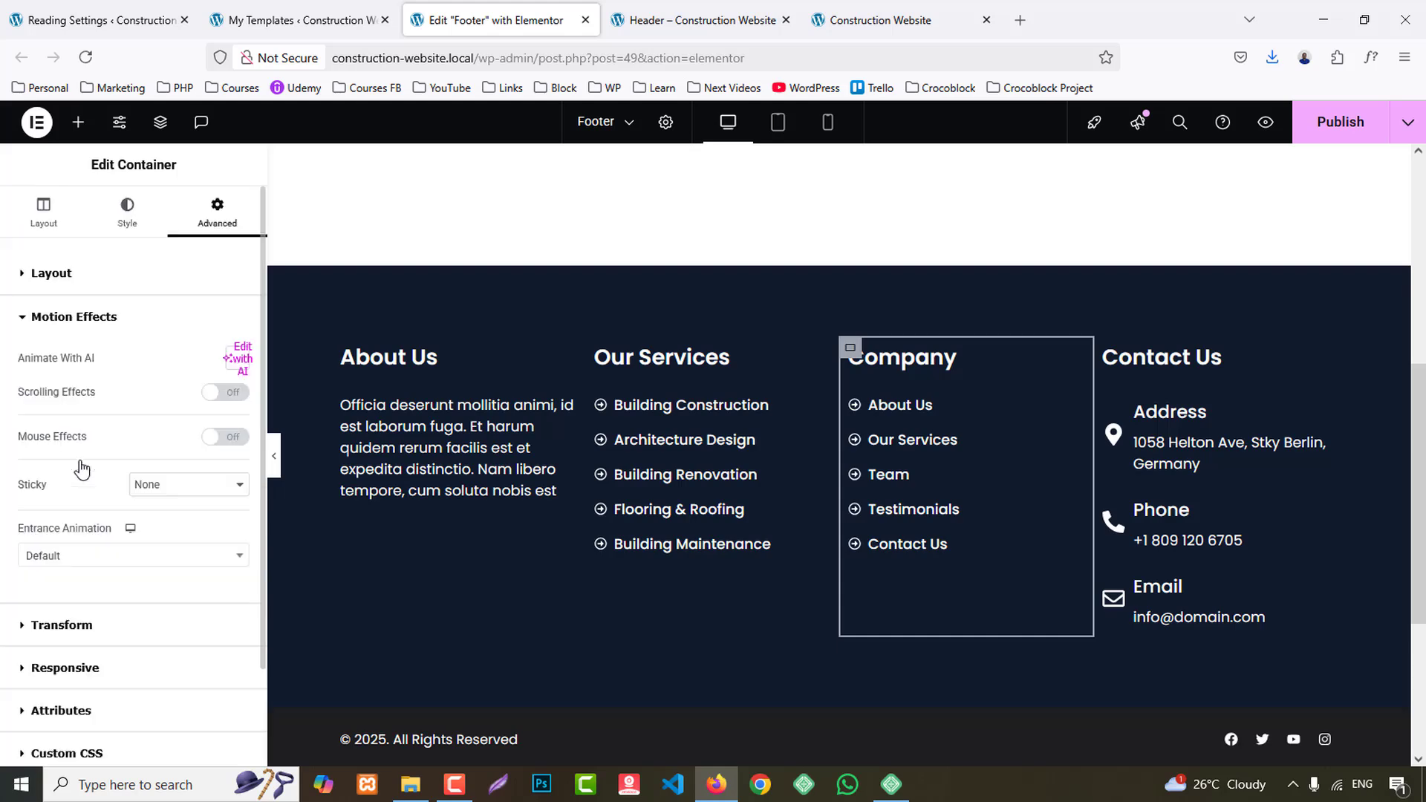
click(129, 556)
scroll(143, 494, down, 10)
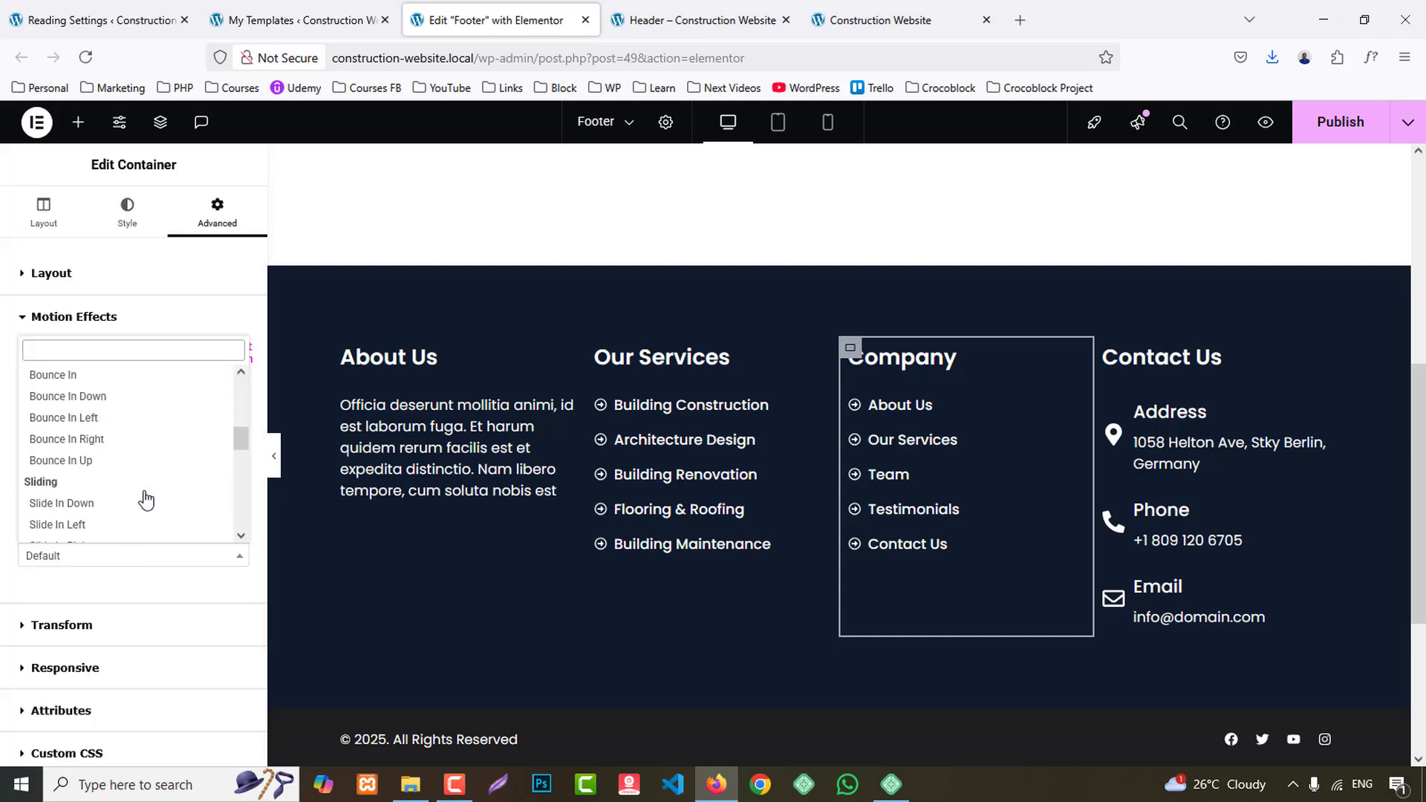
scroll(145, 496, down, 3)
scroll(141, 494, up, 3)
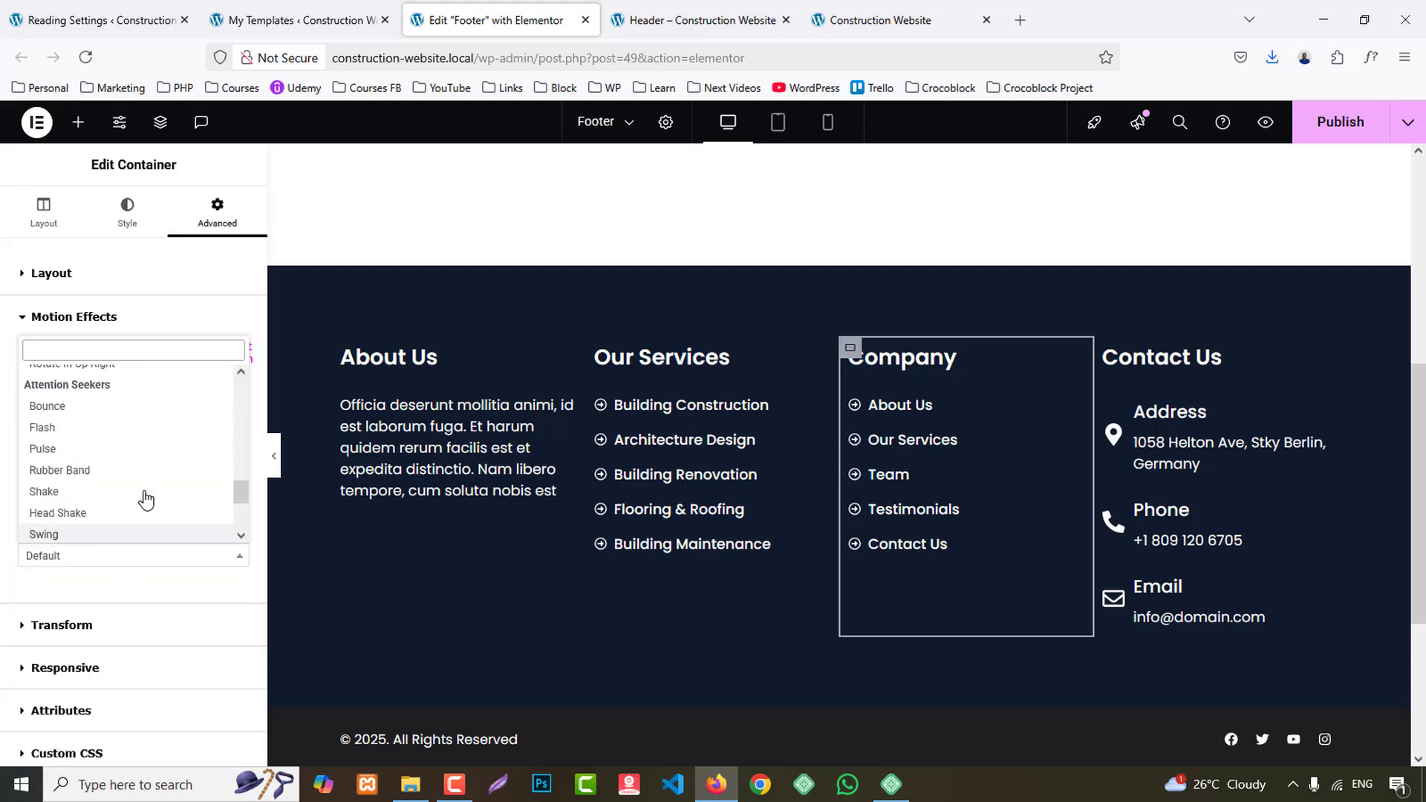
scroll(93, 449, up, 6)
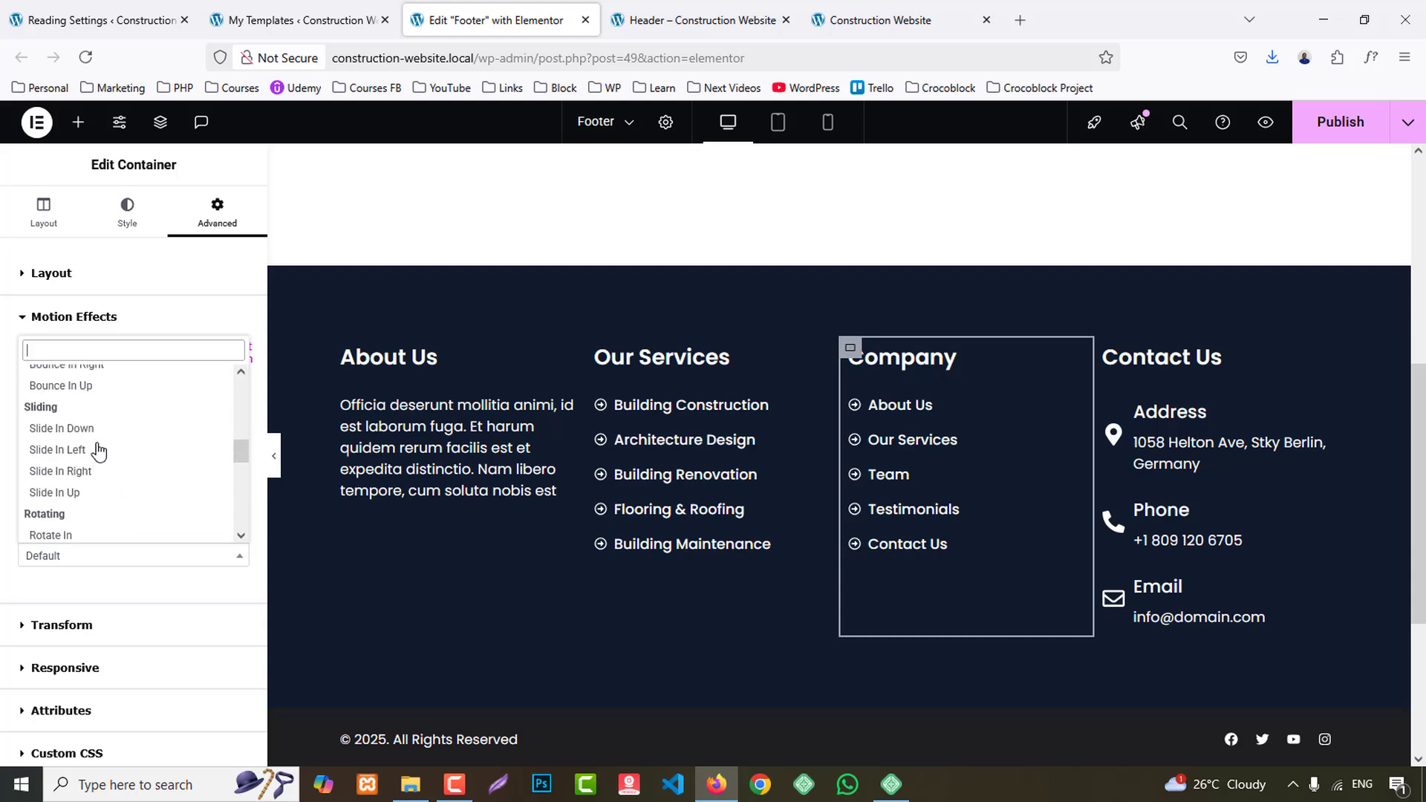
click(93, 534)
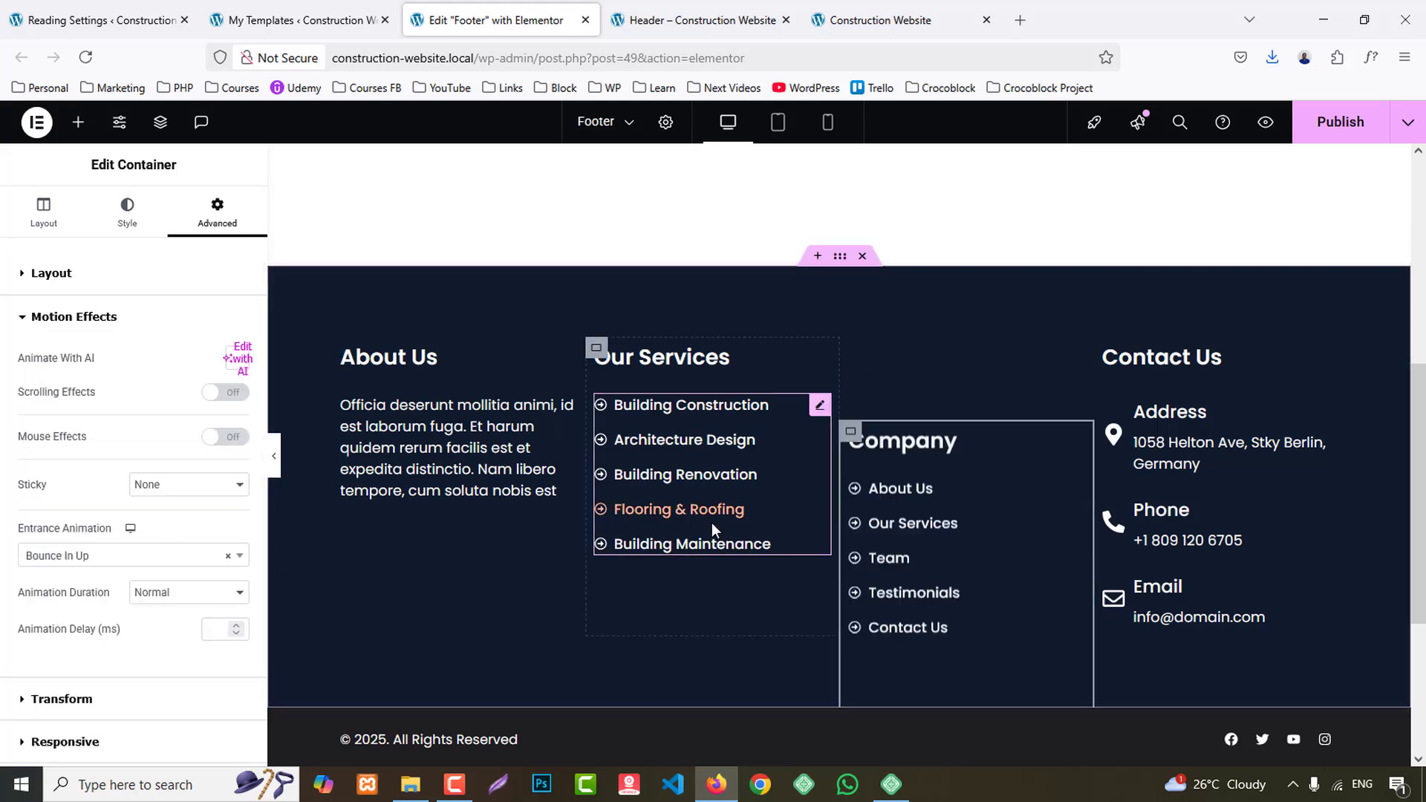
- Open the Motion Effects settings of the full-width copyright bar container below the footer columns
scroll(300, 460, down, 3)
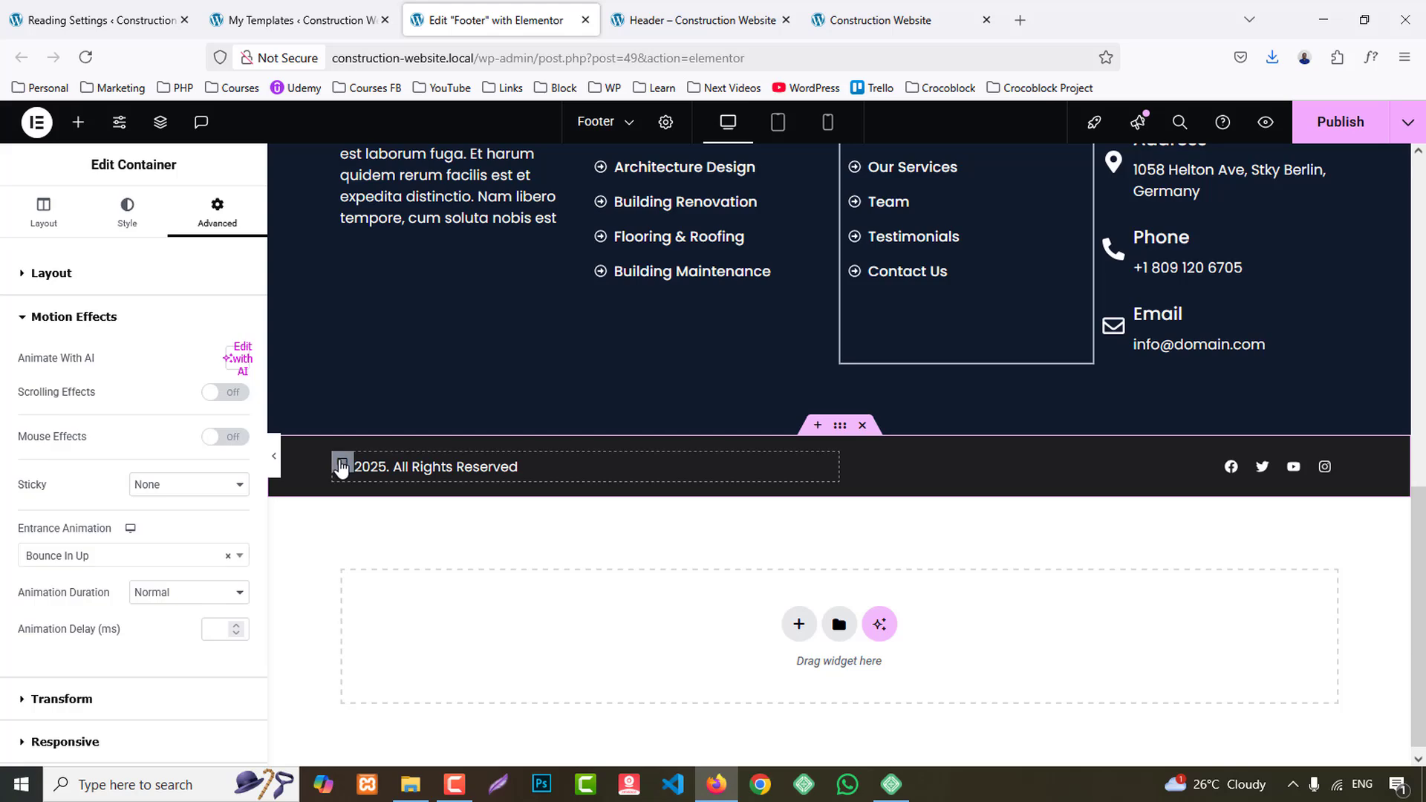
click(342, 465)
click(220, 209)
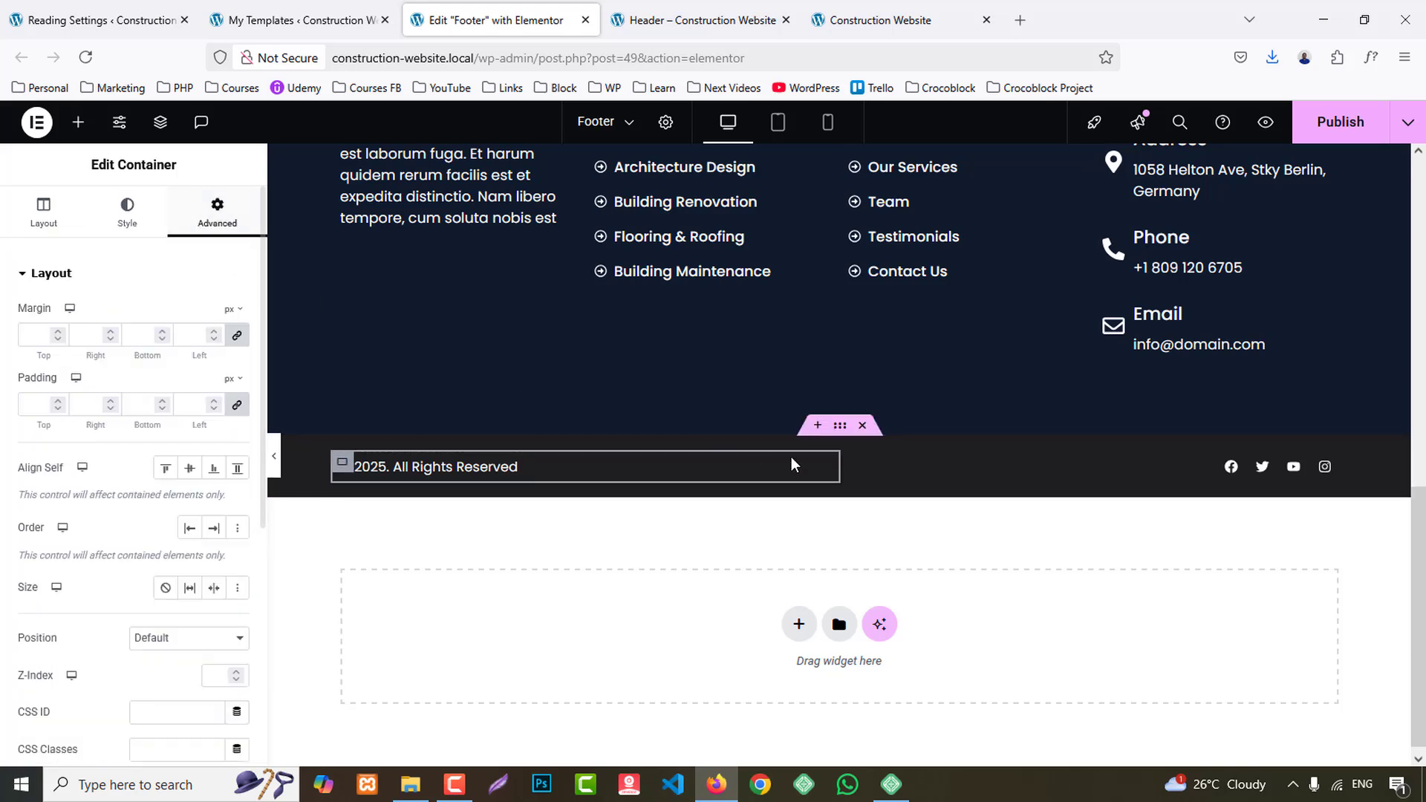
click(840, 428)
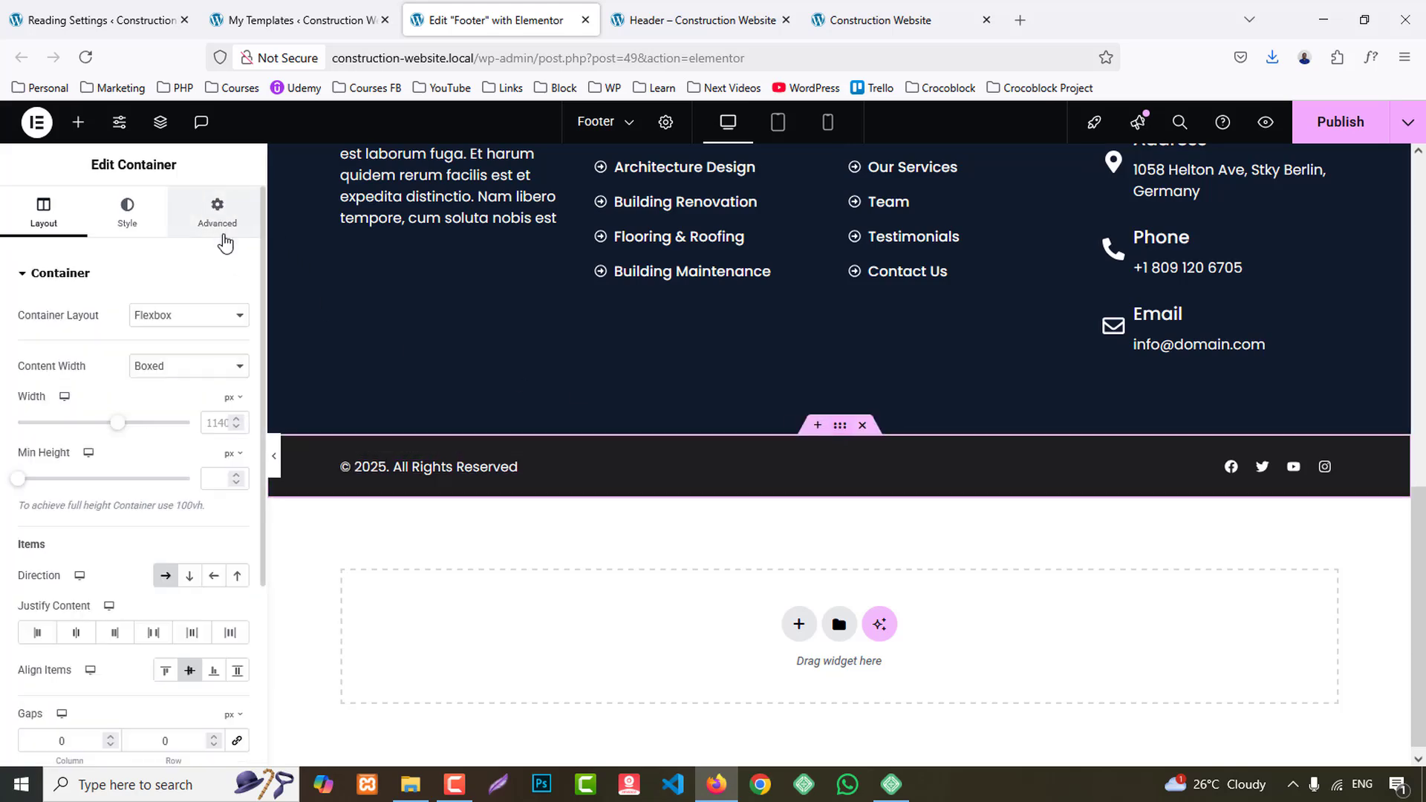
click(222, 233)
scroll(133, 600, down, 5)
click(61, 506)
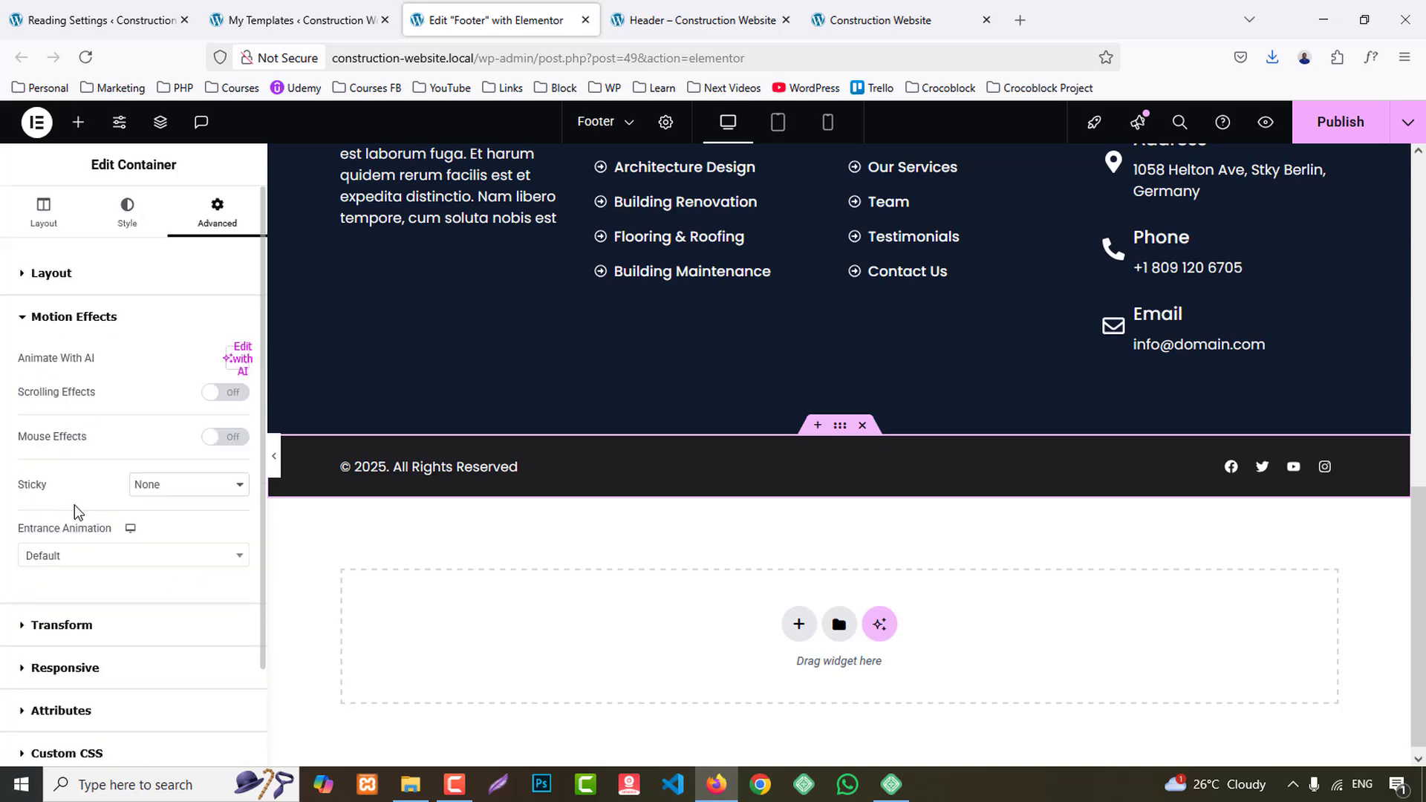
- Try the Light Speed In, Roll In and Wobble entrance animations on the copyright bar container
click(122, 557)
scroll(132, 491, down, 15)
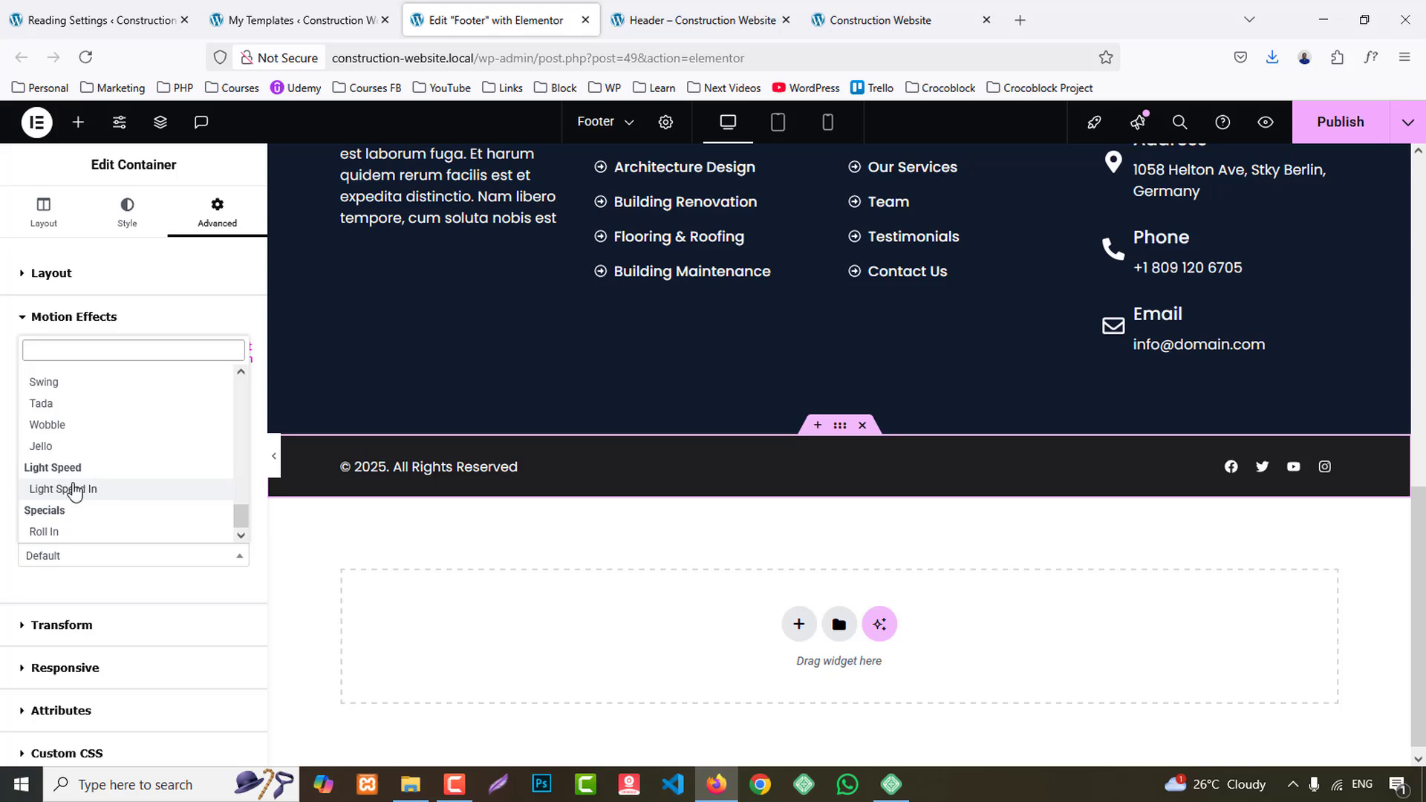
click(73, 488)
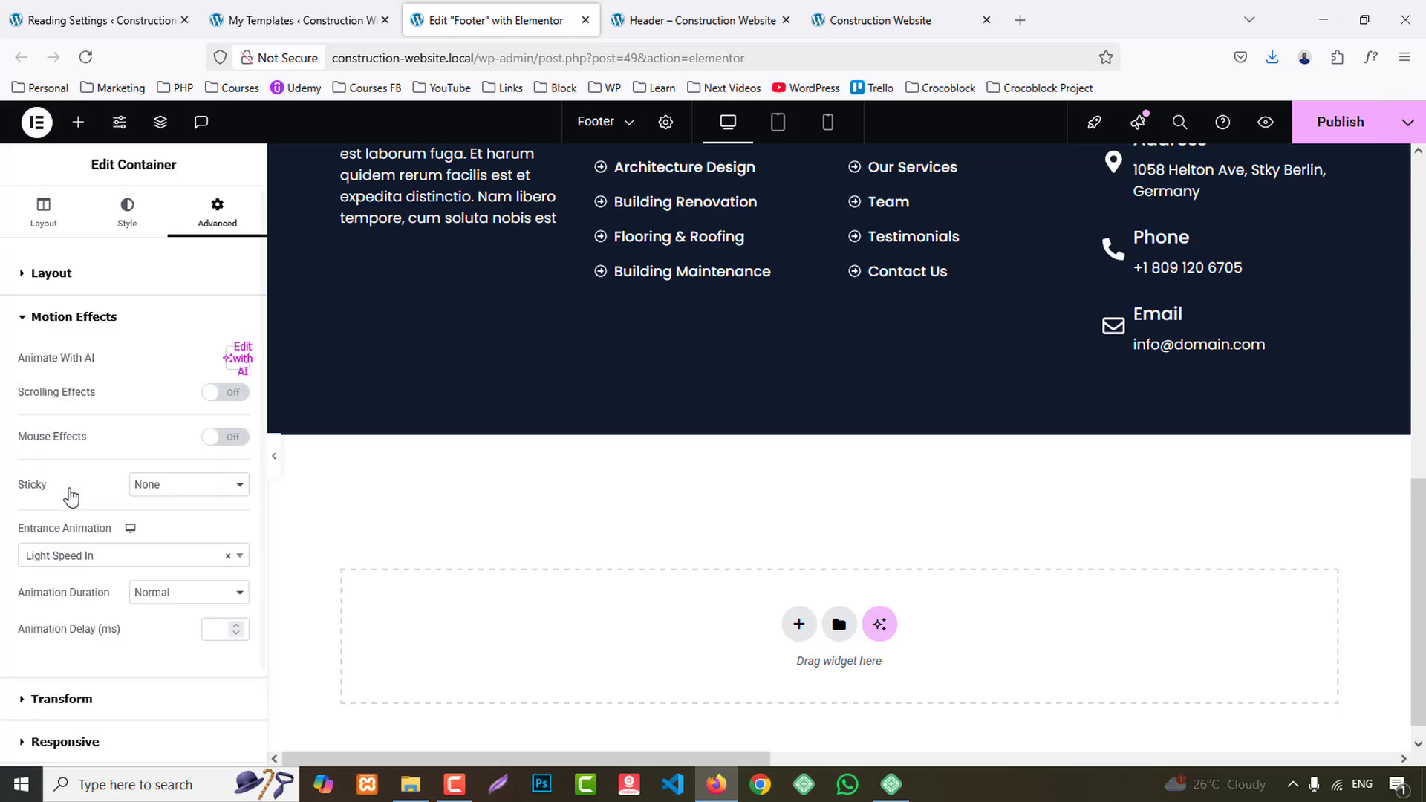
click(115, 553)
scroll(130, 498, up, 3)
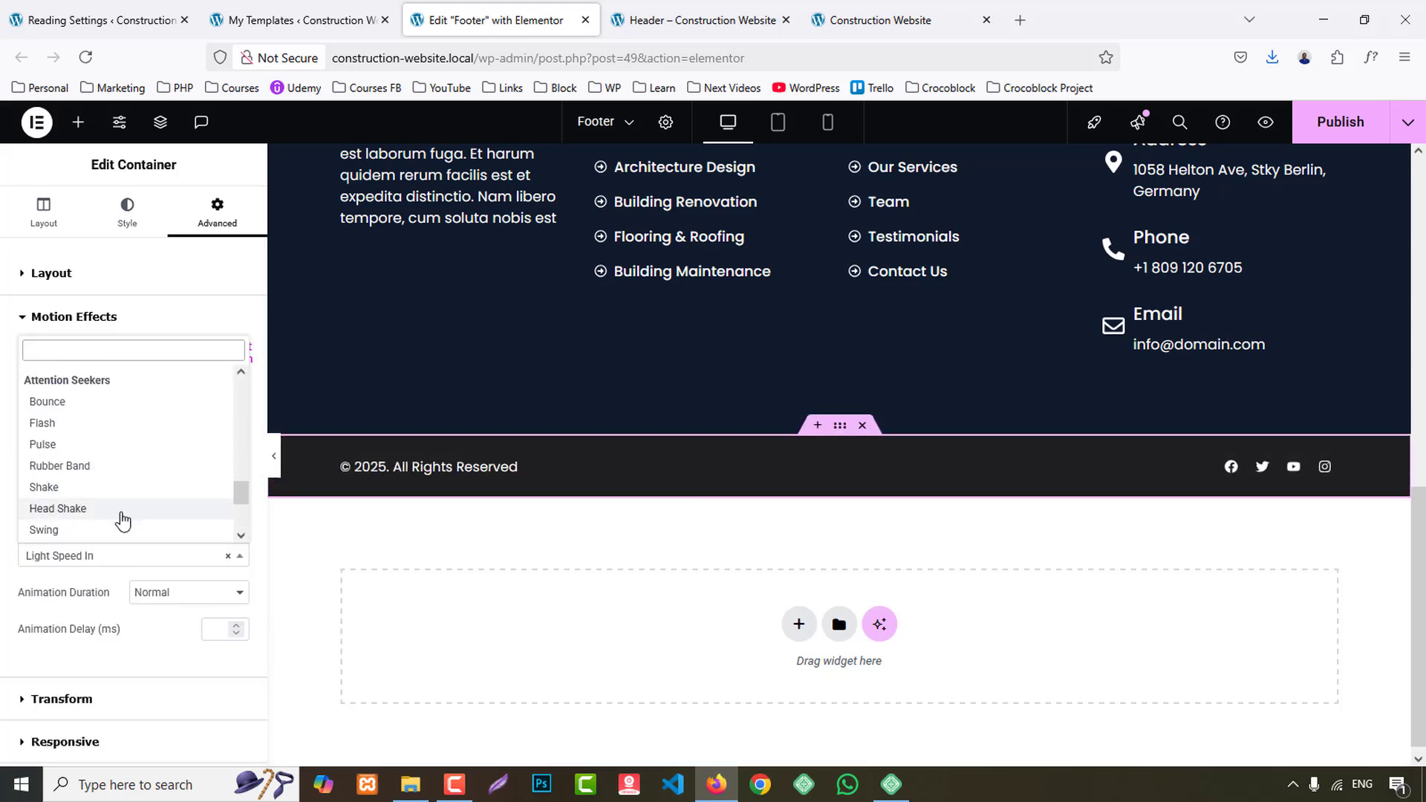
scroll(121, 523, down, 3)
click(87, 532)
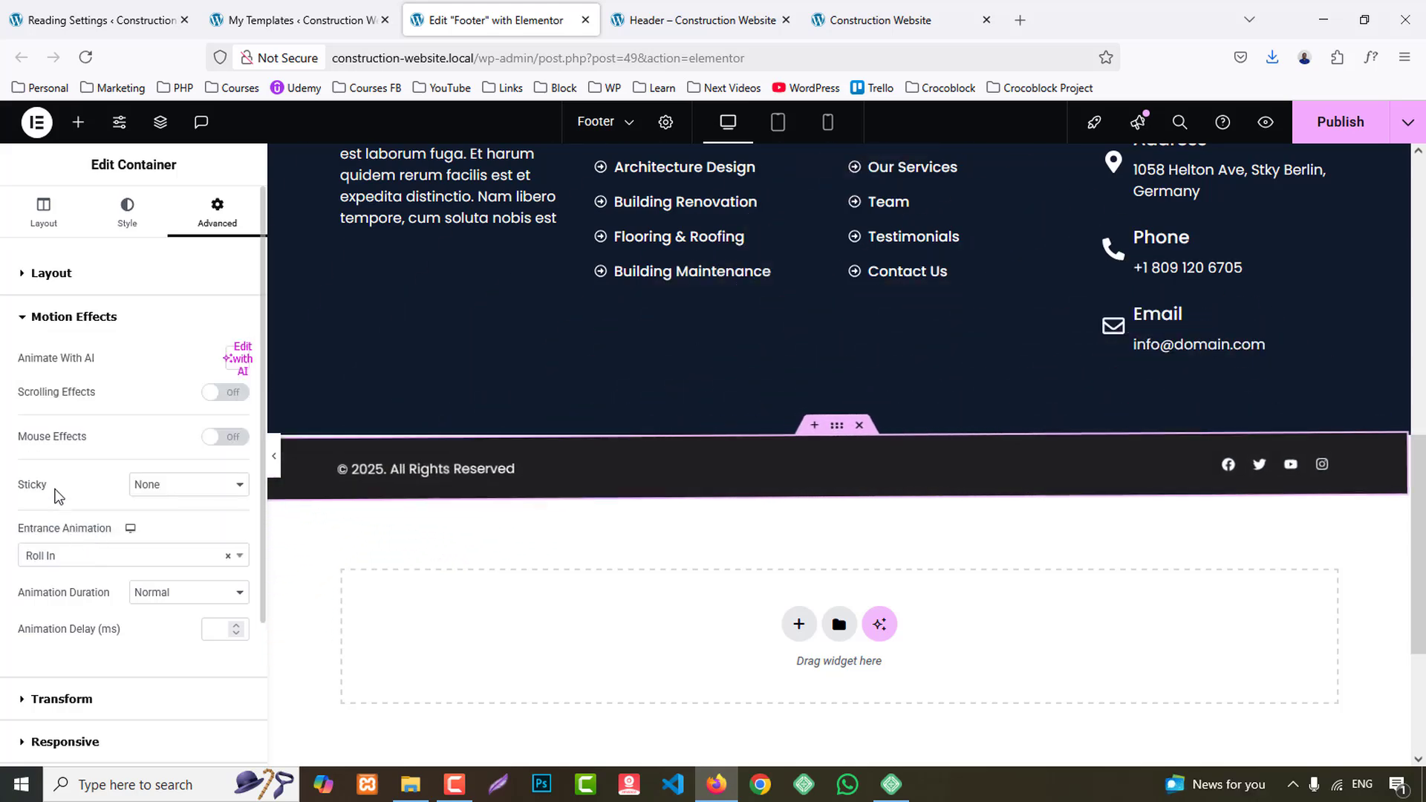
click(121, 555)
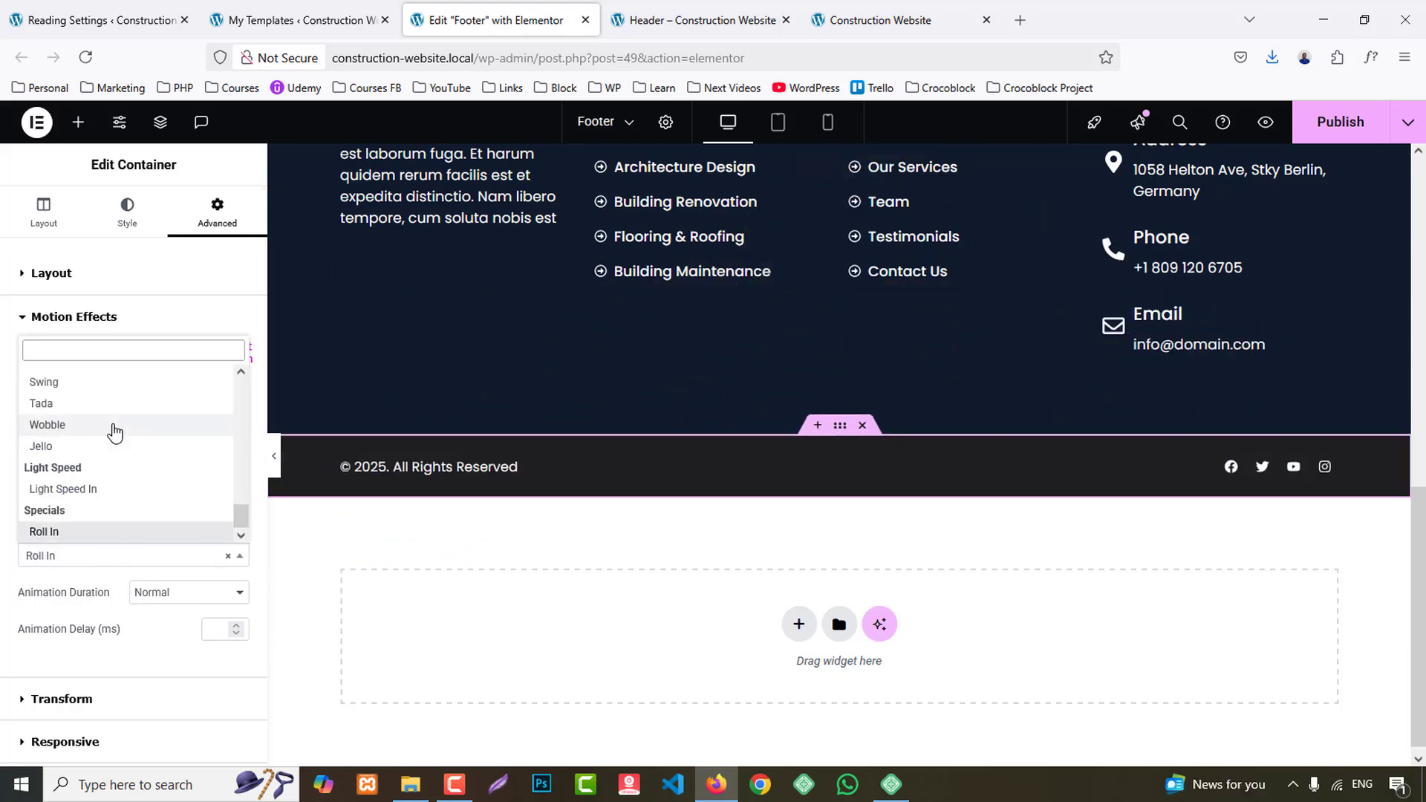
click(111, 425)
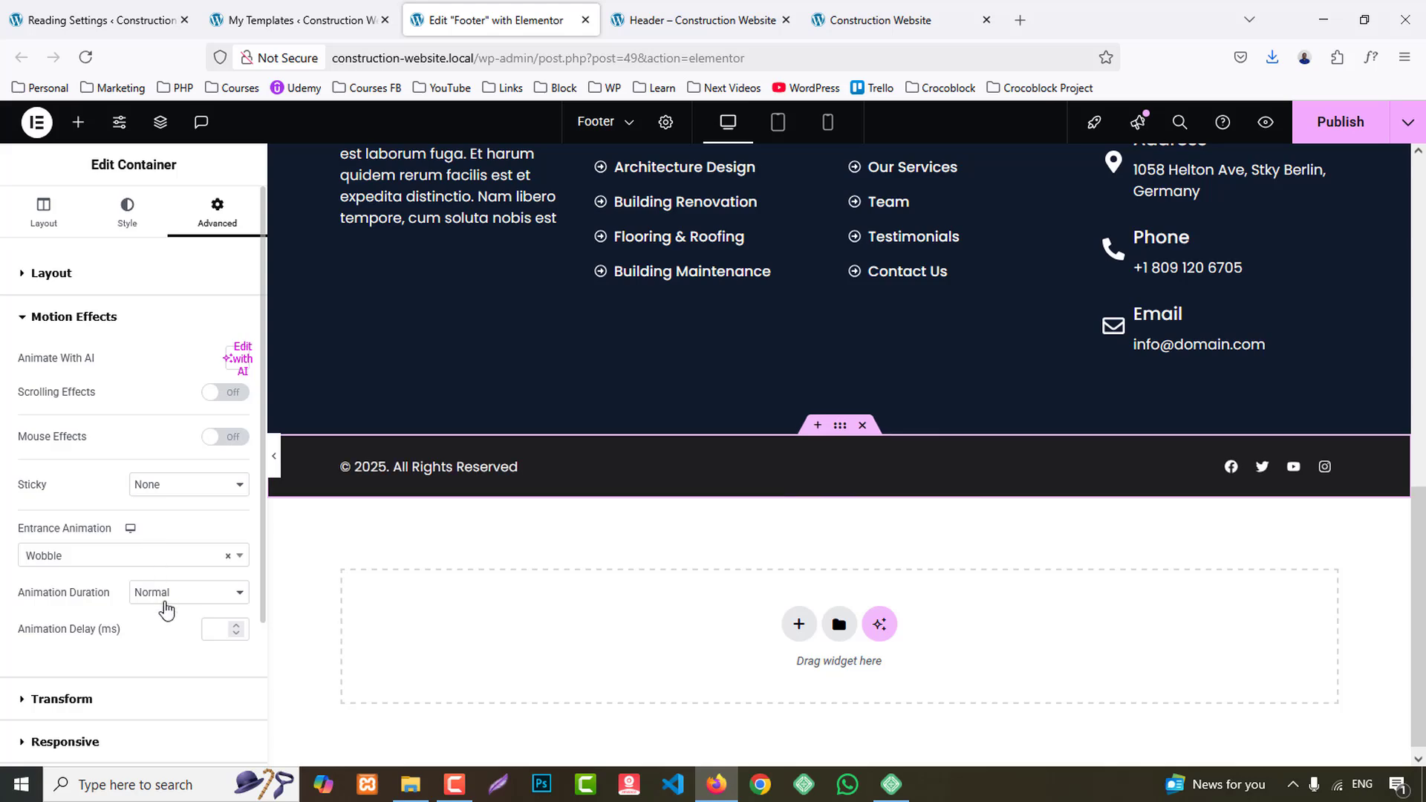
- Set the copyright bar container's entrance animation to Bounce and publish the footer template
click(123, 557)
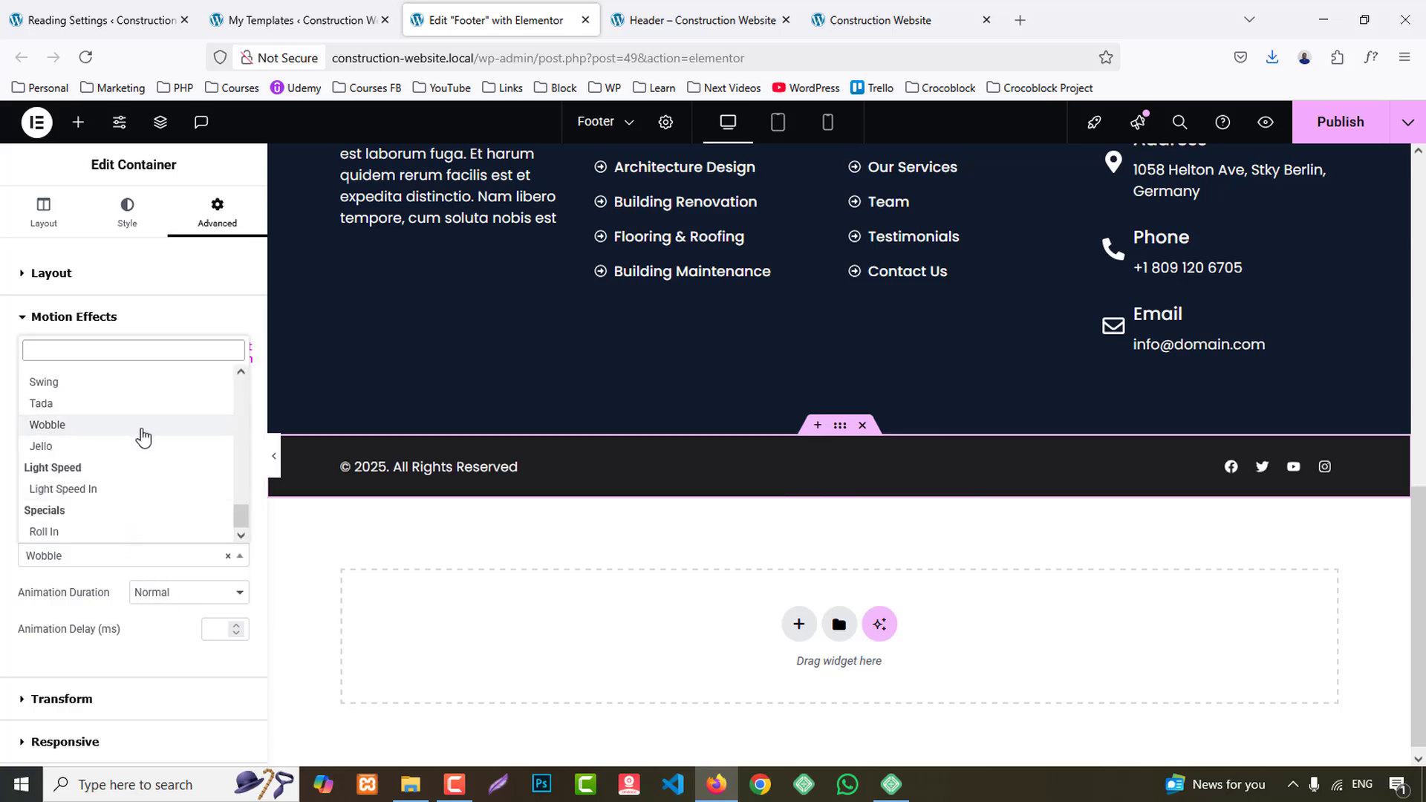
scroll(142, 444, up, 3)
scroll(142, 444, up, 2)
click(73, 479)
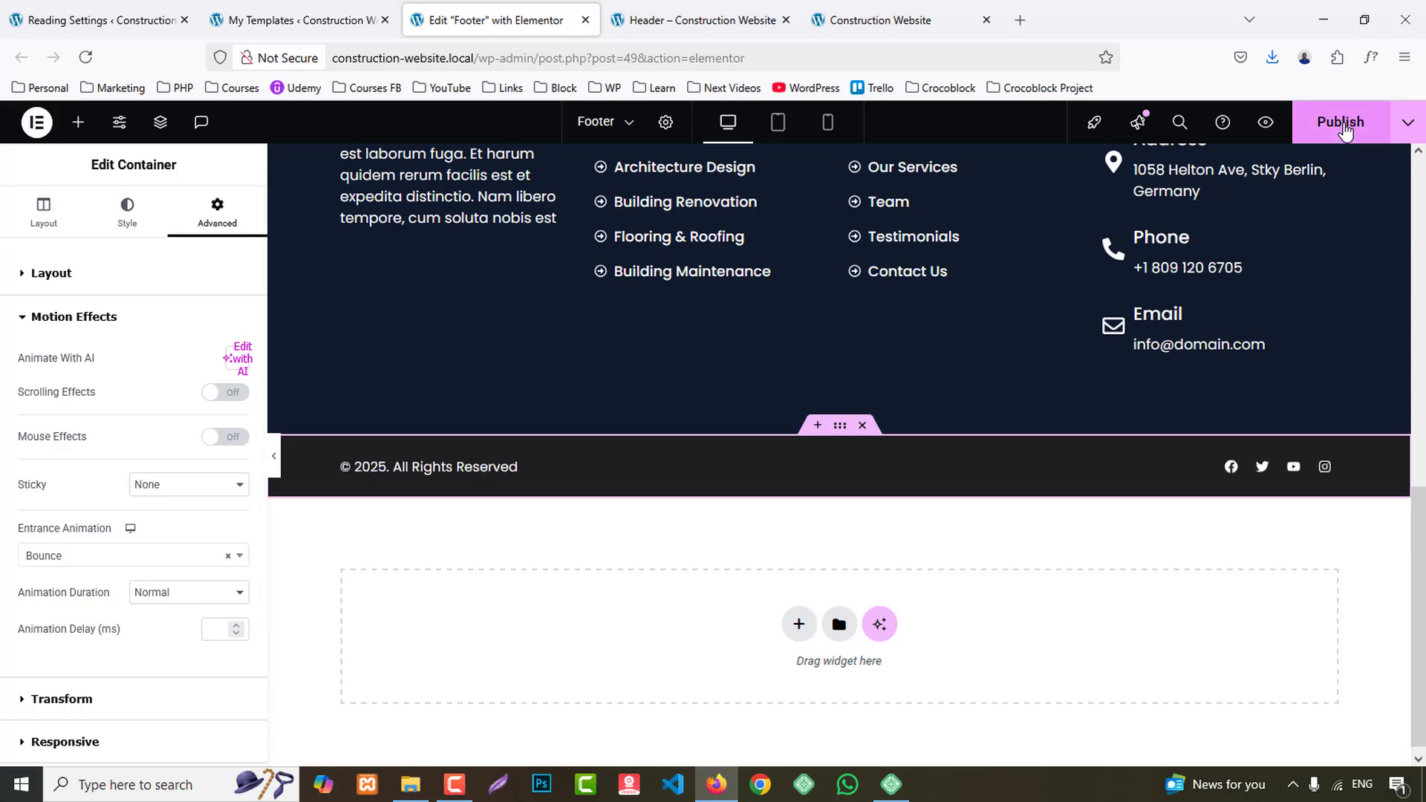
- Close the header preview and the Footer editor, and review the live home page down to its footer in a new tab
middle_click(698, 11)
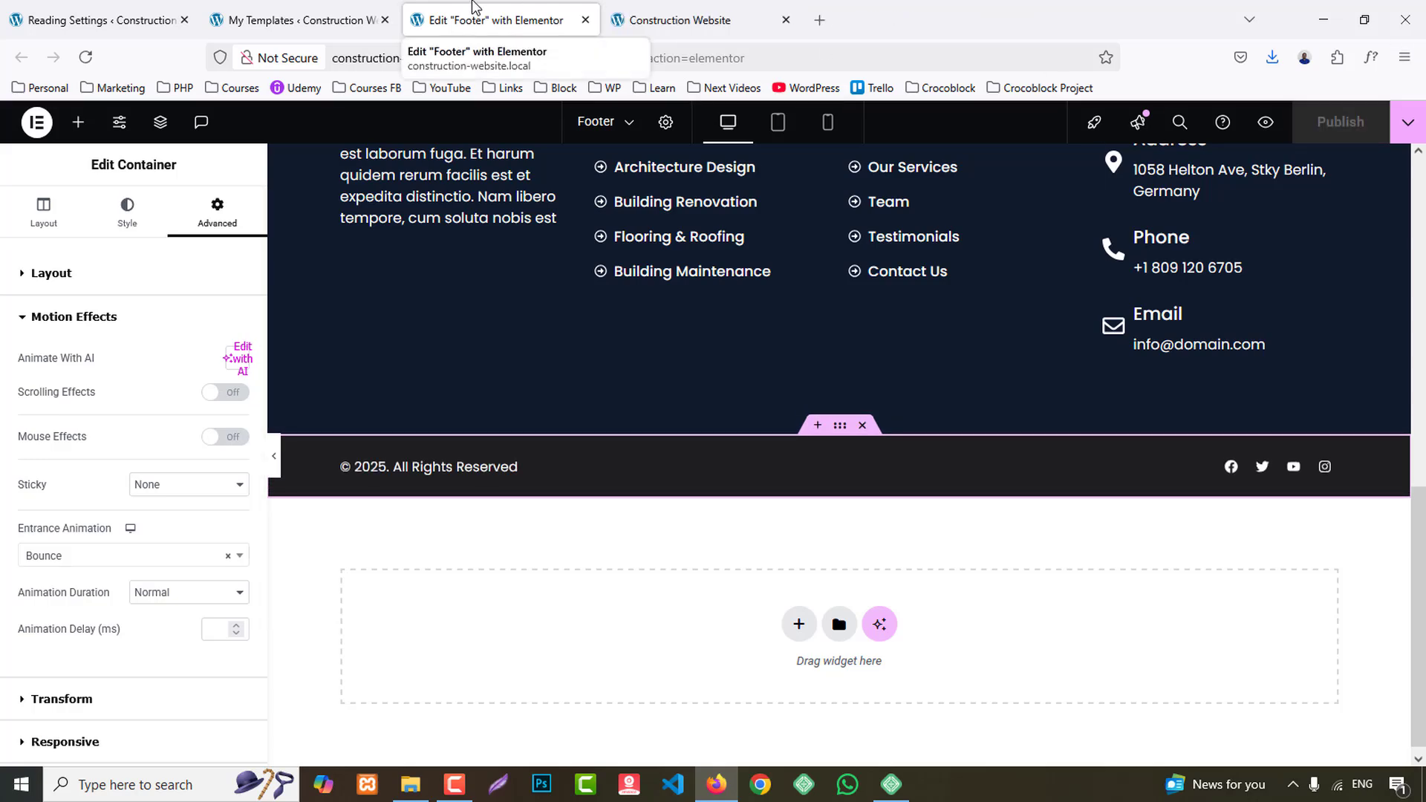
middle_click(447, 6)
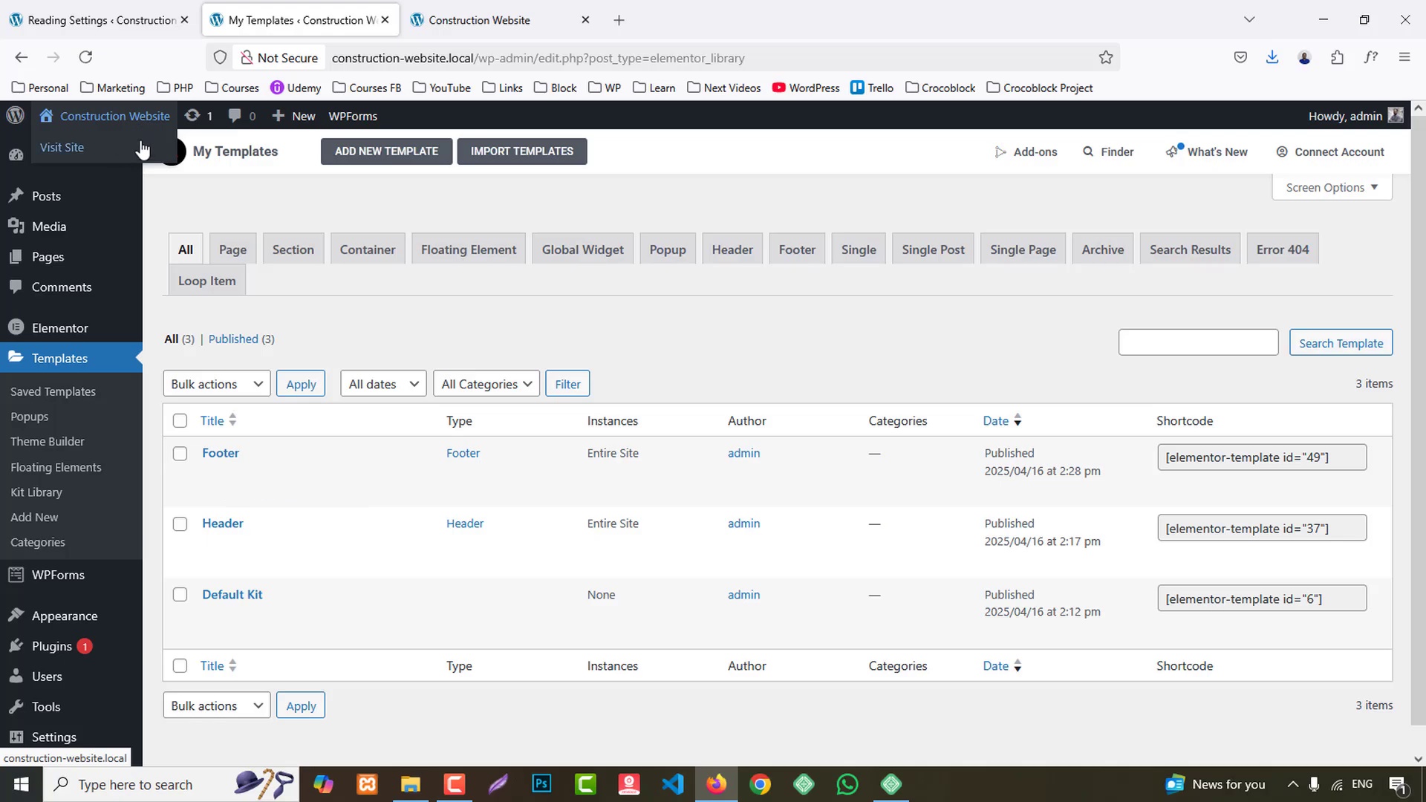
middle_click(143, 148)
click(479, 20)
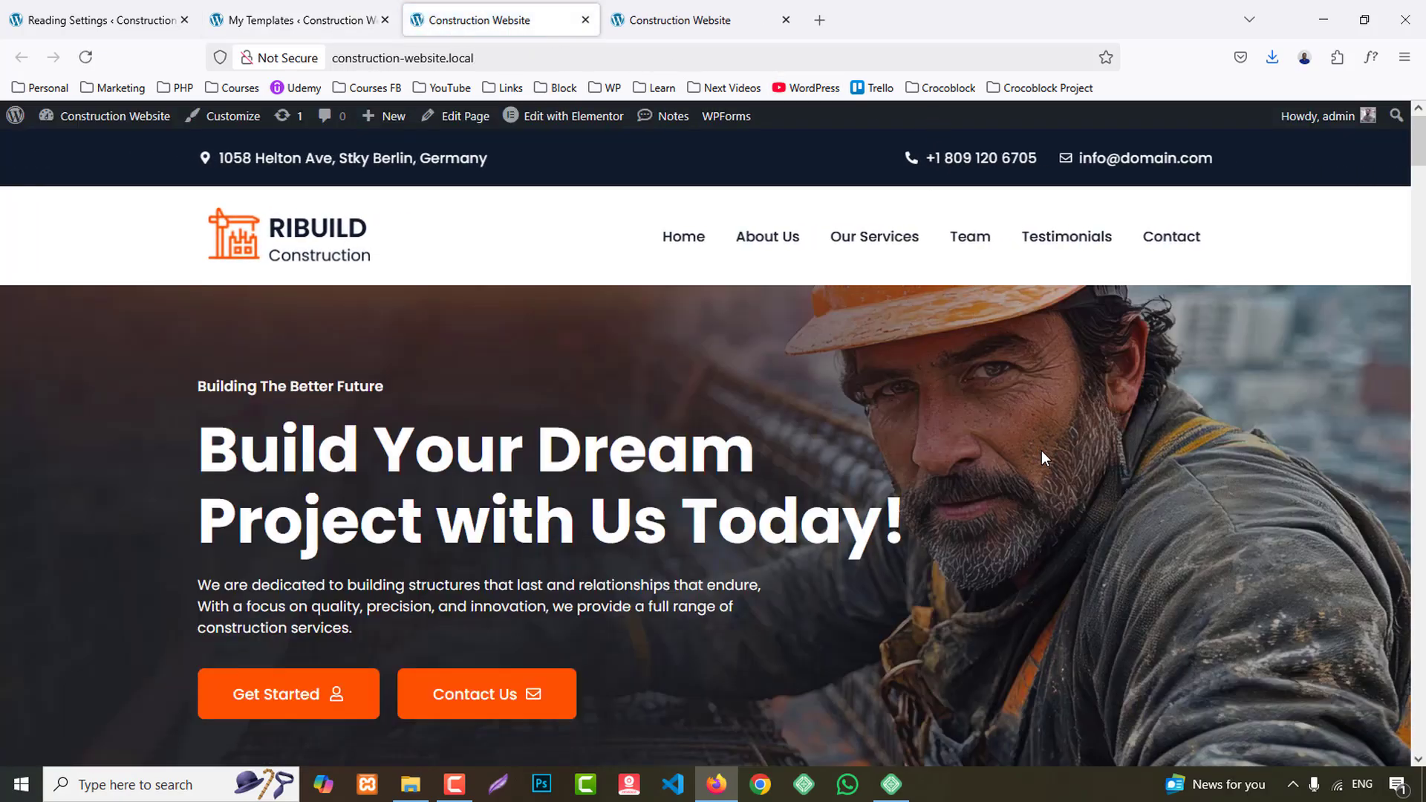
scroll(1041, 451, down, 20)
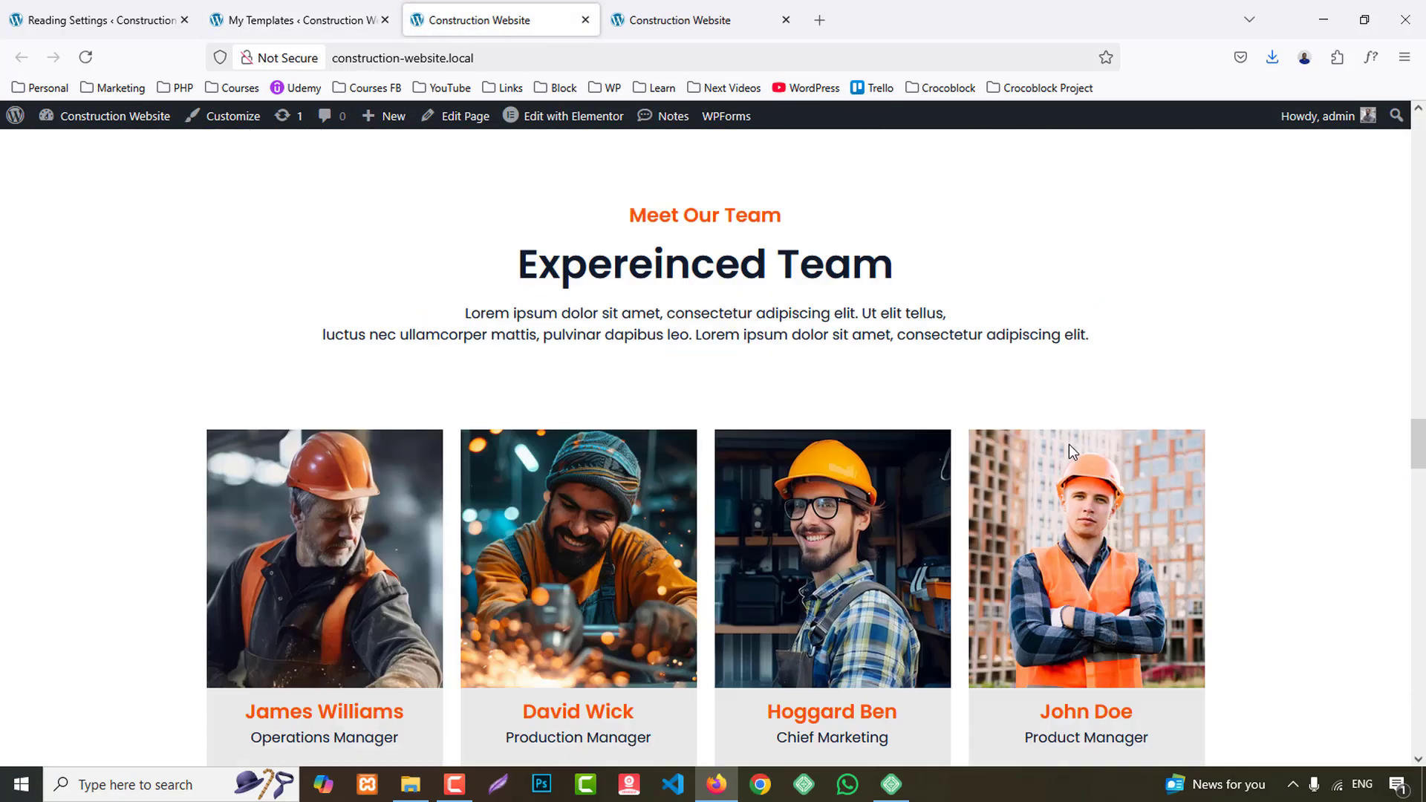
scroll(1069, 443, down, 20)
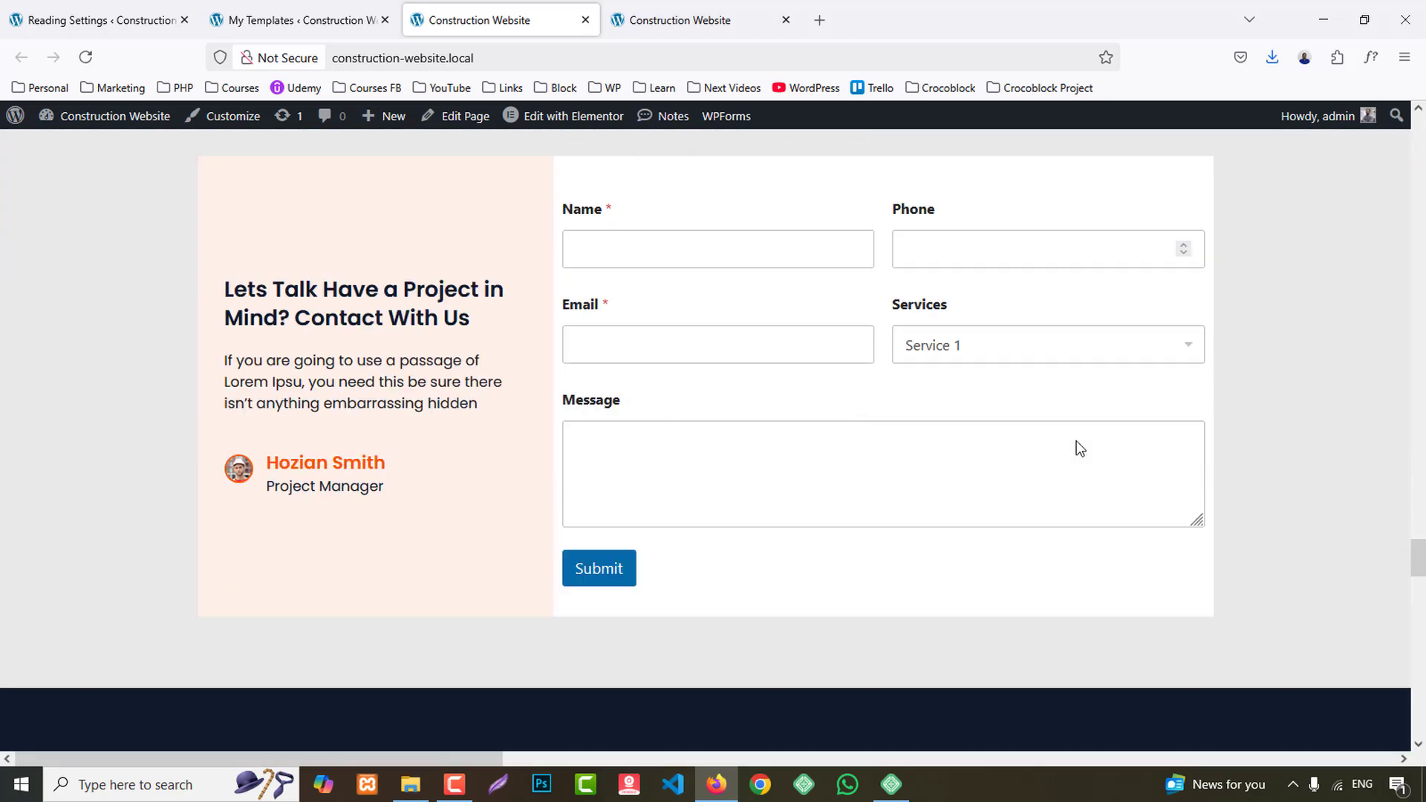
scroll(1076, 440, down, 5)
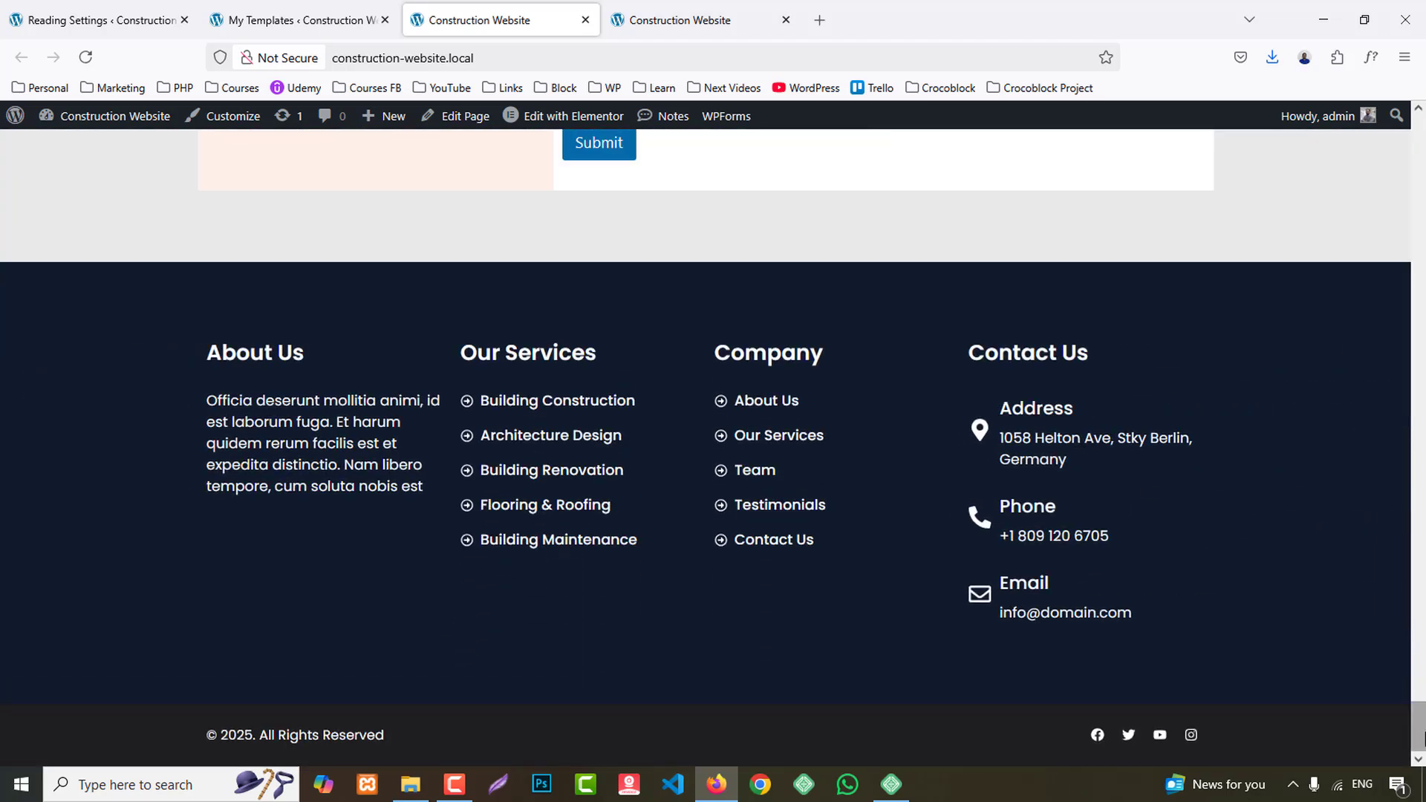
drag(1424, 739, 1425, 6)
- Close the templates list and open the live Home page for editing with Elementor
click(385, 20)
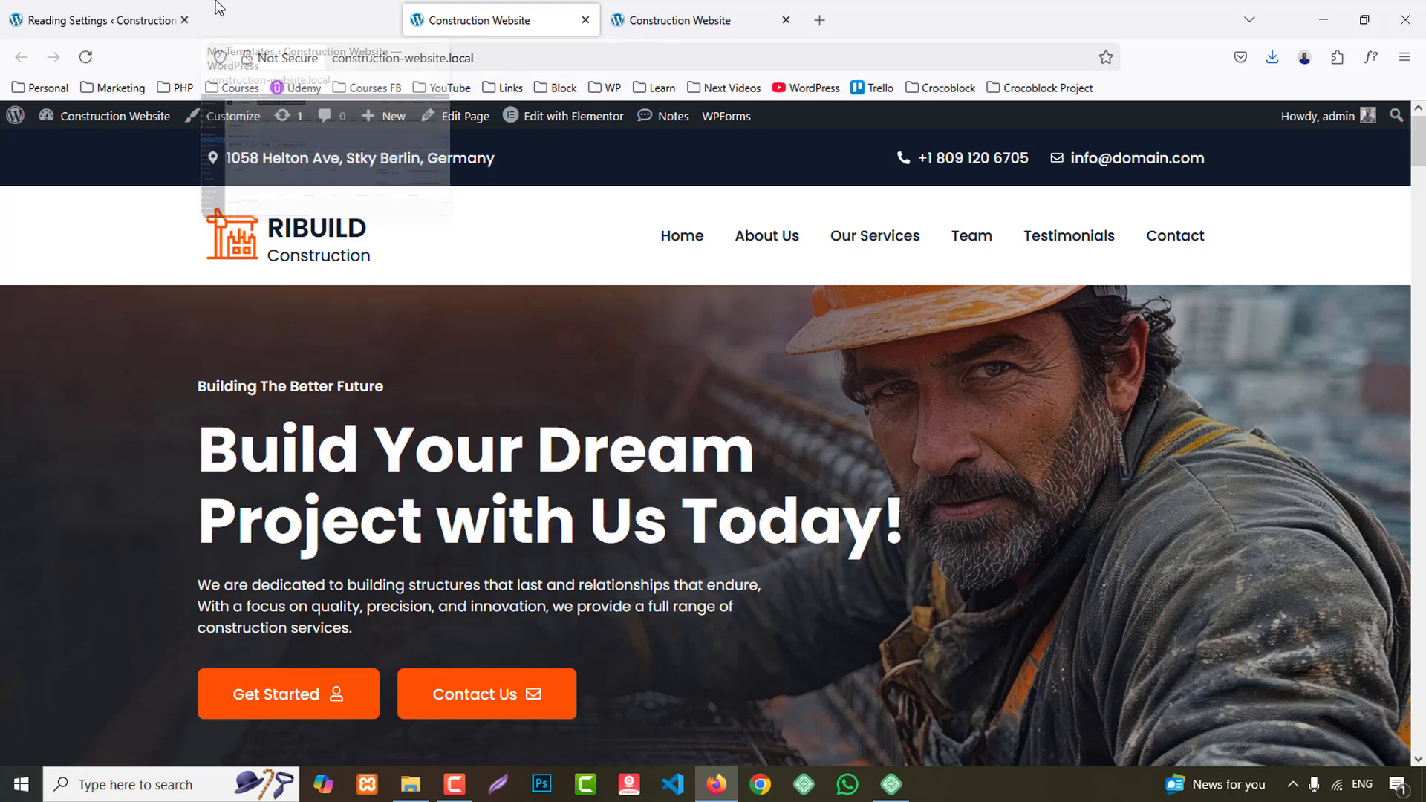
click(598, 126)
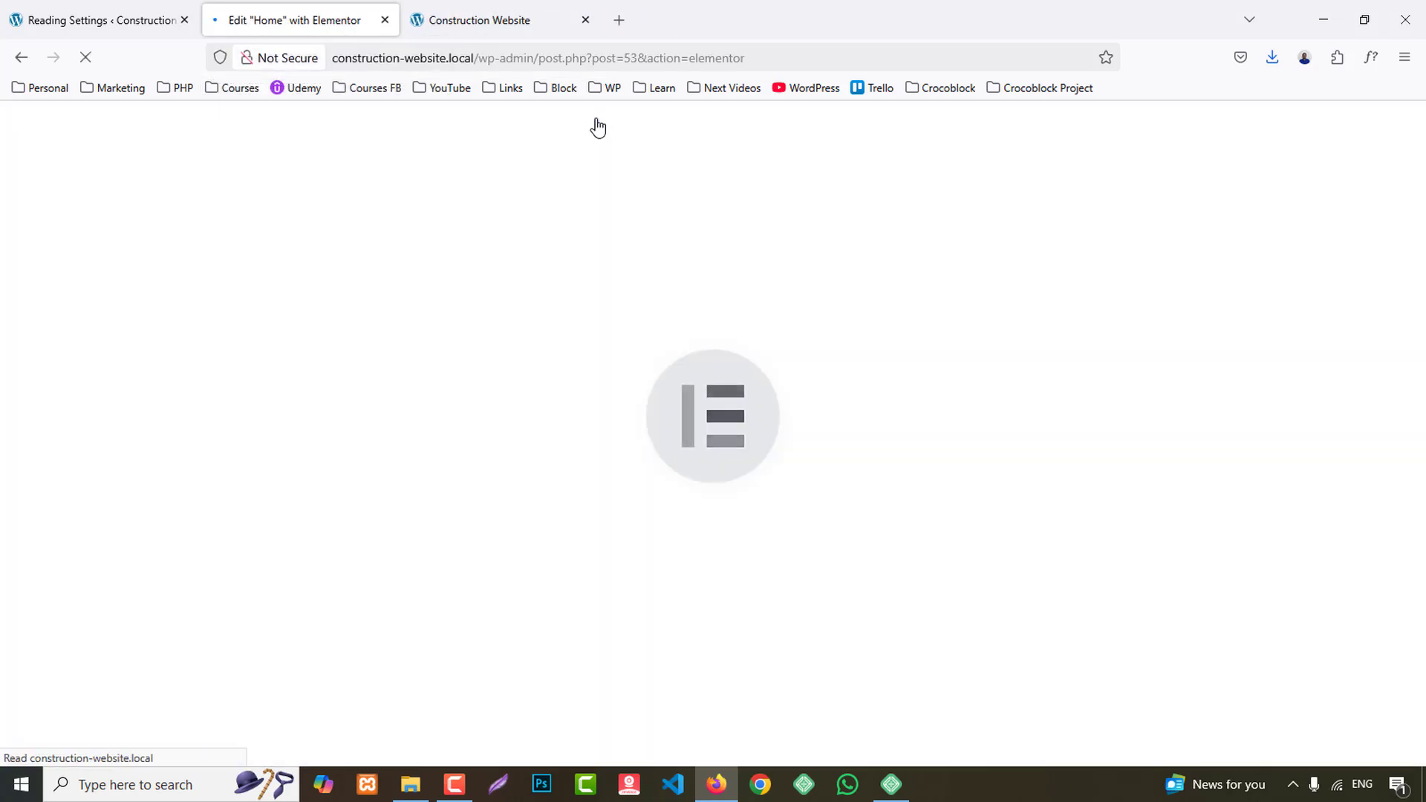
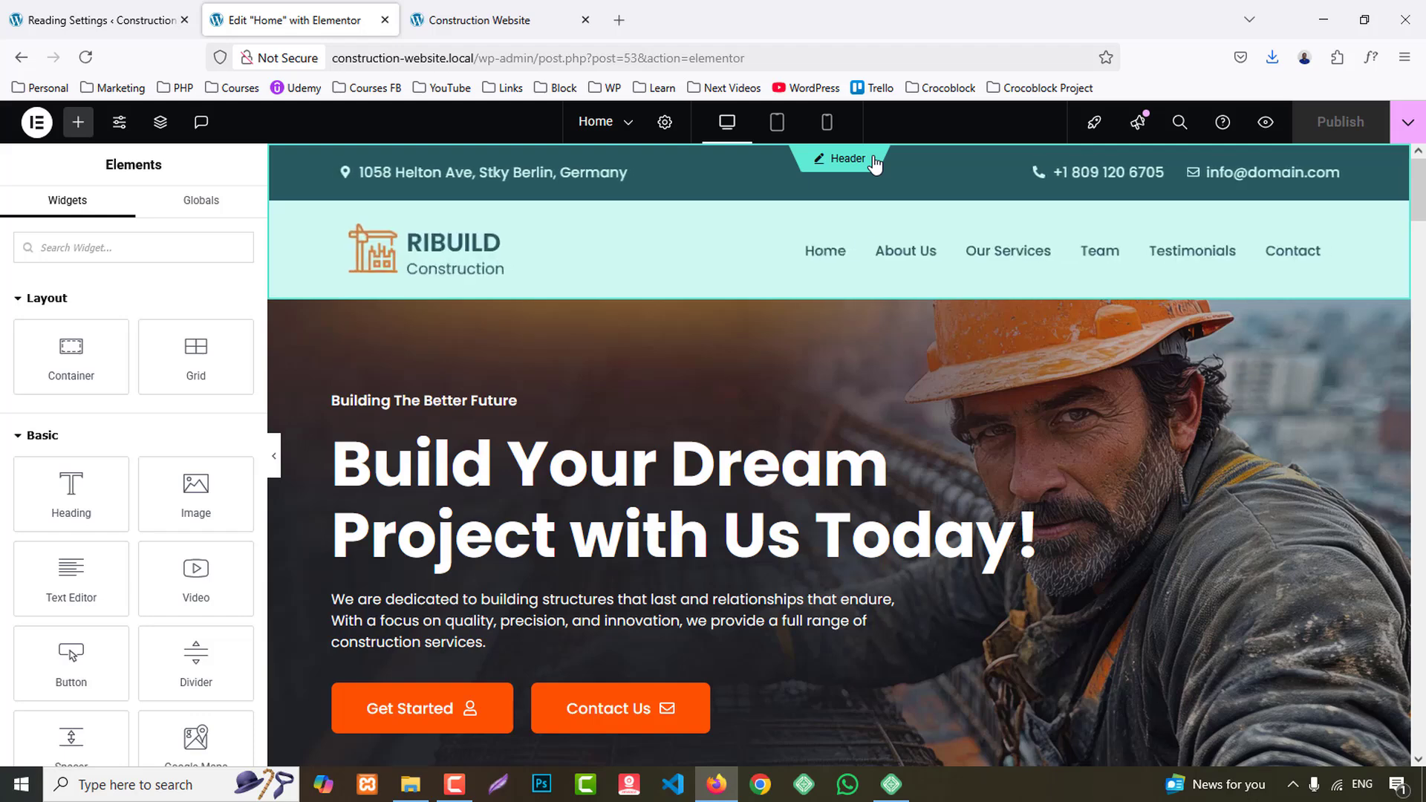
- Try Fade In on the hero's "Building The Better Future" heading, and set its desktop entrance animation to Fade In Left
scroll(917, 187, down, 2)
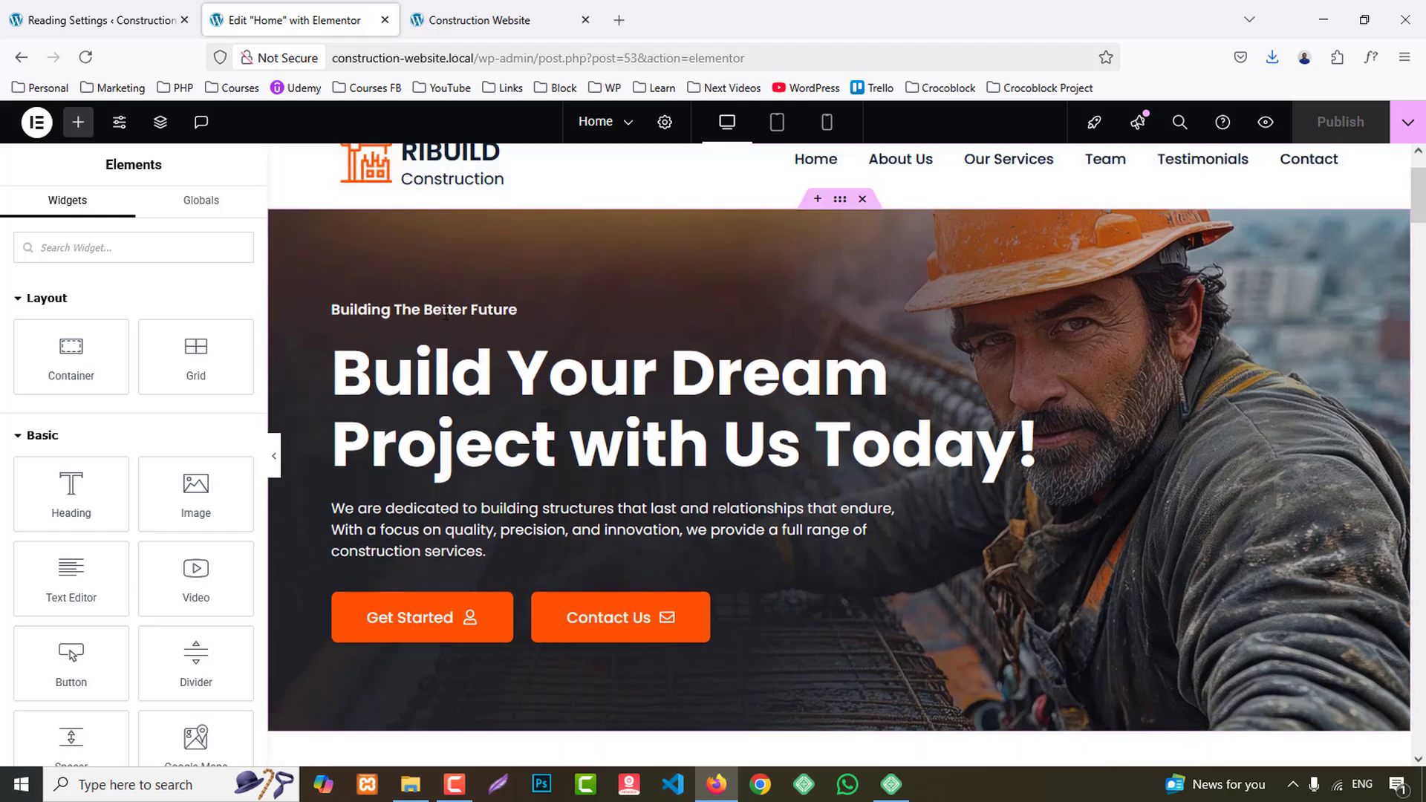
click(446, 310)
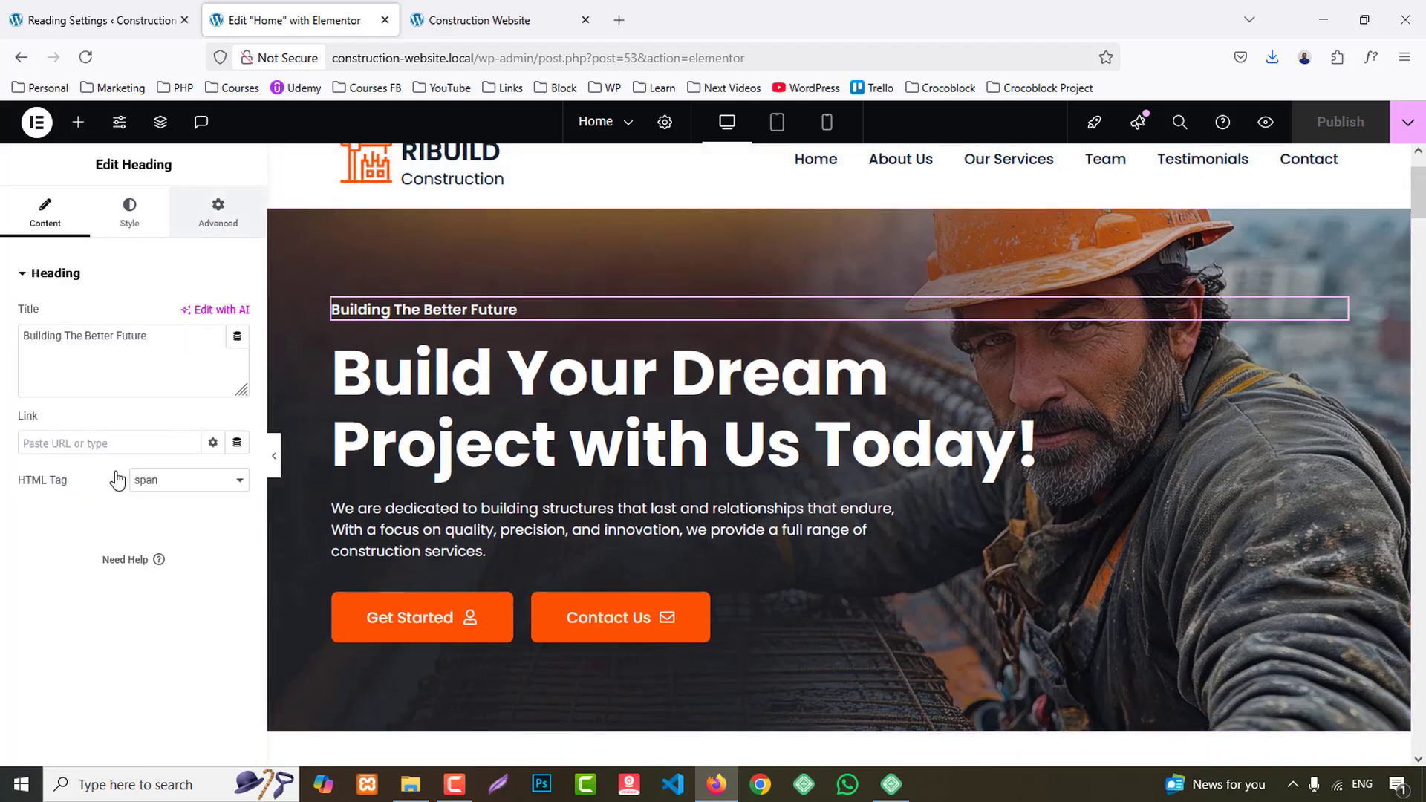
scroll(115, 512, down, 3)
scroll(154, 511, down, 4)
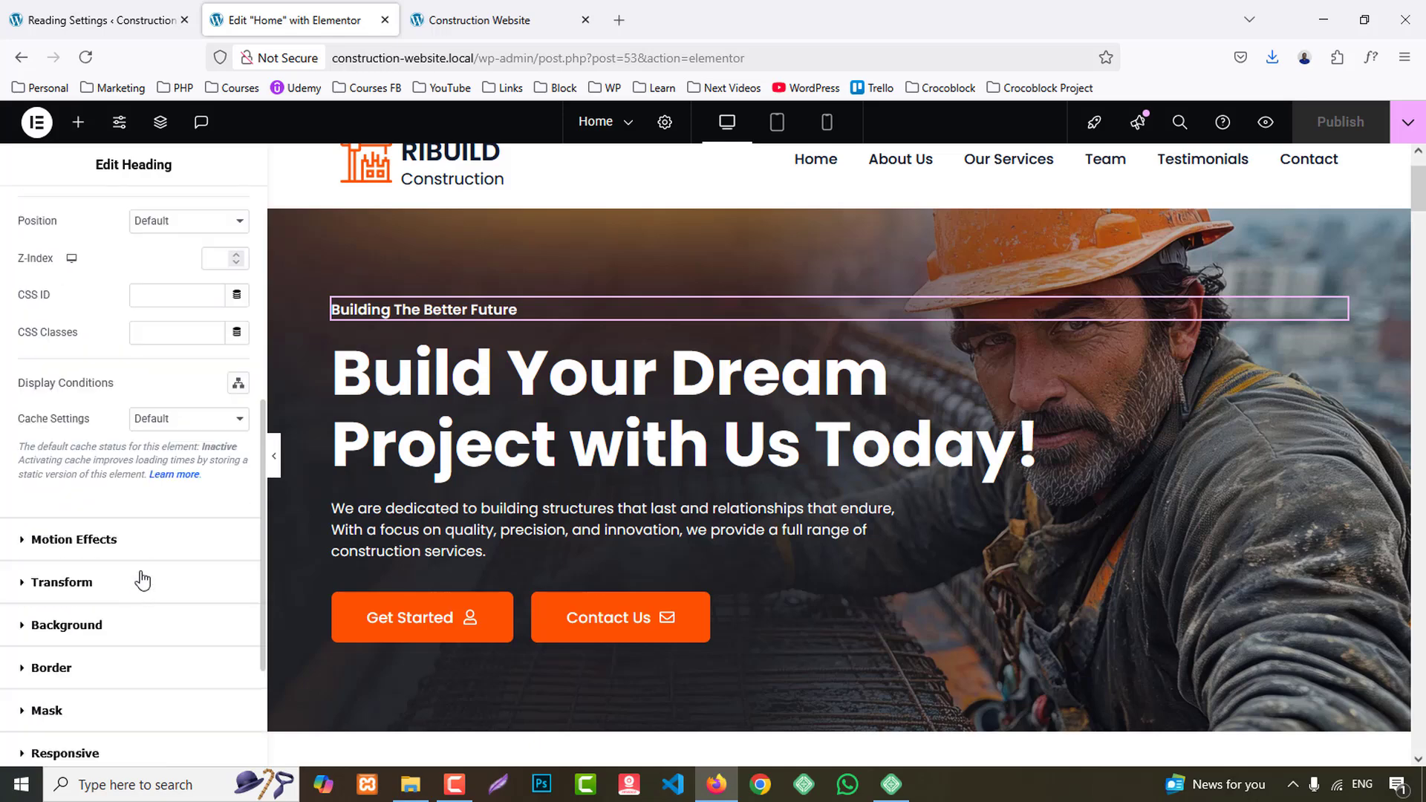
click(74, 540)
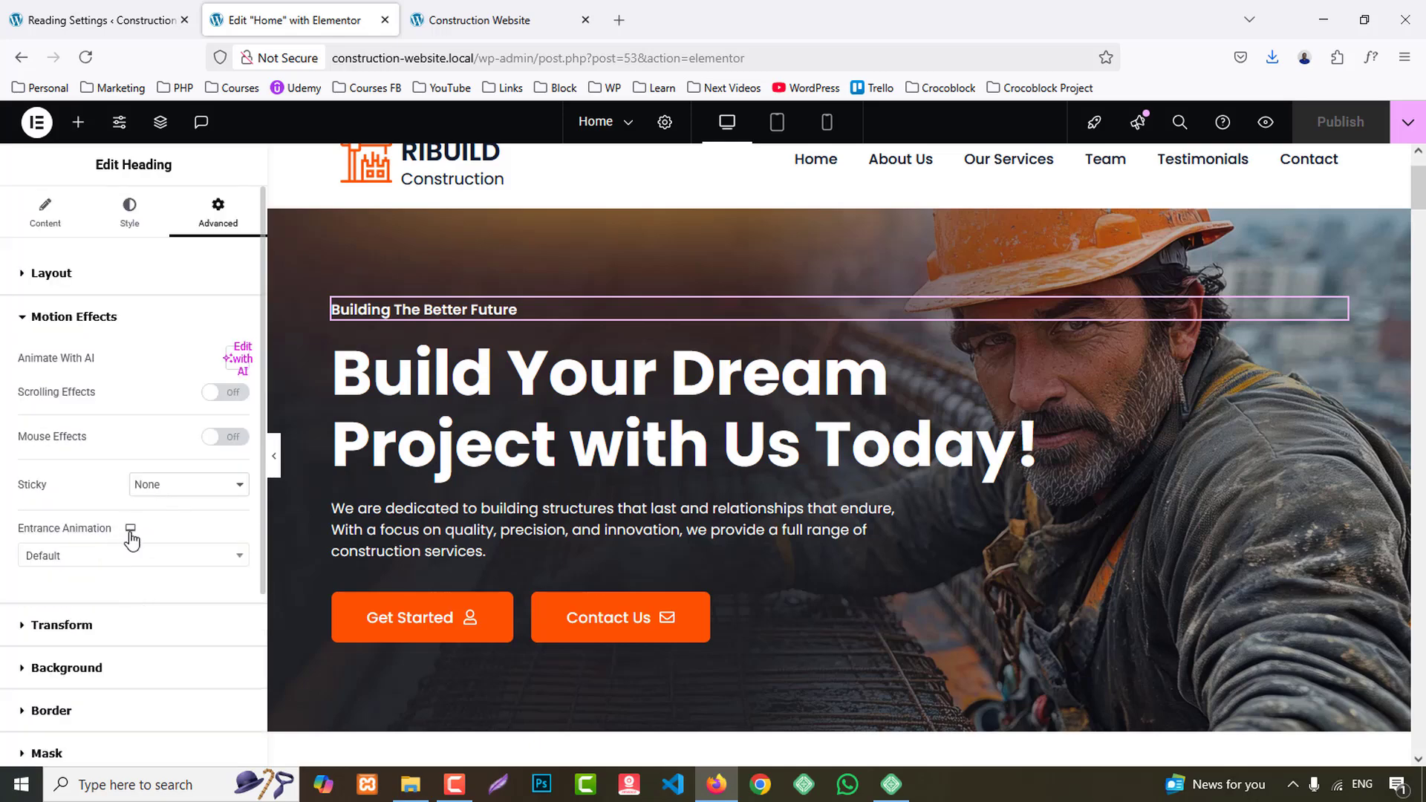
click(124, 555)
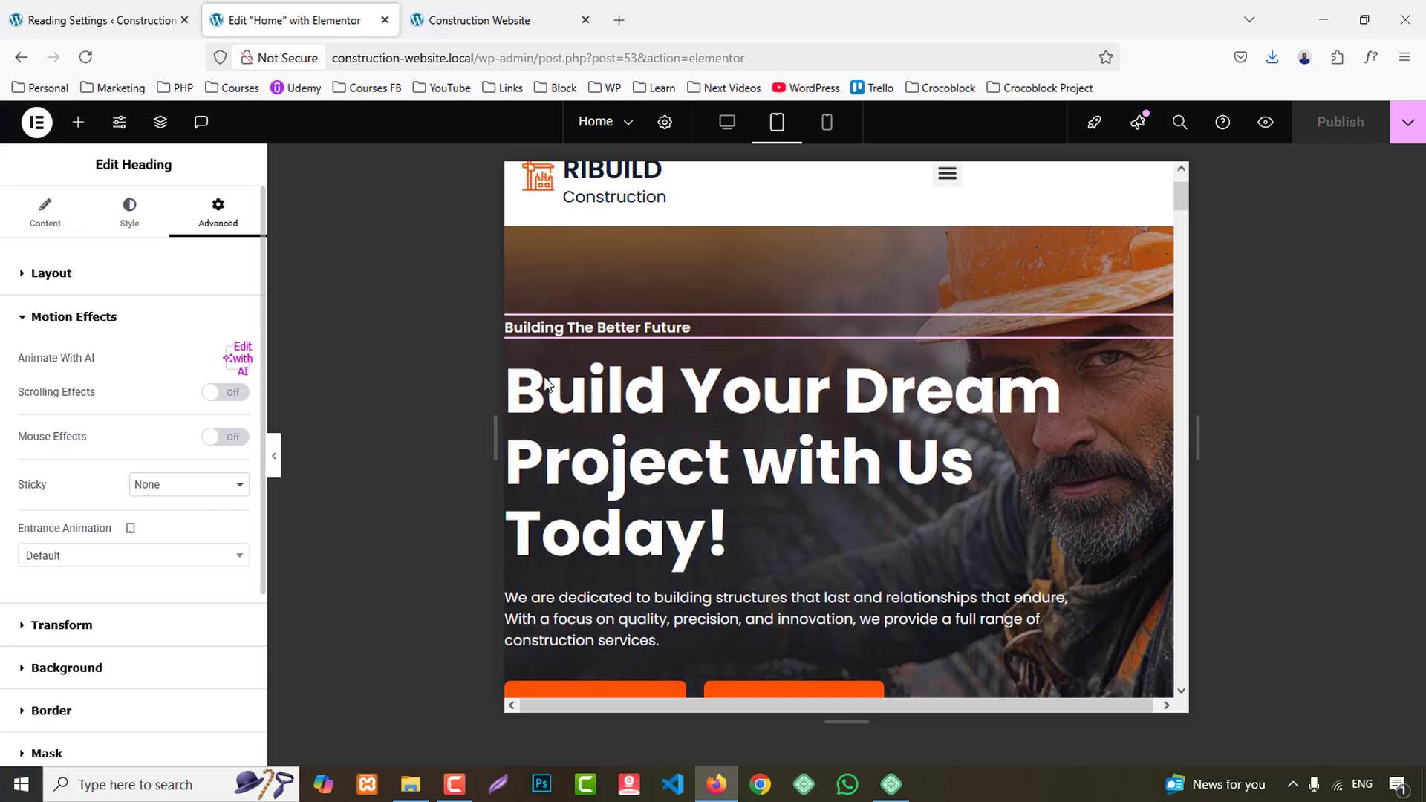
click(728, 125)
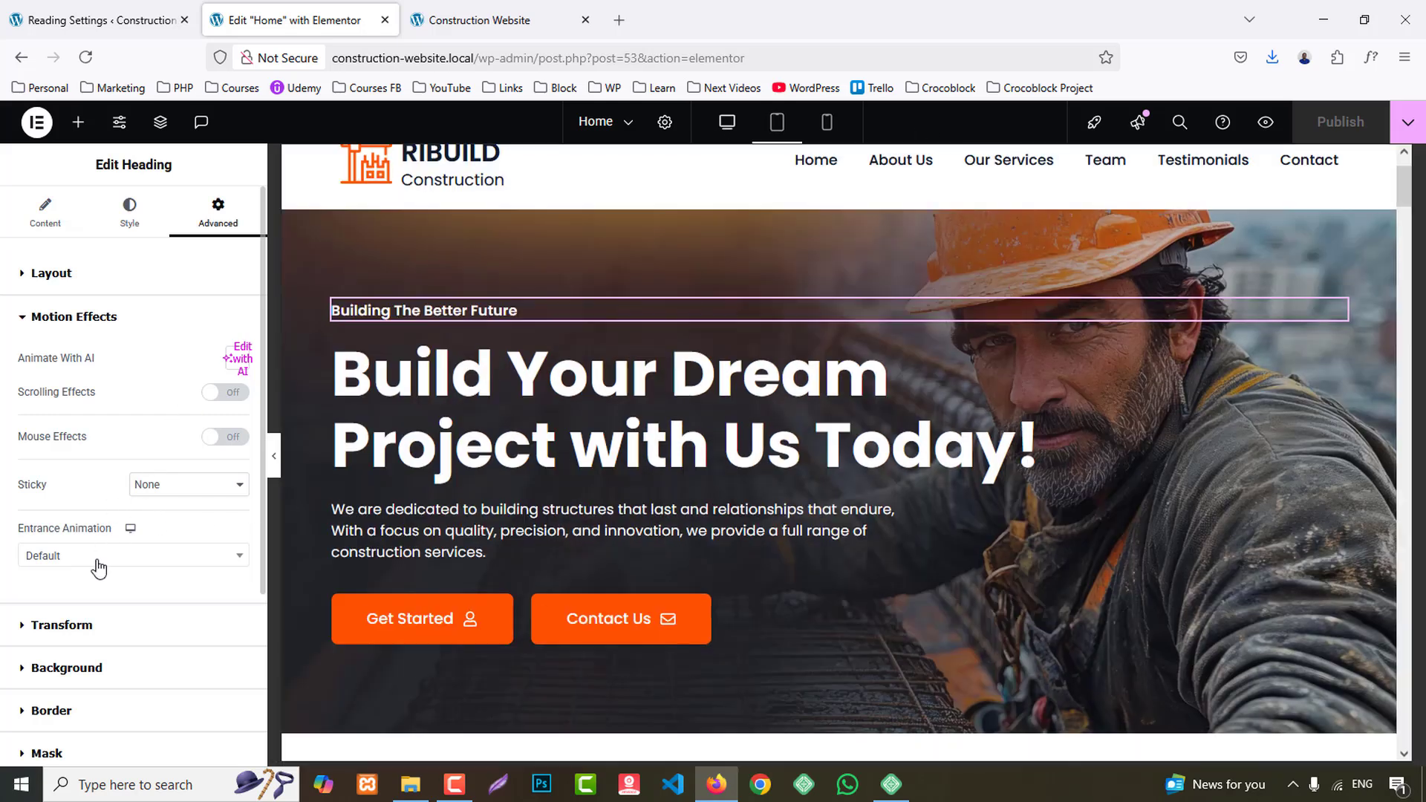
click(89, 558)
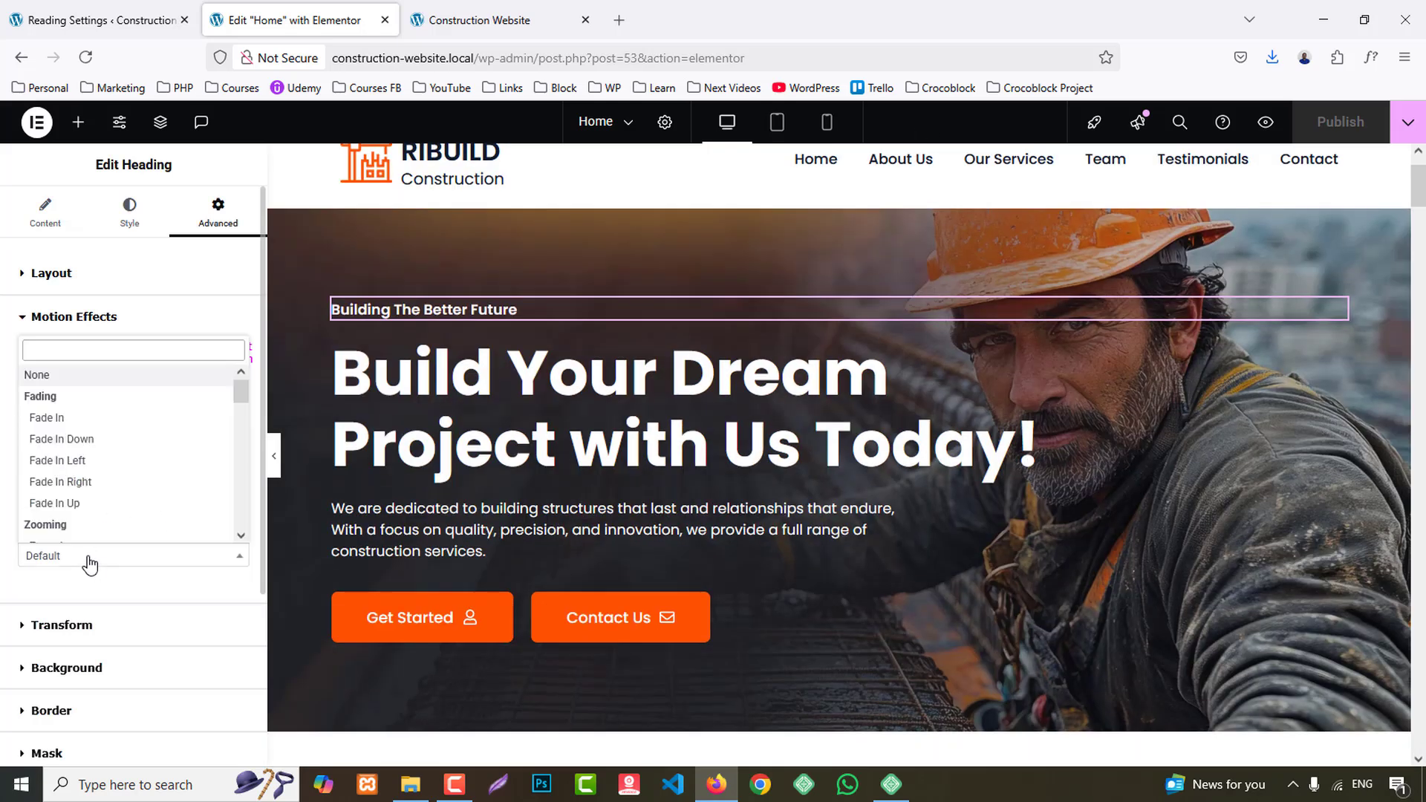
click(69, 422)
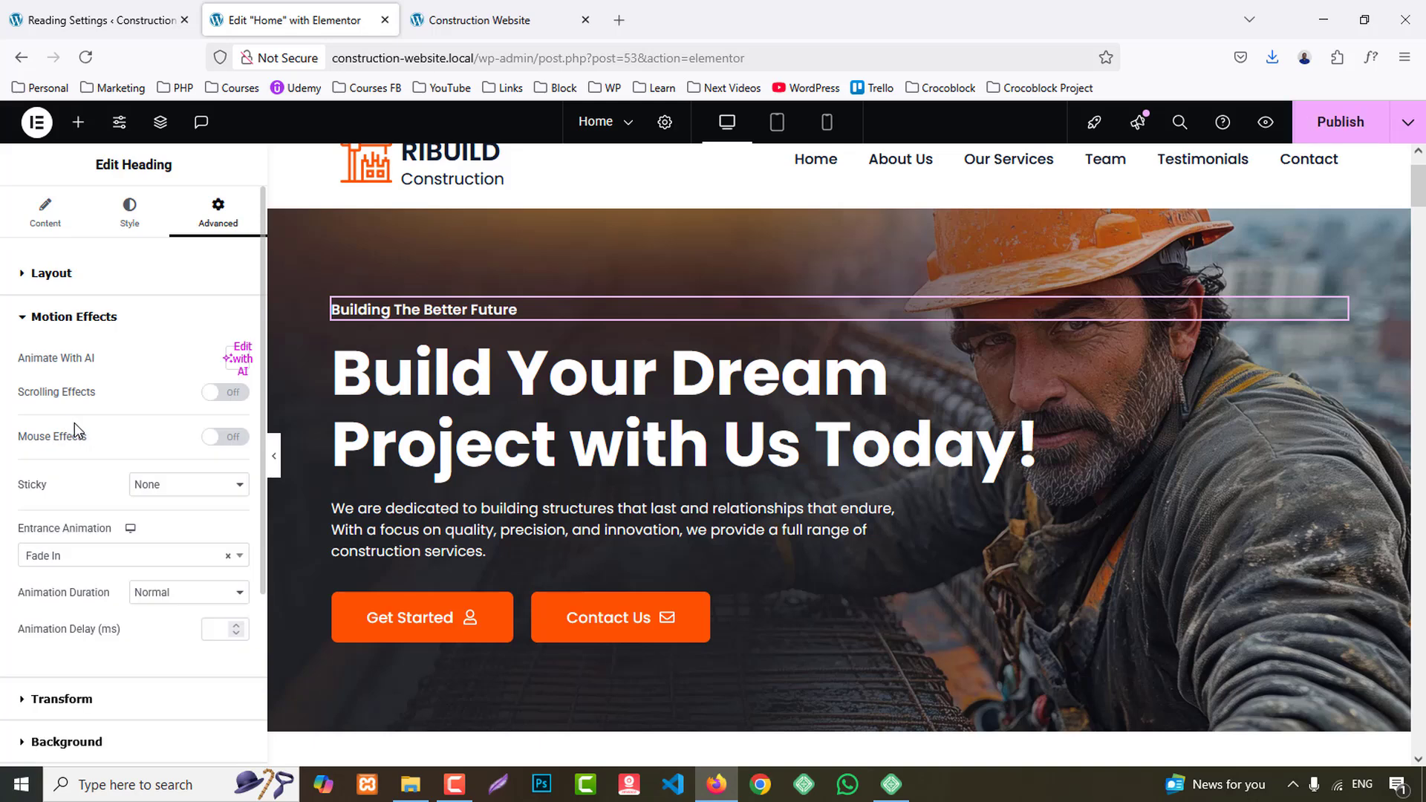
click(103, 557)
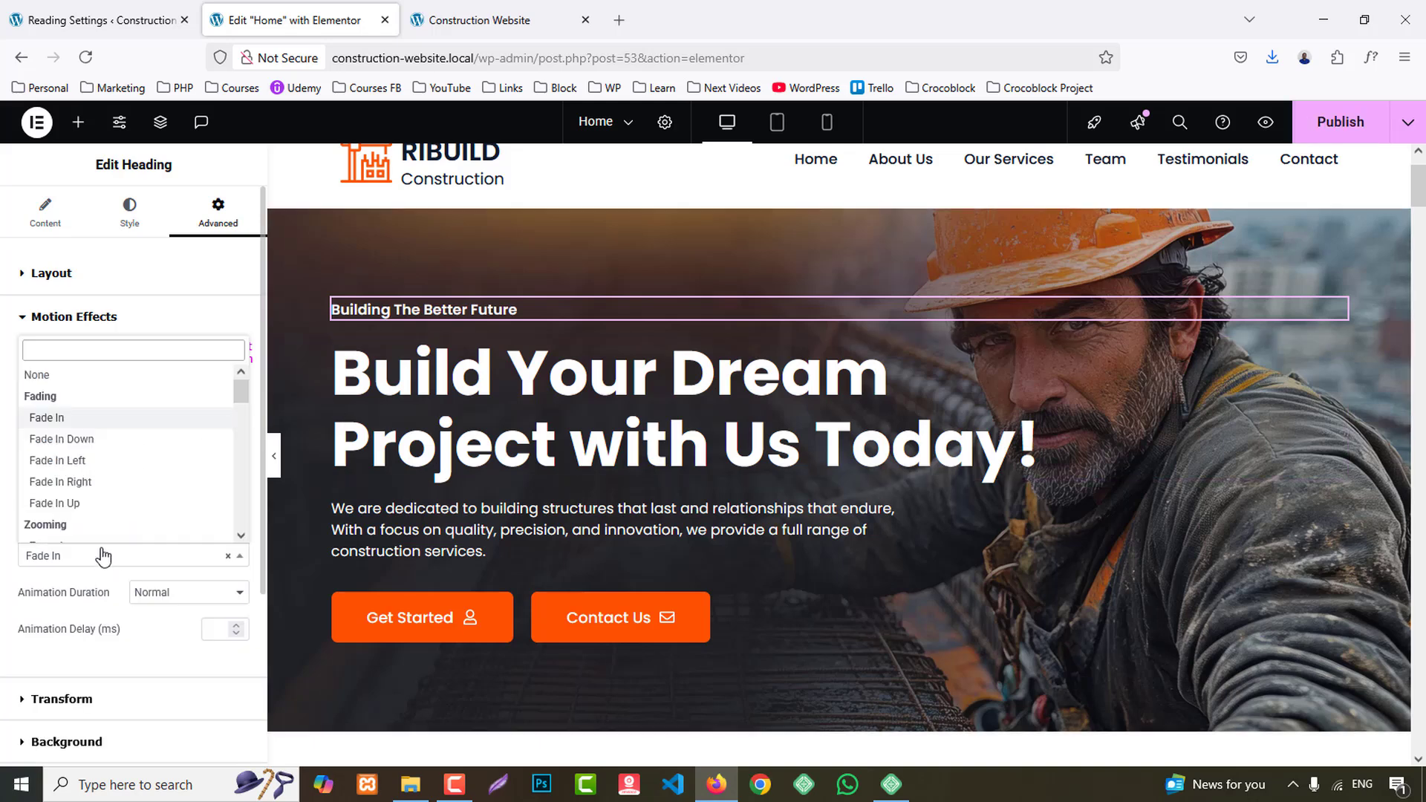
click(77, 461)
- Set the entrance animation of the hero's "Build Your Dream Project with Us Today!" heading to Fade In Left
click(454, 375)
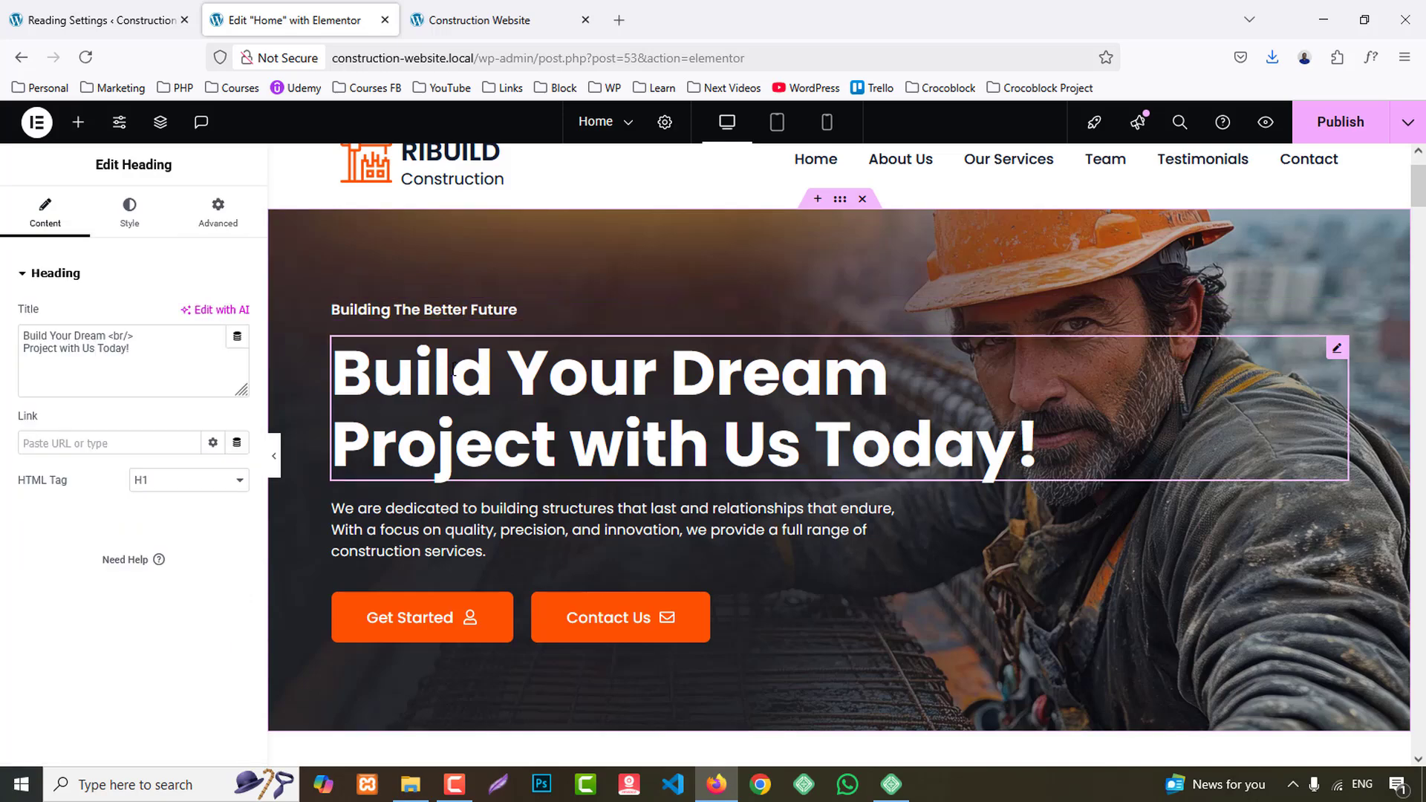
click(218, 212)
scroll(119, 483, down, 5)
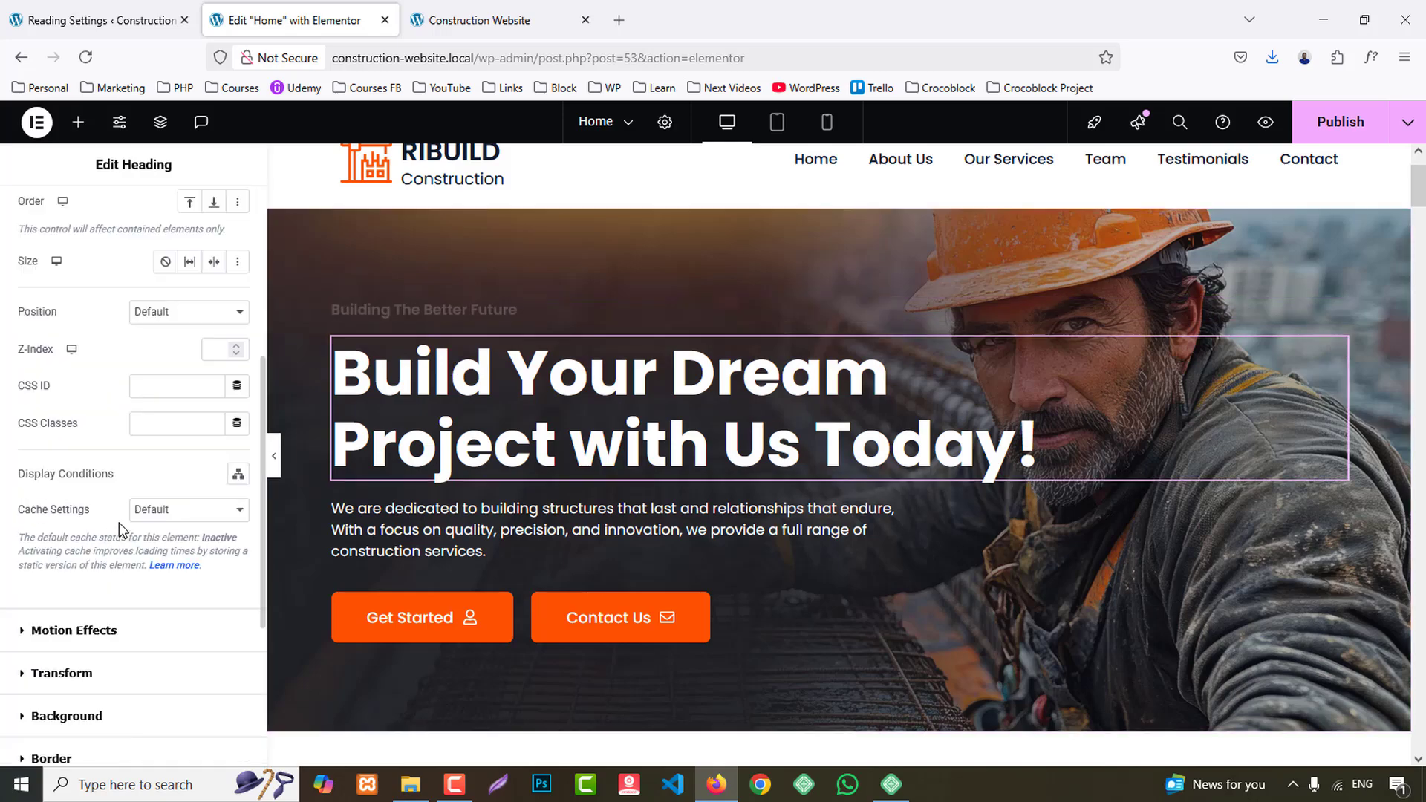
scroll(124, 572, down, 2)
click(68, 546)
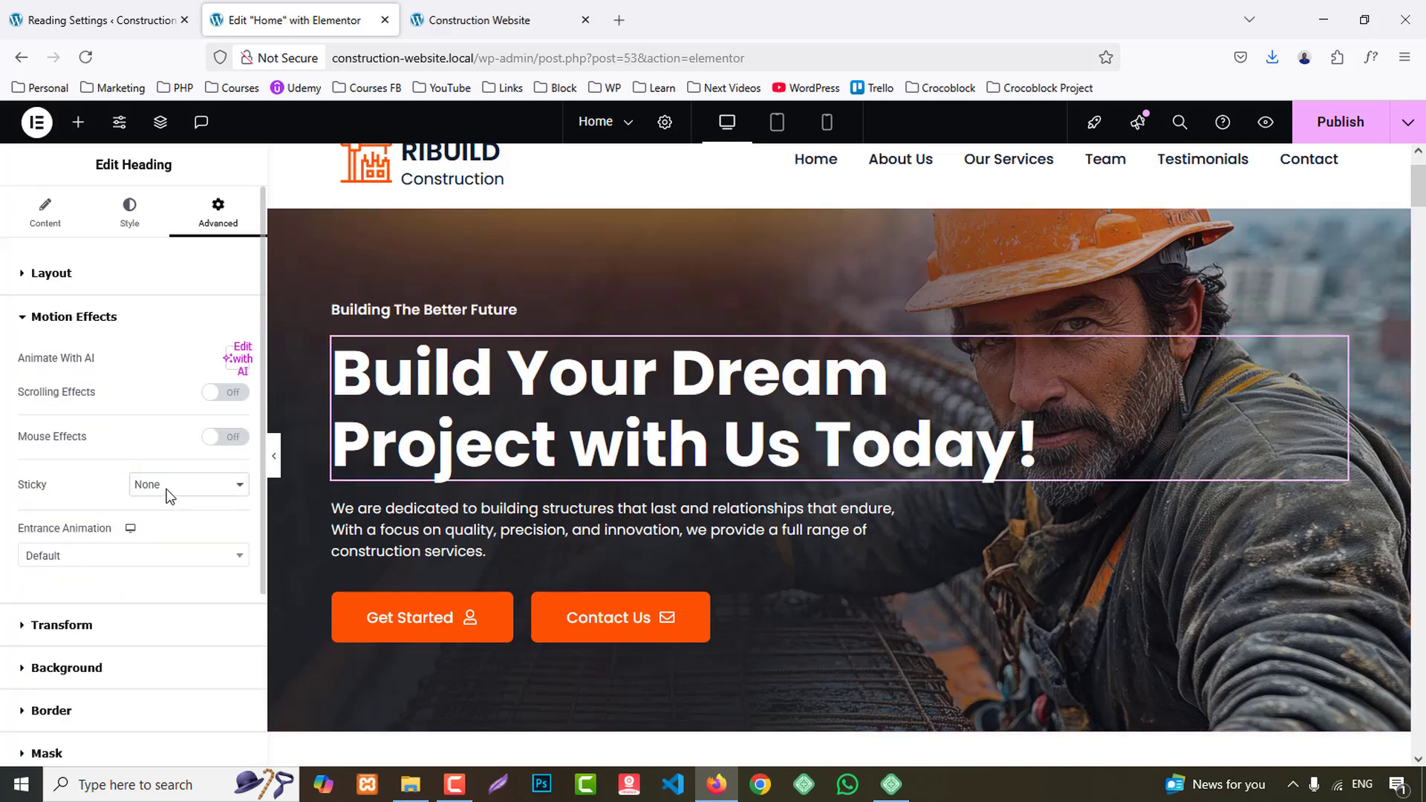
click(105, 553)
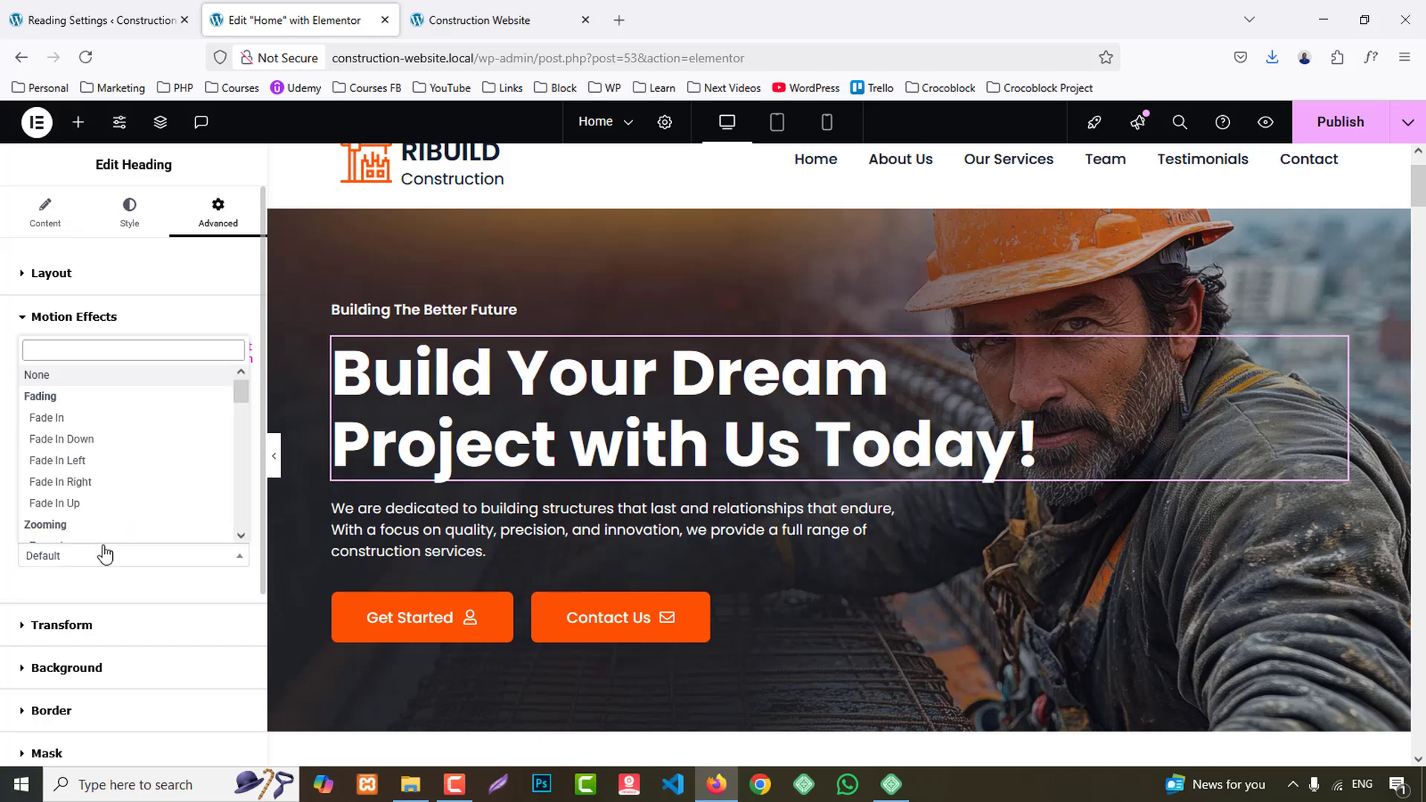
click(98, 461)
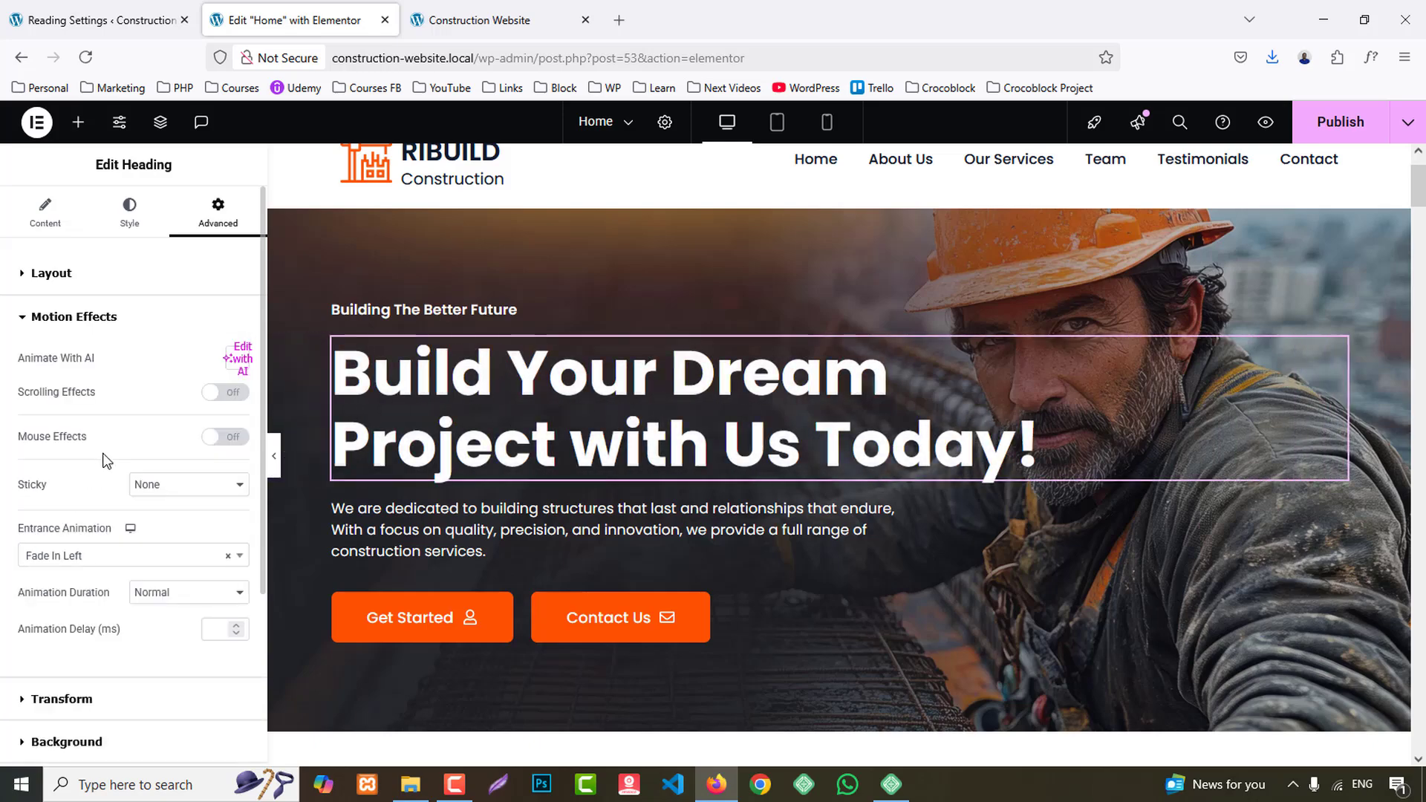
click(331, 503)
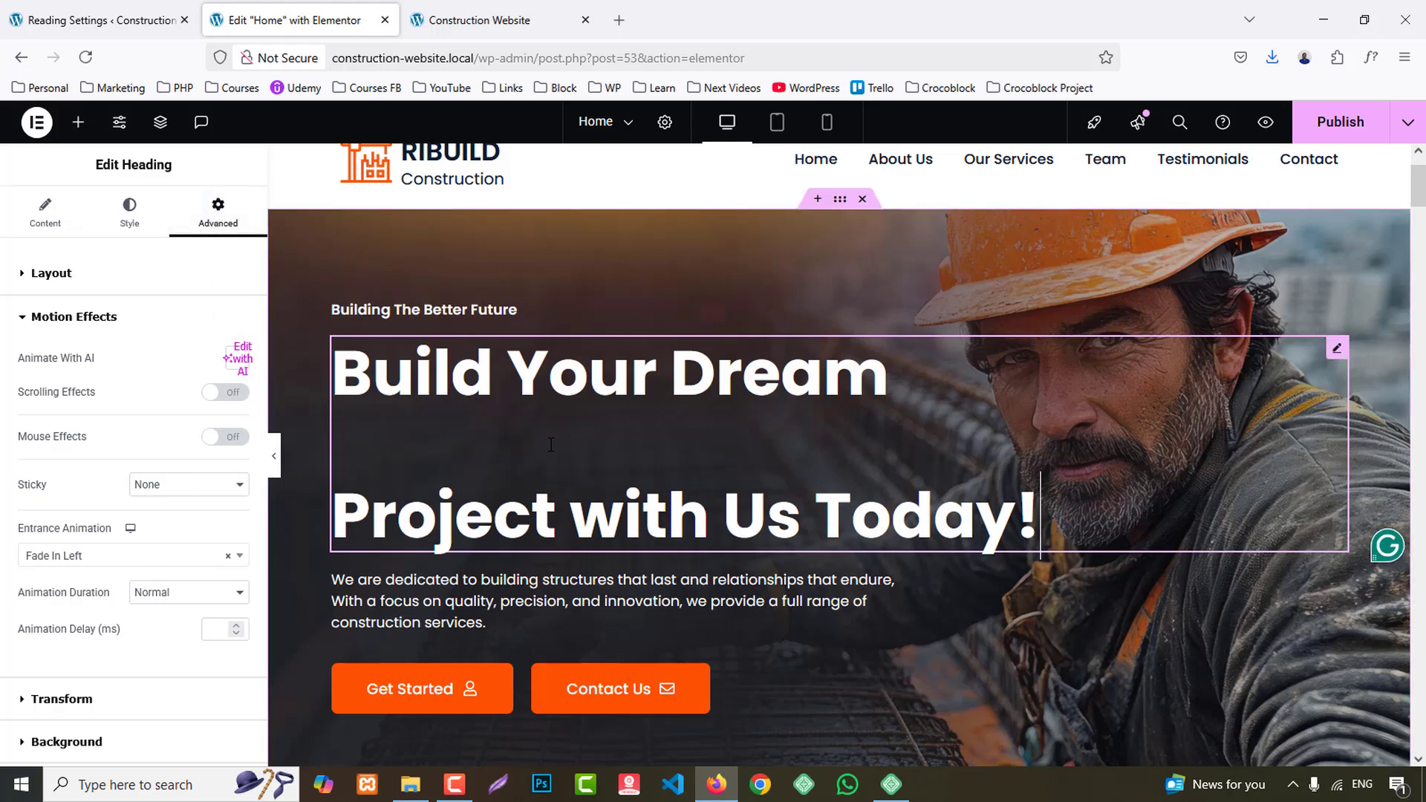
click(943, 605)
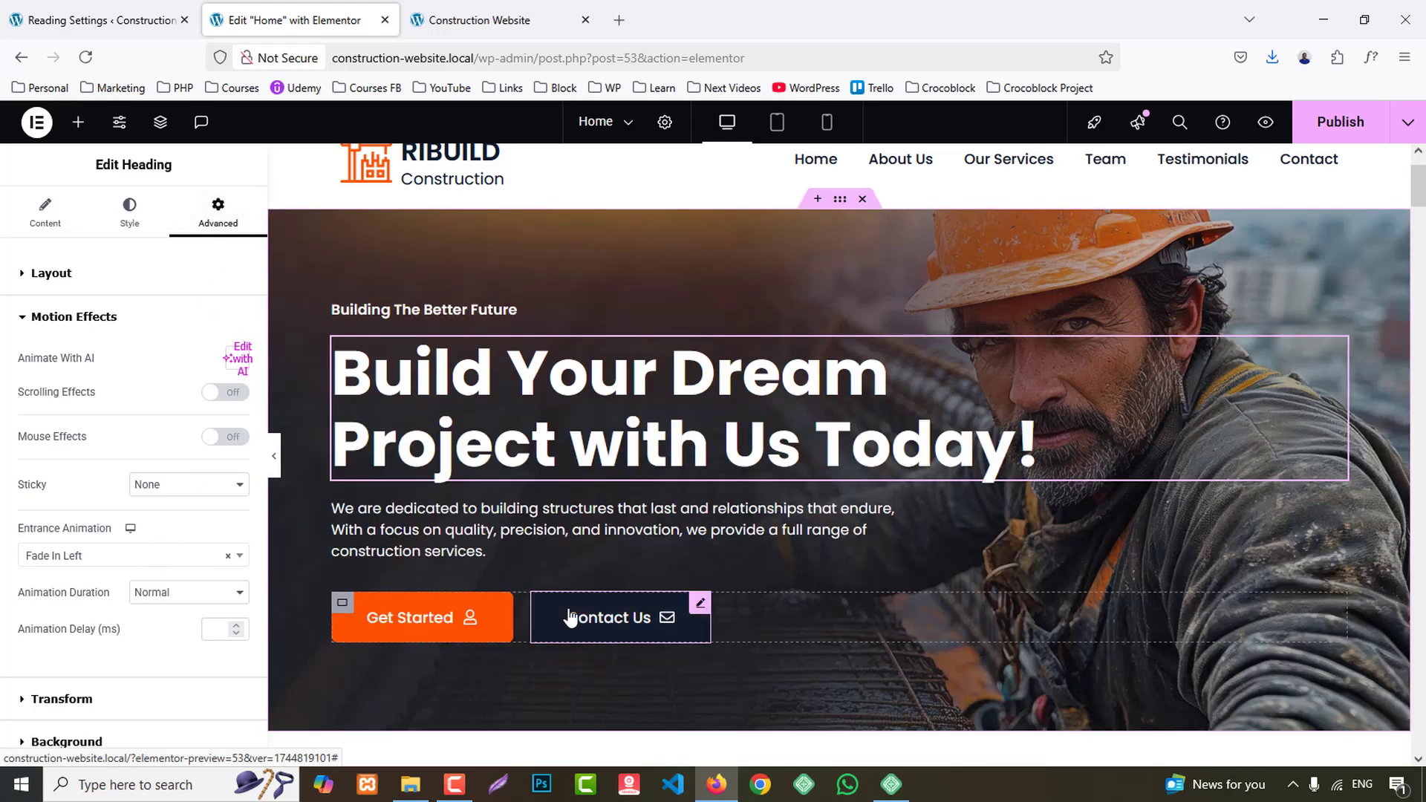
- Apply the Fade In Left entrance animation to the hero's description paragraph
click(446, 551)
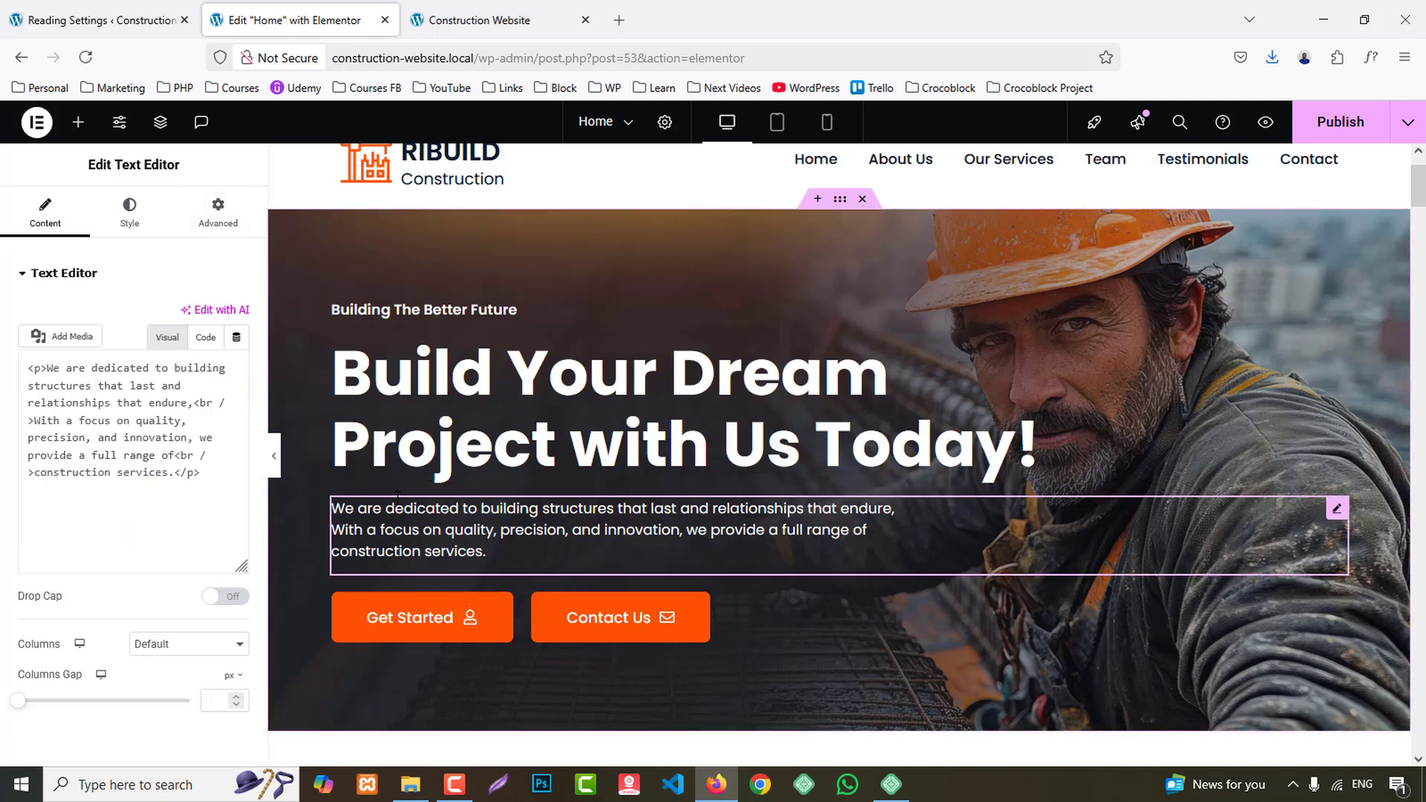
click(223, 208)
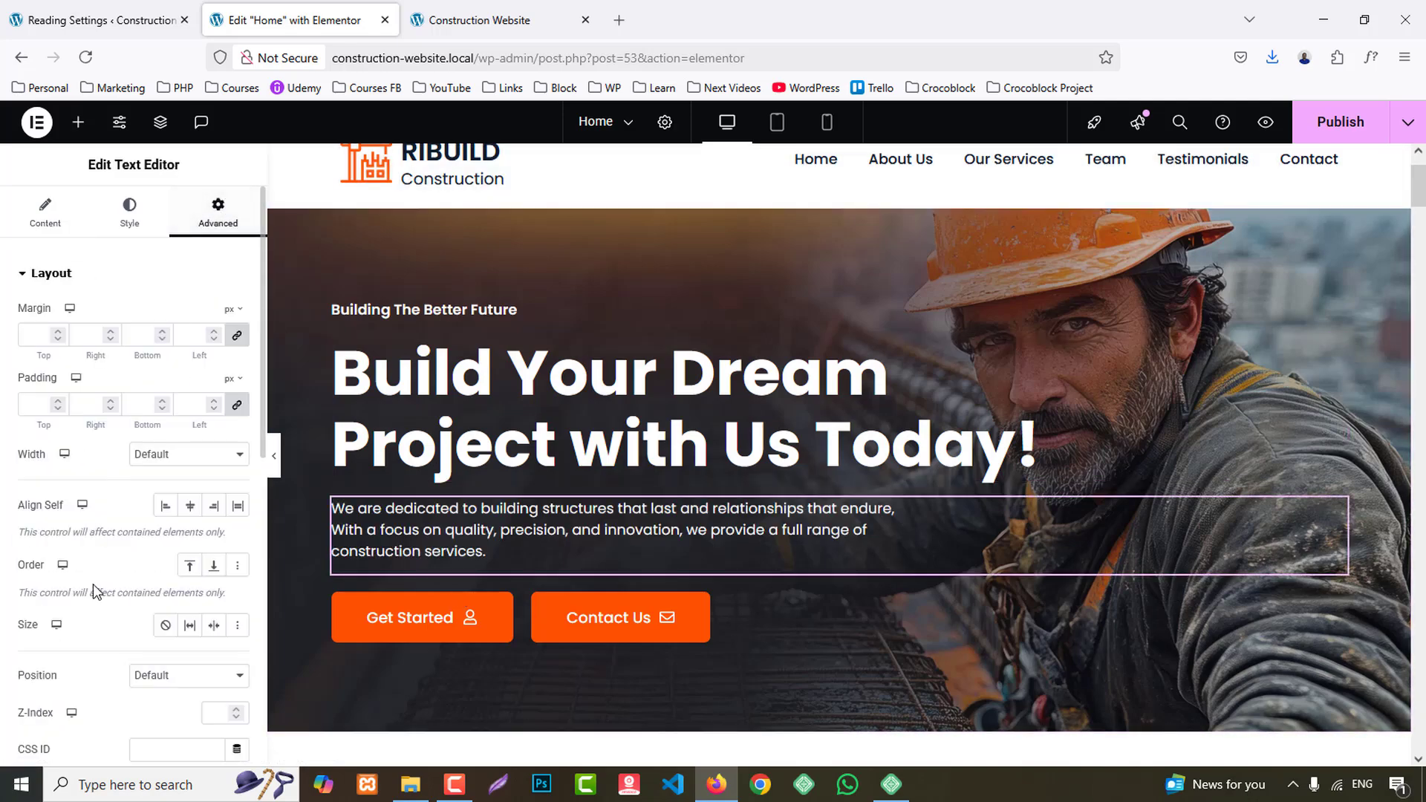
scroll(92, 584, down, 10)
click(78, 338)
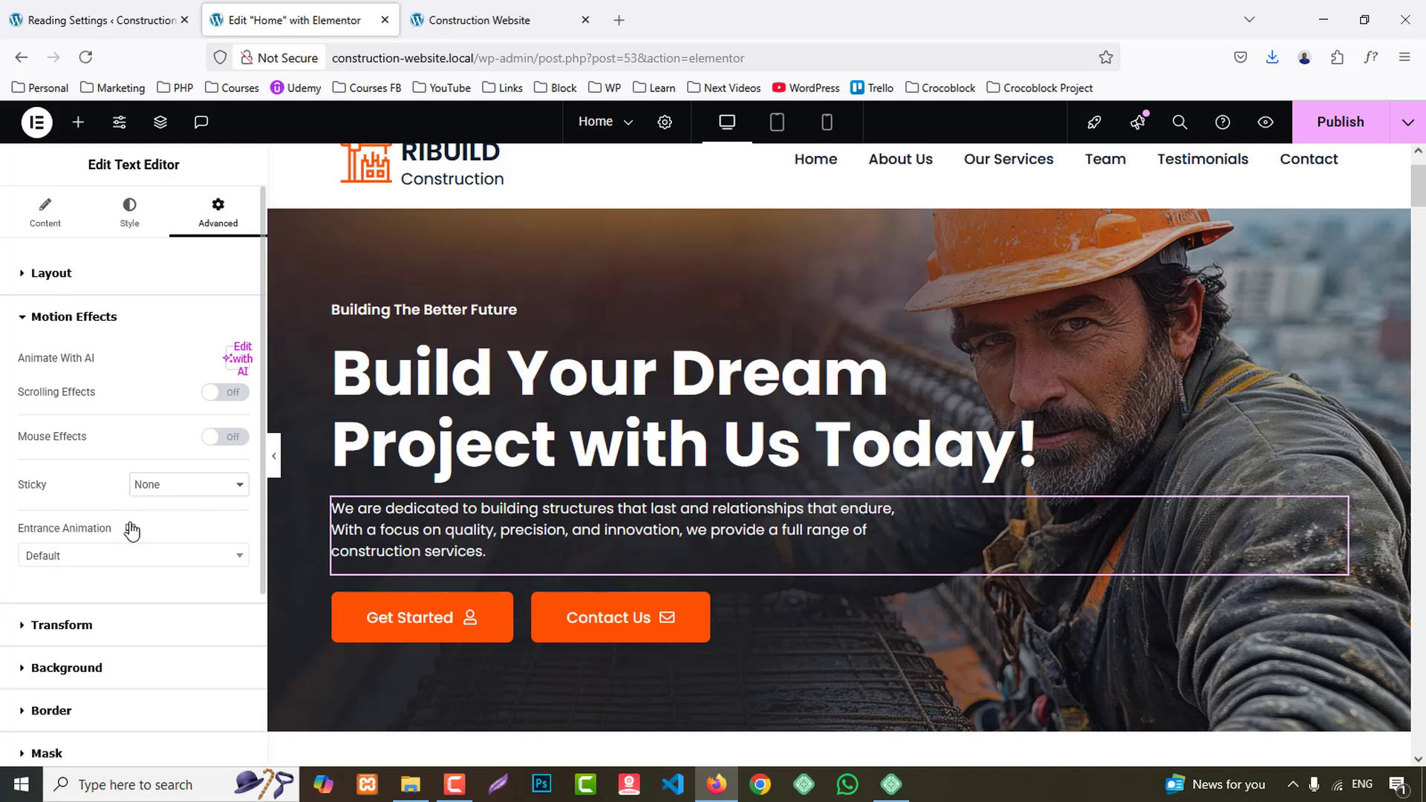
click(69, 563)
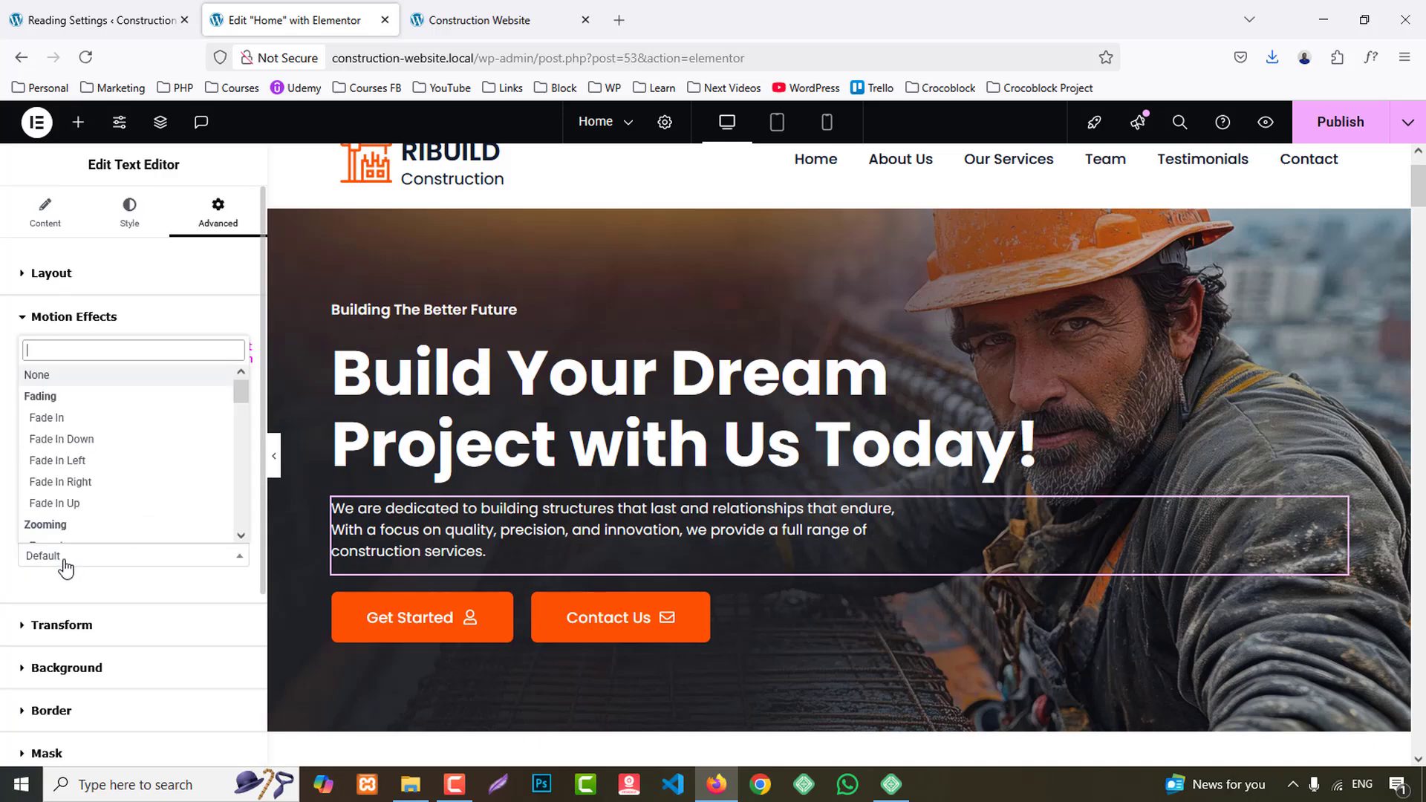
click(77, 462)
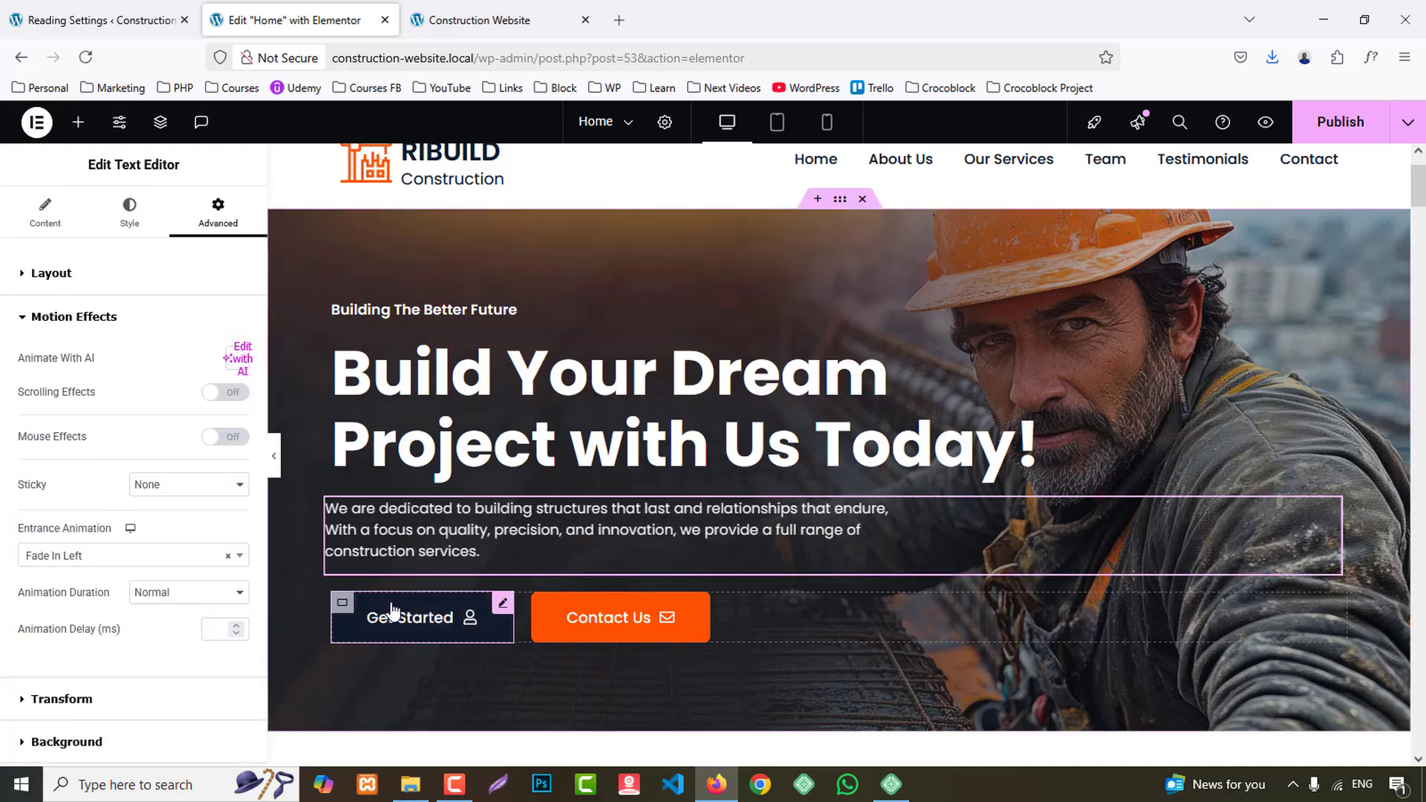
- Set the entrance animation of the container holding the Get Started and Contact Us buttons to Fade In Right
click(343, 605)
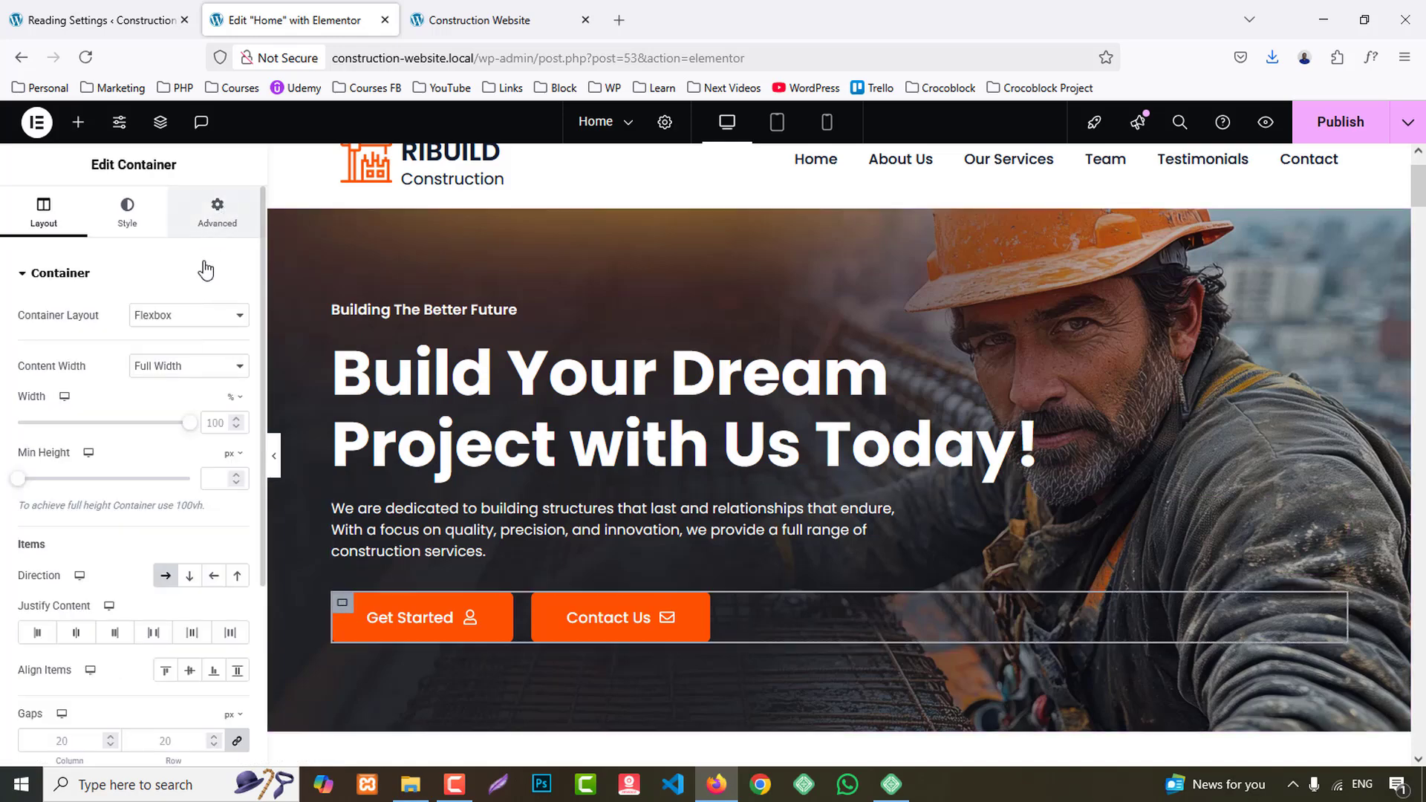
click(217, 210)
scroll(168, 535, down, 5)
click(73, 597)
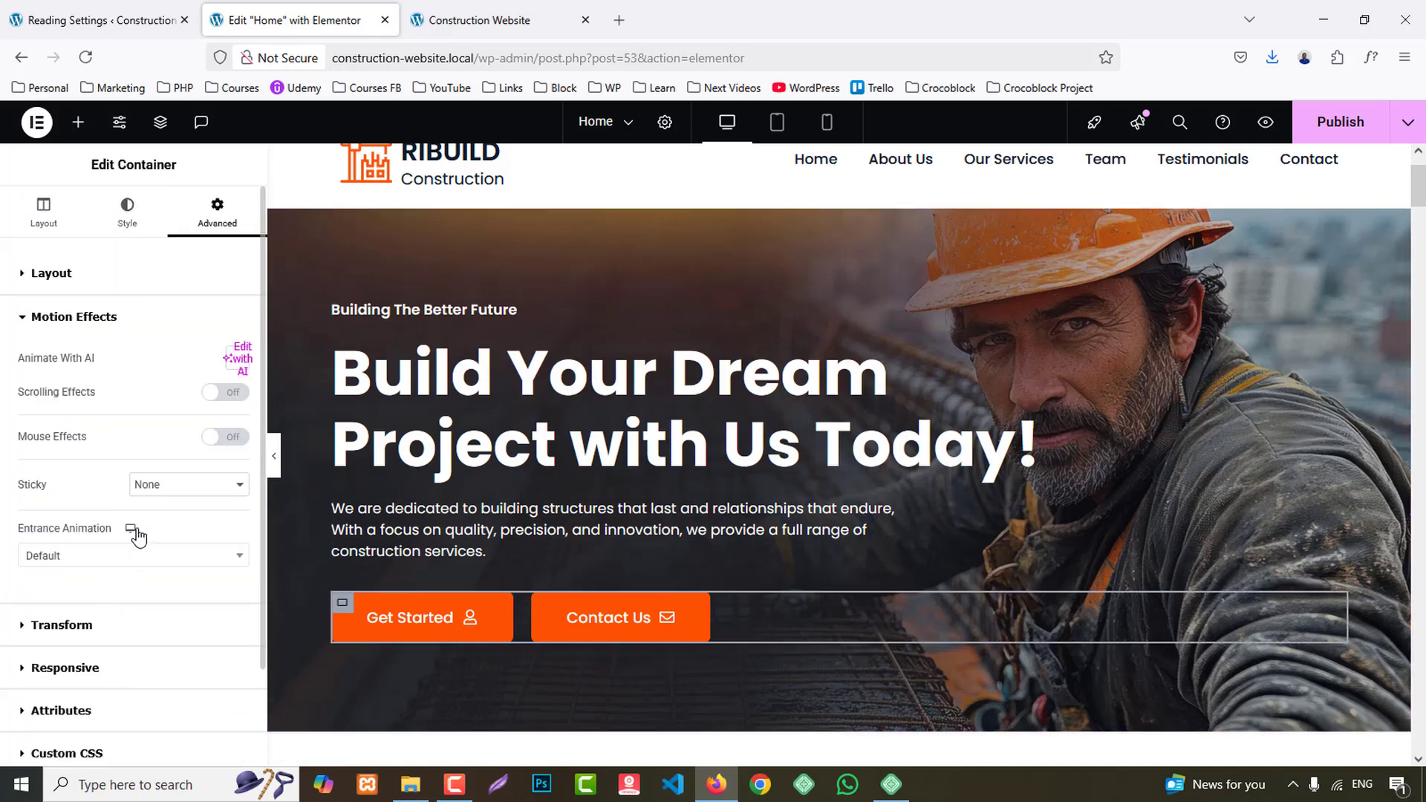
click(104, 557)
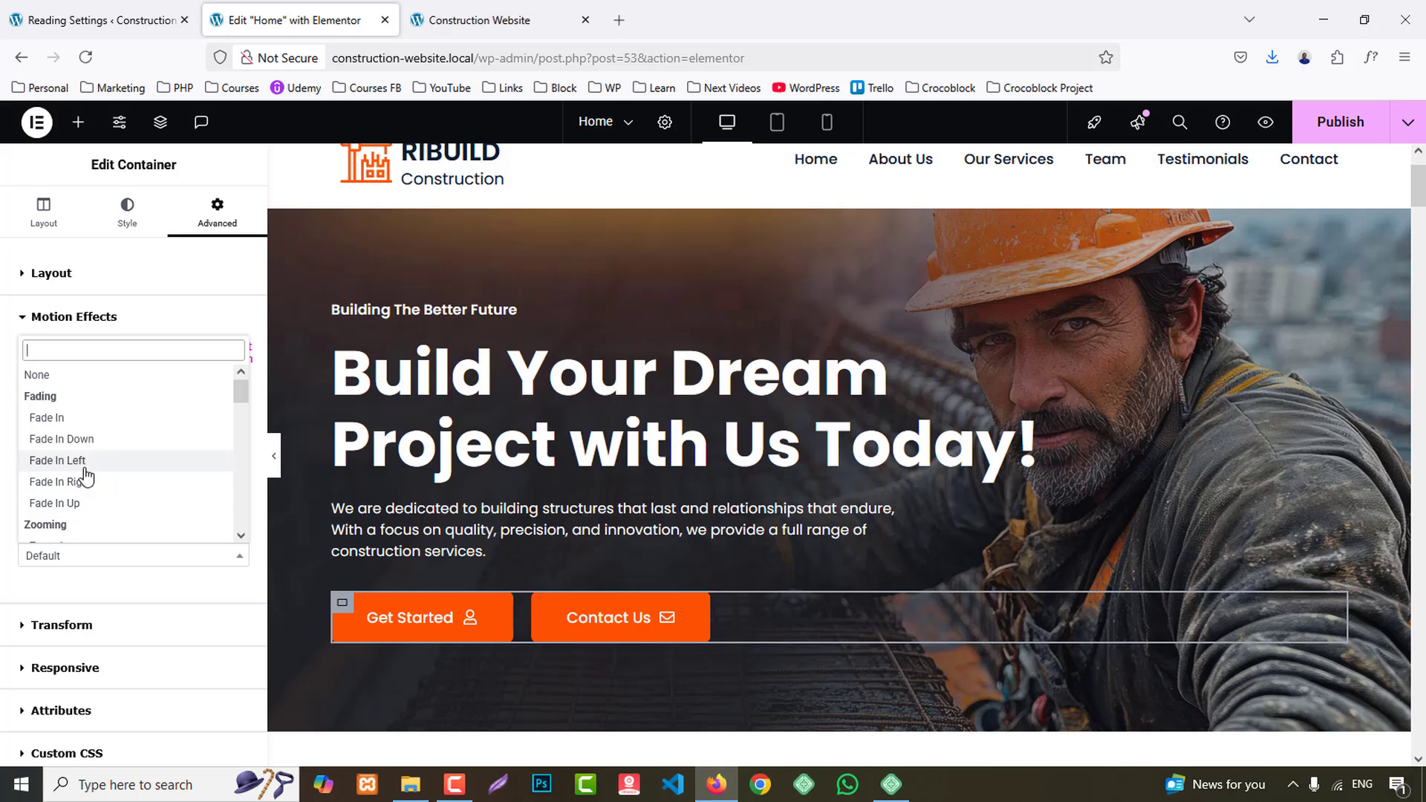
click(82, 471)
- Publish the Home page, preview the hero animations in a new tab, and return to the editor
click(1332, 130)
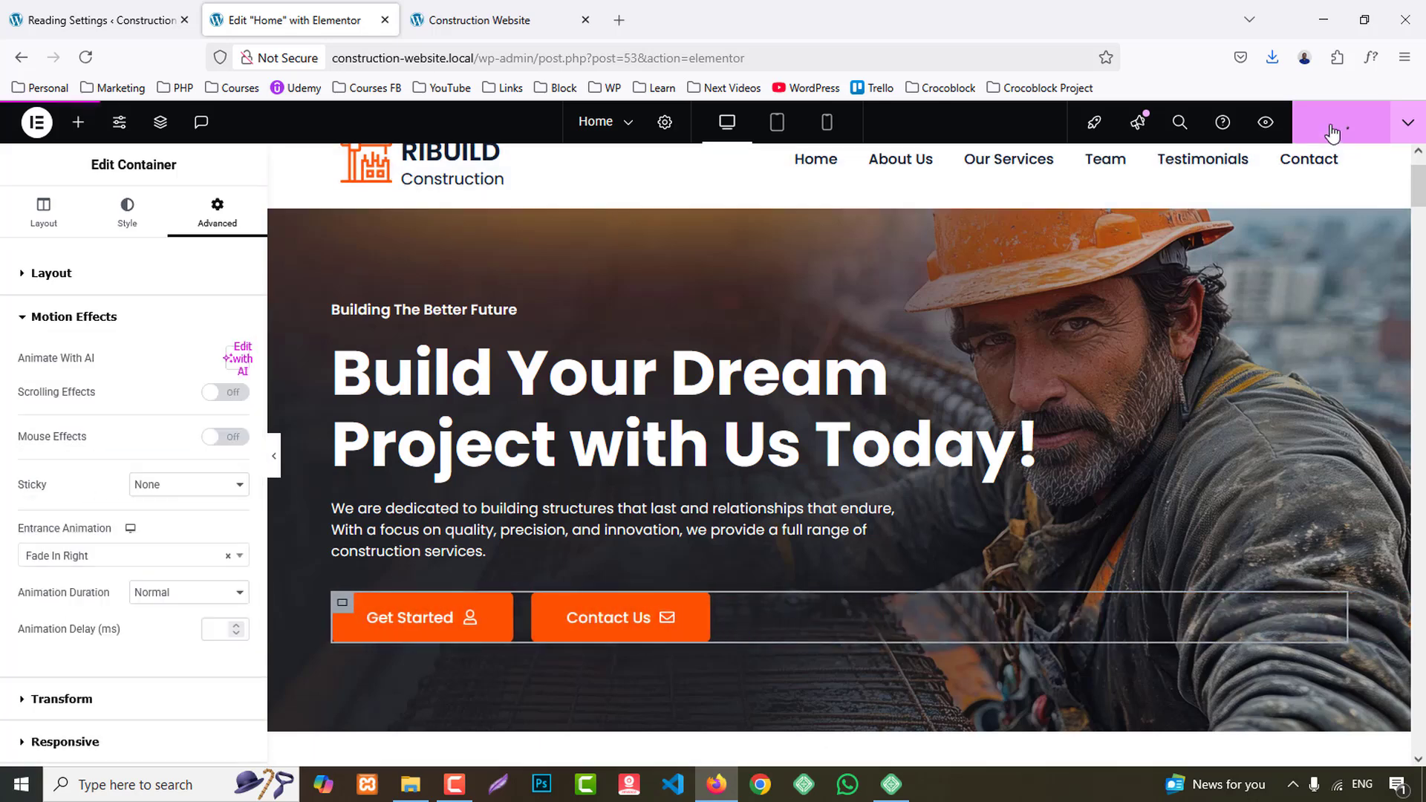
click(1267, 123)
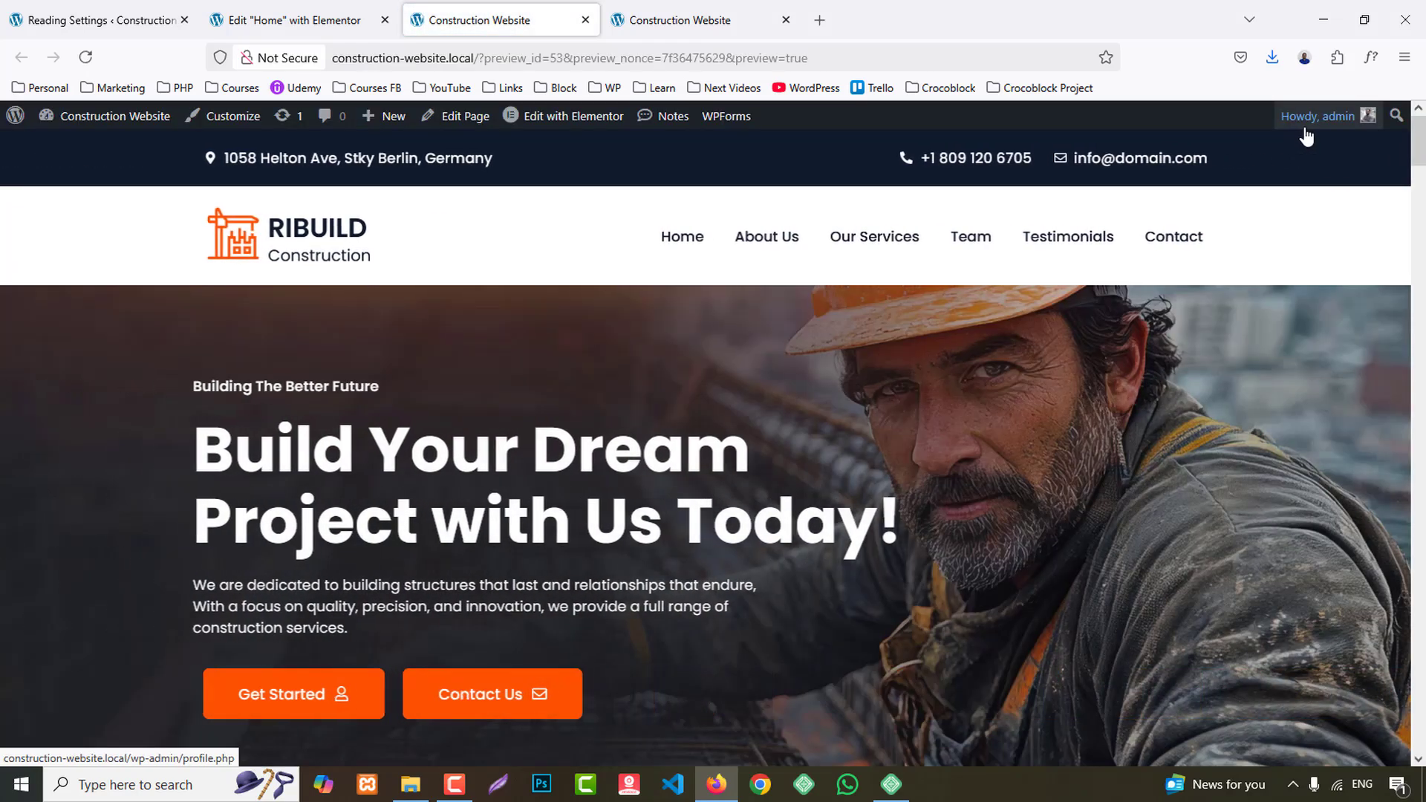
click(290, 21)
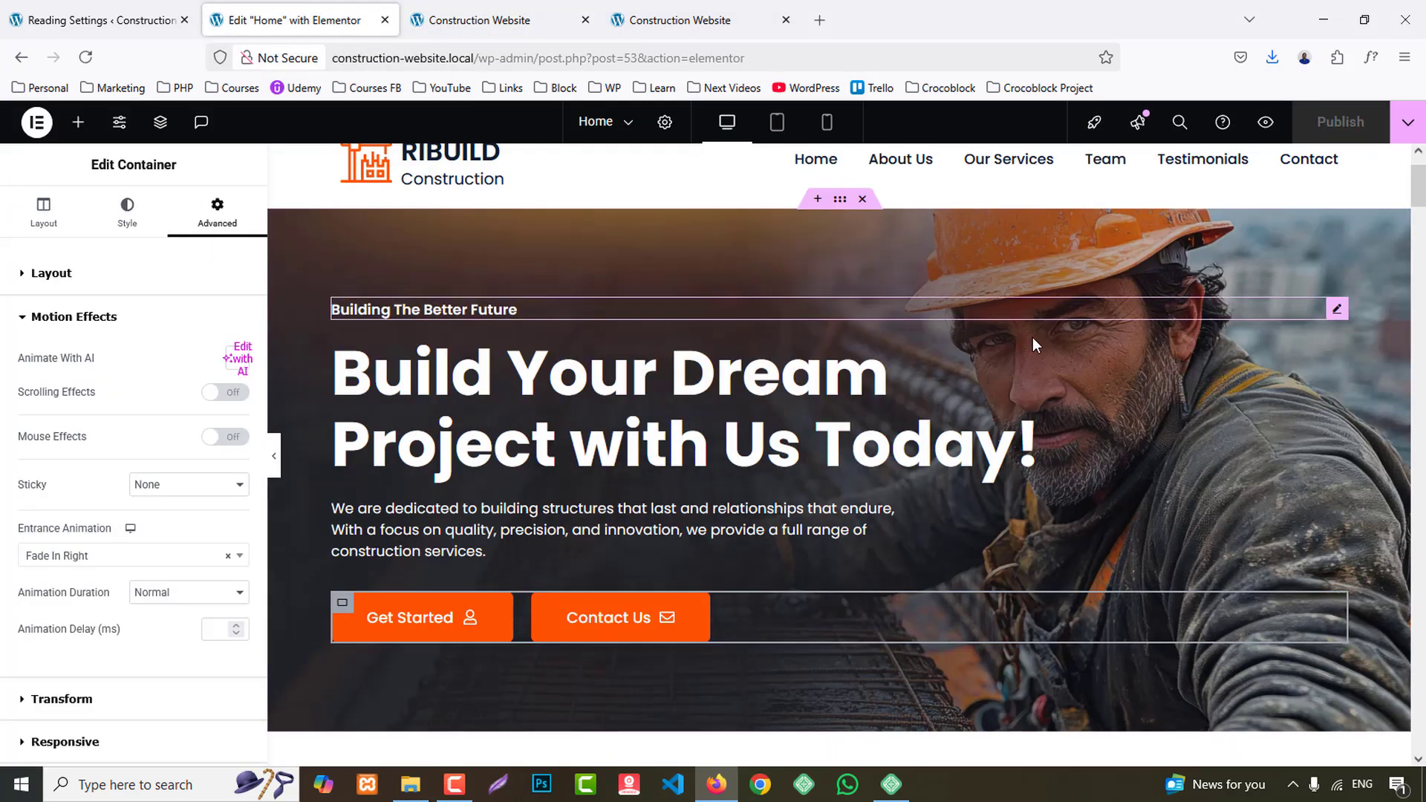
- Try the Zoom In Left entrance animation on the image container in the About Our Company section
scroll(1032, 337, down, 3)
scroll(1053, 347, down, 2)
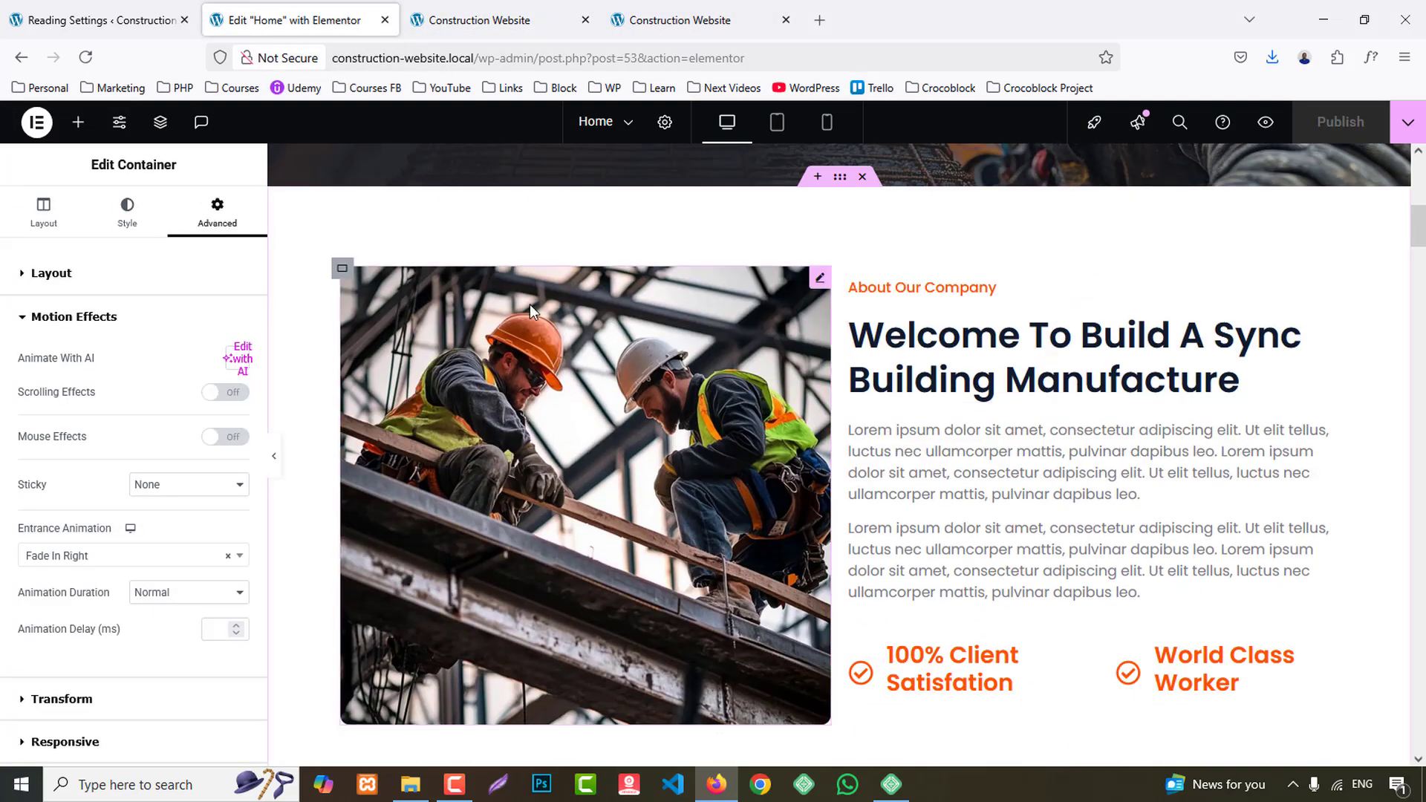
click(341, 272)
click(217, 213)
scroll(76, 598, down, 3)
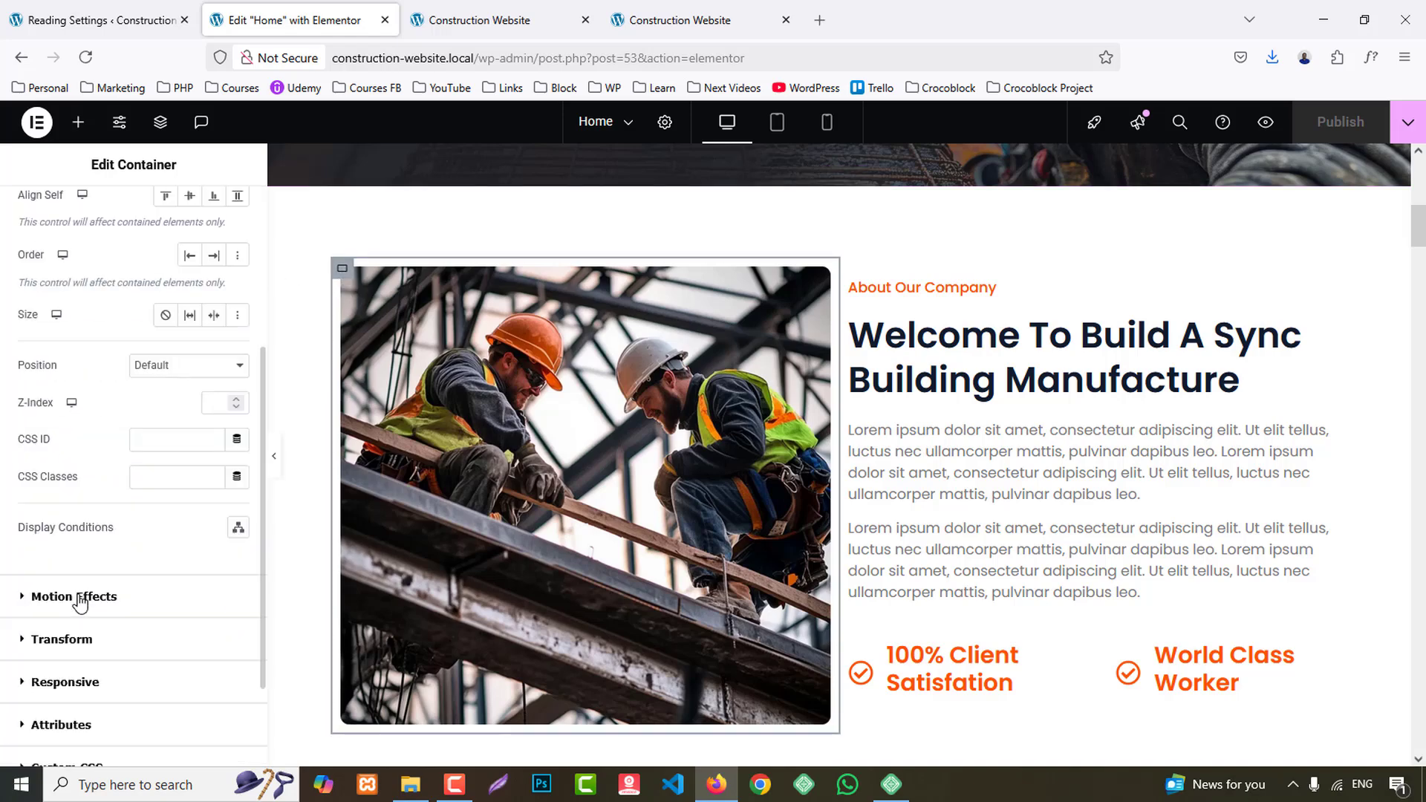
click(80, 598)
scroll(119, 565, down, 2)
click(66, 439)
scroll(104, 586, down, 1)
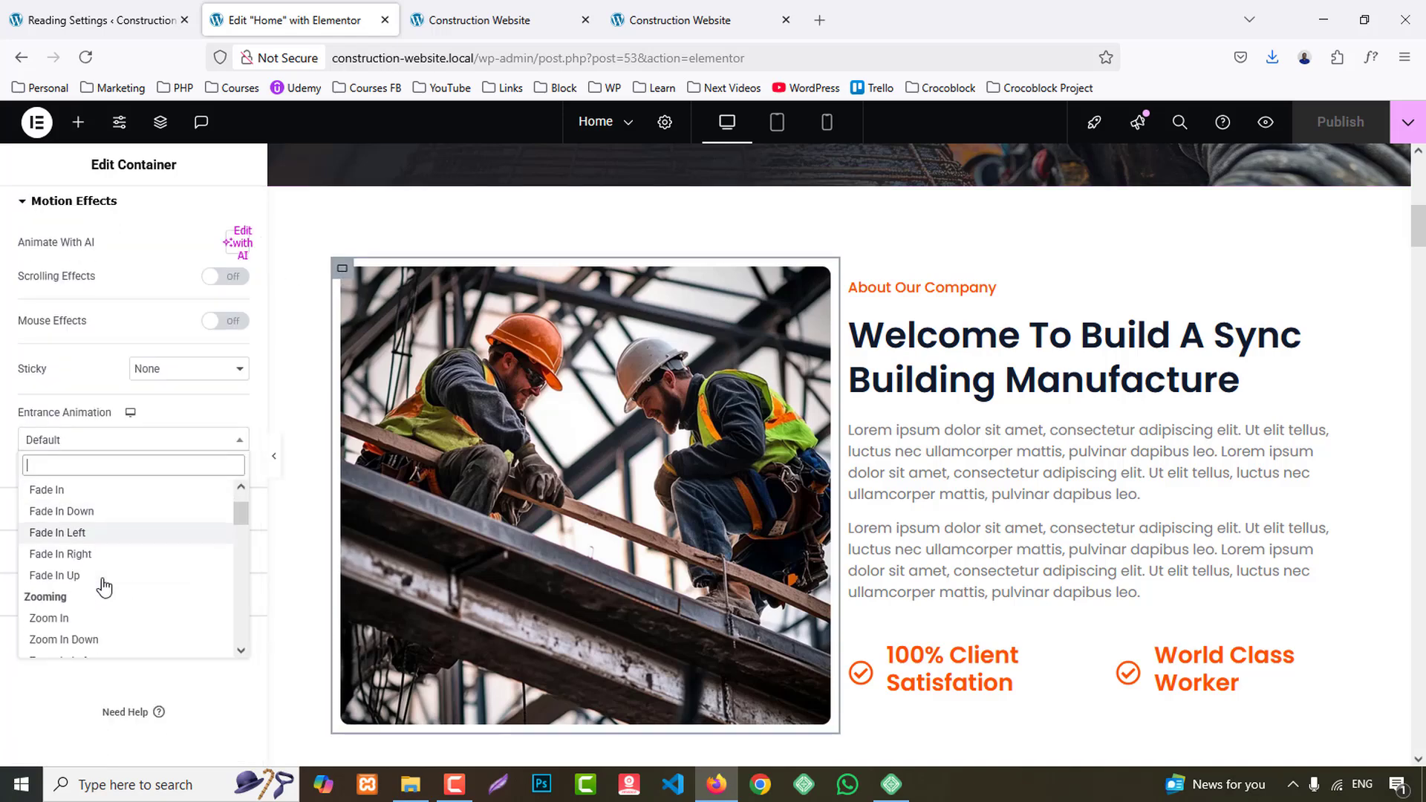
scroll(104, 587, down, 1)
click(83, 556)
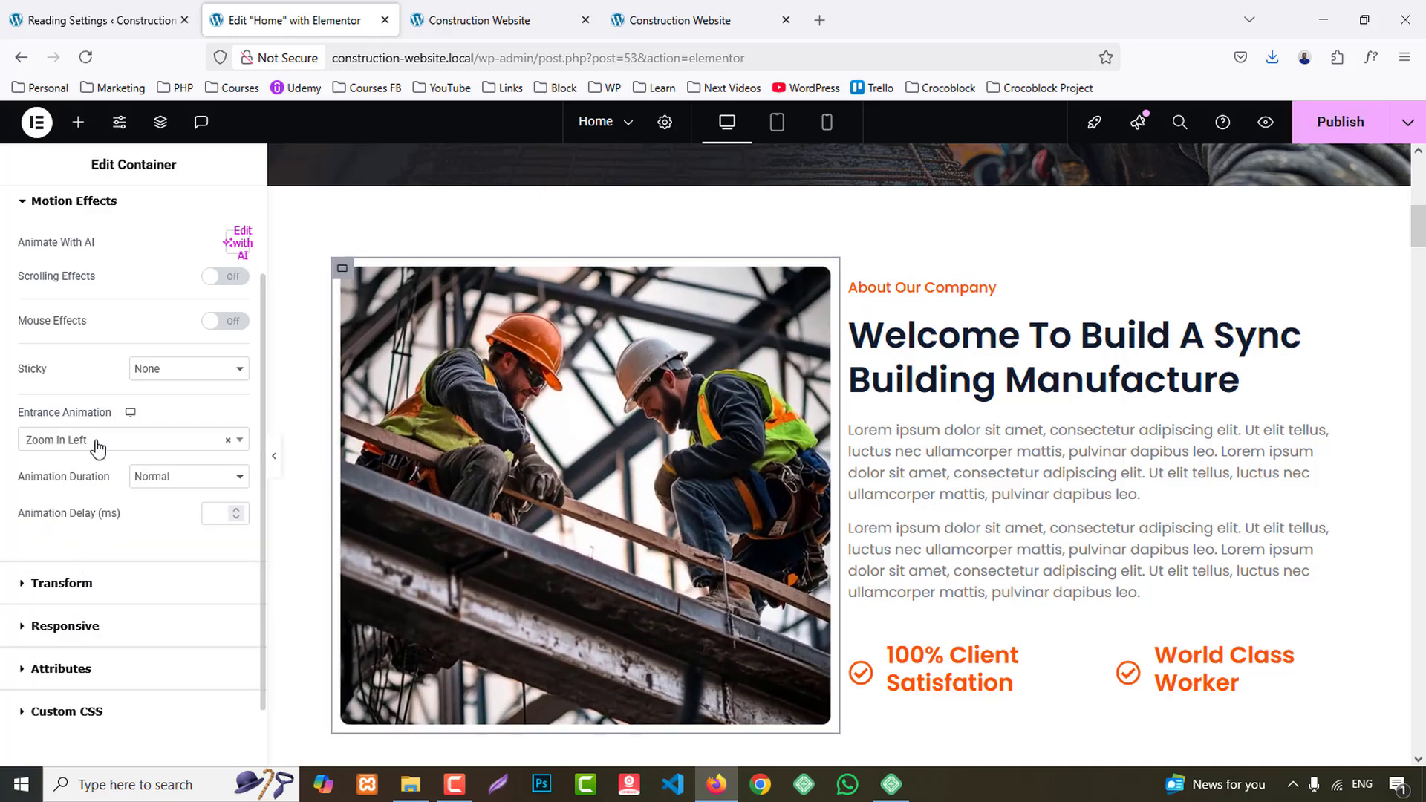
- Set the About Our Company image container's entrance animation to Bounce In Left
click(96, 445)
scroll(127, 607, down, 2)
scroll(112, 586, up, 2)
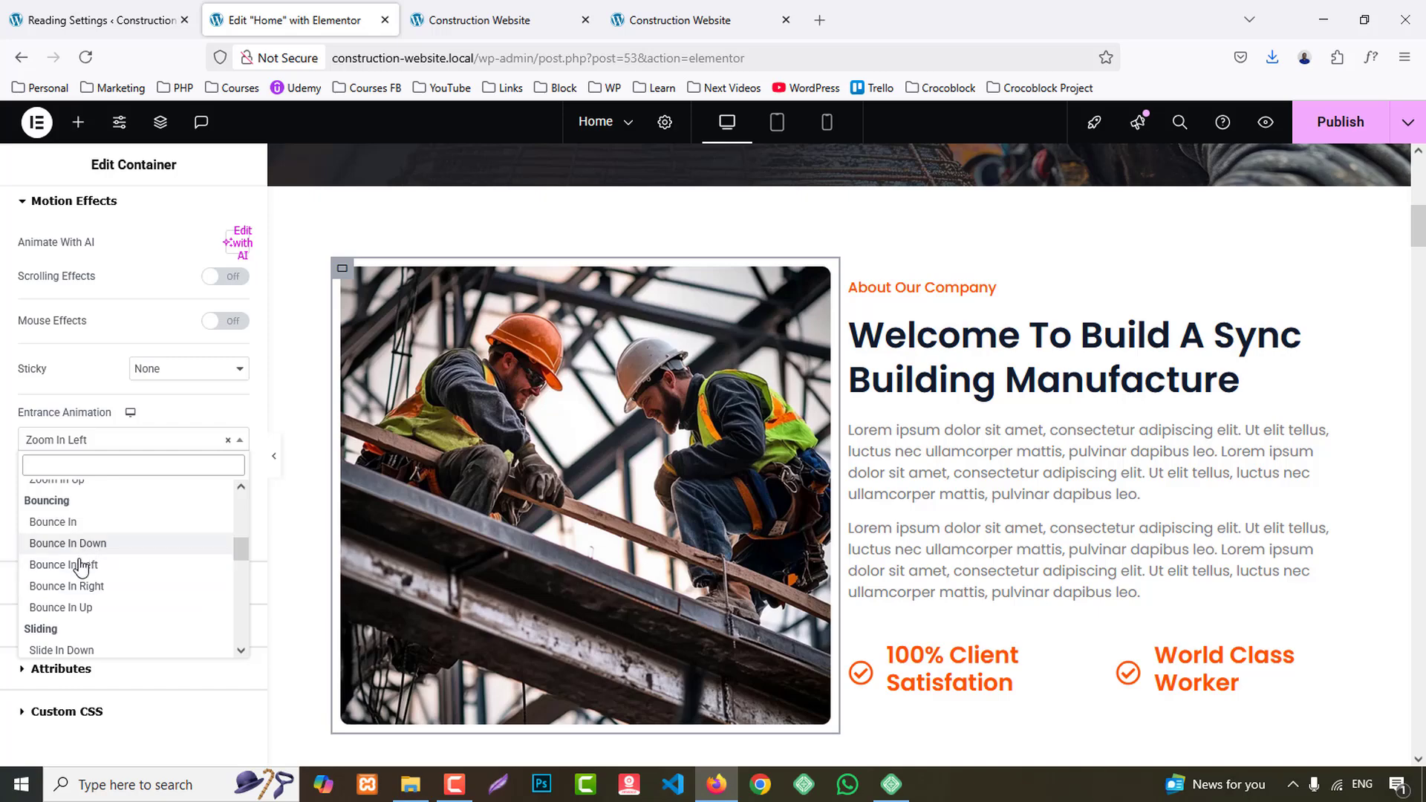
click(82, 566)
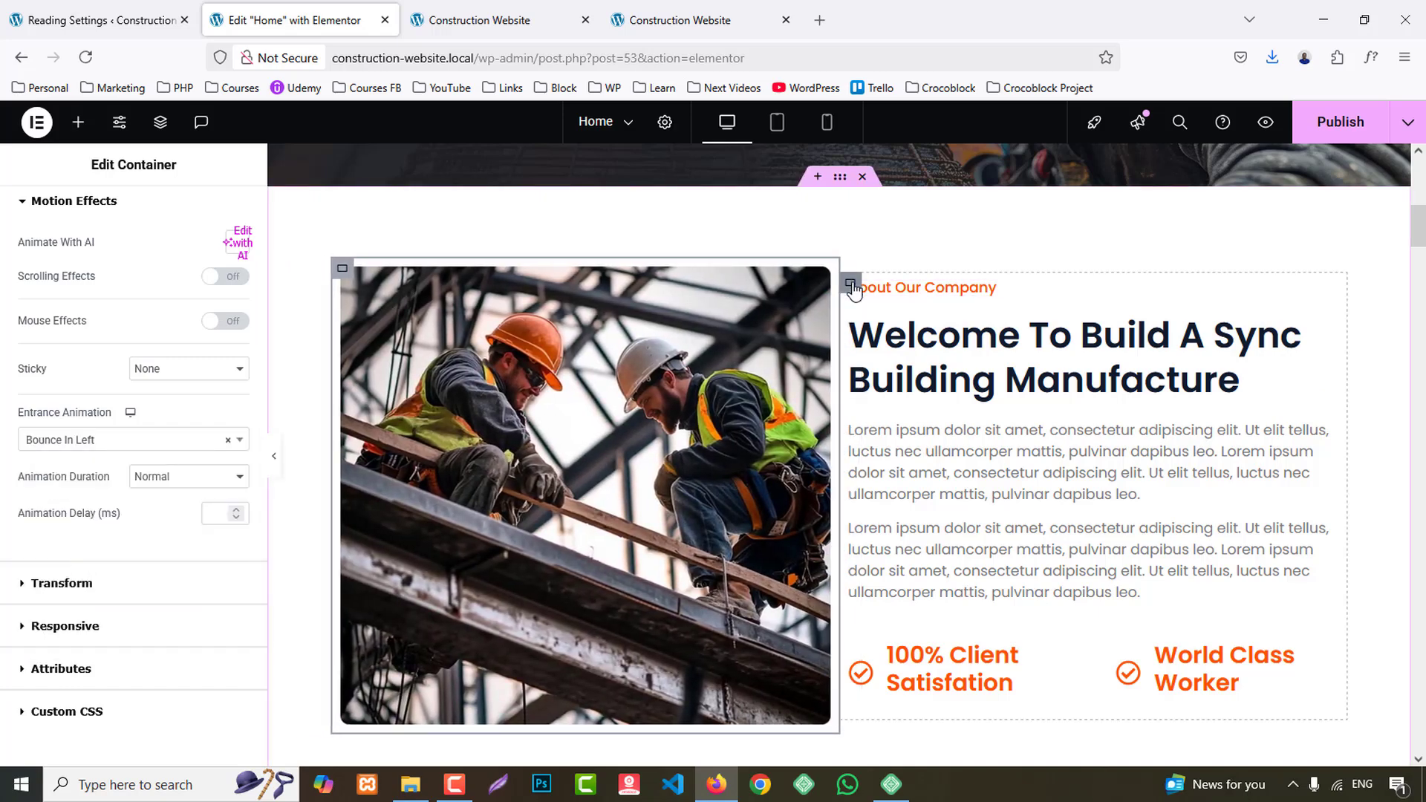
- Set the entrance animation of the text container in the About Our Company section to Bounce In Right
click(852, 285)
click(217, 219)
scroll(128, 500, down, 5)
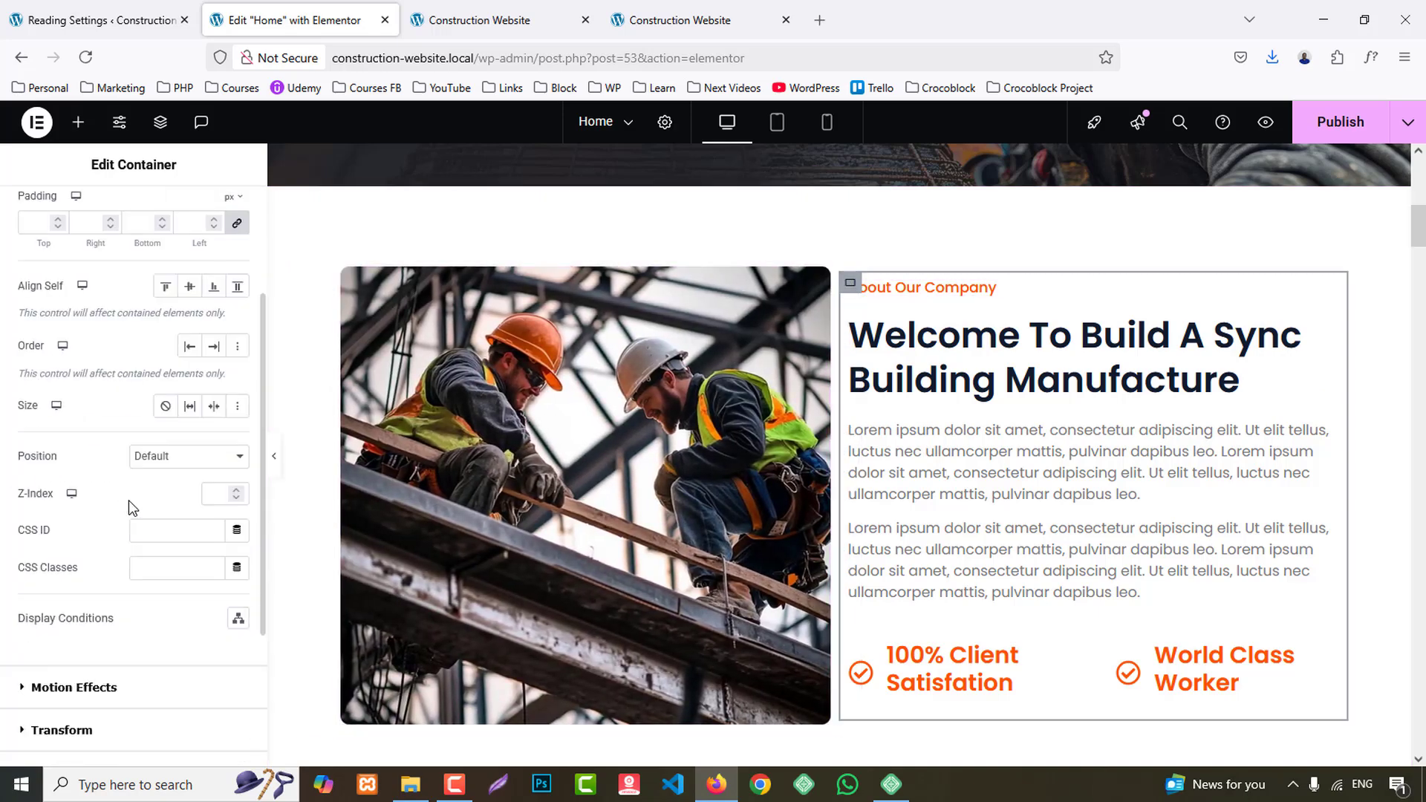
click(84, 466)
click(91, 556)
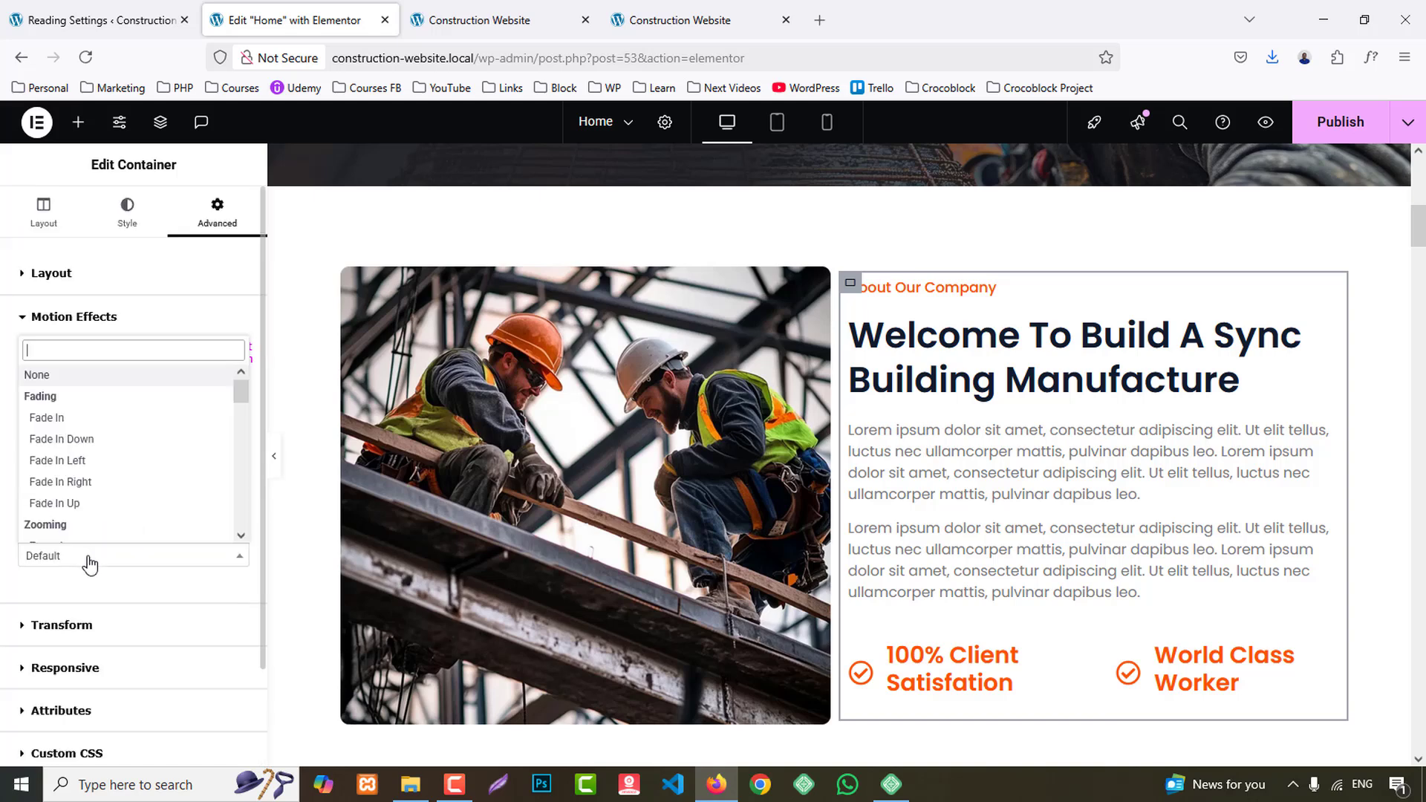
scroll(131, 498, down, 5)
scroll(145, 499, up, 3)
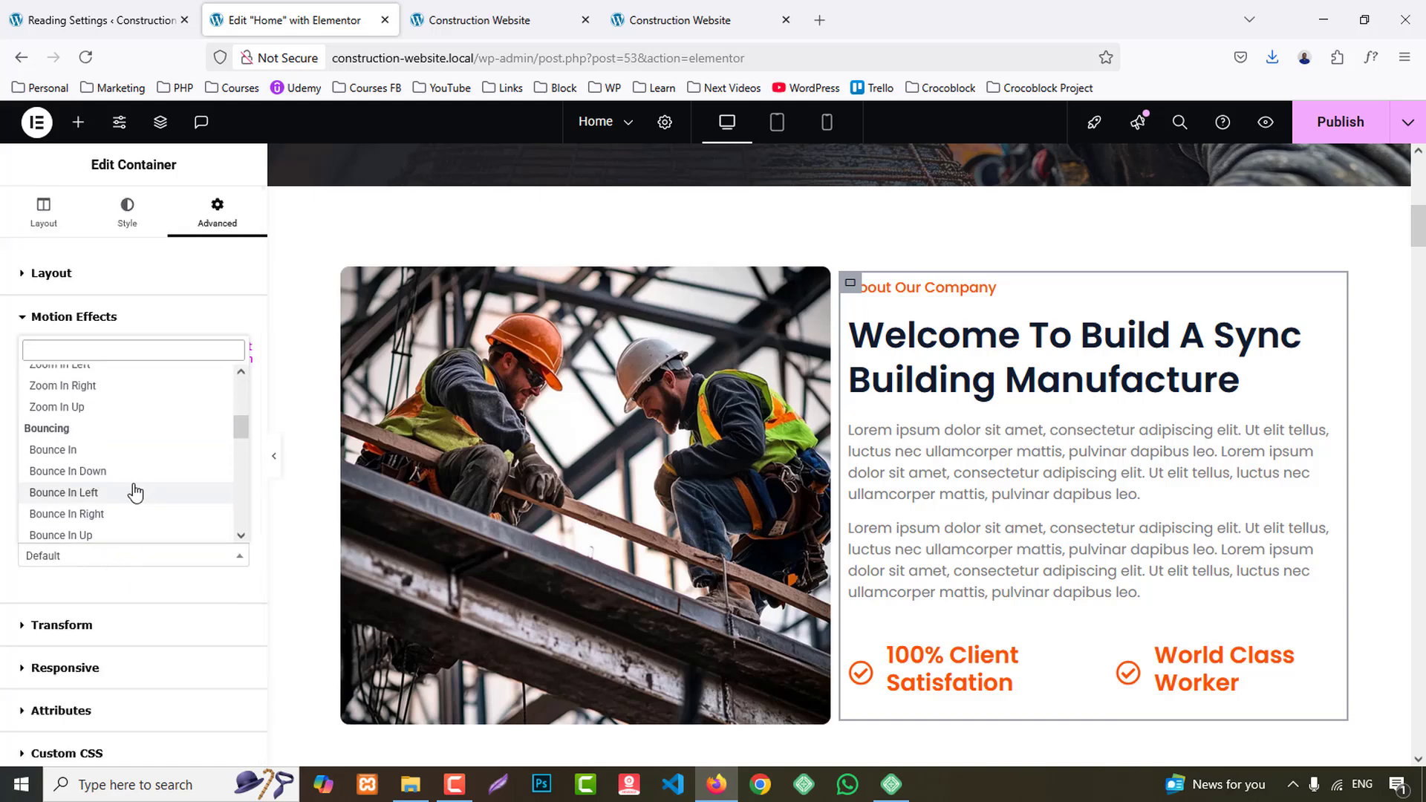
click(93, 511)
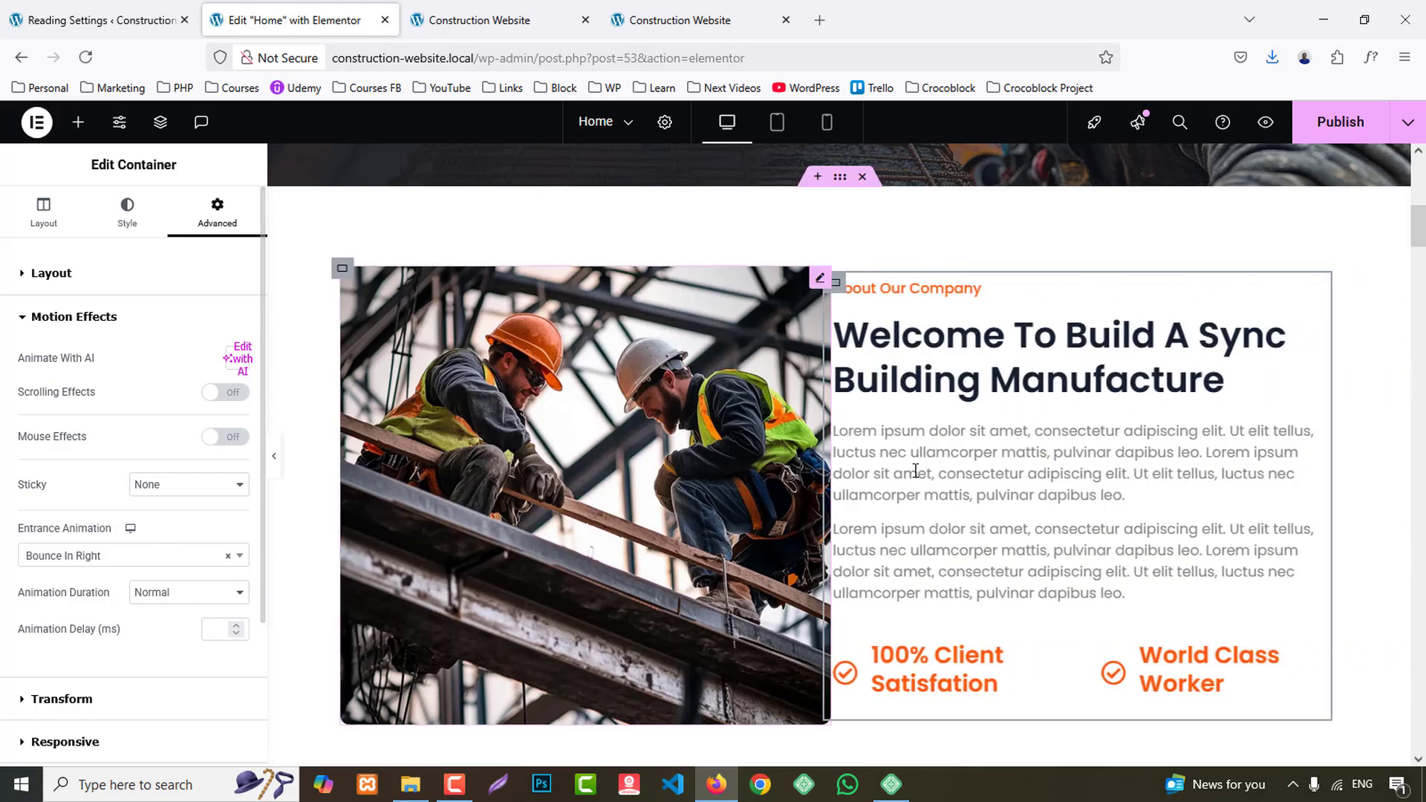
- Give the Satisfied Customers counter container the Bounce In Left entrance animation with a 5 ms delay
scroll(1260, 404, down, 7)
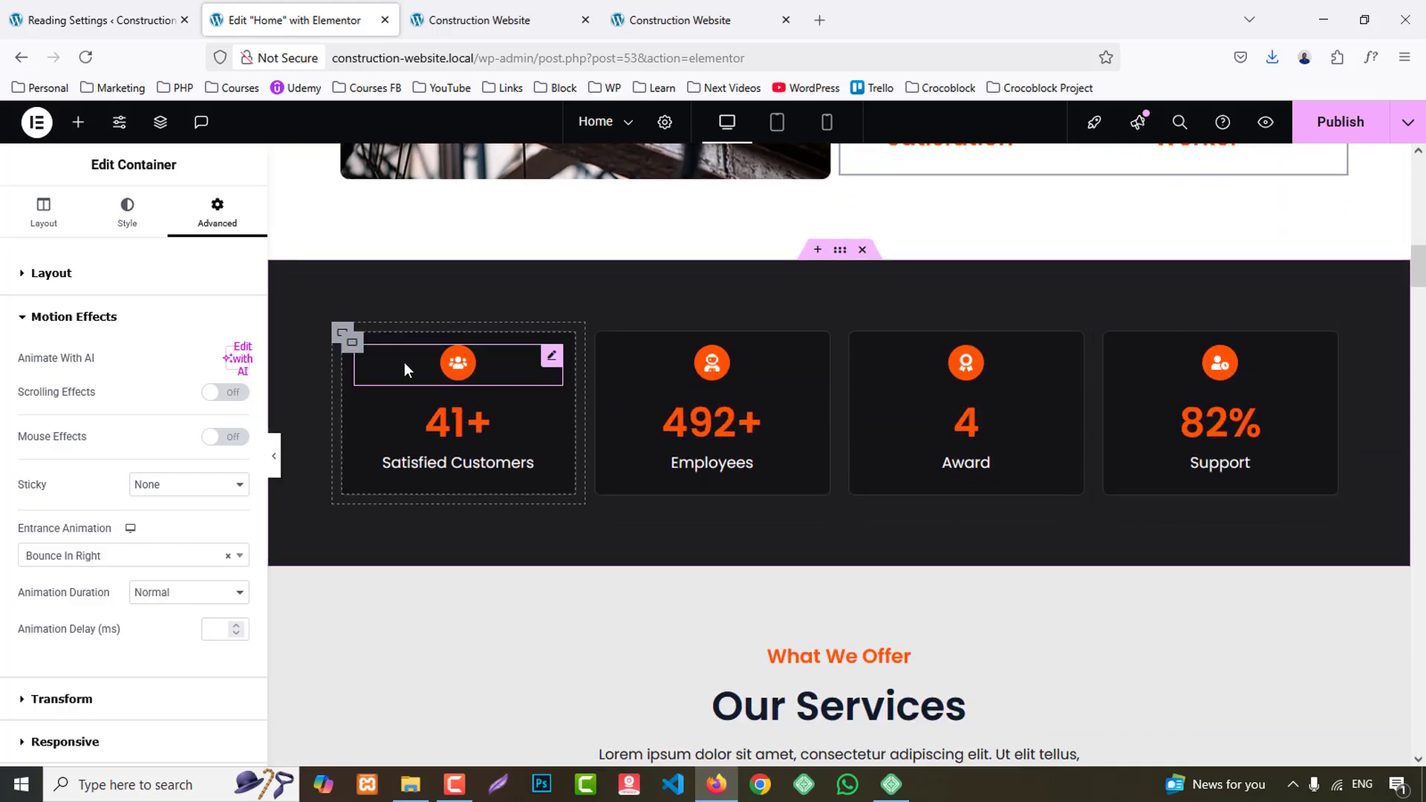
click(343, 337)
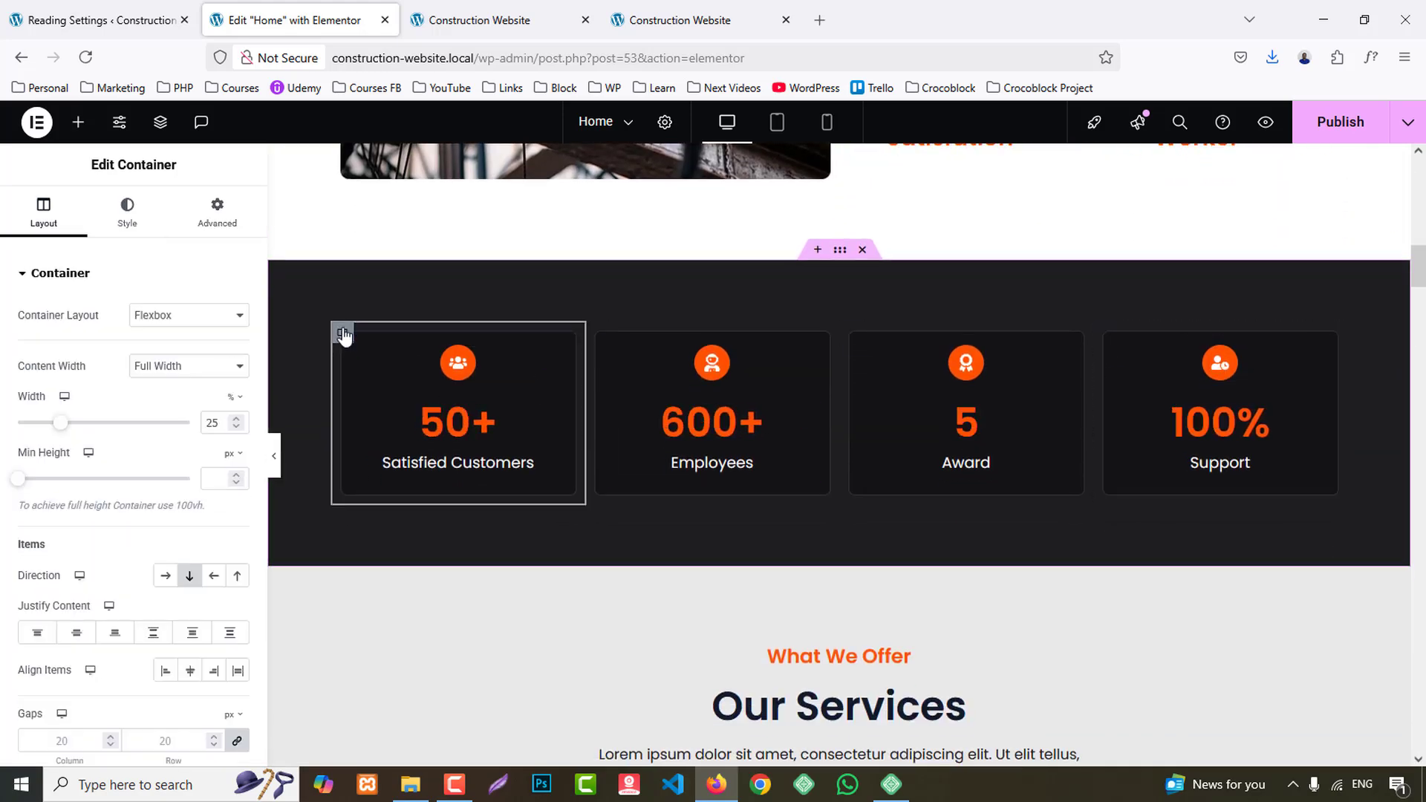
click(217, 212)
scroll(105, 609, down, 5)
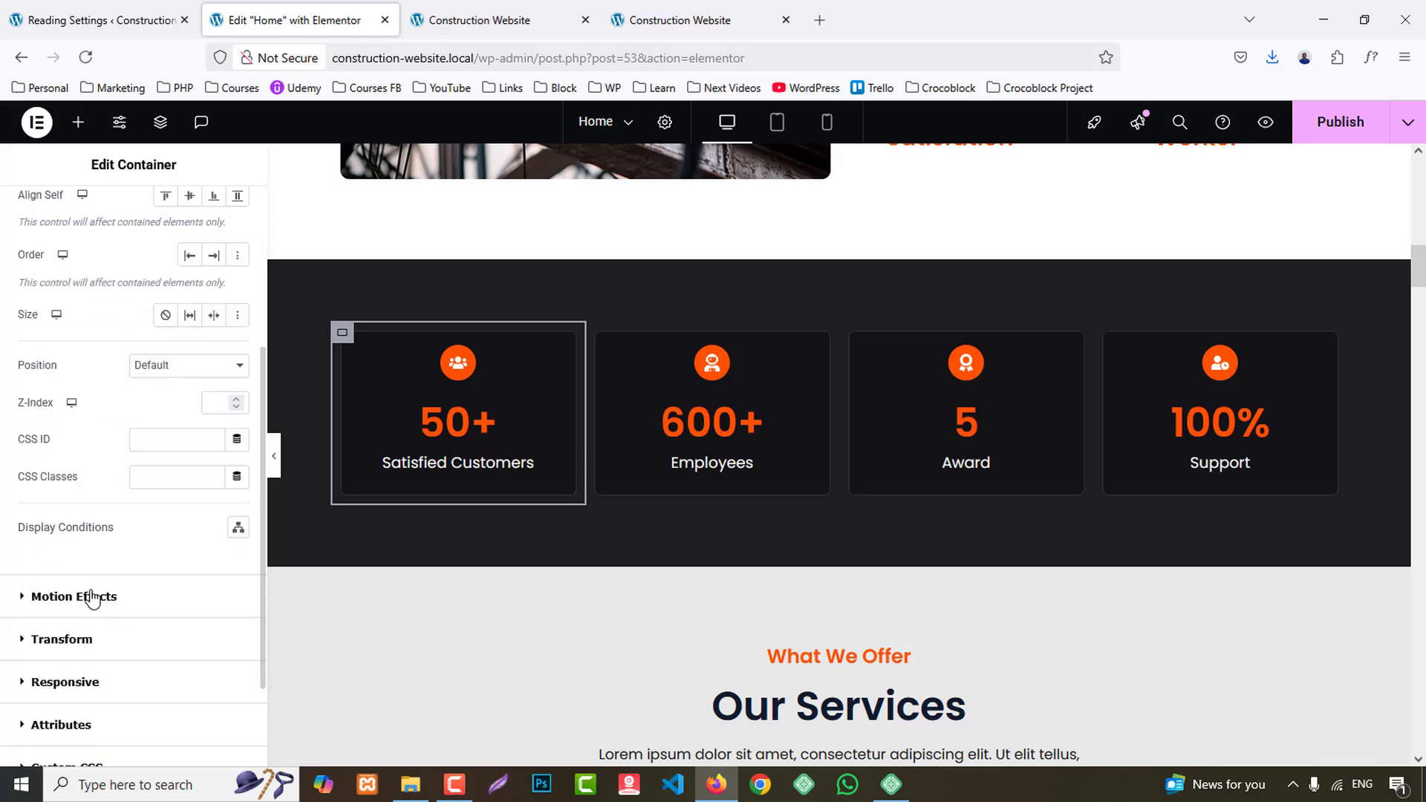
click(92, 598)
click(78, 557)
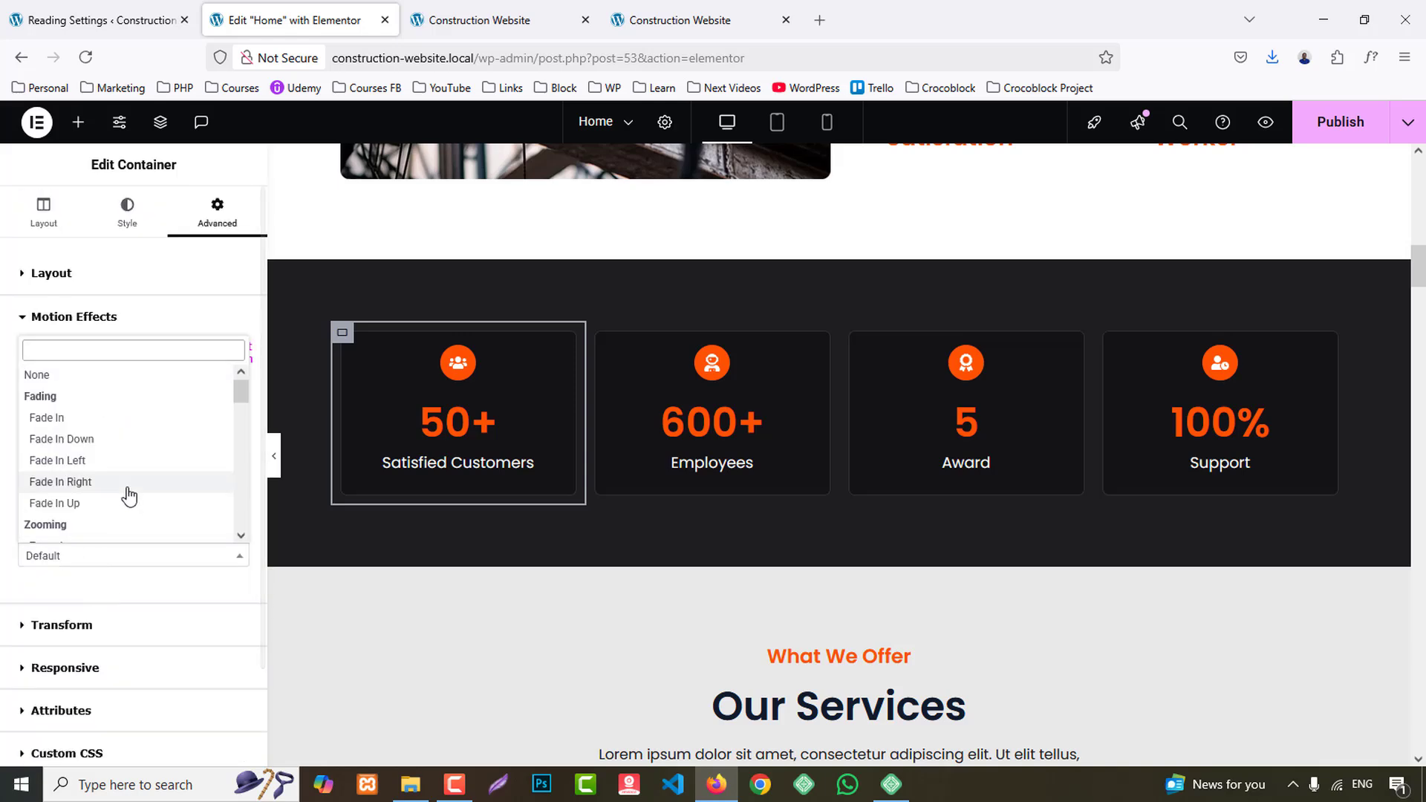
scroll(127, 487, down, 2)
scroll(118, 475, down, 2)
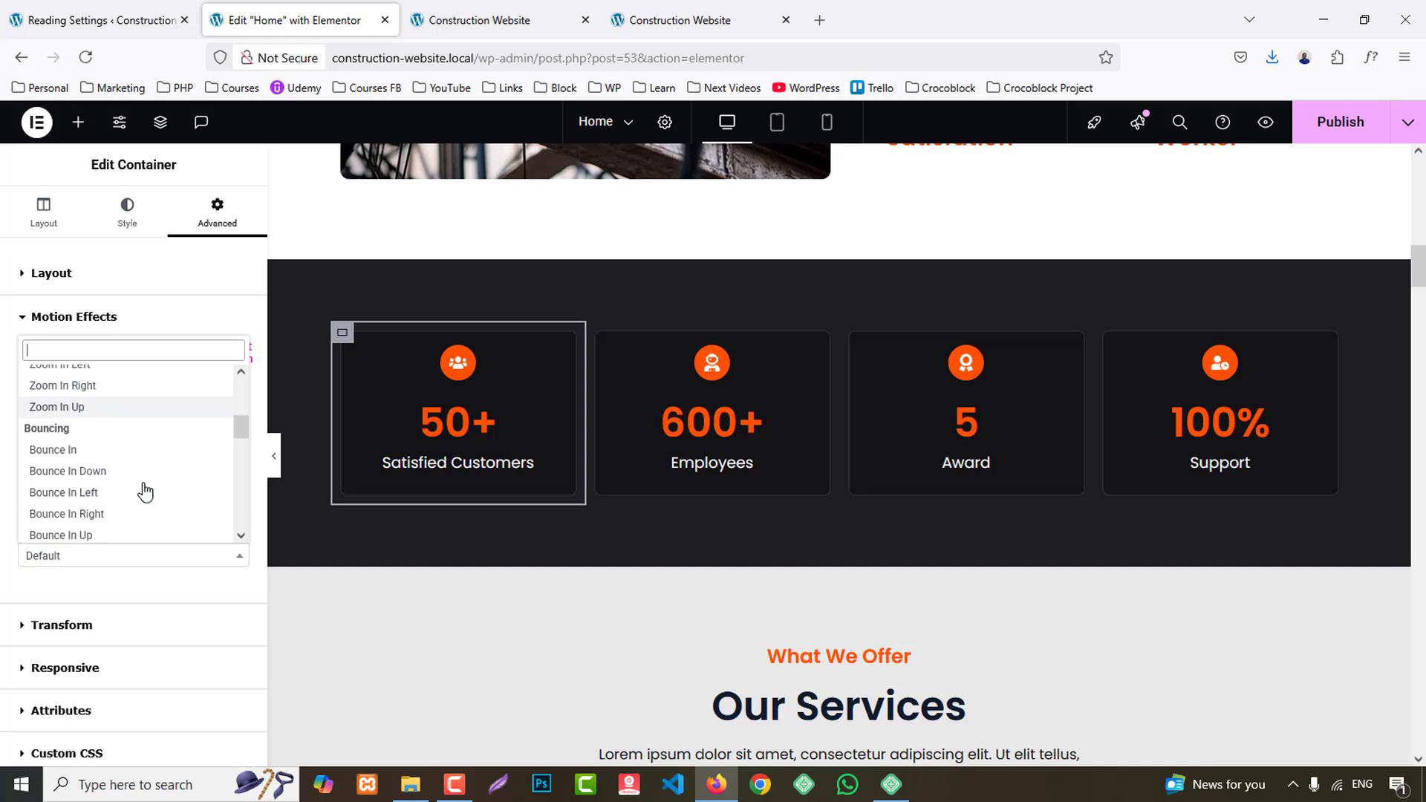
click(100, 493)
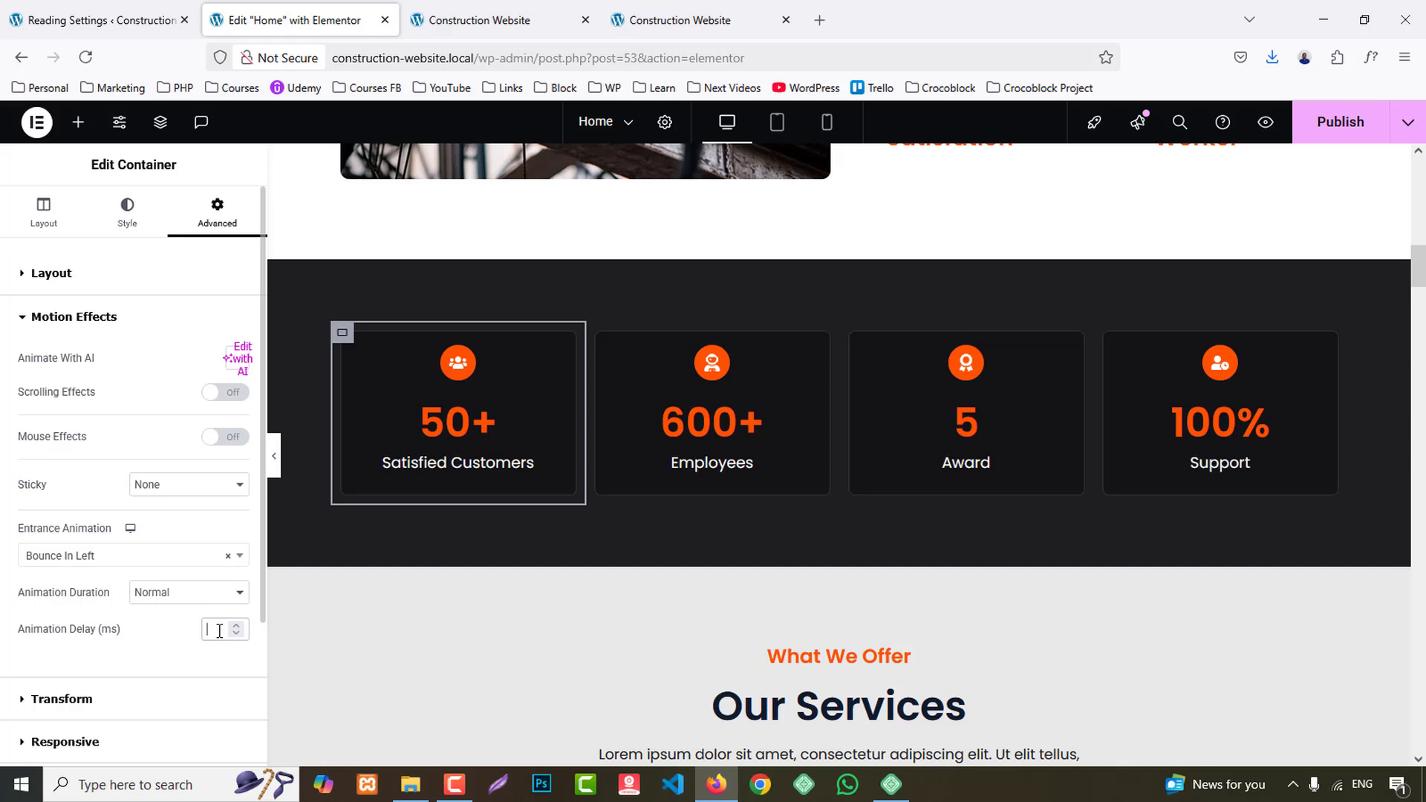
text(5)
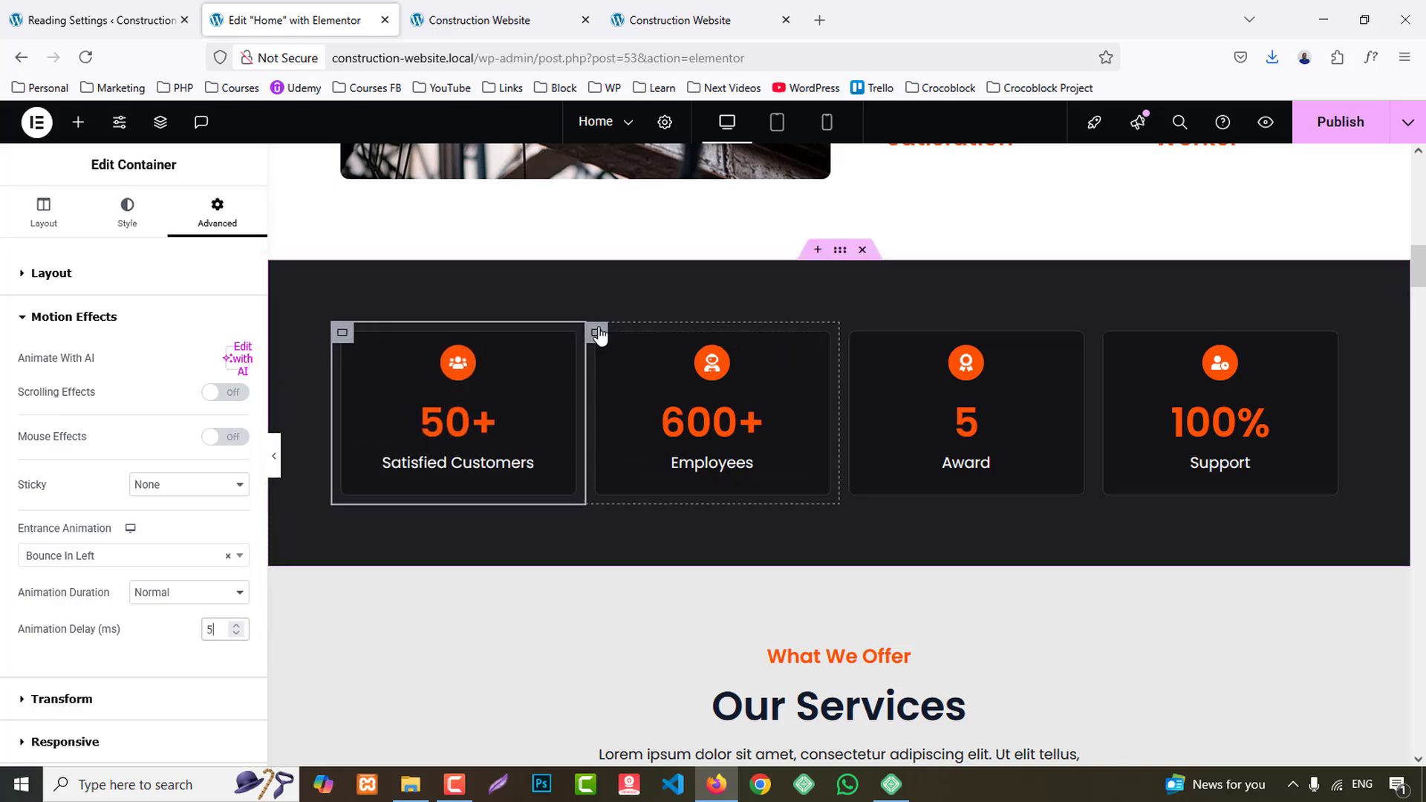
- Give the Employees counter container the Bounce In Left entrance animation with a 10 ms delay
click(597, 332)
click(216, 210)
scroll(158, 522, down, 3)
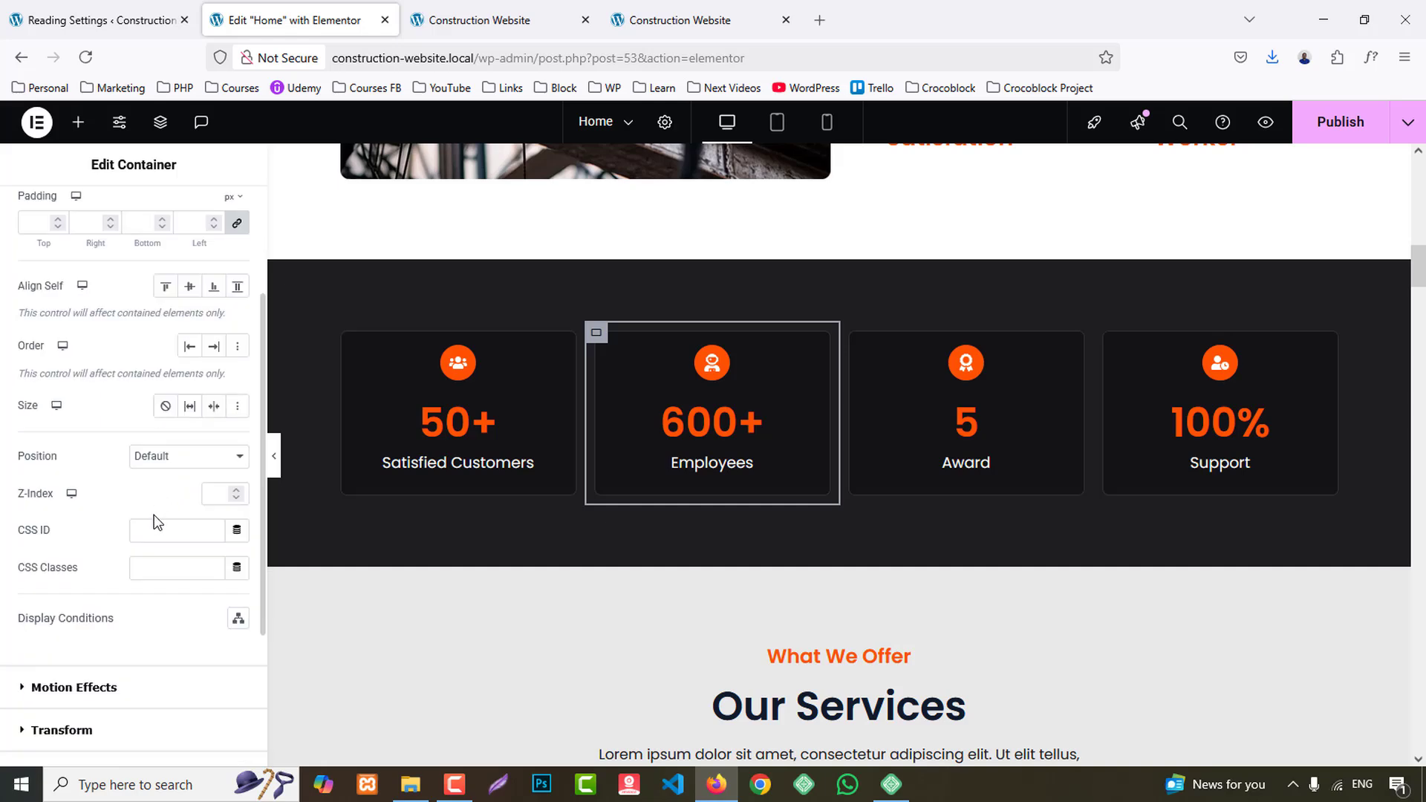
scroll(100, 578, down, 3)
click(98, 508)
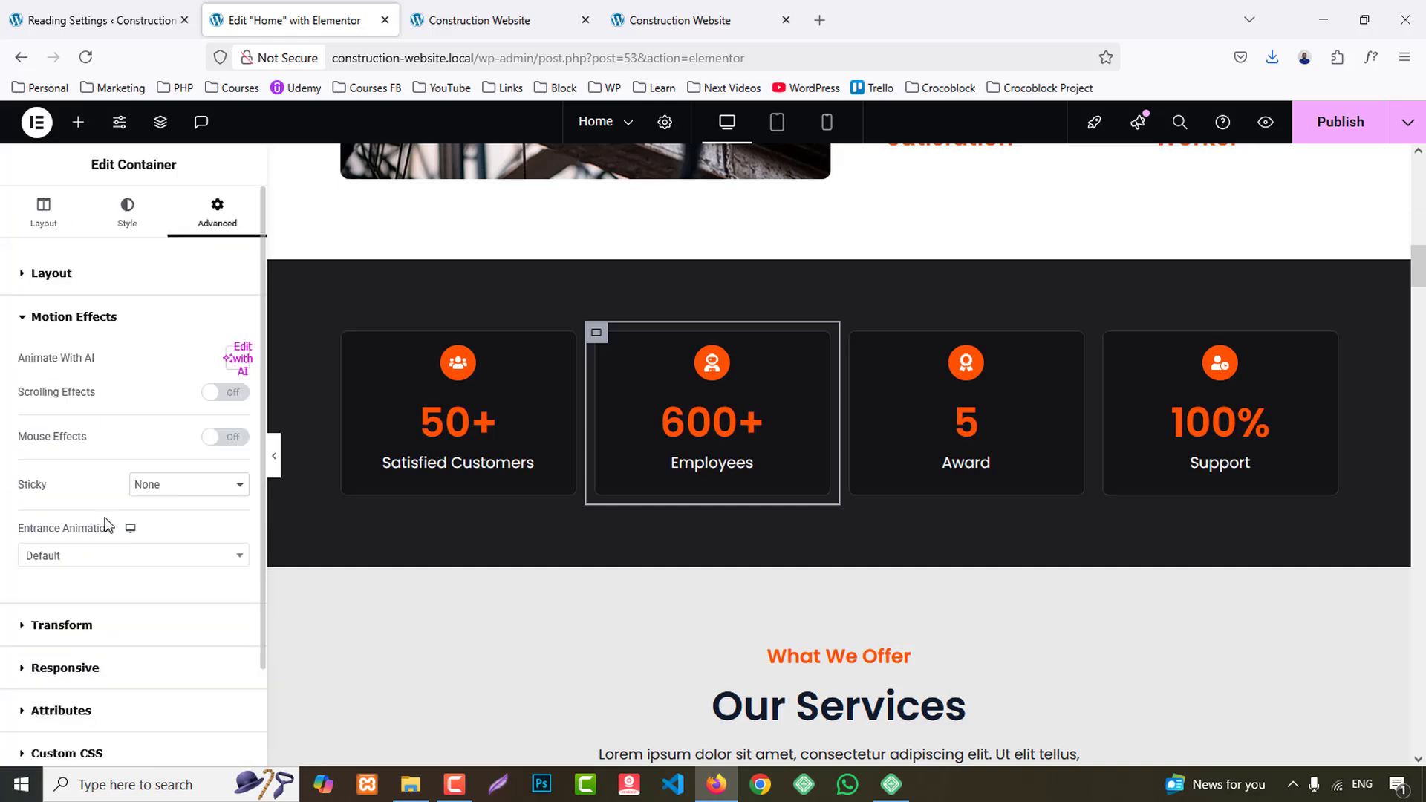
click(111, 557)
scroll(151, 487, down, 5)
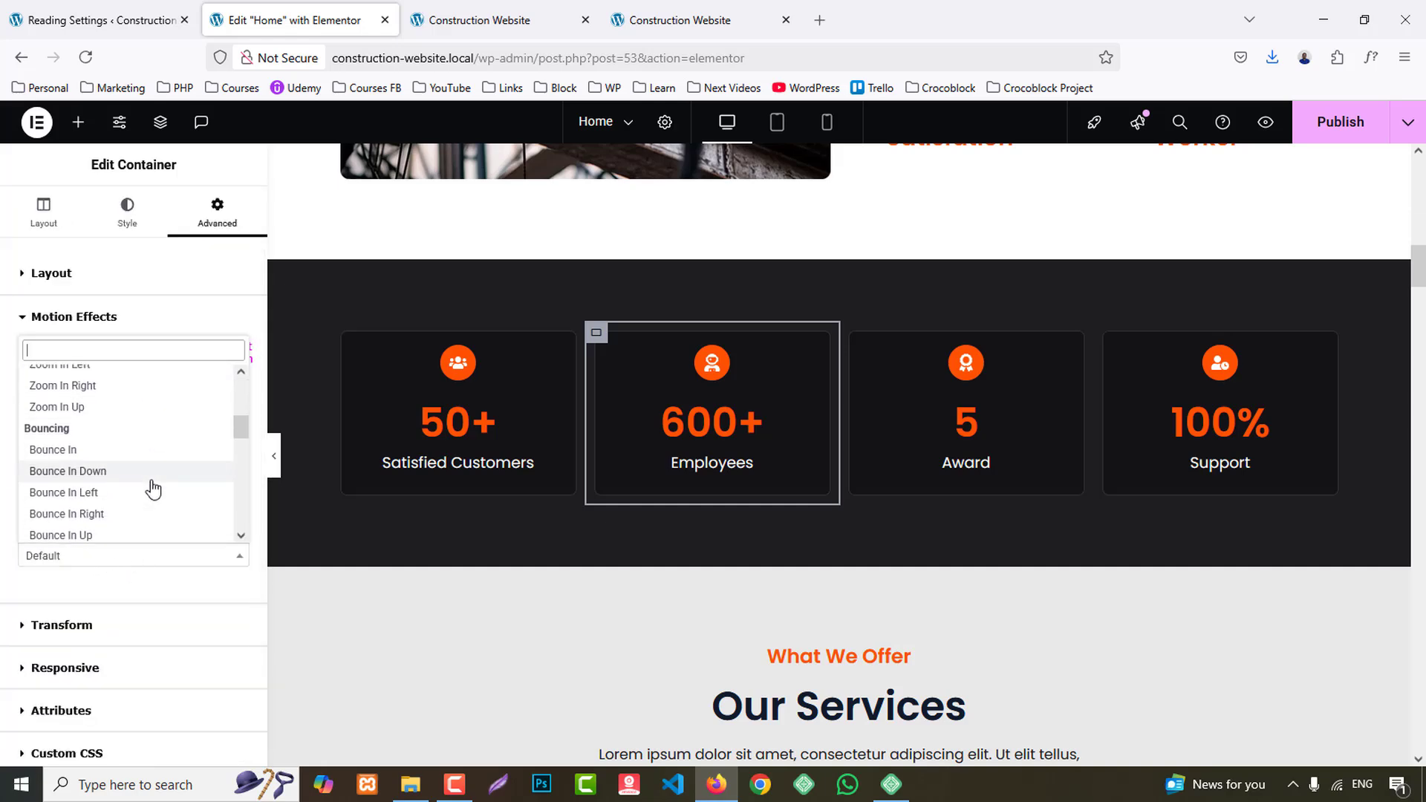
click(100, 493)
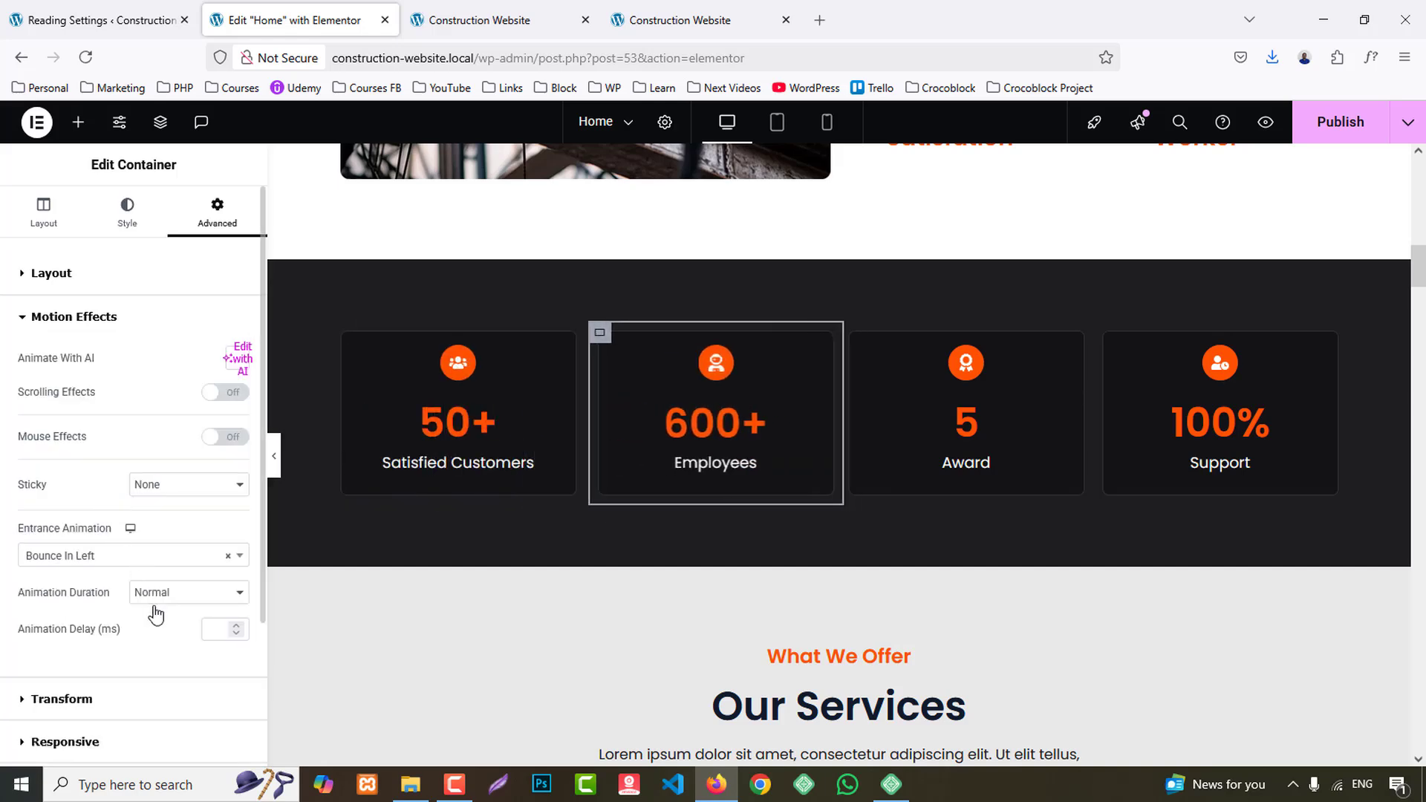
click(219, 625)
text(10)
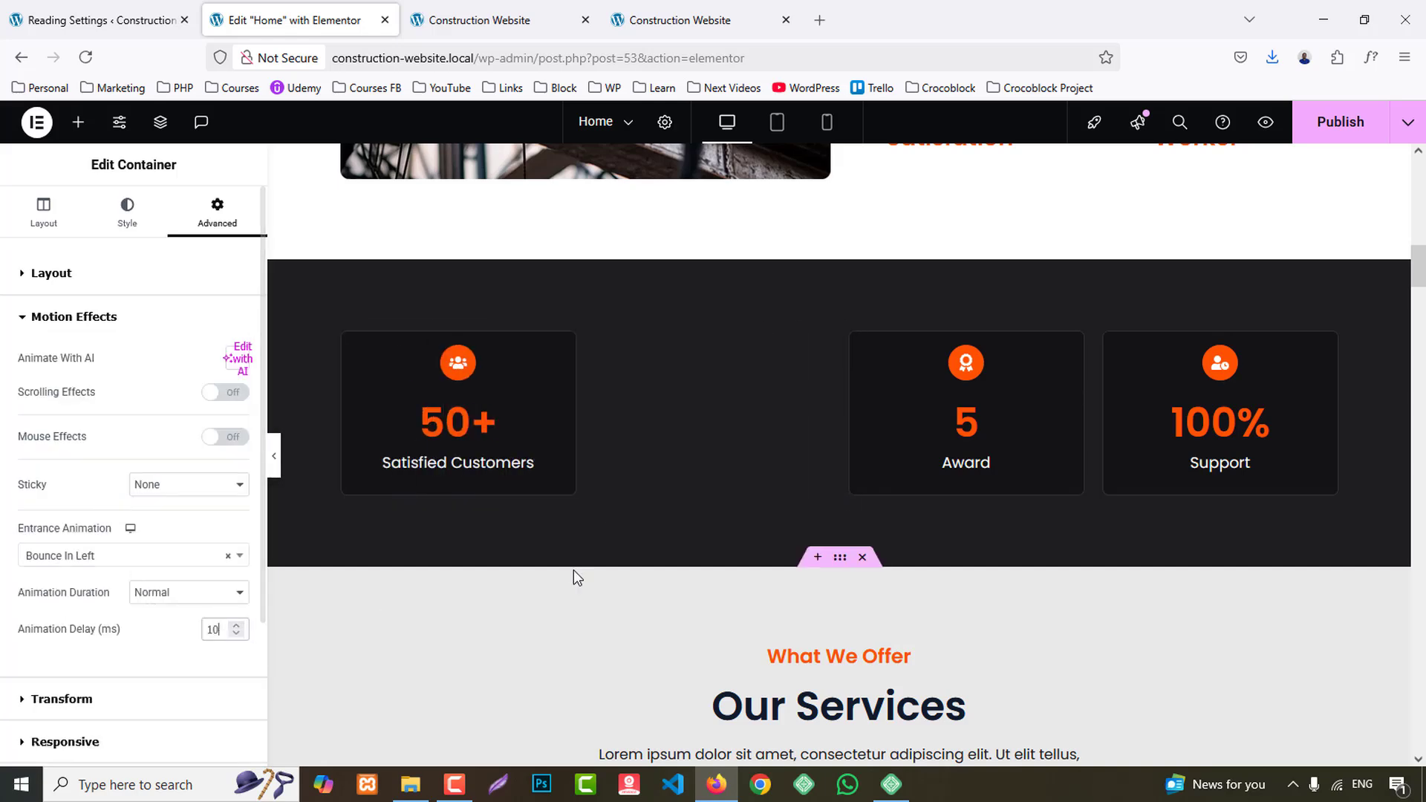
- Give the Award counter container the Bounce In Left entrance animation with a 15 ms delay
click(847, 334)
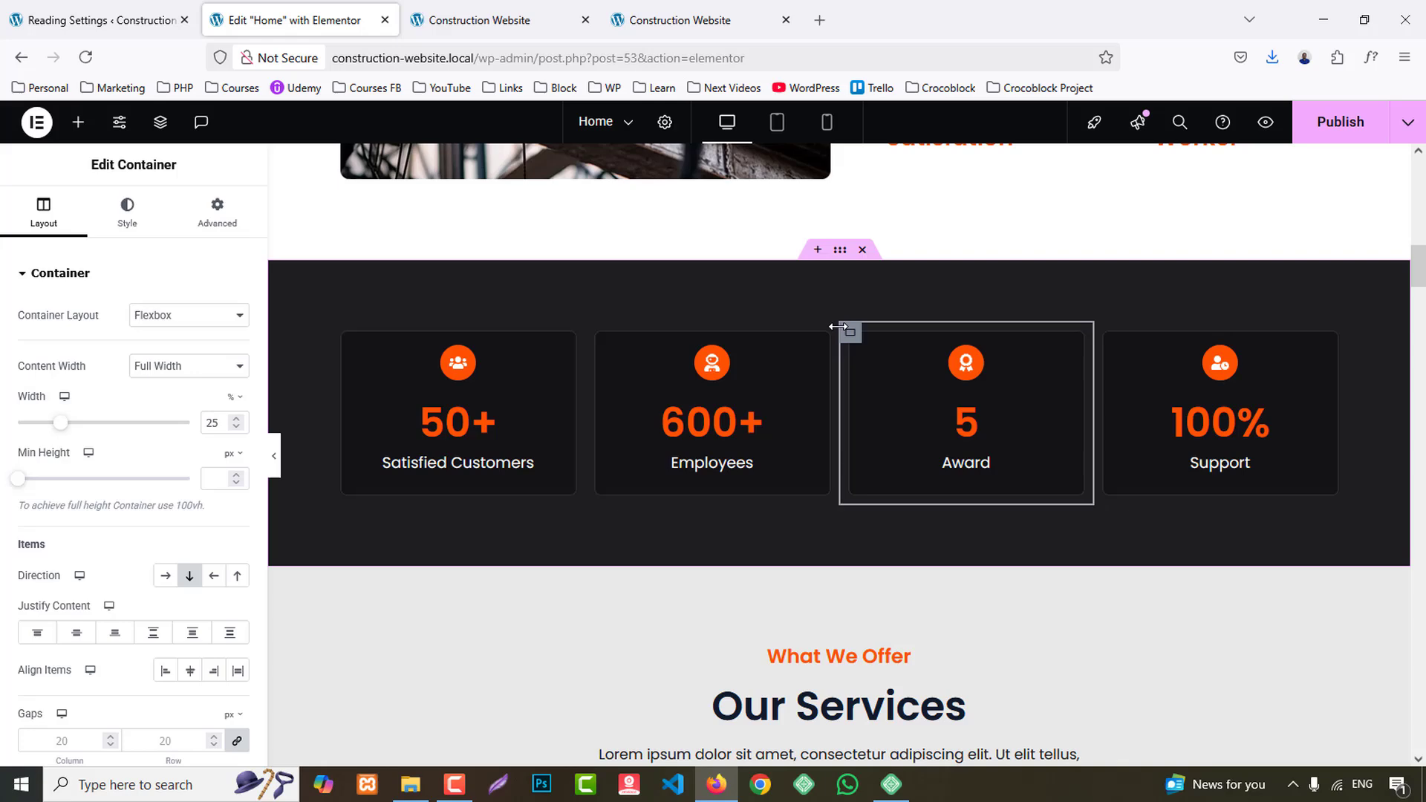
click(251, 216)
scroll(185, 551, down, 5)
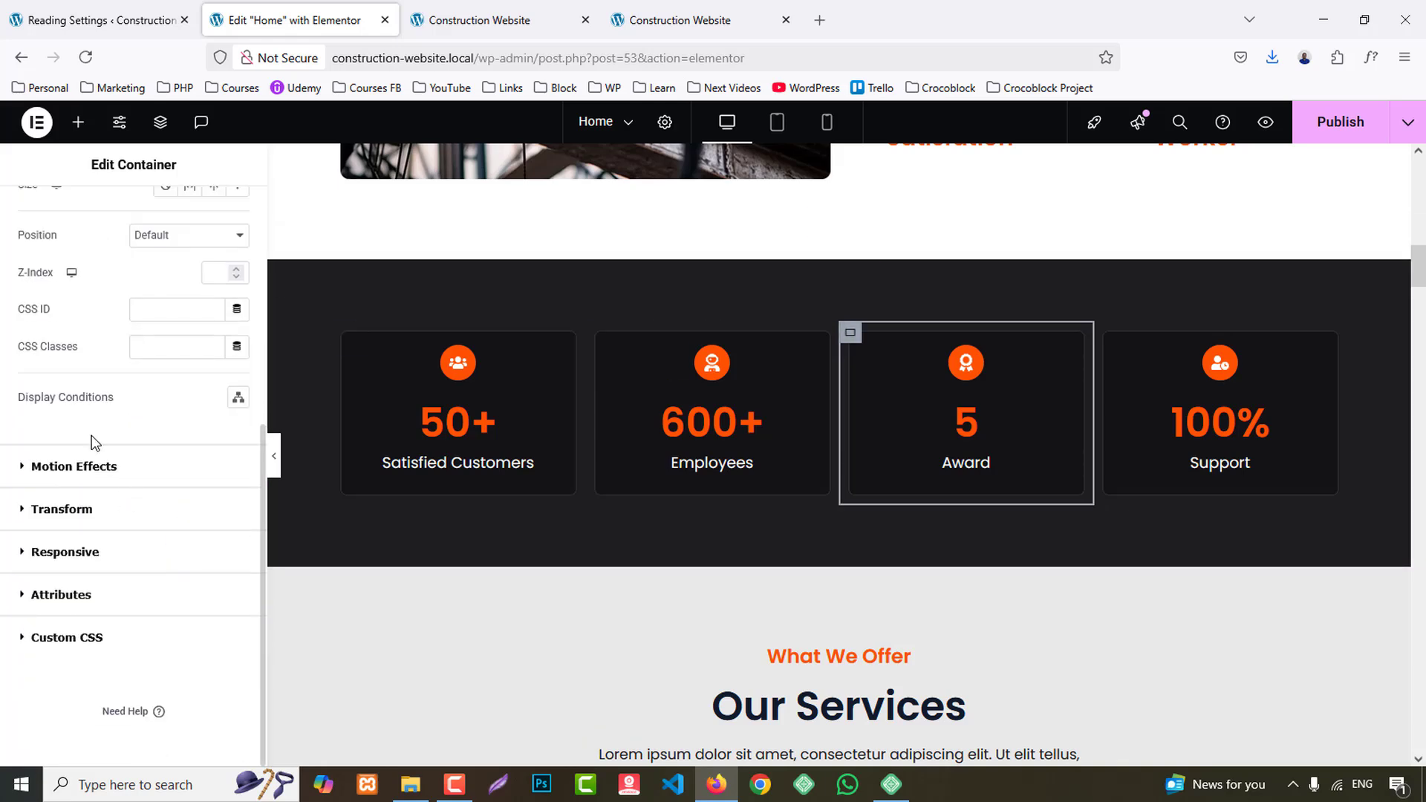
click(94, 470)
scroll(170, 506, down, 2)
click(97, 440)
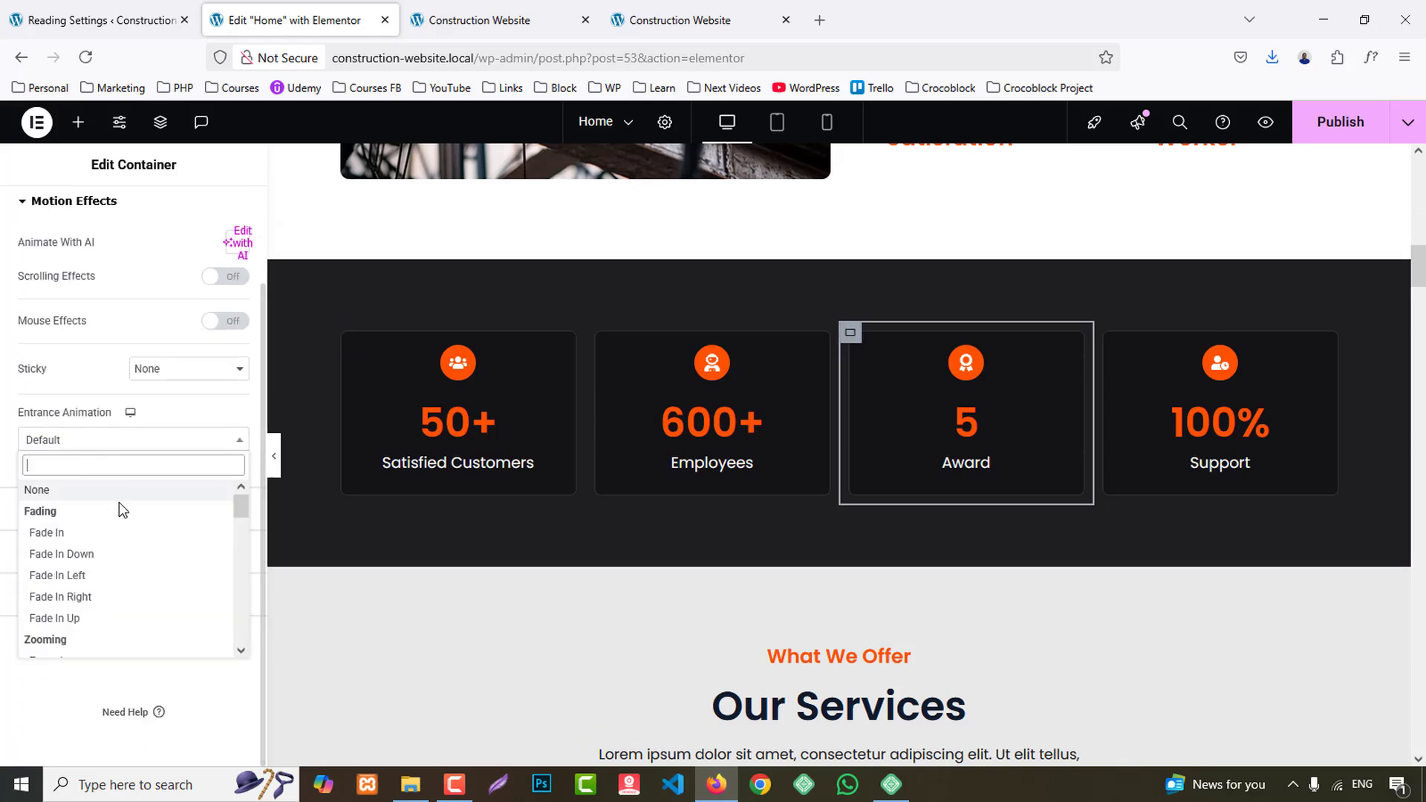
scroll(119, 502, down, 5)
click(115, 548)
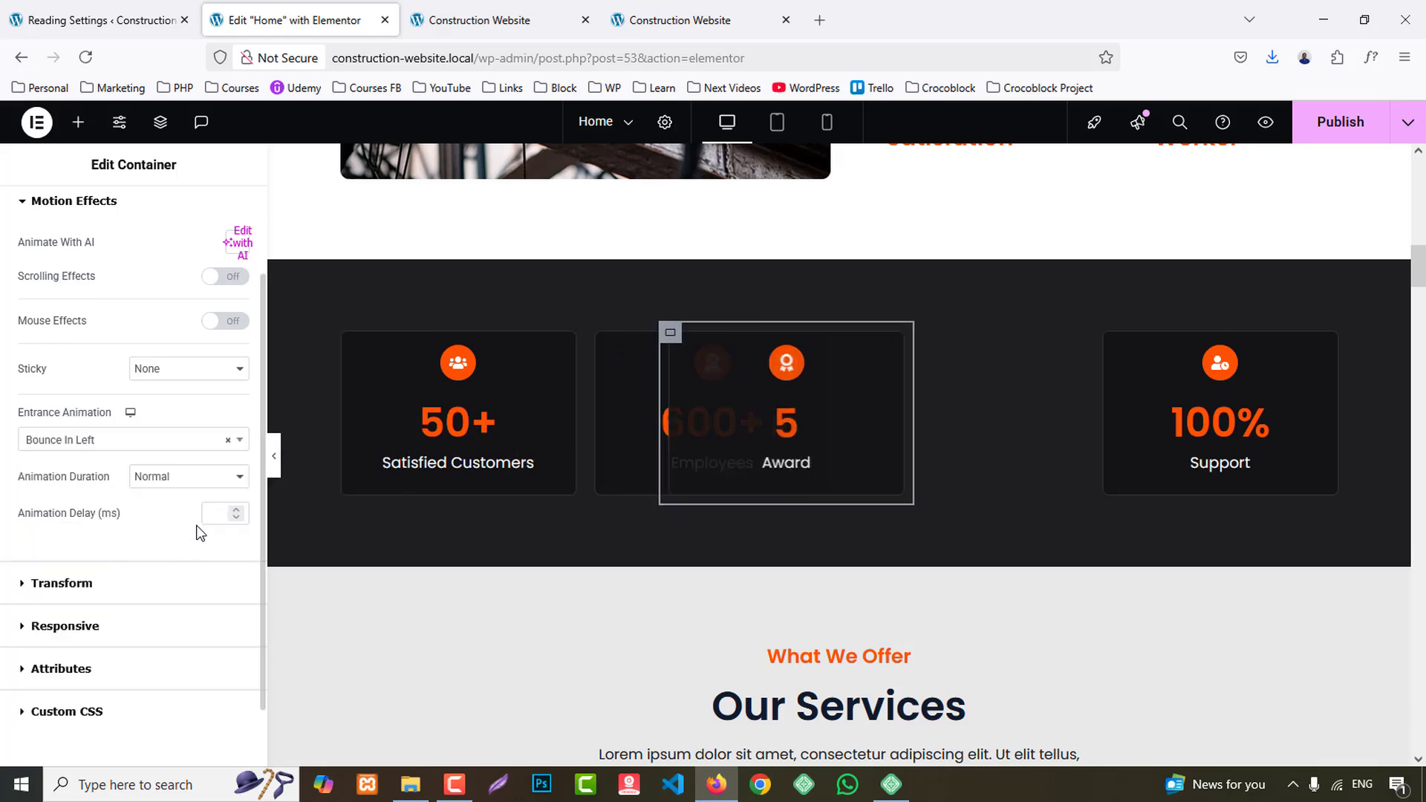
click(219, 514)
text(15)
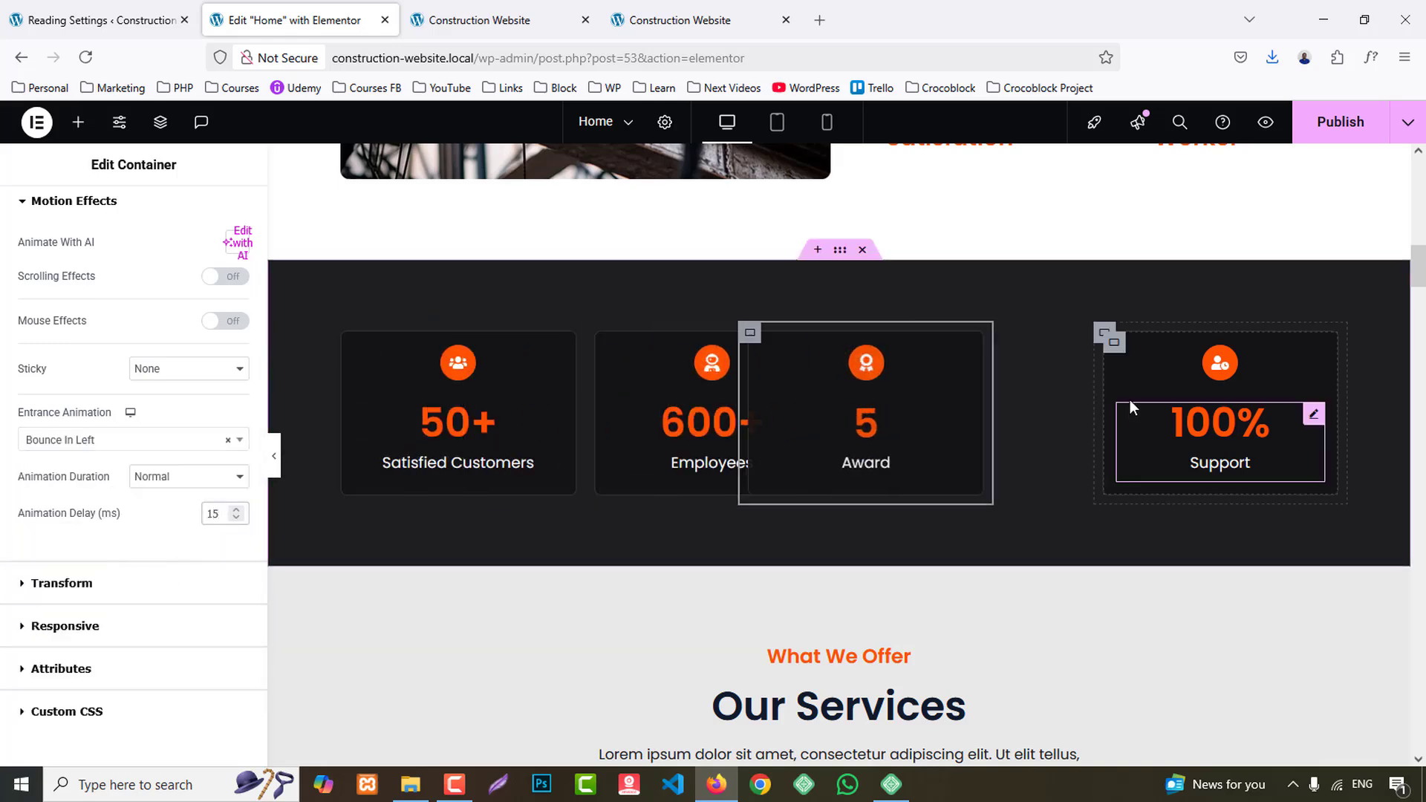
- Give the Support counter container the Bounce In Left entrance animation with a 20 ms delay
click(1105, 336)
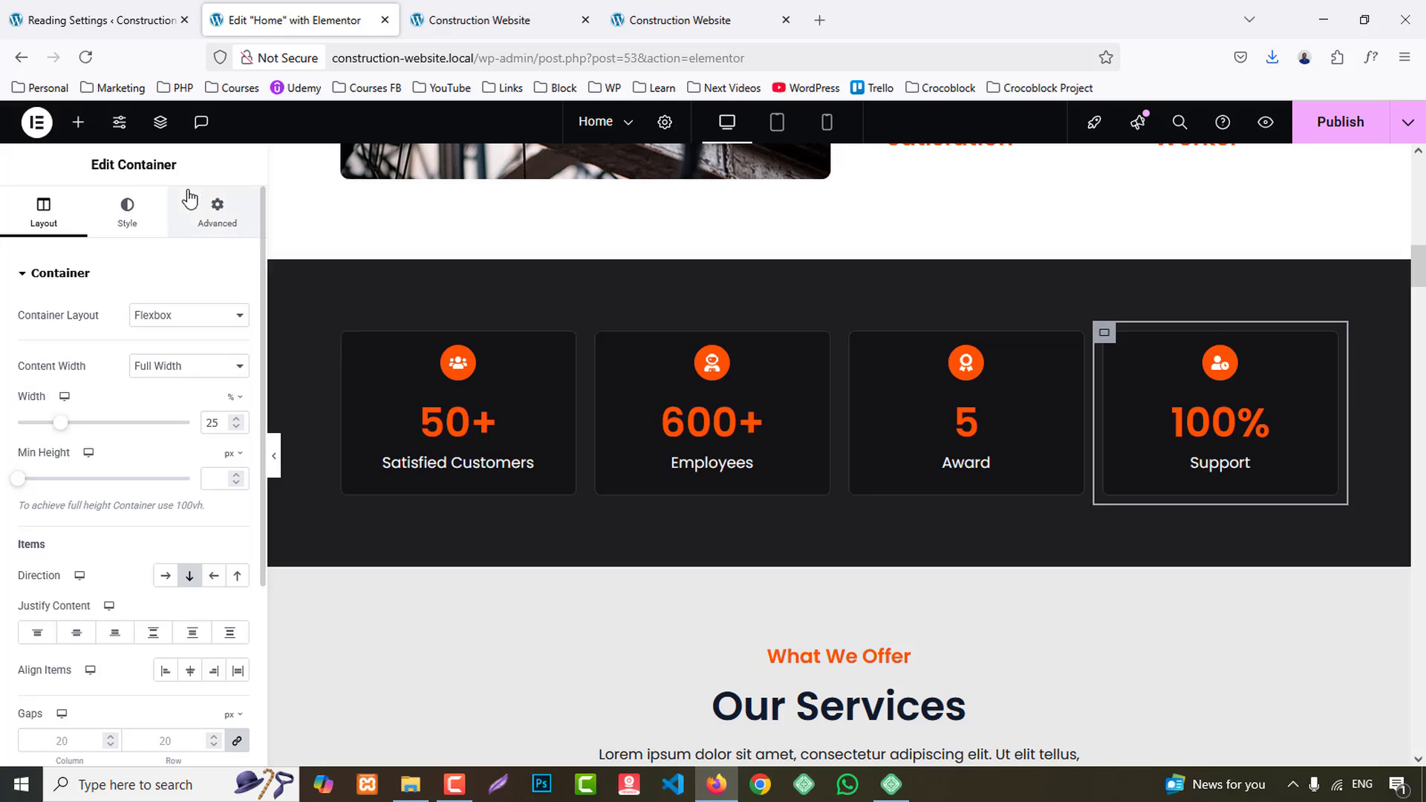
click(216, 202)
scroll(175, 500, down, 5)
click(74, 465)
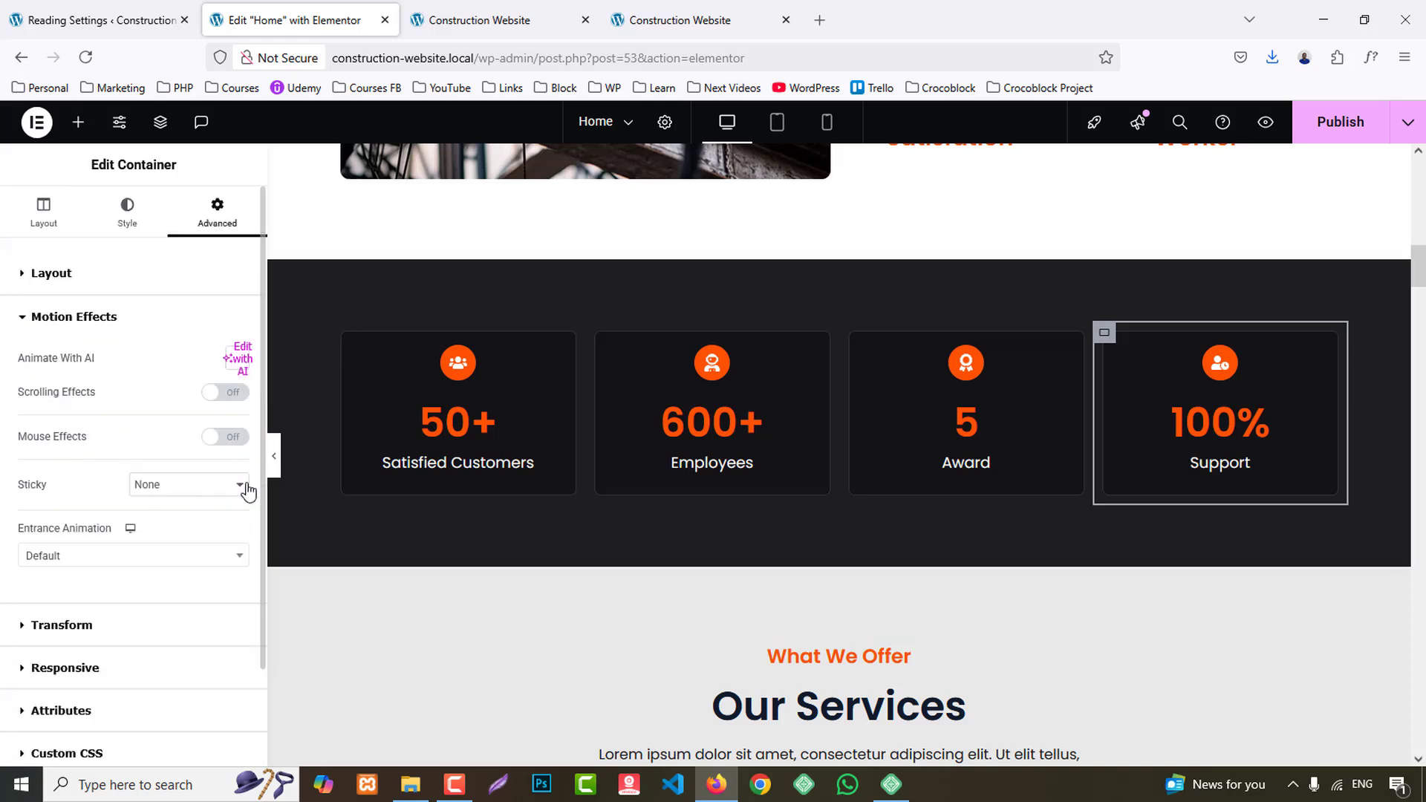
click(124, 563)
scroll(137, 477, down, 10)
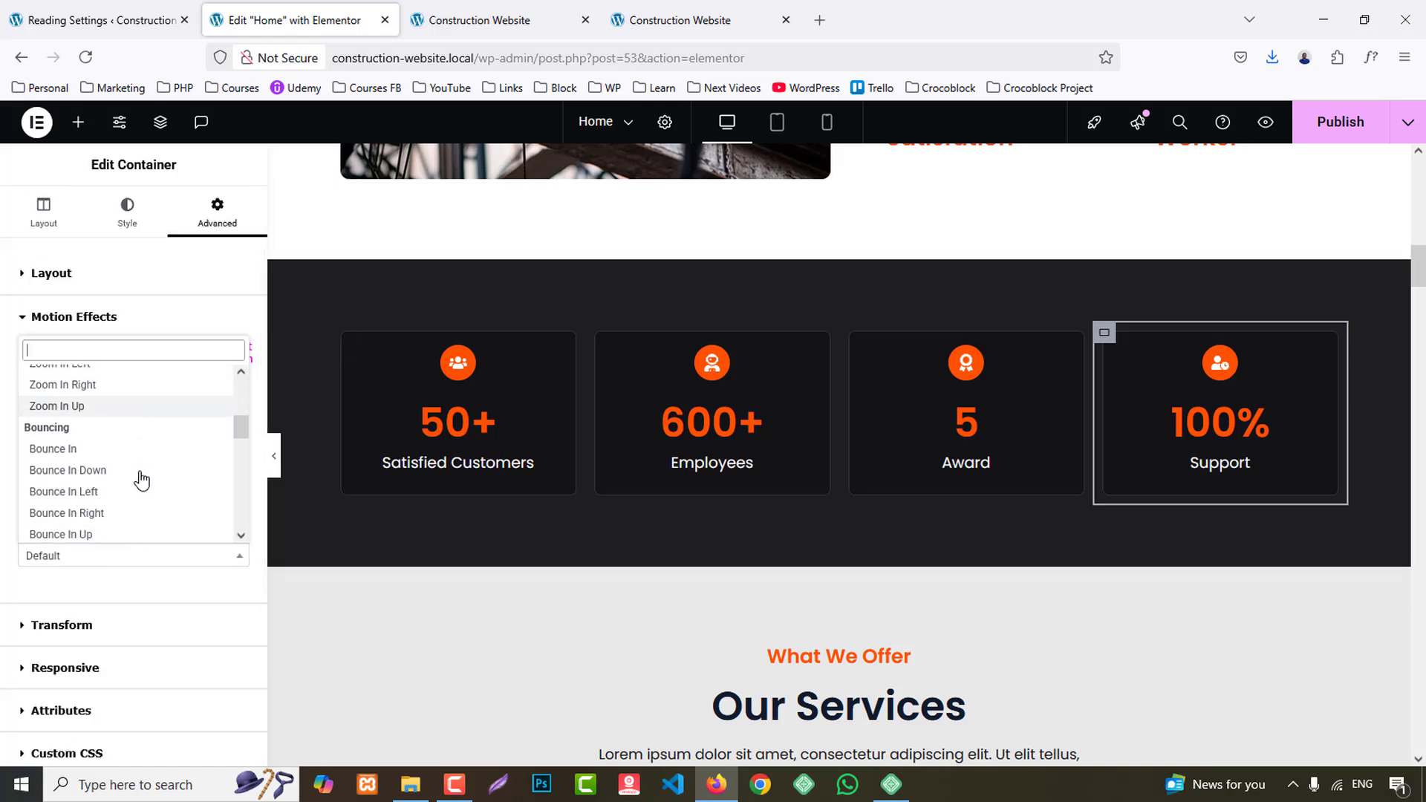
click(89, 418)
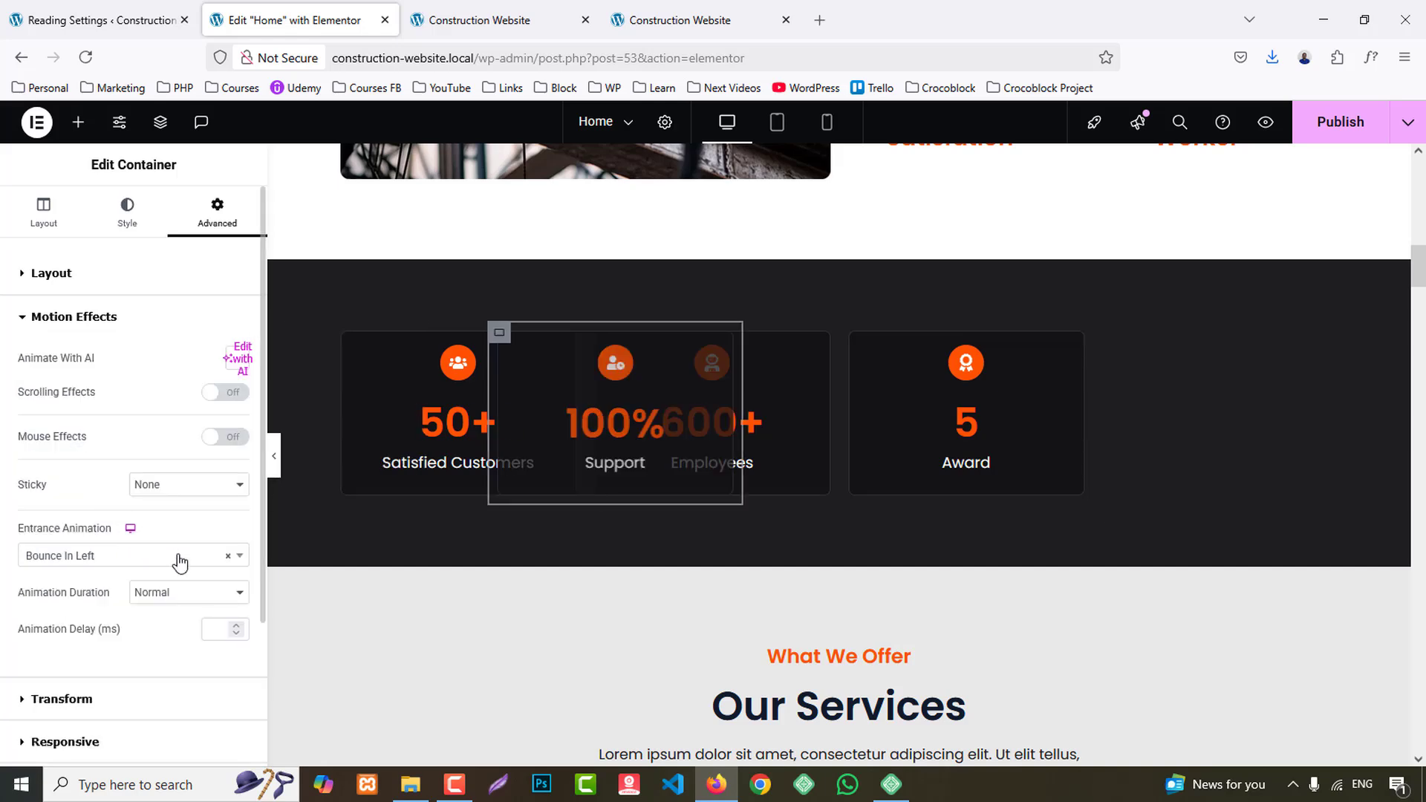
click(221, 630)
text(20)
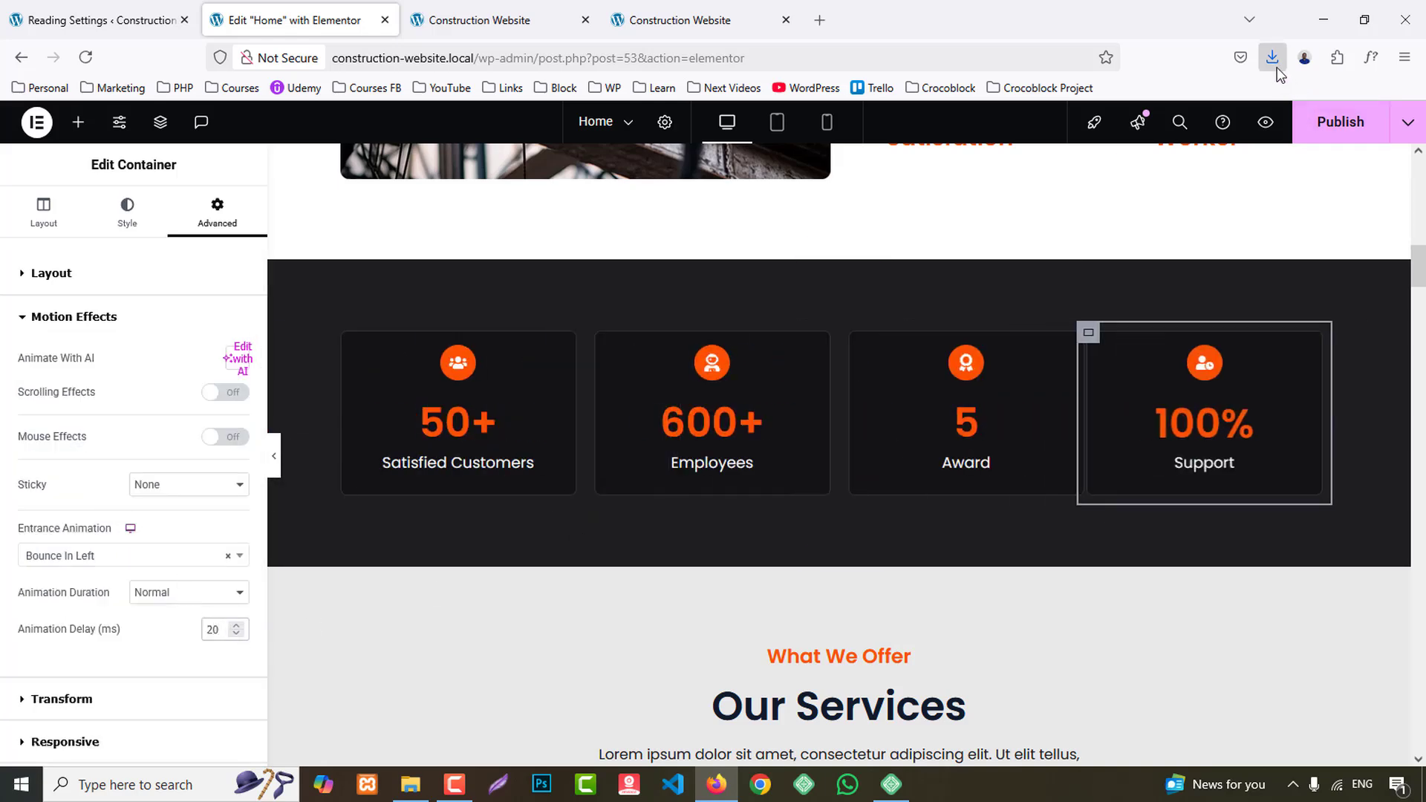
- Publish the Home page, preview the About and counter section animations, and return to the editor
click(1341, 121)
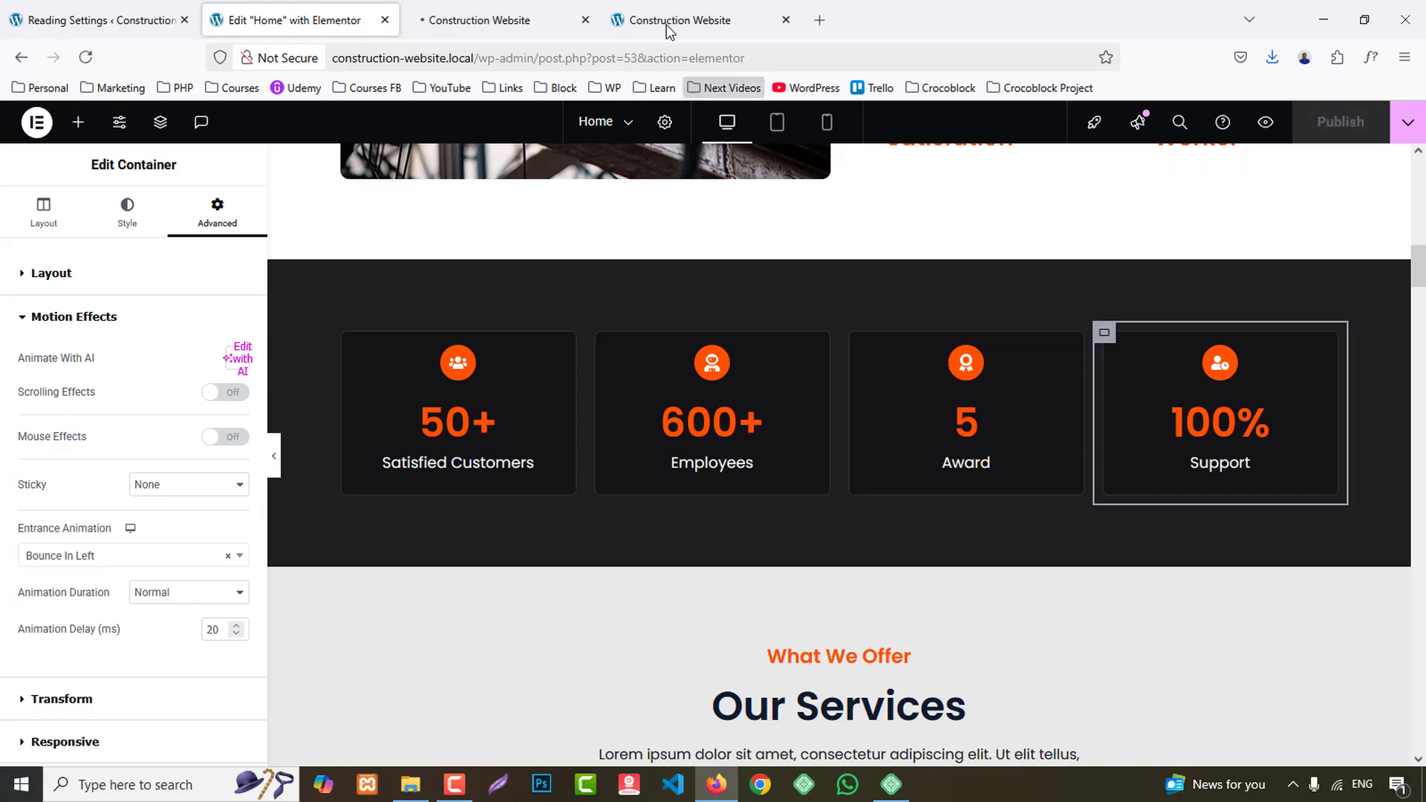
click(483, 20)
scroll(1382, 417, down, 5)
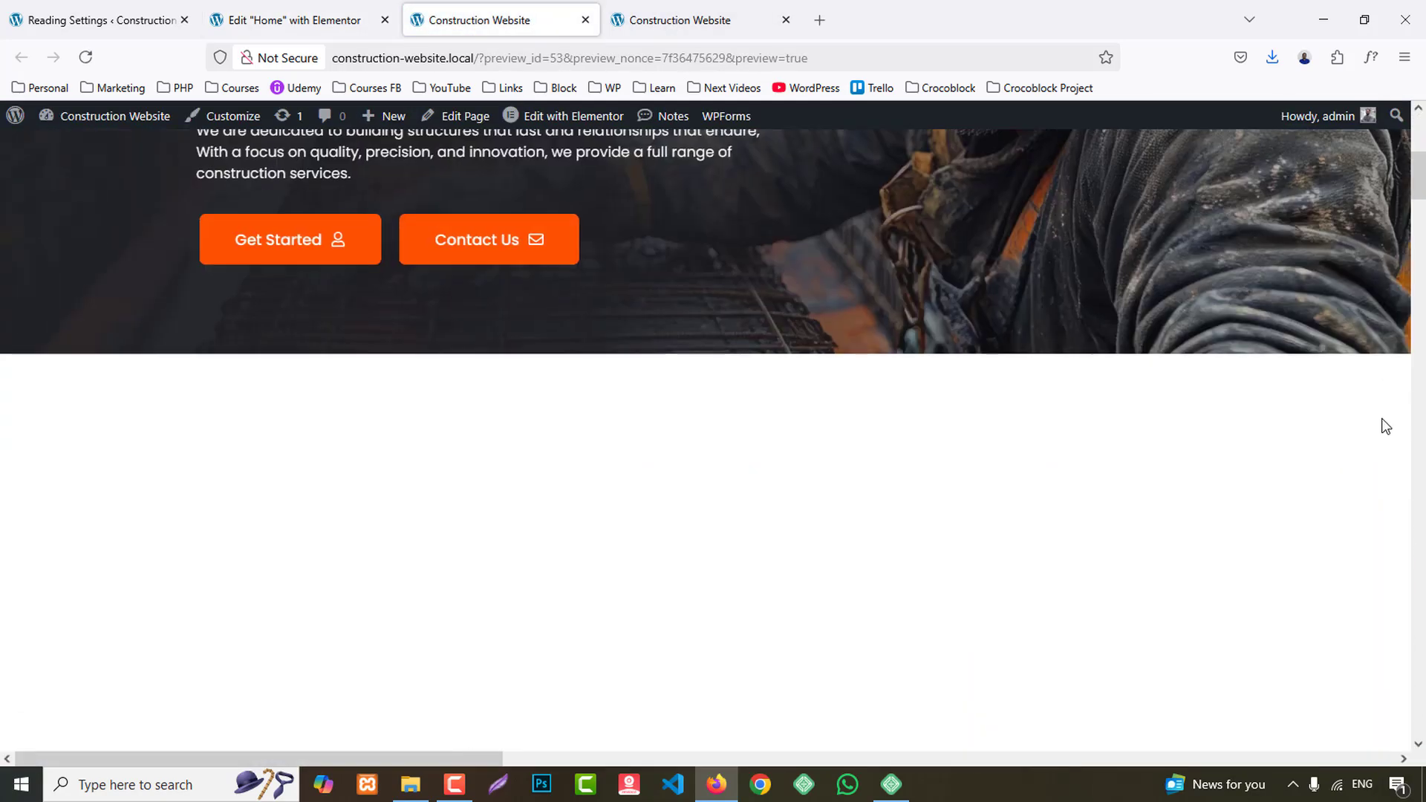
scroll(1386, 426, down, 5)
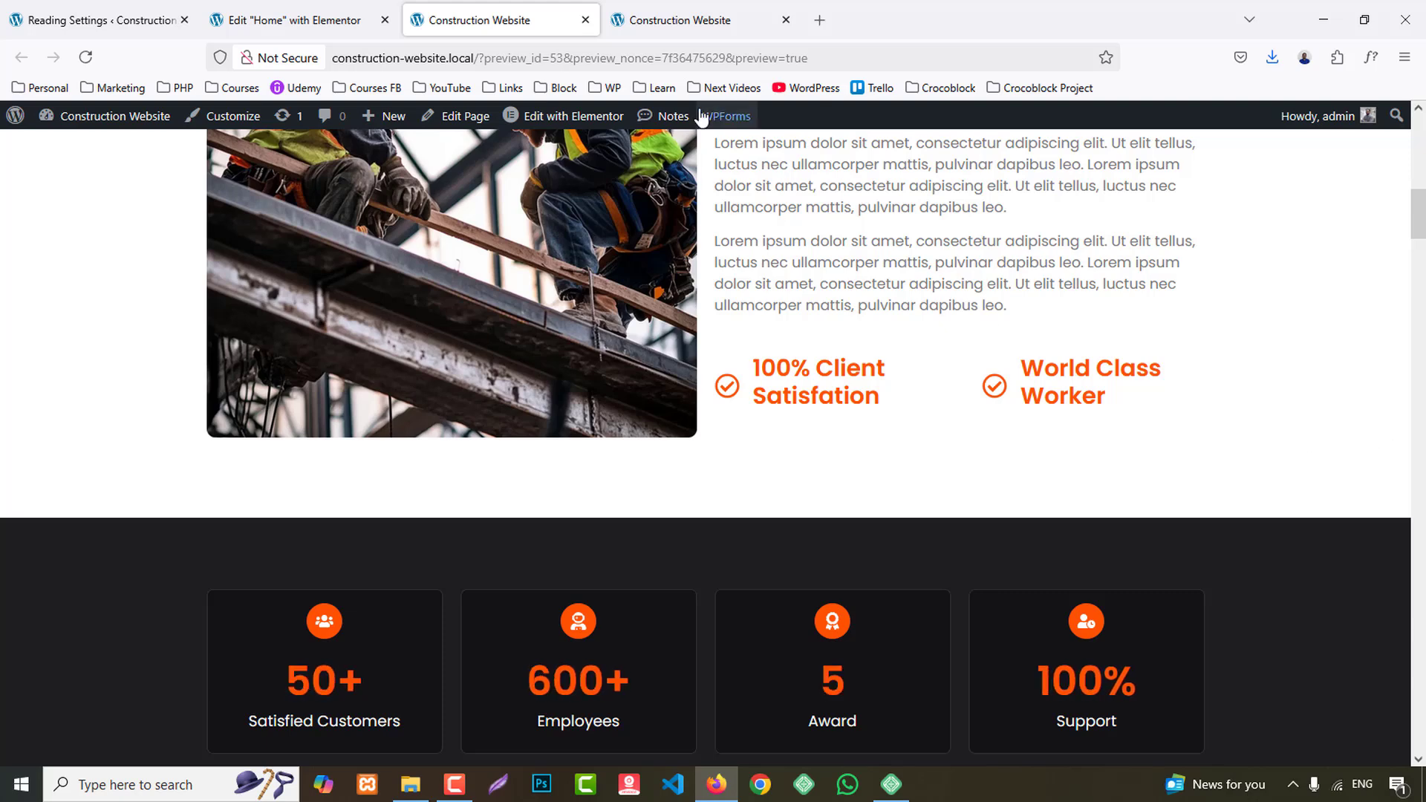
click(332, 23)
- Set the entrance animation of the container holding the Our Services heading and intro text to Bounce In
scroll(504, 421, down, 4)
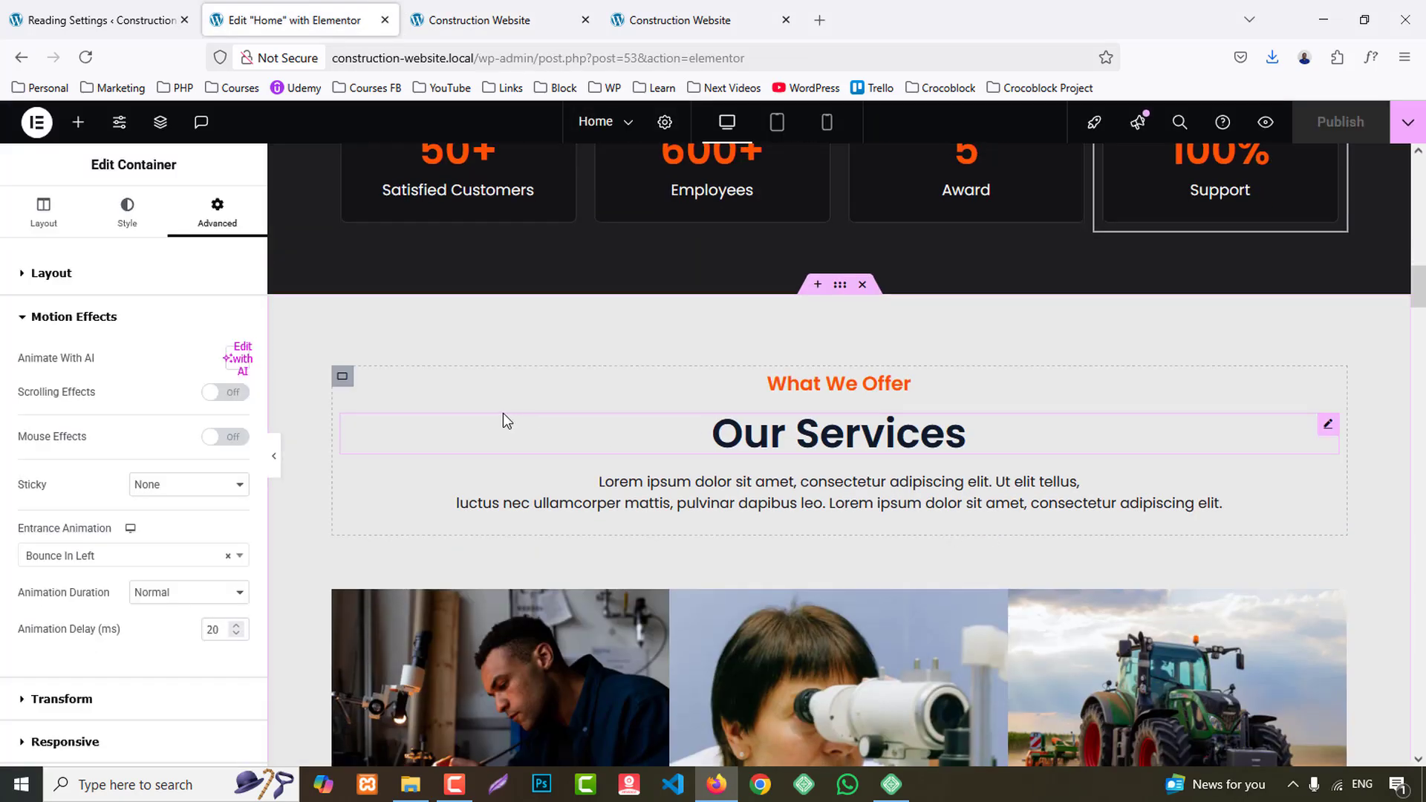
click(217, 212)
scroll(134, 565, down, 4)
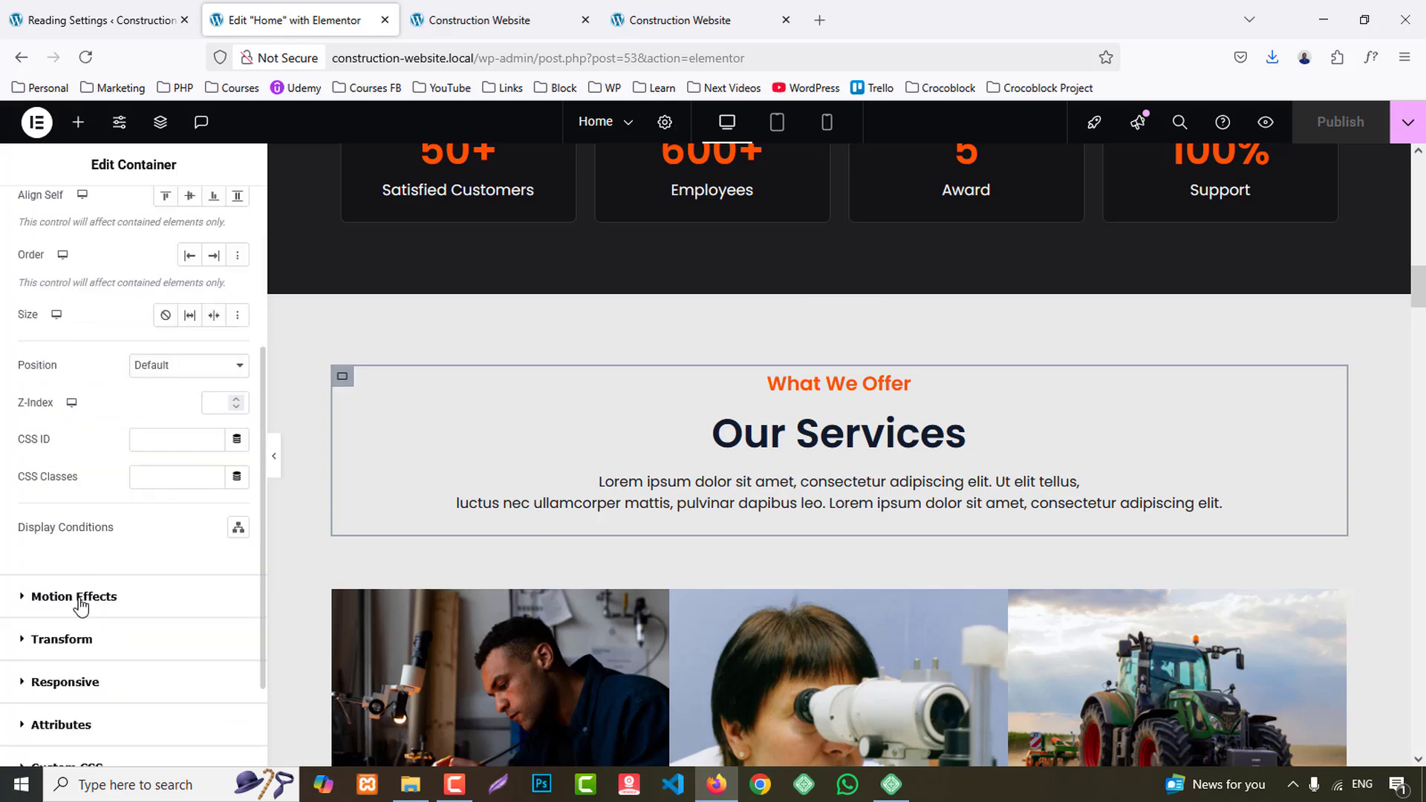
click(74, 596)
click(136, 557)
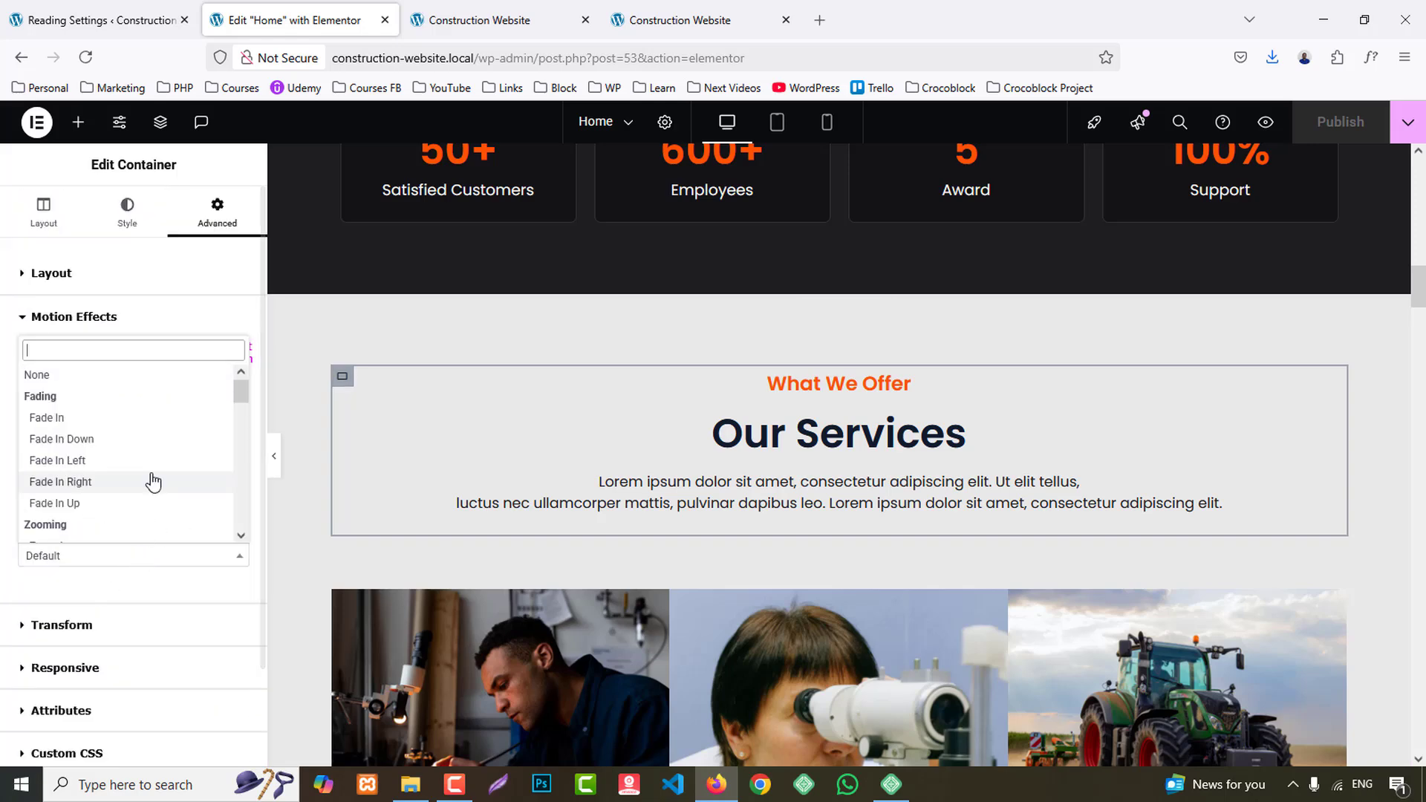
scroll(153, 479, down, 4)
click(59, 450)
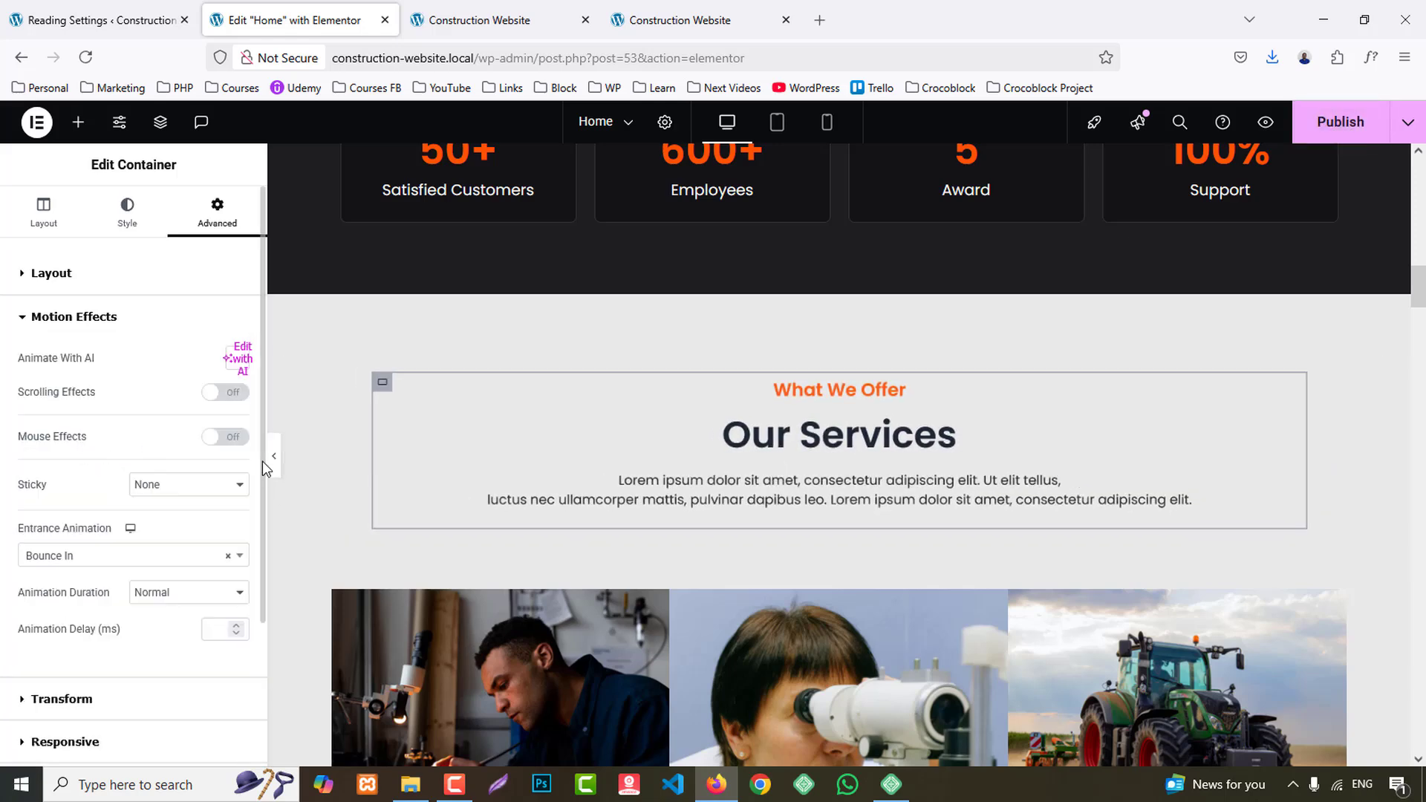
- Set the entrance animation of the Service Title 1 card container in the Our Services section to Slide In Left
scroll(461, 497, down, 3)
click(345, 421)
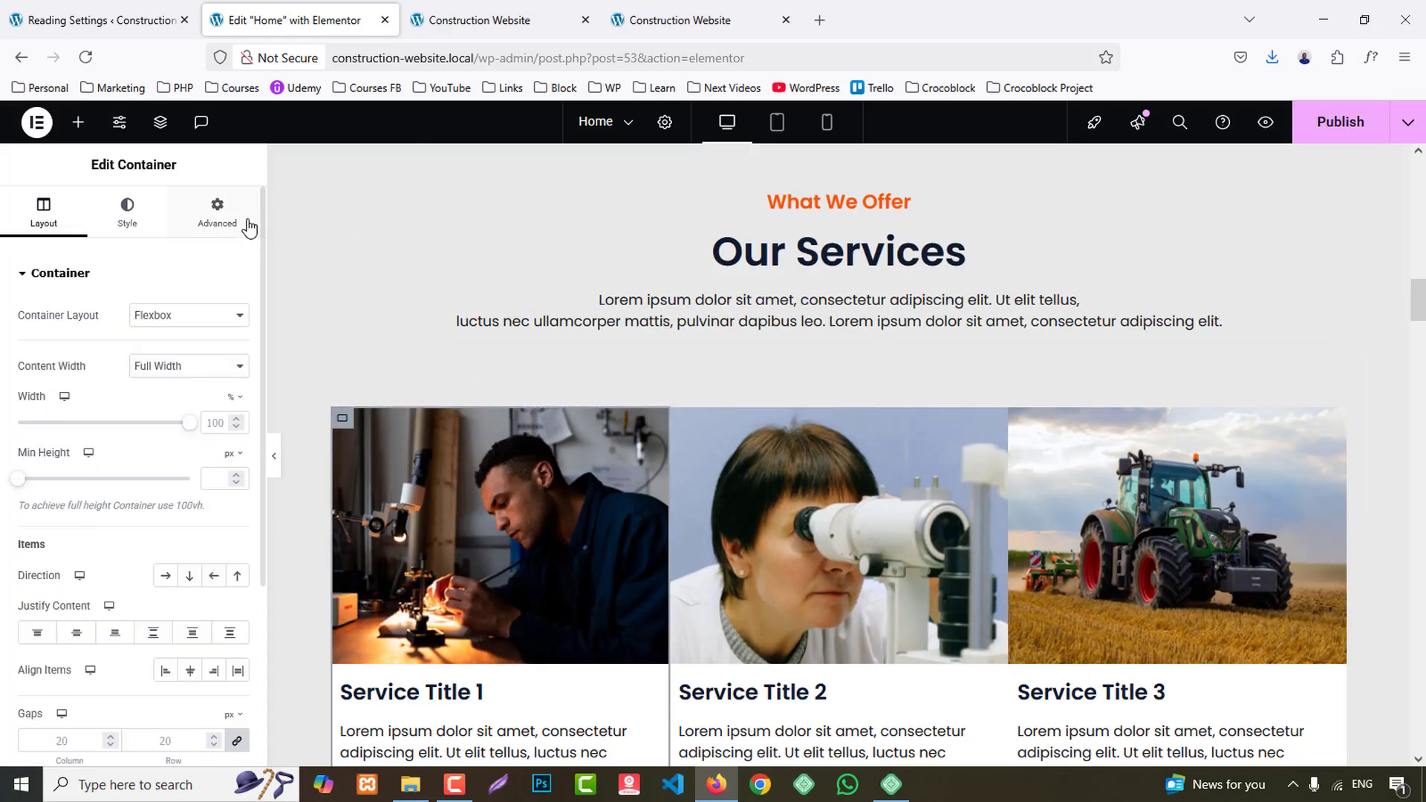
scroll(115, 581, down, 10)
click(85, 596)
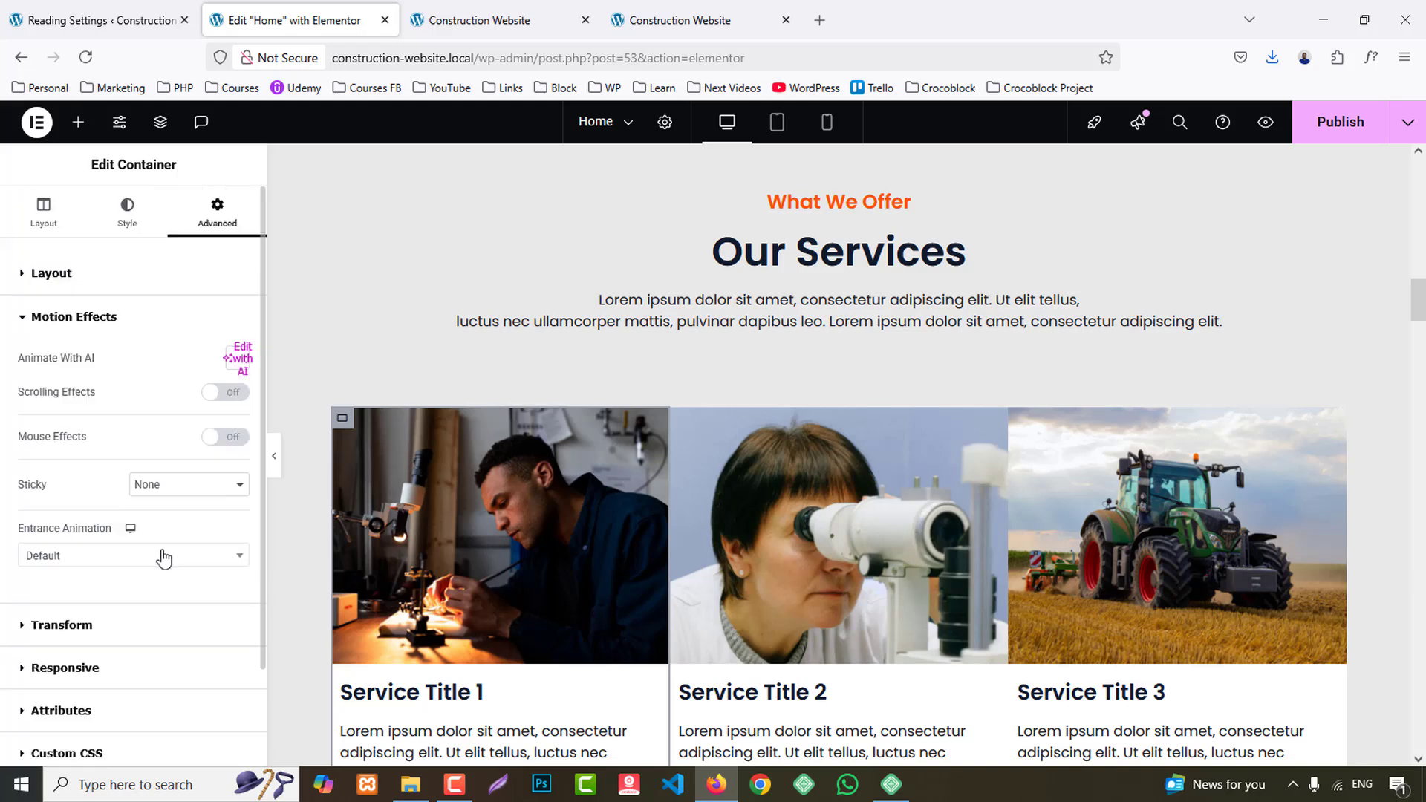
click(90, 444)
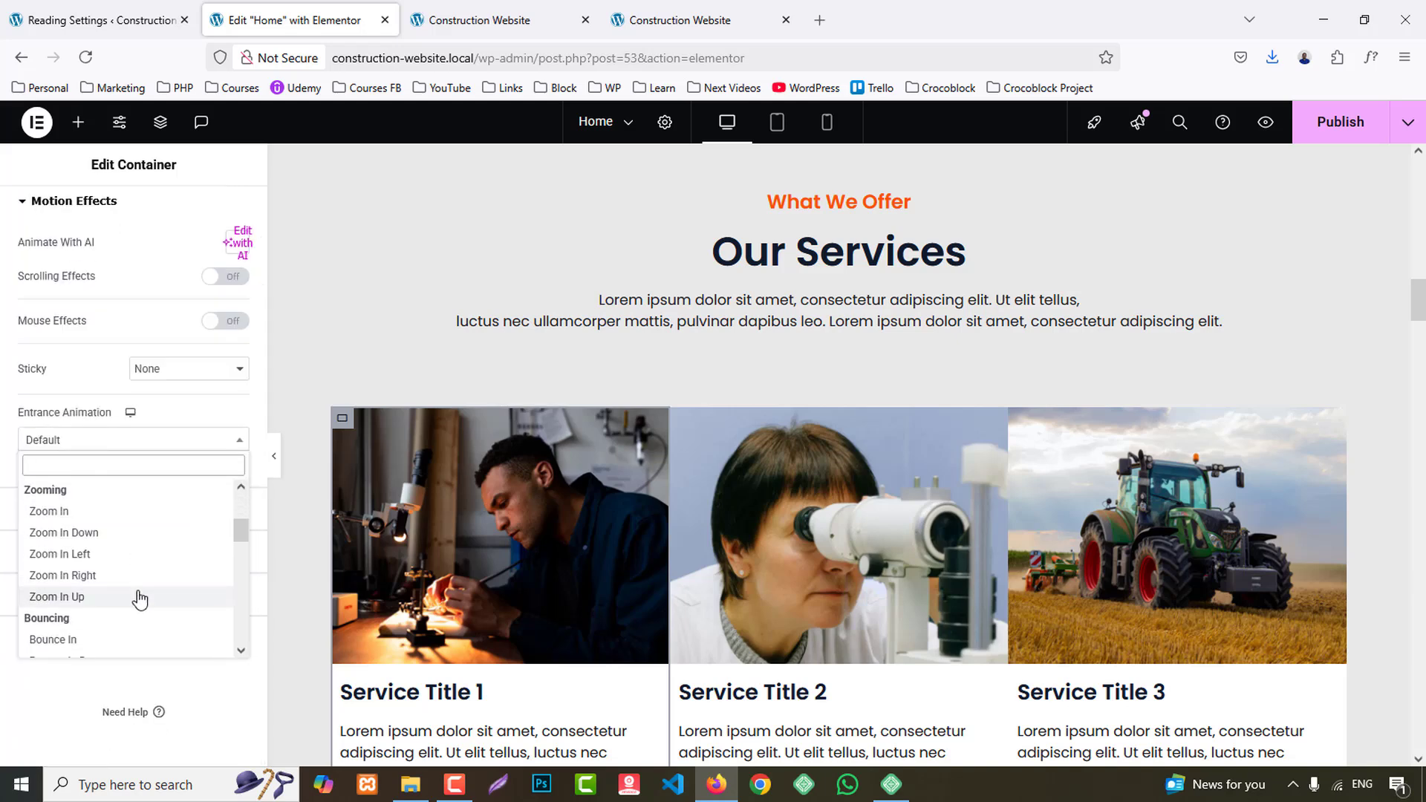
scroll(139, 598, down, 5)
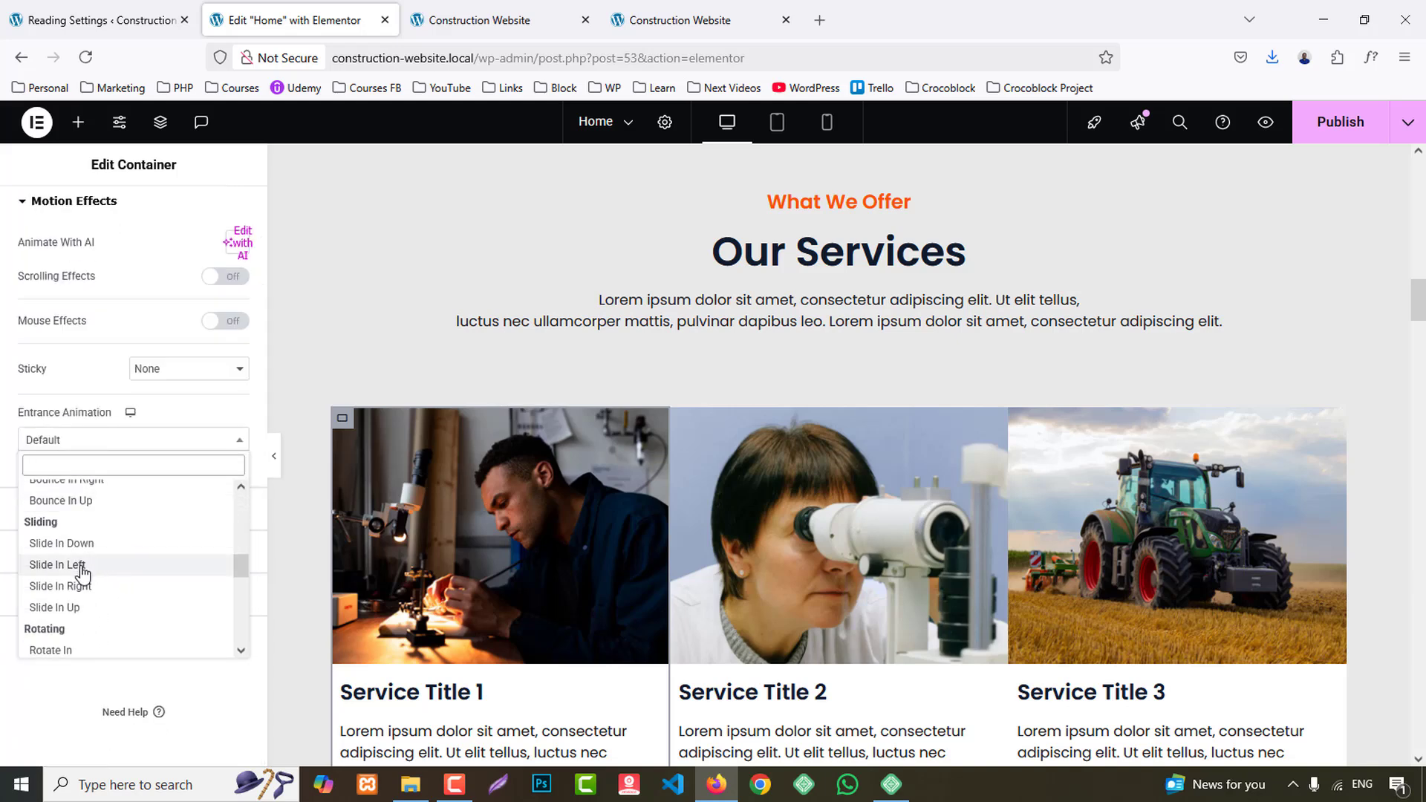
click(81, 566)
- Set the entrance animation of the Service Title 2 card container to Slide In Up
click(681, 419)
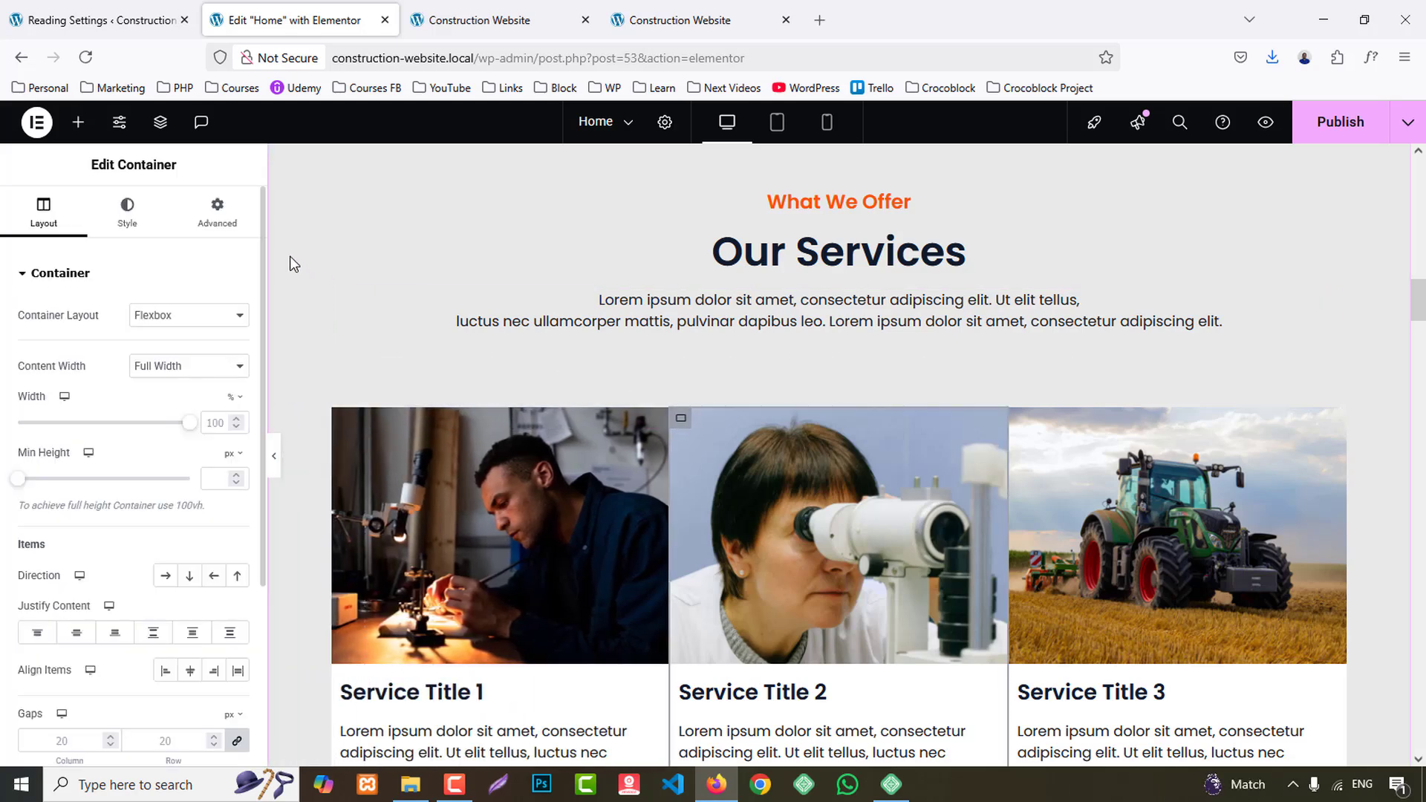
click(212, 223)
scroll(203, 491, down, 2)
click(143, 467)
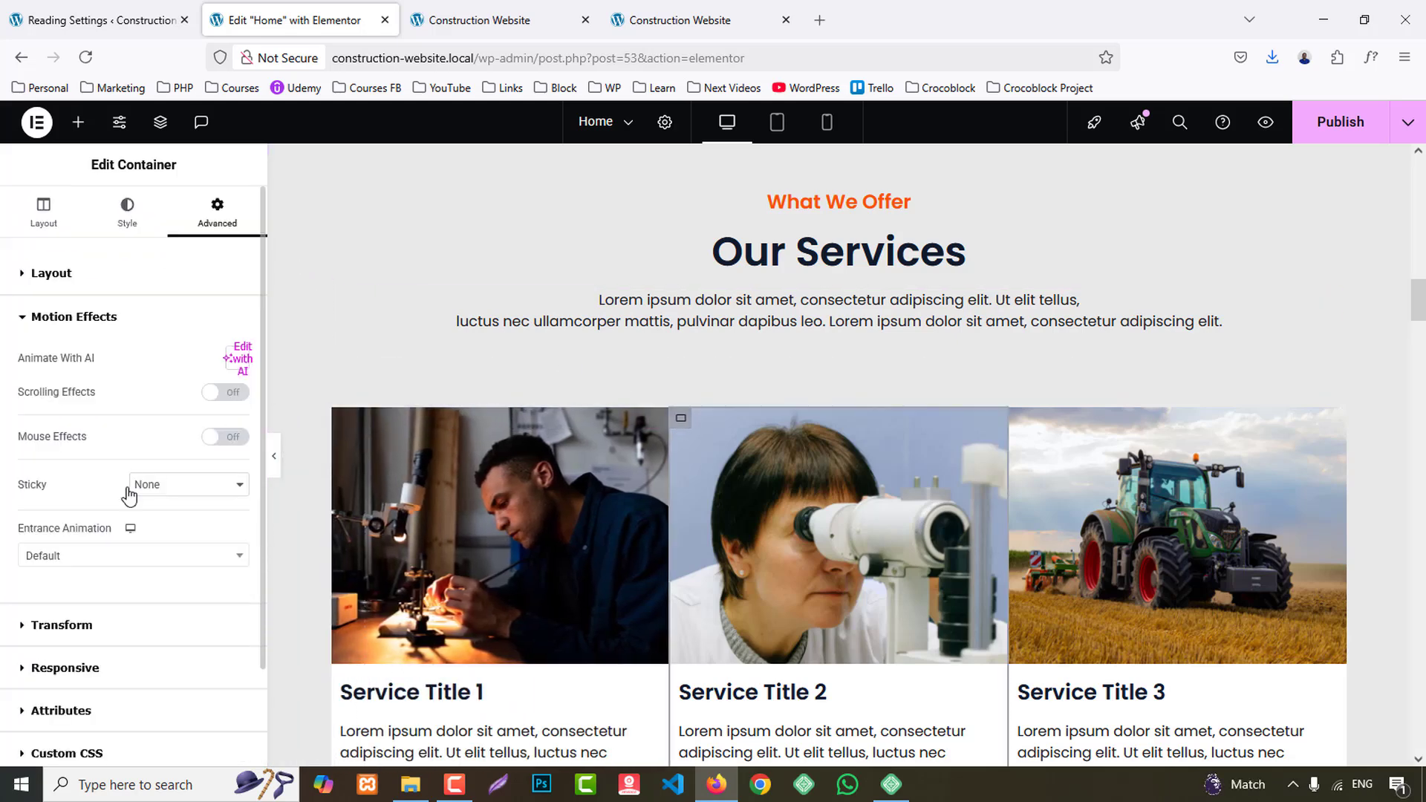
click(96, 557)
scroll(140, 478, down, 10)
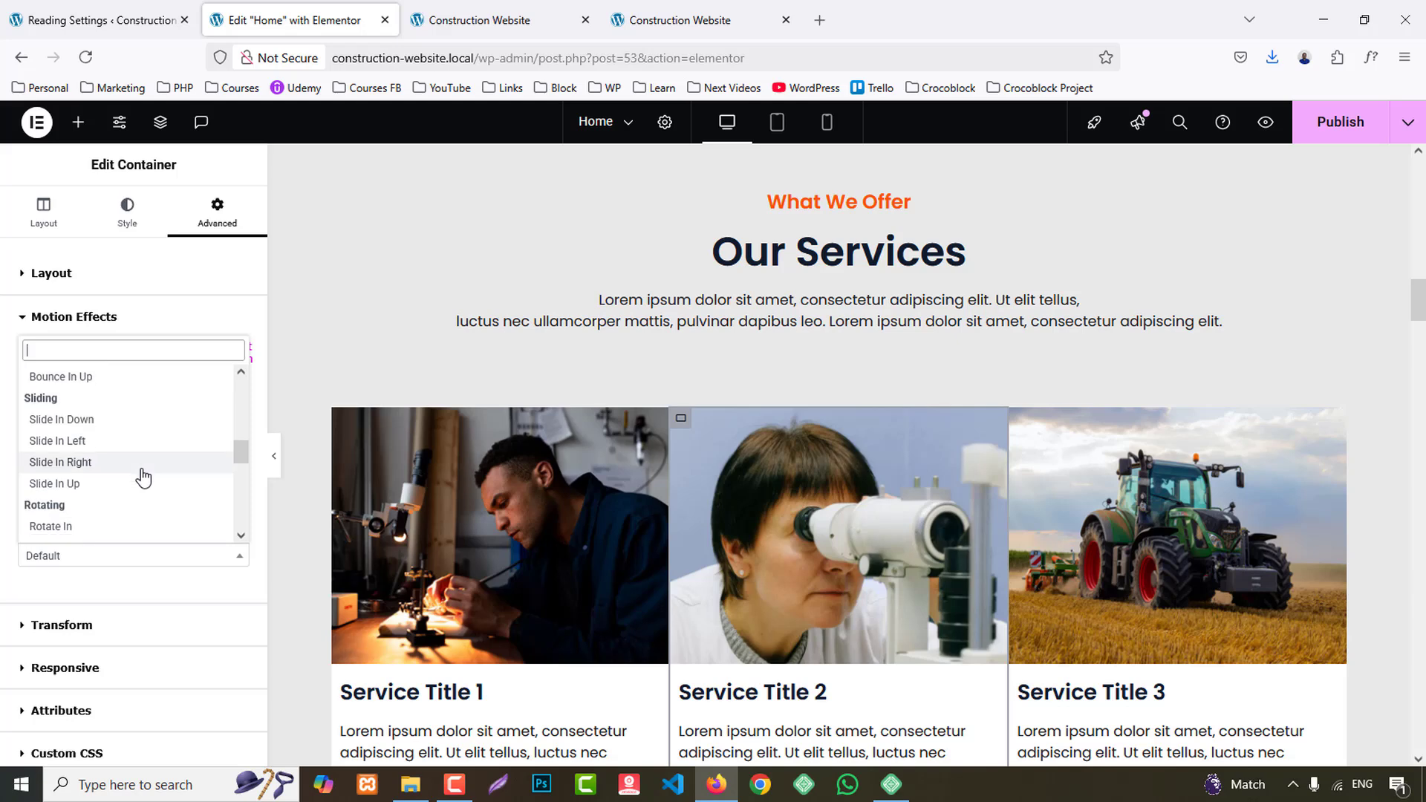
click(79, 418)
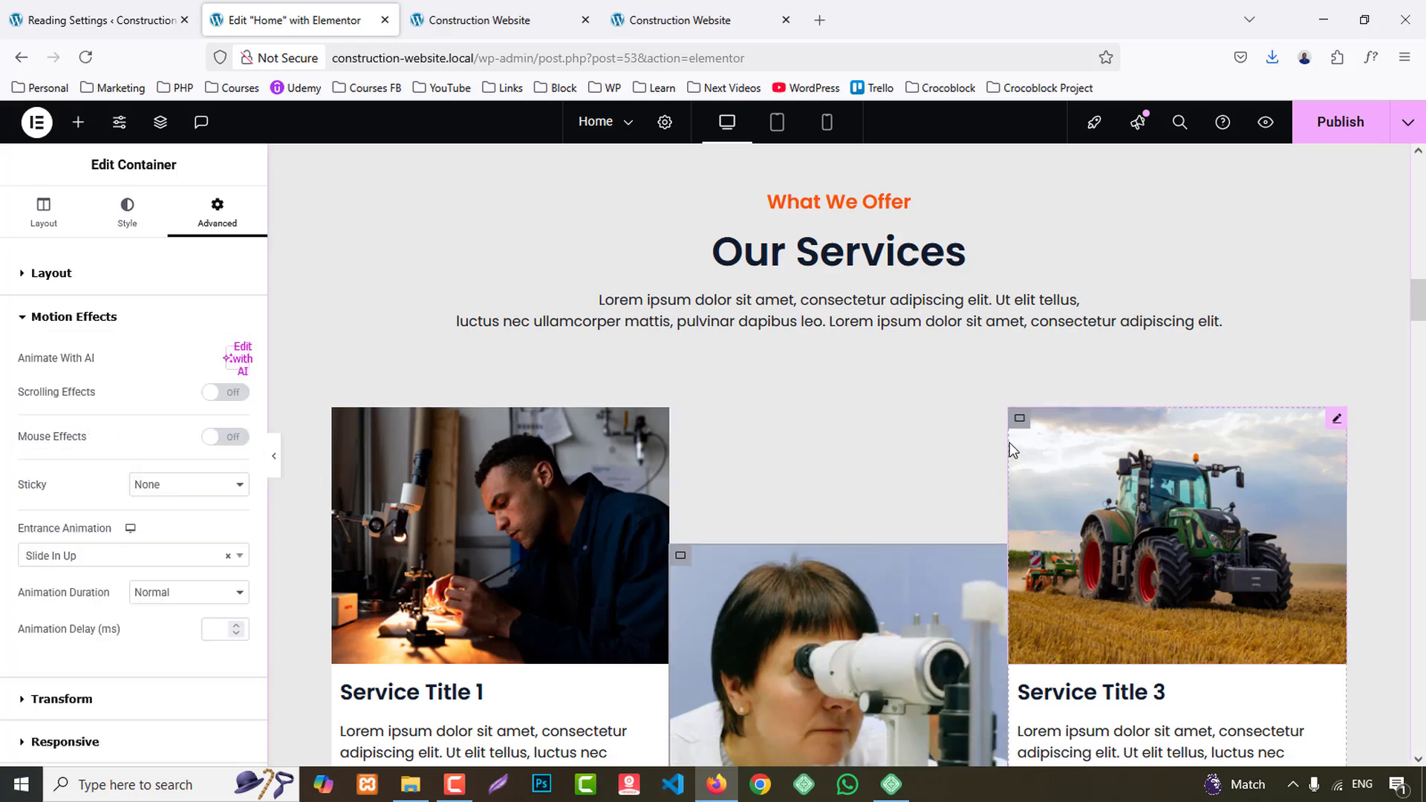
- Set the entrance animation of the Service Title 3 card container to Slide In Right
click(1018, 421)
click(232, 217)
scroll(123, 499, down, 5)
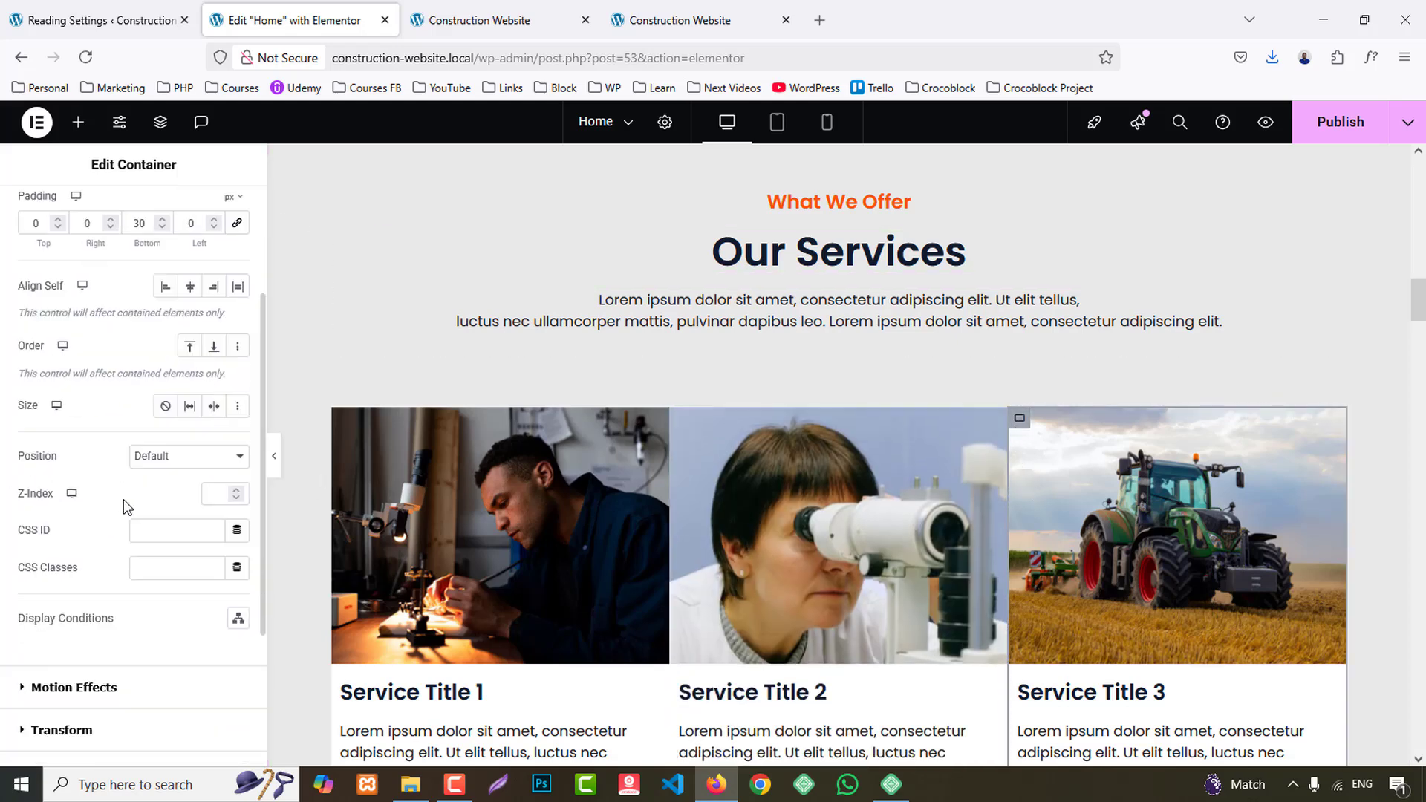
click(128, 603)
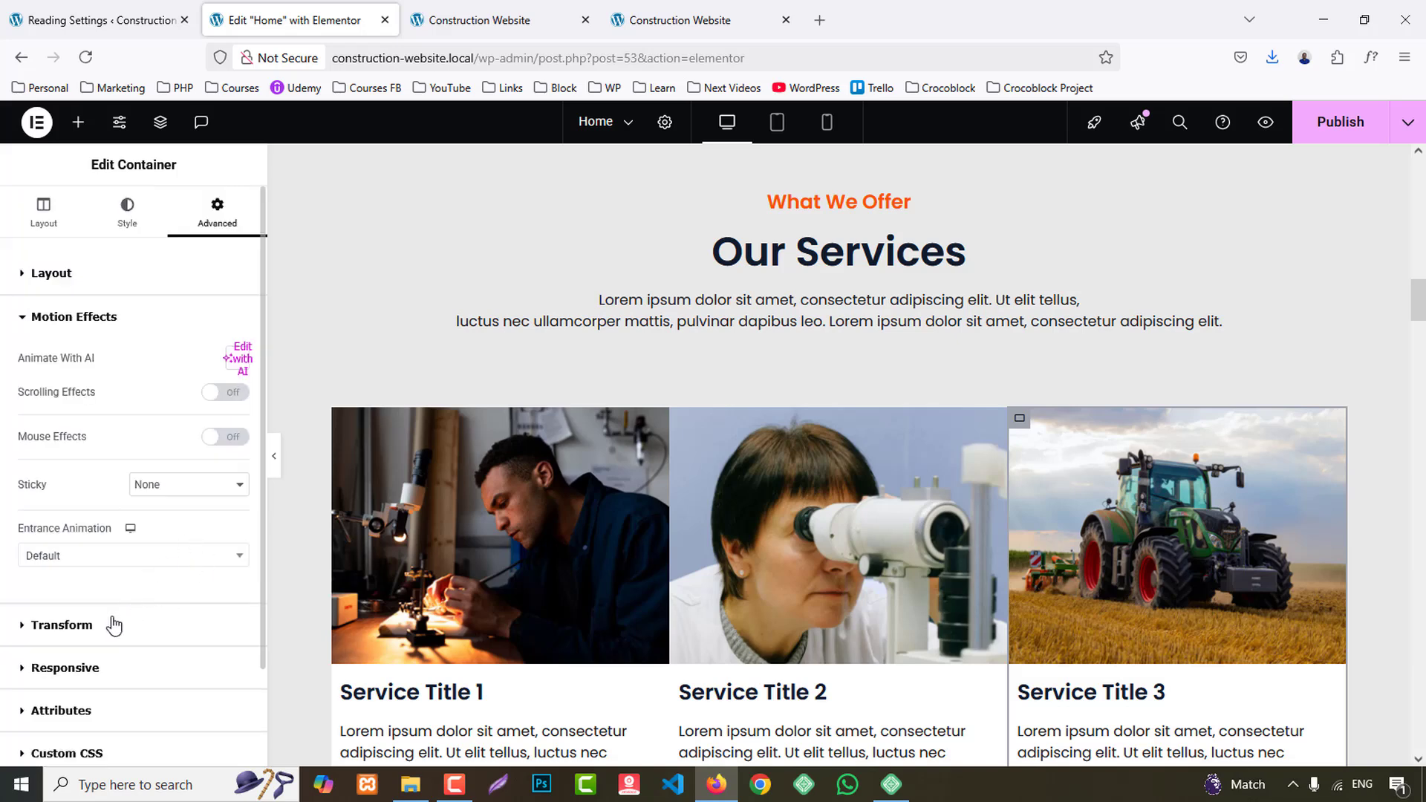
click(131, 562)
scroll(159, 475, down, 6)
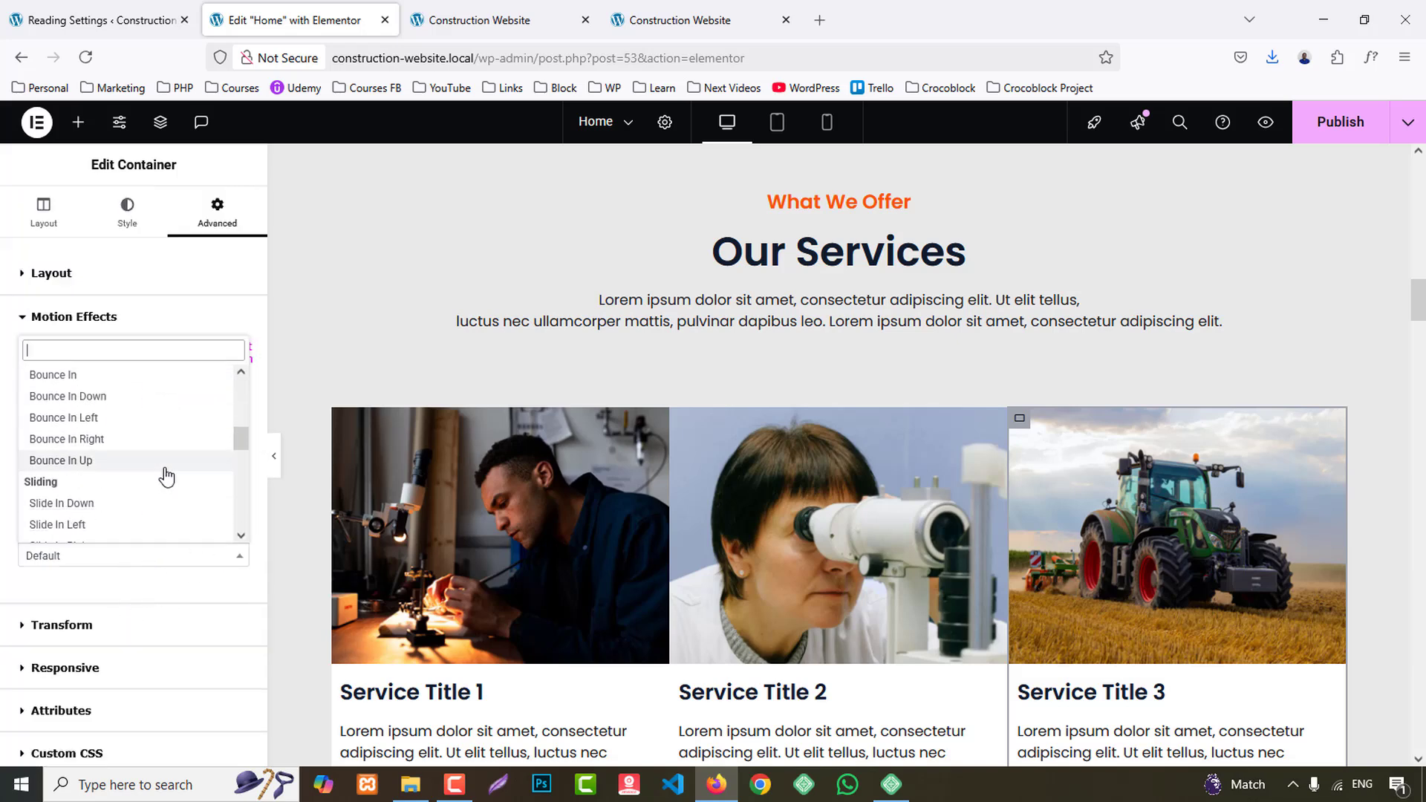
click(89, 475)
- Set the entrance animation of the container holding the Featured Projects heading and intro text to Fade In
scroll(1108, 487, down, 10)
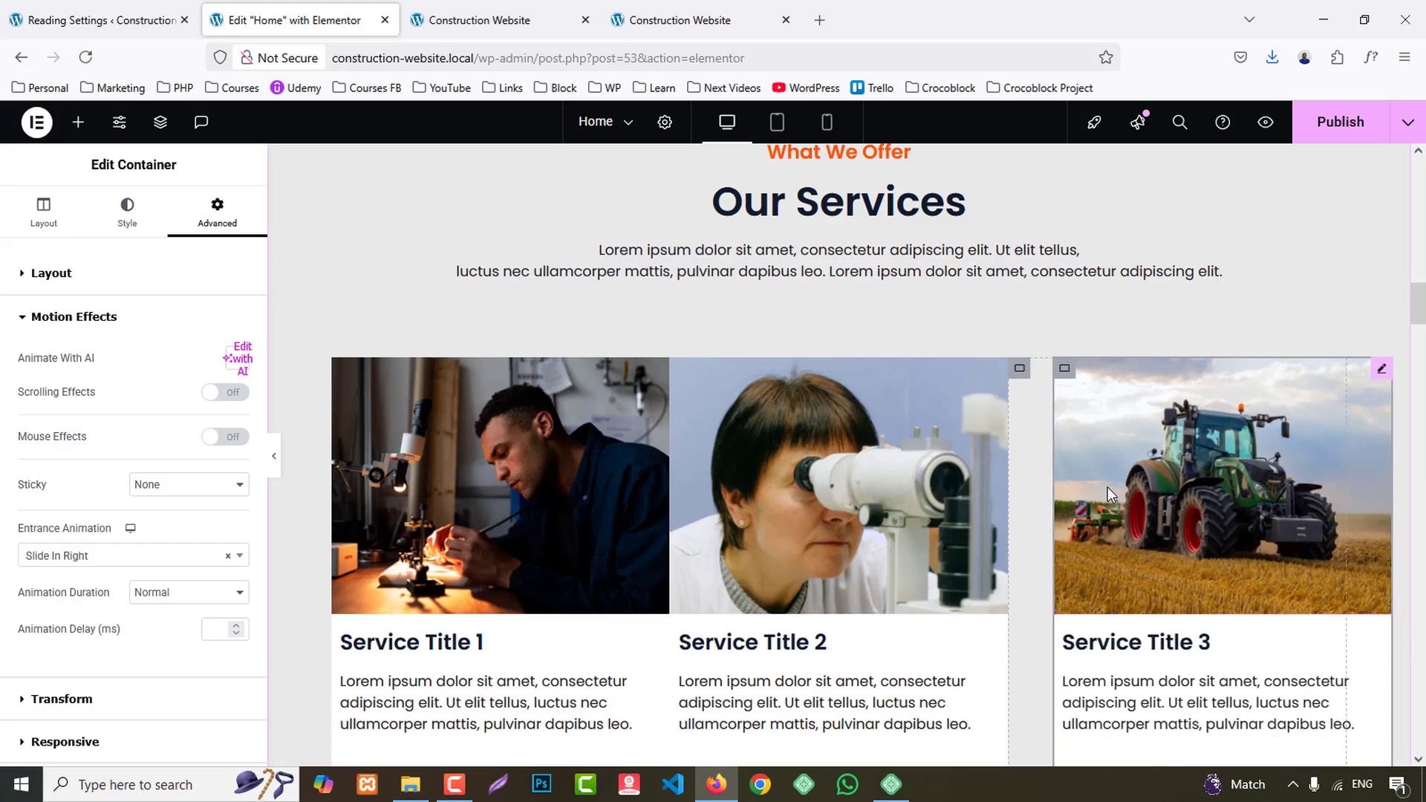
scroll(1108, 488, down, 2)
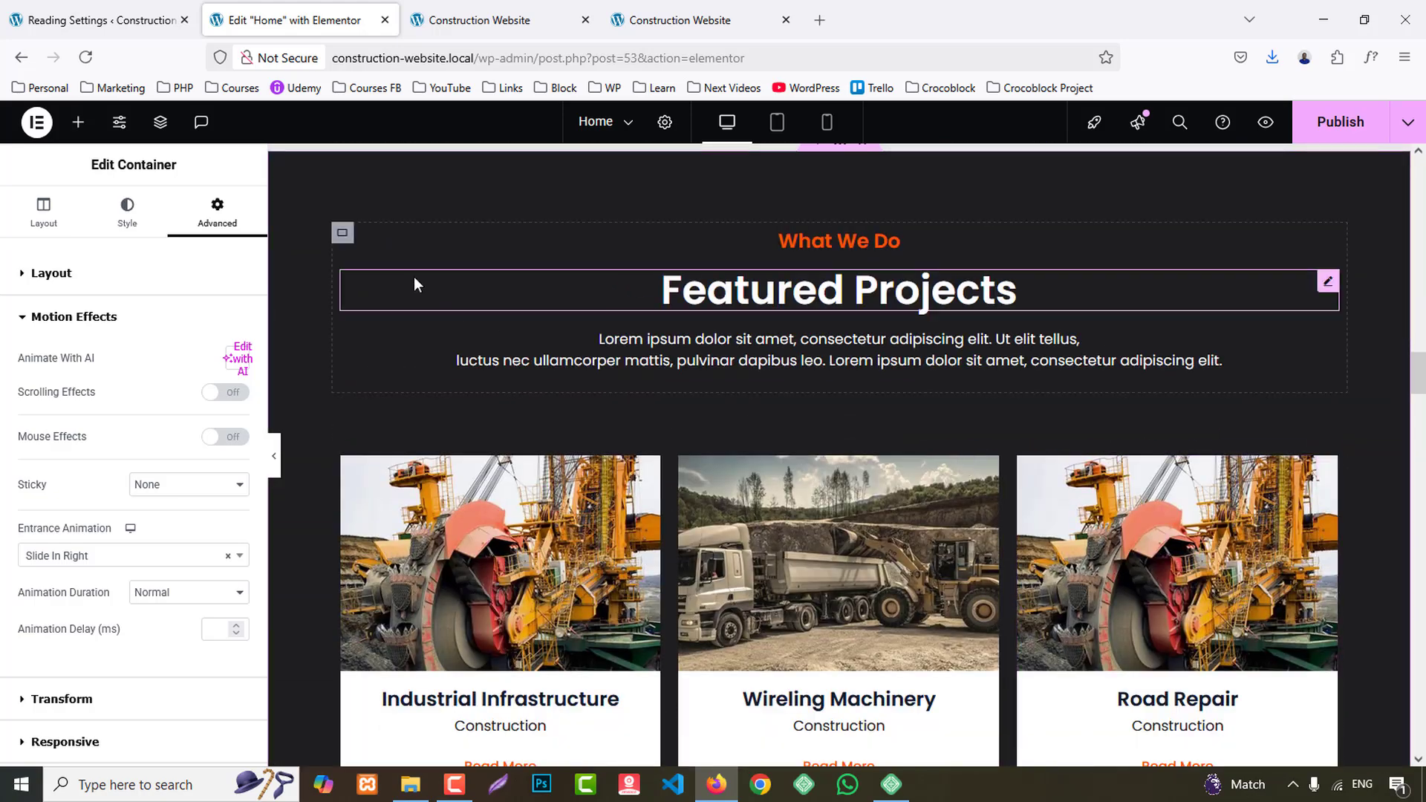
click(342, 233)
click(202, 236)
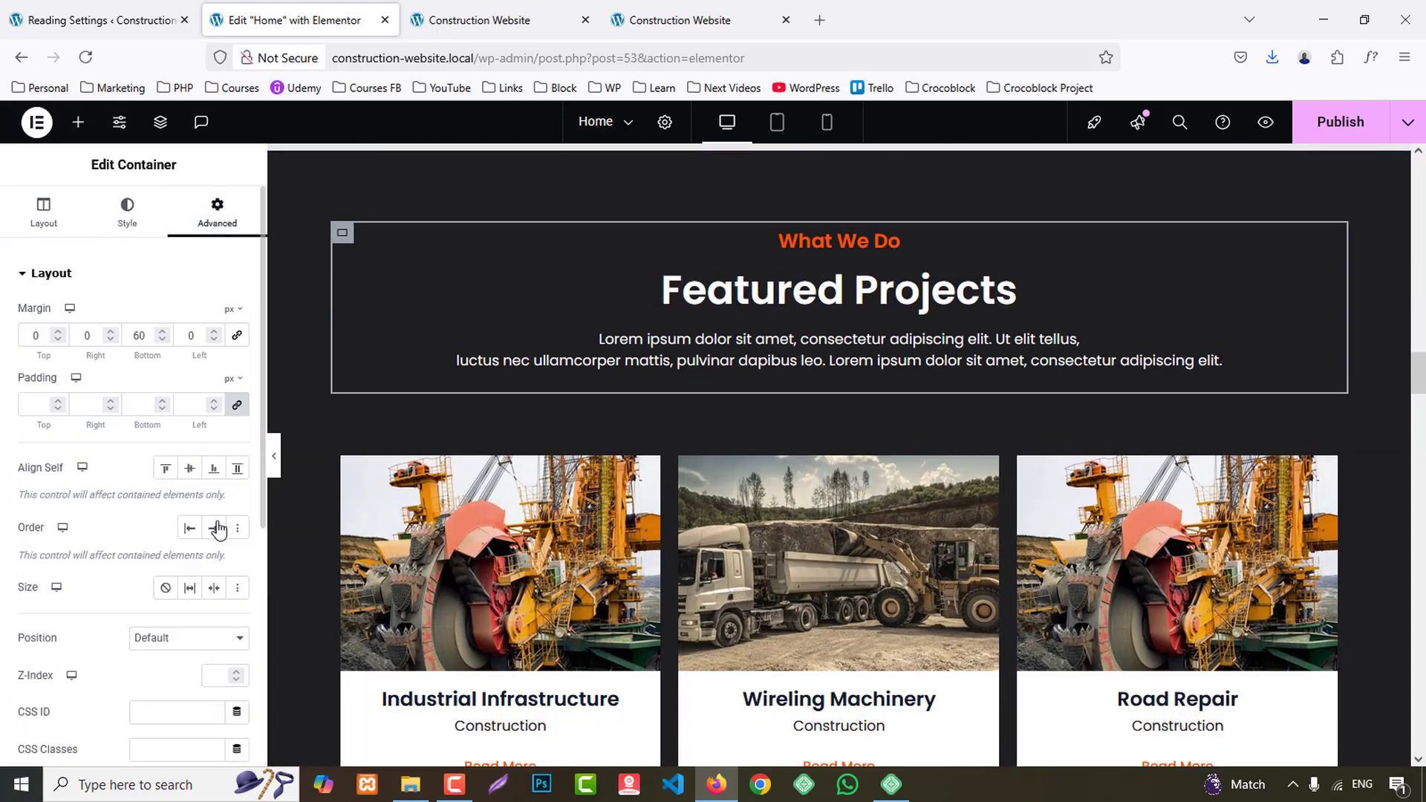
scroll(127, 579, down, 8)
click(103, 507)
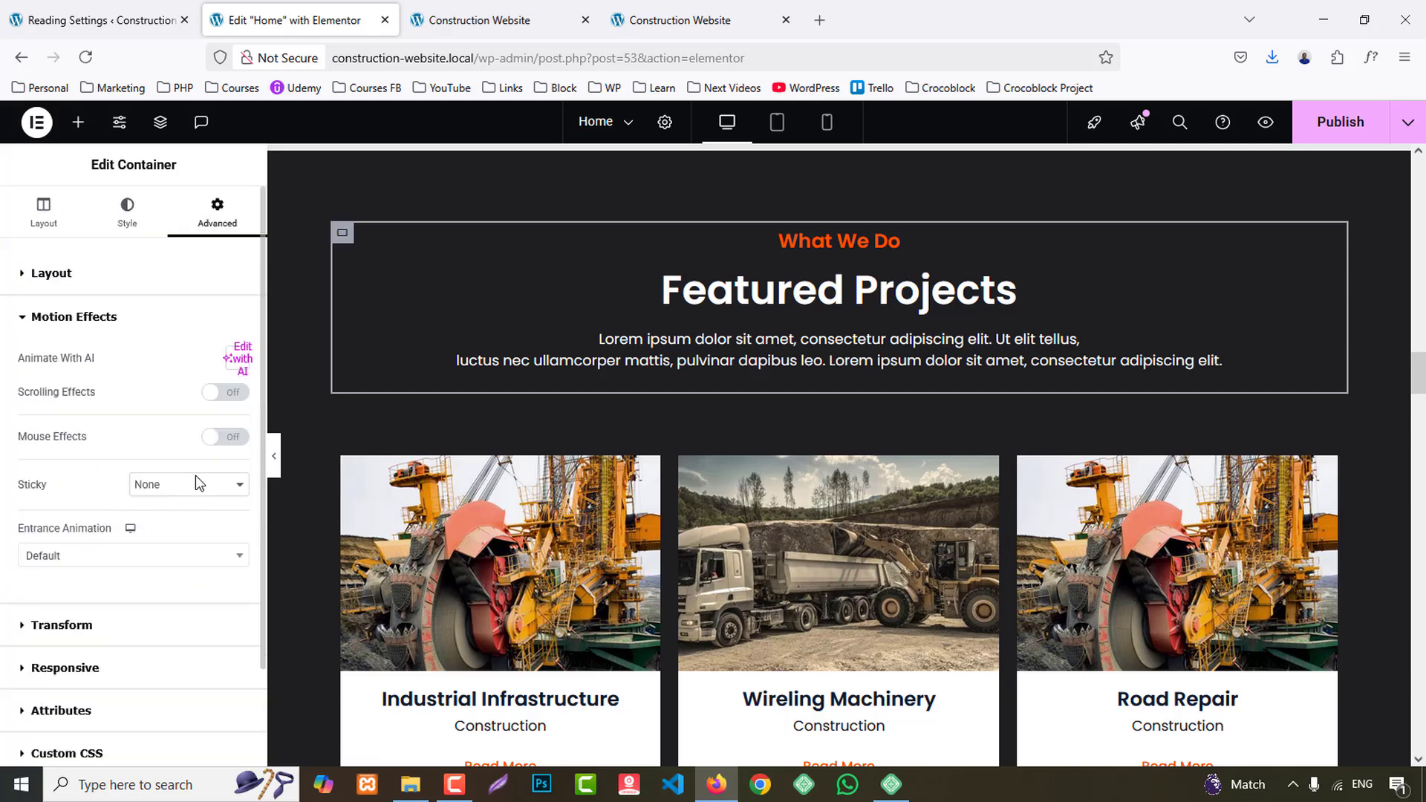
click(87, 559)
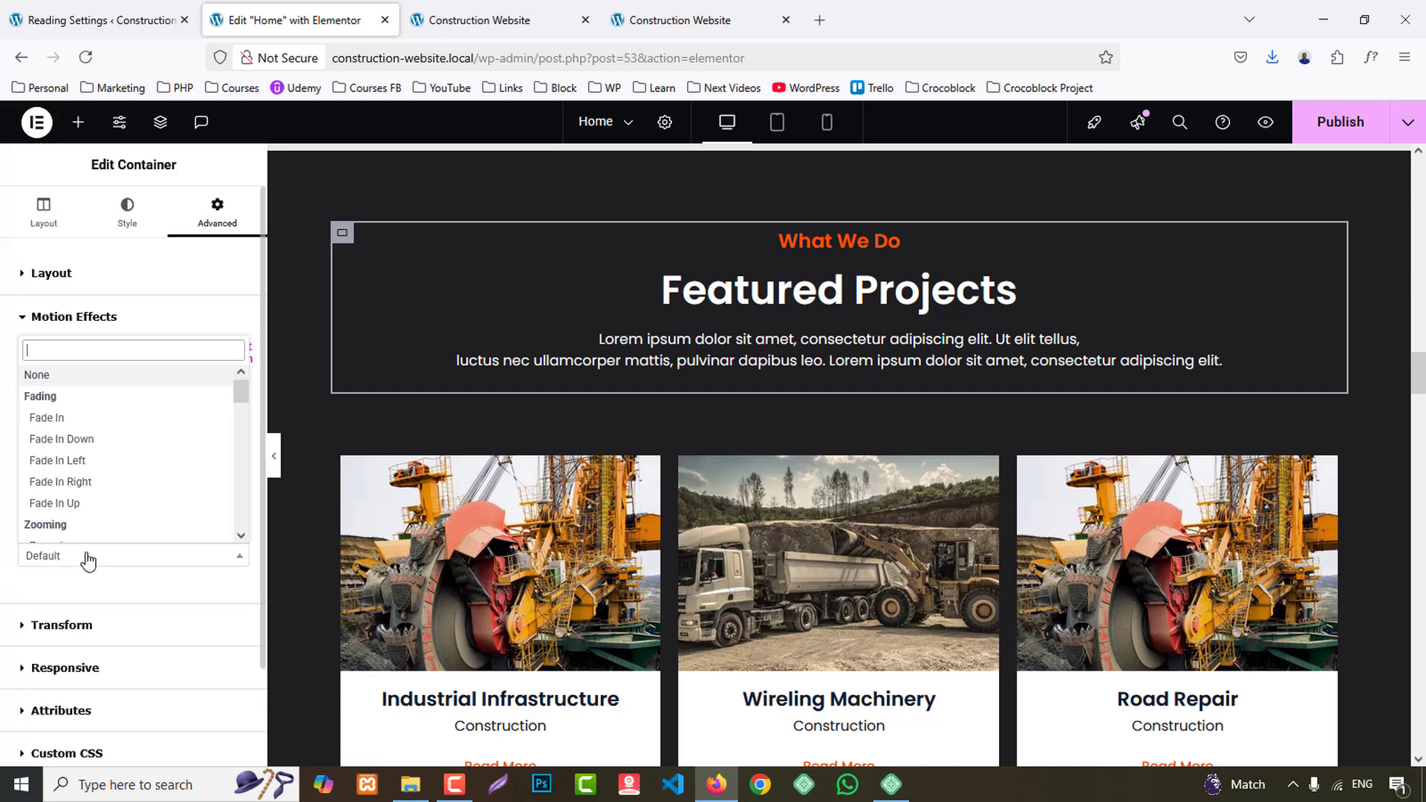
click(89, 419)
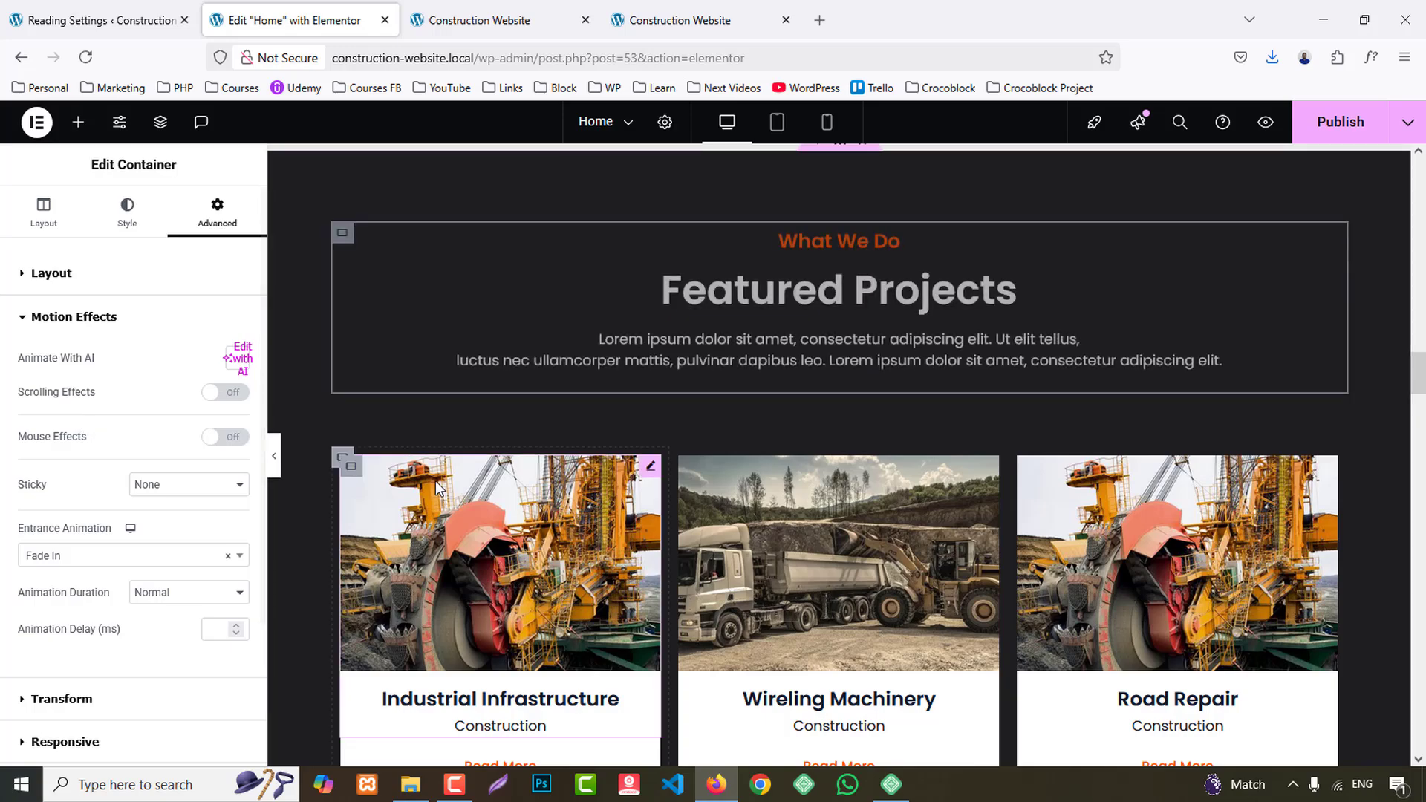
- Set the entrance animation of the Industrial Infrastructure project container to Zoom In Left
scroll(356, 398, down, 2)
click(341, 369)
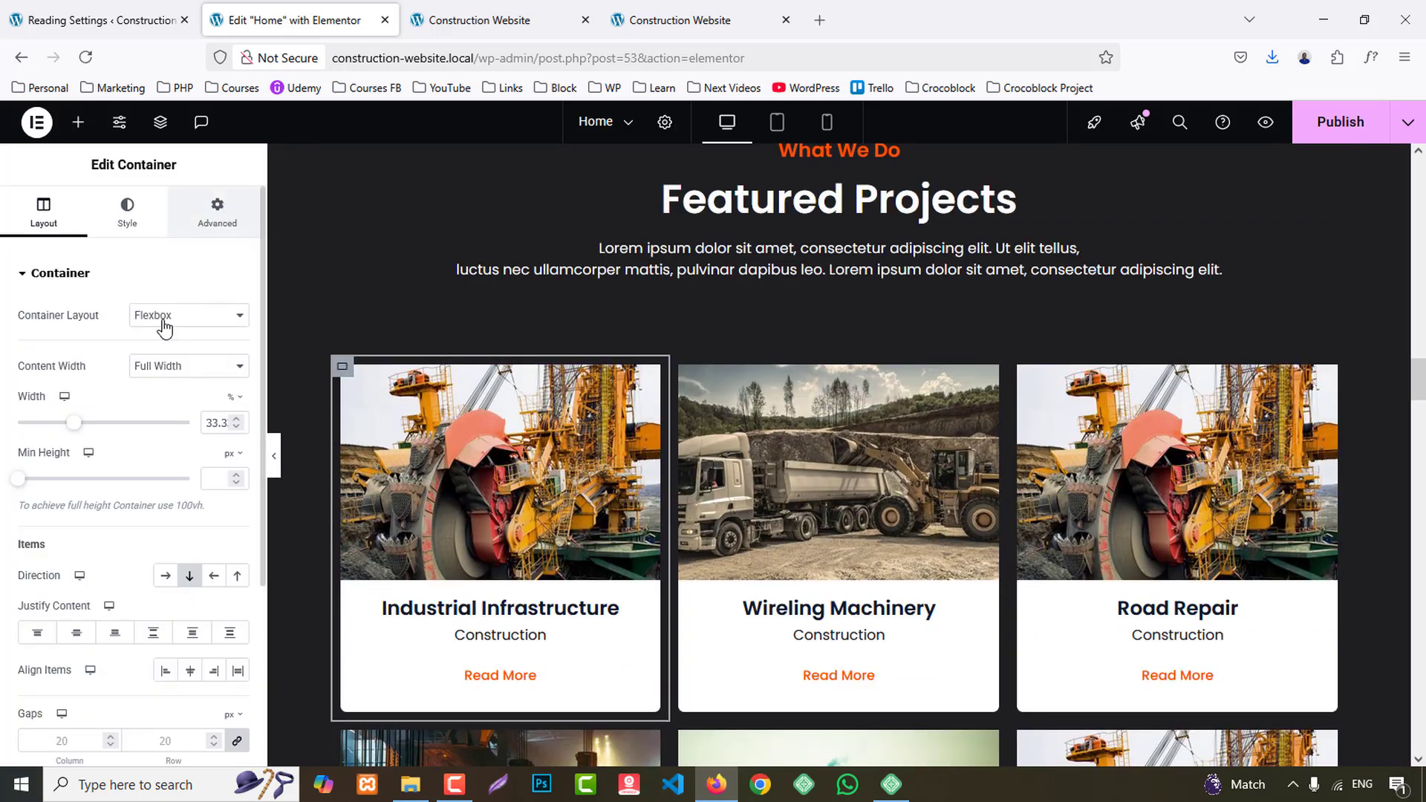
click(216, 212)
scroll(117, 493, down, 6)
click(94, 468)
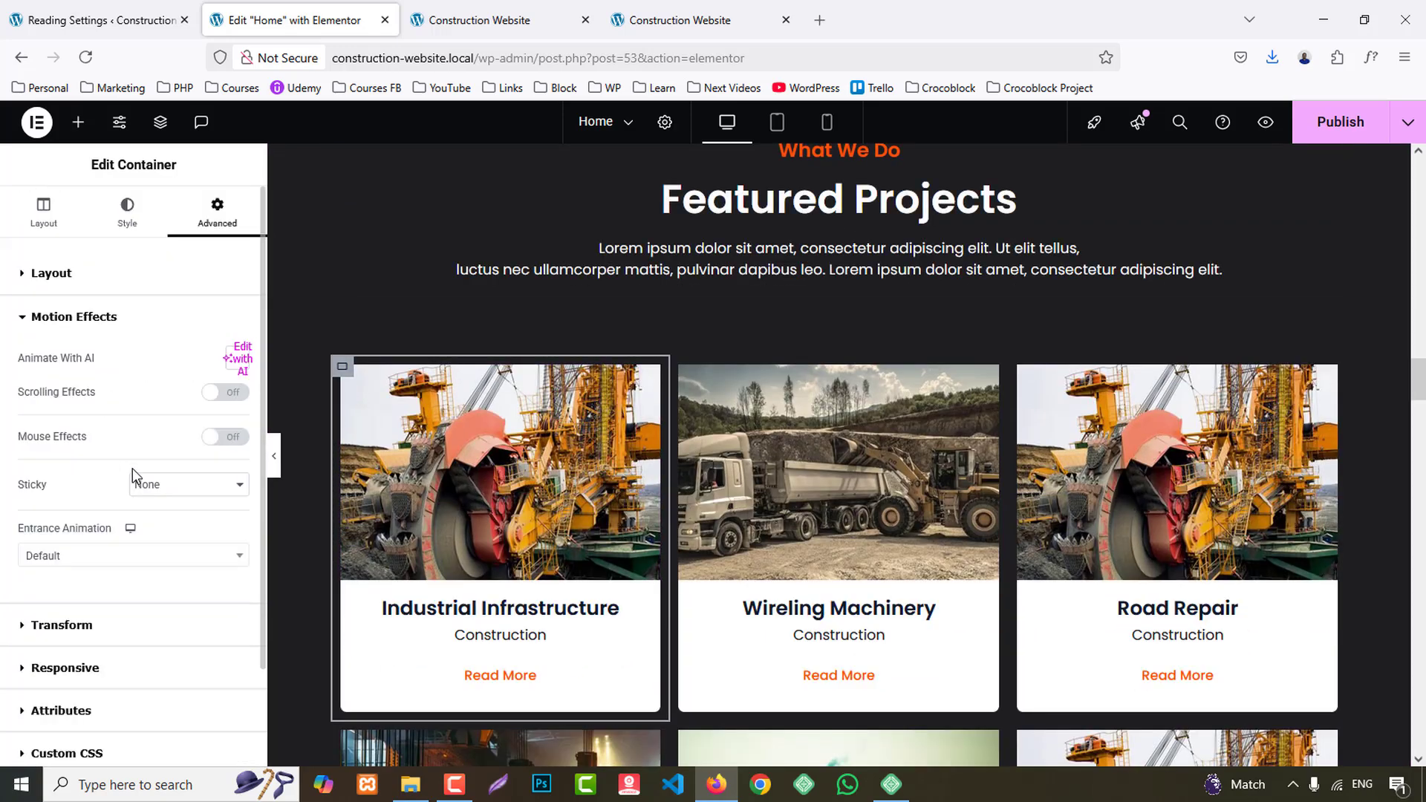
click(114, 560)
scroll(152, 455, down, 4)
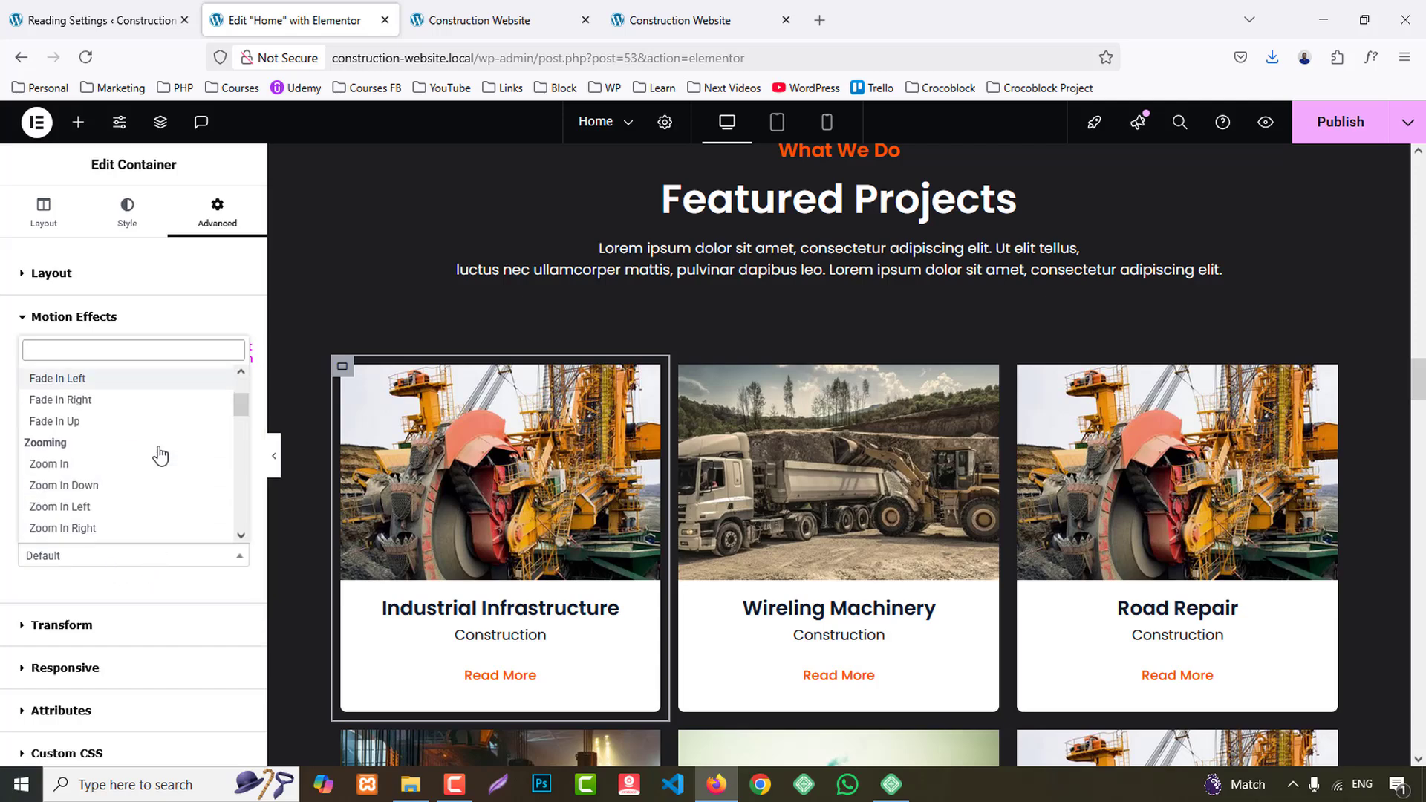
click(86, 440)
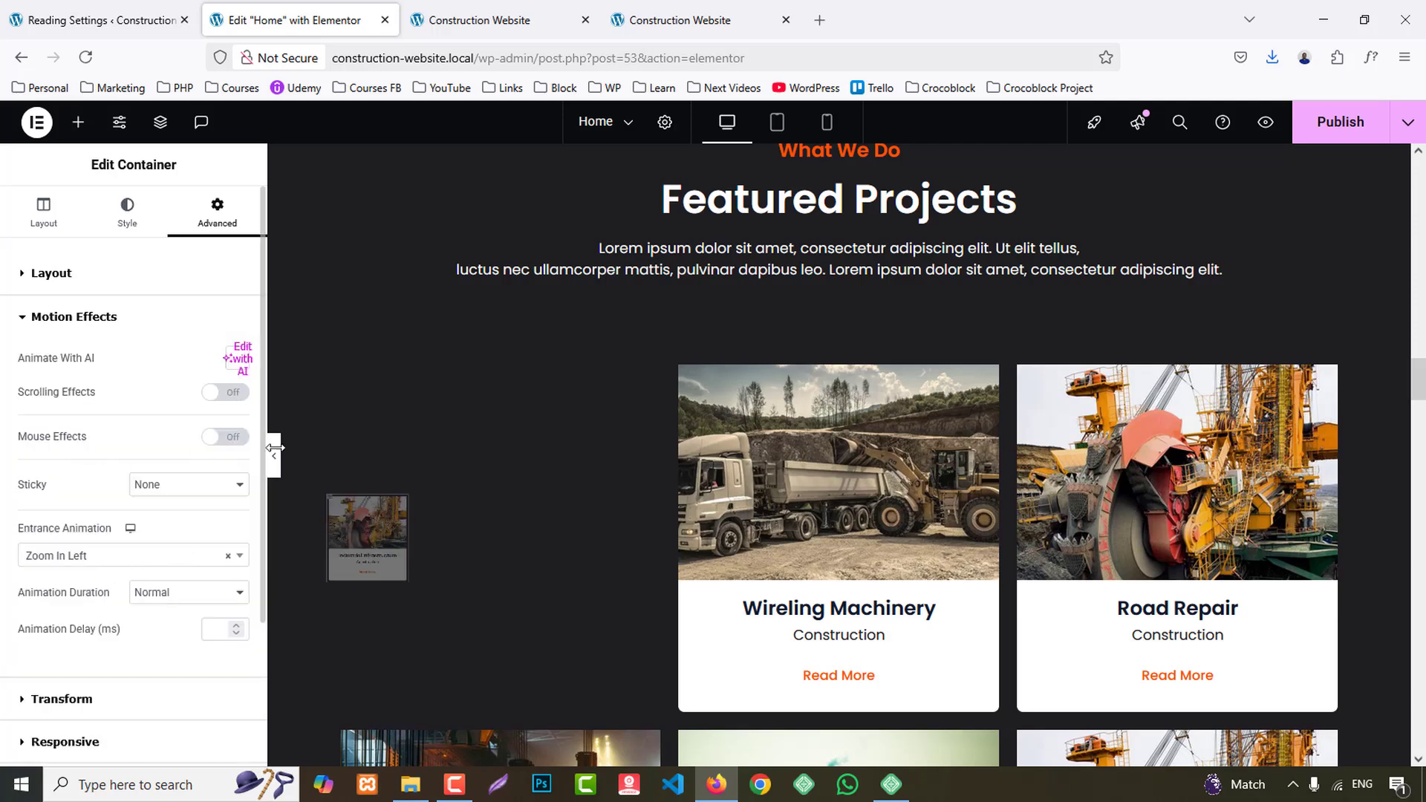
- Set the entrance animation of the Wireling Machinery project container to Bounce In Right
click(681, 366)
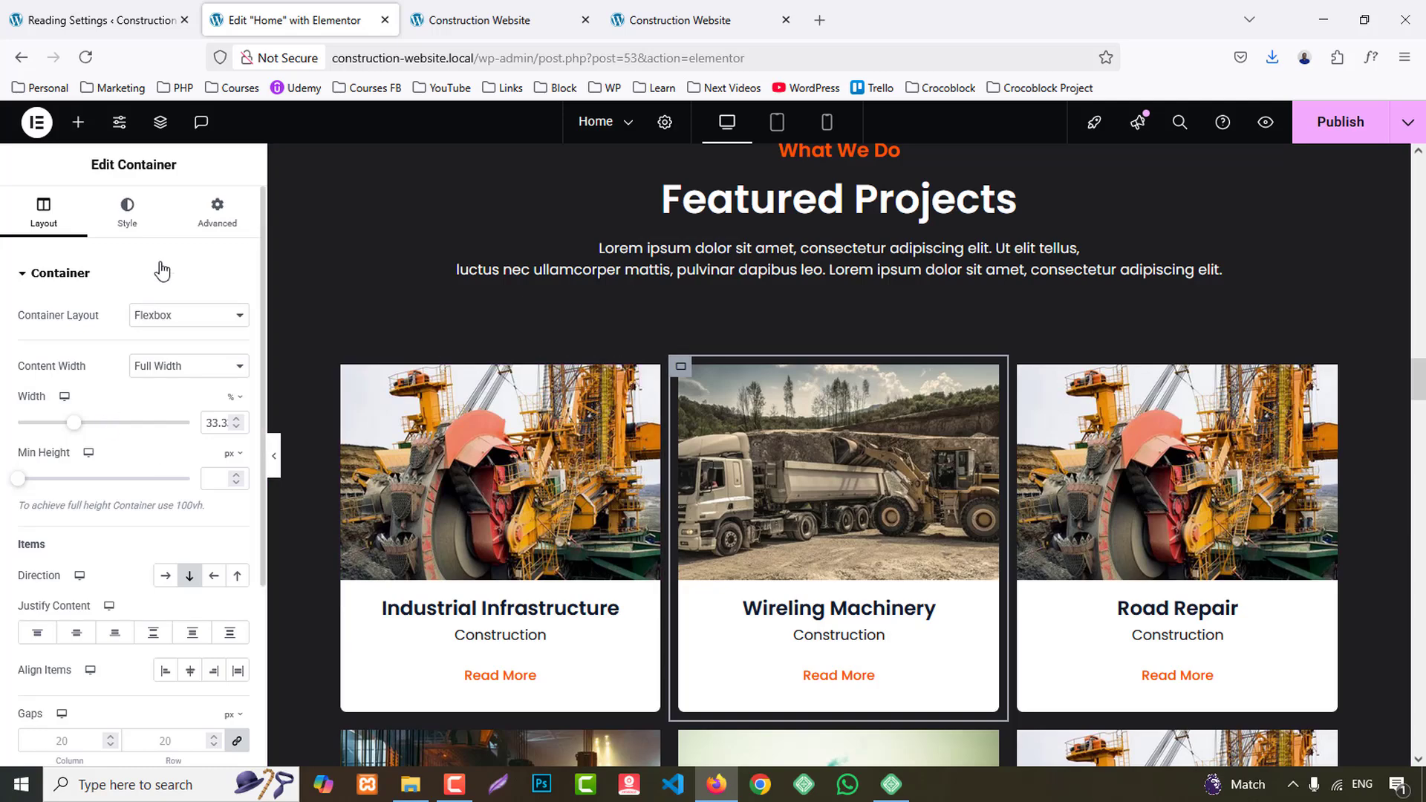
click(208, 222)
scroll(171, 446, down, 5)
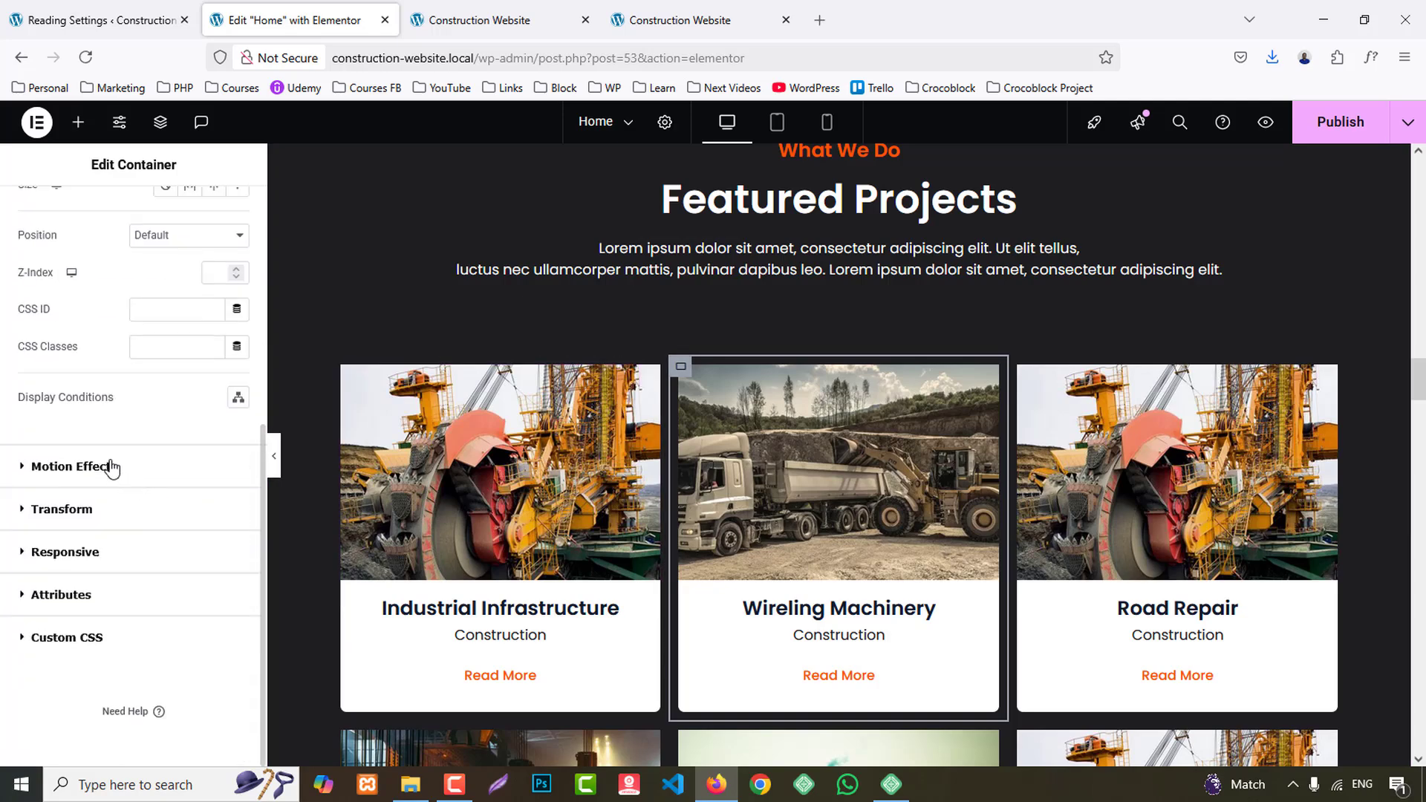
click(112, 467)
click(102, 442)
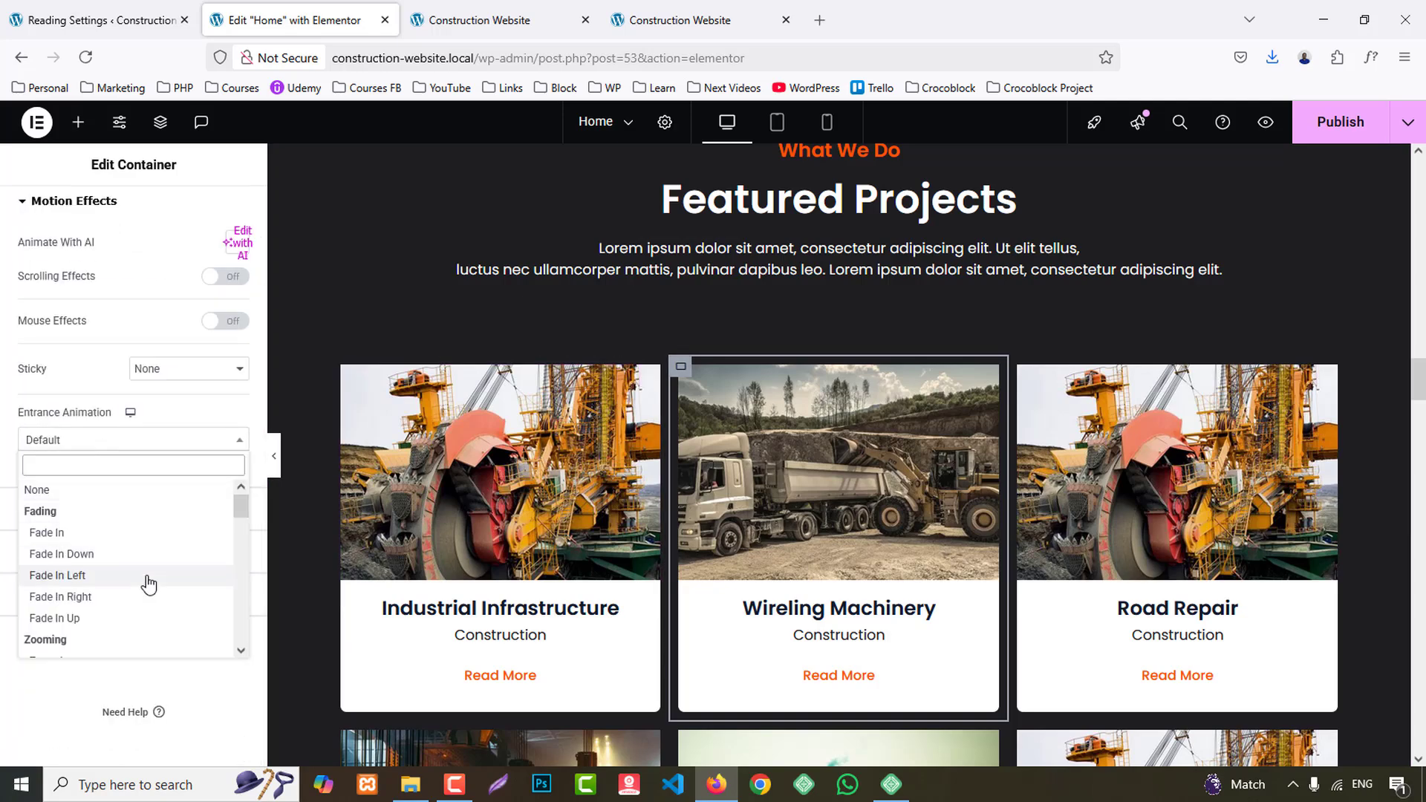
scroll(148, 584, down, 8)
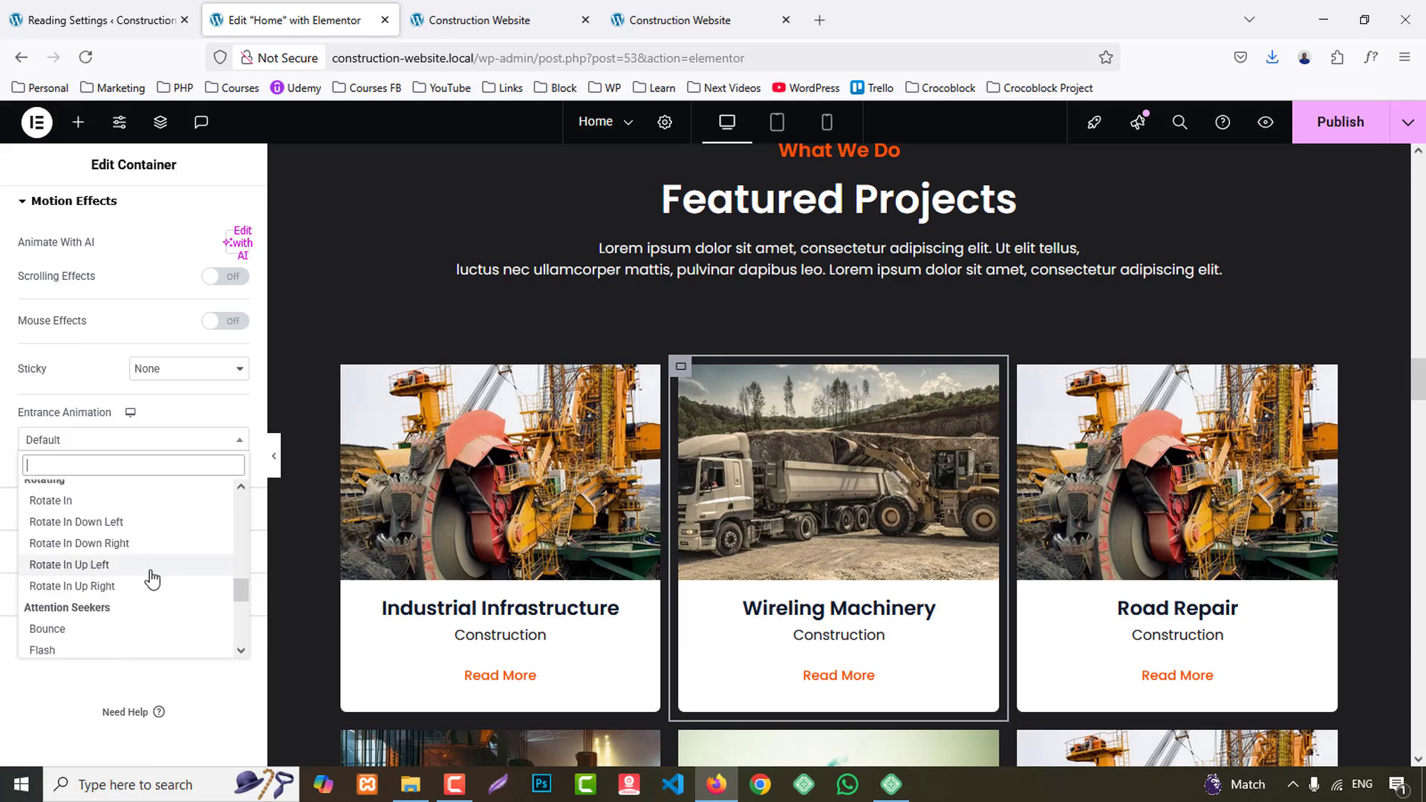
scroll(152, 579, up, 5)
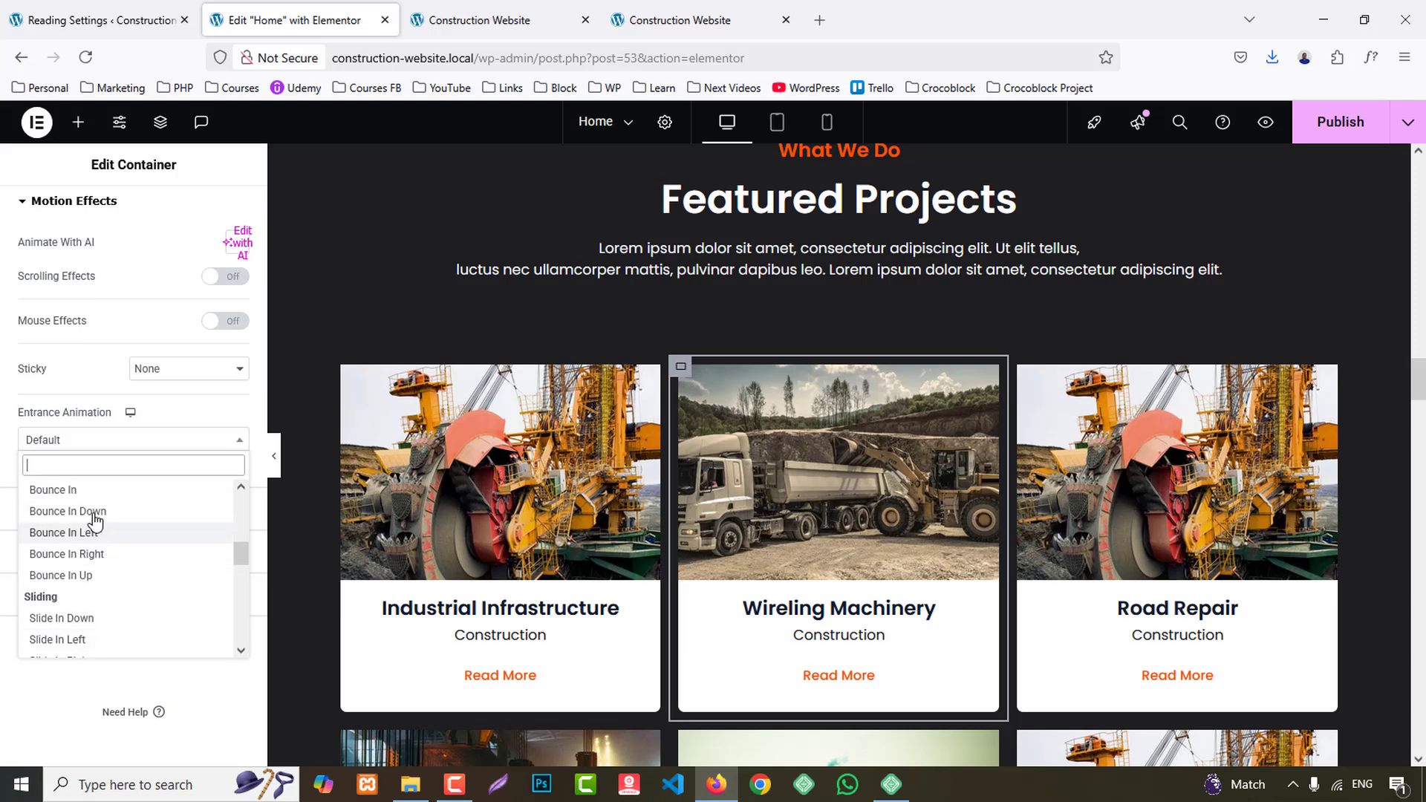
click(91, 554)
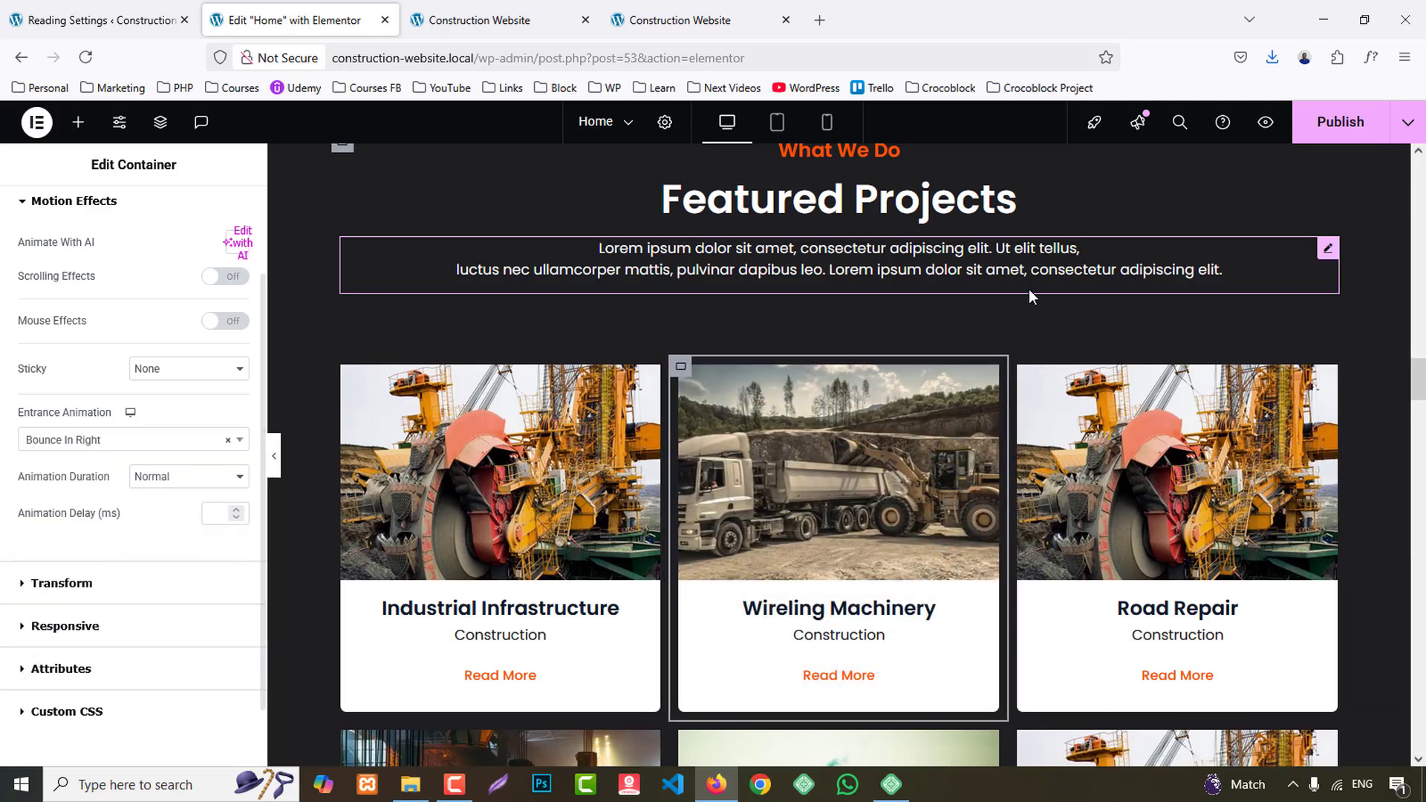
- Set the entrance animation of the Road Repair project container to Bounce In Left
click(1019, 366)
click(212, 222)
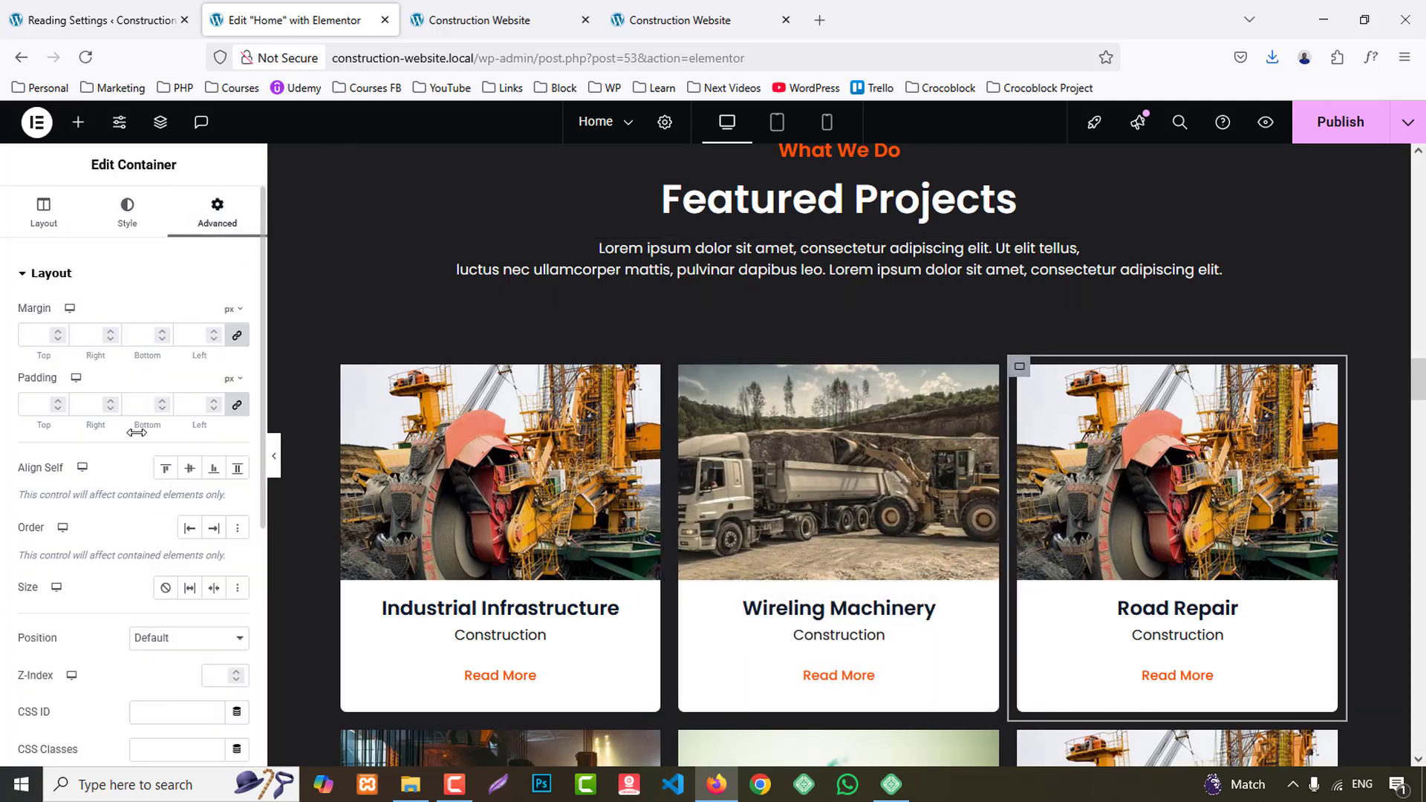
scroll(222, 558, down, 5)
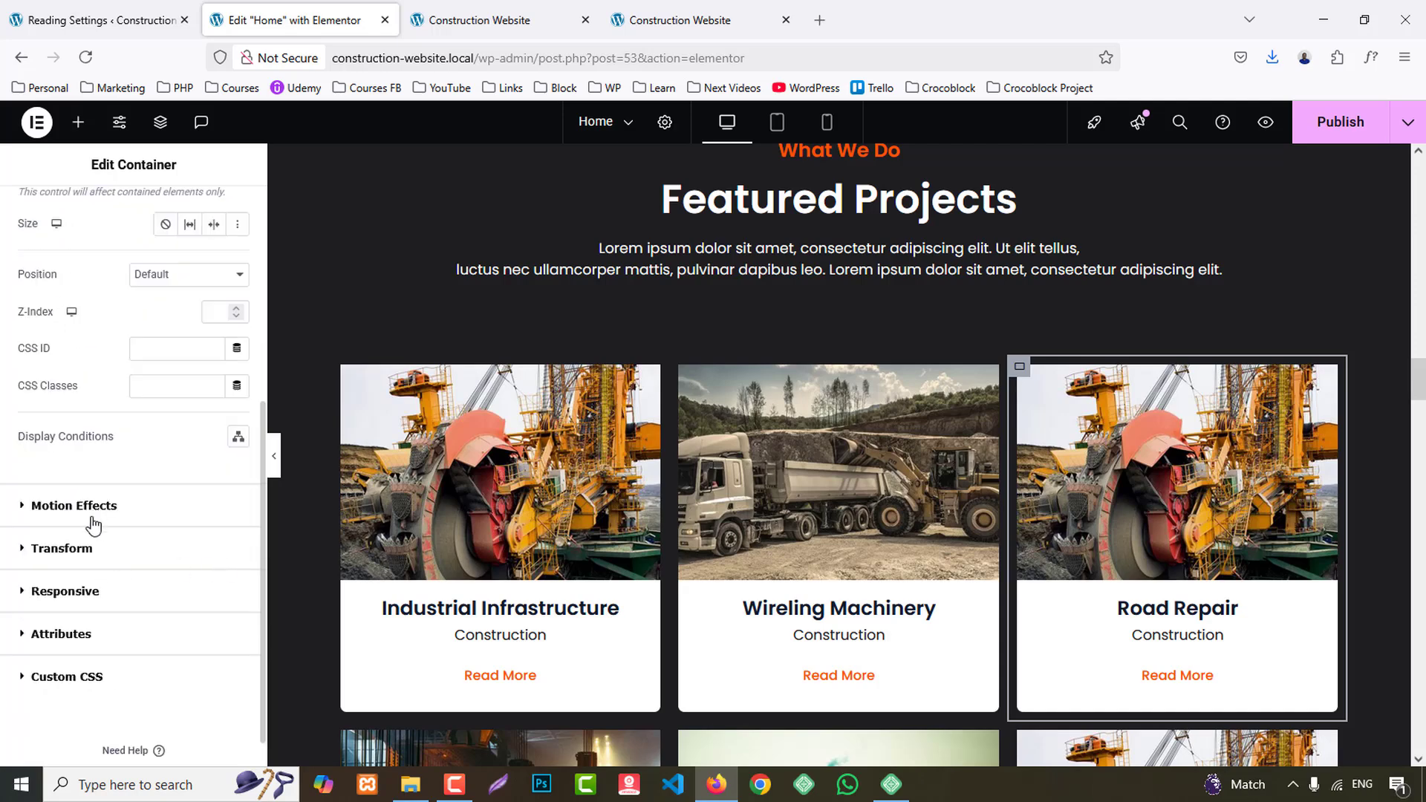
click(96, 506)
click(82, 441)
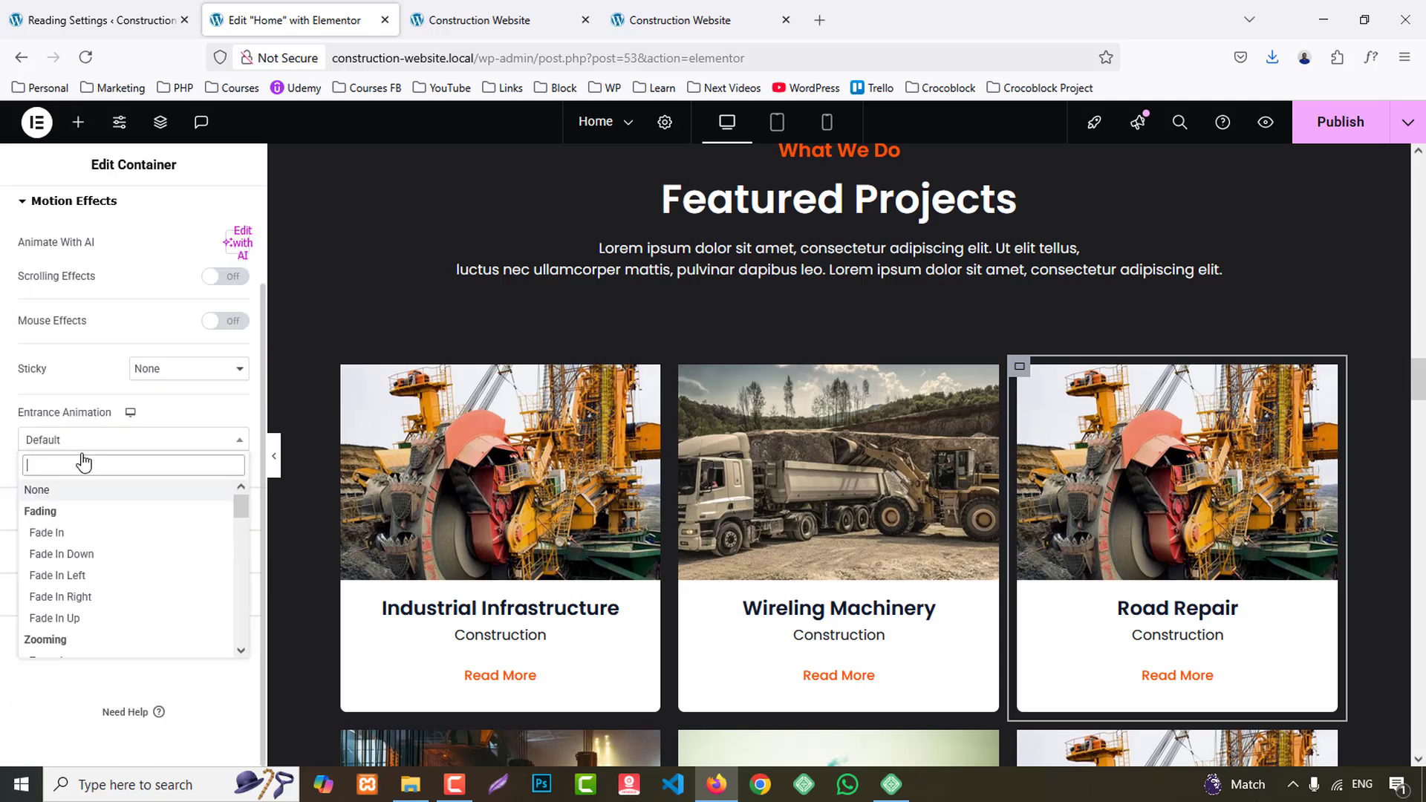
scroll(119, 594, down, 3)
scroll(118, 594, down, 4)
scroll(114, 591, up, 1)
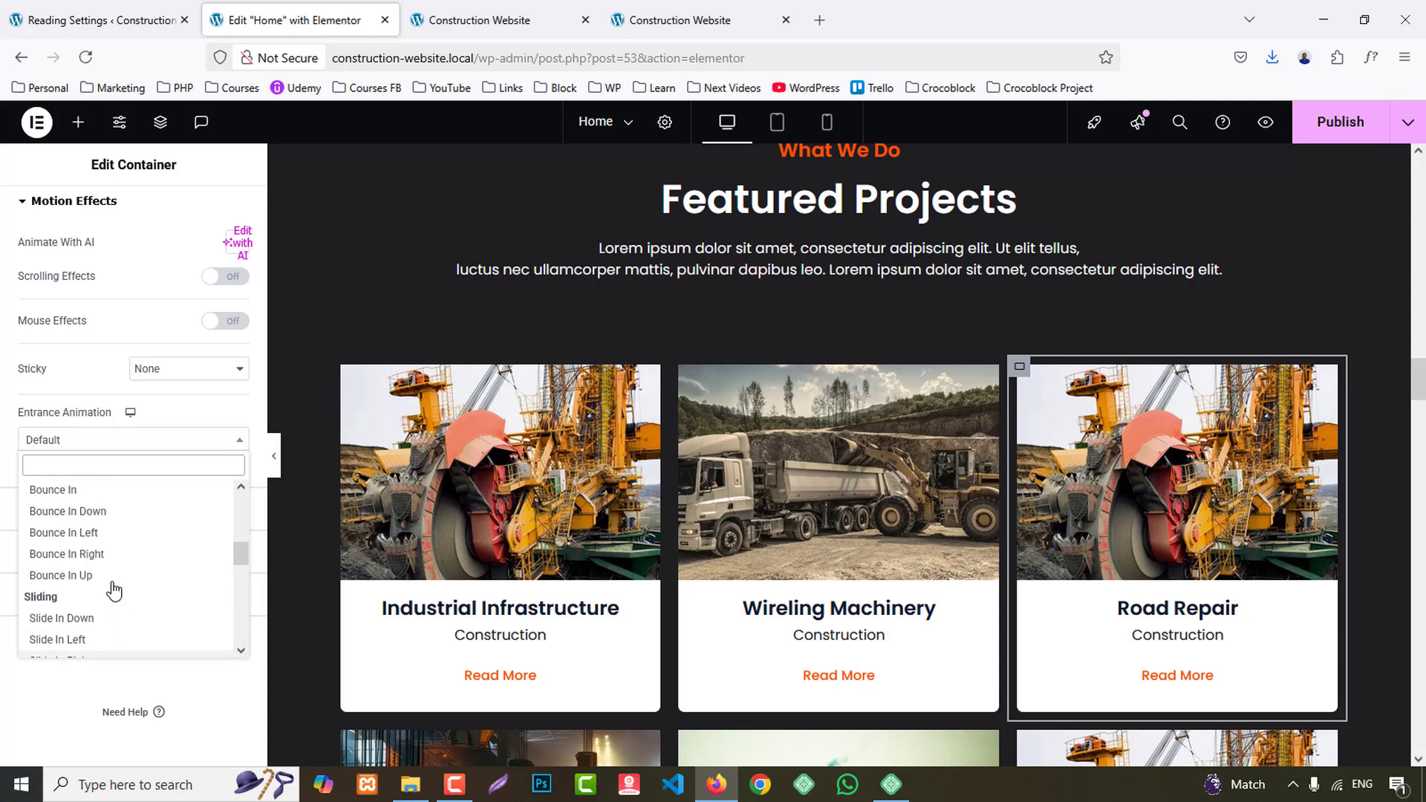
click(88, 532)
- Set the entrance animation of the Engine Replacement project container to Rotate In Up Left
scroll(590, 519, down, 4)
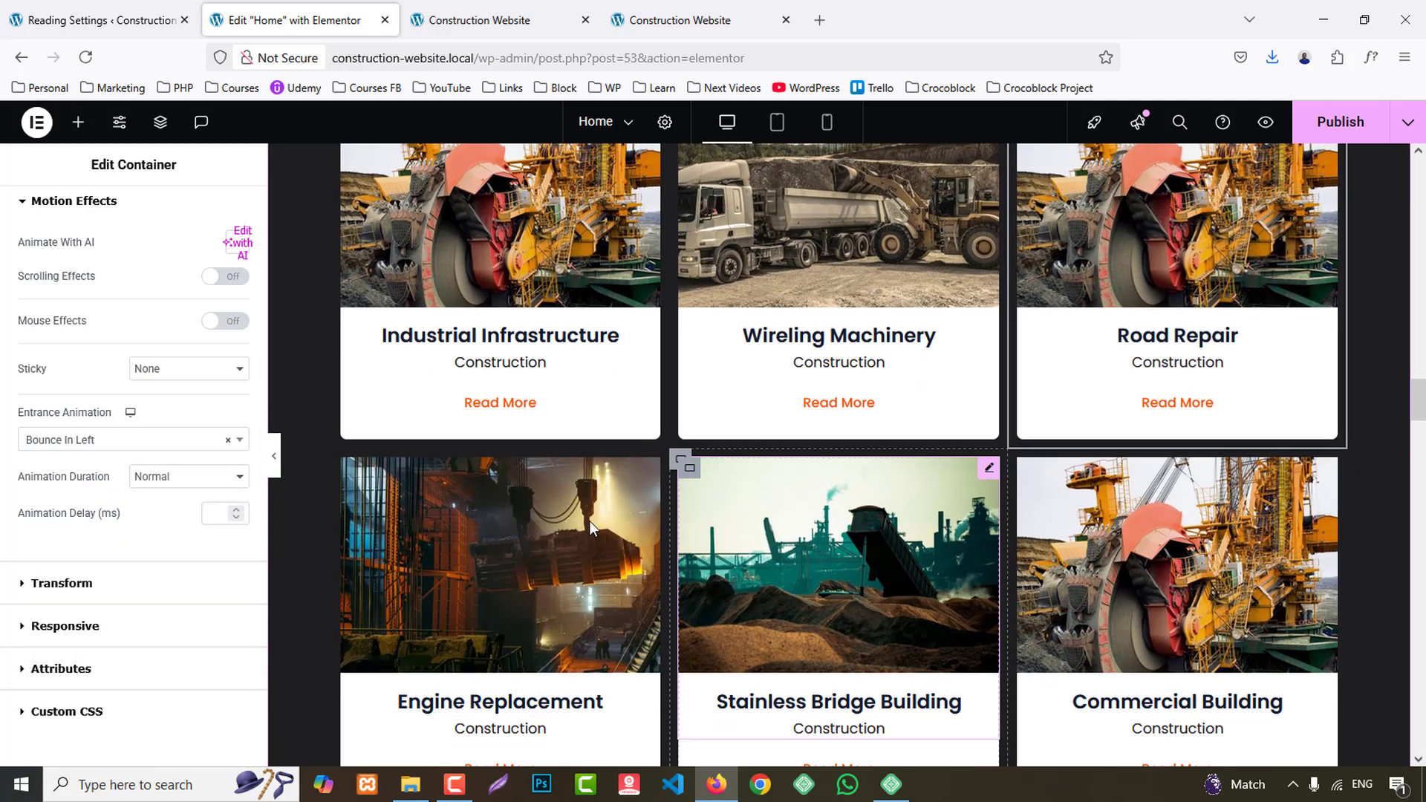
click(342, 462)
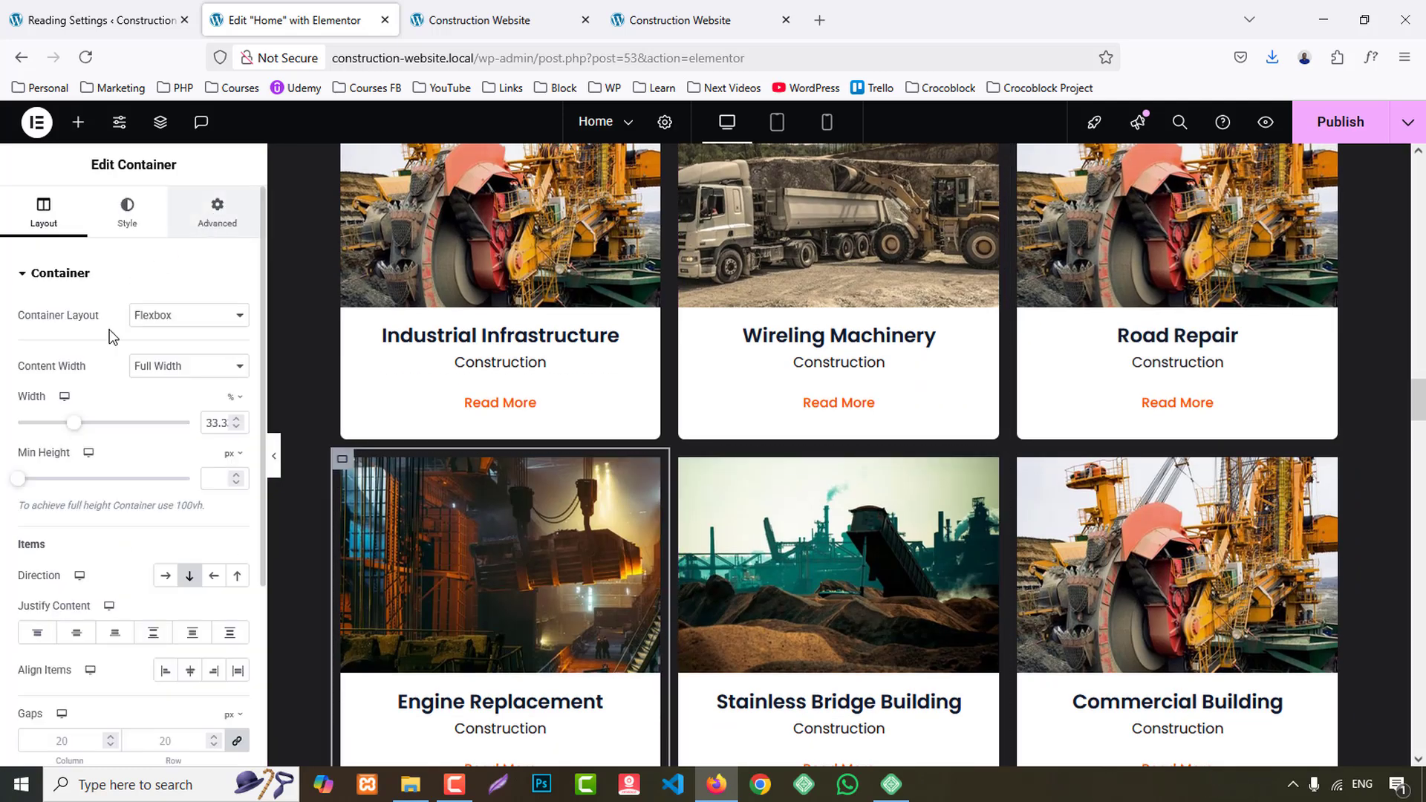
click(217, 212)
scroll(167, 456, down, 3)
click(108, 601)
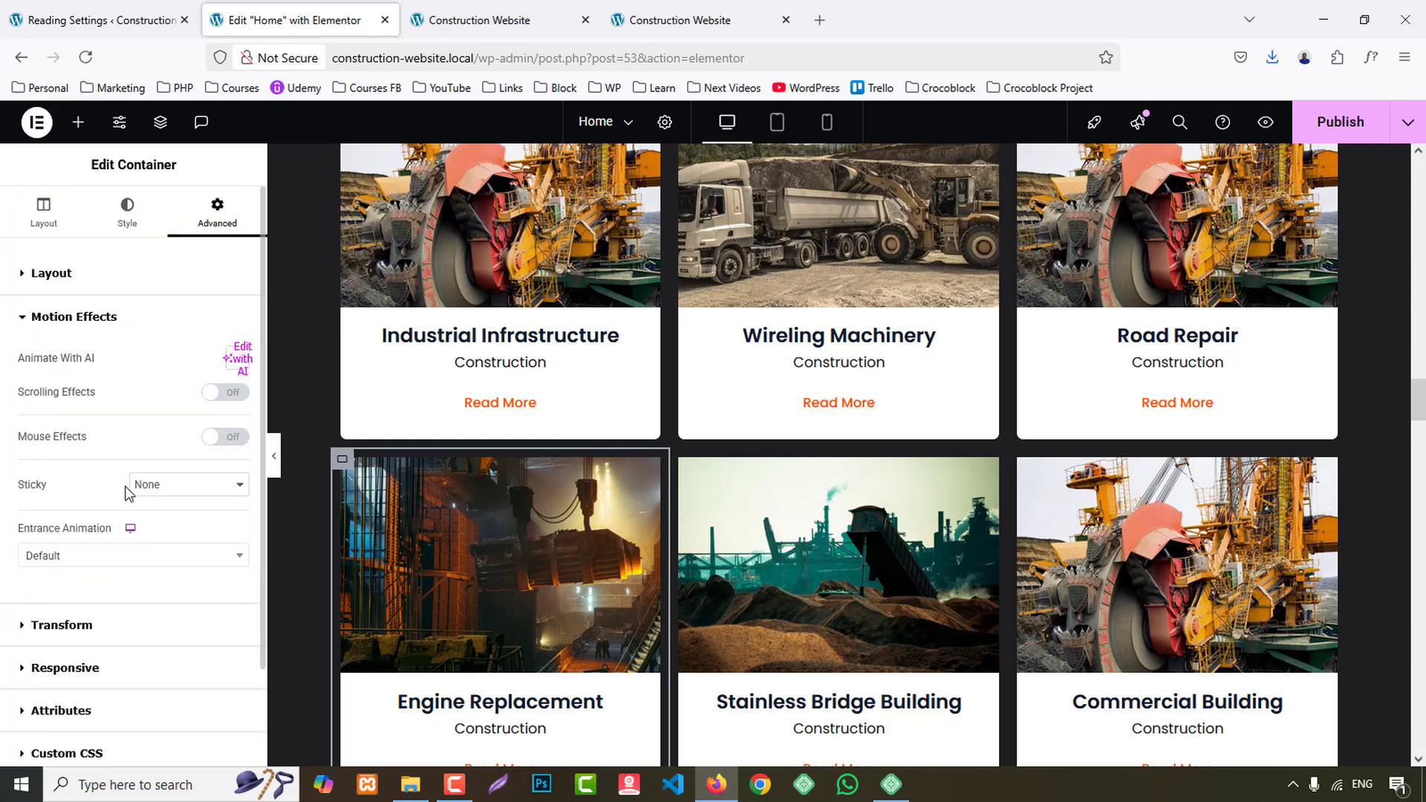
click(106, 562)
scroll(119, 520, down, 5)
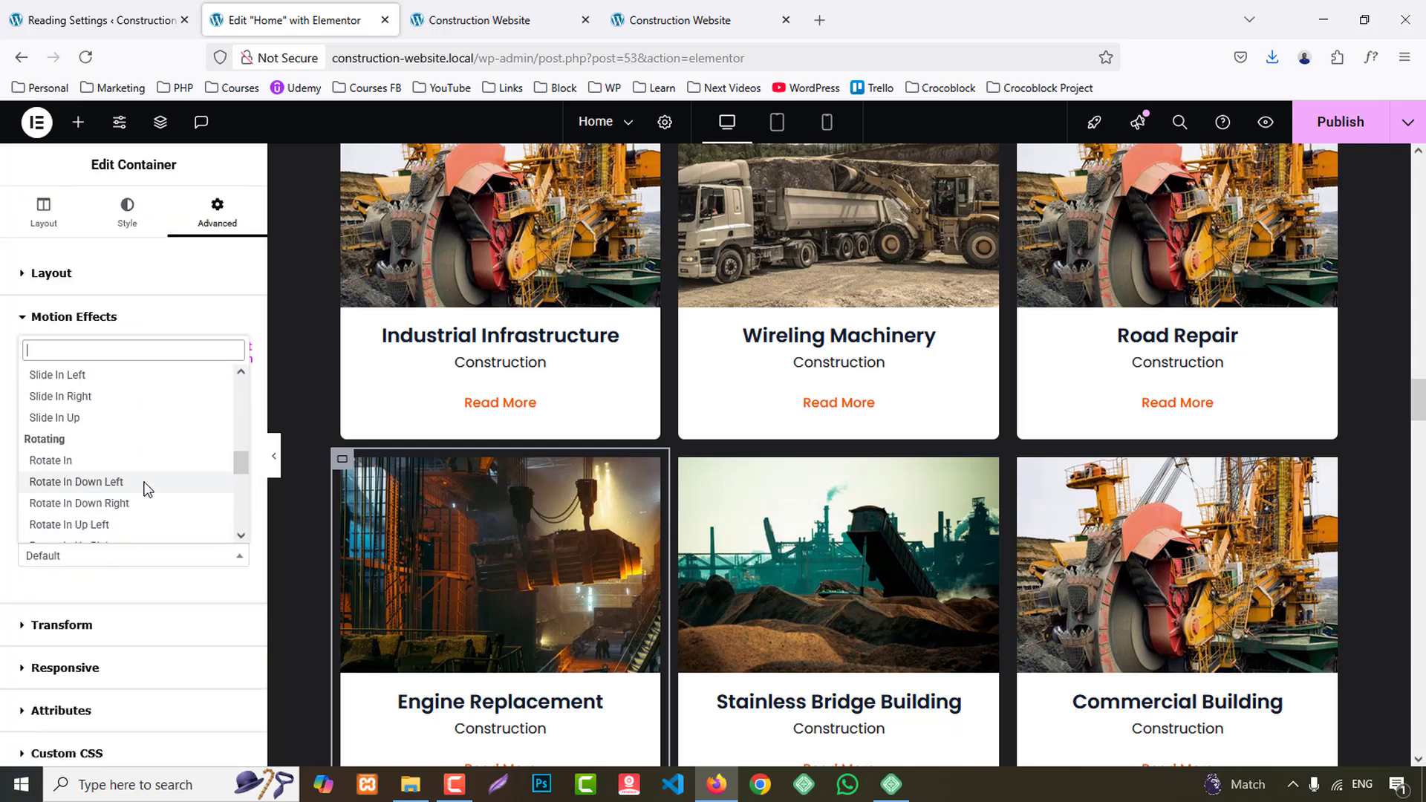
scroll(149, 488, down, 1)
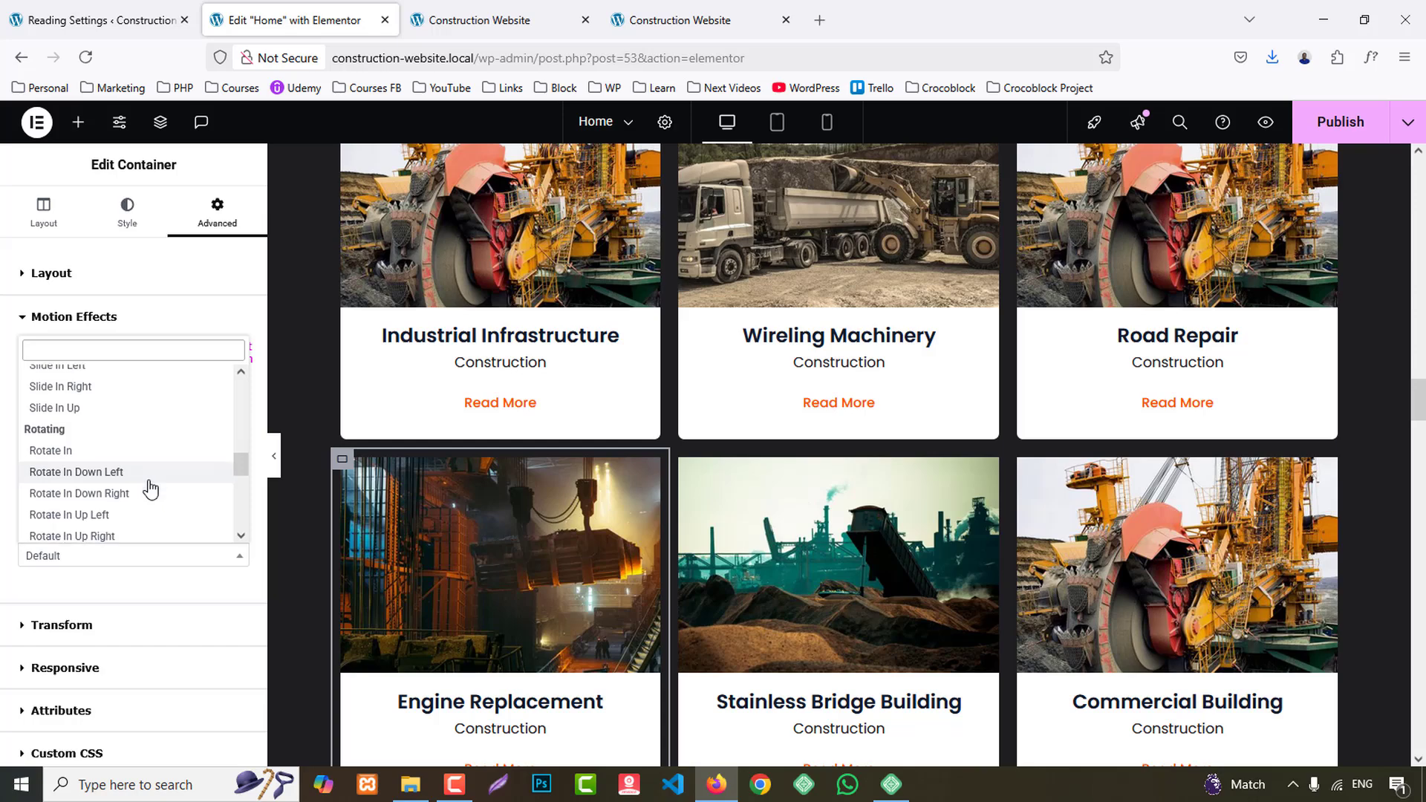
scroll(150, 488, down, 2)
scroll(150, 487, up, 5)
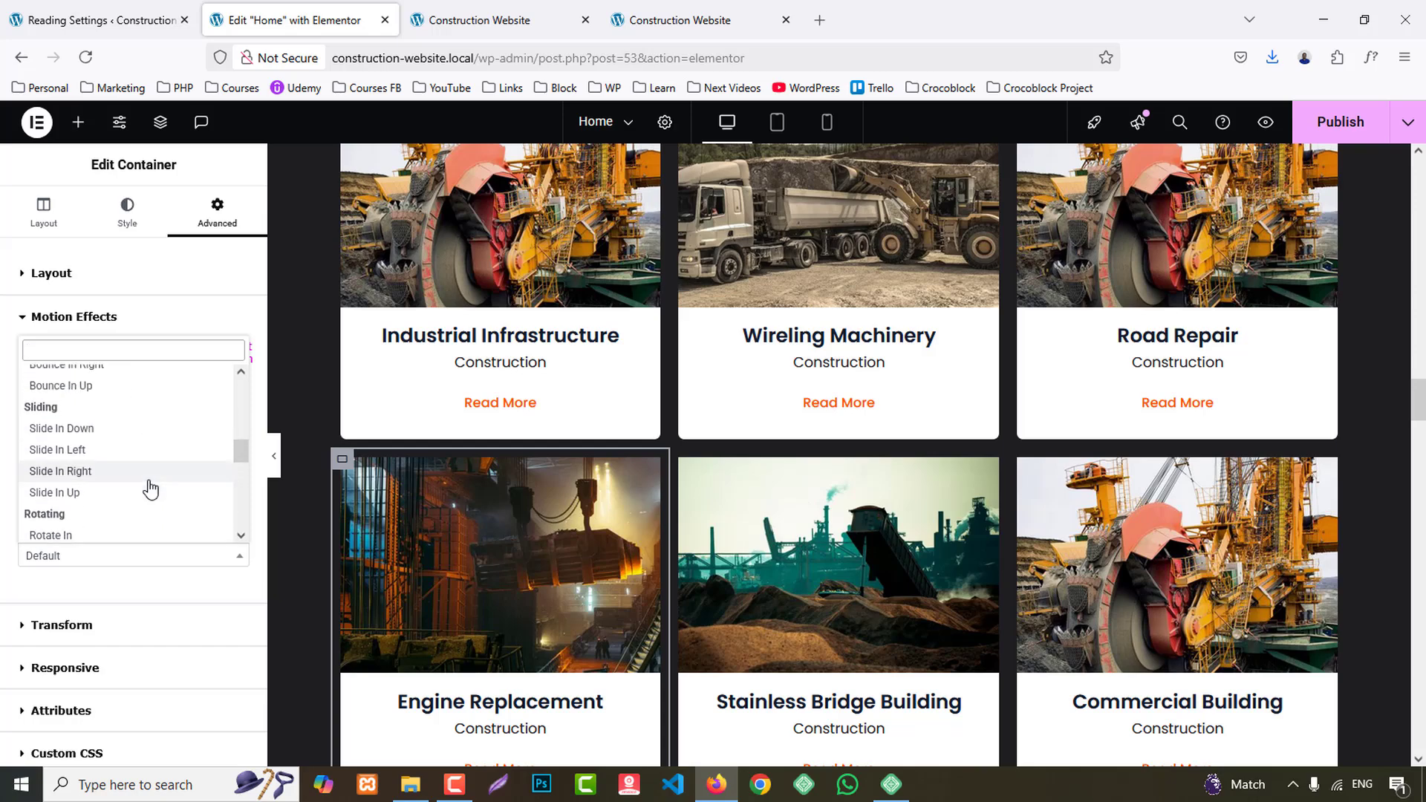
scroll(150, 488, down, 3)
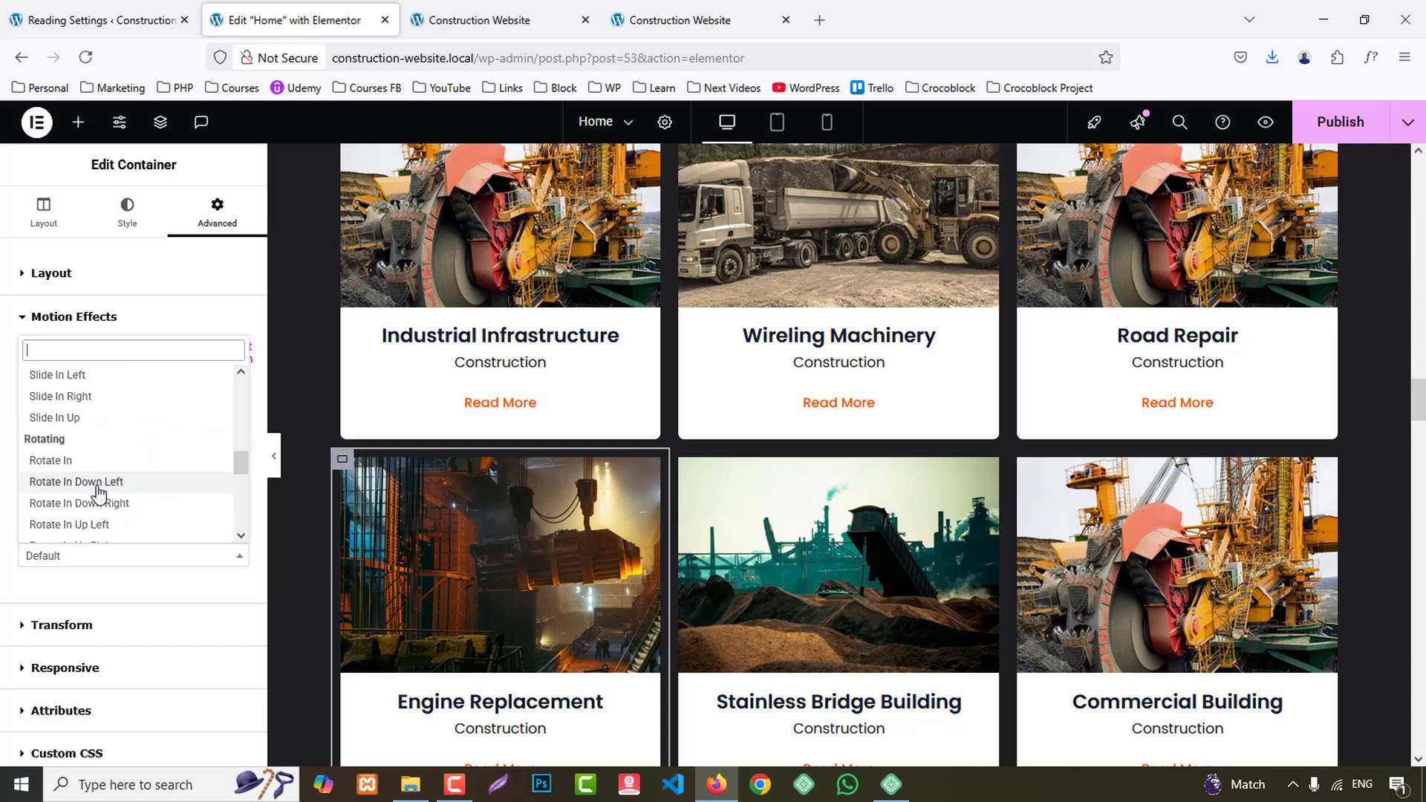
click(88, 530)
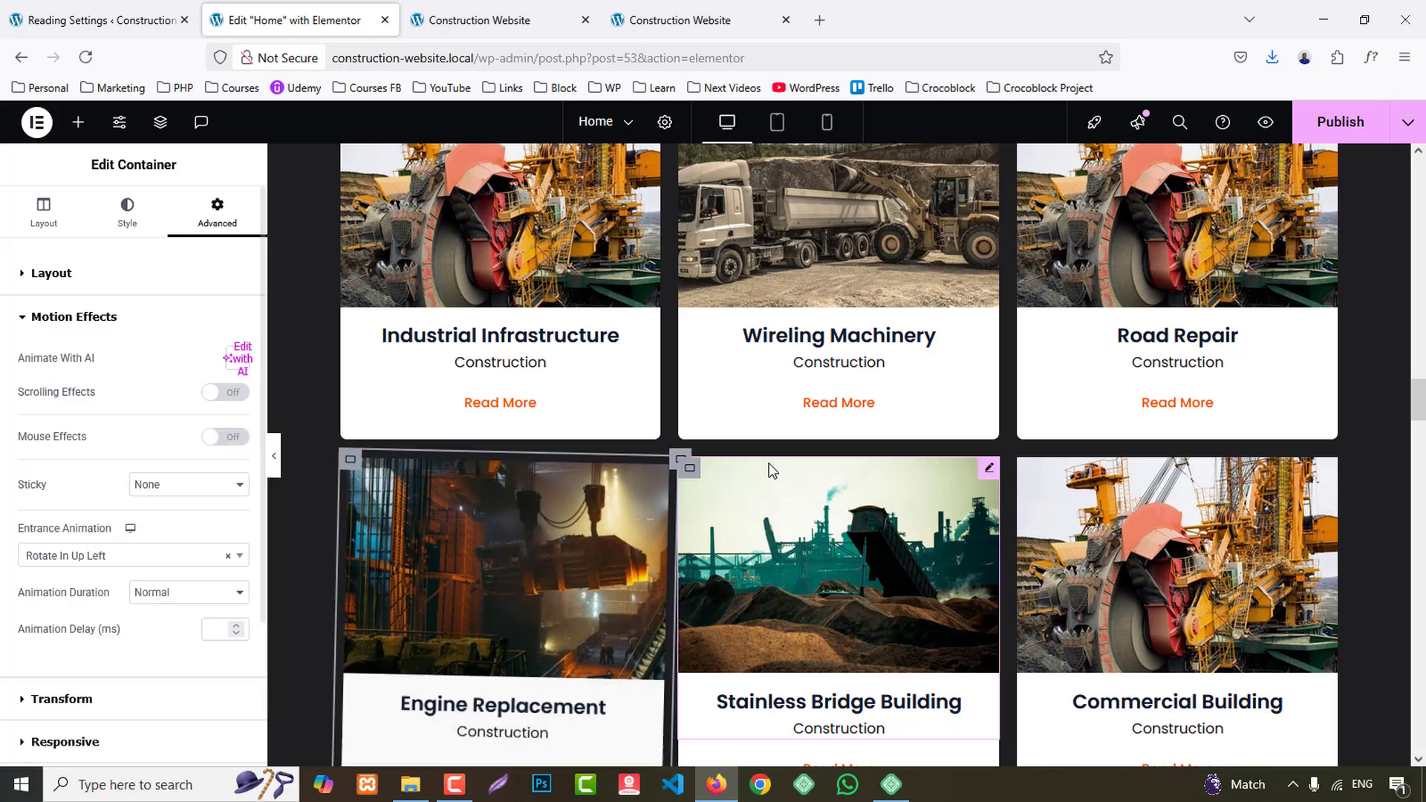
- Set the entrance animation of the Stainless Bridge Building project container to Rotate In
click(679, 461)
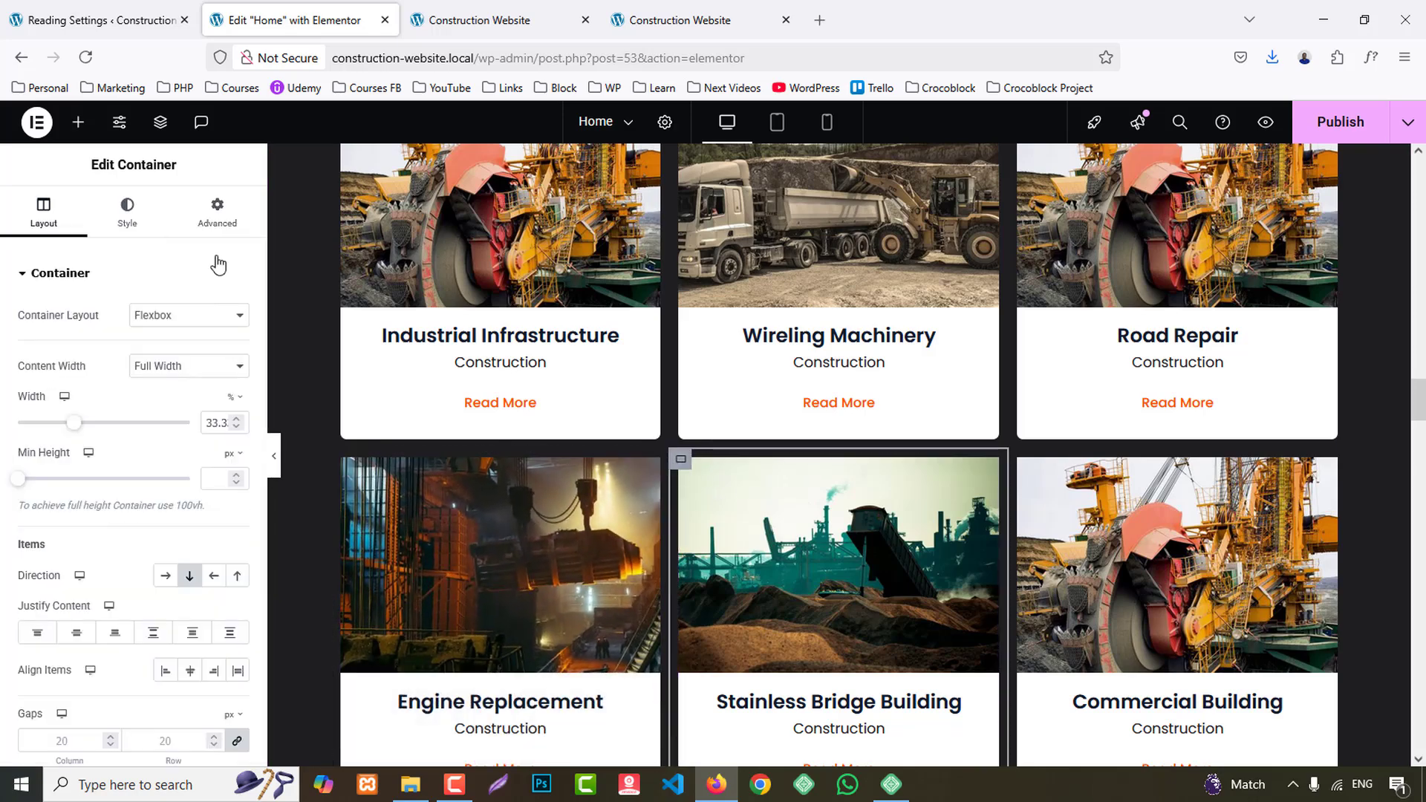
click(217, 210)
scroll(138, 511, down, 5)
click(117, 468)
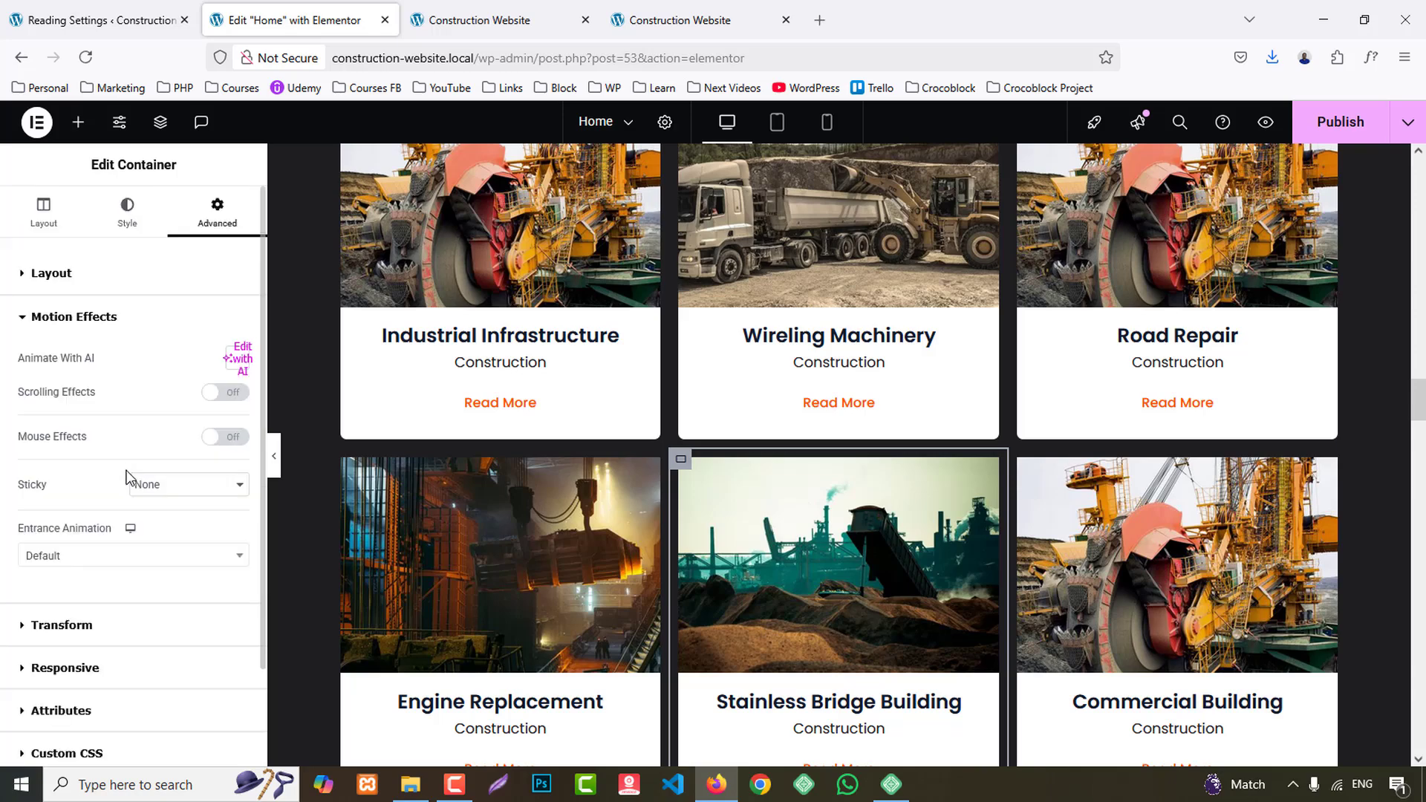
click(146, 554)
scroll(142, 468, down, 10)
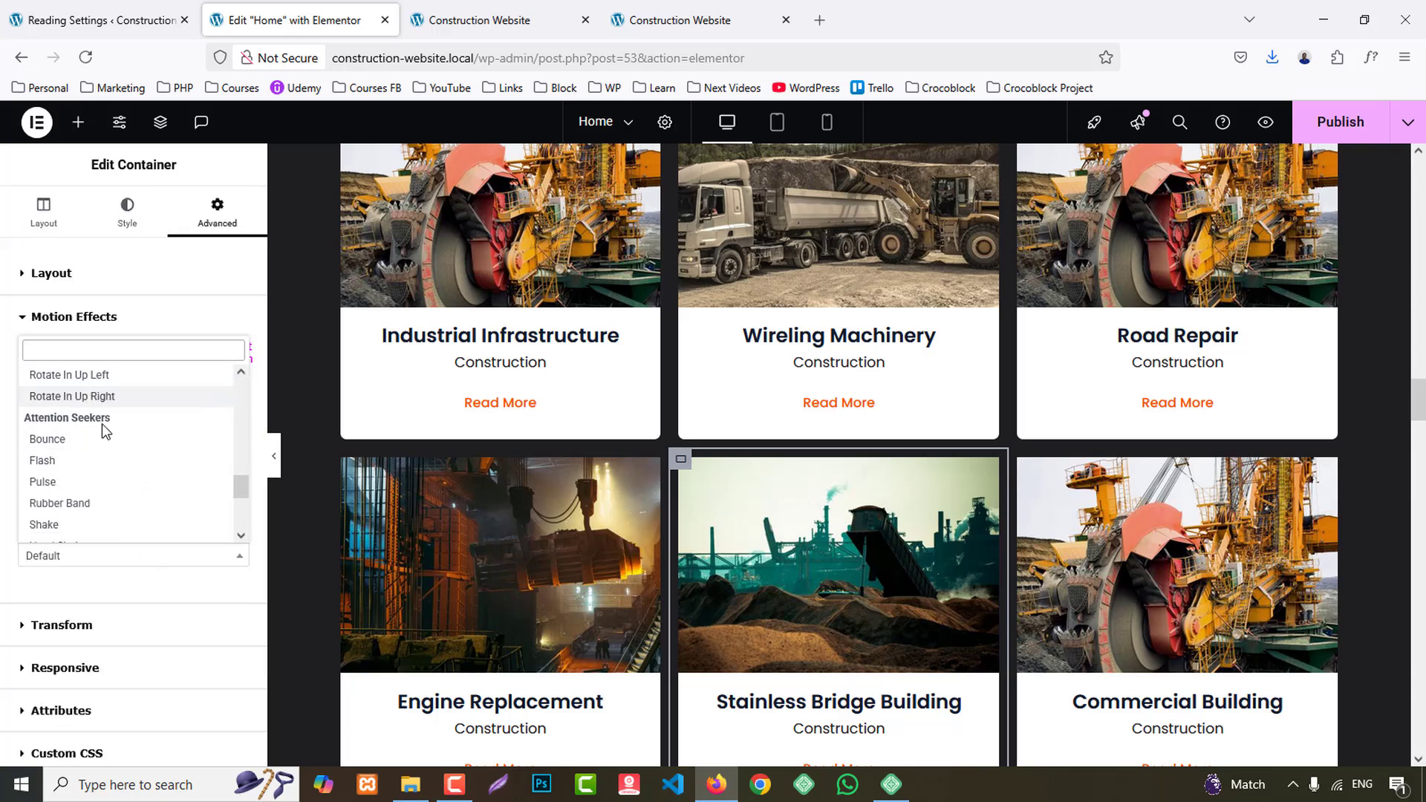
scroll(104, 431, up, 3)
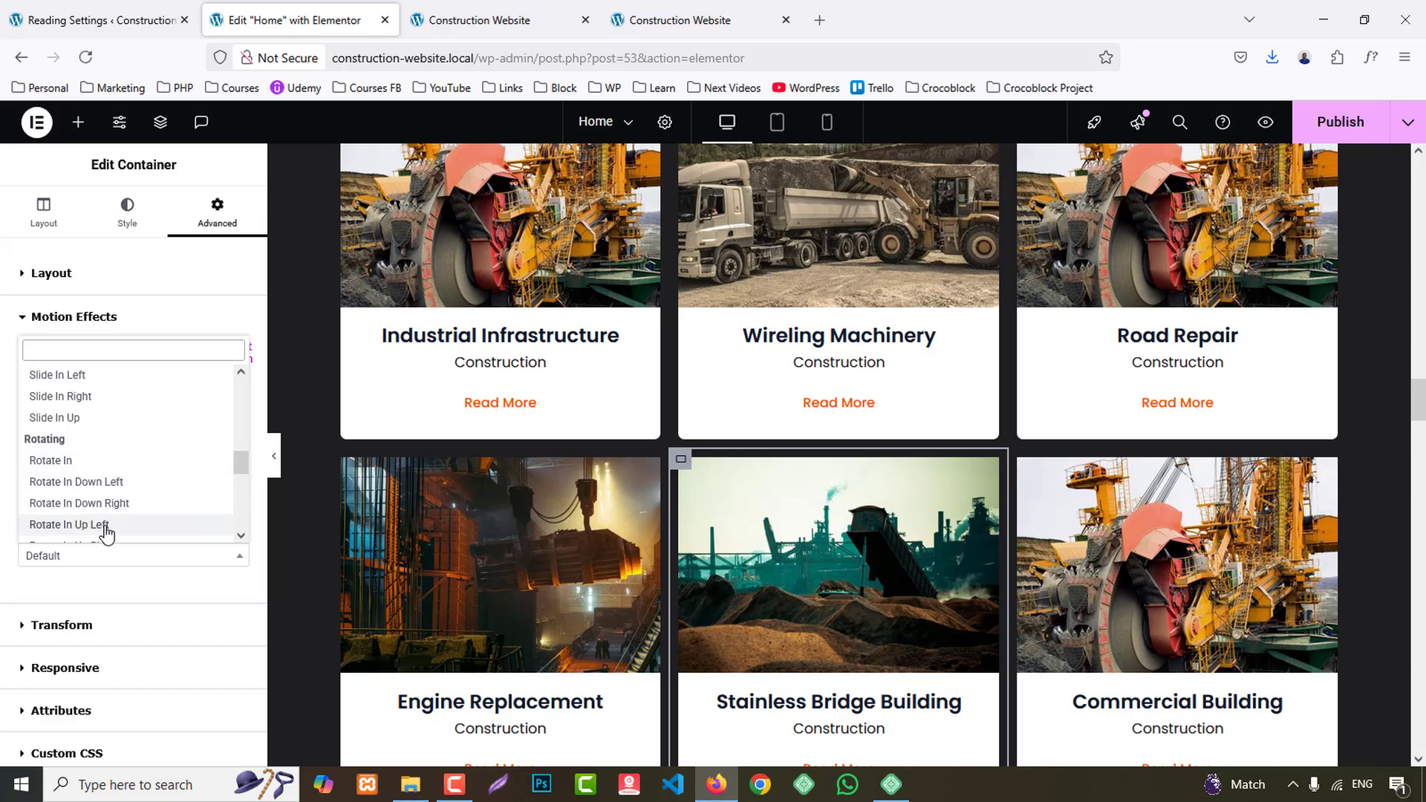
scroll(102, 532, down, 2)
scroll(117, 478, up, 2)
click(50, 457)
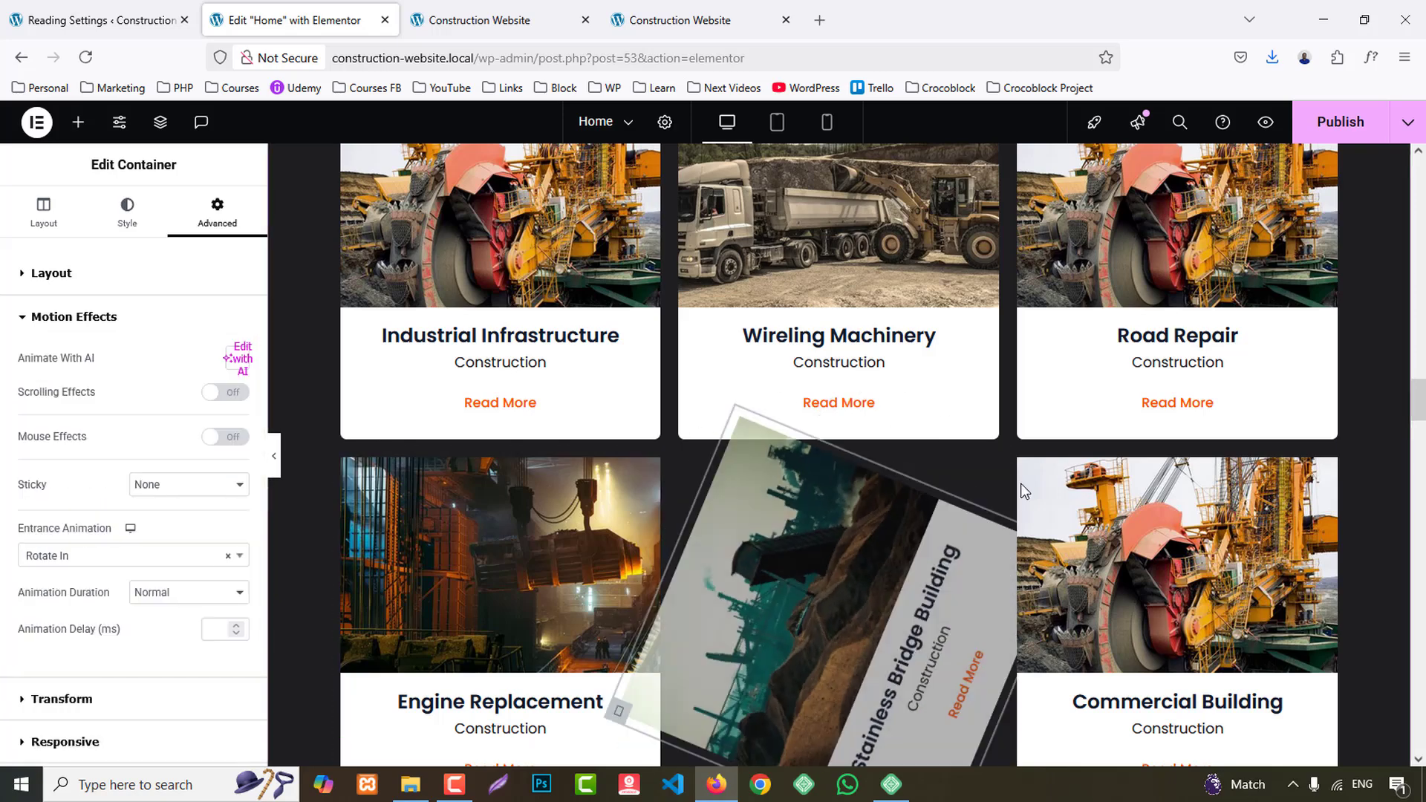
- Set the entrance animation of the Commercial Building project container to Rotate In Up Right
click(1025, 492)
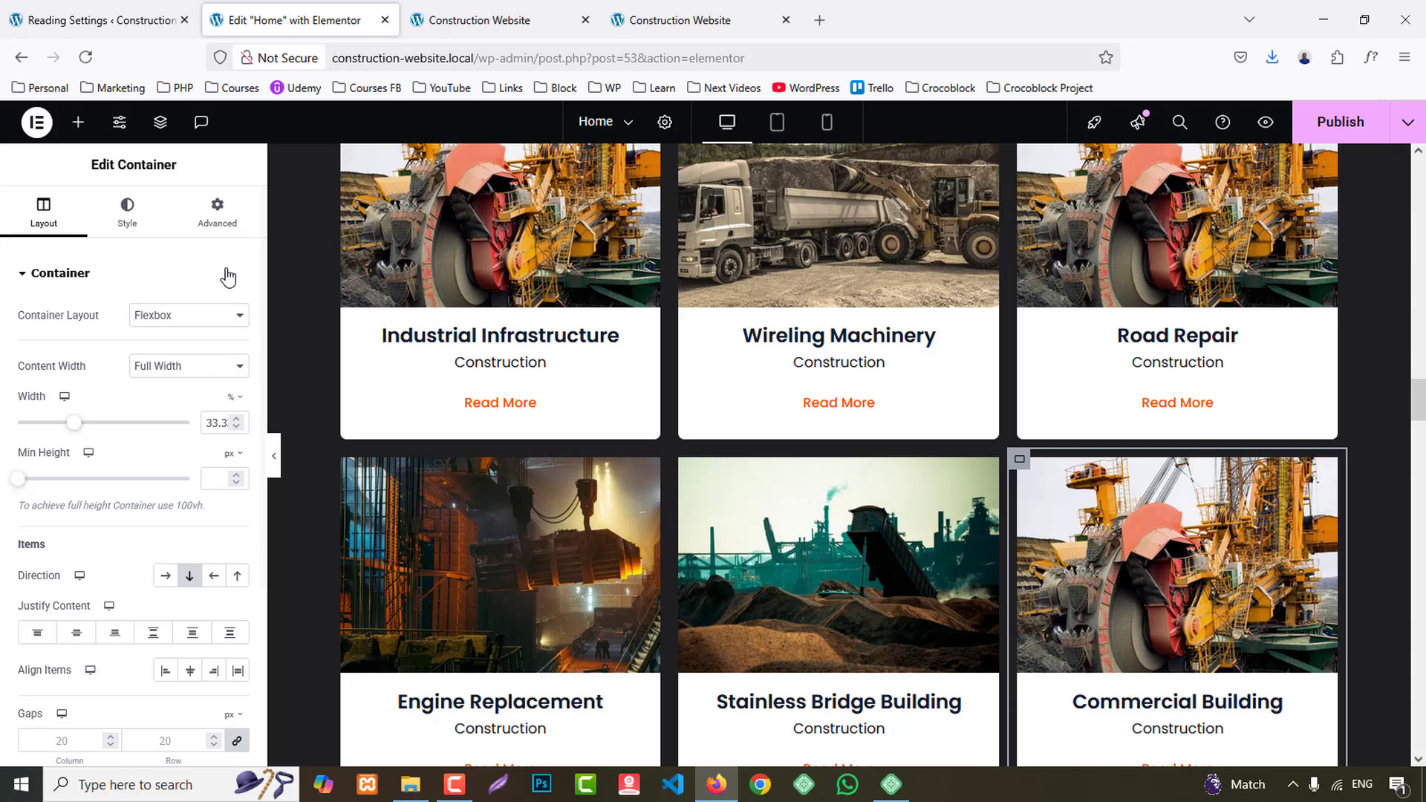
click(217, 212)
scroll(112, 573, down, 4)
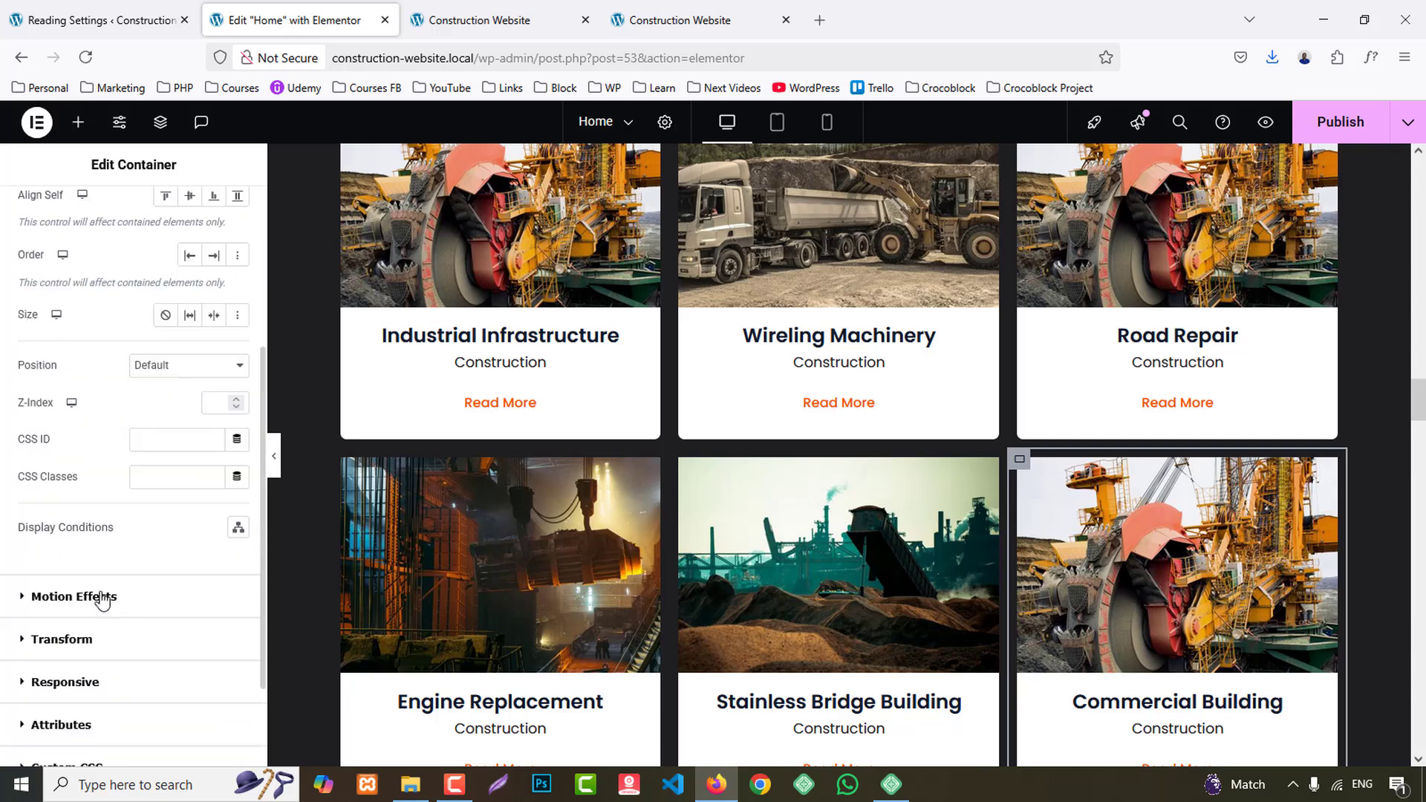
click(101, 599)
click(103, 563)
scroll(122, 497, down, 5)
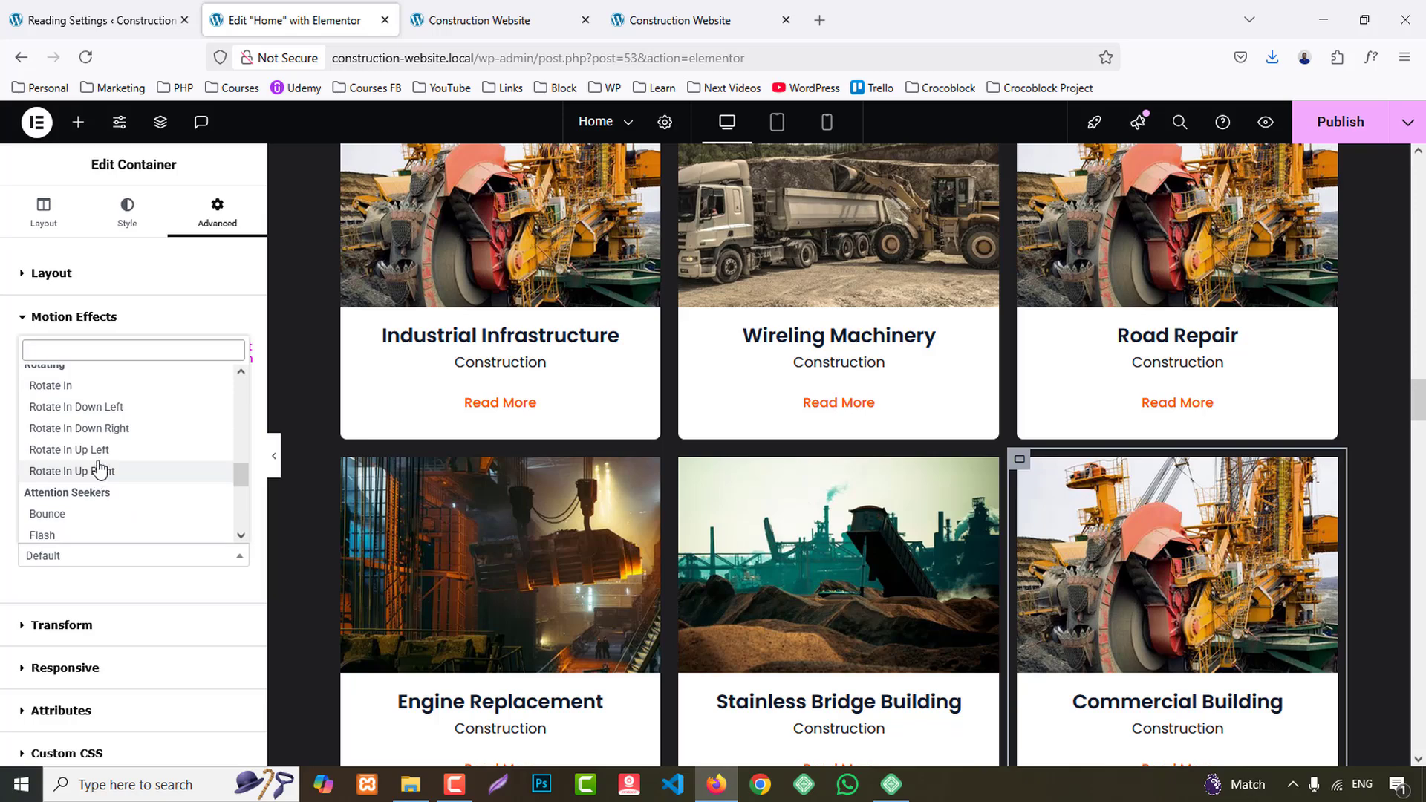
click(99, 472)
- Set the entrance animation of the container holding the Meet Our Team heading and intro text to Fade In
scroll(1404, 561, down, 7)
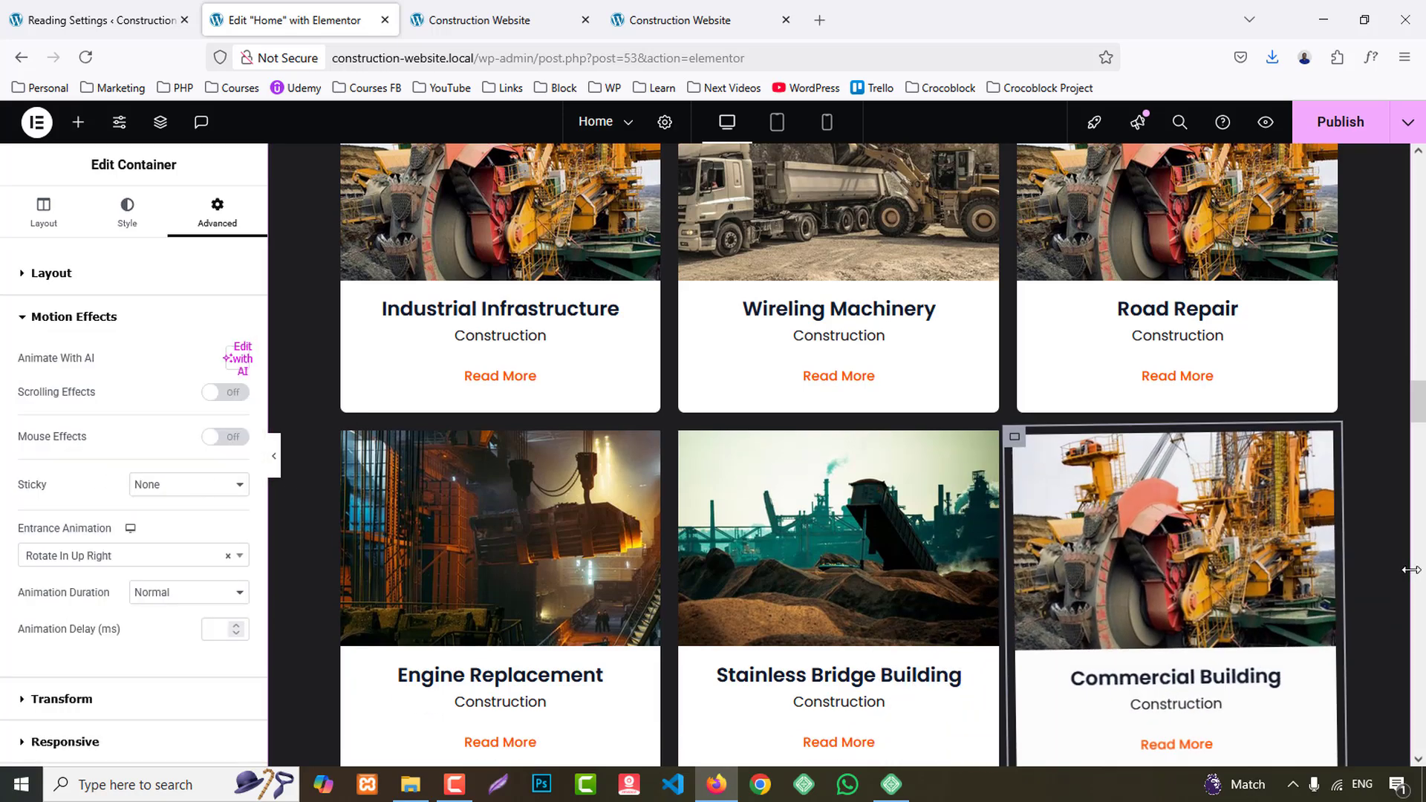
scroll(1403, 560, down, 12)
scroll(1419, 579, up, 10)
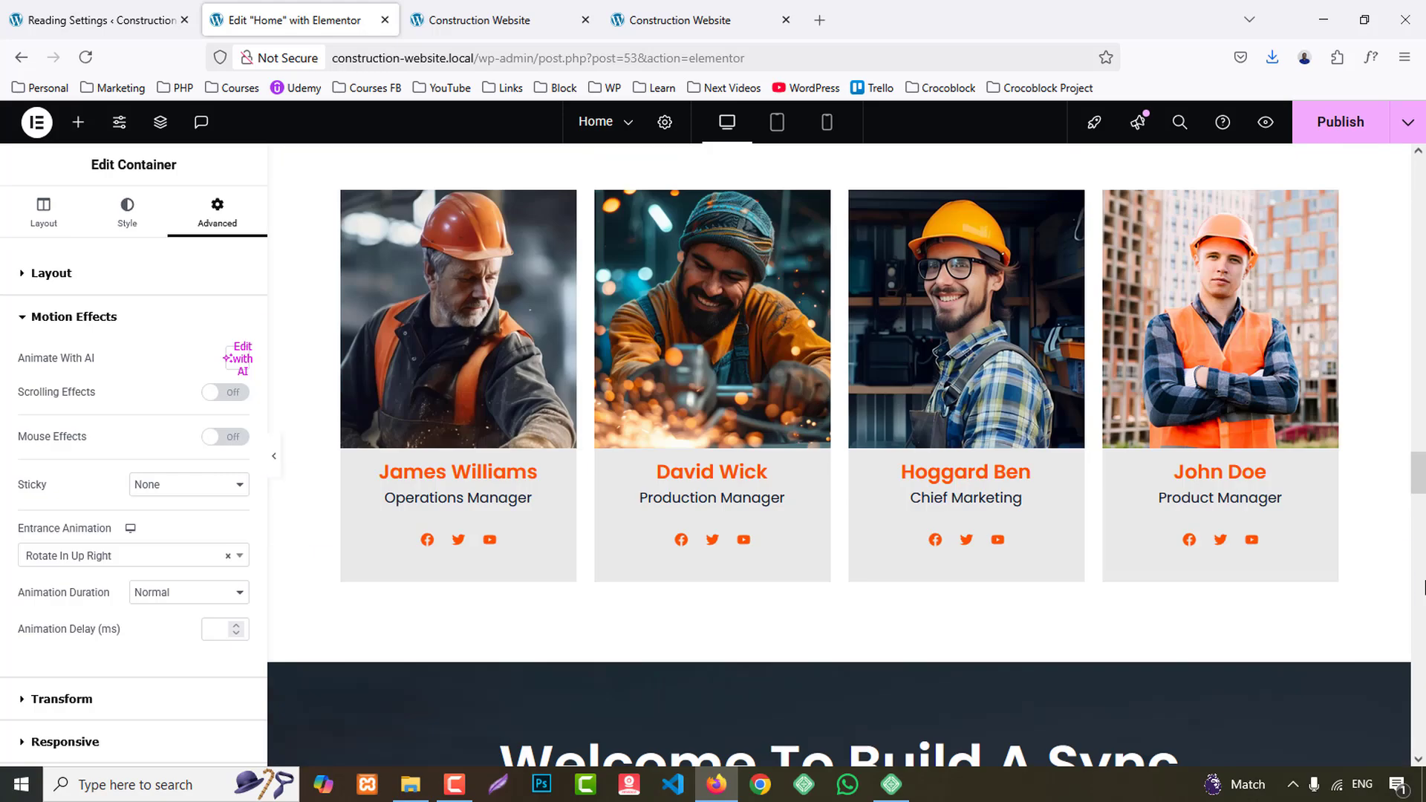
scroll(1418, 580, up, 2)
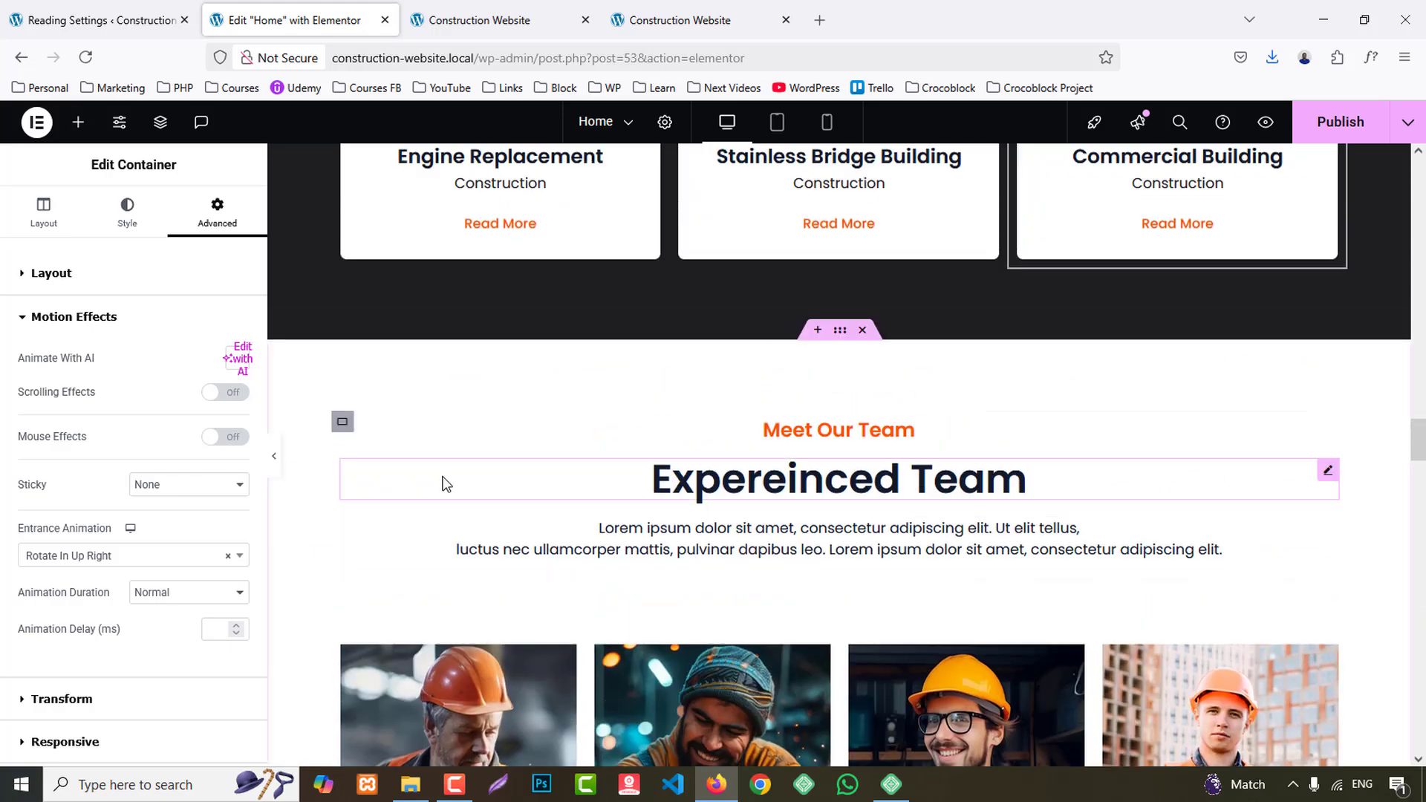
click(304, 402)
click(195, 223)
scroll(66, 576, down, 3)
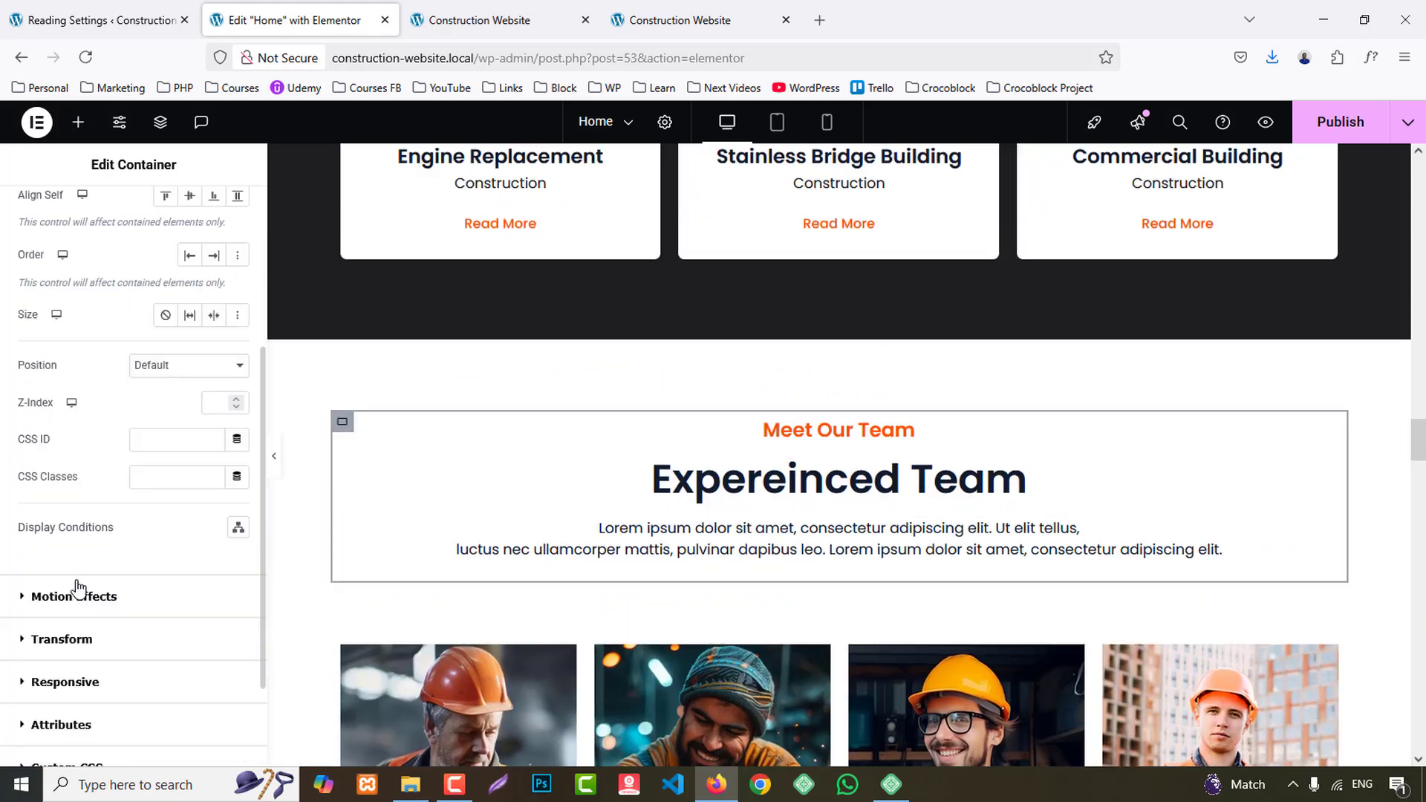
click(74, 596)
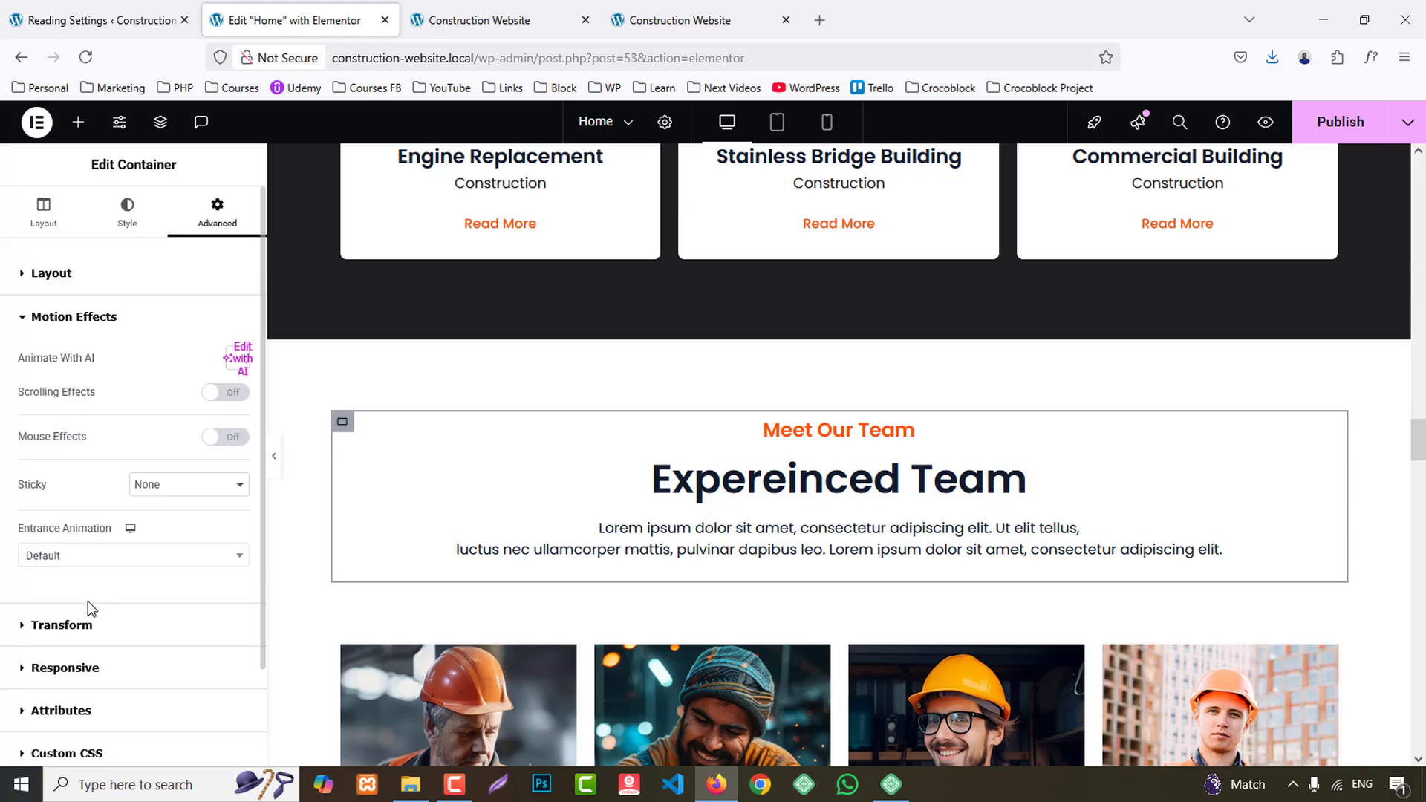
click(117, 556)
click(80, 417)
- Set the entrance animation of the inner container of the Operations Manager team card to Bounce In Left
scroll(439, 503, down, 3)
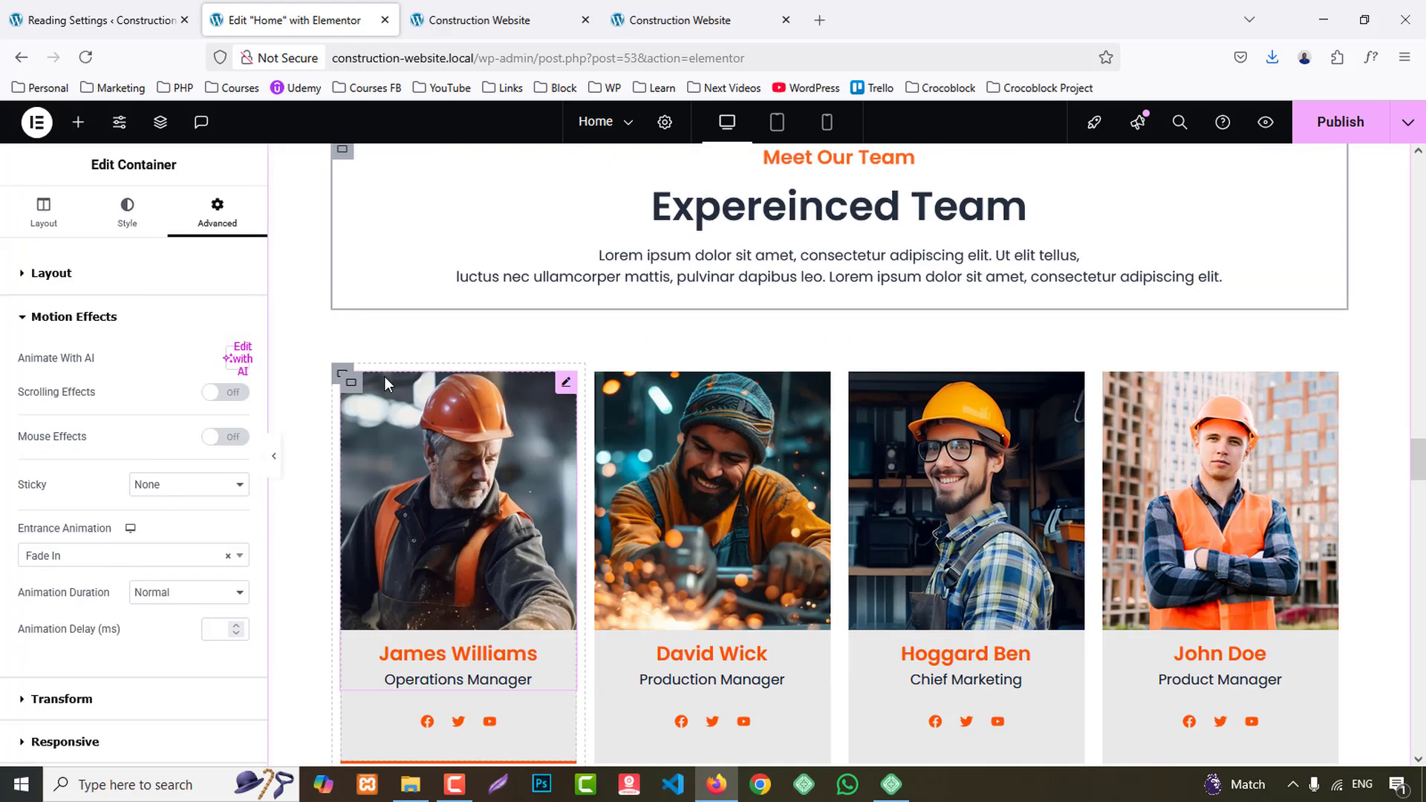
click(343, 377)
click(221, 207)
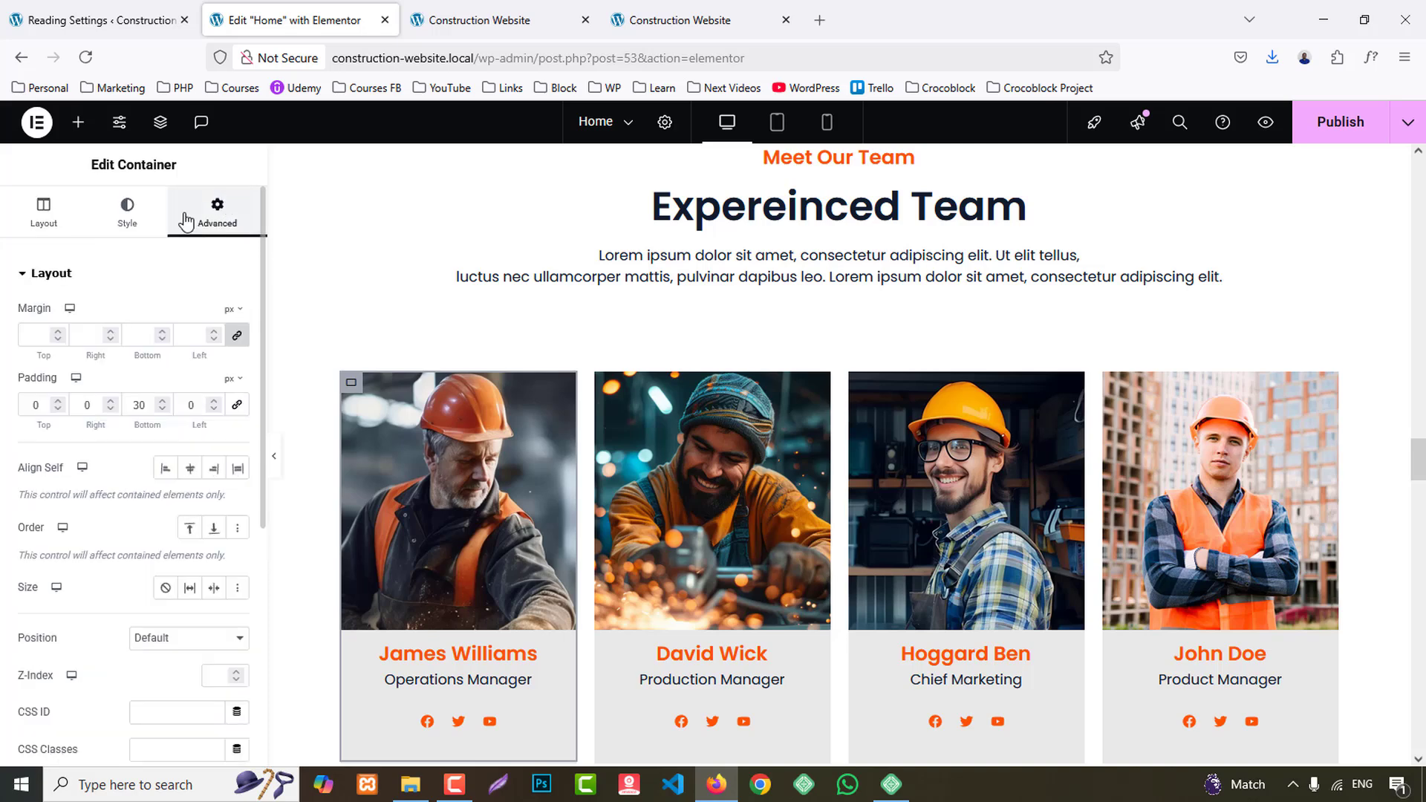
scroll(55, 639, down, 5)
click(69, 679)
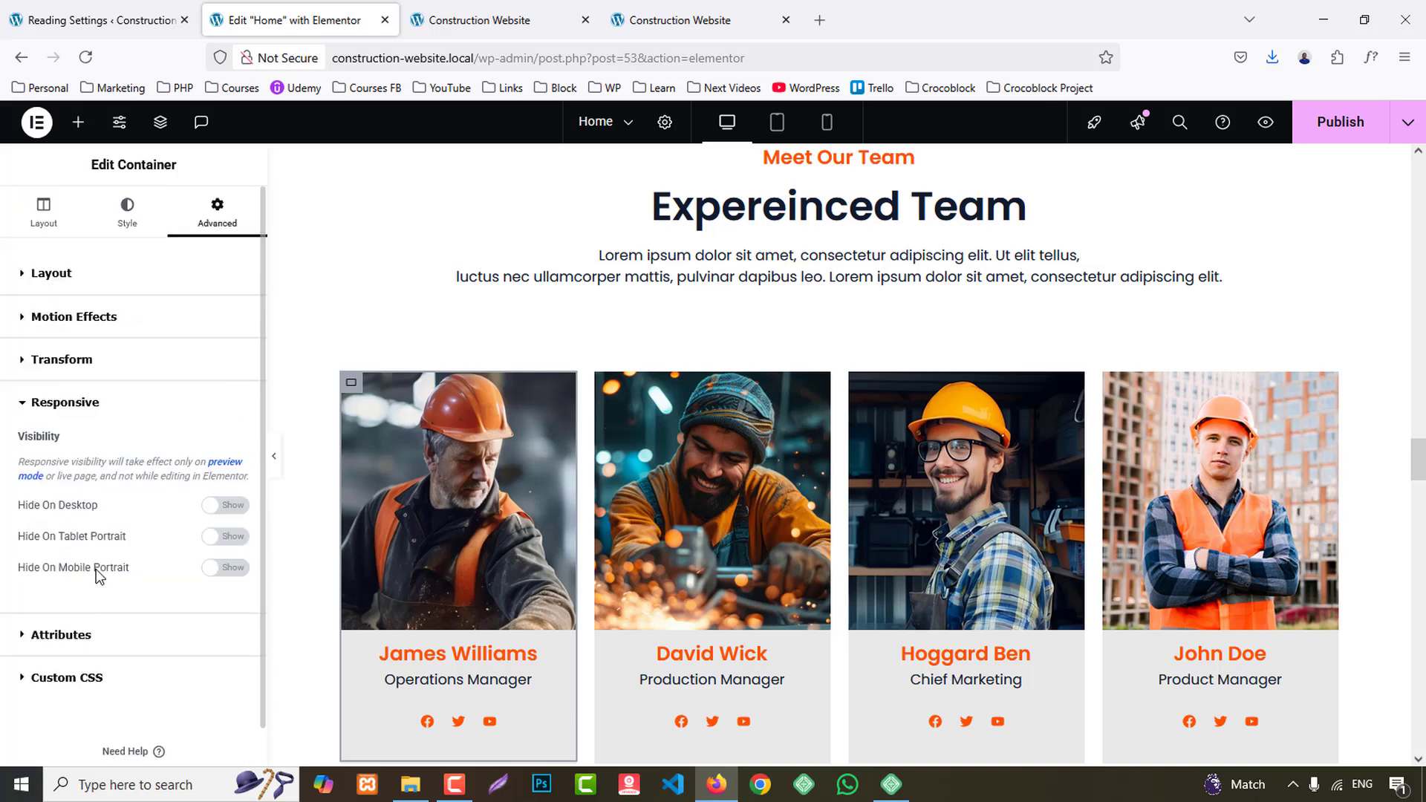
click(75, 317)
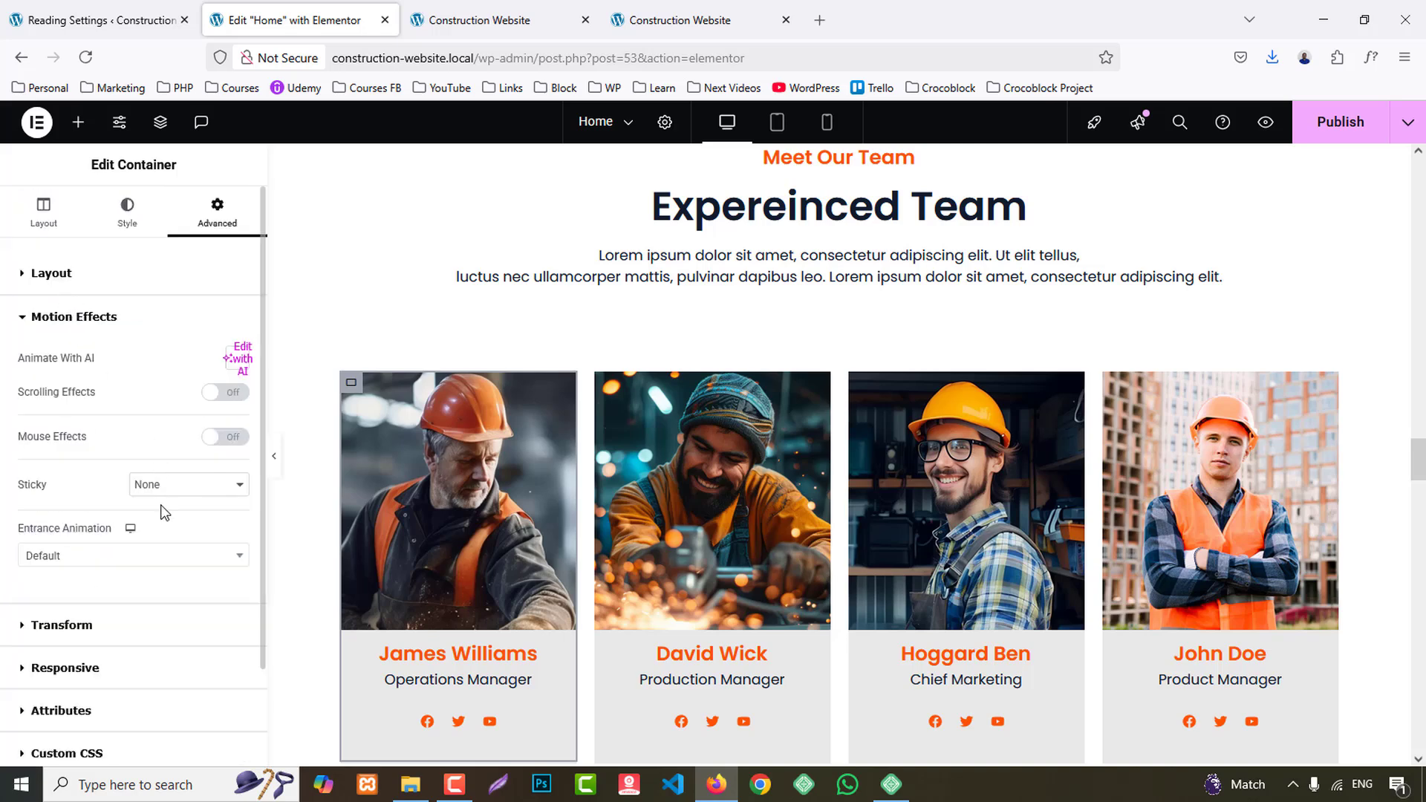
scroll(133, 537, down, 1)
click(88, 467)
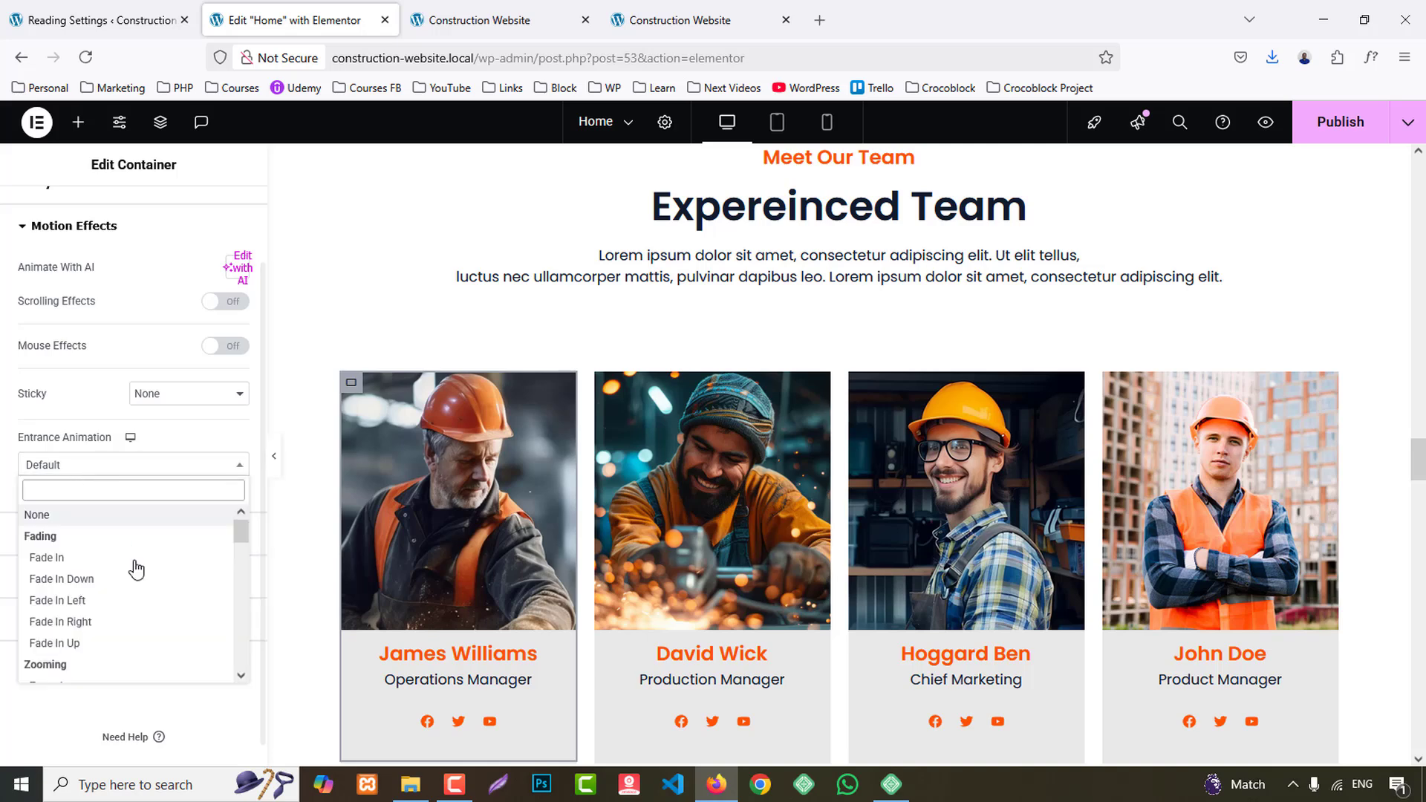
scroll(136, 579, down, 5)
scroll(133, 598, up, 2)
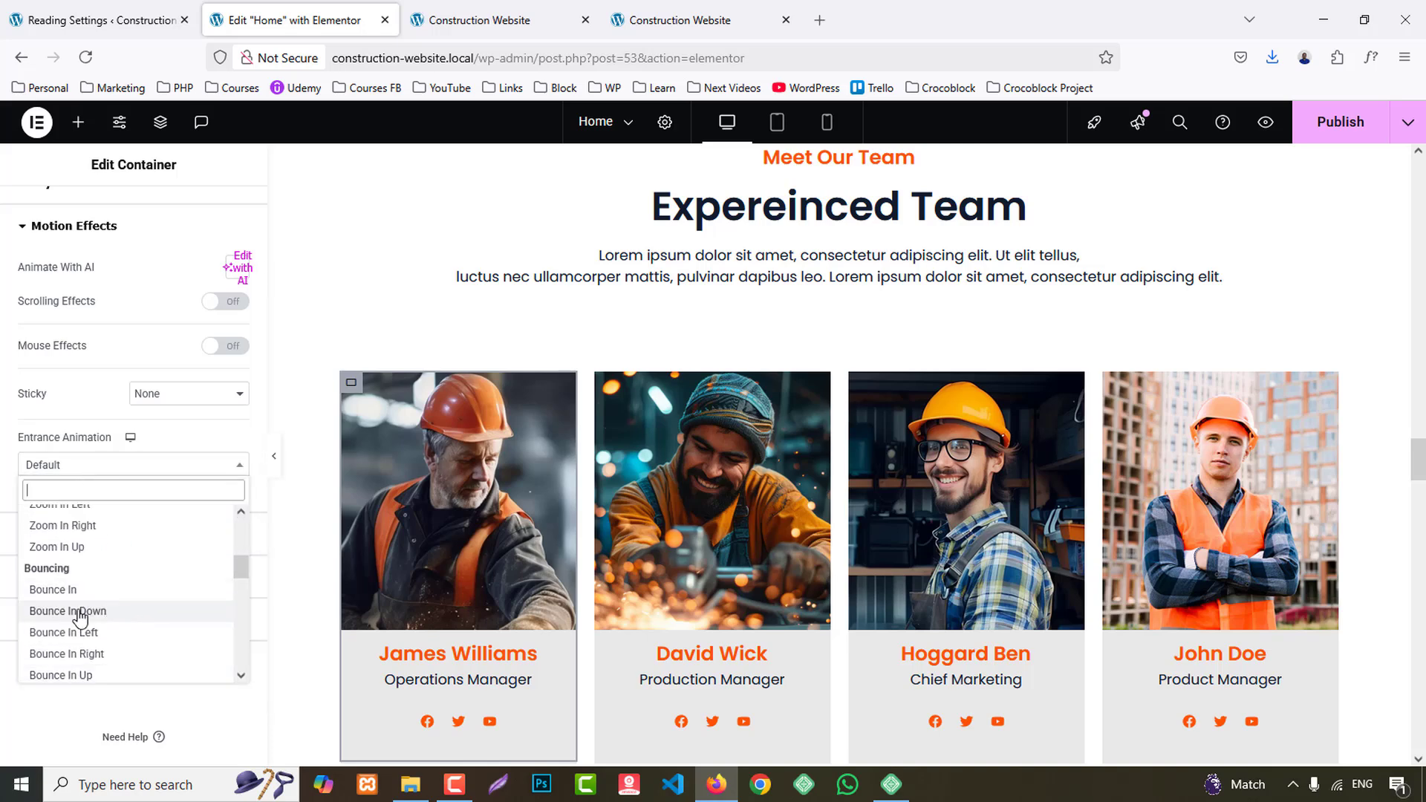
click(80, 632)
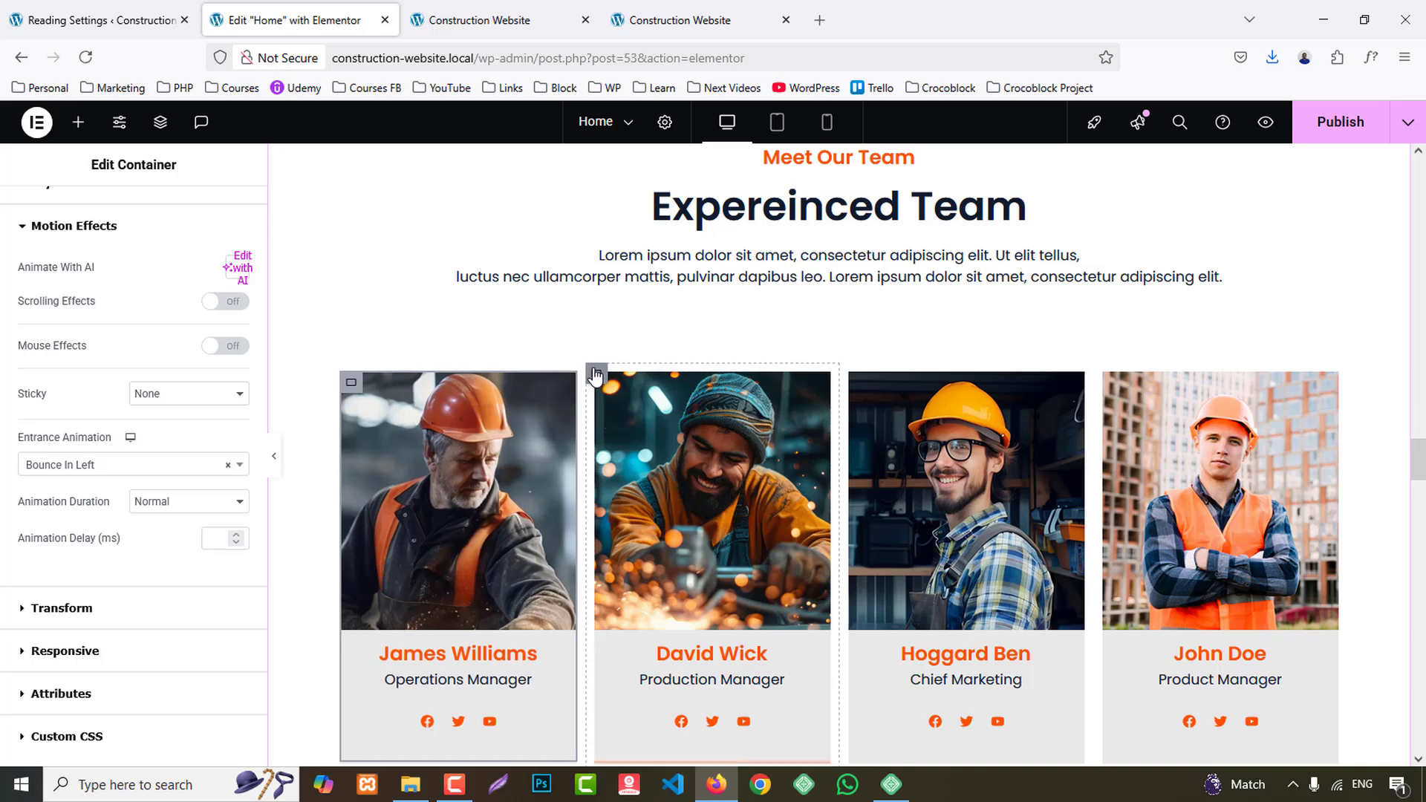
- Set the entrance animation of the Production Manager team card's container to Bounce In Up
click(595, 374)
click(231, 217)
scroll(136, 448, down, 3)
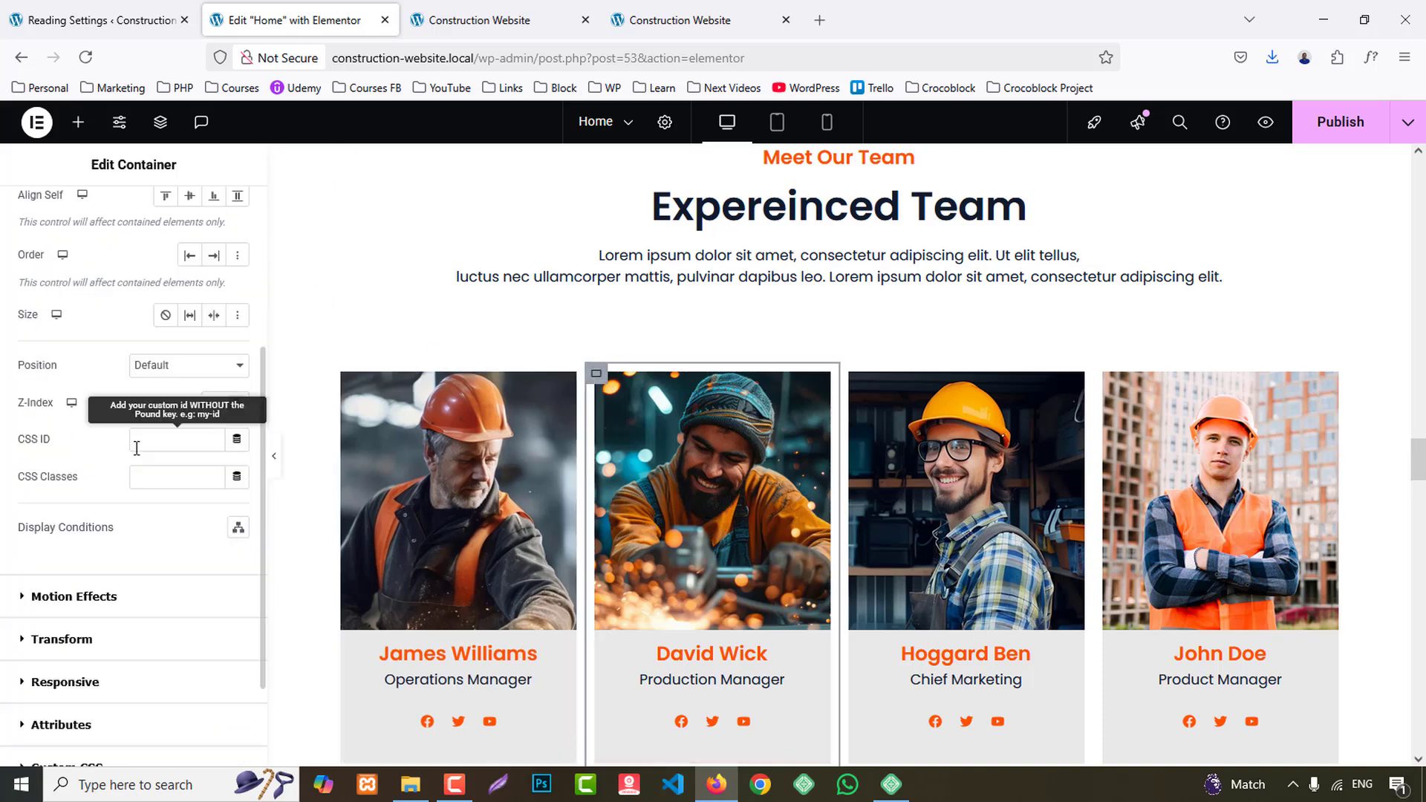
click(105, 597)
click(111, 568)
scroll(161, 481, down, 10)
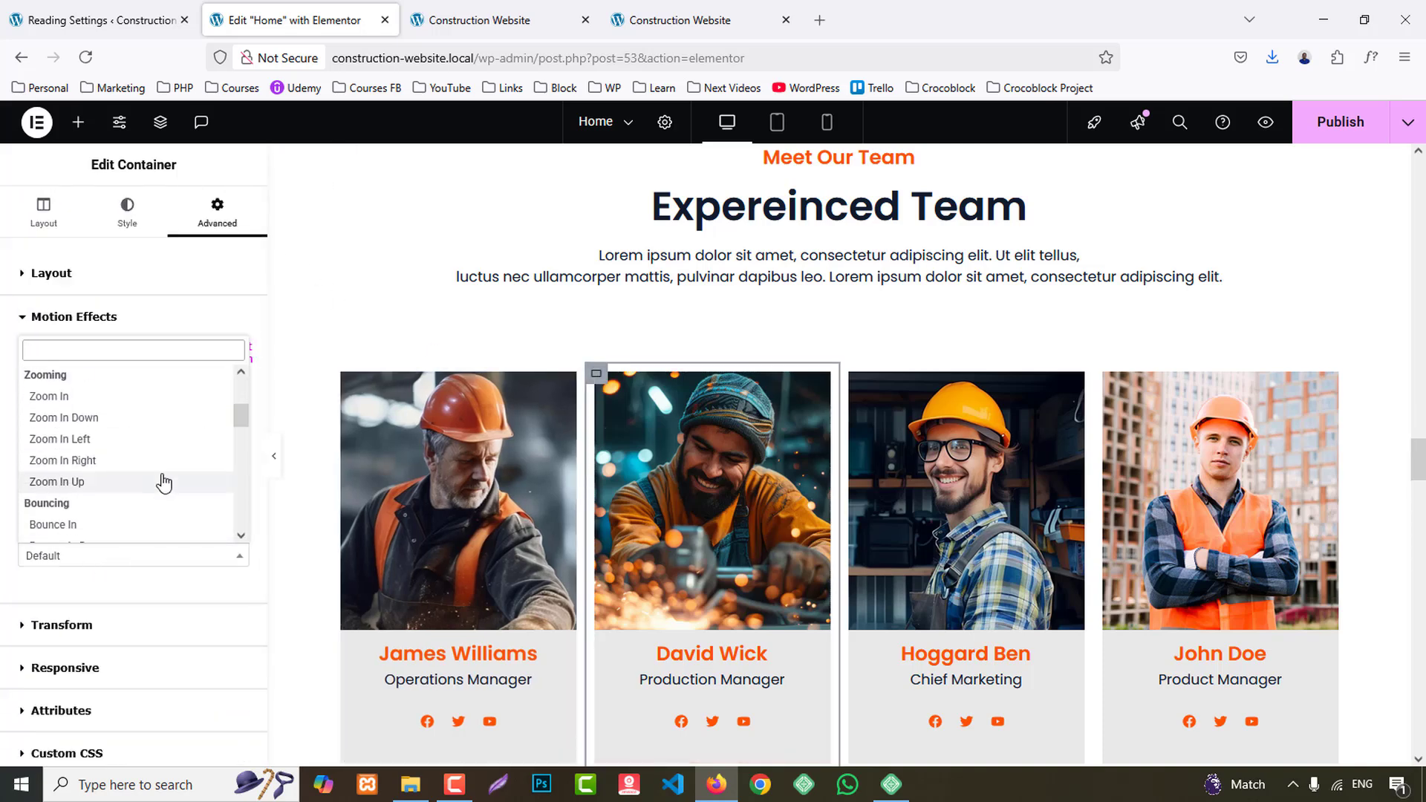
scroll(124, 488, down, 2)
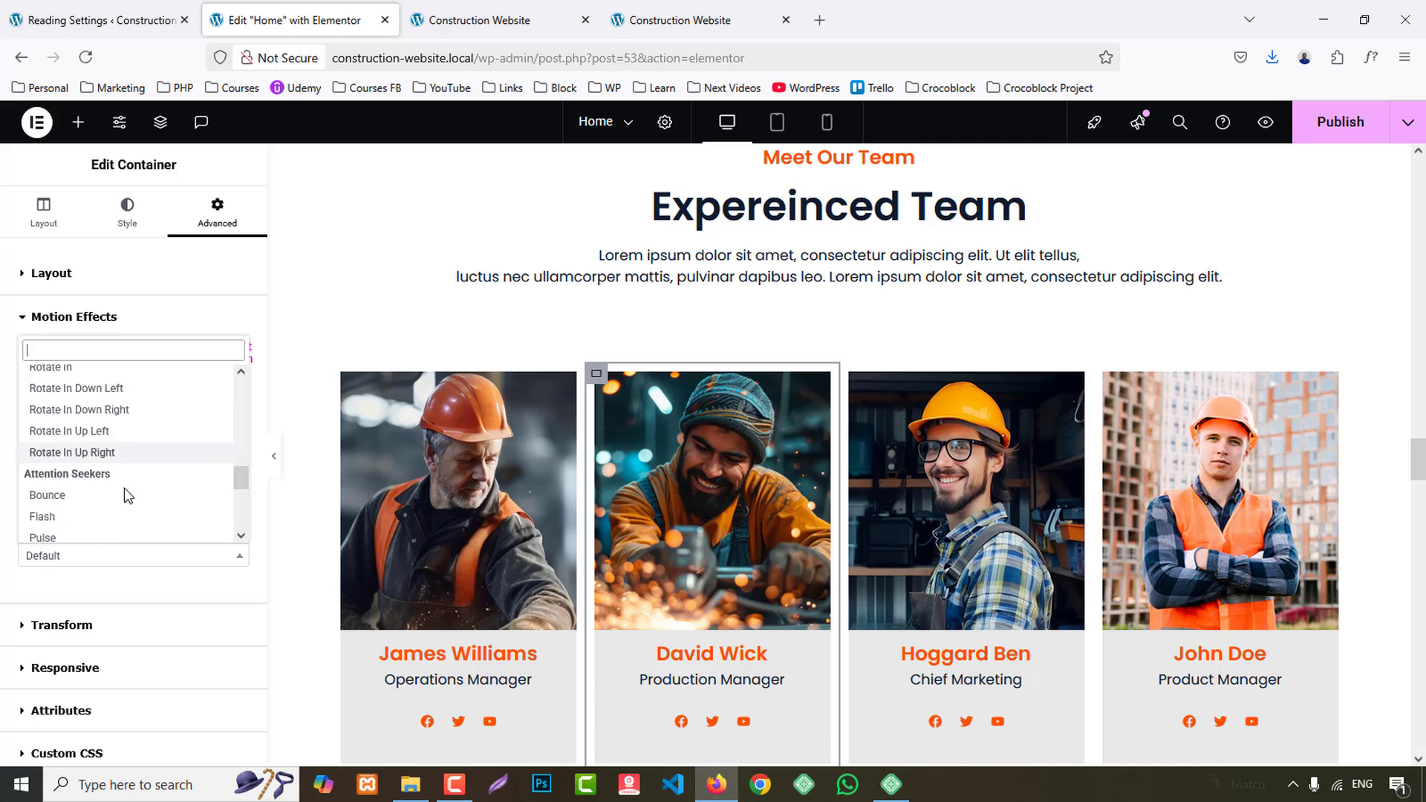
scroll(123, 488, up, 5)
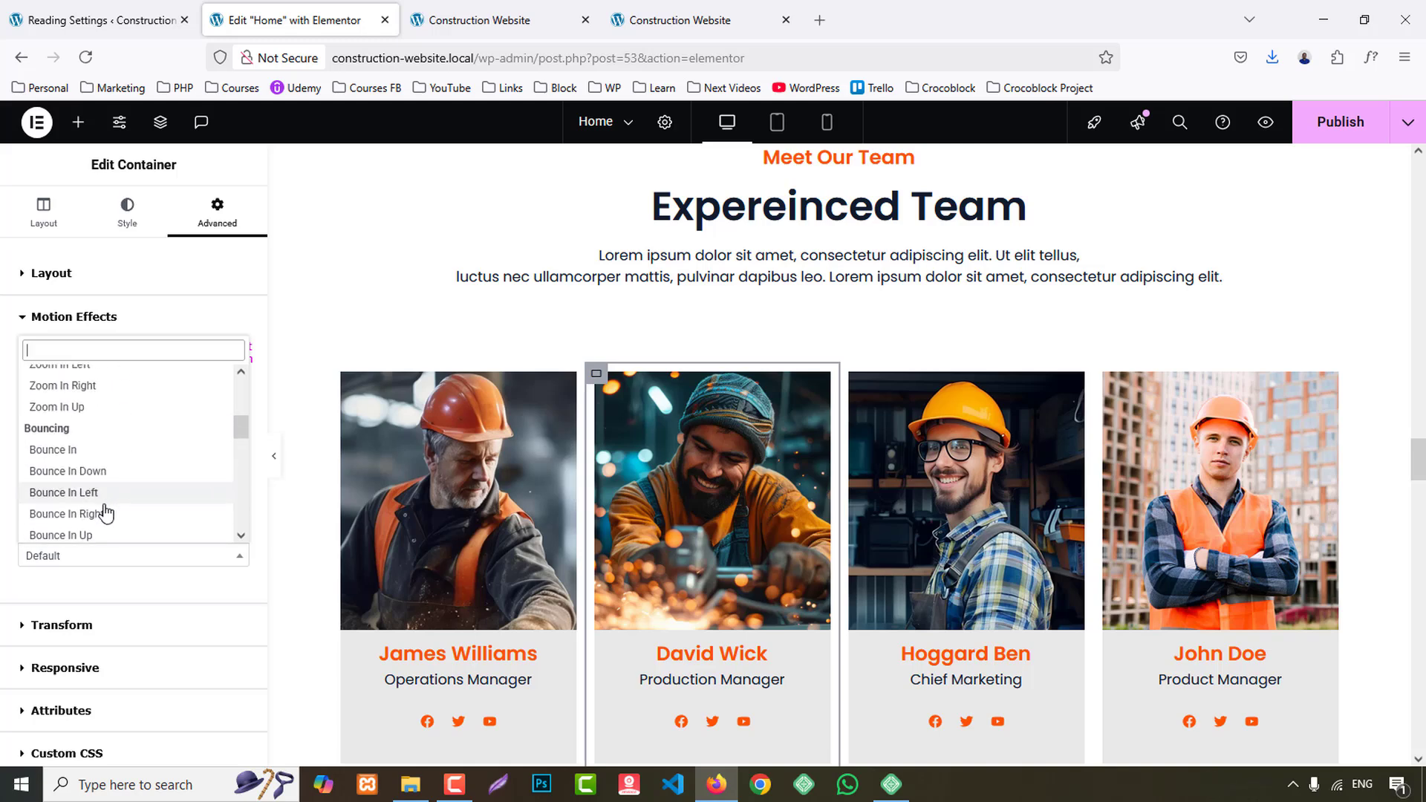
click(84, 535)
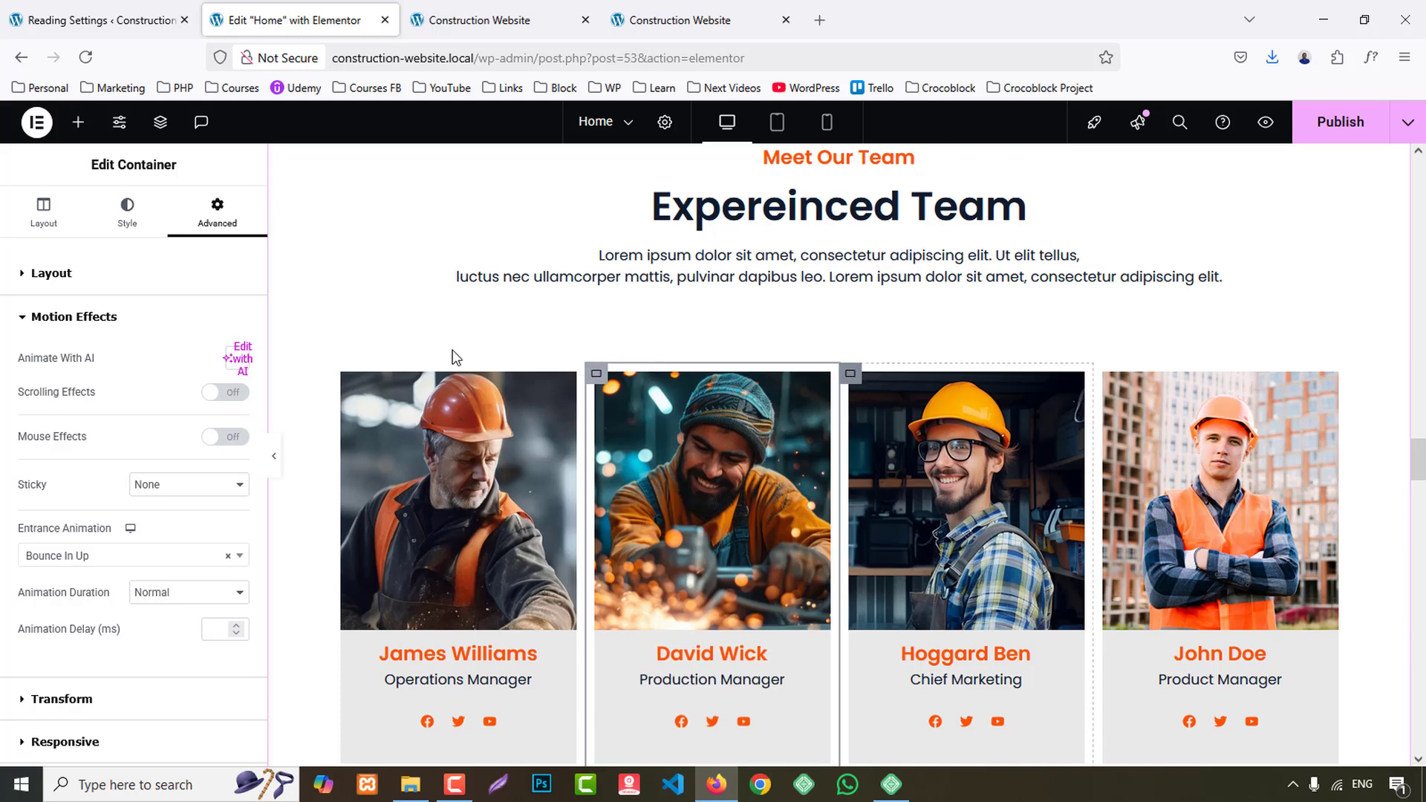
- Set the entrance animation of the Chief Marketing team card's container to Bounce In Down
click(851, 373)
click(220, 215)
scroll(104, 512, down, 4)
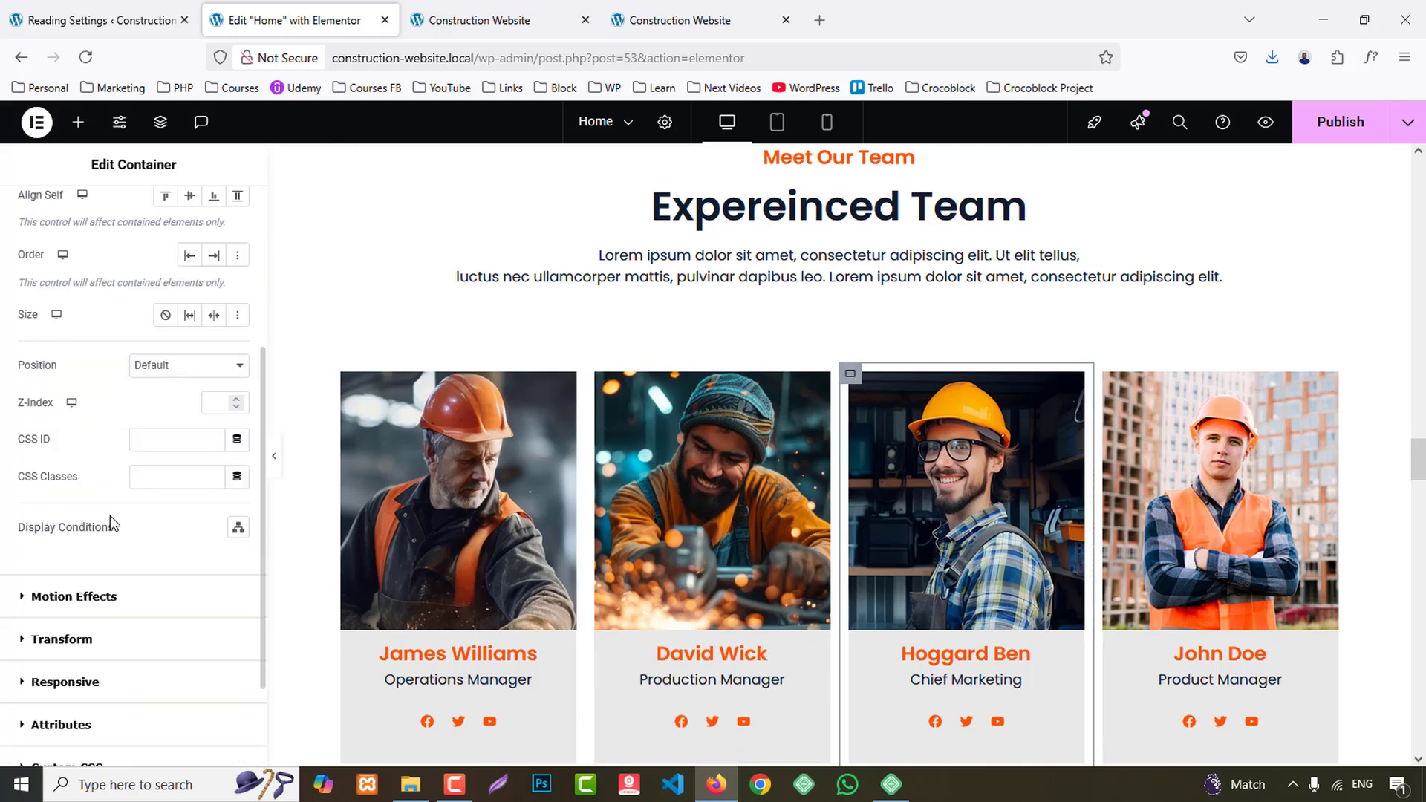
scroll(123, 496, down, 1)
click(119, 505)
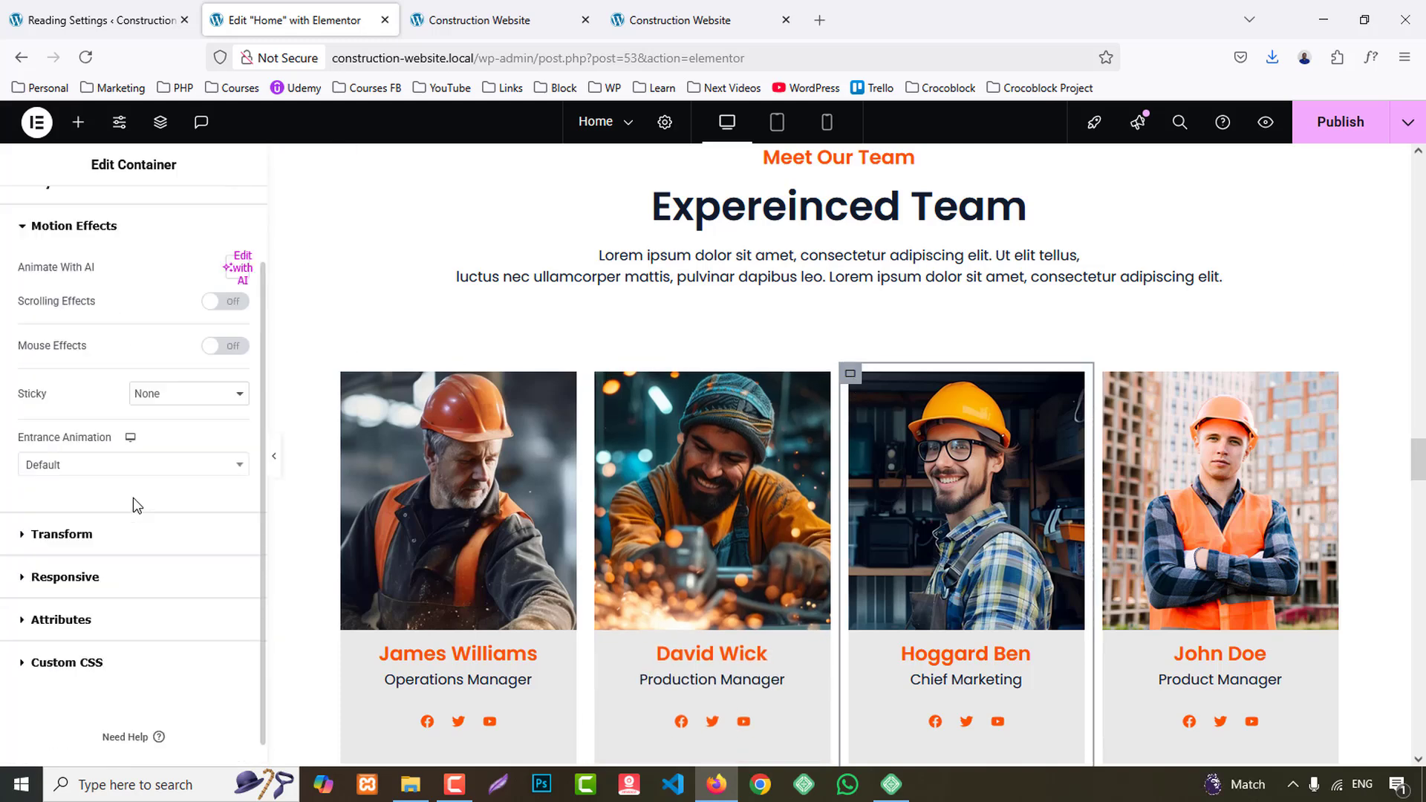
click(112, 444)
scroll(137, 513, down, 5)
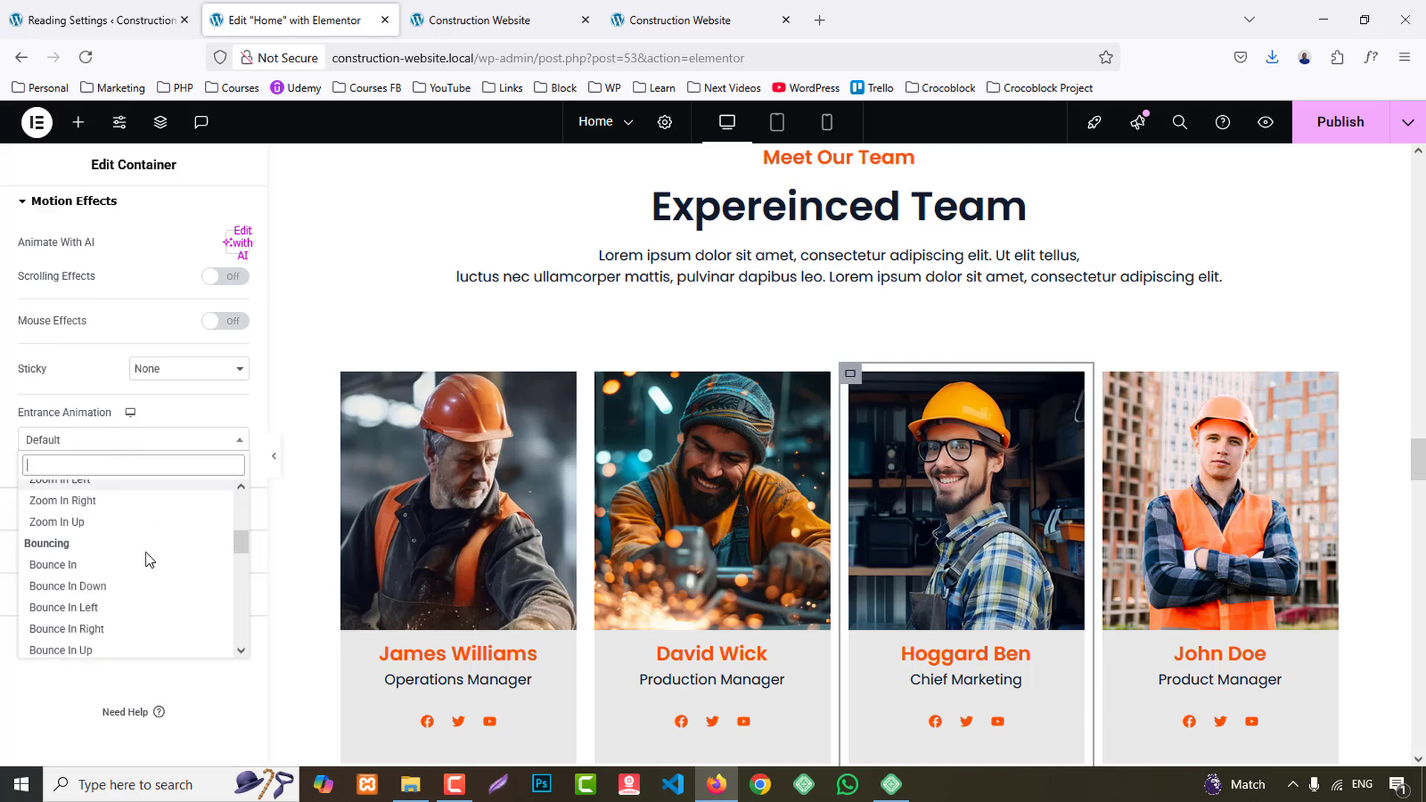
click(104, 512)
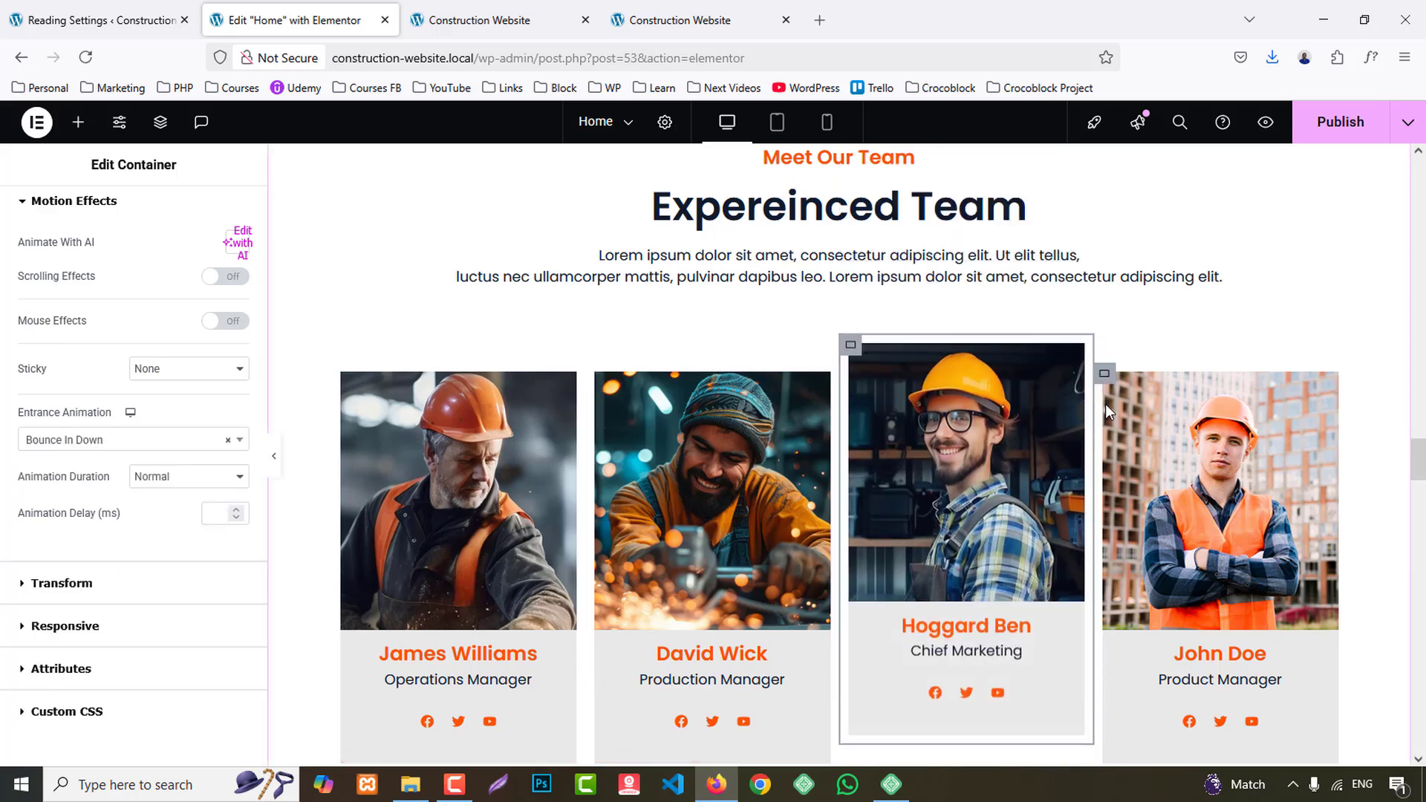
- Set the entrance animation of the Product Manager team card's container to Zoom In Right
click(1101, 376)
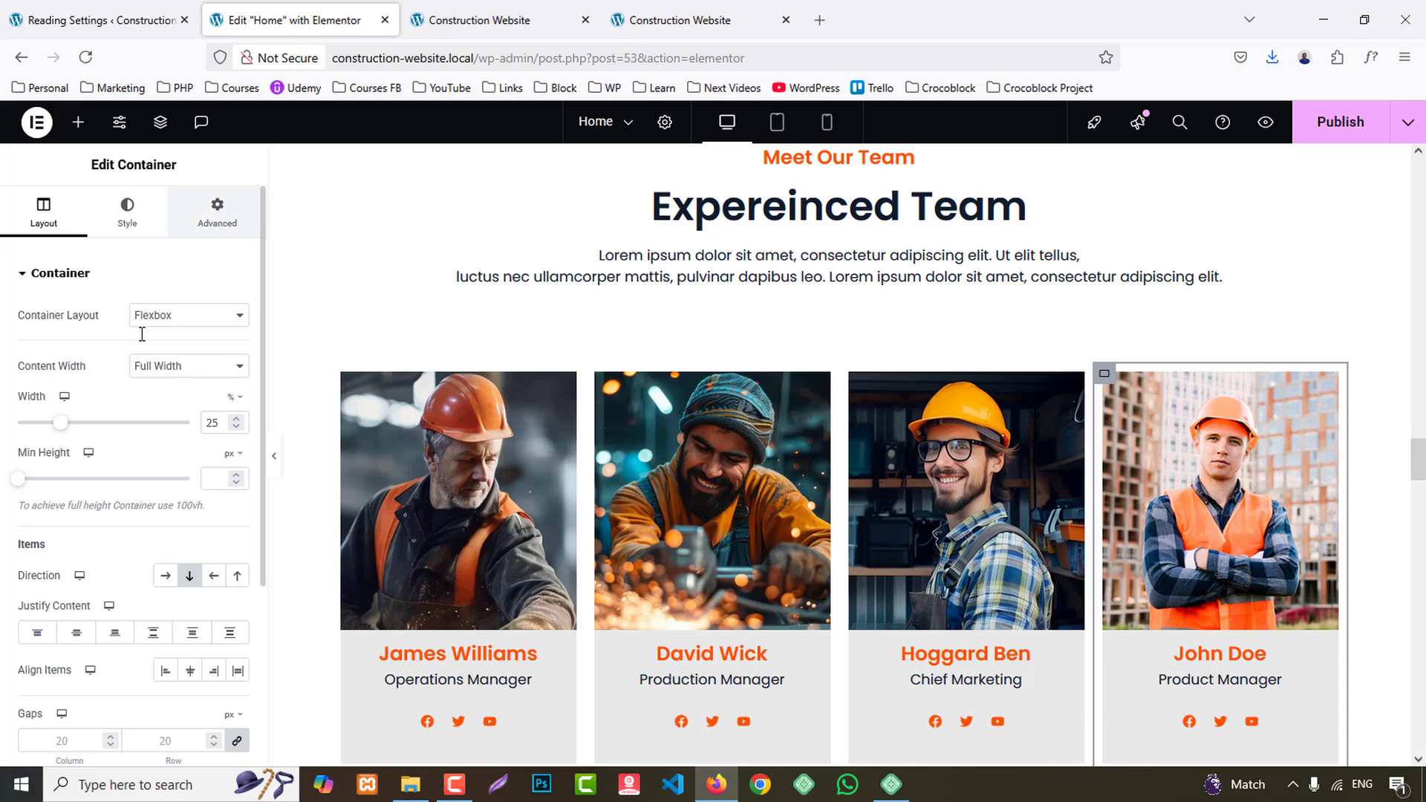
click(217, 211)
scroll(149, 438, down, 6)
click(113, 465)
scroll(121, 500, down, 2)
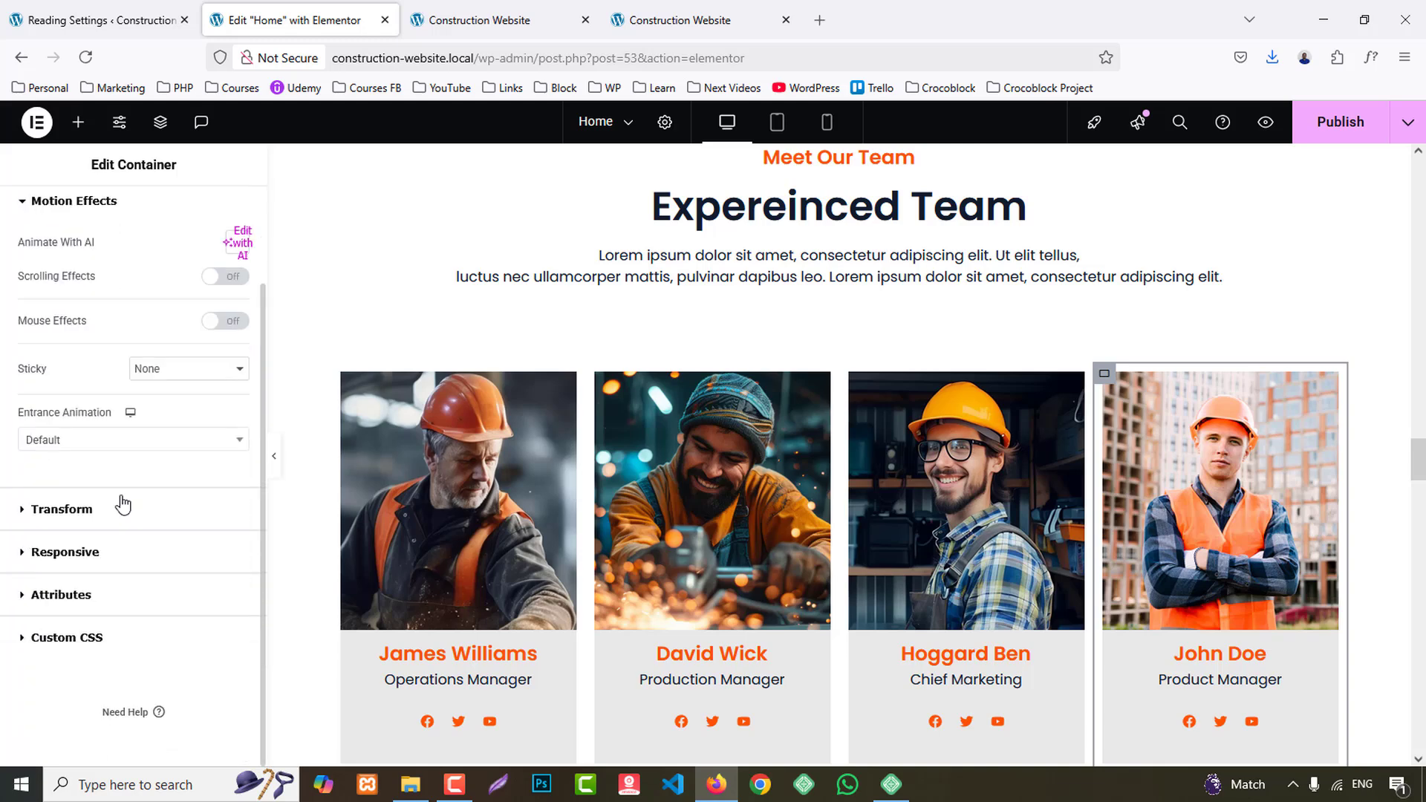
click(87, 444)
scroll(141, 577, down, 4)
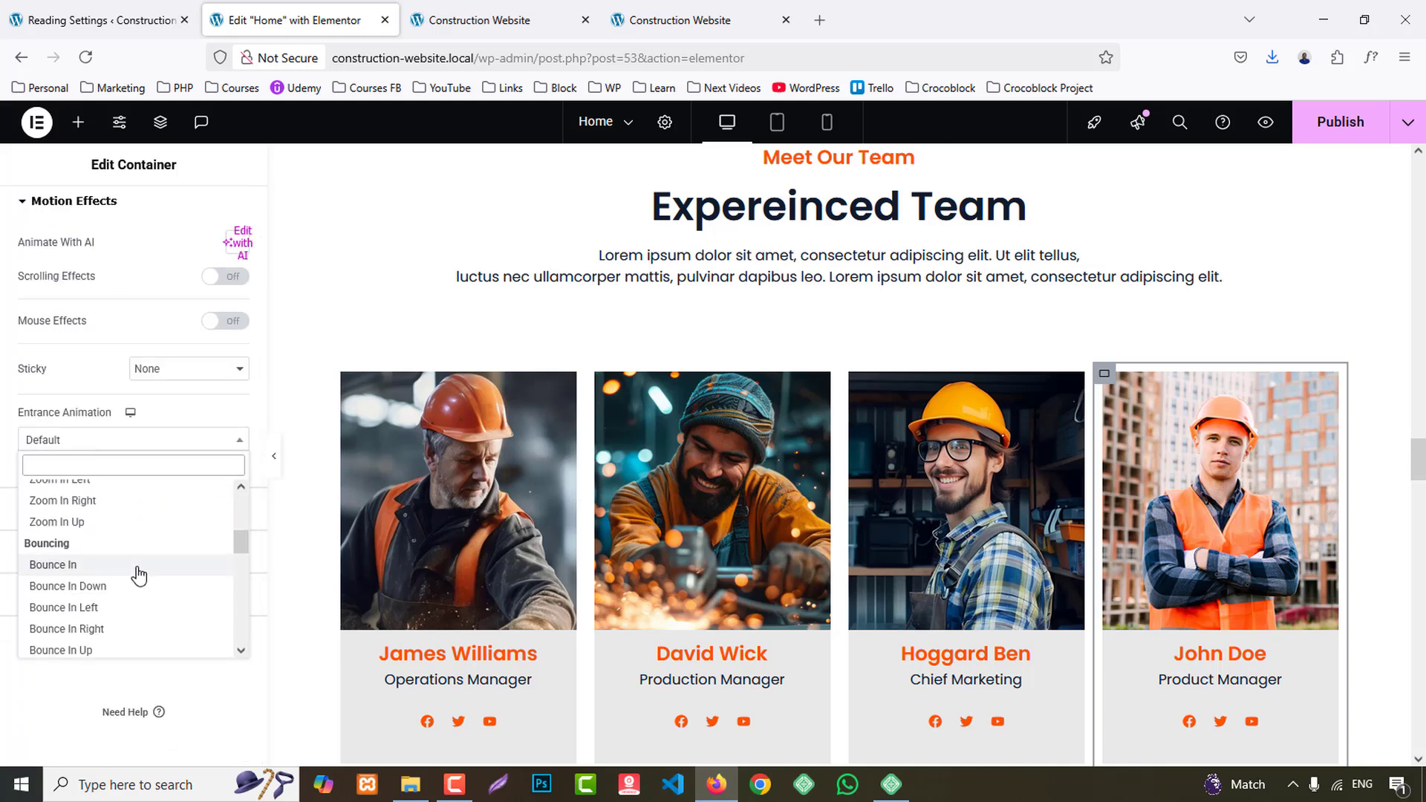
click(89, 553)
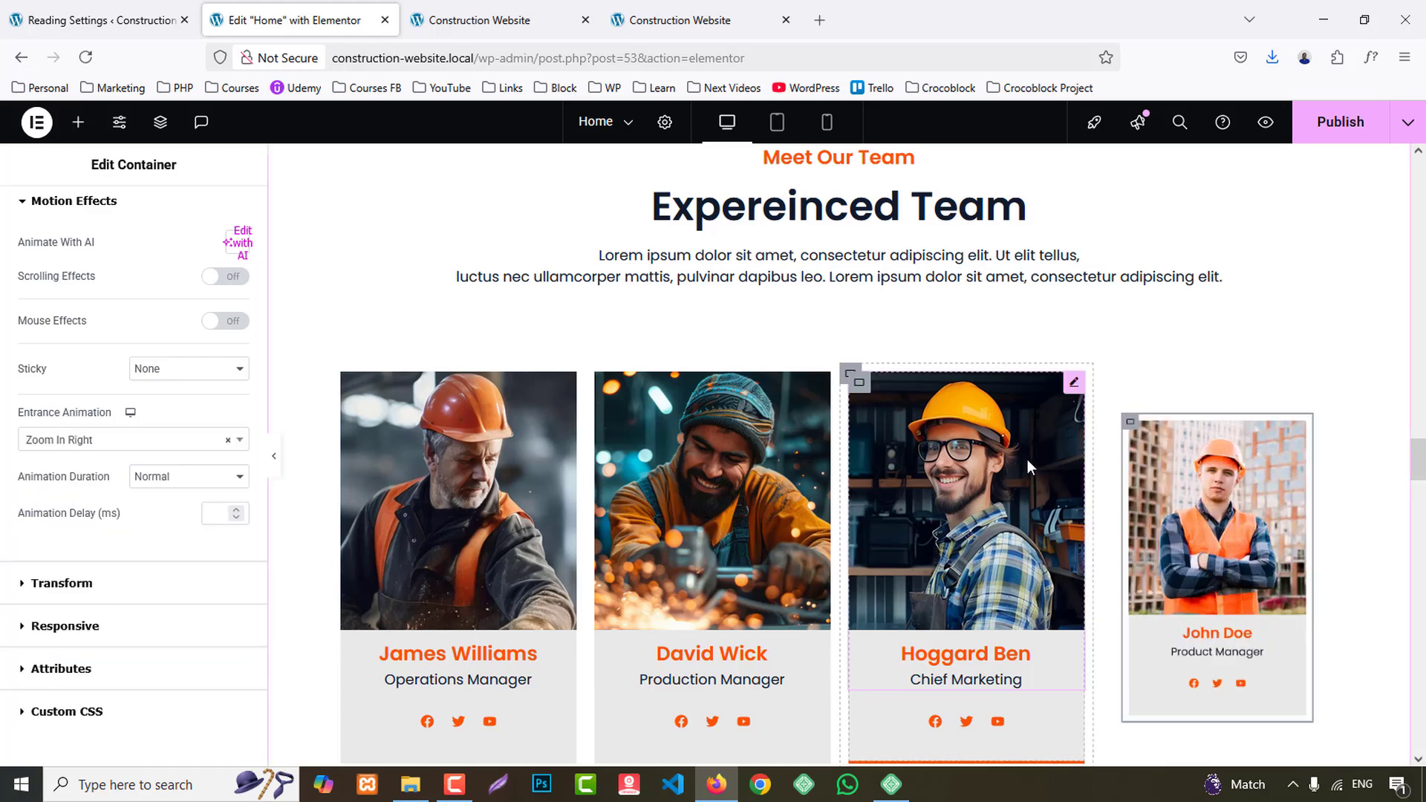
- Set the entrance animation of the Welcome To Build A Sync Building Manufacture section container to Zoom In
scroll(1027, 459, down, 1)
scroll(1031, 465, down, 7)
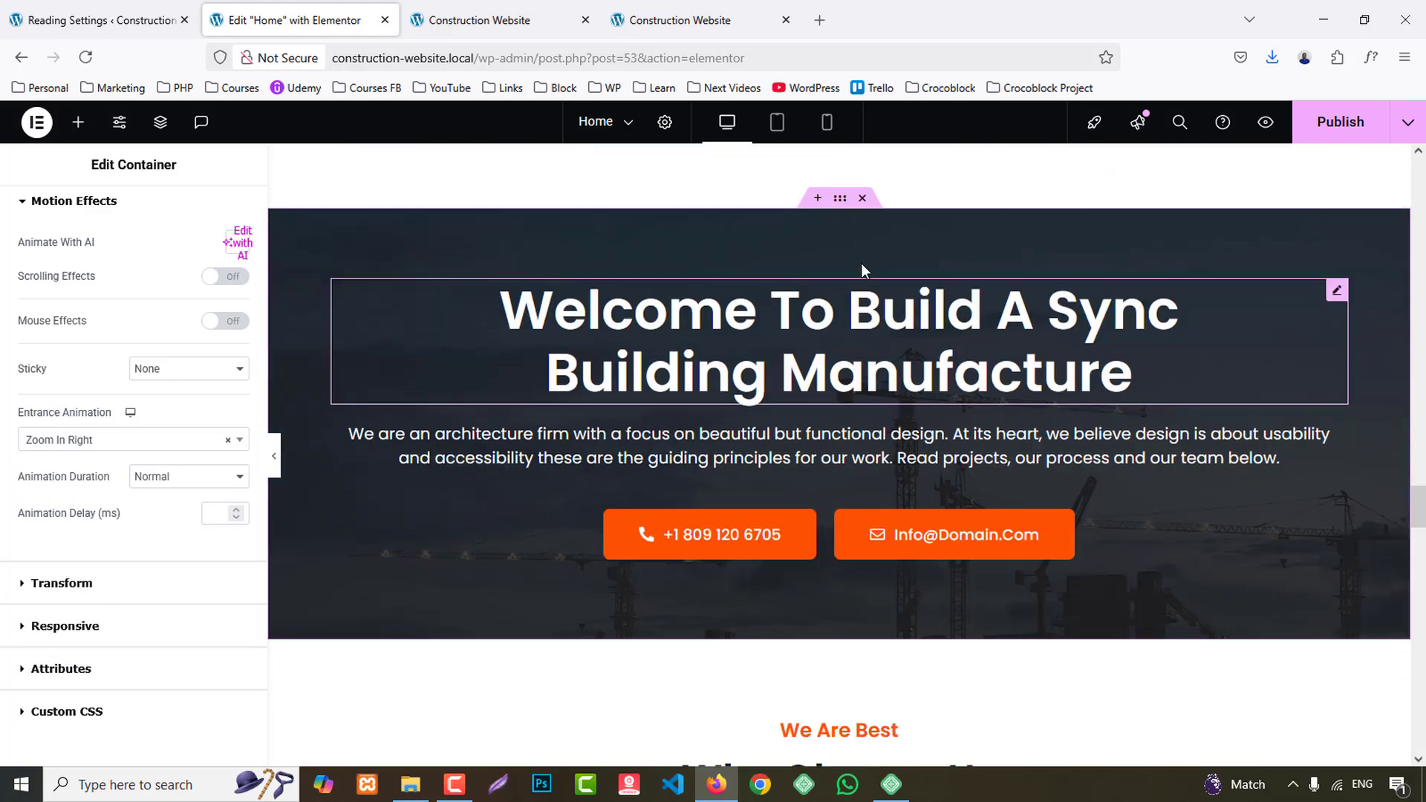
click(842, 200)
click(217, 212)
scroll(102, 609, down, 6)
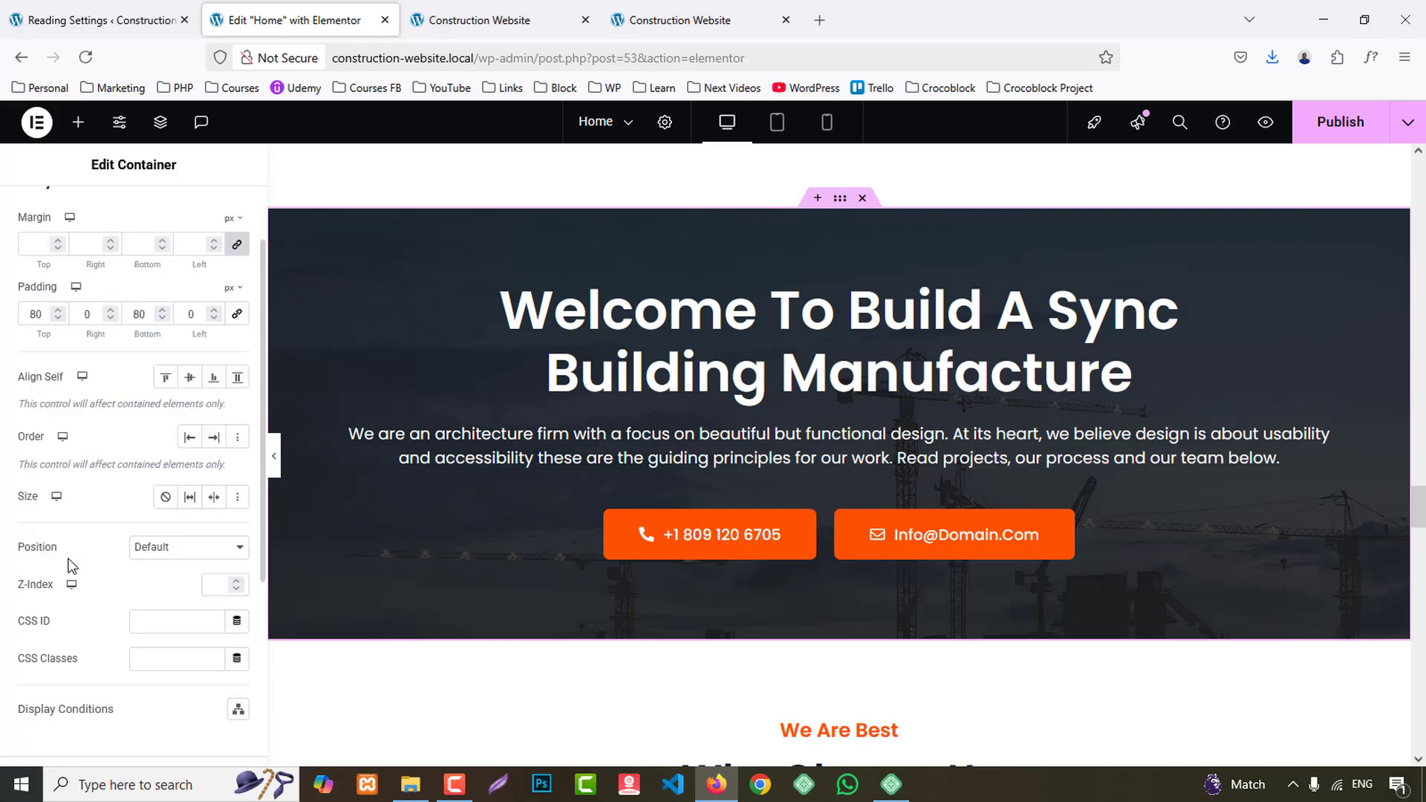
click(90, 505)
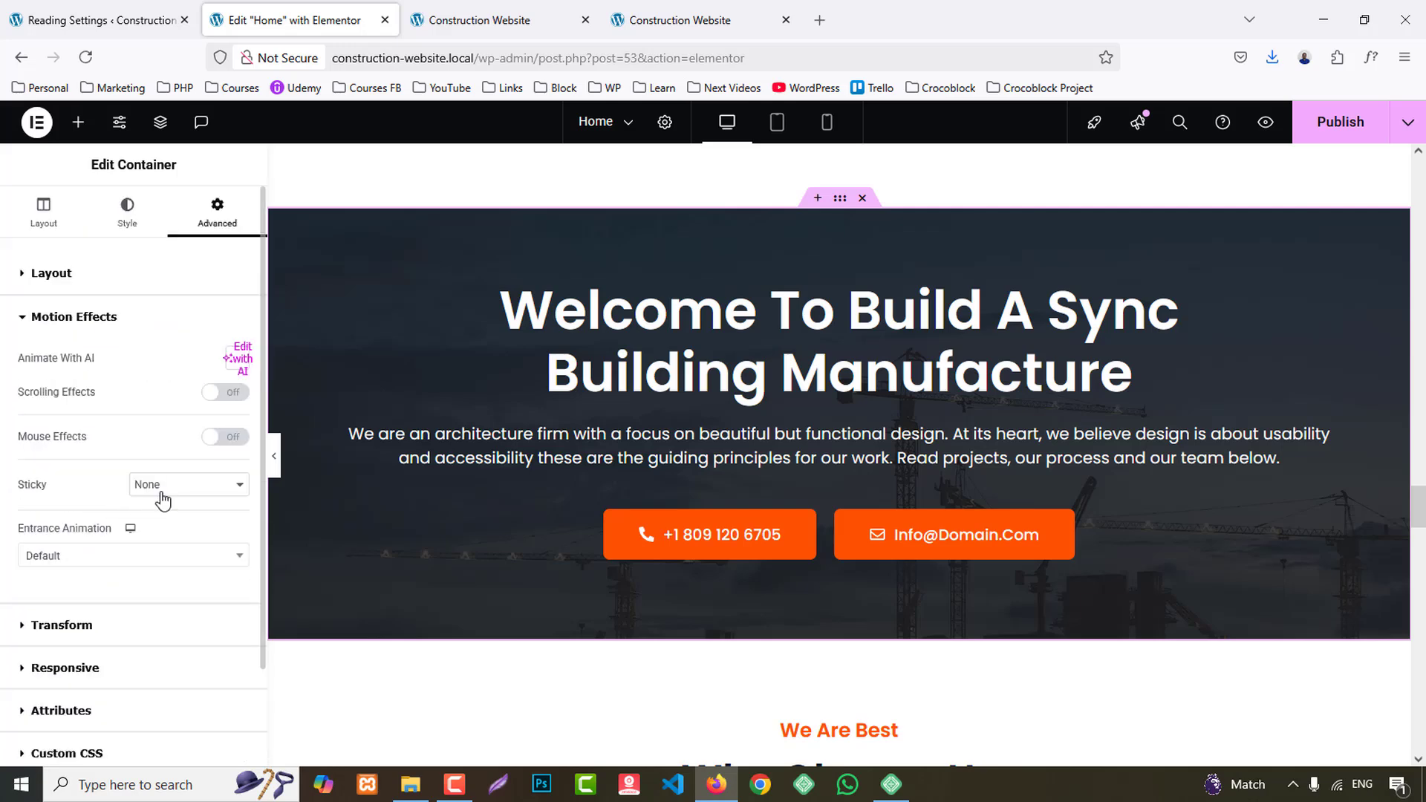
click(121, 564)
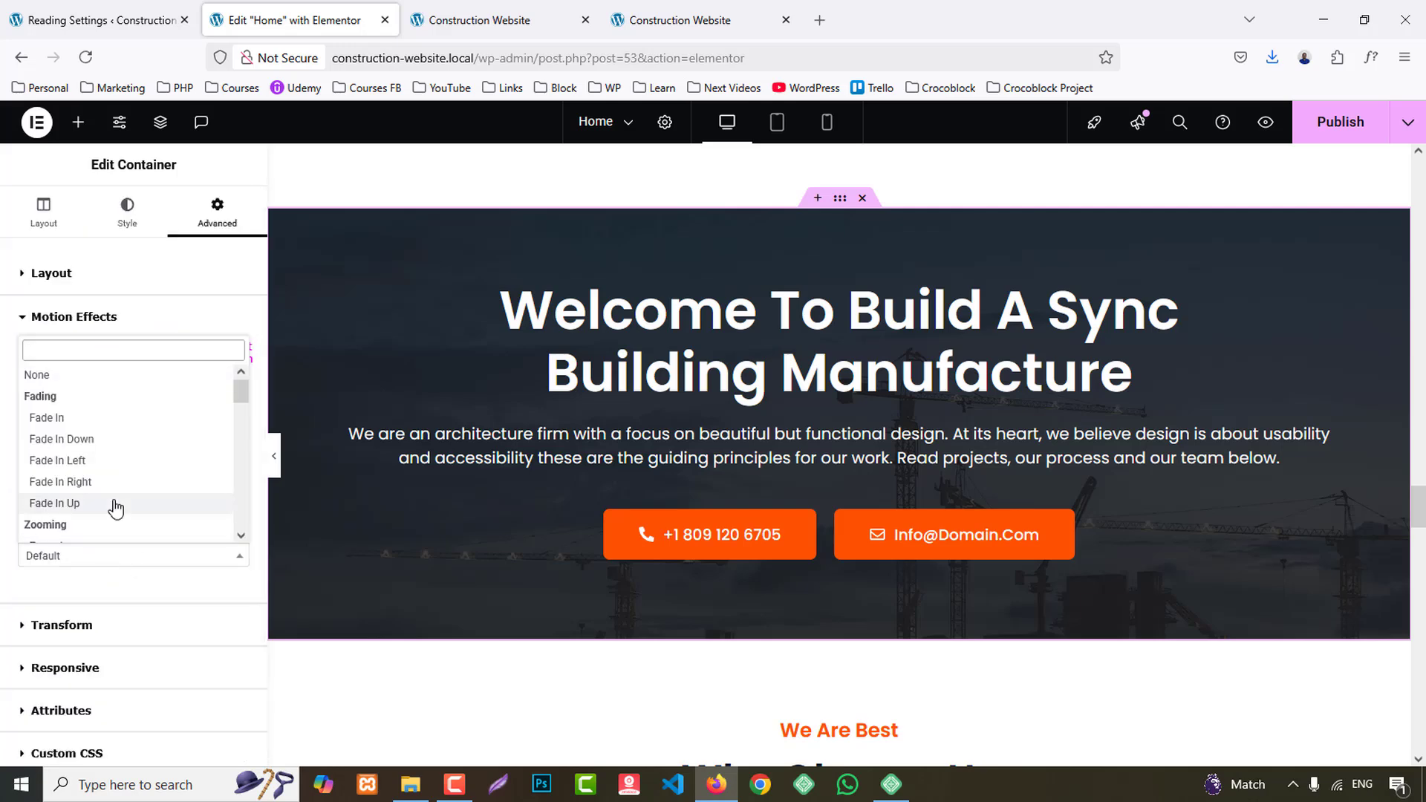
scroll(115, 505, down, 2)
click(117, 474)
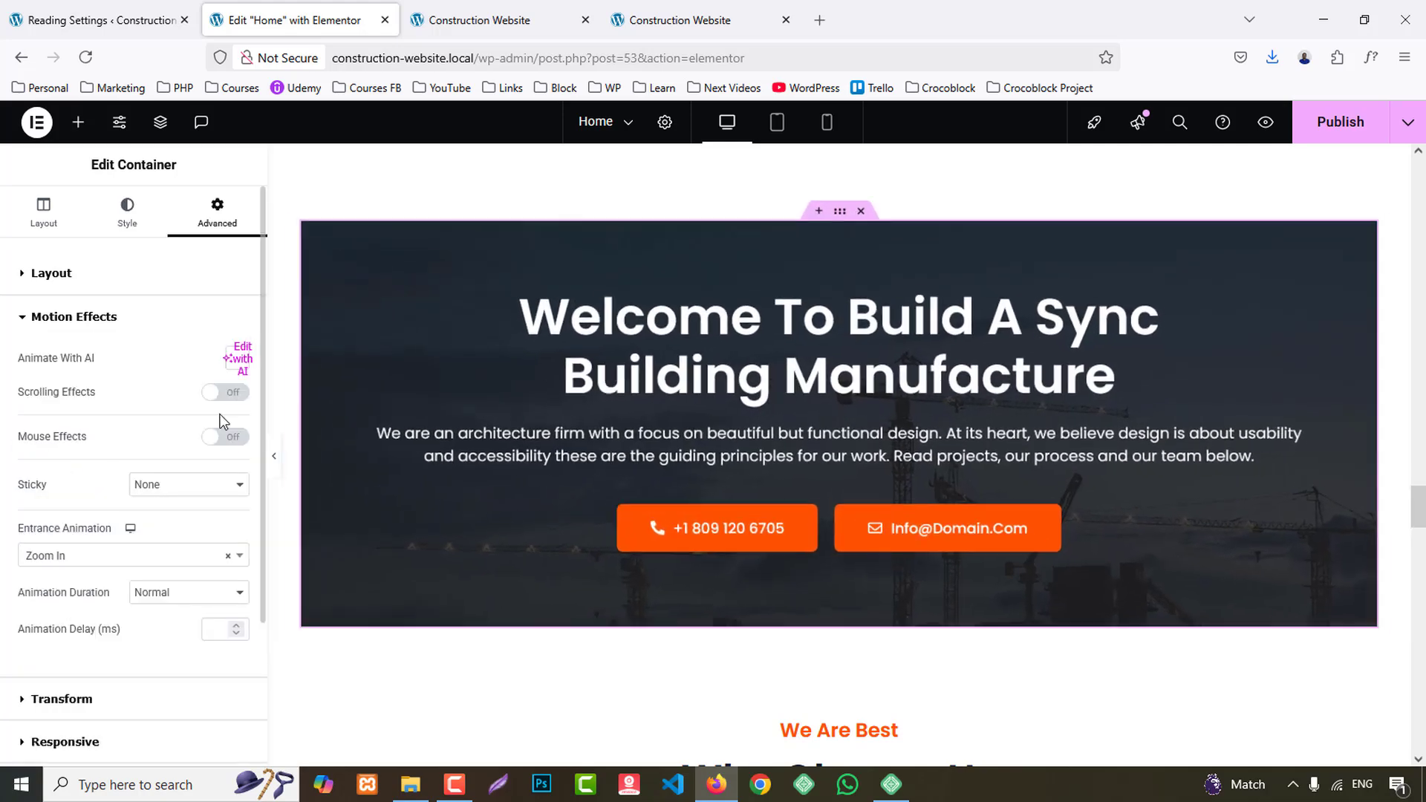
- Set the entrance animation of the We Are Best heading container, above the skills section, to Bounce In
scroll(817, 349, down, 5)
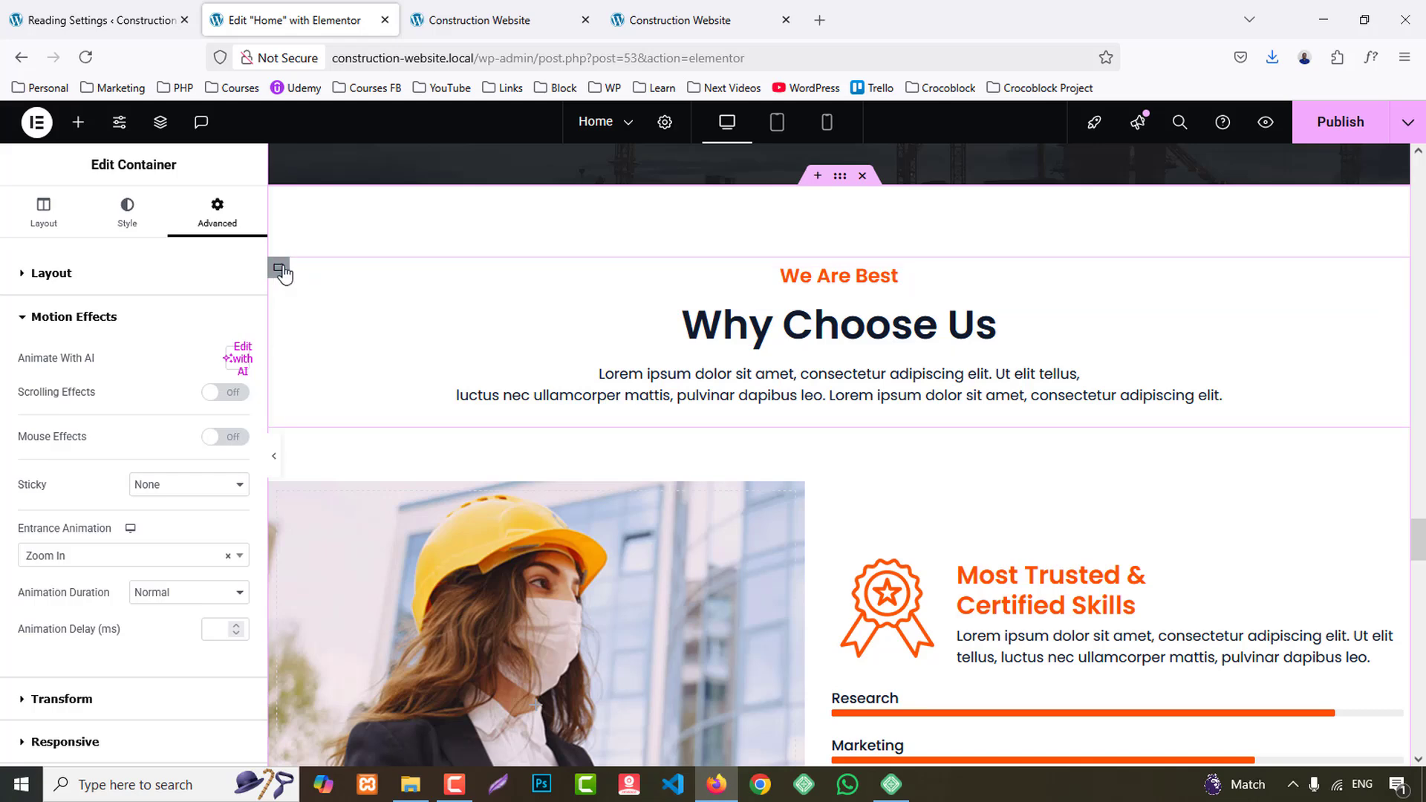
click(278, 268)
click(216, 212)
scroll(107, 572, down, 5)
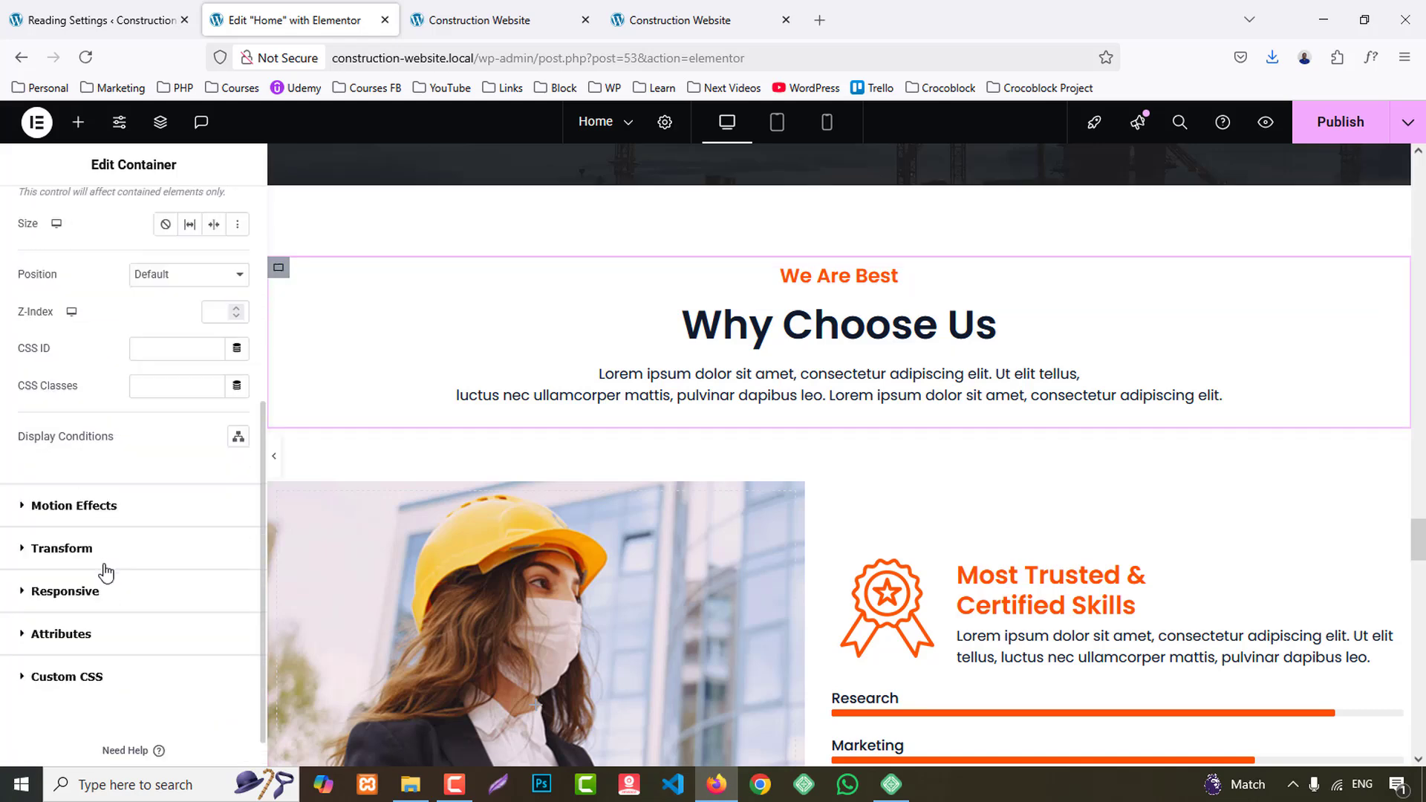
click(95, 507)
click(92, 440)
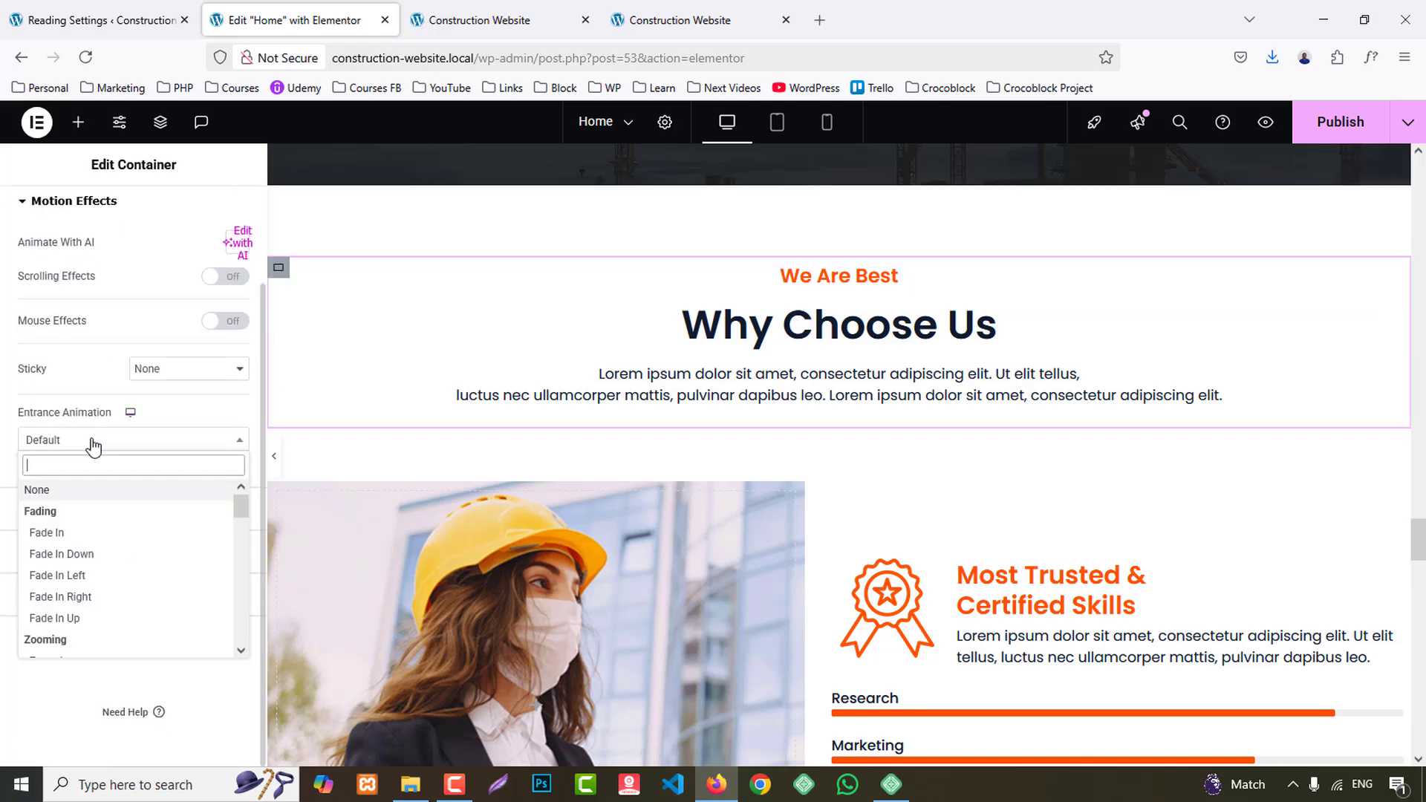
scroll(126, 558, down, 3)
click(59, 568)
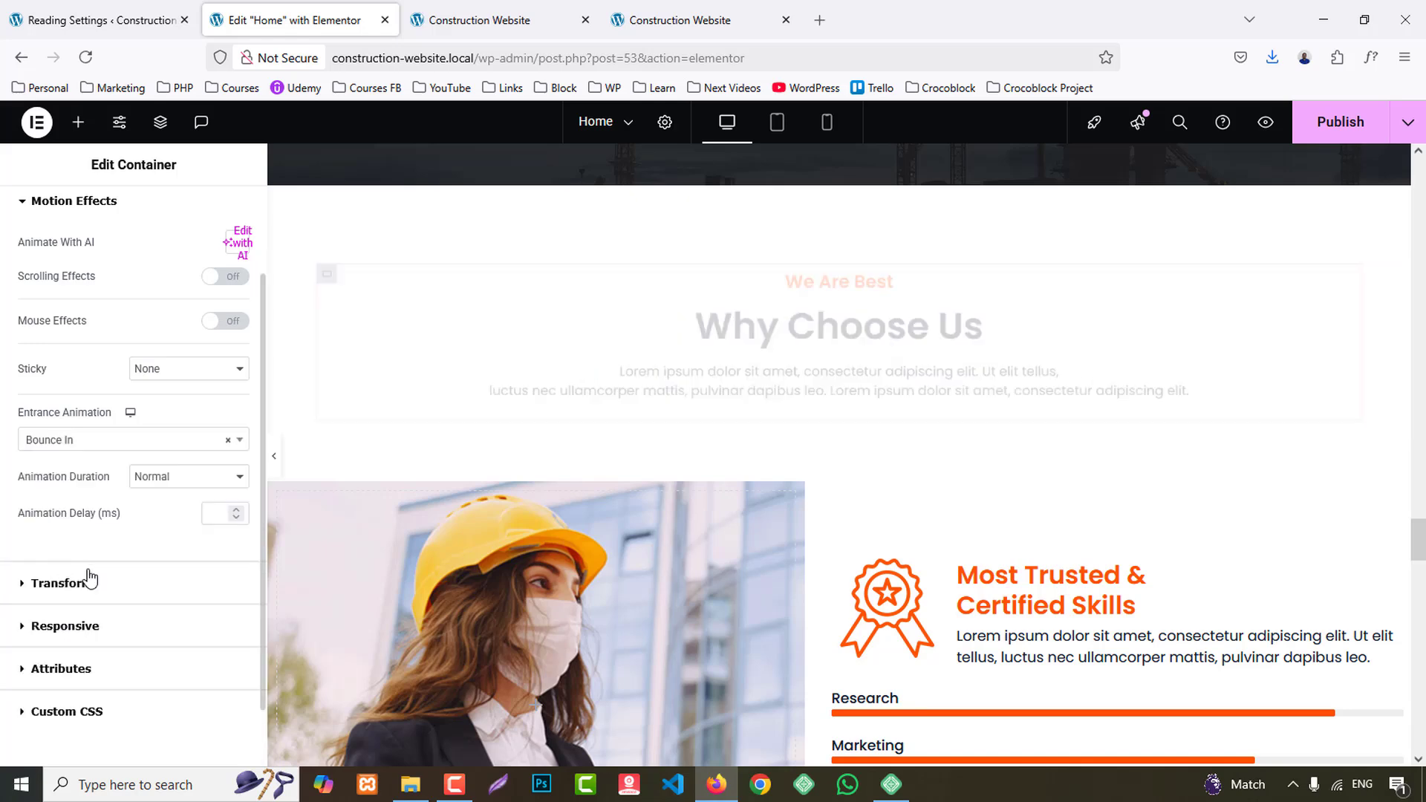
- Set the entrance animation of the Why Choose Us image container, showing the woman in a helmet, to Zoom In Down
scroll(414, 487, down, 1)
click(278, 400)
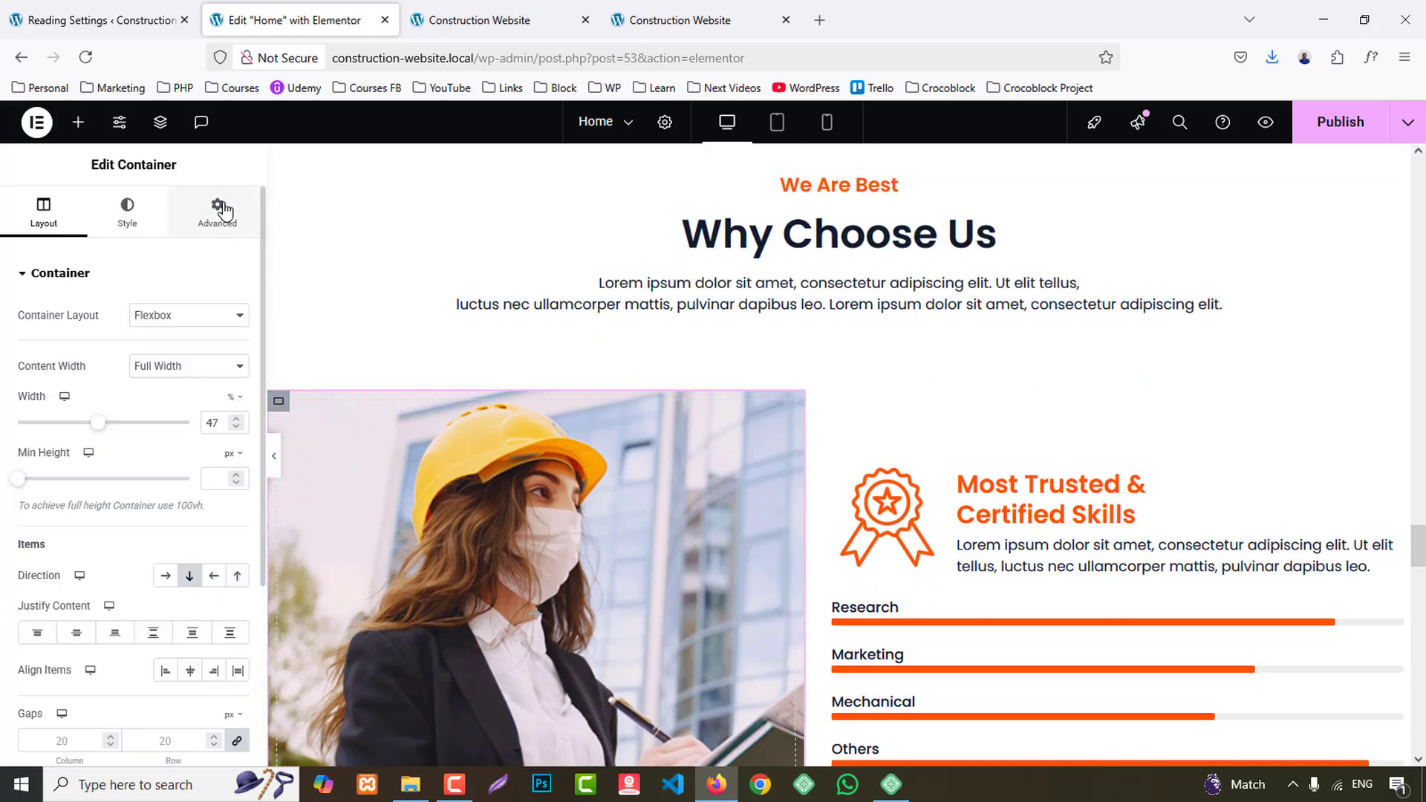
click(223, 211)
scroll(125, 515, down, 5)
click(107, 511)
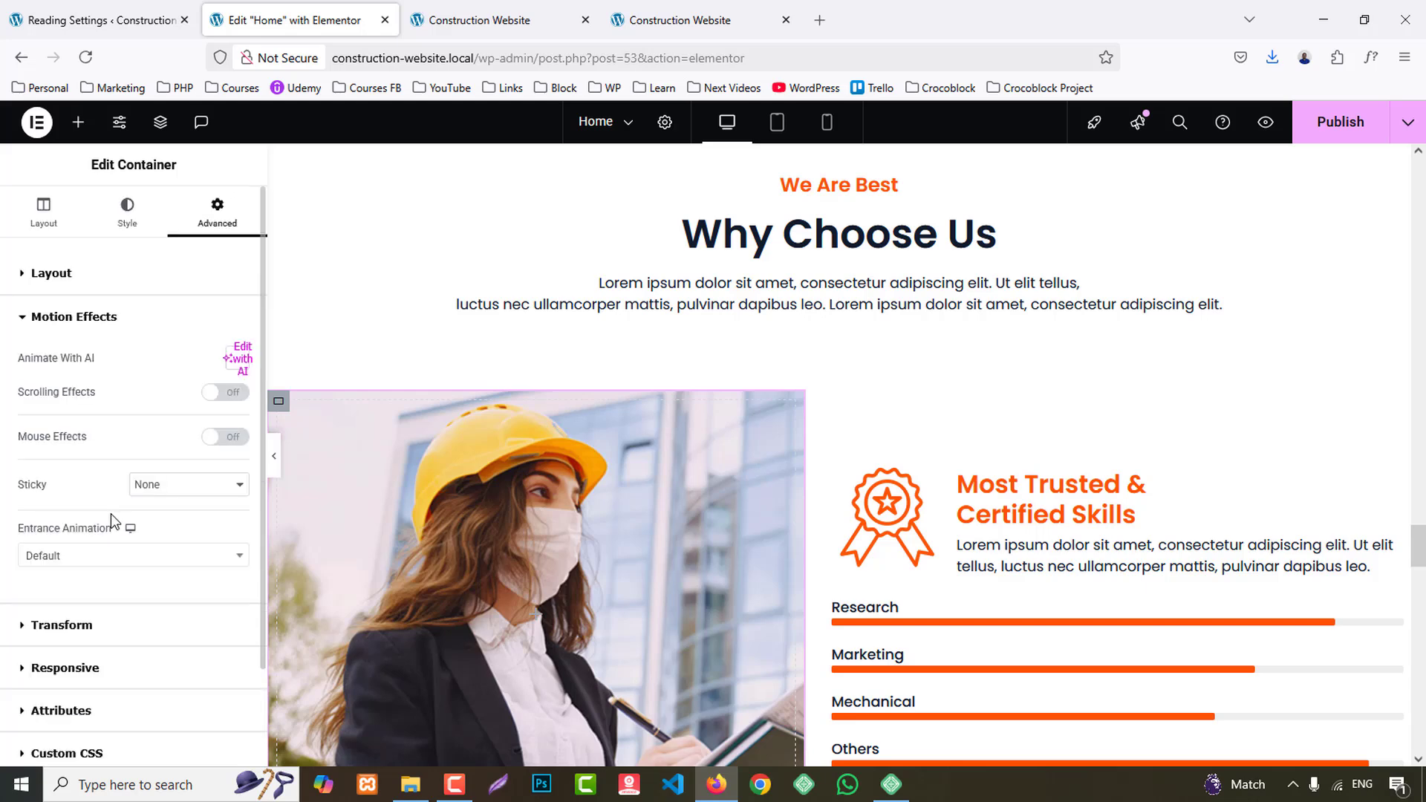
click(87, 562)
scroll(127, 490, down, 2)
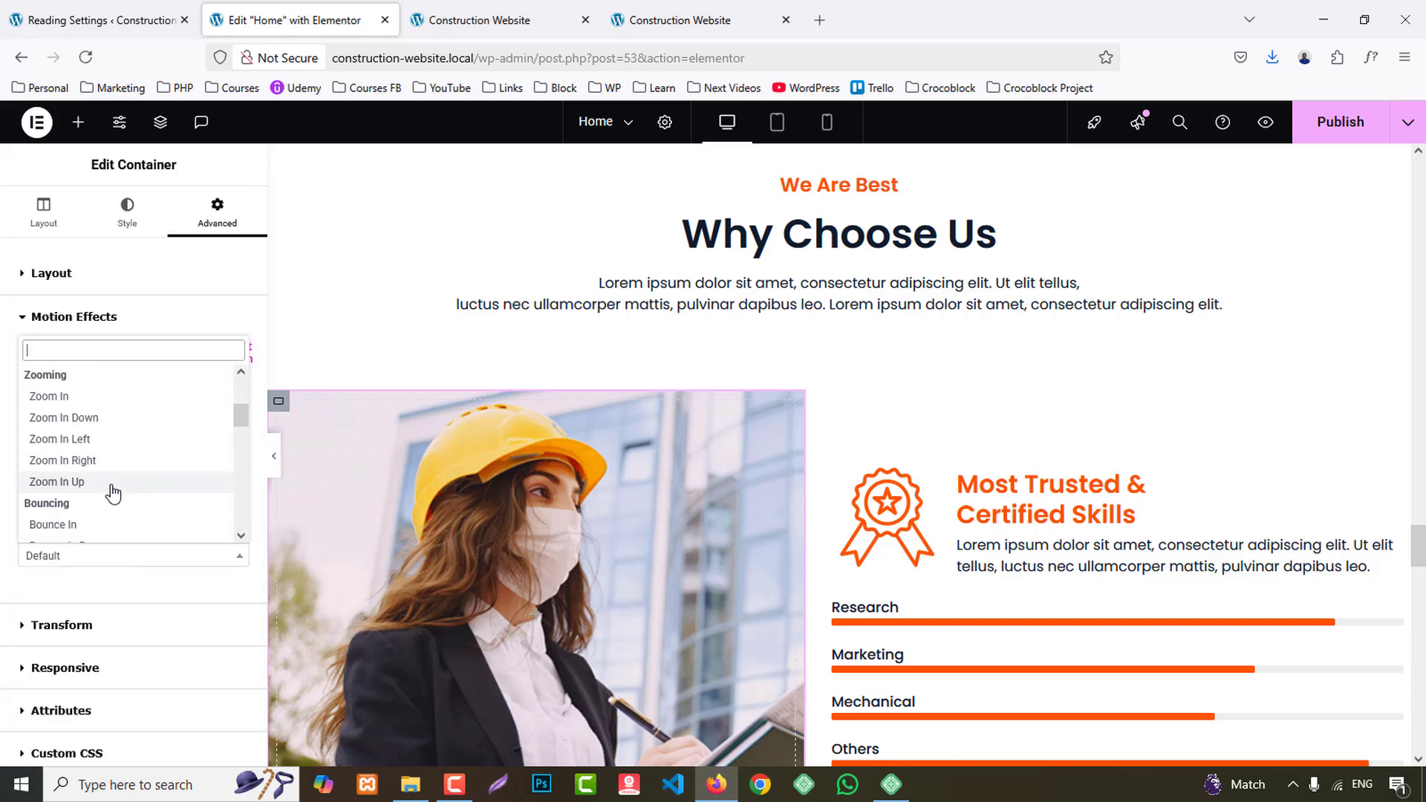
click(78, 420)
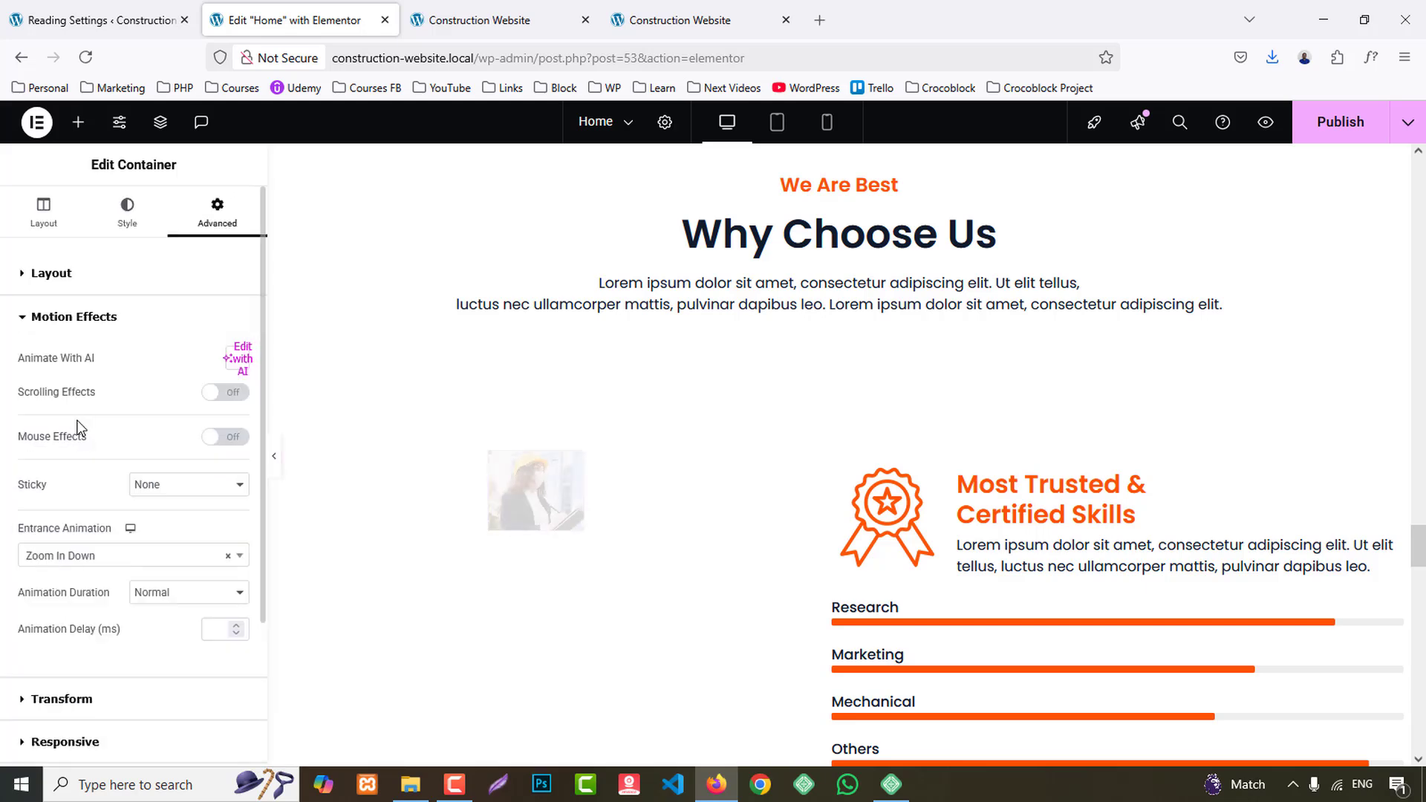
- Set the entrance animation of the container holding Most Trusted & Certified Skills and the progress bars to Zoom In Right
click(842, 401)
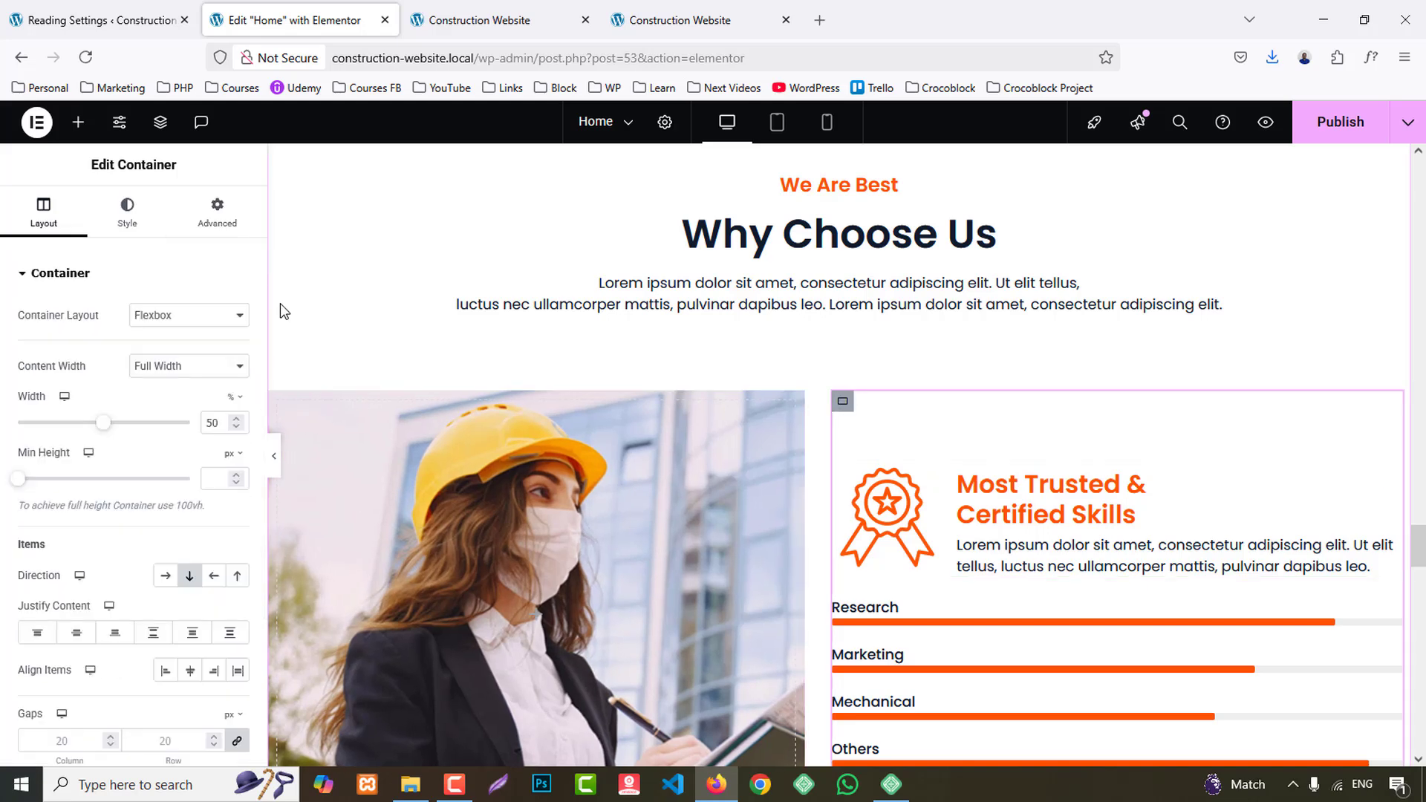
click(217, 212)
scroll(74, 505, down, 5)
scroll(103, 554, down, 2)
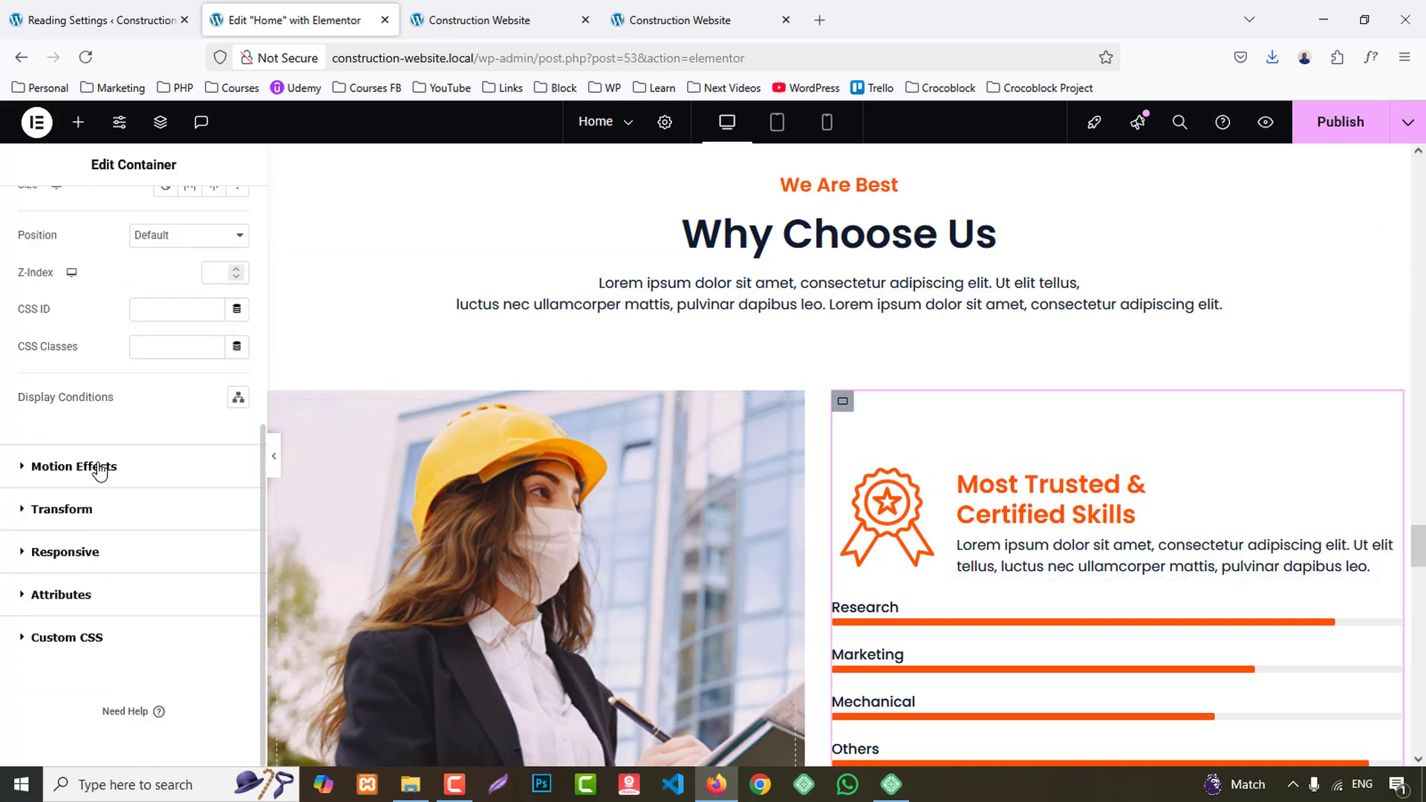
click(96, 465)
scroll(84, 550, down, 2)
click(86, 441)
scroll(115, 605, down, 3)
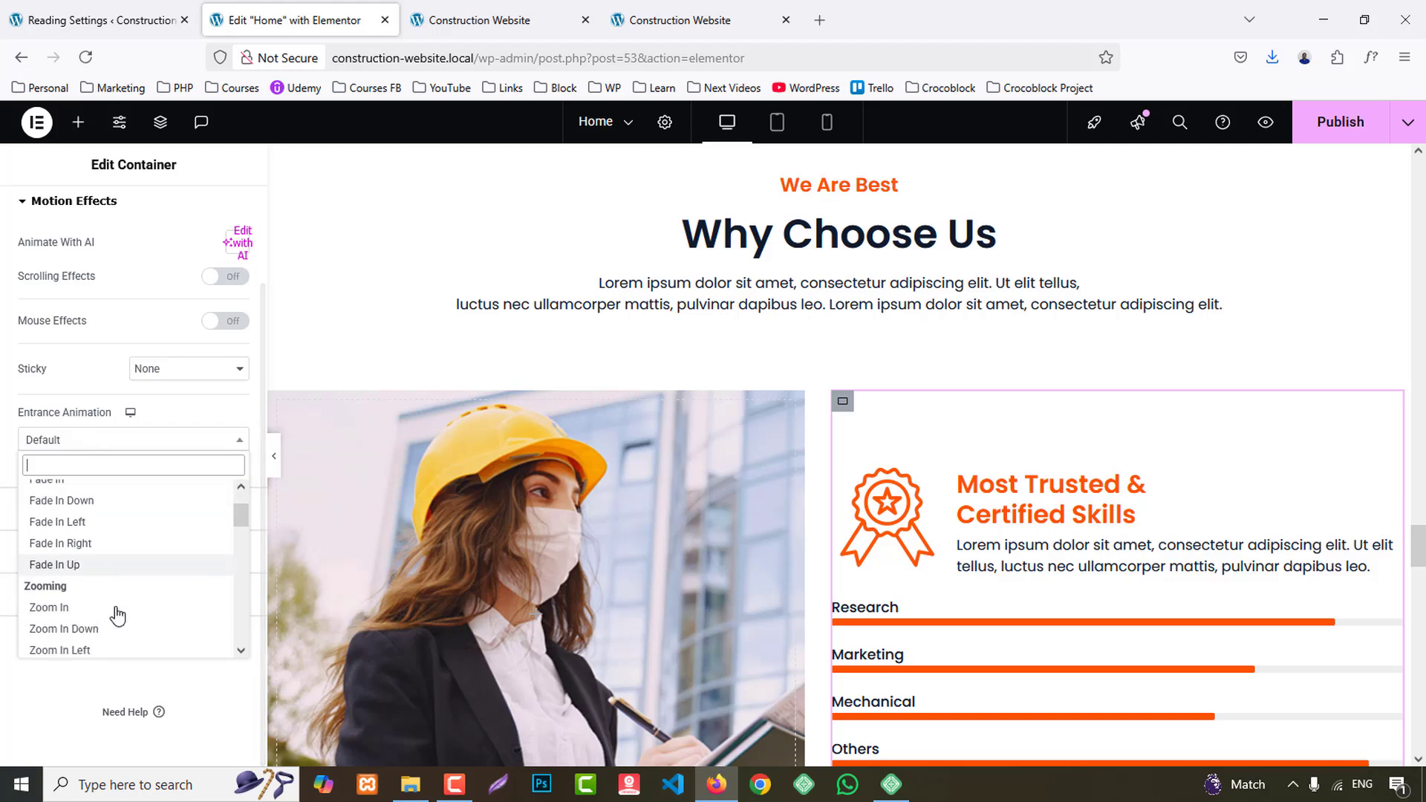
click(97, 576)
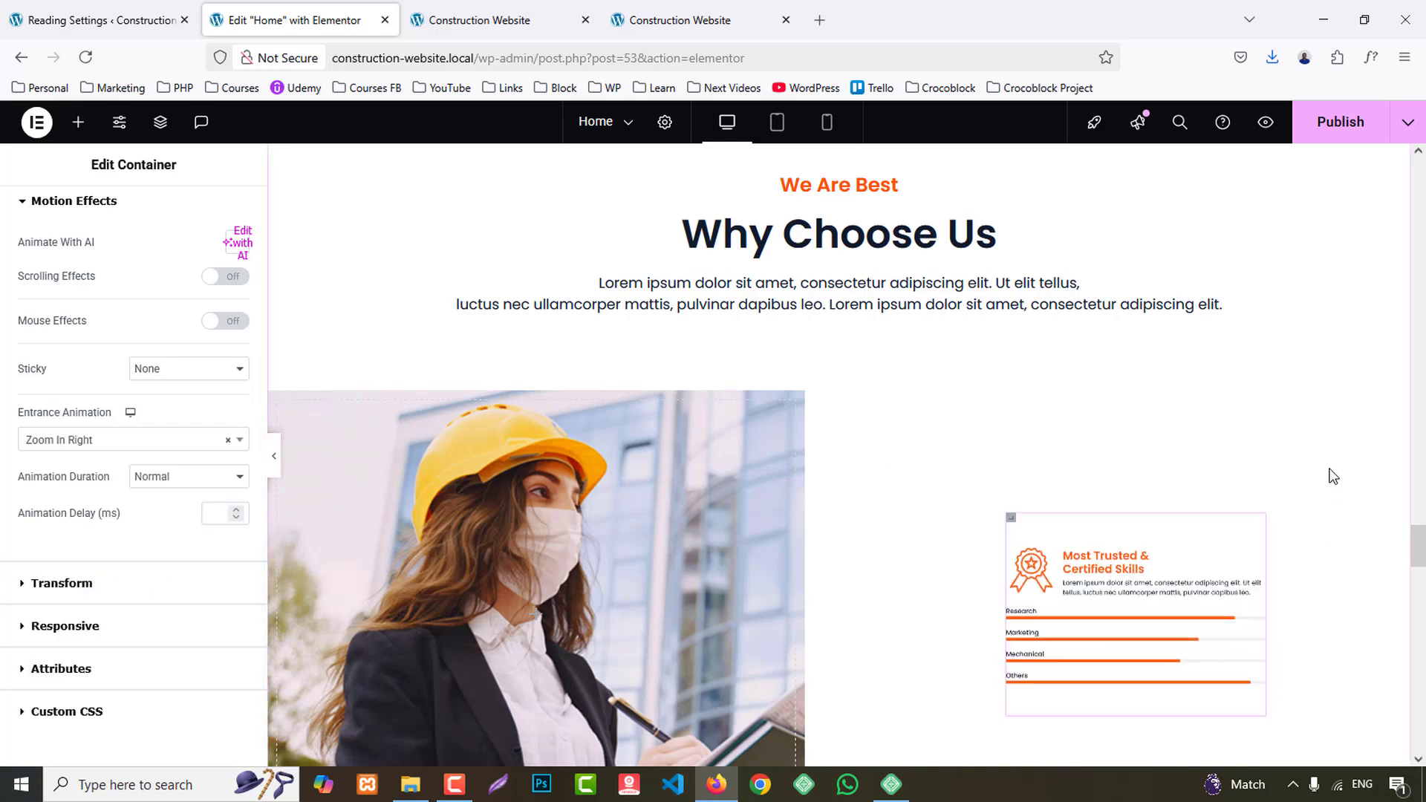
- Set the entrance animation of the whole Testimonials Client Reviews section container to Fade In Up
scroll(1329, 476, down, 5)
scroll(1340, 486, down, 10)
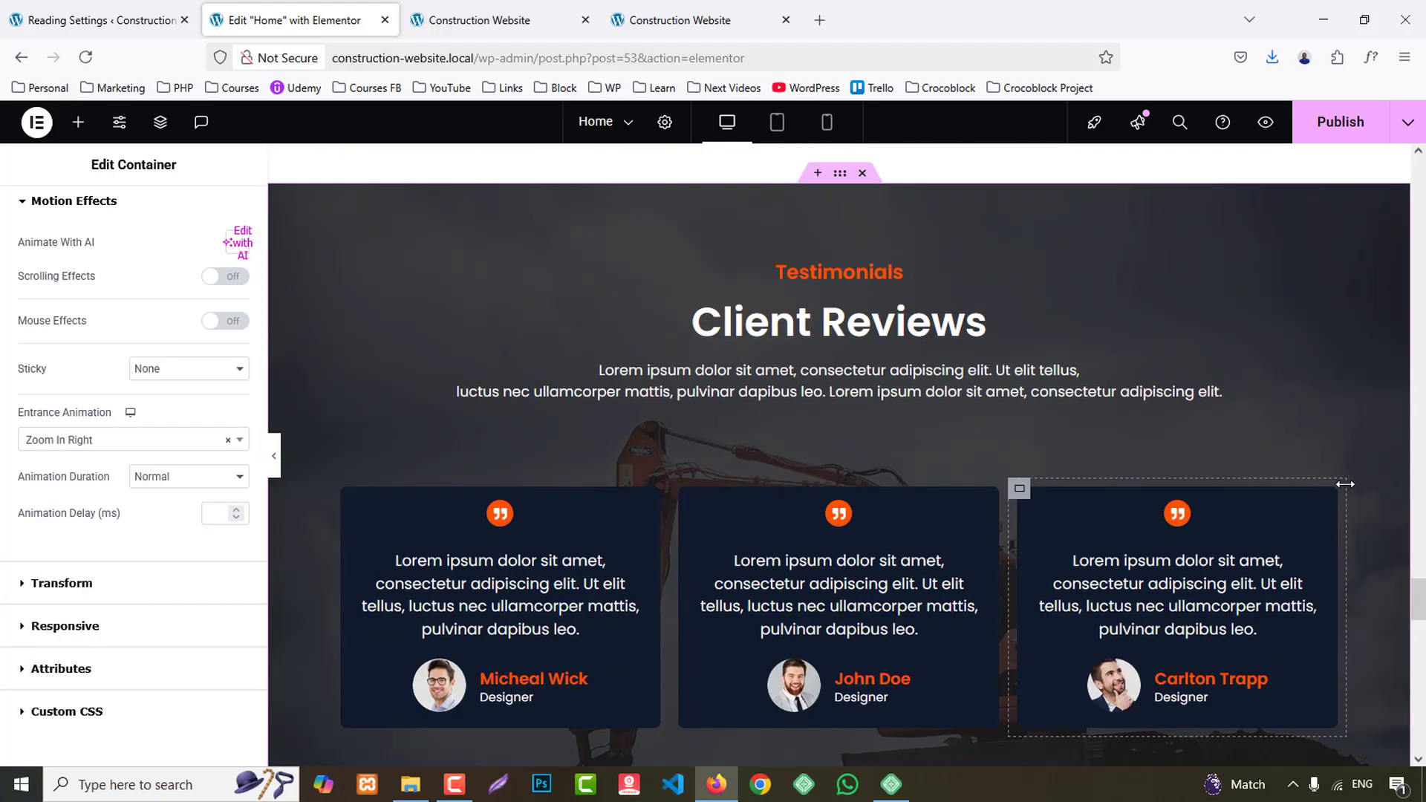
scroll(1378, 497, up, 5)
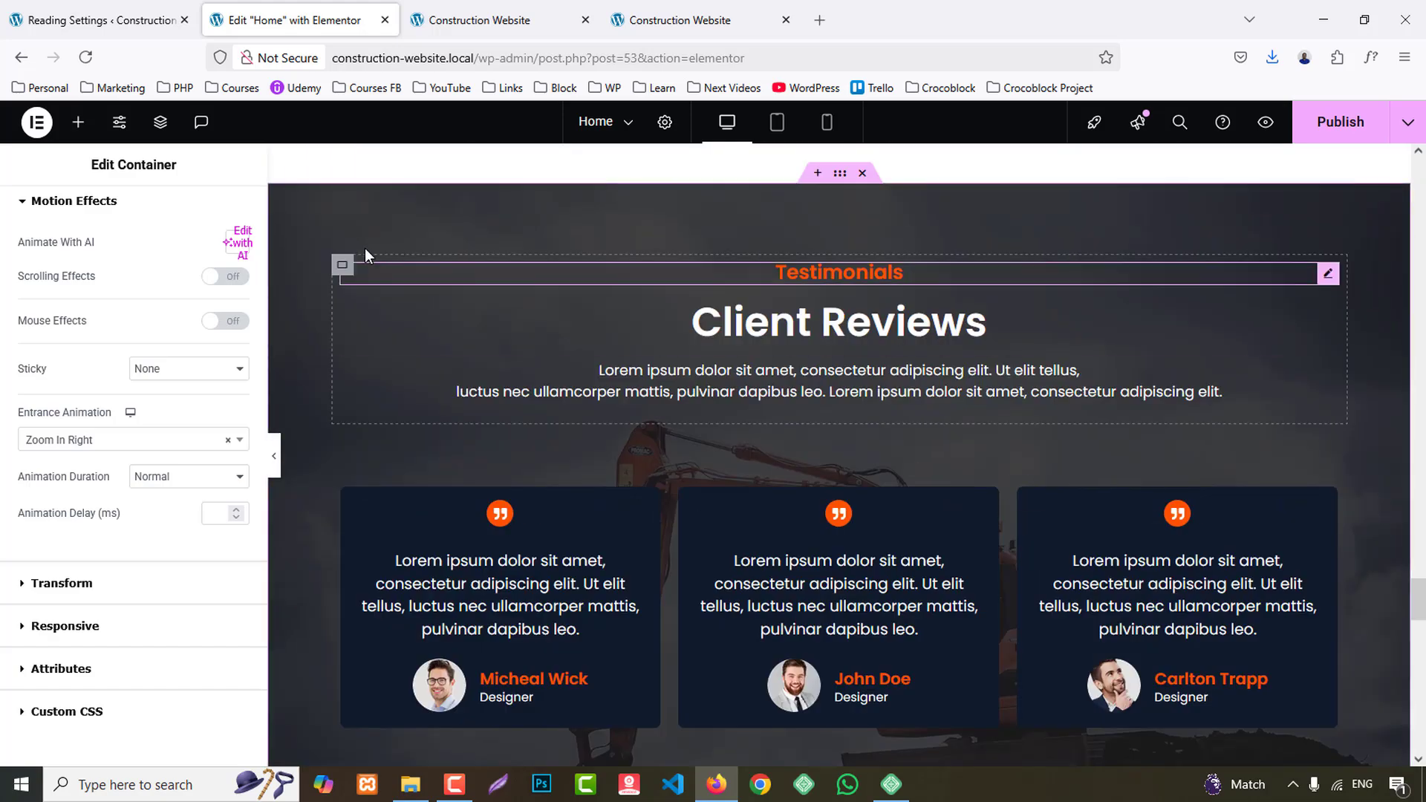
click(842, 177)
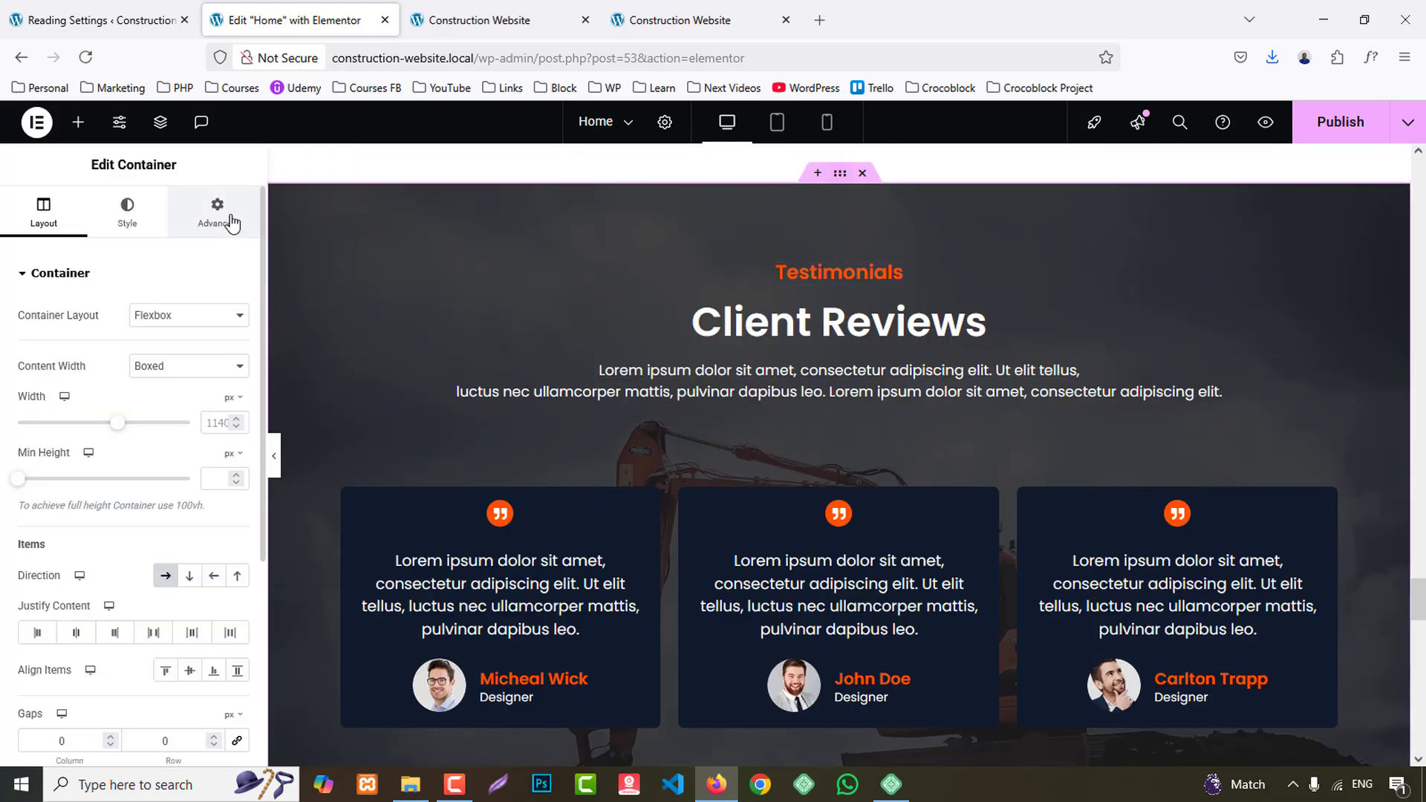
click(217, 212)
scroll(81, 618, down, 5)
click(108, 468)
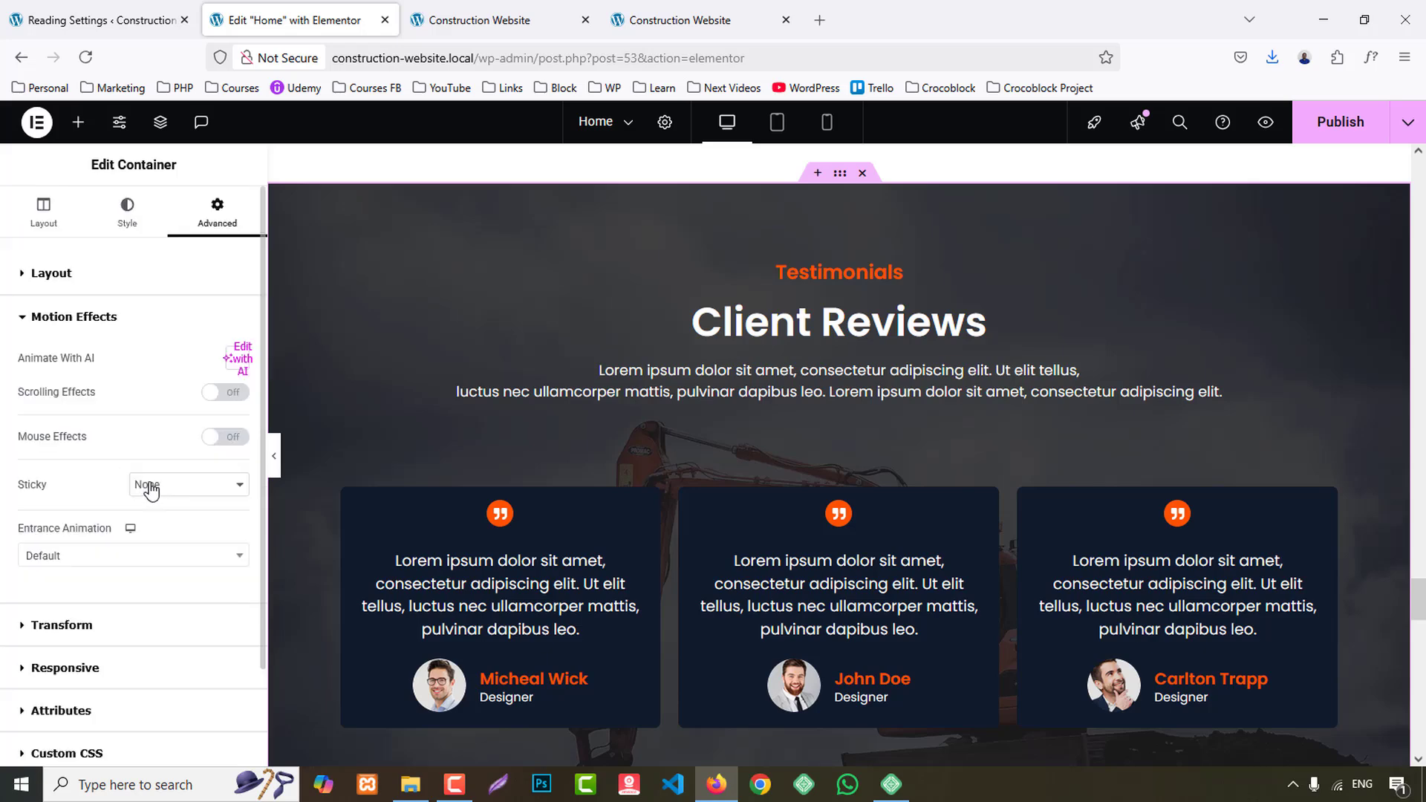
click(159, 492)
click(80, 563)
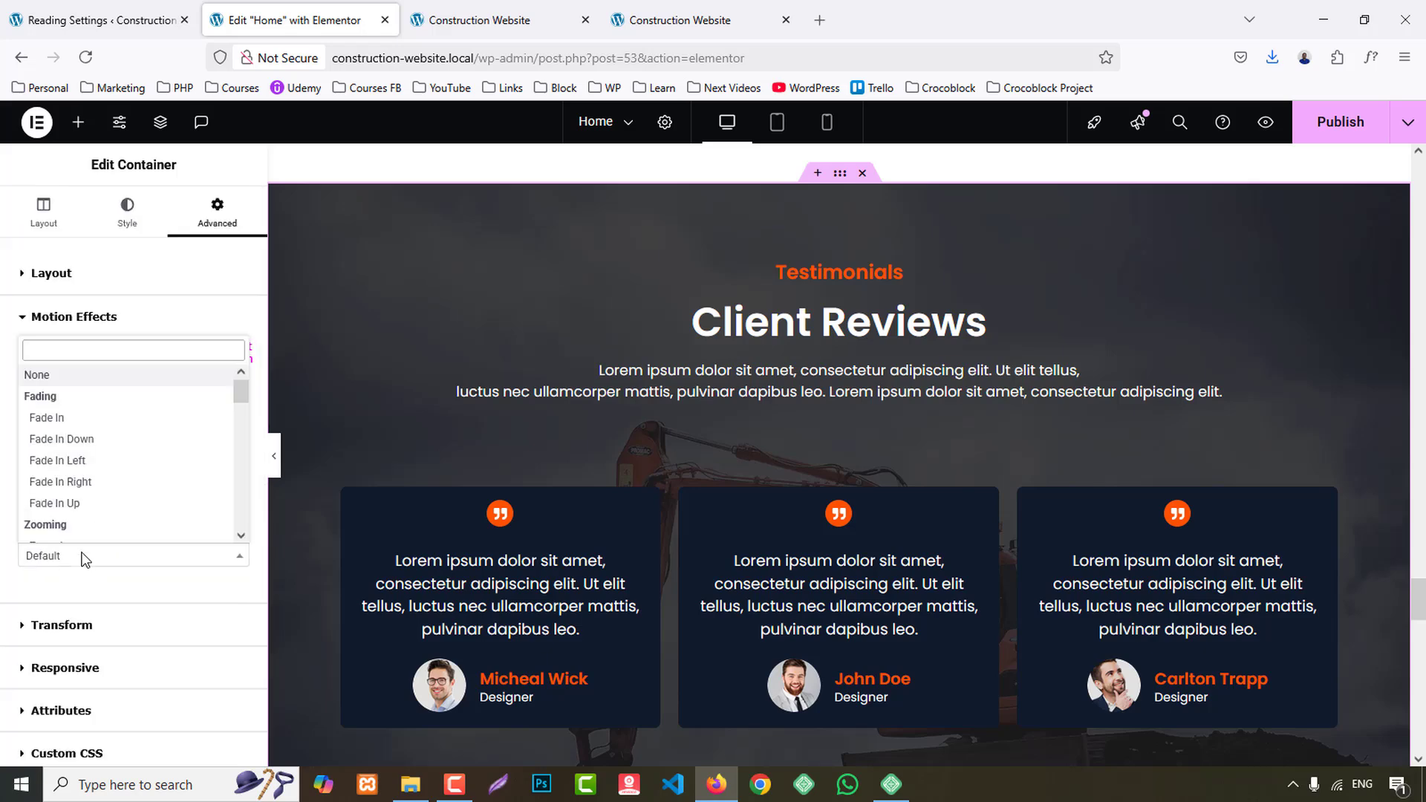
click(61, 503)
- Set the entrance animation of the We Are Best heading container, above the contact details, to Fade In Down
scroll(1186, 367, down, 15)
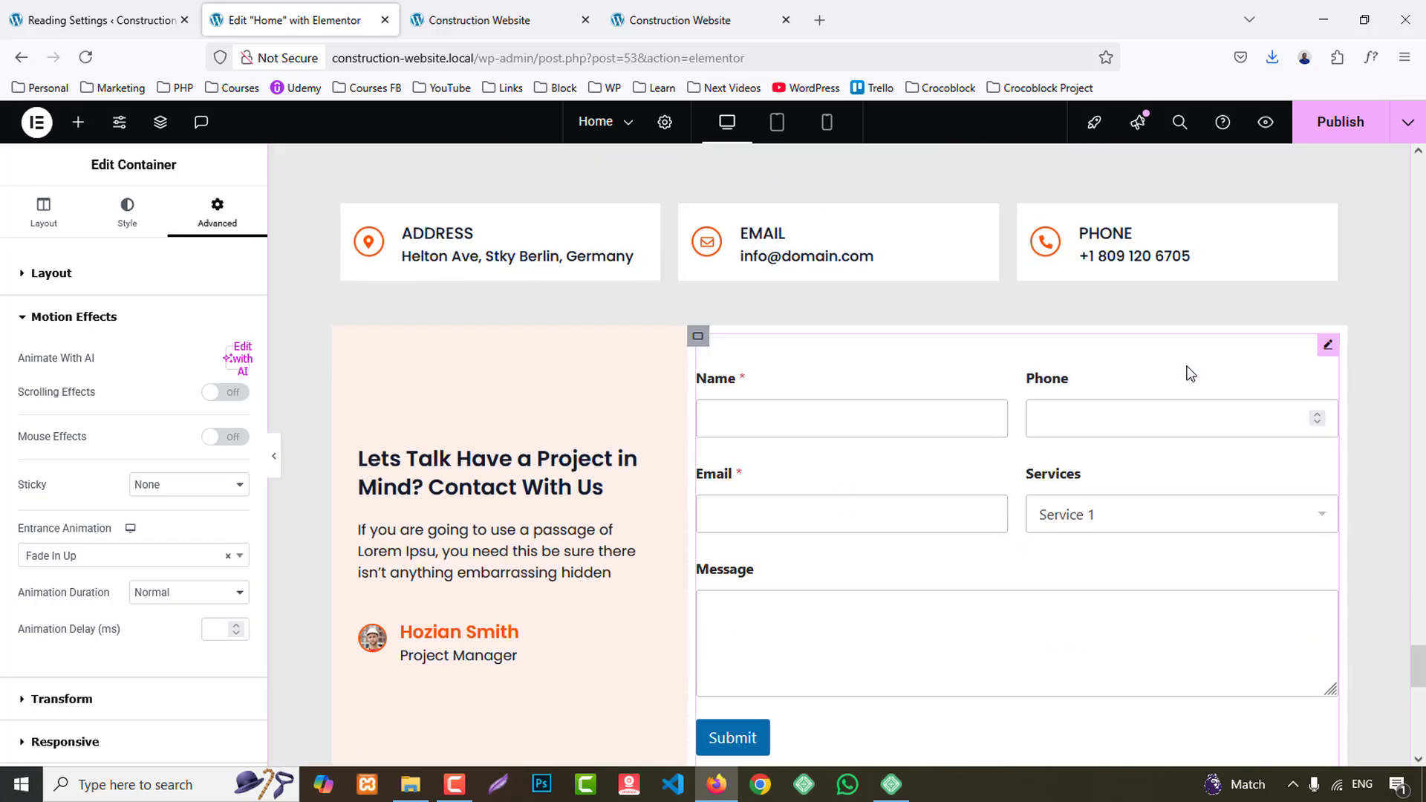
scroll(1186, 369, up, 4)
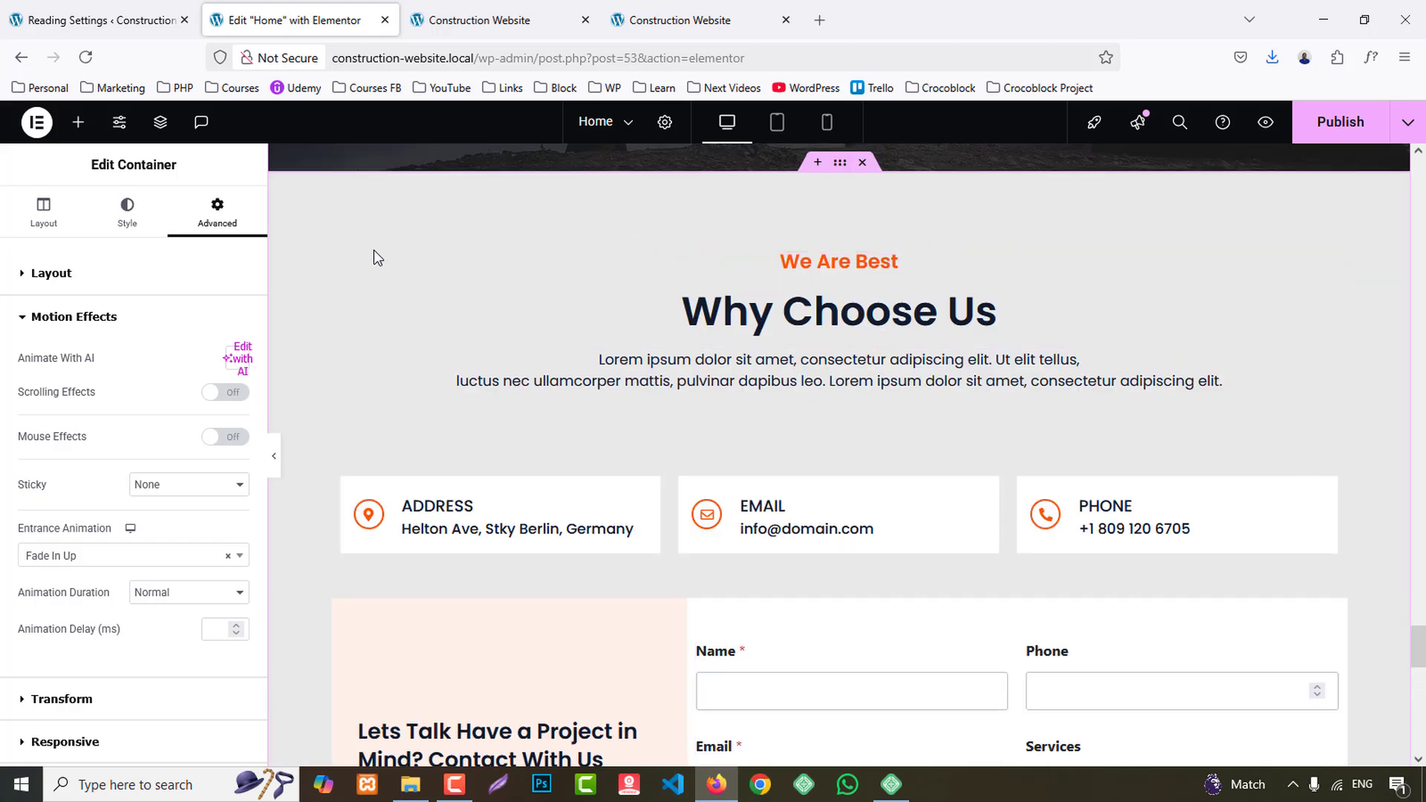
click(344, 256)
click(216, 222)
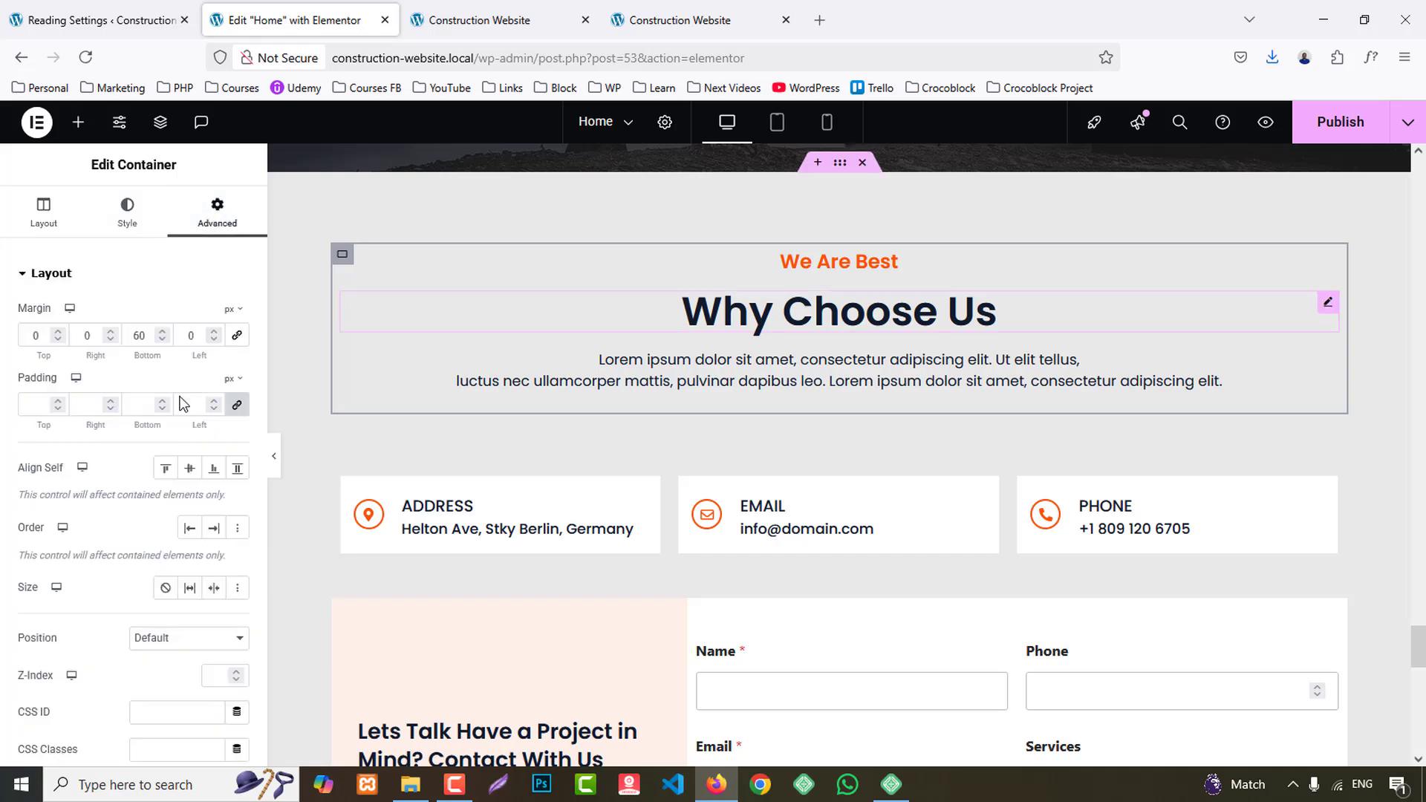
scroll(133, 557, down, 3)
click(104, 689)
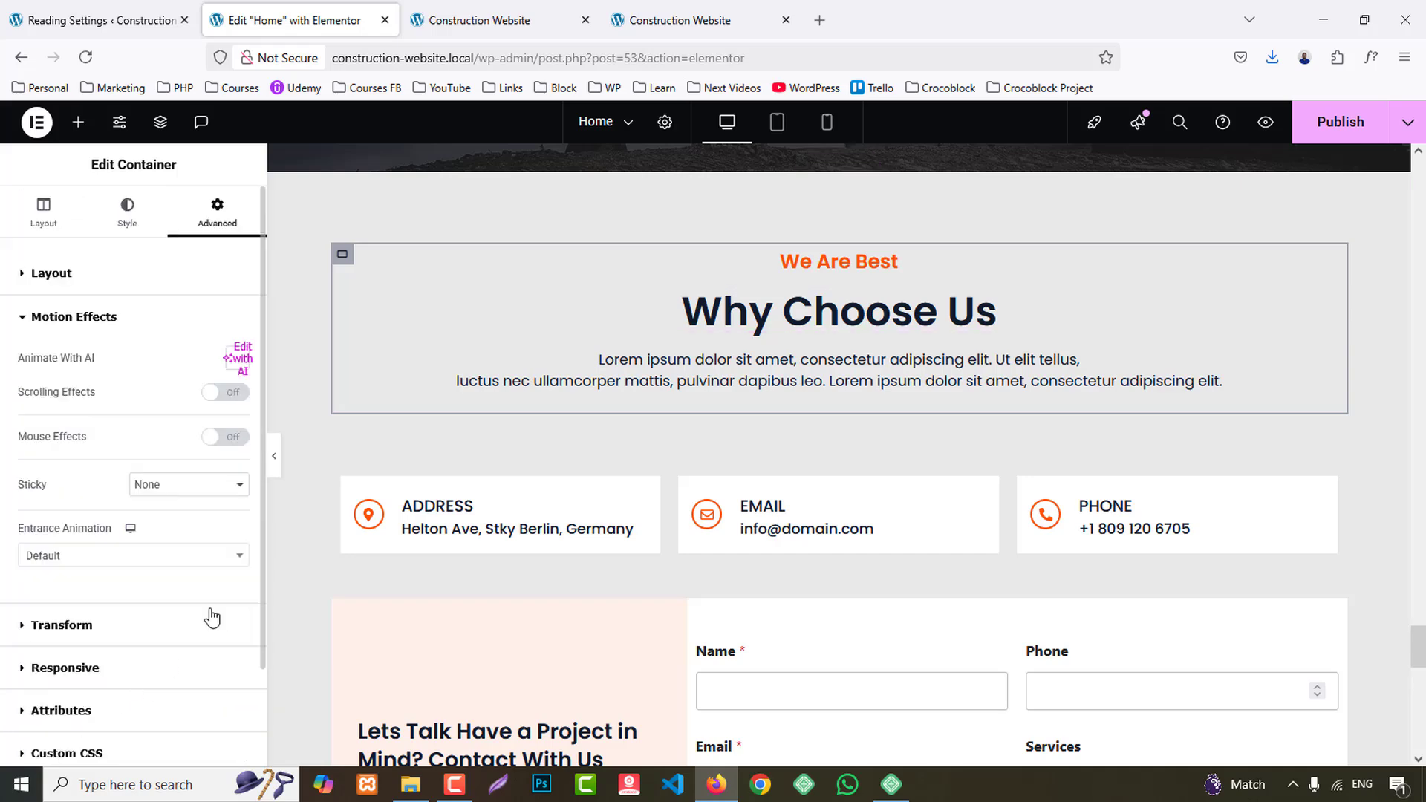
click(111, 555)
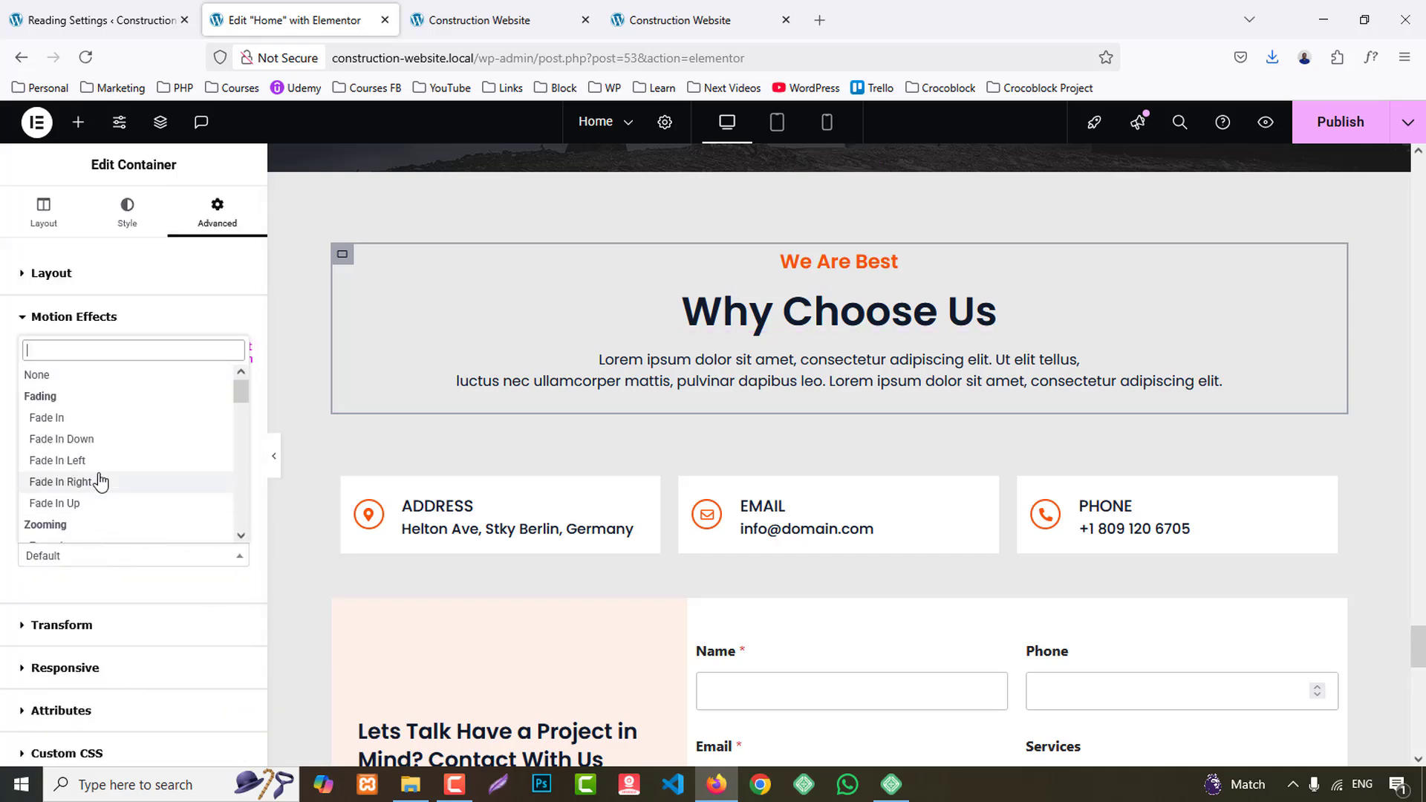
scroll(84, 443, down, 1)
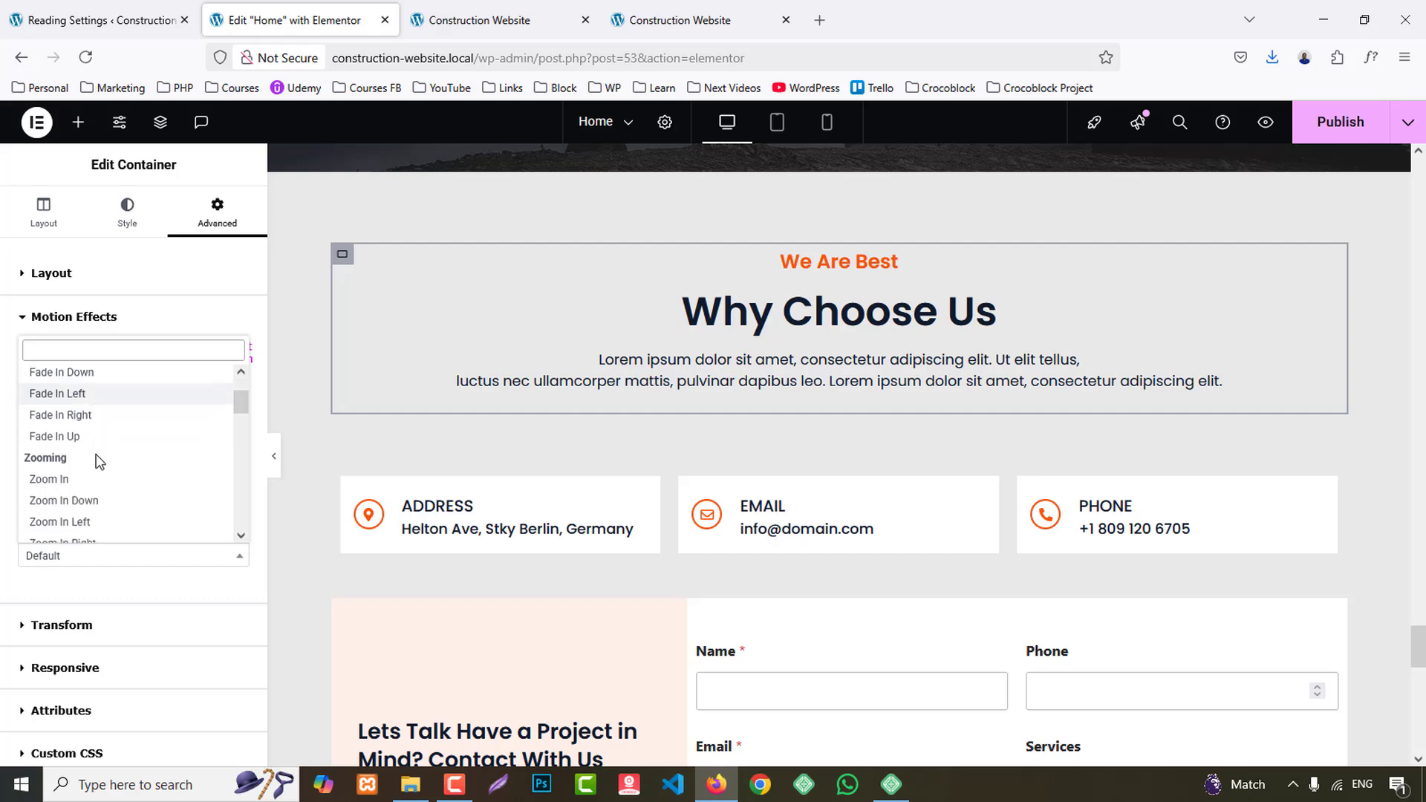
click(74, 371)
- Set the entrance animation of the container holding the Address box to Zoom In Left
click(341, 478)
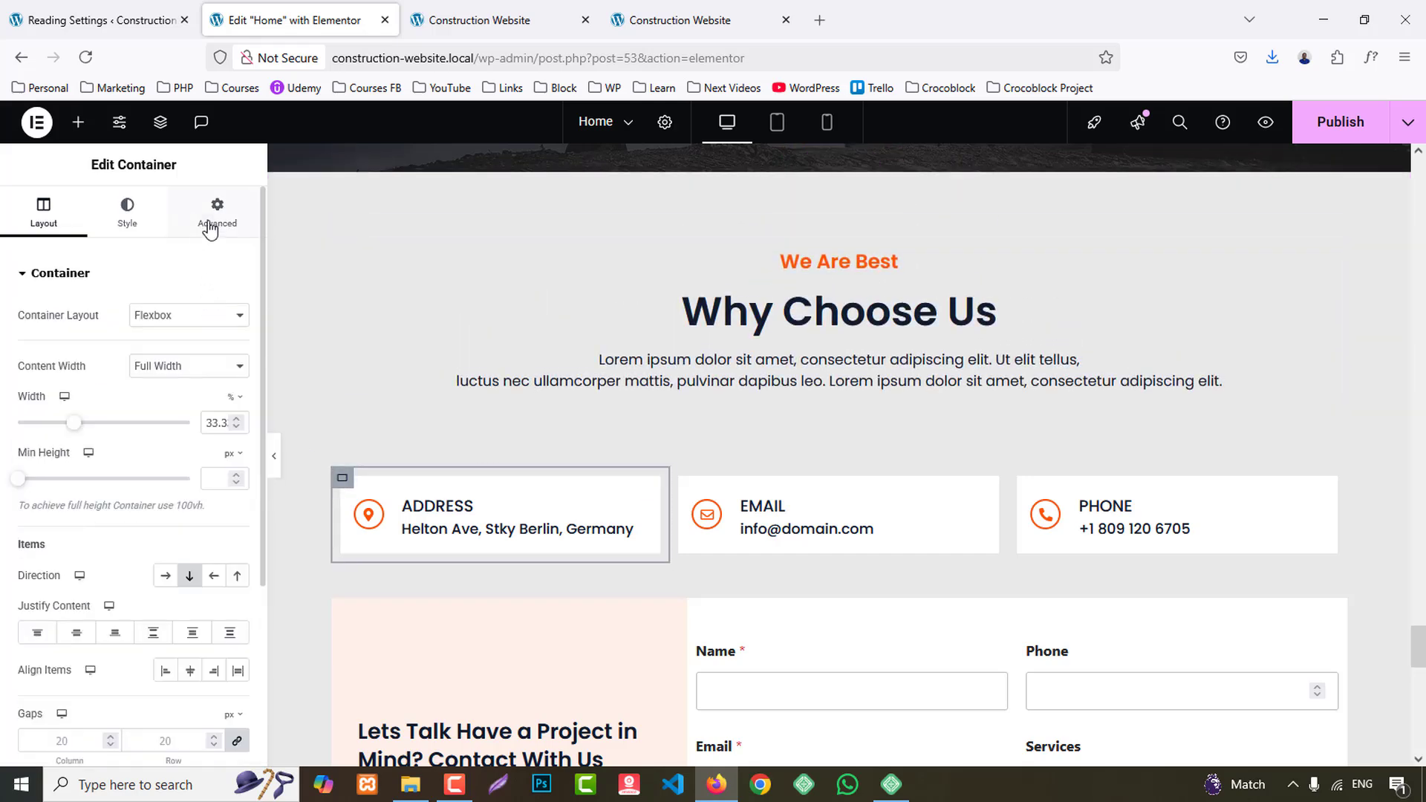
click(217, 212)
scroll(193, 491, down, 5)
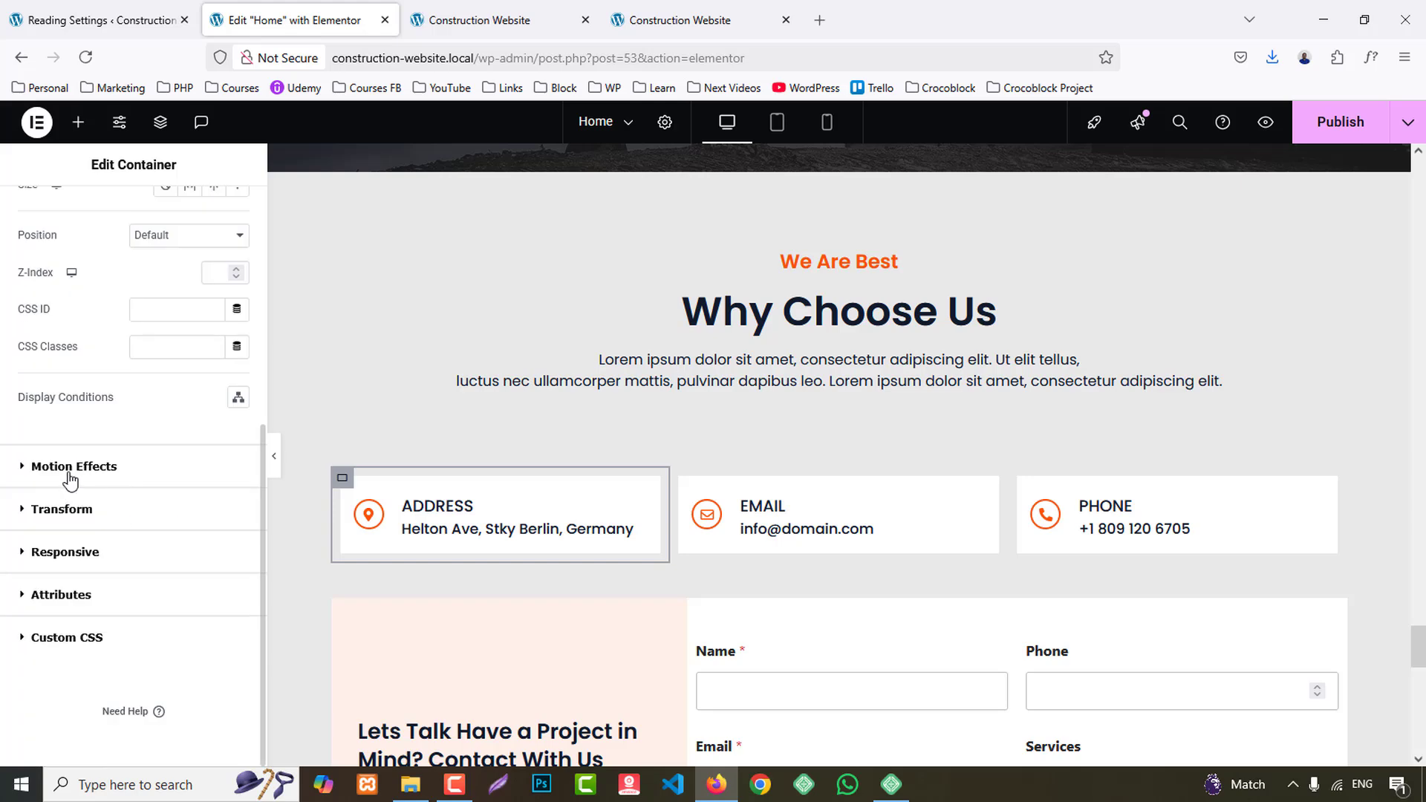
click(69, 466)
click(168, 486)
click(111, 554)
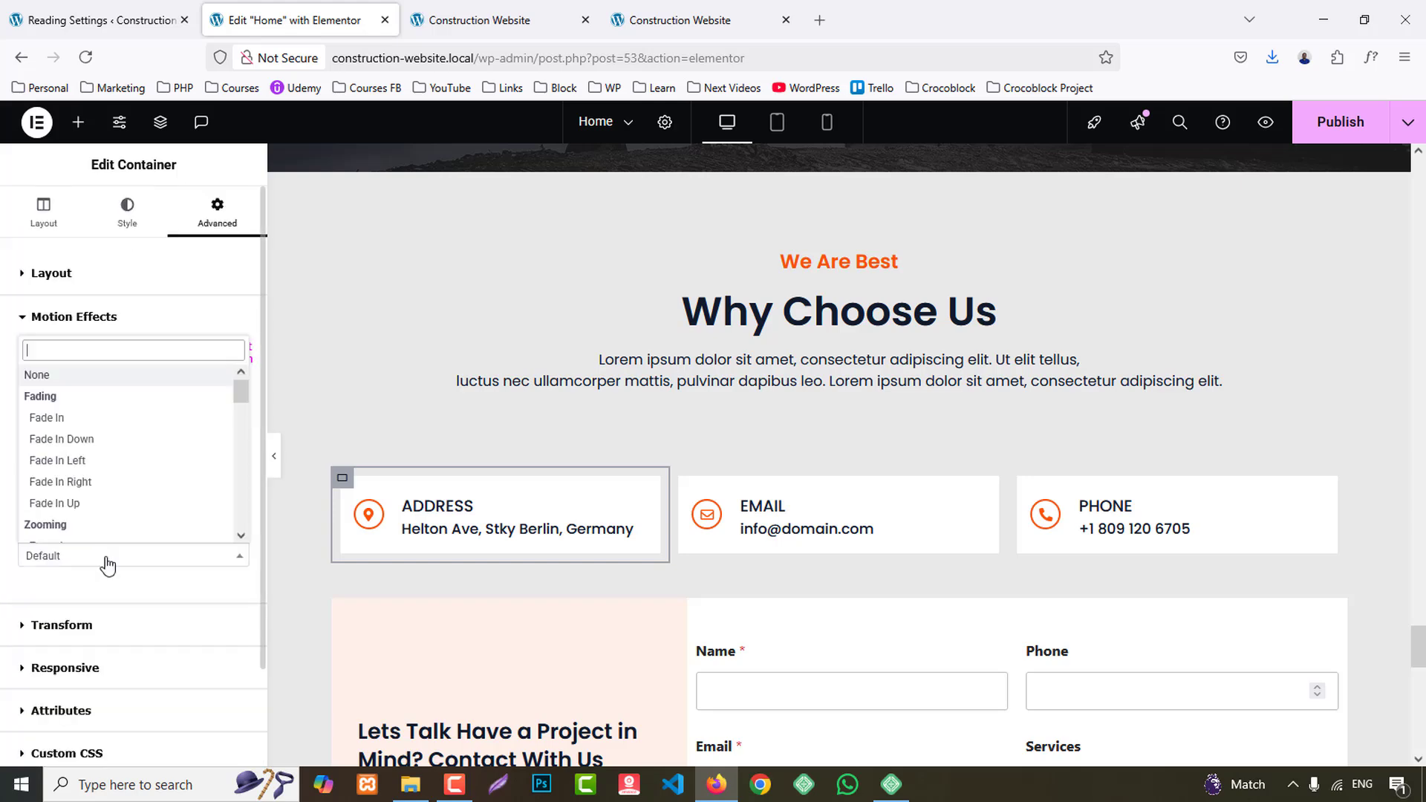
scroll(104, 446, down, 2)
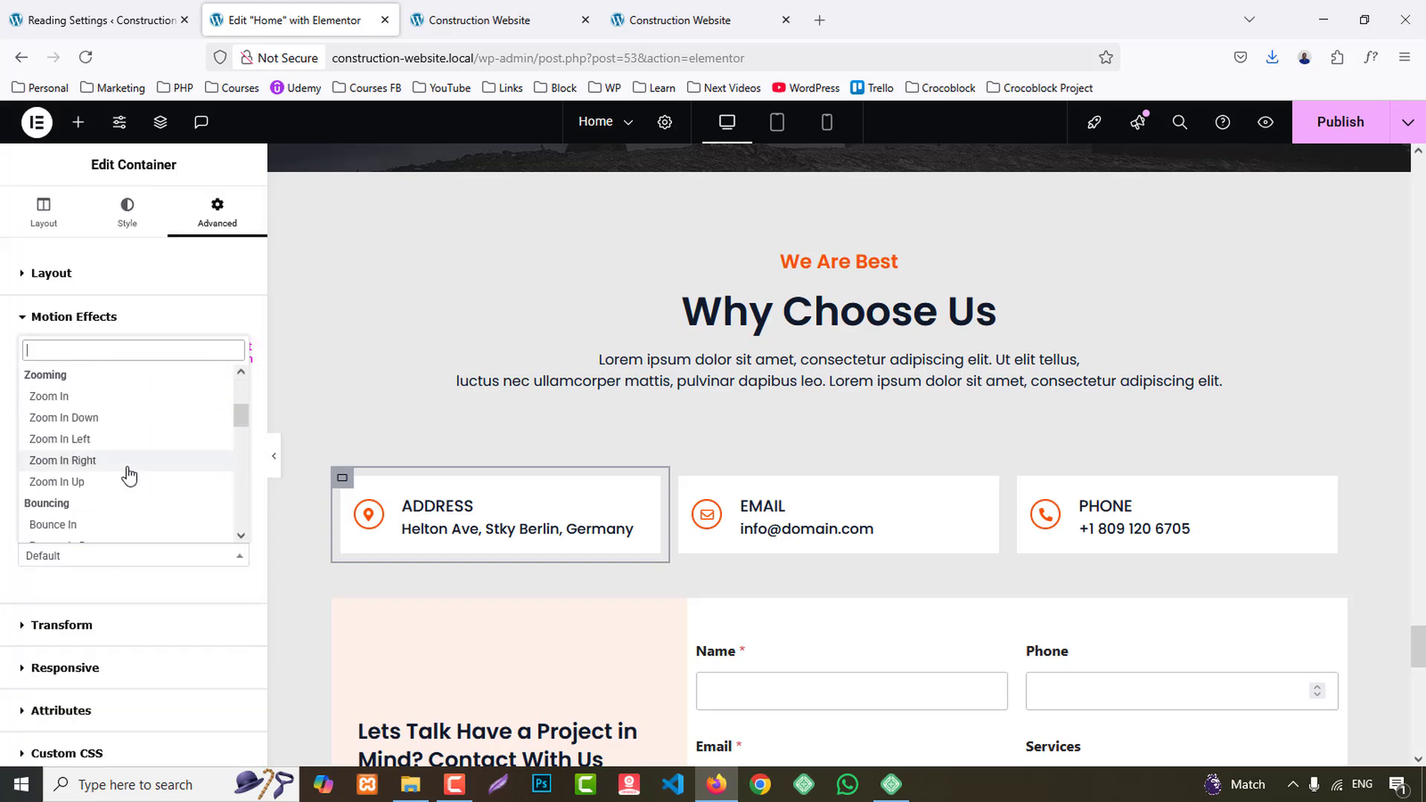
click(84, 439)
- Set the entrance animation of the container holding the Email box to Zoom In Right
click(682, 479)
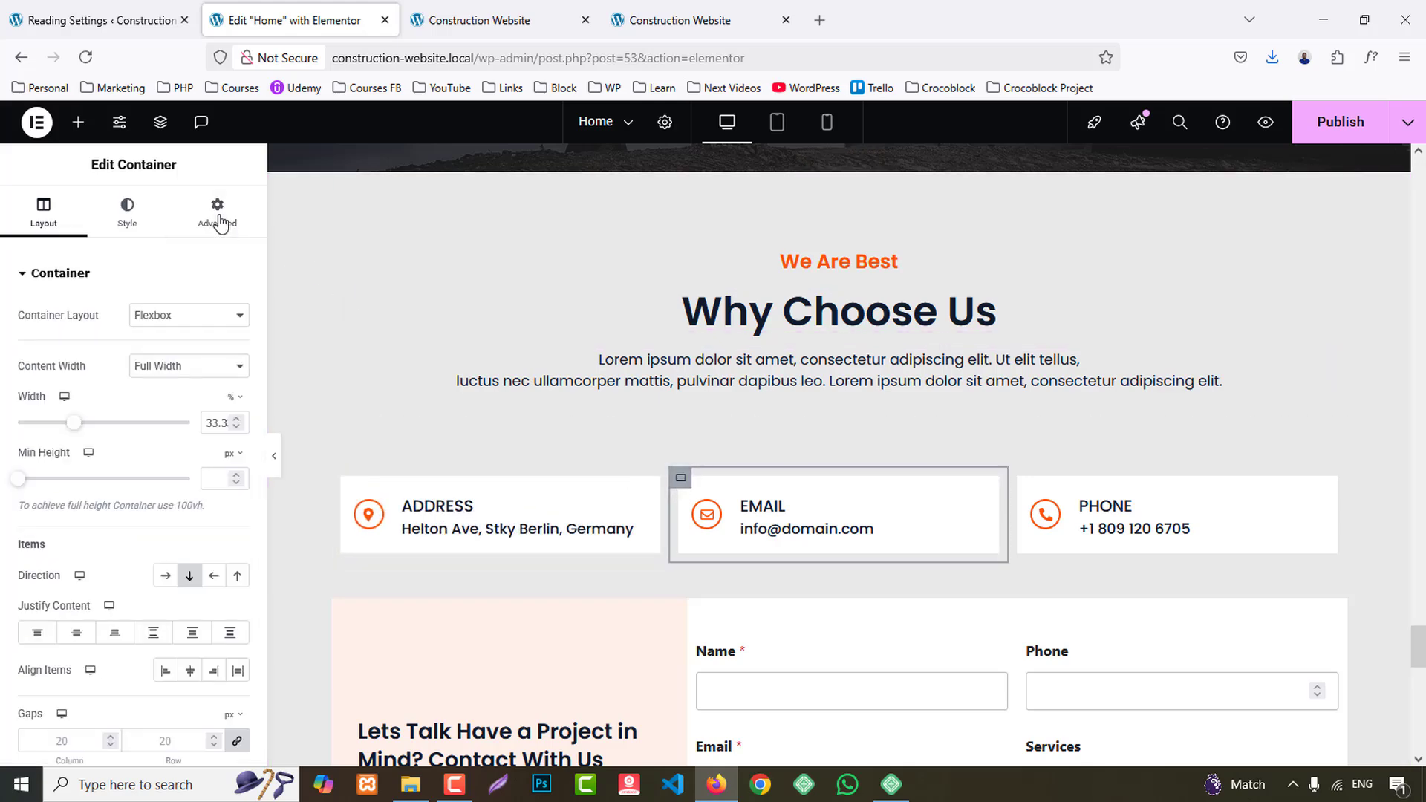
click(217, 206)
scroll(189, 360, down, 5)
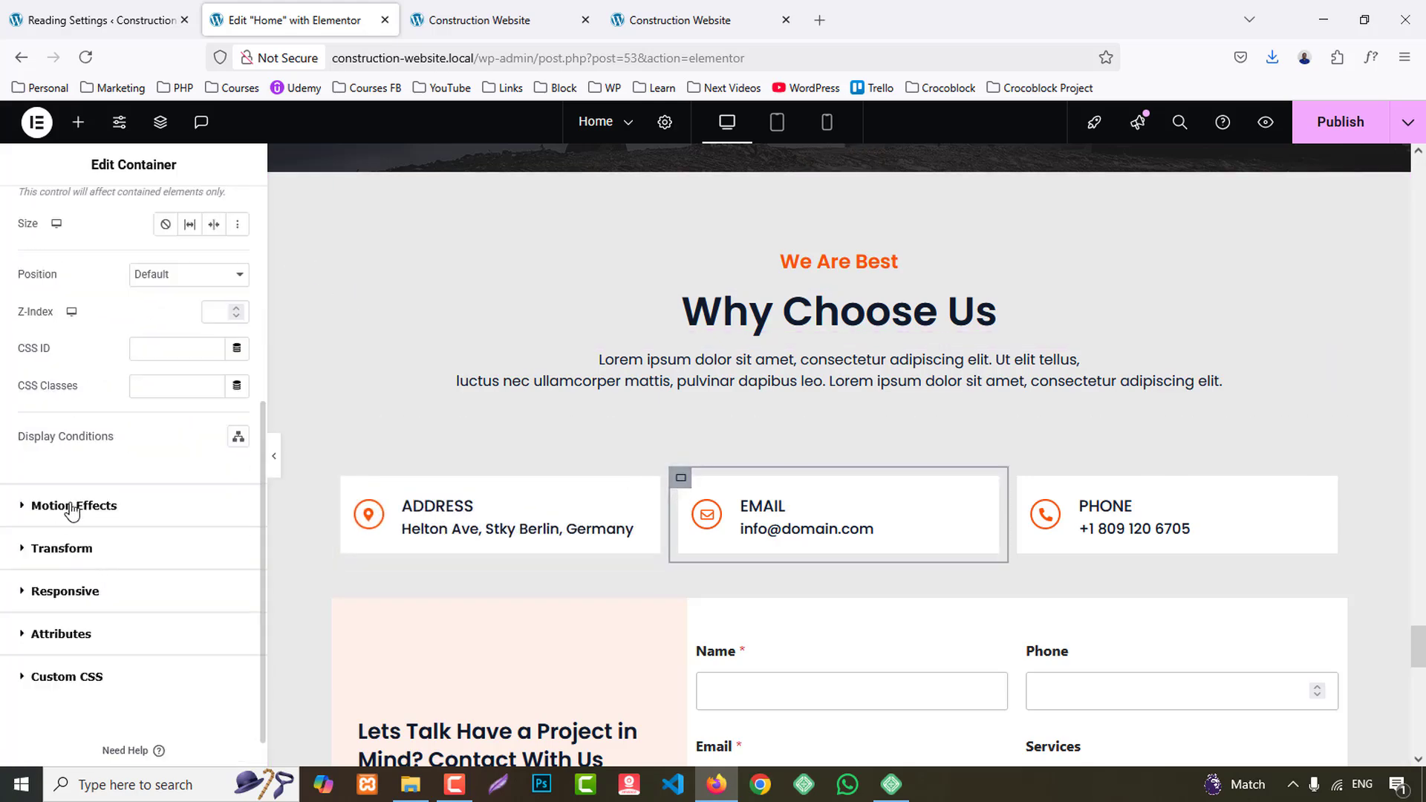
click(71, 511)
scroll(118, 491, down, 2)
click(86, 439)
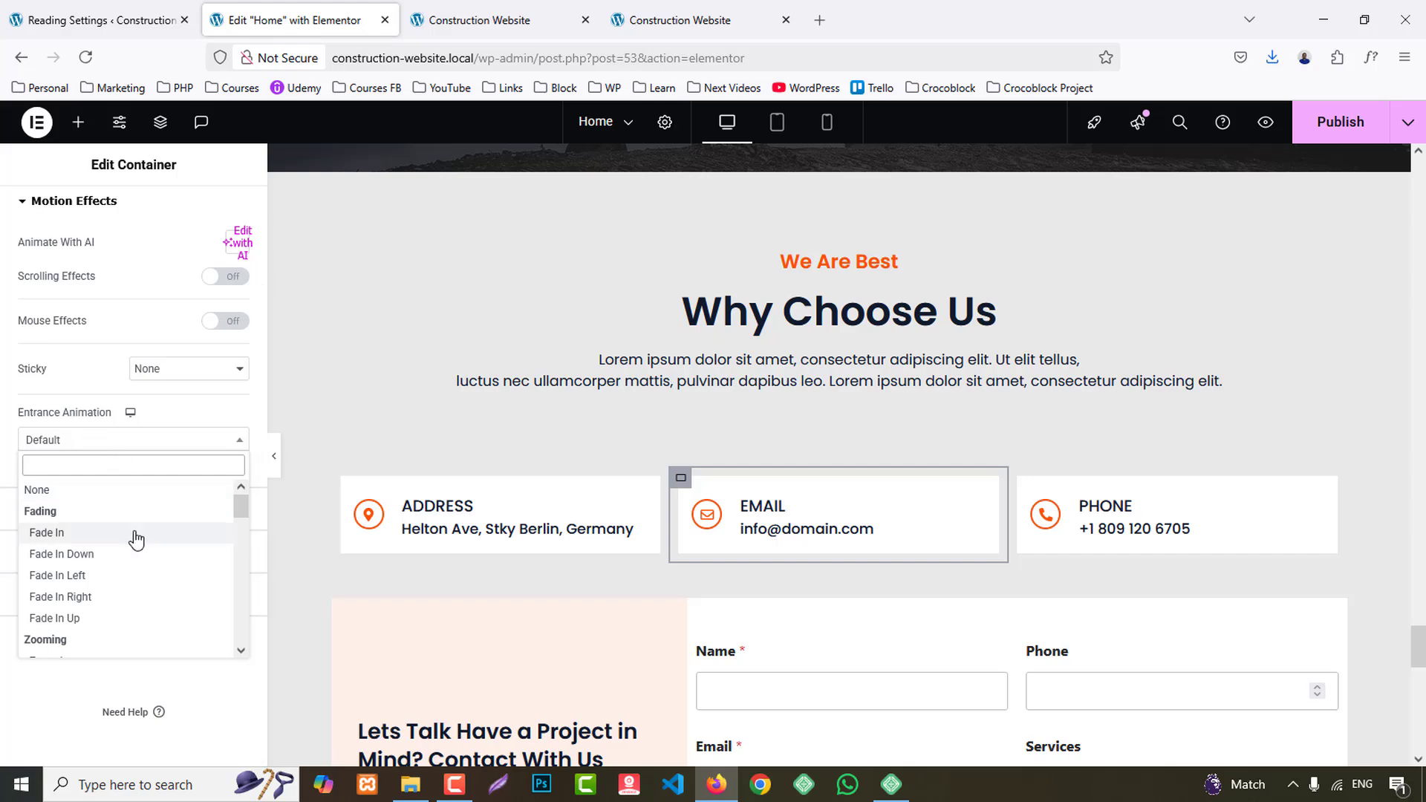
scroll(134, 554, down, 3)
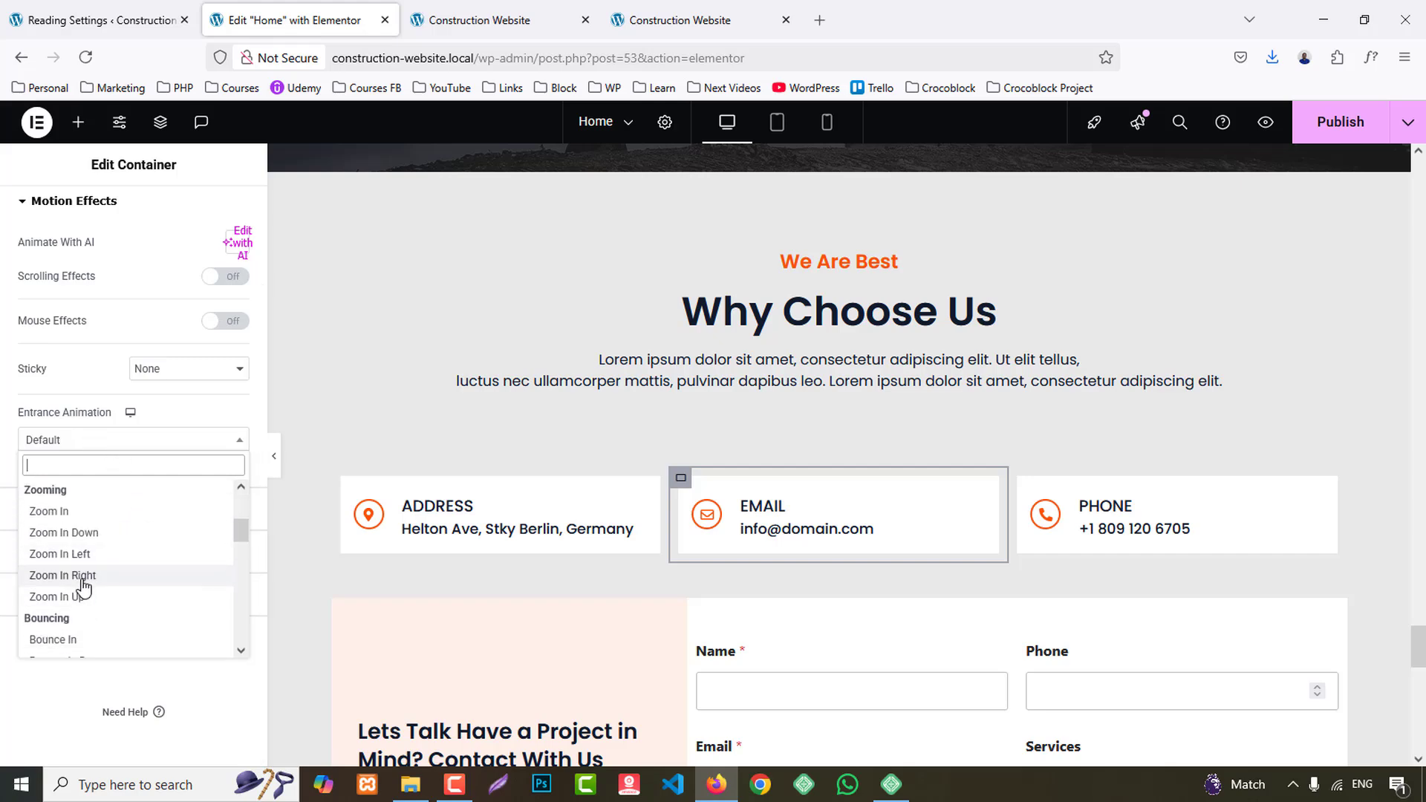
click(82, 577)
- Set the entrance animation of the container holding the Phone box to Fade In
click(1021, 479)
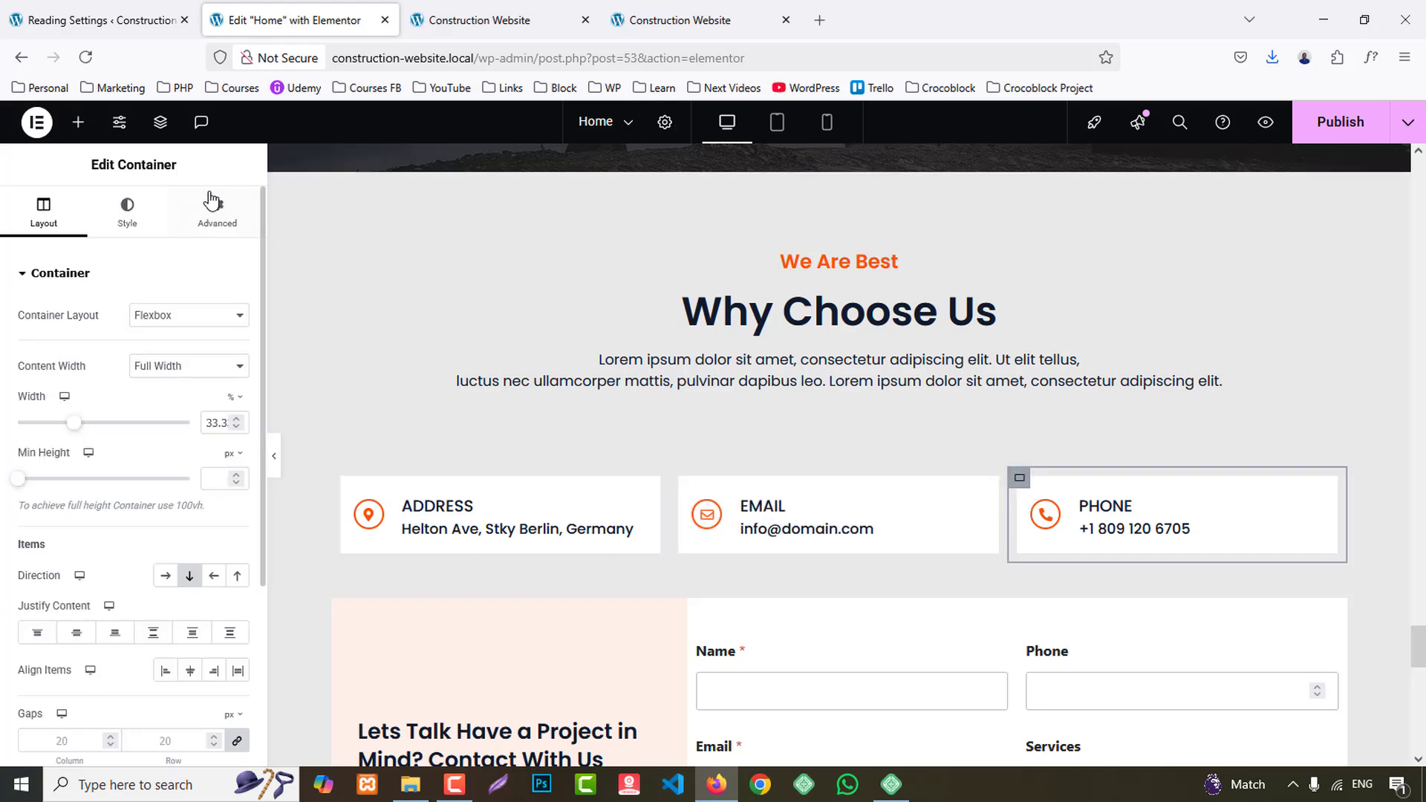
click(212, 199)
scroll(177, 435, down, 6)
click(95, 474)
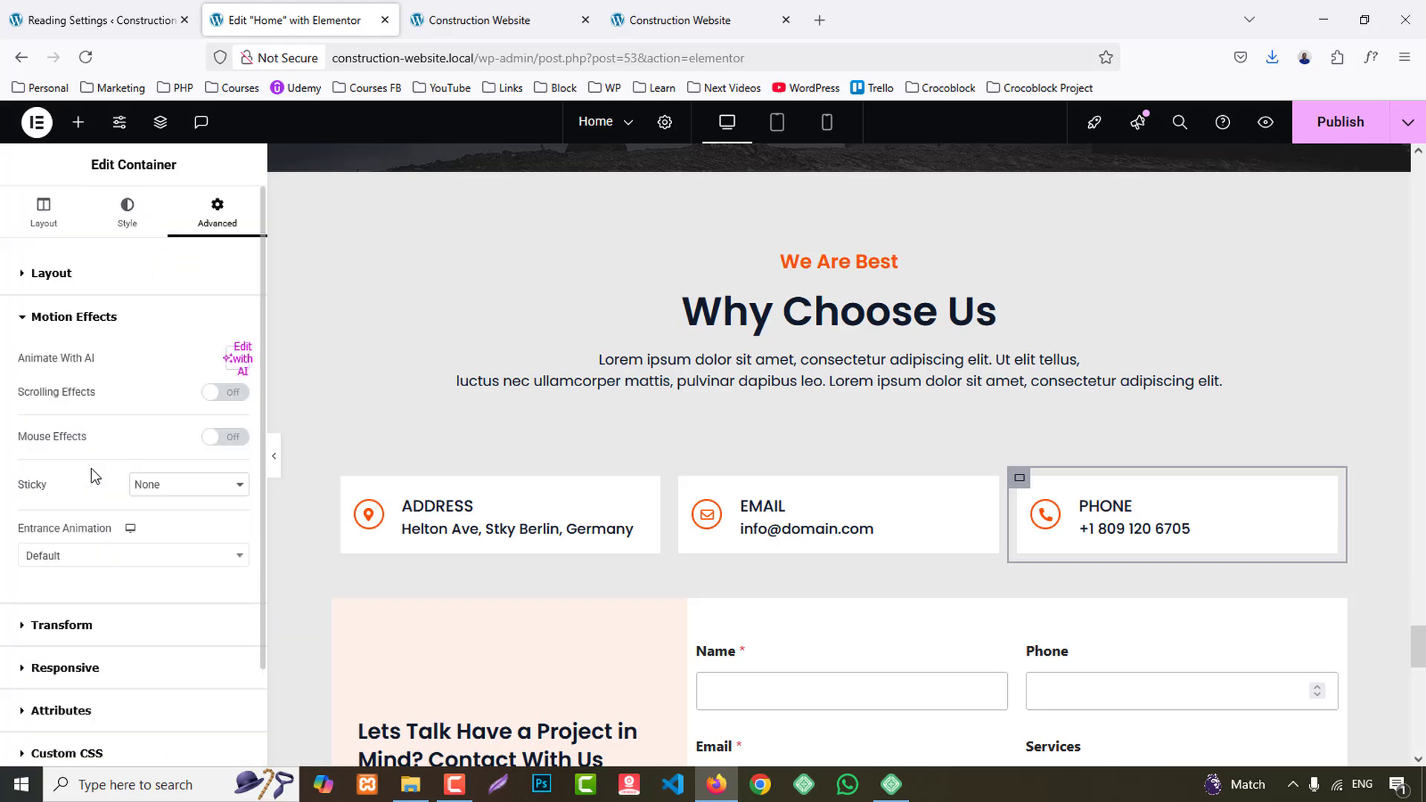
click(65, 556)
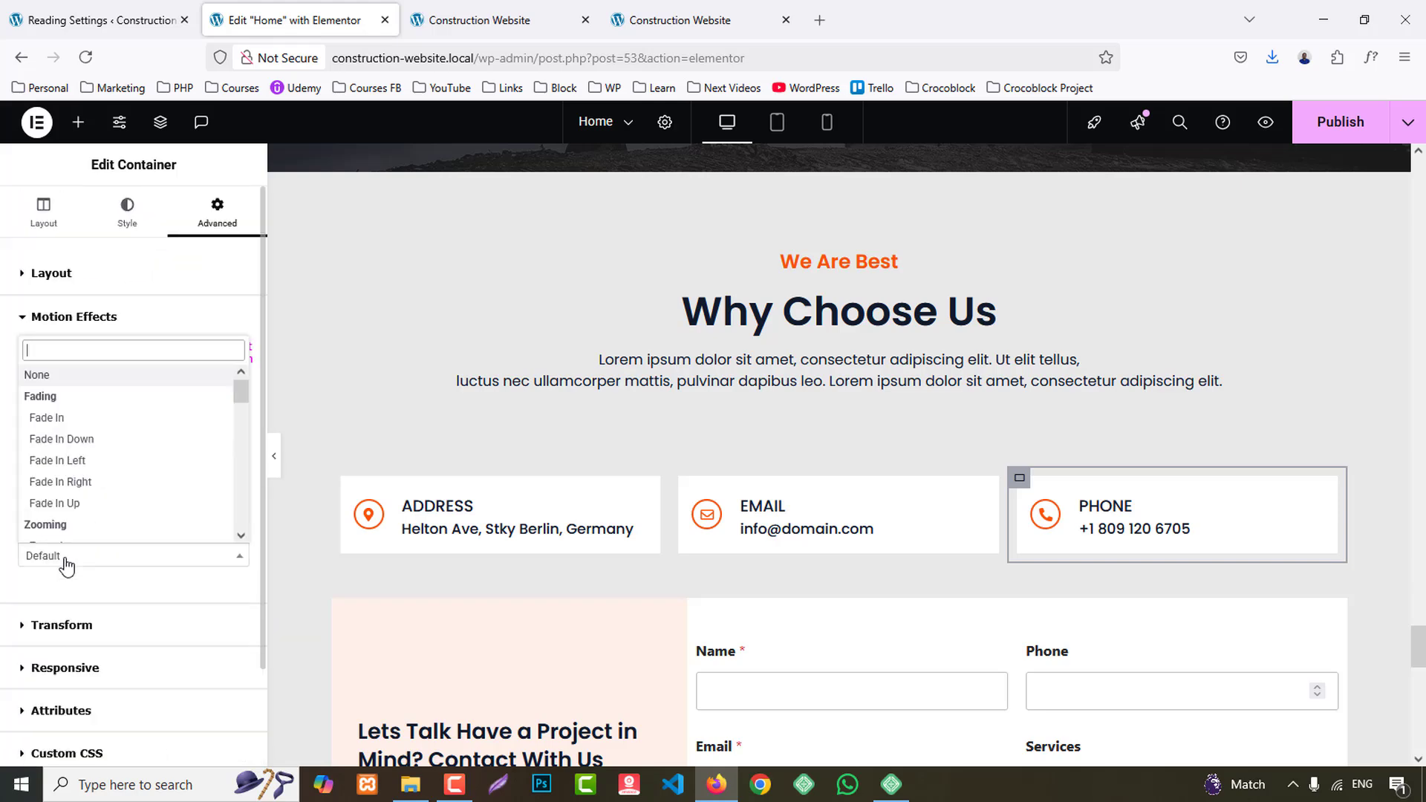
click(54, 414)
- Set the entrance animation of the peach Lets Talk container beside the contact form to Slide In Left
scroll(847, 521, down, 4)
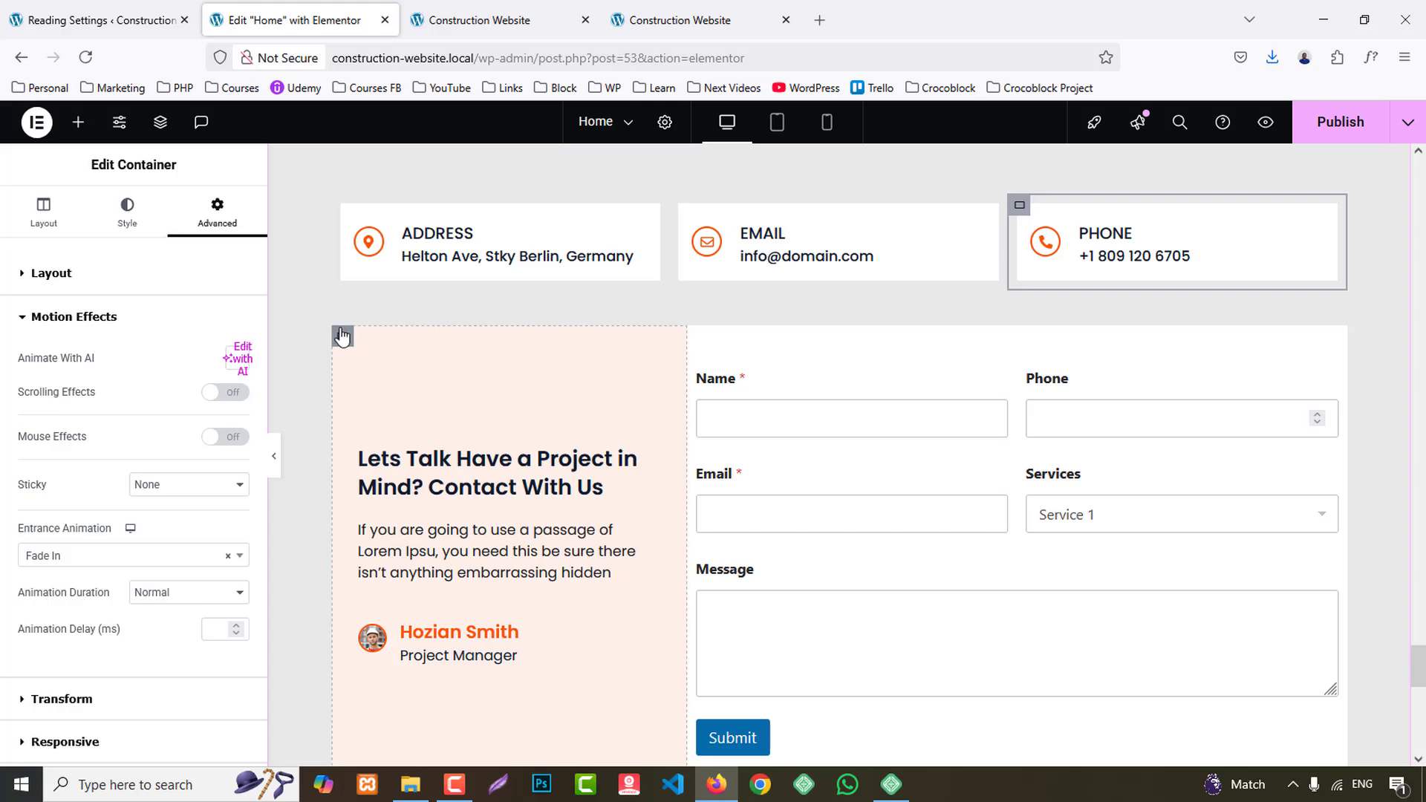
click(342, 337)
click(216, 208)
scroll(153, 476, down, 6)
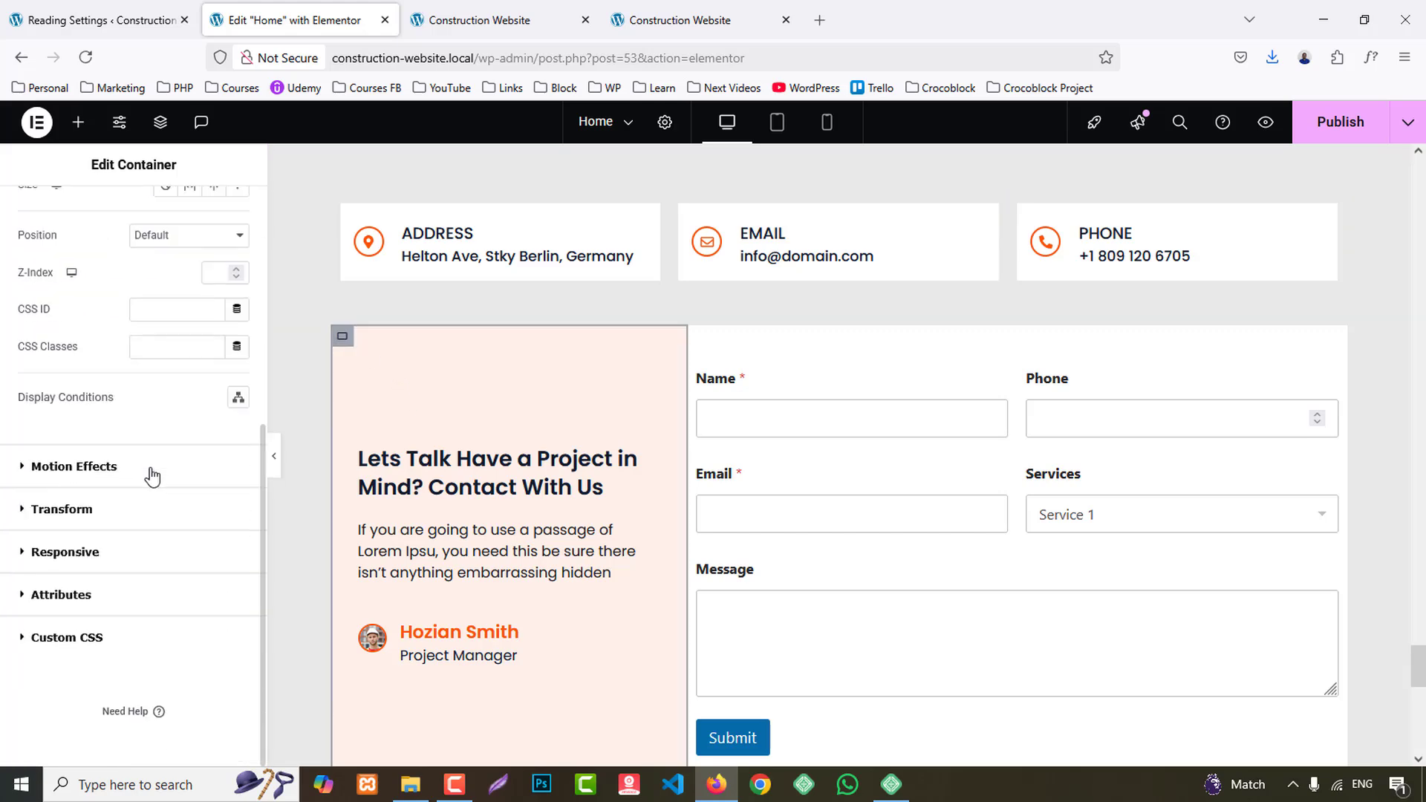
click(108, 467)
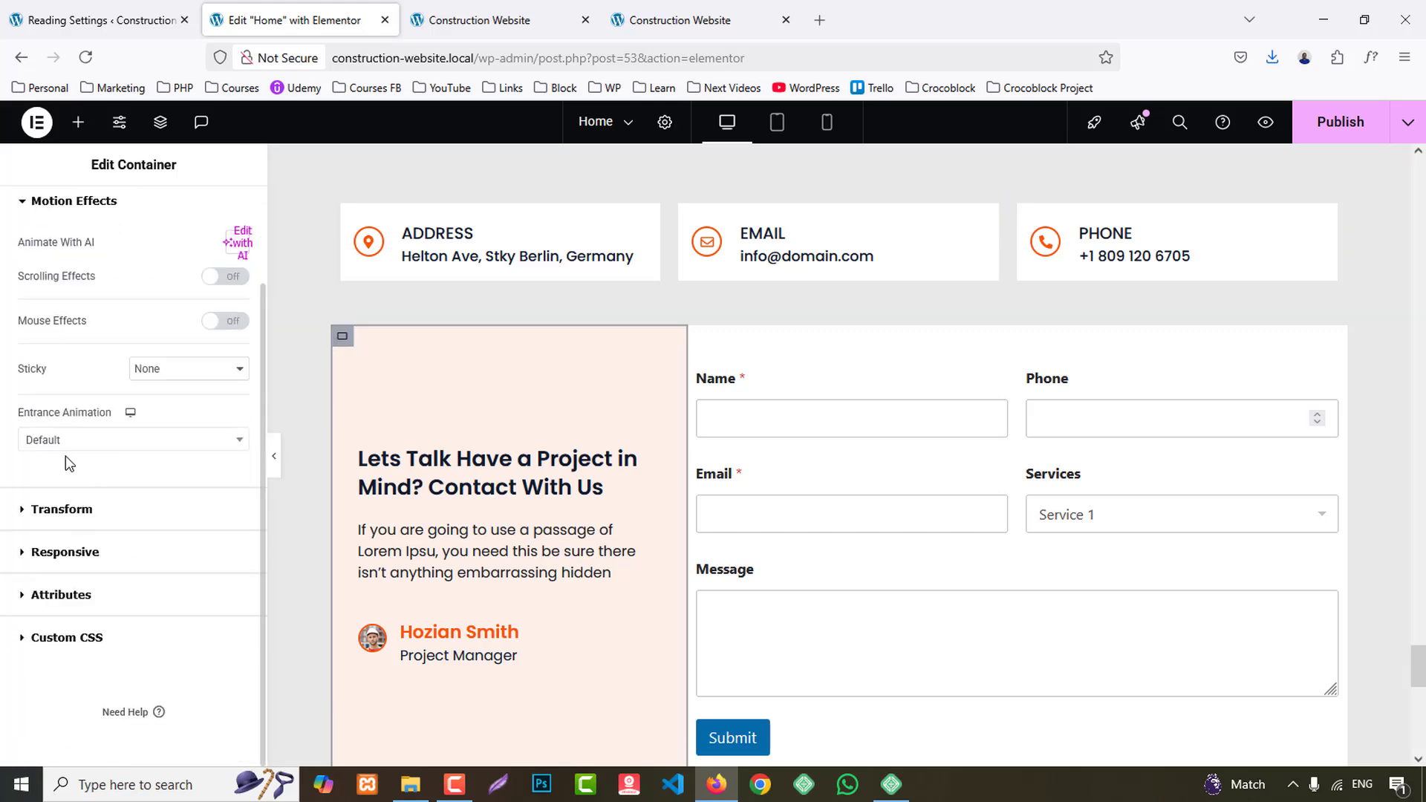
click(69, 441)
scroll(109, 550, down, 10)
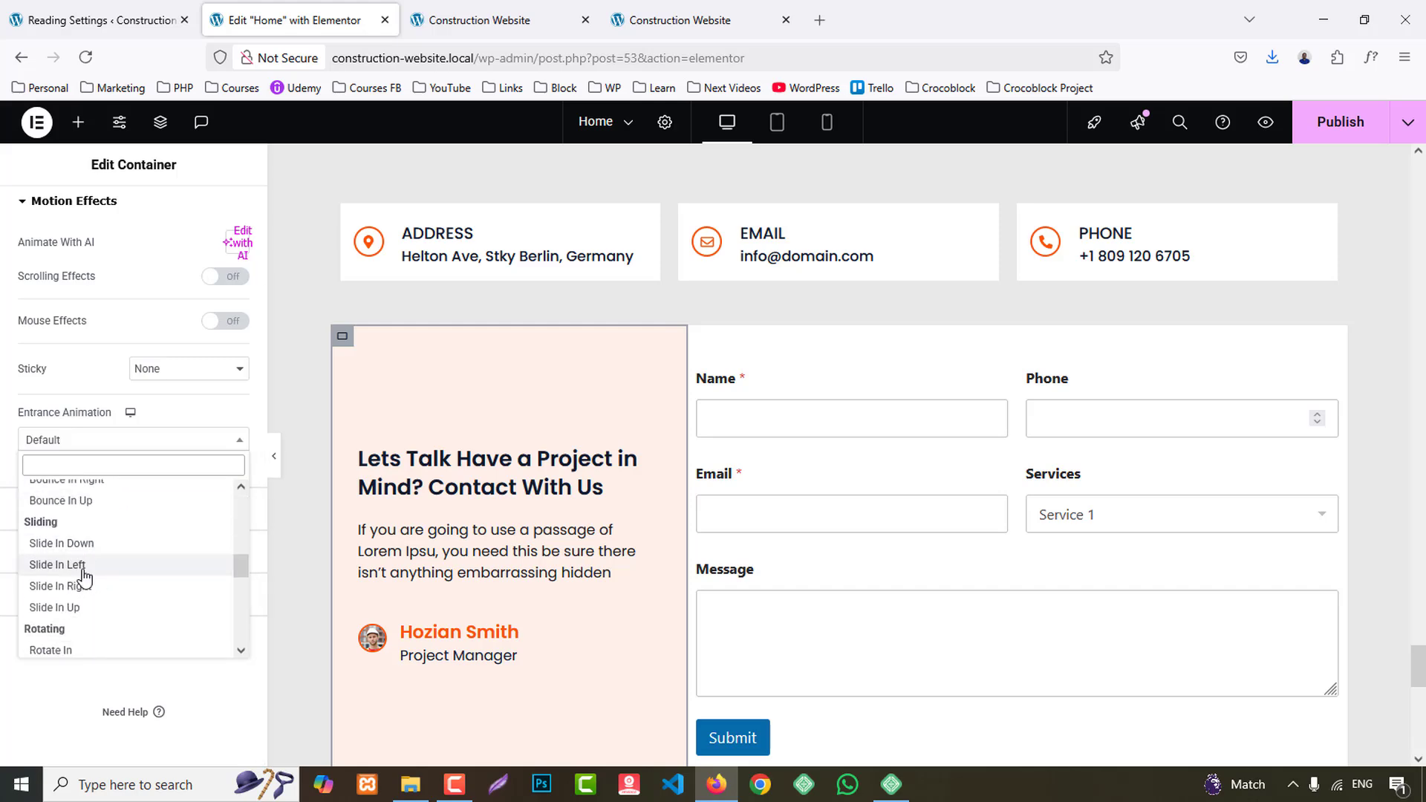
click(75, 572)
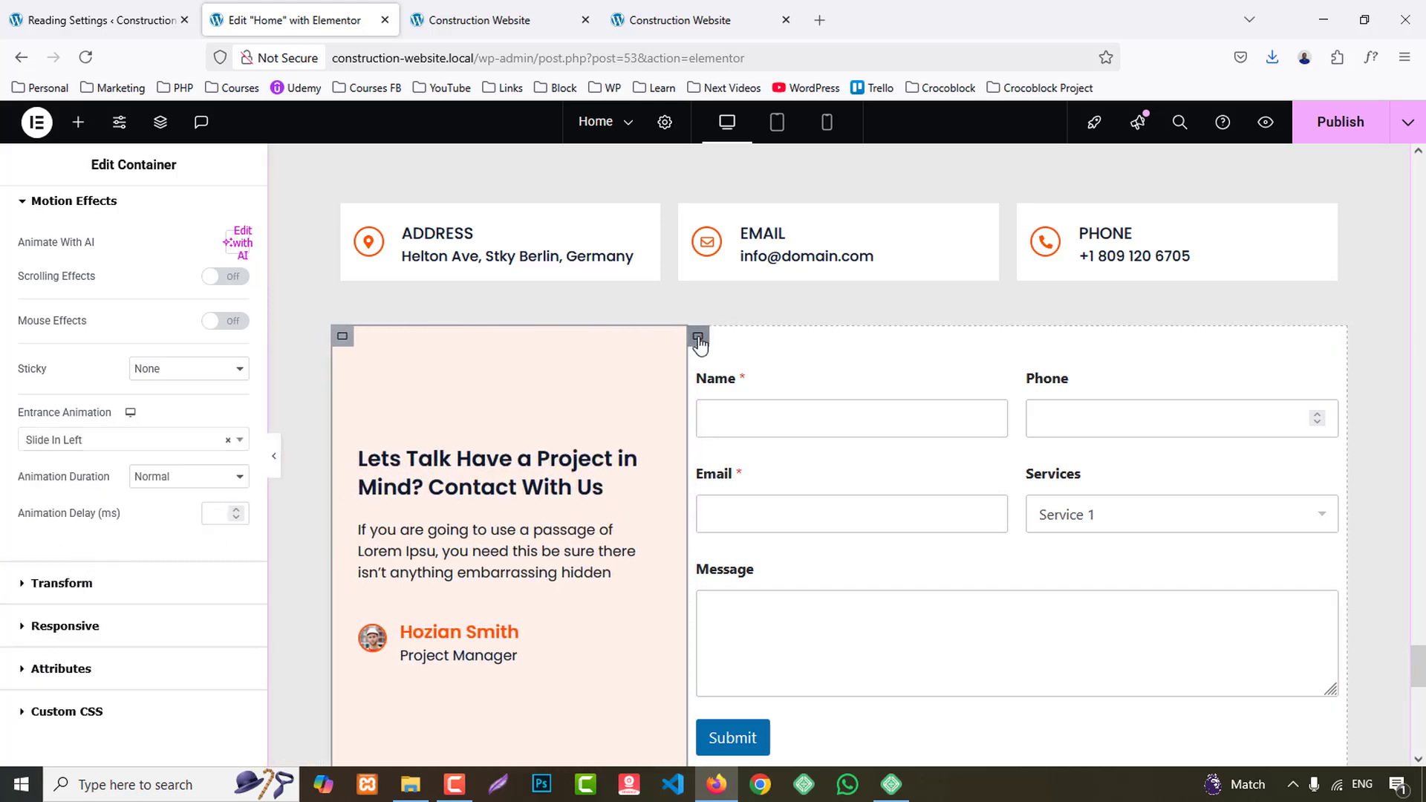
- Set the entrance animation of the container holding the contact form to Slide In Right
click(698, 336)
click(215, 216)
scroll(104, 484, down, 5)
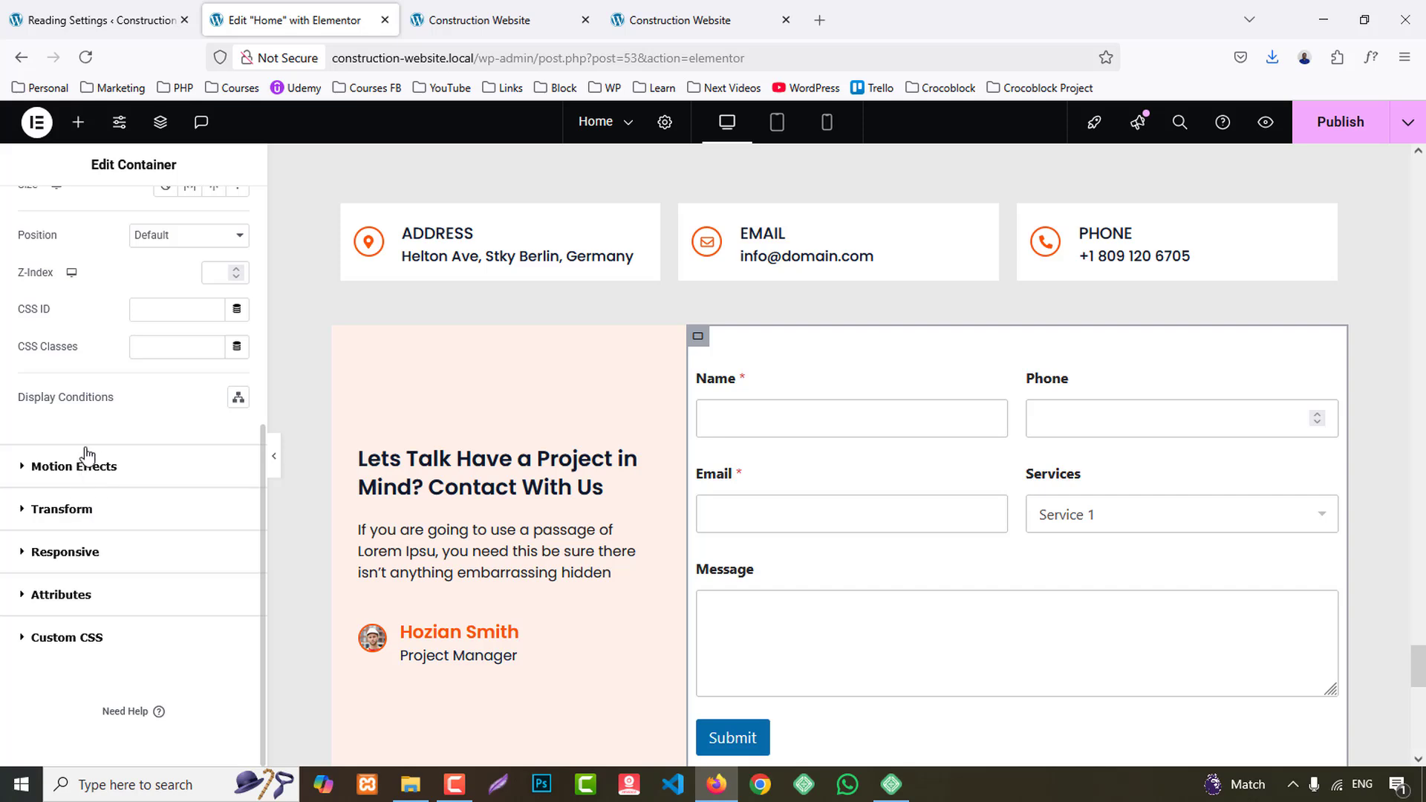
click(88, 465)
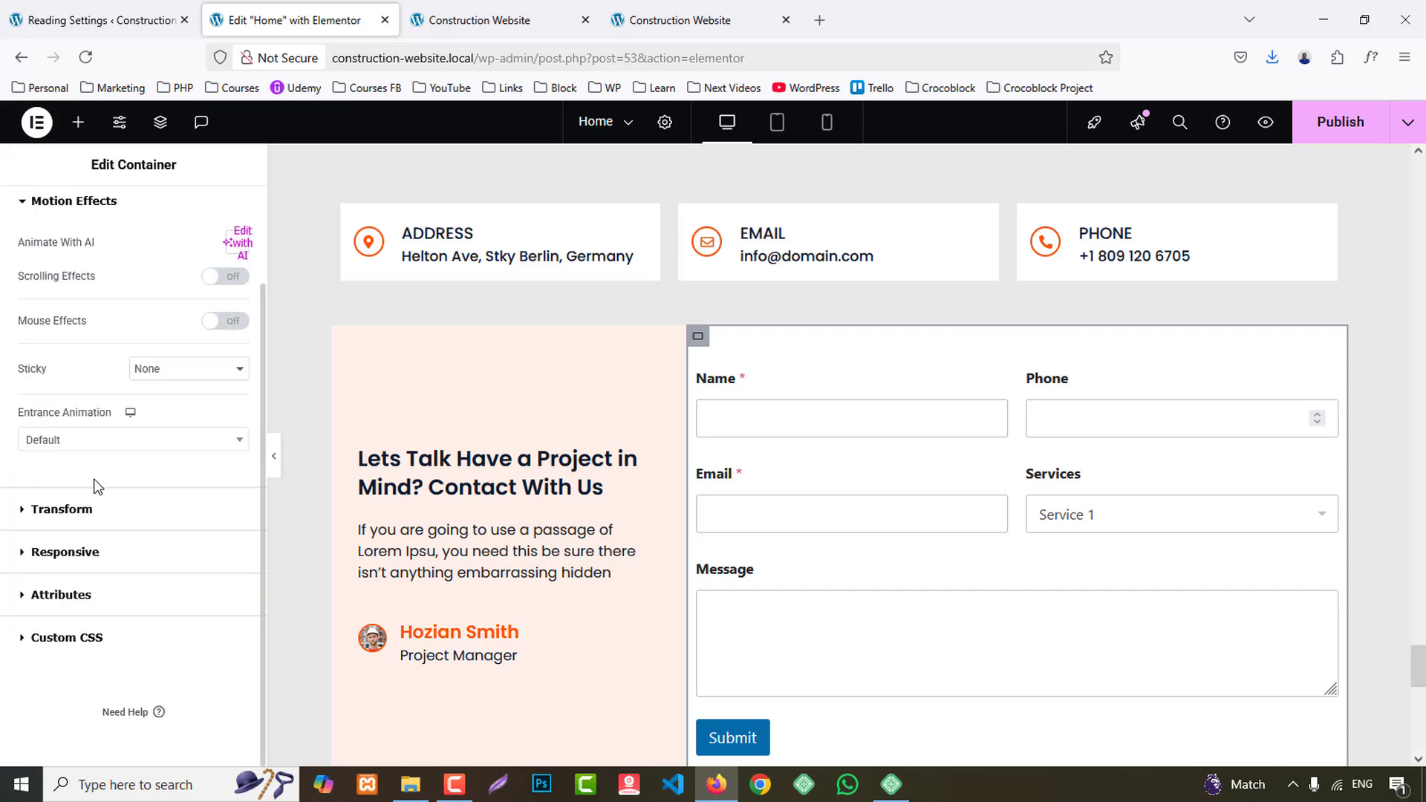
click(90, 441)
scroll(115, 568, down, 10)
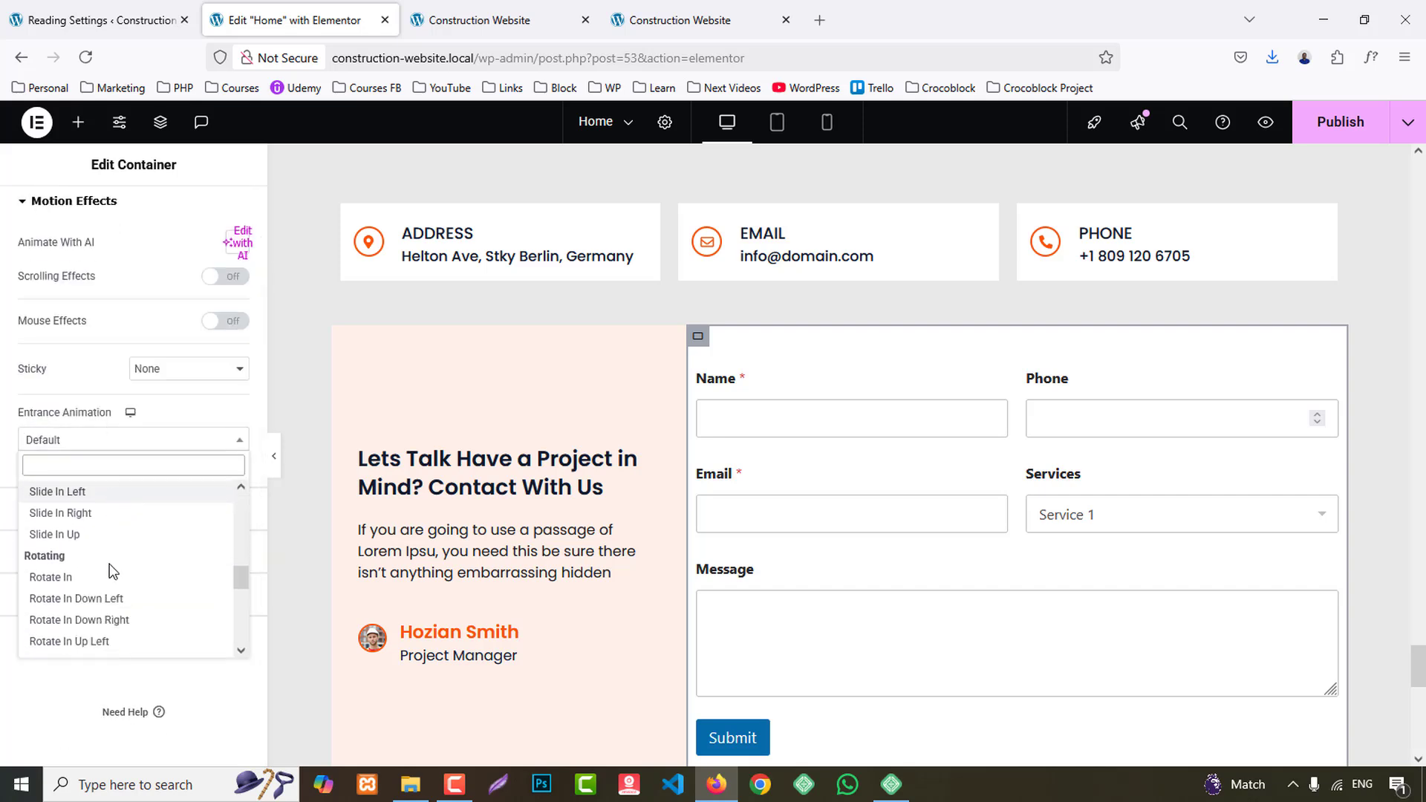
click(83, 512)
- Publish the Home page with its new entrance animations
scroll(1047, 509, down, 5)
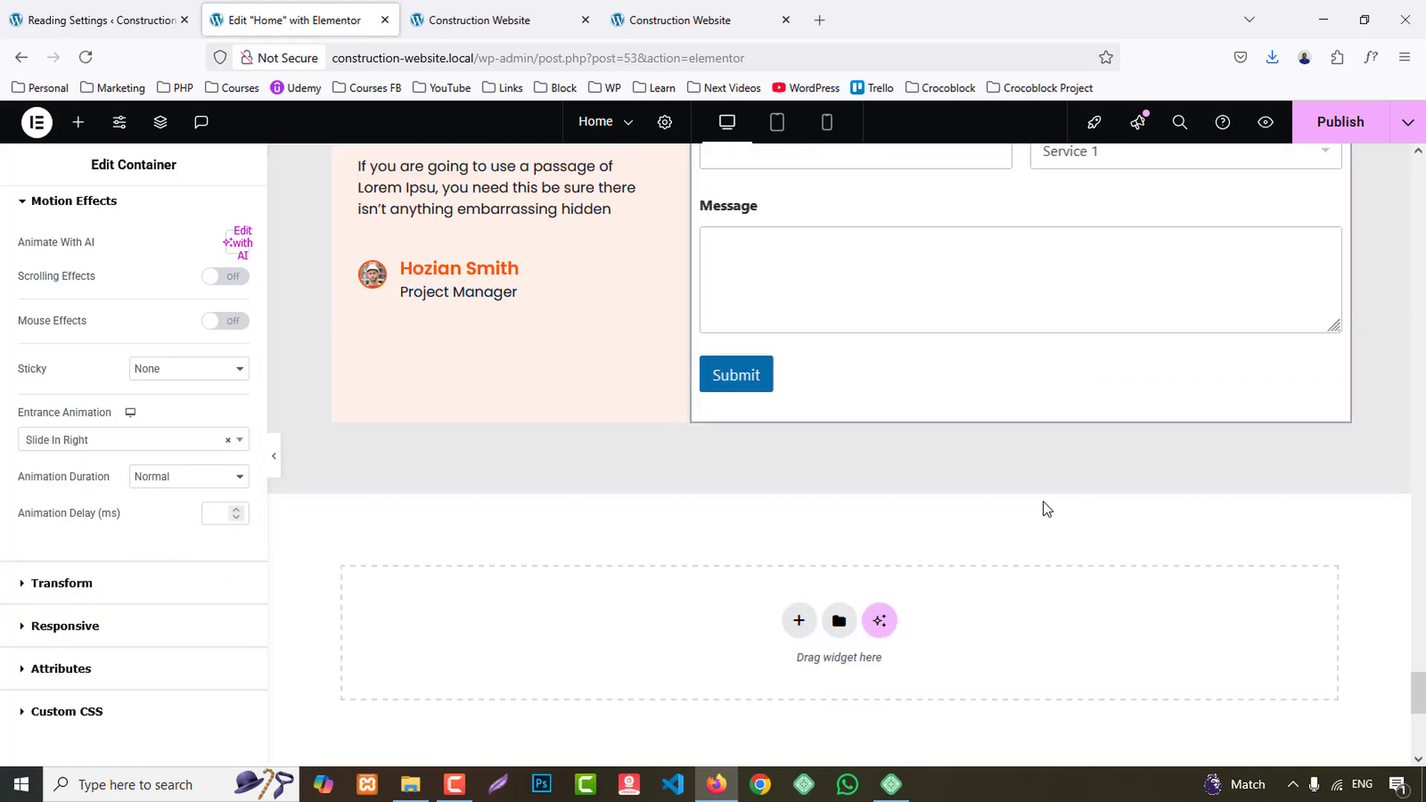
scroll(1045, 514, down, 5)
scroll(1041, 519, up, 8)
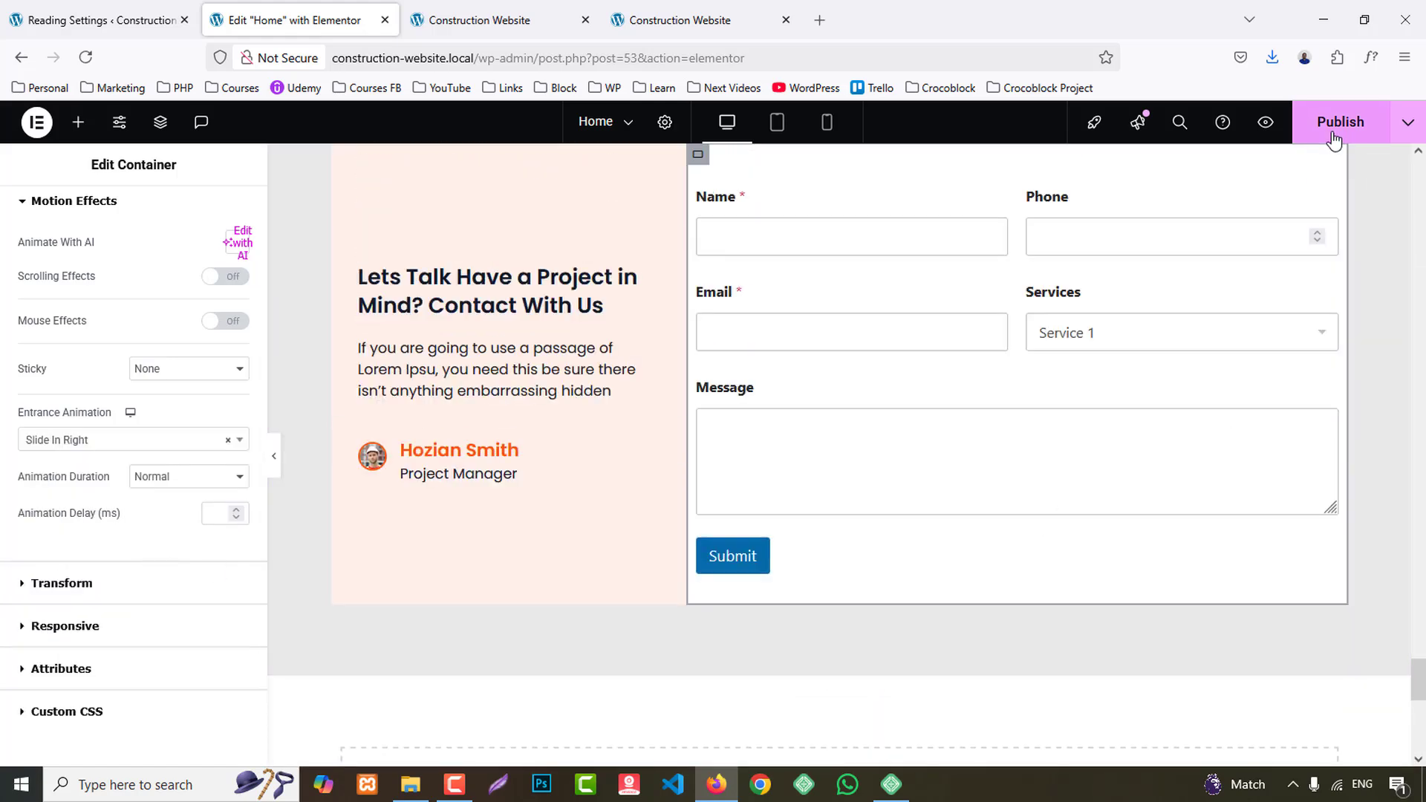
- Review the entrance animations in the Home page preview from the hero down to the footer, and return to the start
click(474, 20)
scroll(1141, 331, down, 12)
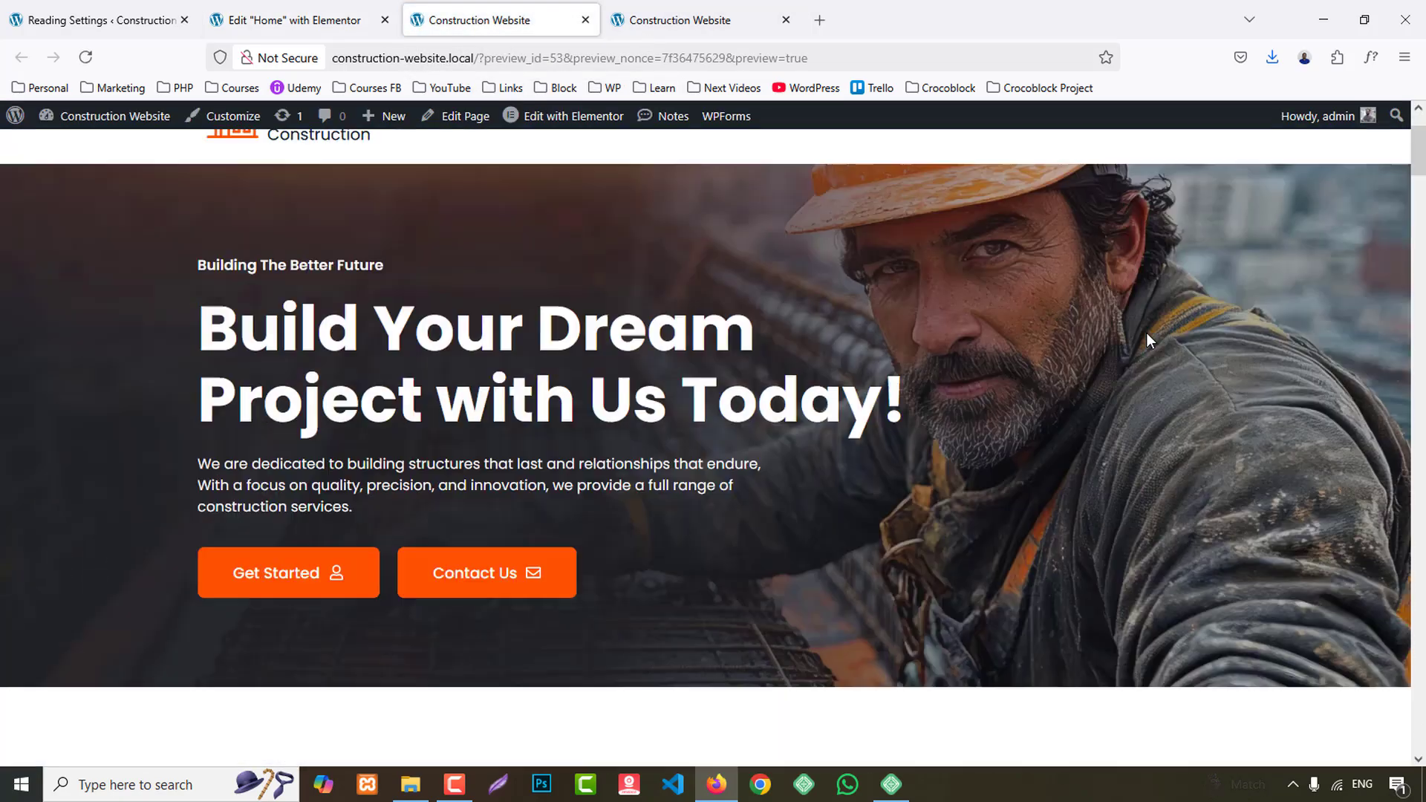
scroll(1179, 358, down, 15)
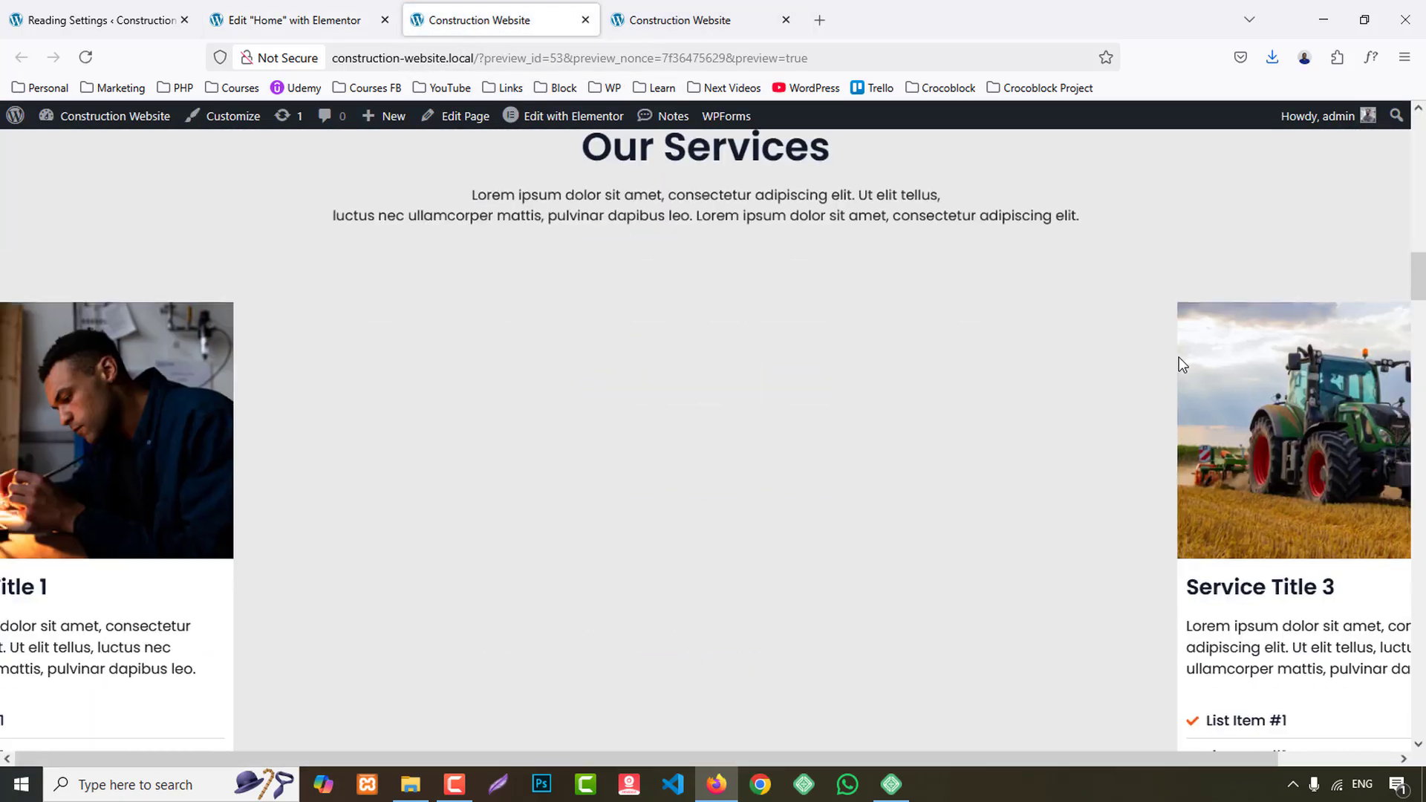
scroll(1183, 364, down, 15)
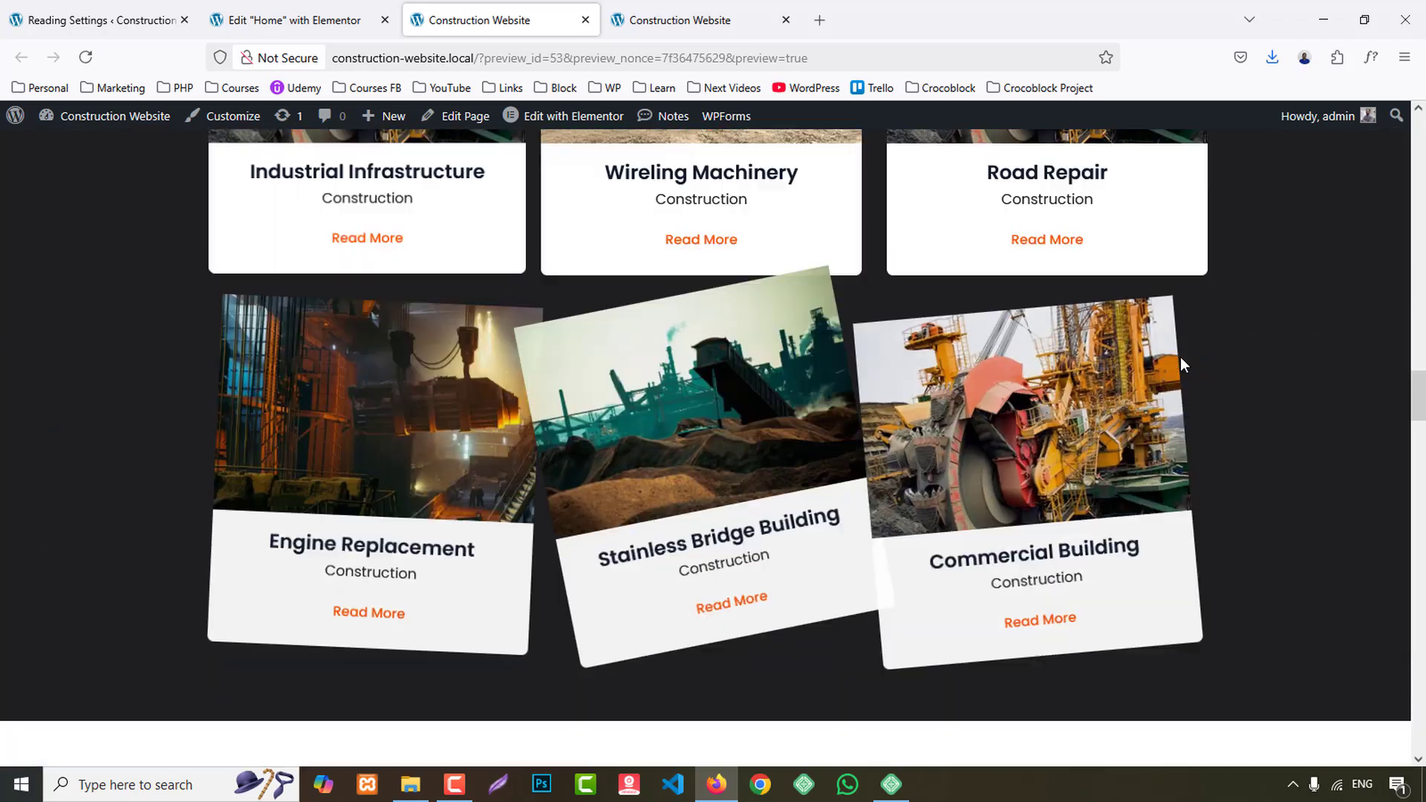
scroll(1182, 364, down, 15)
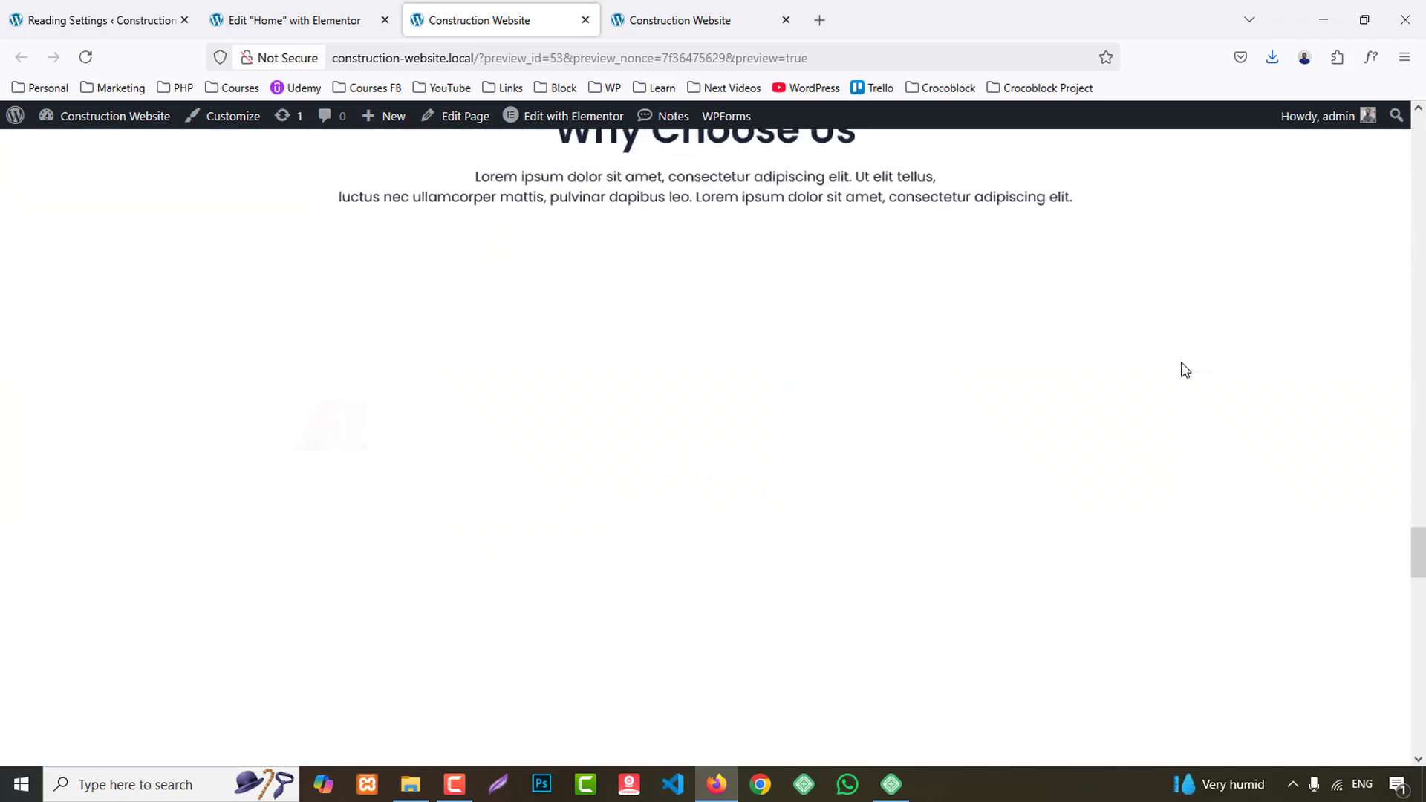
scroll(1182, 369, down, 15)
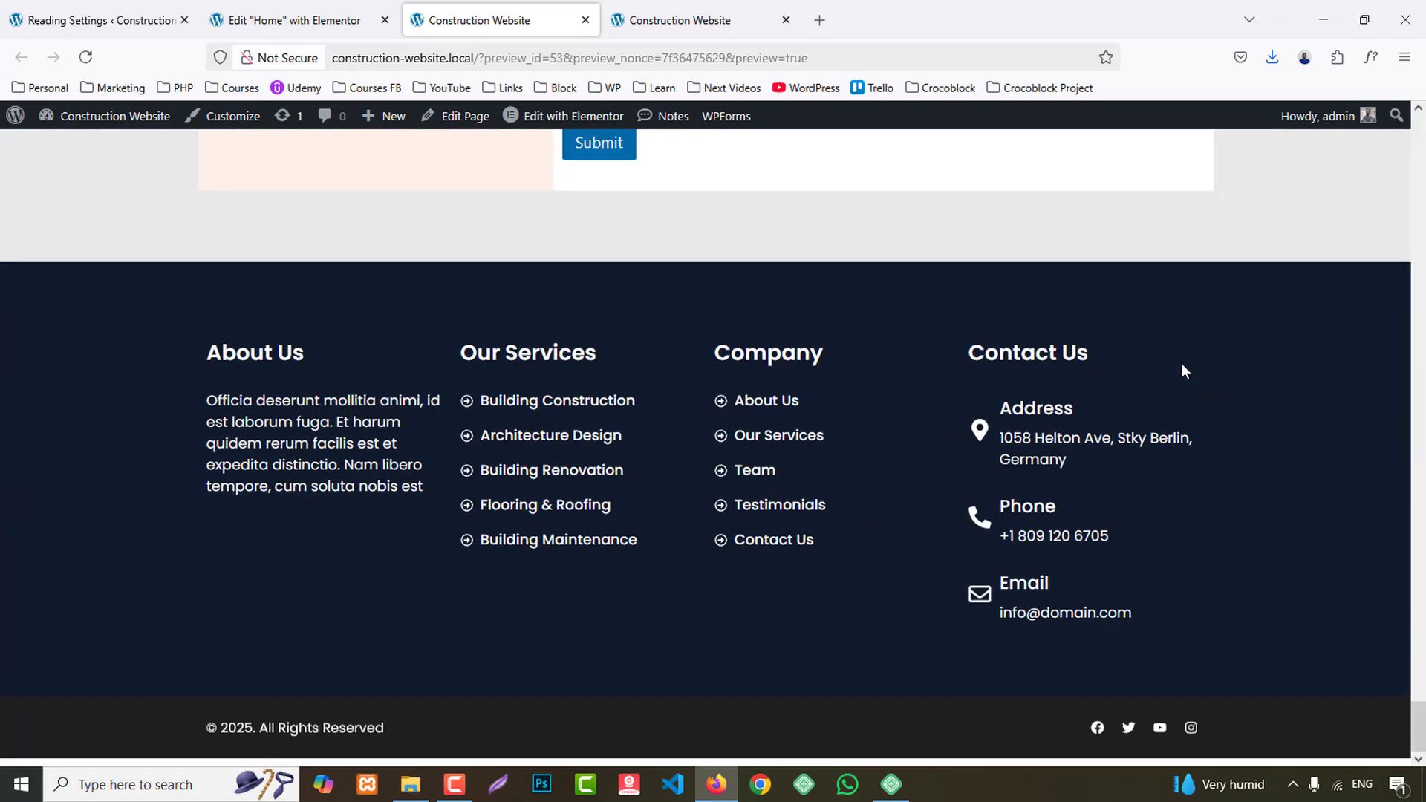
drag(1415, 708, 1424, 87)
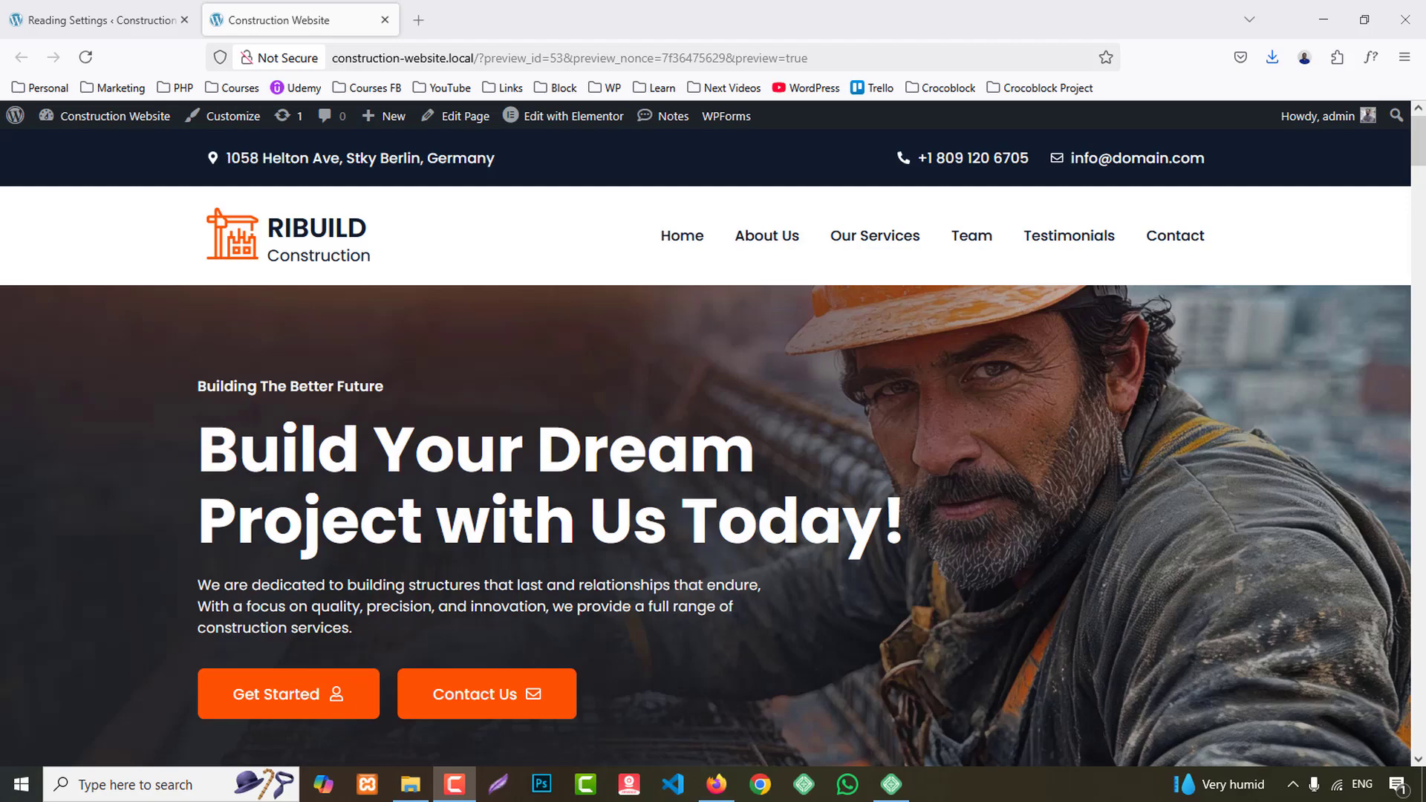
- Open the Saved Templates page in a new browser tab and list all Elementor templates
click(88, 9)
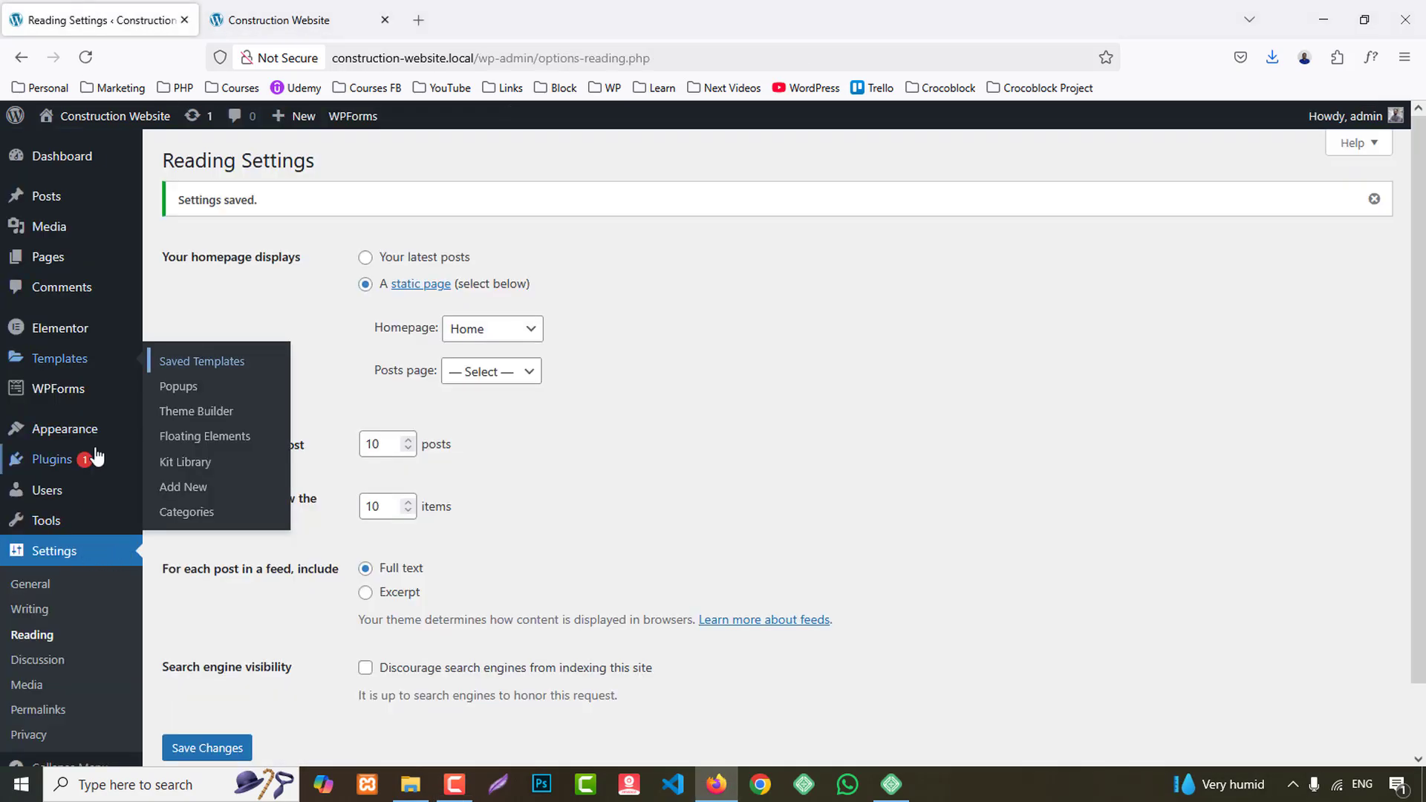
middle_click(200, 362)
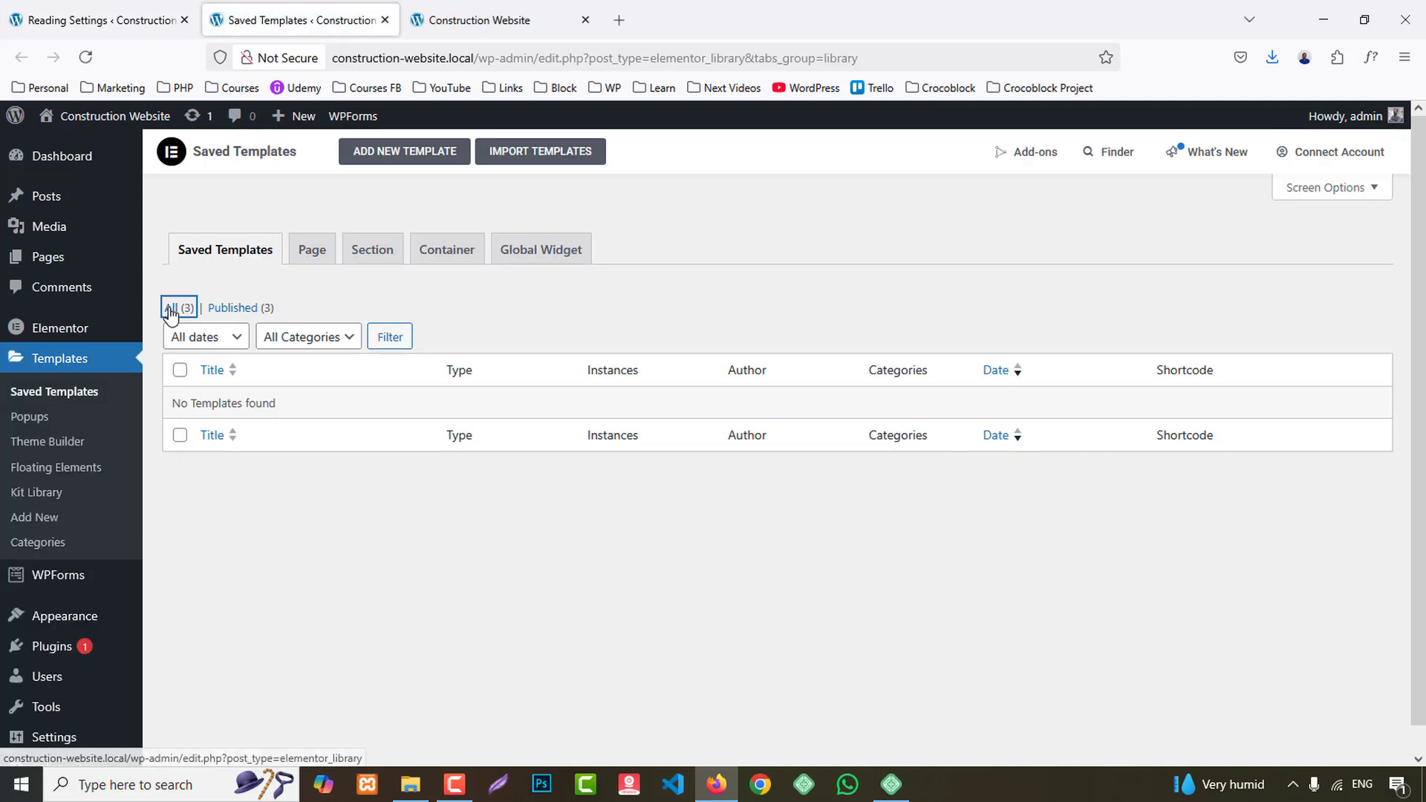
click(172, 307)
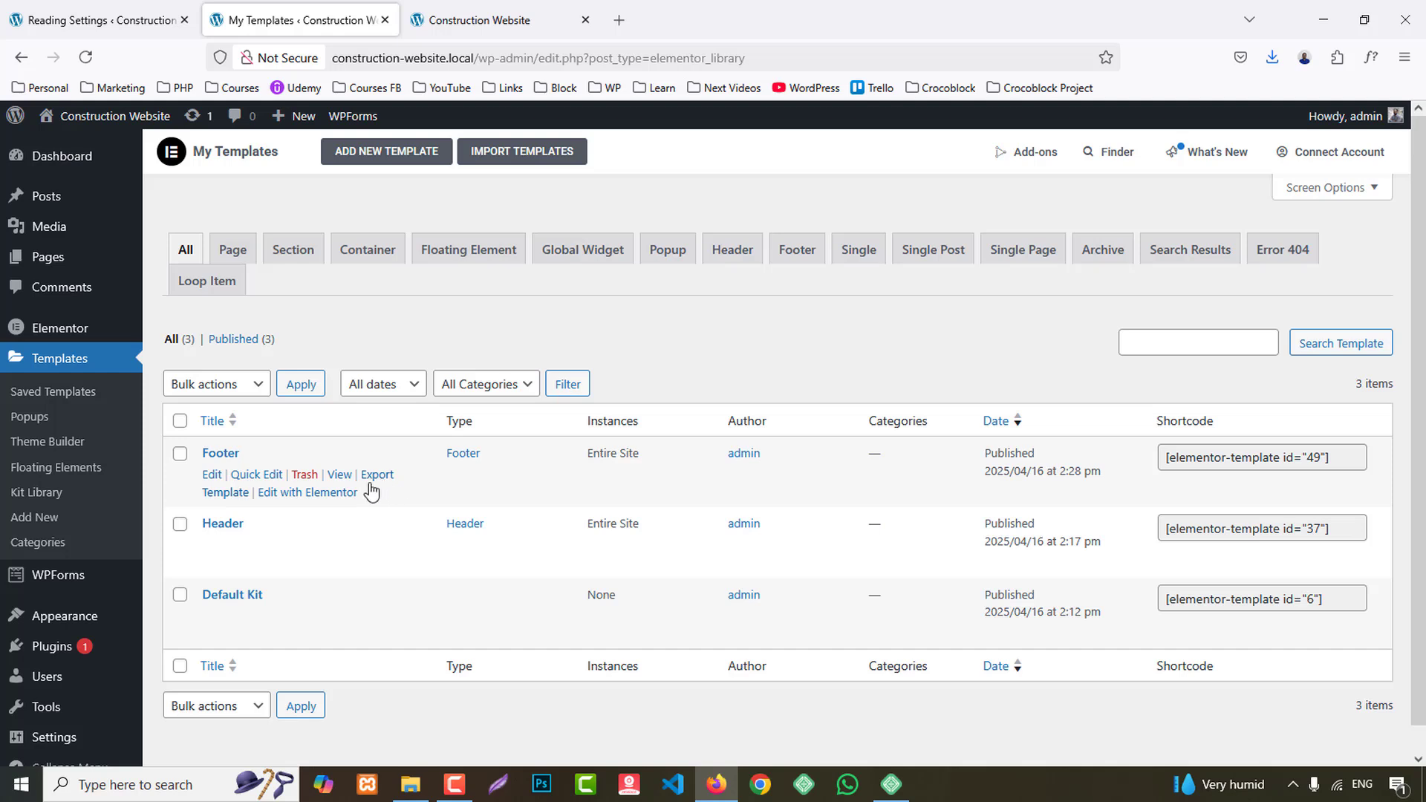
- Open the Footer and Header templates in Elementor in separate tabs and bring the Footer editor to the front
middle_click(331, 499)
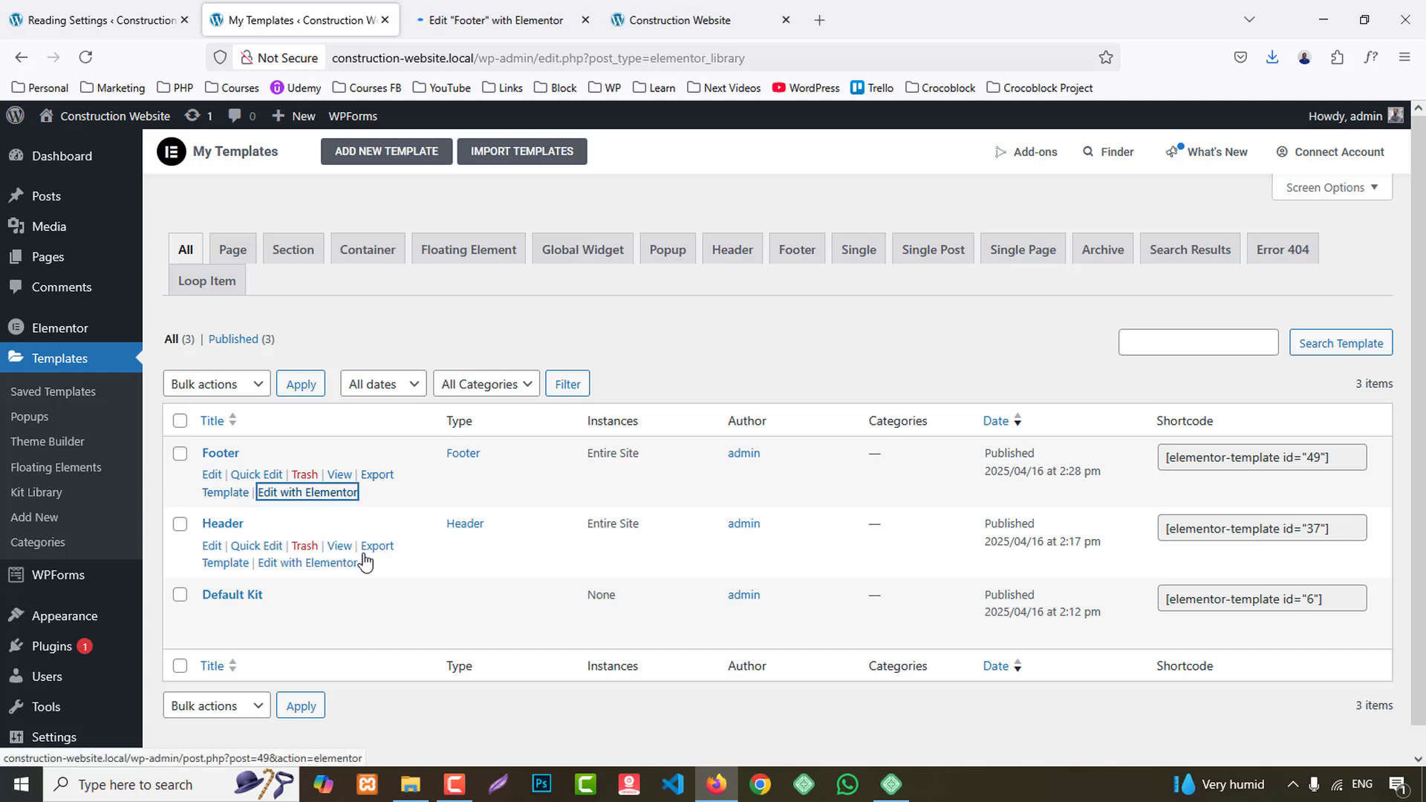
middle_click(335, 563)
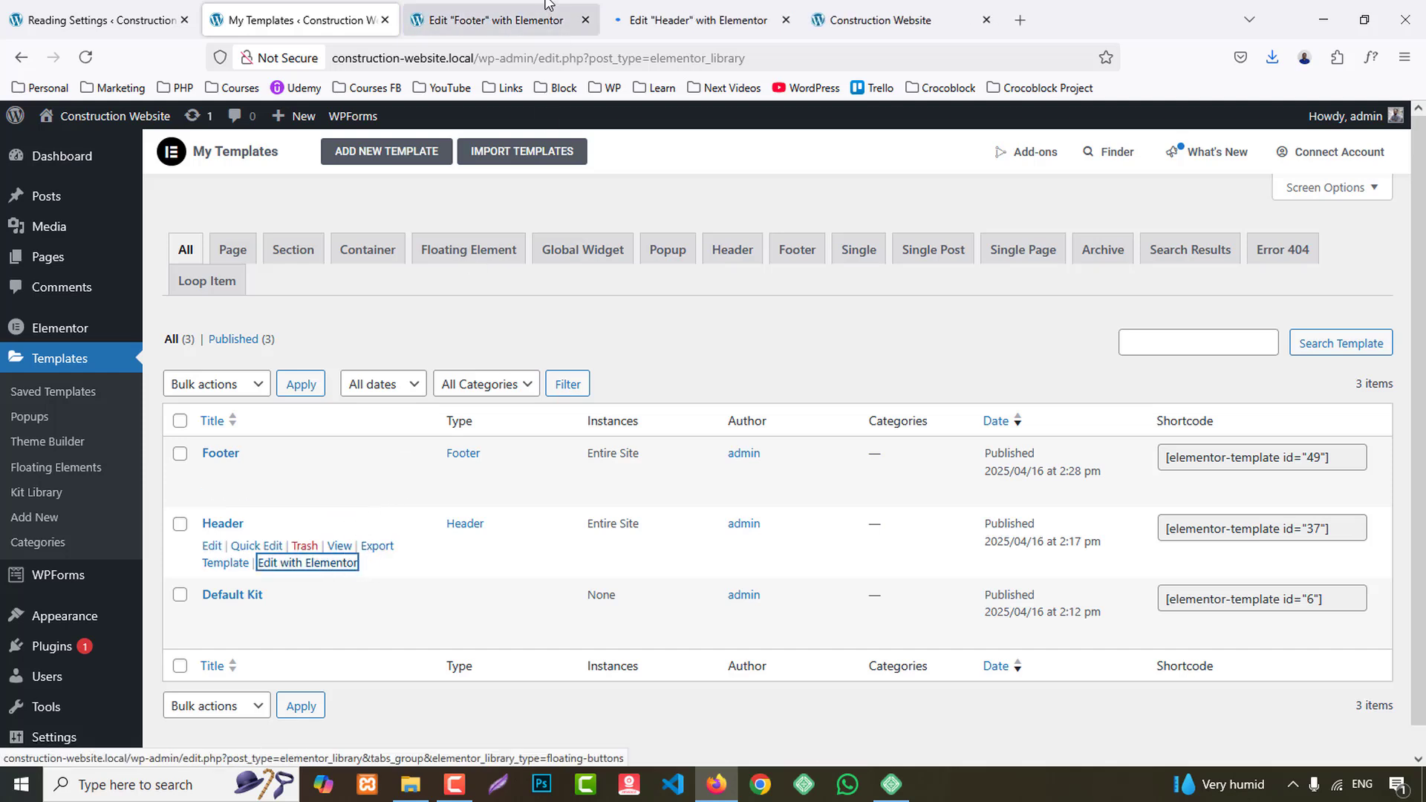
click(497, 7)
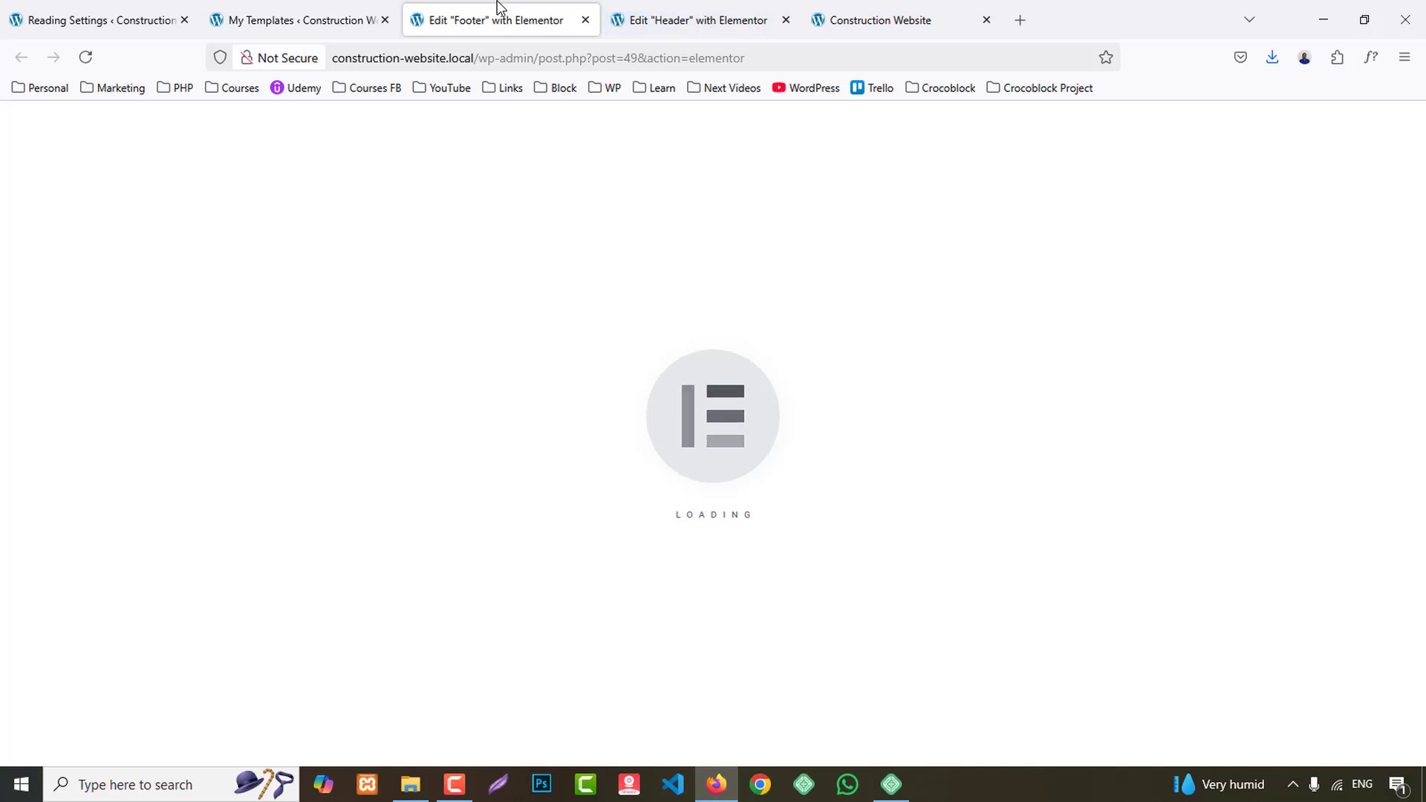
click(665, 3)
click(543, 3)
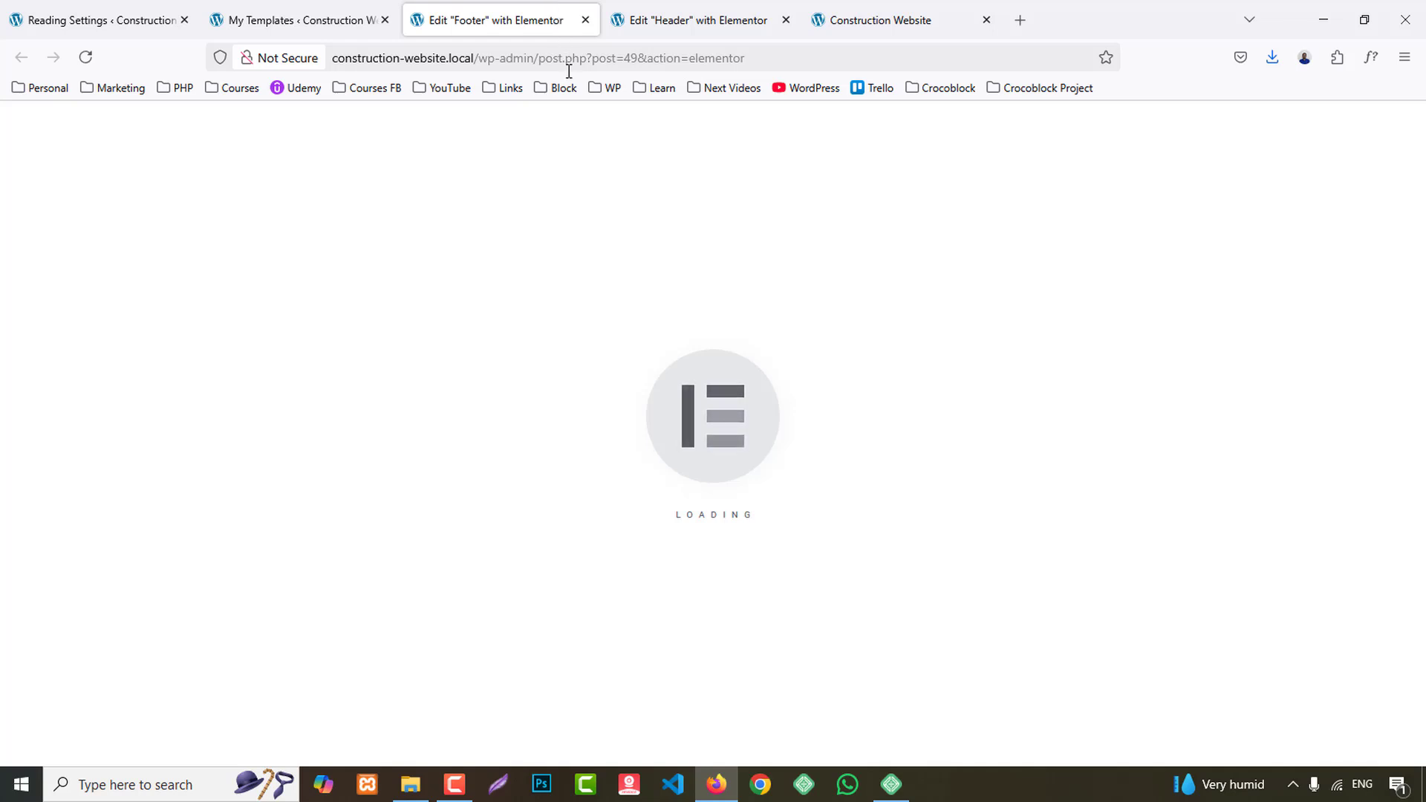
click(654, 4)
click(538, 4)
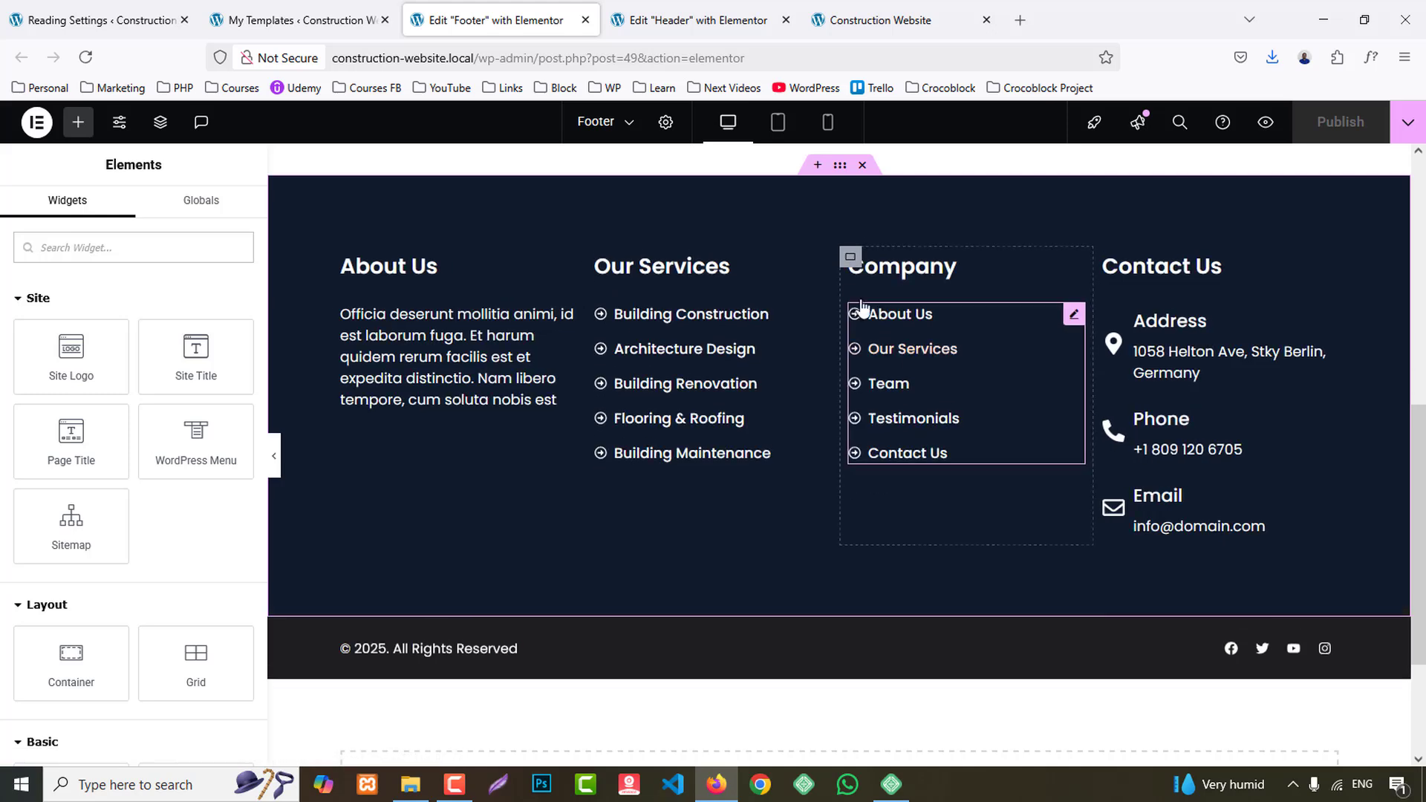
- In the tablet layout, set the width of the footer's About Us column container to 50%
click(777, 123)
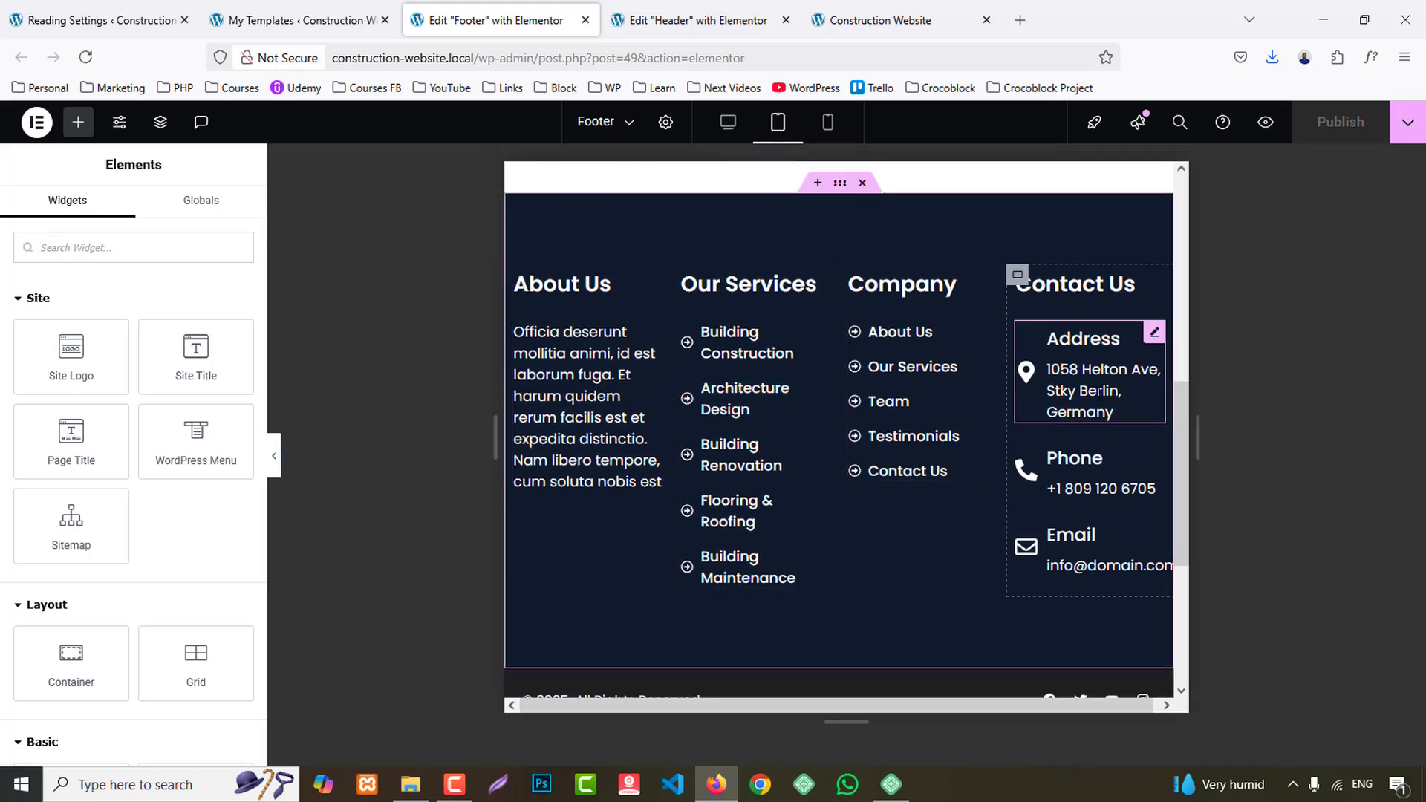
click(512, 274)
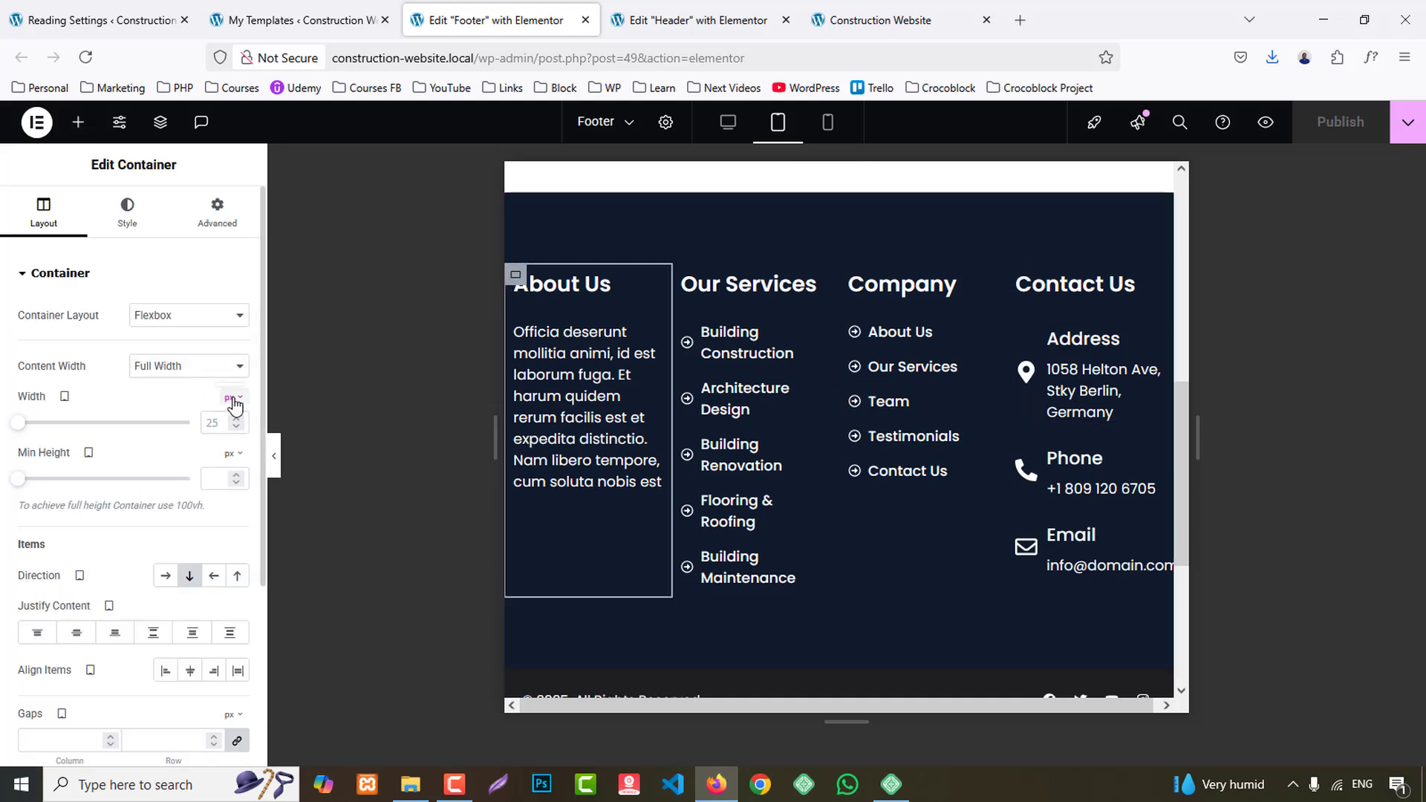
click(231, 427)
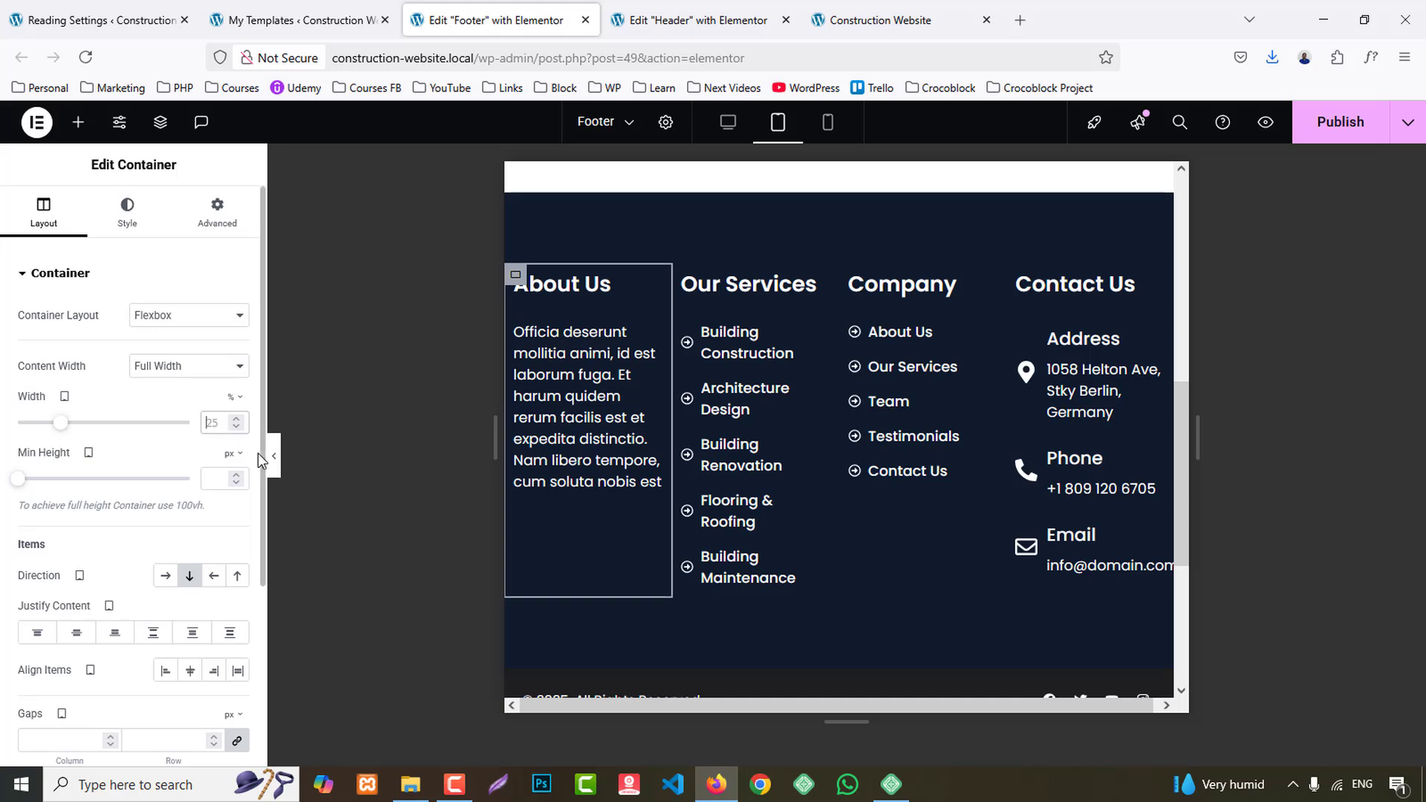
text(50)
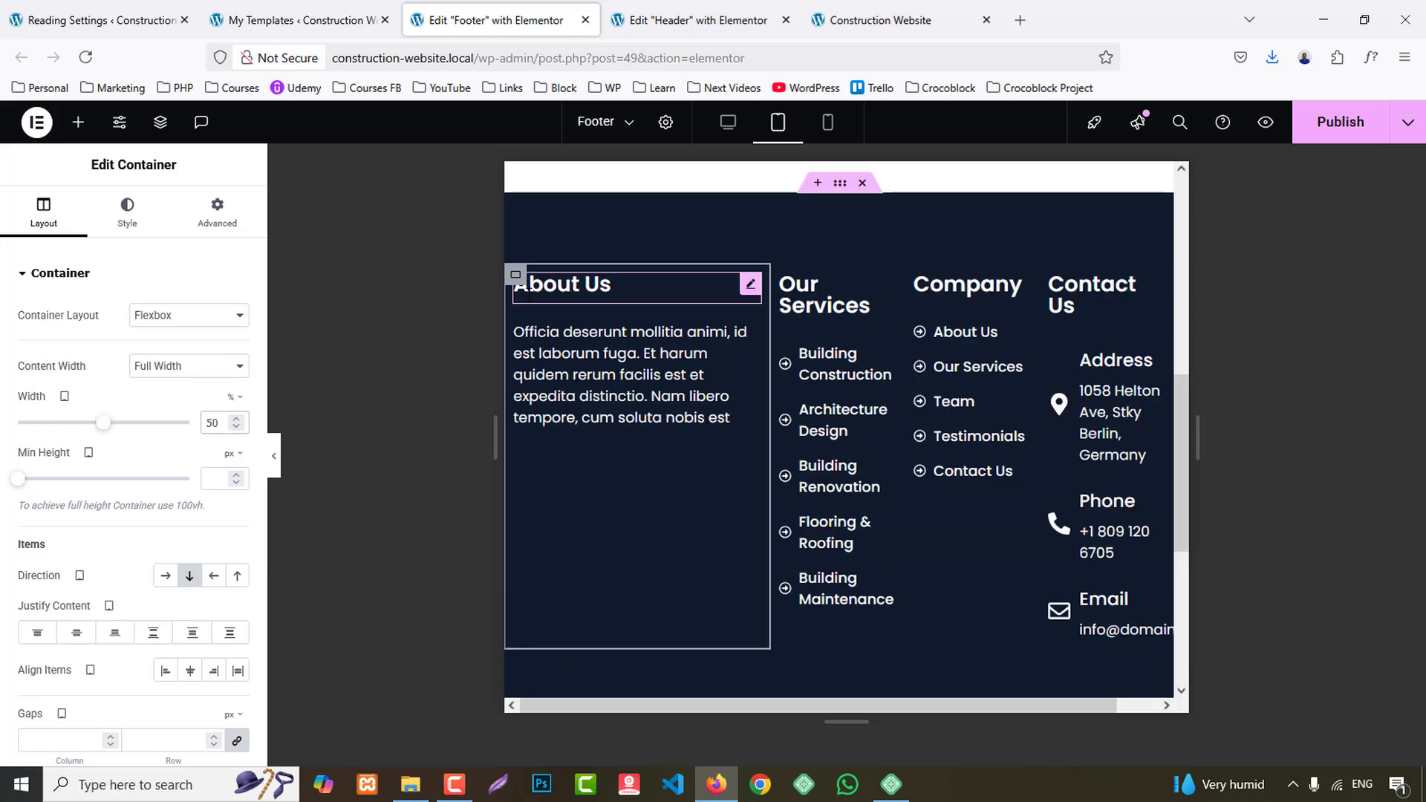
- Copy the About Us container's style onto the Our Services, Company and Contact Us column containers
right_click(515, 273)
click(553, 396)
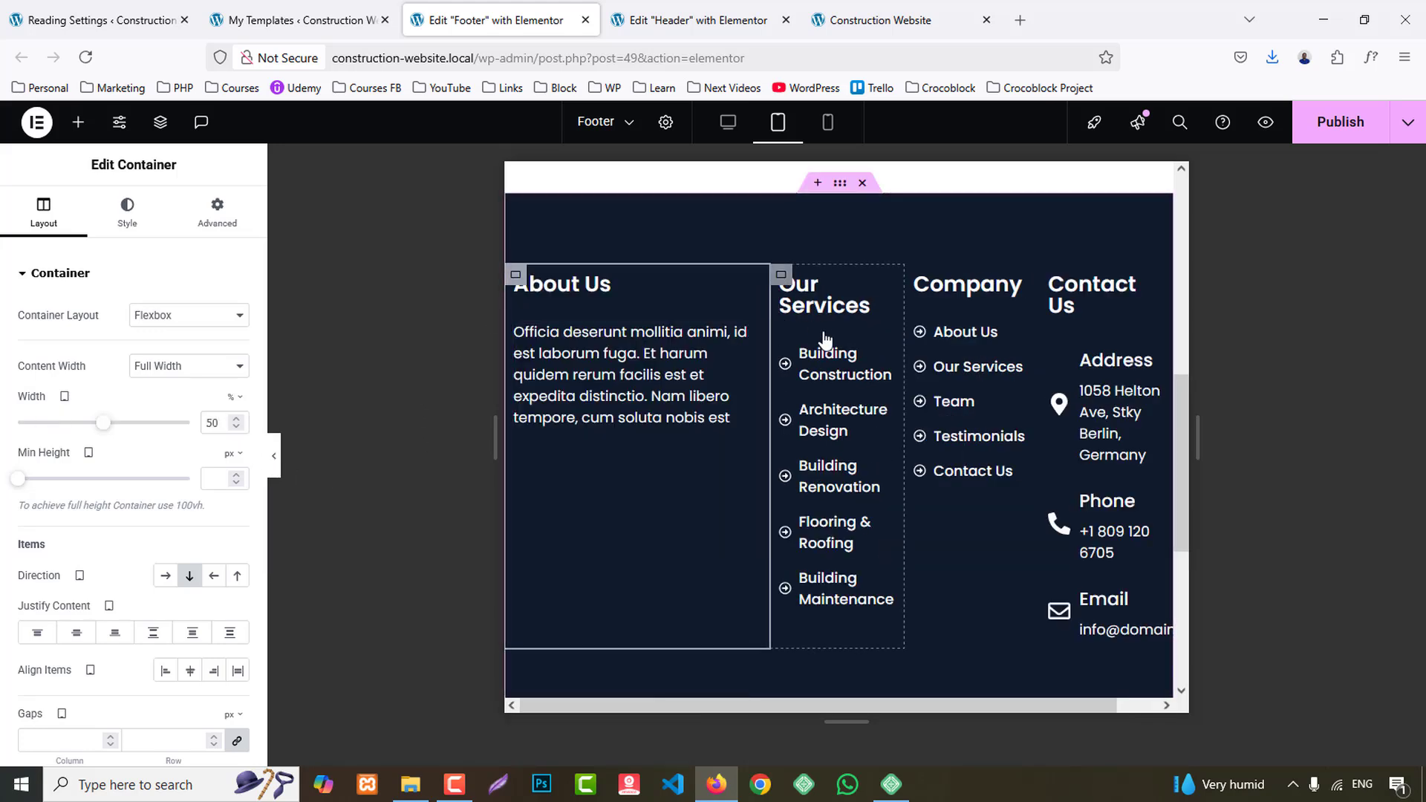
right_click(781, 274)
click(836, 465)
right_click(956, 277)
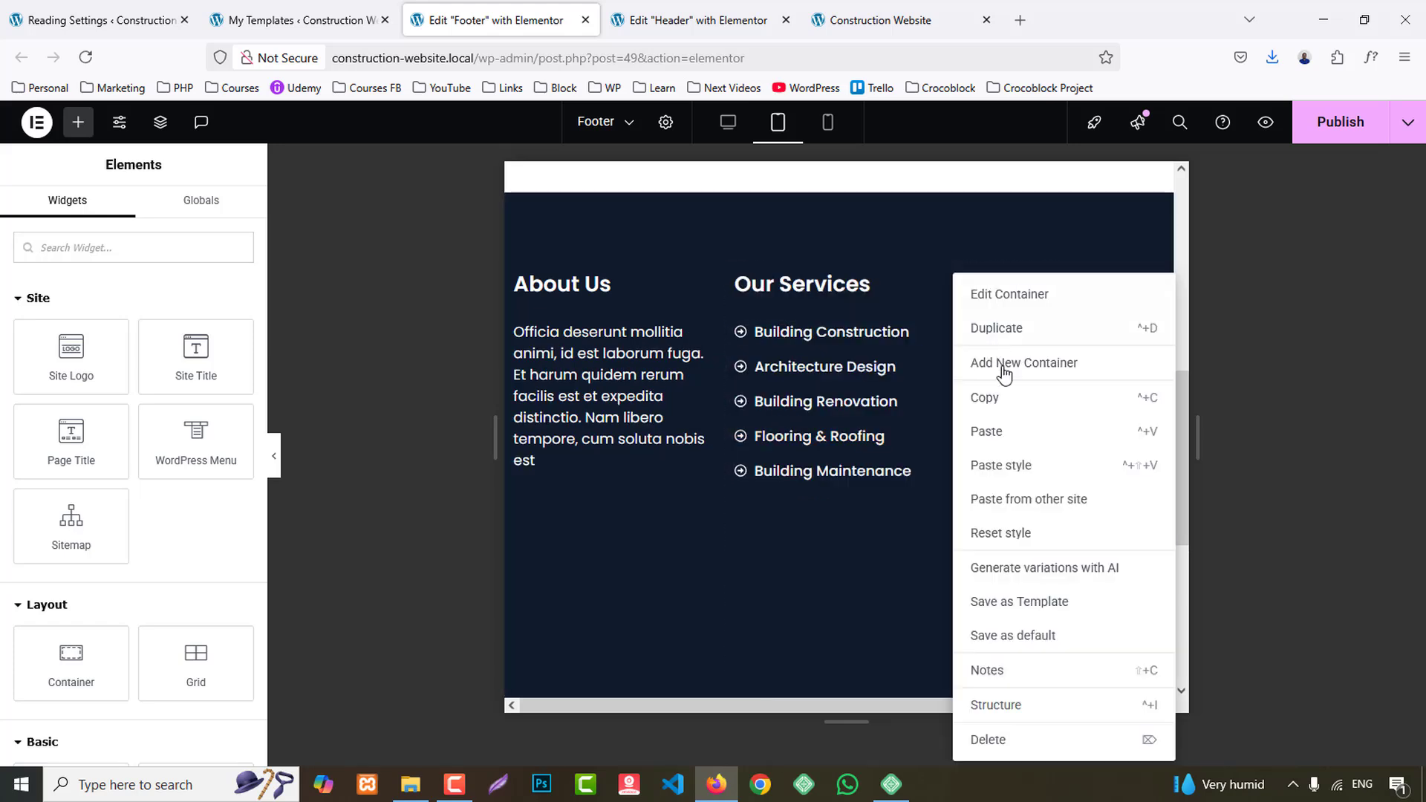
click(1014, 466)
right_click(1081, 278)
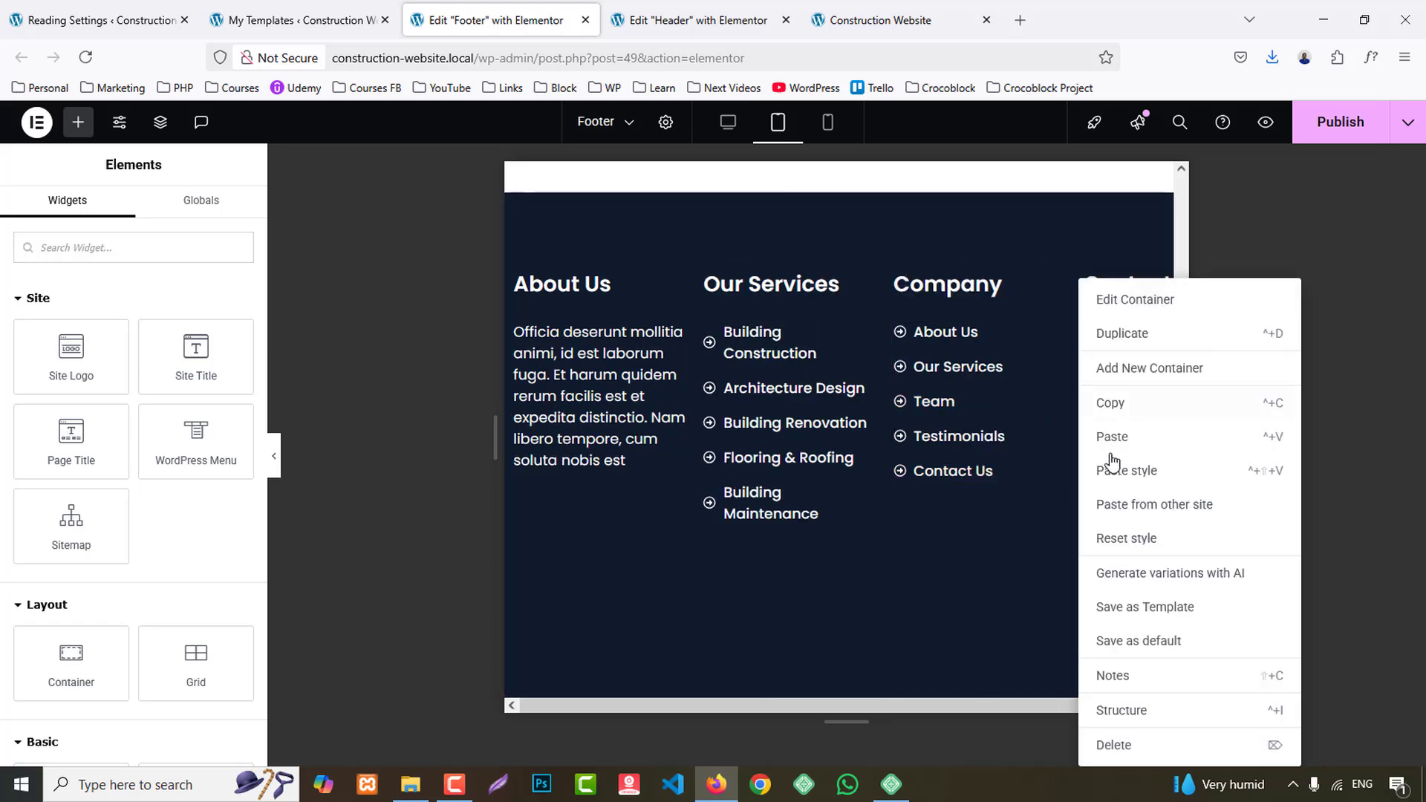
click(1127, 470)
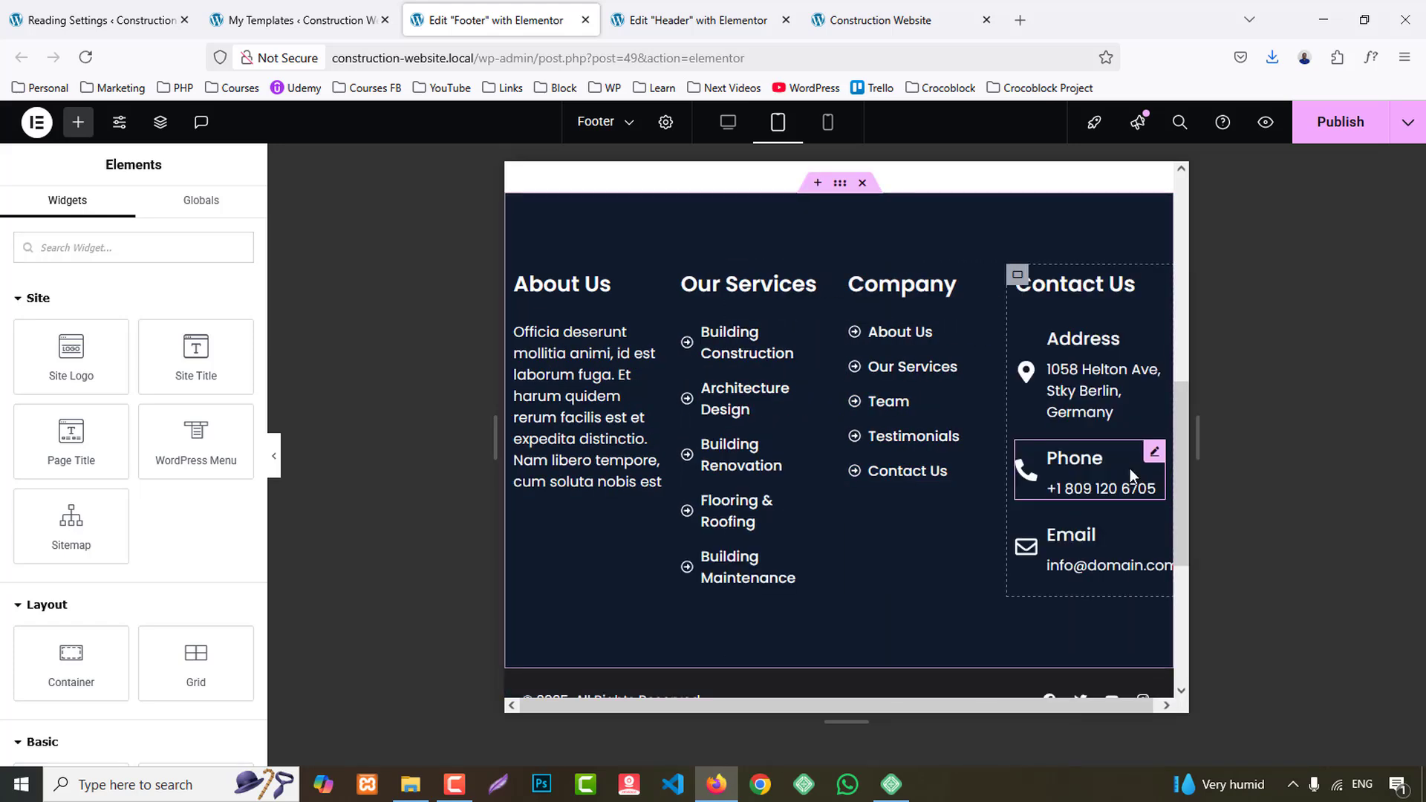
- Set the parent container of the four footer columns to Wrap for tablet
click(841, 188)
scroll(28, 600, down, 3)
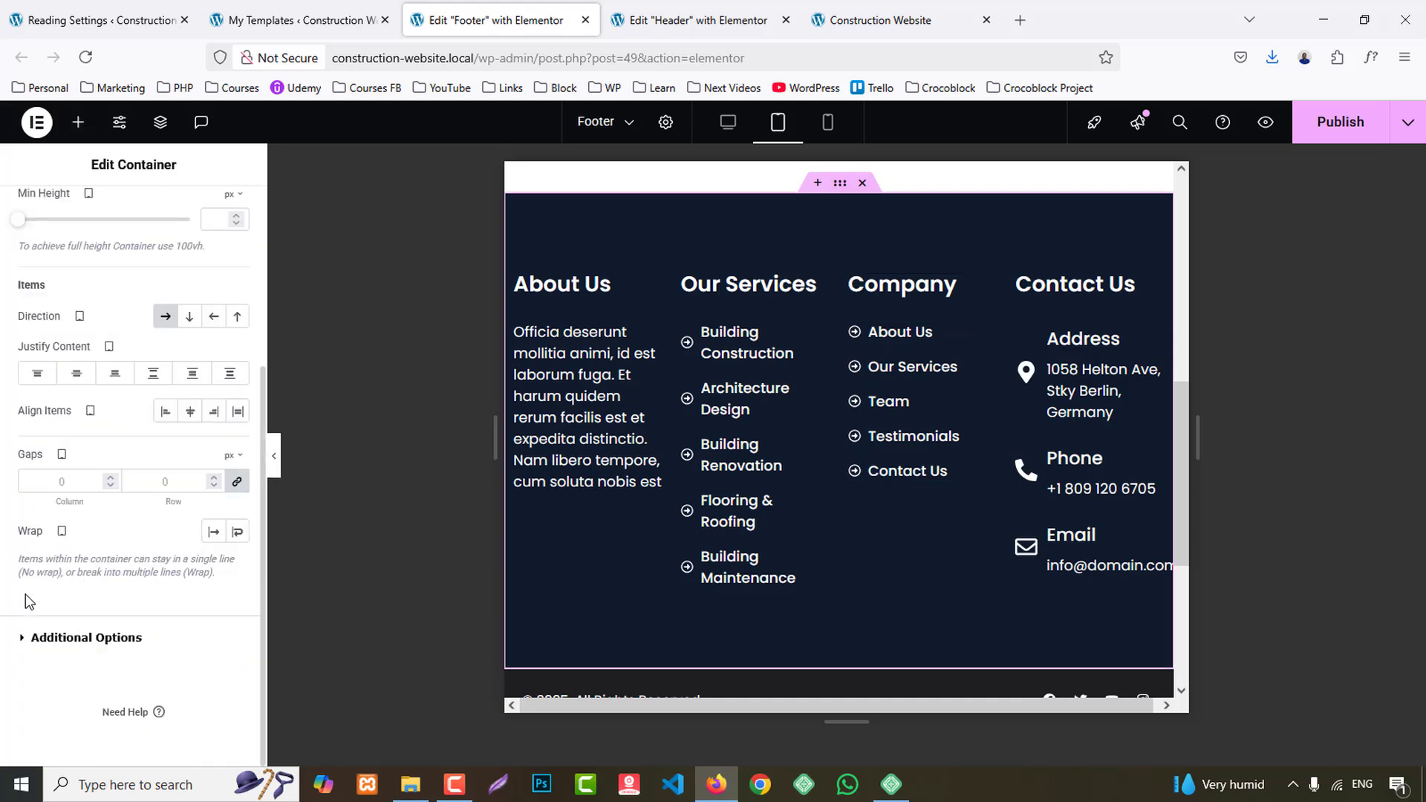
click(240, 533)
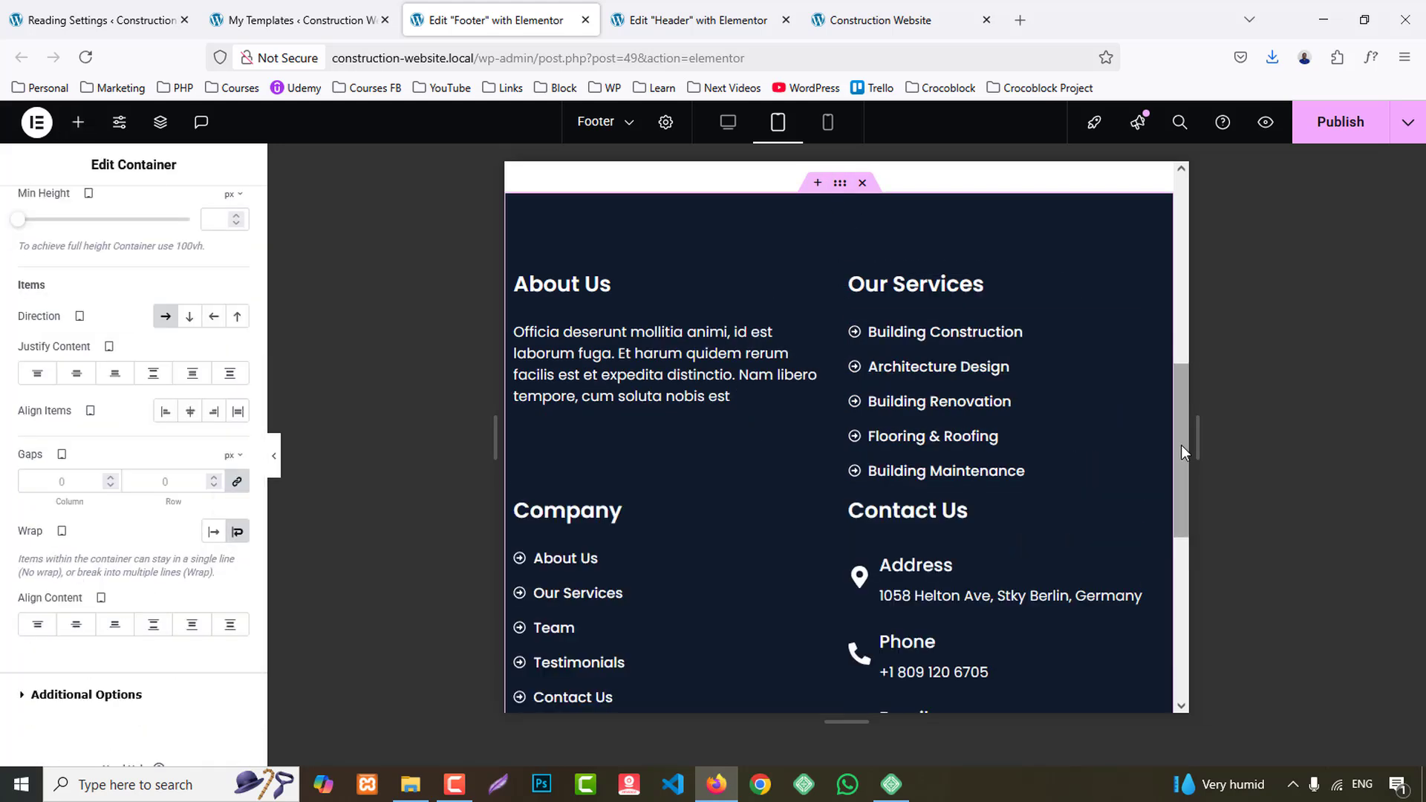
scroll(951, 627, down, 3)
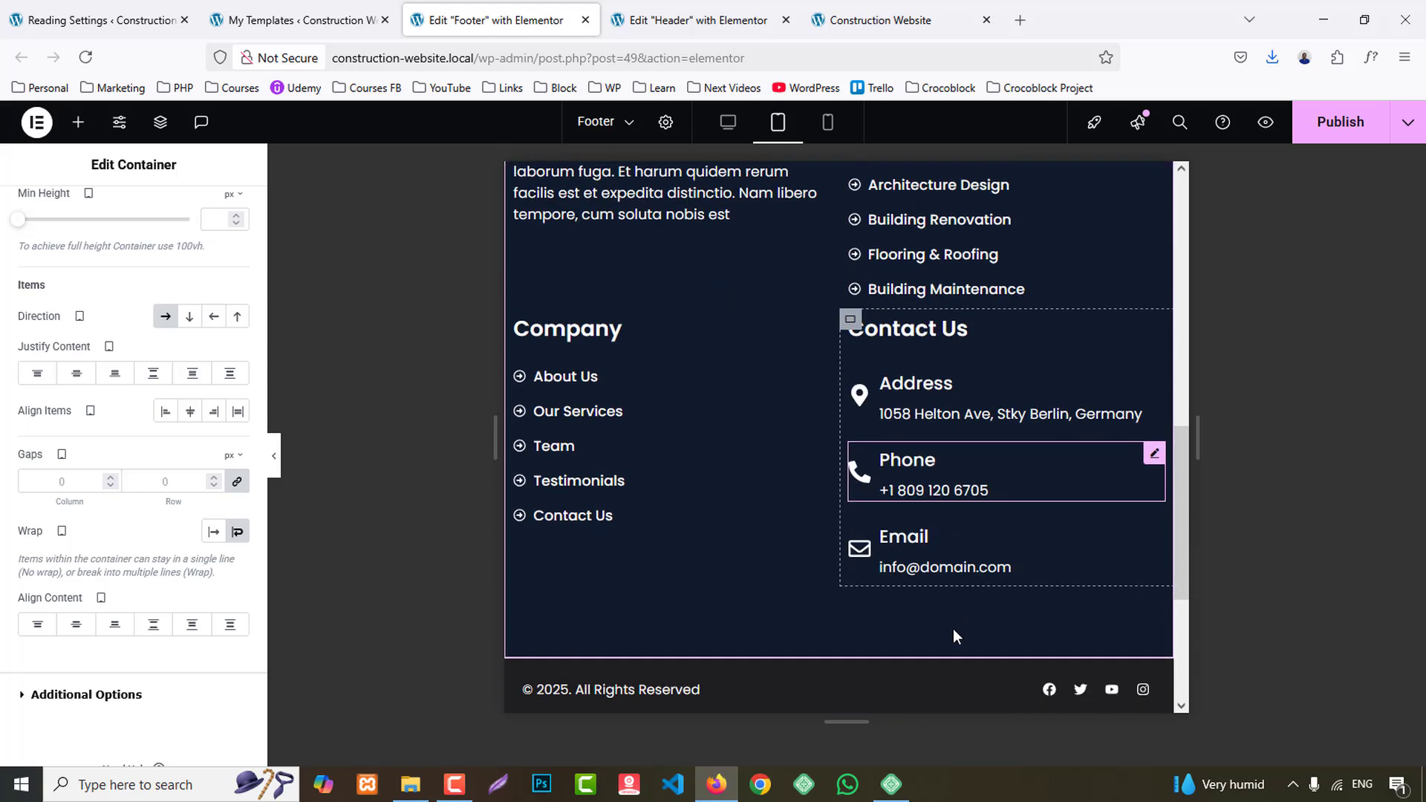
- Give the Contact Us column container a 30 px top margin for tablet with the other sides at 0
click(851, 320)
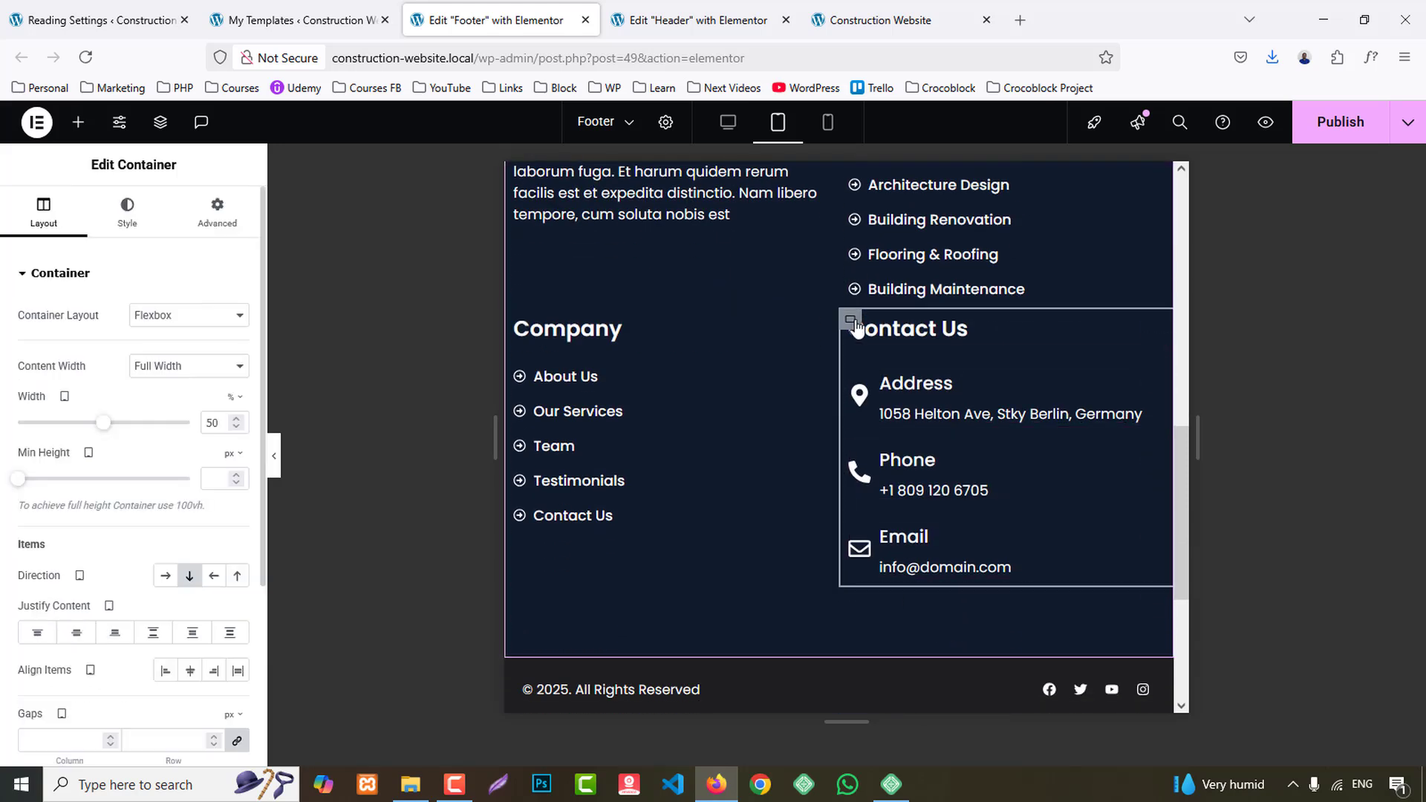
click(217, 209)
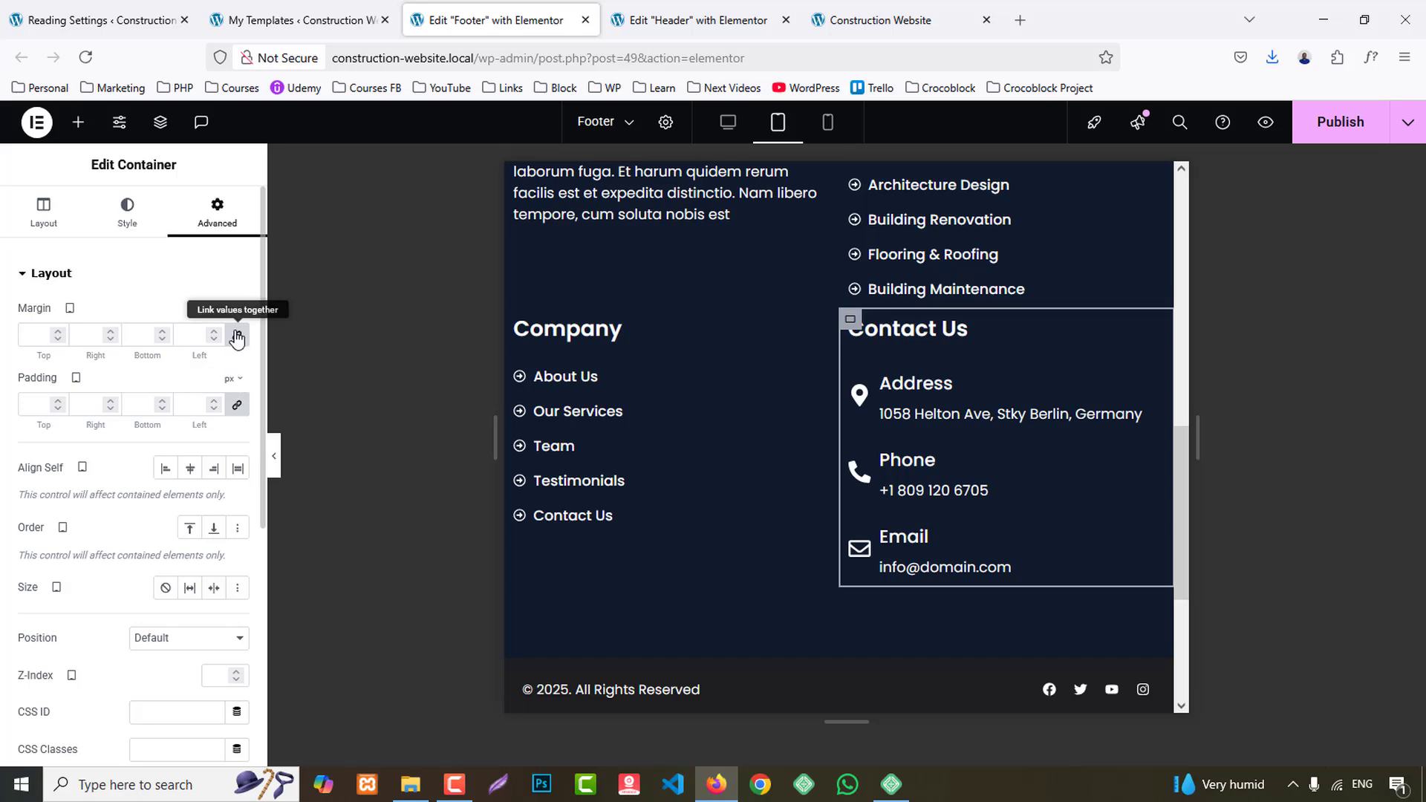
text(30)
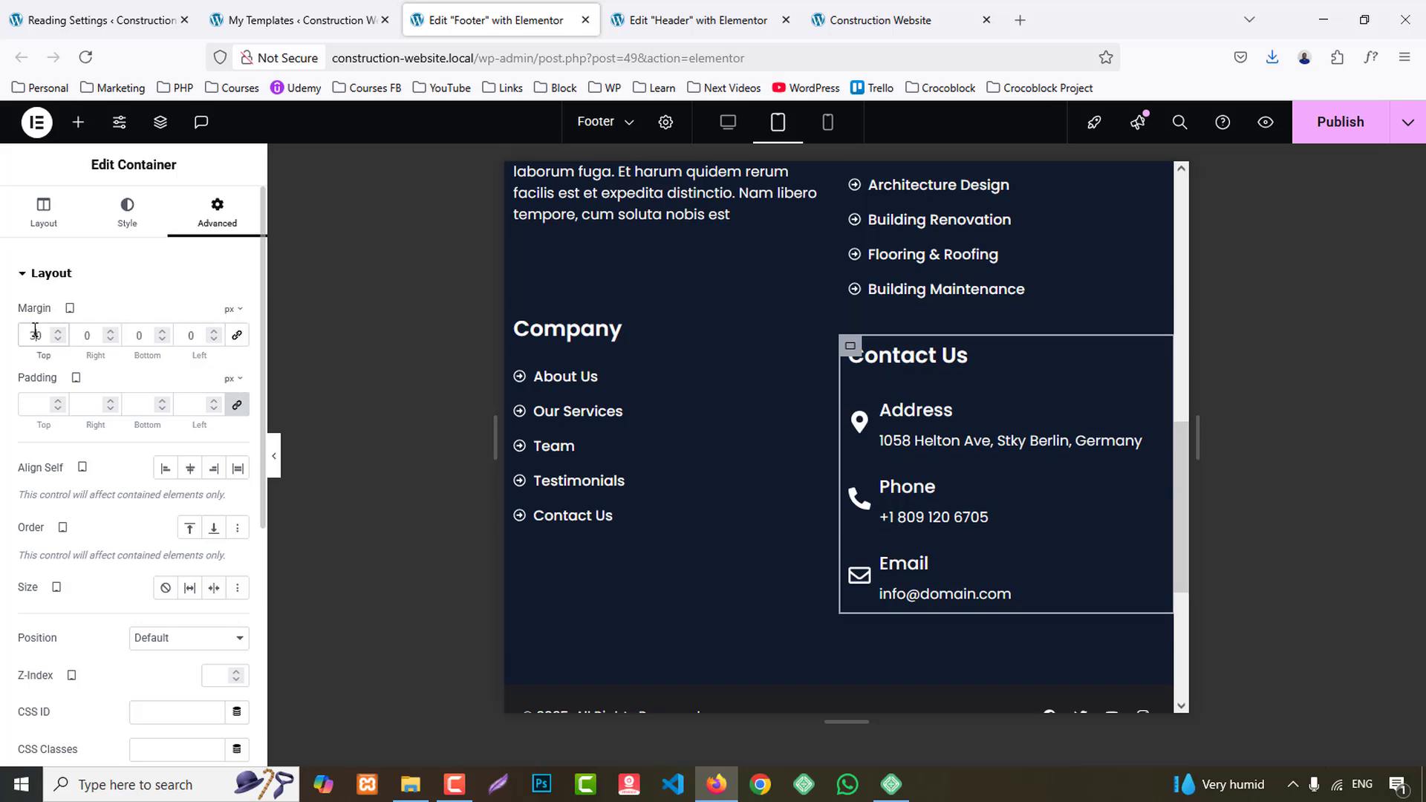
- Give the Company column container a 30 px top margin with the other sides at 0, and check the tablet footer
click(519, 333)
click(217, 211)
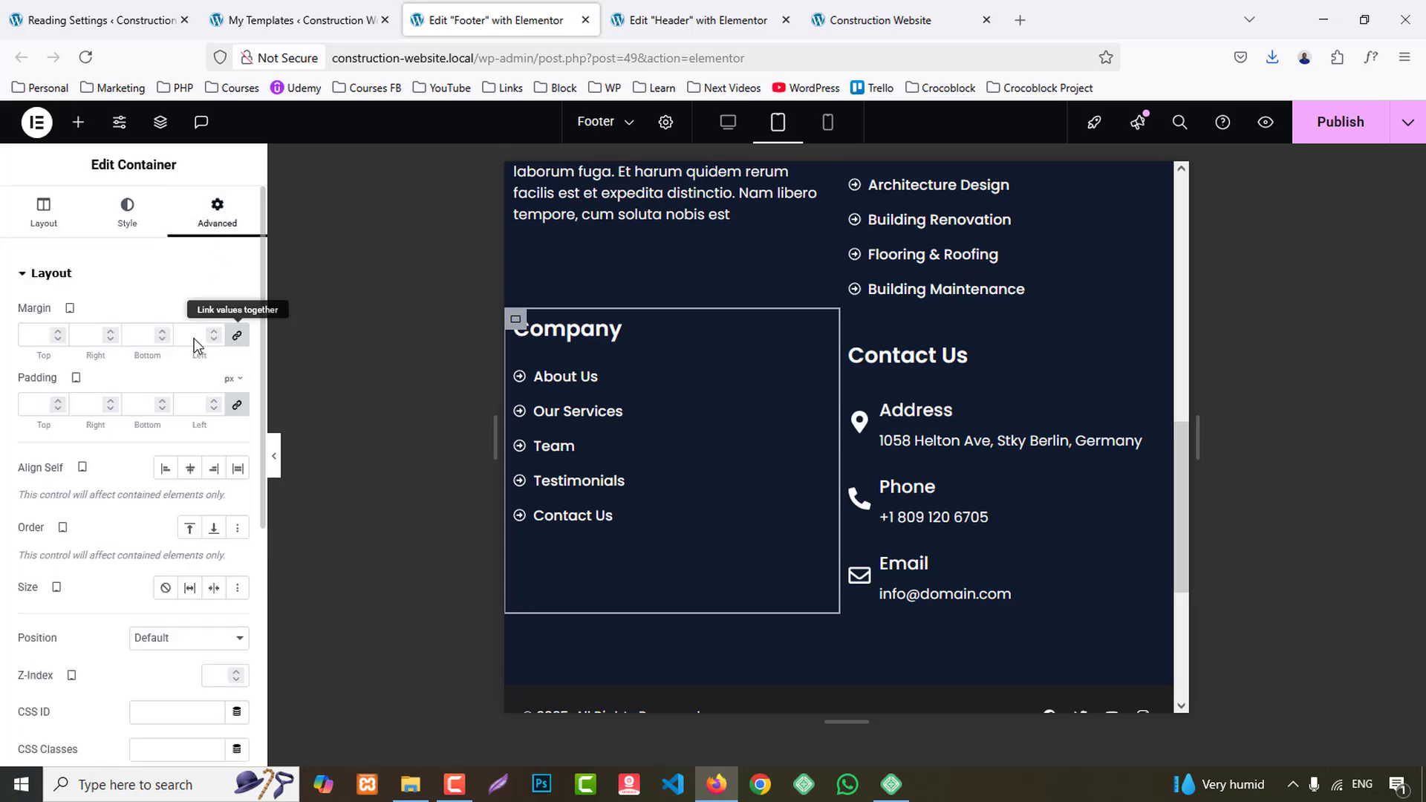
click(45, 333)
text(030)
scroll(983, 422, down, 4)
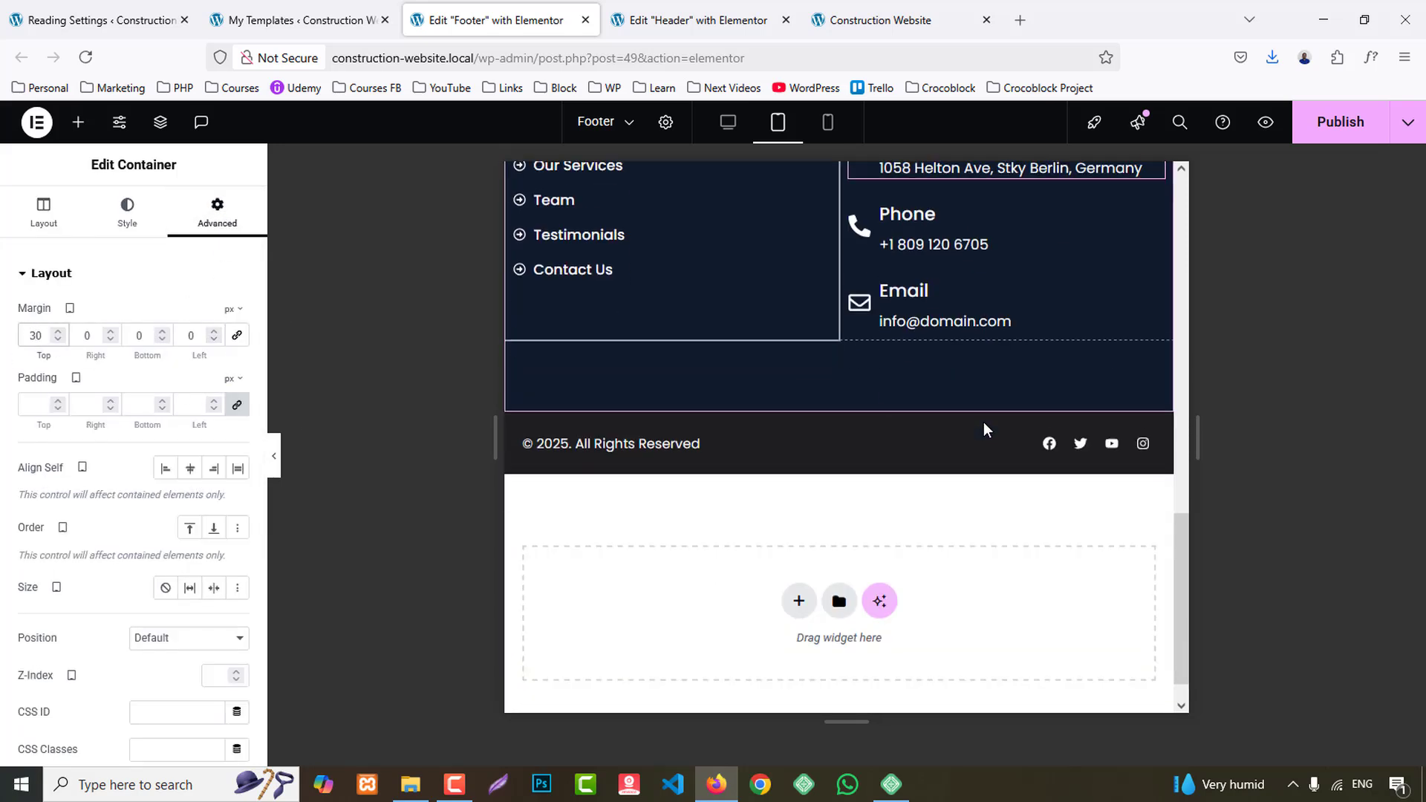
scroll(981, 566, up, 10)
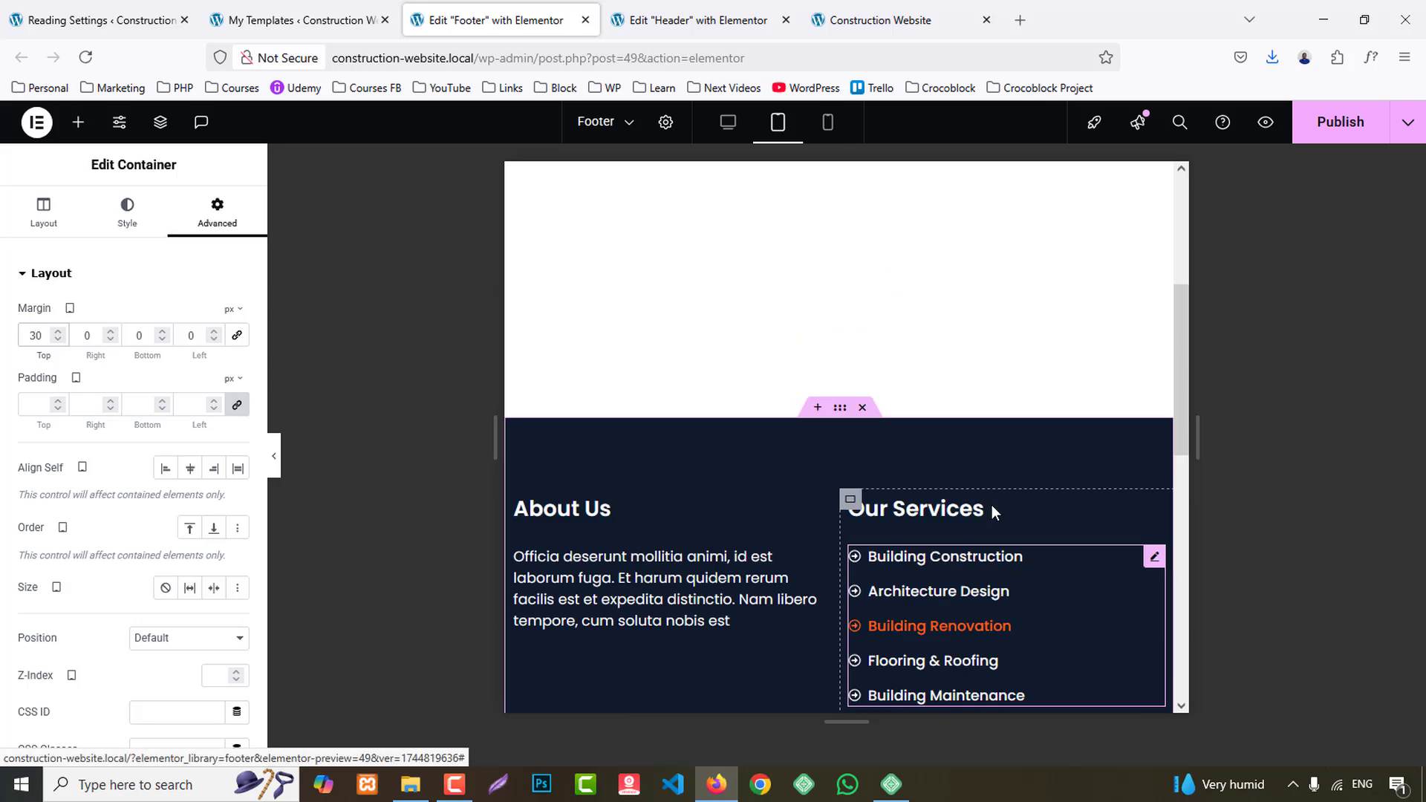
scroll(993, 519, down, 6)
- In the mobile layout, set the alignment of the Address icon box under Contact Us to Left
click(827, 122)
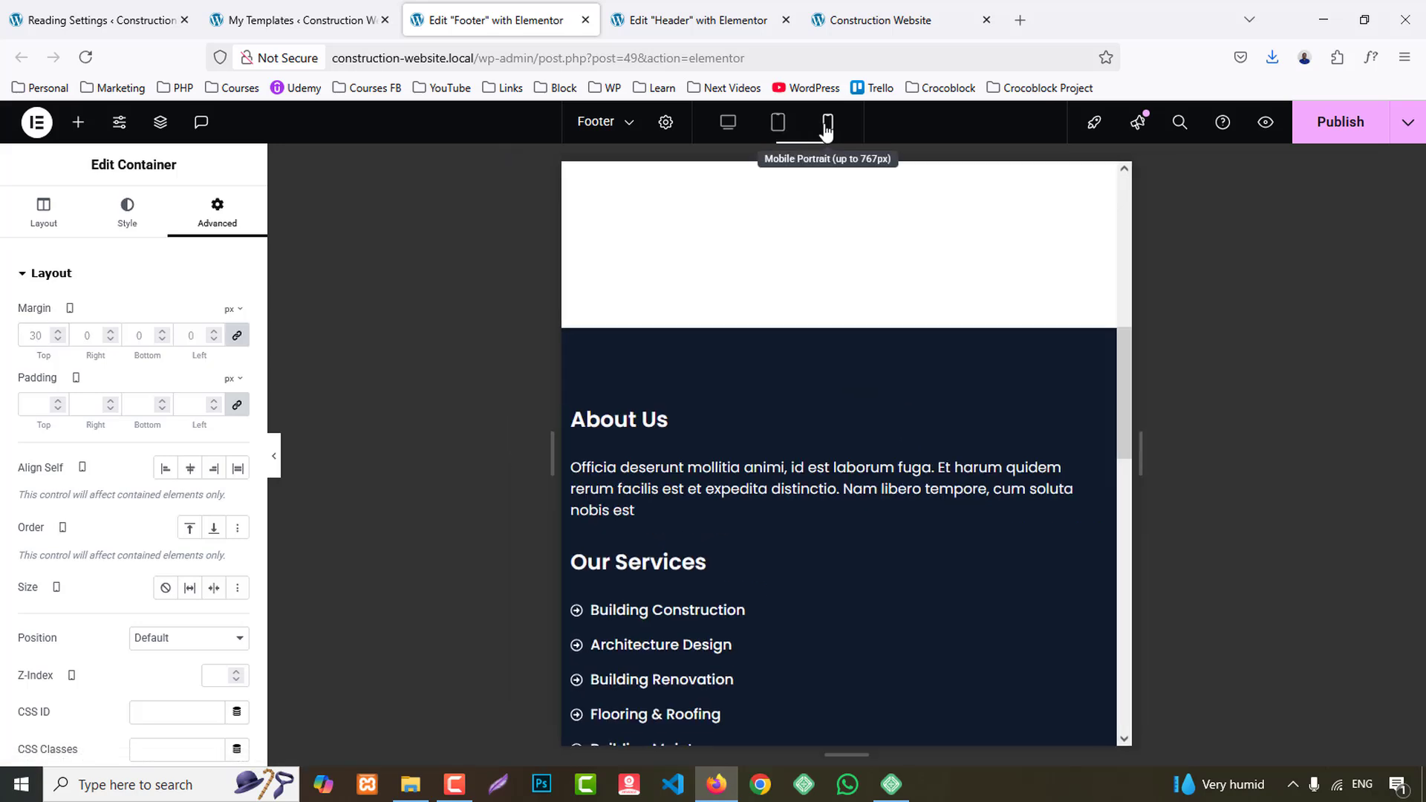
scroll(897, 236, down, 2)
scroll(898, 236, down, 7)
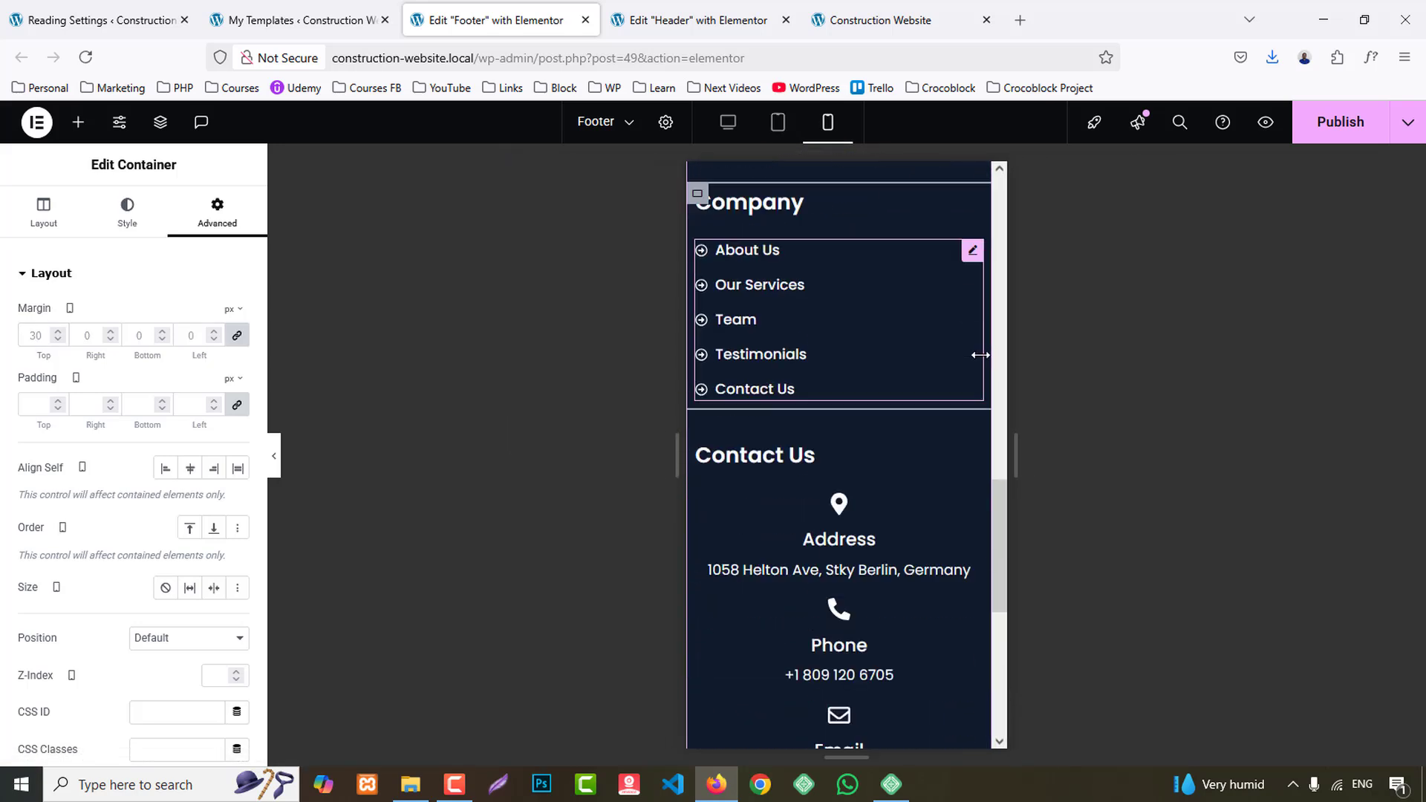
click(769, 346)
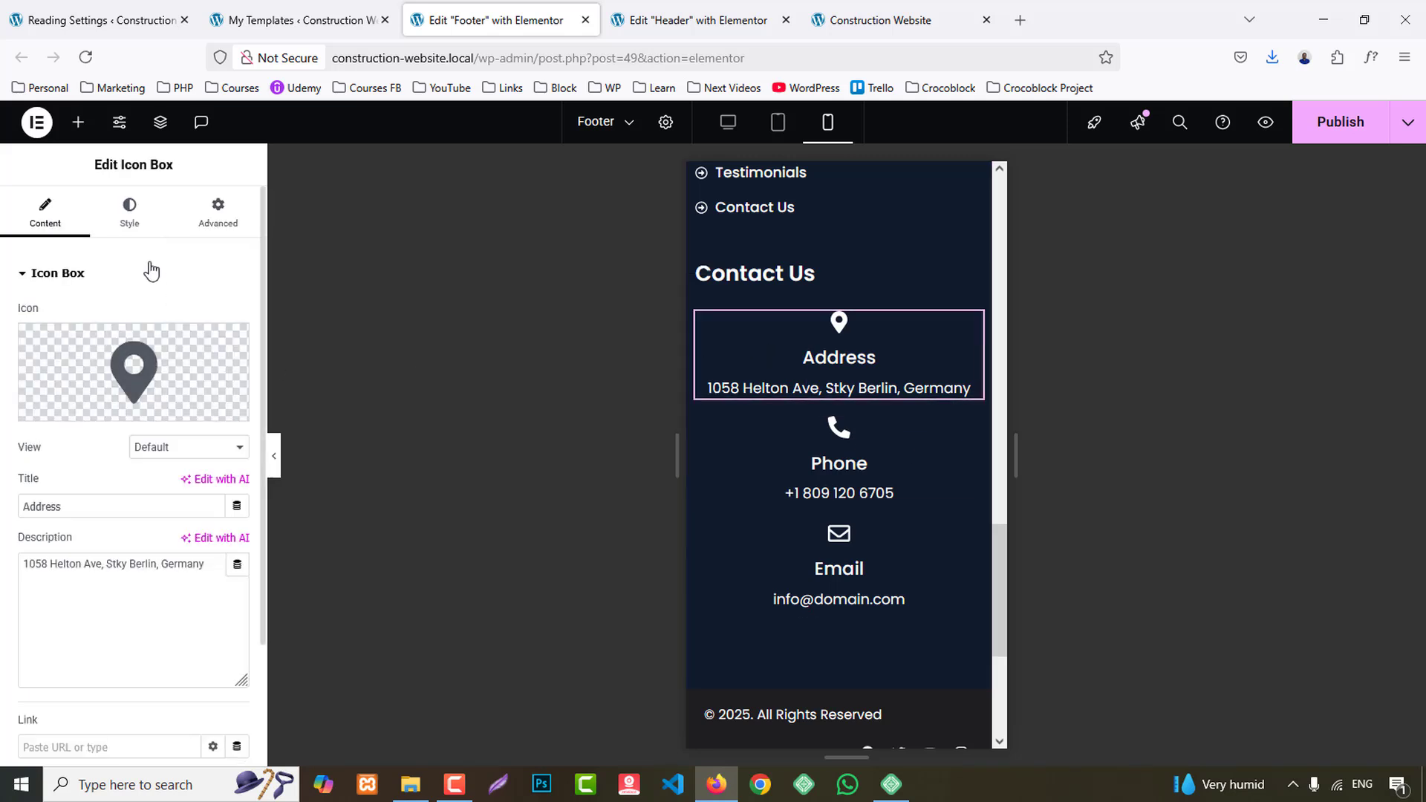
click(131, 220)
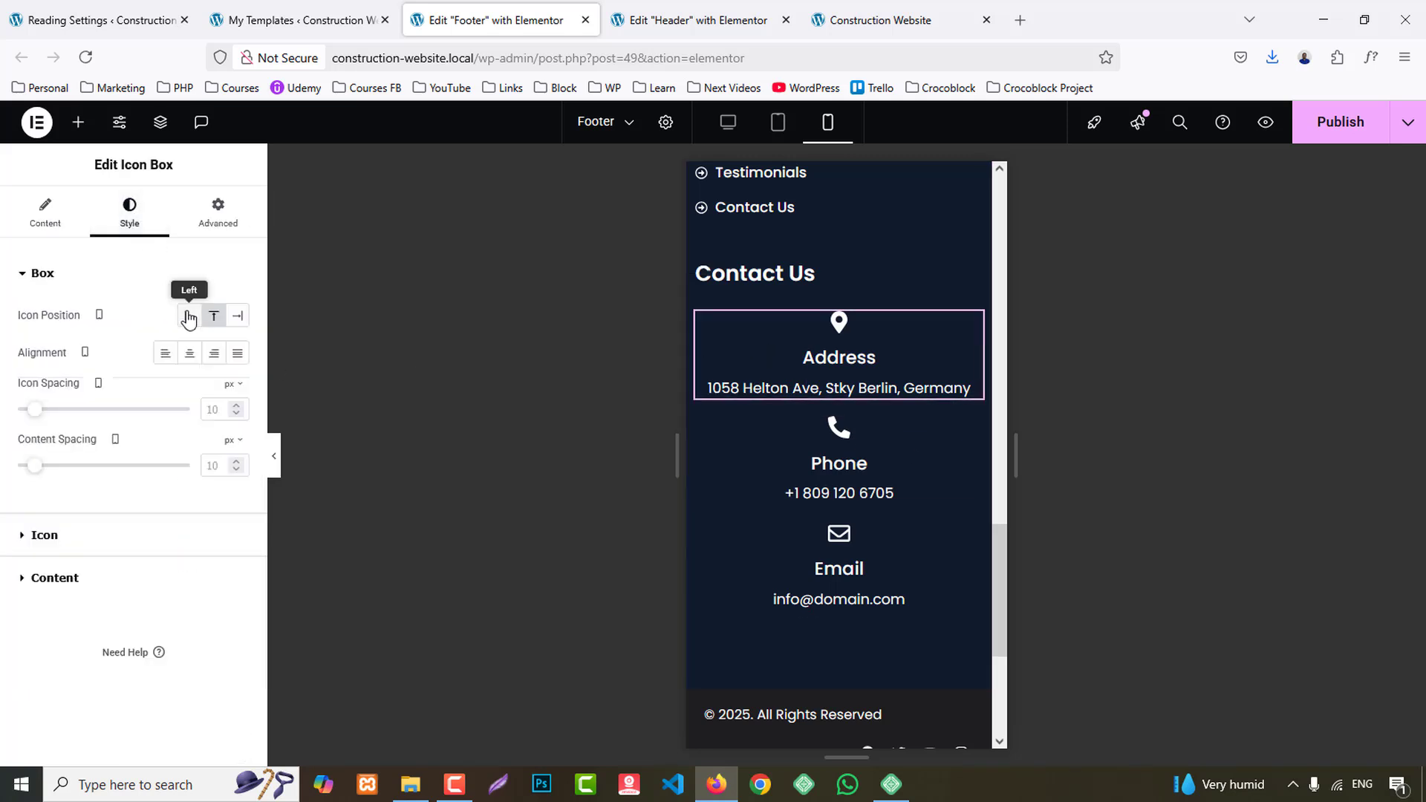
click(165, 353)
- Set the Phone icon box to Left alignment for mobile, with its icon position at Top
click(772, 452)
click(141, 222)
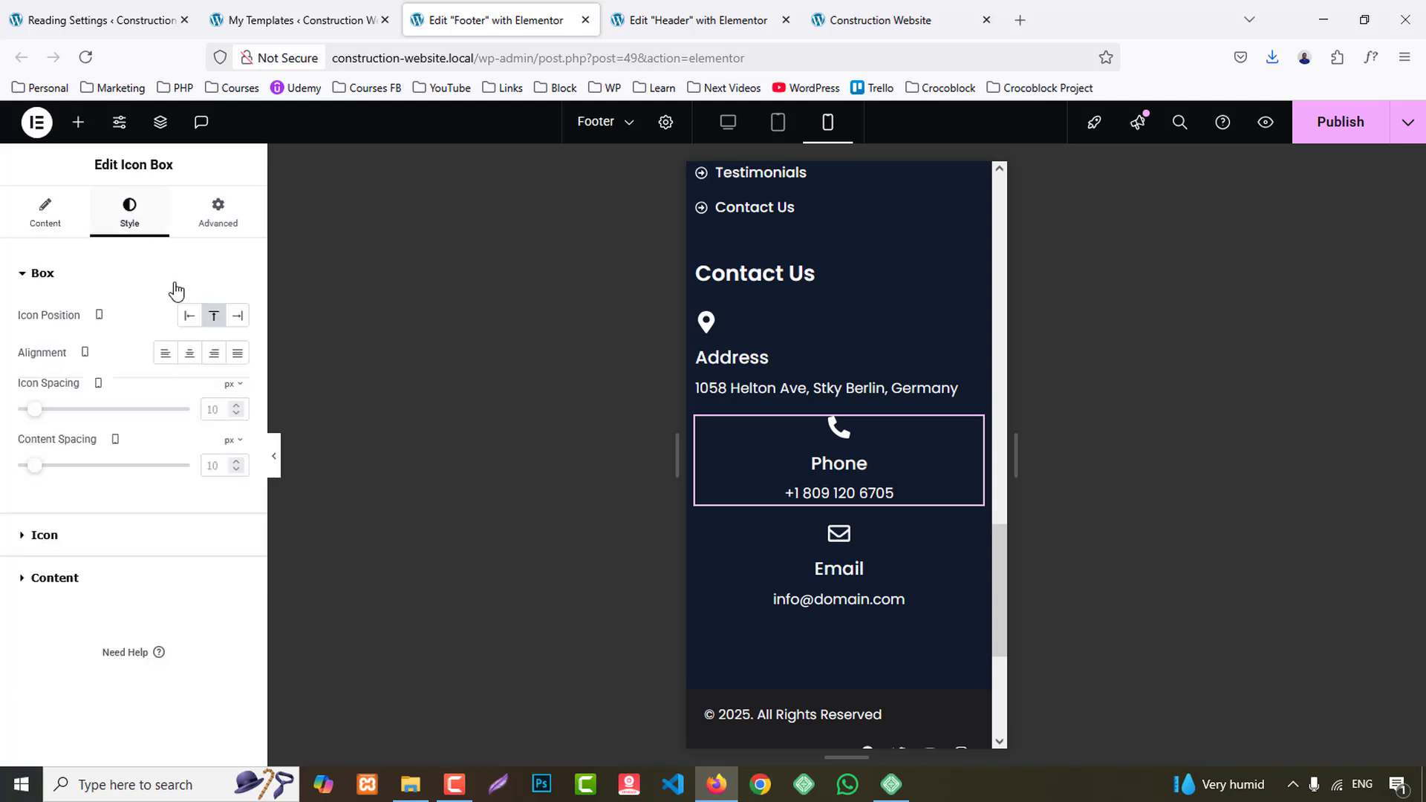
click(189, 315)
click(724, 532)
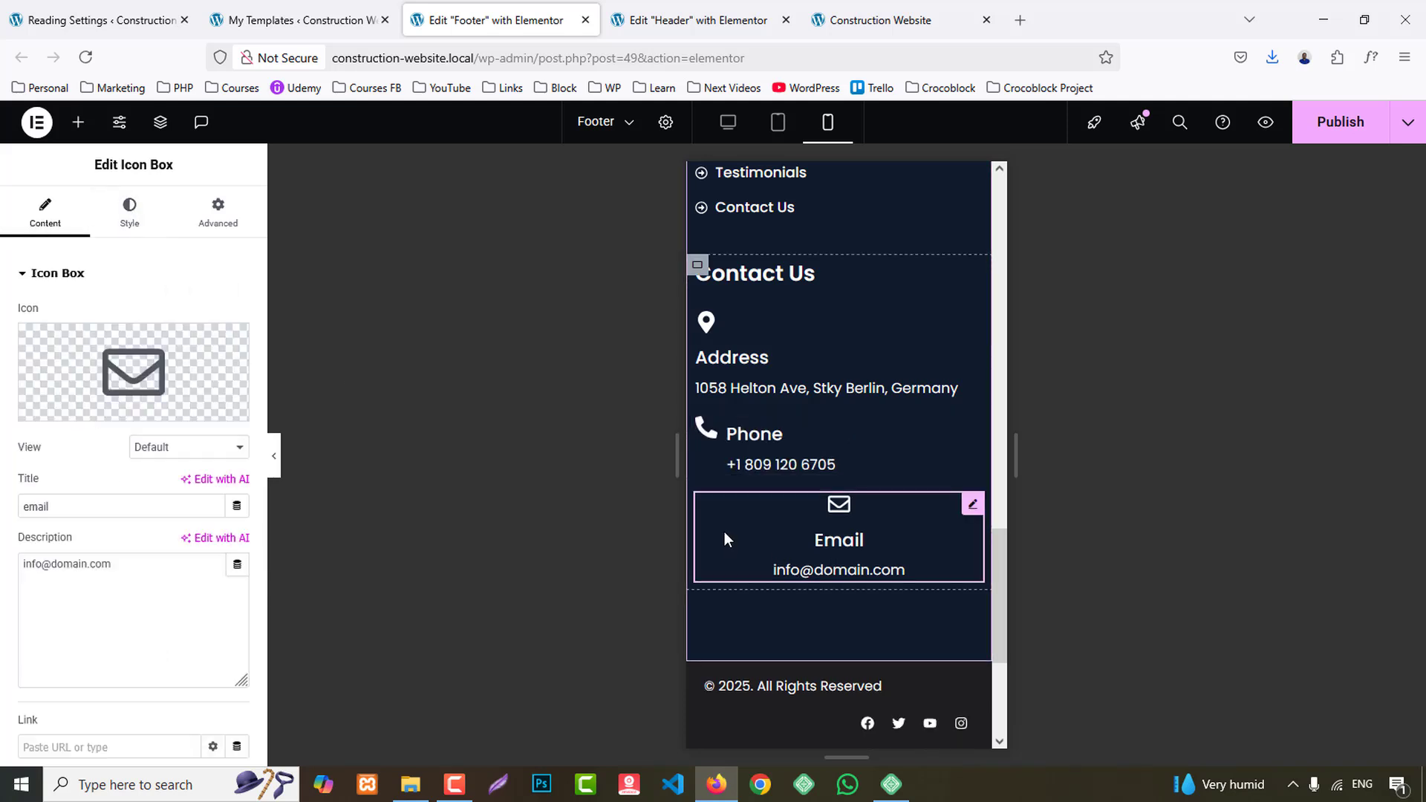
click(729, 464)
click(129, 215)
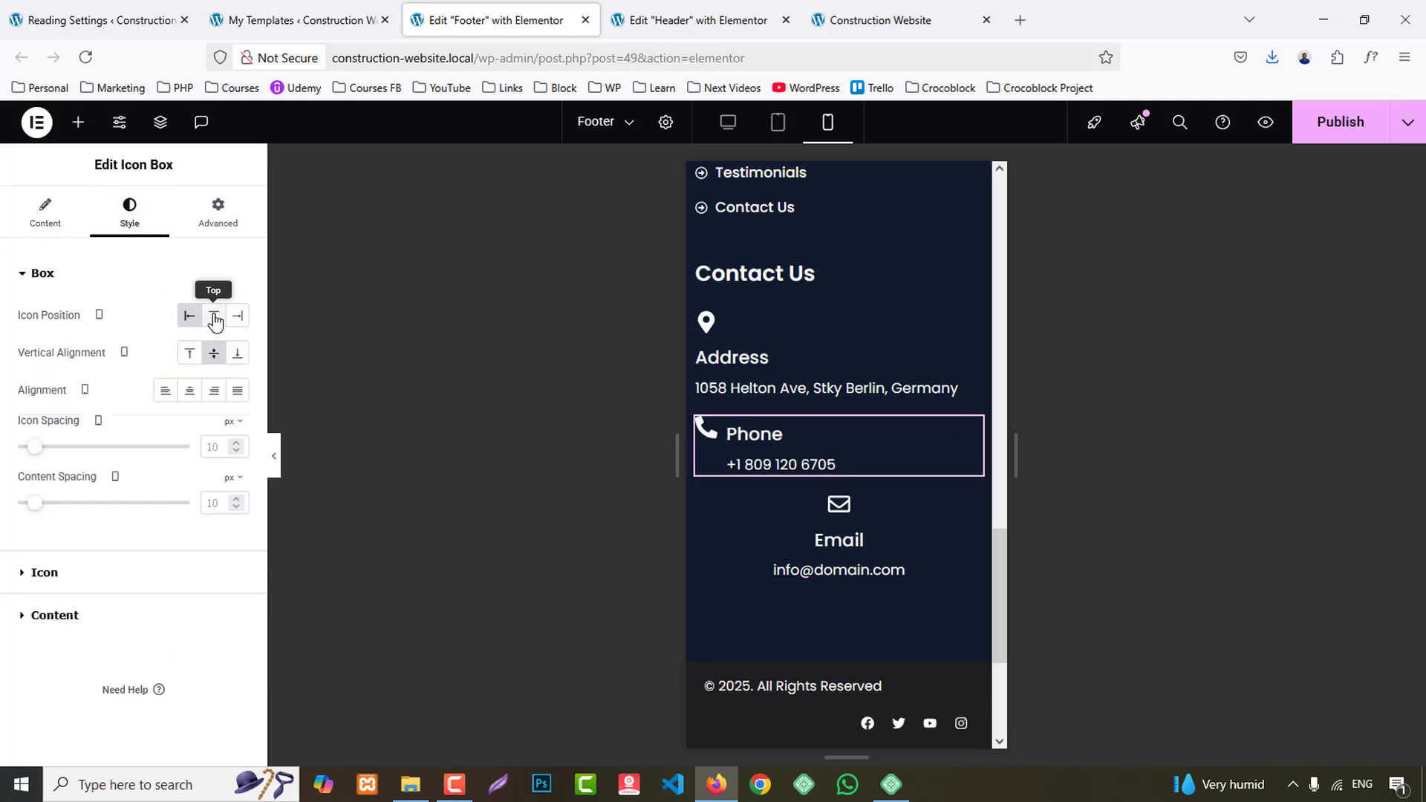
click(214, 317)
click(171, 357)
- Set the alignment of the Email icon box under Contact Us to Left for mobile
click(763, 548)
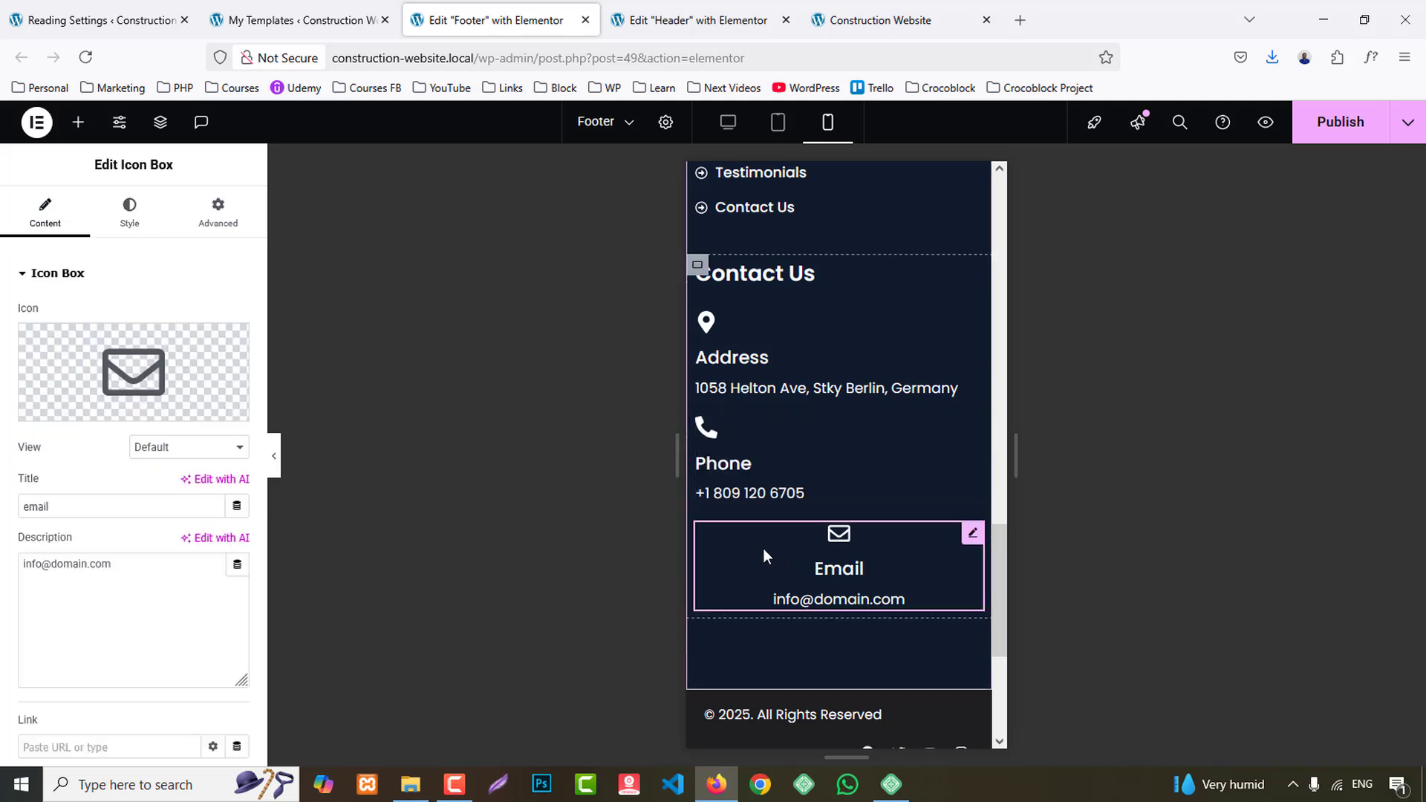
click(129, 223)
click(169, 354)
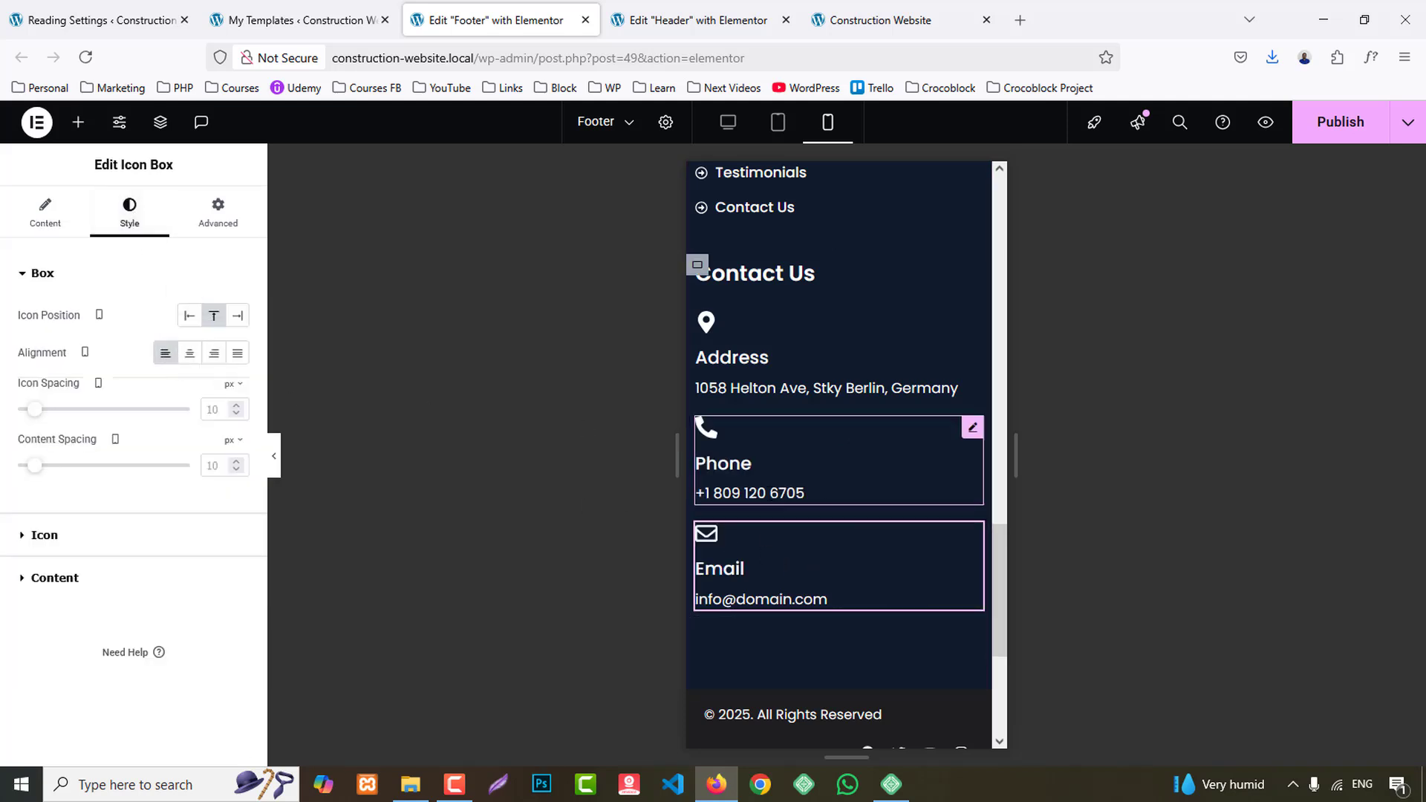
- Center the copyright heading in the footer's bottom bar for the mobile layout
scroll(937, 538, down, 4)
click(788, 440)
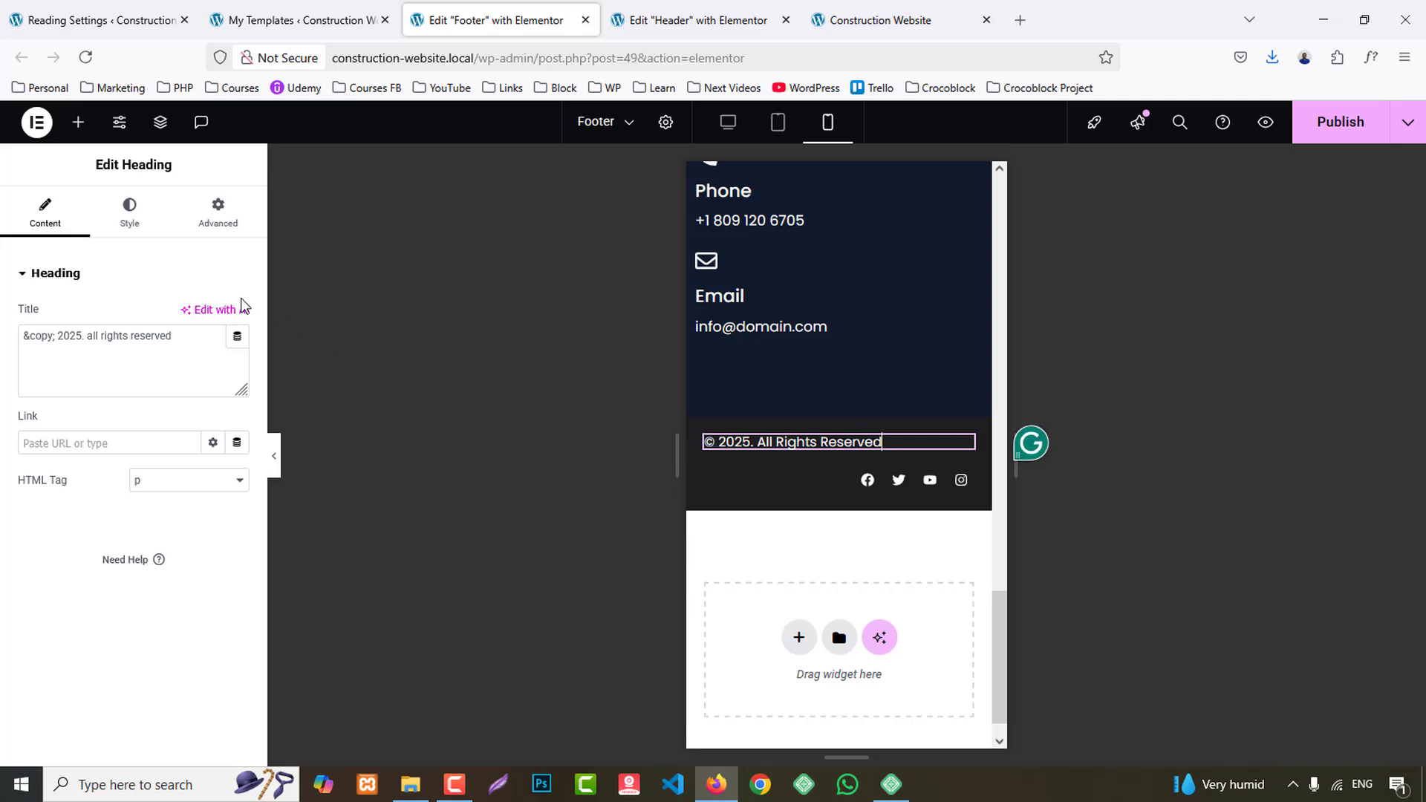
click(129, 212)
click(190, 316)
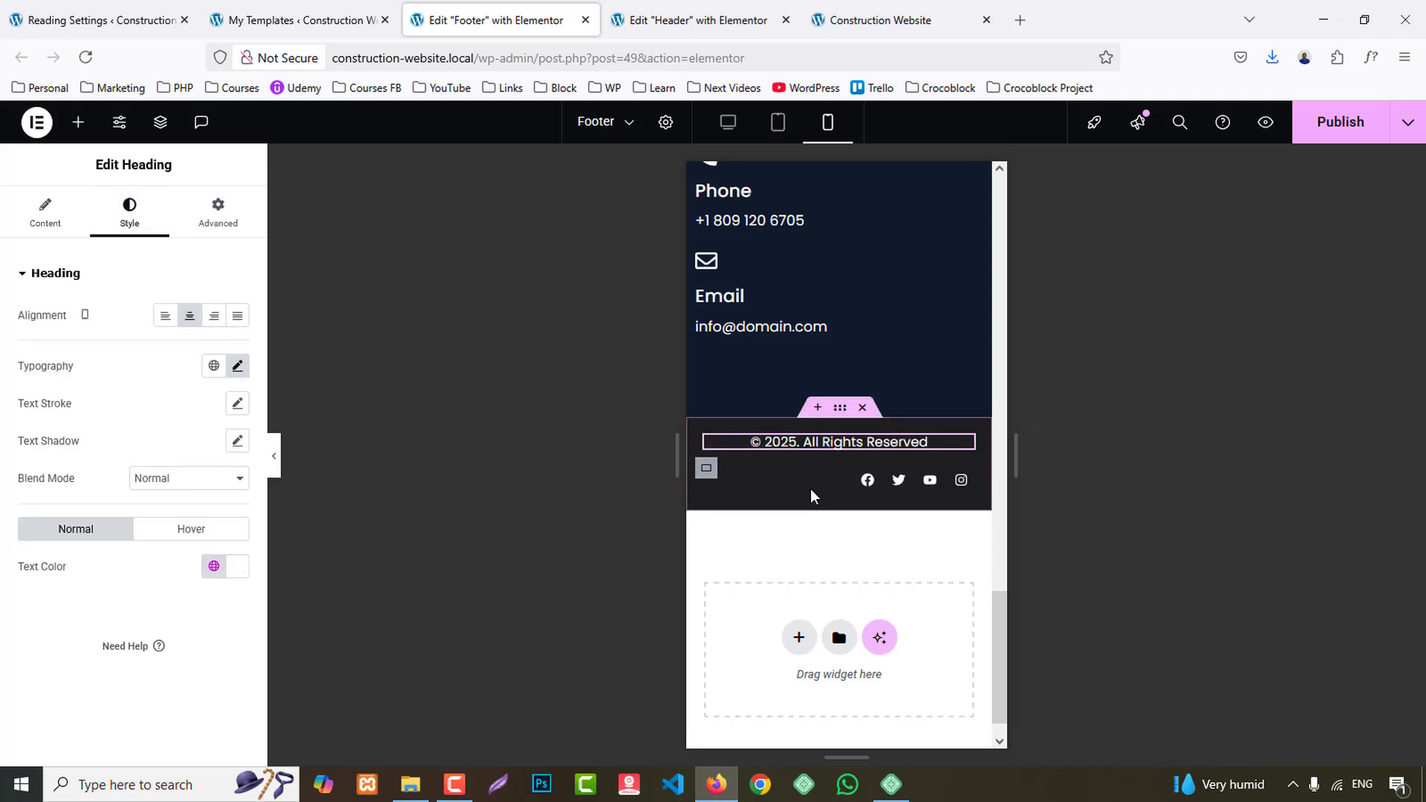
- Set the alignment of the footer's social icons to Center for mobile
click(742, 479)
click(129, 215)
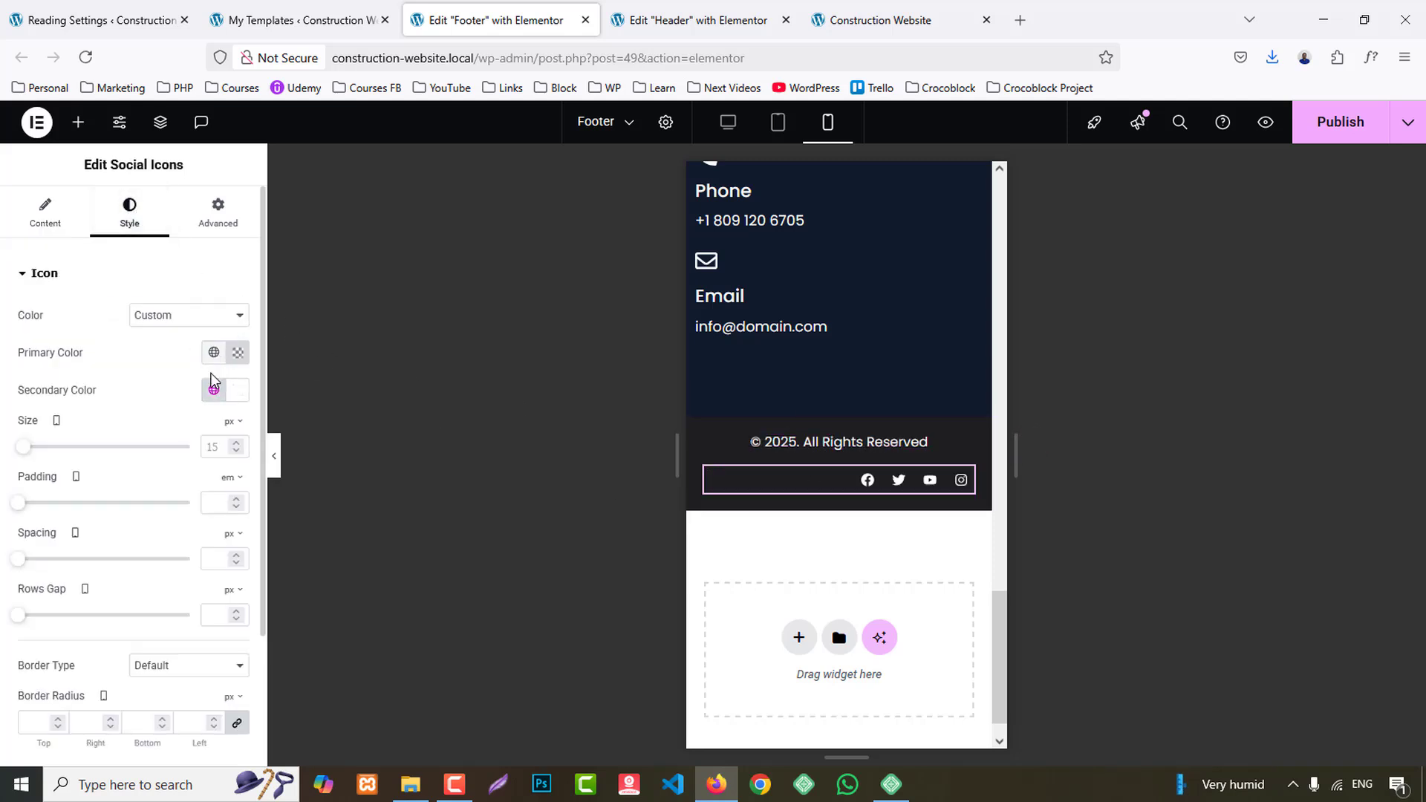
click(49, 223)
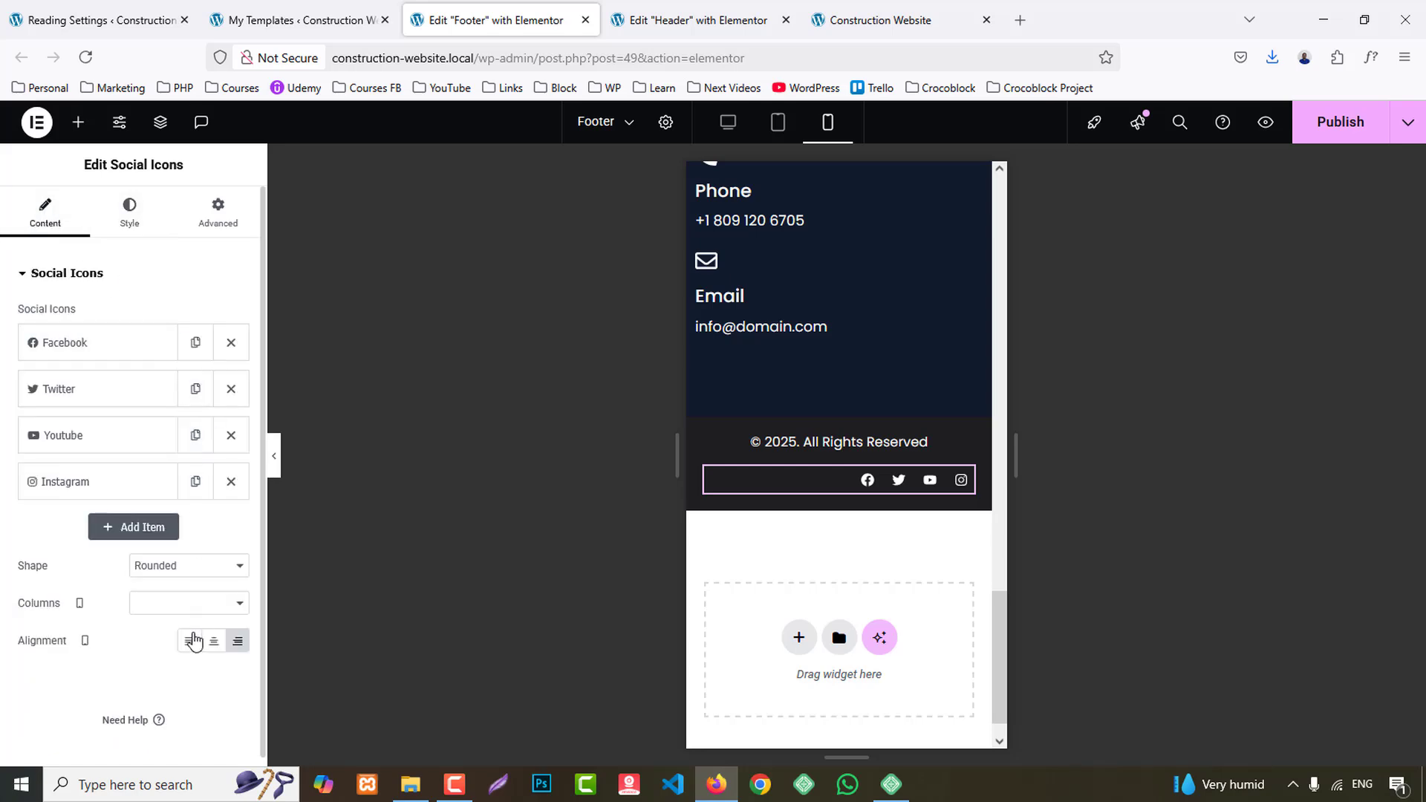
click(214, 643)
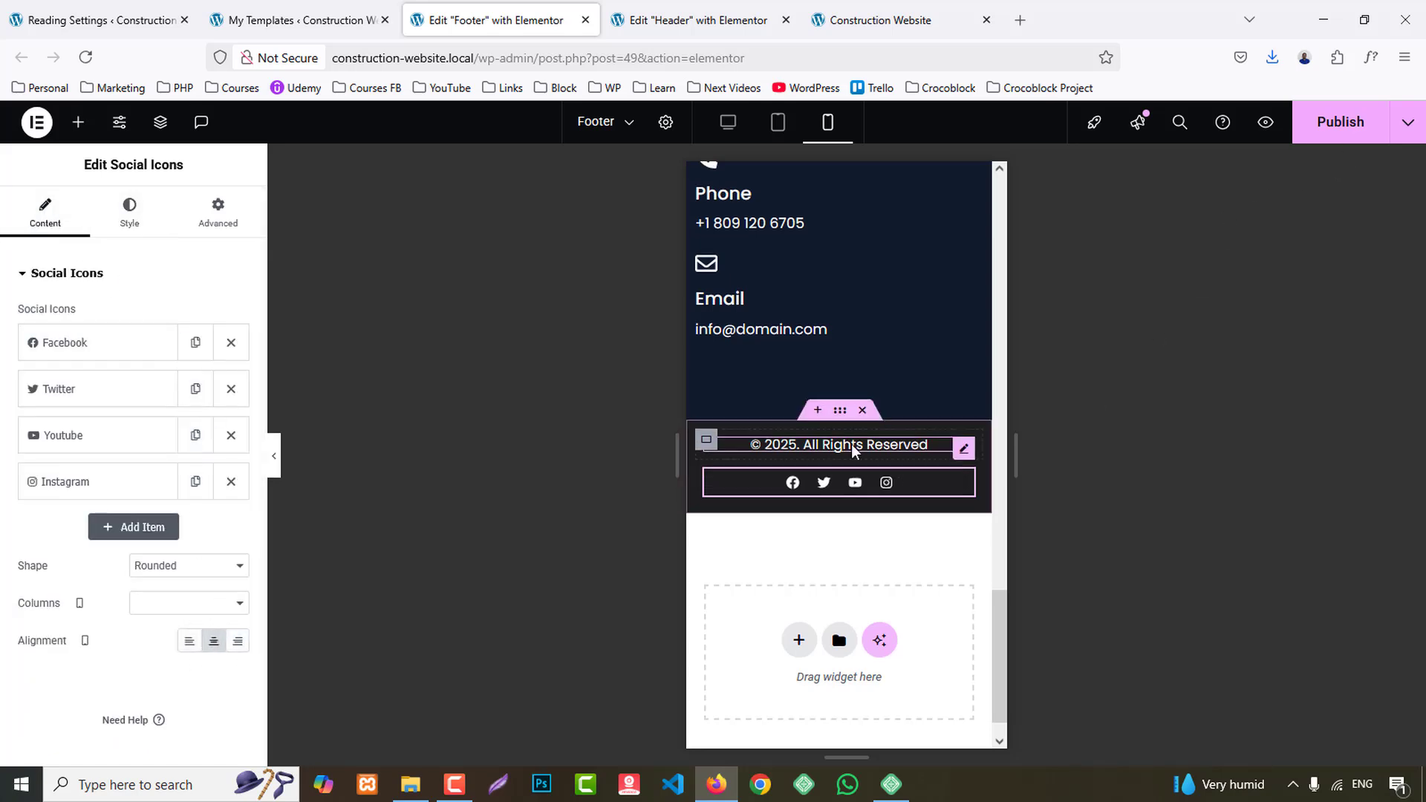
scroll(878, 472, up, 6)
scroll(878, 466, up, 6)
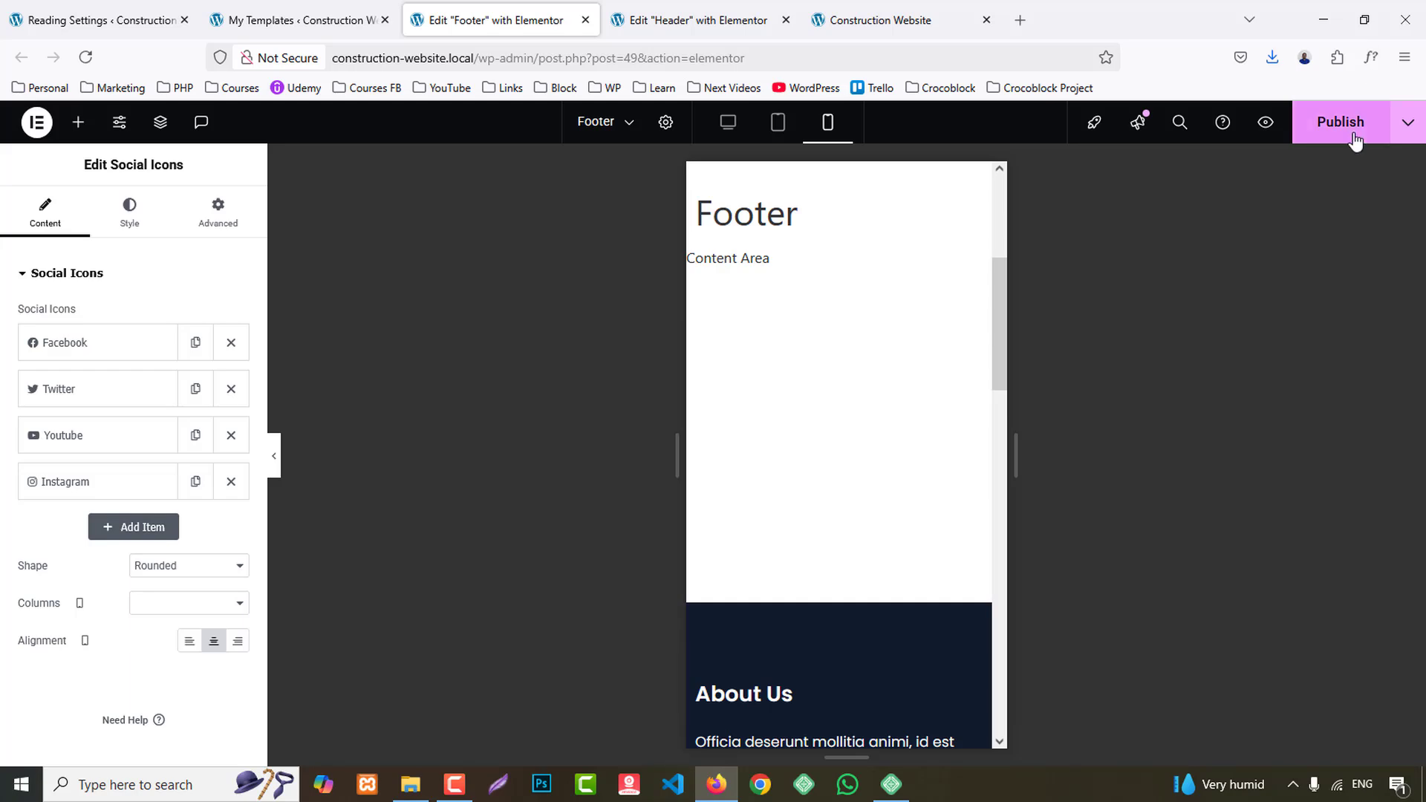
- Check the footer at the bottom of the Construction Website preview page and close the Footer editor
click(904, 7)
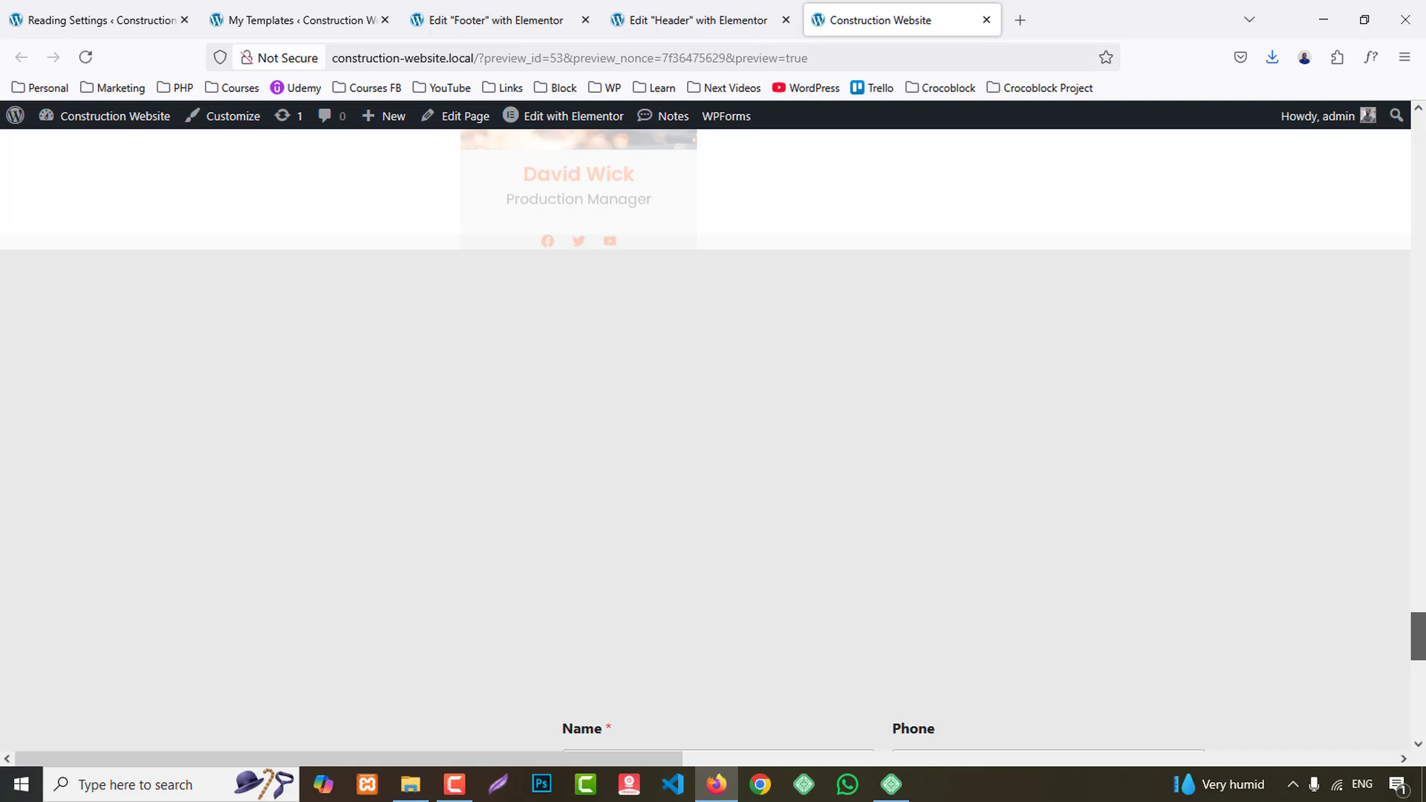
drag(1419, 637, 1418, 735)
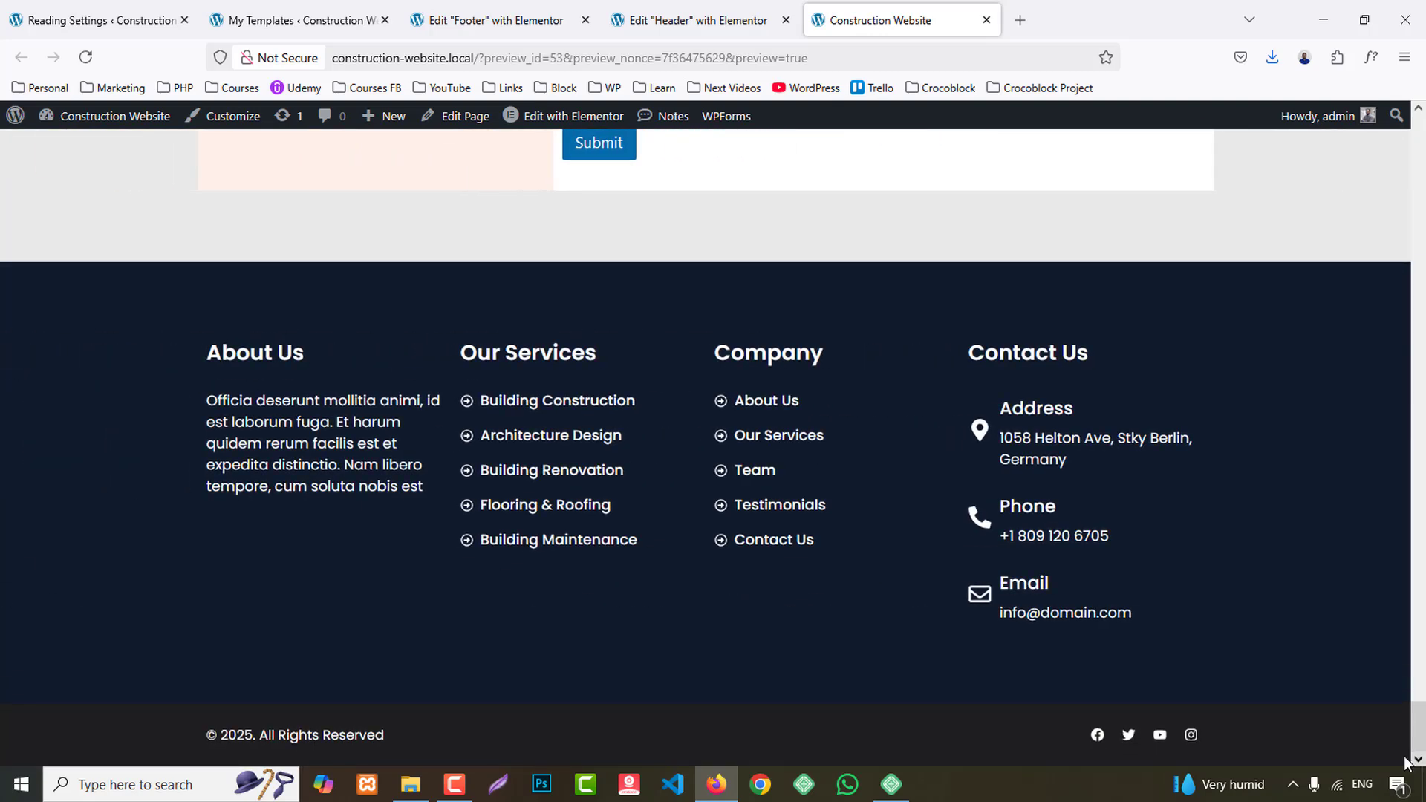
click(490, 20)
click(585, 20)
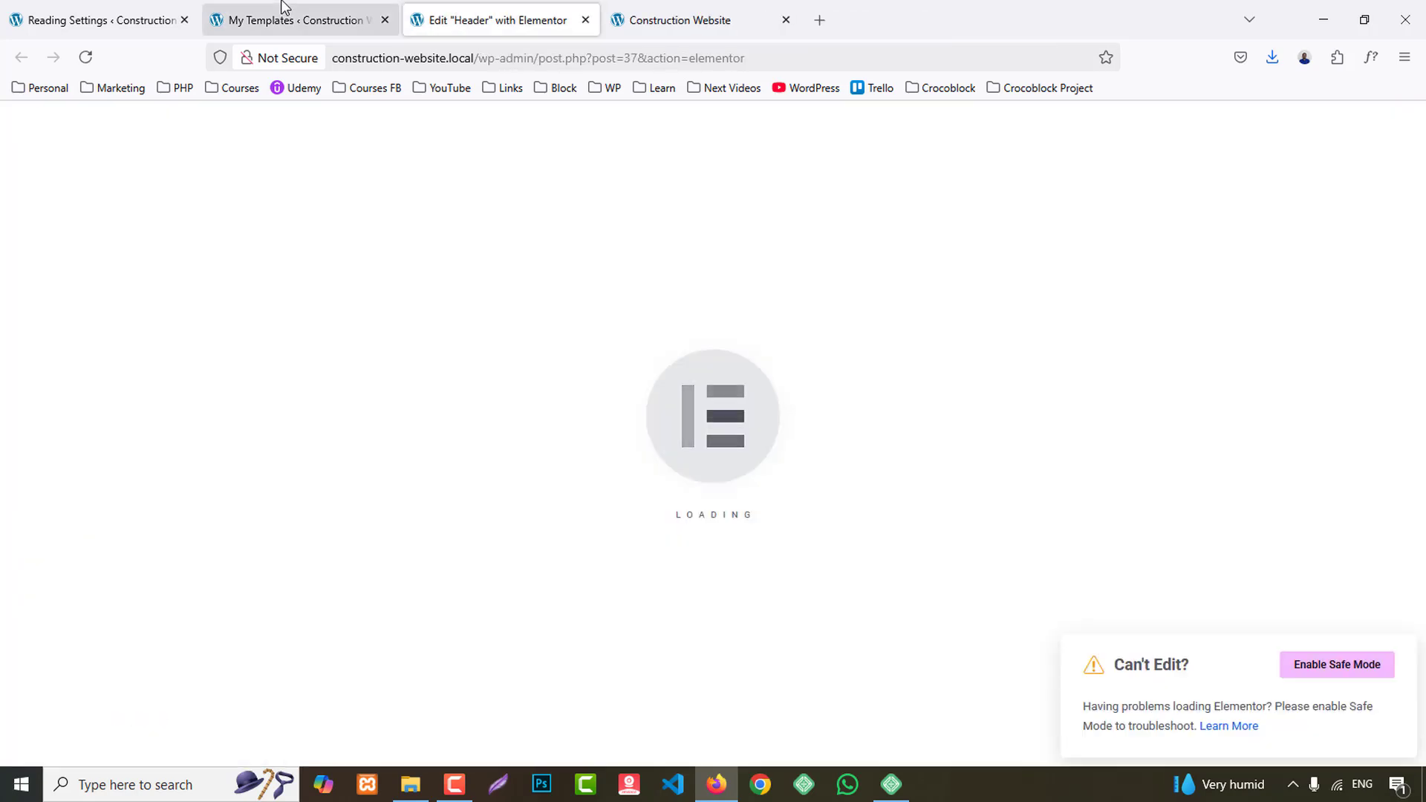
- Reload the Header editor and, in the tablet layout, set the WordPress Menu's Toggle Align to Right
key(F5)
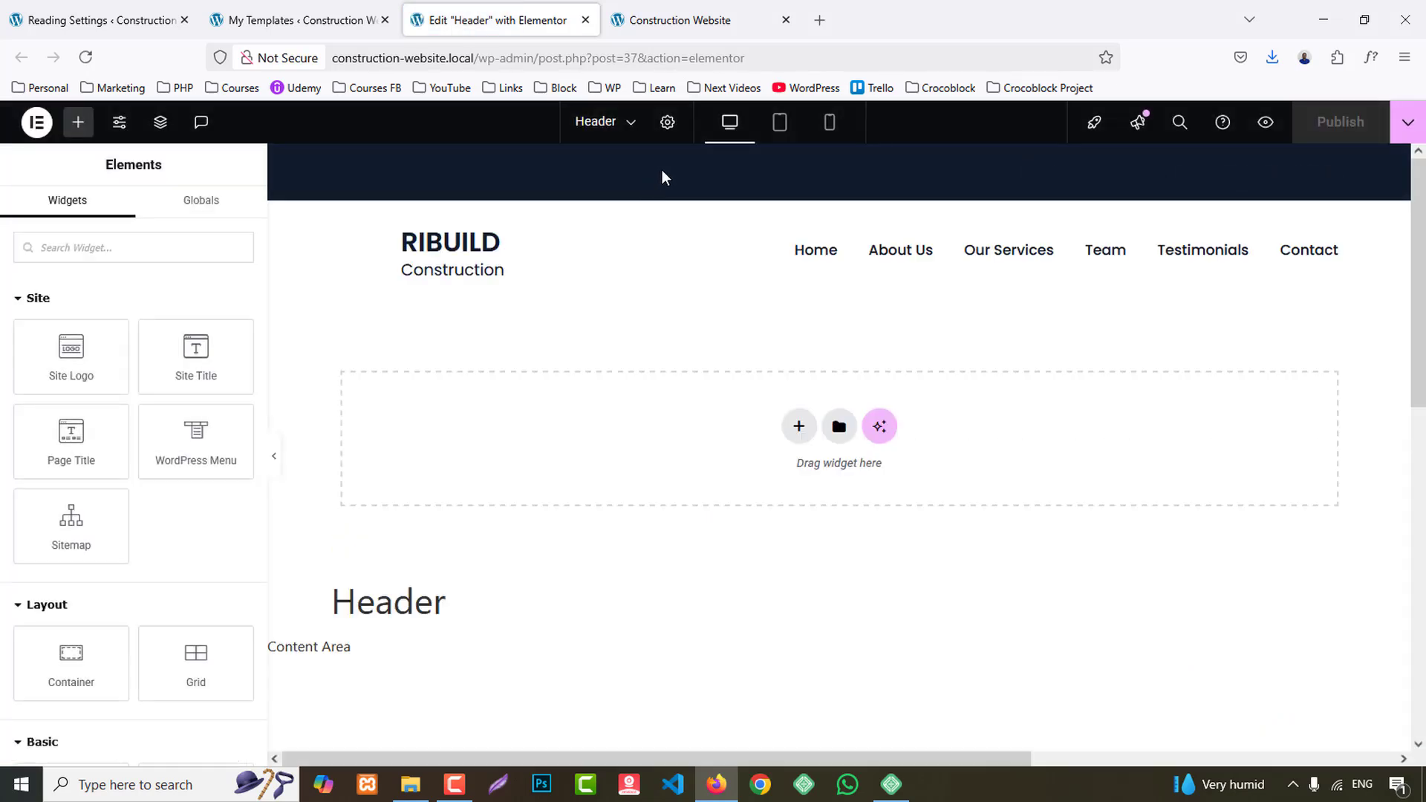
click(783, 129)
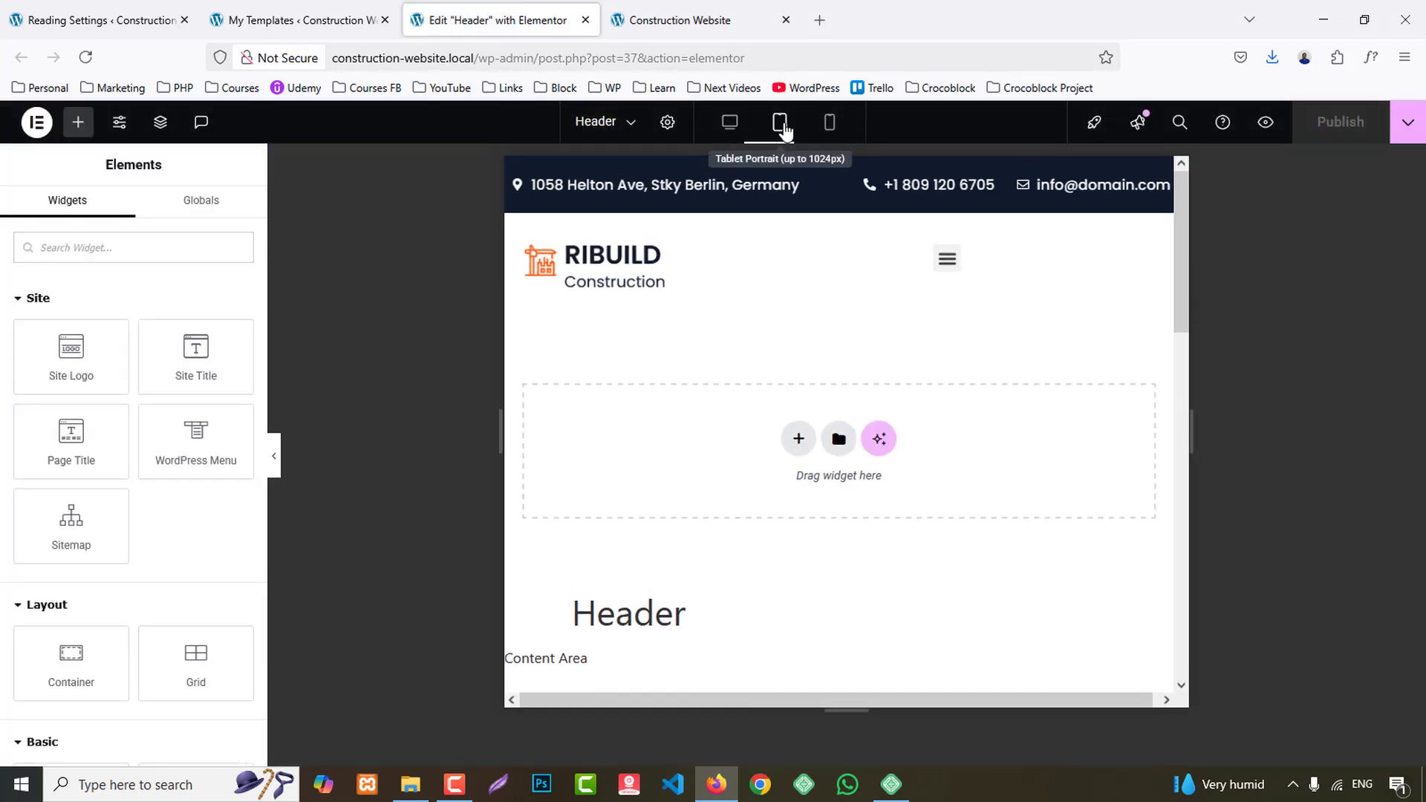
click(908, 275)
scroll(106, 613, down, 3)
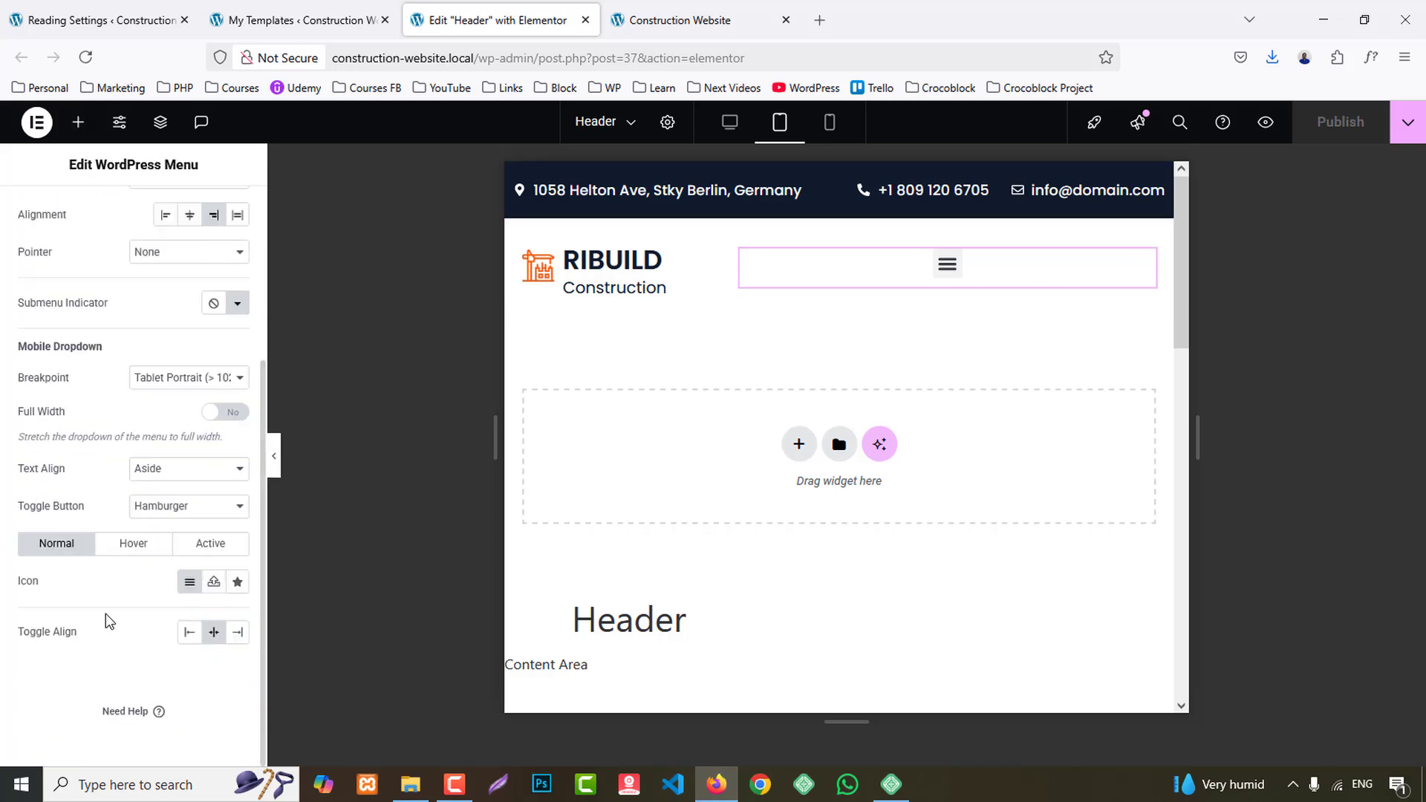
click(240, 634)
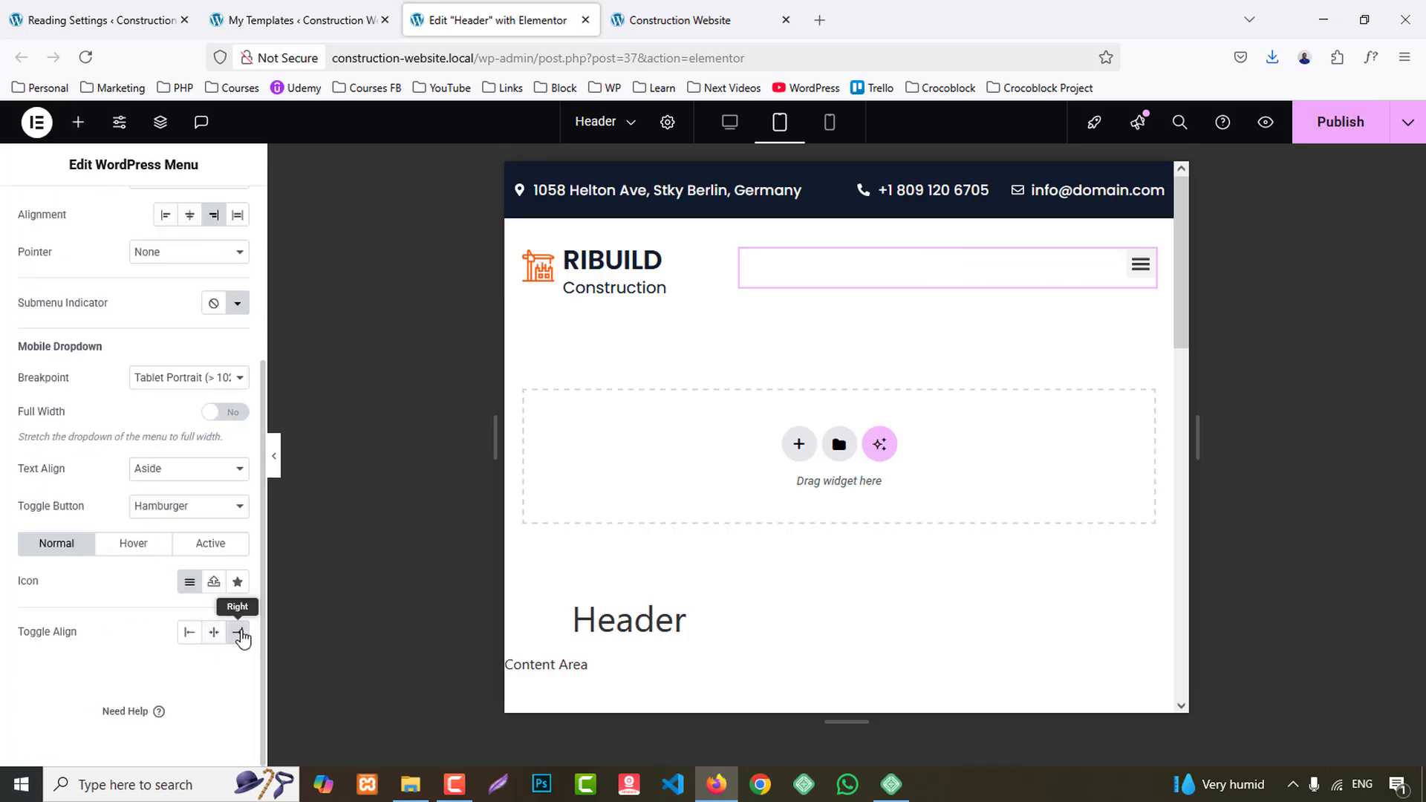
click(1130, 267)
click(1130, 267)
- Turn on Full Width for the WordPress Menu's mobile dropdown and expand the menu to check it
scroll(191, 557, up, 3)
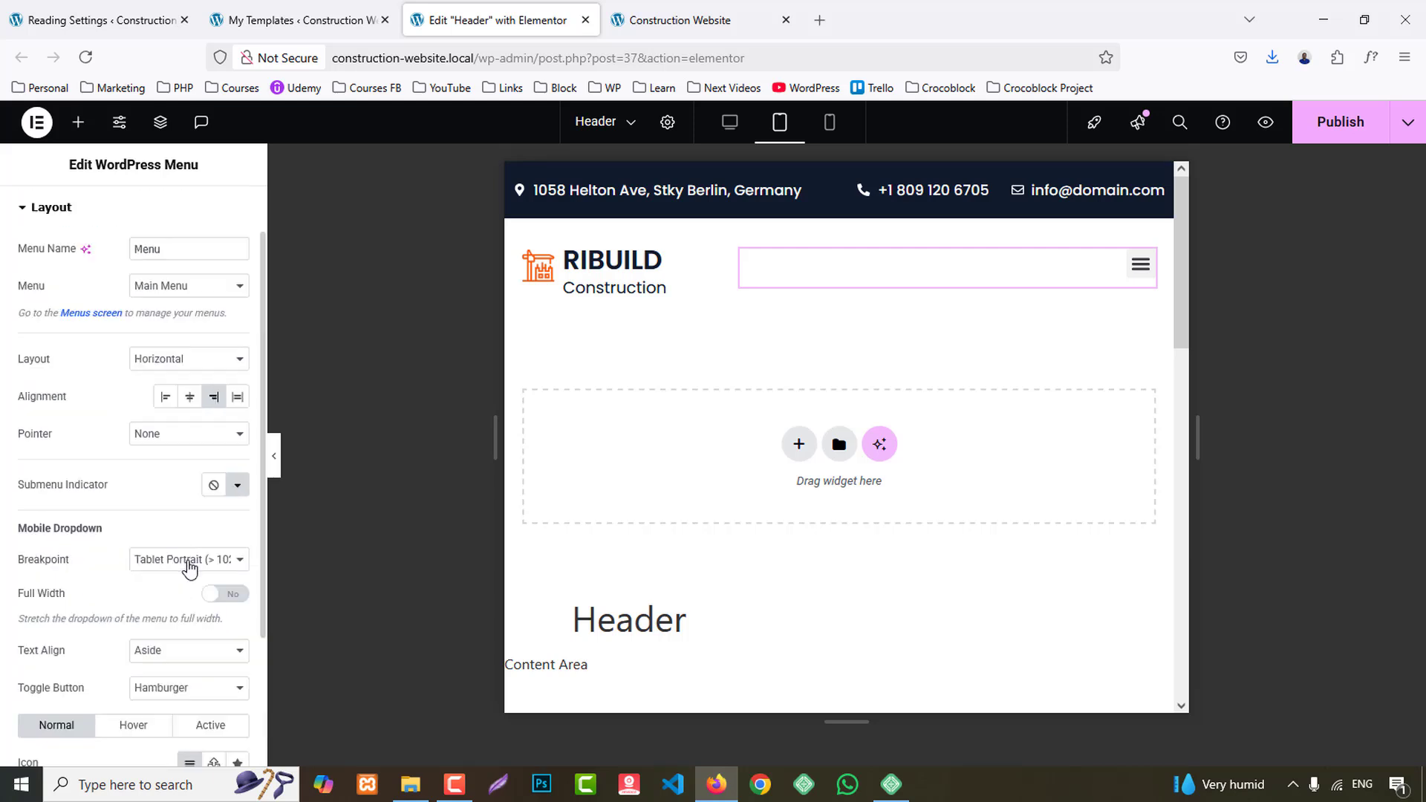
click(236, 597)
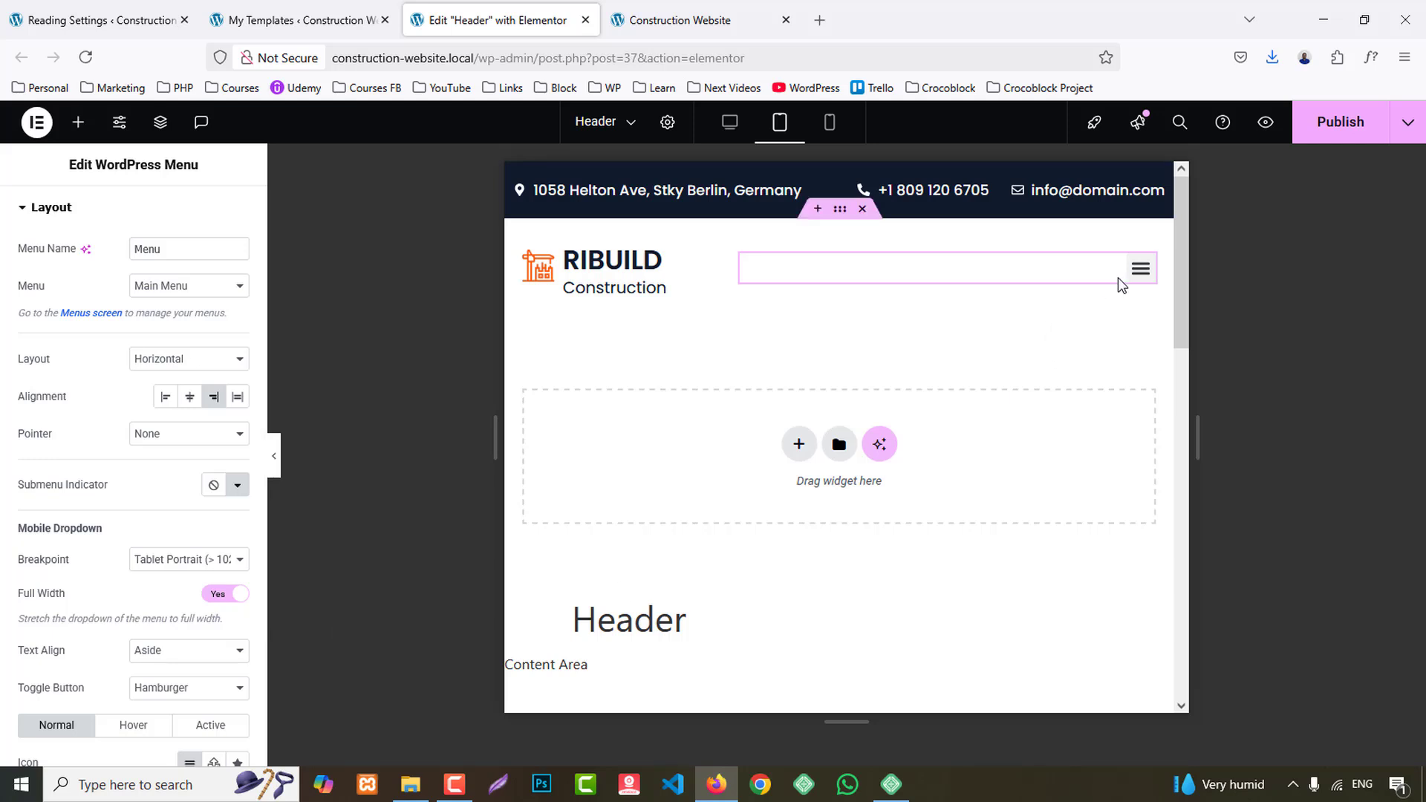
drag(1131, 272, 1102, 298)
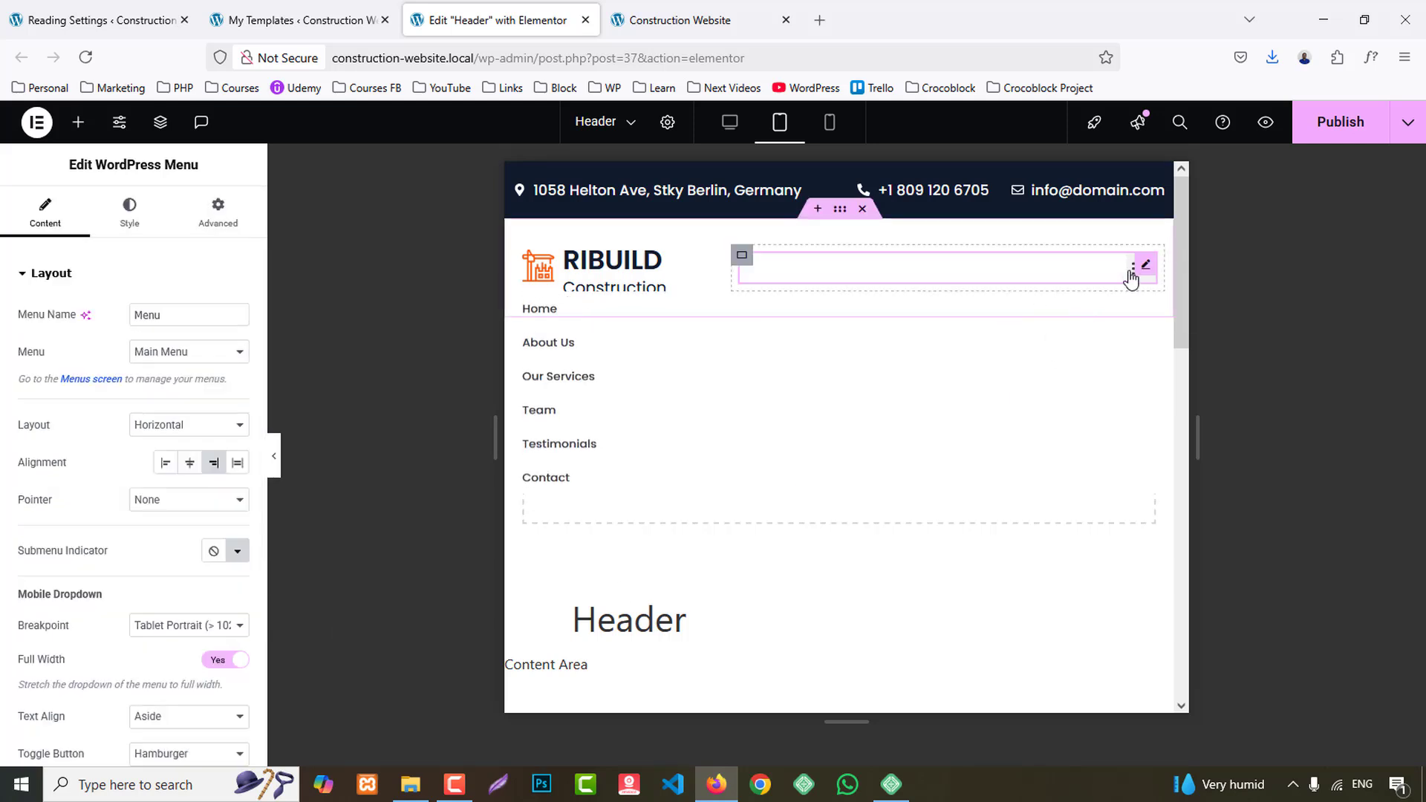
- Set the mobile dropdown's Text Align to Center and check the expanded menu
scroll(136, 602, down, 3)
click(160, 469)
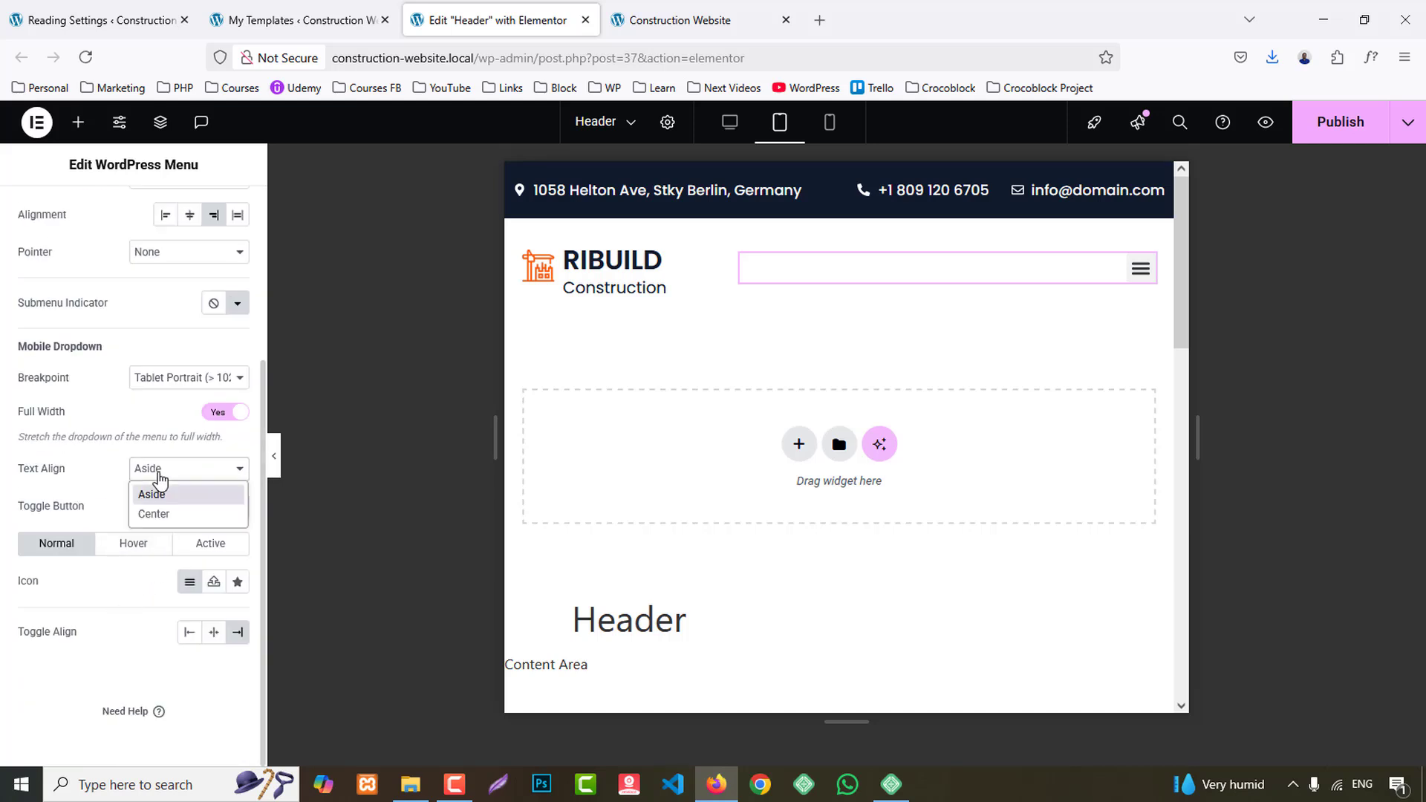
click(165, 510)
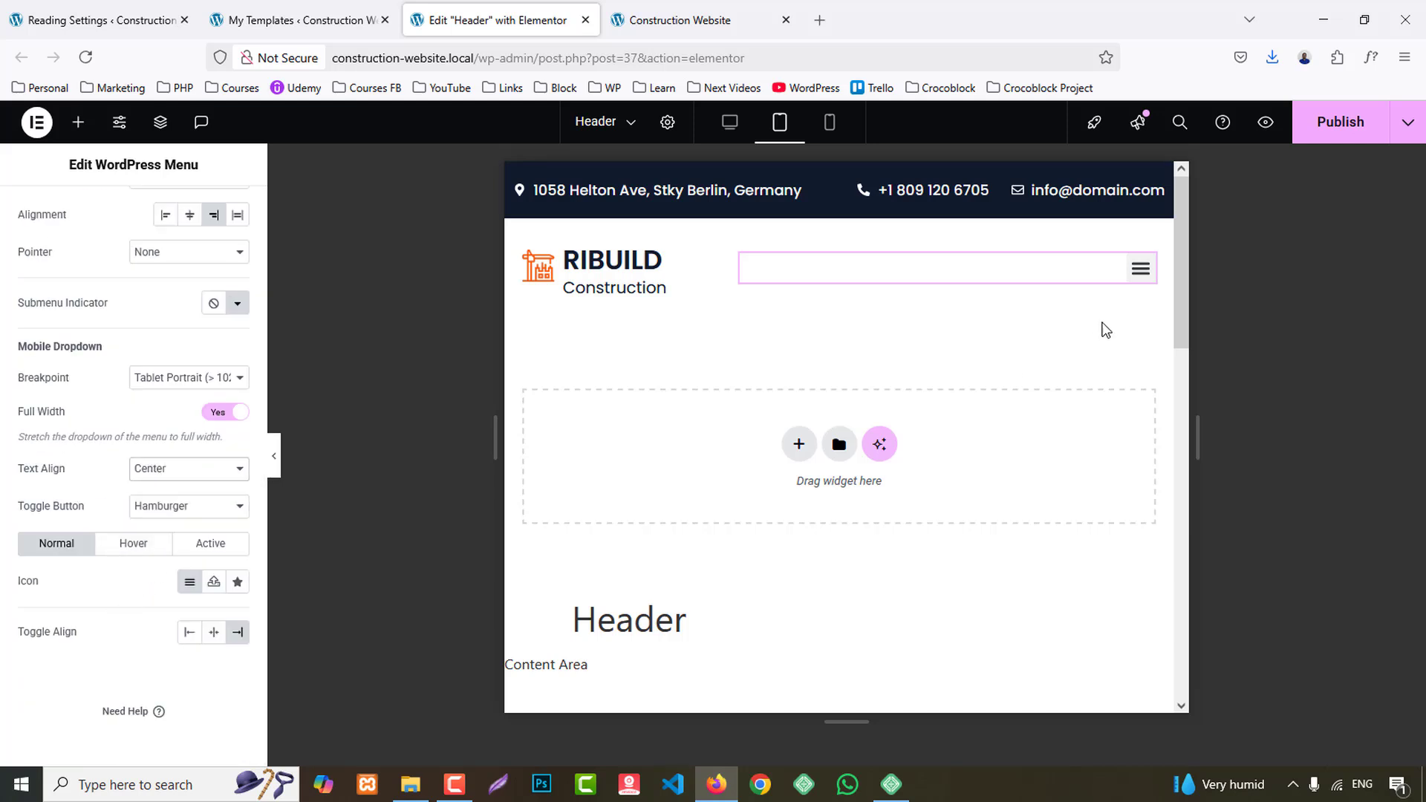
click(1132, 276)
click(1132, 276)
scroll(88, 506, up, 3)
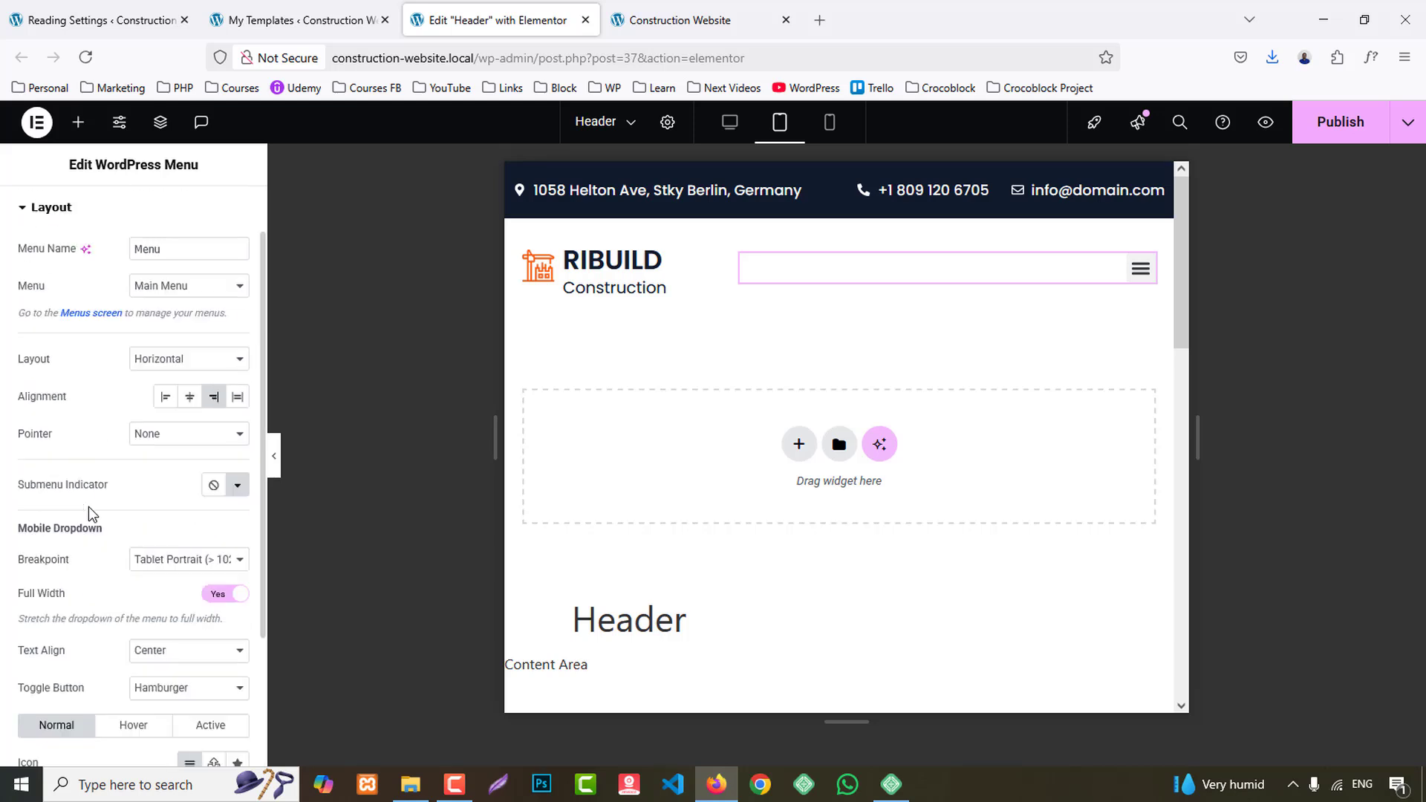
- Open the Dropdown style settings of the WordPress Menu
scroll(101, 309, up, 2)
click(129, 212)
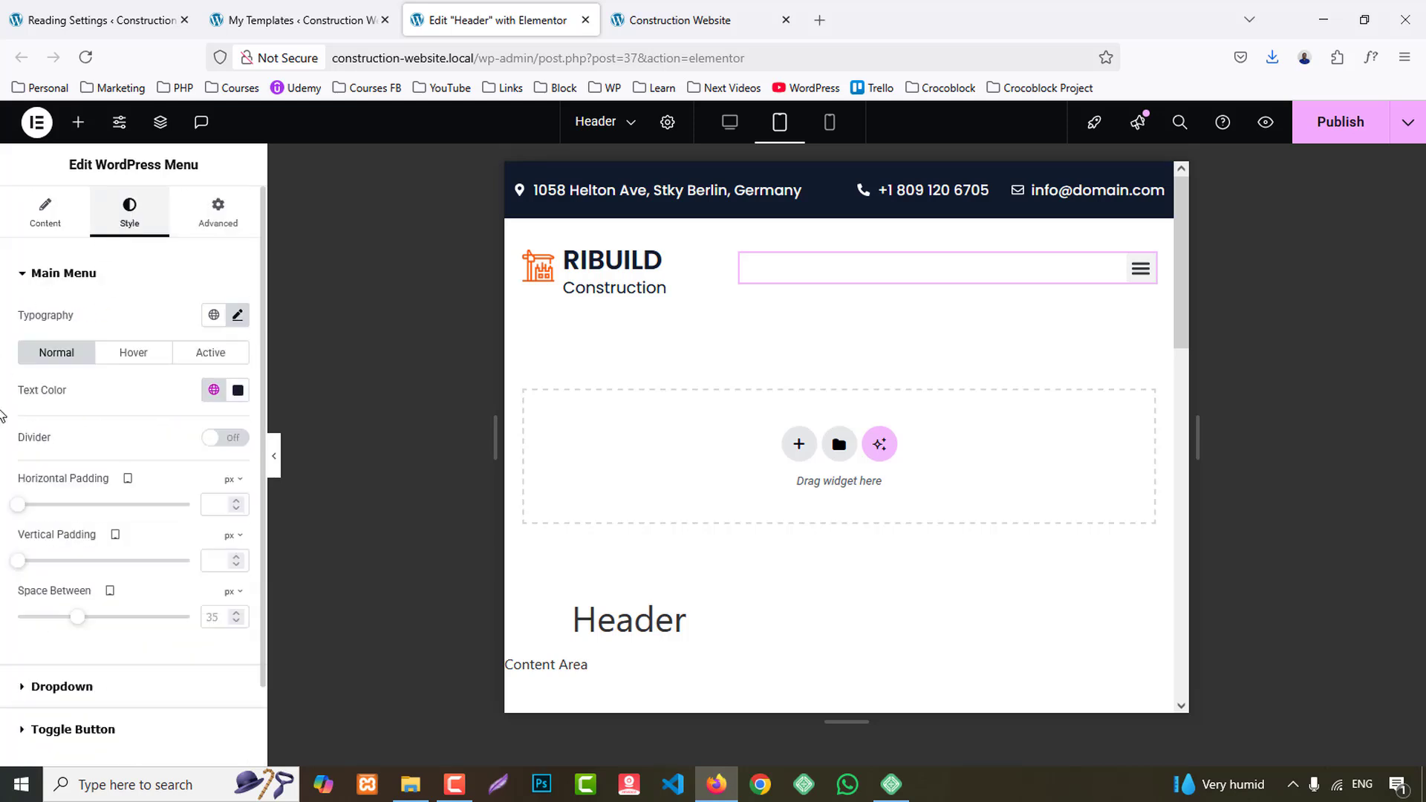
scroll(4, 587, down, 2)
click(63, 596)
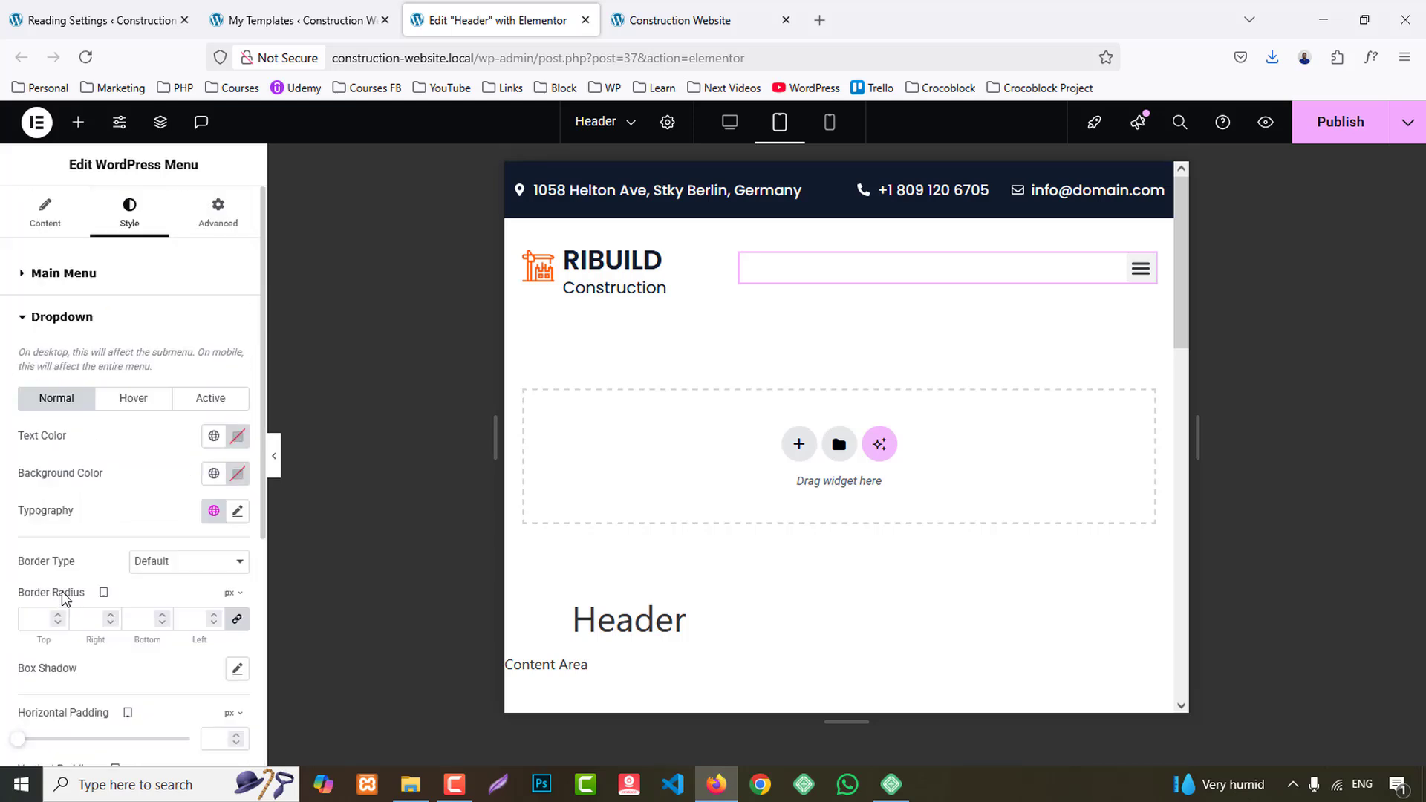
- Try the red #BE1313 as the menu dropdown's background color and preview the expanded menu
click(239, 475)
click(319, 579)
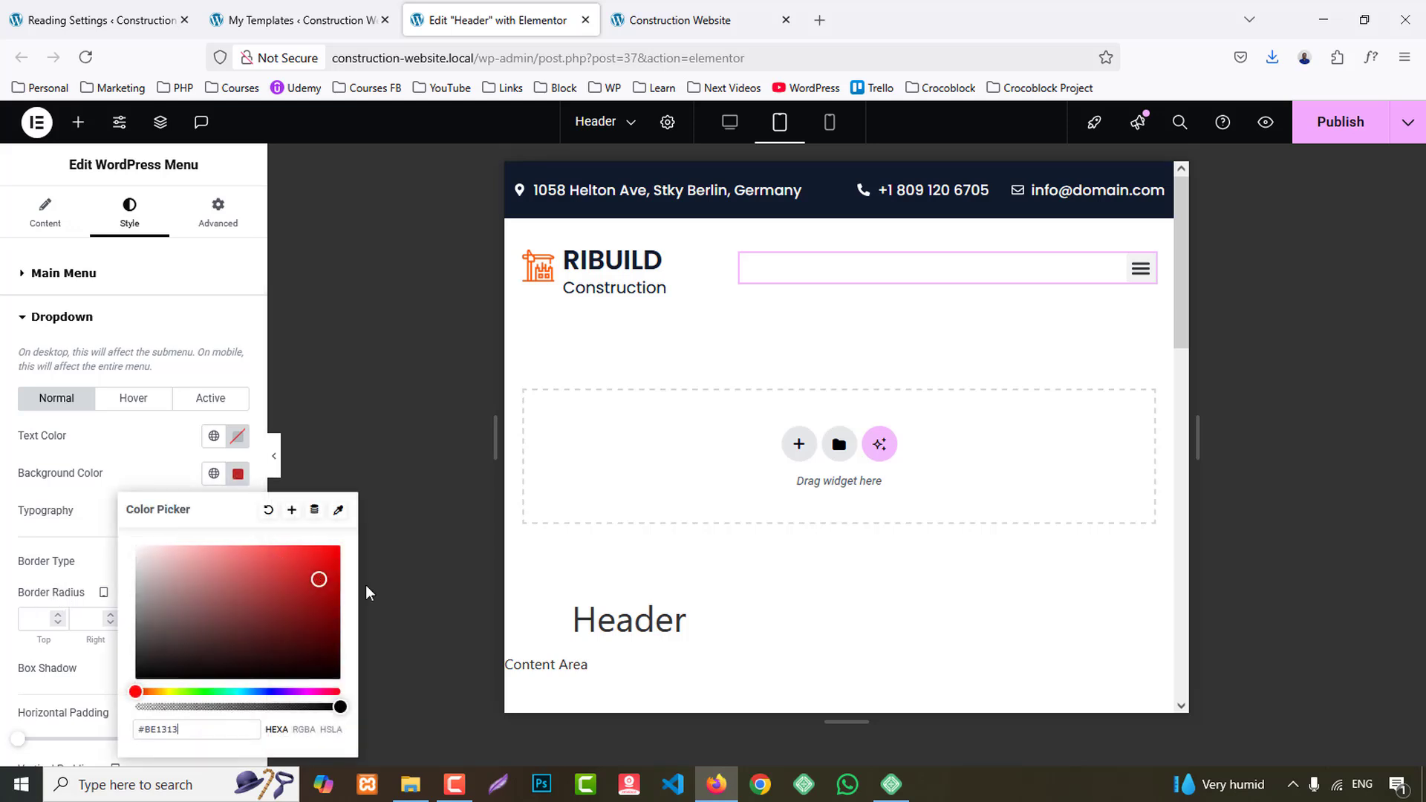
click(1134, 280)
click(1134, 281)
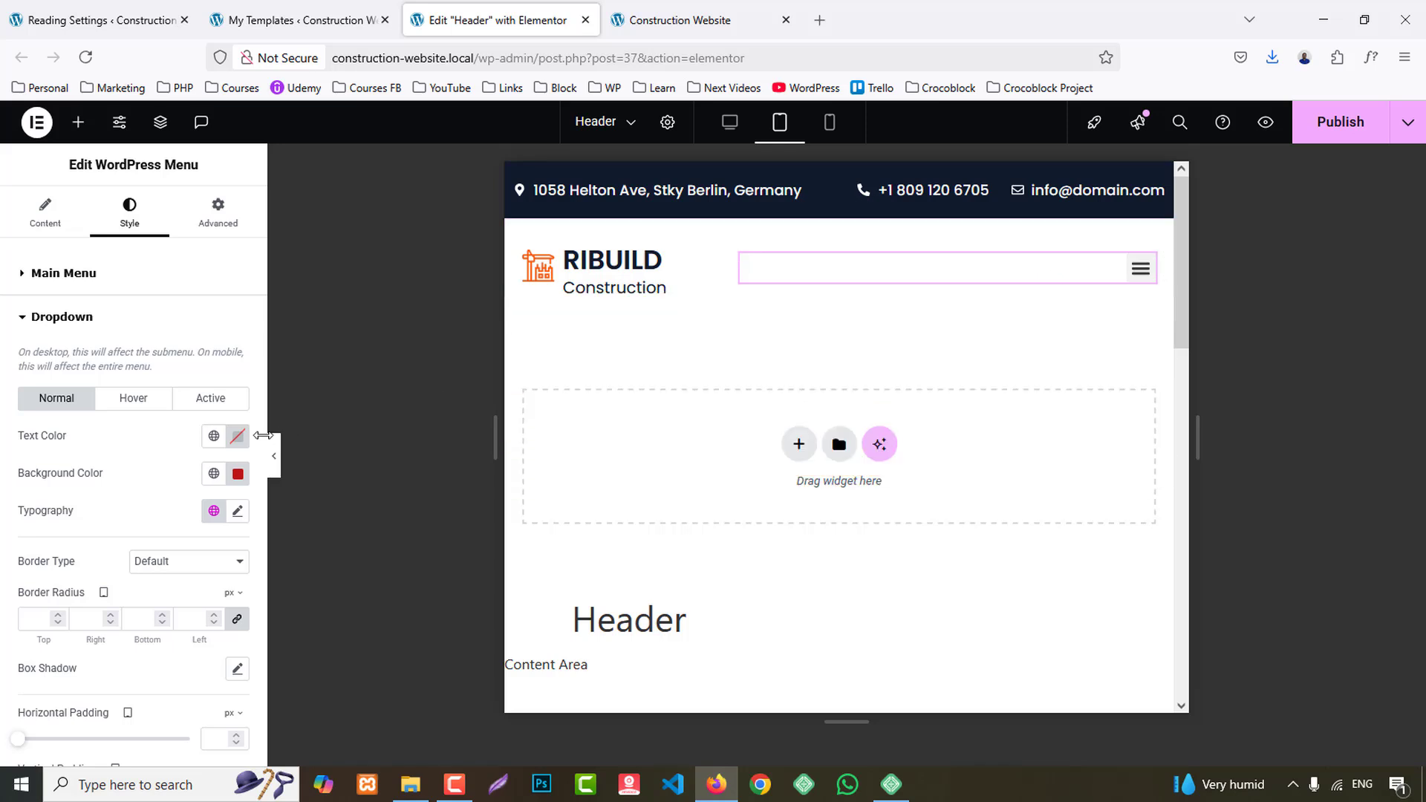
- Give the menu dropdown the Secondary global color as background and White as text color, and check the expanded menu
click(214, 436)
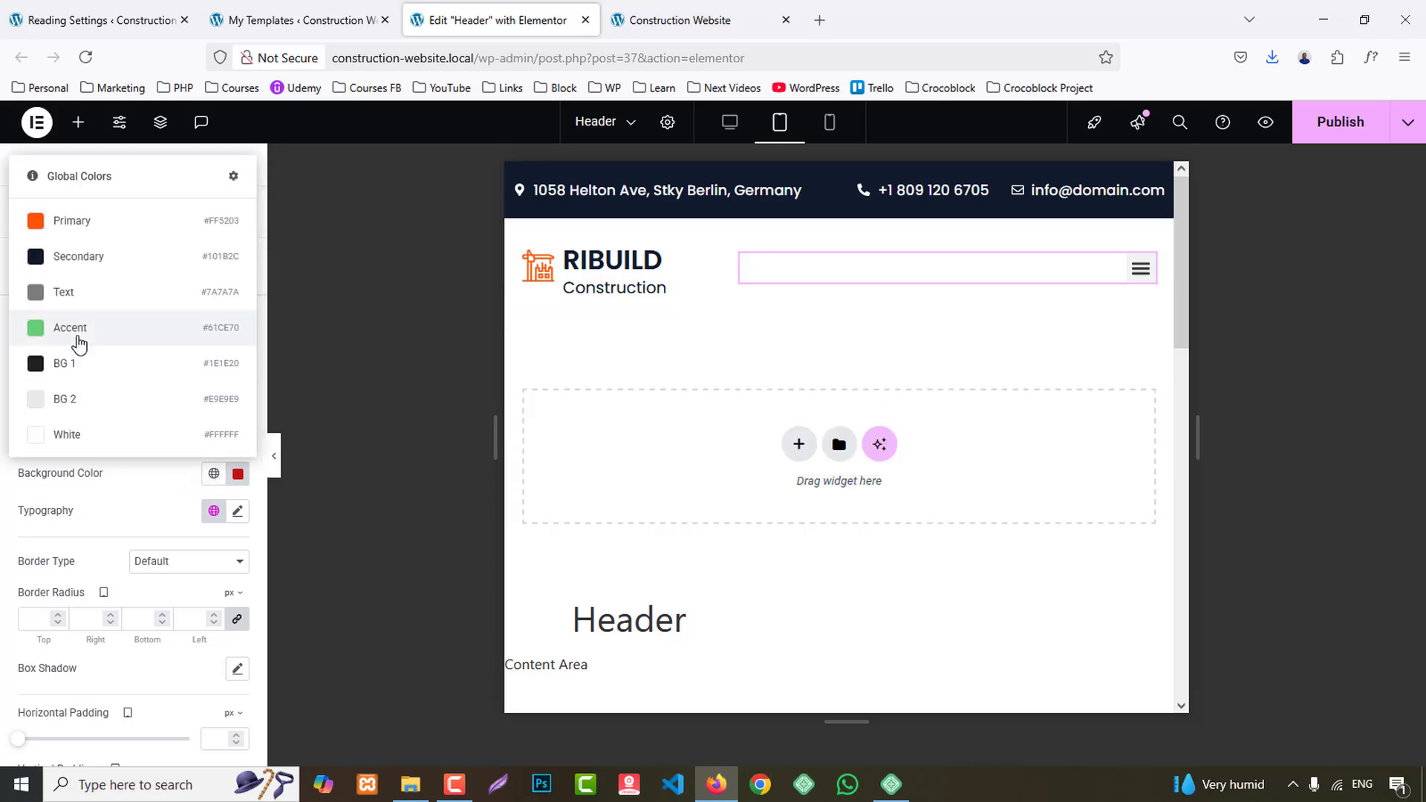
click(52, 256)
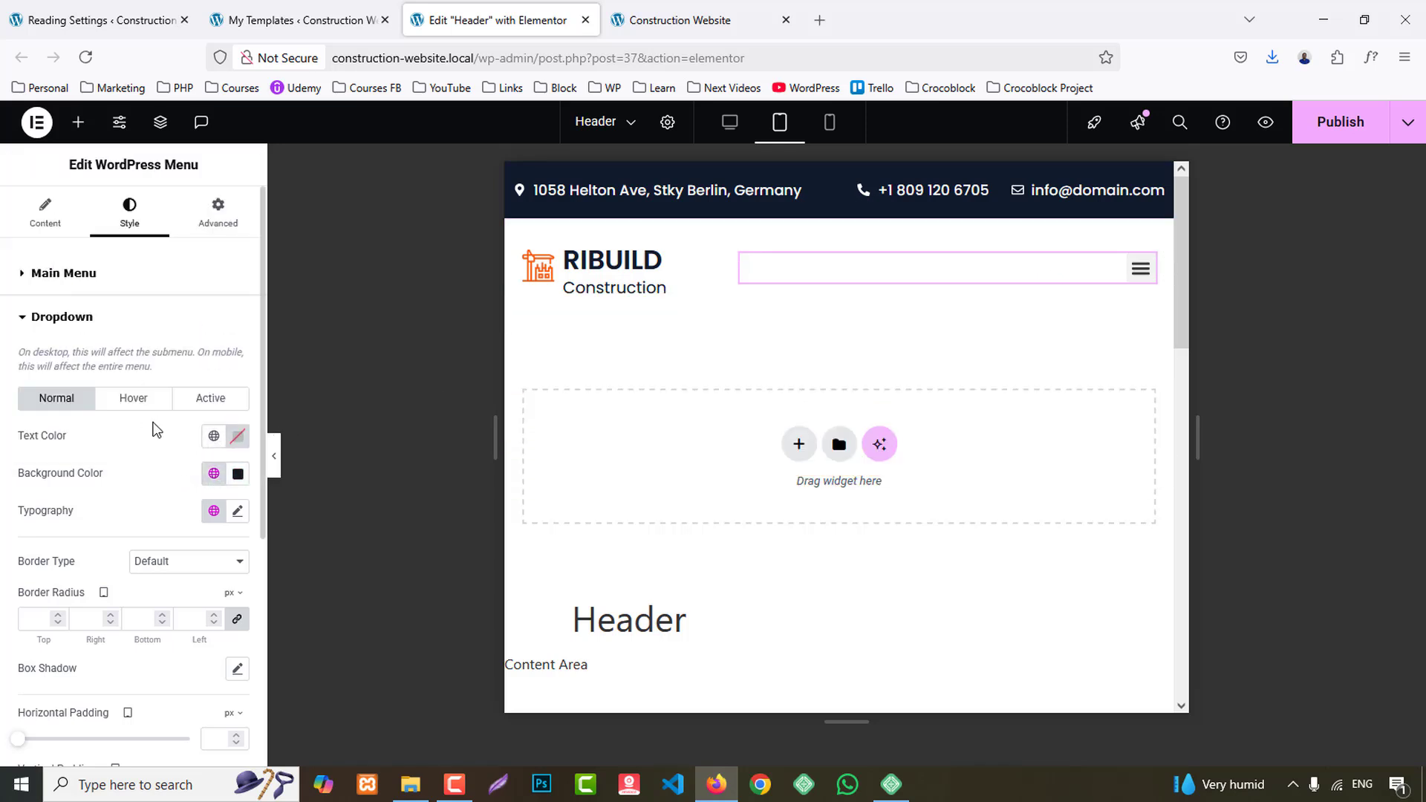
click(215, 439)
click(85, 730)
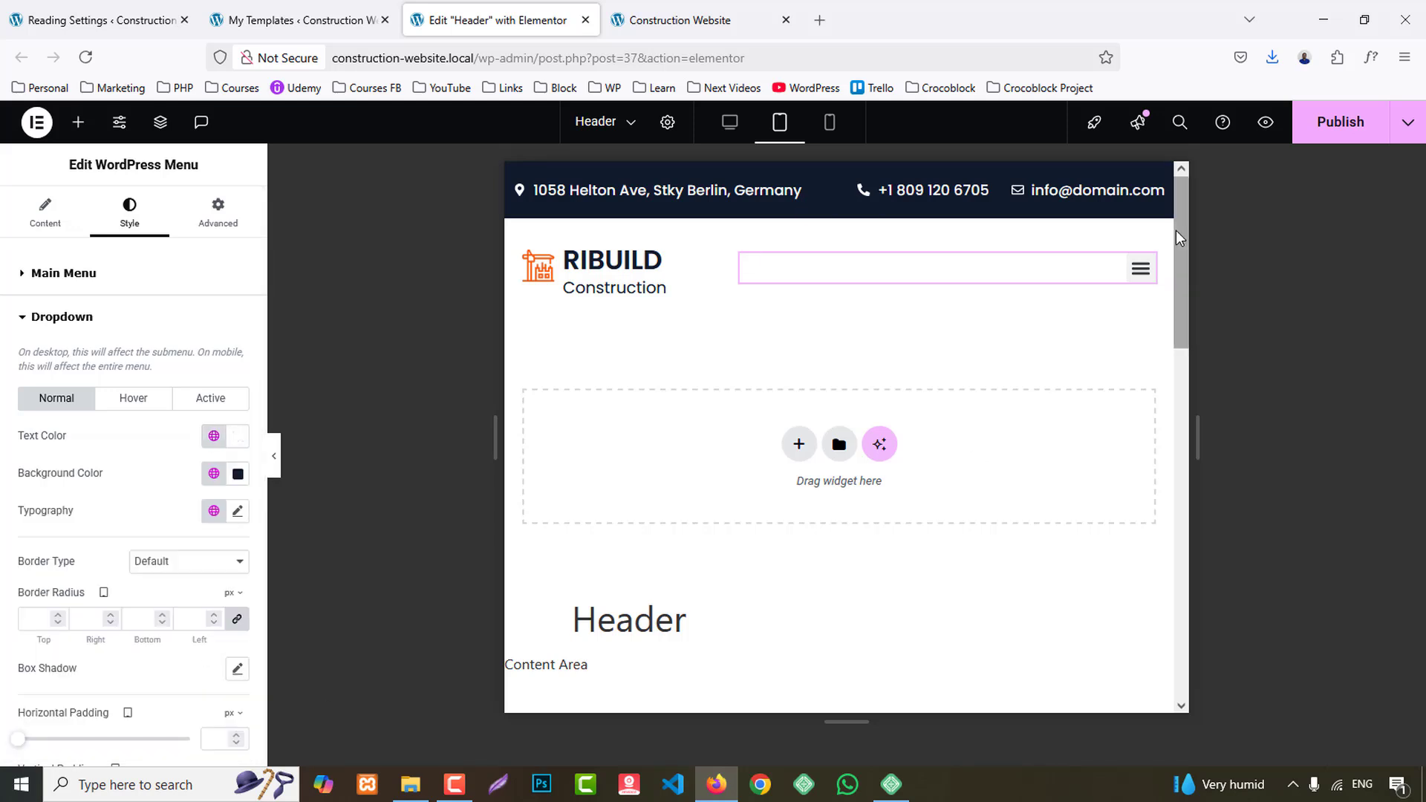
click(1133, 279)
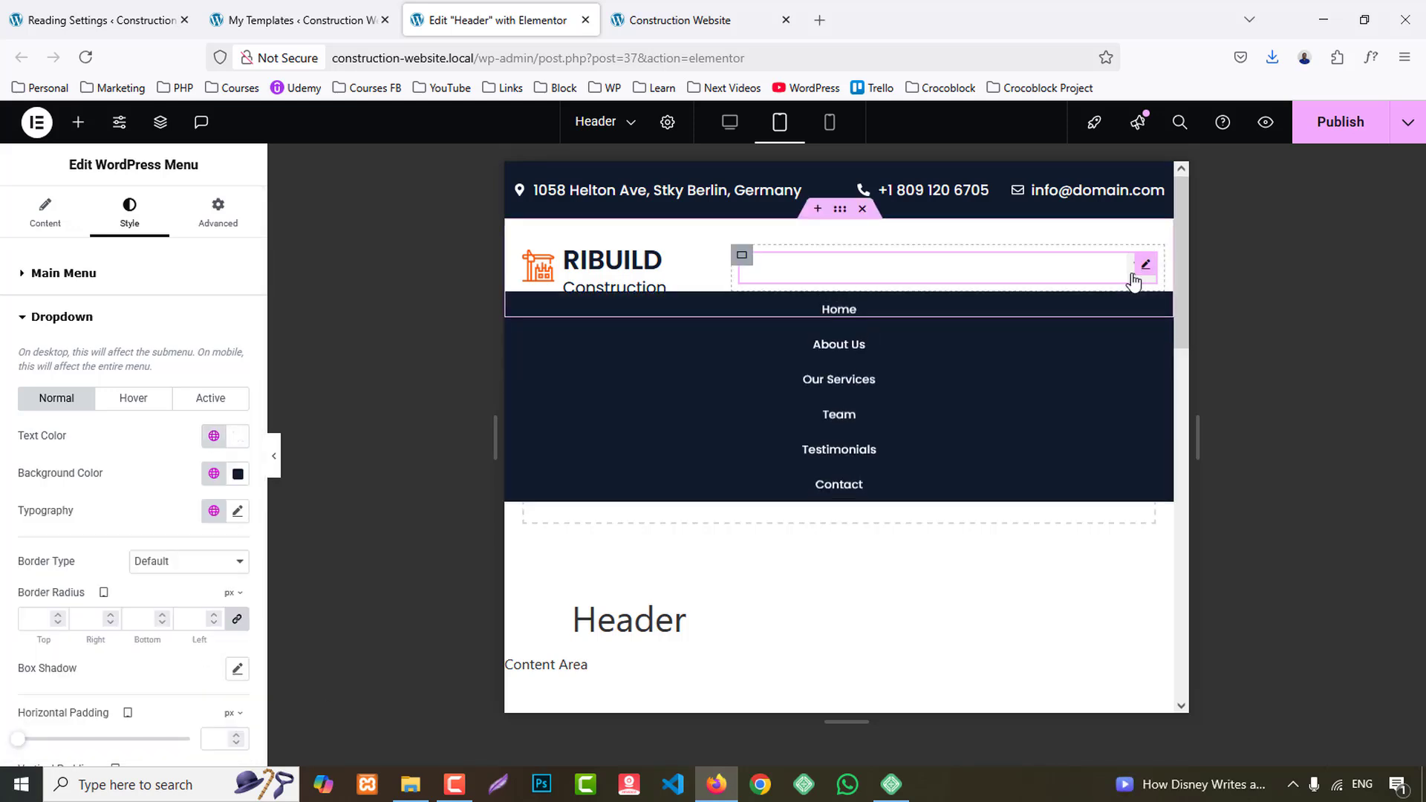
click(1133, 280)
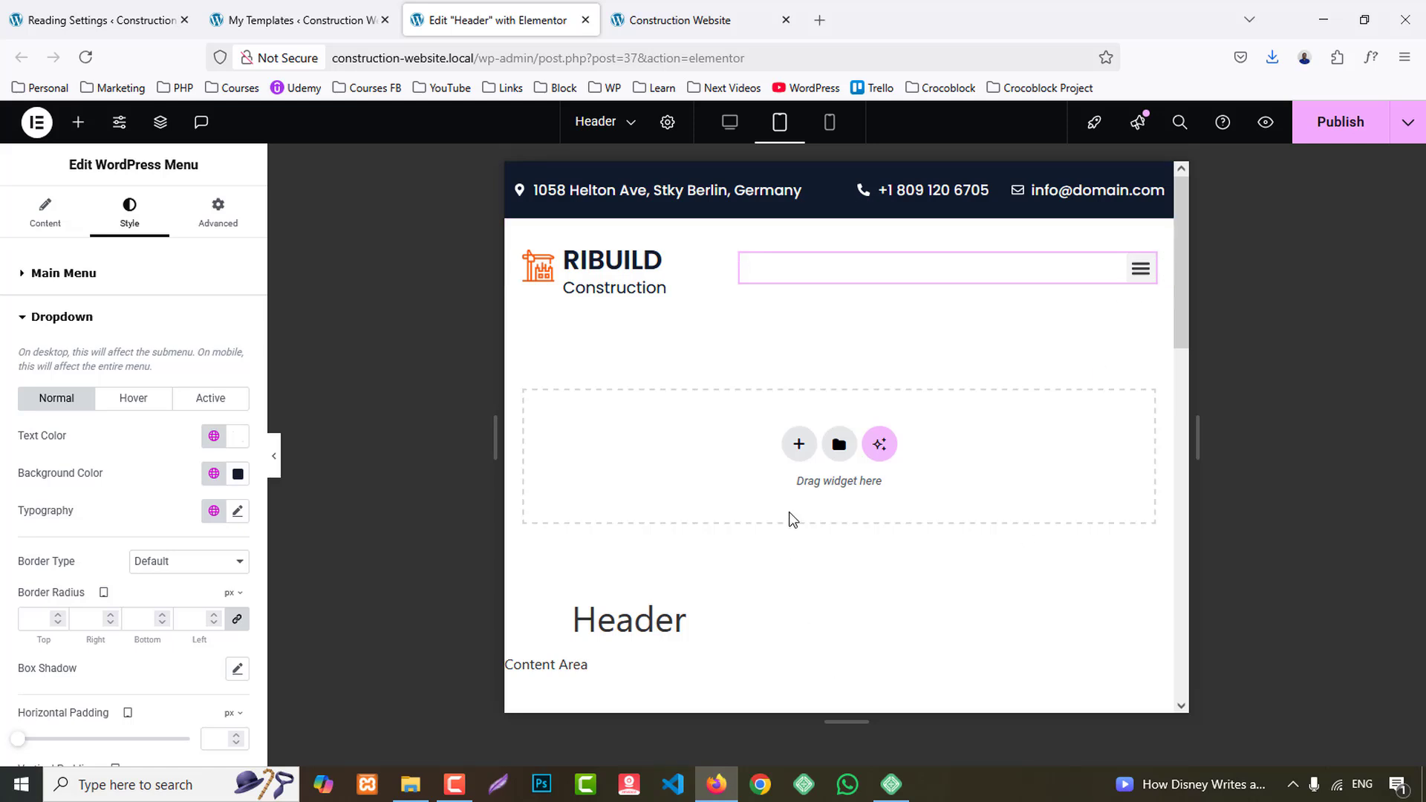
- In the mobile layout, try Right and Center alignment on the header's address icon list, and settle on Left
click(832, 124)
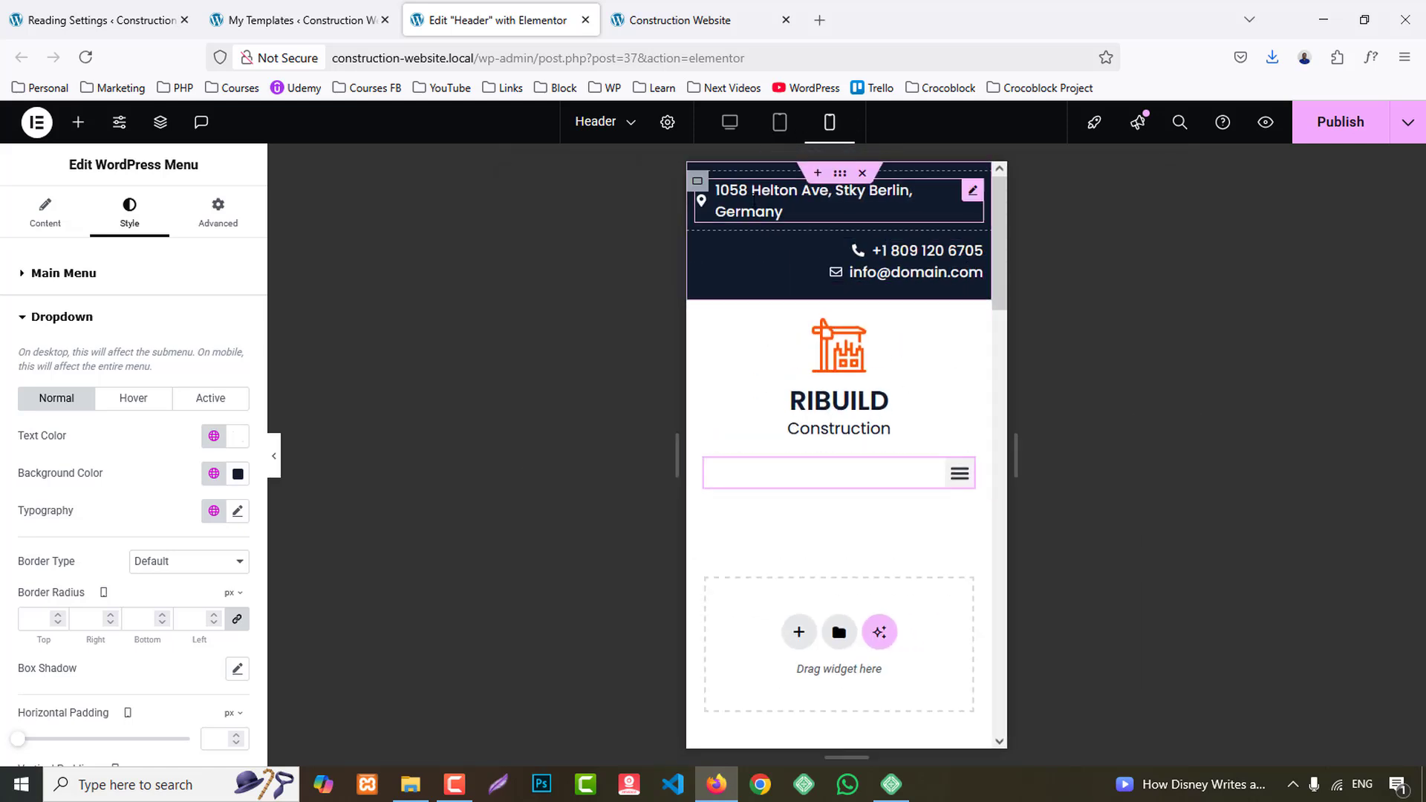
click(754, 200)
click(129, 212)
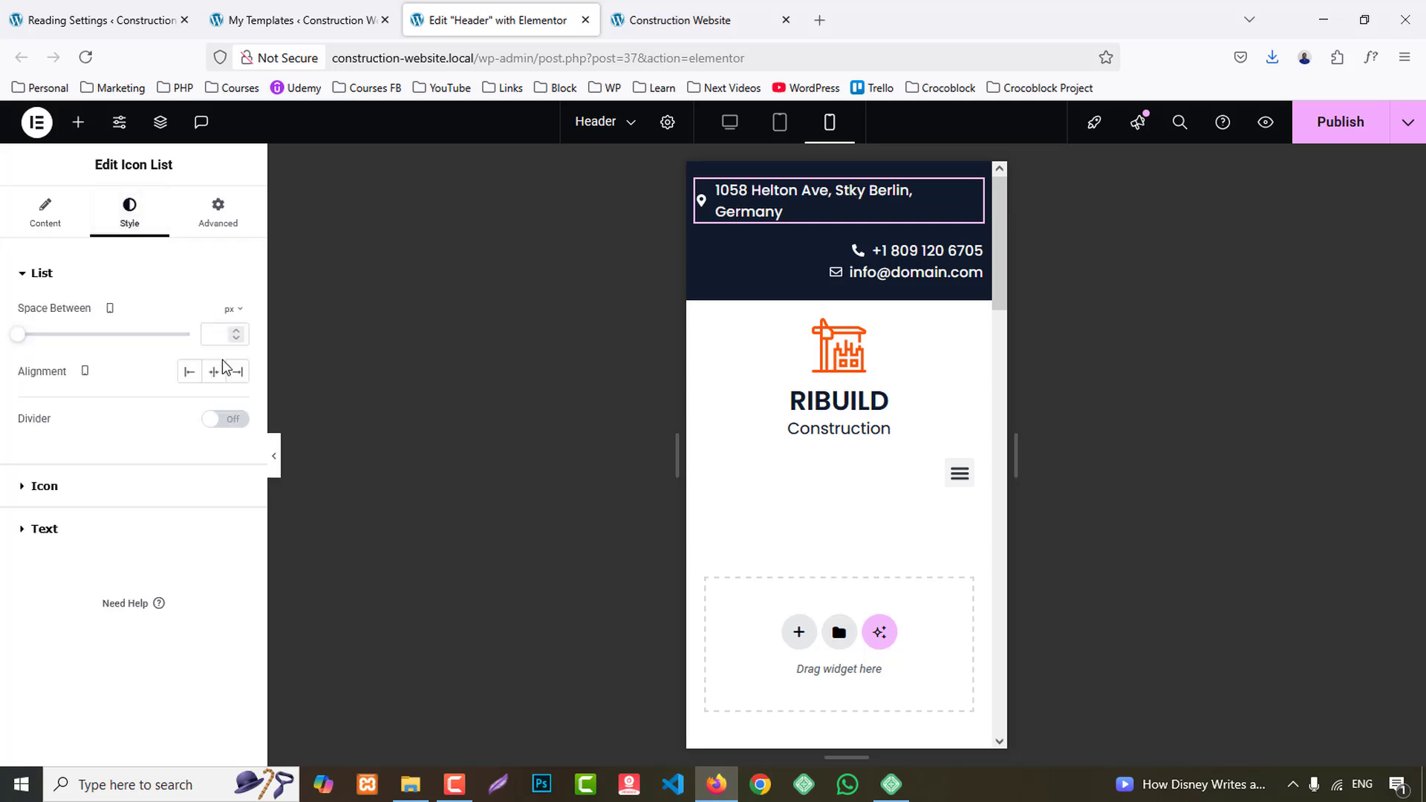
click(237, 371)
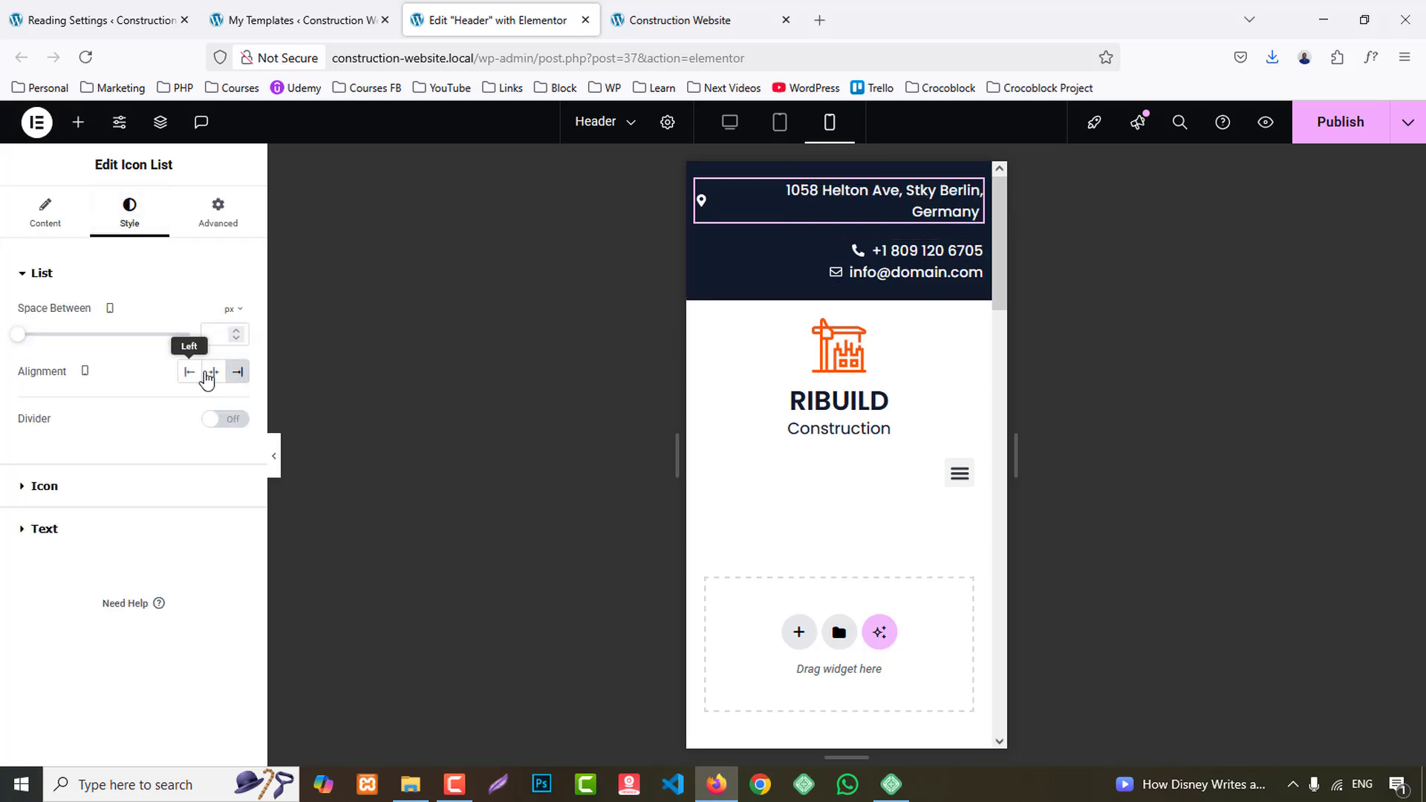
click(209, 374)
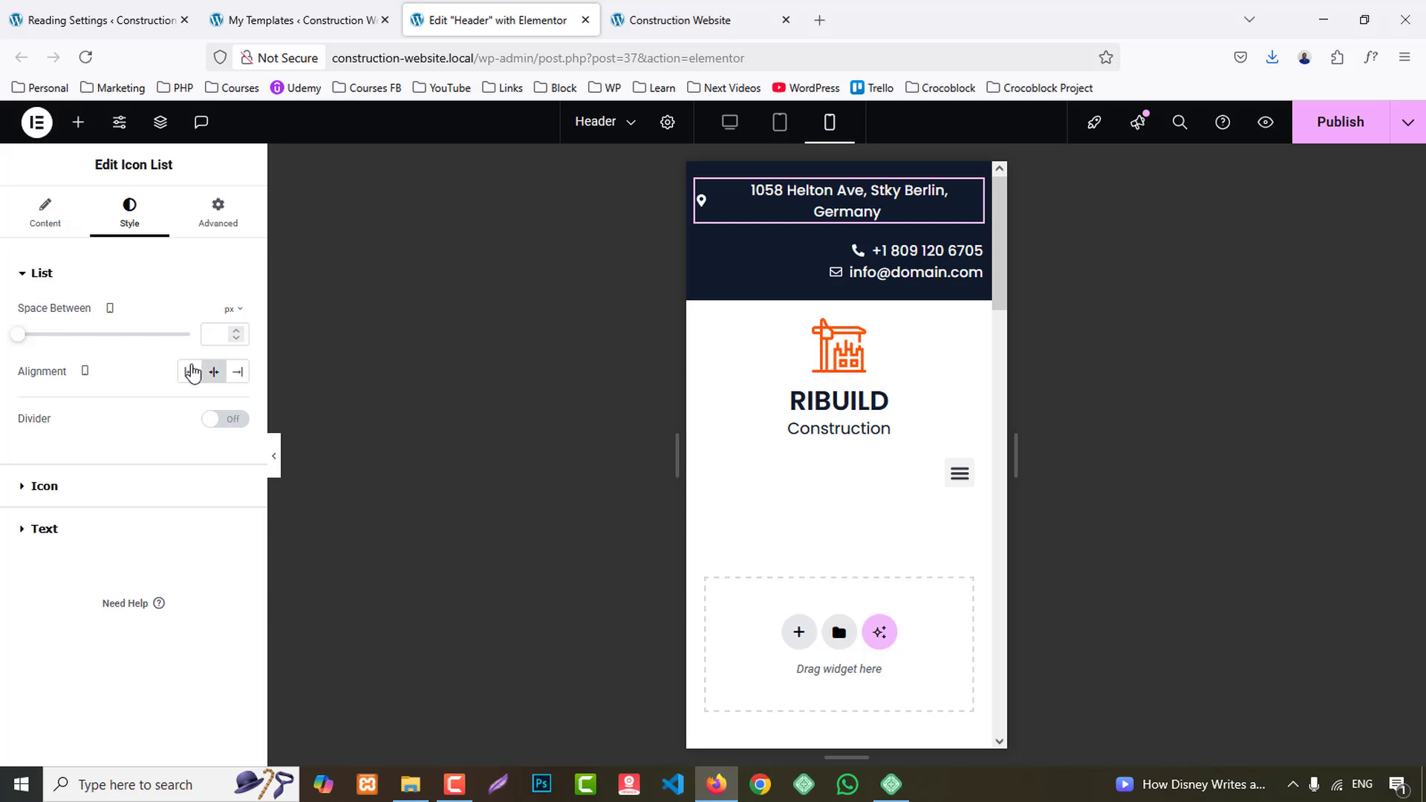
click(192, 372)
- Set the alignment of the header's phone and email icon list to Left for mobile
click(969, 249)
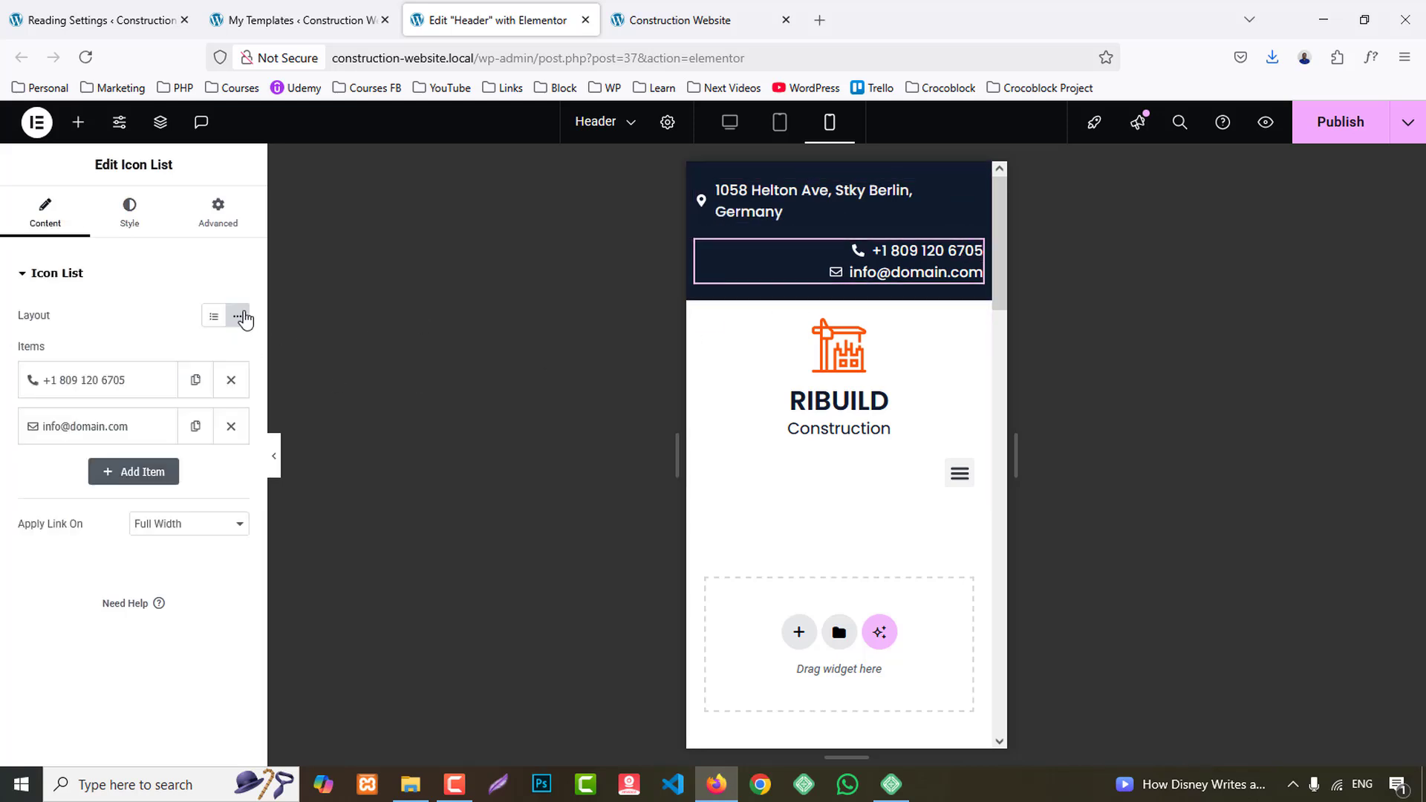
click(132, 225)
click(190, 373)
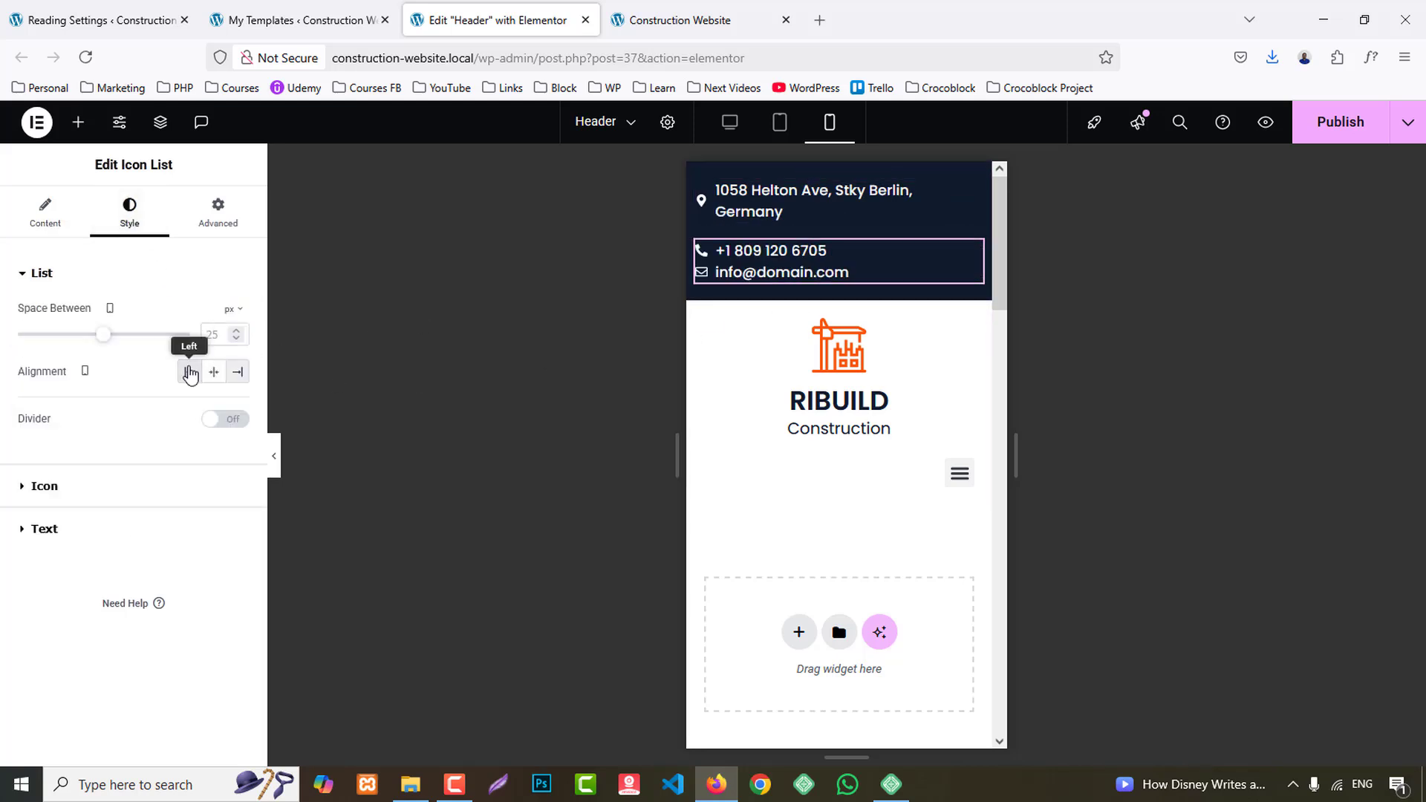
- Set the width of both the header's logo container and its menu container to 50% in the mobile layout
click(706, 320)
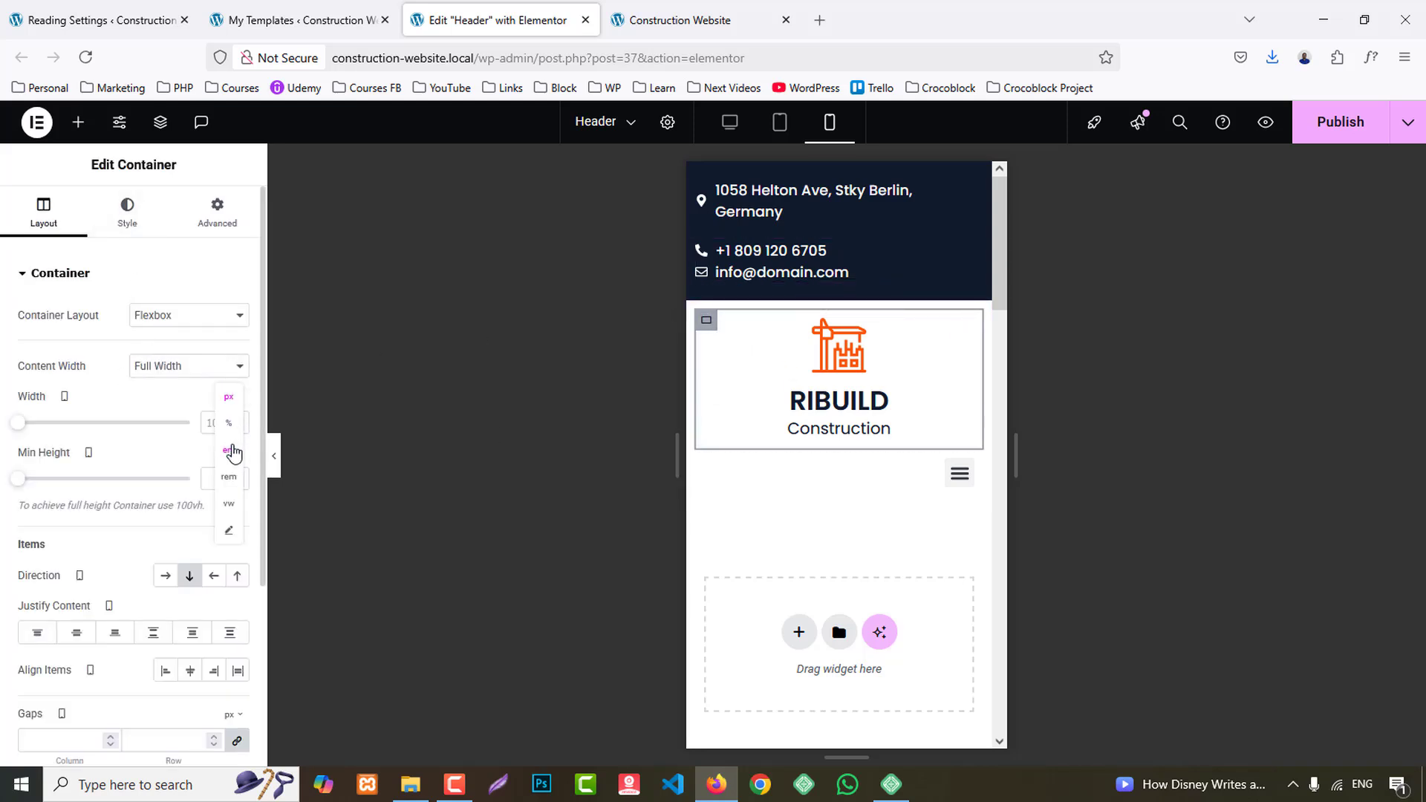
click(228, 423)
text(50)
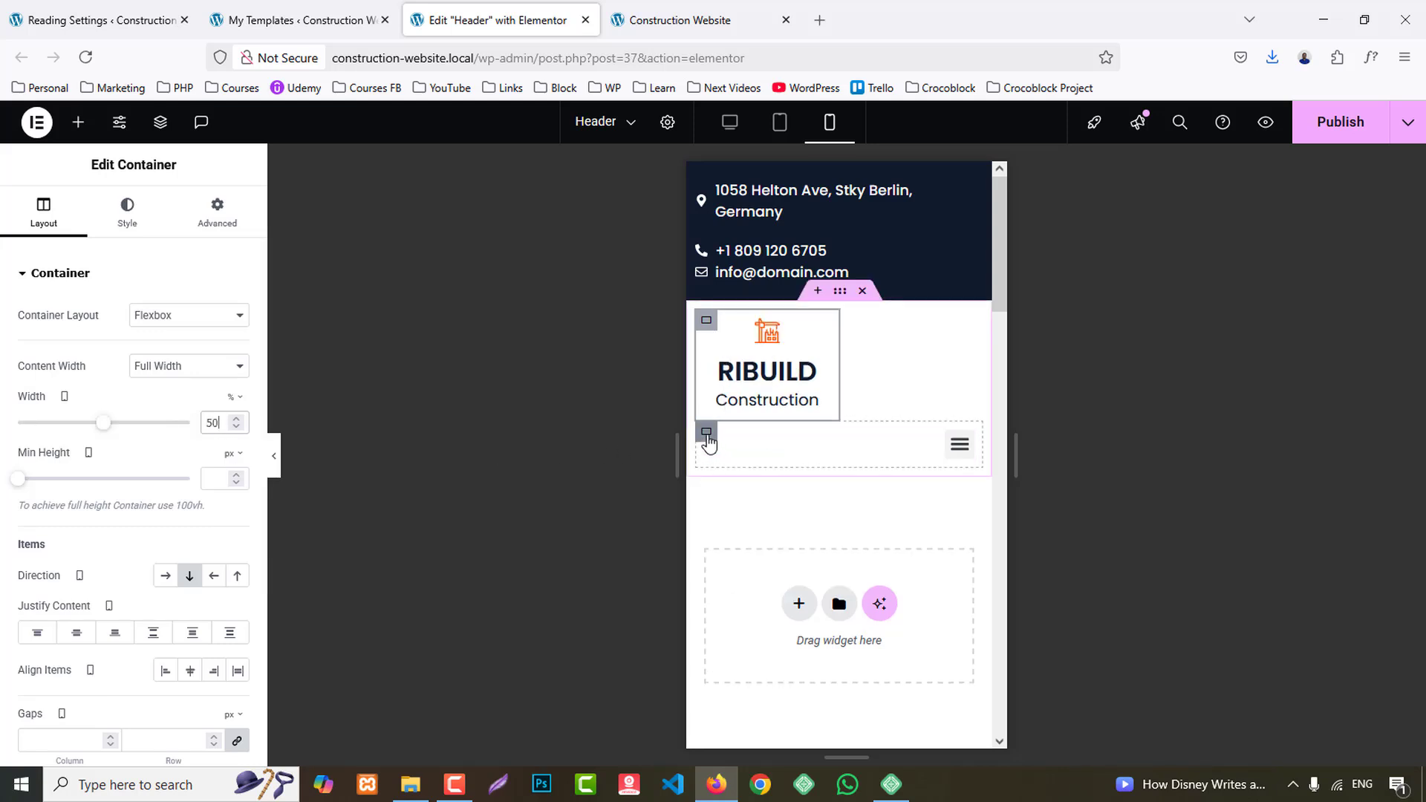
click(706, 433)
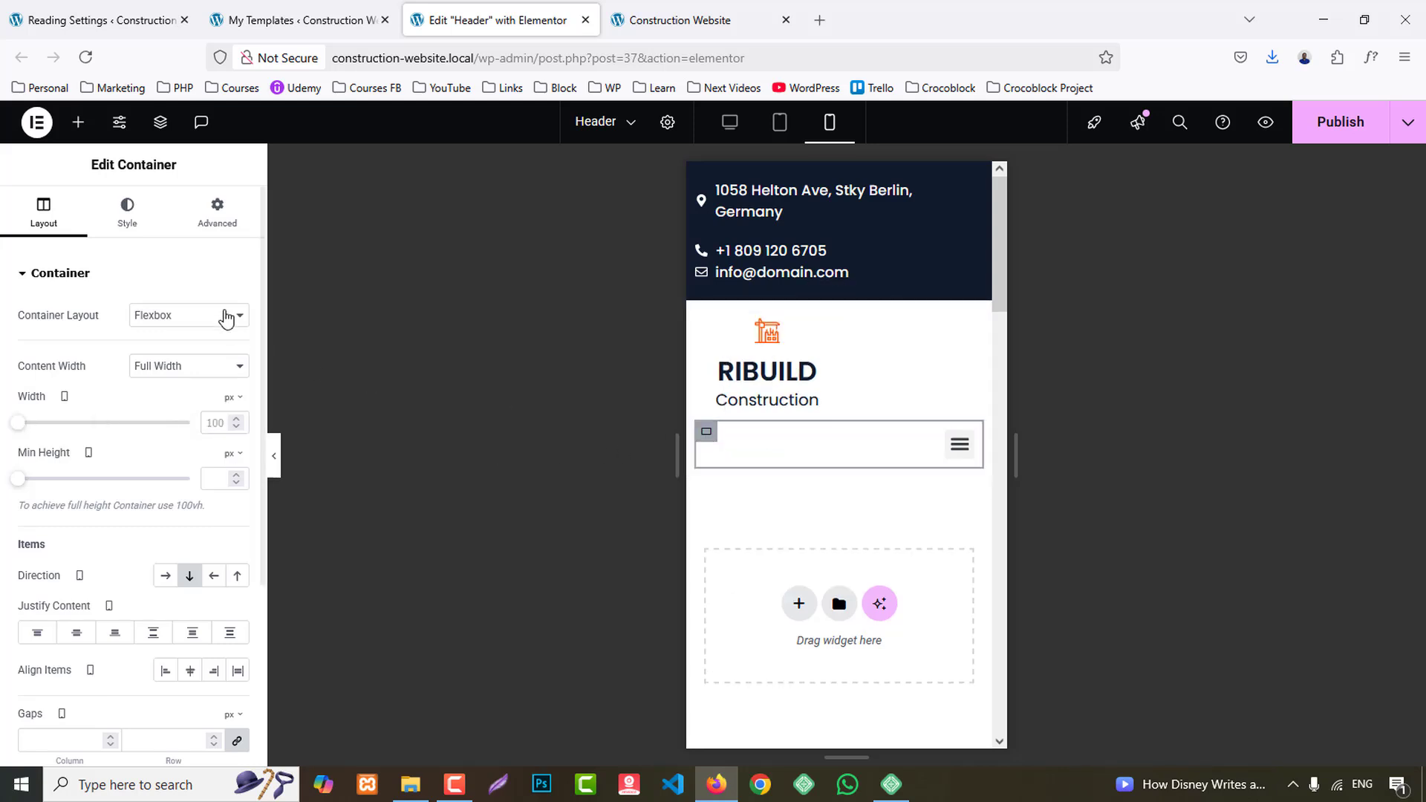
mouse_move(246, 401)
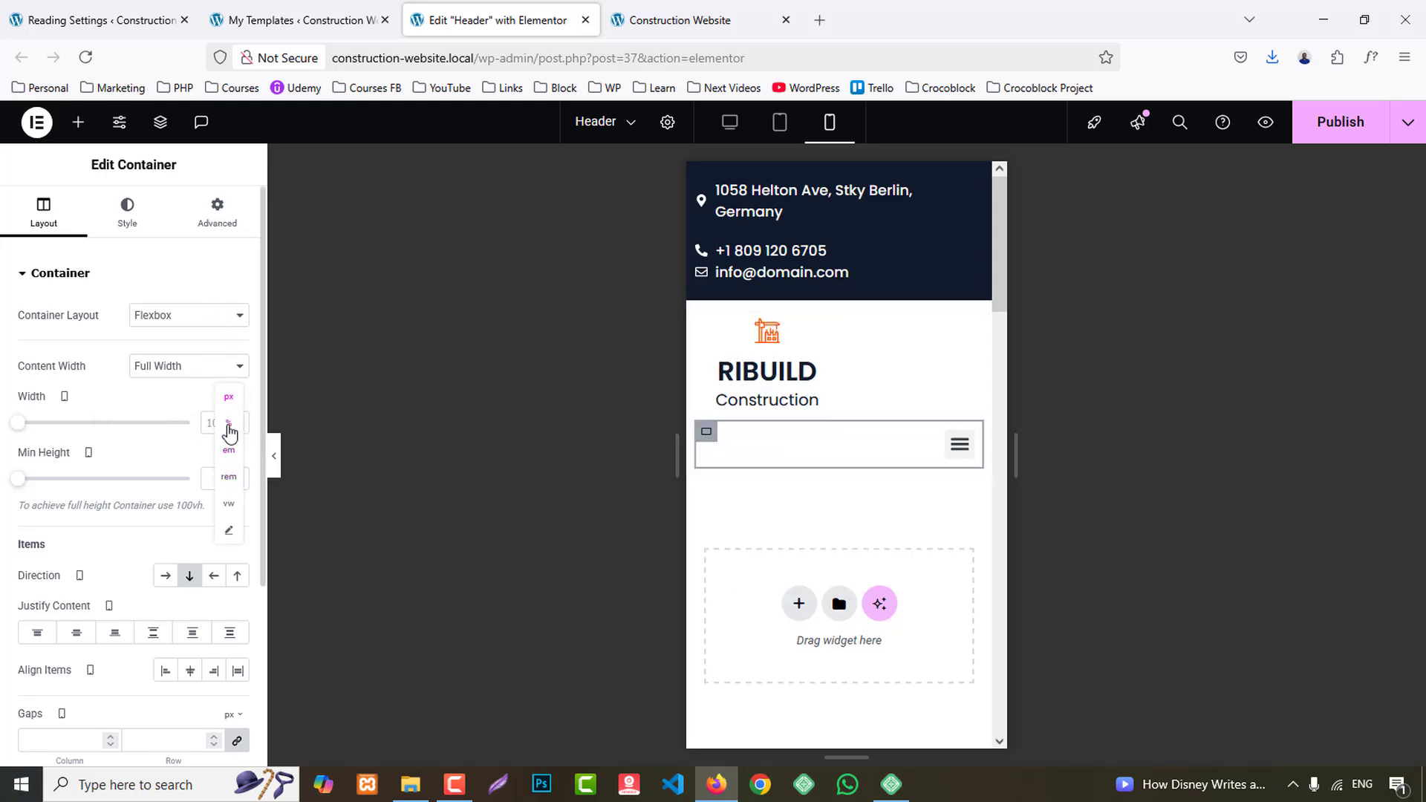
click(229, 425)
text(50)
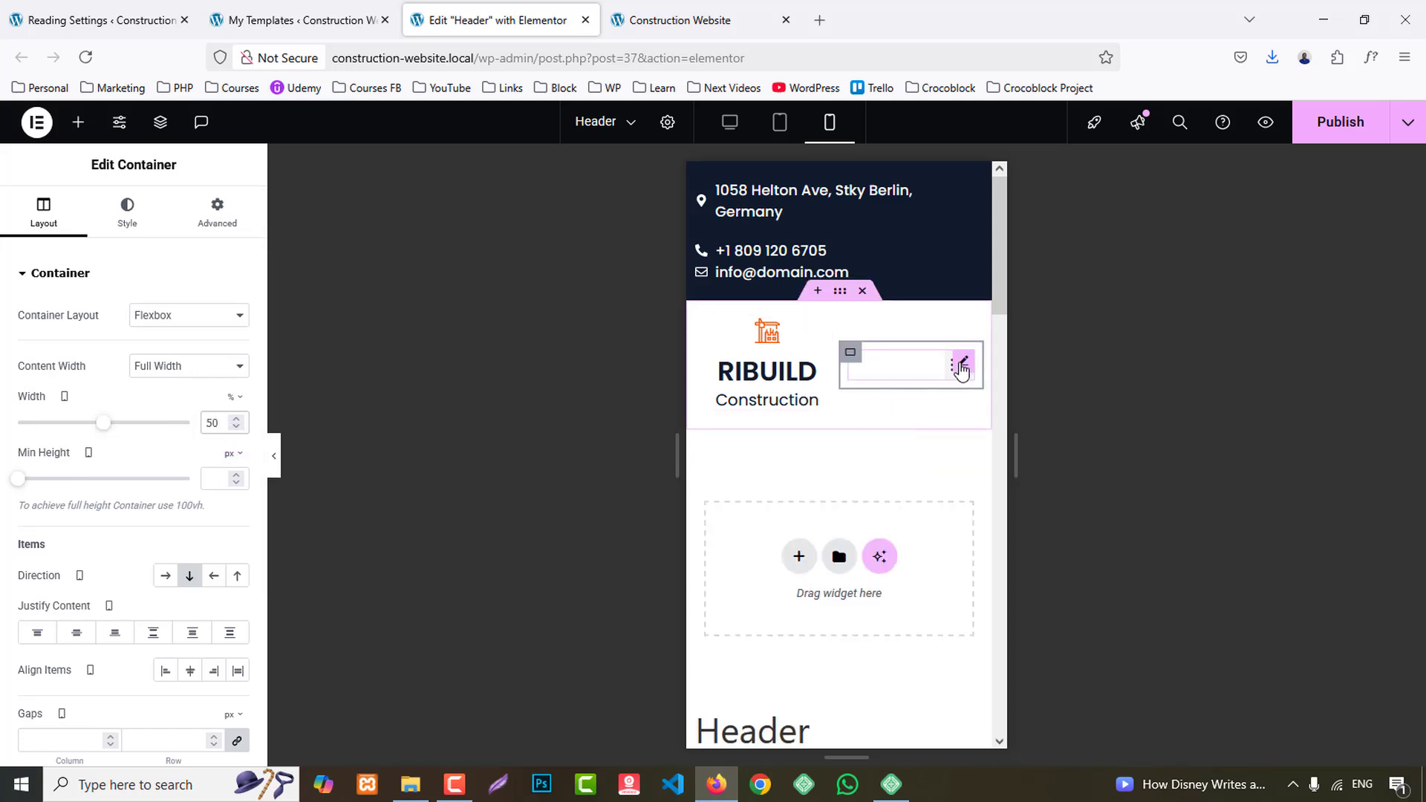
- Publish the header, close the header editor and templates tabs, and open the Home page in Elementor from its preview
click(950, 375)
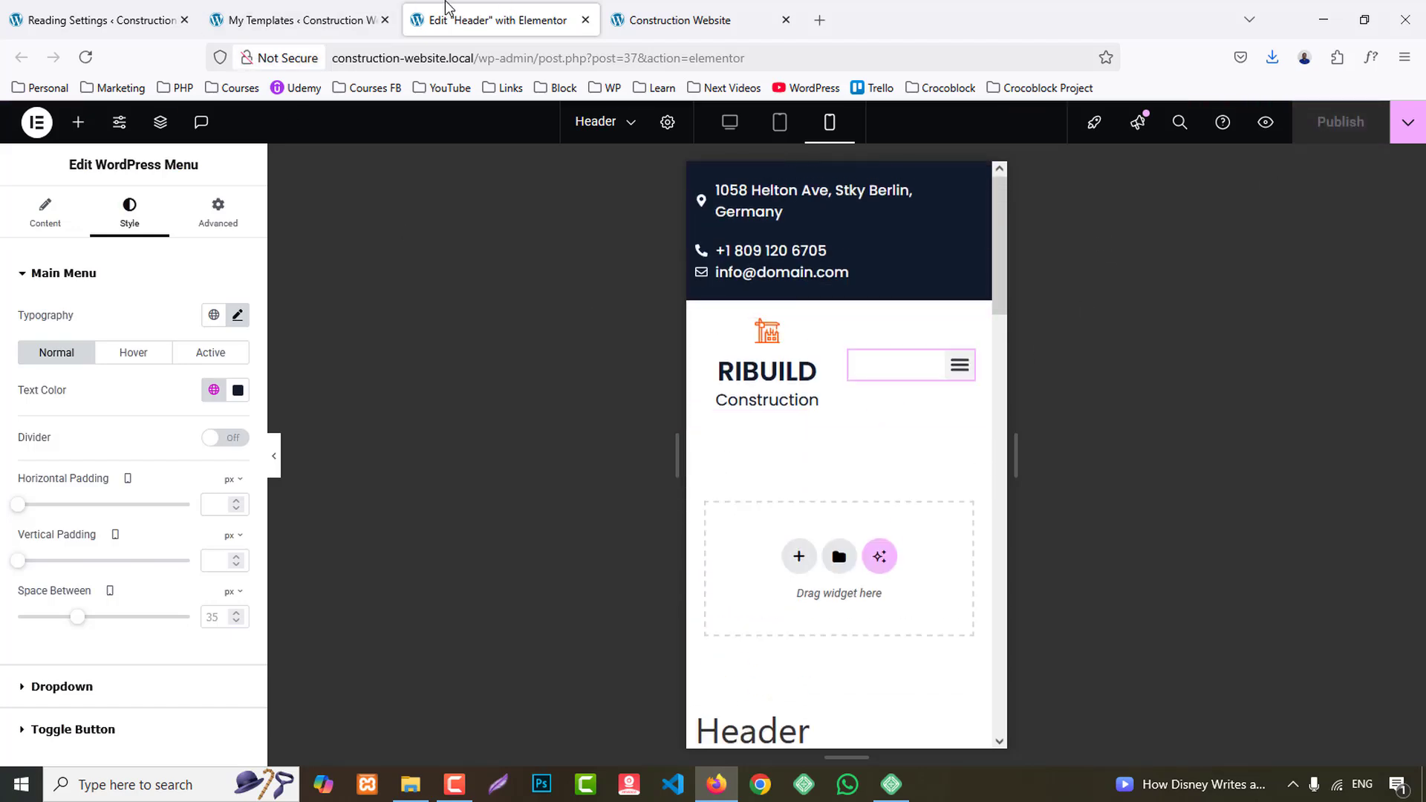
key(ctrl+w)
key(ctrl+w)
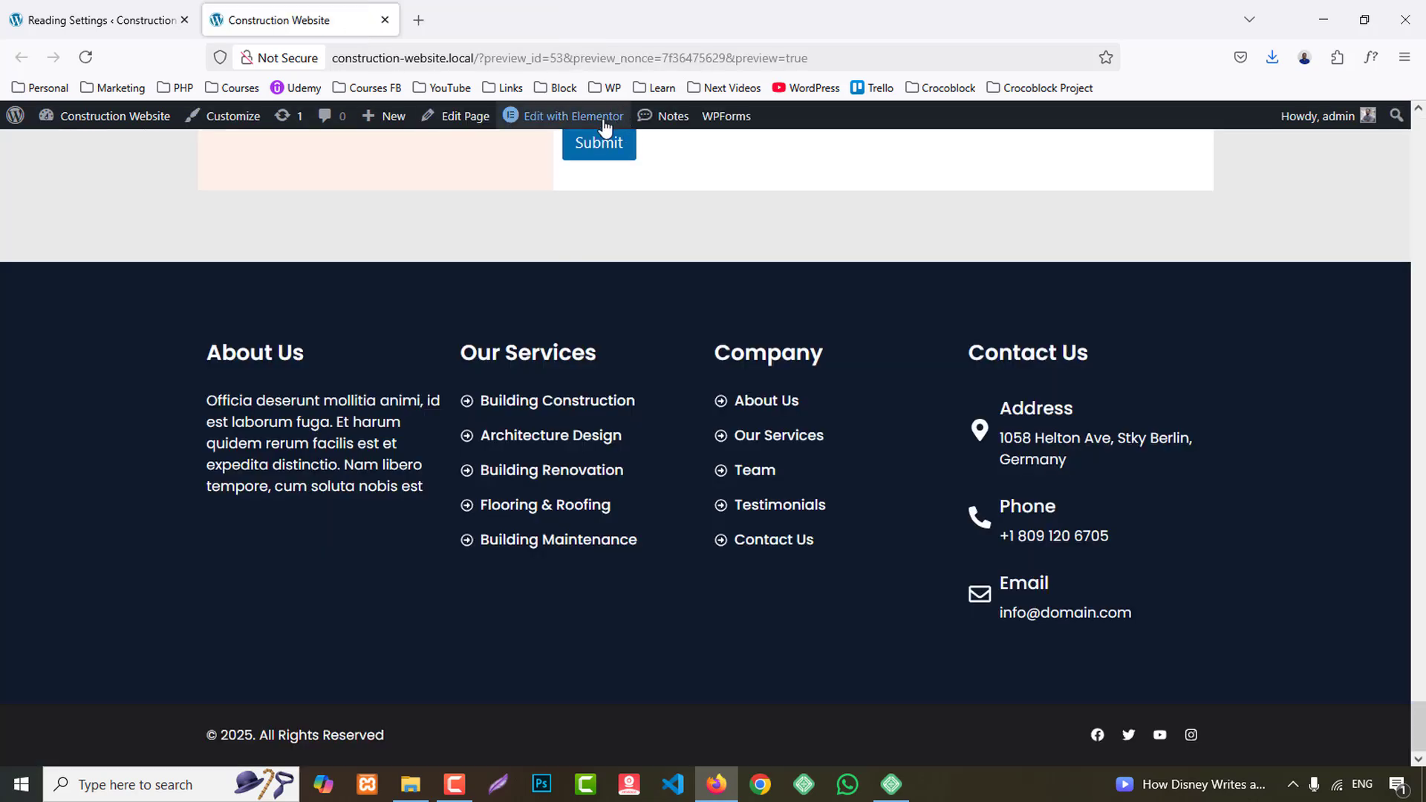
click(574, 116)
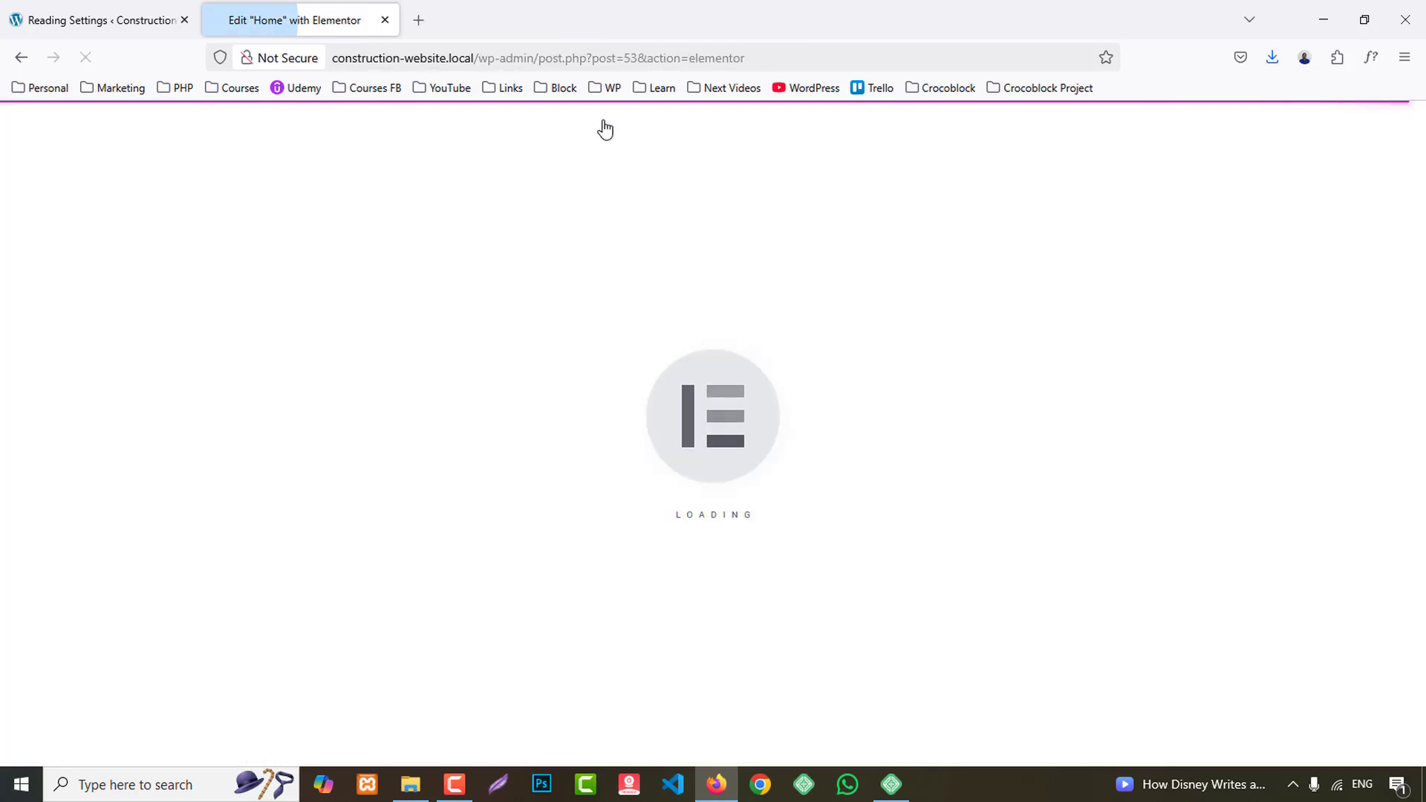
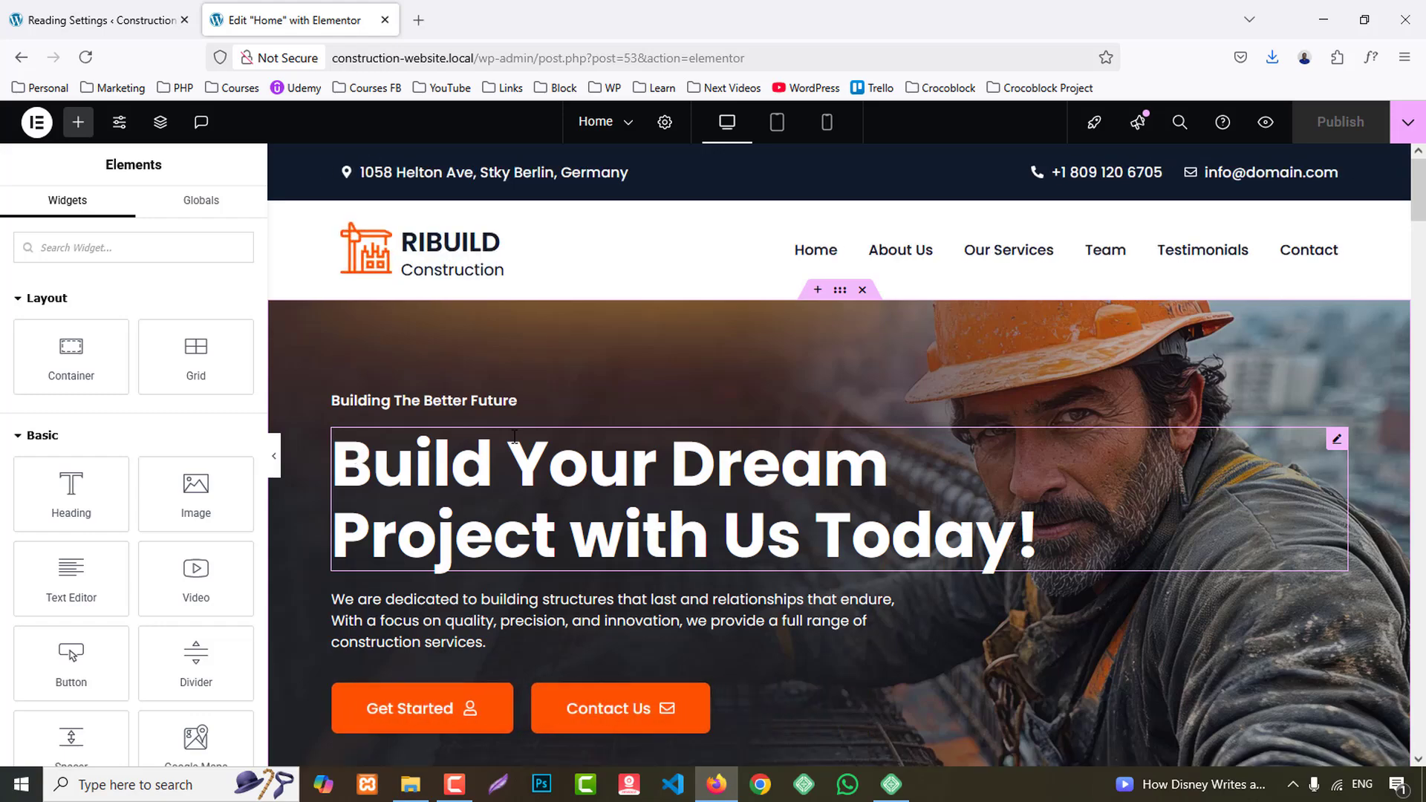
- In the tablet layout, set the hero container's padding to 30 px on all sides
click(777, 123)
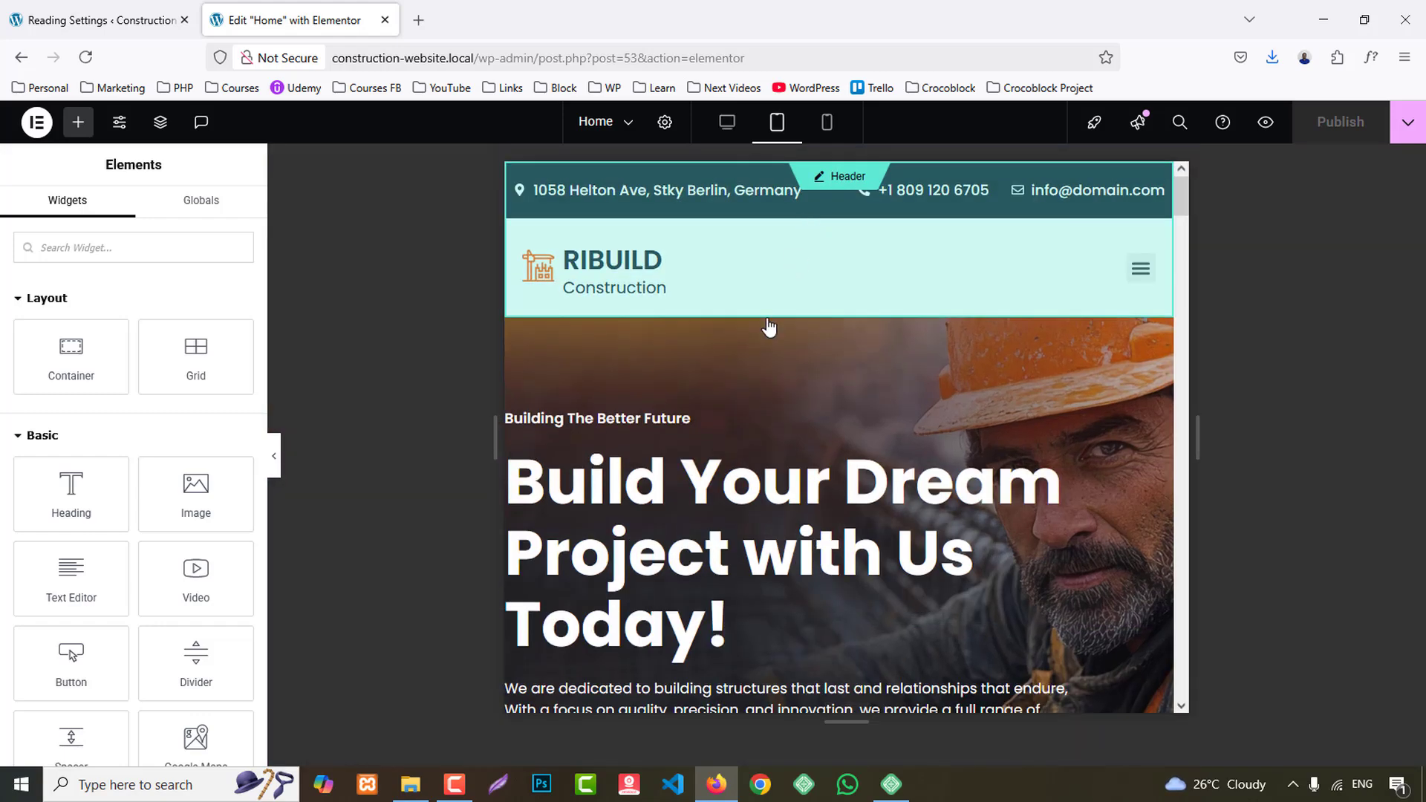
click(840, 309)
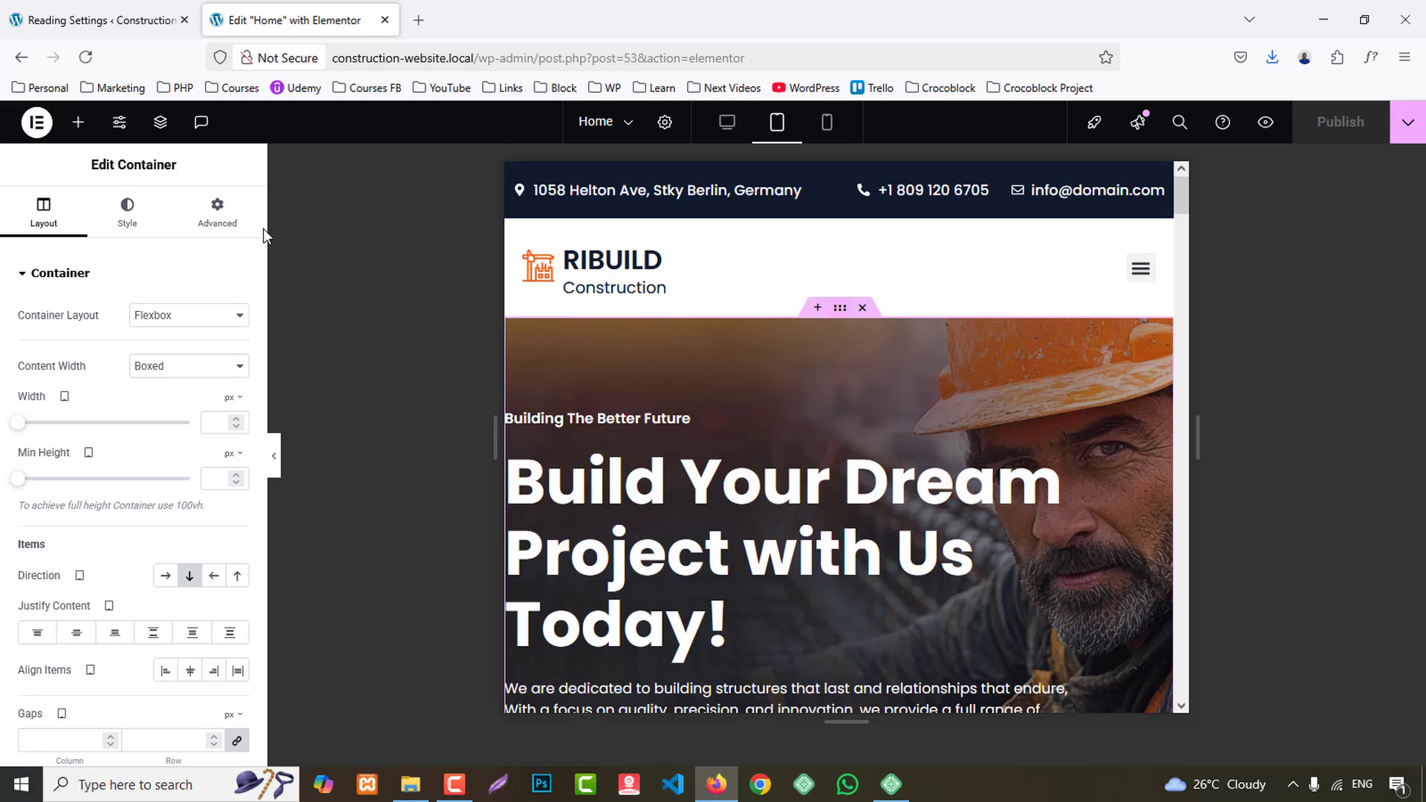
click(217, 212)
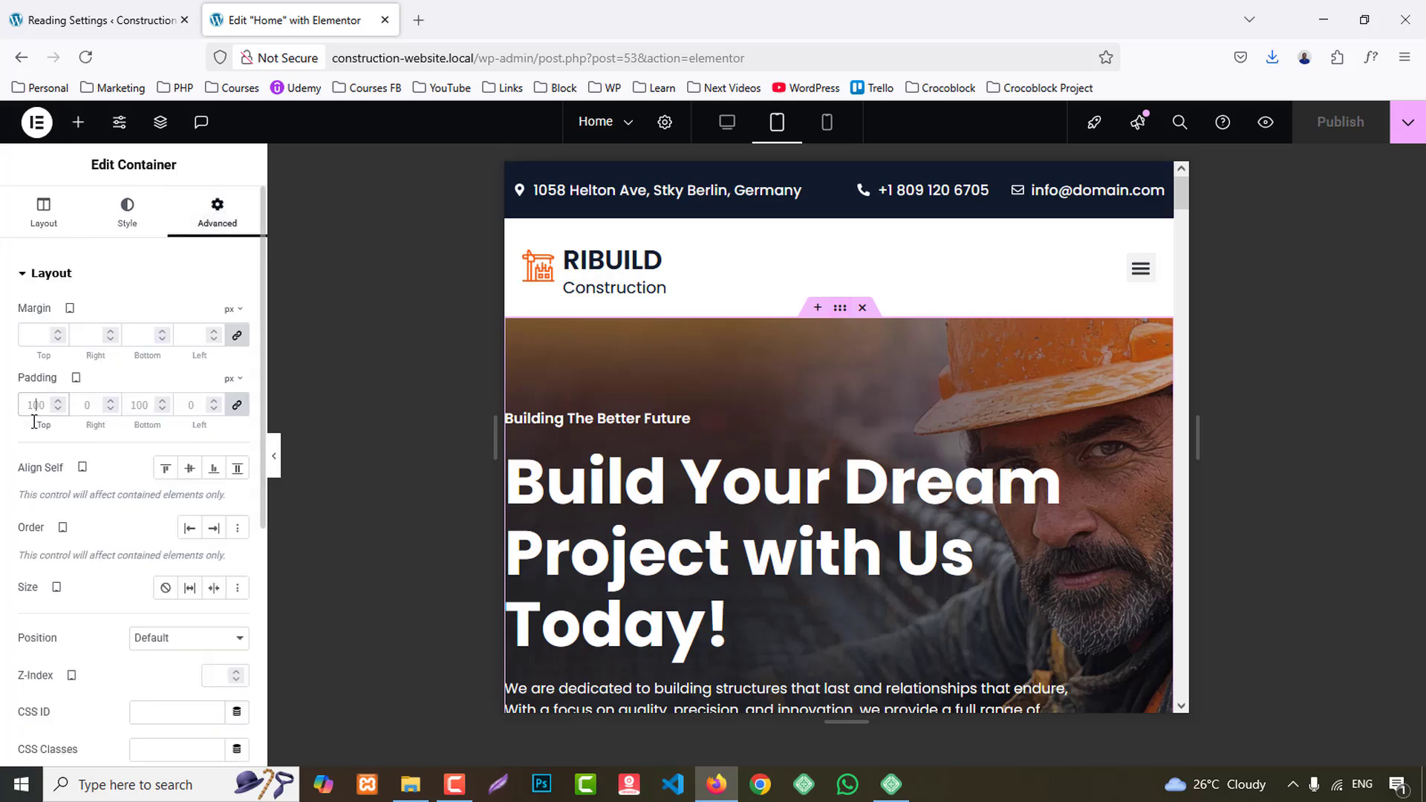
text(30)
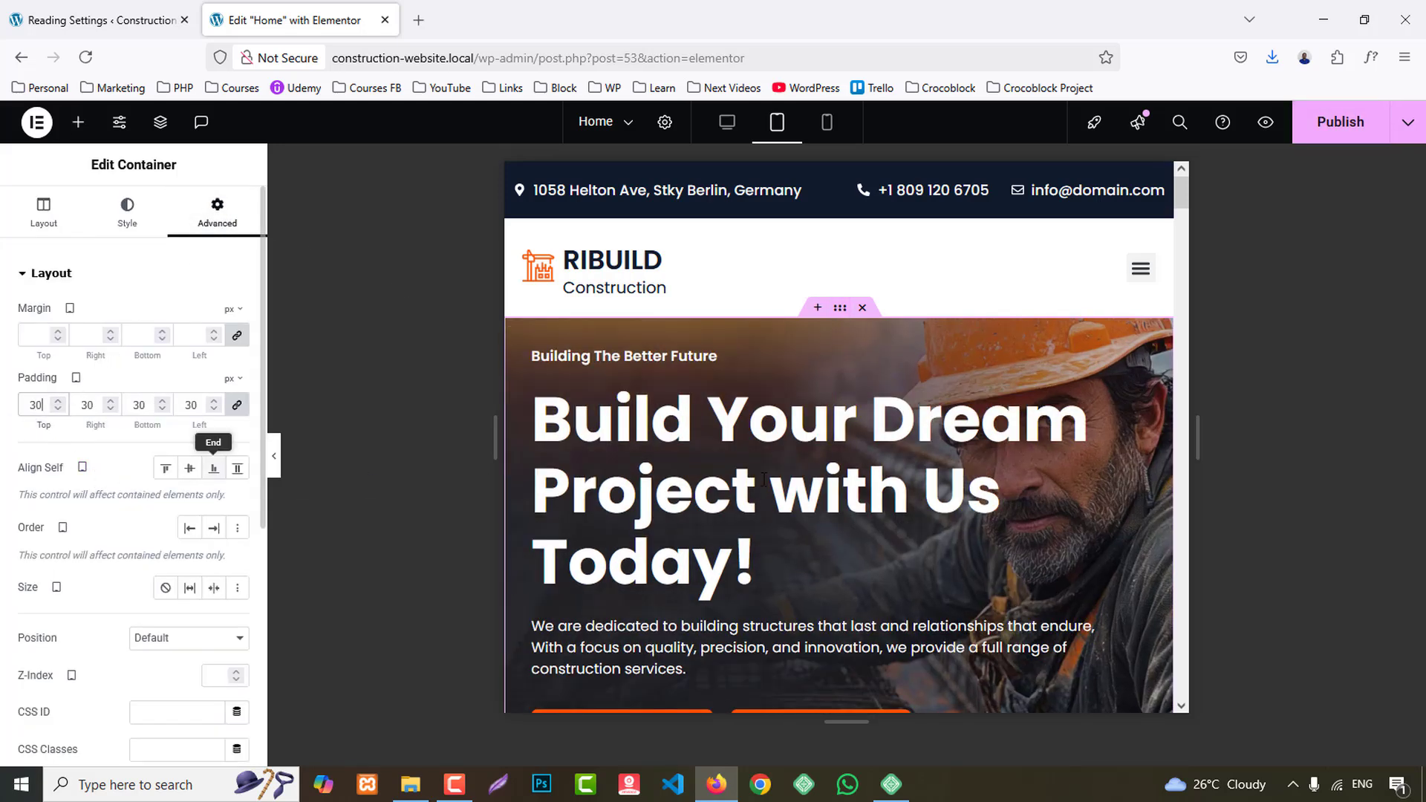
- Set the hero heading's font size to 40 px and its line height to 50 px for tablet
click(722, 415)
click(142, 233)
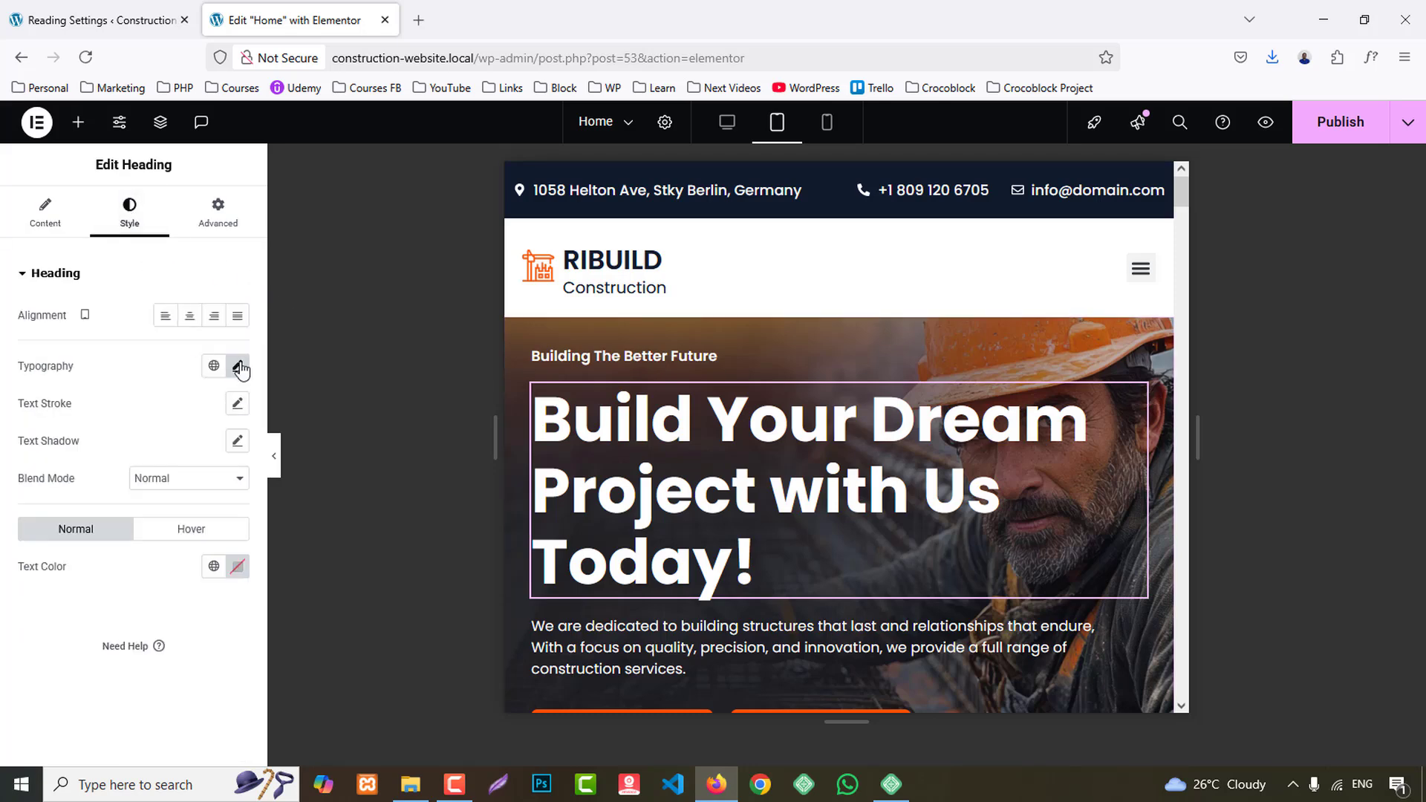
click(237, 365)
double_click(202, 505)
text(40)
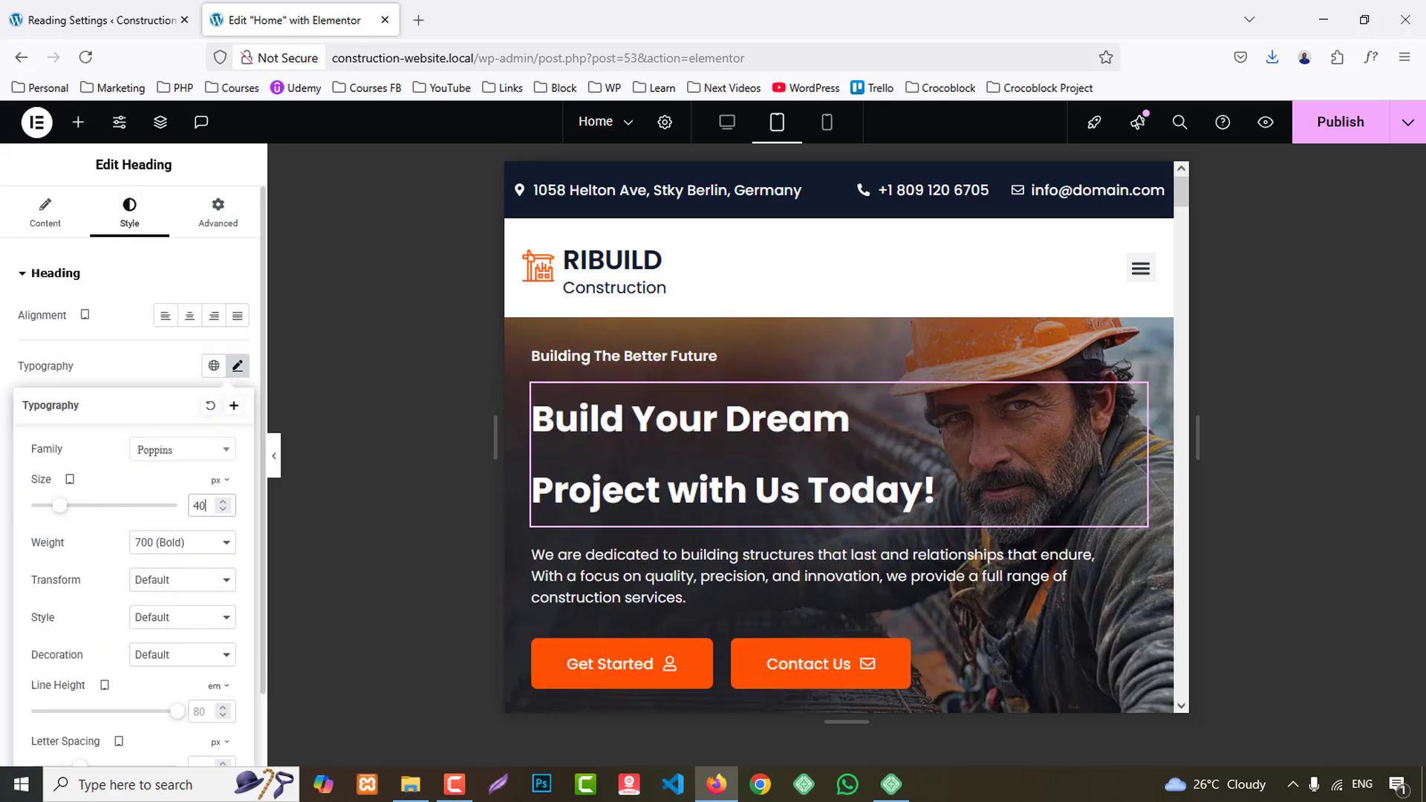
key(Down)
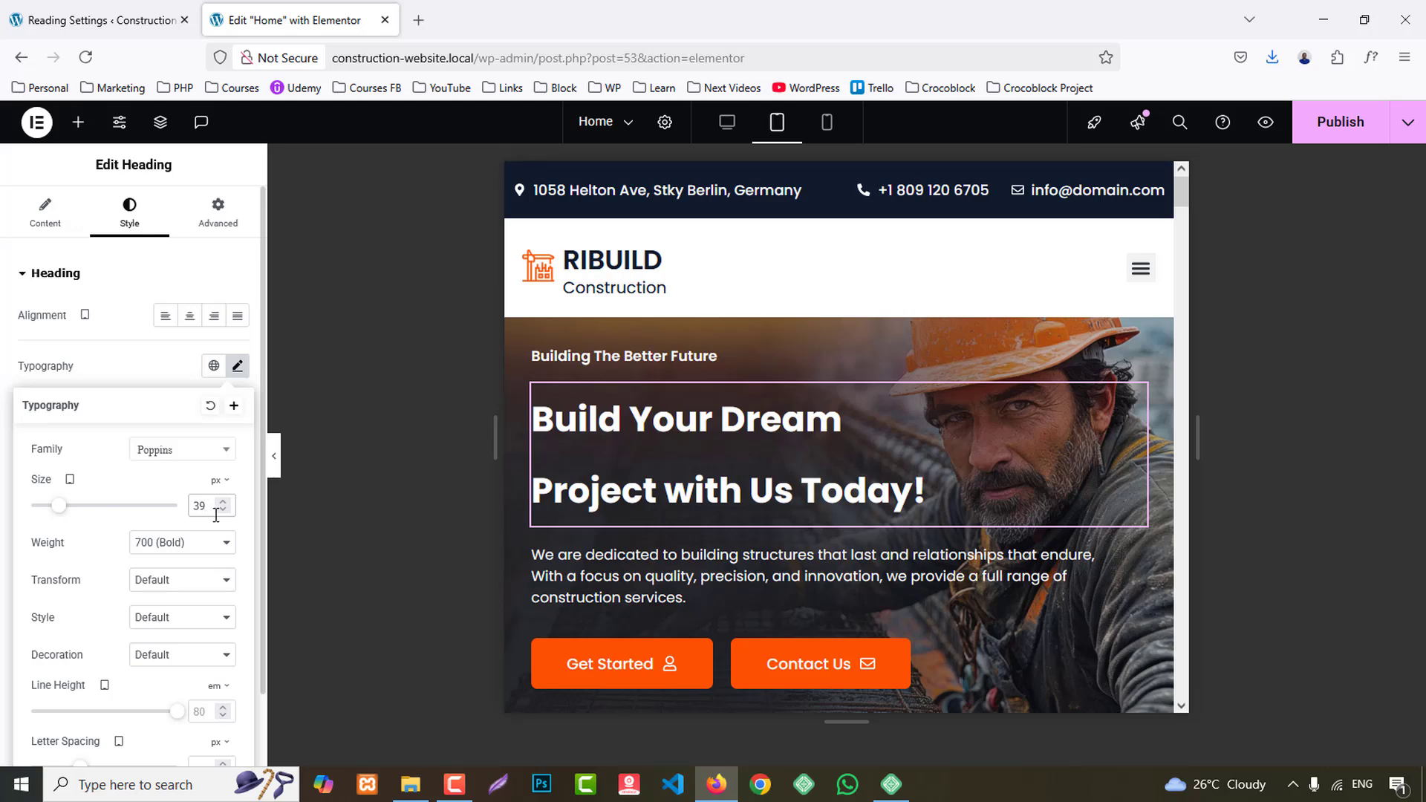
key(Up)
scroll(203, 657, down, 1)
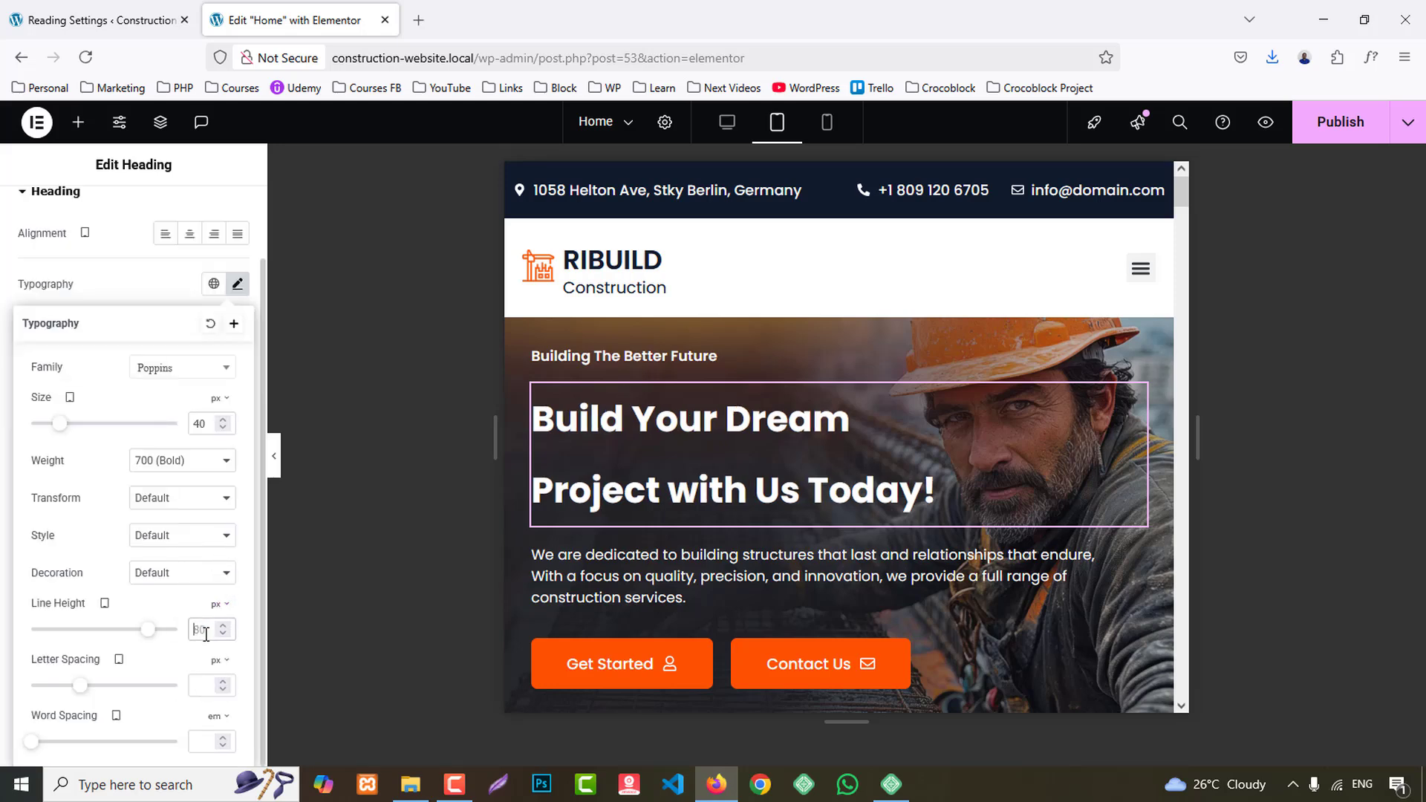
text(50)
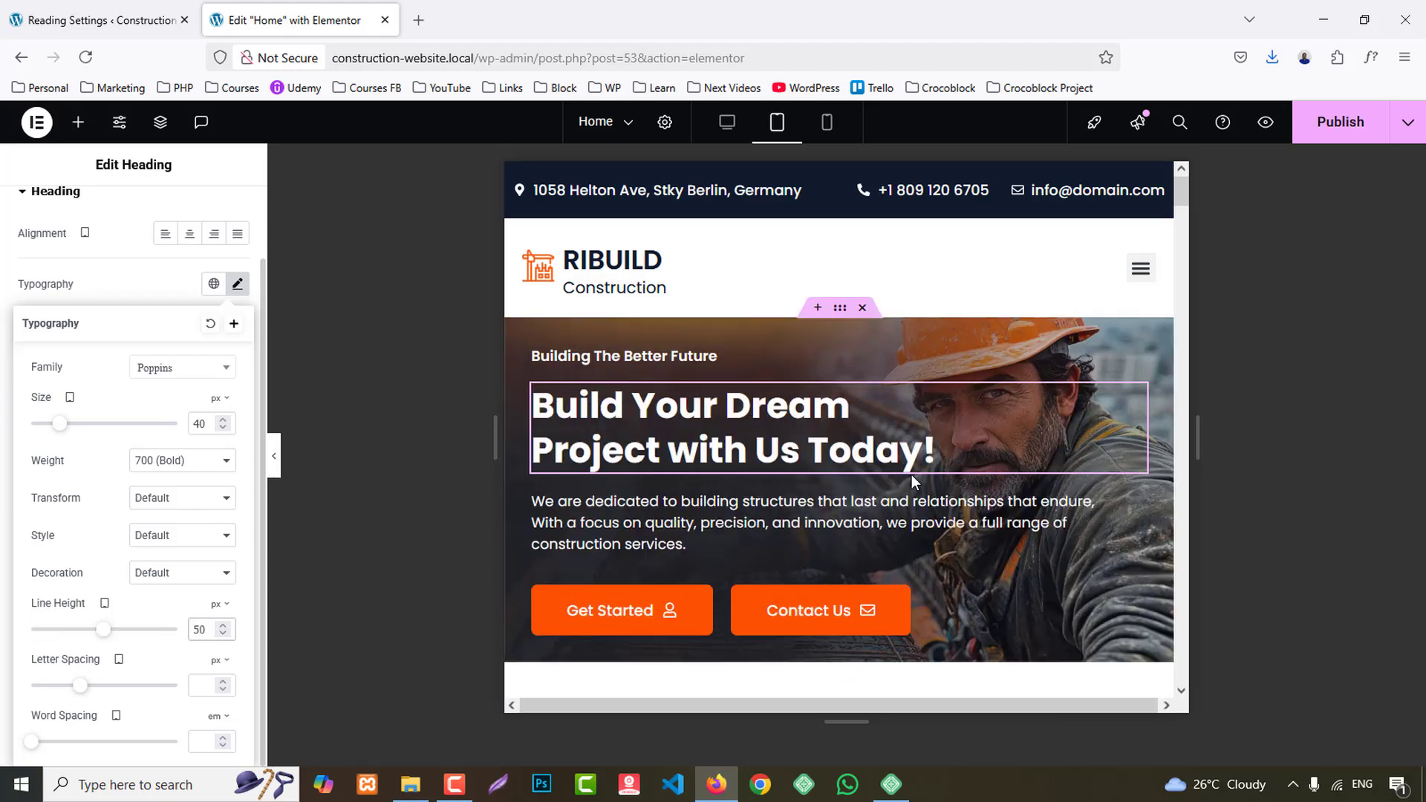
- Set the width of the Satisfied Customers counter container to 50% in the tablet layout
scroll(922, 465, down, 4)
scroll(922, 466, down, 3)
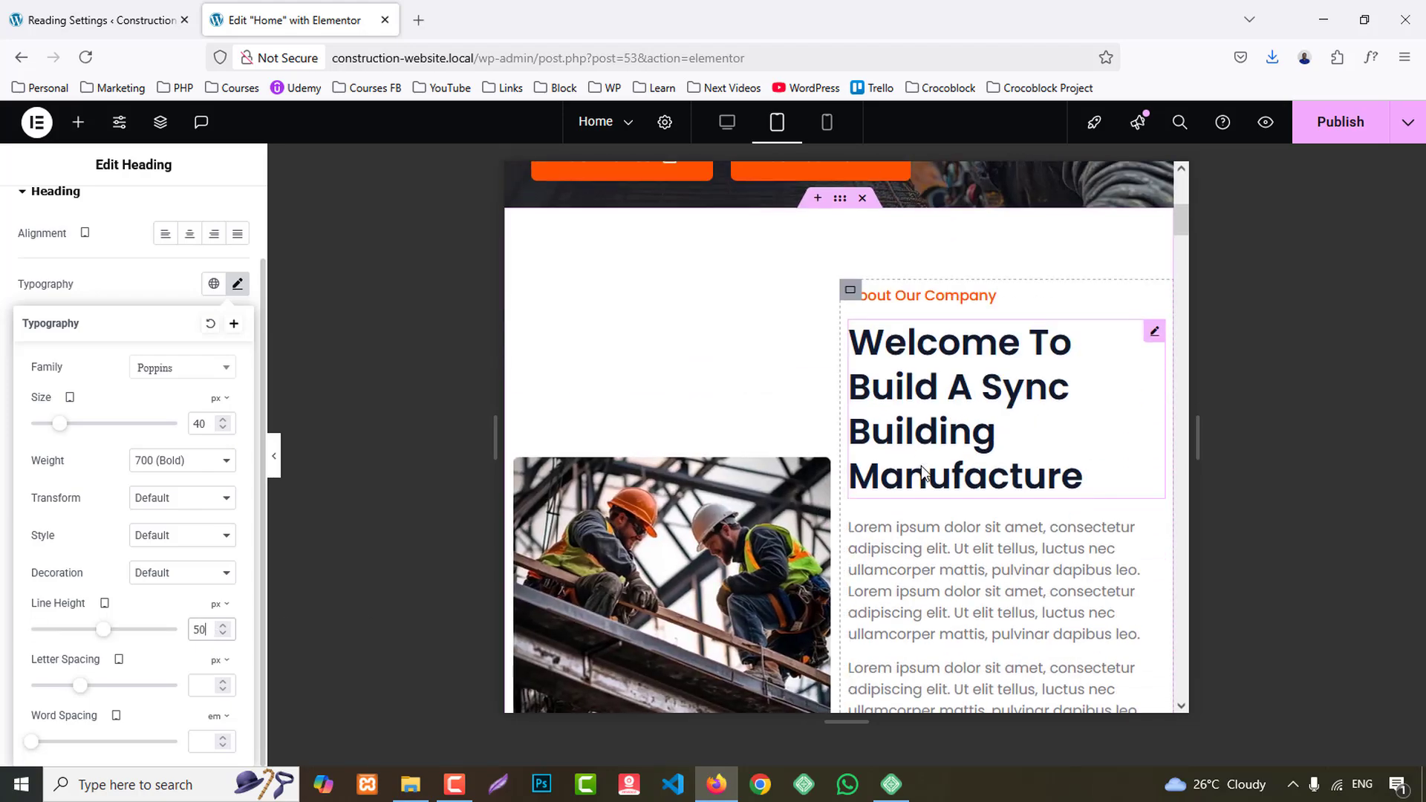
scroll(922, 465, down, 5)
scroll(922, 466, down, 5)
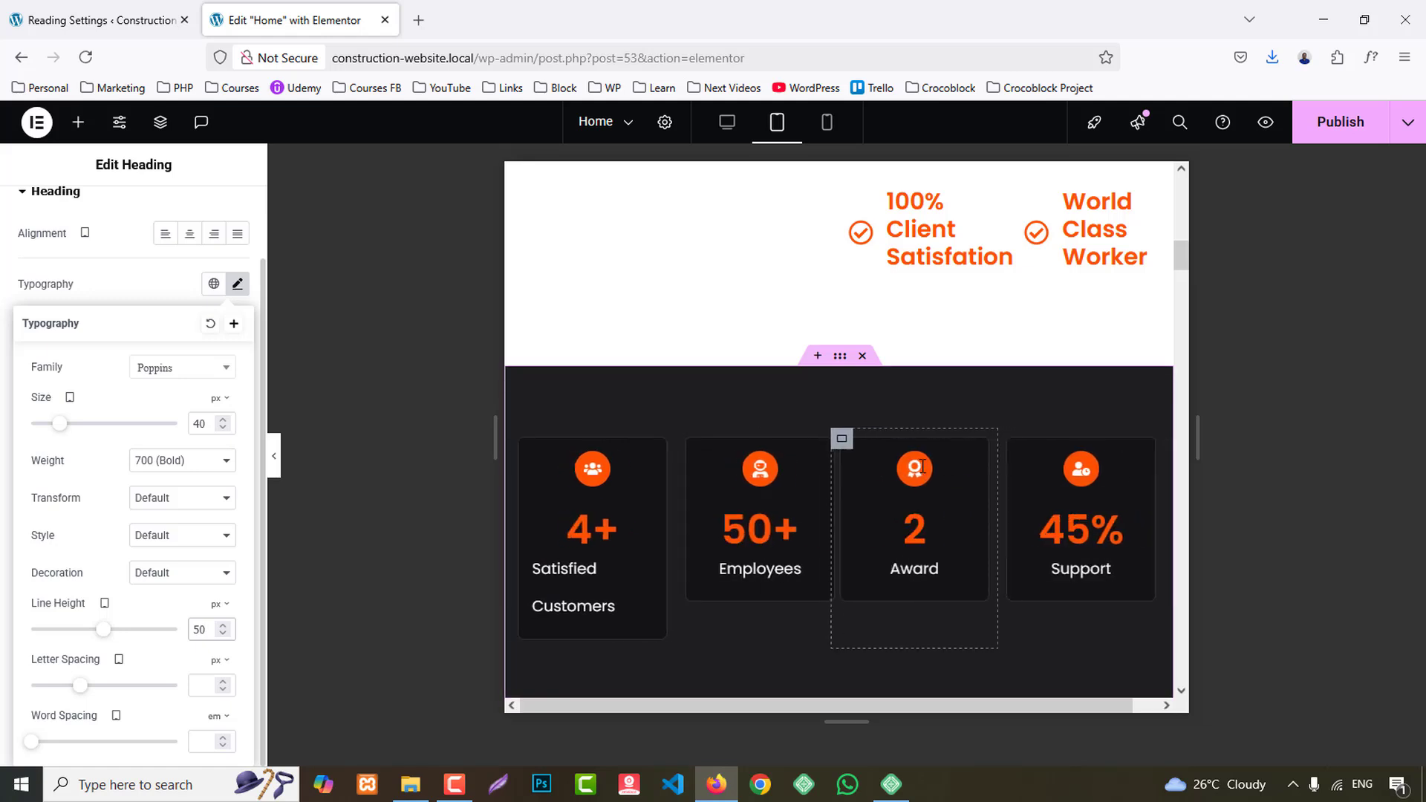
scroll(673, 452, down, 1)
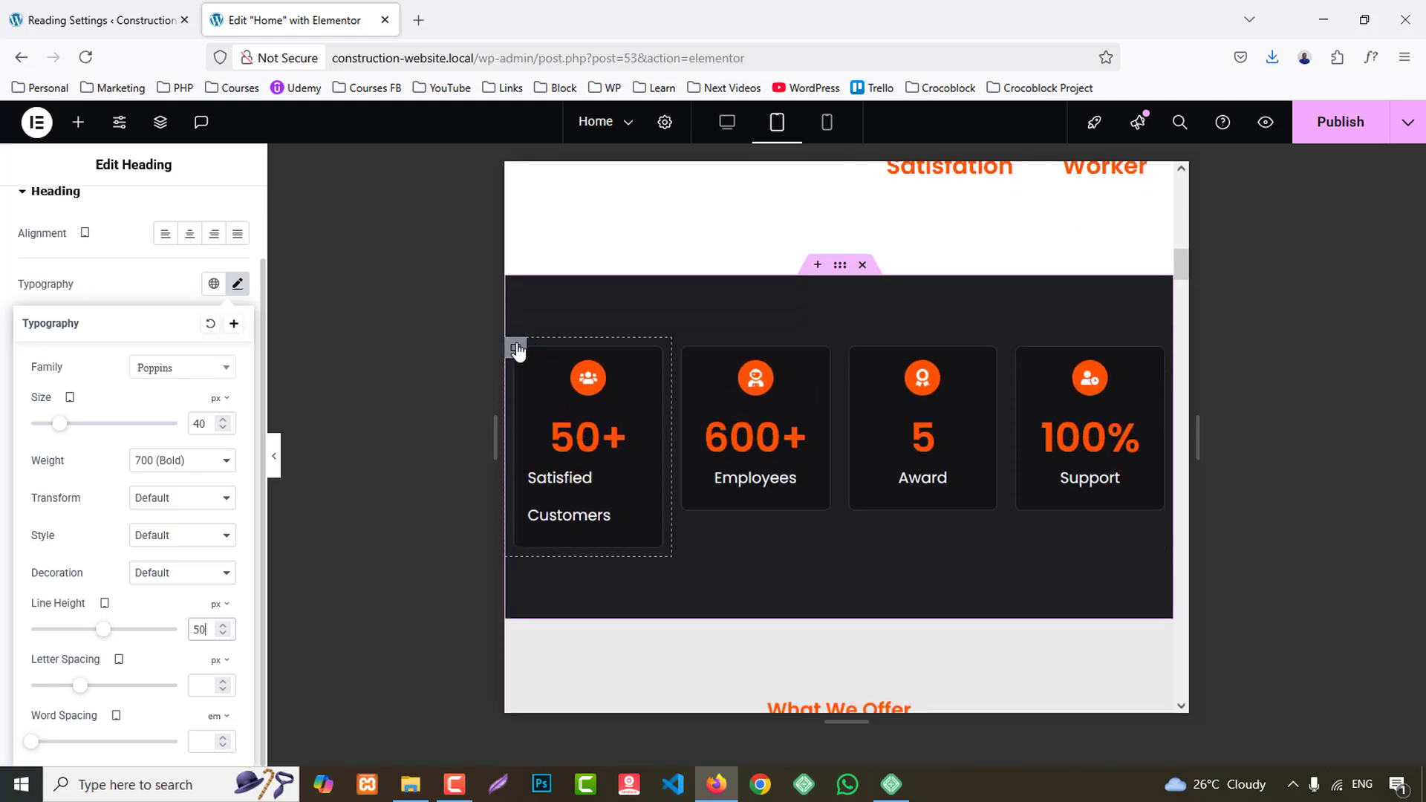
click(515, 348)
click(231, 401)
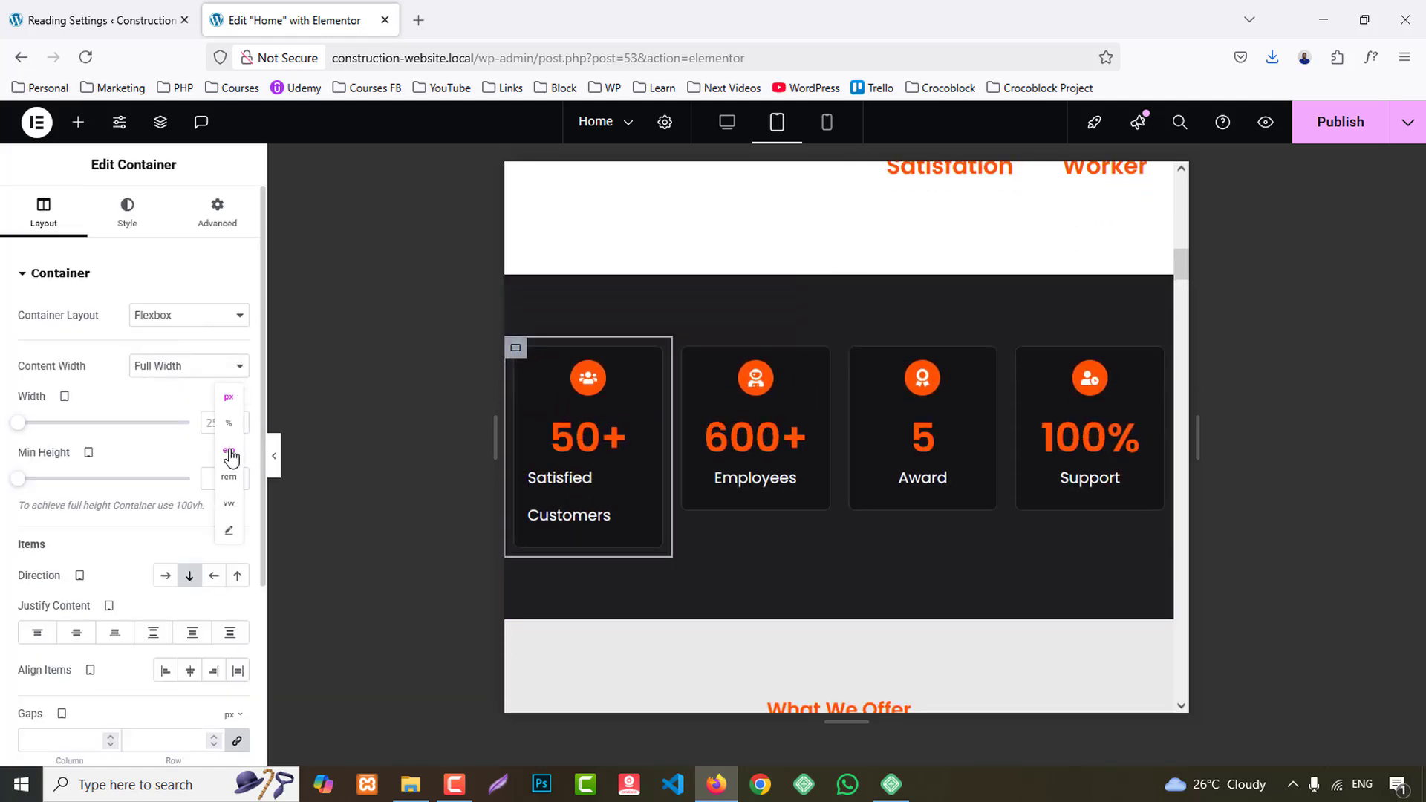
click(228, 423)
click(214, 423)
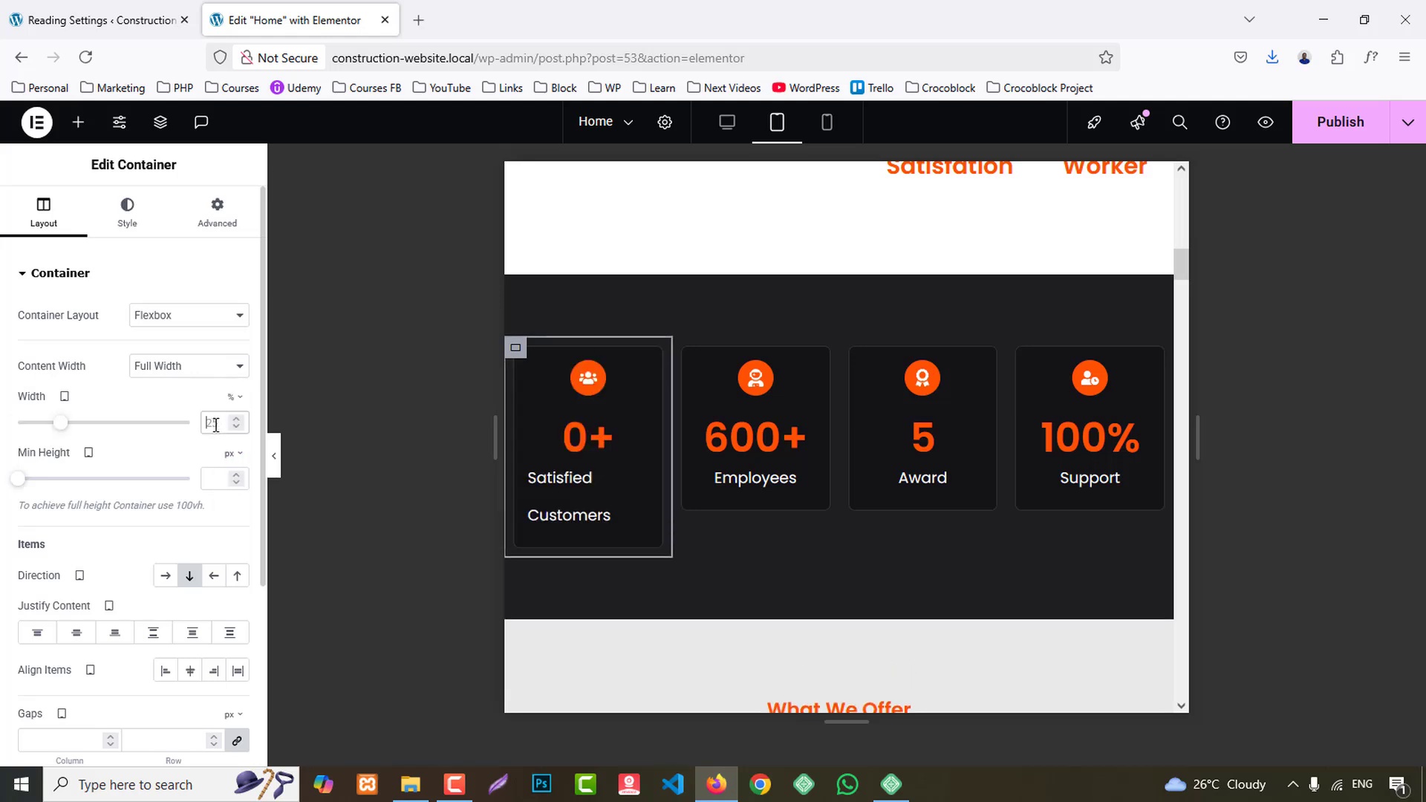
text(50)
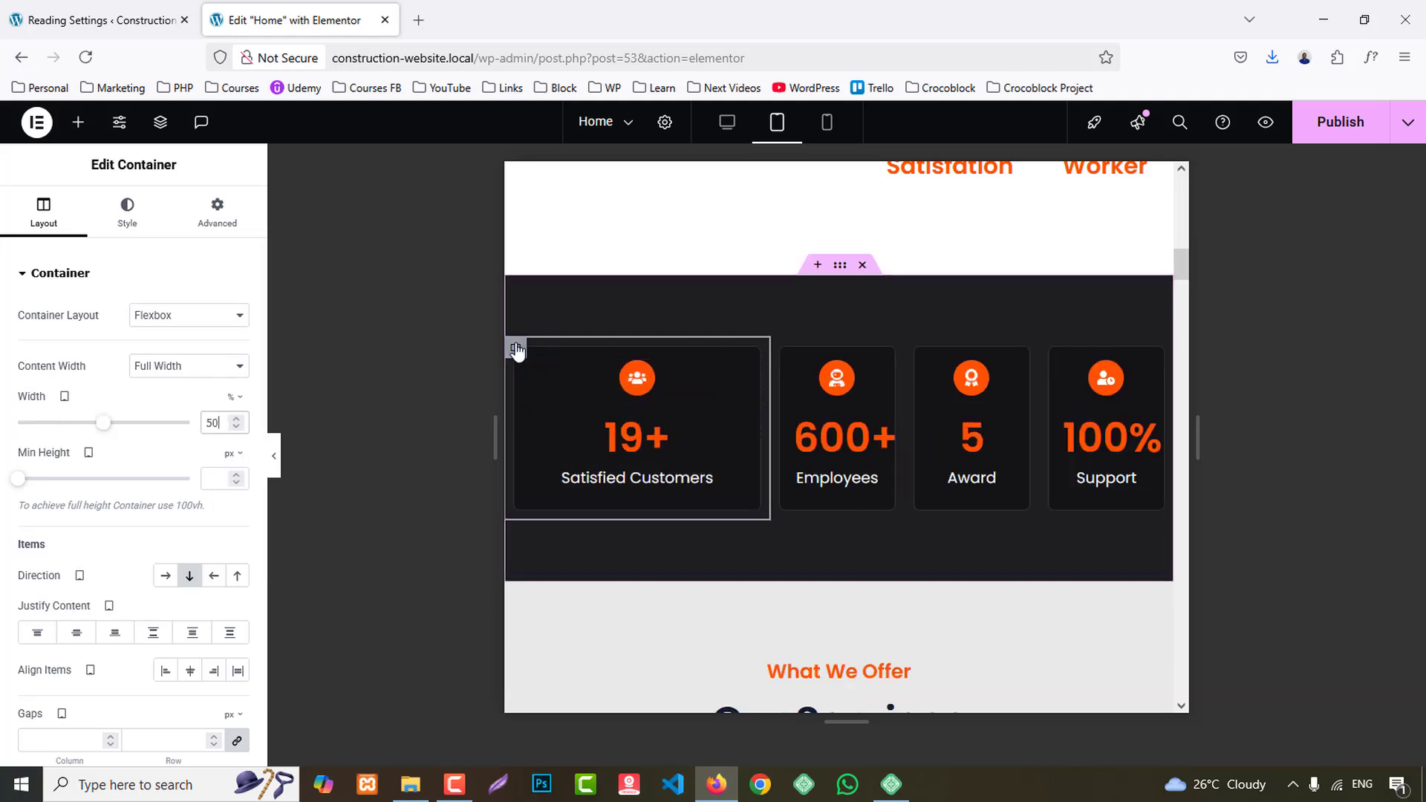
- Copy the Satisfied Customers container and paste its style onto the Employees, Award and Support counter containers
right_click(517, 349)
click(548, 406)
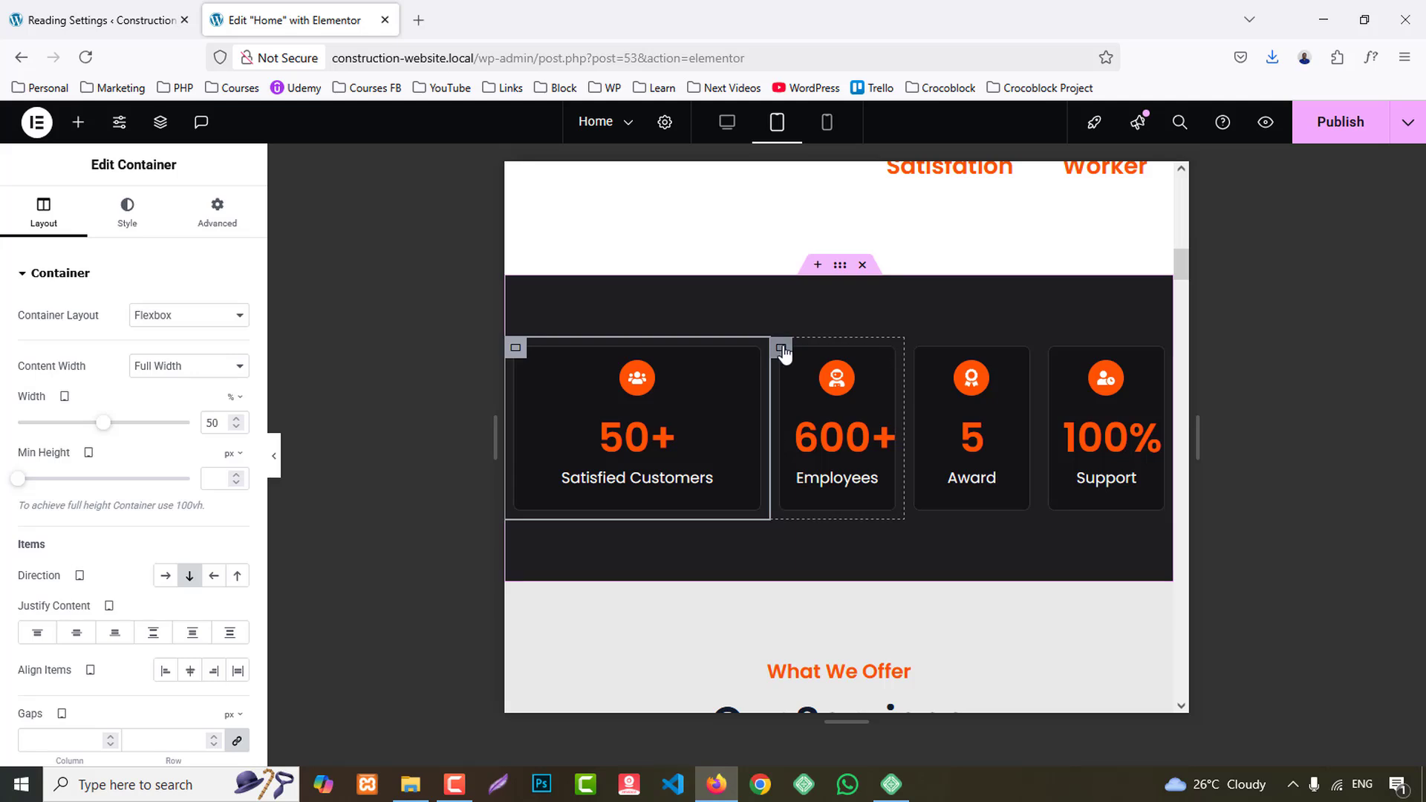
right_click(781, 349)
click(821, 469)
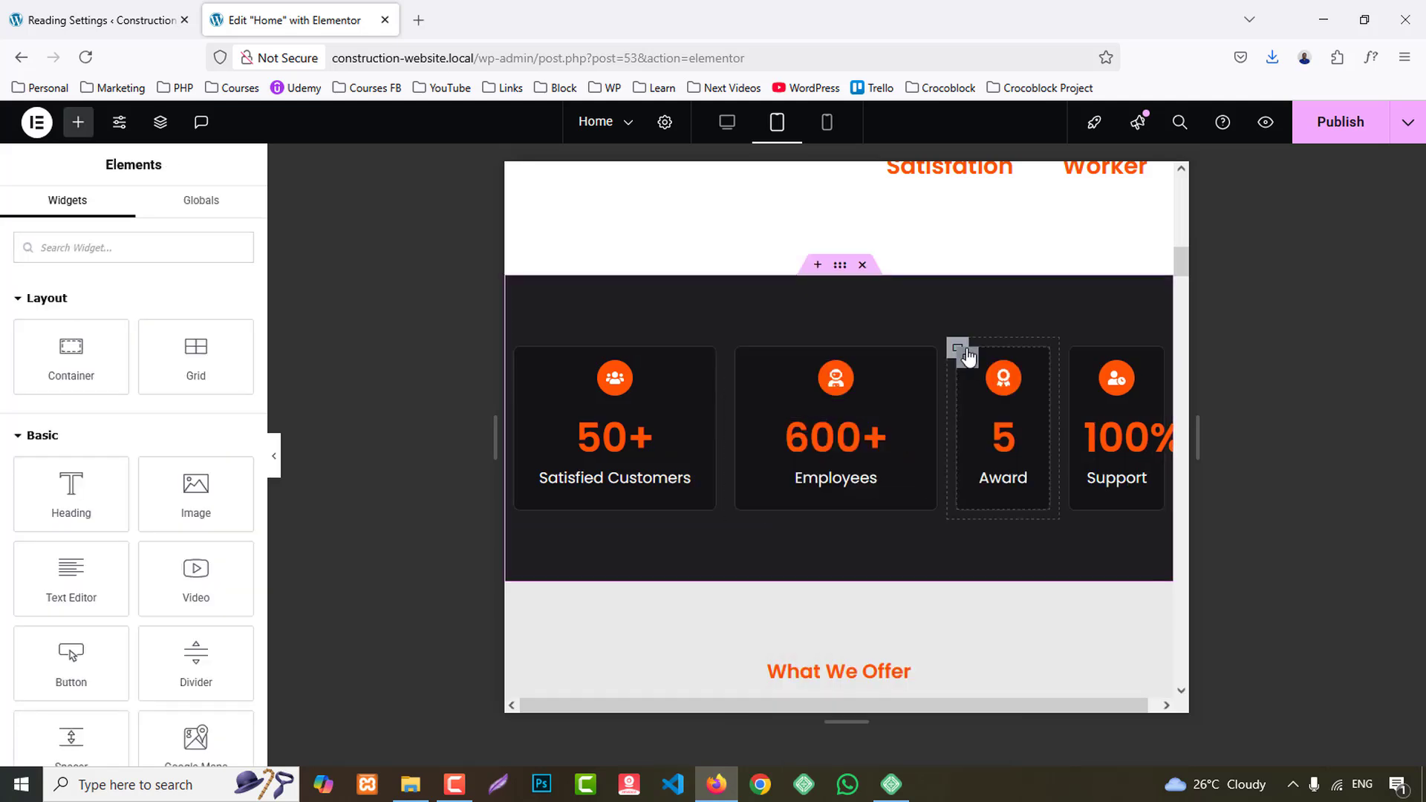
right_click(956, 349)
click(987, 472)
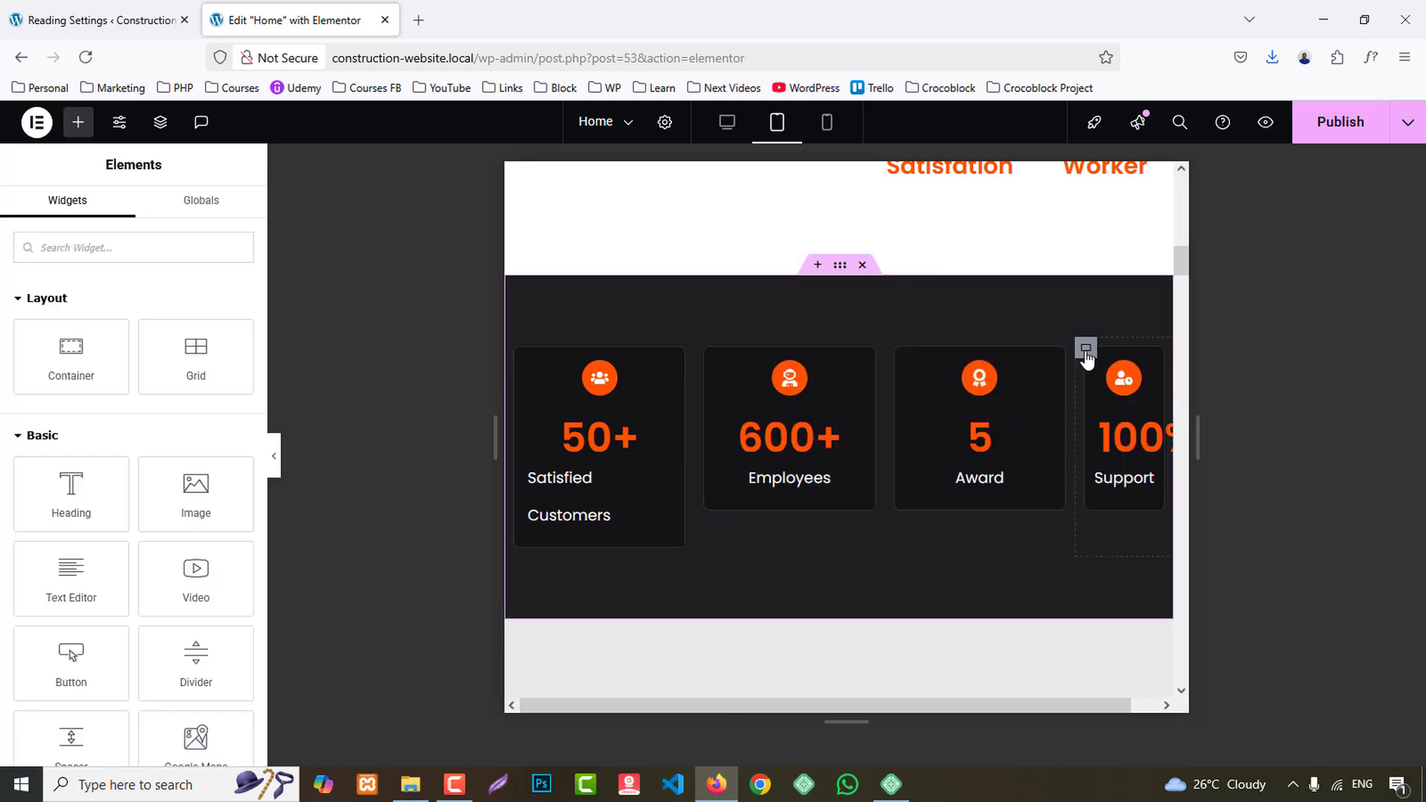
right_click(1087, 349)
click(1118, 474)
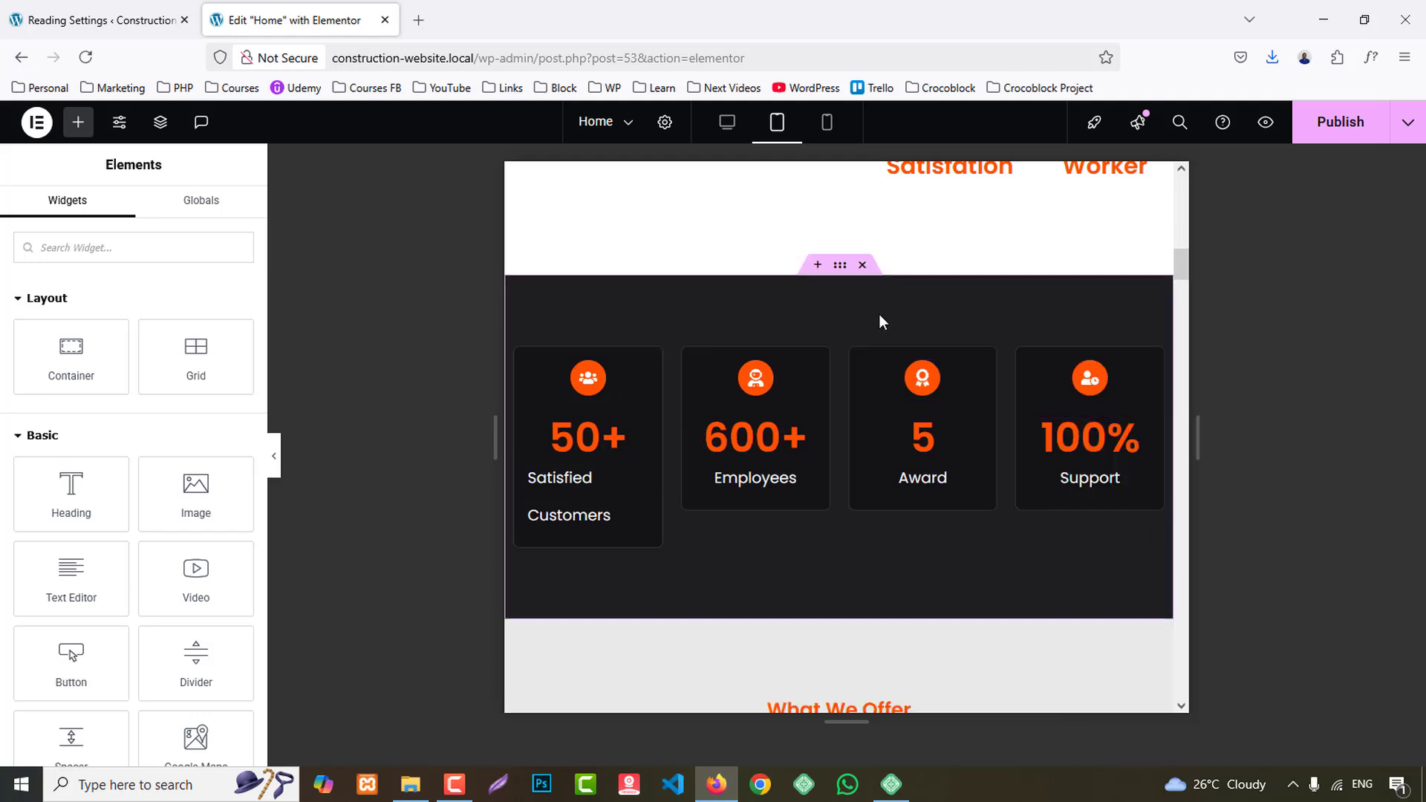
- Set the counter section's parent container to Wrap its items in the tablet layout
click(840, 268)
scroll(104, 533, down, 4)
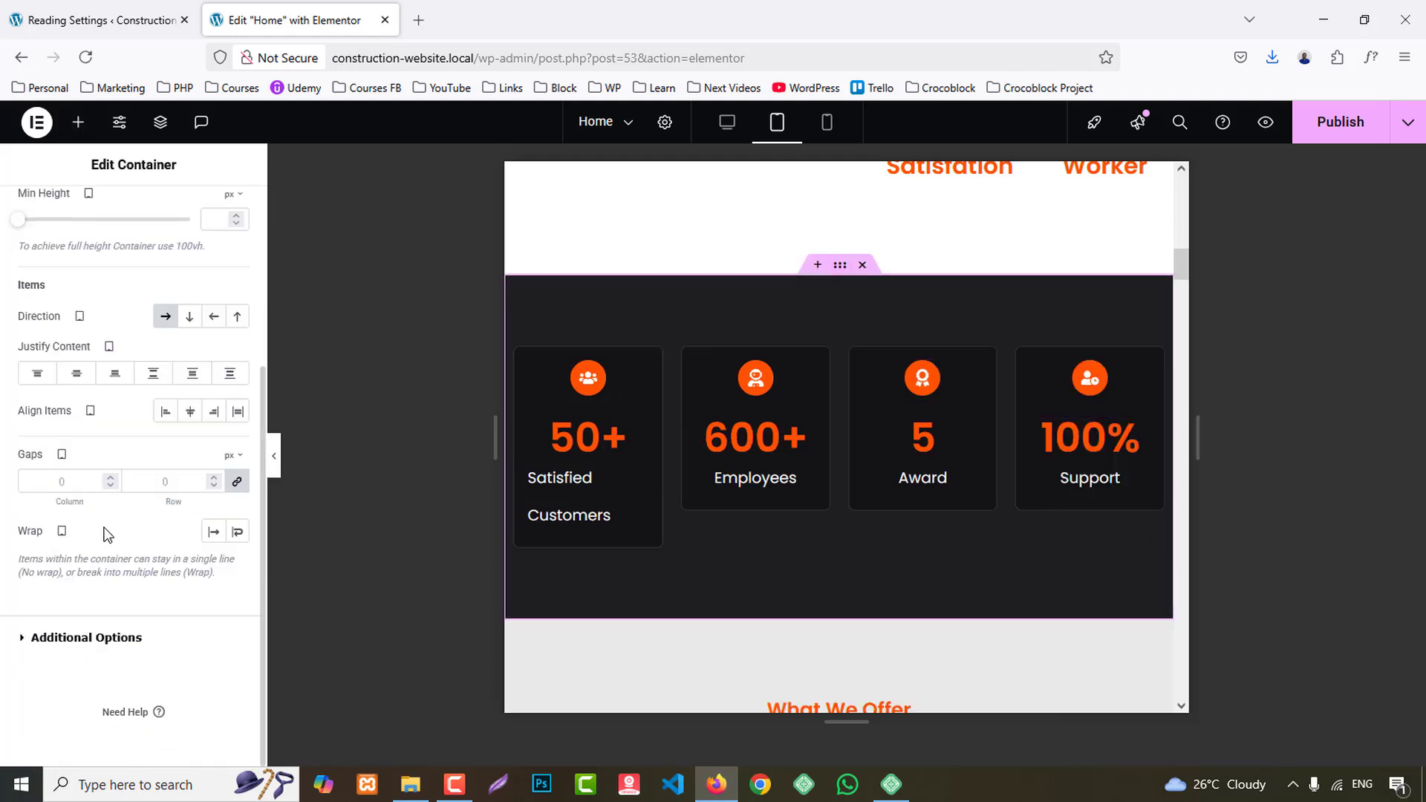
click(237, 533)
- Set the width of the Industrial Infrastructure project card's outer container to 50% for tablet
scroll(1053, 488, down, 5)
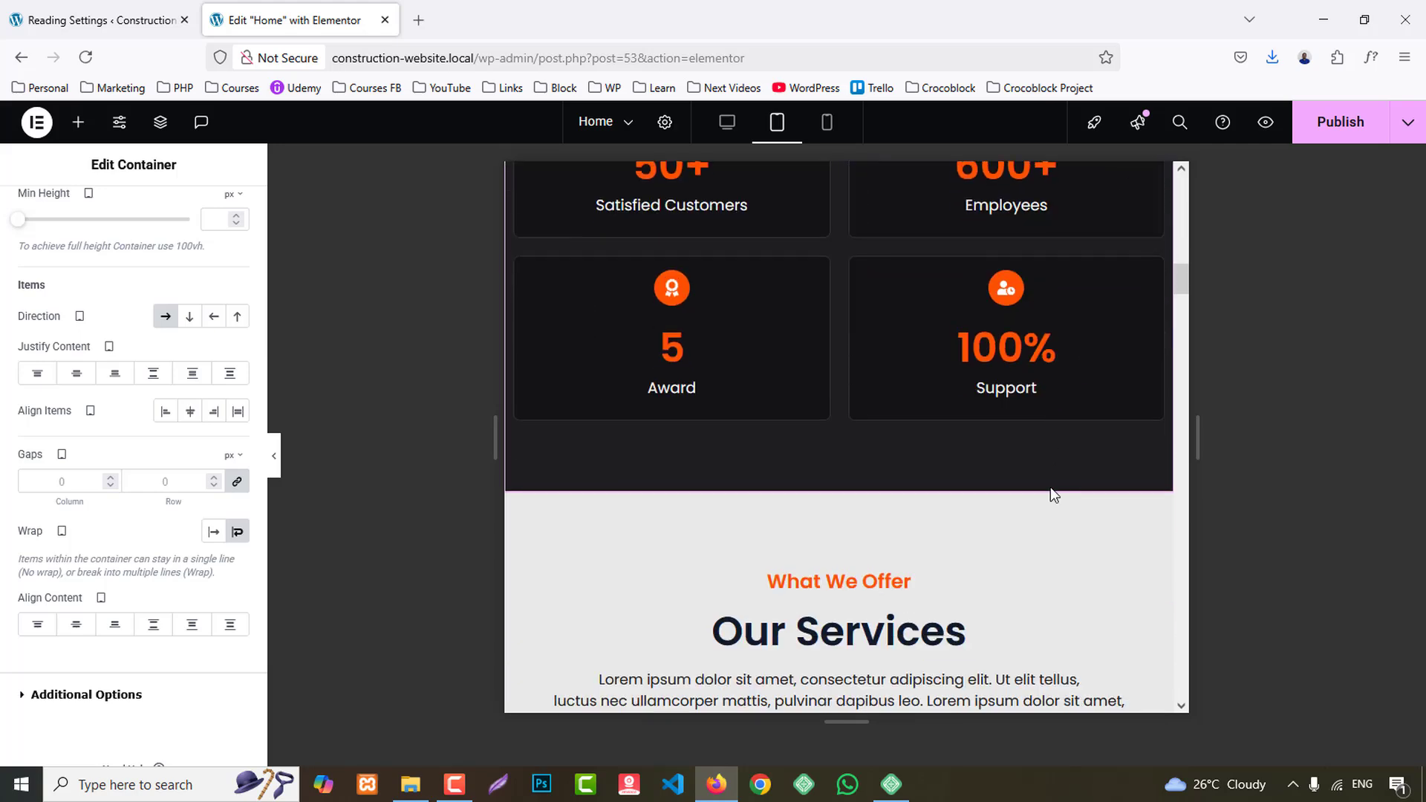
scroll(1050, 488, down, 3)
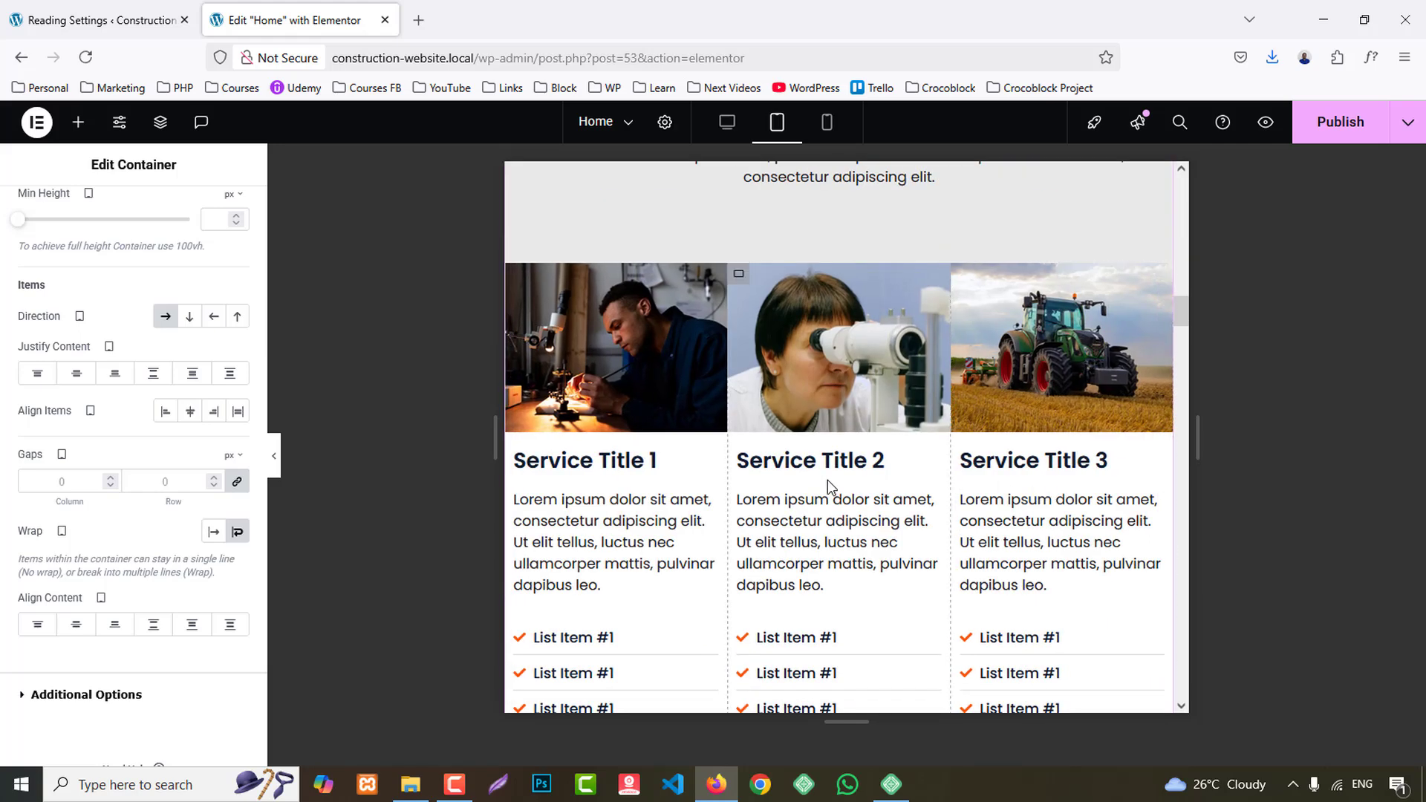
scroll(827, 479, down, 10)
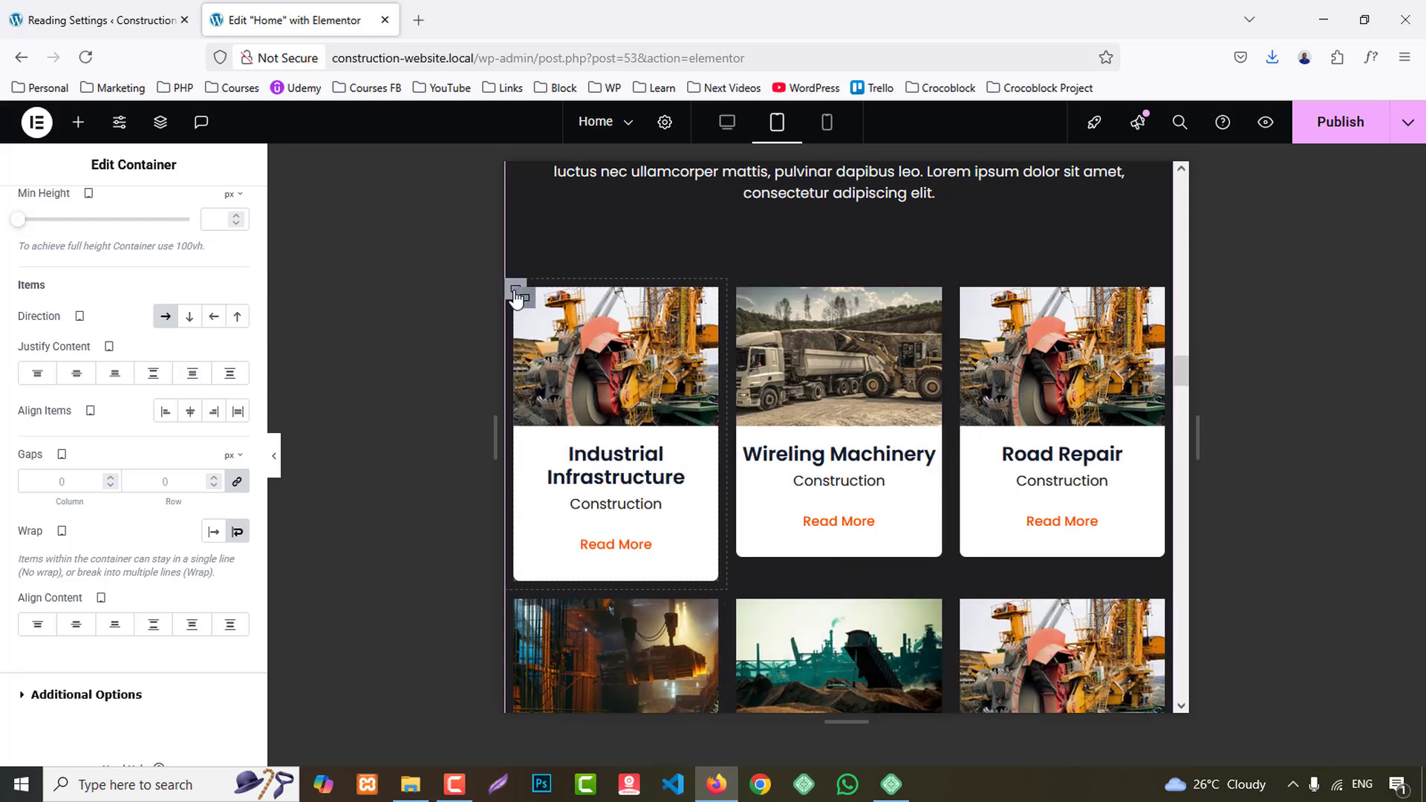
click(518, 296)
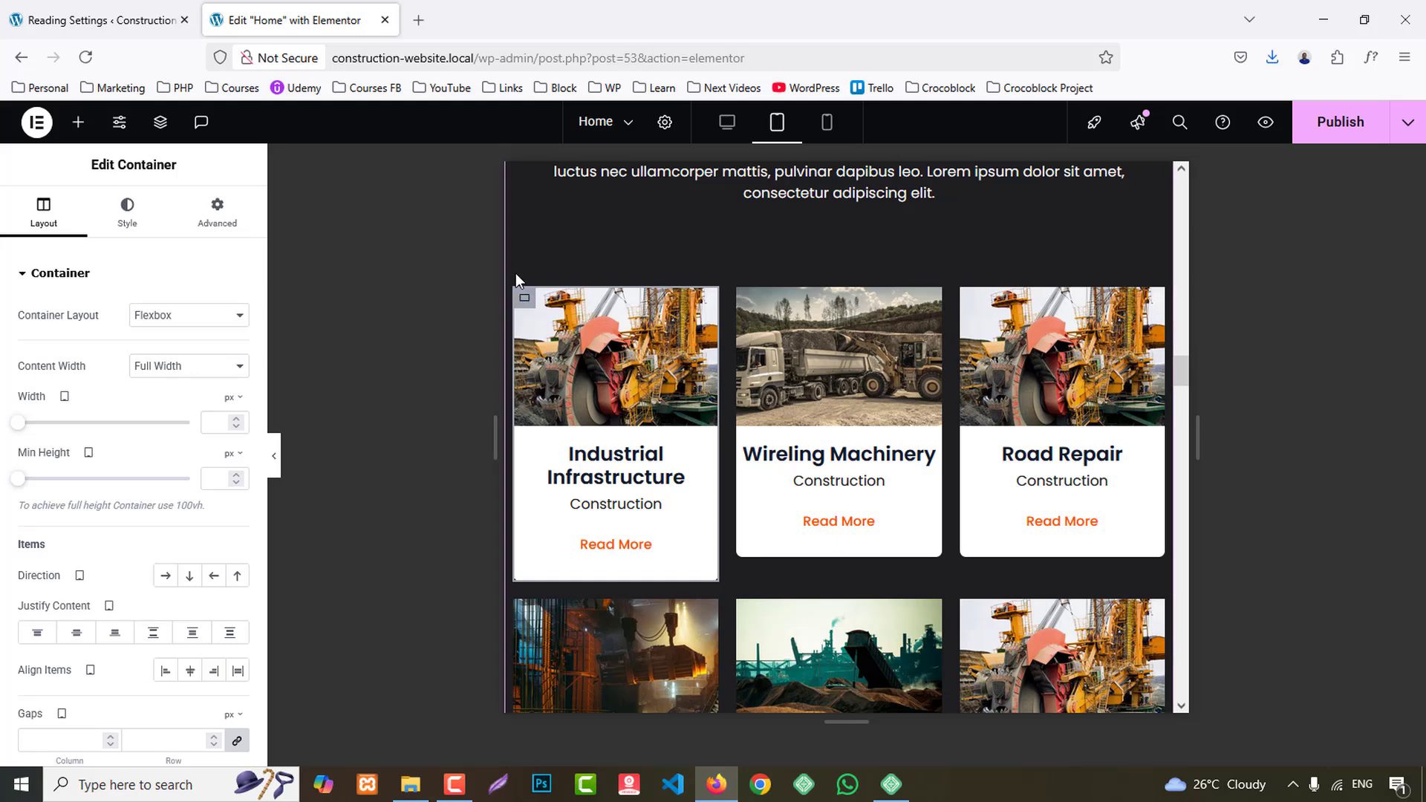
click(512, 292)
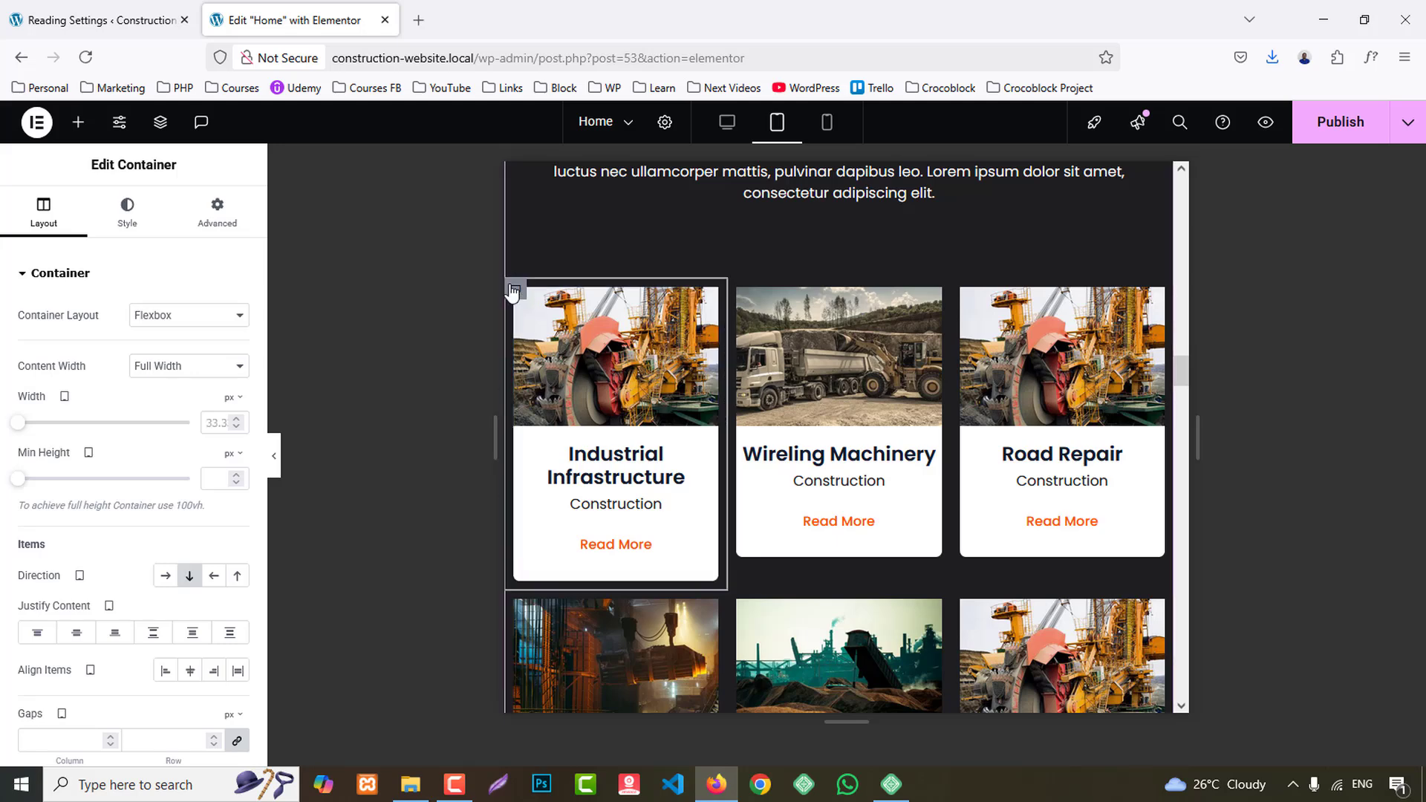
click(233, 397)
click(229, 422)
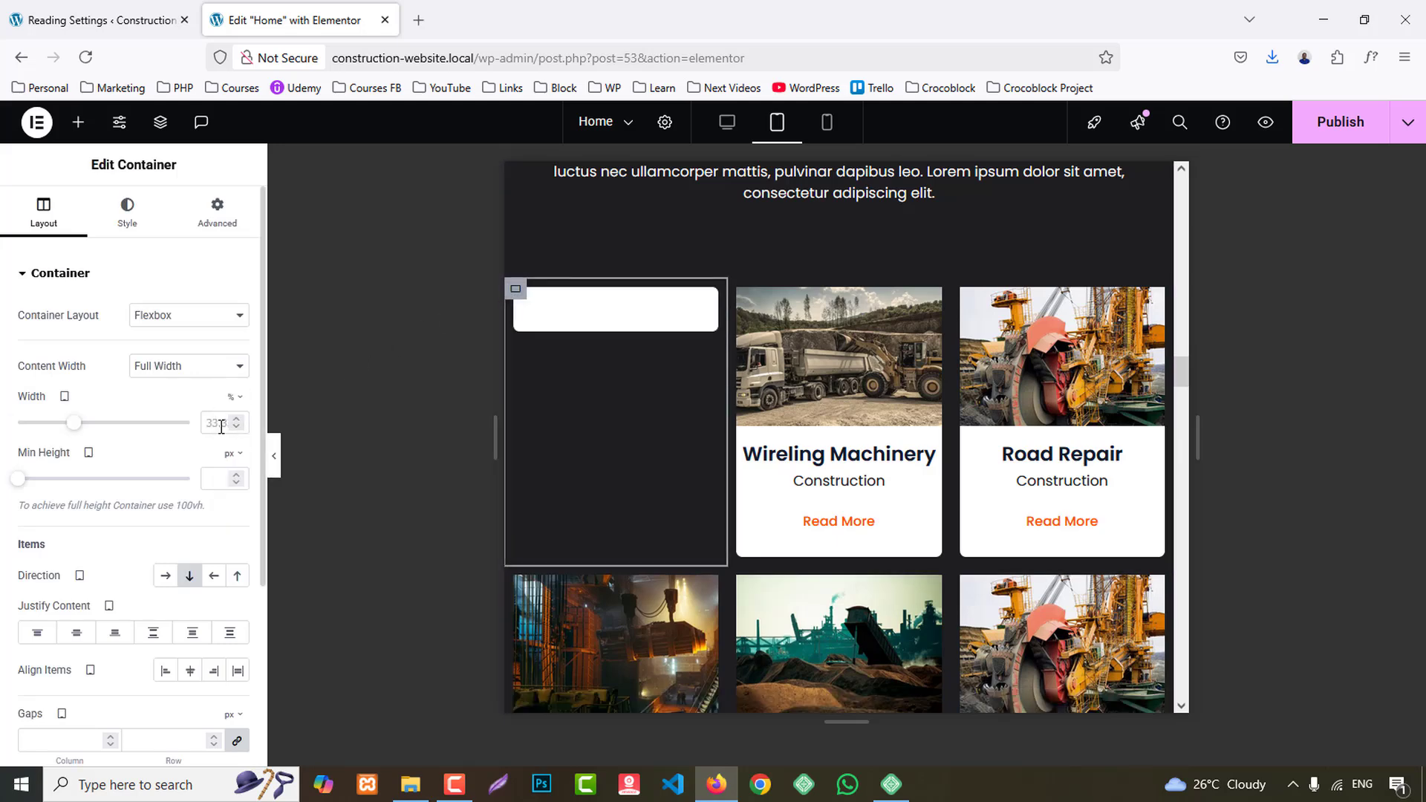
double_click(212, 422)
text(50)
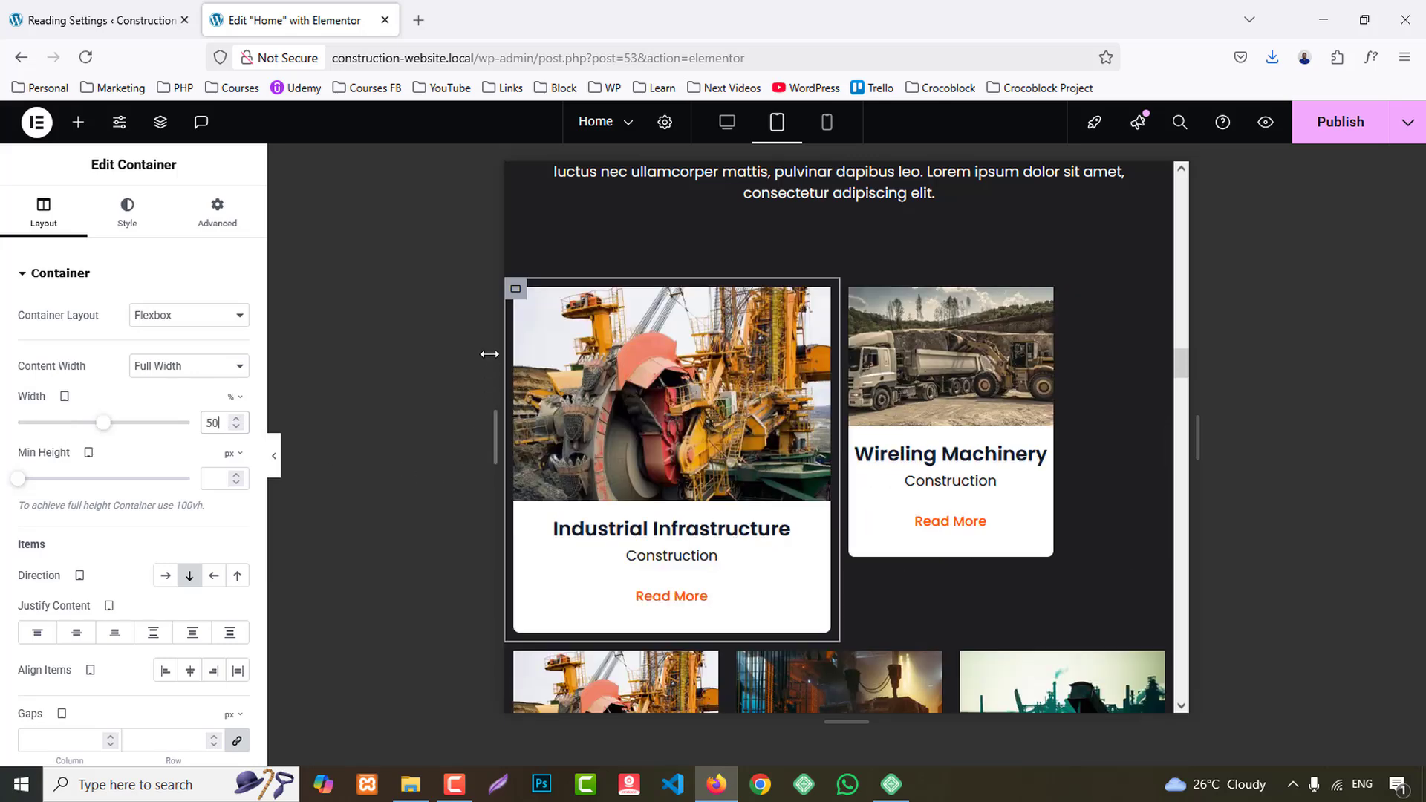
- Copy the Industrial Infrastructure container and paste its style onto the Wireling Machinery, Road Repair and Engine Replacement containers
right_click(516, 289)
click(548, 402)
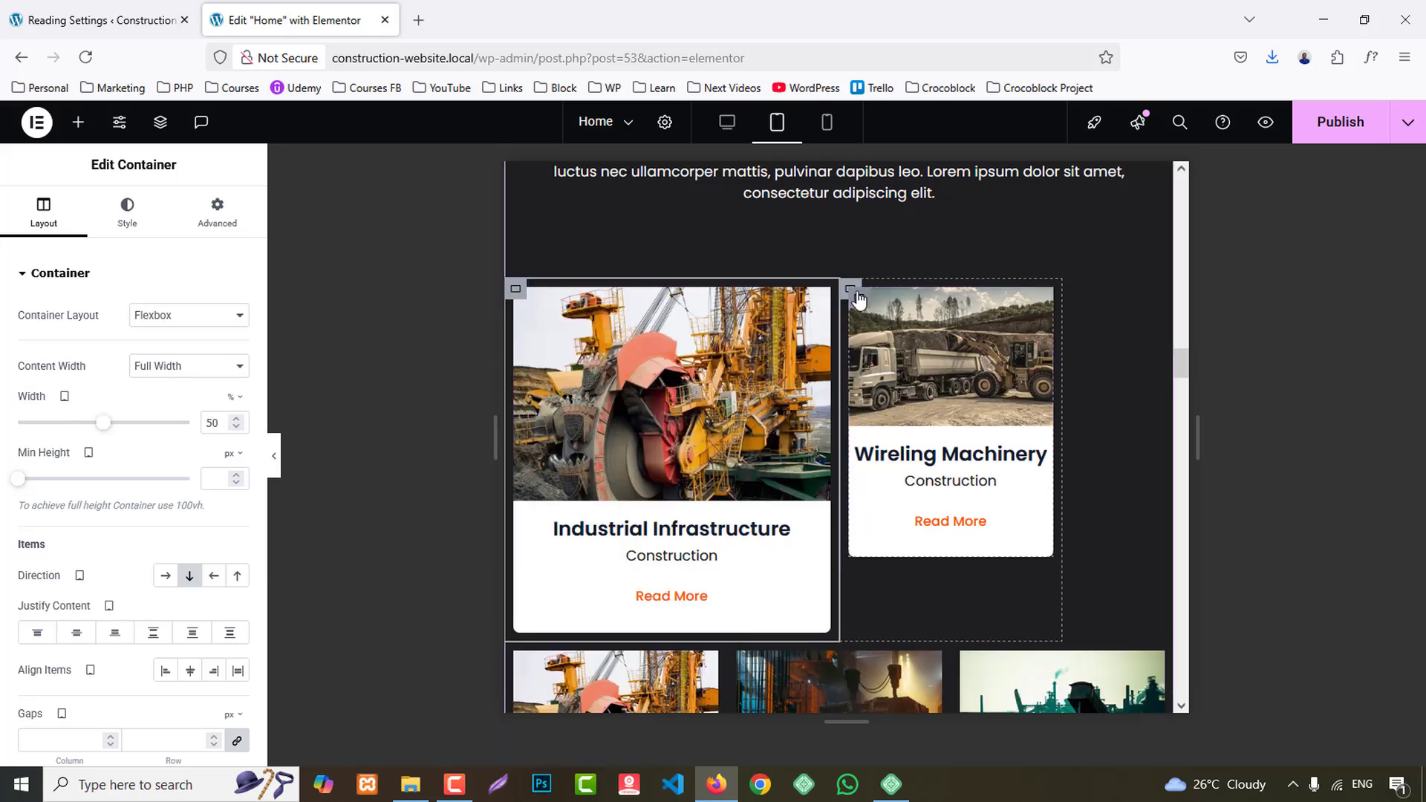
right_click(852, 293)
click(914, 471)
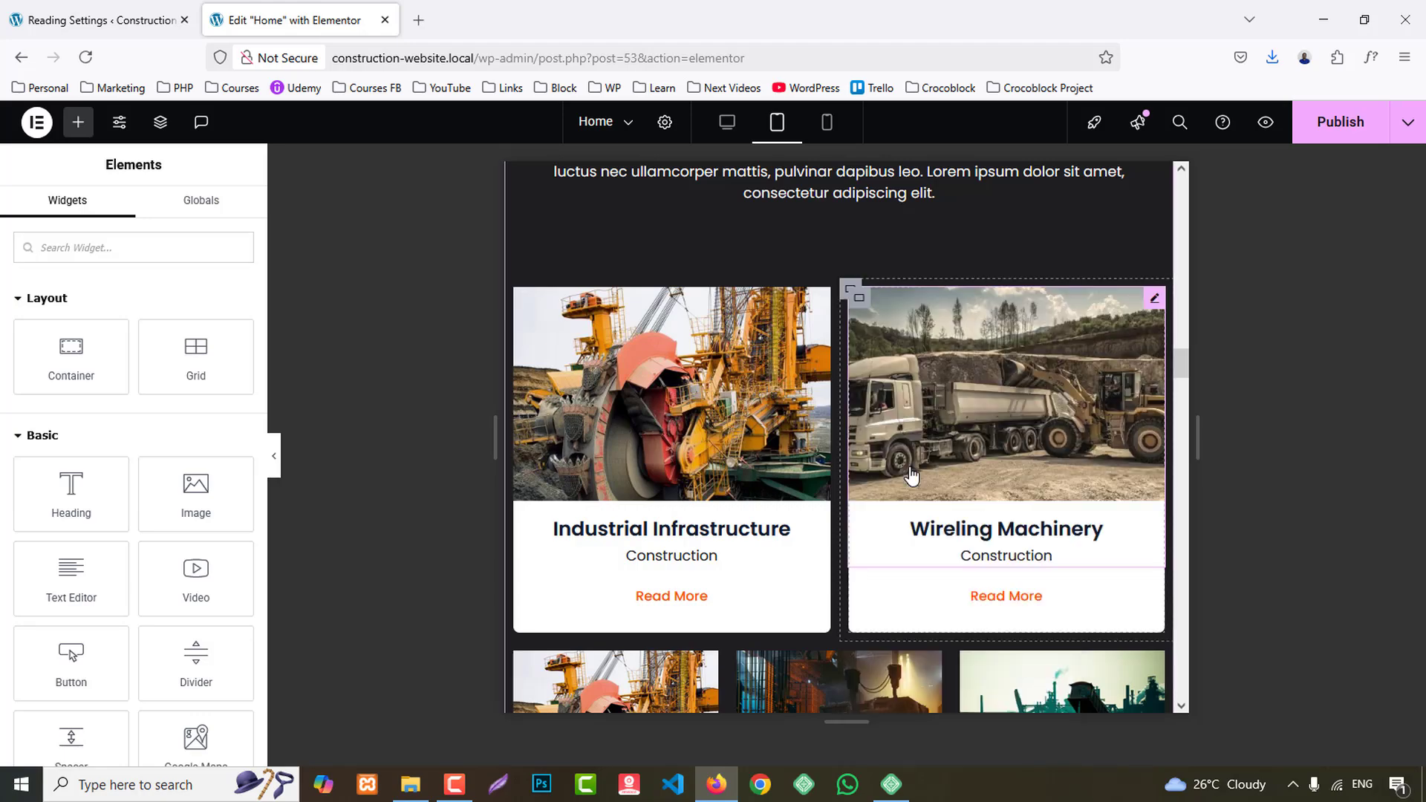
scroll(593, 468, down, 4)
right_click(517, 383)
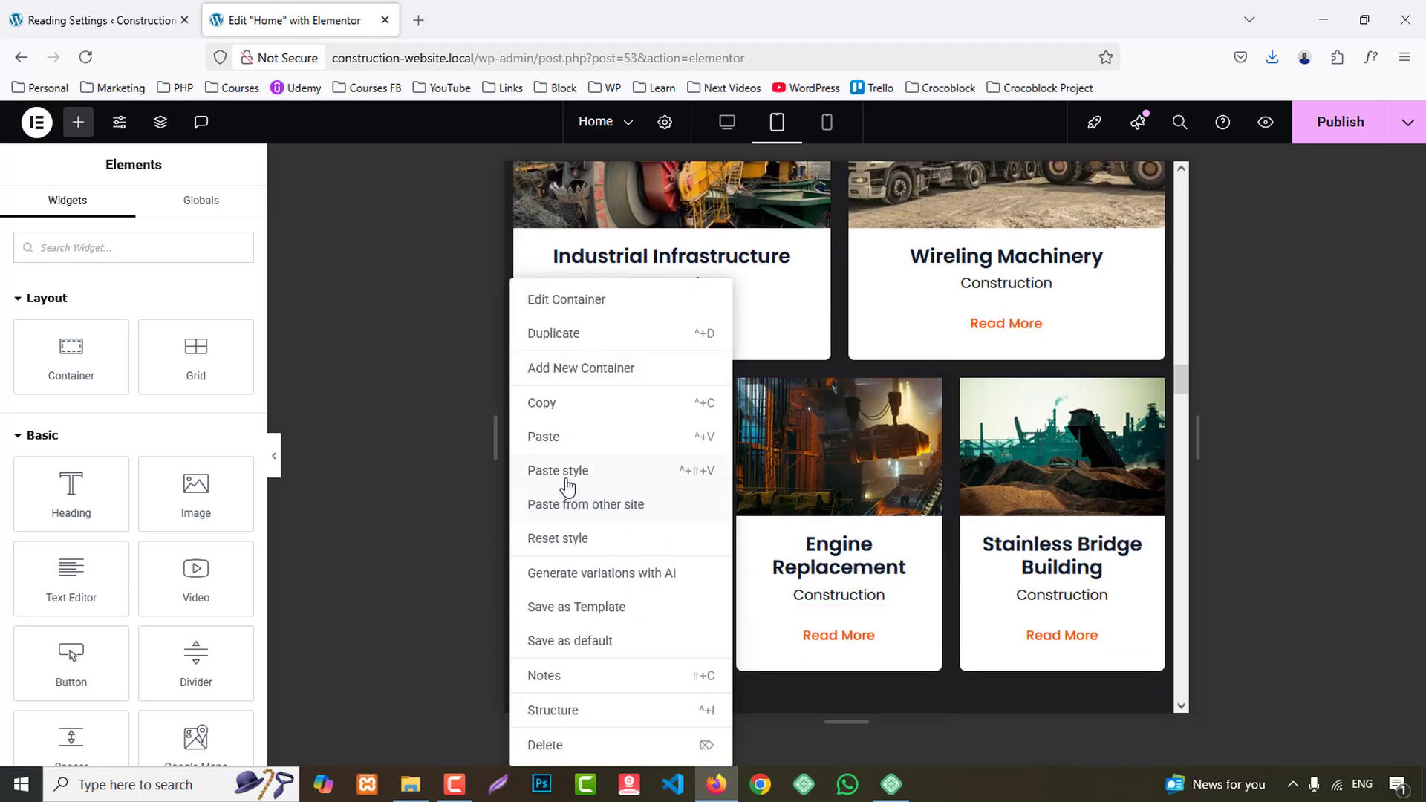
click(568, 487)
right_click(852, 384)
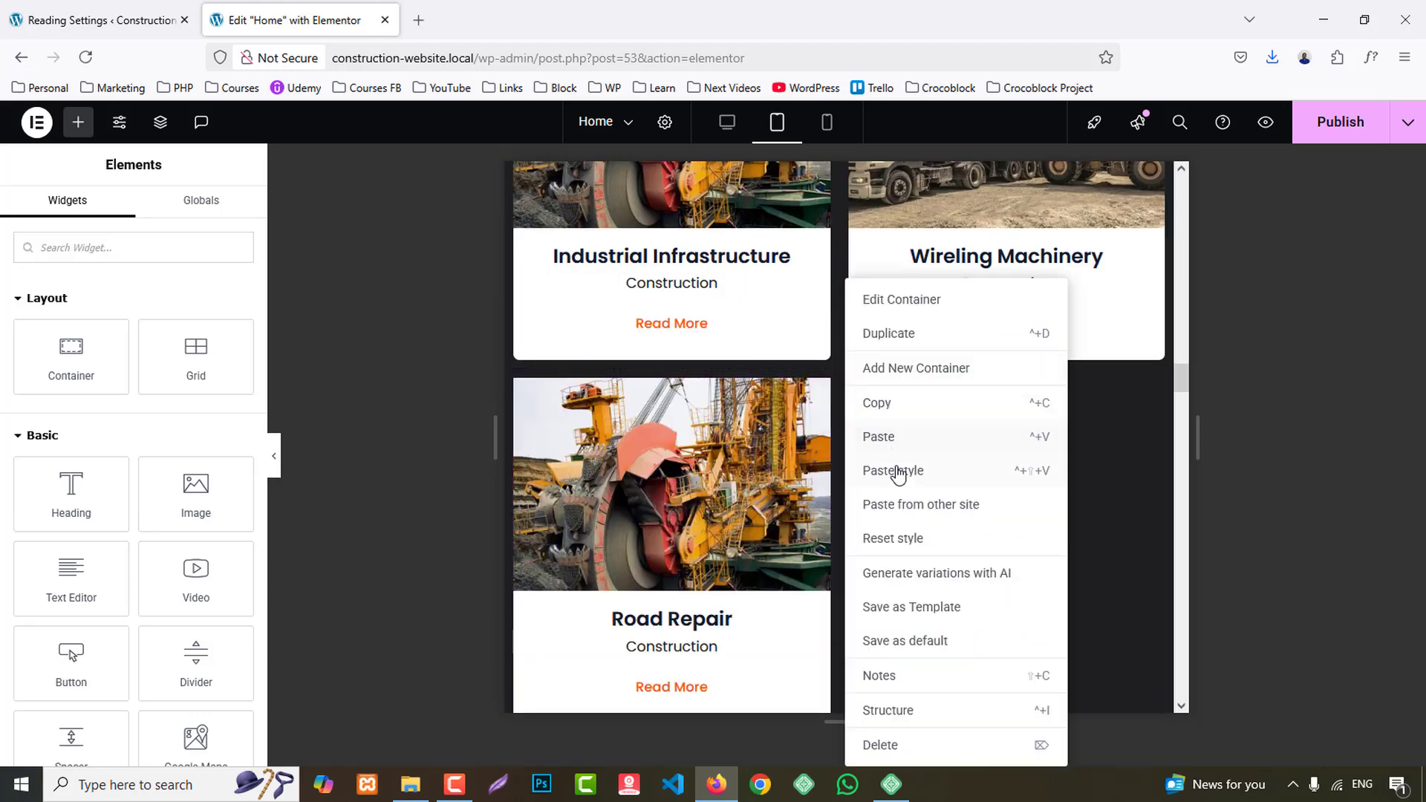
click(891, 468)
- Paste the copied container style onto the Stainless Bridge Building and Commercial Building project containers
scroll(519, 379, down, 4)
right_click(518, 383)
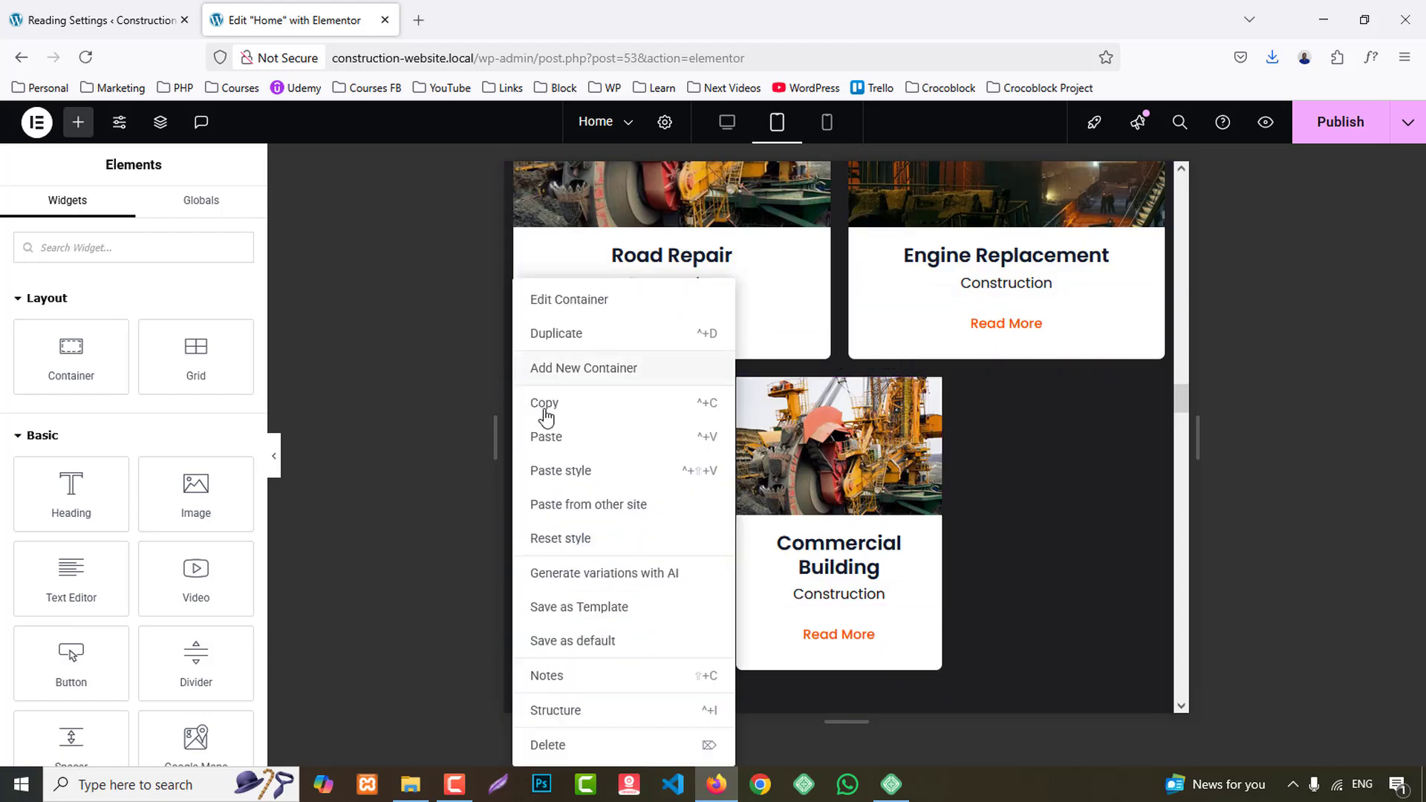
click(561, 468)
right_click(850, 381)
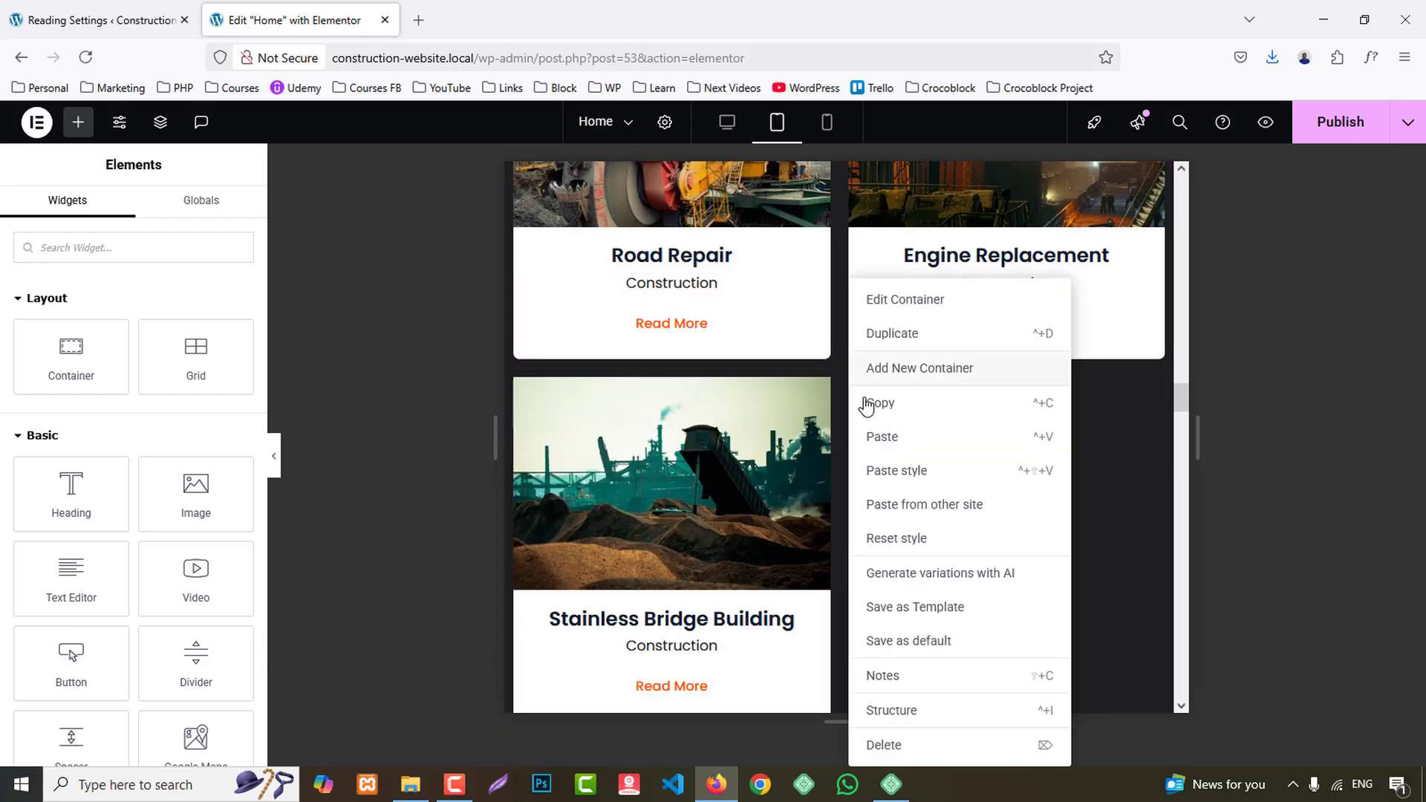
click(888, 471)
- Paste the copied container style onto the Operations Manager and Production Manager team member containers
scroll(1030, 487, down, 5)
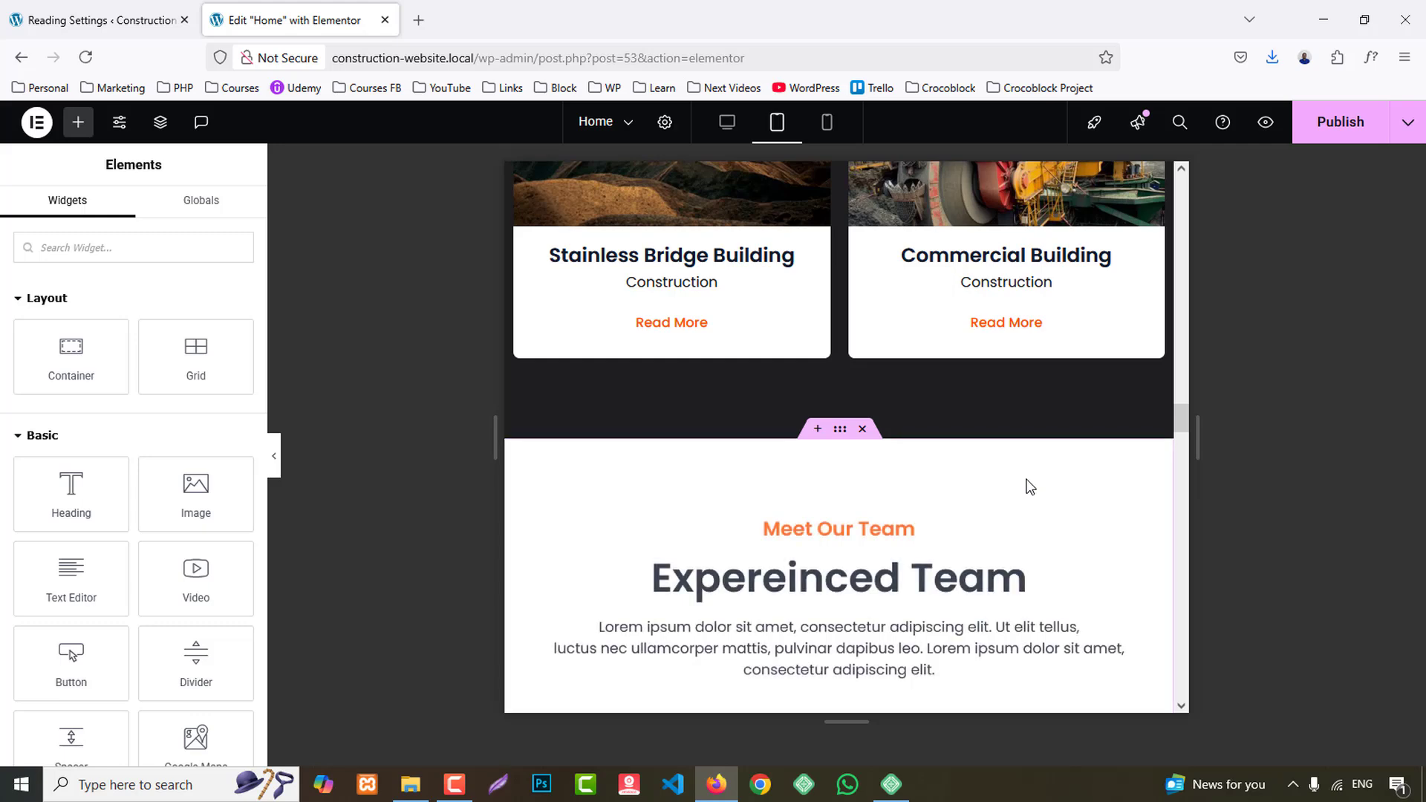
scroll(1025, 484, down, 5)
scroll(635, 444, down, 1)
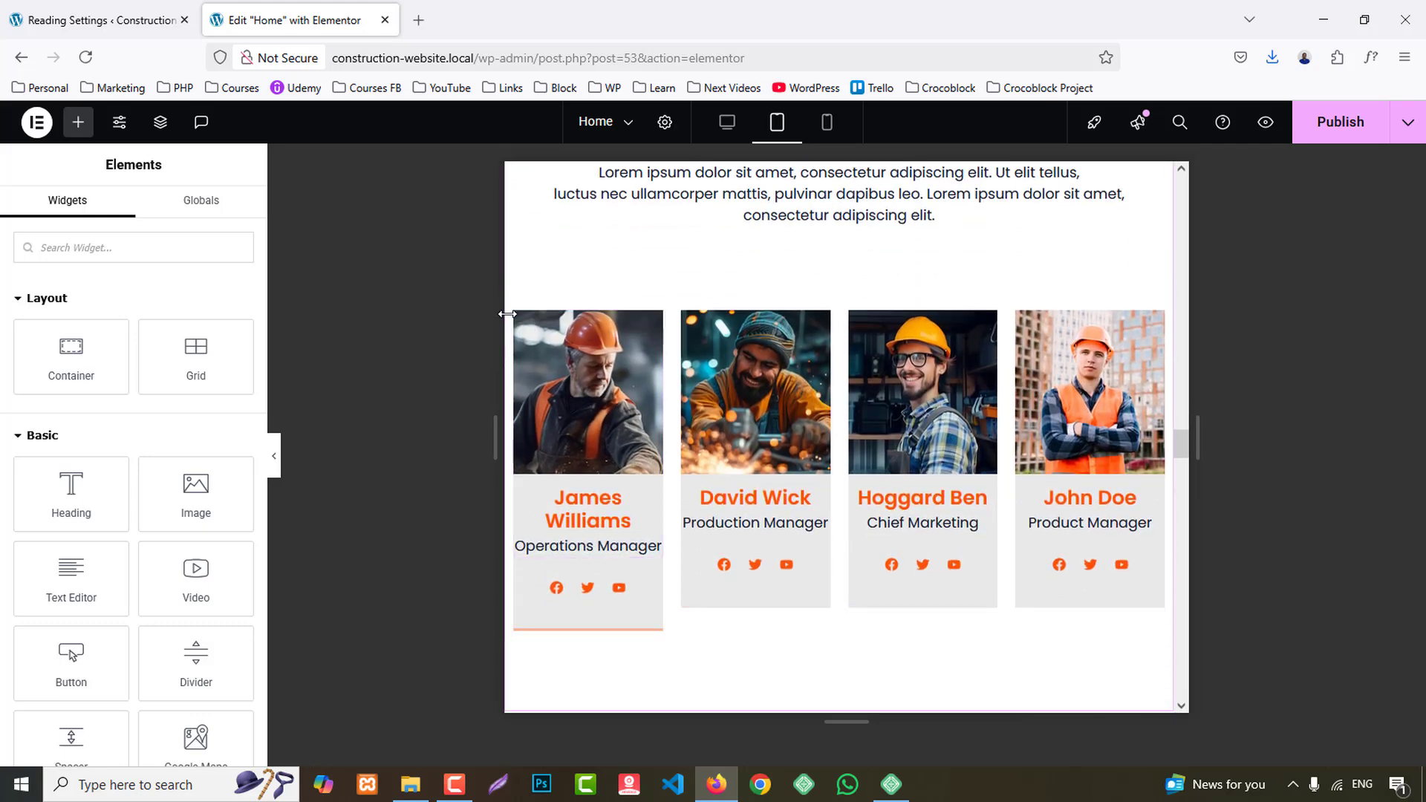
right_click(520, 327)
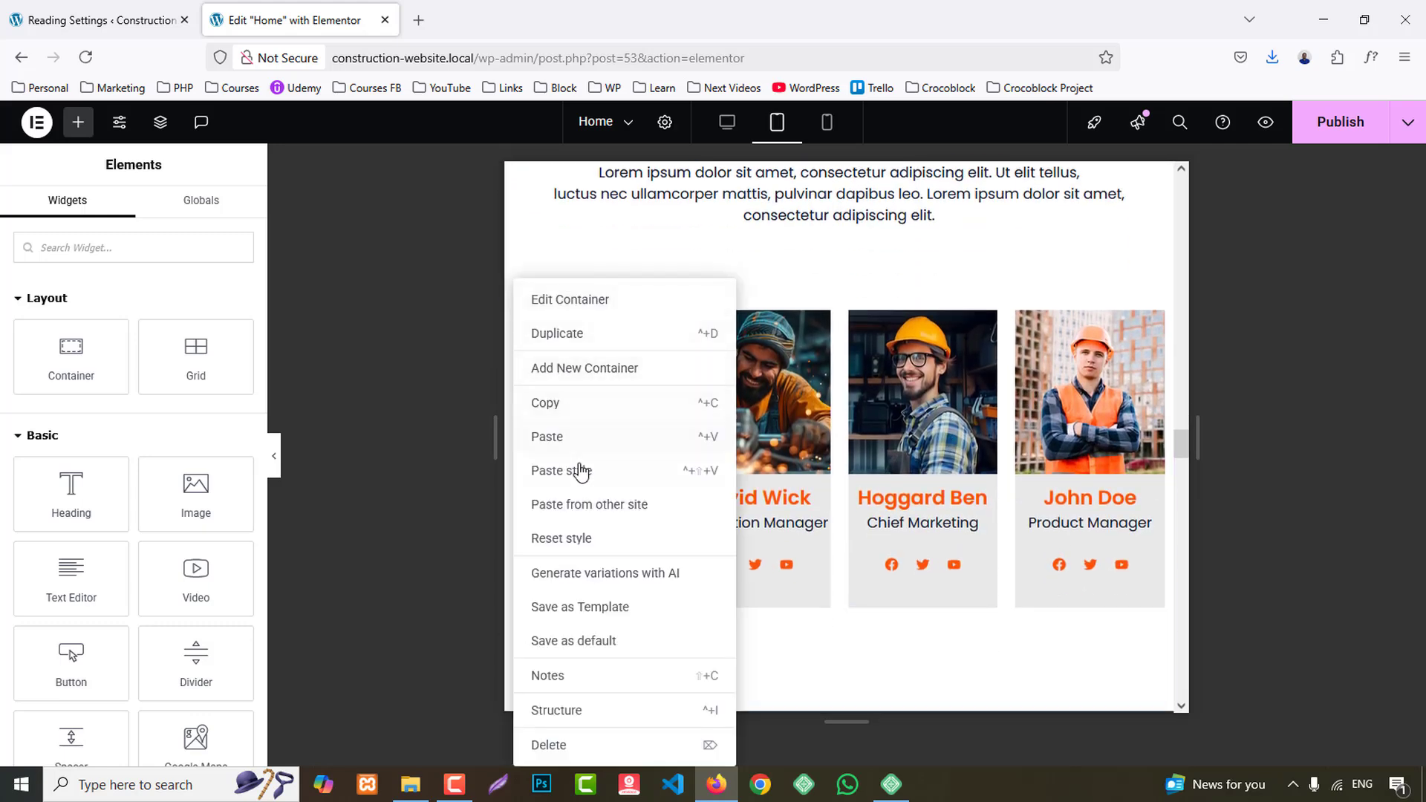
click(580, 470)
right_click(848, 309)
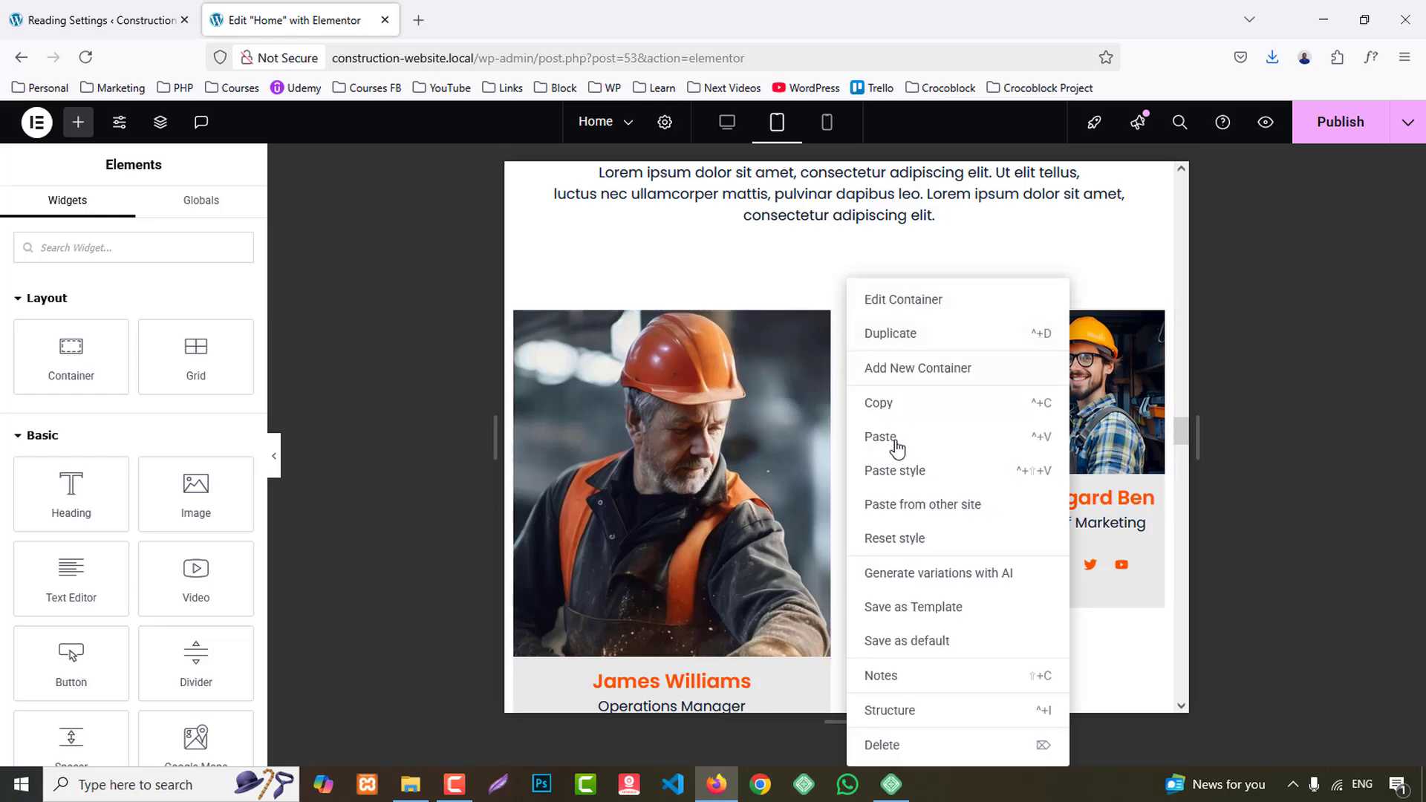
click(951, 470)
- Paste the copied container style onto the Chief Marketing and Product Manager team member containers
scroll(768, 408, down, 5)
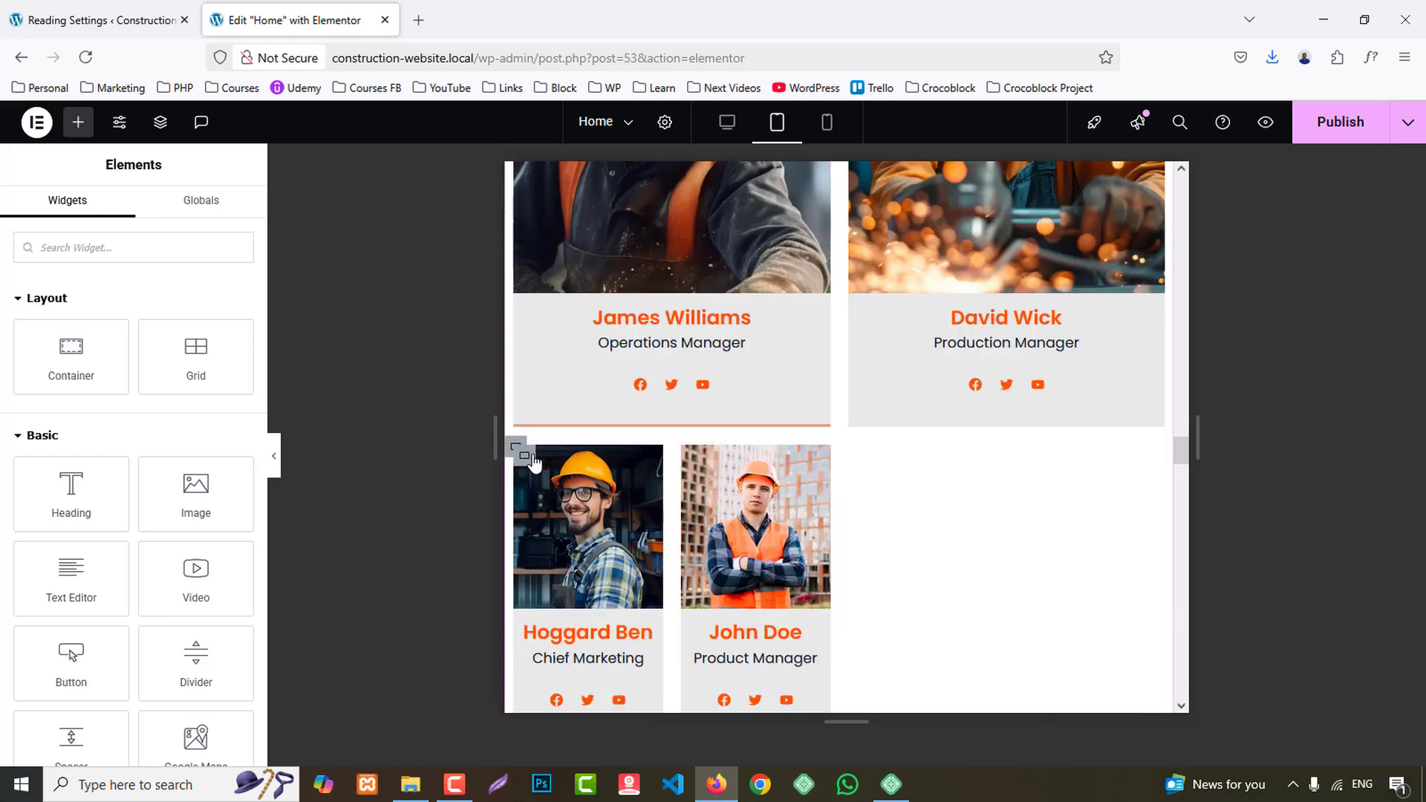
right_click(512, 438)
click(879, 500)
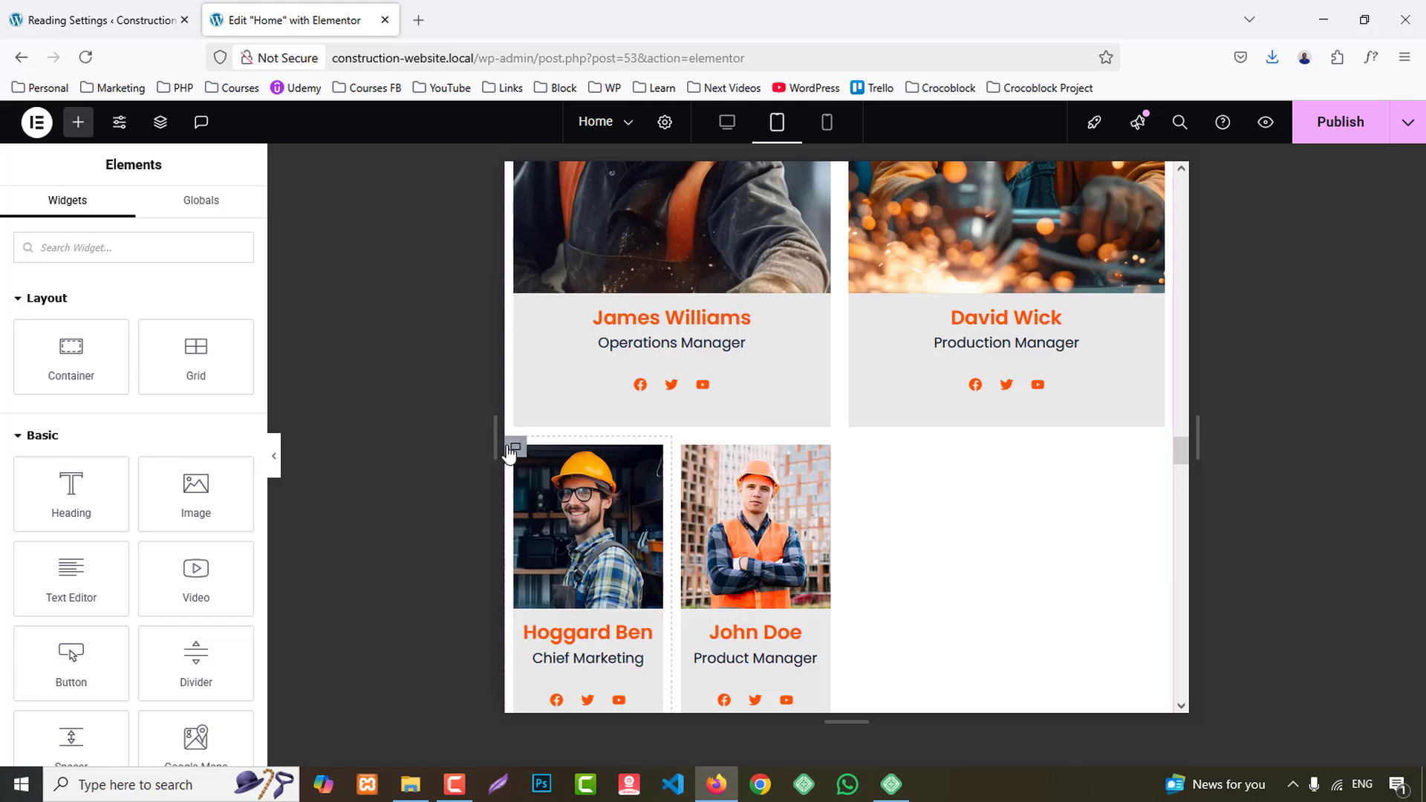
right_click(512, 453)
click(566, 475)
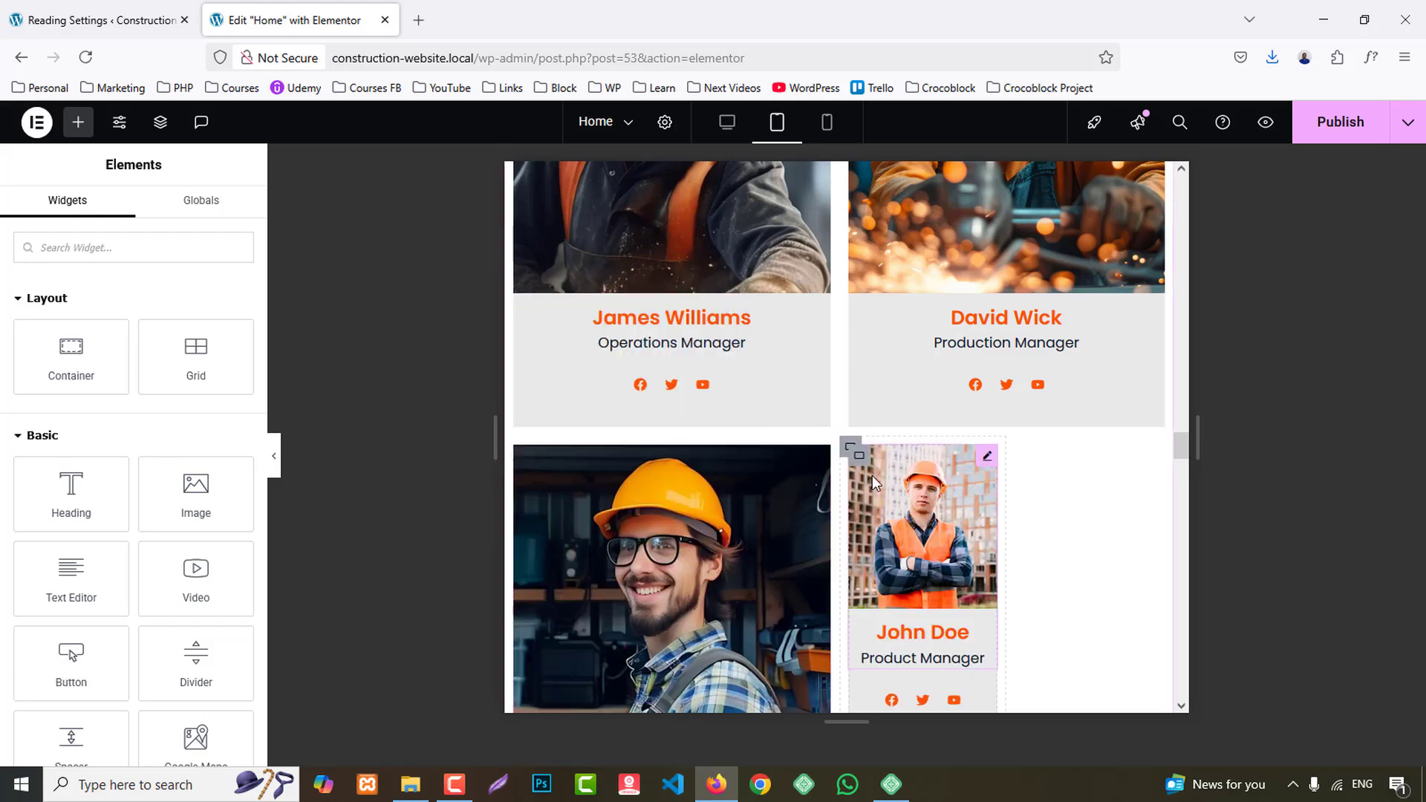
right_click(844, 451)
click(887, 473)
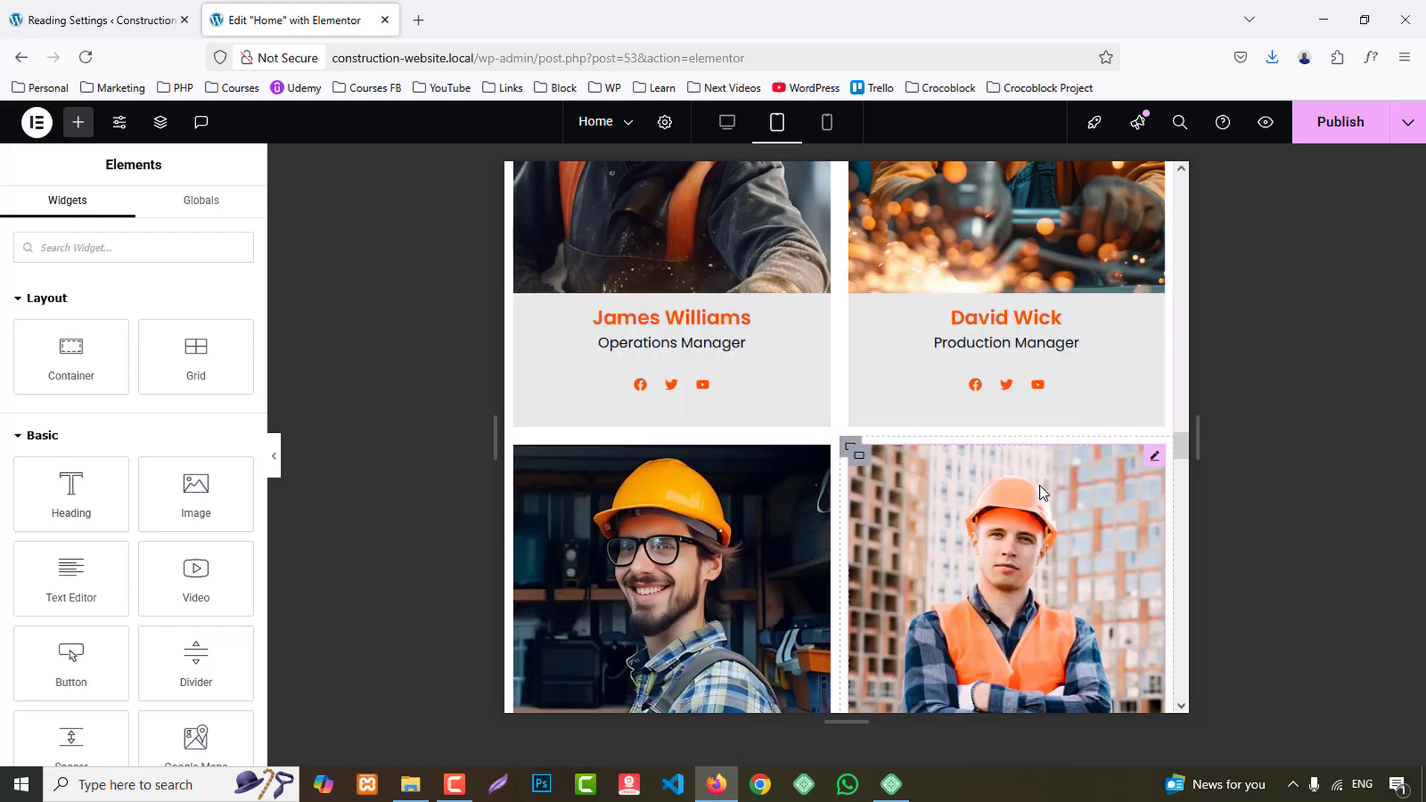
- Set the "Welcome to build a sync building manufacture" heading's tablet font size to 40 px and line height to 50 px
scroll(1042, 485, down, 3)
scroll(1042, 486, down, 6)
click(1021, 424)
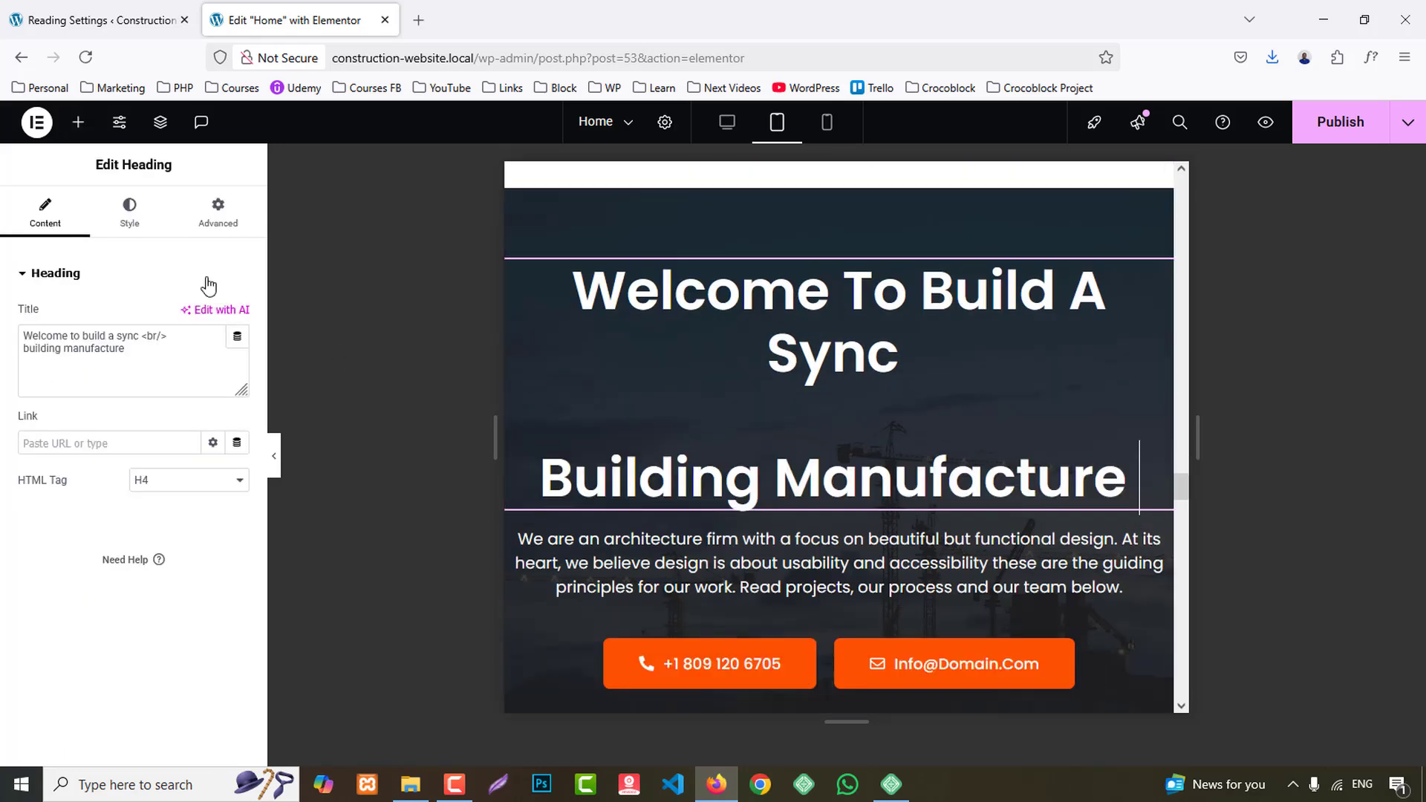
click(140, 217)
click(237, 366)
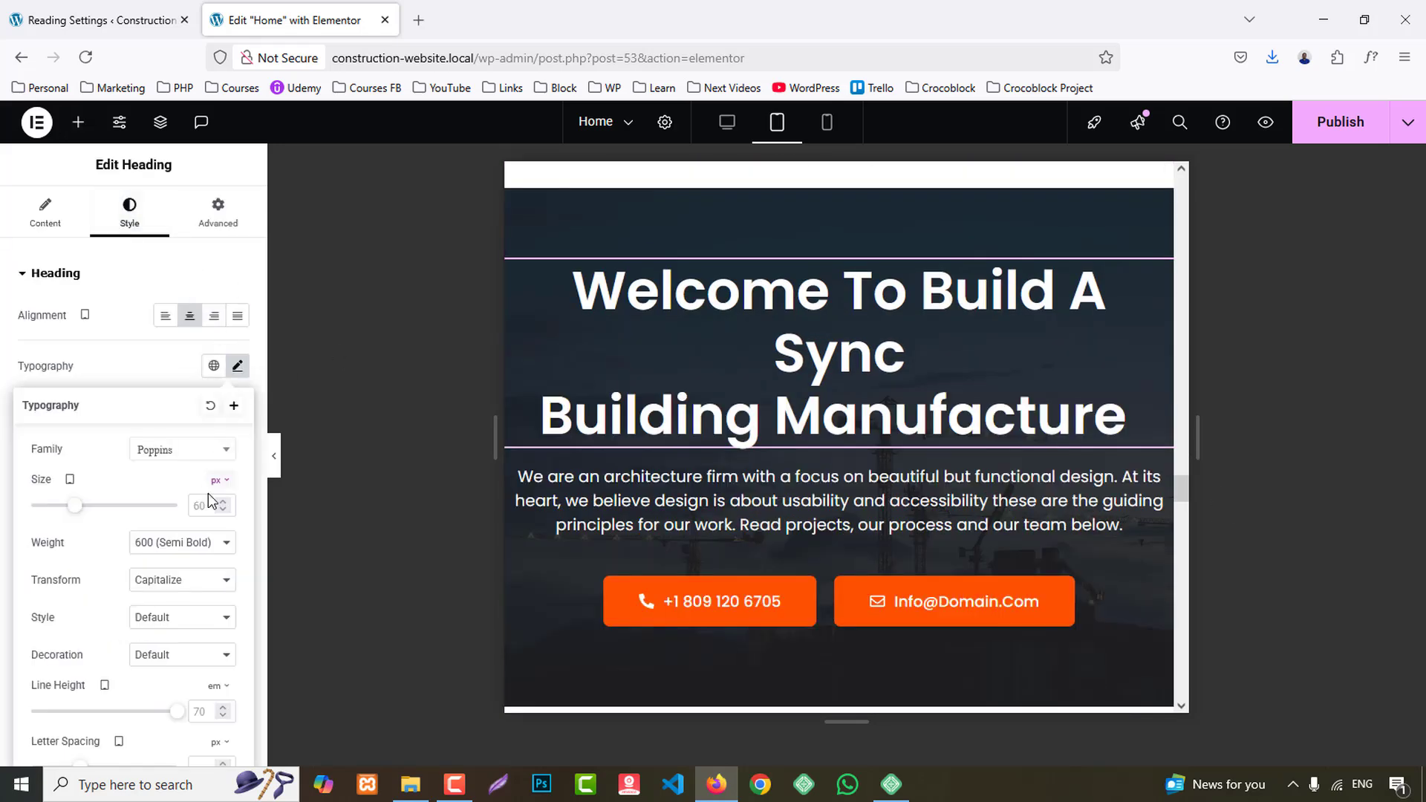
text(40)
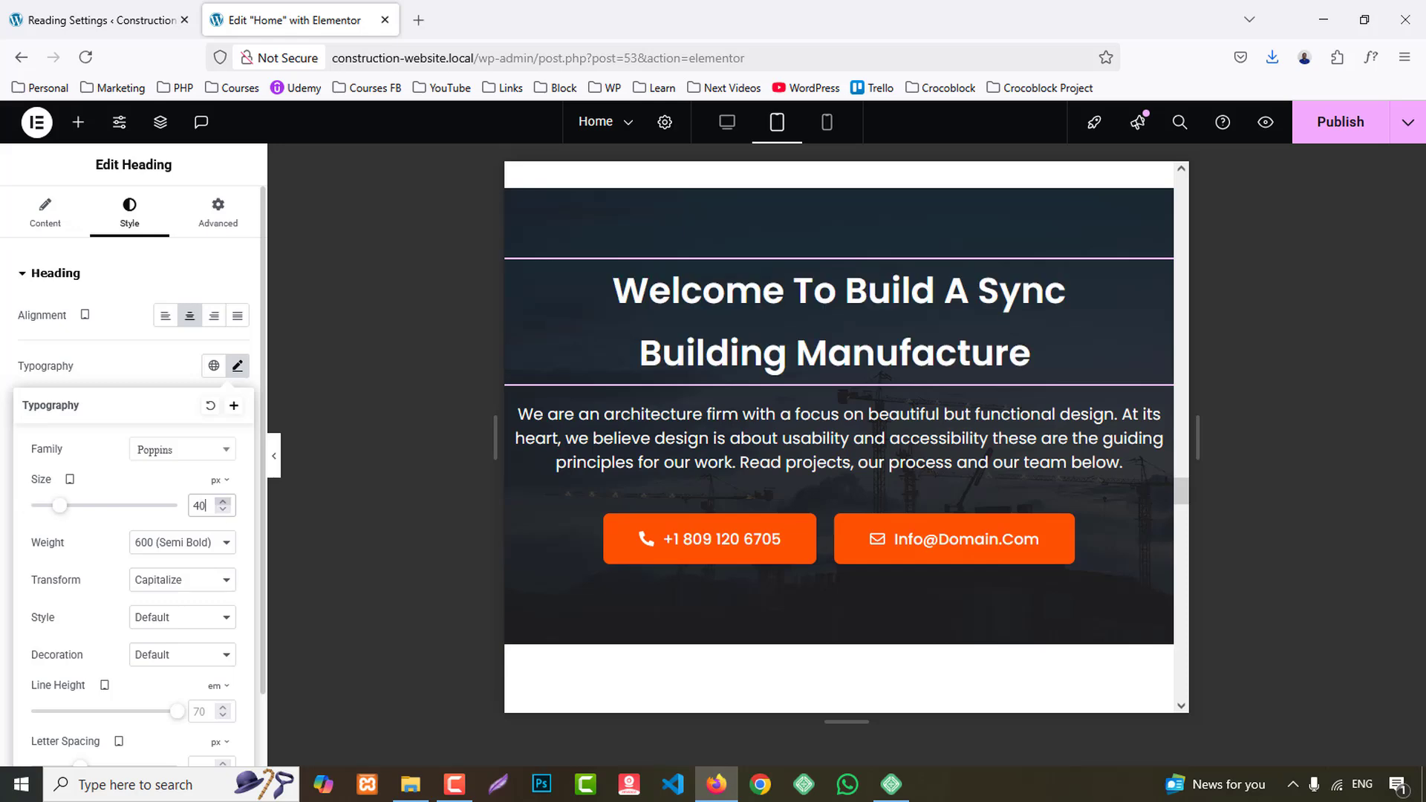
scroll(216, 589, down, 1)
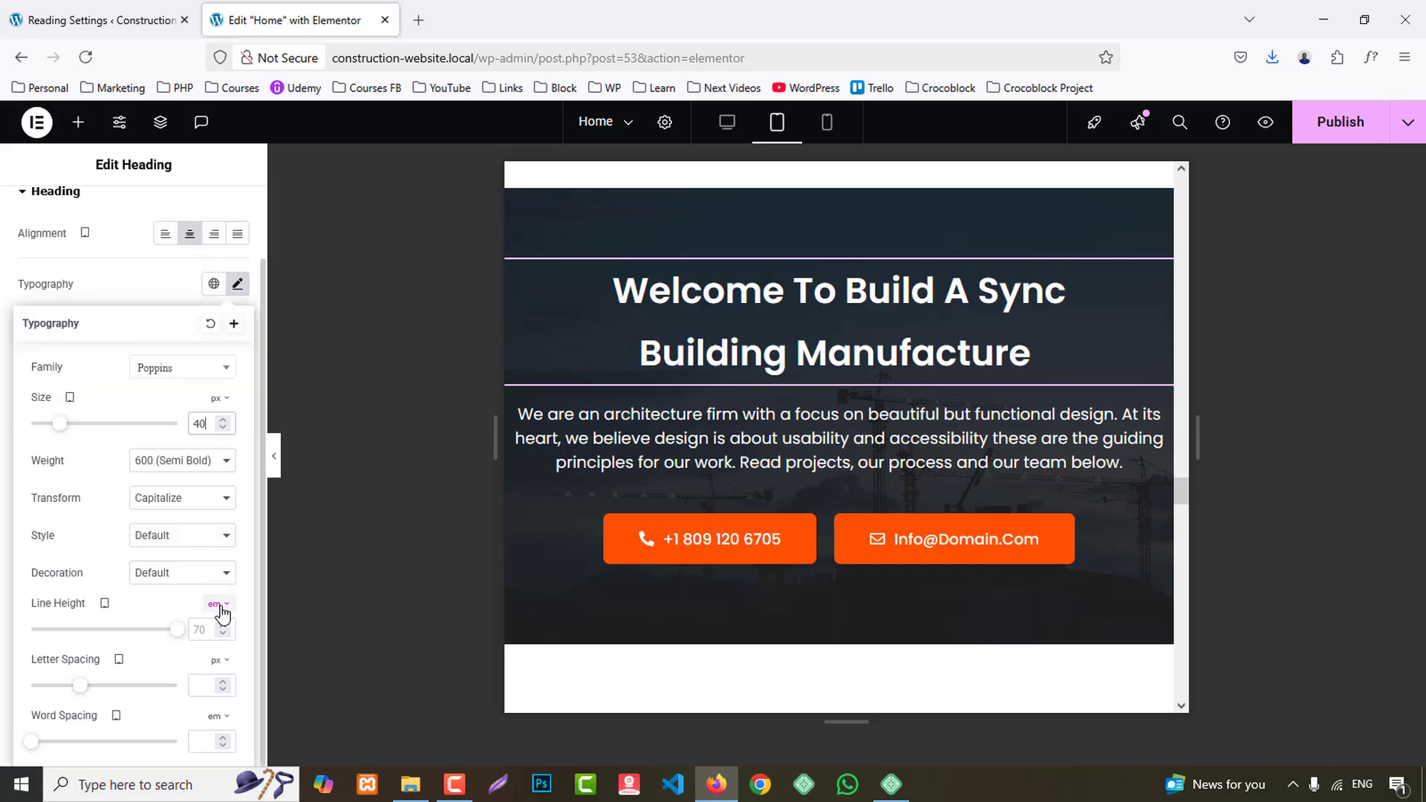
click(215, 605)
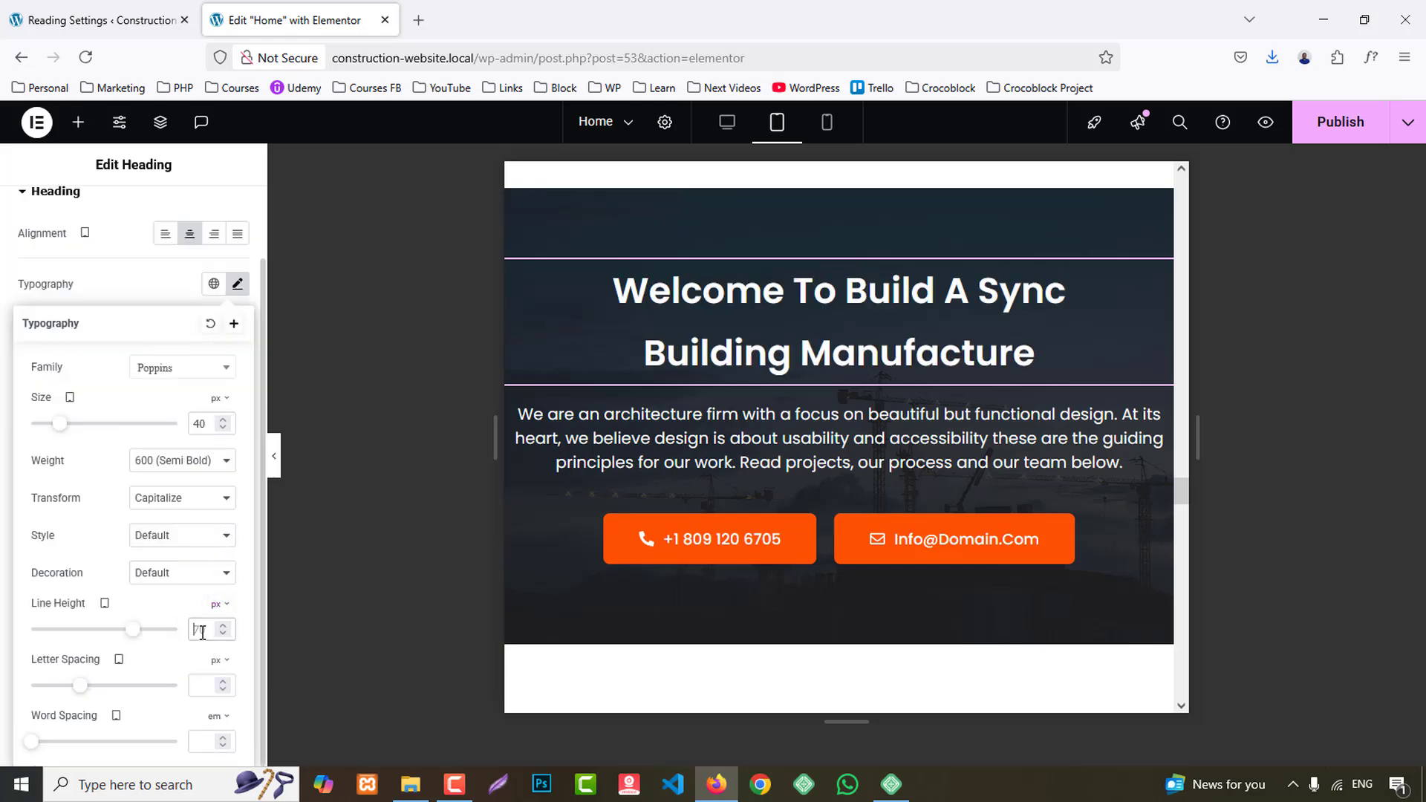
text(50)
- Set the tablet width of the image container in the Why Choose Us section to 40%
scroll(920, 439, down, 5)
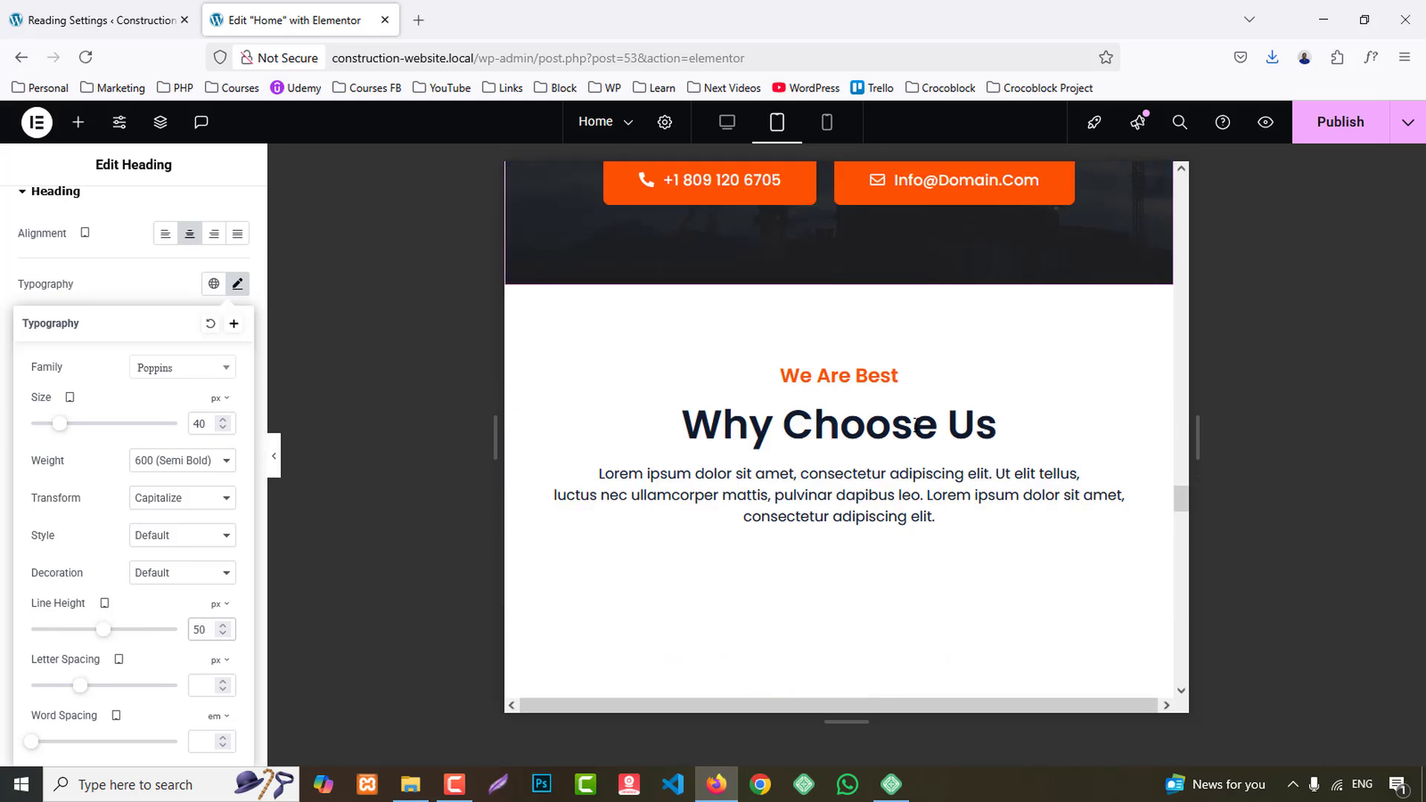
scroll(918, 425, down, 5)
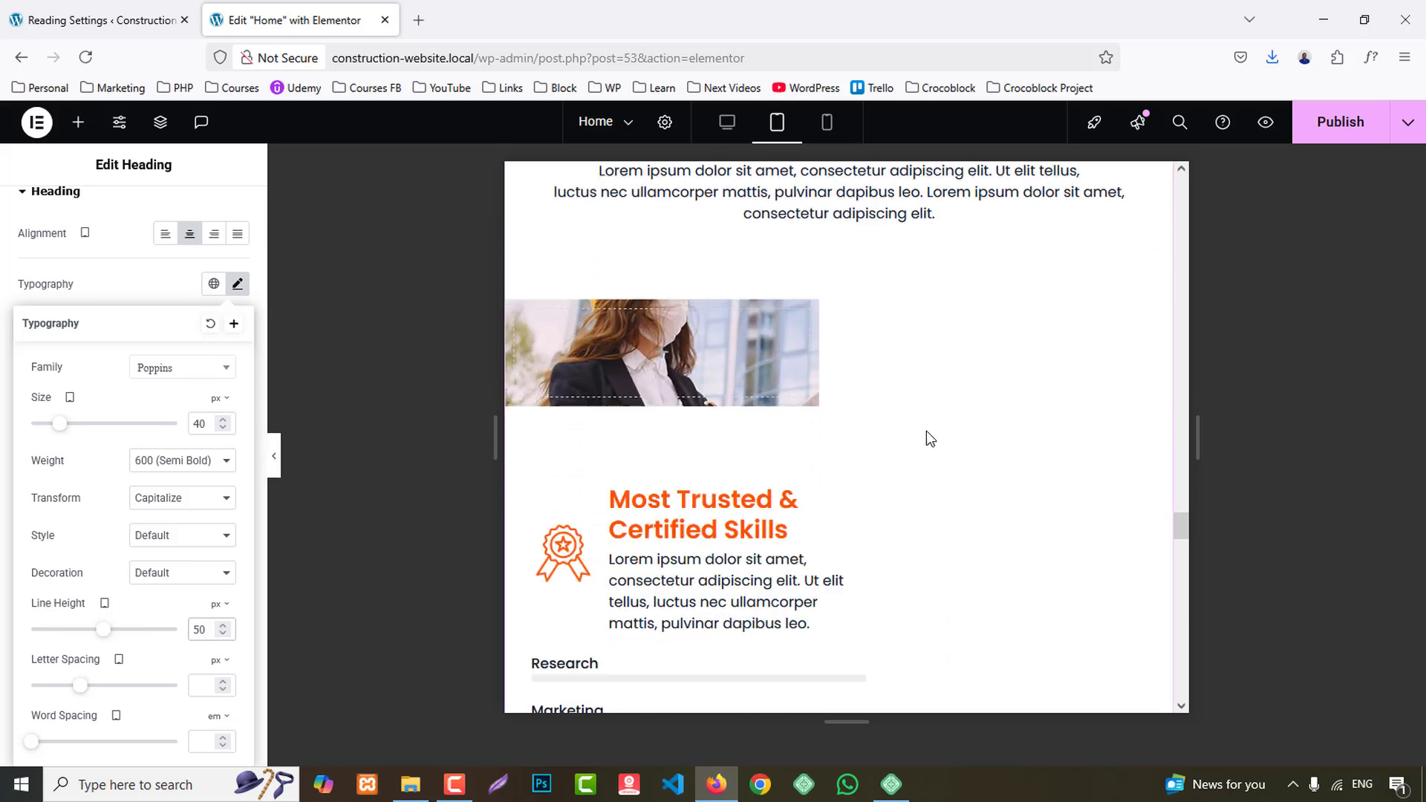
scroll(925, 438, up, 3)
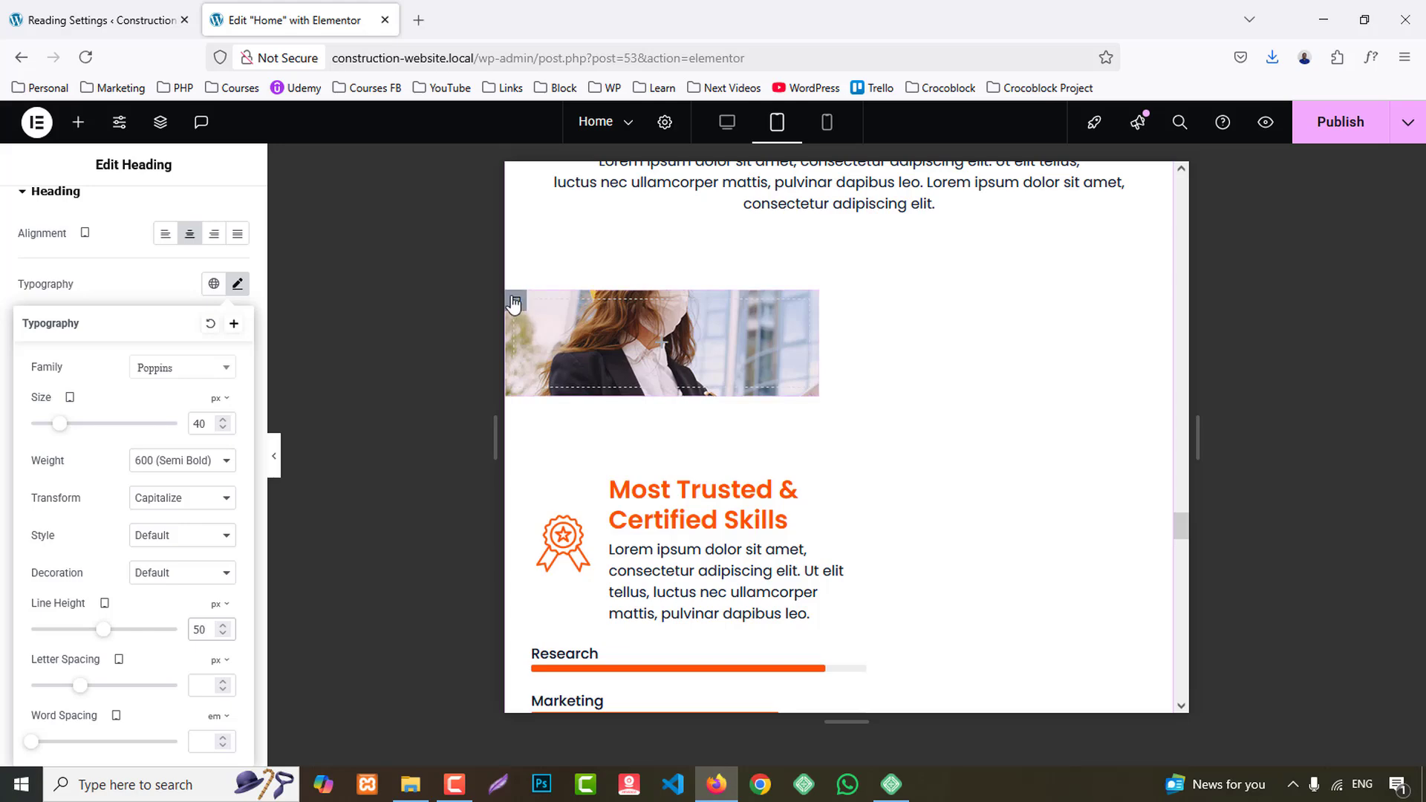
click(514, 300)
click(217, 214)
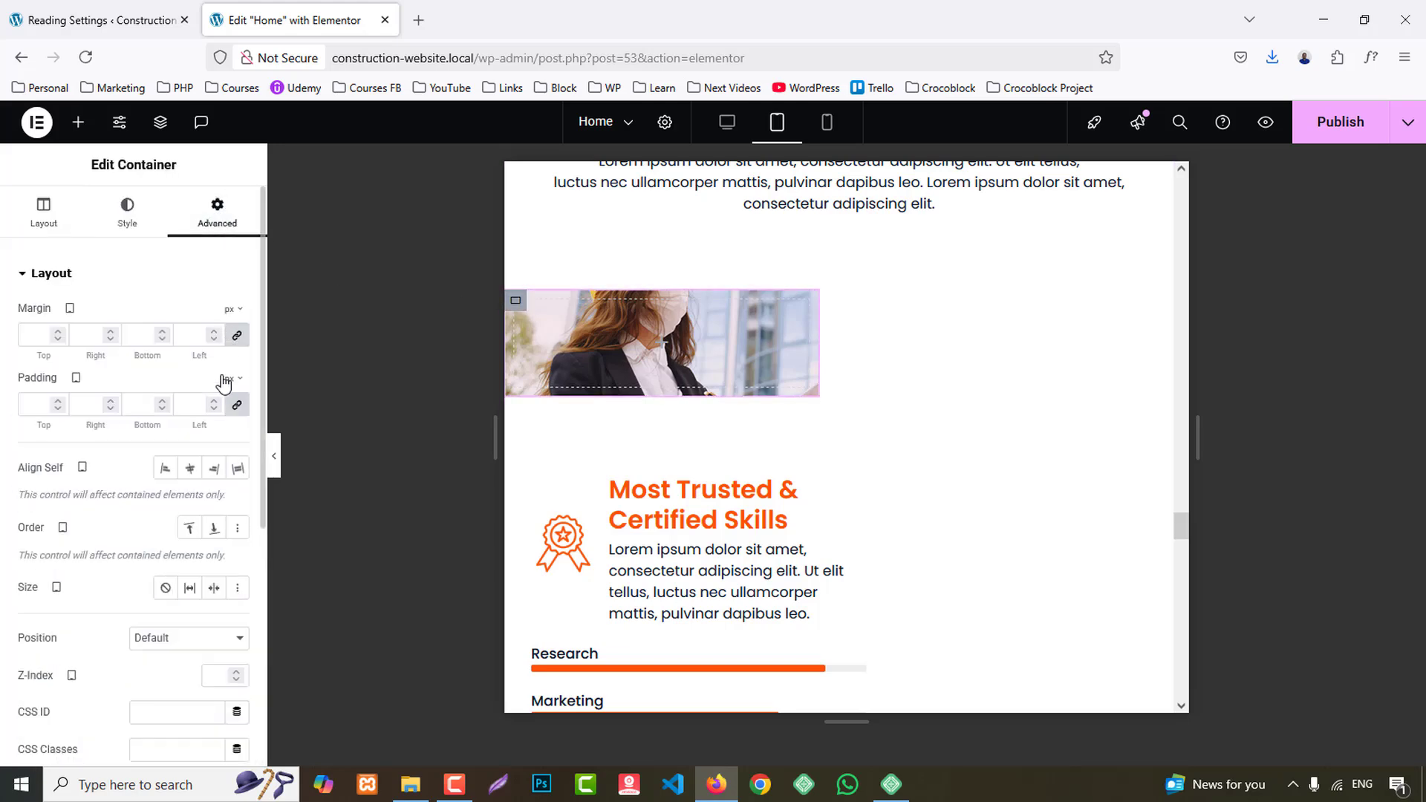
click(67, 221)
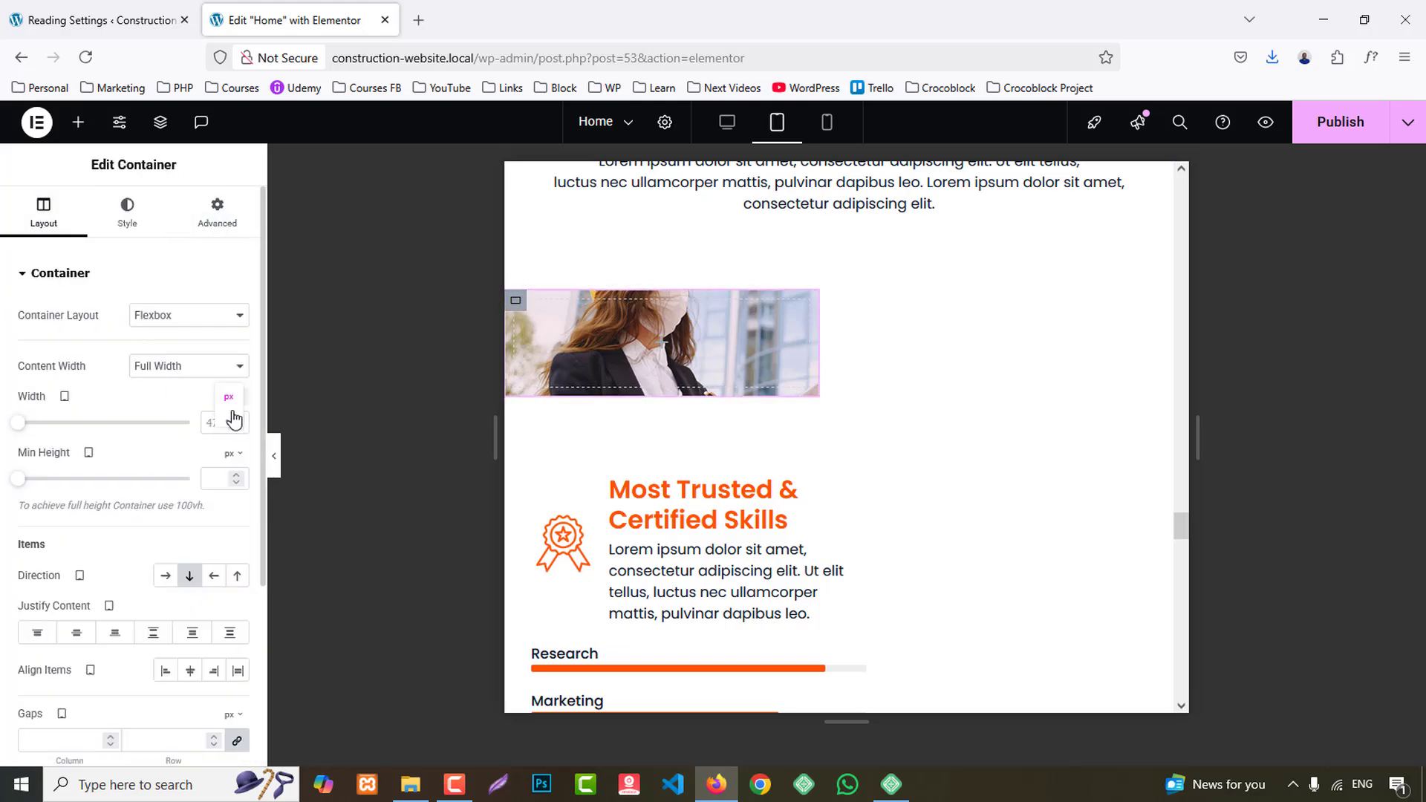
click(229, 426)
text(1111)
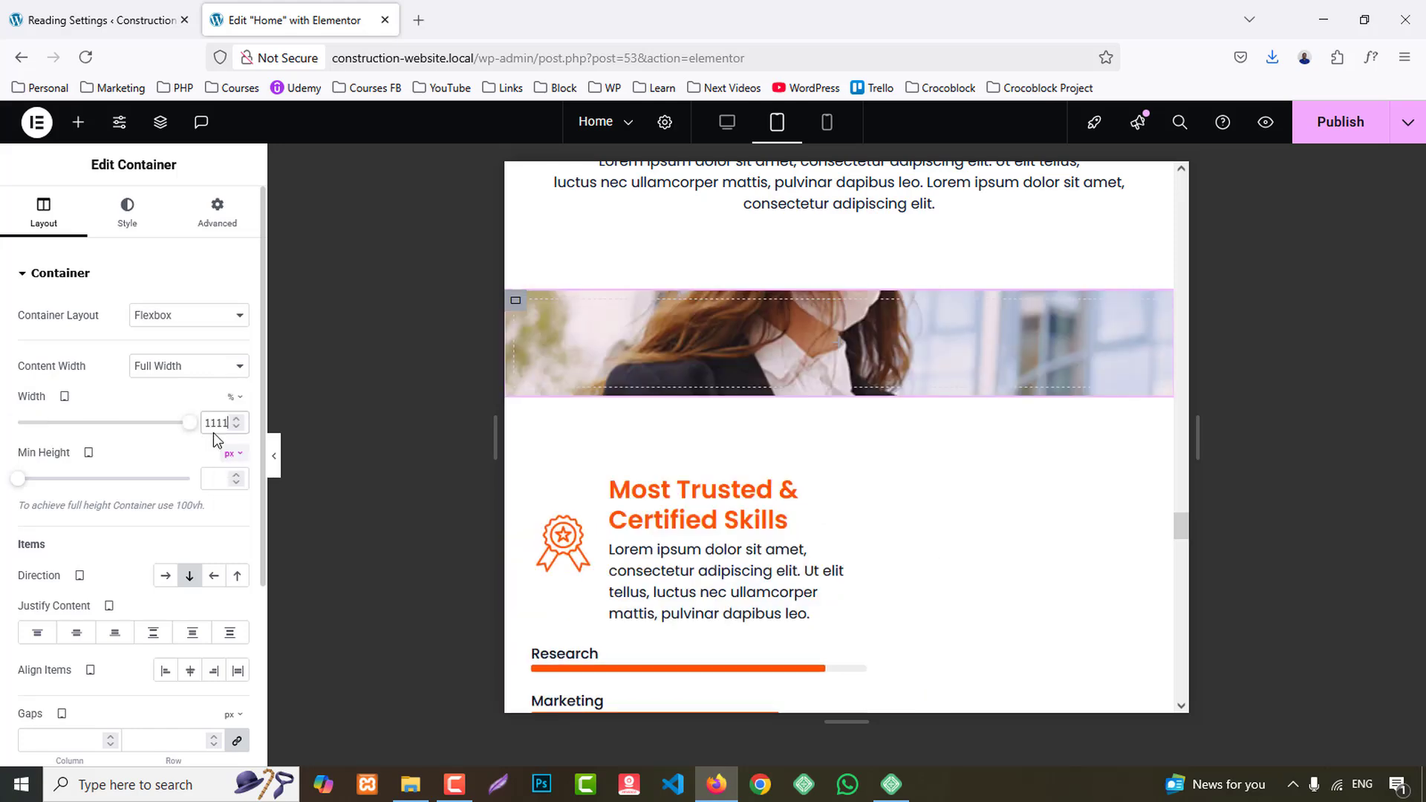
key(BackSpace)
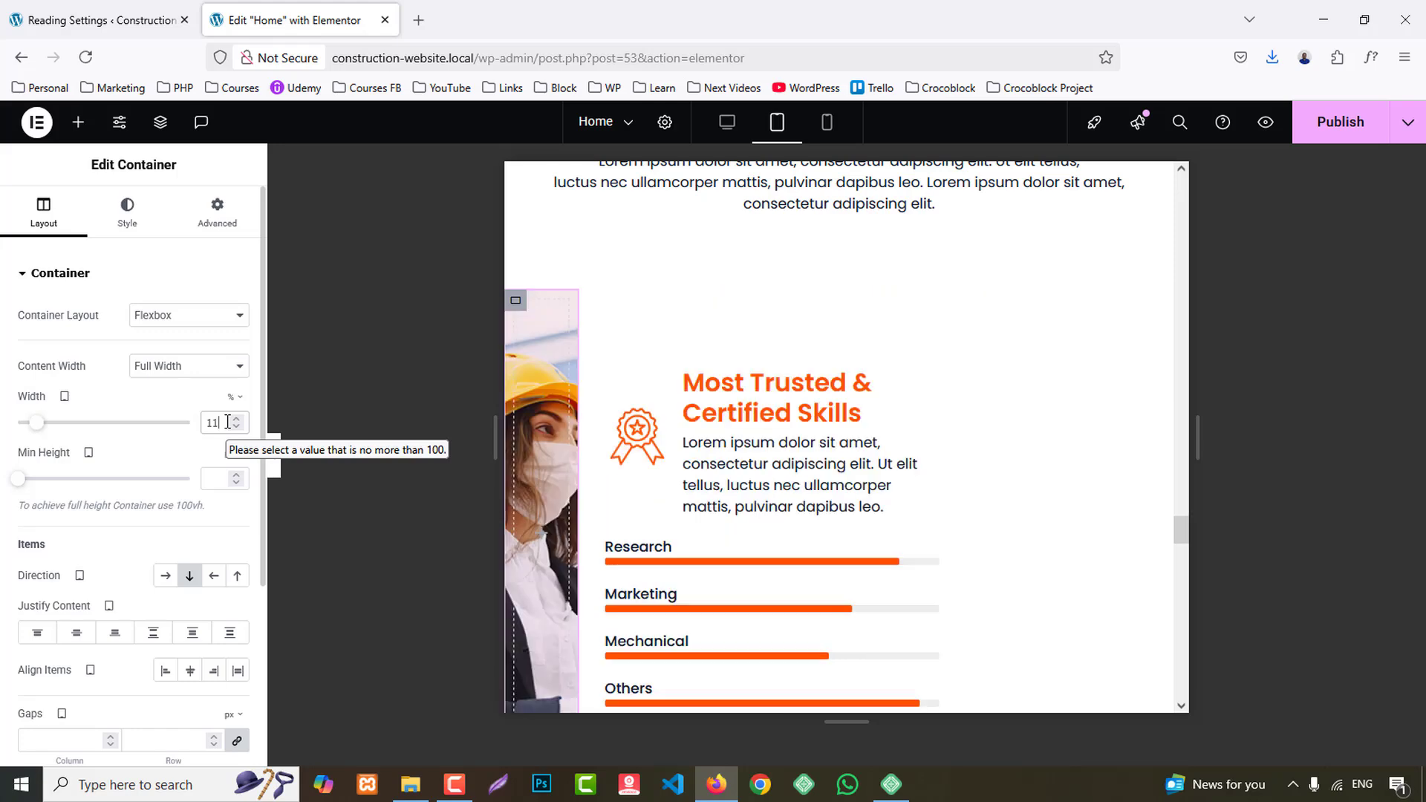
key(Up)
key(Up)
key(Up)
key(Up)
key(Up)
key(Up)
key(Up)
key(Up)
key(Up)
key(Up)
key(Up)
key(Up)
key(Up)
key(Up)
key(Up)
key(Up)
key(Up)
key(Up)
key(Up)
key(Up)
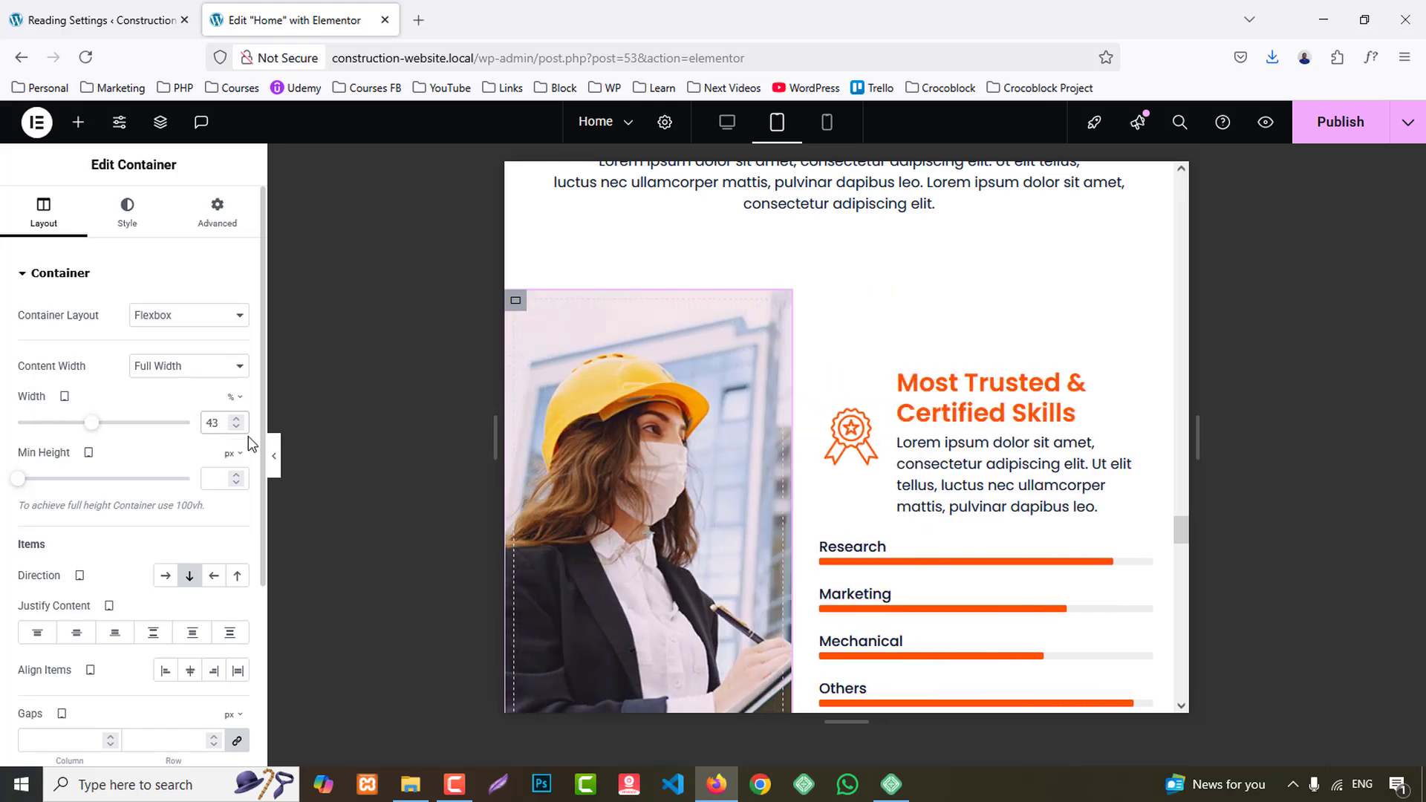
key(Down)
key(Down)
key(Down)
- Review the Client Reviews and contact form sections in the tablet layout
scroll(1013, 416, down, 3)
scroll(1011, 410, down, 6)
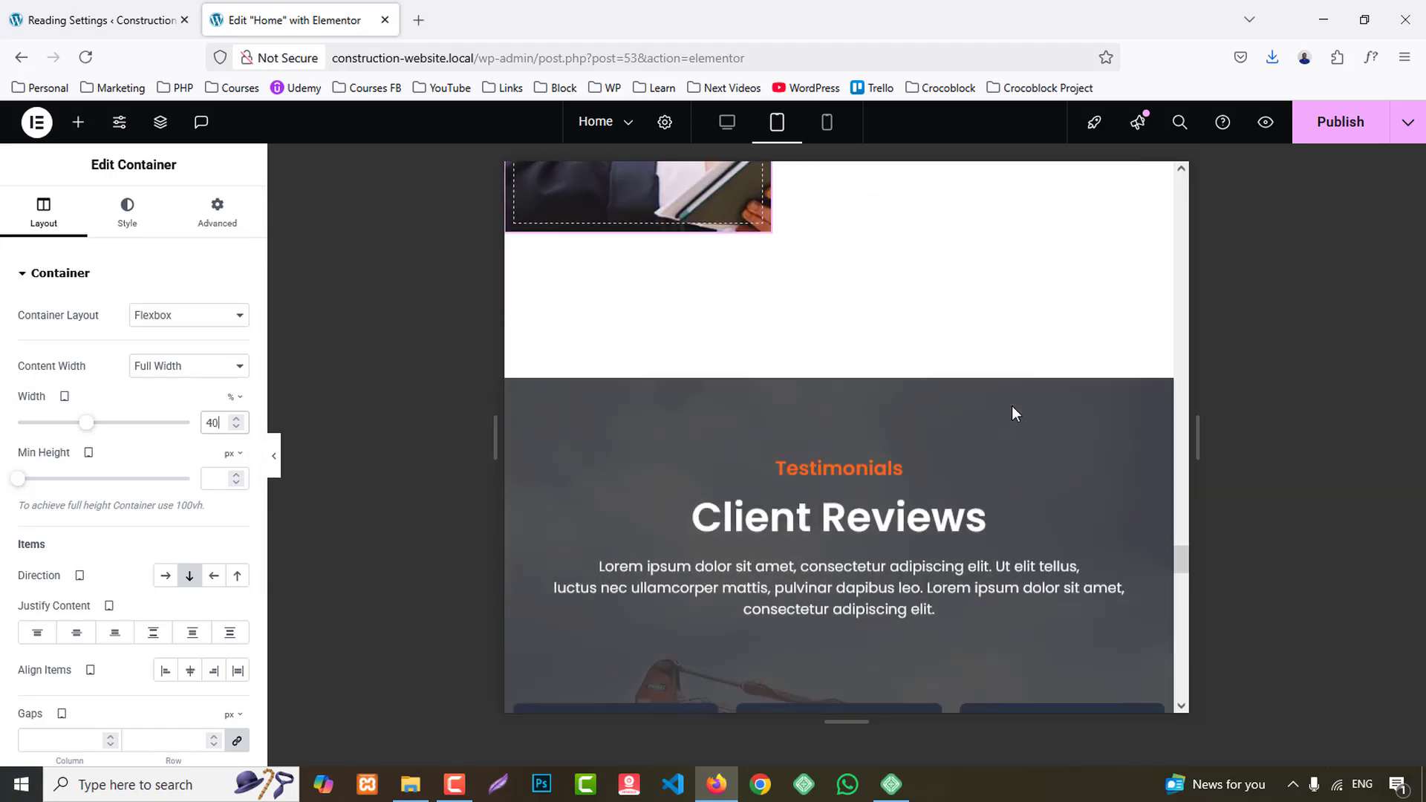
scroll(1018, 406, down, 8)
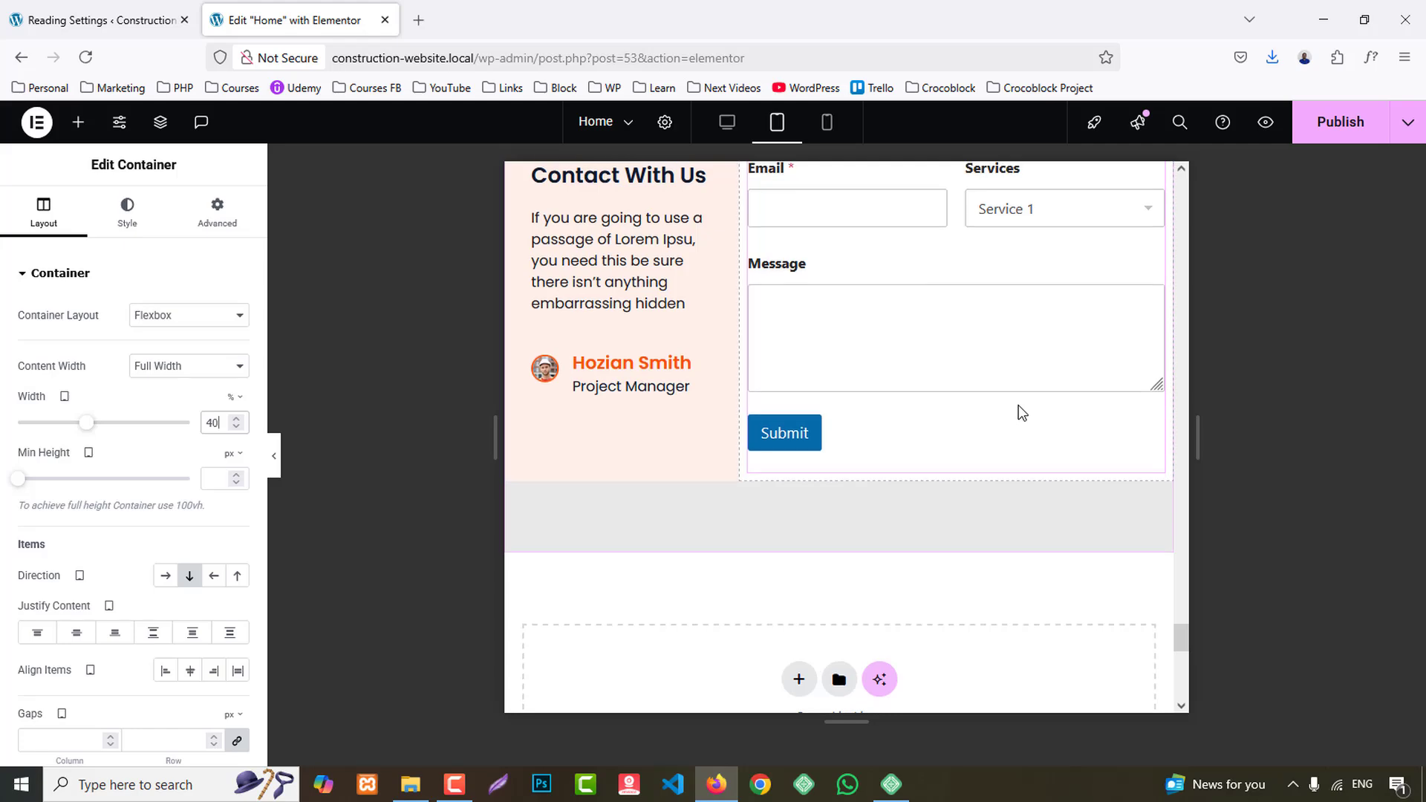
scroll(1021, 413, up, 7)
scroll(1019, 404, up, 8)
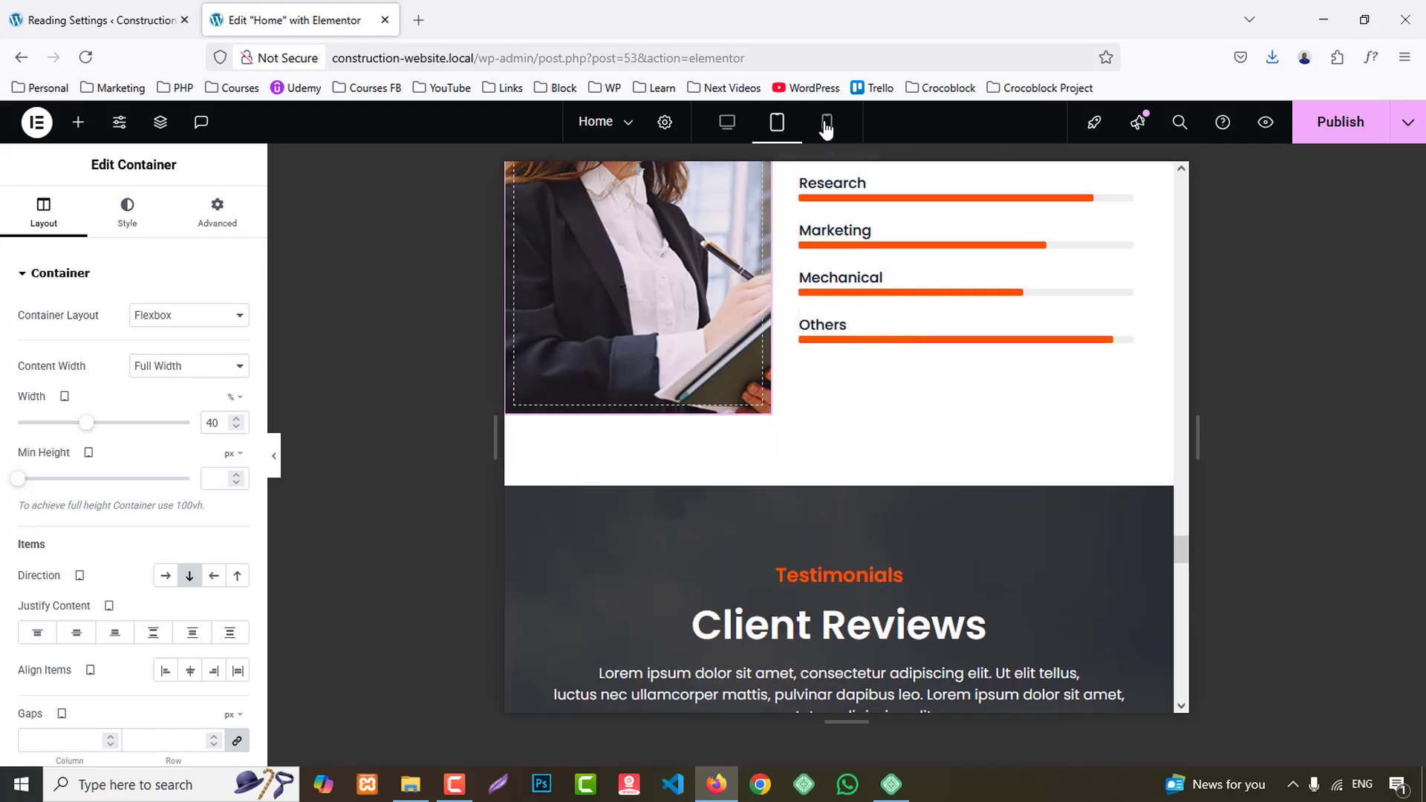
- Switch the preview to mobile portrait and review the page from the header down to the counter section
click(826, 128)
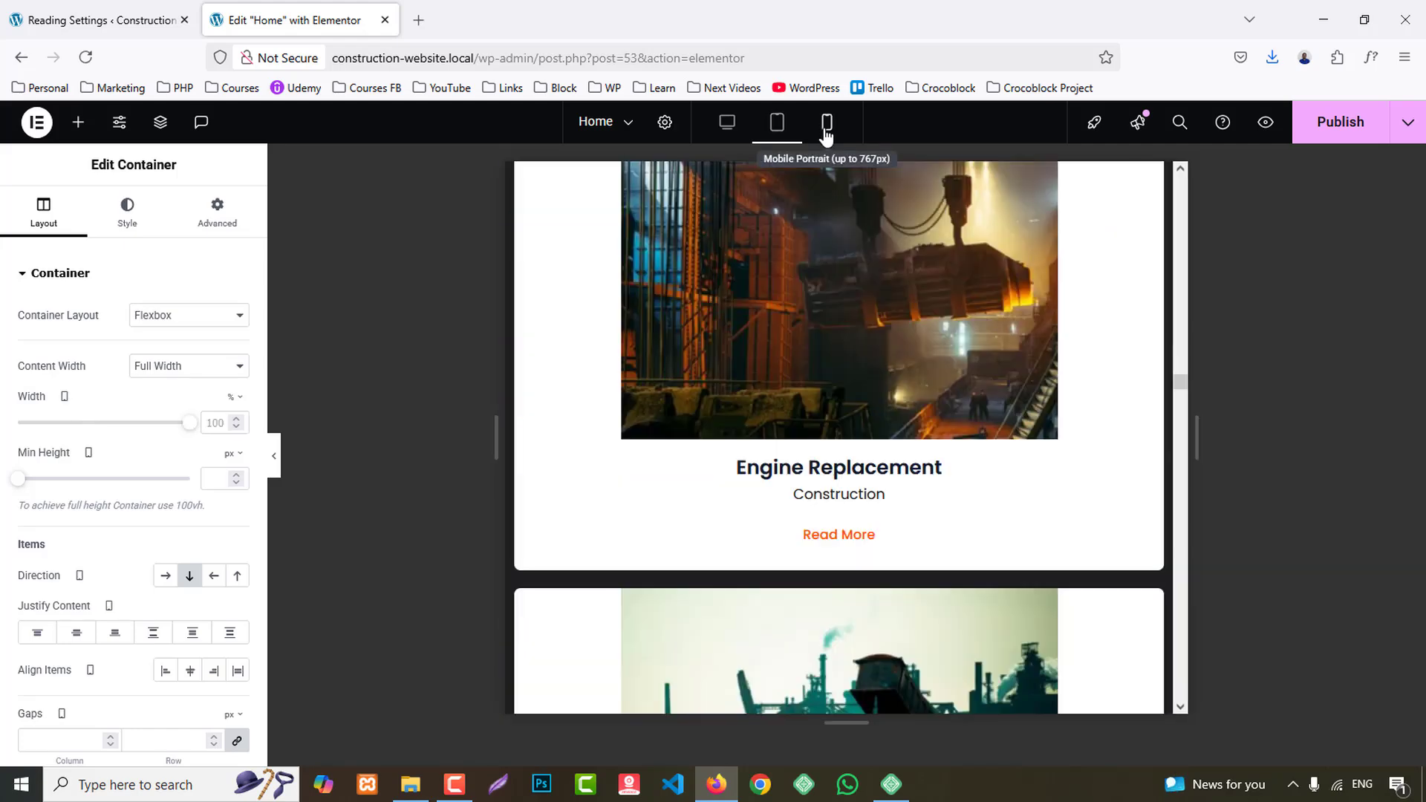
drag(998, 553, 1018, 143)
scroll(880, 394, down, 12)
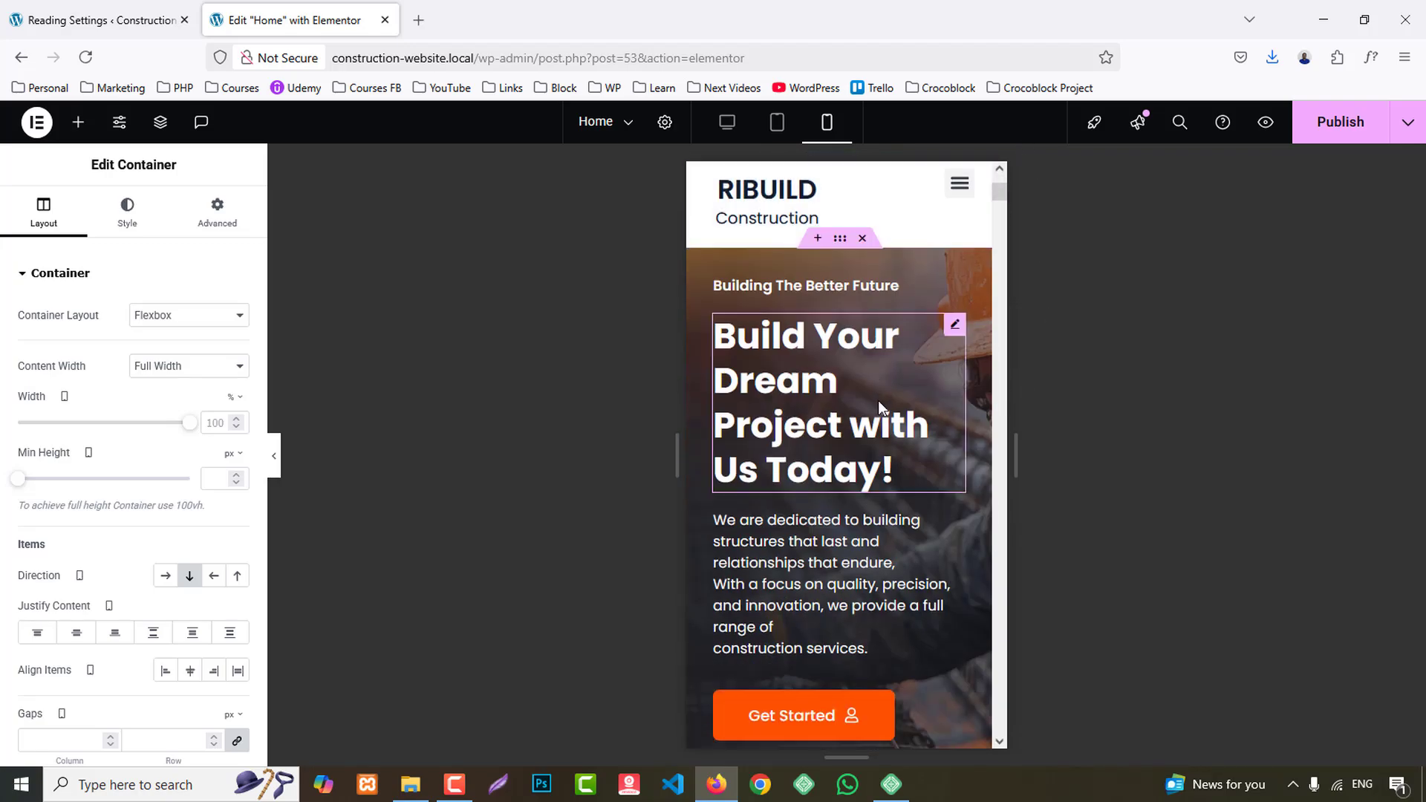
scroll(879, 408, down, 15)
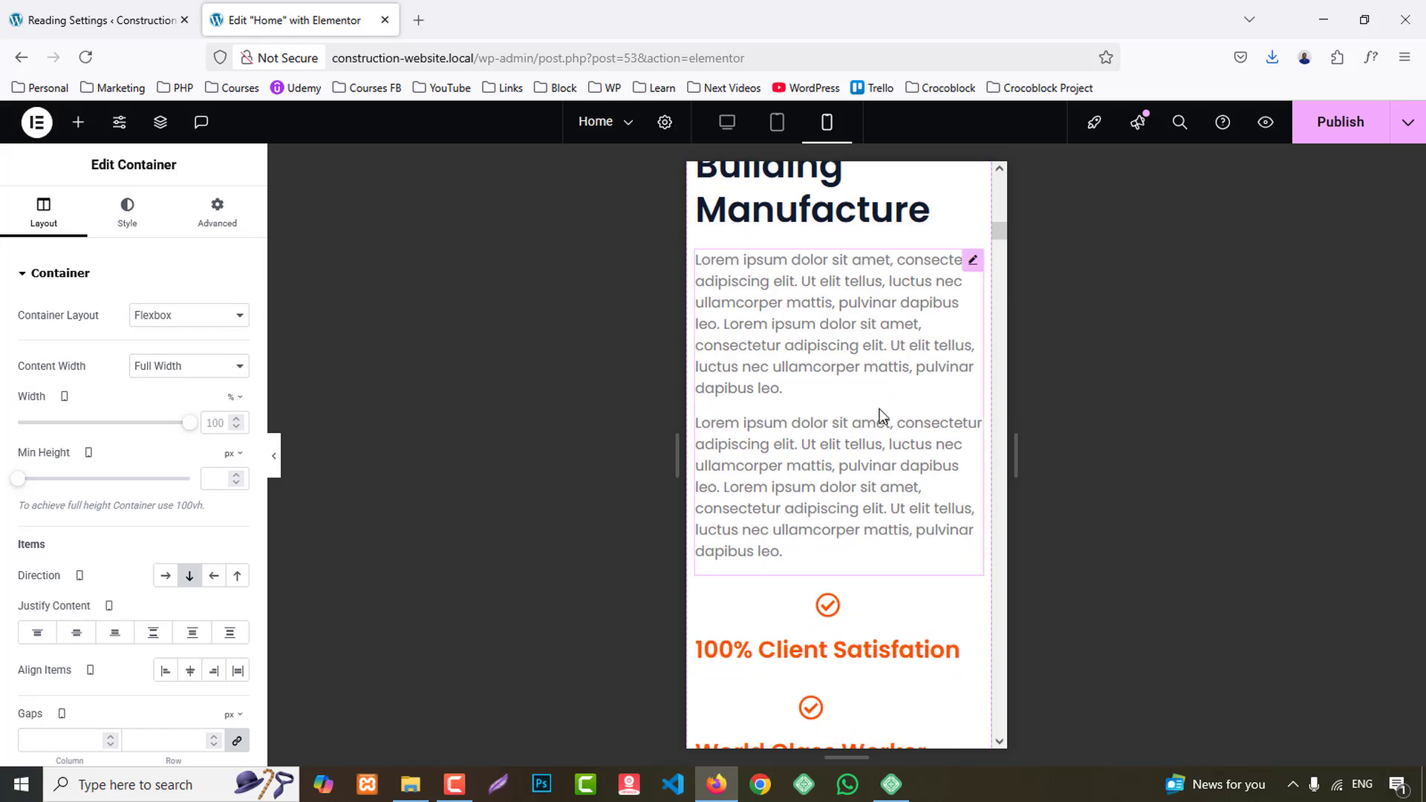
scroll(880, 411, down, 2)
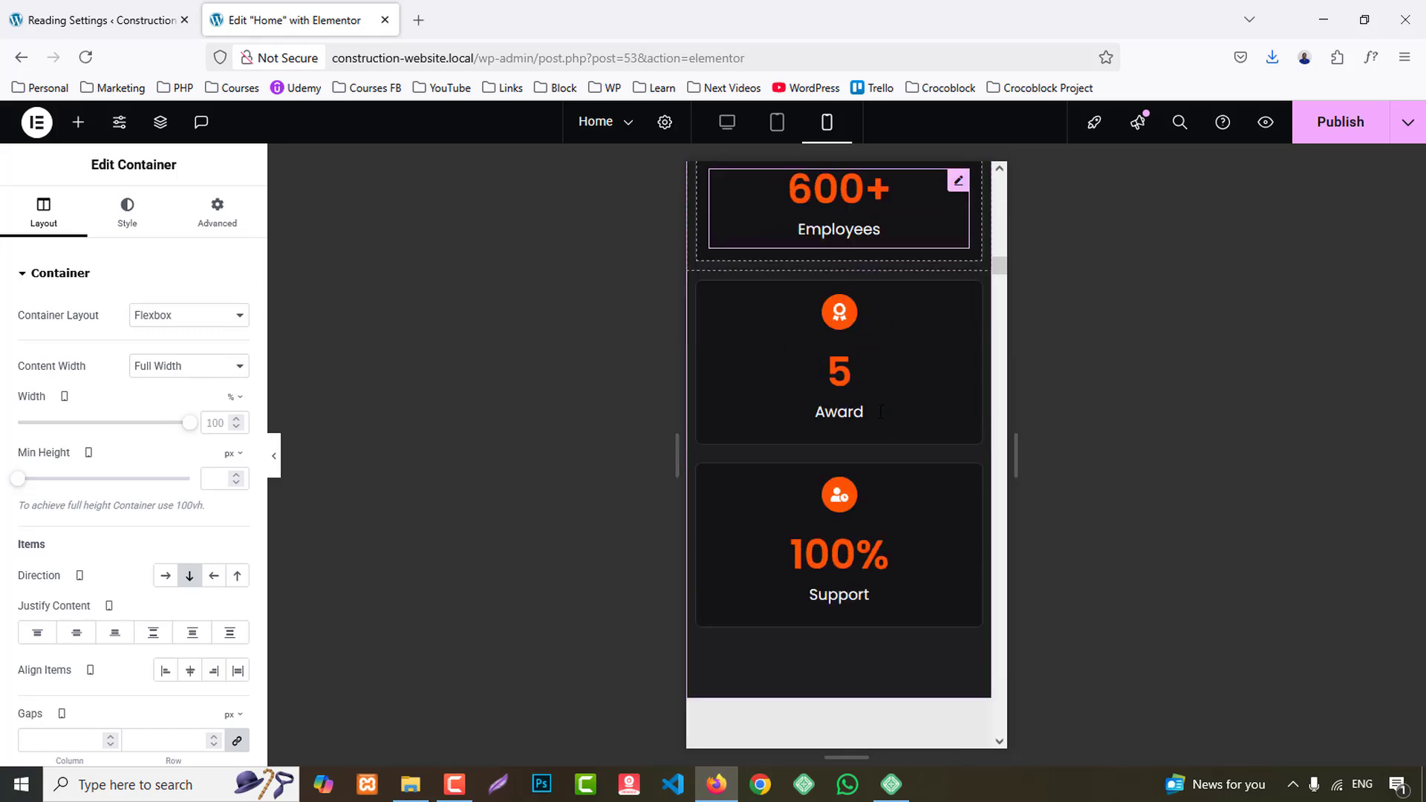
scroll(861, 401, up, 3)
- Set the number font size of the Satisfied Customers counter to 35 px for mobile
click(837, 301)
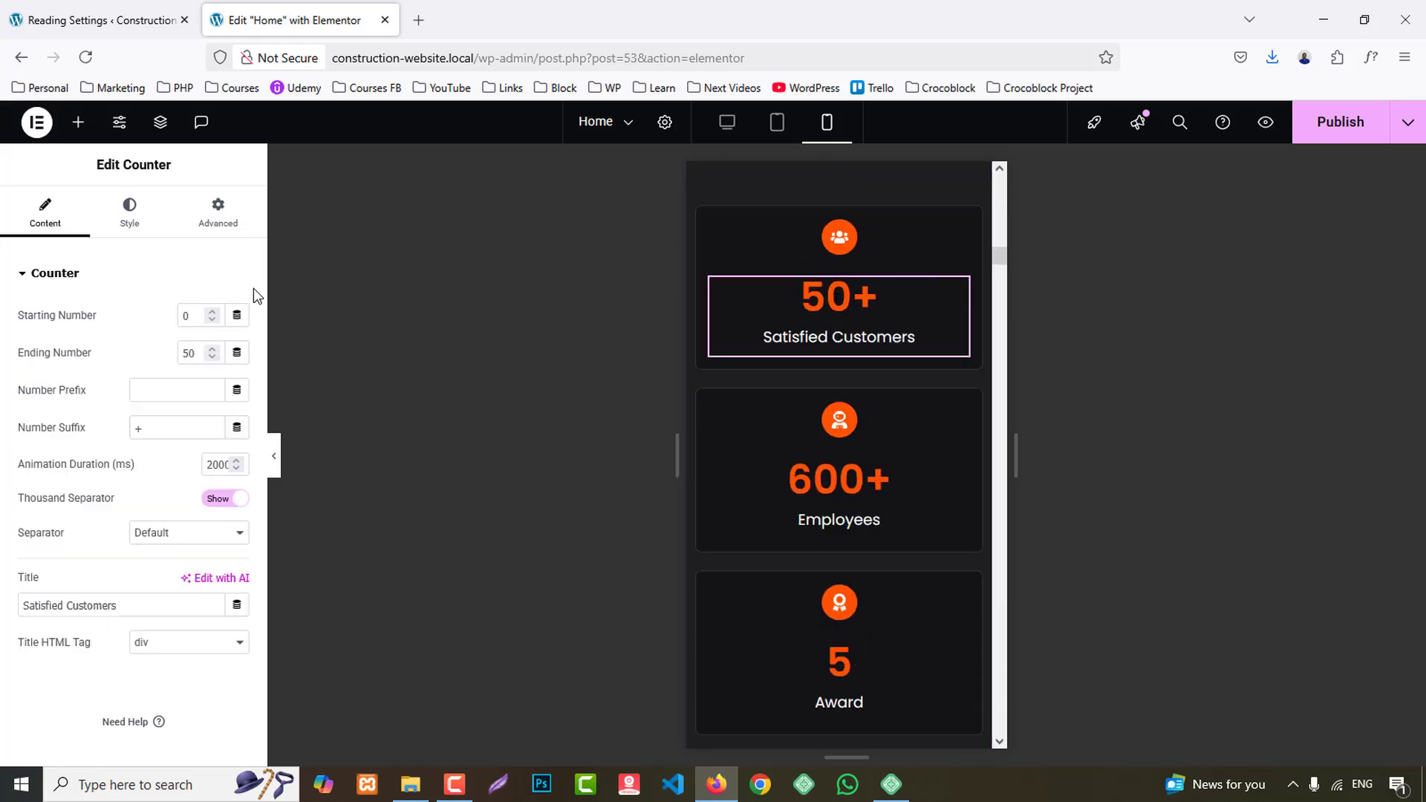
click(130, 221)
click(75, 642)
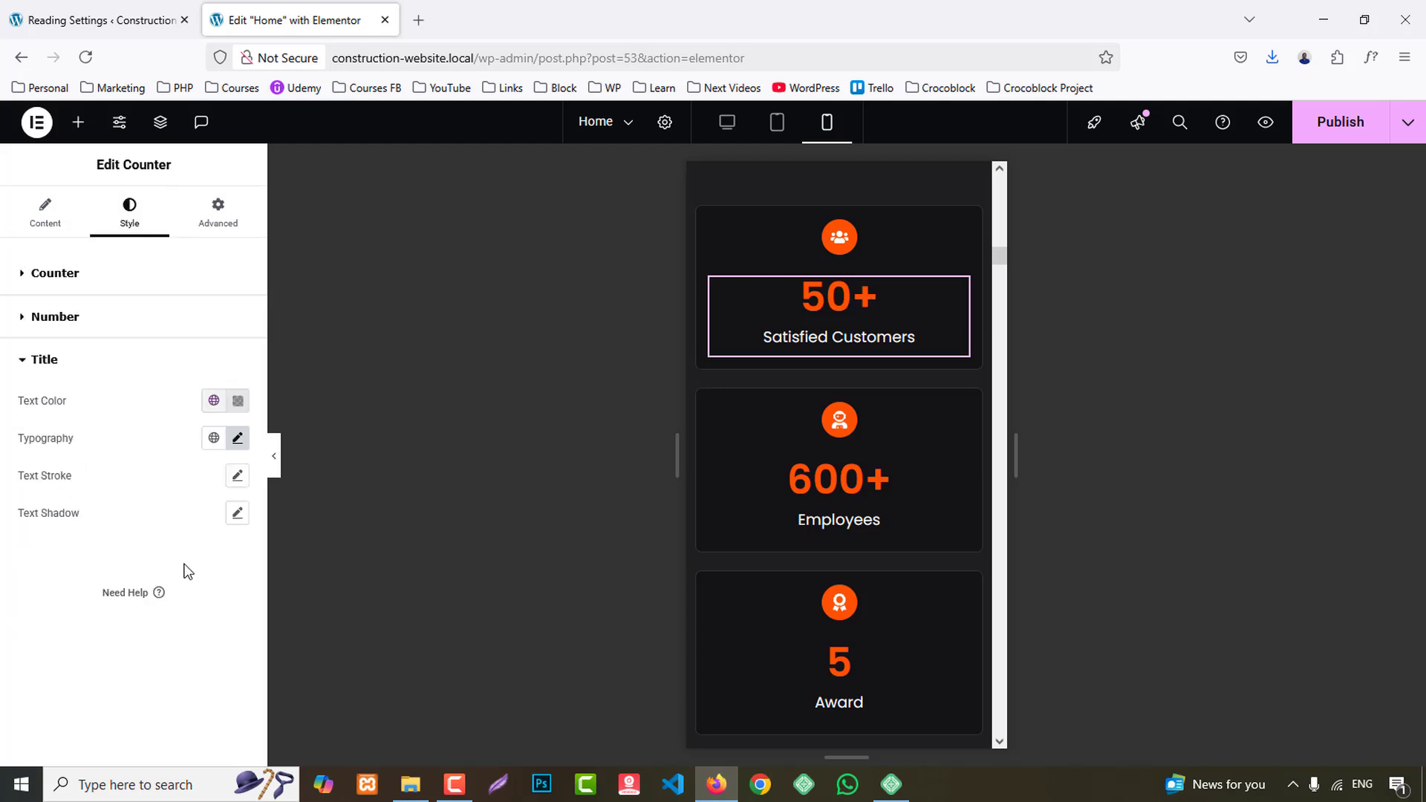
click(238, 440)
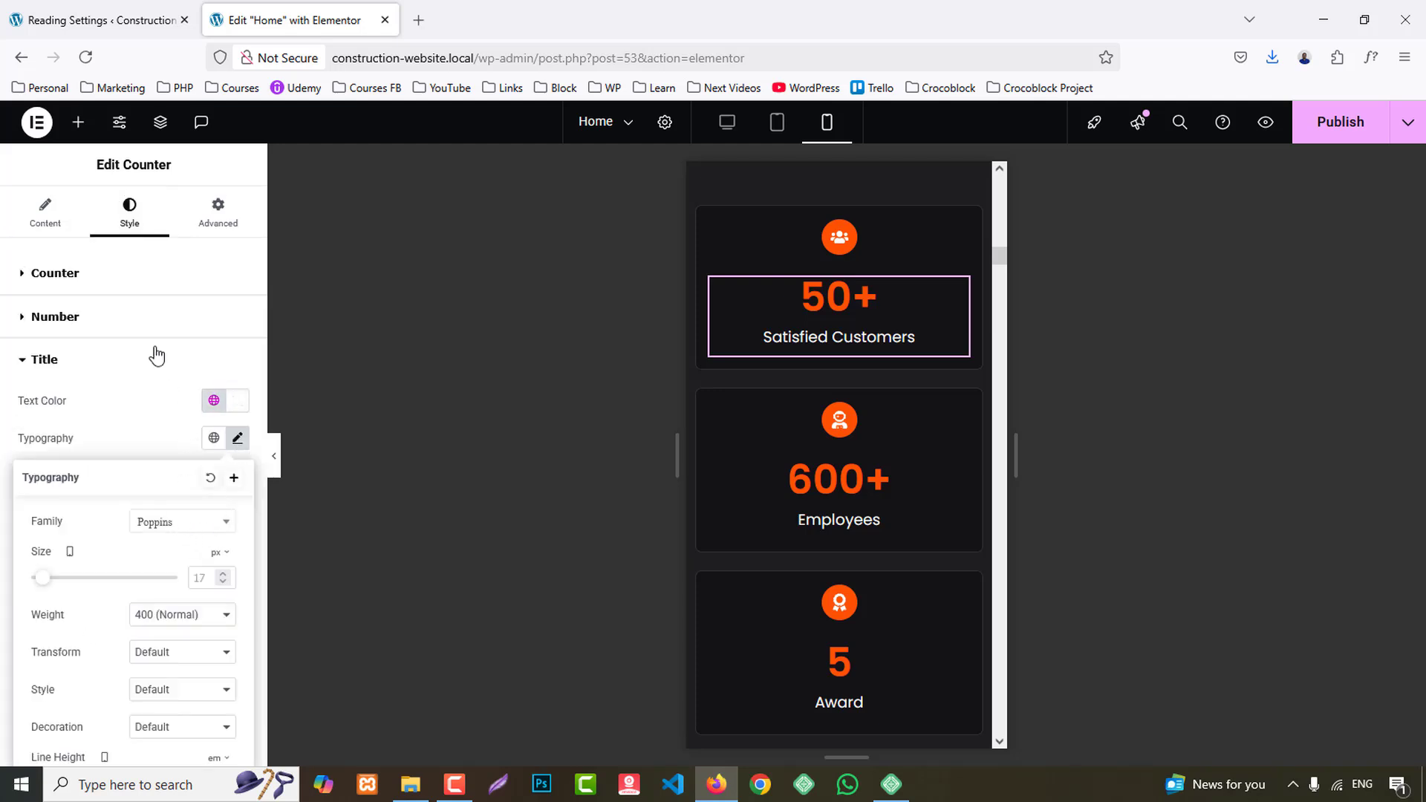
click(81, 318)
click(238, 397)
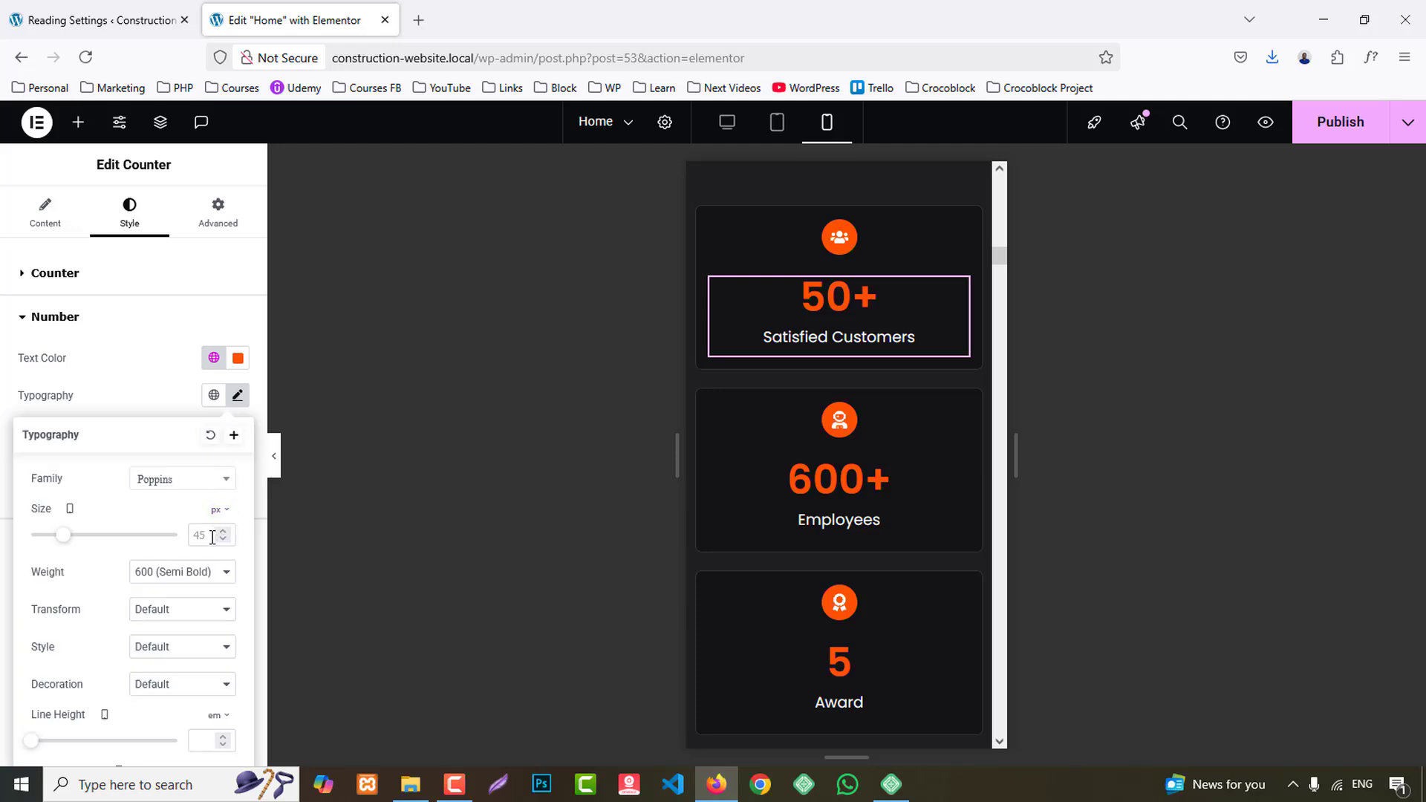
text(35)
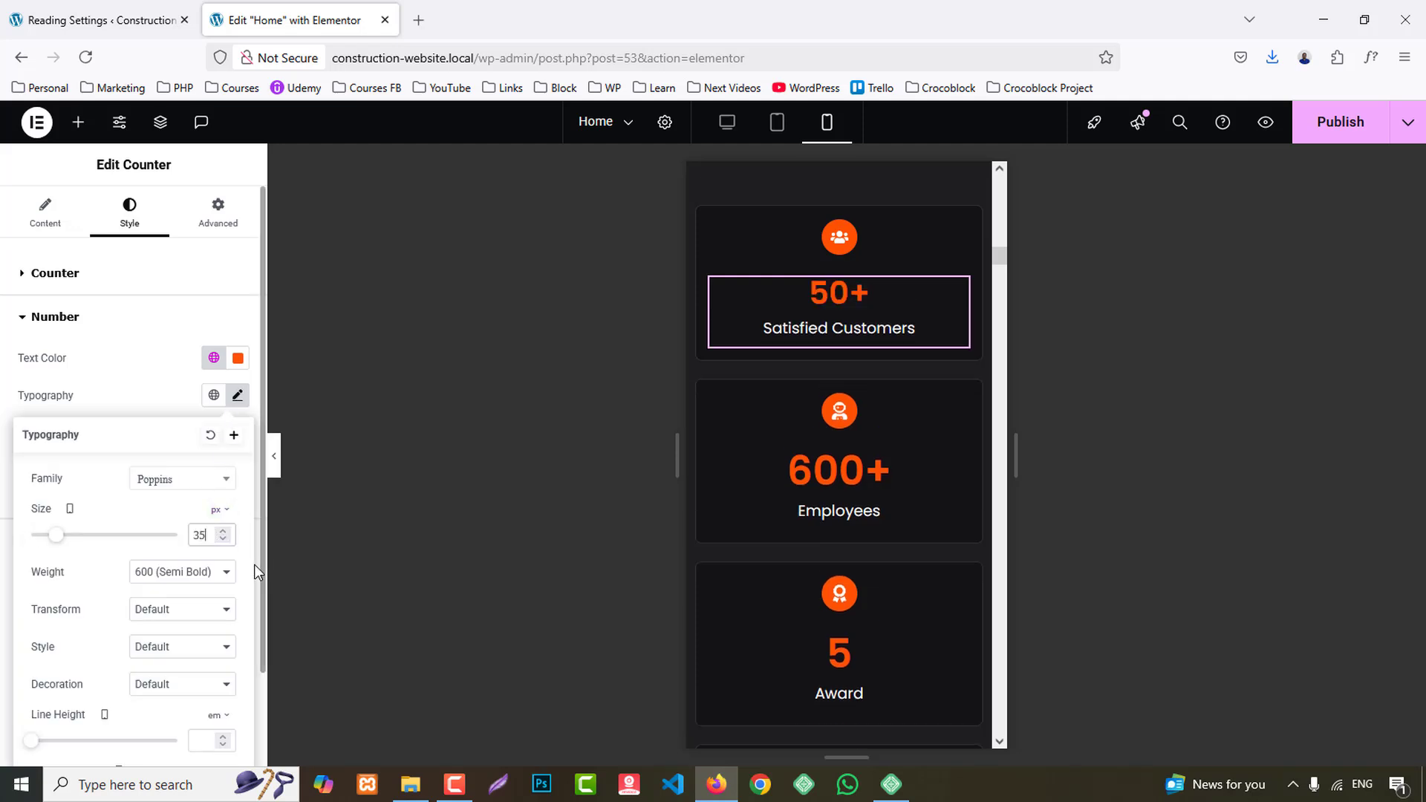
- Copy the Satisfied Customers counter and paste its style onto the Employees counter
right_click(824, 300)
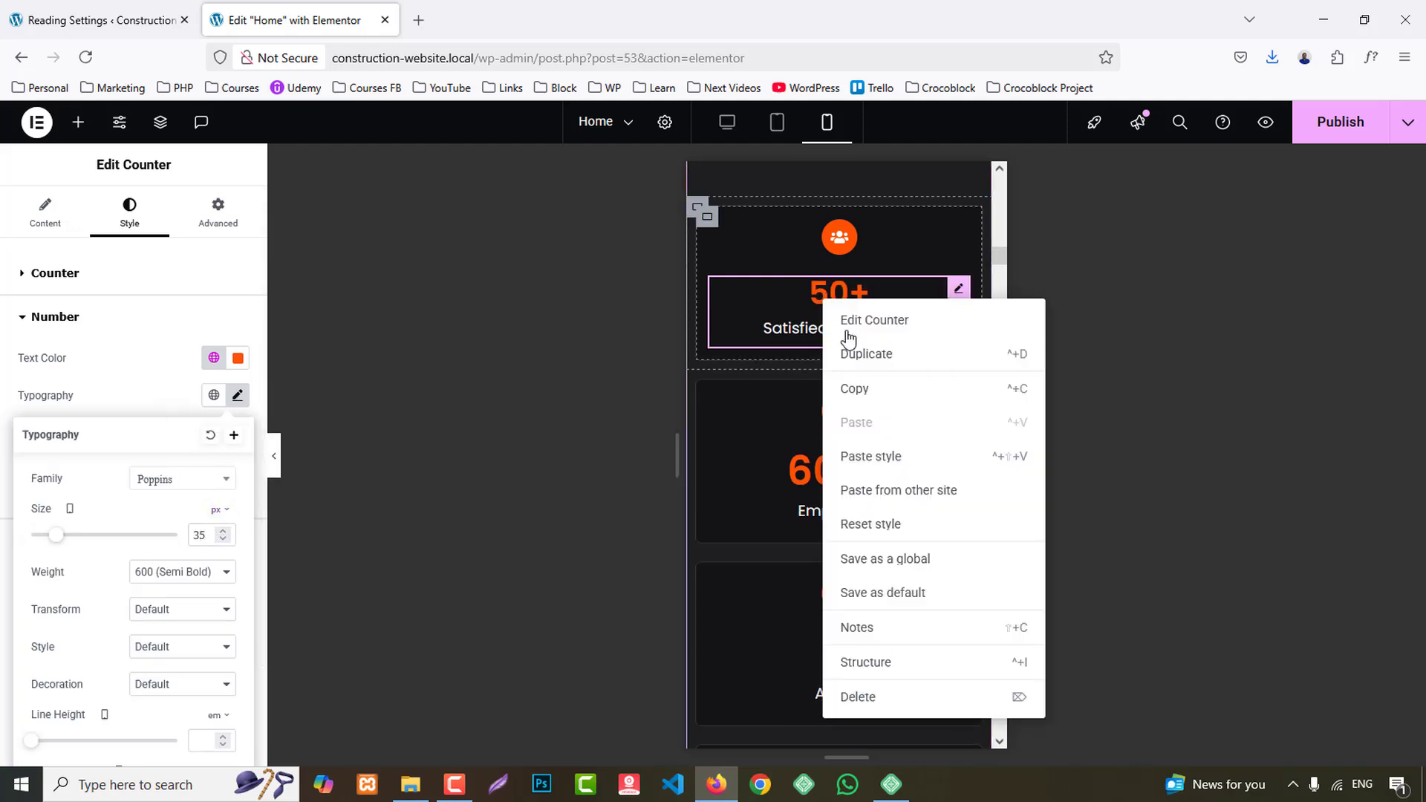
click(860, 388)
right_click(832, 358)
click(895, 503)
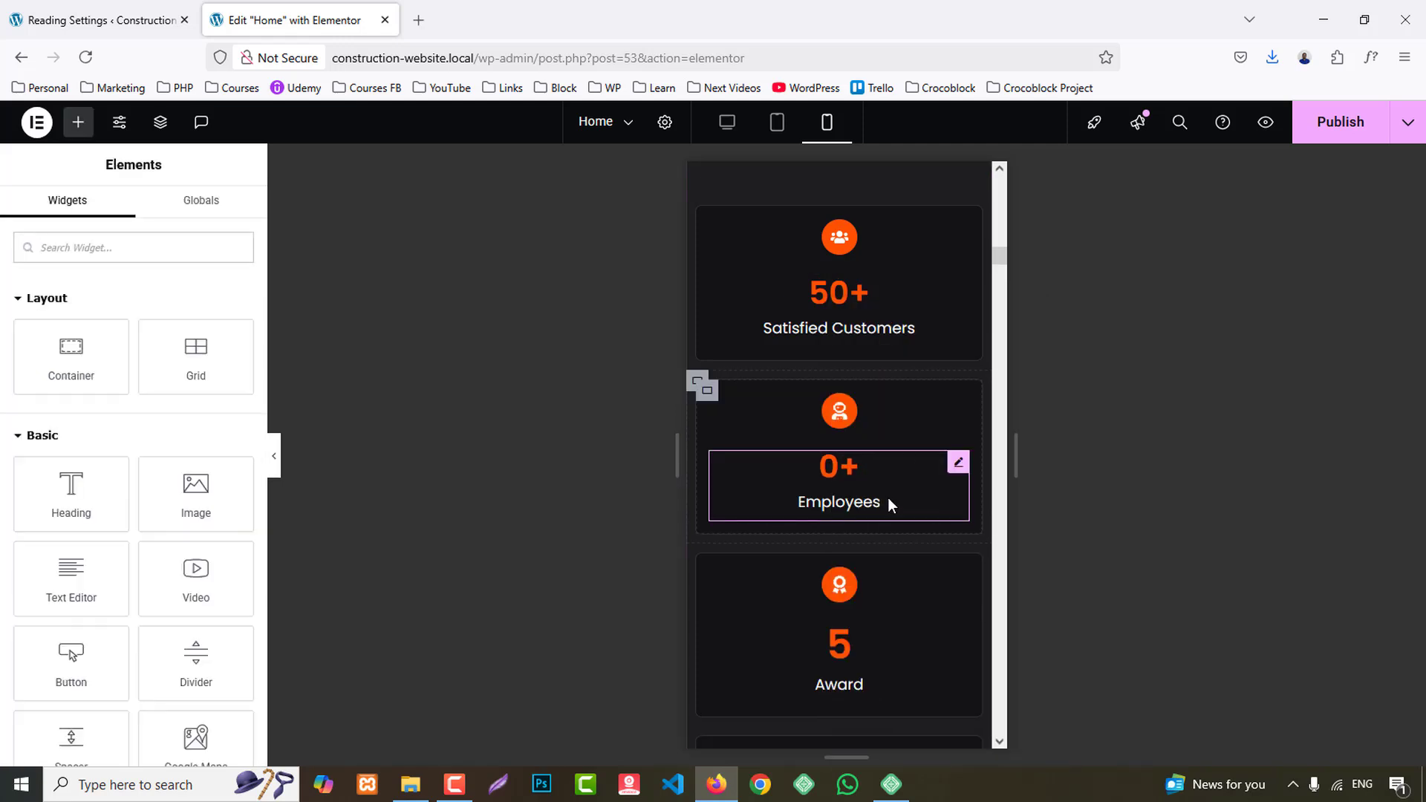
- Paste the copied counter style onto the Award and Support counters in the mobile layout
scroll(845, 479, down, 3)
right_click(845, 479)
click(883, 511)
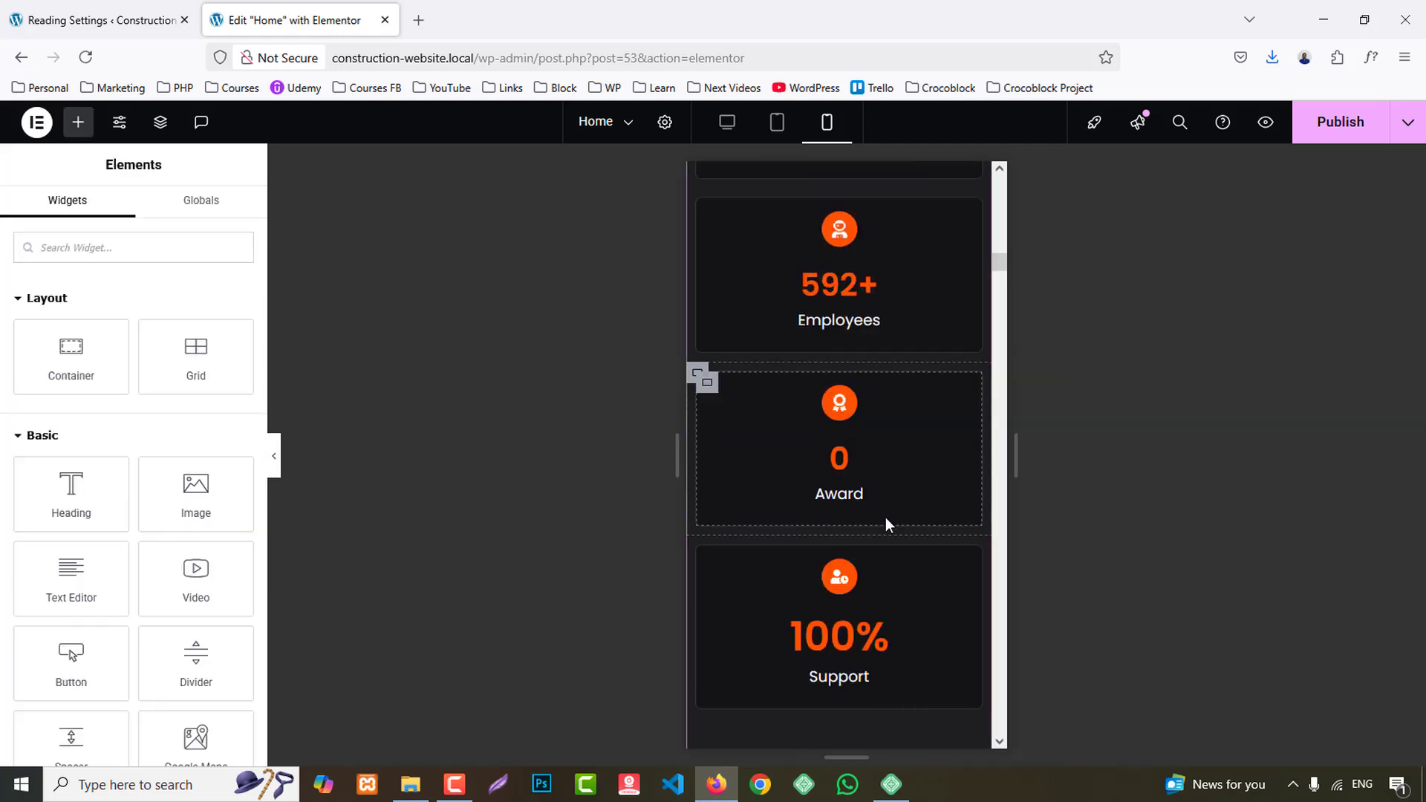
scroll(884, 520, down, 2)
right_click(847, 519)
click(895, 509)
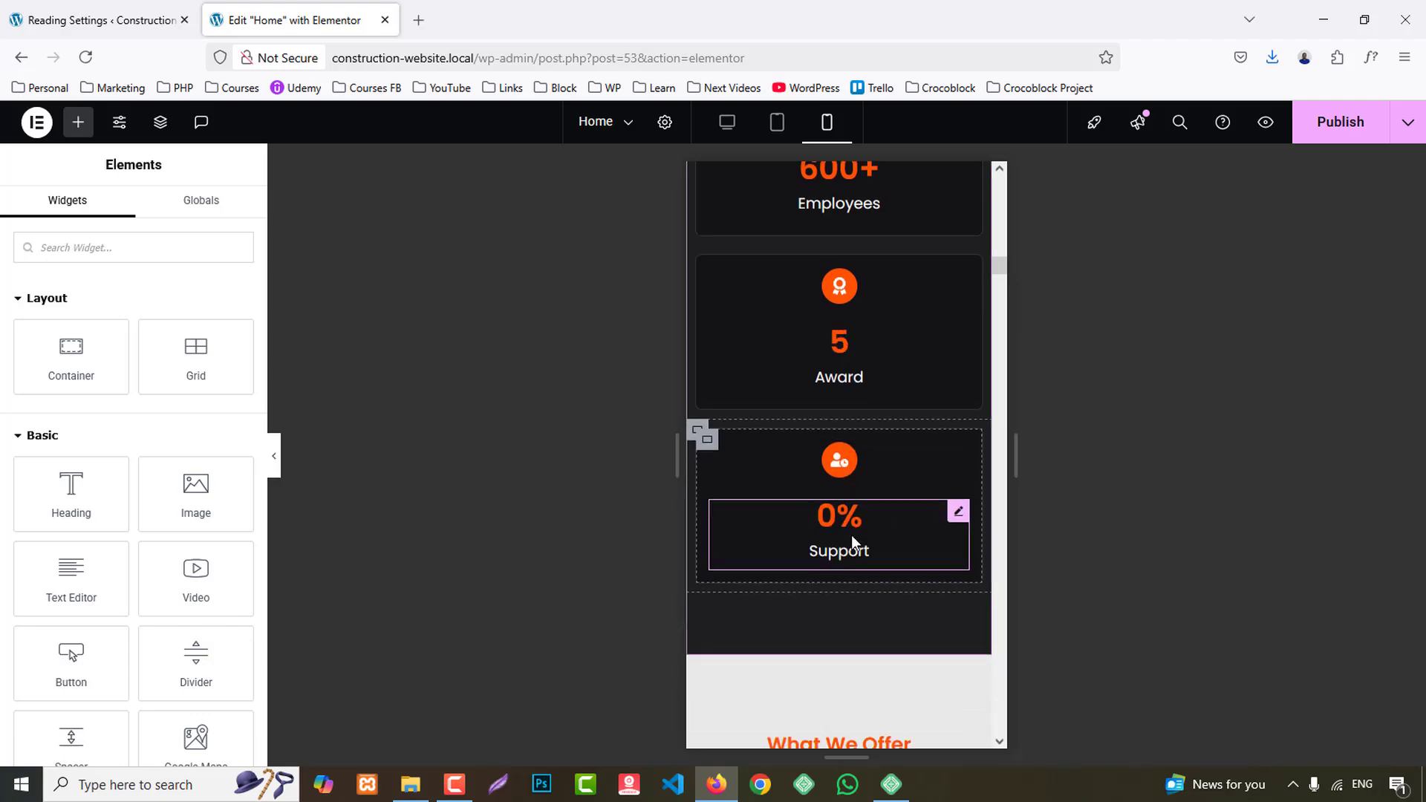
- Review the rest of the mobile layout from the What We Offer section down to the footer
scroll(861, 542, down, 15)
scroll(868, 541, down, 15)
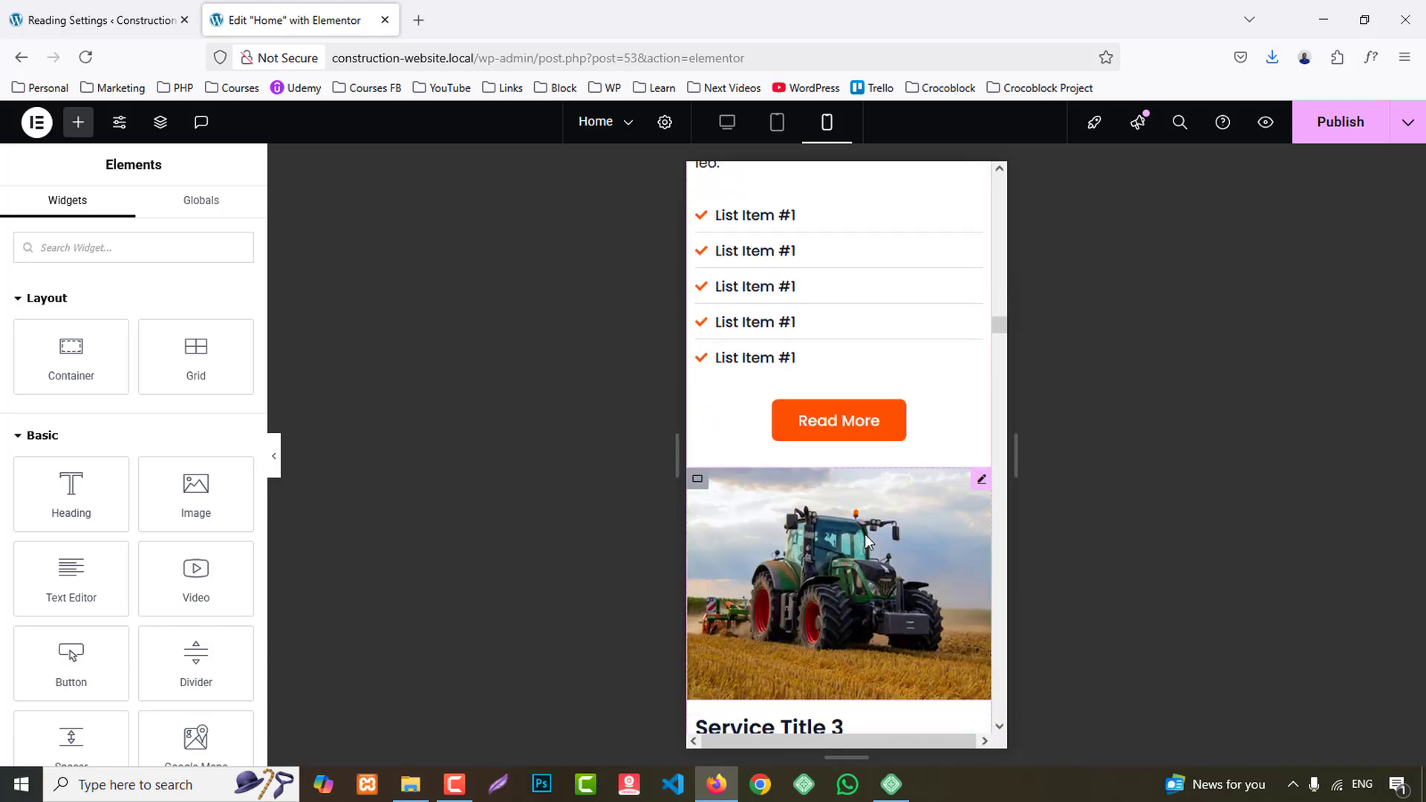
scroll(866, 534, down, 20)
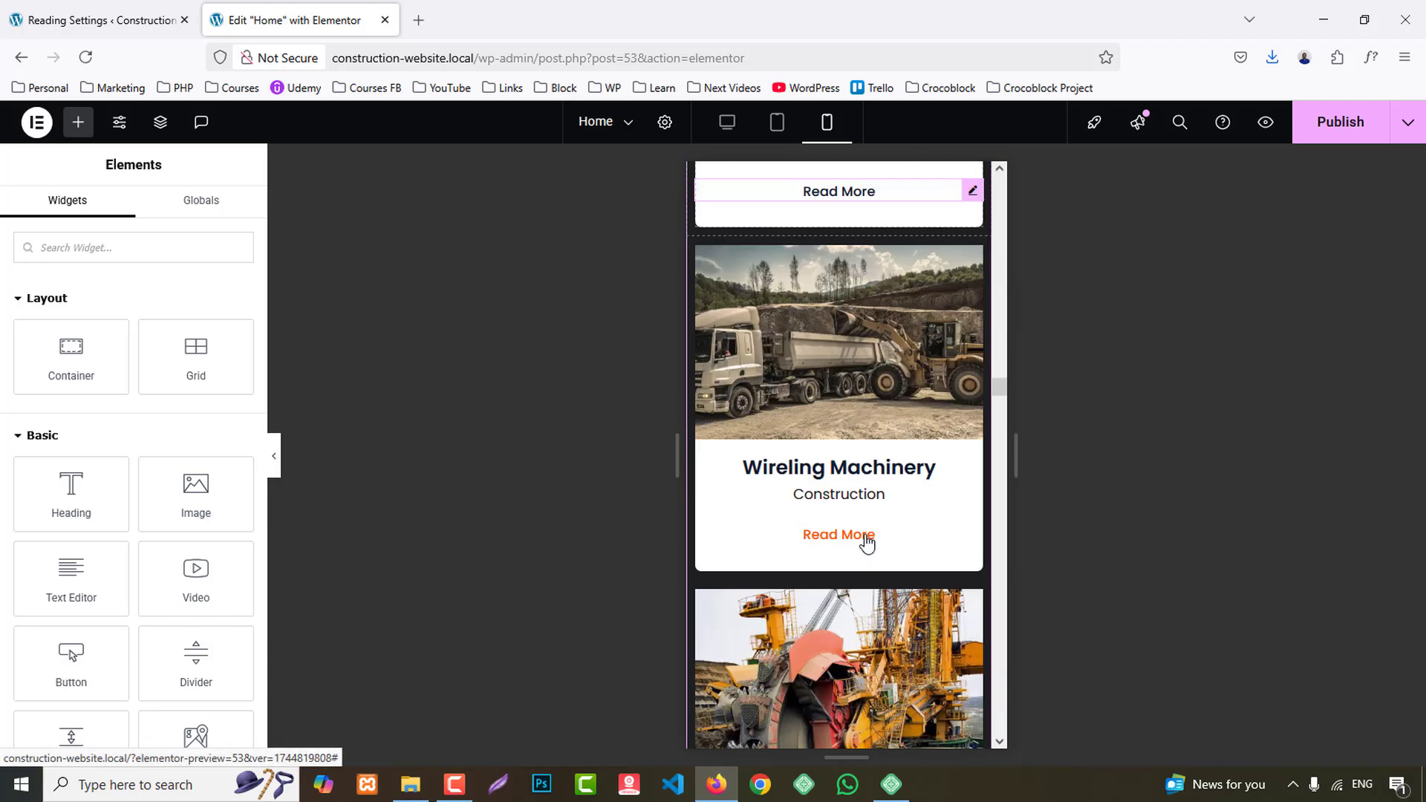
scroll(867, 556, down, 4)
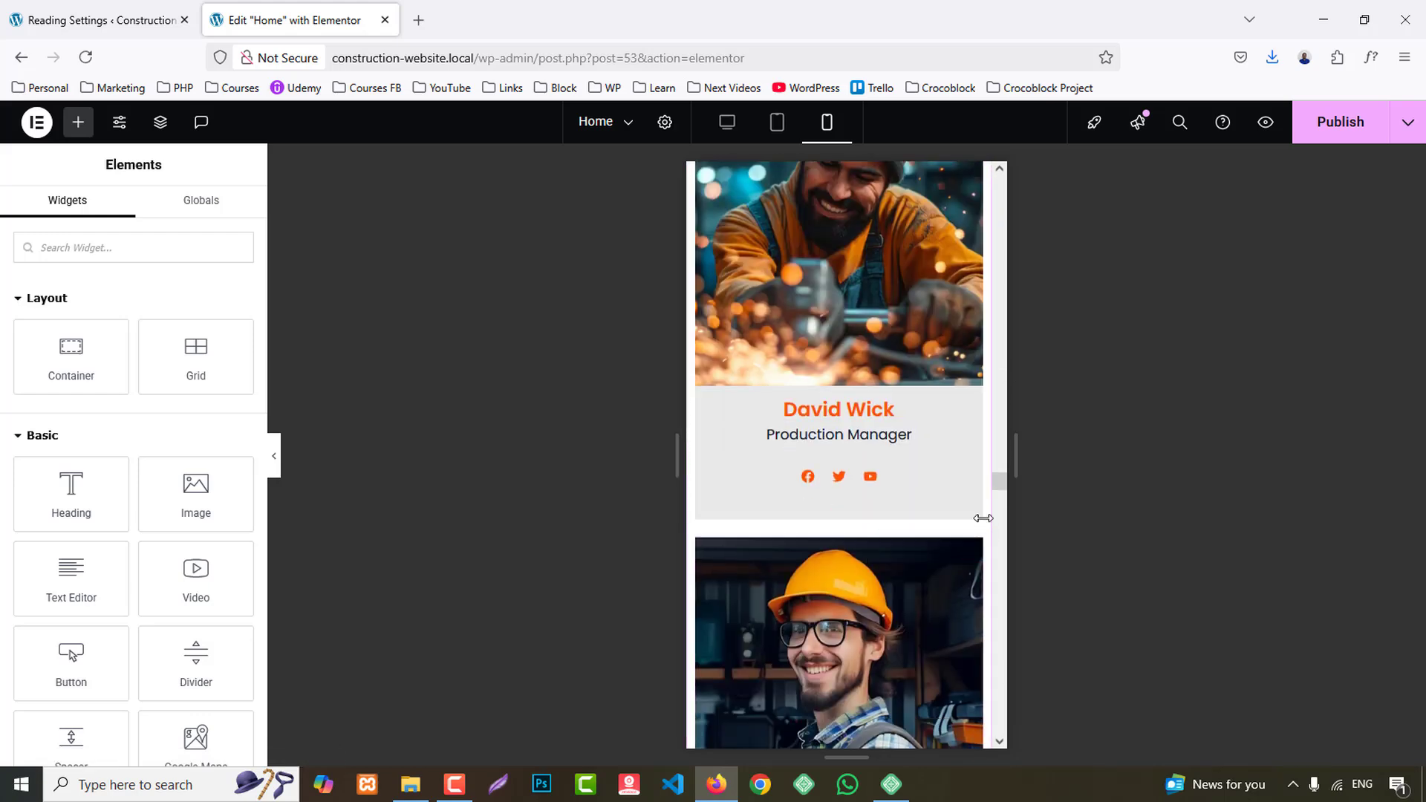
drag(999, 490, 1000, 735)
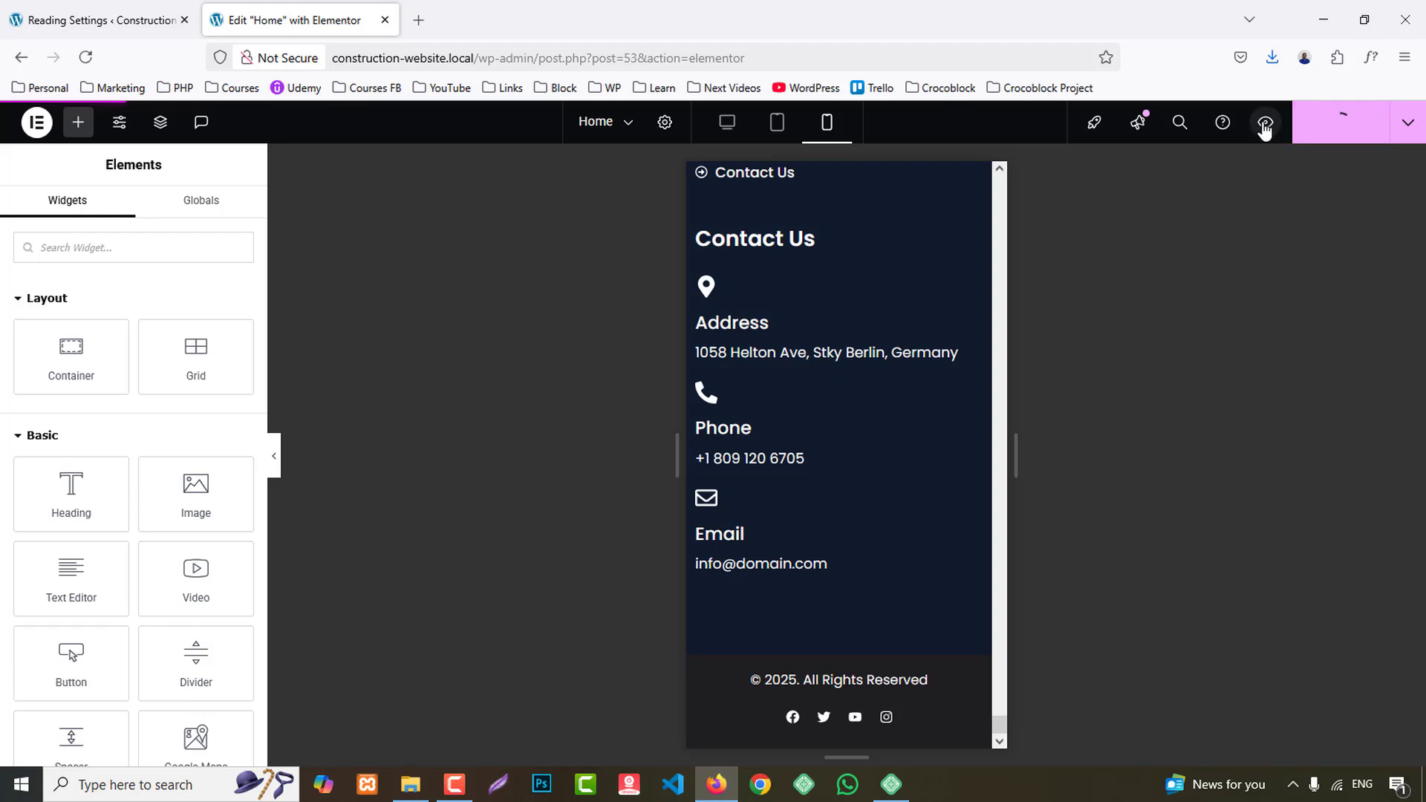
- Publish the Home page, replace the editor with its preview in a separate browser tab, and review the desktop page down to the footer
click(1265, 126)
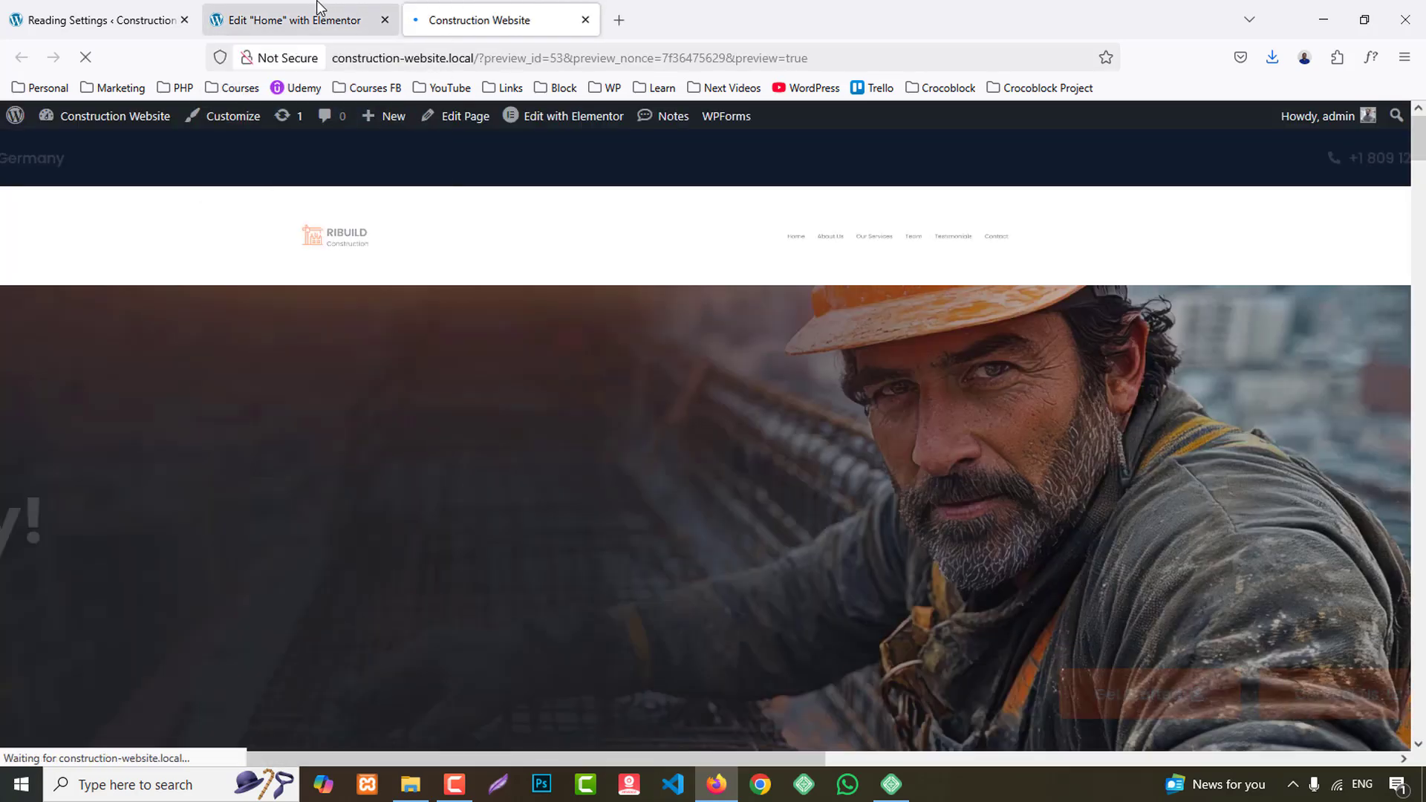
middle_click(317, 4)
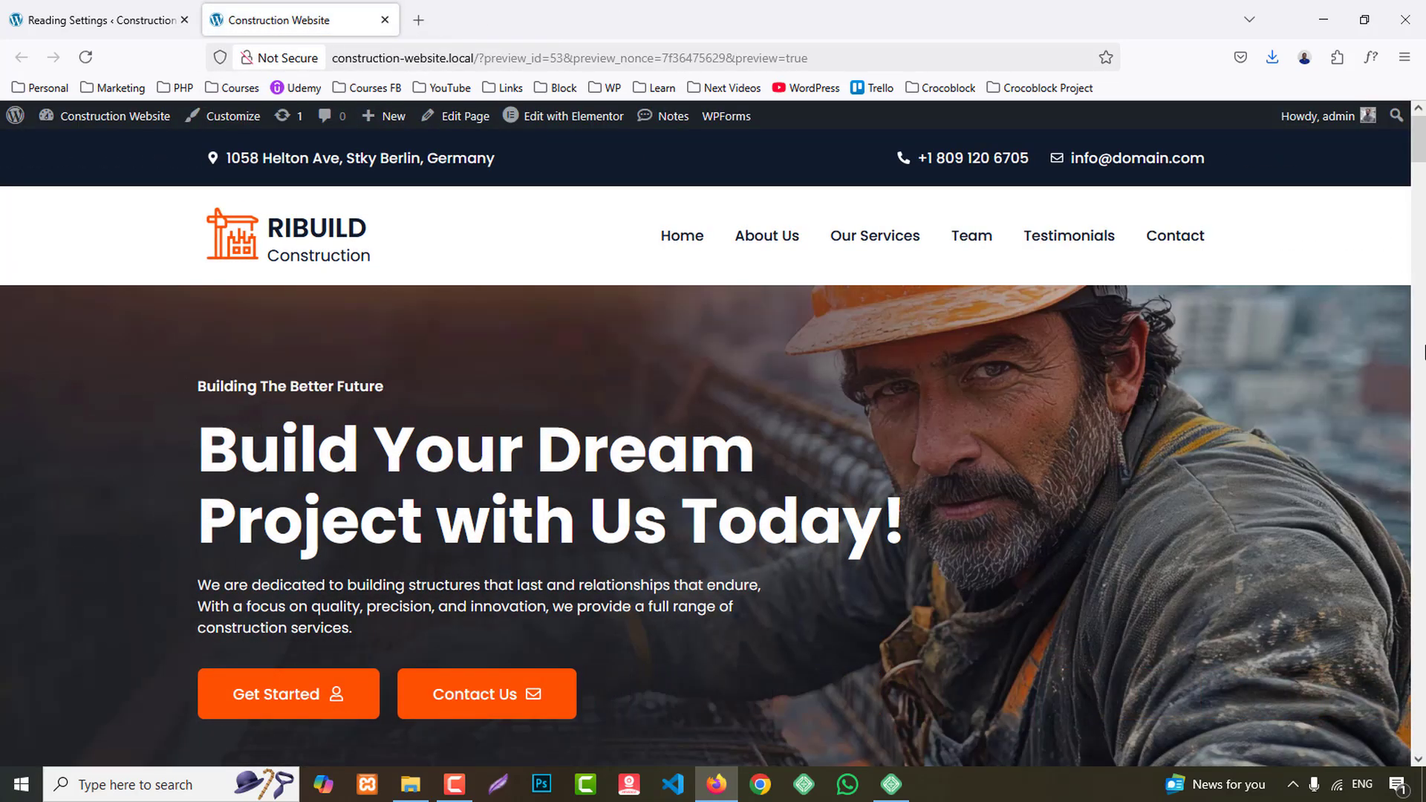
scroll(1420, 357, down, 15)
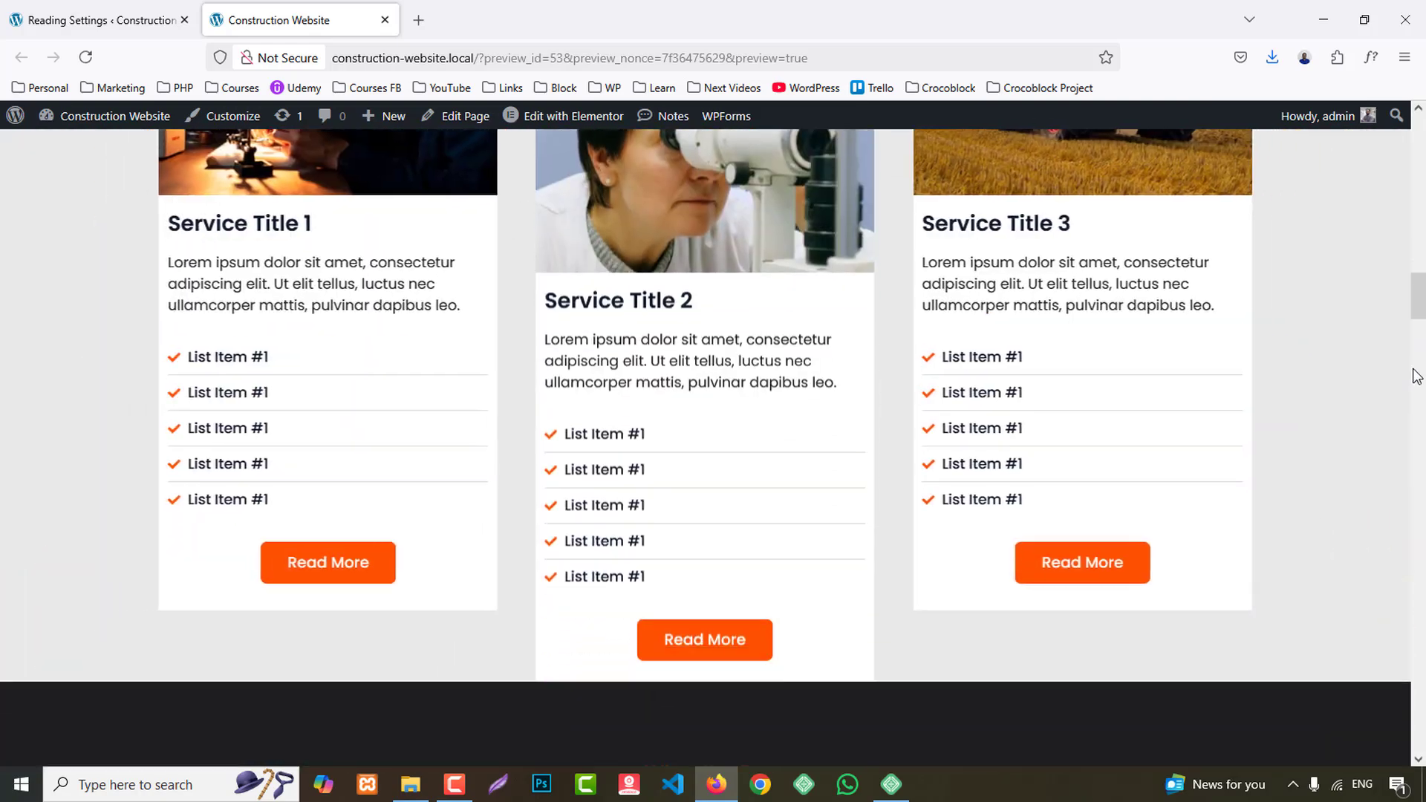
scroll(1417, 375, down, 10)
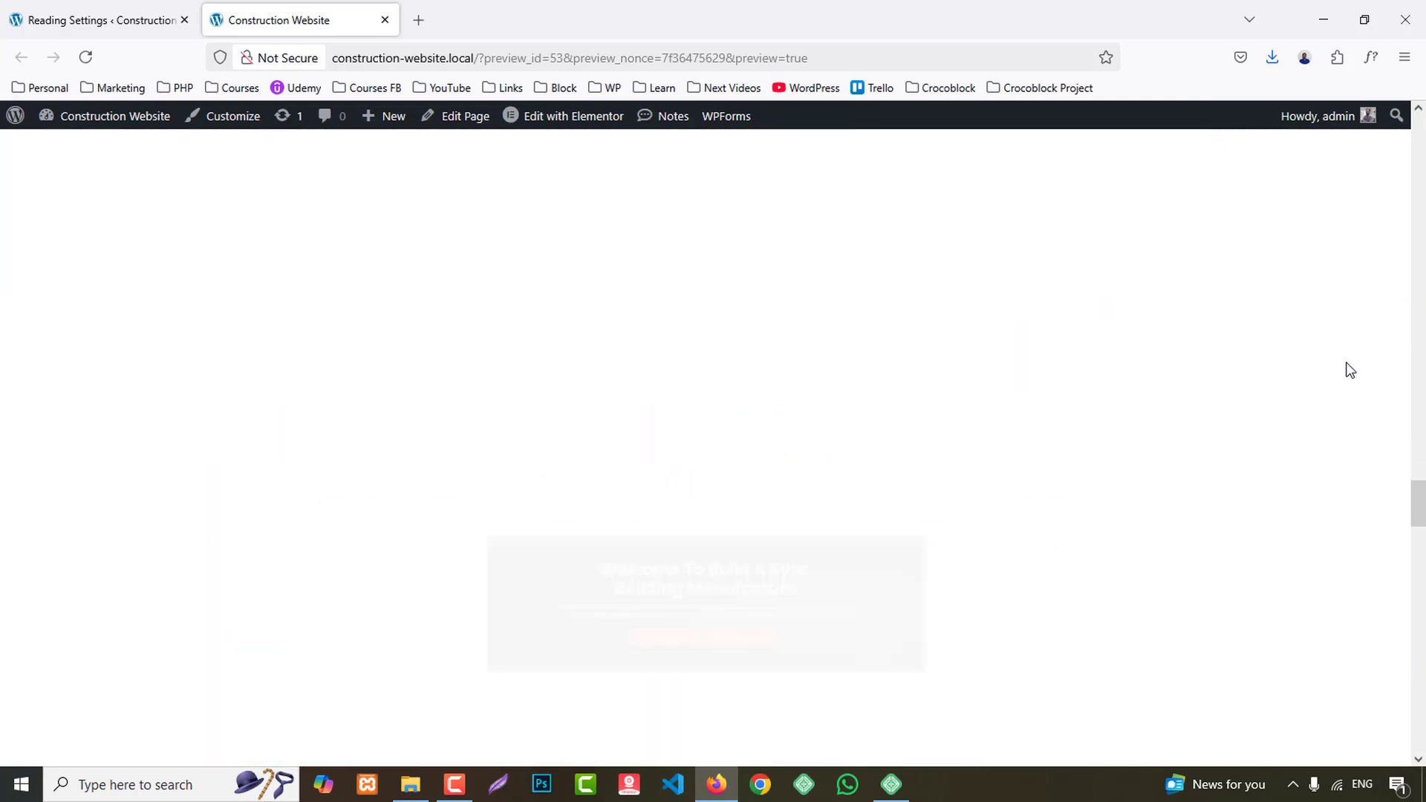
scroll(1350, 370, down, 5)
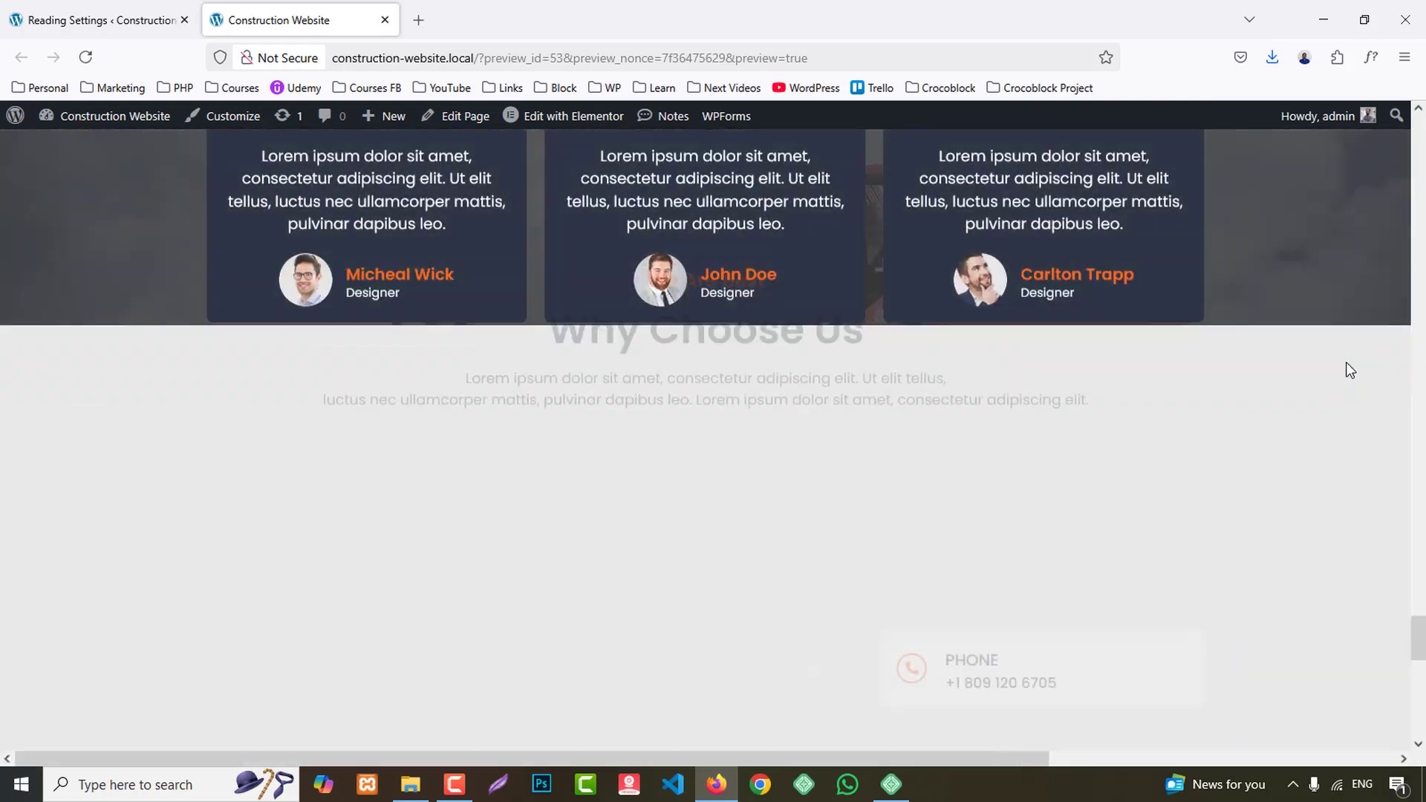
scroll(1346, 362, down, 10)
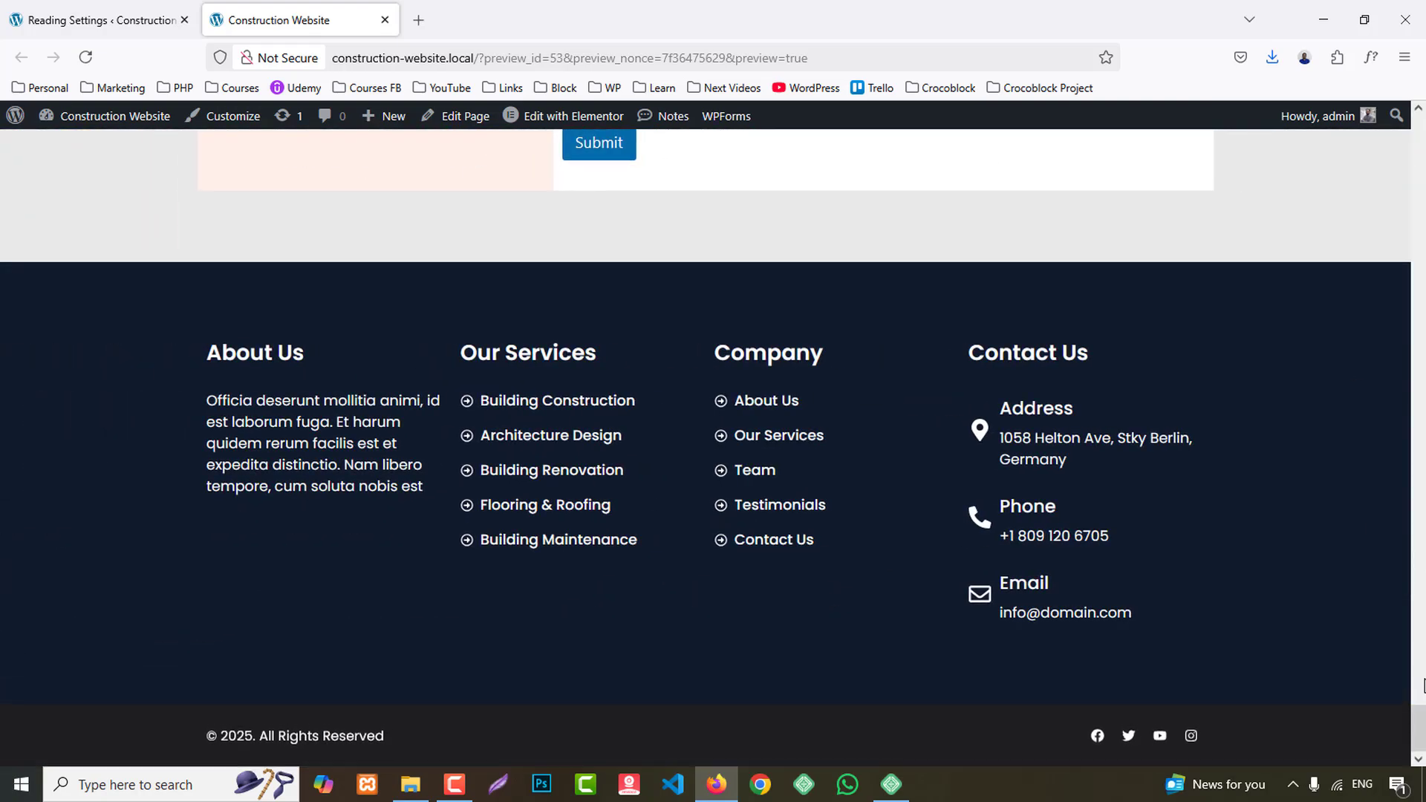
drag(1416, 751, 1422, 156)
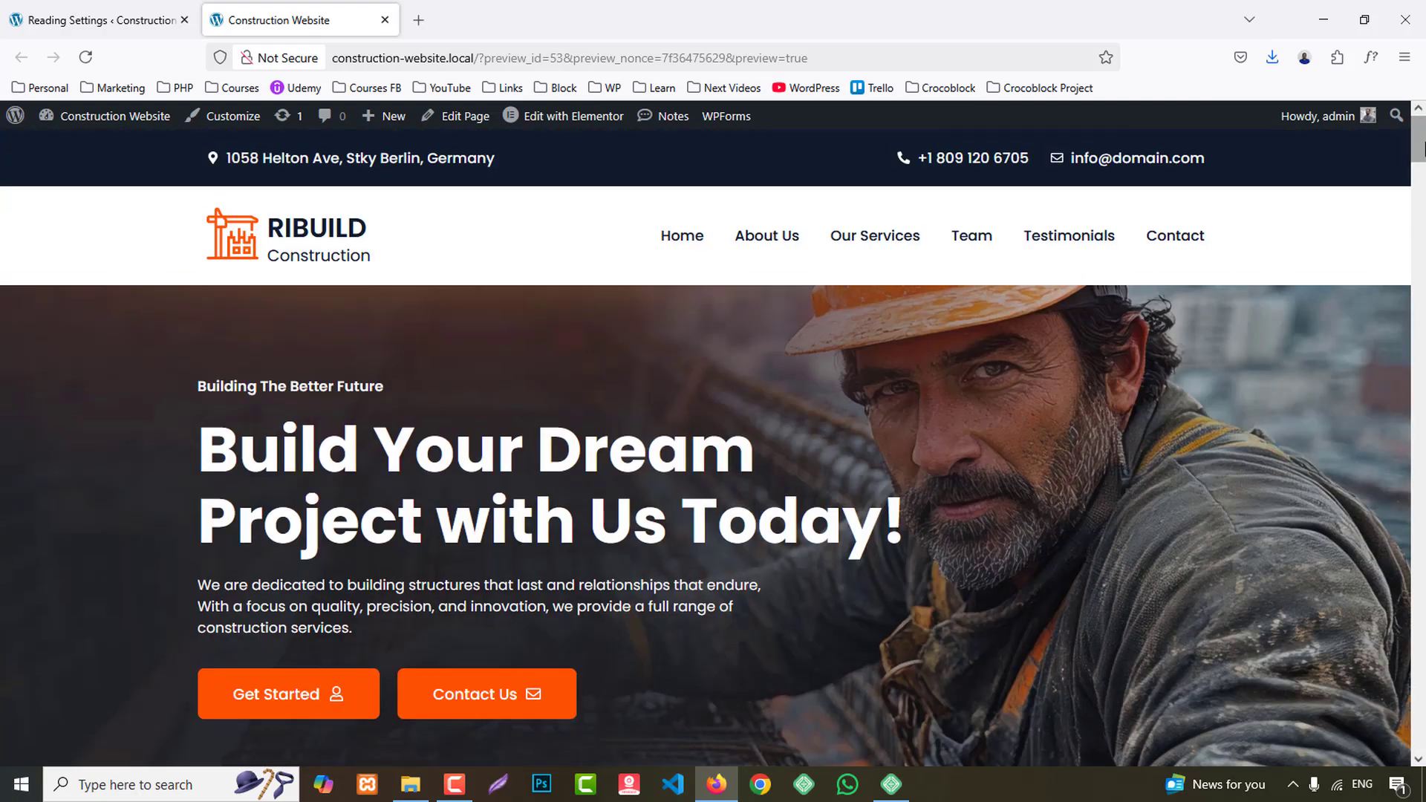